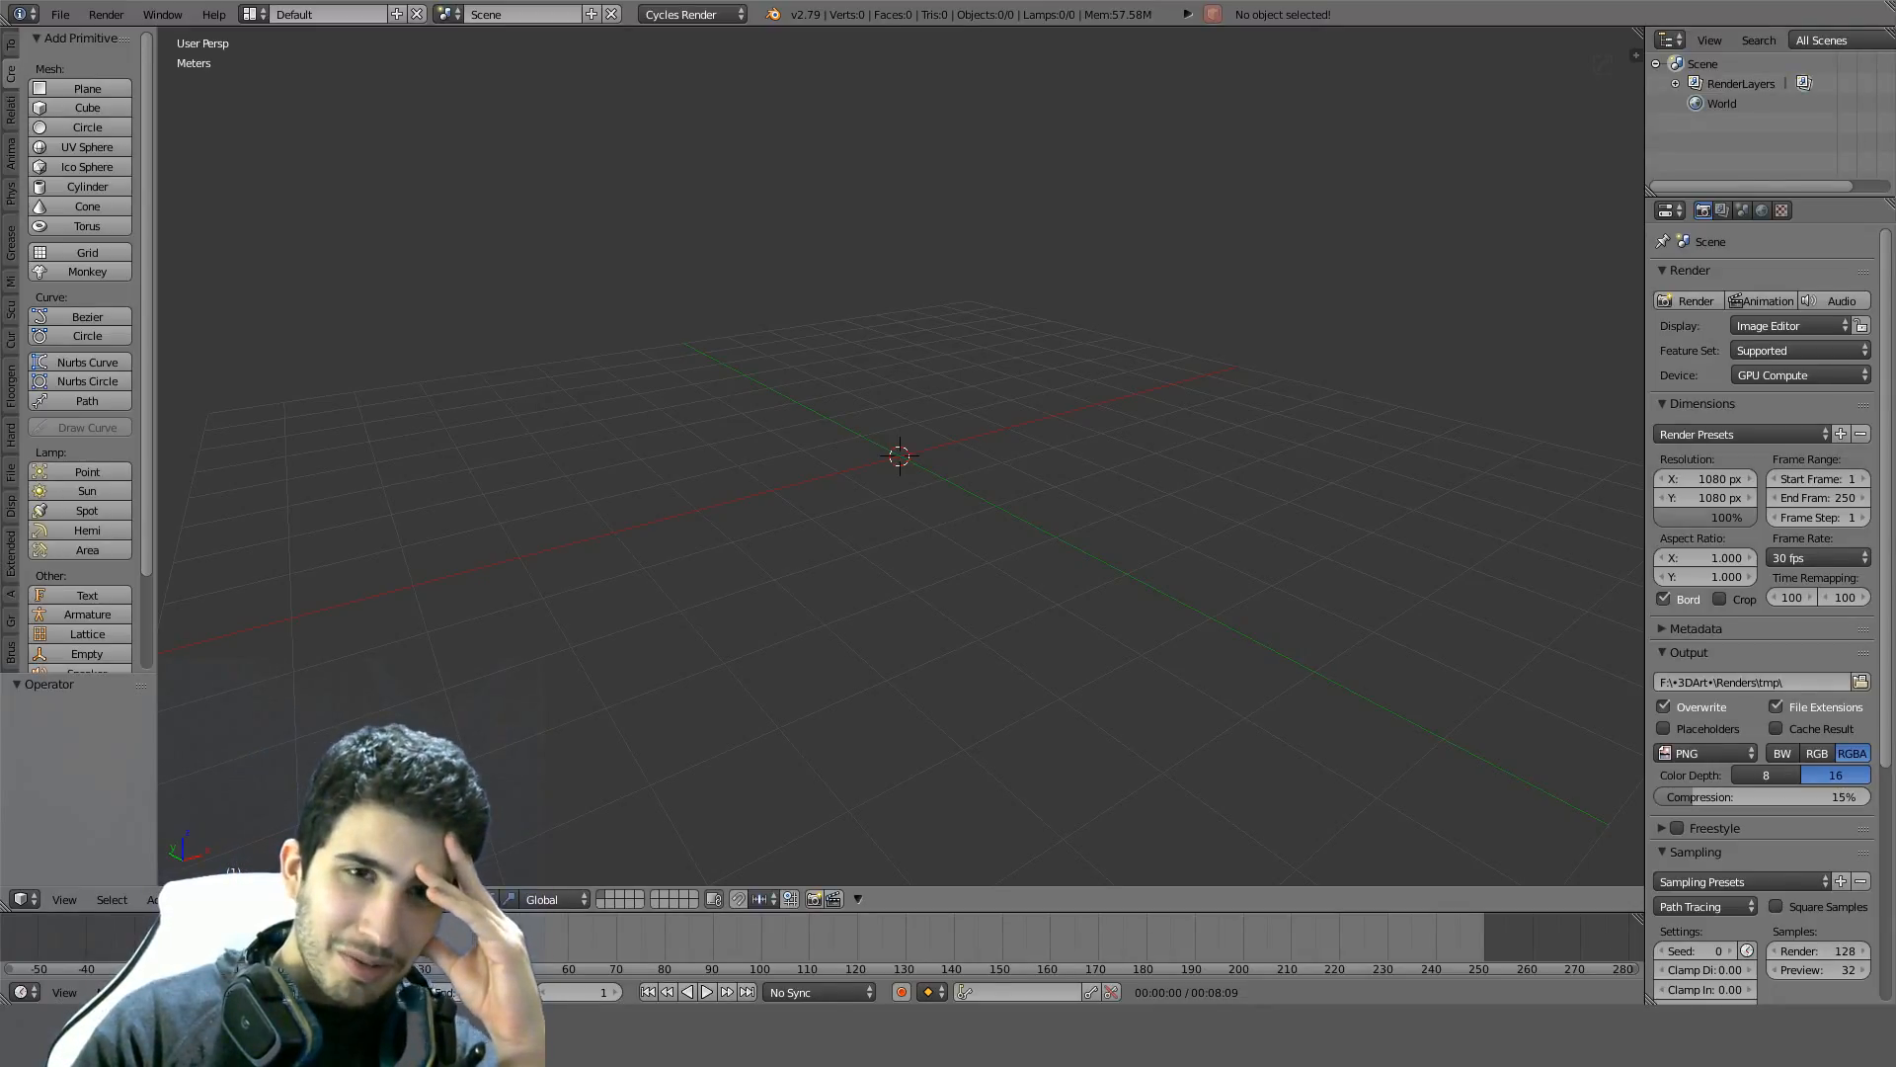
Recover the last working session
{"action": "left_click", "coordinate": [60, 15]}
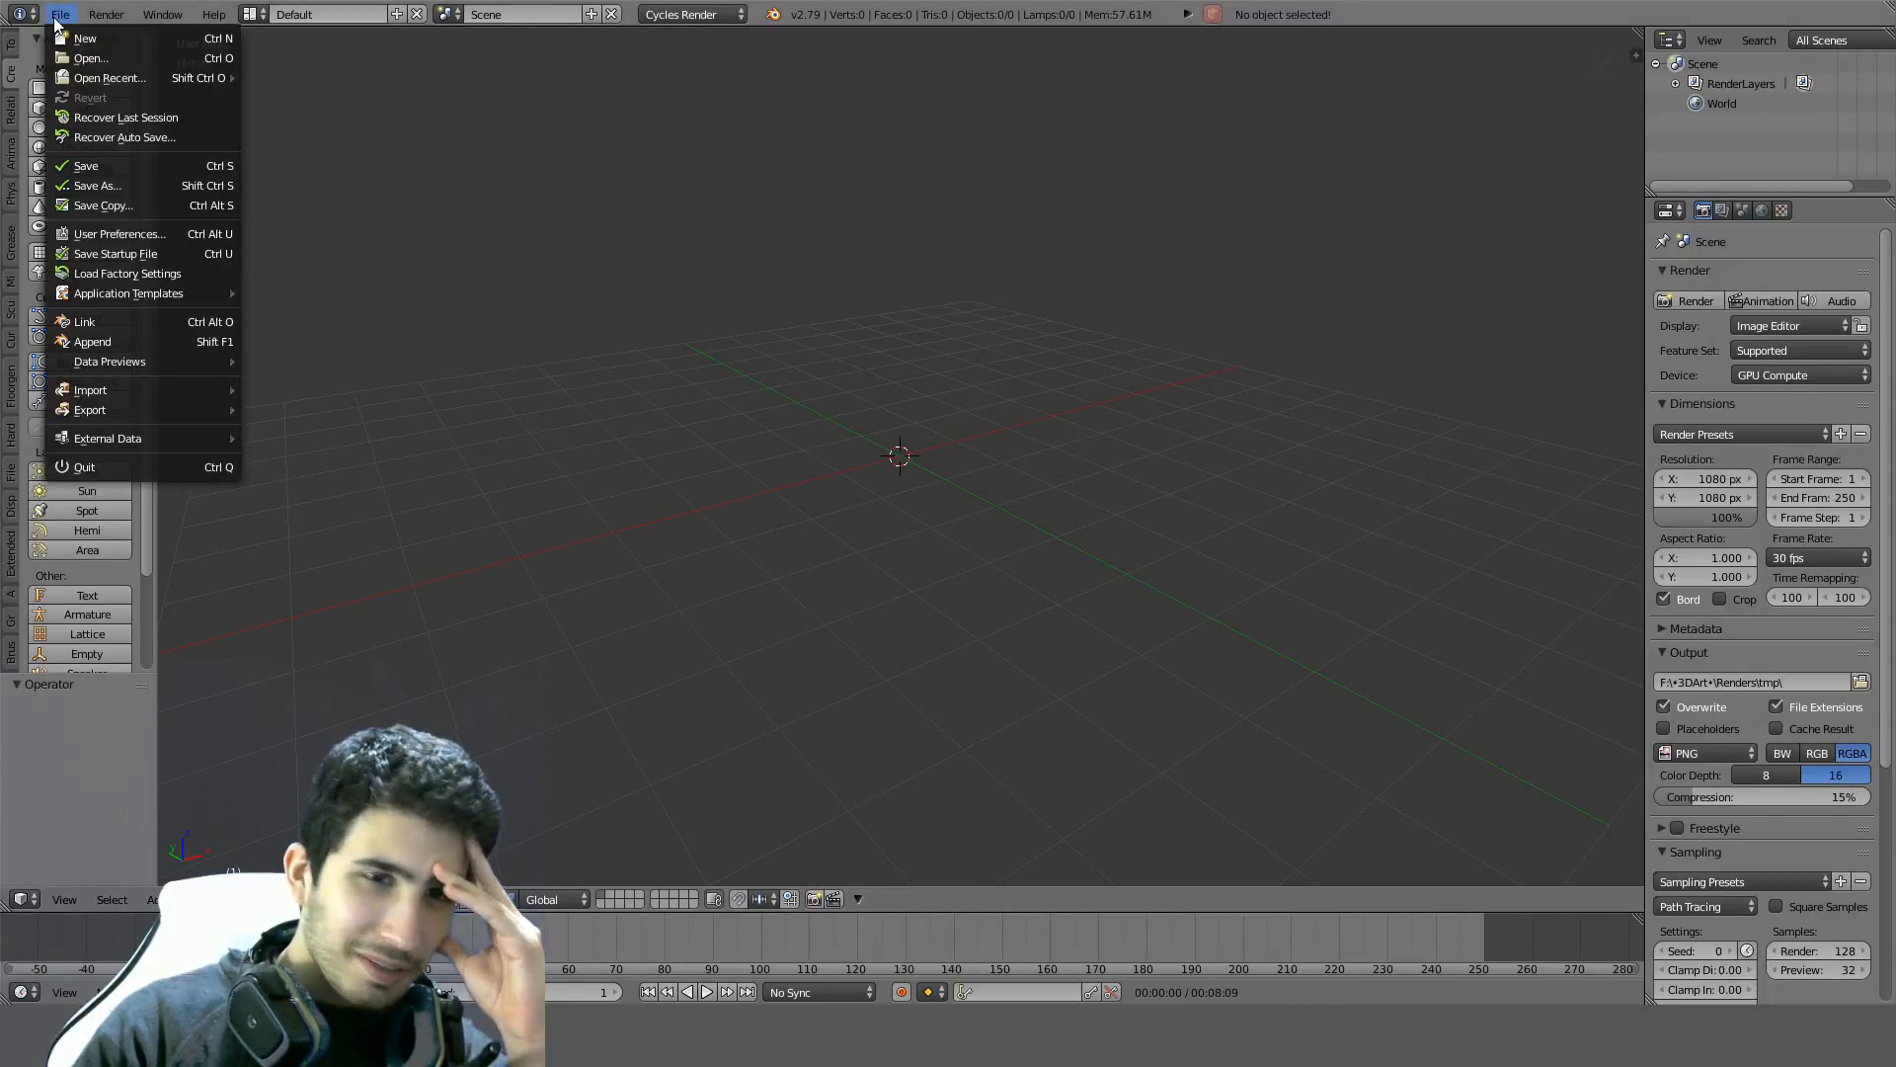
{"action": "left_click", "coordinate": [176, 119]}
{"action": "left_click", "coordinate": [176, 118]}
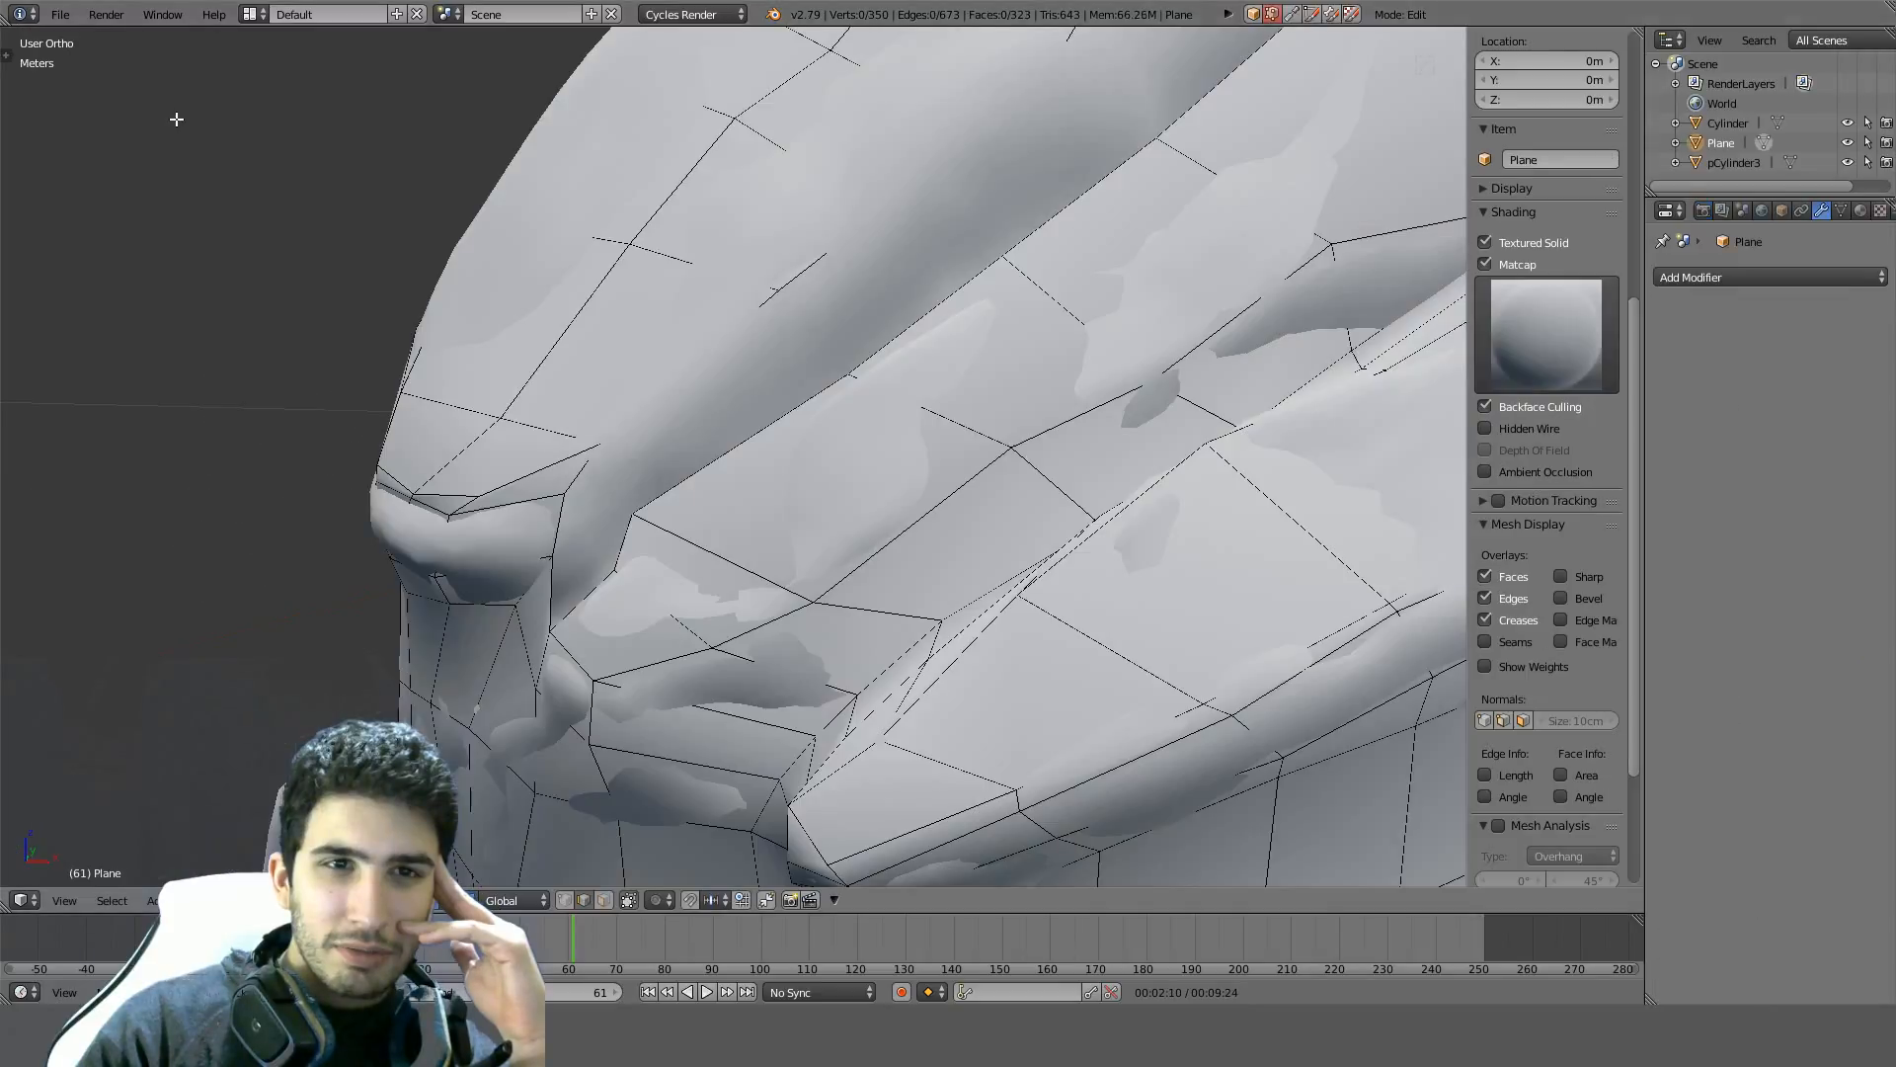
Save the recovered file with the Plane mesh still in edit mode
{"action": "scroll", "coordinate": [783, 369], "scroll_direction": "down", "scroll_amount": 3}
{"action": "middle_click_drag", "start_coordinate": [783, 370], "coordinate": [808, 476]}
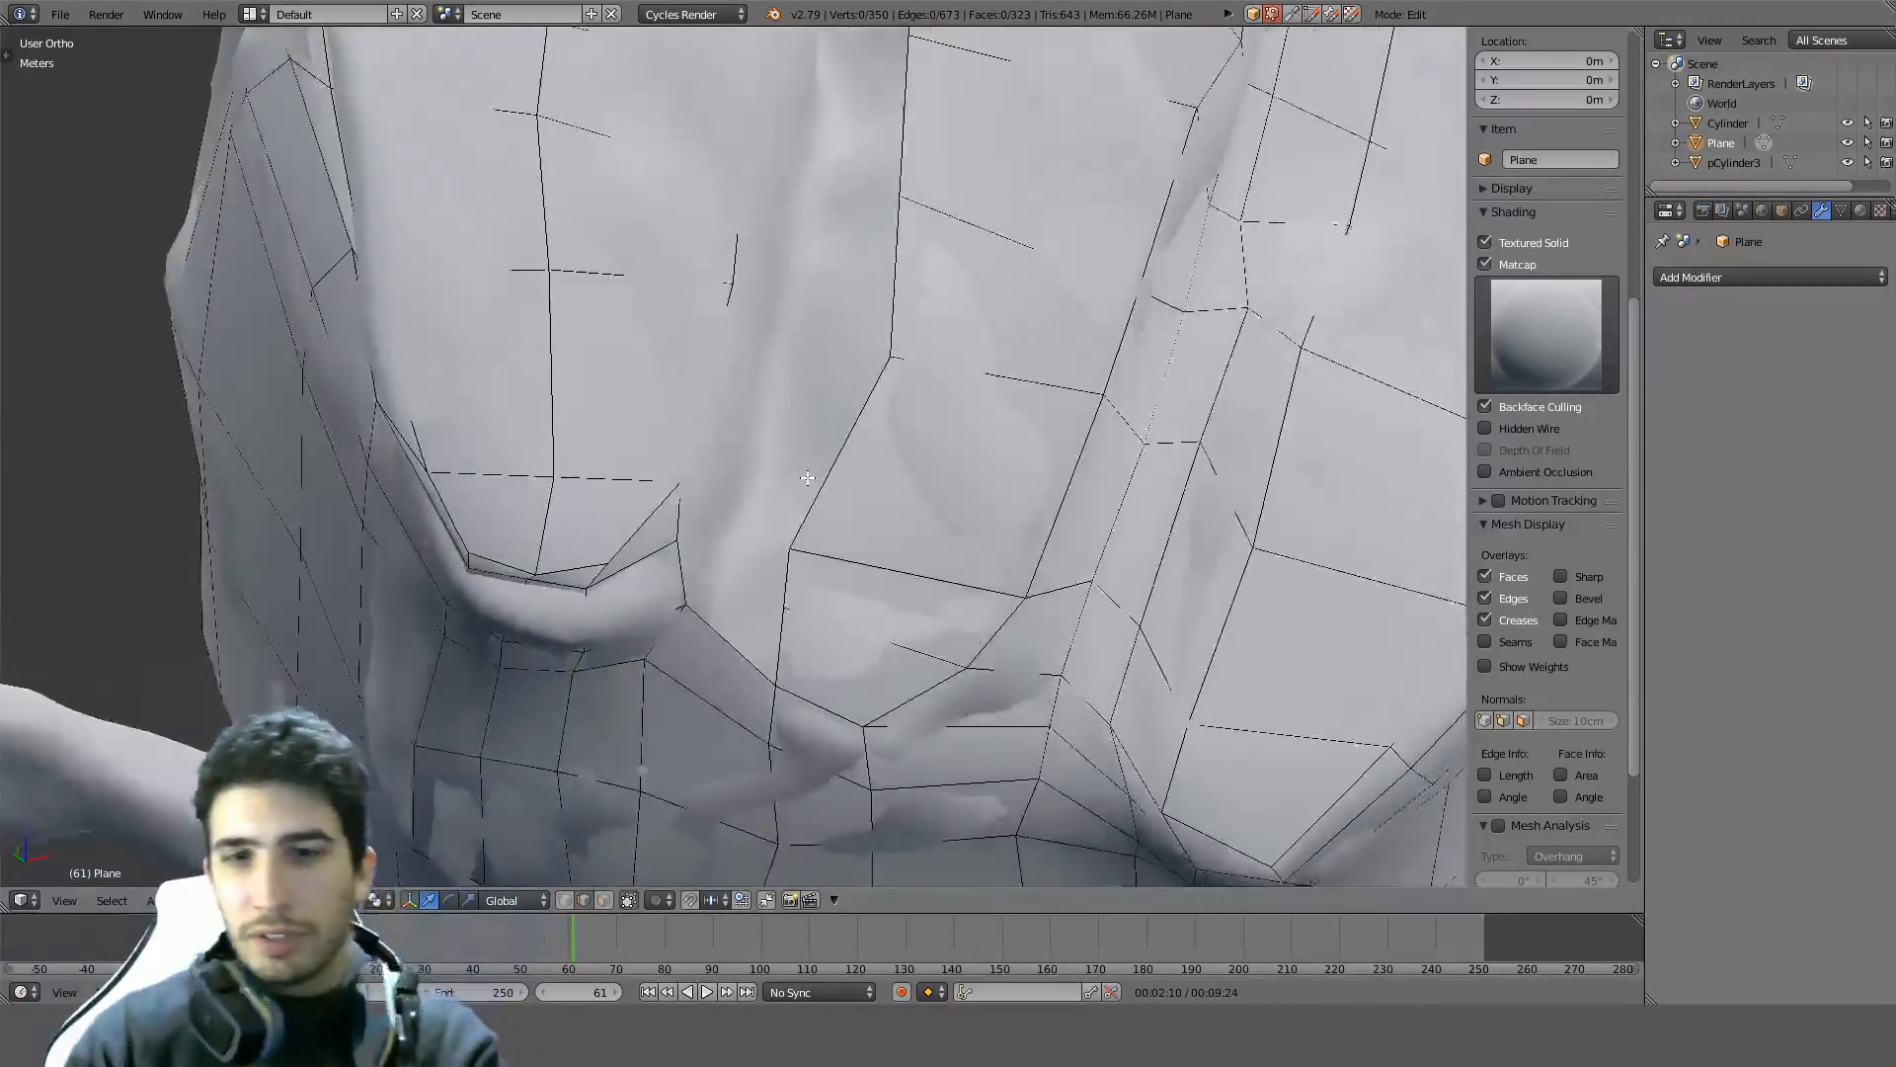
{"action": "key", "text": "ctrl+s"}
{"action": "left_click", "coordinate": [808, 478]}
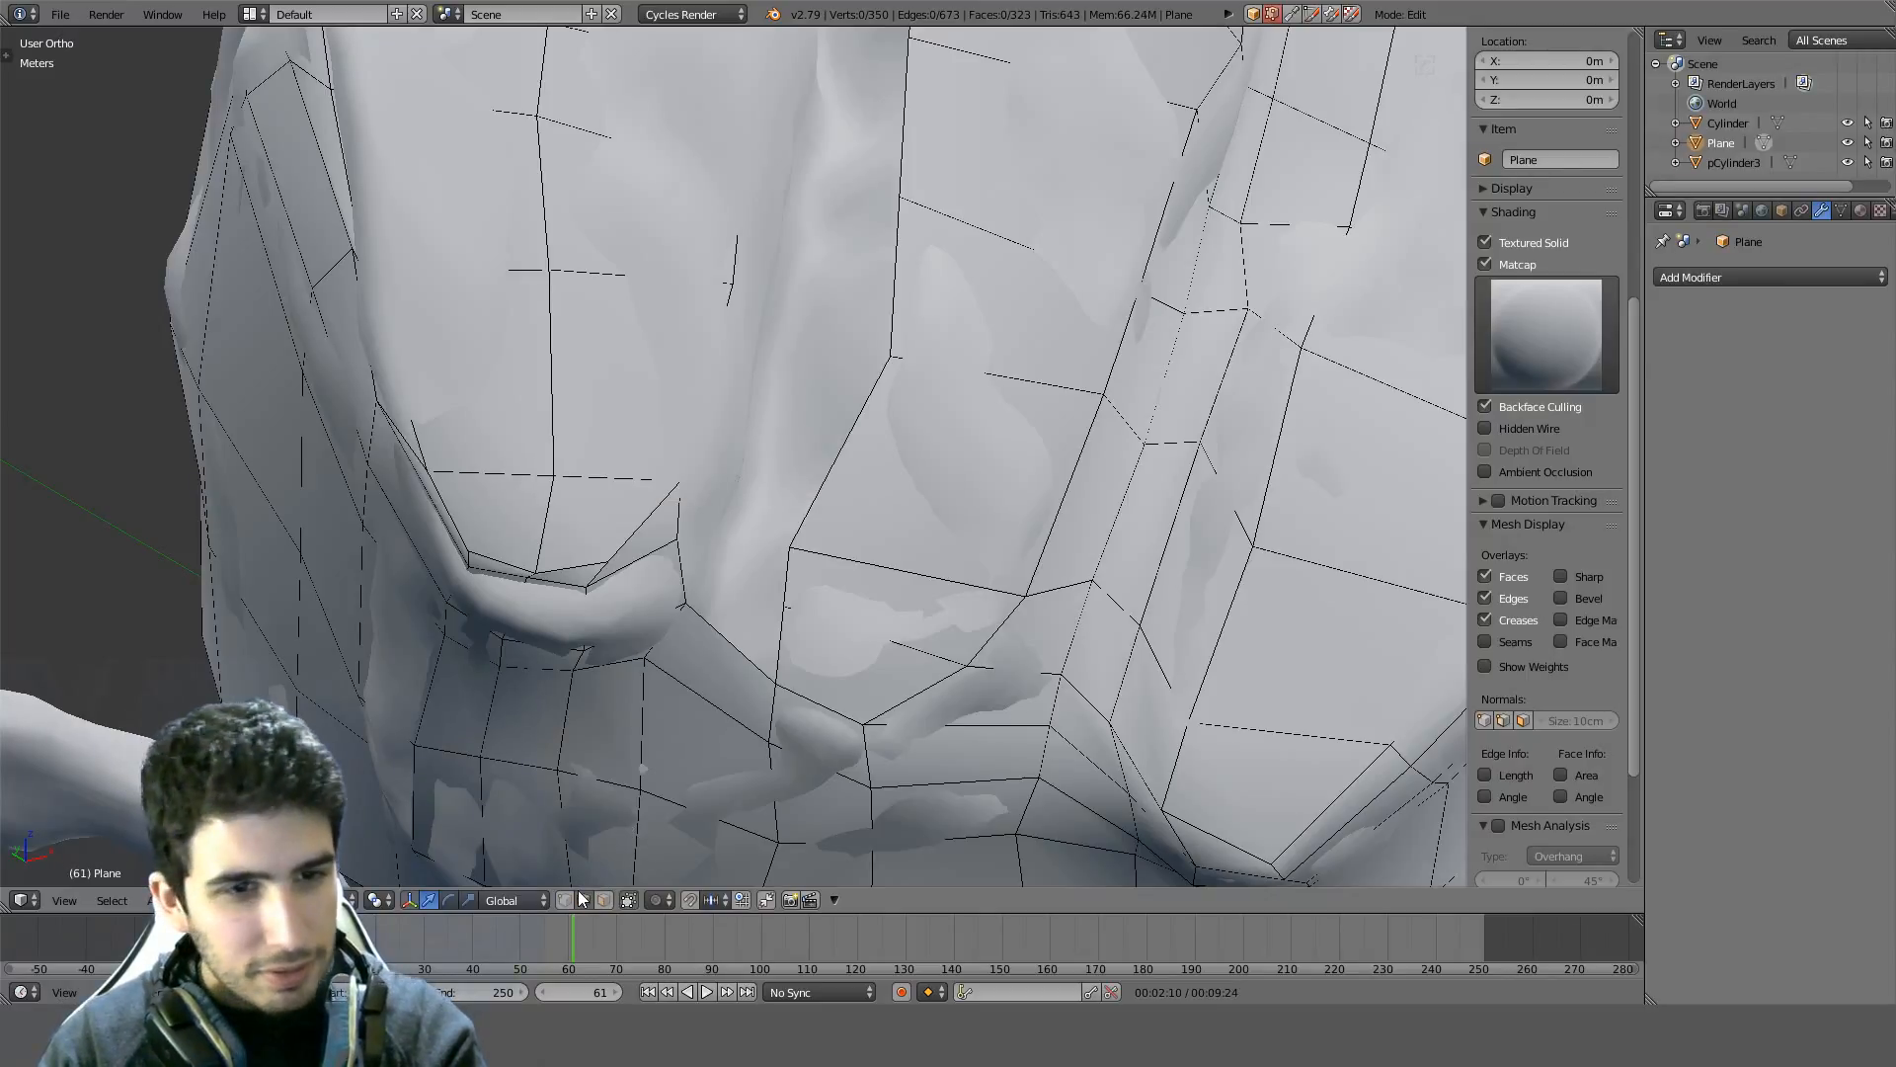
Fill one long face along the groove between two raised lobes, using the corner vertices at both ends of the groove
{"action": "right_click", "coordinate": [770, 689]}
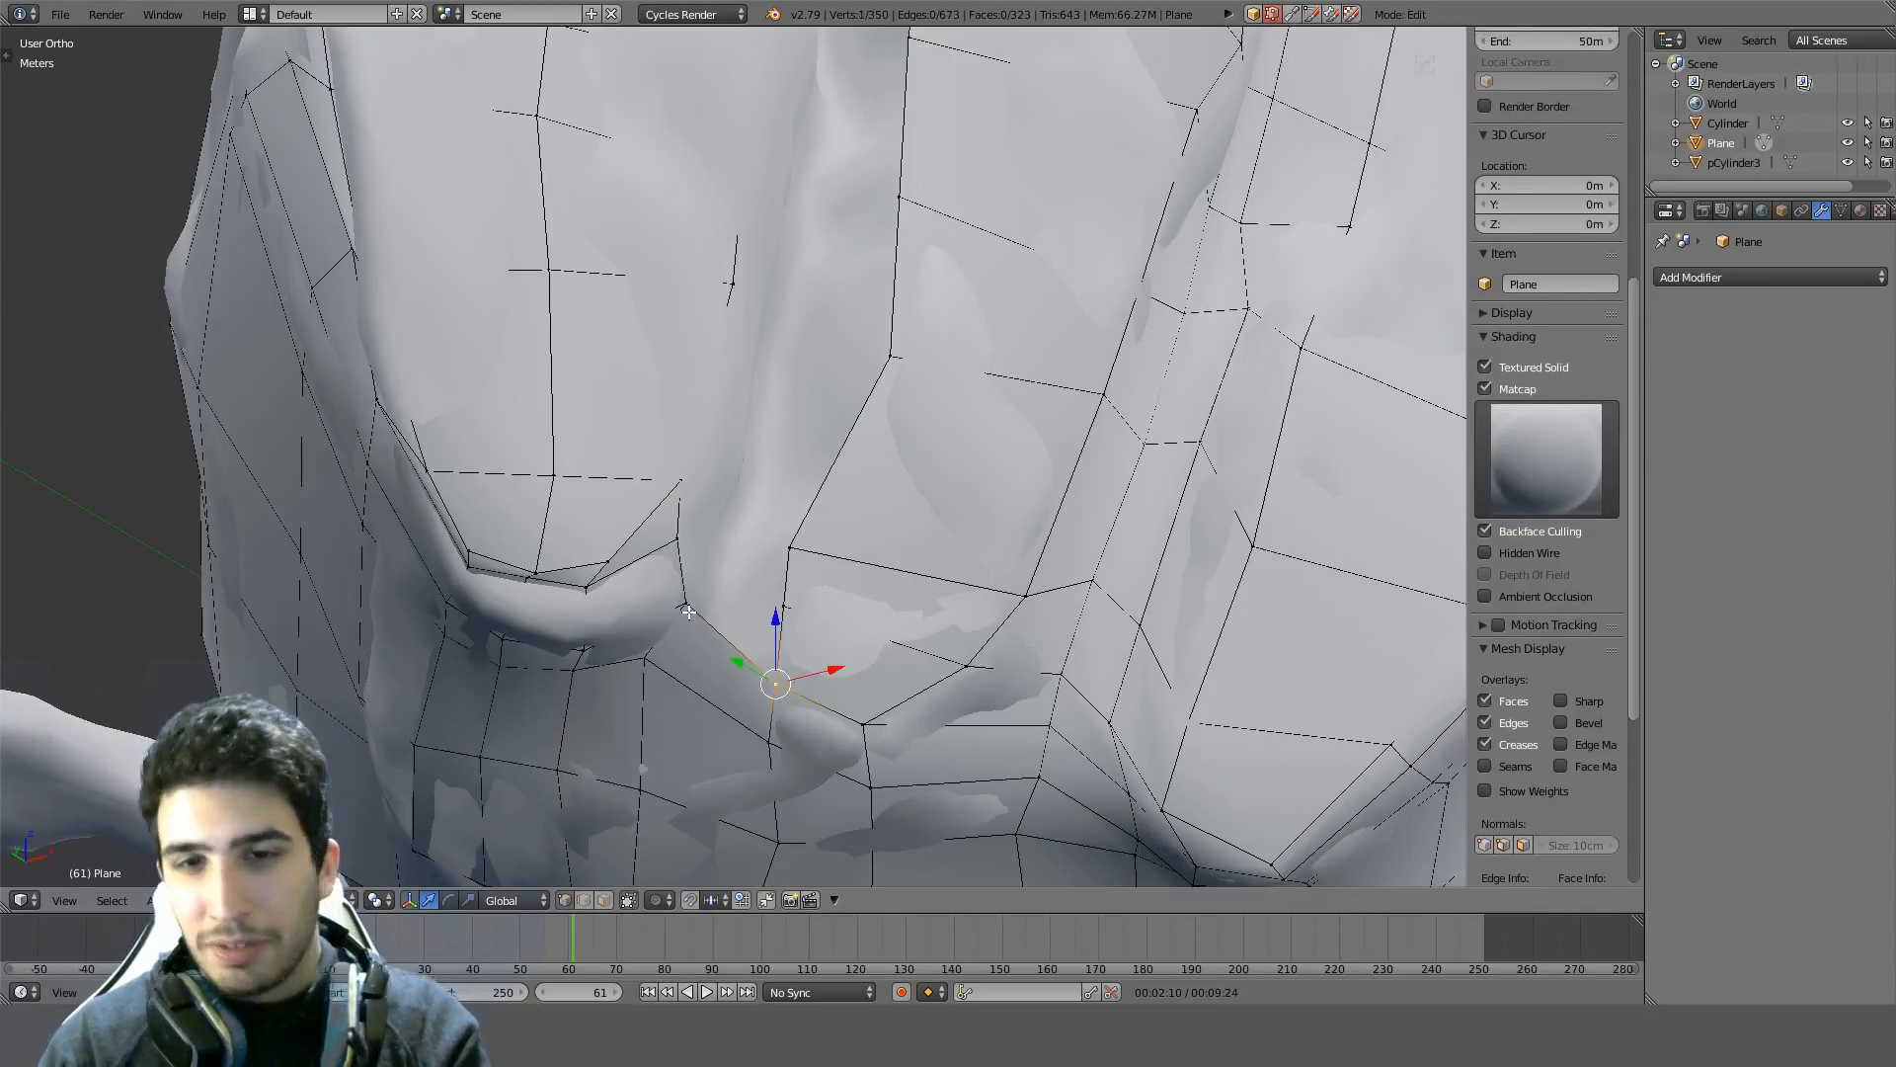
{"action": "right_click", "coordinate": [688, 608], "text": "shift"}
{"action": "scroll", "coordinate": [801, 407], "scroll_direction": "down", "scroll_amount": 5}
{"action": "middle_click_drag", "start_coordinate": [913, 190], "coordinate": [780, 296]}
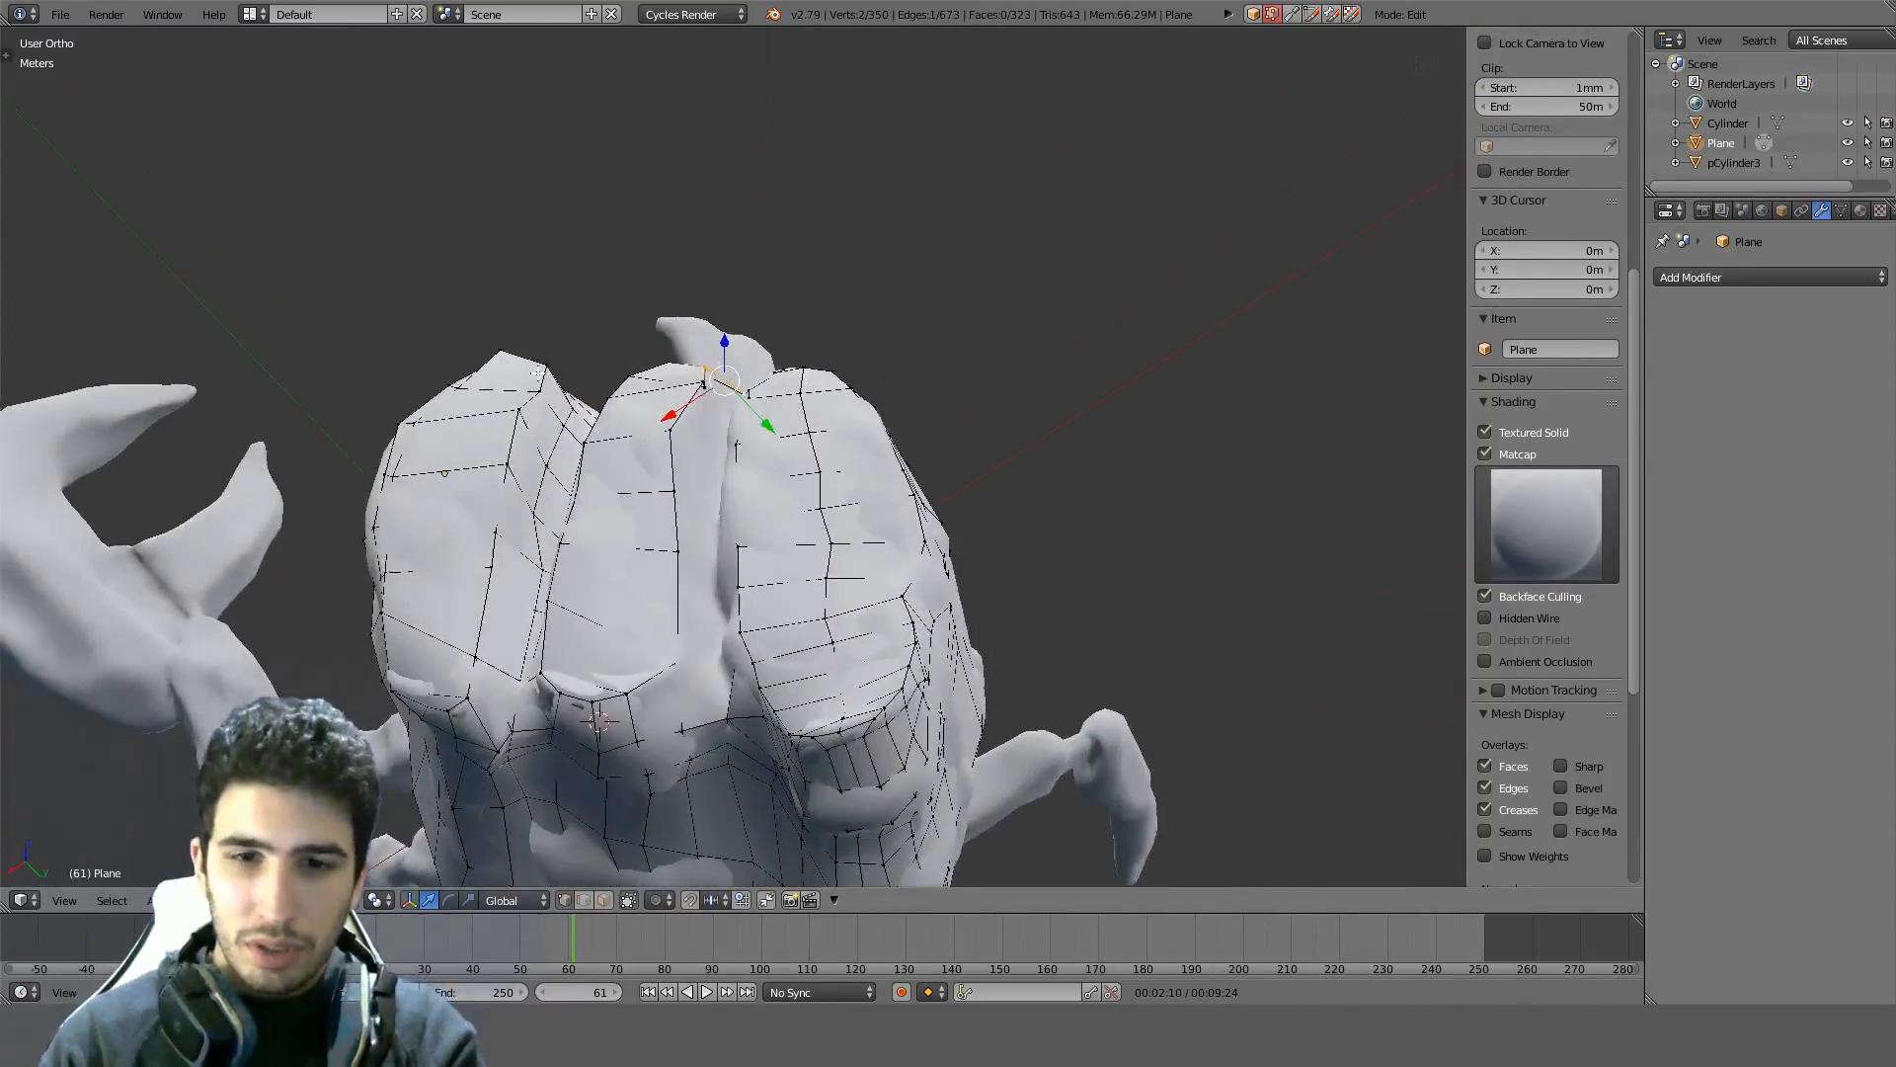
{"action": "scroll", "coordinate": [745, 397], "scroll_direction": "up", "scroll_amount": 5}
{"action": "scroll", "coordinate": [745, 397], "scroll_direction": "up", "scroll_amount": 2}
{"action": "right_click", "coordinate": [741, 501], "text": "shift"}
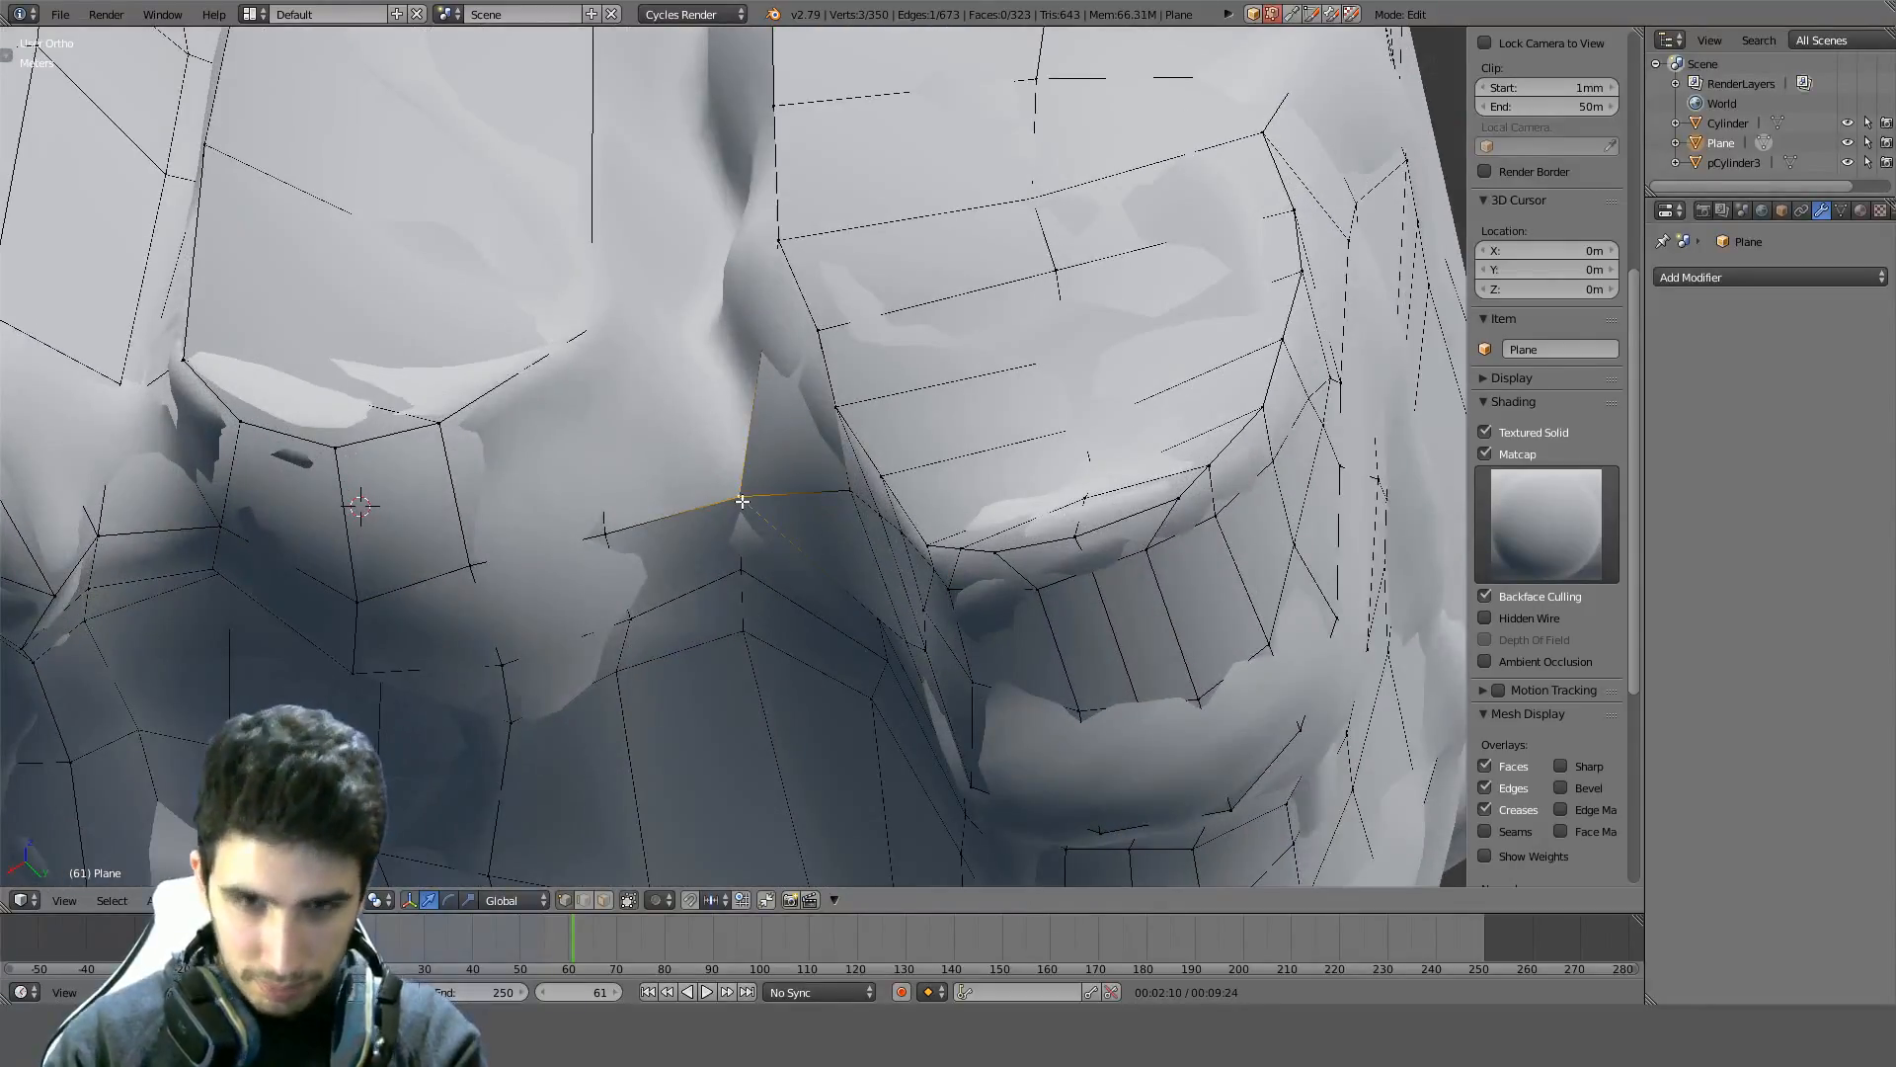
{"action": "right_click", "coordinate": [601, 536], "text": "shift"}
{"action": "key", "text": "f"}
Examine the long groove face against the sculpt from several angles, in both solid and wireframe display
{"action": "scroll", "coordinate": [691, 494], "scroll_direction": "up", "scroll_amount": 4}
{"action": "mouse_move", "coordinate": [691, 493]}
{"action": "middle_mouse_down"}
{"action": "mouse_move", "coordinate": [812, 526]}
{"action": "mouse_move", "coordinate": [1063, 495]}
{"action": "mouse_move", "coordinate": [1071, 424]}
{"action": "mouse_move", "coordinate": [961, 432]}
{"action": "mouse_move", "coordinate": [647, 536]}
{"action": "middle_mouse_up"}
{"action": "key", "text": "z"}
{"action": "key", "text": "z"}
{"action": "scroll", "coordinate": [751, 494], "scroll_direction": "up", "scroll_amount": 2}
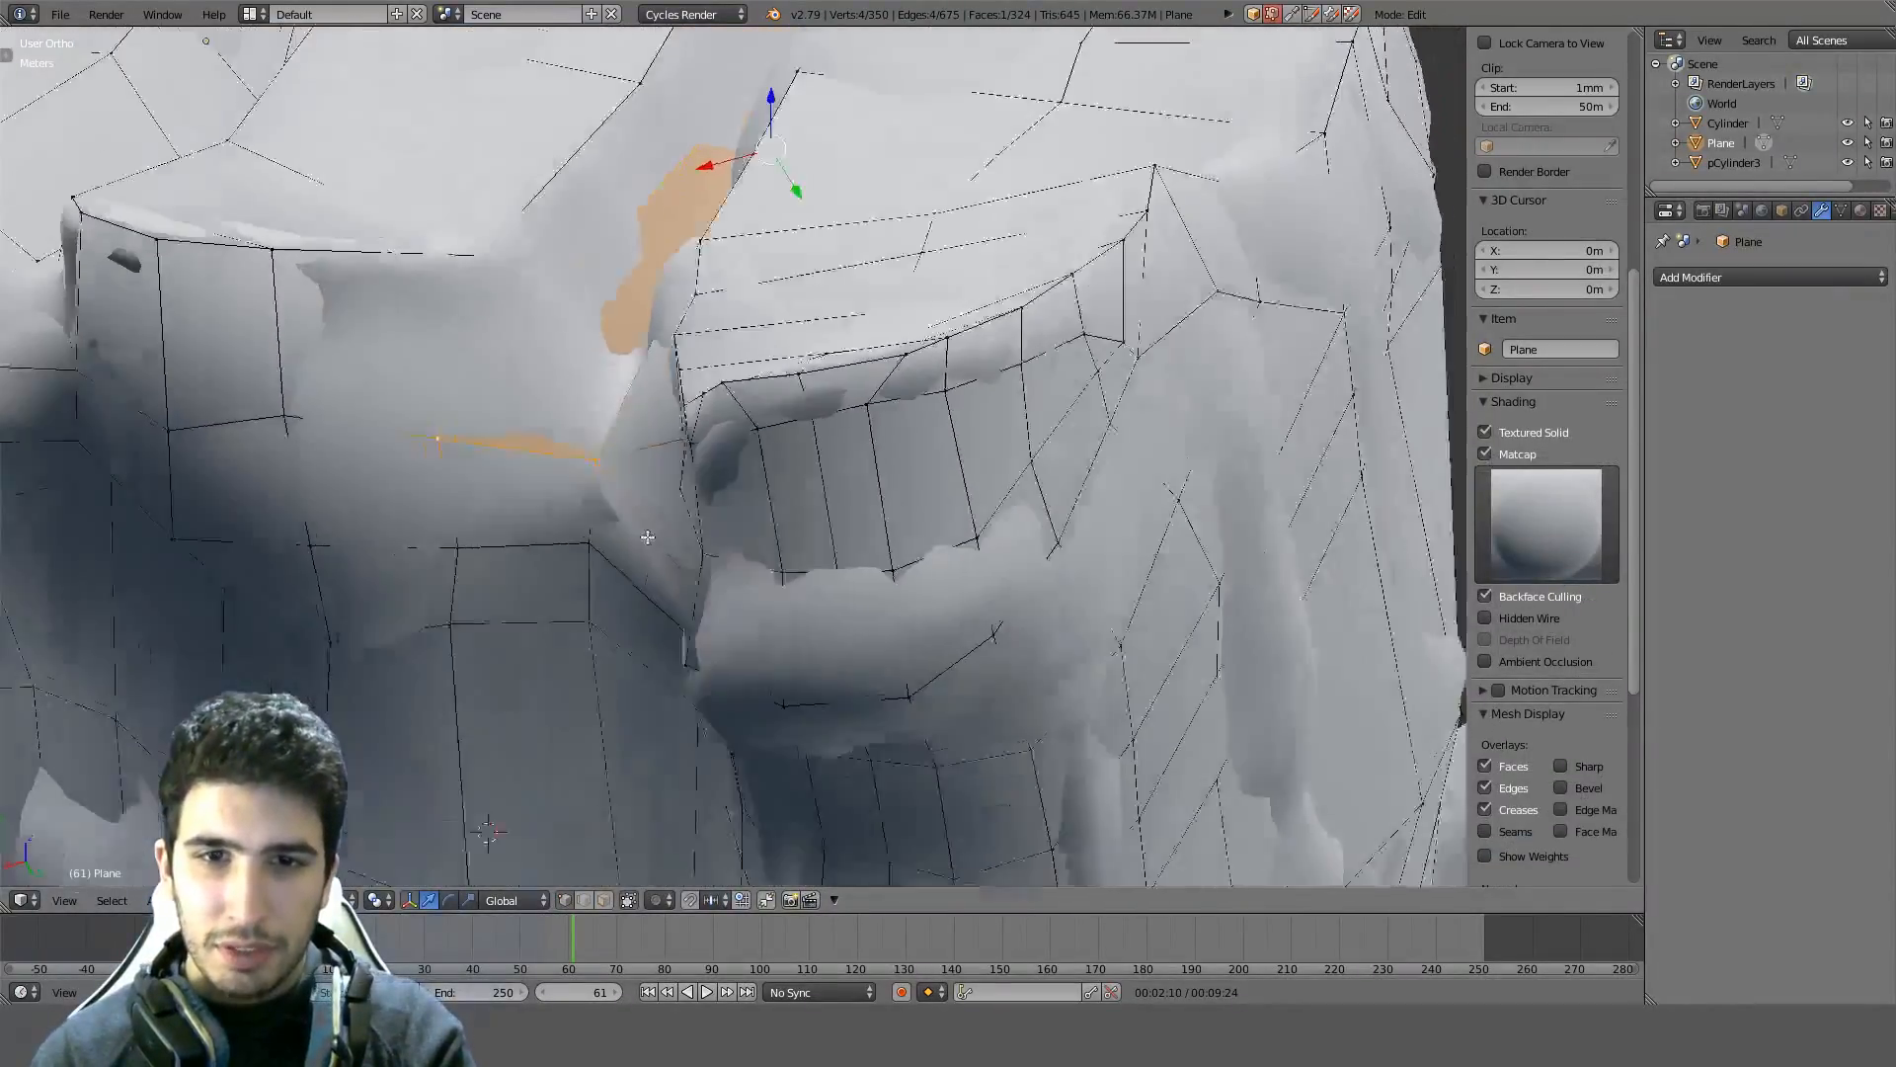
{"action": "key", "text": "z"}
{"action": "mouse_move", "coordinate": [410, 187]}
{"action": "middle_mouse_down"}
{"action": "mouse_move", "coordinate": [364, 263]}
{"action": "mouse_move", "coordinate": [589, 322]}
{"action": "mouse_move", "coordinate": [722, 270]}
{"action": "mouse_move", "coordinate": [860, 403]}
{"action": "middle_mouse_up"}
{"action": "key", "text": "z"}
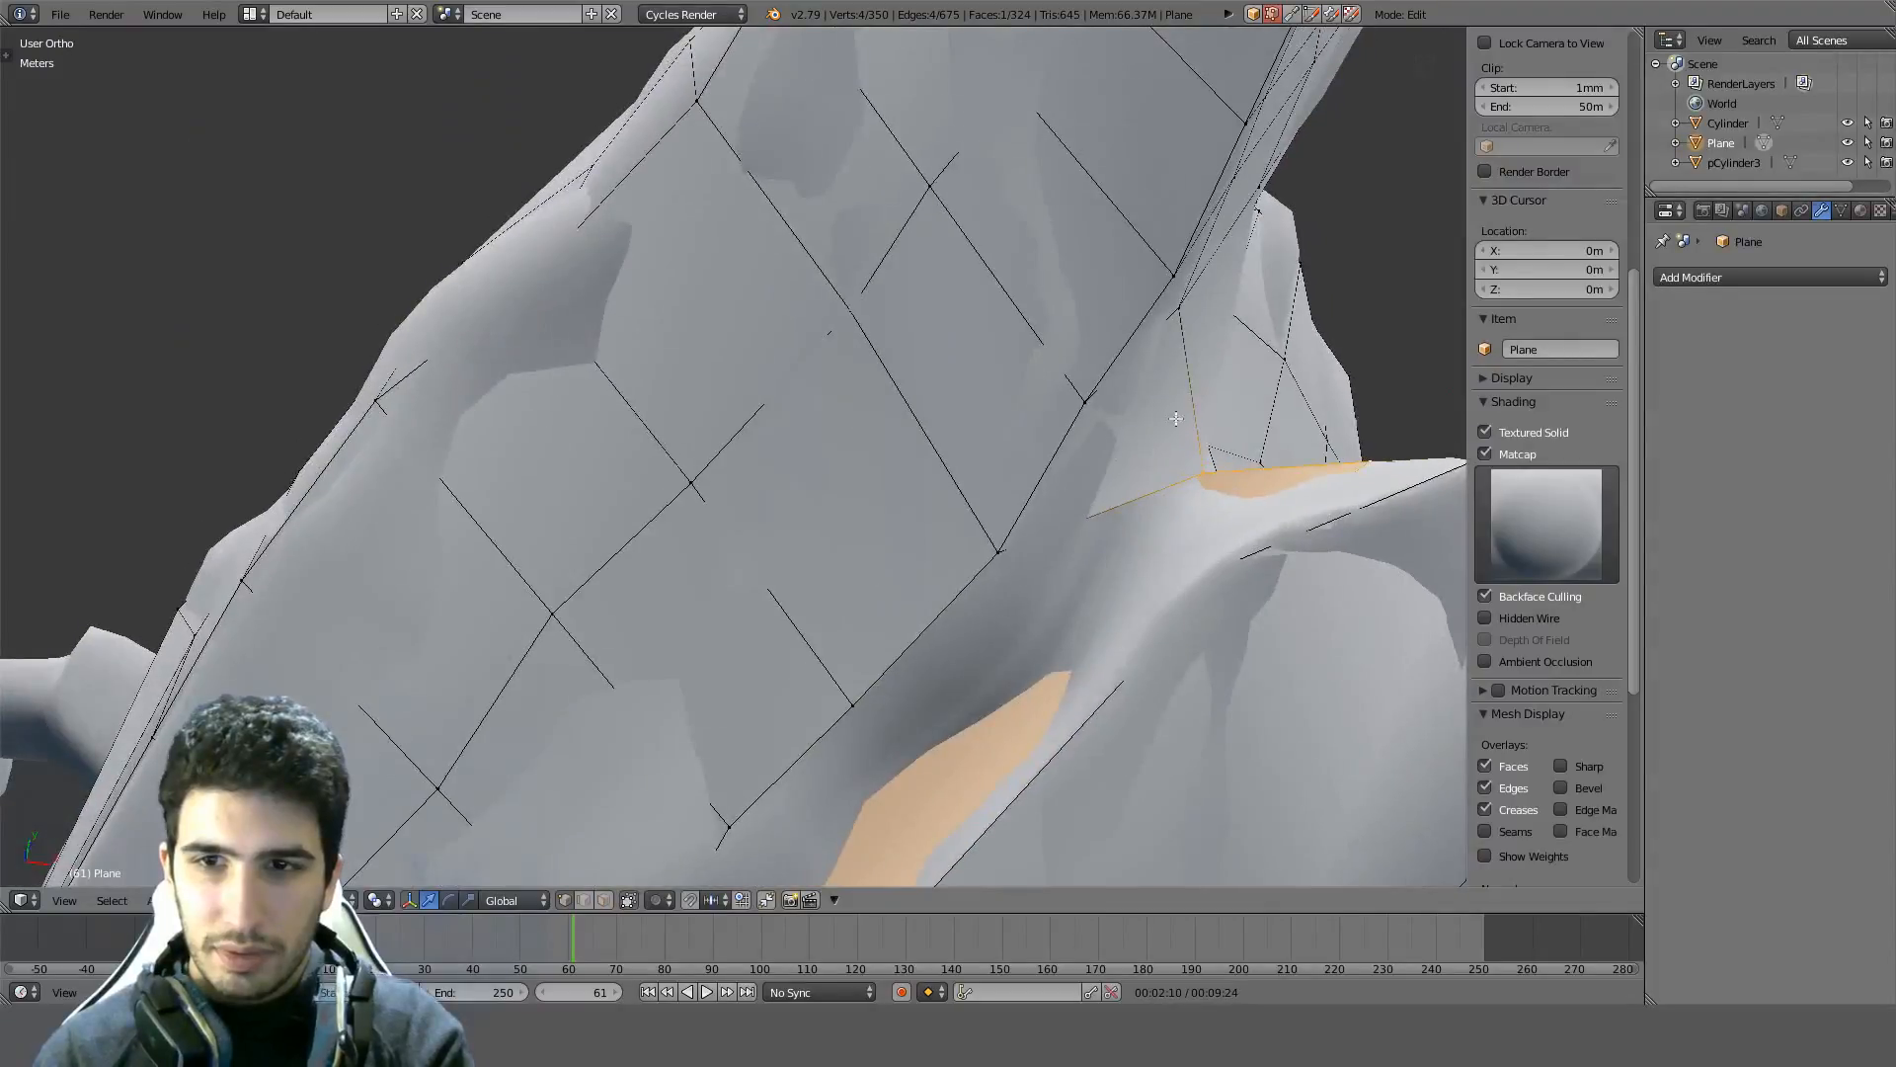
{"action": "middle_click_drag", "start_coordinate": [1164, 447], "coordinate": [1141, 432]}
{"action": "right_click", "coordinate": [1146, 566]}
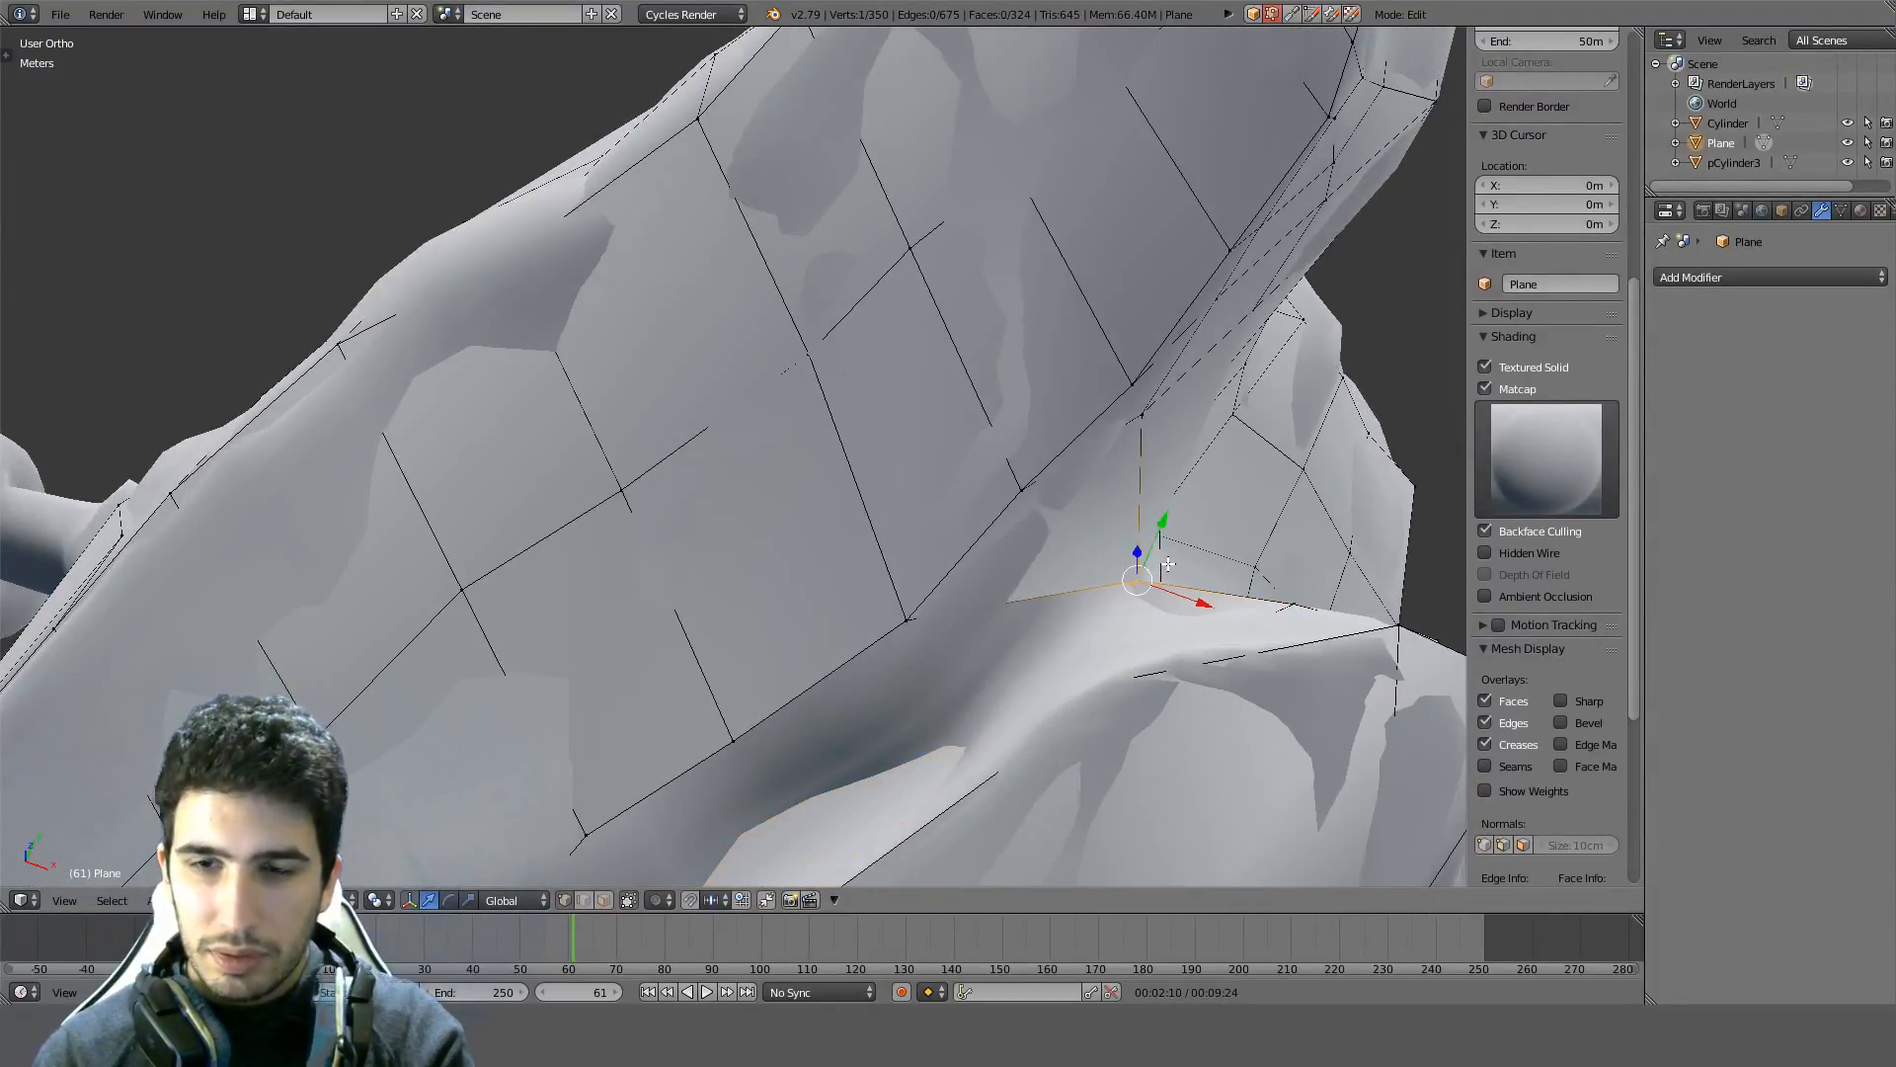
{"action": "middle_click_drag", "start_coordinate": [1169, 563], "coordinate": [687, 520]}
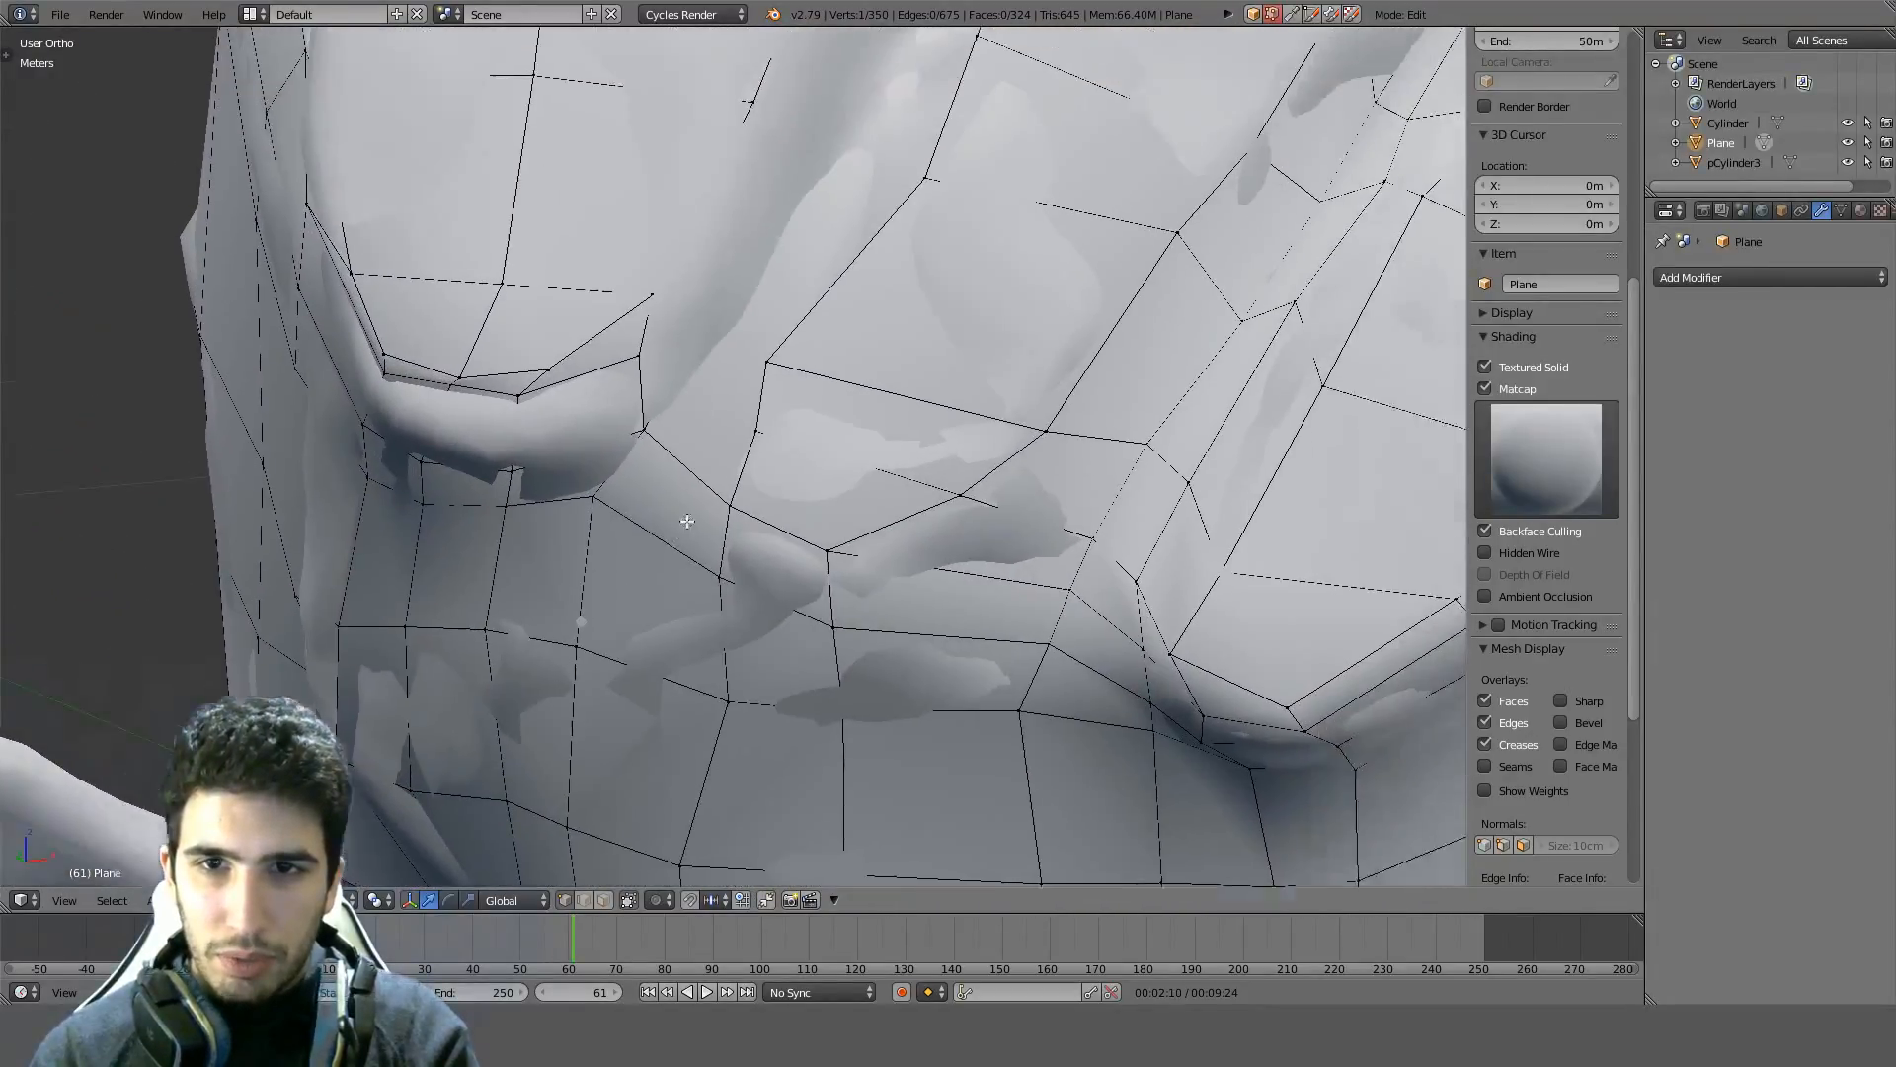
{"action": "scroll", "coordinate": [687, 521], "scroll_direction": "up", "scroll_amount": 2}
{"action": "mouse_move", "coordinate": [1074, 556]}
{"action": "middle_mouse_down"}
{"action": "mouse_move", "coordinate": [1092, 508]}
{"action": "mouse_move", "coordinate": [740, 465]}
{"action": "middle_mouse_up"}
Divide the long groove face crosswise with six evenly spaced loop cuts
{"action": "key", "text": "z"}
{"action": "key", "text": "z"}
{"action": "key", "text": "z"}
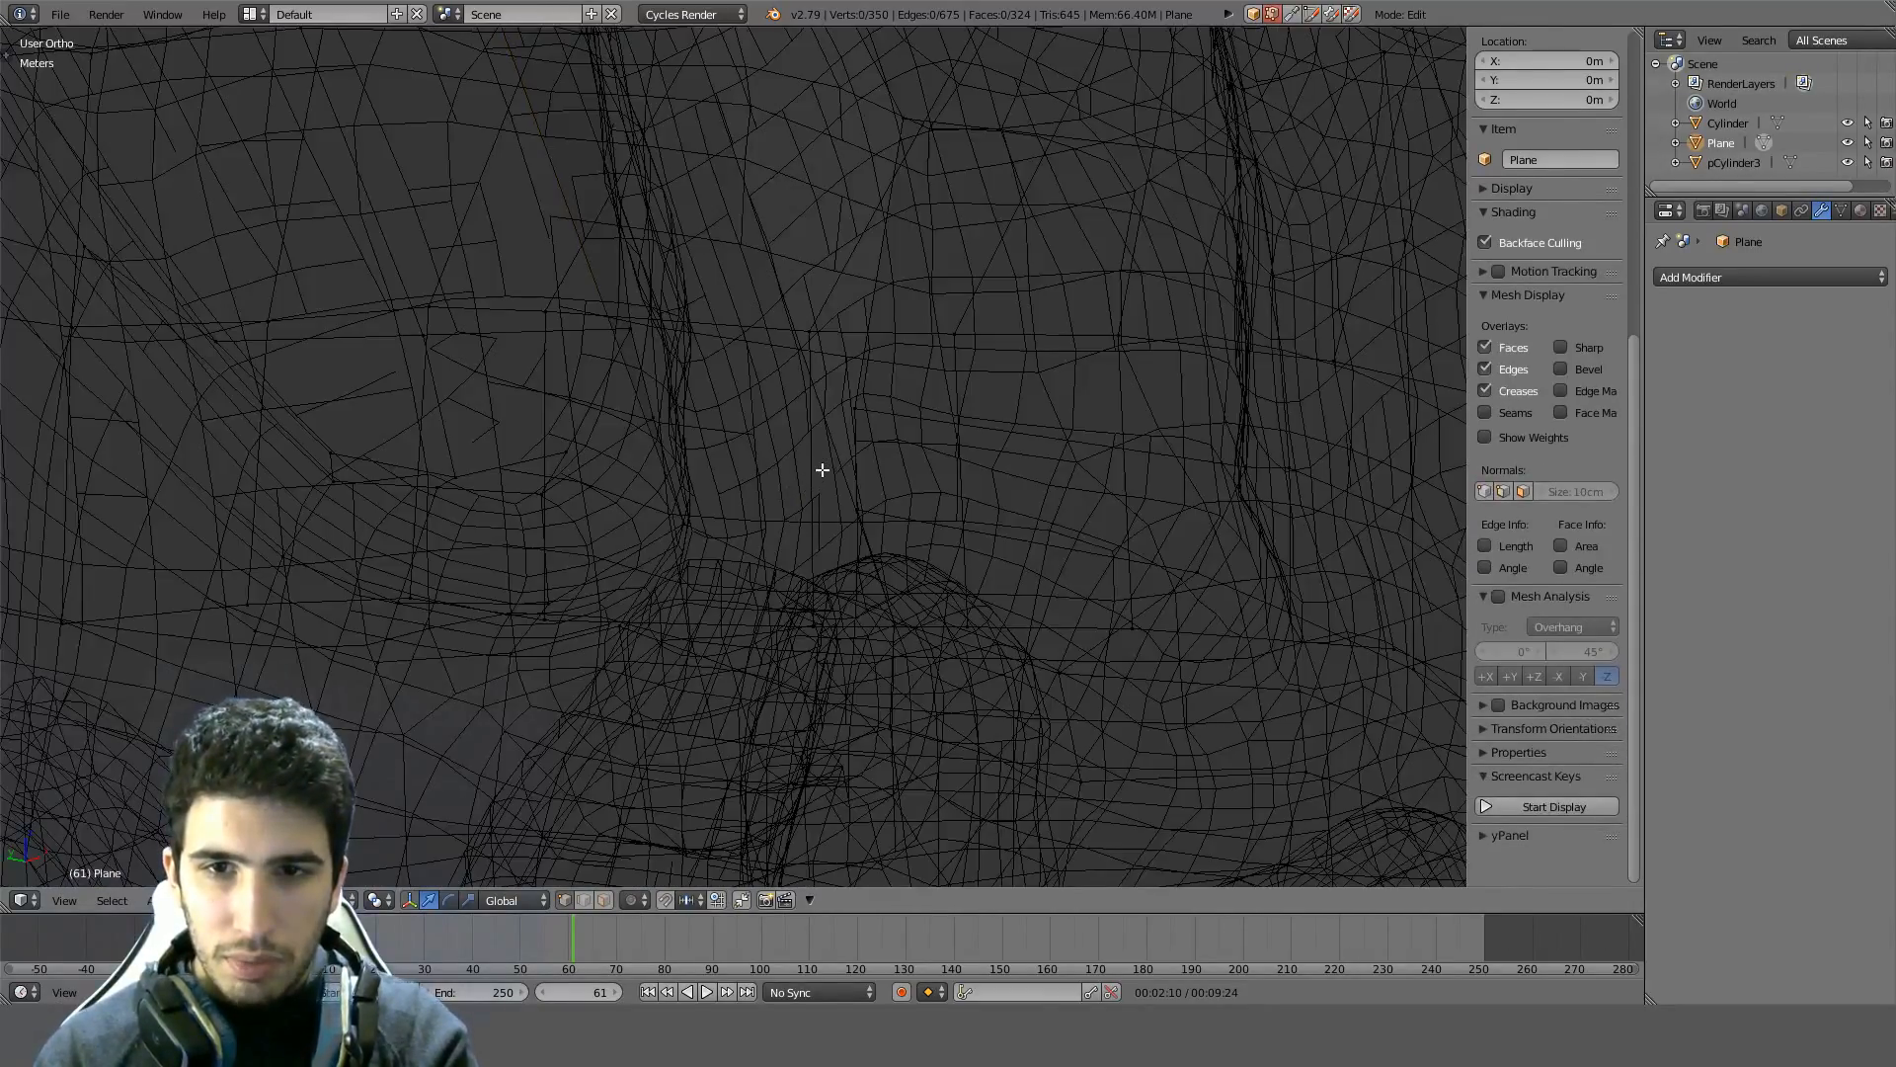
{"action": "key", "text": "ctrl+r"}
{"action": "key", "text": "Escape"}
{"action": "key", "text": "z"}
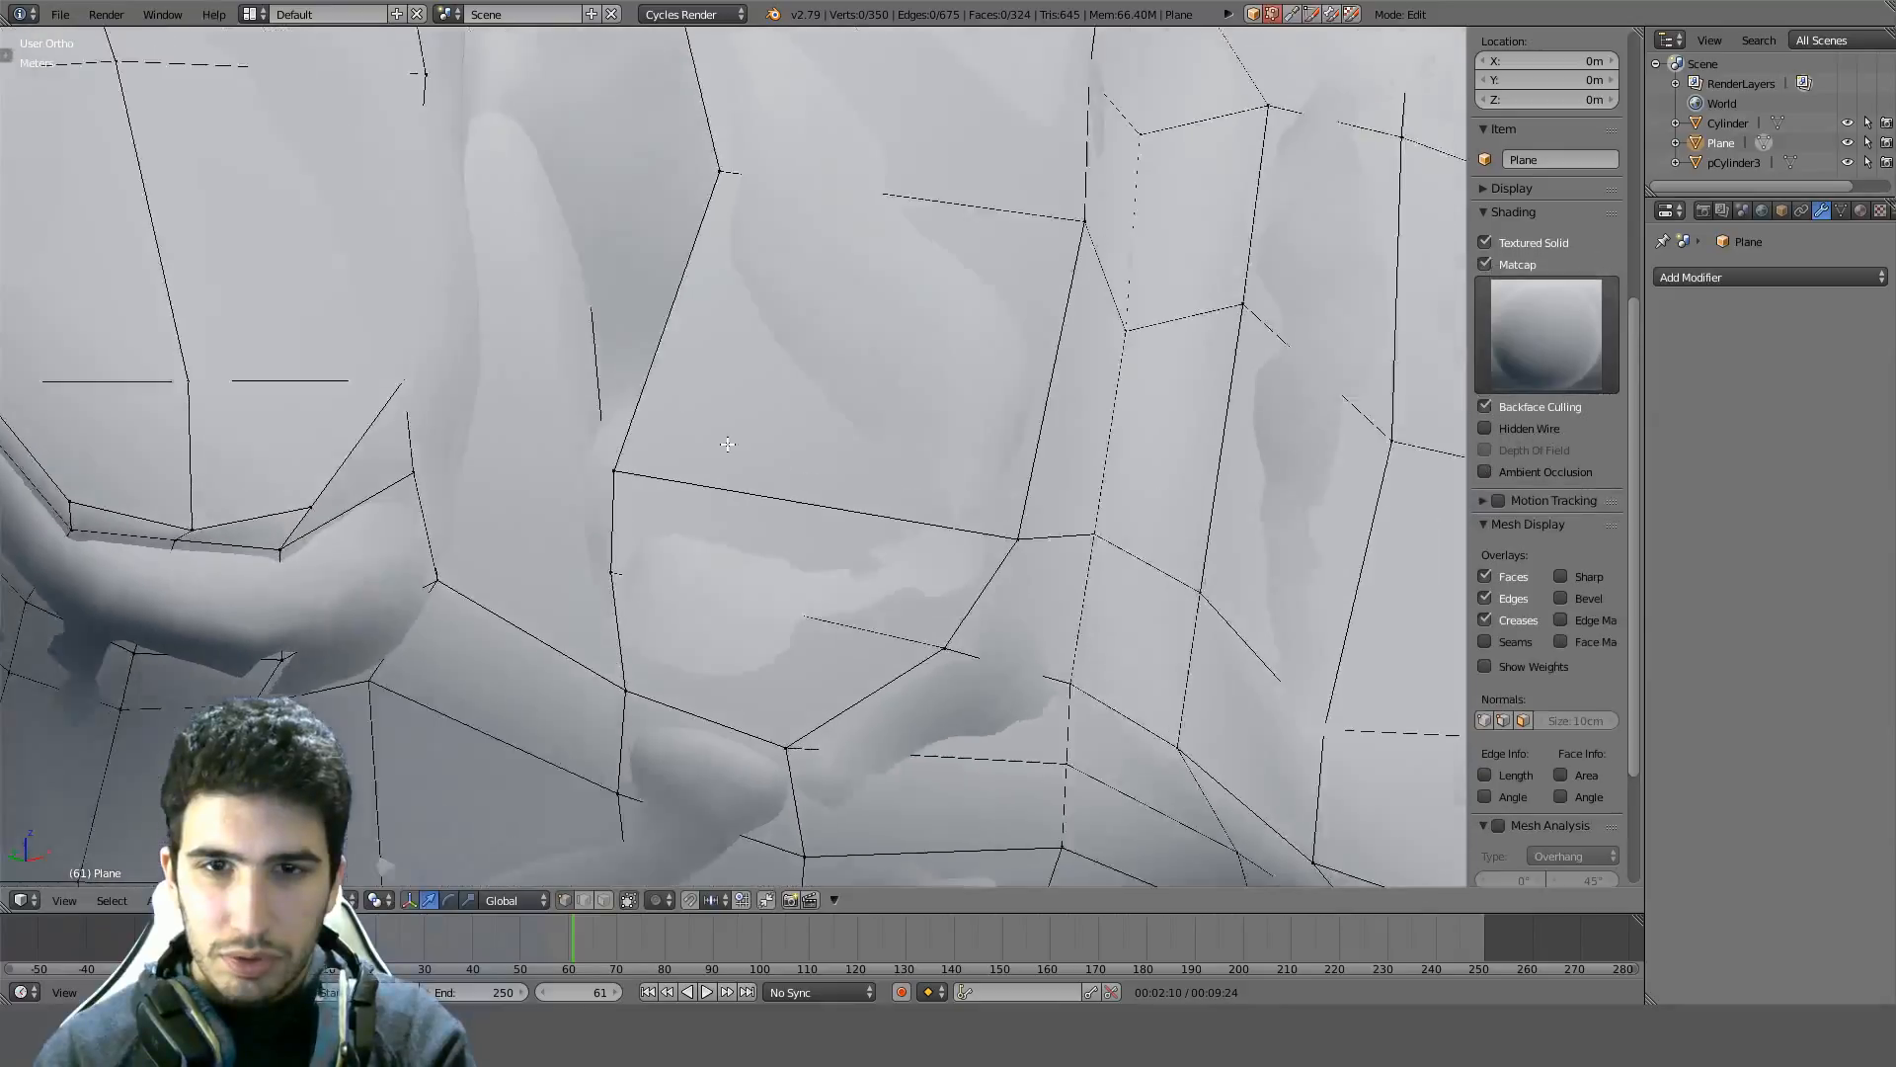
{"action": "scroll", "coordinate": [398, 546], "scroll_direction": "up", "scroll_amount": 2}
{"action": "key", "text": "ctrl+r"}
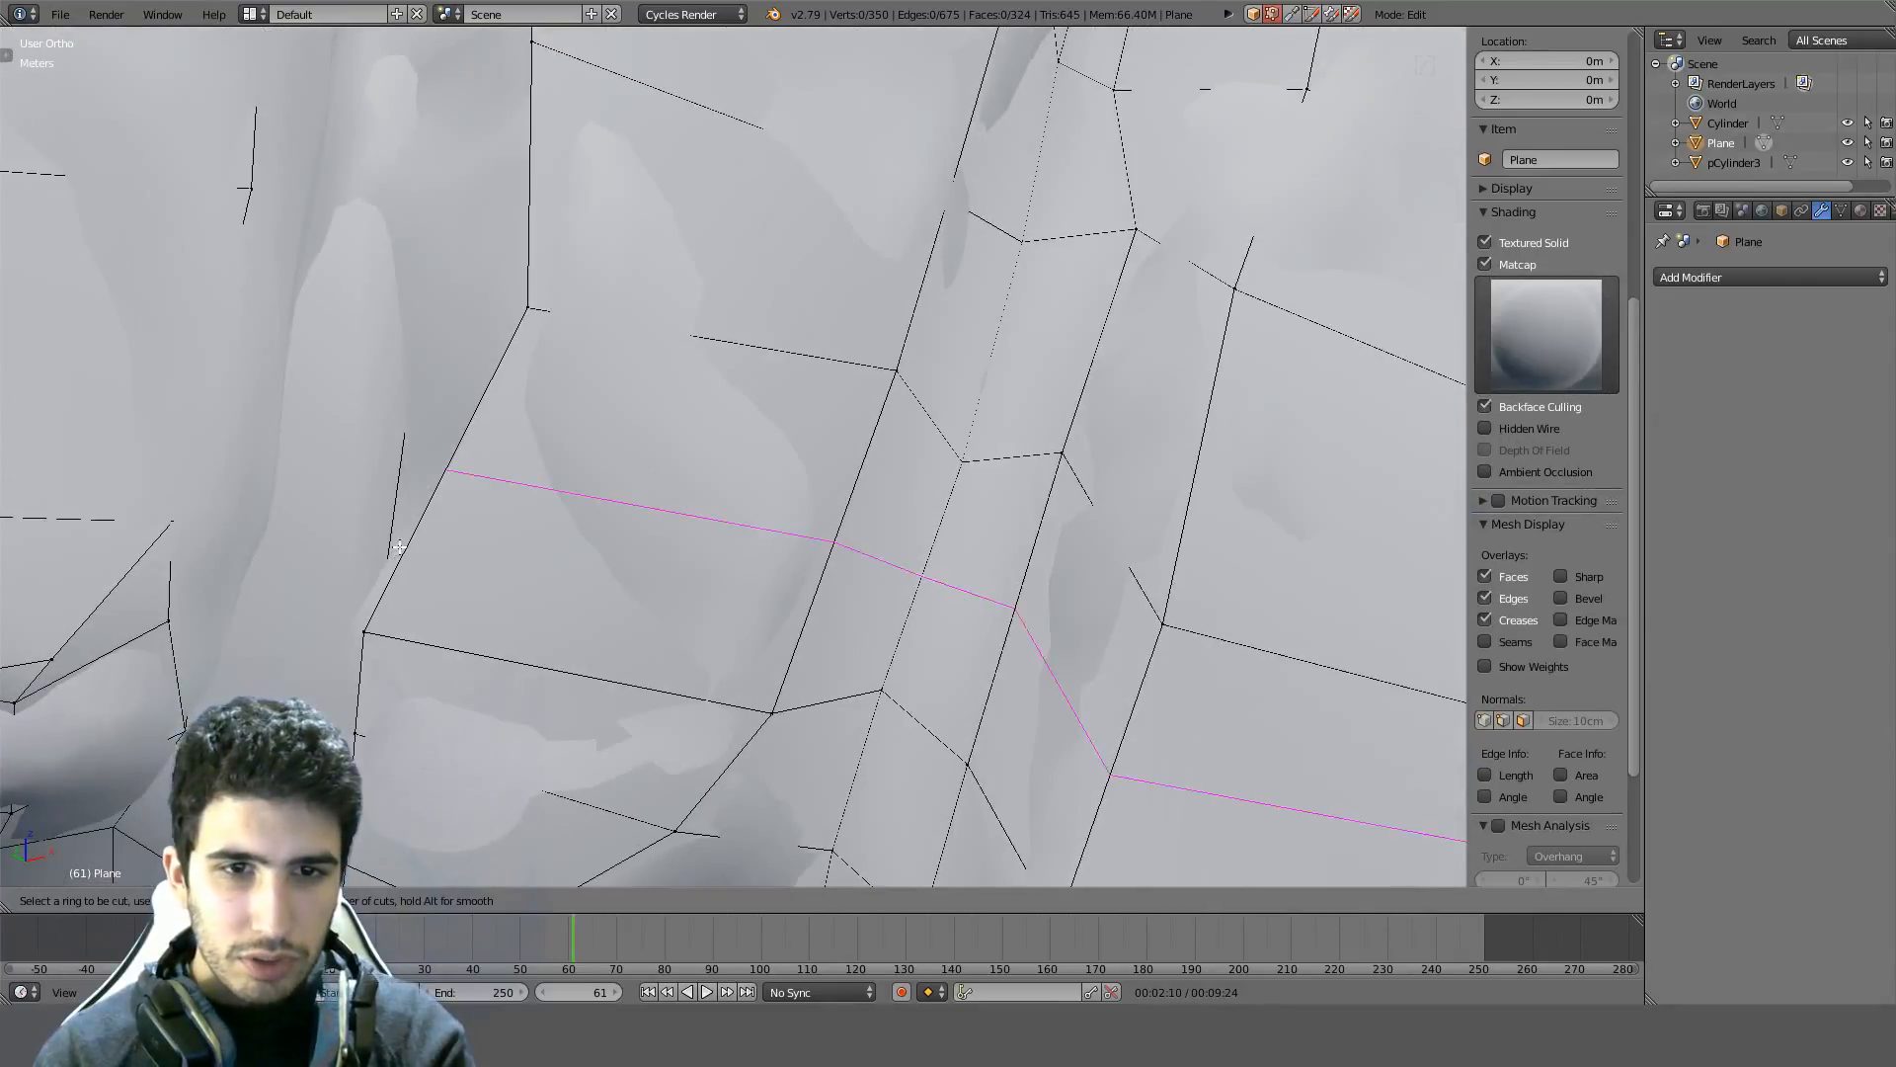
{"action": "left_click", "coordinate": [398, 470]}
{"action": "right_click", "coordinate": [398, 470]}
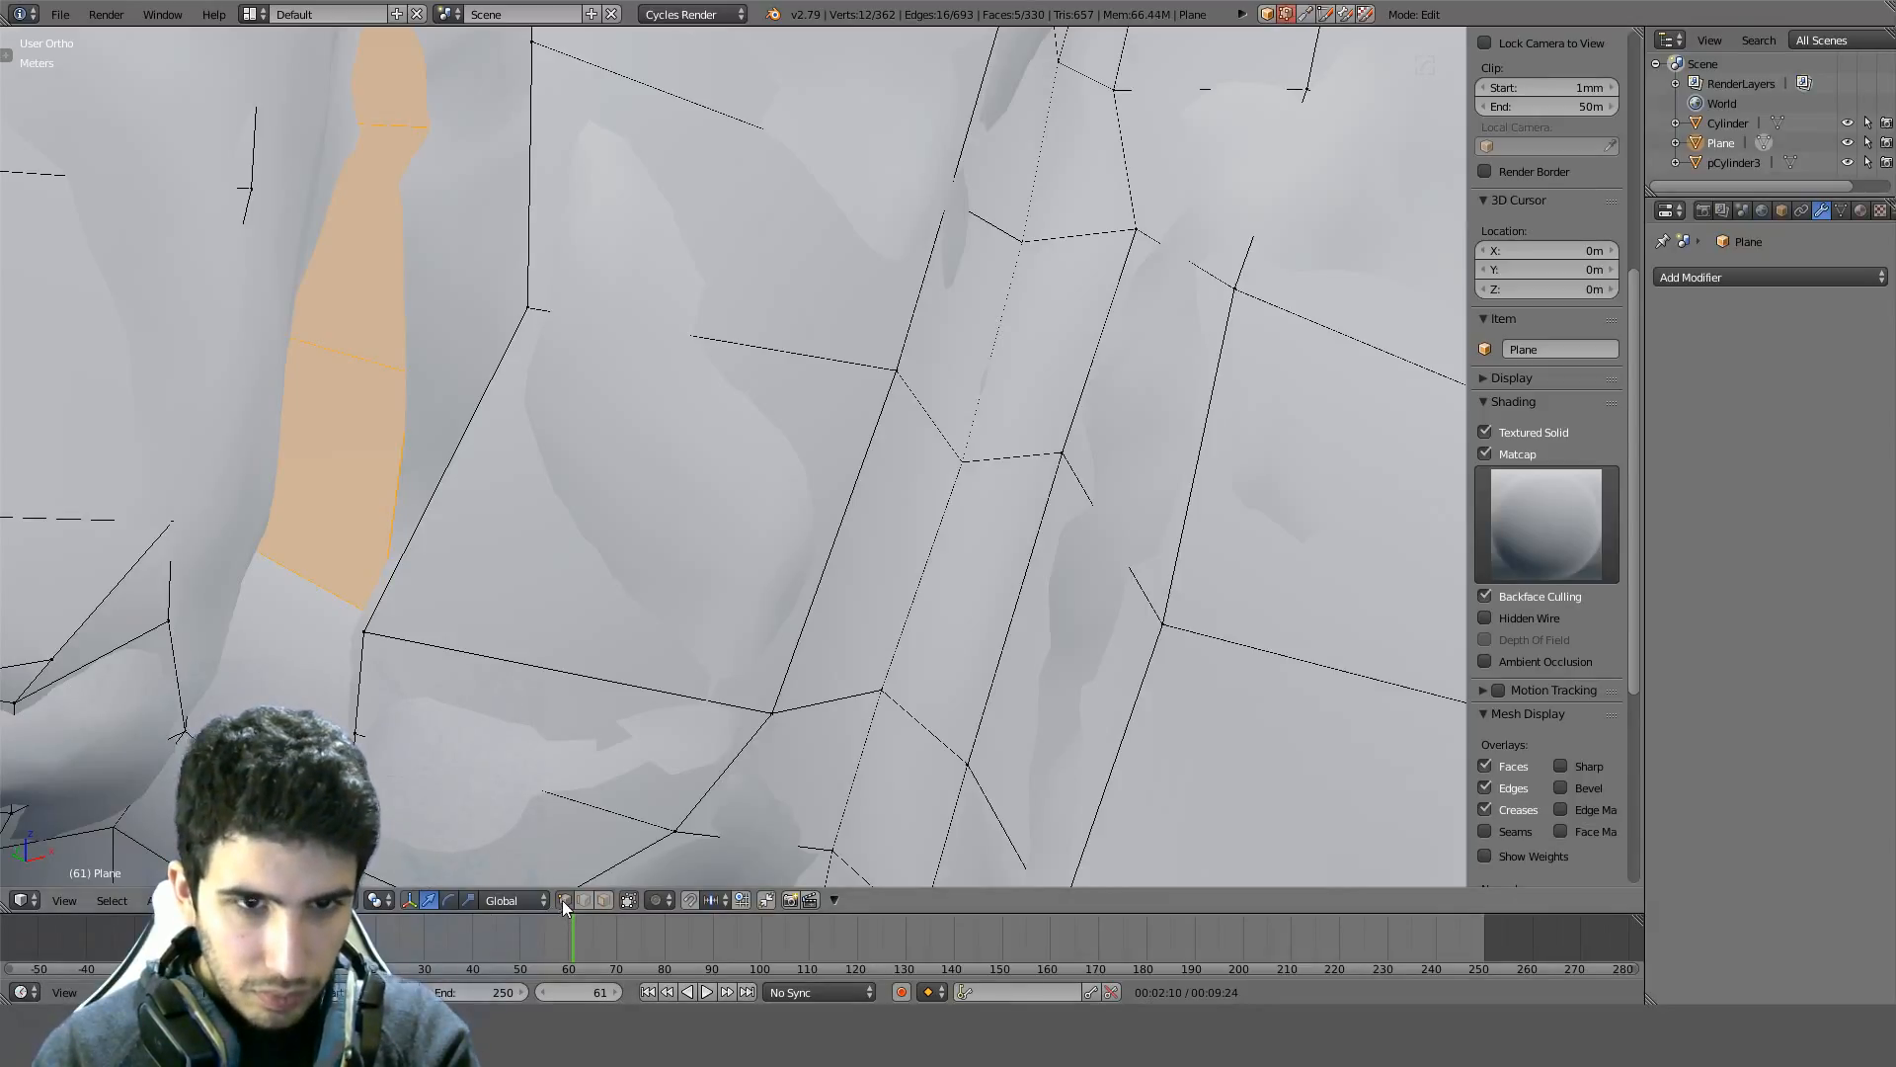
Merge the loose strip vertex at the groove's near end into the corner vertex of the left lobe
{"action": "key", "text": "z"}
{"action": "right_click", "coordinate": [215, 529]}
{"action": "key", "text": "z"}
{"action": "right_click", "coordinate": [183, 608], "text": "shift"}
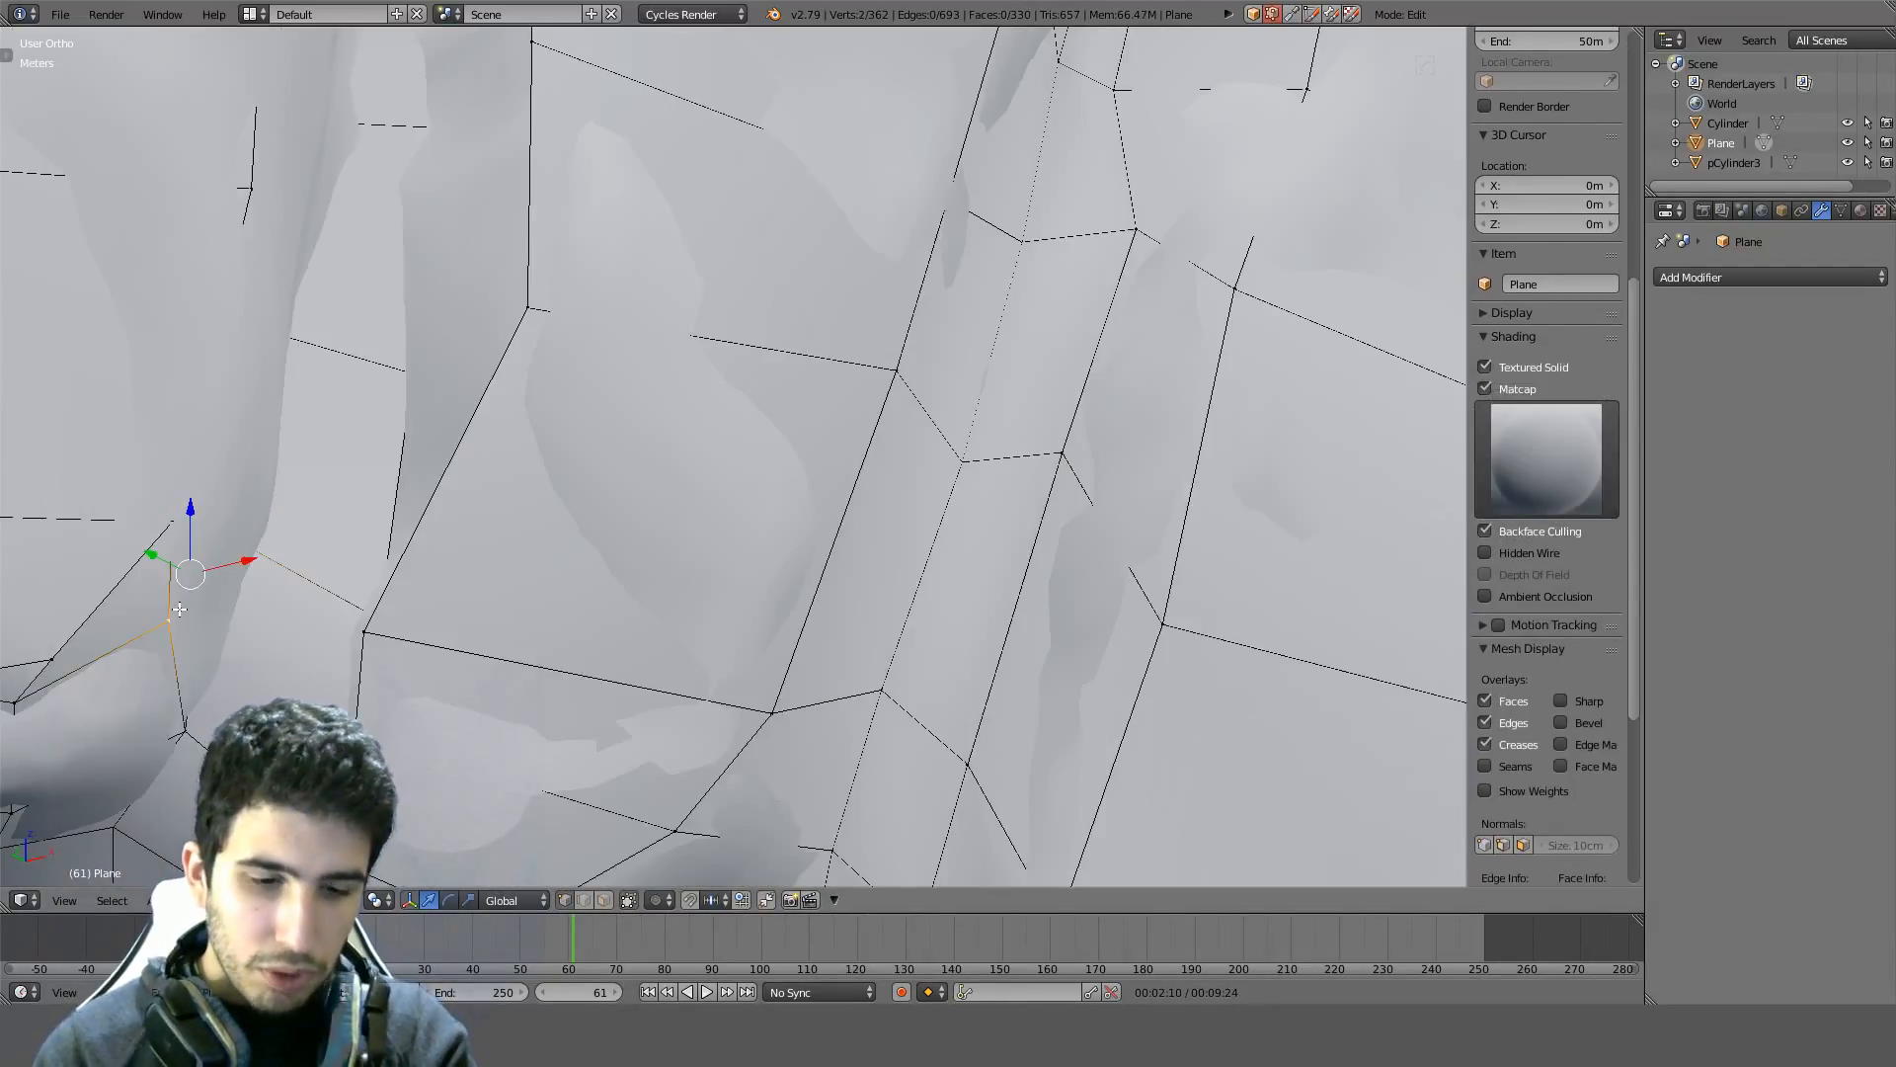
{"action": "key", "text": "alt+m"}
{"action": "left_click", "coordinate": [138, 652]}
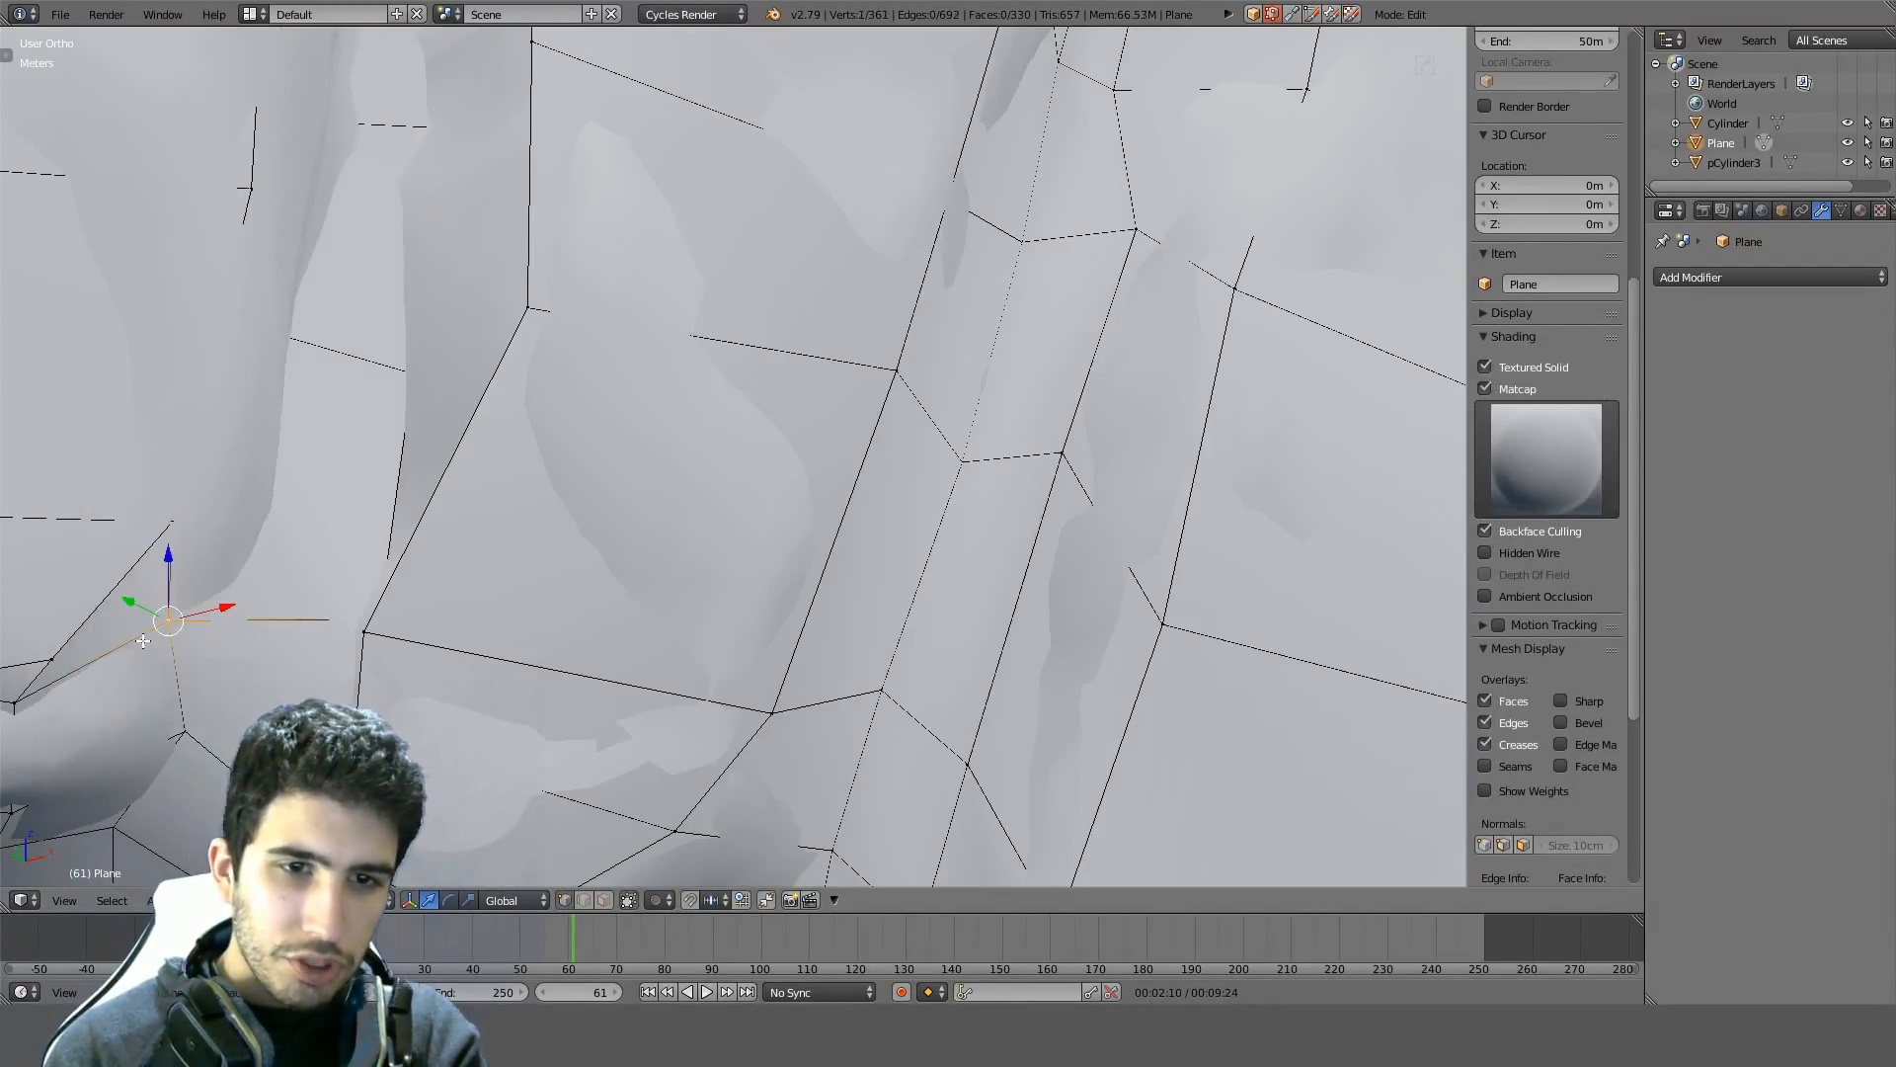
Merge the opposite loose strip vertex into the boundary vertex below the right lobe's corner
{"action": "middle_click_drag", "start_coordinate": [139, 652], "coordinate": [887, 439]}
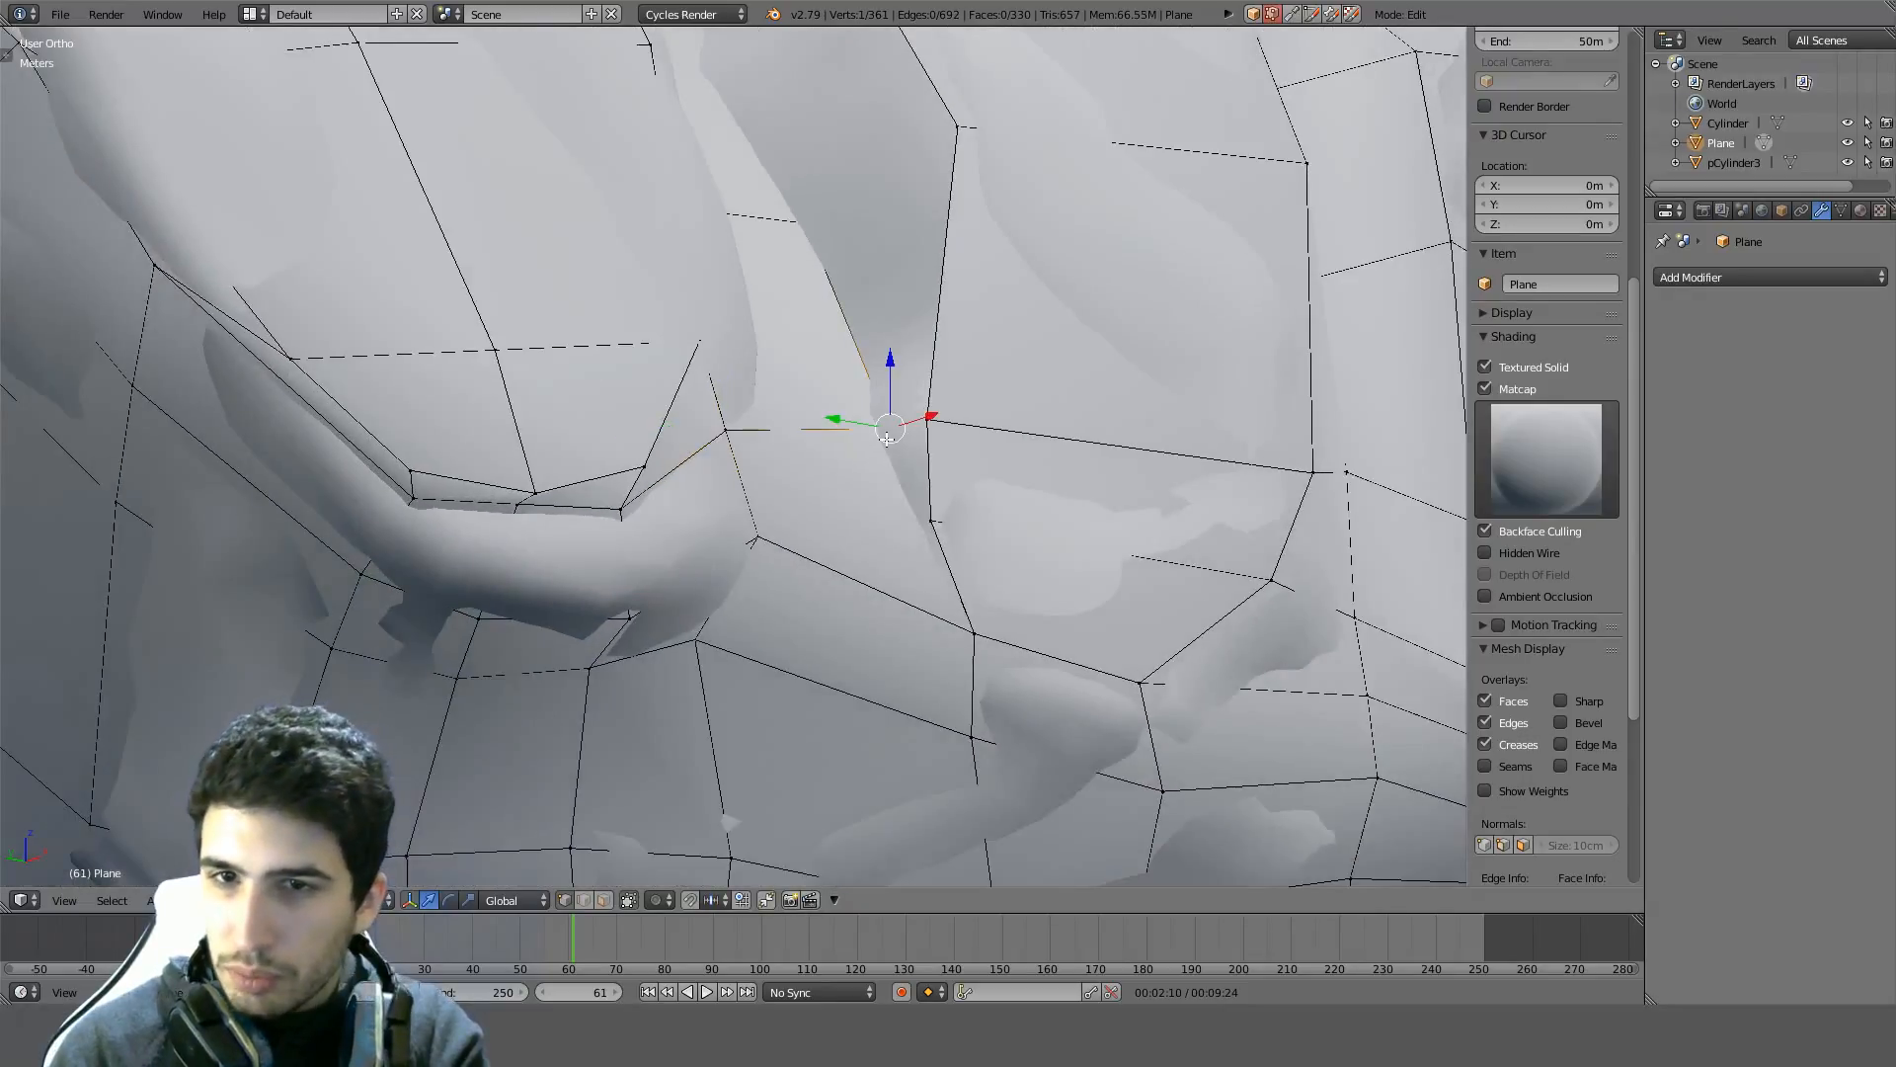
{"action": "right_click", "coordinate": [931, 521], "text": "shift"}
{"action": "key", "text": "alt+m"}
{"action": "left_click", "coordinate": [926, 520]}
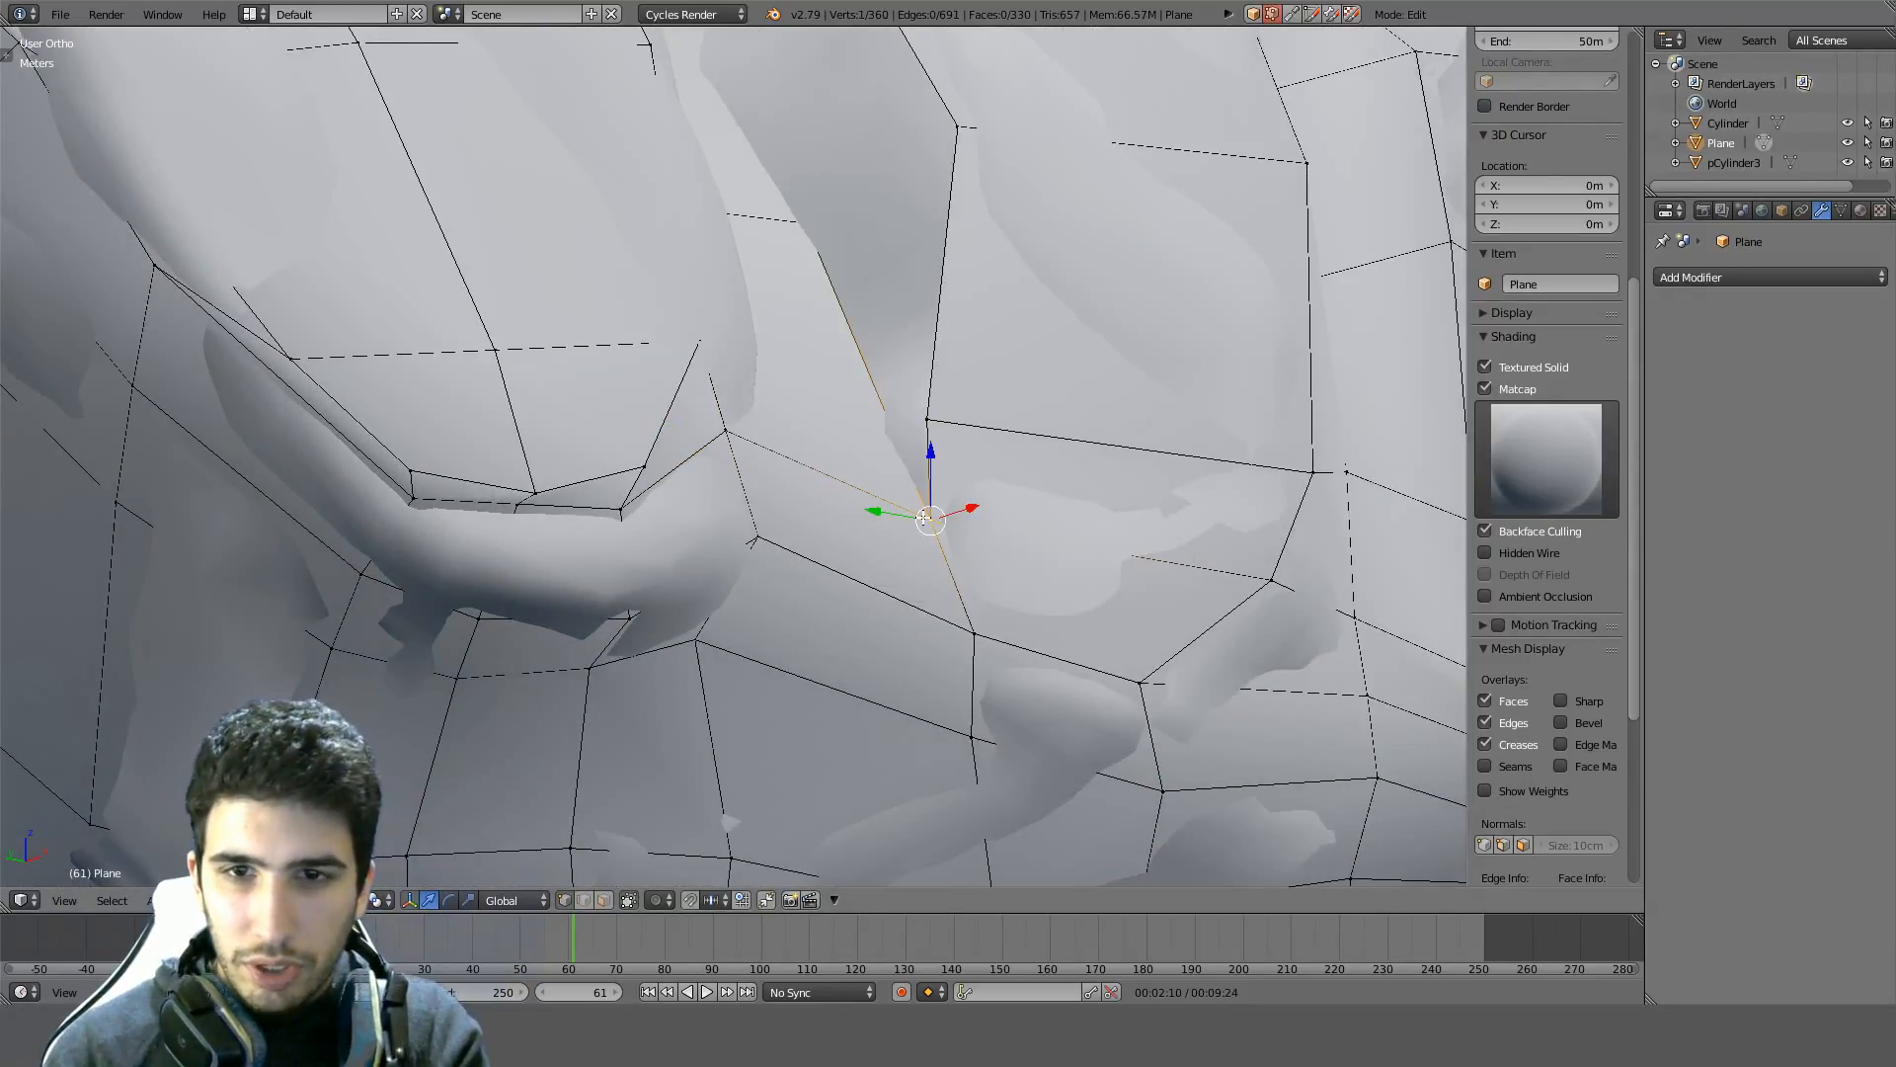
Fill two faces between the groove strip and the inner edge of the left lobe
{"action": "mouse_move", "coordinate": [926, 520]}
{"action": "middle_mouse_down"}
{"action": "mouse_move", "coordinate": [780, 440]}
{"action": "mouse_move", "coordinate": [574, 423]}
{"action": "mouse_move", "coordinate": [703, 546]}
{"action": "mouse_move", "coordinate": [527, 504]}
{"action": "mouse_move", "coordinate": [578, 515]}
{"action": "mouse_move", "coordinate": [602, 484]}
{"action": "mouse_move", "coordinate": [573, 499]}
{"action": "mouse_move", "coordinate": [577, 533]}
{"action": "mouse_move", "coordinate": [496, 427]}
{"action": "mouse_move", "coordinate": [578, 469]}
{"action": "mouse_move", "coordinate": [632, 440]}
{"action": "mouse_move", "coordinate": [629, 477]}
{"action": "middle_mouse_up"}
{"action": "key", "text": "z"}
{"action": "key", "text": "z"}
{"action": "right_click", "coordinate": [631, 468], "text": "shift"}
{"action": "key", "text": "z"}
{"action": "right_click", "coordinate": [648, 435]}
{"action": "key", "text": "z"}
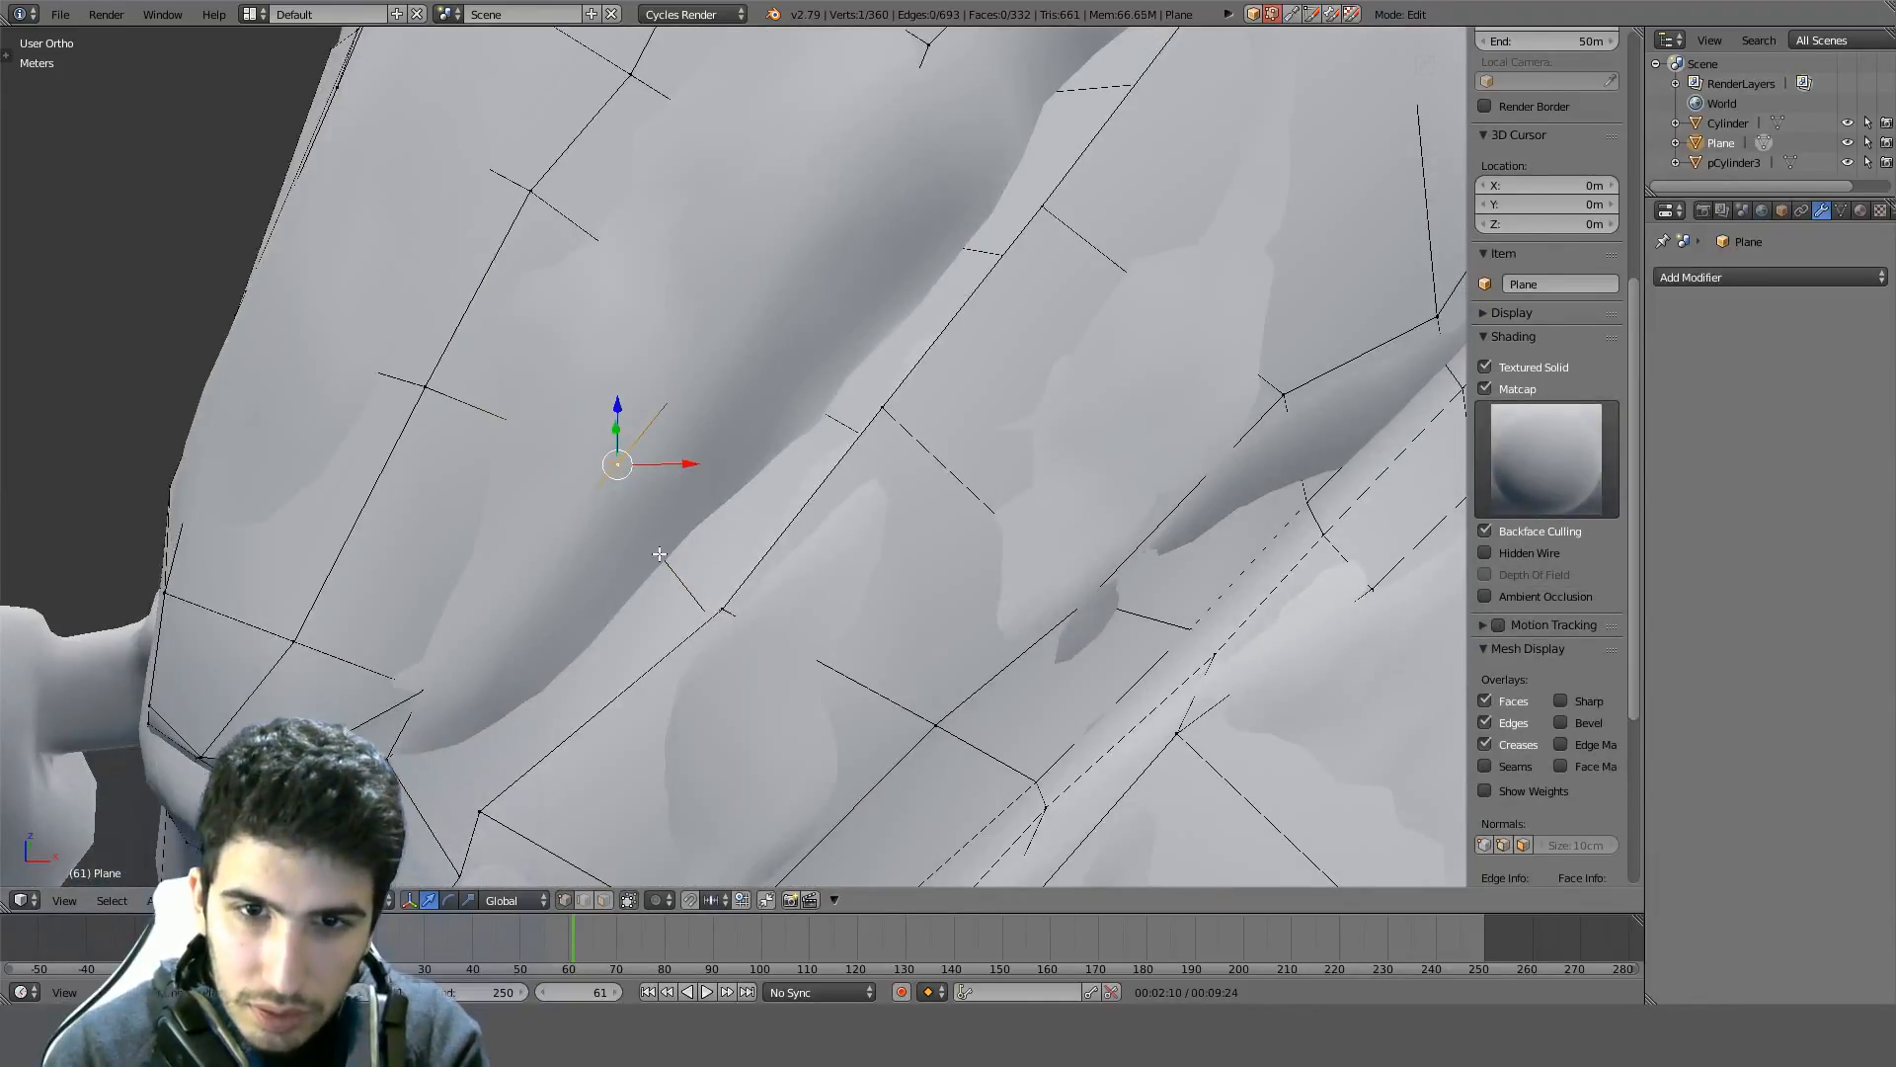
Slide the strip vertex at the groove's left border along its cross edge towards the right lobe
{"action": "right_click", "coordinate": [647, 539]}
{"action": "key", "text": "shift+v"}
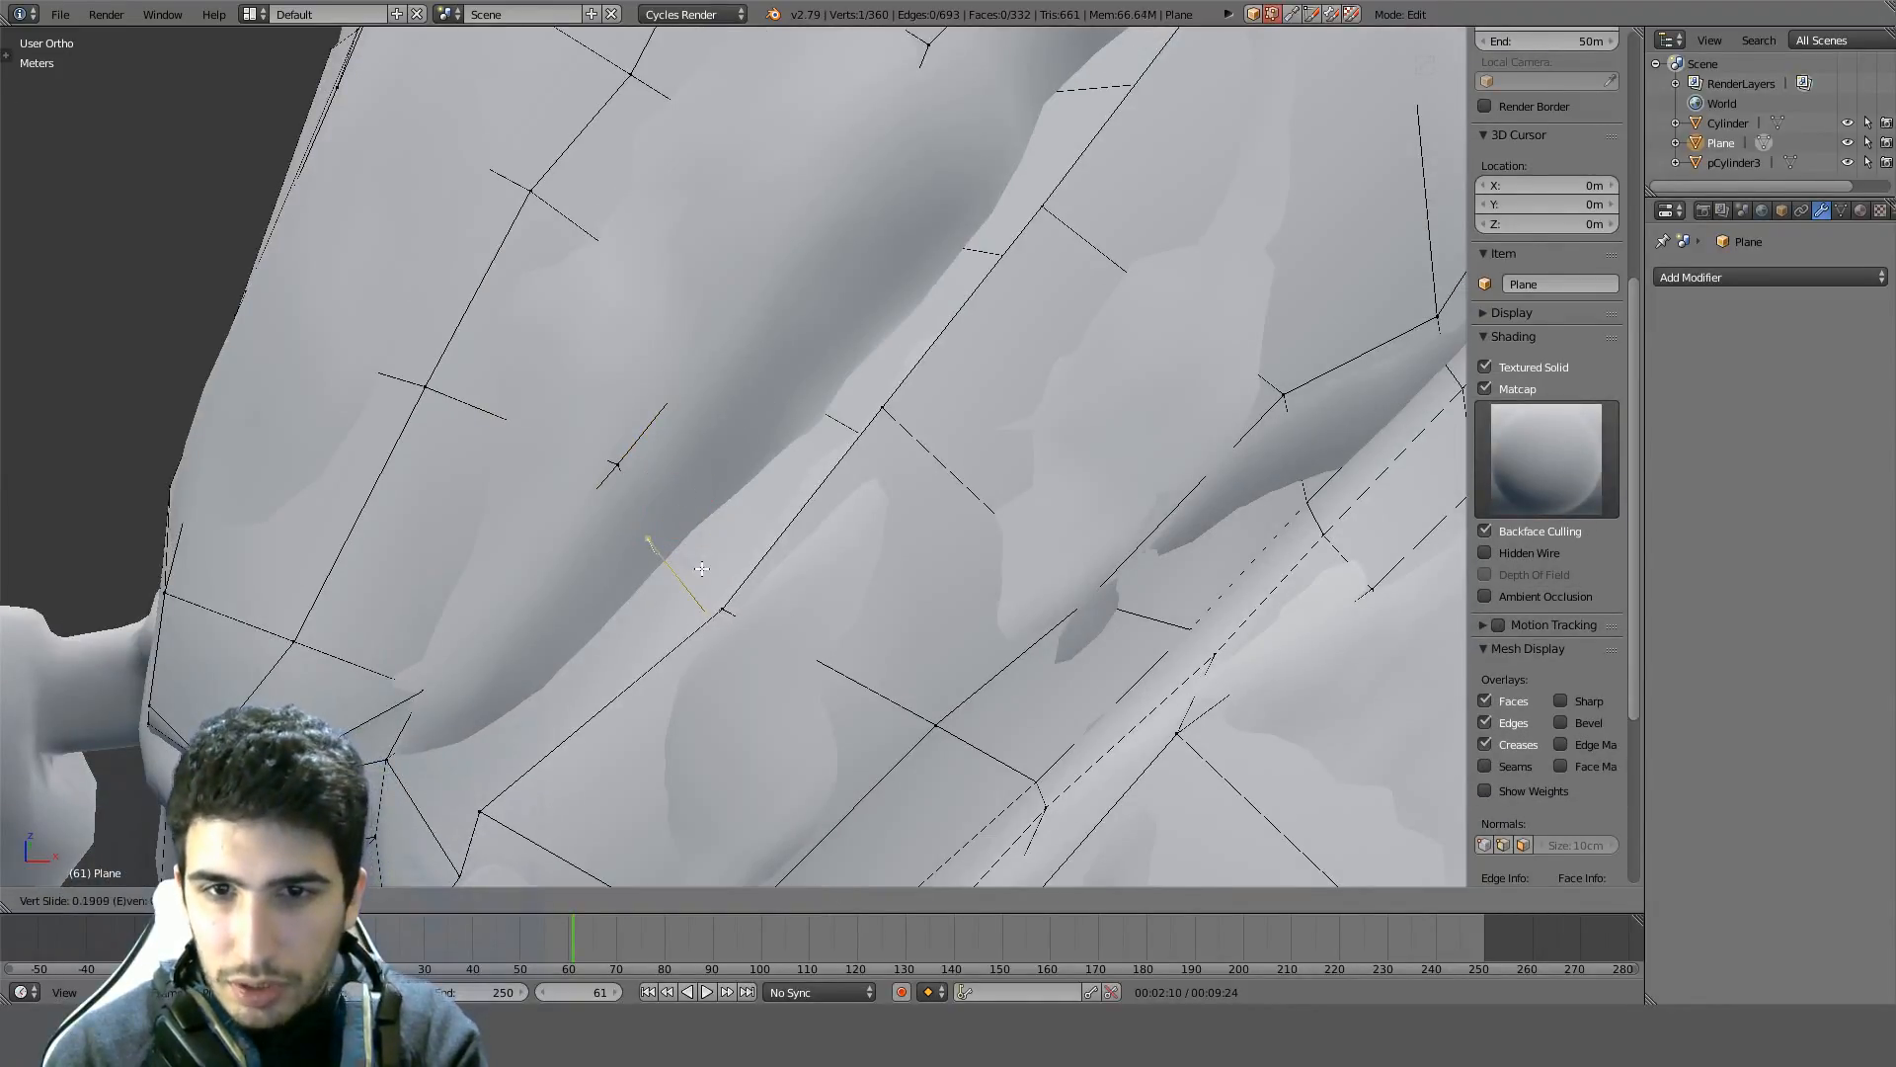
{"action": "left_click", "coordinate": [714, 570]}
Move the left lobe's inner edge vertex about -9.3 mm along Y, and adjust its position along X and Z
{"action": "right_click", "coordinate": [668, 487]}
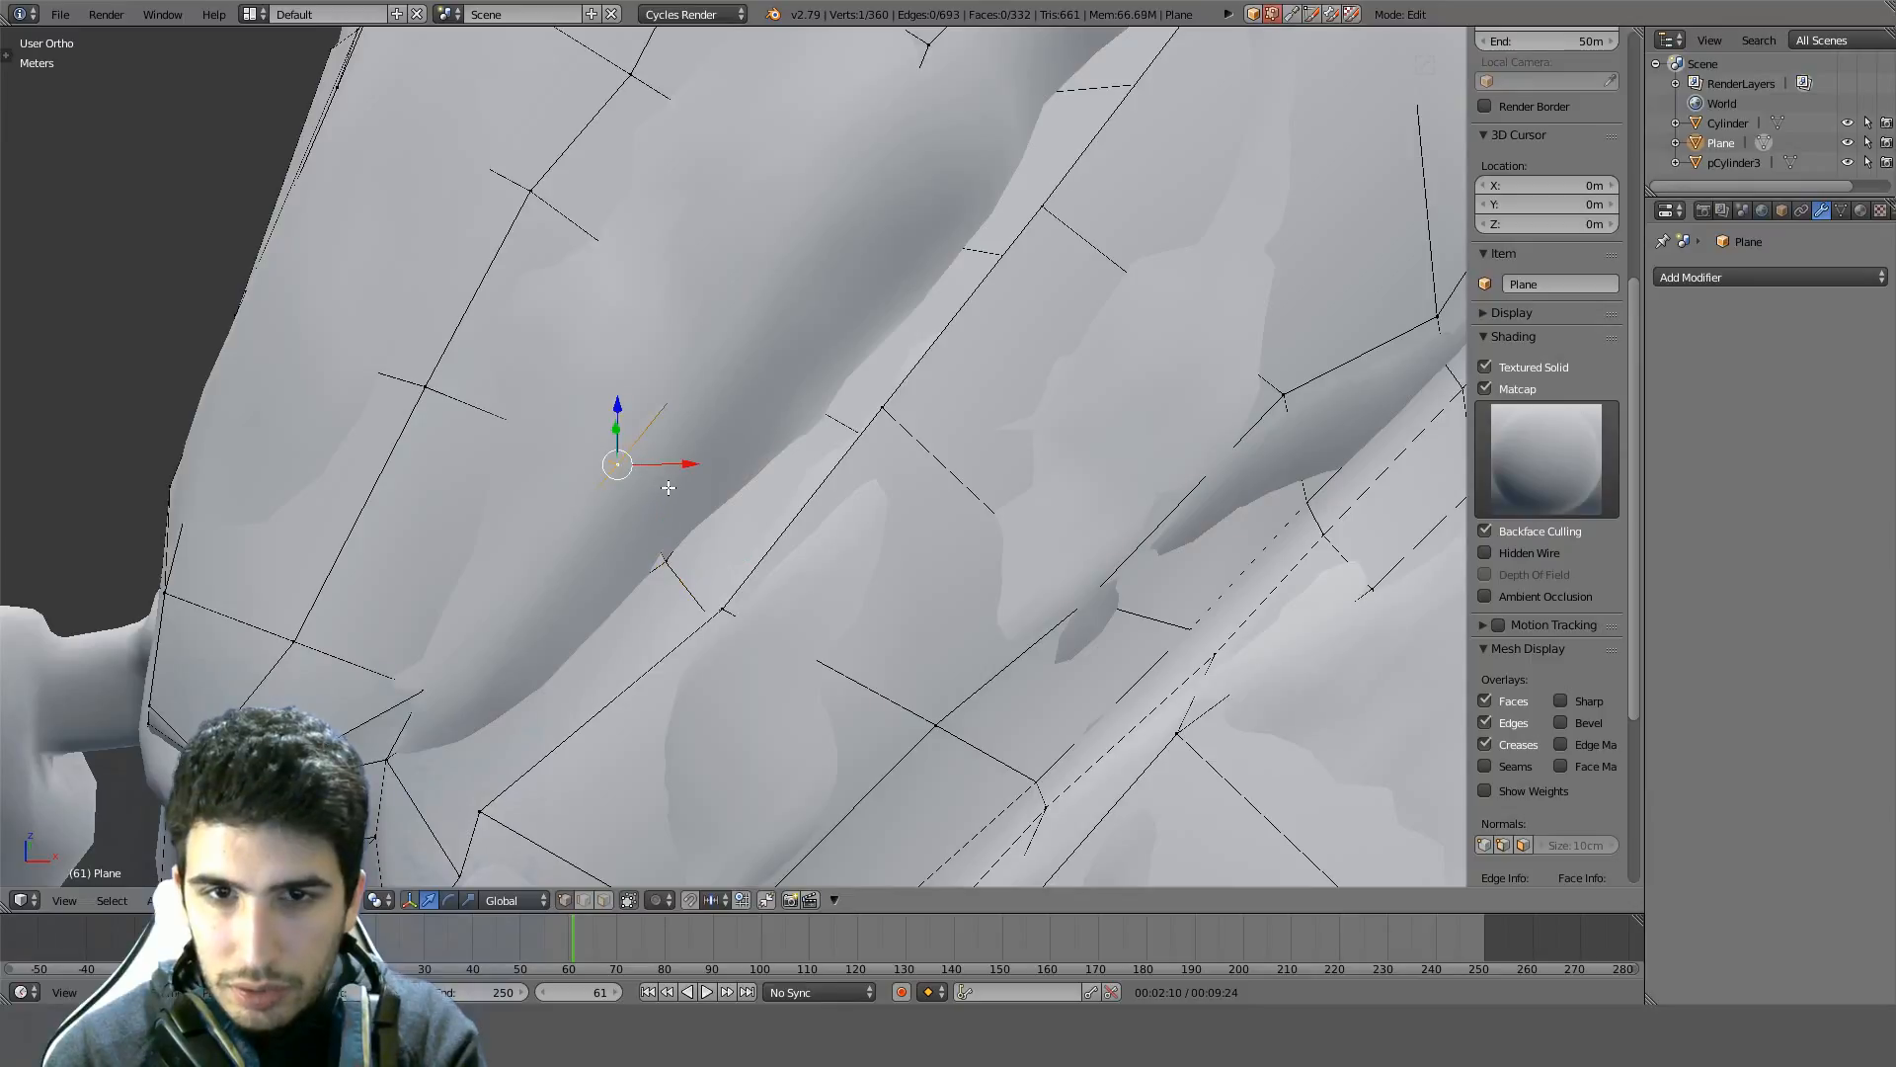
{"action": "key", "text": "g"}
{"action": "key", "text": "y"}
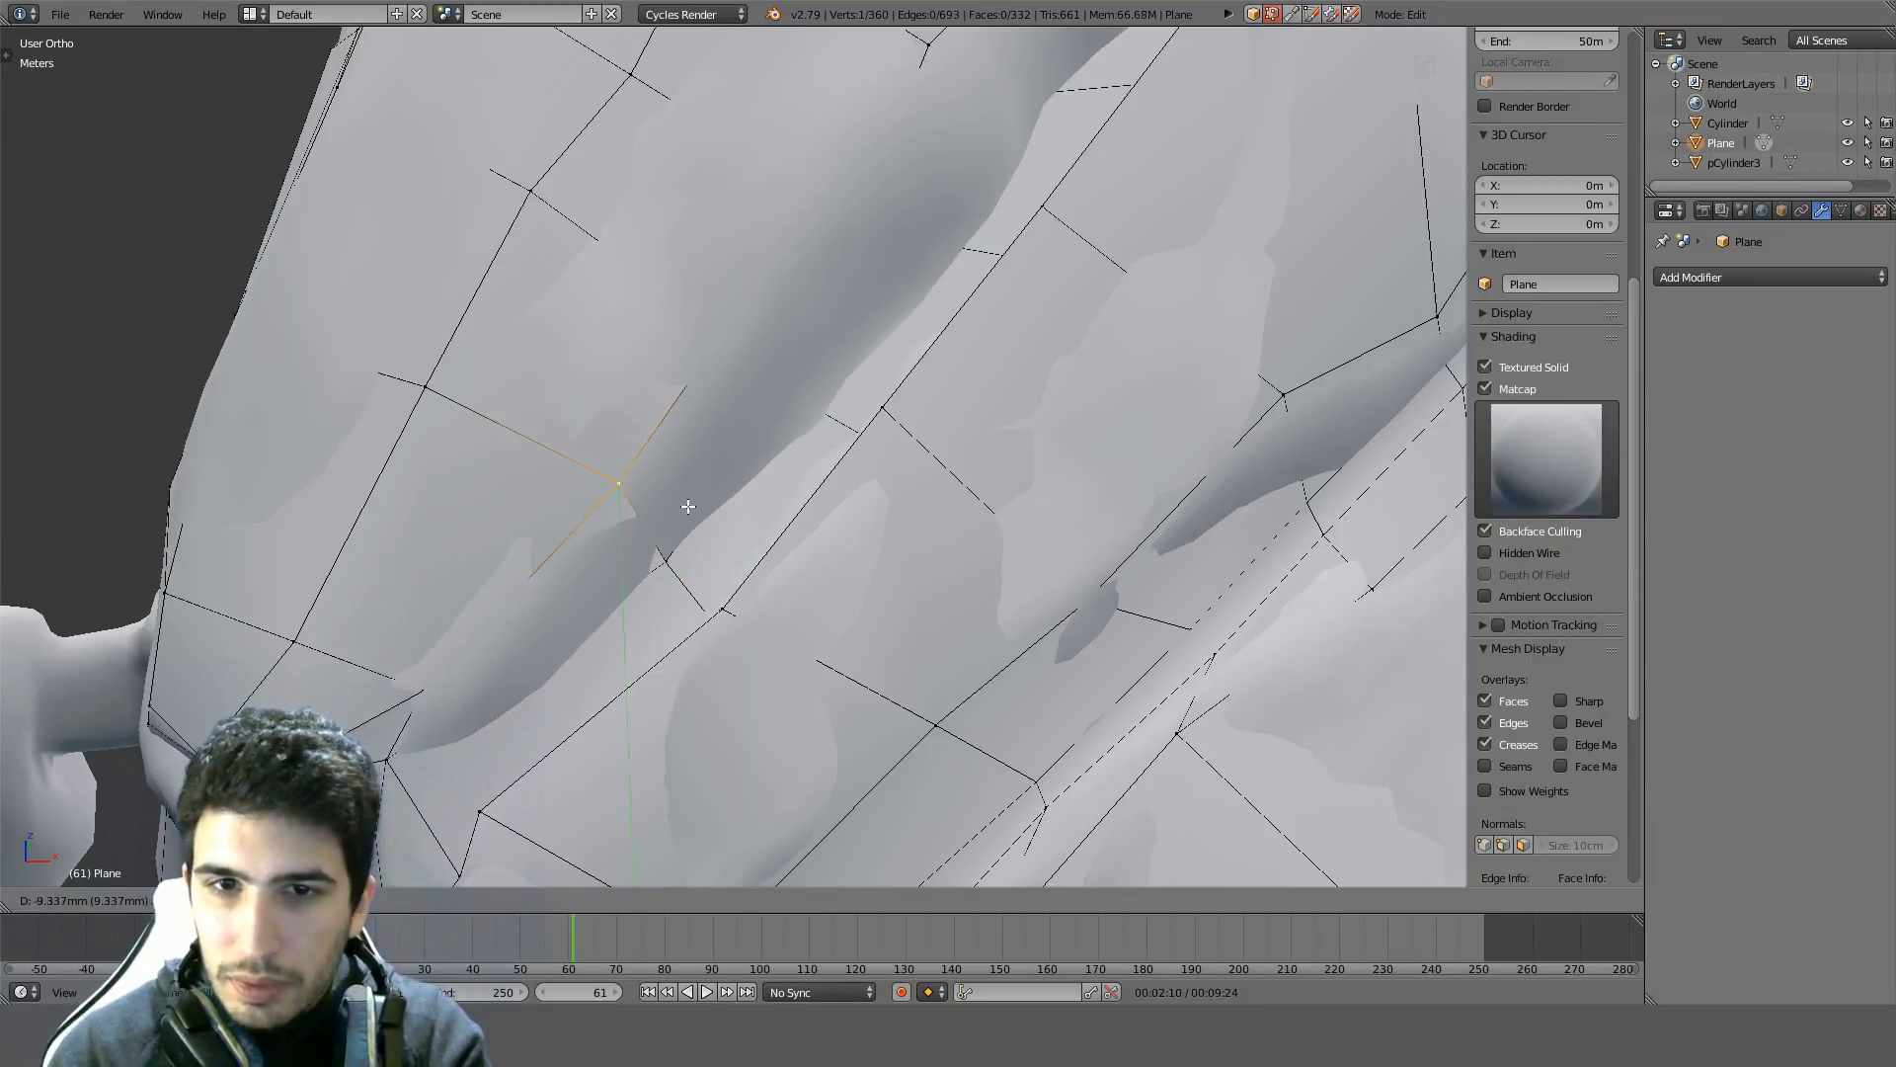
{"action": "left_click", "coordinate": [688, 506]}
{"action": "key", "text": "g"}
{"action": "key", "text": "x"}
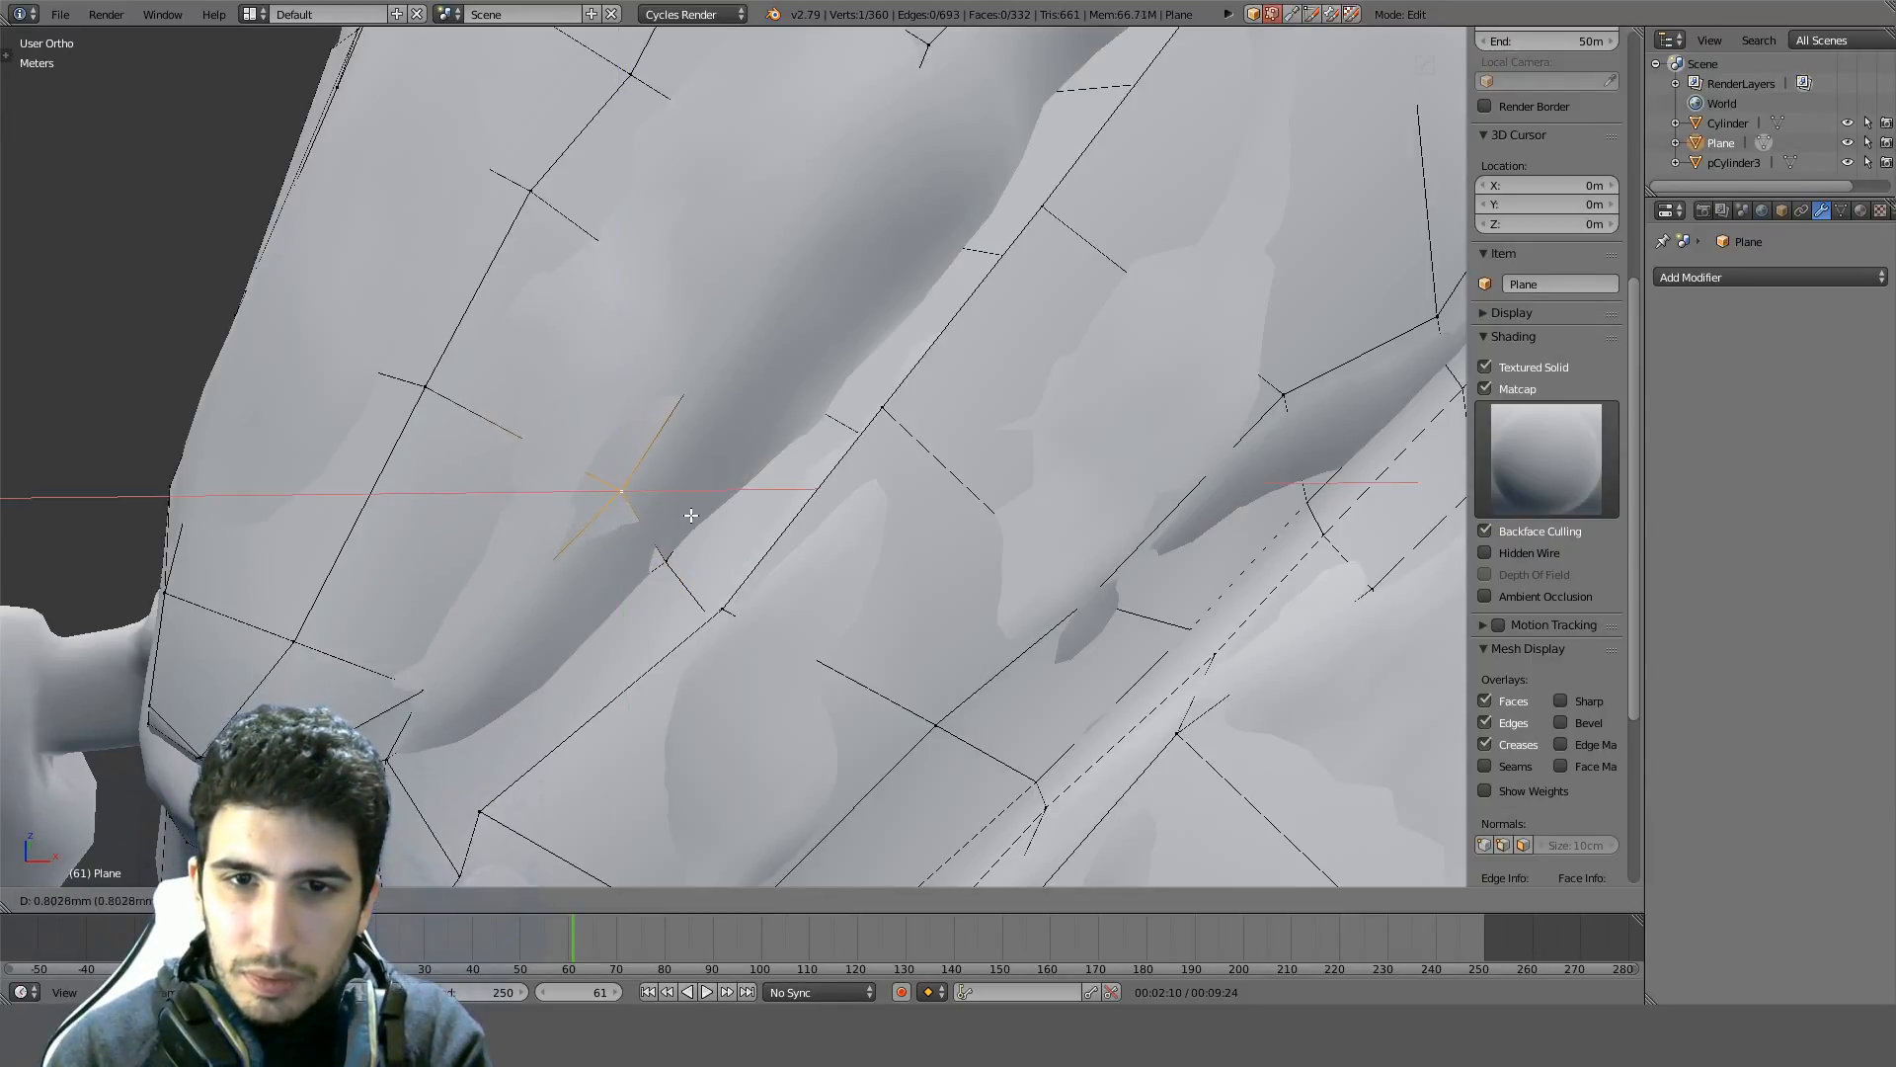
{"action": "left_click", "coordinate": [701, 518]}
{"action": "key", "text": "g"}
{"action": "key", "text": "z"}
{"action": "left_click", "coordinate": [703, 529]}
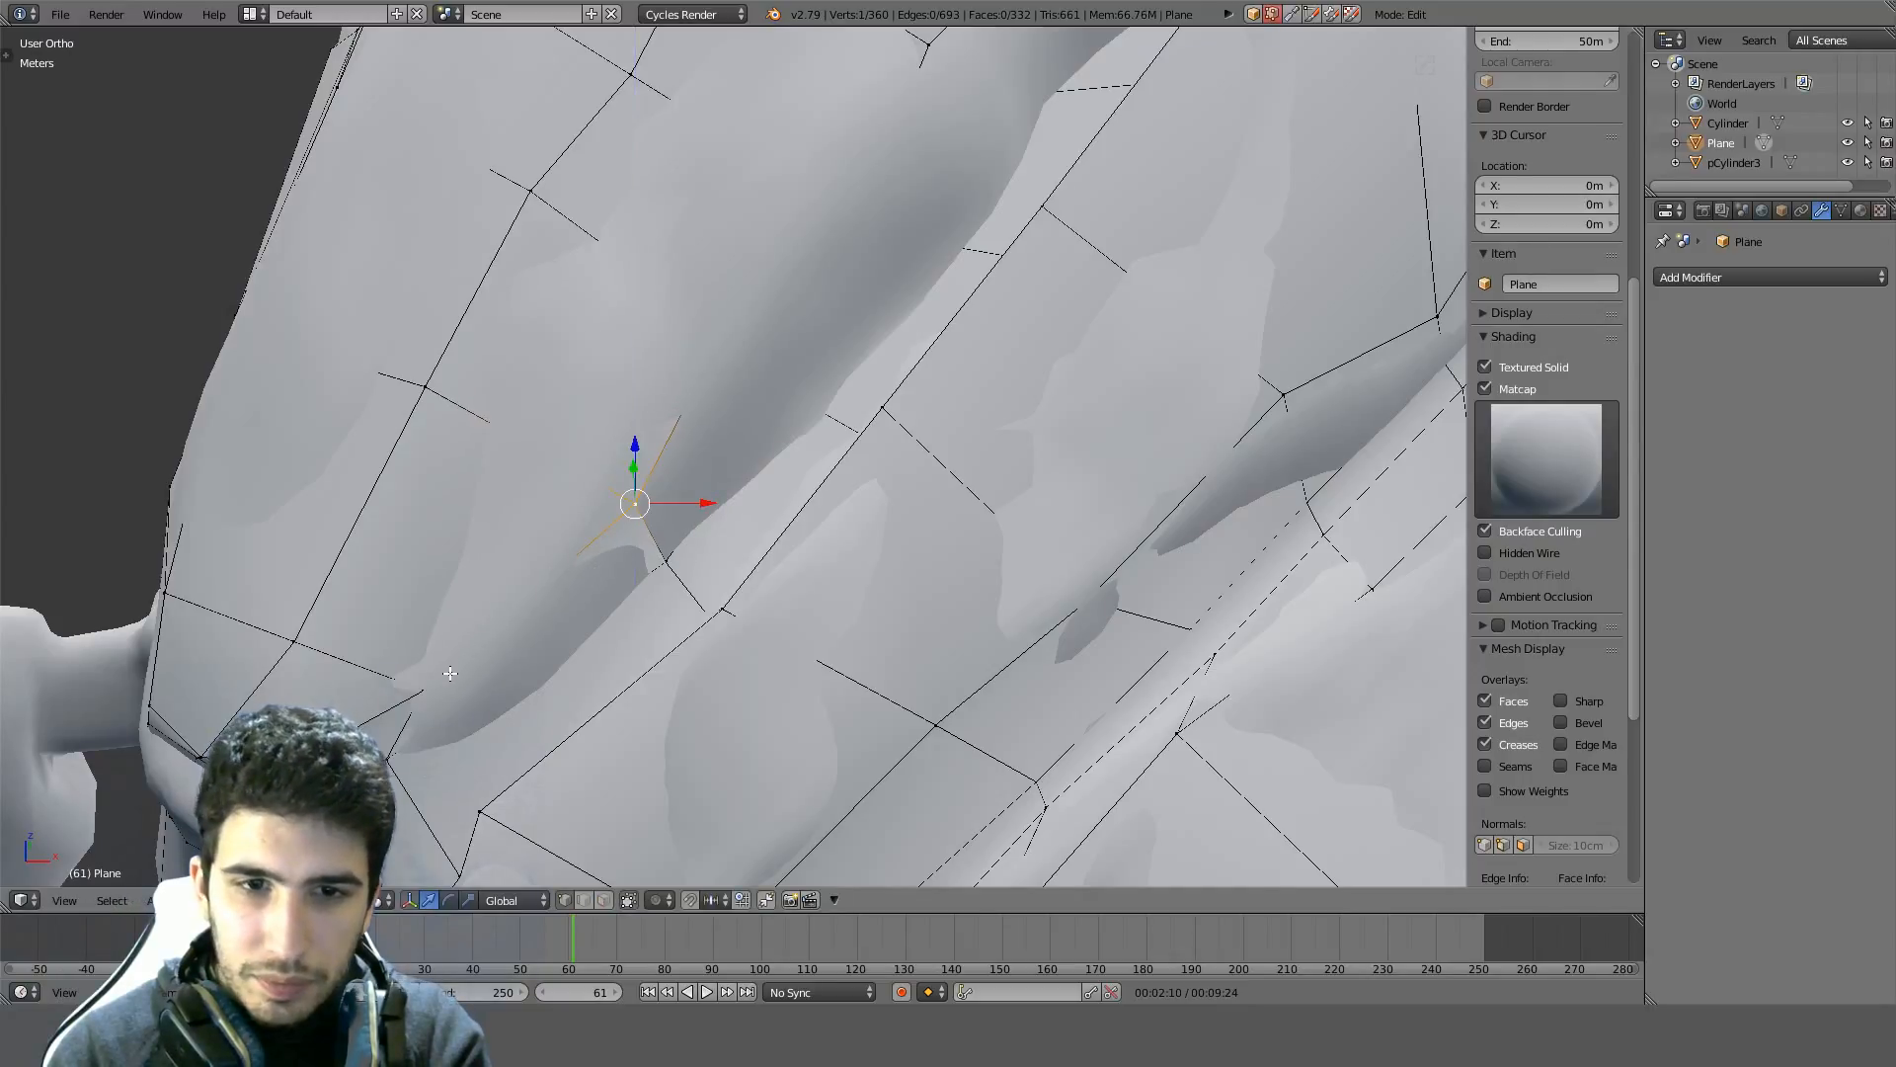
Move the left lobe's corner vertex and the merged vertex across the groove's near end along Y
{"action": "right_click", "coordinate": [445, 679]}
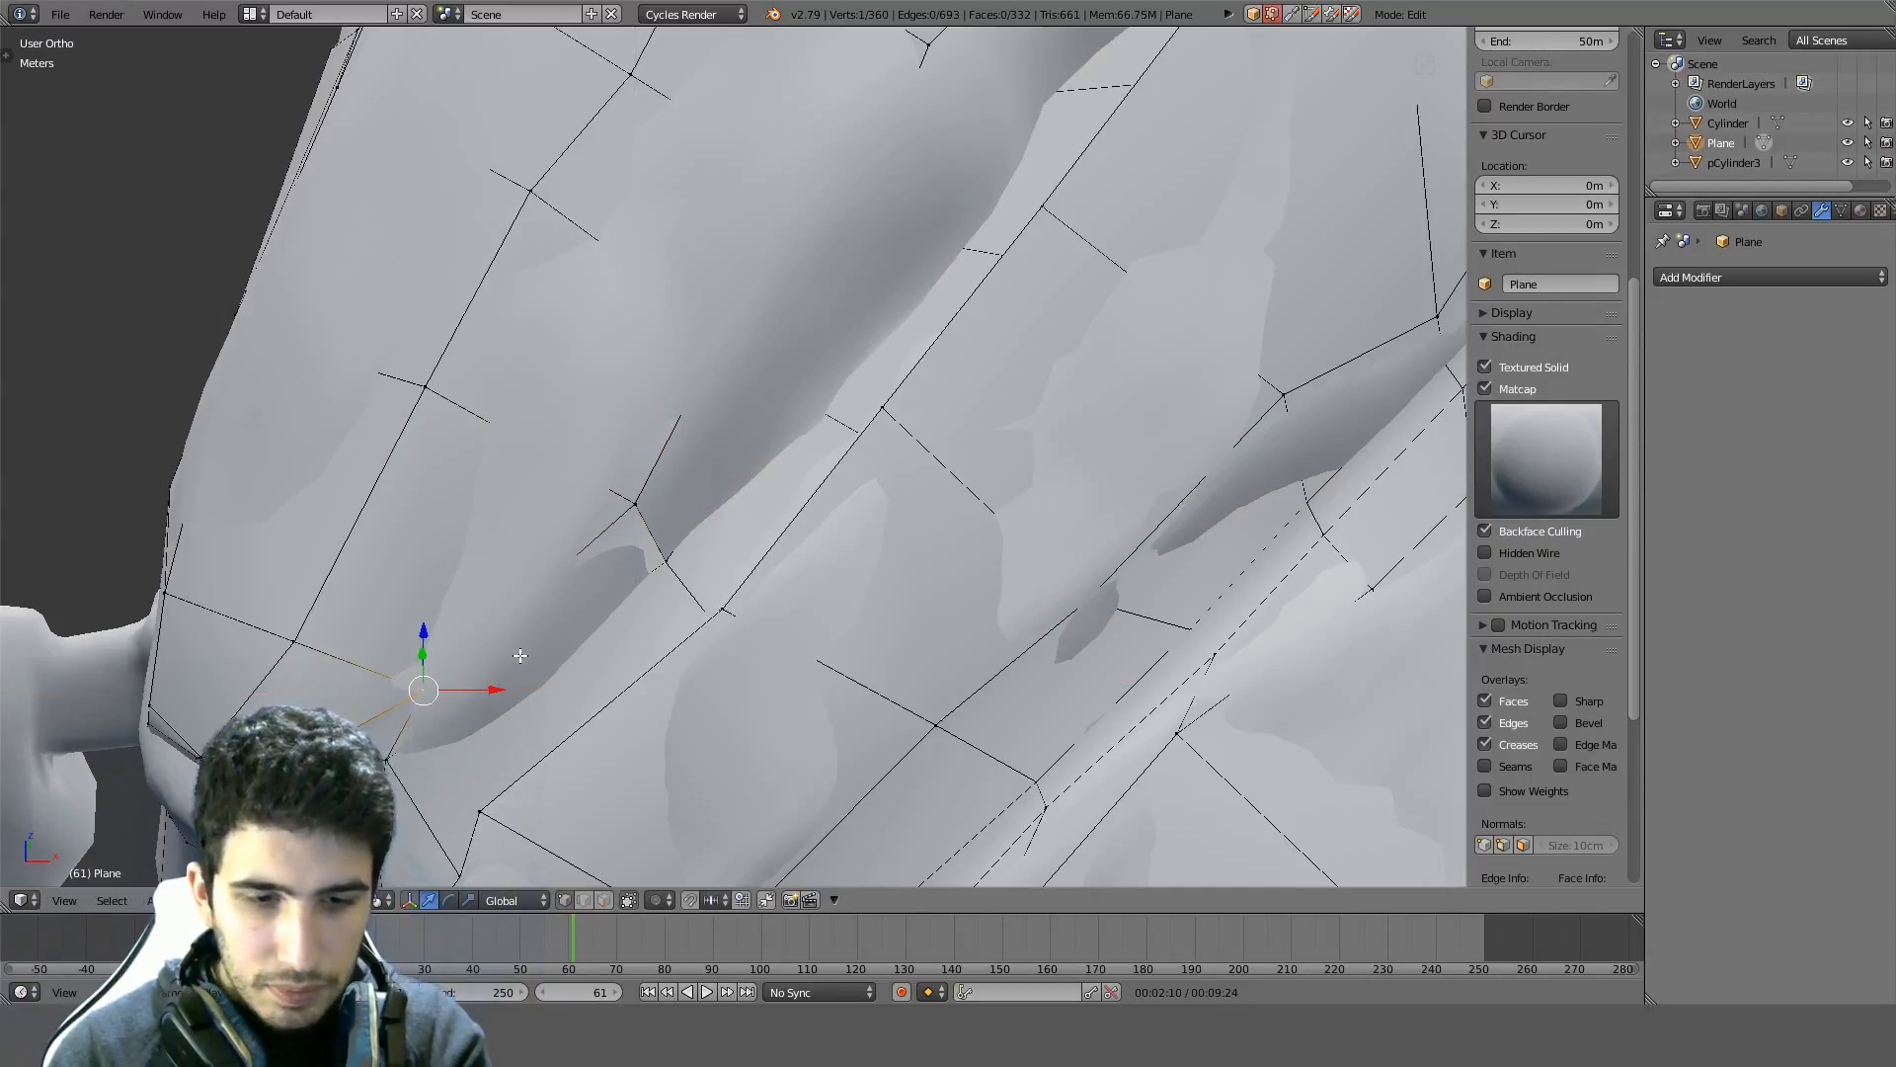
{"action": "key", "text": "g"}
{"action": "key", "text": "y"}
{"action": "left_click", "coordinate": [521, 665]}
{"action": "middle_click_drag", "start_coordinate": [522, 665], "coordinate": [612, 464]}
{"action": "key", "text": "g"}
{"action": "key", "text": "y"}
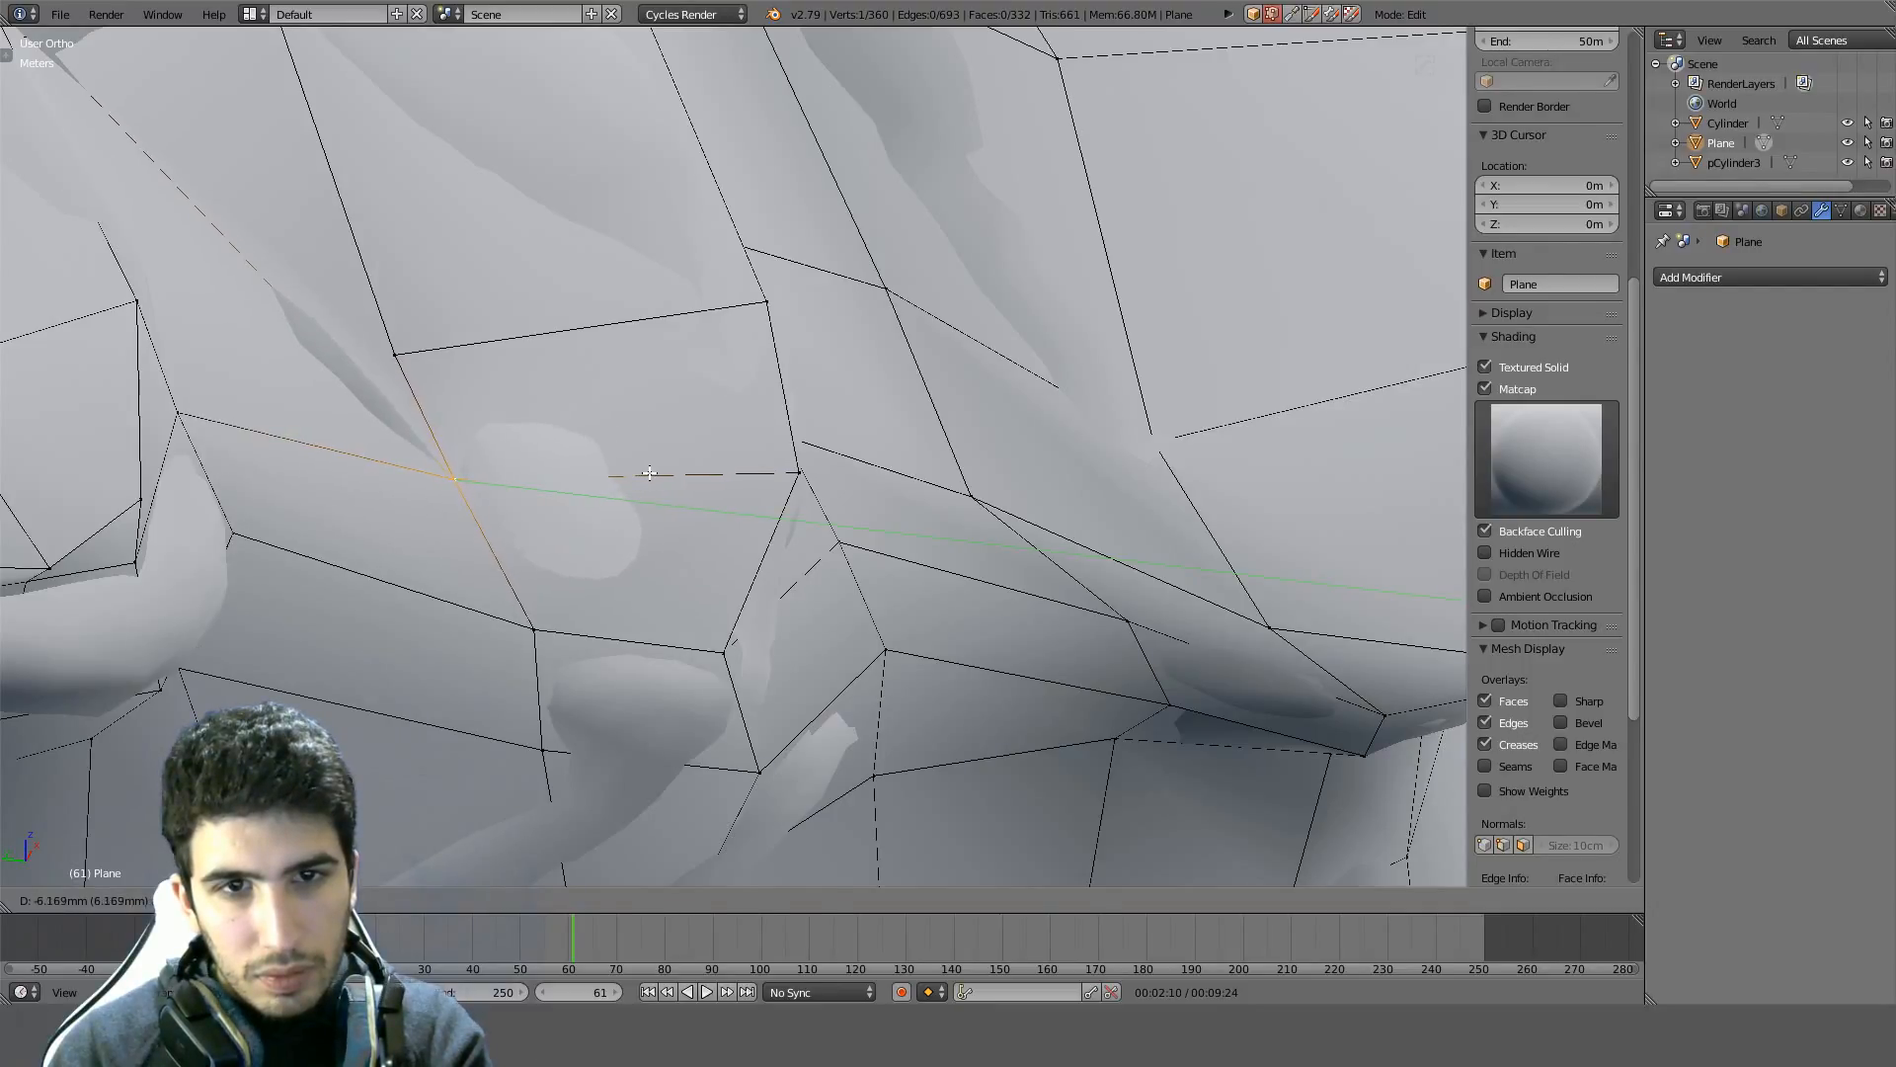
{"action": "left_click", "coordinate": [662, 473]}
Fill three more faces joining the groove strip to the edges of the neighbouring lobes
{"action": "middle_click_drag", "start_coordinate": [663, 473], "coordinate": [820, 632]}
{"action": "right_click", "coordinate": [930, 665]}
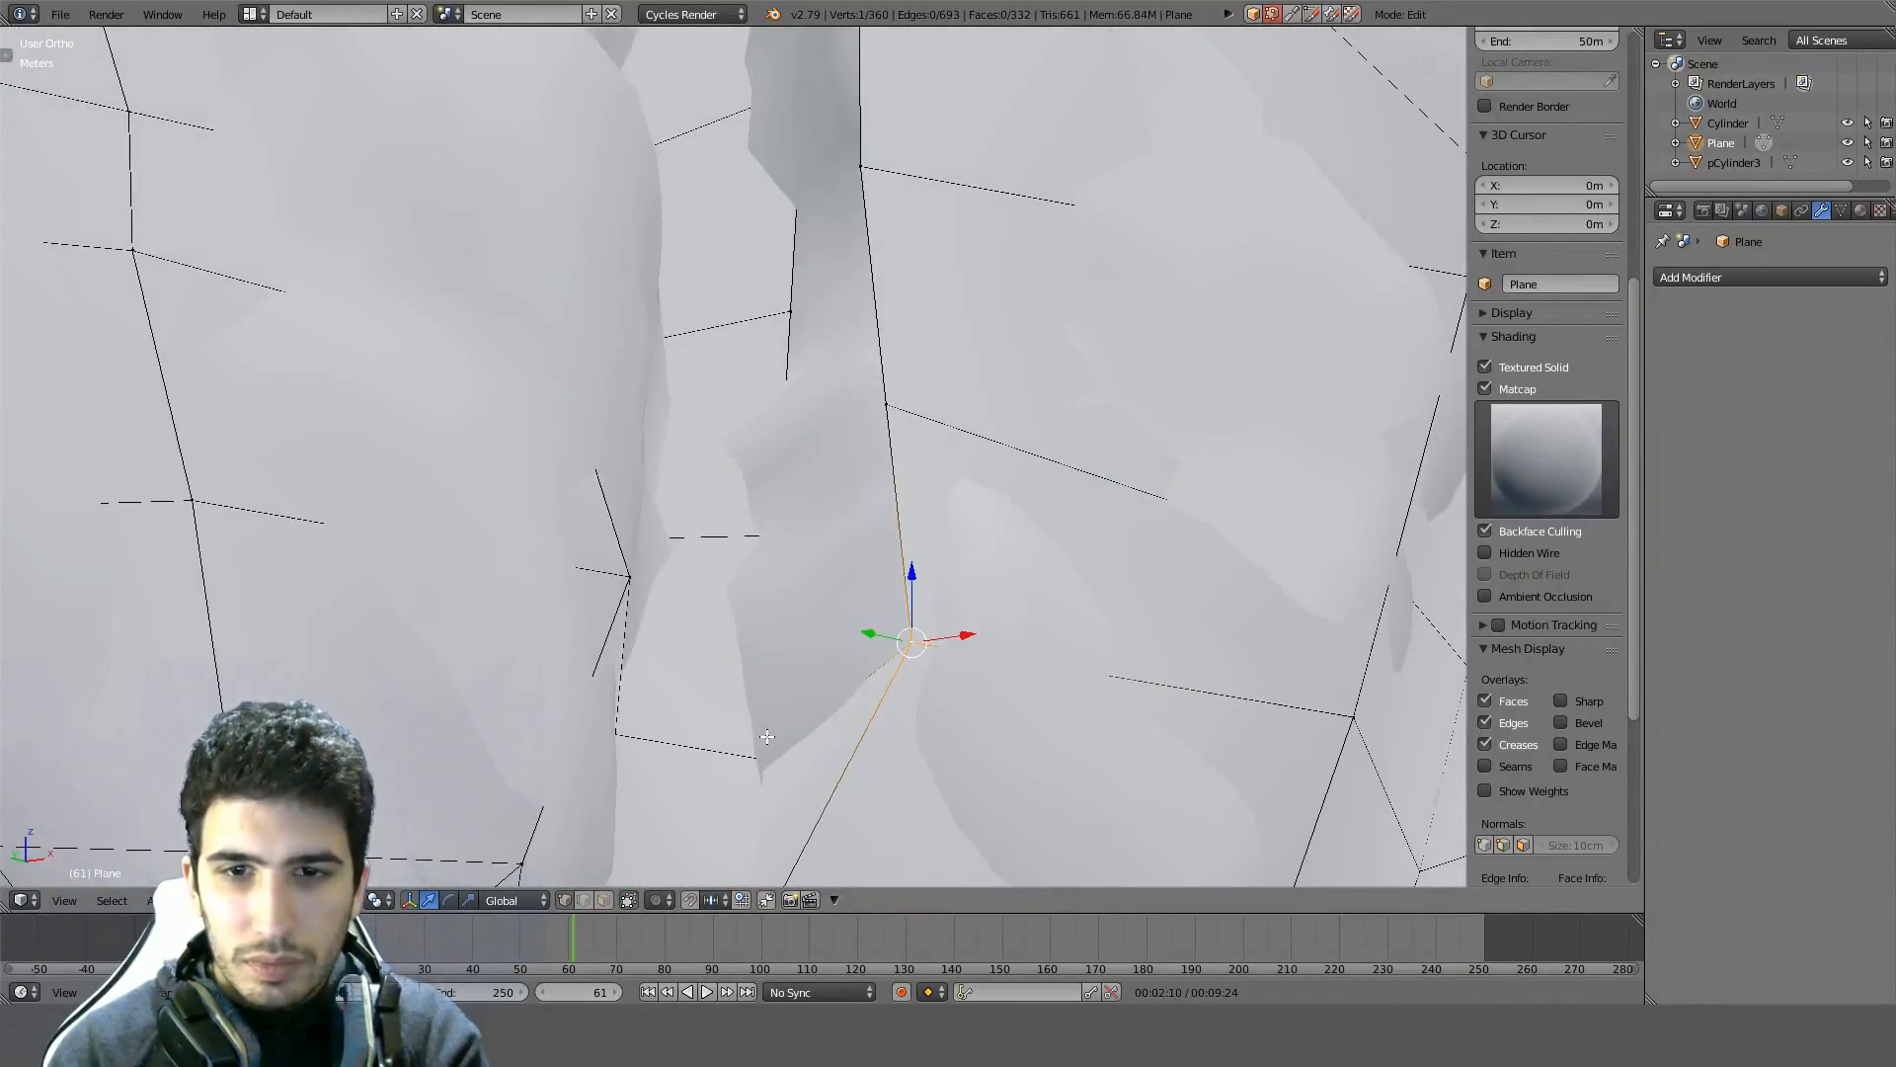
{"action": "right_click", "coordinate": [772, 756], "text": "shift"}
{"action": "key", "text": "f"}
{"action": "middle_click_drag", "start_coordinate": [896, 568], "coordinate": [744, 673]}
{"action": "key", "text": "f"}
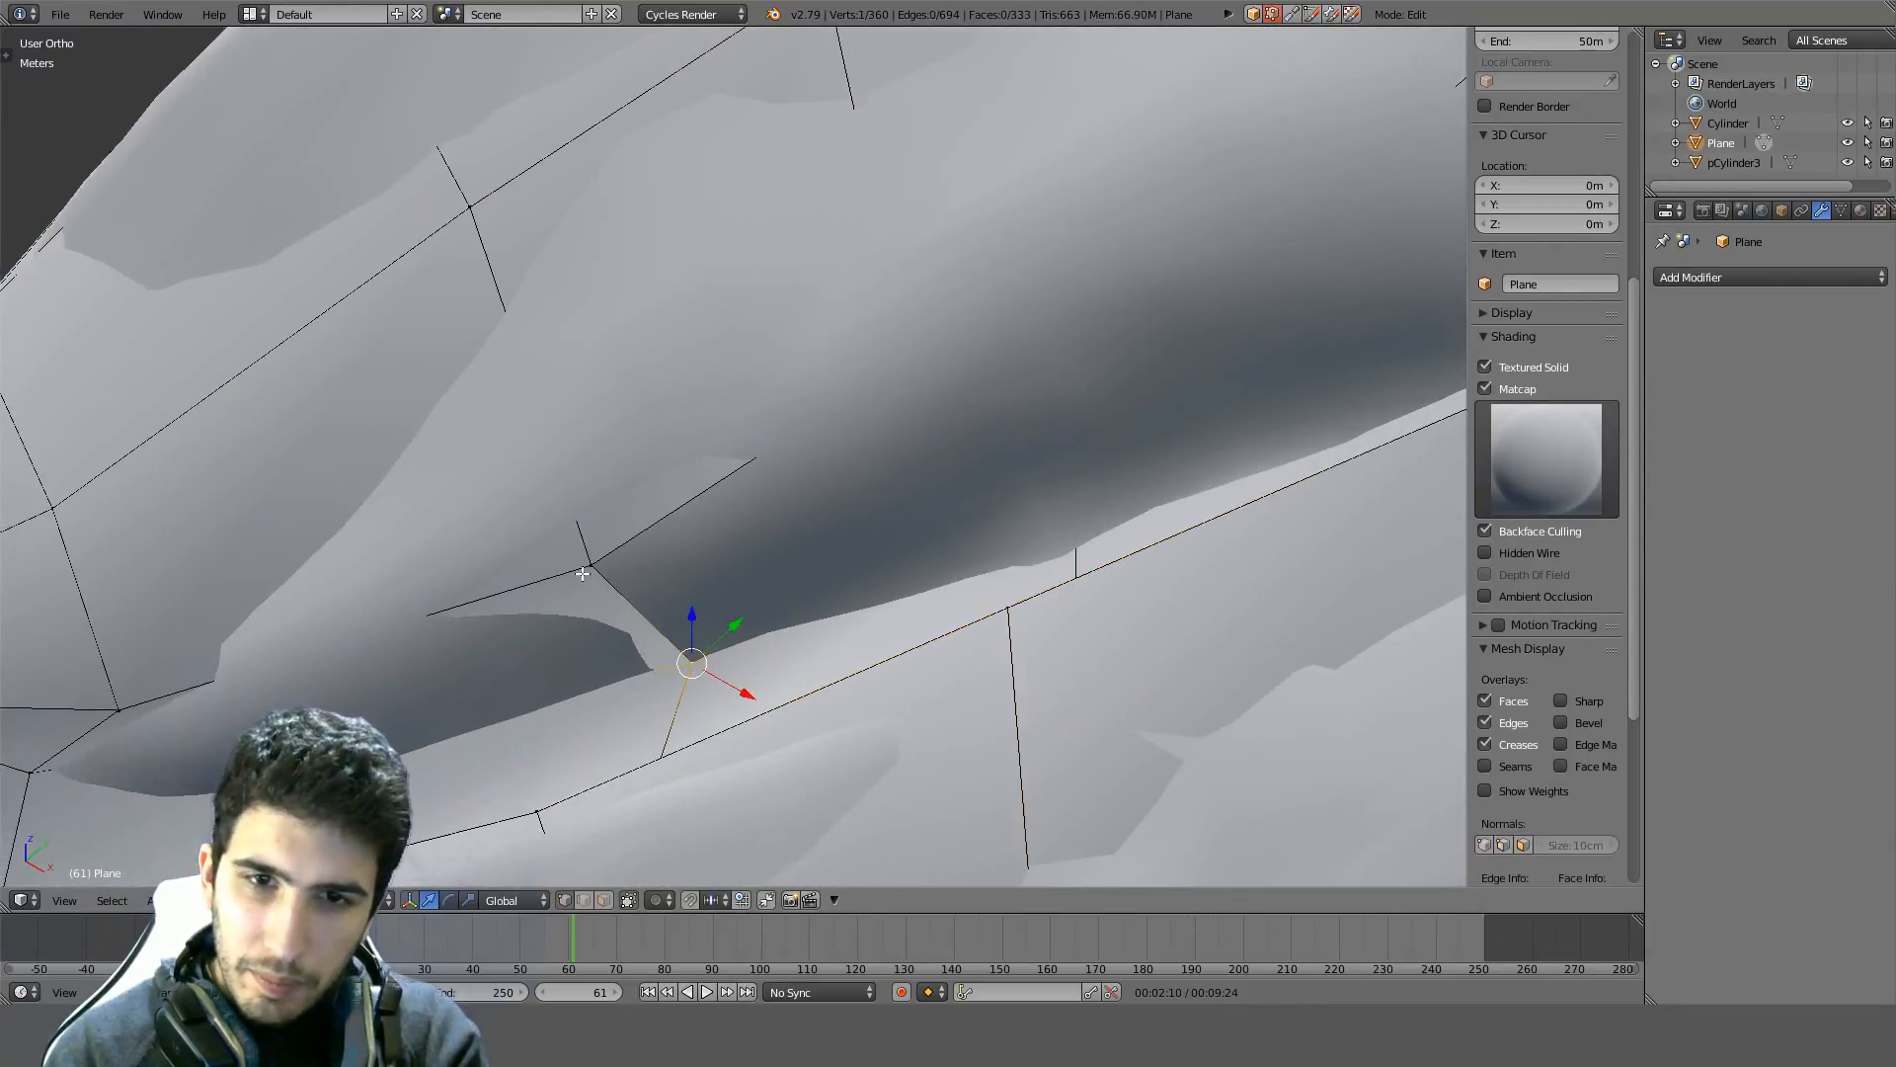
{"action": "key", "text": "z"}
{"action": "mouse_move", "coordinate": [863, 508]}
{"action": "middle_mouse_down"}
{"action": "mouse_move", "coordinate": [614, 614]}
{"action": "mouse_move", "coordinate": [826, 536]}
{"action": "mouse_move", "coordinate": [907, 458]}
{"action": "mouse_move", "coordinate": [913, 513]}
{"action": "mouse_move", "coordinate": [965, 486]}
{"action": "mouse_move", "coordinate": [846, 546]}
{"action": "middle_mouse_up"}
{"action": "key", "text": "f"}
{"action": "key", "text": "z"}
{"action": "key", "text": "z"}
Slide the next strip vertex up the groove along its cross edge towards the right lobe
{"action": "right_click", "coordinate": [749, 635]}
{"action": "mouse_move", "coordinate": [749, 635]}
{"action": "middle_mouse_down"}
{"action": "mouse_move", "coordinate": [987, 649]}
{"action": "mouse_move", "coordinate": [885, 648]}
{"action": "mouse_move", "coordinate": [869, 676]}
{"action": "middle_mouse_up"}
{"action": "key", "text": "z"}
{"action": "key", "text": "shift+v"}
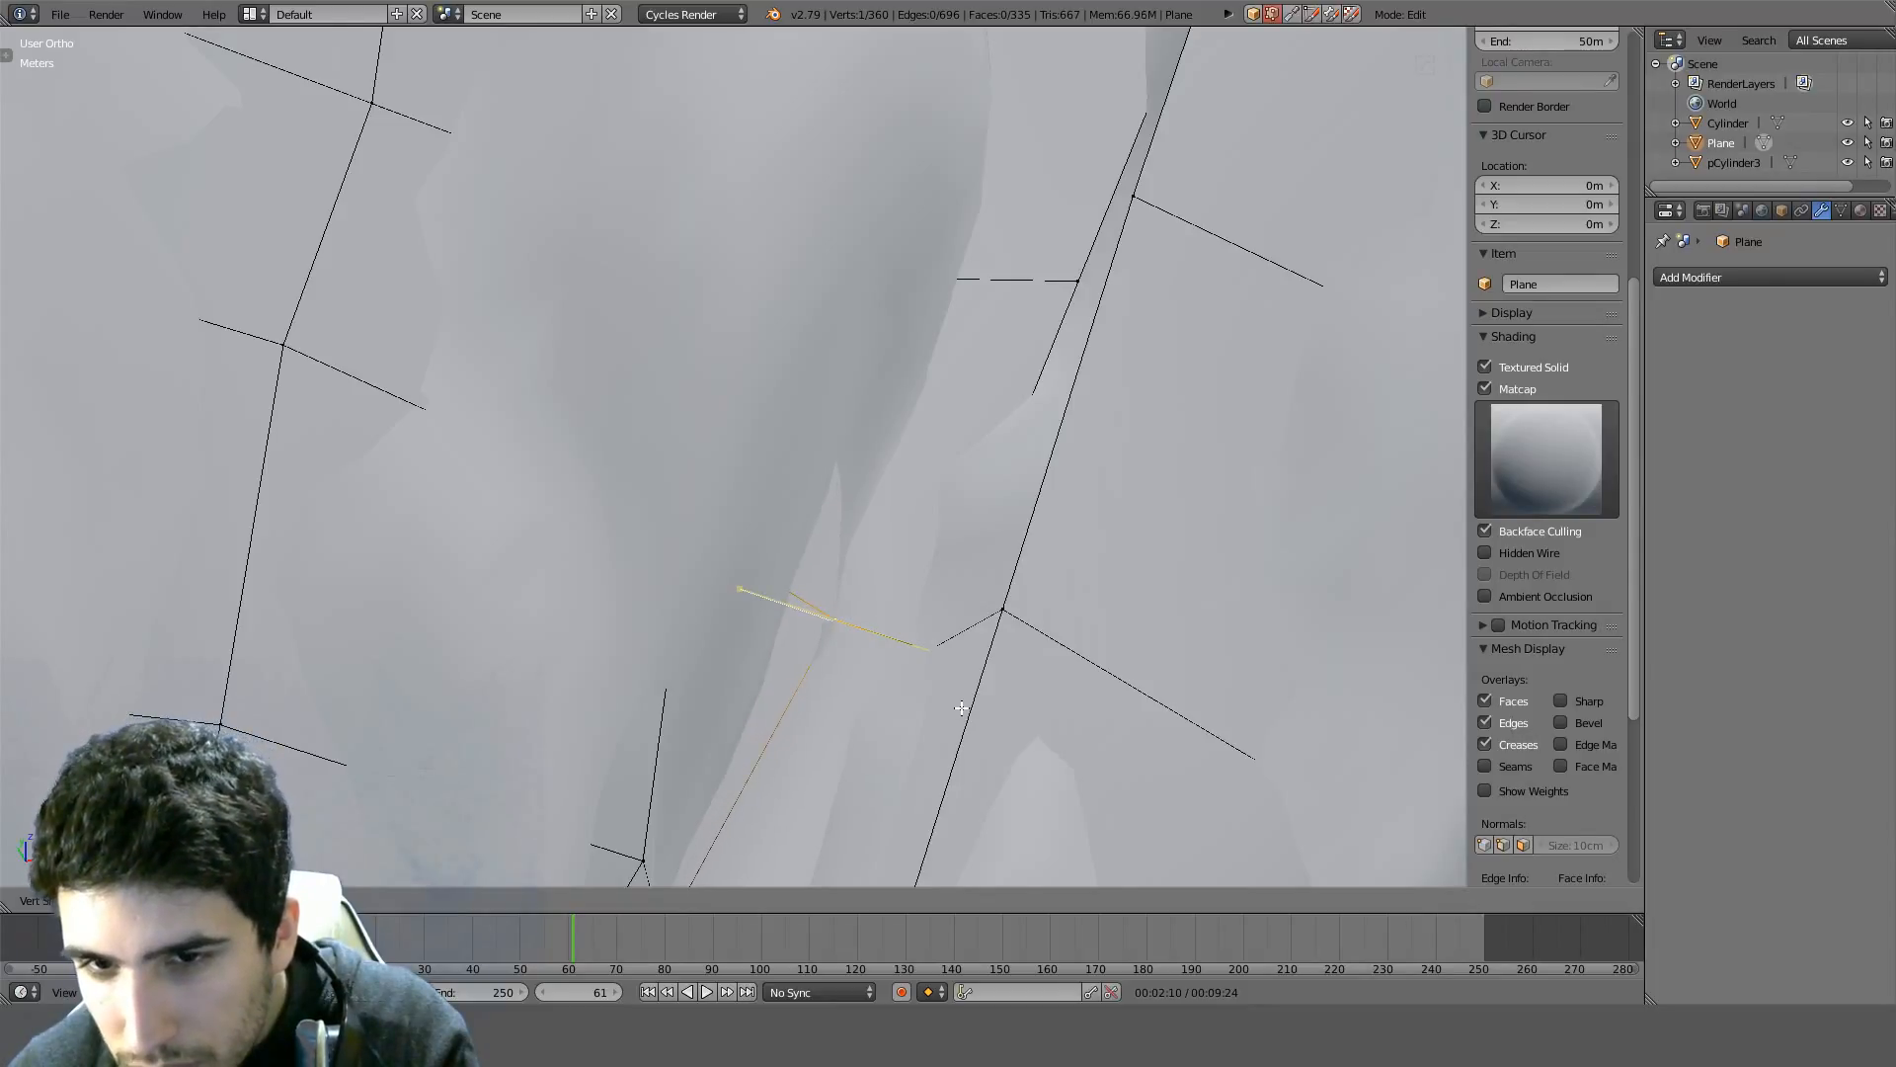
{"action": "left_click", "coordinate": [847, 640]}
Move the next vertex up on the left lobe's inner edge along Y
{"action": "key", "text": "z"}
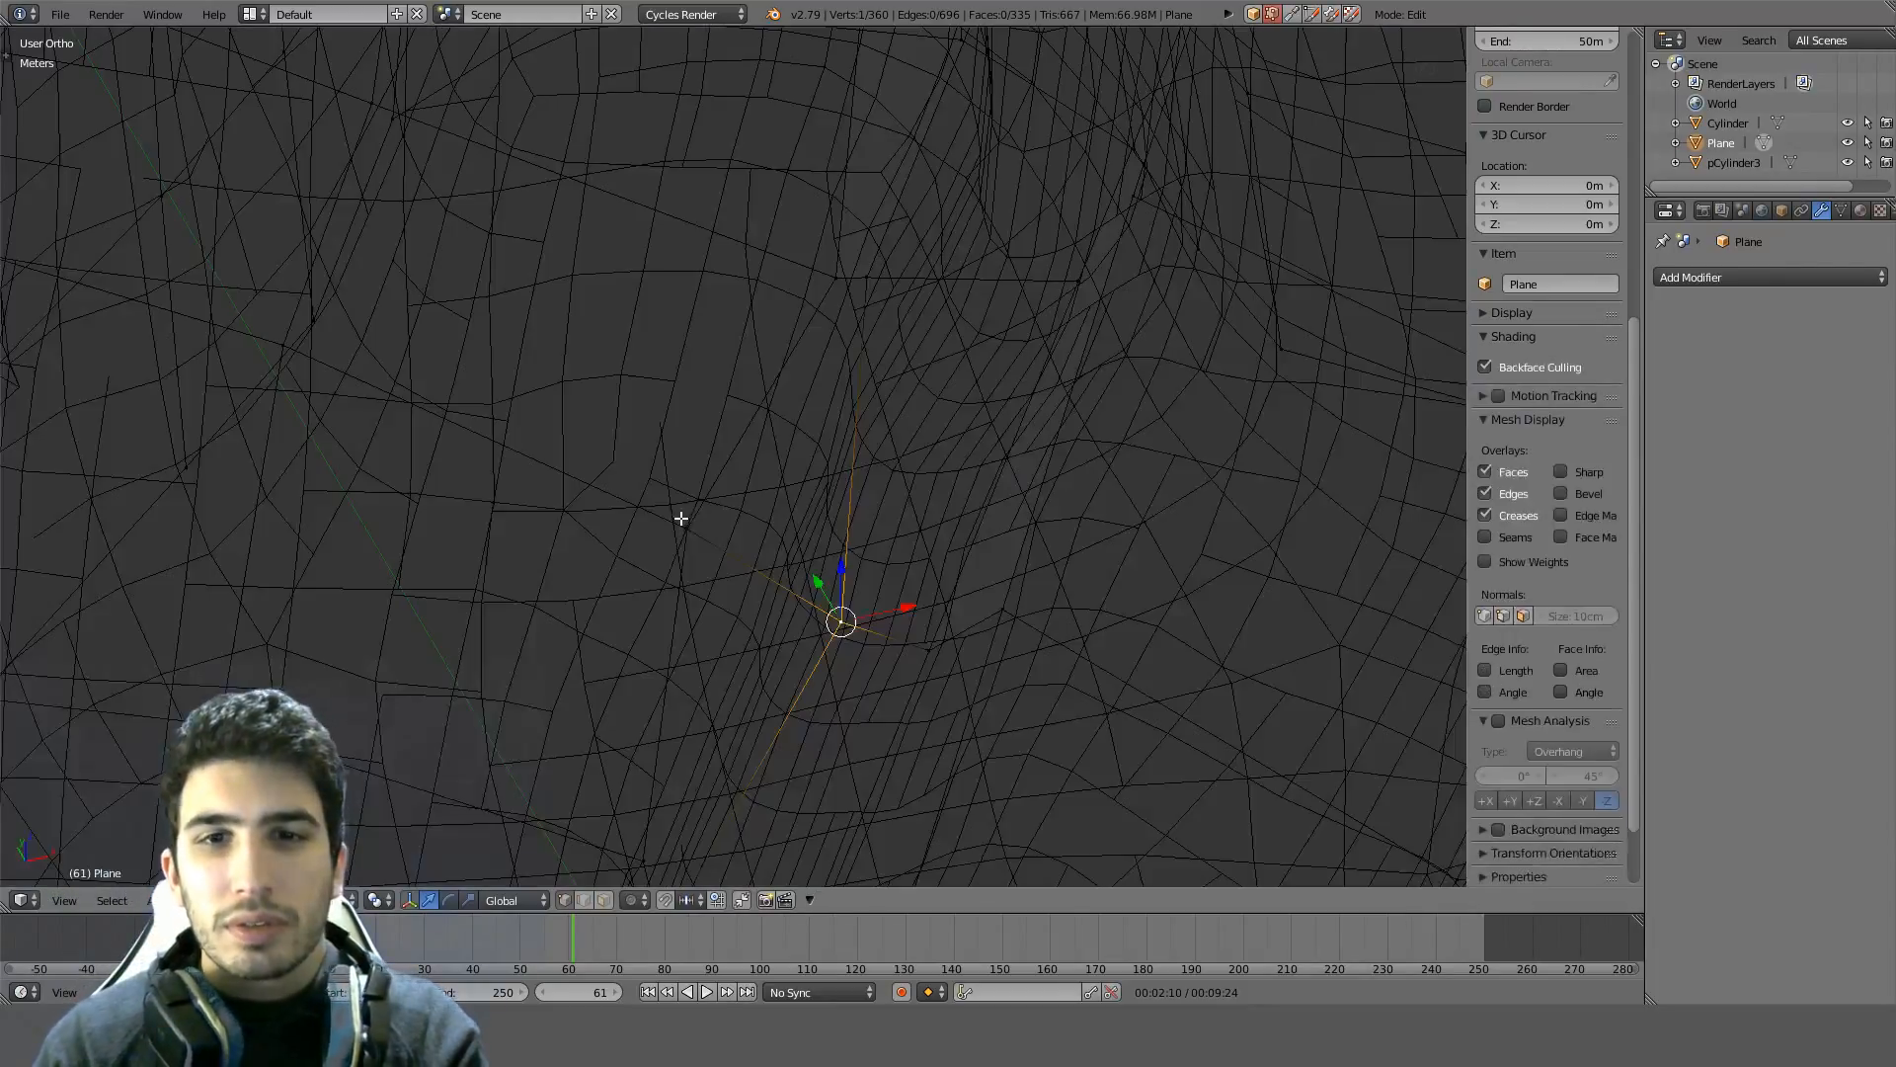
{"action": "key", "text": "z"}
{"action": "middle_click_drag", "start_coordinate": [677, 517], "coordinate": [760, 484]}
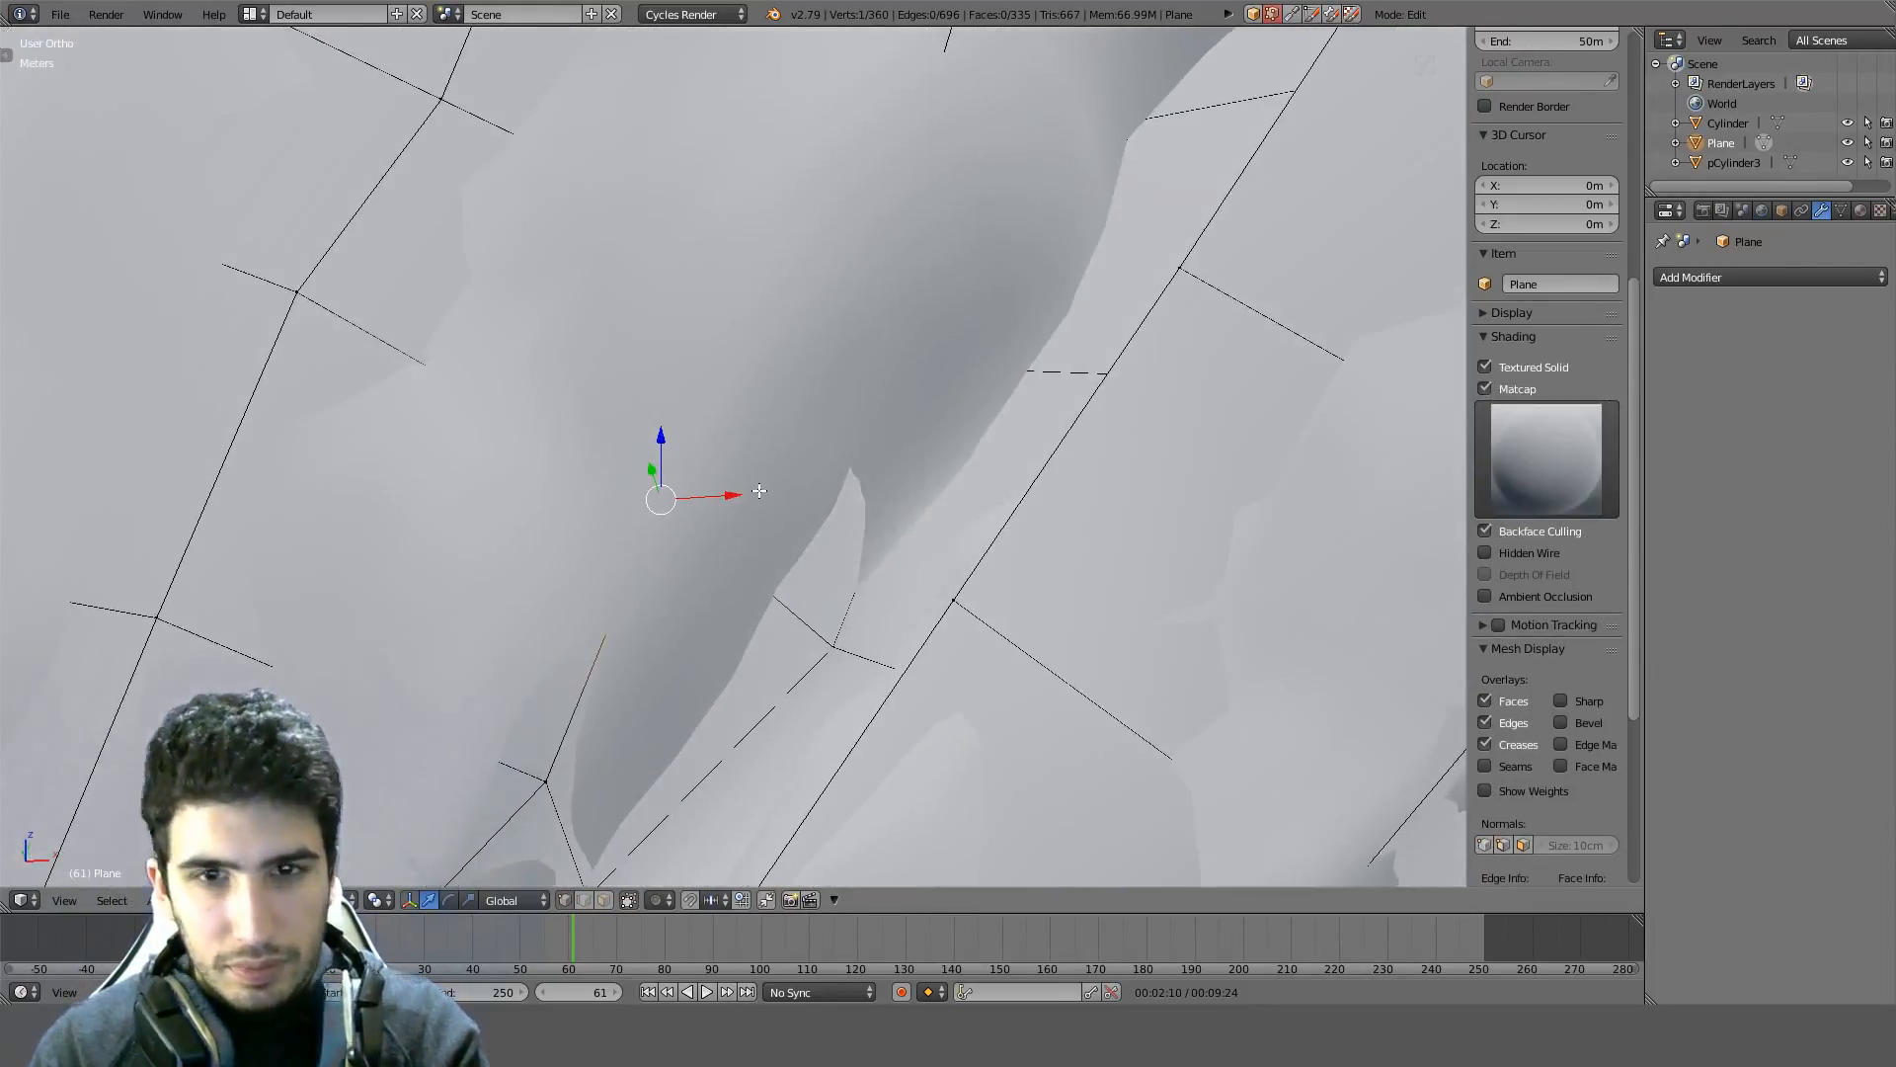
{"action": "key", "text": "g"}
{"action": "key", "text": "y"}
{"action": "left_click", "coordinate": [784, 527]}
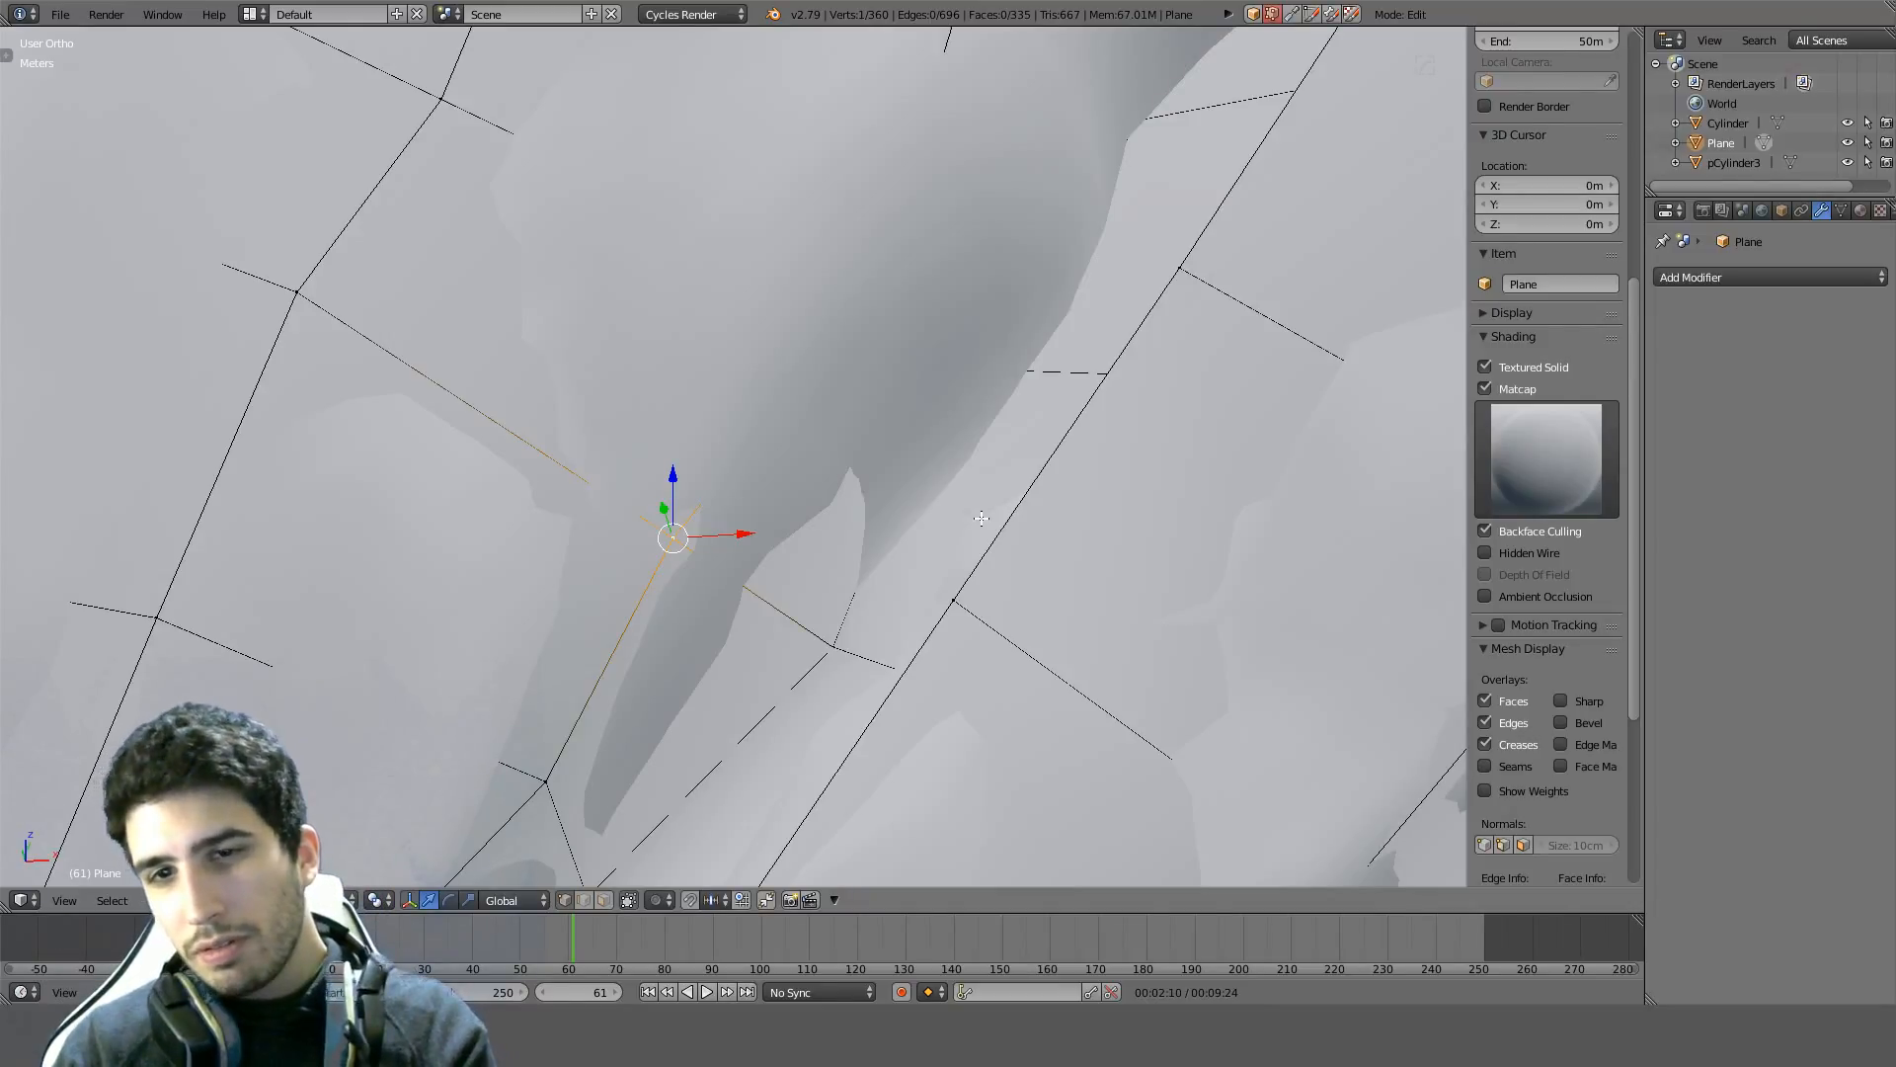
Fill the next face between the right lobe's edge and the groove strip
{"action": "middle_click_drag", "start_coordinate": [981, 519], "coordinate": [660, 614]}
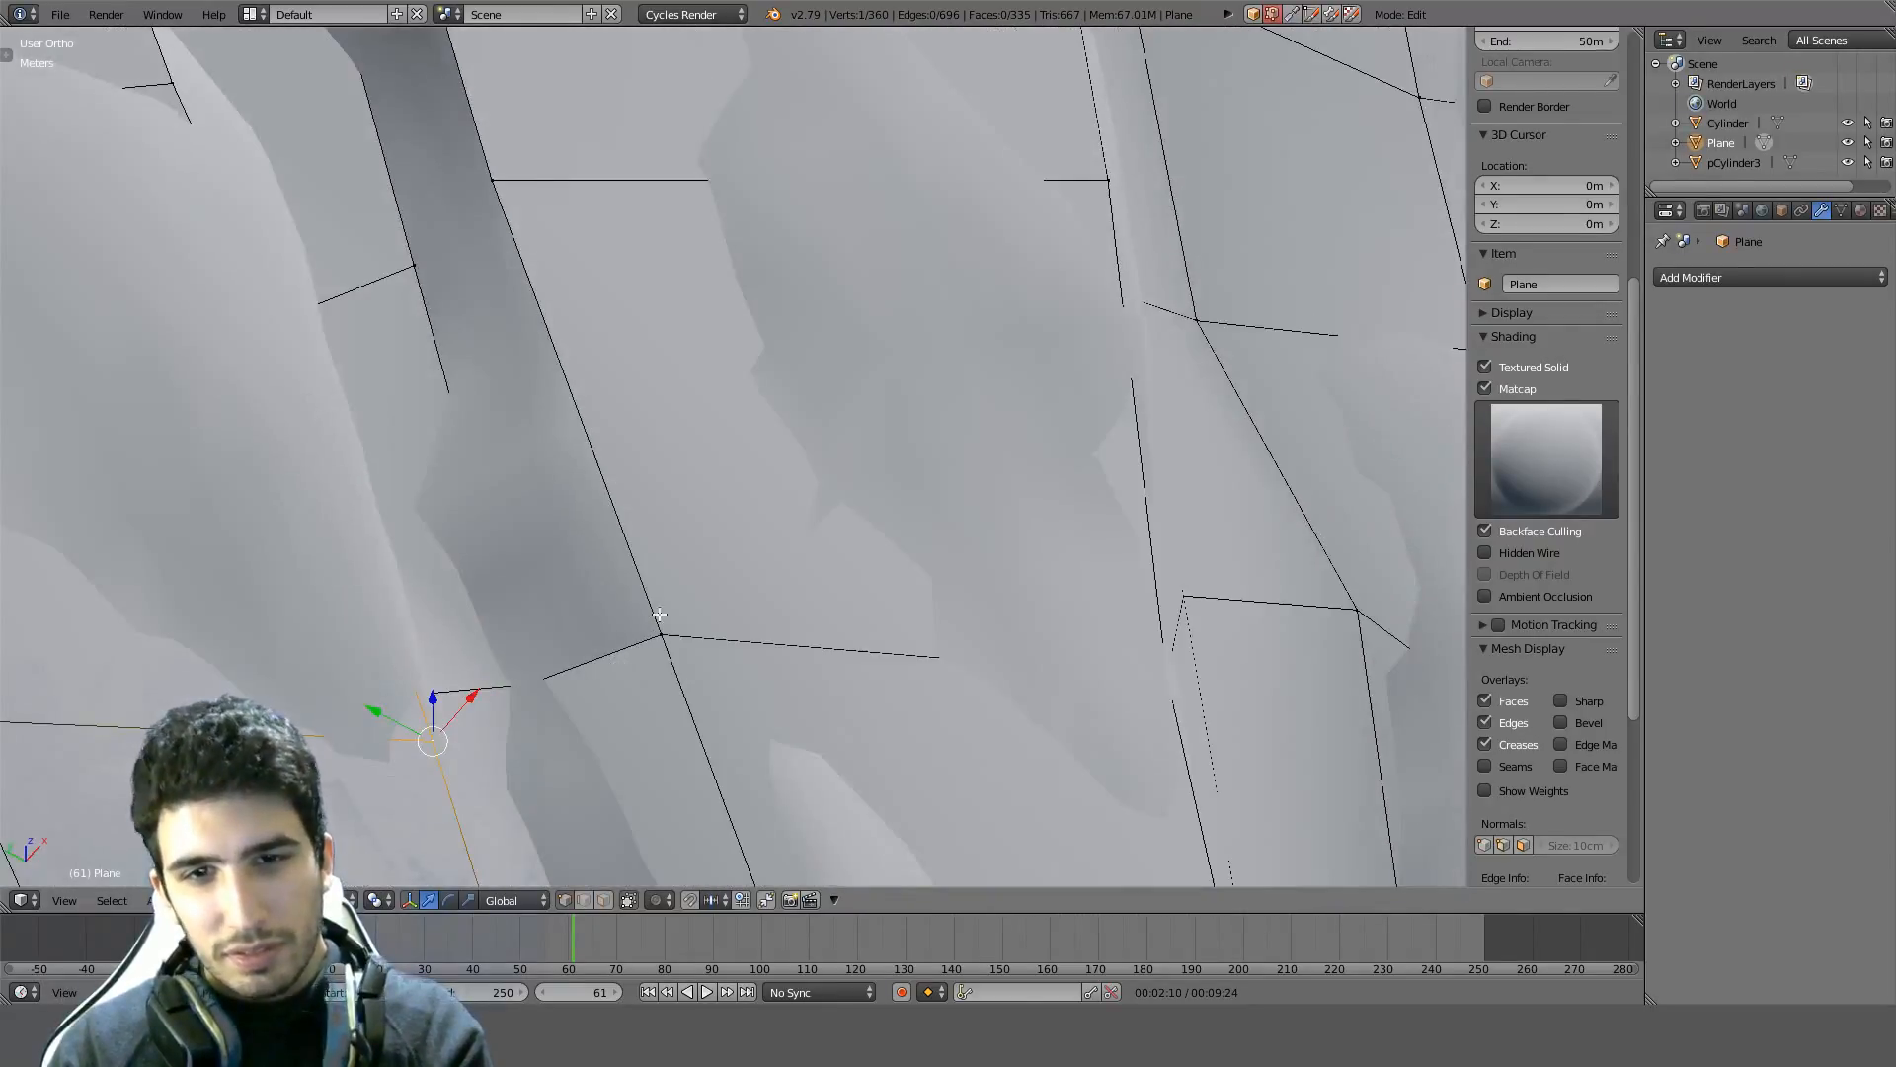
{"action": "right_click", "coordinate": [660, 628]}
{"action": "right_click", "coordinate": [545, 665], "text": "shift"}
{"action": "key", "text": "f"}
Fill the next two faces joining the groove strip to the neighbouring lobe's inner edge
{"action": "middle_click_drag", "start_coordinate": [598, 354], "coordinate": [774, 711], "text": "shift"}
{"action": "middle_click_drag", "start_coordinate": [688, 660], "coordinate": [524, 538]}
{"action": "key", "text": "z"}
{"action": "middle_click_drag", "start_coordinate": [618, 593], "coordinate": [664, 610]}
{"action": "right_click", "coordinate": [609, 492]}
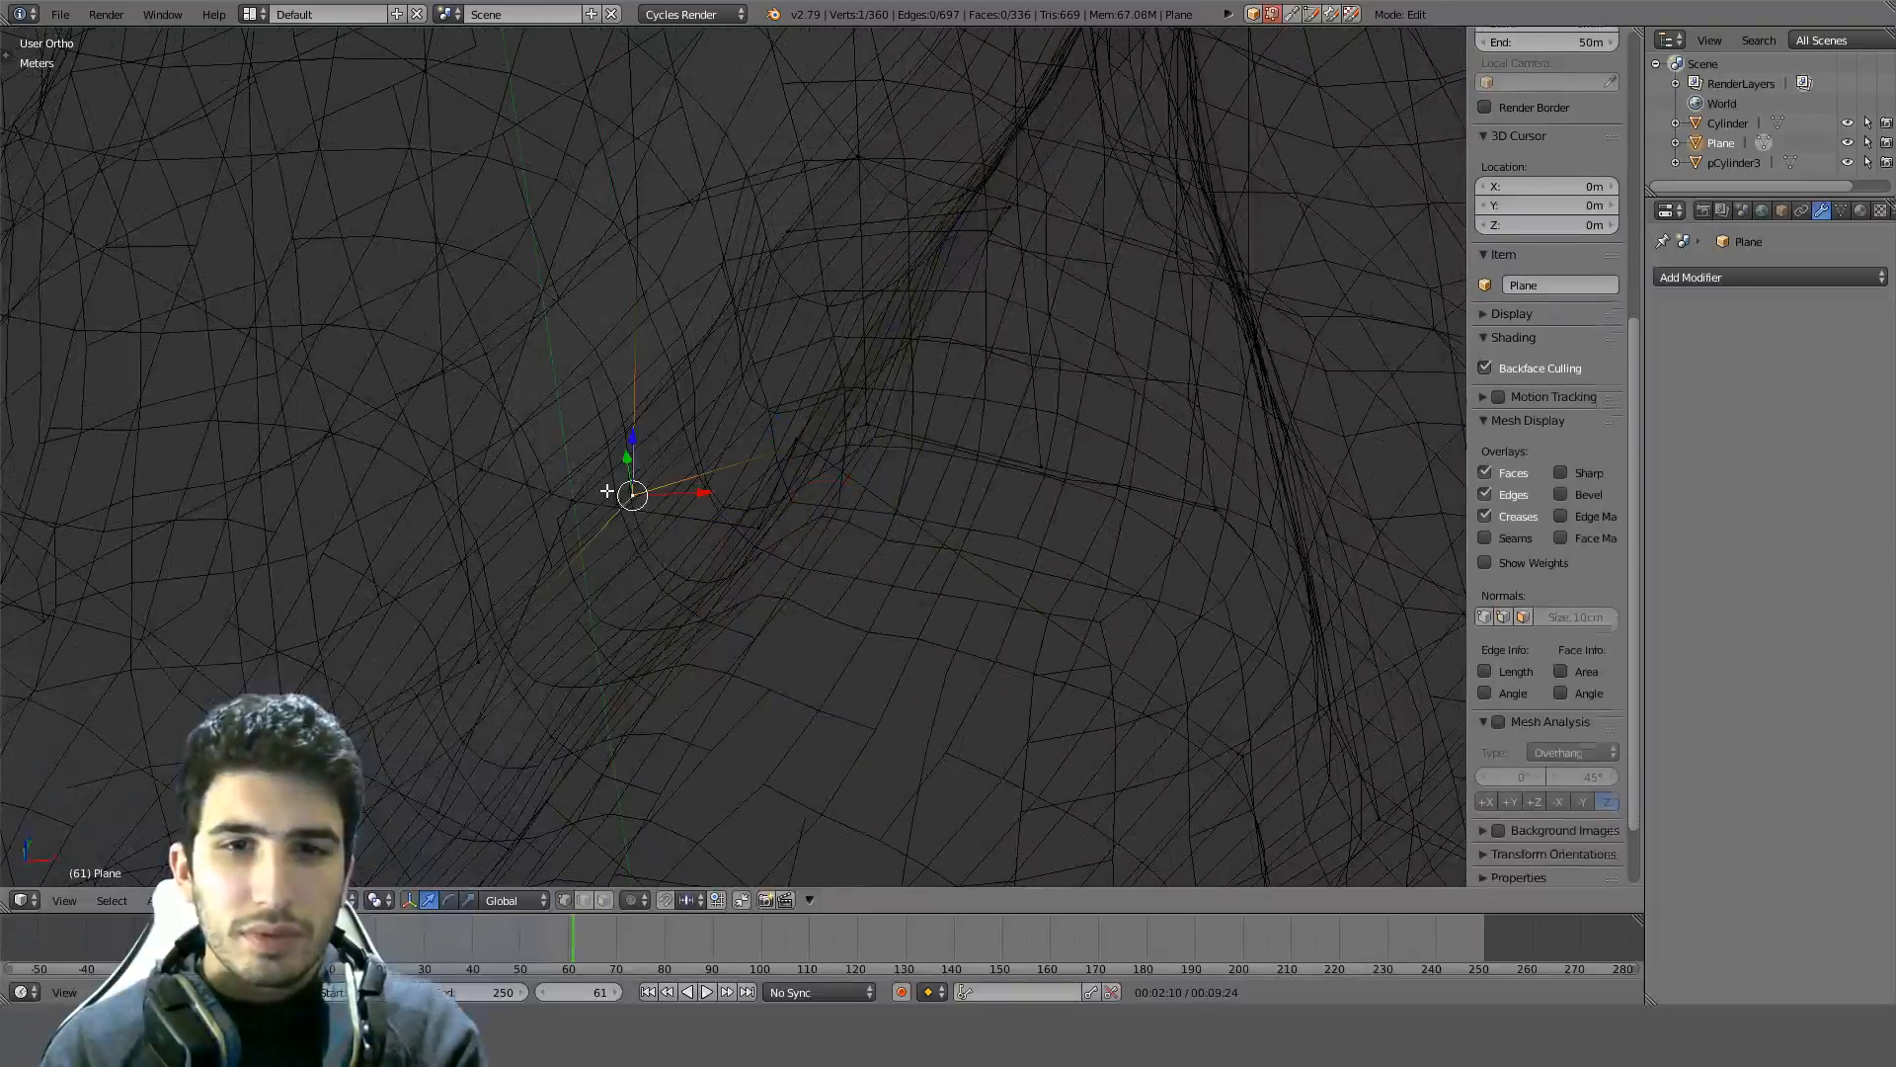
{"action": "right_click", "coordinate": [565, 498]}
{"action": "right_click", "coordinate": [465, 465], "text": "shift"}
{"action": "middle_click_drag", "start_coordinate": [628, 385], "coordinate": [536, 643], "text": "shift"}
{"action": "key", "text": "z"}
{"action": "key", "text": "f"}
Fill two more faces further up the groove, up to the cross edge that spans the two lobes
{"action": "middle_click_drag", "start_coordinate": [660, 465], "coordinate": [791, 554]}
{"action": "key", "text": "z"}
{"action": "key", "text": "z"}
{"action": "right_click", "coordinate": [751, 665]}
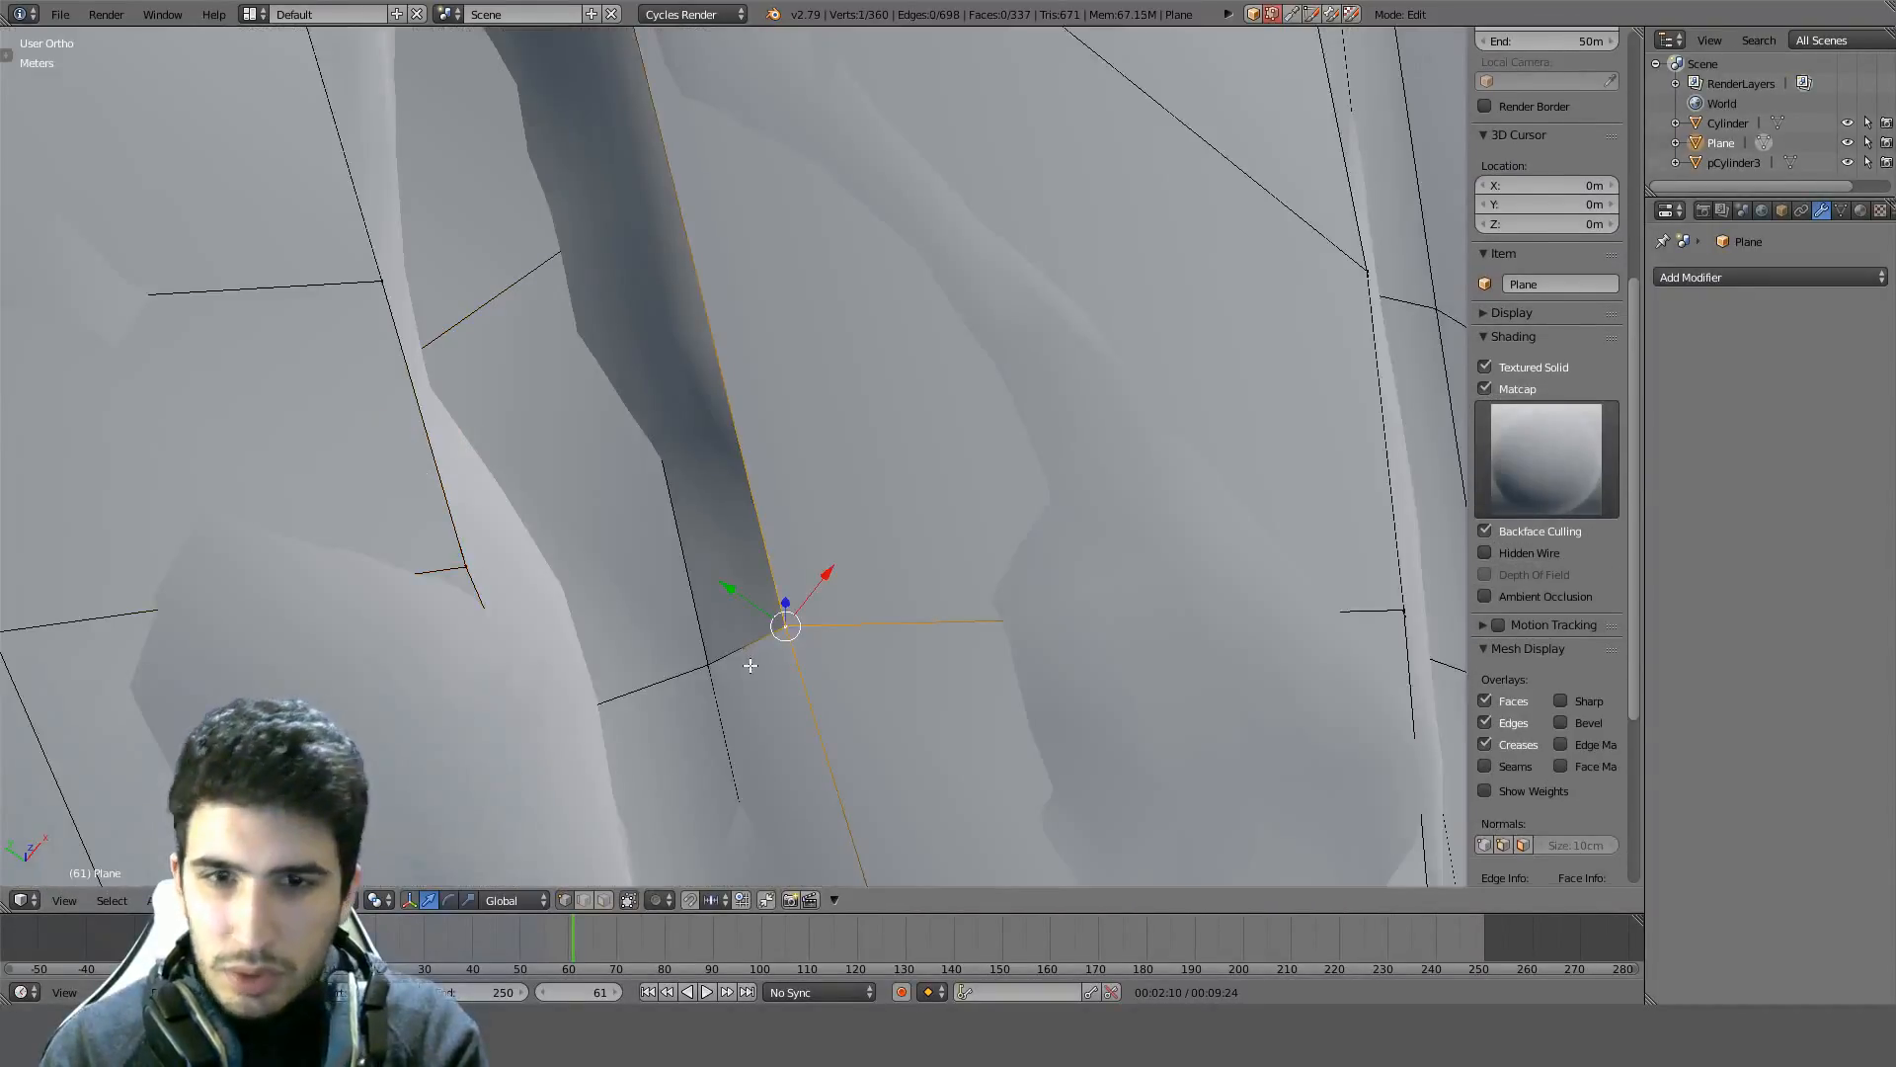
{"action": "key", "text": "f"}
{"action": "middle_click_drag", "start_coordinate": [736, 651], "coordinate": [734, 292]}
{"action": "key", "text": "z"}
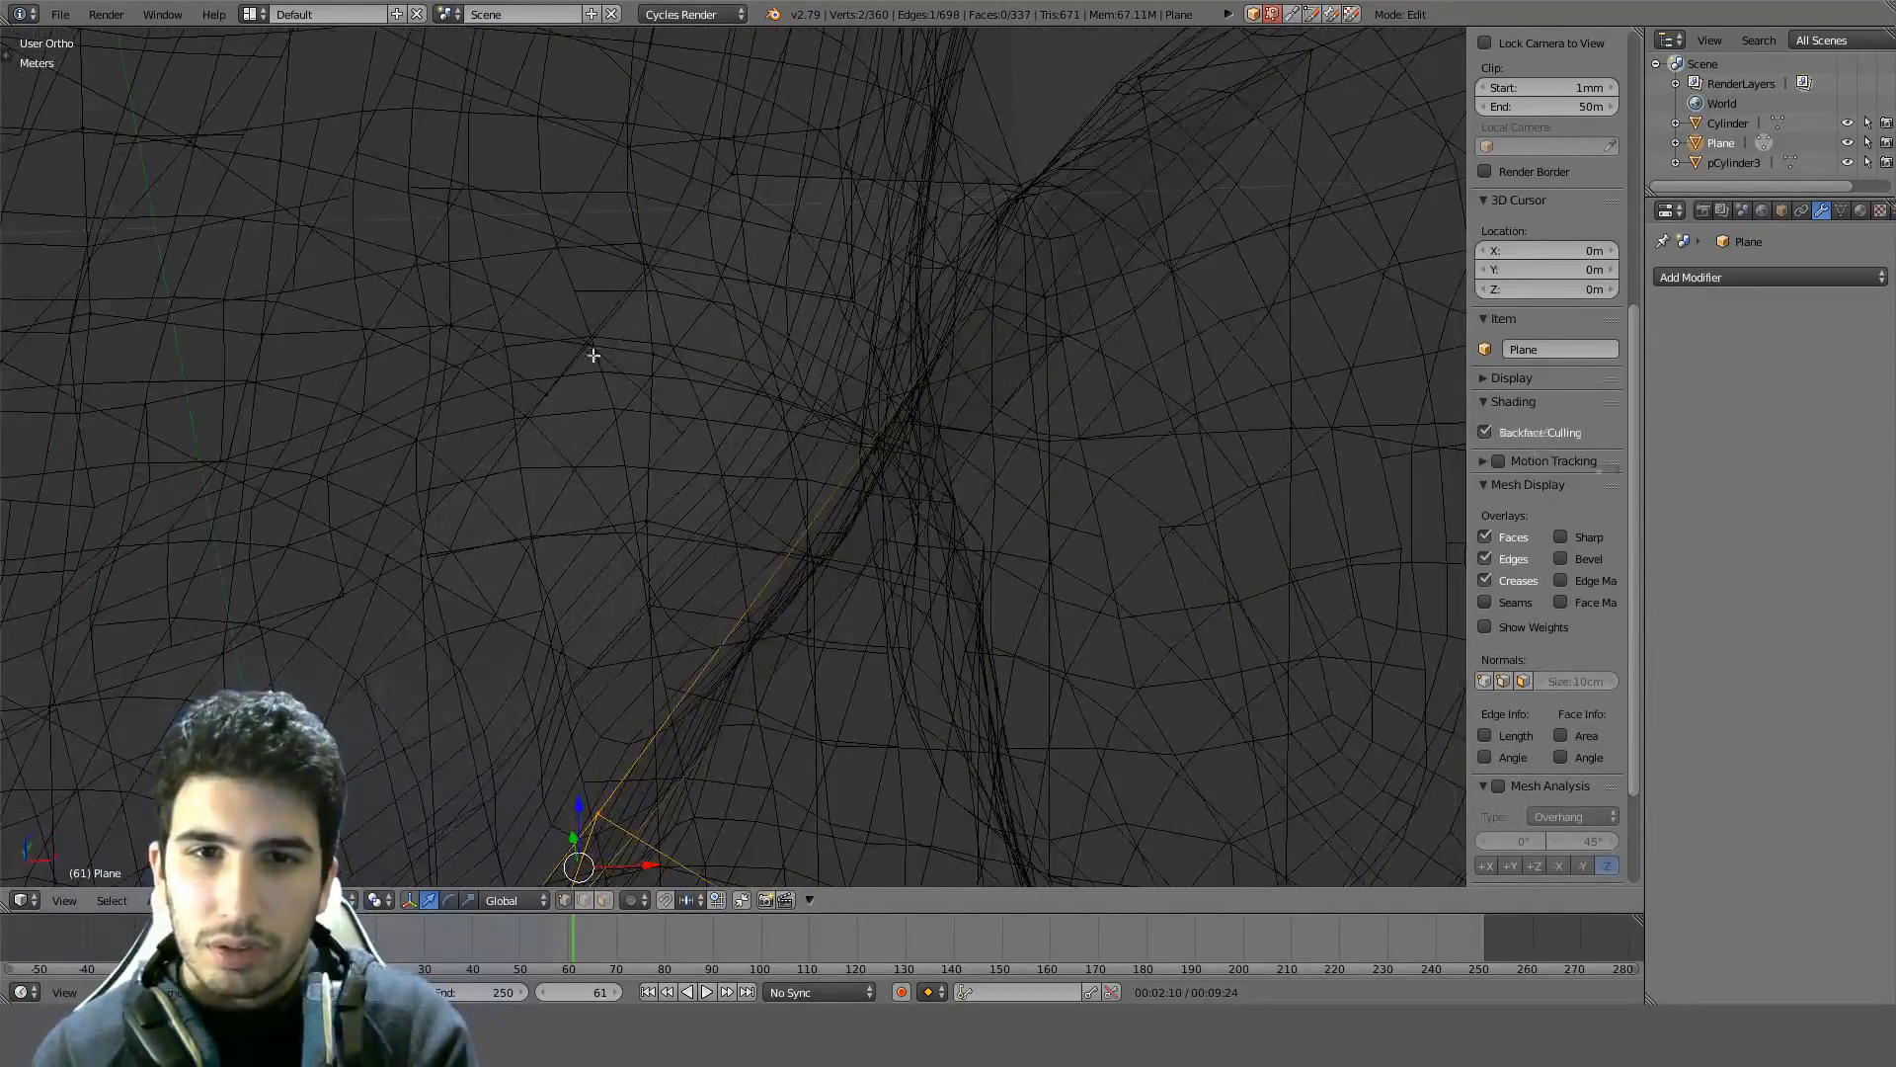
{"action": "key", "text": "z"}
{"action": "key", "text": "z"}
{"action": "mouse_move", "coordinate": [607, 396]}
{"action": "middle_mouse_down"}
{"action": "mouse_move", "coordinate": [543, 537]}
{"action": "mouse_move", "coordinate": [500, 537]}
{"action": "middle_mouse_up"}
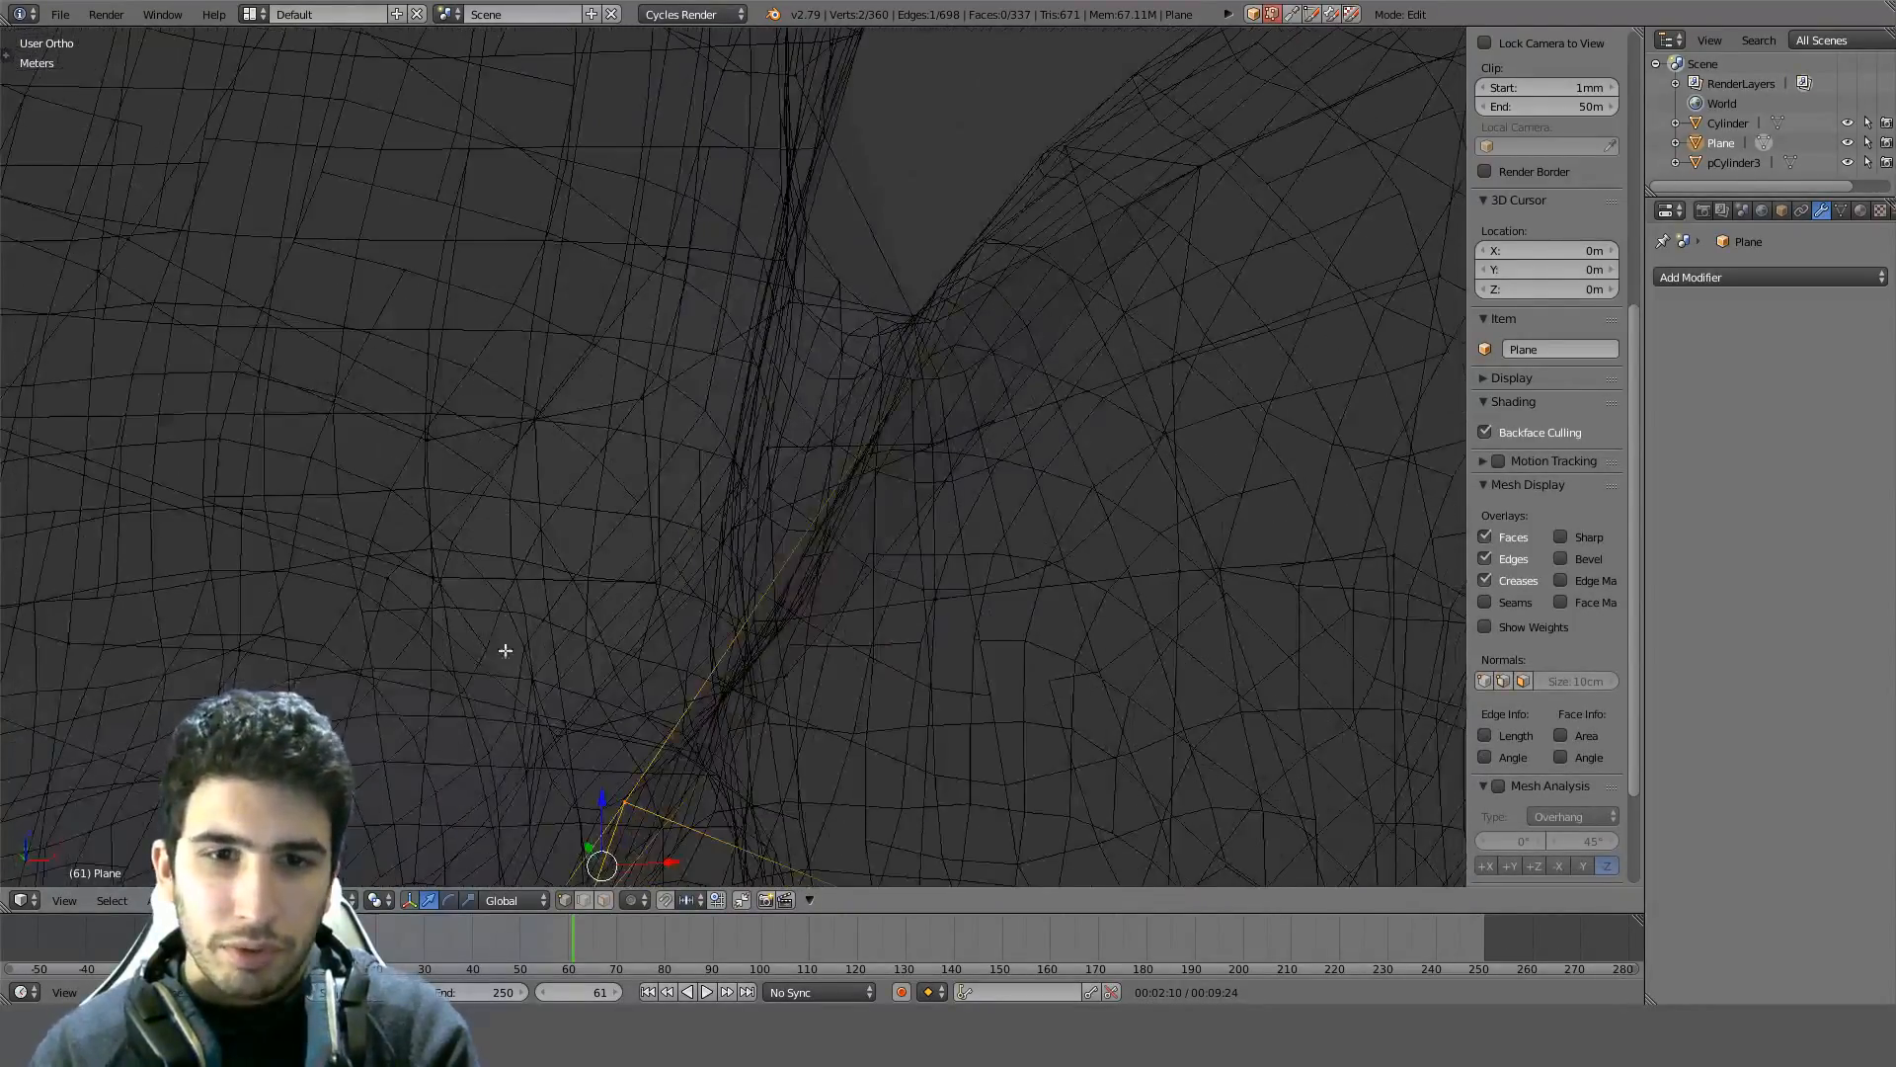
{"action": "key", "text": "g"}
{"action": "left_click", "coordinate": [390, 585]}
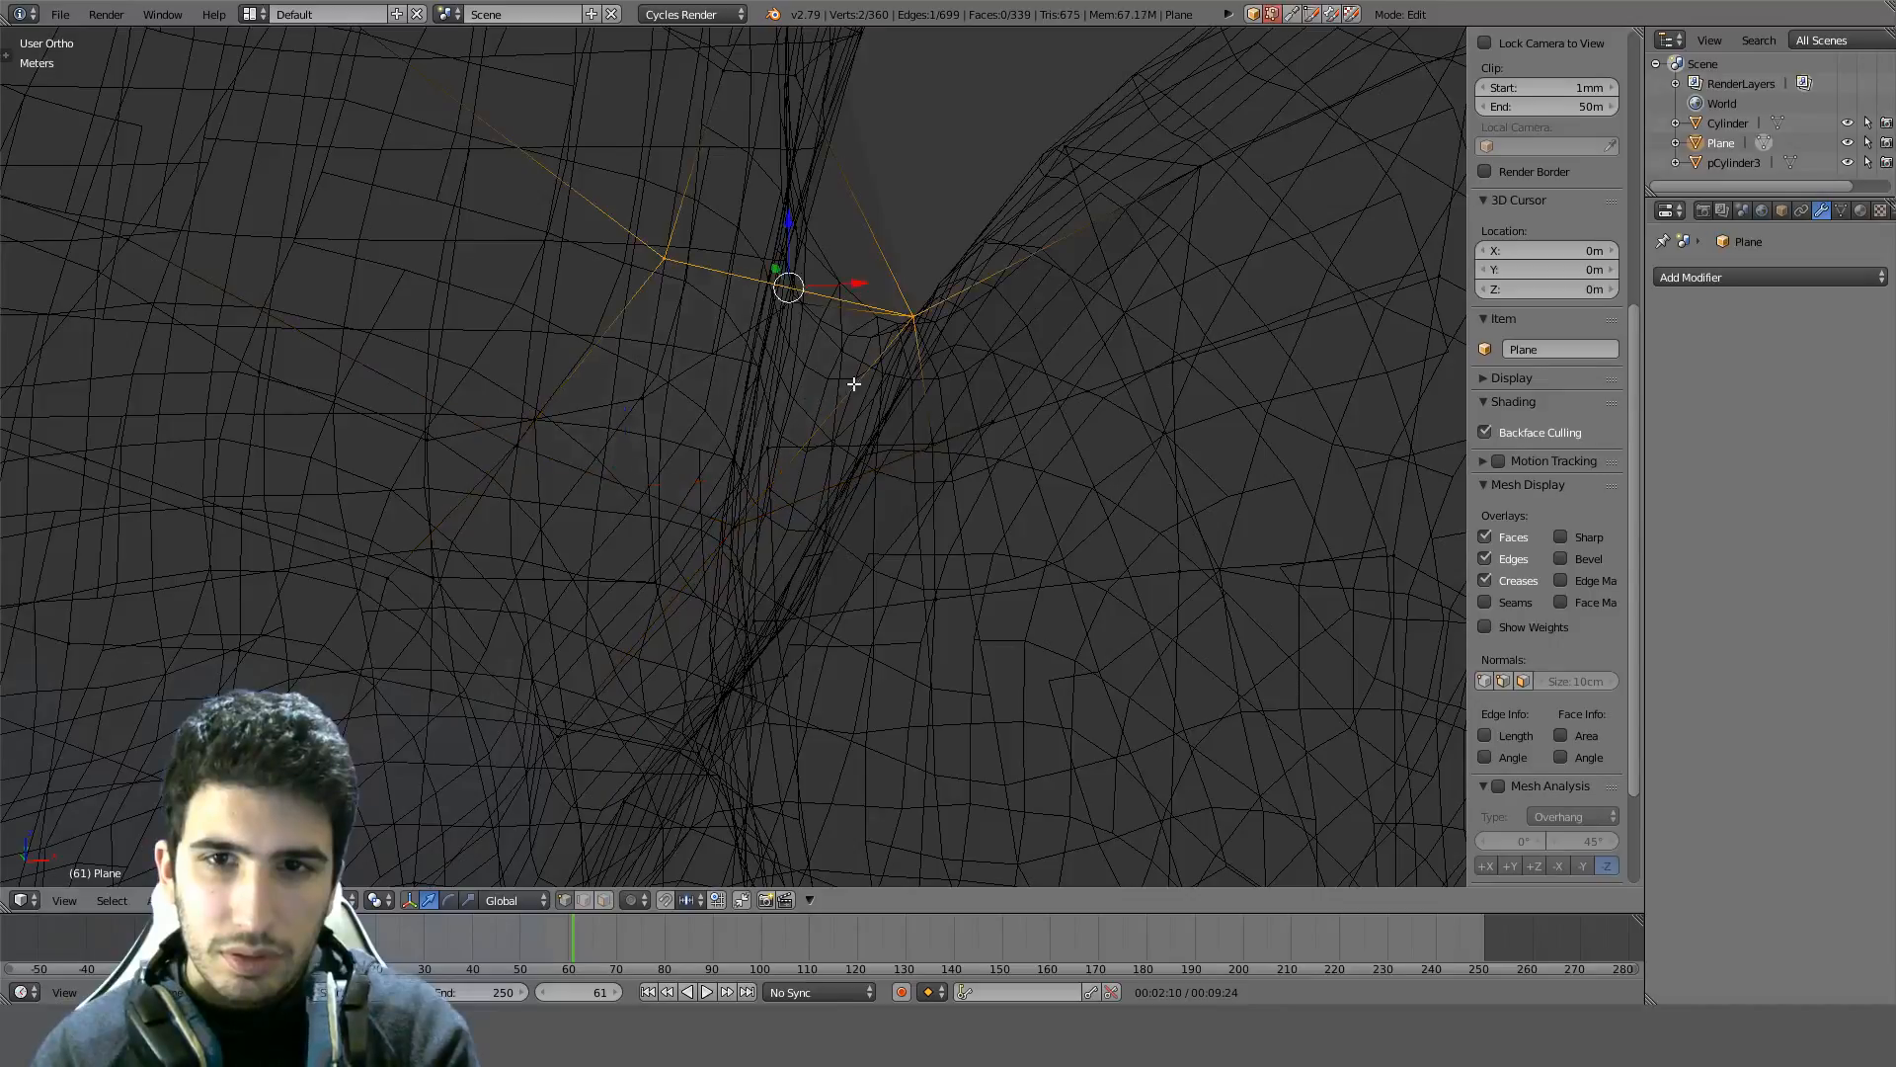
{"action": "key", "text": "z"}
{"action": "middle_click_drag", "start_coordinate": [854, 383], "coordinate": [856, 405]}
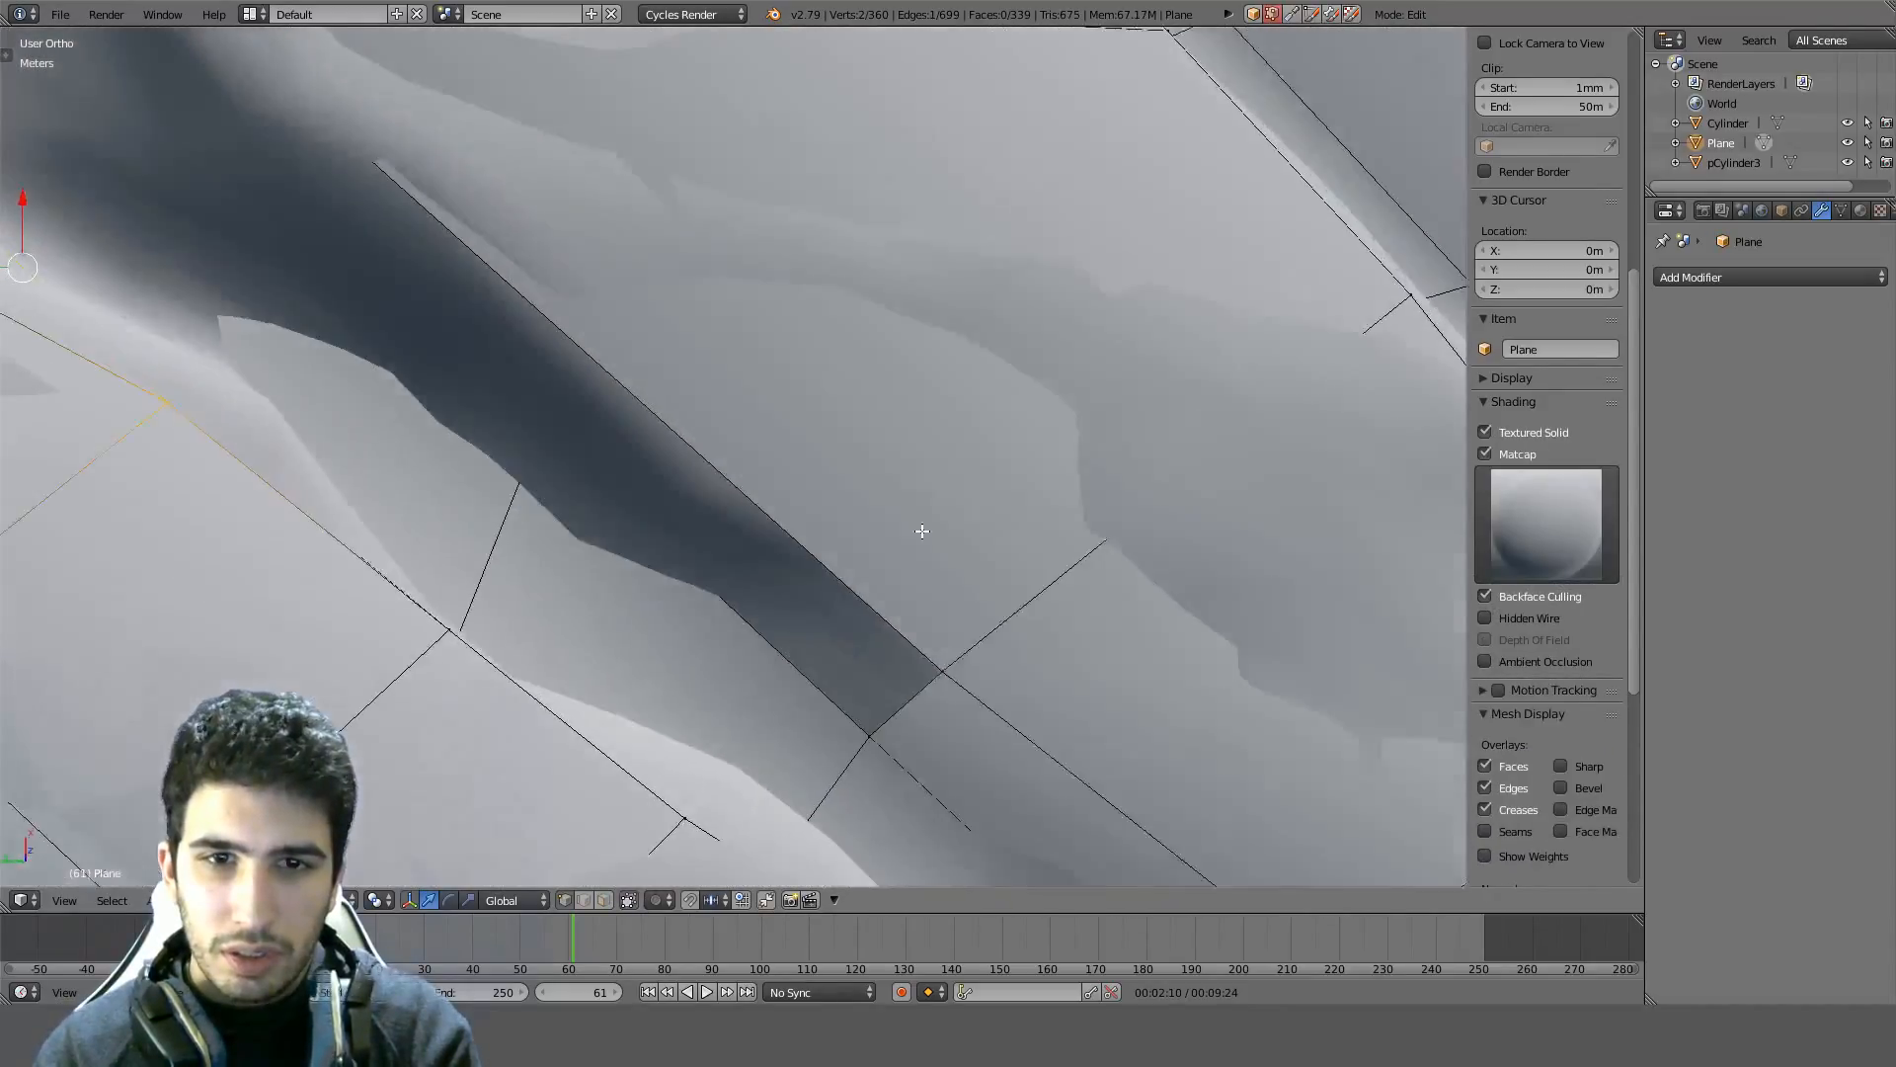
{"action": "key", "text": "z"}
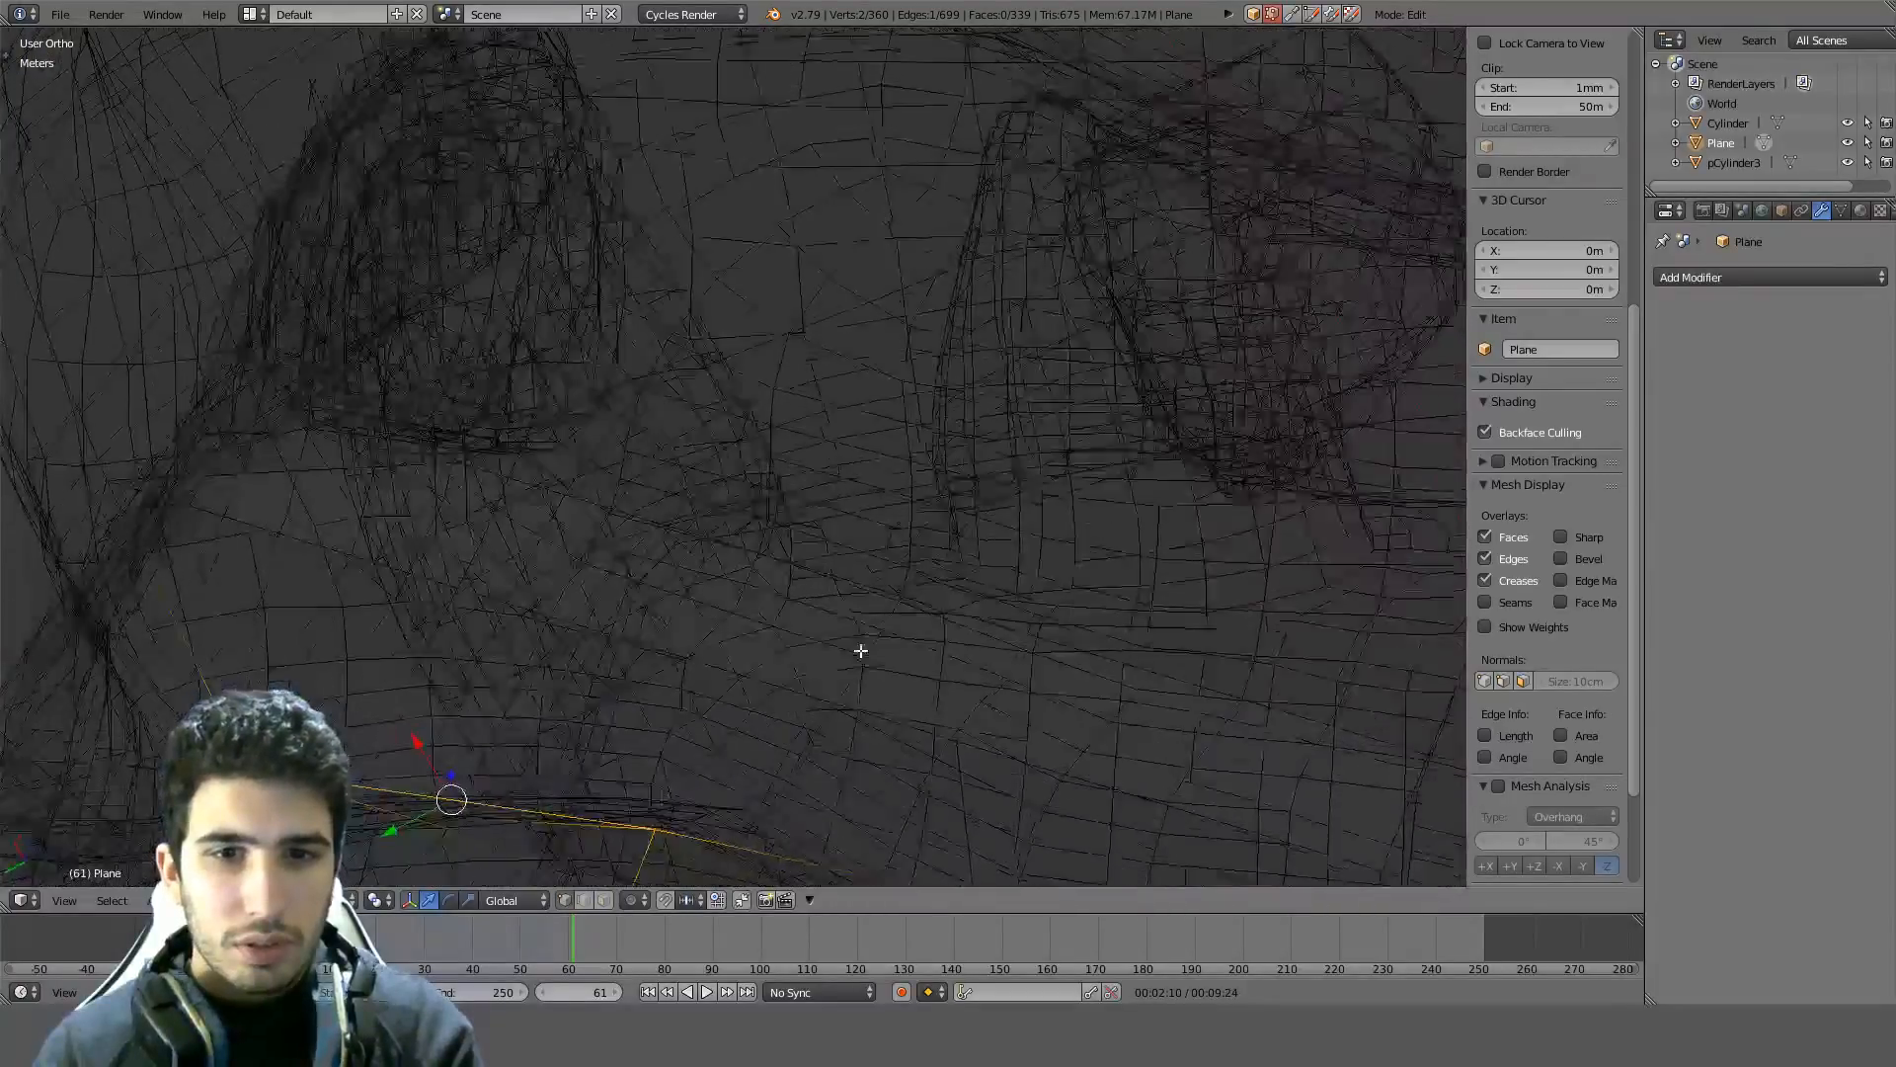
{"action": "mouse_move", "coordinate": [860, 651]}
{"action": "middle_mouse_down"}
{"action": "mouse_move", "coordinate": [862, 685]}
{"action": "mouse_move", "coordinate": [784, 690]}
{"action": "mouse_move", "coordinate": [939, 580]}
{"action": "mouse_move", "coordinate": [889, 507]}
{"action": "mouse_move", "coordinate": [1074, 491]}
{"action": "mouse_move", "coordinate": [779, 440]}
{"action": "mouse_move", "coordinate": [703, 487]}
{"action": "mouse_move", "coordinate": [559, 444]}
{"action": "mouse_move", "coordinate": [864, 687]}
{"action": "mouse_move", "coordinate": [741, 494]}
{"action": "mouse_move", "coordinate": [838, 420]}
{"action": "mouse_move", "coordinate": [563, 317]}
{"action": "mouse_move", "coordinate": [571, 333]}
{"action": "middle_mouse_up"}
{"action": "key", "text": "z"}
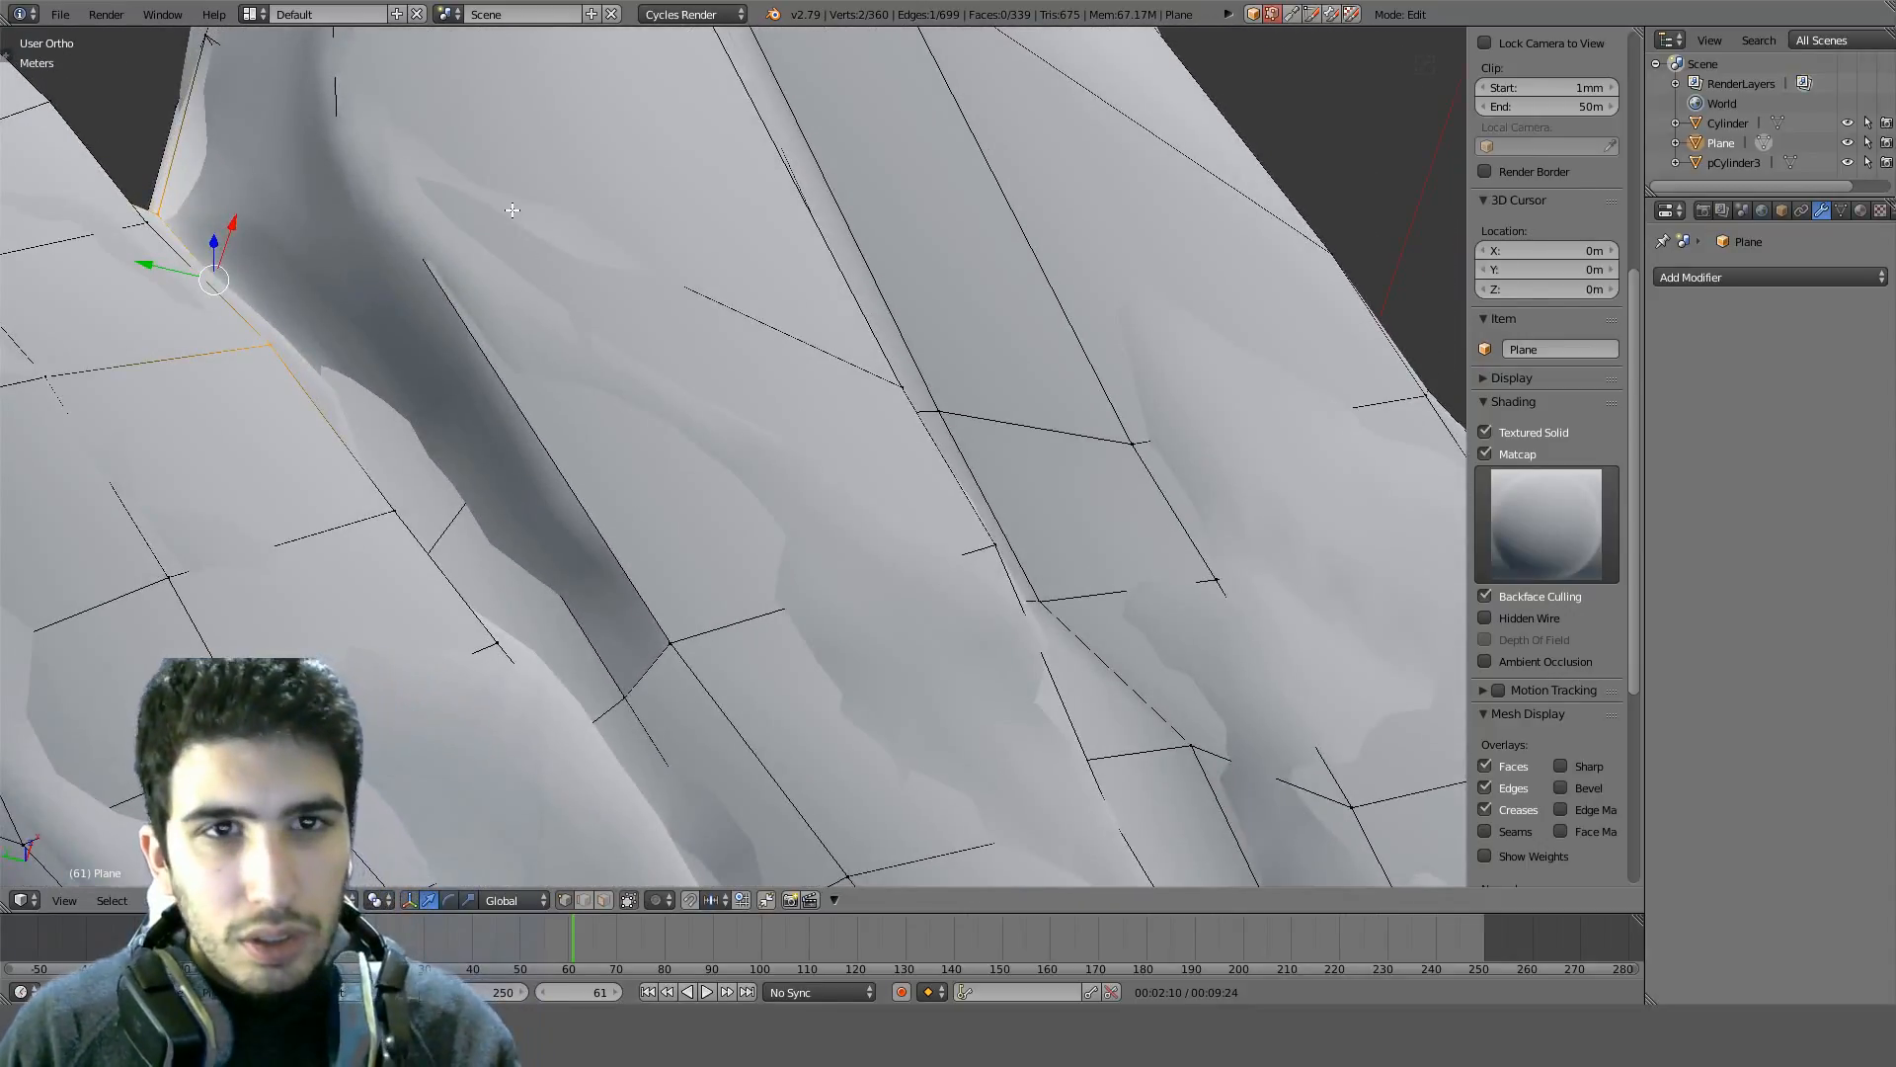
{"action": "middle_click_drag", "start_coordinate": [512, 209], "coordinate": [508, 305]}
{"action": "key", "text": "z"}
{"action": "right_click", "coordinate": [481, 253]}
{"action": "key", "text": "z"}
{"action": "middle_click_drag", "start_coordinate": [614, 360], "coordinate": [708, 374]}
{"action": "key", "text": "shift+v"}
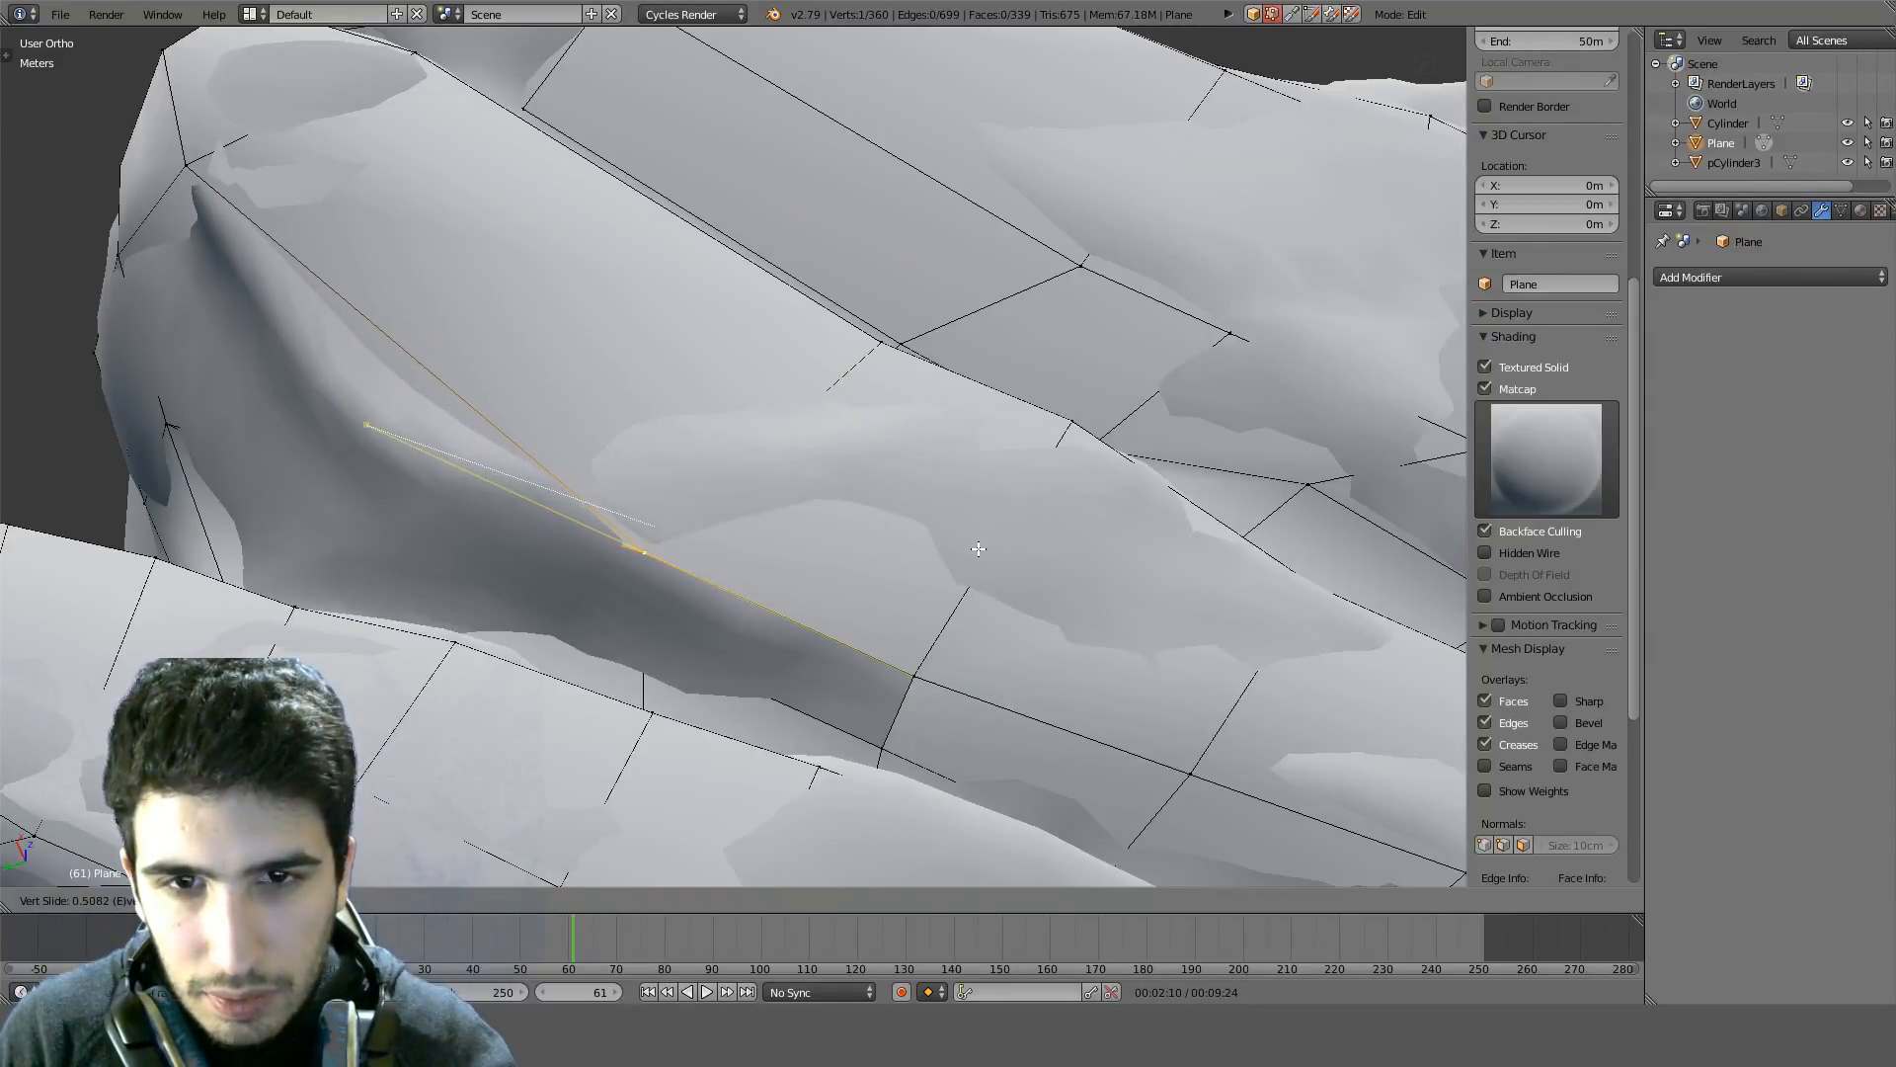
{"action": "right_click", "coordinate": [660, 452]}
Try to fill a face from the single vertex on the right lobe's inner edge
{"action": "mouse_move", "coordinate": [660, 453]}
{"action": "middle_mouse_down"}
{"action": "mouse_move", "coordinate": [656, 513]}
{"action": "mouse_move", "coordinate": [604, 571]}
{"action": "middle_mouse_up"}
{"action": "key", "text": "z"}
{"action": "scroll", "coordinate": [475, 603], "scroll_direction": "down", "scroll_amount": 3}
{"action": "middle_click_drag", "start_coordinate": [475, 603], "coordinate": [597, 554]}
{"action": "right_click", "coordinate": [407, 731], "text": "shift"}
{"action": "right_click", "coordinate": [408, 730]}
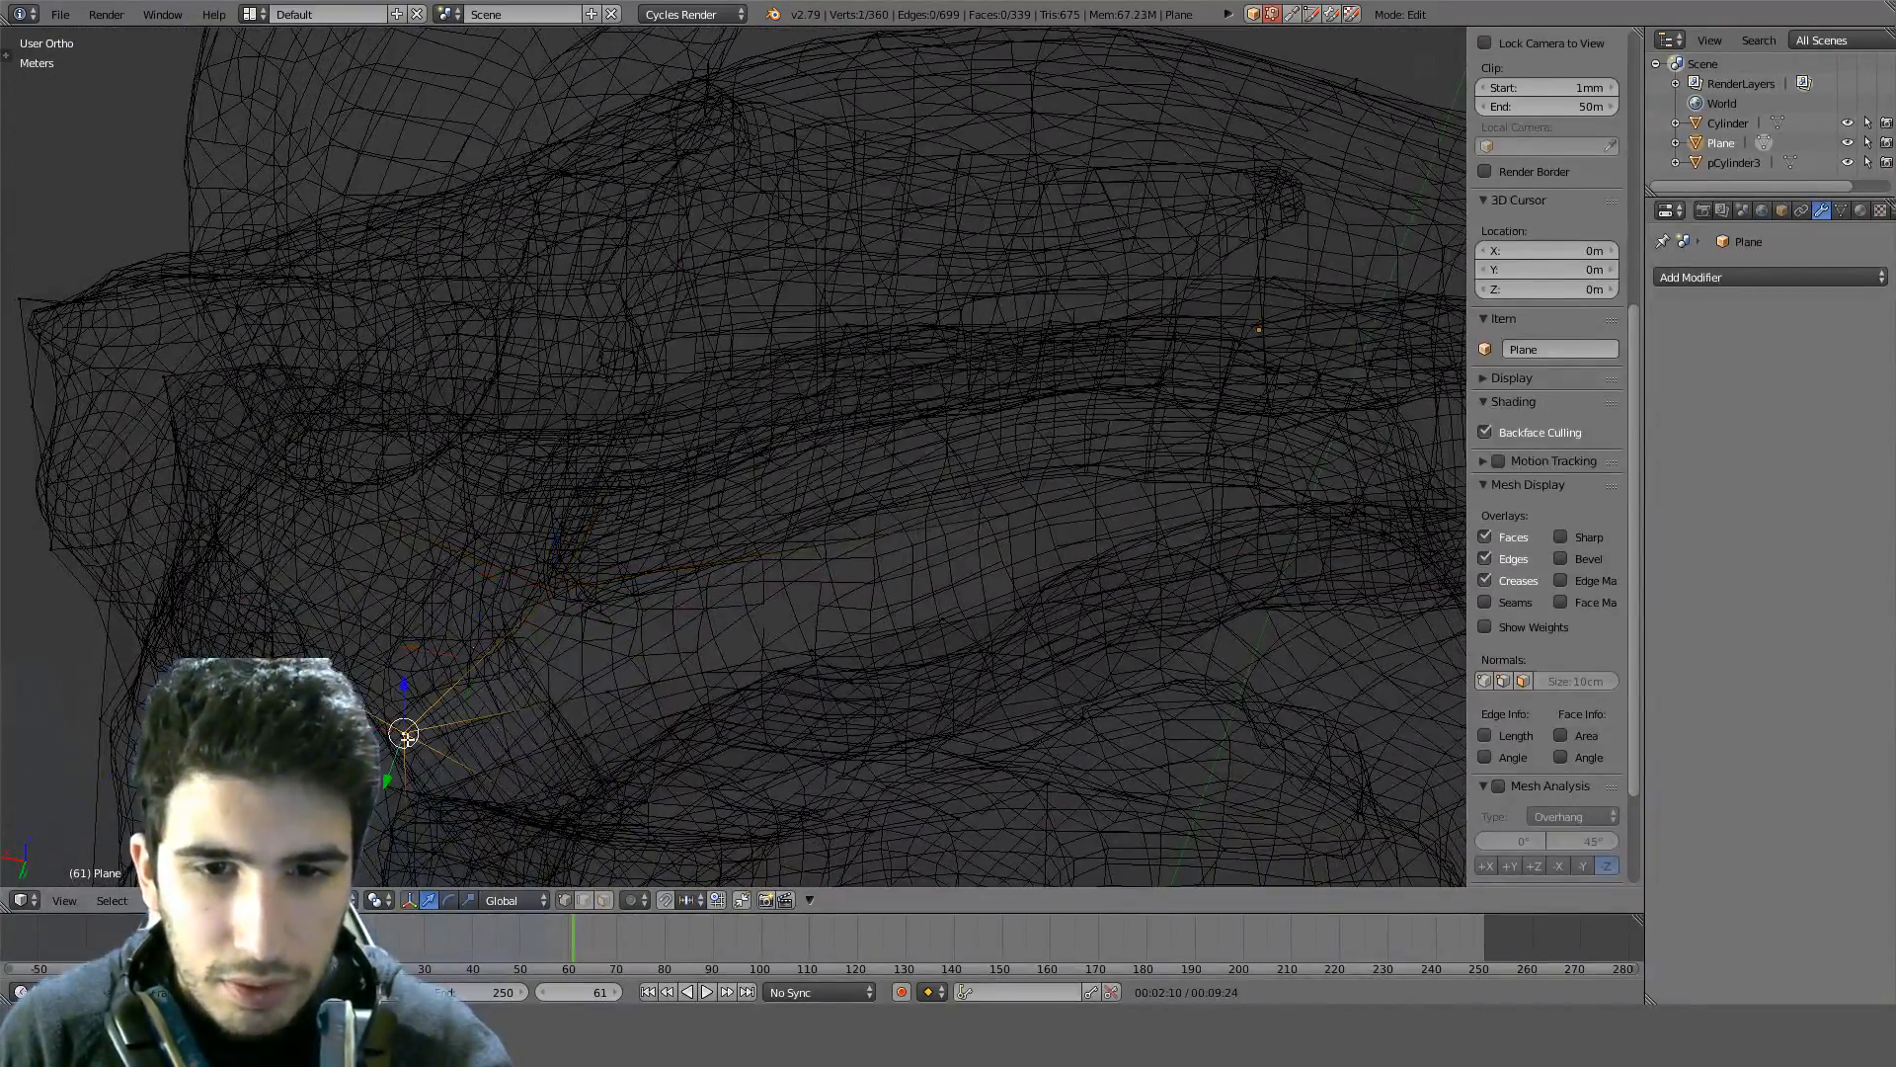
{"action": "key", "text": "f"}
{"action": "middle_click_drag", "start_coordinate": [726, 672], "coordinate": [680, 707]}
{"action": "key", "text": "z"}
{"action": "middle_click_drag", "start_coordinate": [775, 601], "coordinate": [669, 656]}
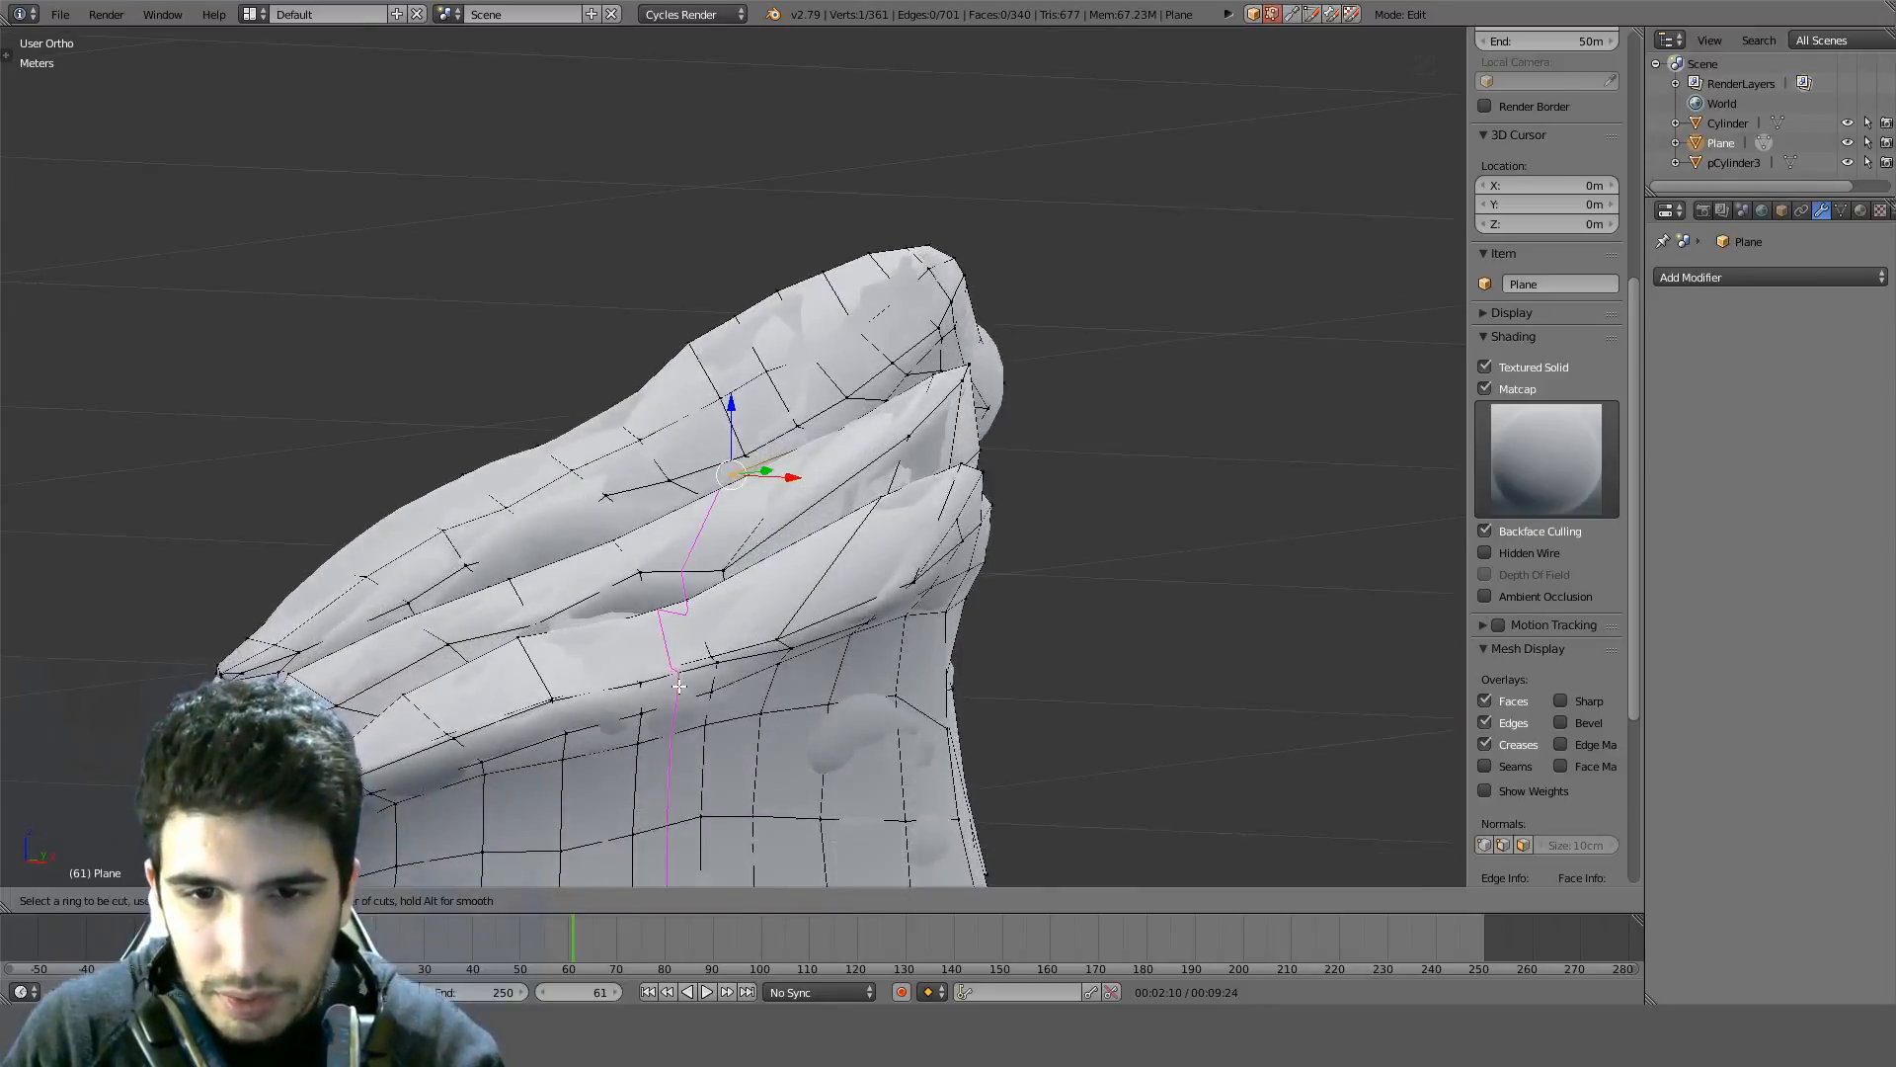
{"action": "scroll", "coordinate": [686, 704], "scroll_direction": "down", "scroll_amount": 3}
{"action": "key", "text": "ctrl+r"}
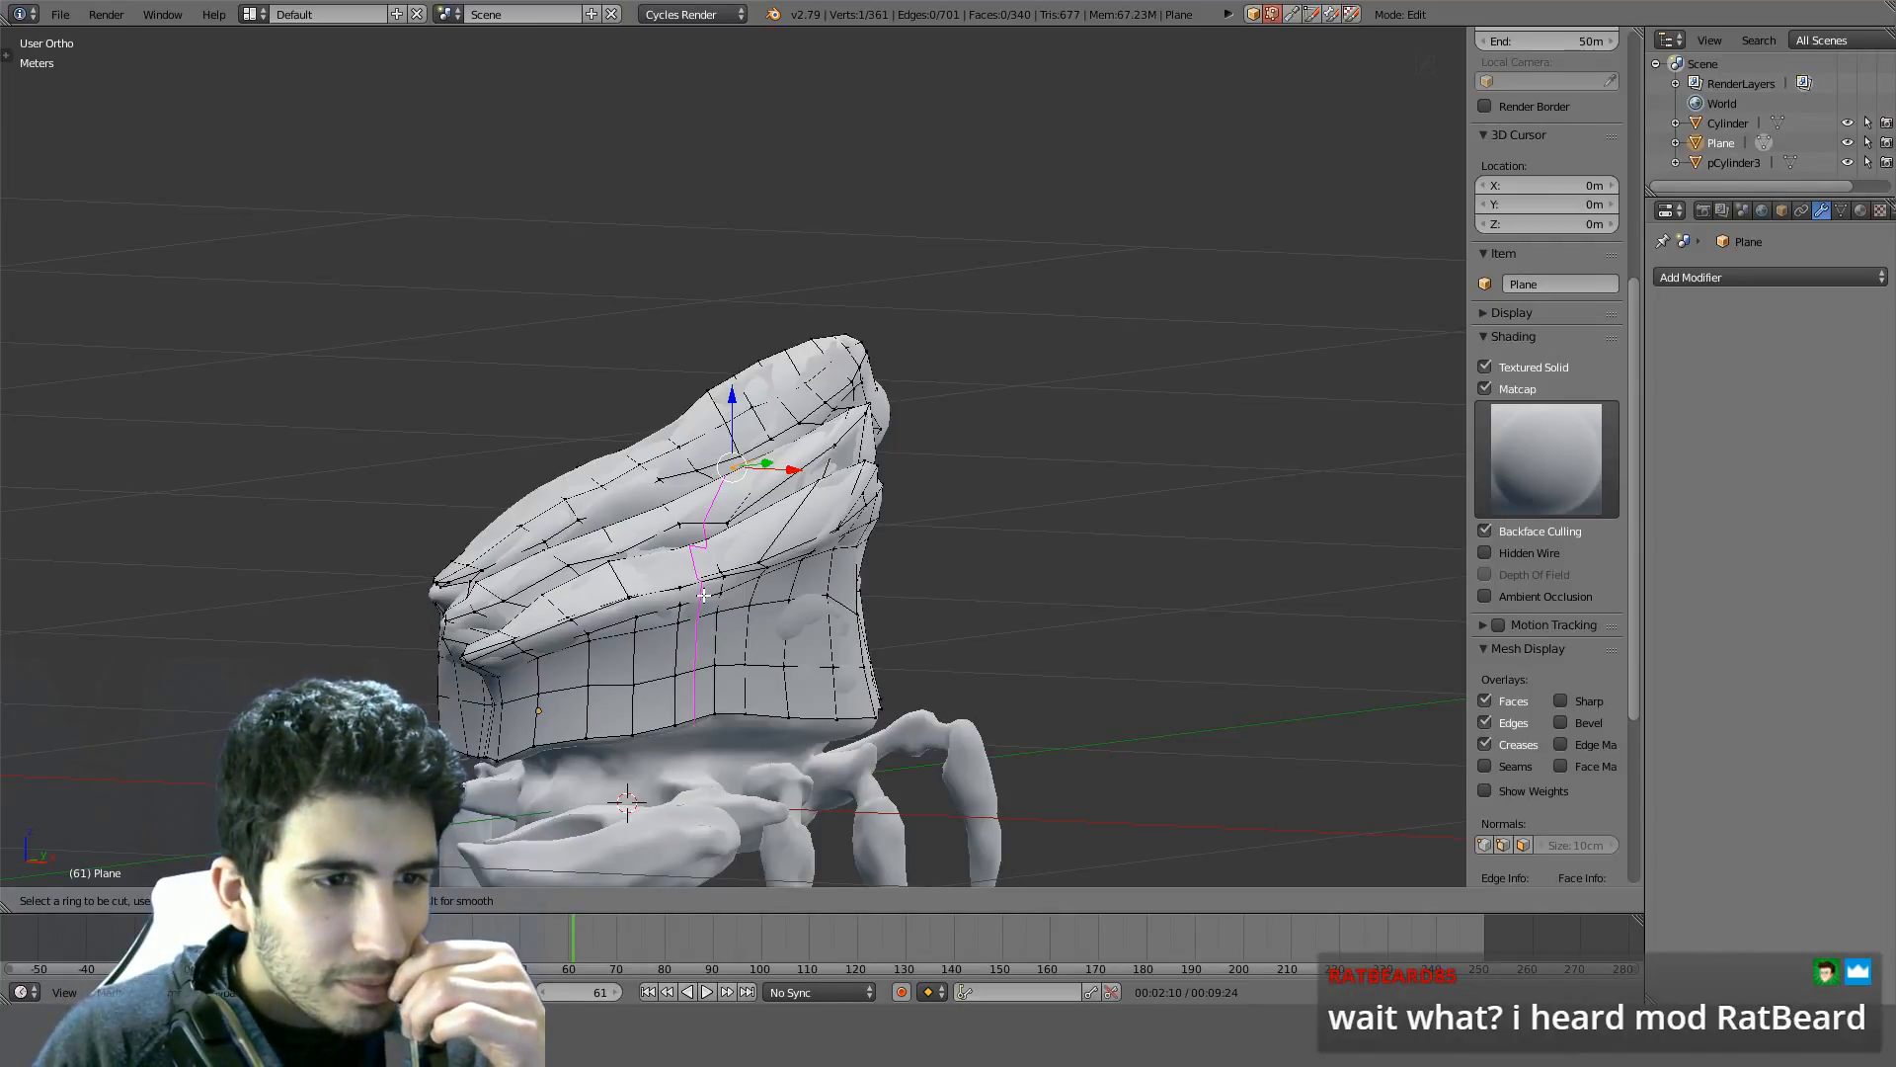
{"action": "key", "text": "Escape"}
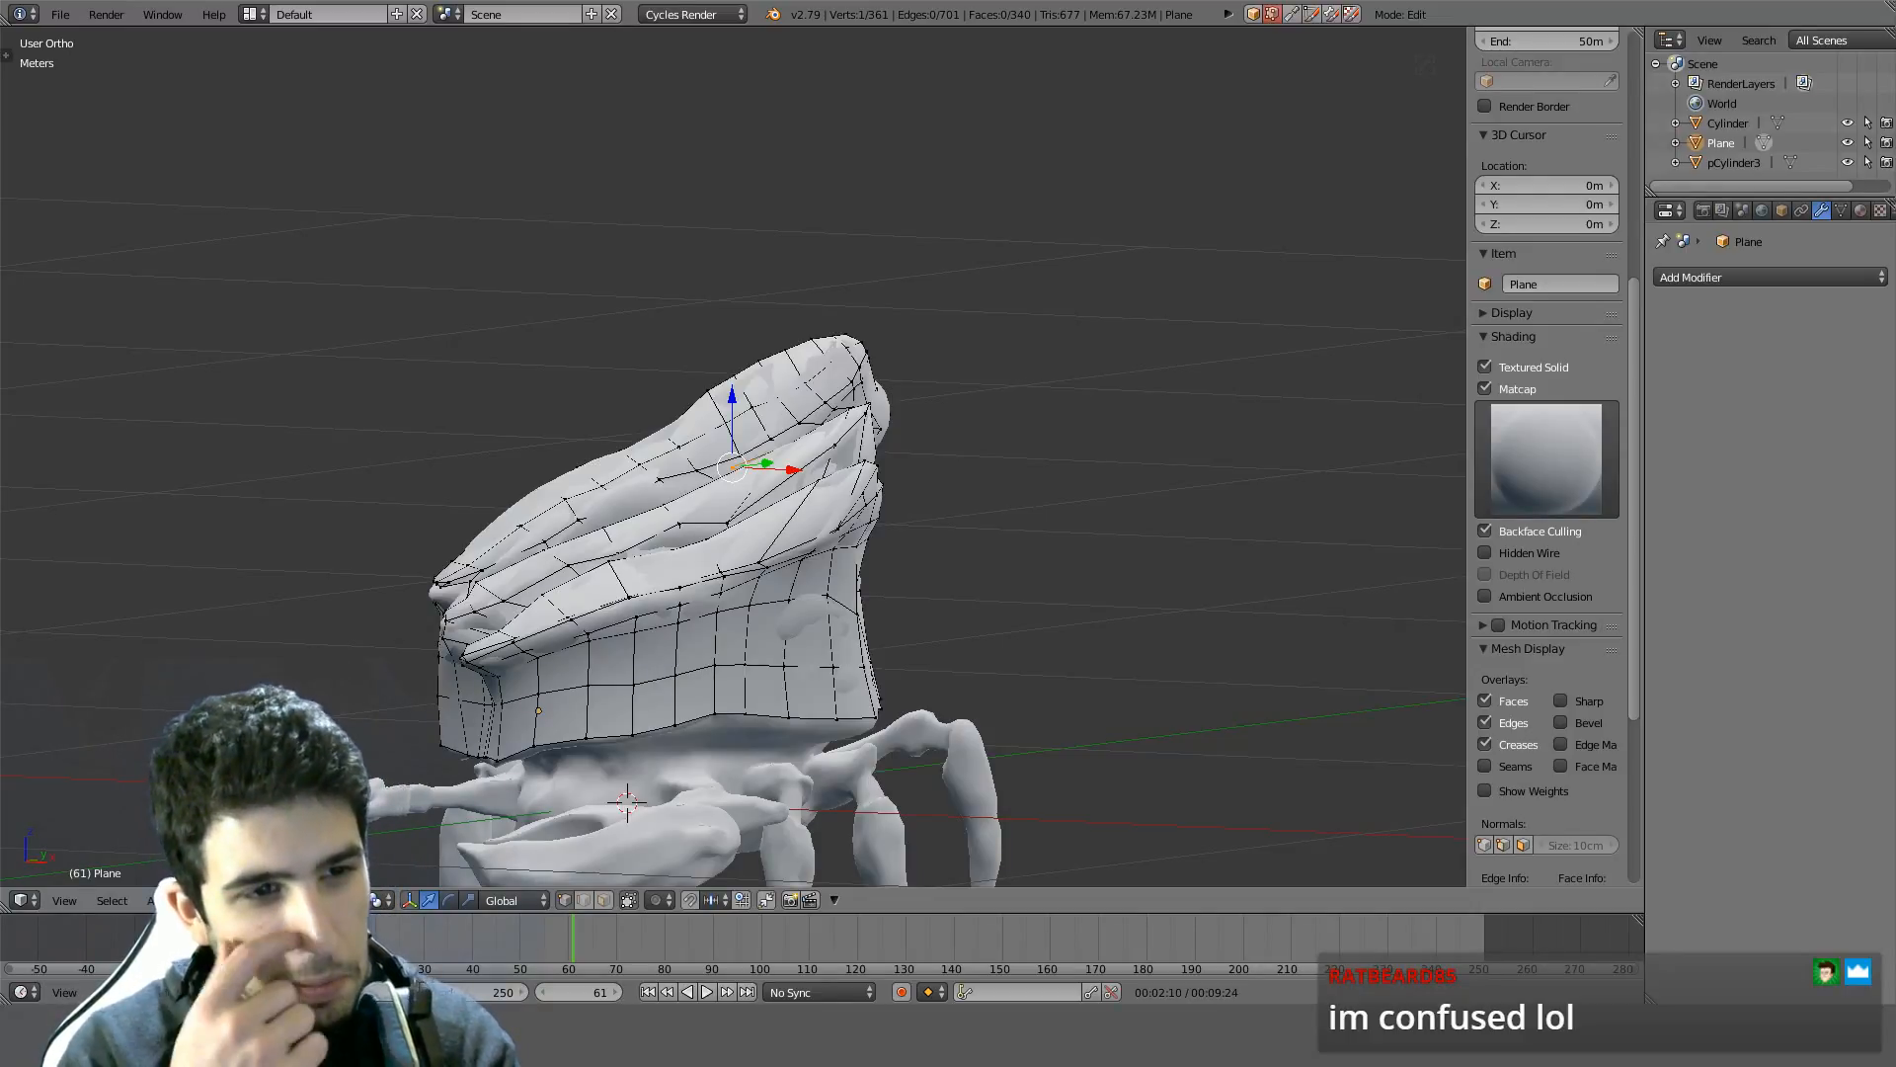
Delete the extra vertex just created on the right lobe's inner edge
{"action": "middle_click_drag", "start_coordinate": [538, 340], "coordinate": [857, 546]}
{"action": "scroll", "coordinate": [704, 408], "scroll_direction": "up", "scroll_amount": 3}
{"action": "scroll", "coordinate": [857, 546], "scroll_direction": "up", "scroll_amount": 4}
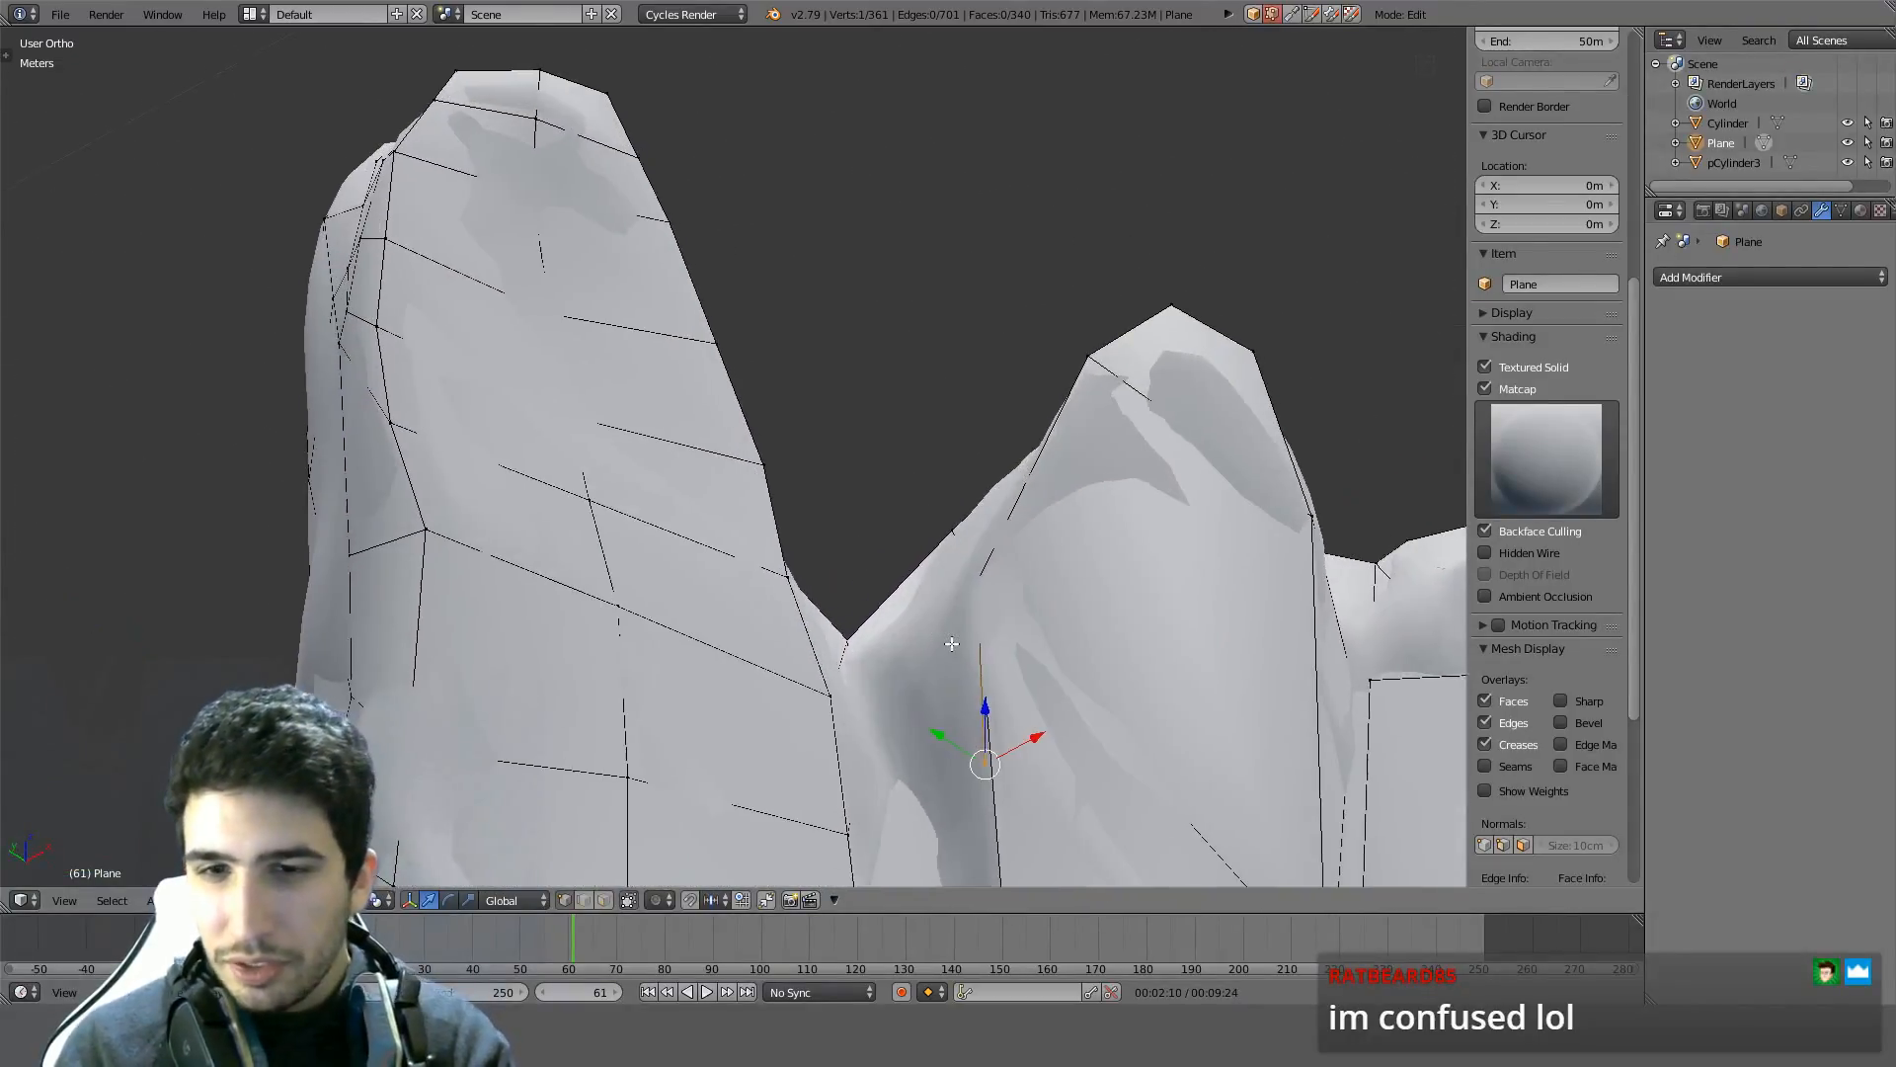
{"action": "middle_click_drag", "start_coordinate": [952, 643], "coordinate": [740, 347], "text": "shift"}
{"action": "key", "text": "z"}
{"action": "key", "text": "z"}
{"action": "middle_click_drag", "start_coordinate": [889, 631], "coordinate": [926, 577]}
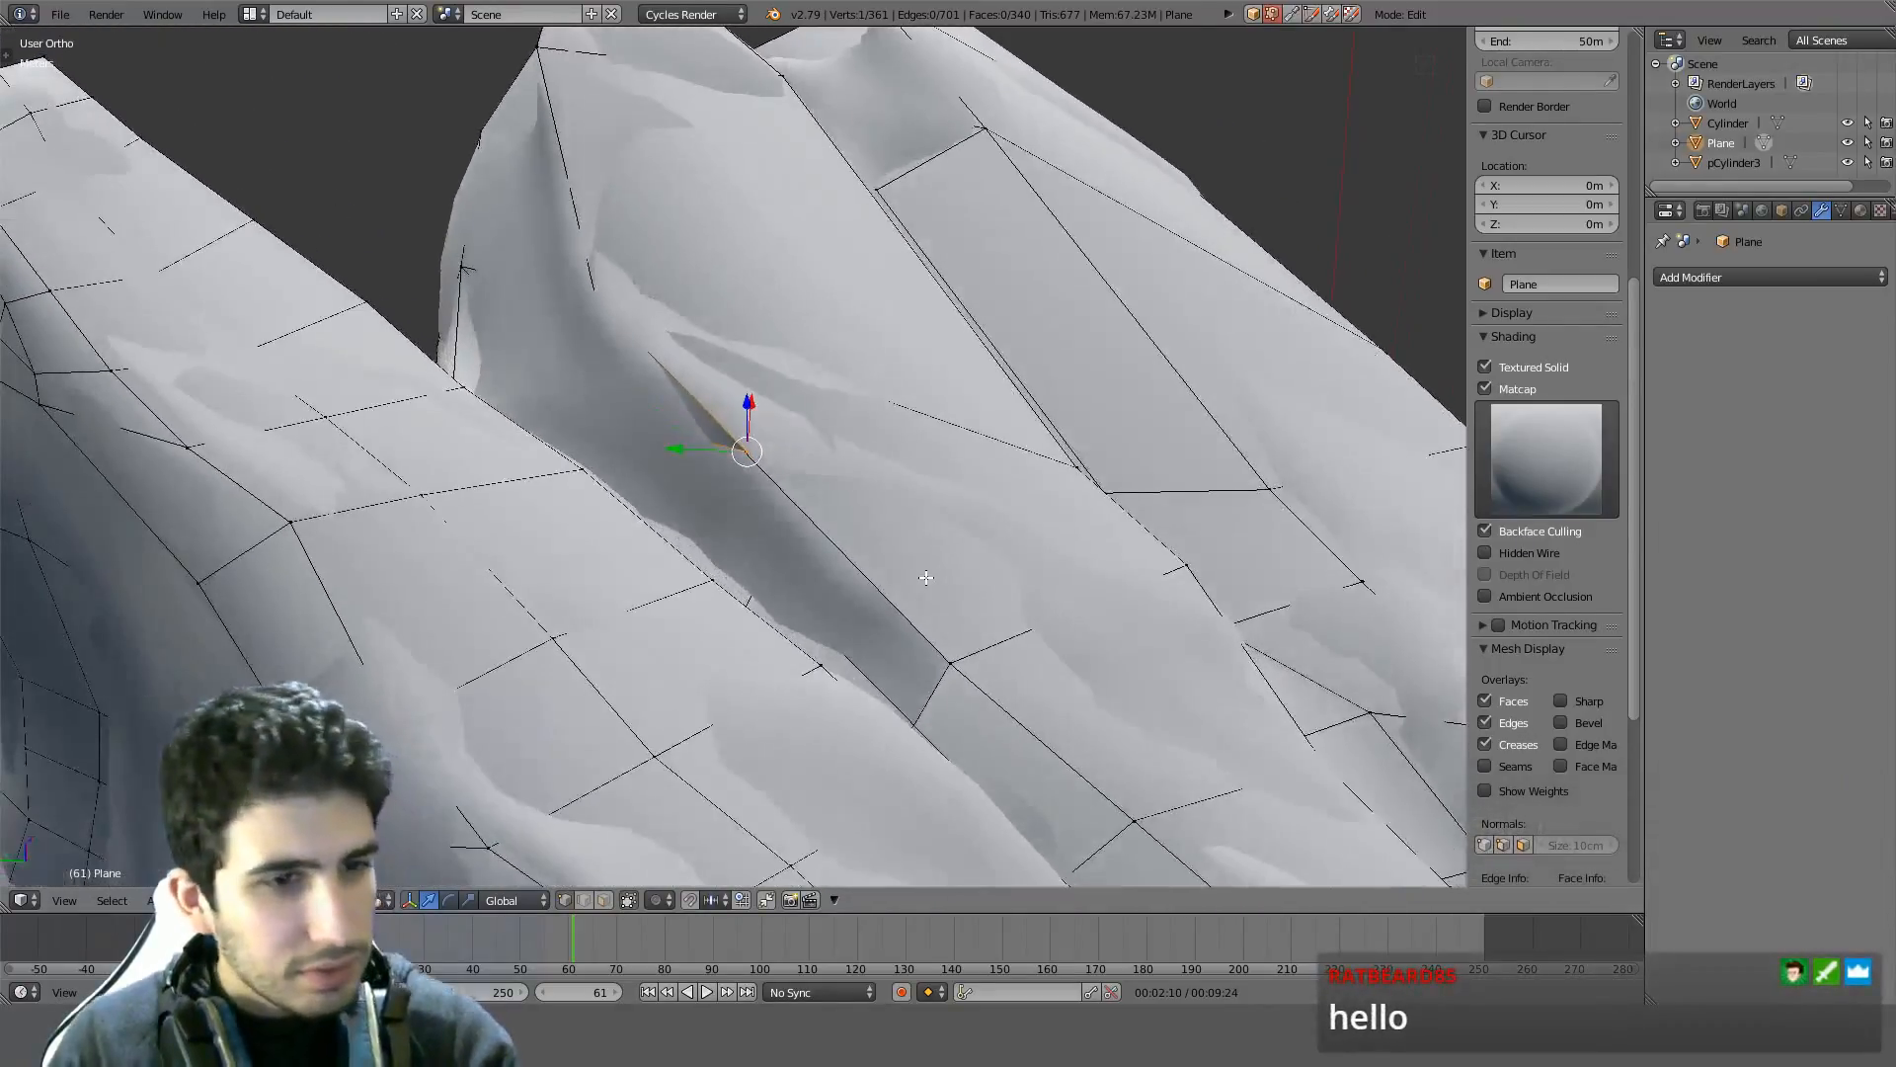
{"action": "key", "text": "z"}
{"action": "mouse_move", "coordinate": [787, 445]}
{"action": "middle_mouse_down"}
{"action": "mouse_move", "coordinate": [775, 431]}
{"action": "mouse_move", "coordinate": [923, 486]}
{"action": "mouse_move", "coordinate": [699, 437]}
{"action": "mouse_move", "coordinate": [694, 413]}
{"action": "mouse_move", "coordinate": [661, 462]}
{"action": "middle_mouse_up"}
{"action": "key", "text": "z"}
{"action": "key", "text": "z"}
{"action": "key", "text": "x"}
{"action": "left_click", "coordinate": [662, 462]}
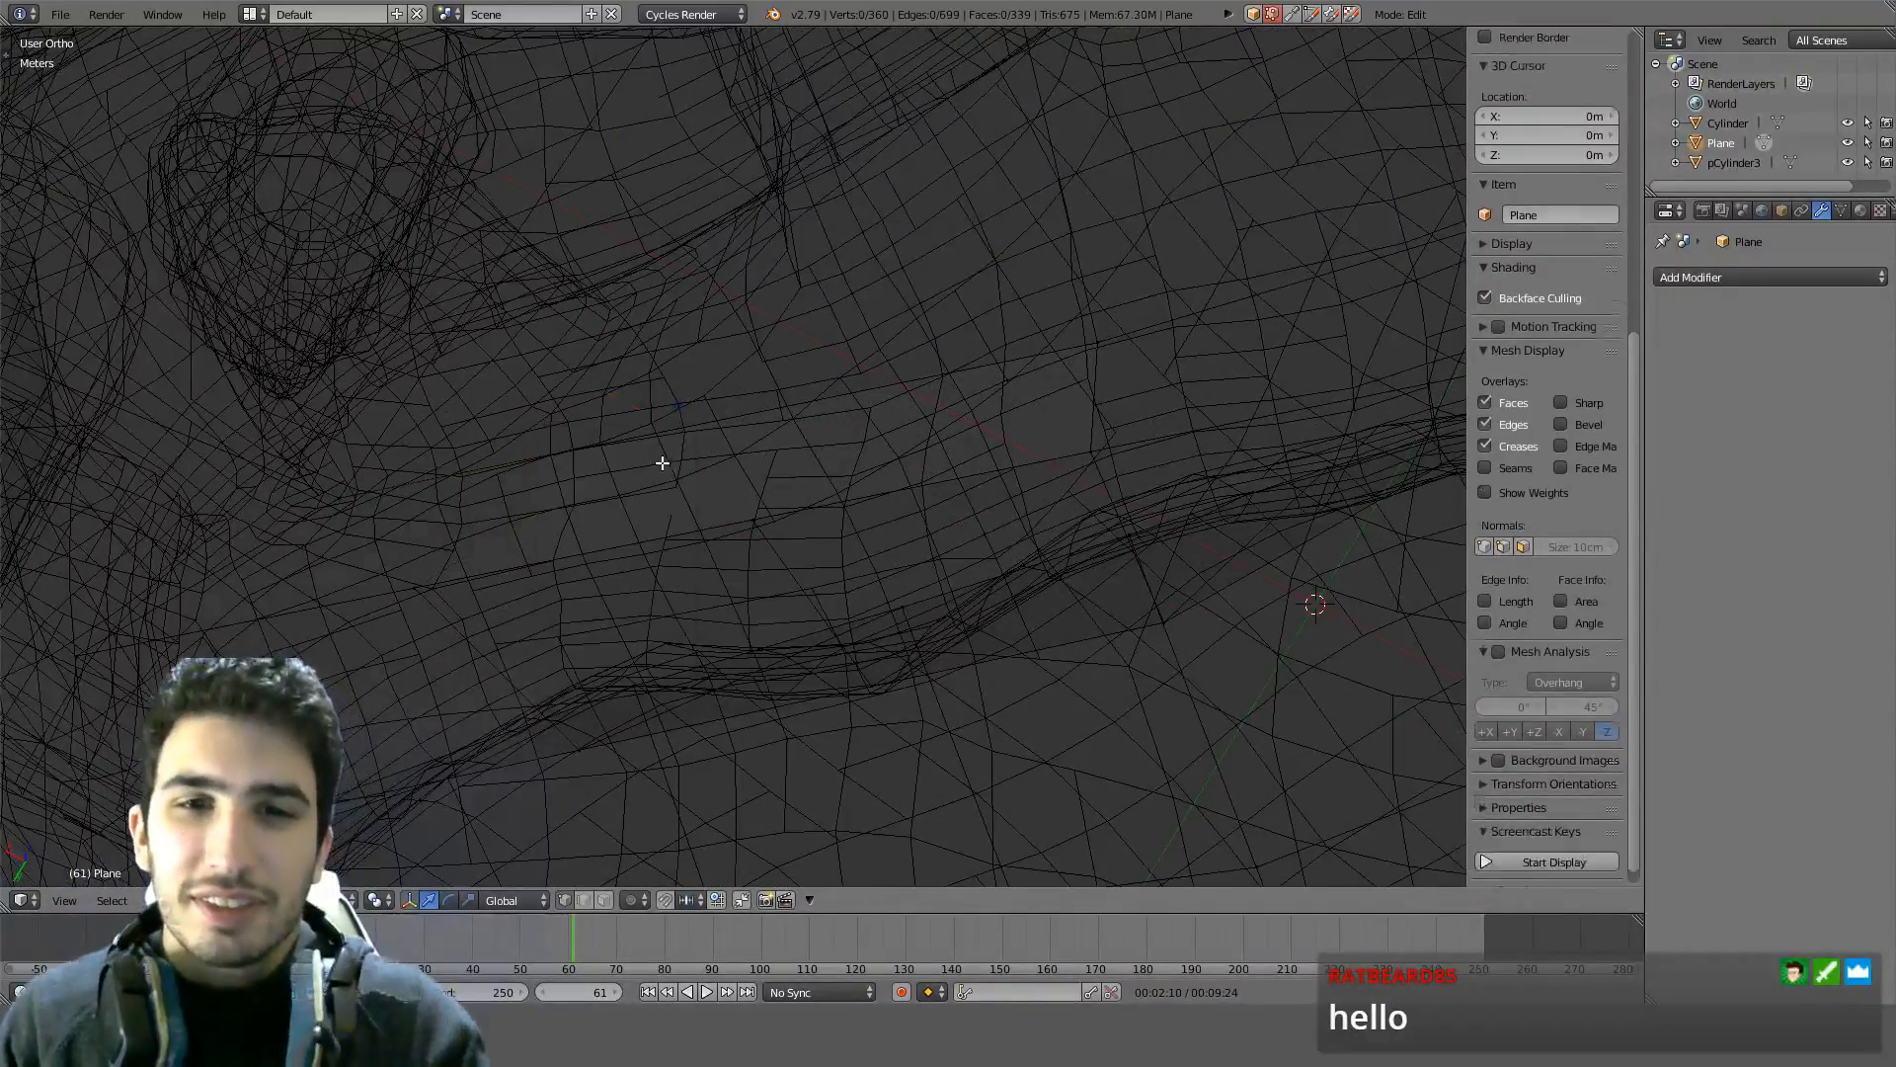
Slide the vertex at the groove's upper end along its cross edge towards the neighbouring lobe
{"action": "key", "text": "z"}
{"action": "scroll", "coordinate": [677, 454], "scroll_direction": "up", "scroll_amount": 5}
{"action": "middle_click_drag", "start_coordinate": [692, 509], "coordinate": [754, 691]}
{"action": "key", "text": "z"}
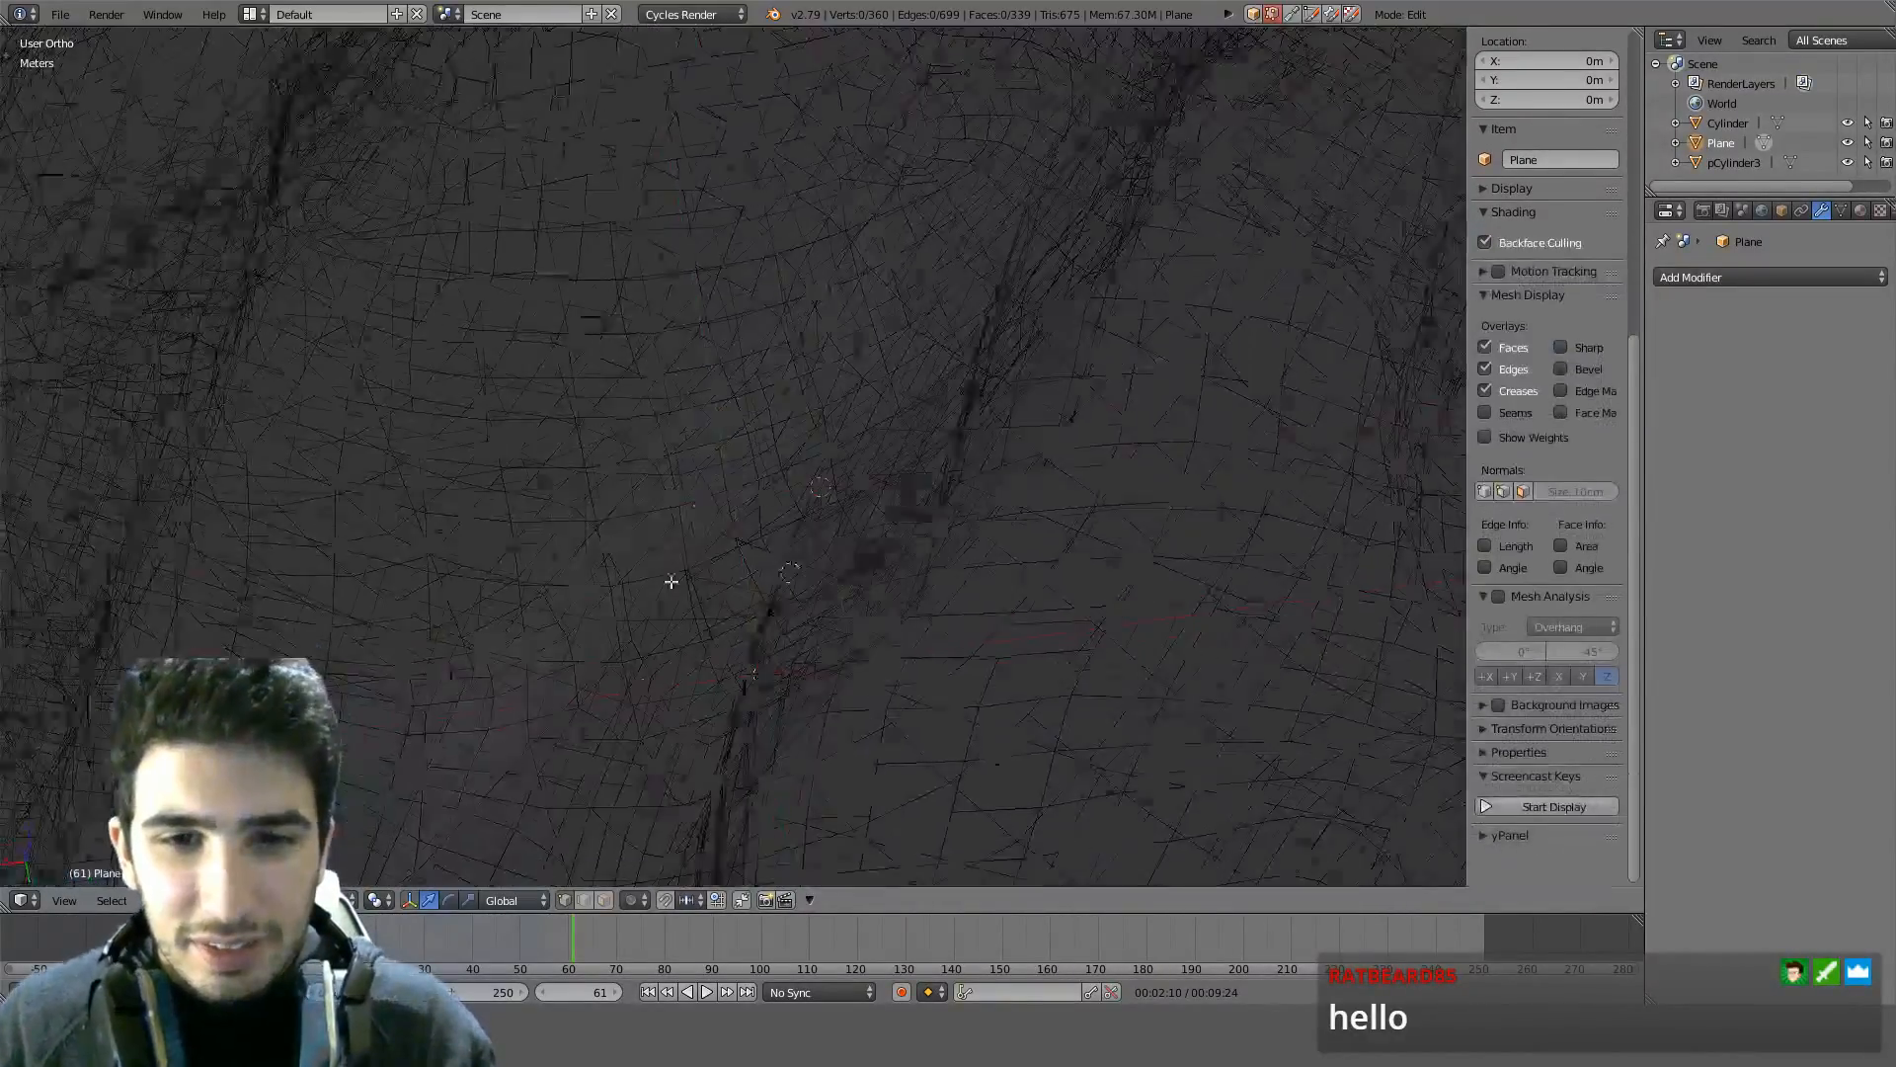
{"action": "right_click", "coordinate": [665, 478]}
{"action": "key", "text": "z"}
{"action": "middle_click_drag", "start_coordinate": [715, 504], "coordinate": [707, 499]}
{"action": "key", "text": "shift+v"}
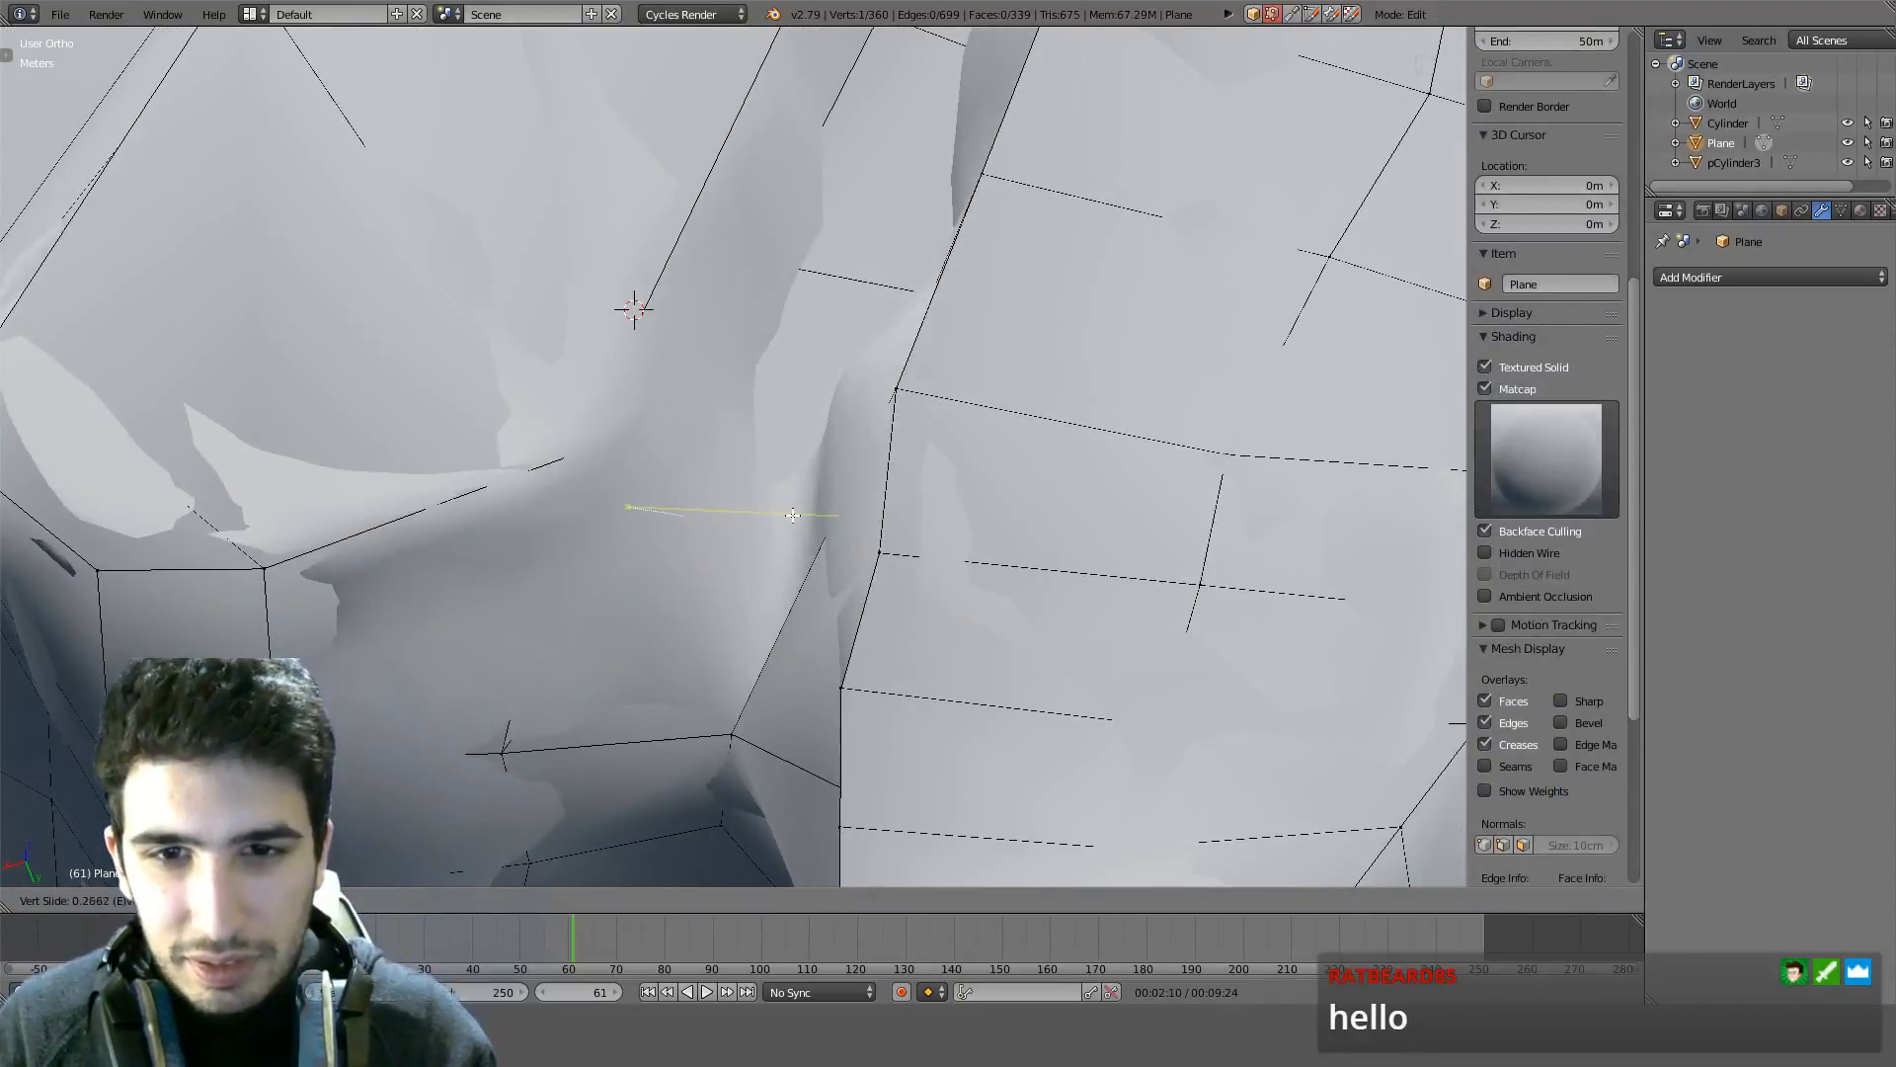
{"action": "left_click", "coordinate": [863, 530]}
{"action": "key", "text": "z"}
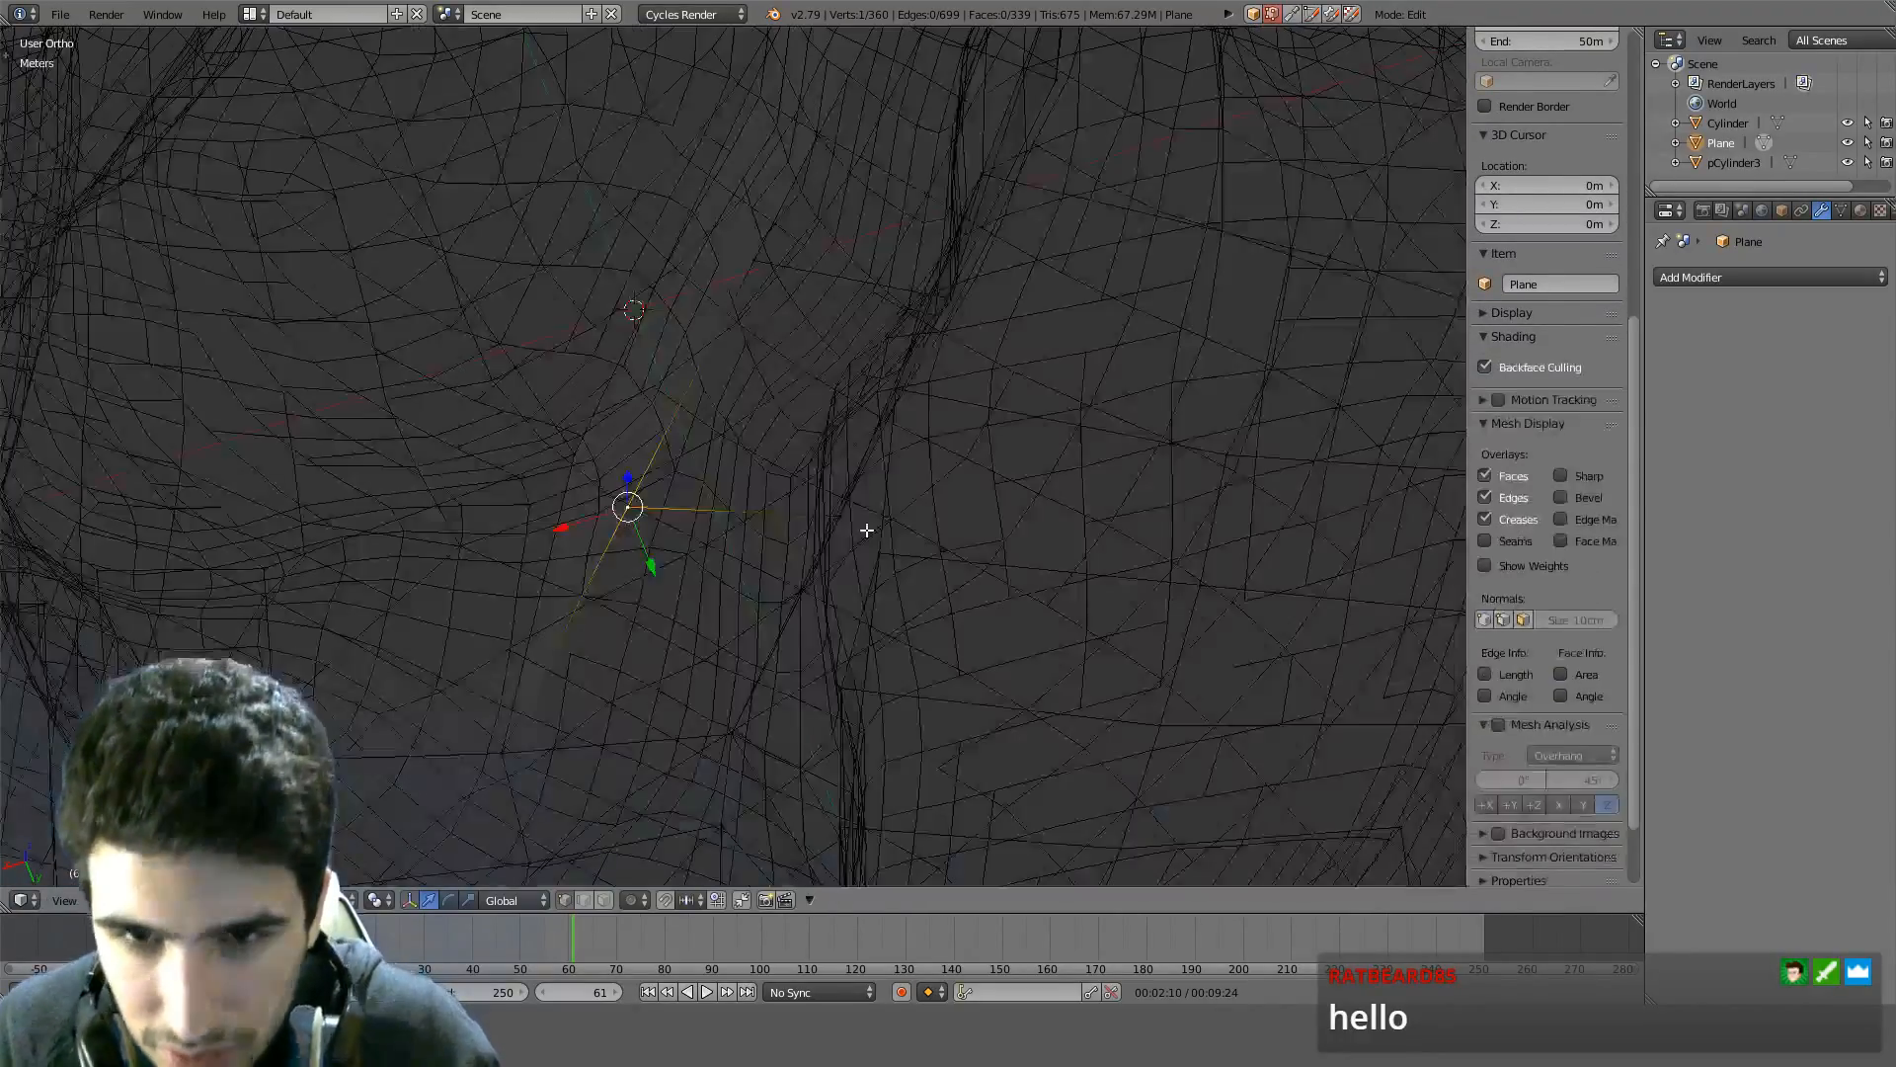
{"action": "mouse_move", "coordinate": [864, 529]}
{"action": "middle_mouse_down"}
{"action": "mouse_move", "coordinate": [842, 534]}
{"action": "mouse_move", "coordinate": [877, 424]}
{"action": "middle_mouse_up"}
{"action": "key", "text": "z"}
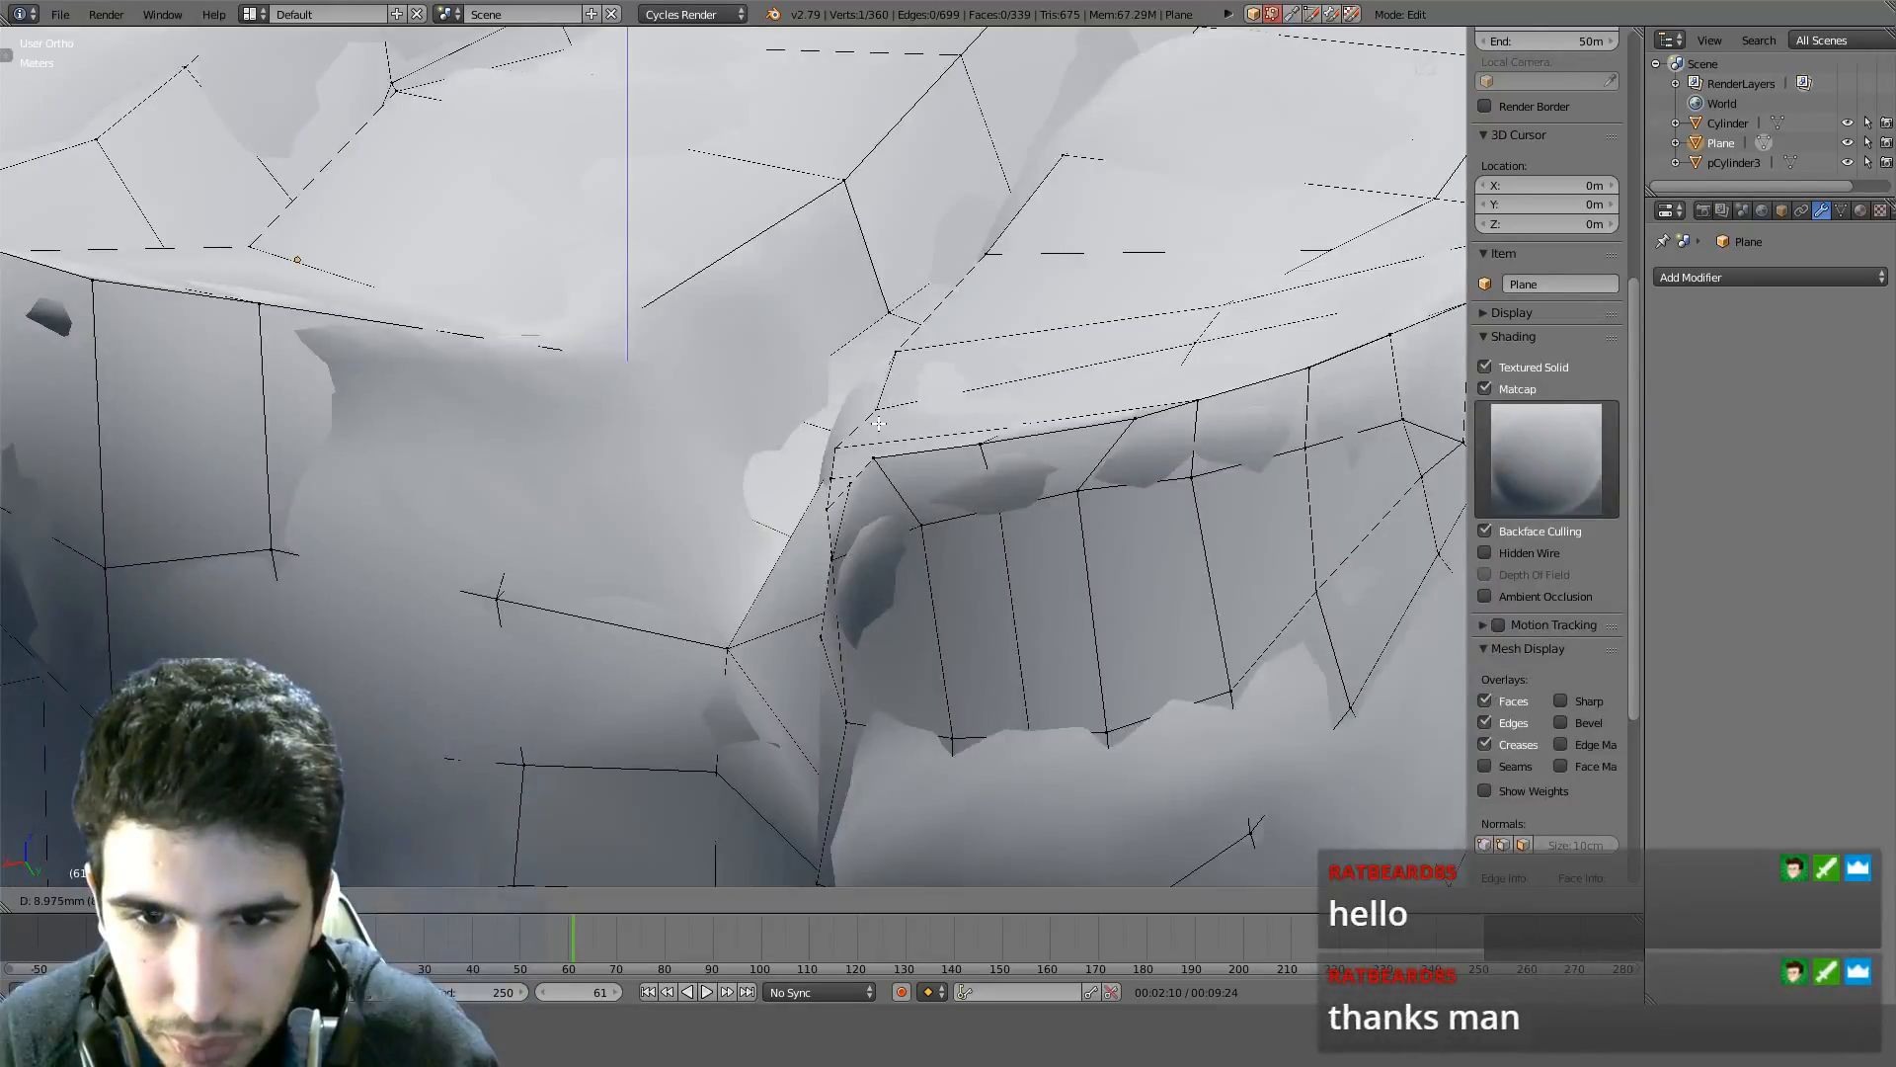
{"action": "key", "text": "g"}
{"action": "key", "text": "g"}
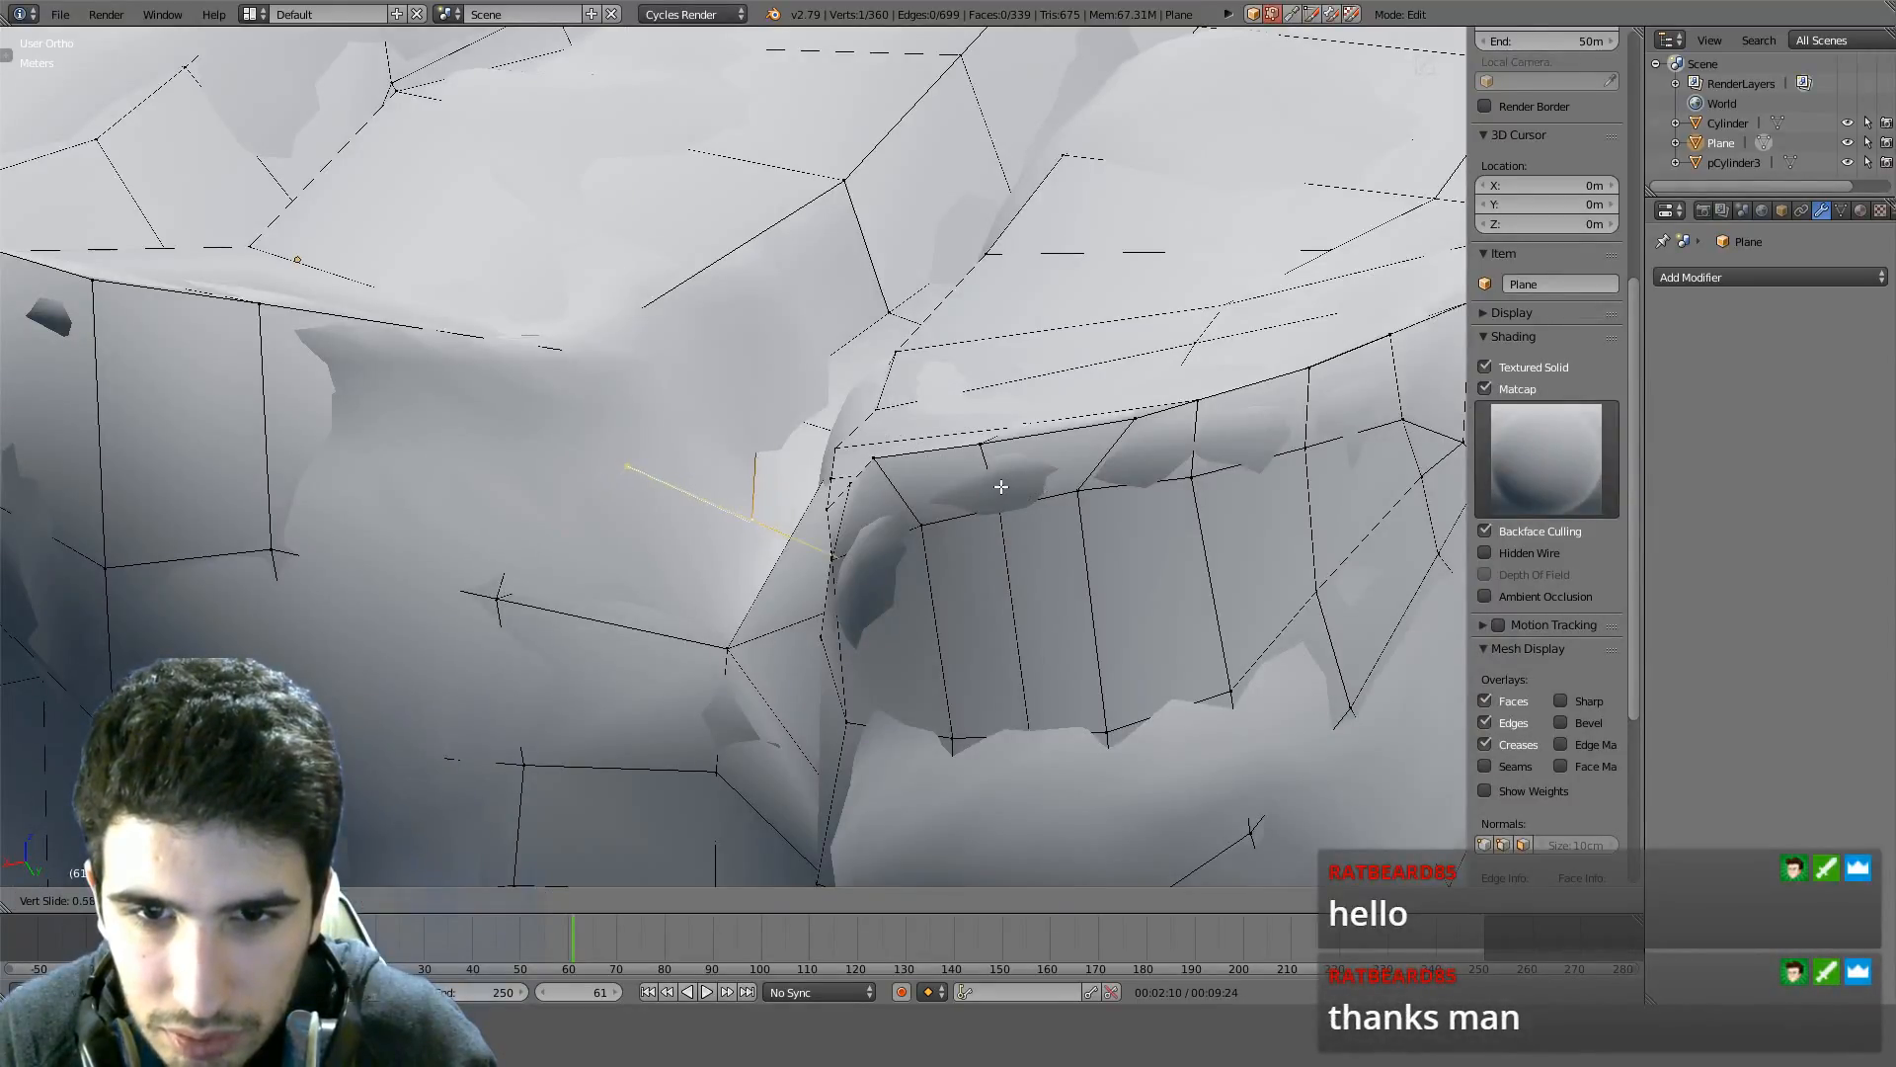
{"action": "left_click", "coordinate": [977, 528]}
{"action": "middle_click_drag", "start_coordinate": [977, 529], "coordinate": [979, 591]}
Move the vertex at the lower corner of the quad beneath the lobe's rim about 2.7 mm along Y
{"action": "right_click", "coordinate": [543, 681]}
{"action": "middle_click_drag", "start_coordinate": [592, 688], "coordinate": [632, 726]}
{"action": "middle_click_drag", "start_coordinate": [538, 765], "coordinate": [652, 478], "text": "shift"}
{"action": "right_click", "coordinate": [472, 490]}
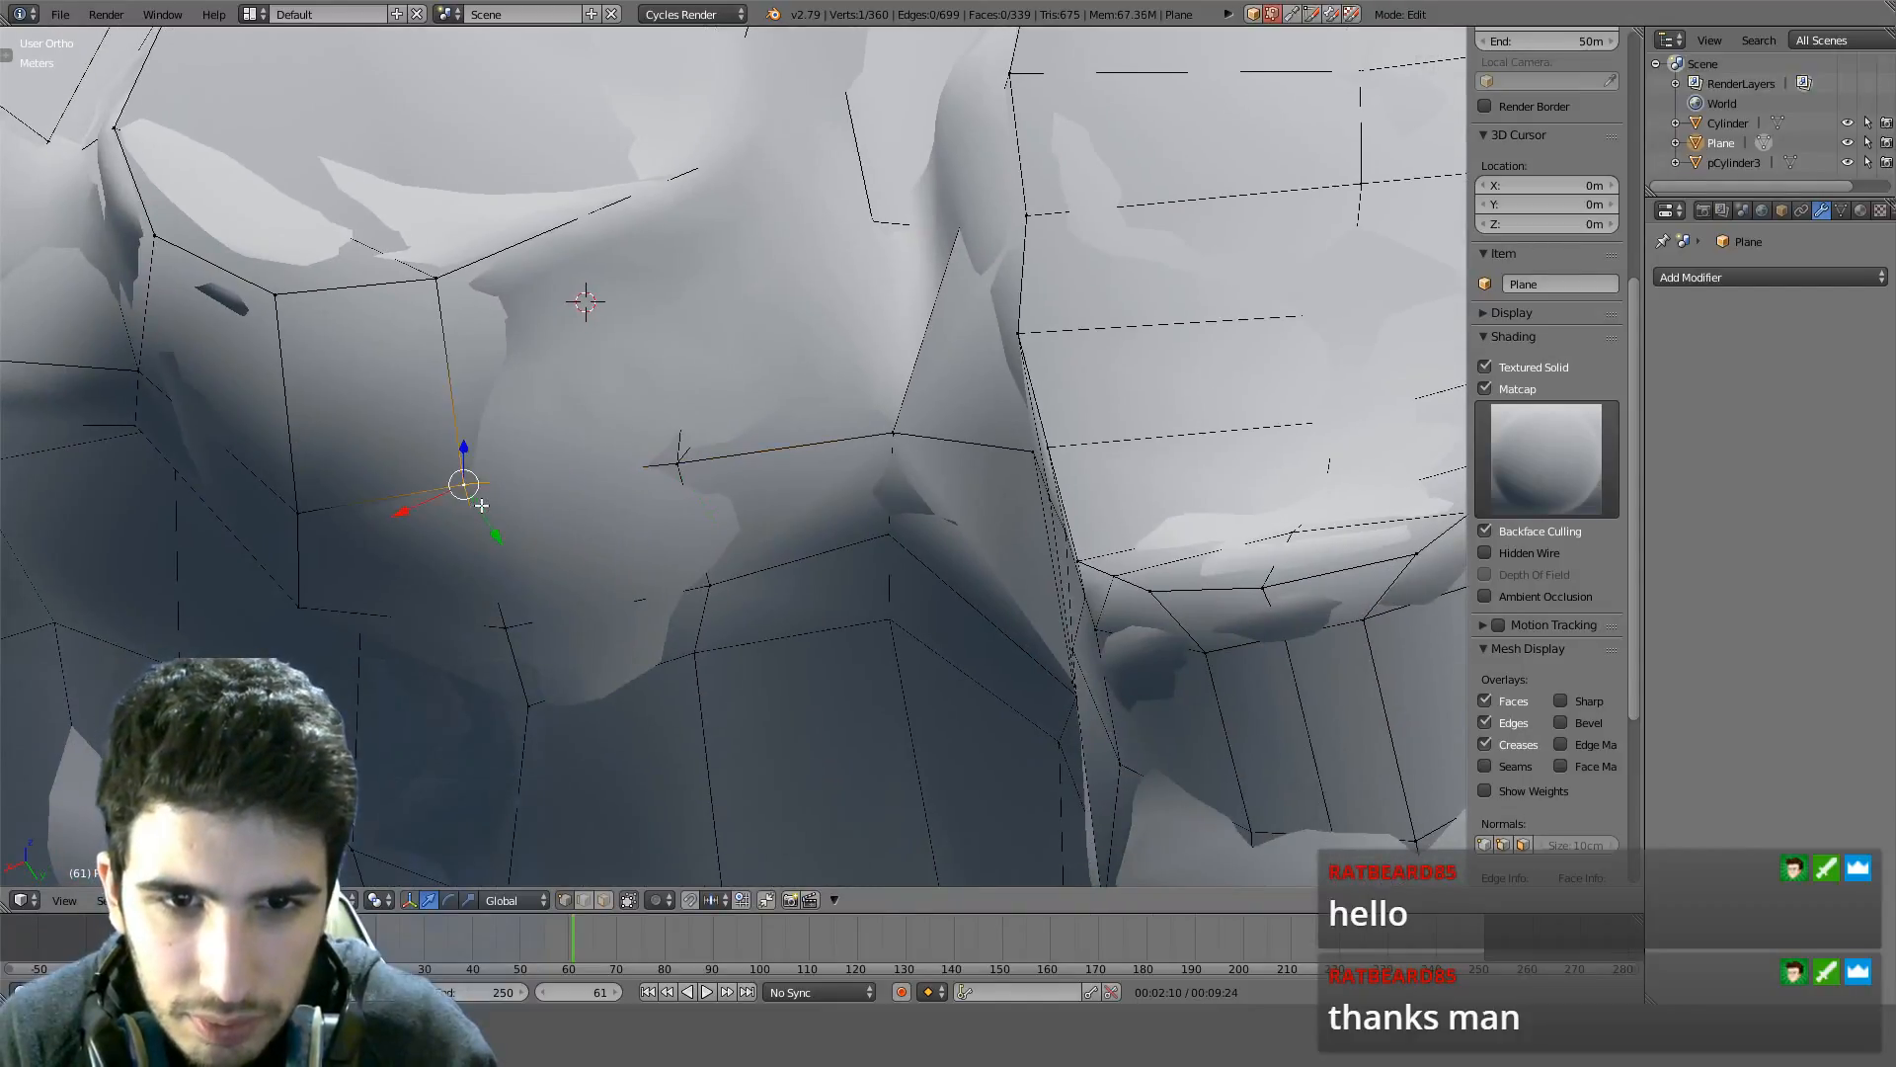
{"action": "middle_click_drag", "start_coordinate": [484, 502], "coordinate": [620, 567]}
{"action": "key", "text": "g"}
{"action": "key", "text": "y"}
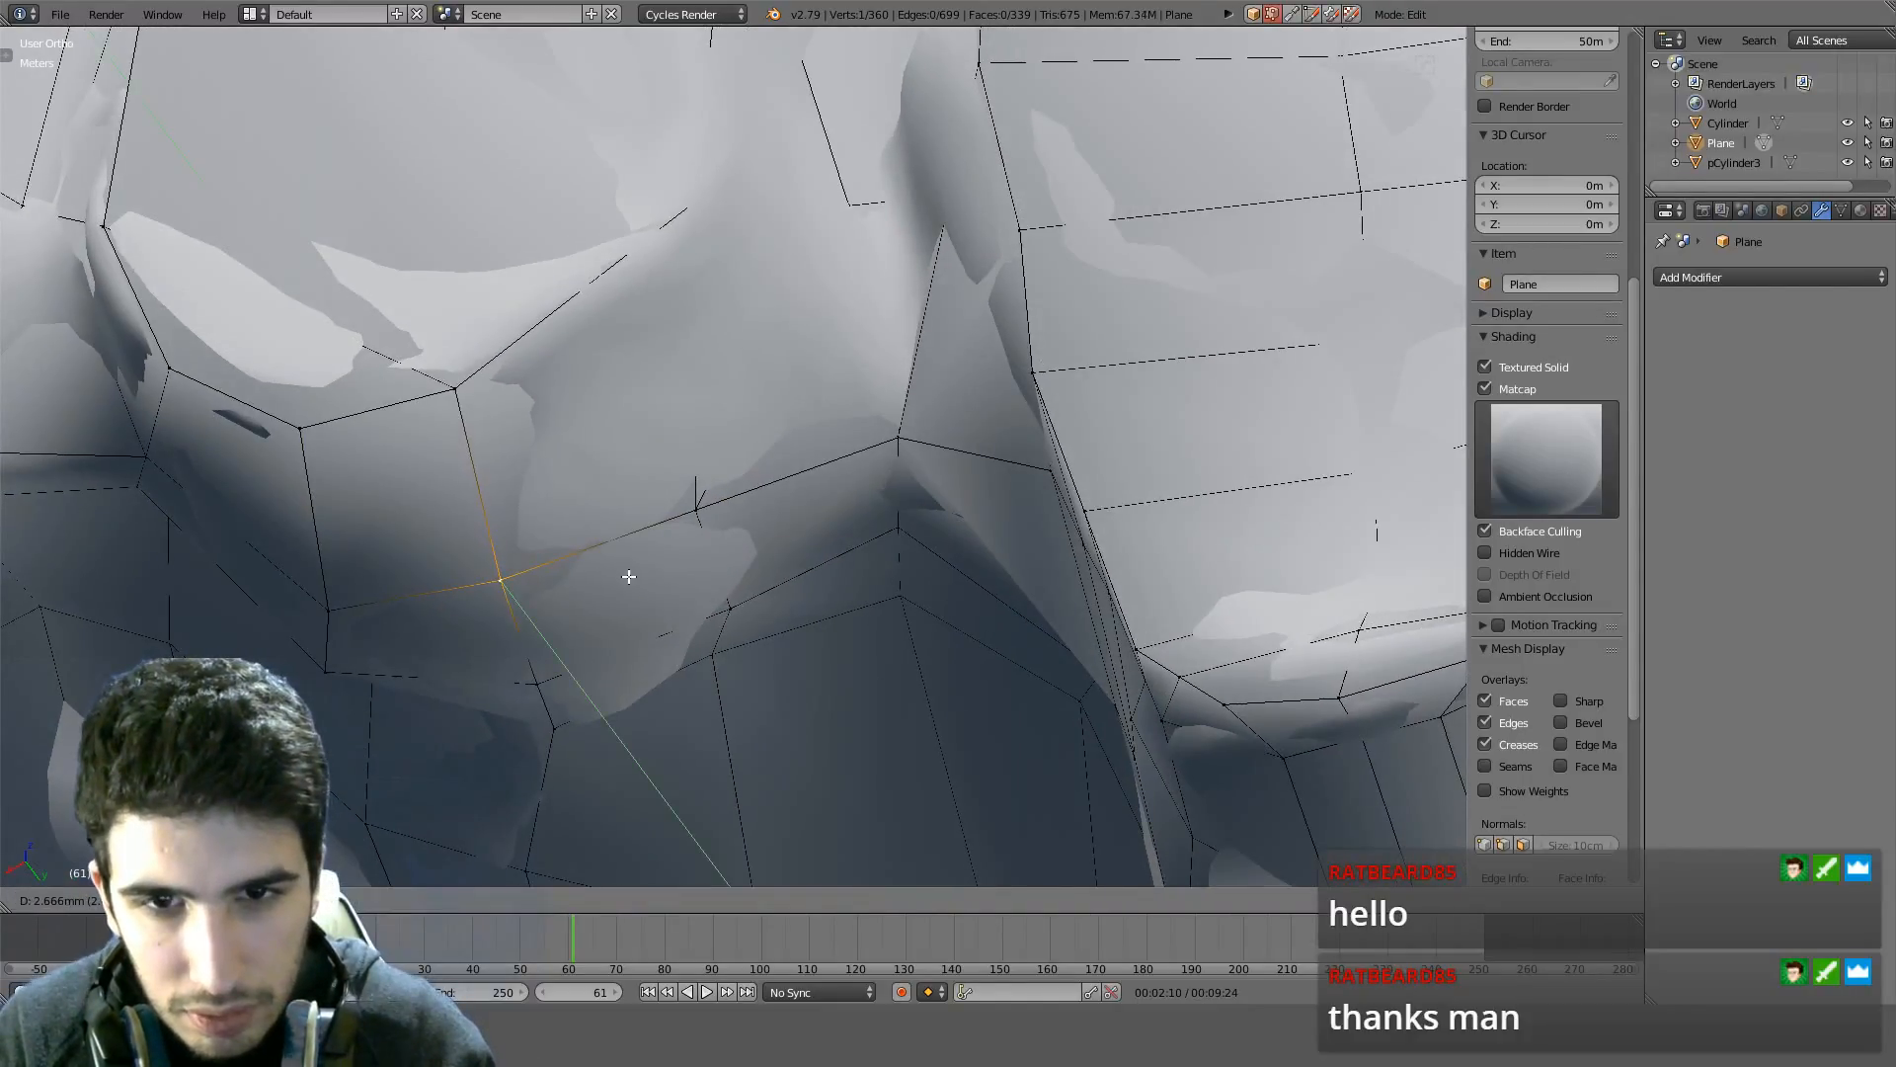
{"action": "left_click", "coordinate": [628, 576]}
Move the middle vertex of the edge row below the groove about 4.8 mm along X and about 3.2 mm along Y
{"action": "right_click", "coordinate": [707, 508]}
{"action": "key", "text": "g"}
{"action": "key", "text": "x"}
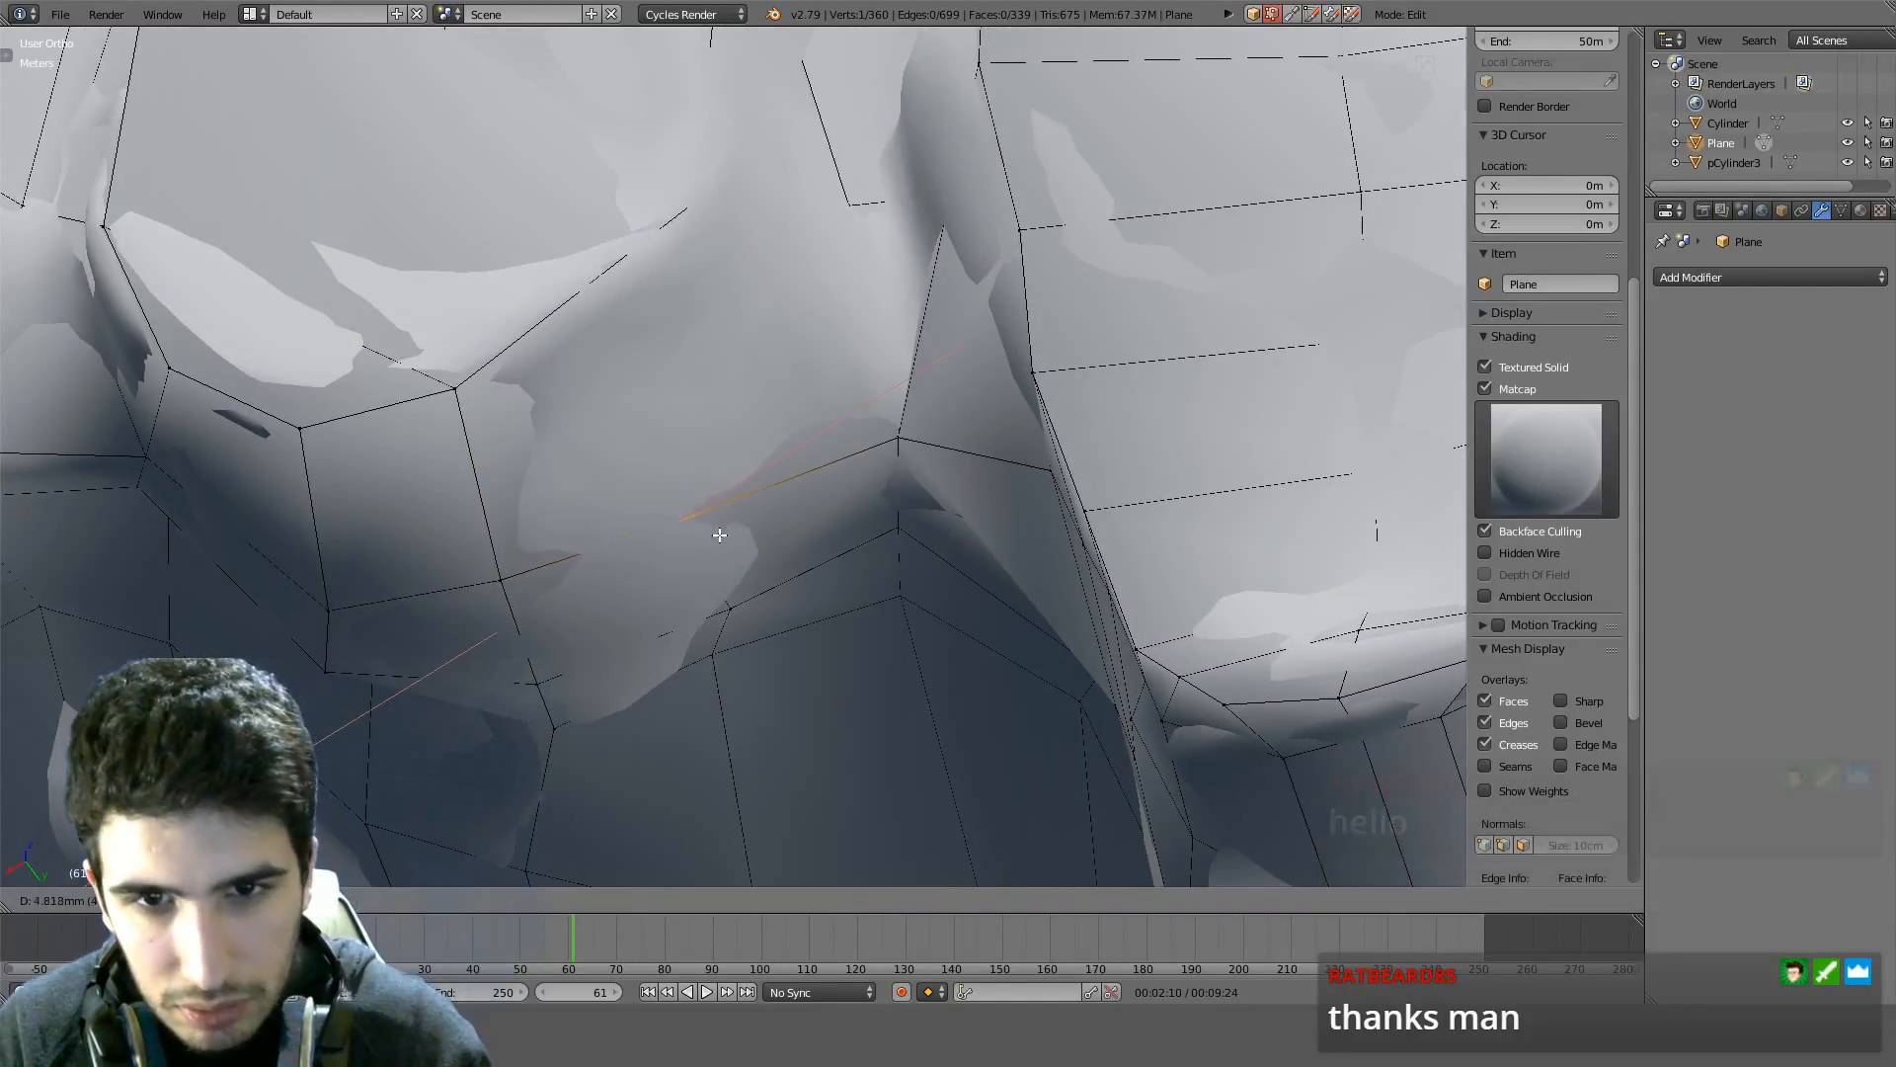
{"action": "left_click", "coordinate": [719, 534]}
{"action": "key", "text": "g"}
{"action": "key", "text": "y"}
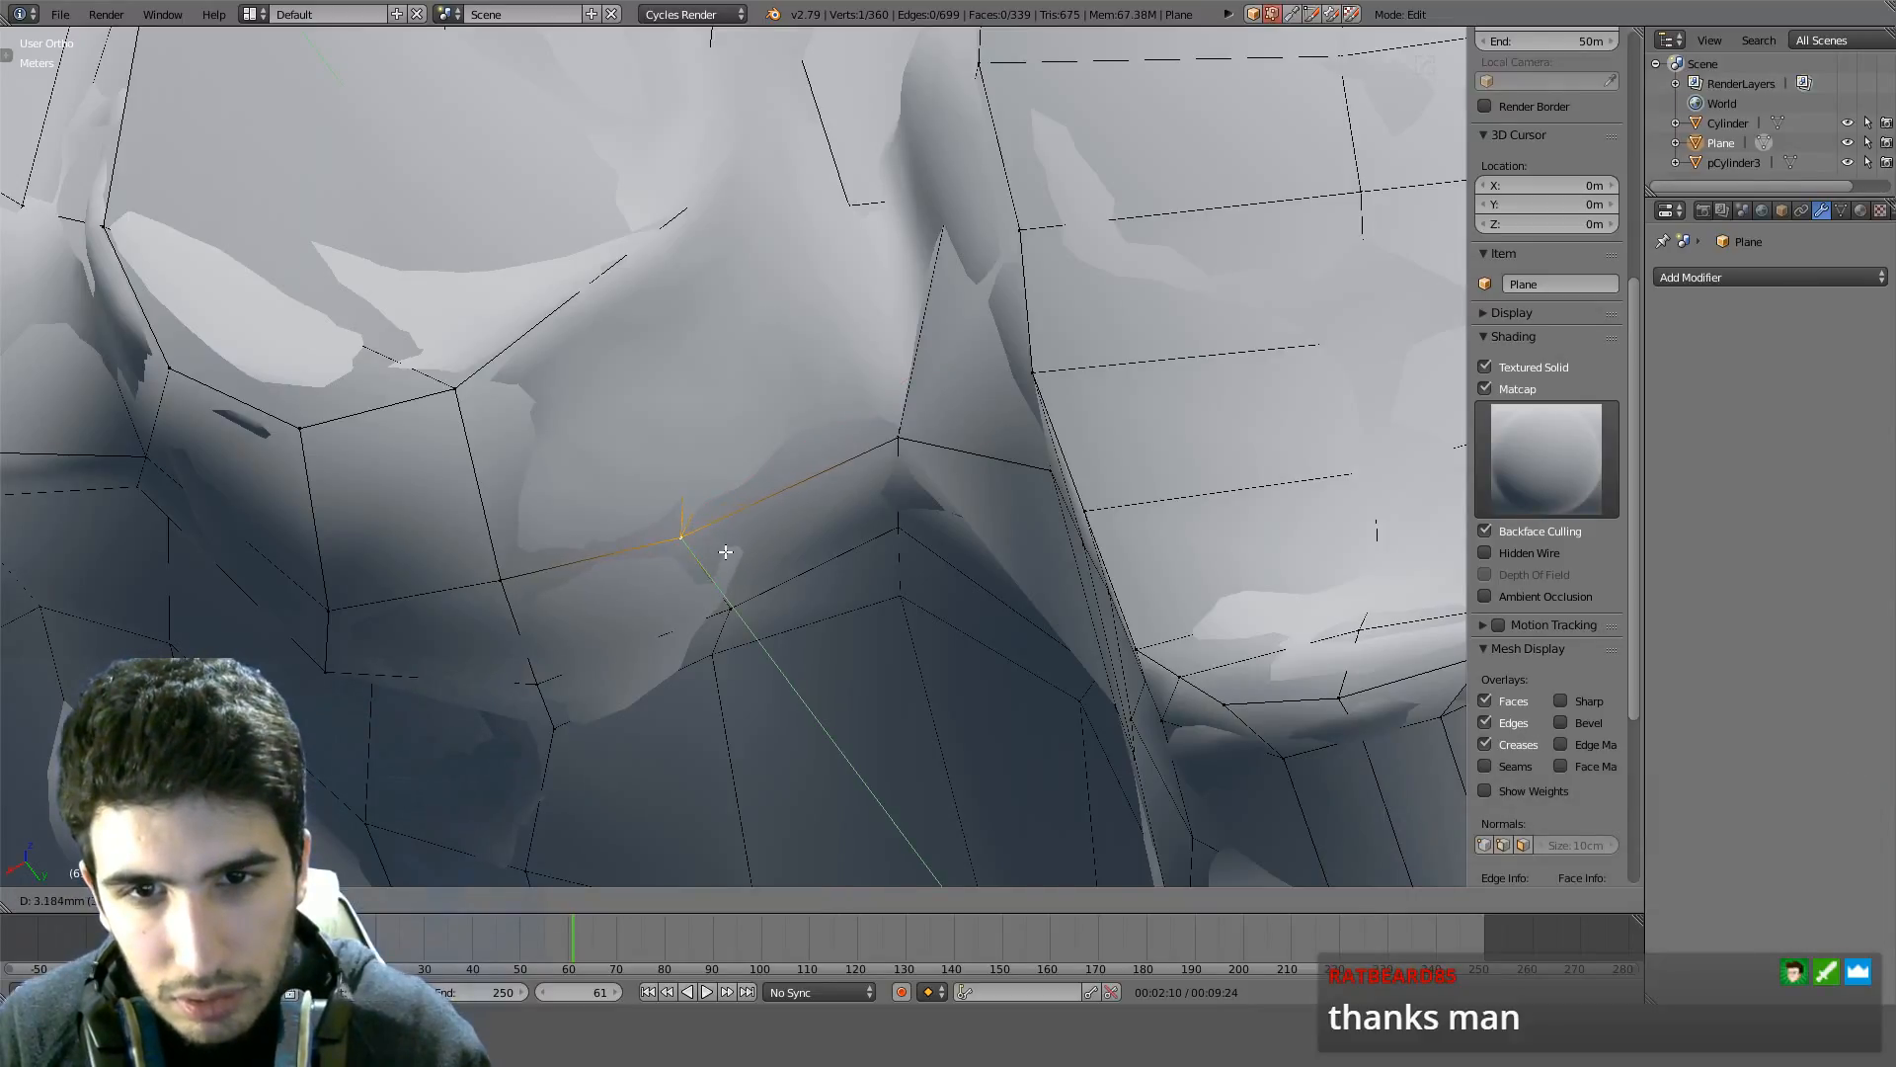
{"action": "left_click", "coordinate": [726, 551]}
Reposition the vertex directly beneath that one, then adjust it along Y to follow the sculpt's surface
{"action": "right_click", "coordinate": [728, 608]}
{"action": "key", "text": "g"}
{"action": "left_click", "coordinate": [699, 628]}
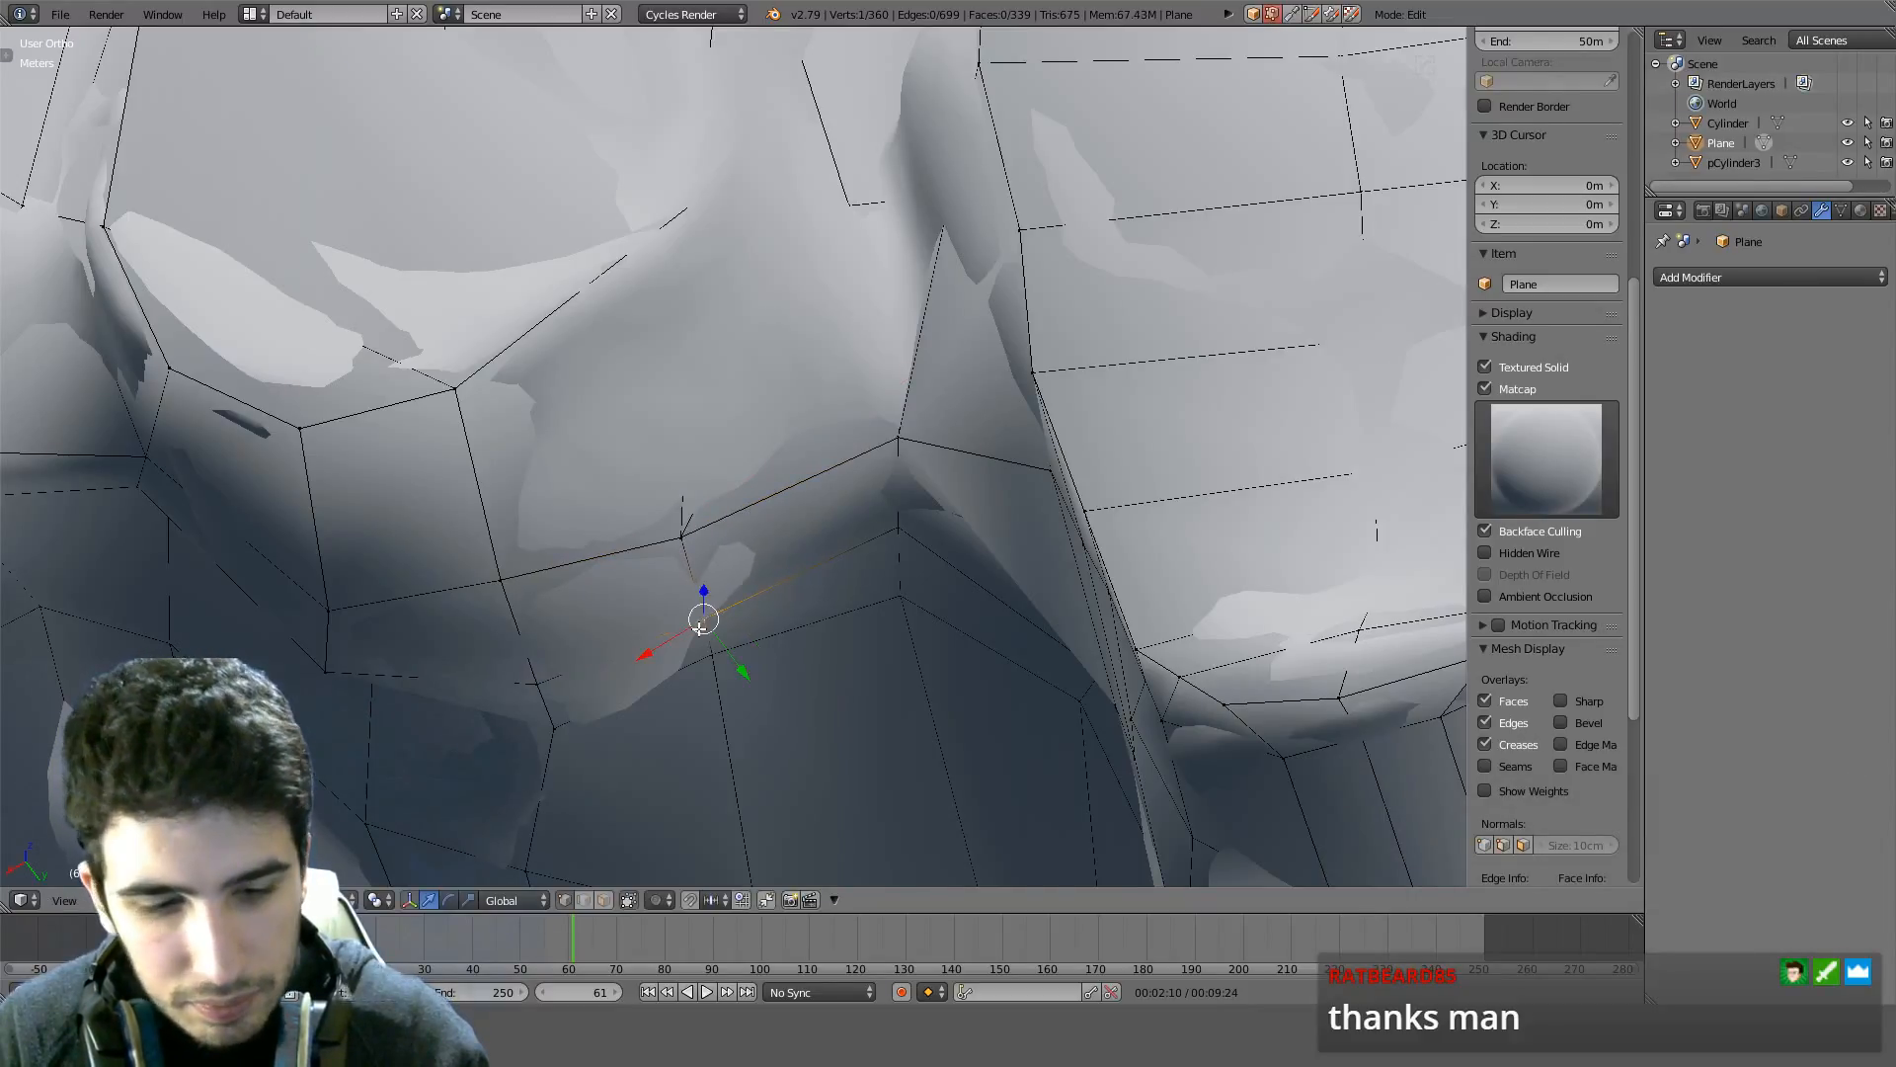
{"action": "key", "text": "g"}
{"action": "key", "text": "y"}
{"action": "left_click", "coordinate": [701, 630]}
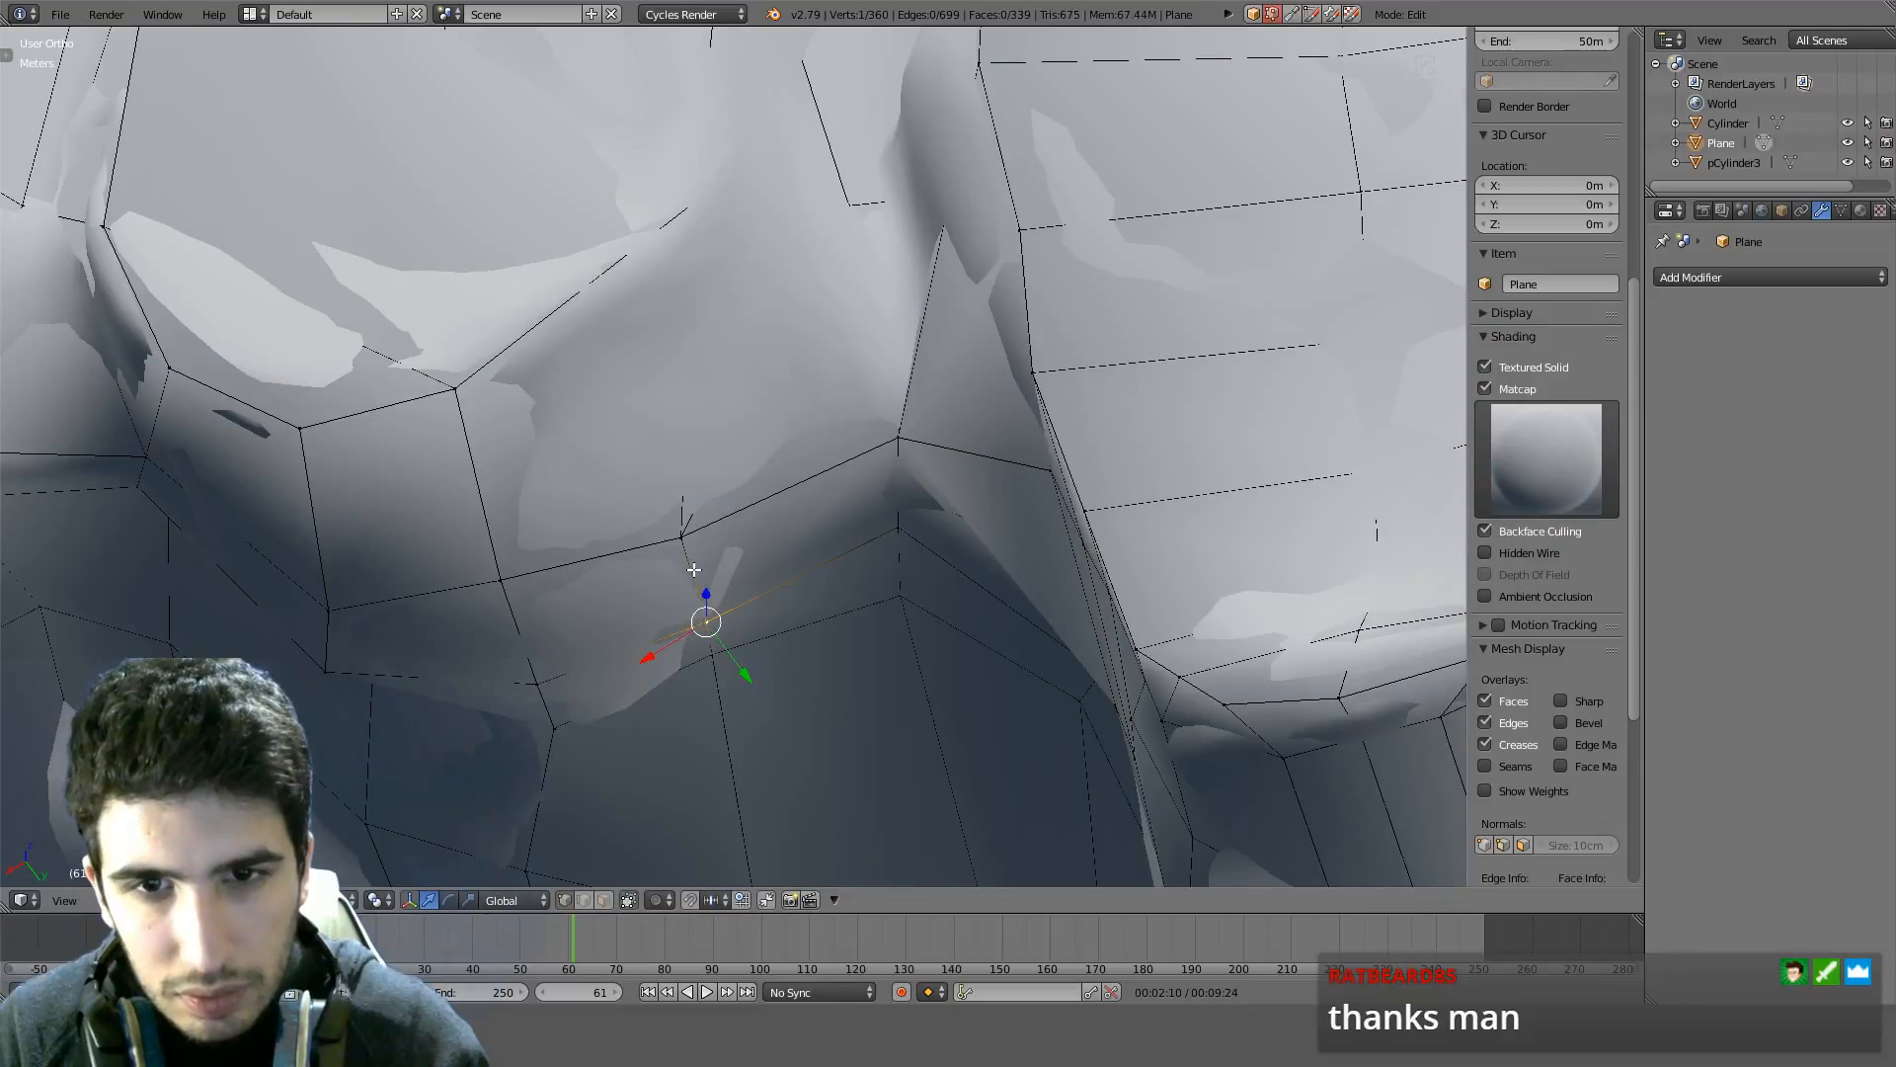
Slide the corner vertex on the lobe's rim slightly along its edge, by a factor of about 0.06
{"action": "mouse_move", "coordinate": [694, 570]}
{"action": "middle_mouse_down"}
{"action": "mouse_move", "coordinate": [642, 632]}
{"action": "mouse_move", "coordinate": [601, 521]}
{"action": "mouse_move", "coordinate": [643, 470]}
{"action": "middle_mouse_up"}
{"action": "key", "text": "z"}
{"action": "key", "text": "z"}
{"action": "right_click", "coordinate": [652, 393]}
{"action": "key", "text": "shift+v"}
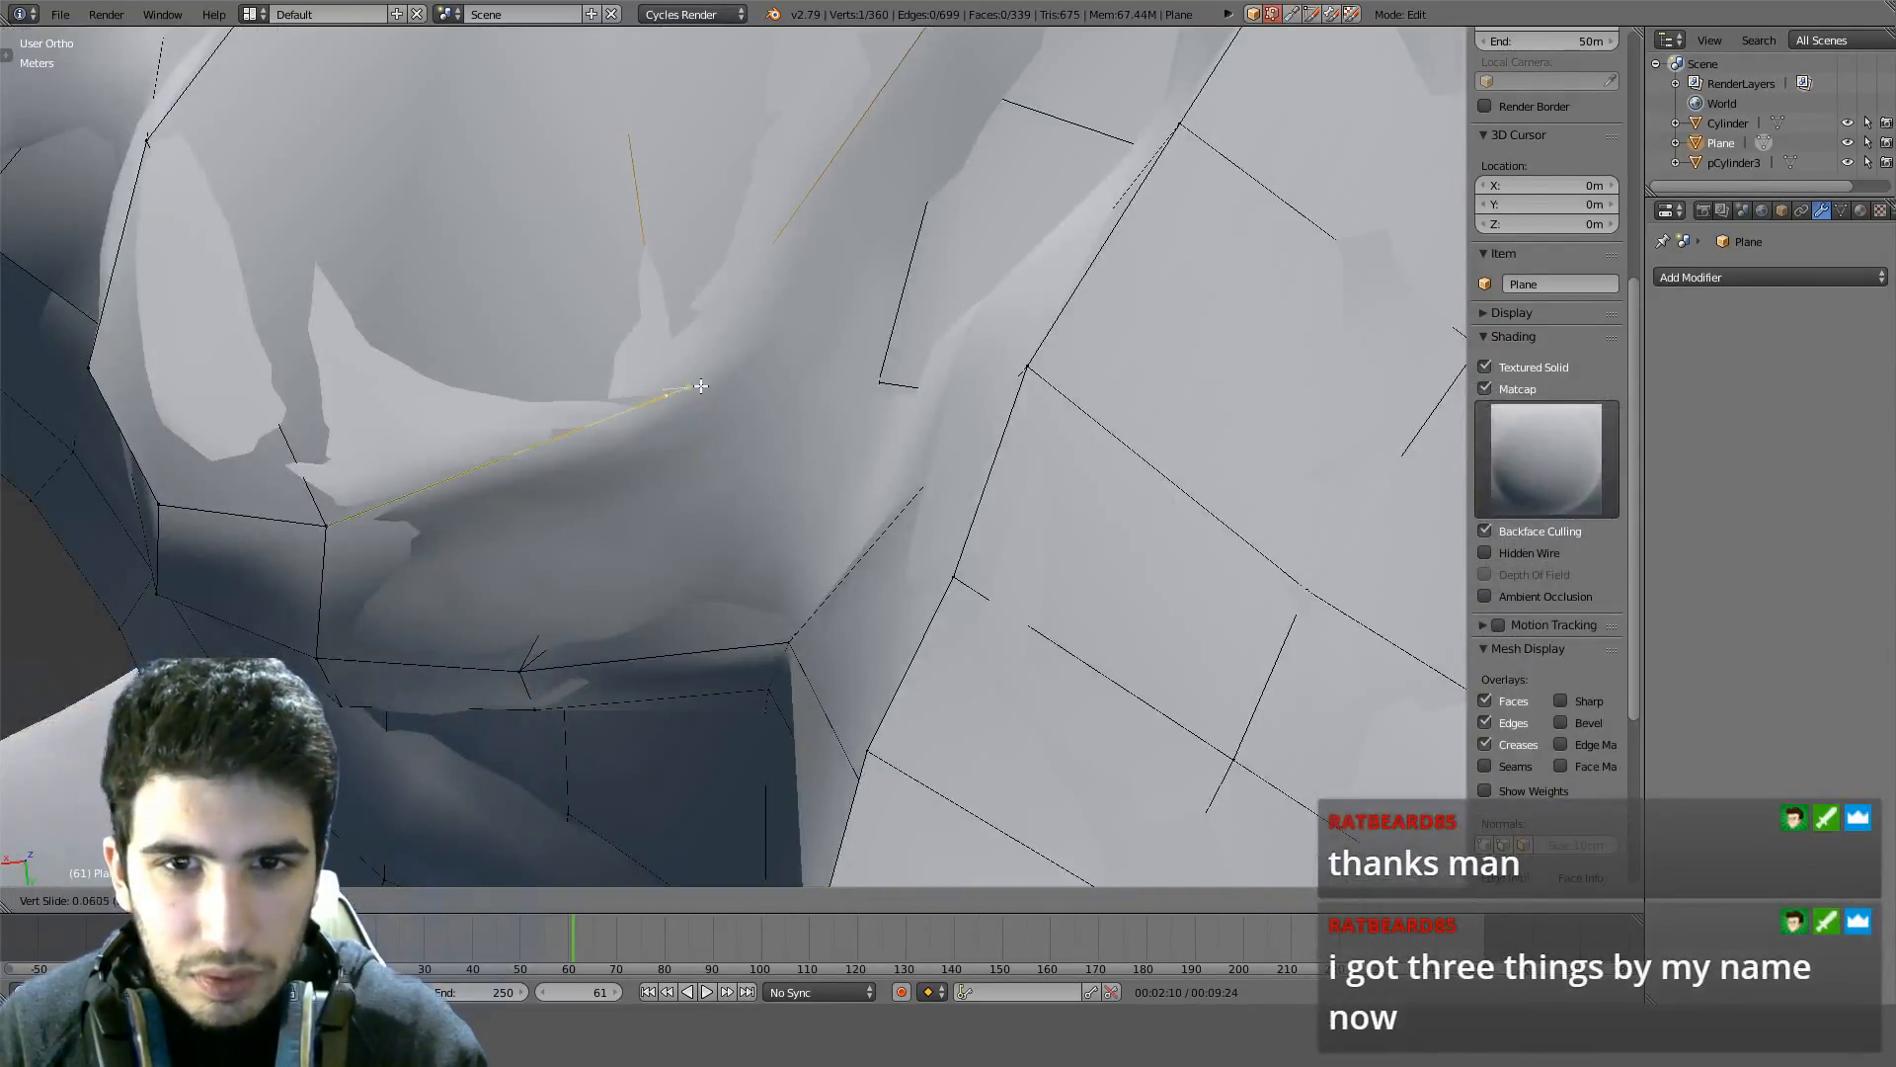
{"action": "left_click", "coordinate": [703, 388]}
{"action": "middle_click_drag", "start_coordinate": [706, 392], "coordinate": [663, 313]}
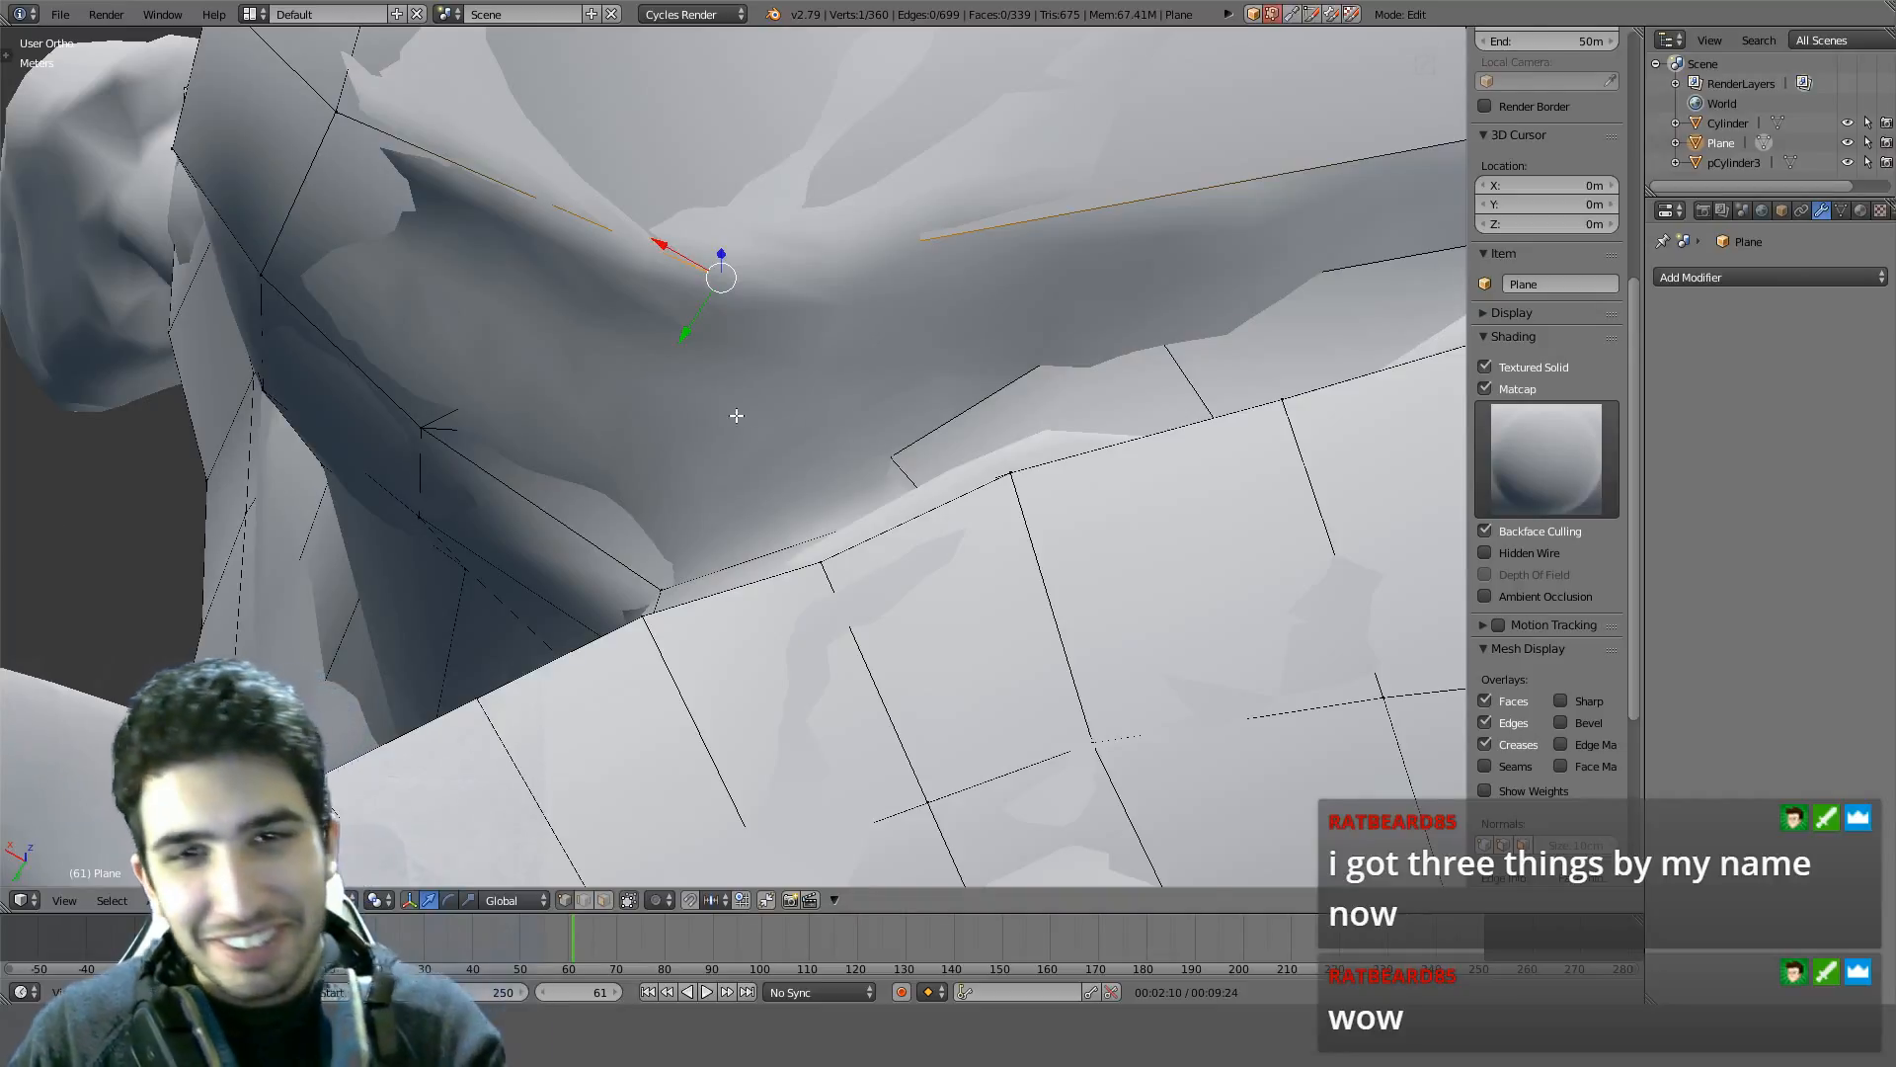
Examine the rim and the groove between the lobes from several angles, in solid and wireframe display
{"action": "middle_click_drag", "start_coordinate": [735, 414], "coordinate": [986, 364]}
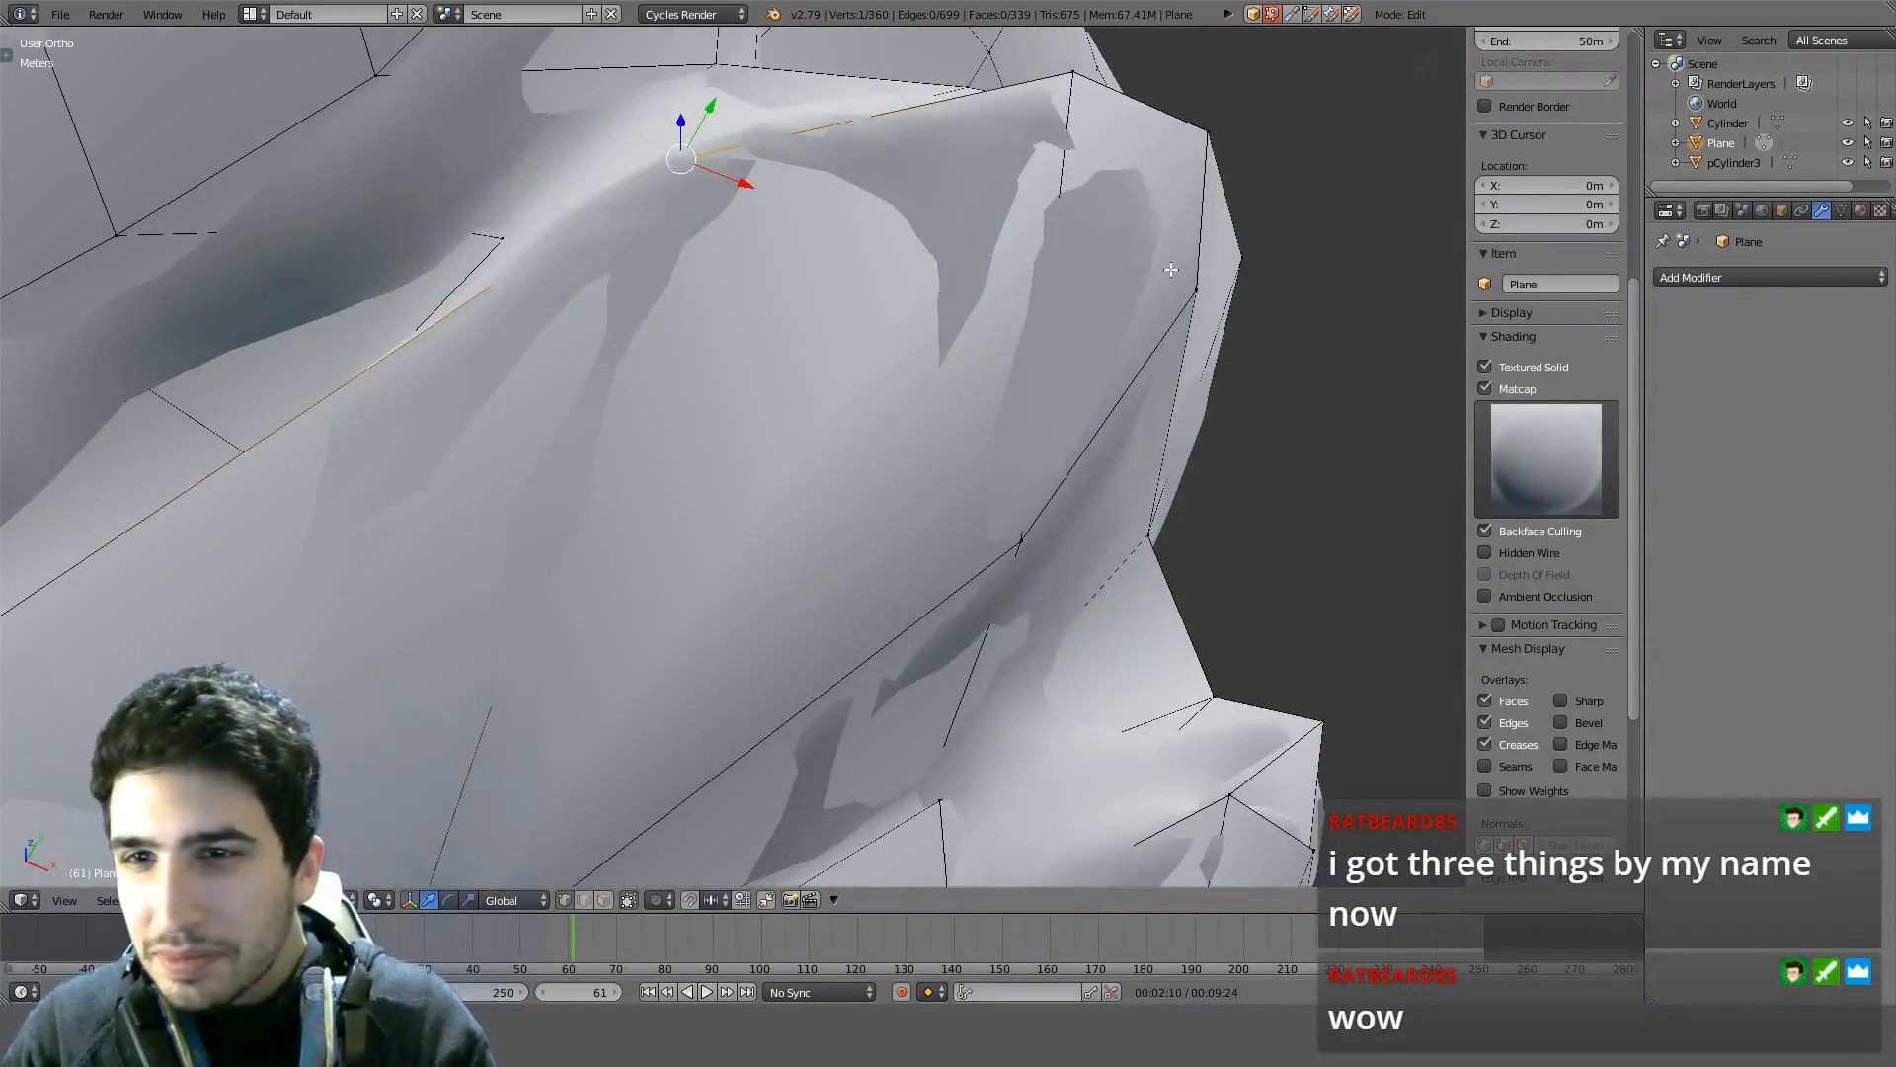
{"action": "middle_click_drag", "start_coordinate": [1171, 269], "coordinate": [1004, 399]}
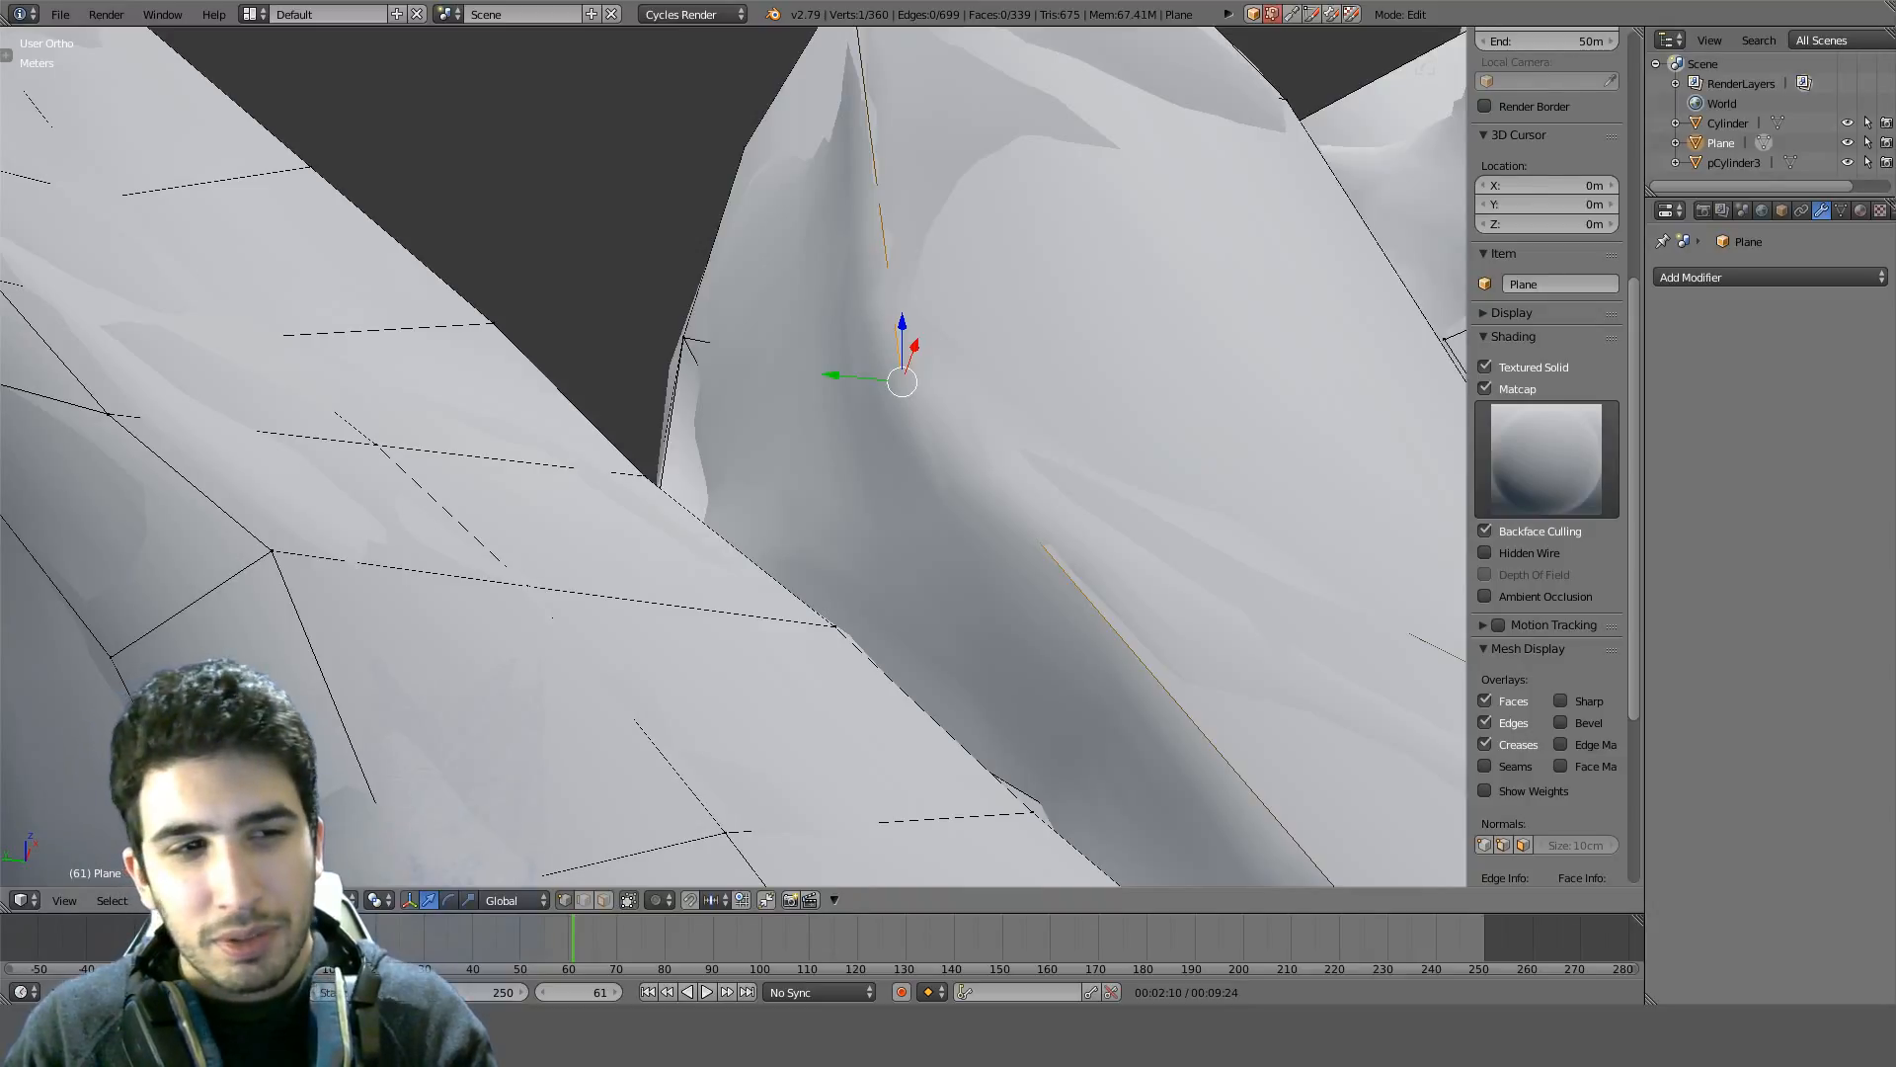
{"action": "mouse_move", "coordinate": [611, 265]}
{"action": "middle_mouse_down"}
{"action": "mouse_move", "coordinate": [1011, 356]}
{"action": "mouse_move", "coordinate": [1057, 288]}
{"action": "mouse_move", "coordinate": [922, 478]}
{"action": "mouse_move", "coordinate": [796, 526]}
{"action": "mouse_move", "coordinate": [741, 594]}
{"action": "middle_mouse_up"}
{"action": "key", "text": "z"}
{"action": "key", "text": "z"}
{"action": "key", "text": "z"}
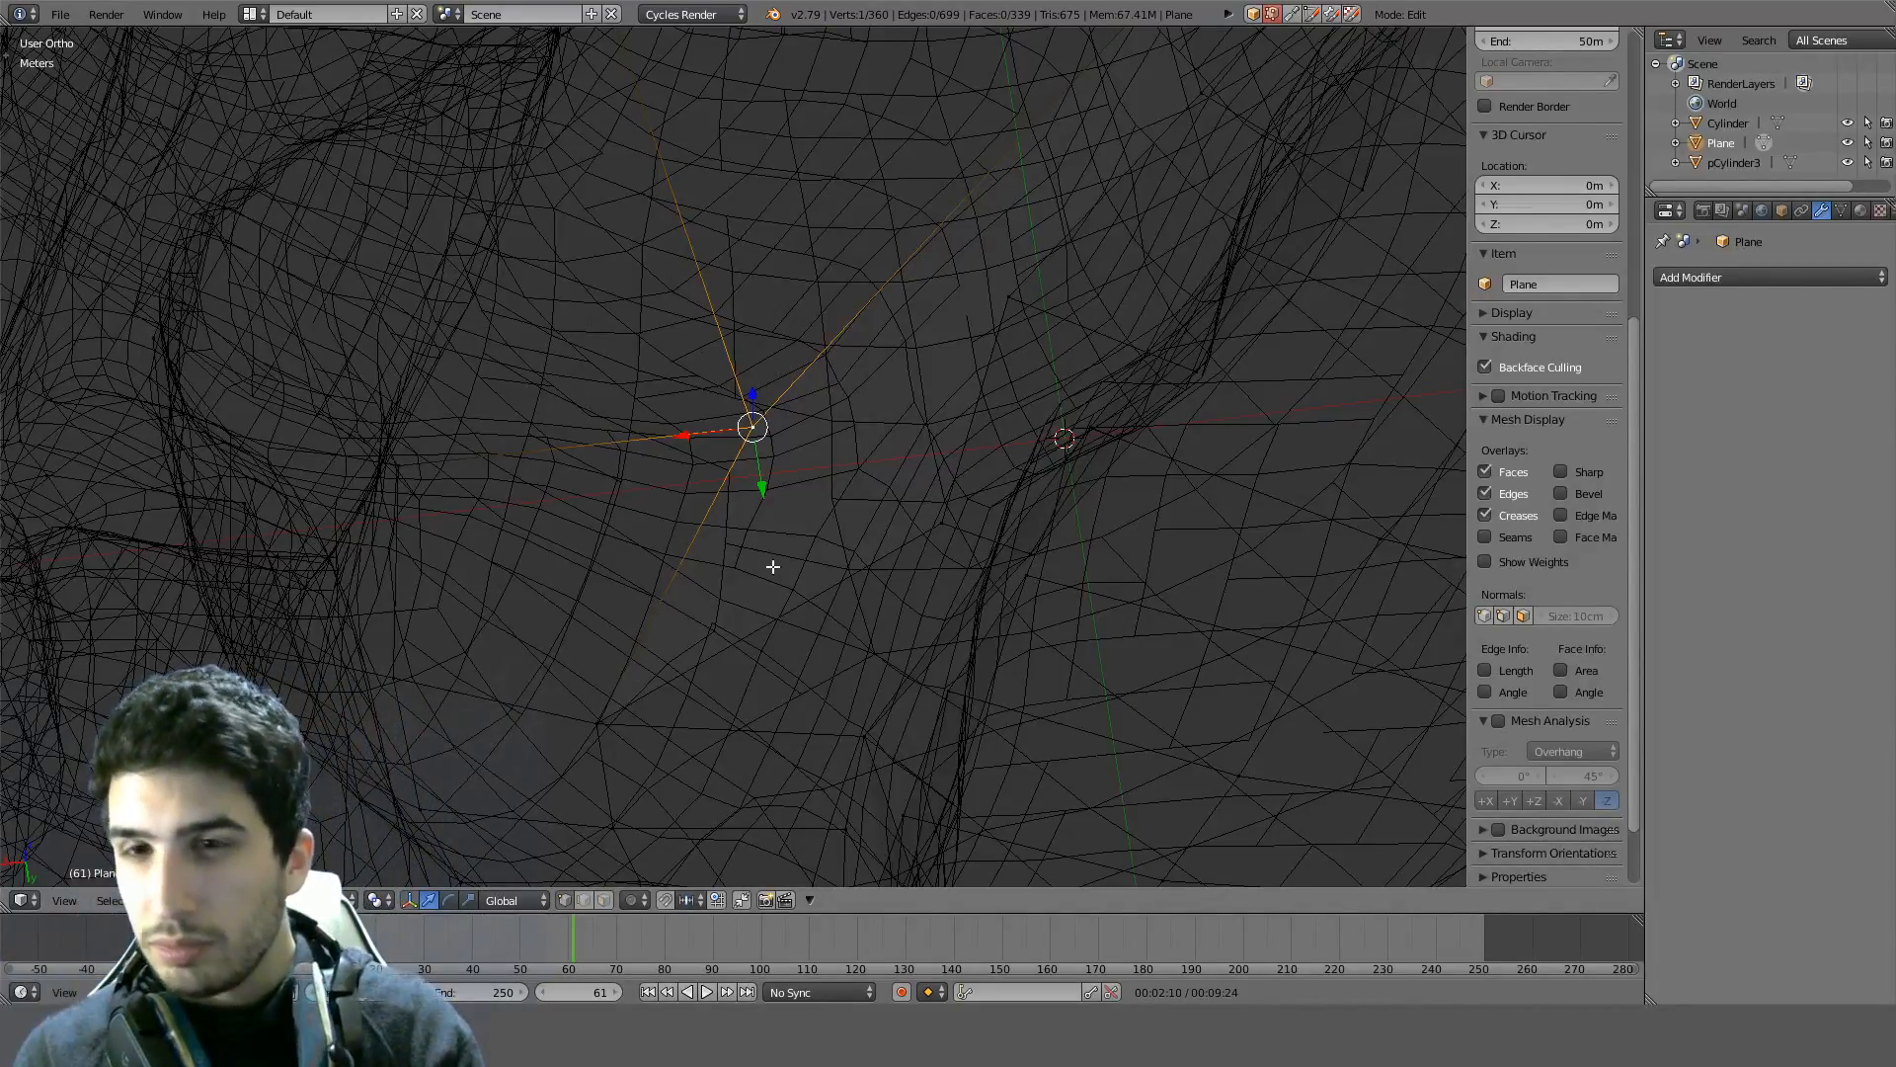
{"action": "middle_click_drag", "start_coordinate": [773, 566], "coordinate": [1054, 296]}
{"action": "key", "text": "z"}
Slide the groove strip vertex beside the right lobe's long edge along its connected edge
{"action": "middle_click_drag", "start_coordinate": [1071, 423], "coordinate": [508, 572], "text": "shift"}
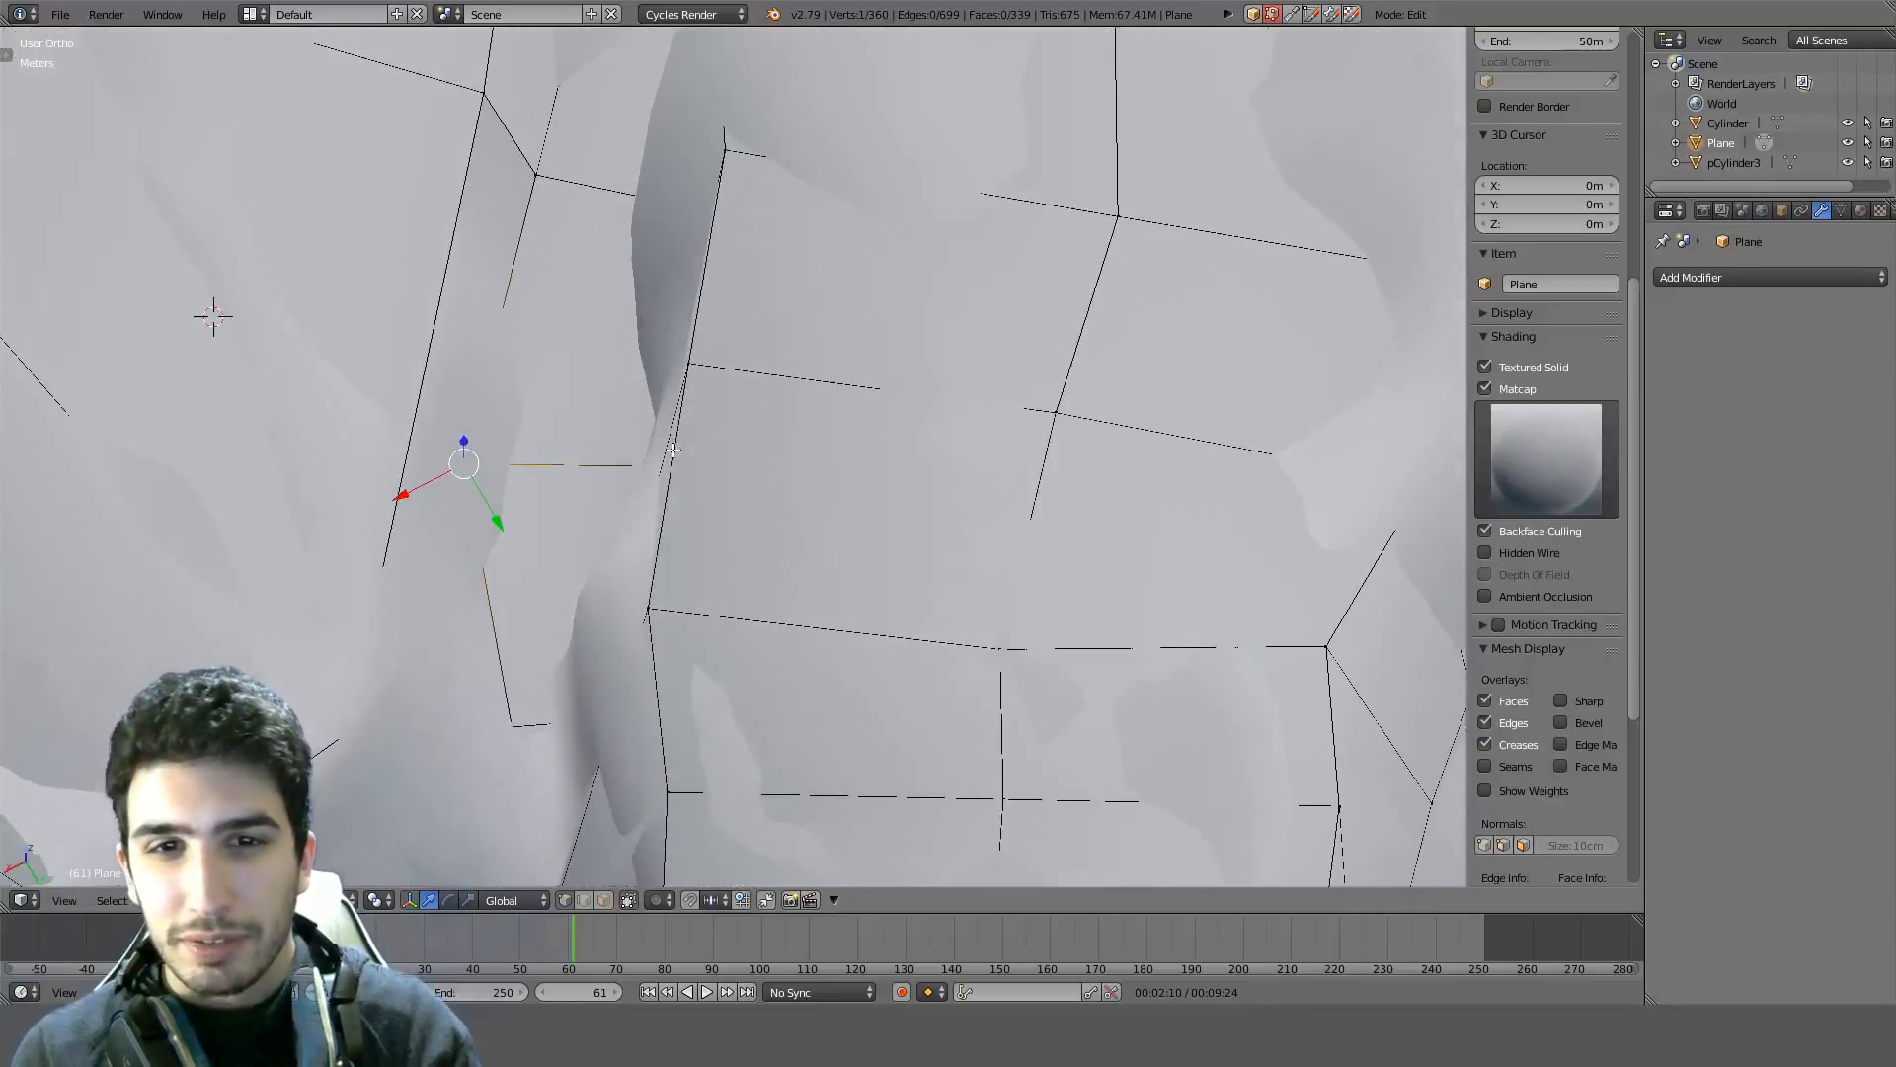
{"action": "key", "text": "g"}
{"action": "key", "text": "g"}
{"action": "left_click", "coordinate": [717, 447]}
{"action": "middle_click_drag", "start_coordinate": [717, 446], "coordinate": [698, 592]}
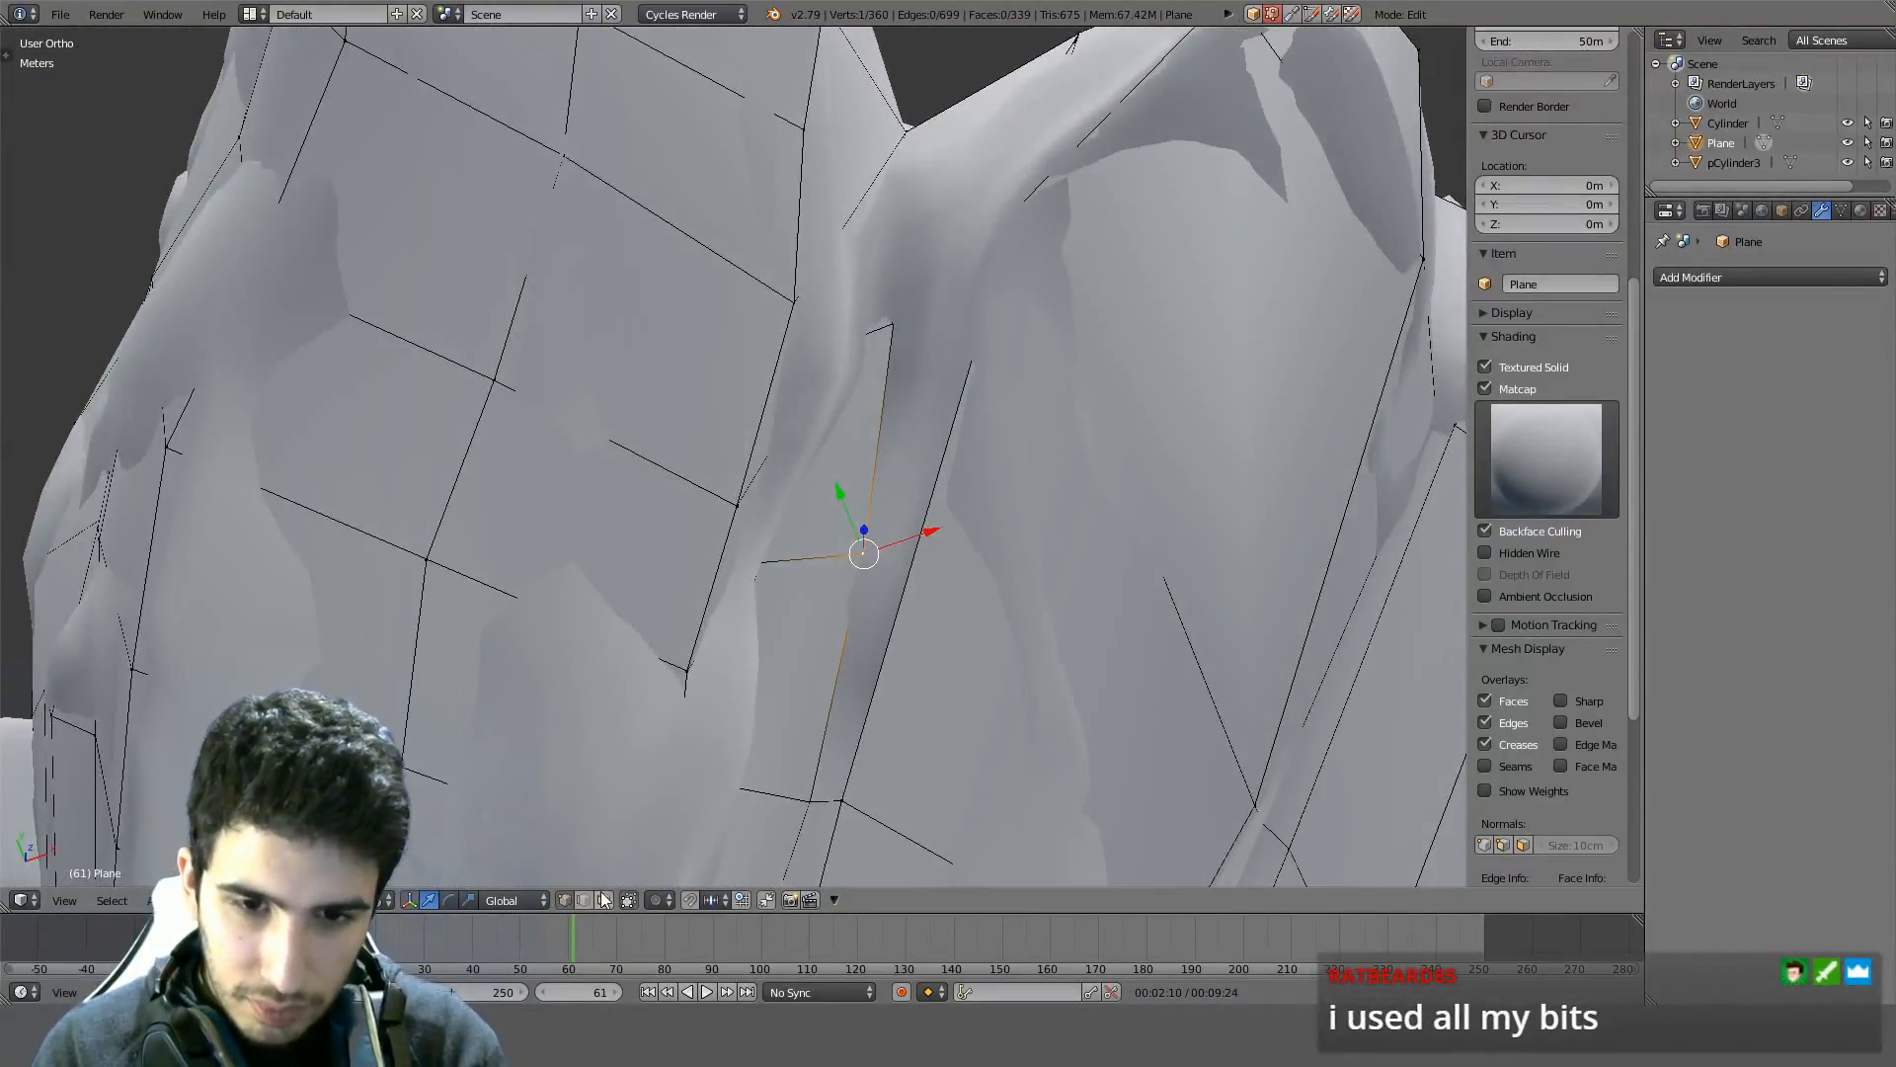
Examine the edge loops and faces around the groove between the lobes from several angles, in solid and wireframe display
{"action": "scroll", "coordinate": [1545, 494], "scroll_direction": "up", "scroll_amount": 2}
{"action": "right_click", "coordinate": [675, 471], "text": "alt"}
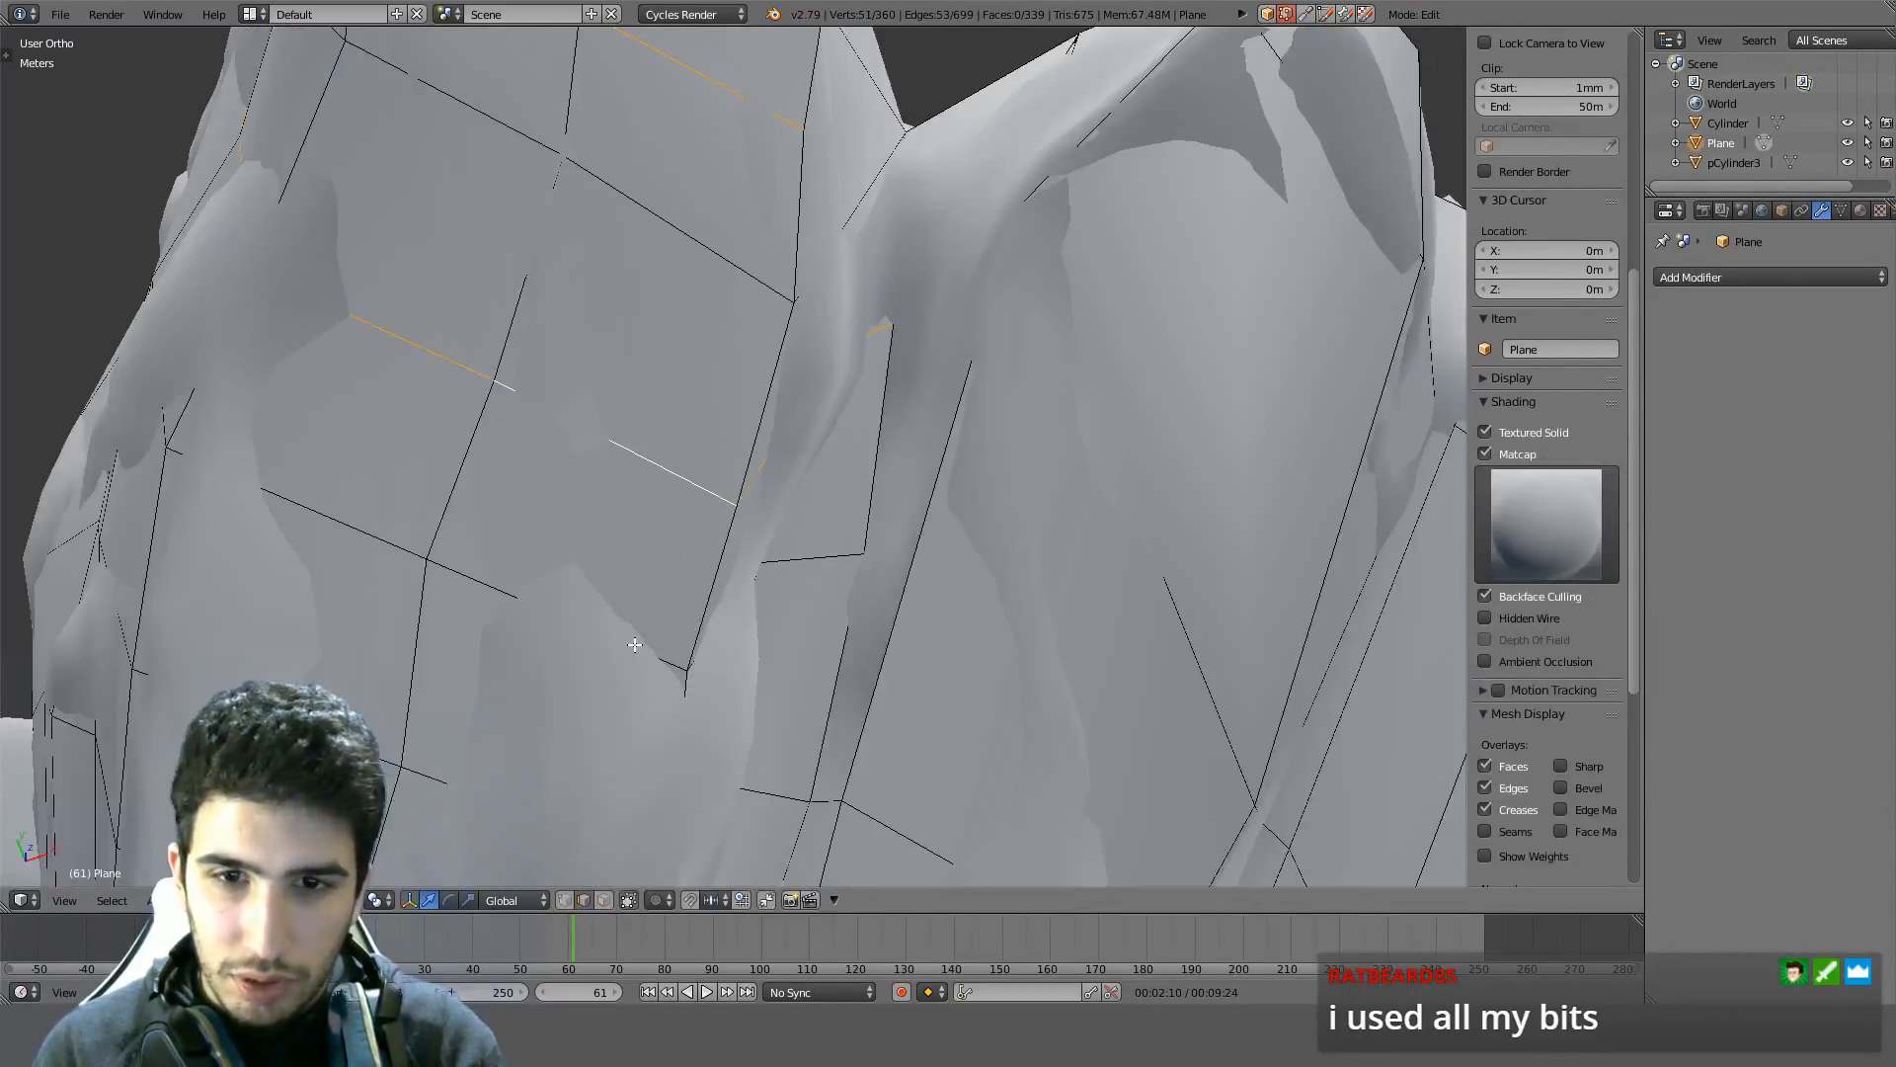
{"action": "right_click", "coordinate": [635, 647], "text": "alt"}
{"action": "mouse_move", "coordinate": [635, 648]}
{"action": "middle_mouse_down"}
{"action": "mouse_move", "coordinate": [466, 500]}
{"action": "mouse_move", "coordinate": [513, 665]}
{"action": "mouse_move", "coordinate": [755, 188]}
{"action": "mouse_move", "coordinate": [781, 202]}
{"action": "mouse_move", "coordinate": [657, 389]}
{"action": "mouse_move", "coordinate": [815, 415]}
{"action": "mouse_move", "coordinate": [690, 517]}
{"action": "mouse_move", "coordinate": [690, 554]}
{"action": "mouse_move", "coordinate": [737, 469]}
{"action": "mouse_move", "coordinate": [643, 504]}
{"action": "mouse_move", "coordinate": [576, 487]}
{"action": "mouse_move", "coordinate": [517, 512]}
{"action": "mouse_move", "coordinate": [648, 442]}
{"action": "mouse_move", "coordinate": [666, 628]}
{"action": "middle_mouse_up"}
{"action": "key", "text": "z"}
{"action": "key", "text": "z"}
{"action": "key", "text": "z"}
{"action": "key", "text": "z"}
{"action": "key", "text": "z"}
{"action": "key", "text": "z"}
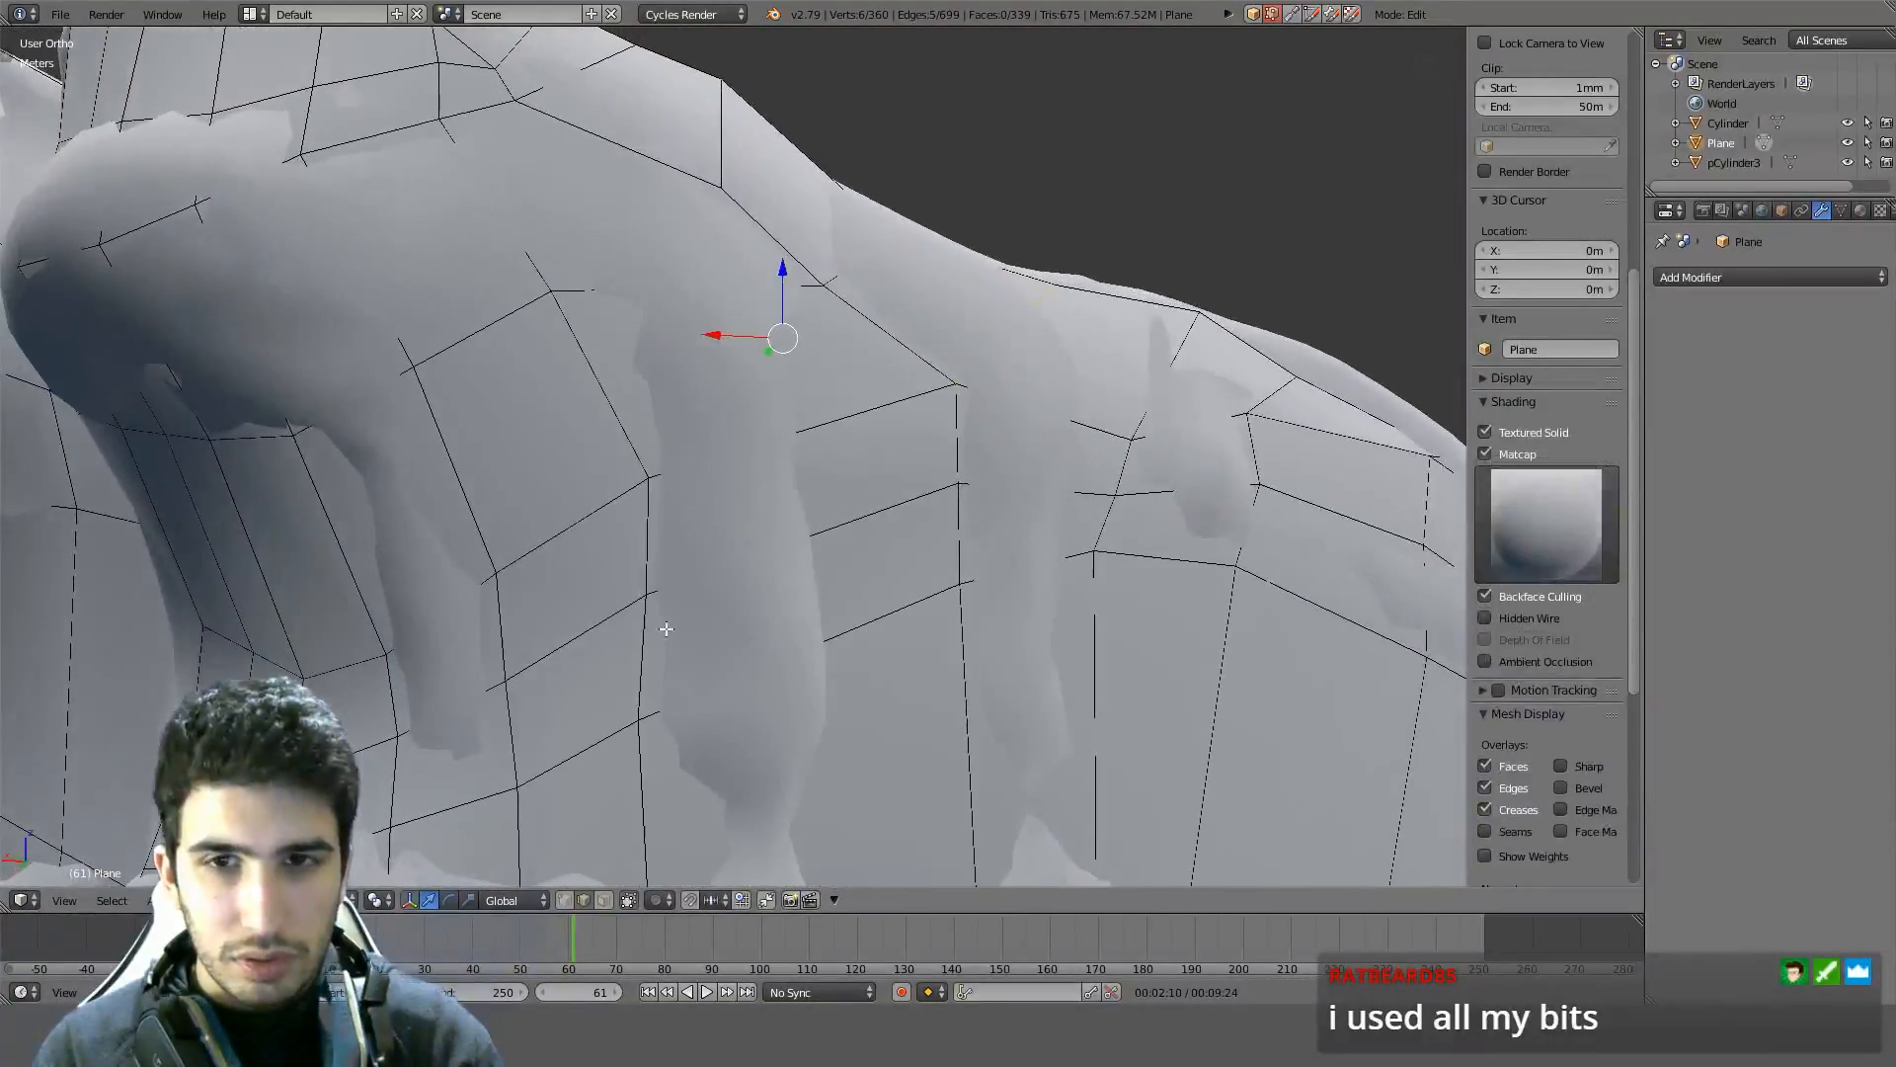
{"action": "left_click", "coordinate": [604, 900]}
{"action": "middle_click_drag", "start_coordinate": [835, 387], "coordinate": [673, 475]}
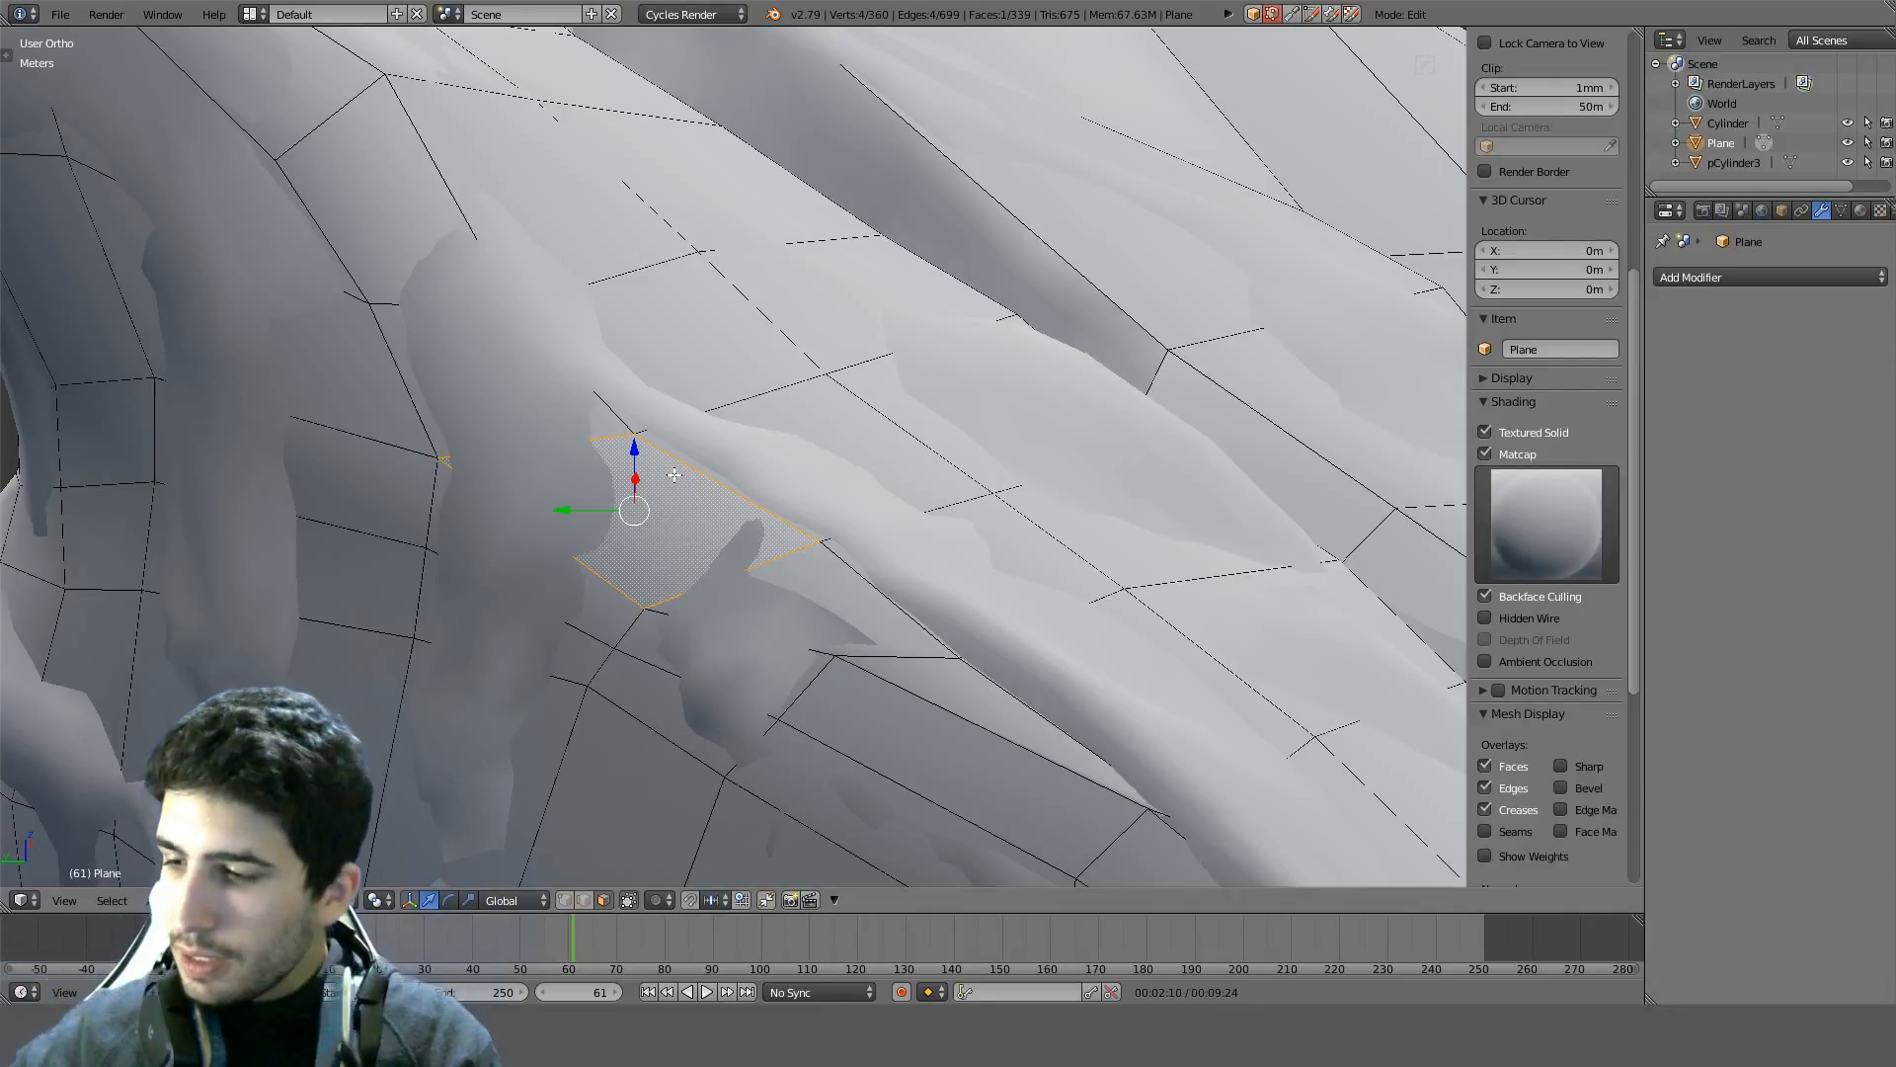
{"action": "mouse_move", "coordinate": [729, 448]}
{"action": "middle_mouse_down"}
{"action": "mouse_move", "coordinate": [691, 435]}
{"action": "mouse_move", "coordinate": [711, 464]}
{"action": "mouse_move", "coordinate": [741, 464]}
{"action": "middle_mouse_up"}
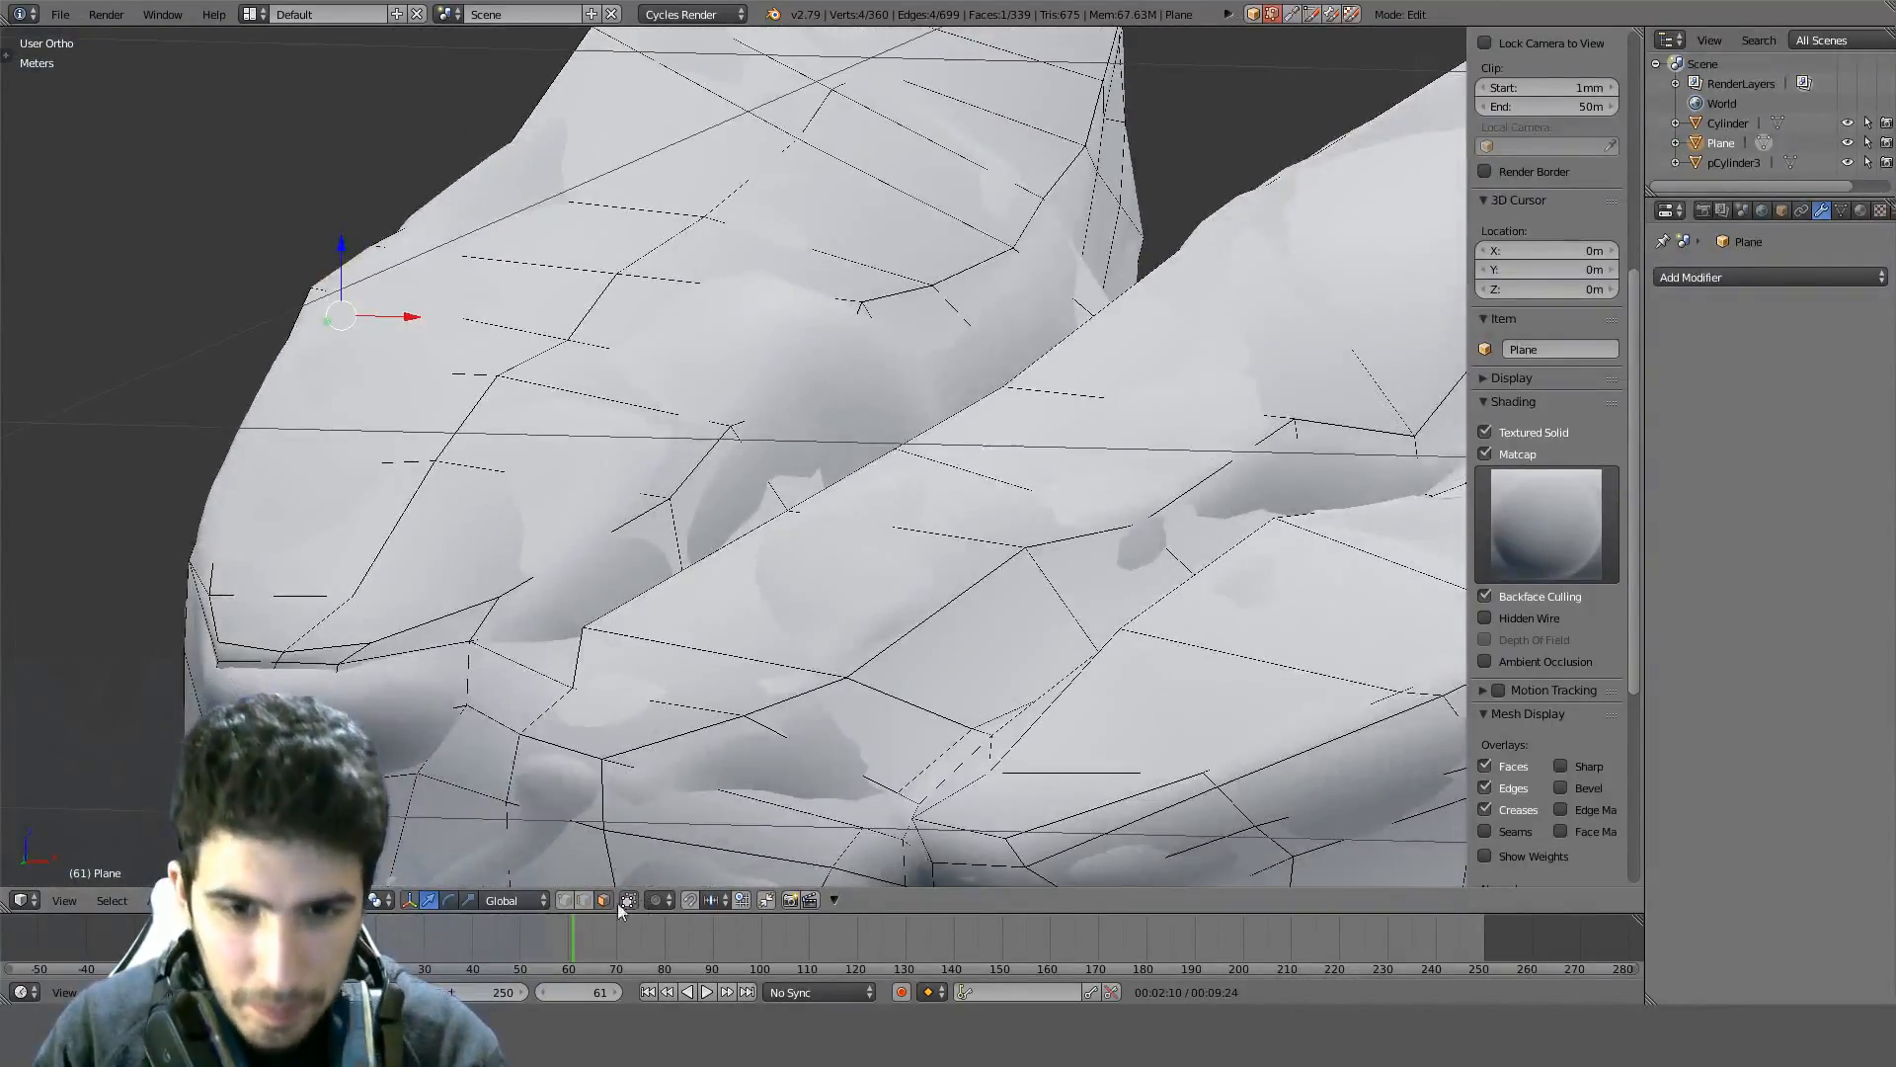
Move the rim vertex on the left lobe's inner edge along Z by about 2 cm to meet the sculpt's surface
{"action": "right_click", "coordinate": [854, 322]}
{"action": "key", "text": "z"}
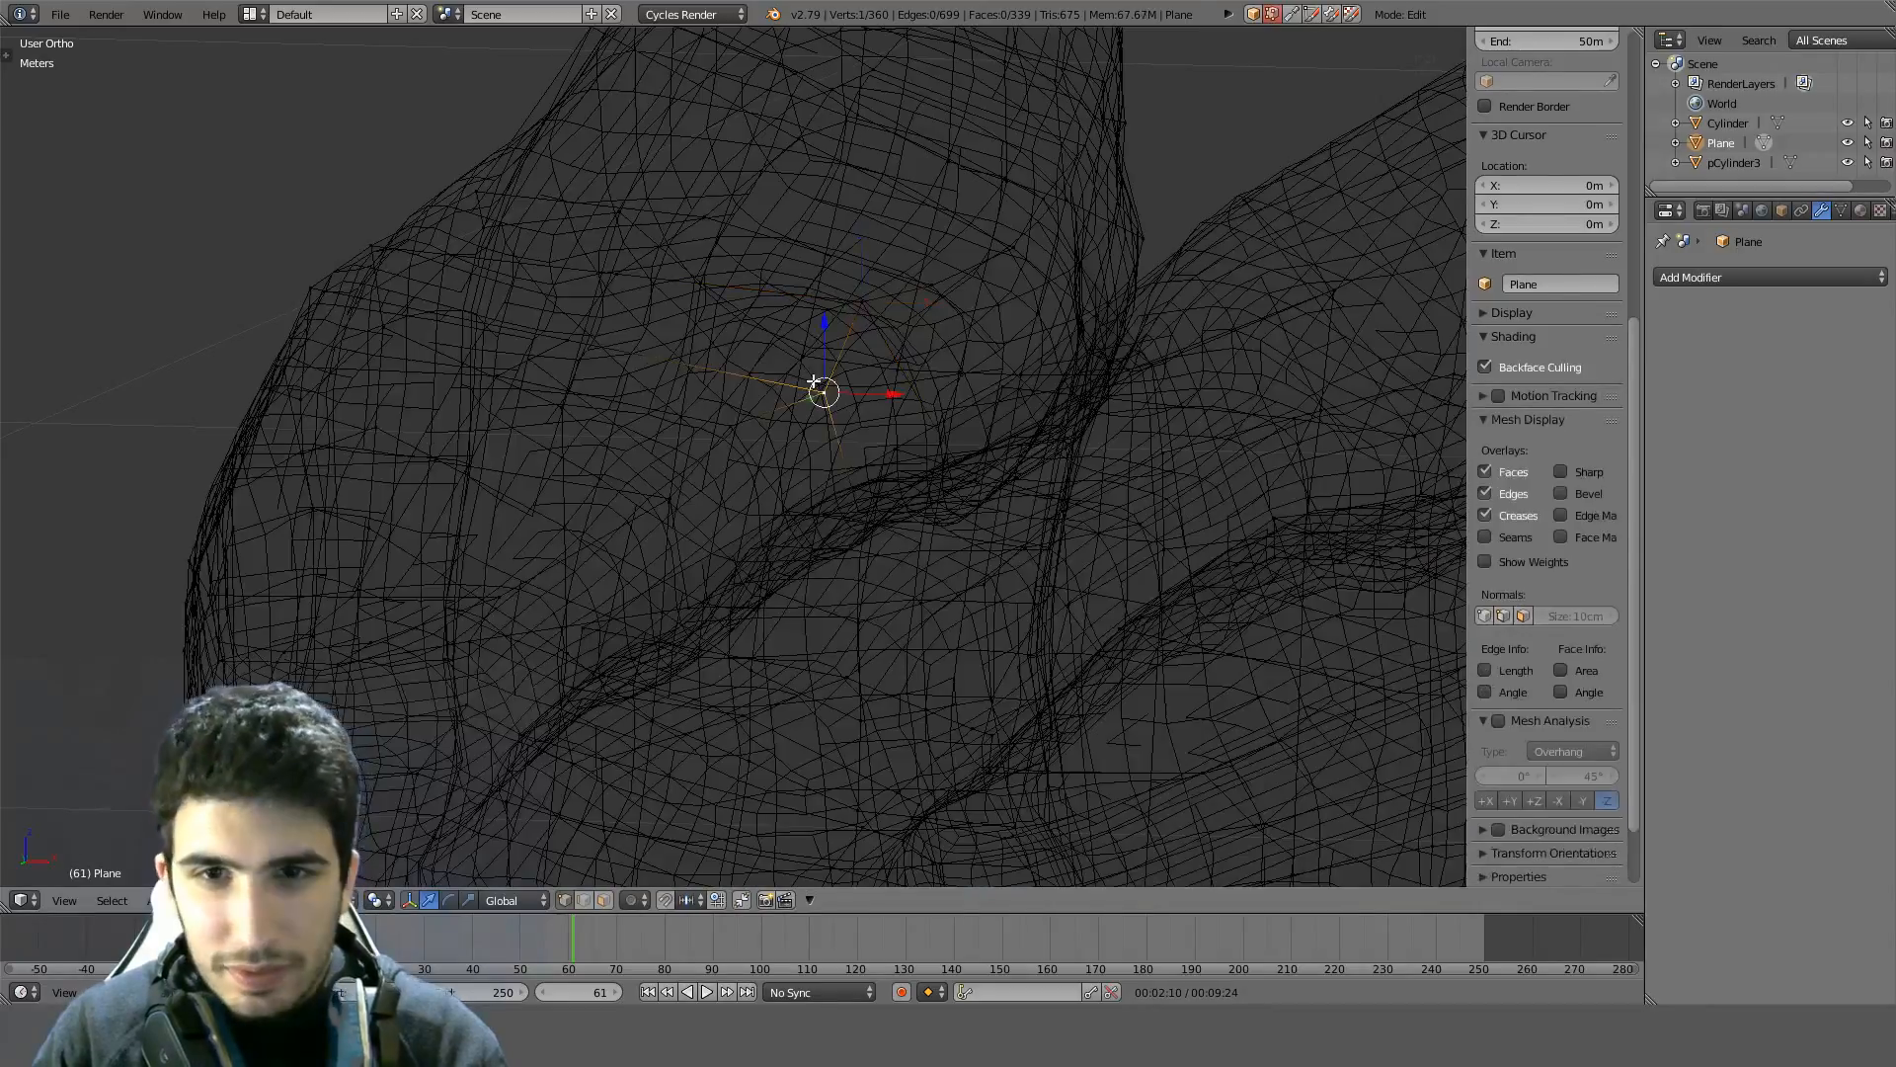
{"action": "key", "text": "z"}
{"action": "key", "text": "g"}
{"action": "key", "text": "z"}
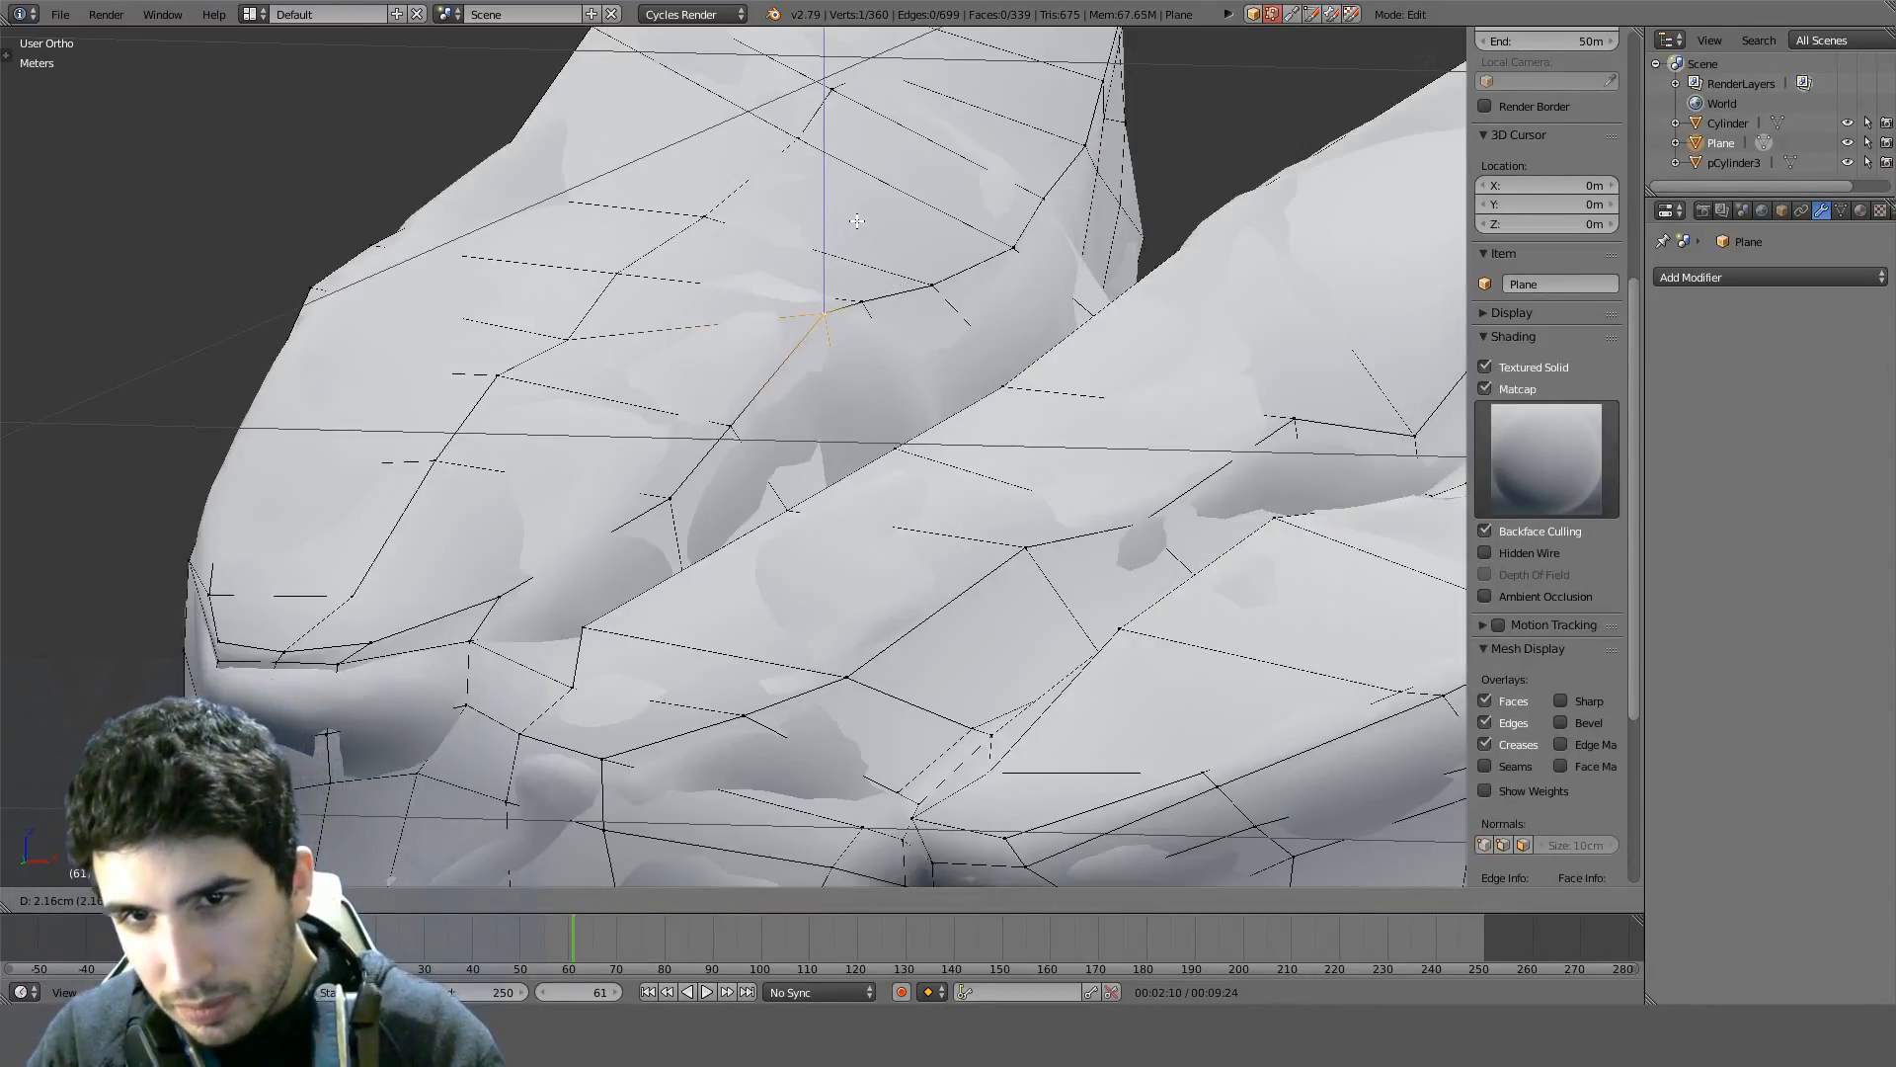
{"action": "left_click", "coordinate": [857, 248]}
Reposition that rim vertex horizontally in the top view so it follows the lobe's edge
{"action": "middle_click_drag", "start_coordinate": [857, 252], "coordinate": [857, 577]}
{"action": "right_click", "coordinate": [859, 608]}
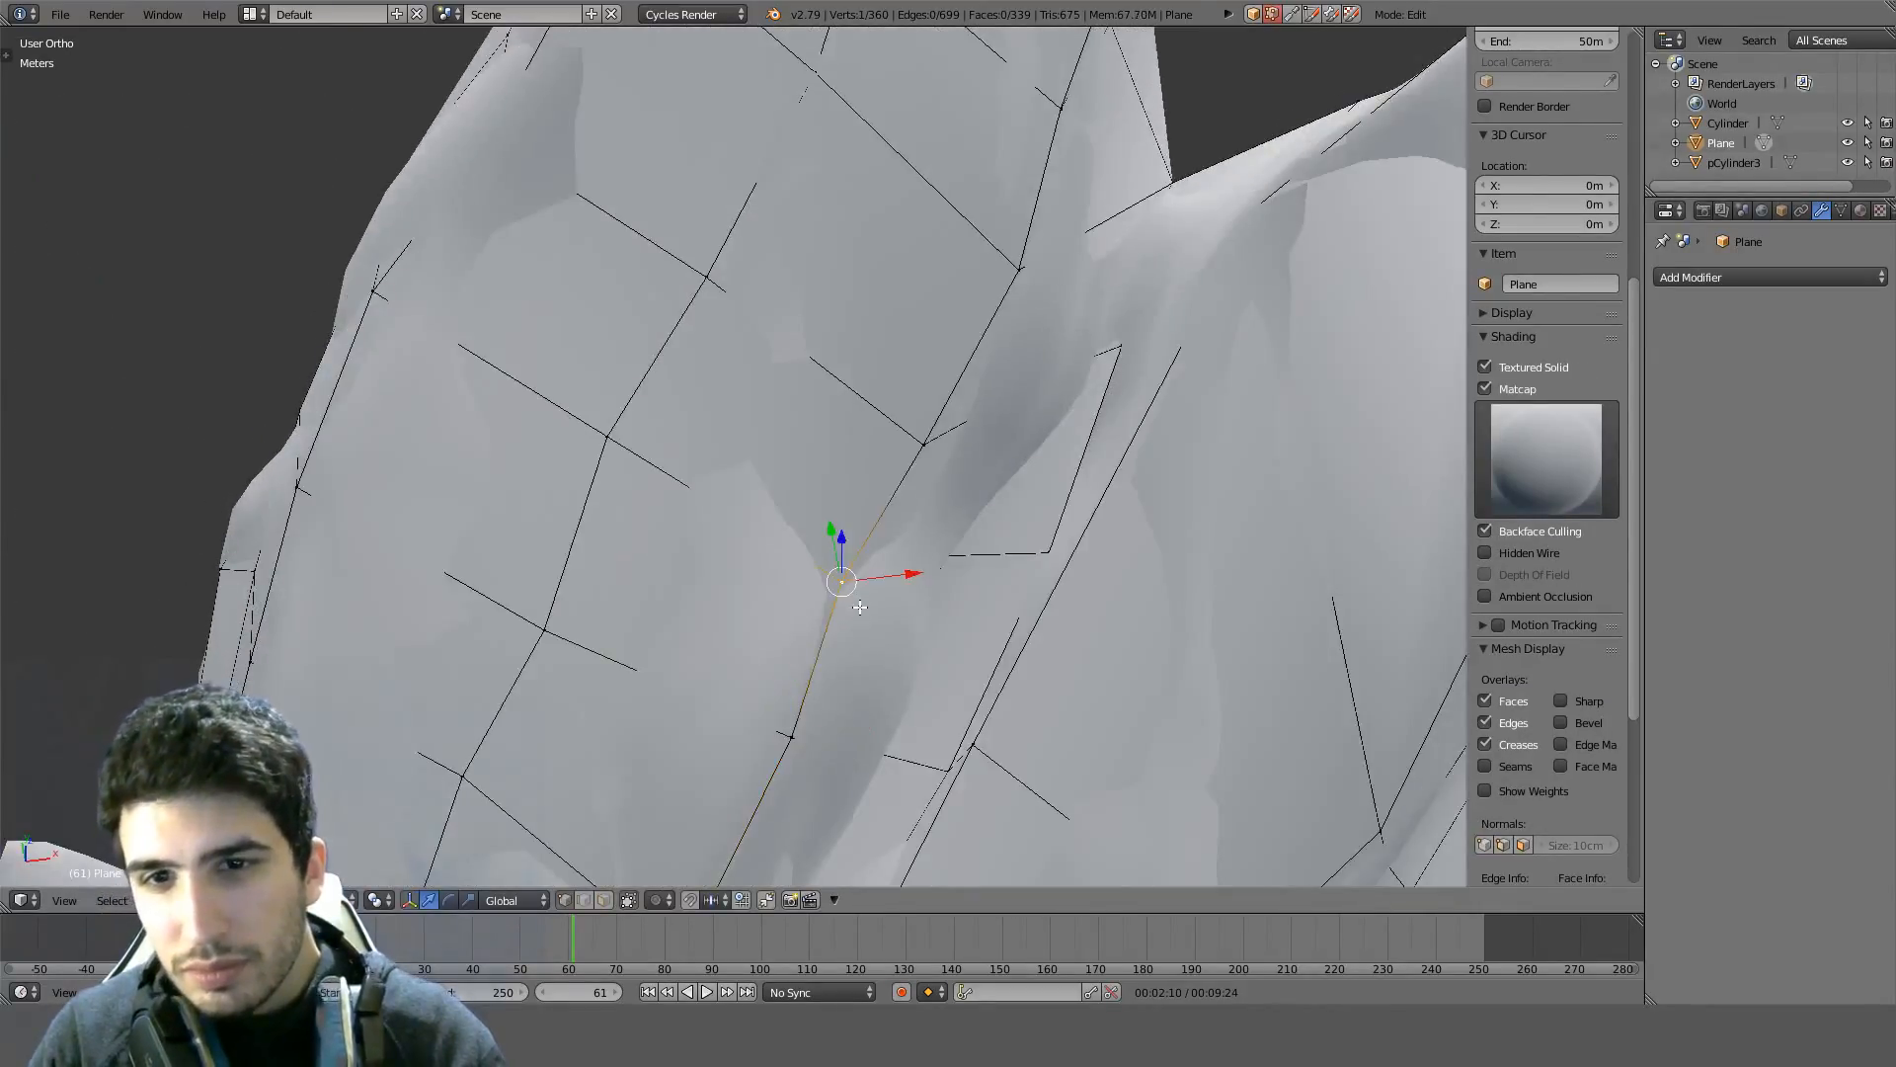
{"action": "key", "text": "KP_7"}
{"action": "middle_click_drag", "start_coordinate": [882, 513], "coordinate": [911, 327], "text": "shift"}
{"action": "key", "text": "g"}
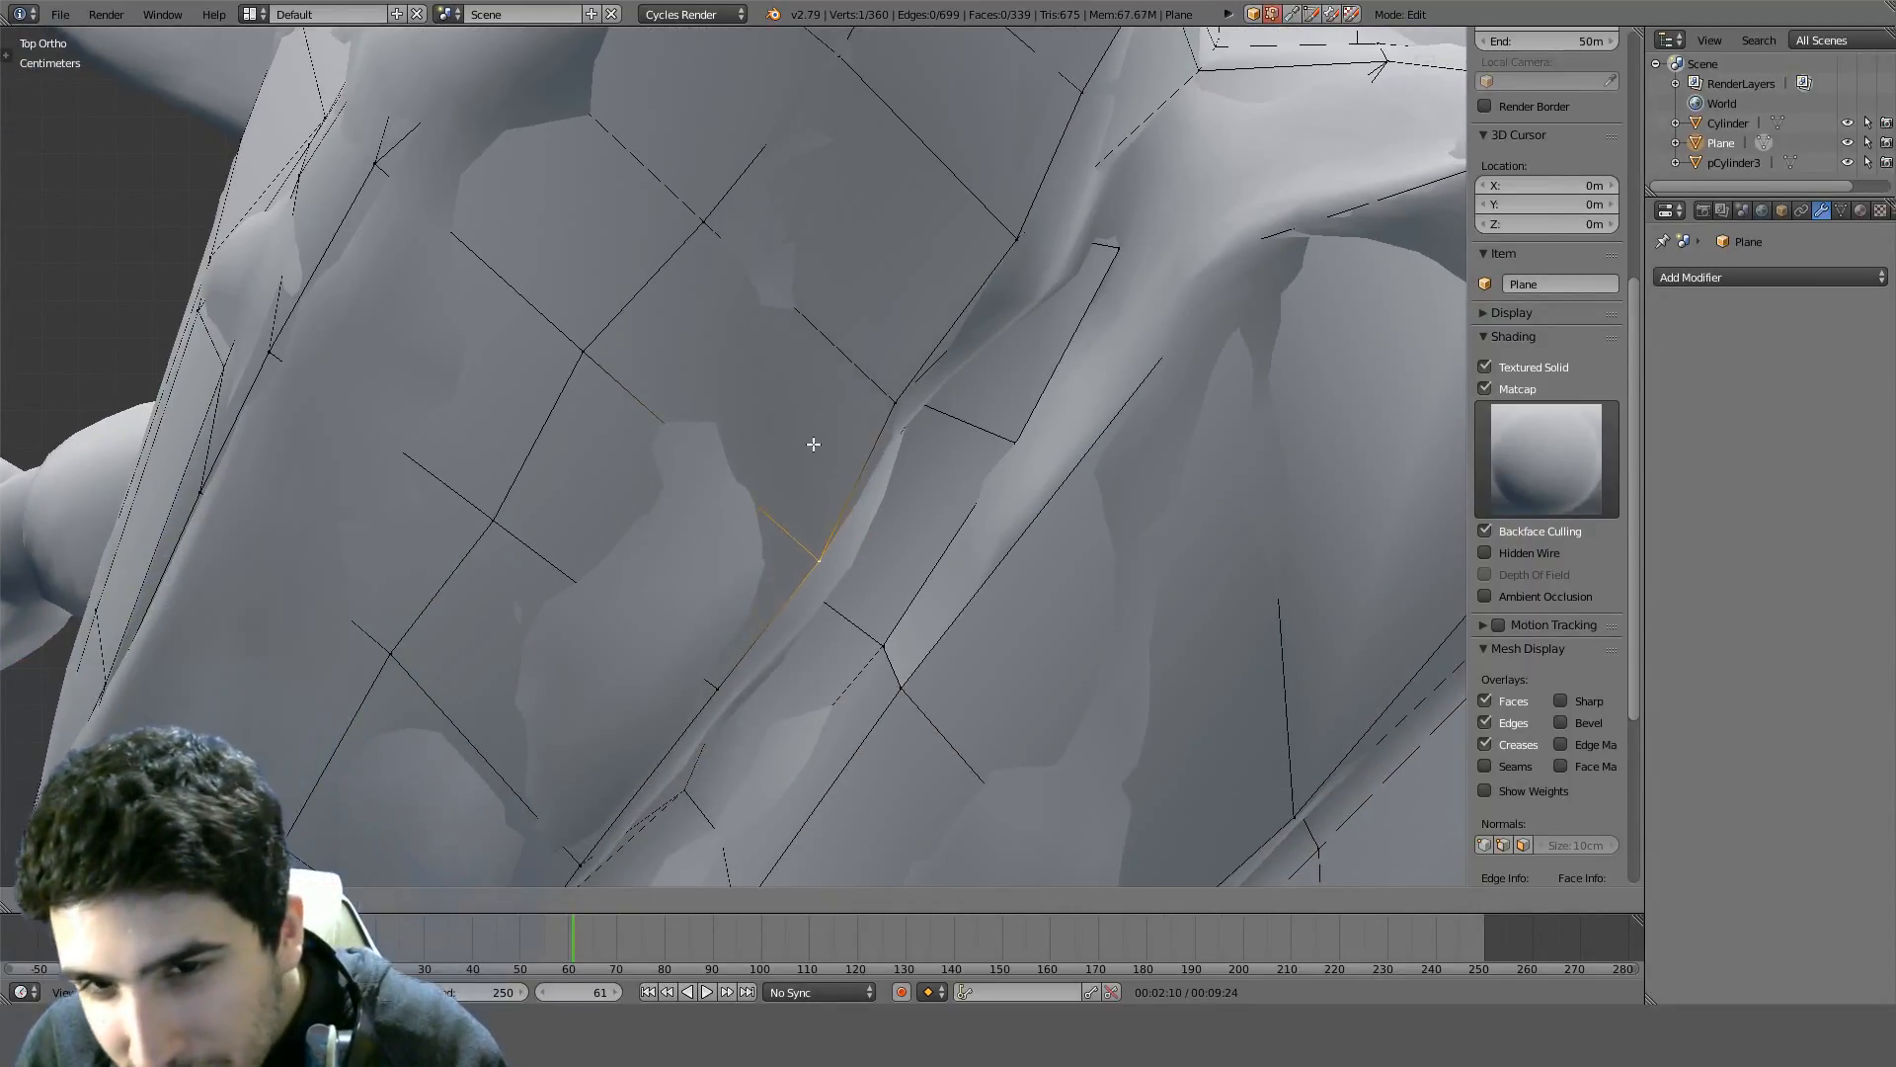
{"action": "left_click", "coordinate": [822, 457]}
Adjust the same rim vertex along Z to fit the sculpt's surface more closely
{"action": "middle_click_drag", "start_coordinate": [864, 558], "coordinate": [875, 281]}
{"action": "scroll", "coordinate": [876, 366], "scroll_direction": "up", "scroll_amount": 3}
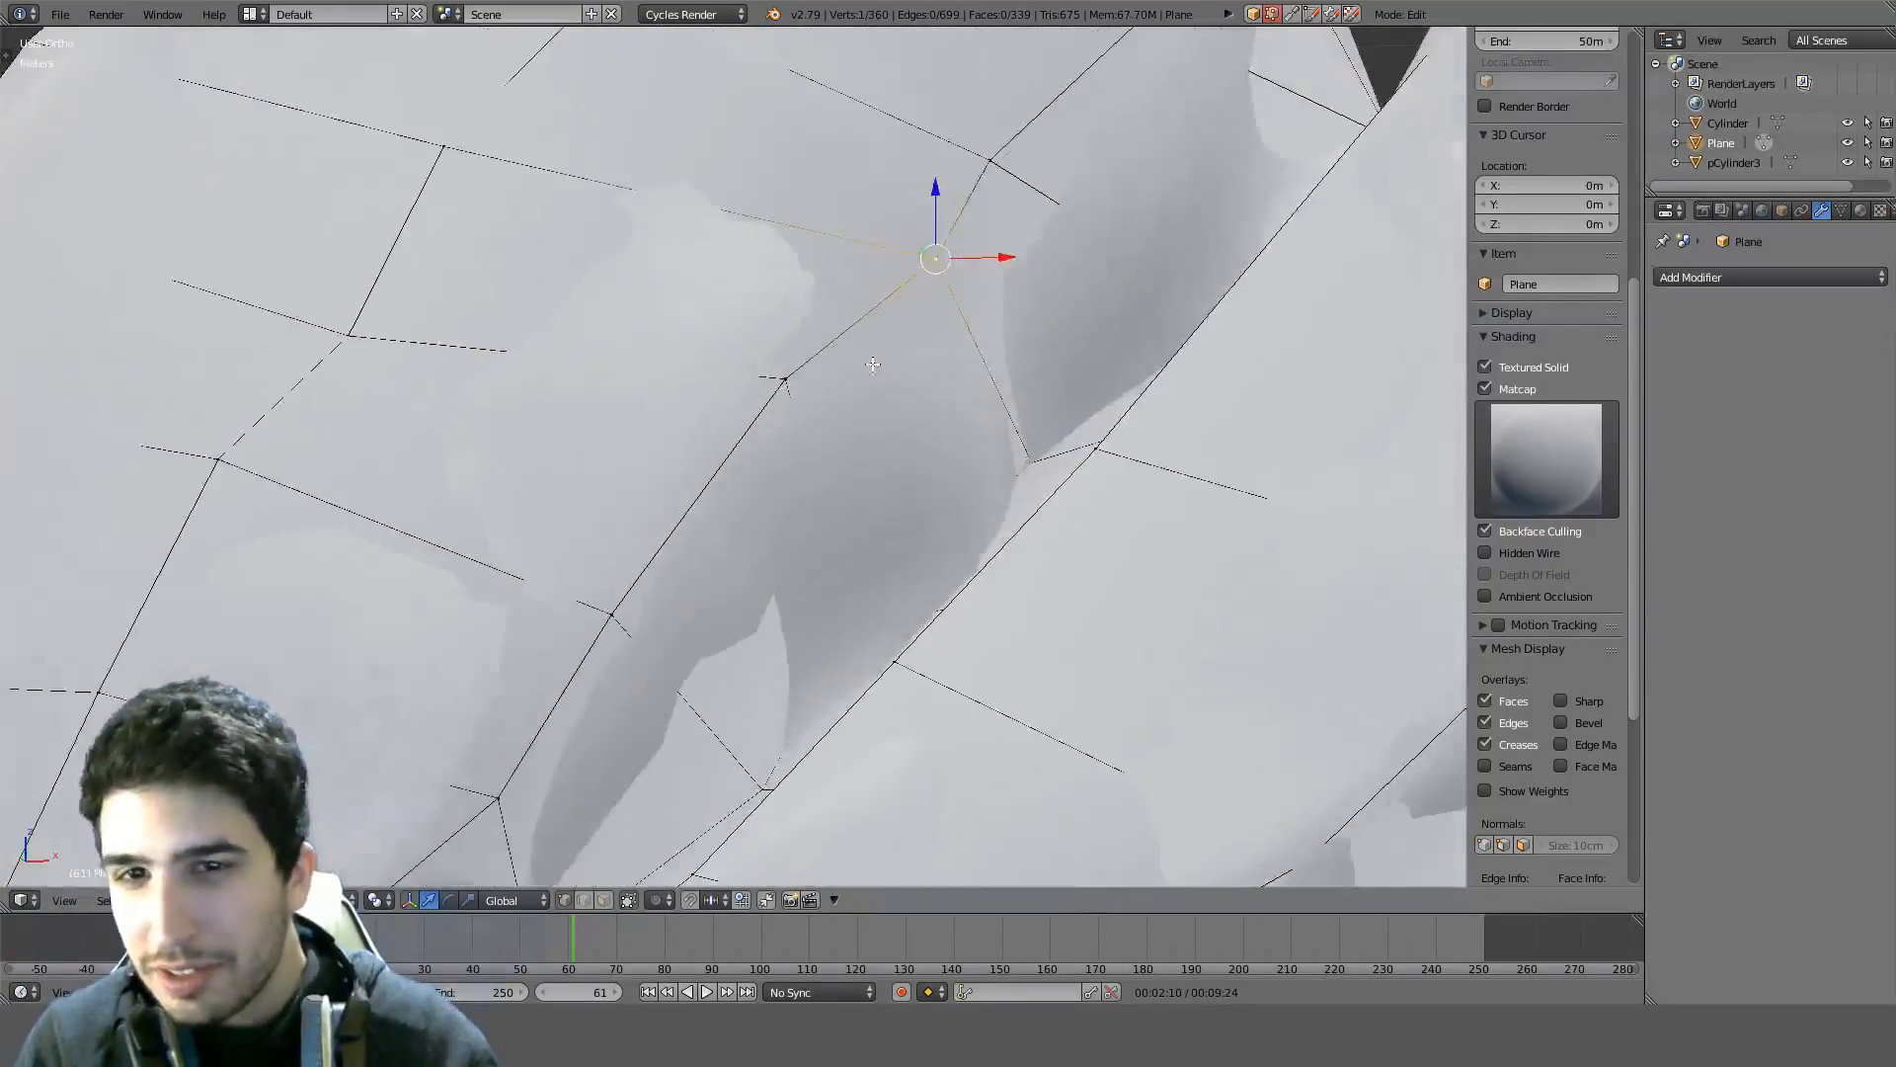
{"action": "key", "text": "g"}
{"action": "key", "text": "z"}
{"action": "left_click", "coordinate": [1046, 307]}
{"action": "key", "text": "ctrl+space"}
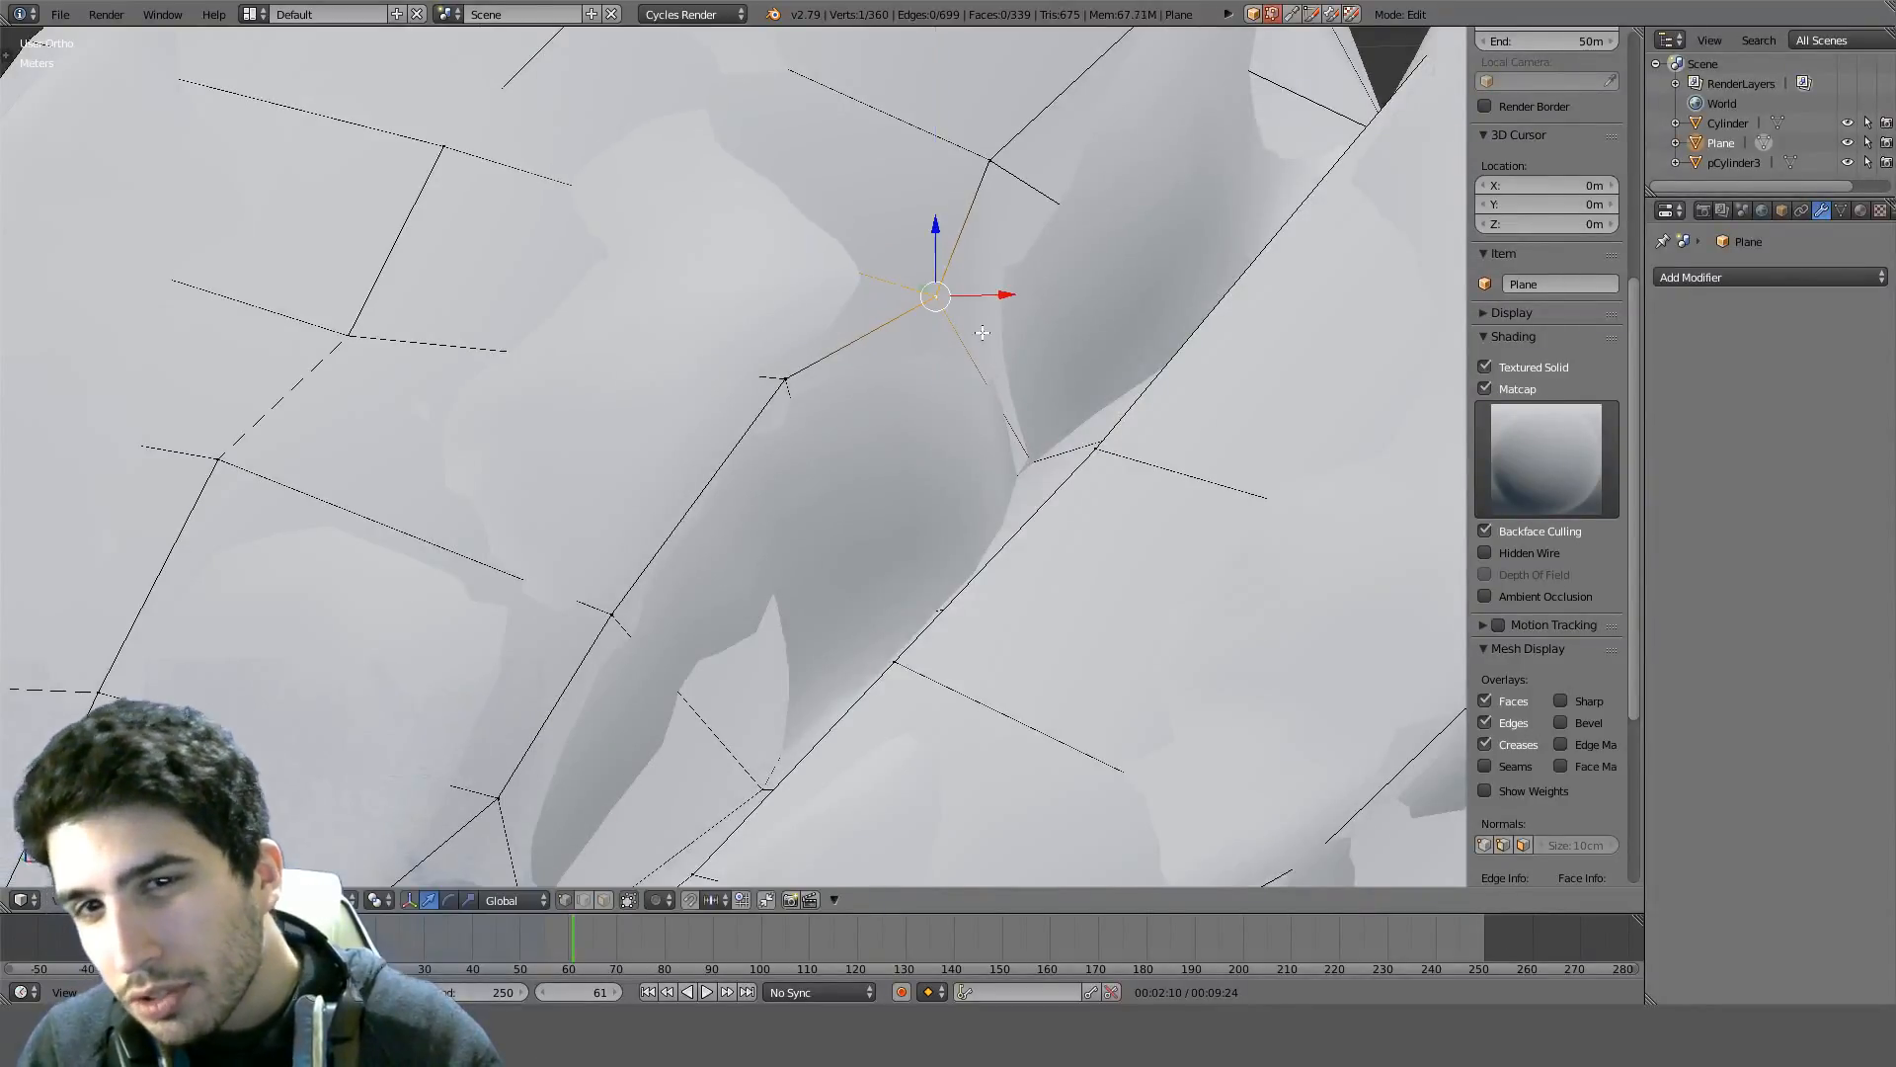
Slide the lower vertex on the left lobe's rim along its edge, and adjust the nearby groove vertex along Z
{"action": "middle_click_drag", "start_coordinate": [1025, 267], "coordinate": [899, 303]}
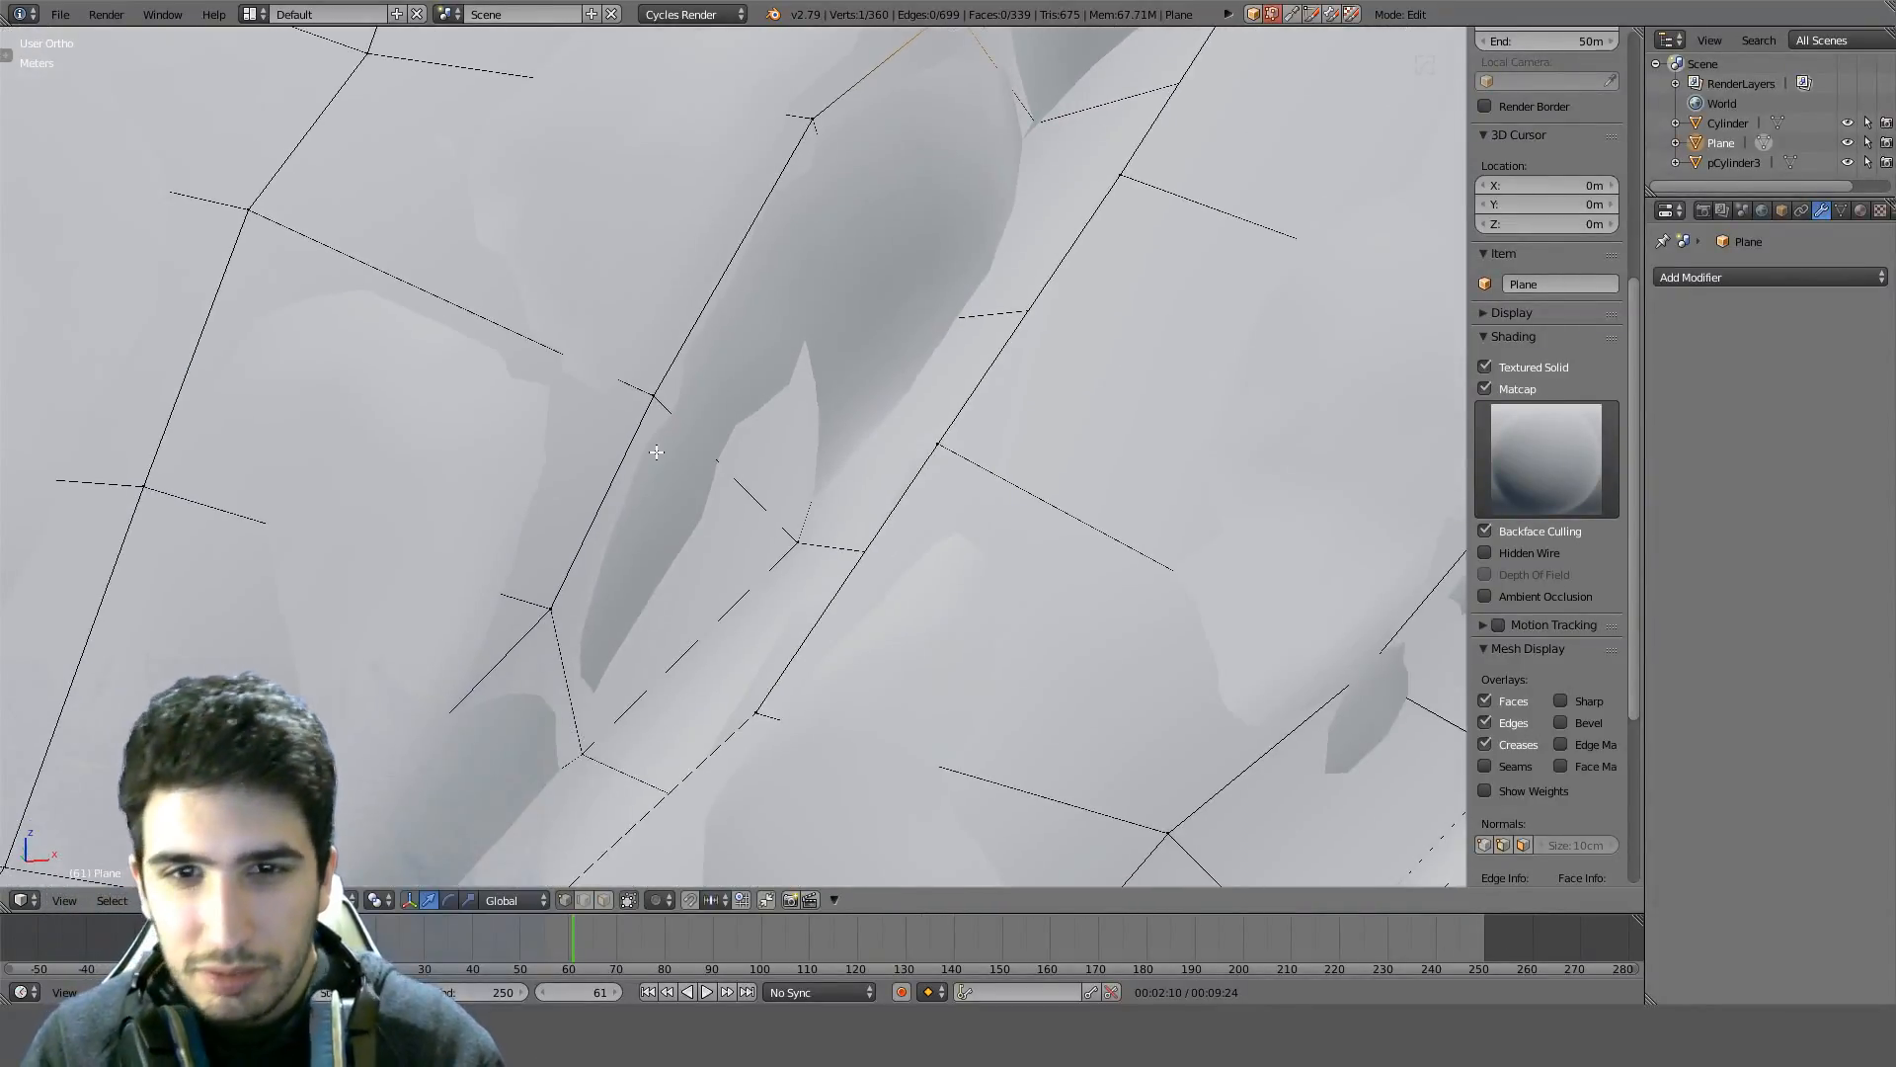
{"action": "right_click", "coordinate": [638, 381]}
{"action": "middle_click_drag", "start_coordinate": [638, 381], "coordinate": [656, 673]}
{"action": "right_click", "coordinate": [624, 620]}
{"action": "key", "text": "shift+v"}
{"action": "left_click", "coordinate": [599, 614]}
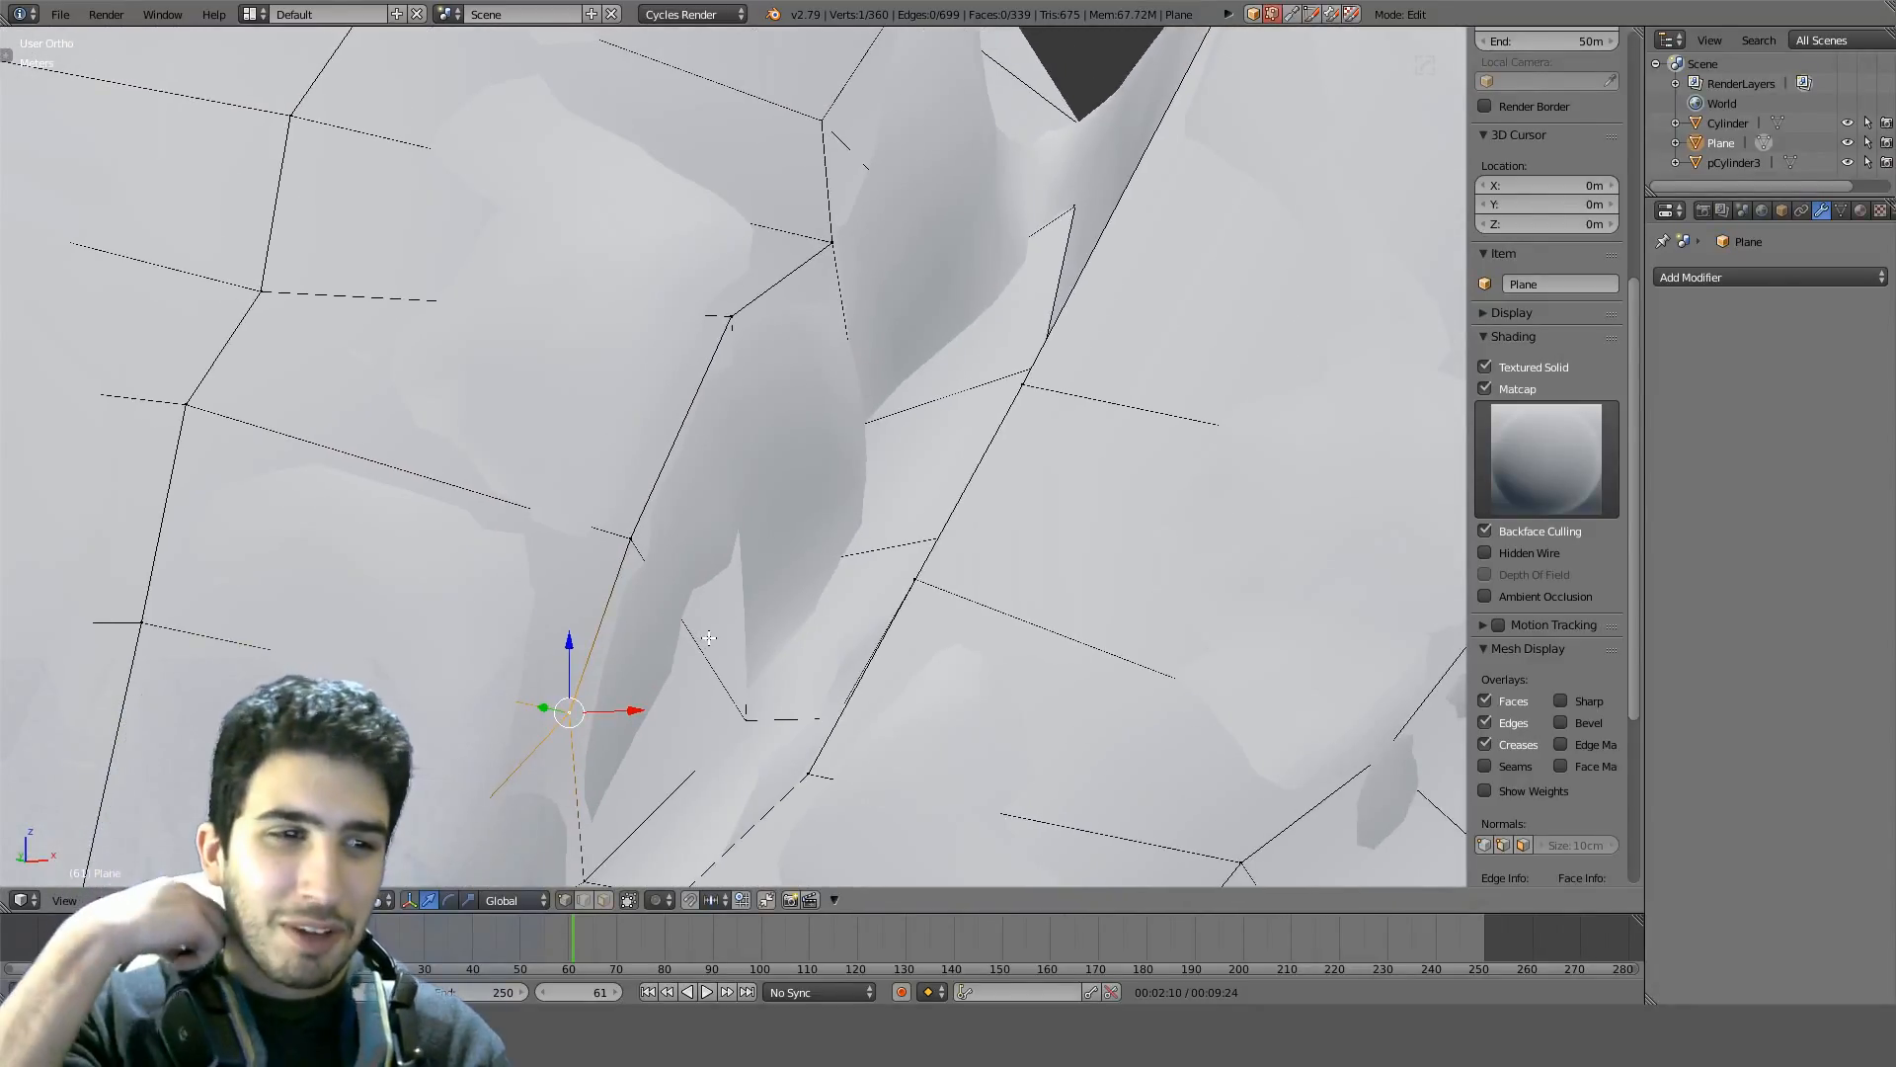
{"action": "middle_click_drag", "start_coordinate": [706, 638], "coordinate": [764, 618]}
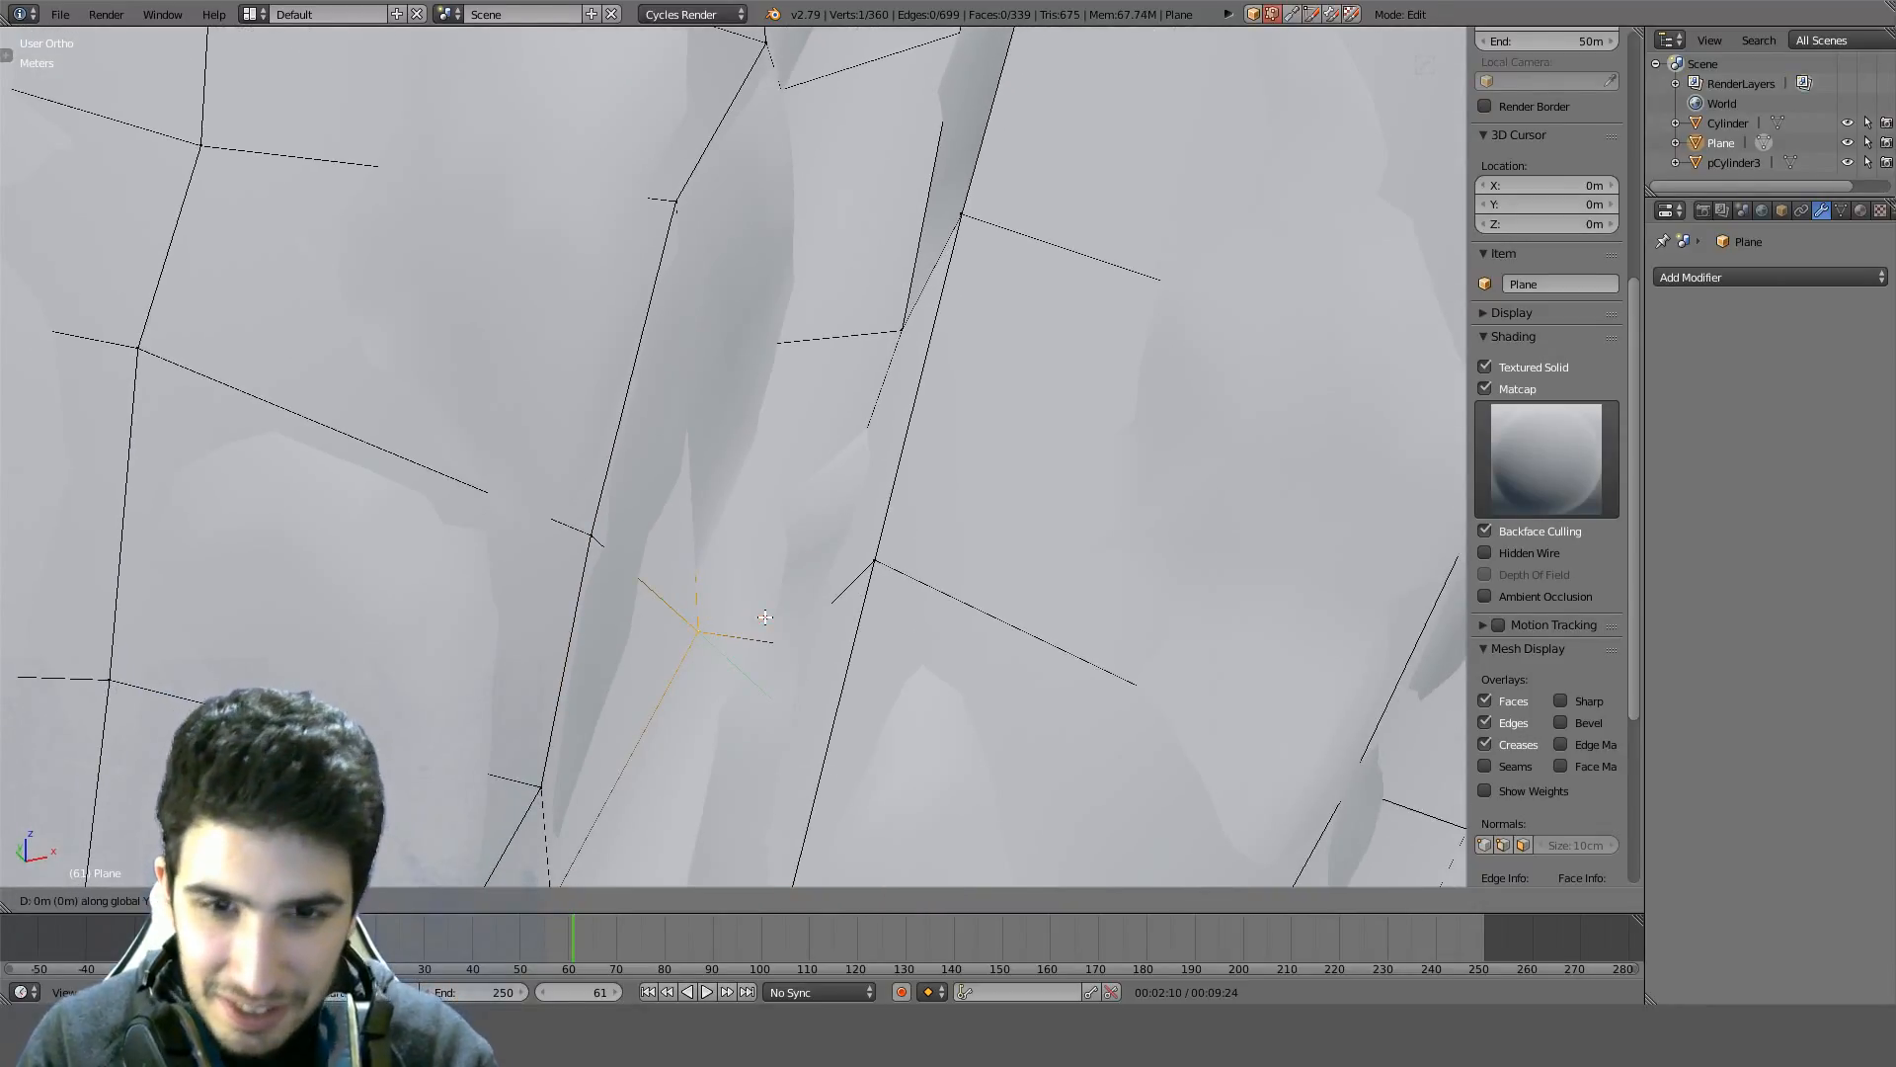
{"action": "left_click", "coordinate": [738, 610]}
Undo the last two edits and examine the lobes and groove in solid and wireframe display
{"action": "middle_click_drag", "start_coordinate": [739, 610], "coordinate": [851, 647]}
{"action": "mouse_move", "coordinate": [923, 735]}
{"action": "middle_mouse_down"}
{"action": "mouse_move", "coordinate": [922, 698]}
{"action": "mouse_move", "coordinate": [1007, 740]}
{"action": "mouse_move", "coordinate": [922, 754]}
{"action": "mouse_move", "coordinate": [1003, 640]}
{"action": "mouse_move", "coordinate": [784, 487]}
{"action": "mouse_move", "coordinate": [728, 423]}
{"action": "mouse_move", "coordinate": [866, 448]}
{"action": "mouse_move", "coordinate": [825, 441]}
{"action": "mouse_move", "coordinate": [740, 517]}
{"action": "mouse_move", "coordinate": [823, 475]}
{"action": "middle_mouse_up"}
{"action": "key", "text": "z"}
{"action": "key", "text": "z"}
{"action": "key", "text": "z"}
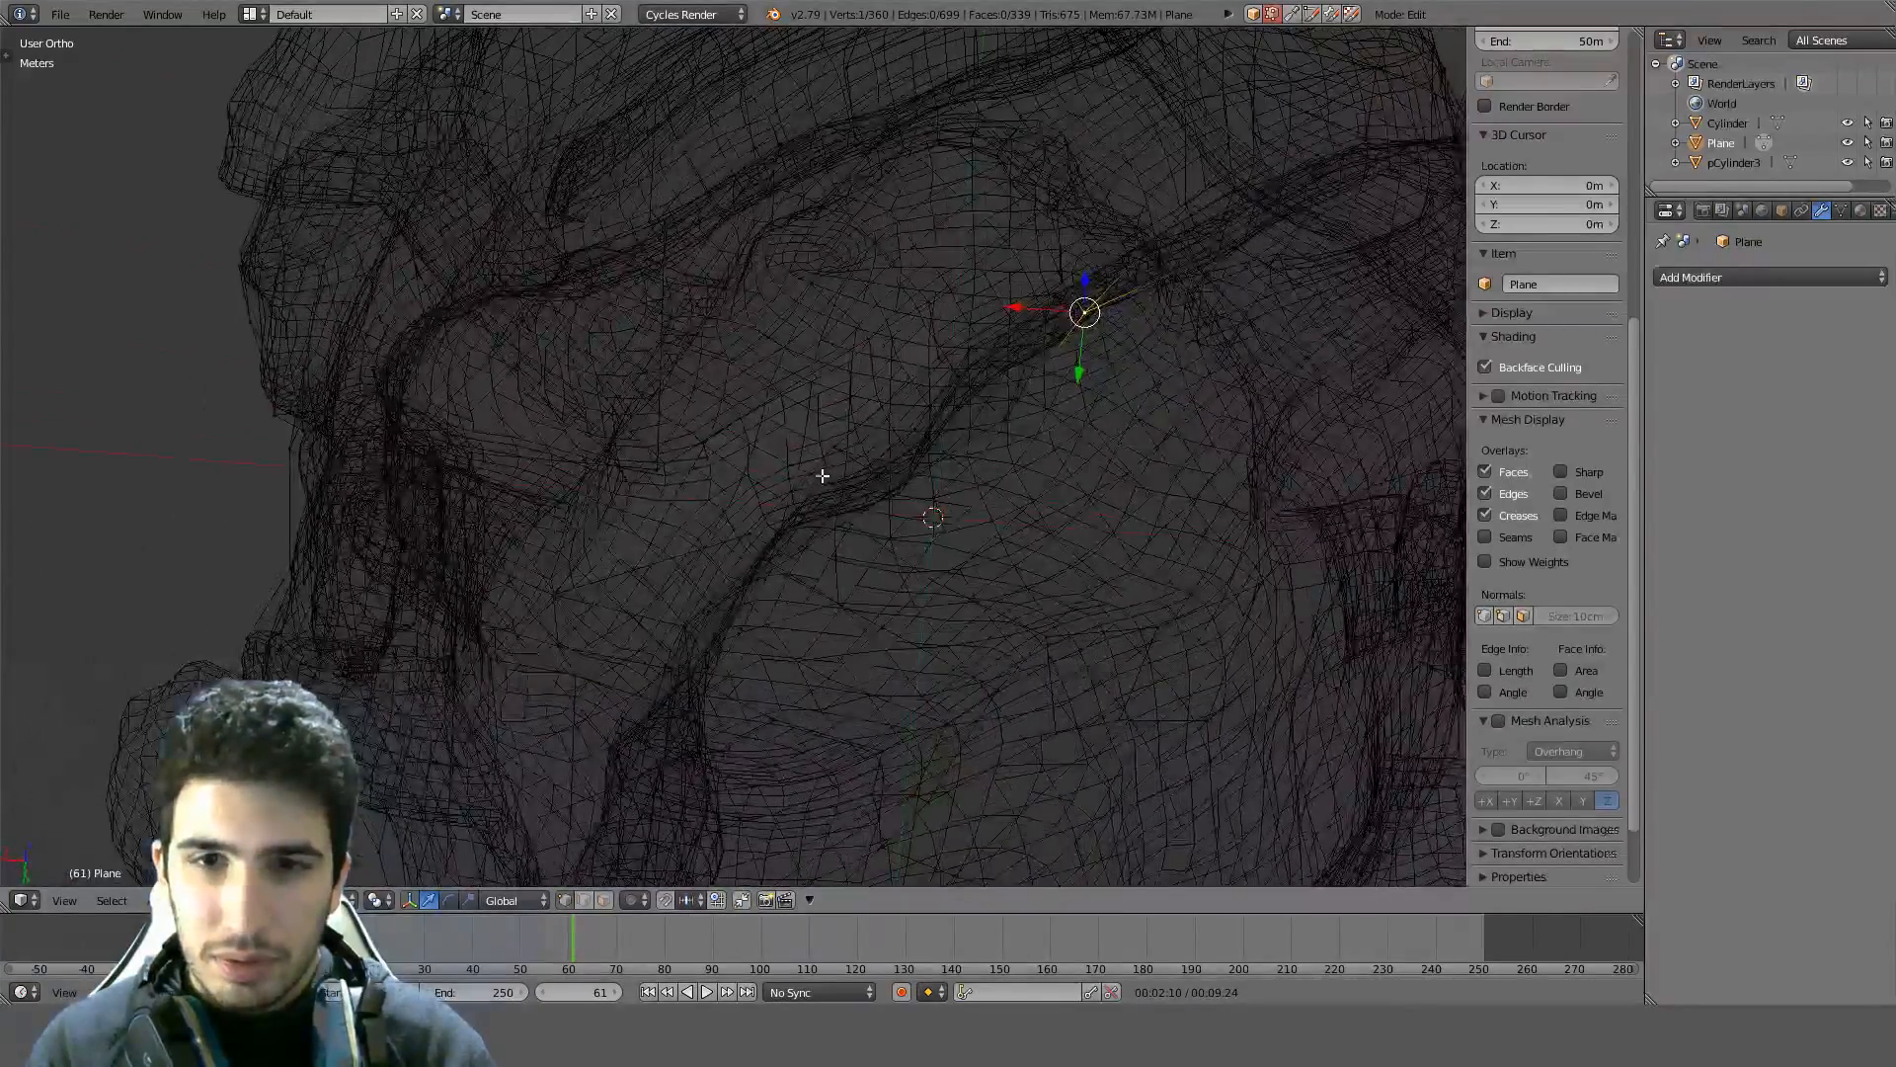
{"action": "key", "text": "ctrl+z"}
{"action": "key", "text": "ctrl+z"}
{"action": "mouse_move", "coordinate": [870, 388]}
{"action": "middle_mouse_down"}
{"action": "mouse_move", "coordinate": [761, 420]}
{"action": "mouse_move", "coordinate": [613, 411]}
{"action": "mouse_move", "coordinate": [593, 428]}
{"action": "middle_mouse_up"}
{"action": "key", "text": "z"}
{"action": "key", "text": "z"}
{"action": "mouse_move", "coordinate": [720, 481]}
{"action": "middle_mouse_down"}
{"action": "mouse_move", "coordinate": [724, 508]}
{"action": "mouse_move", "coordinate": [749, 491]}
{"action": "mouse_move", "coordinate": [890, 526]}
{"action": "mouse_move", "coordinate": [731, 492]}
{"action": "middle_mouse_up"}
{"action": "key", "text": "z"}
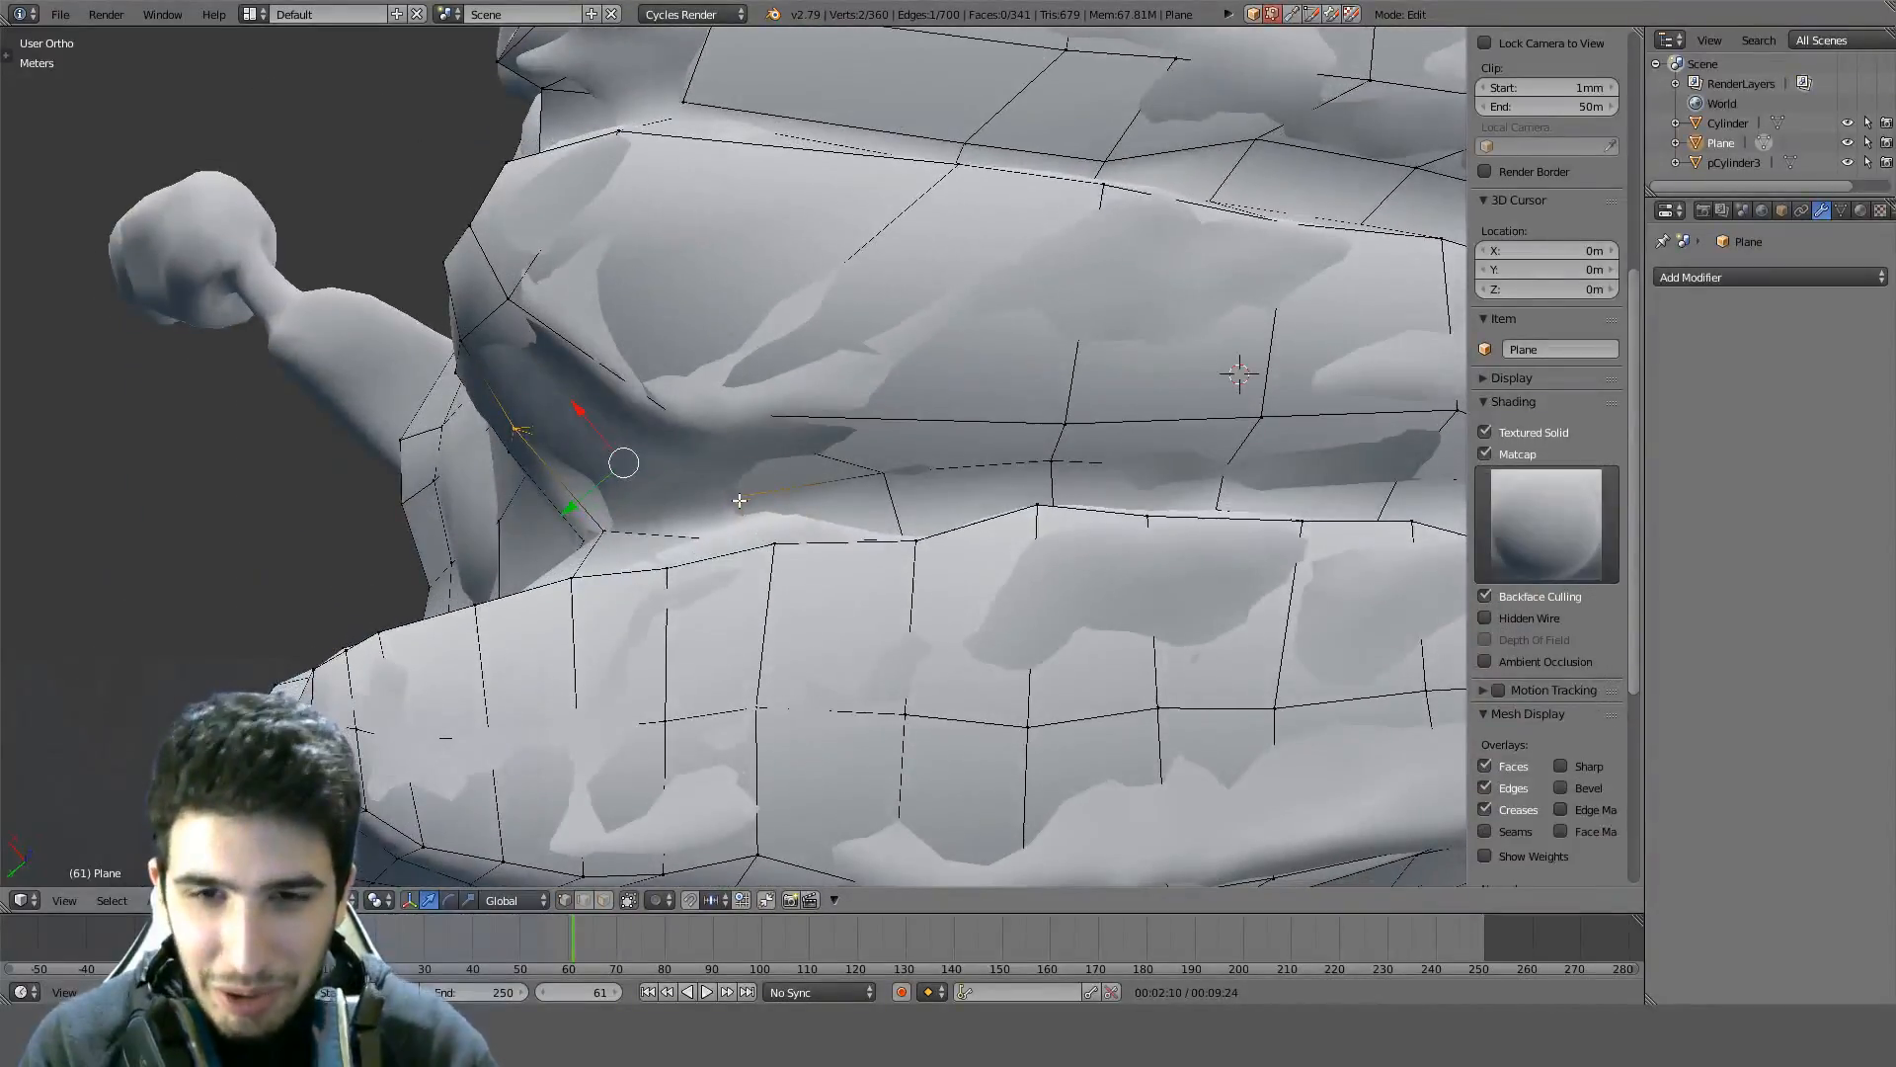
Move the vertex at the front end of the groove about 6 mm along Y
{"action": "right_click", "coordinate": [713, 487]}
{"action": "left_click", "coordinate": [873, 470]}
{"action": "scroll", "coordinate": [873, 471], "scroll_direction": "down", "scroll_amount": 3}
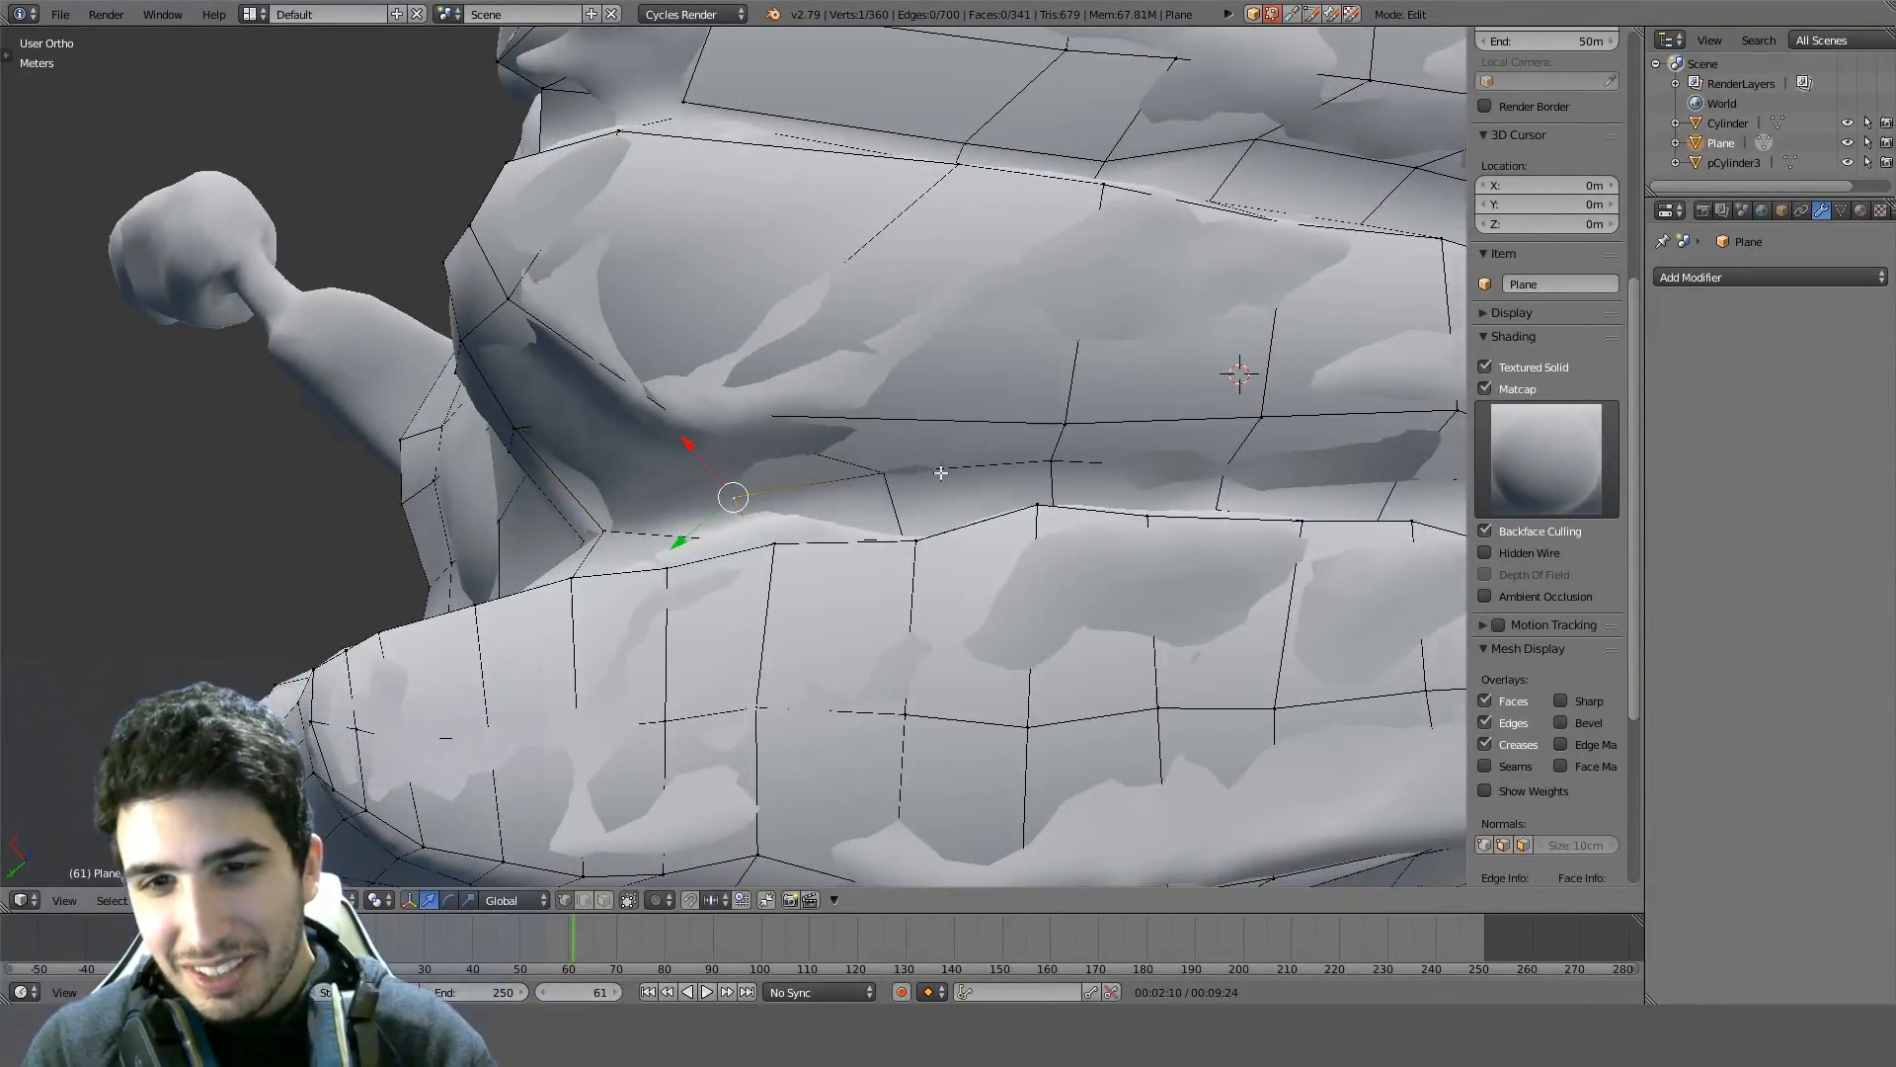
{"action": "middle_click_drag", "start_coordinate": [873, 470], "coordinate": [847, 500]}
{"action": "scroll", "coordinate": [755, 515], "scroll_direction": "up", "scroll_amount": 5}
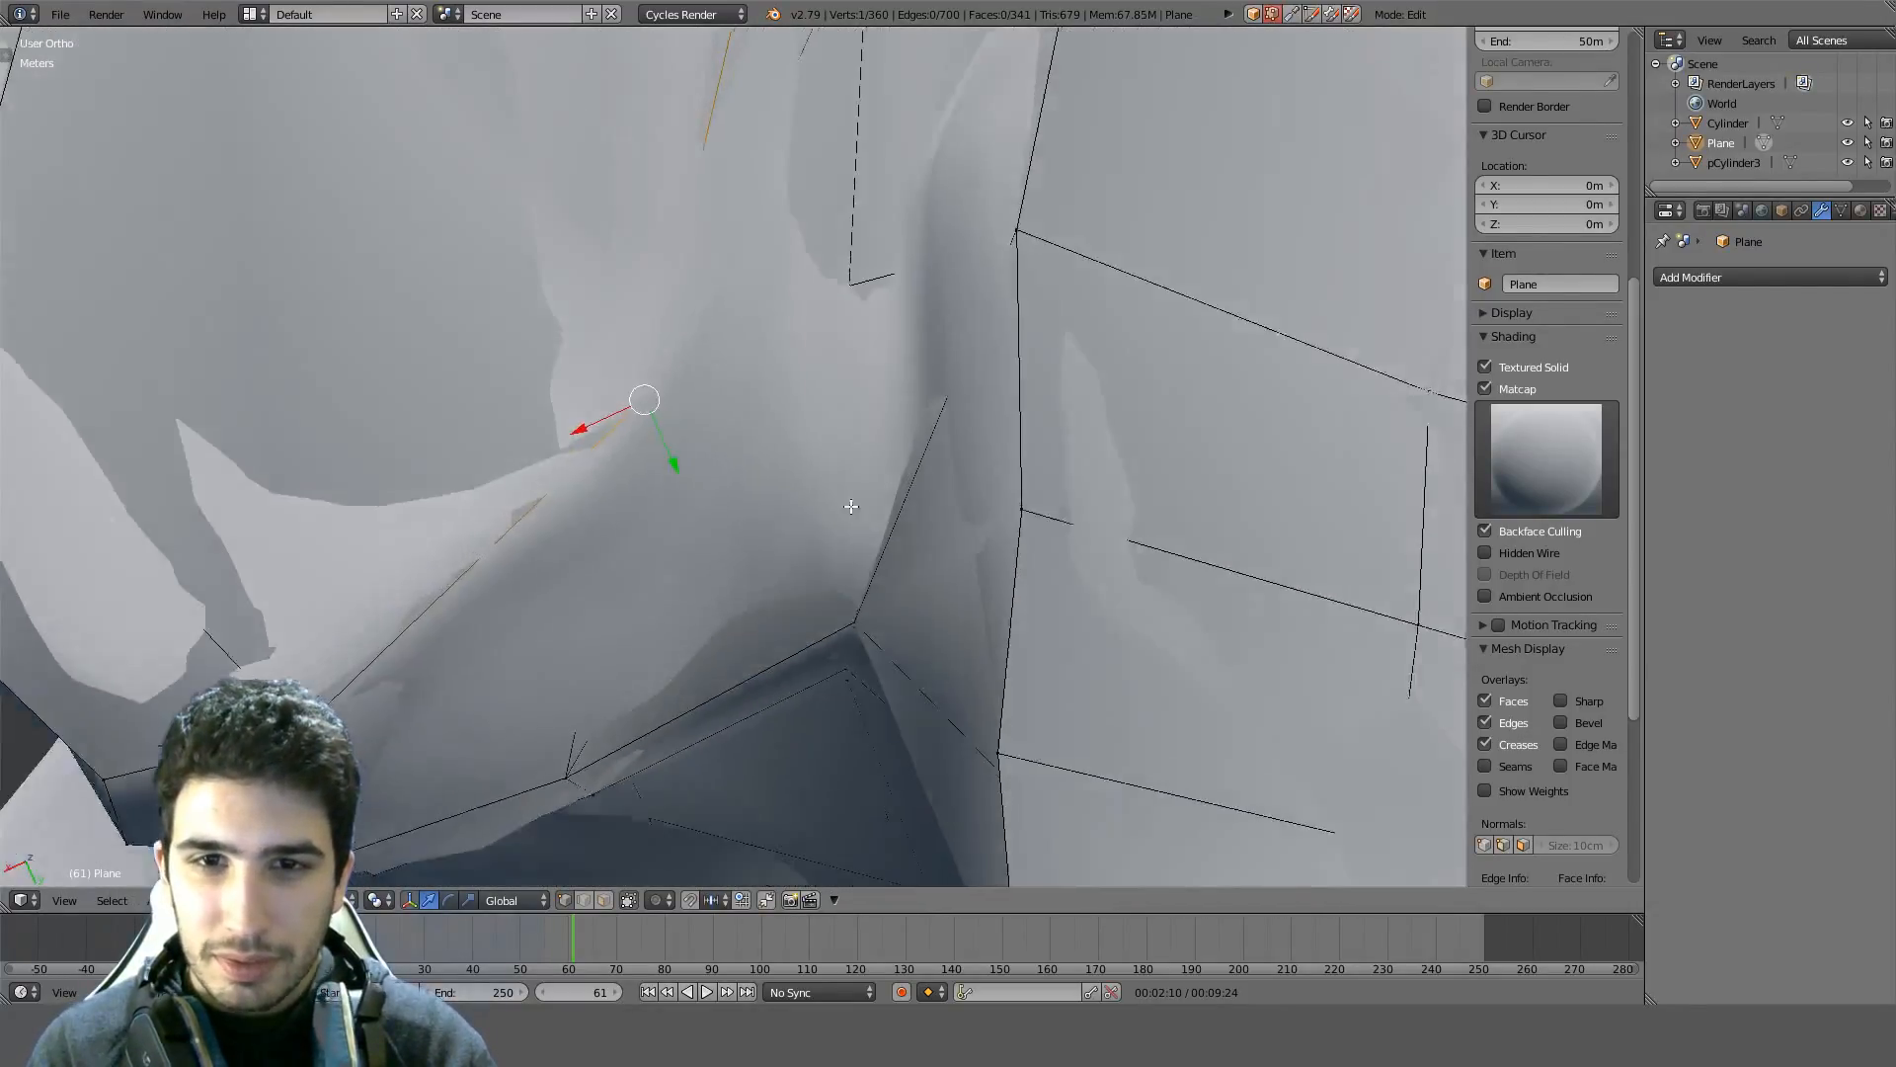
{"action": "key", "text": "g"}
{"action": "key", "text": "y"}
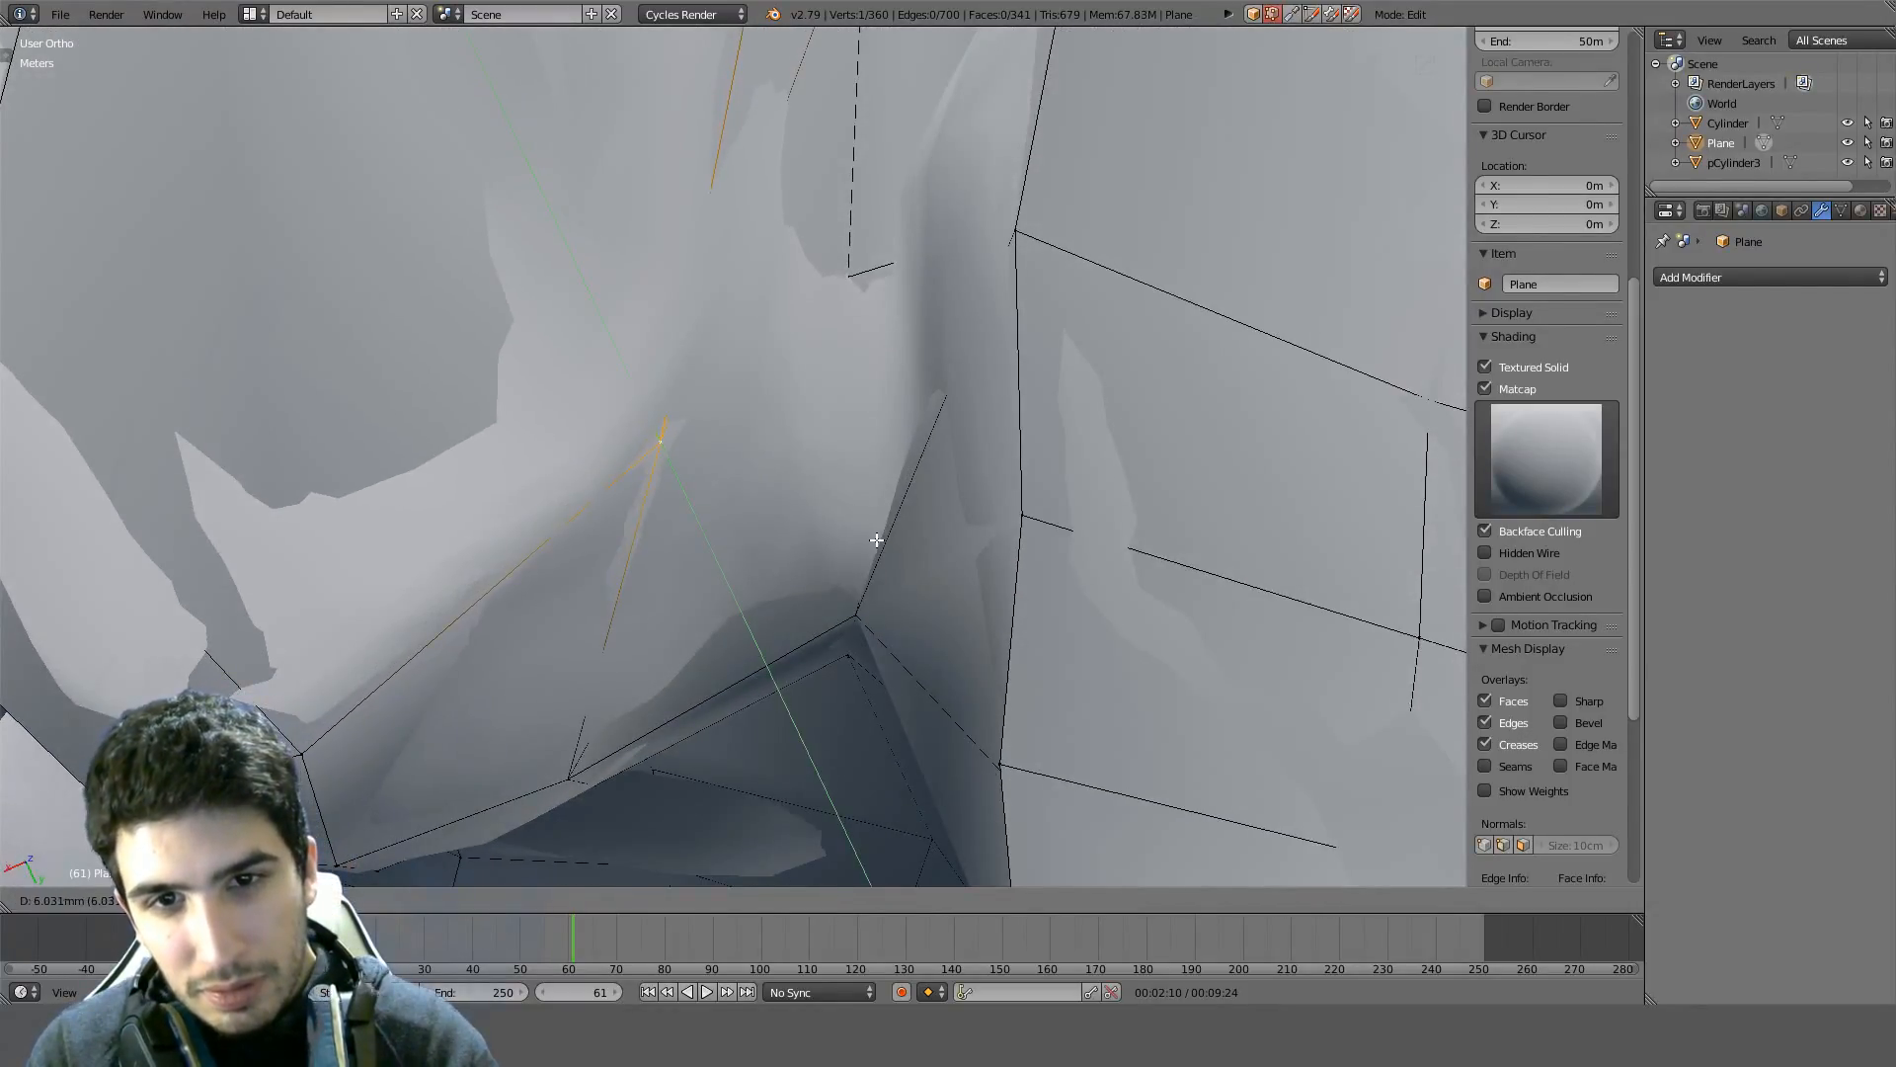
Adjust the same groove-end vertex along Z to follow the sculpt's surface
{"action": "key", "text": "z"}
{"action": "right_click", "coordinate": [860, 481]}
{"action": "middle_click_drag", "start_coordinate": [860, 481], "coordinate": [901, 478]}
{"action": "key", "text": "g"}
{"action": "key", "text": "z"}
{"action": "left_click", "coordinate": [775, 354]}
Select the neighbouring vertex inside the groove and adjust it along Z to the sculpt's surface
{"action": "right_click", "coordinate": [847, 640]}
{"action": "key", "text": "g"}
{"action": "right_click", "coordinate": [851, 414]}
{"action": "key", "text": "z"}
{"action": "right_click", "coordinate": [850, 379]}
{"action": "key", "text": "z"}
{"action": "key", "text": "g"}
{"action": "key", "text": "z"}
{"action": "left_click", "coordinate": [906, 465]}
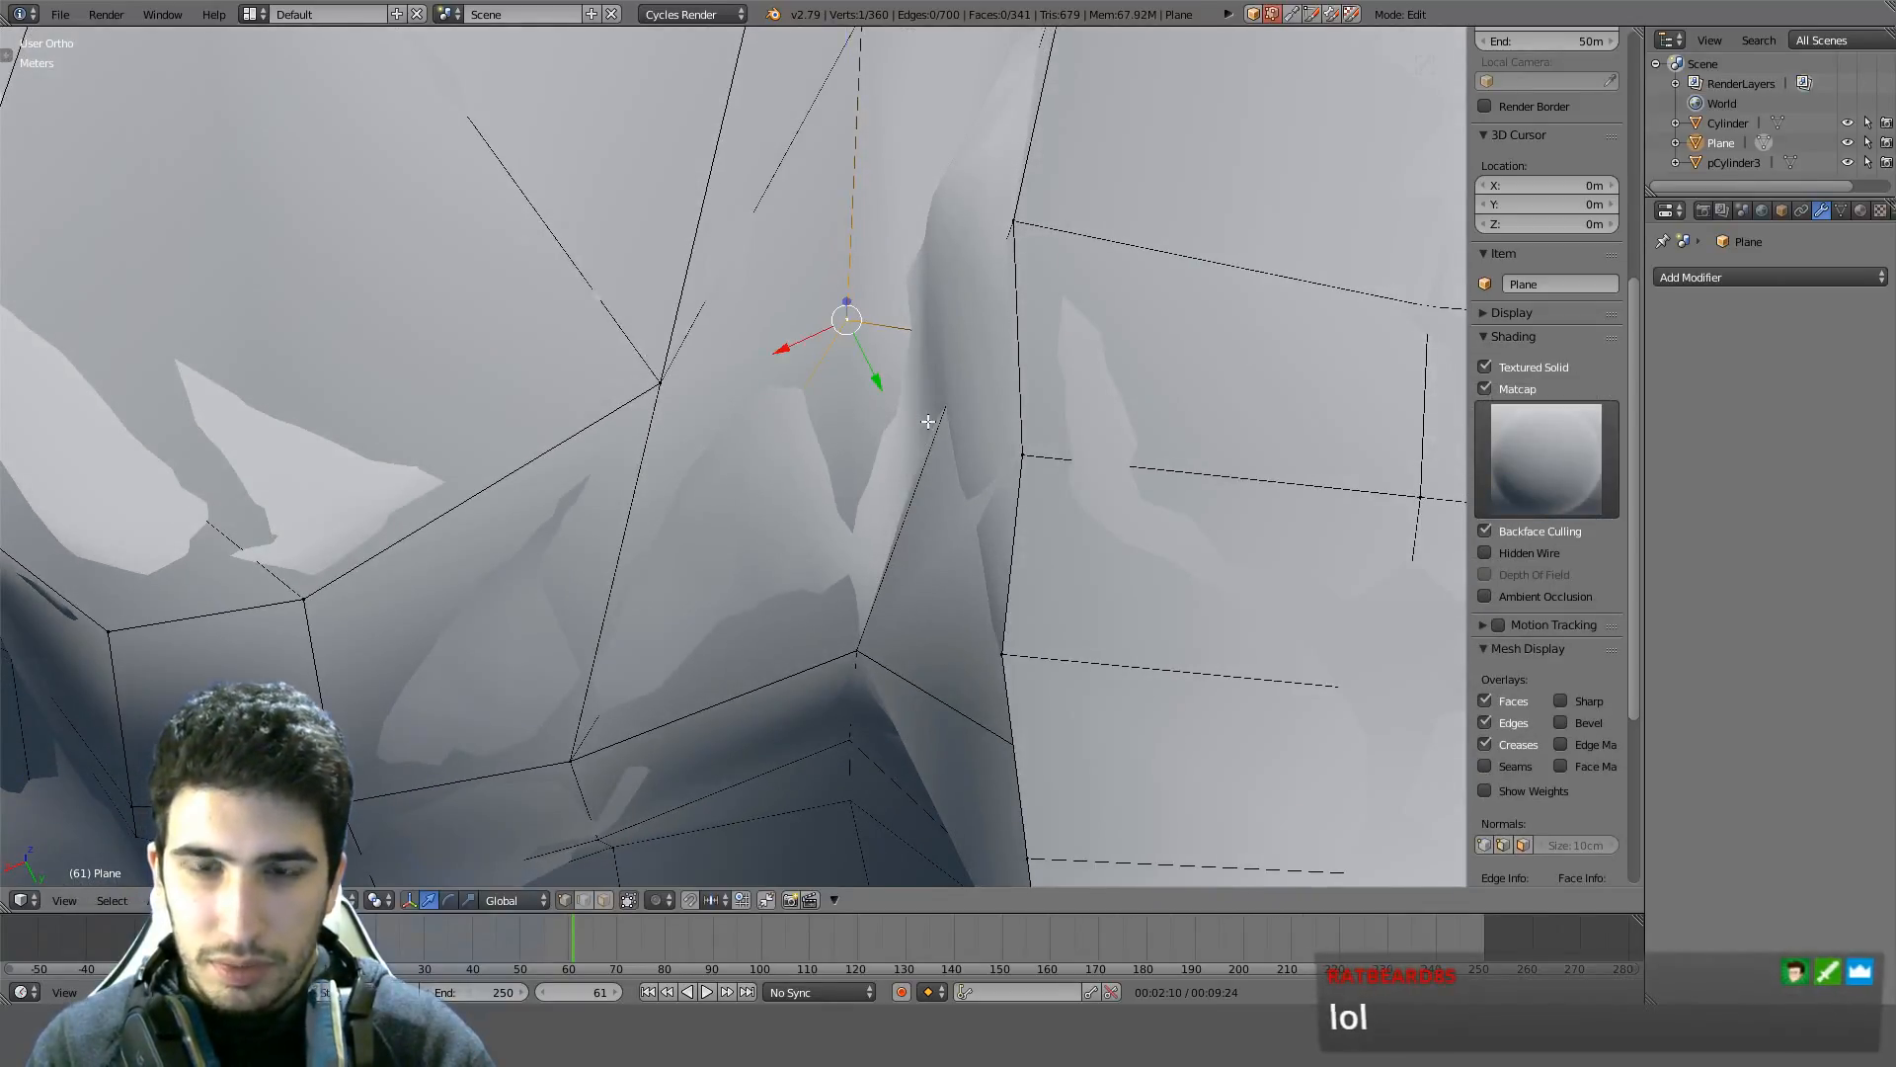
Slide the groove vertex along its diagonal edge toward the front rim
{"action": "key", "text": "g"}
{"action": "key", "text": "g"}
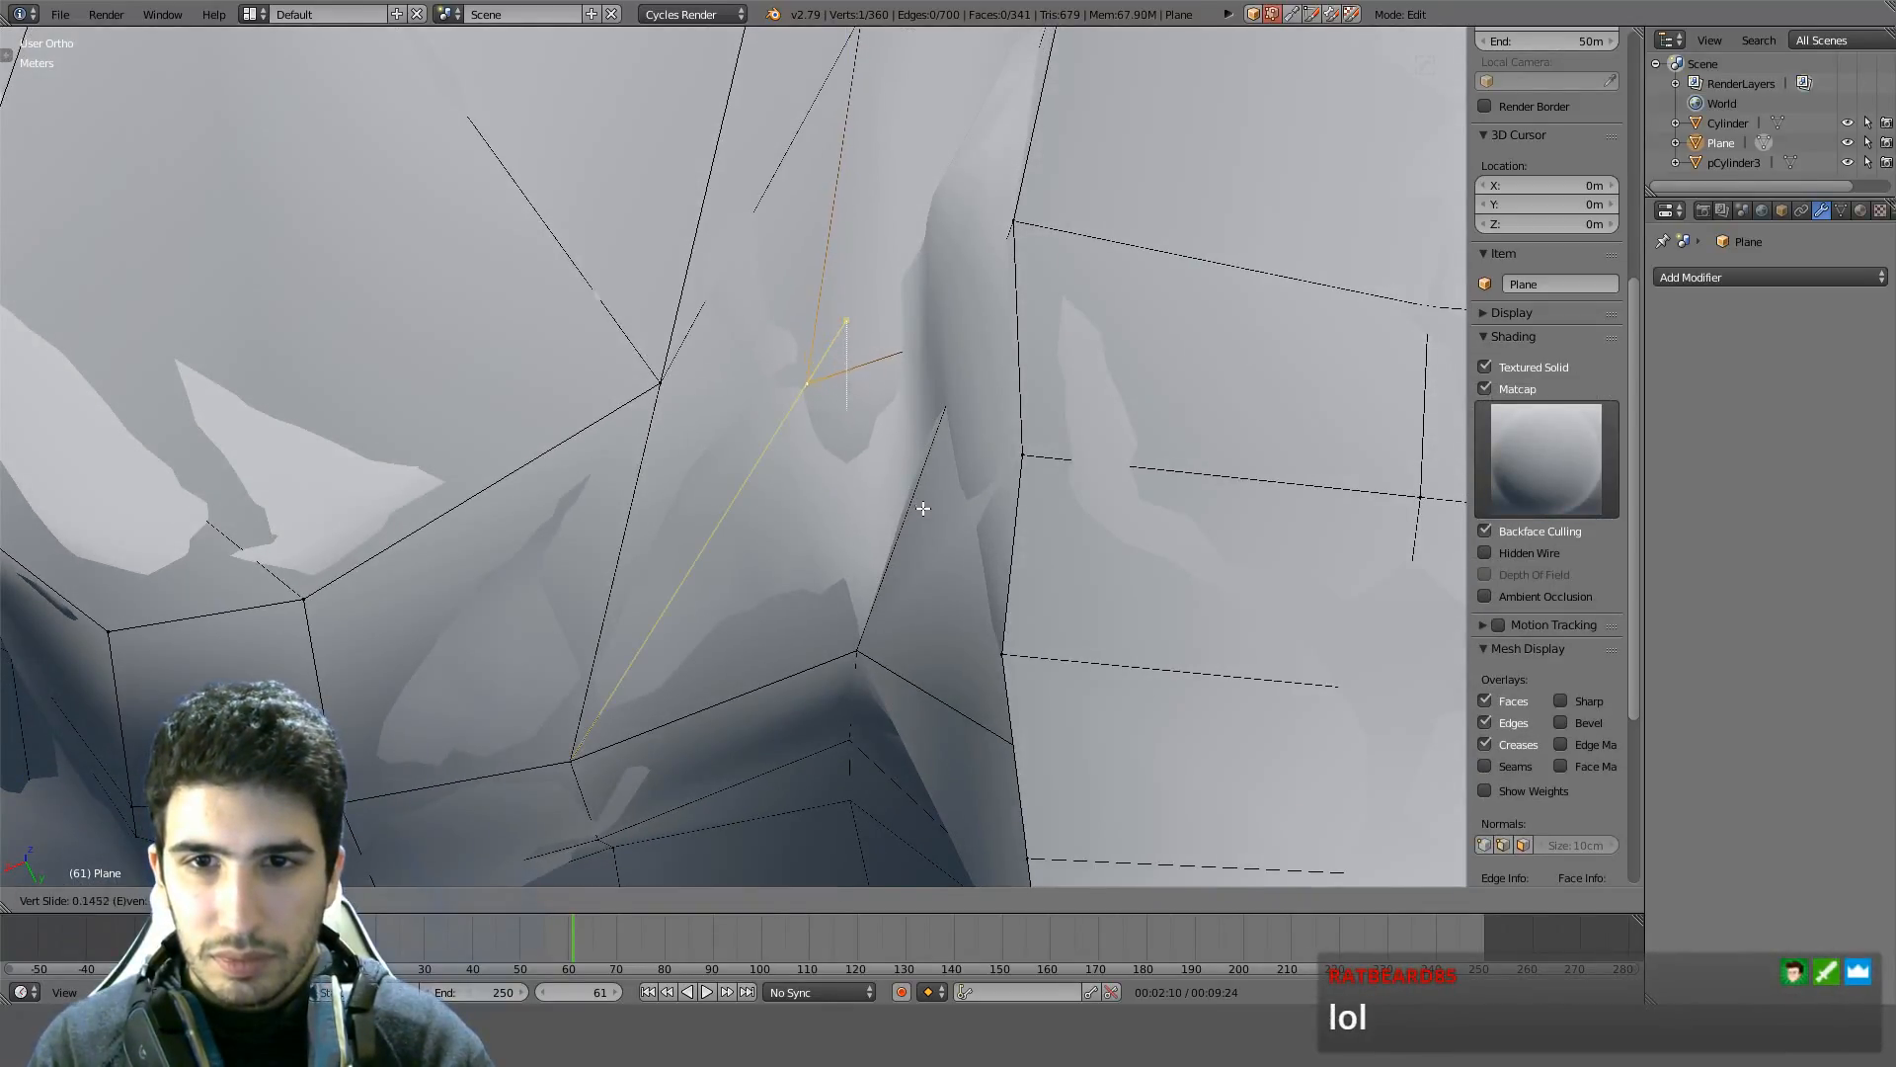
{"action": "left_click", "coordinate": [961, 534]}
{"action": "middle_click_drag", "start_coordinate": [961, 534], "coordinate": [960, 334]}
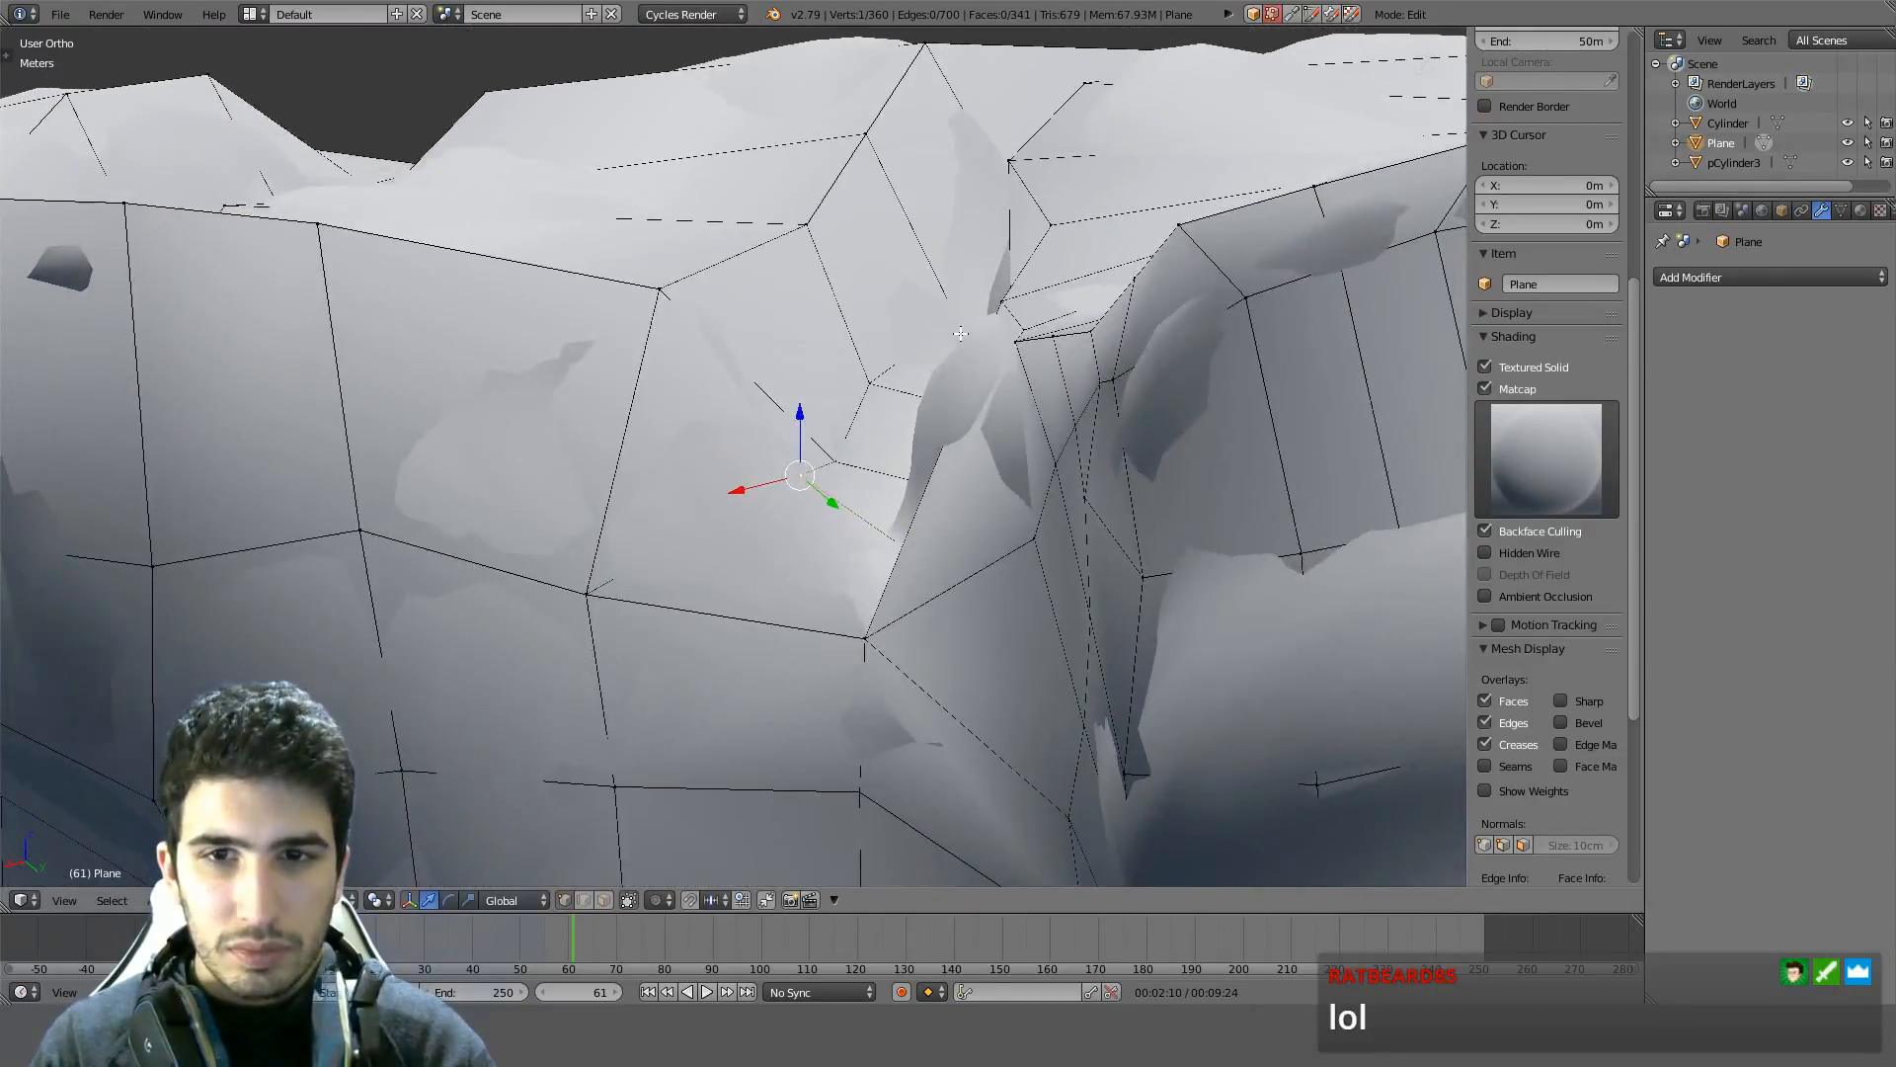
Leave mesh editing and hide the sculpt object so only the retopology mesh is shown
{"action": "key", "text": "Tab"}
{"action": "scroll", "coordinate": [960, 334], "scroll_direction": "down", "scroll_amount": 7}
{"action": "middle_click_drag", "start_coordinate": [780, 393], "coordinate": [858, 324]}
{"action": "scroll", "coordinate": [988, 504], "scroll_direction": "down", "scroll_amount": 4}
{"action": "scroll", "coordinate": [1084, 527], "scroll_direction": "up", "scroll_amount": 1}
{"action": "right_click", "coordinate": [973, 484]}
{"action": "key", "text": "h"}
Automatically mark the hard edges of the retopology mesh as sharp and reopen the mesh for editing
{"action": "right_click", "coordinate": [697, 529]}
{"action": "key", "text": "q"}
{"action": "left_click", "coordinate": [703, 527]}
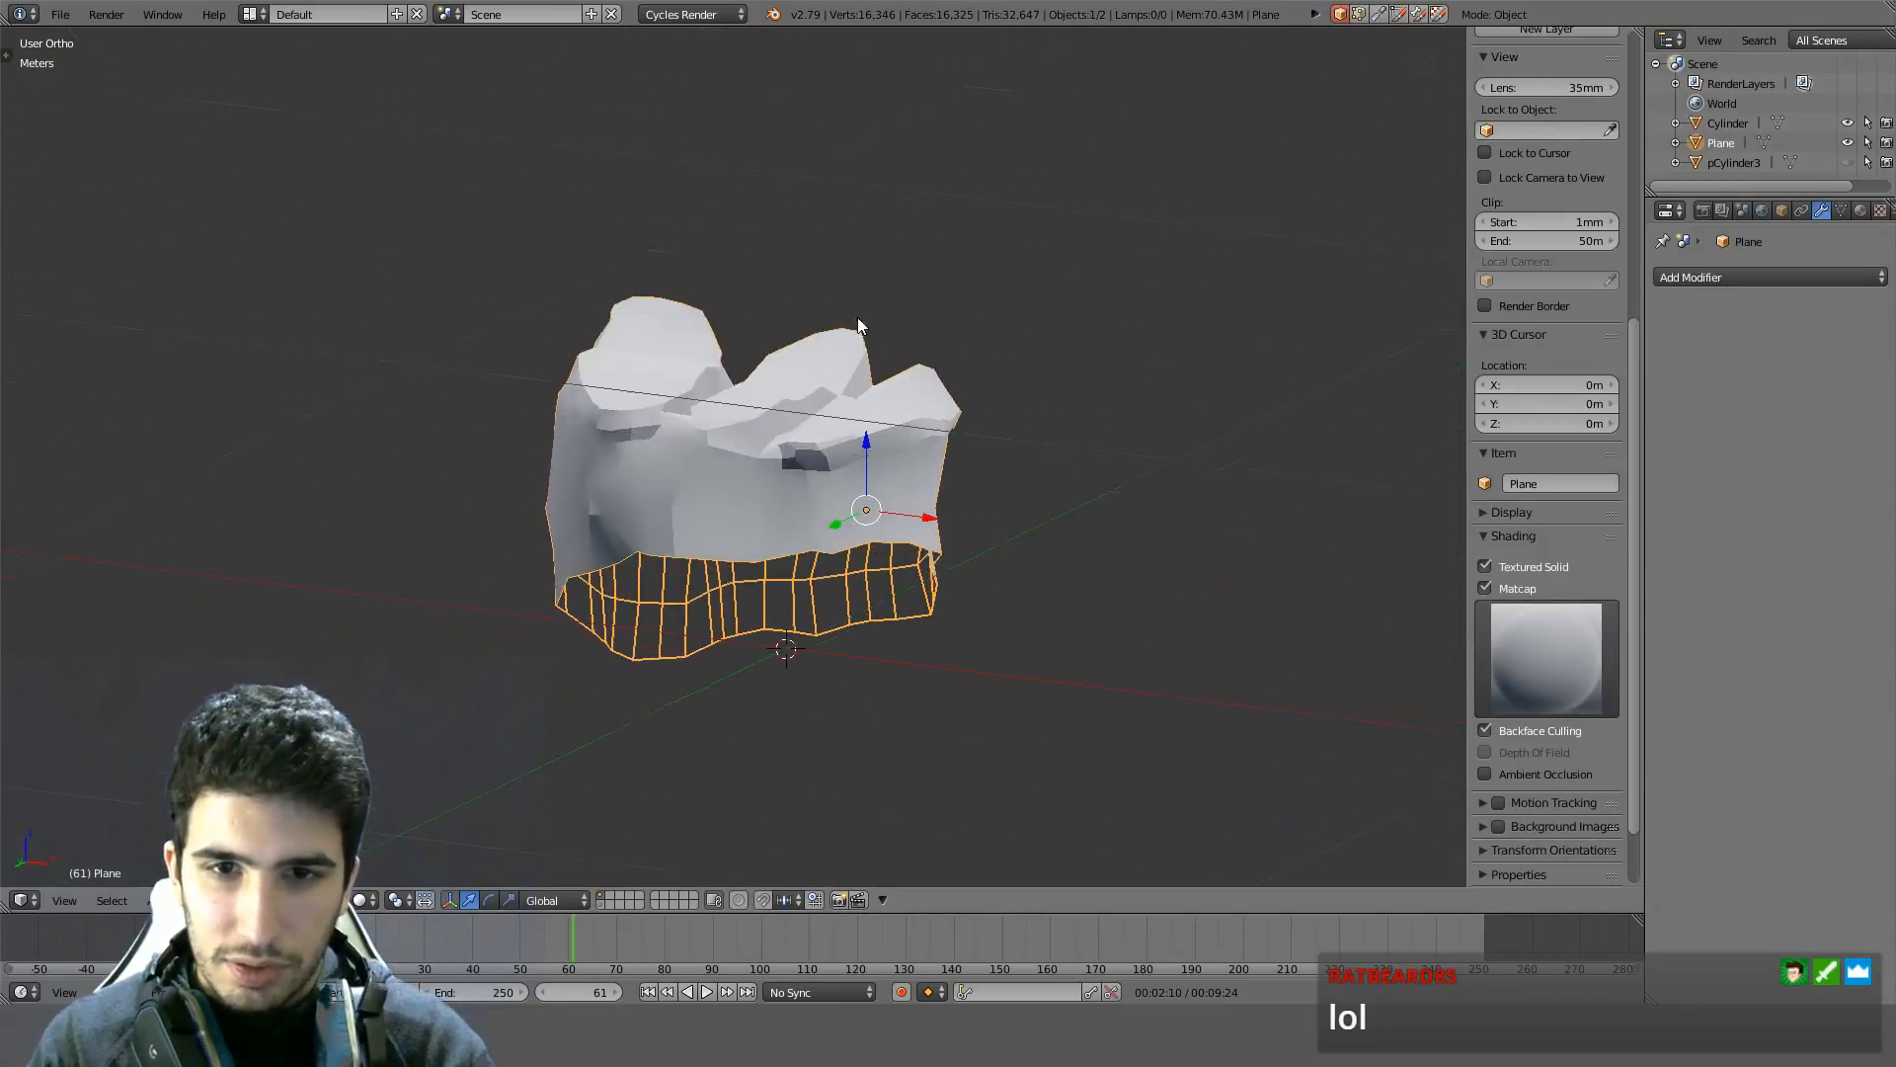
{"action": "scroll", "coordinate": [857, 326], "scroll_direction": "up", "scroll_amount": 4}
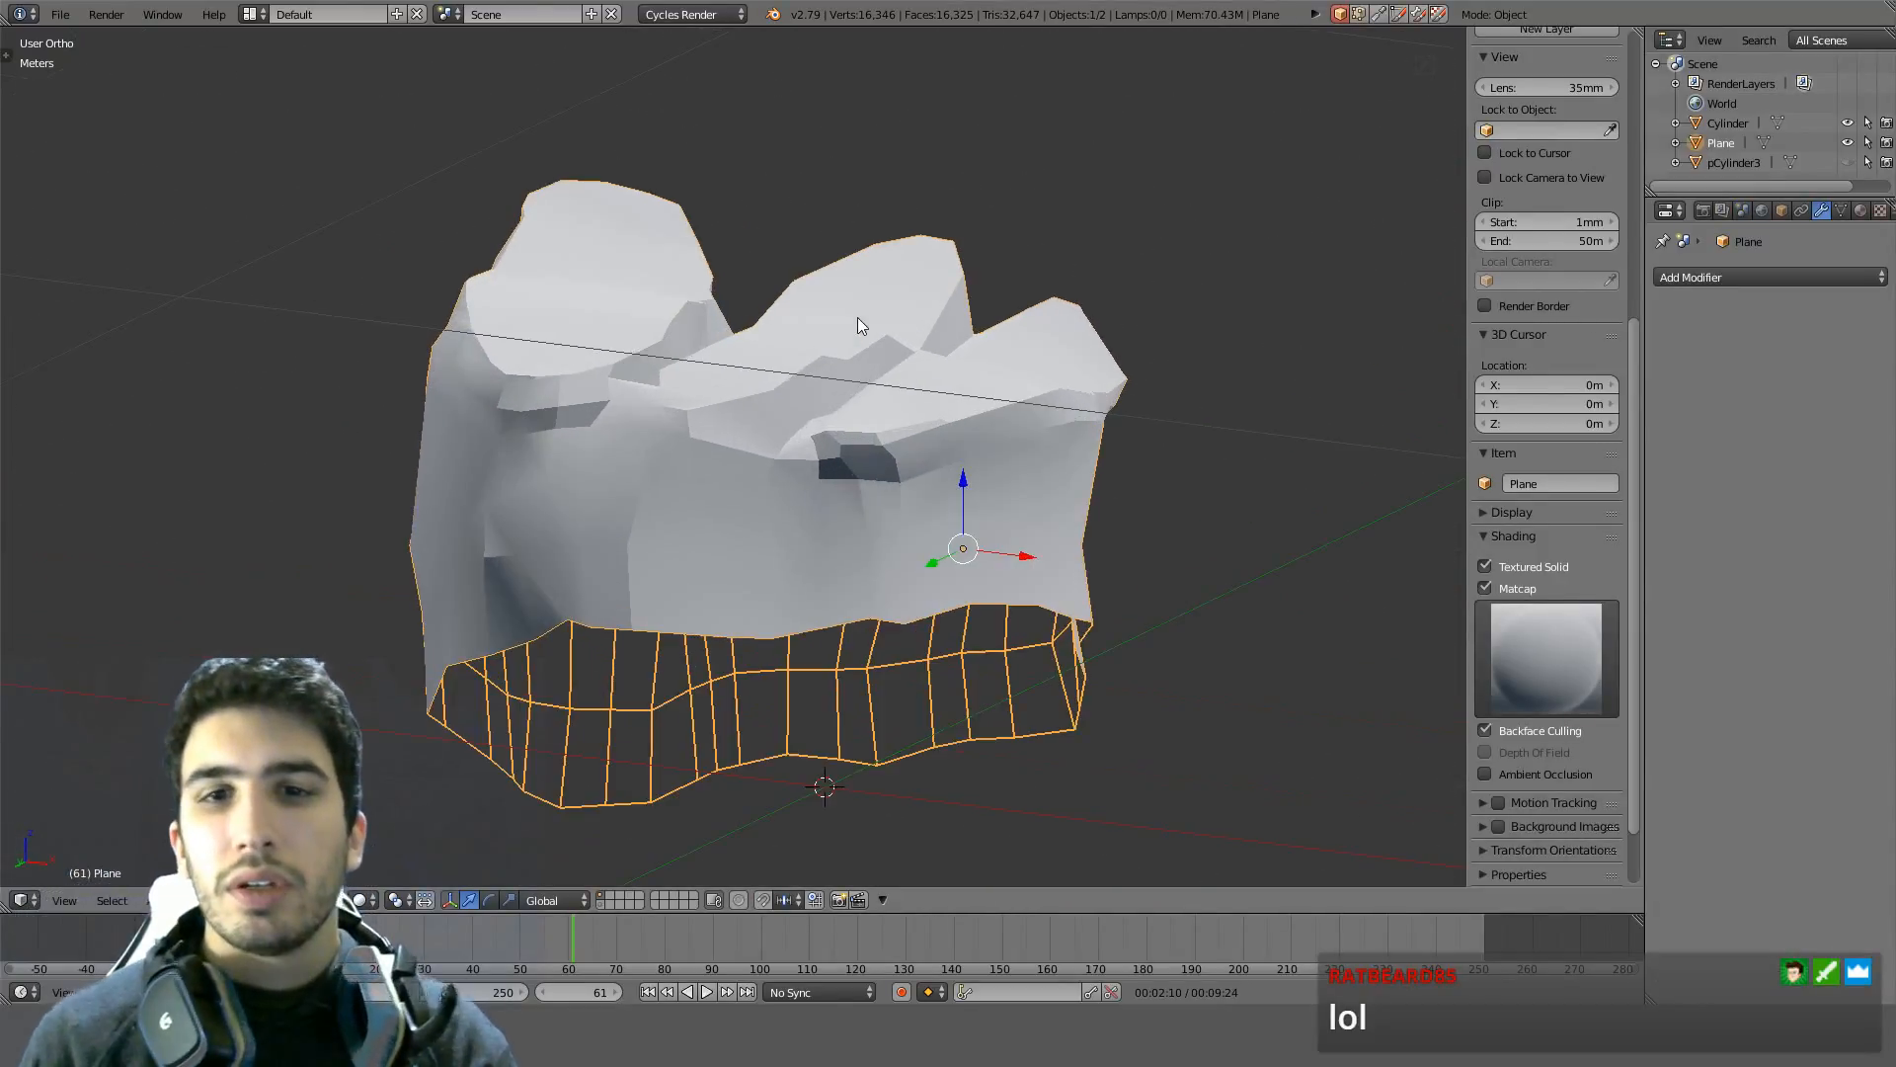
{"action": "key", "text": "Tab"}
{"action": "mouse_move", "coordinate": [858, 326]}
{"action": "middle_mouse_down"}
{"action": "mouse_move", "coordinate": [675, 657]}
{"action": "mouse_move", "coordinate": [652, 582]}
{"action": "mouse_move", "coordinate": [709, 532]}
{"action": "mouse_move", "coordinate": [571, 395]}
{"action": "middle_mouse_up"}
Try to leave the lobes' rim edge loops out of a selection of the whole mesh
{"action": "key", "text": "a"}
{"action": "key", "text": "z"}
{"action": "key", "text": "z"}
{"action": "right_click", "coordinate": [569, 396], "text": "alt+shift"}
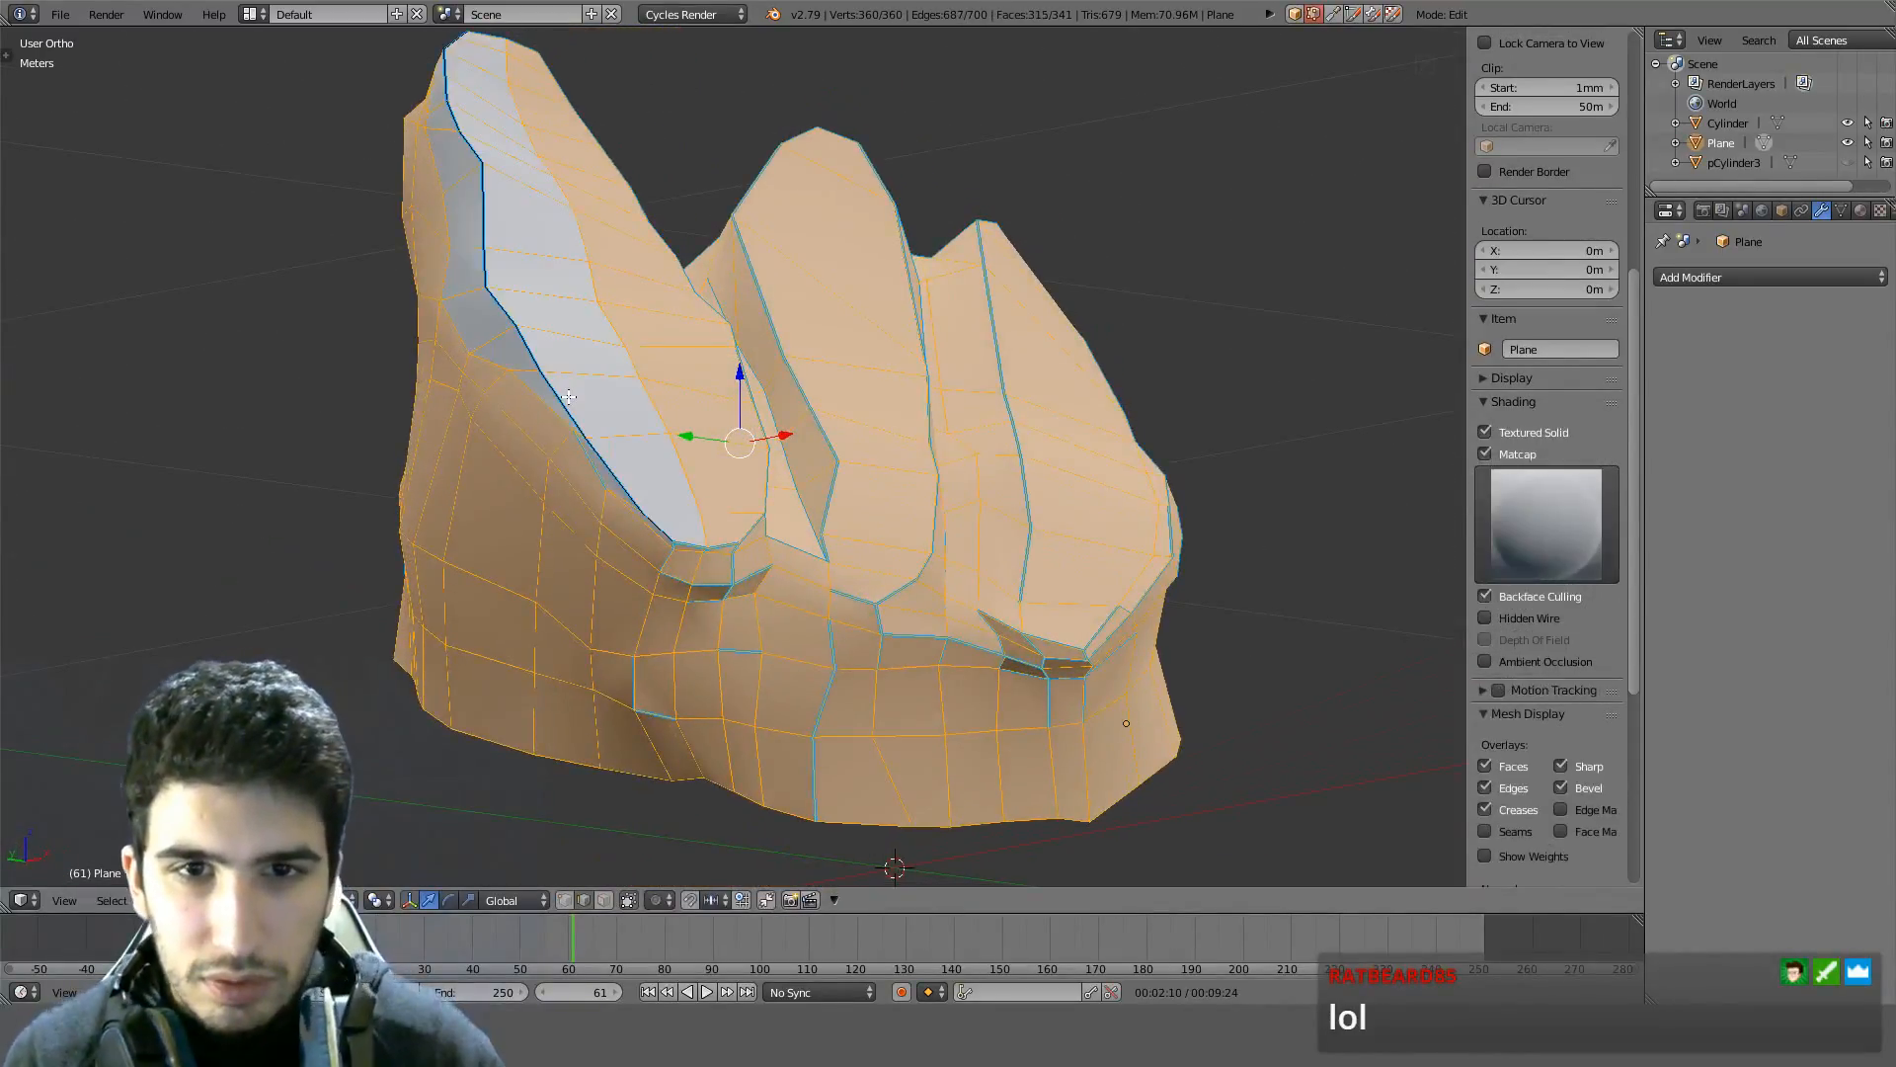
{"action": "key", "text": "KP_4"}
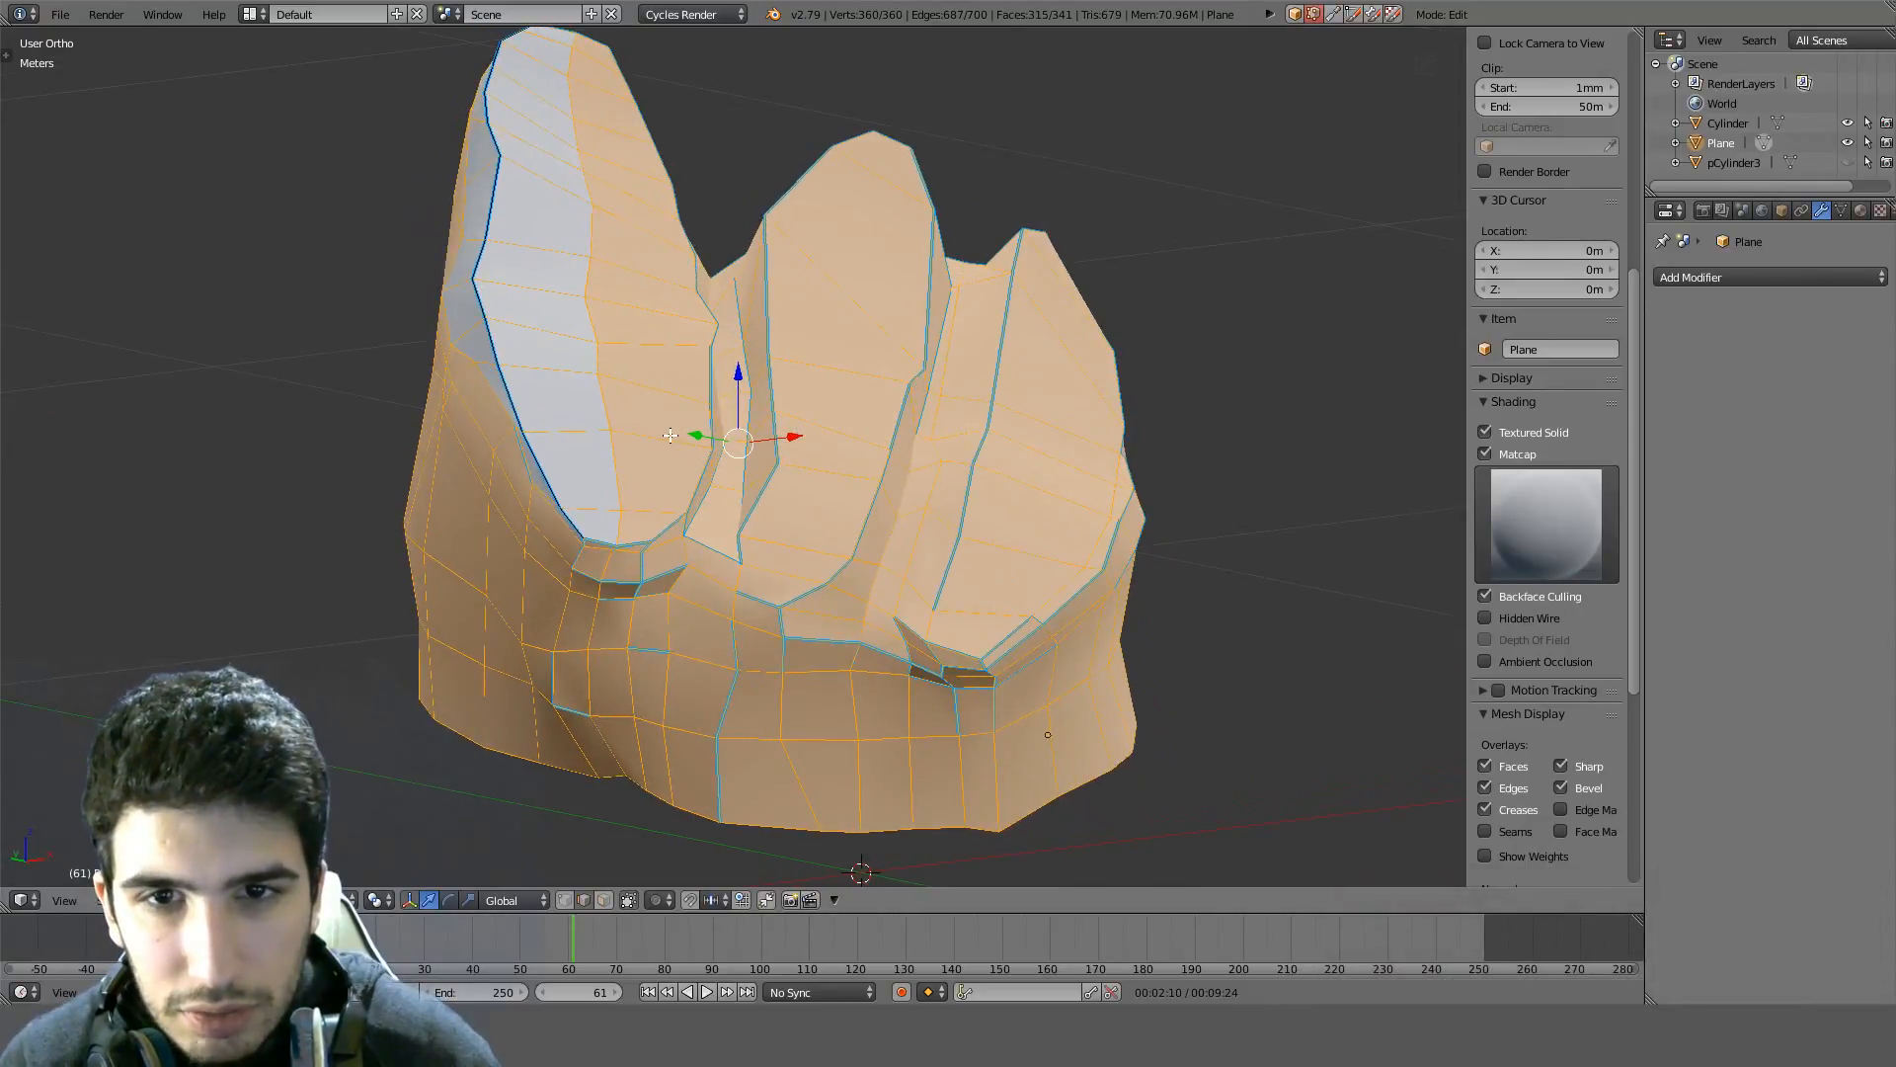
{"action": "right_click", "coordinate": [708, 416], "text": "alt+shift"}
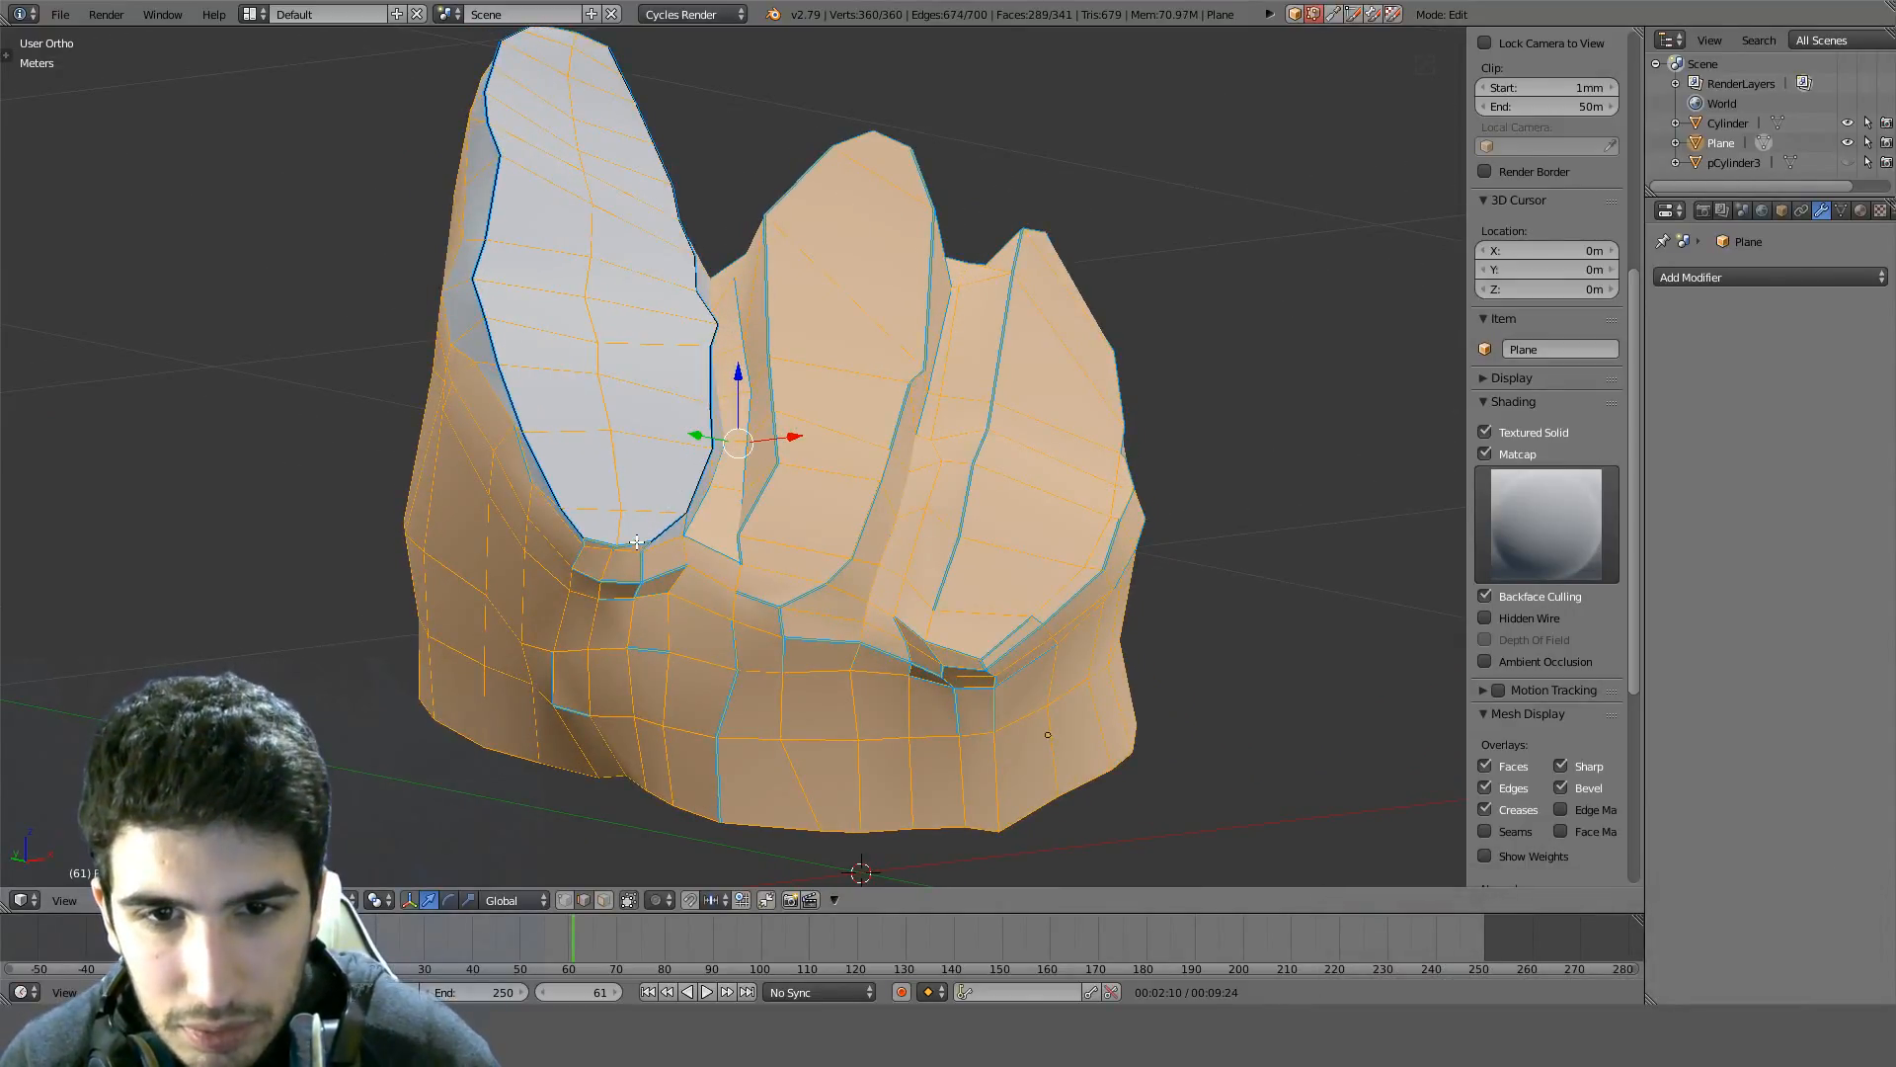
{"action": "right_click", "coordinate": [778, 470], "text": "alt+shift"}
{"action": "right_click", "coordinate": [919, 381], "text": "alt+shift"}
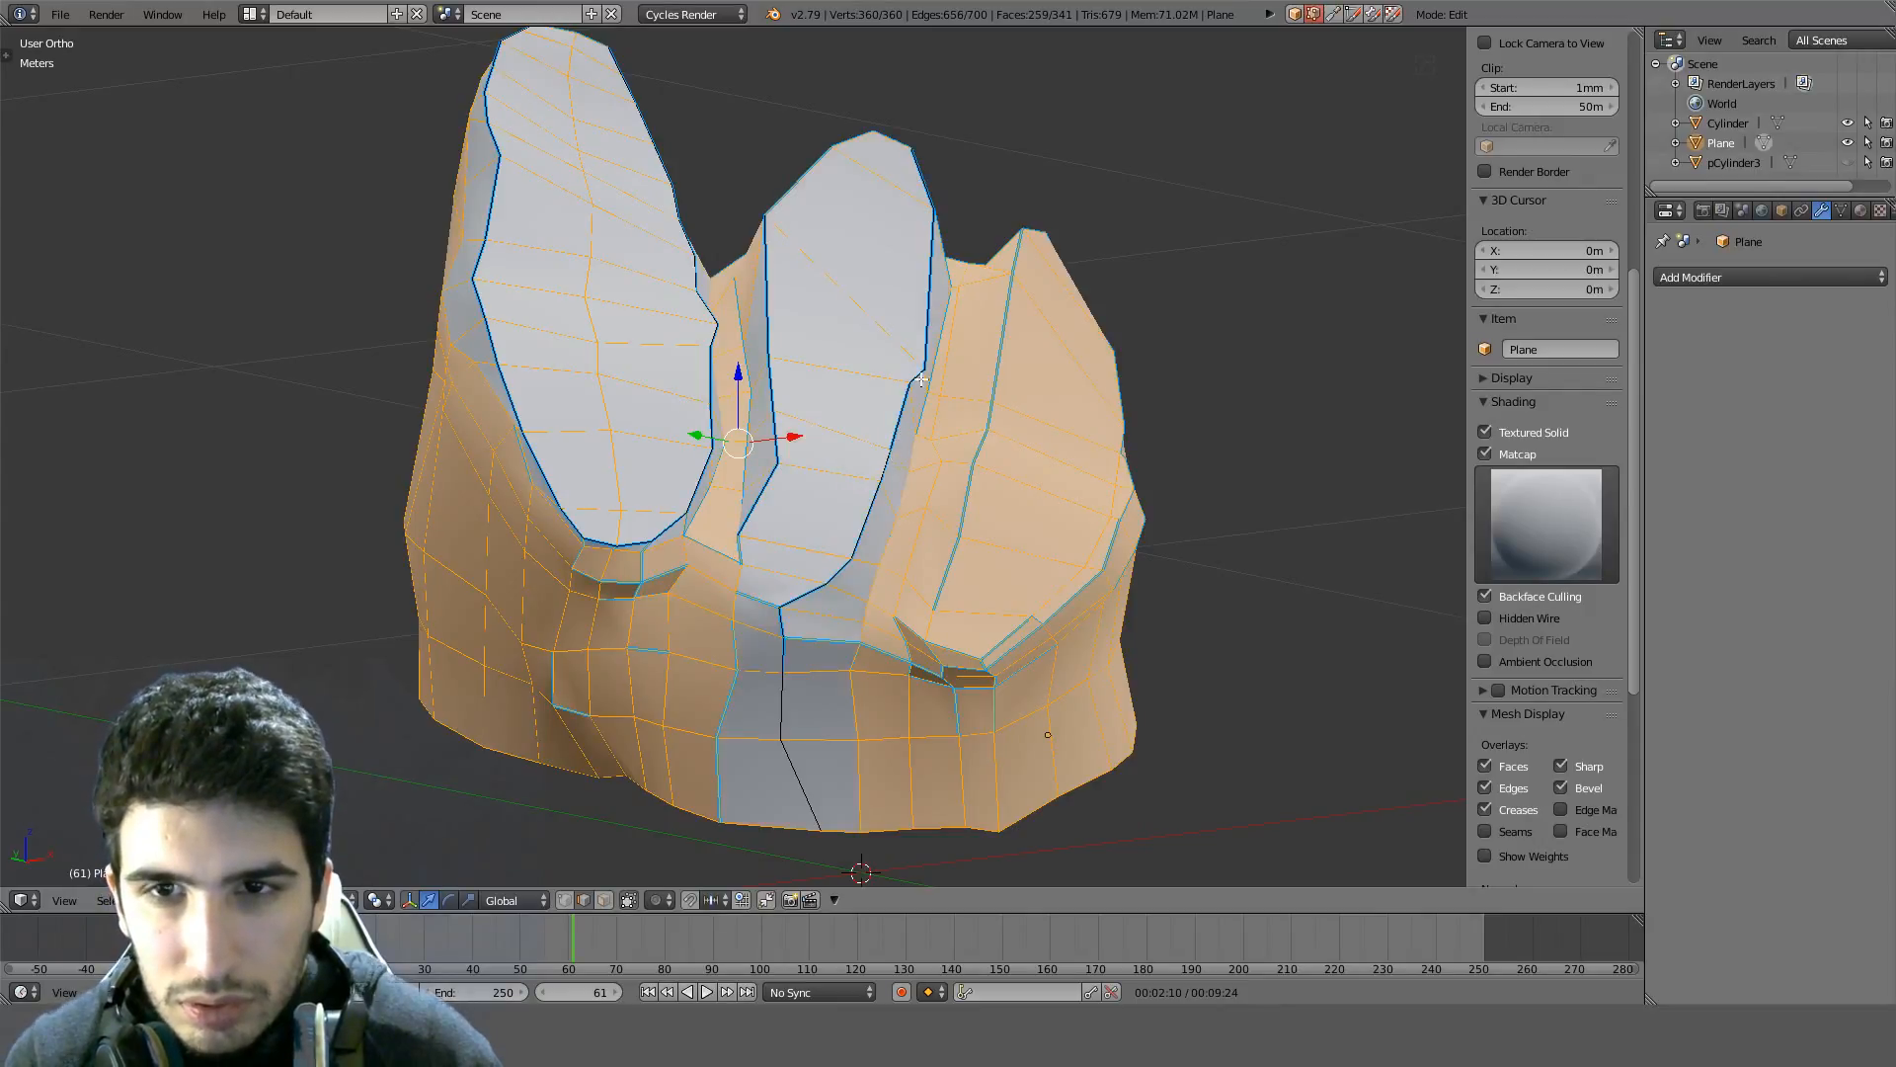
{"action": "middle_click_drag", "start_coordinate": [856, 430], "coordinate": [735, 553]}
{"action": "key", "text": "a"}
Pick a sharp edge on the middle lobe's rim and select all similar edges by Sharpness
{"action": "scroll", "coordinate": [697, 511], "scroll_direction": "up", "scroll_amount": 2}
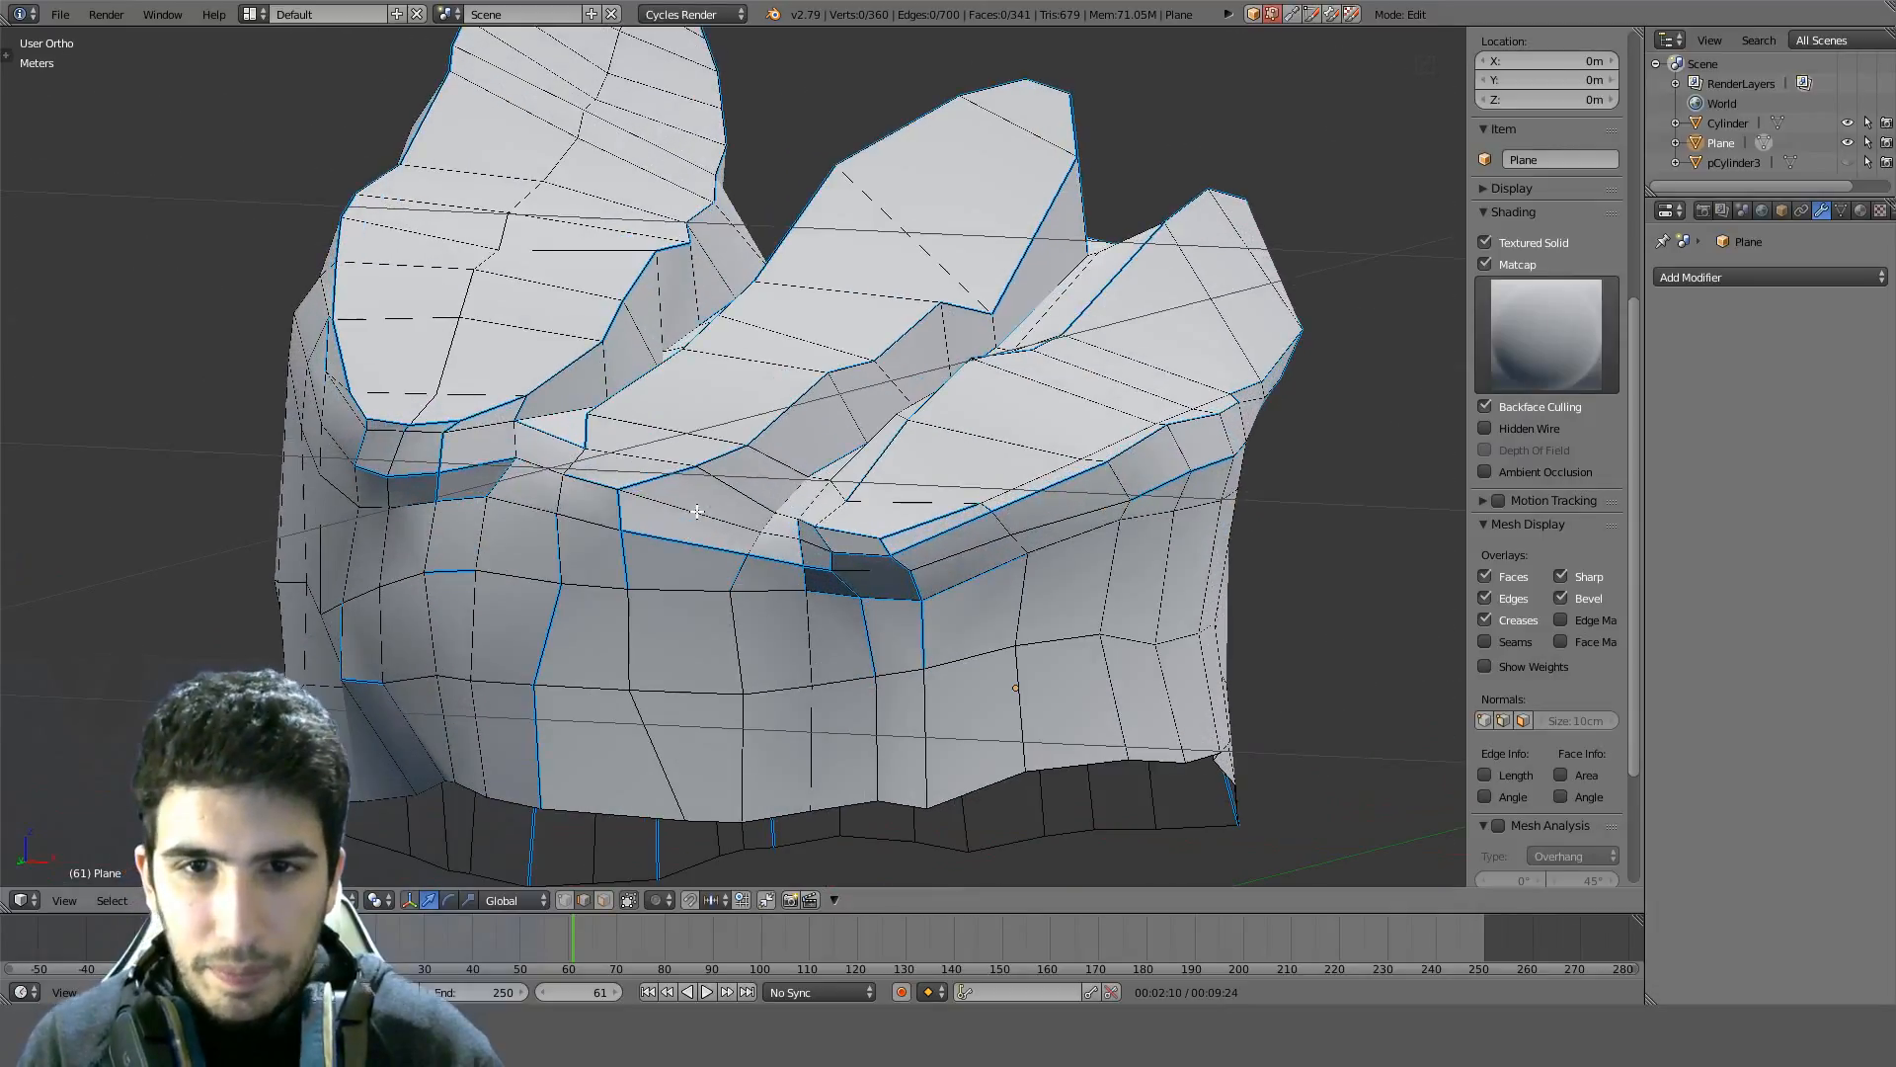
{"action": "right_click", "coordinate": [784, 415]}
{"action": "key", "text": "shift+g"}
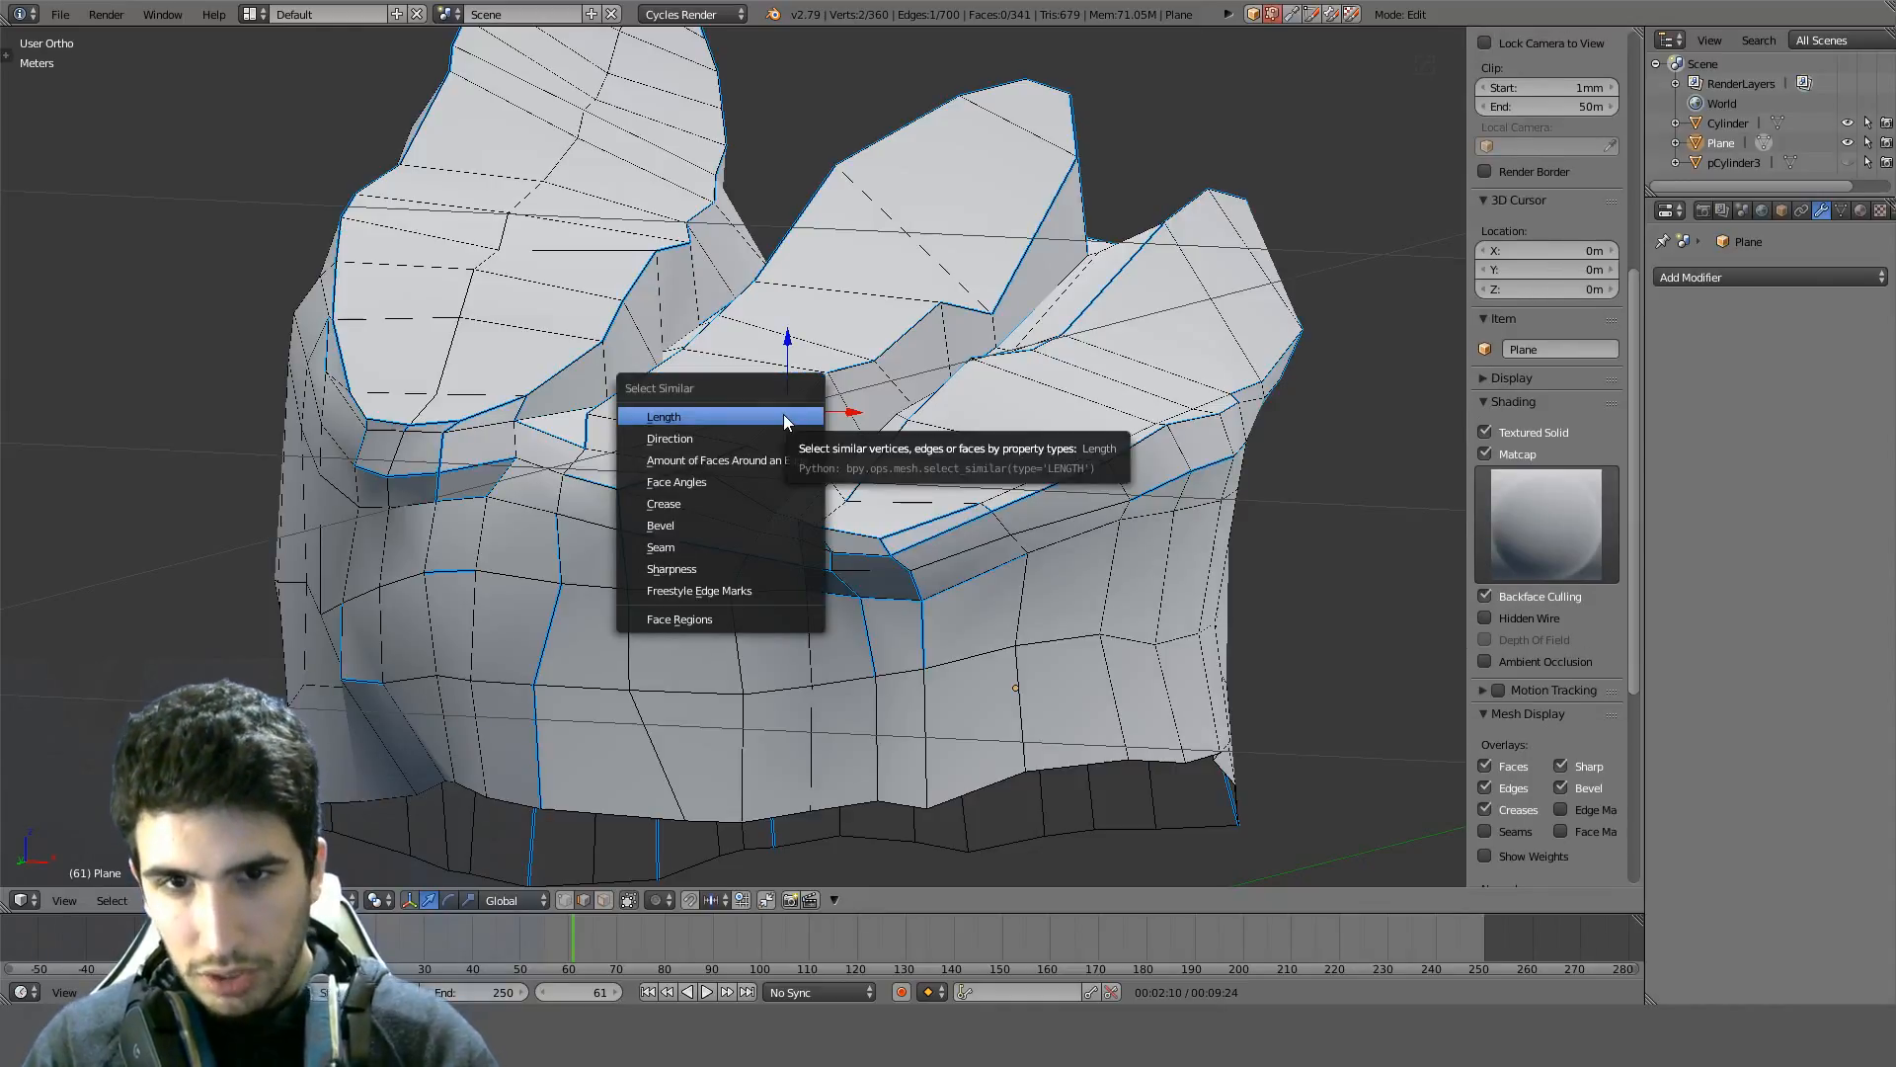
{"action": "left_click", "coordinate": [704, 563]}
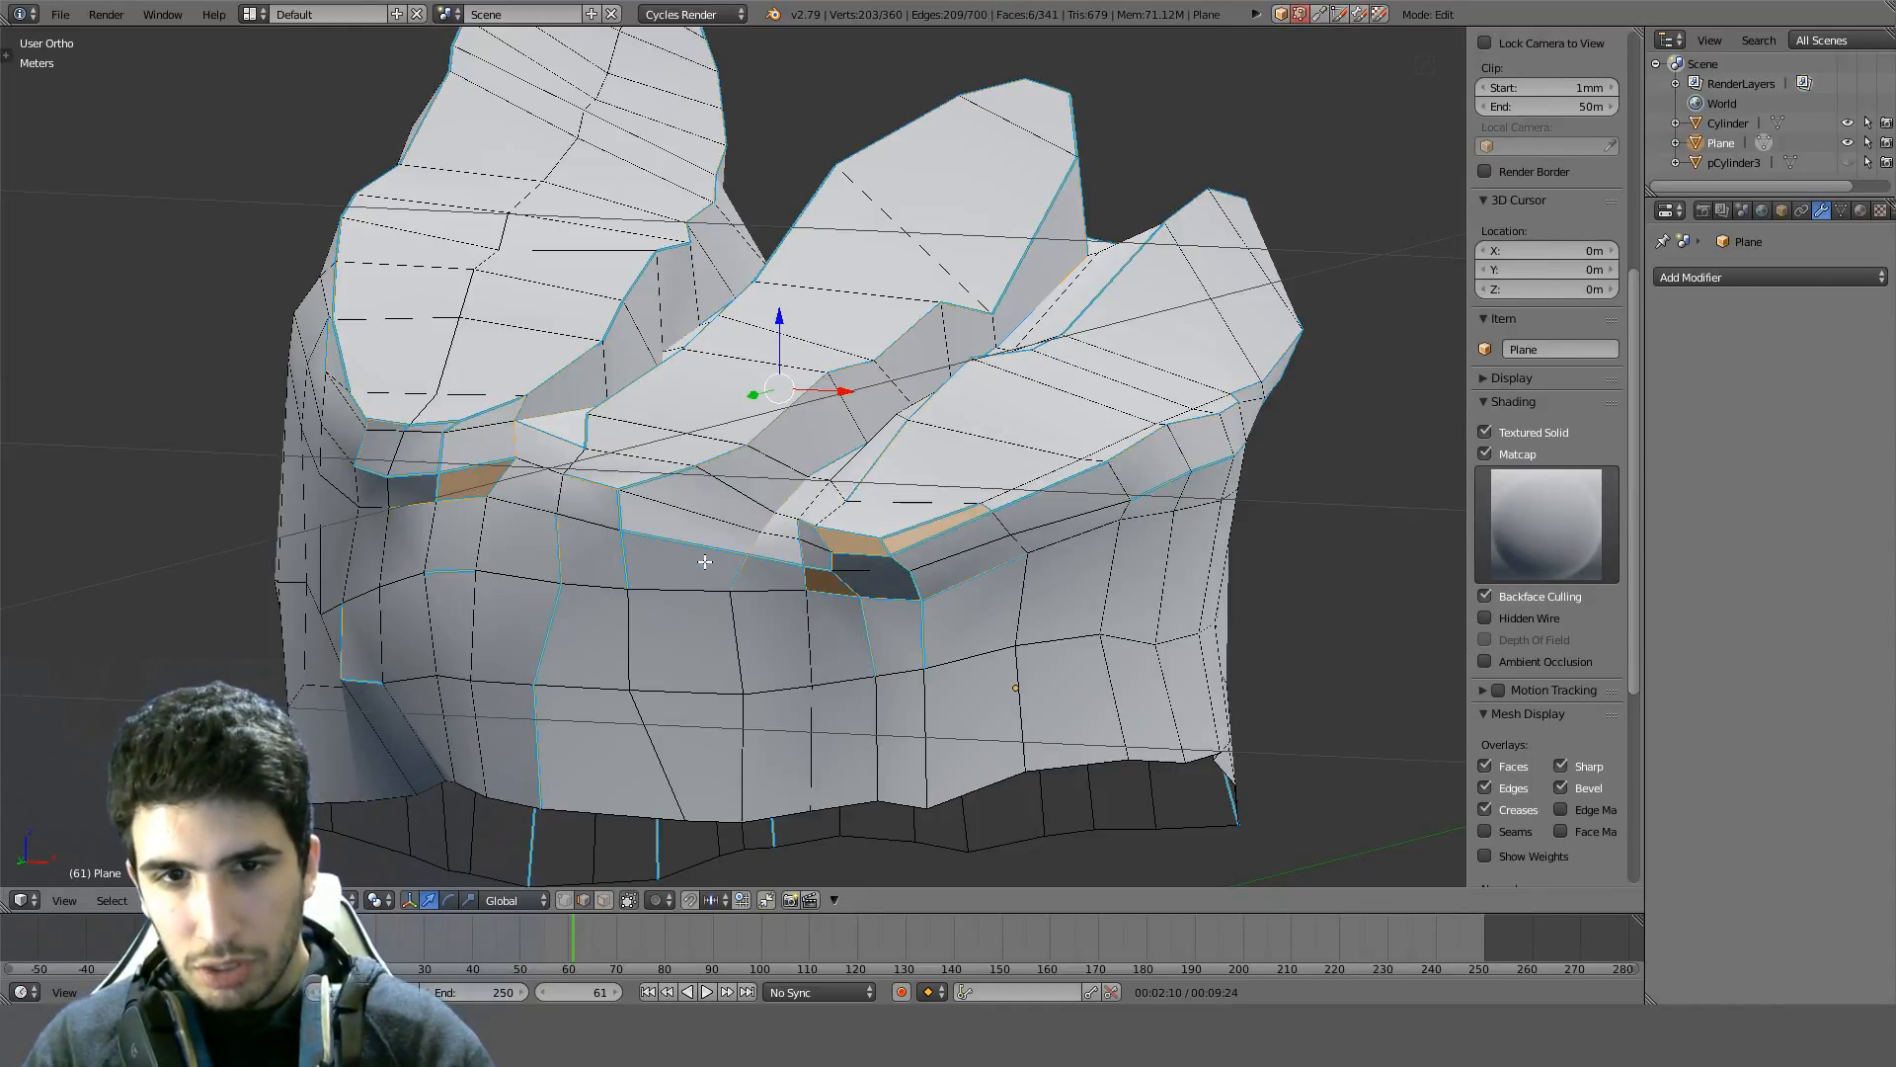
Remove the rim edges along the tall lobe's outer side and lower tip from the sharp-edge selection
{"action": "middle_click_drag", "start_coordinate": [605, 577], "coordinate": [870, 665]}
{"action": "scroll", "coordinate": [1029, 199], "scroll_direction": "up", "scroll_amount": 4}
{"action": "scroll", "coordinate": [859, 642], "scroll_direction": "up", "scroll_amount": 3}
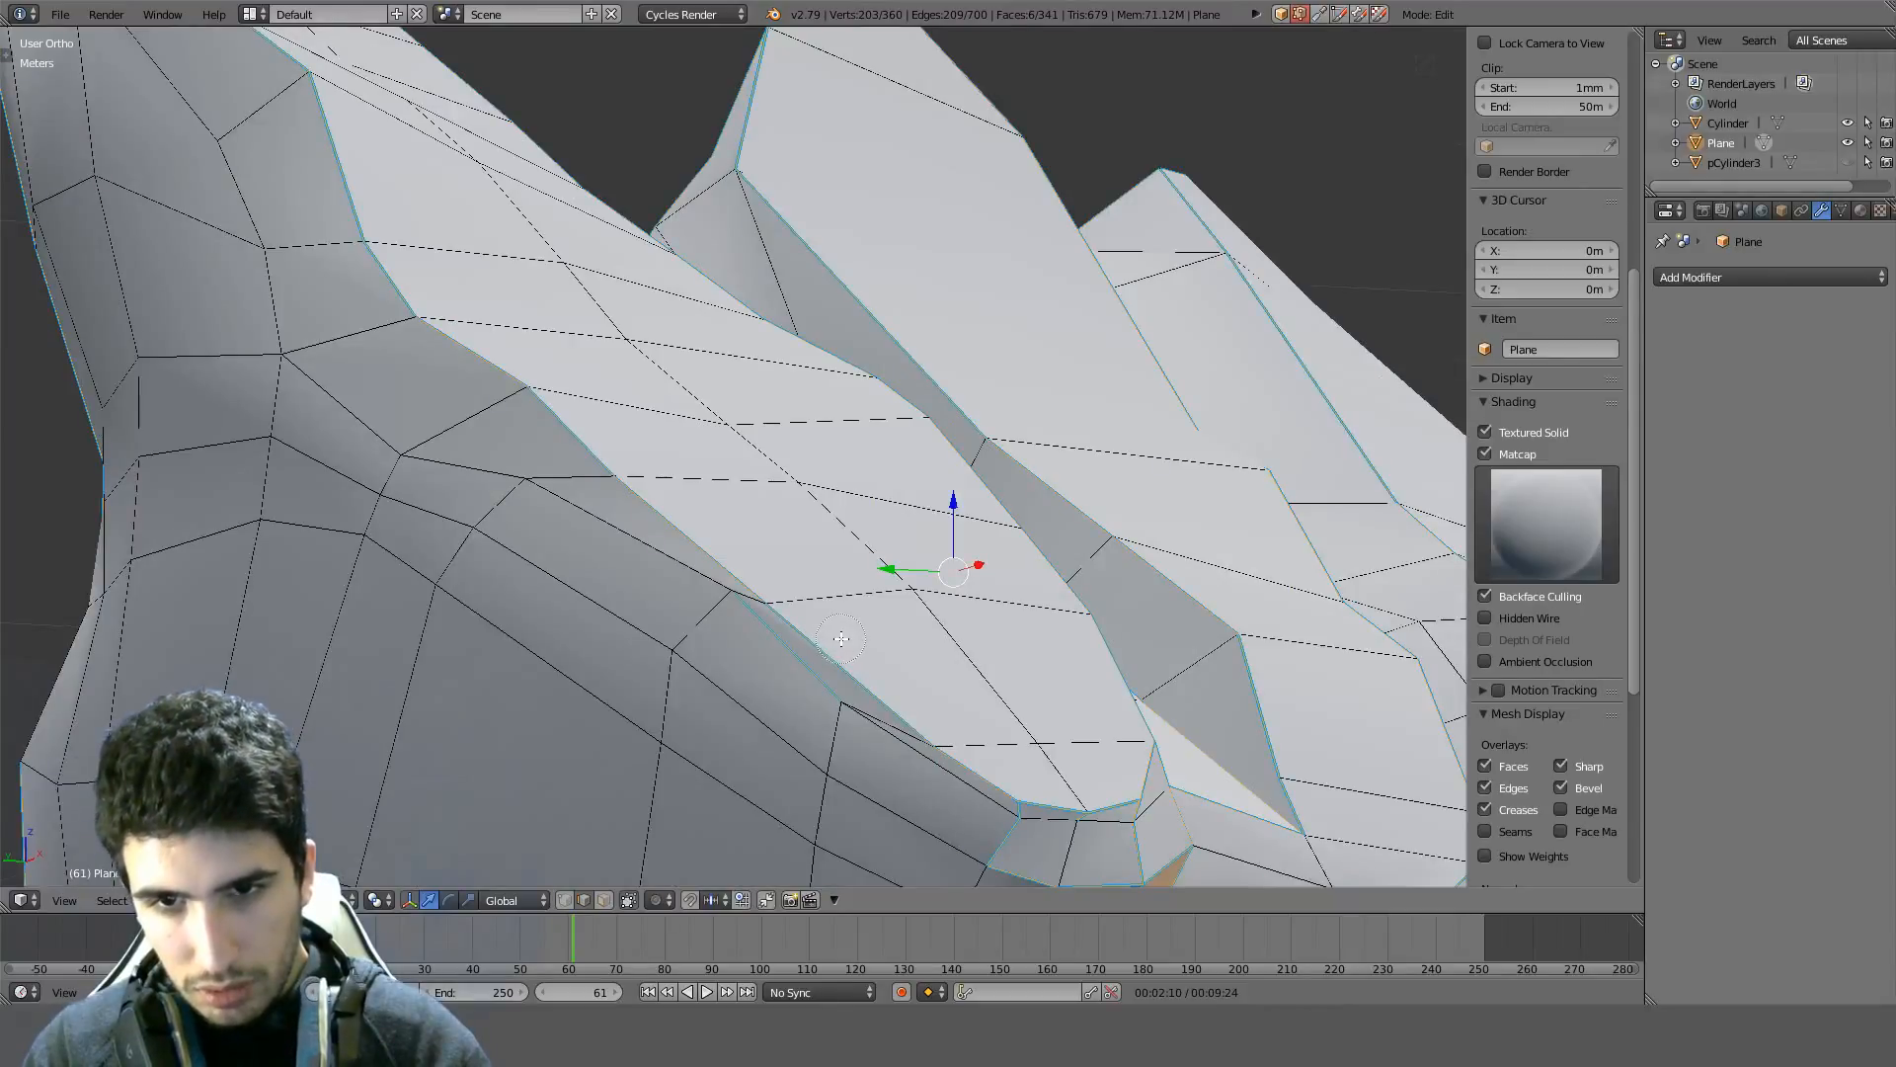
{"action": "middle_click_drag", "start_coordinate": [463, 352], "coordinate": [419, 320]}
{"action": "right_click", "coordinate": [419, 320]}
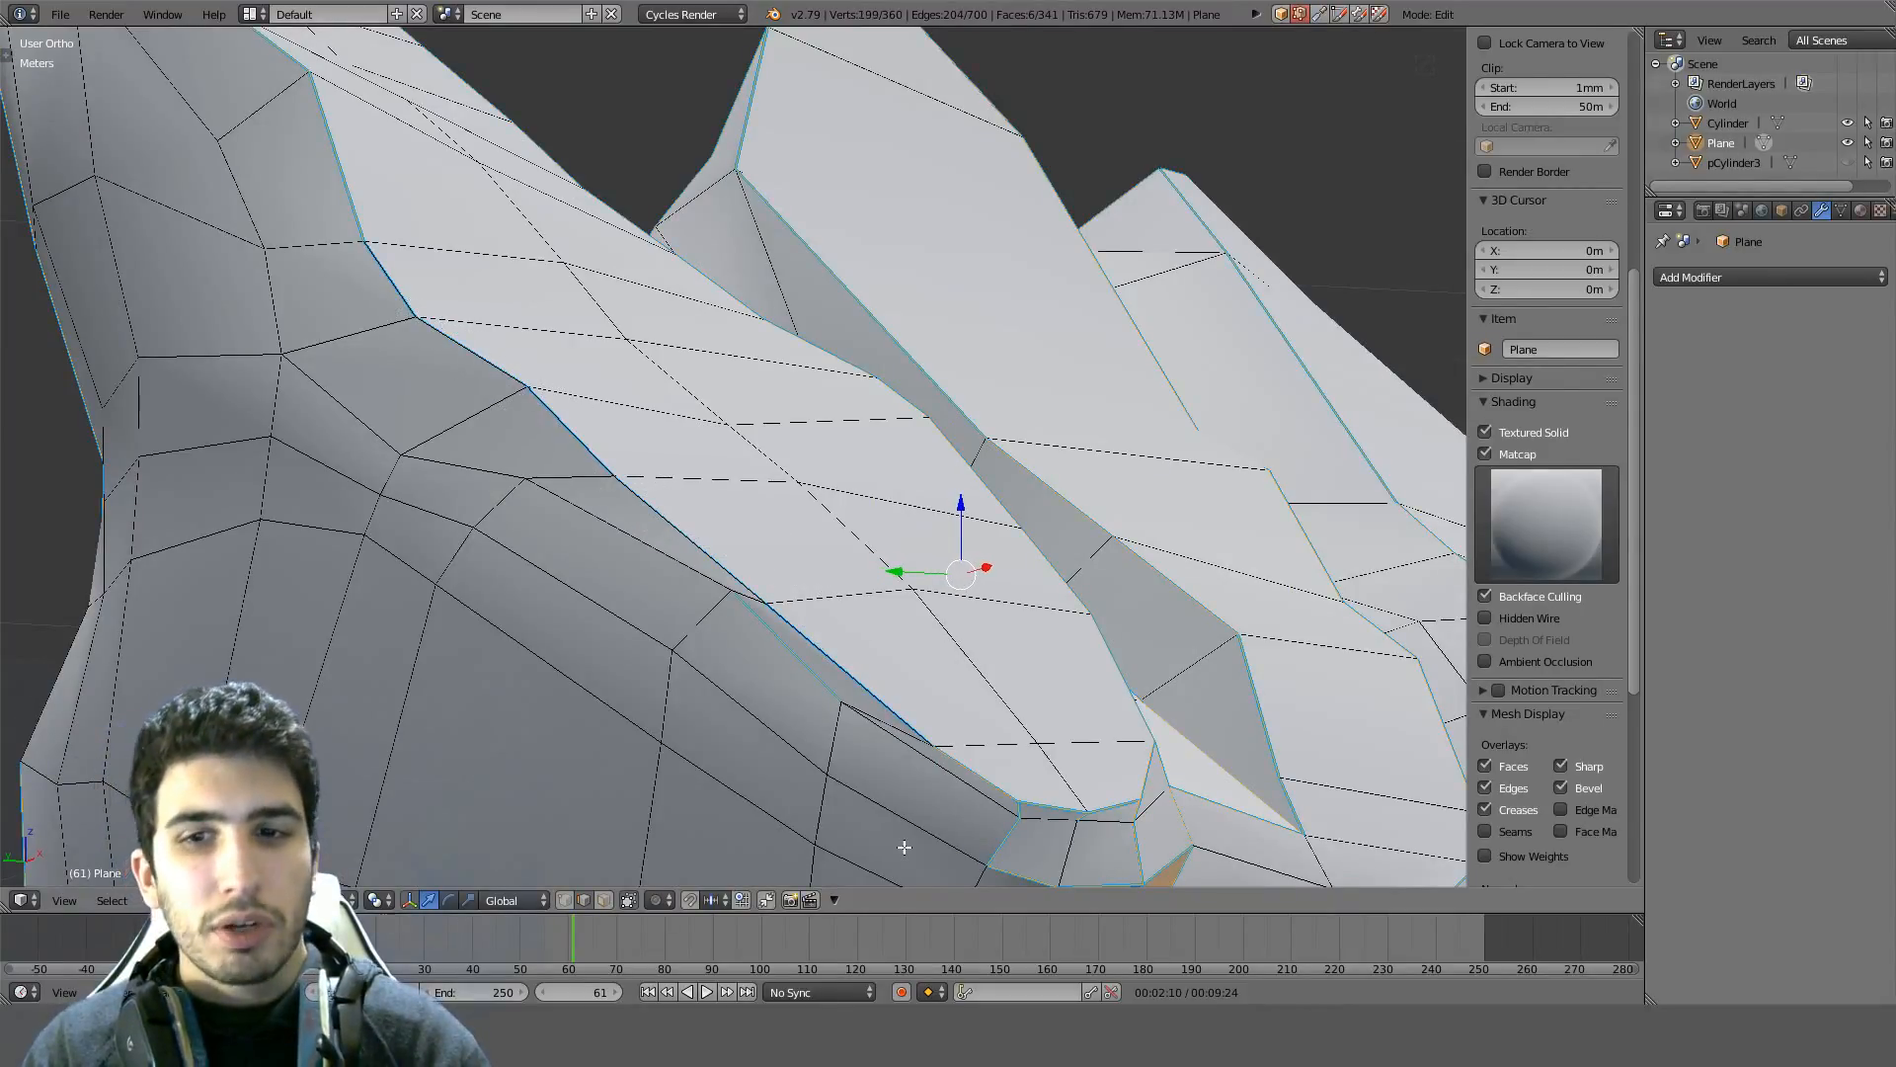
{"action": "middle_click_drag", "start_coordinate": [902, 846], "coordinate": [706, 659], "text": "shift"}
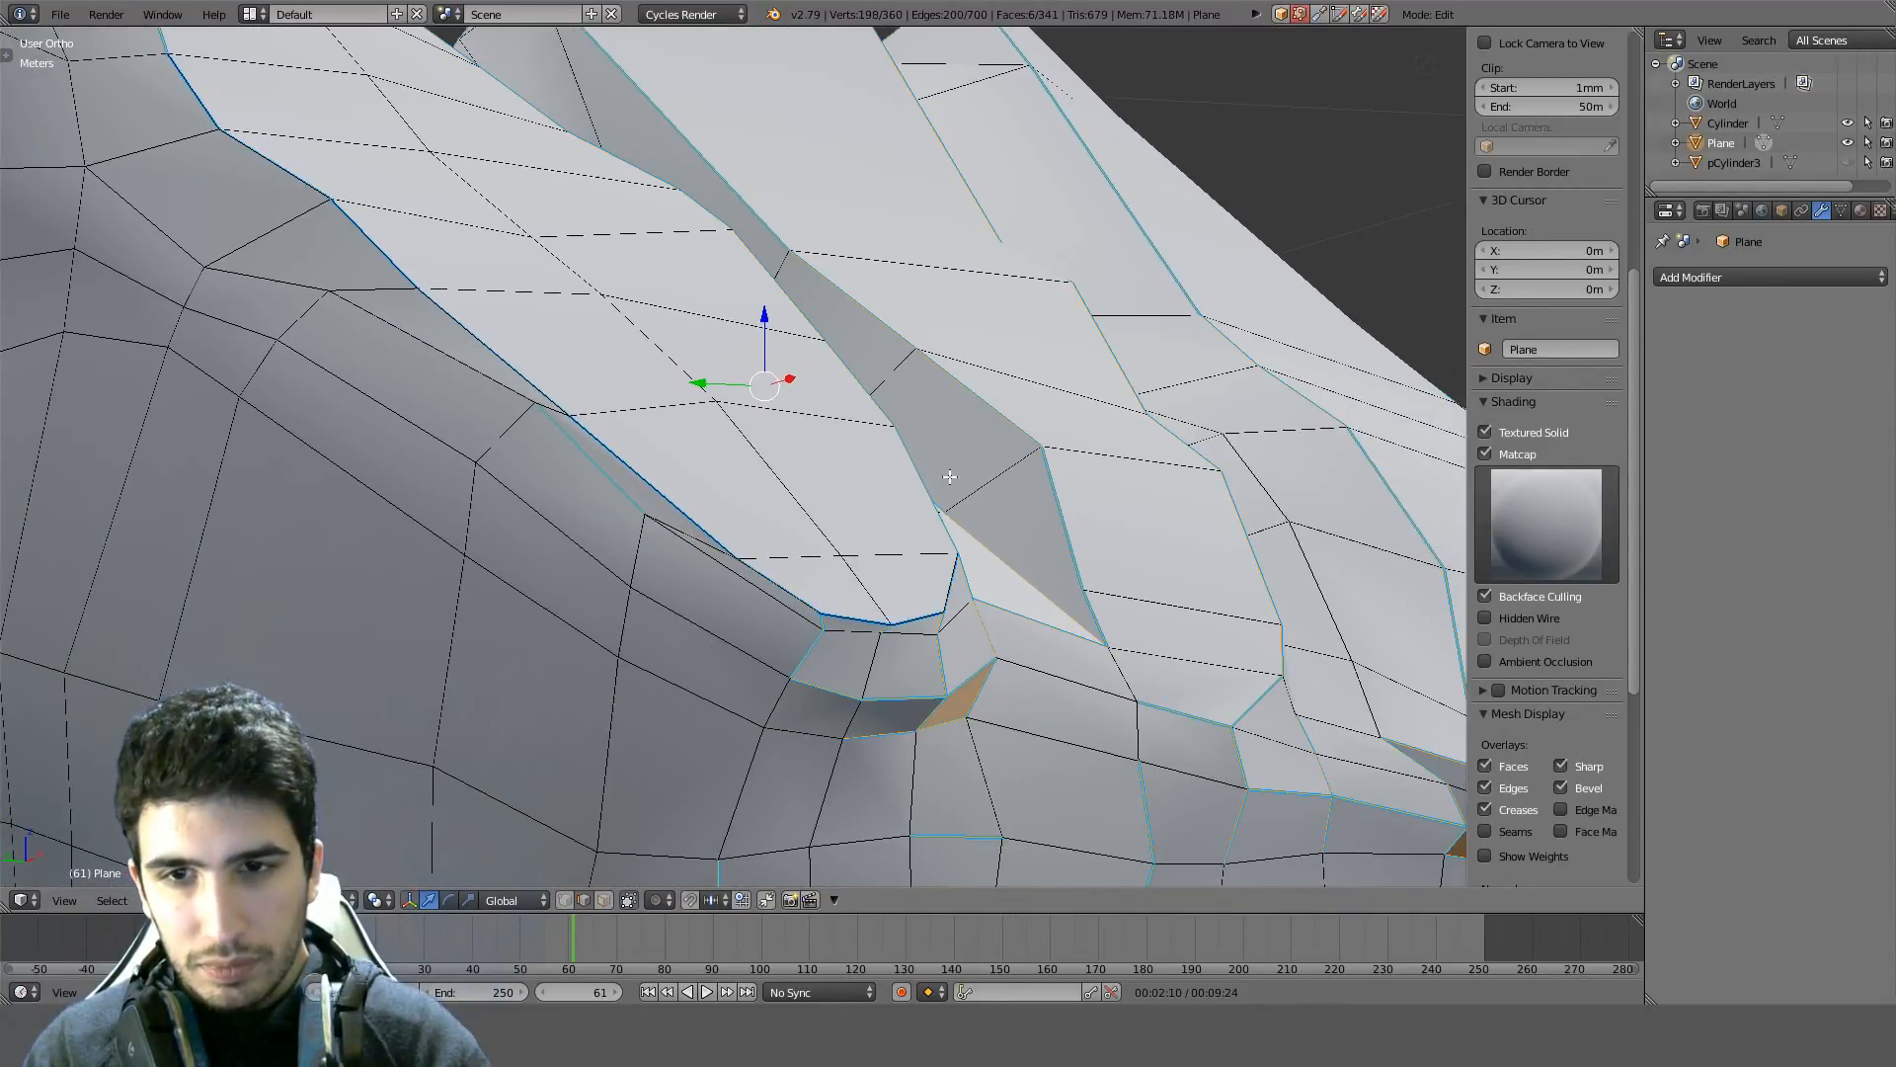
Remove the rim edges along both sides and the upper tip of the tall lobe from the sharp-edge selection
{"action": "middle_click_drag", "start_coordinate": [949, 477], "coordinate": [245, 600]}
{"action": "key", "text": "c"}
{"action": "middle_click_drag", "start_coordinate": [392, 465], "coordinate": [363, 703]}
{"action": "right_click", "coordinate": [703, 139]}
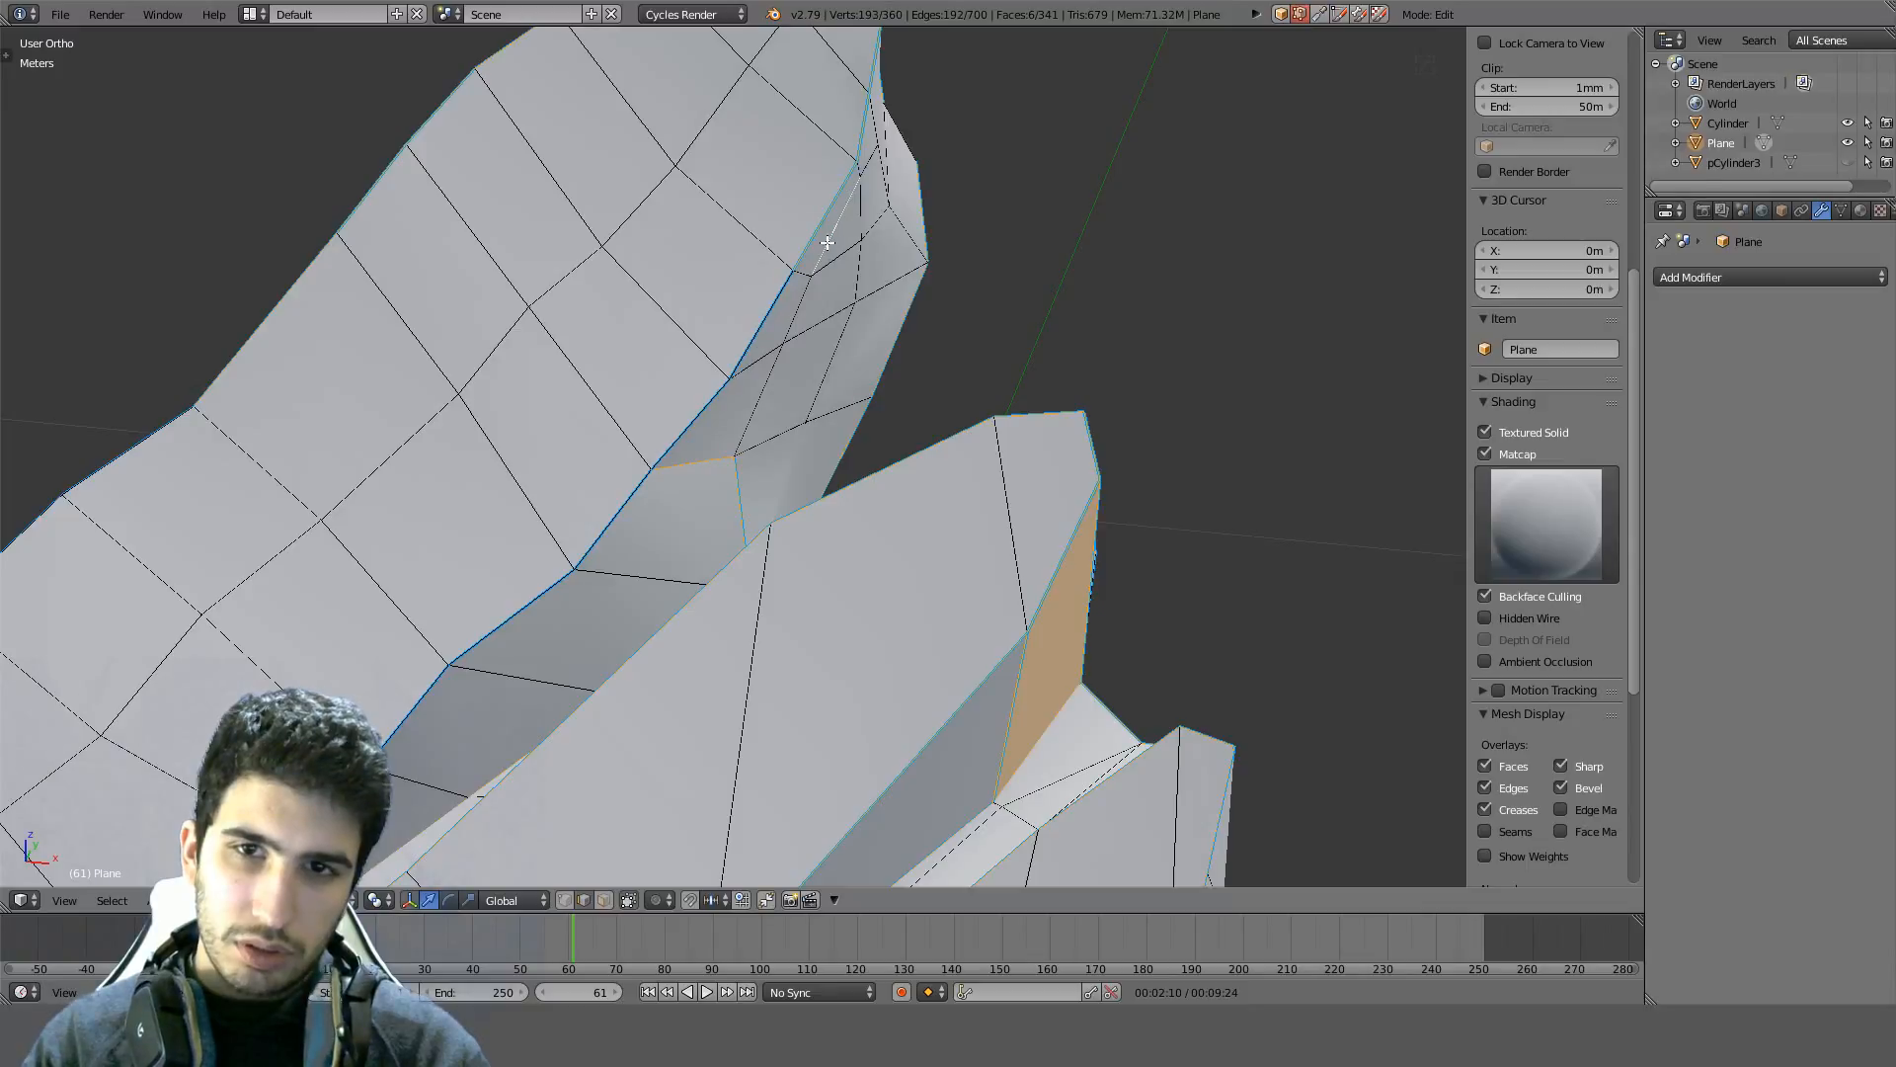
{"action": "scroll", "coordinate": [819, 217], "scroll_direction": "down", "scroll_amount": 3}
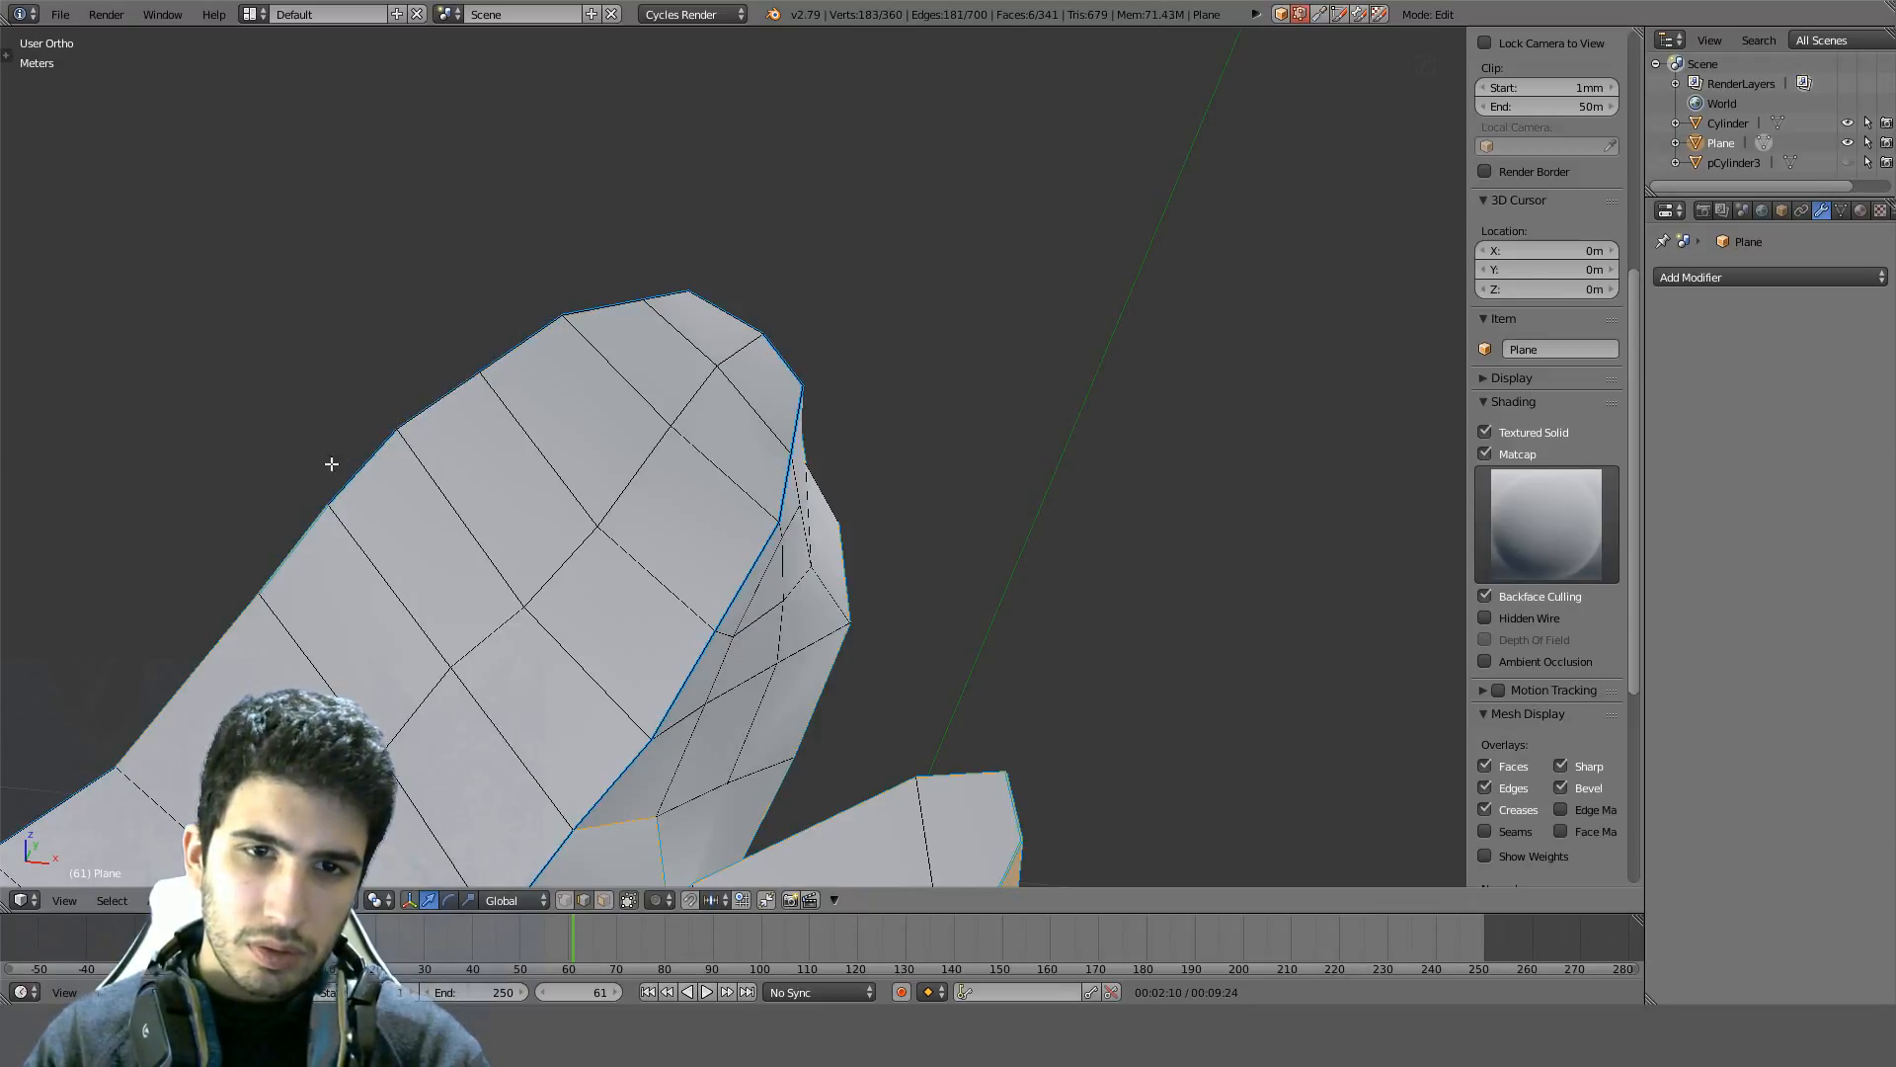
{"action": "scroll", "coordinate": [439, 400], "scroll_direction": "up", "scroll_amount": 2}
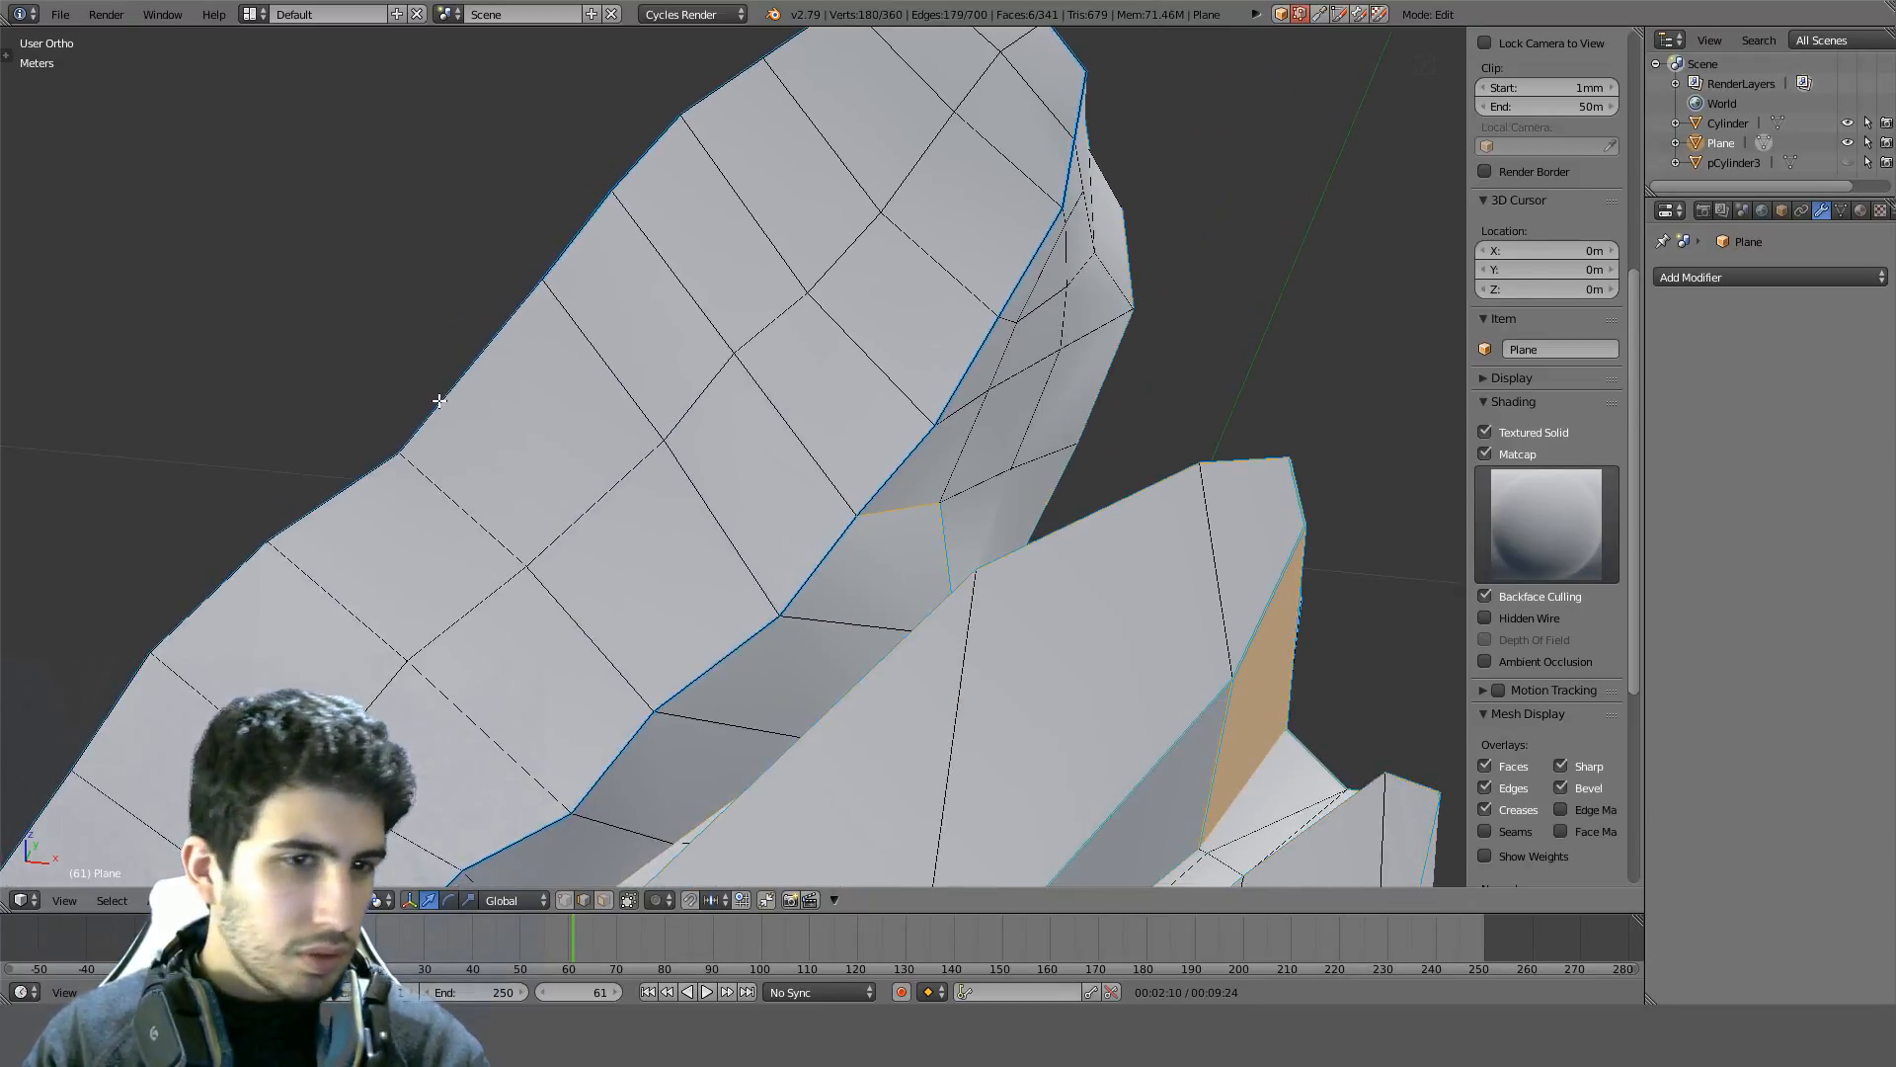
Start the Screencast Keys display and save over the existing blend file
{"action": "scroll", "coordinate": [1571, 840], "scroll_direction": "down", "scroll_amount": 8}
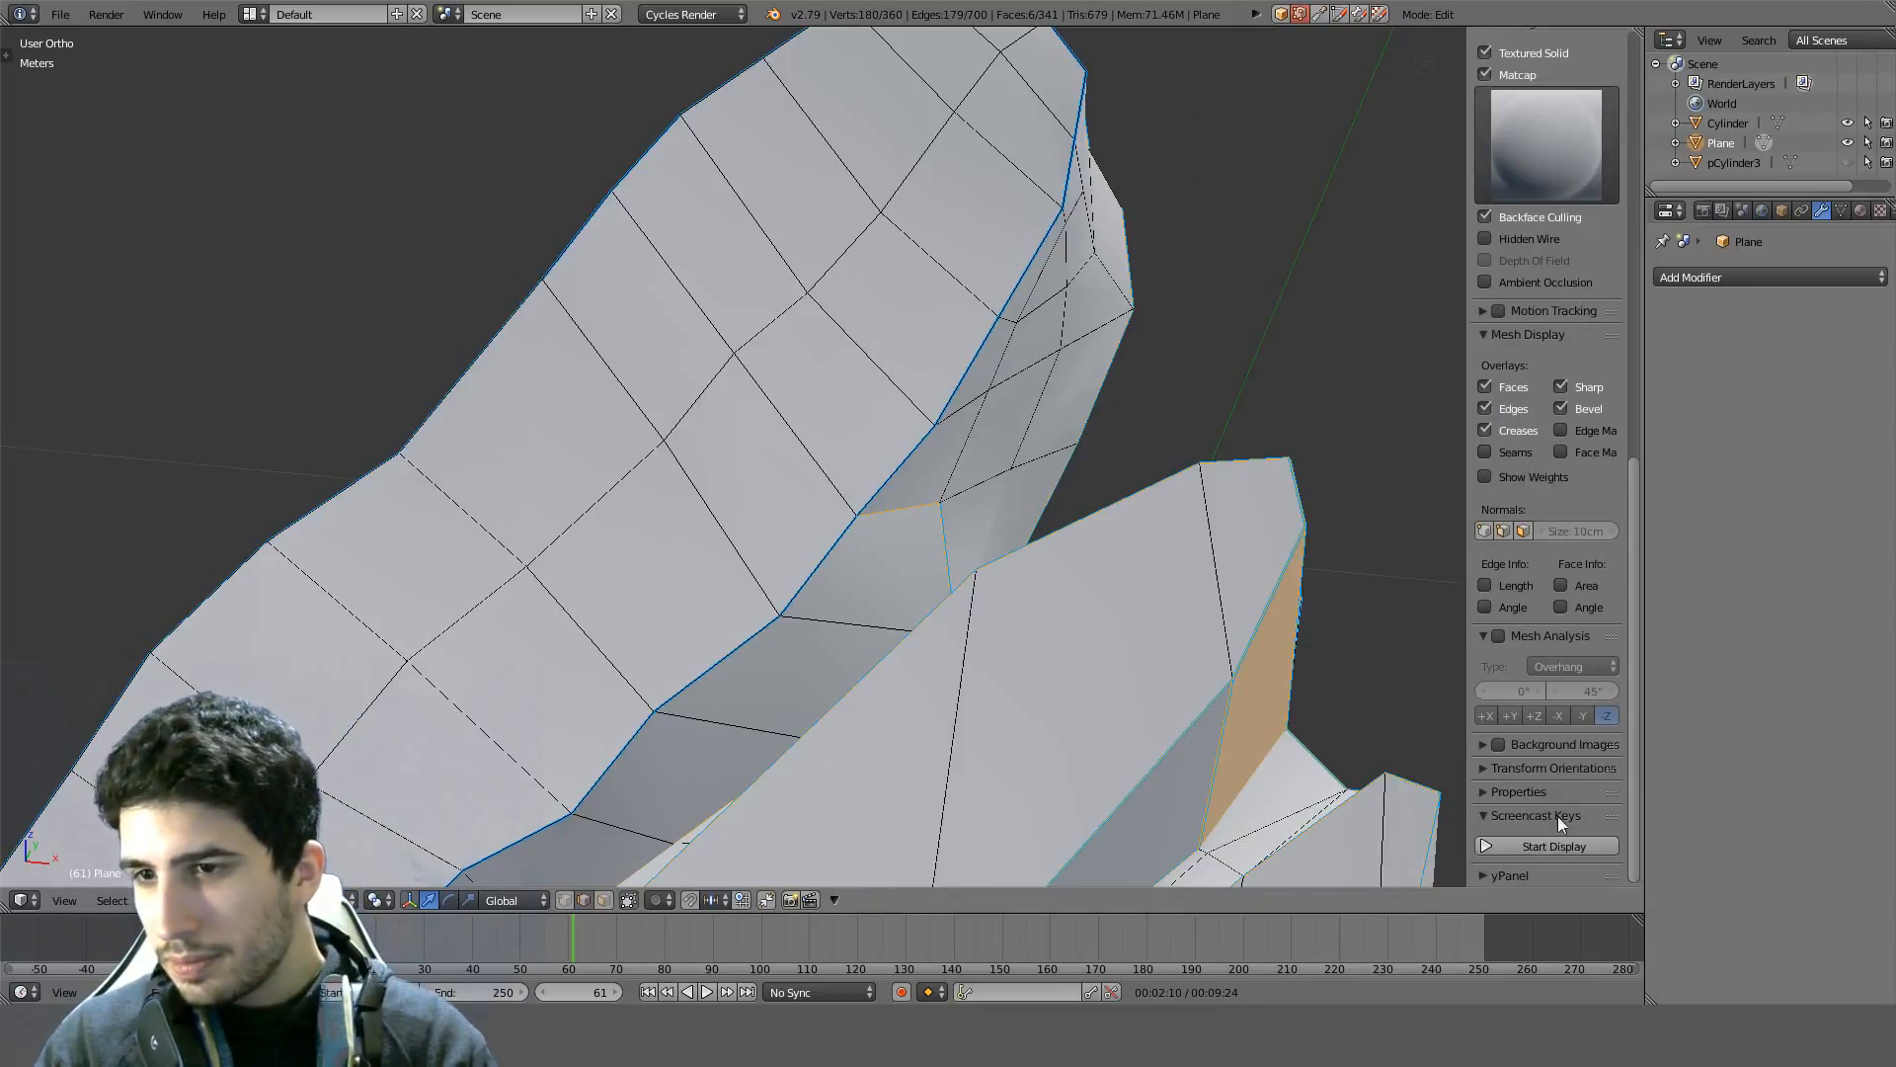
{"action": "left_click", "coordinate": [1550, 848]}
{"action": "key", "text": "ctrl+s"}
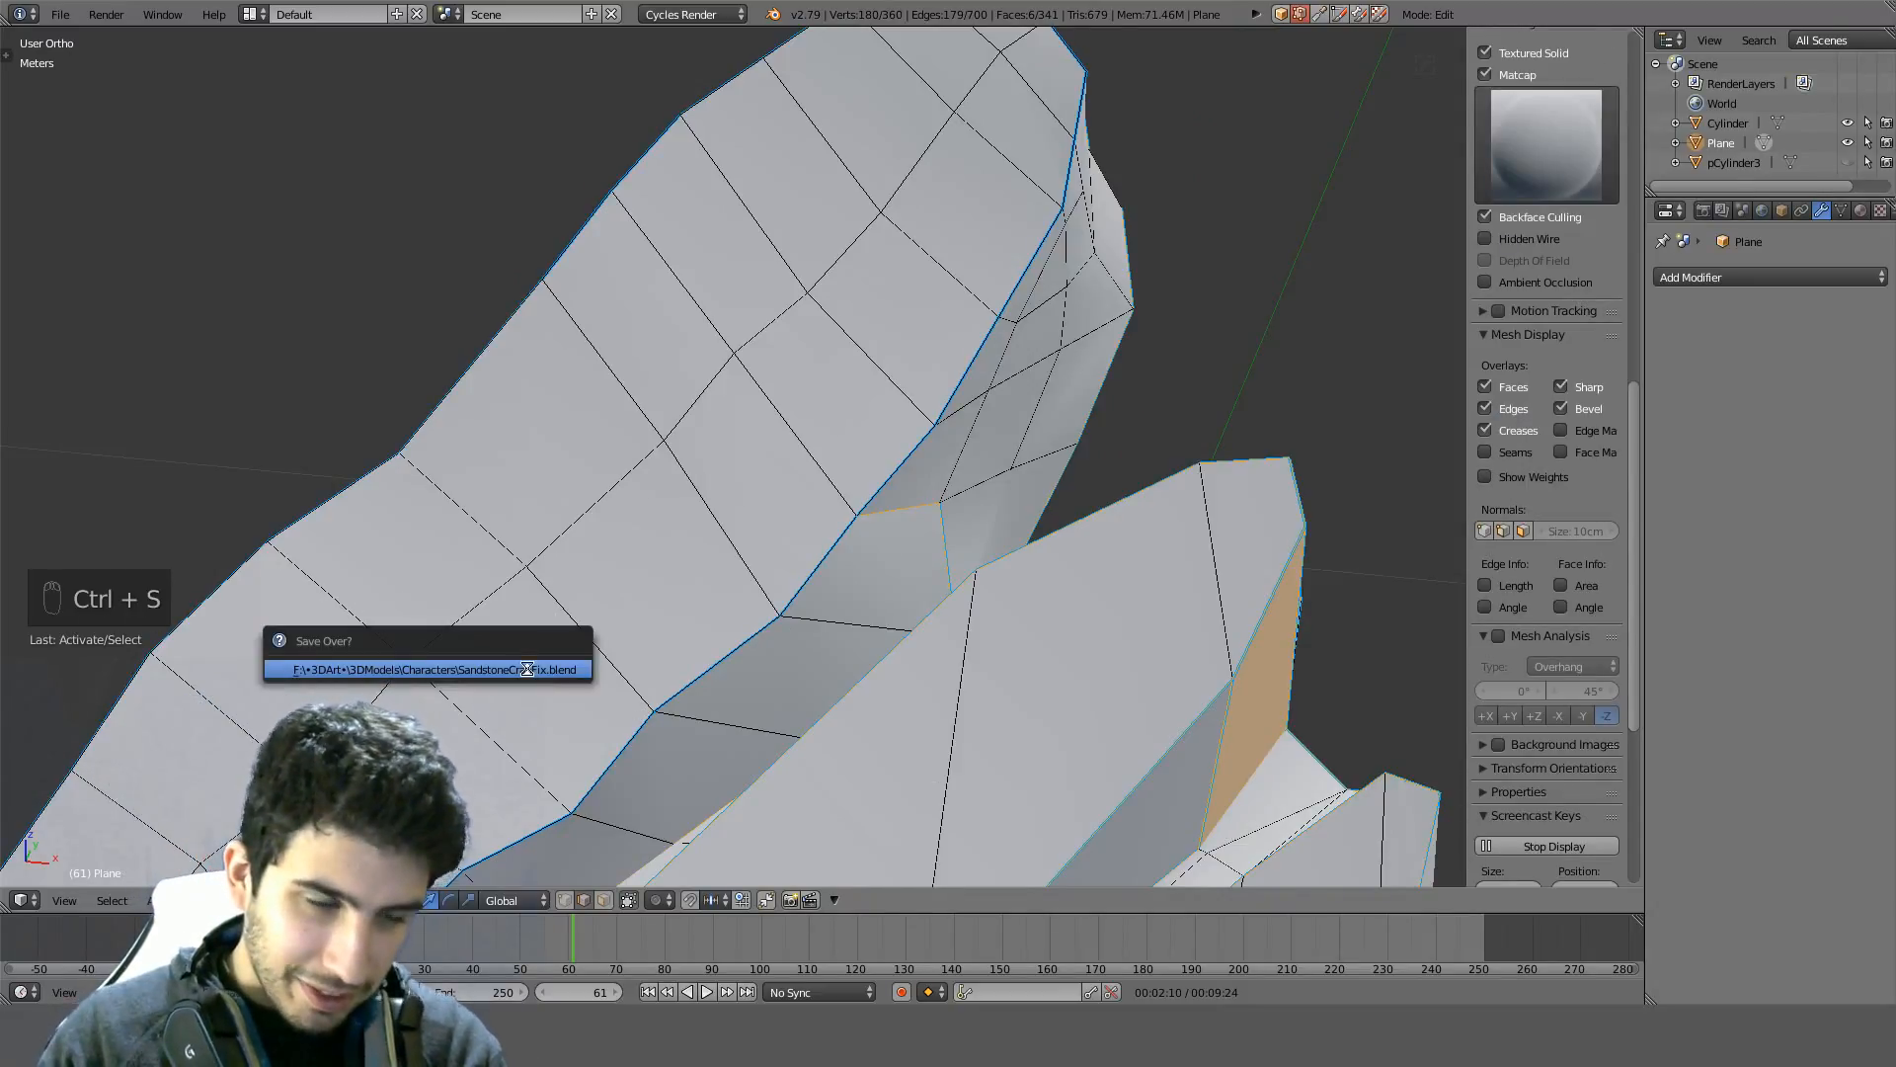
{"action": "left_click", "coordinate": [527, 669]}
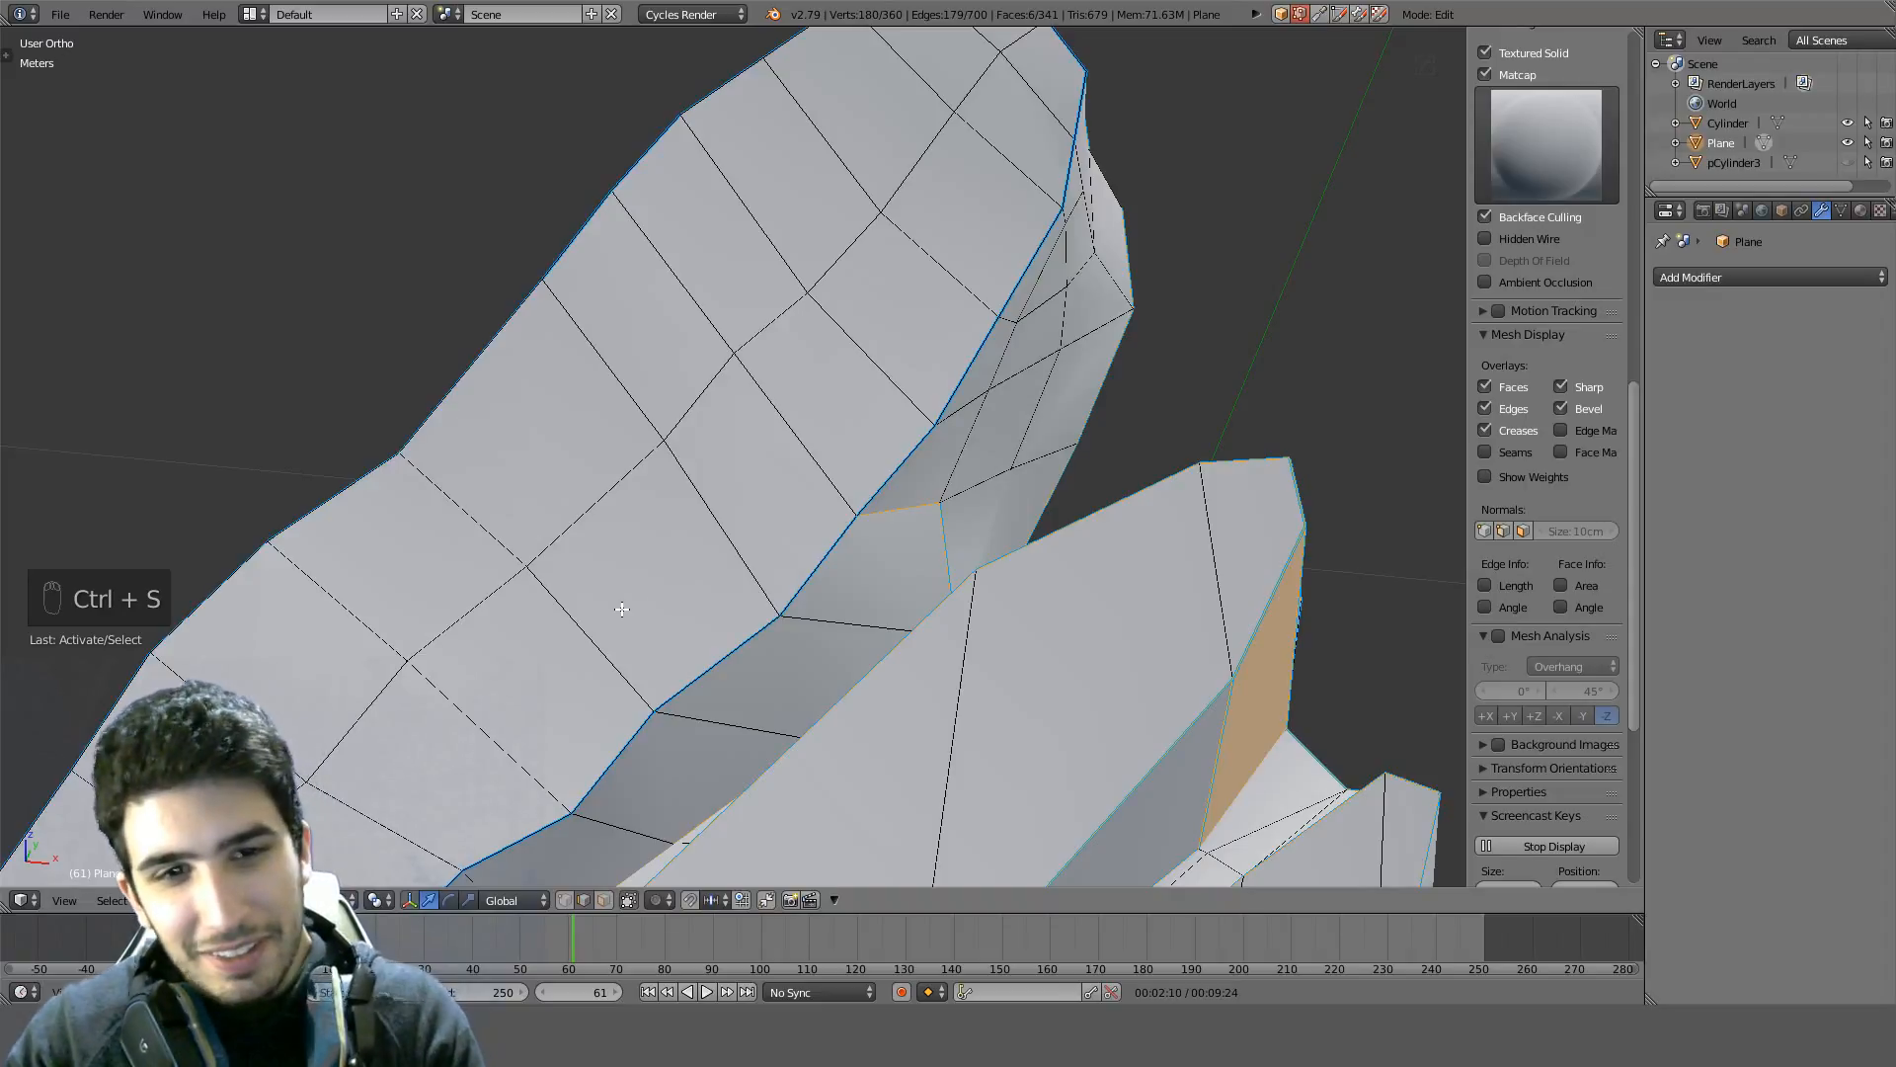
Remove the rim edges around the middle lobe's upper tip and along its sides from the sharp-edge selection
{"action": "scroll", "coordinate": [621, 608], "scroll_direction": "down", "scroll_amount": 5}
{"action": "middle_click_drag", "start_coordinate": [804, 305], "coordinate": [984, 266]}
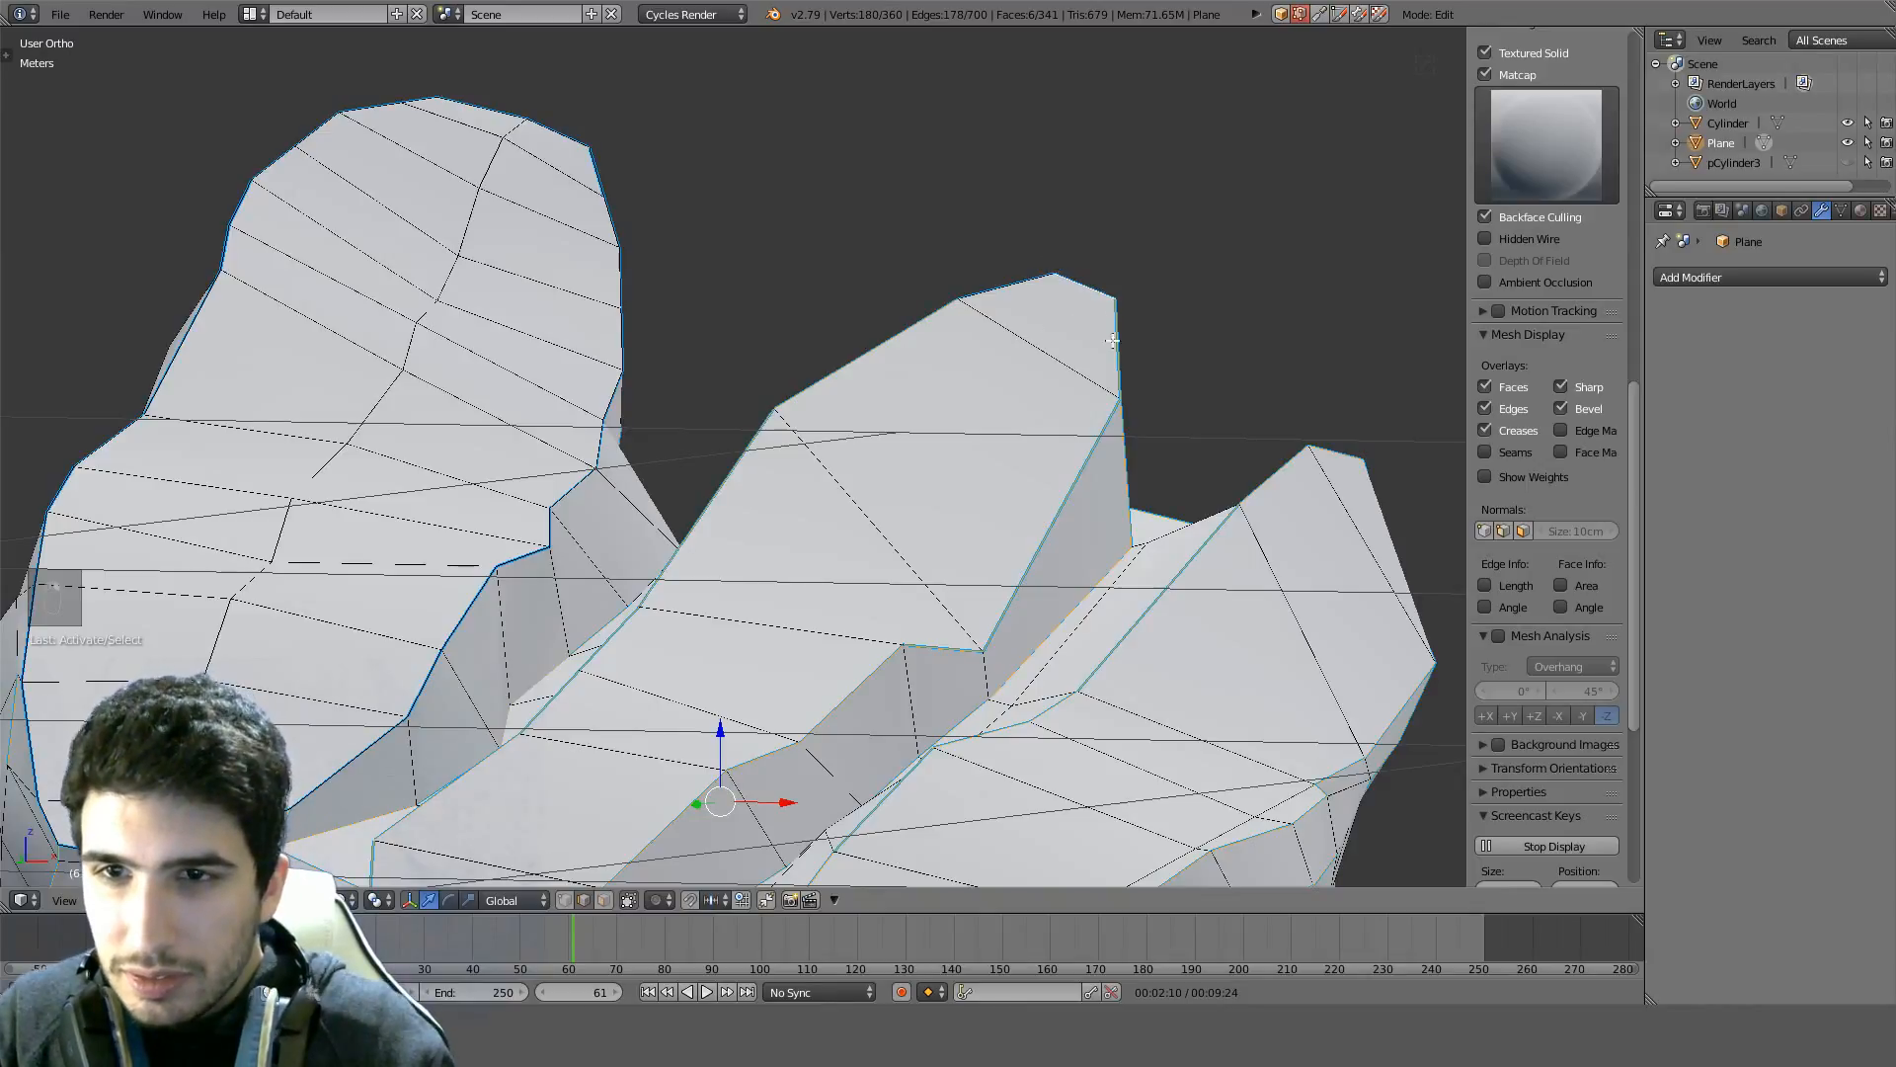
{"action": "right_click", "coordinate": [807, 481], "text": "shift"}
{"action": "scroll", "coordinate": [806, 481], "scroll_direction": "up", "scroll_amount": 5}
{"action": "middle_click_drag", "start_coordinate": [807, 481], "coordinate": [1030, 381]}
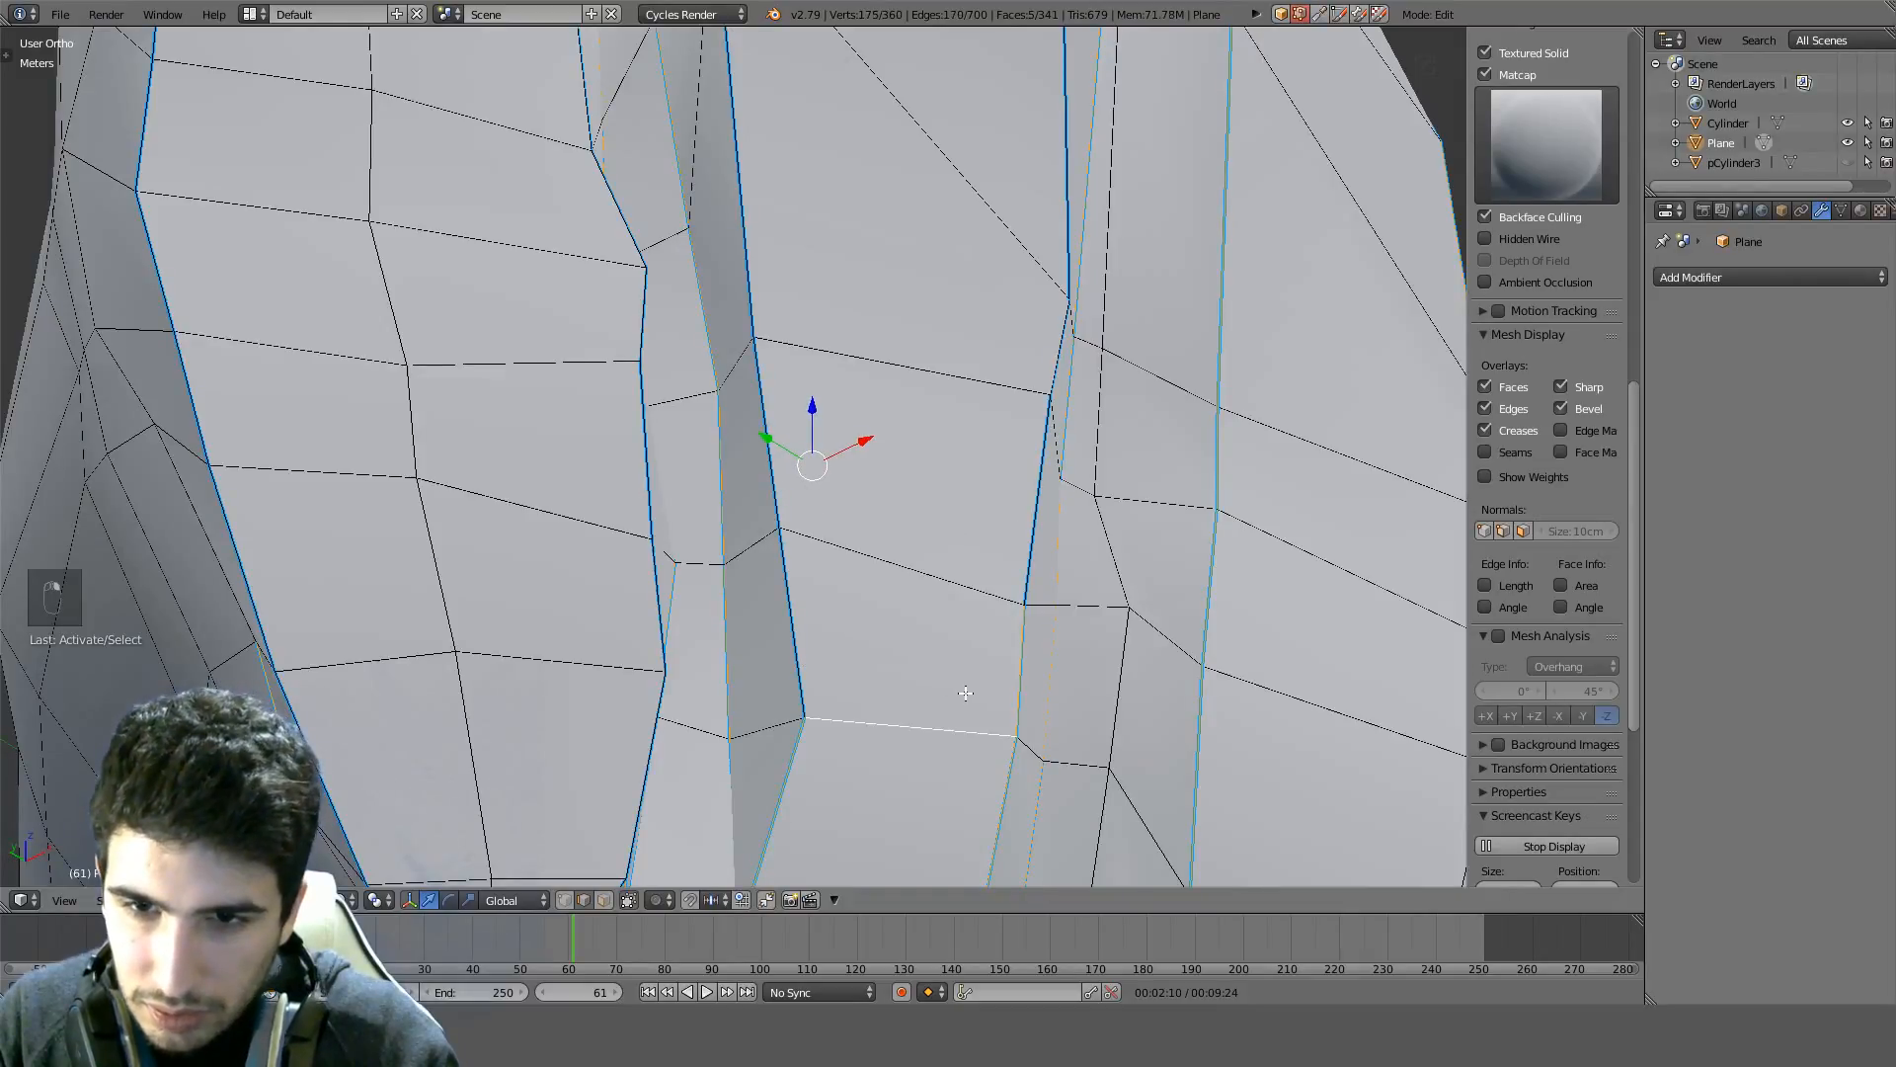
Remove the rim edges around the middle lobe's lower tip from the sharp-edge selection
{"action": "middle_click_drag", "start_coordinate": [965, 694], "coordinate": [1002, 430], "text": "shift"}
{"action": "right_click", "coordinate": [1007, 441], "text": "shift"}
{"action": "right_click", "coordinate": [1037, 529], "text": "shift"}
{"action": "right_click", "coordinate": [790, 608], "text": "shift"}
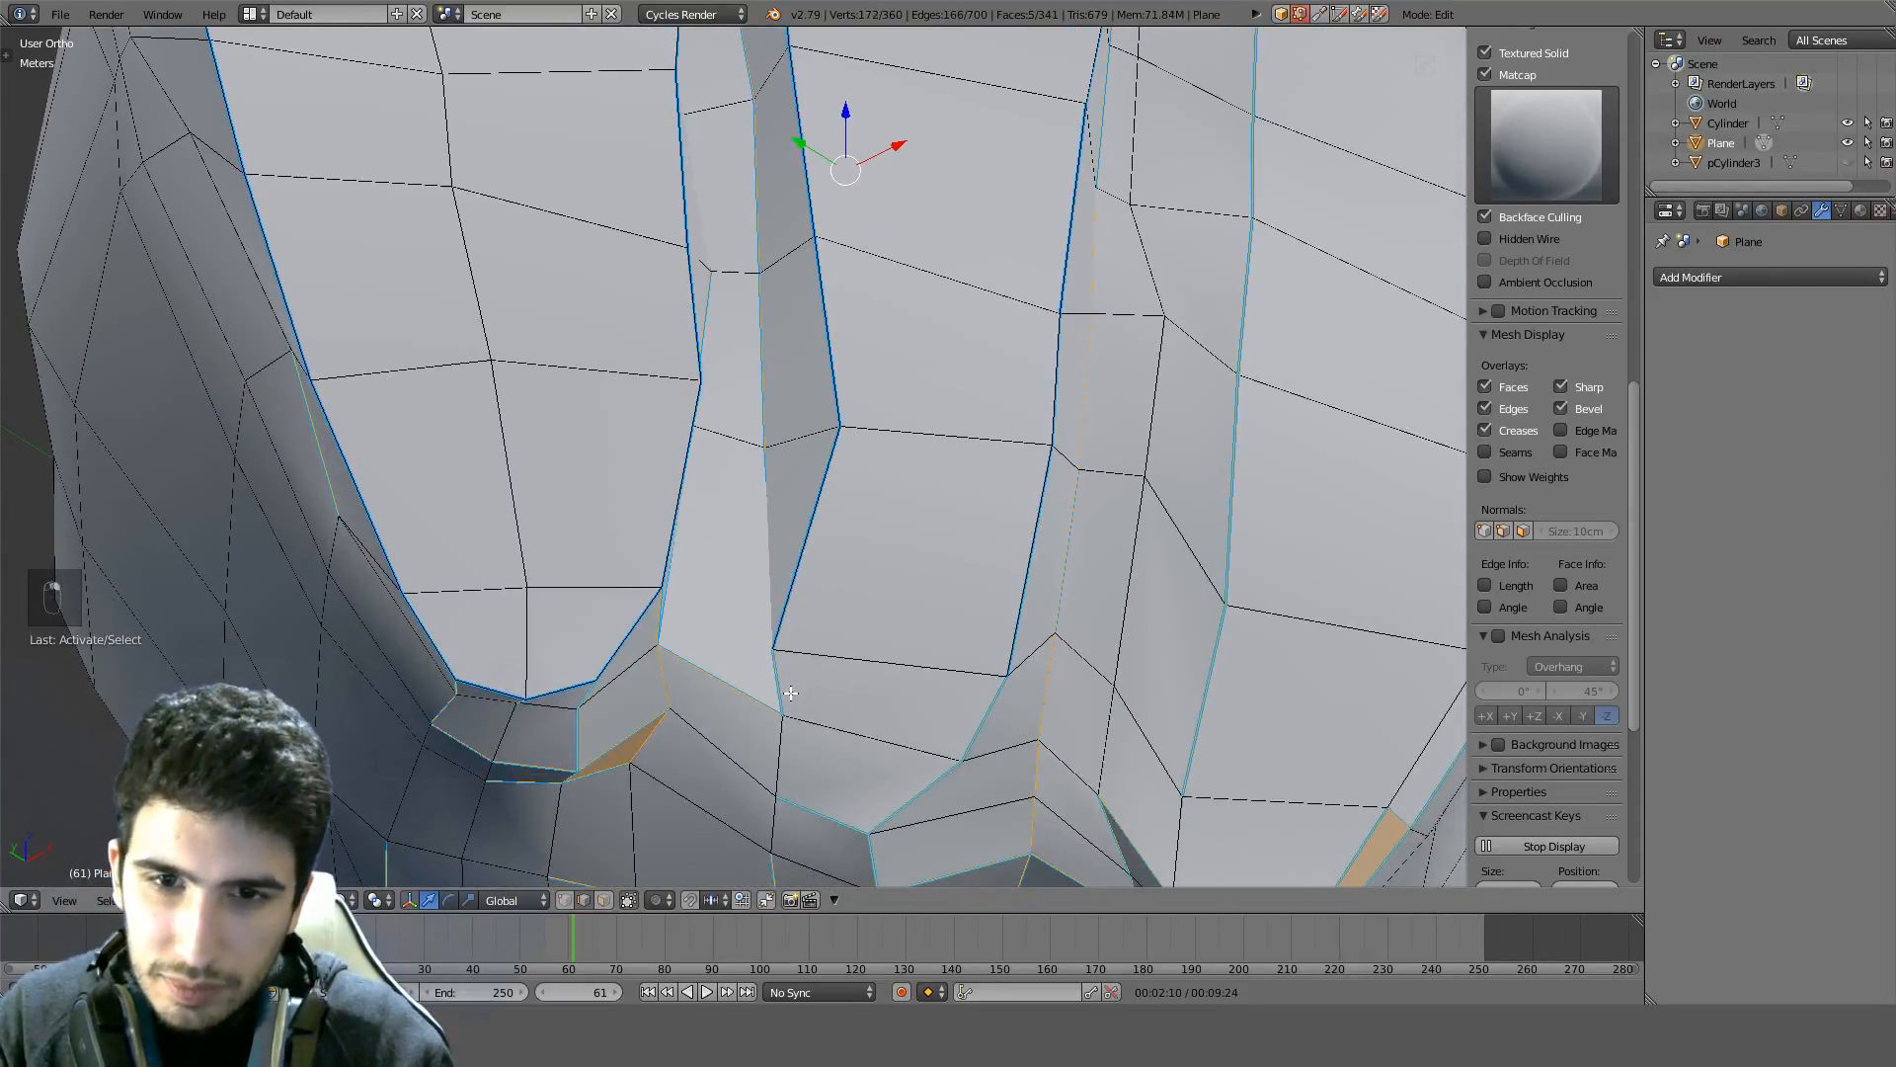
{"action": "right_click", "coordinate": [785, 681], "text": "shift"}
{"action": "right_click", "coordinate": [974, 731], "text": "shift"}
{"action": "right_click", "coordinate": [913, 795], "text": "shift"}
{"action": "right_click", "coordinate": [837, 814], "text": "shift"}
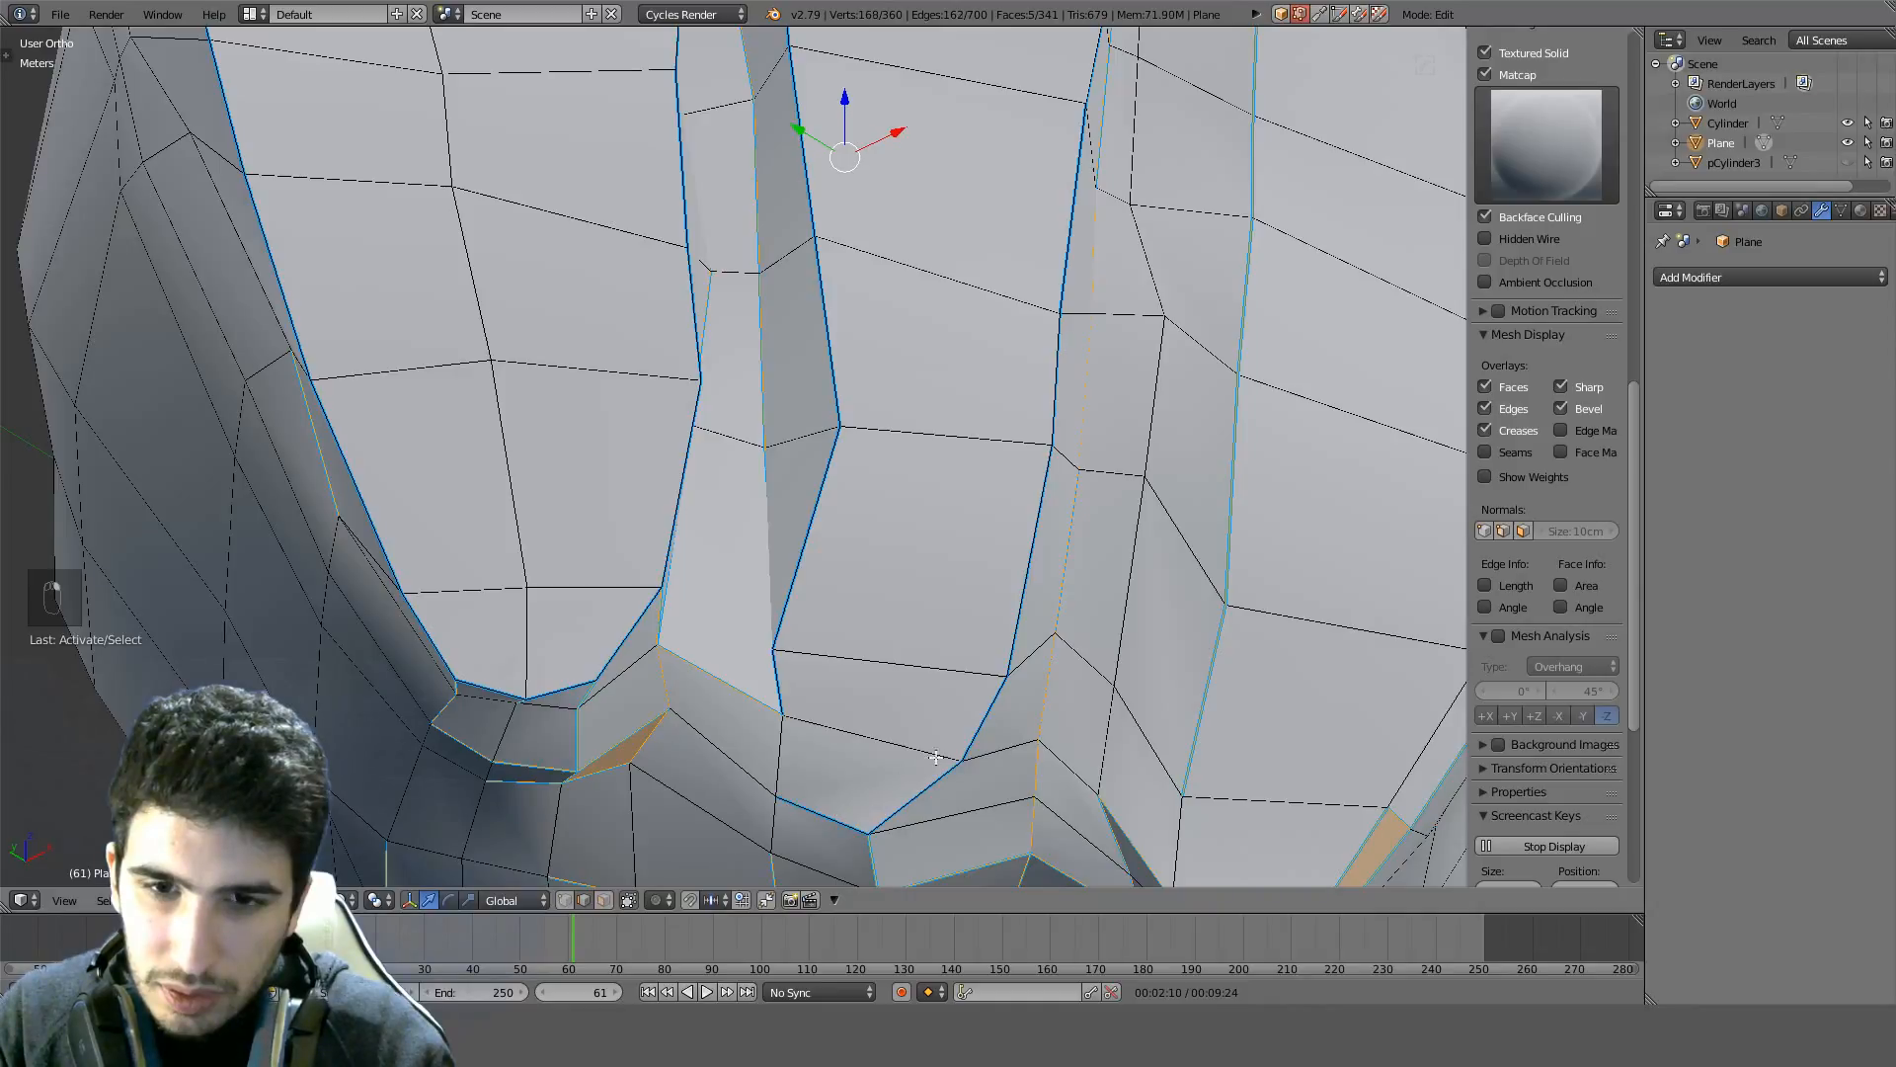
{"action": "middle_click_drag", "start_coordinate": [936, 758], "coordinate": [835, 603]}
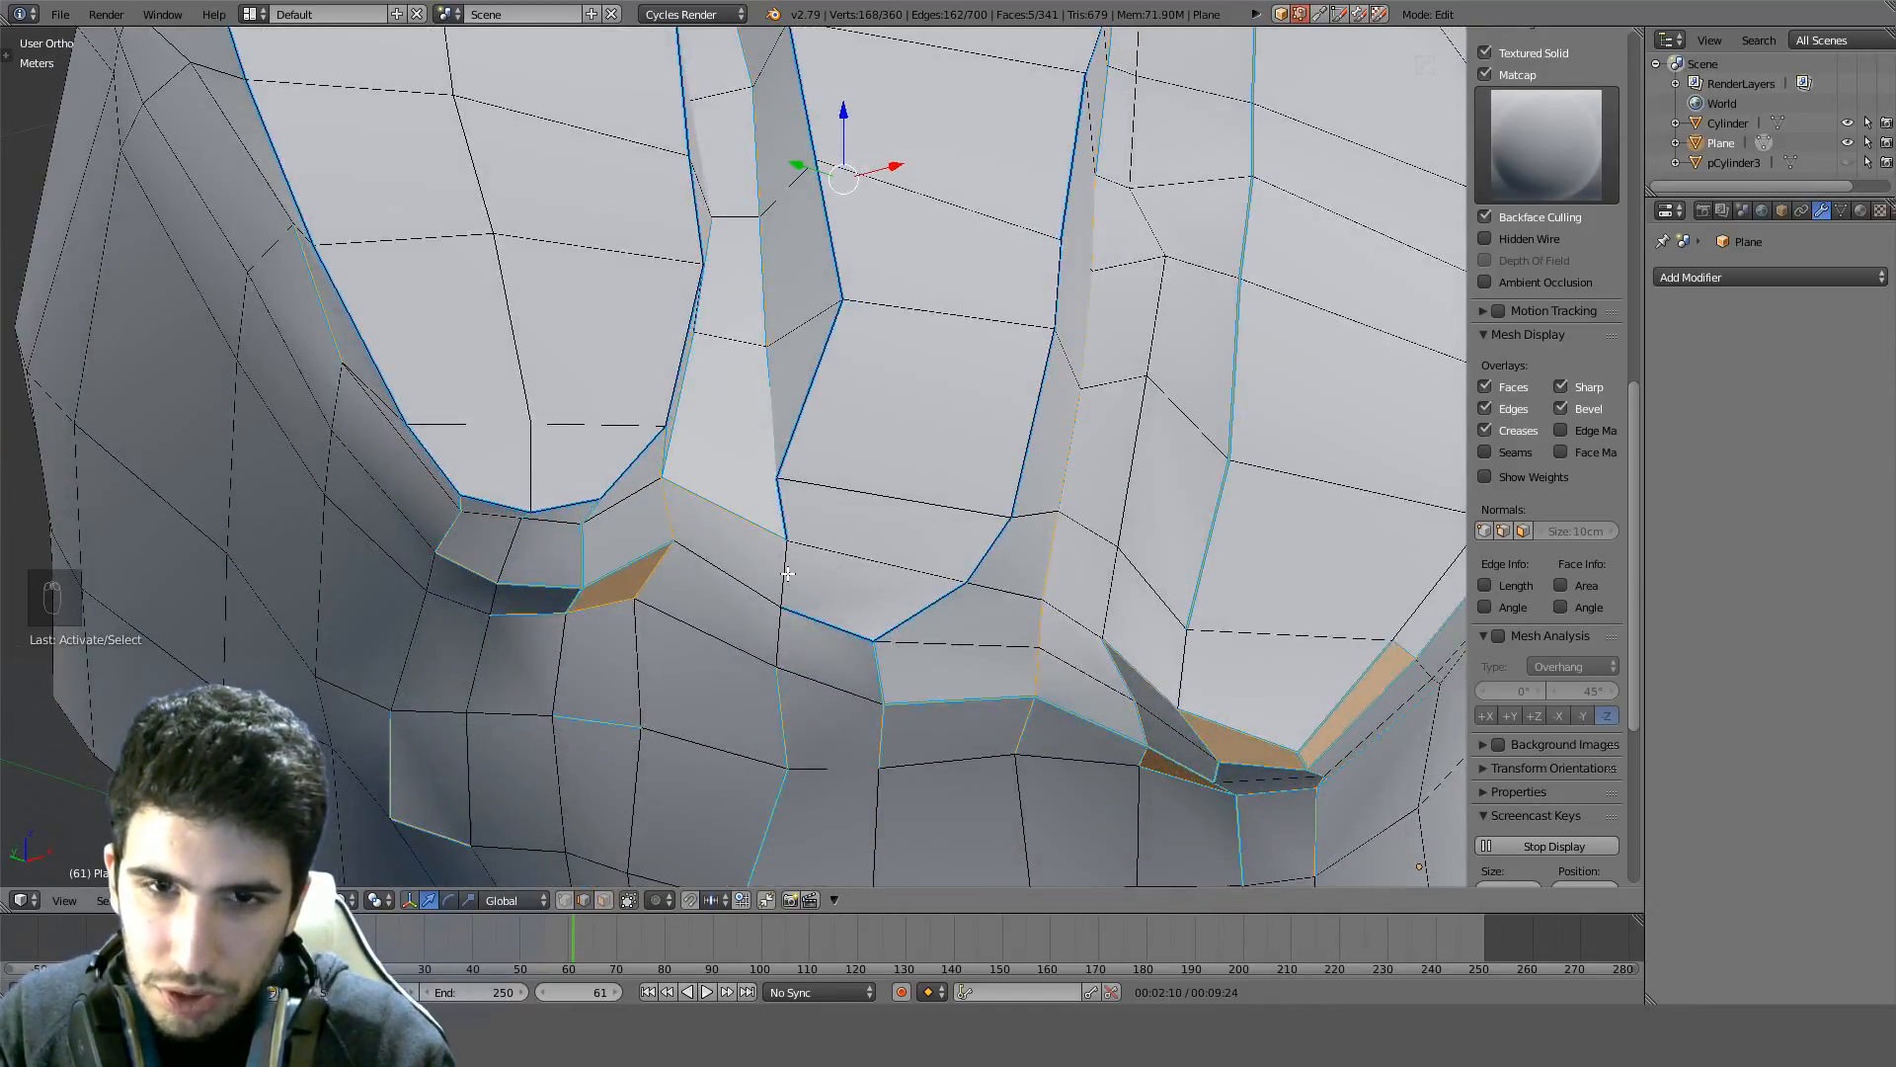
Remove the rim edges around the small lobe's sides and tips from the sharp-edge selection
{"action": "middle_click_drag", "start_coordinate": [1078, 581], "coordinate": [563, 528], "text": "shift"}
{"action": "right_click", "coordinate": [697, 515], "text": "shift"}
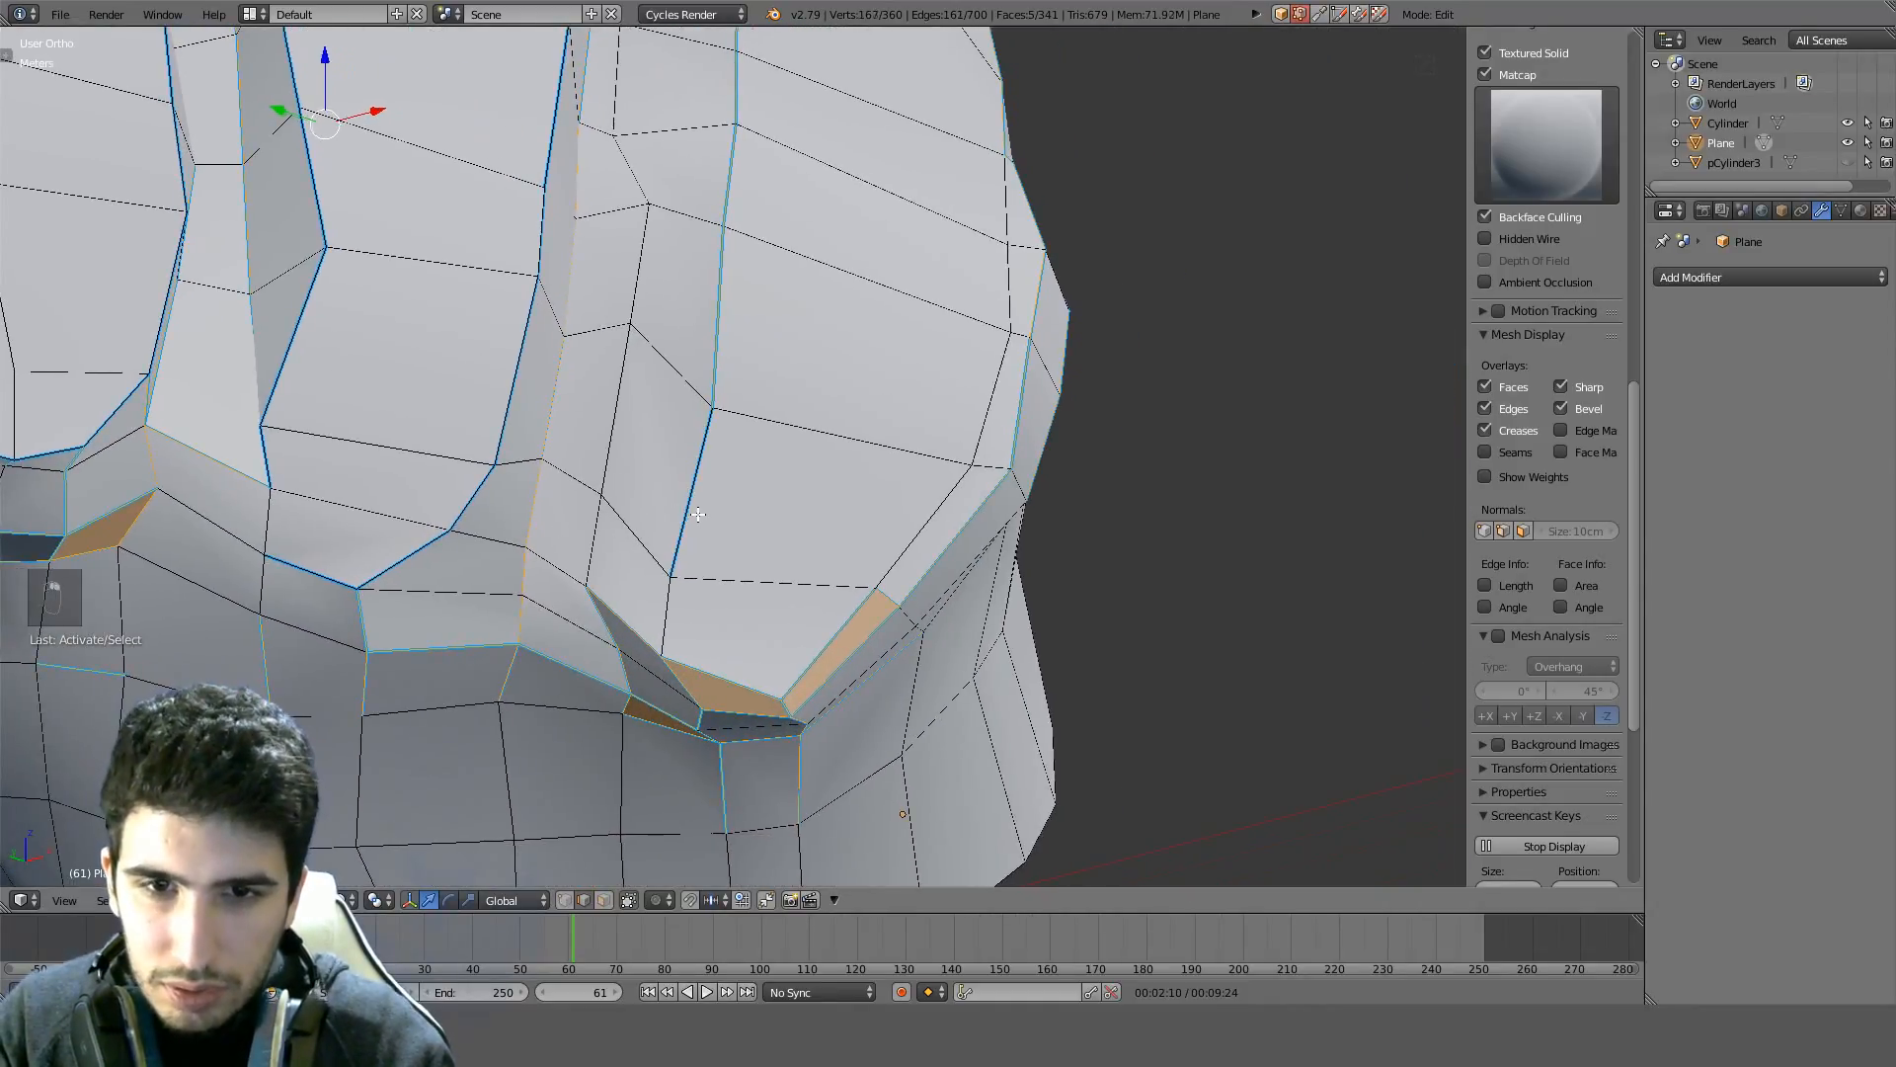
{"action": "middle_click_drag", "start_coordinate": [822, 647], "coordinate": [809, 533]}
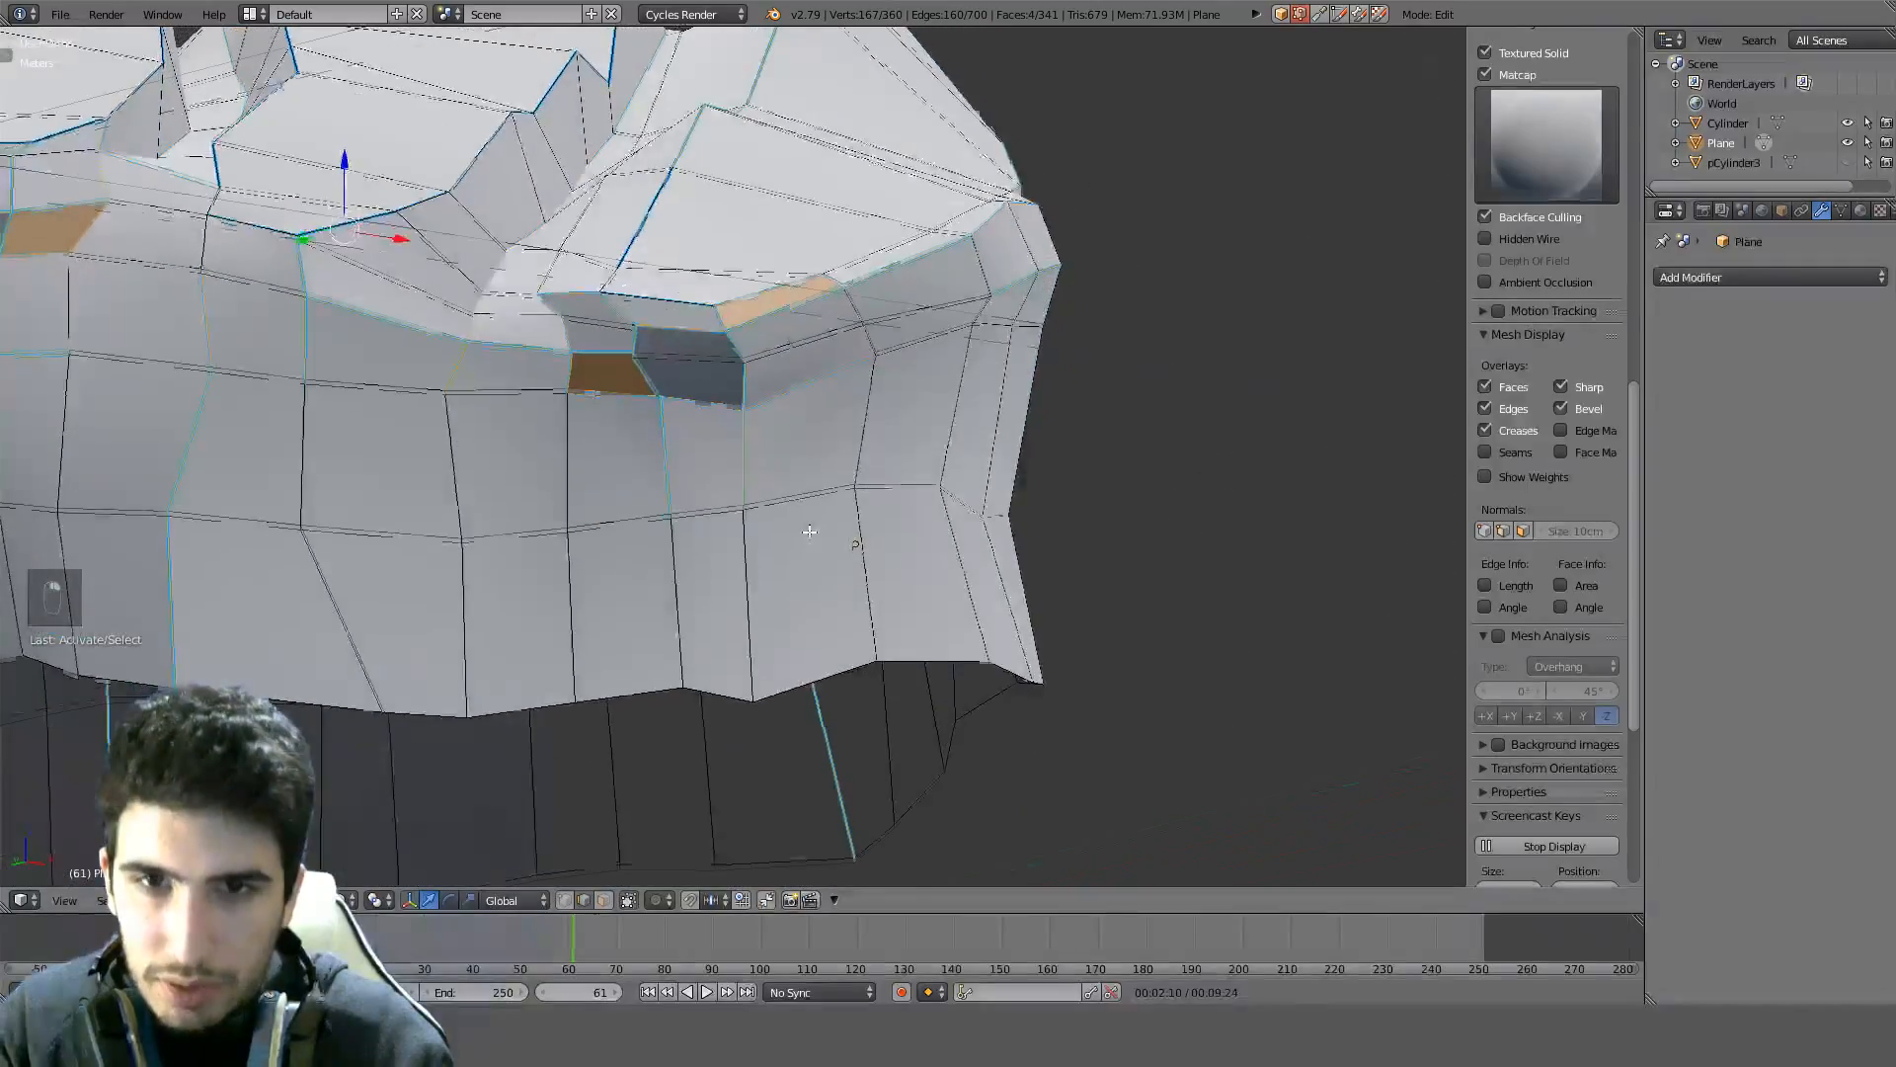
{"action": "middle_click_drag", "start_coordinate": [871, 243], "coordinate": [810, 403]}
{"action": "middle_click_drag", "start_coordinate": [1114, 401], "coordinate": [942, 304]}
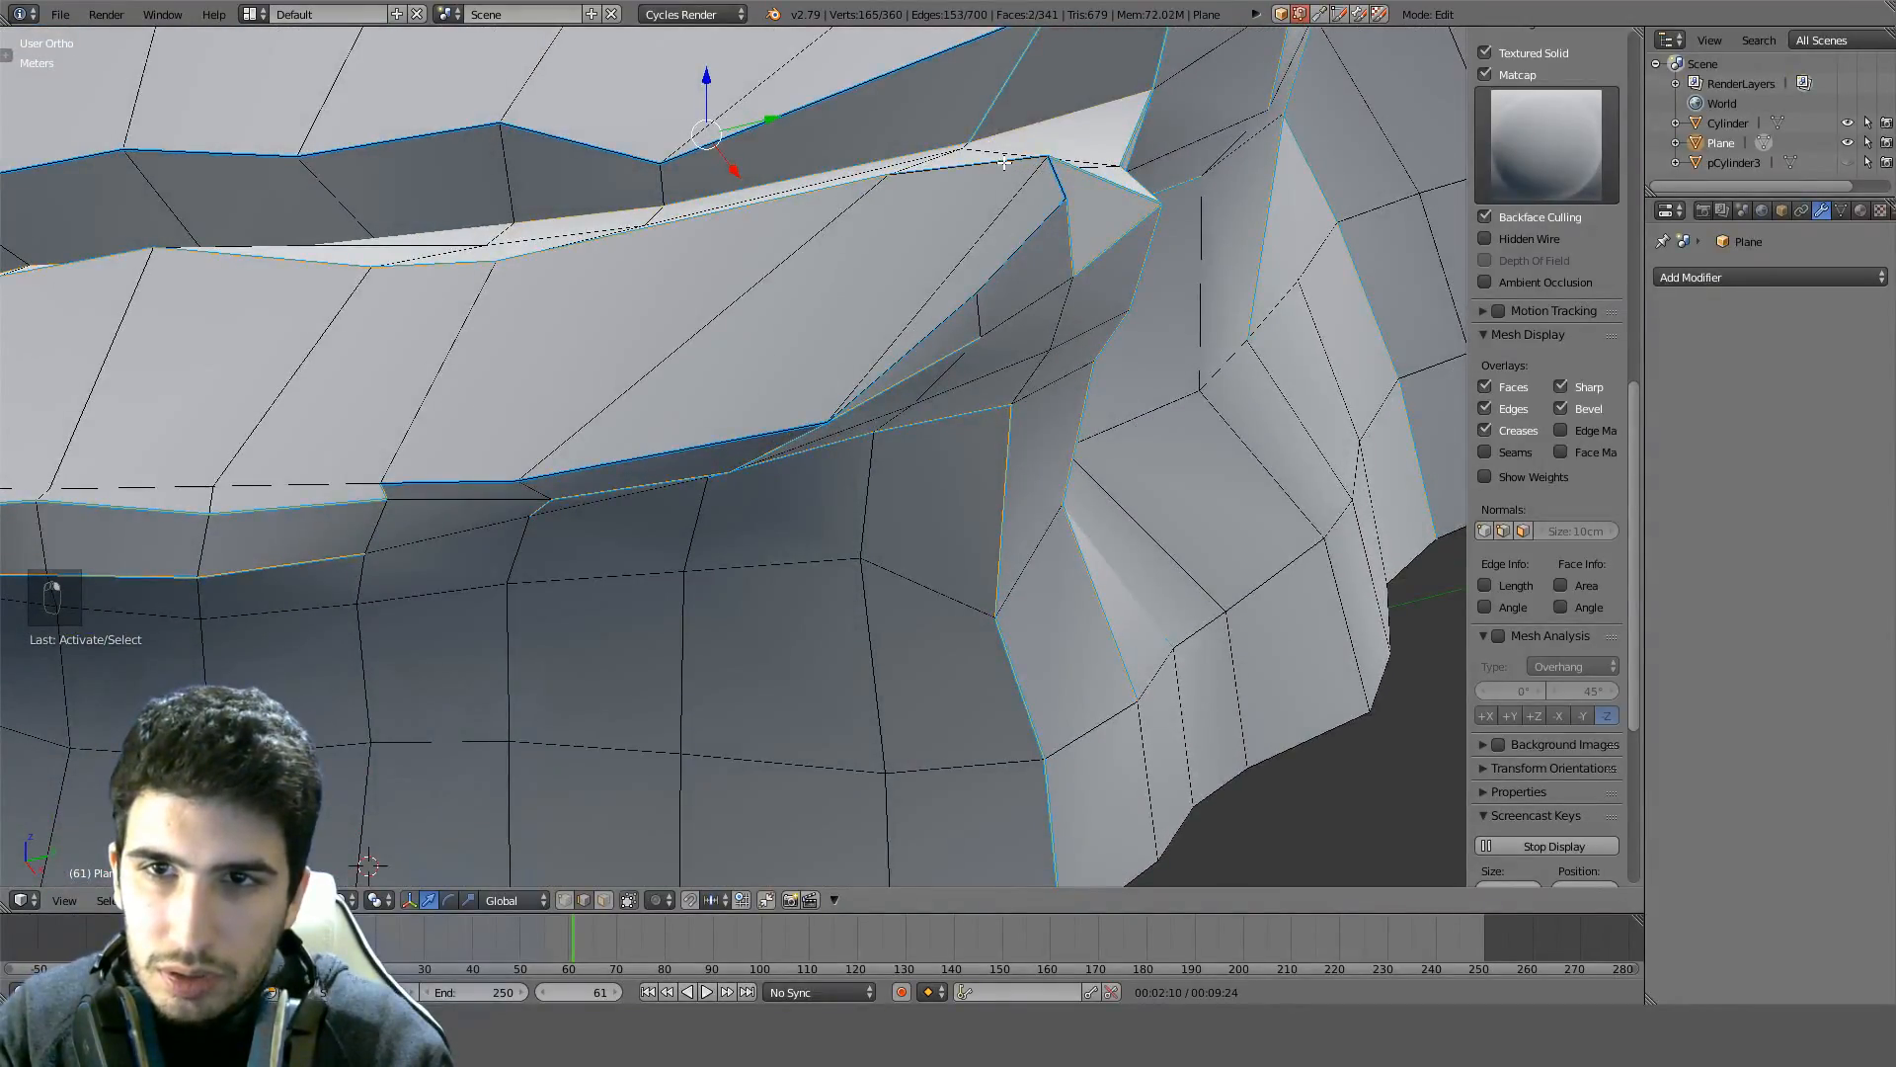
{"action": "right_click", "coordinate": [800, 180], "text": "shift"}
{"action": "middle_click_drag", "start_coordinate": [516, 273], "coordinate": [573, 446]}
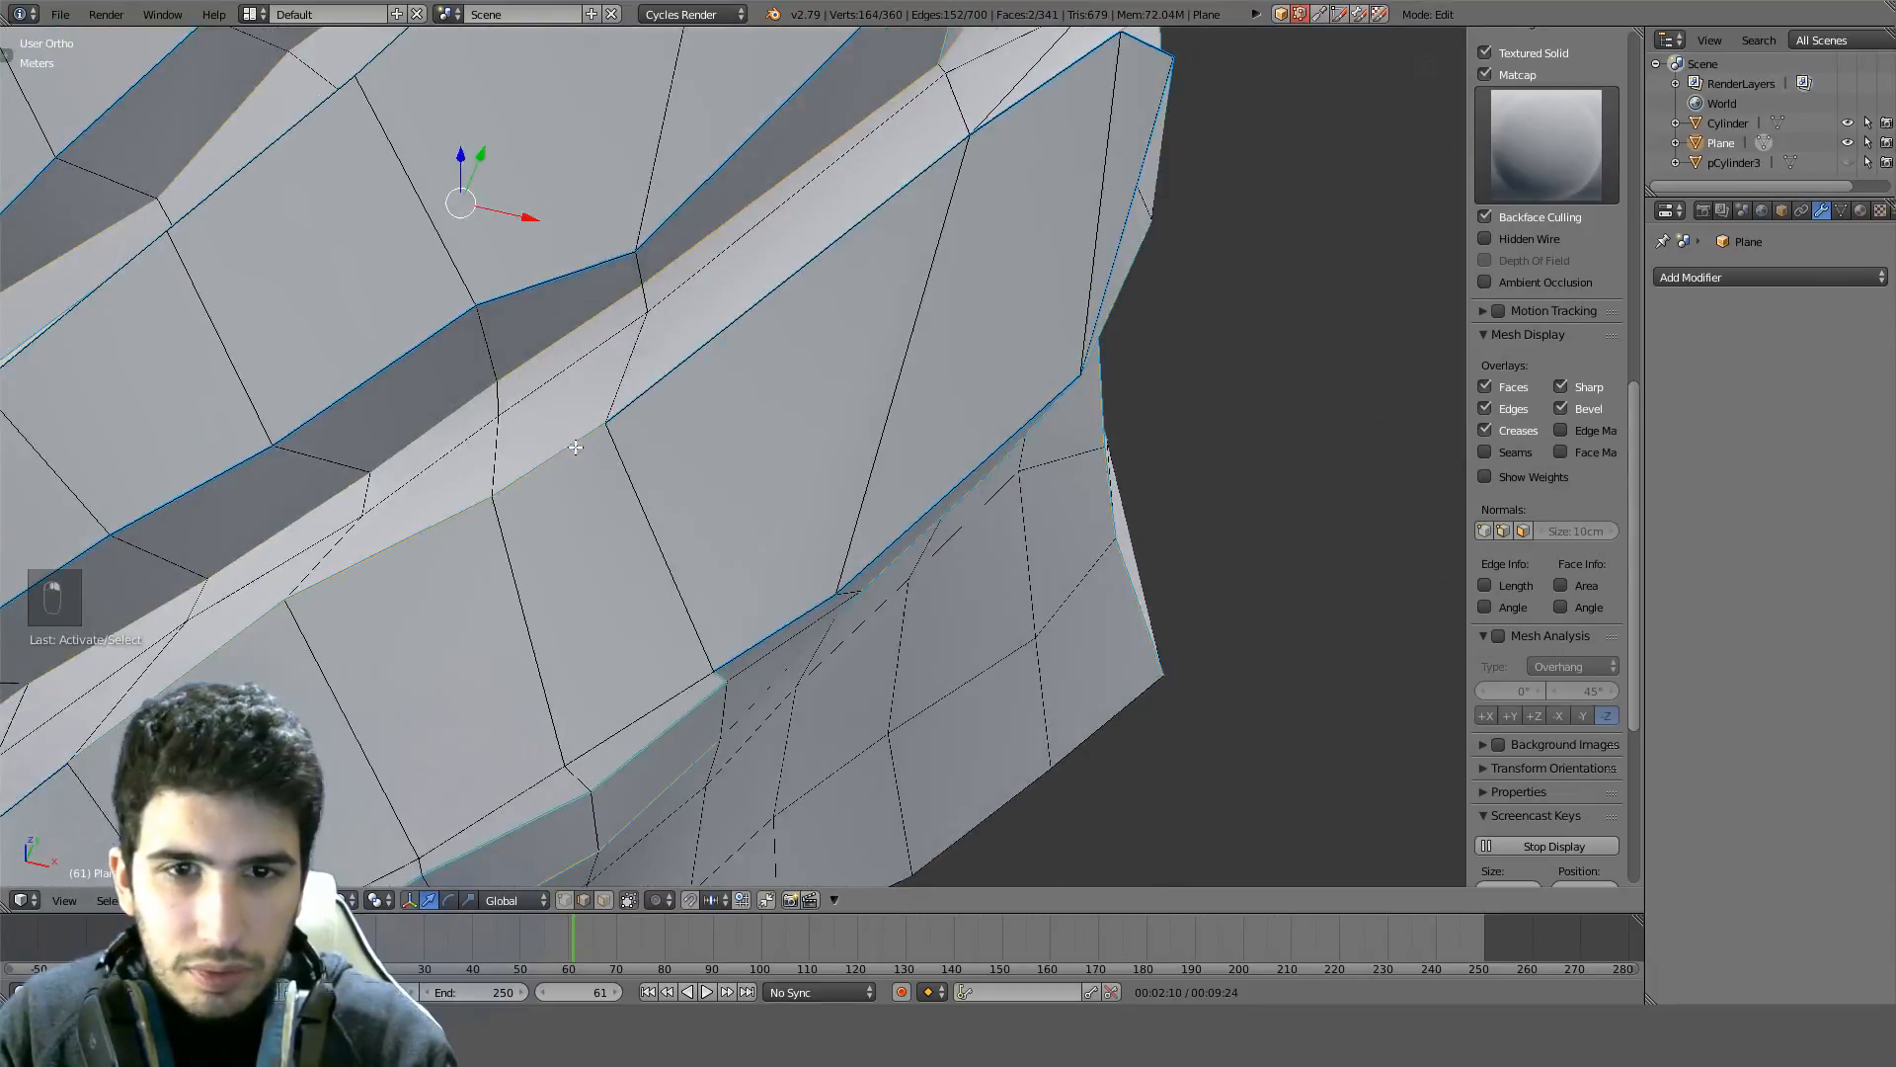
{"action": "right_click", "coordinate": [390, 550], "text": "shift"}
Clear the sharp marks from all edges still selected outside the lobes' rims
{"action": "middle_click_drag", "start_coordinate": [390, 551], "coordinate": [803, 550]}
{"action": "key", "text": "q"}
{"action": "left_click", "coordinate": [842, 170]}
Mark the missing rim edges near the lower tips of the middle and small lobes as sharp
{"action": "right_click", "coordinate": [666, 554]}
{"action": "right_click", "coordinate": [766, 578]}
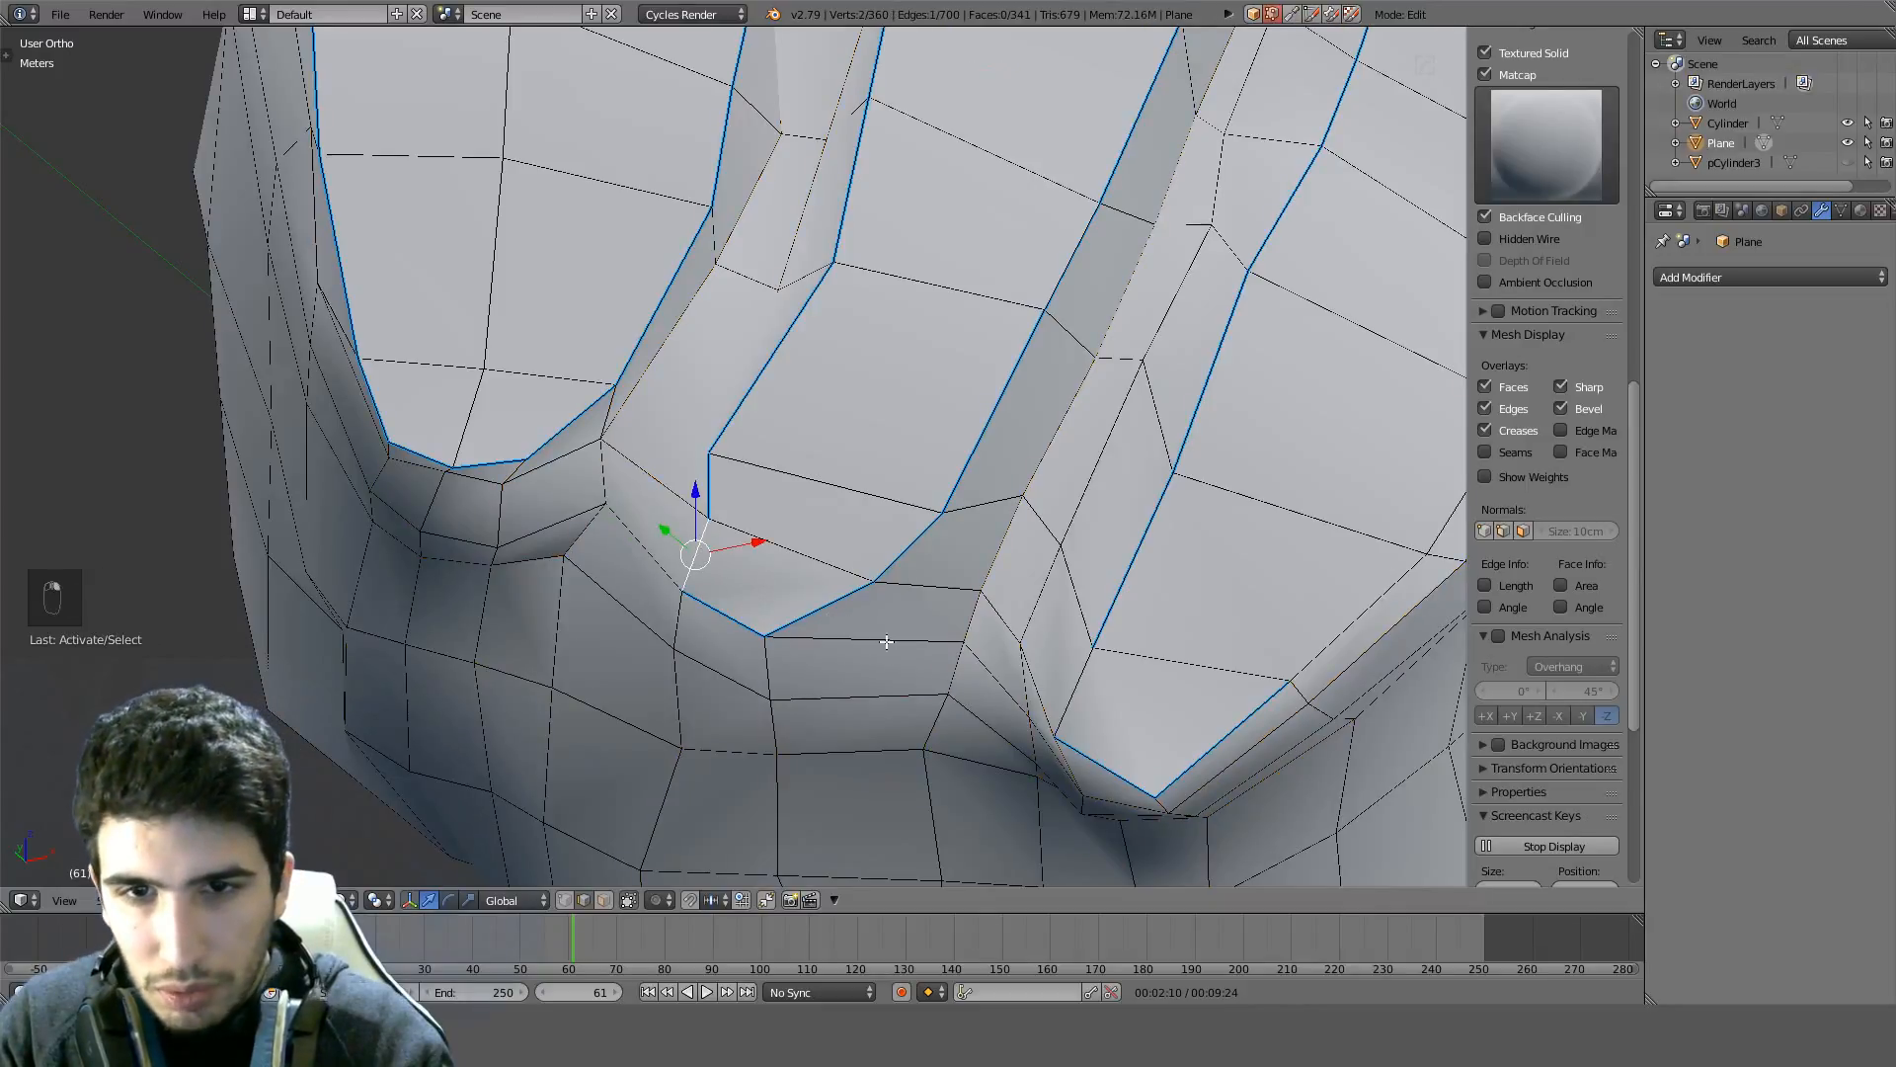
{"action": "right_click", "coordinate": [1082, 696], "text": "shift"}
{"action": "key", "text": "q"}
{"action": "left_click", "coordinate": [1083, 692]}
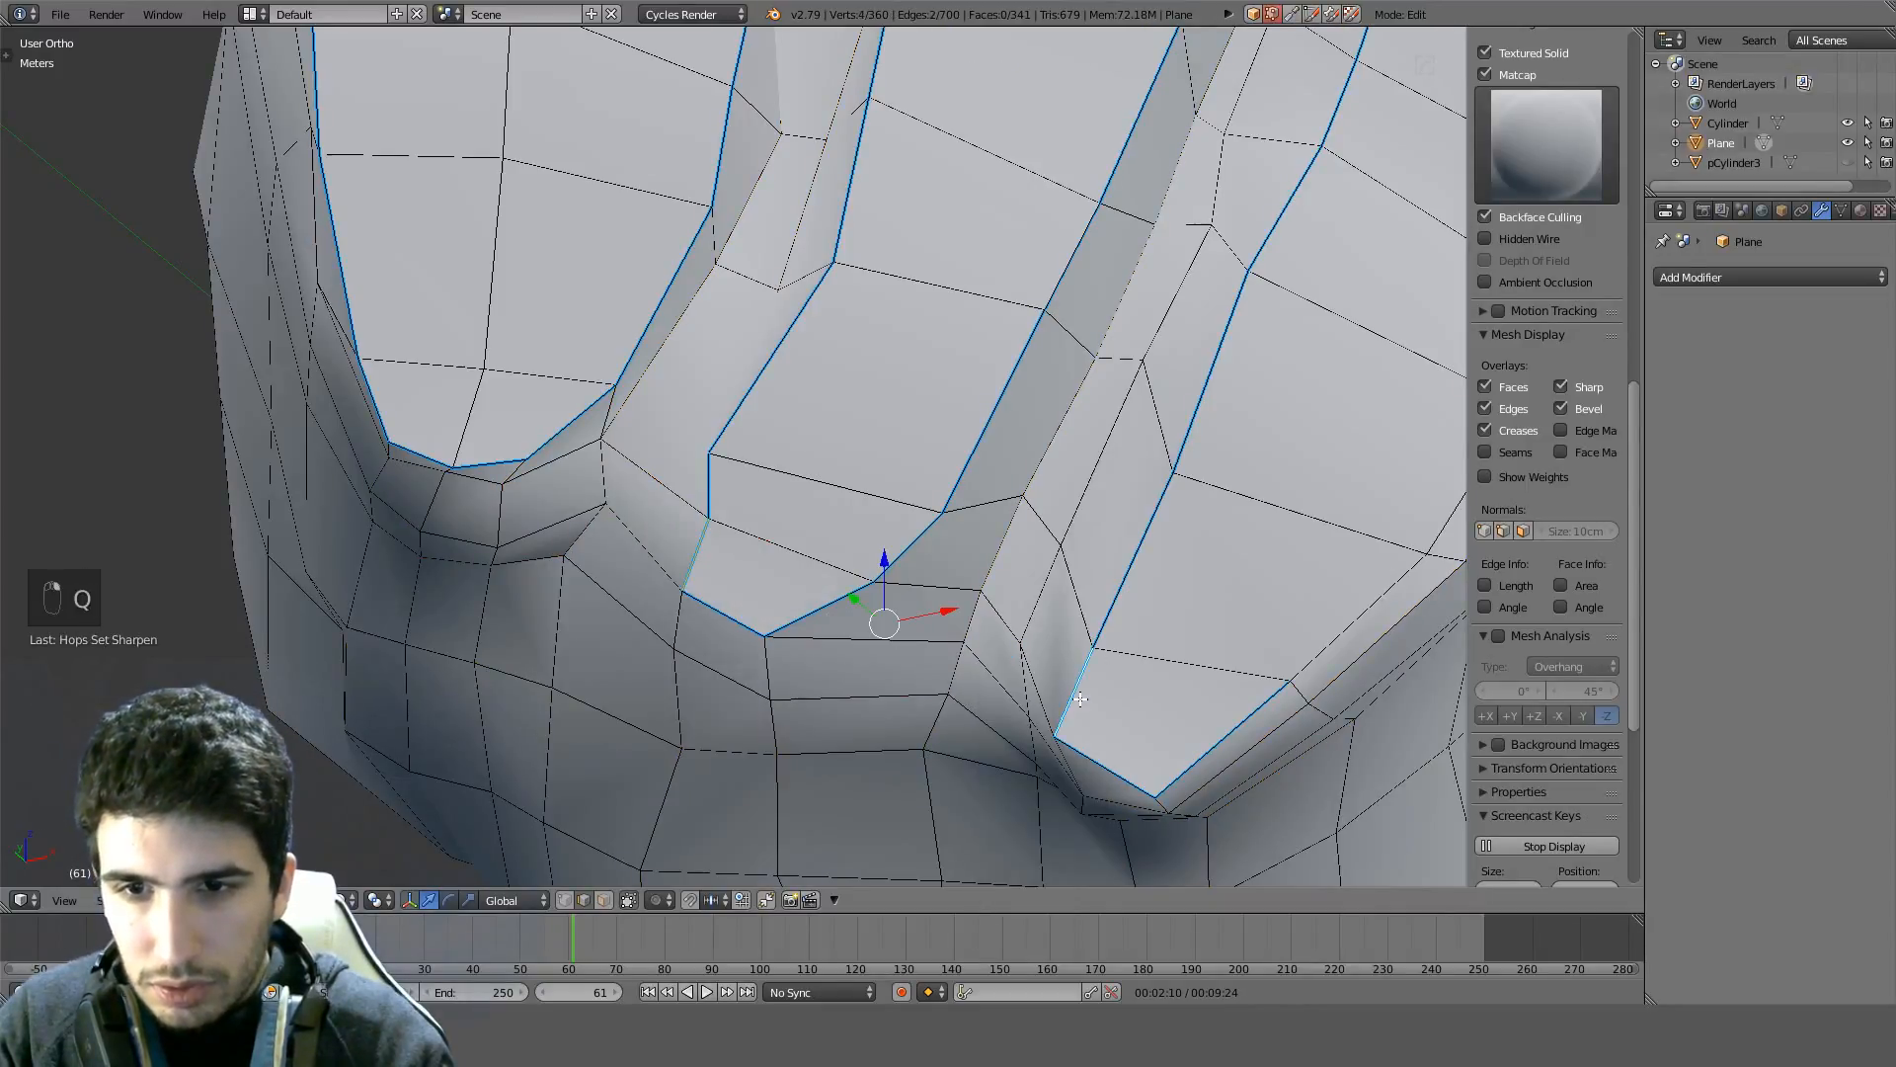
Mark the four unmarked edges along the small lobe's lower outer rim as sharp and leave mesh editing
{"action": "scroll", "coordinate": [1083, 691], "scroll_direction": "down", "scroll_amount": 5}
{"action": "middle_click_drag", "start_coordinate": [1083, 691], "coordinate": [1064, 625]}
{"action": "right_click", "coordinate": [879, 637]}
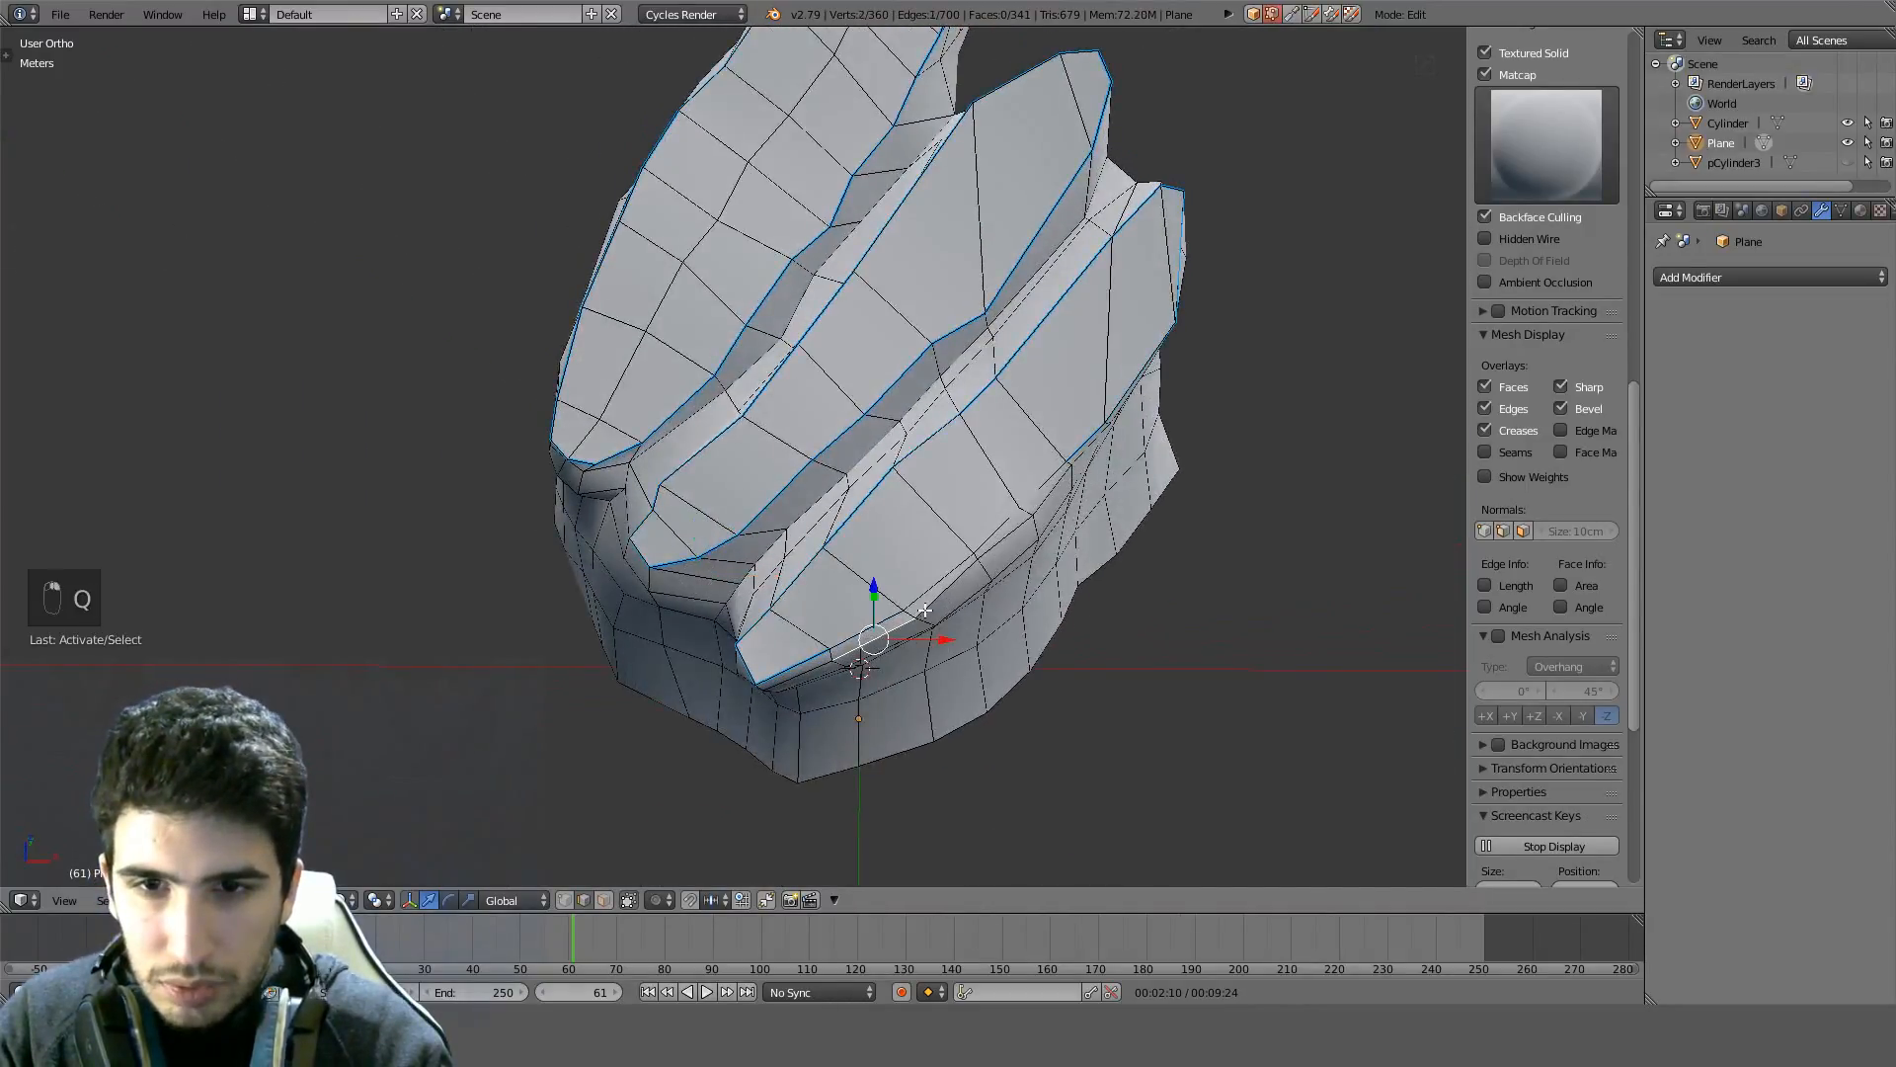
{"action": "right_click", "coordinate": [891, 604]}
{"action": "right_click", "coordinate": [948, 562], "text": "shift"}
{"action": "right_click", "coordinate": [978, 525], "text": "shift"}
{"action": "key", "text": "ctrl+z"}
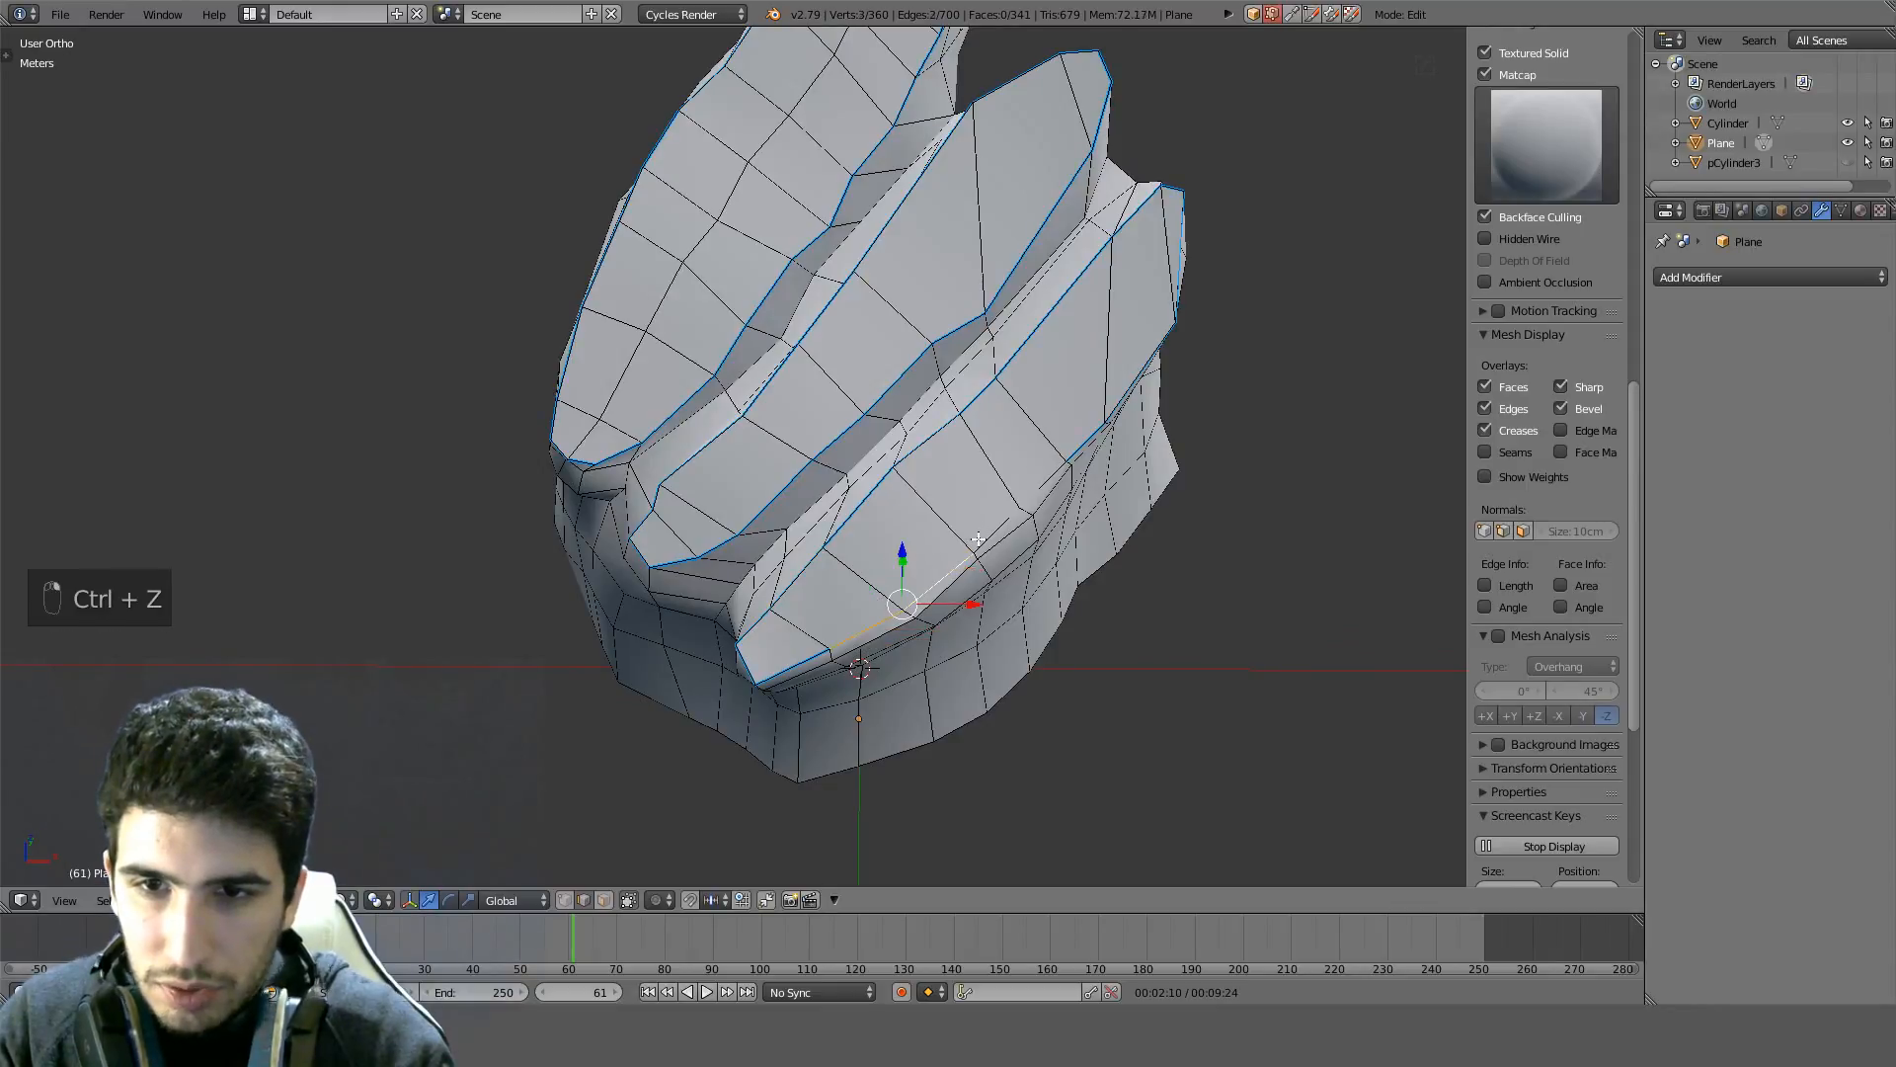
{"action": "right_click", "coordinate": [990, 539], "text": "shift"}
{"action": "right_click", "coordinate": [1039, 496], "text": "shift"}
{"action": "key", "text": "q"}
{"action": "key", "text": "Tab"}
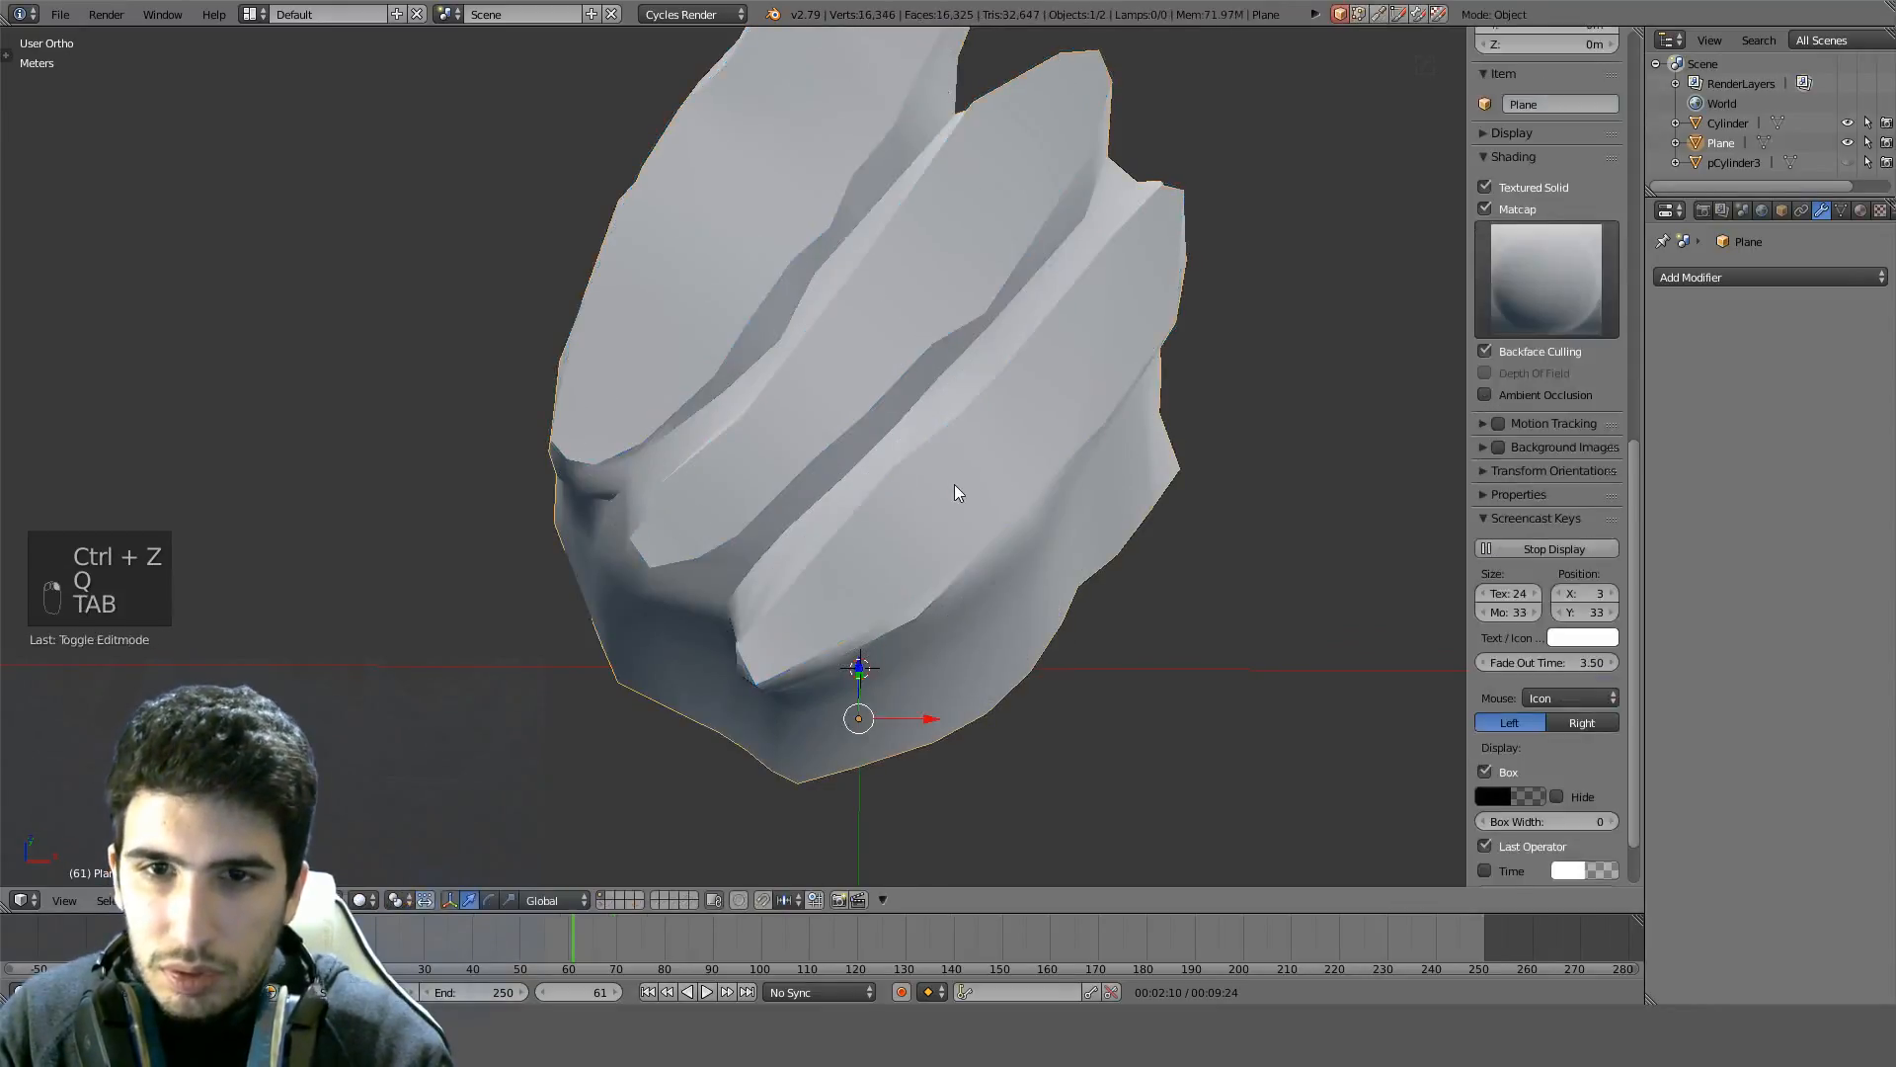
Move the vertex at the foot of the crease between the small and middle lobes about 1 cm along the Y axis
{"action": "middle_click_drag", "start_coordinate": [956, 491], "coordinate": [973, 435]}
{"action": "scroll", "coordinate": [973, 436], "scroll_direction": "up", "scroll_amount": 5}
{"action": "key", "text": "Tab"}
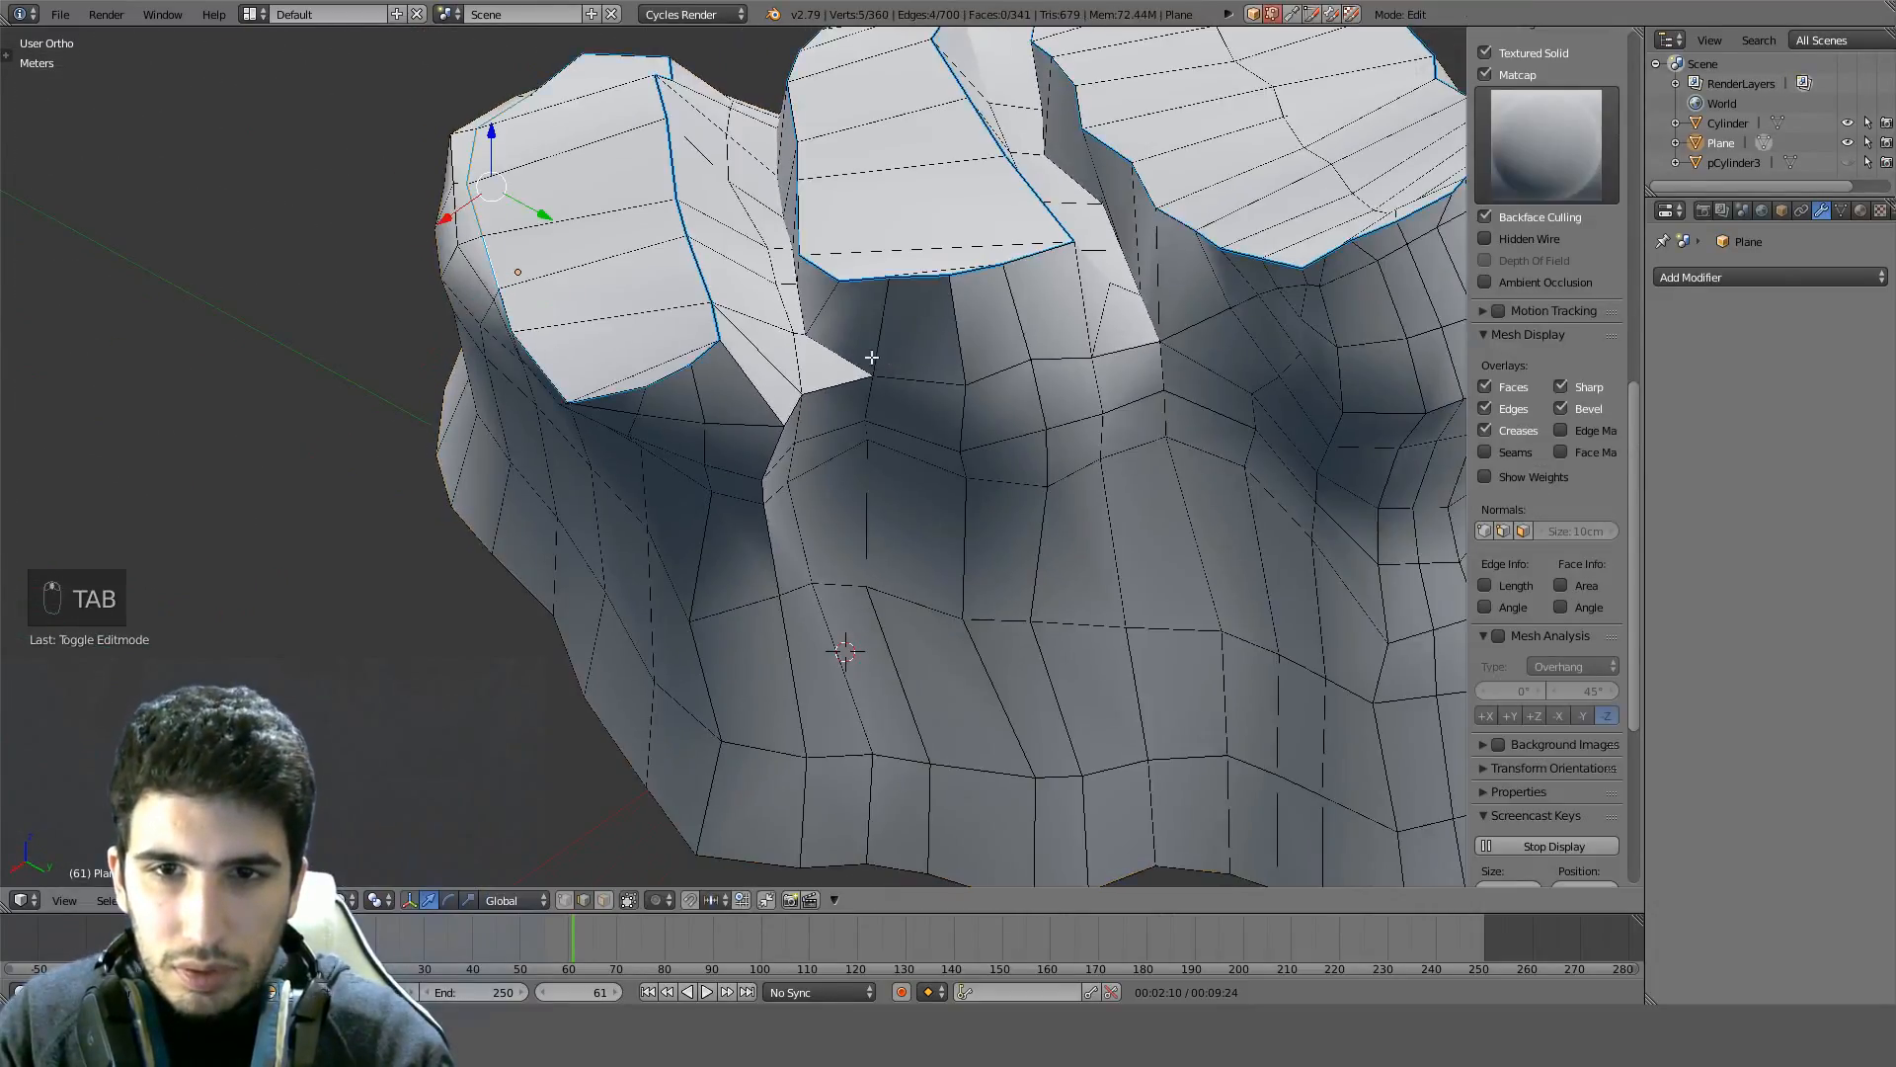
{"action": "scroll", "coordinate": [732, 327], "scroll_direction": "up", "scroll_amount": 4}
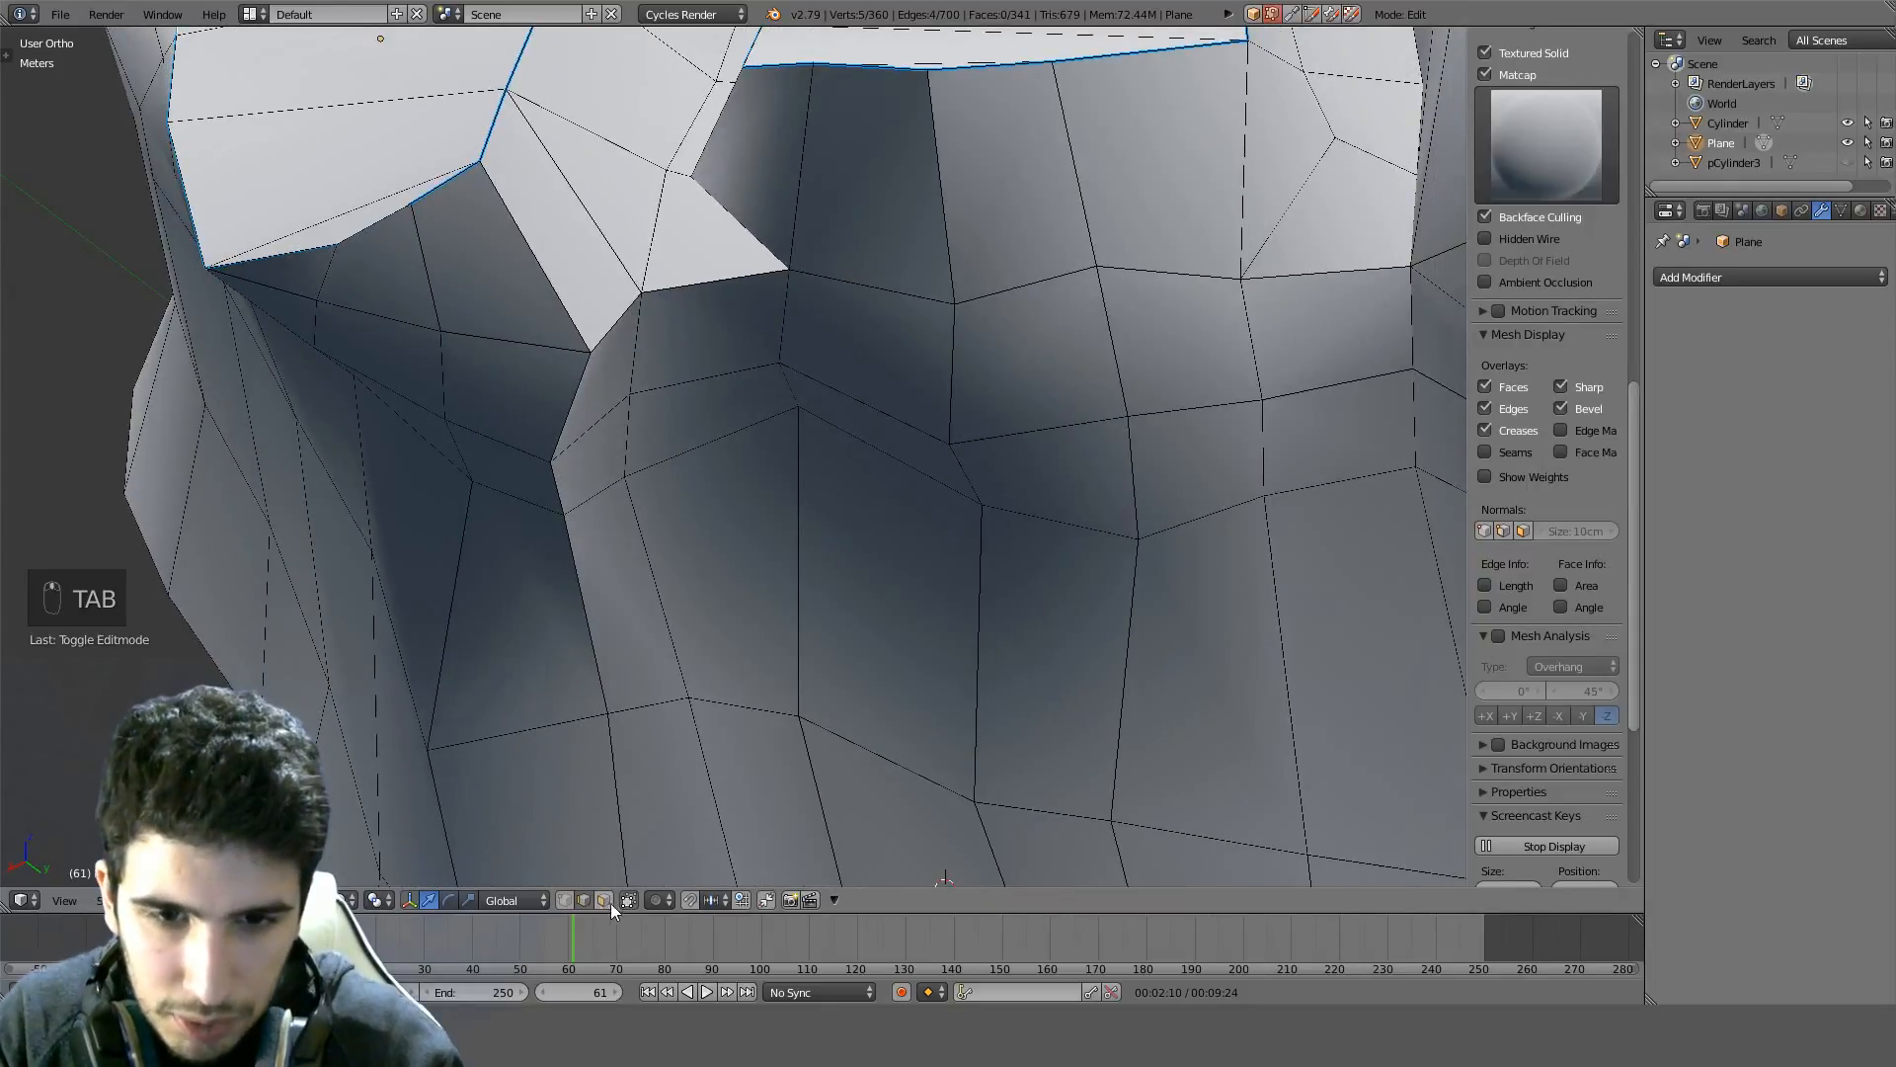
{"action": "right_click", "coordinate": [593, 351]}
{"action": "scroll", "coordinate": [766, 423], "scroll_direction": "up", "scroll_amount": 3}
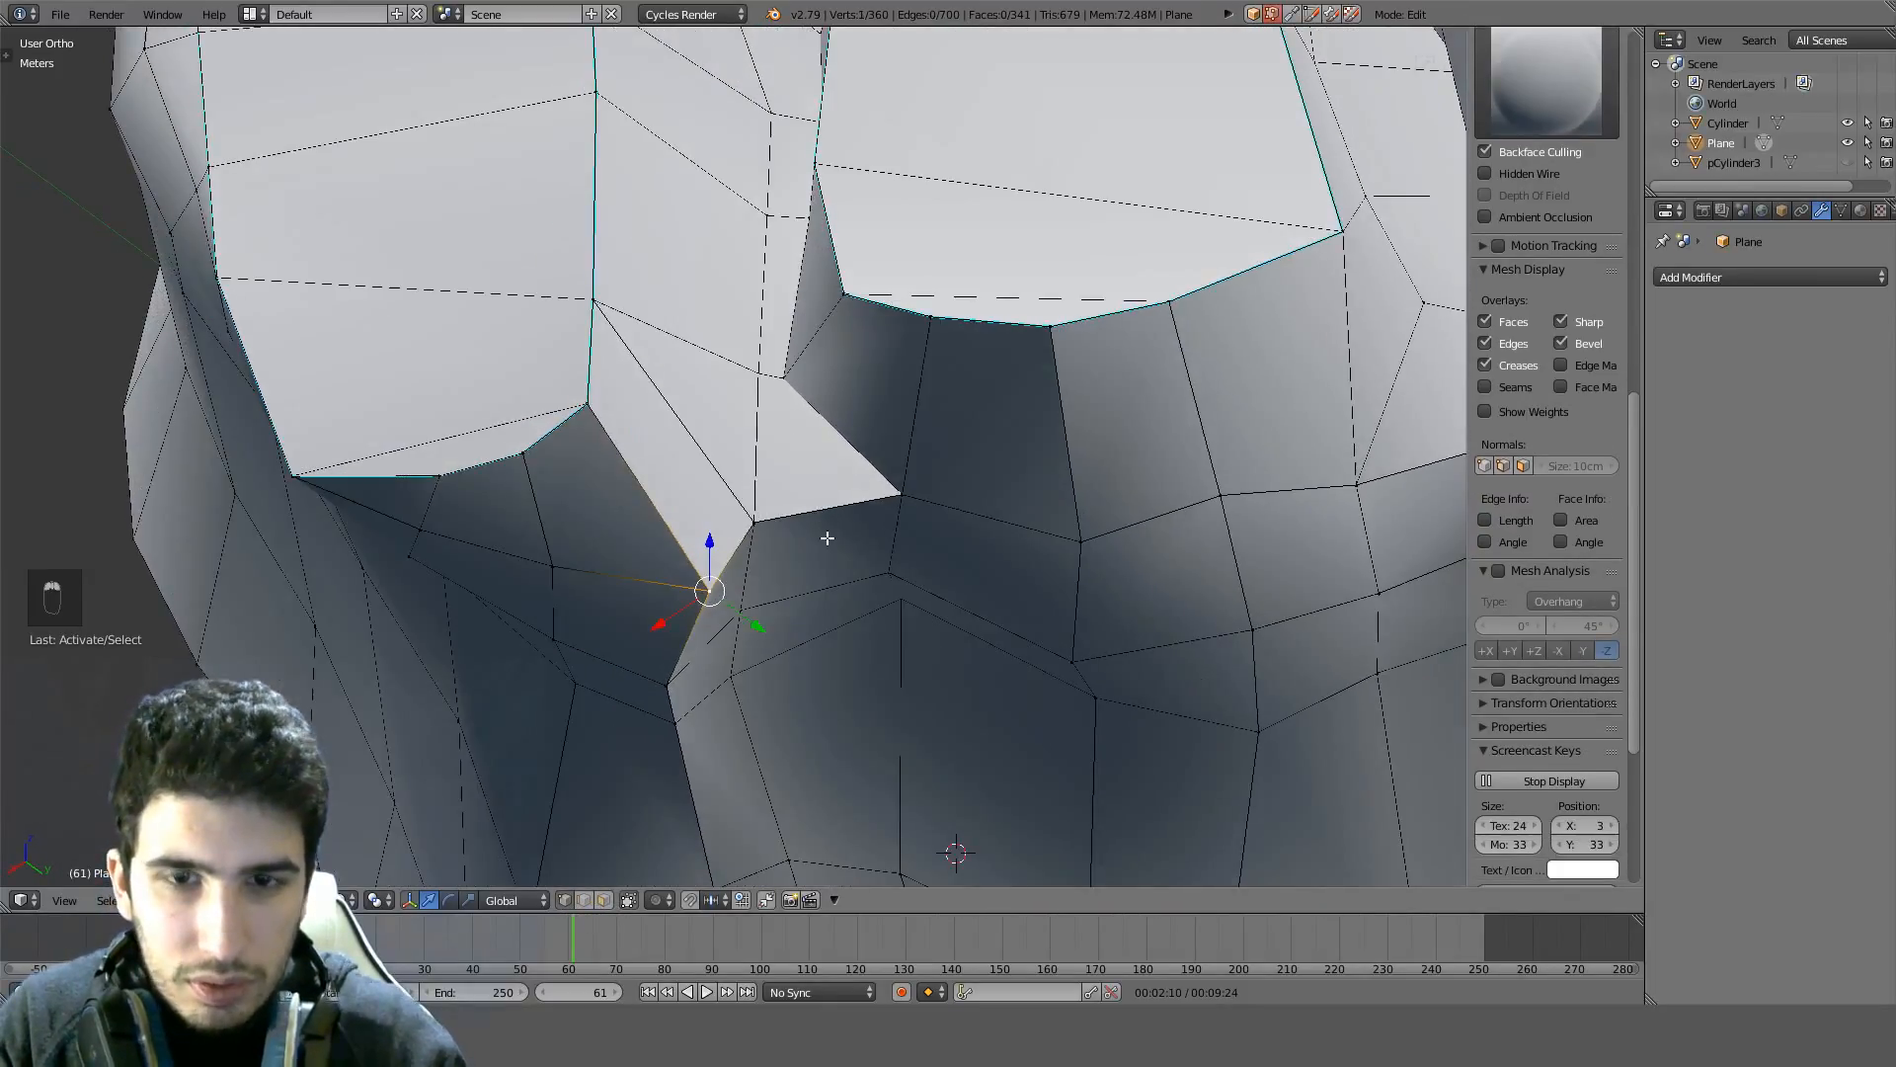
{"action": "key", "text": "g"}
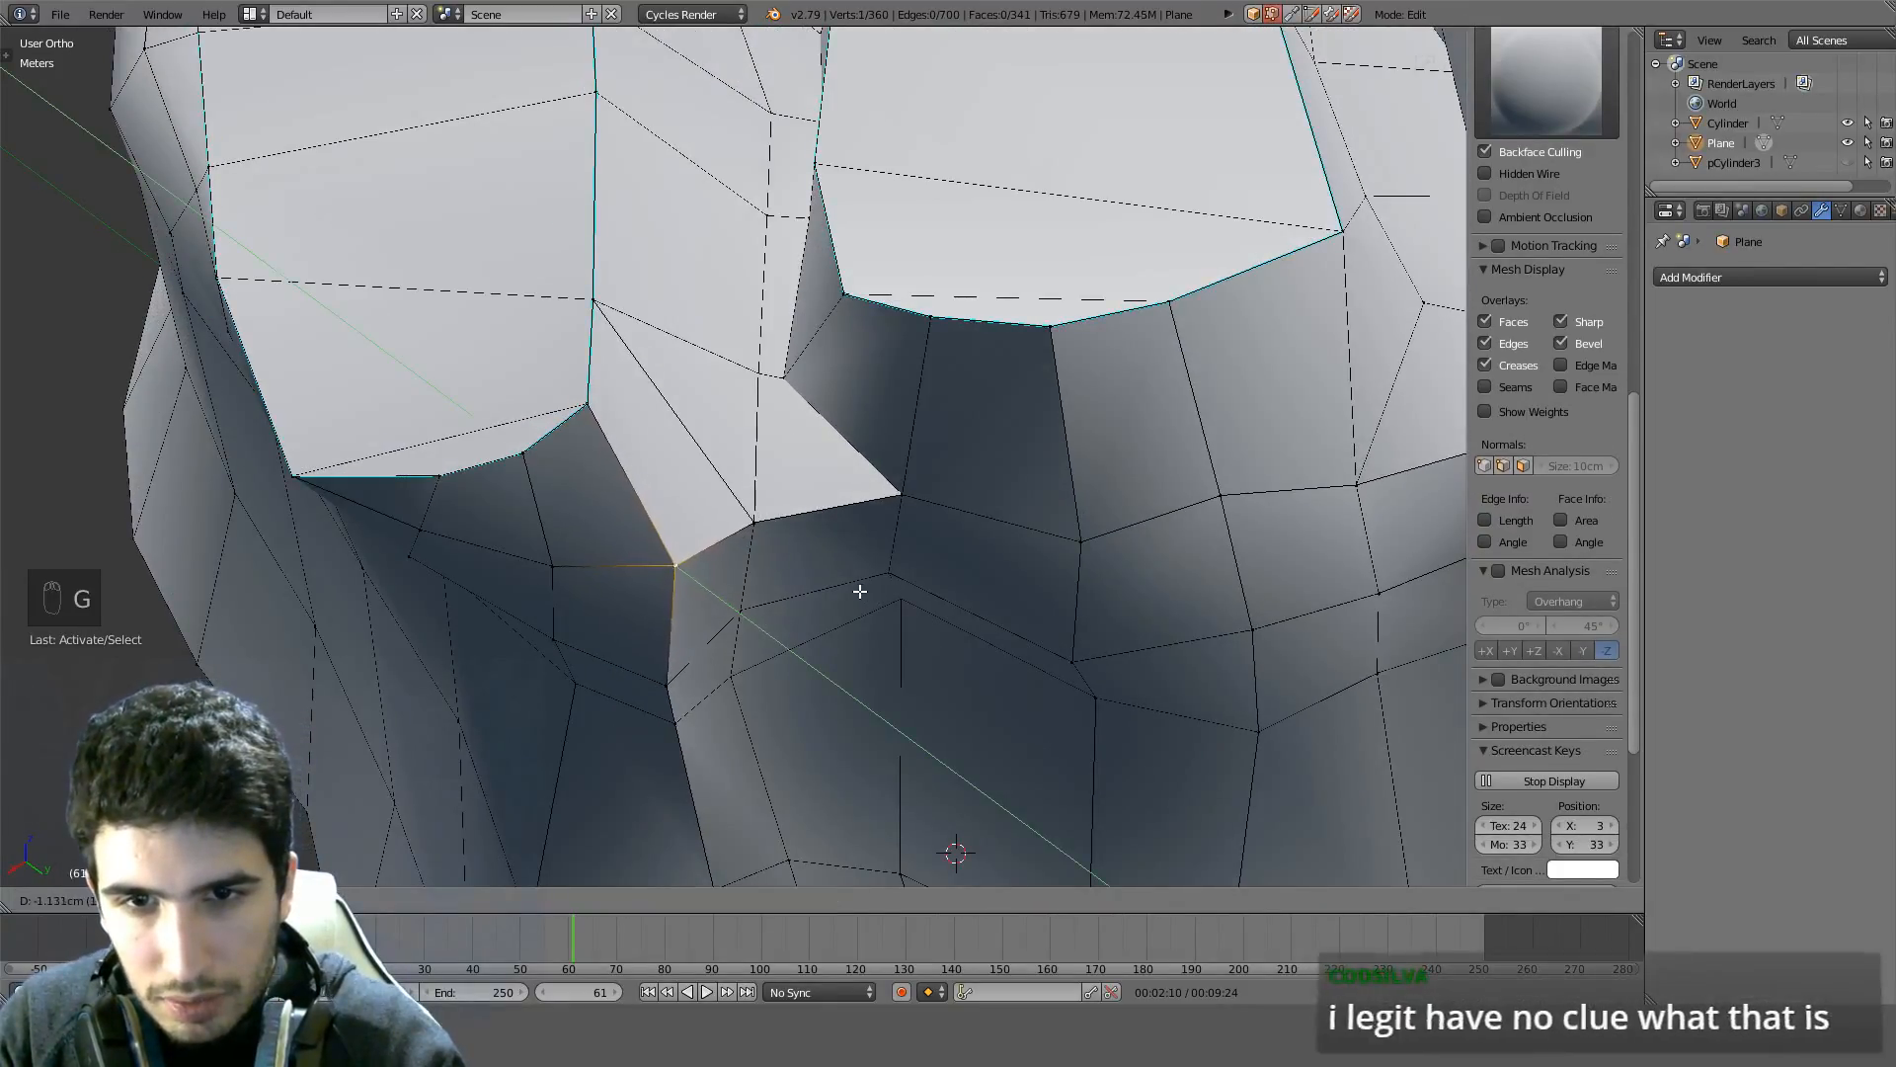
{"action": "left_click", "coordinate": [851, 589]}
Move the lower vertex of the protruding vertical edge beneath that crease slightly along the Y axis
{"action": "middle_click_drag", "start_coordinate": [851, 589], "coordinate": [928, 513]}
{"action": "right_click", "coordinate": [1022, 358]}
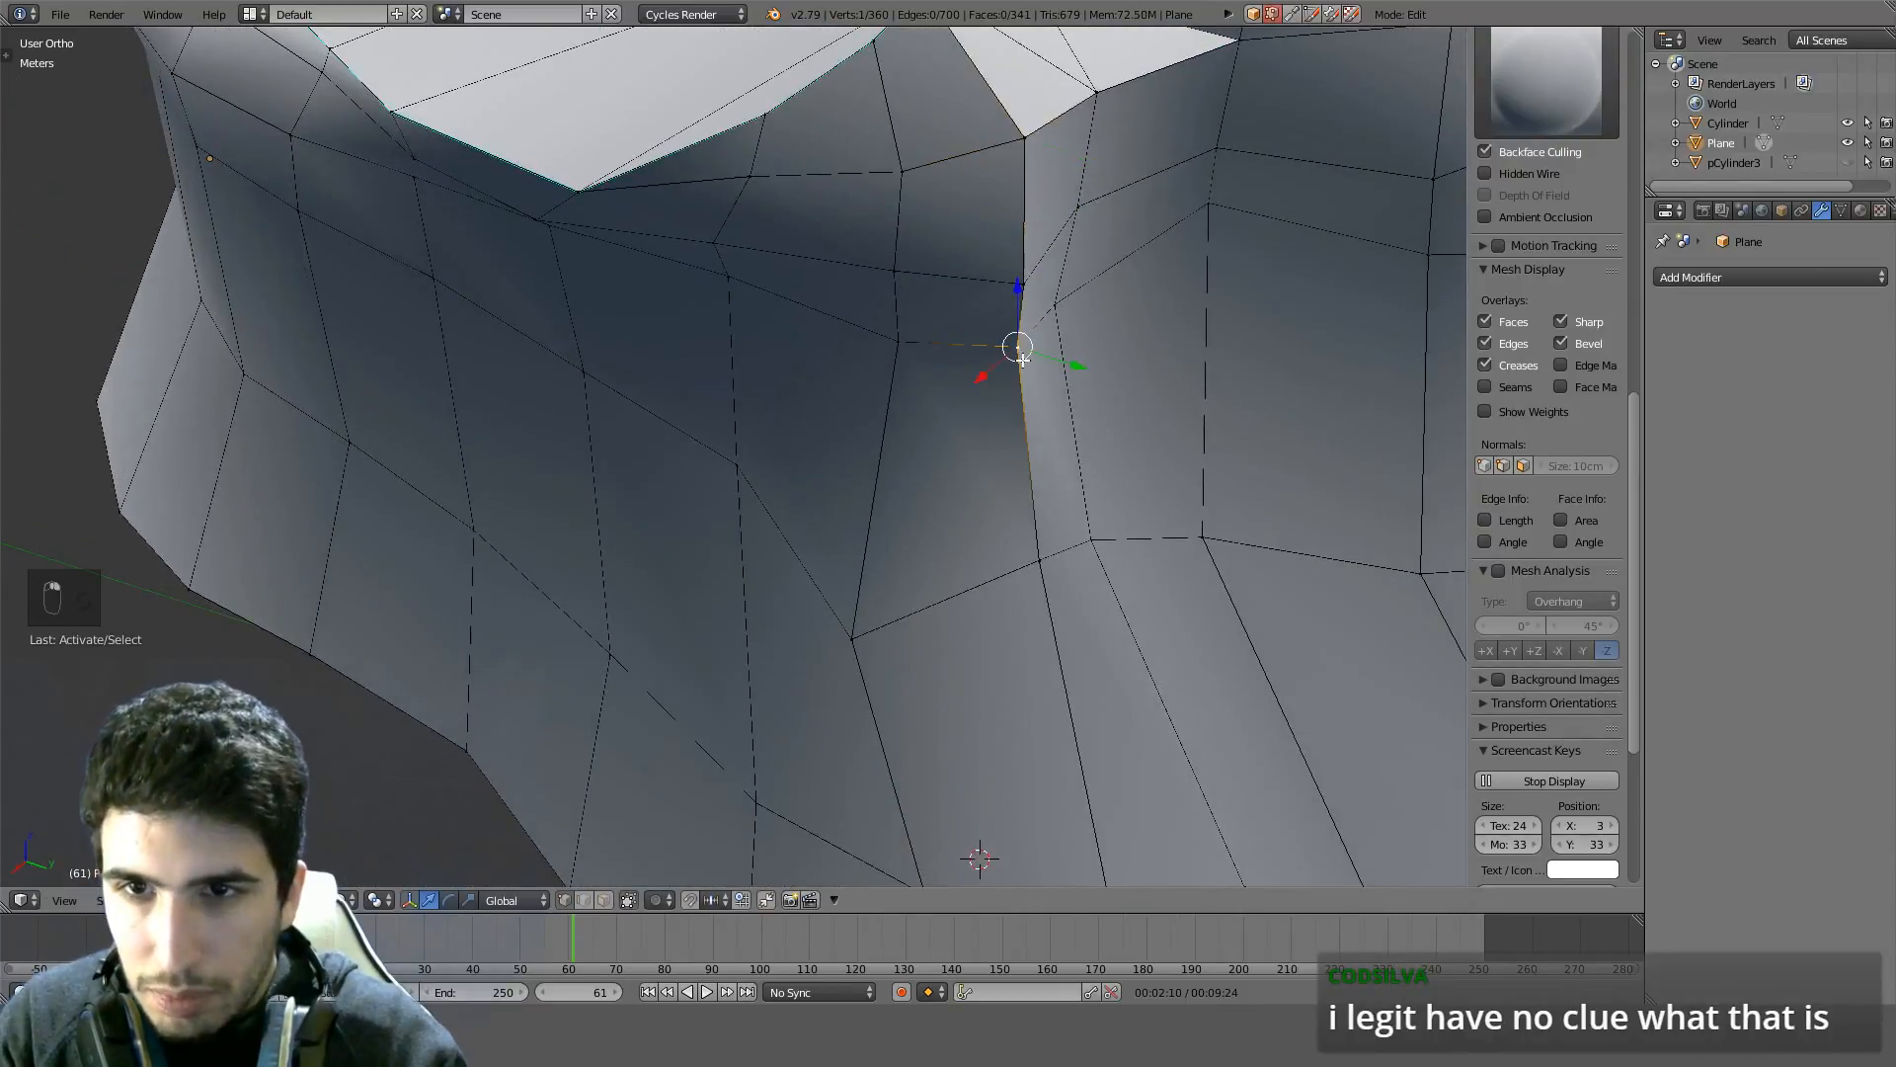
{"action": "key", "text": "g"}
{"action": "middle_click", "coordinate": [1087, 411]}
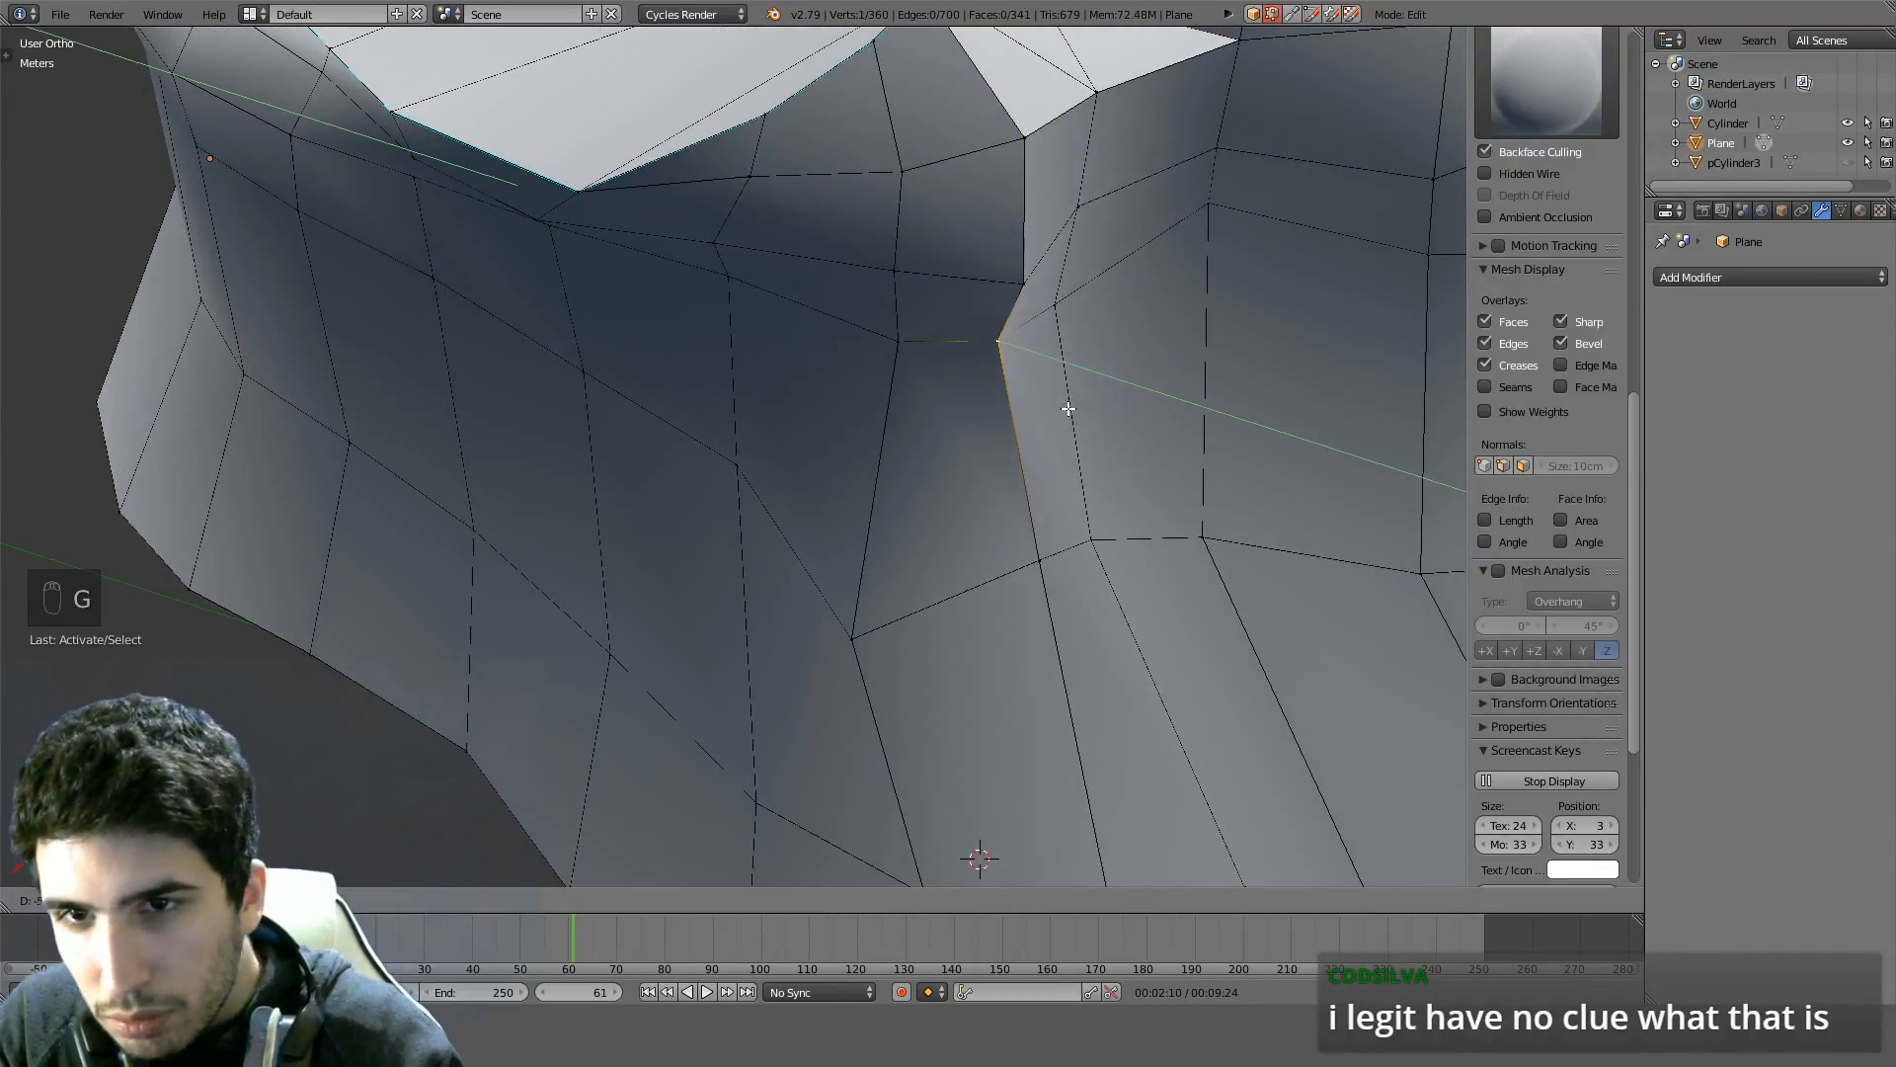
{"action": "left_click", "coordinate": [1062, 400]}
Leave mesh editing and set the mesh's Auto Smooth angle to 80°
{"action": "key", "text": "Tab"}
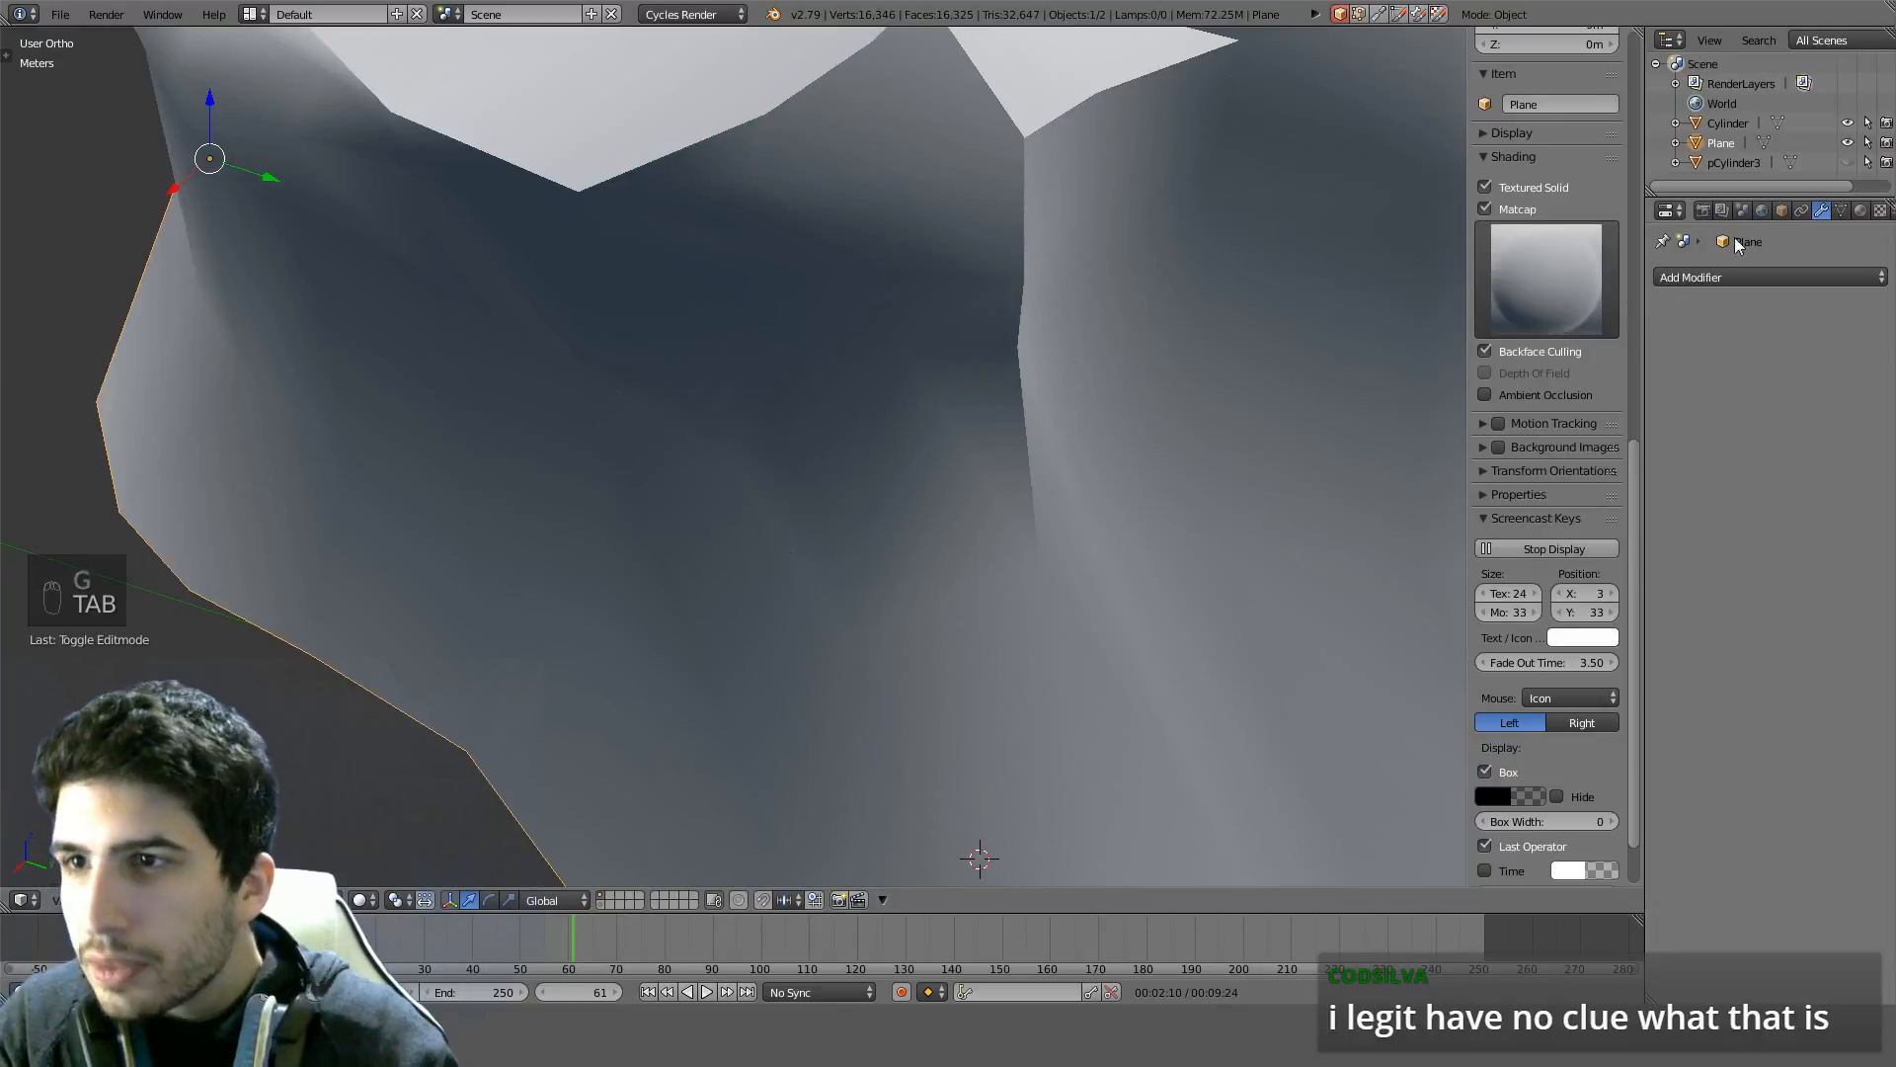
{"action": "left_click", "coordinate": [1841, 210]}
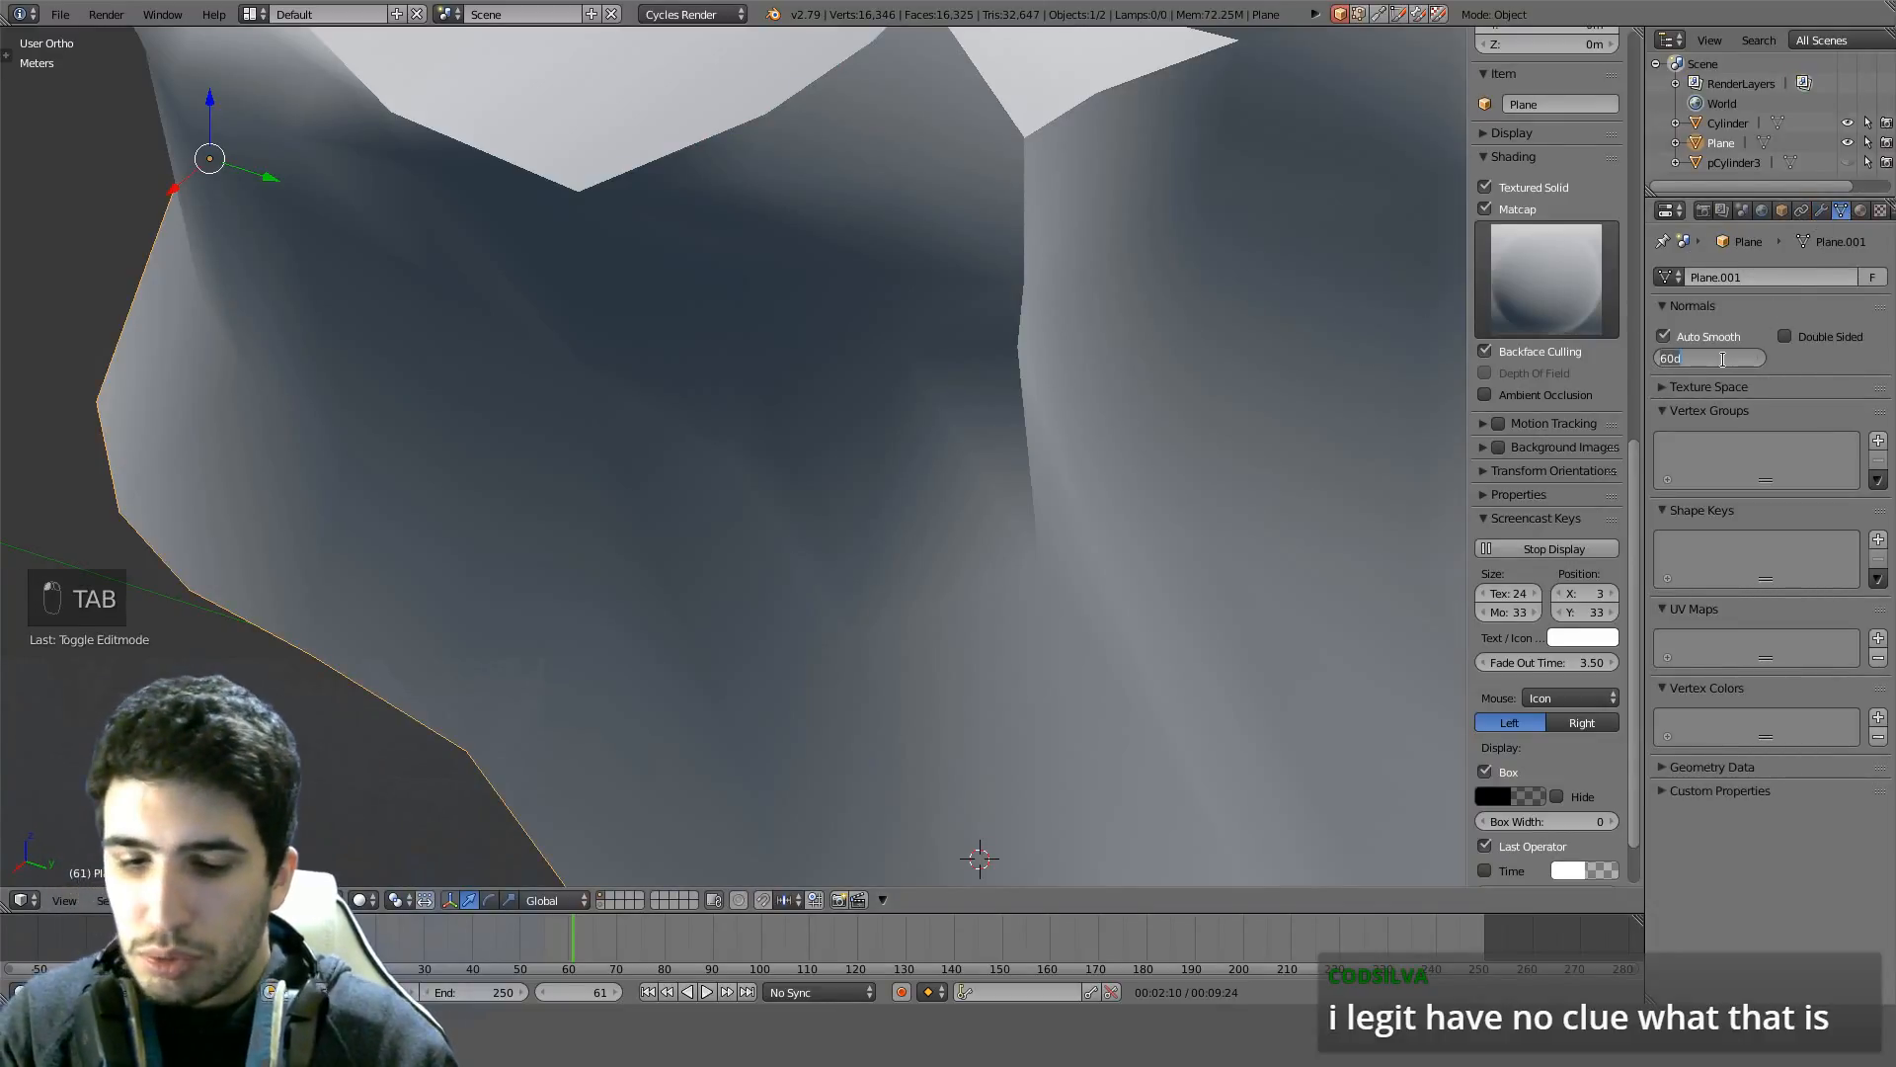
{"action": "type", "text": "80"}
{"action": "key", "text": "Return"}
{"action": "scroll", "coordinate": [1259, 240], "scroll_direction": "down", "scroll_amount": 5}
{"action": "middle_click_drag", "start_coordinate": [1175, 225], "coordinate": [1104, 273]}
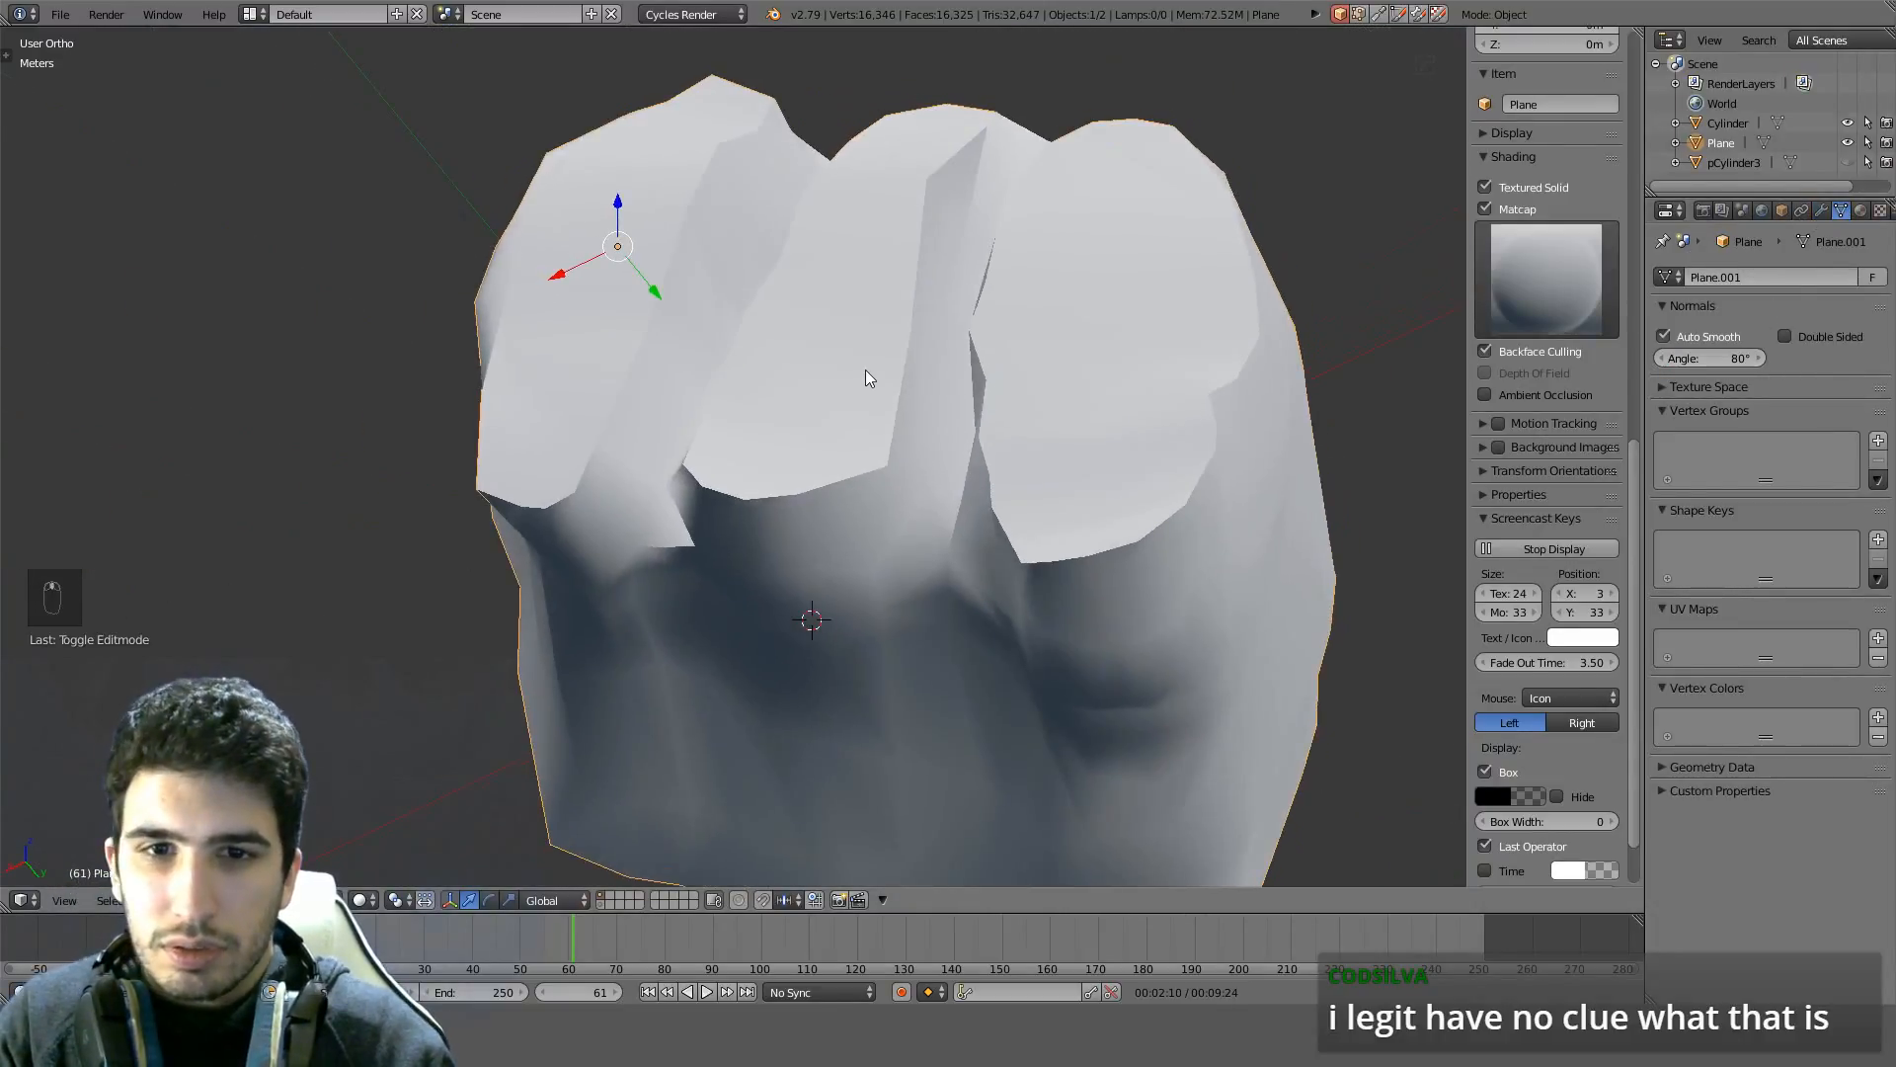
Slide the pointed ledge's corner vertex below the middle lobe inward along its edge to soften the overhang
{"action": "scroll", "coordinate": [865, 378], "scroll_direction": "up", "scroll_amount": 8}
{"action": "key", "text": "Tab"}
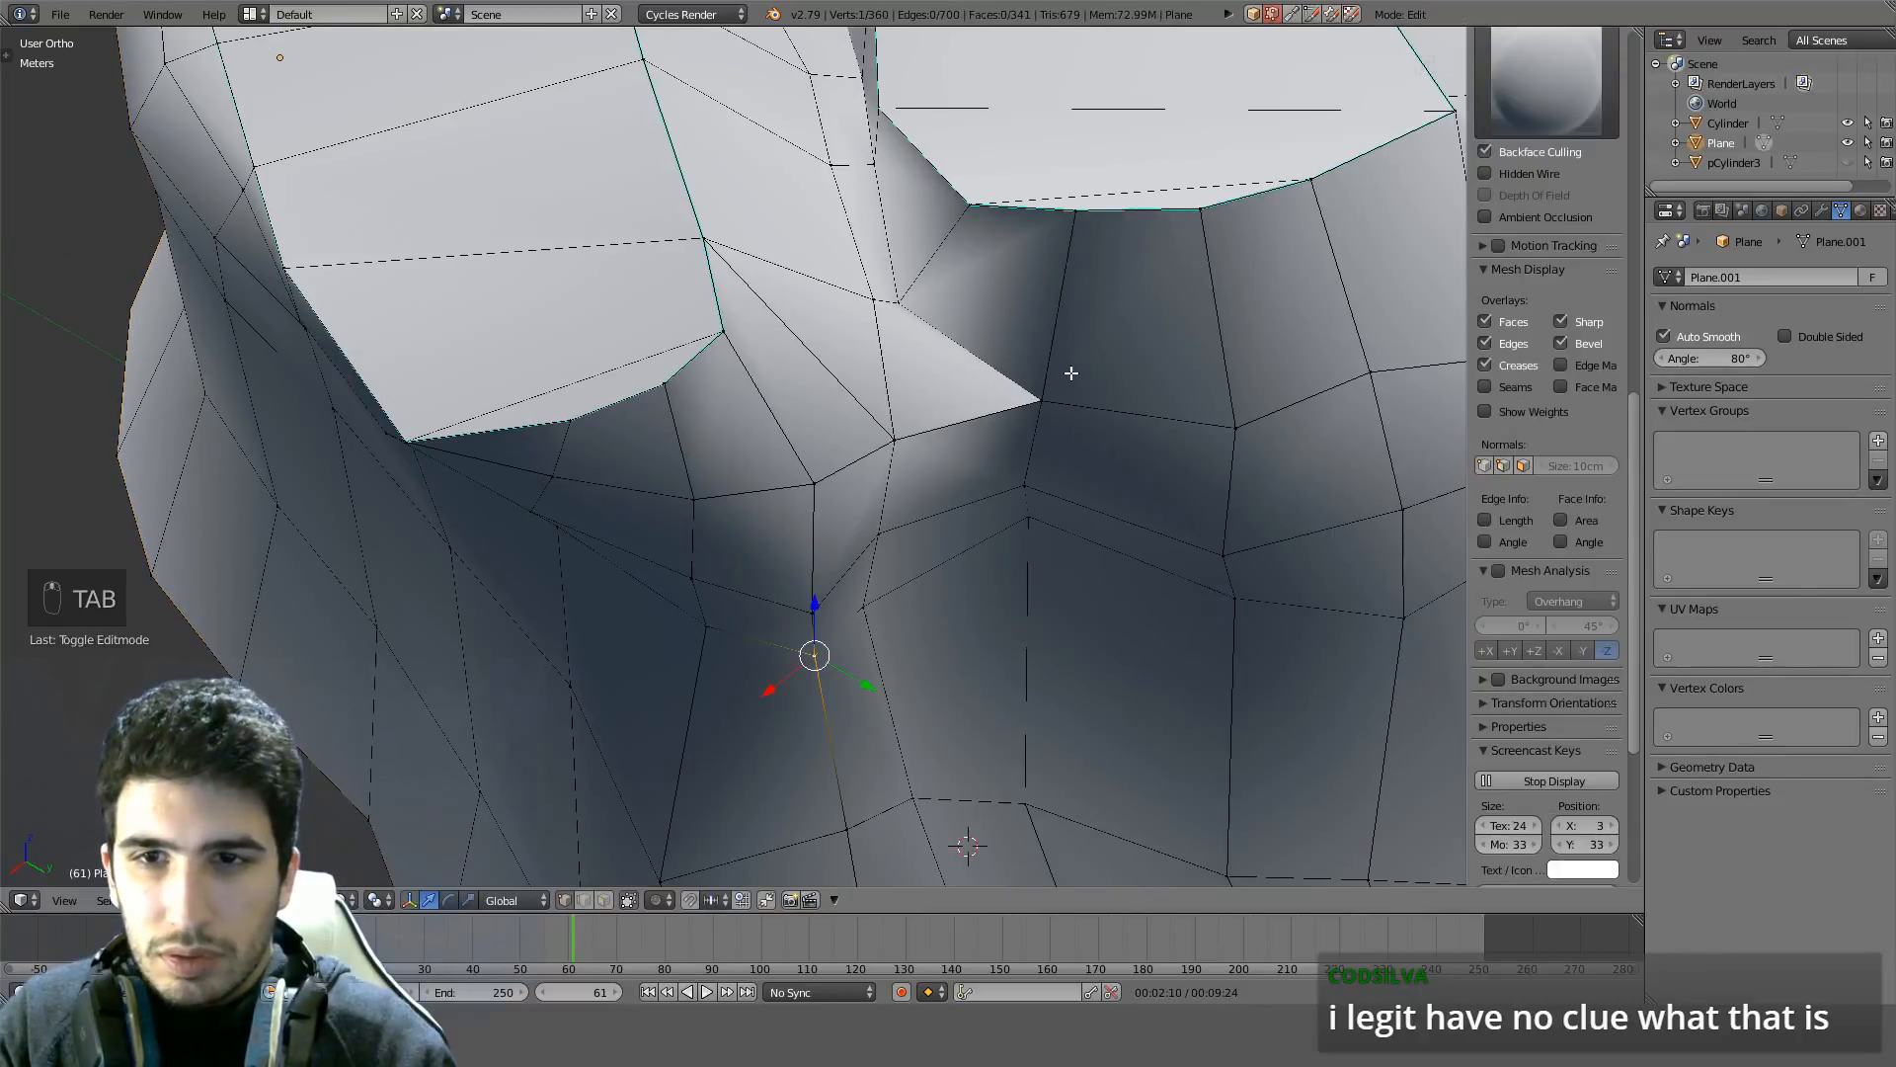
{"action": "middle_click_drag", "start_coordinate": [1072, 373], "coordinate": [1024, 288]}
{"action": "right_click", "coordinate": [1029, 330]}
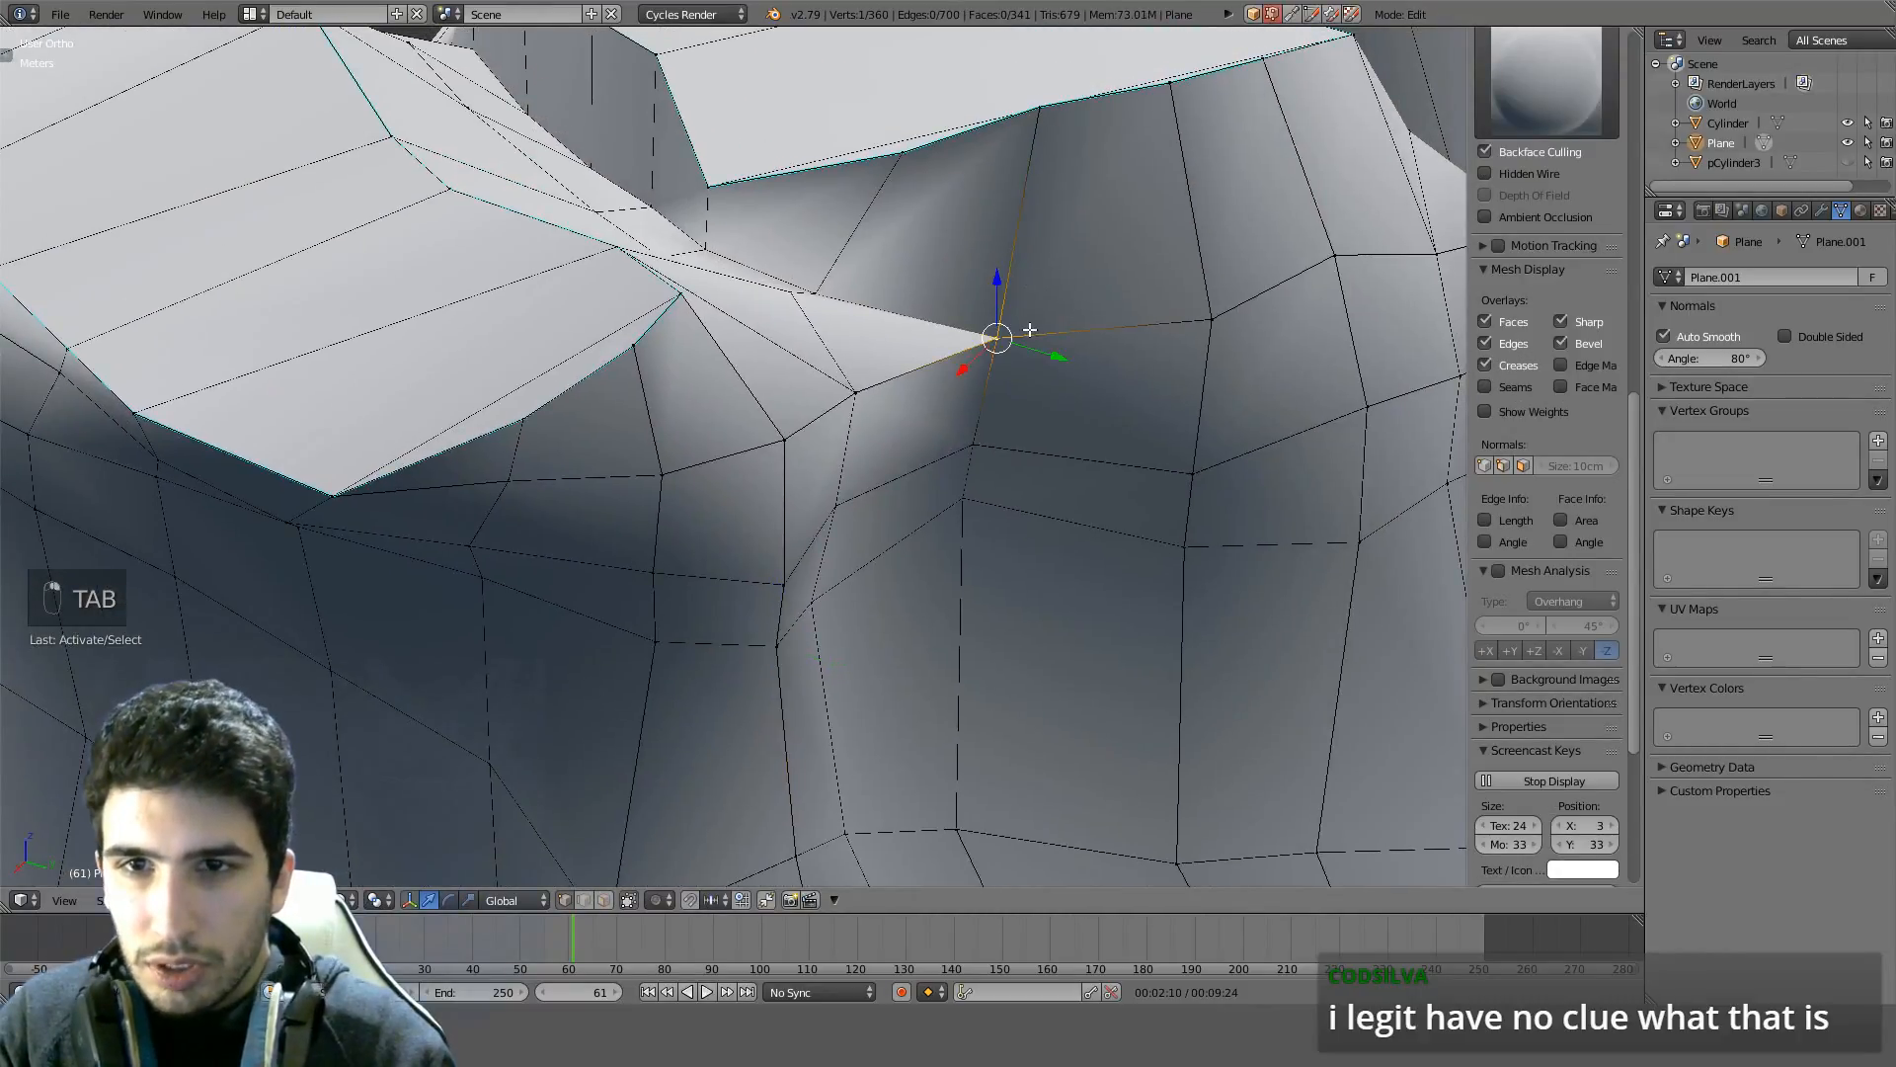
{"action": "key", "text": "g"}
{"action": "key", "text": "g"}
{"action": "left_click", "coordinate": [994, 337]}
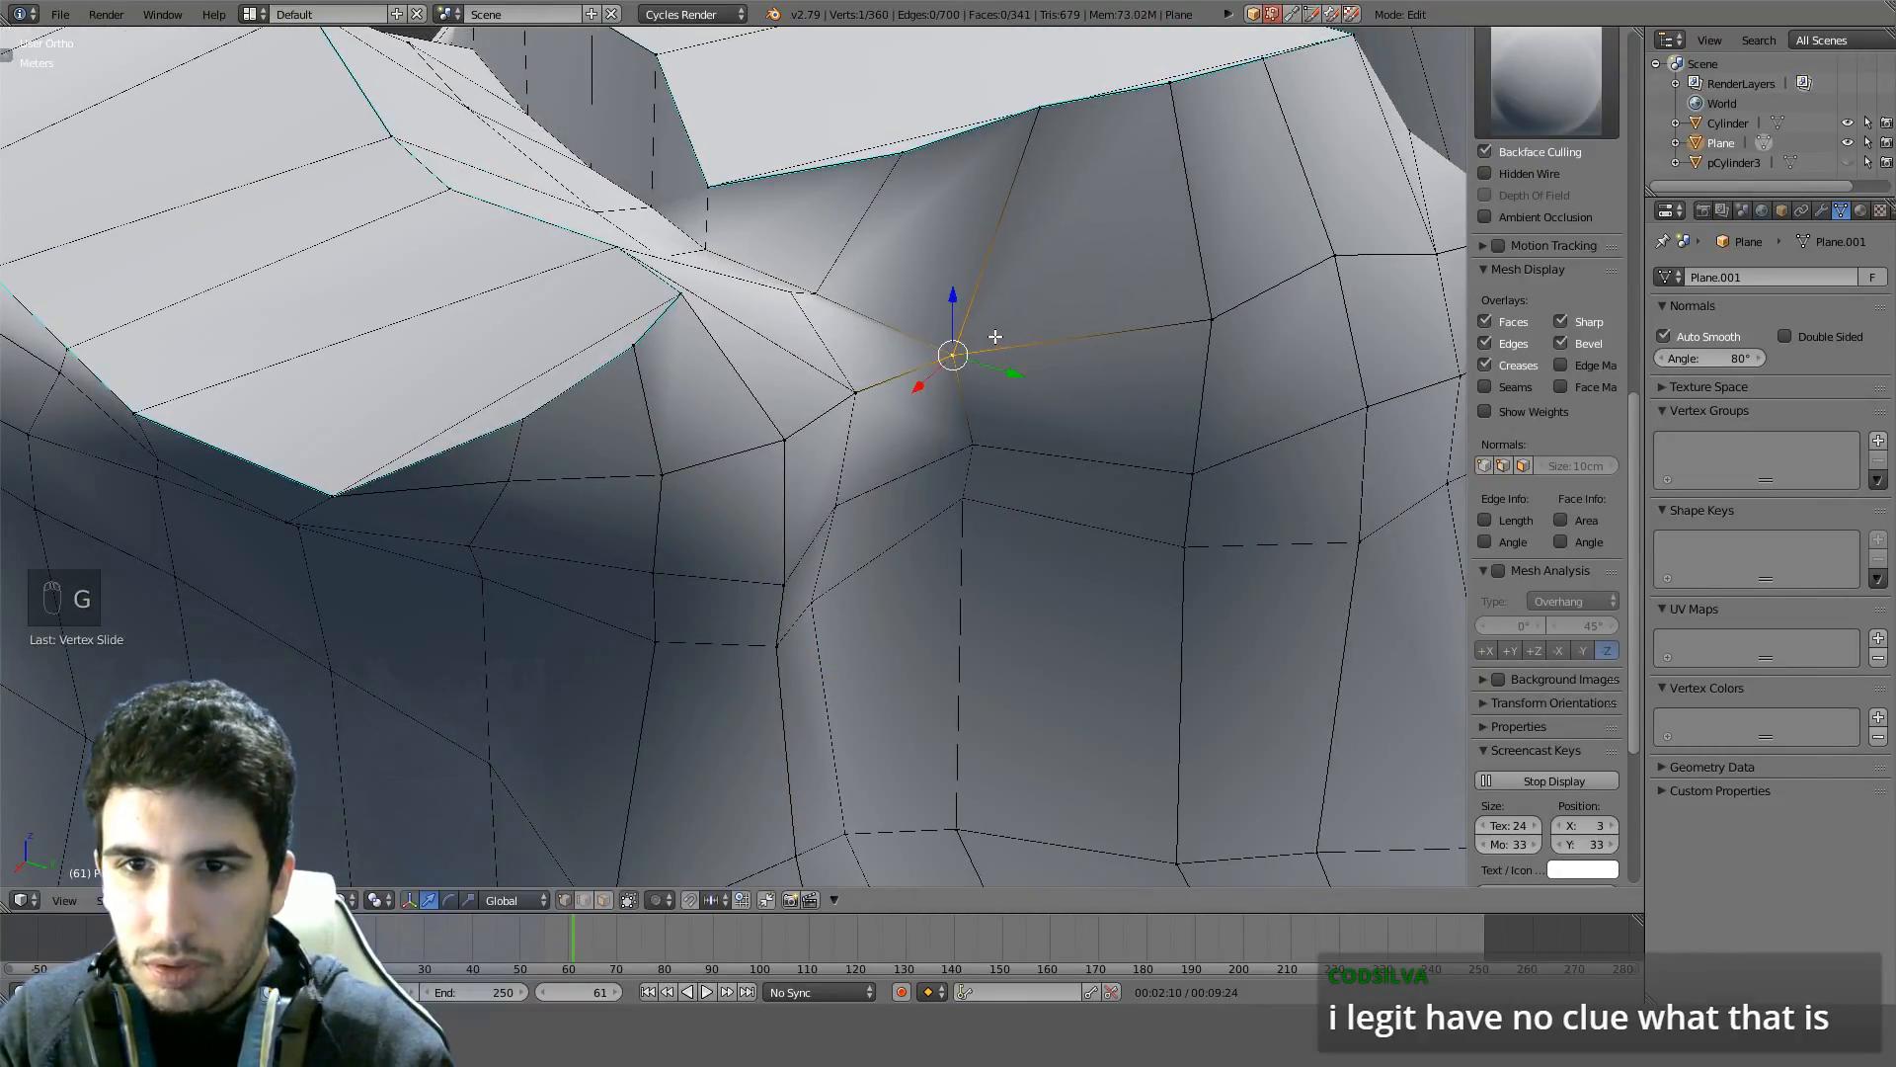
Examine the mesh's smoothed shading and edge flow around the lobes and down to the base
{"action": "scroll", "coordinate": [995, 336], "scroll_direction": "down", "scroll_amount": 4}
{"action": "key", "text": "Tab"}
{"action": "middle_click_drag", "start_coordinate": [928, 344], "coordinate": [978, 317]}
{"action": "scroll", "coordinate": [978, 317], "scroll_direction": "down", "scroll_amount": 3}
{"action": "key", "text": "Tab"}
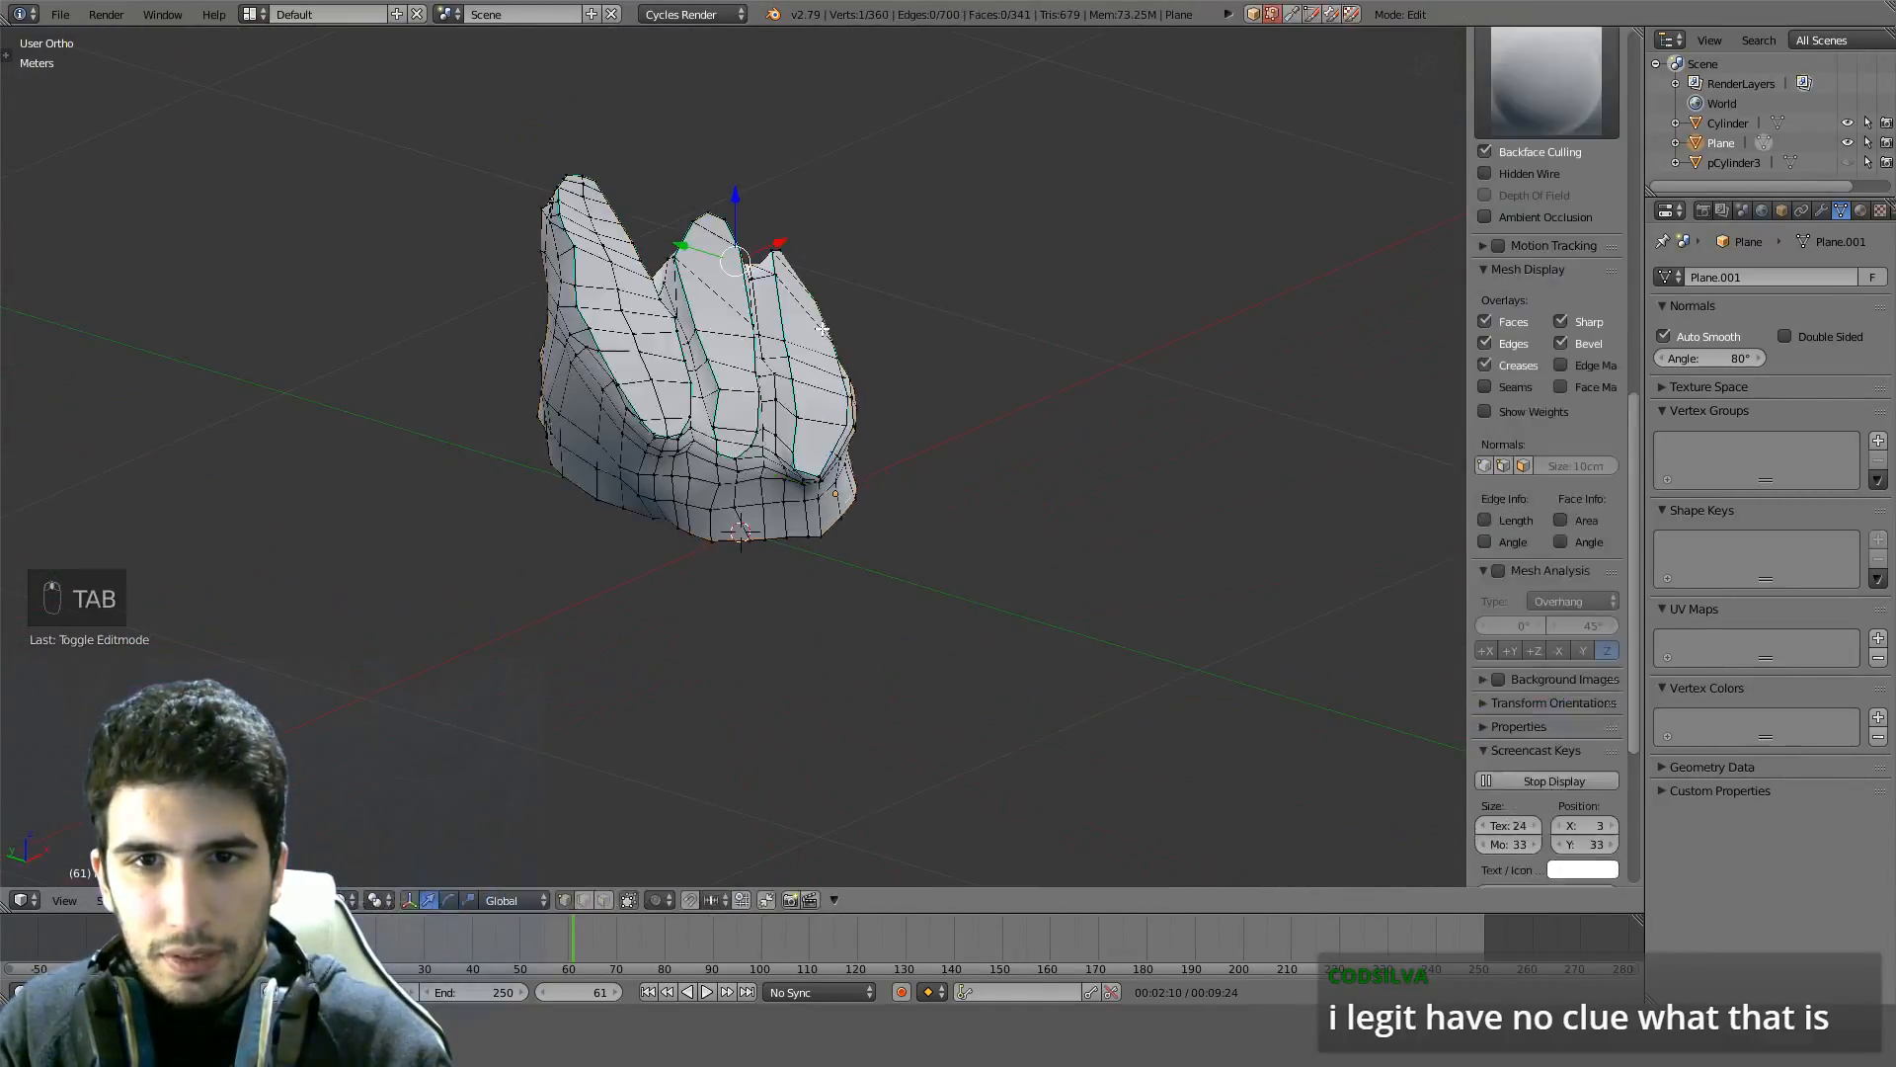
{"action": "mouse_move", "coordinate": [823, 328]}
{"action": "middle_mouse_down"}
{"action": "mouse_move", "coordinate": [982, 280]}
{"action": "mouse_move", "coordinate": [754, 296]}
{"action": "mouse_move", "coordinate": [868, 359]}
{"action": "mouse_move", "coordinate": [849, 375]}
{"action": "mouse_move", "coordinate": [830, 296]}
{"action": "mouse_move", "coordinate": [908, 336]}
{"action": "mouse_move", "coordinate": [796, 431]}
{"action": "mouse_move", "coordinate": [1049, 354]}
{"action": "mouse_move", "coordinate": [932, 184]}
{"action": "mouse_move", "coordinate": [807, 338]}
{"action": "middle_mouse_up"}
{"action": "key", "text": "Tab"}
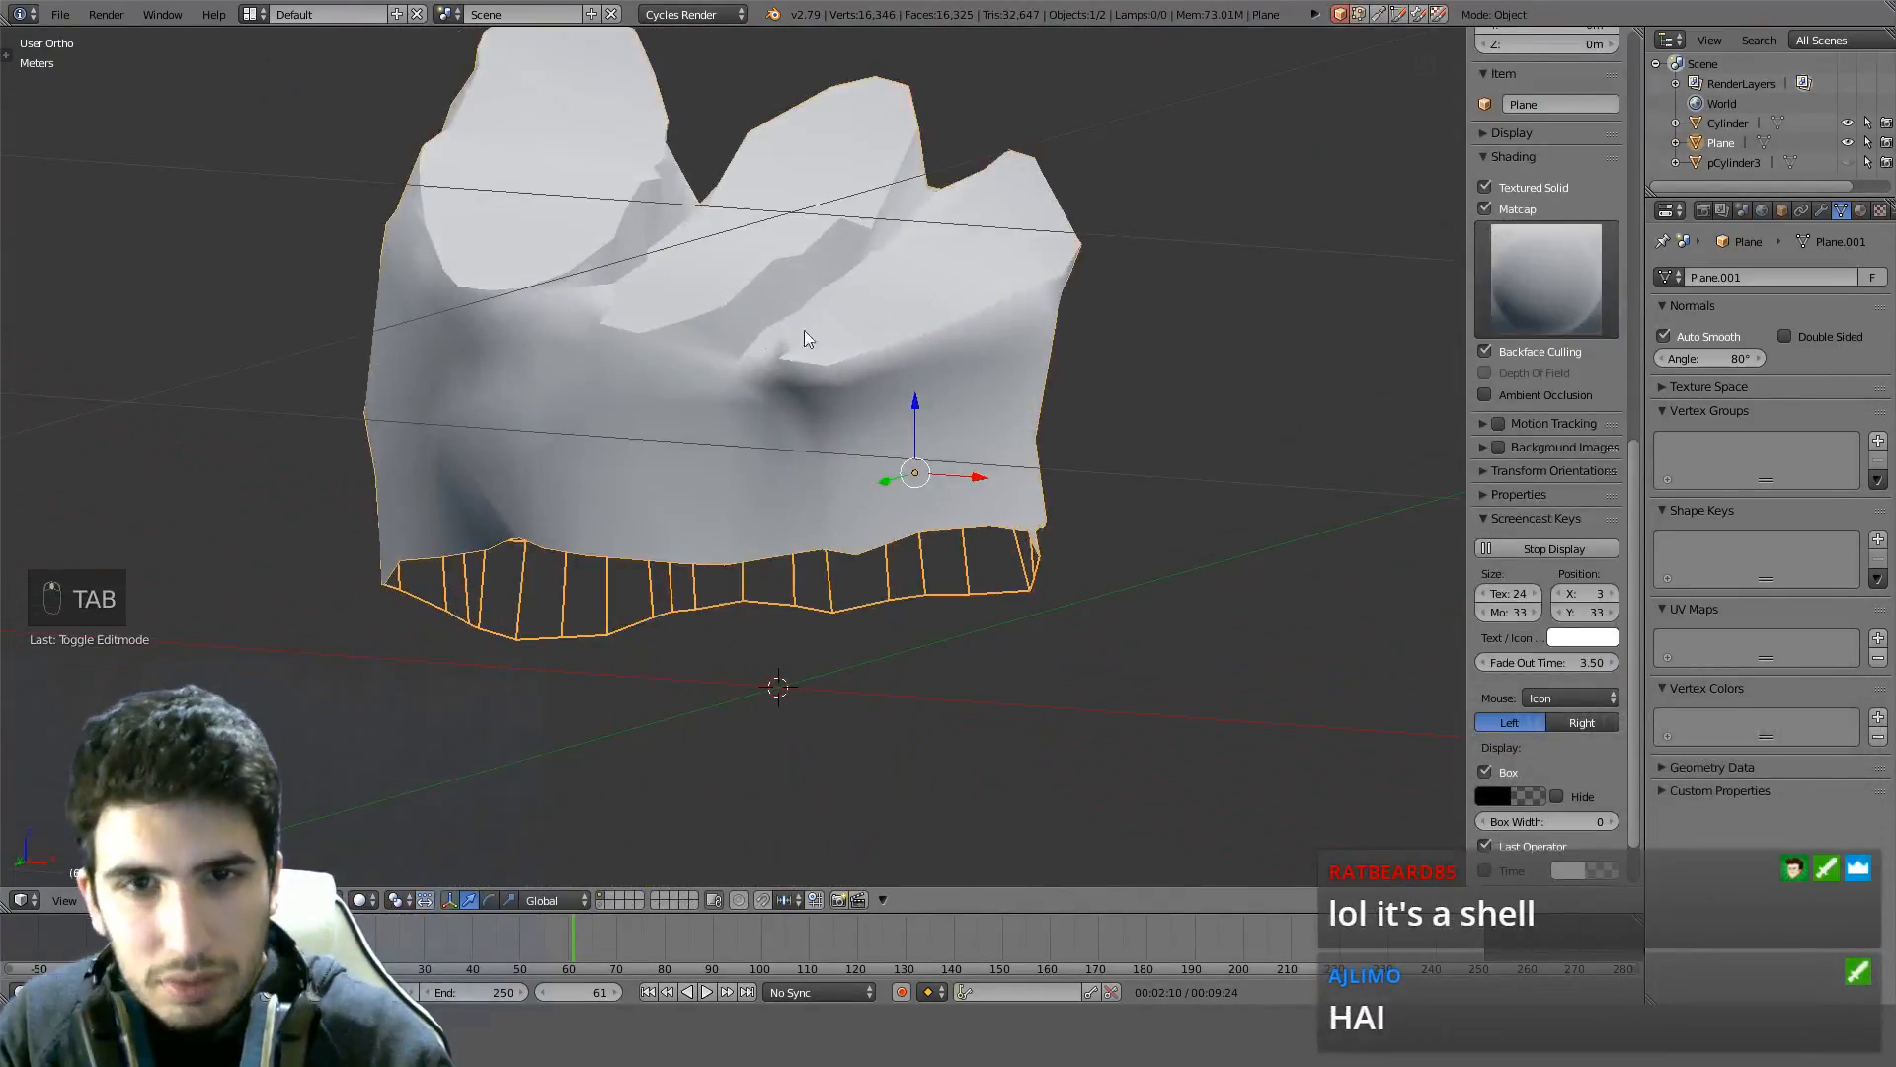
{"action": "scroll", "coordinate": [804, 338], "scroll_direction": "up", "scroll_amount": 6}
{"action": "key", "text": "Tab"}
{"action": "middle_click_drag", "start_coordinate": [690, 542], "coordinate": [628, 221]}
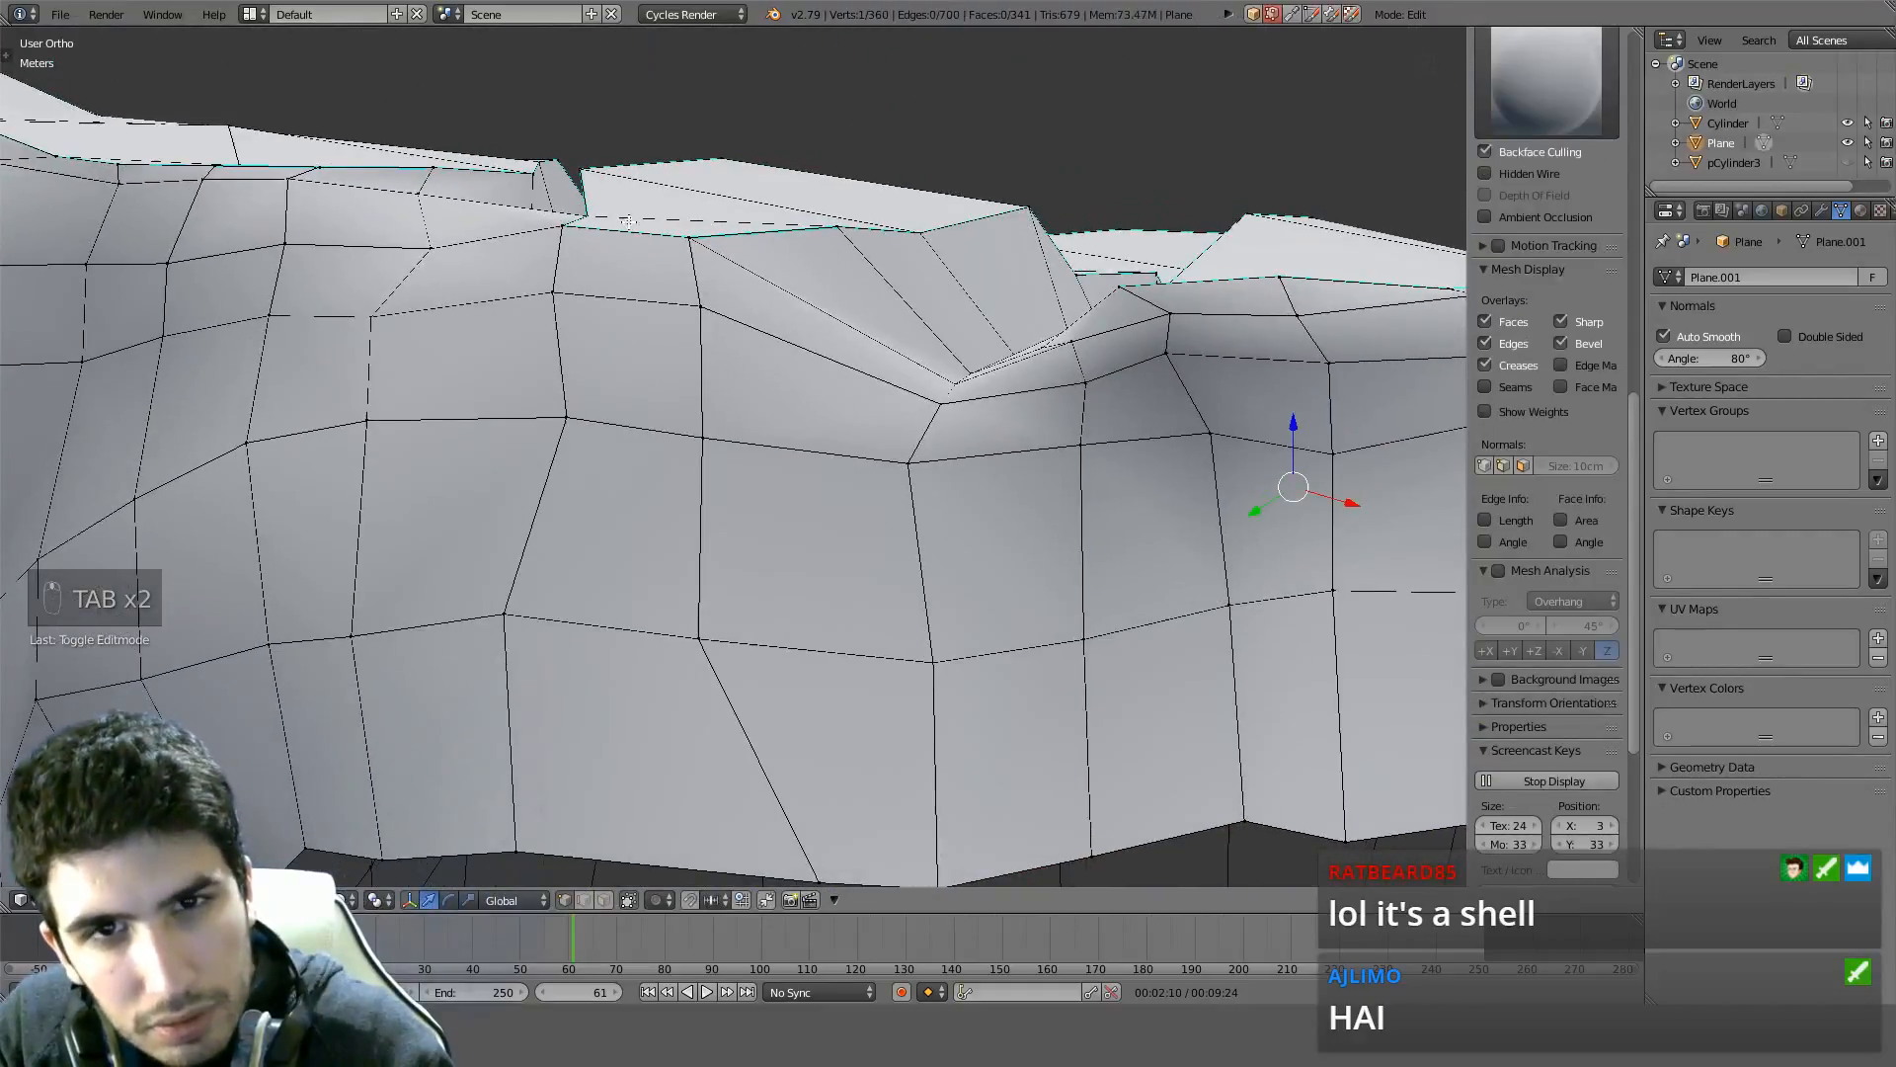
Raise the rim vertex beside the notch next to the middle lobe to meet the lobe's edge
{"action": "right_click", "coordinate": [591, 215]}
{"action": "key", "text": "g"}
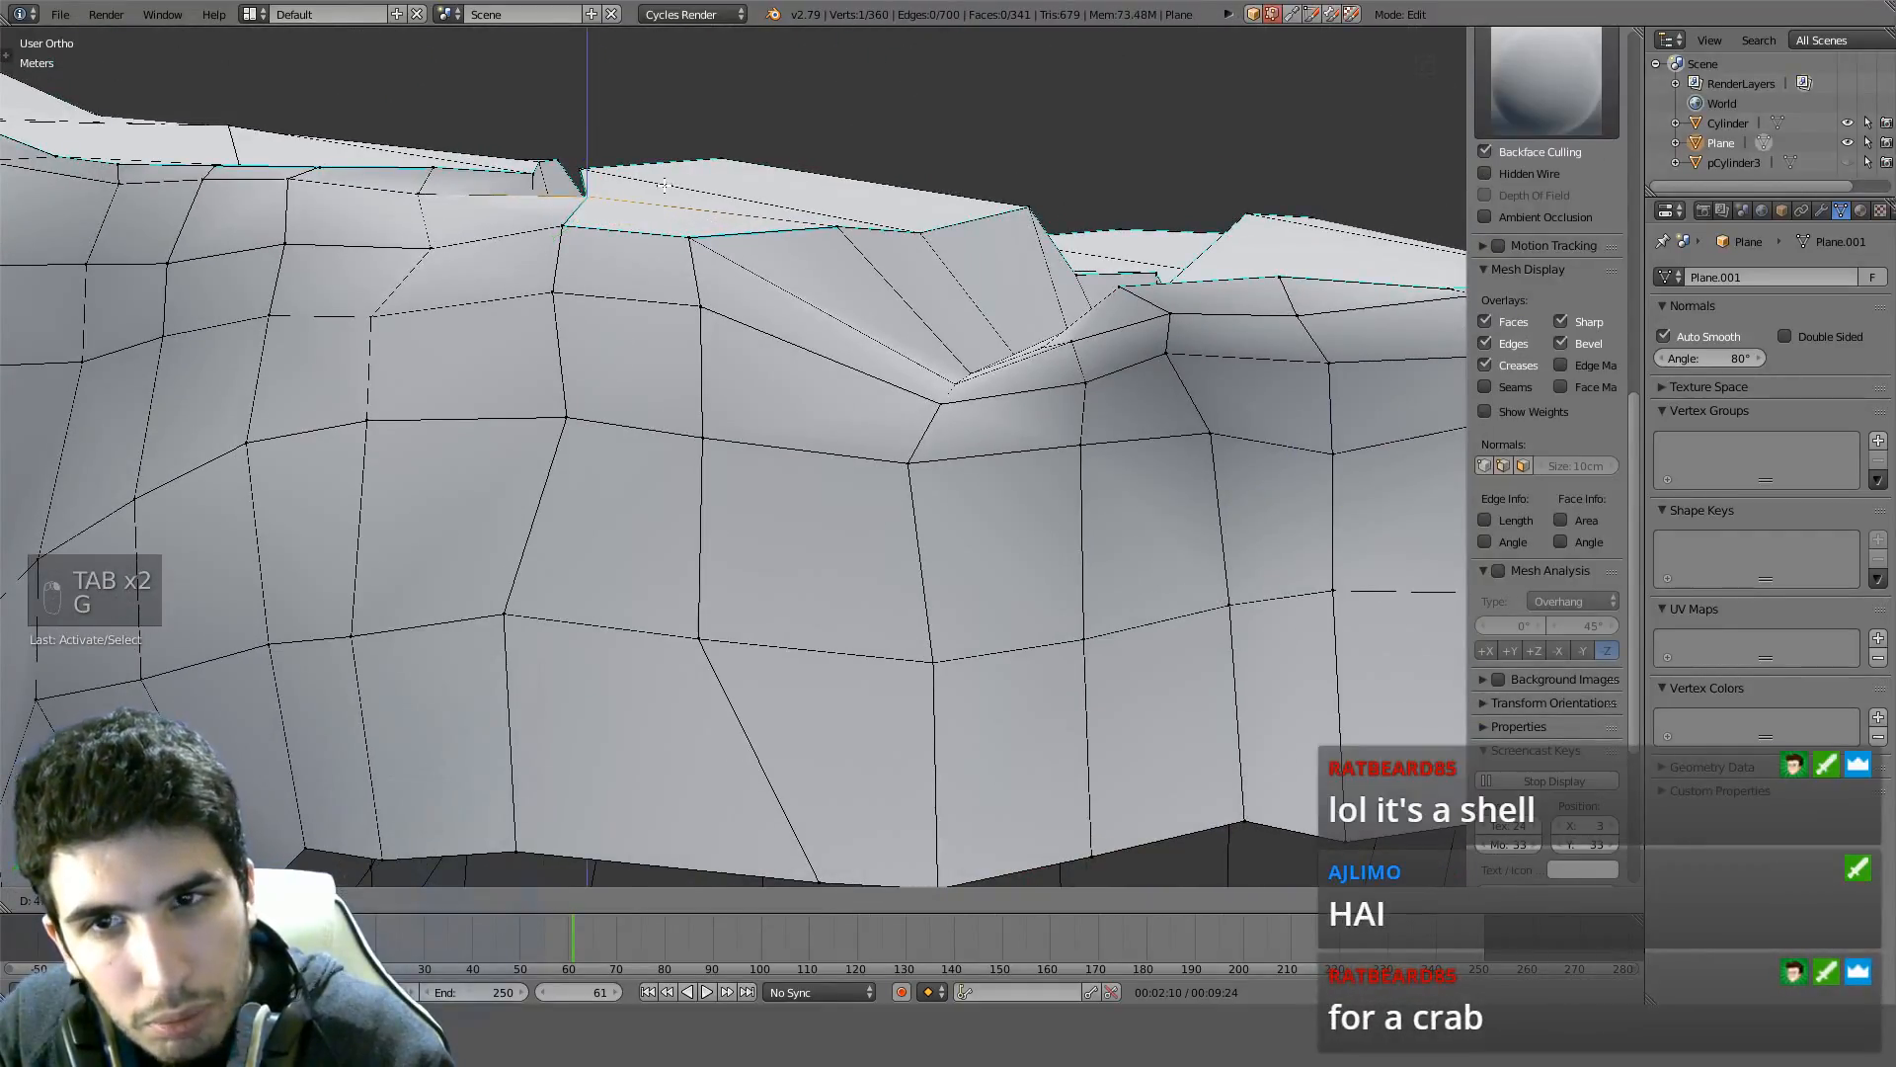
{"action": "left_click", "coordinate": [664, 184]}
Slide the vertex just beneath the outer lobe's sharp rim along its edge, away from the rim
{"action": "middle_click_drag", "start_coordinate": [663, 185], "coordinate": [847, 349]}
{"action": "middle_click_drag", "start_coordinate": [1050, 346], "coordinate": [796, 361]}
{"action": "scroll", "coordinate": [711, 415], "scroll_direction": "up", "scroll_amount": 3}
{"action": "right_click", "coordinate": [794, 365]}
{"action": "right_click", "coordinate": [904, 375]}
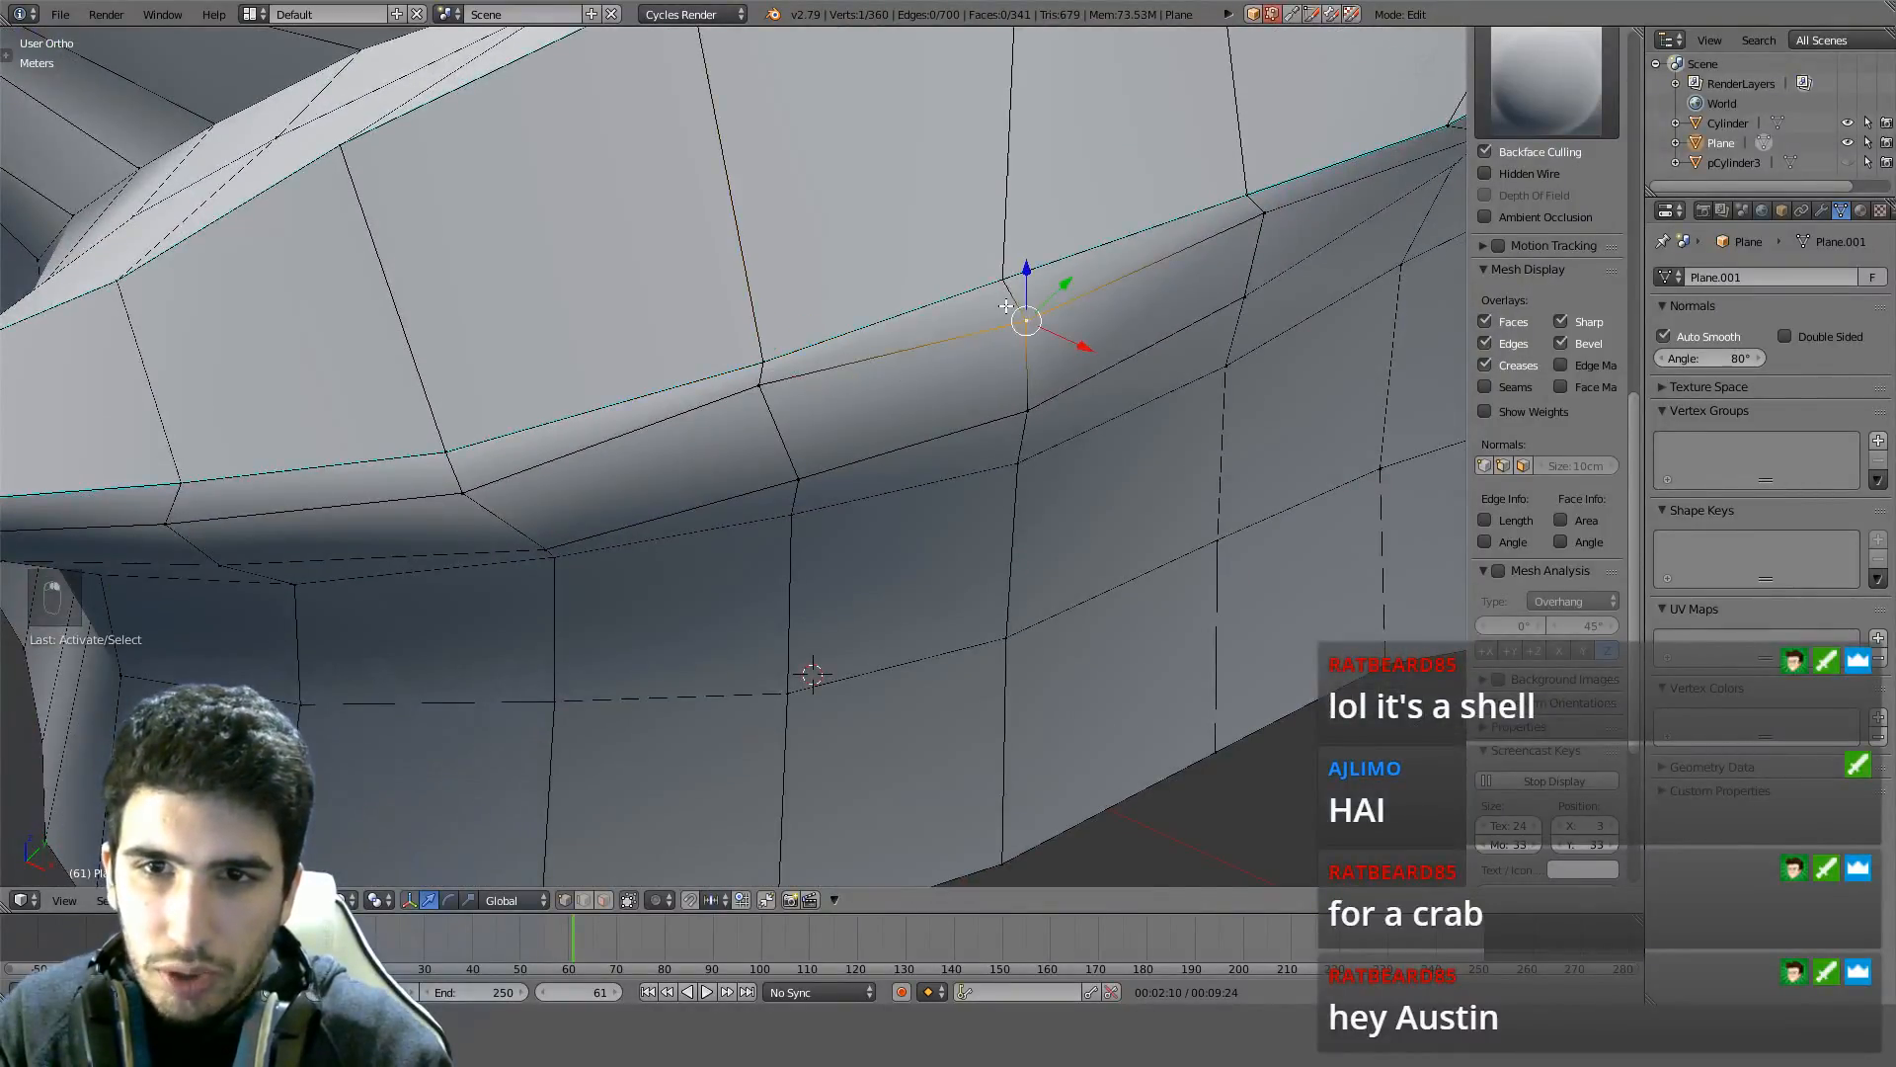
{"action": "right_click", "coordinate": [765, 388]}
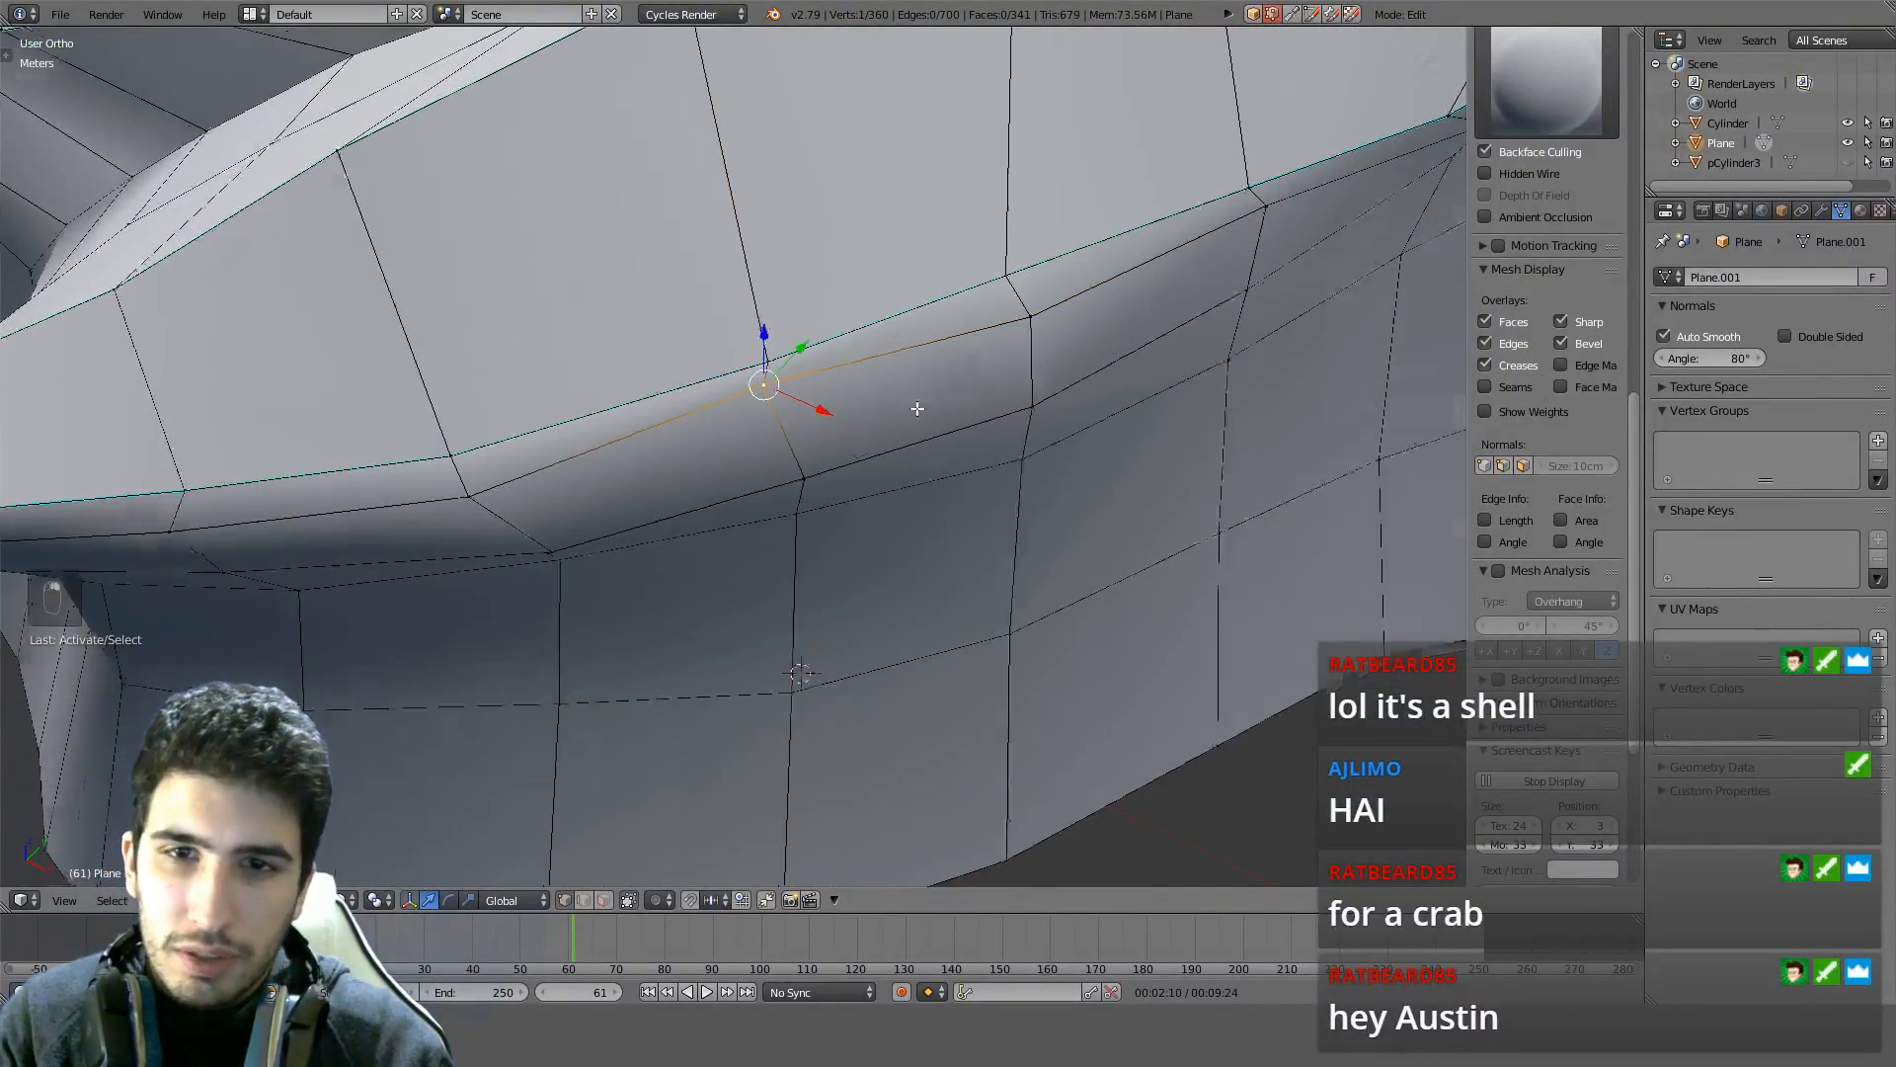
{"action": "middle_click_drag", "start_coordinate": [918, 411], "coordinate": [1081, 289]}
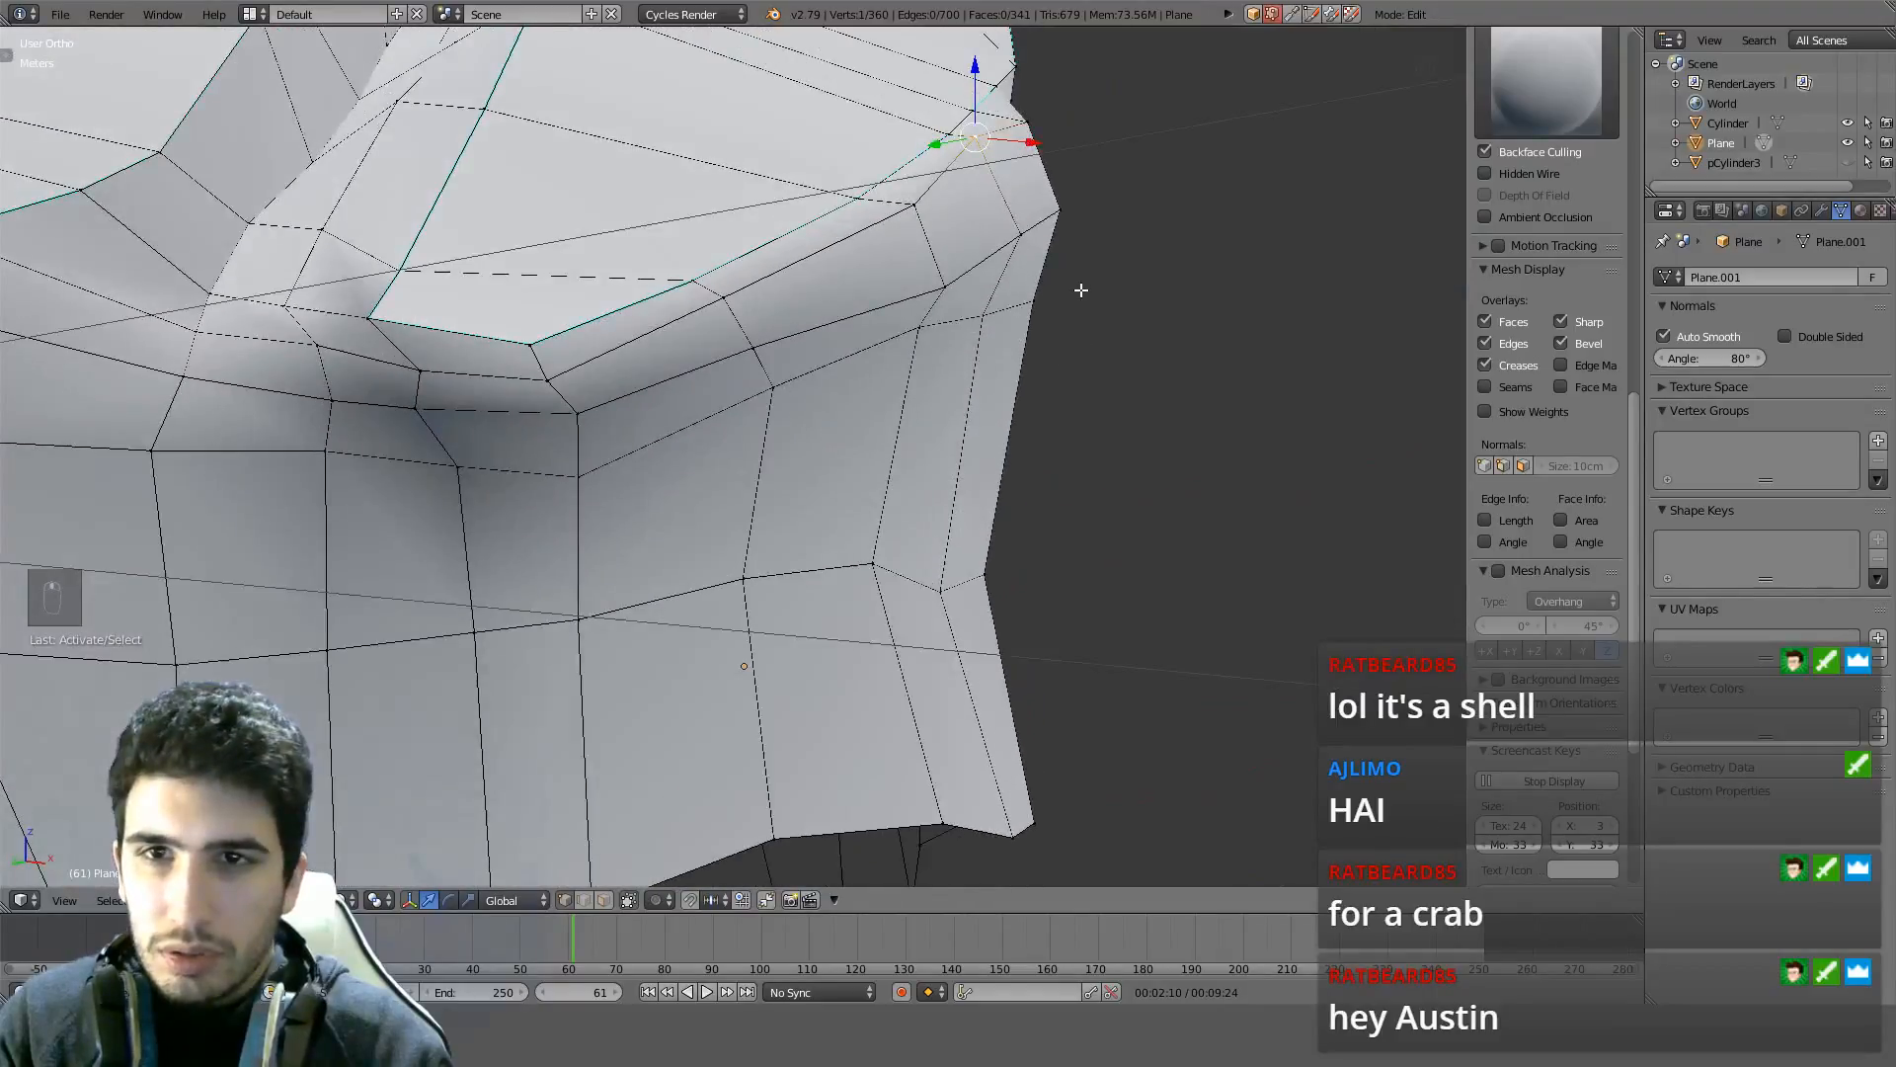
{"action": "key", "text": "g"}
{"action": "key", "text": "g"}
{"action": "left_click", "coordinate": [1097, 304]}
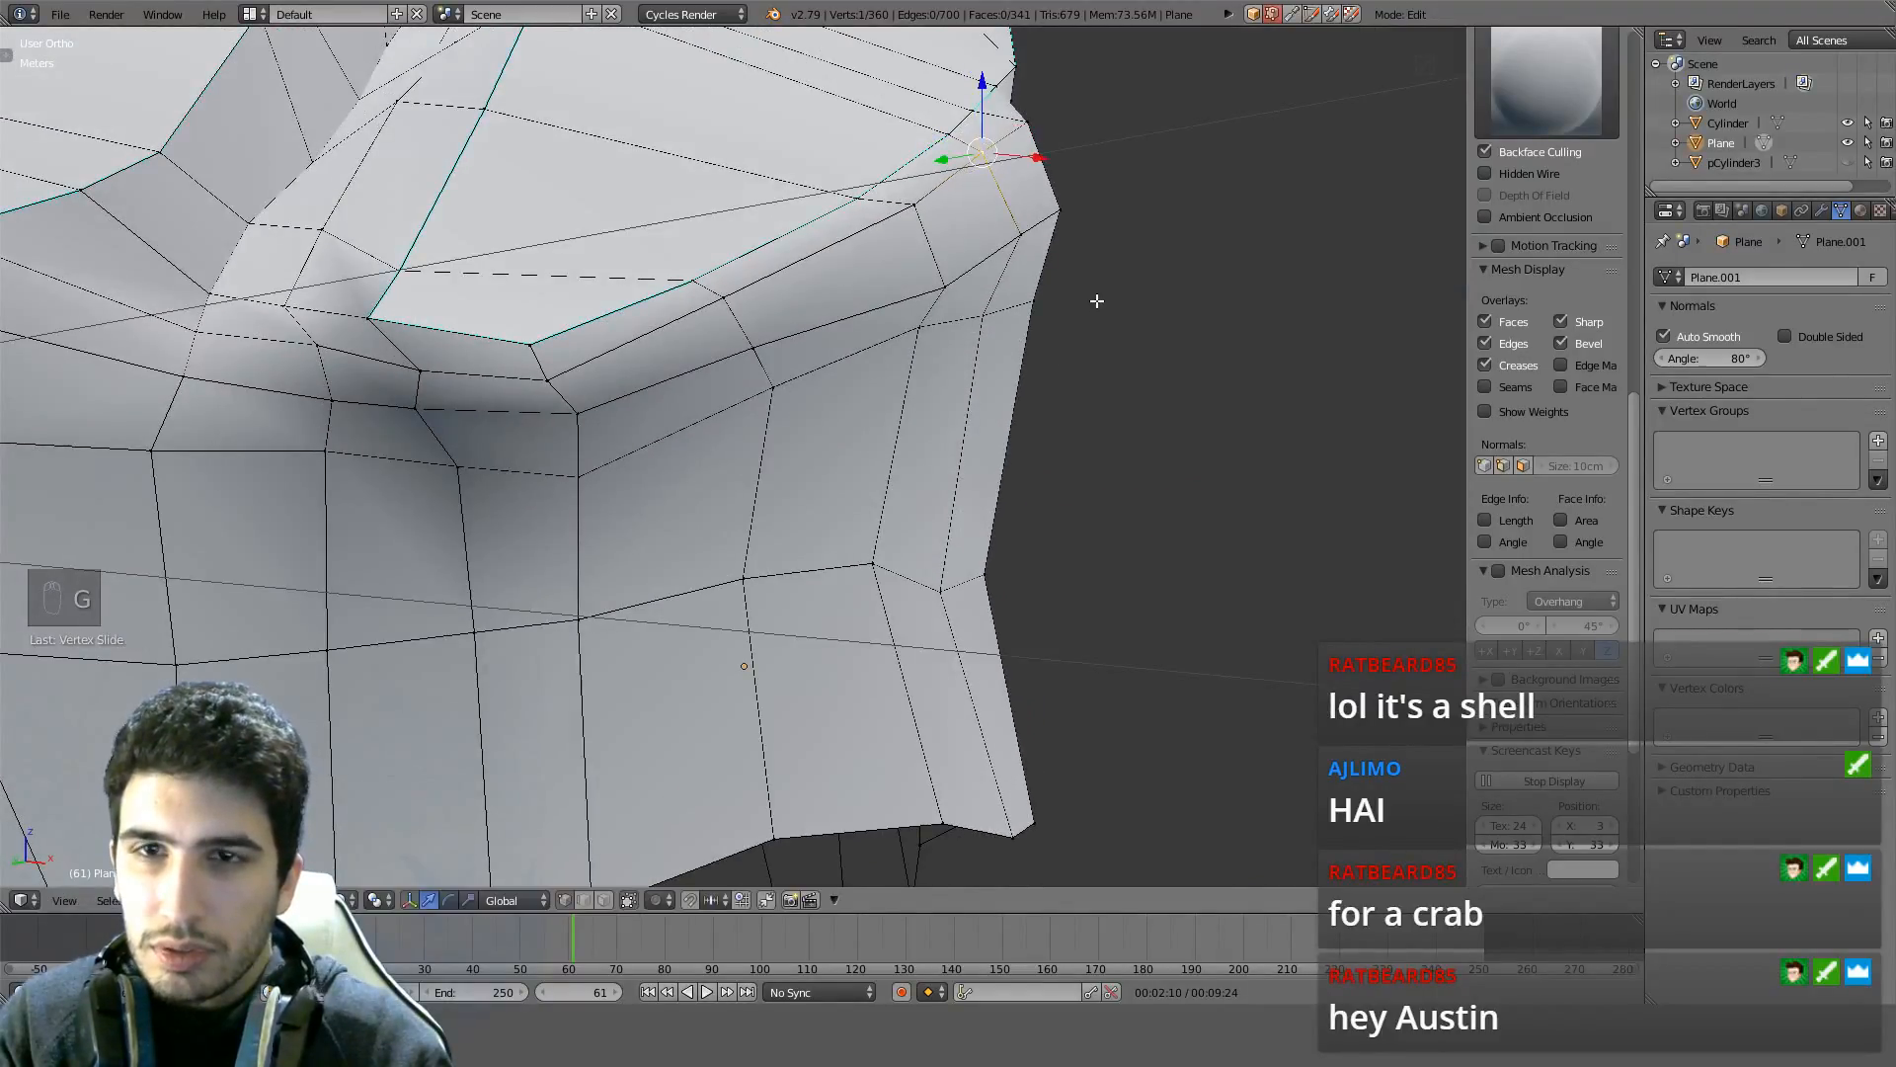
Select the run of five vertices along the outer lobe's sharp rim and offset them with Shrink/Fatten
{"action": "right_click", "coordinate": [968, 158]}
{"action": "middle_click_drag", "start_coordinate": [968, 158], "coordinate": [774, 401]}
{"action": "right_click", "coordinate": [774, 401], "text": "ctrl"}
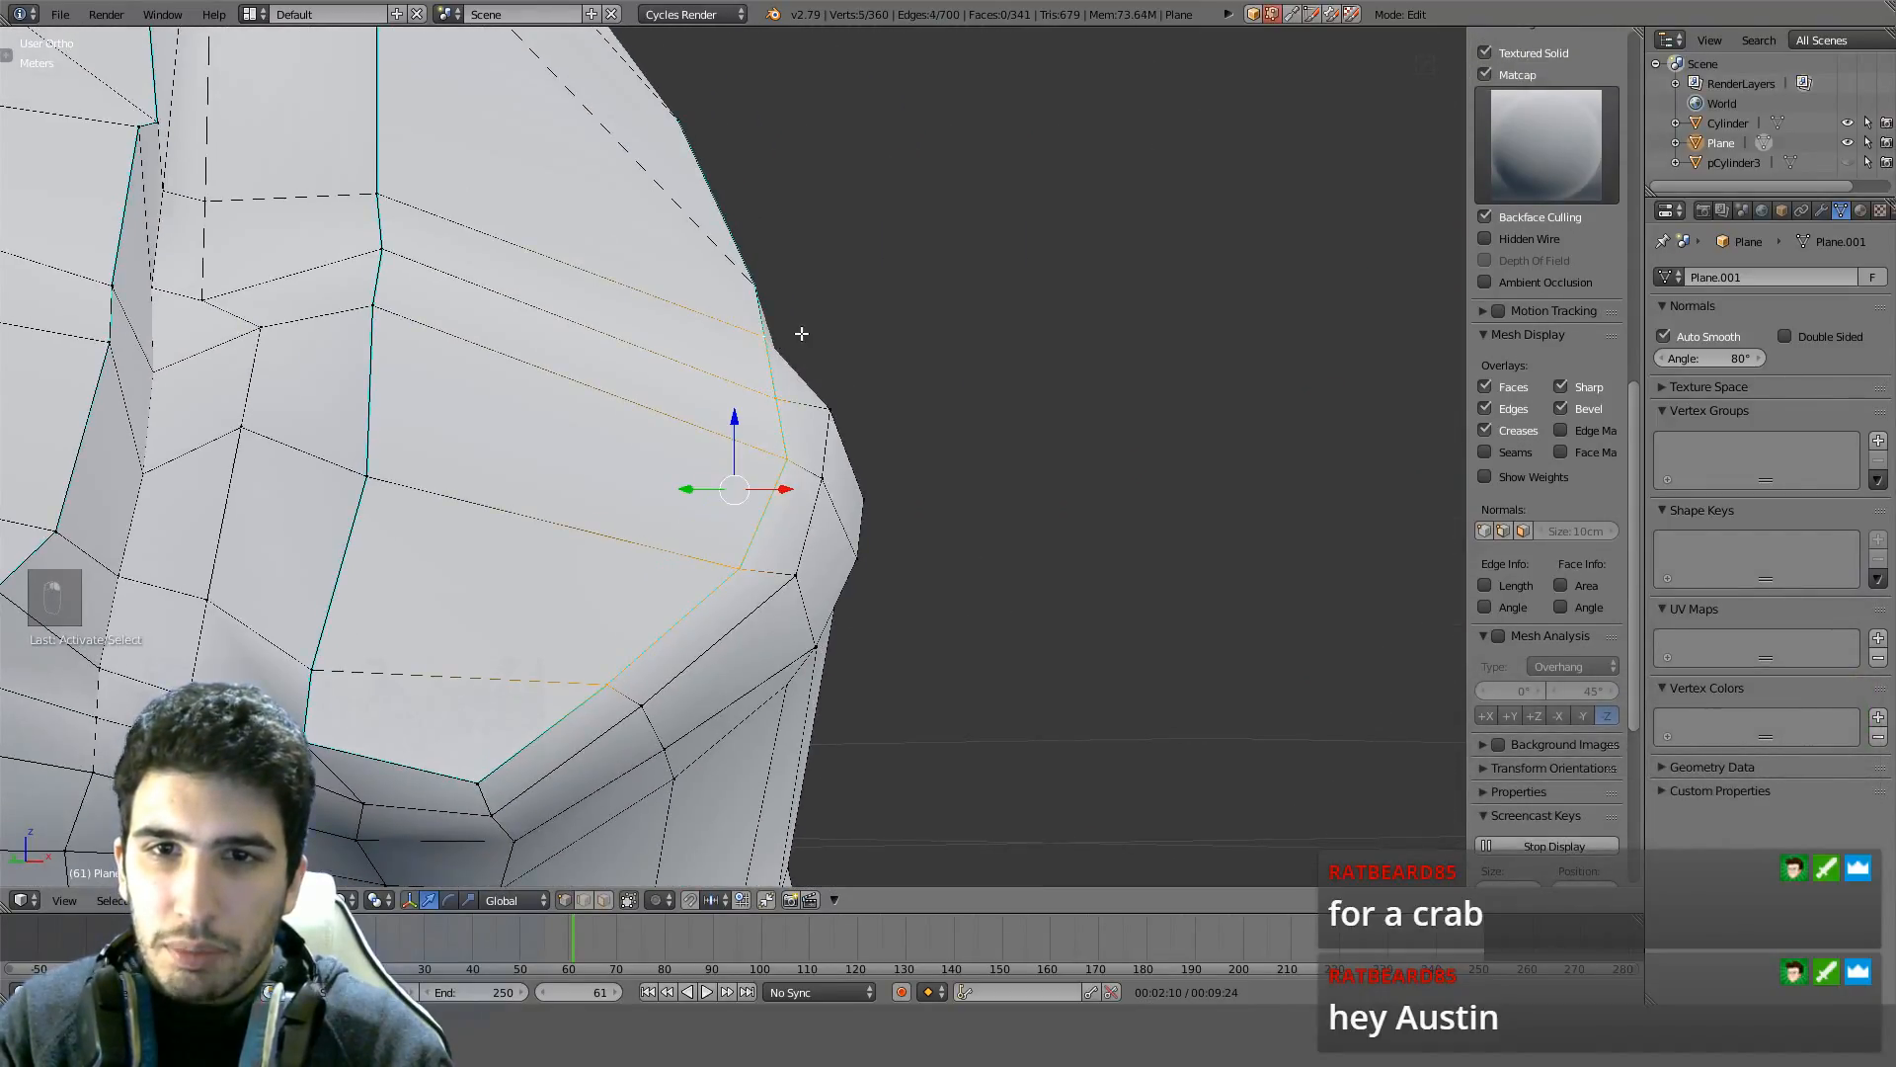
{"action": "middle_click_drag", "start_coordinate": [801, 333], "coordinate": [981, 351]}
{"action": "key", "text": "alt+s"}
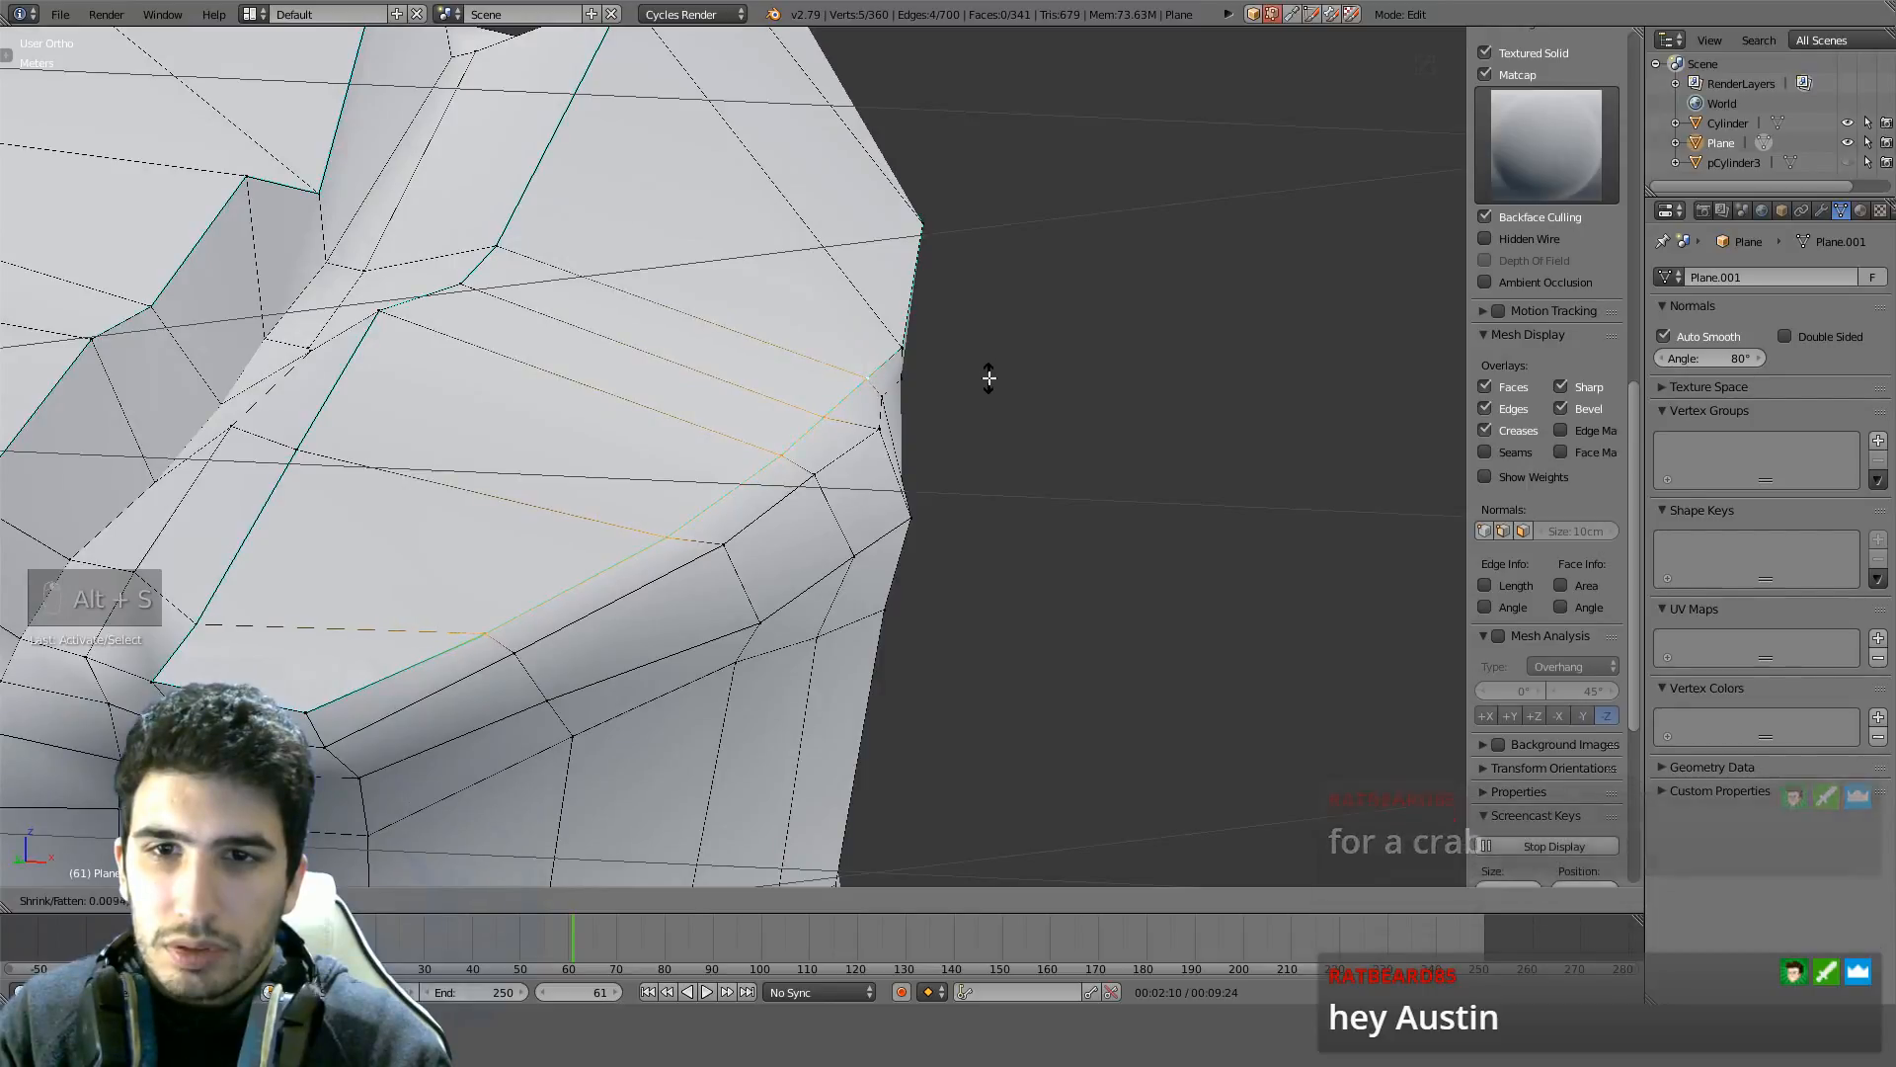
{"action": "left_click", "coordinate": [969, 572]}
Move the five selected rim vertices along the X axis and check the shading outside mesh editing
{"action": "middle_click_drag", "start_coordinate": [969, 572], "coordinate": [831, 477]}
{"action": "key", "text": "g"}
{"action": "key", "text": "x"}
{"action": "left_click", "coordinate": [1038, 555]}
{"action": "scroll", "coordinate": [923, 618], "scroll_direction": "up", "scroll_amount": 3}
{"action": "key", "text": "Tab"}
{"action": "key", "text": "Tab"}
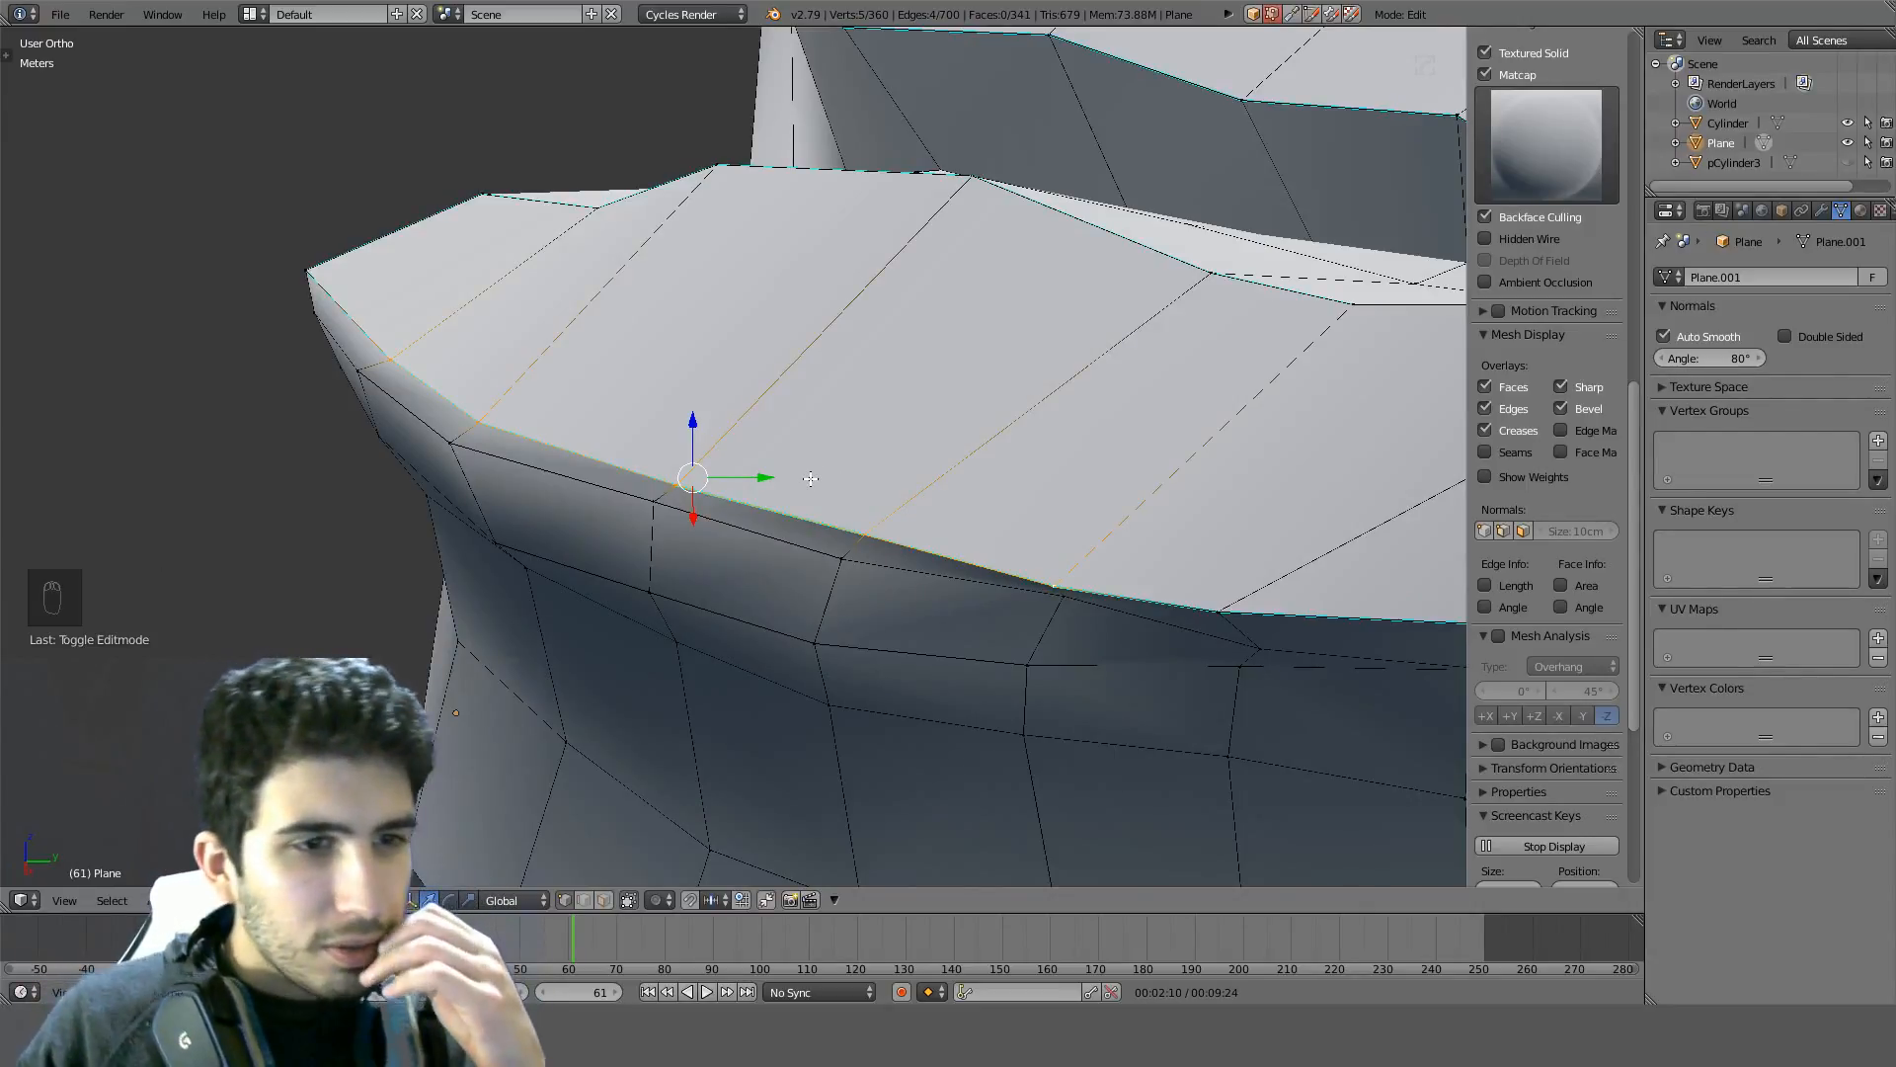
Leave mesh editing and reveal all hidden objects so the crab sculpt shows with the retopologized shell
{"action": "mouse_move", "coordinate": [751, 519]}
{"action": "middle_mouse_down"}
{"action": "mouse_move", "coordinate": [868, 533]}
{"action": "mouse_move", "coordinate": [761, 491]}
{"action": "mouse_move", "coordinate": [762, 457]}
{"action": "mouse_move", "coordinate": [775, 503]}
{"action": "middle_mouse_up"}
{"action": "scroll", "coordinate": [773, 475], "scroll_direction": "down", "scroll_amount": 6}
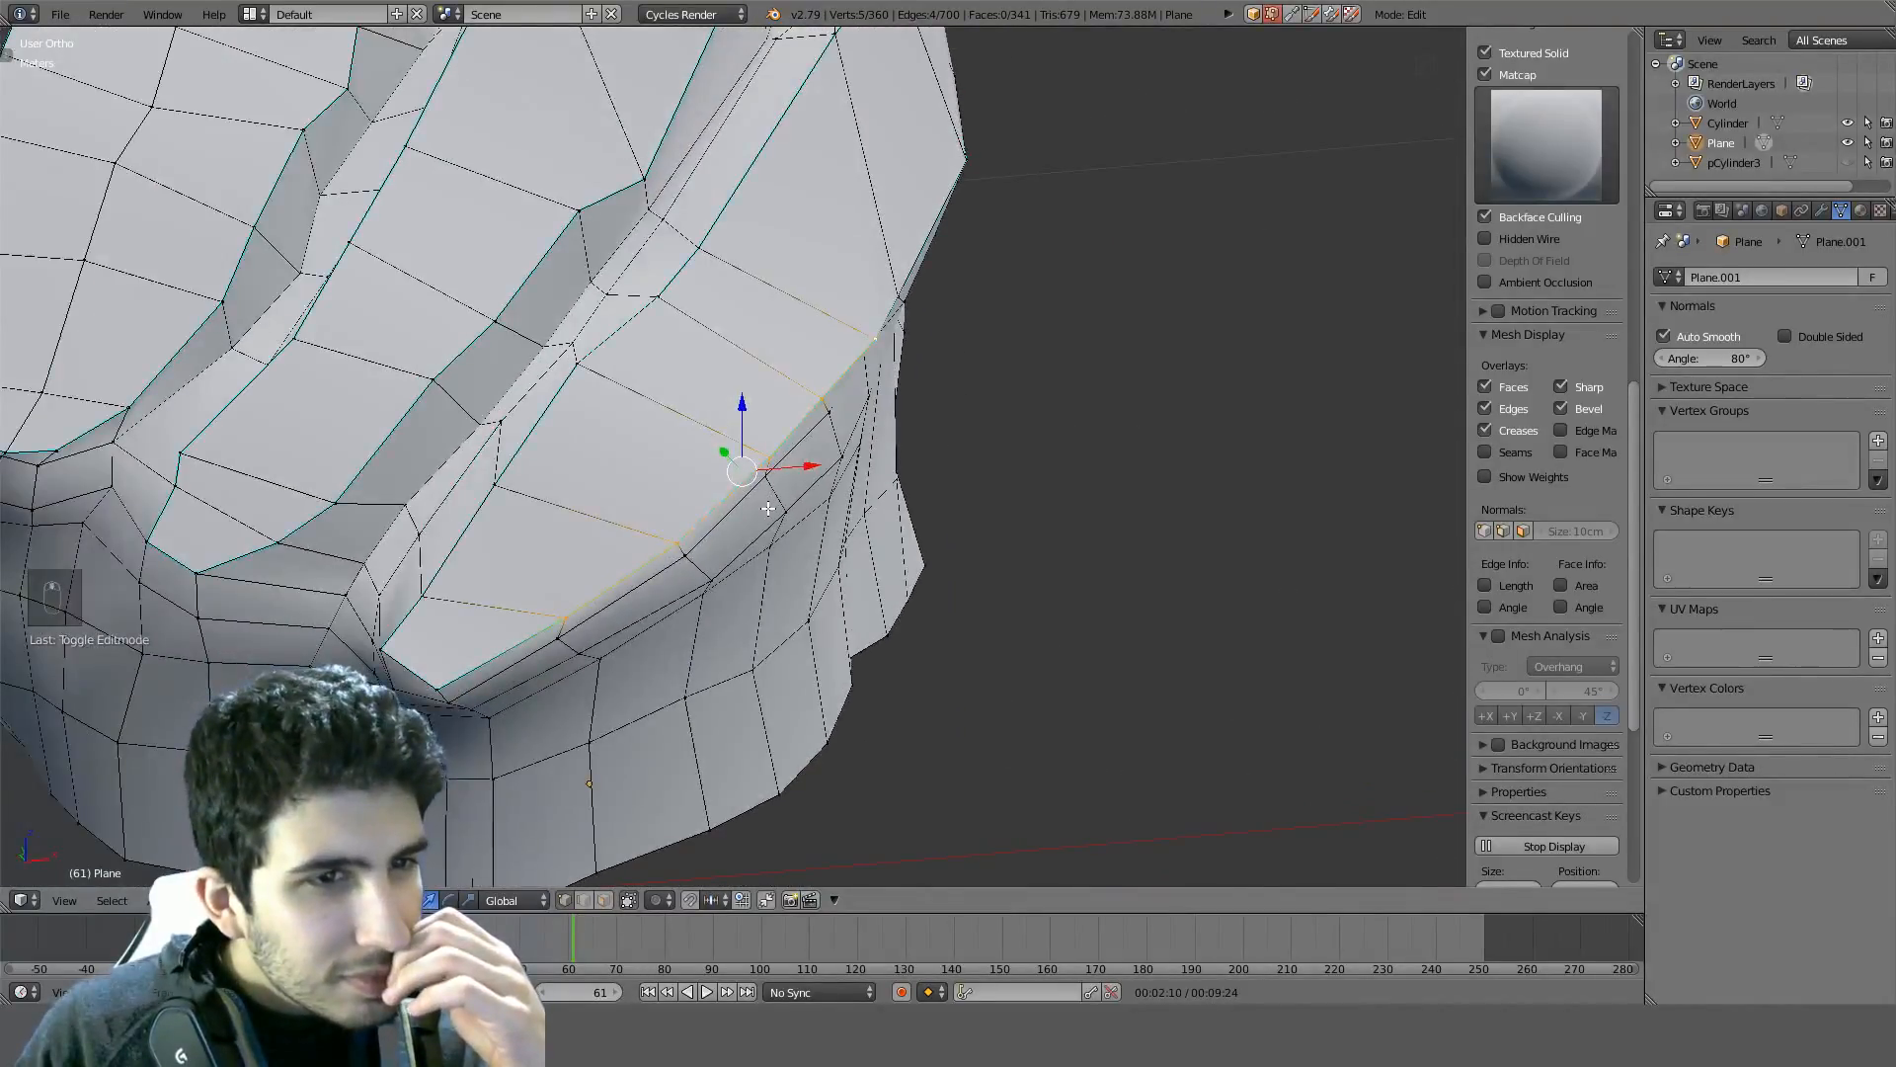
{"action": "scroll", "coordinate": [767, 507], "scroll_direction": "down", "scroll_amount": 6}
{"action": "key", "text": "Tab"}
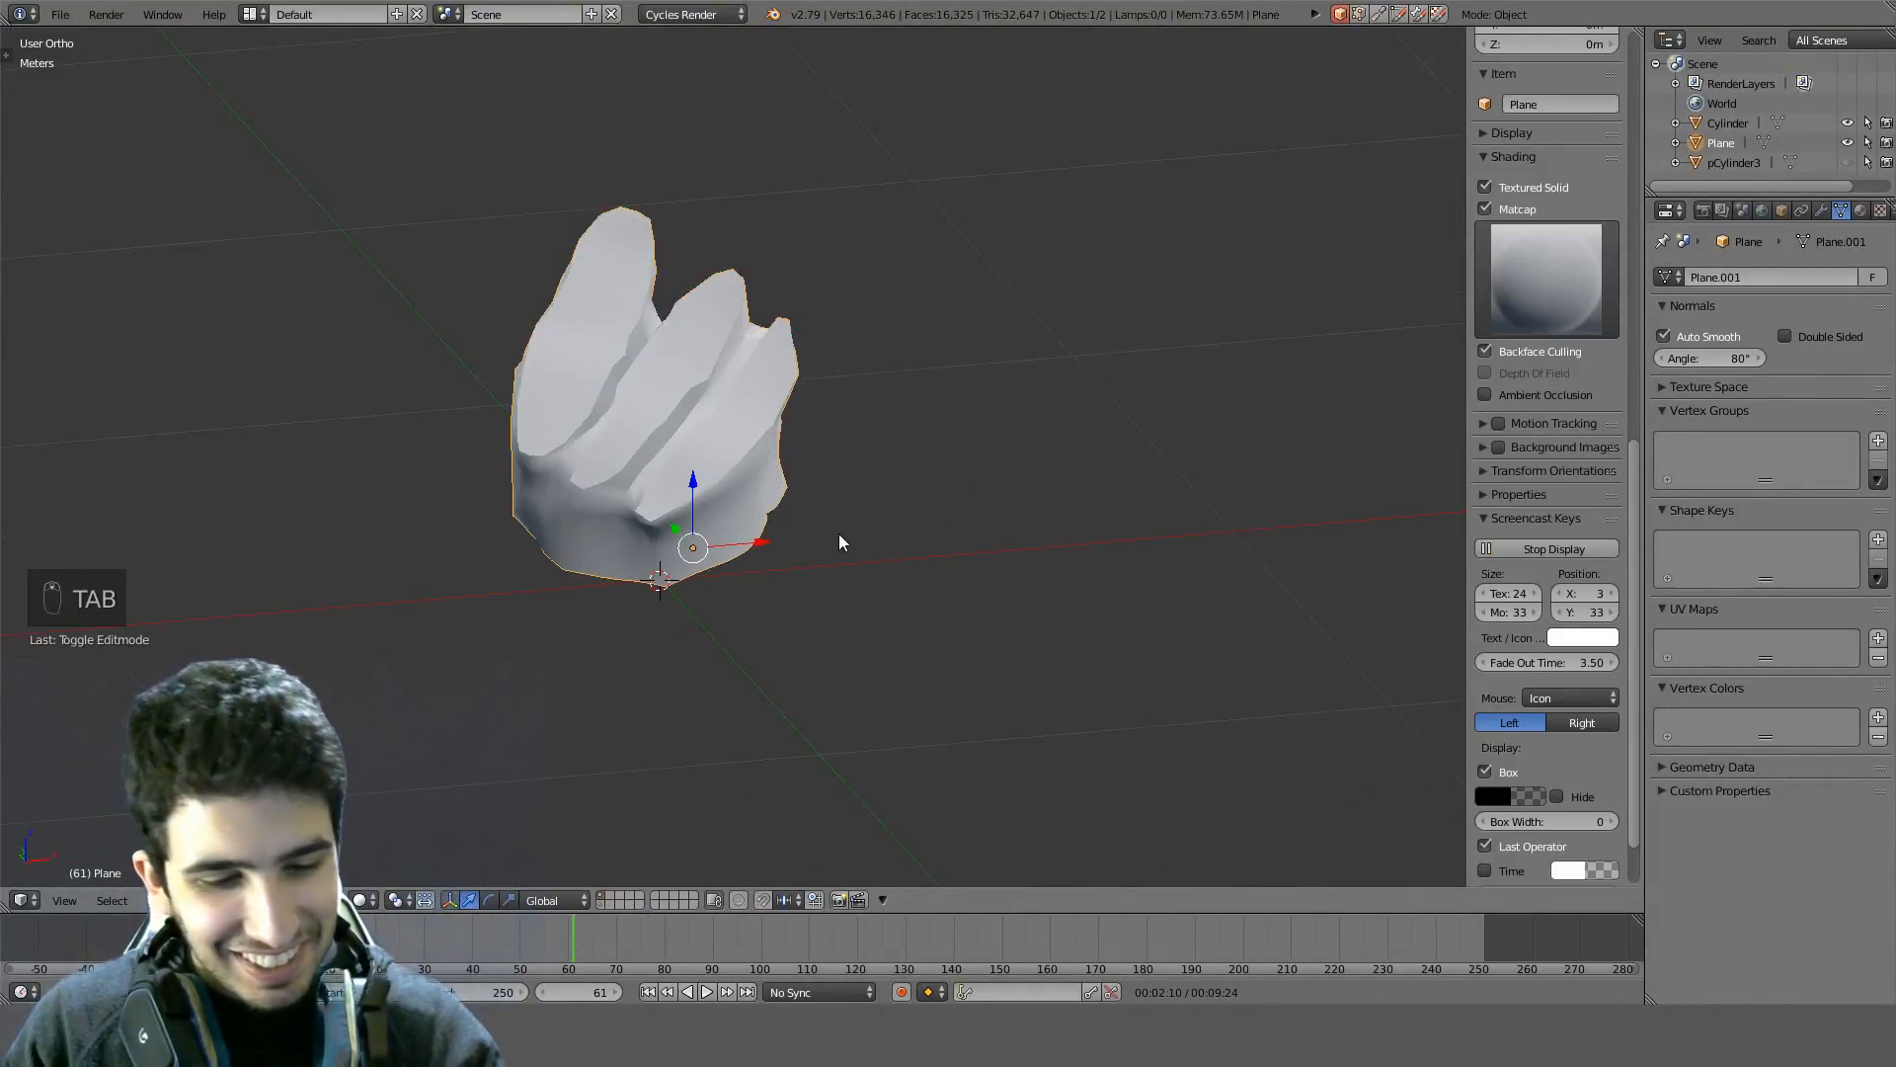
{"action": "key", "text": "alt+h"}
{"action": "middle_click_drag", "start_coordinate": [839, 534], "coordinate": [713, 466]}
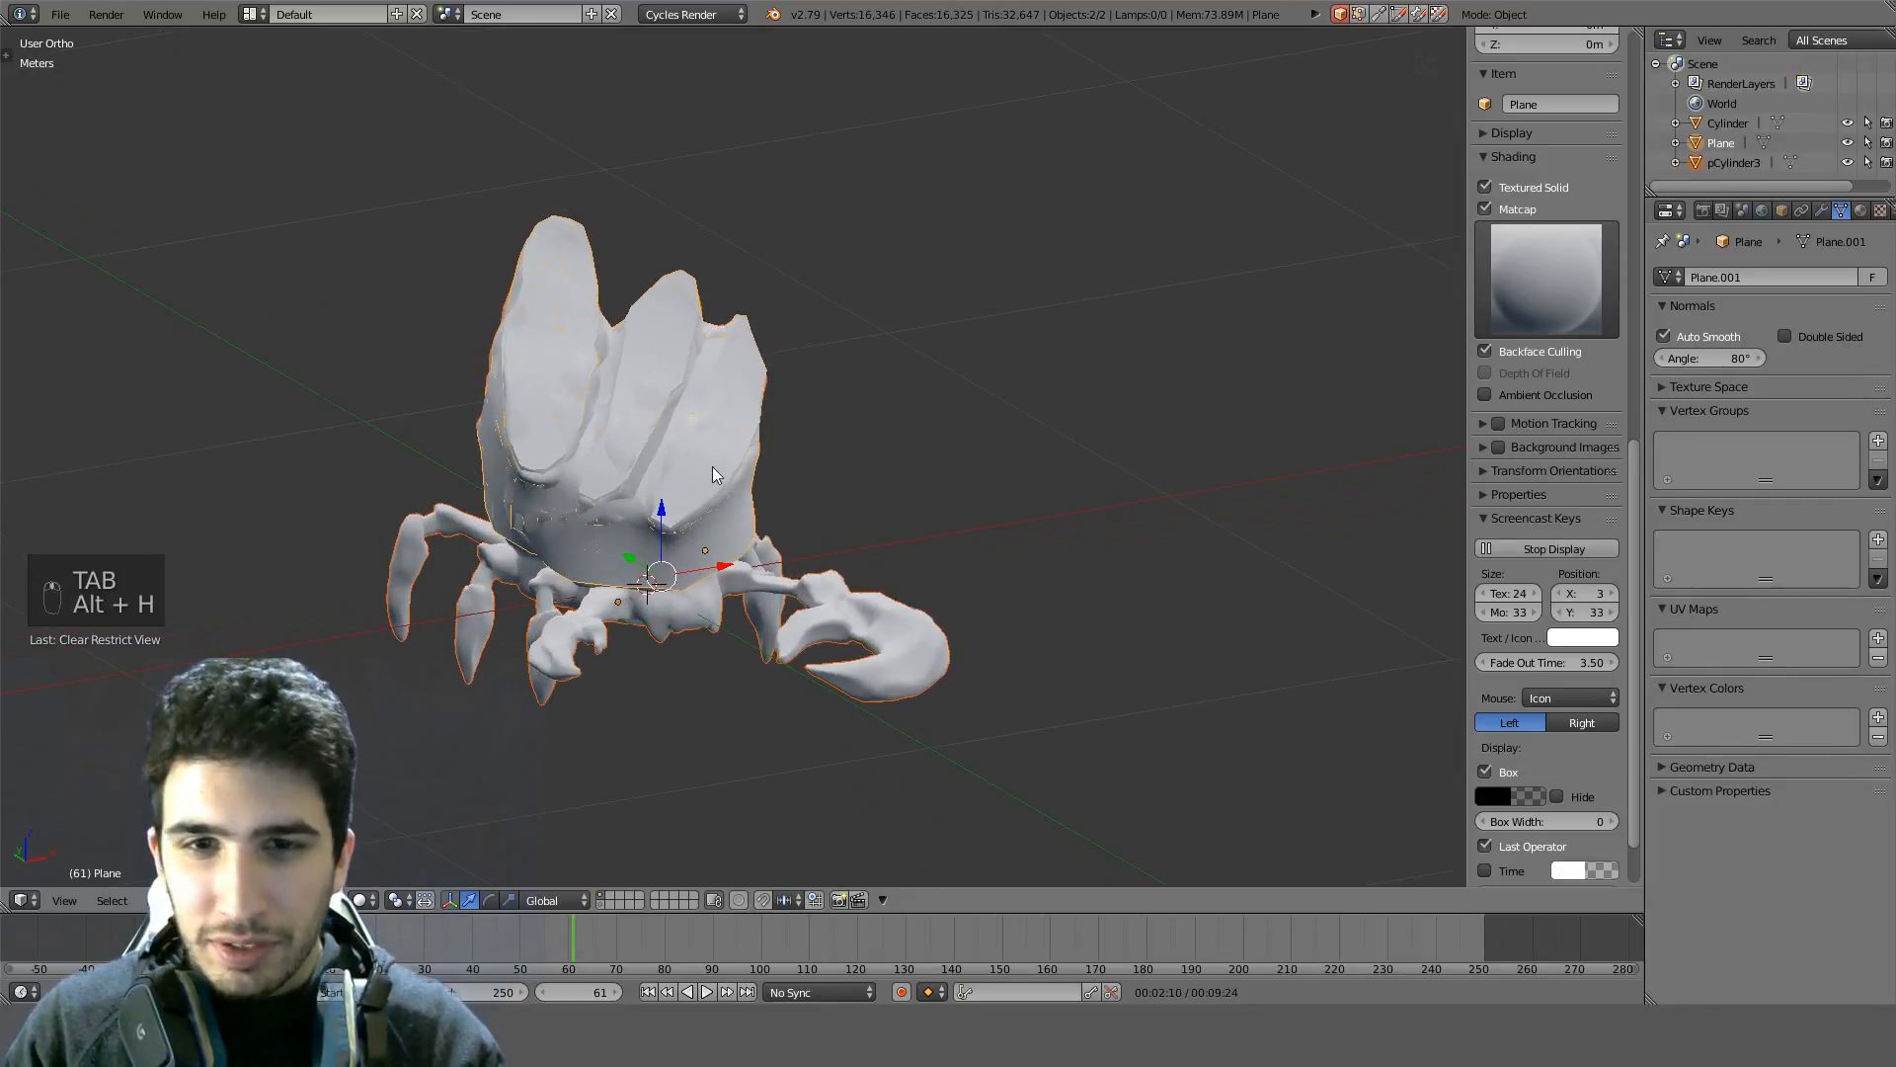
{"action": "left_click", "coordinate": [683, 412]}
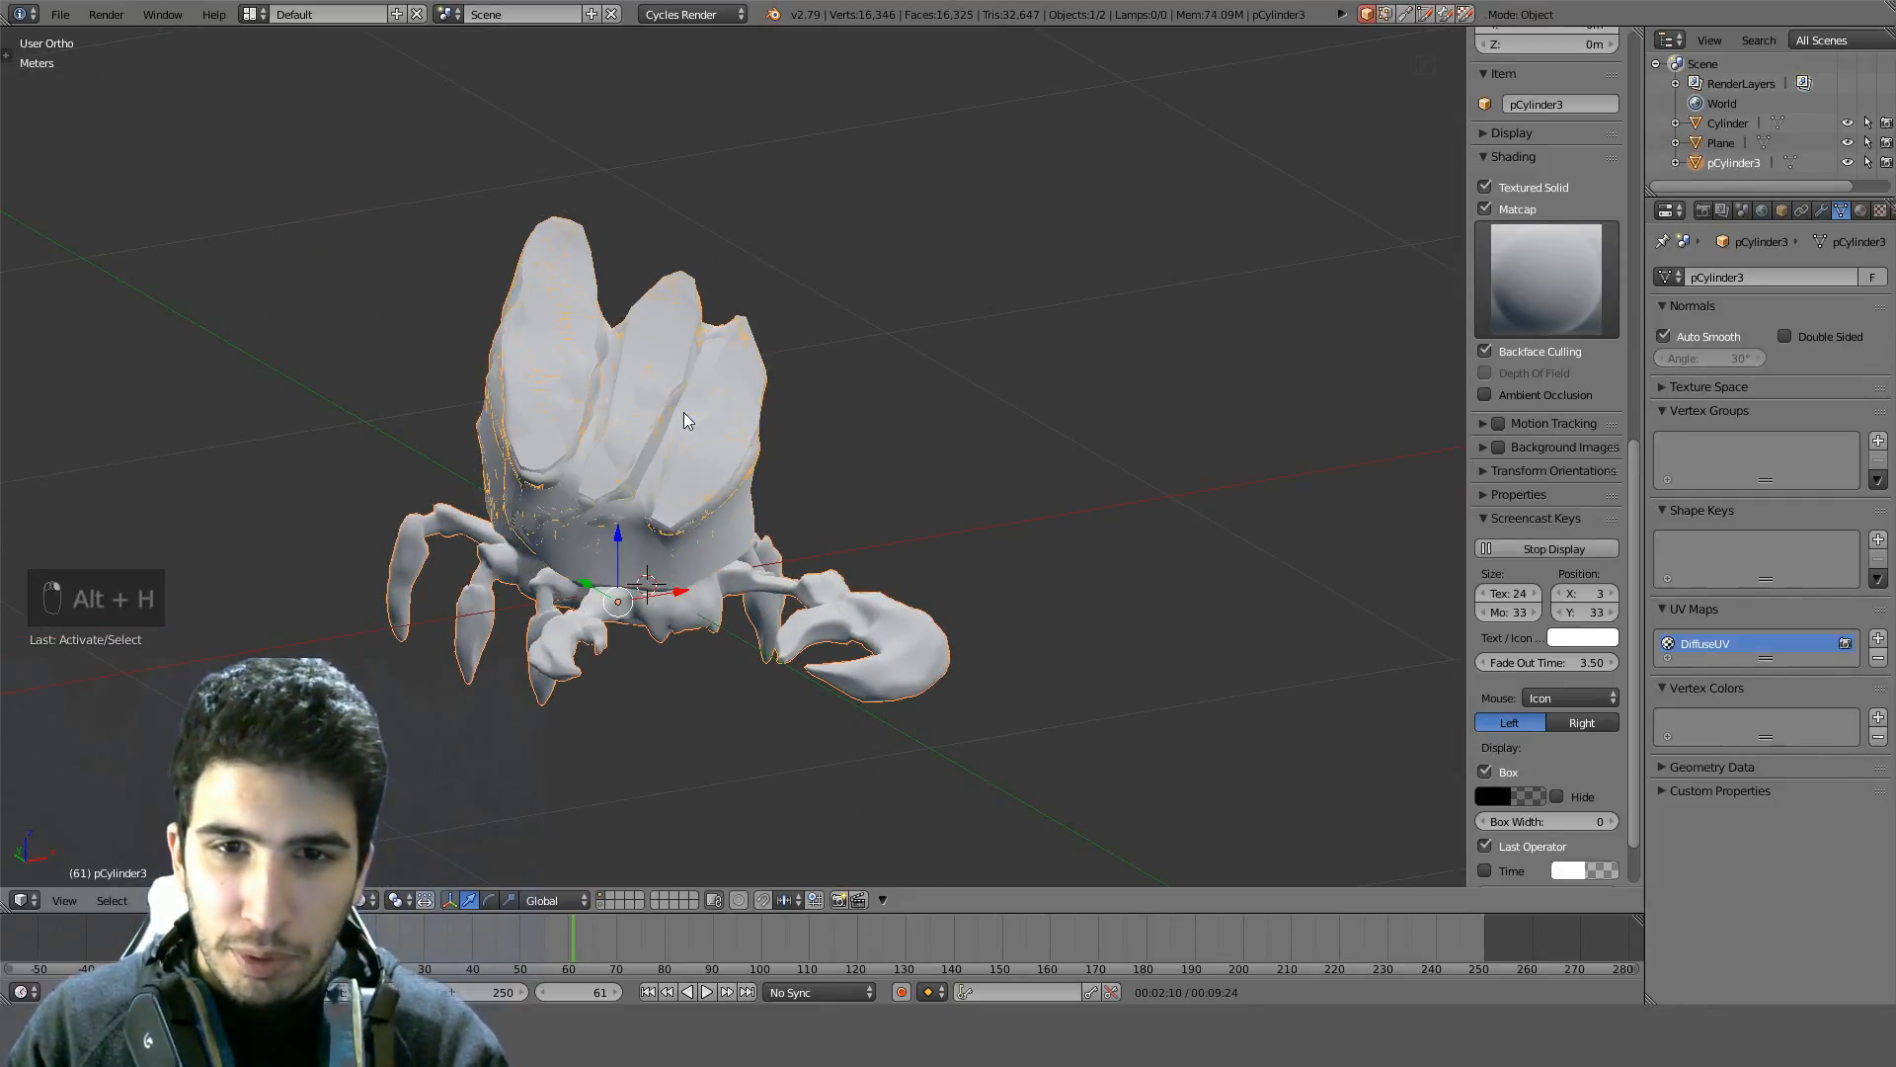
{"action": "key", "text": "h"}
{"action": "key", "text": "ctrl+z"}
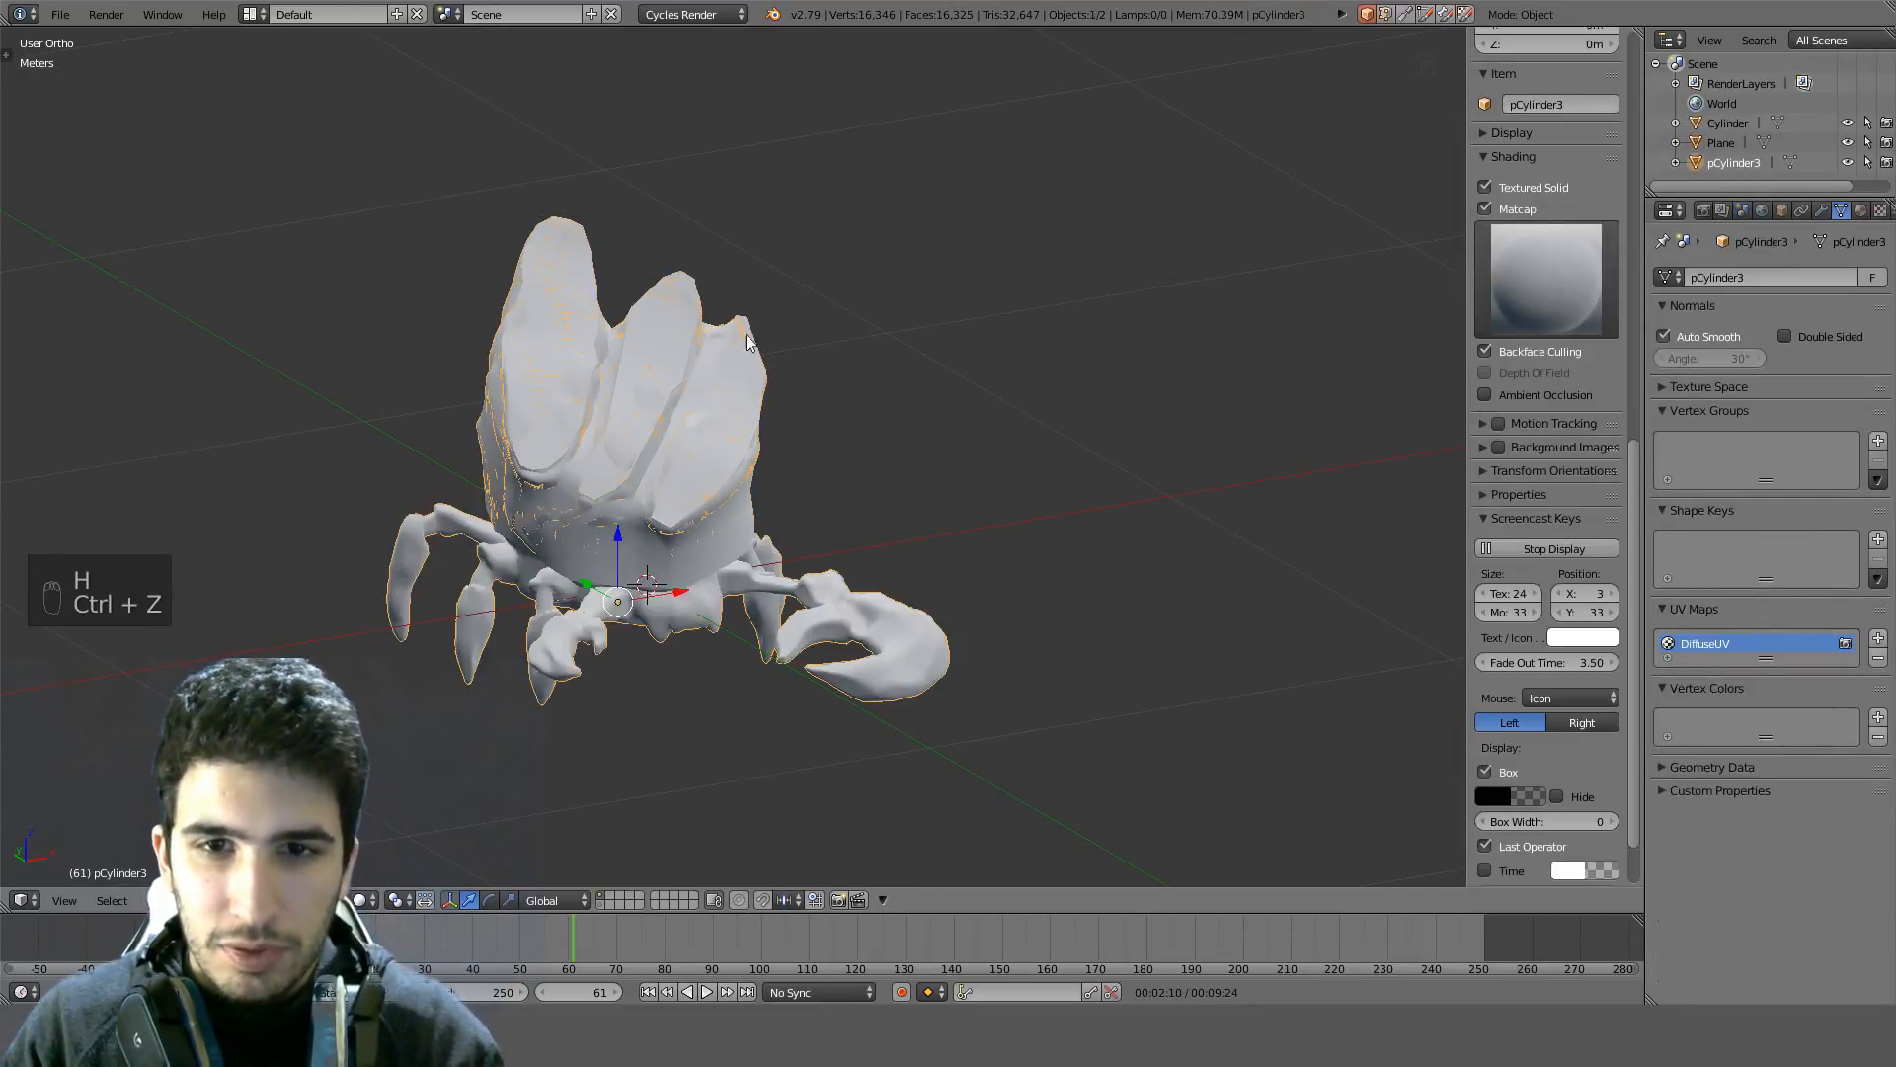
Hide the retopologized shell to view the bare sculpt, and reload the suspended Sandstone Crab reference image in the browser
{"action": "key", "text": "h"}
{"action": "middle_click_drag", "start_coordinate": [751, 322], "coordinate": [934, 451]}
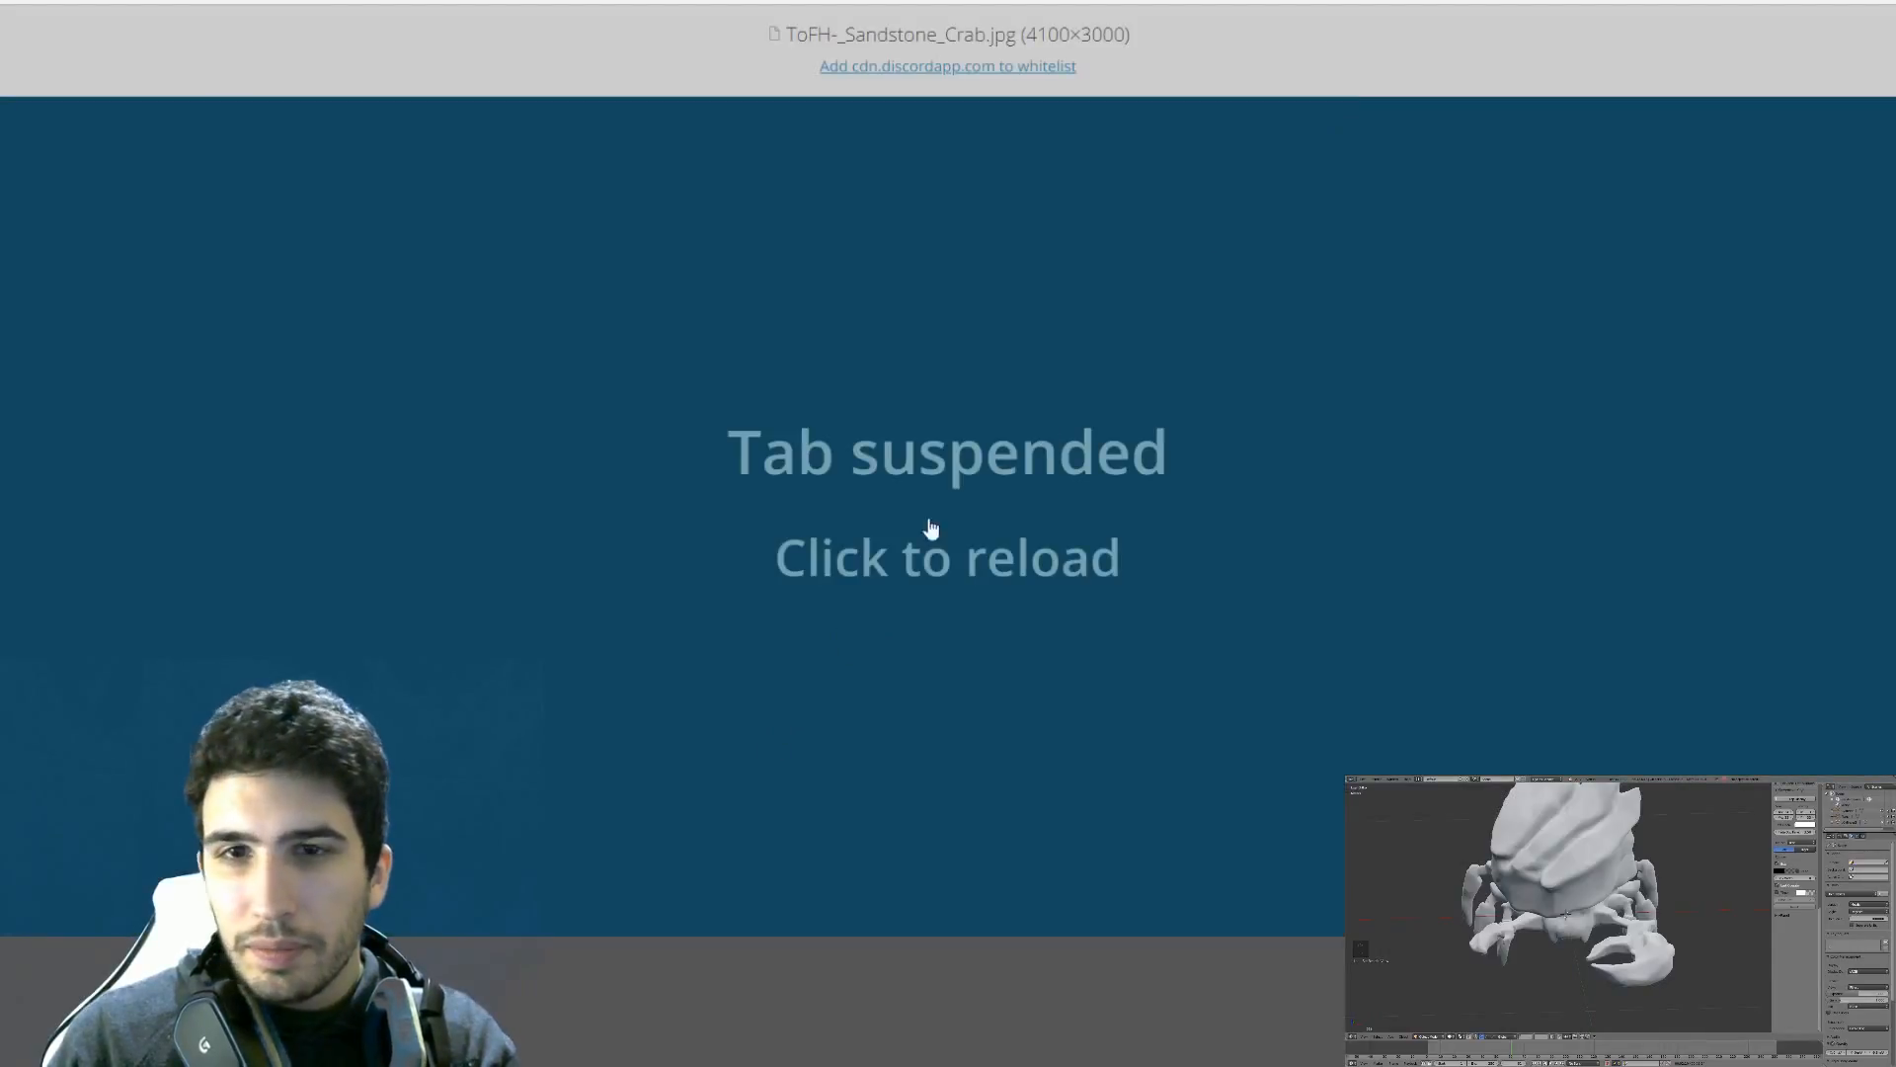
{"action": "left_click", "coordinate": [734, 863]}
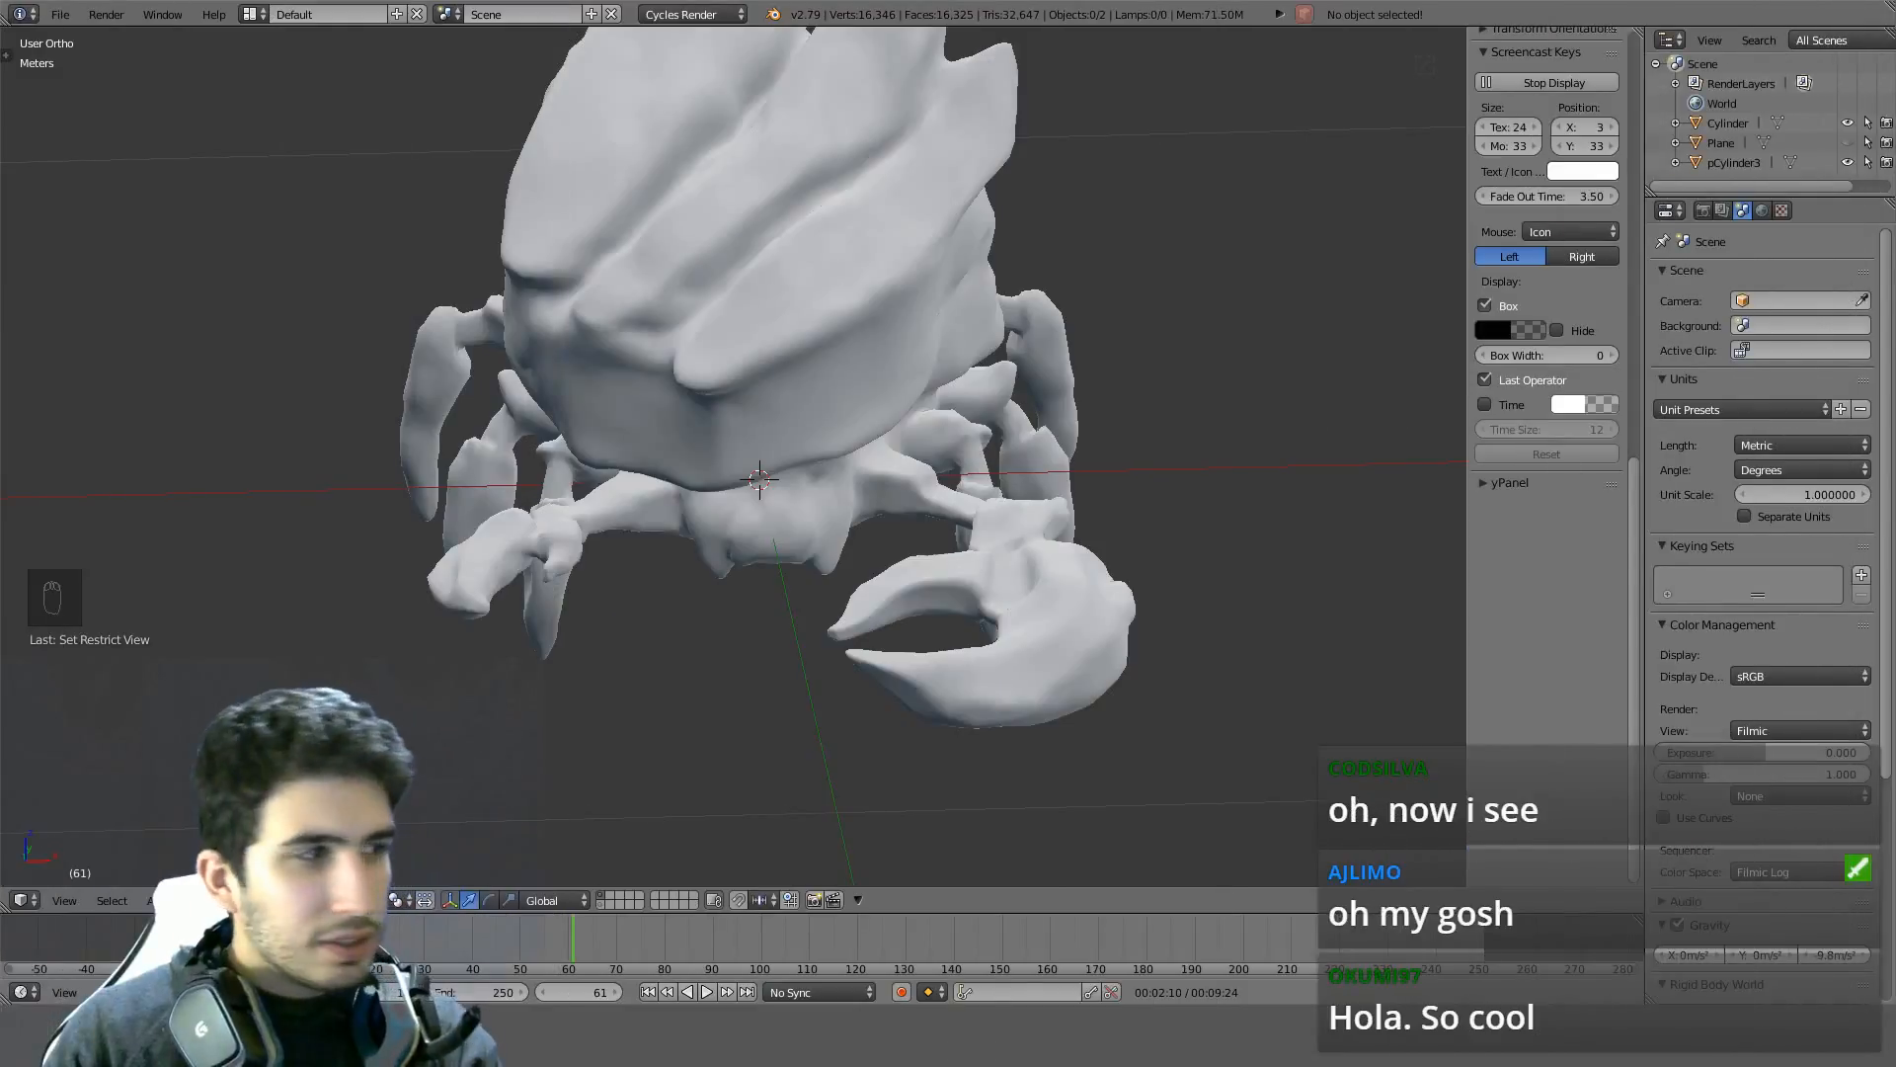
Back in Blender, hide the properties sidebar, reveal the hidden retopologized shell and select it
{"action": "middle_click_drag", "start_coordinate": [988, 536], "coordinate": [1016, 500]}
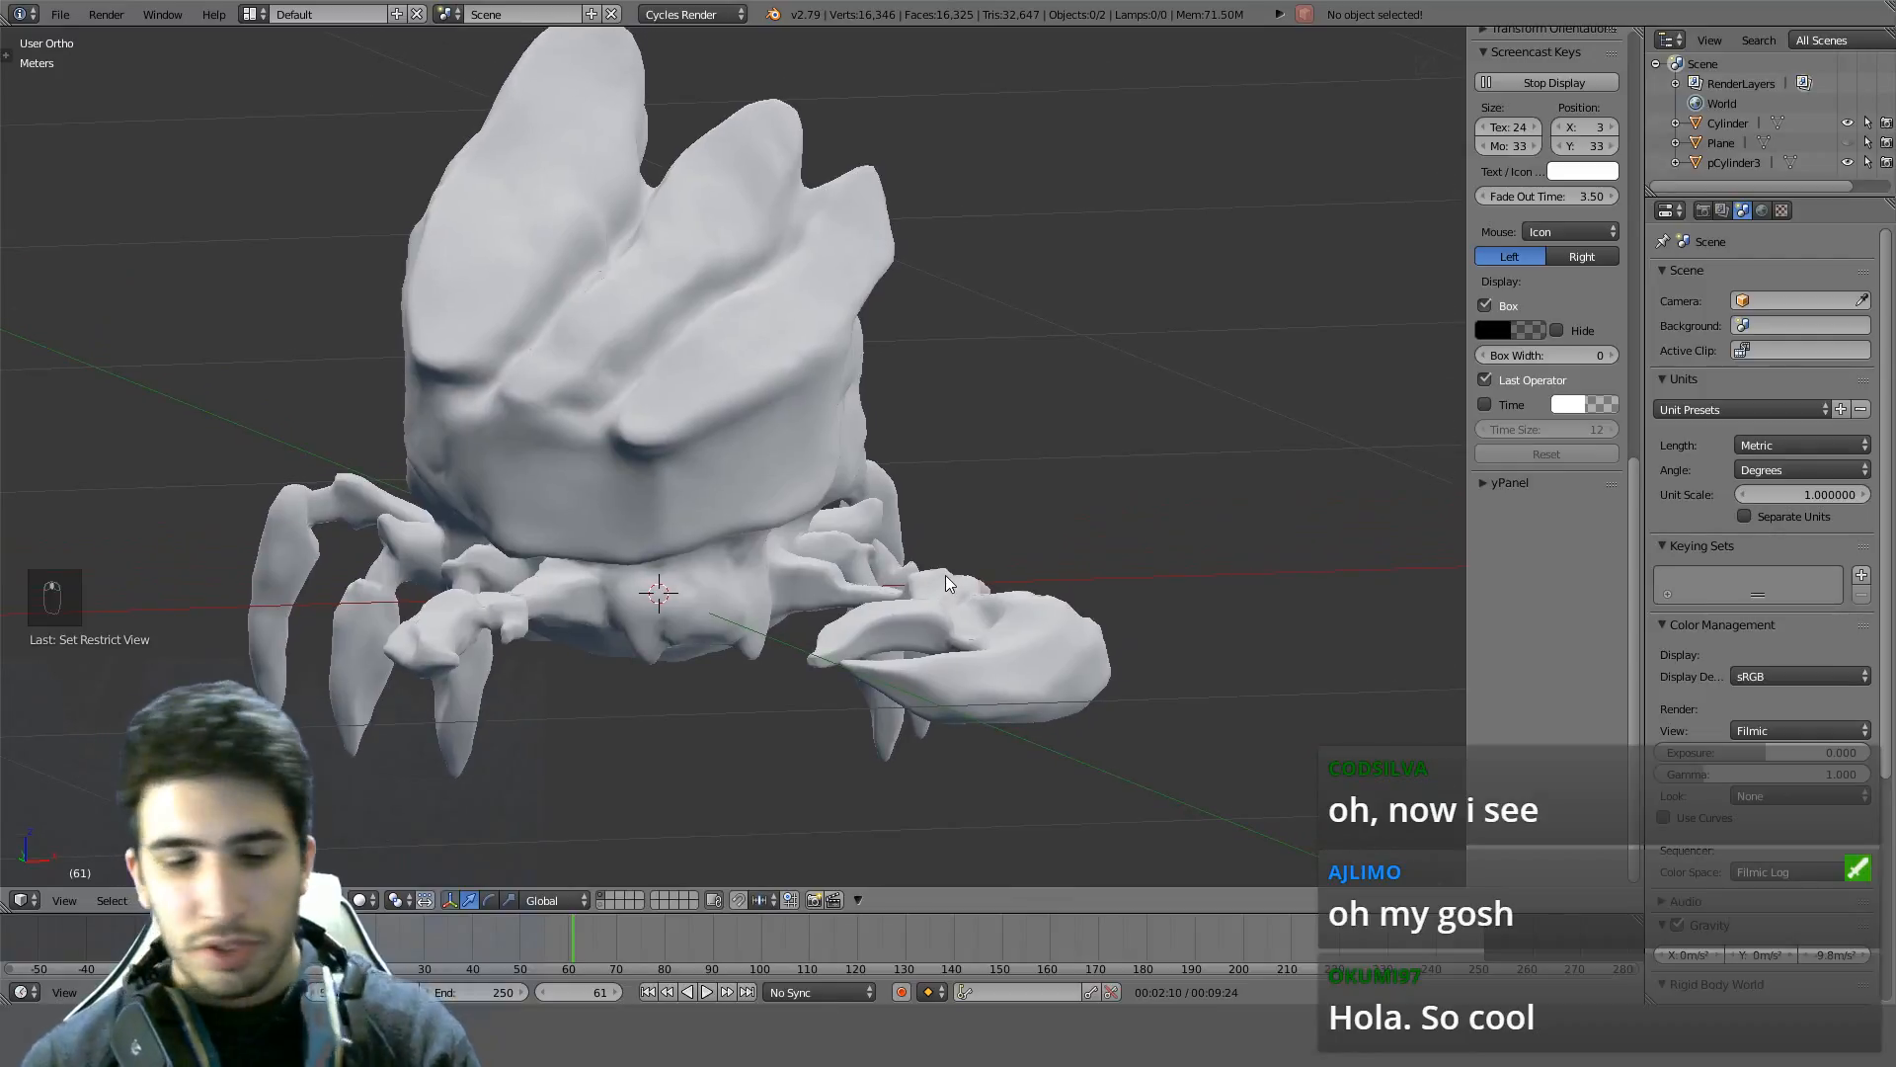
{"action": "key", "text": "n"}
{"action": "right_click", "coordinate": [874, 557]}
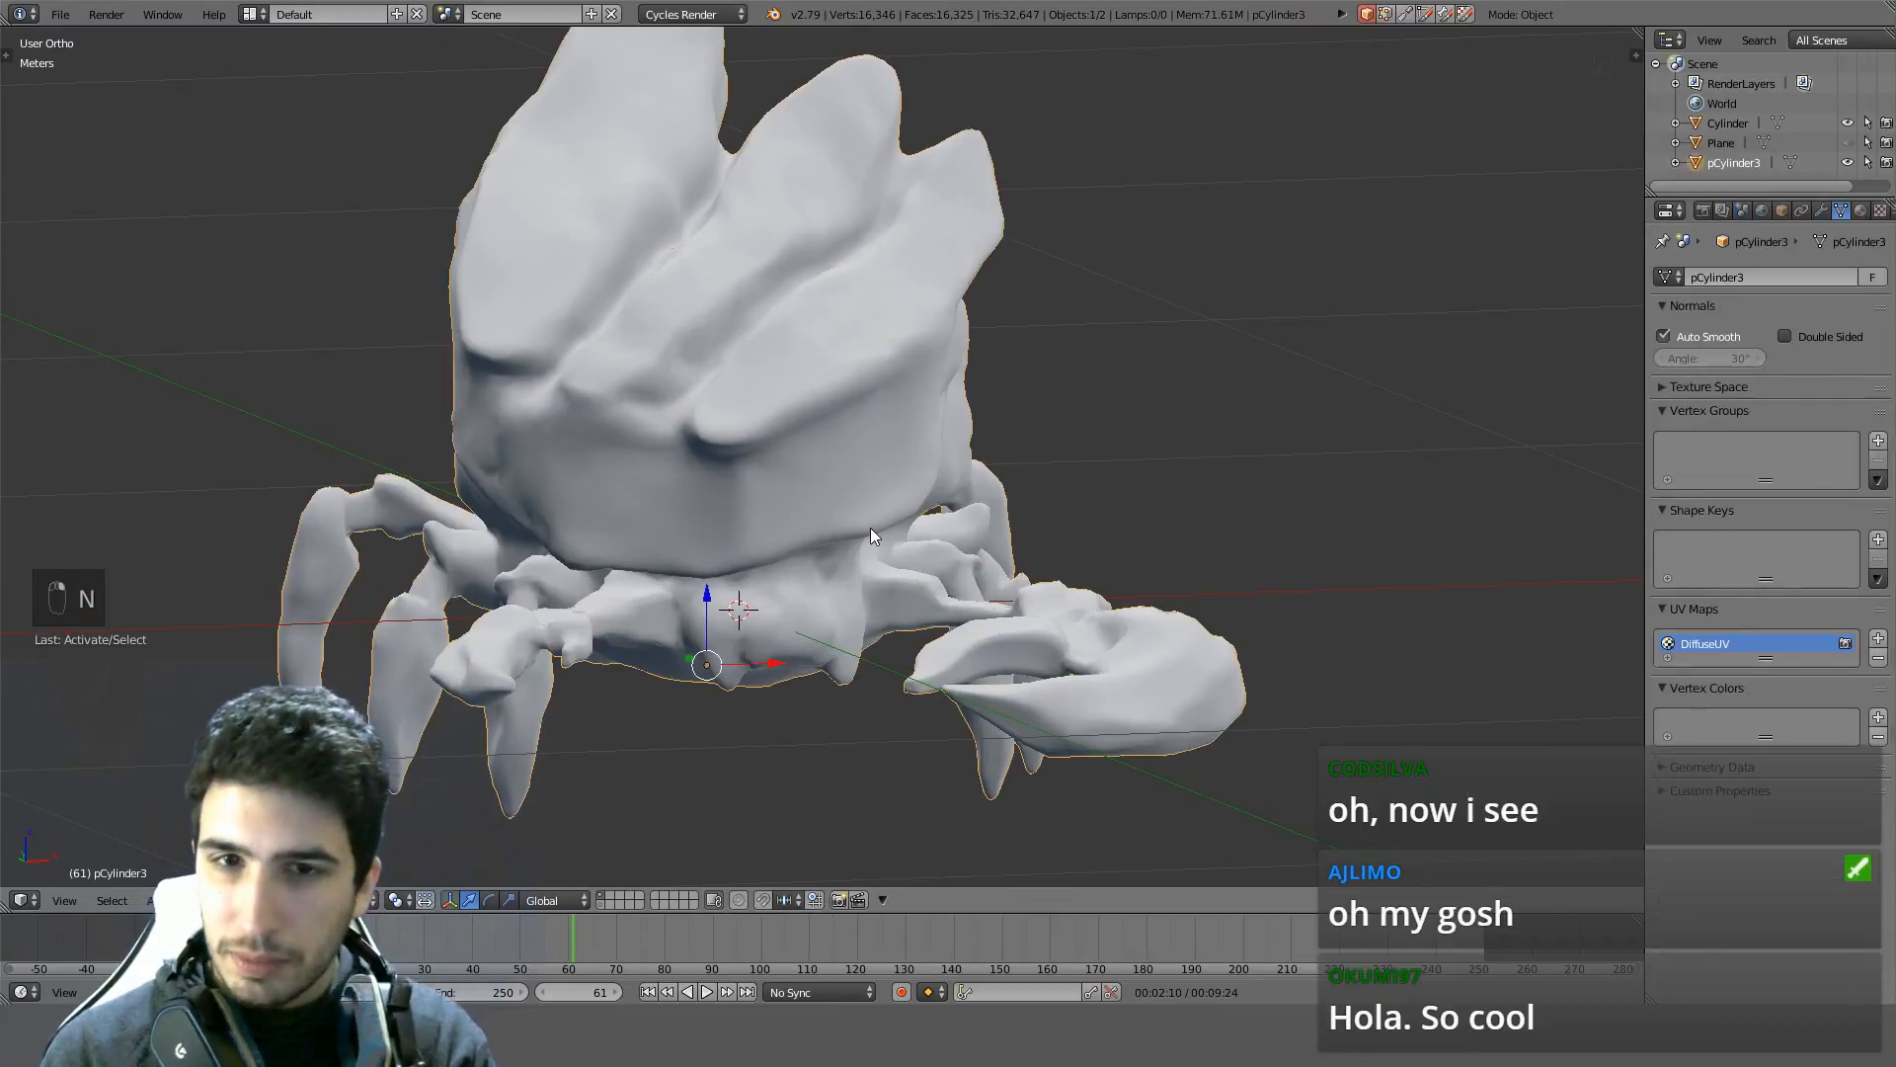
{"action": "middle_click_drag", "start_coordinate": [869, 527], "coordinate": [829, 541]}
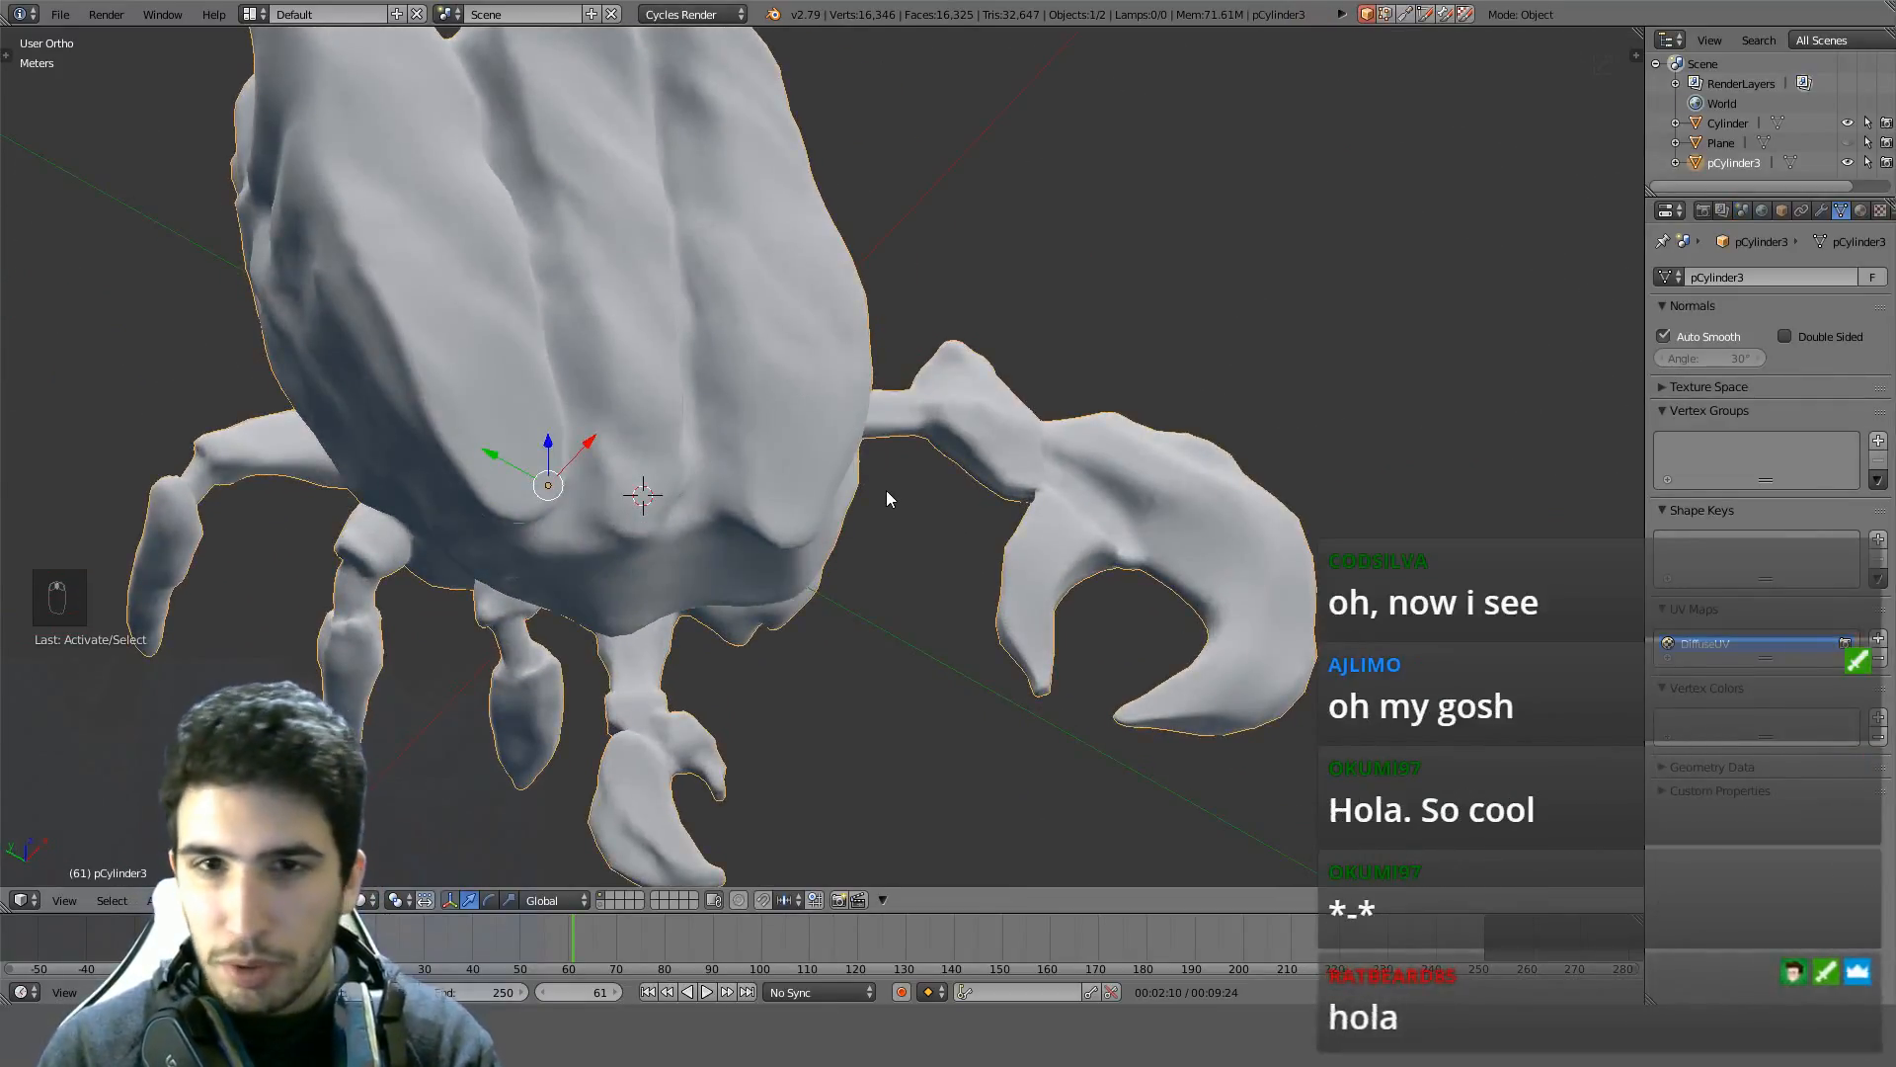
{"action": "key", "text": "alt+h"}
{"action": "middle_click_drag", "start_coordinate": [939, 459], "coordinate": [924, 501]}
{"action": "right_click", "coordinate": [737, 353]}
{"action": "middle_click_drag", "start_coordinate": [846, 328], "coordinate": [938, 522]}
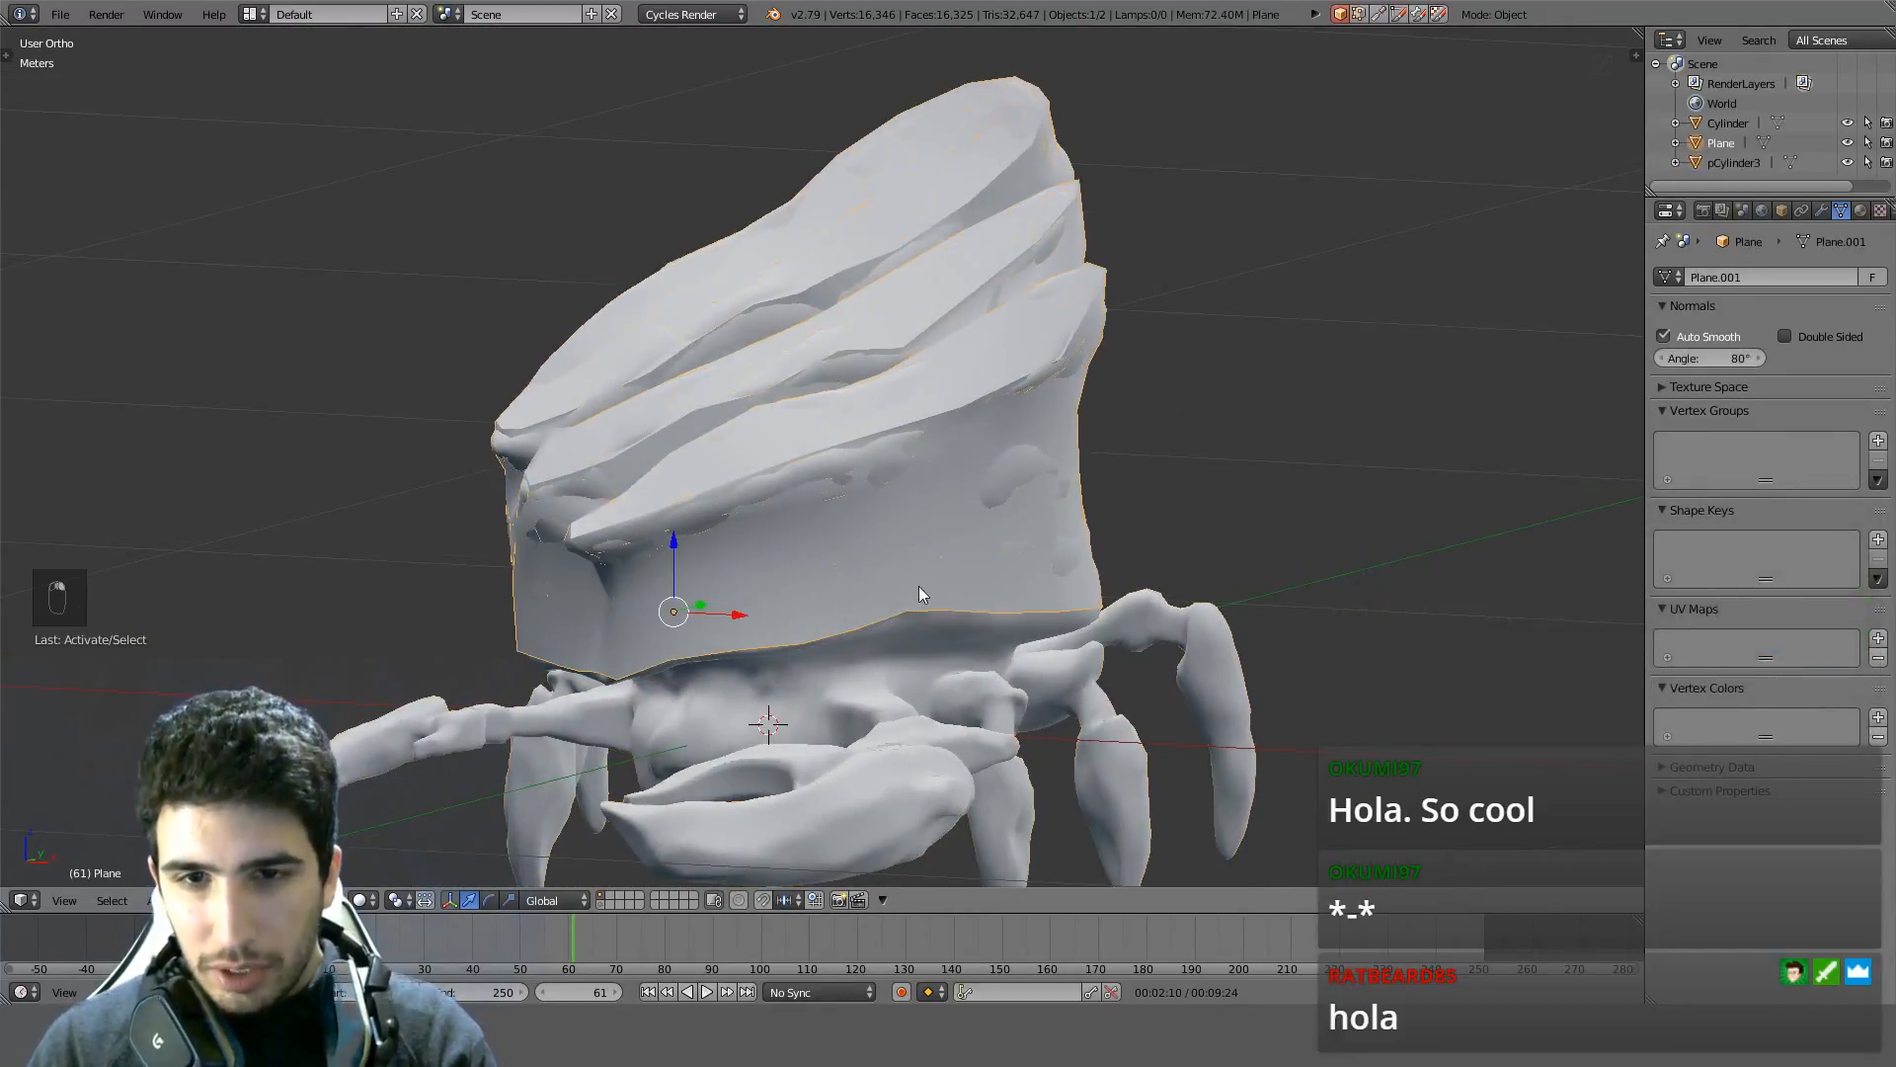
Select the open edge loop around the shell's underside and fill it with a single face
{"action": "middle_click_drag", "start_coordinate": [918, 585], "coordinate": [1120, 523]}
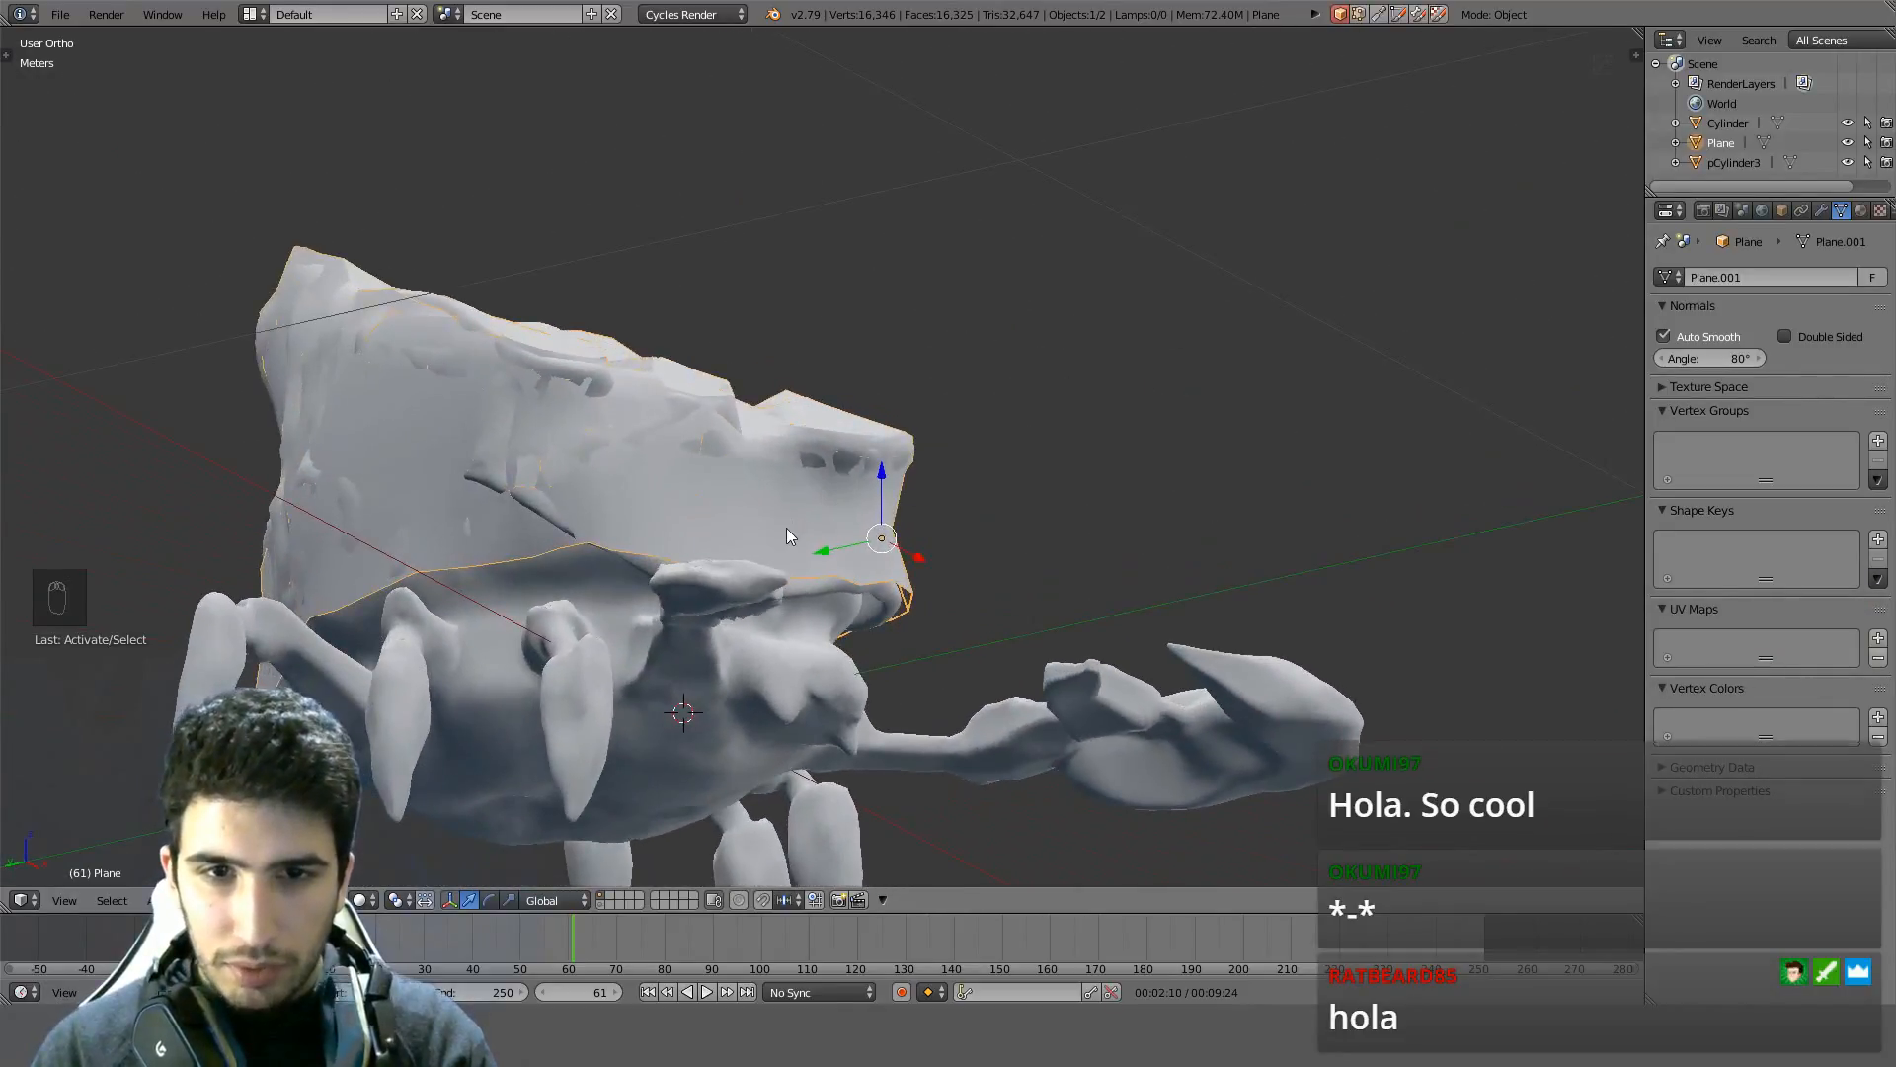
{"action": "key", "text": "Tab"}
{"action": "key", "text": "a"}
{"action": "key", "text": "a"}
{"action": "middle_click_drag", "start_coordinate": [550, 585], "coordinate": [899, 509]}
{"action": "right_click", "coordinate": [529, 565], "text": "alt"}
{"action": "key", "text": "f"}
{"action": "middle_click_drag", "start_coordinate": [653, 604], "coordinate": [1295, 435]}
{"action": "scroll", "coordinate": [798, 462], "scroll_direction": "up", "scroll_amount": 3}
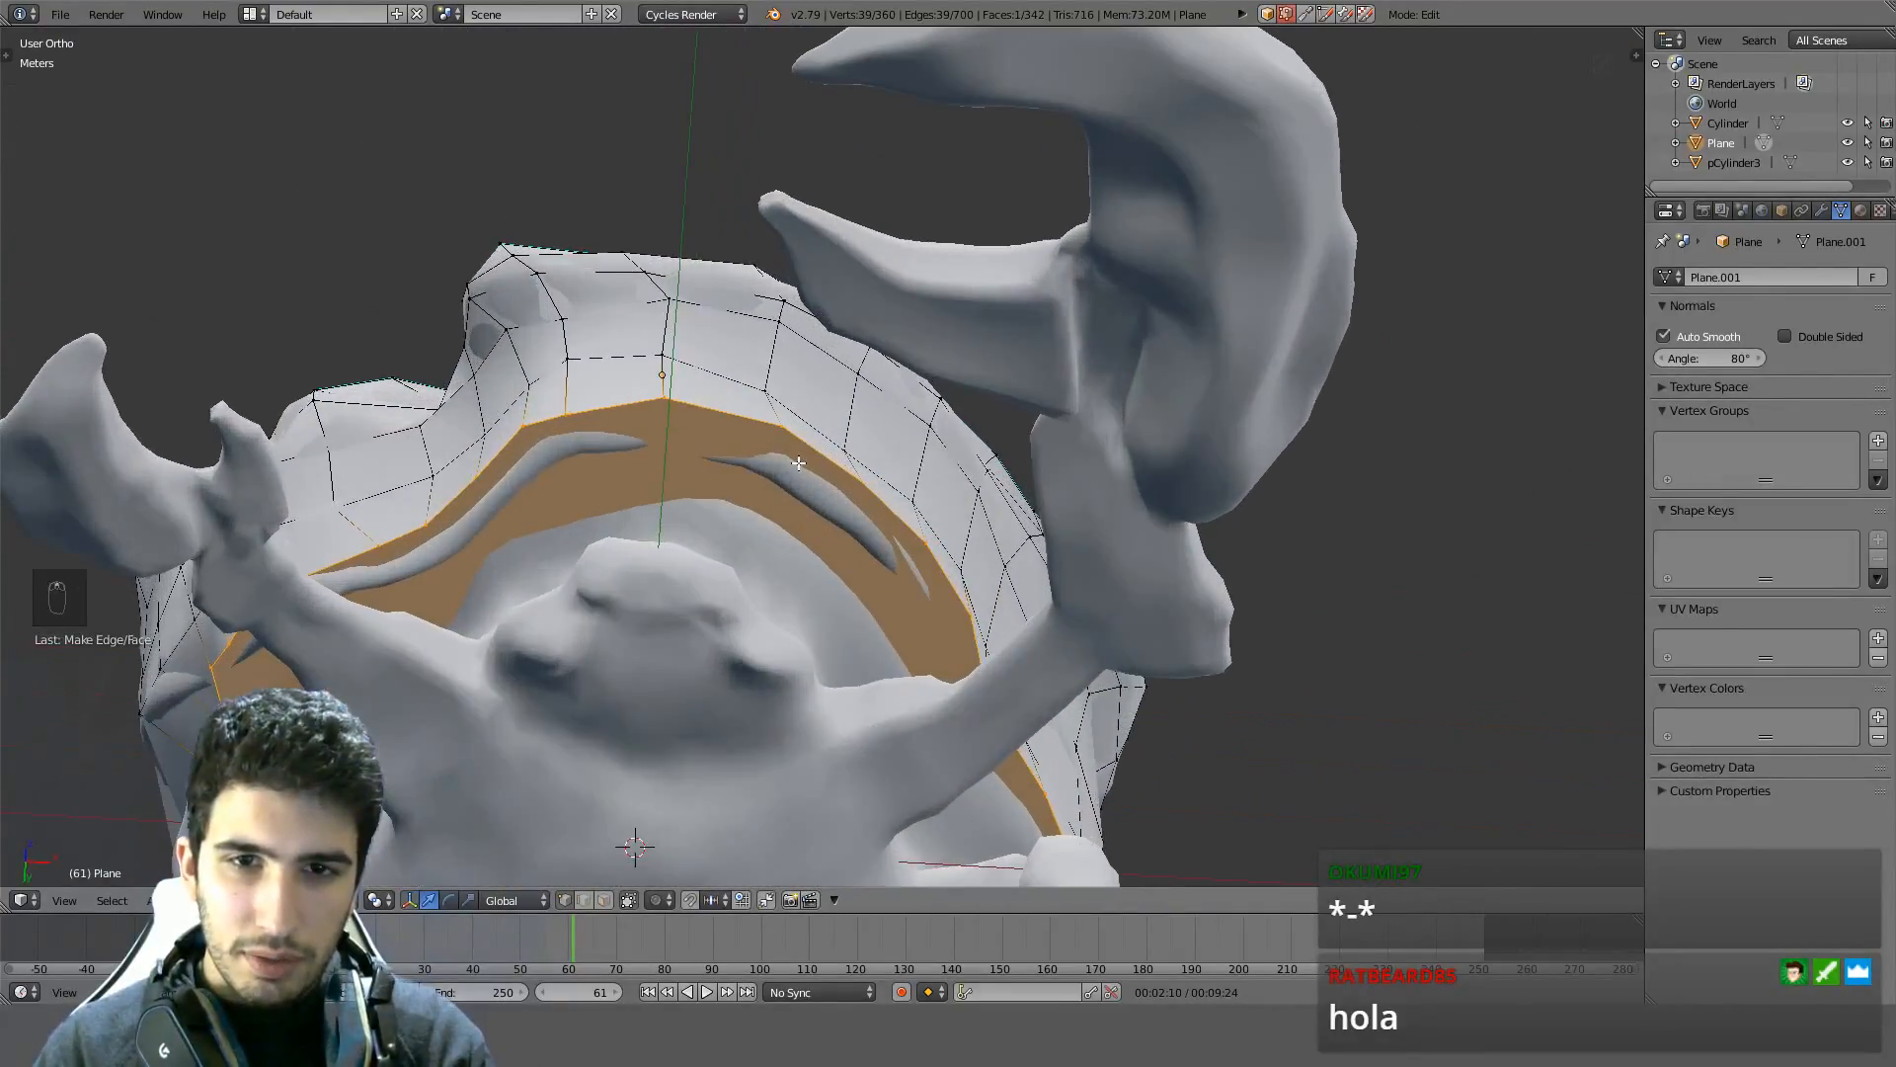
Triangulate the shell's bottom cap and convert the triangles to quads where possible
{"action": "key", "text": "ctrl+t"}
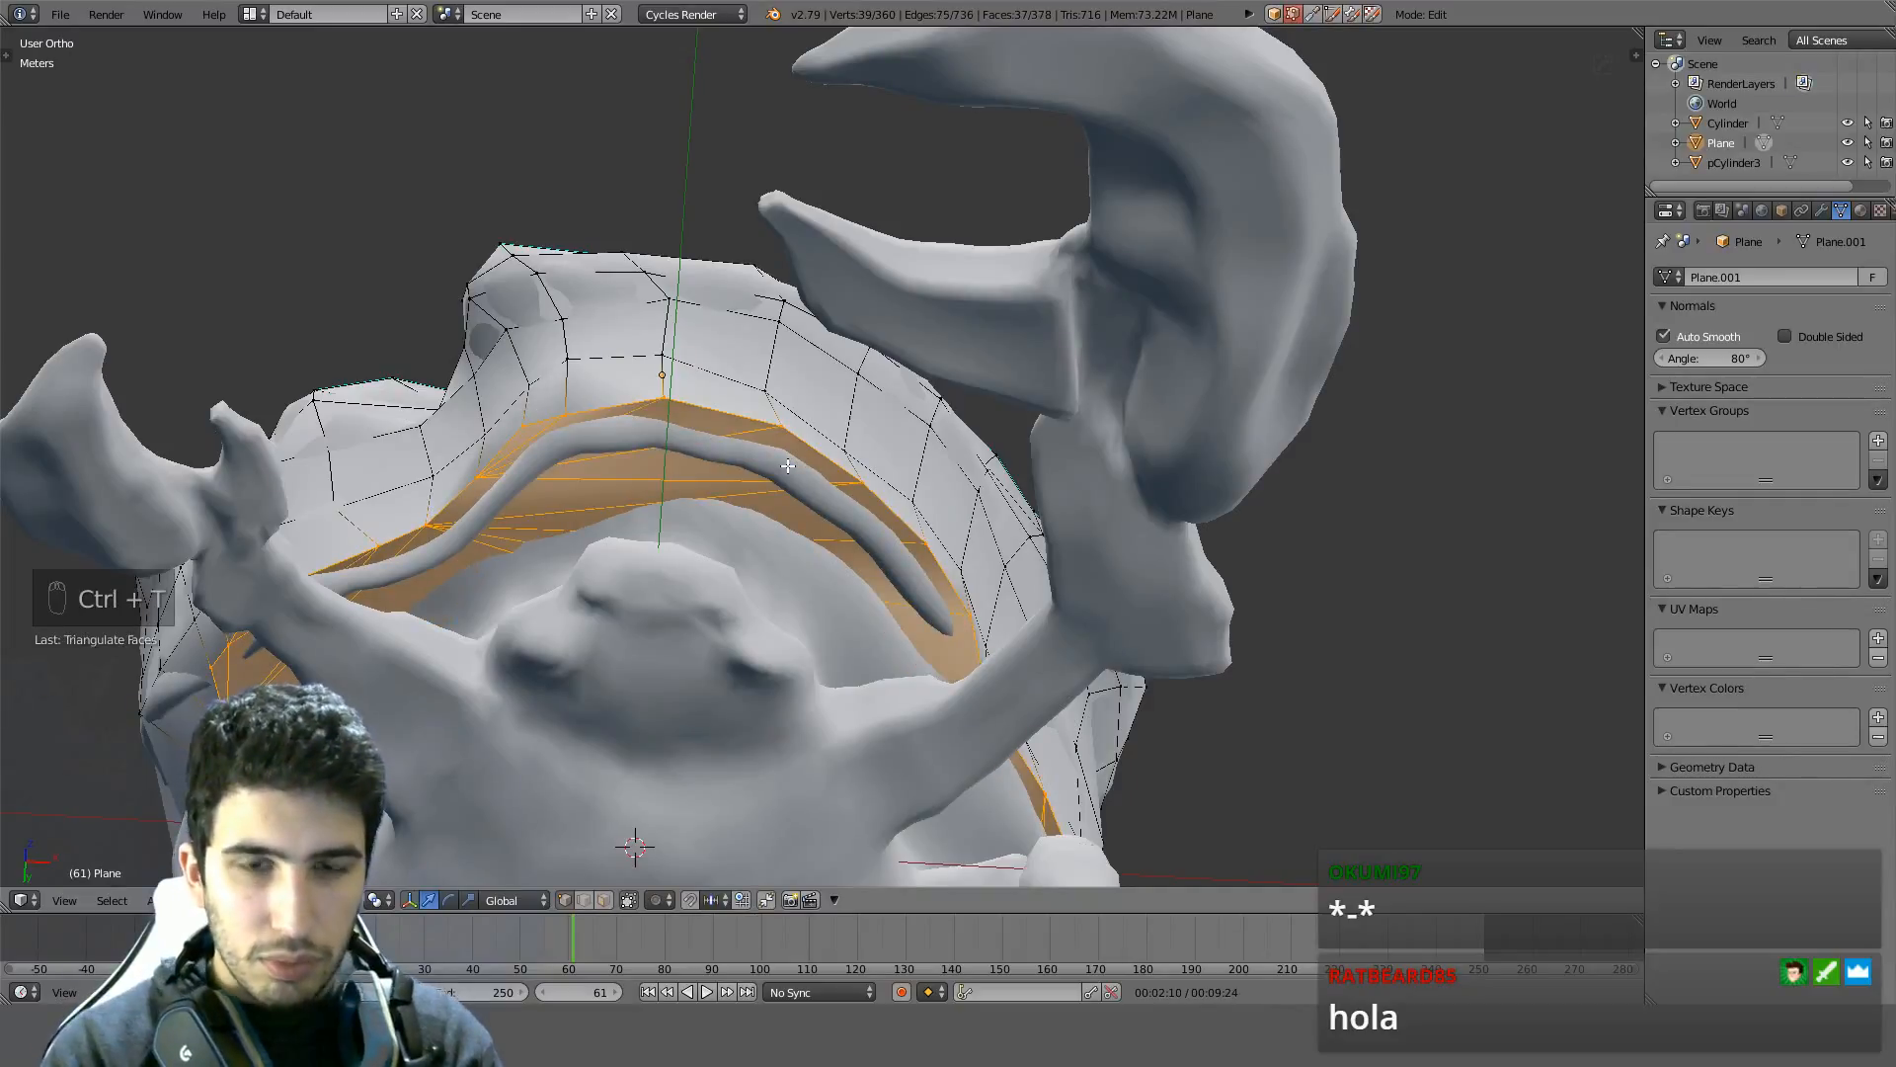
{"action": "key", "text": "alt+j"}
{"action": "key", "text": "Tab"}
{"action": "middle_click_drag", "start_coordinate": [787, 465], "coordinate": [790, 583]}
Lower the shell's bottom cap slightly along the global Z axis and leave mesh editing
{"action": "key", "text": "Tab"}
{"action": "key", "text": "g"}
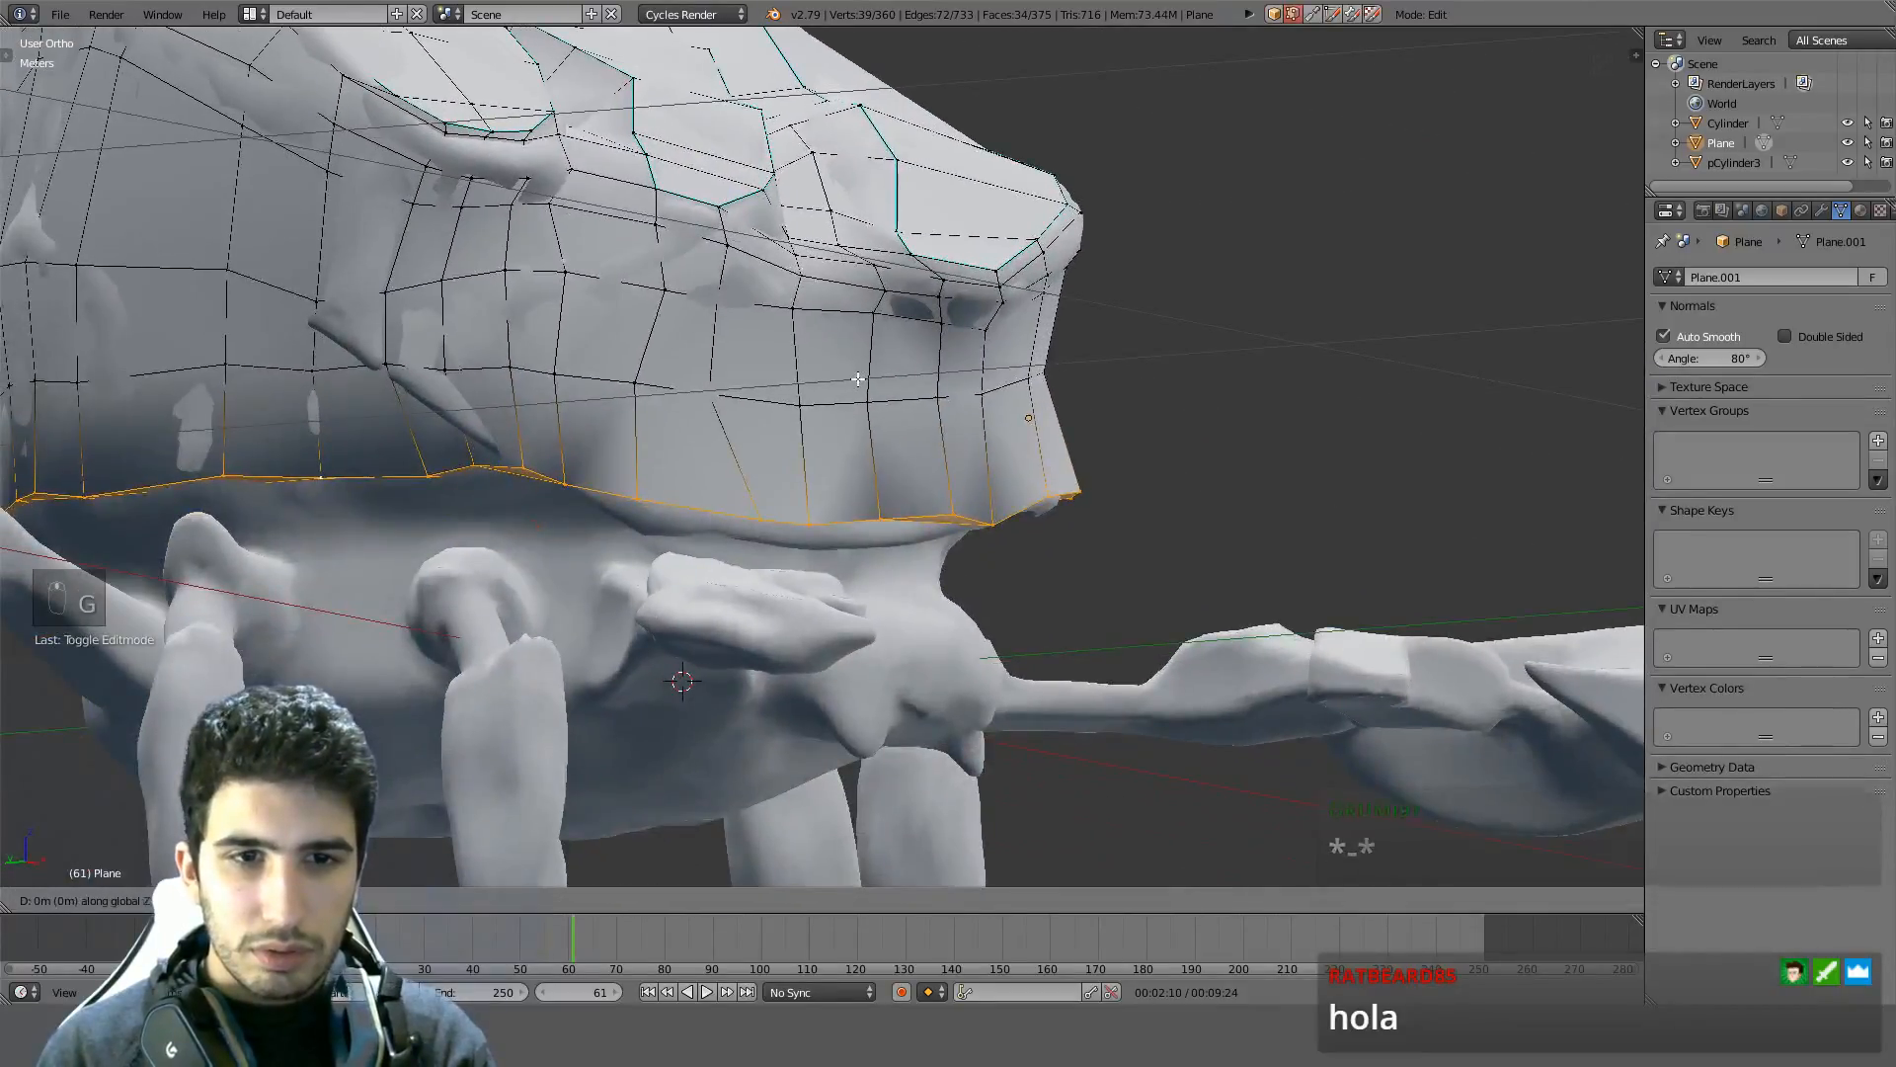
{"action": "left_click", "coordinate": [860, 424]}
{"action": "key", "text": "Tab"}
{"action": "middle_click_drag", "start_coordinate": [860, 423], "coordinate": [808, 534]}
Move the retopologized shell object to layer 2
{"action": "scroll", "coordinate": [820, 601], "scroll_direction": "down", "scroll_amount": 5}
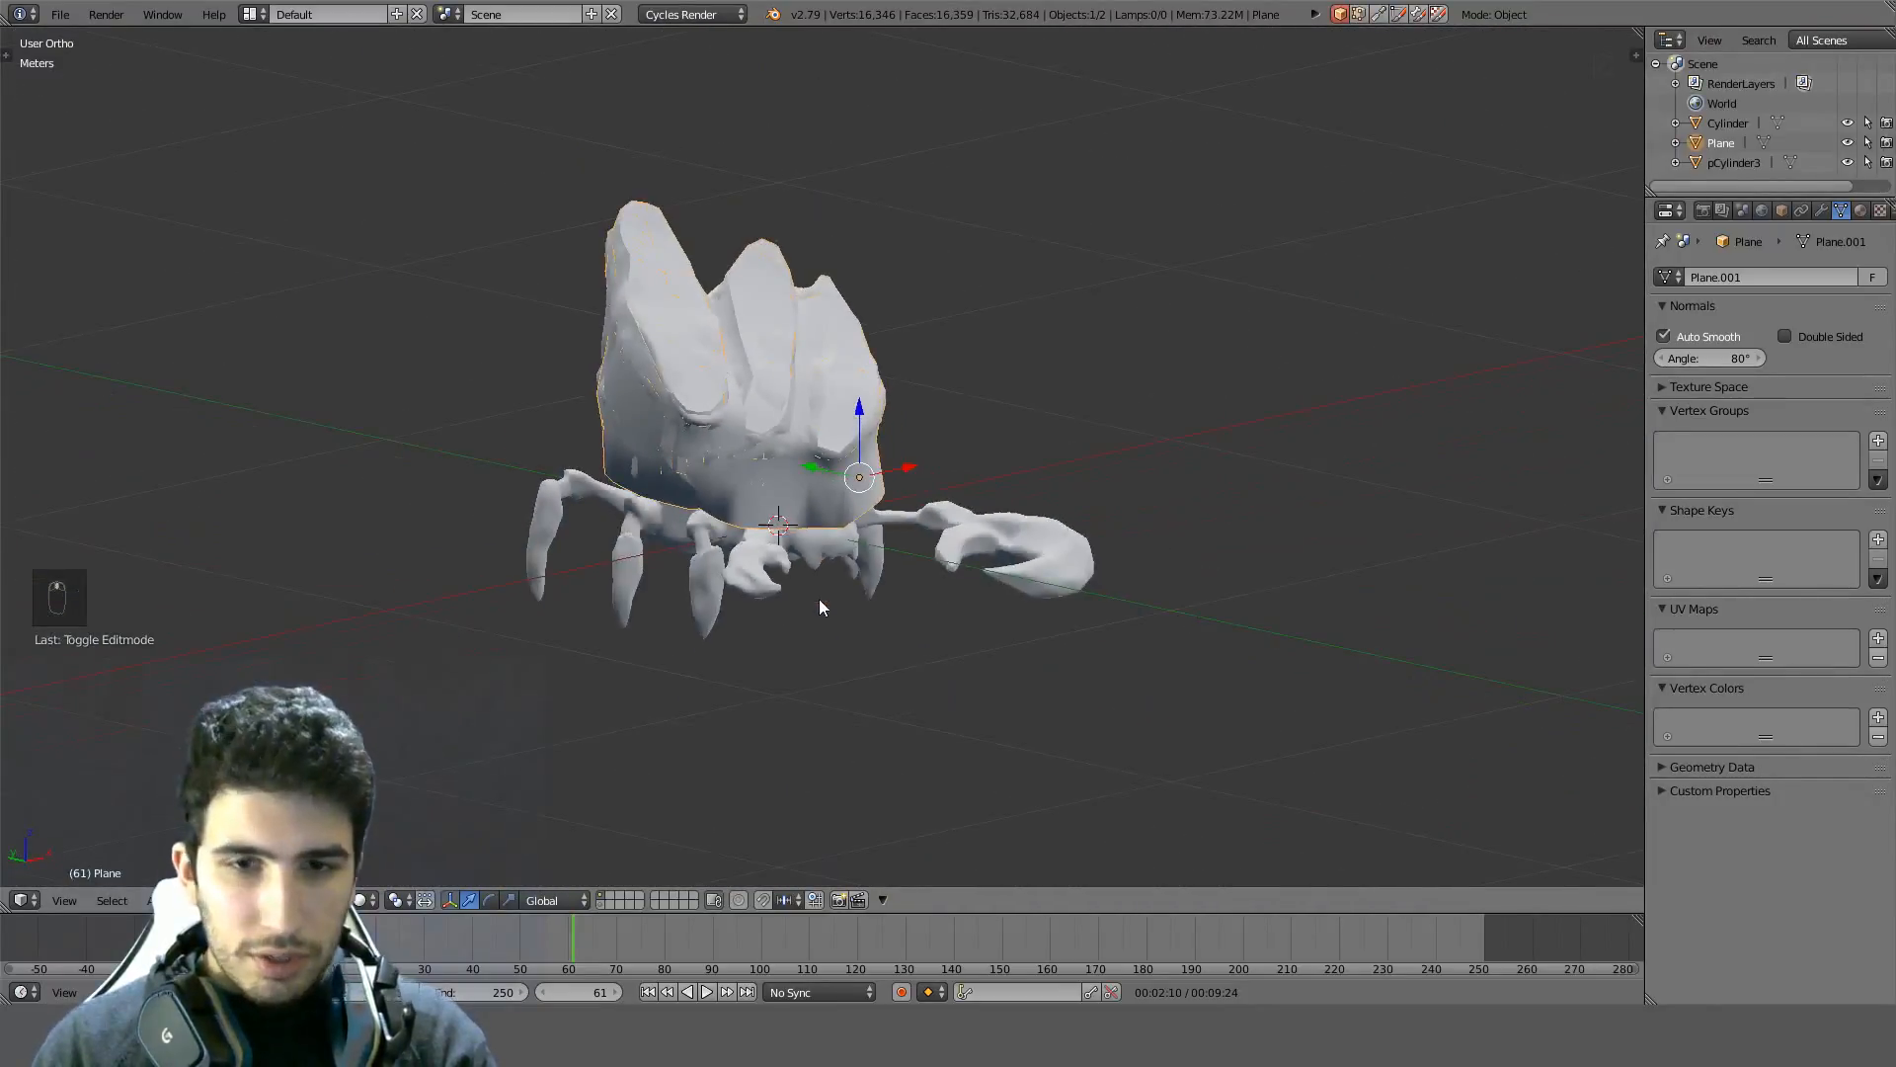
{"action": "middle_click_drag", "start_coordinate": [819, 599], "coordinate": [780, 705]}
{"action": "key", "text": "m"}
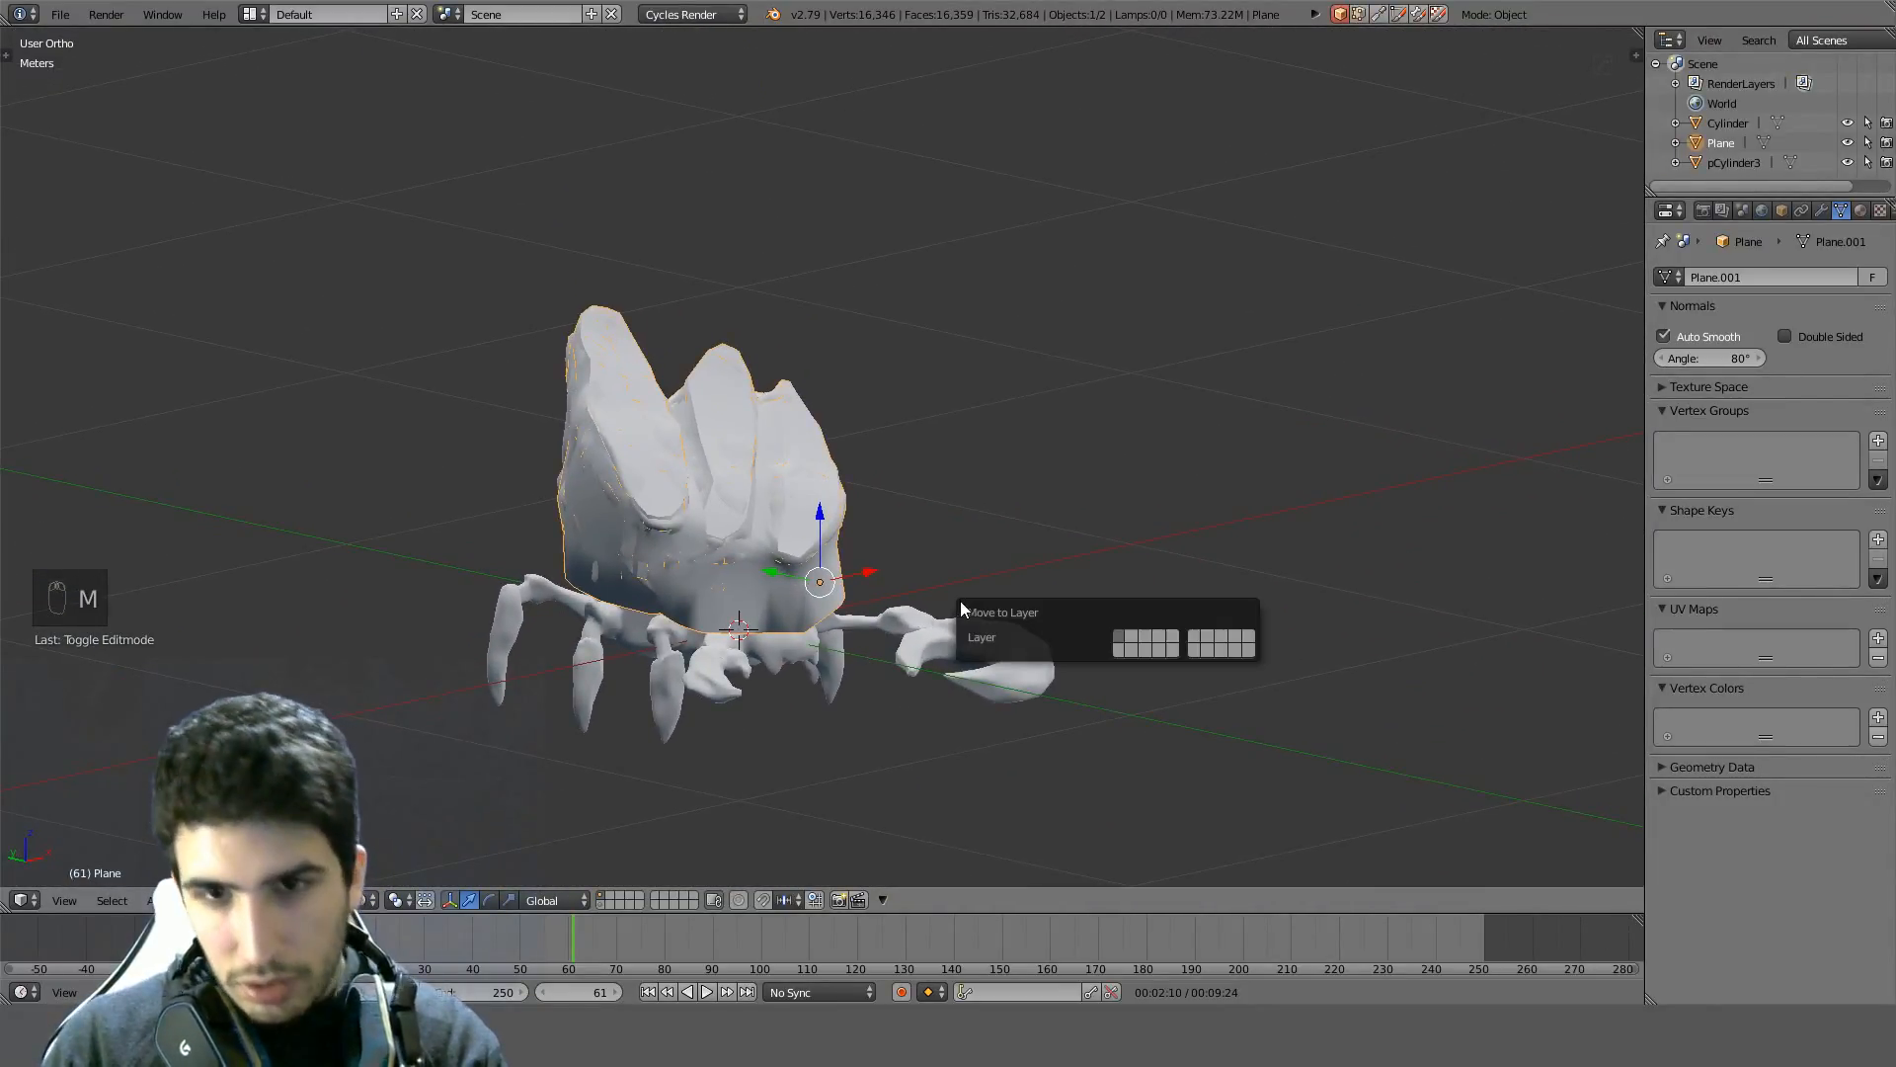
{"action": "left_click", "coordinate": [1134, 638]}
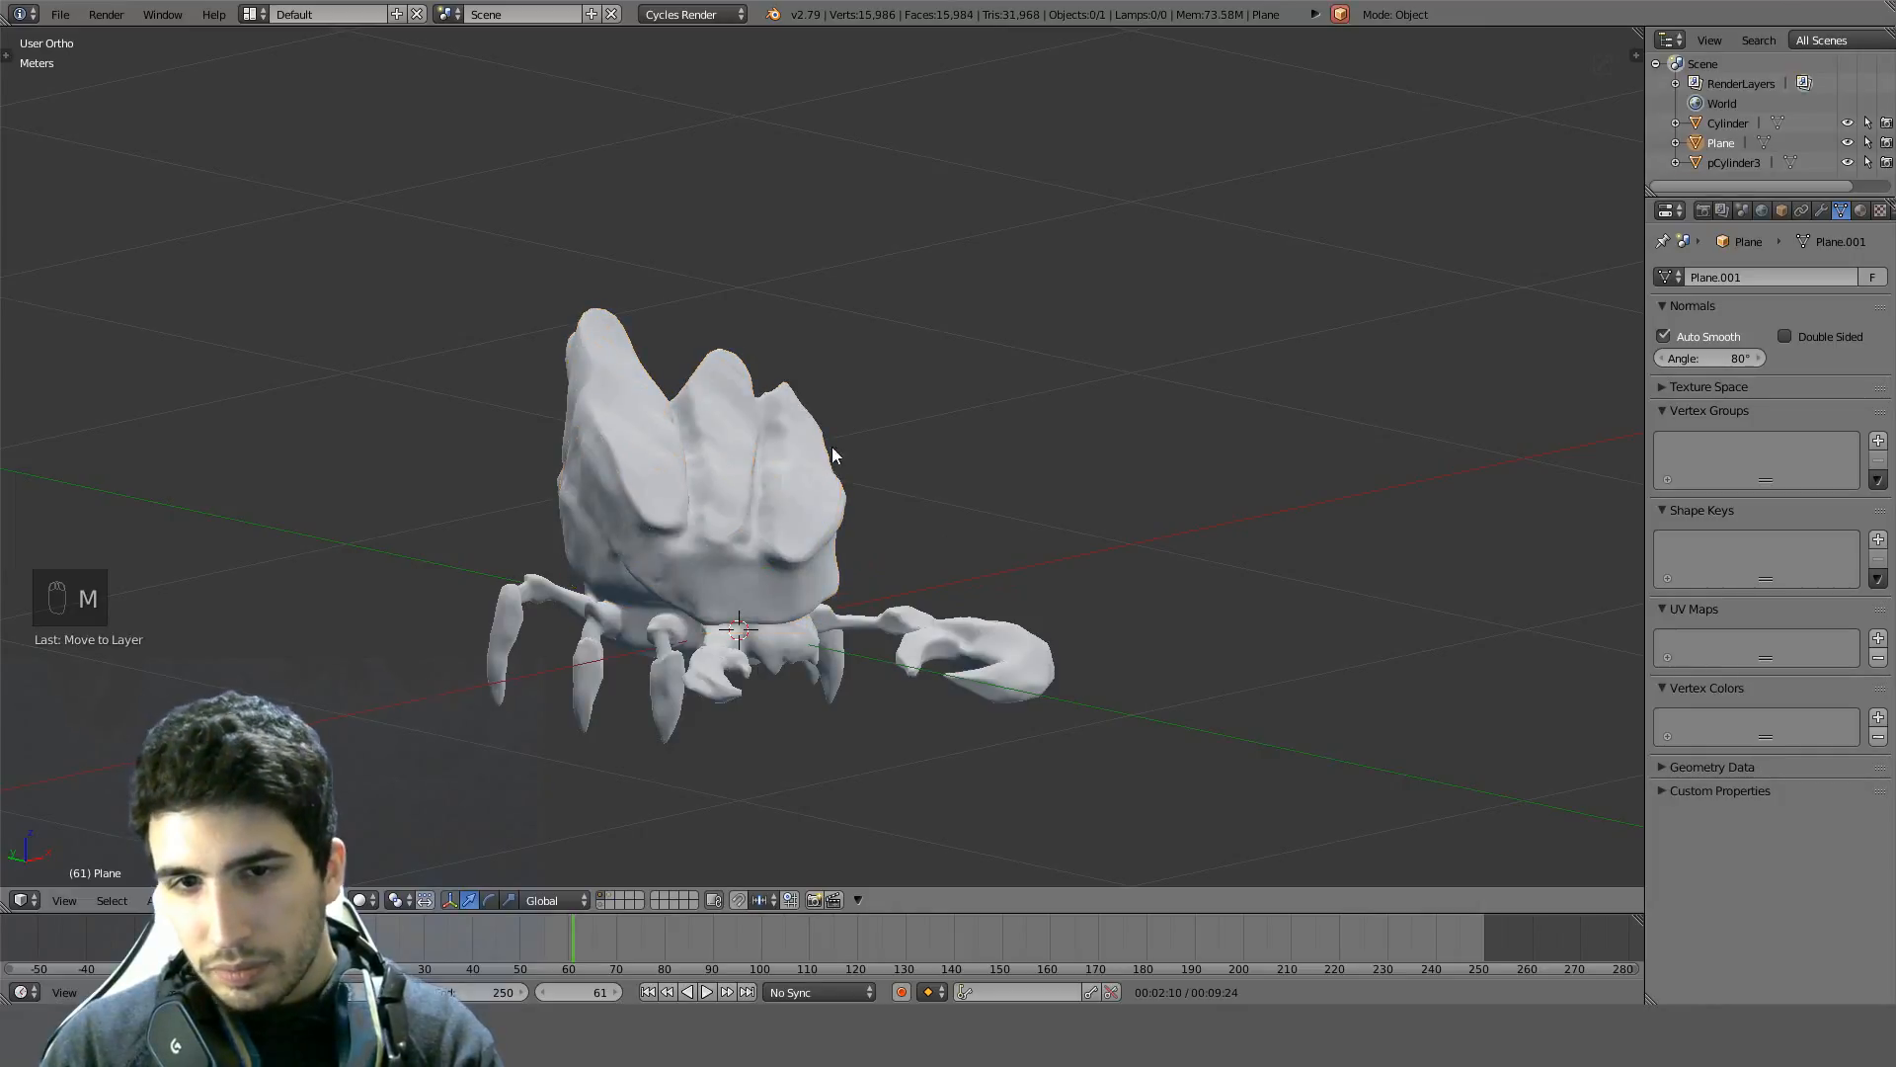
Add a cylinder with 6 vertices at the 3D cursor beneath the crab's body
{"action": "middle_click_drag", "start_coordinate": [832, 447], "coordinate": [742, 555]}
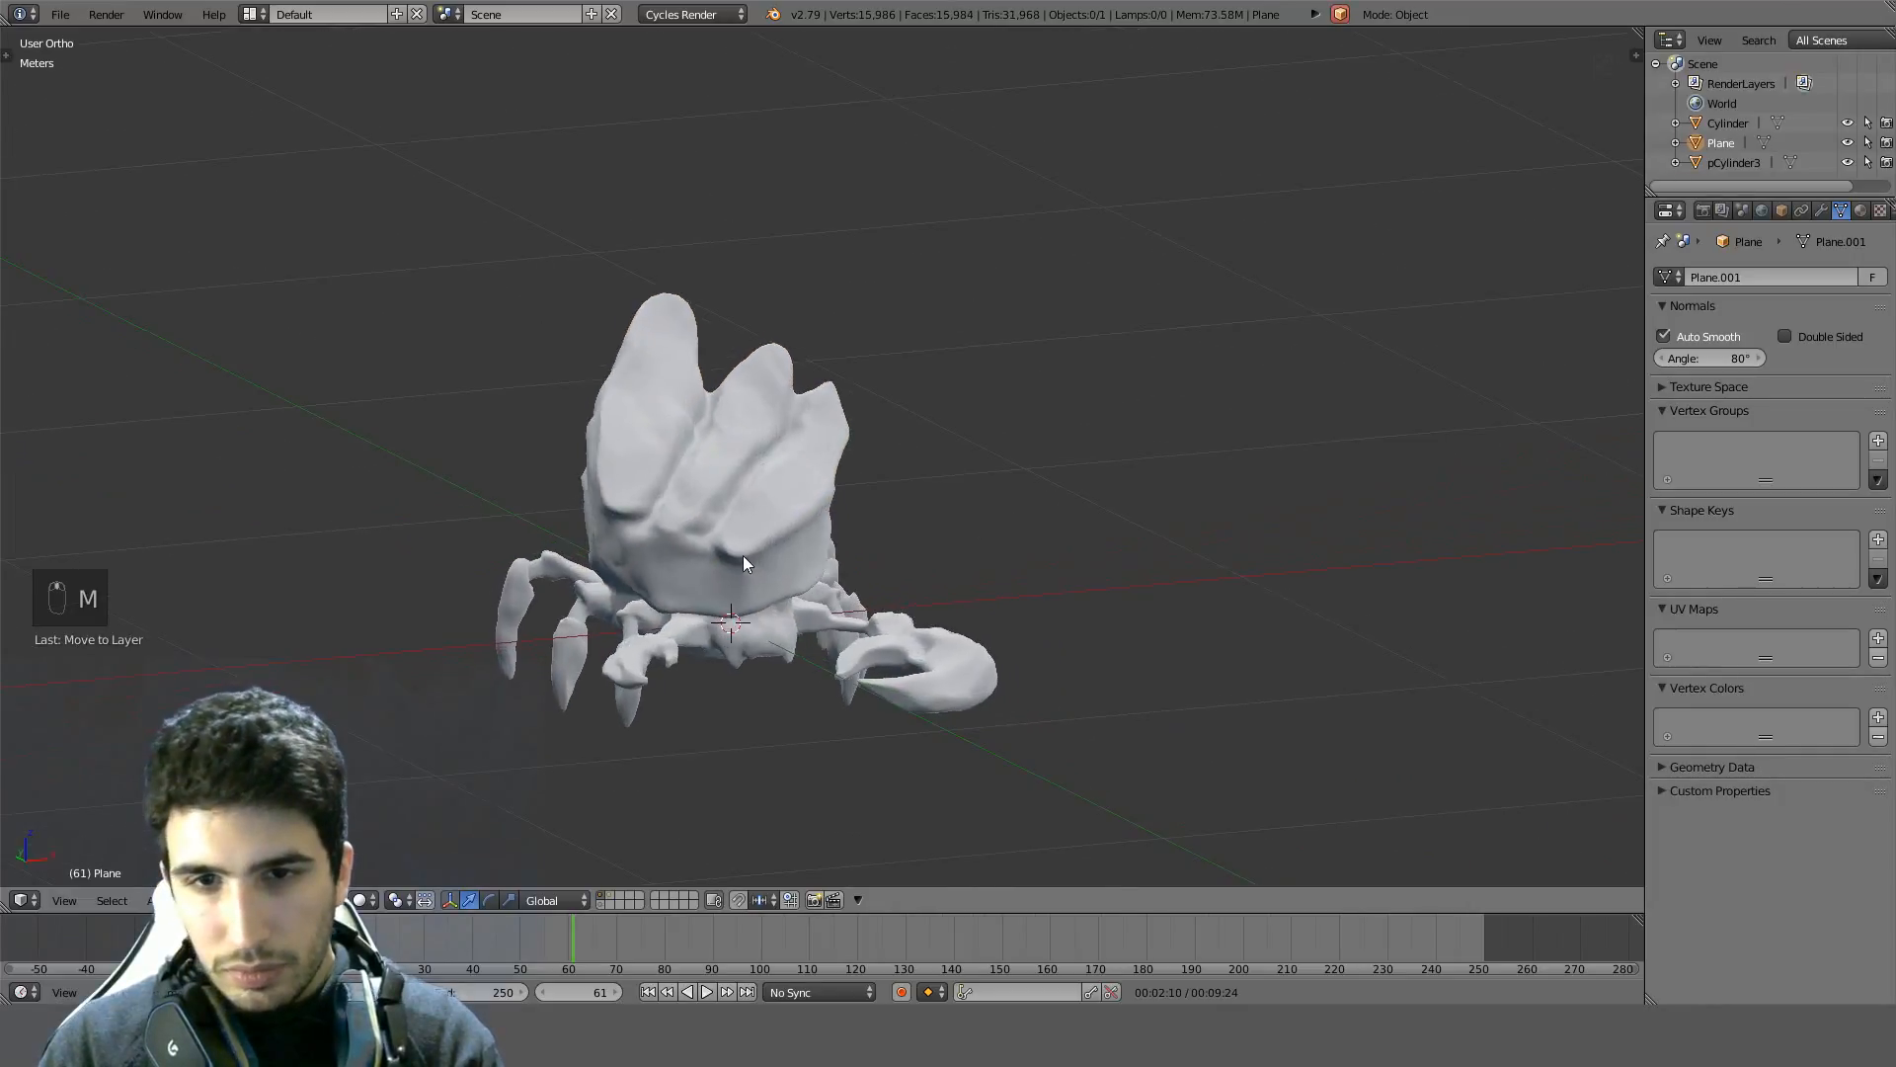
{"action": "right_click", "coordinate": [537, 612]}
{"action": "middle_click_drag", "start_coordinate": [750, 607], "coordinate": [761, 393]}
{"action": "scroll", "coordinate": [805, 366], "scroll_direction": "up", "scroll_amount": 4}
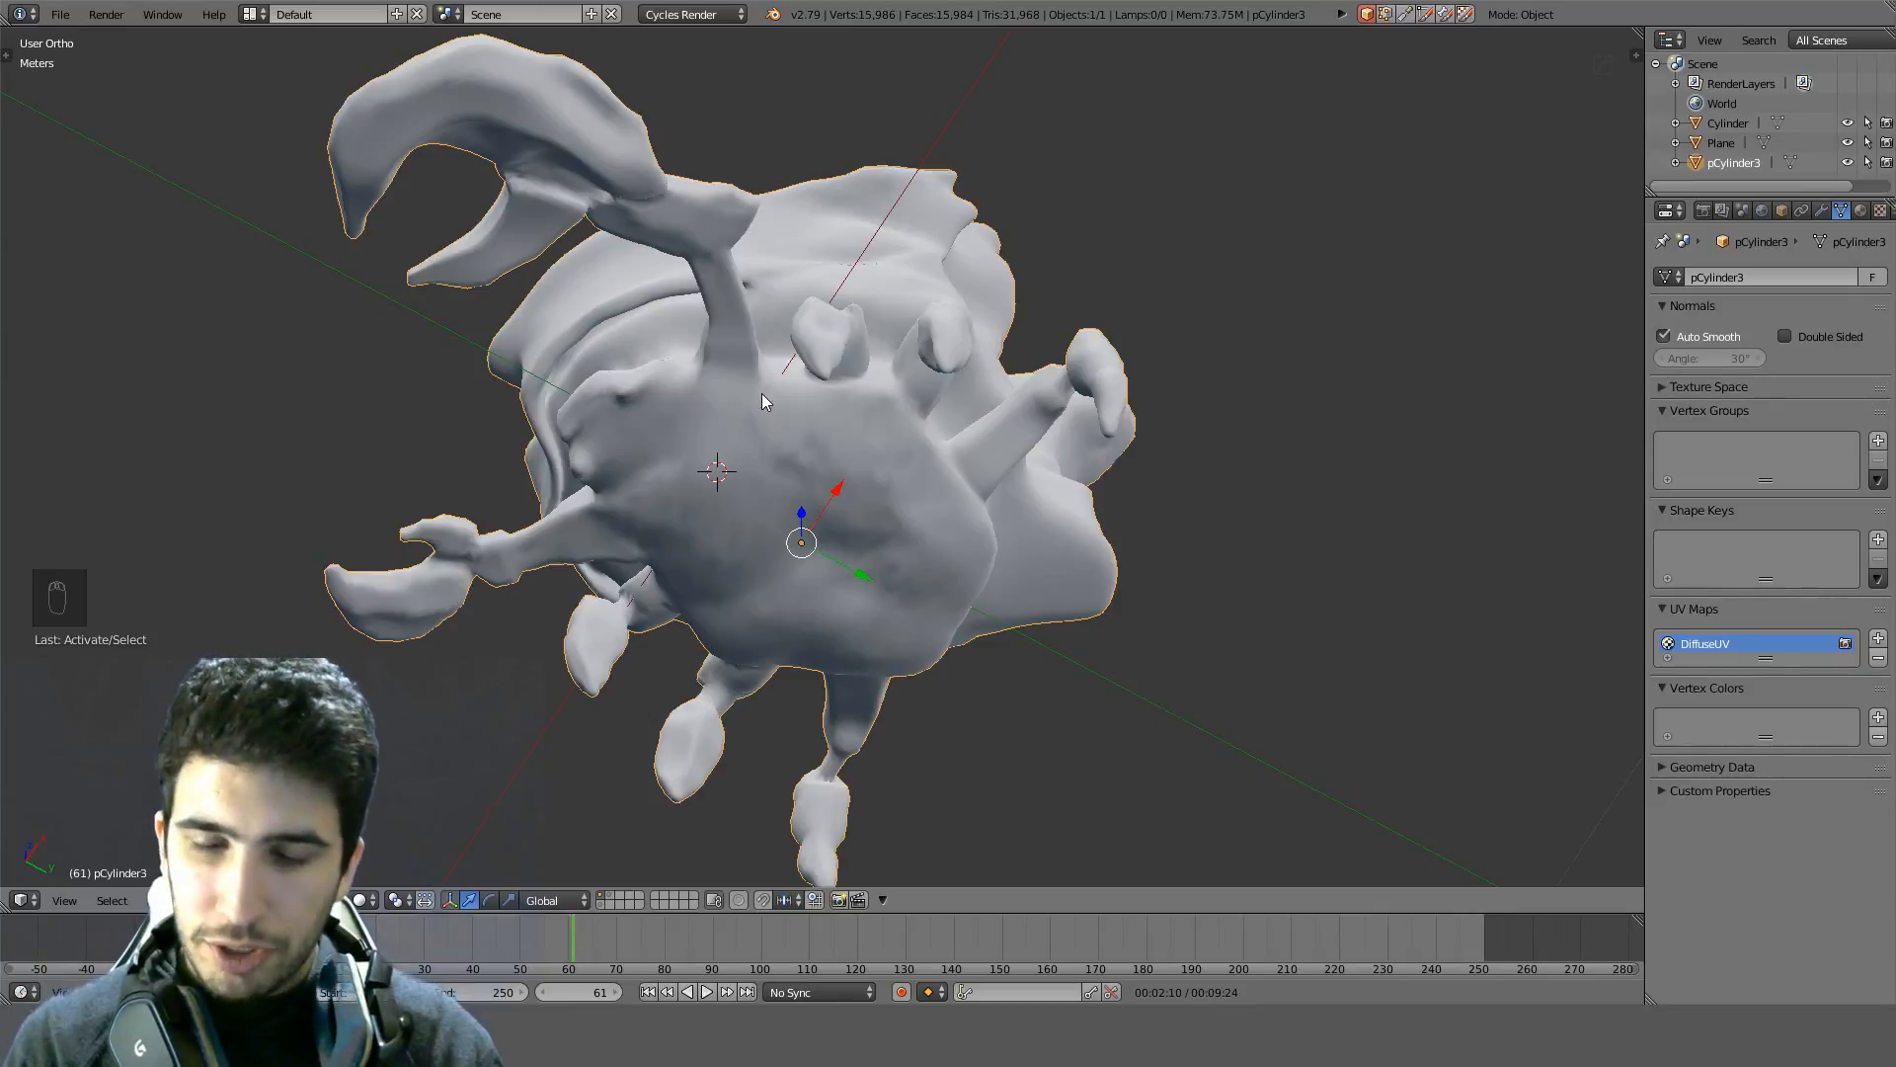
{"action": "key", "text": "ctrl+KP_7"}
{"action": "scroll", "coordinate": [762, 397], "scroll_direction": "up", "scroll_amount": 2}
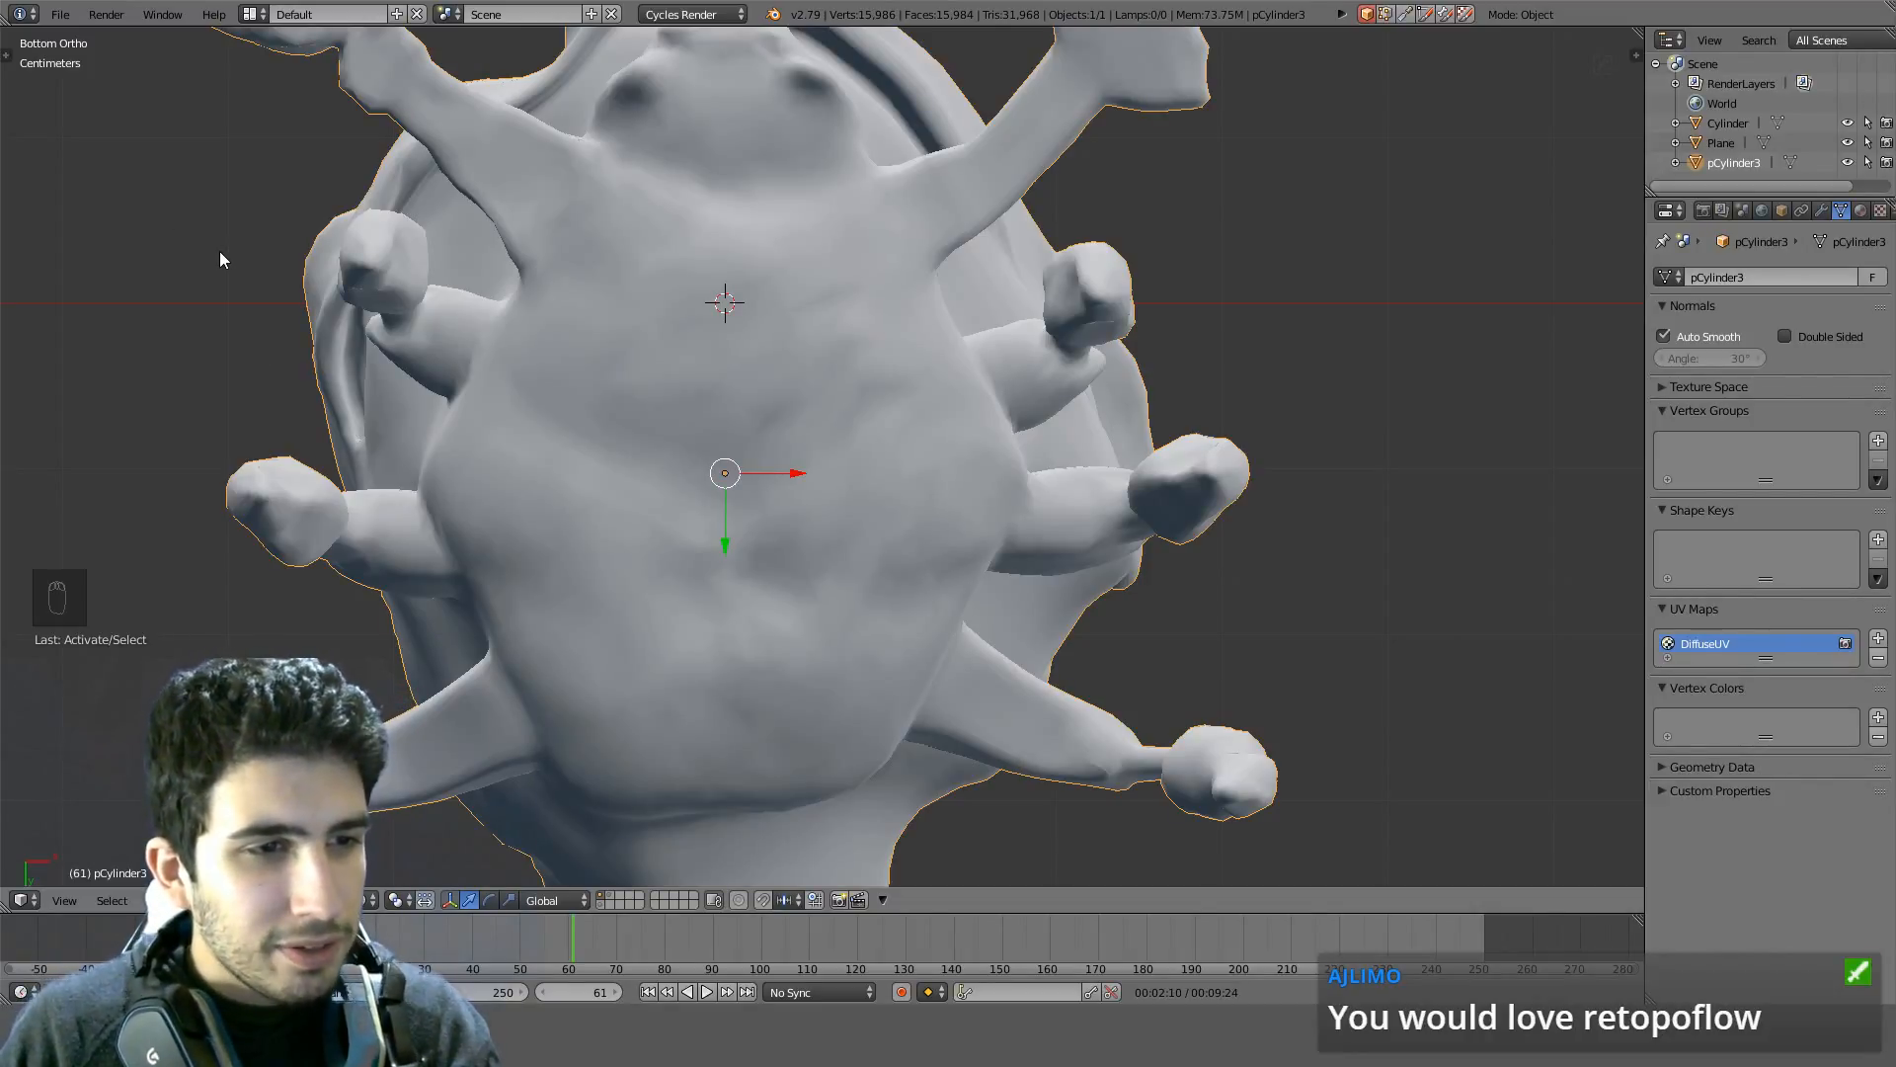
{"action": "key", "text": "t"}
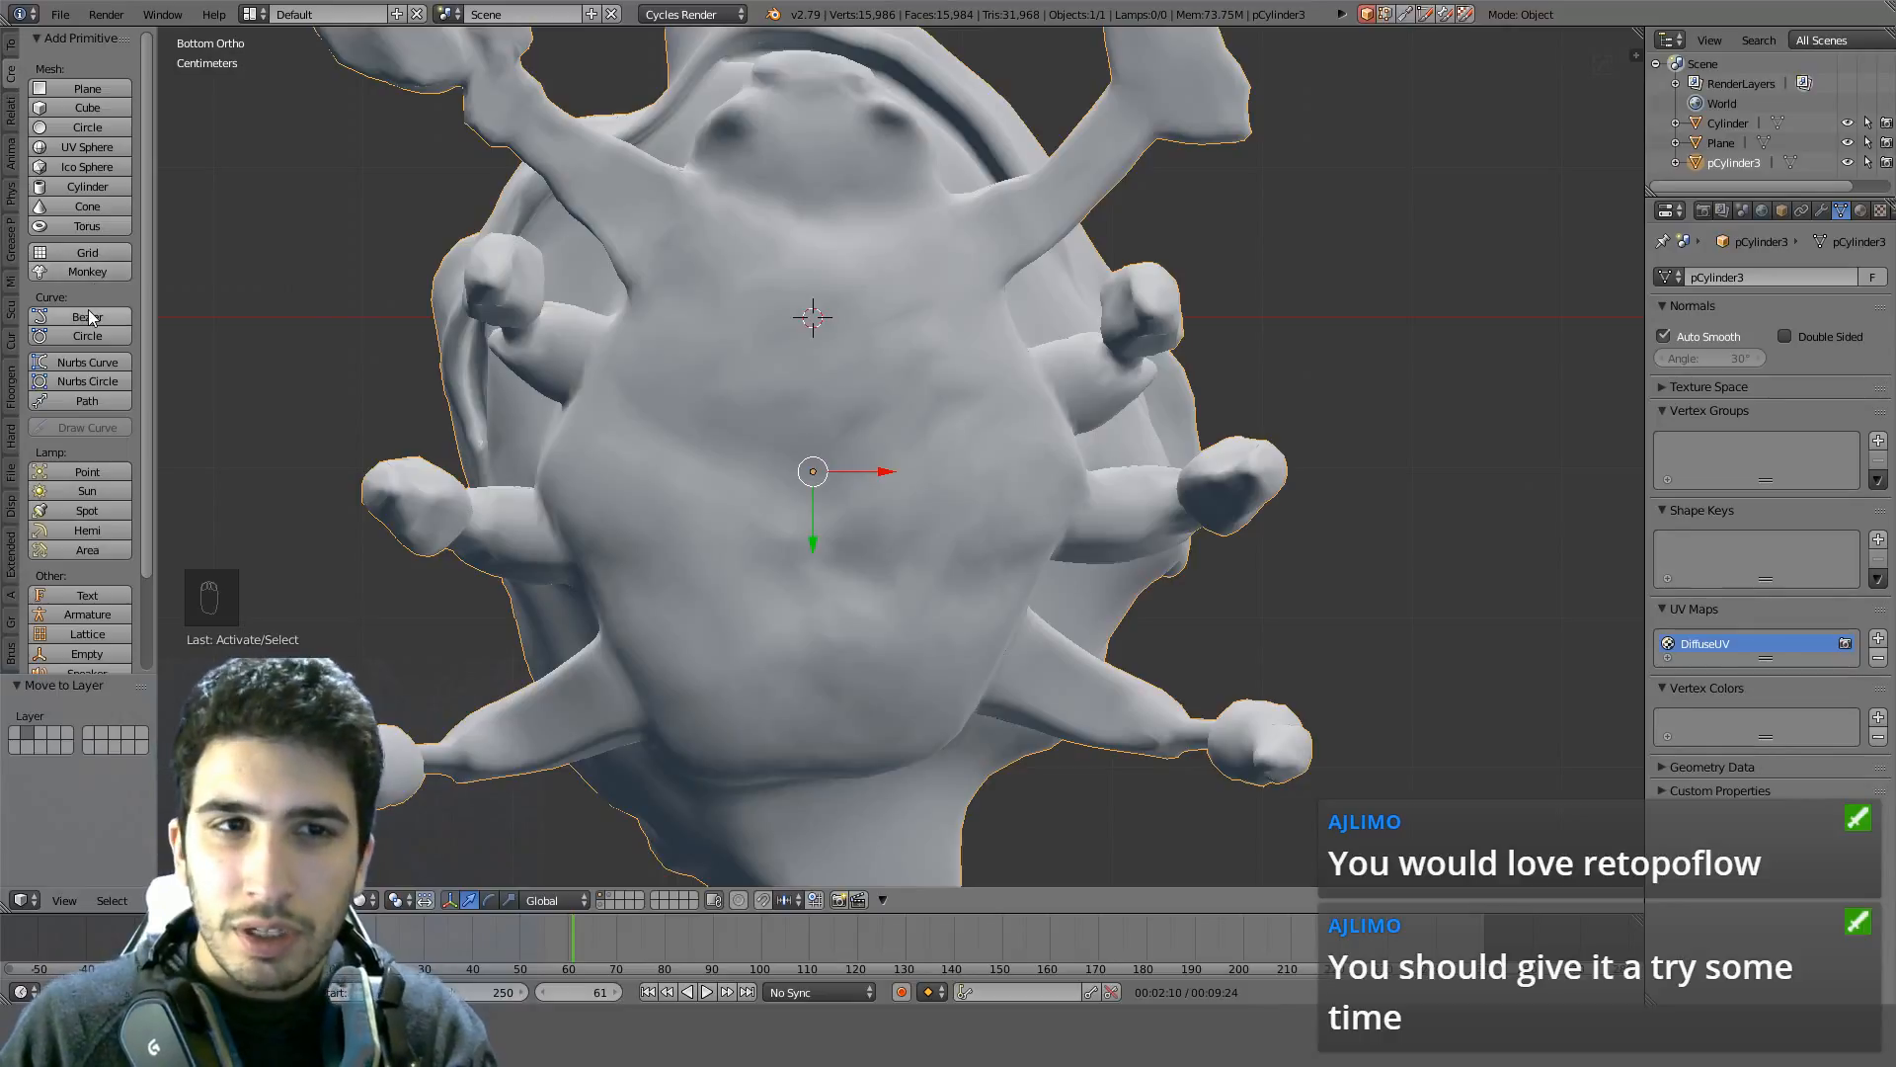
{"action": "left_click", "coordinate": [75, 187]}
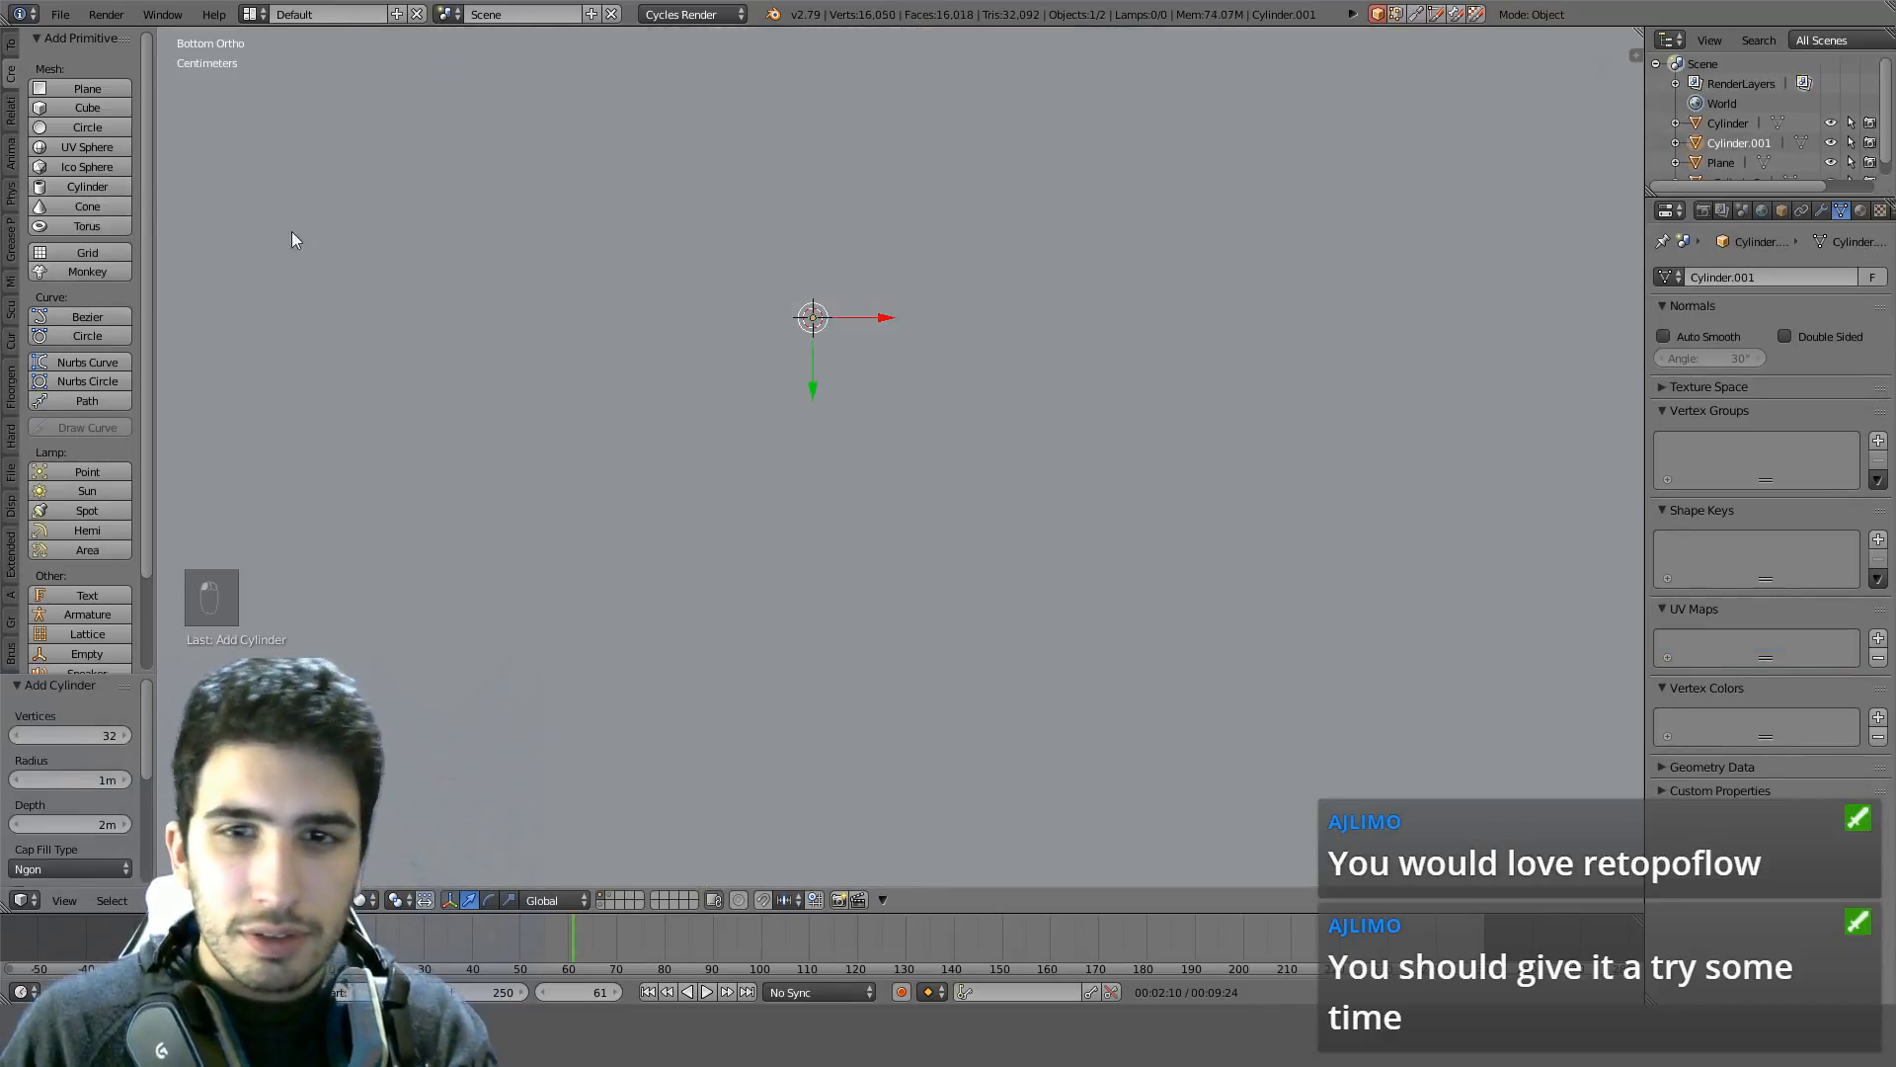
{"action": "scroll", "coordinate": [685, 346], "scroll_direction": "down", "scroll_amount": 2}
{"action": "left_click", "coordinate": [86, 736]}
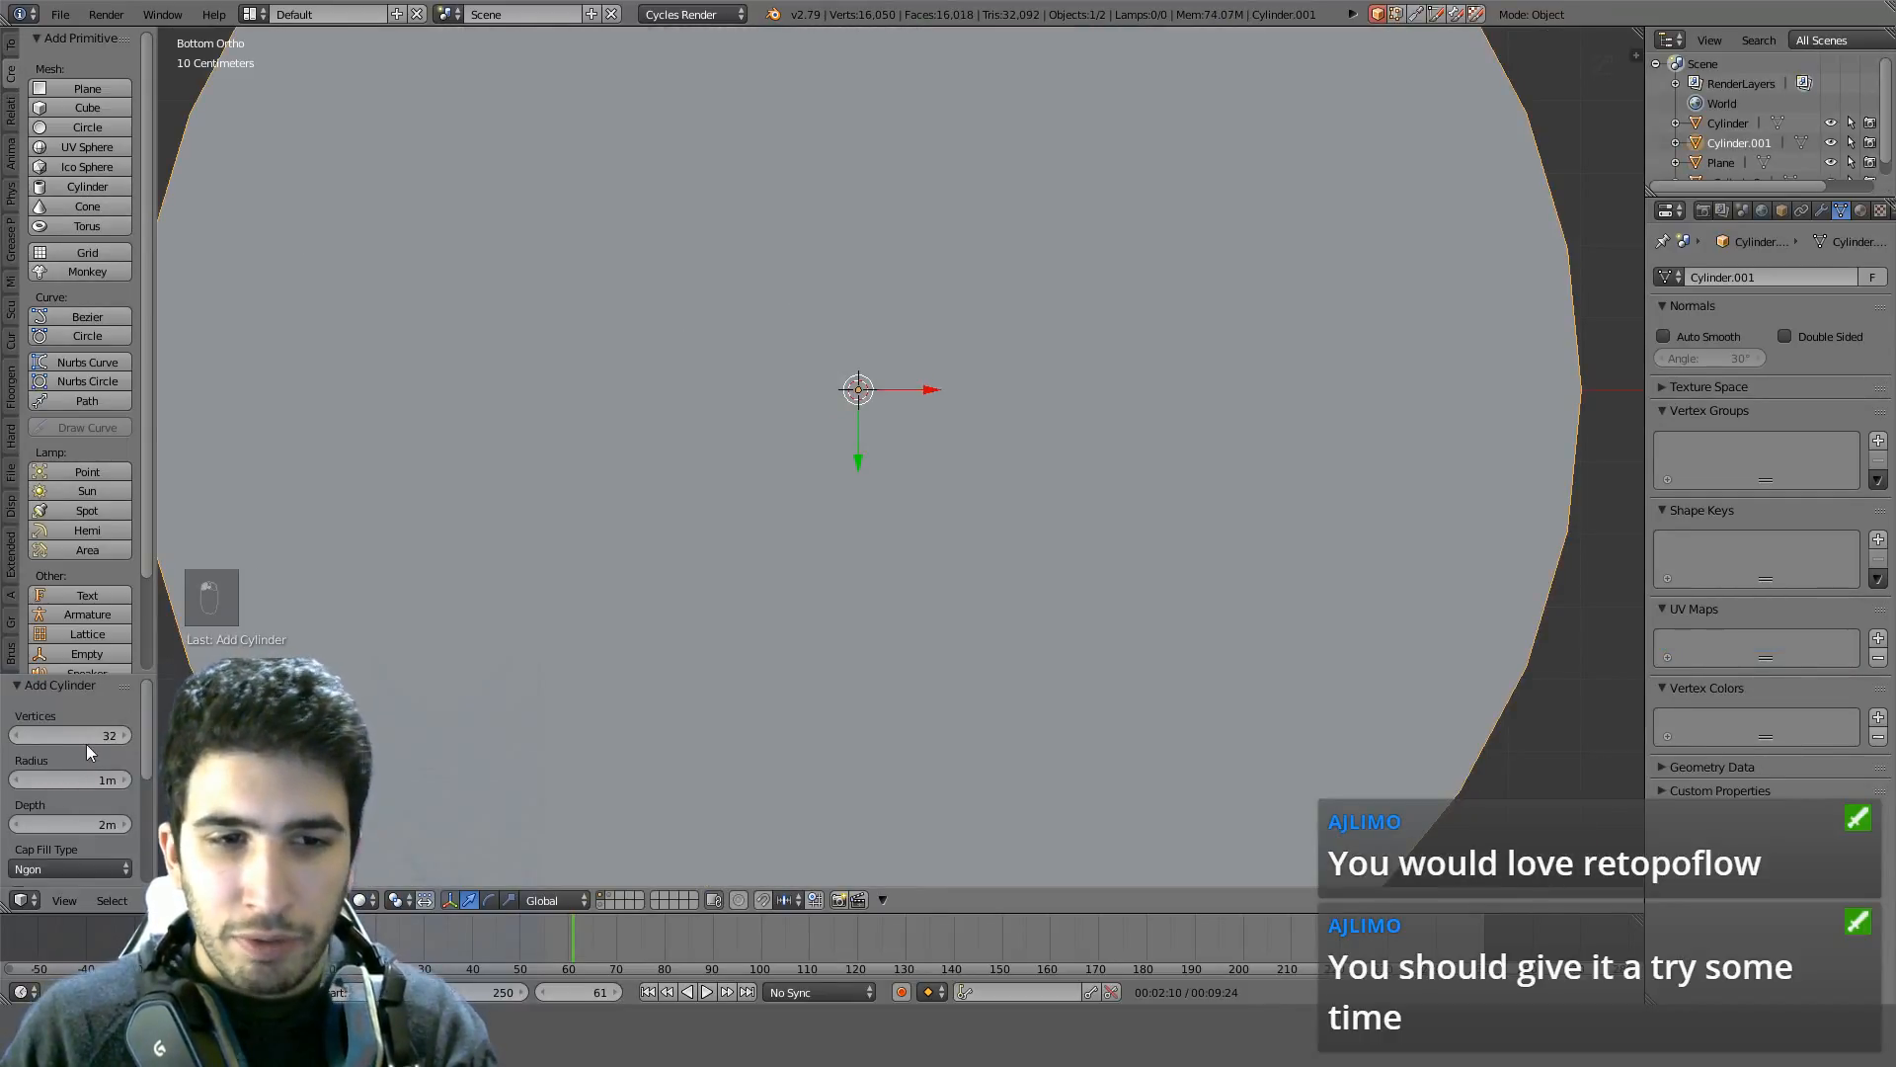
{"action": "type", "text": "6"}
{"action": "key", "text": "Return"}
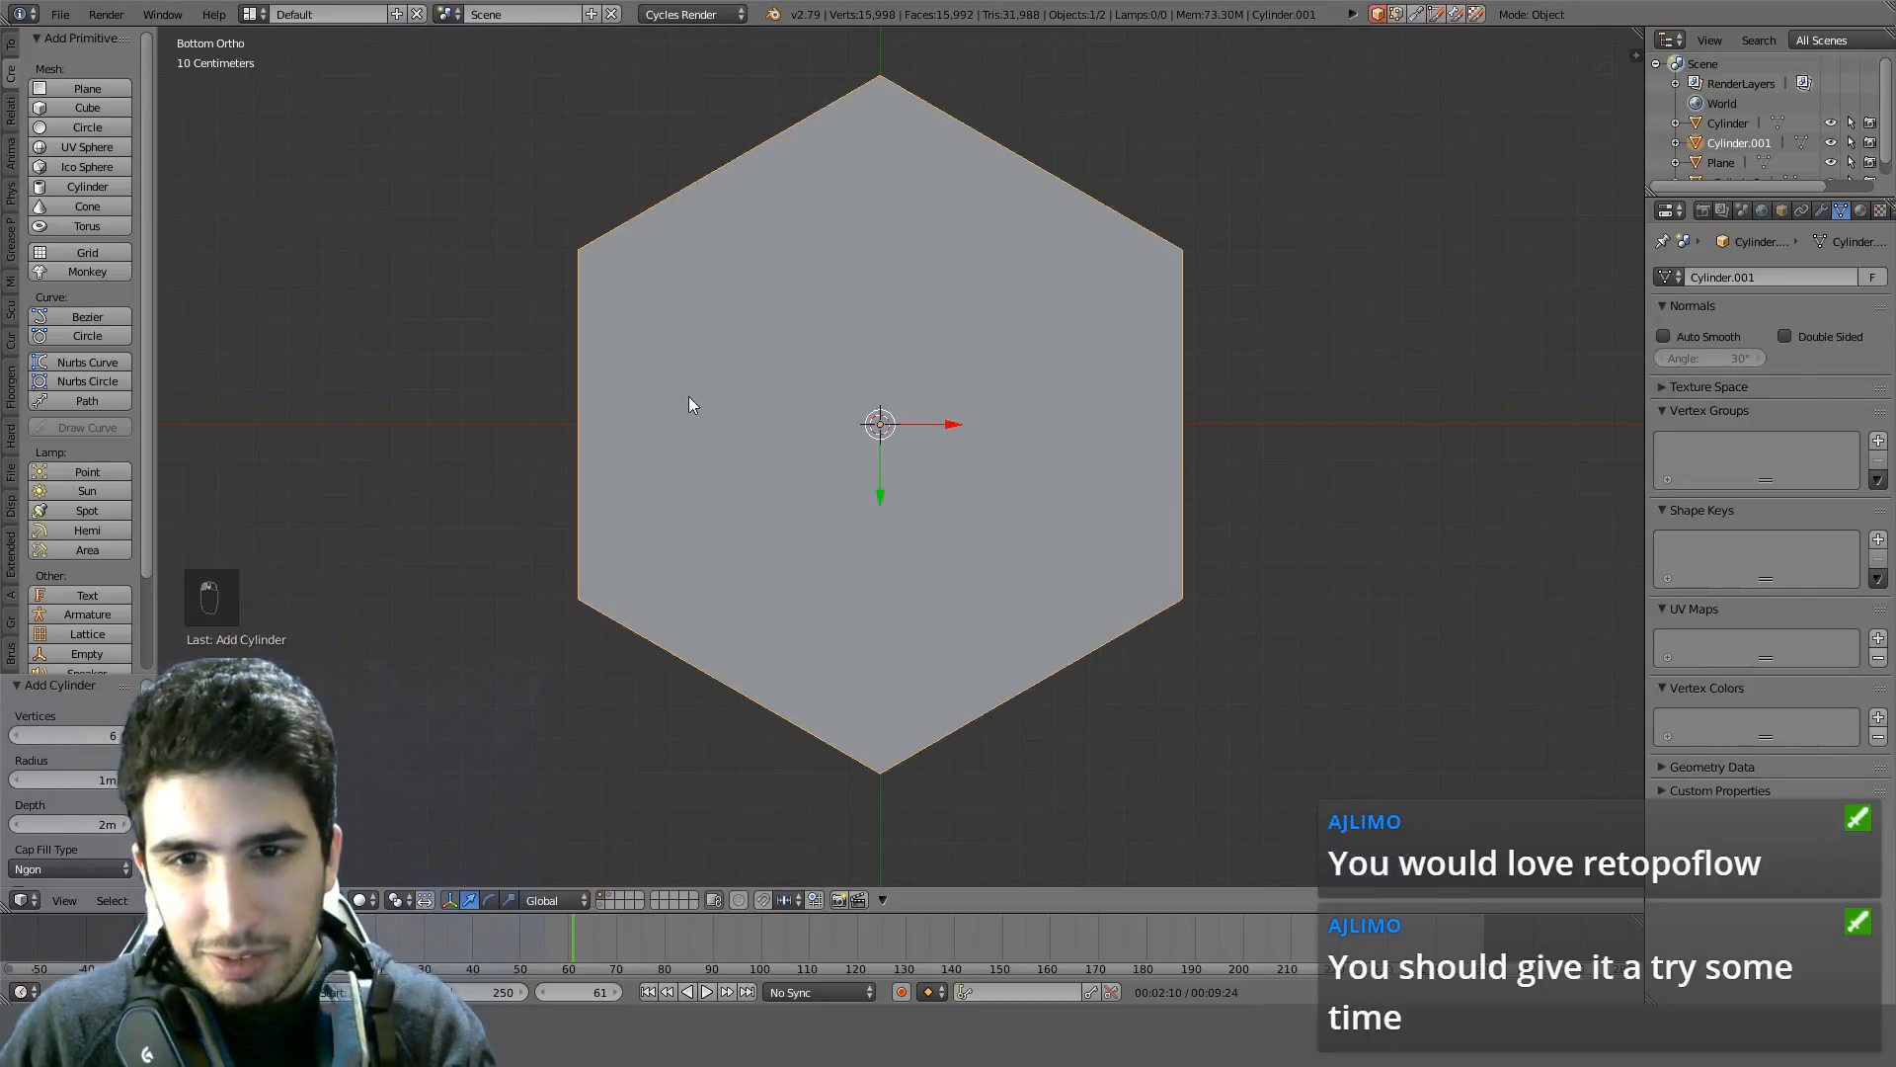
Switch to wireframe display and scale the six-sided cylinder down to about the width of the crab's body
{"action": "key", "text": "t"}
{"action": "key", "text": "z"}
{"action": "key", "text": "s"}
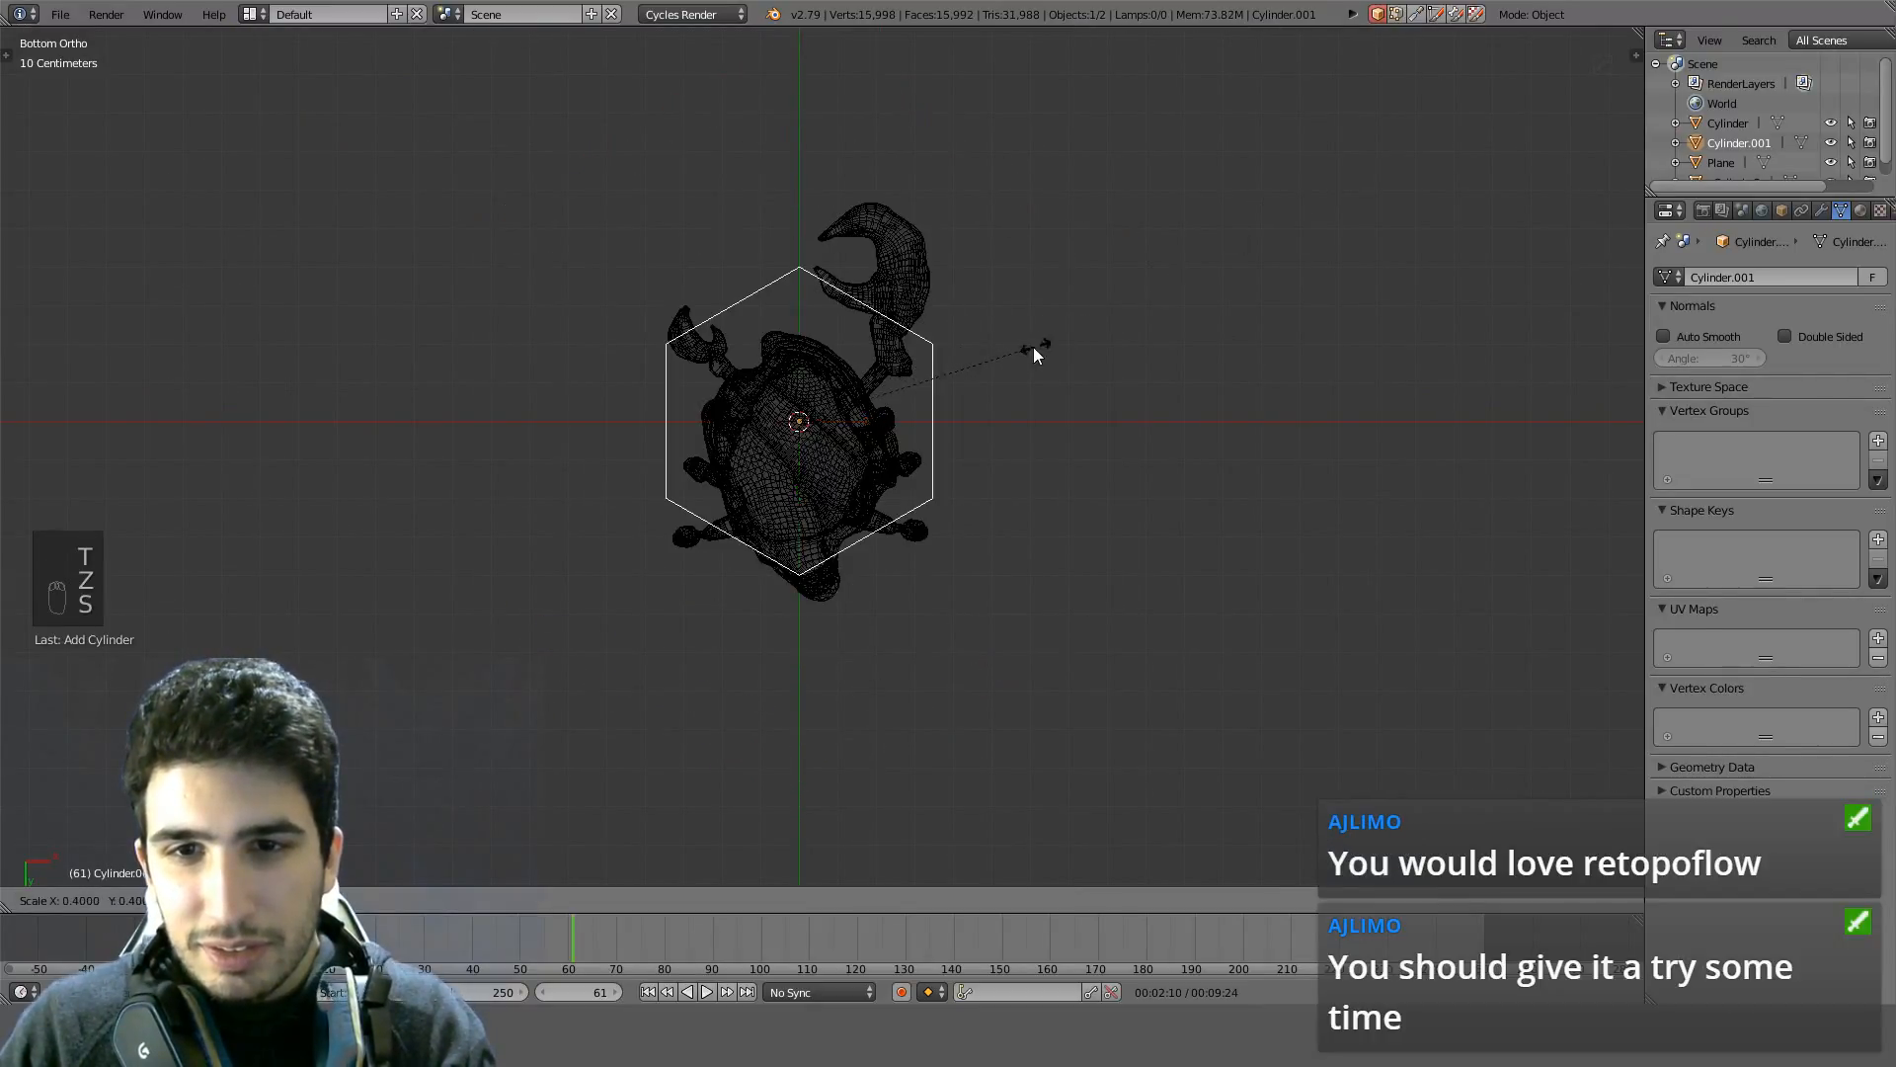
{"action": "left_click", "coordinate": [982, 380]}
{"action": "scroll", "coordinate": [1075, 413], "scroll_direction": "up", "scroll_amount": 3}
{"action": "scroll", "coordinate": [1076, 422], "scroll_direction": "up", "scroll_amount": 3}
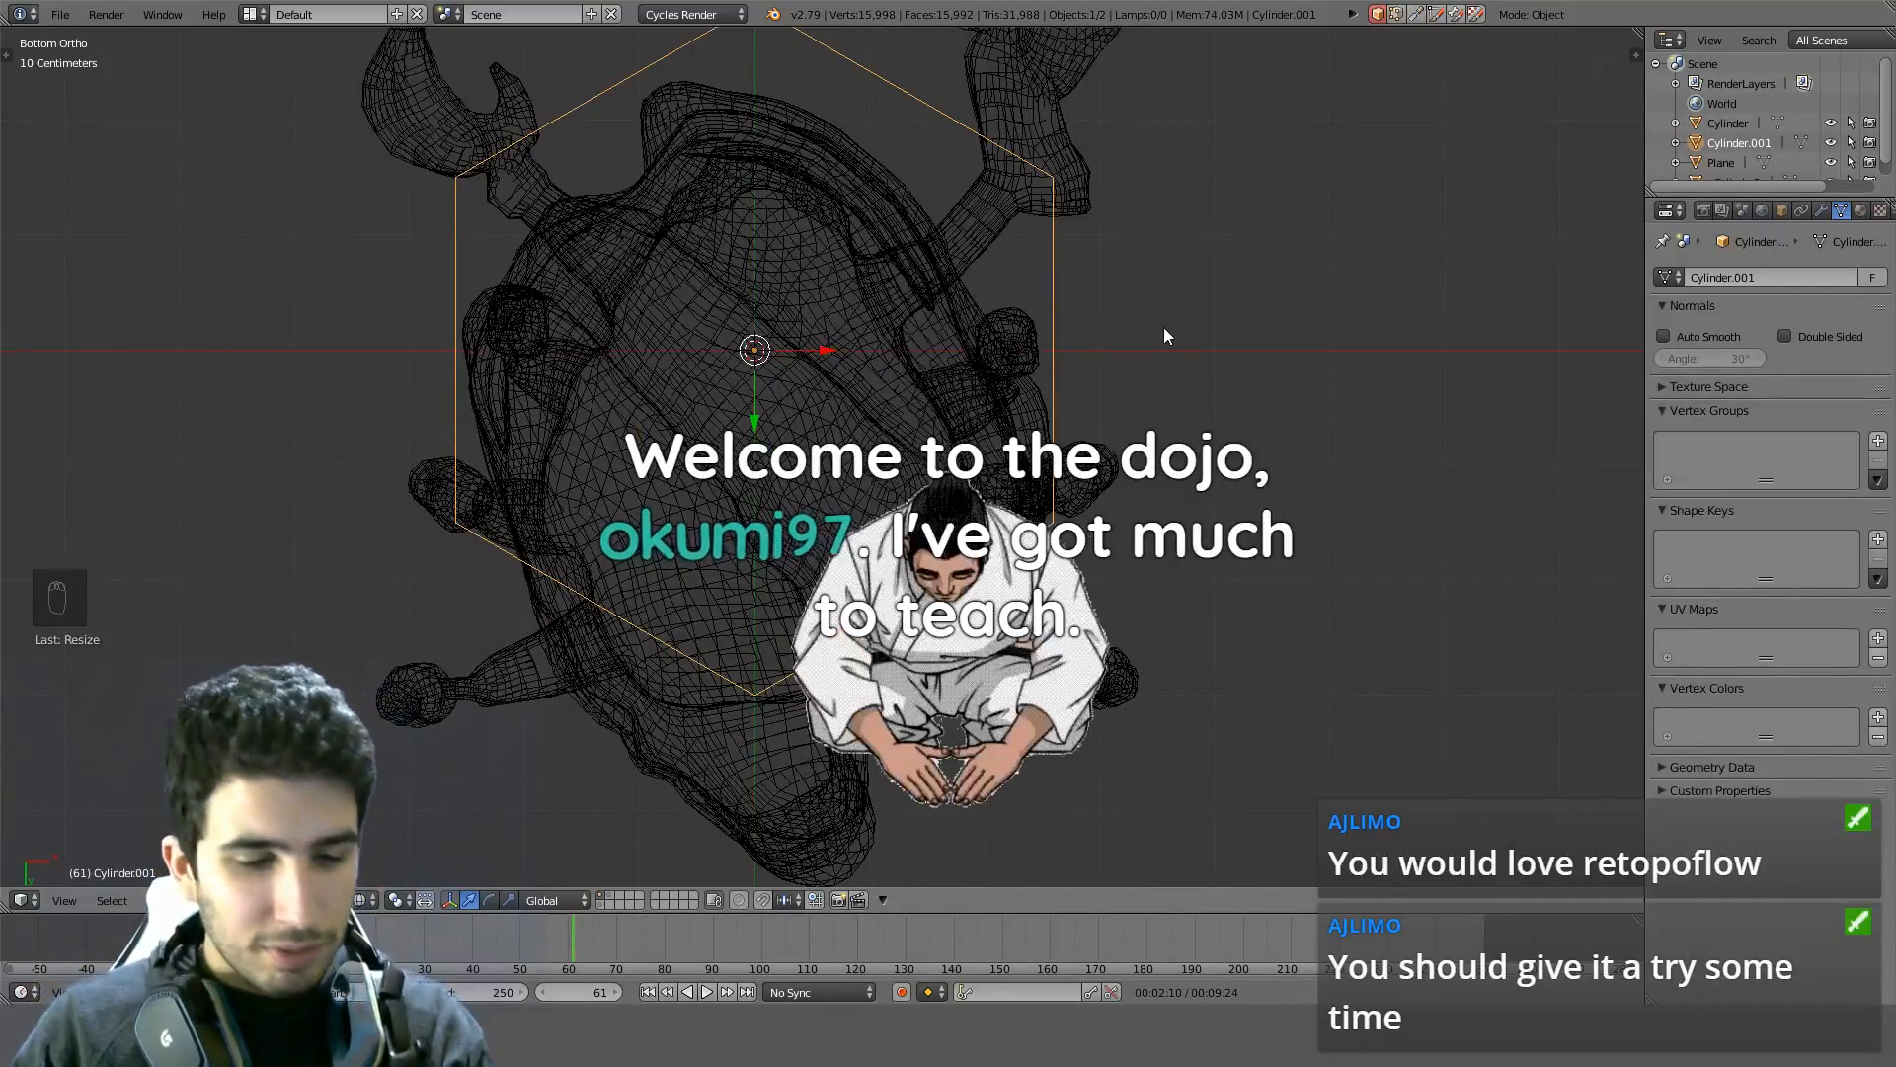
Rotate the six-sided cylinder so flat sides face the crab's front and back, and scale it down slightly
{"action": "key", "text": "r"}
{"action": "left_click", "coordinate": [1146, 420]}
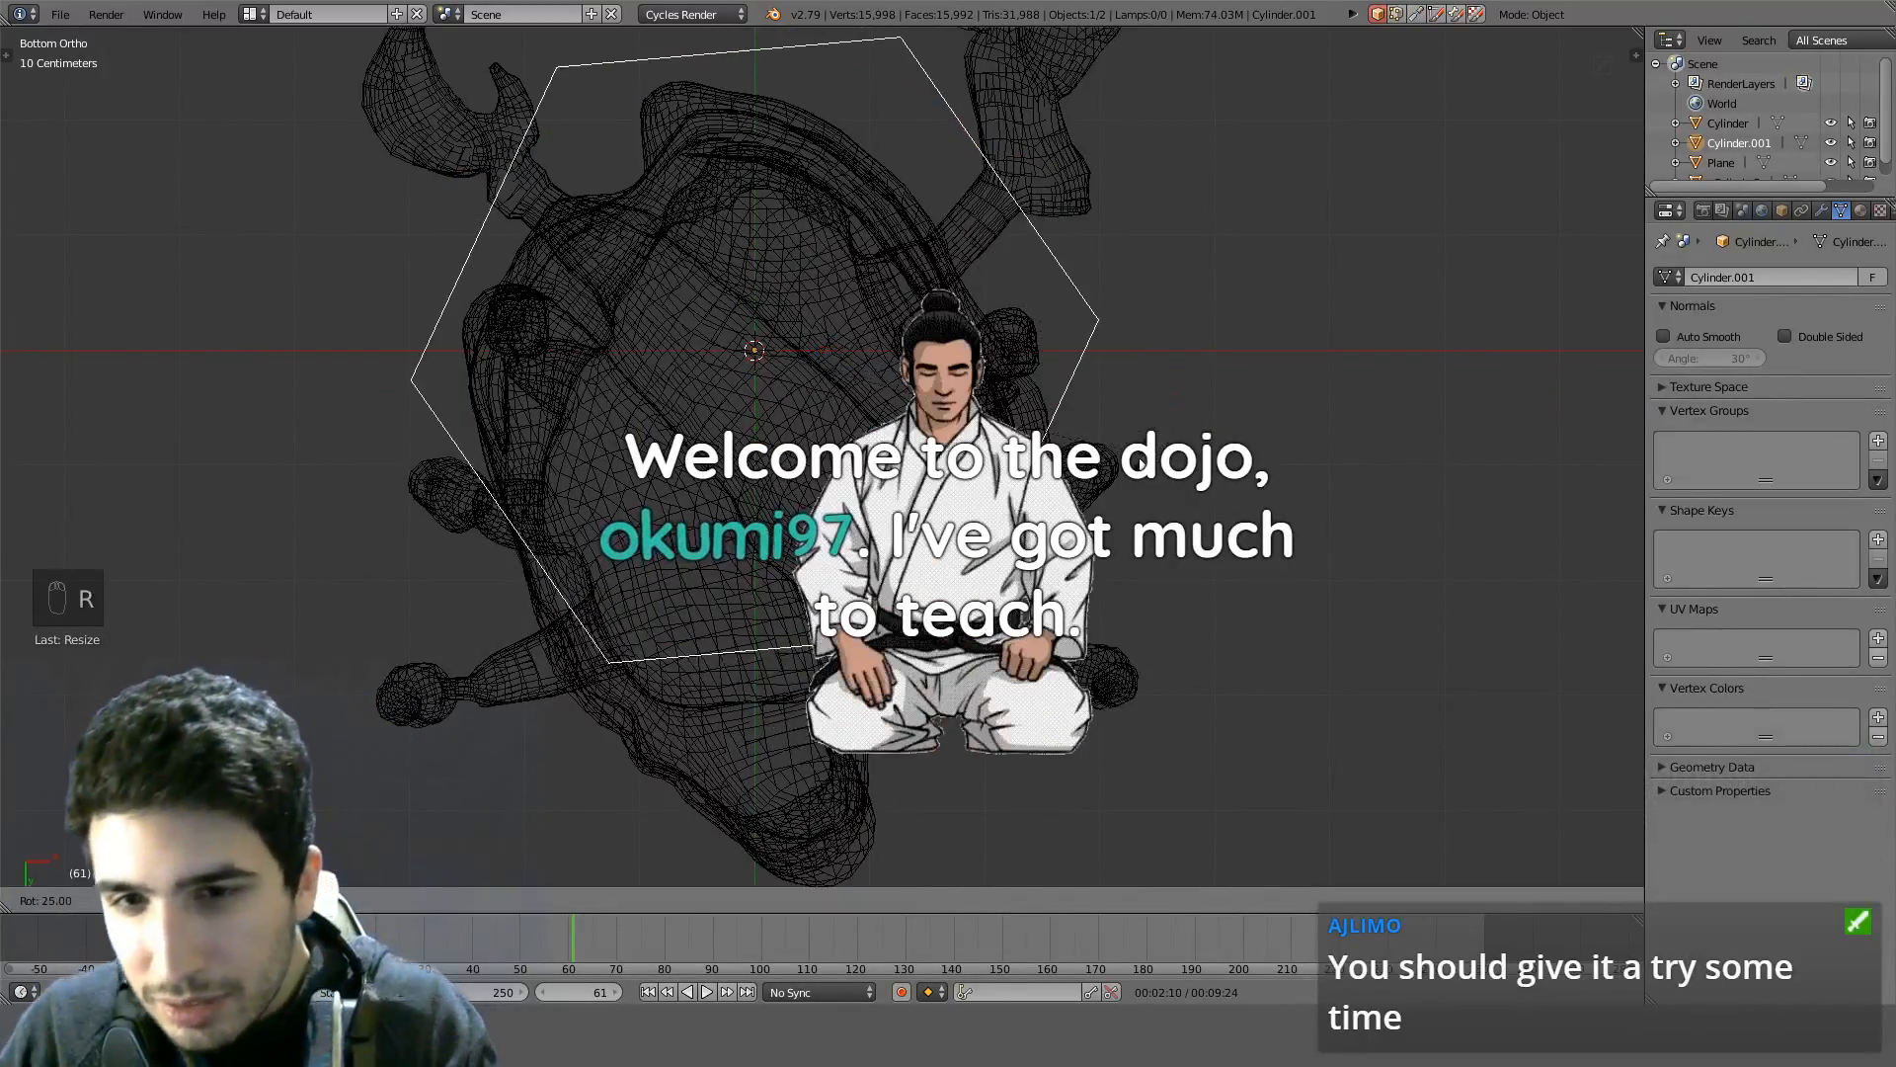
{"action": "key", "text": "s"}
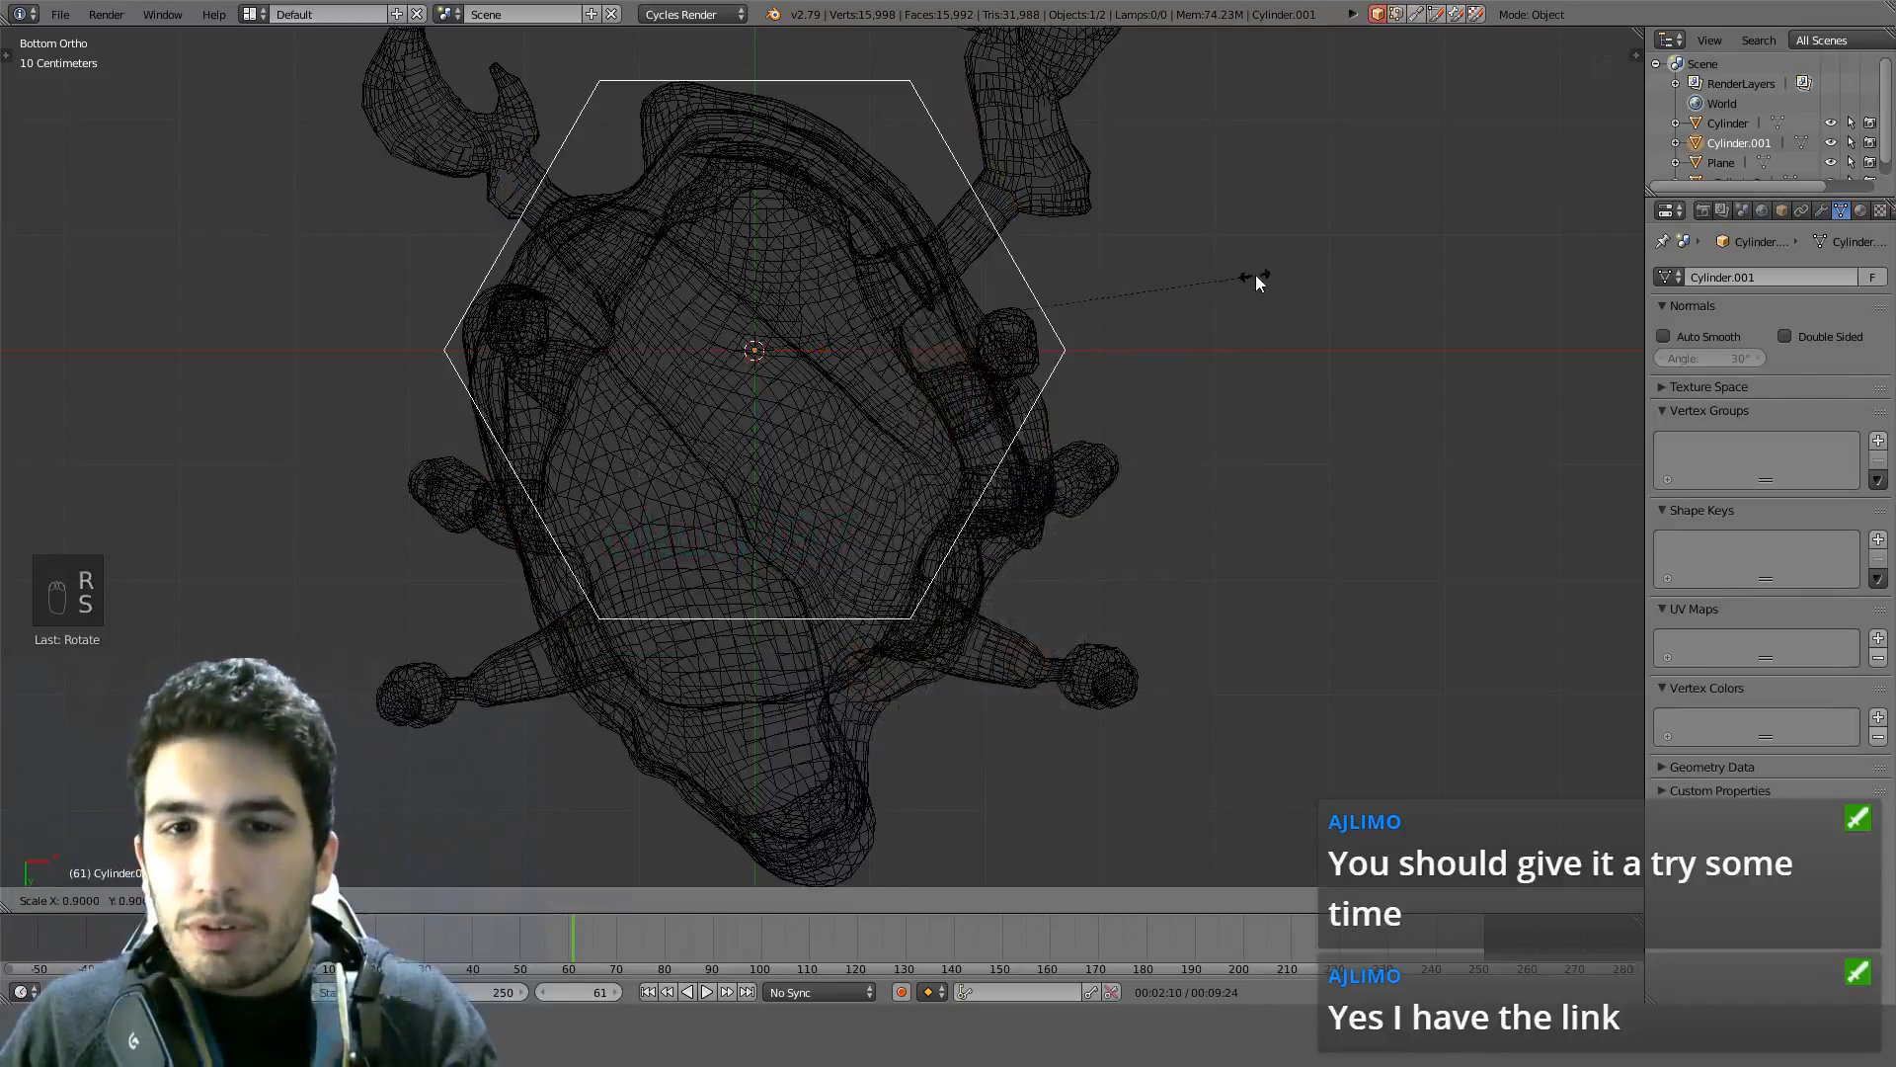
{"action": "left_click", "coordinate": [1213, 289]}
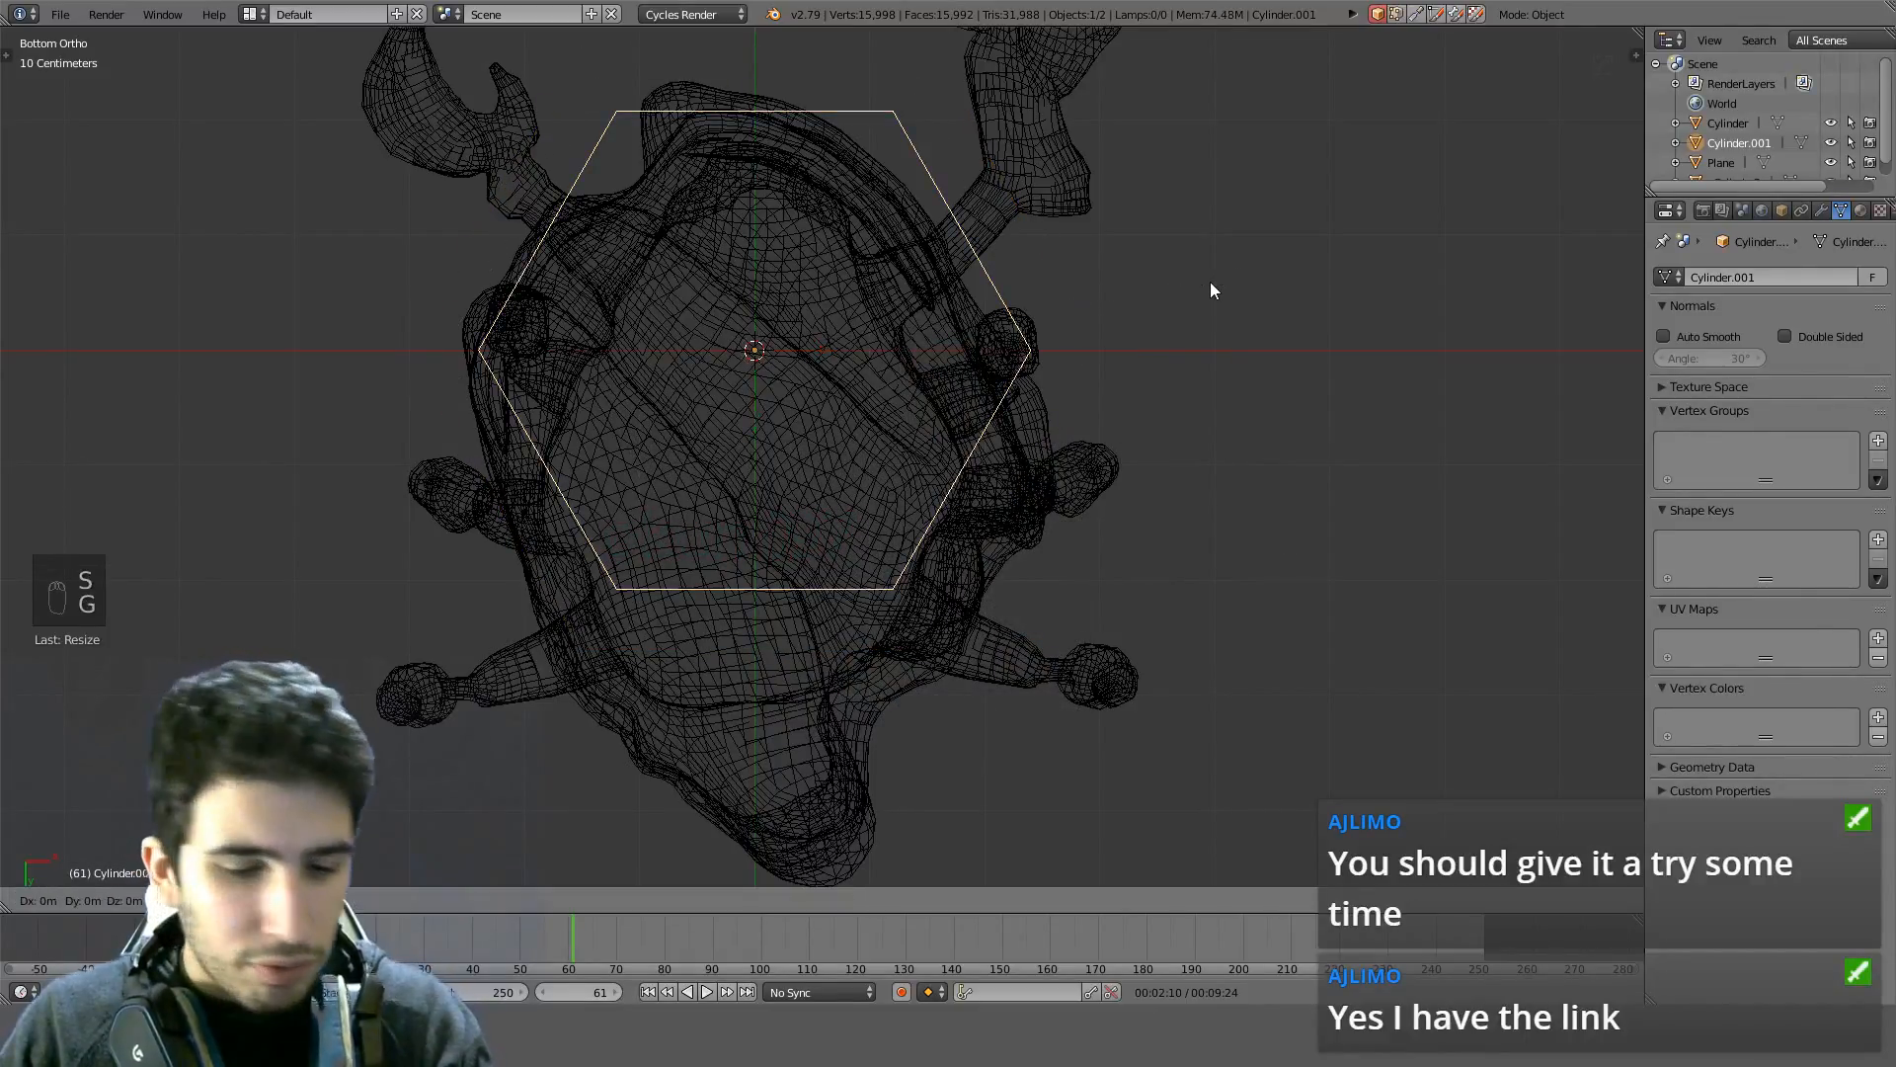
Move the cylinder along the Y axis under the crab's belly and scale it down to fit between the legs
{"action": "key", "text": "g"}
{"action": "key", "text": "y"}
{"action": "left_click", "coordinate": [1193, 374]}
{"action": "key", "text": "z"}
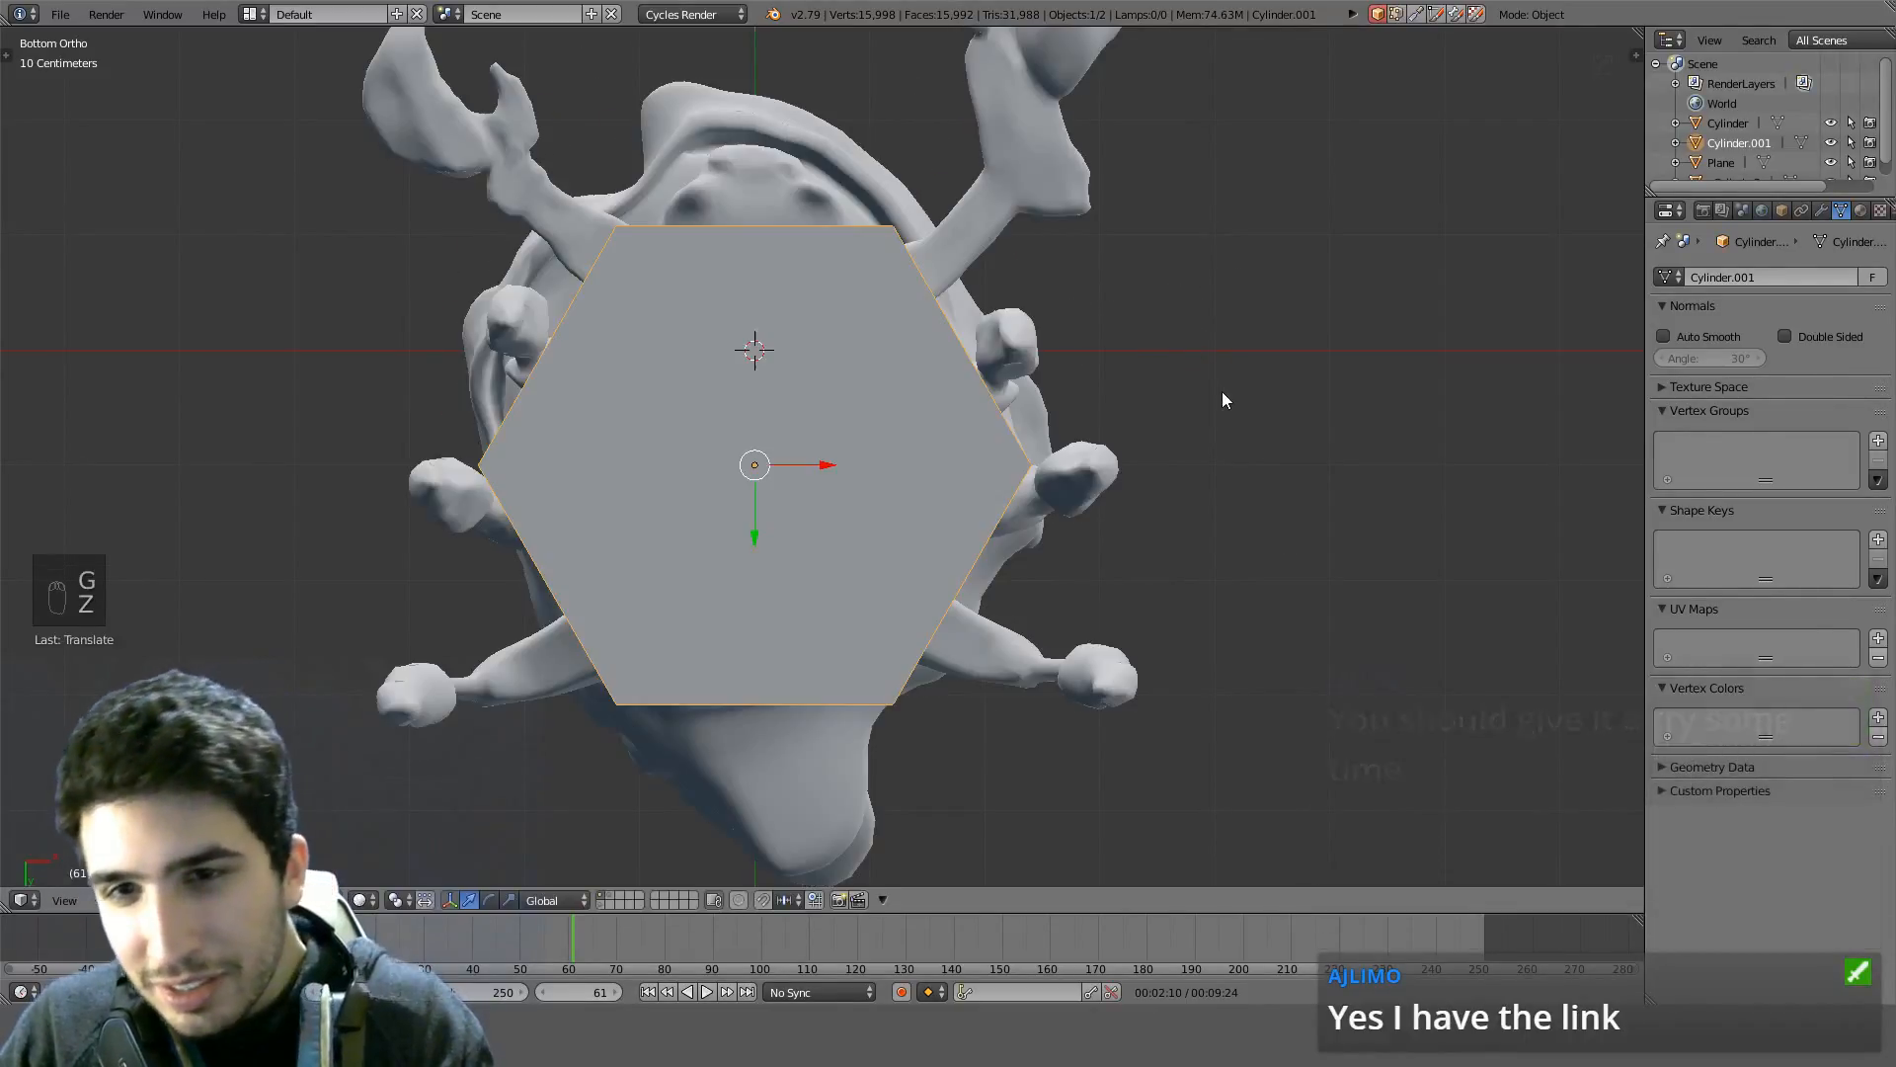
{"action": "key", "text": "z"}
{"action": "key", "text": "s"}
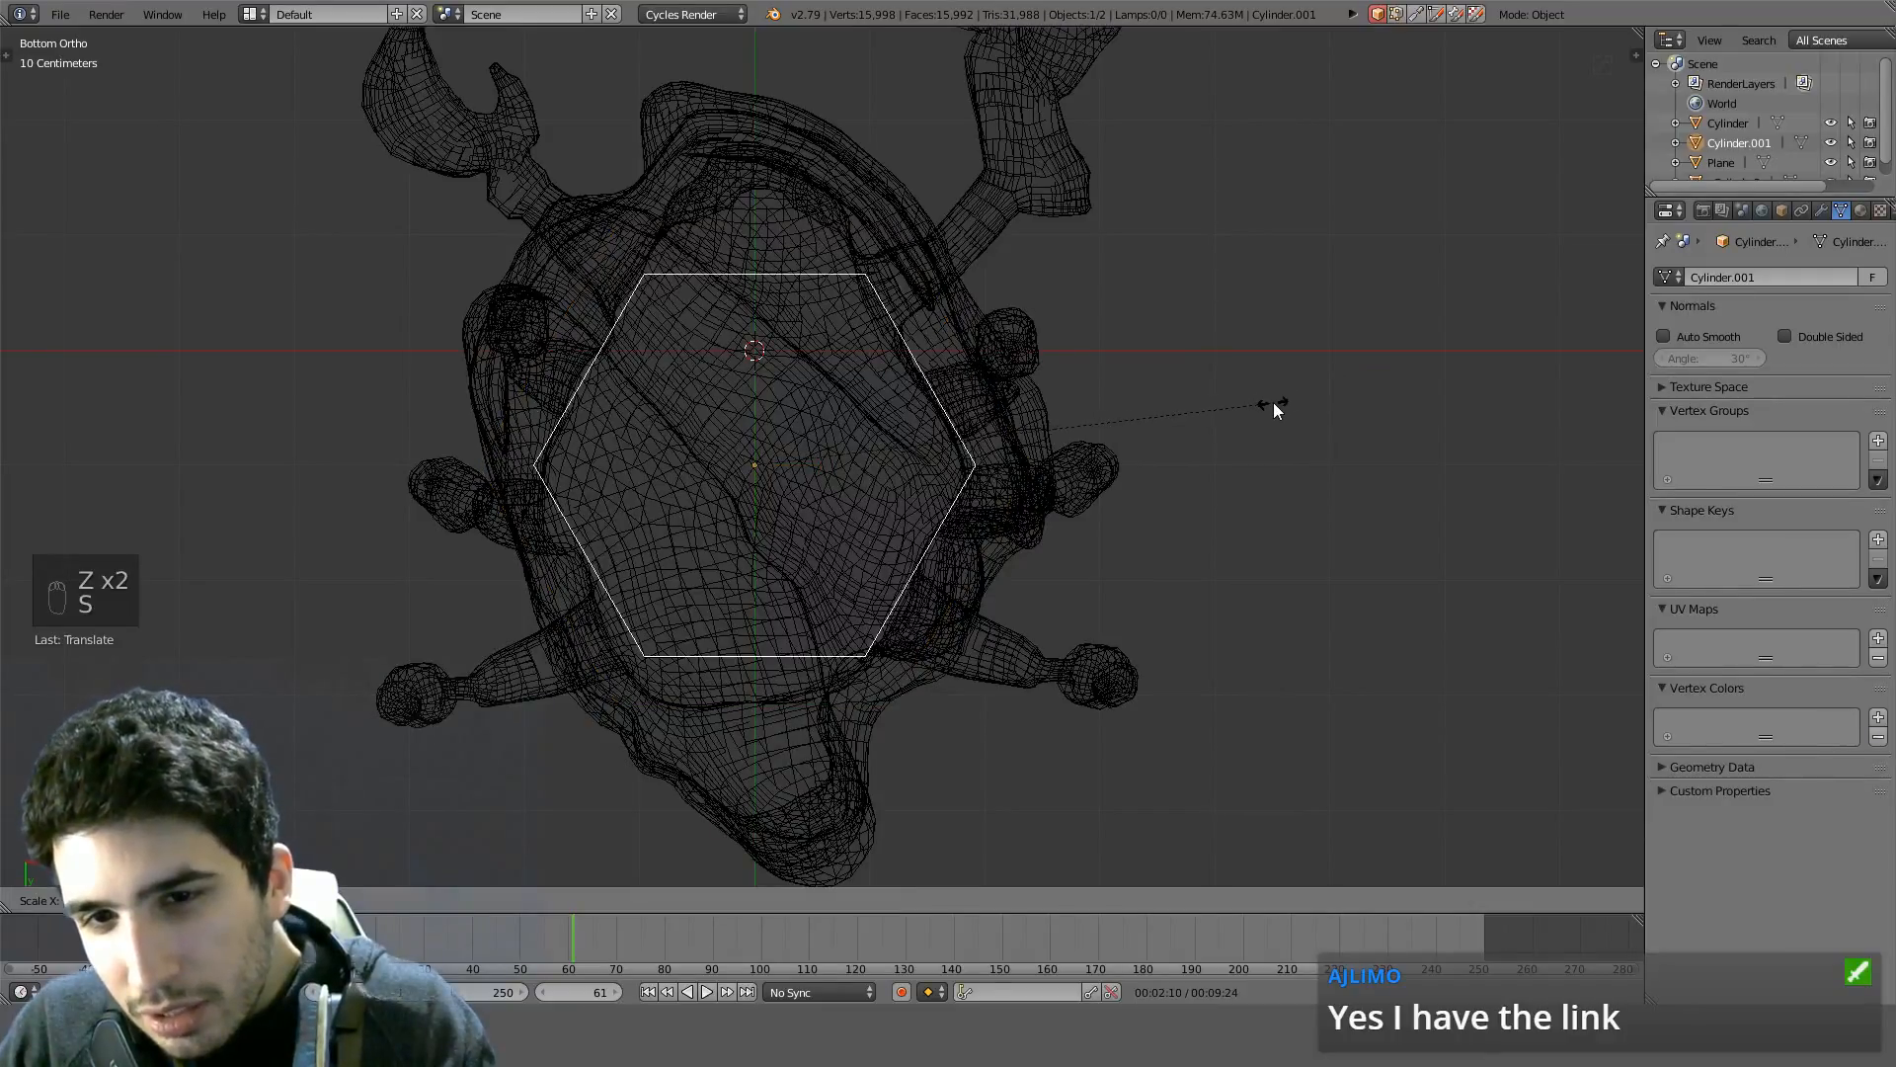
{"action": "left_click", "coordinate": [1274, 403]}
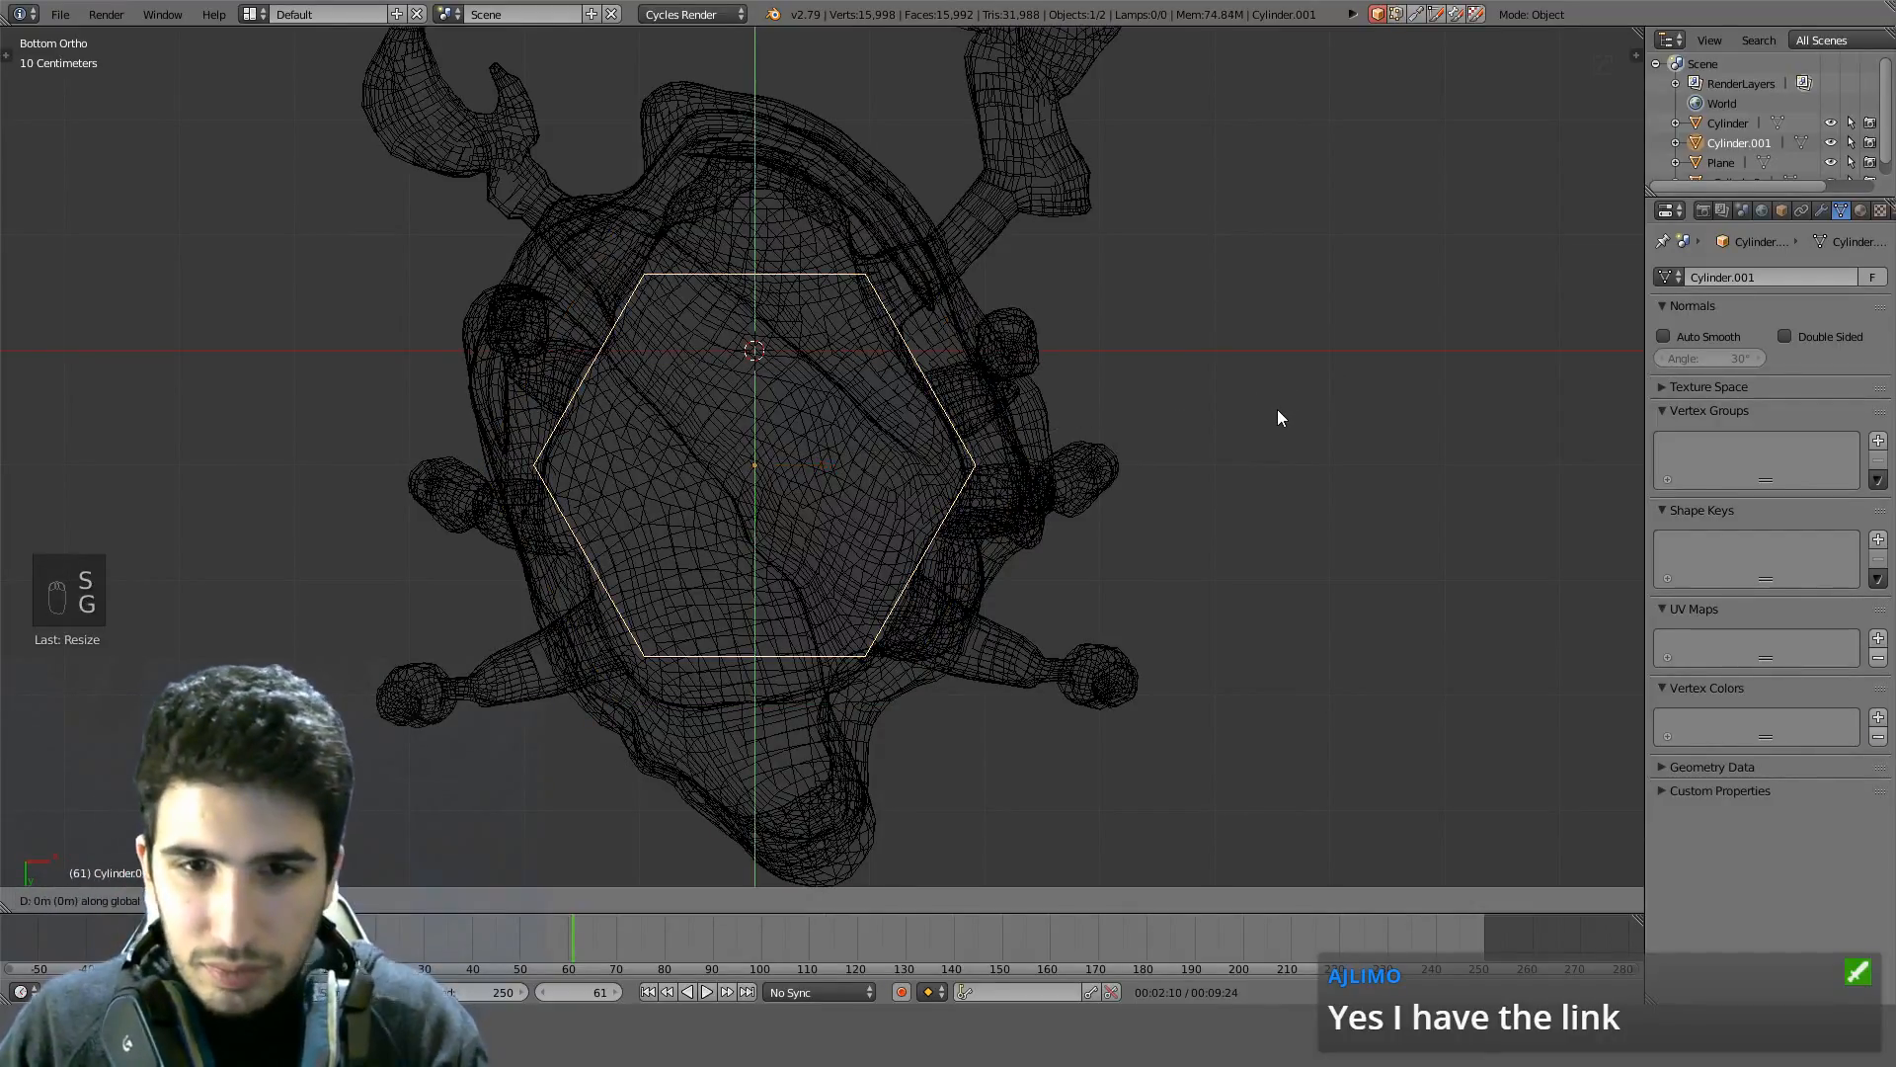
{"action": "key", "text": "g"}
{"action": "left_click", "coordinate": [1272, 450]}
From the front view, flatten the cylinder along the Z axis to about a fifth of its height
{"action": "key", "text": "z"}
{"action": "mouse_move", "coordinate": [1272, 450]}
{"action": "middle_mouse_down"}
{"action": "mouse_move", "coordinate": [1277, 298]}
{"action": "mouse_move", "coordinate": [1218, 572]}
{"action": "middle_mouse_up"}
{"action": "key", "text": "KP_1"}
{"action": "key", "text": "z"}
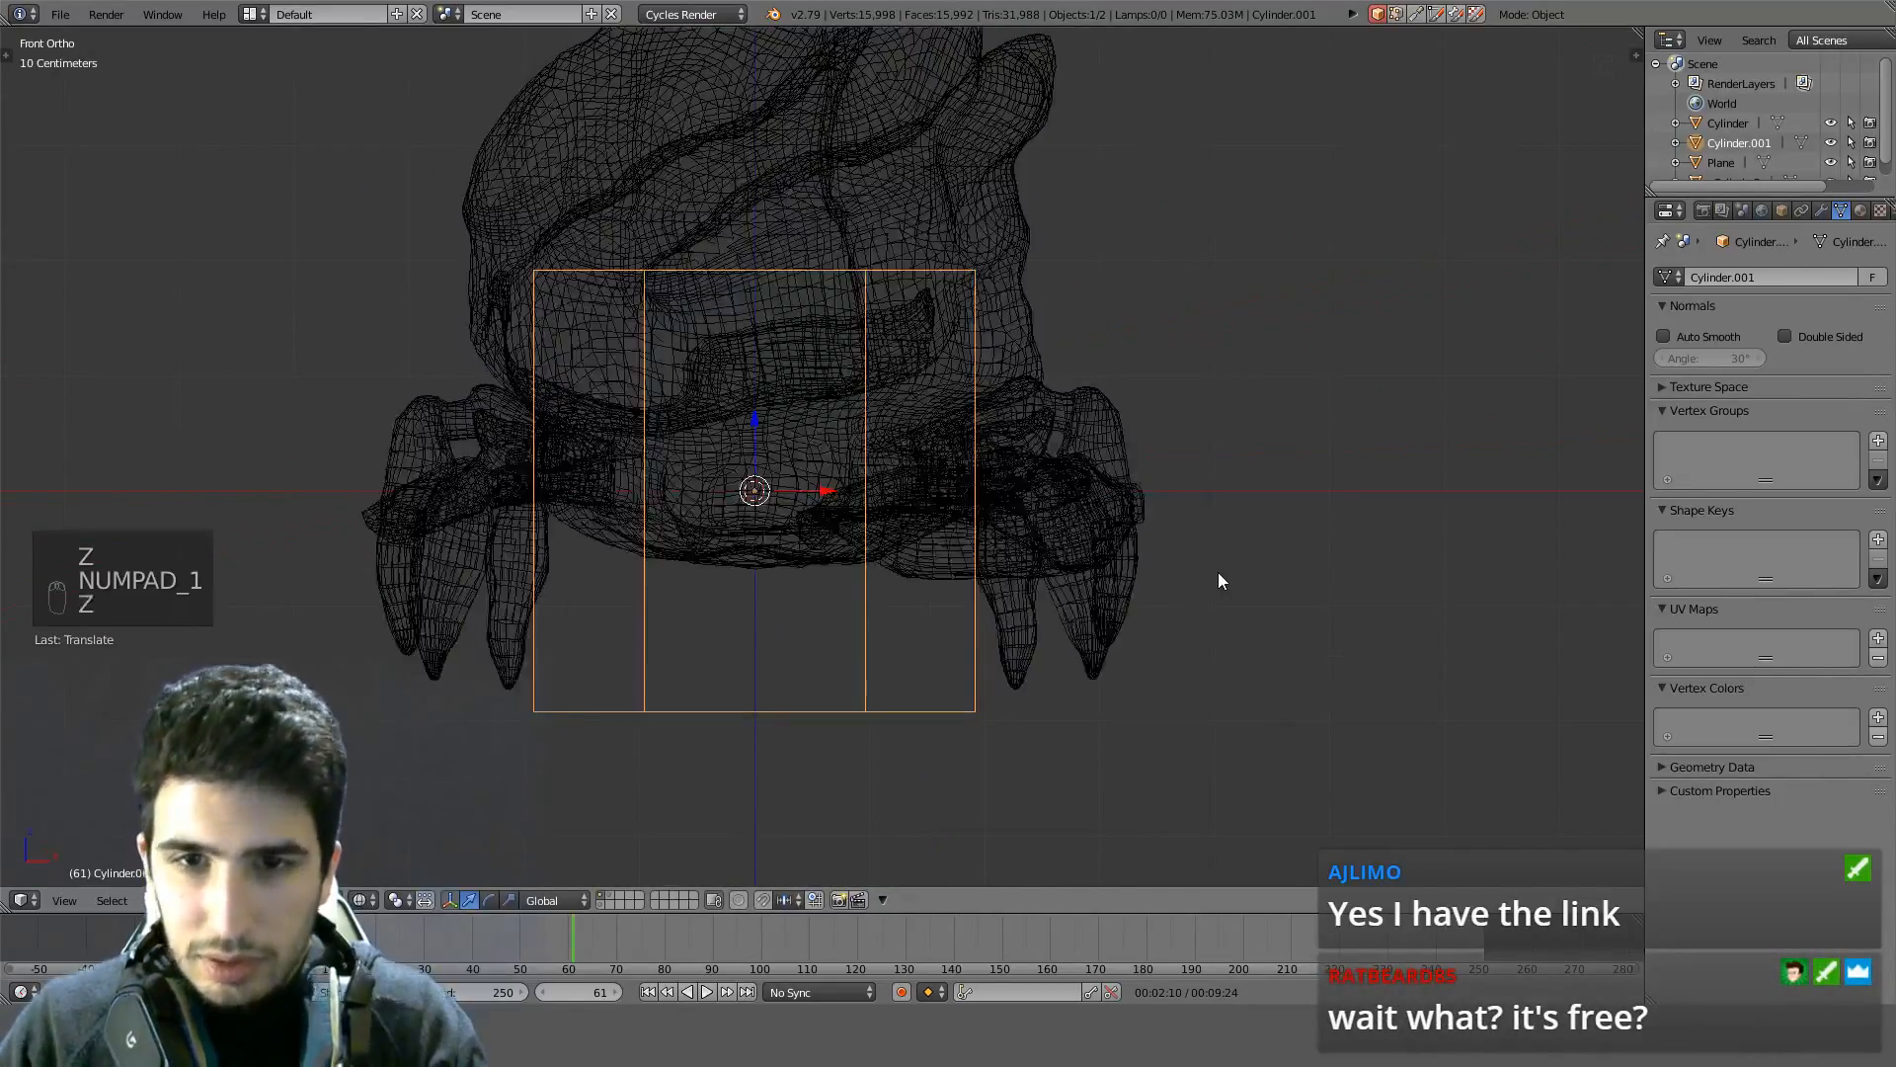
{"action": "key", "text": "s"}
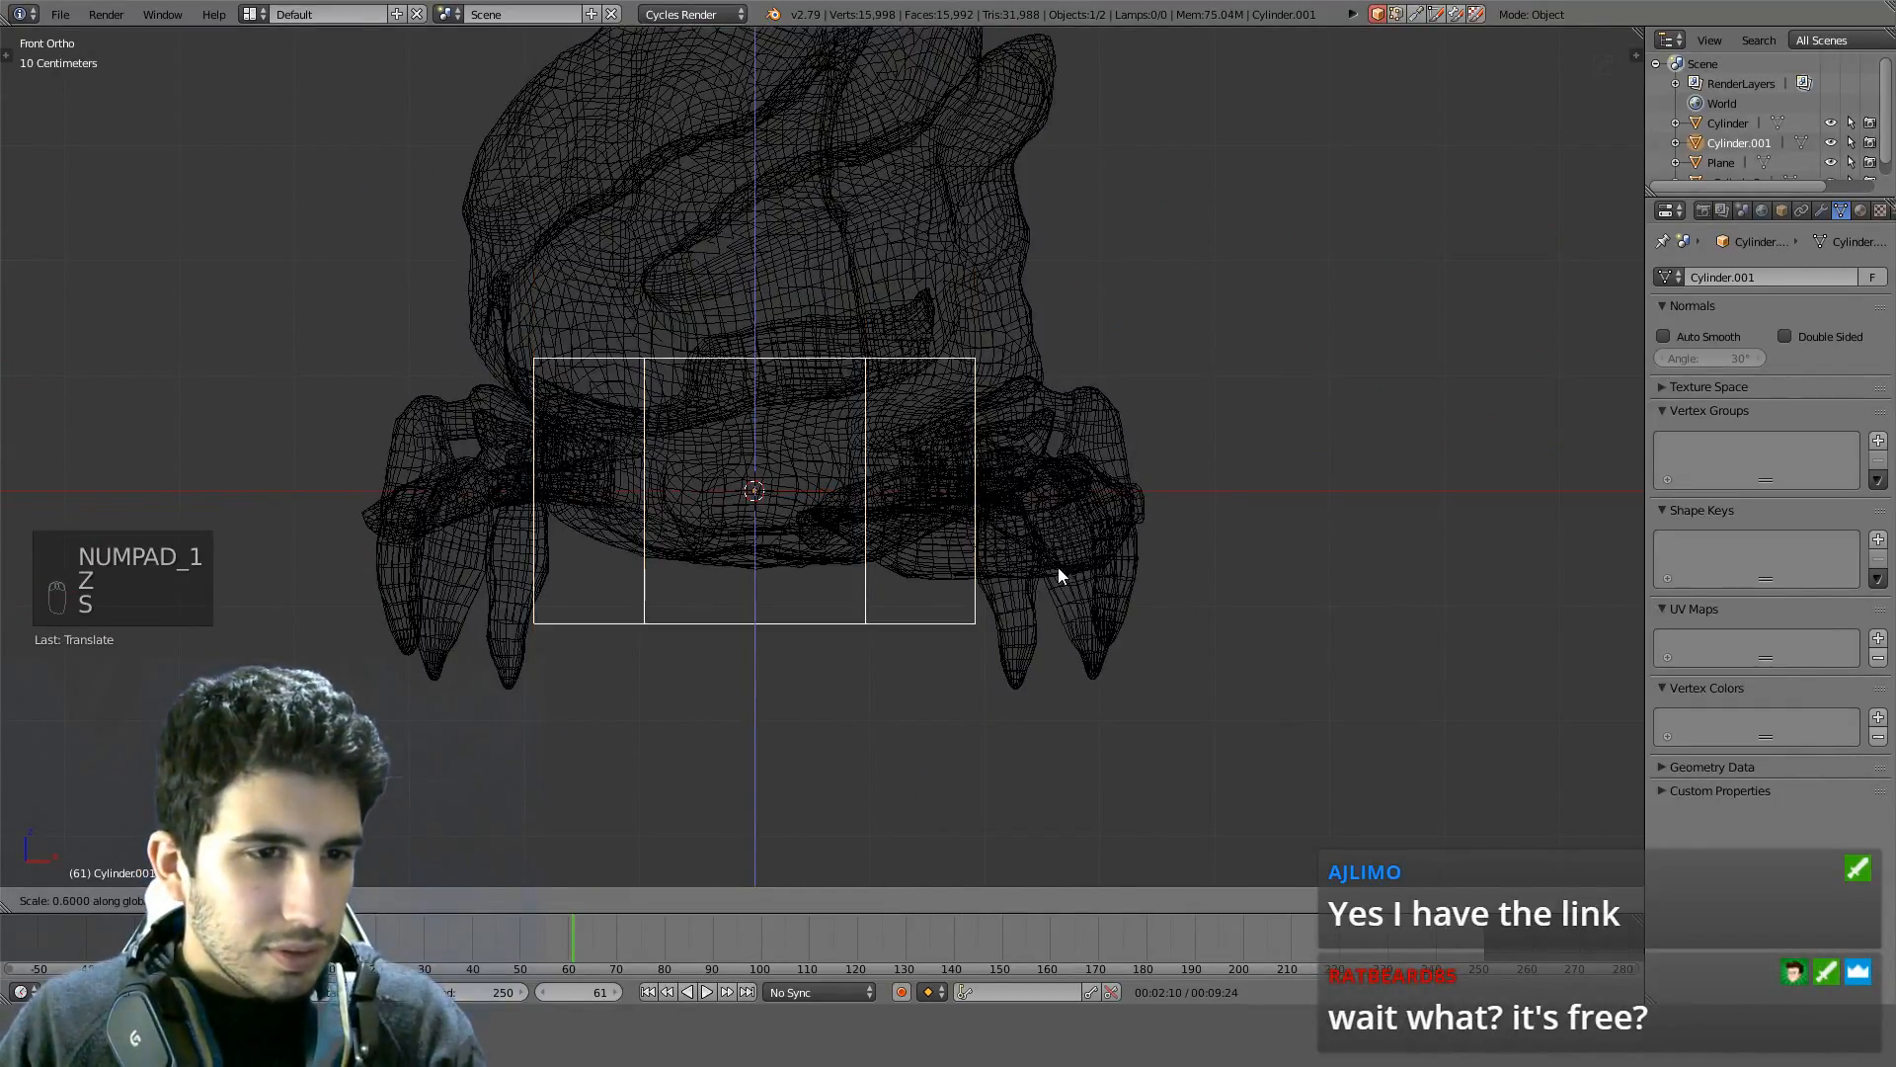
{"action": "left_click", "coordinate": [874, 539]}
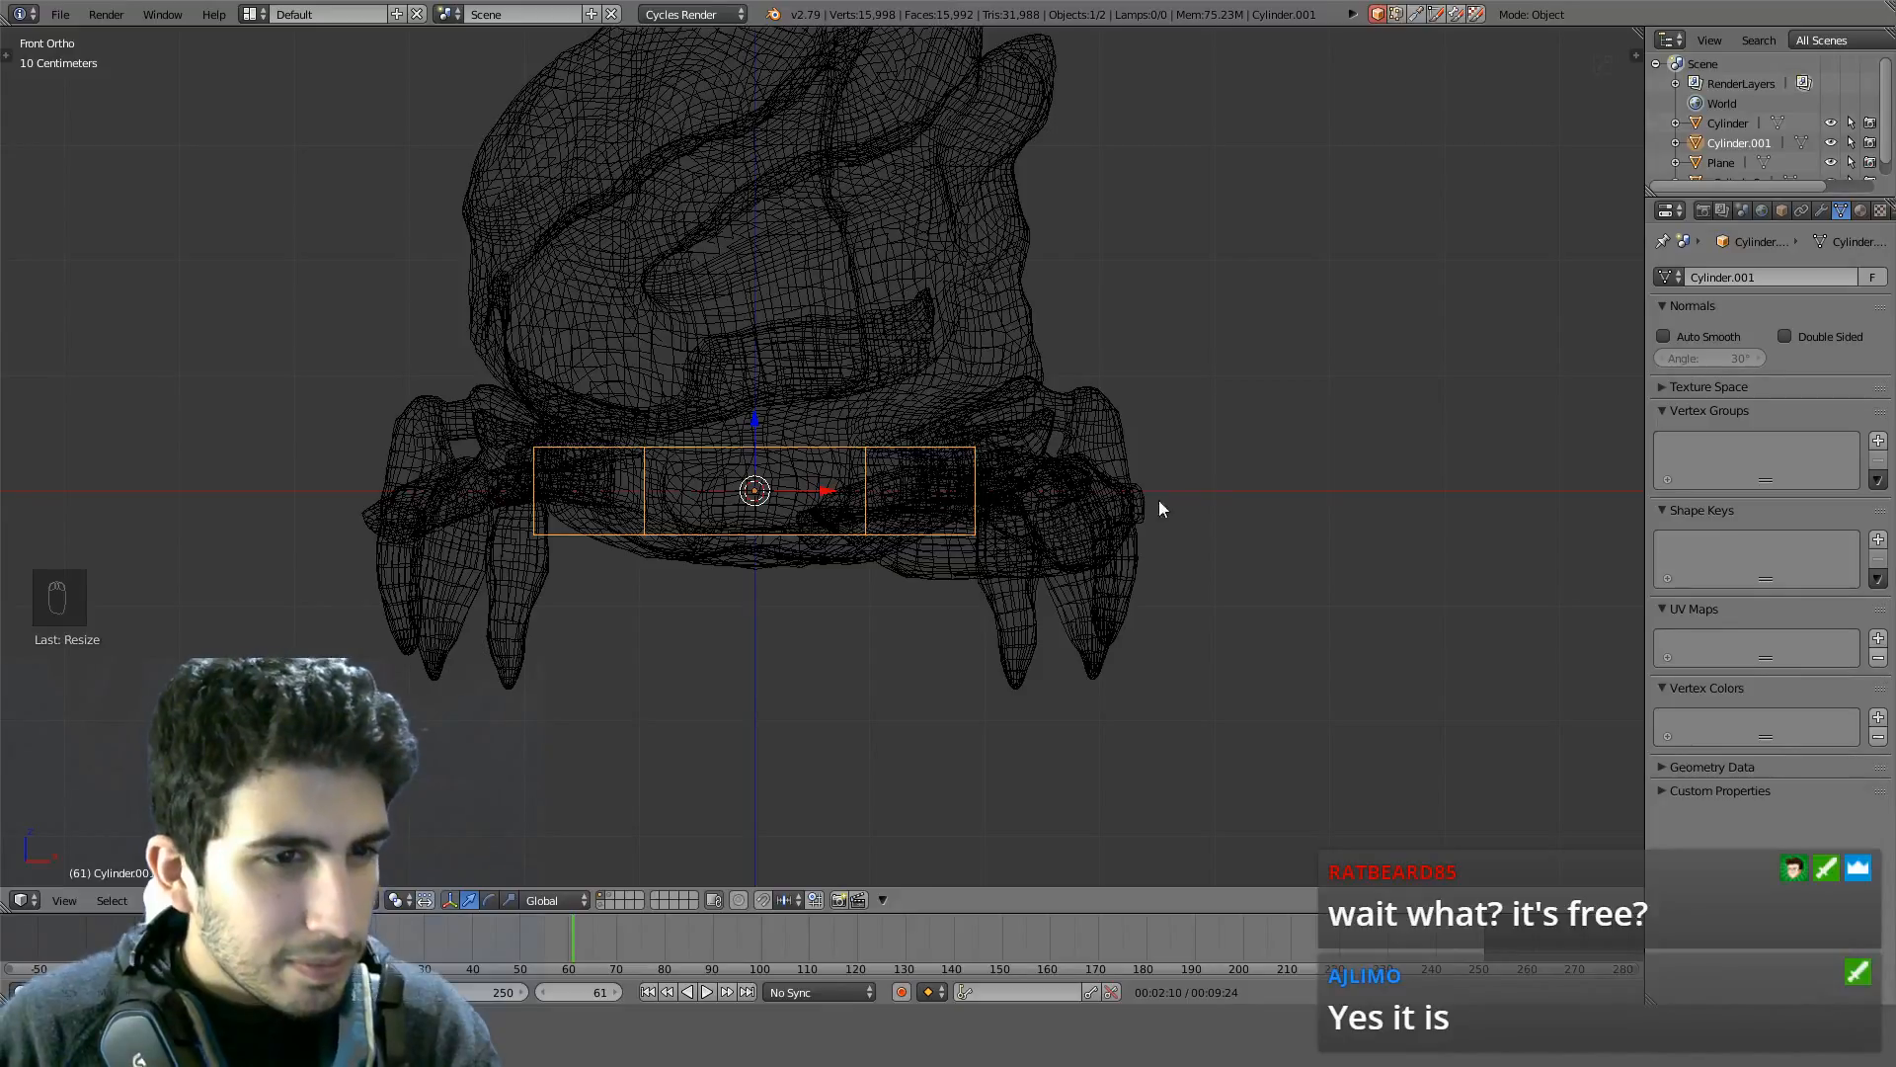
Connect the two side corner vertices of the cylinder's bottom cap with an edge and leave mesh editing
{"action": "key", "text": "z"}
{"action": "mouse_move", "coordinate": [1265, 470]}
{"action": "middle_mouse_down"}
{"action": "mouse_move", "coordinate": [1271, 418]}
{"action": "mouse_move", "coordinate": [1146, 310]}
{"action": "mouse_move", "coordinate": [1135, 254]}
{"action": "middle_mouse_up"}
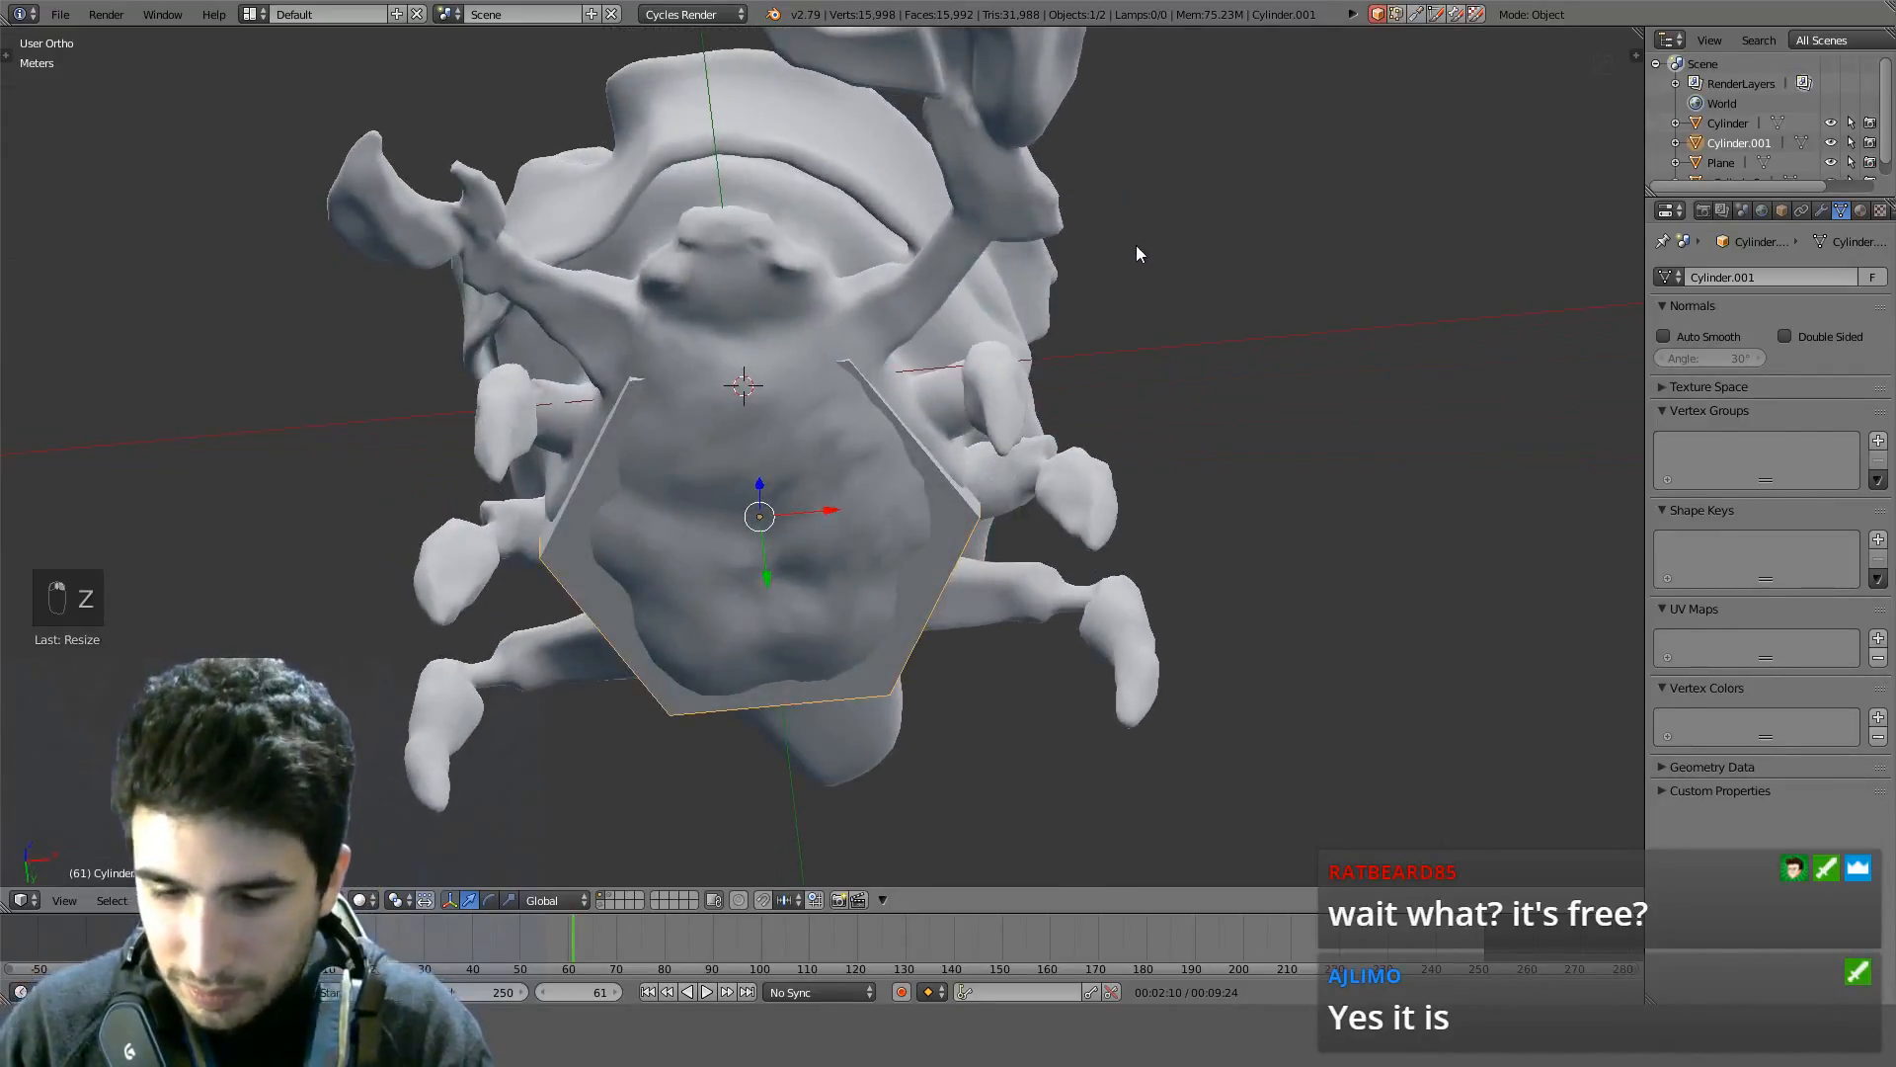
{"action": "key", "text": "ctrl+KP_7"}
{"action": "scroll", "coordinate": [1136, 254], "scroll_direction": "up", "scroll_amount": 5}
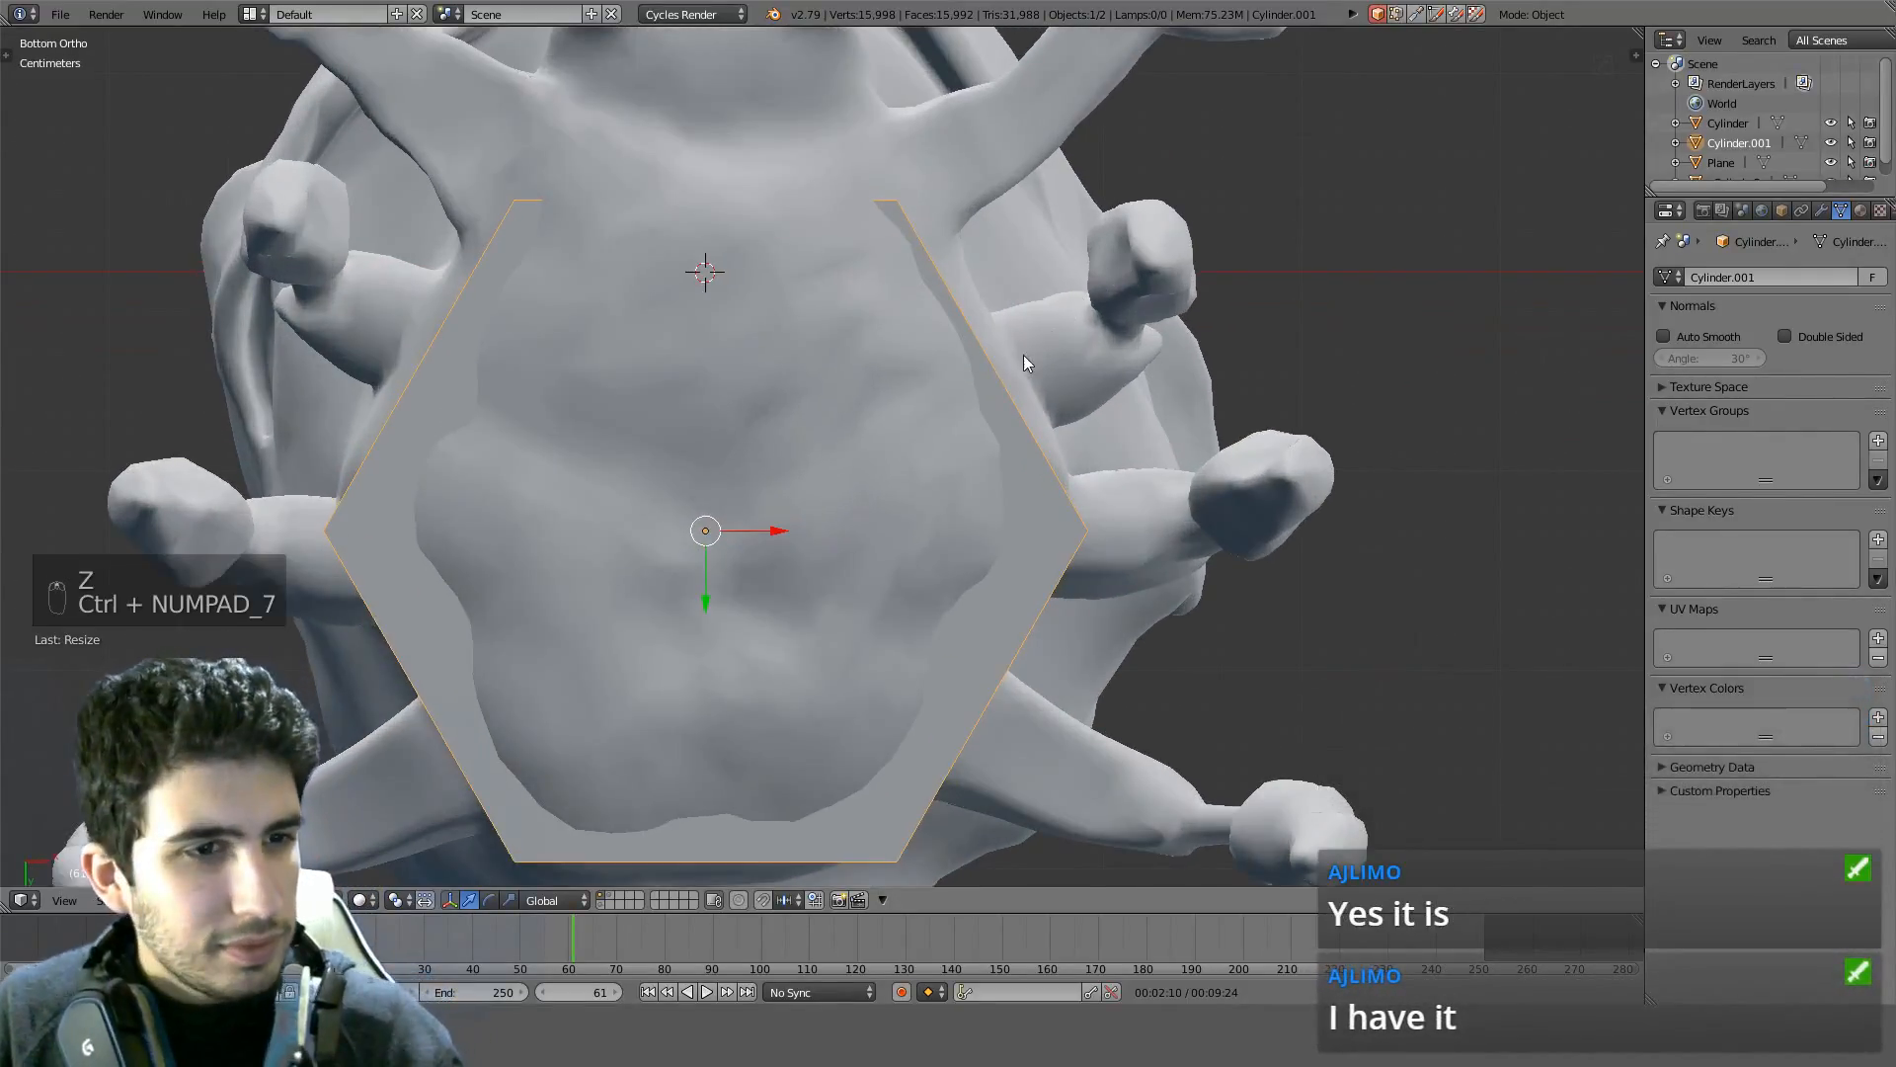
{"action": "key", "text": "Tab"}
{"action": "middle_click_drag", "start_coordinate": [1037, 336], "coordinate": [684, 882]}
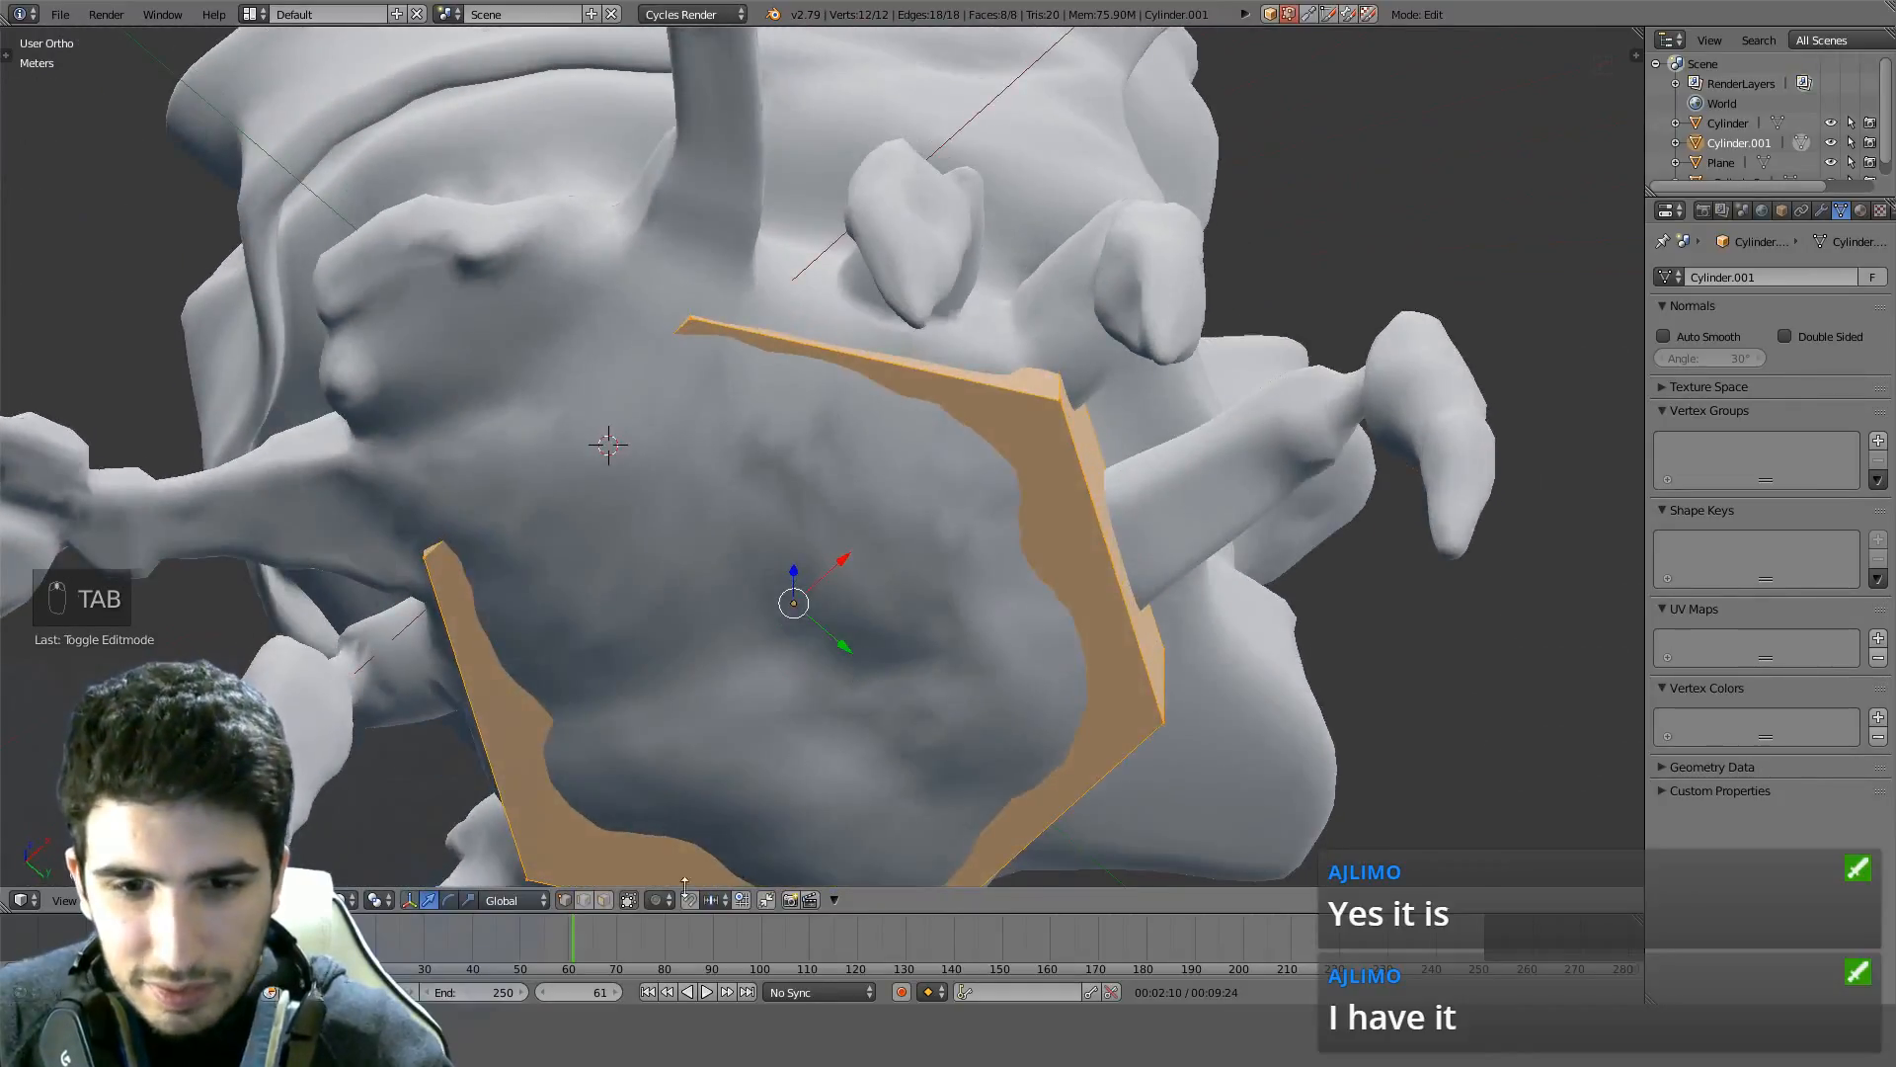
{"action": "right_click", "coordinate": [1069, 371]}
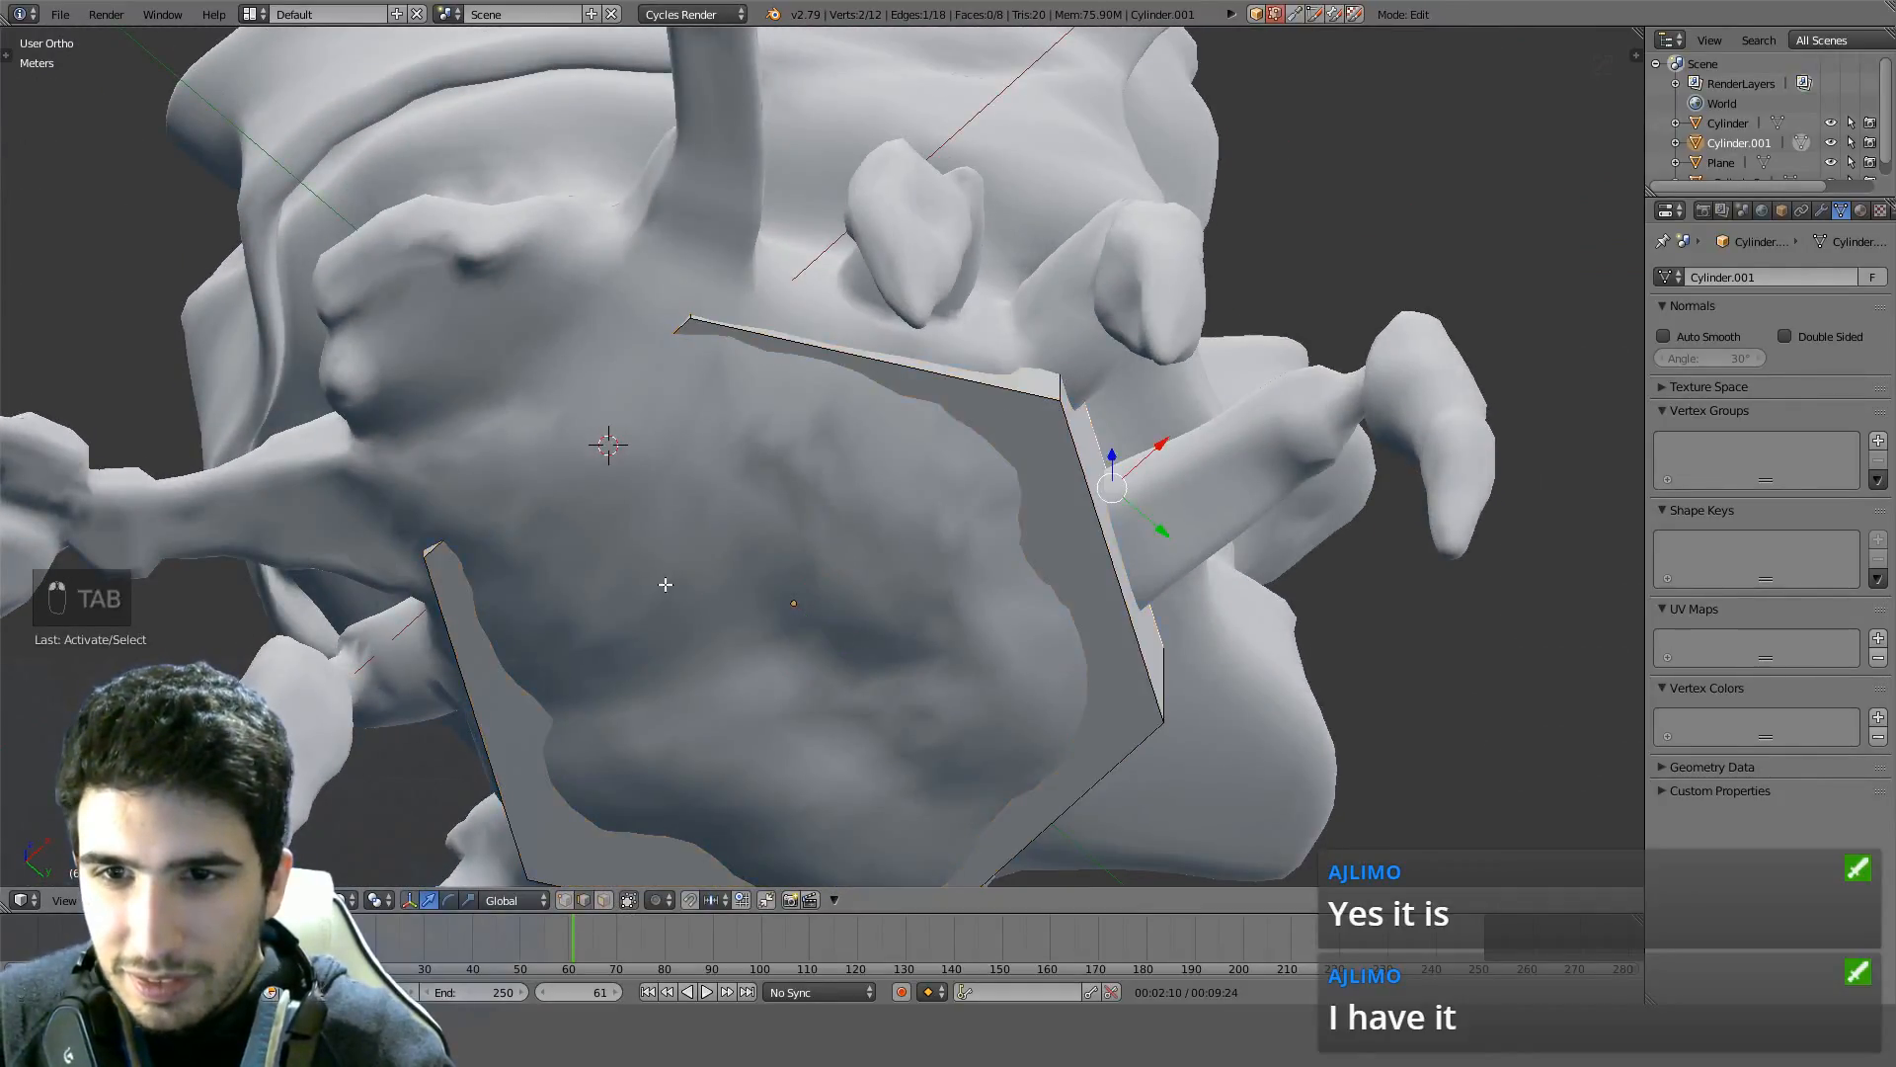
{"action": "right_click", "coordinate": [1052, 392]}
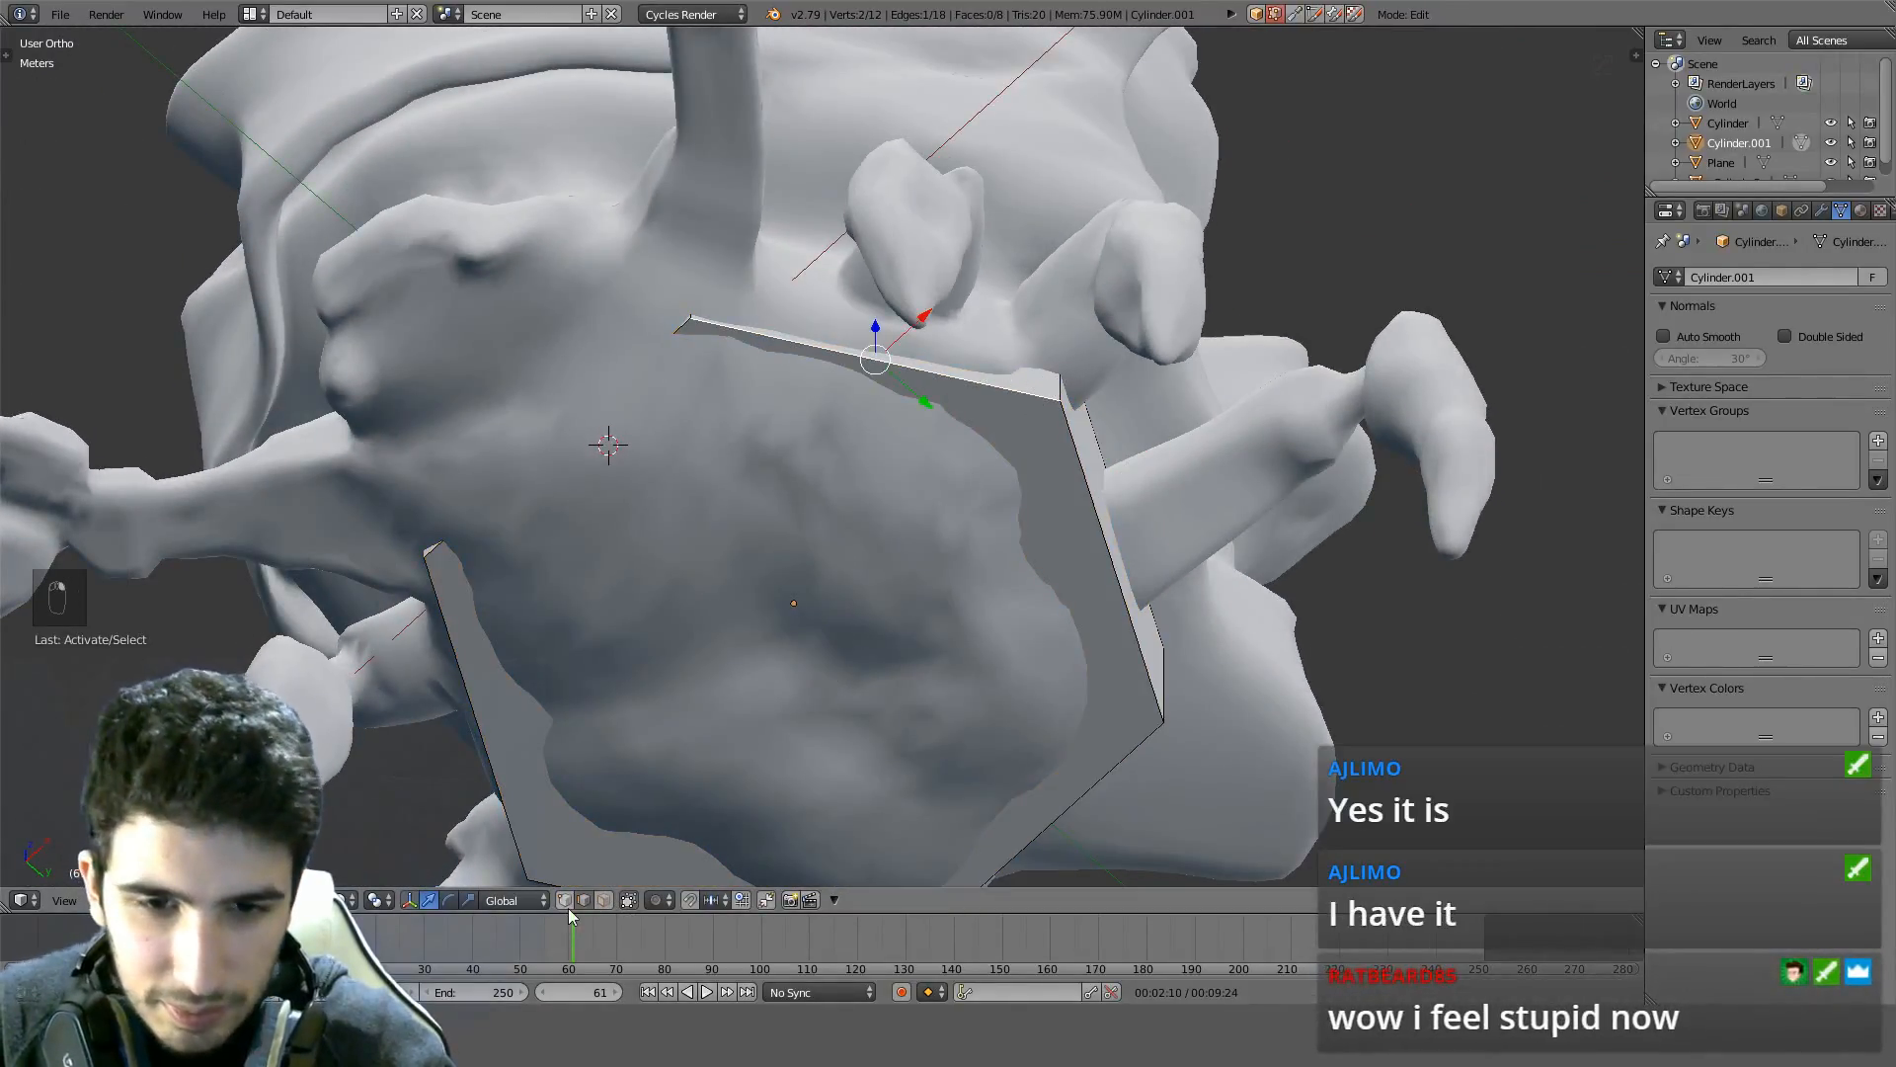
{"action": "right_click", "coordinate": [521, 873]}
{"action": "right_click", "coordinate": [1042, 421], "text": "shift"}
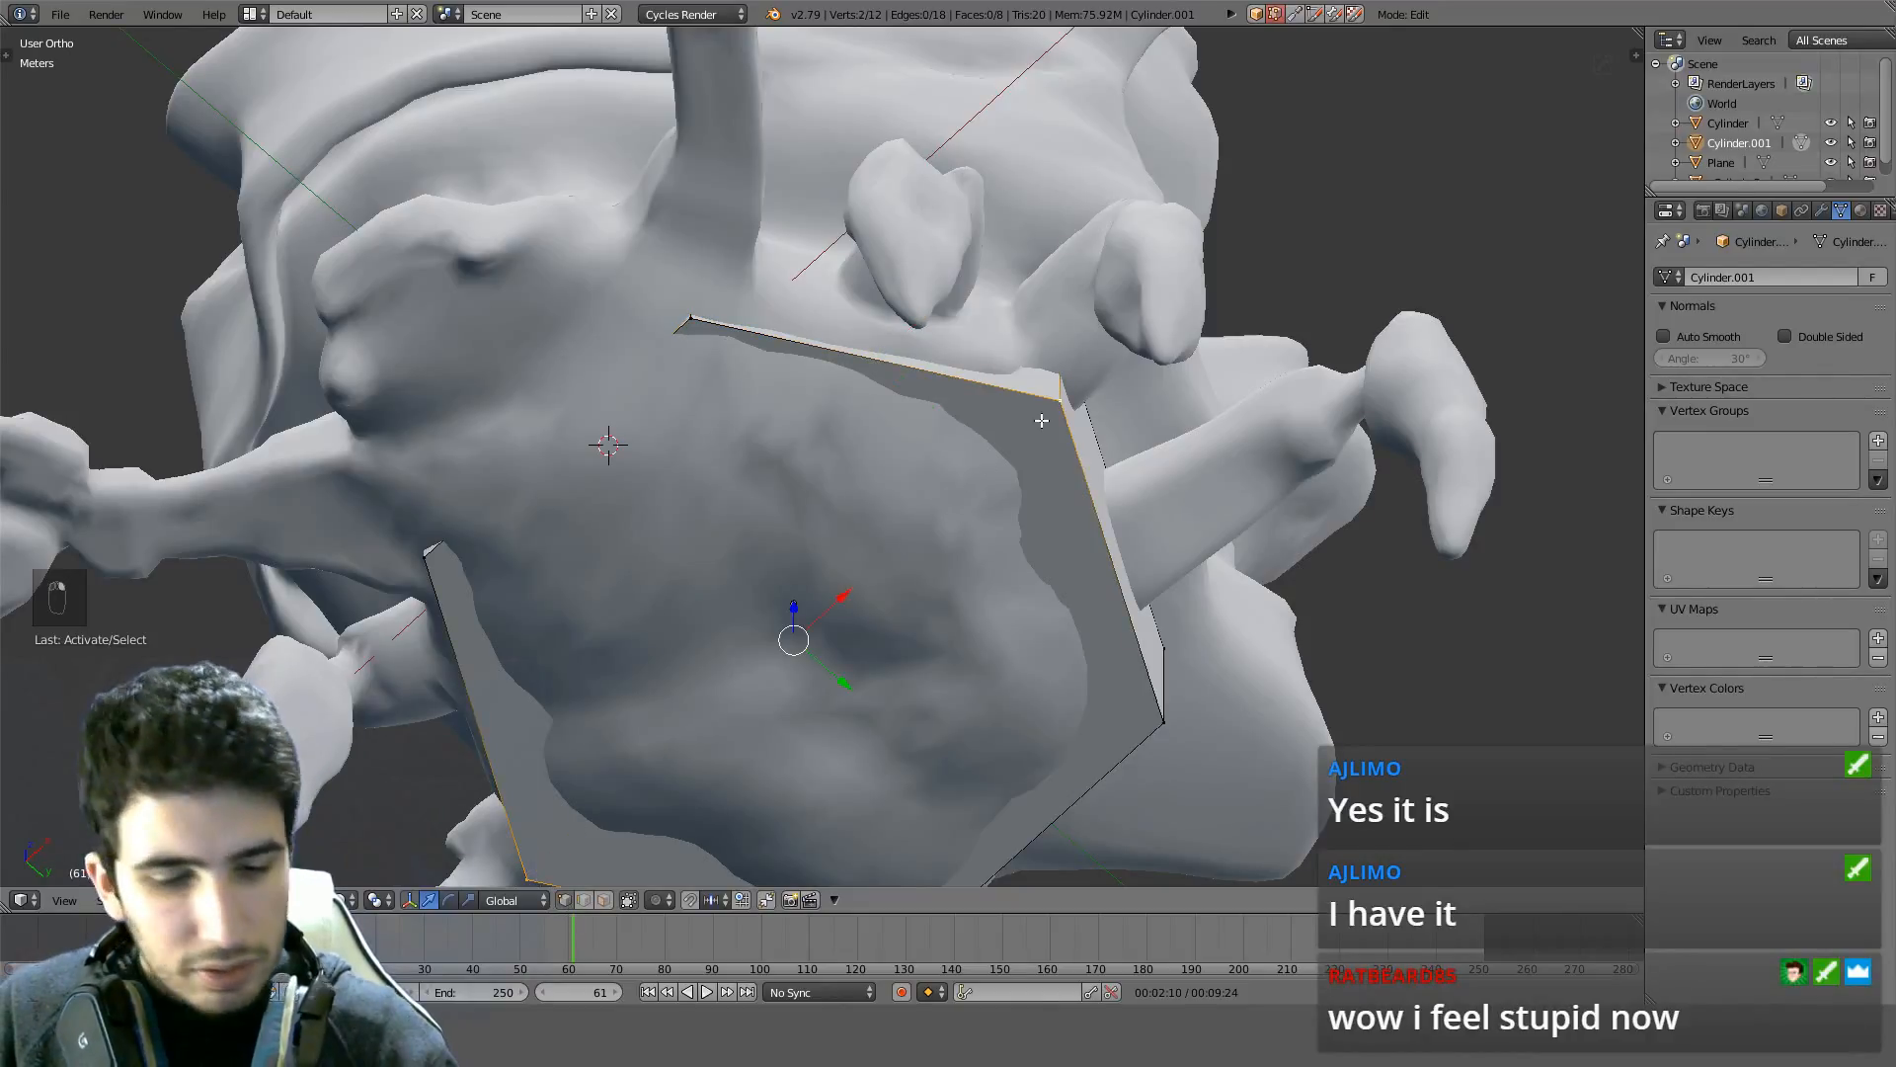
{"action": "middle_click_drag", "start_coordinate": [1042, 421], "coordinate": [1149, 304], "text": "shift"}
{"action": "key", "text": "Tab"}
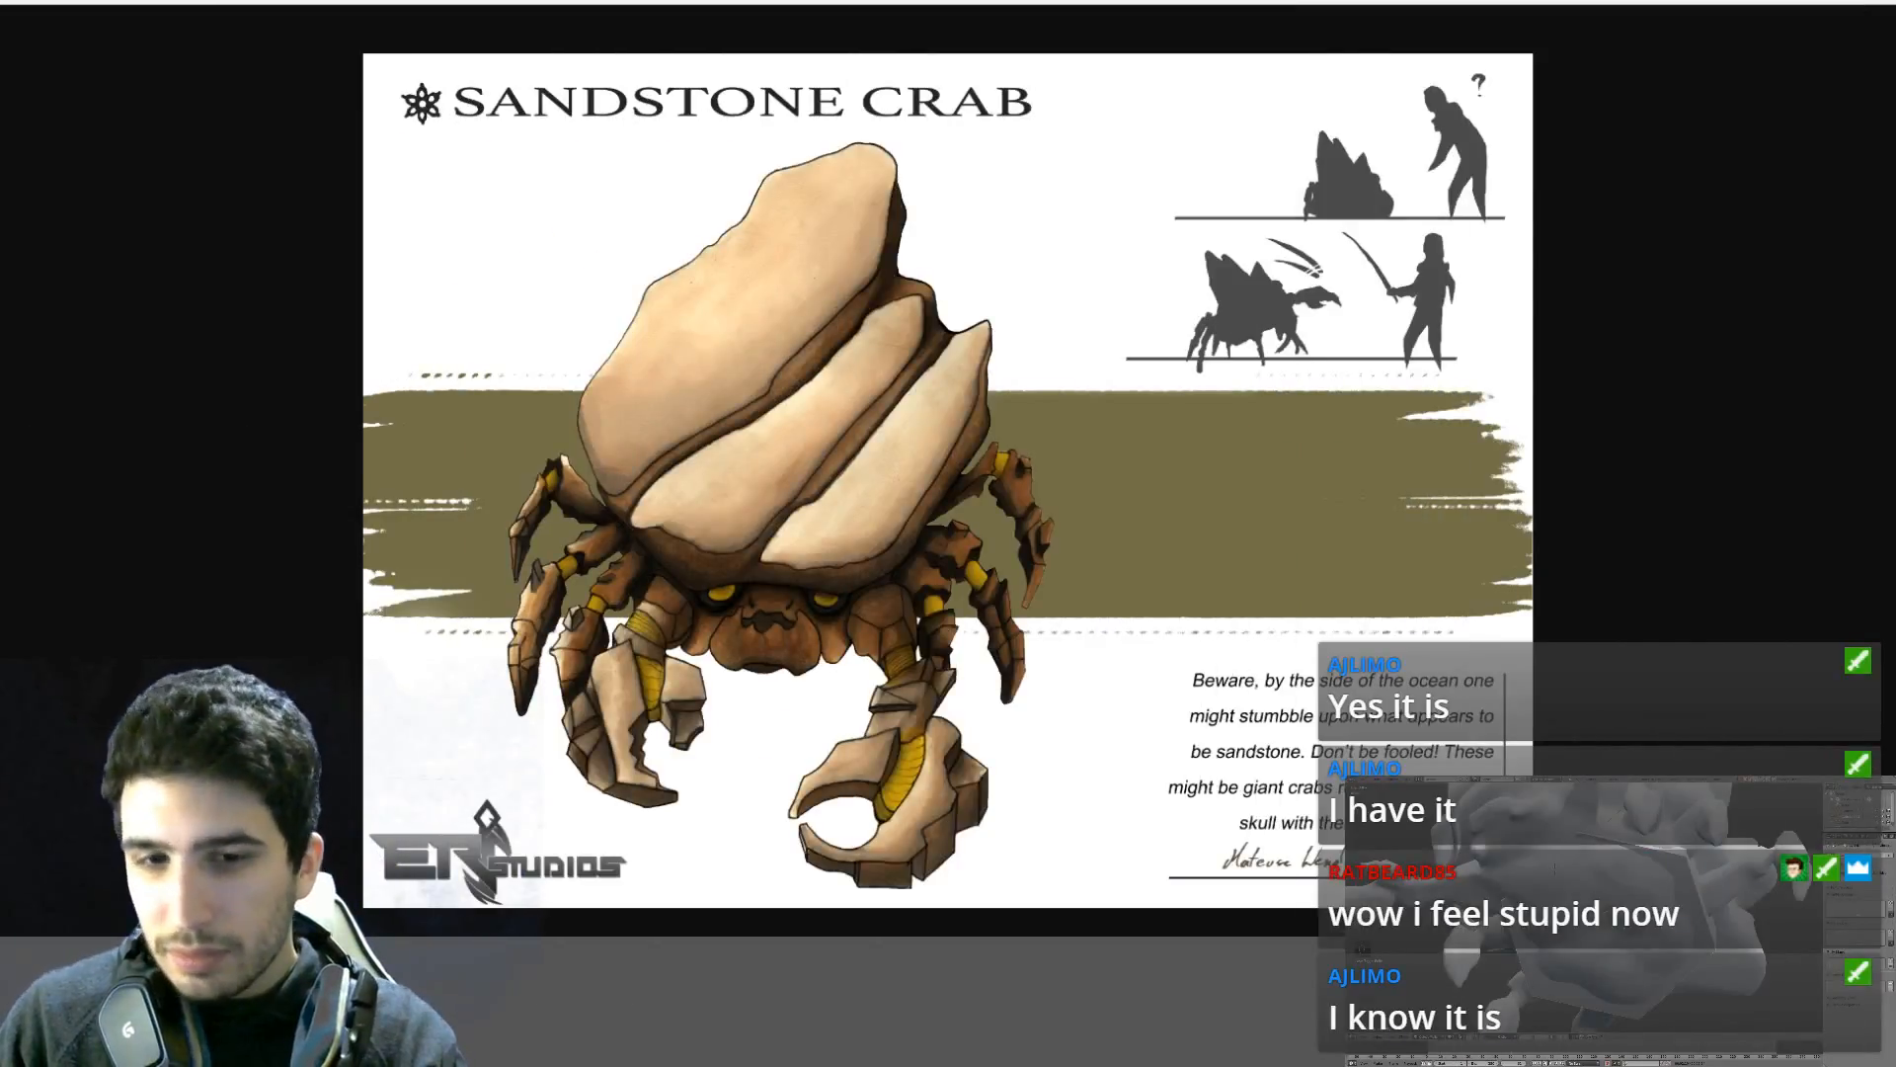
Switch to the web browser, search Google for "retopoflow blender" in a new tab and open the CGCookie/retopoflow GitHub page
{"action": "key", "text": "ctrl+t"}
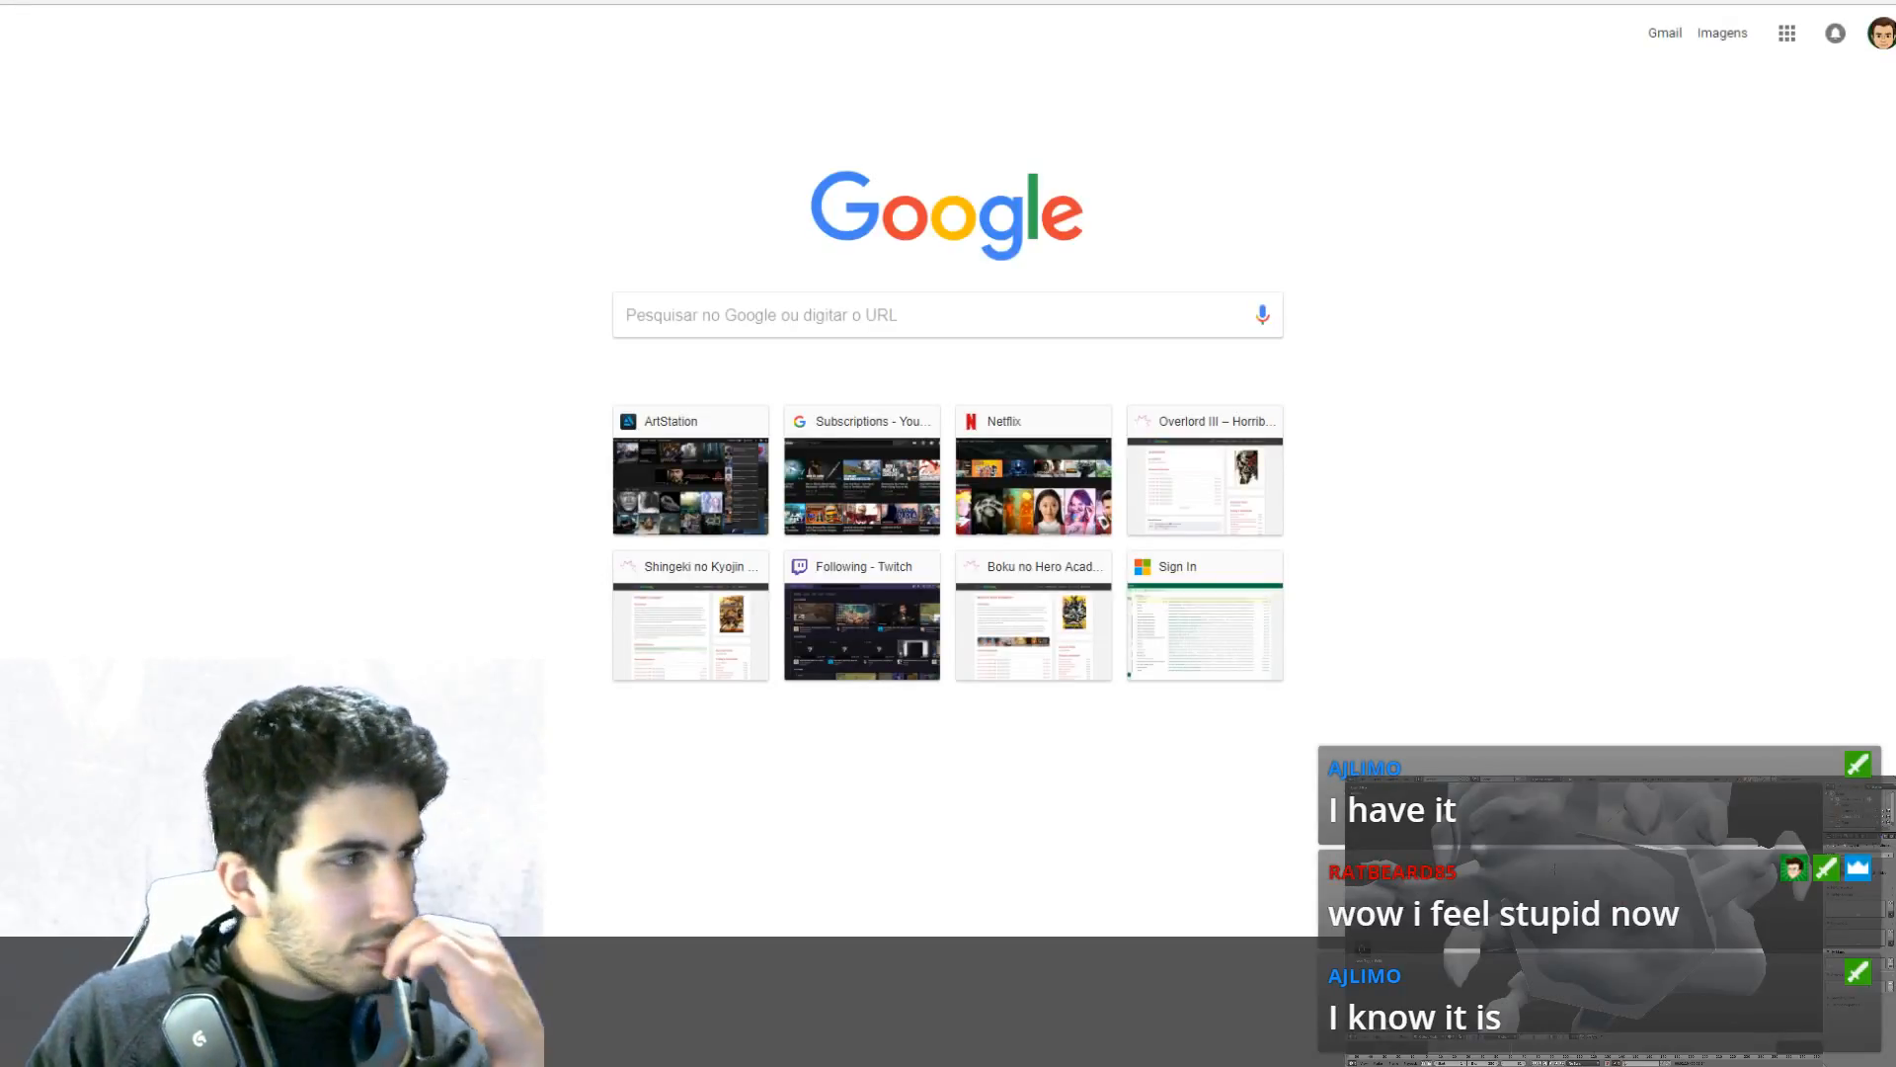
{"action": "type", "text": "retopoflow blender"}
{"action": "key", "text": "Return"}
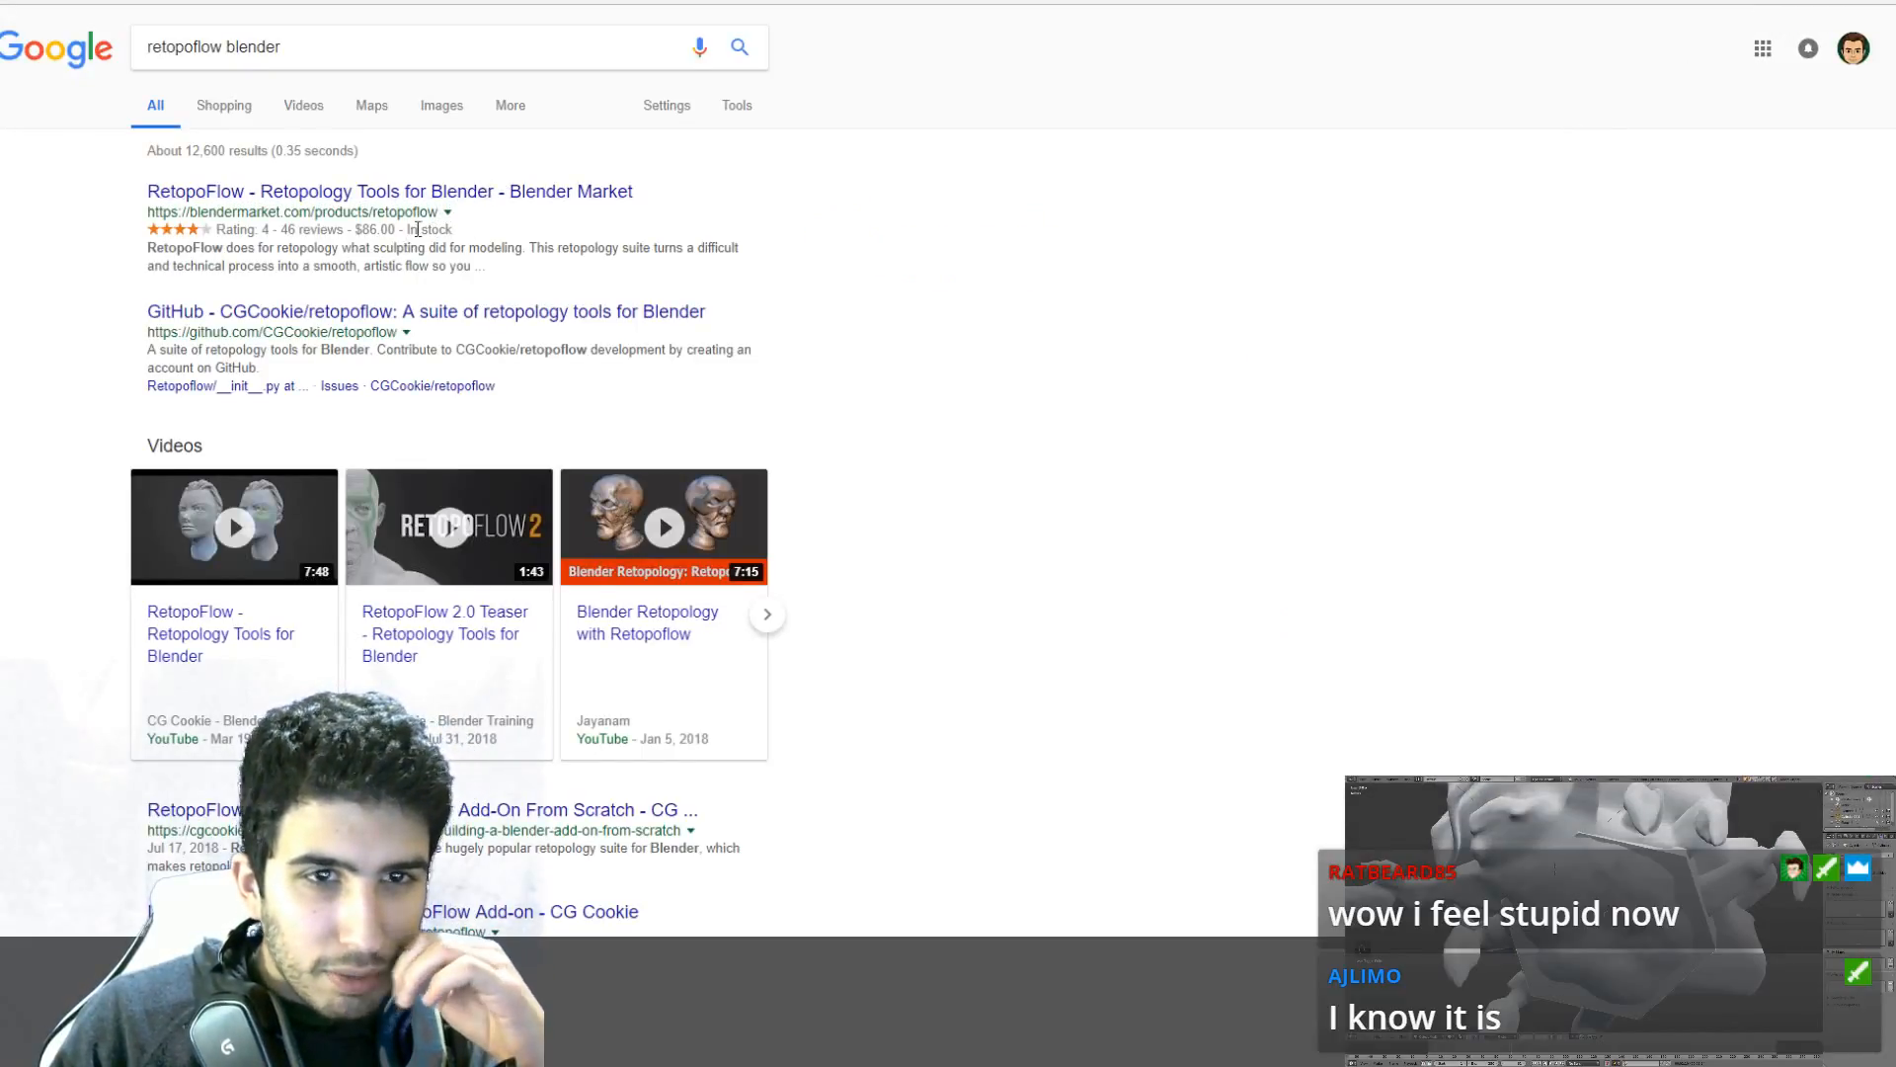
{"action": "left_click", "coordinate": [388, 314]}
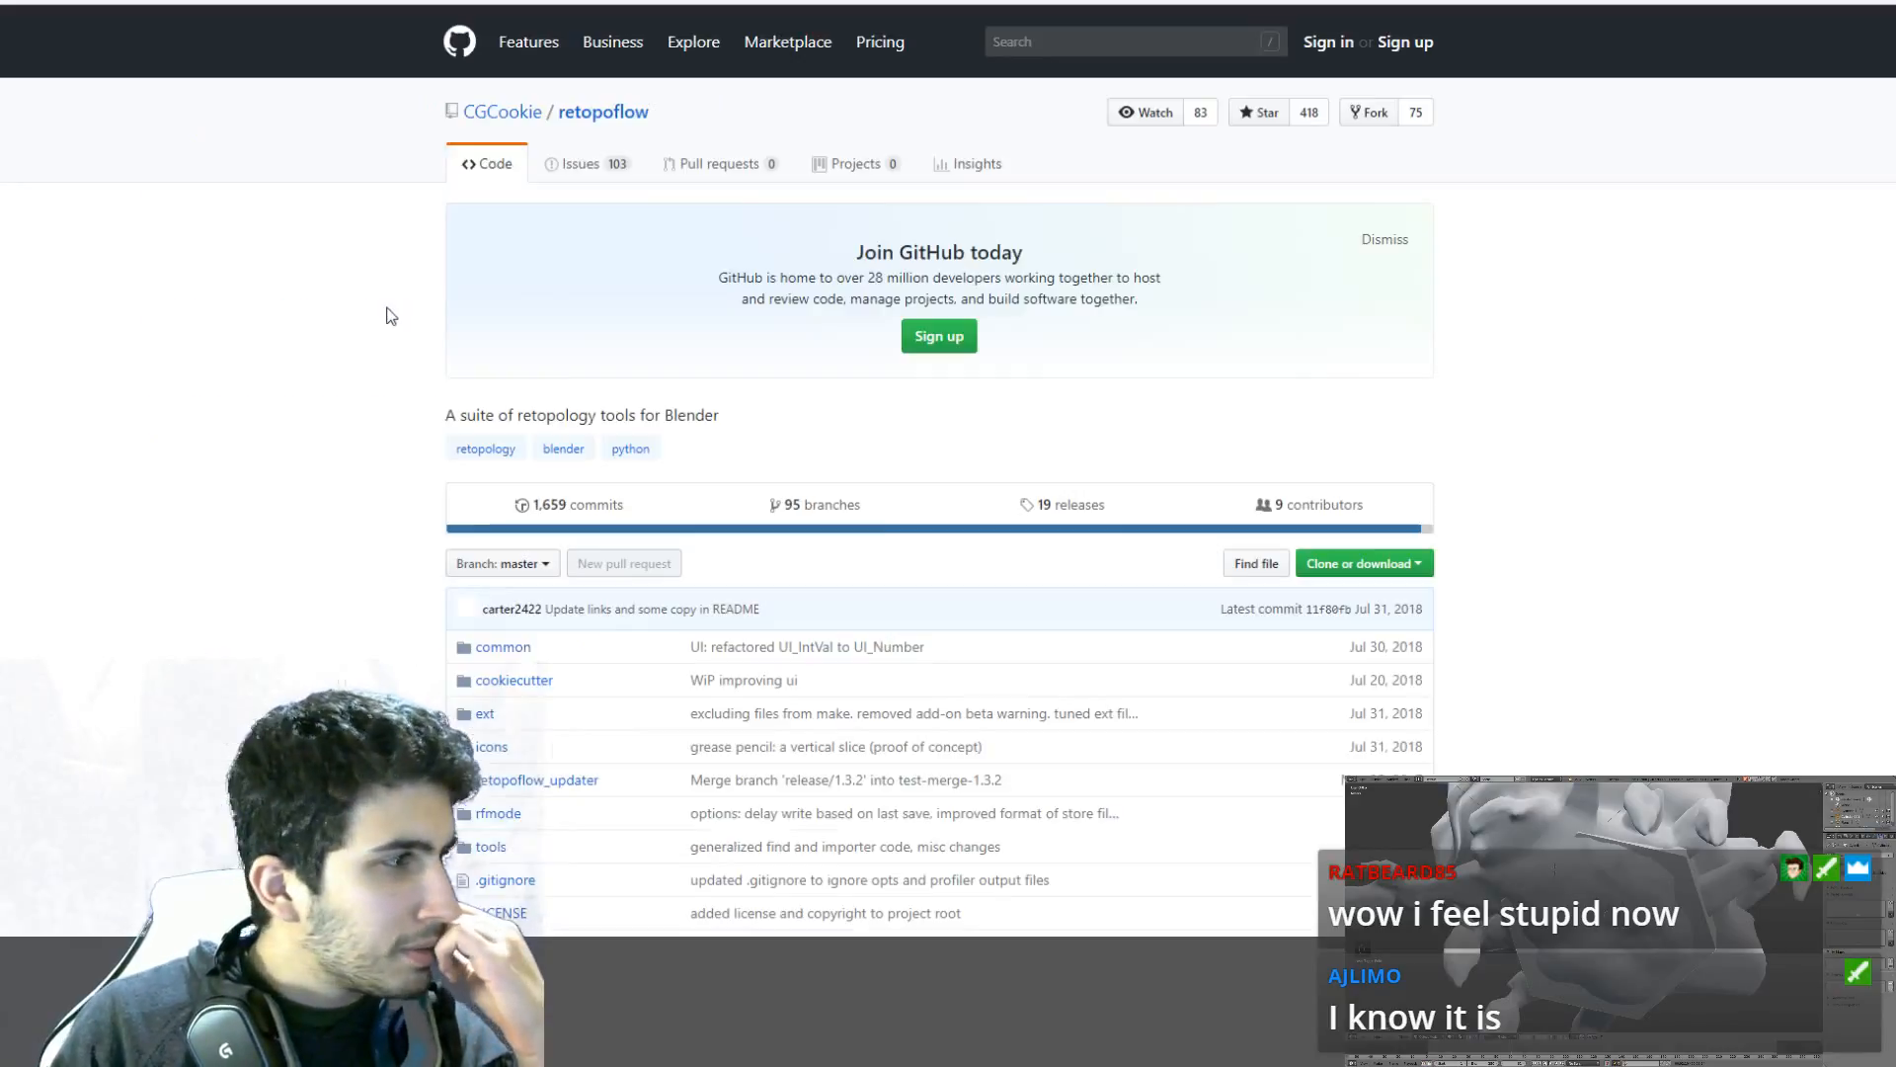
Read through the RetopoFlow README and download the master branch as a ZIP
{"action": "scroll", "coordinate": [582, 415], "scroll_direction": "down", "scroll_amount": 1}
{"action": "scroll", "coordinate": [581, 416], "scroll_direction": "down", "scroll_amount": 15}
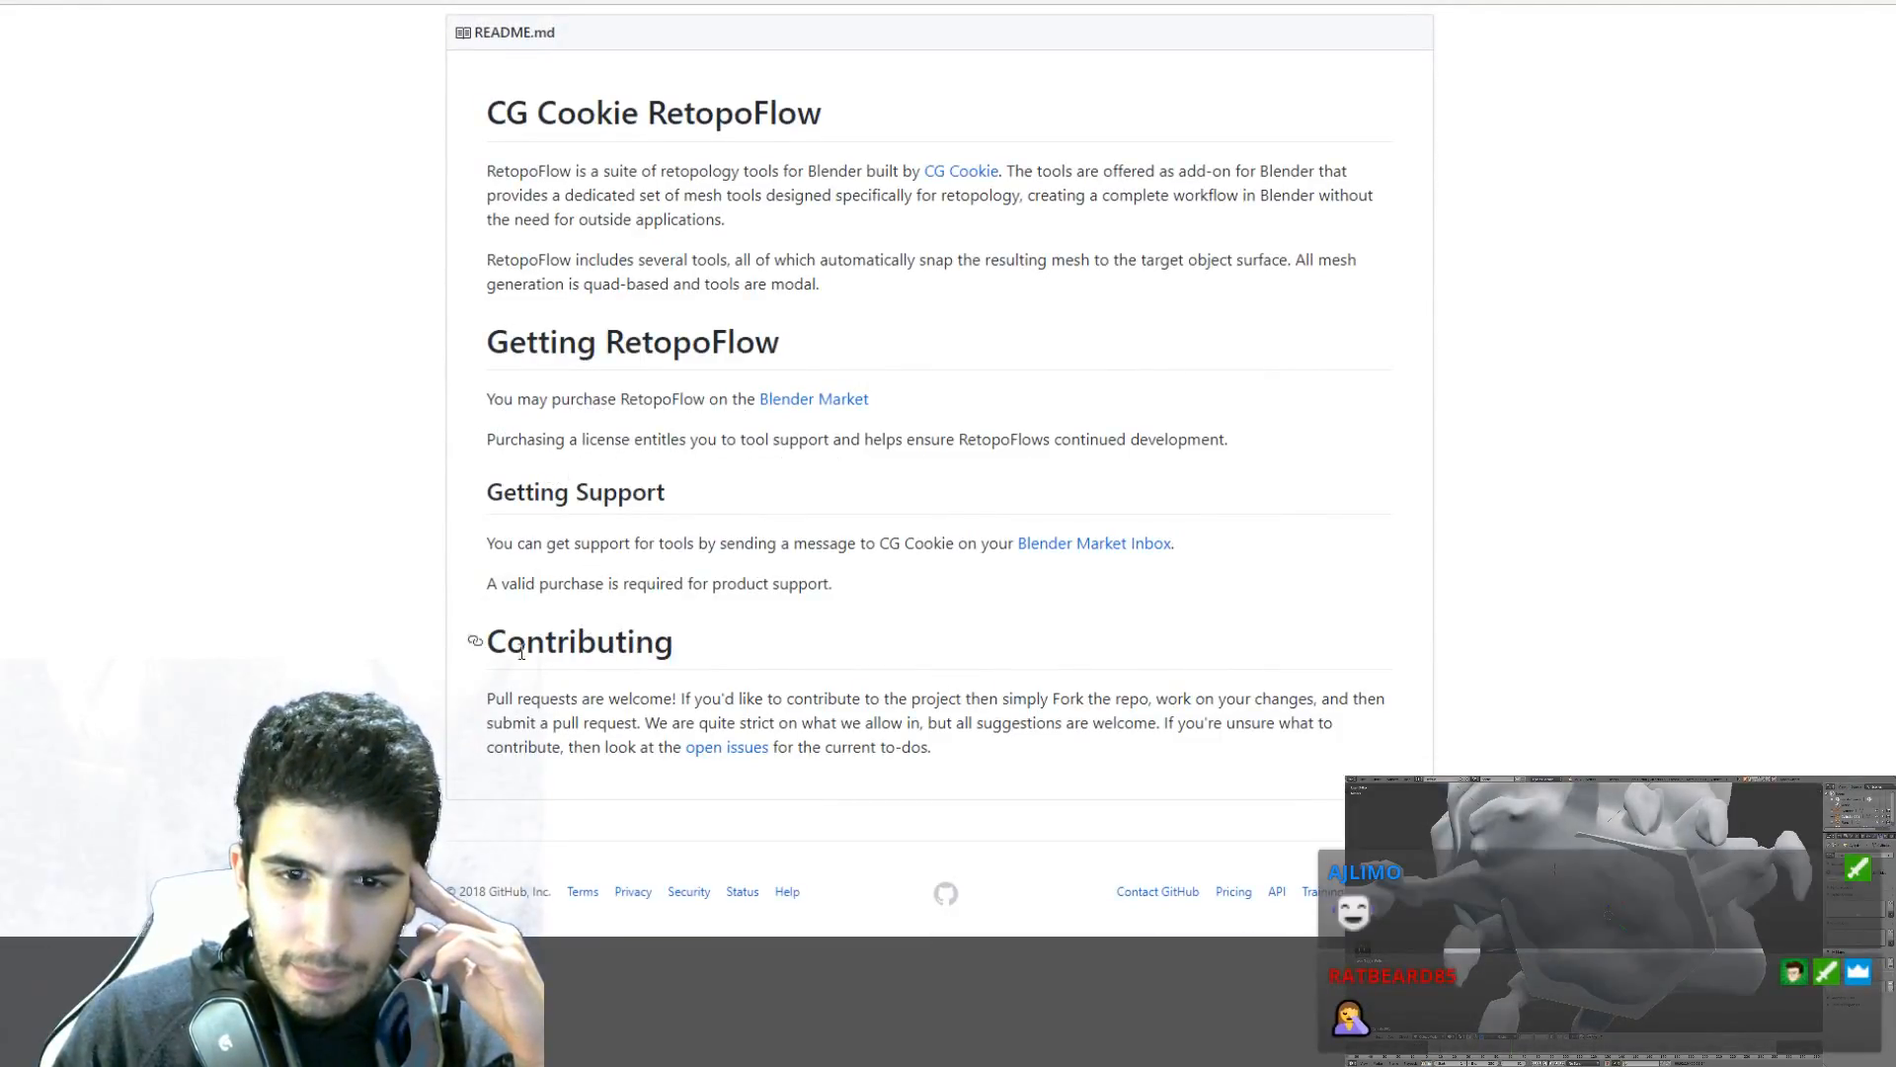
{"action": "scroll", "coordinate": [552, 467], "scroll_direction": "up", "scroll_amount": 2}
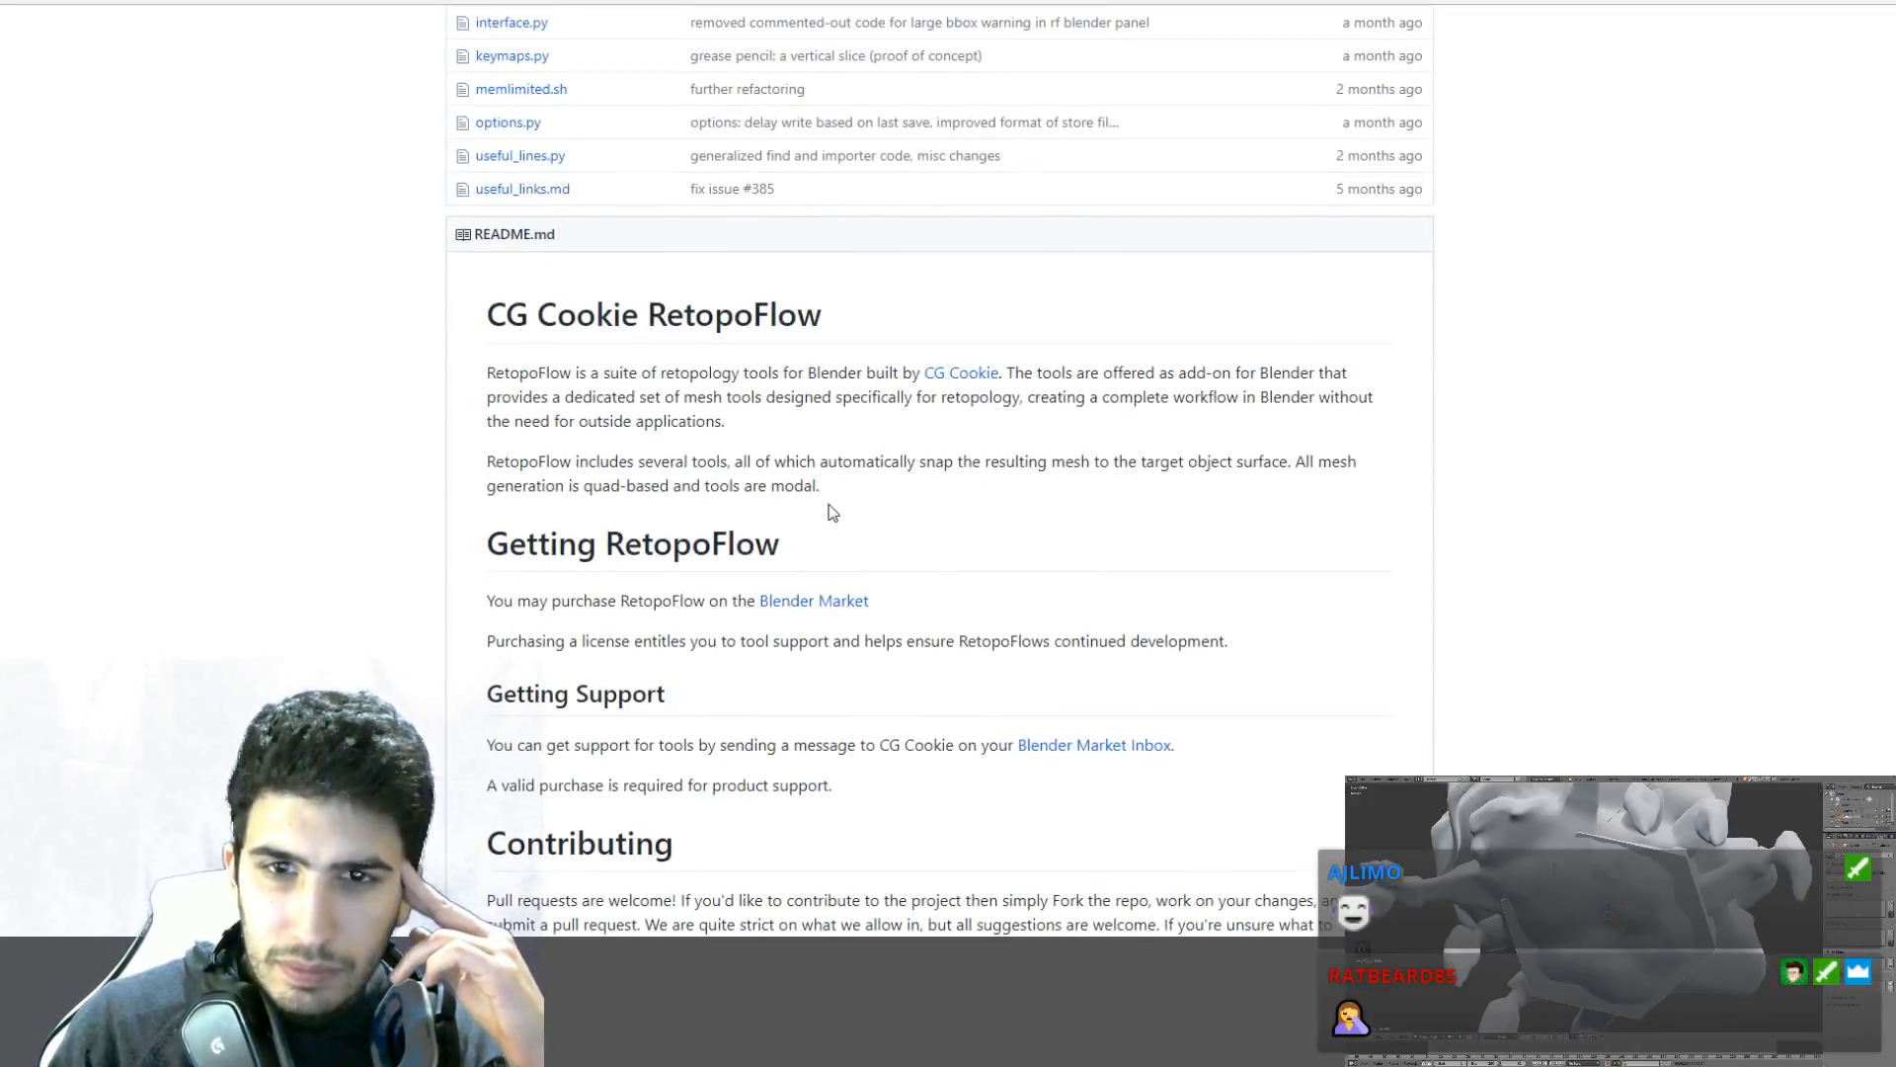
{"action": "scroll", "coordinate": [833, 513], "scroll_direction": "up", "scroll_amount": 10}
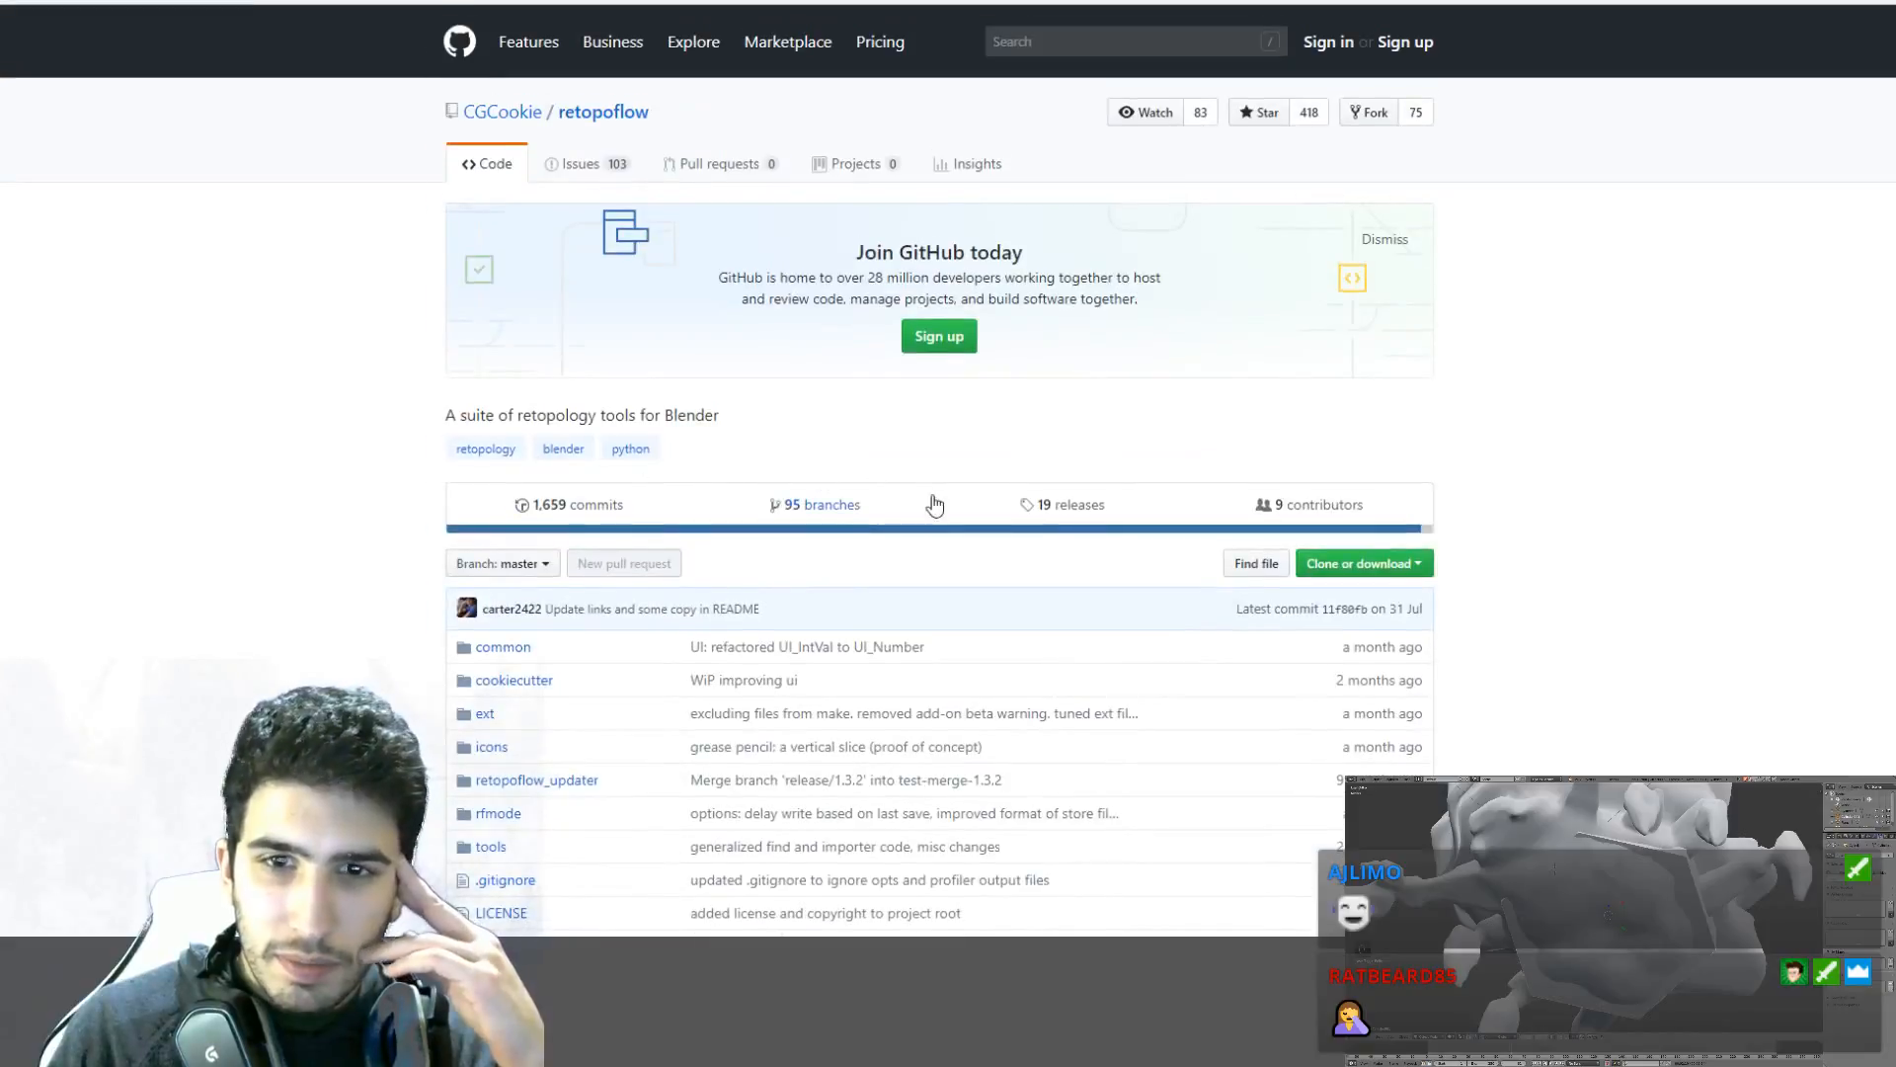
{"action": "left_click", "coordinate": [1407, 565]}
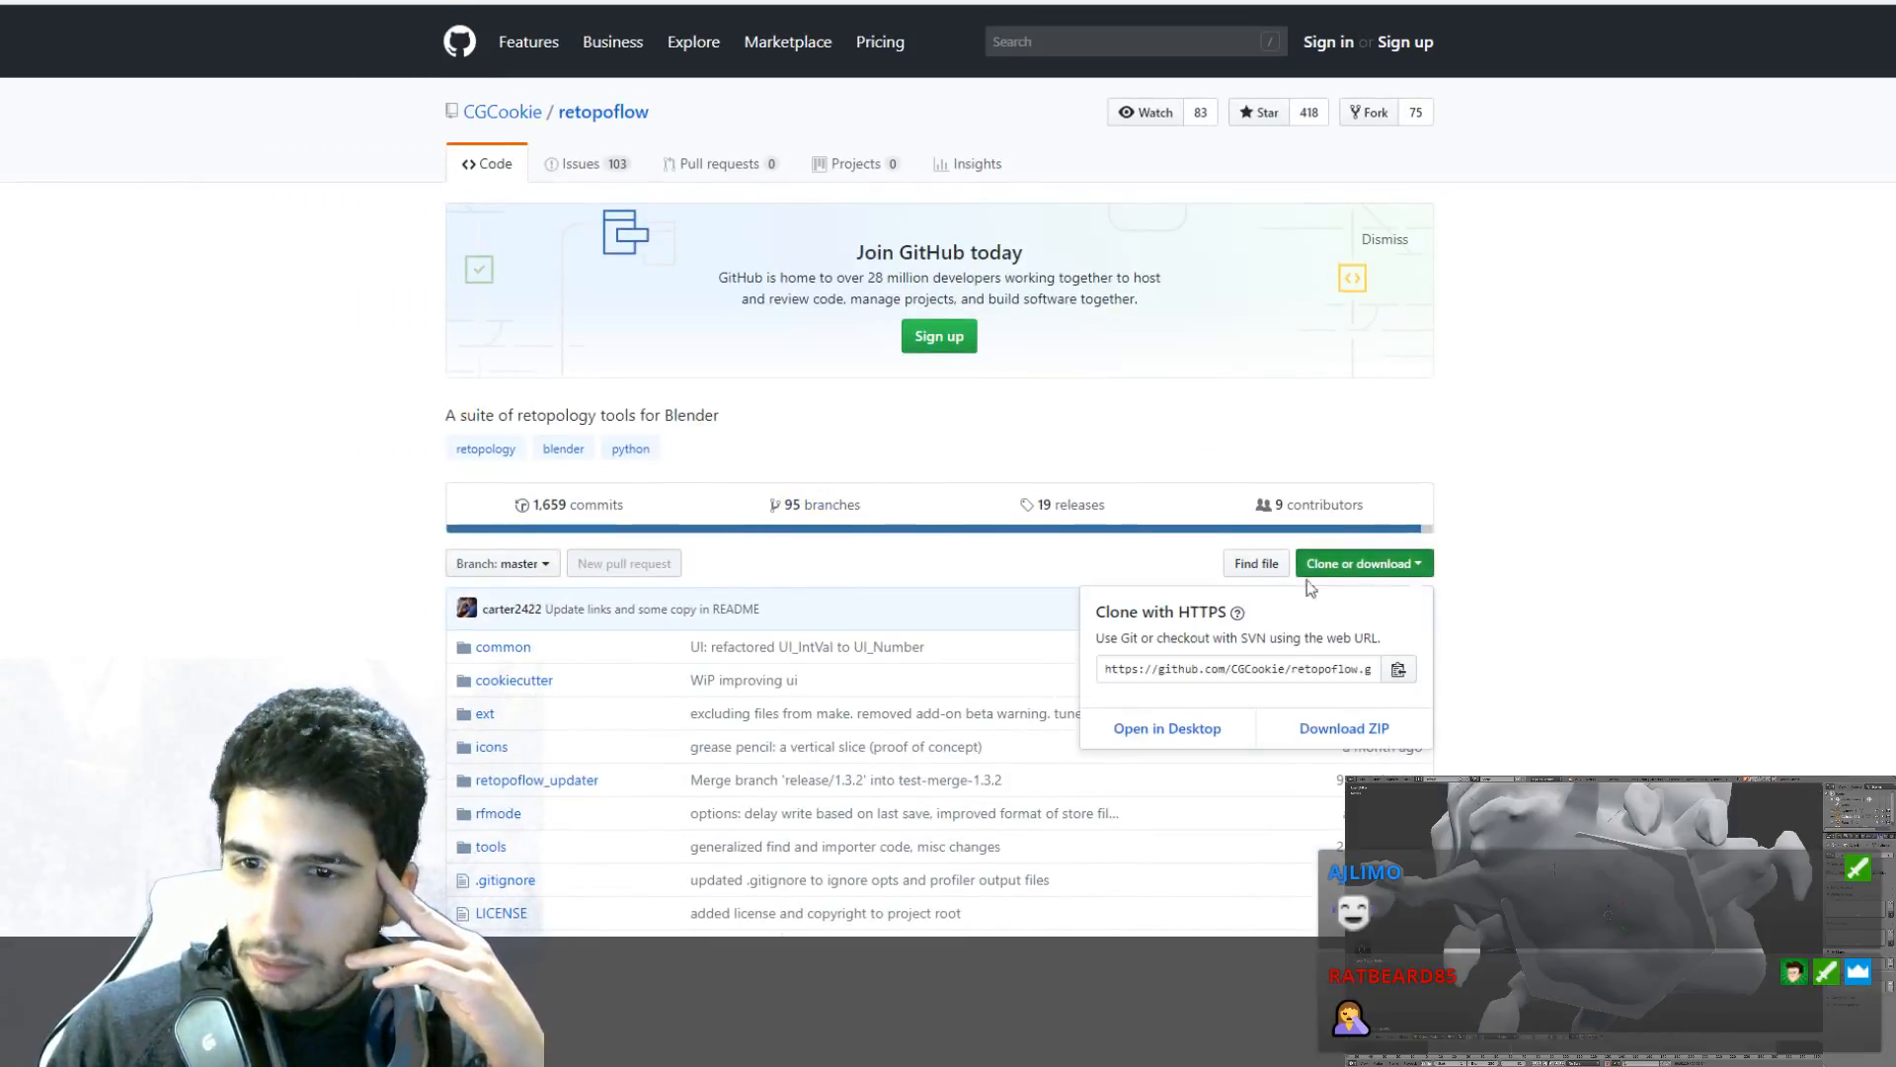
{"action": "left_click", "coordinate": [1347, 731]}
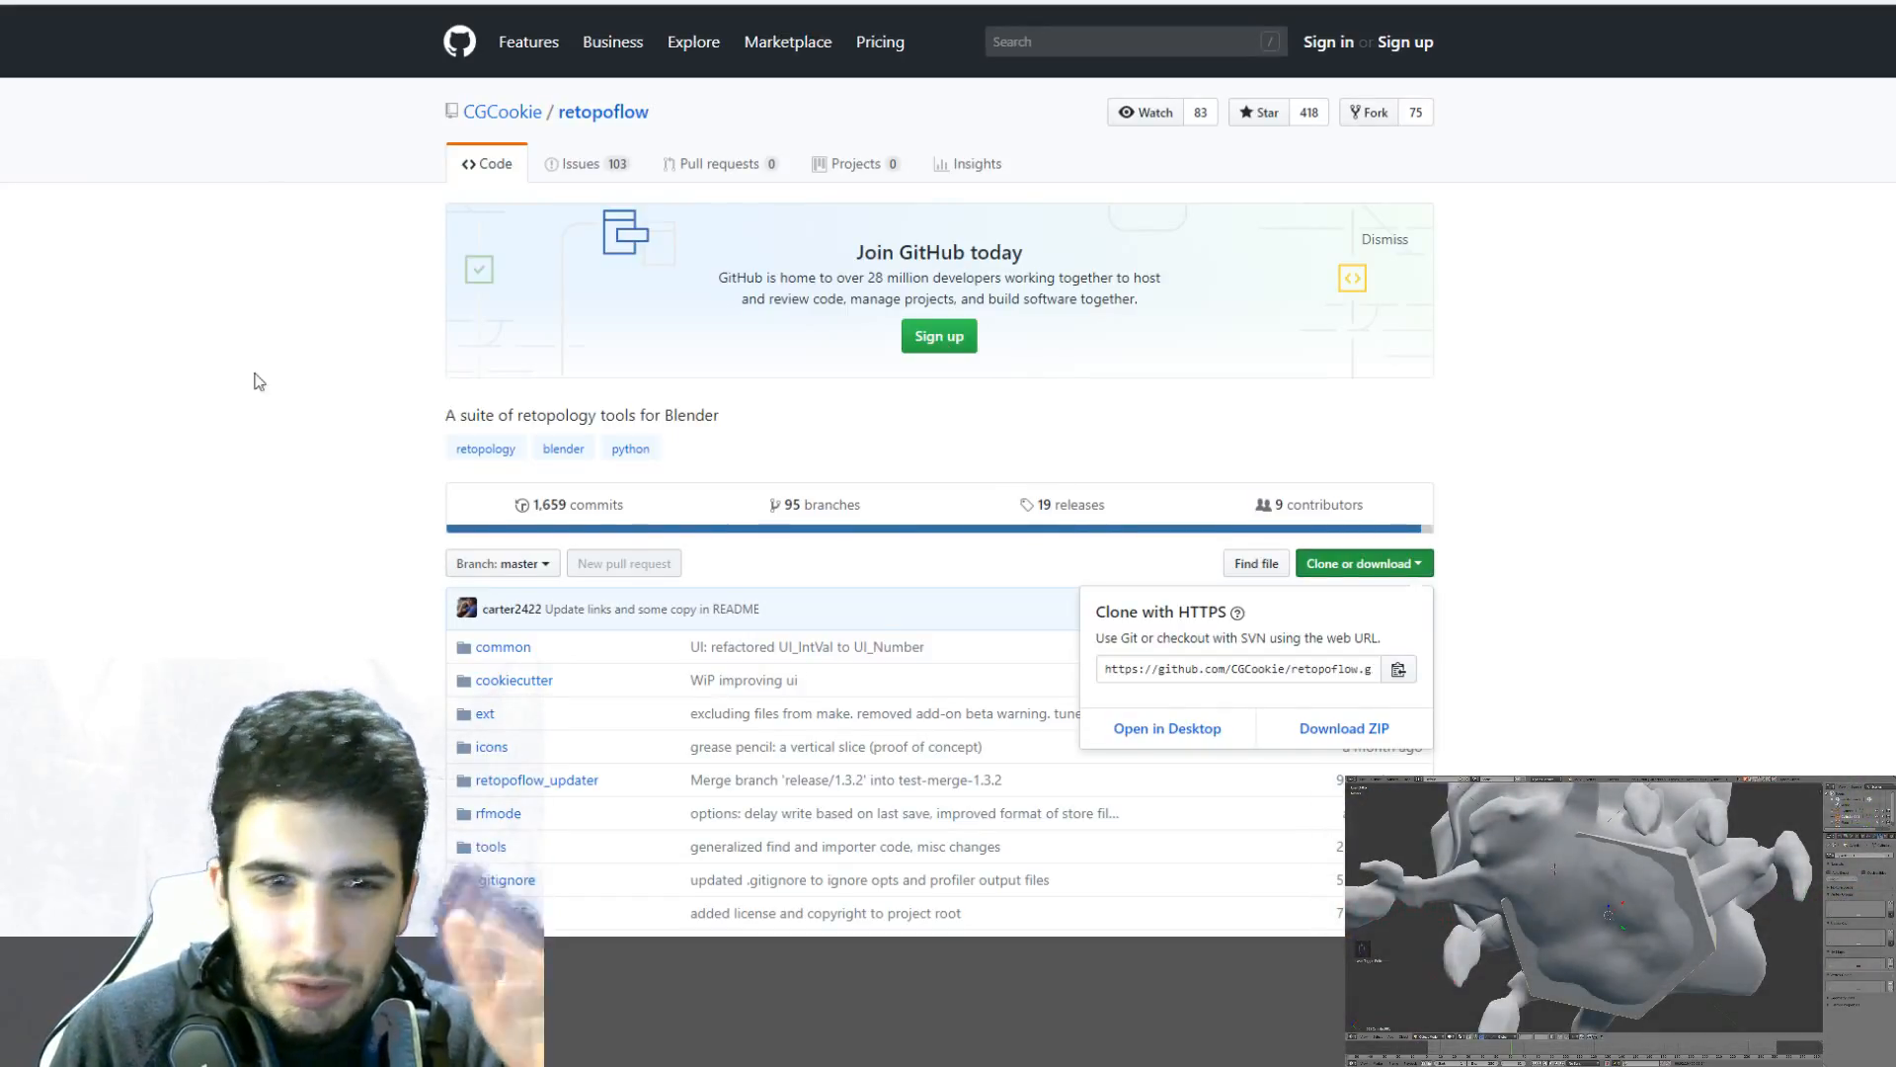
Switch back to Blender and resume editing the six-sided cylinder's mesh beneath the crab
{"action": "key", "text": "Tab"}
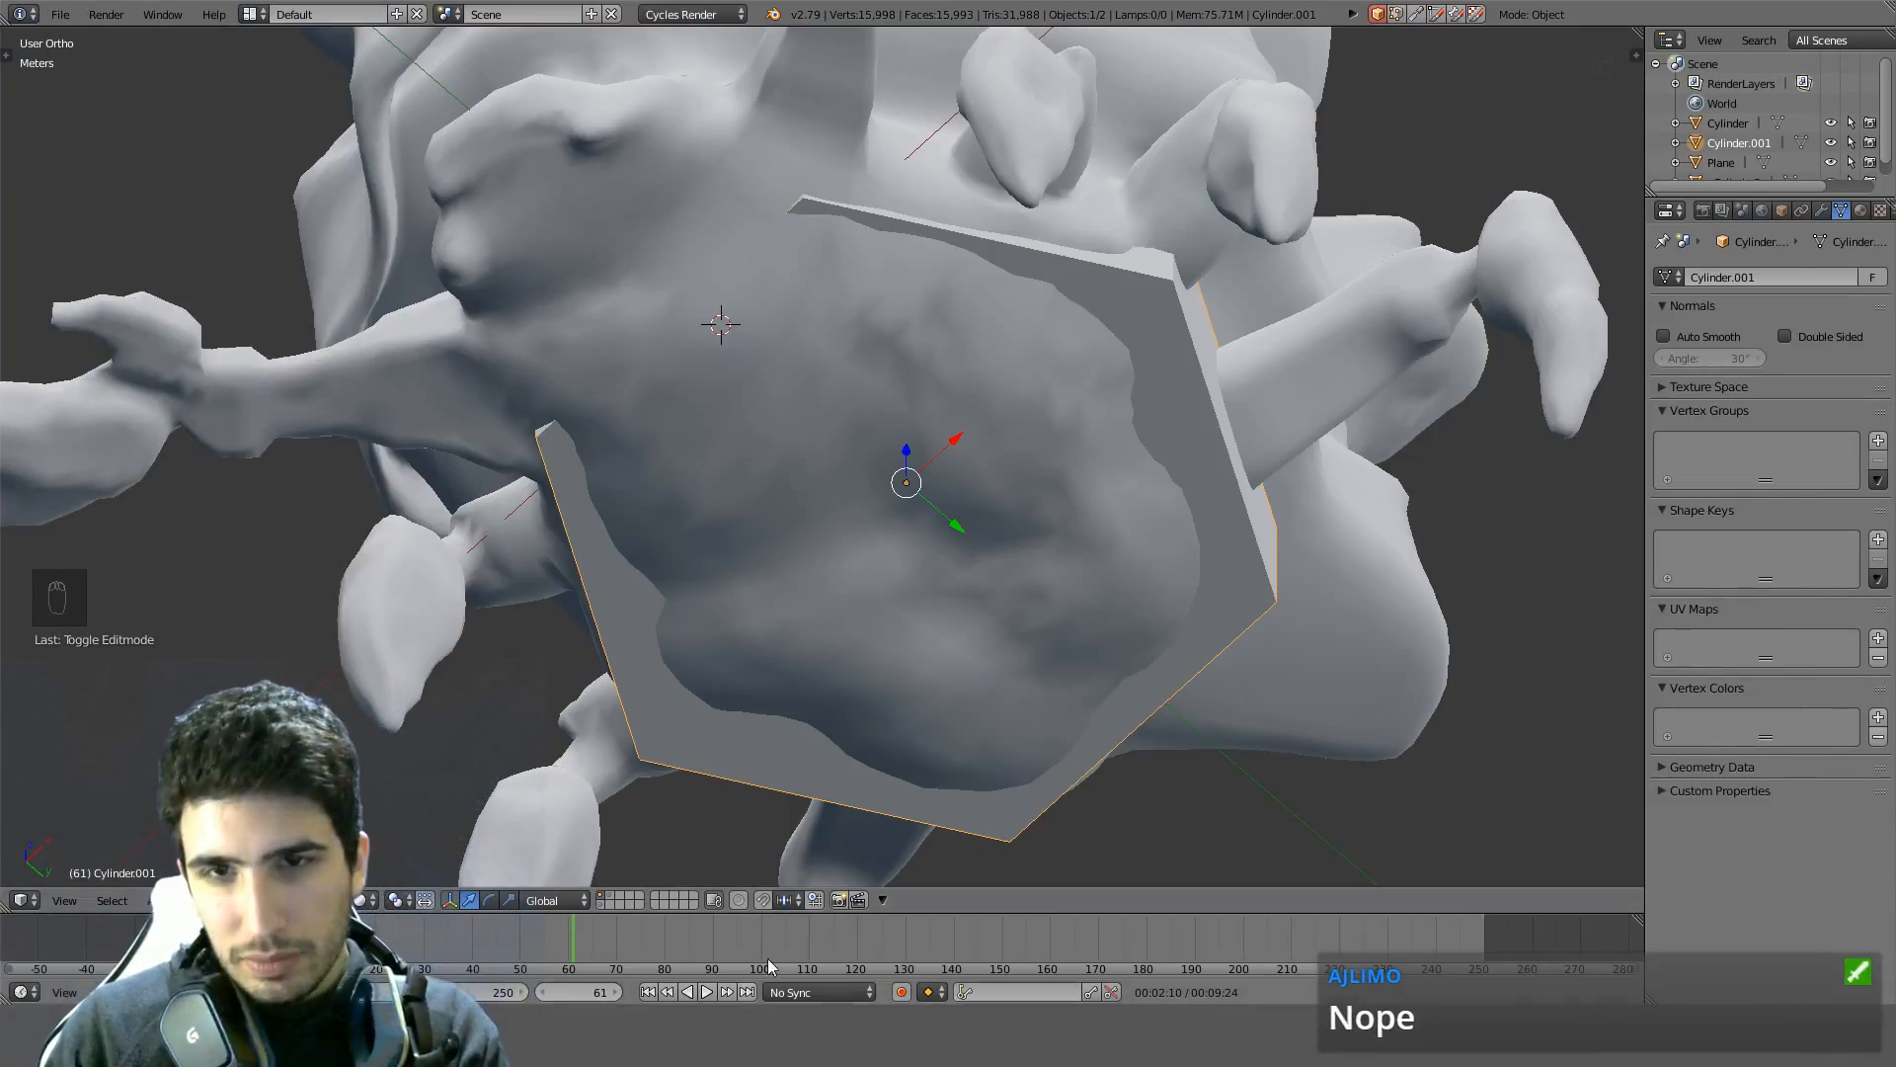
{"action": "left_click", "coordinate": [58, 14]}
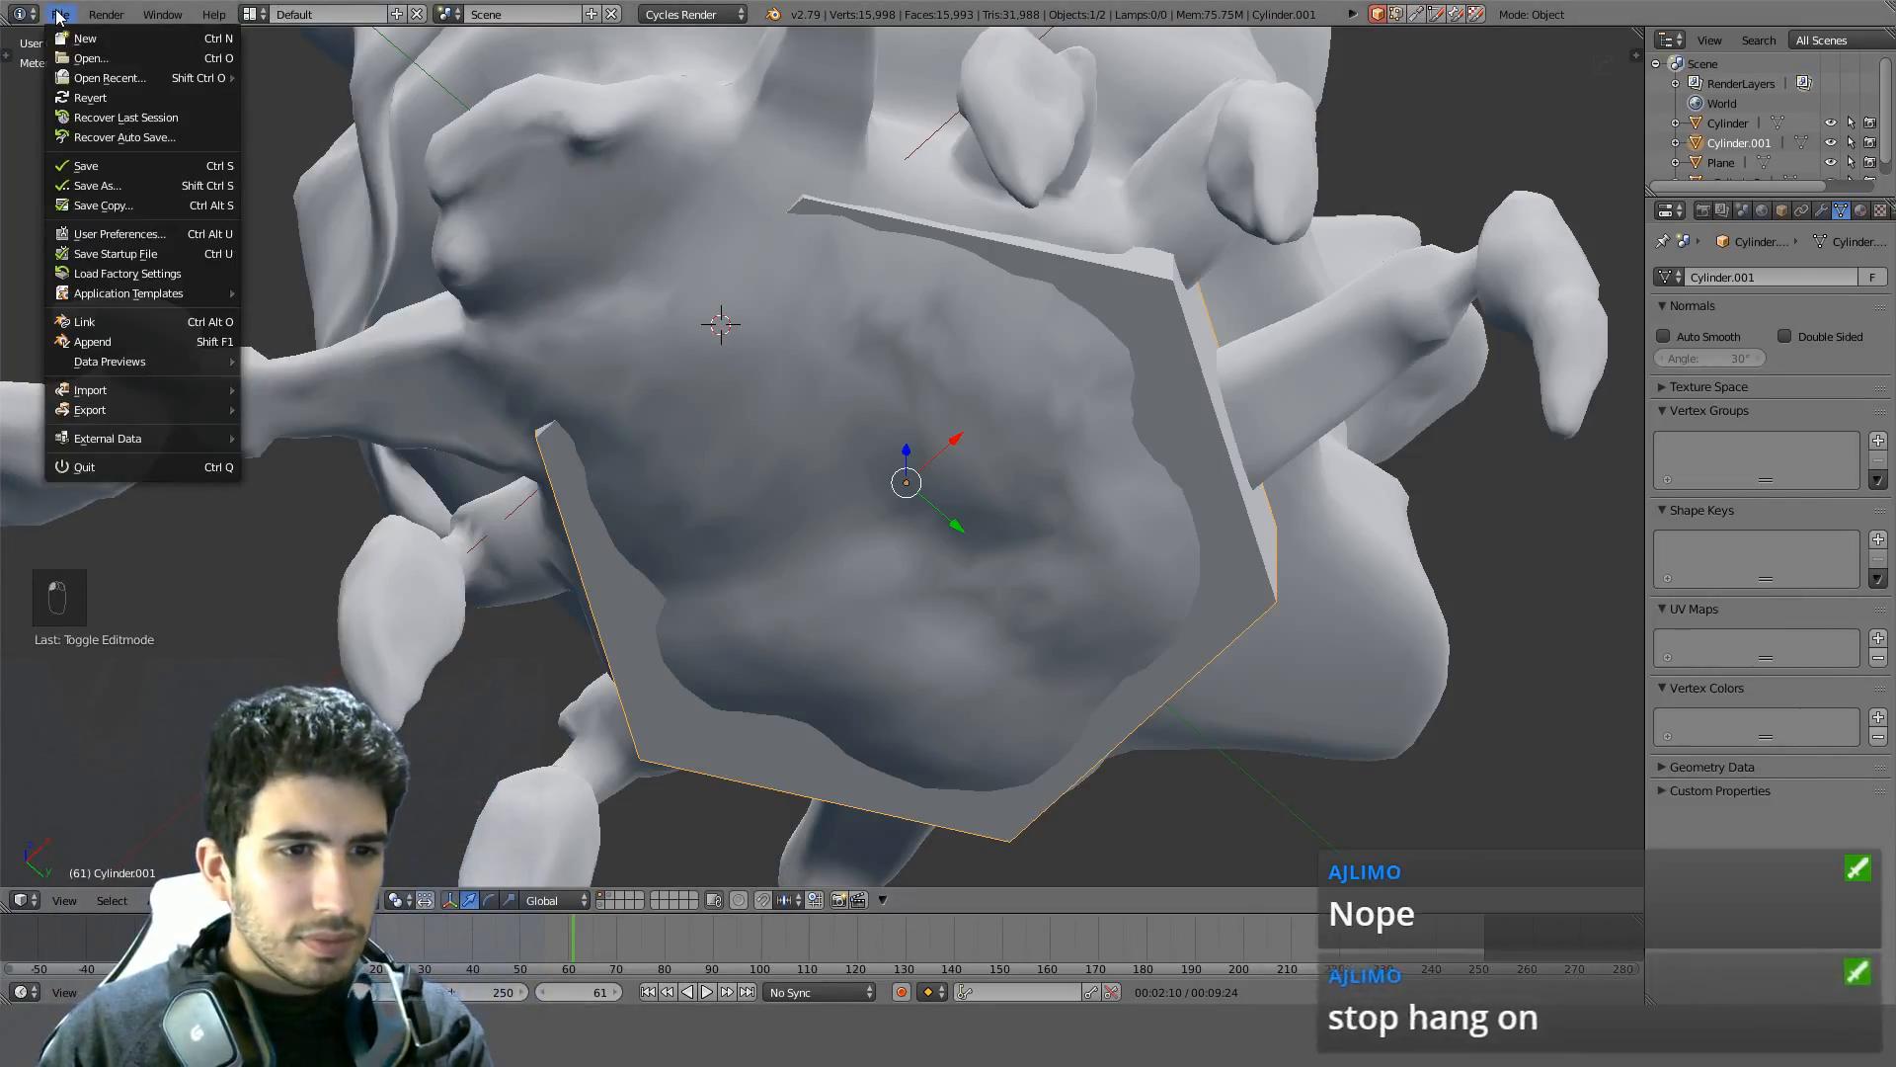
{"action": "right_click", "coordinate": [544, 282]}
{"action": "middle_click_drag", "start_coordinate": [713, 322], "coordinate": [1042, 261]}
{"action": "right_click", "coordinate": [1173, 379]}
{"action": "key", "text": "Tab"}
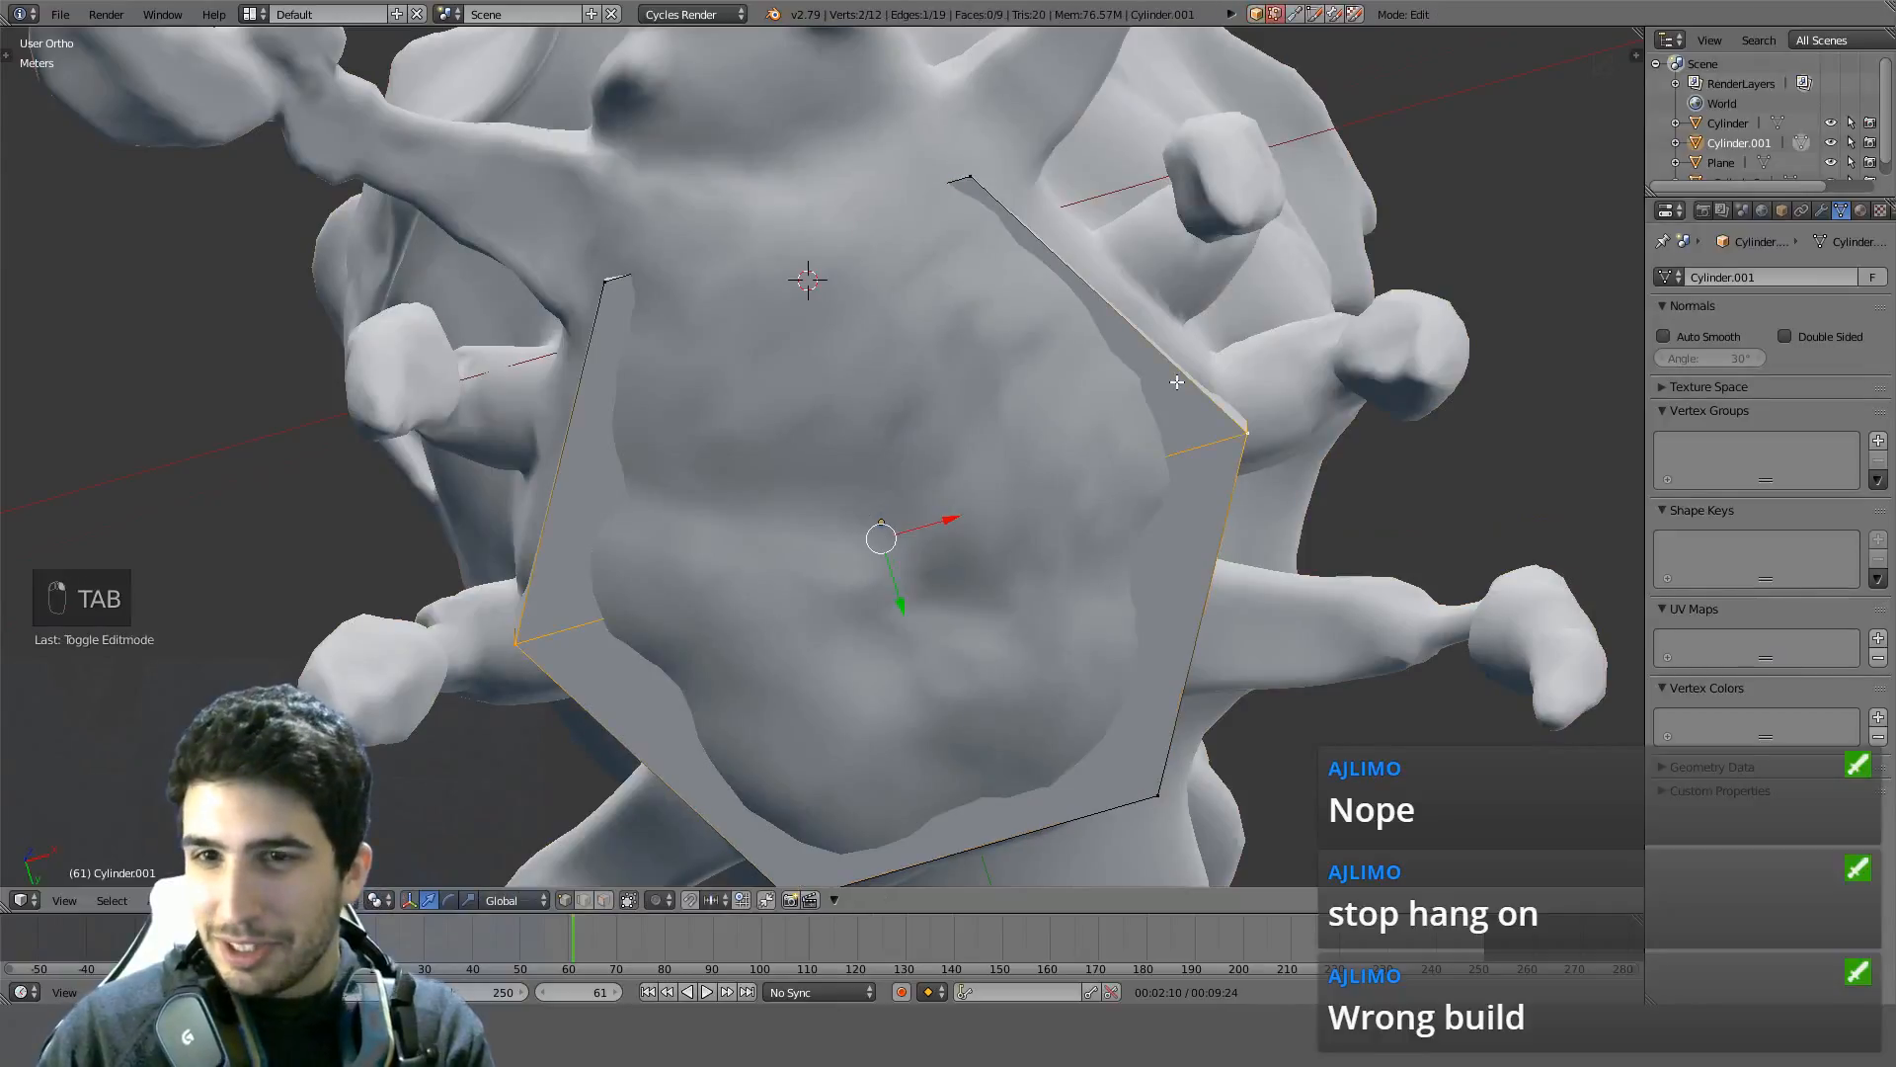
Deselect everything and add a centred loop cut running front to back through the cylinder
{"action": "key", "text": "KP_1"}
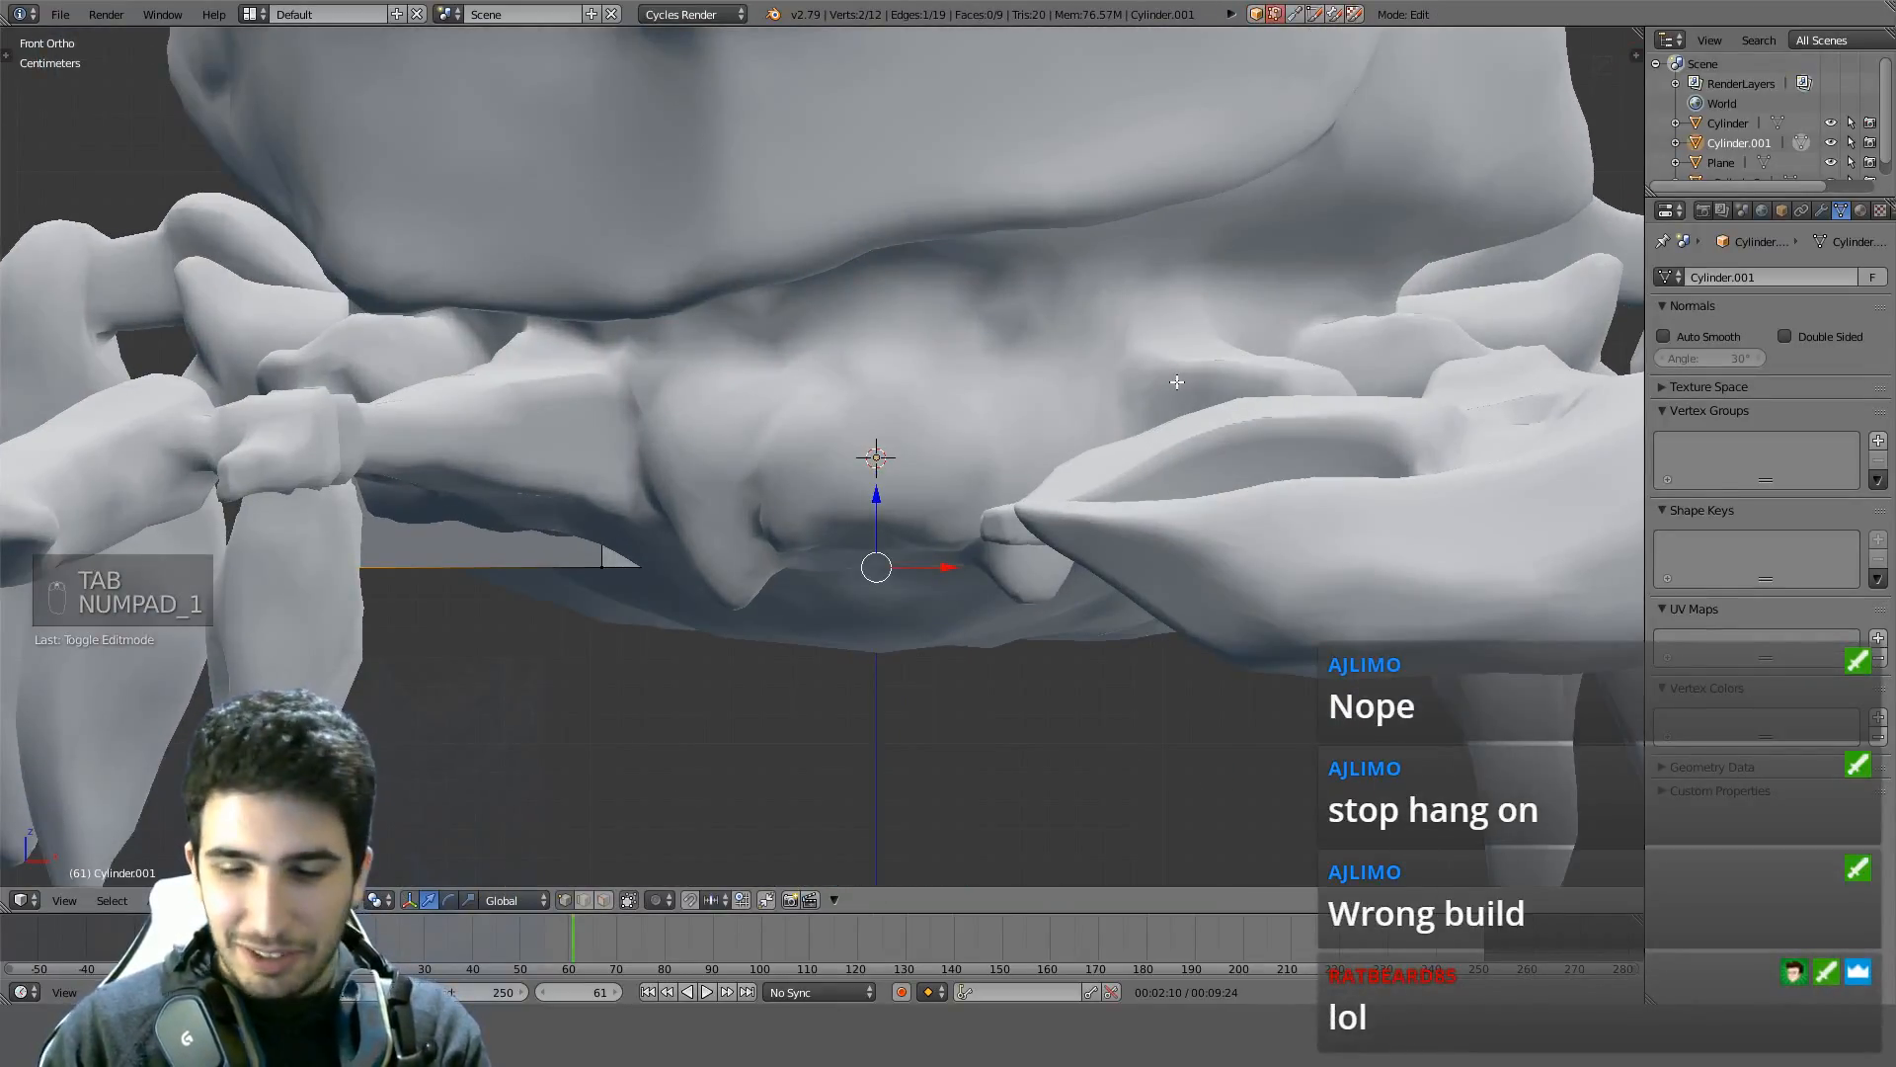
{"action": "key", "text": "KP_1"}
{"action": "middle_click_drag", "start_coordinate": [1172, 373], "coordinate": [935, 563]}
{"action": "key", "text": "z"}
{"action": "key", "text": "z"}
{"action": "key", "text": "z"}
{"action": "key", "text": "a"}
{"action": "key", "text": "ctrl+r"}
{"action": "right_click", "coordinate": [887, 558]}
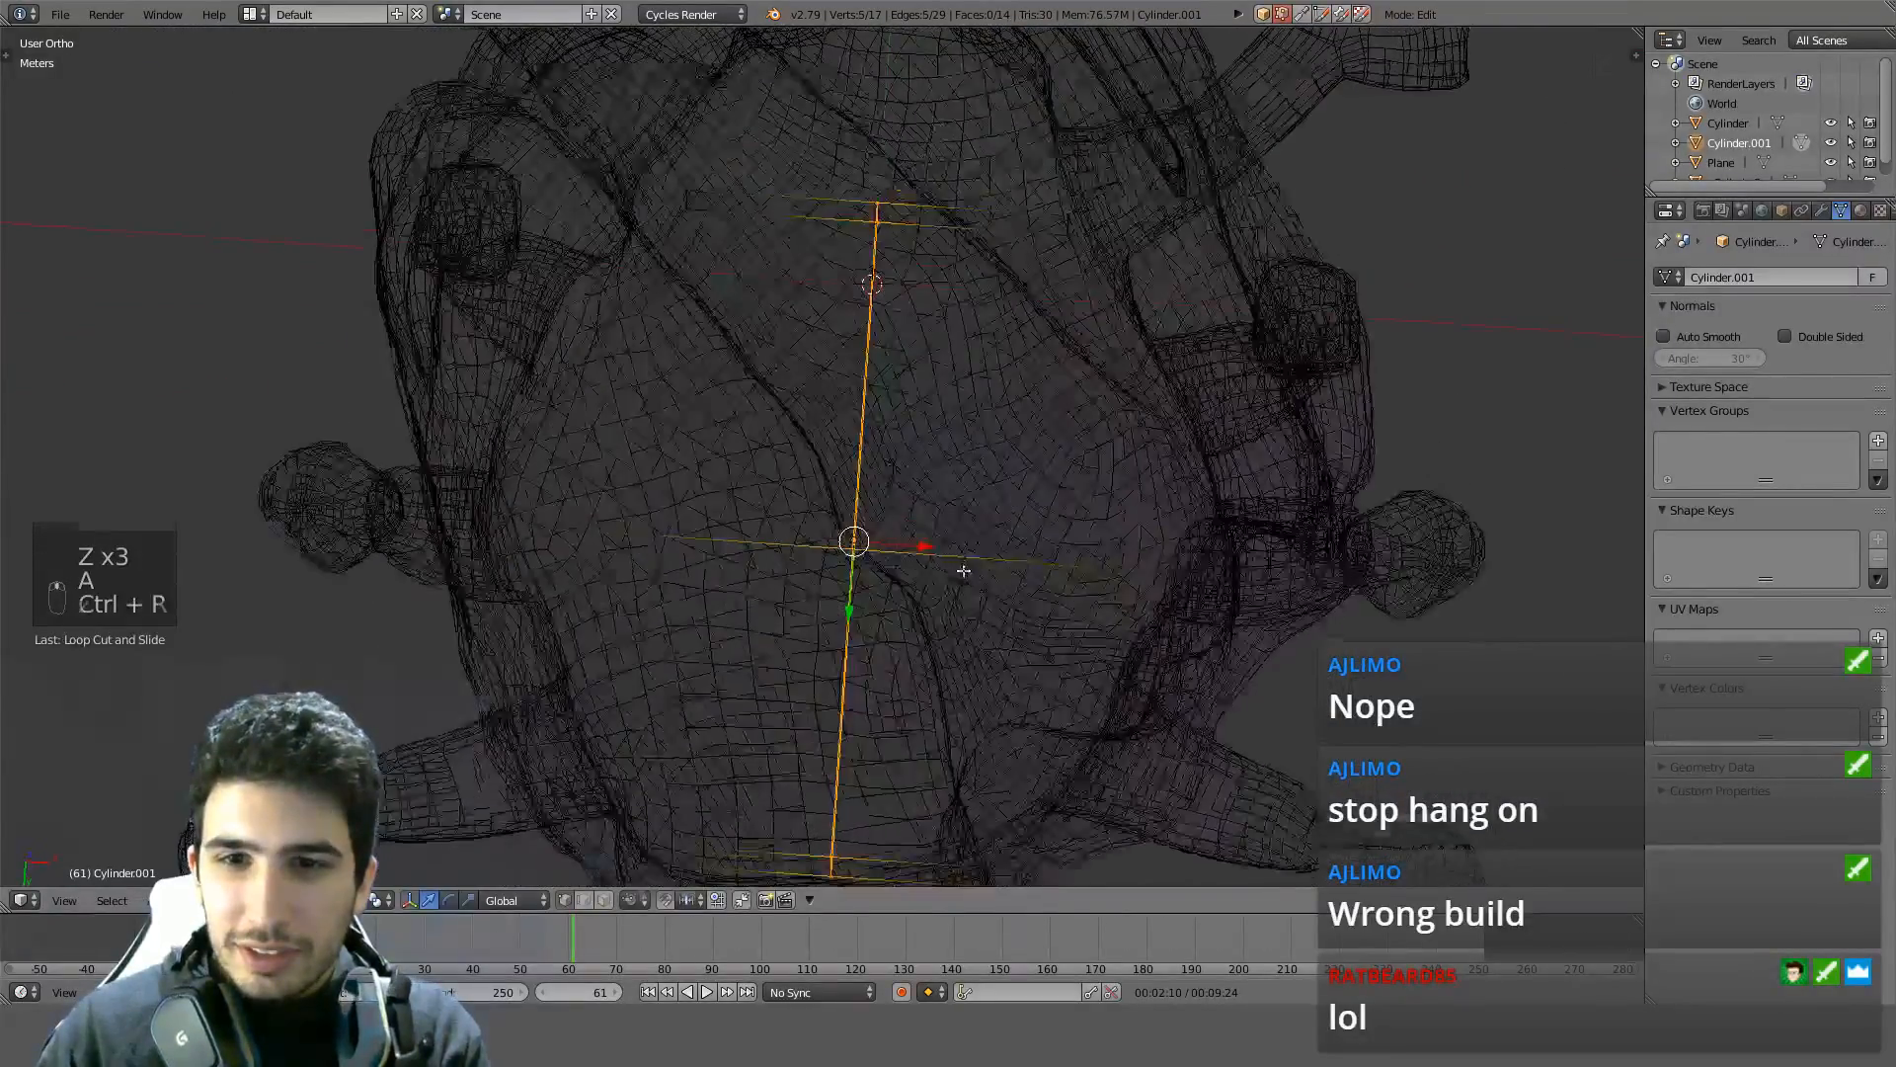
Lower the centre vertex of the cylinder's bottom cap to the underside of the crab's belly
{"action": "key", "text": "z"}
{"action": "key", "text": "KP_1"}
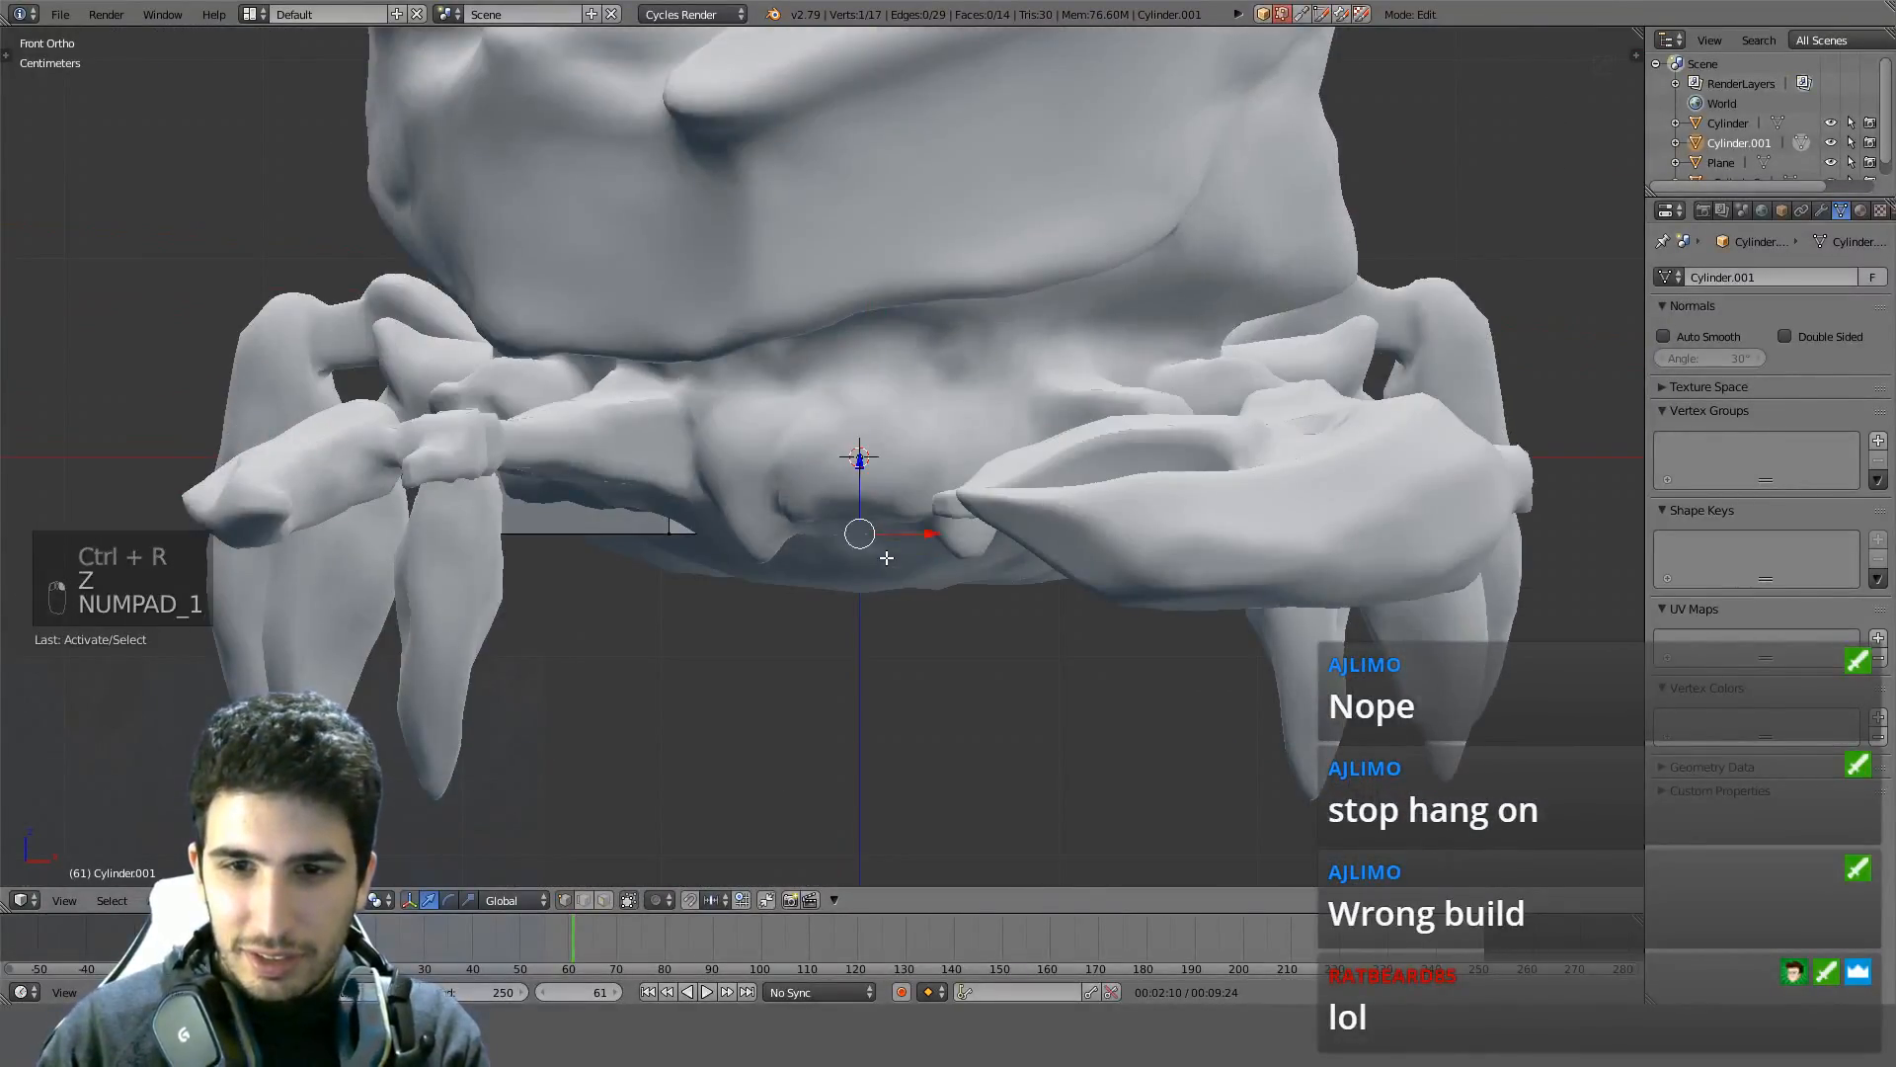
{"action": "key", "text": "g"}
{"action": "left_click", "coordinate": [898, 619]}
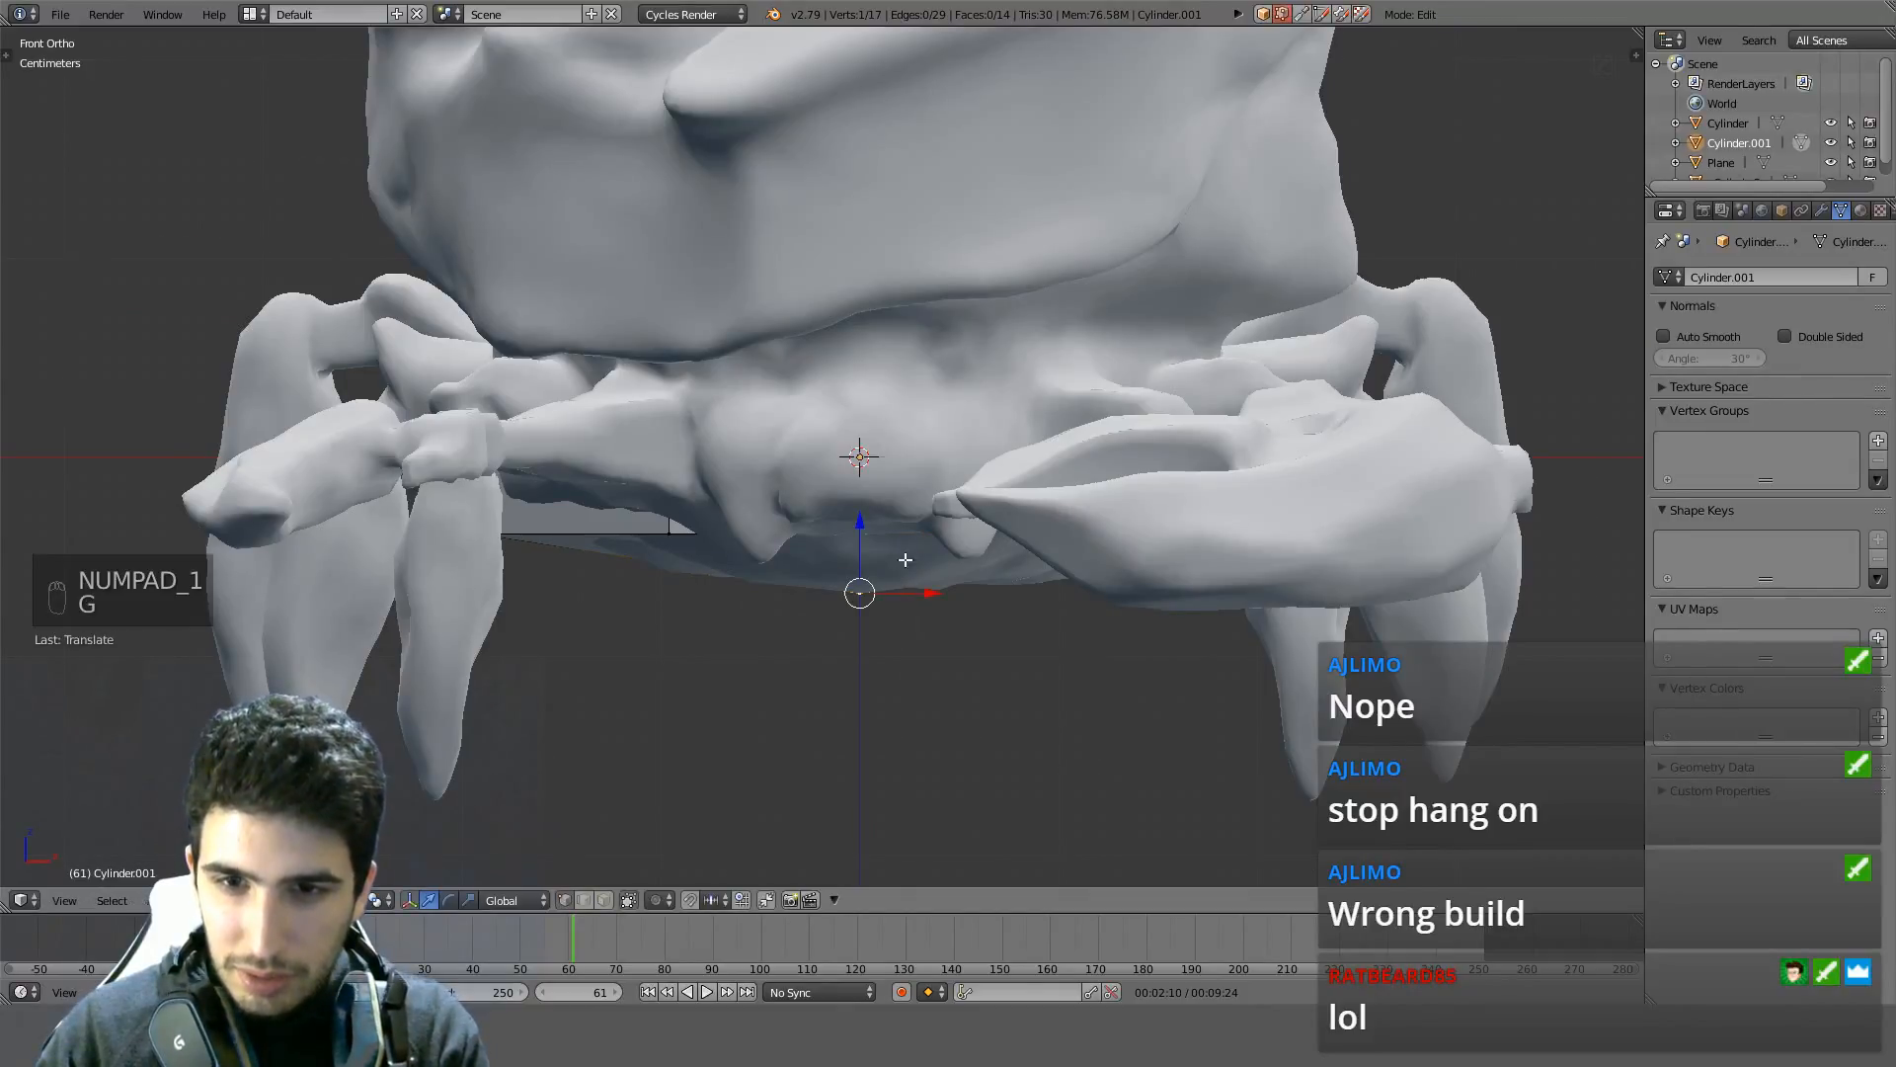
Select the two side corner vertices of the bottom cap and scale them inward along the X axis to about 0.79
{"action": "mouse_move", "coordinate": [906, 560]}
{"action": "middle_mouse_down"}
{"action": "mouse_move", "coordinate": [908, 298]}
{"action": "mouse_move", "coordinate": [1128, 474]}
{"action": "middle_mouse_up"}
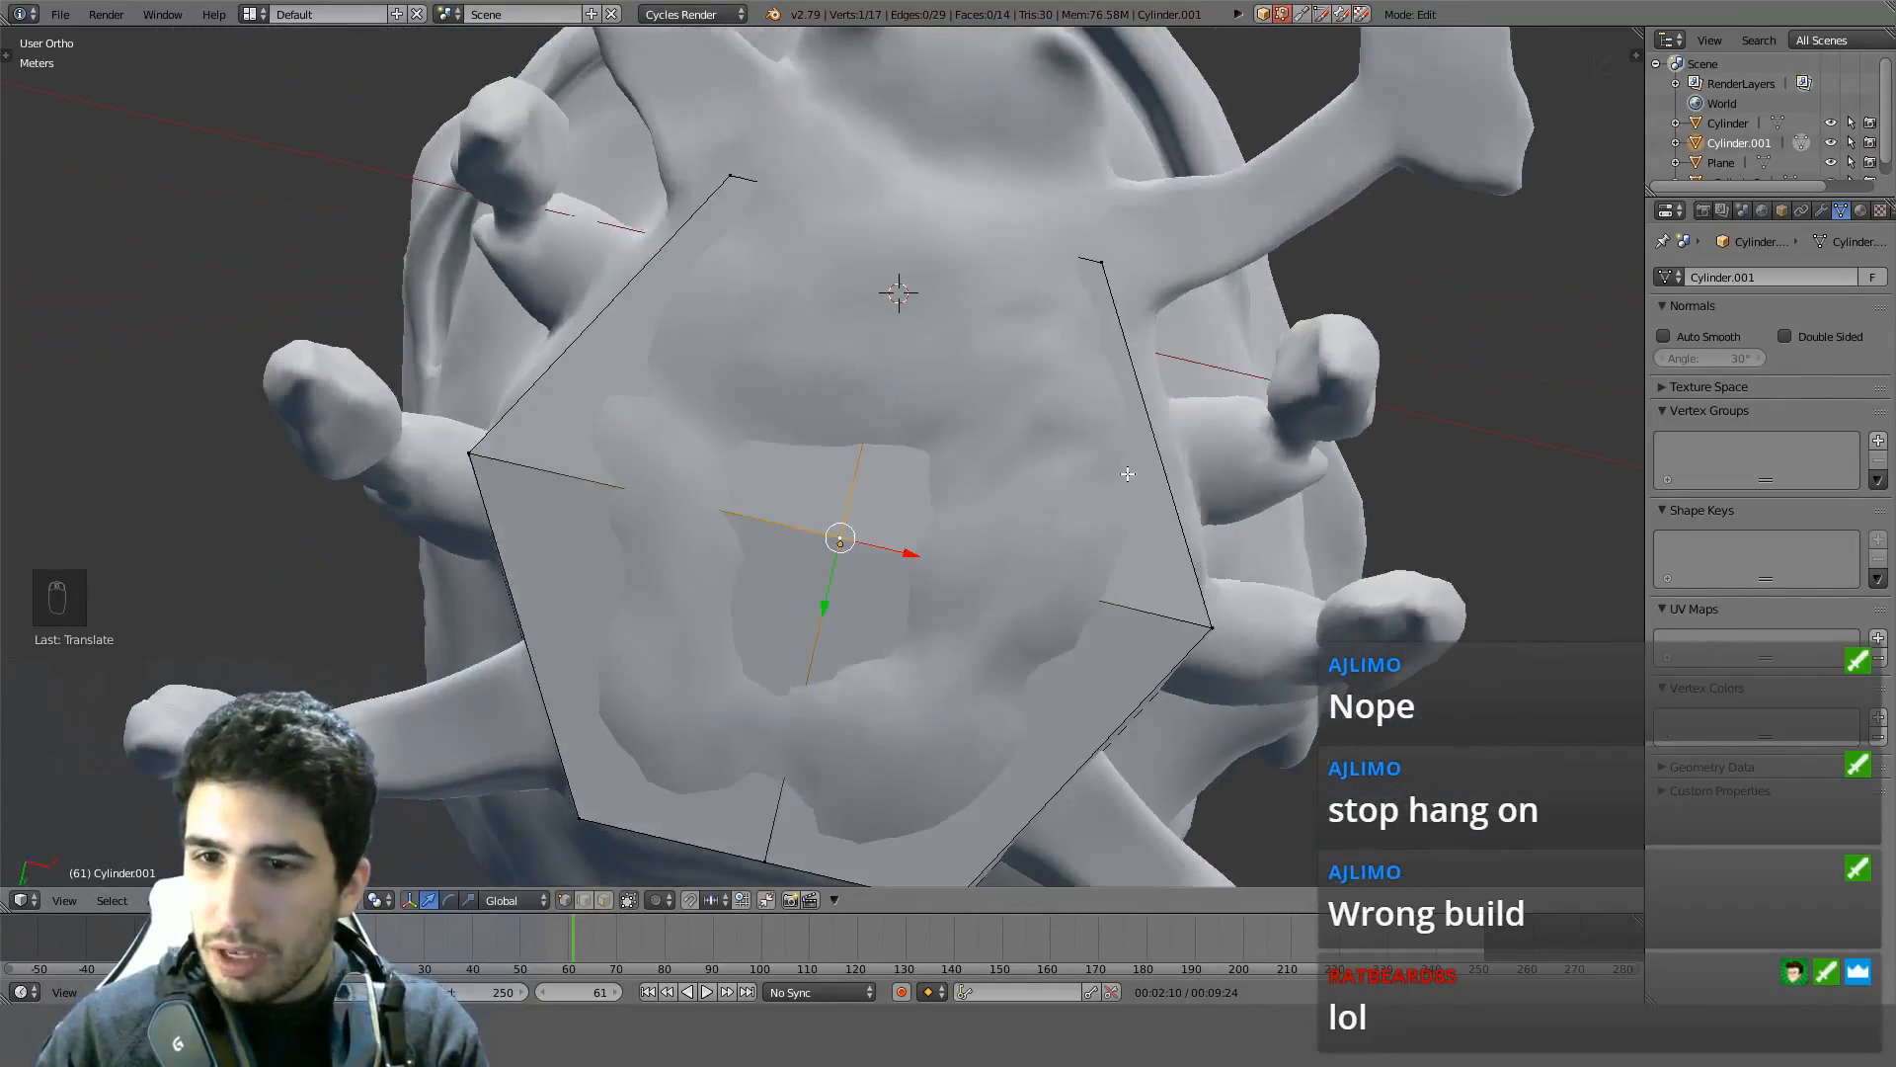
{"action": "right_click", "coordinate": [1210, 628]}
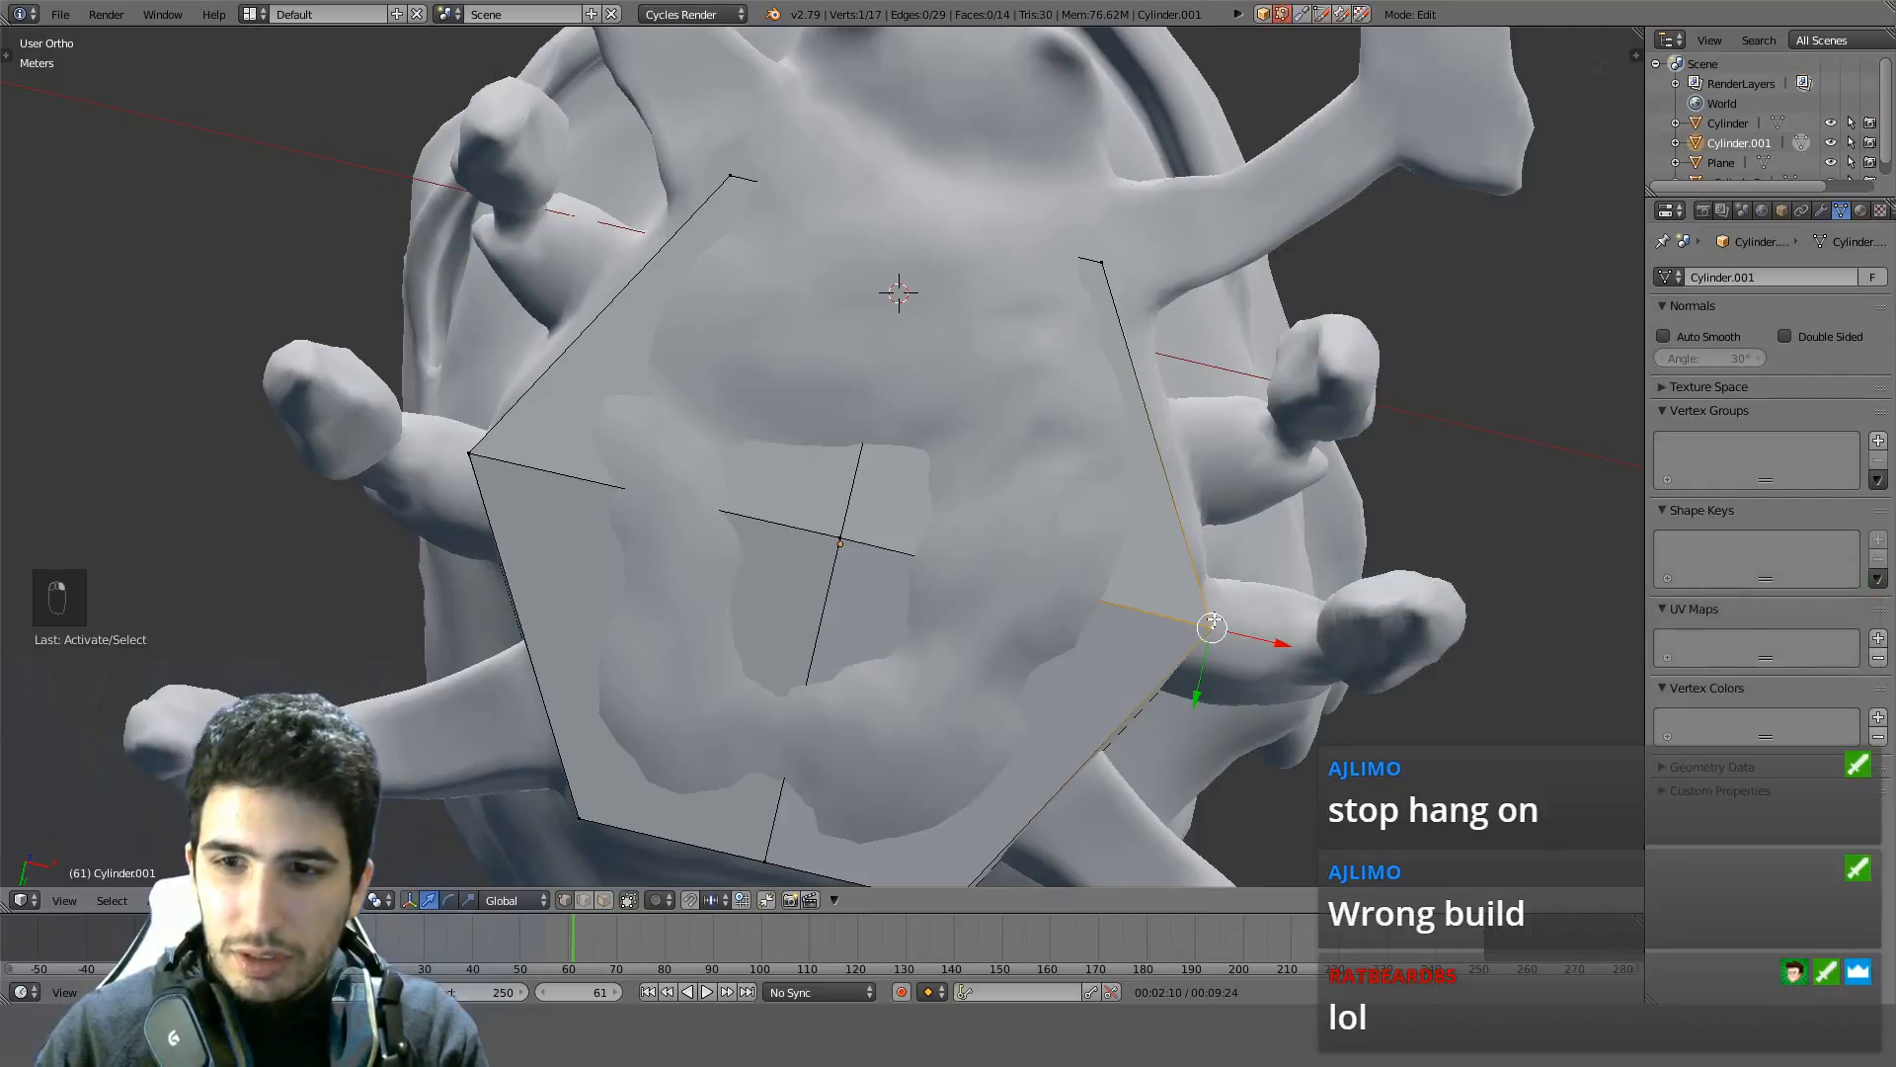
{"action": "right_click", "coordinate": [469, 449], "text": "shift"}
{"action": "middle_click_drag", "start_coordinate": [467, 440], "coordinate": [1354, 576]}
{"action": "key", "text": "s"}
{"action": "key", "text": "x"}
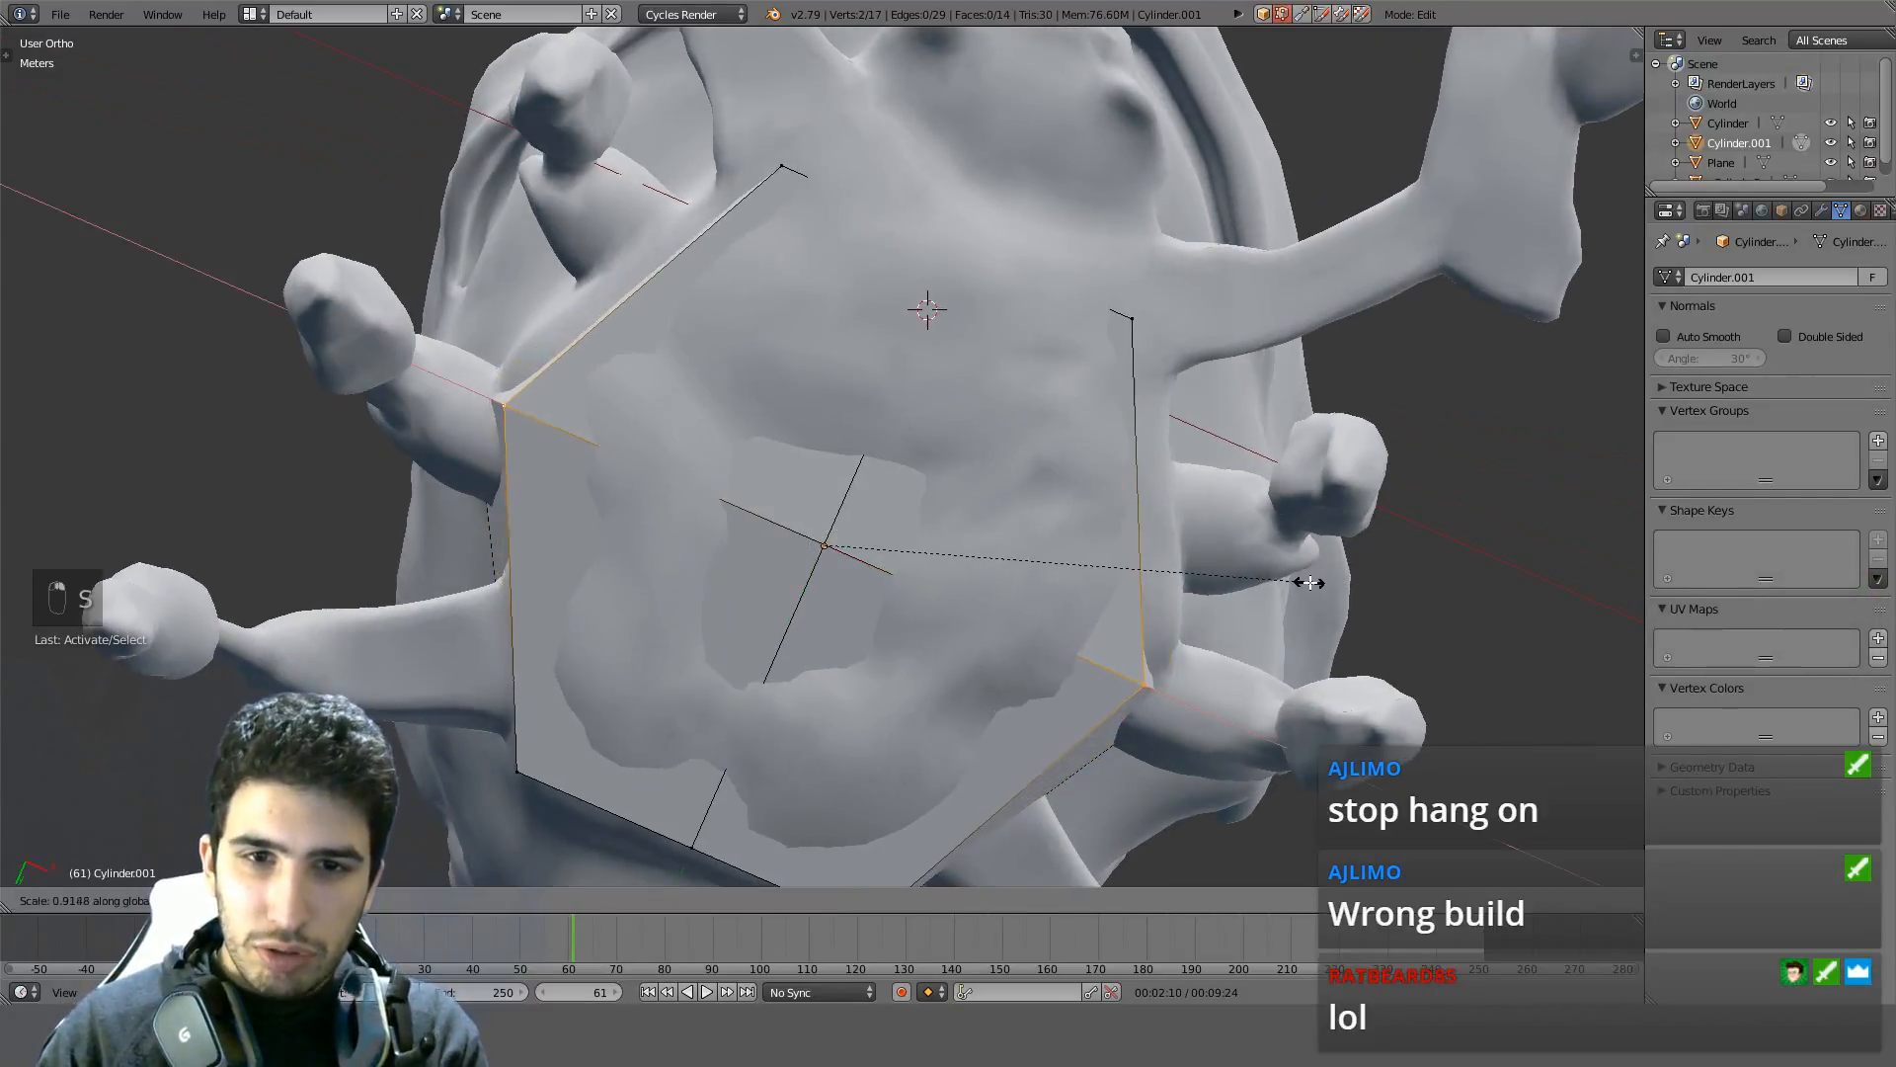
{"action": "left_click", "coordinate": [1240, 588]}
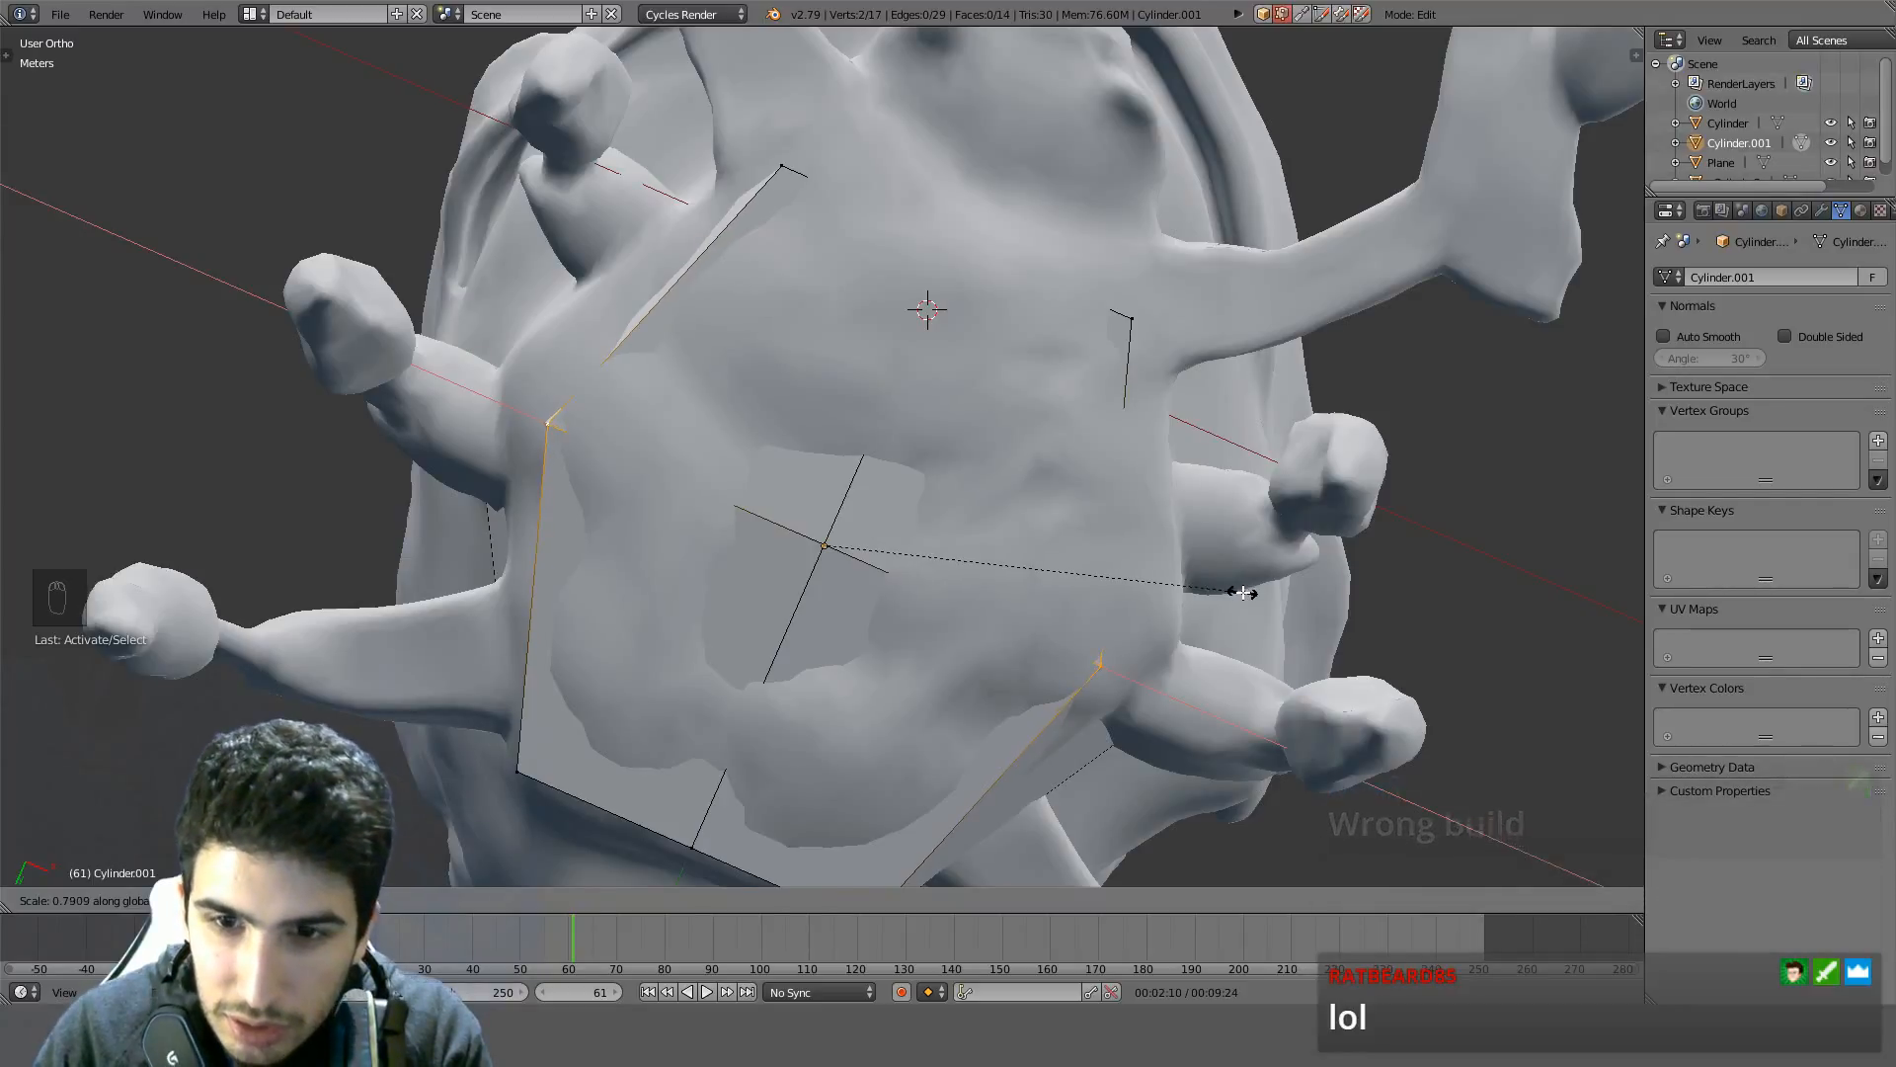
Select the two rear corner vertices of the bottom cap and scale them slightly inward
{"action": "middle_click_drag", "start_coordinate": [1024, 689], "coordinate": [1032, 508], "text": "shift"}
{"action": "right_click", "coordinate": [882, 707]}
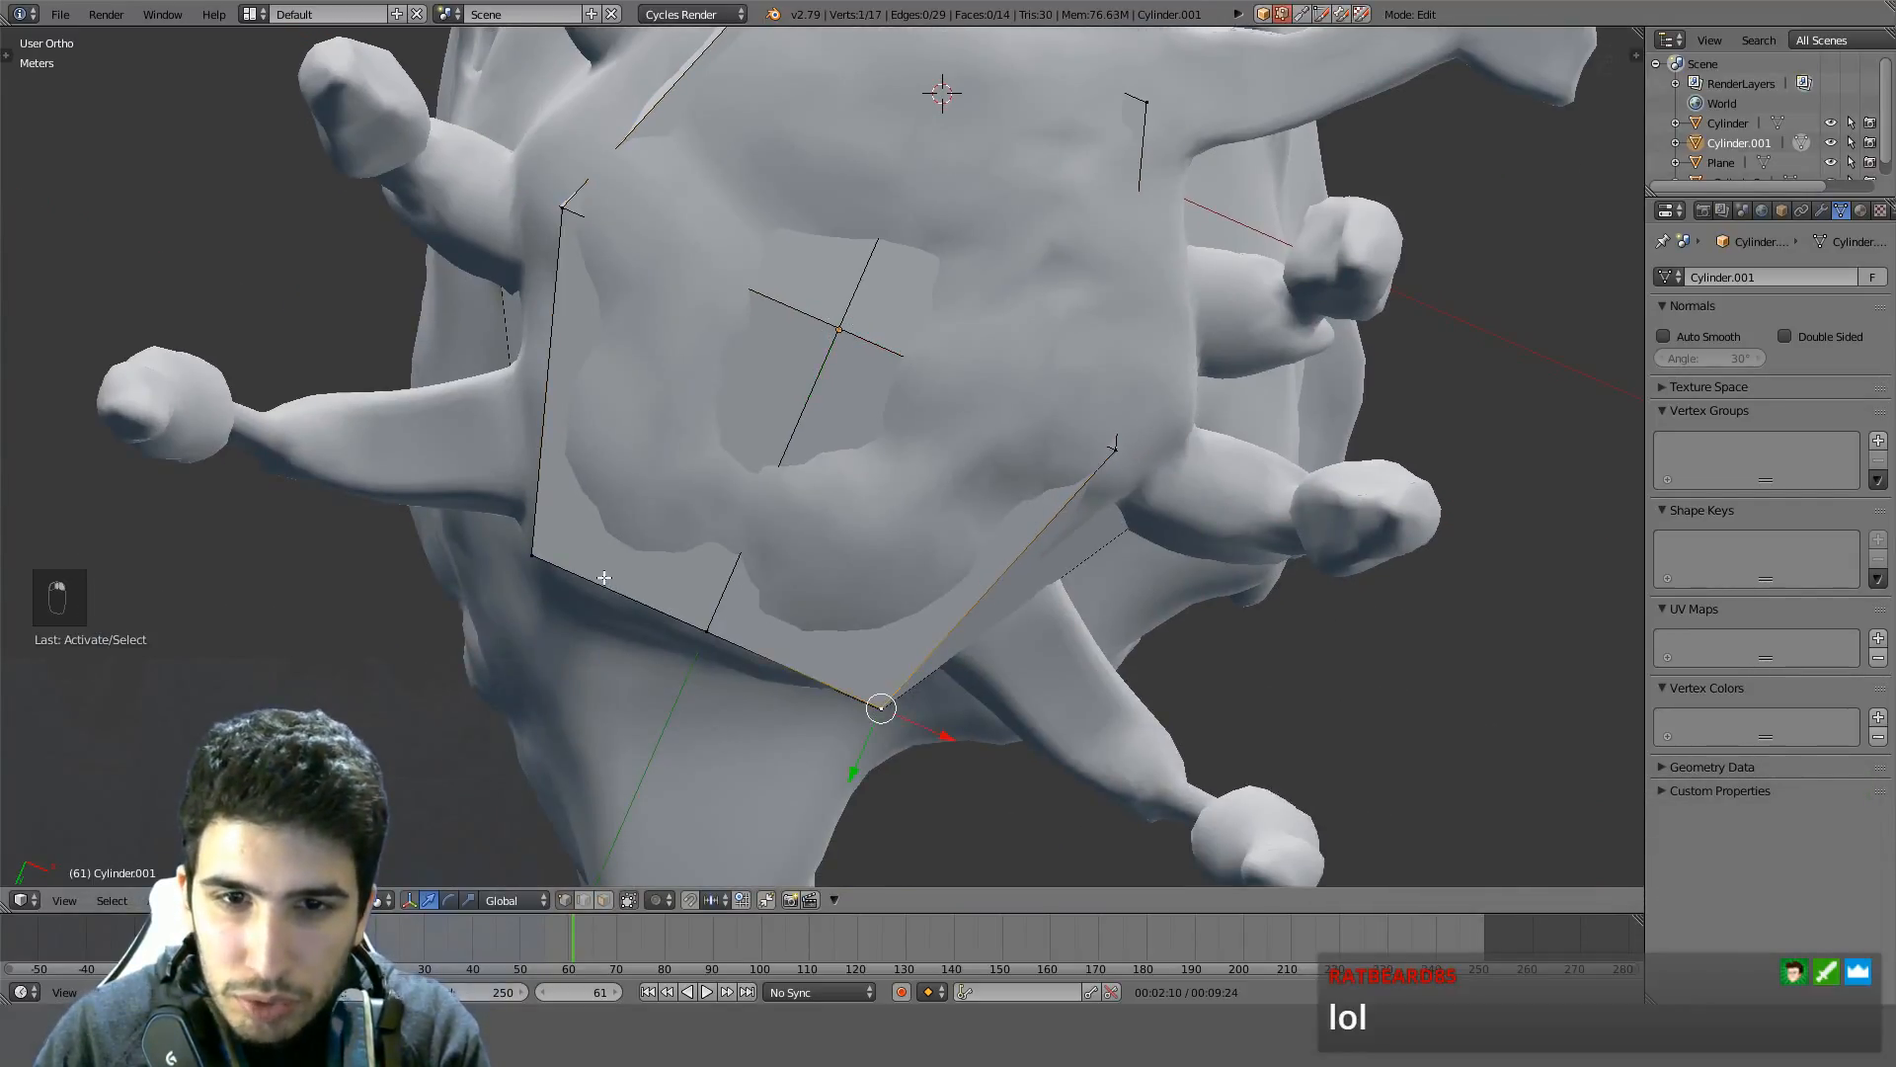
{"action": "right_click", "coordinate": [533, 556], "text": "shift"}
{"action": "key", "text": "s"}
{"action": "key", "text": "x"}
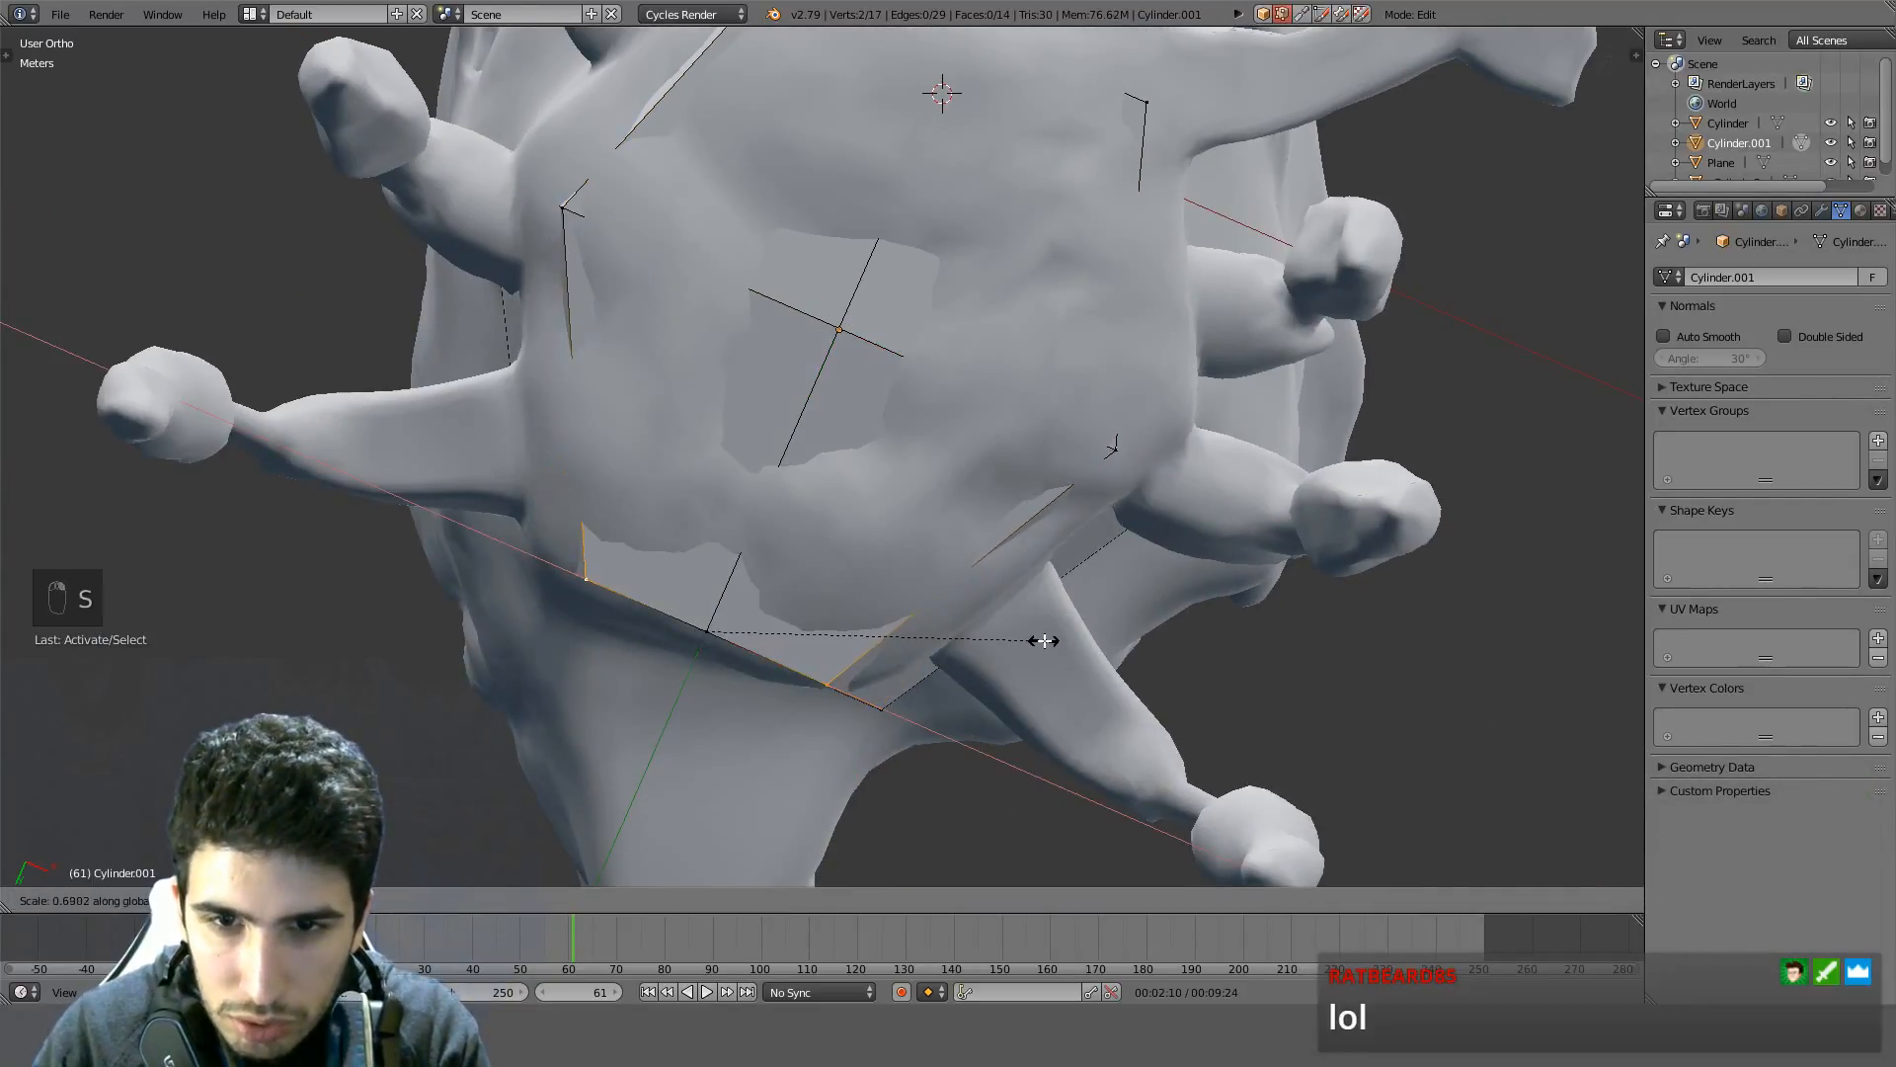
{"action": "right_click", "coordinate": [1111, 650]}
{"action": "key", "text": "s"}
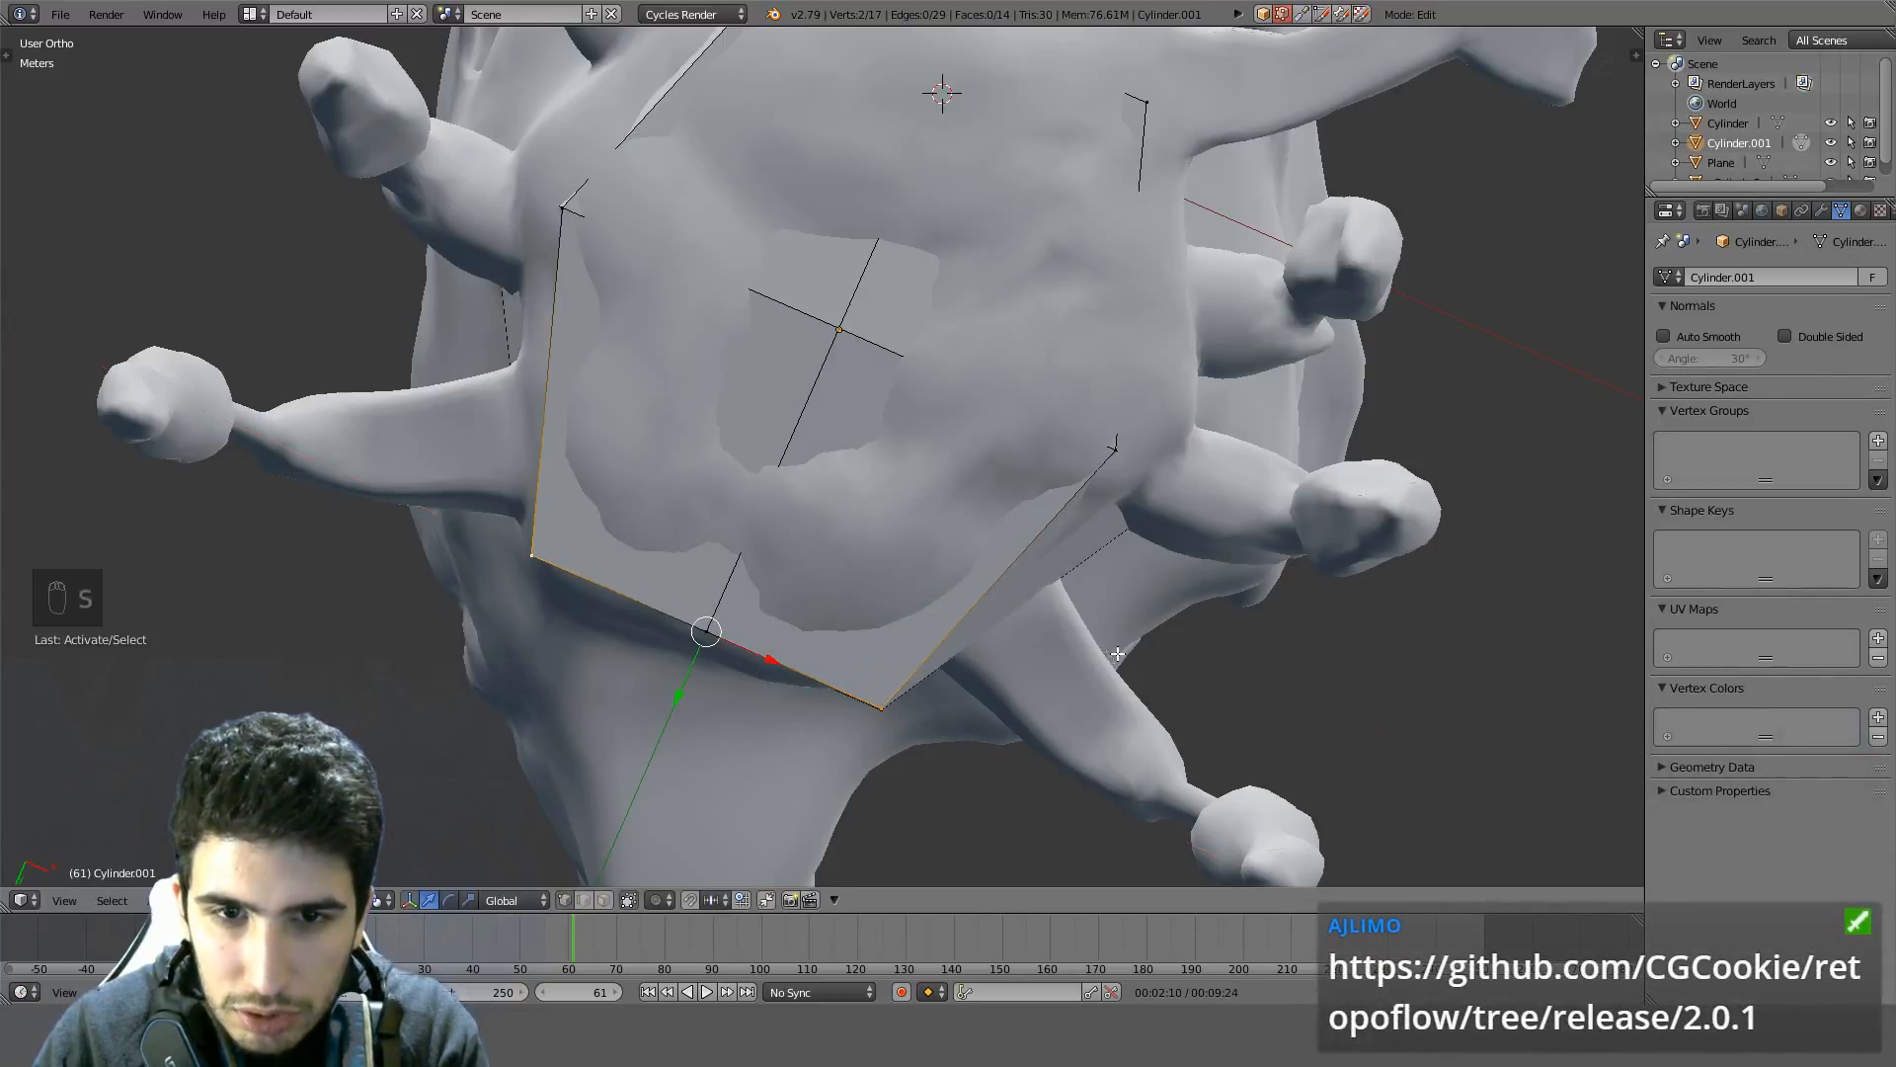
{"action": "left_click", "coordinate": [702, 635]}
Select the front edge vertices of the bottom cap and move them forward along the Y axis by about 3.94 cm
{"action": "middle_click_drag", "start_coordinate": [702, 635], "coordinate": [1037, 692]}
{"action": "right_click", "coordinate": [828, 462]}
{"action": "middle_click_drag", "start_coordinate": [828, 462], "coordinate": [889, 729]}
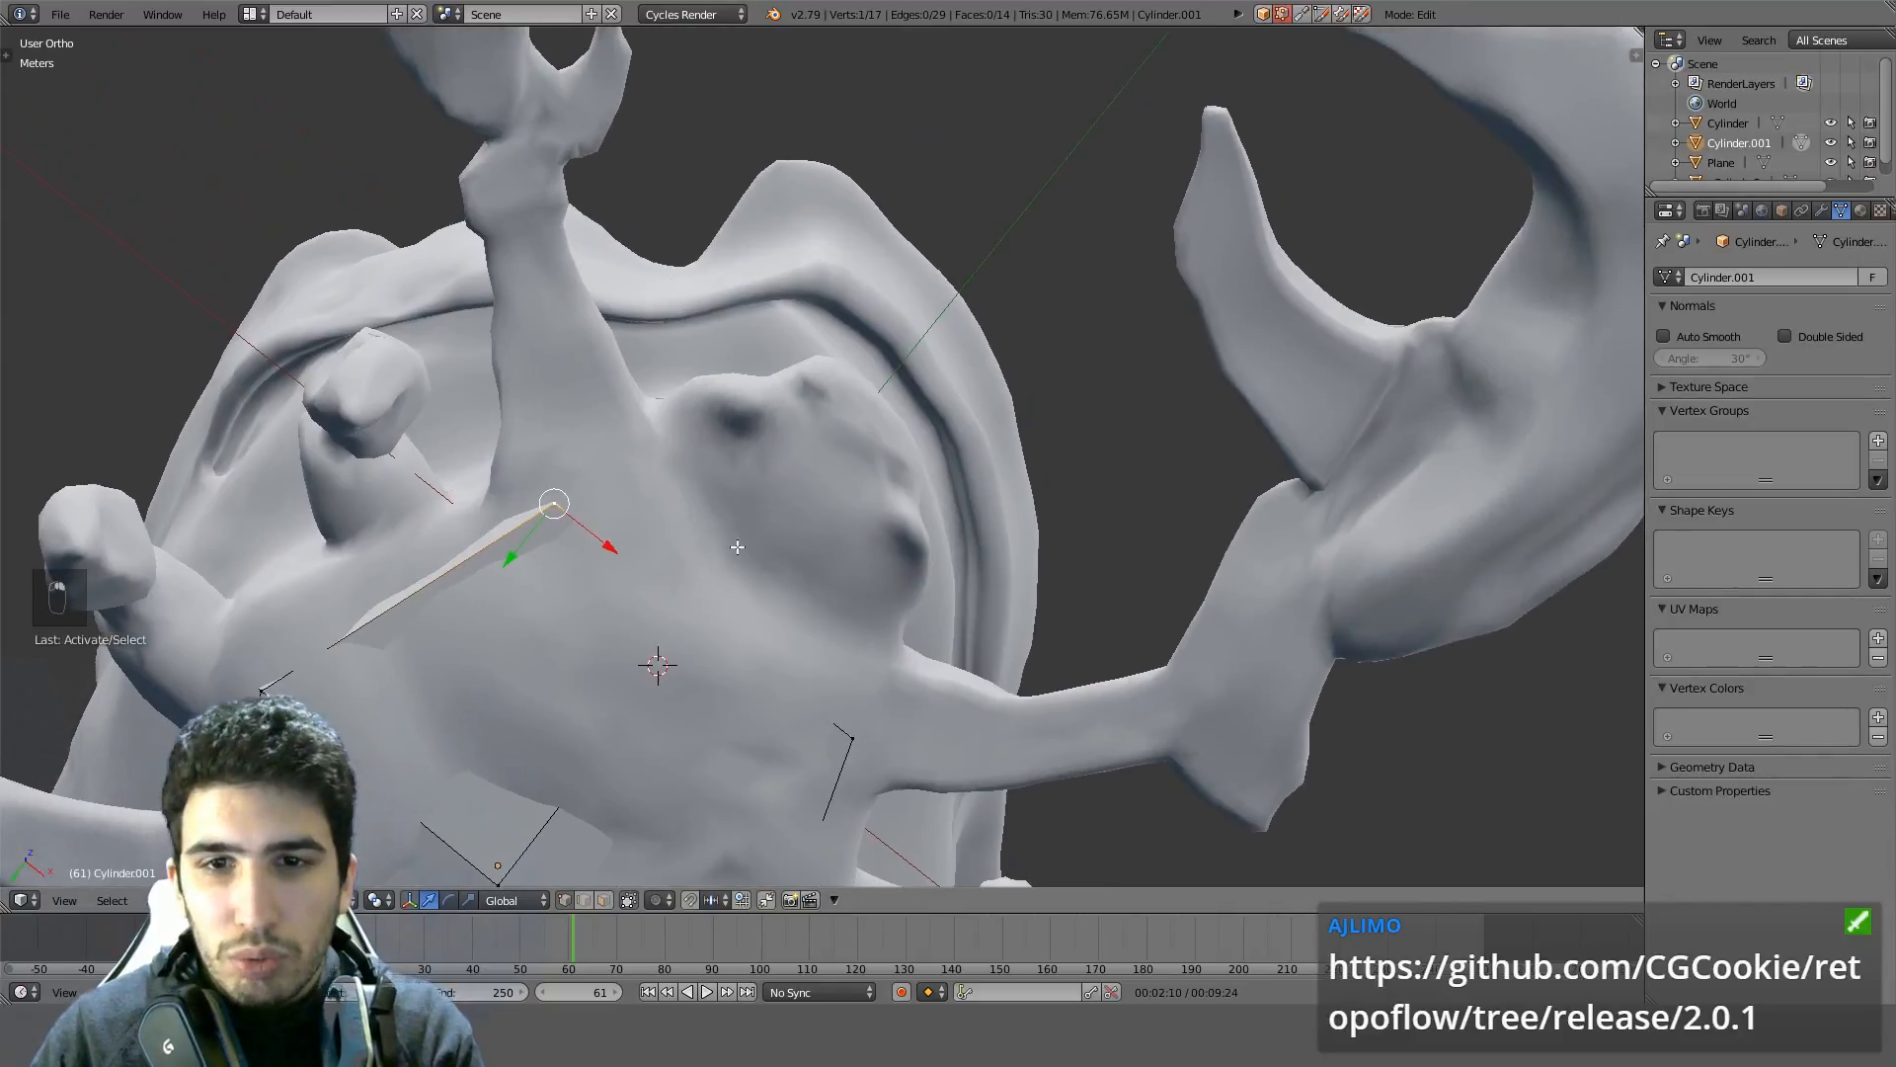
{"action": "right_click", "coordinate": [889, 729], "text": "shift"}
{"action": "key", "text": "g"}
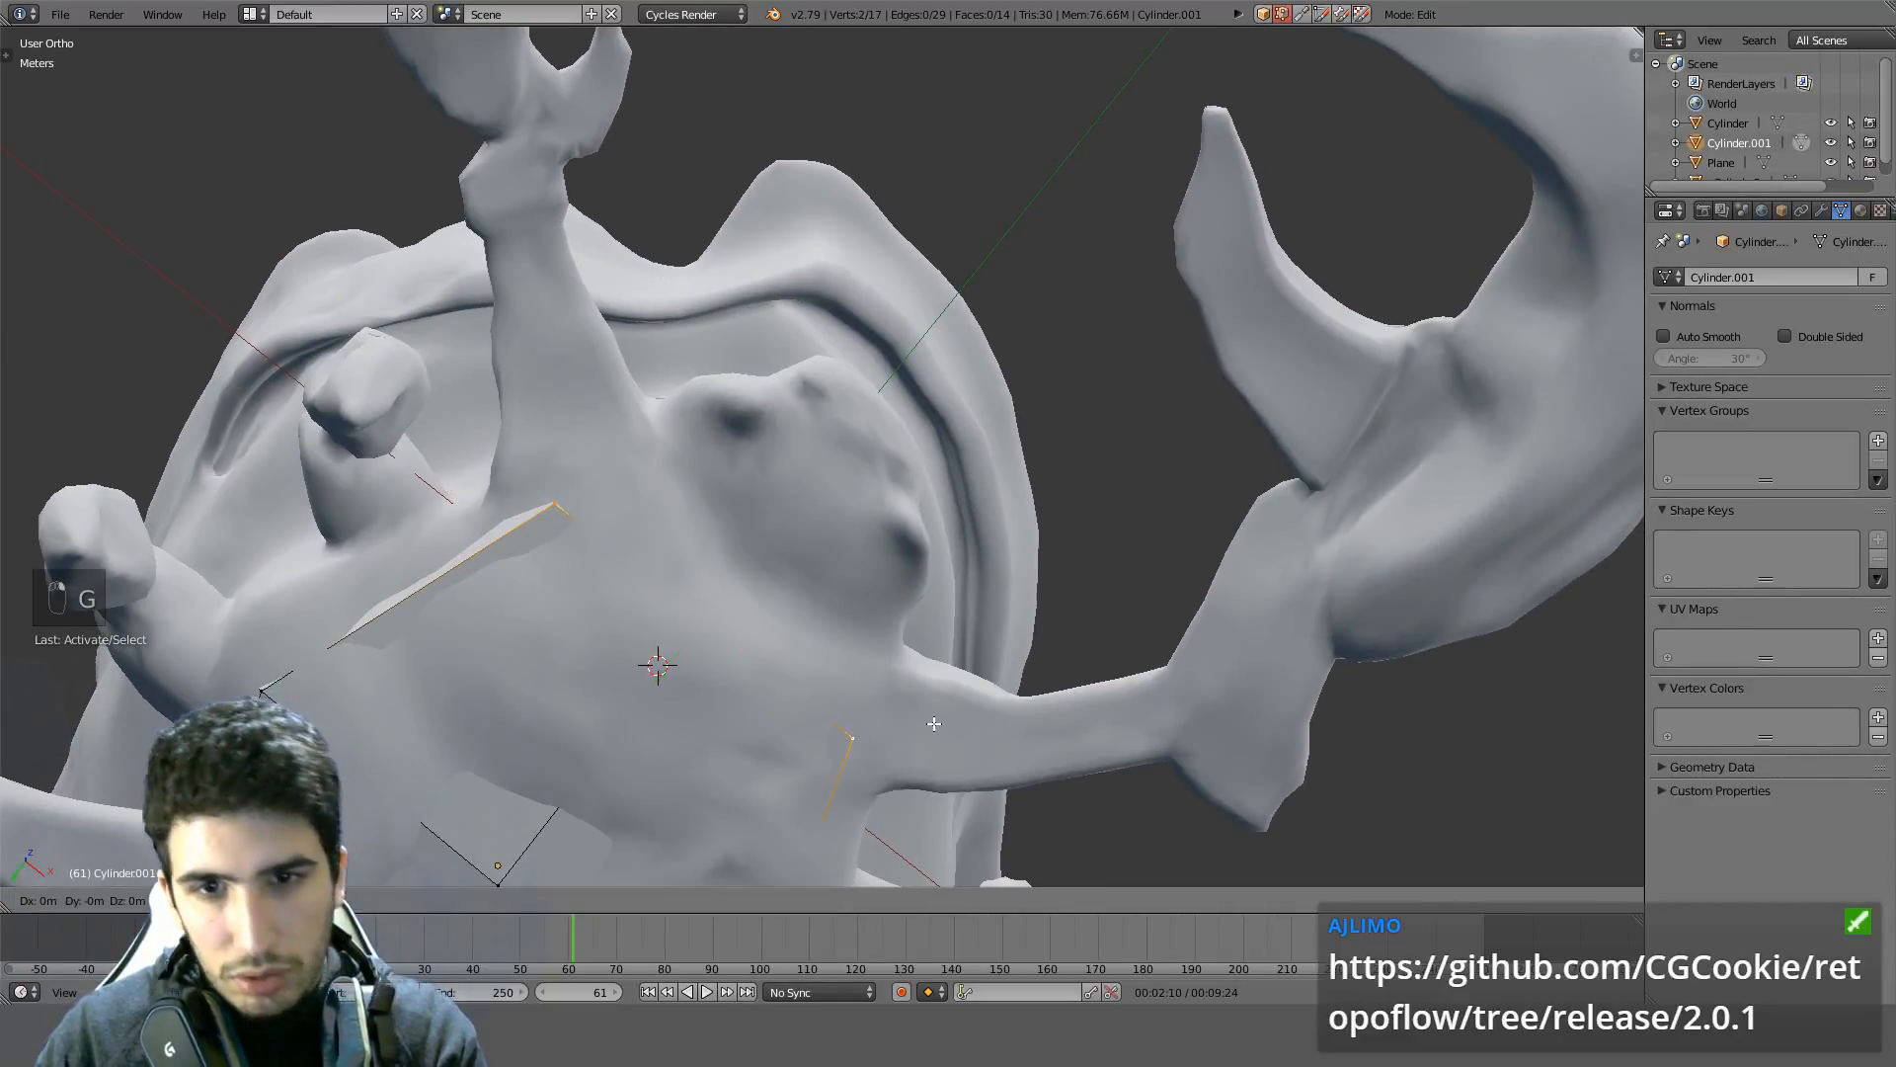
{"action": "right_click", "coordinate": [997, 622]}
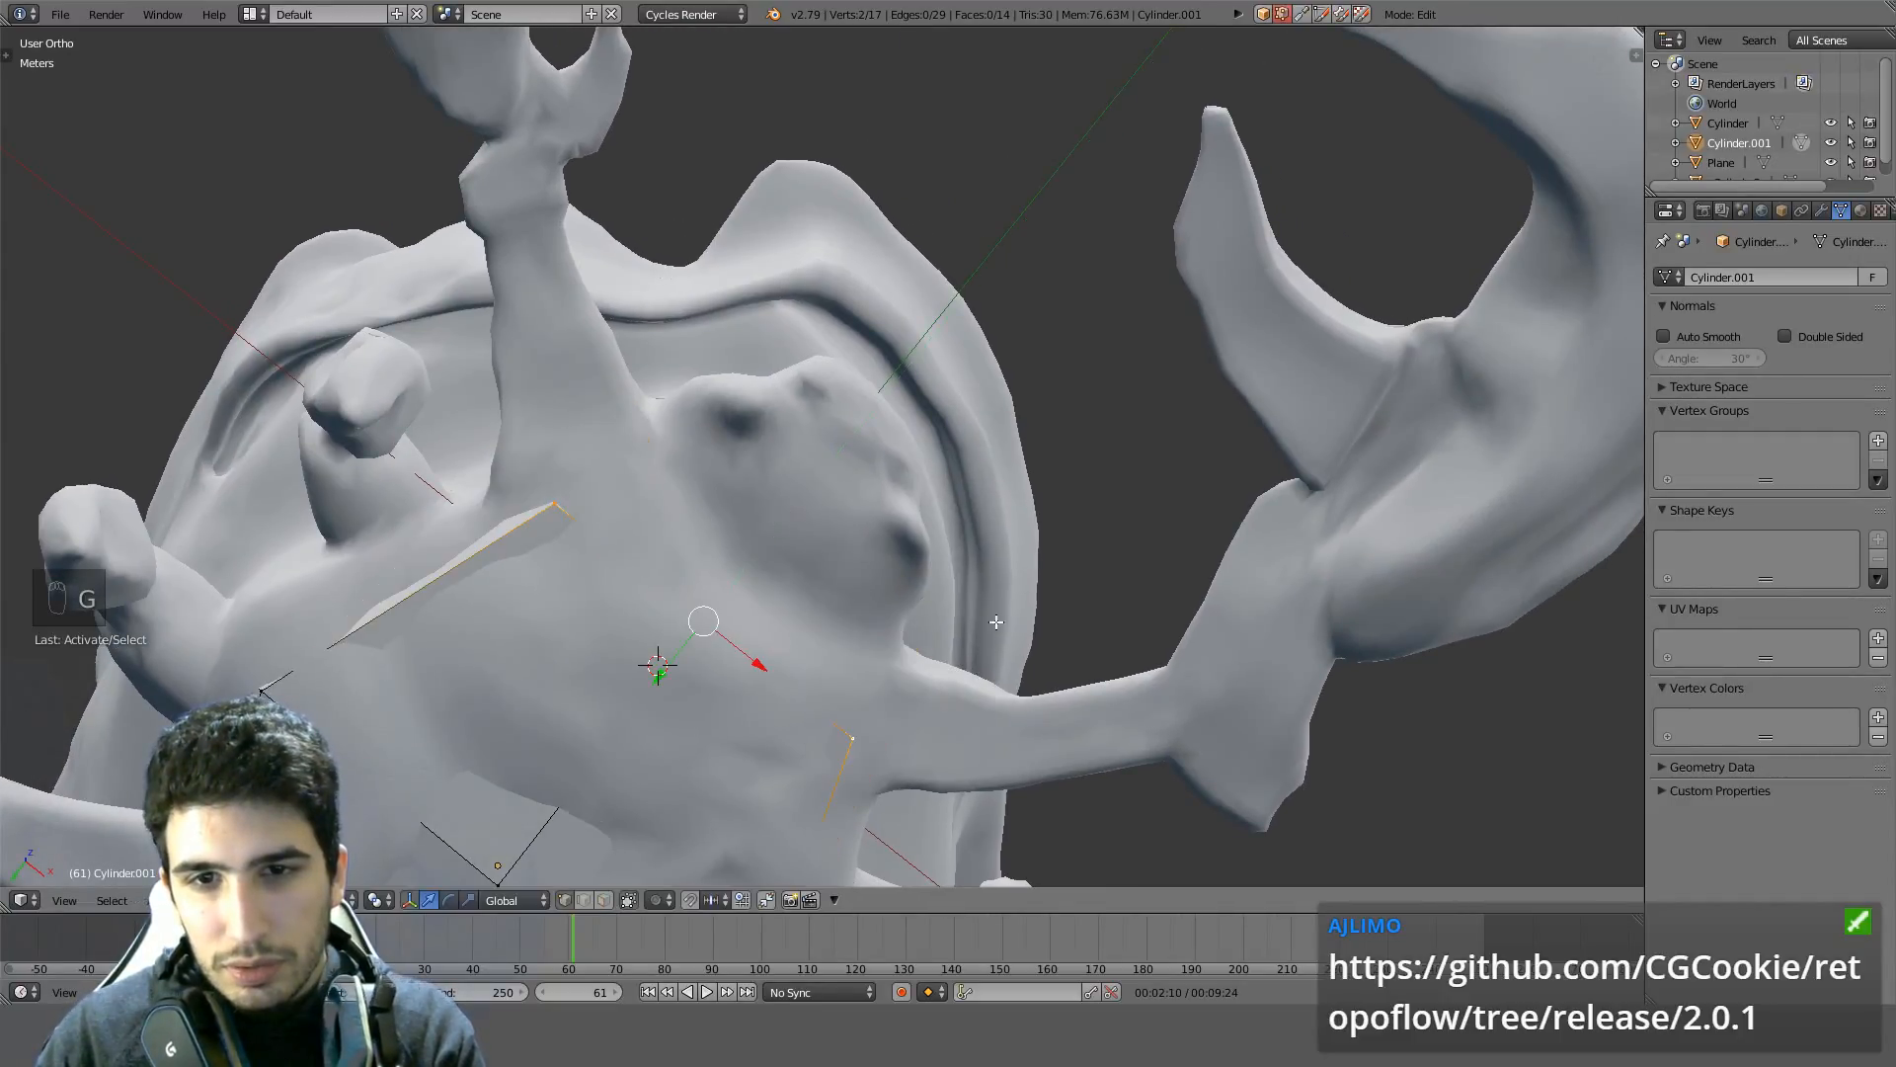
{"action": "key", "text": "g"}
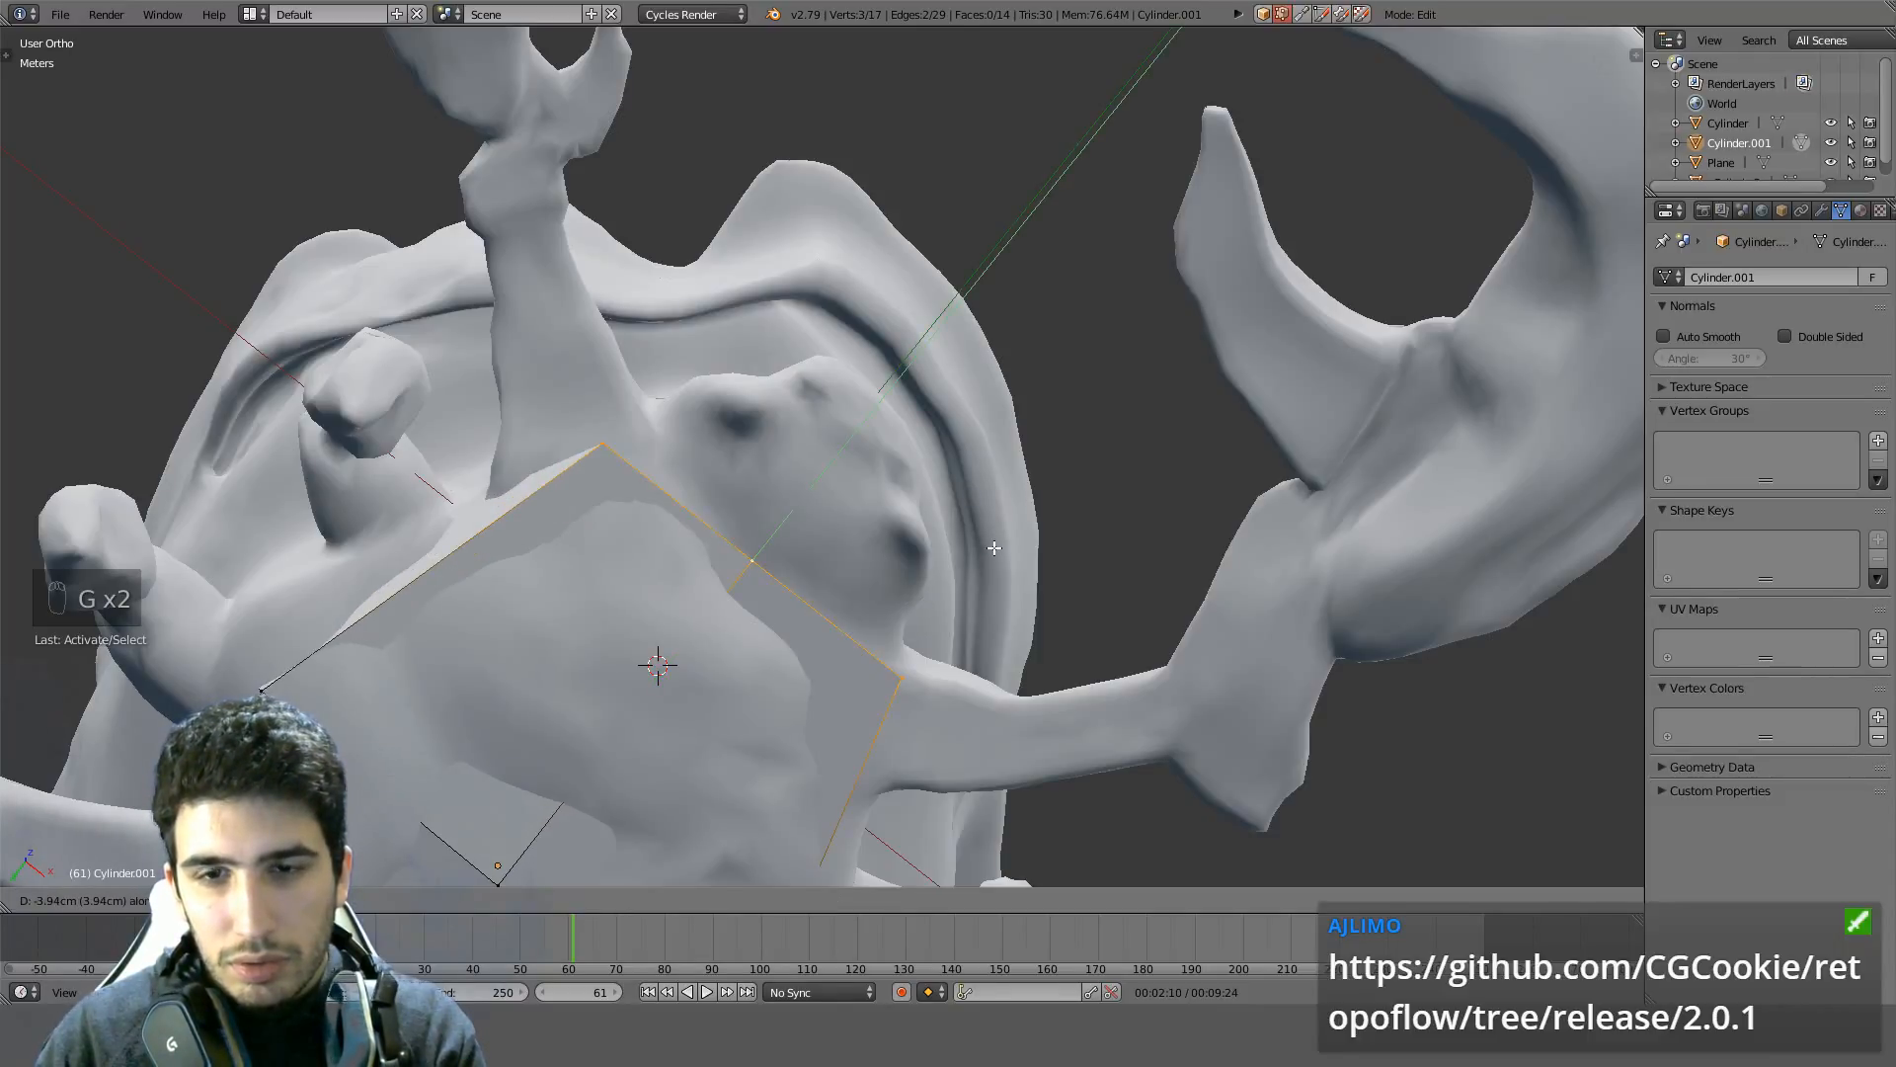
{"action": "left_click", "coordinate": [993, 547]}
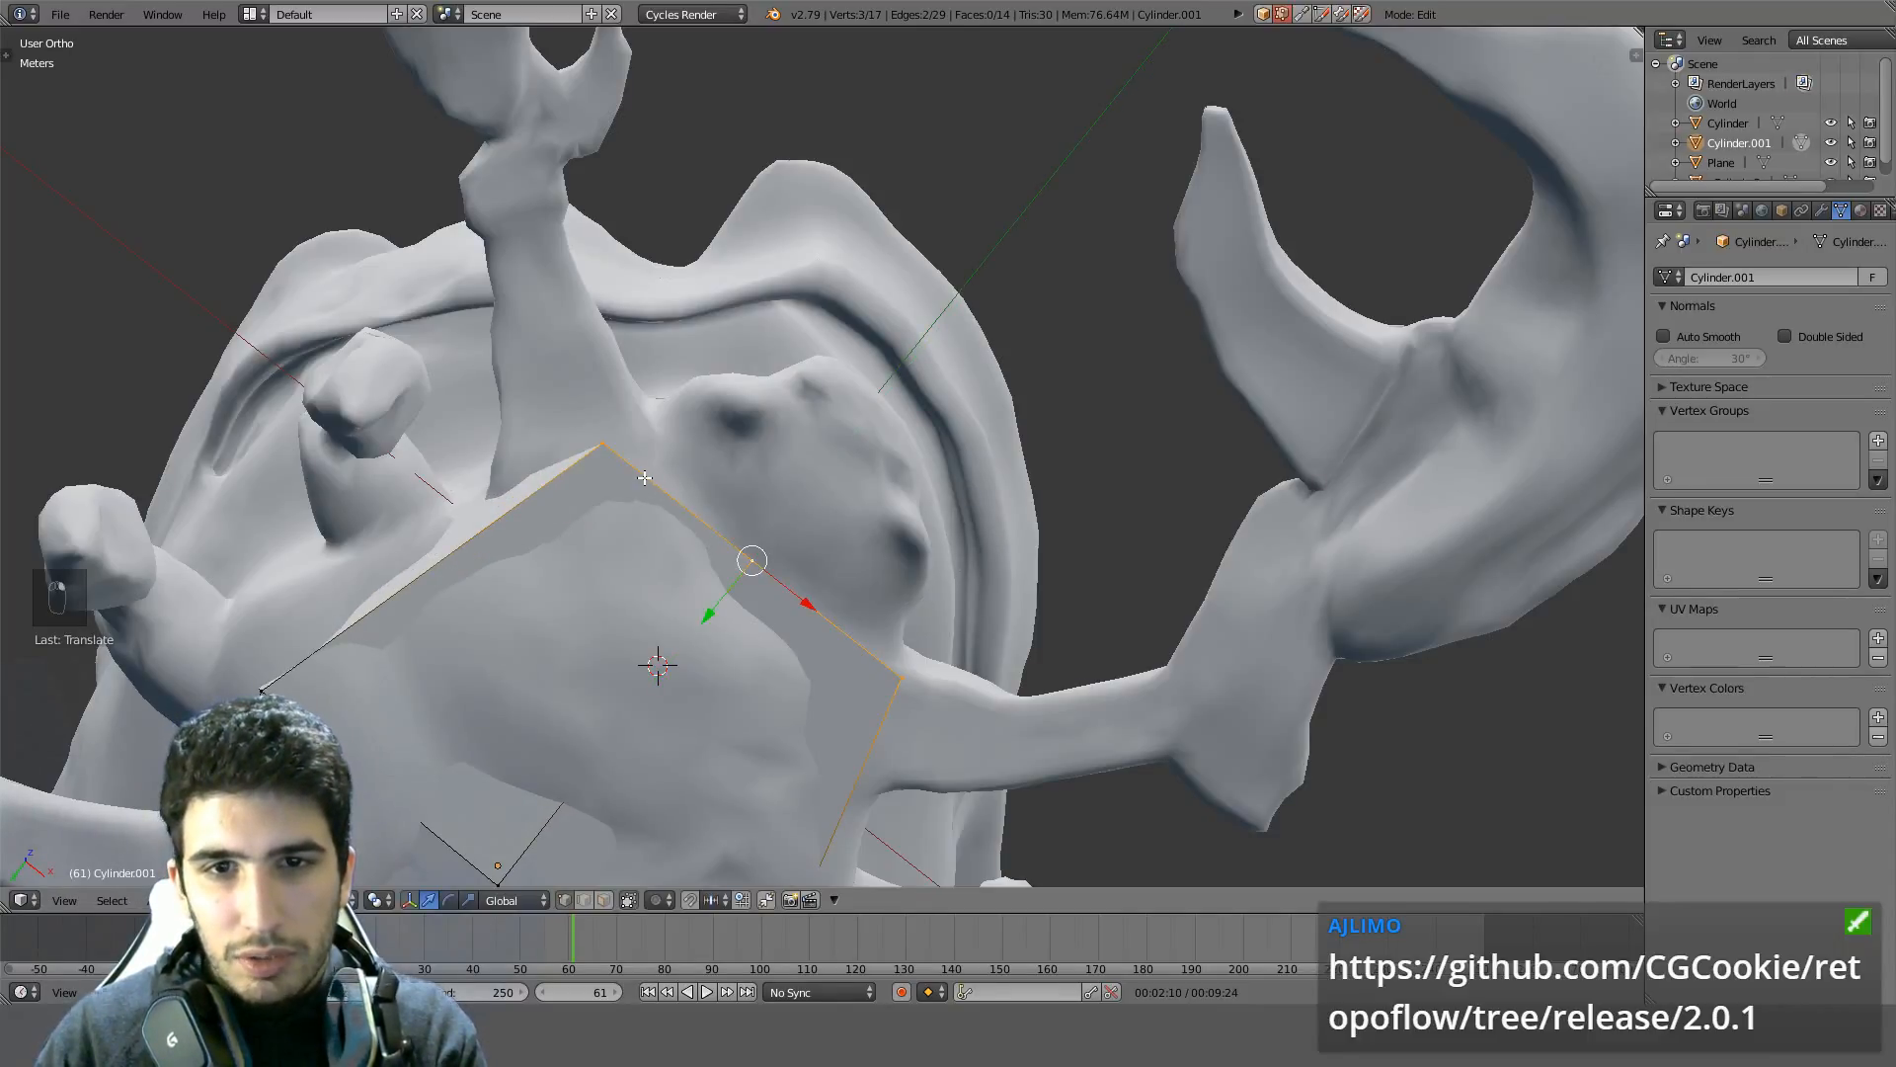
Select only the two front corner vertices of the cap and move them slightly farther forward along the Y axis
{"action": "right_click", "coordinate": [602, 449]}
{"action": "right_click", "coordinate": [905, 674], "text": "shift"}
{"action": "key", "text": "g"}
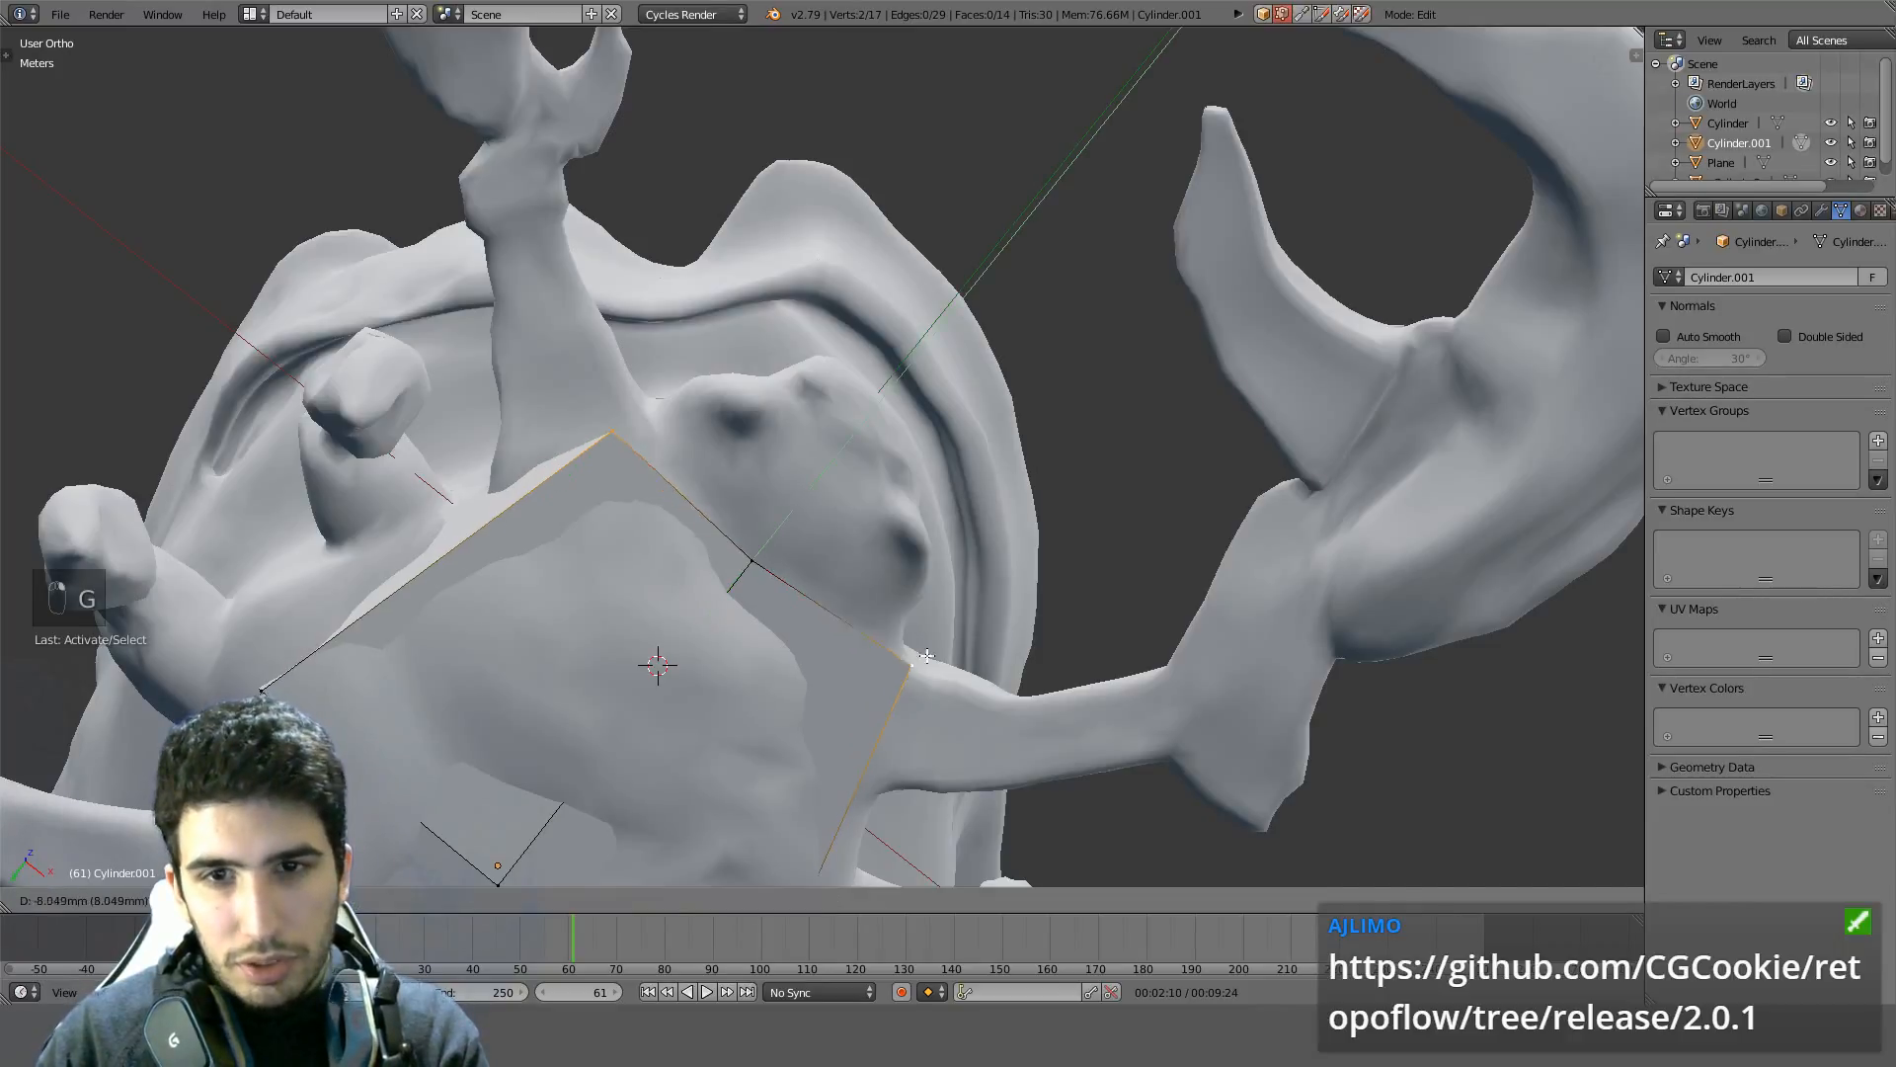
{"action": "left_click", "coordinate": [939, 639]}
In wireframe view, select the vertices of the cylinder's top cap and delete them, keeping only the bottom cap
{"action": "mouse_move", "coordinate": [939, 639]}
{"action": "middle_mouse_down"}
{"action": "mouse_move", "coordinate": [850, 660]}
{"action": "mouse_move", "coordinate": [943, 801]}
{"action": "middle_mouse_up"}
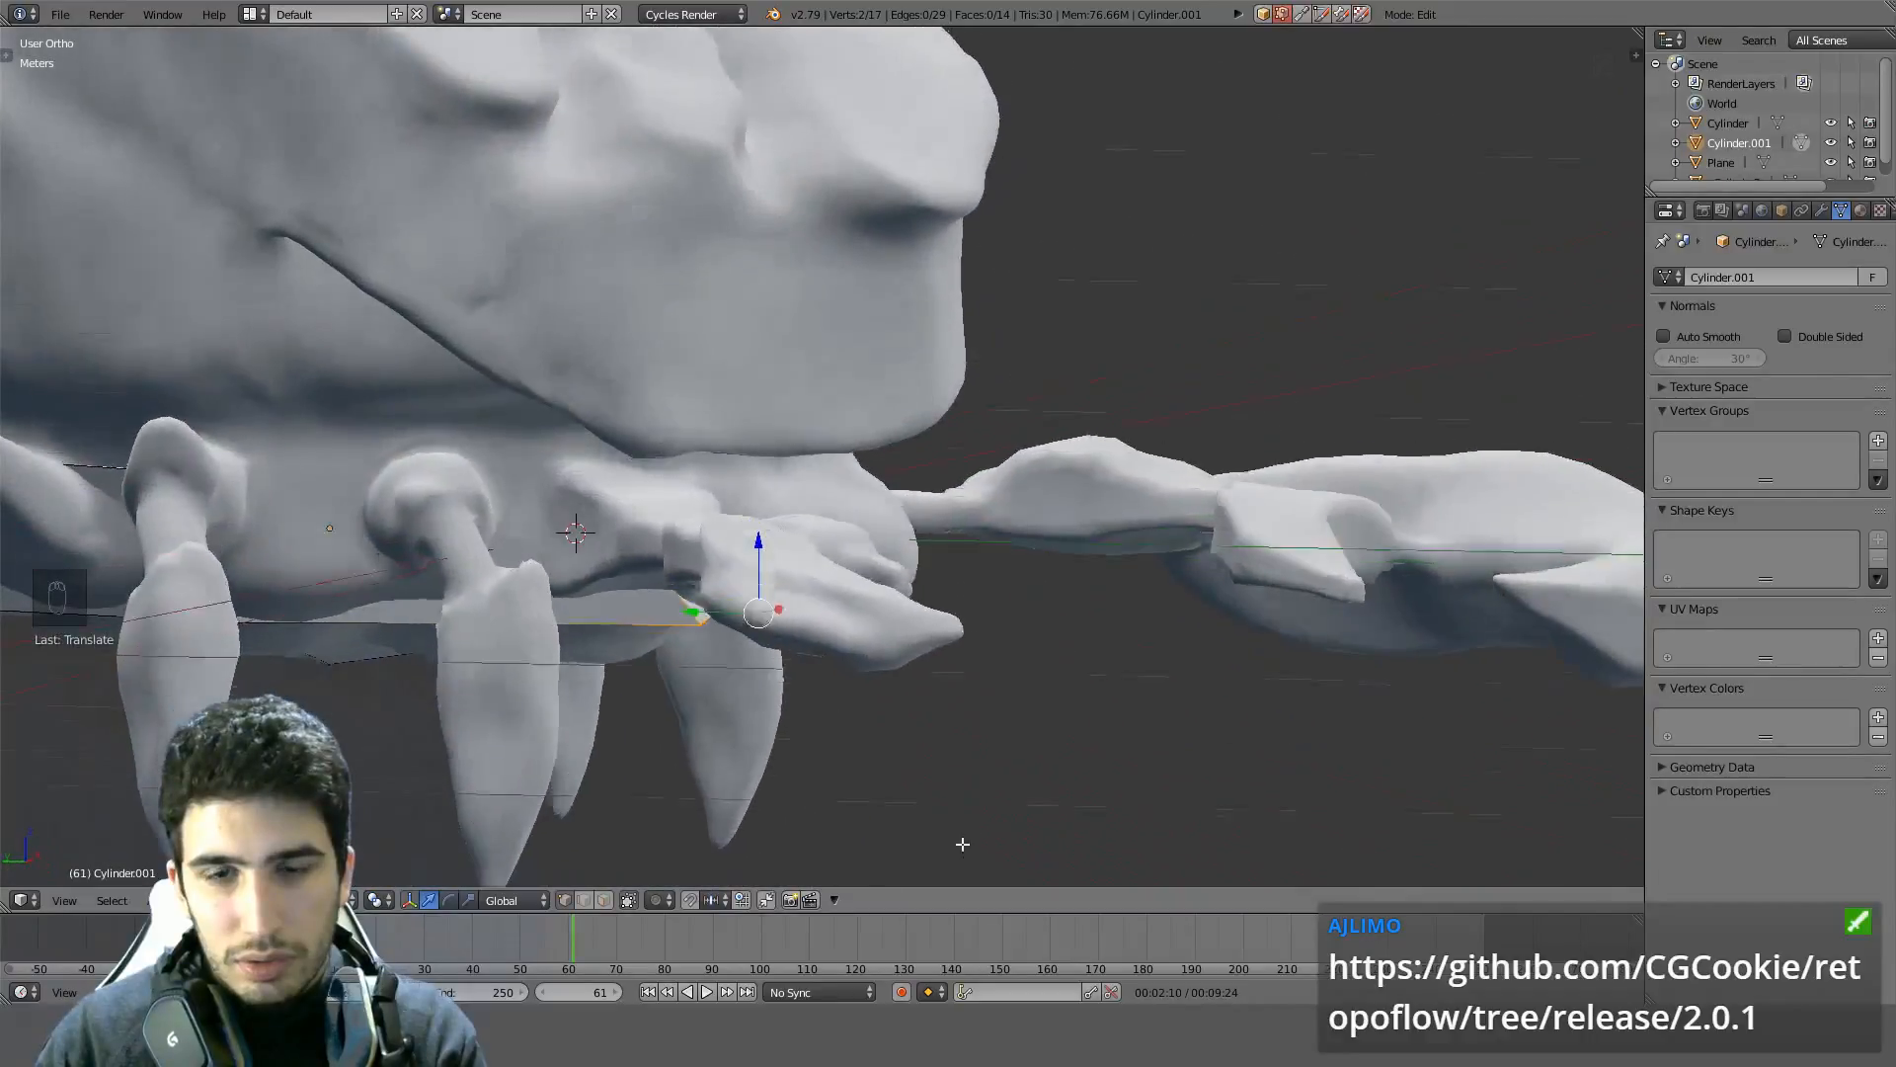
{"action": "key", "text": "z"}
{"action": "key", "text": "z"}
{"action": "key", "text": "z"}
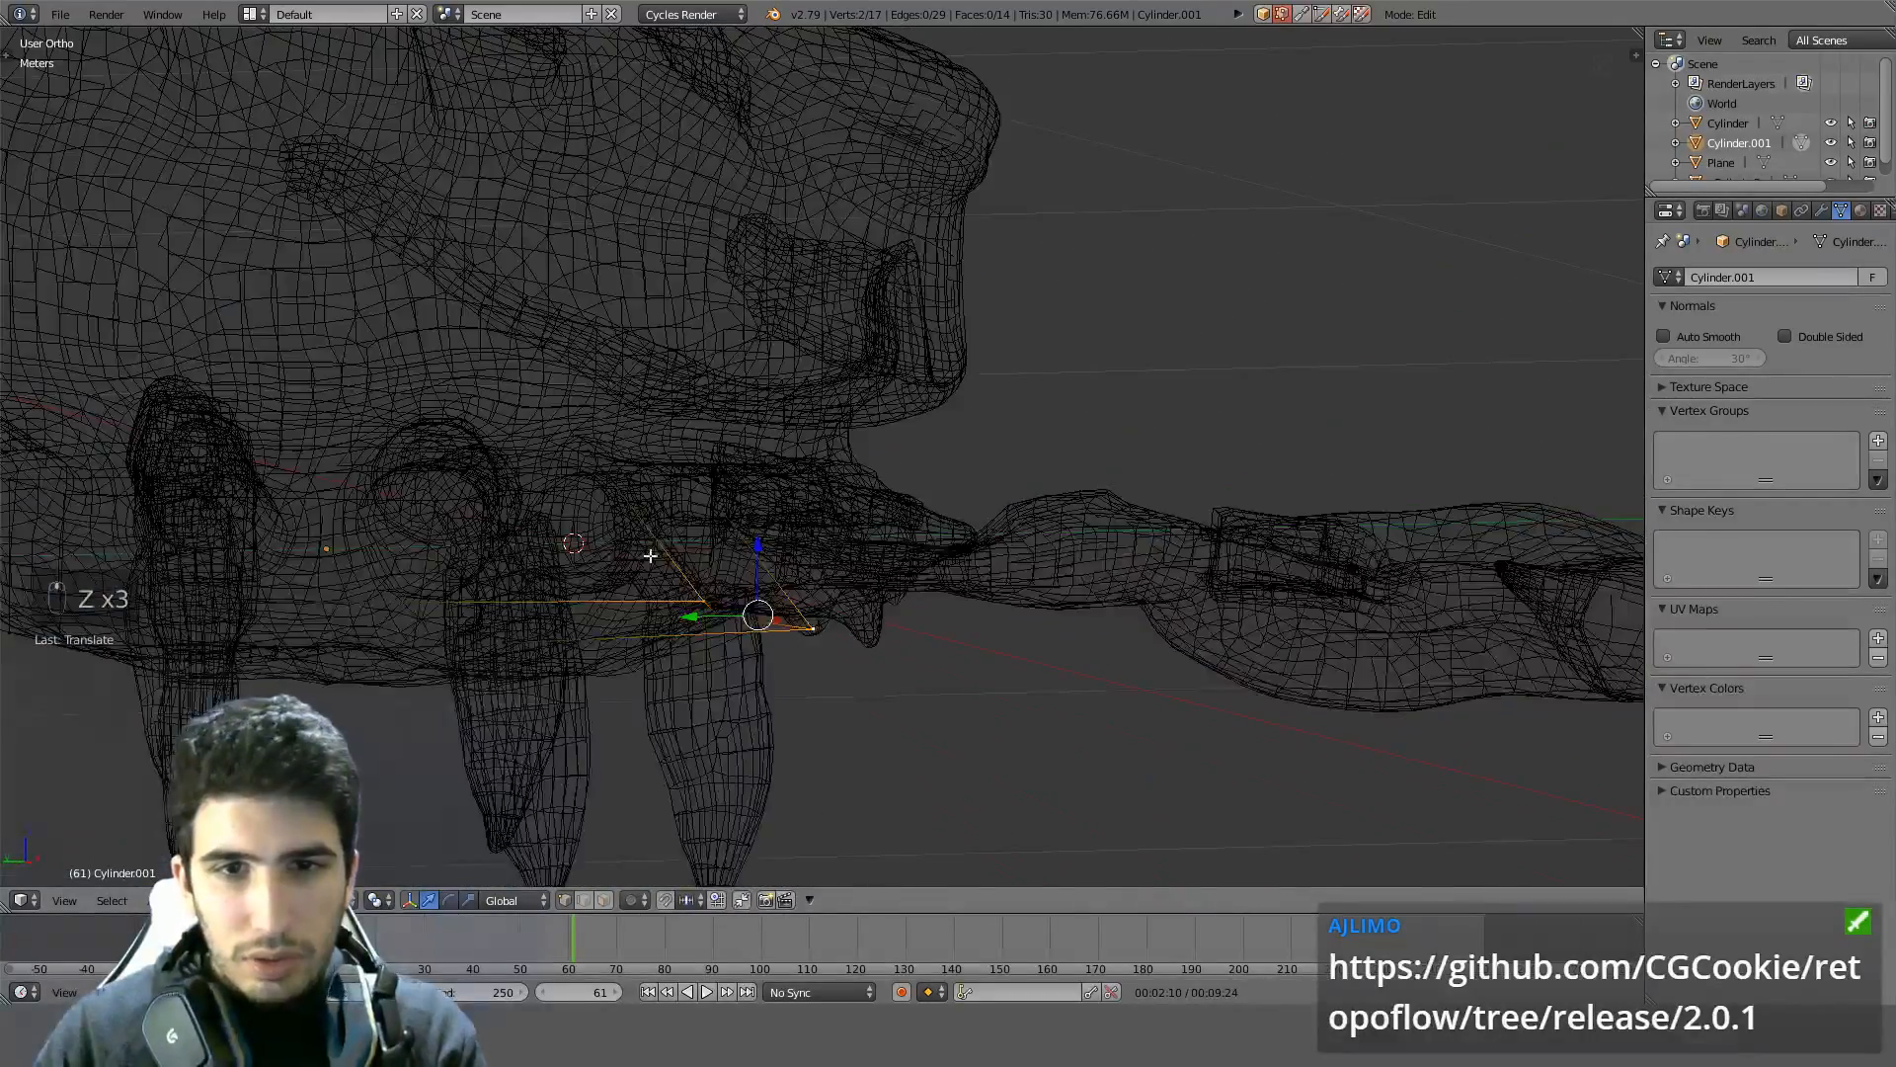
{"action": "left_click", "coordinate": [524, 459], "text": "alt"}
{"action": "middle_click_drag", "start_coordinate": [523, 459], "coordinate": [711, 457]}
{"action": "right_click", "coordinate": [694, 479], "text": "shift"}
{"action": "right_click", "coordinate": [961, 642], "text": "shift"}
{"action": "key", "text": "f"}
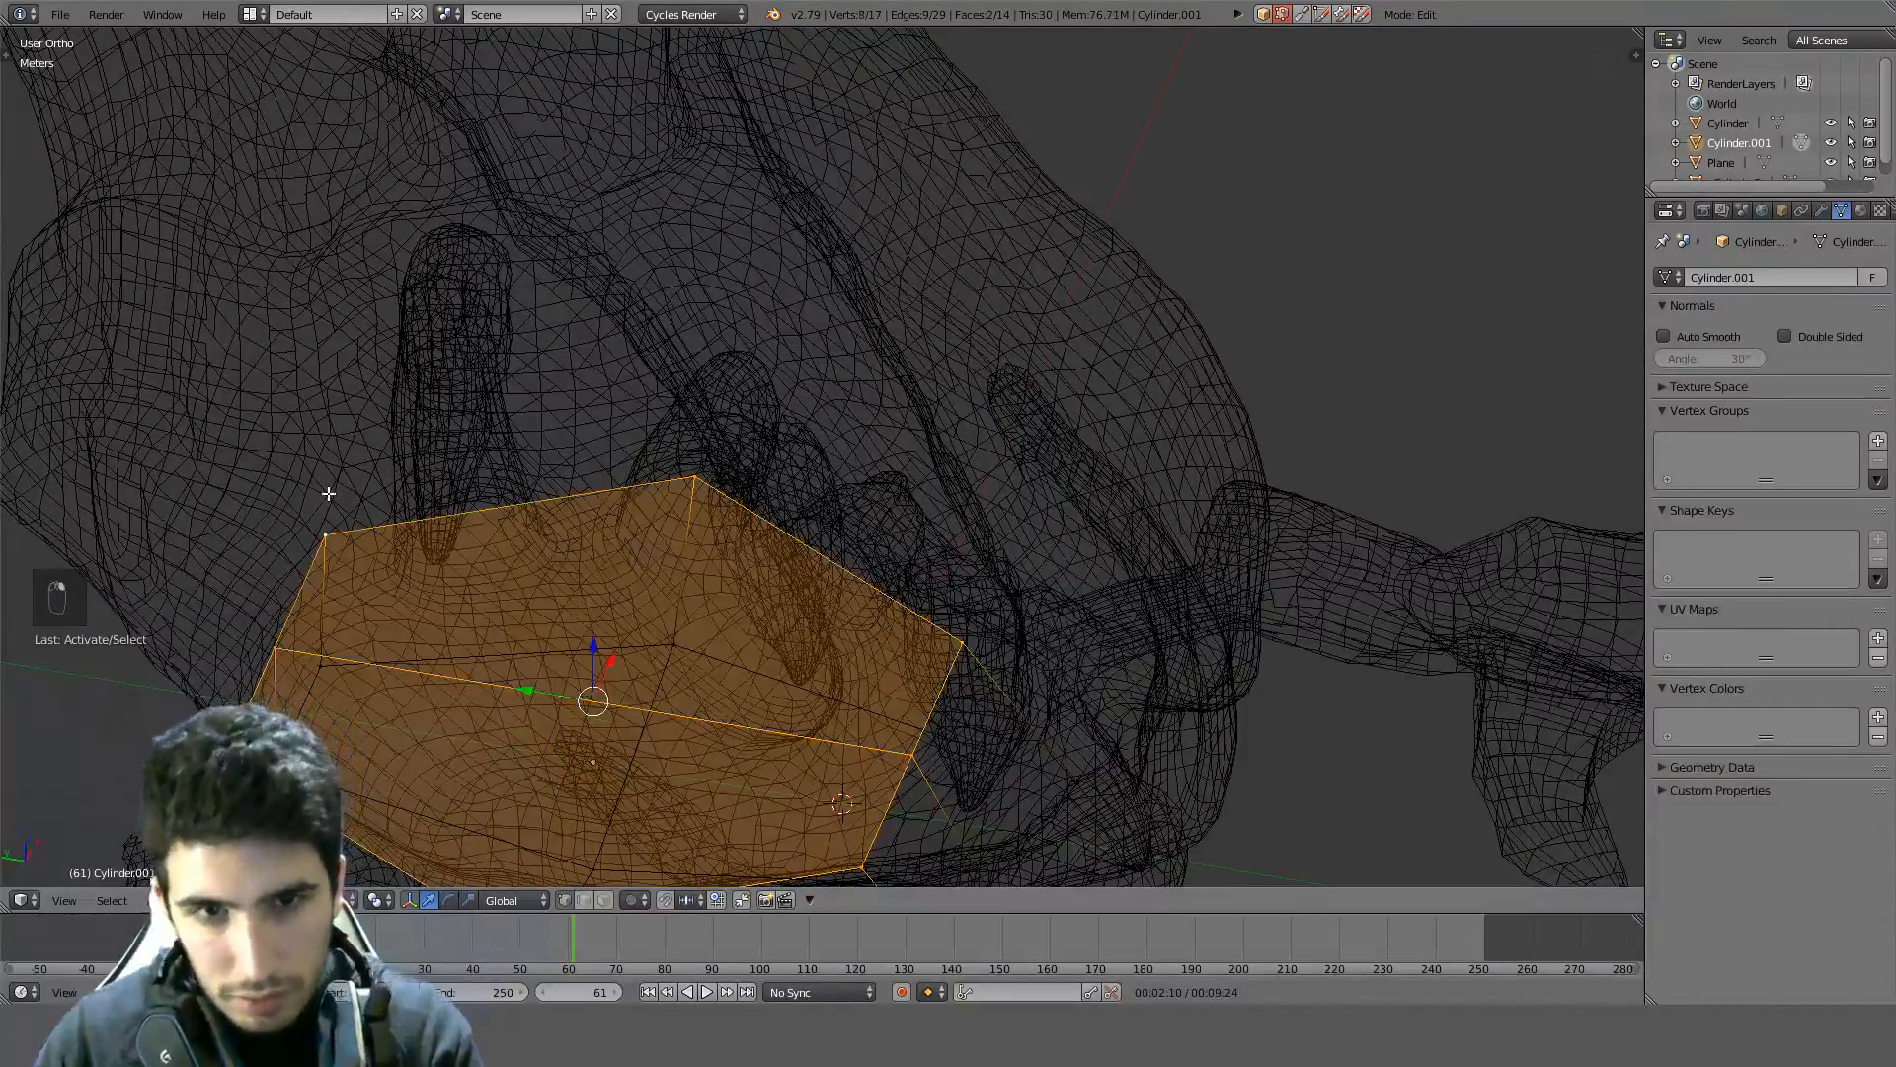
{"action": "key", "text": "Delete"}
{"action": "left_click", "coordinate": [336, 495]}
{"action": "mouse_move", "coordinate": [488, 545]}
{"action": "middle_mouse_down"}
{"action": "mouse_move", "coordinate": [622, 478]}
{"action": "mouse_move", "coordinate": [698, 474]}
{"action": "mouse_move", "coordinate": [603, 475]}
{"action": "middle_mouse_up"}
{"action": "key", "text": "z"}
Leave Edit Mode on the cap mesh and select the sculpted crab object
{"action": "right_click", "coordinate": [602, 472], "text": "alt"}
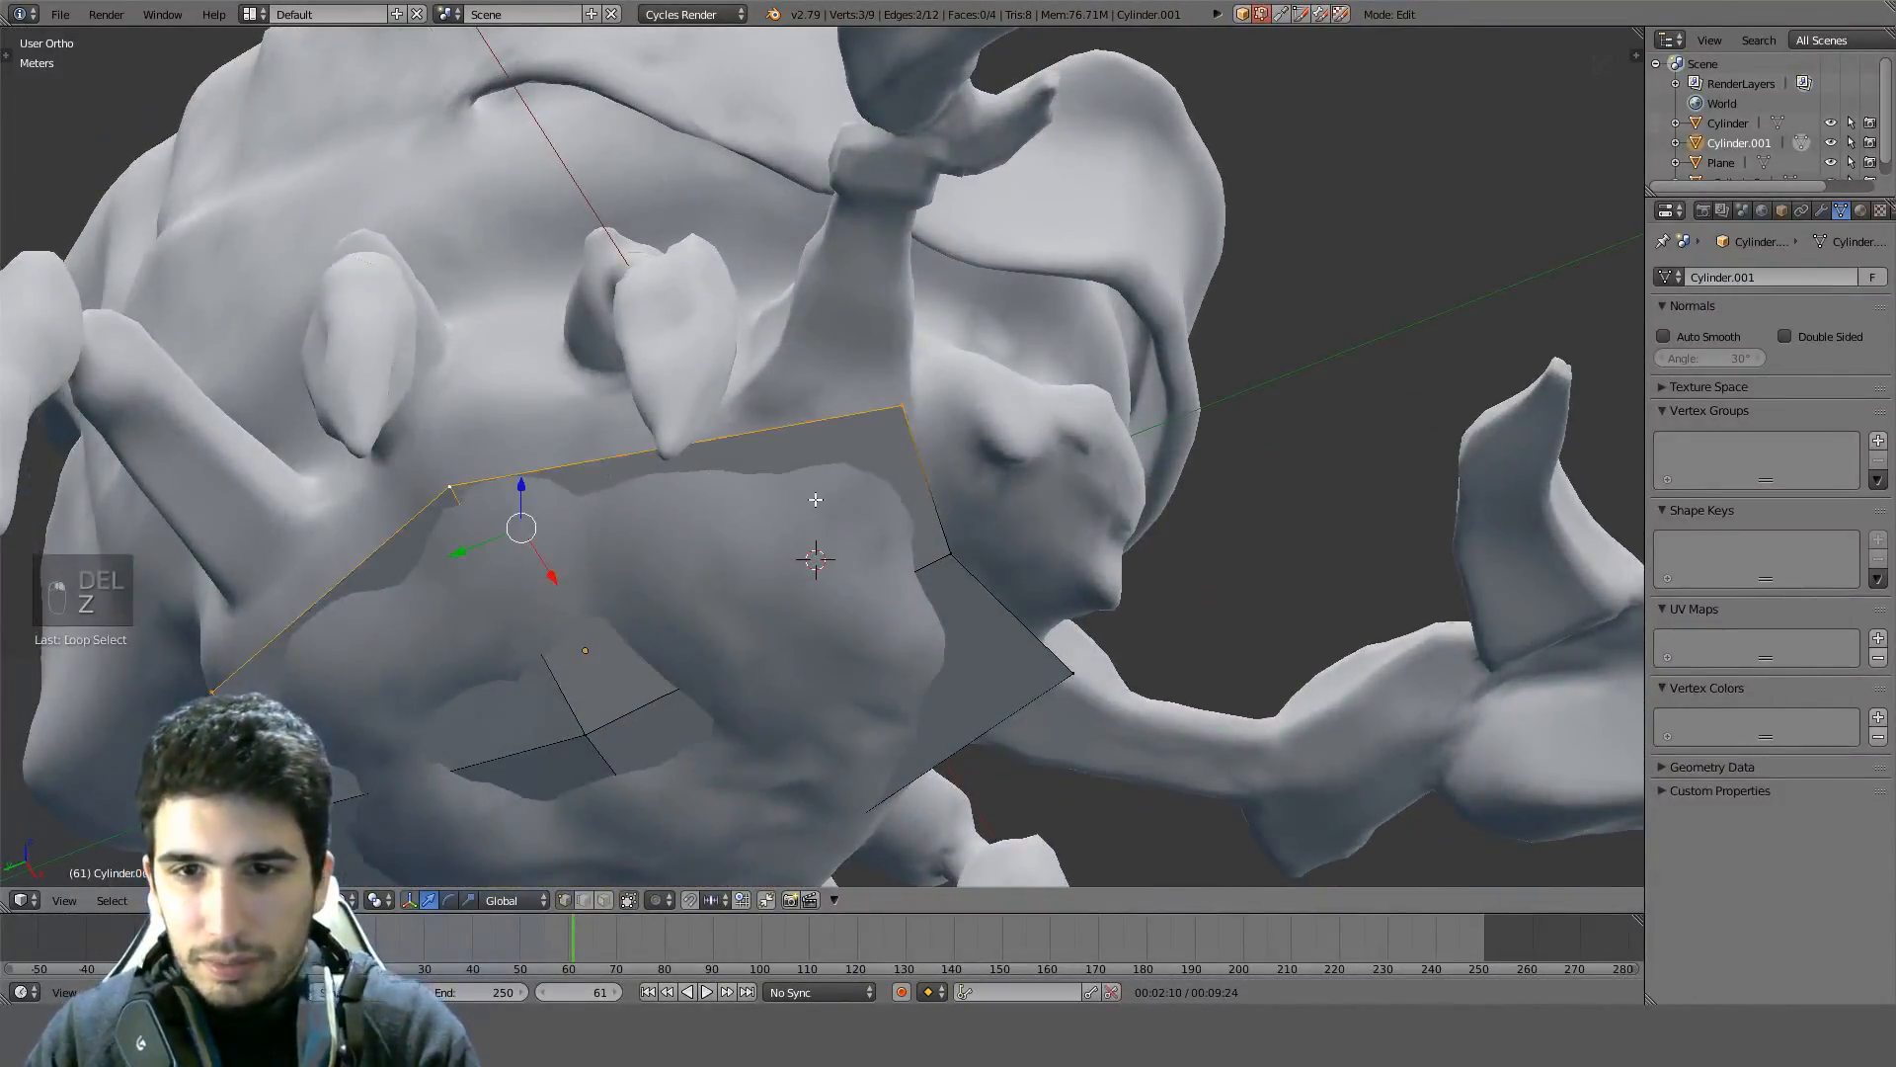
{"action": "right_click", "coordinate": [946, 558], "text": "shift"}
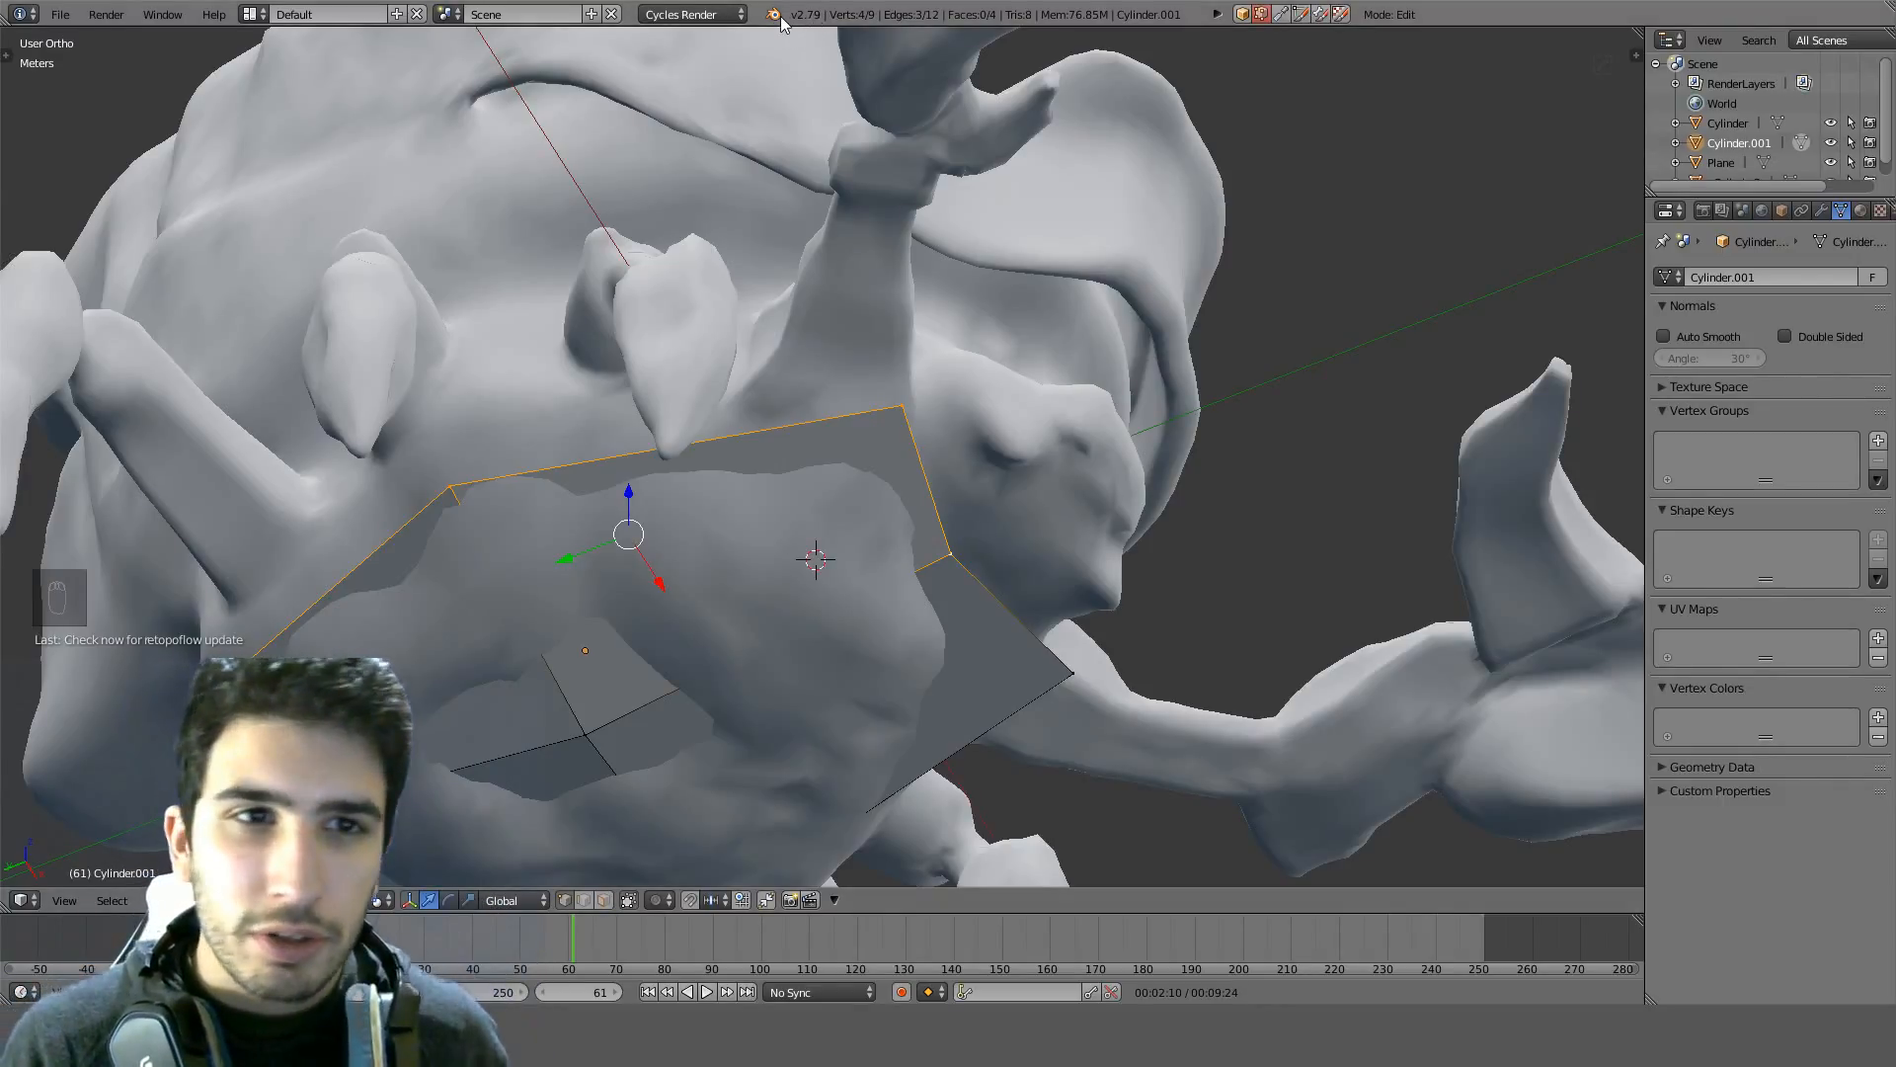
{"action": "middle_click_drag", "start_coordinate": [613, 168], "coordinate": [798, 405]}
{"action": "scroll", "coordinate": [798, 405], "scroll_direction": "down", "scroll_amount": 3}
{"action": "key", "text": "Tab"}
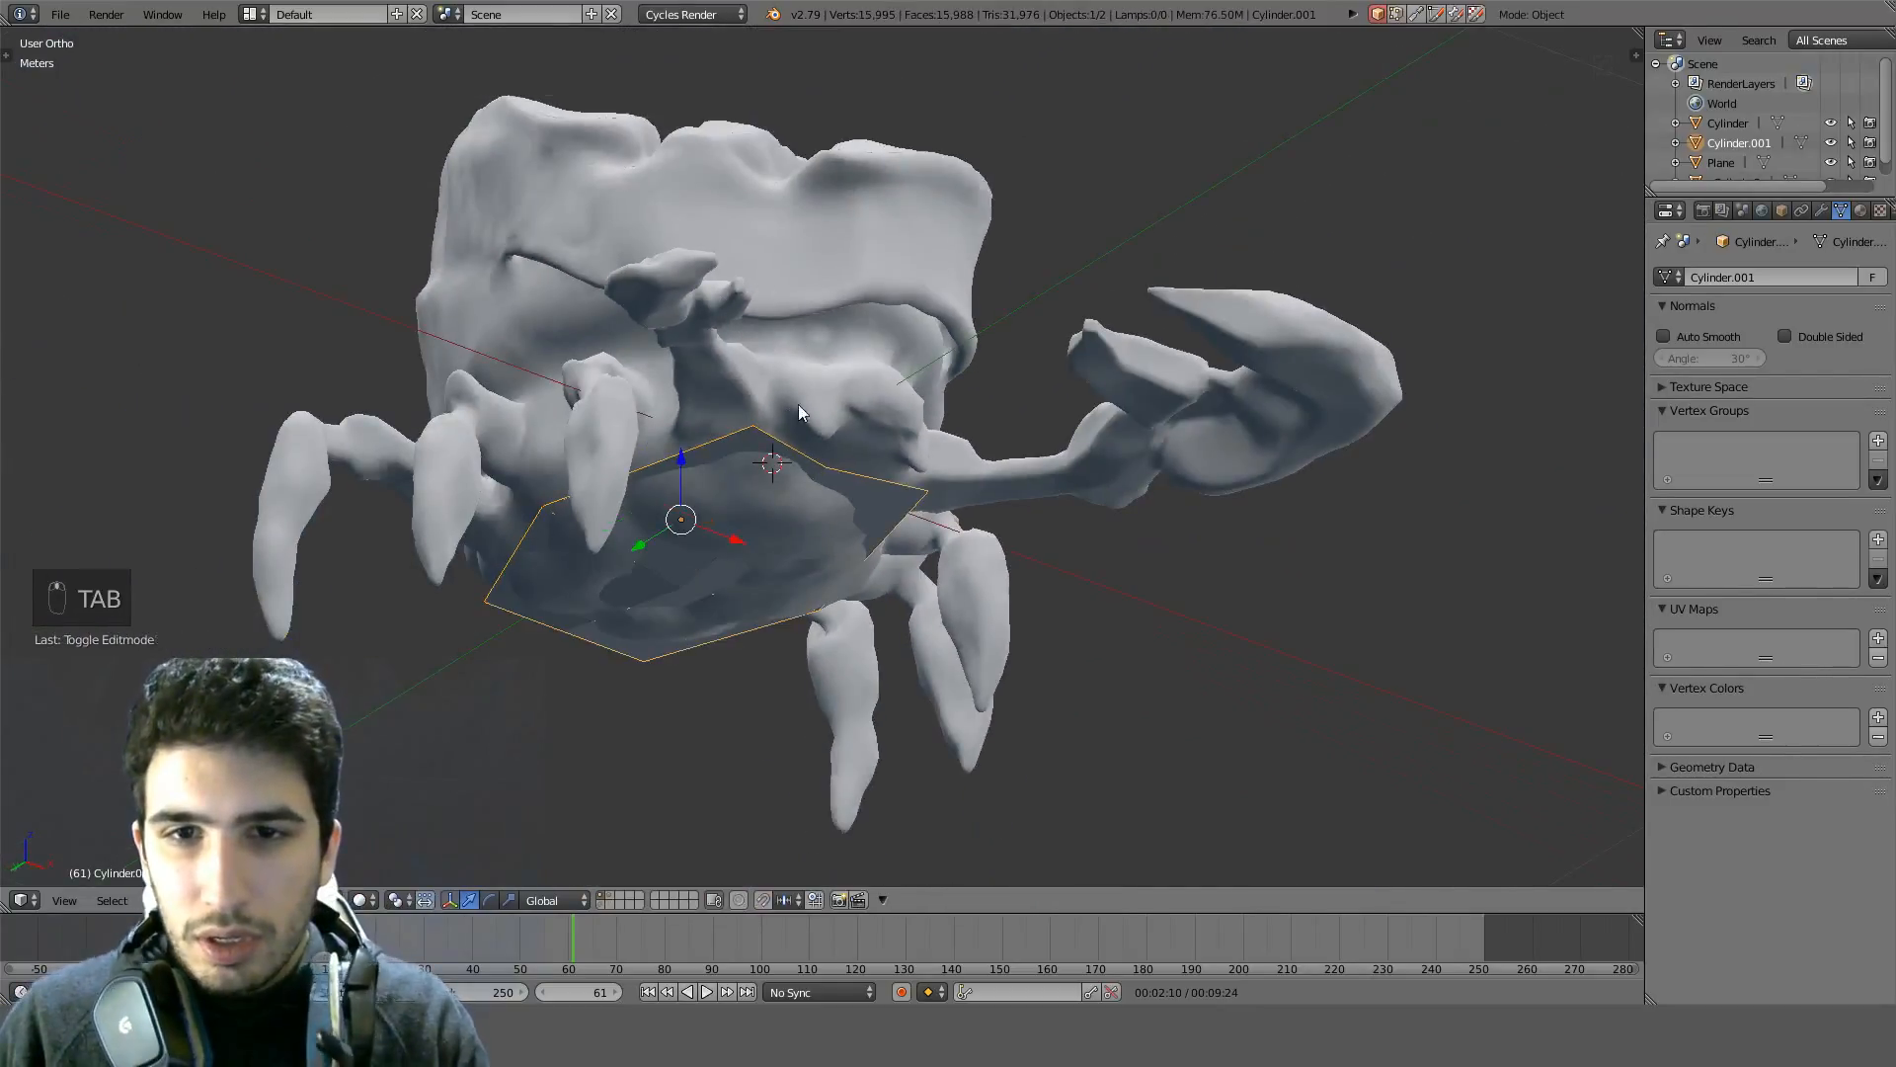
{"action": "right_click", "coordinate": [702, 255]}
{"action": "middle_click_drag", "start_coordinate": [702, 254], "coordinate": [413, 276]}
Bring up the RetopoFlow 2.0.0 tools and widen their area so the target information is fully readable
{"action": "key", "text": "t"}
{"action": "key", "text": "t"}
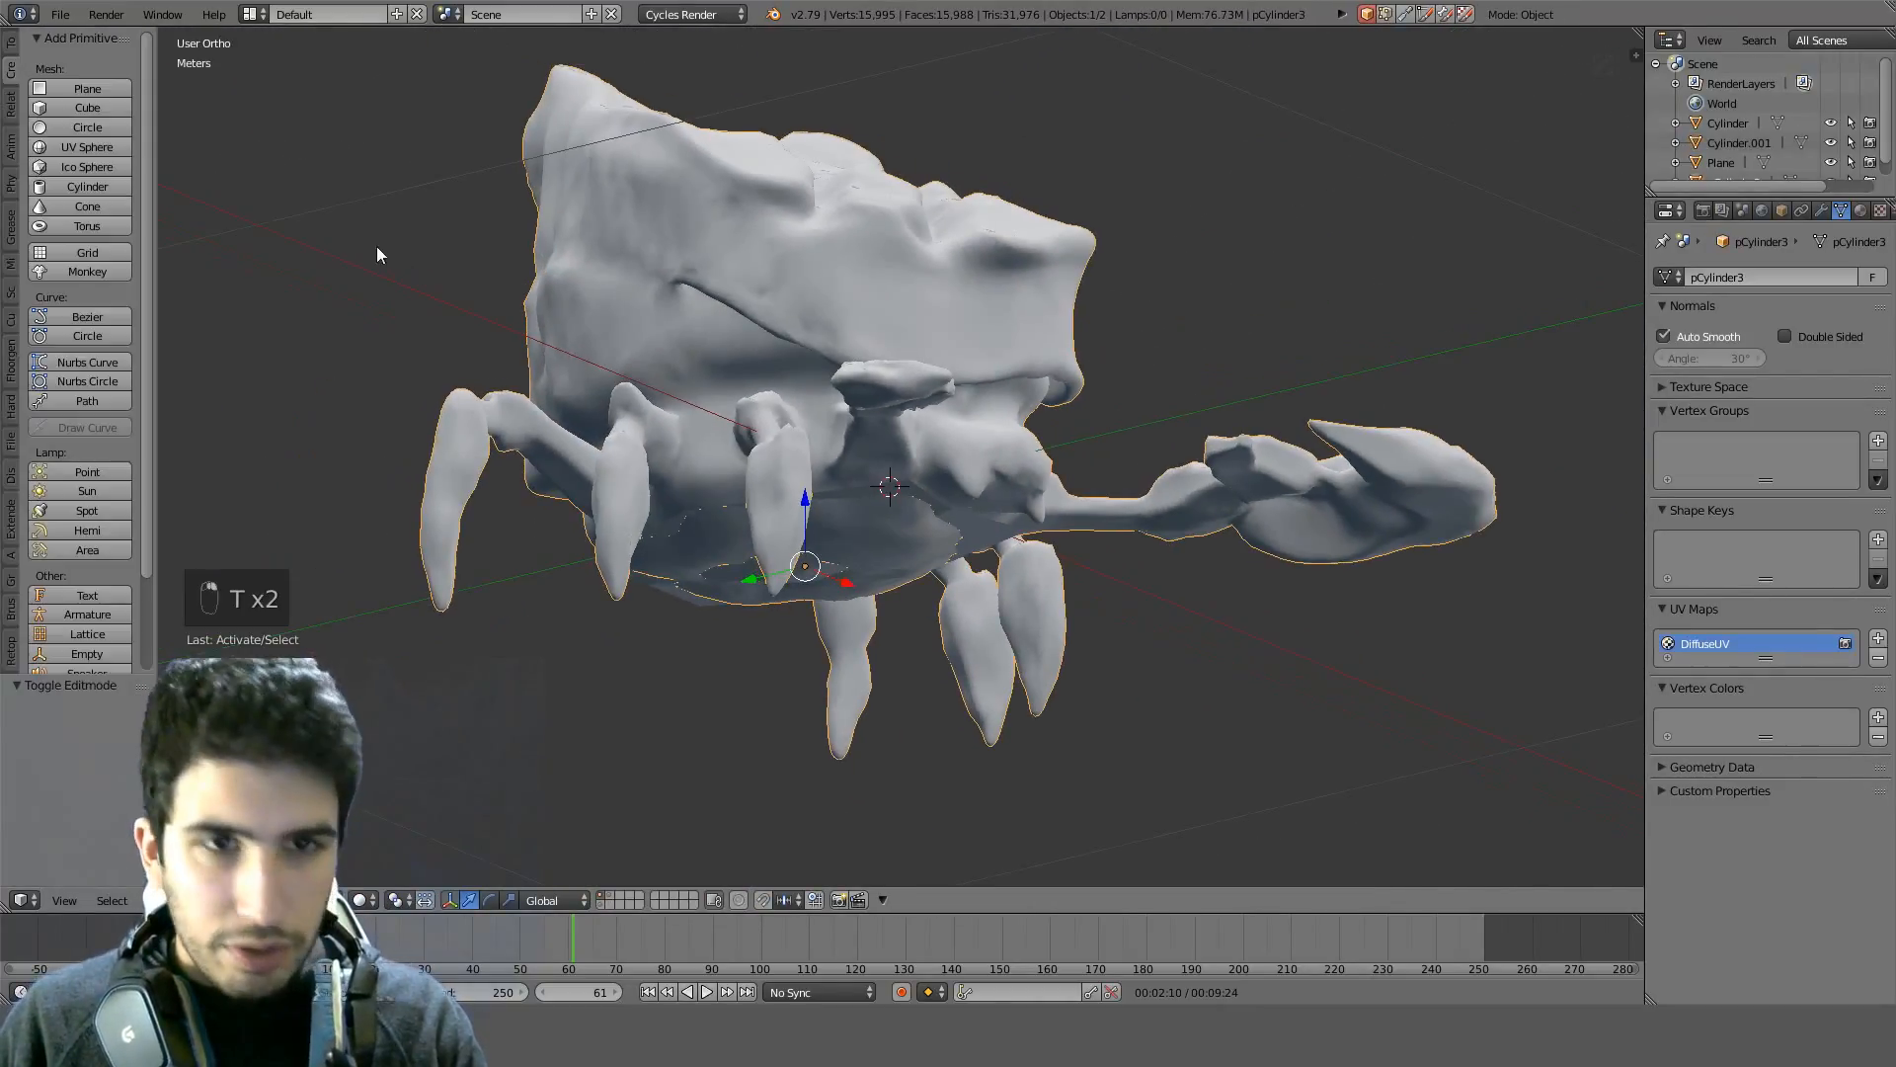
{"action": "scroll", "coordinate": [14, 533], "scroll_direction": "down", "scroll_amount": 3, "text": "ctrl"}
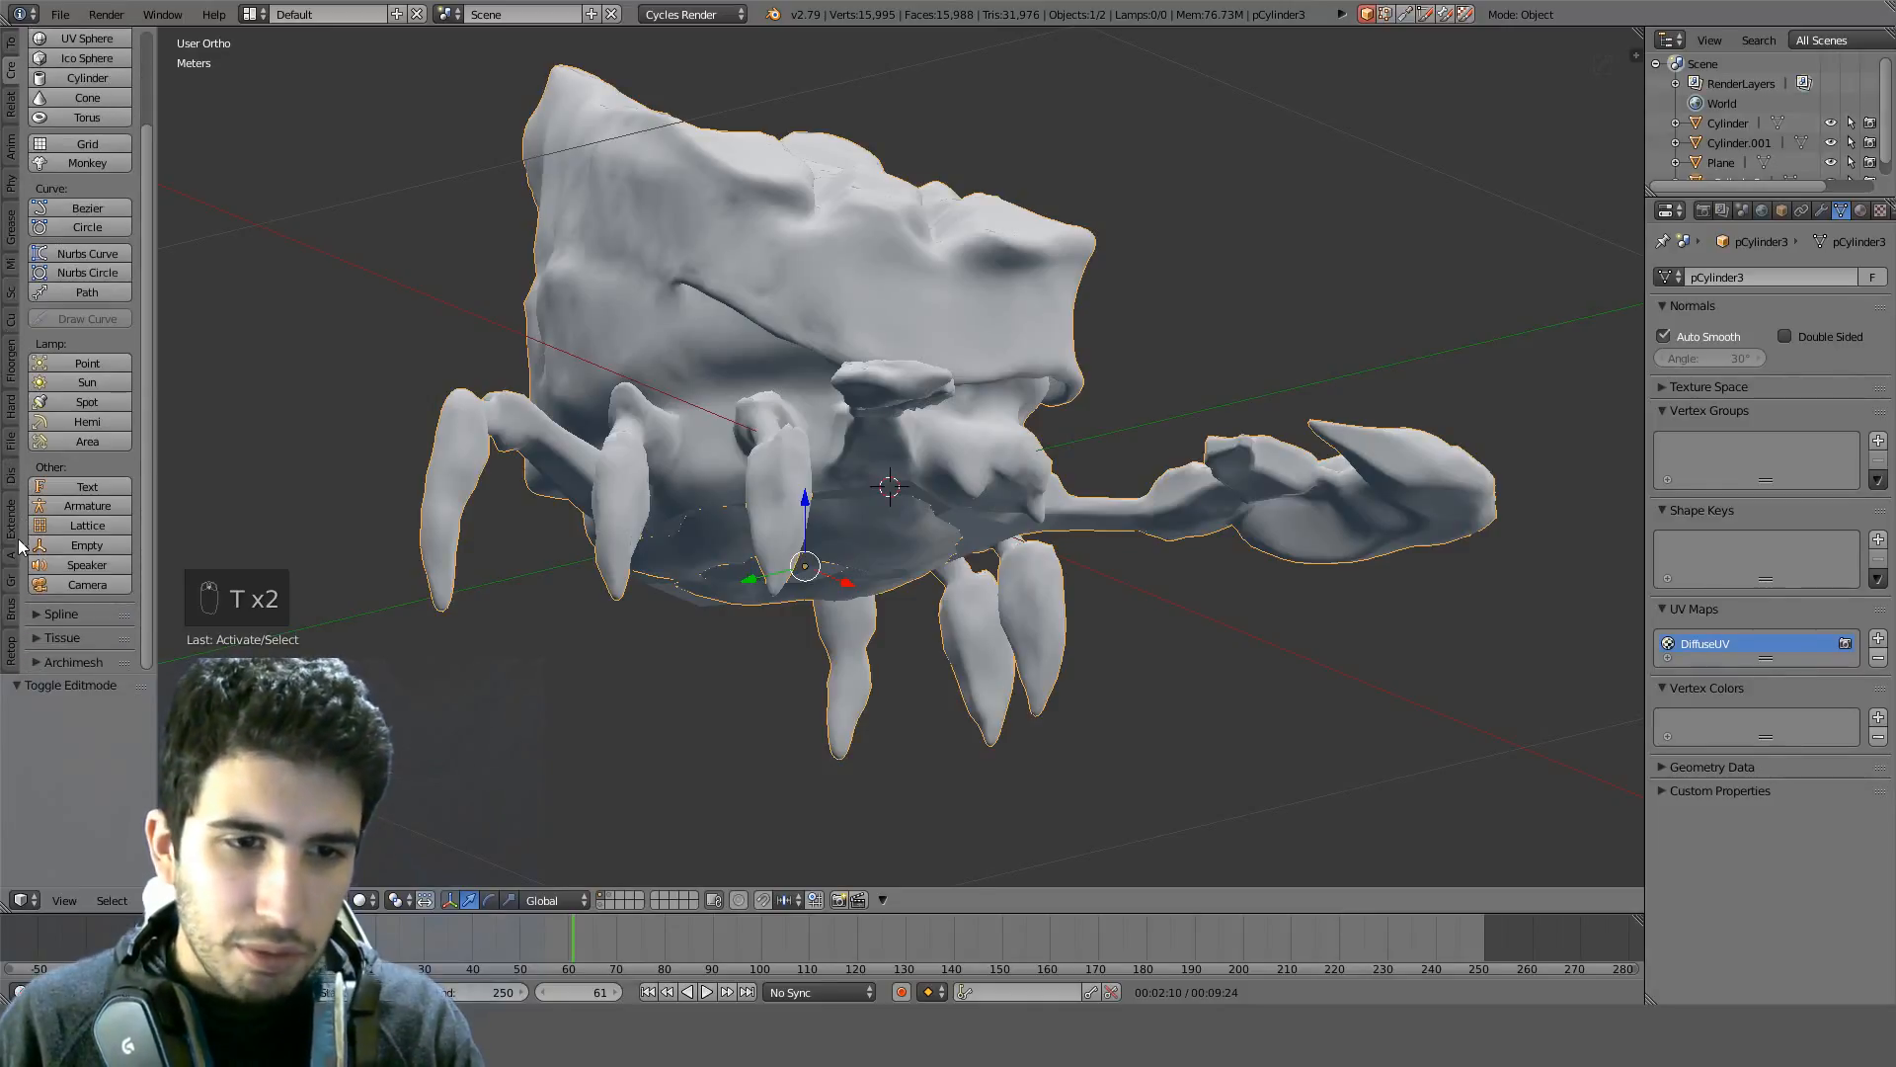
{"action": "scroll", "coordinate": [14, 573], "scroll_direction": "down", "scroll_amount": 12, "text": "ctrl"}
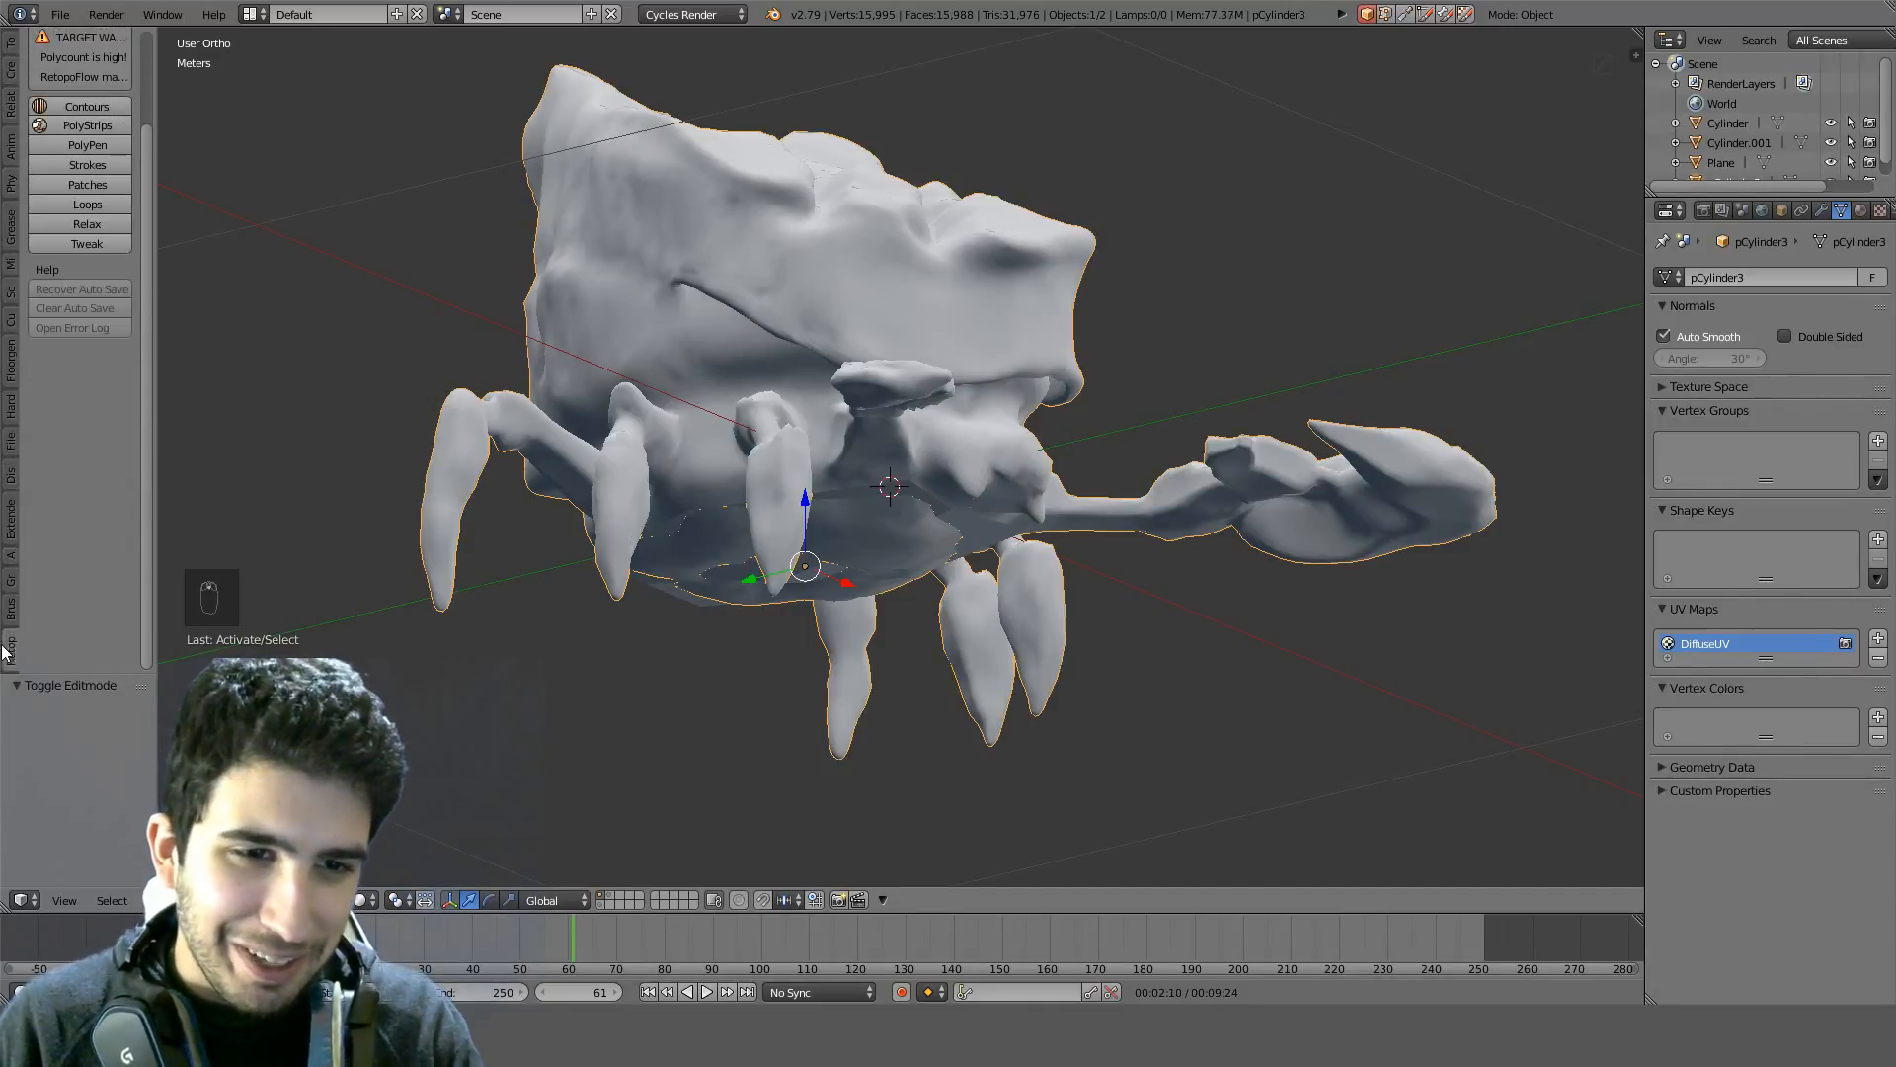
{"action": "scroll", "coordinate": [150, 164], "scroll_direction": "up", "scroll_amount": 4}
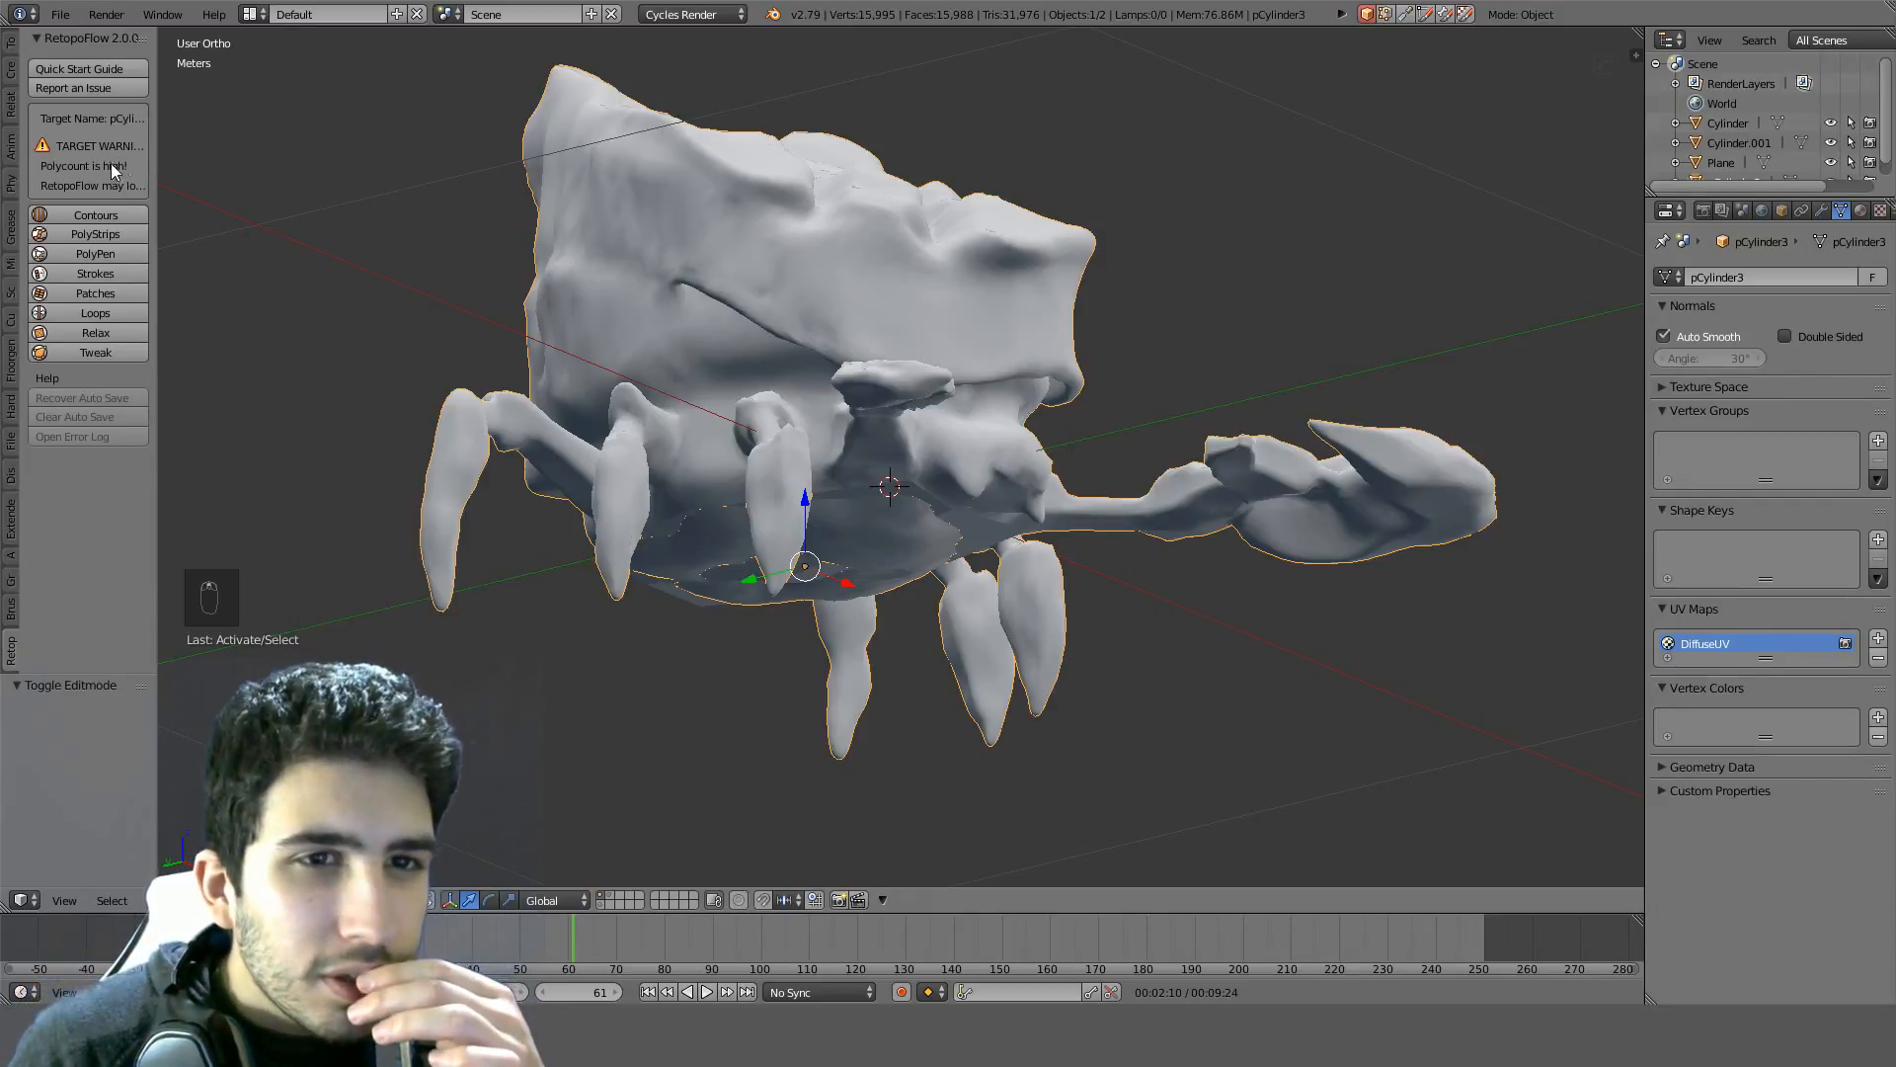
{"action": "left_click_drag", "start_coordinate": [157, 155], "coordinate": [225, 158]}
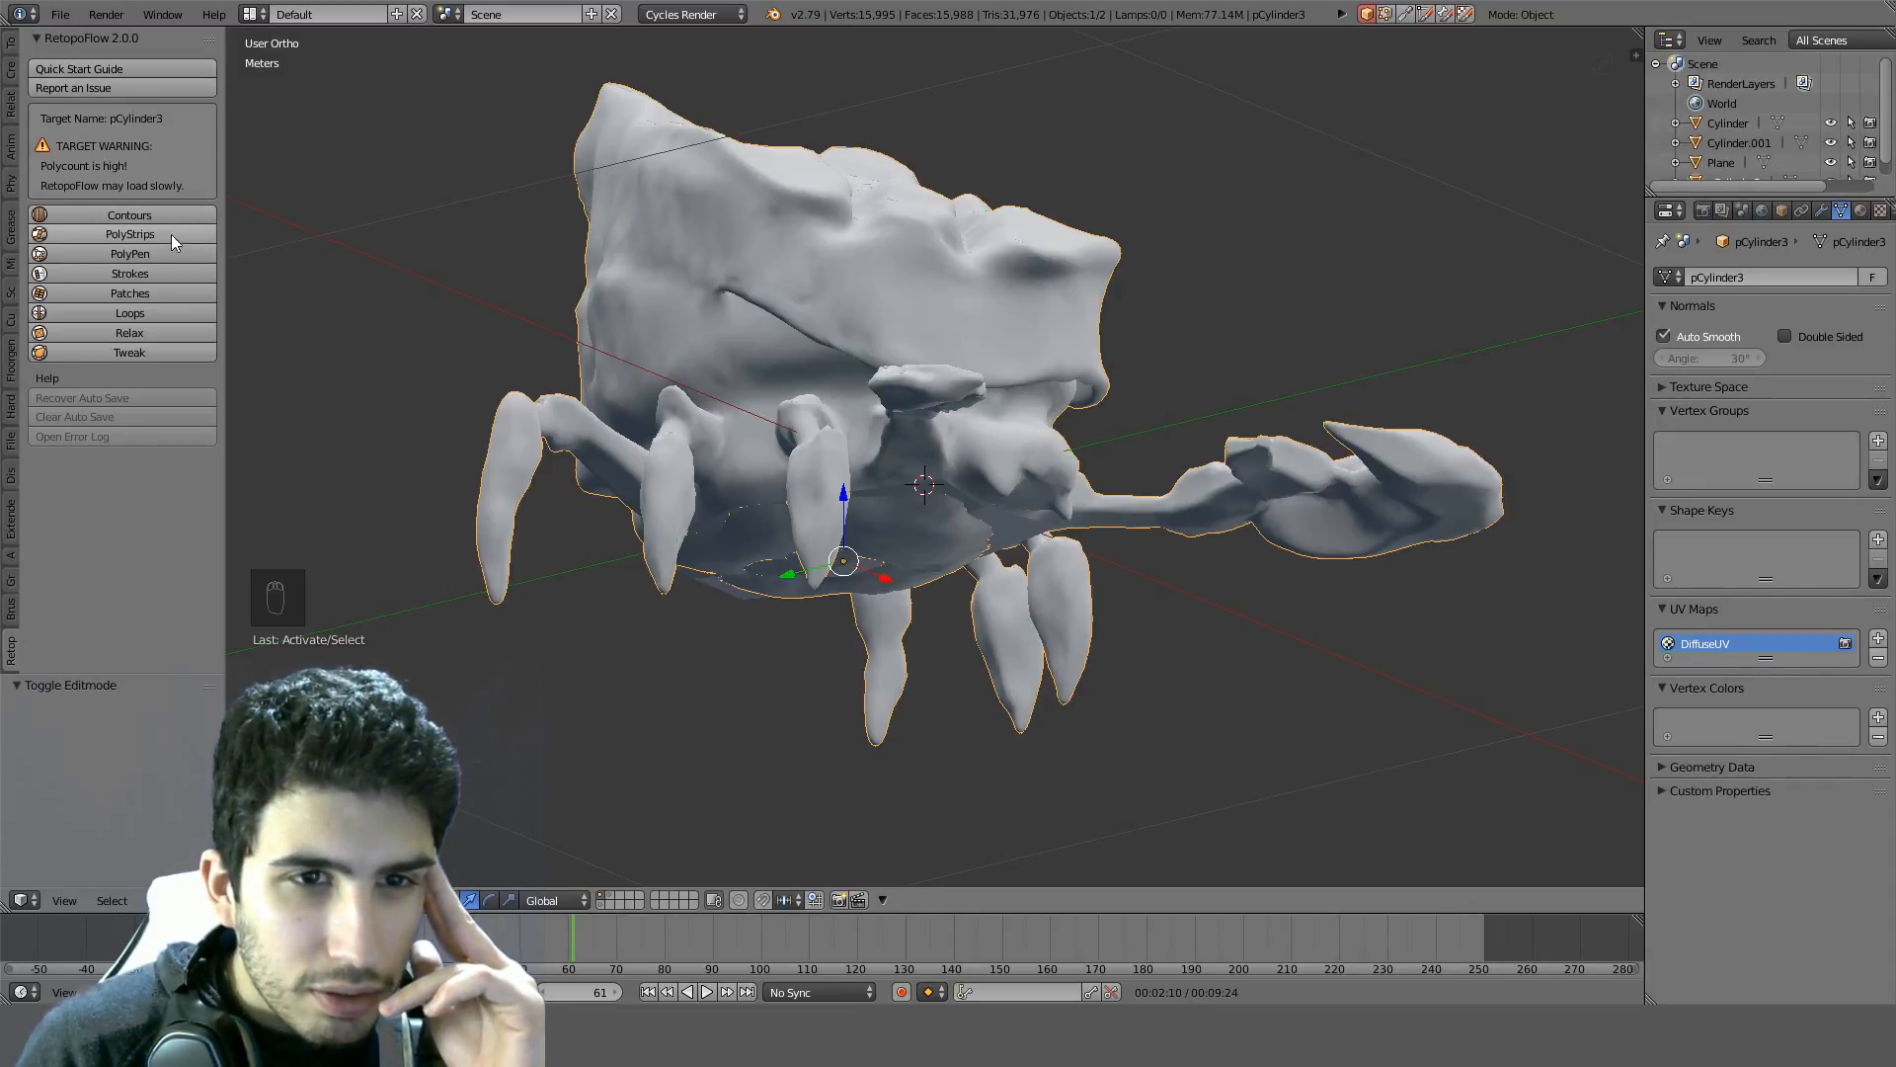
Try RetopoFlow's Patches tool with the crab sculpt as target, reading and closing the welcome message before exiting RetopoFlow
{"action": "left_click", "coordinate": [157, 299]}
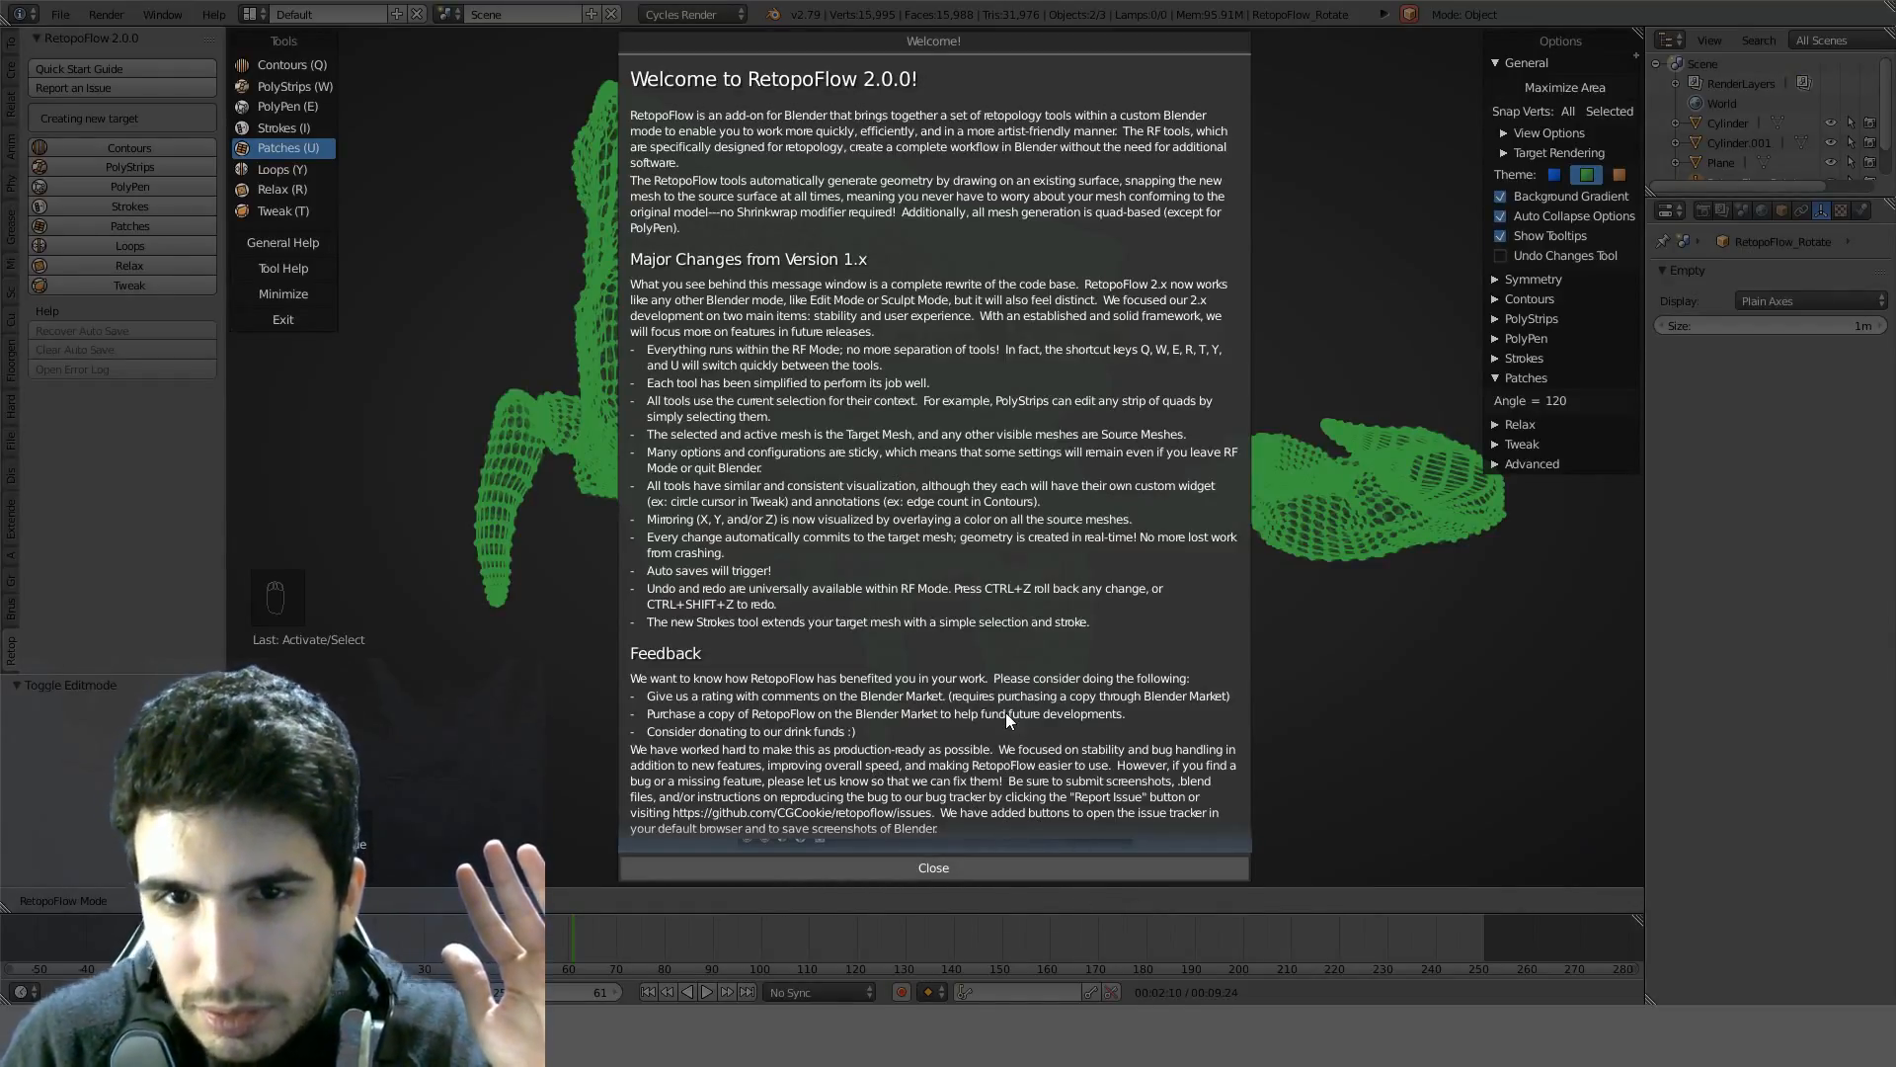
{"action": "scroll", "coordinate": [1005, 713], "scroll_direction": "down", "scroll_amount": 10}
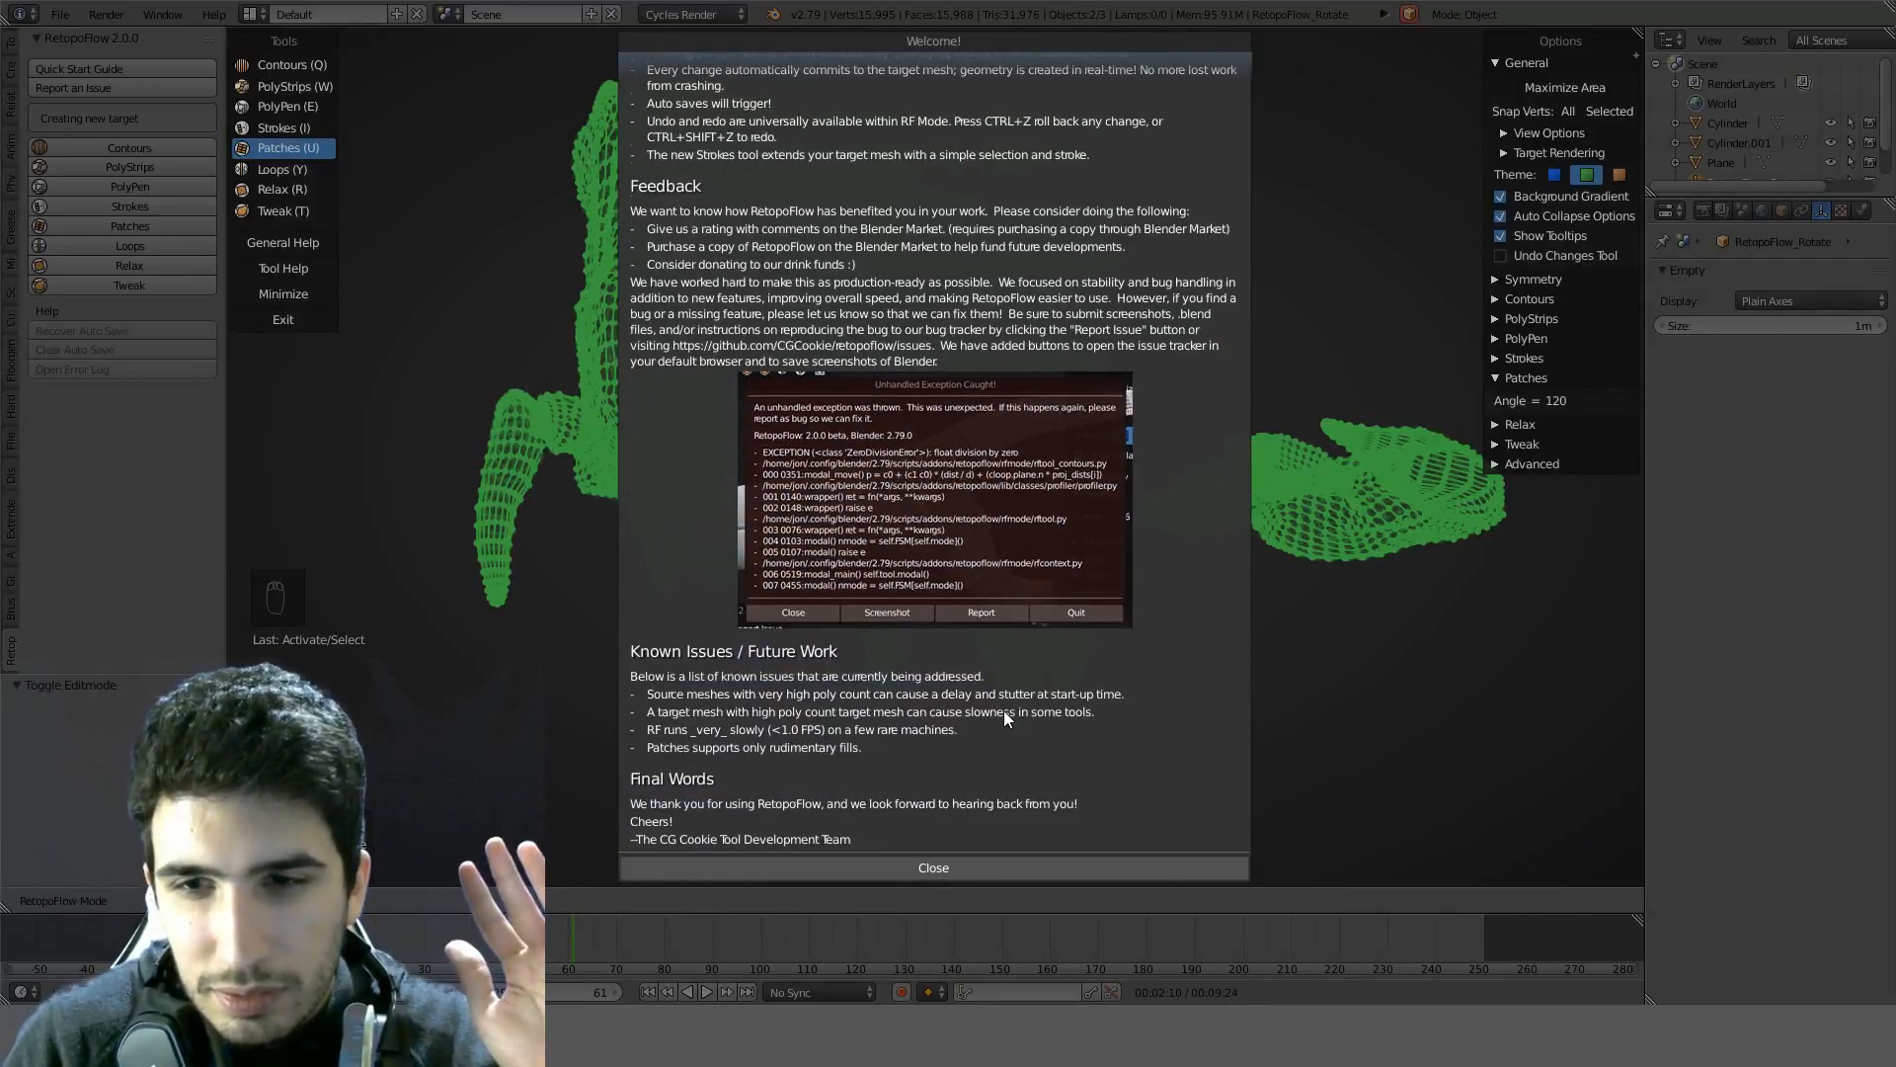
{"action": "scroll", "coordinate": [975, 739], "scroll_direction": "up", "scroll_amount": 10}
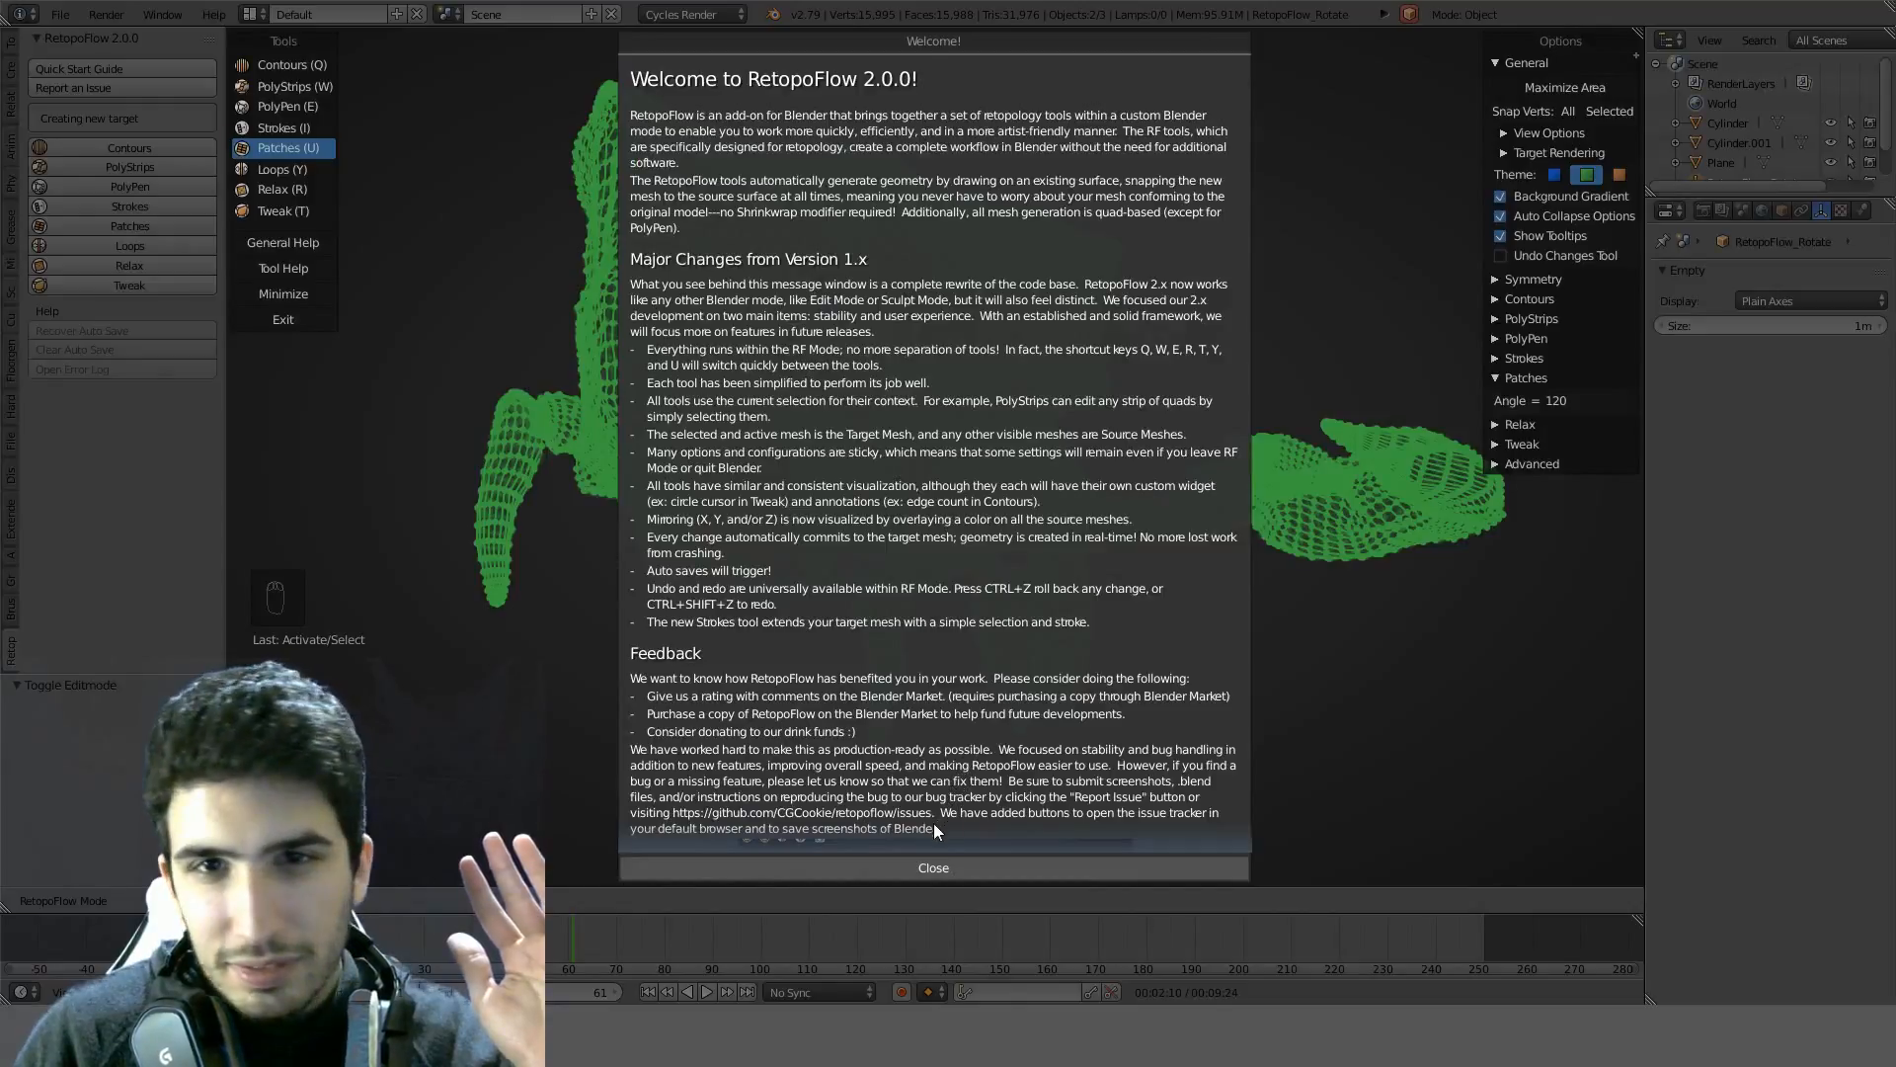
{"action": "left_click", "coordinate": [903, 868]}
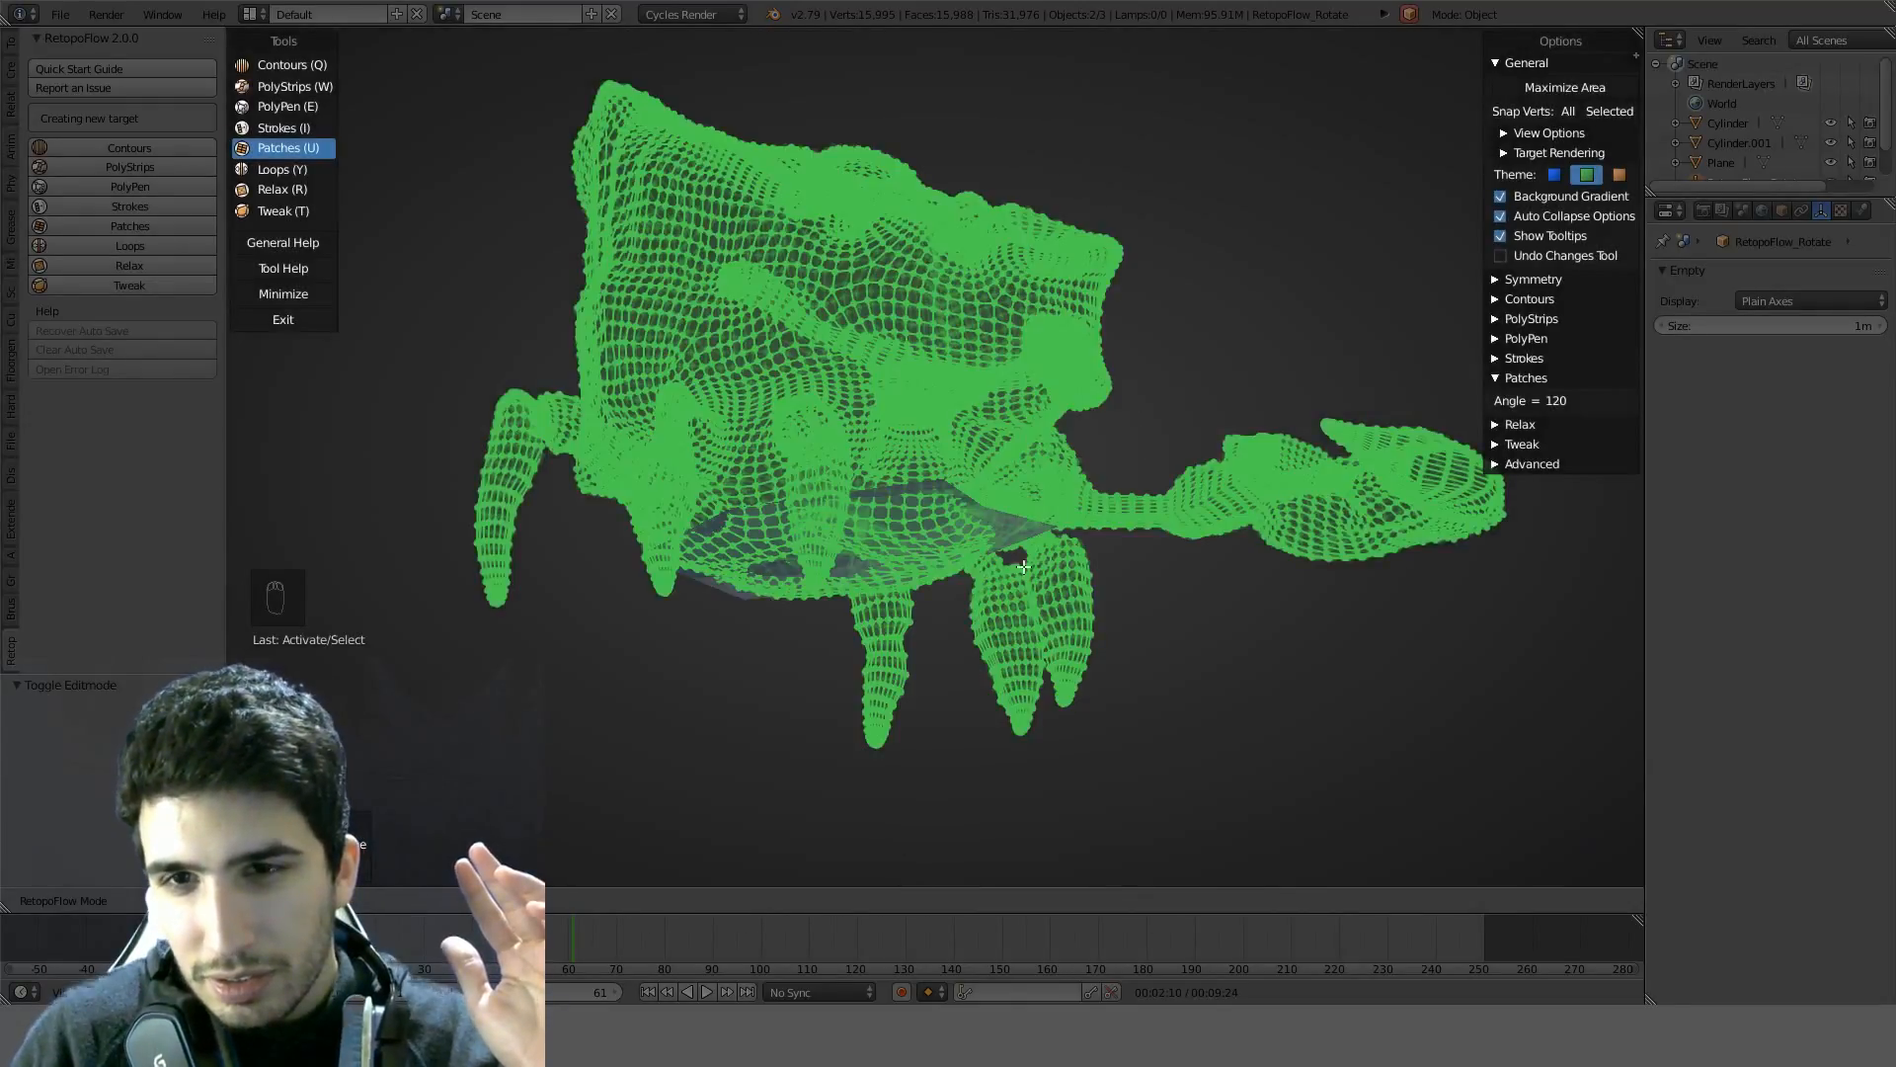
{"action": "middle_click_drag", "start_coordinate": [1024, 566], "coordinate": [1037, 617]}
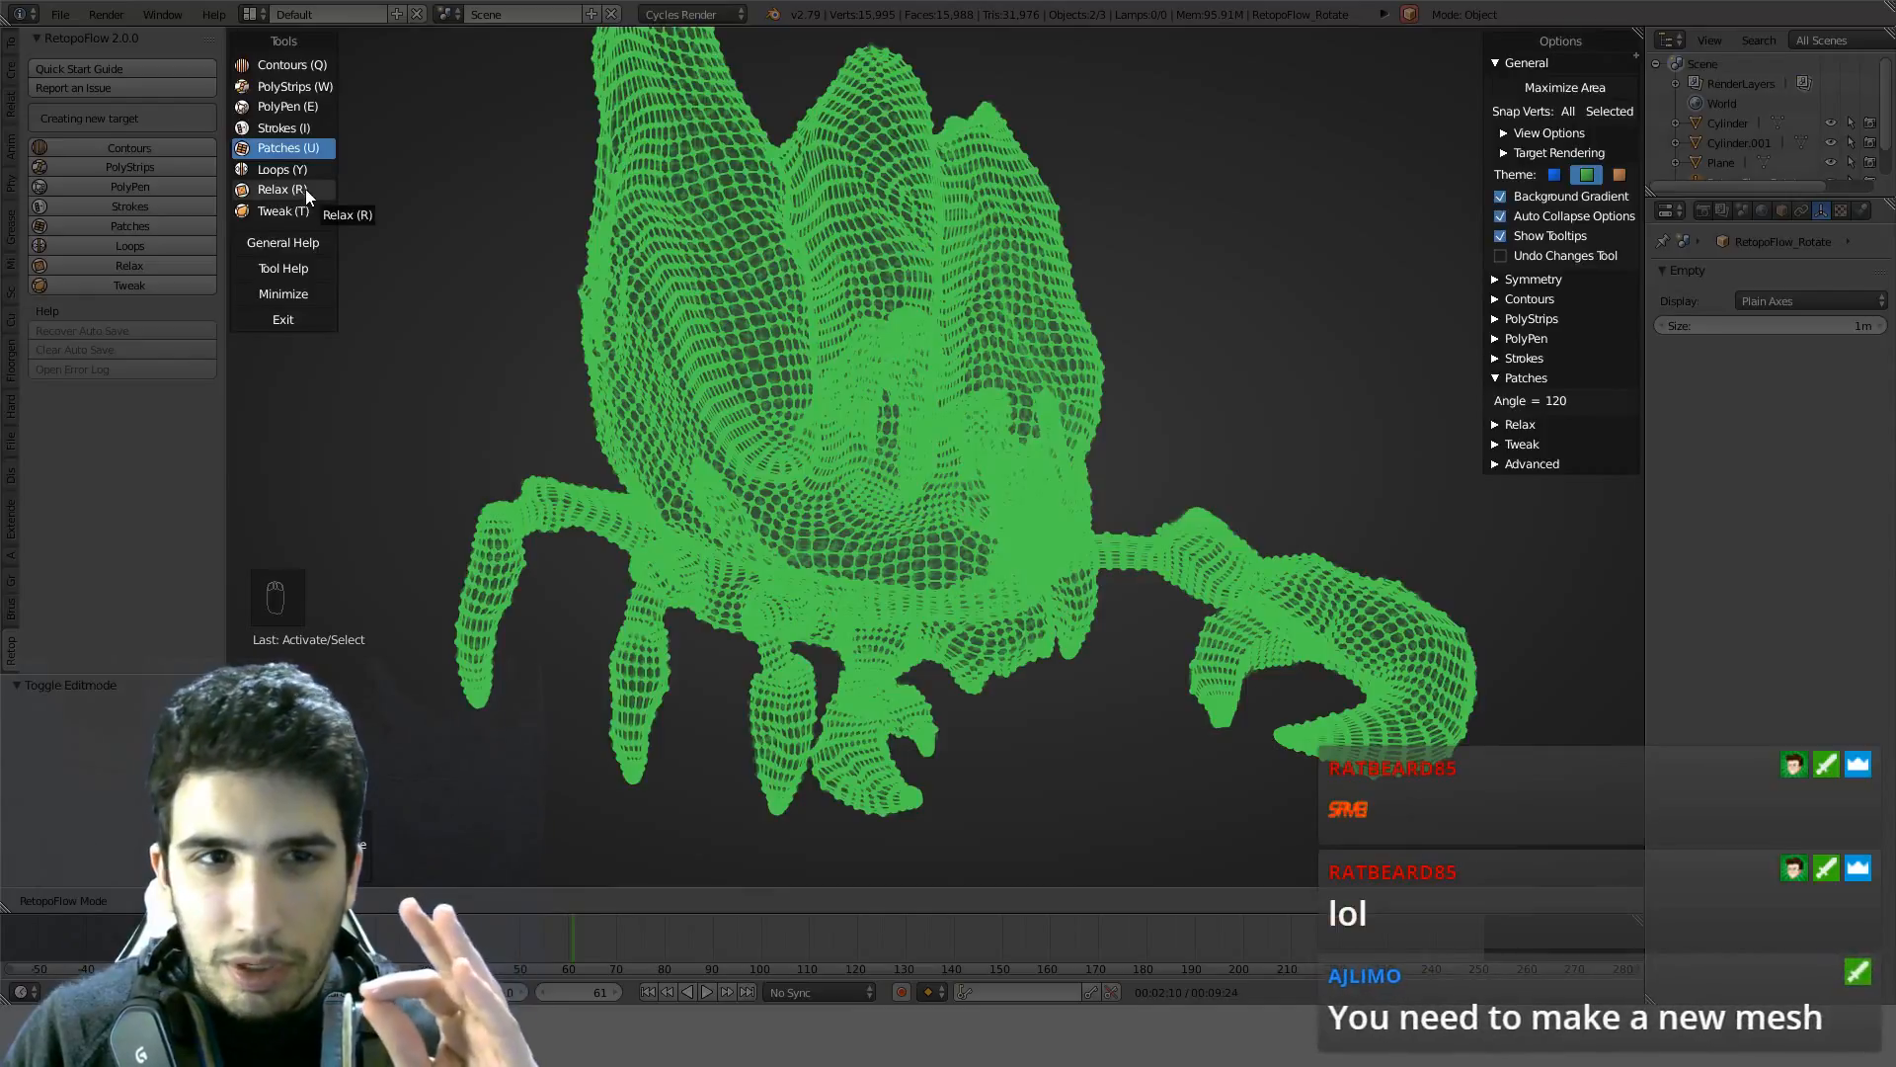
{"action": "left_click", "coordinate": [269, 326]}
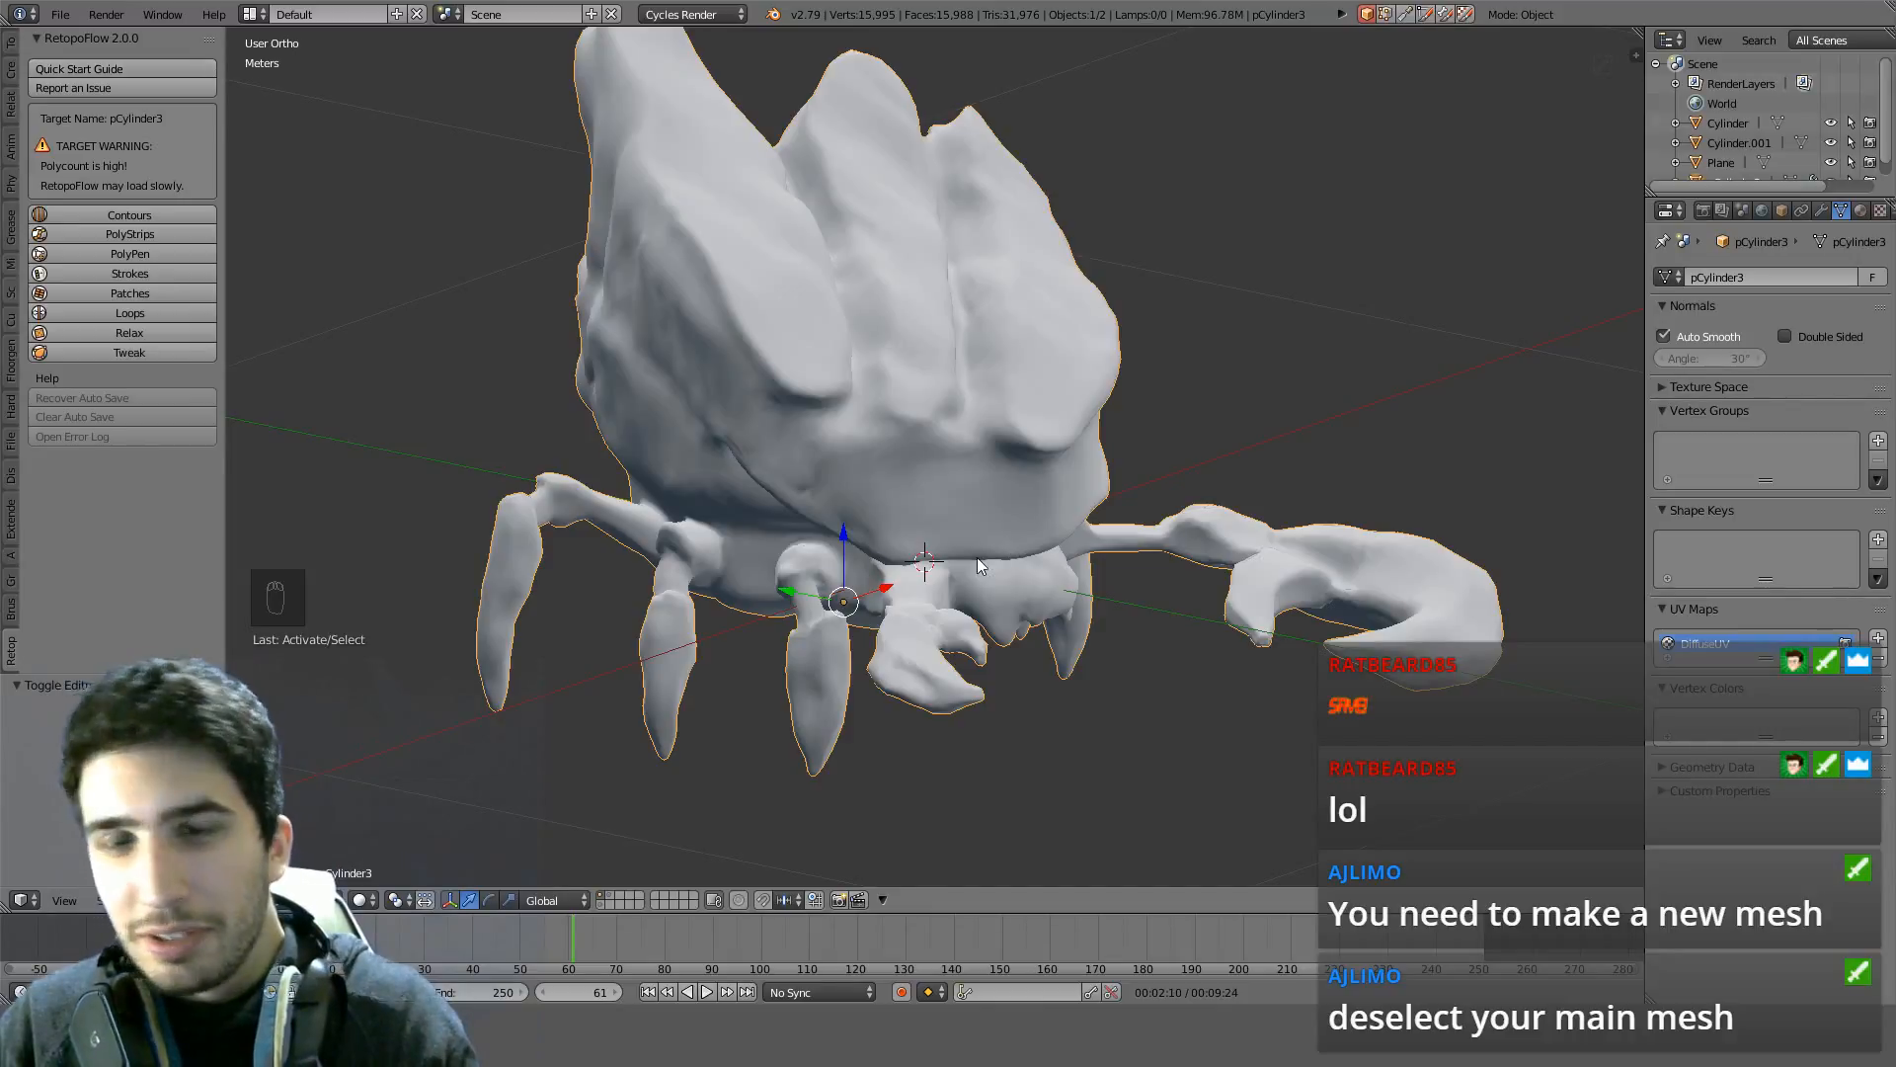
Save the scene over the existing crab file and open RetopoFlow's Quick Start Guide
{"action": "key", "text": "ctrl+s"}
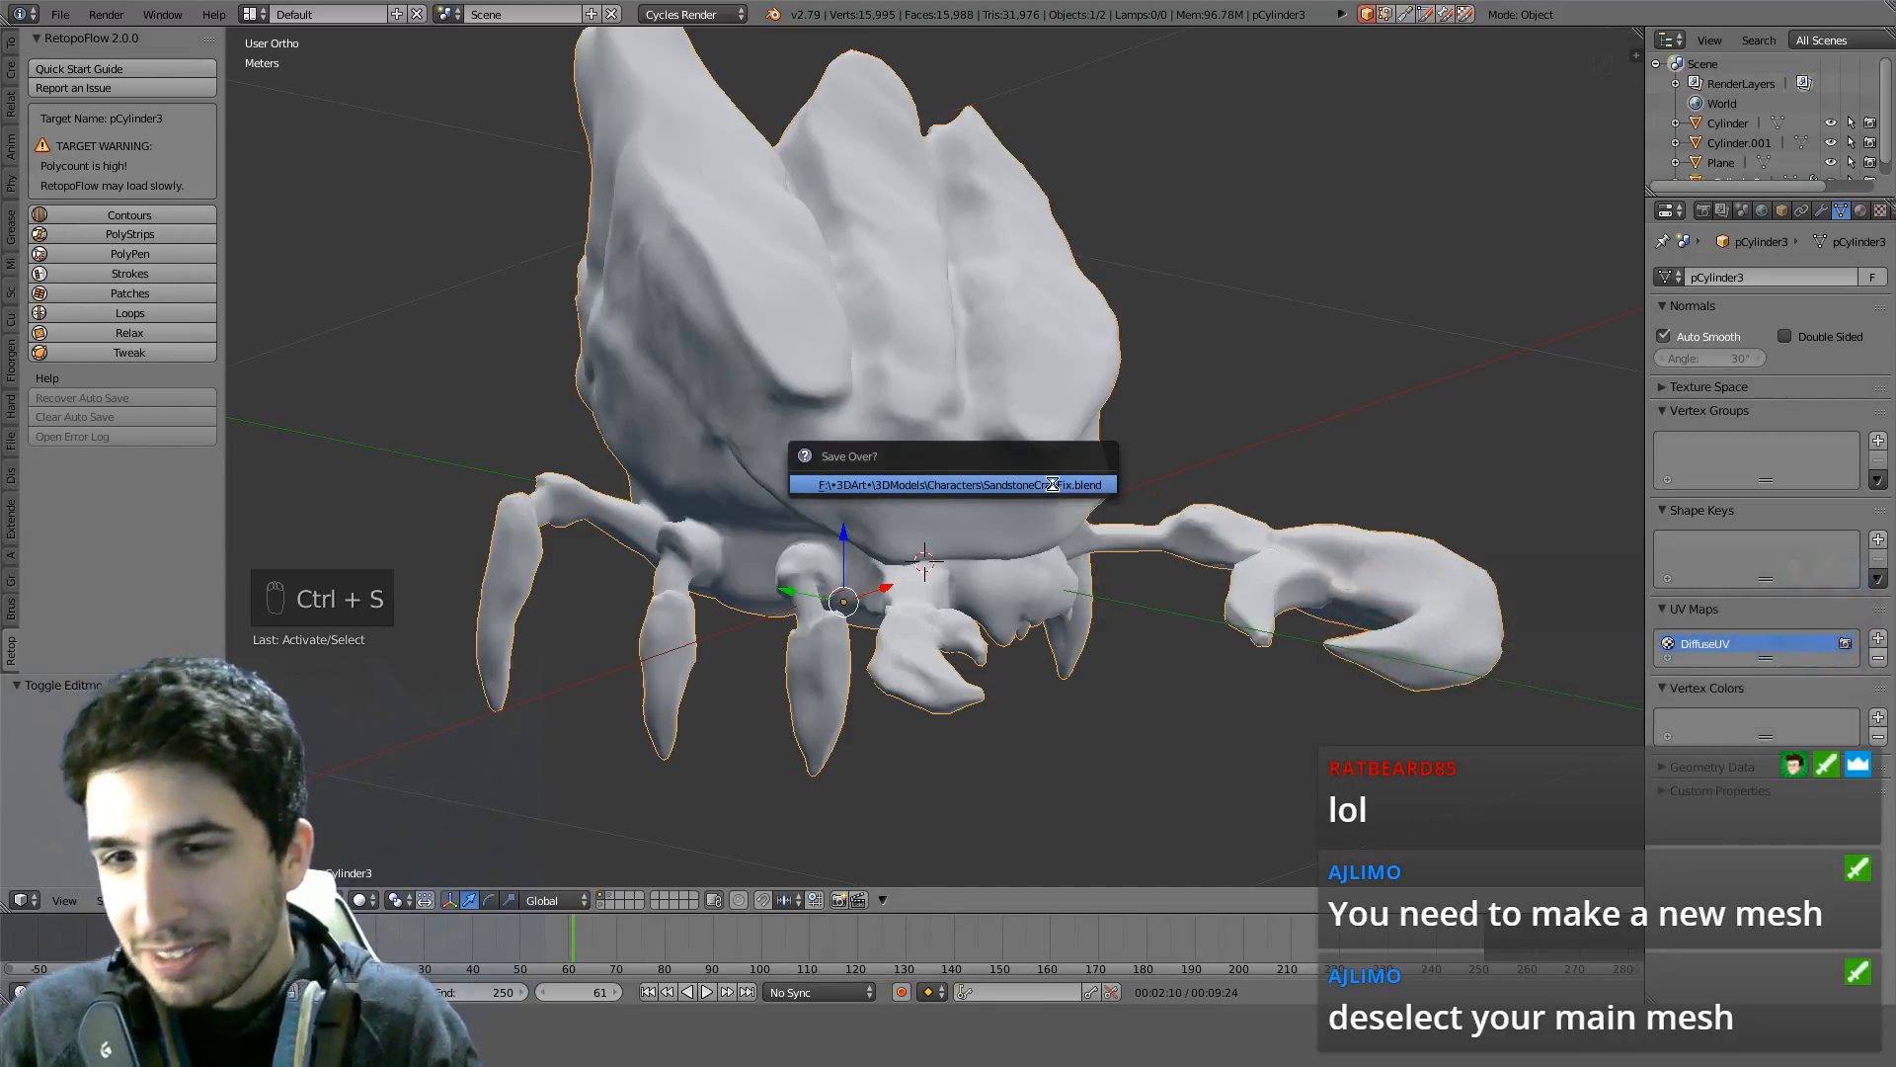
{"action": "left_click", "coordinate": [1052, 483]}
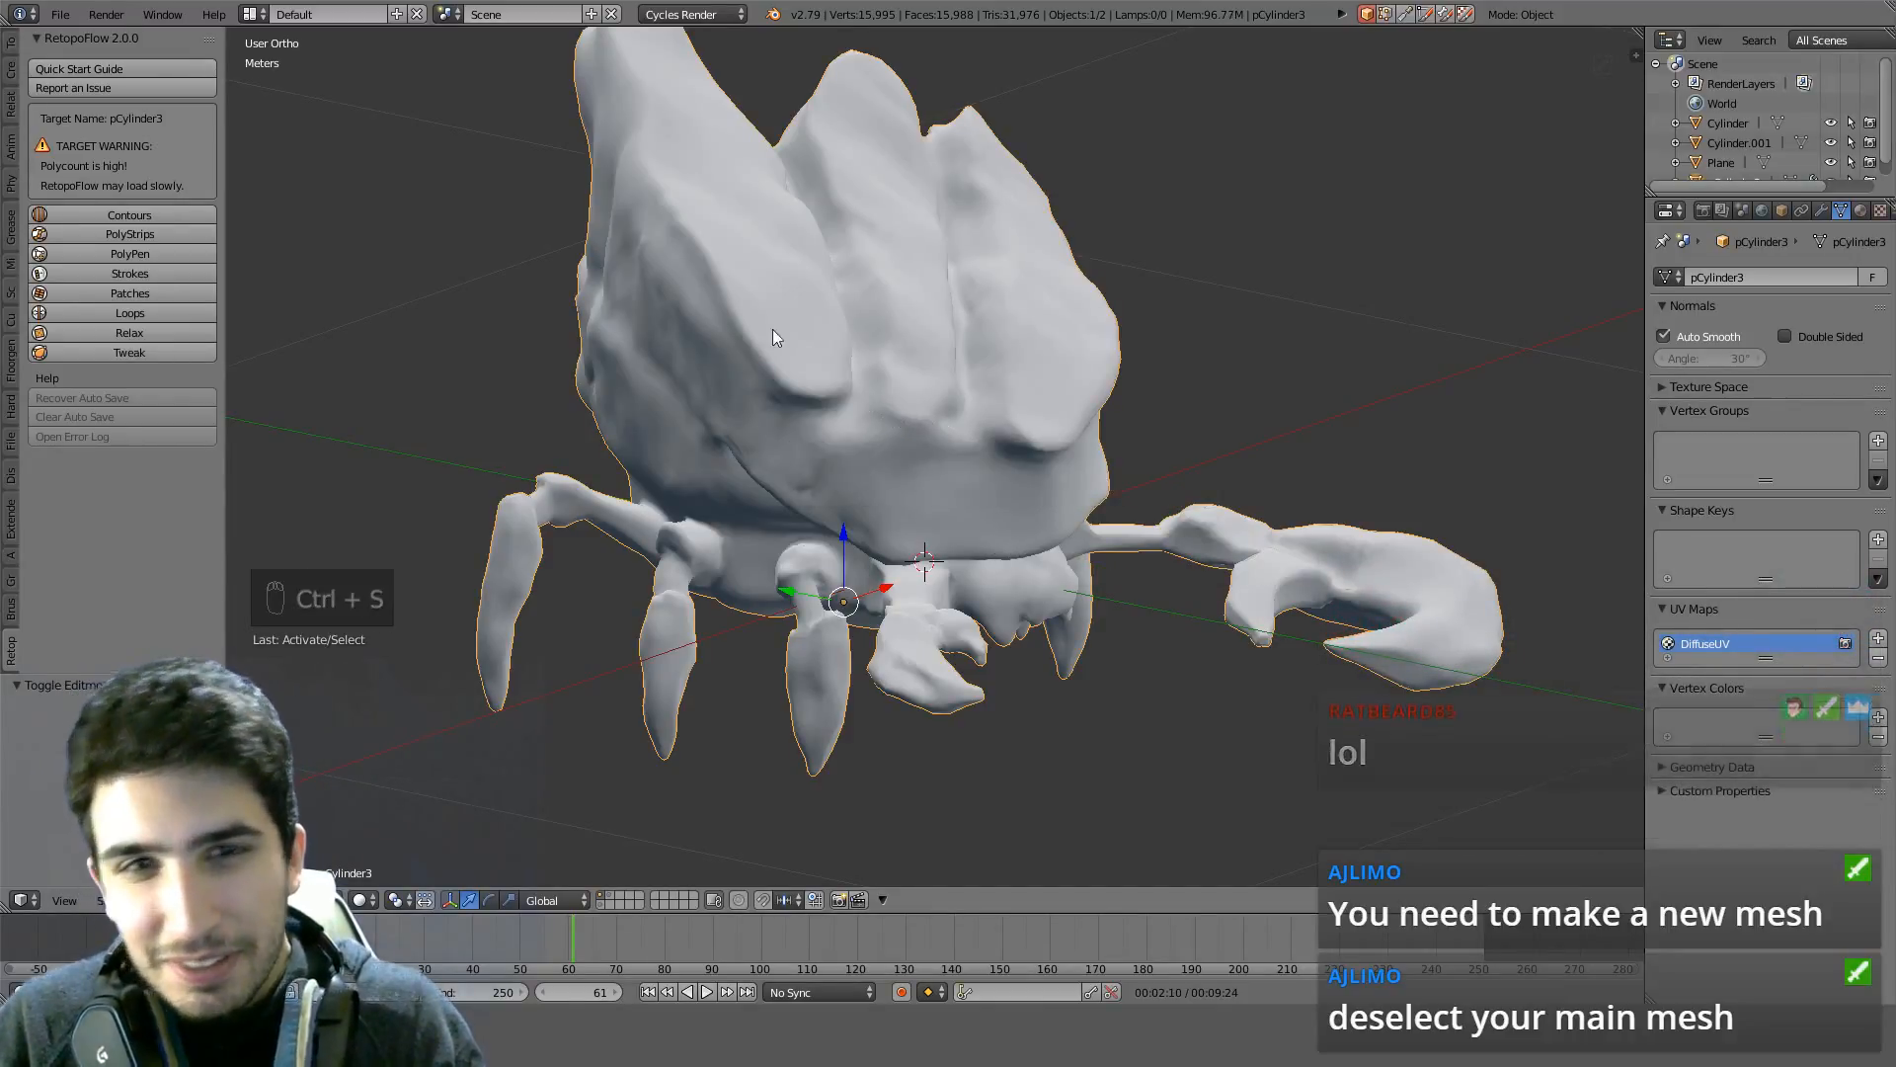
{"action": "left_click", "coordinate": [109, 66]}
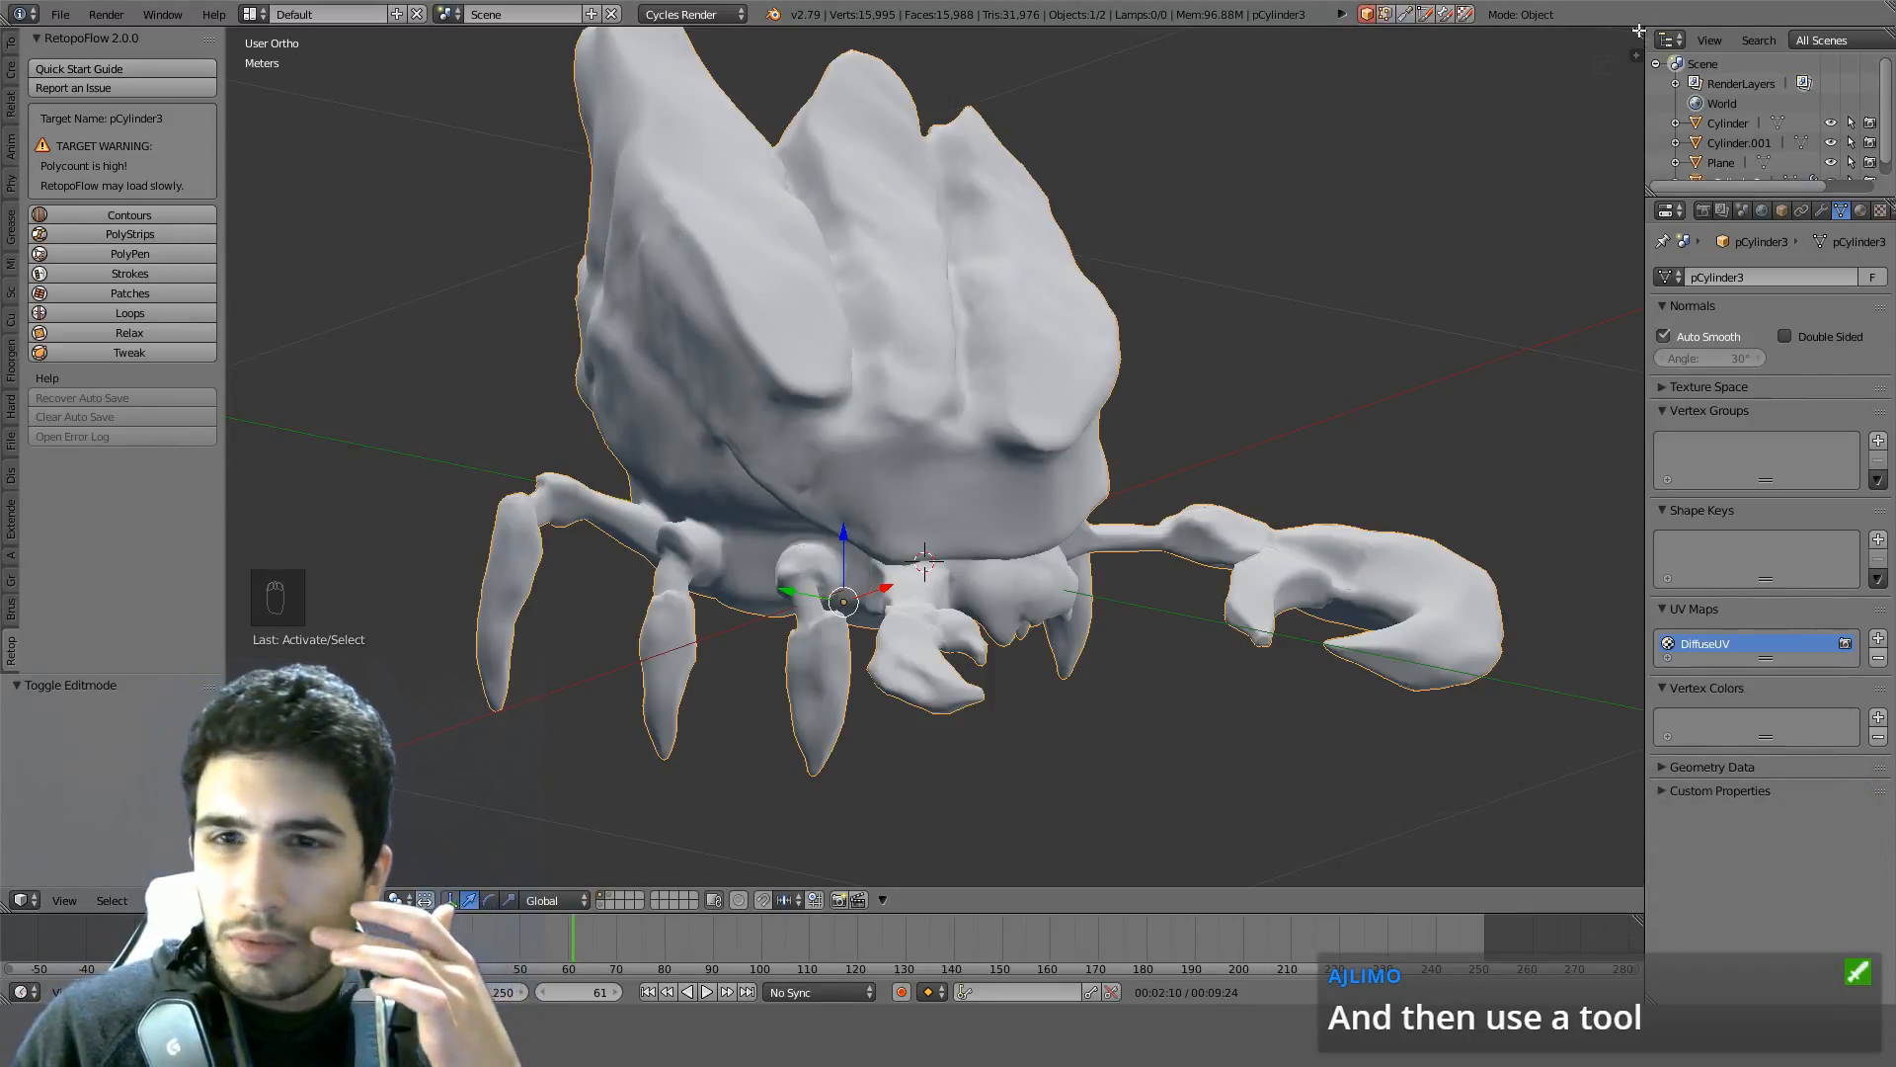
Deselect everything and start RetopoFlow on a new target mesh with Patches, switching to the Loops tool
{"action": "key", "text": "a"}
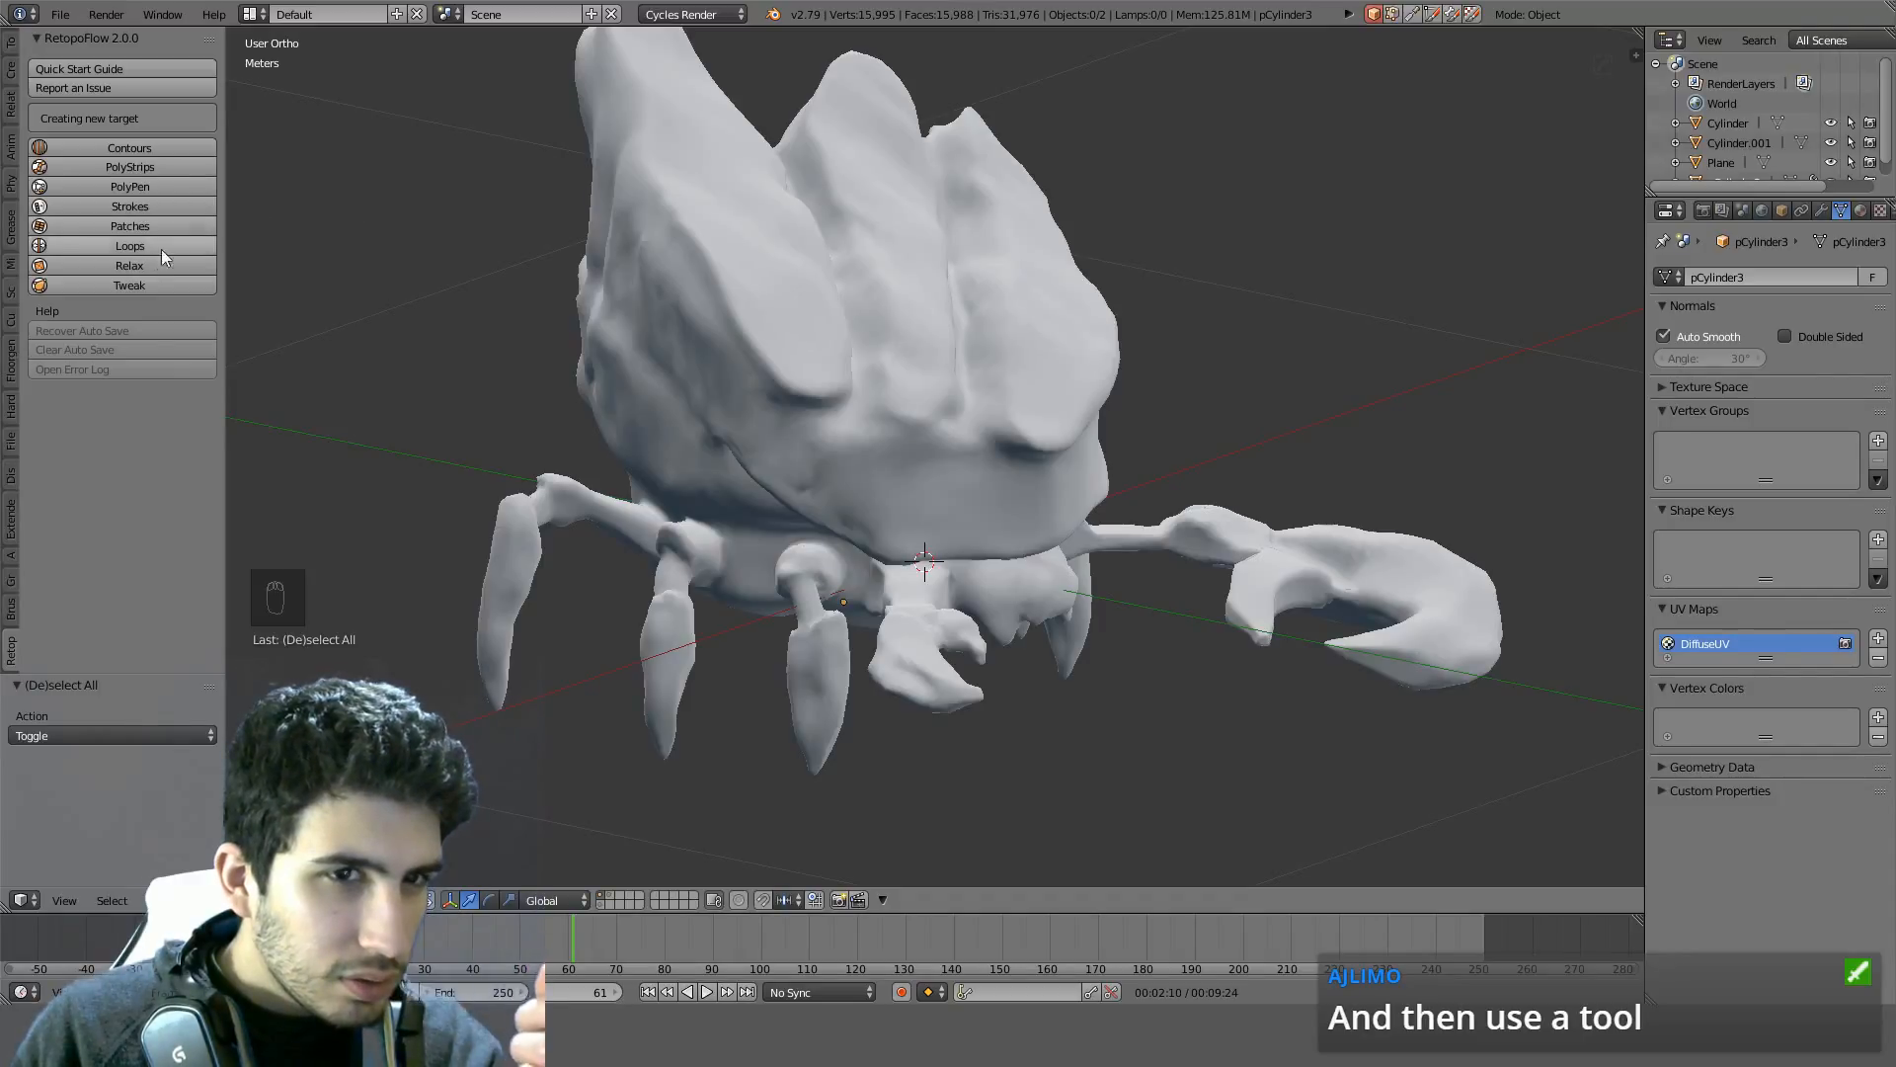
{"action": "left_click", "coordinate": [139, 228]}
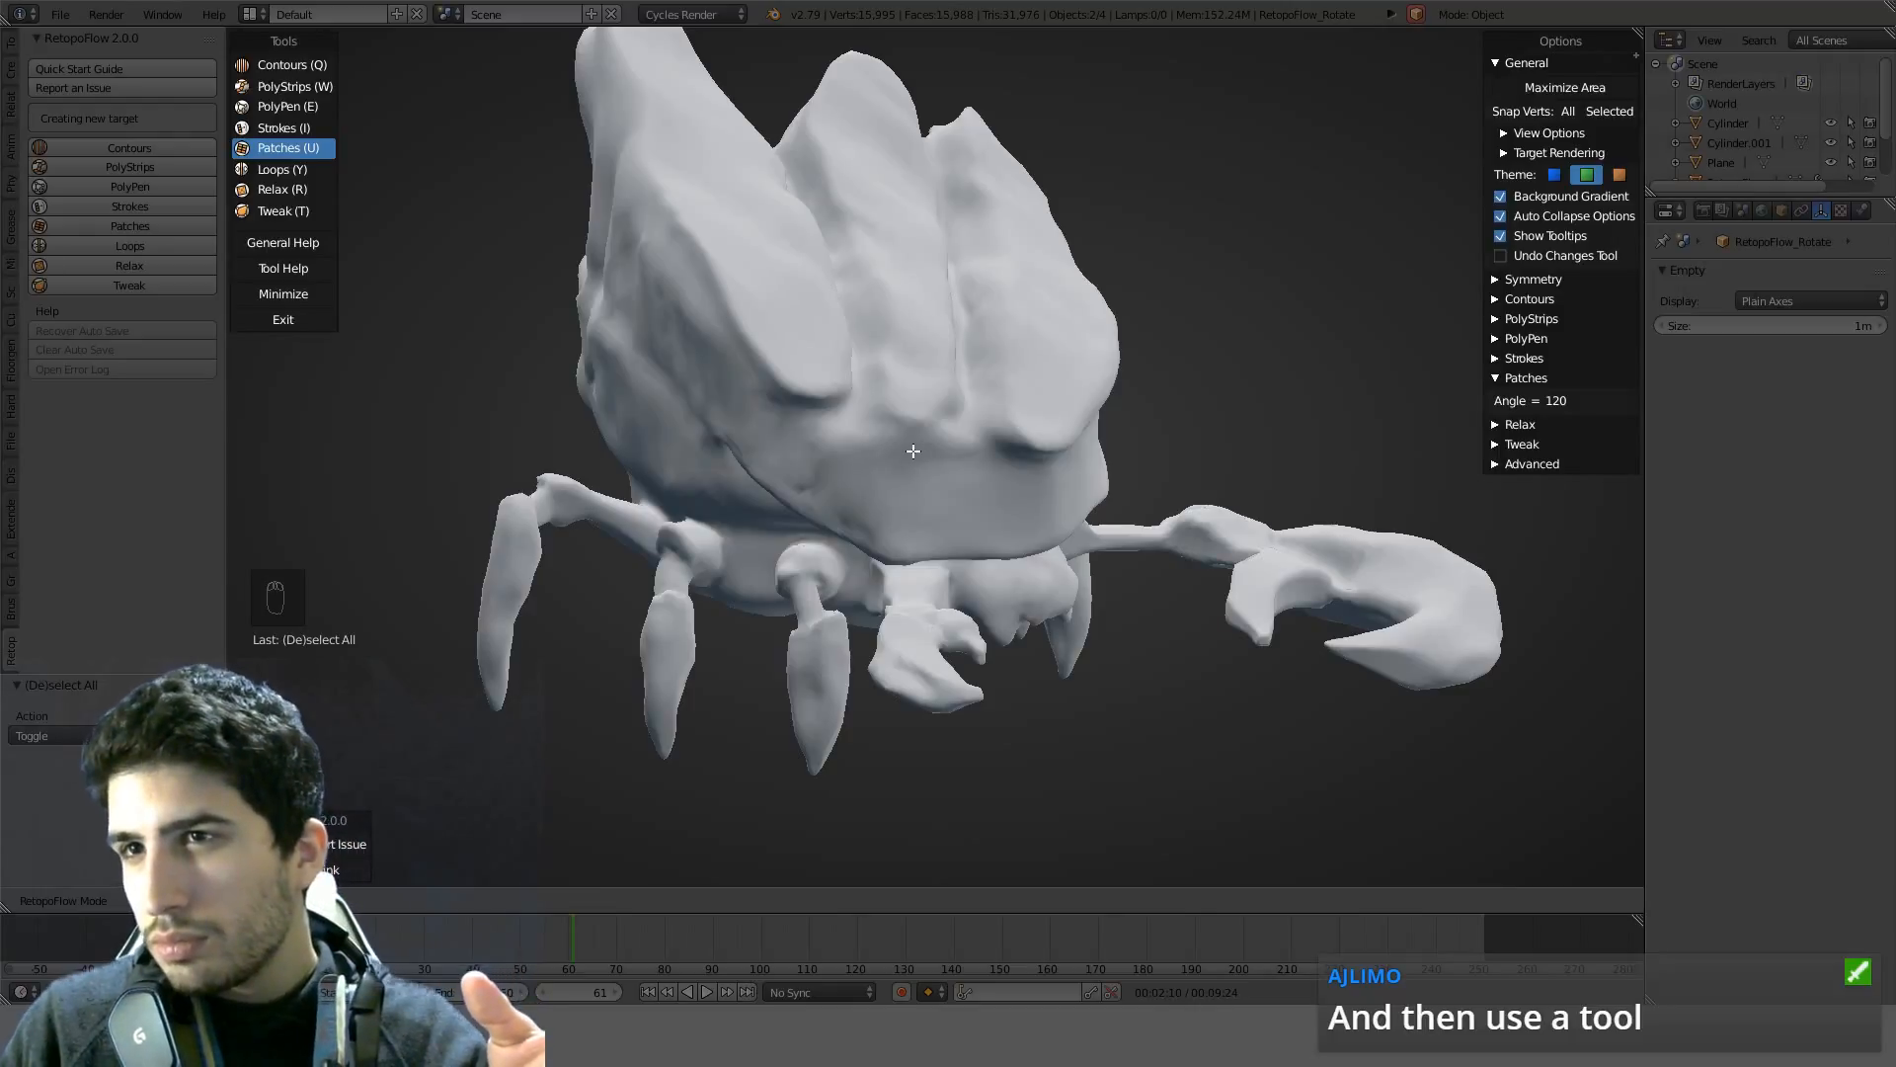
{"action": "mouse_move", "coordinate": [914, 443]}
{"action": "middle_mouse_down"}
{"action": "mouse_move", "coordinate": [855, 423]}
{"action": "mouse_move", "coordinate": [832, 457]}
{"action": "middle_mouse_up"}
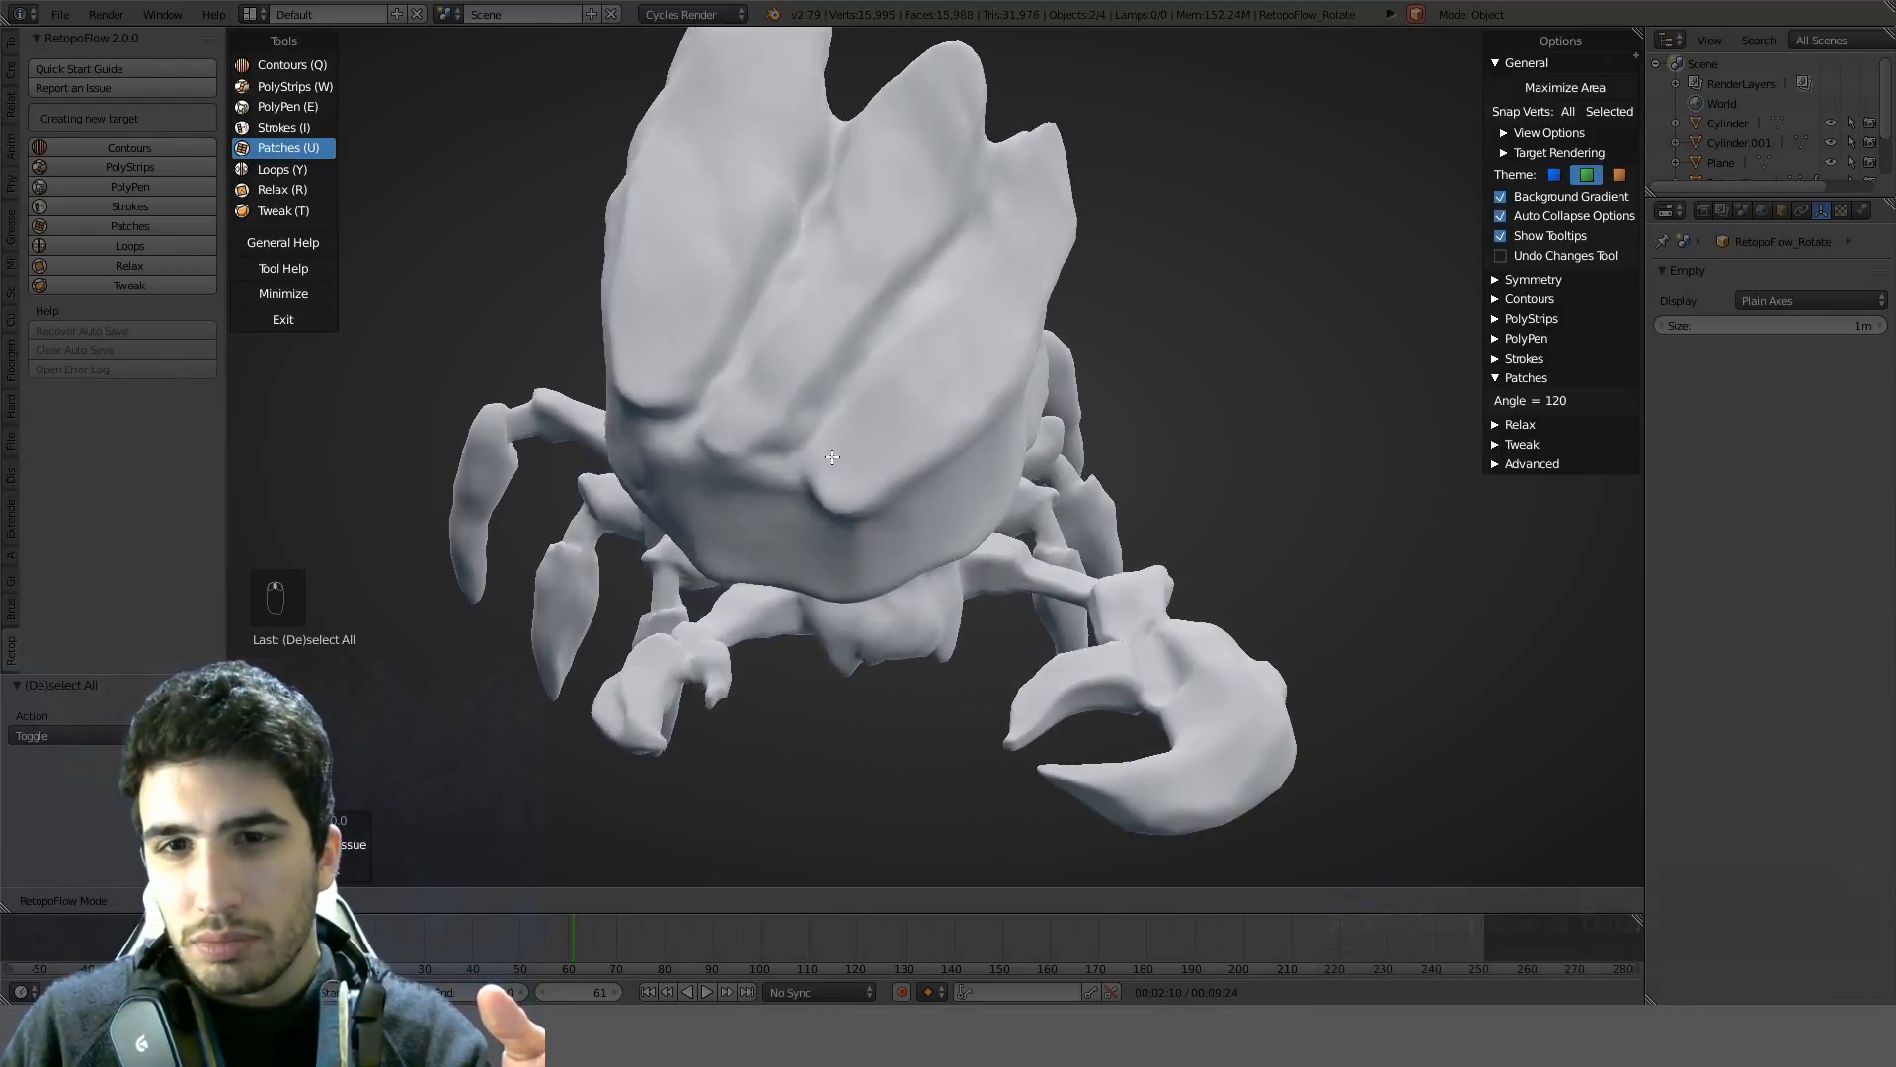
{"action": "scroll", "coordinate": [711, 455], "scroll_direction": "up", "scroll_amount": 5}
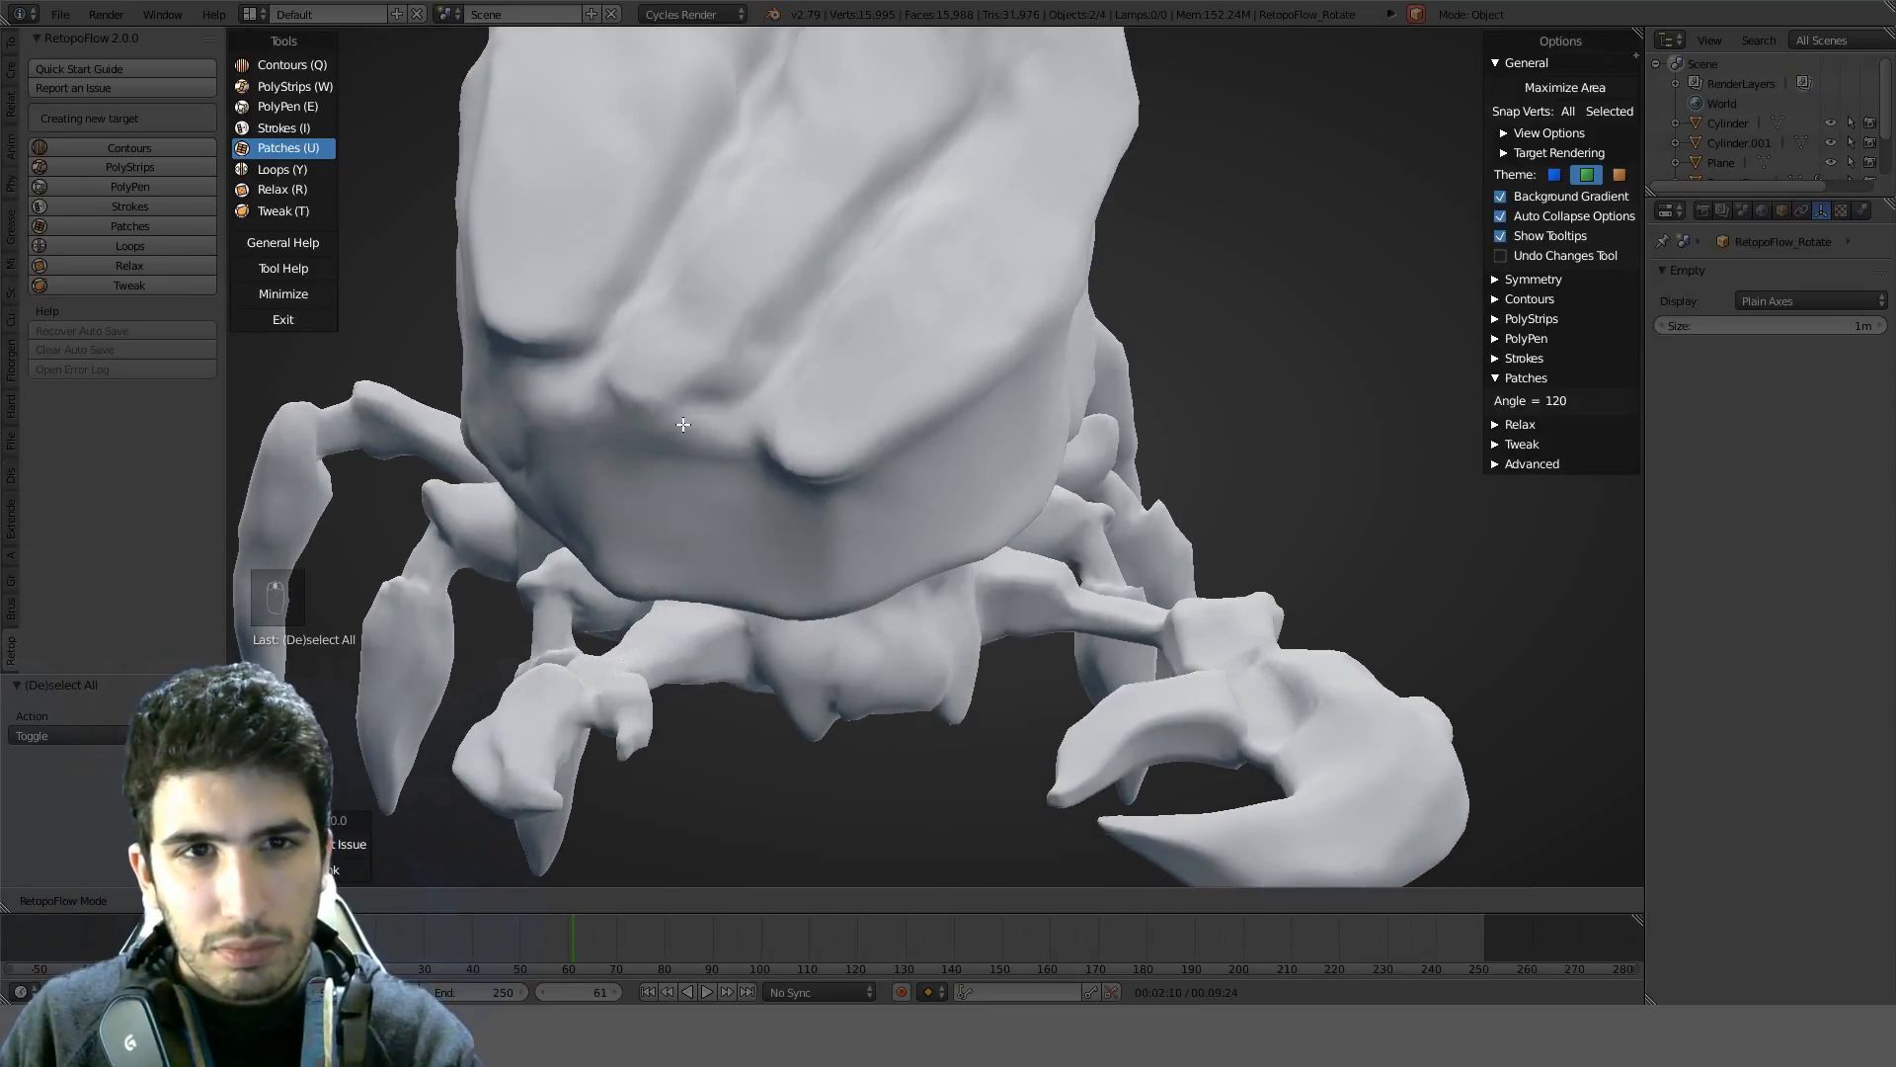
{"action": "key", "text": "y"}
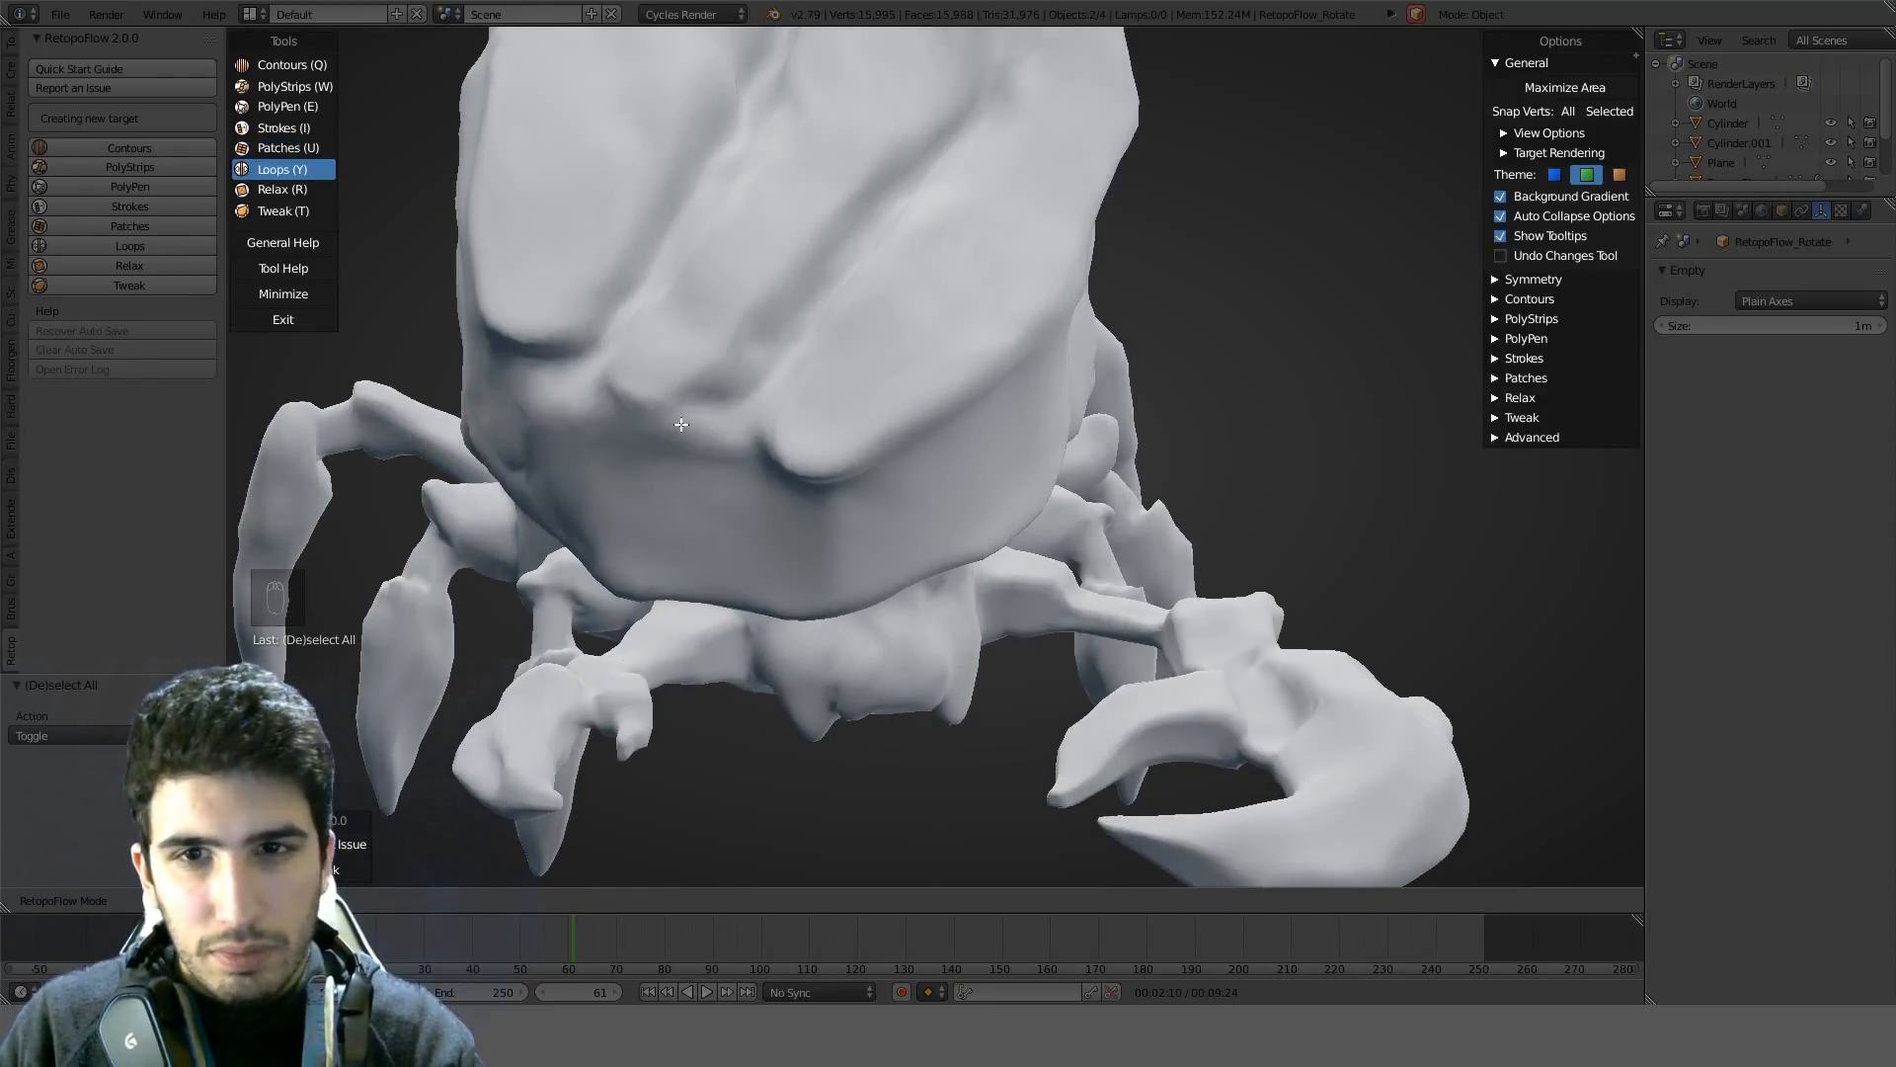
{"action": "scroll", "coordinate": [780, 468], "scroll_direction": "down", "scroll_amount": 5}
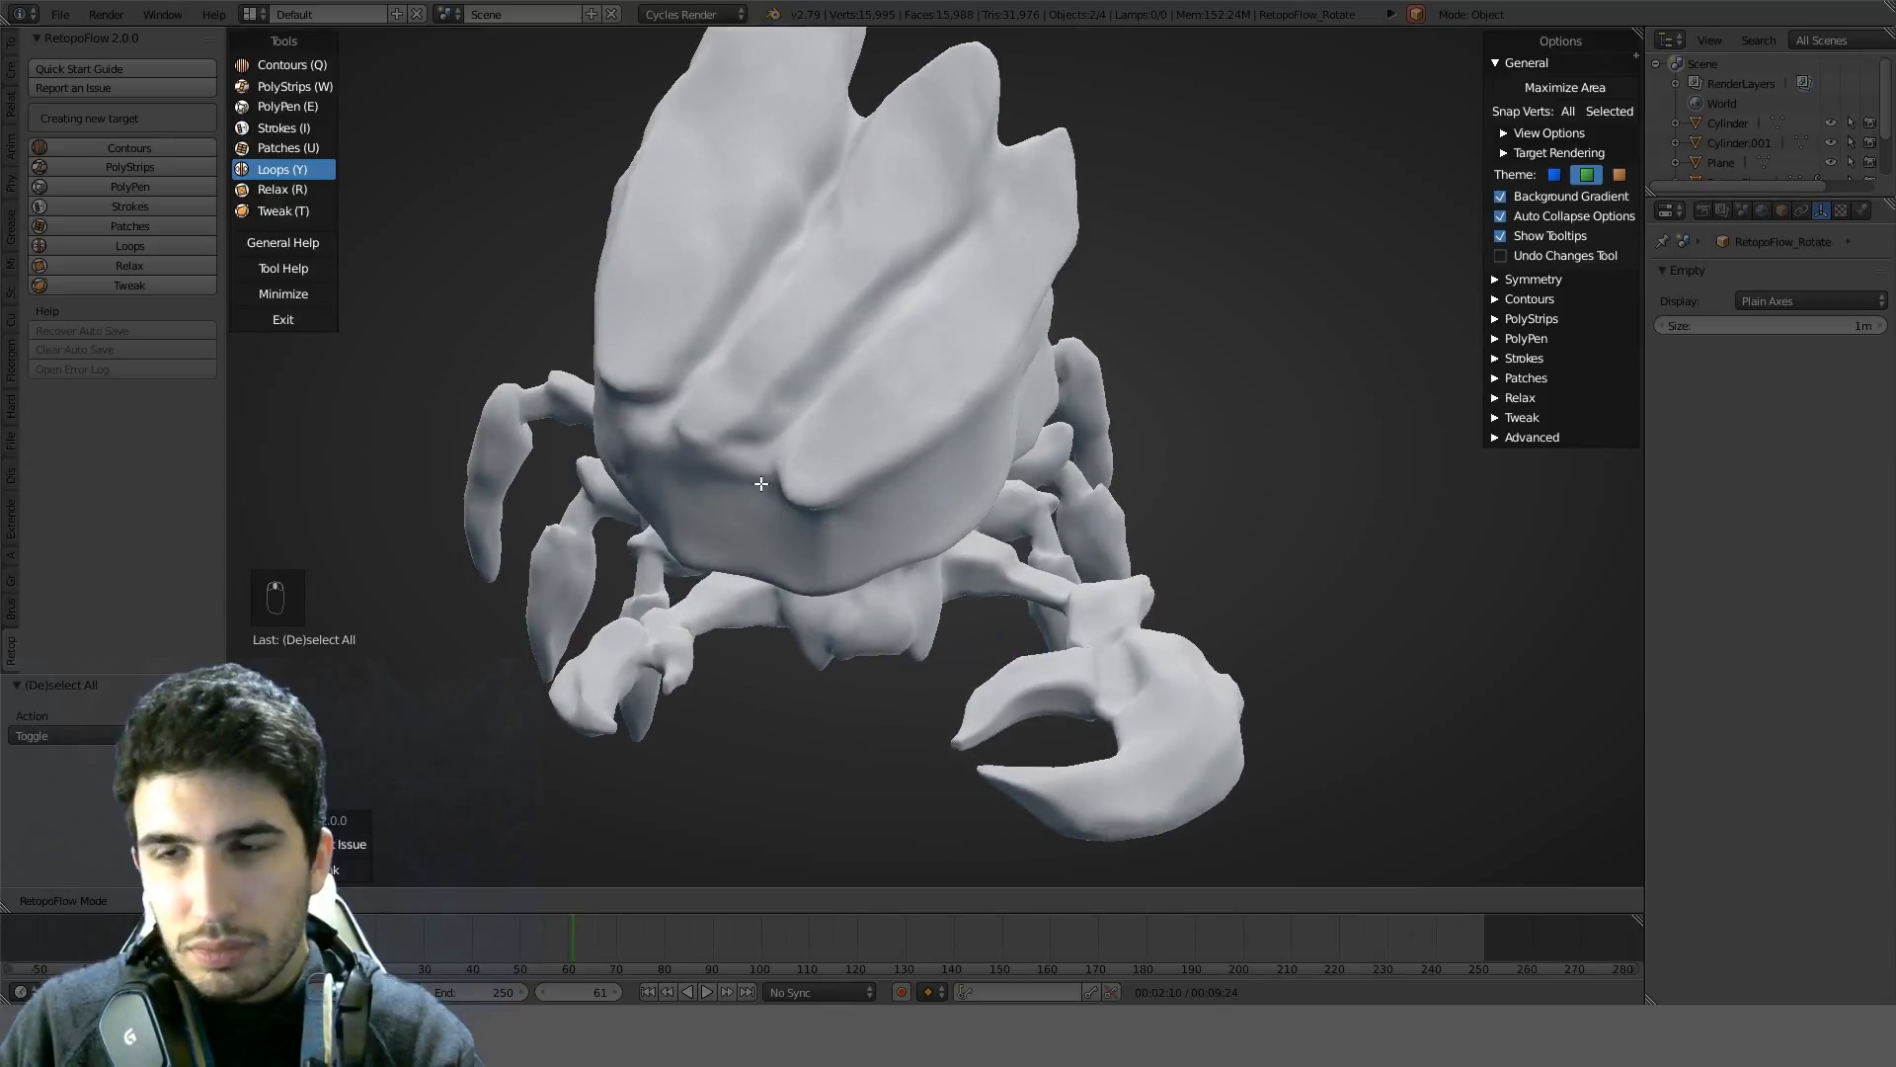
{"action": "key", "text": "u"}
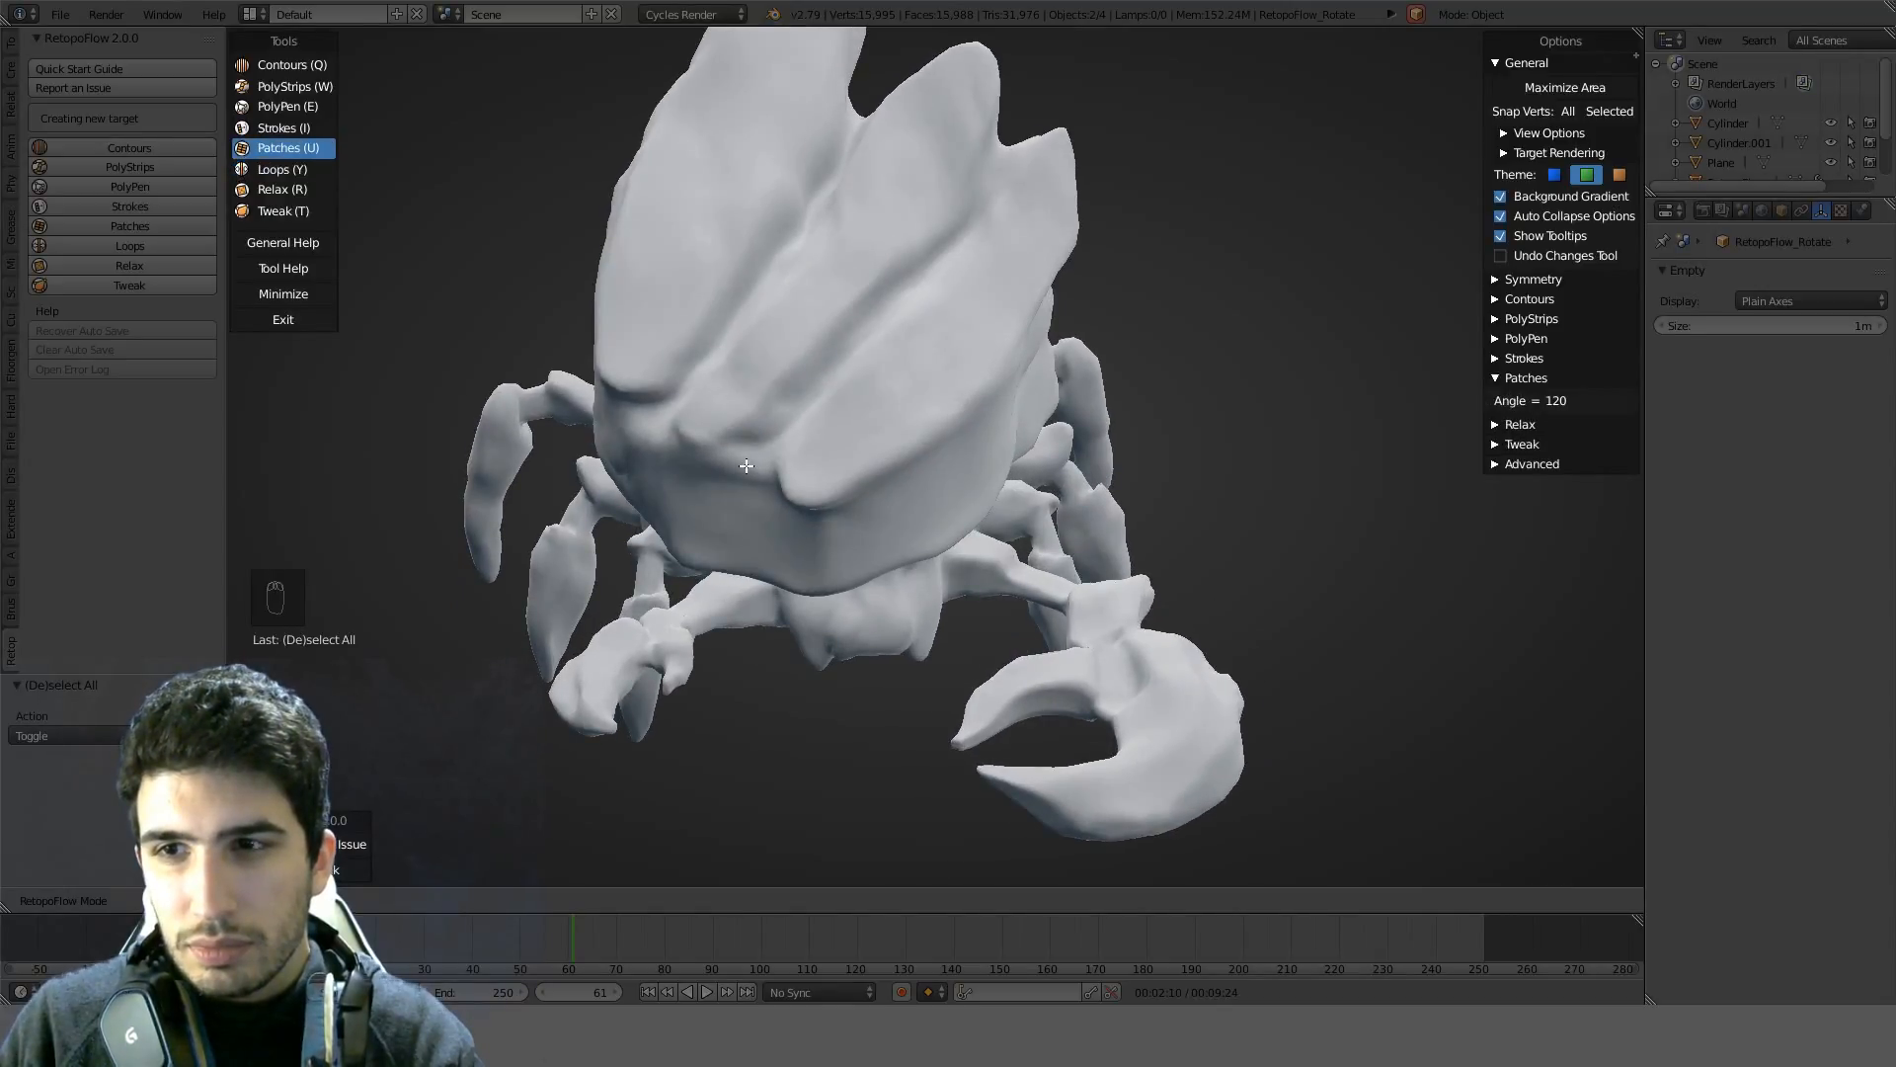
{"action": "left_click", "coordinate": [269, 65]}
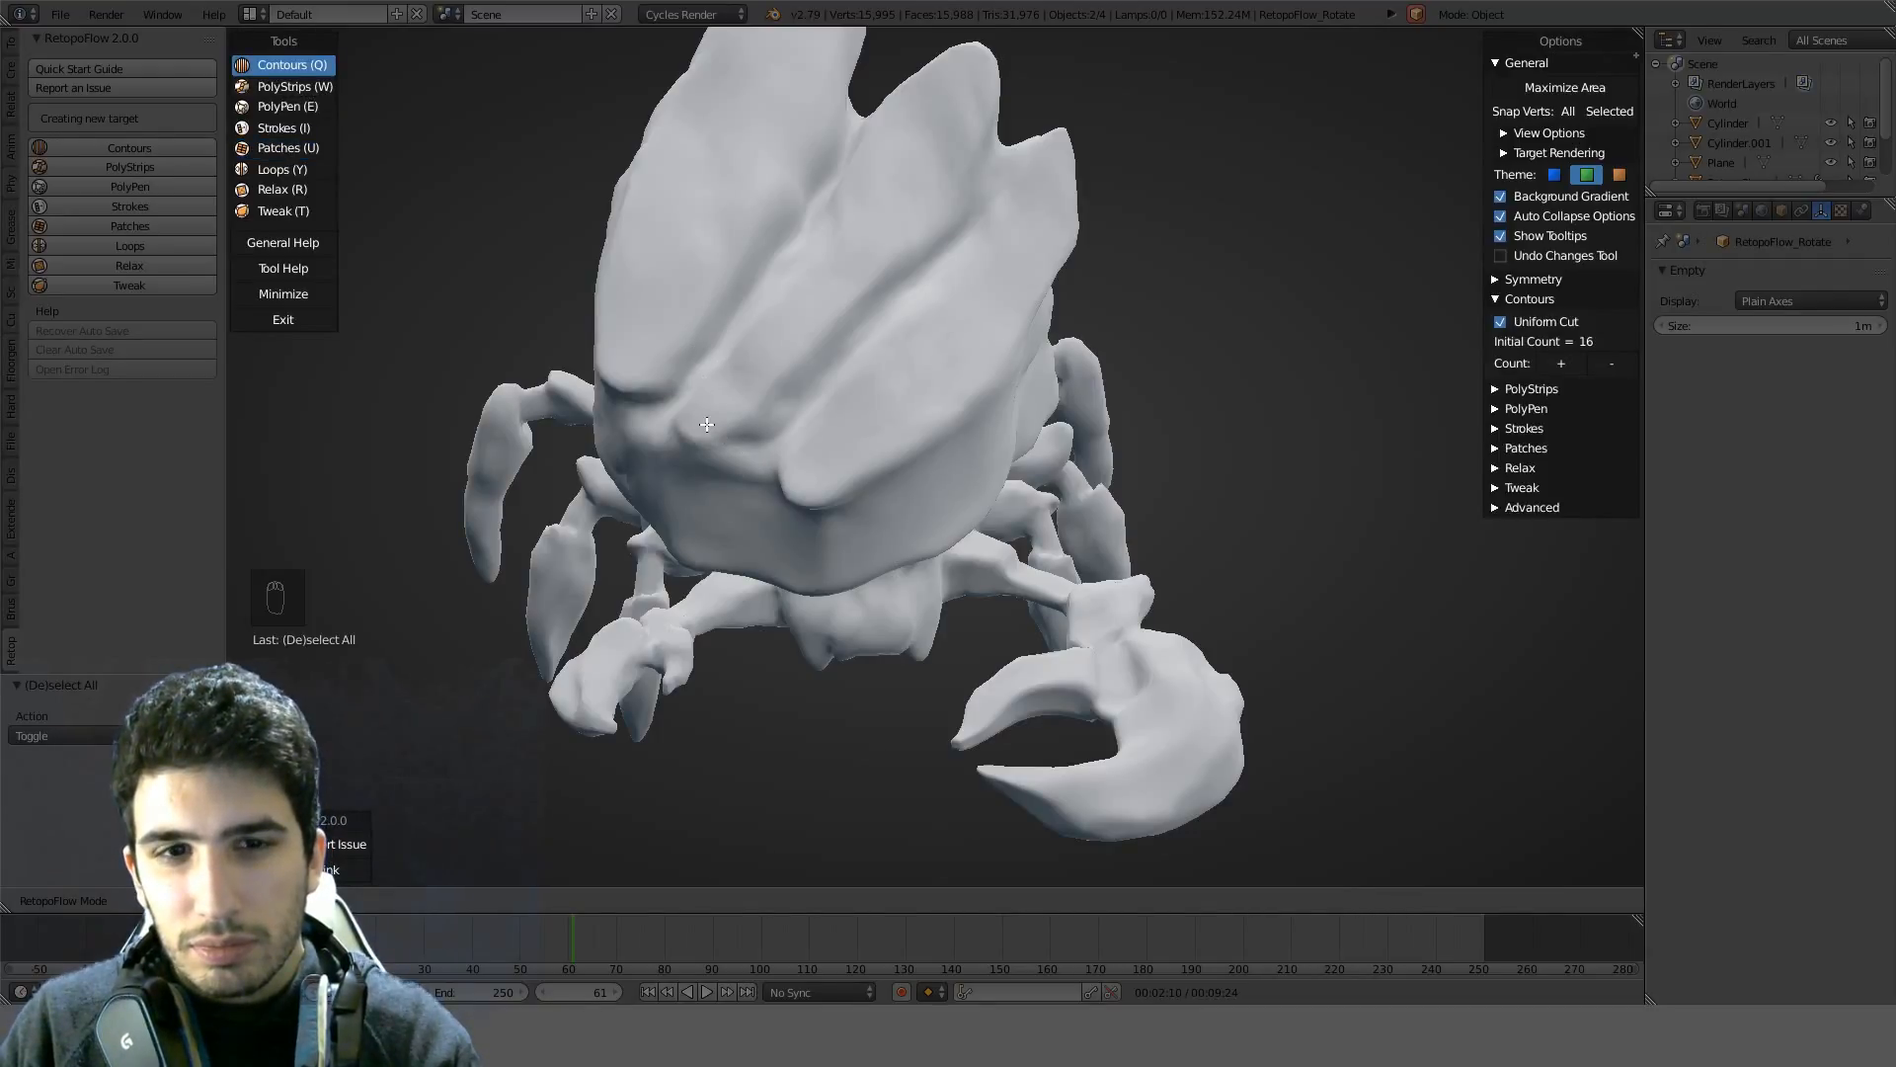
{"action": "middle_click_drag", "start_coordinate": [729, 431], "coordinate": [749, 356]}
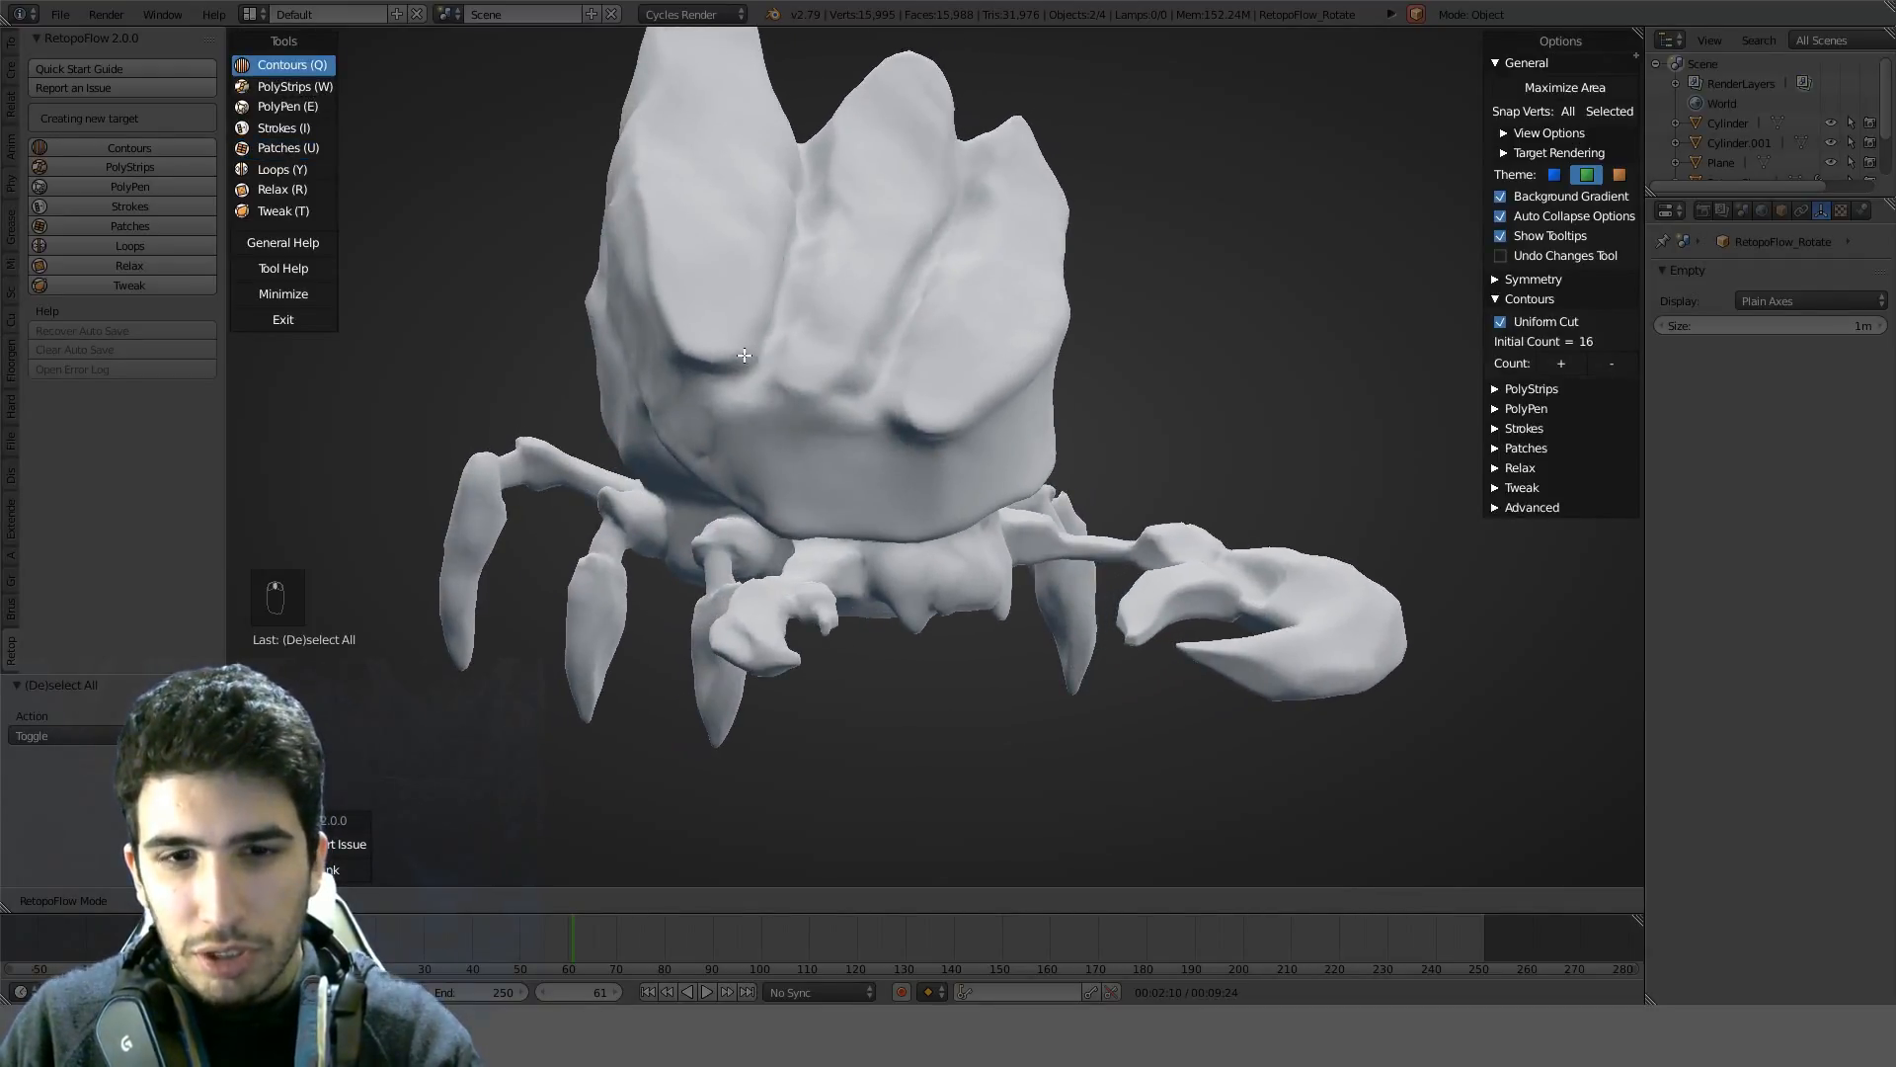
{"action": "middle_click_drag", "start_coordinate": [876, 421], "coordinate": [717, 316]}
Try the PolyStrips tool by drawing a short quad strip across the shell's lower front, and undo it
{"action": "key", "text": "w"}
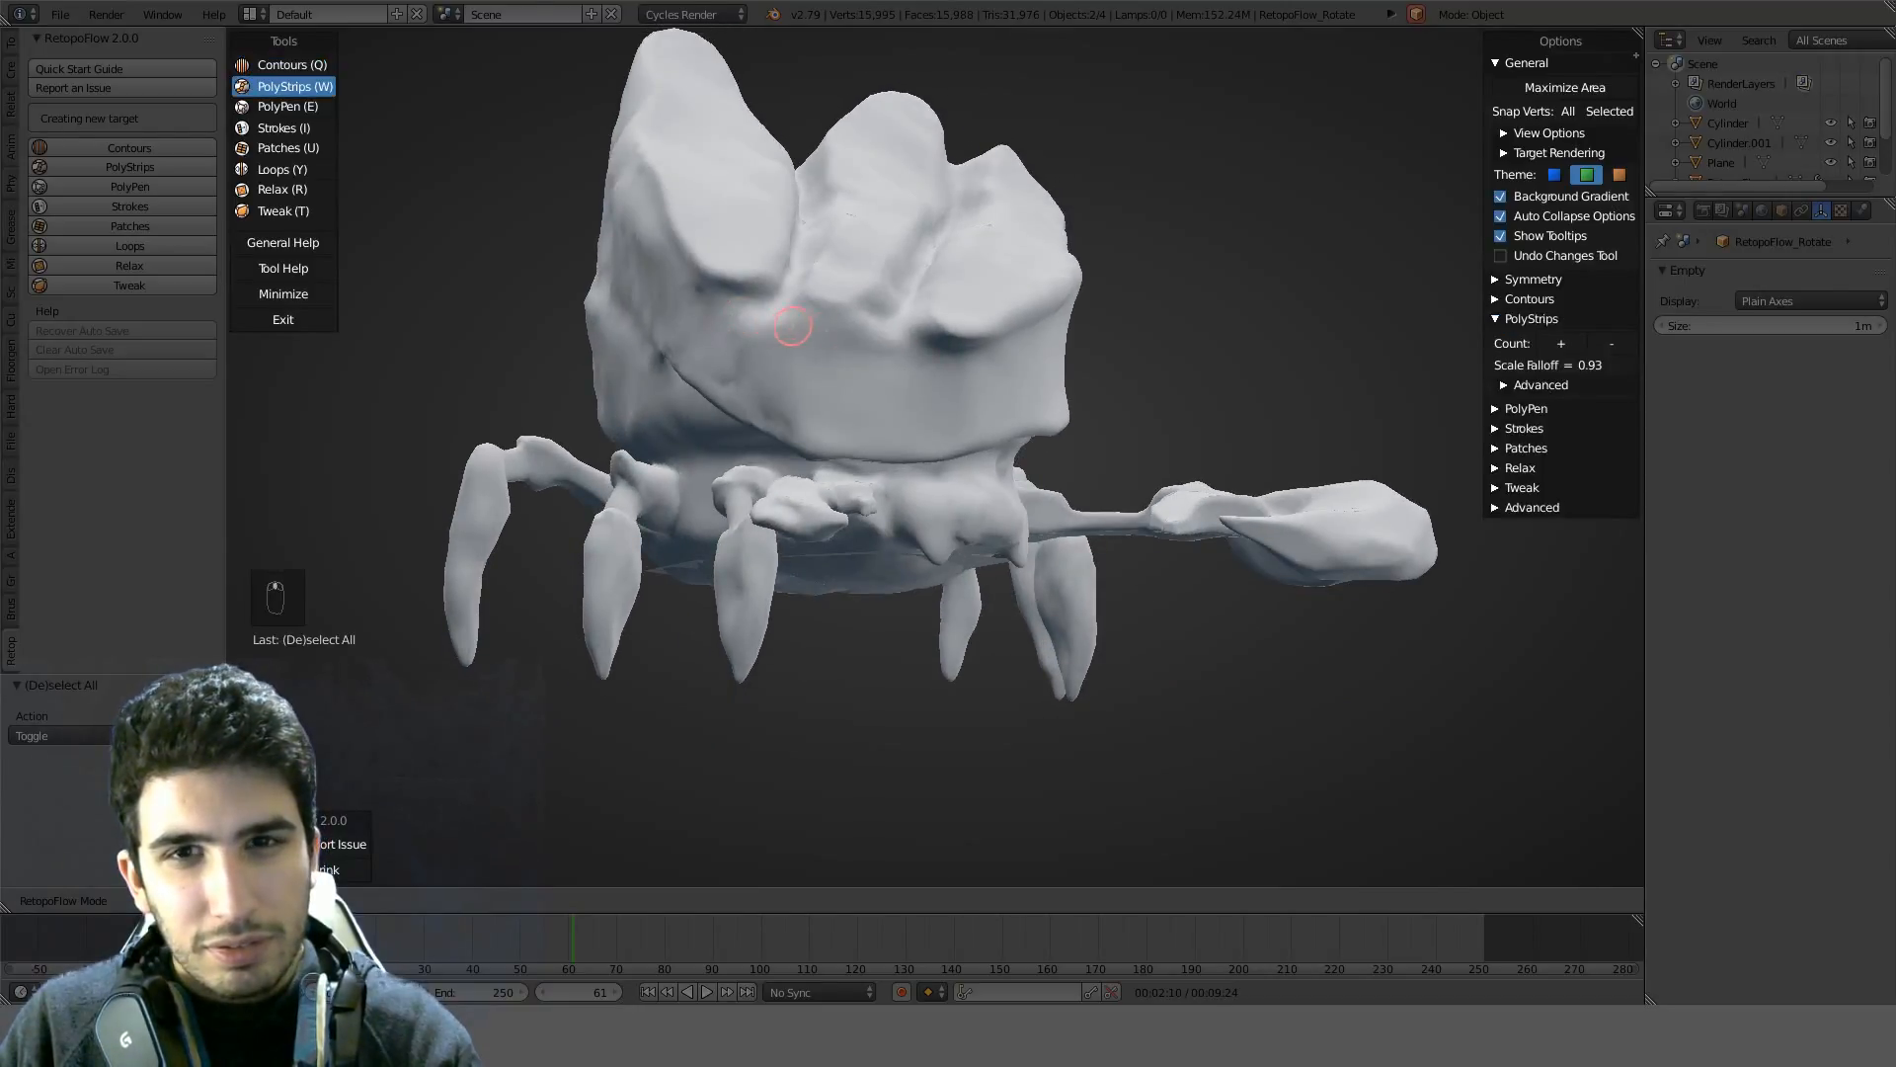
{"action": "middle_click_drag", "start_coordinate": [856, 295], "coordinate": [771, 432]}
{"action": "scroll", "coordinate": [847, 460], "scroll_direction": "up", "scroll_amount": 3}
{"action": "scroll", "coordinate": [848, 462], "scroll_direction": "down", "scroll_amount": 3}
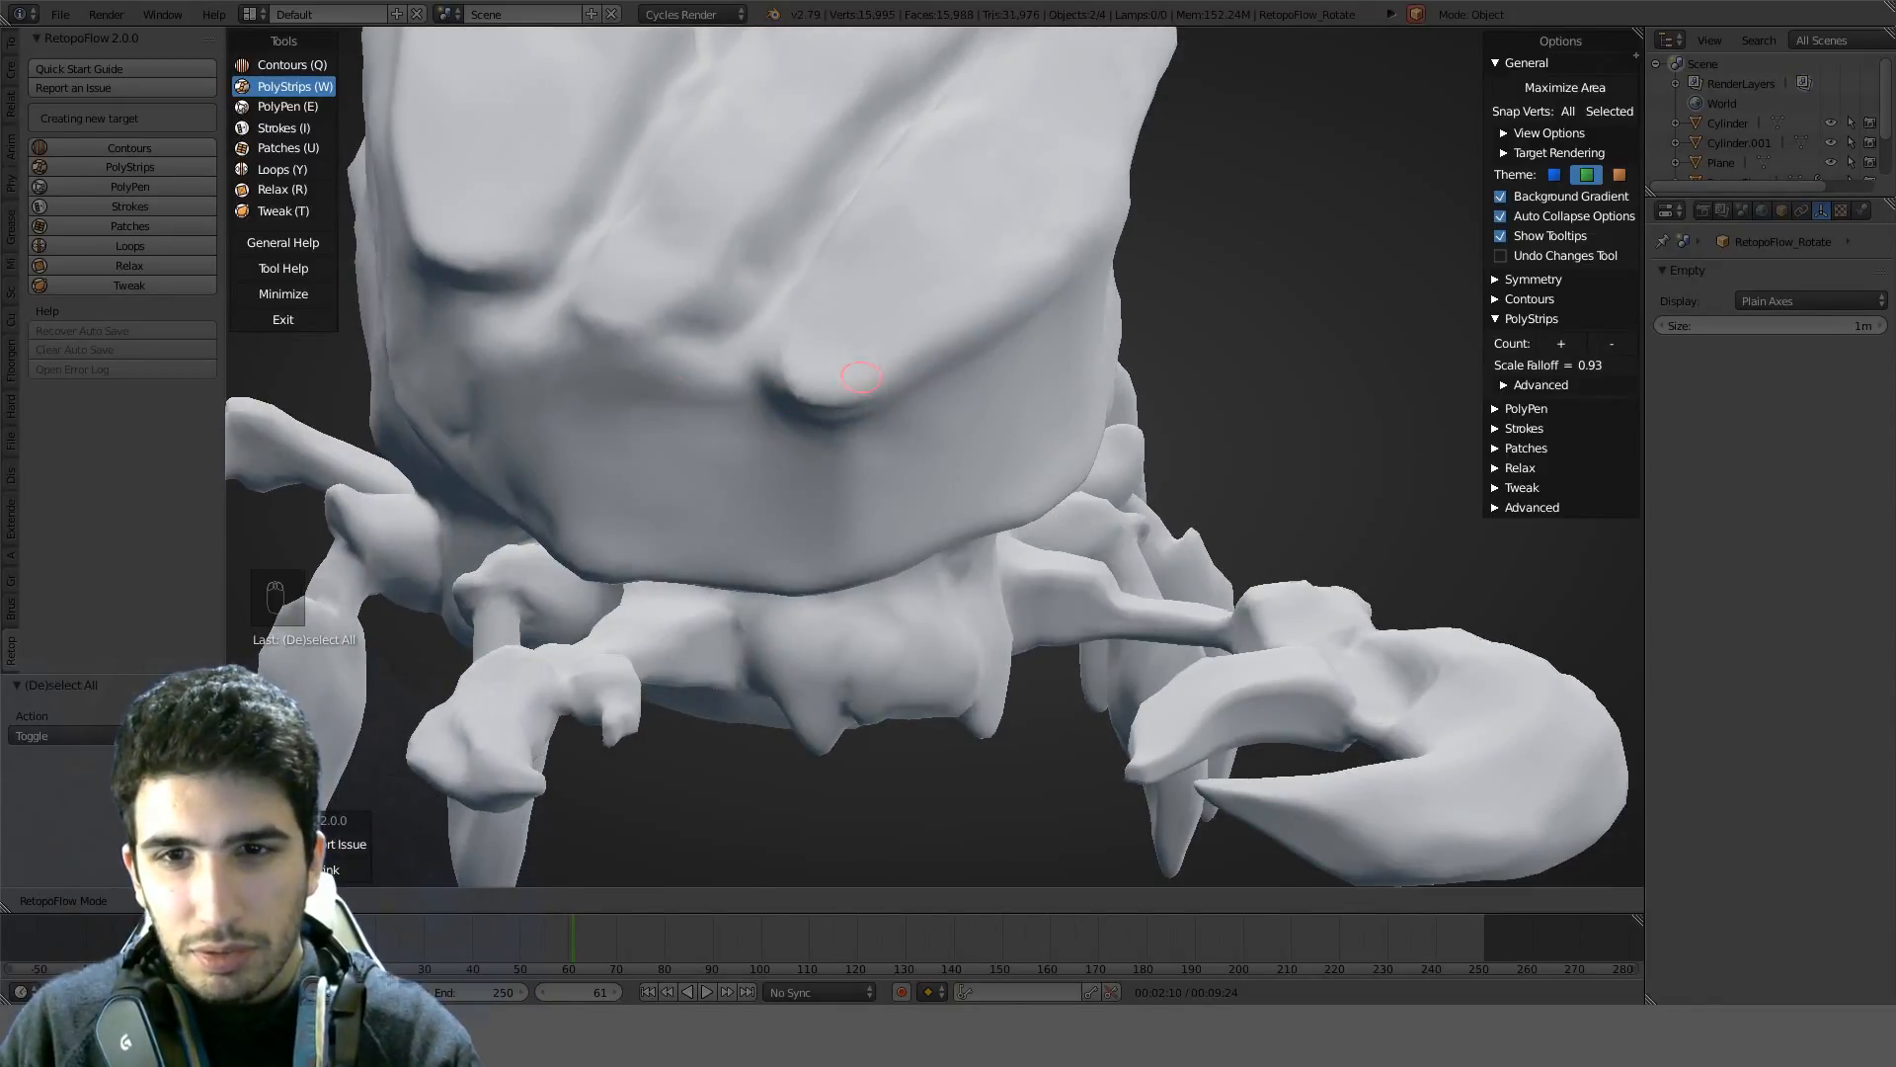
{"action": "mouse_move", "coordinate": [831, 489]}
{"action": "left_mouse_down"}
{"action": "mouse_move", "coordinate": [726, 519]}
{"action": "mouse_move", "coordinate": [702, 491]}
{"action": "mouse_move", "coordinate": [549, 465]}
{"action": "left_mouse_up"}
{"action": "key", "text": "ctrl+z"}
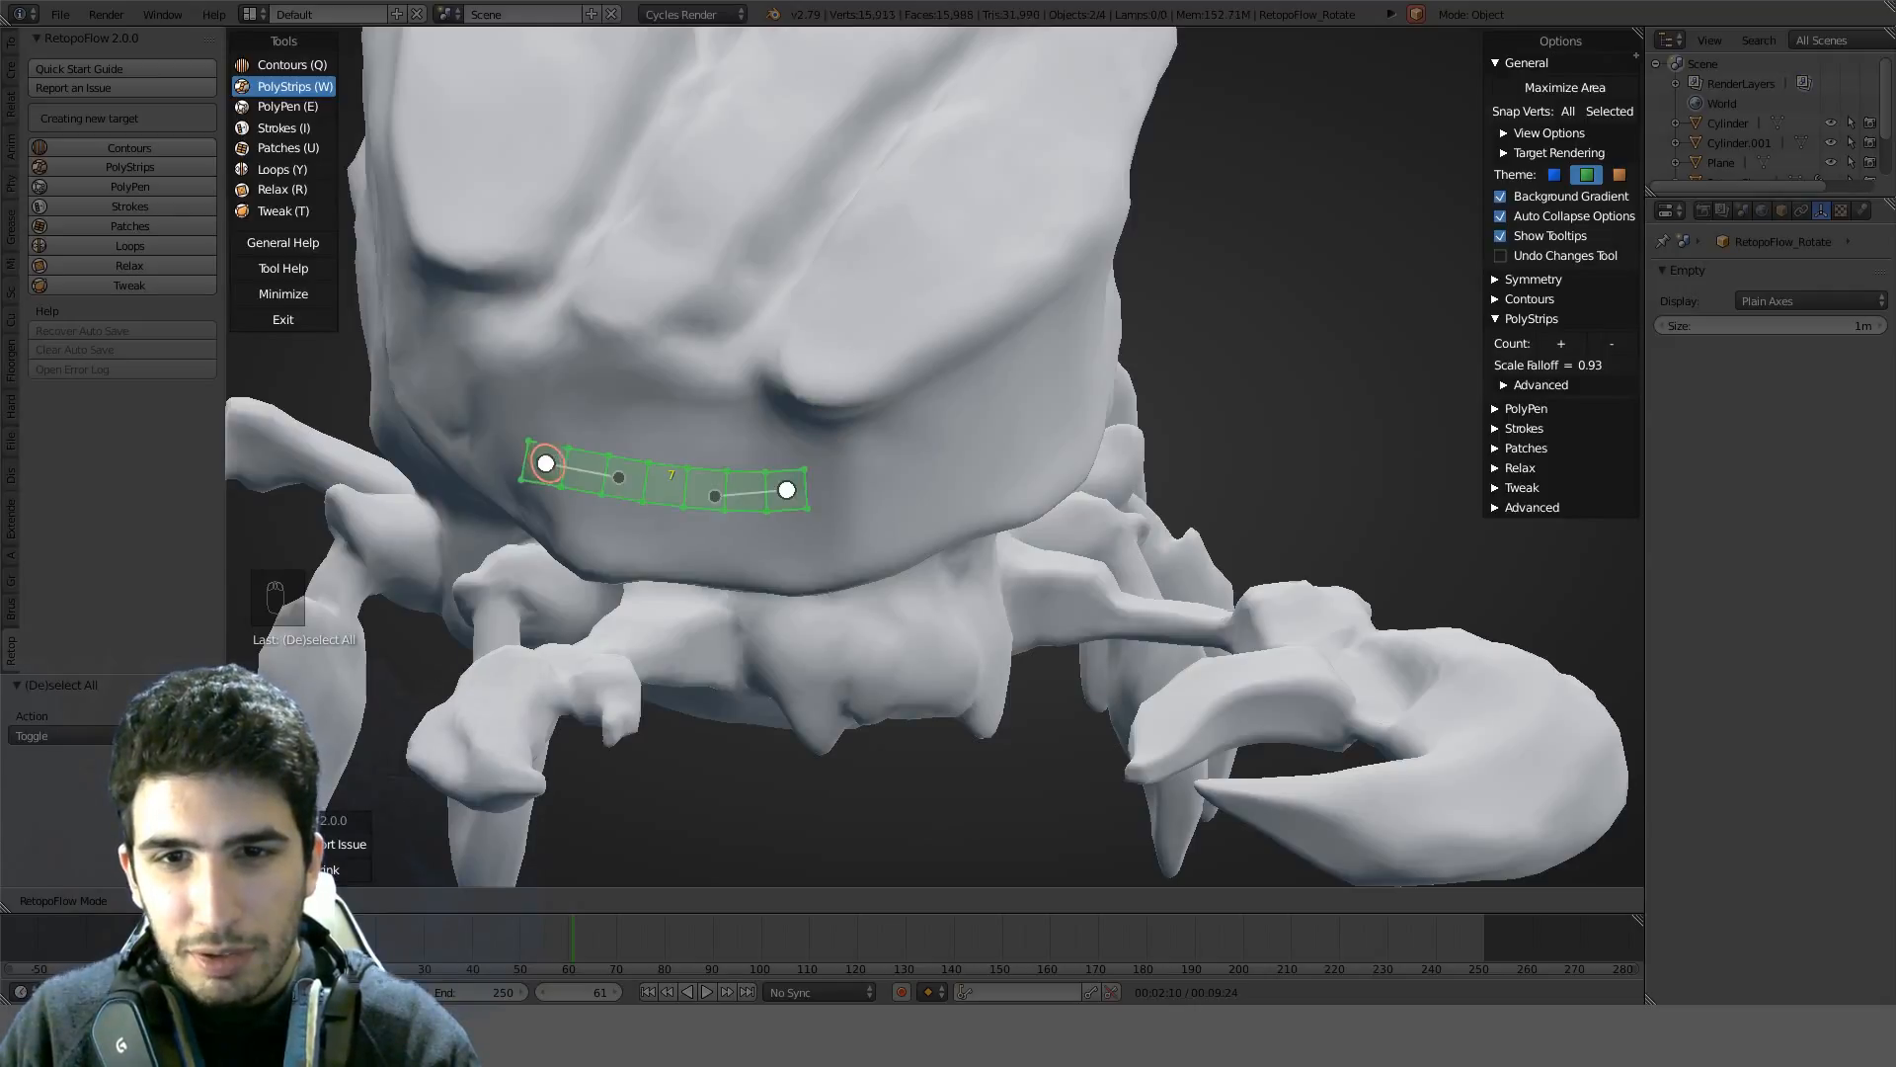
{"action": "key", "text": "ctrl+z"}
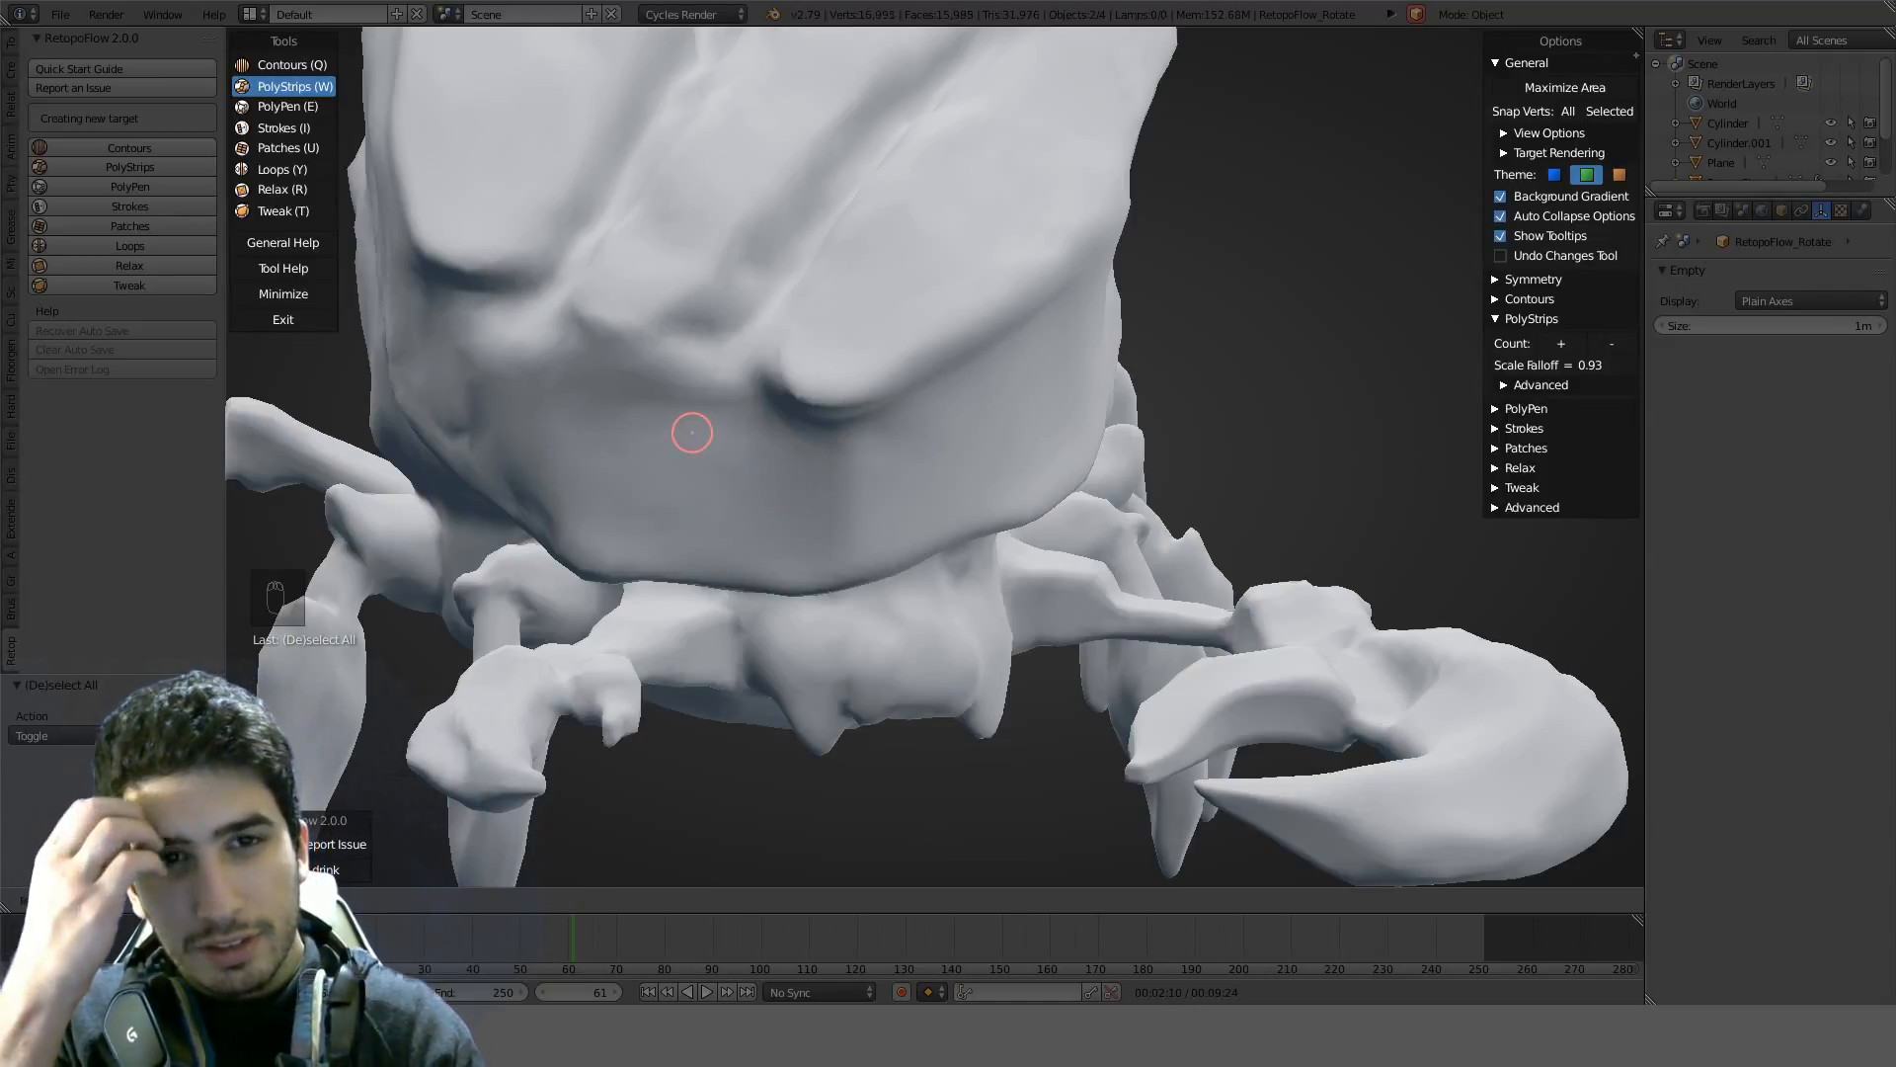
Try a longer curved PolyStrips strip across the shell's front and around its corner, and undo it
{"action": "mouse_move", "coordinate": [583, 441]}
{"action": "left_mouse_down"}
{"action": "mouse_move", "coordinate": [656, 474]}
{"action": "mouse_move", "coordinate": [872, 501]}
{"action": "left_mouse_up"}
{"action": "left_click_drag", "start_coordinate": [993, 405], "coordinate": [993, 405]}
{"action": "mouse_move", "coordinate": [994, 405]}
{"action": "middle_mouse_down"}
{"action": "mouse_move", "coordinate": [715, 414]}
{"action": "mouse_move", "coordinate": [702, 487]}
{"action": "mouse_move", "coordinate": [791, 496]}
{"action": "mouse_move", "coordinate": [939, 422]}
{"action": "middle_mouse_up"}
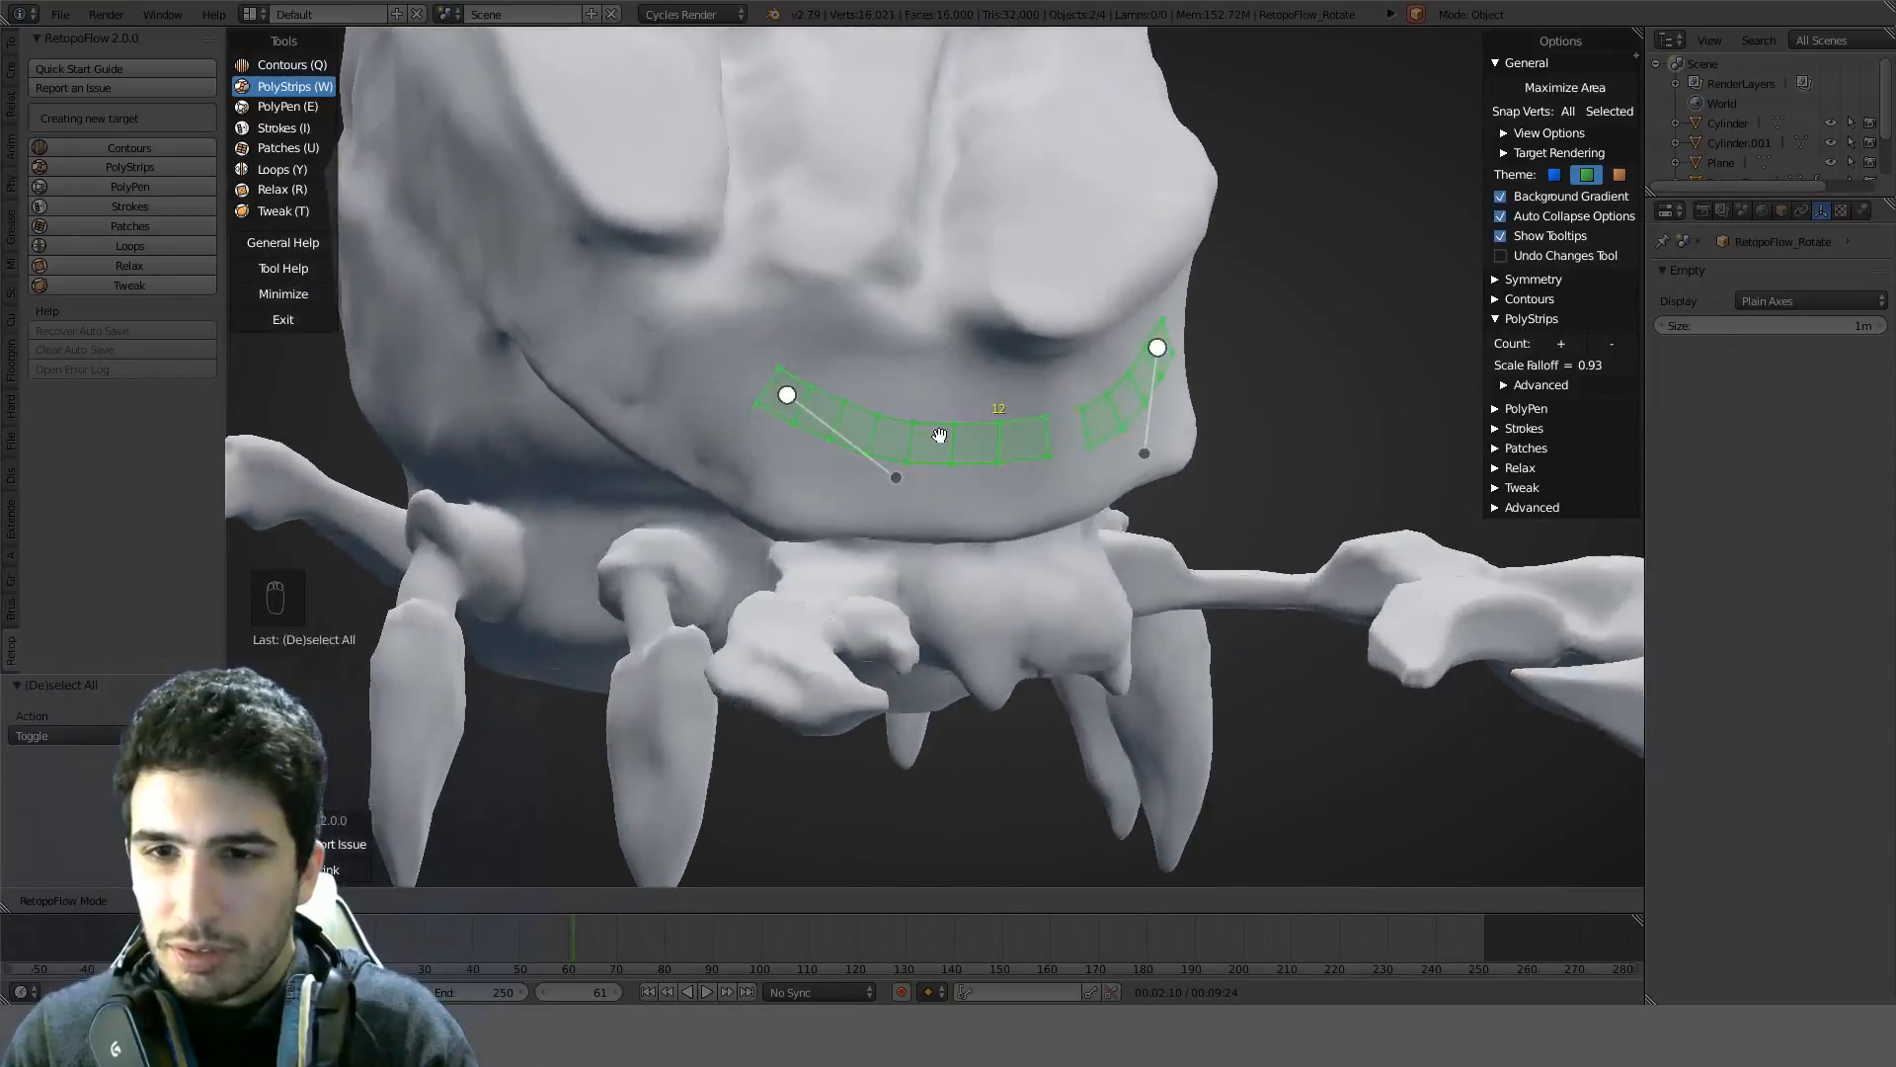
{"action": "key", "text": "ctrl+z"}
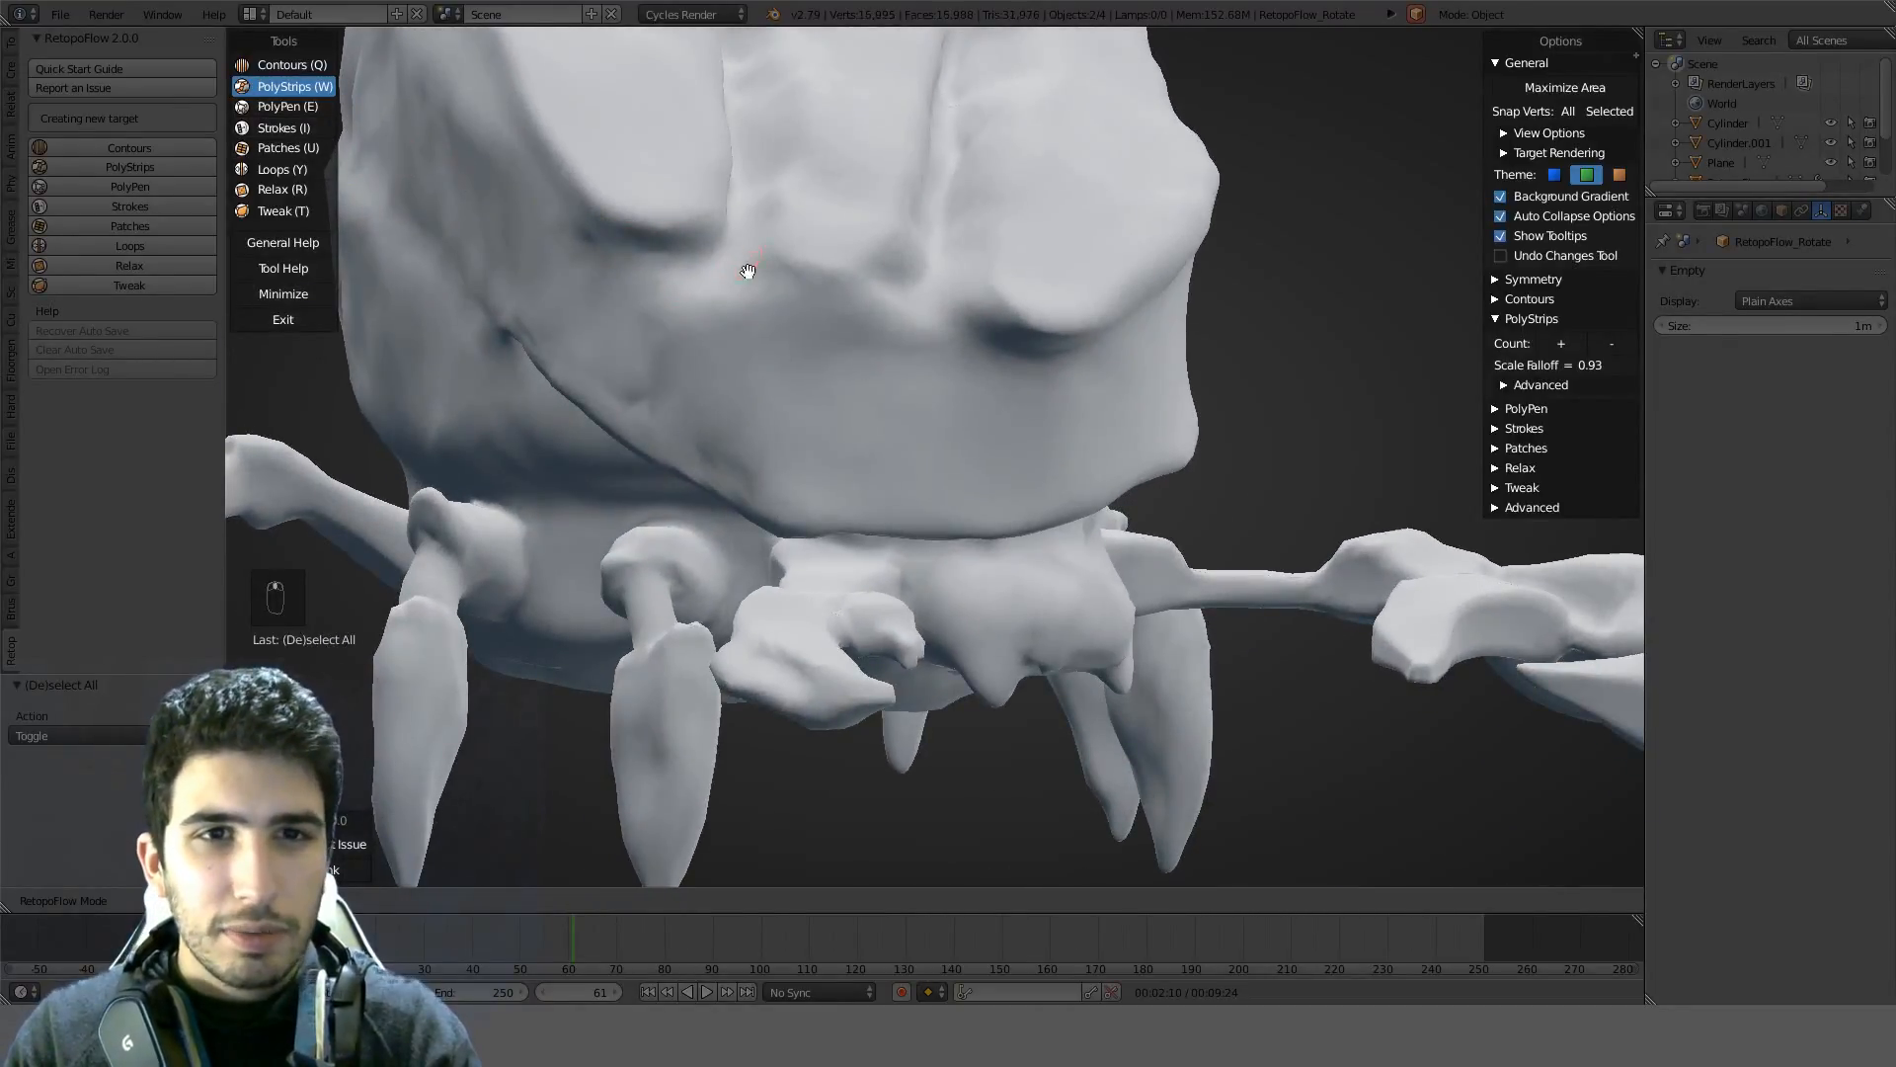
Place the first vertices of a face on the front of the shell with the PolyPen tool
{"action": "middle_click_drag", "start_coordinate": [750, 276], "coordinate": [584, 187]}
{"action": "key", "text": "e"}
{"action": "middle_click_drag", "start_coordinate": [897, 411], "coordinate": [889, 475]}
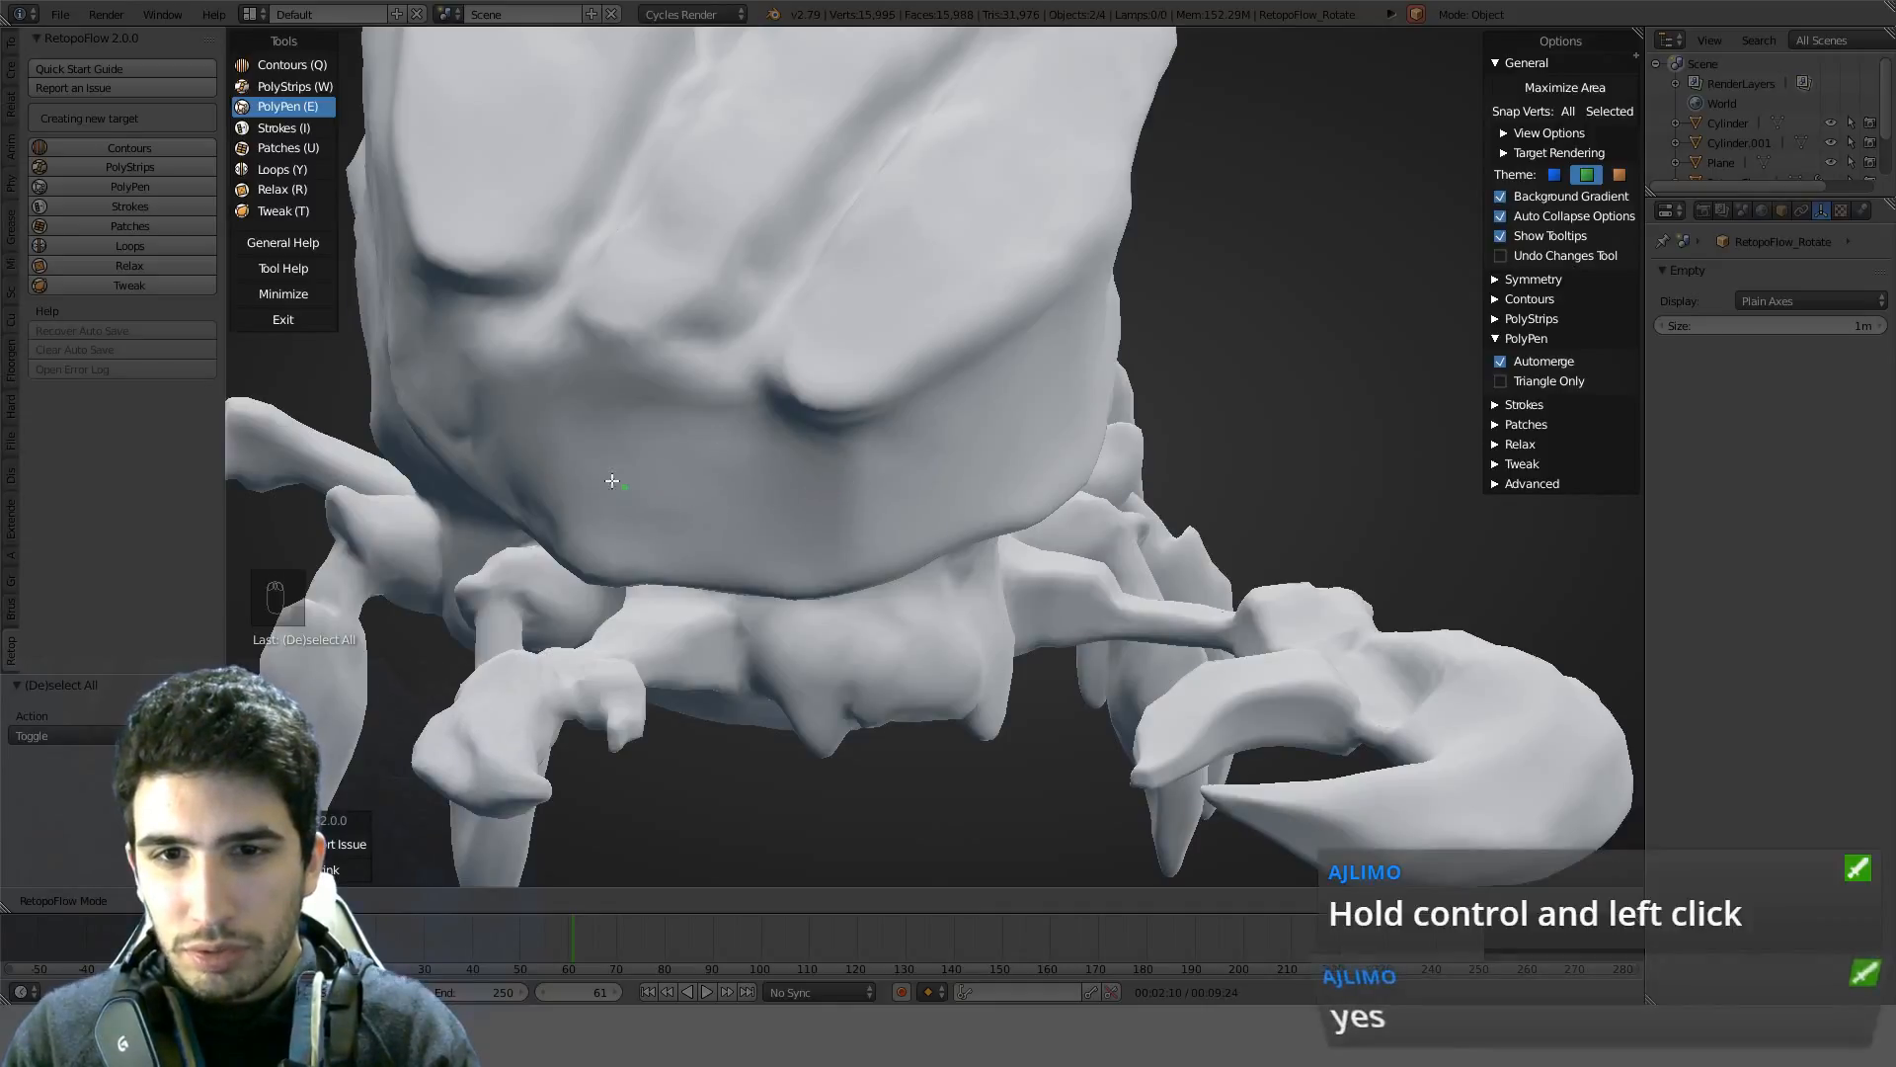
{"action": "left_click", "coordinate": [890, 507], "text": "ctrl"}
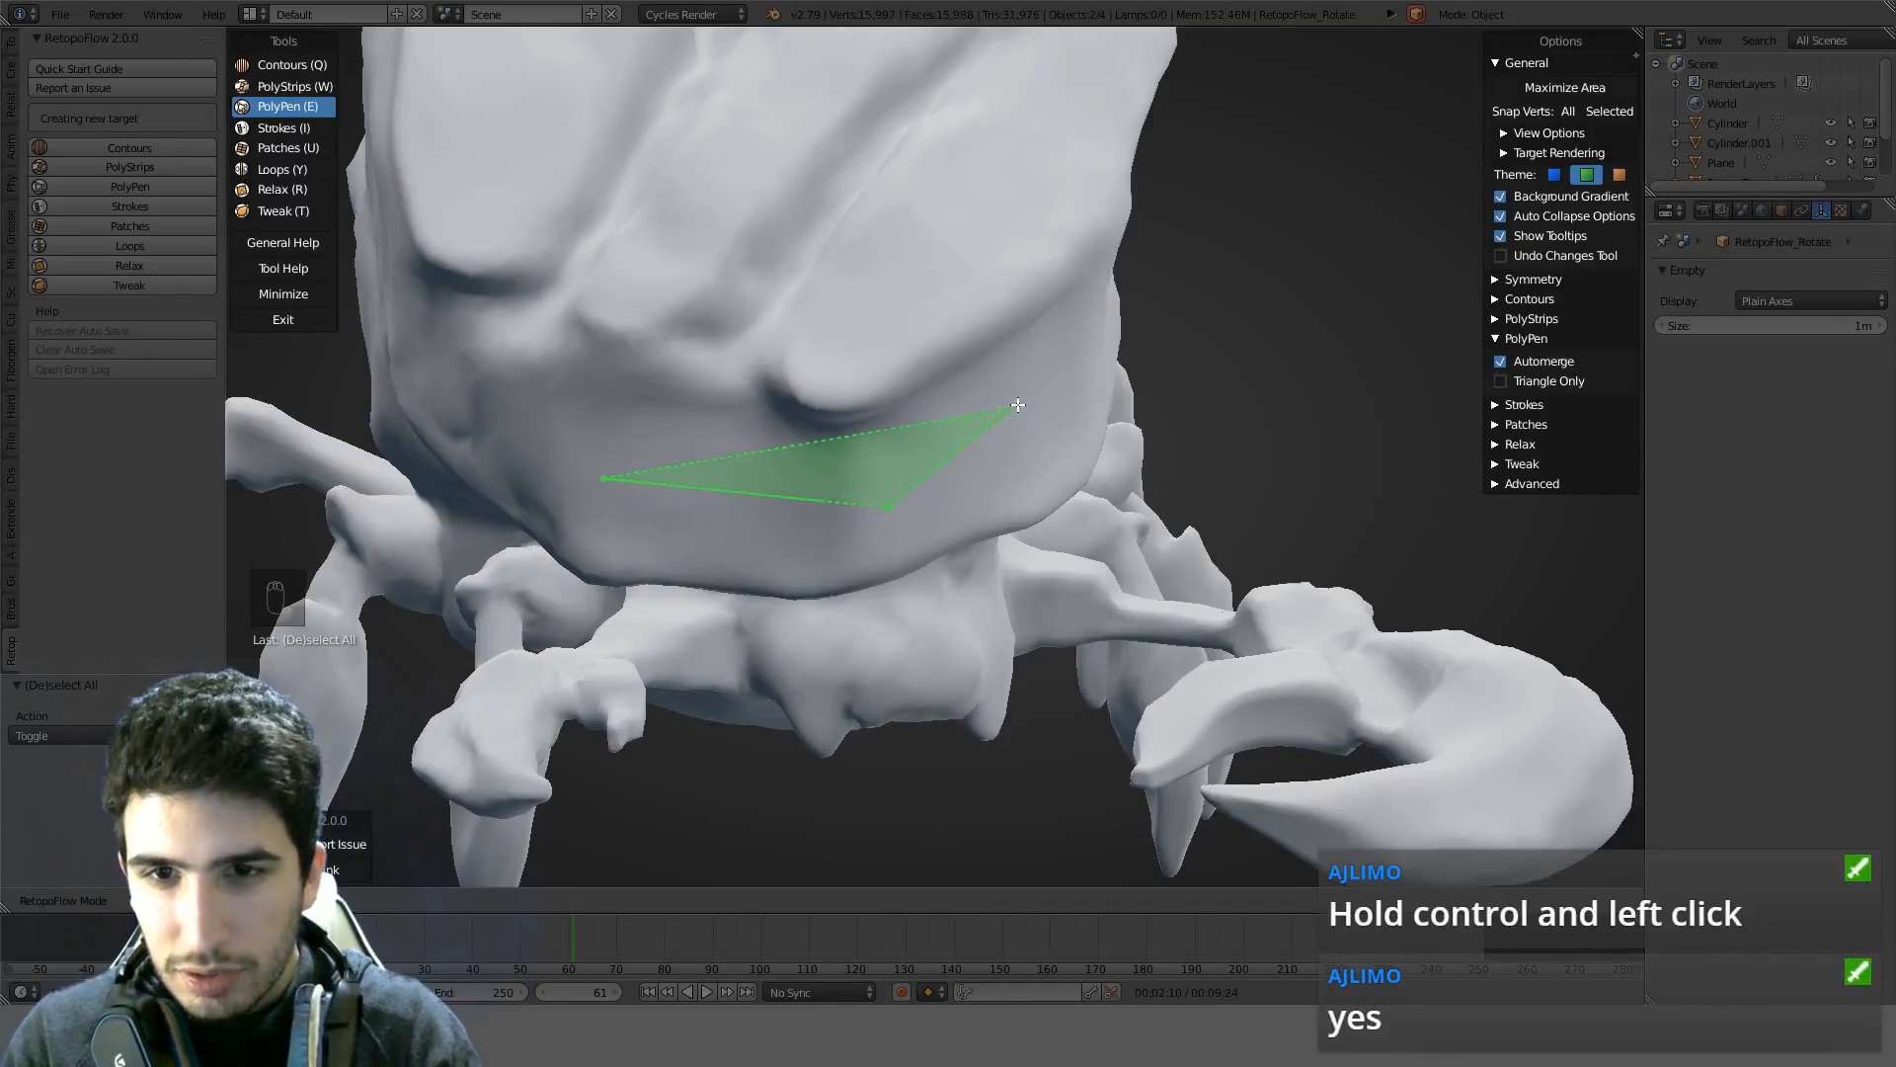
{"action": "left_click", "coordinate": [1033, 393], "text": "ctrl"}
{"action": "left_click", "coordinate": [889, 507]}
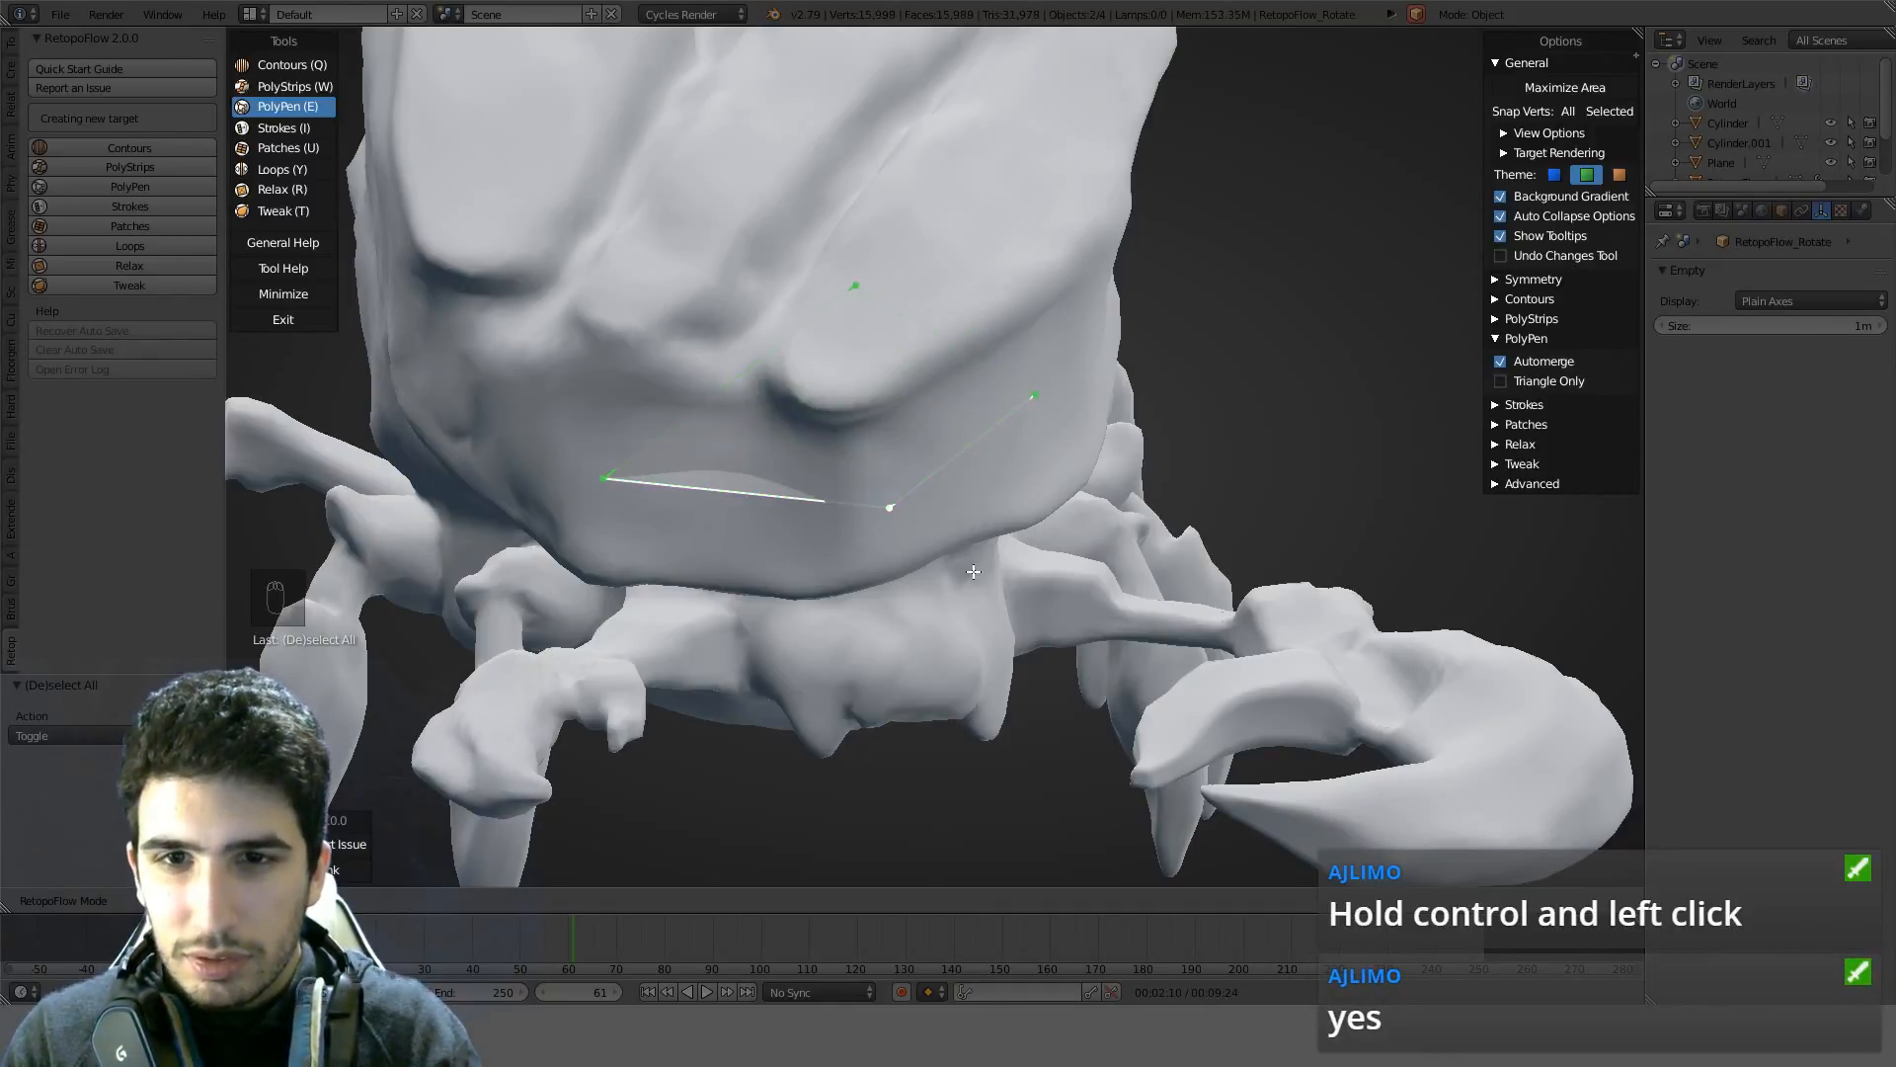
Extend the PolyPen geometry with further faces along the shell's ridge and side, and check them from several angles
{"action": "middle_click_drag", "start_coordinate": [899, 367], "coordinate": [770, 281]}
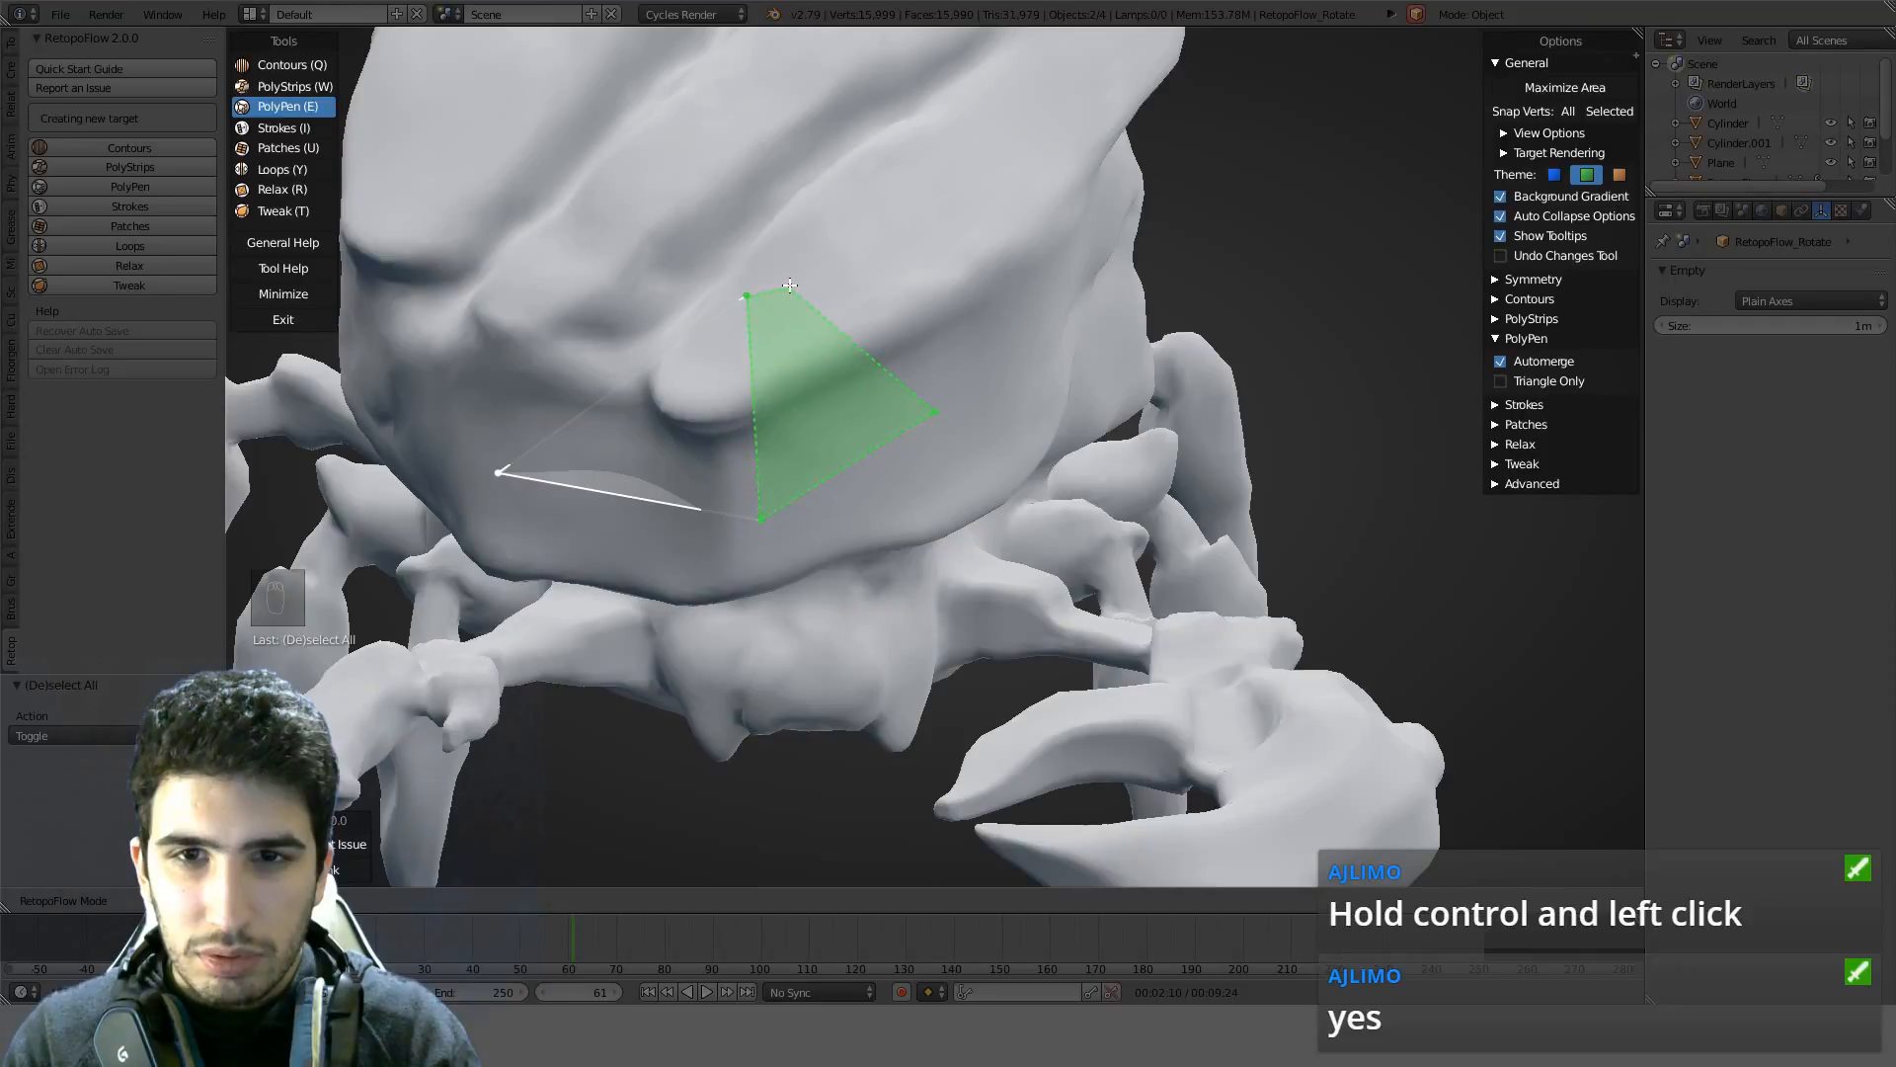
{"action": "left_click", "coordinate": [842, 201], "text": "ctrl"}
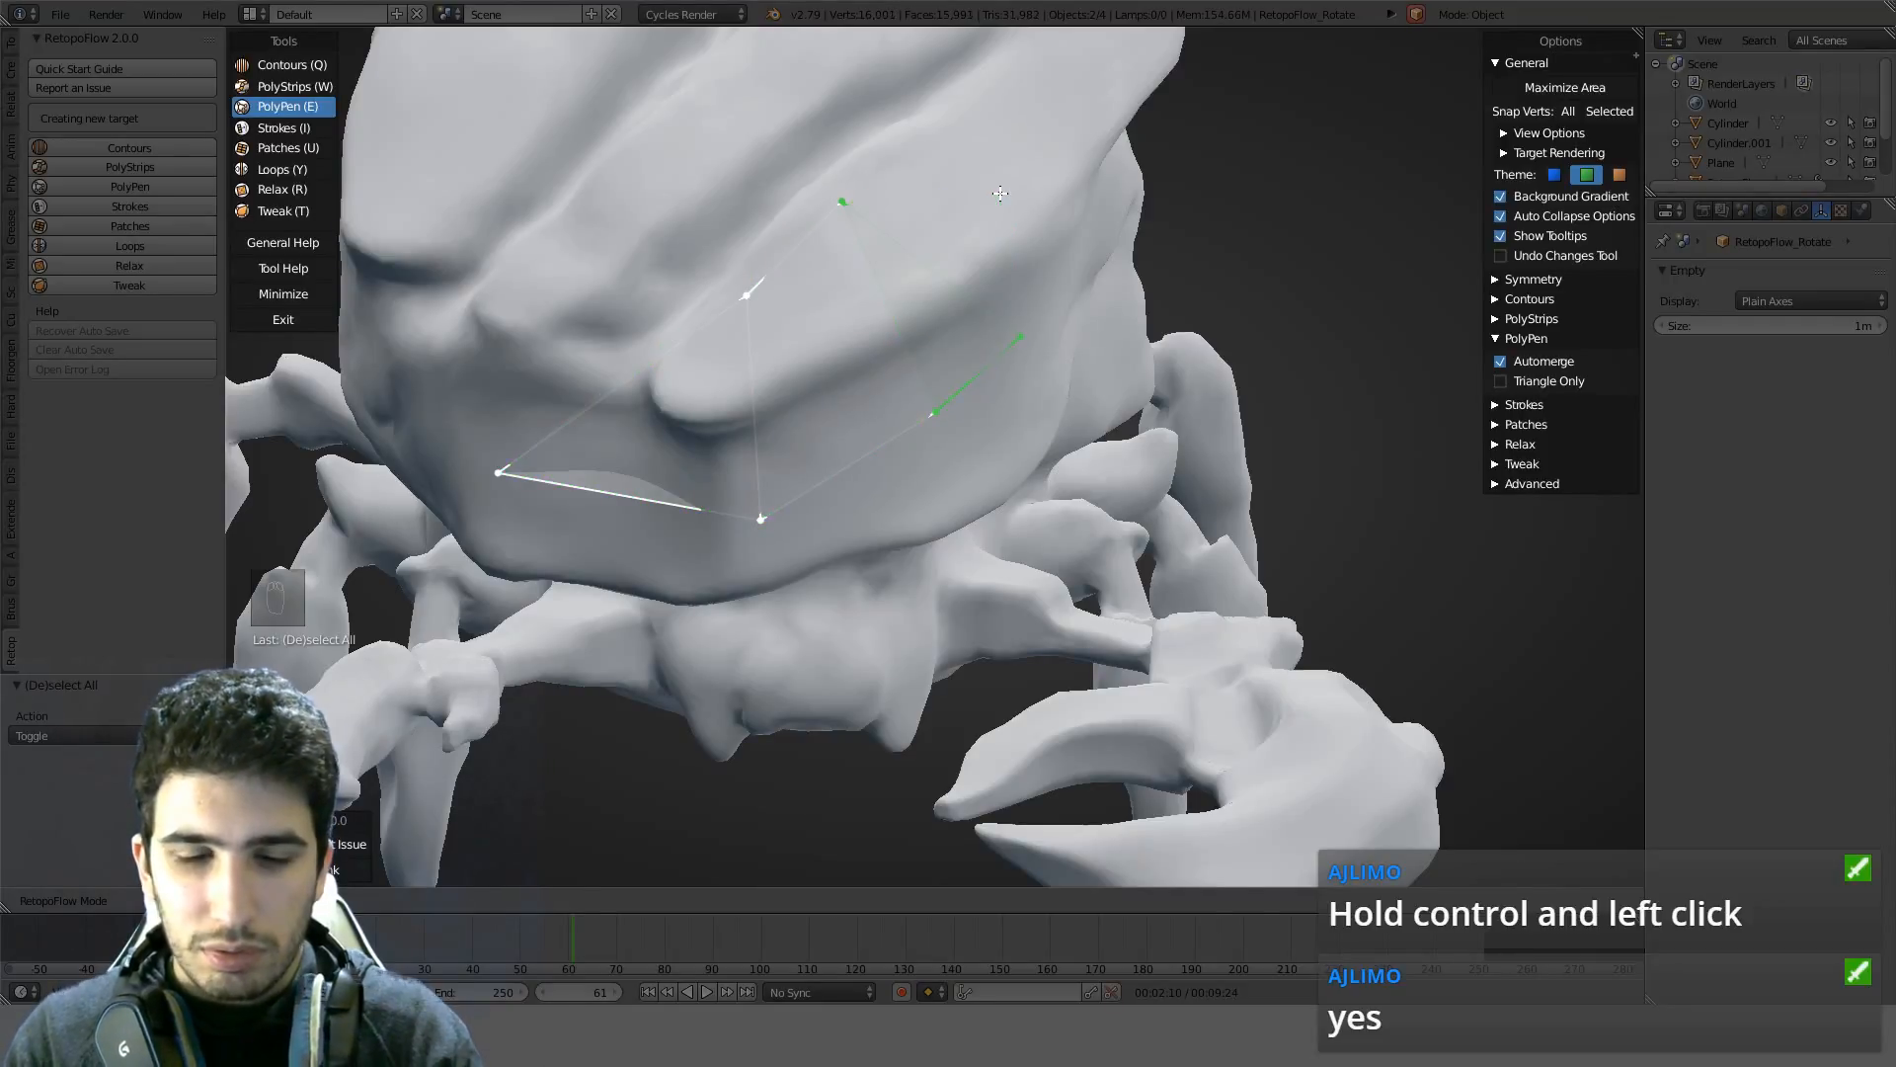
{"action": "middle_click_drag", "start_coordinate": [1000, 194], "coordinate": [877, 242]}
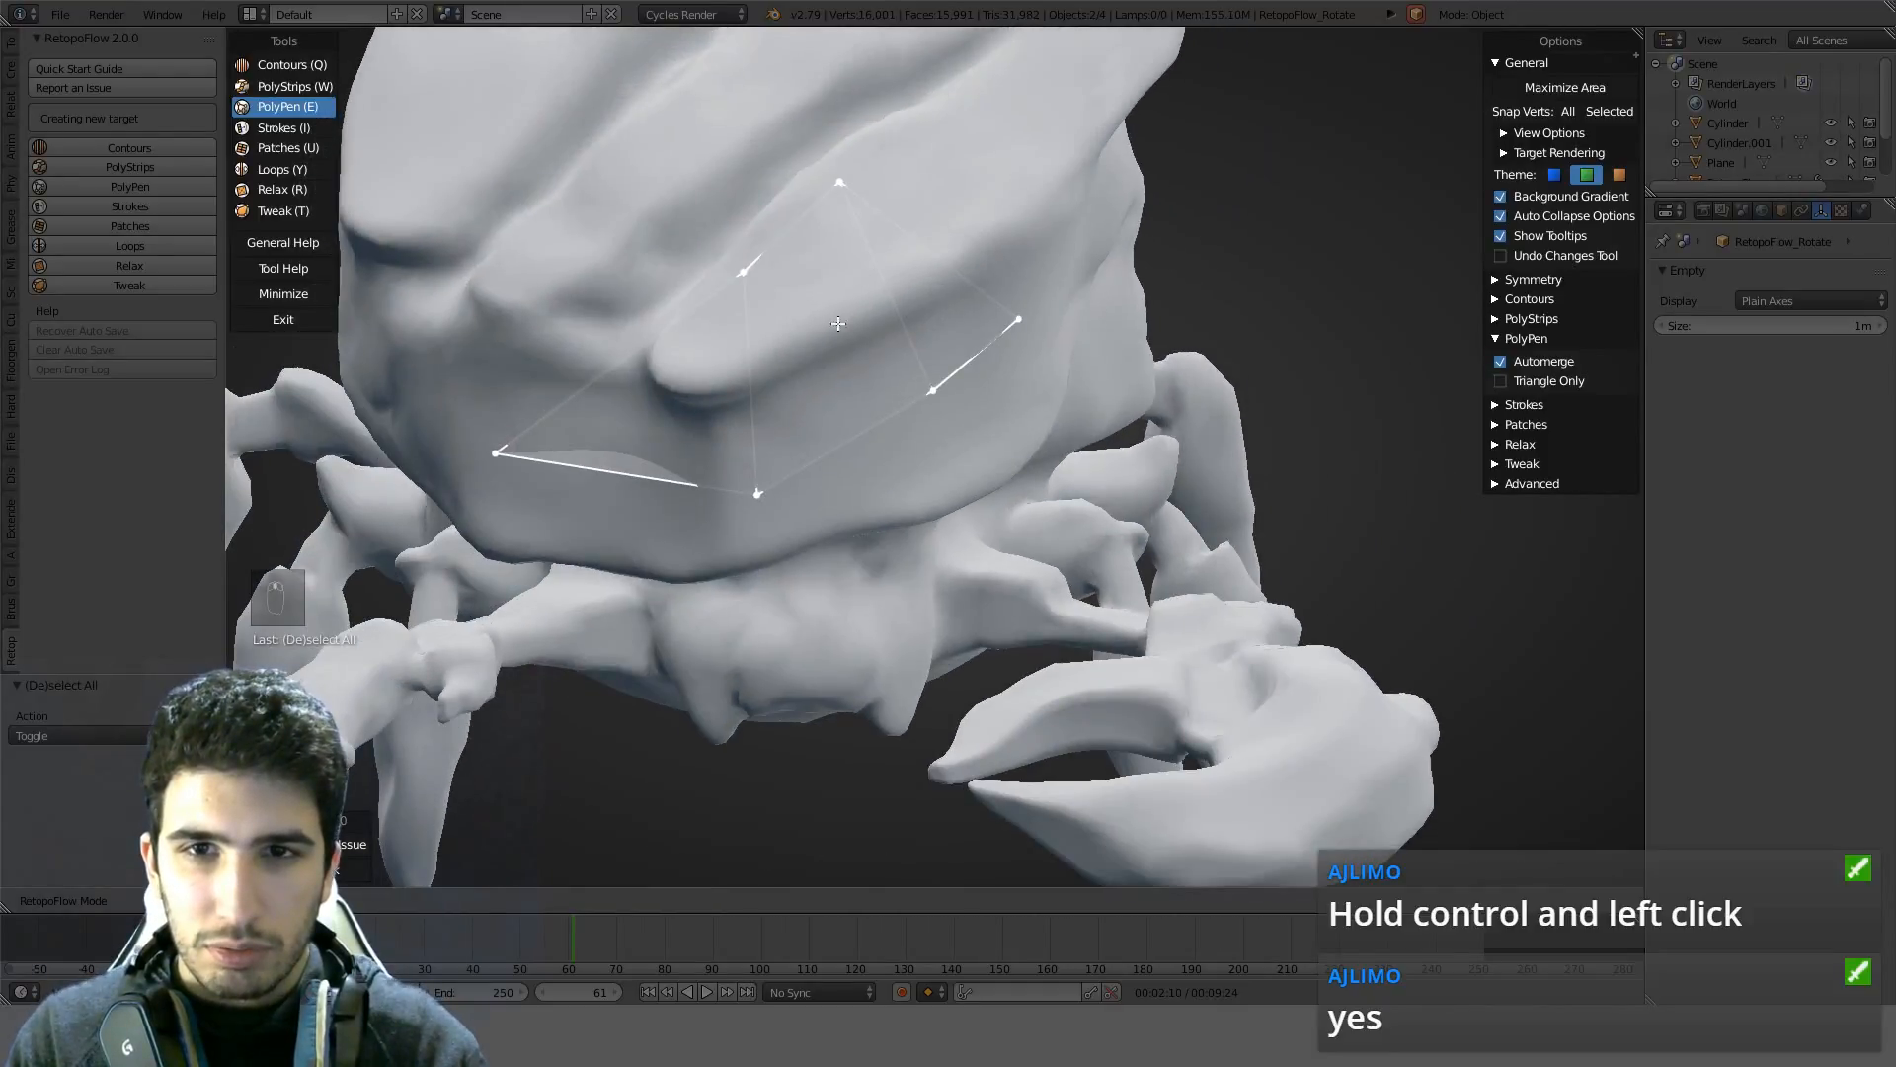
{"action": "middle_click_drag", "start_coordinate": [838, 324], "coordinate": [1099, 355]}
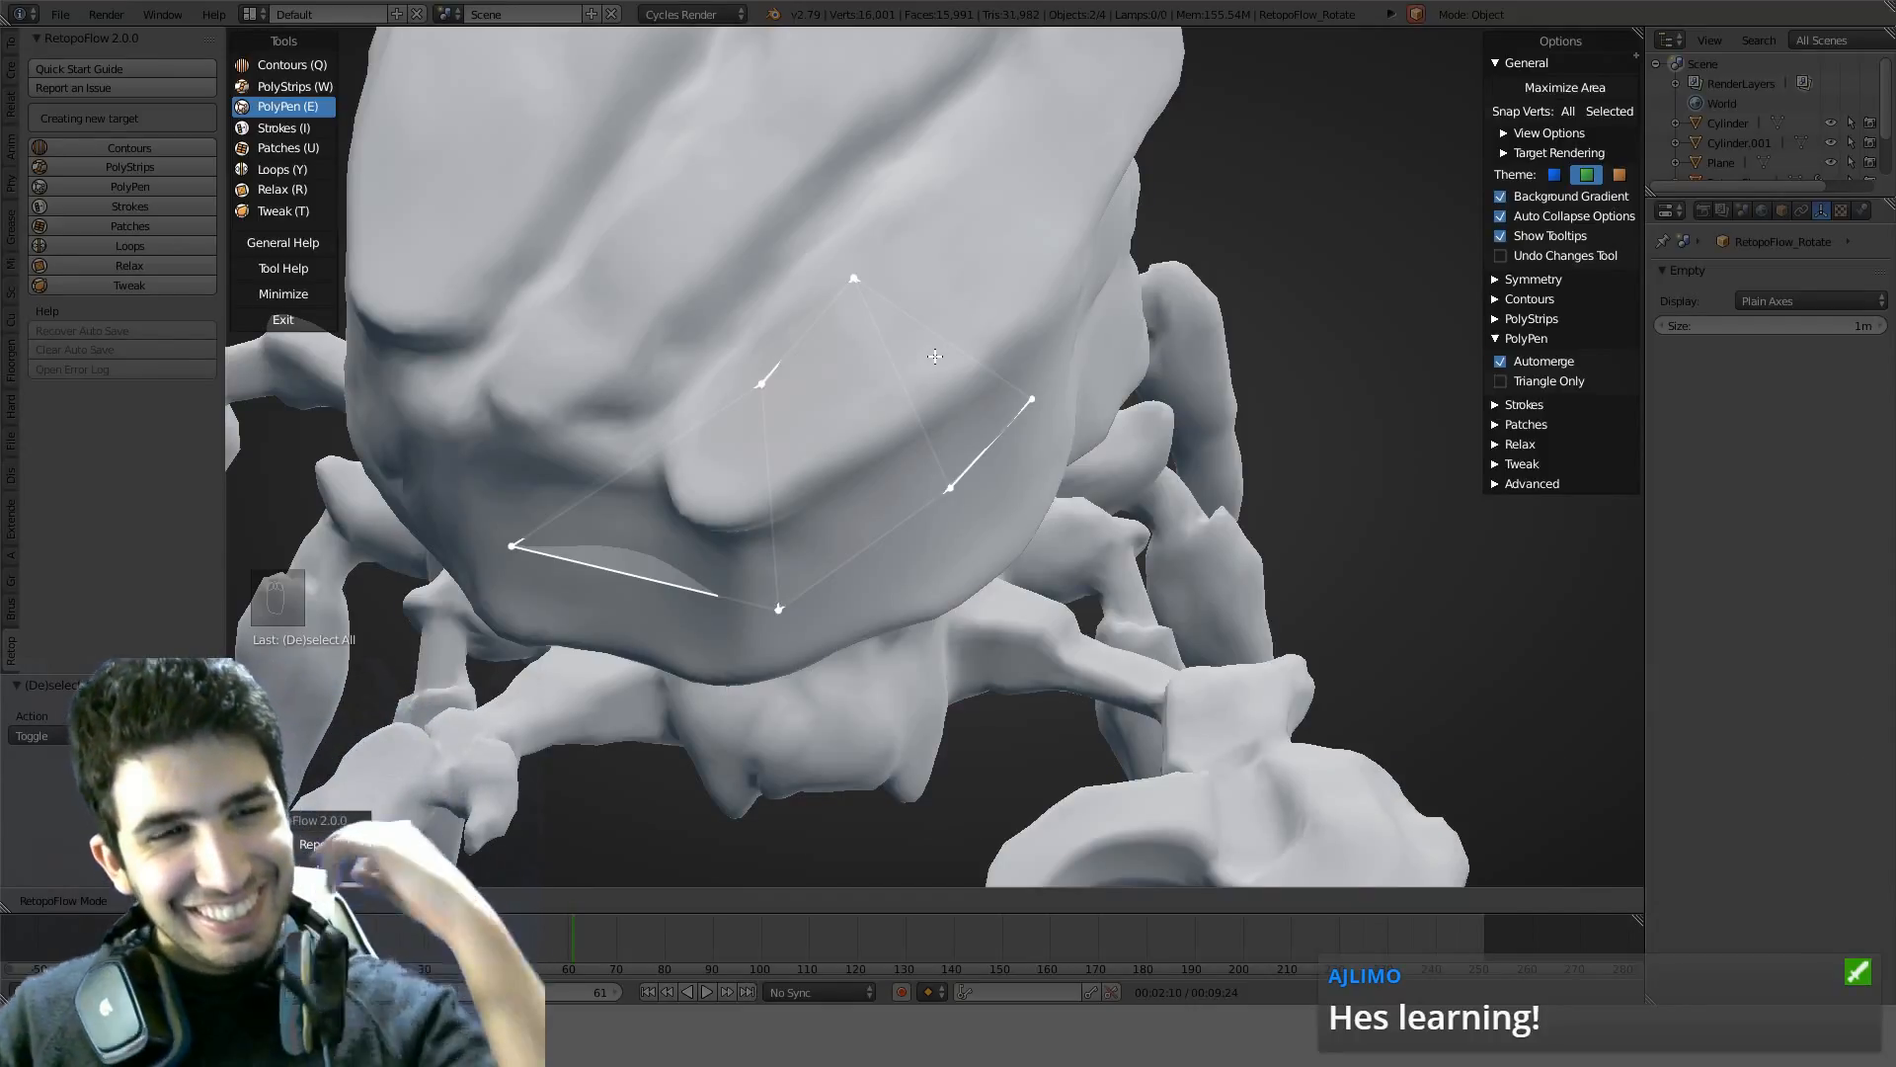
{"action": "middle_click_drag", "start_coordinate": [946, 348], "coordinate": [840, 308]}
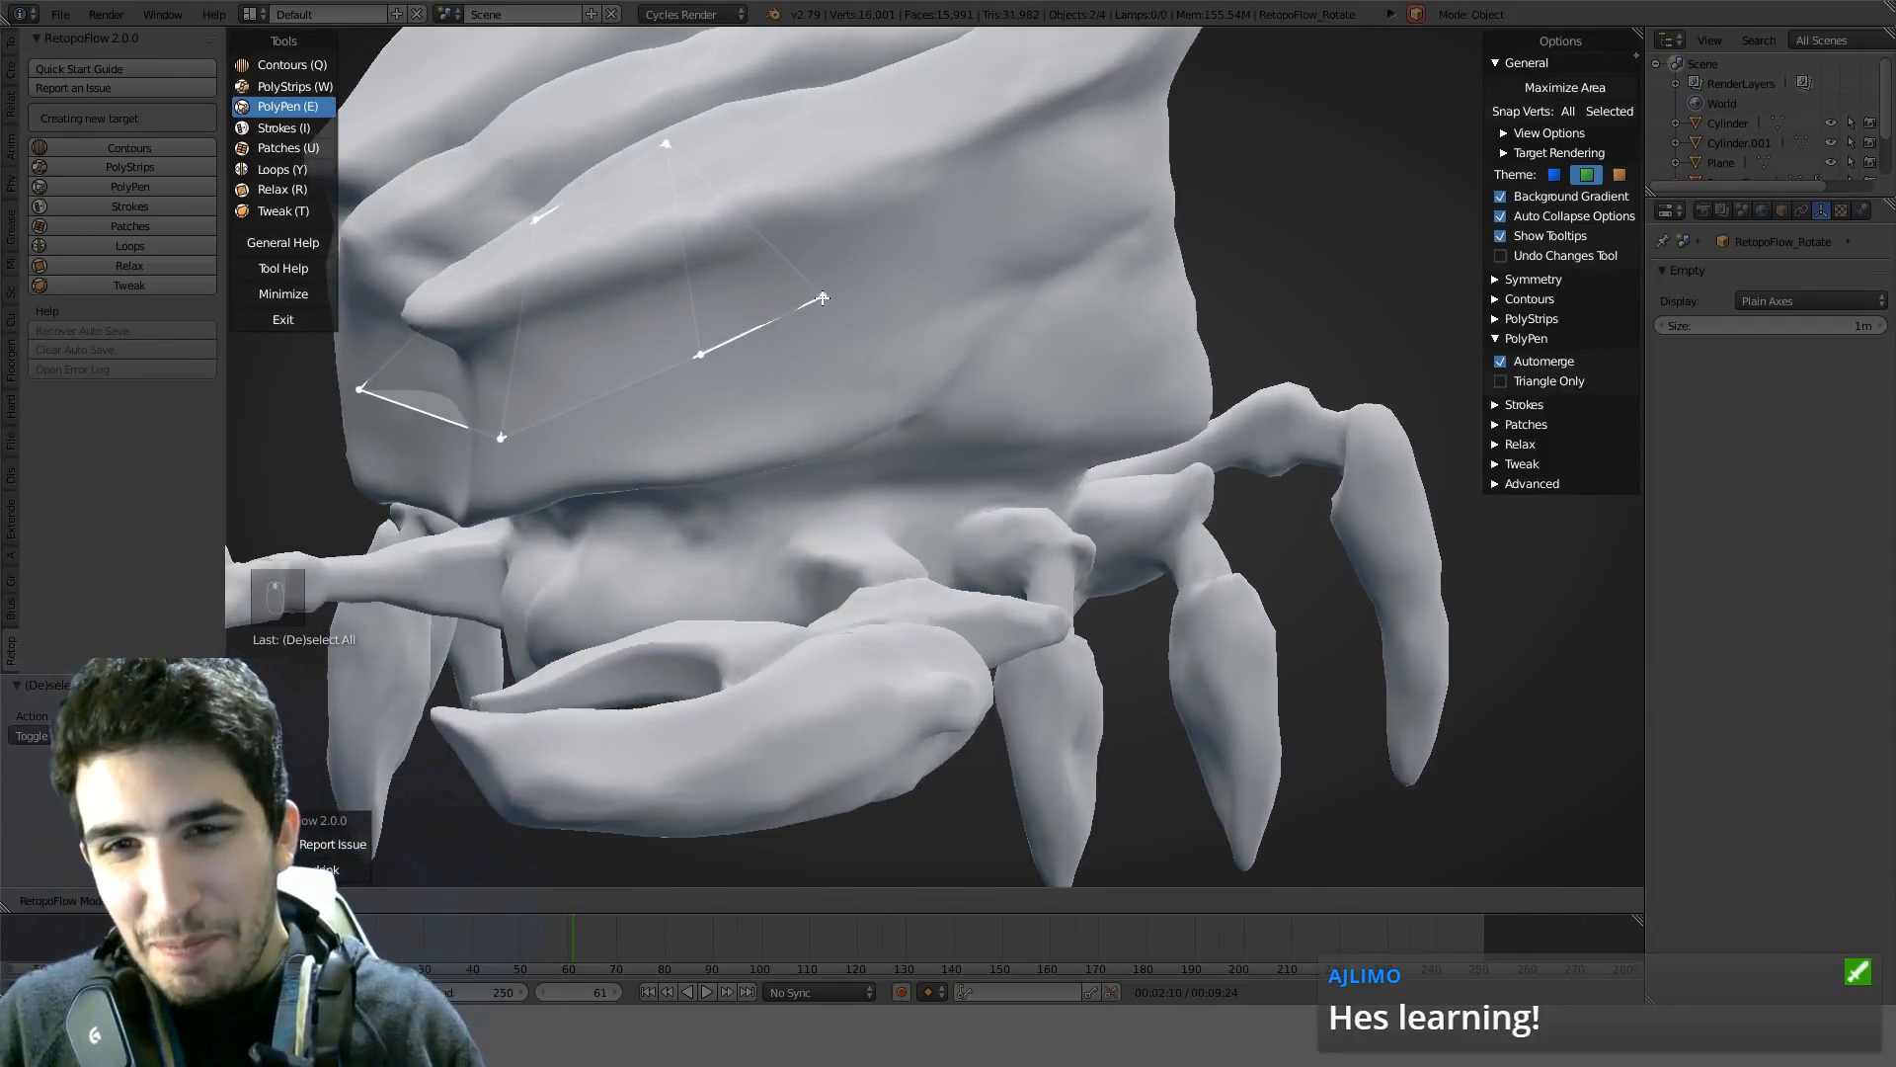
{"action": "middle_click_drag", "start_coordinate": [779, 309], "coordinate": [1156, 397], "text": "shift"}
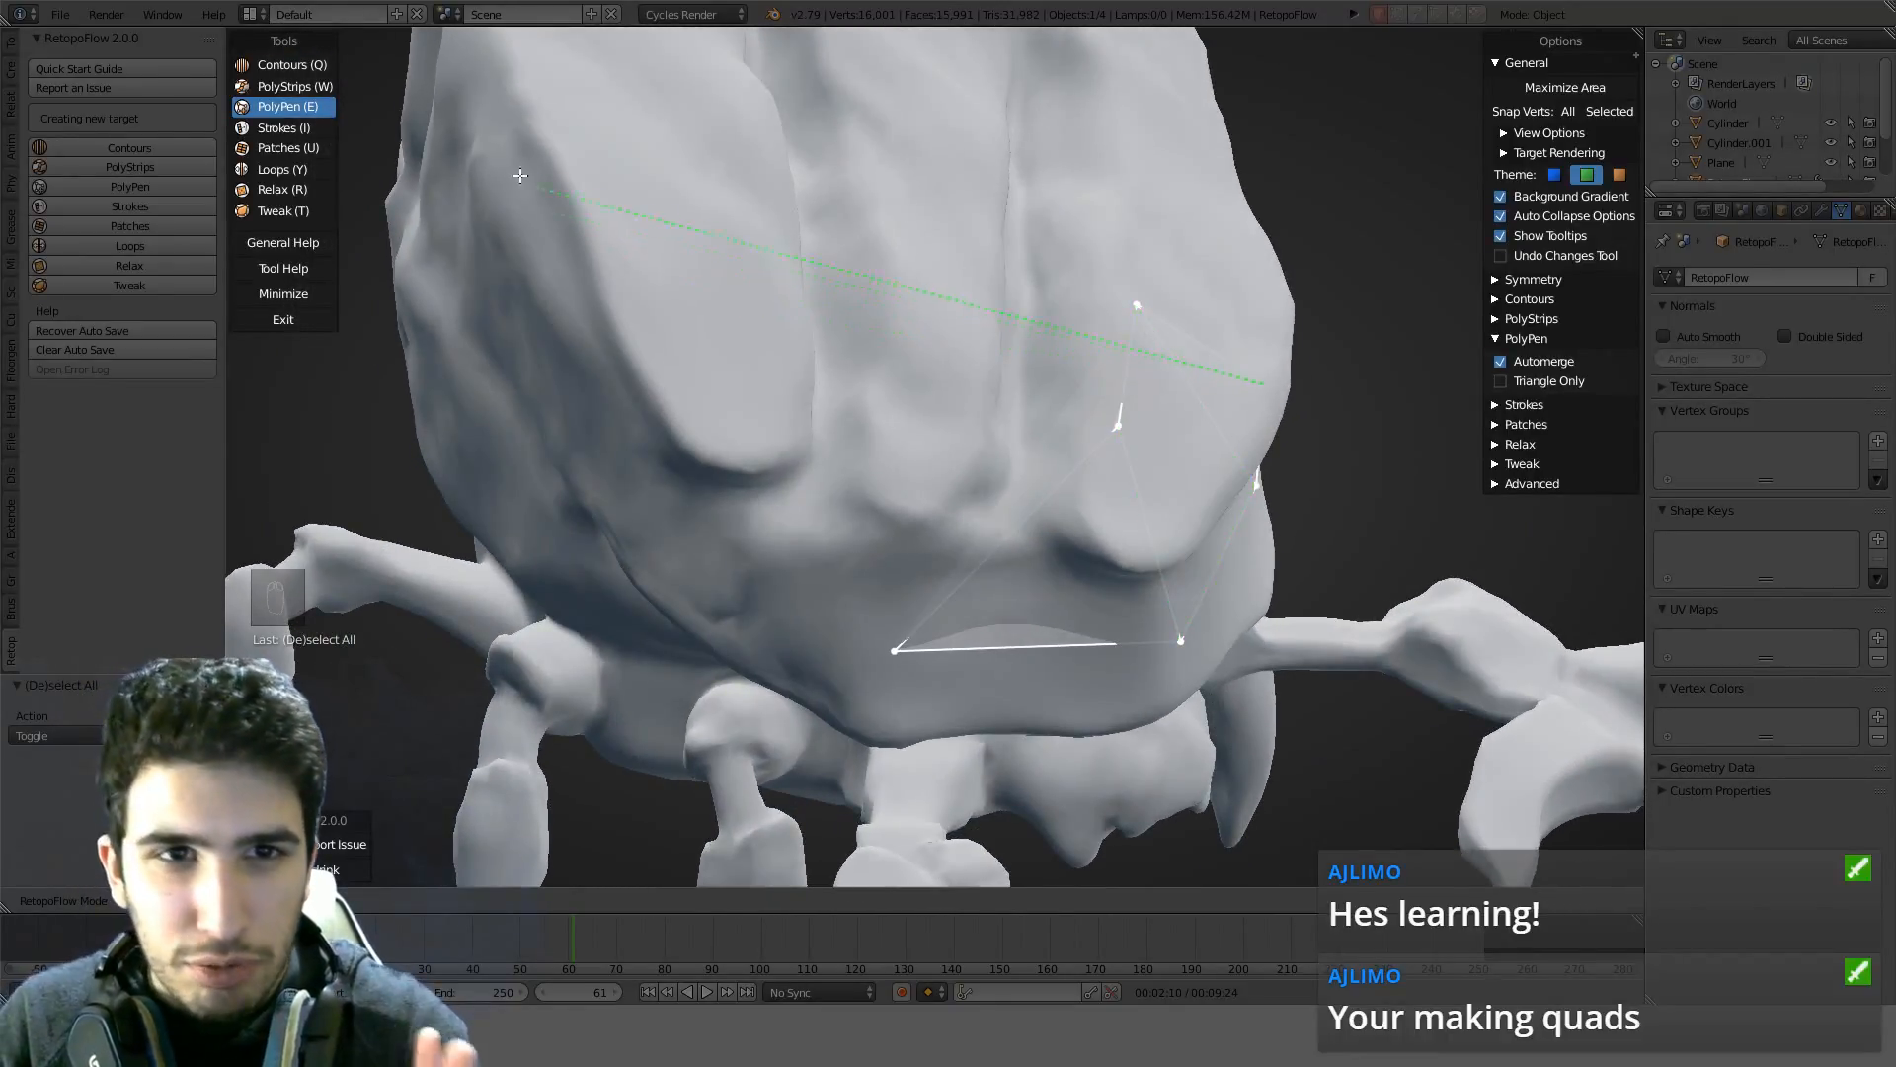
Draw a line along the shell's ridge with the Strokes tool and extend it row by row into a quad grid down the side
{"action": "left_click", "coordinate": [299, 130]}
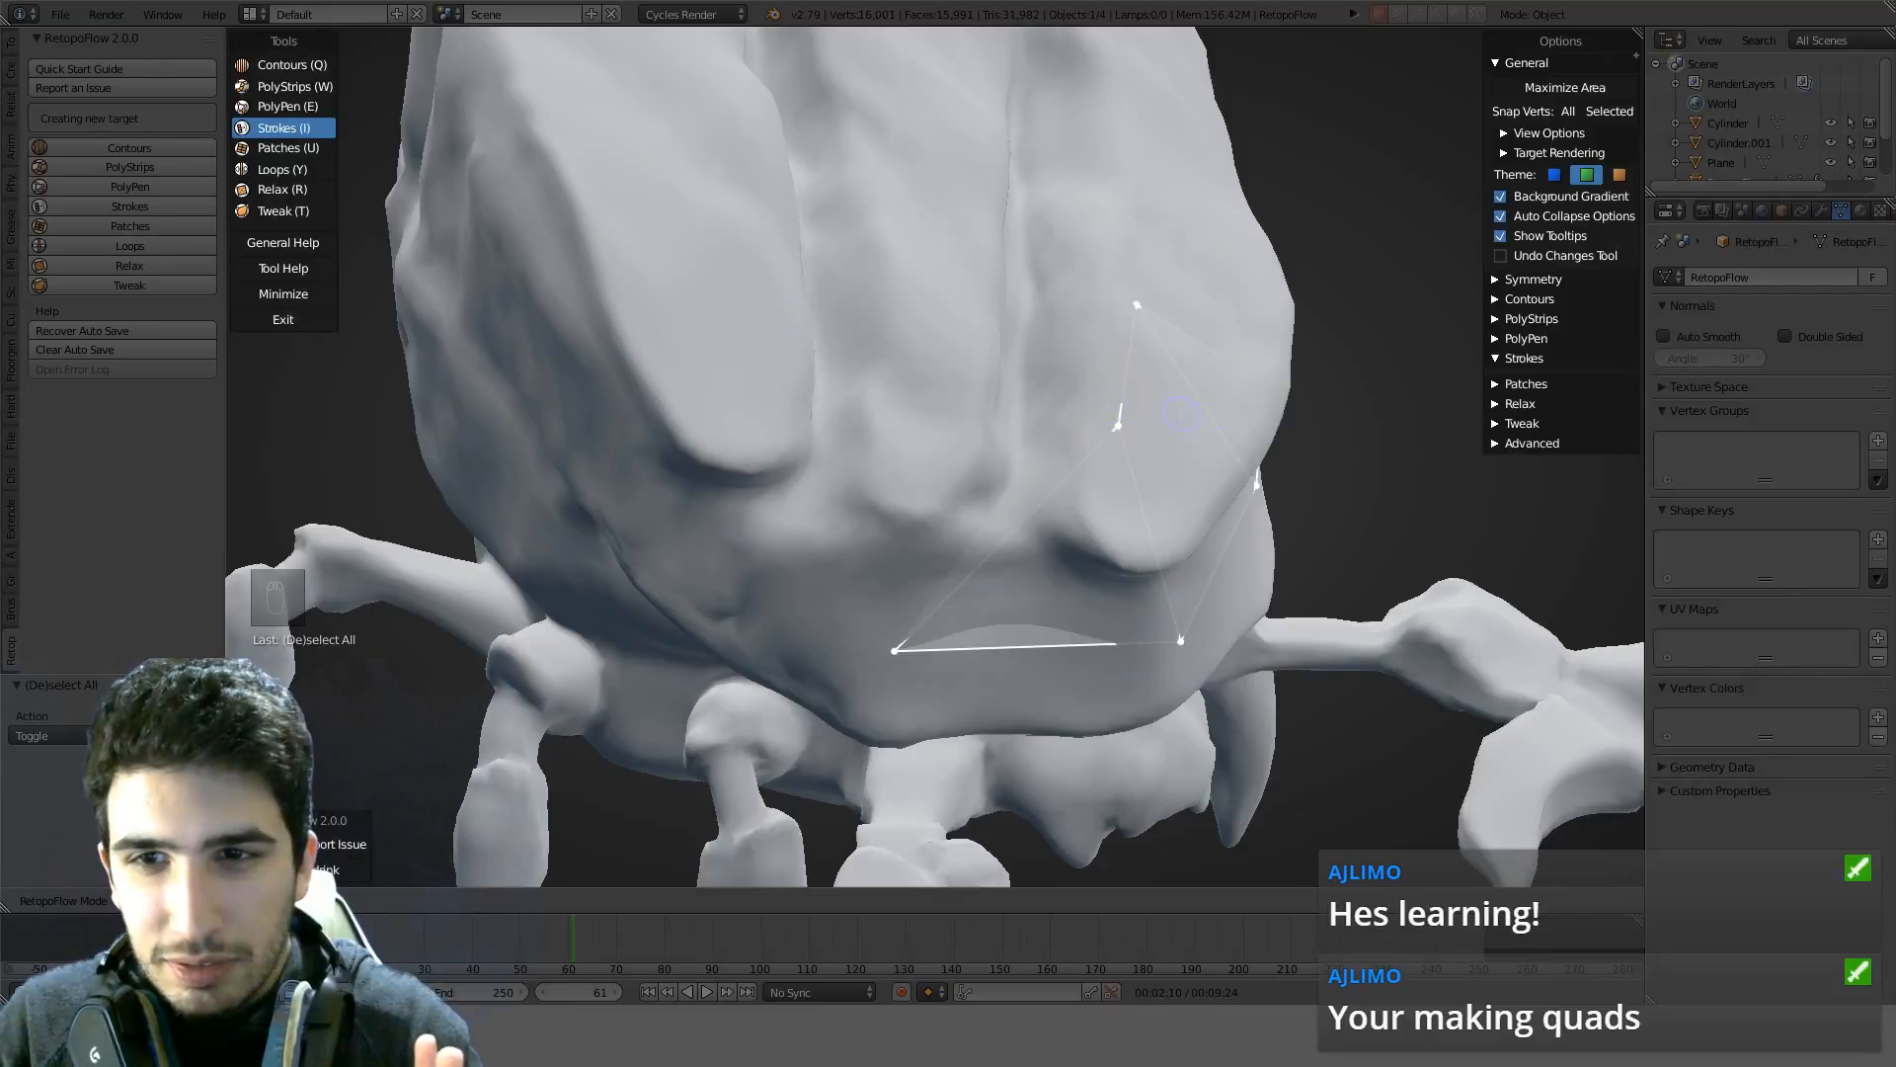
{"action": "middle_click_drag", "start_coordinate": [1182, 413], "coordinate": [814, 526]}
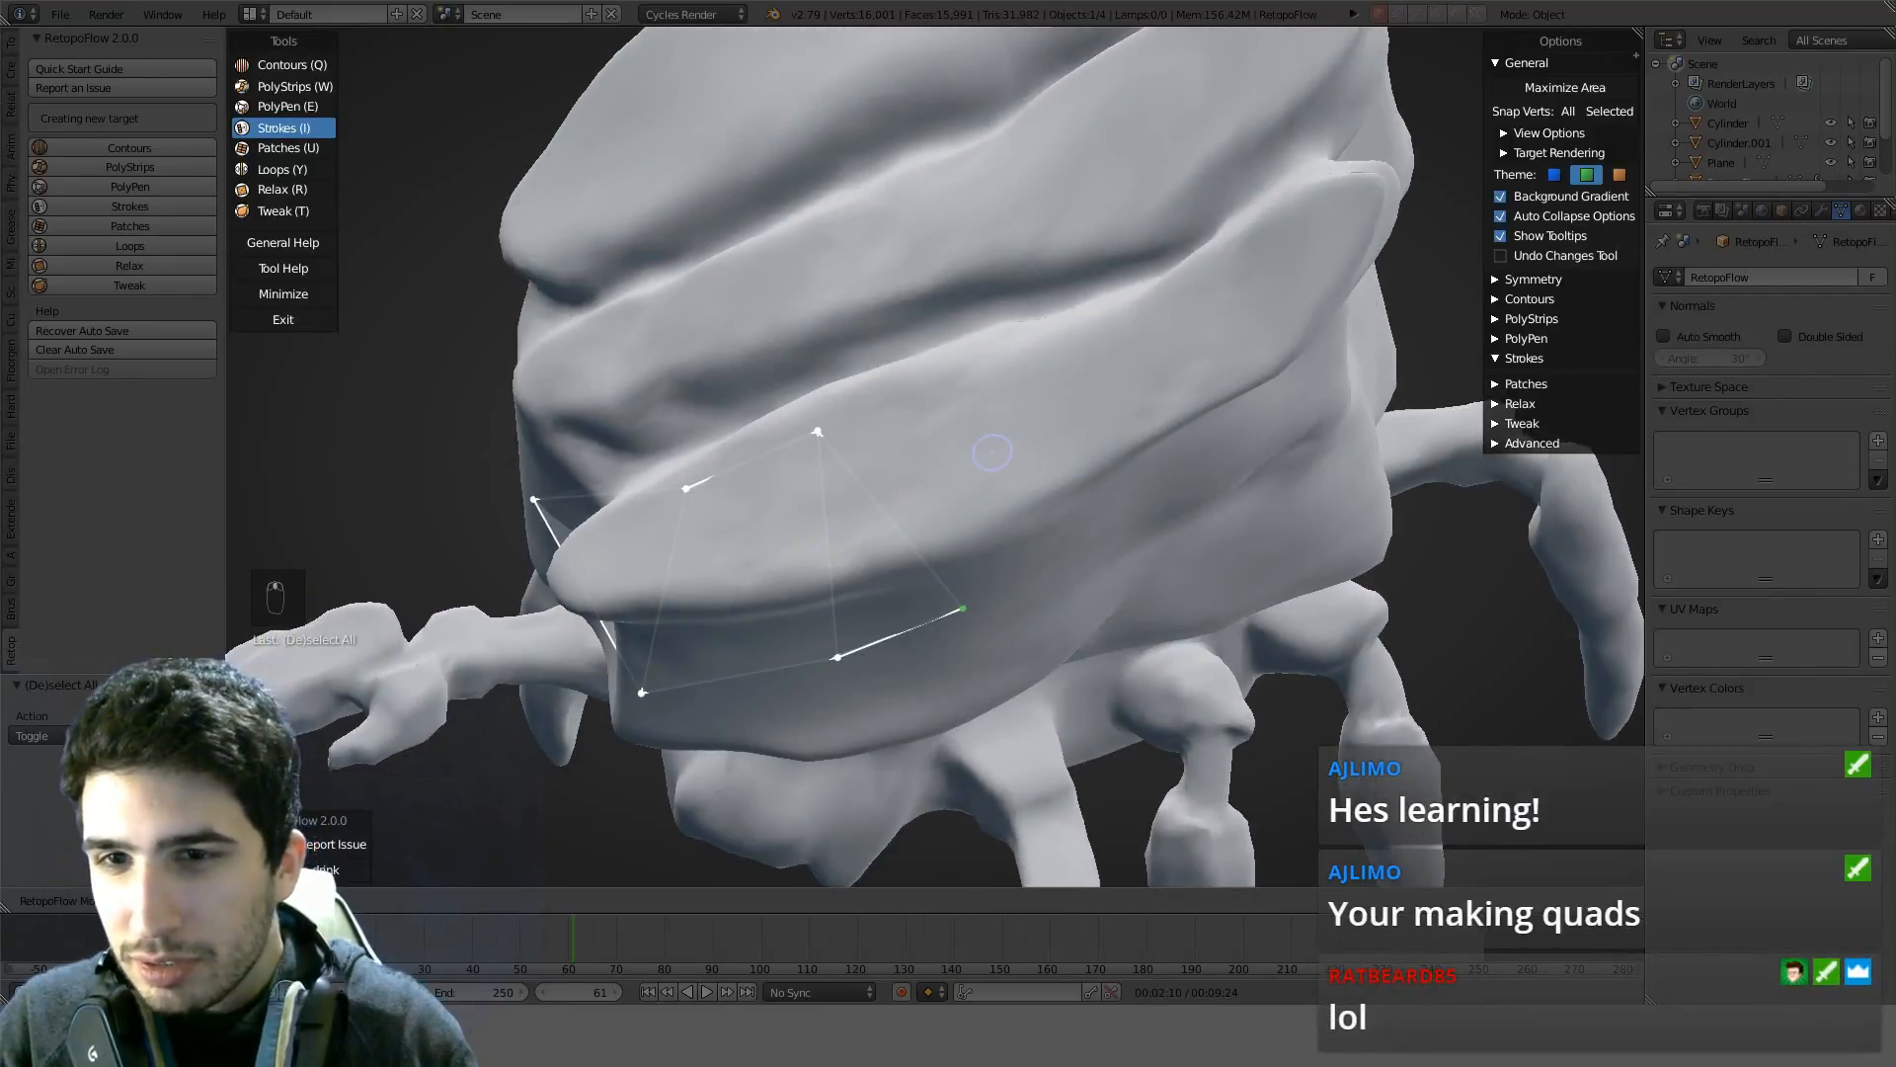
{"action": "middle_click_drag", "start_coordinate": [1113, 510], "coordinate": [1156, 443]}
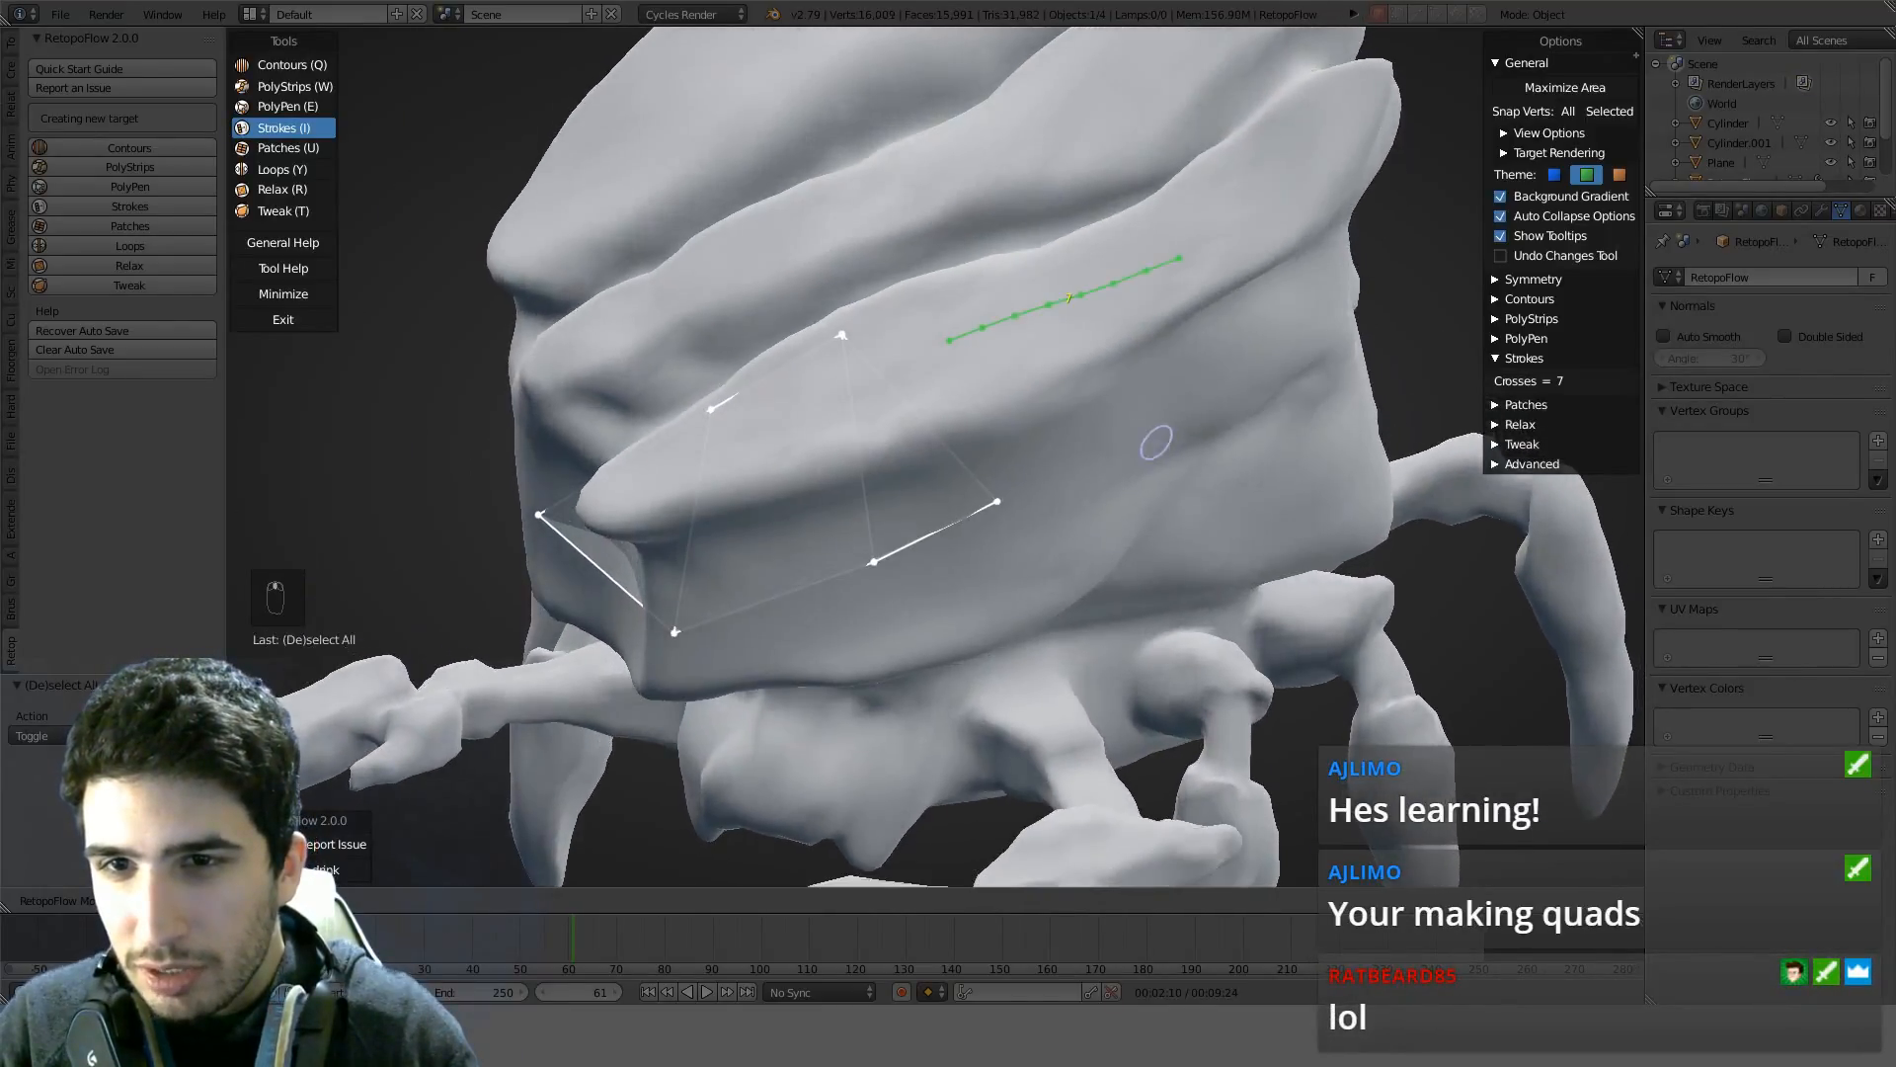
{"action": "left_click", "coordinate": [1037, 437], "text": "ctrl"}
{"action": "middle_click_drag", "start_coordinate": [1030, 446], "coordinate": [793, 422]}
{"action": "left_click", "coordinate": [793, 422], "text": "ctrl"}
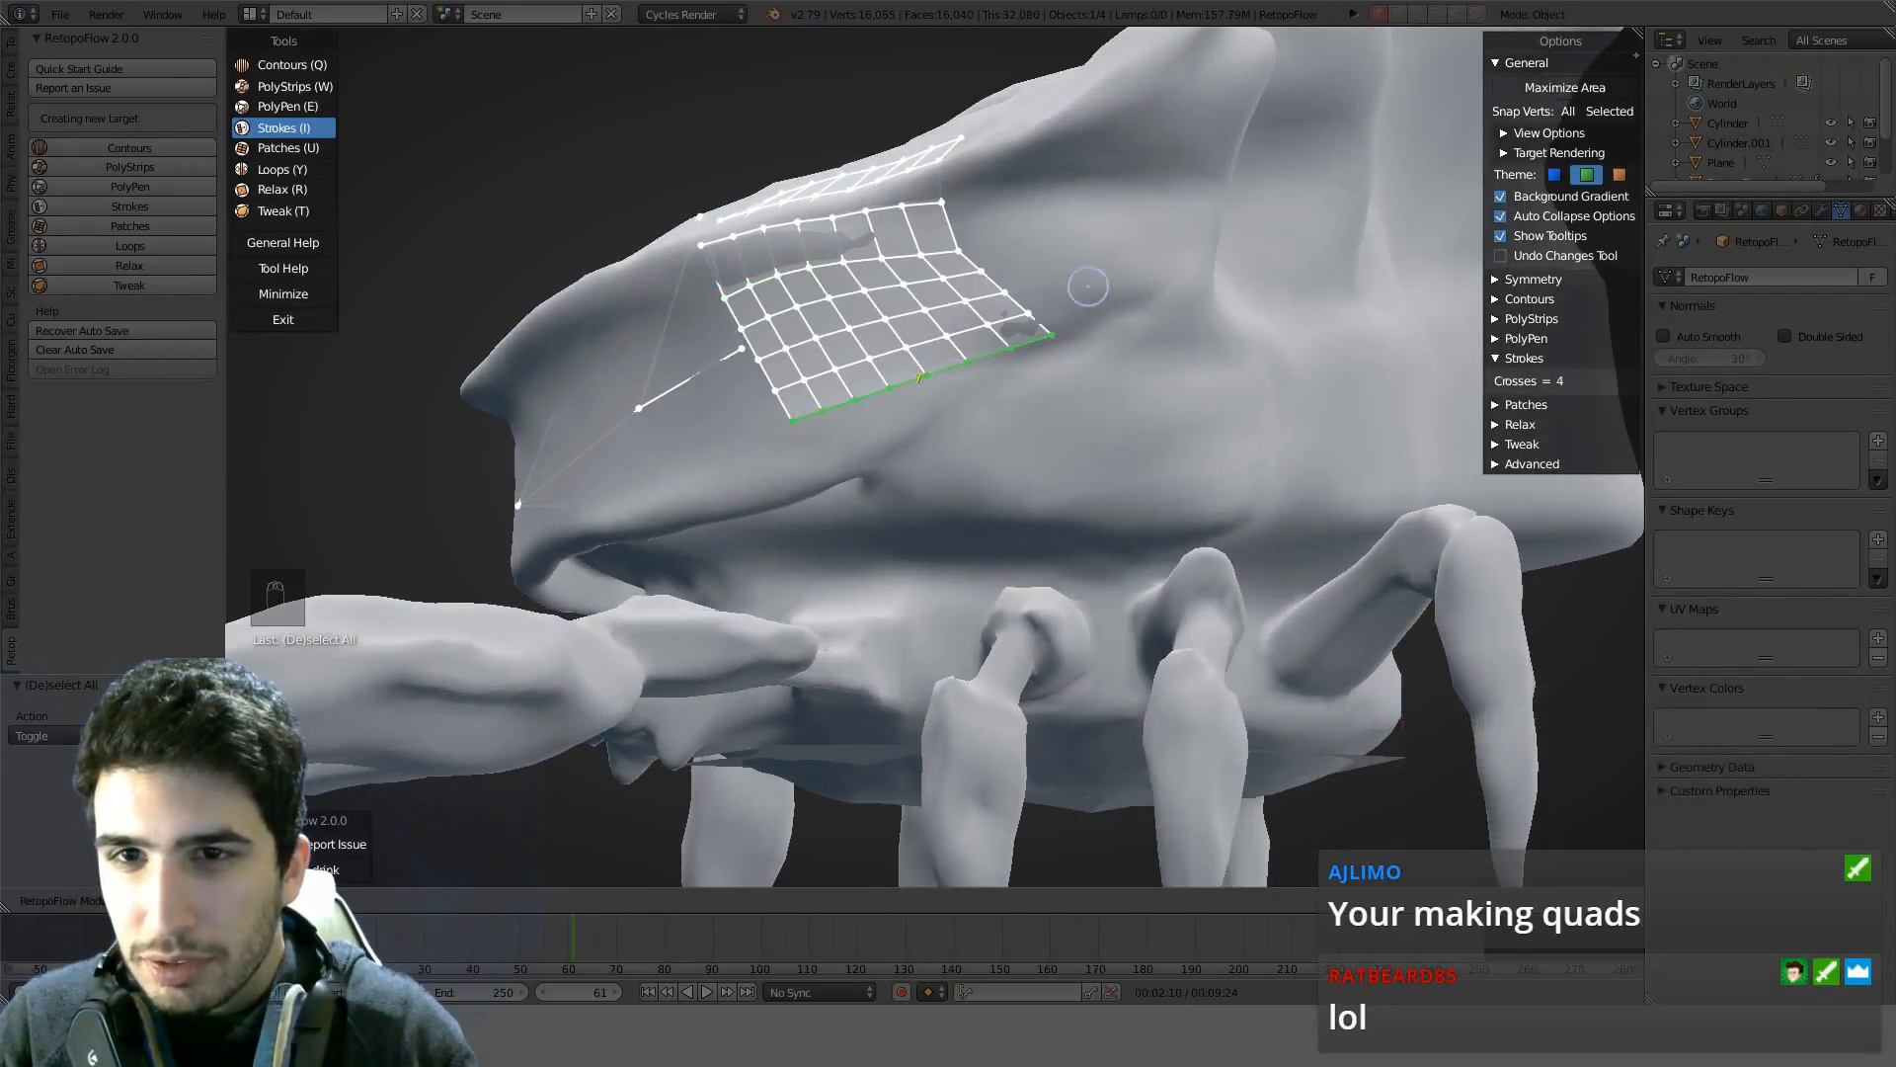
Try extending the grid's lower edge with a stroke toward the shell's rear, and undo that stroke
{"action": "left_click_drag", "start_coordinate": [1131, 290], "coordinate": [1069, 69]}
{"action": "middle_click_drag", "start_coordinate": [1069, 69], "coordinate": [1109, 321]}
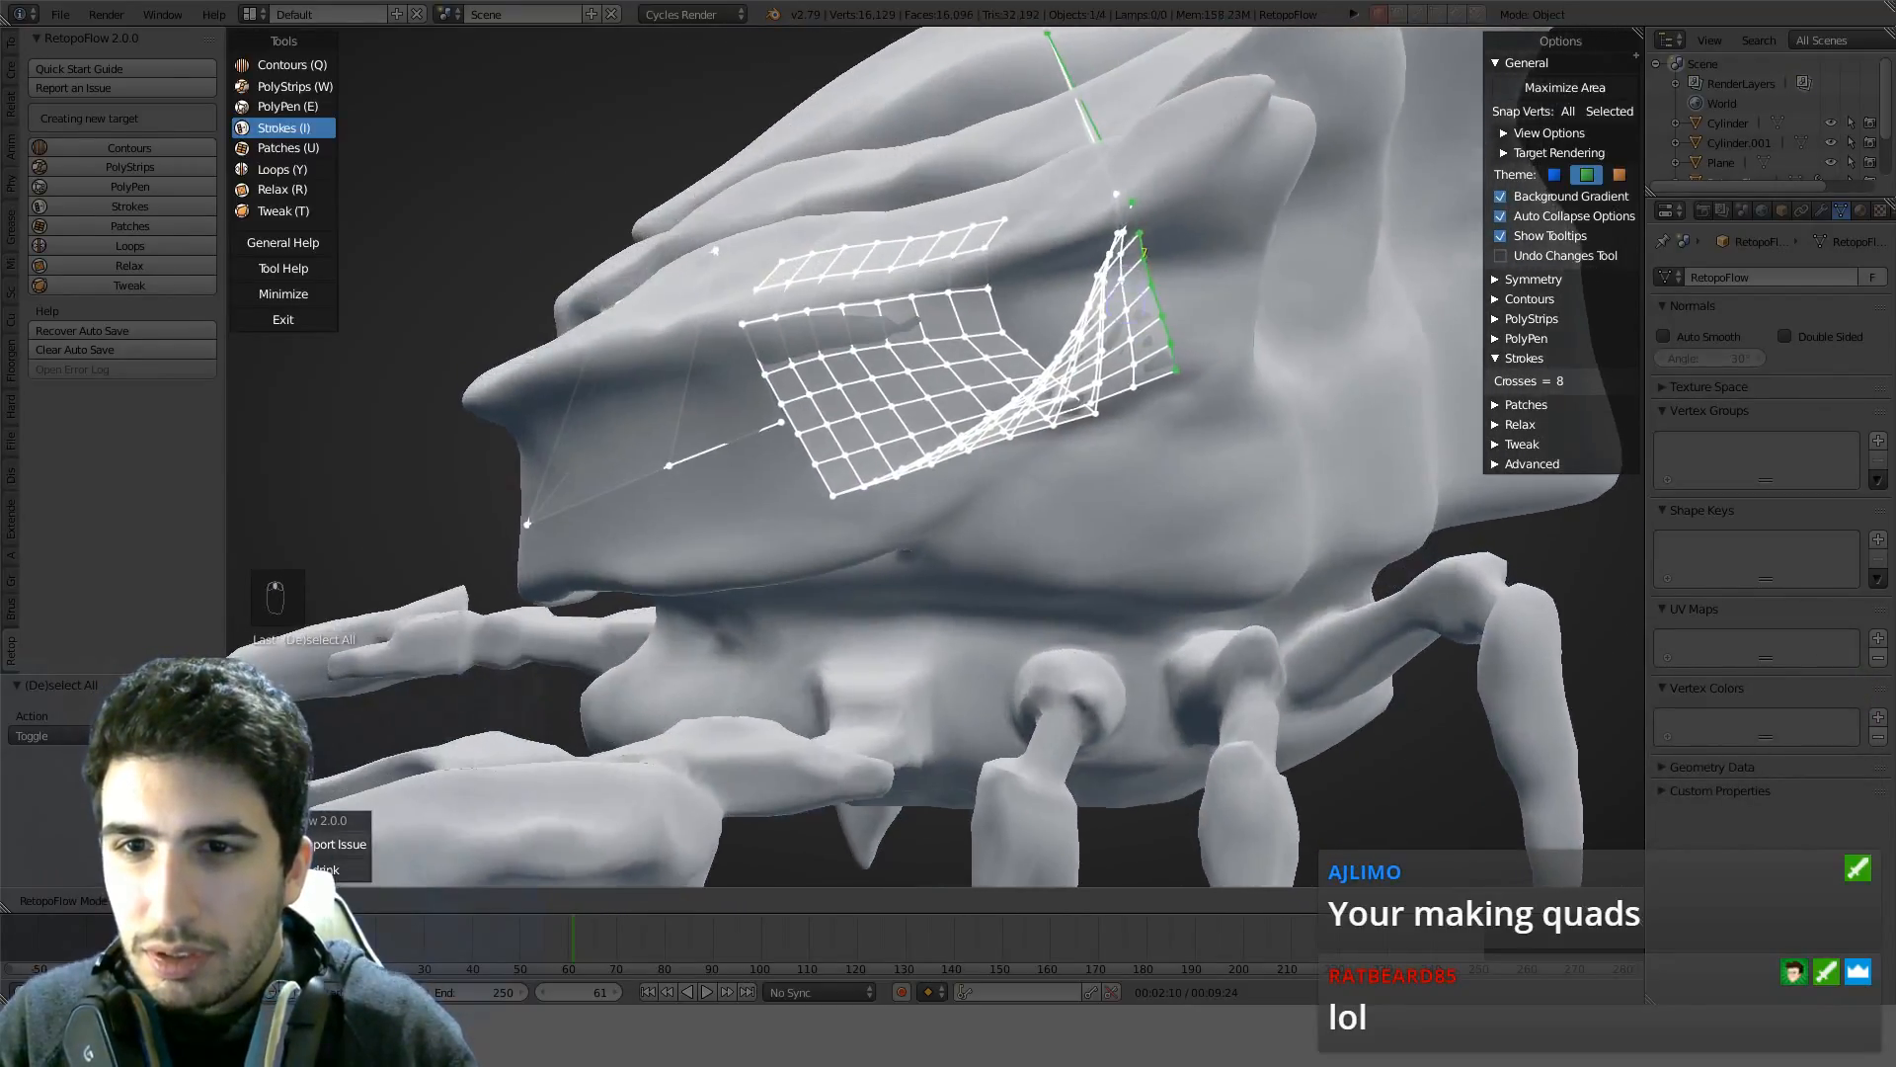
{"action": "key", "text": "ctrl+z"}
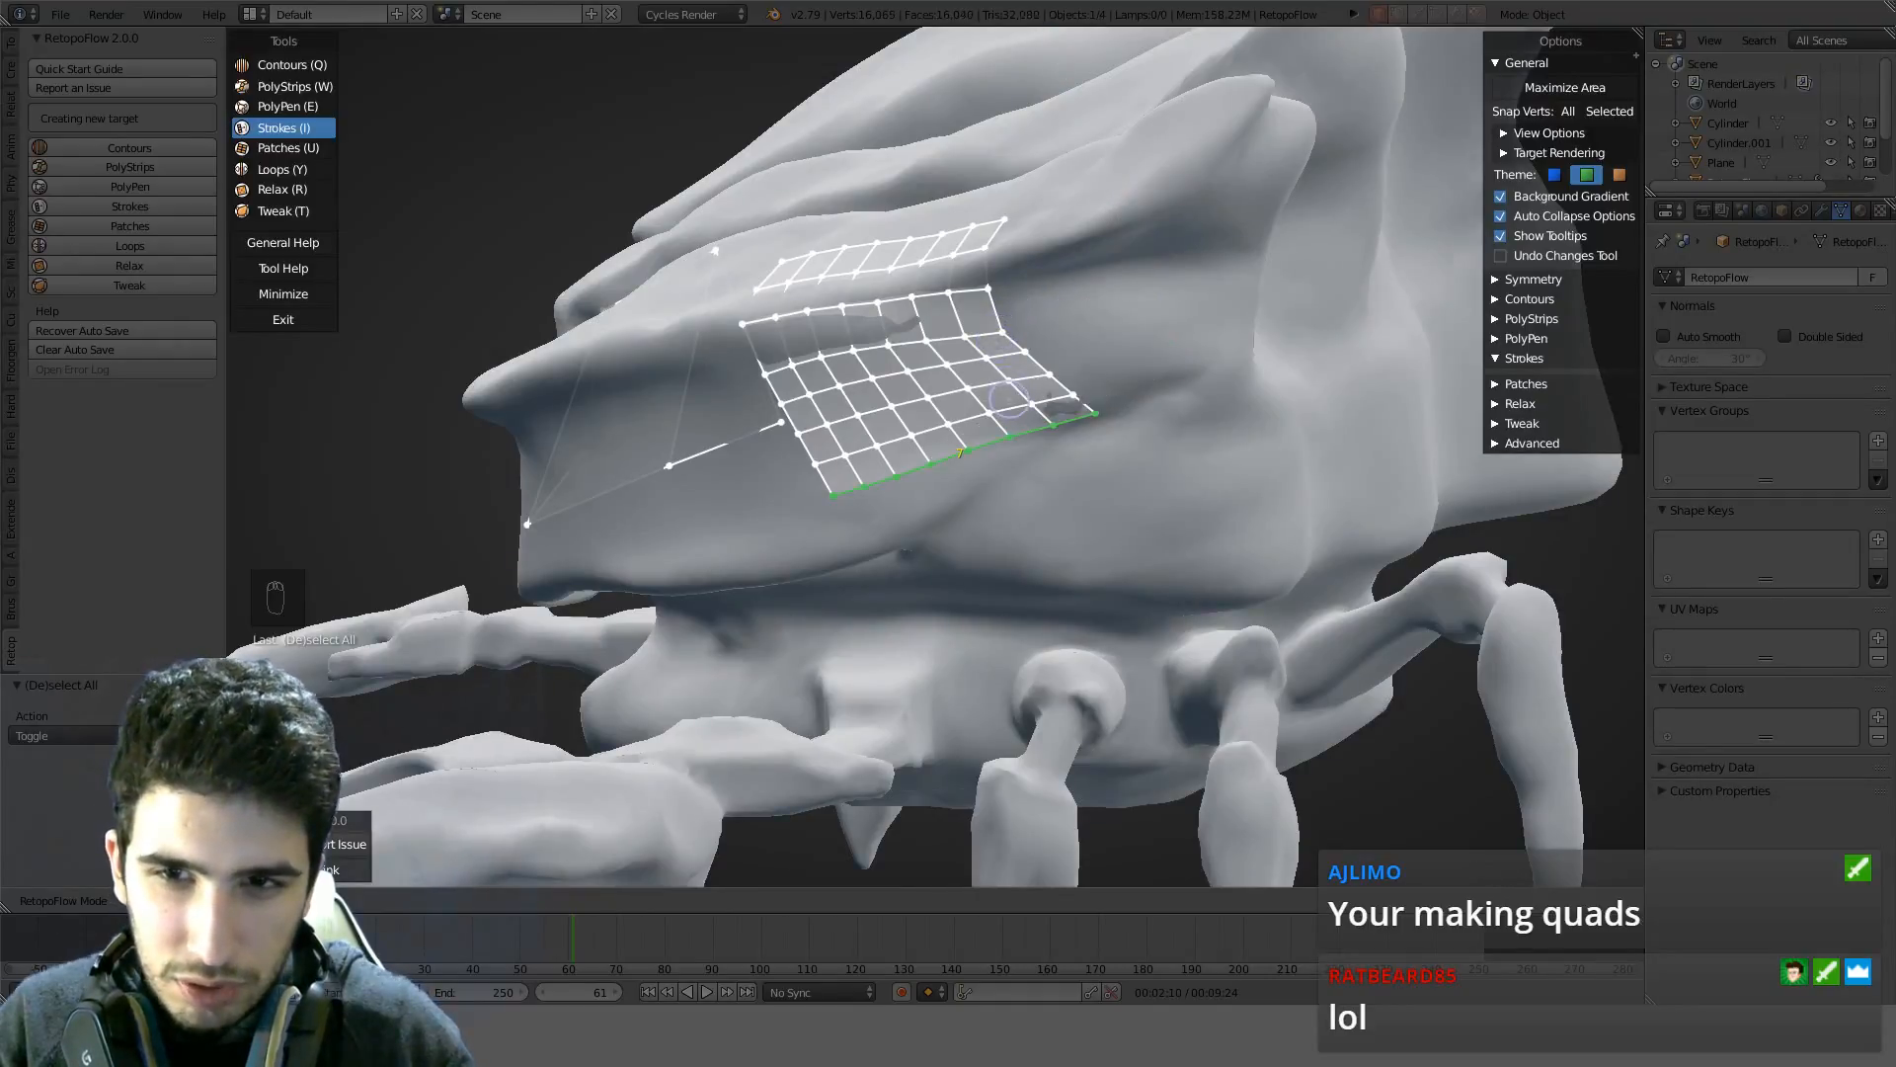
Select the grid's rear edge loop and extend it toward the back of the shell with a new stroke
{"action": "left_click", "coordinate": [1015, 342]}
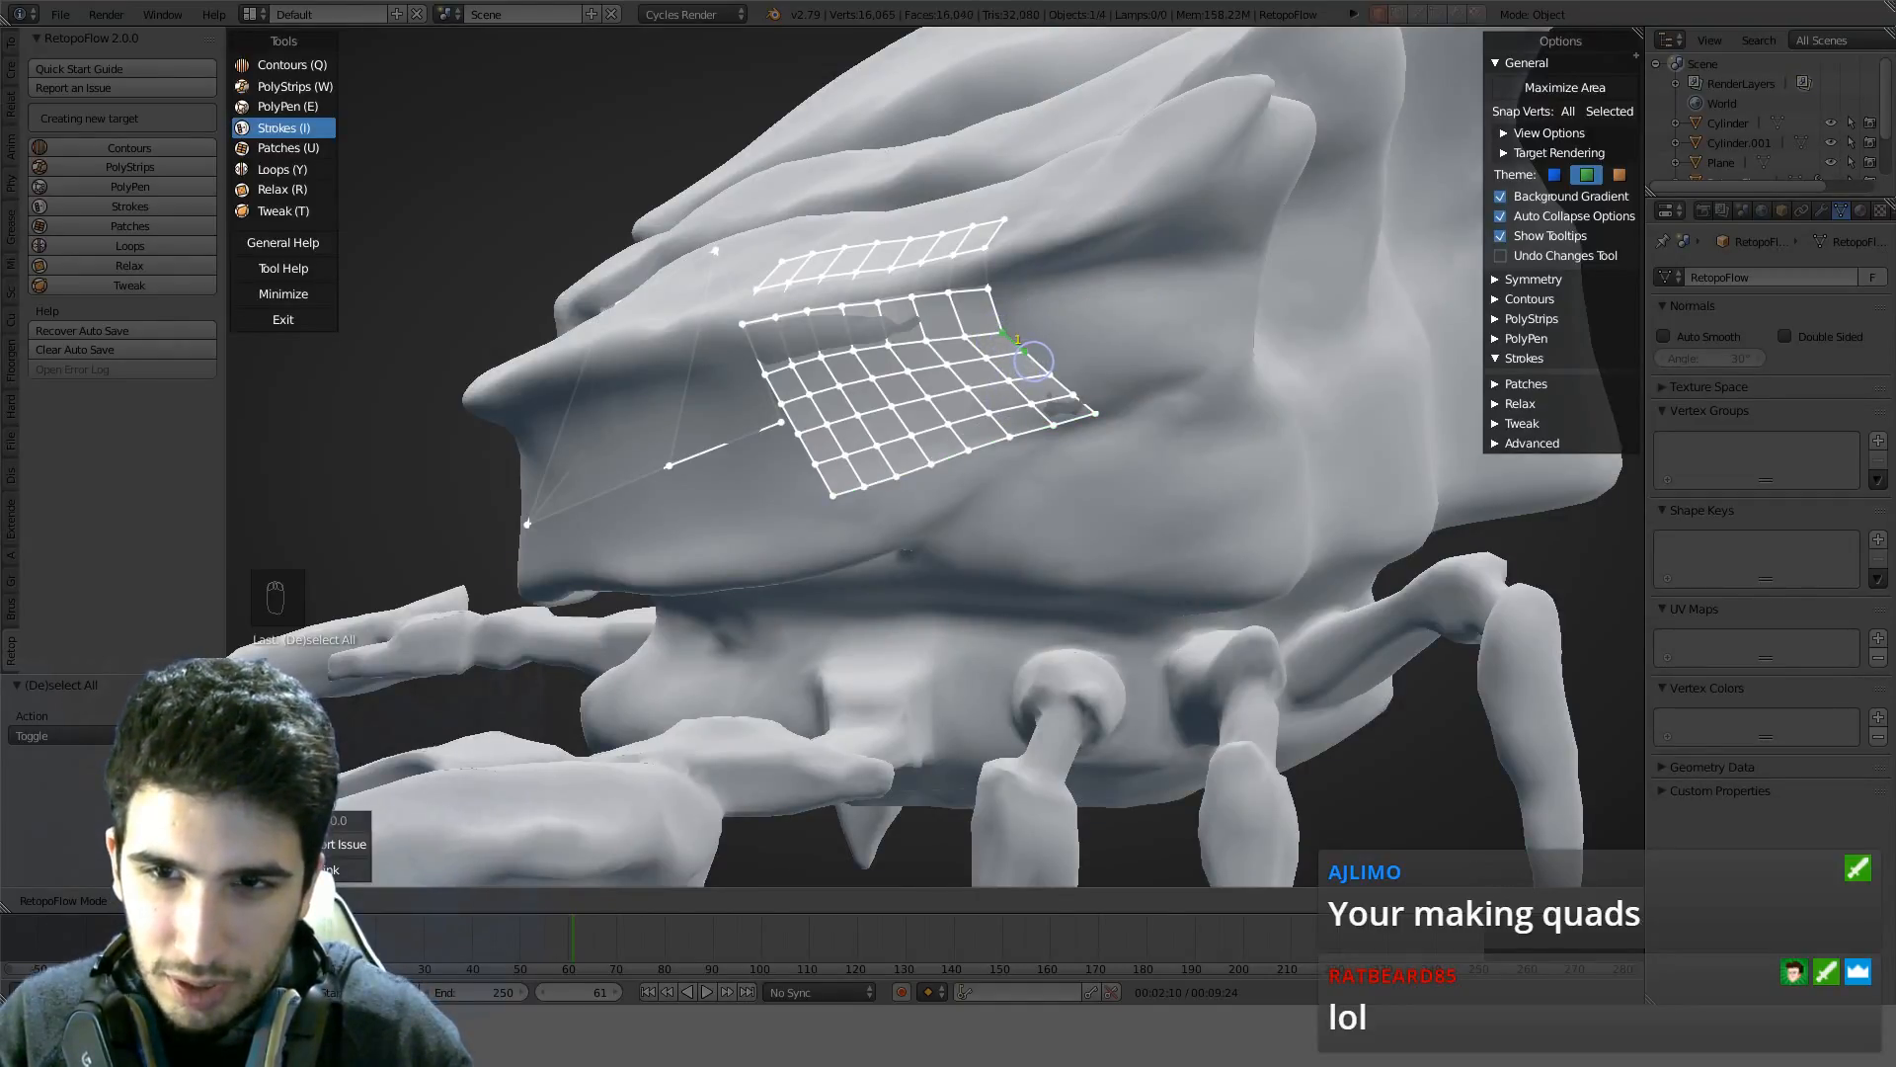
{"action": "left_click_drag", "start_coordinate": [1081, 396], "coordinate": [999, 303]}
{"action": "middle_click_drag", "start_coordinate": [1058, 323], "coordinate": [1106, 318]}
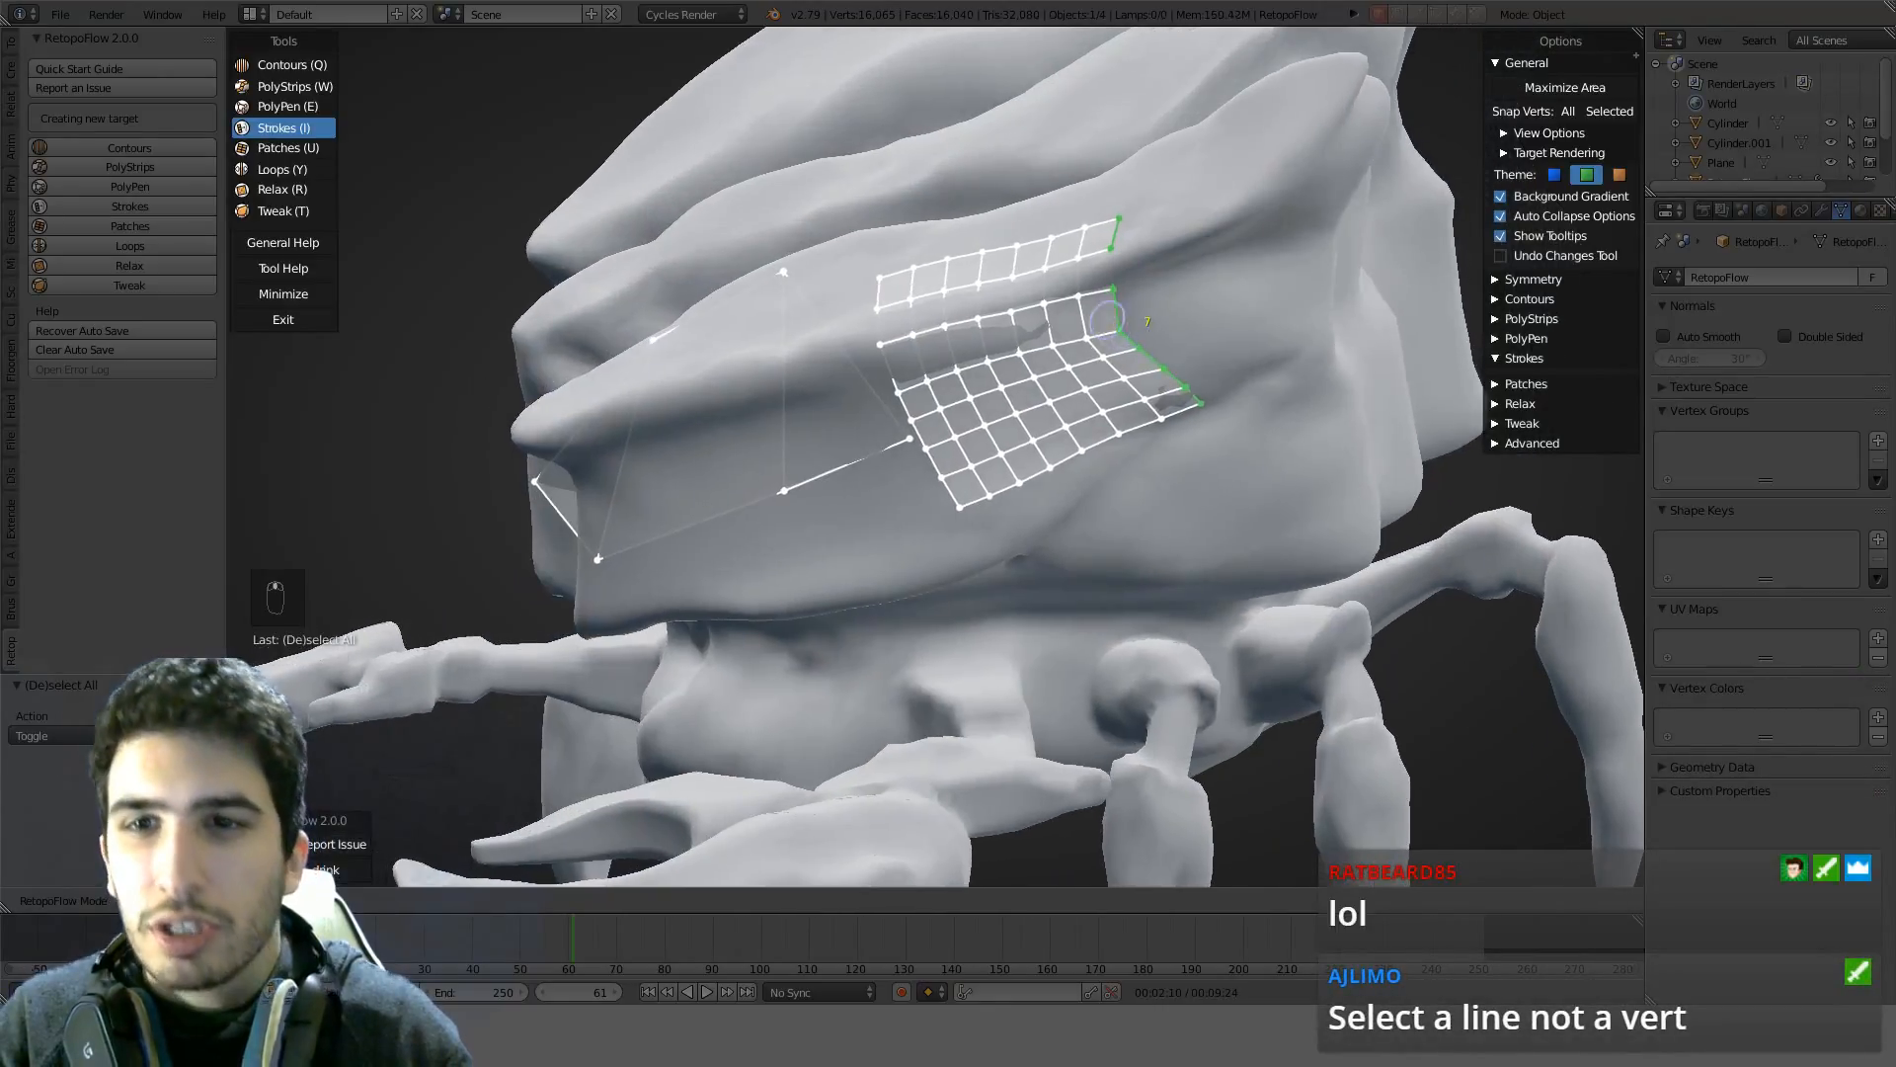
{"action": "left_click", "coordinate": [1076, 219]}
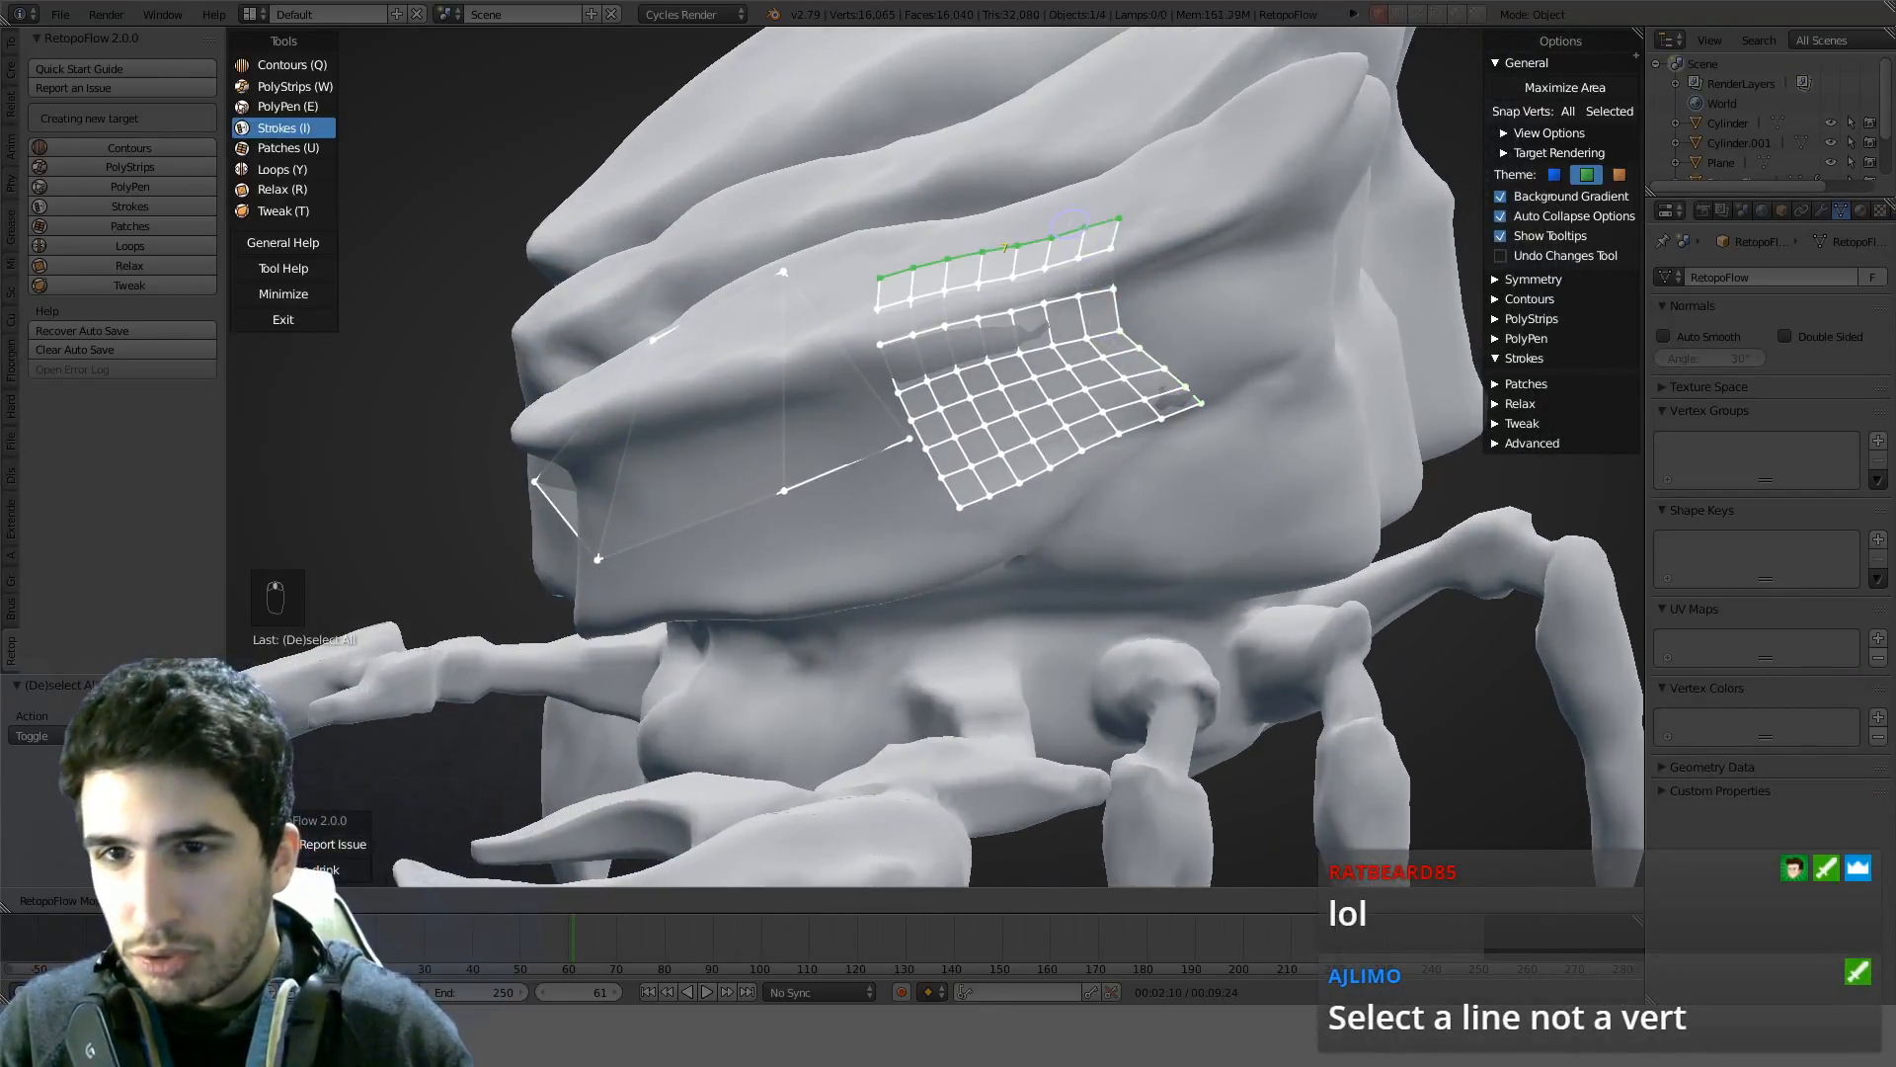
{"action": "left_click", "coordinate": [1114, 316]}
{"action": "middle_click_drag", "start_coordinate": [1209, 302], "coordinate": [1205, 299]}
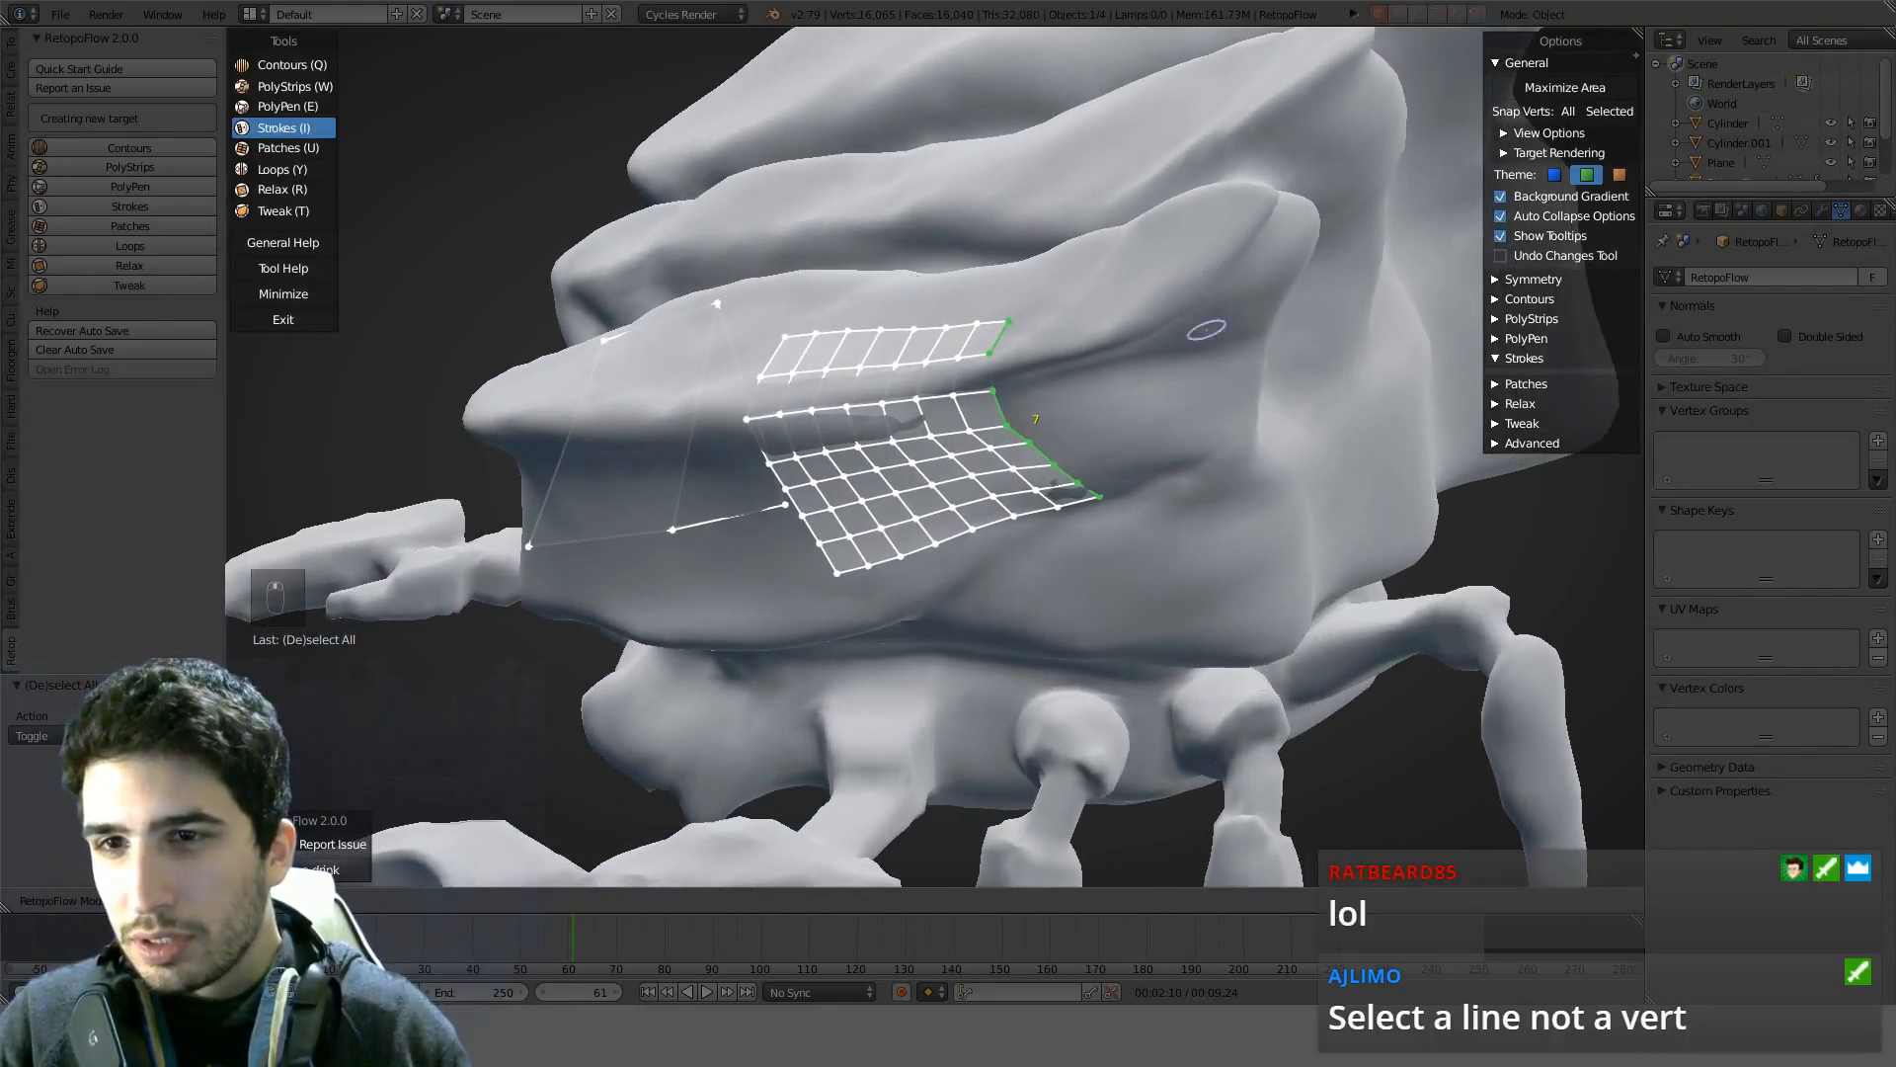
{"action": "left_click_drag", "start_coordinate": [1196, 295], "coordinate": [1211, 485]}
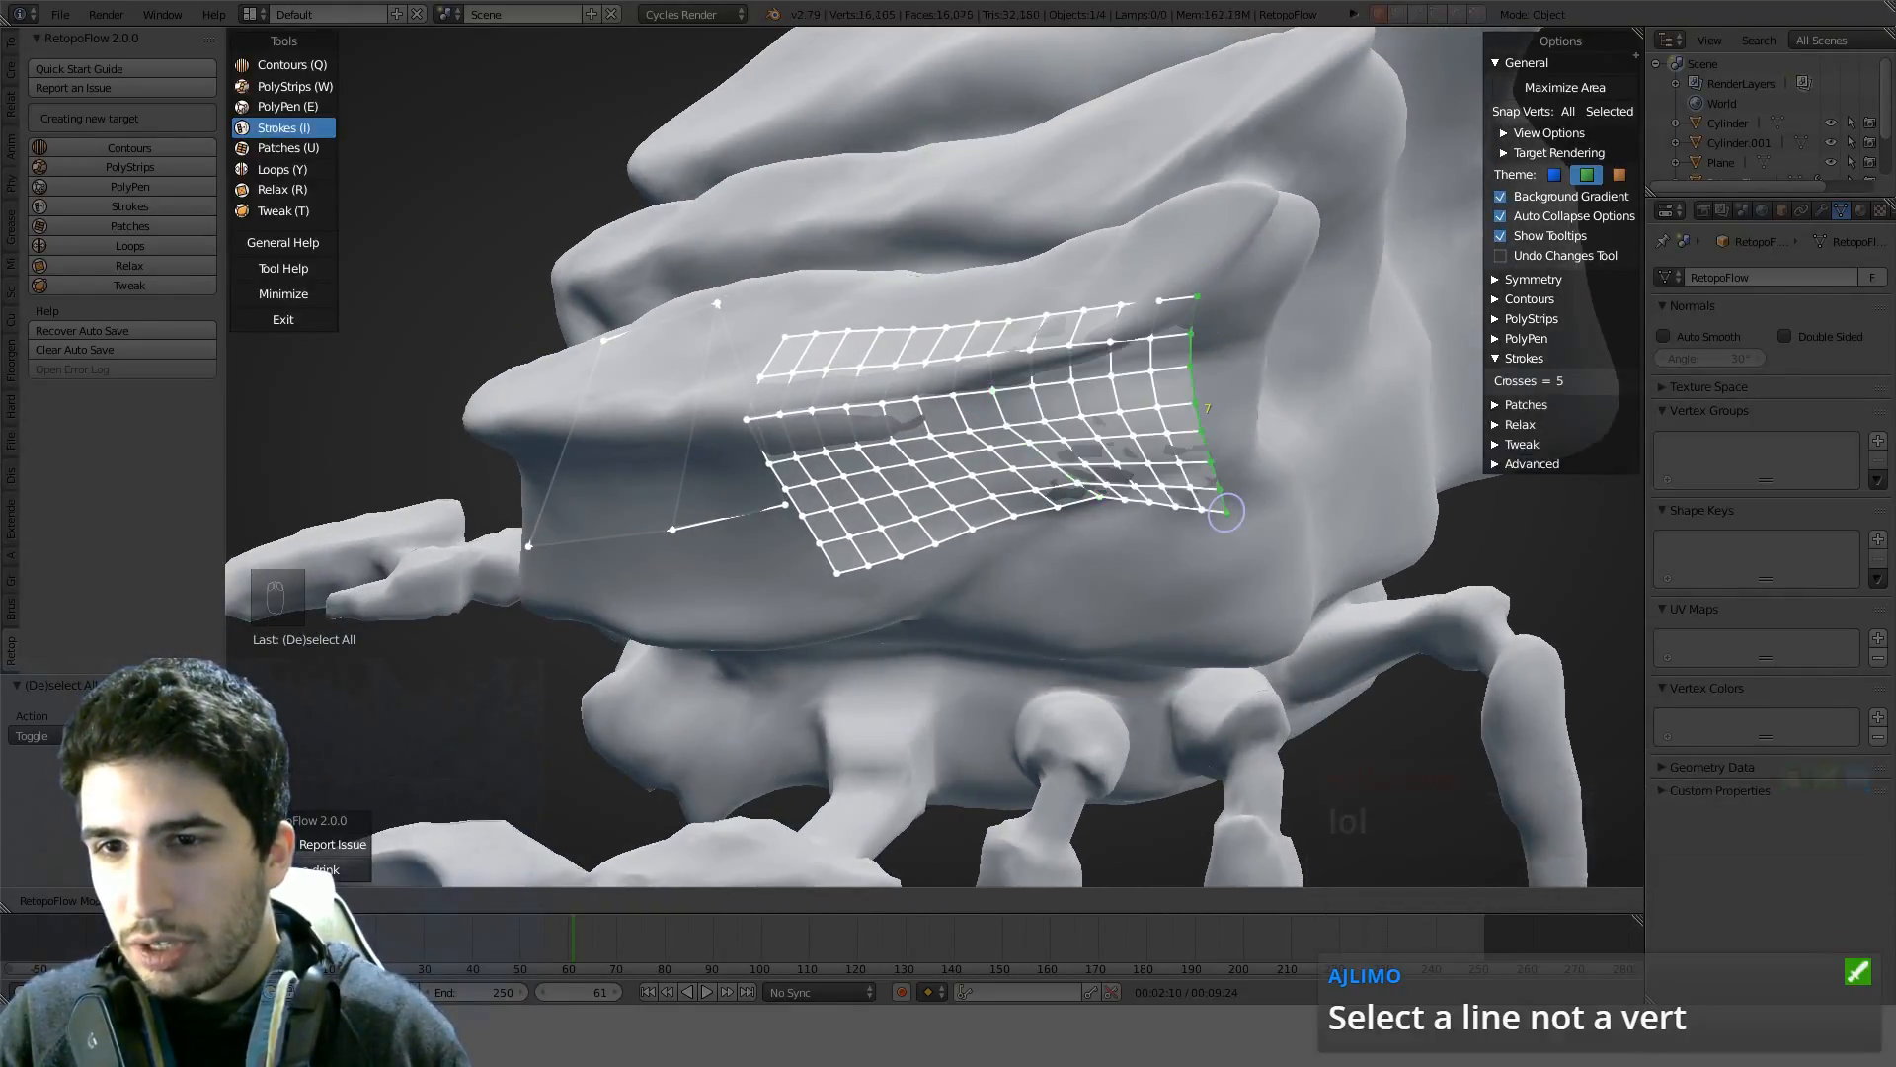
Undo all the Strokes and PolyPen test geometry until the target mesh is empty
{"action": "key", "text": "ctrl+z"}
{"action": "key", "text": "ctrl+z"}
{"action": "key", "text": "ctrl+z"}
{"action": "key", "text": "ctrl+z"}
{"action": "key", "text": "ctrl+z"}
{"action": "key", "text": "ctrl+z"}
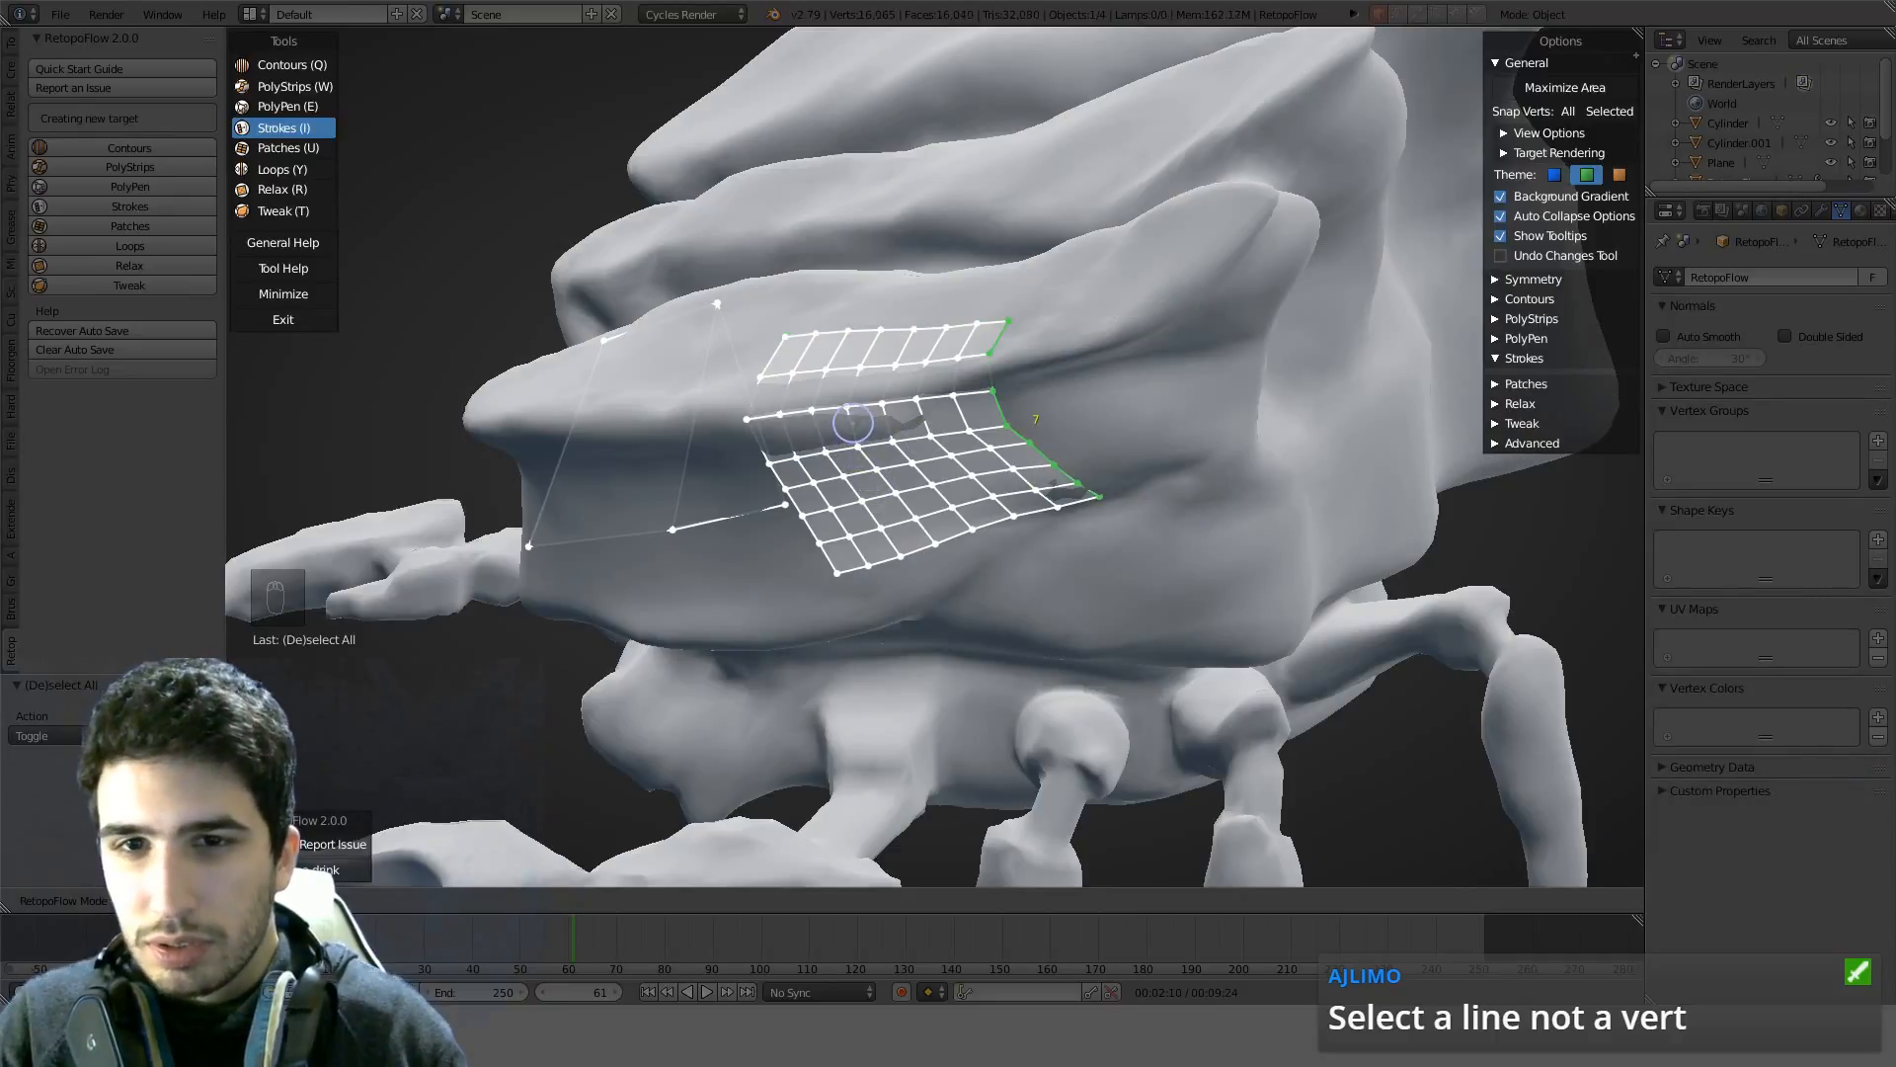
{"action": "key", "text": "ctrl+z"}
{"action": "key", "text": "ctrl+z"}
{"action": "key", "text": "ctrl+z"}
{"action": "key", "text": "ctrl+z"}
{"action": "key", "text": "ctrl+z"}
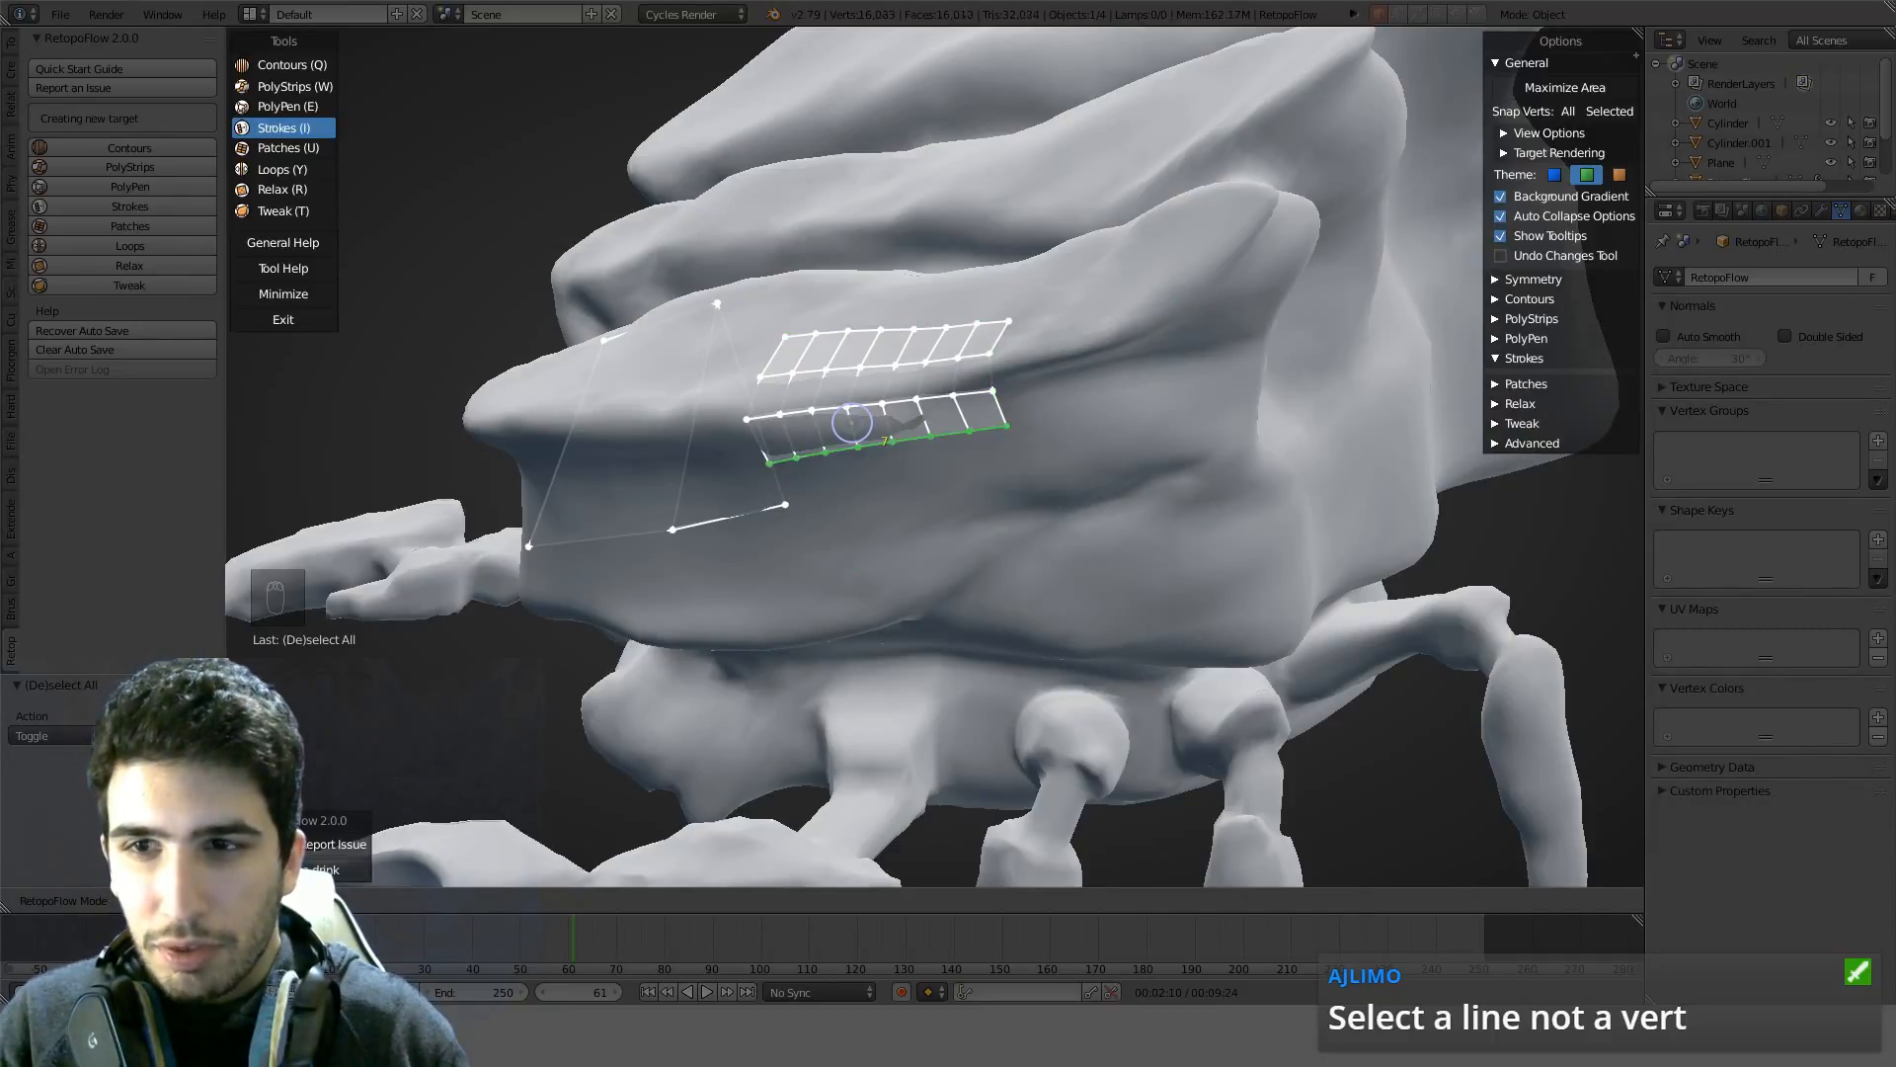
{"action": "mouse_move", "coordinate": [852, 422]}
{"action": "middle_mouse_down"}
{"action": "mouse_move", "coordinate": [829, 423]}
{"action": "mouse_move", "coordinate": [902, 385]}
{"action": "middle_mouse_up"}
{"action": "key", "text": "ctrl+z"}
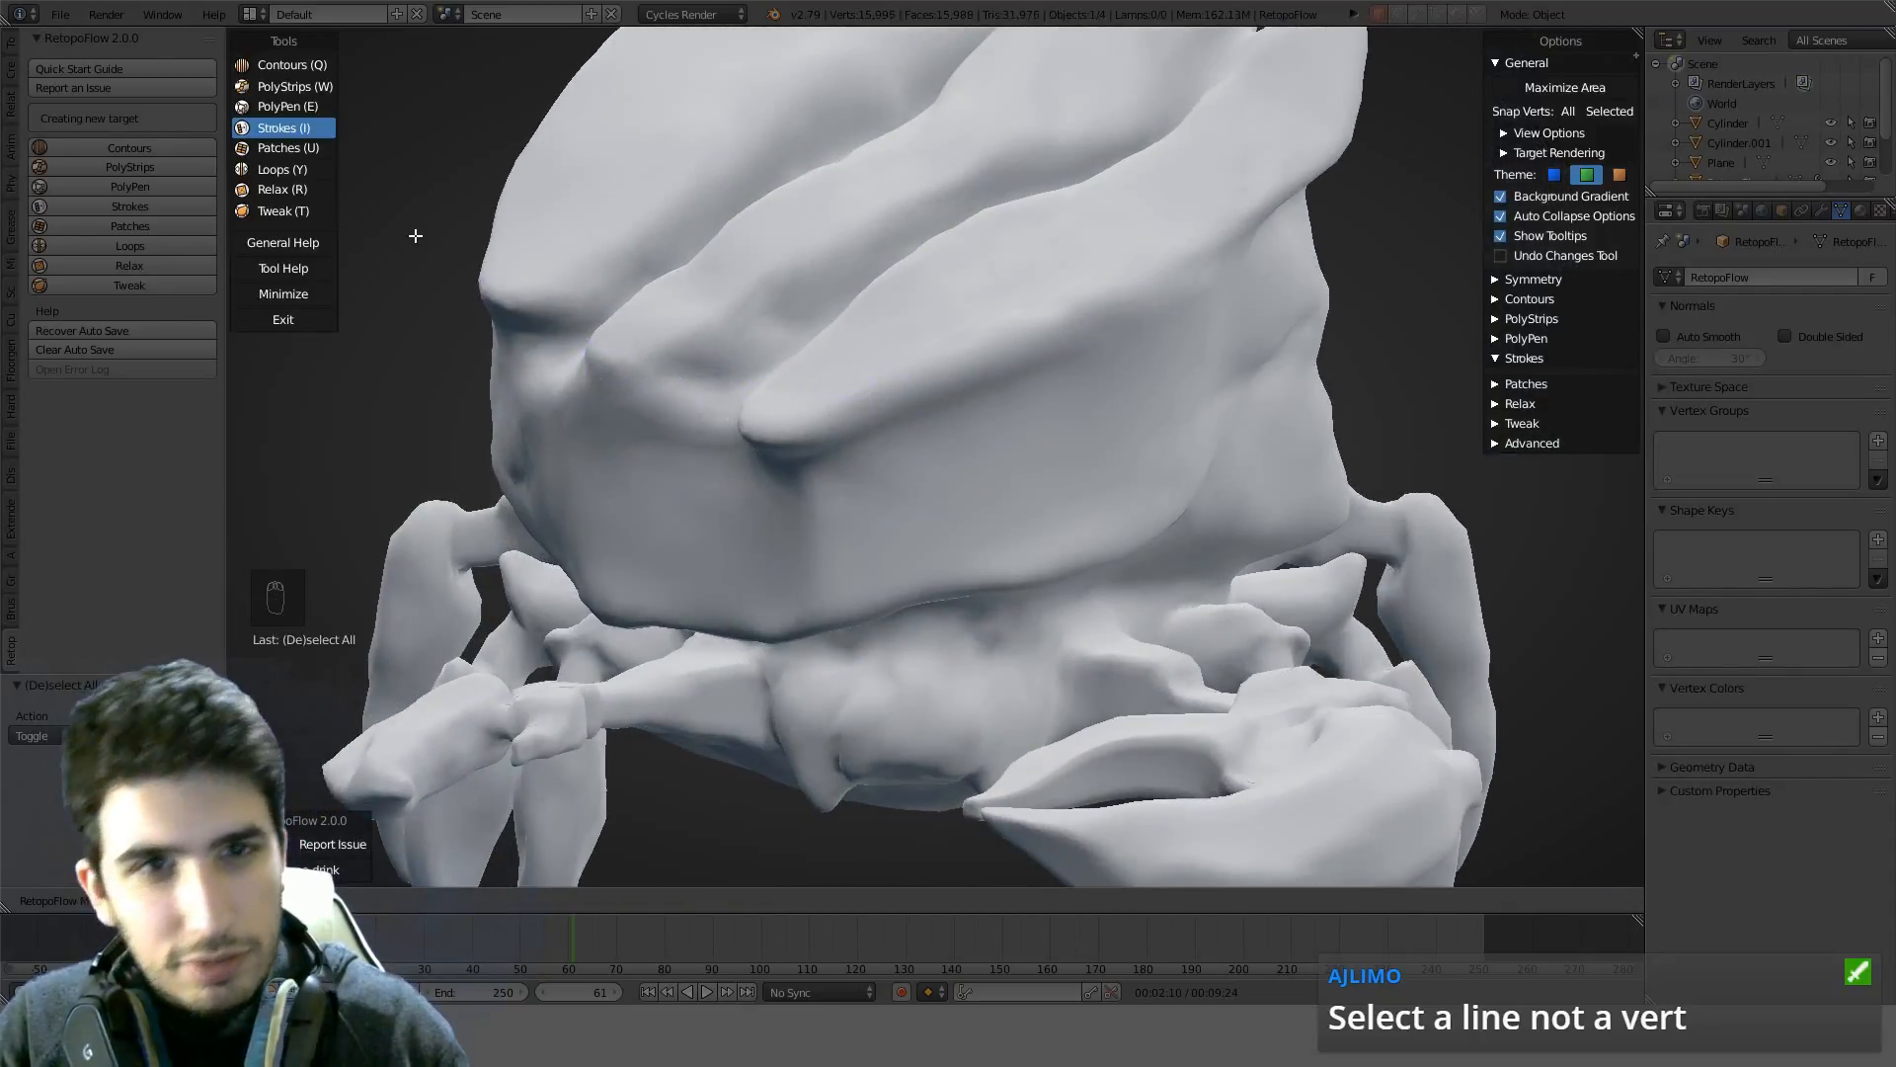
Switch to the Patches tool and bring the front of the shell closer into view
{"action": "left_click", "coordinate": [296, 148]}
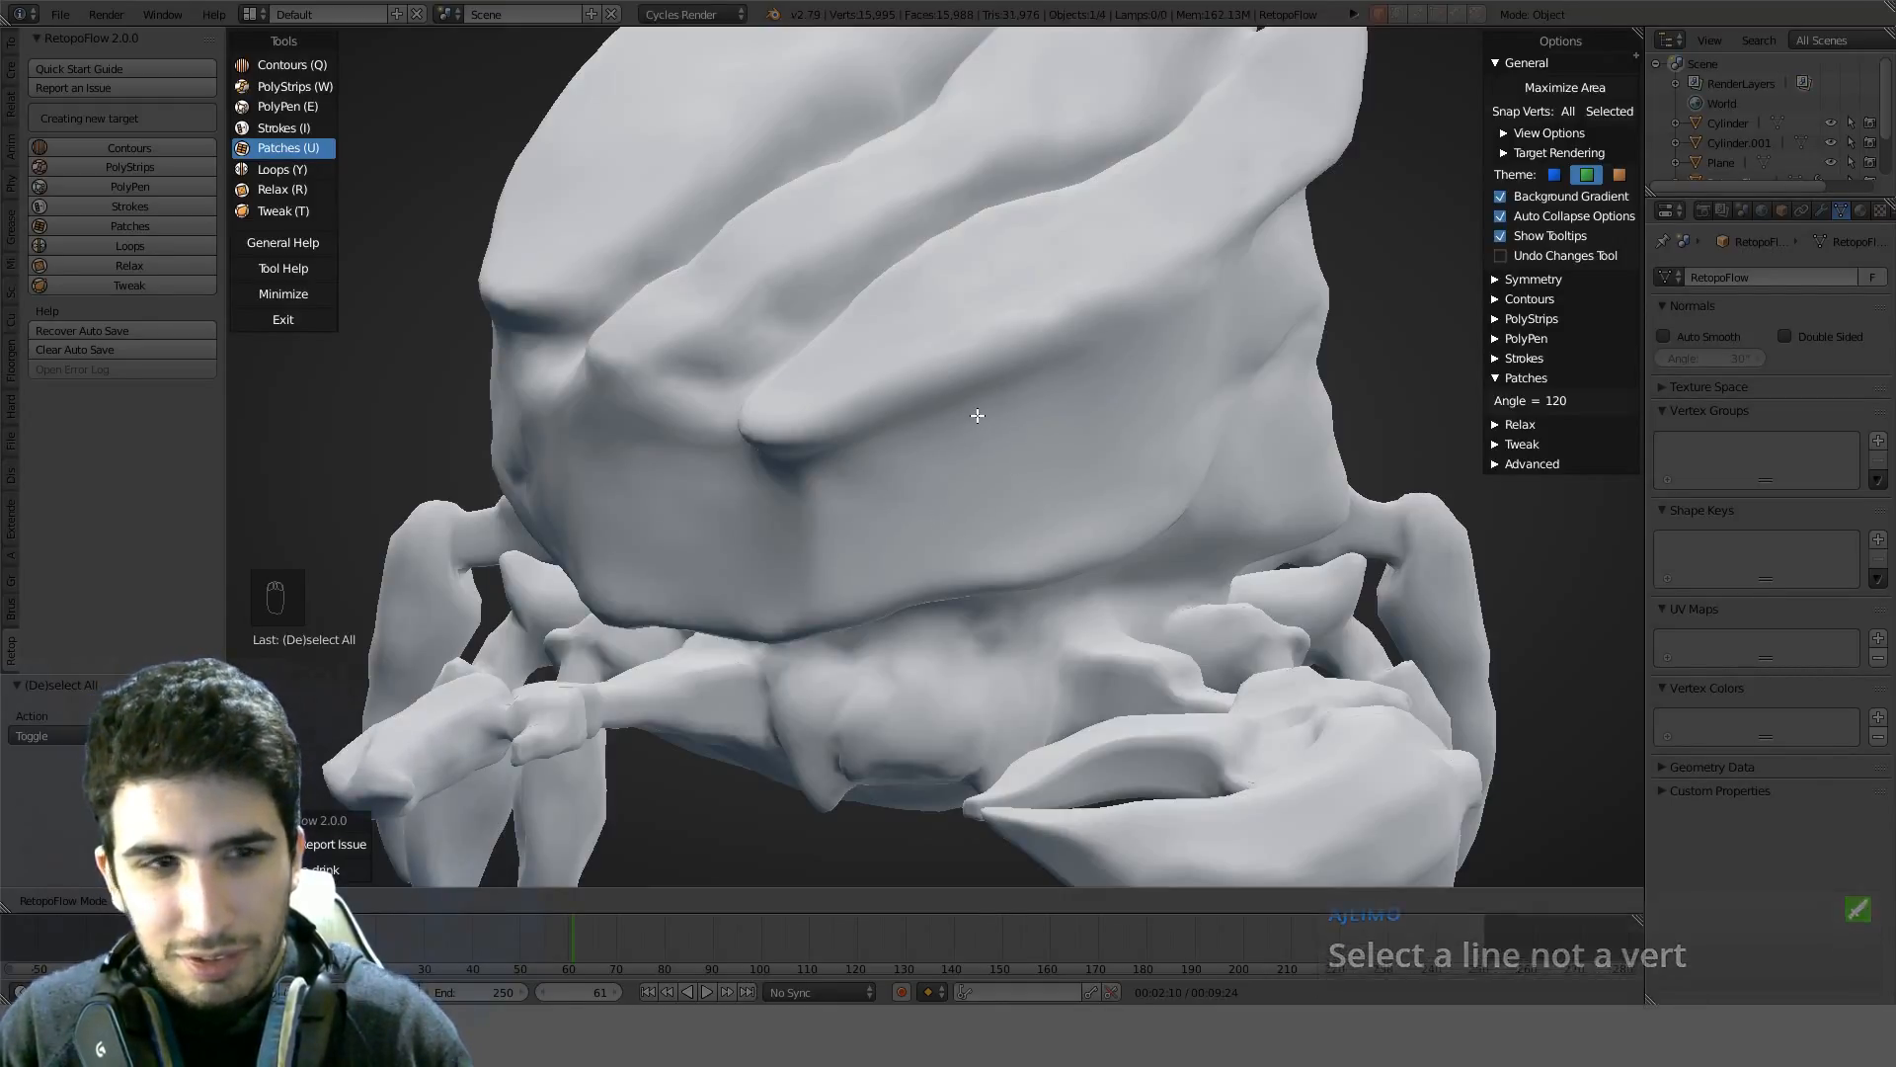
{"action": "scroll", "coordinate": [974, 410], "scroll_direction": "up", "scroll_amount": 2}
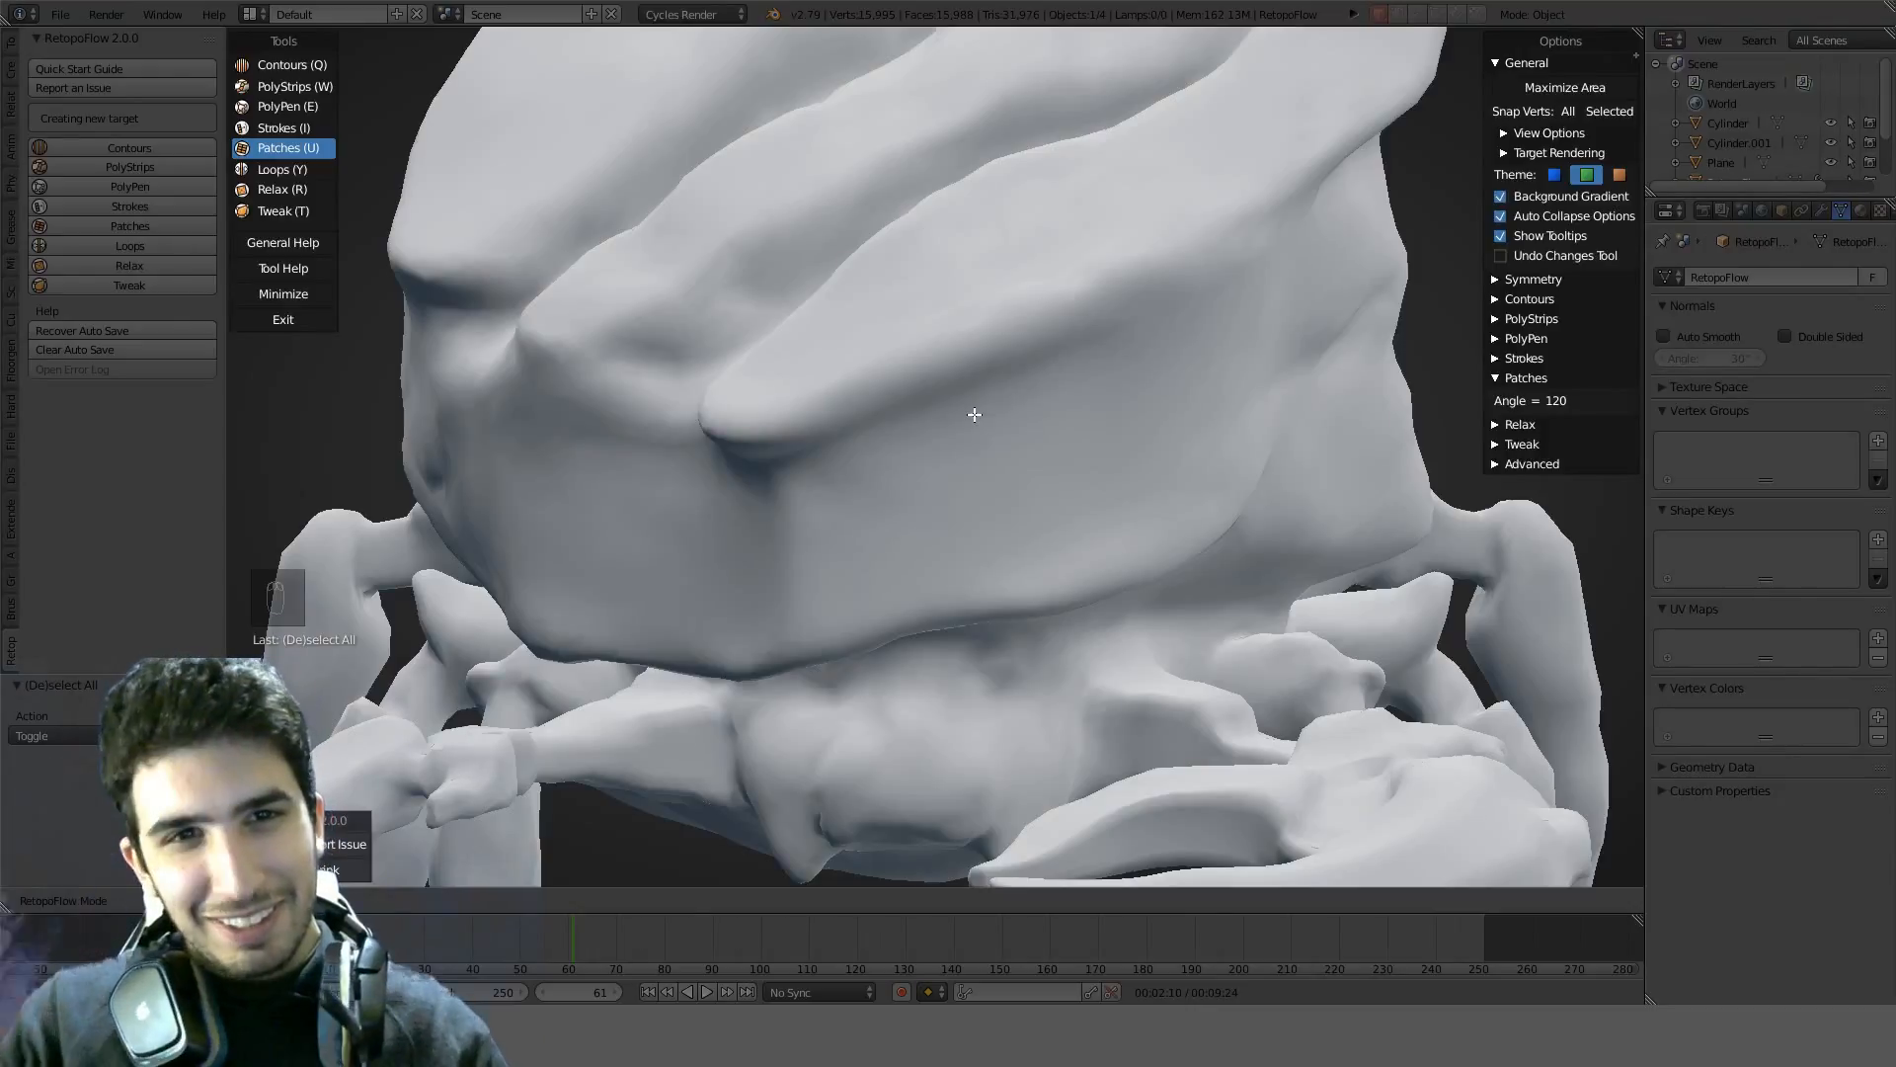
{"action": "scroll", "coordinate": [993, 363], "scroll_direction": "down", "scroll_amount": 5}
{"action": "scroll", "coordinate": [1042, 394], "scroll_direction": "up", "scroll_amount": 8}
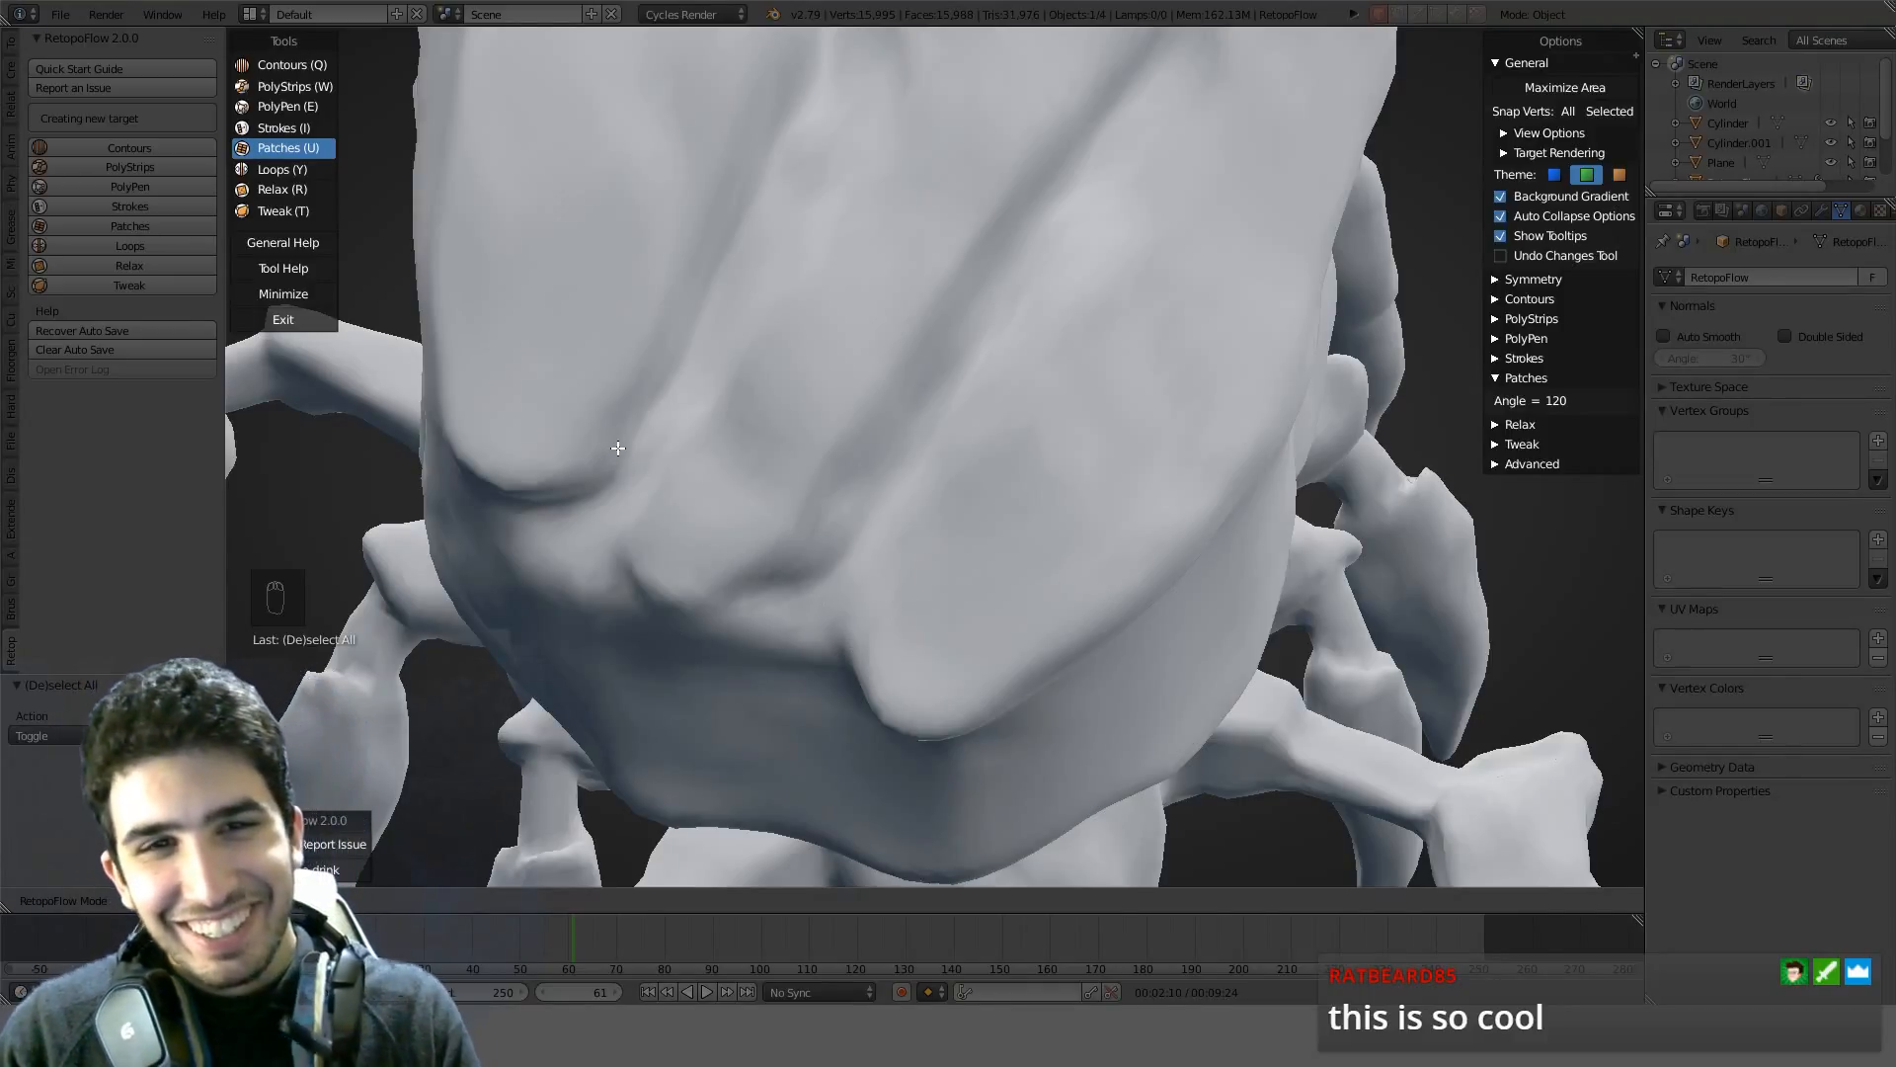
Examine the Patches tool help for its controls and the supported edge-strip arrangements, then close the help
{"action": "left_click", "coordinate": [292, 272]}
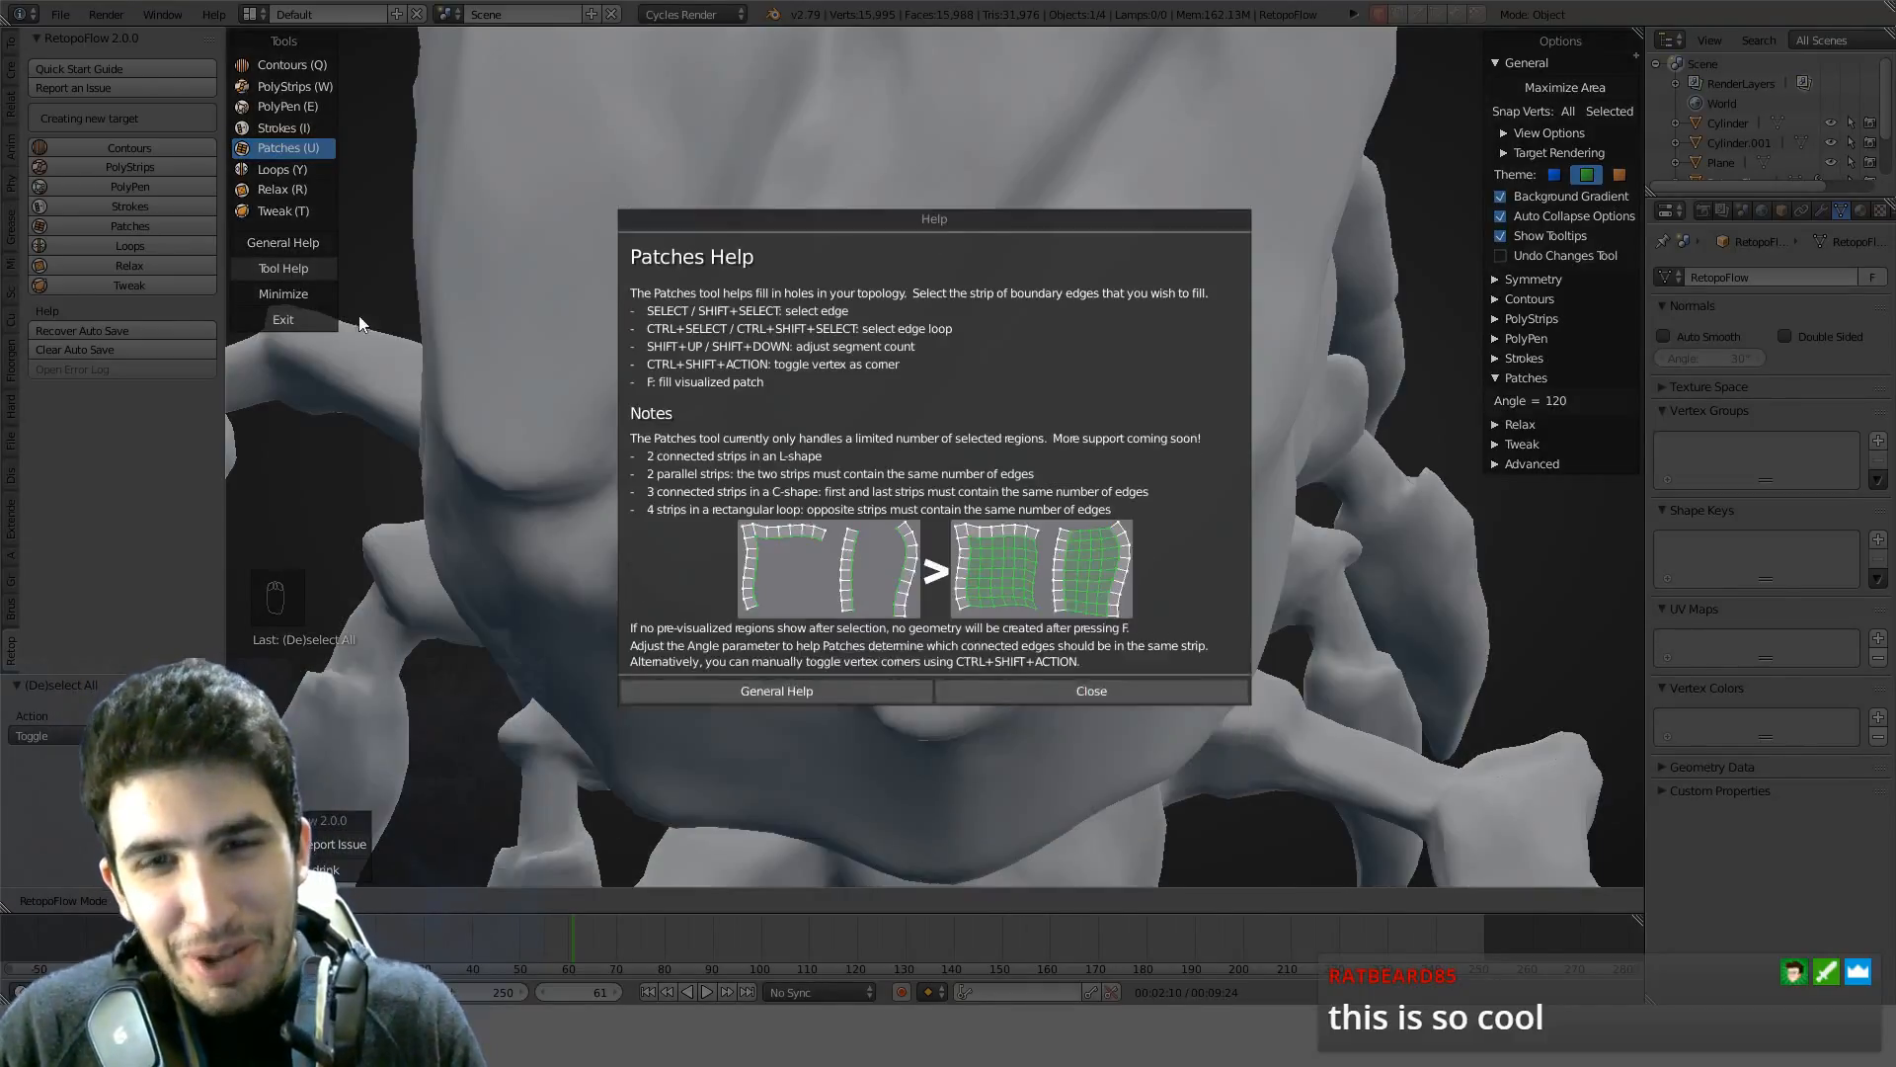
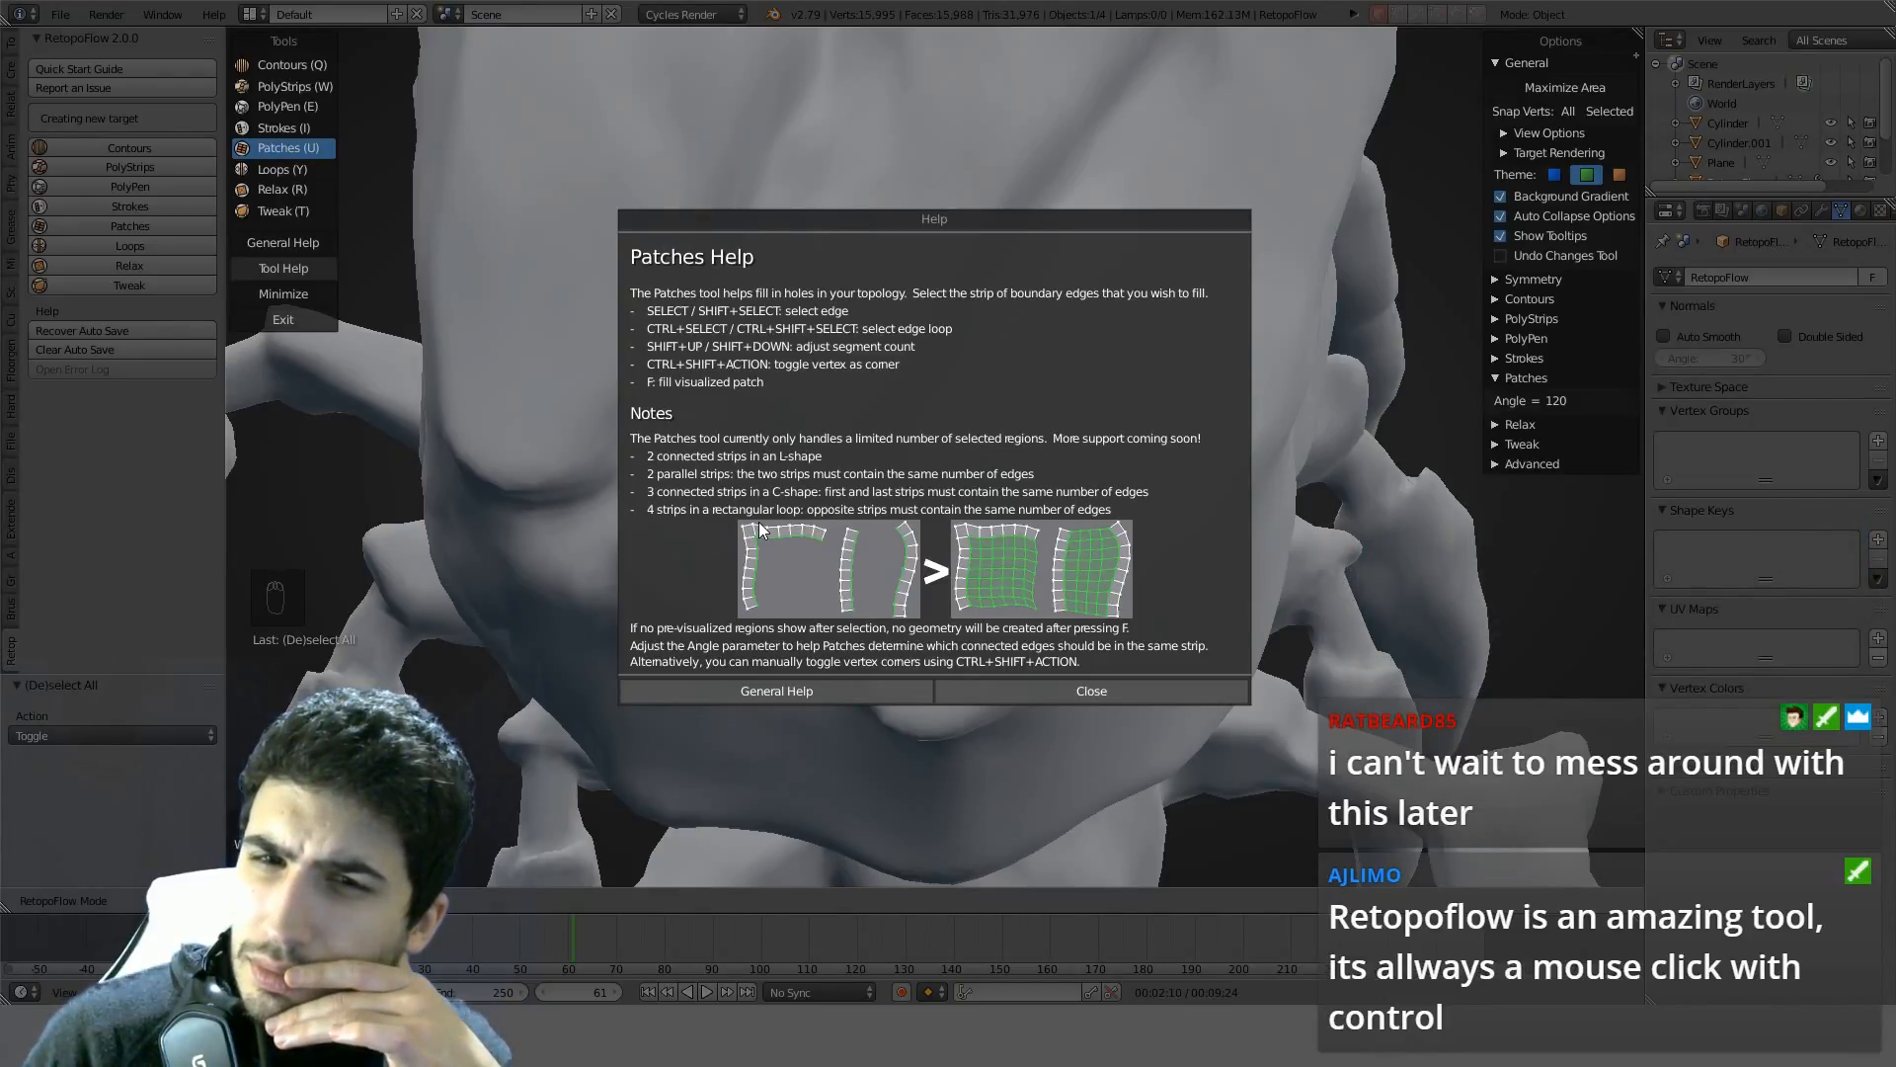
{"action": "left_click", "coordinate": [1087, 690]}
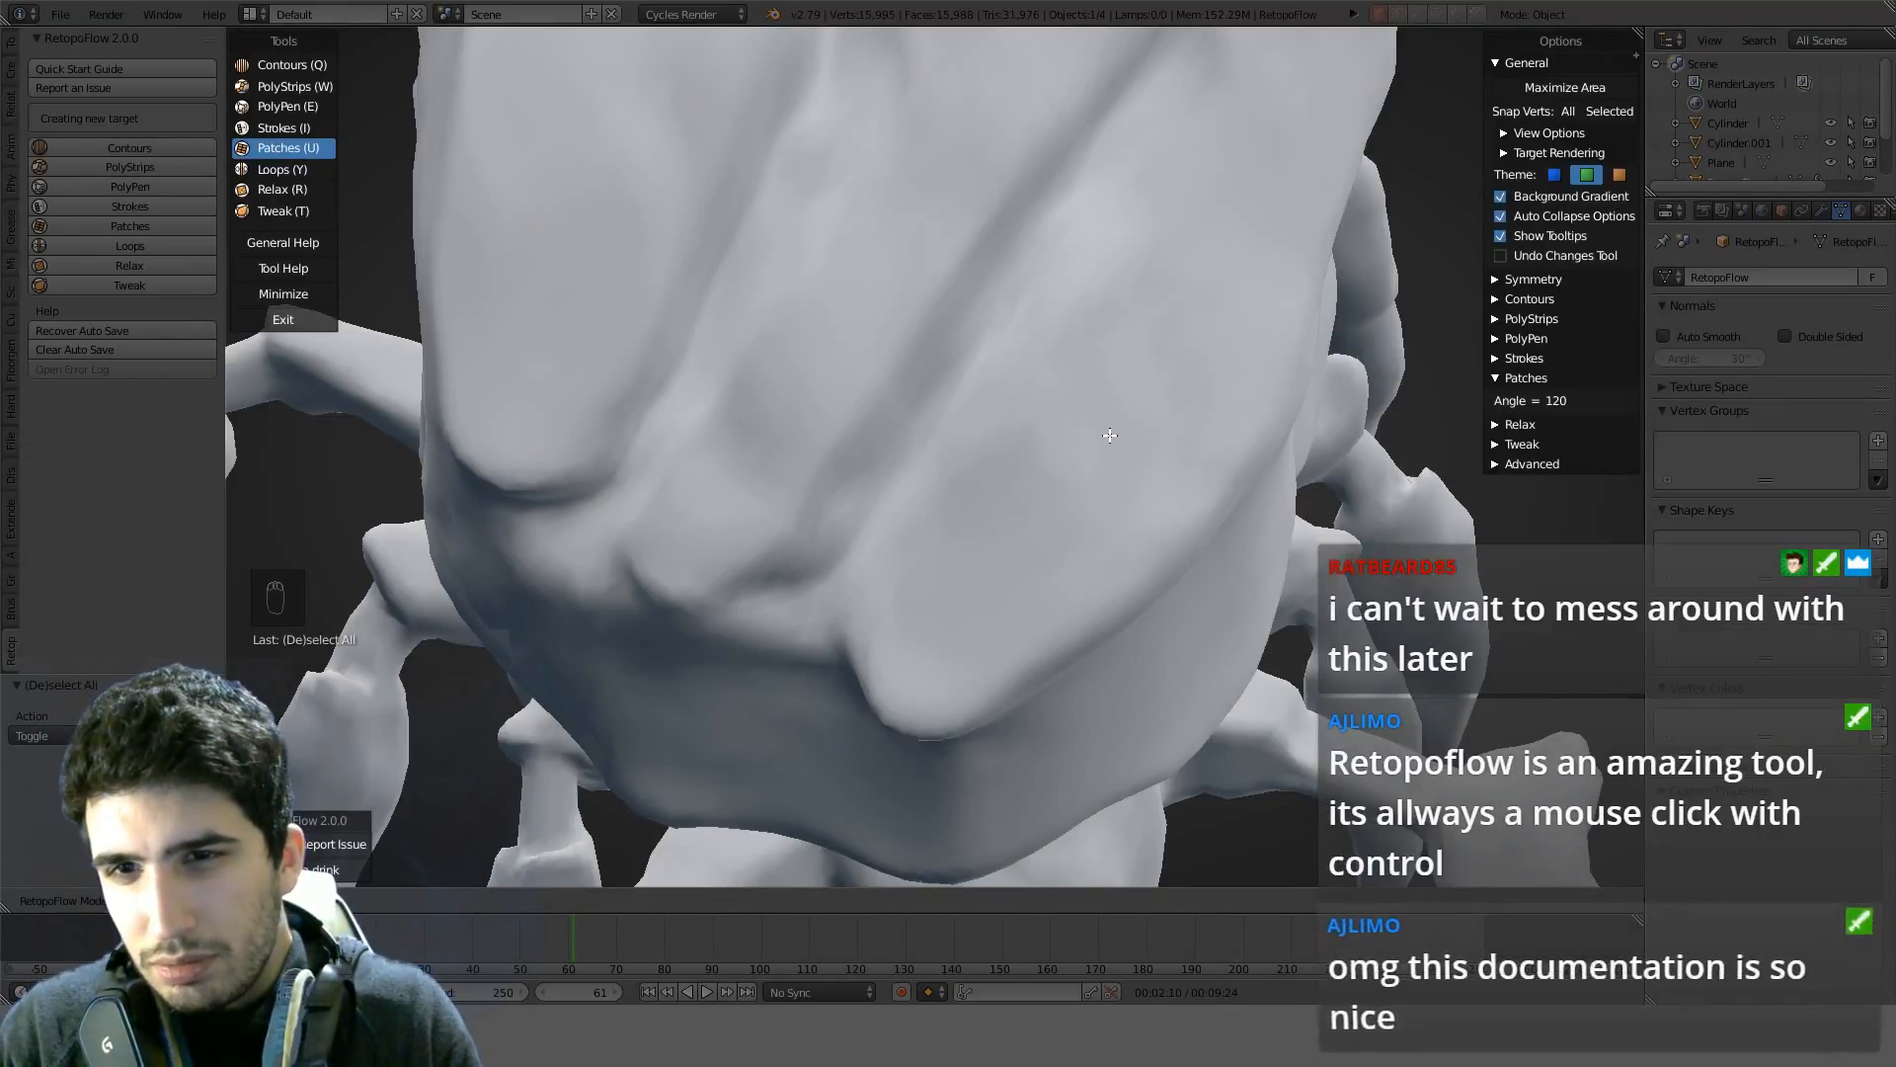
{"action": "scroll", "coordinate": [1108, 435], "scroll_direction": "down", "scroll_amount": 3}
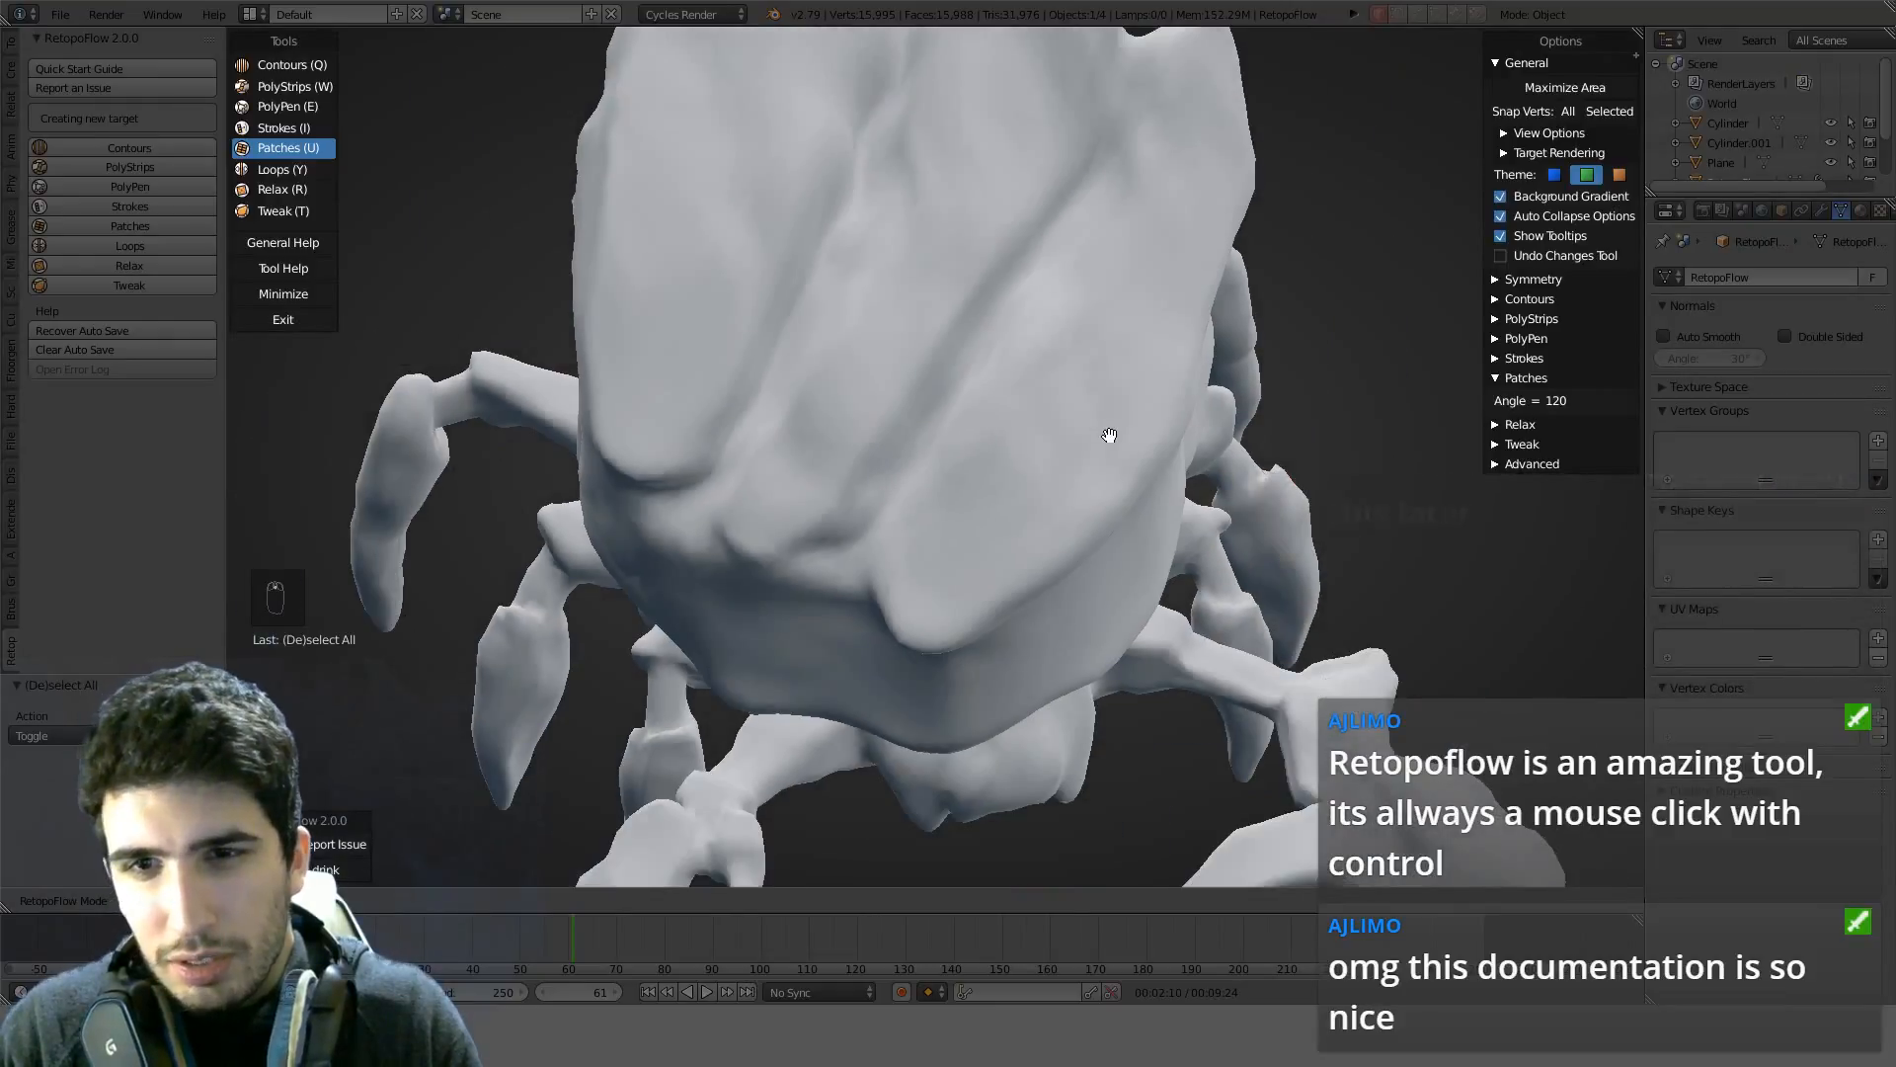
{"action": "scroll", "coordinate": [1106, 434], "scroll_direction": "up", "scroll_amount": 3}
{"action": "middle_click_drag", "start_coordinate": [1079, 432], "coordinate": [1042, 395]}
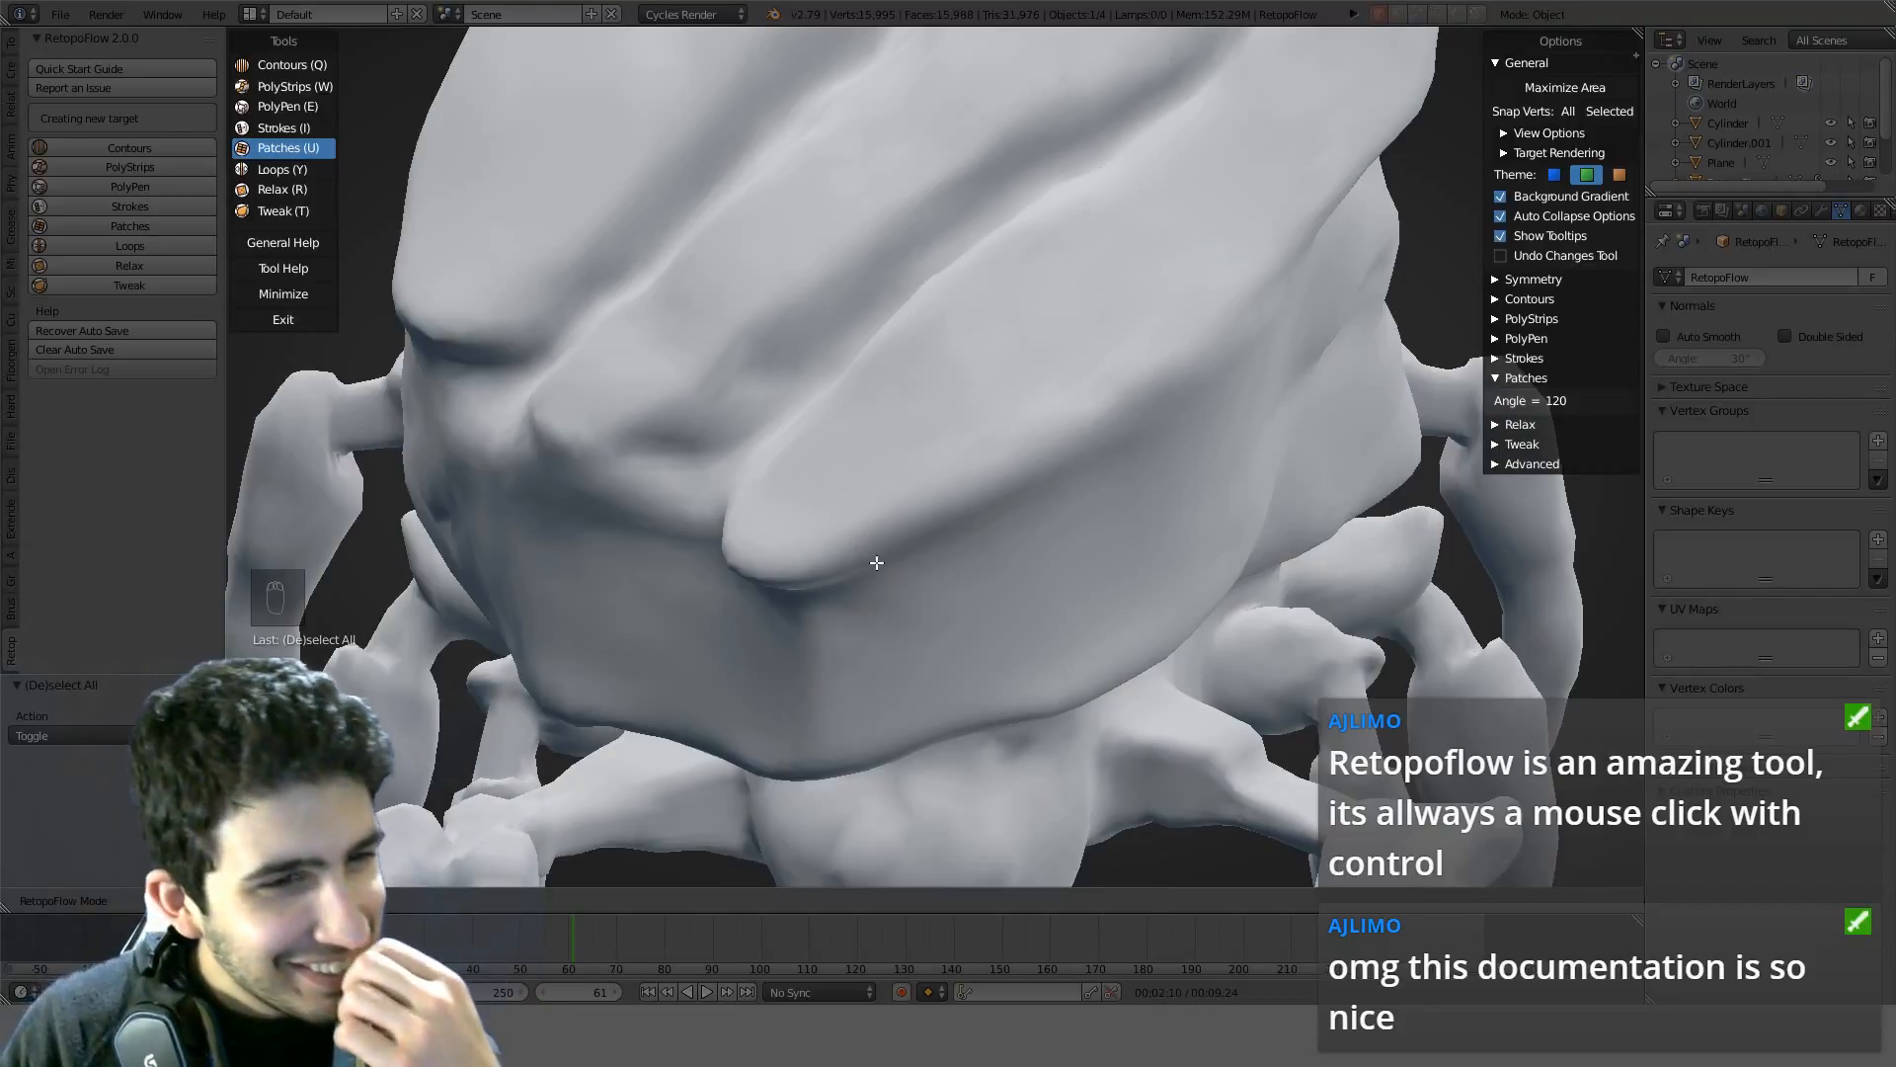
{"action": "left_click", "coordinate": [299, 269]}
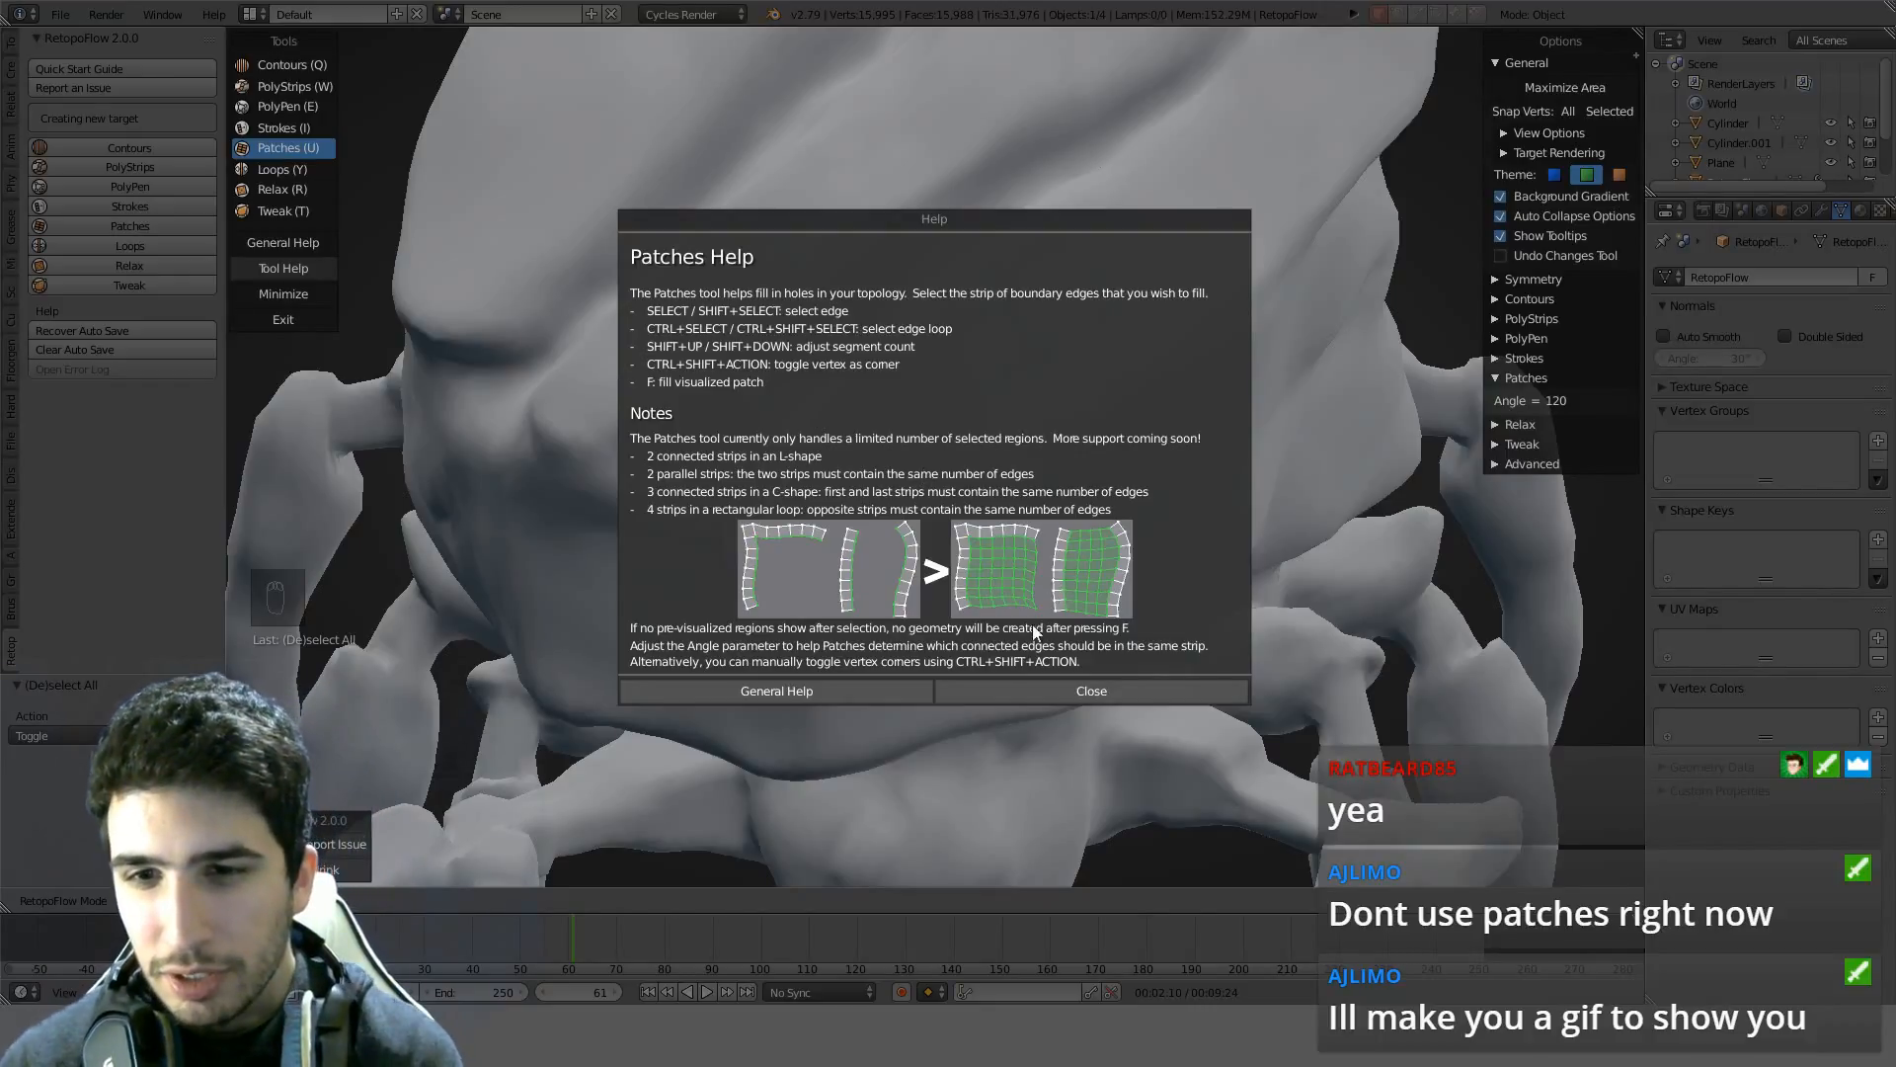
{"action": "left_click", "coordinate": [1091, 691]}
Draw two roughly parallel PolyStrips, one along the front shell ridge and one along the side below it
{"action": "left_click", "coordinate": [286, 86]}
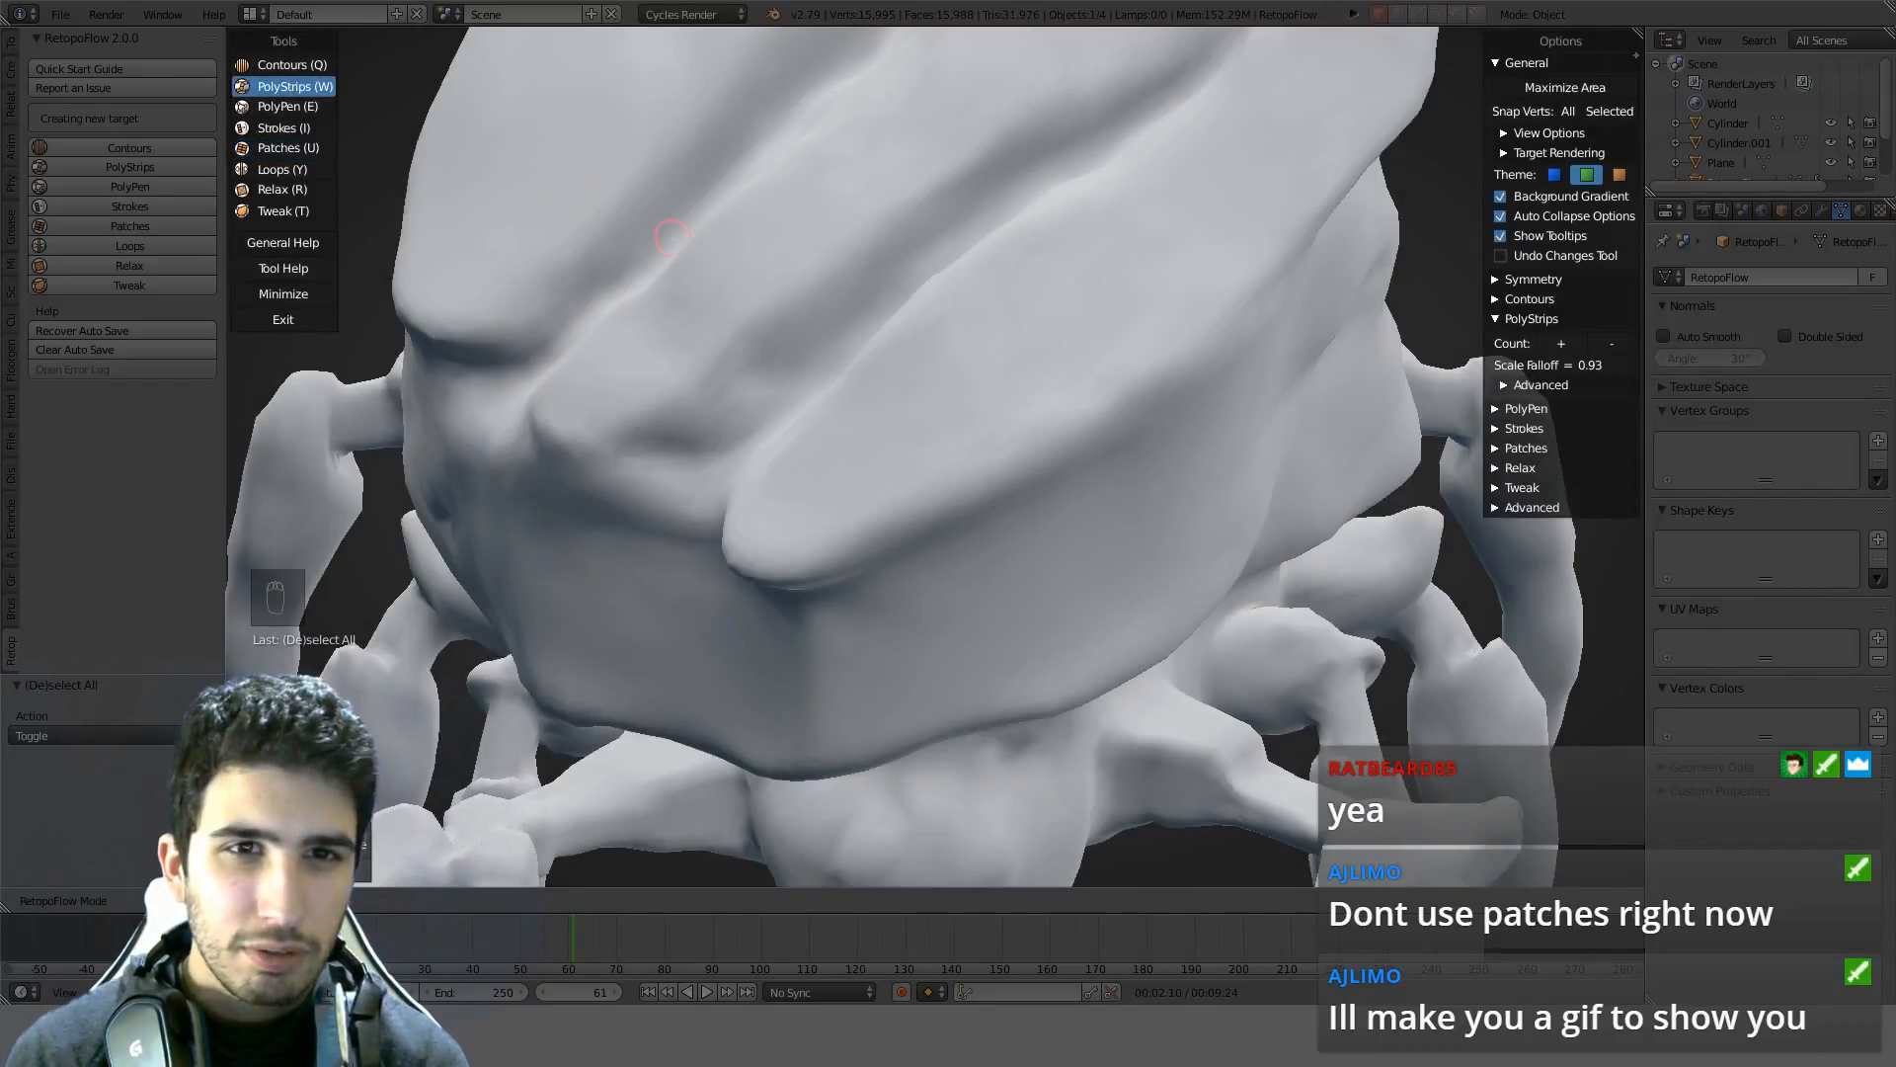
{"action": "mouse_move", "coordinate": [1133, 282]}
{"action": "left_mouse_down"}
{"action": "mouse_move", "coordinate": [995, 394]}
{"action": "mouse_move", "coordinate": [854, 462]}
{"action": "left_mouse_up"}
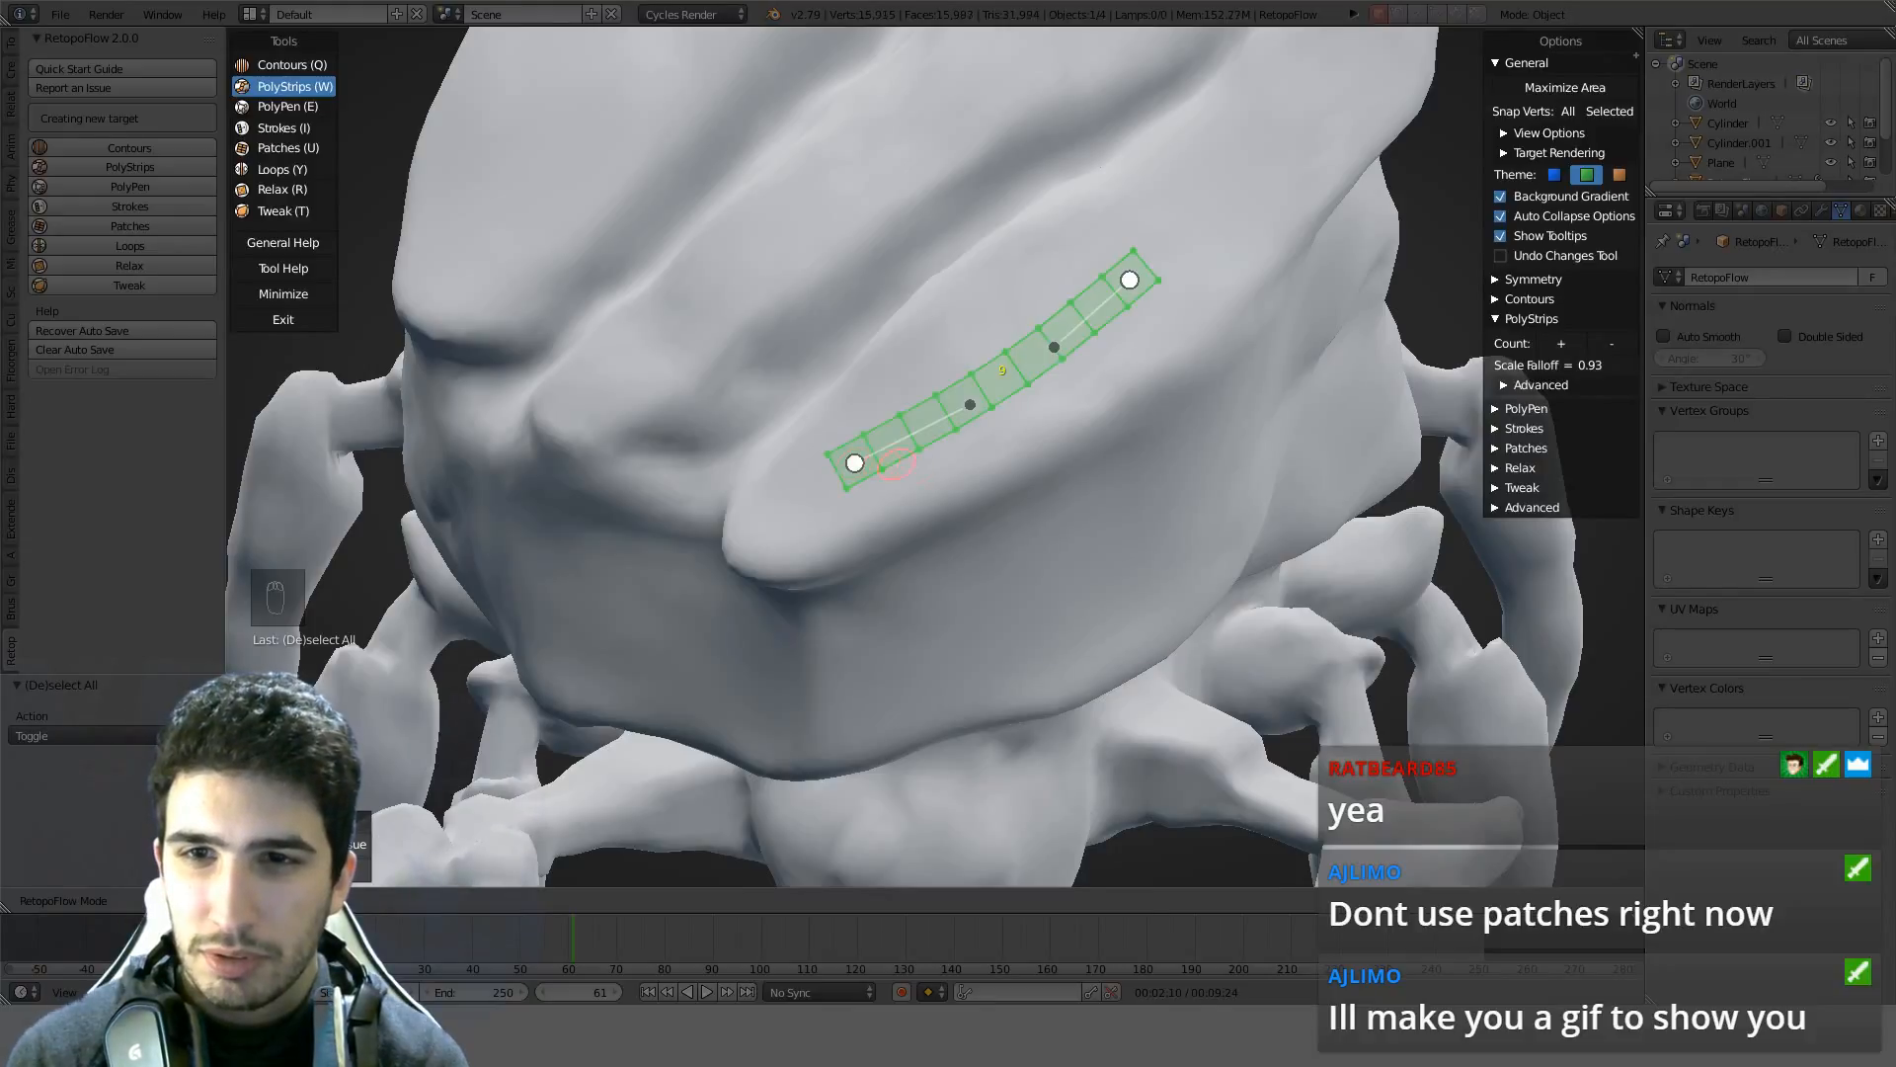
{"action": "left_click_drag", "start_coordinate": [1270, 441], "coordinate": [879, 624]}
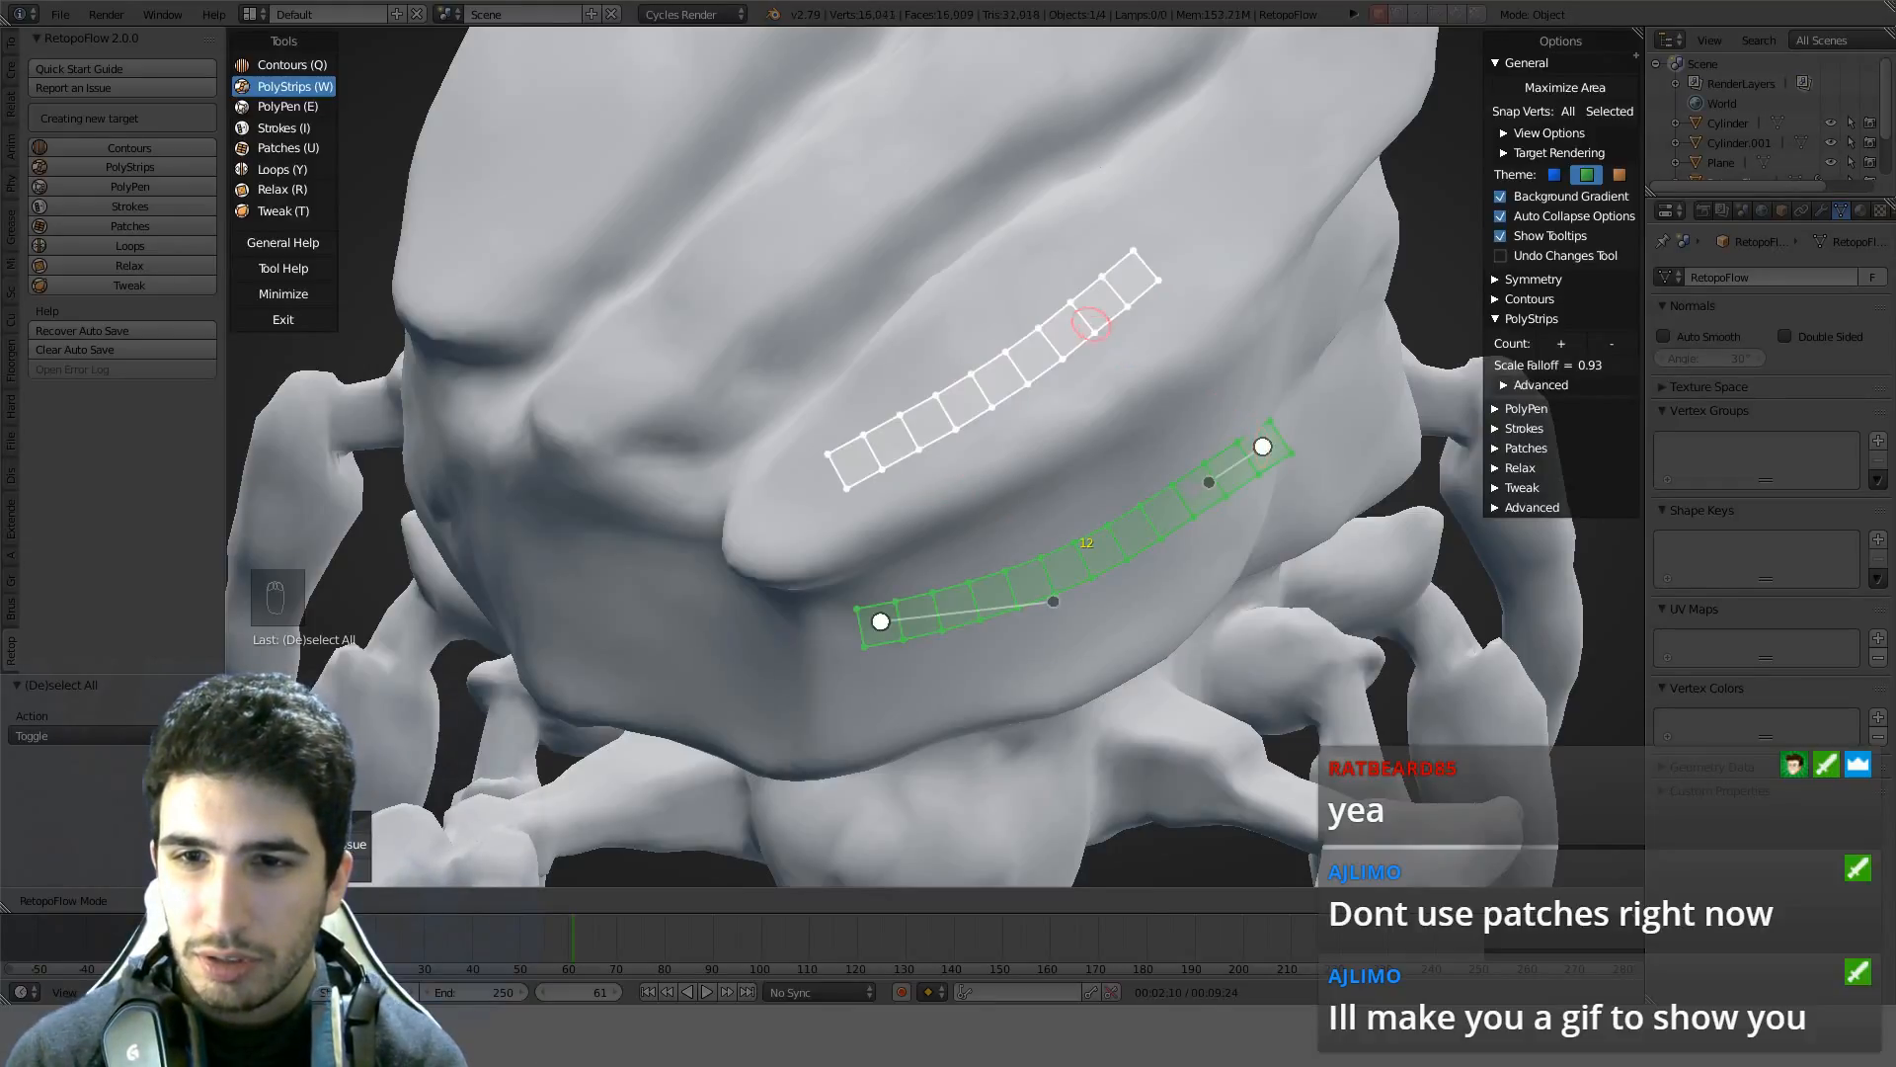
{"action": "middle_click_drag", "start_coordinate": [879, 624], "coordinate": [1002, 302]}
Switch to the Patches tool and select the facing edge loops of the two strips
{"action": "left_click", "coordinate": [295, 148]}
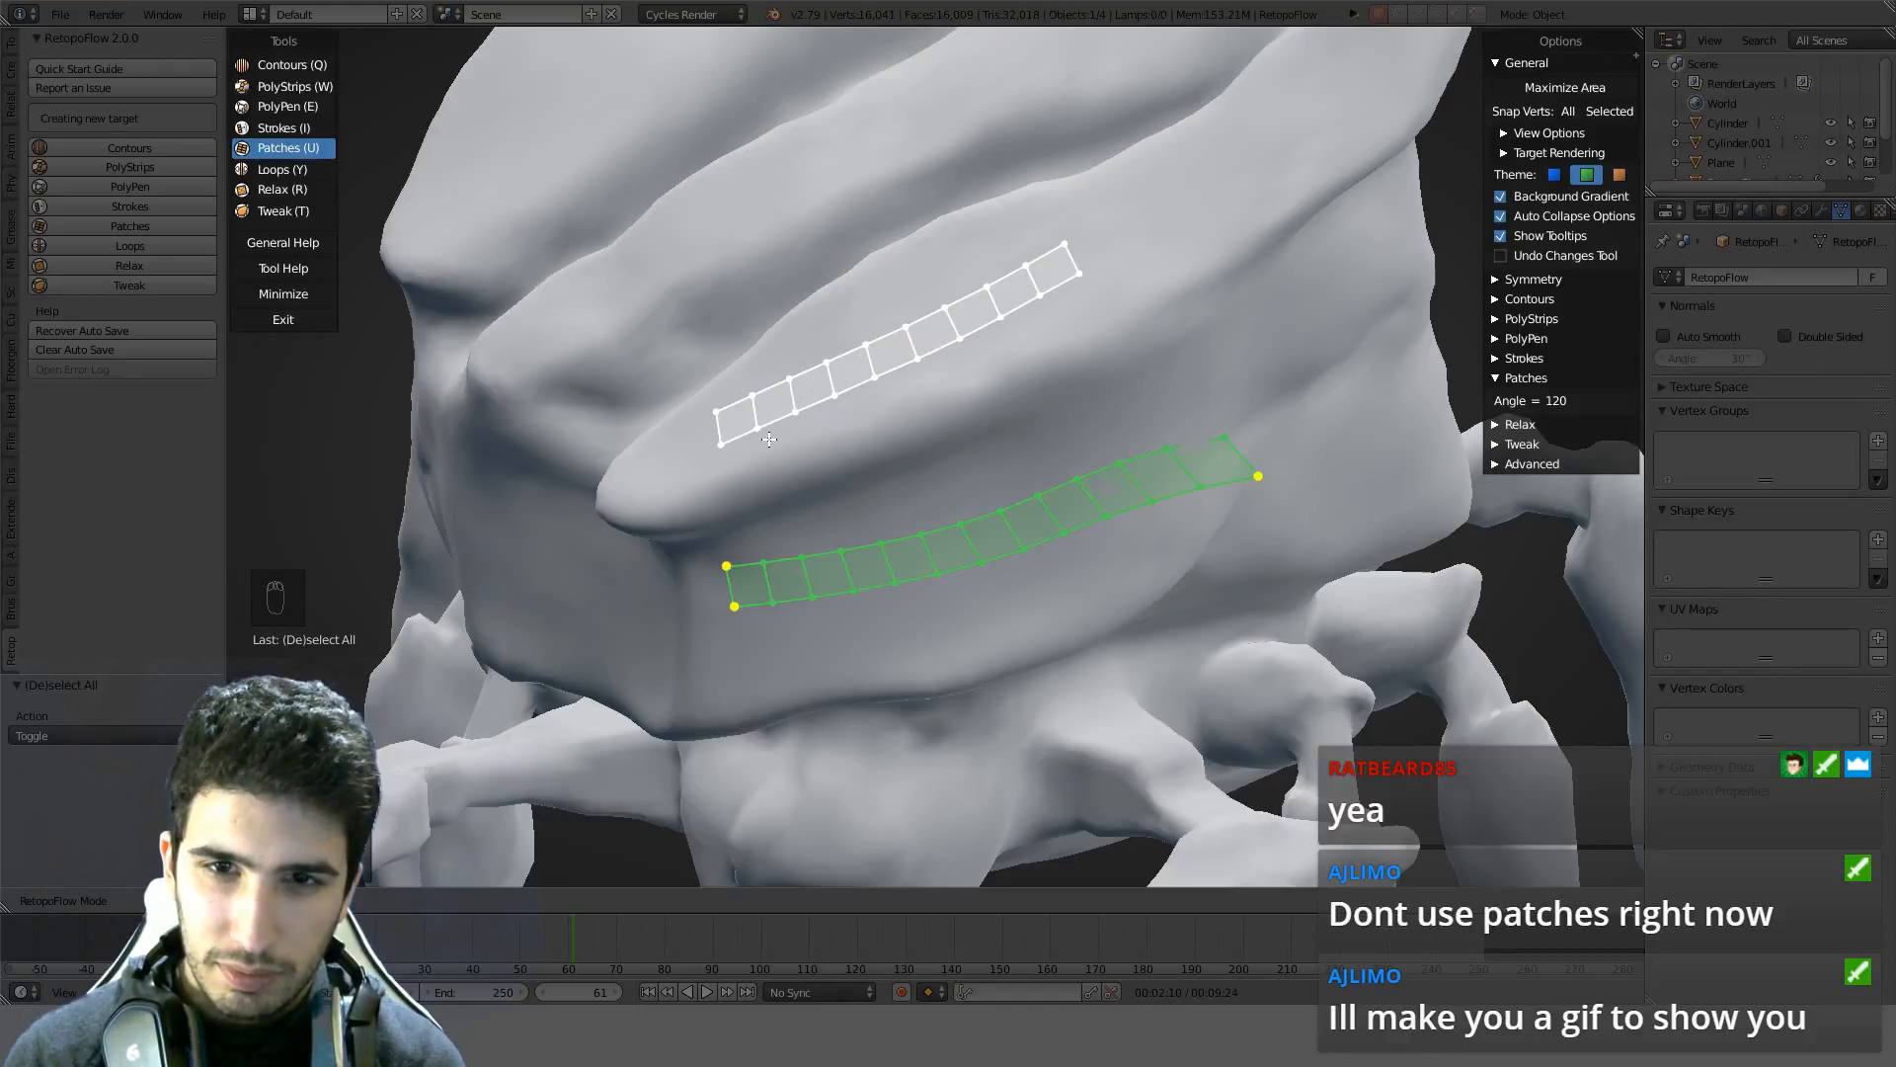
{"action": "left_click", "coordinate": [868, 547]}
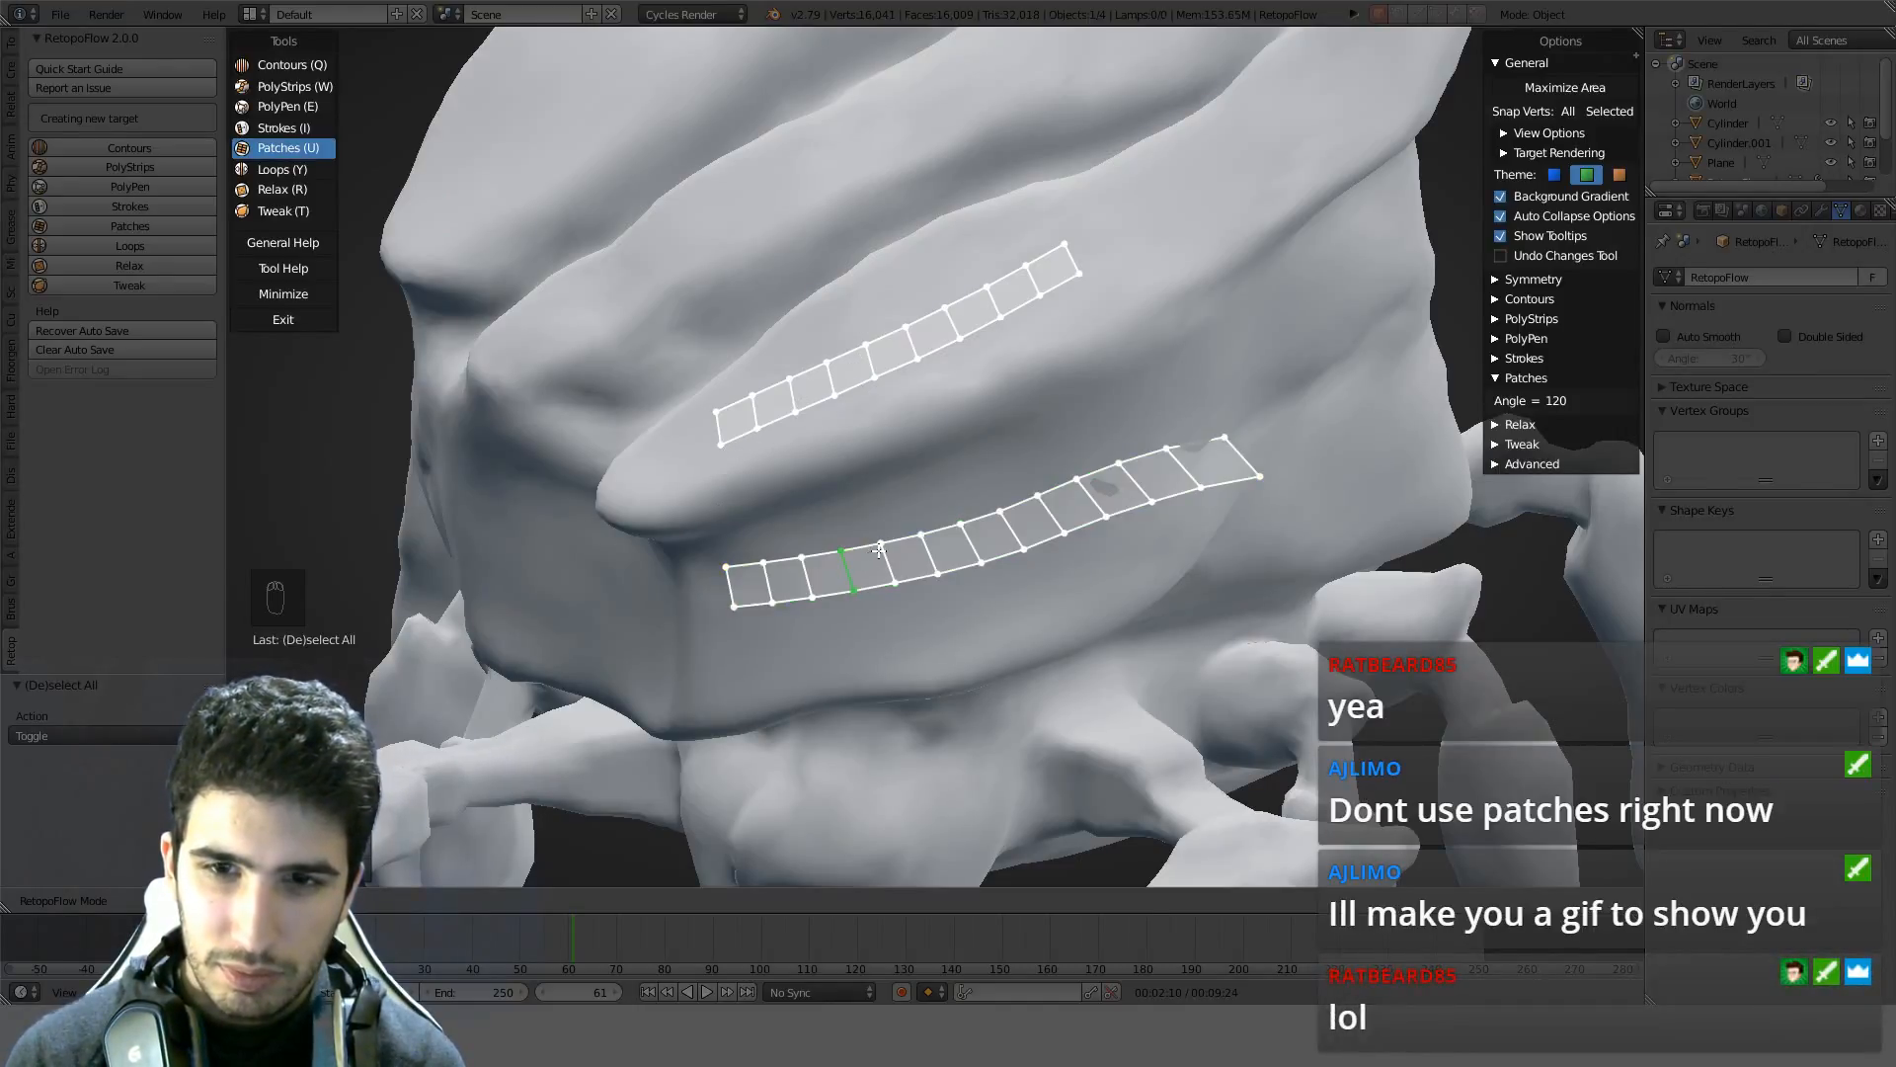
{"action": "double_click", "coordinate": [868, 546]}
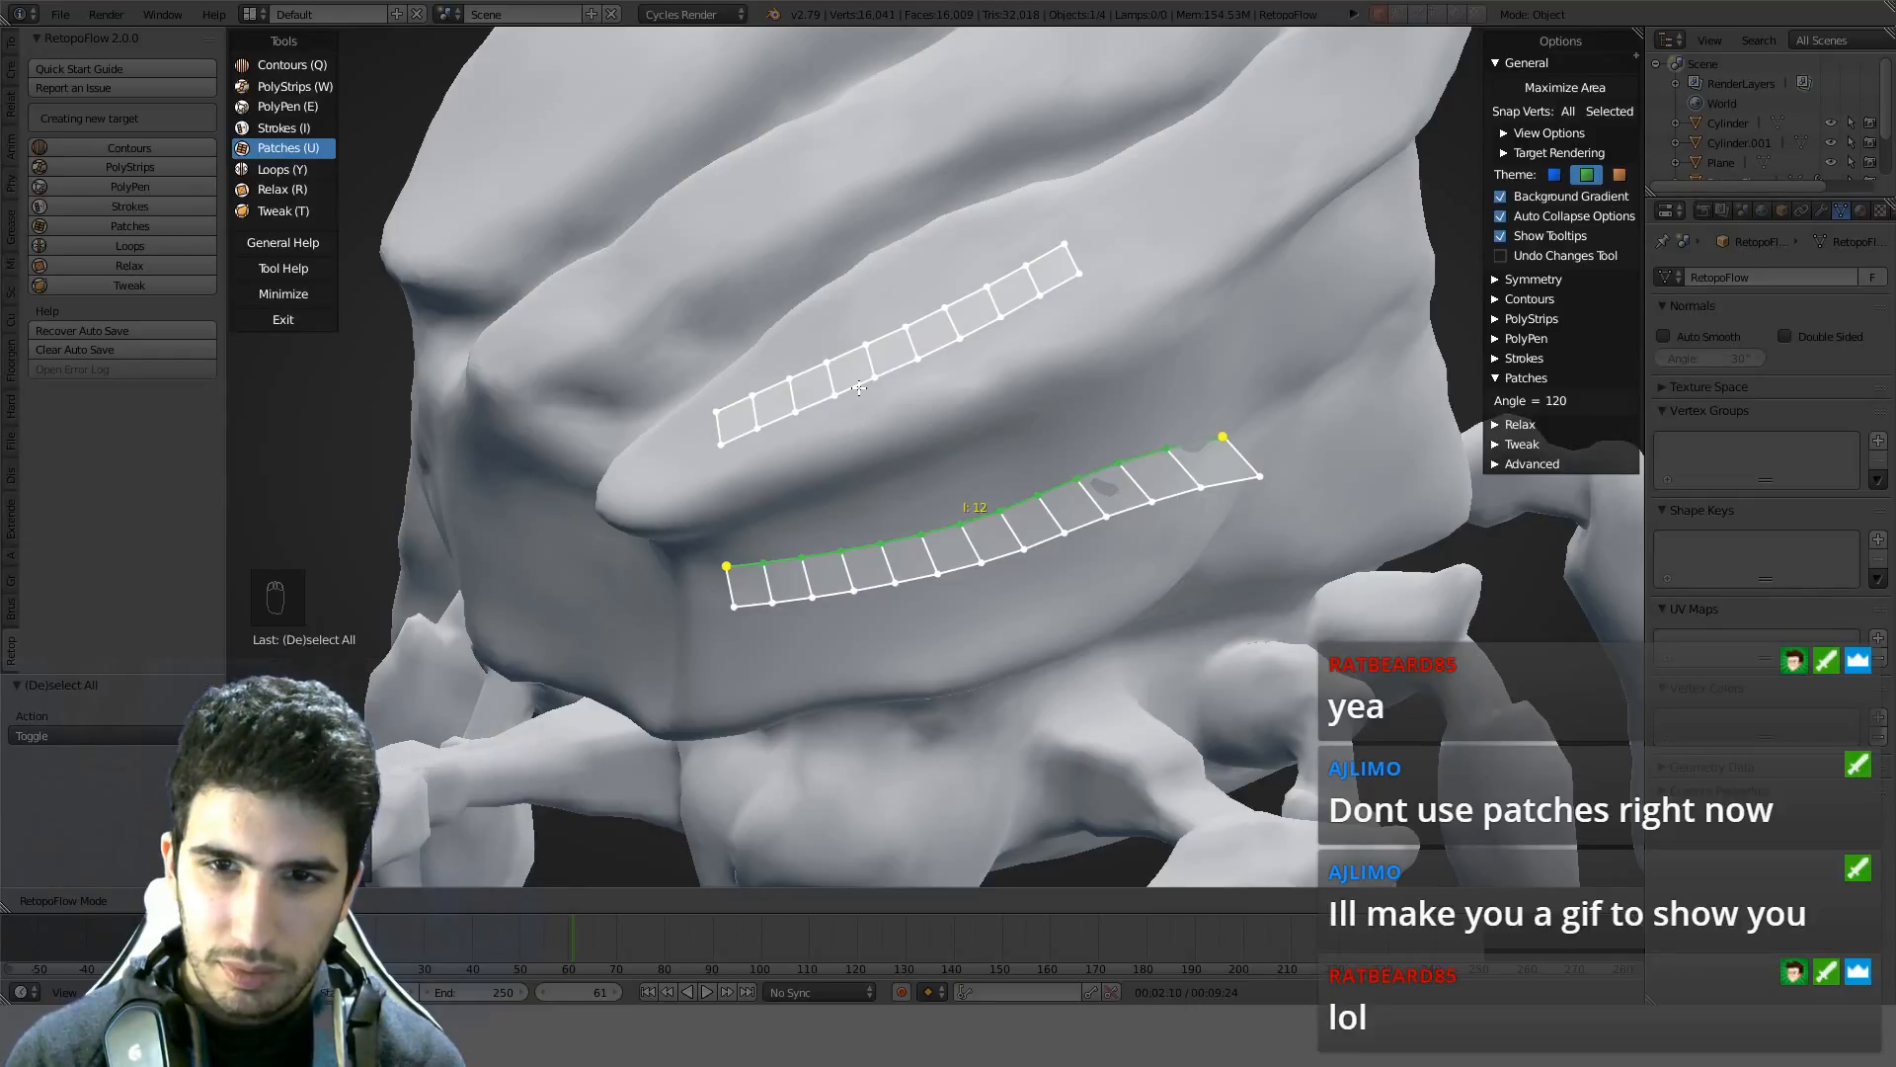
{"action": "double_click", "coordinate": [858, 387]}
{"action": "double_click", "coordinate": [871, 548], "text": "shift"}
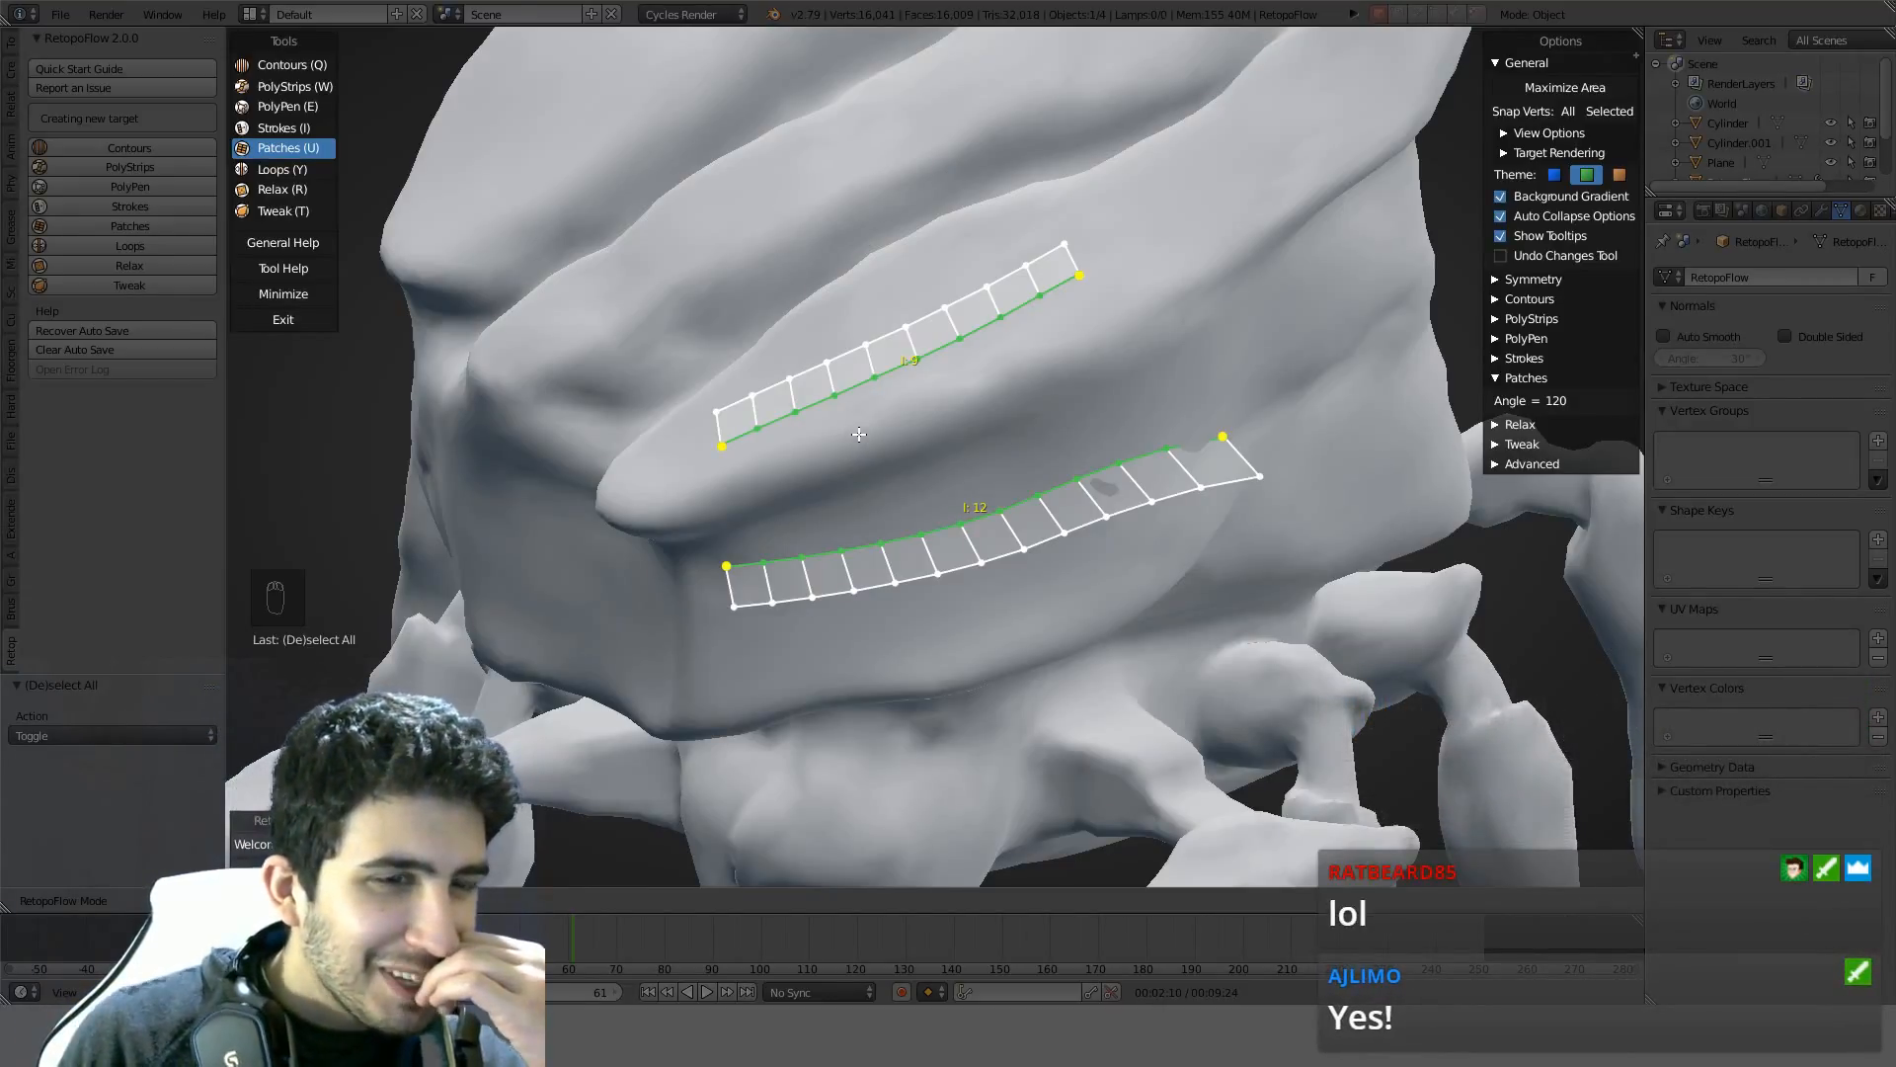
Try previewing a patch between the single facing edges at the strips' front ends, and undo those selections
{"action": "middle_click_drag", "start_coordinate": [838, 403], "coordinate": [938, 513]}
{"action": "right_click", "coordinate": [896, 578]}
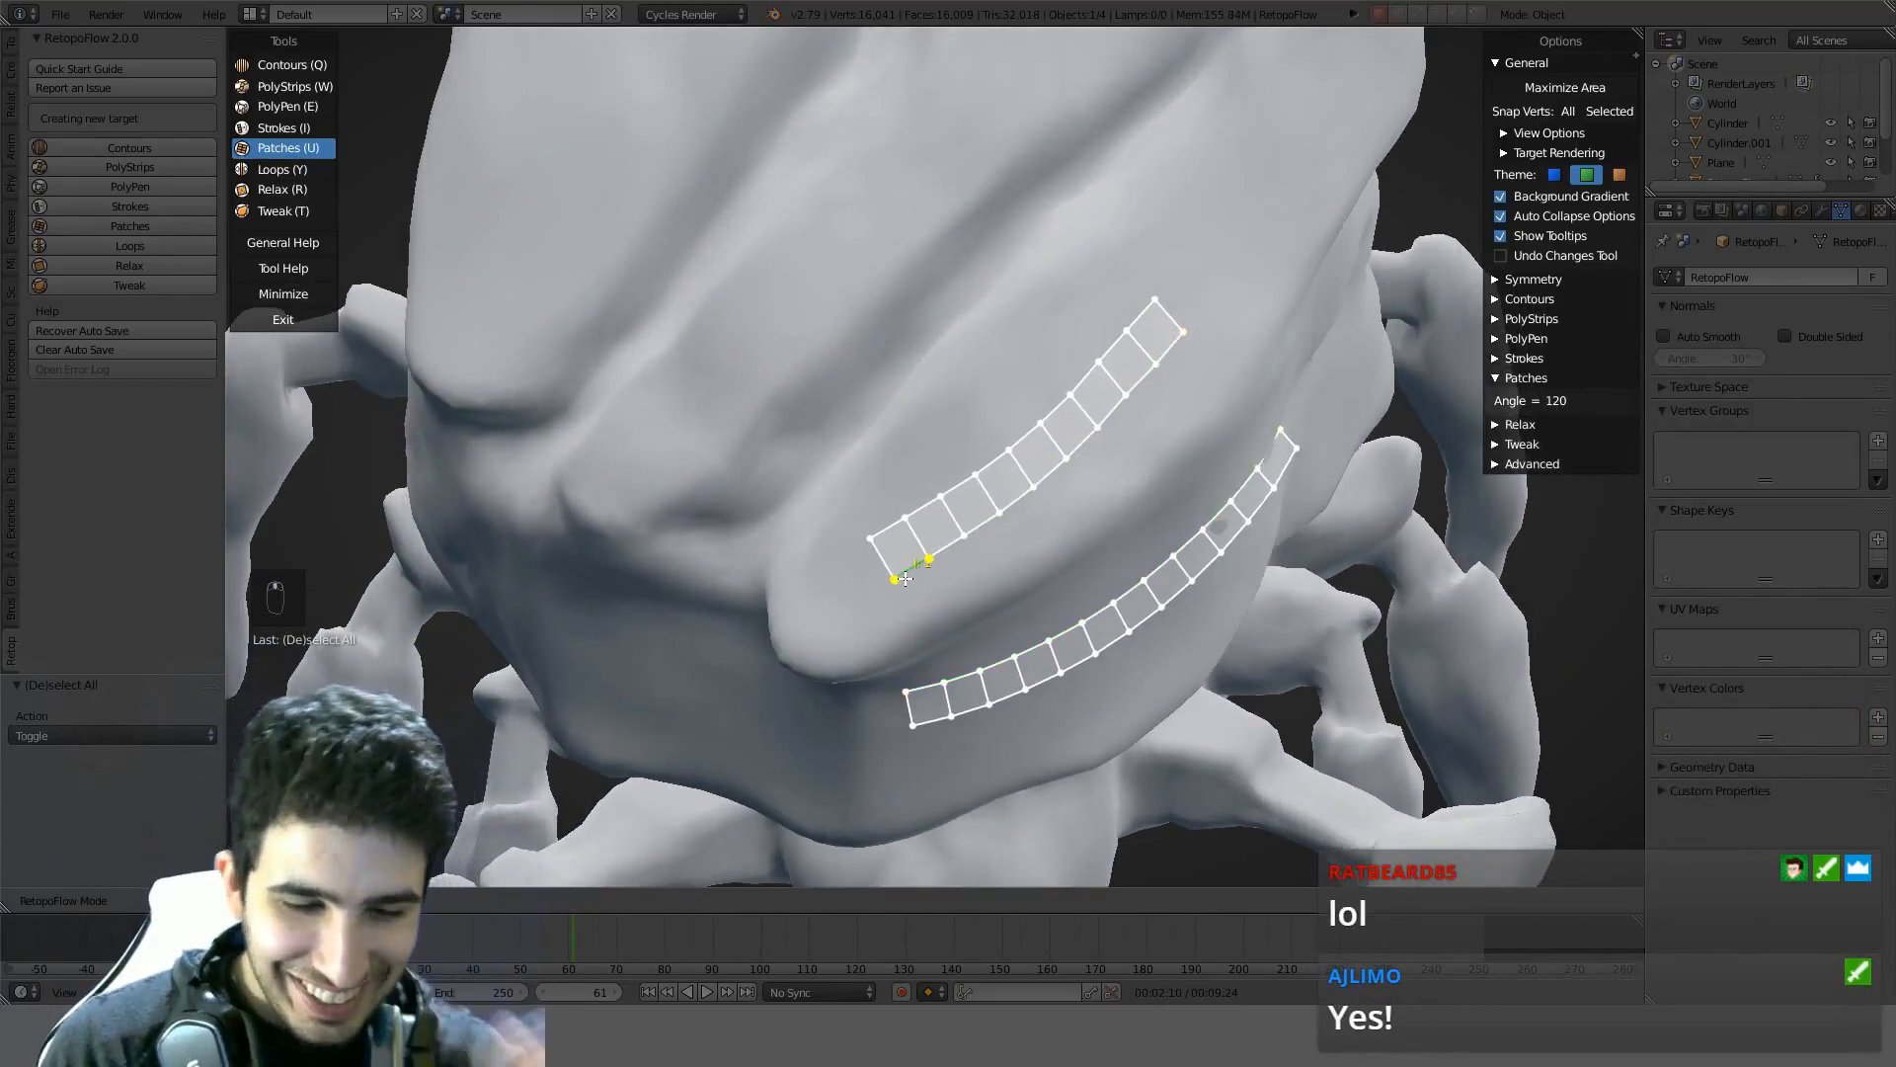
{"action": "right_click", "coordinate": [932, 688], "text": "shift"}
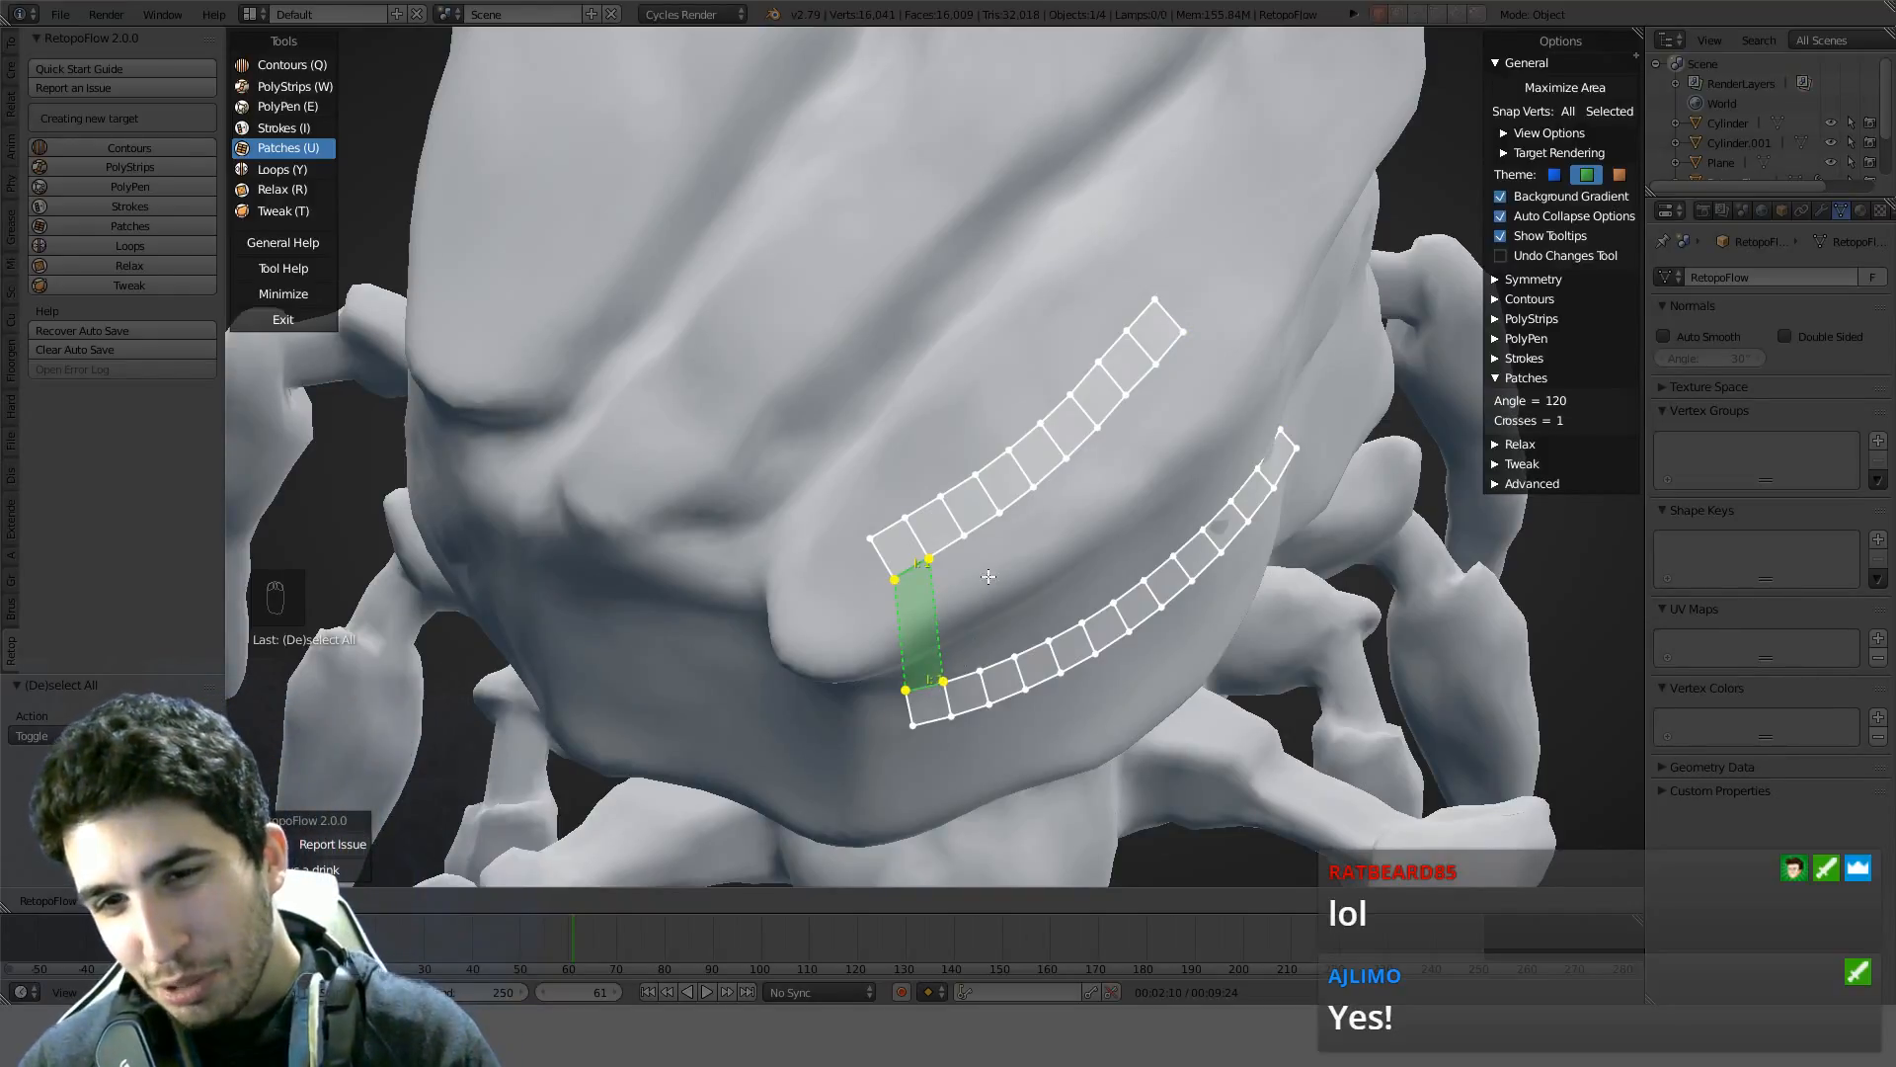
{"action": "middle_click_drag", "start_coordinate": [1009, 599], "coordinate": [965, 548]}
{"action": "key", "text": "ctrl+z"}
{"action": "key", "text": "ctrl+z"}
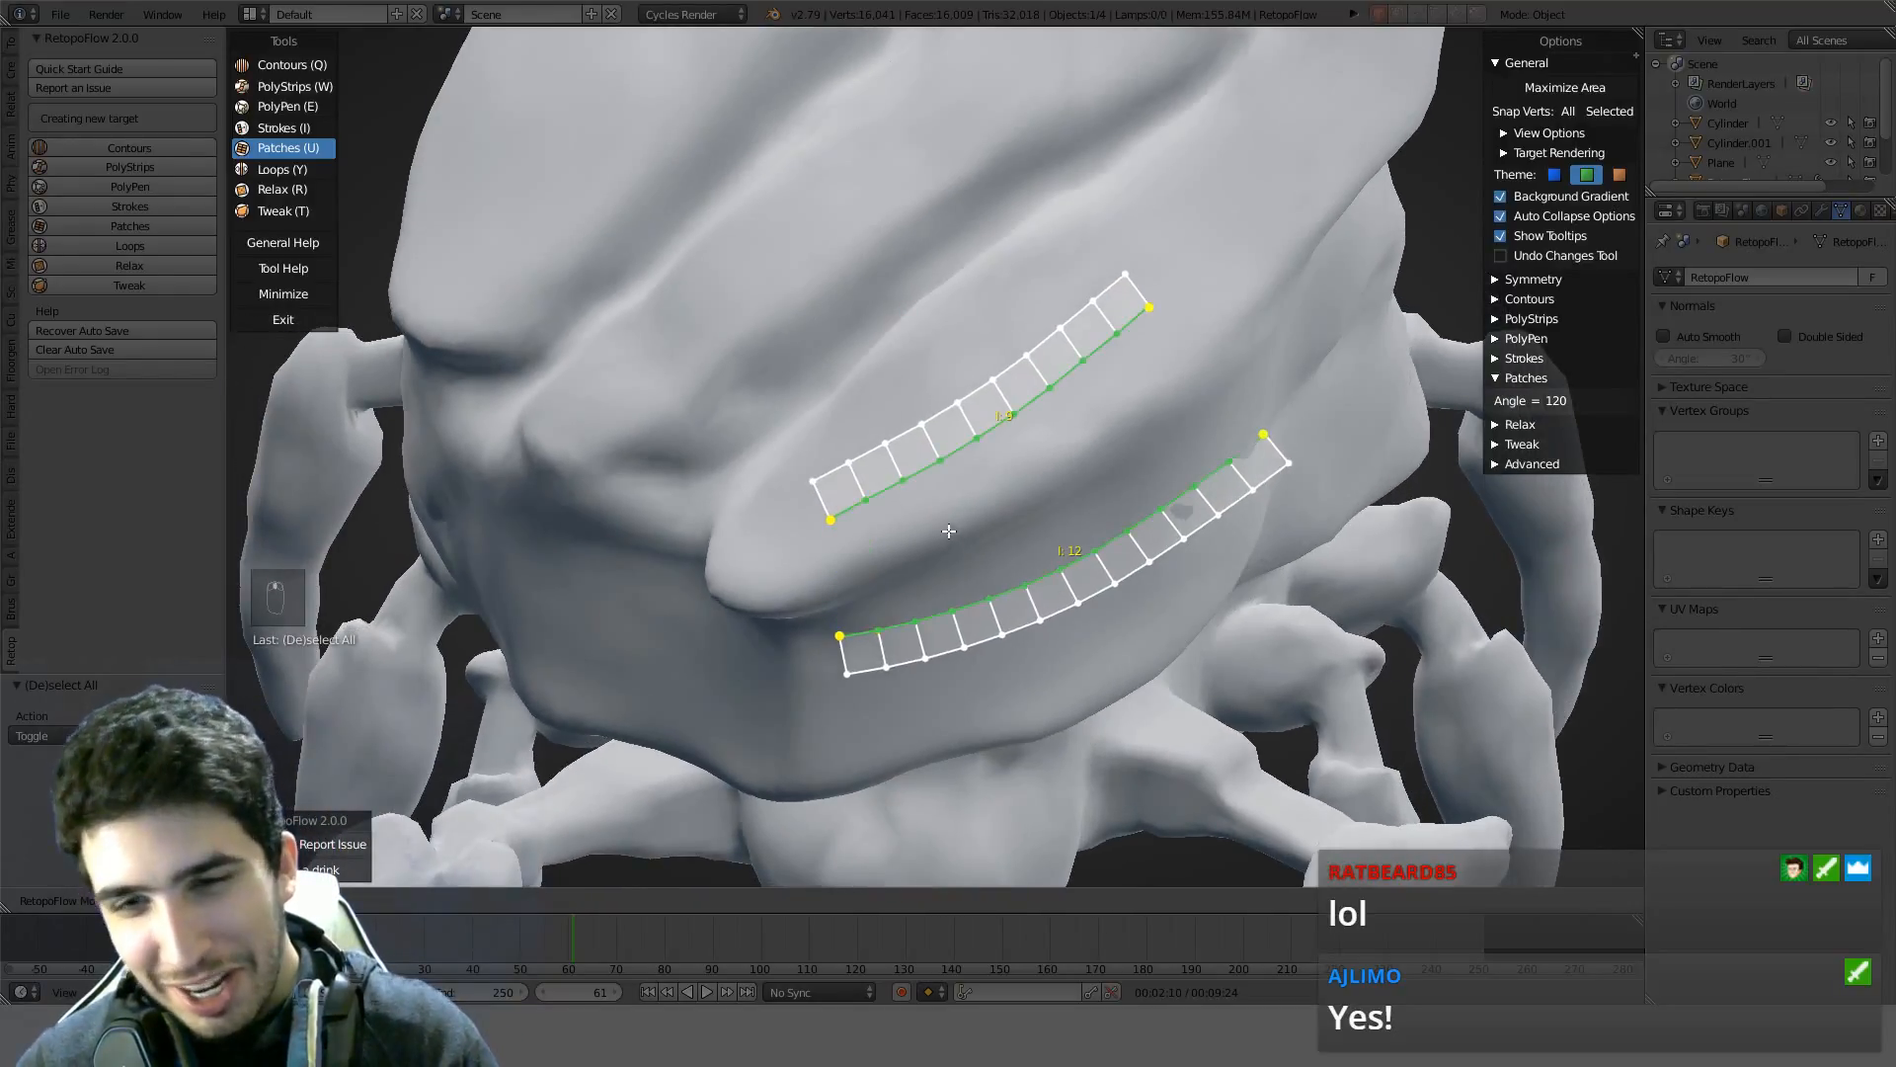
Select only the frontmost facing edge of each strip and try to fill the patch between them
{"action": "right_click", "coordinate": [889, 490], "text": "shift"}
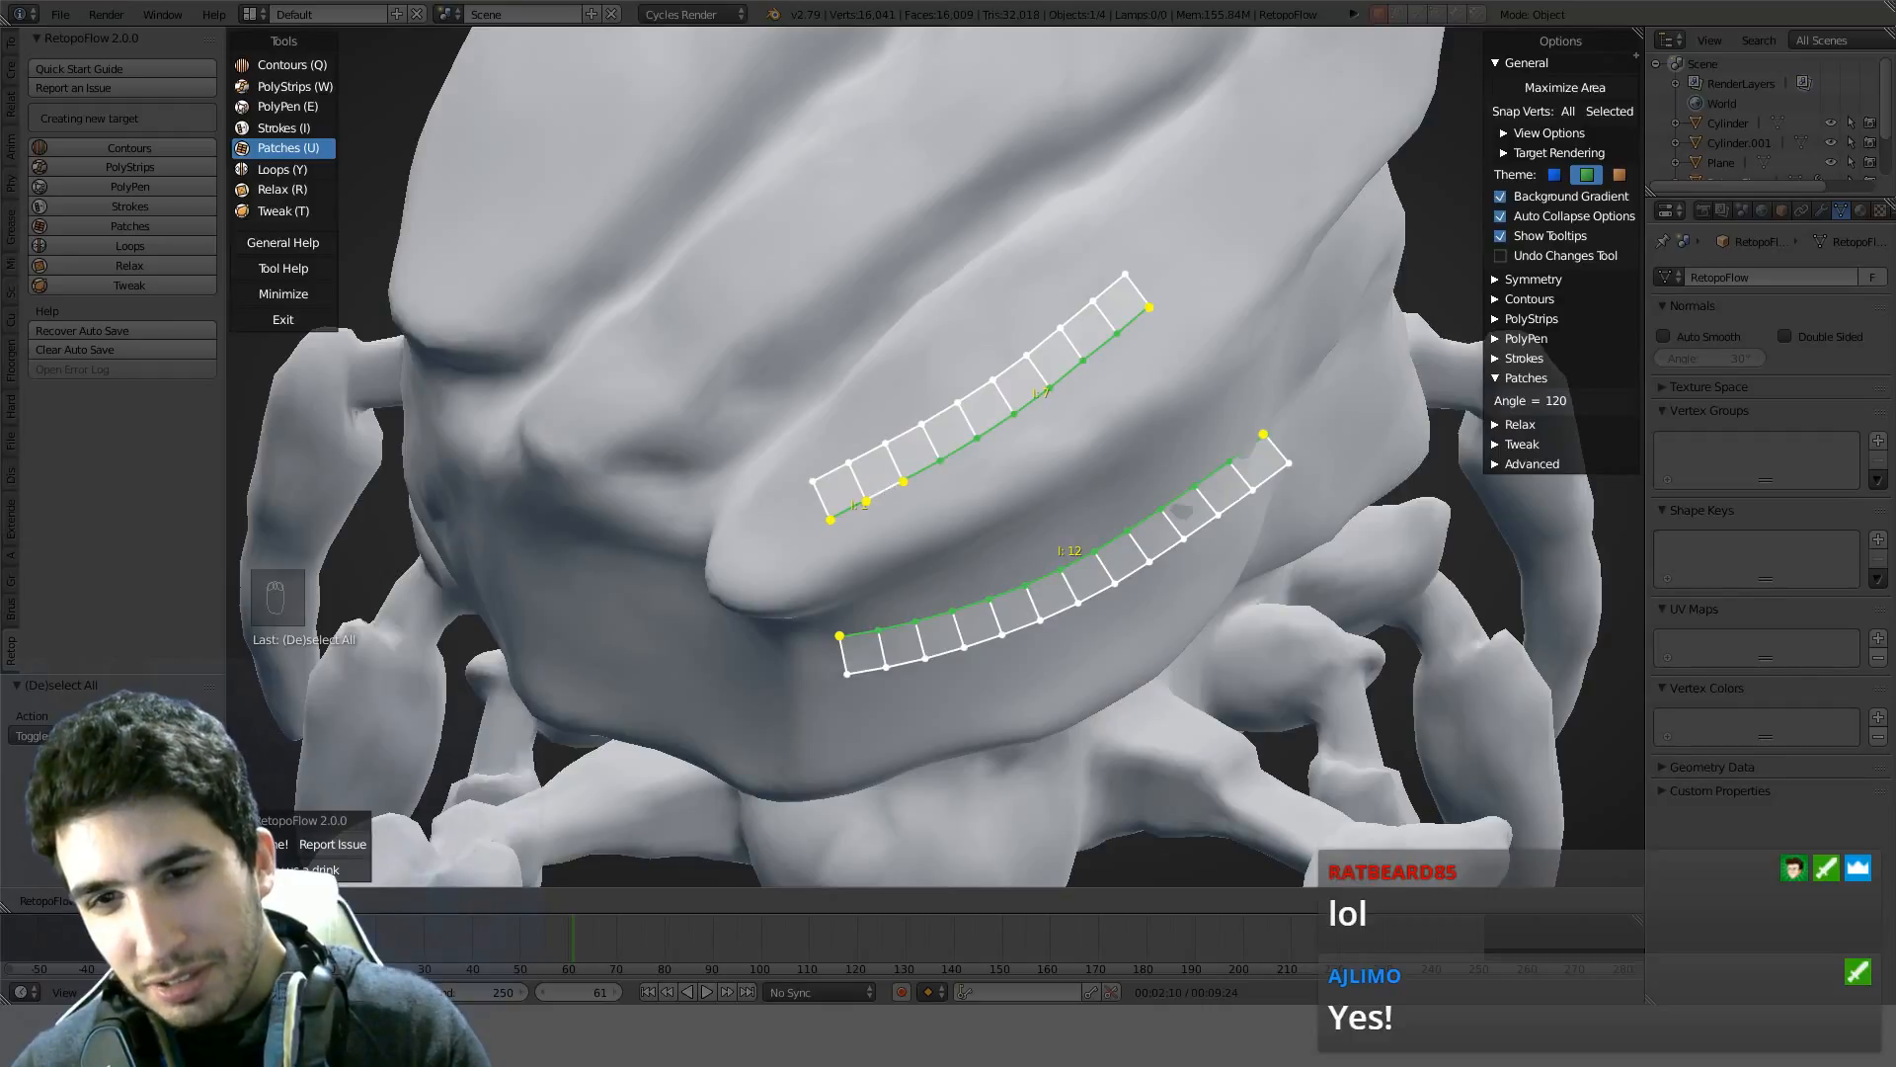
{"action": "right_click", "coordinate": [859, 507]}
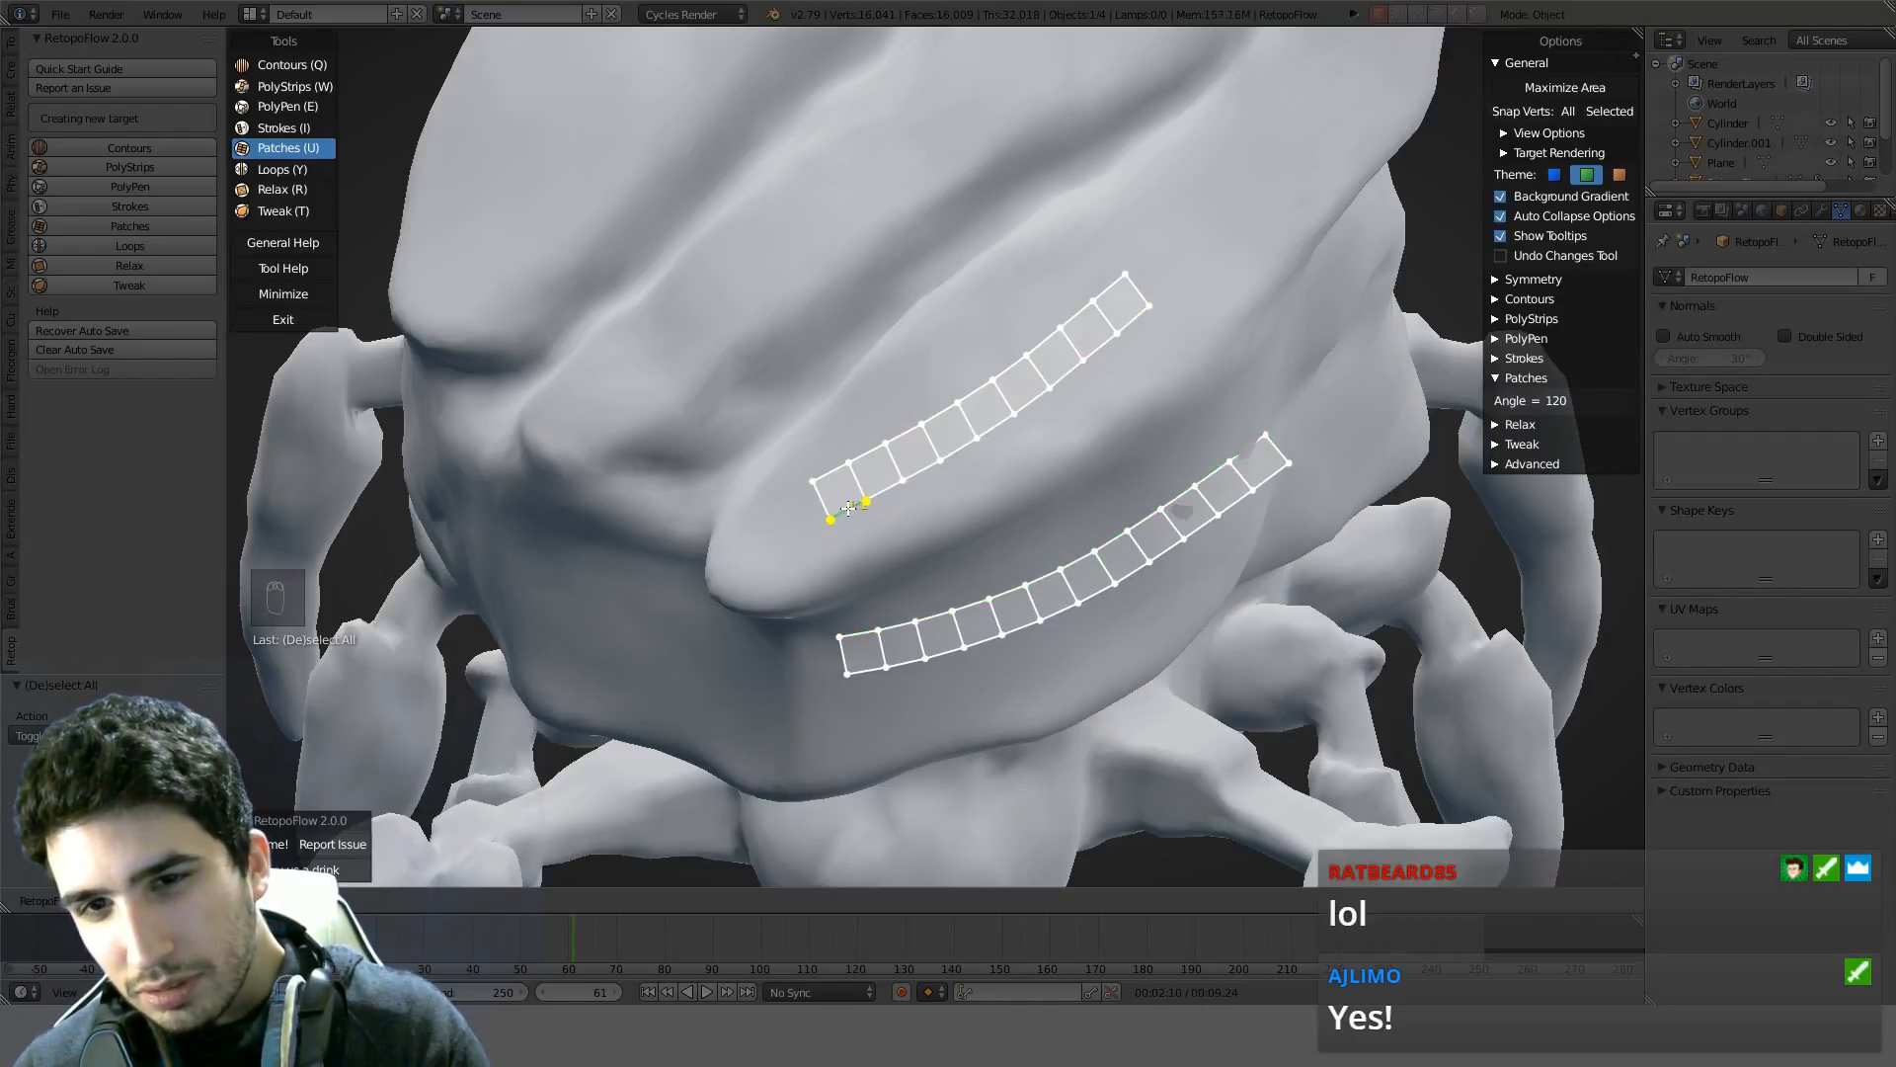
{"action": "right_click", "coordinate": [867, 630], "text": "shift"}
{"action": "key", "text": "f"}
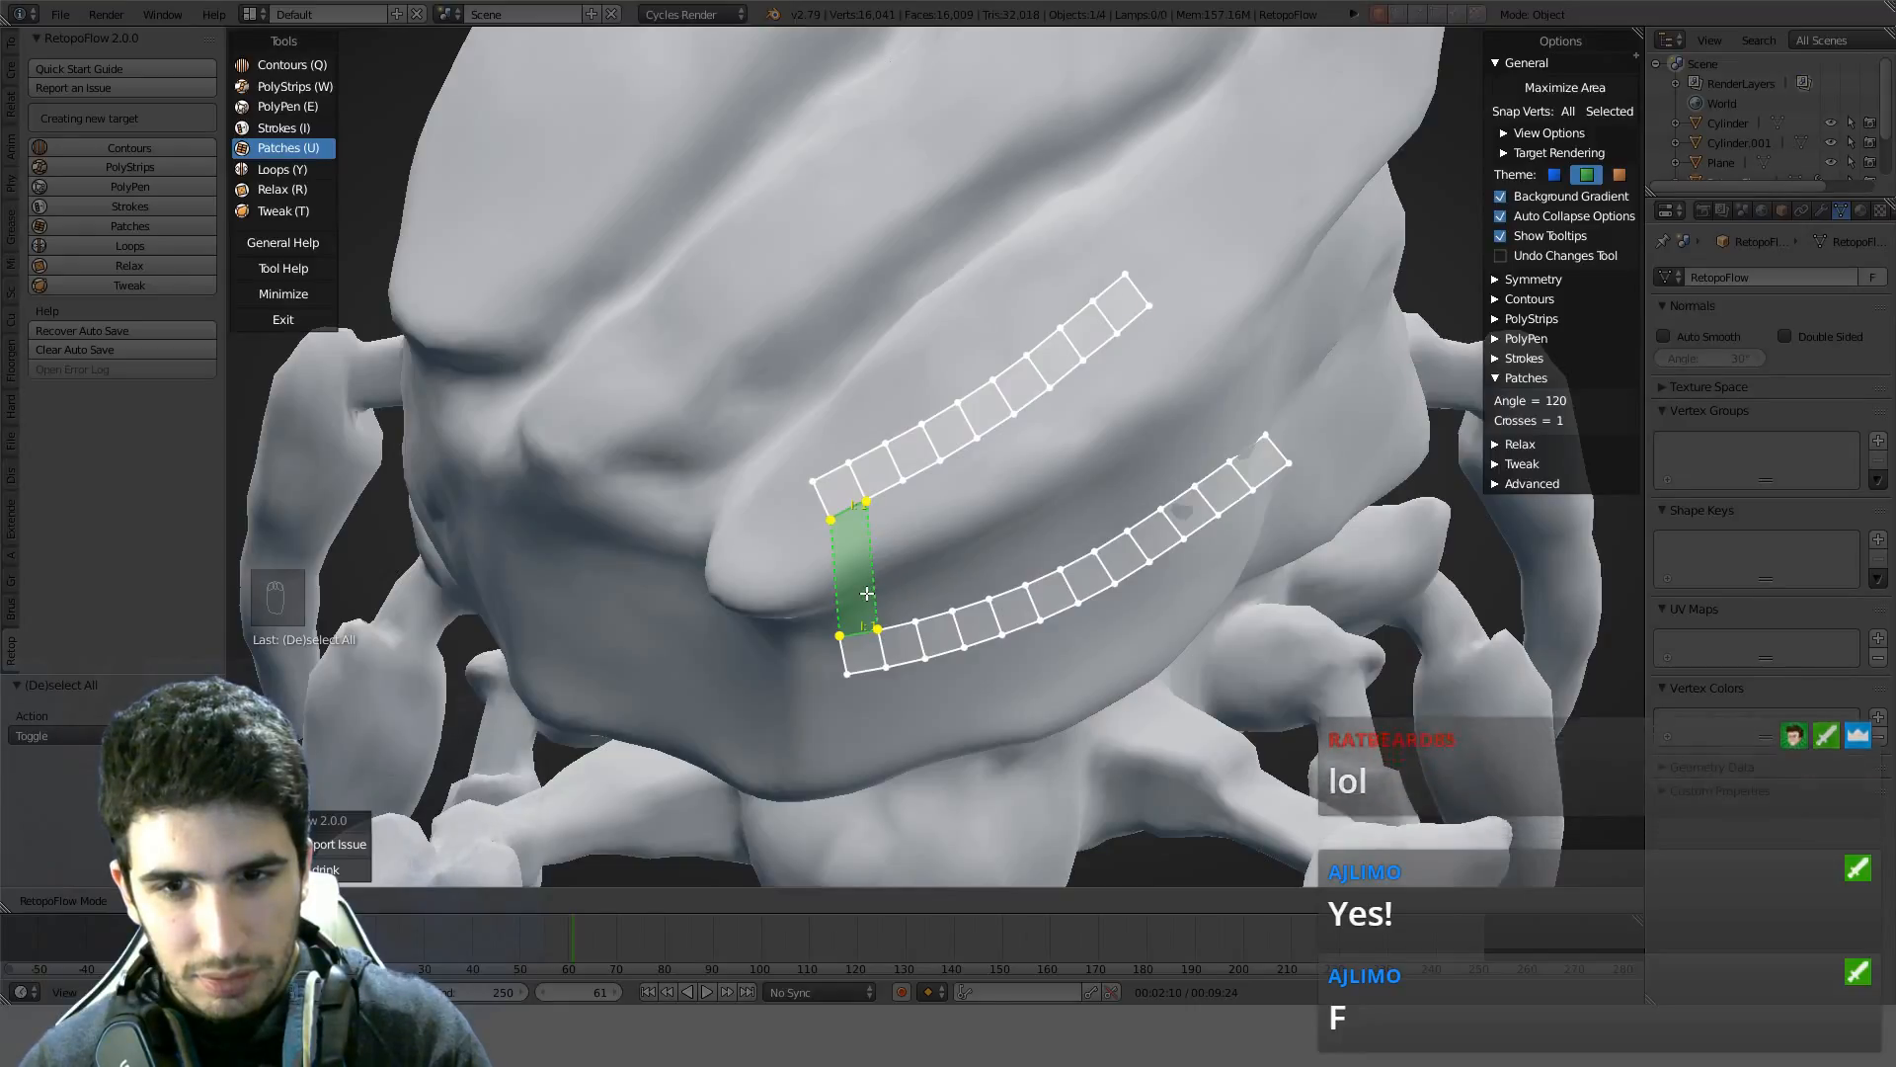
{"action": "right_click", "coordinate": [870, 598]}
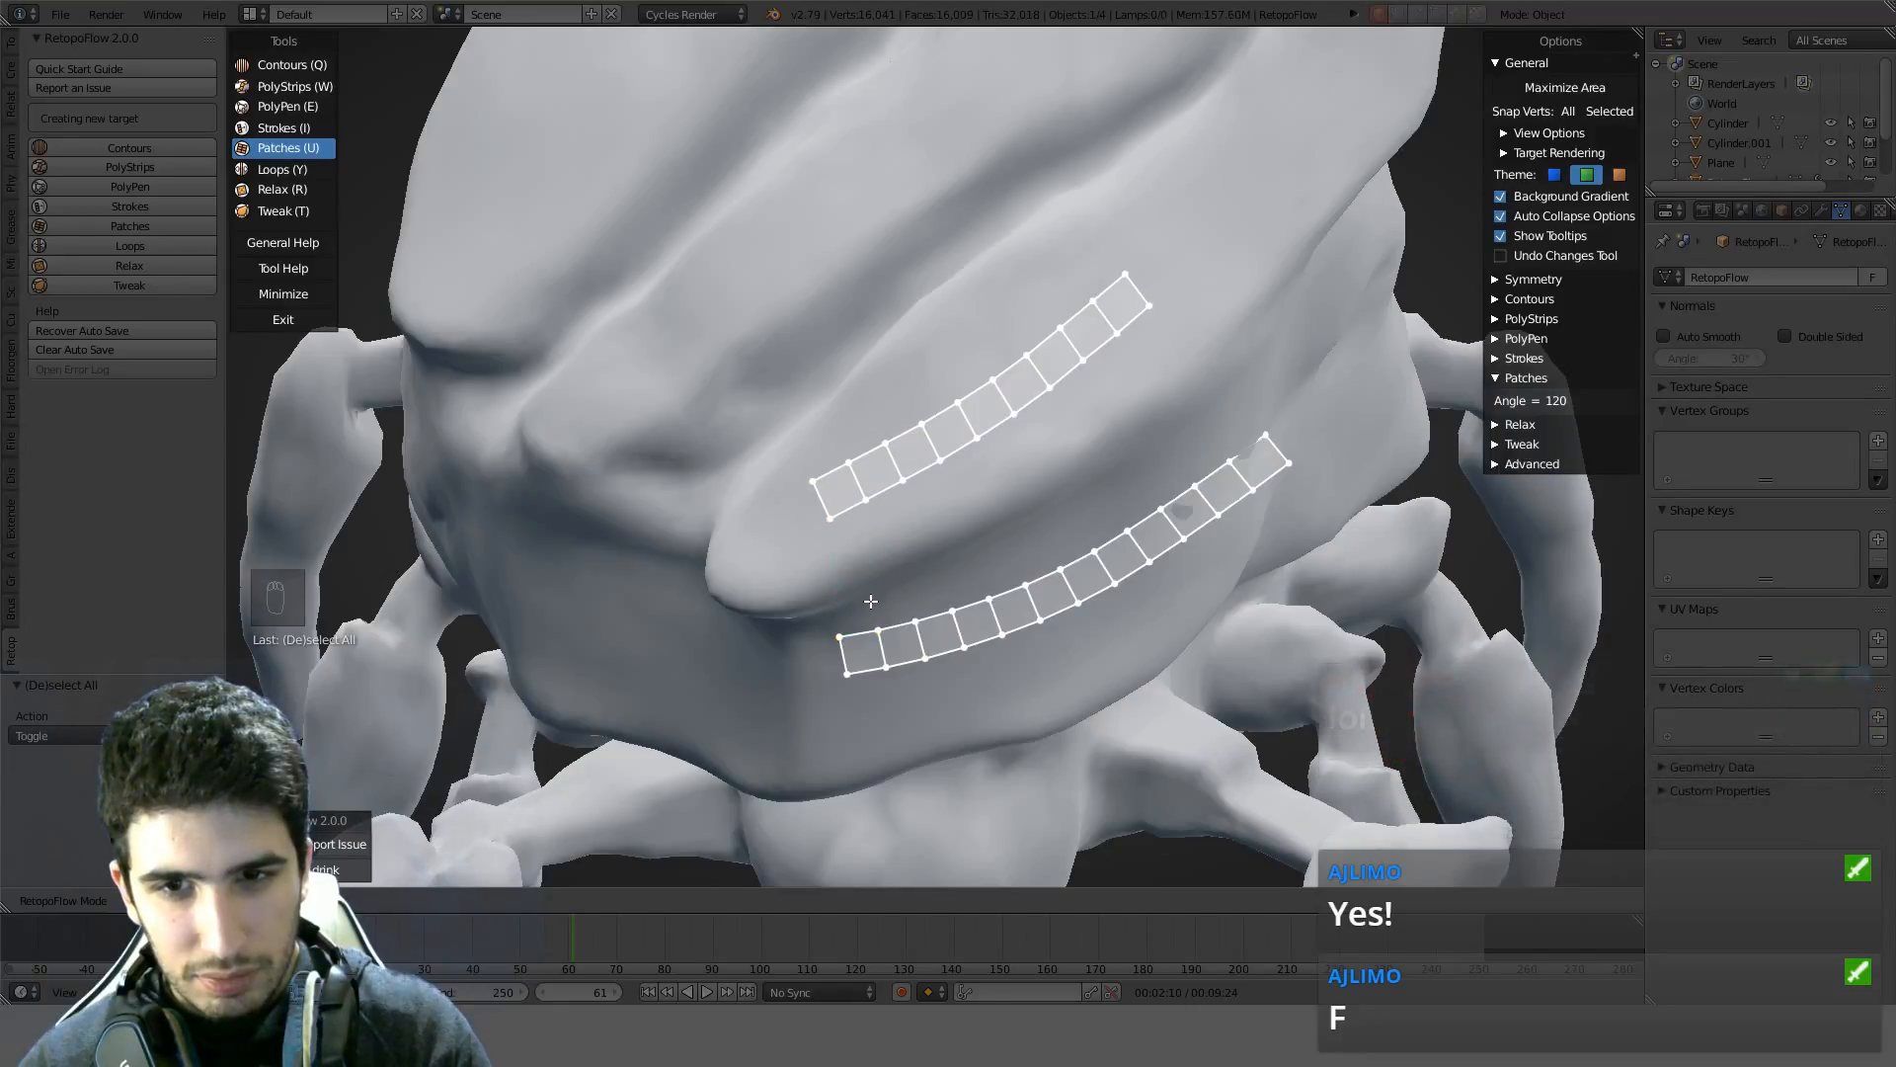
{"action": "right_click", "coordinate": [850, 510], "text": "shift"}
{"action": "key", "text": "f"}
Try several segment counts on the previewed patch, up to 8 crosses, and bring it back to 1
{"action": "scroll", "coordinate": [854, 539], "scroll_direction": "up", "scroll_amount": 2}
{"action": "scroll", "coordinate": [854, 539], "scroll_direction": "down", "scroll_amount": 4}
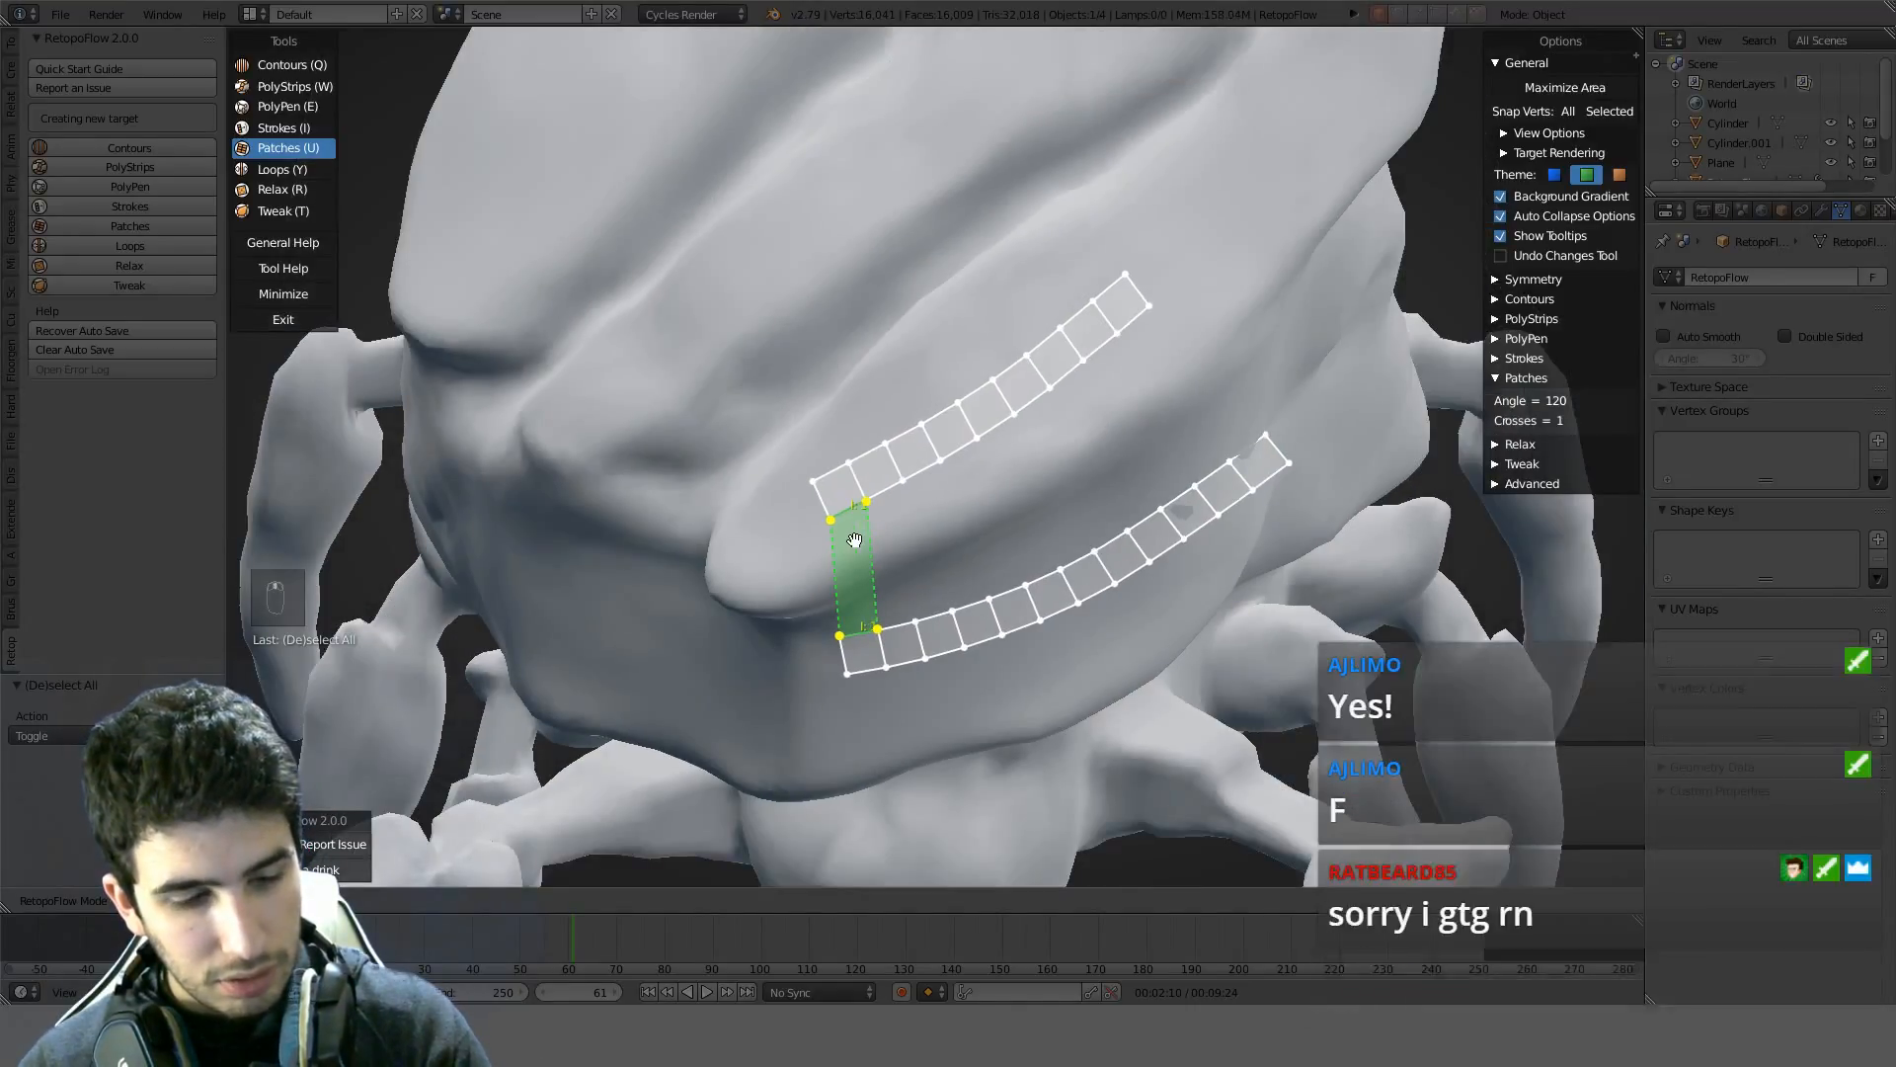
{"action": "scroll", "coordinate": [854, 539], "scroll_direction": "up", "scroll_amount": 3}
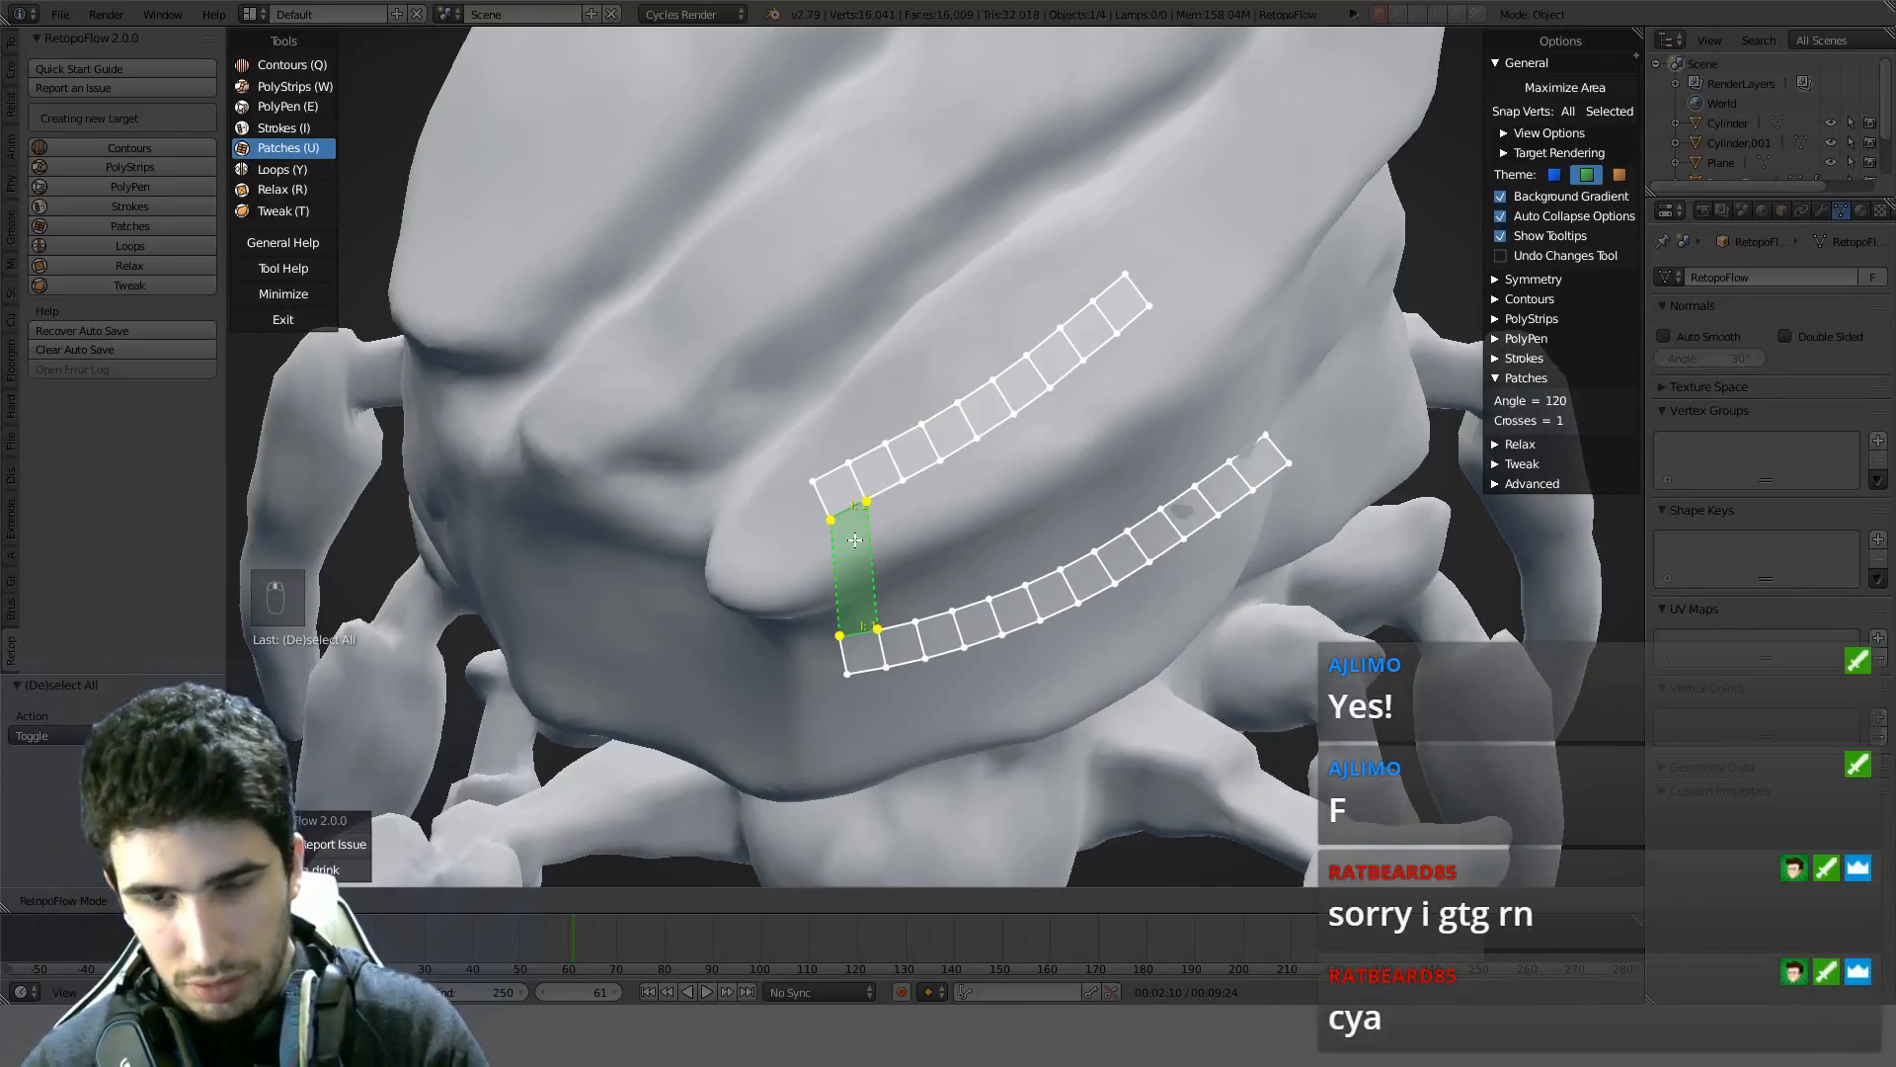
{"action": "scroll", "coordinate": [854, 539], "scroll_direction": "up", "scroll_amount": 3, "text": "ctrl"}
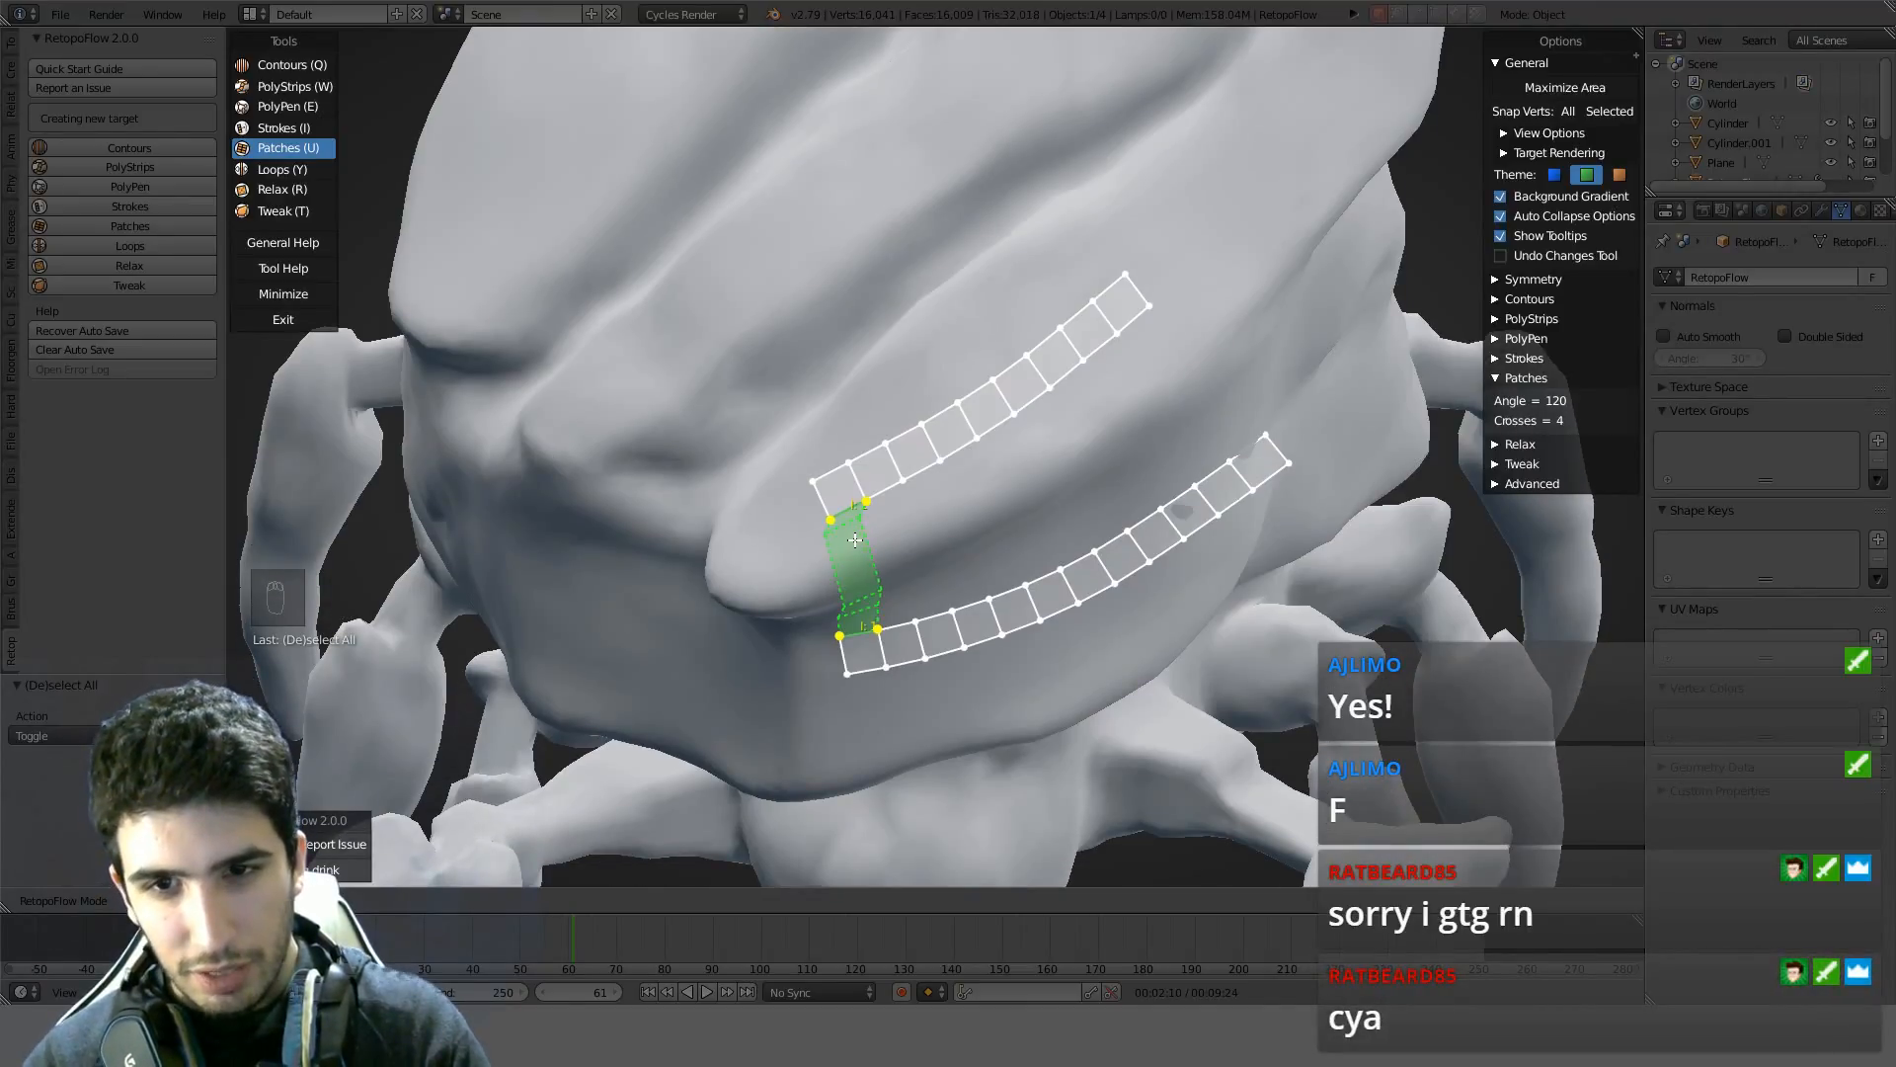
{"action": "scroll", "coordinate": [855, 539], "scroll_direction": "down", "scroll_amount": 3, "text": "ctrl"}
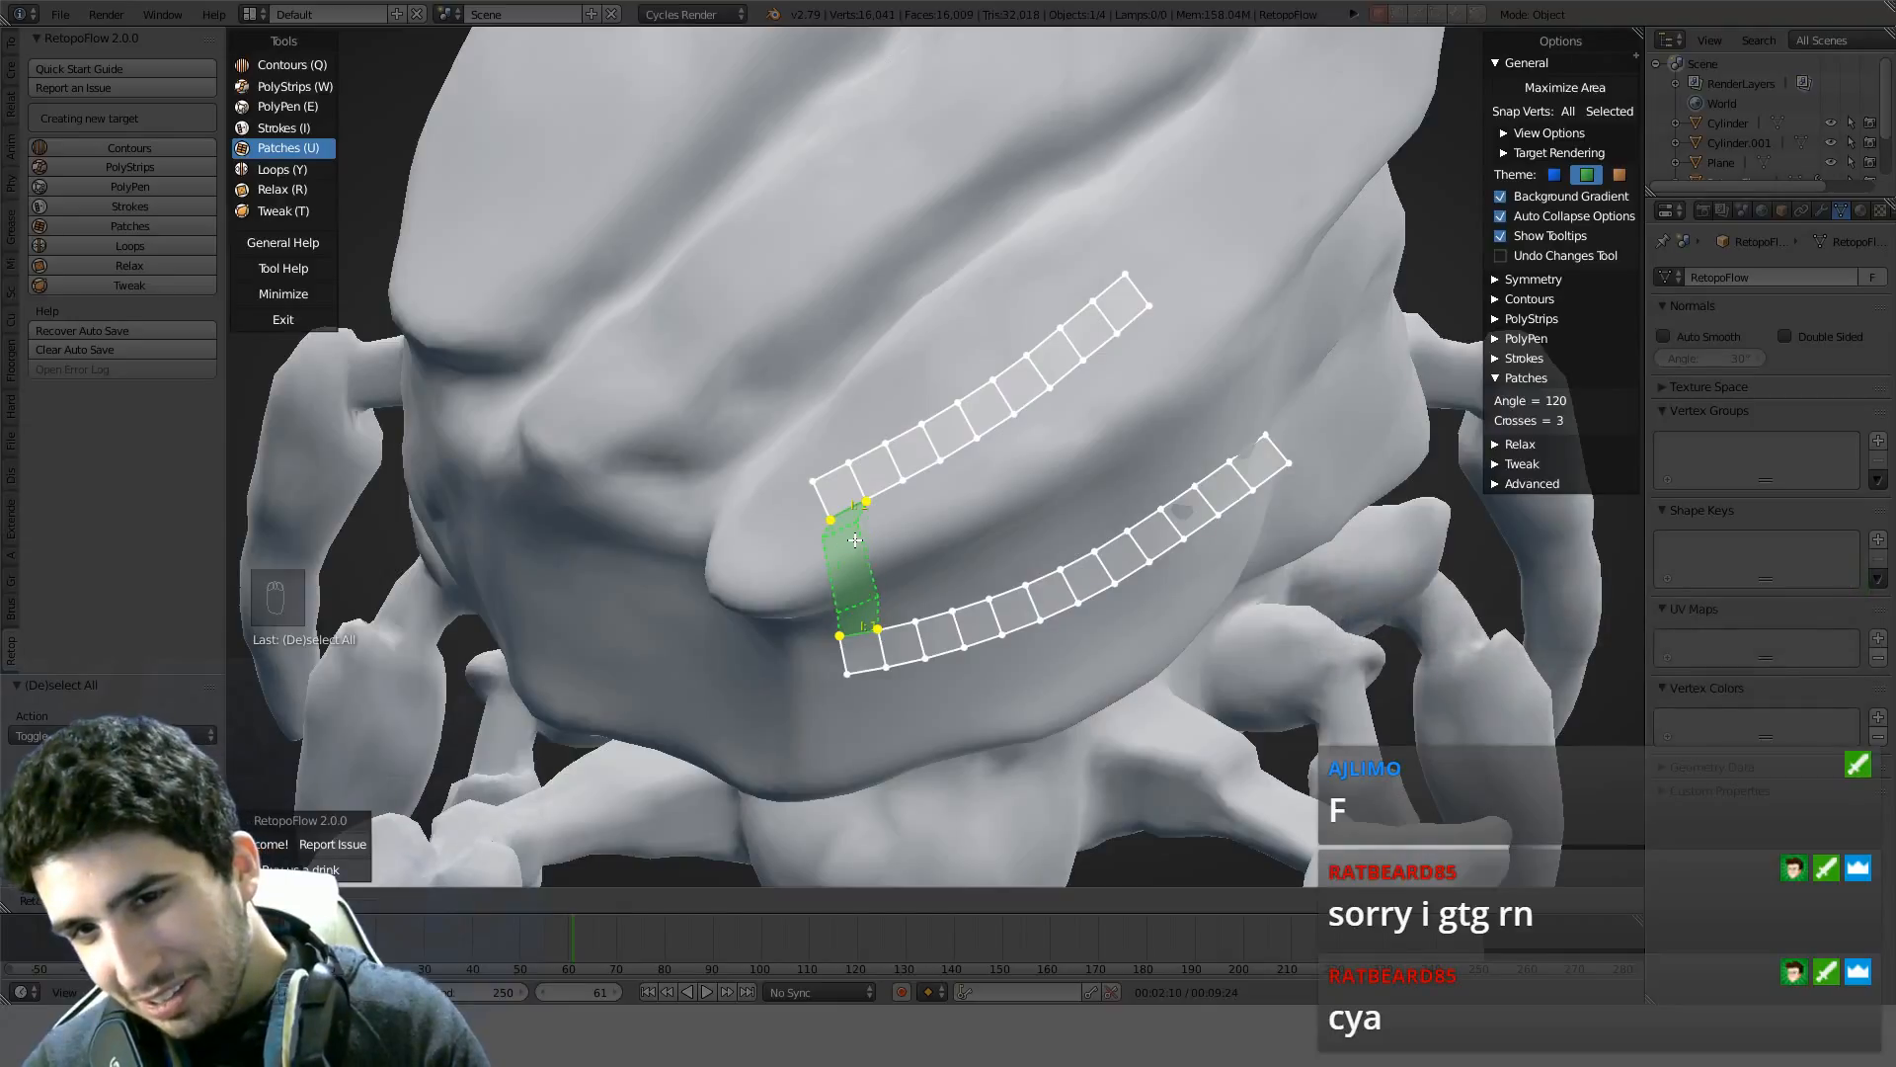
{"action": "scroll", "coordinate": [854, 539], "scroll_direction": "up", "scroll_amount": 4, "text": "ctrl"}
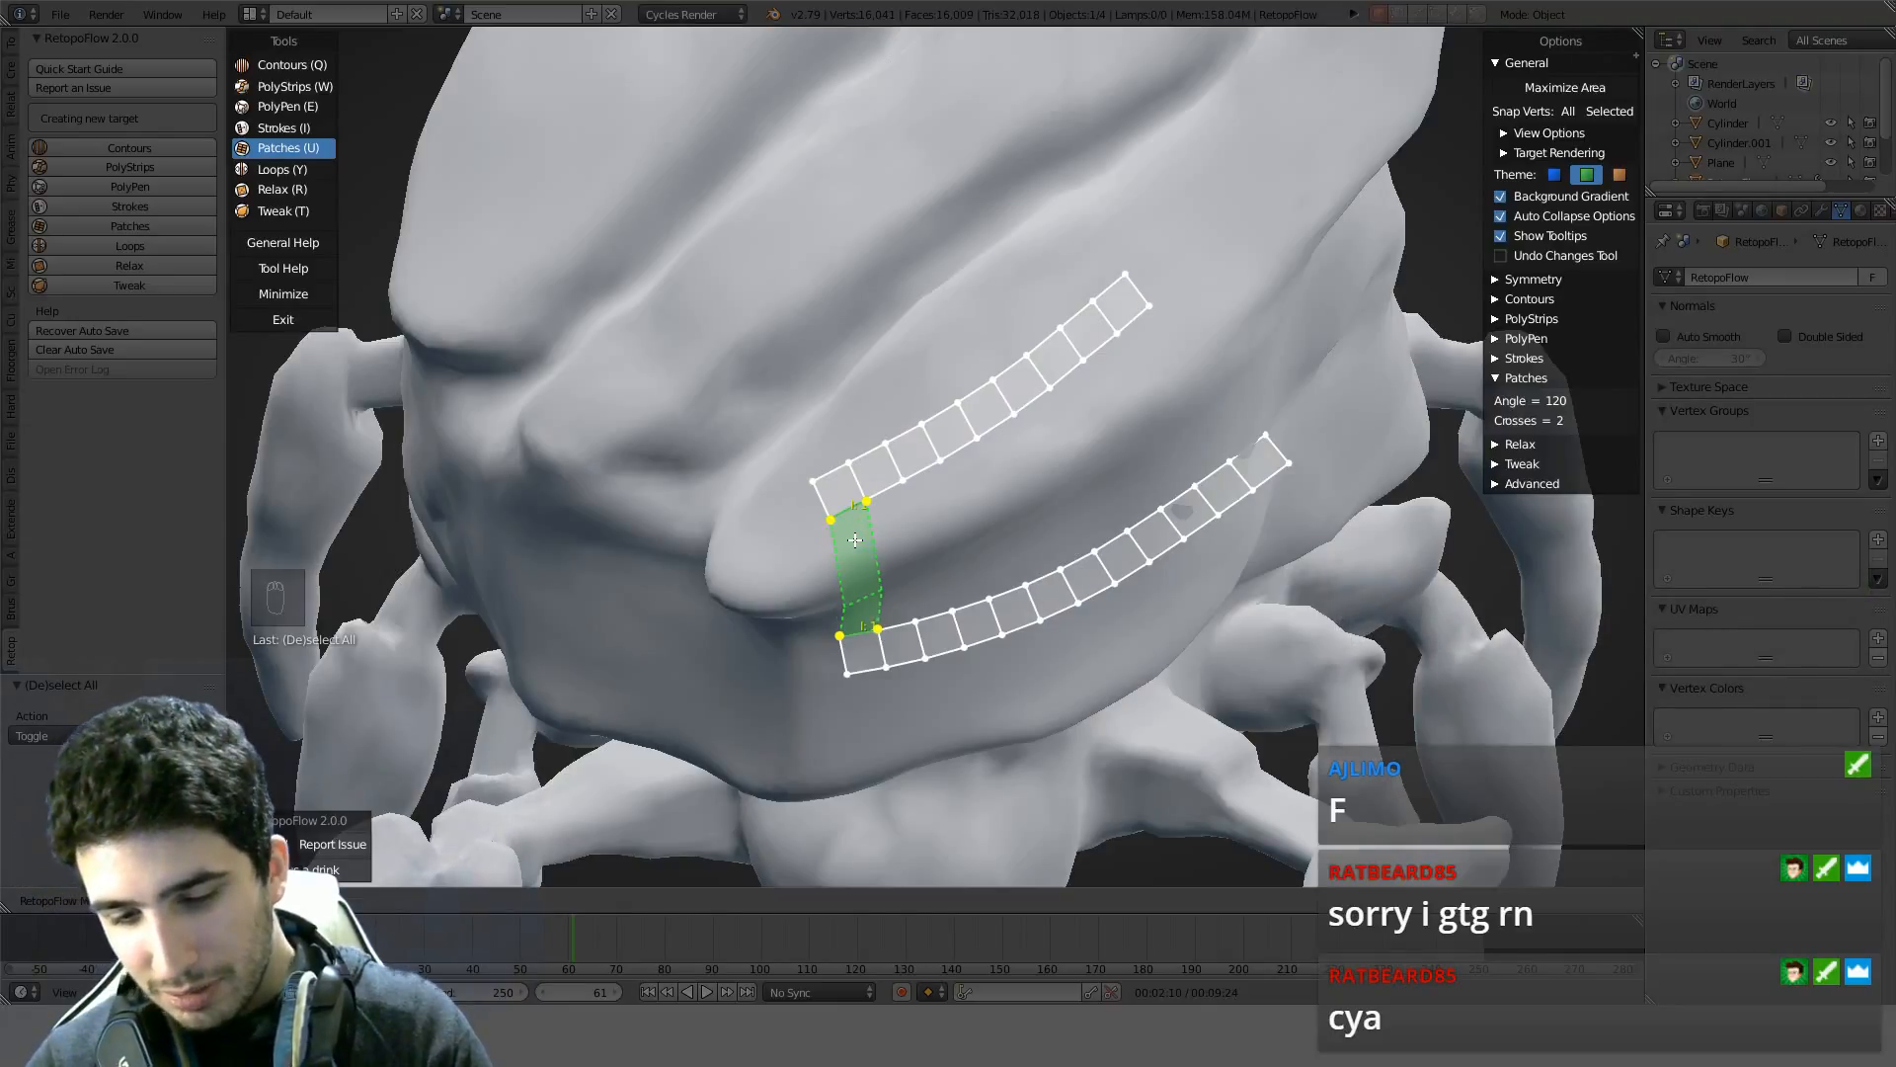
{"action": "scroll", "coordinate": [854, 540], "scroll_direction": "up", "scroll_amount": 4, "text": "ctrl"}
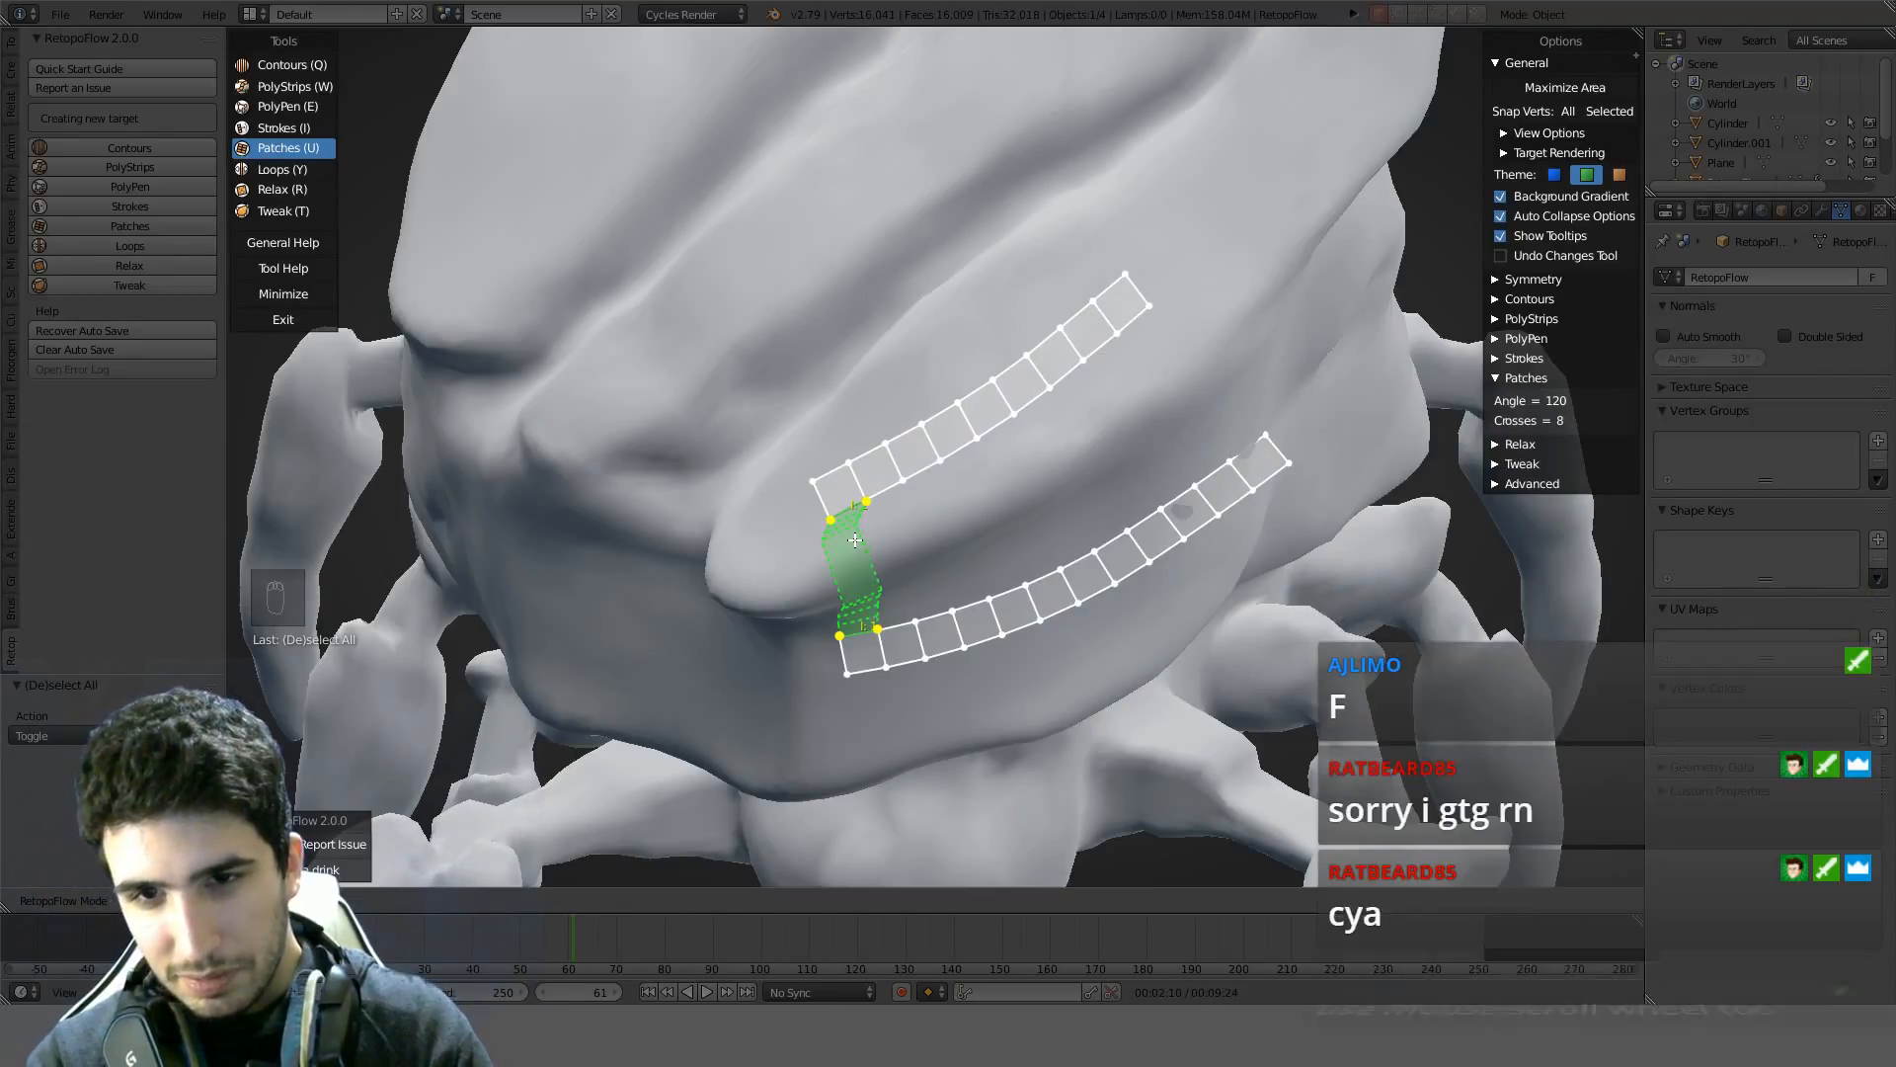
{"action": "scroll", "coordinate": [855, 539], "scroll_direction": "down", "scroll_amount": 8, "text": "ctrl"}
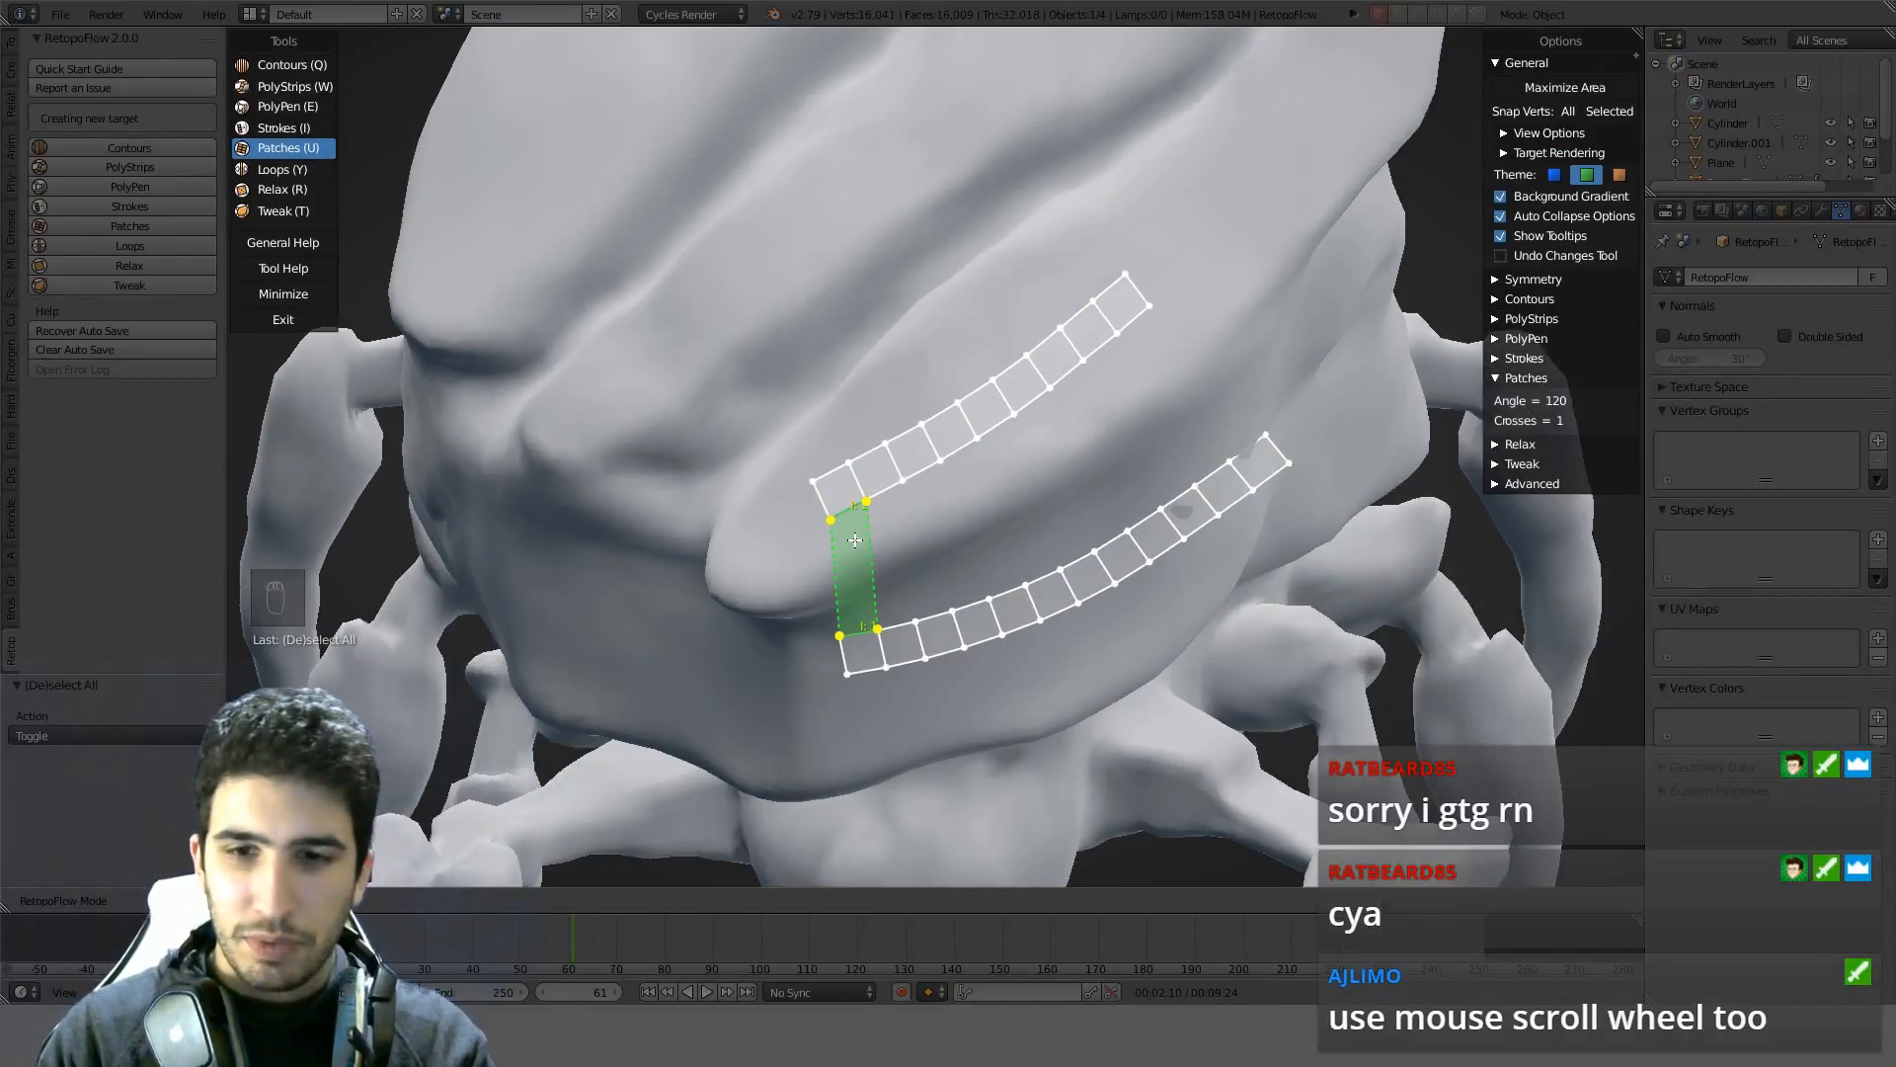
Deselect everything and select the full facing edge loops of the upper and lower strips again
{"action": "key", "text": "ctrl+alt+space"}
{"action": "key", "text": "ctrl+alt+space"}
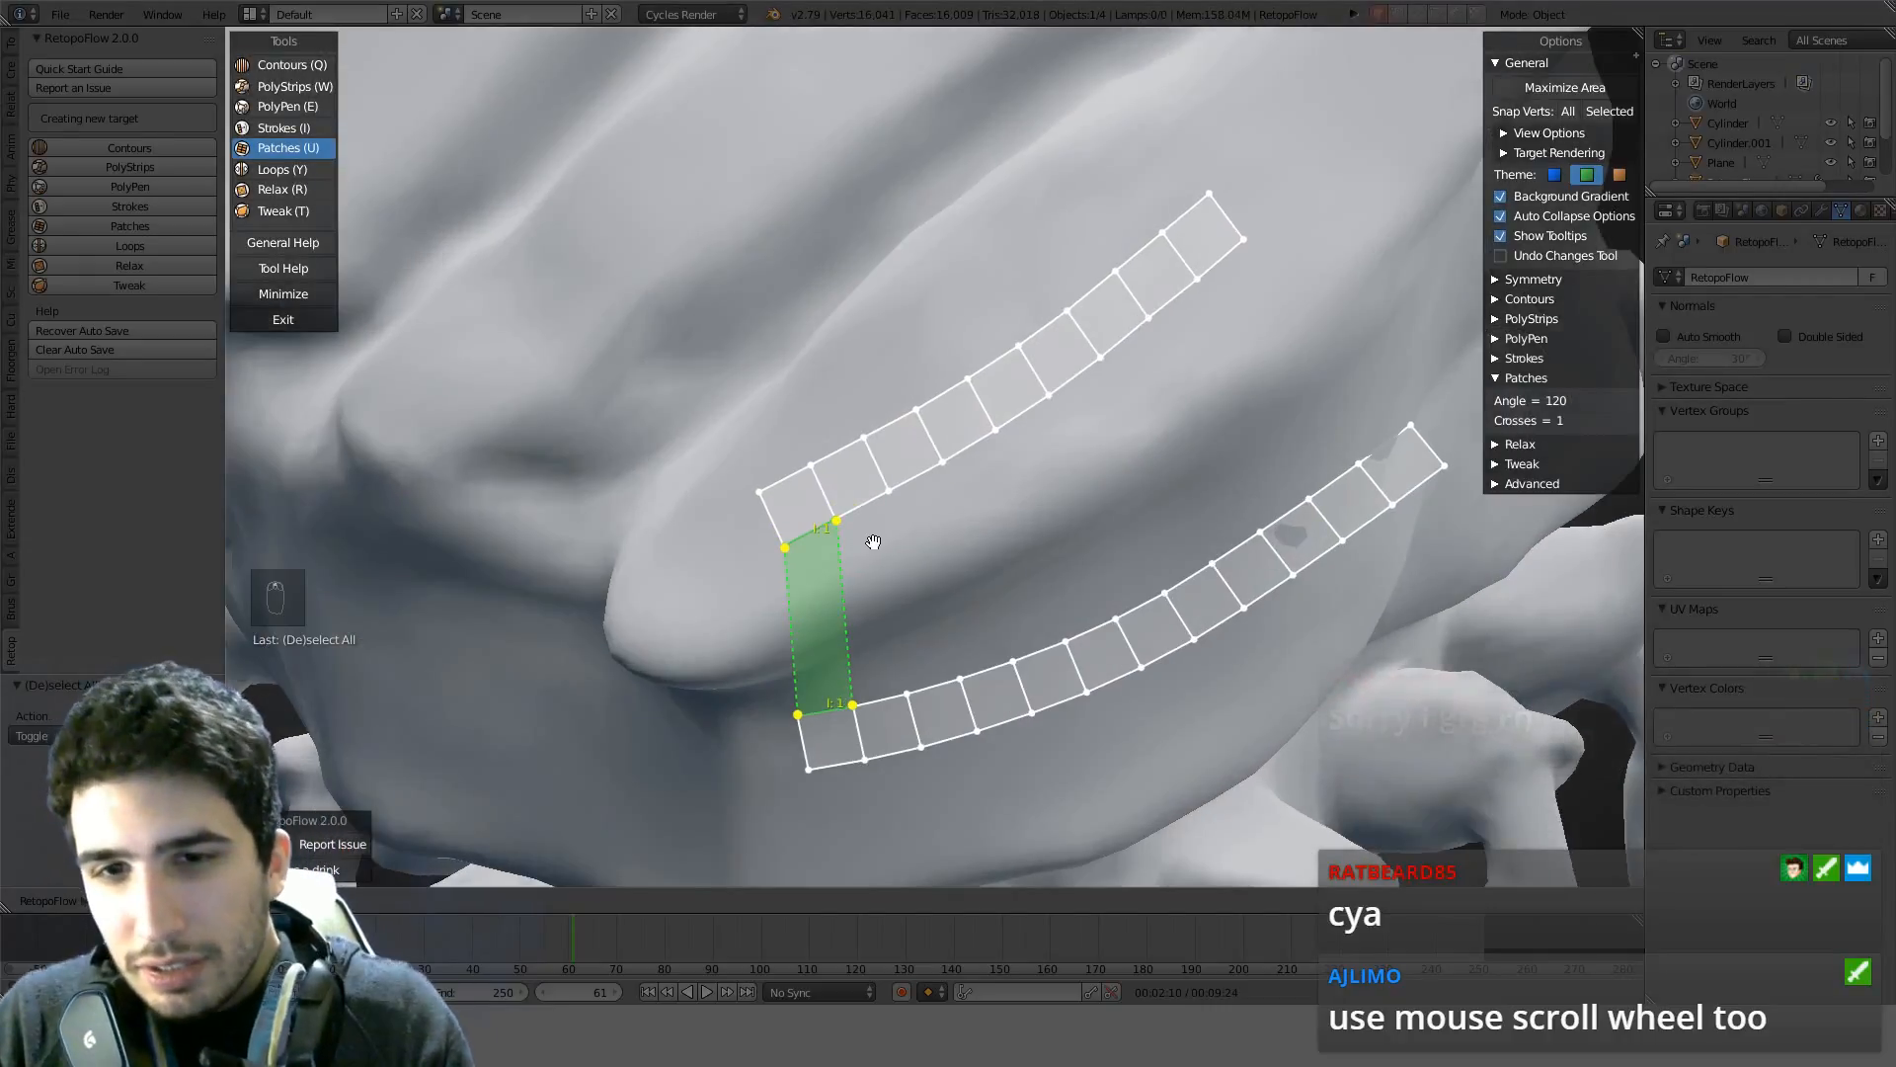
{"action": "scroll", "coordinate": [859, 541], "scroll_direction": "up", "scroll_amount": 3}
{"action": "mouse_move", "coordinate": [847, 541]}
{"action": "middle_mouse_down"}
{"action": "mouse_move", "coordinate": [860, 499]}
{"action": "mouse_move", "coordinate": [862, 523]}
{"action": "middle_mouse_up"}
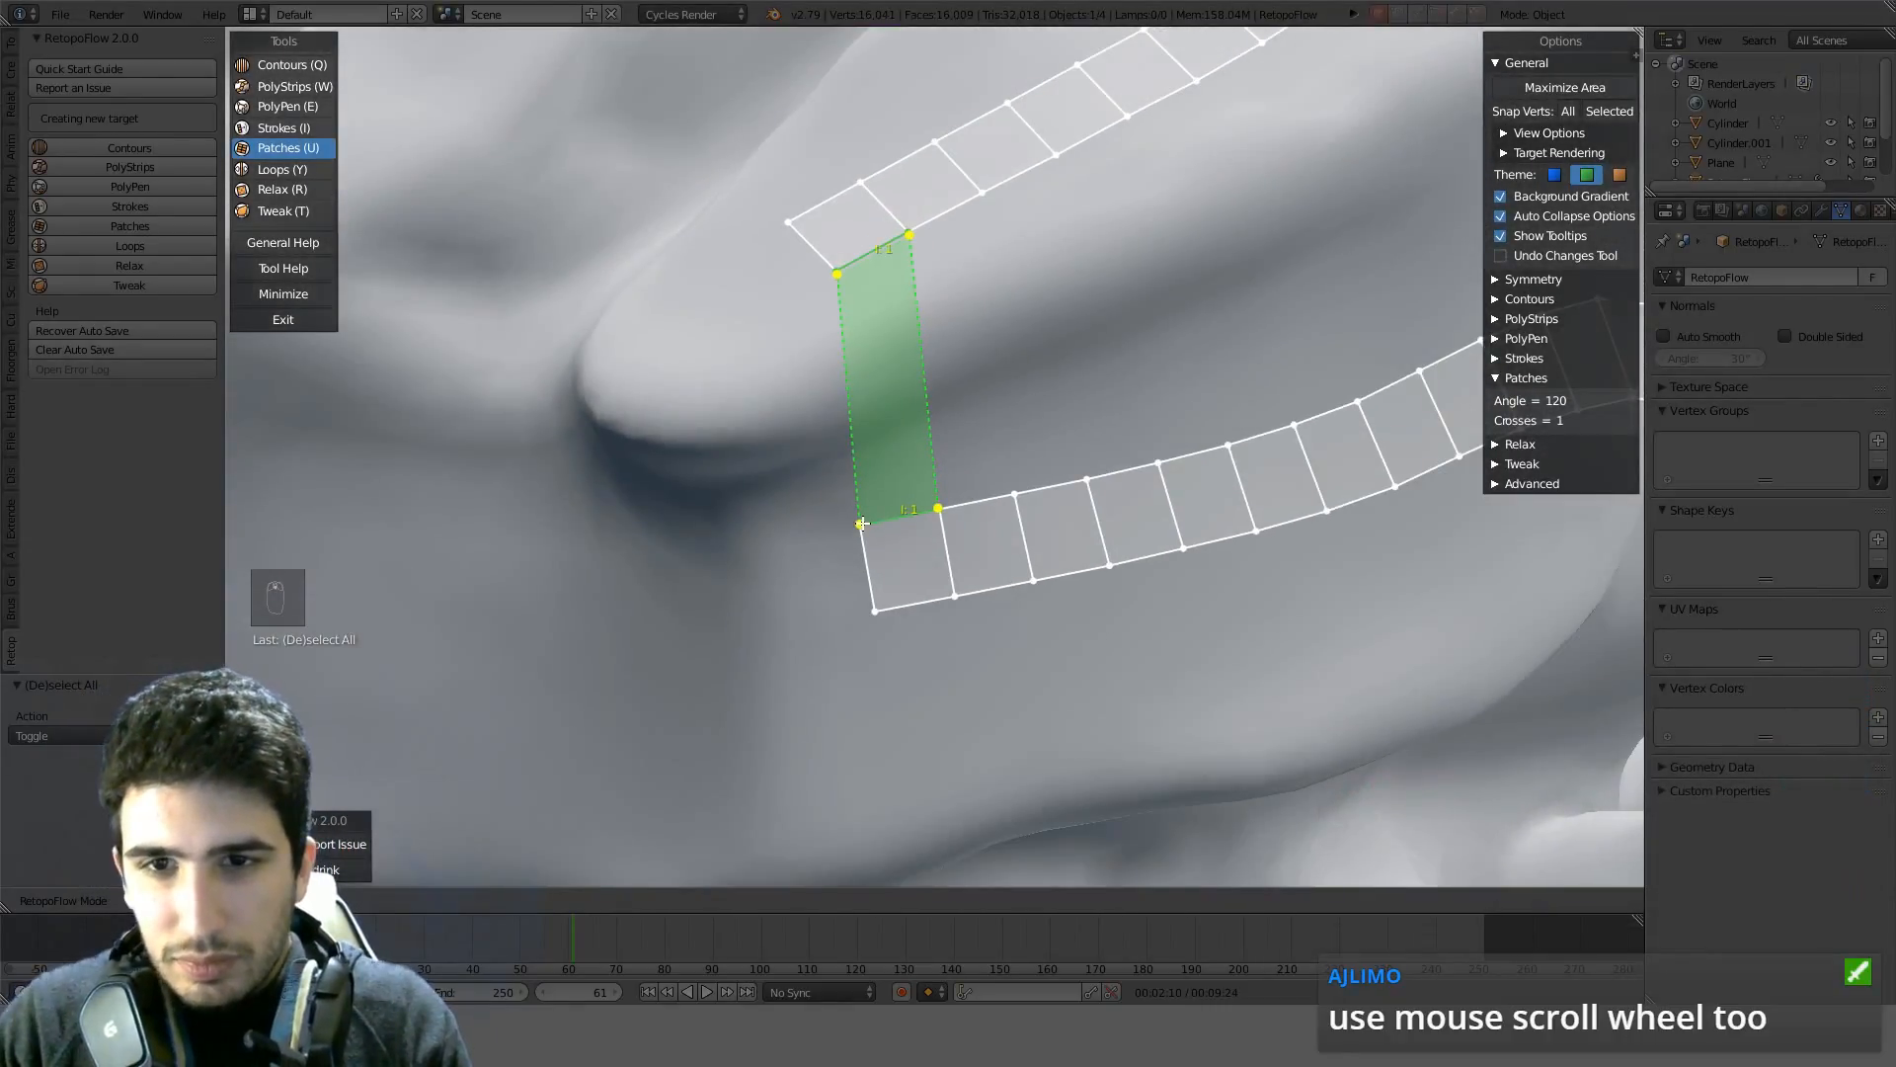
{"action": "key", "text": "a"}
{"action": "right_click", "coordinate": [869, 266]}
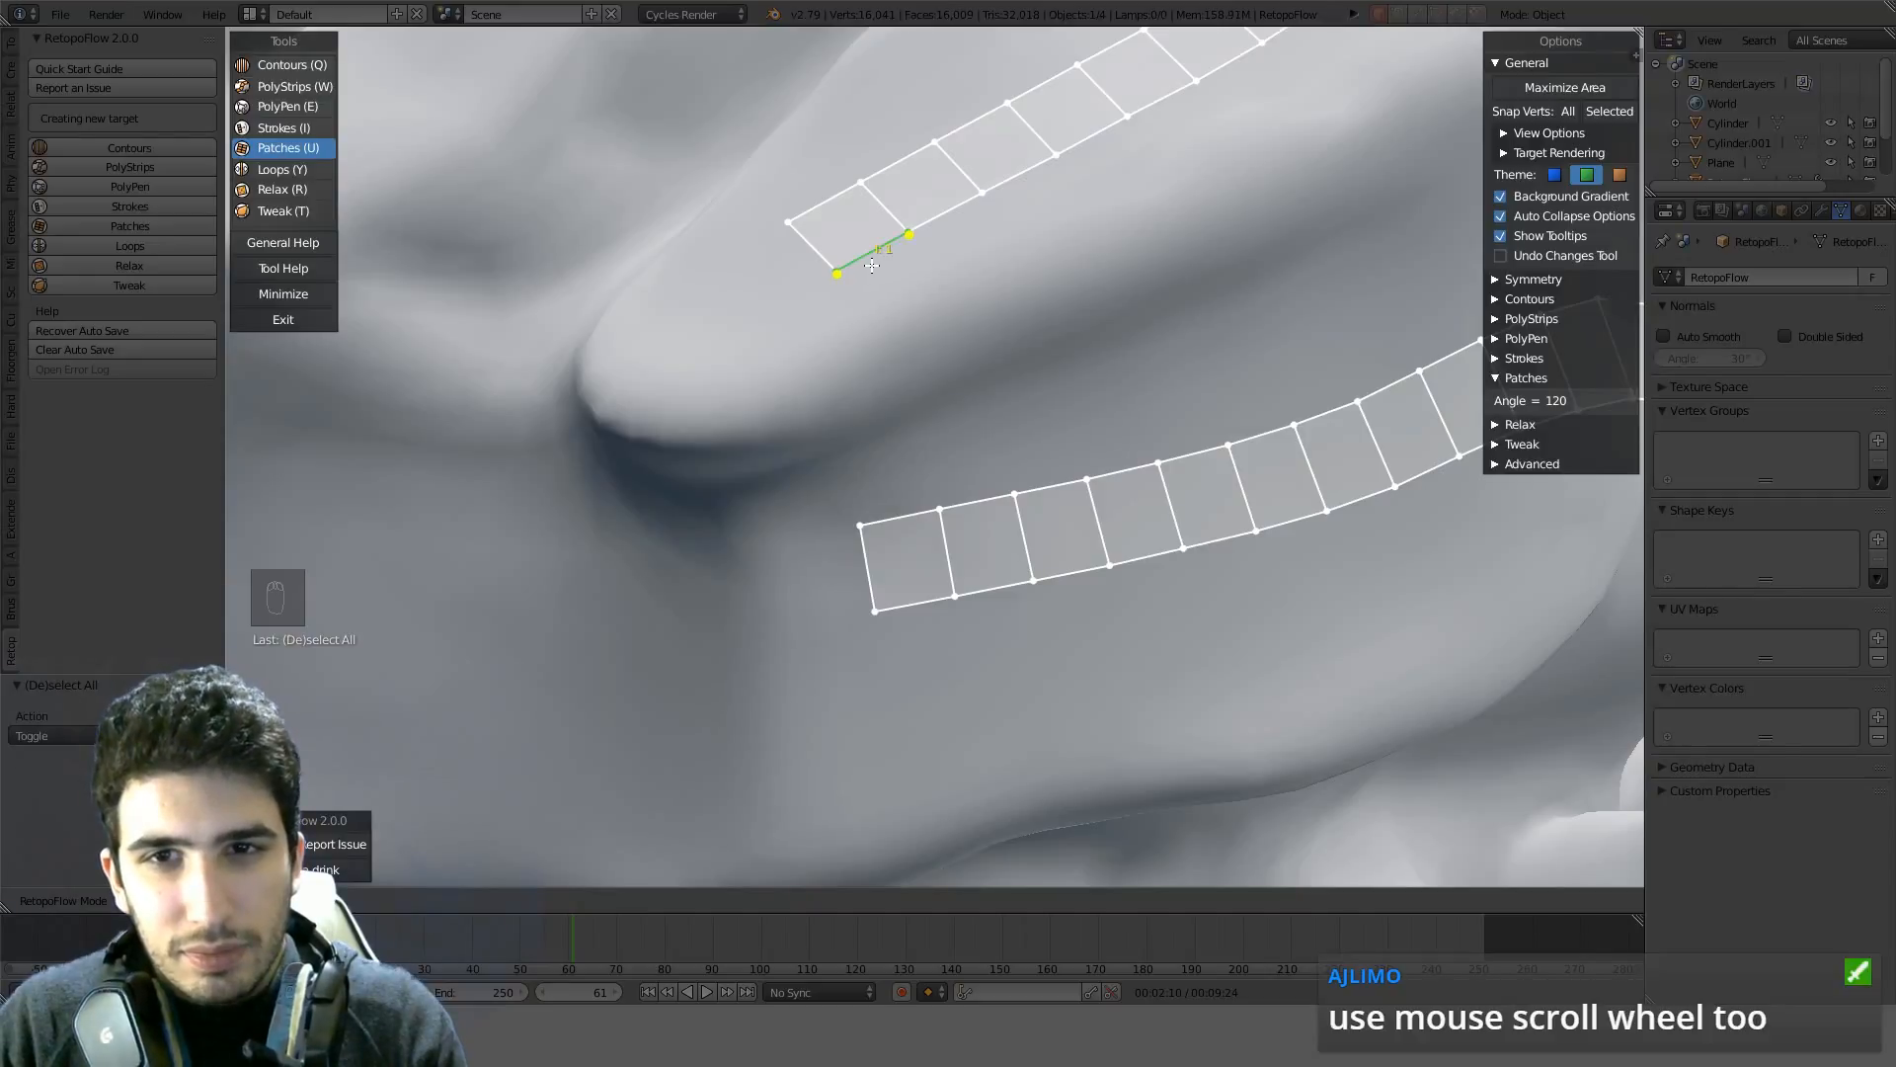
{"action": "right_click", "coordinate": [943, 201], "text": "alt"}
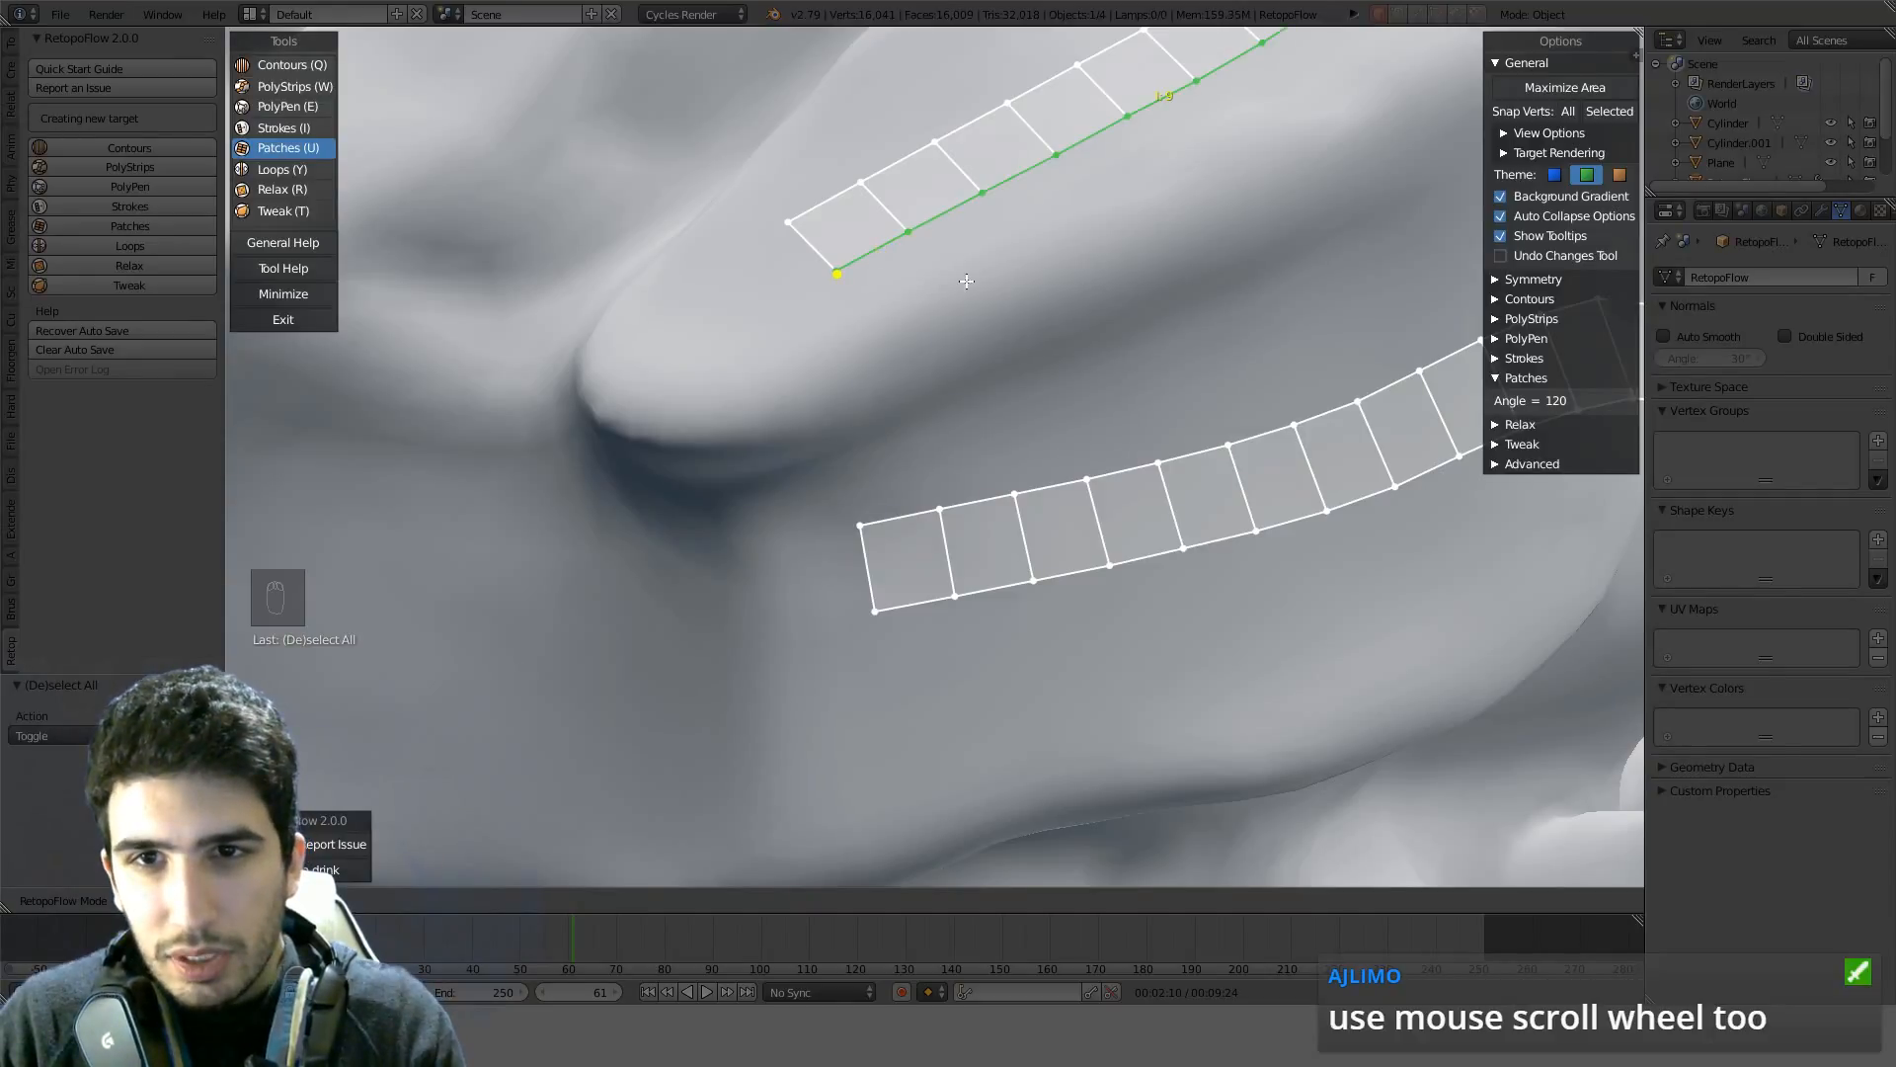
{"action": "right_click", "coordinate": [988, 500], "text": "alt+shift"}
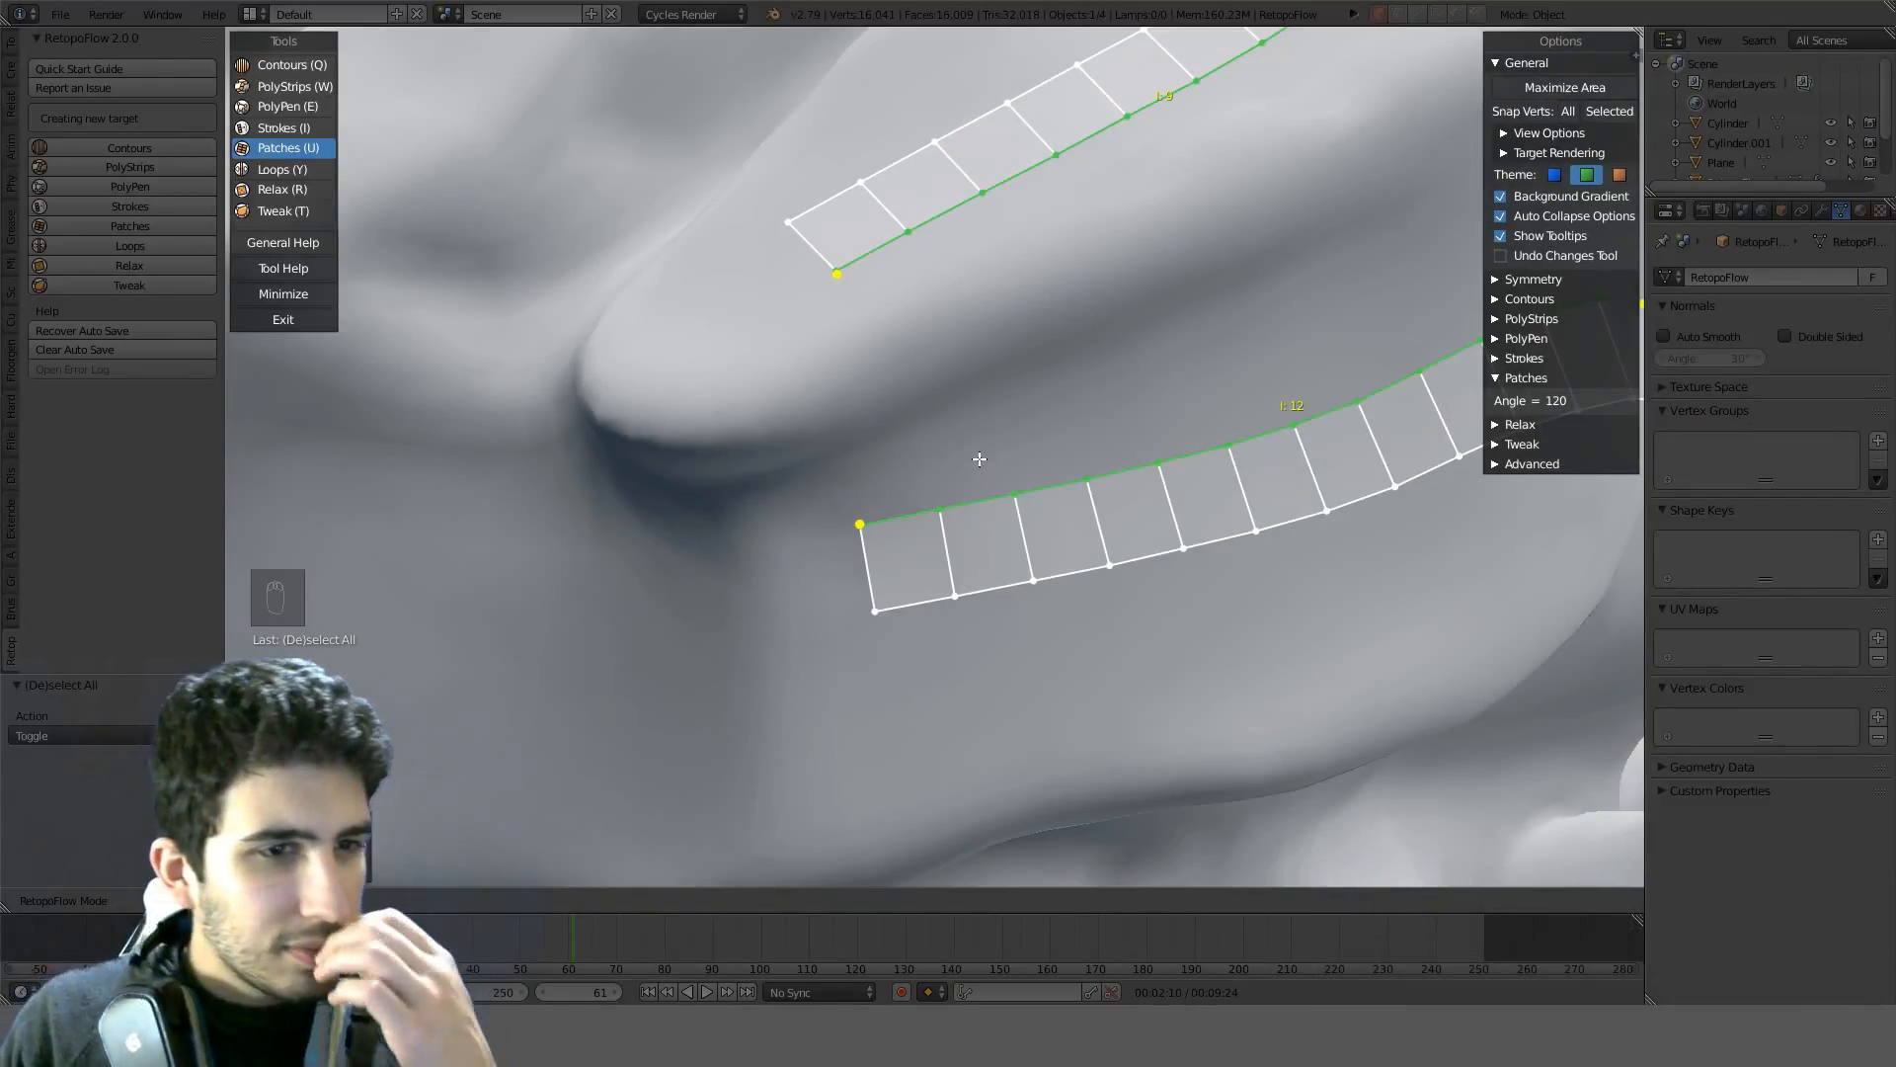
Replace the loop selection with the frontmost facing edge of each strip to preview a patch with 1 cross
{"action": "middle_click_drag", "start_coordinate": [972, 444], "coordinate": [971, 435]}
{"action": "right_click", "coordinate": [884, 284]}
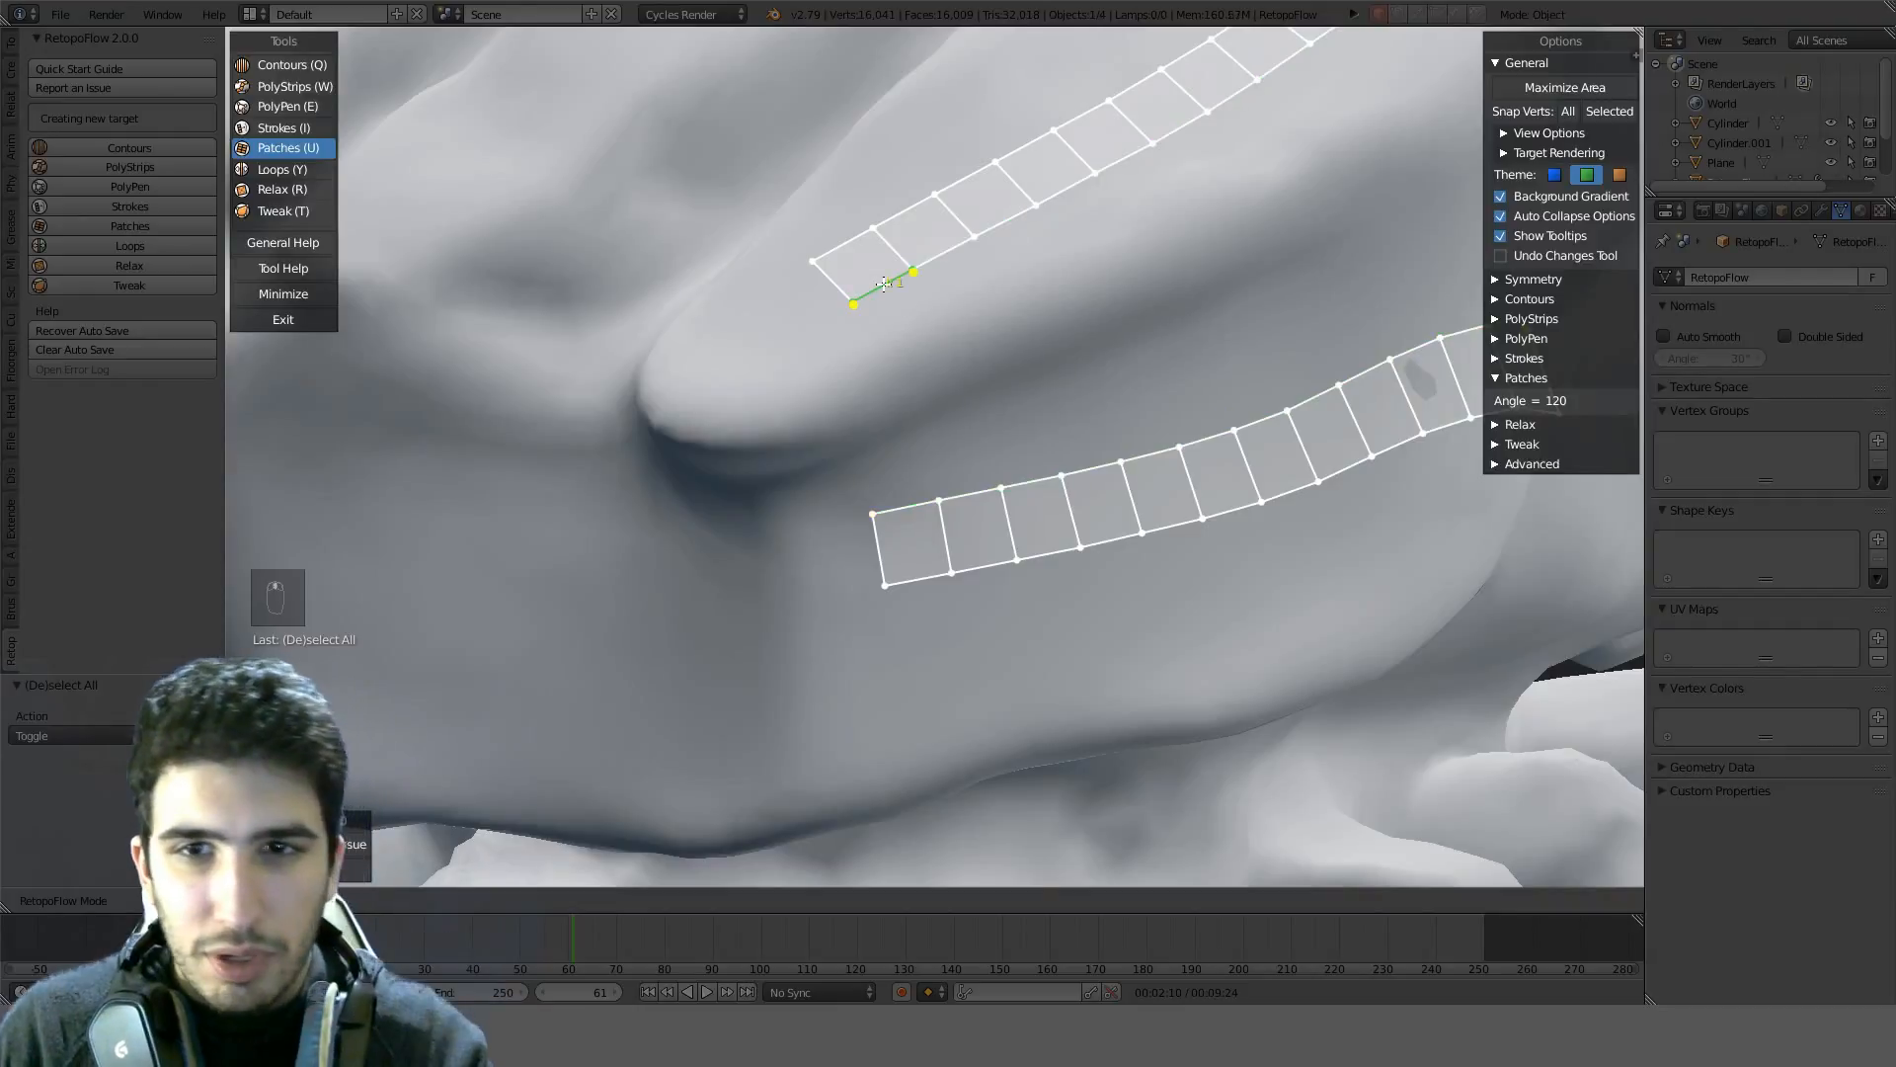
{"action": "right_click", "coordinate": [909, 508], "text": "shift"}
{"action": "scroll", "coordinate": [910, 432], "scroll_direction": "up", "scroll_amount": 2}
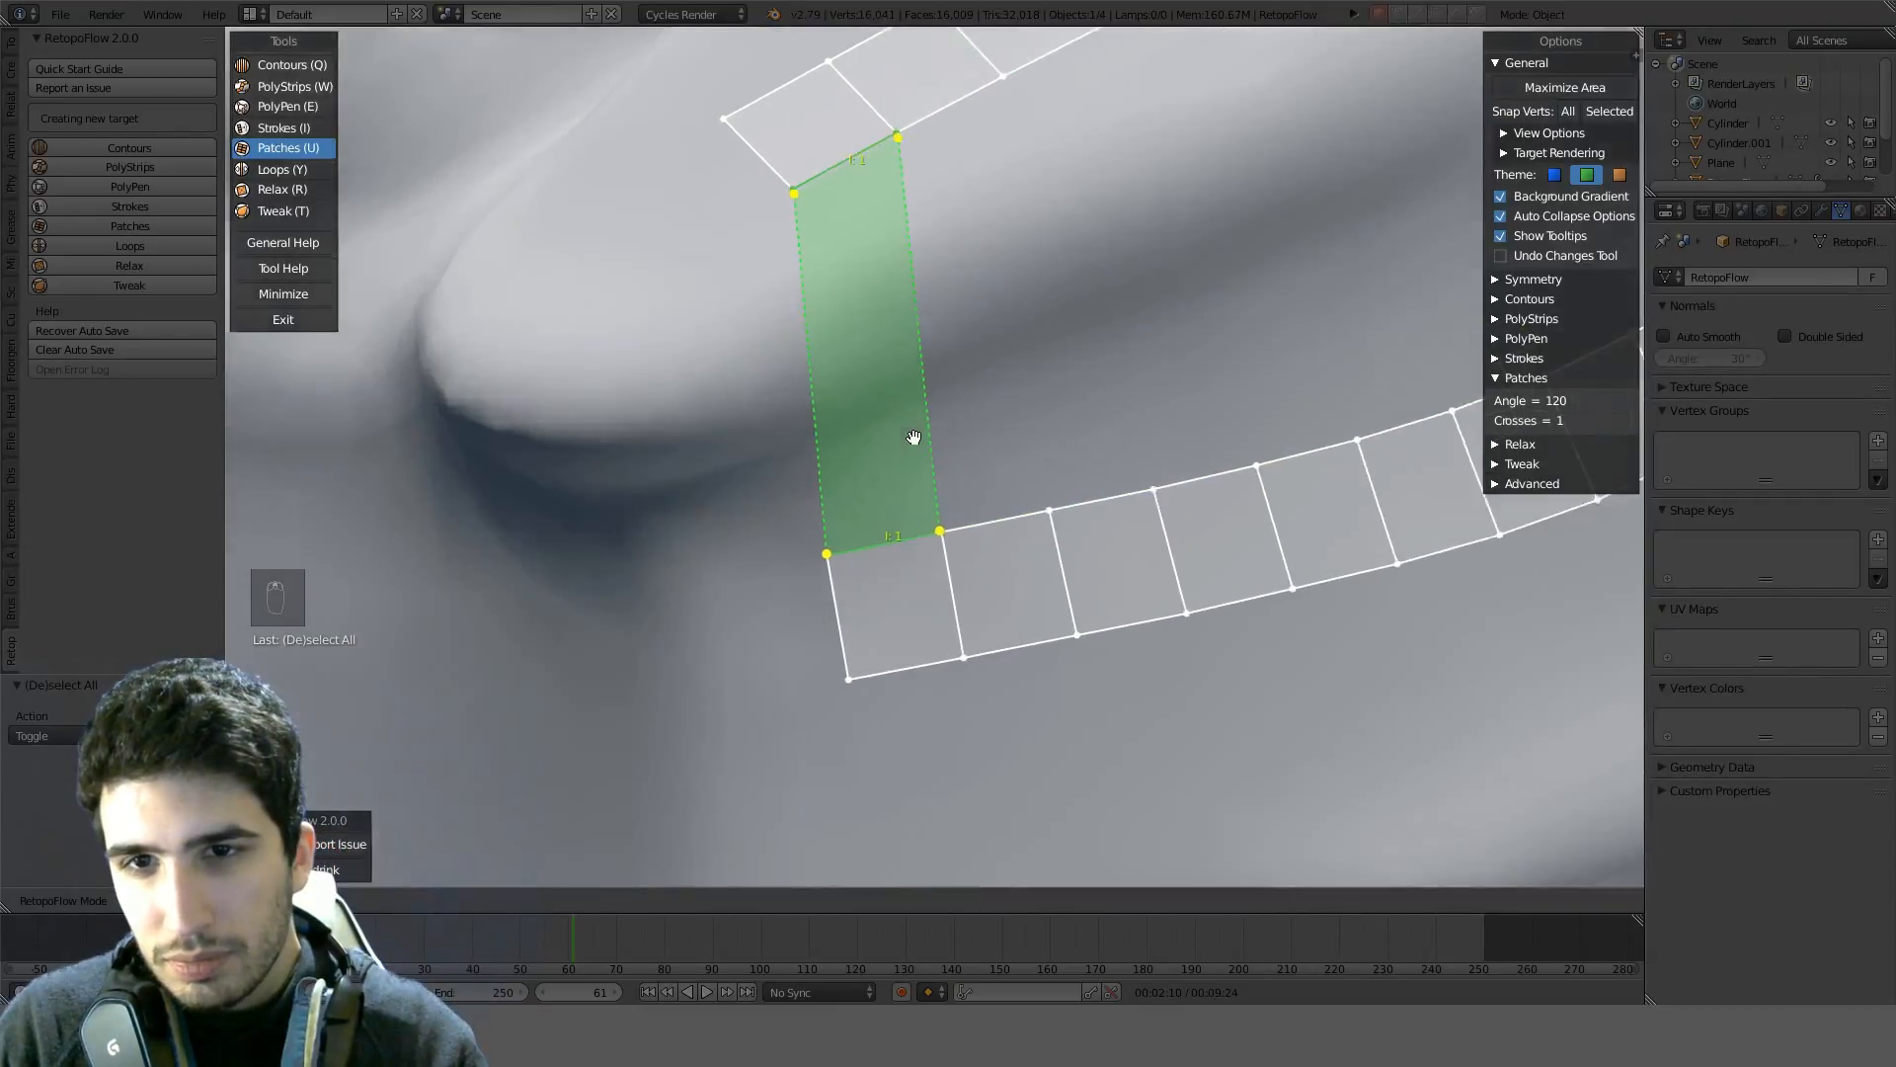
{"action": "scroll", "coordinate": [909, 432], "scroll_direction": "down", "scroll_amount": 2}
{"action": "scroll", "coordinate": [909, 432], "scroll_direction": "up", "scroll_amount": 2}
{"action": "scroll", "coordinate": [913, 438], "scroll_direction": "down", "scroll_amount": 2}
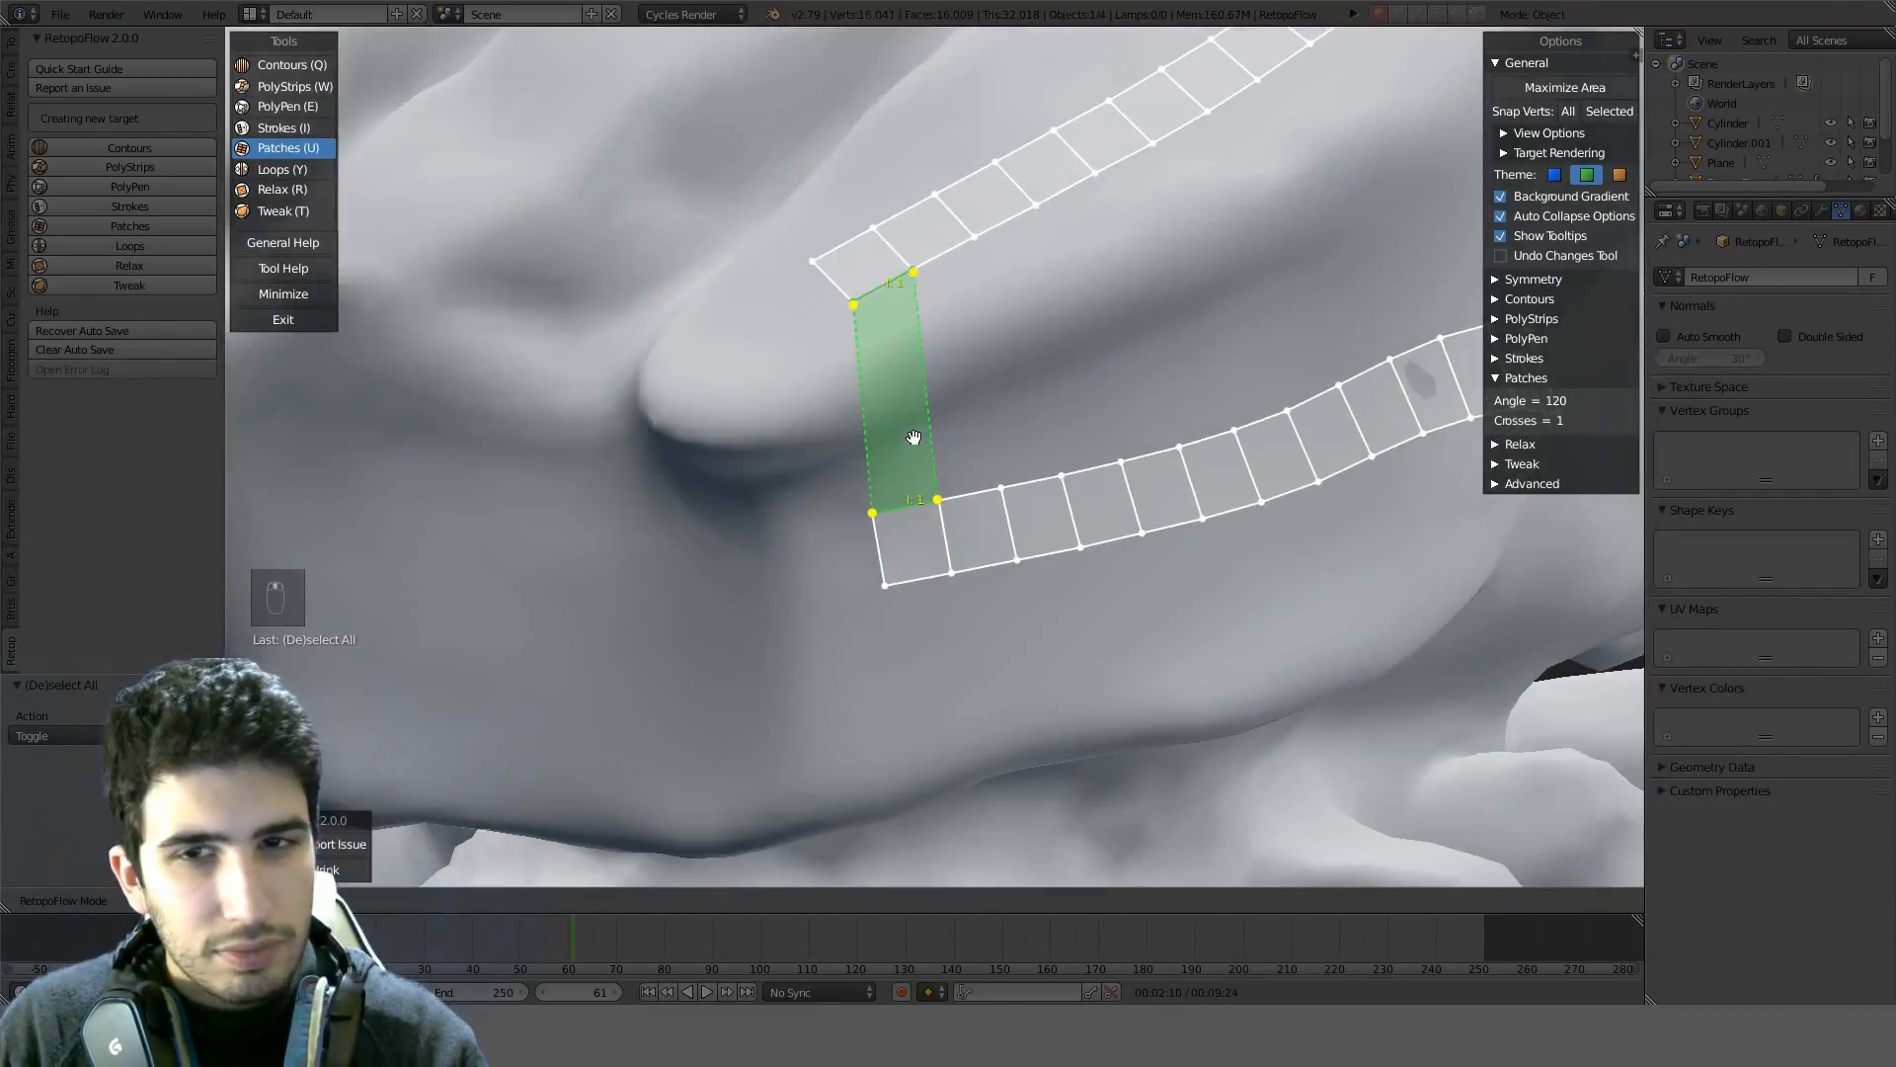
Fill the previewed patch with 1 cross between the frontmost facing edges of the upper and lower strips
{"action": "scroll", "coordinate": [914, 437], "scroll_direction": "up", "scroll_amount": 1}
{"action": "scroll", "coordinate": [914, 438], "scroll_direction": "up", "scroll_amount": 2, "text": "ctrl"}
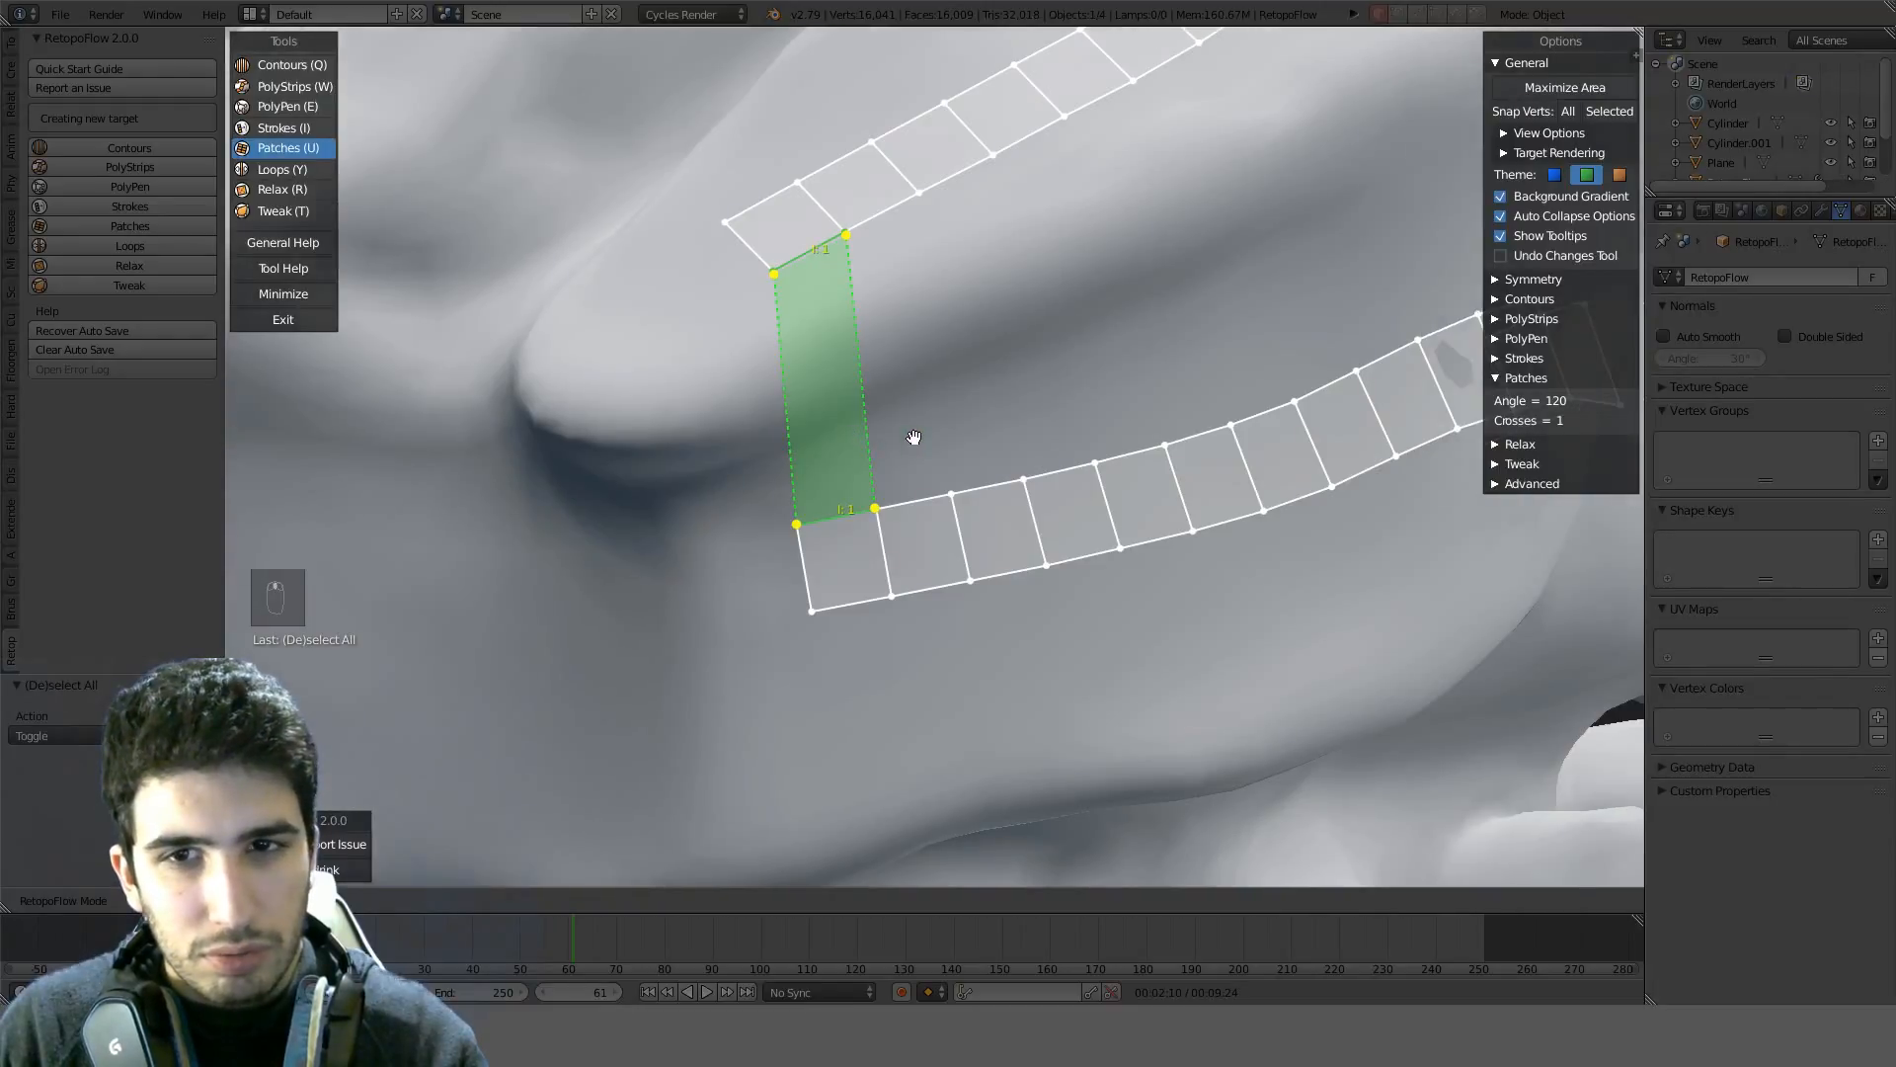
{"action": "scroll", "coordinate": [913, 438], "scroll_direction": "down", "scroll_amount": 3, "text": "ctrl"}
{"action": "scroll", "coordinate": [913, 437], "scroll_direction": "up", "scroll_amount": 1, "text": "ctrl"}
{"action": "scroll", "coordinate": [913, 438], "scroll_direction": "up", "scroll_amount": 2, "text": "shift"}
{"action": "scroll", "coordinate": [913, 437], "scroll_direction": "up", "scroll_amount": 2, "text": "shift"}
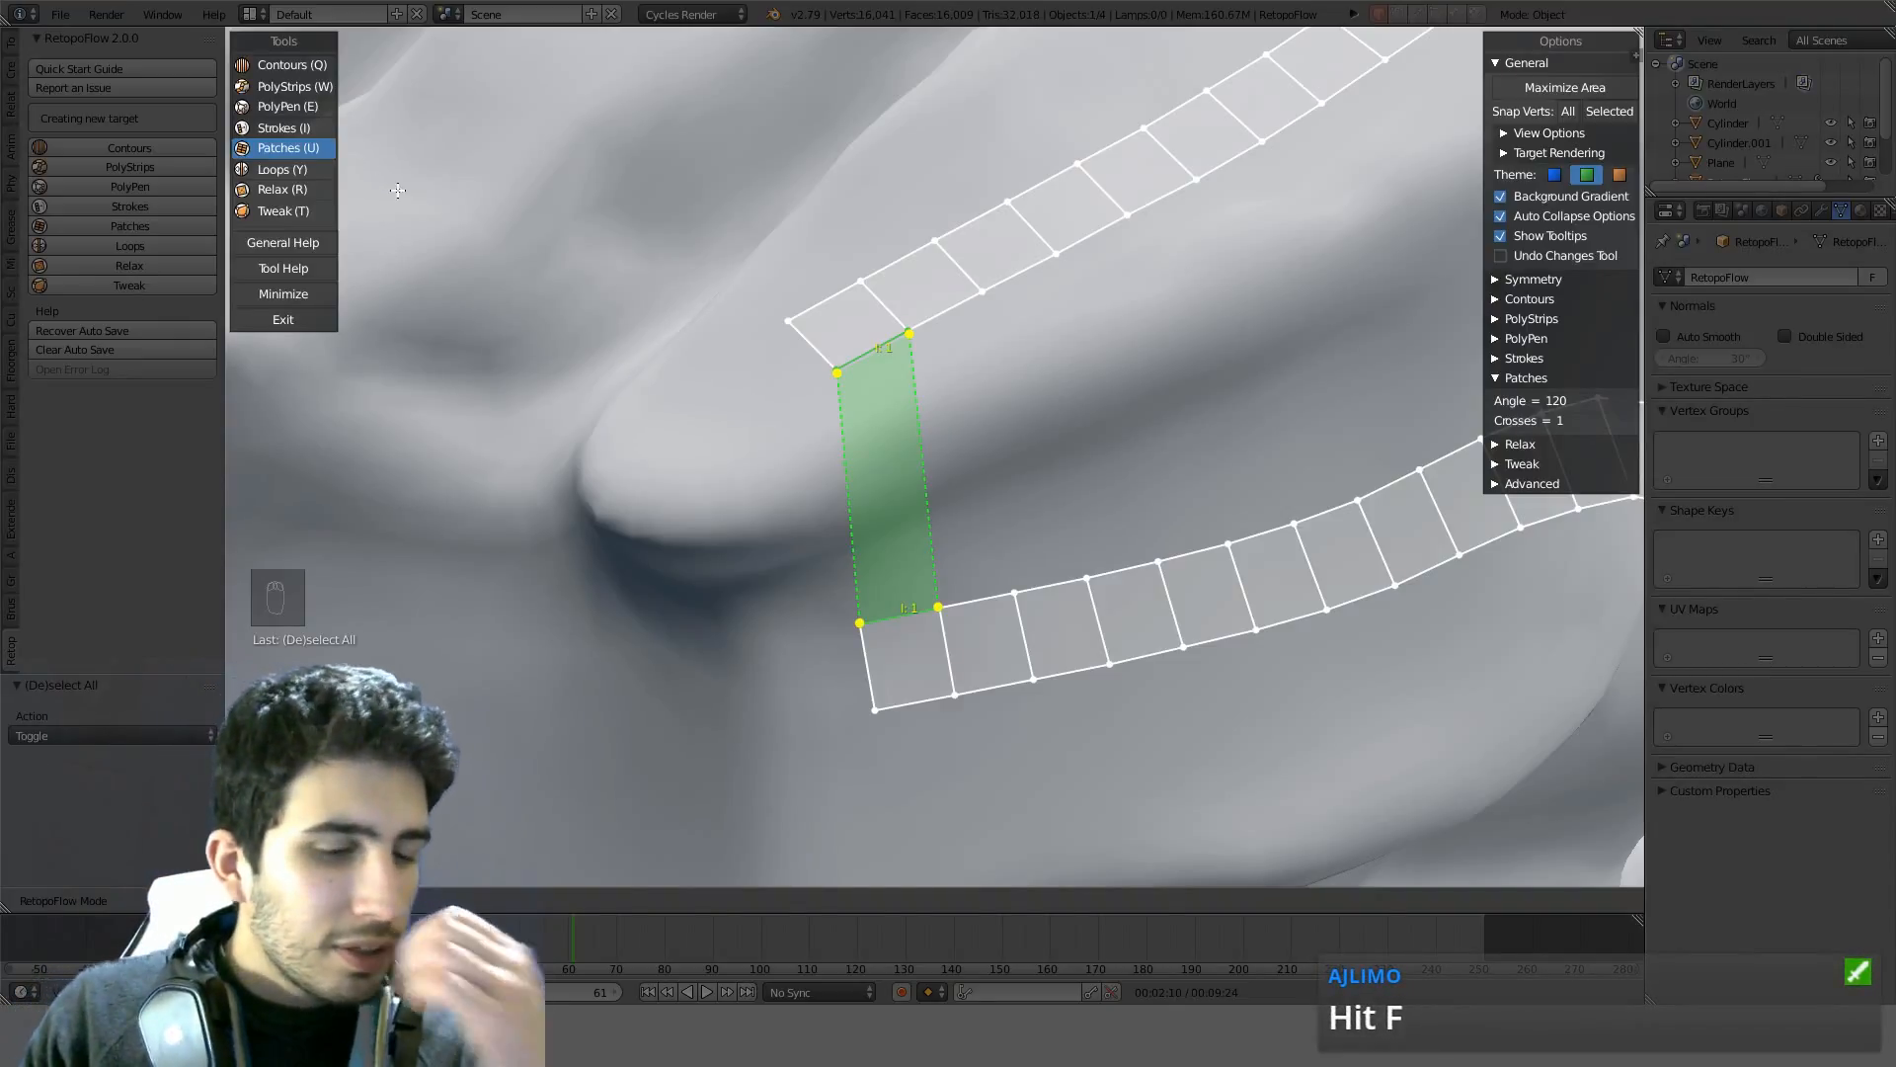
{"action": "key", "text": "f"}
{"action": "middle_click_drag", "start_coordinate": [1023, 464], "coordinate": [1060, 462]}
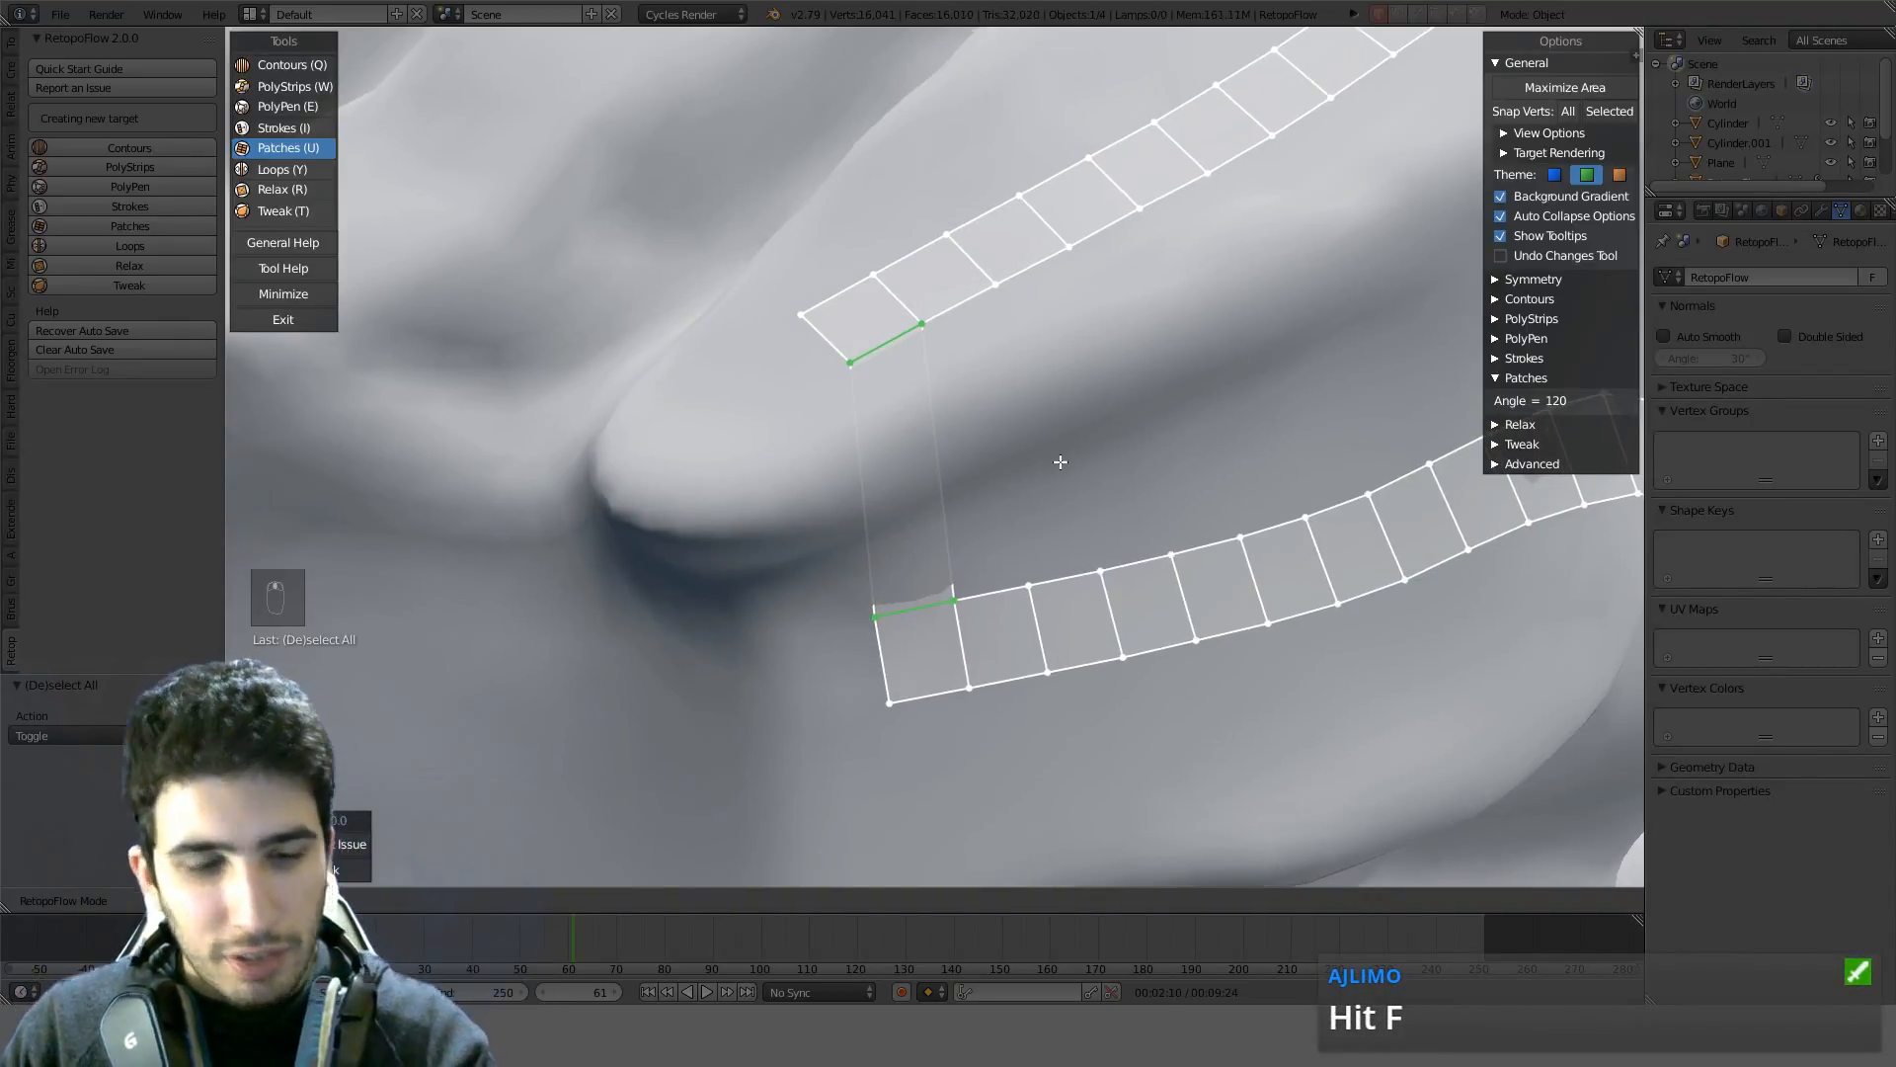
Undo the patch fill and reselect the full facing edge loops of both strips
{"action": "key", "text": "ctrl+z"}
{"action": "key", "text": "ctrl+z"}
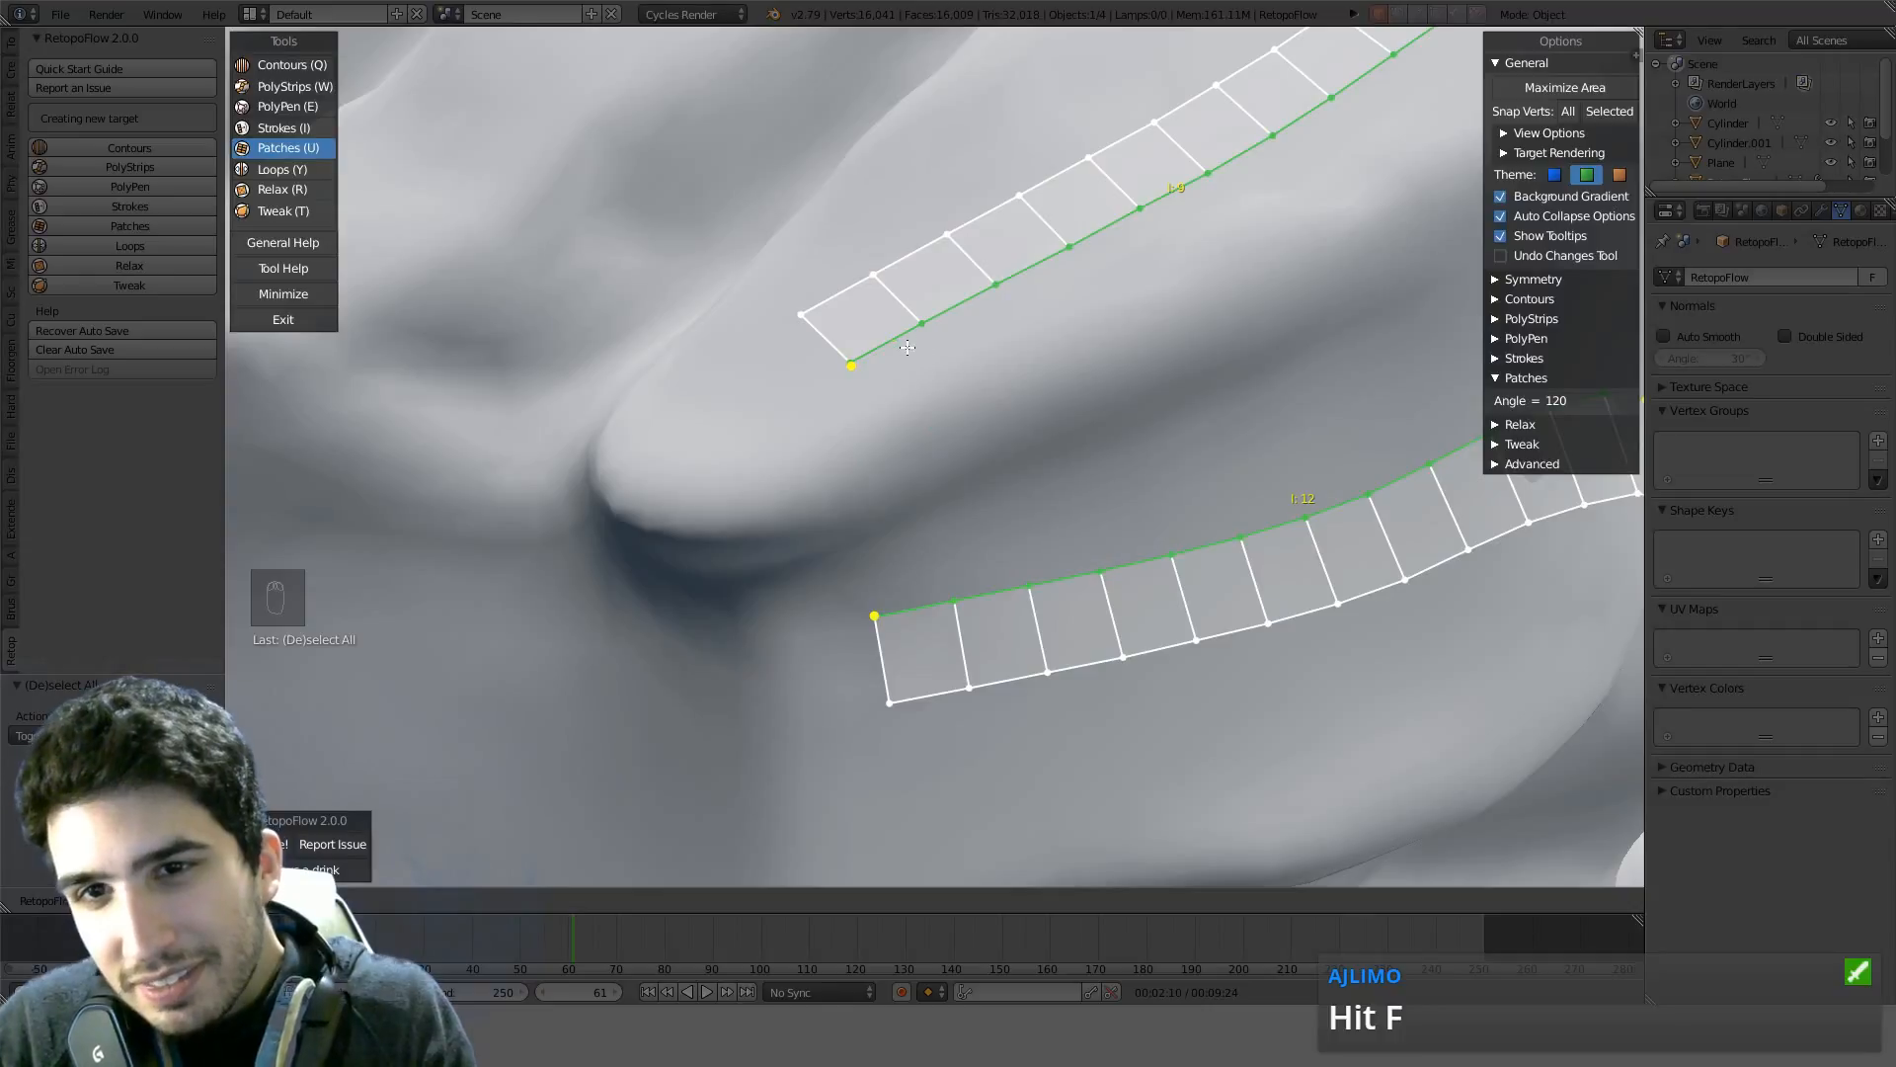
{"action": "left_click", "coordinate": [941, 329]}
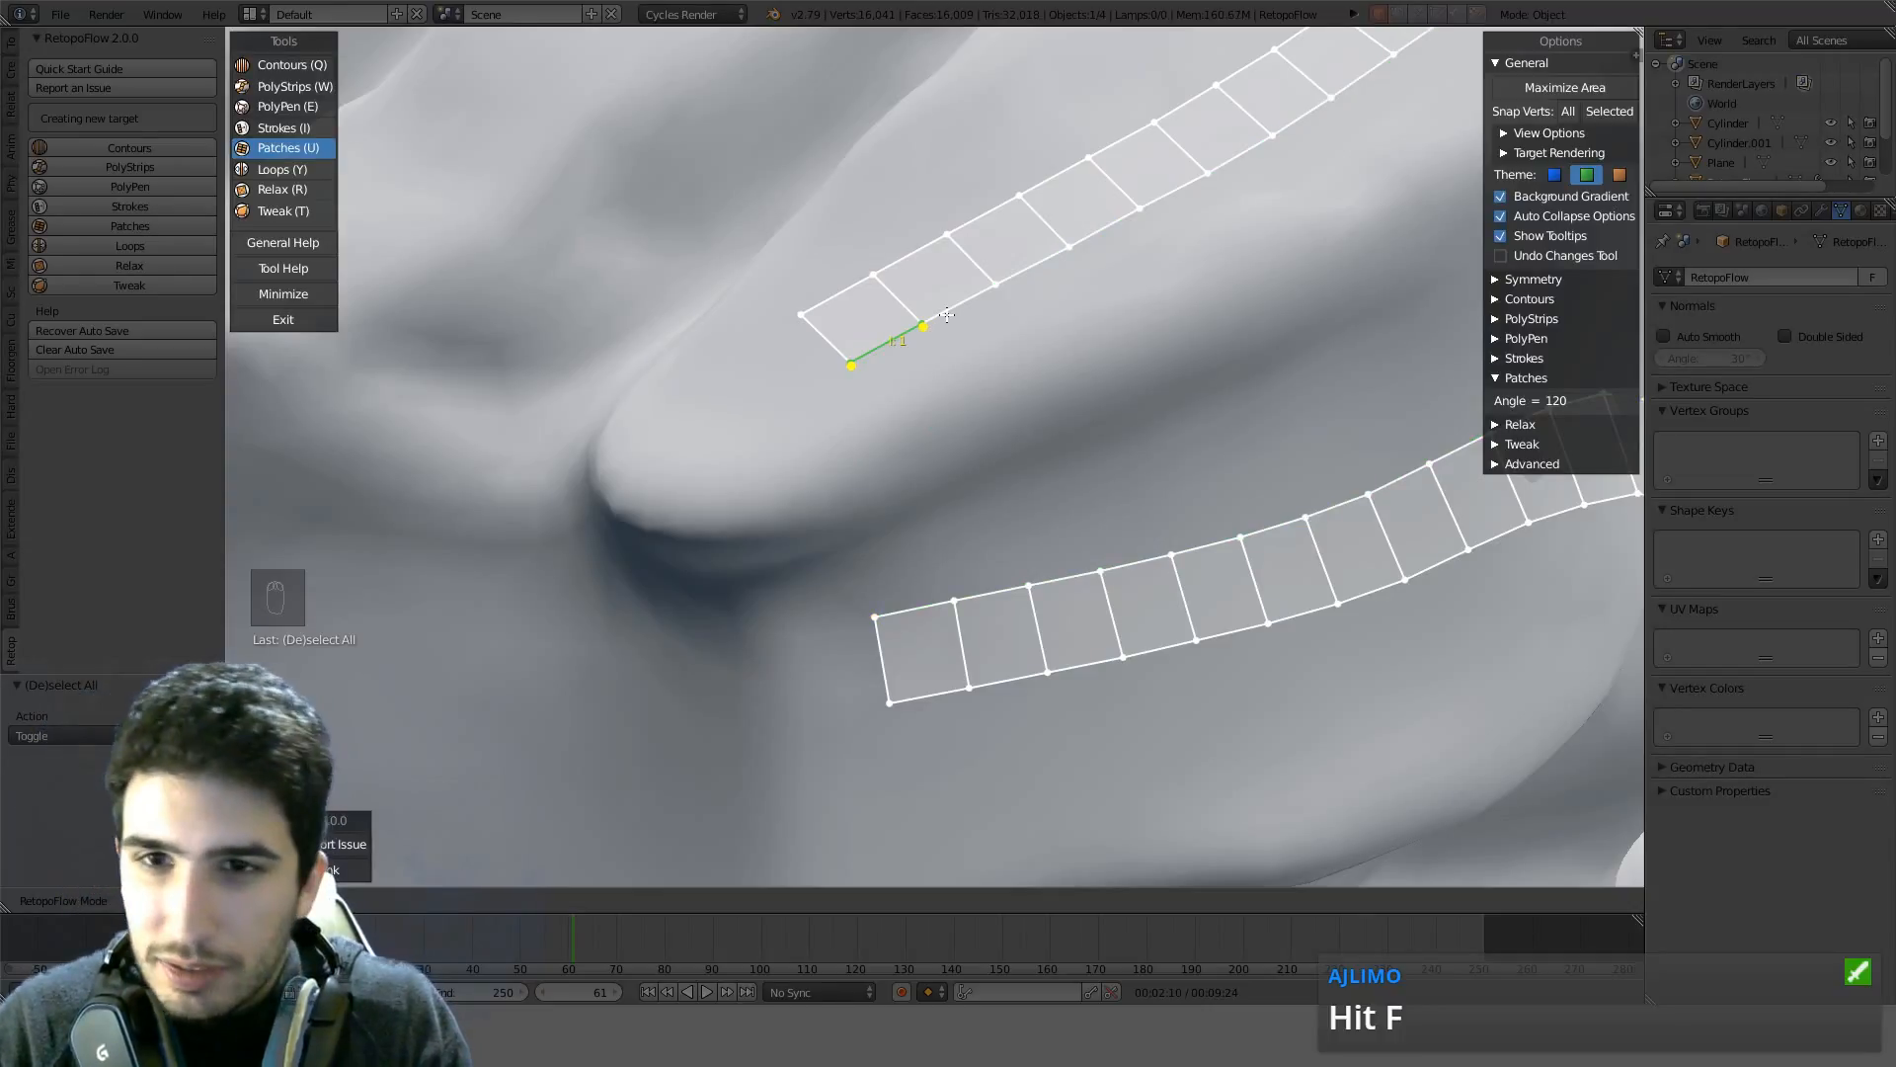
{"action": "left_click", "coordinate": [946, 314], "text": "alt"}
{"action": "left_click", "coordinate": [991, 594], "text": "alt+shift"}
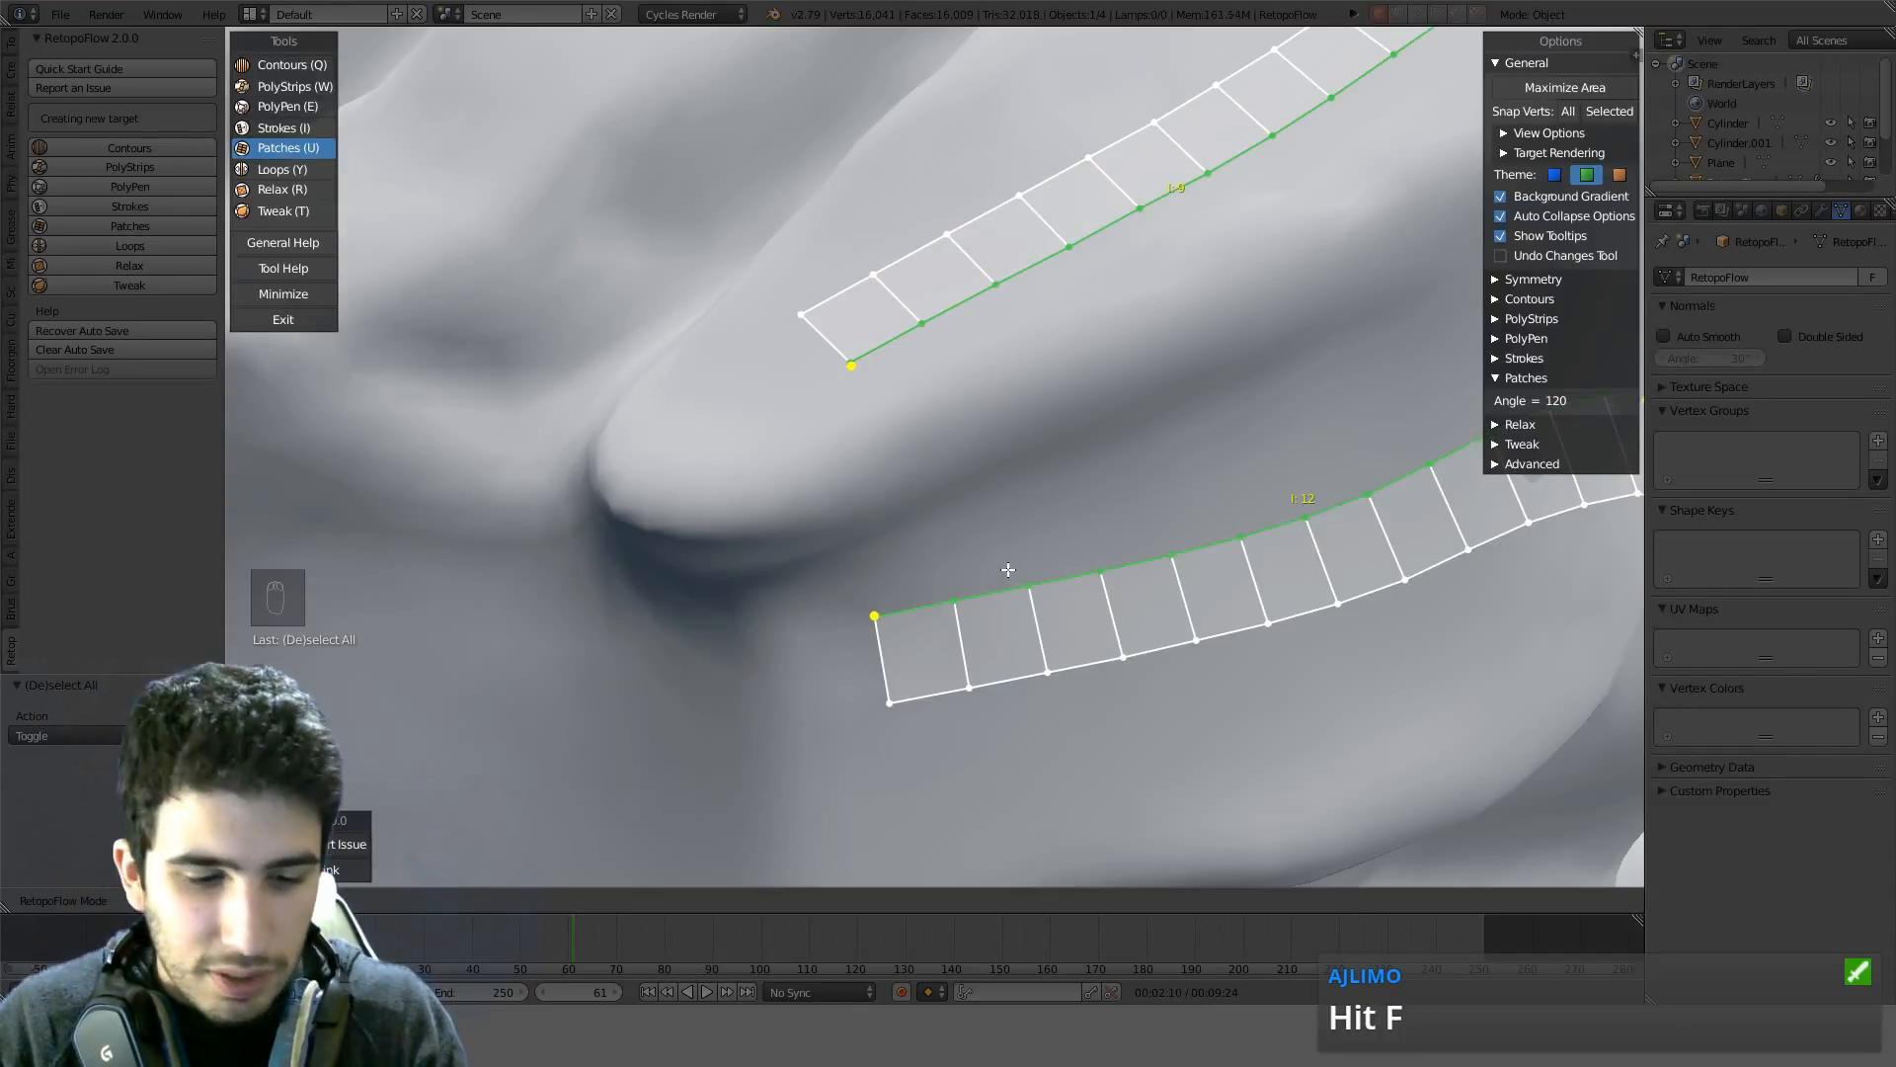
{"action": "scroll", "coordinate": [1063, 482], "scroll_direction": "down", "scroll_amount": 5}
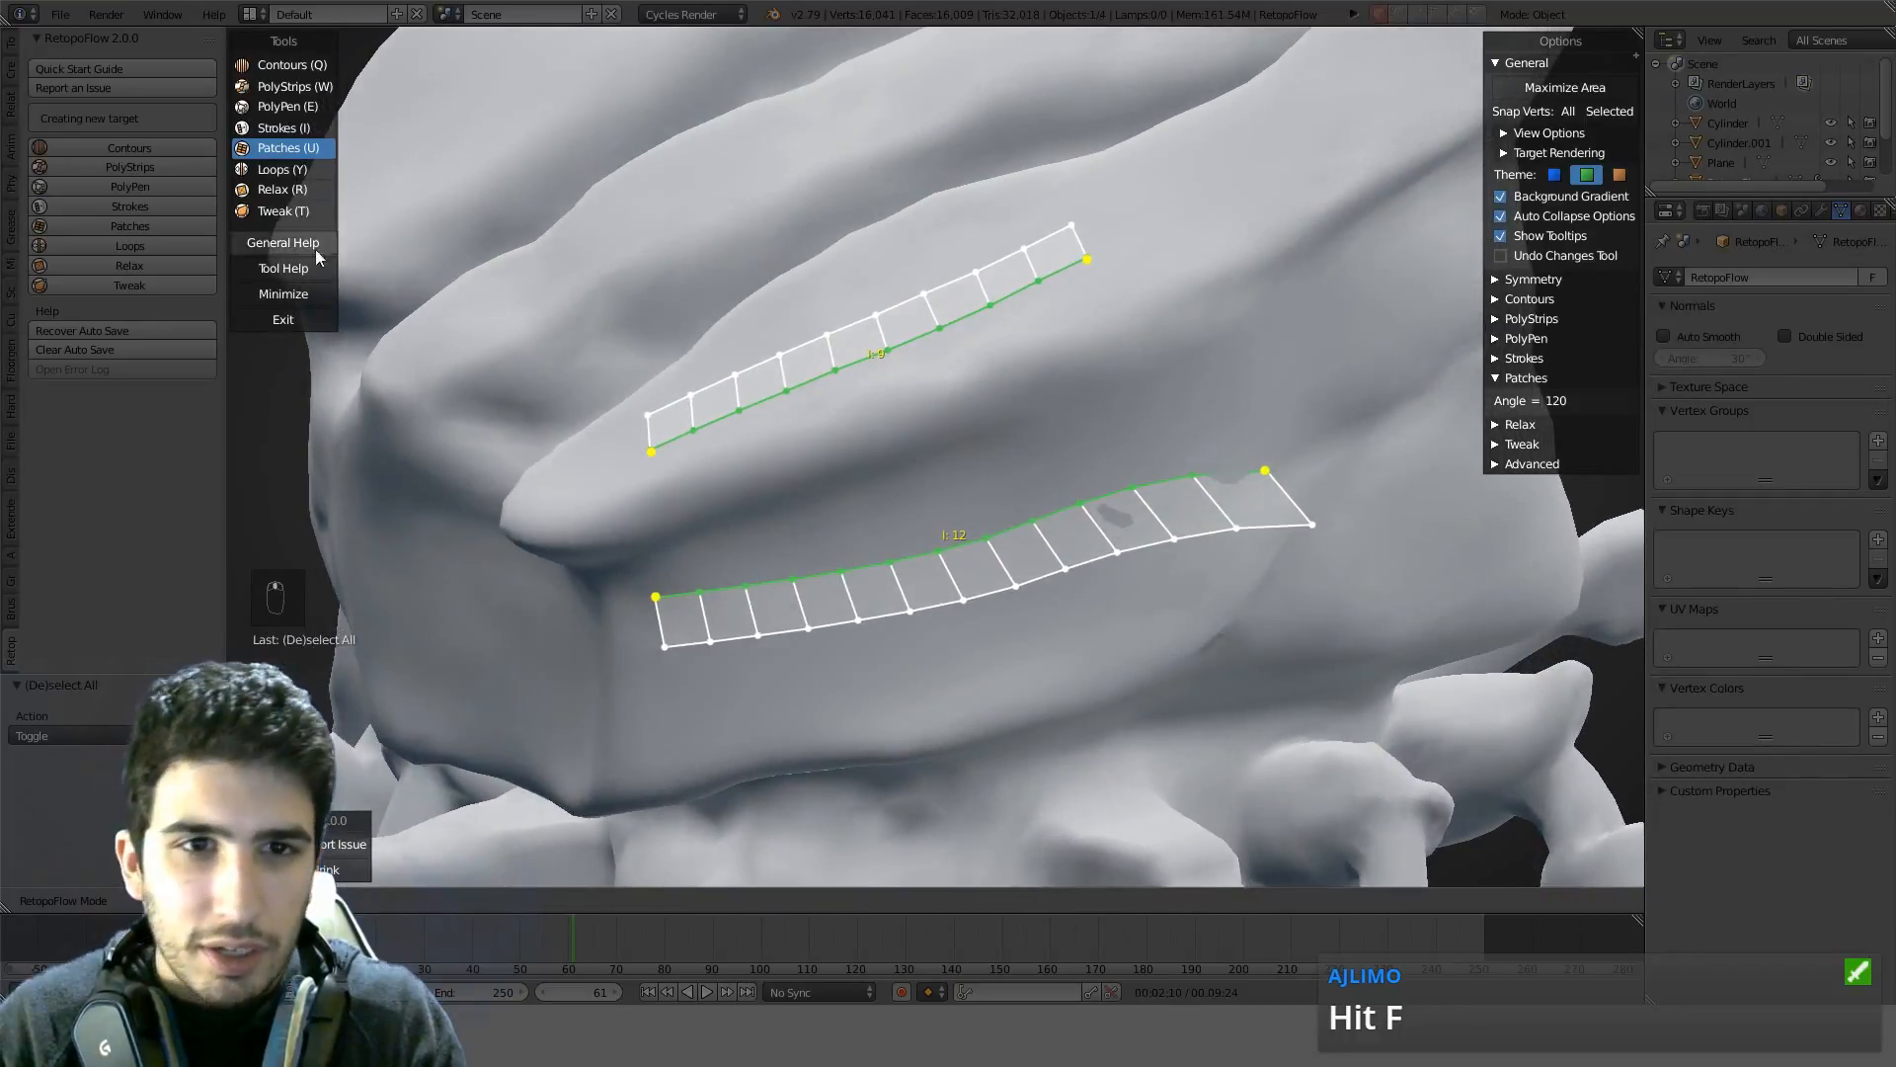
Read the Patches tool help for the supported edge selections and close it
{"action": "left_click", "coordinate": [295, 265]}
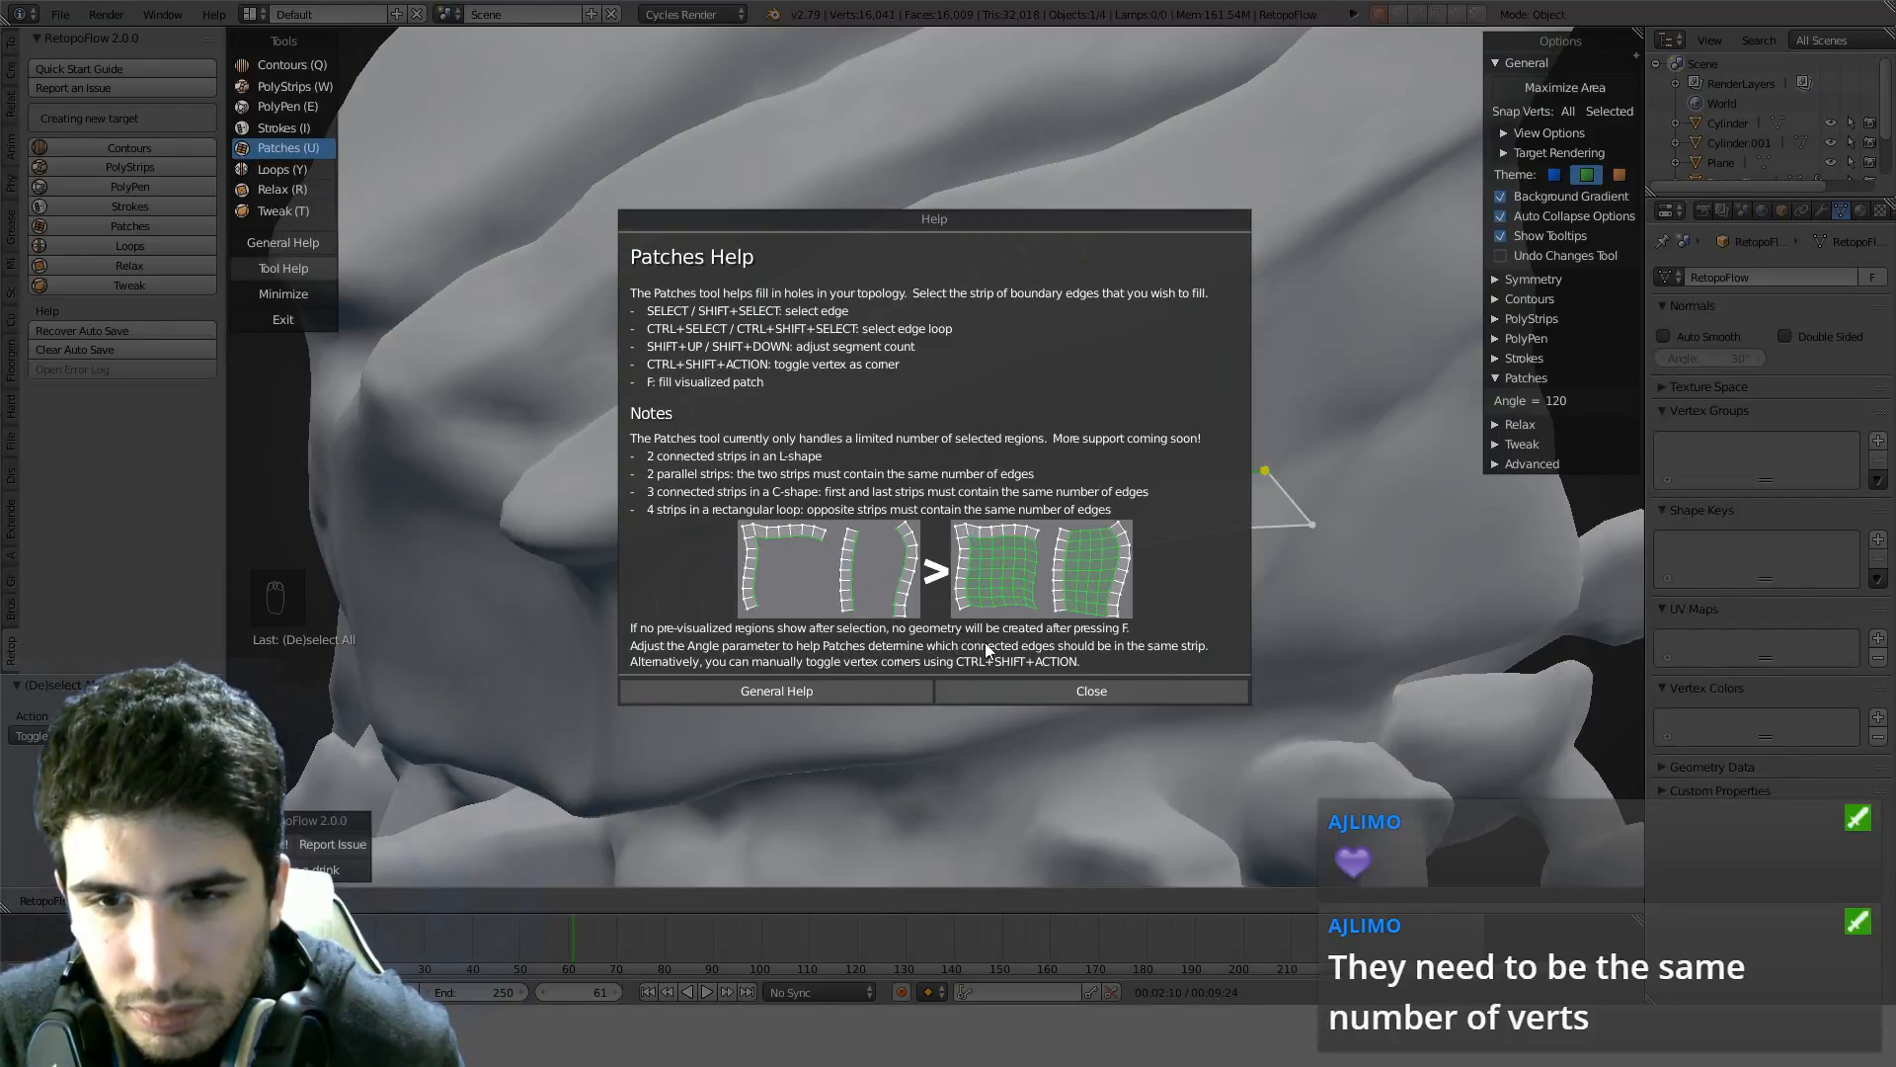
{"action": "left_click", "coordinate": [1023, 691]}
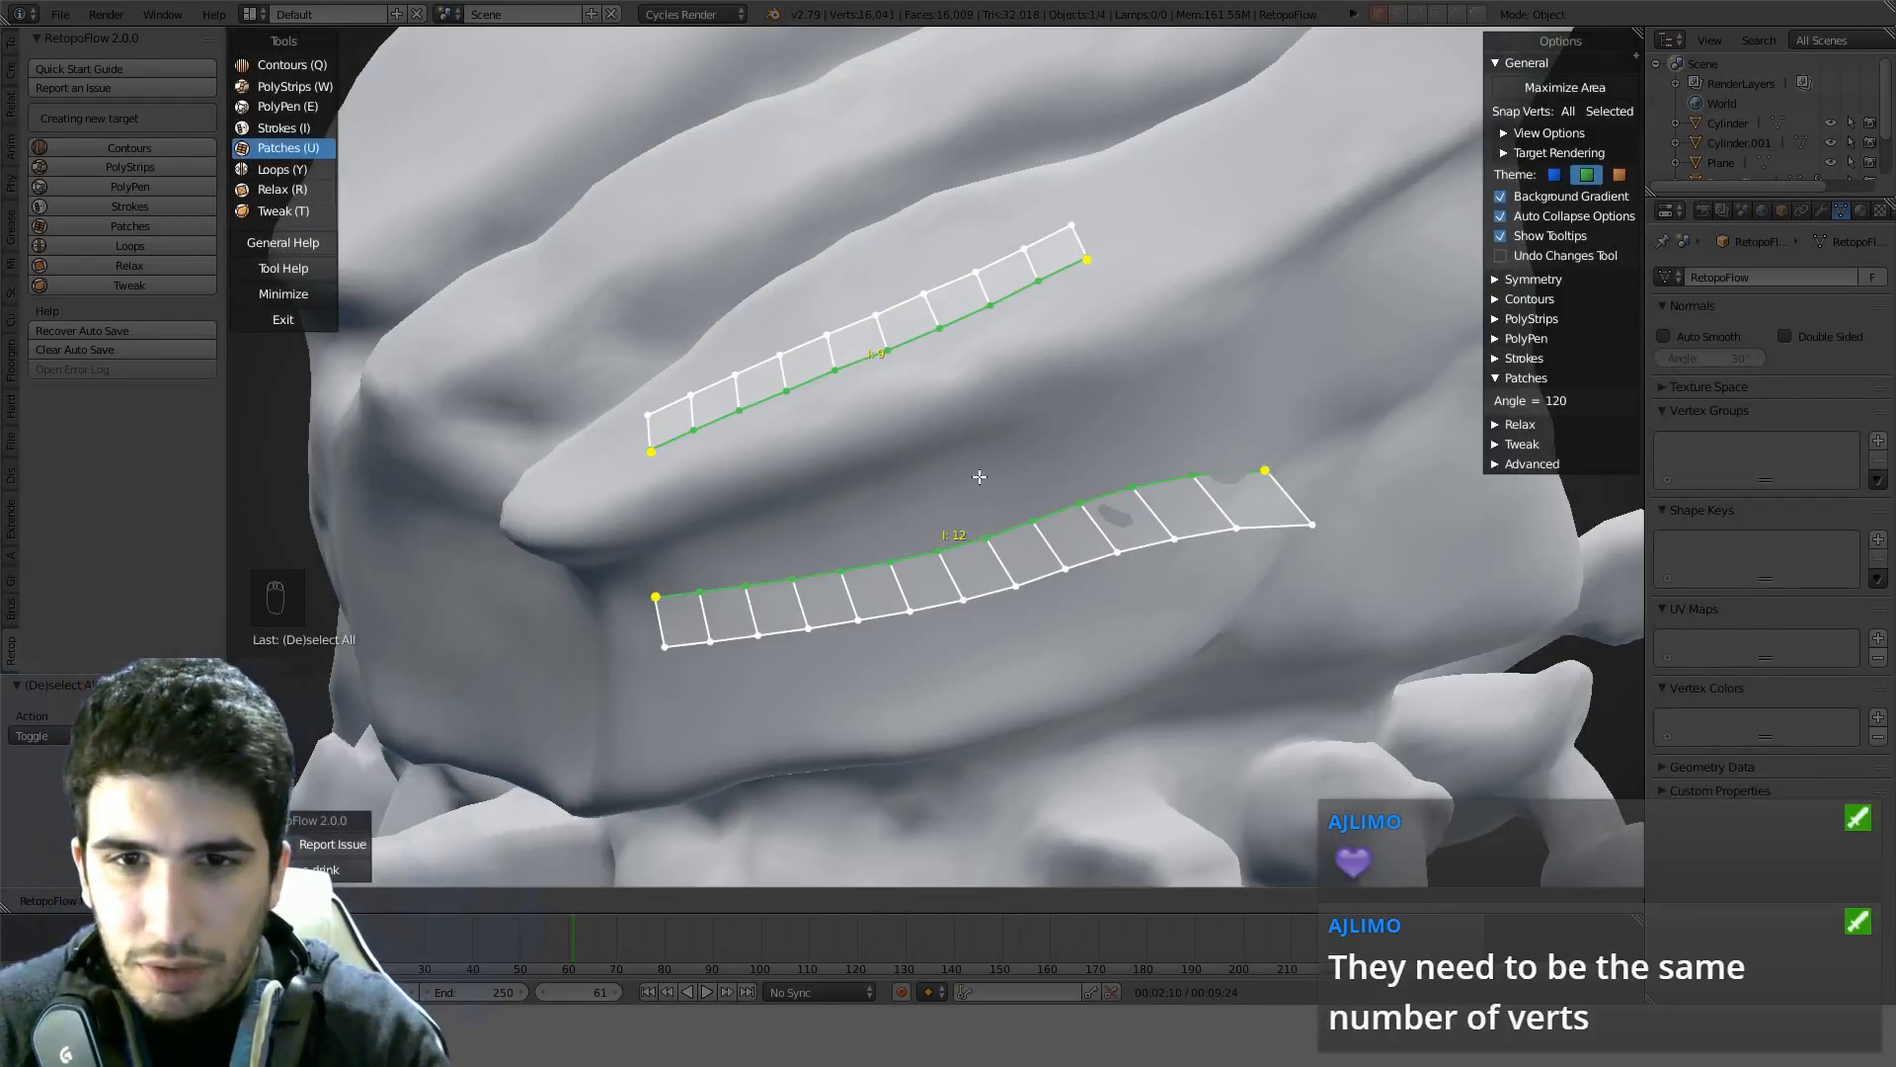
{"action": "mouse_move", "coordinate": [978, 476]}
{"action": "middle_mouse_down"}
{"action": "mouse_move", "coordinate": [974, 507]}
{"action": "mouse_move", "coordinate": [1105, 457]}
{"action": "mouse_move", "coordinate": [957, 503]}
{"action": "middle_mouse_up"}
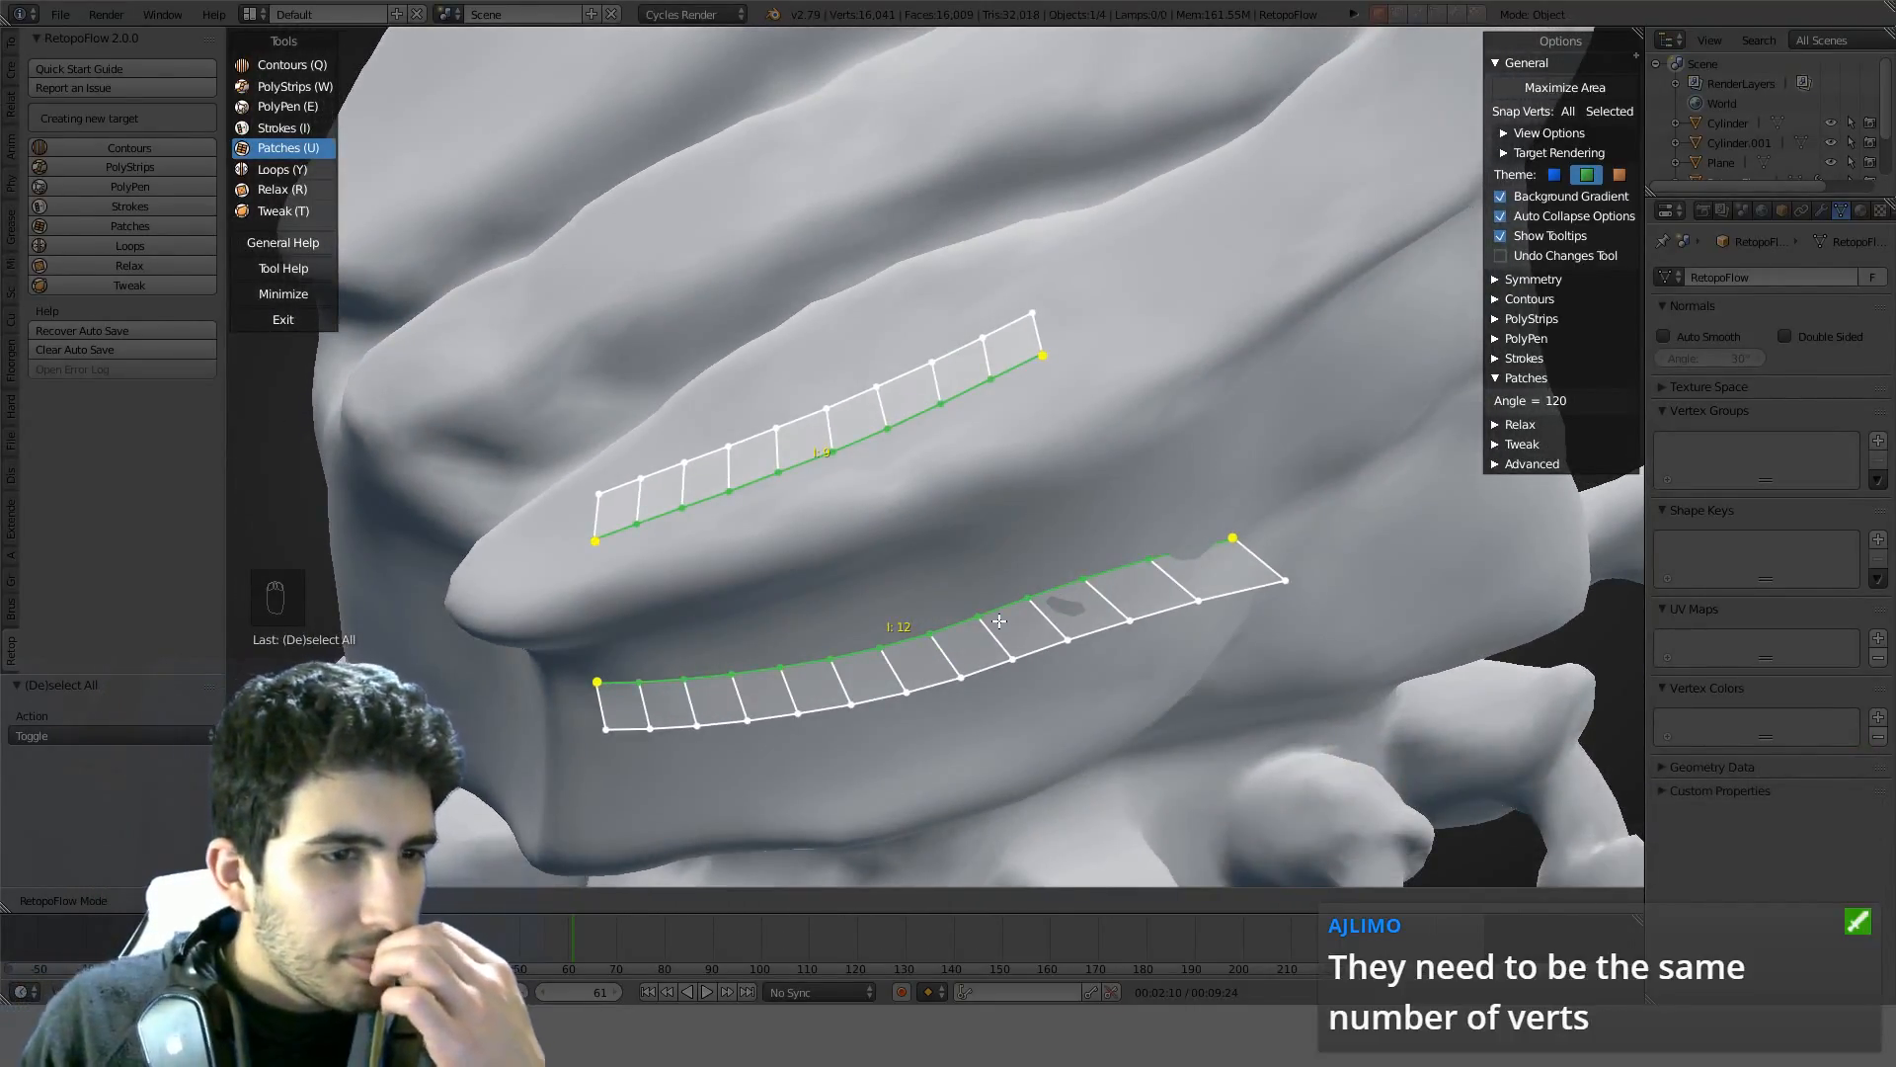
{"action": "scroll", "coordinate": [914, 435], "scroll_direction": "down", "scroll_amount": 3}
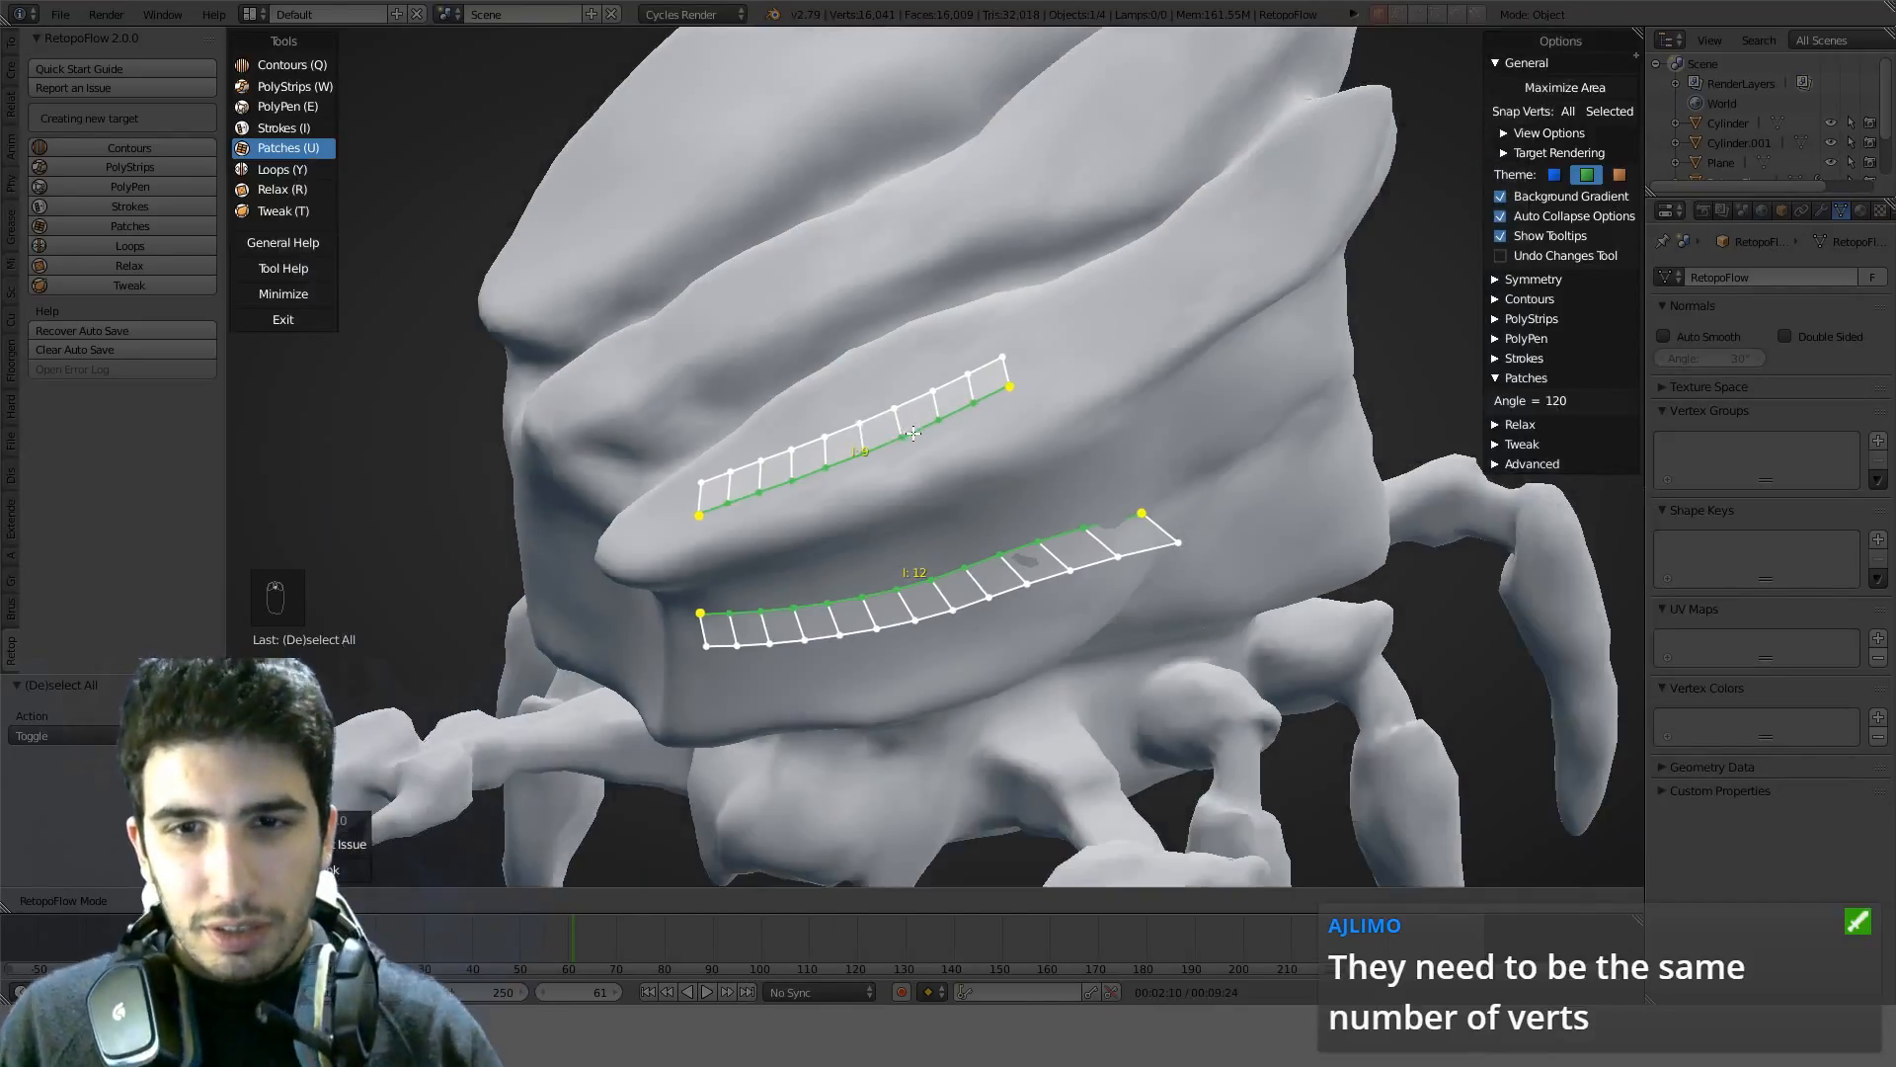
{"action": "key", "text": "a"}
{"action": "key", "text": "a"}
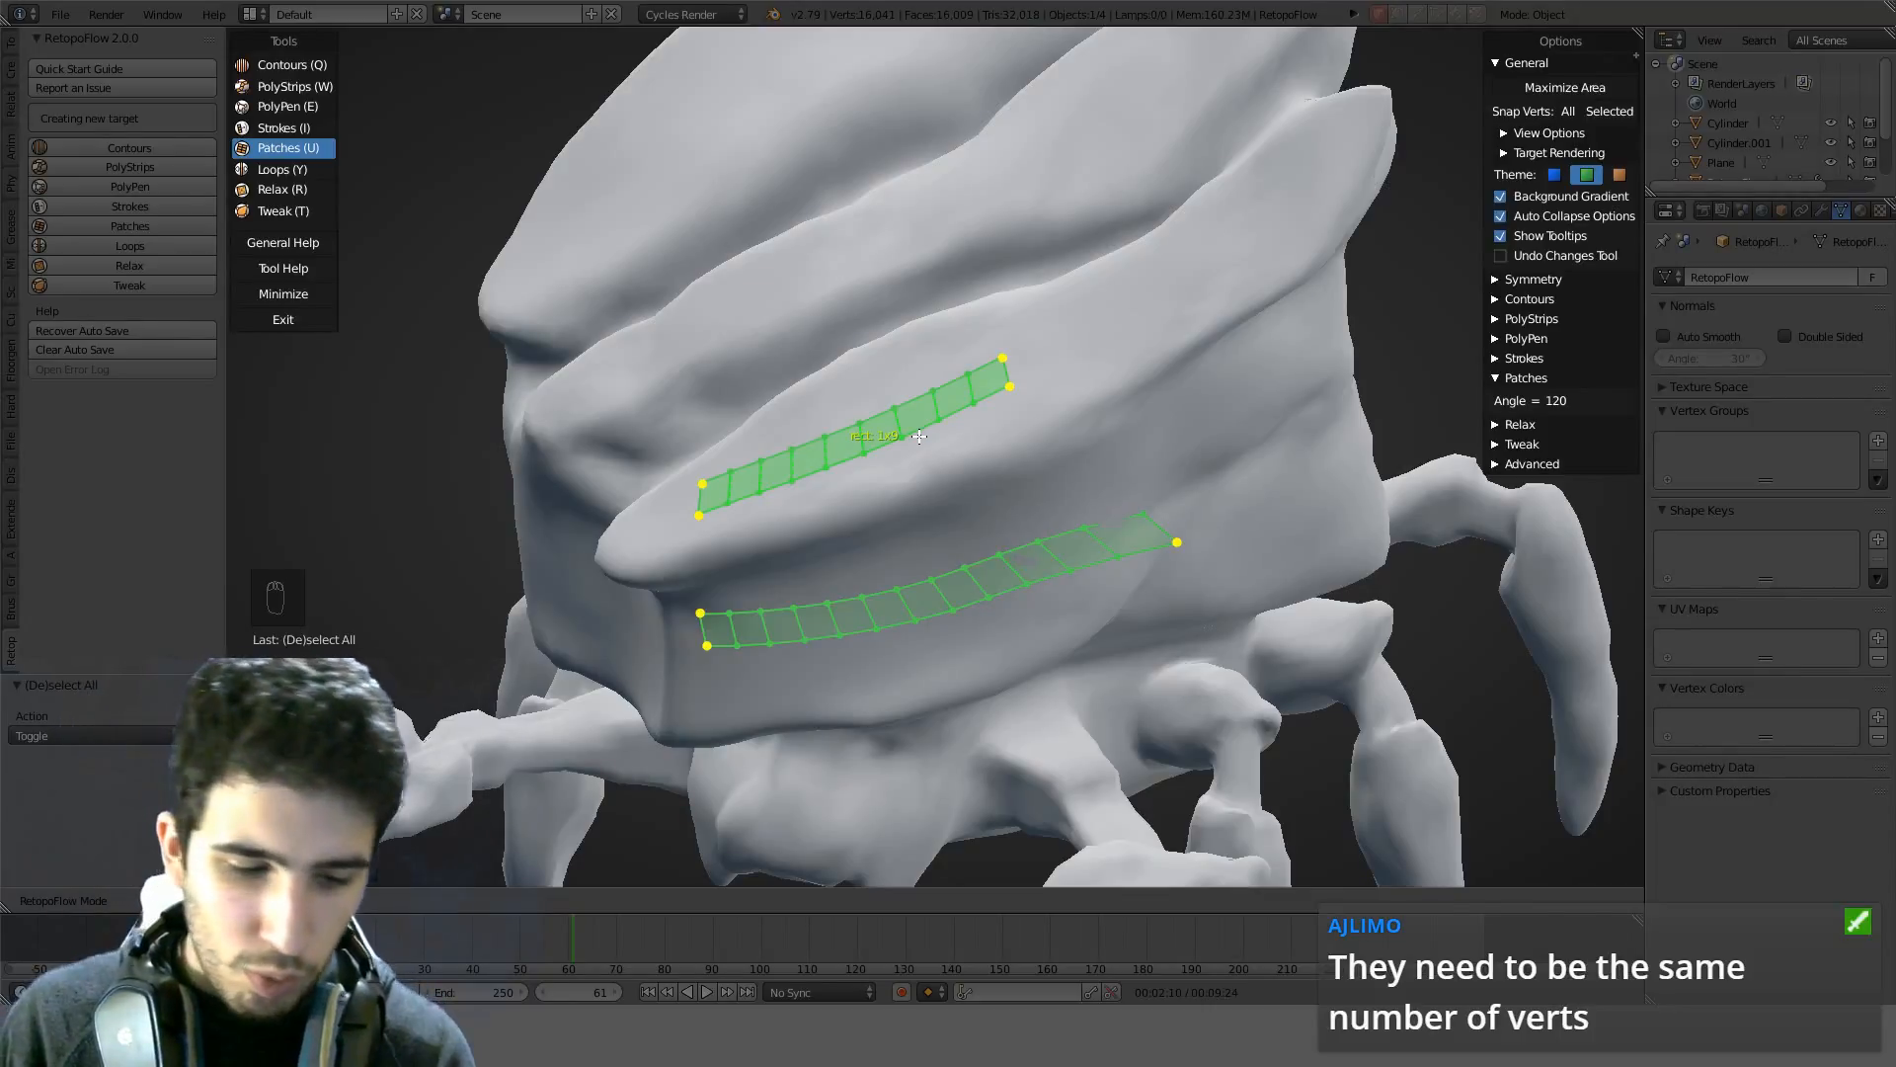
{"action": "middle_click_drag", "start_coordinate": [919, 436], "coordinate": [1057, 433]}
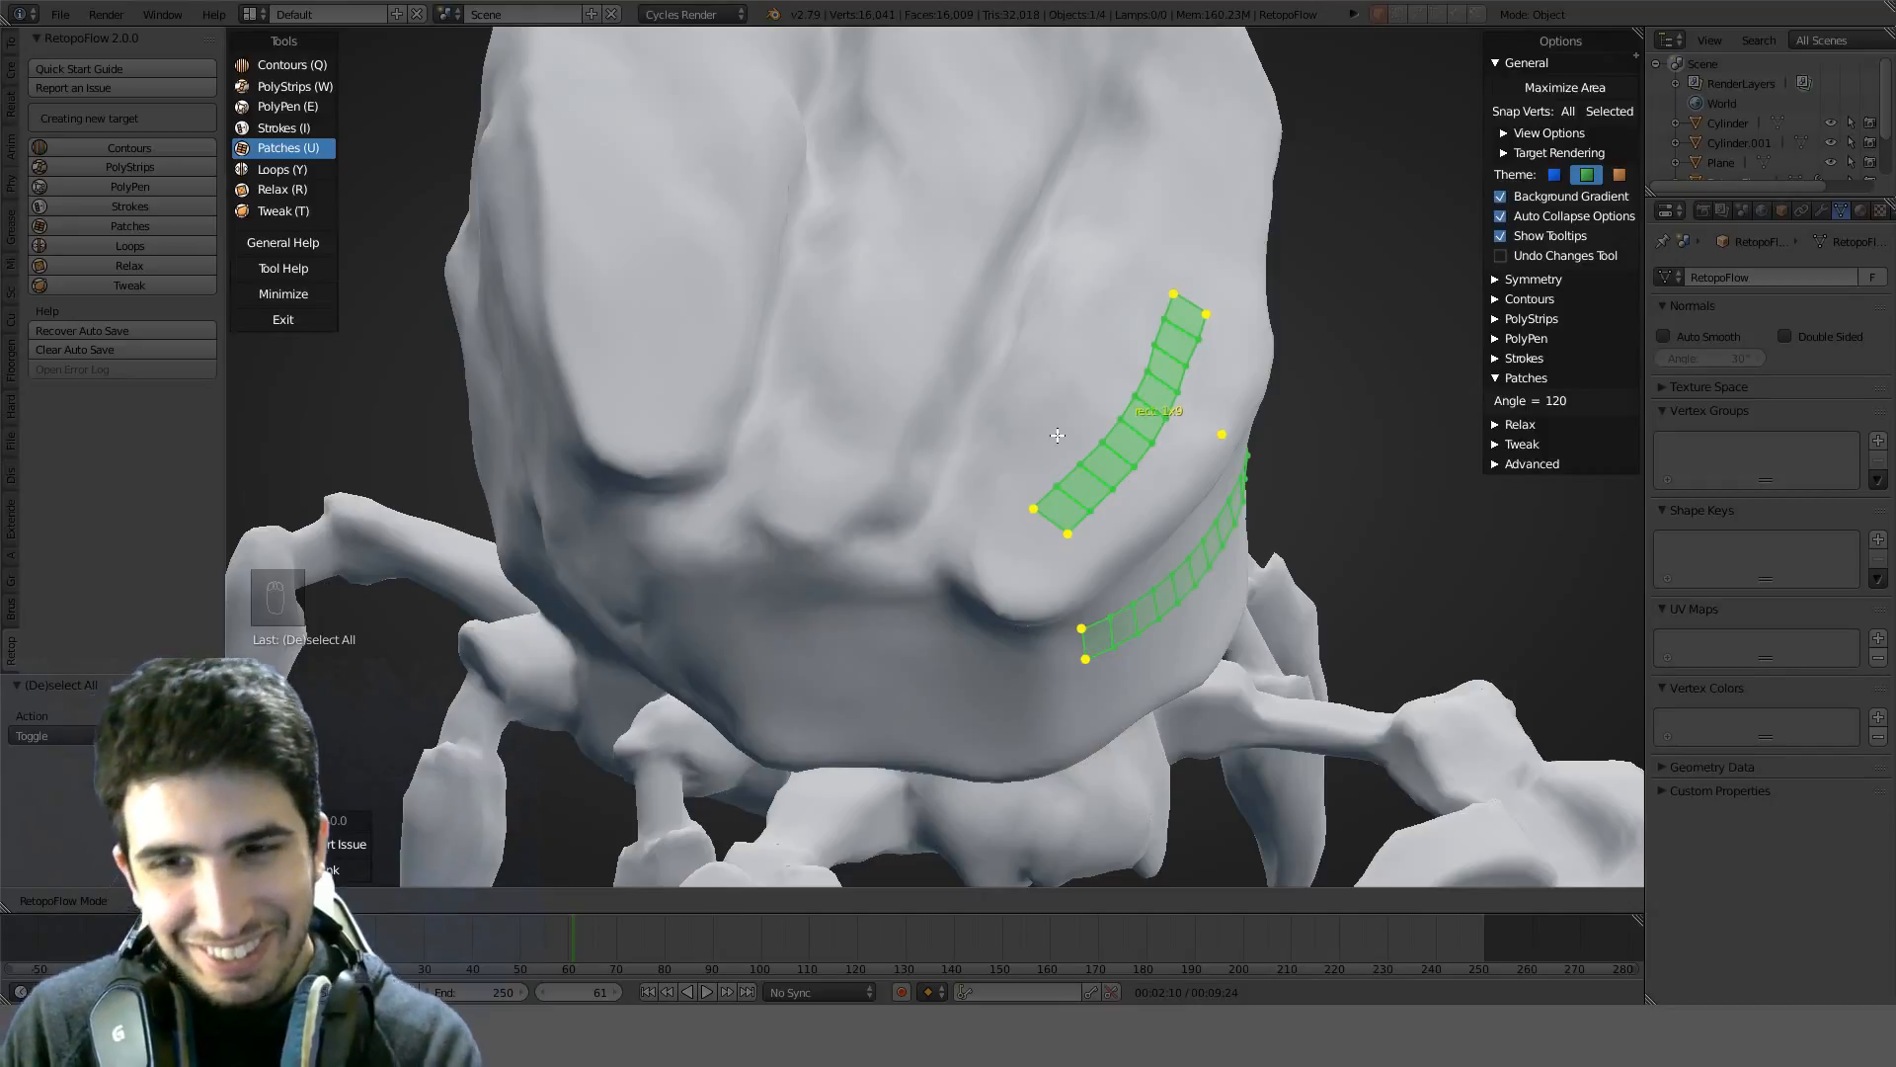
{"action": "key", "text": "a"}
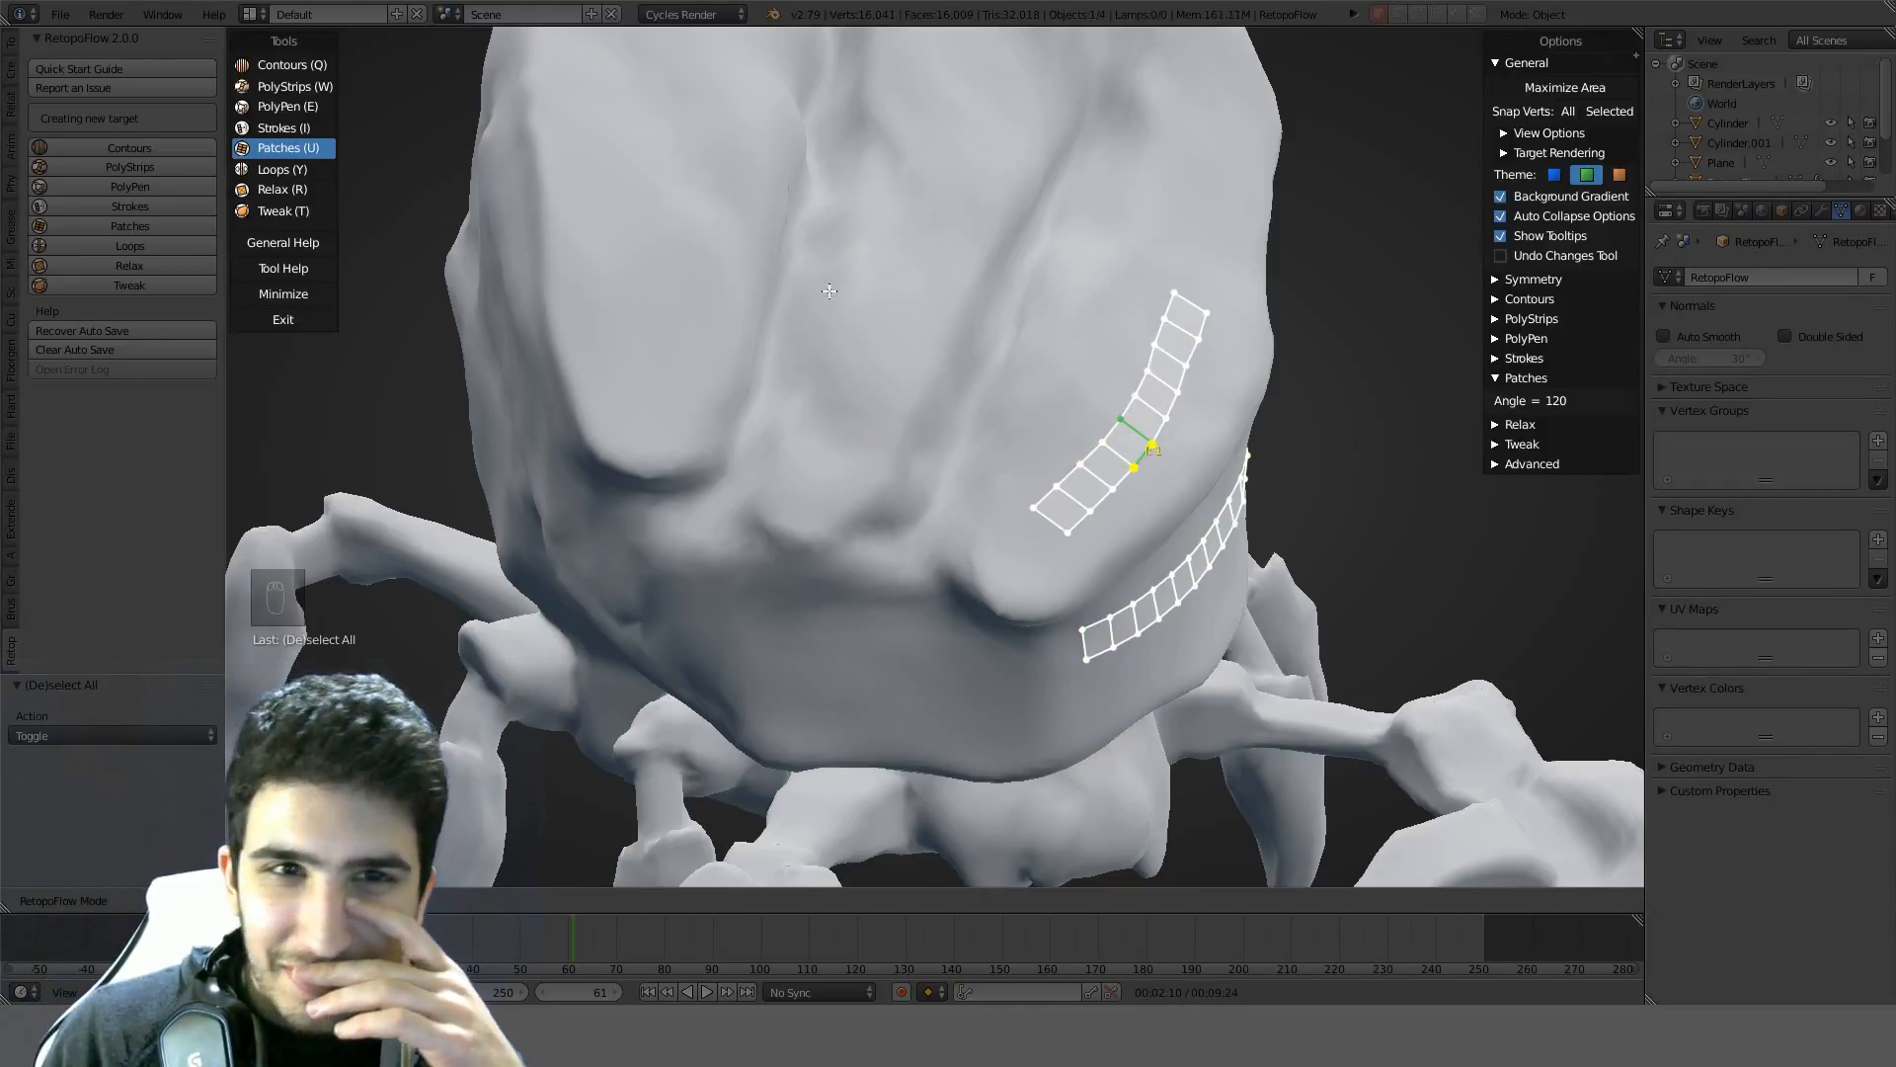
Pull the middle vertices of the upper strip upward along the shell with the Tweak brush
{"action": "left_click", "coordinate": [288, 213]}
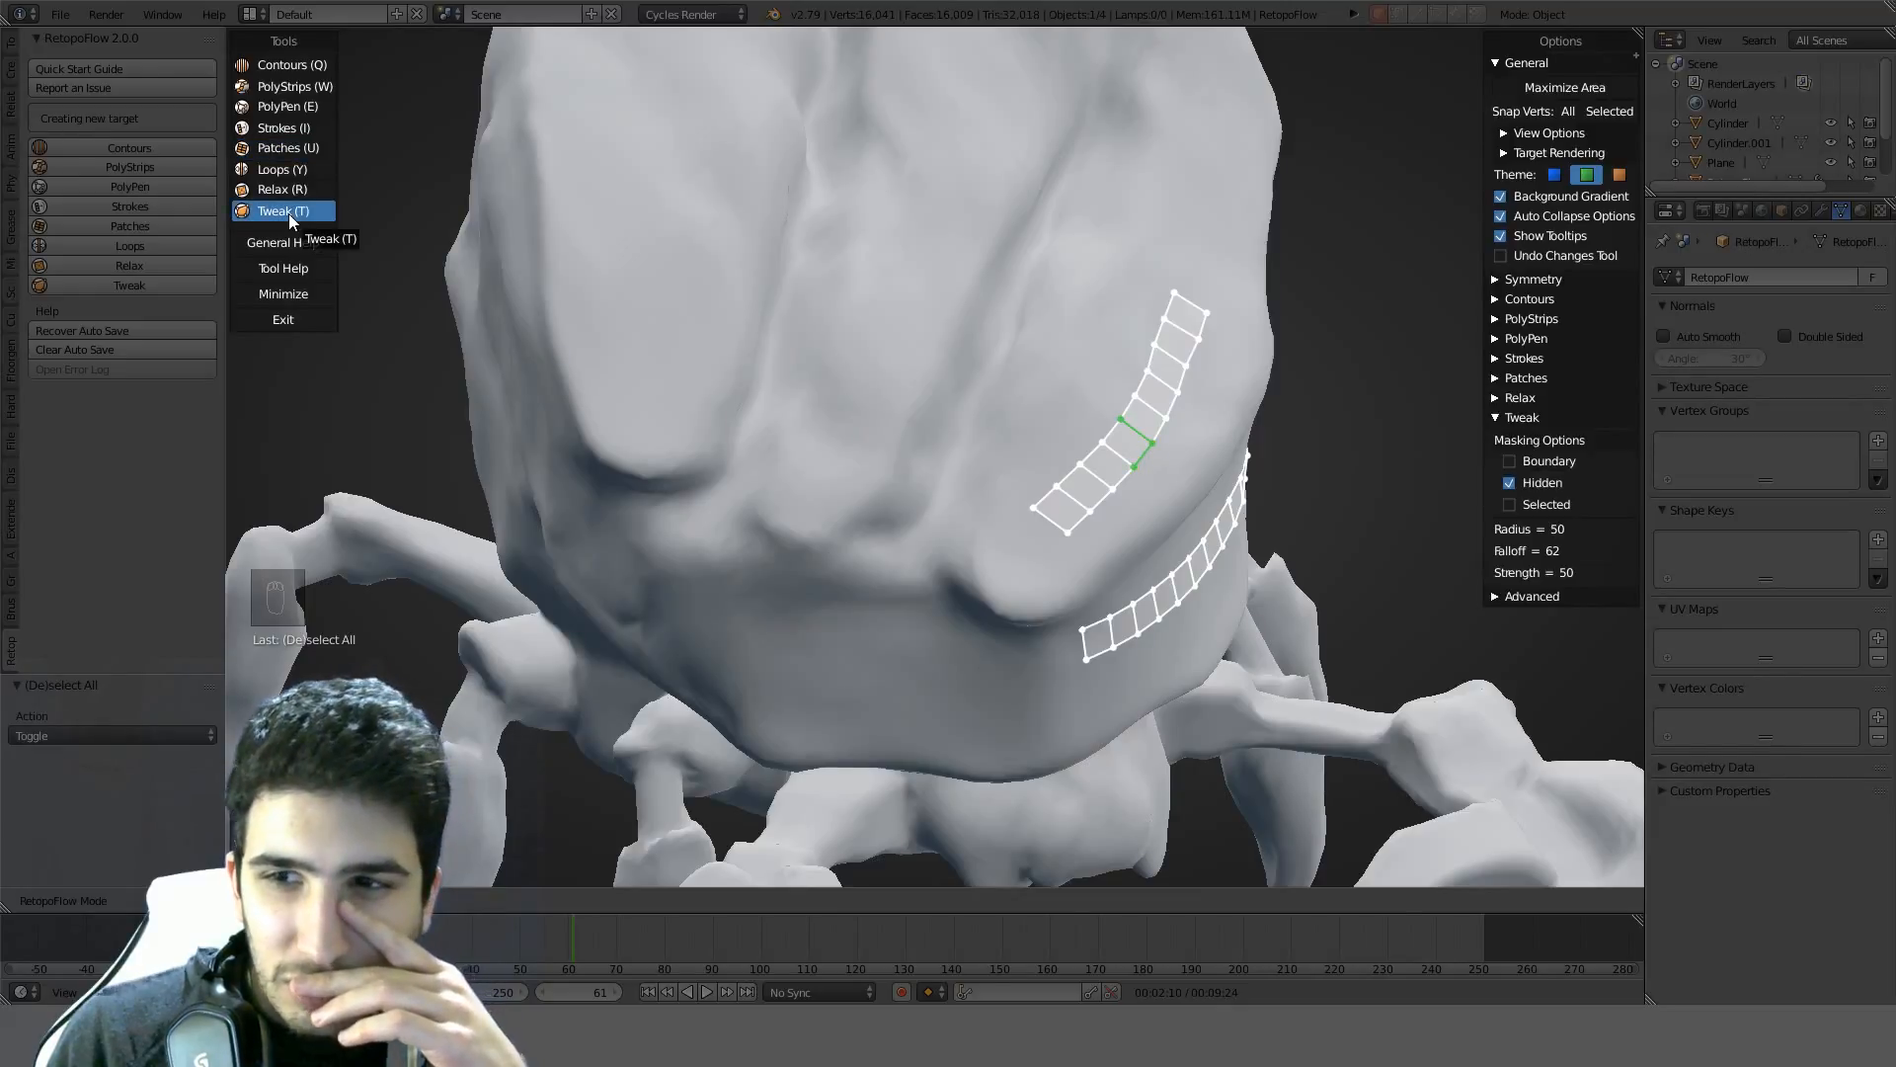
{"action": "mouse_move", "coordinate": [1122, 424]}
{"action": "left_mouse_down"}
{"action": "mouse_move", "coordinate": [1058, 465]}
{"action": "mouse_move", "coordinate": [1040, 353]}
{"action": "mouse_move", "coordinate": [1166, 426]}
{"action": "mouse_move", "coordinate": [1143, 389]}
{"action": "mouse_move", "coordinate": [1171, 306]}
{"action": "left_mouse_up"}
{"action": "middle_click_drag", "start_coordinate": [1229, 510], "coordinate": [1152, 500]}
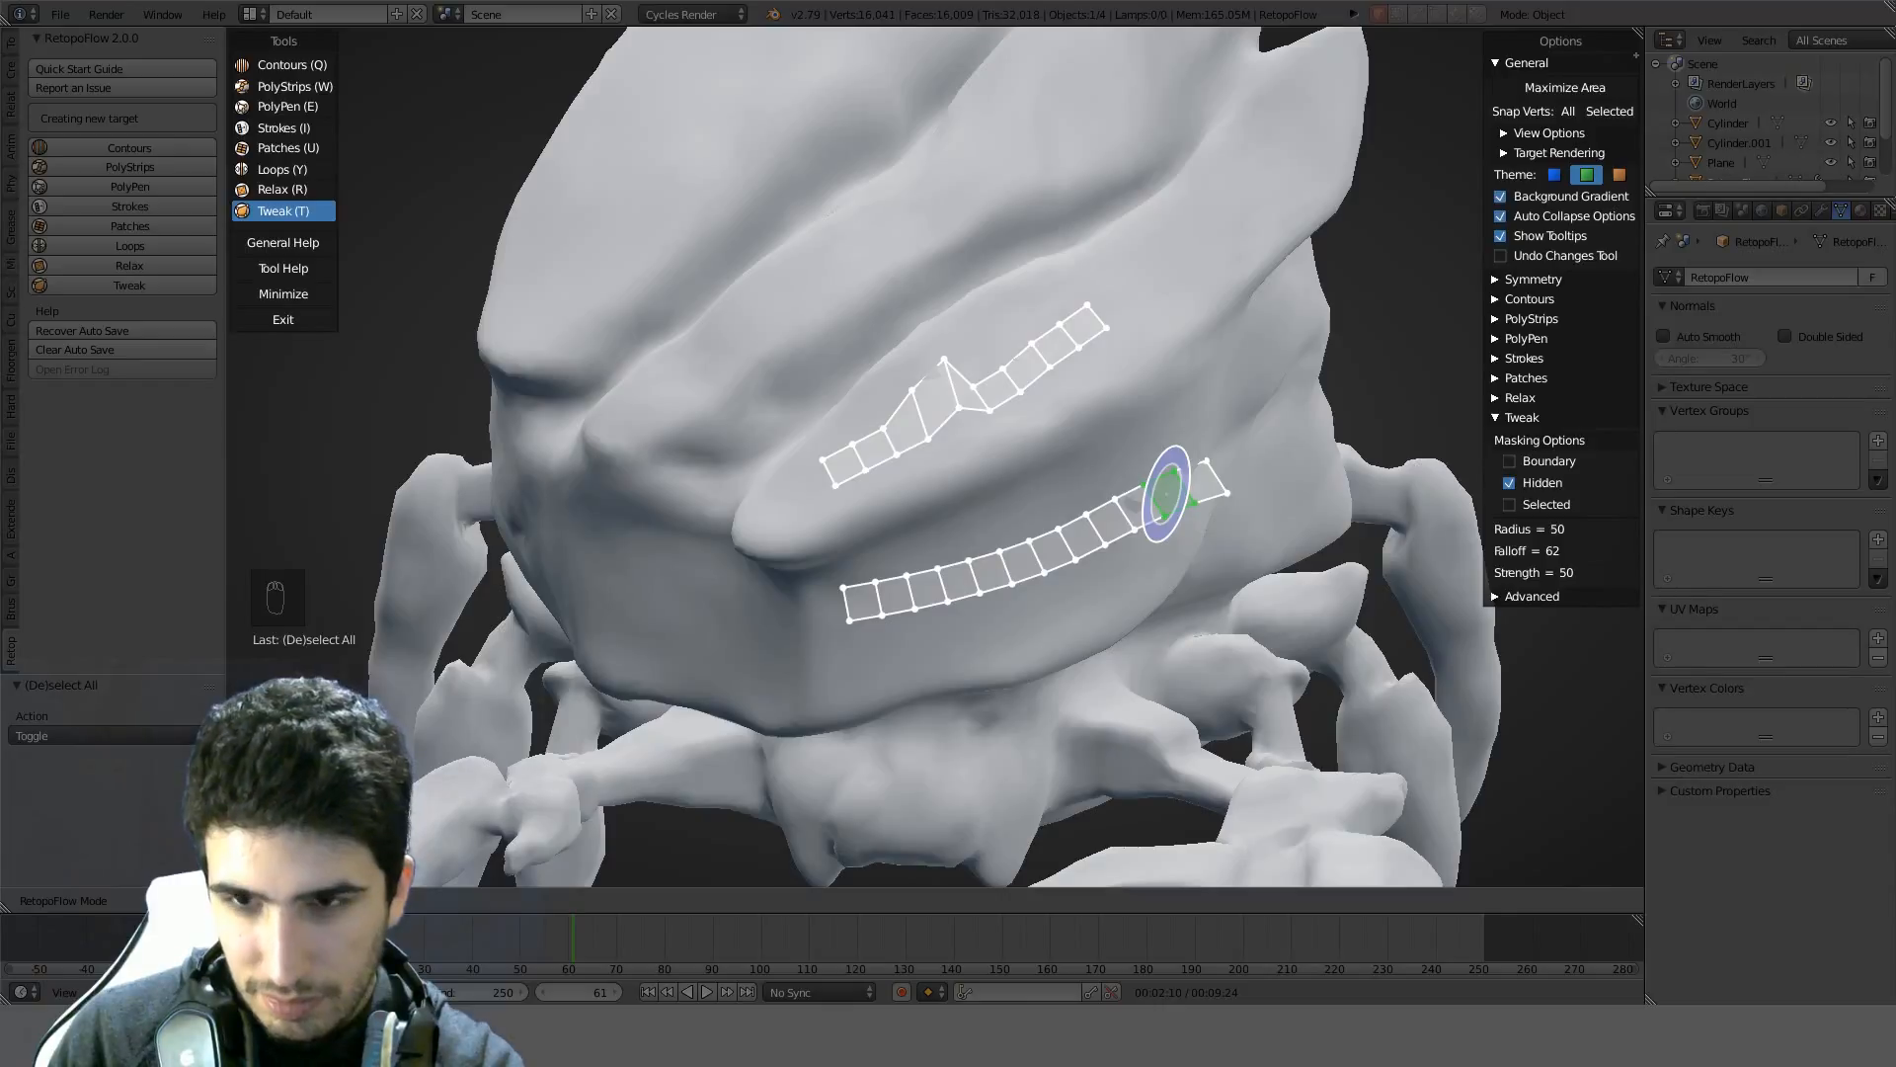
{"action": "mouse_move", "coordinate": [1163, 500]}
{"action": "middle_mouse_down"}
{"action": "mouse_move", "coordinate": [1100, 537]}
{"action": "mouse_move", "coordinate": [1119, 506]}
{"action": "middle_mouse_up"}
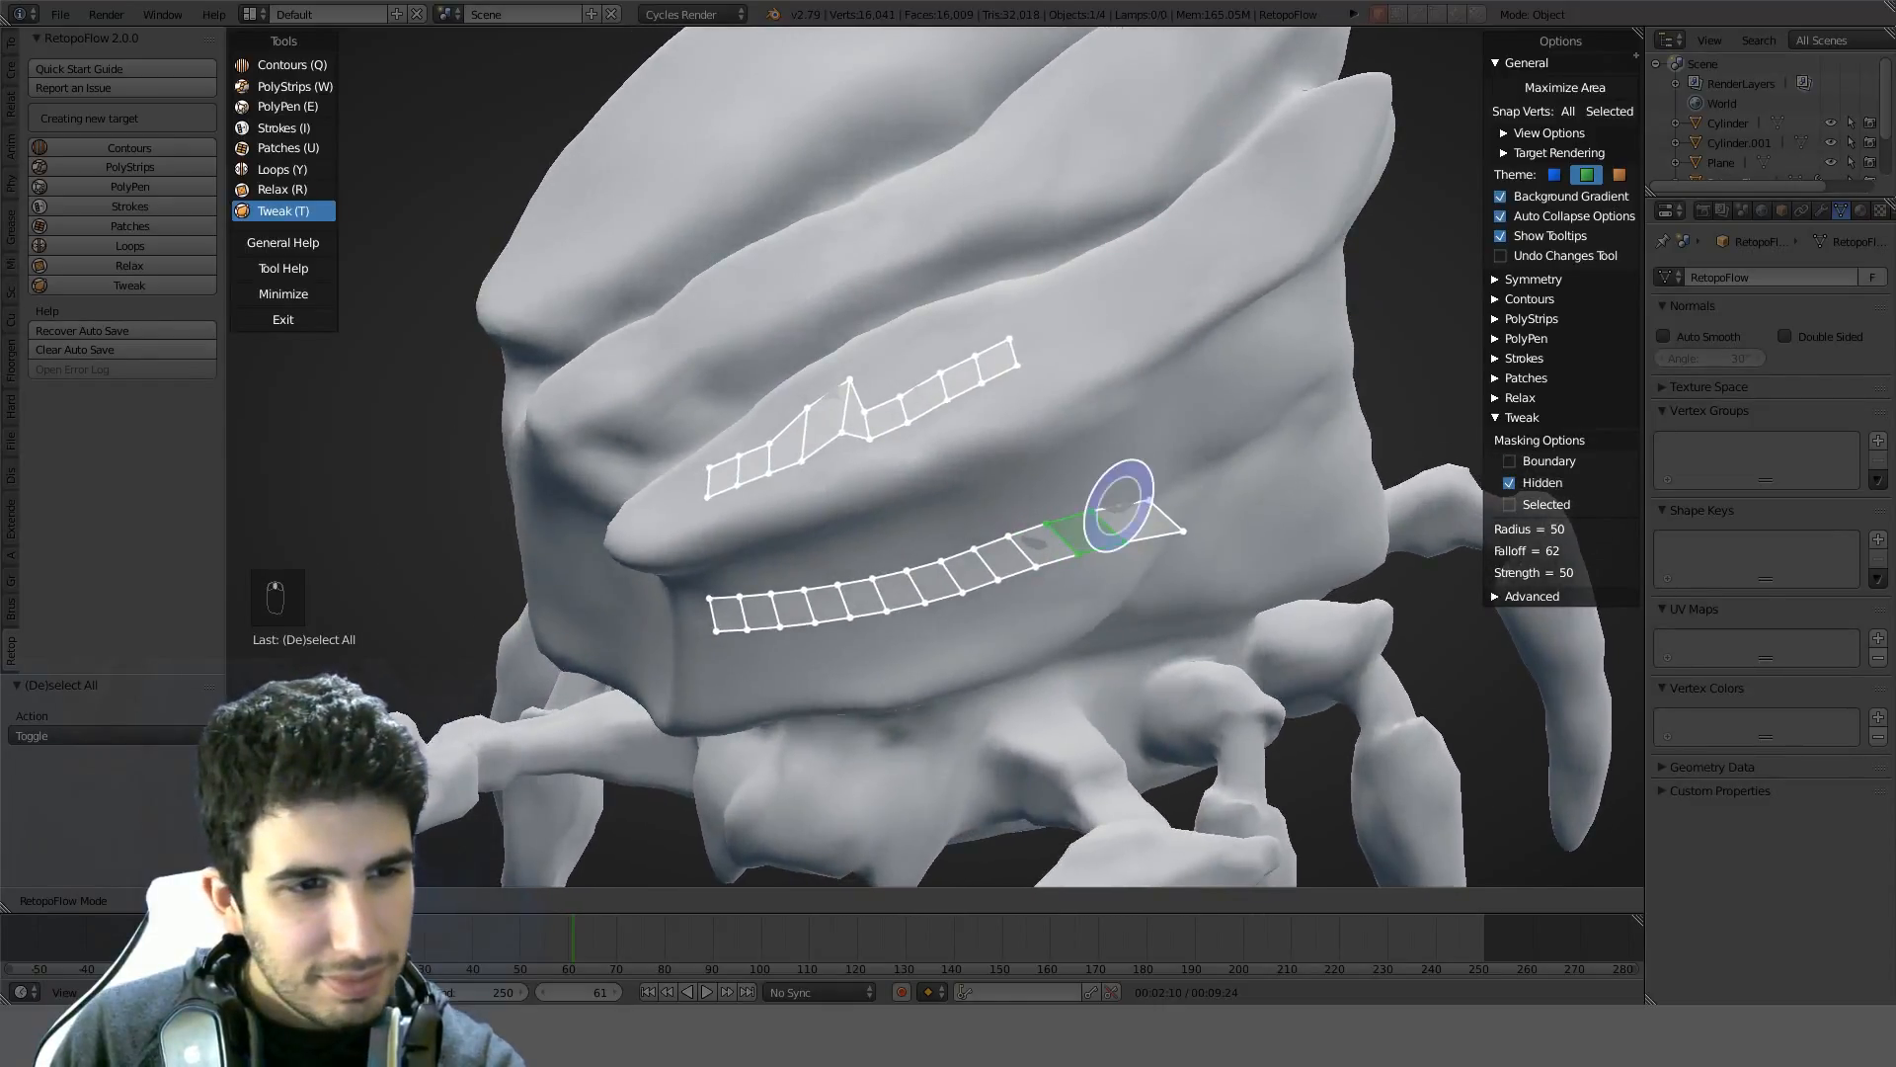
Try the Relax brush along the middle of the lower strip and consult the Relax tool help
{"action": "left_click", "coordinate": [281, 190]}
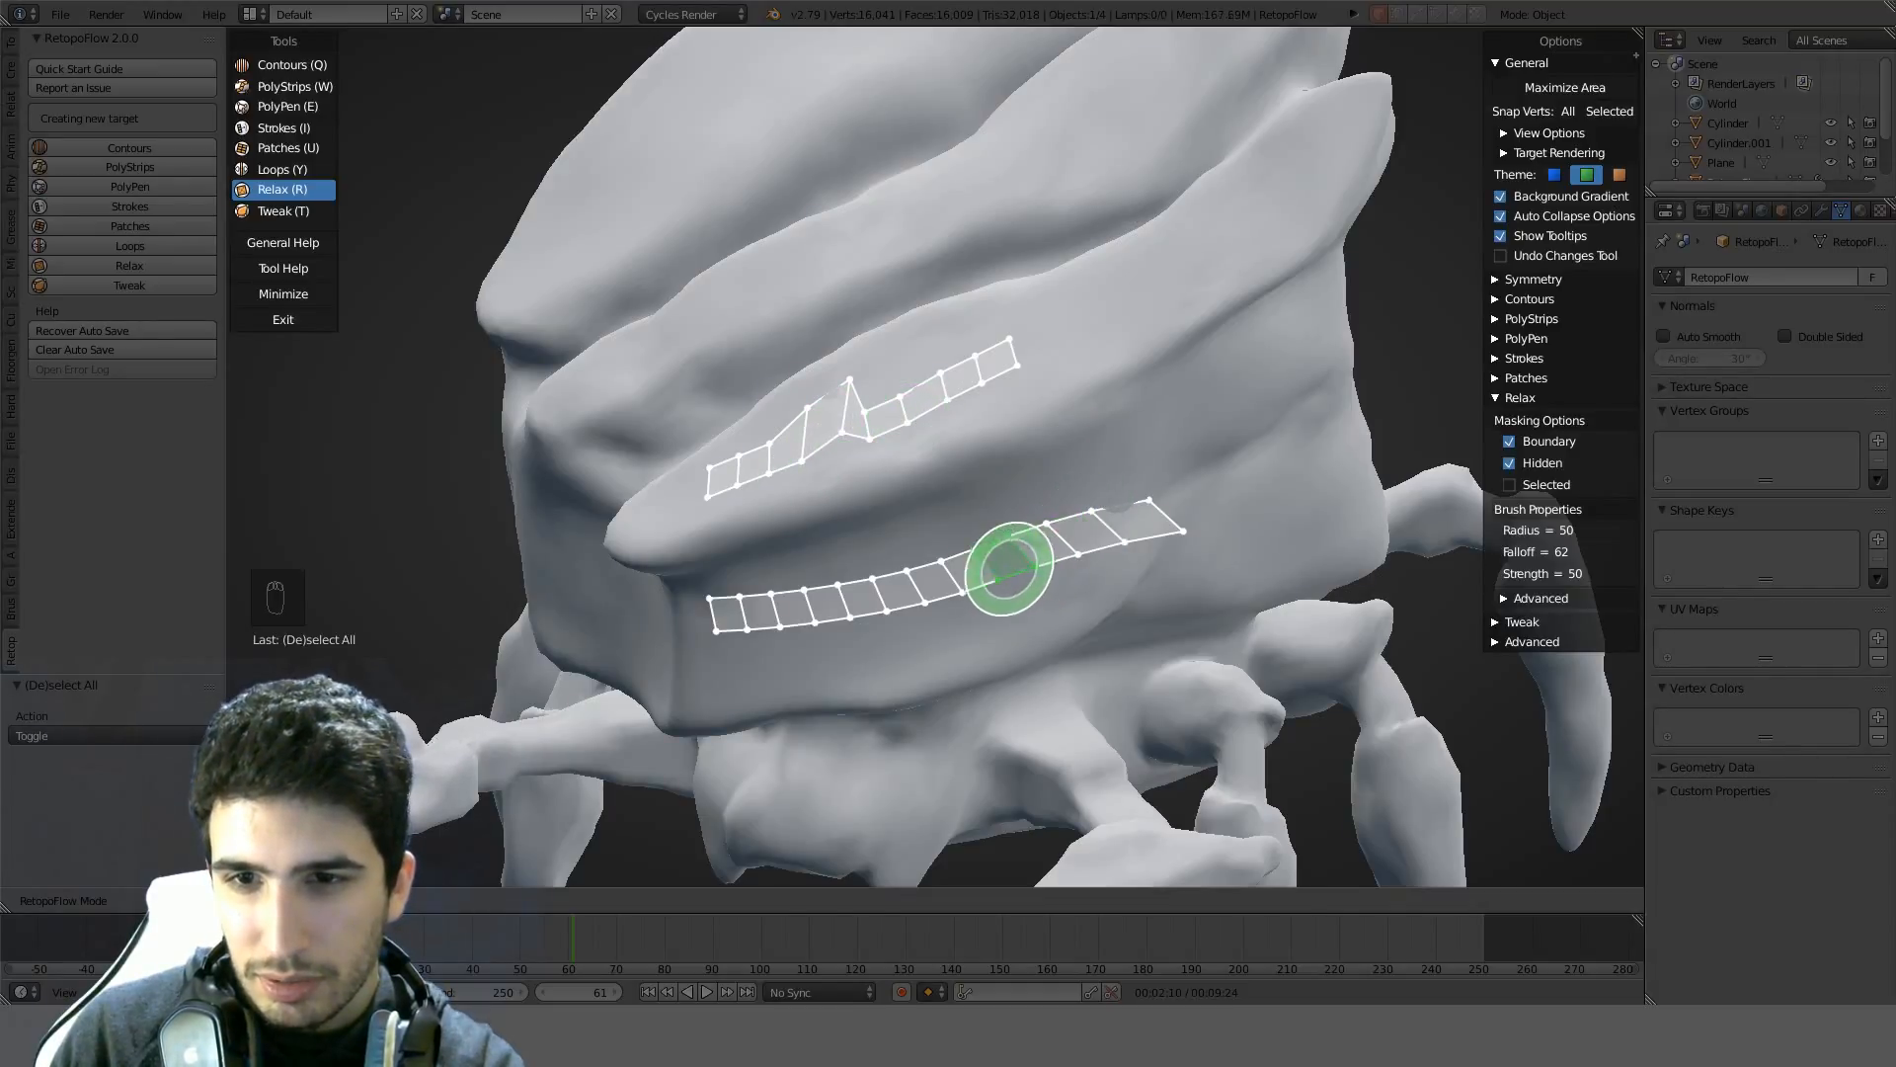
{"action": "mouse_move", "coordinate": [1008, 568]}
{"action": "left_mouse_down"}
{"action": "mouse_move", "coordinate": [992, 558]}
{"action": "mouse_move", "coordinate": [952, 593]}
{"action": "left_mouse_up"}
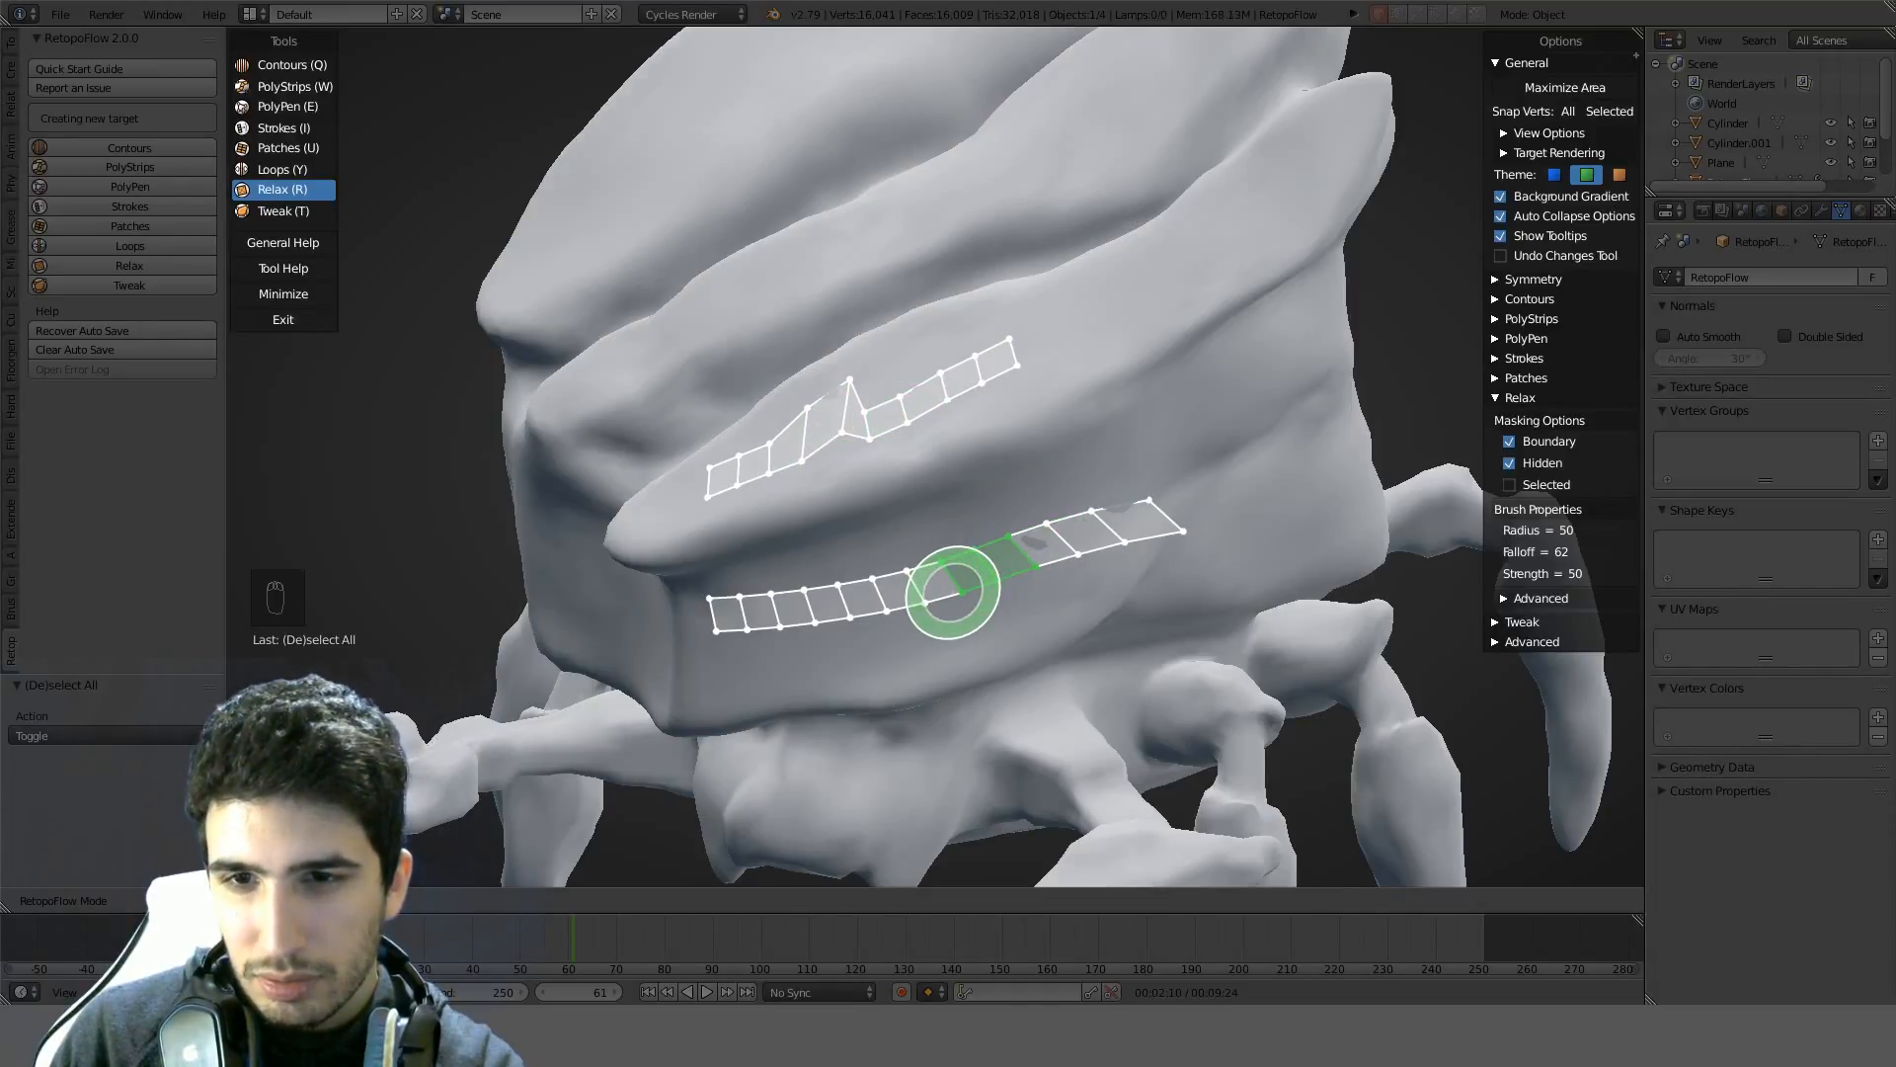
{"action": "left_click", "coordinate": [293, 266]}
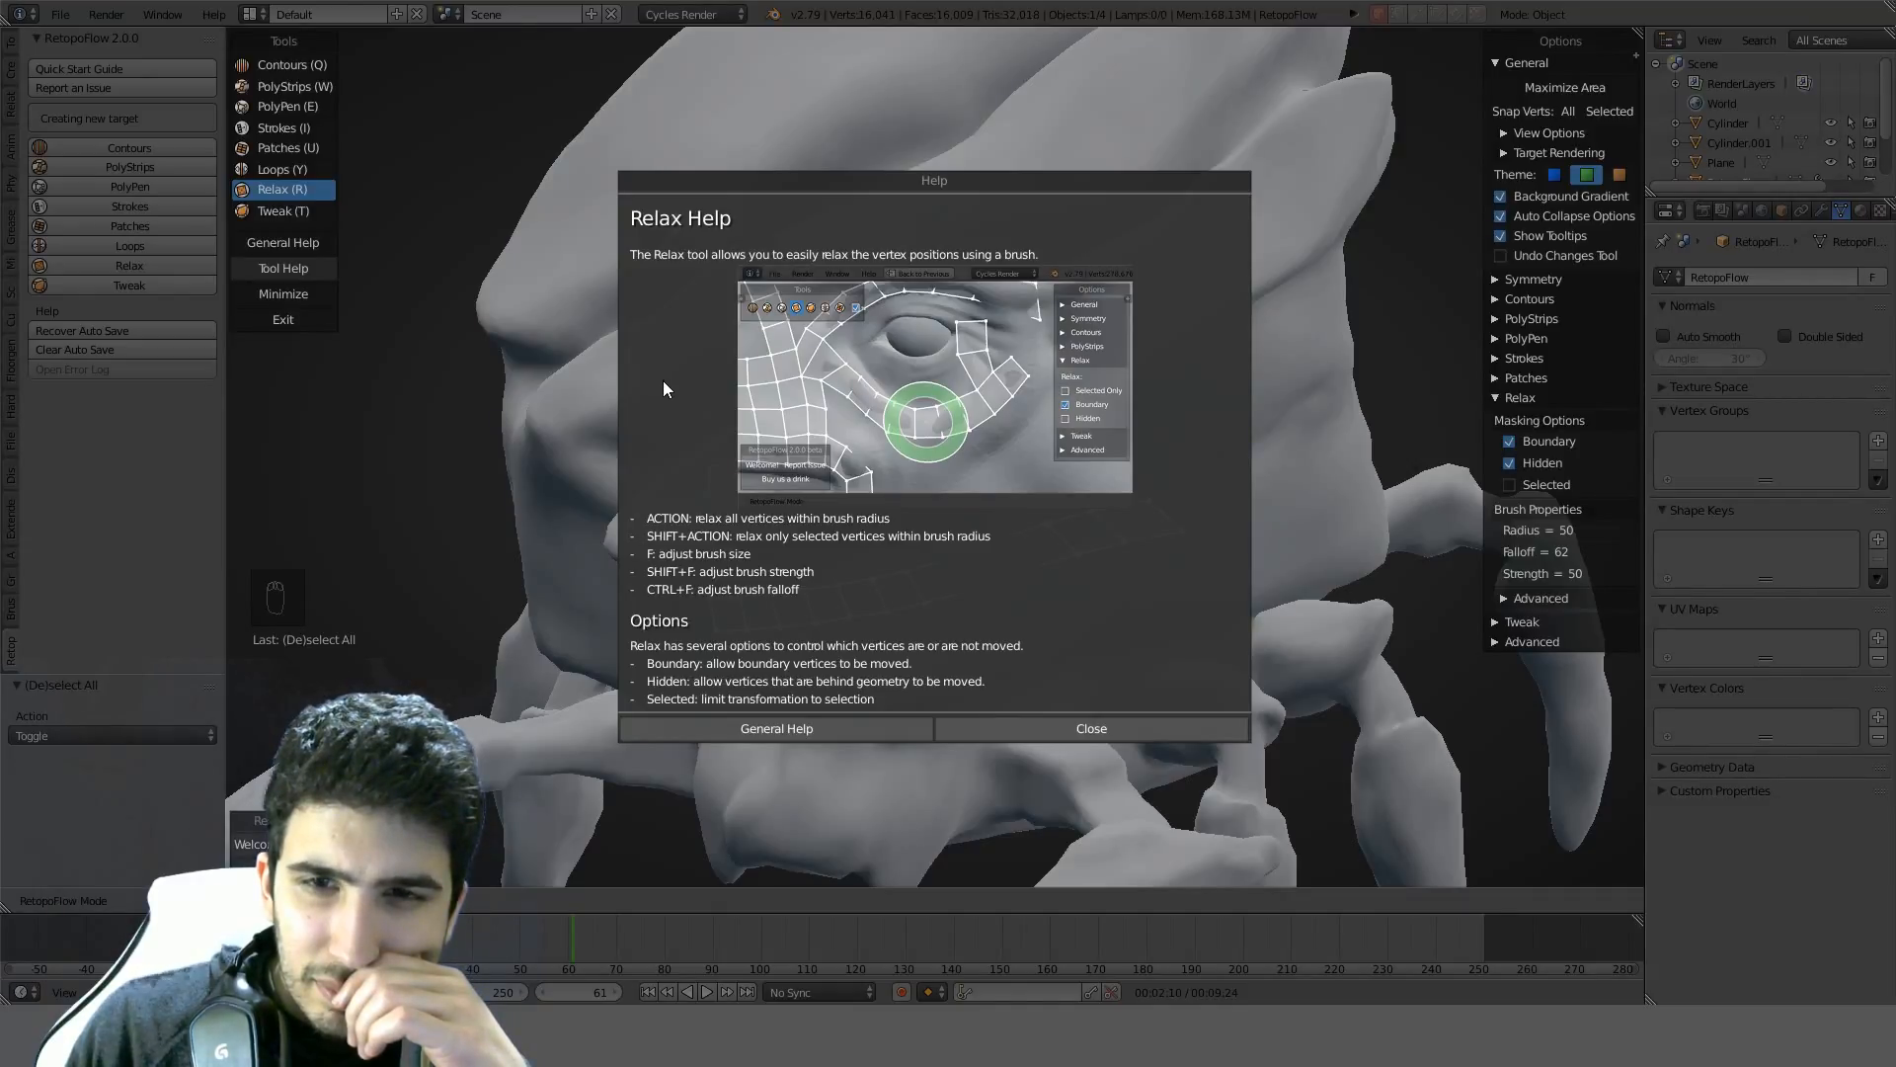
{"action": "left_click", "coordinate": [1003, 731]}
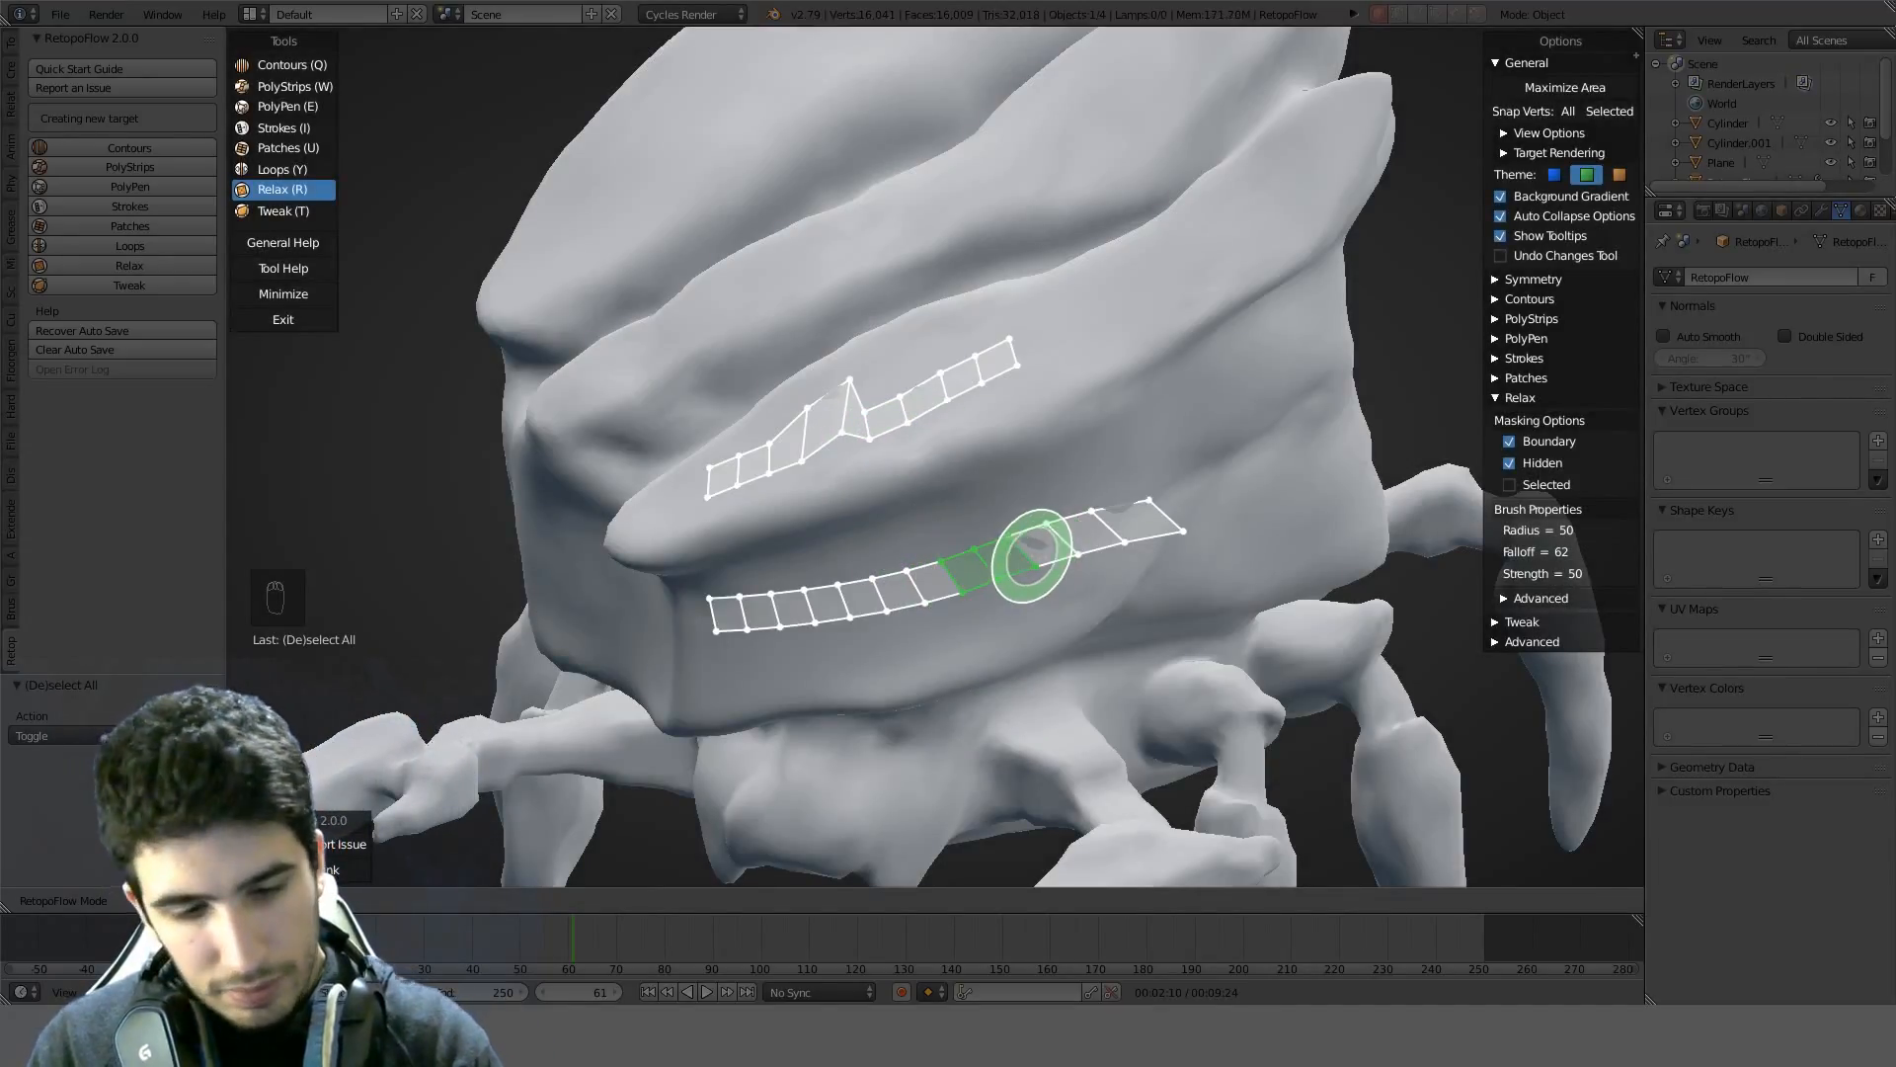
Set the Relax brush radius to 44 and select the face beside the upper strip's distorted section
{"action": "key", "text": "f"}
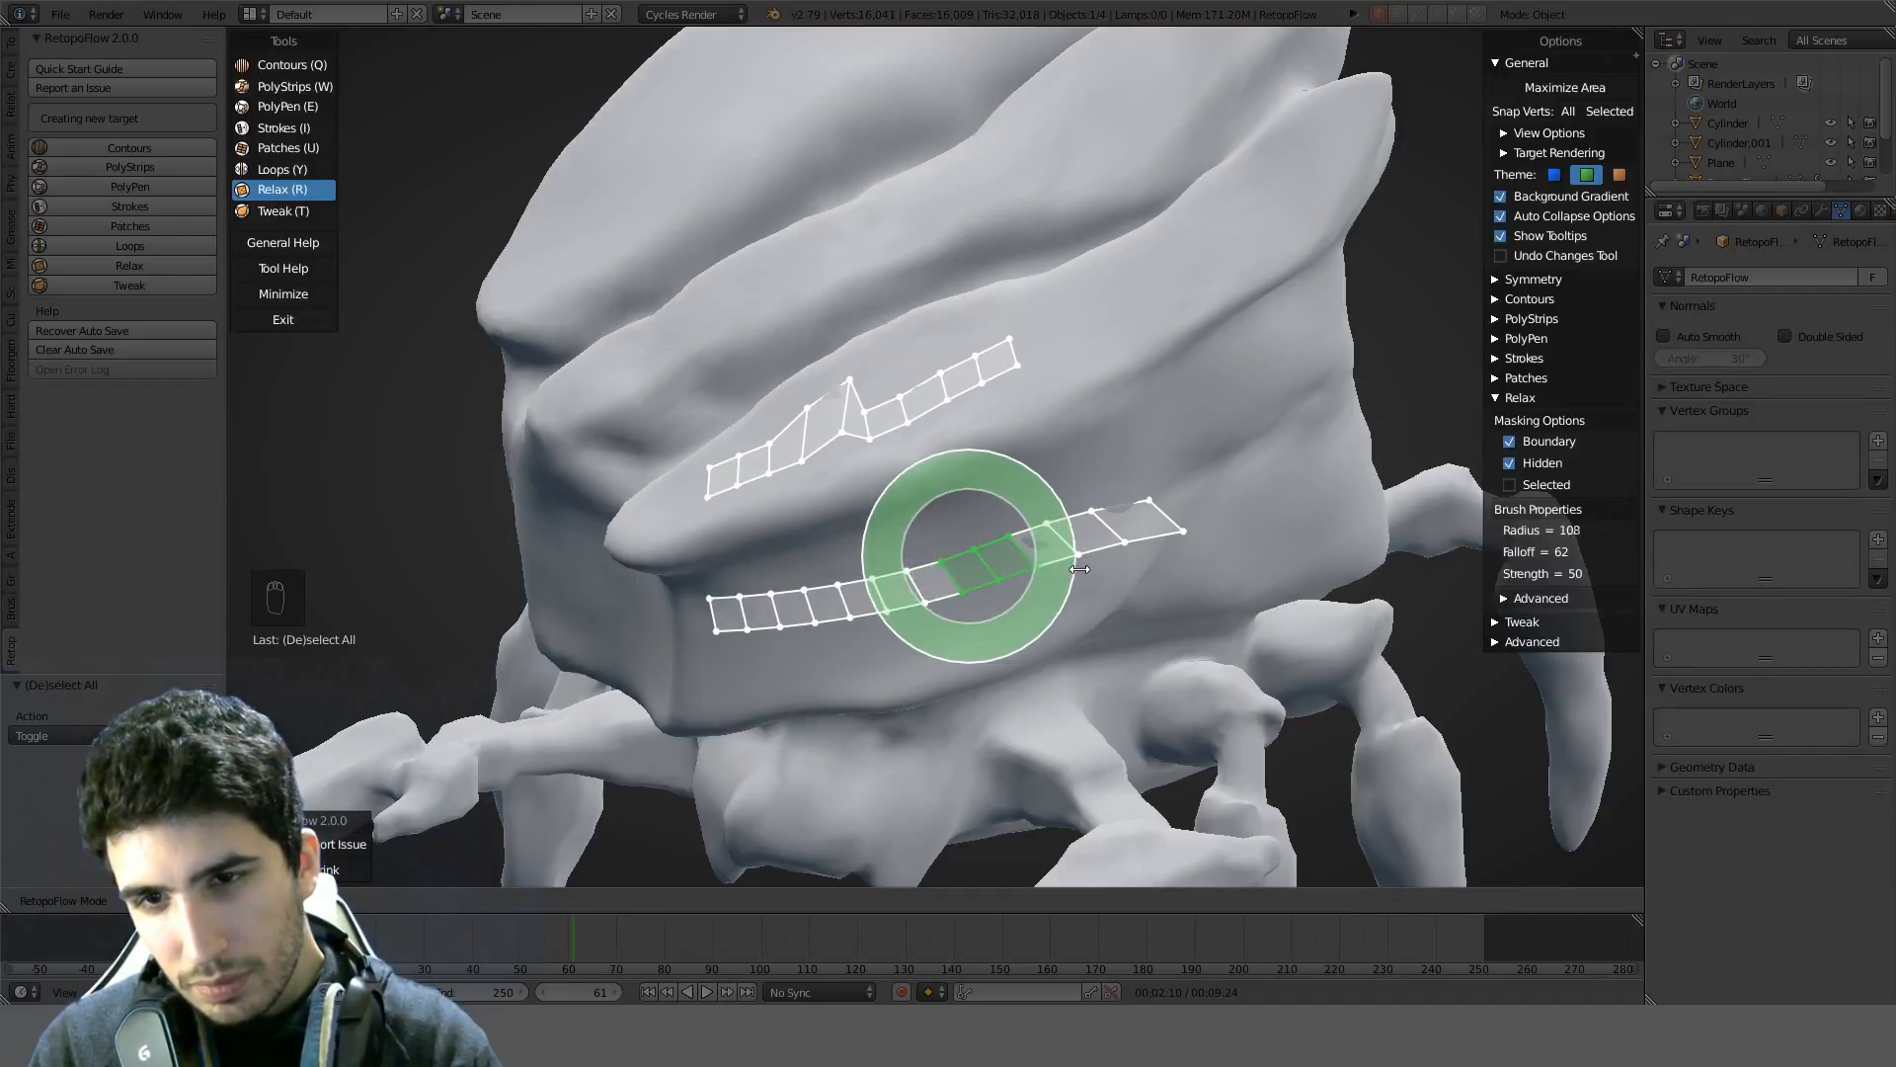
{"action": "left_click", "coordinate": [1120, 555]}
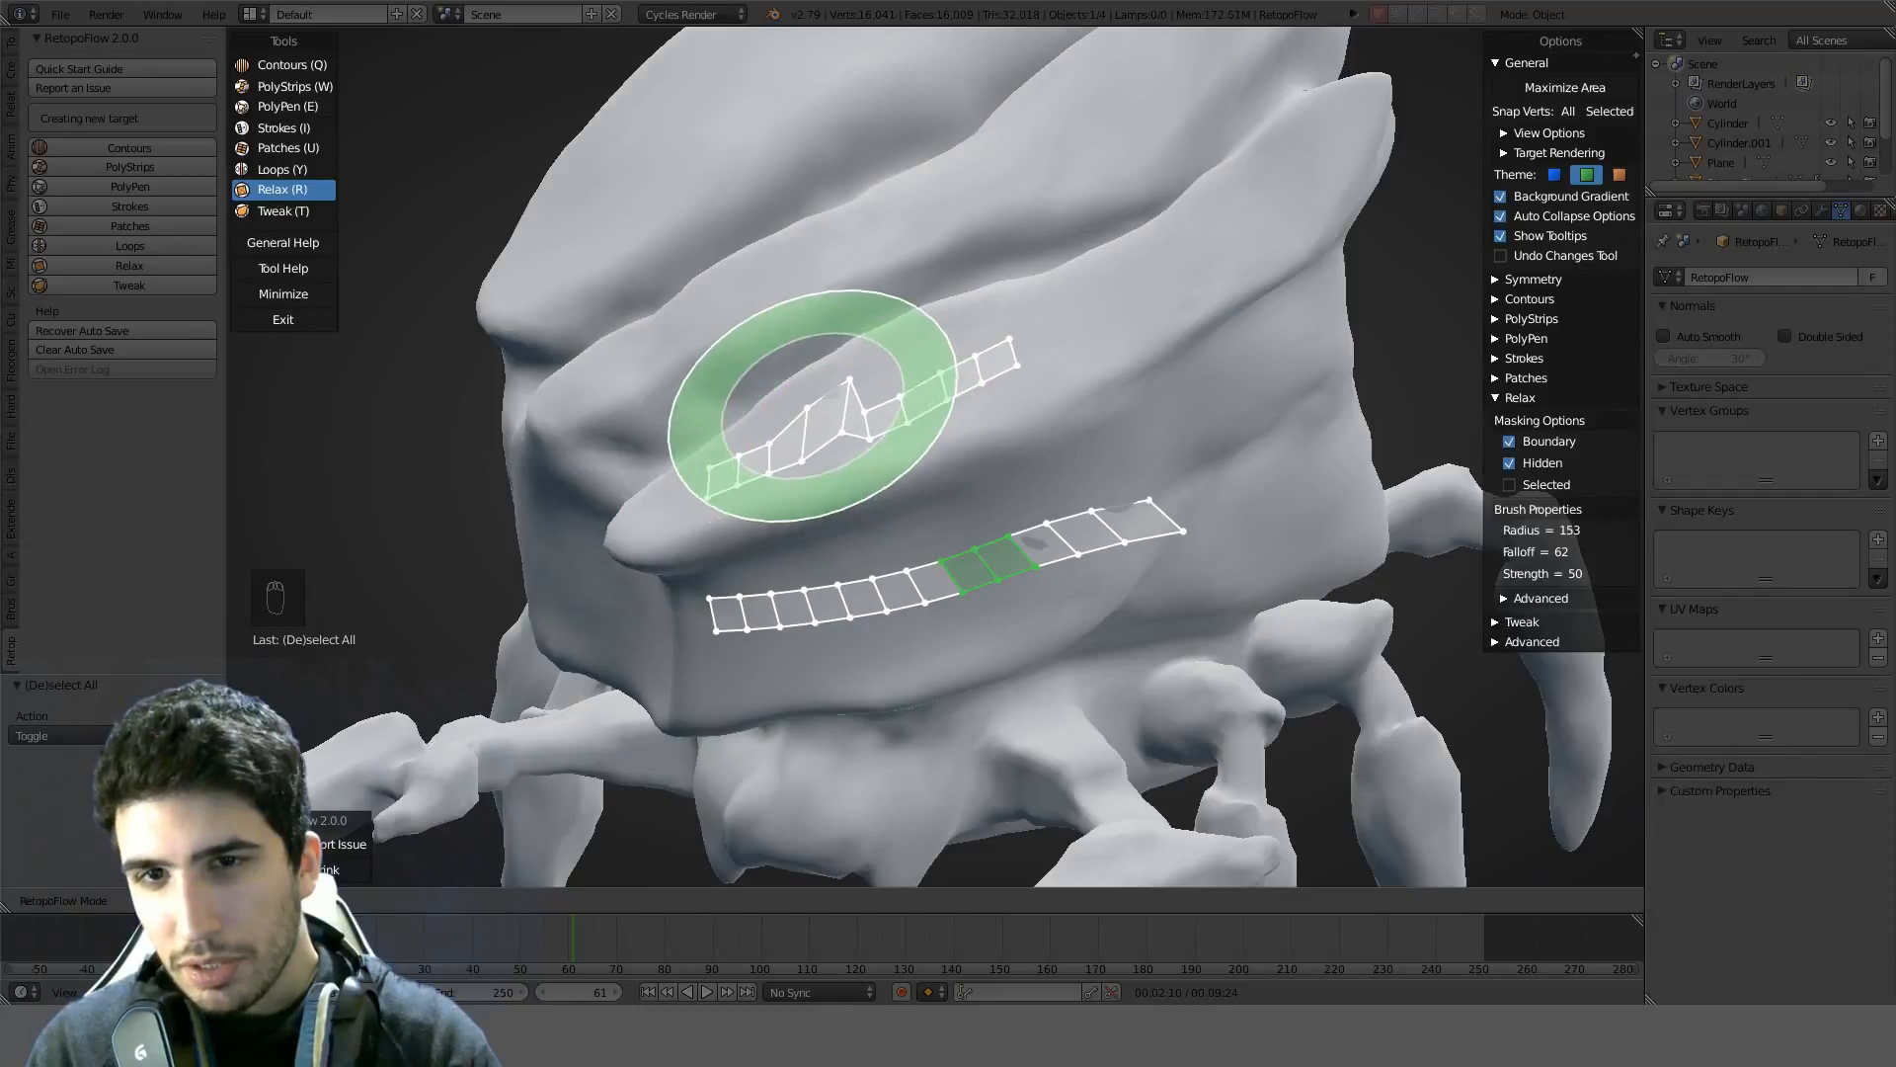
{"action": "key", "text": "f"}
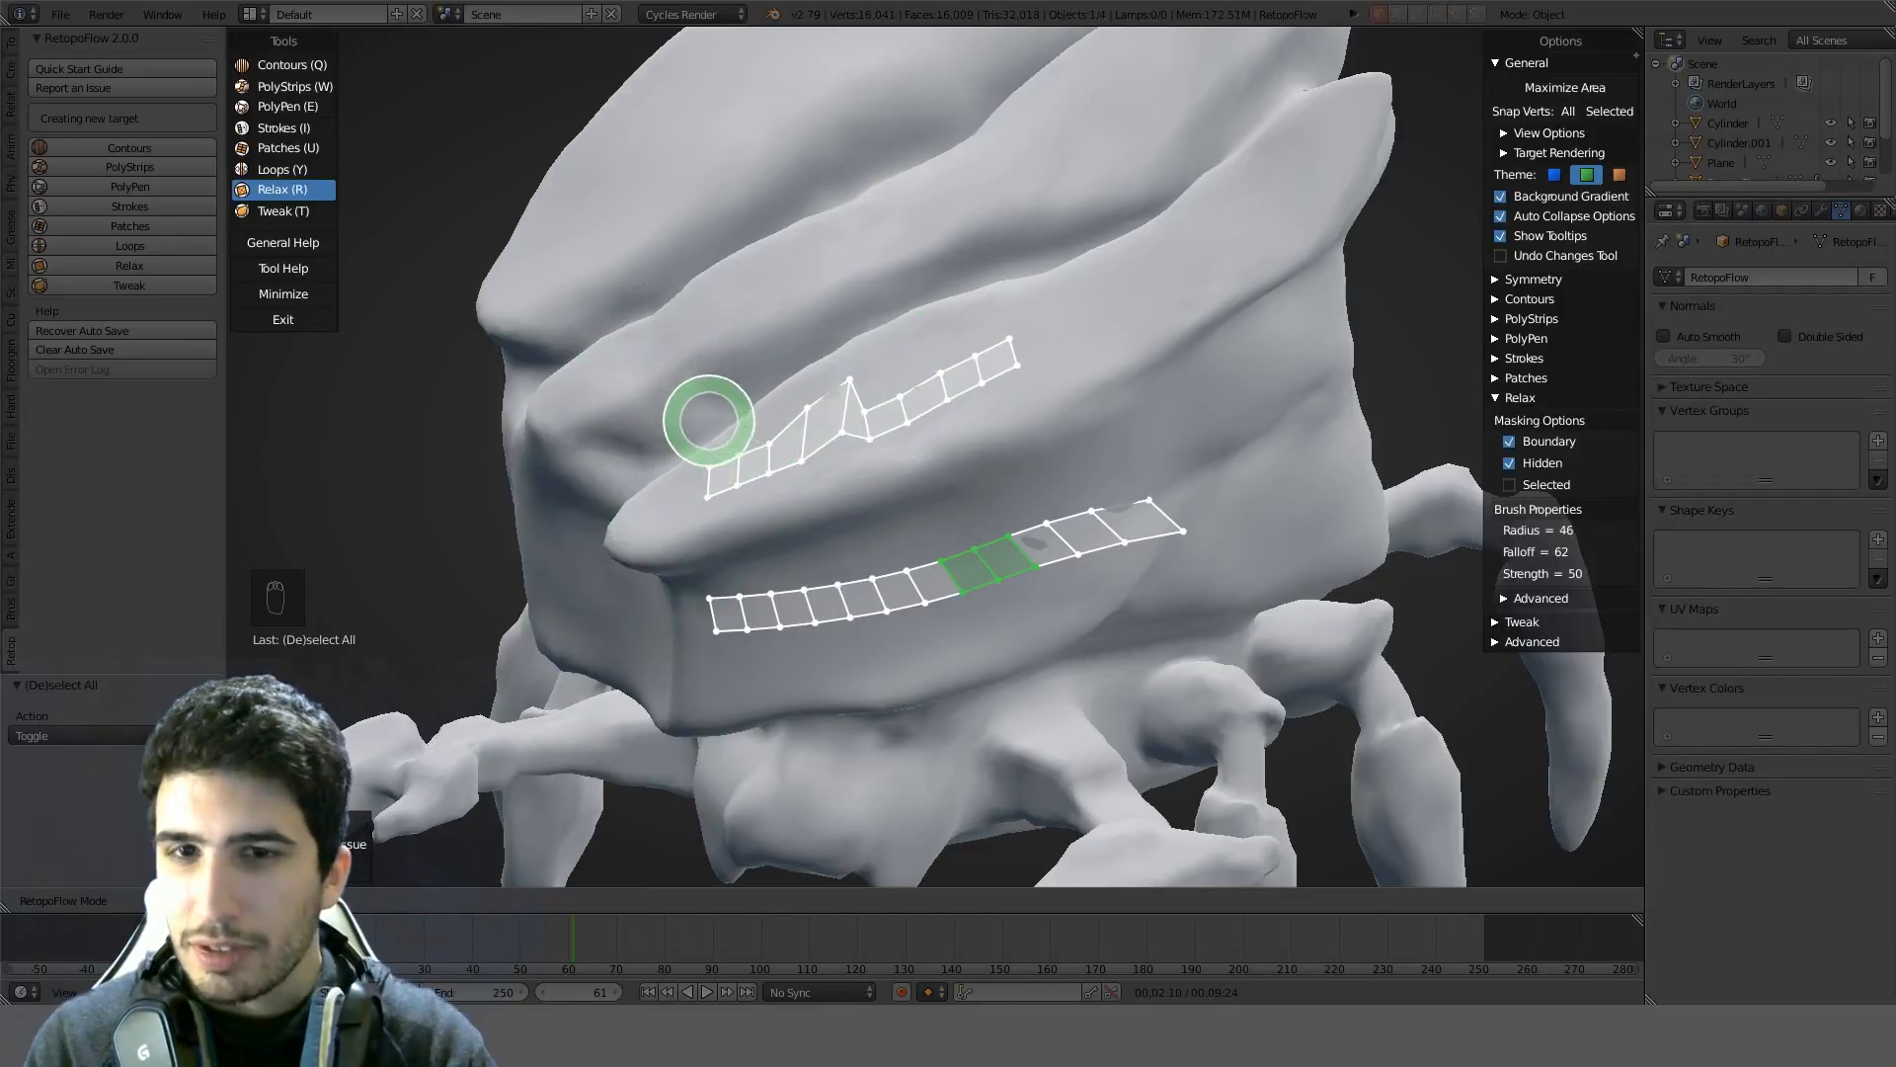
{"action": "left_click", "coordinate": [748, 415]}
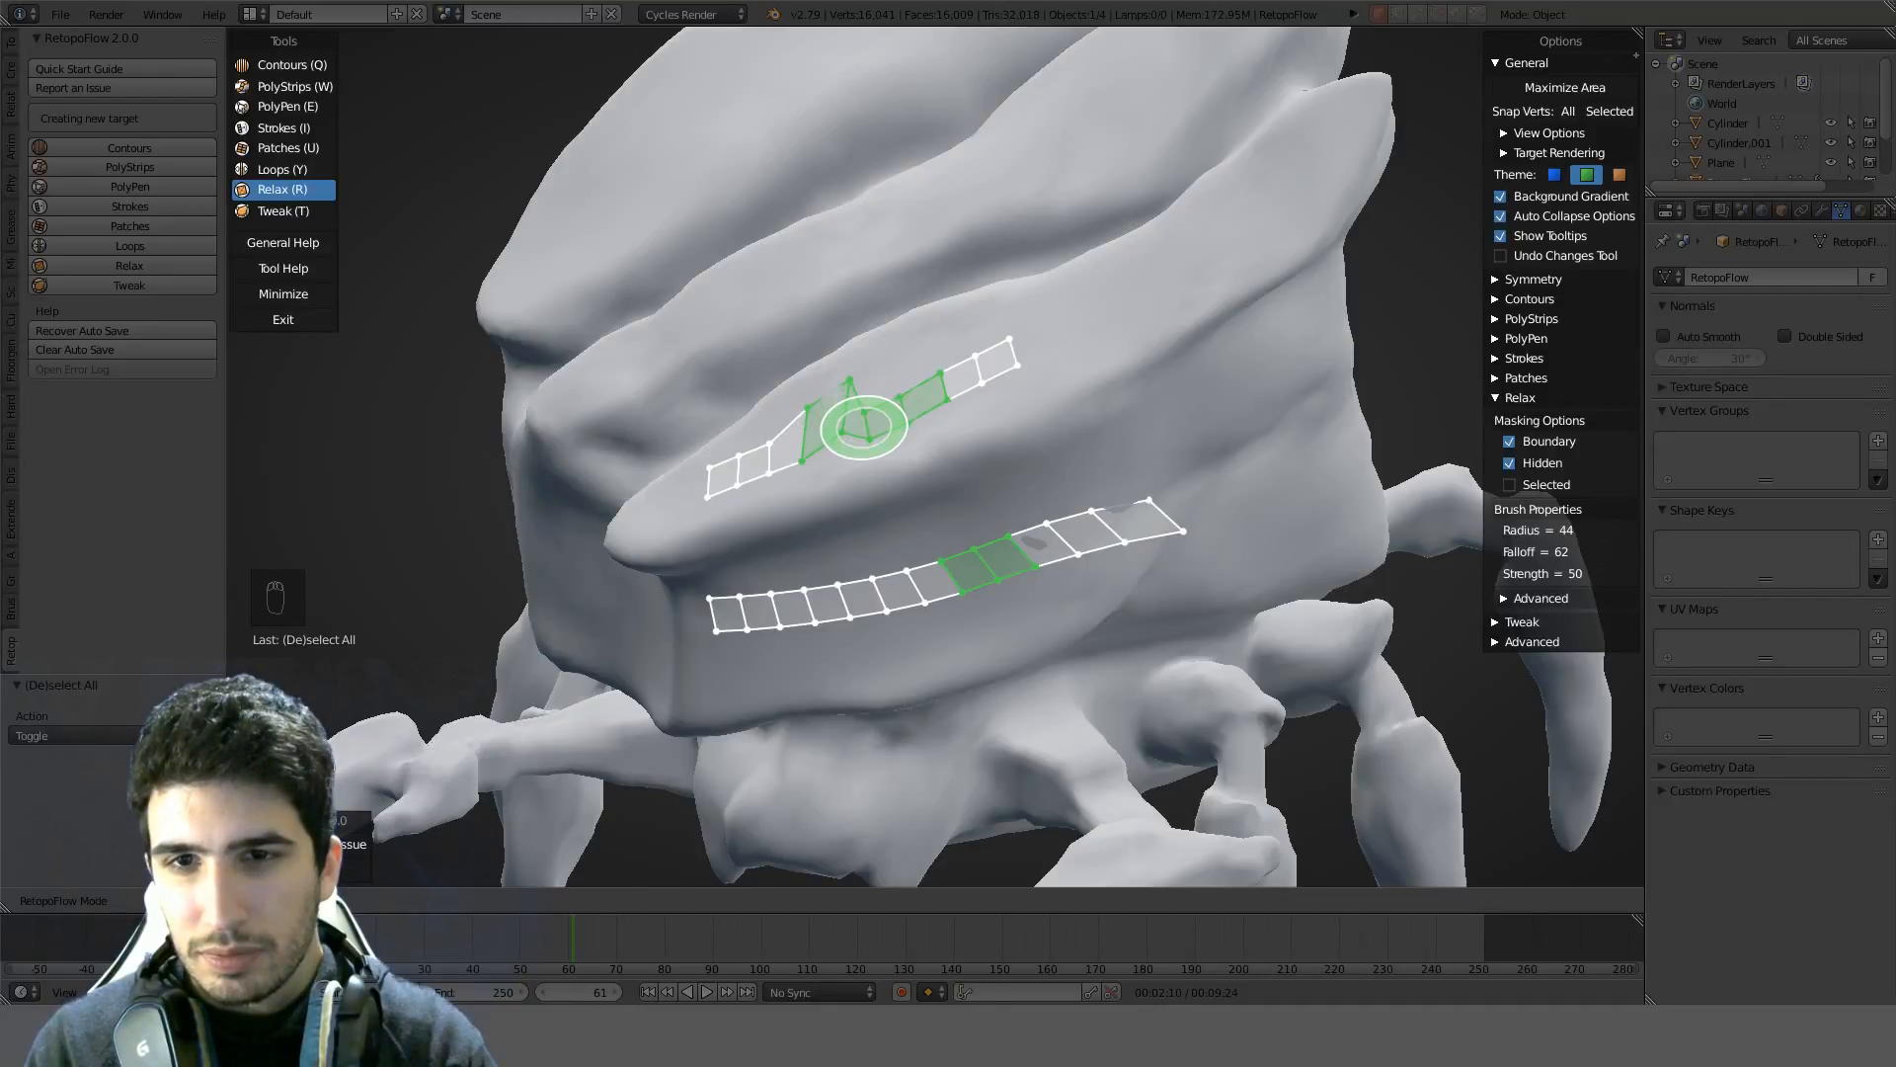
{"action": "right_click", "coordinate": [882, 415]}
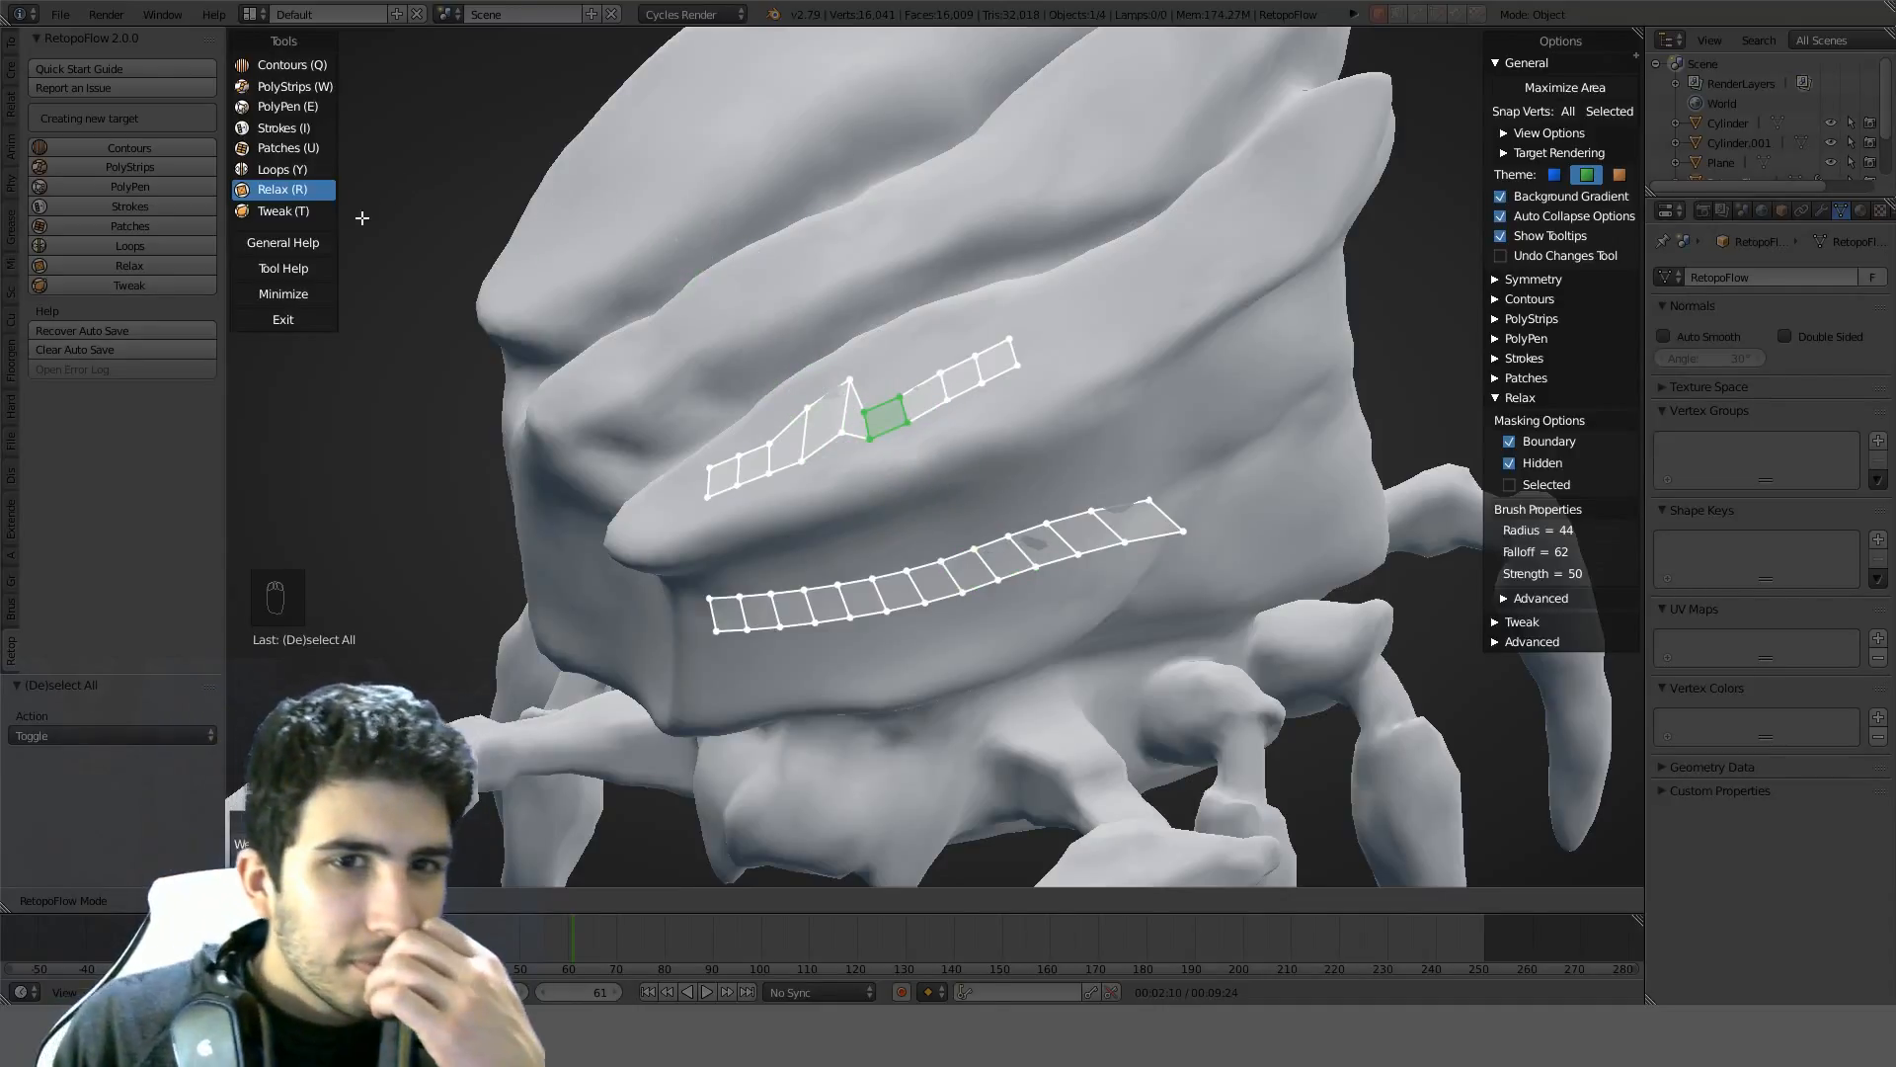
Review the Relax tool help again for its brush actions and masking options
{"action": "left_click", "coordinate": [288, 268]}
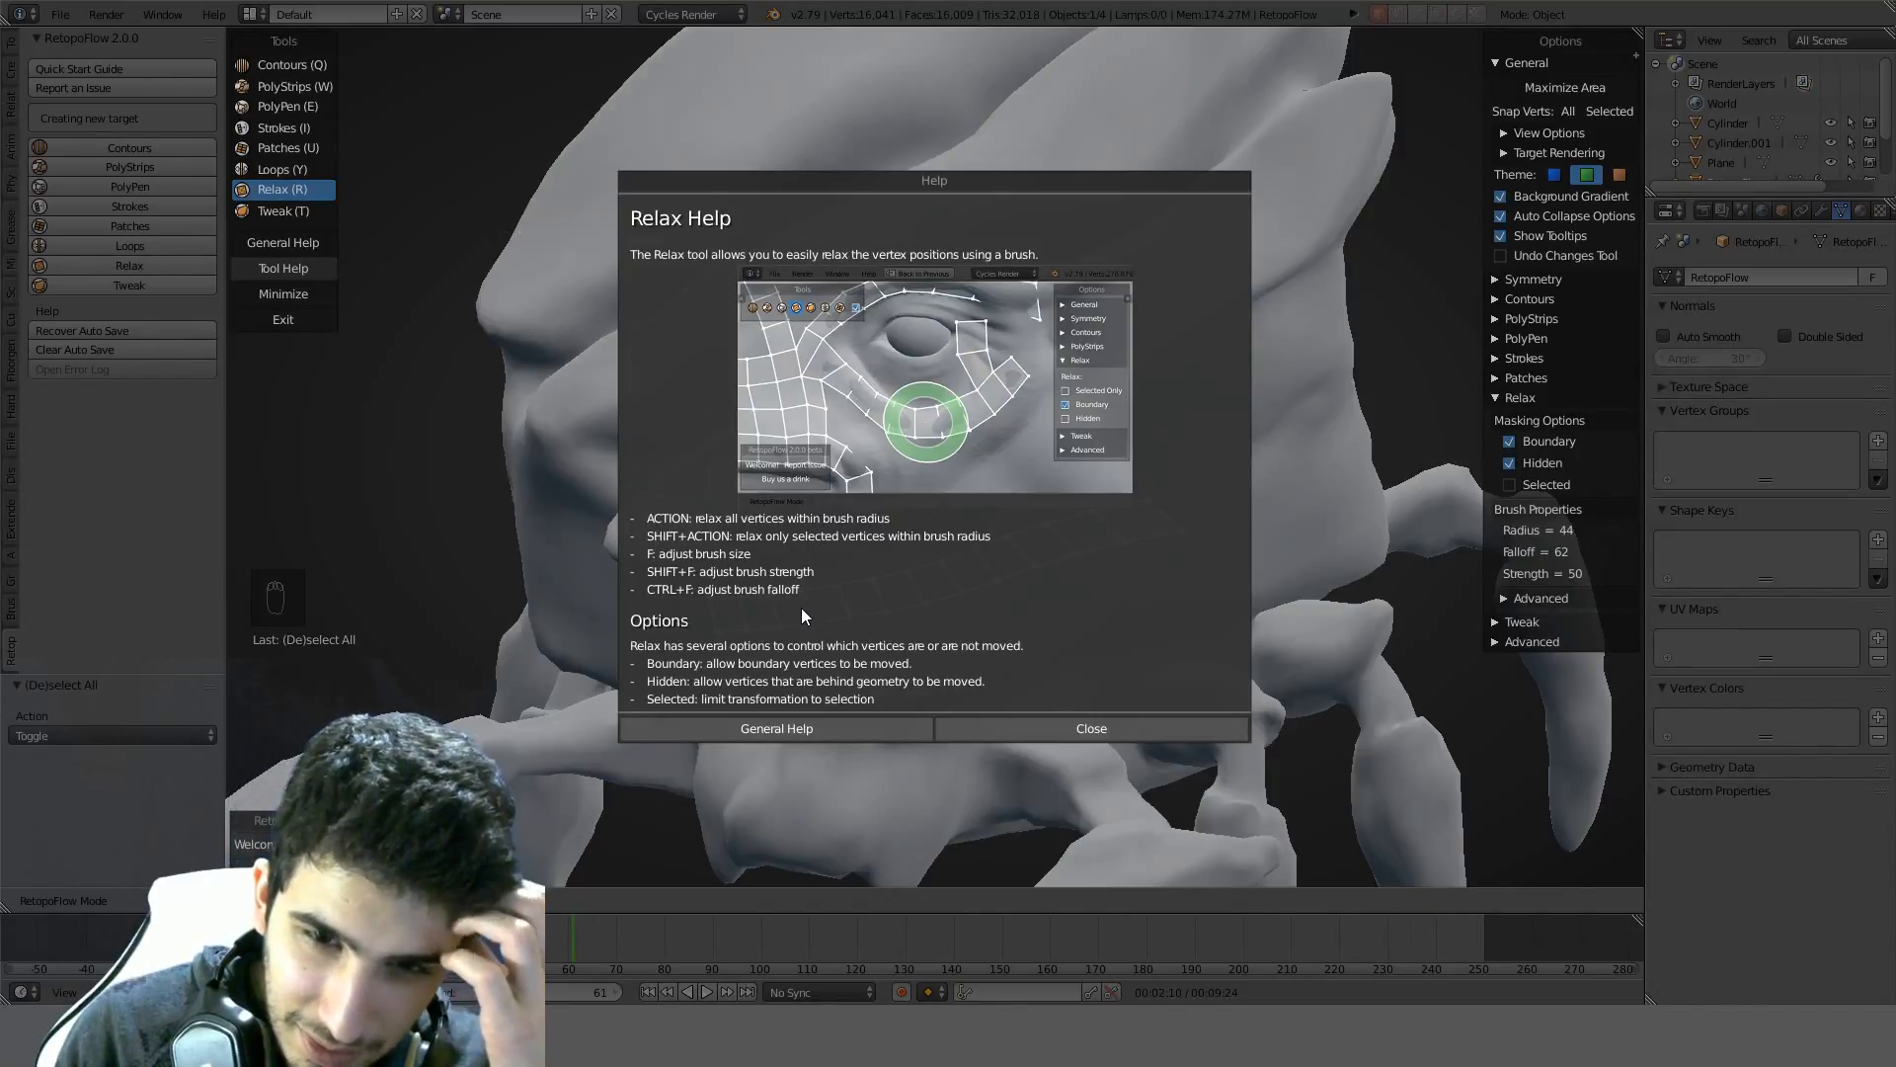
{"action": "left_click", "coordinate": [988, 729]}
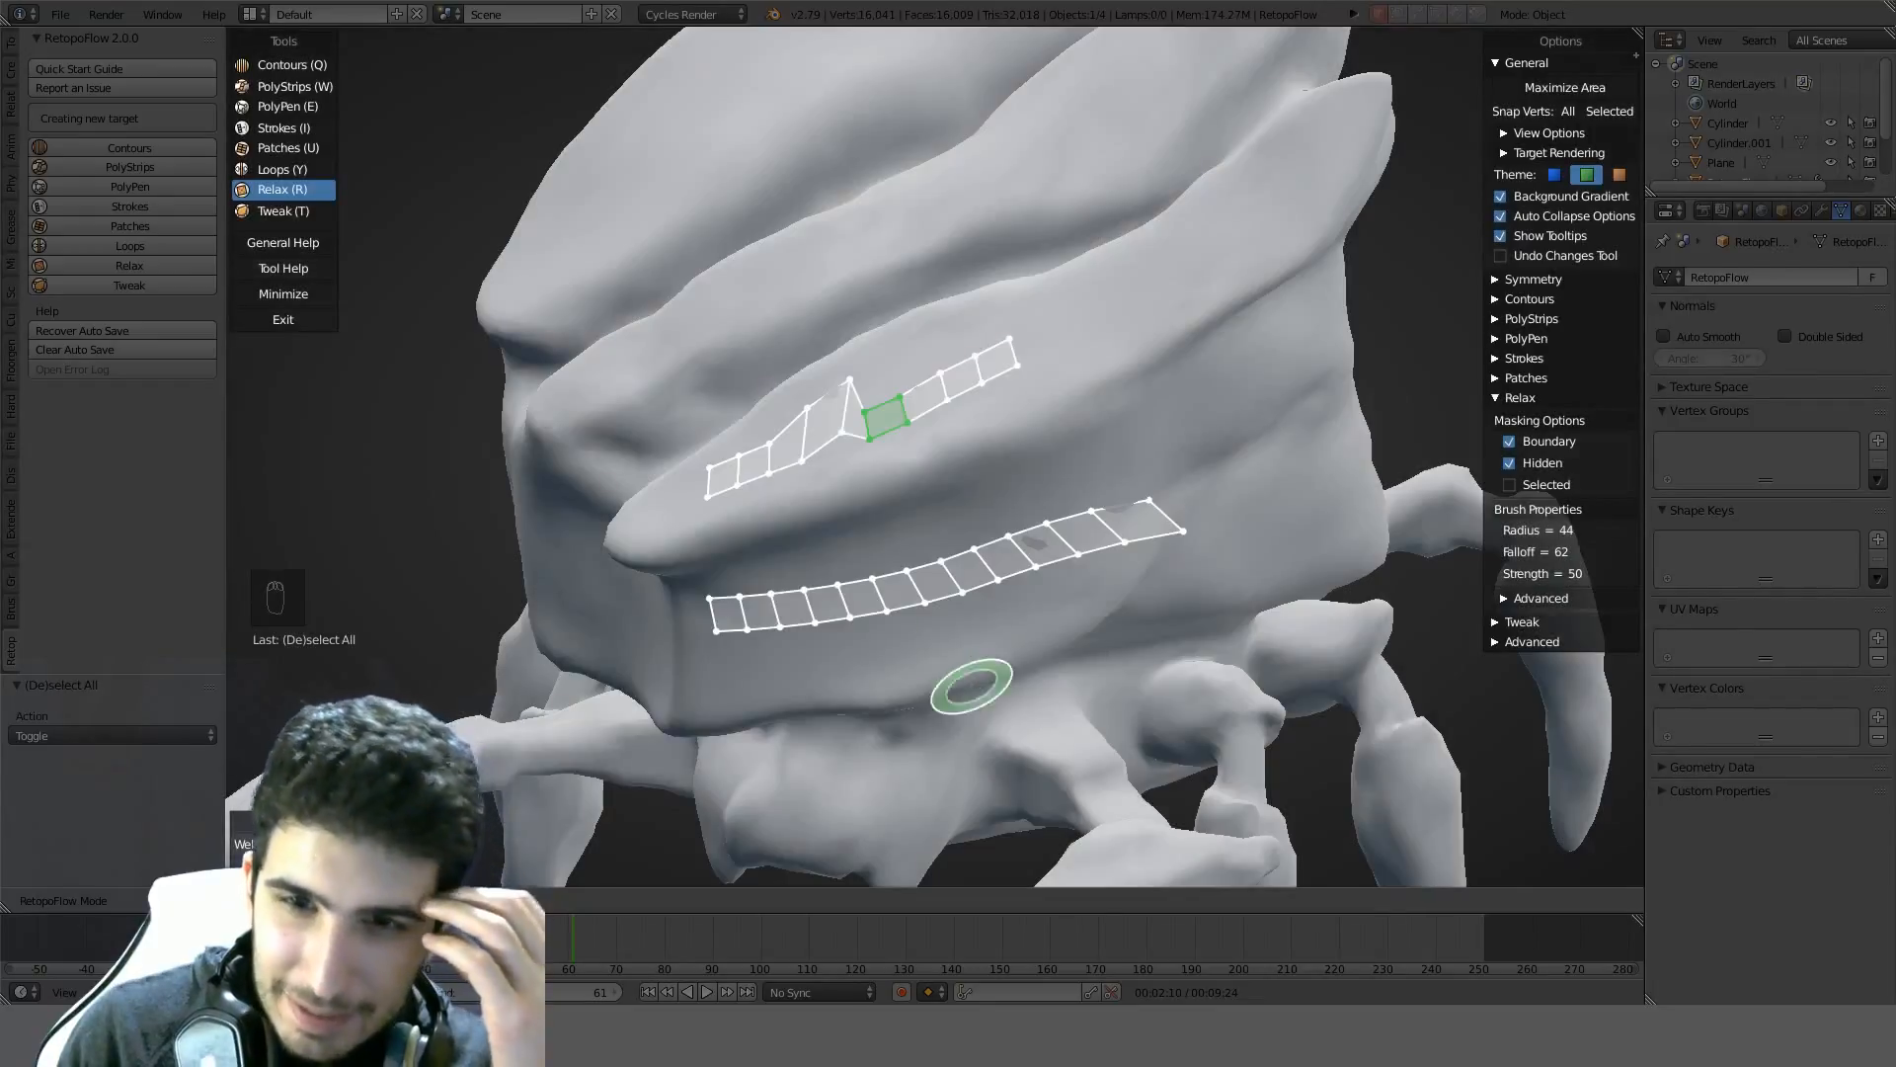
{"action": "middle_click_drag", "start_coordinate": [948, 543], "coordinate": [1000, 560]}
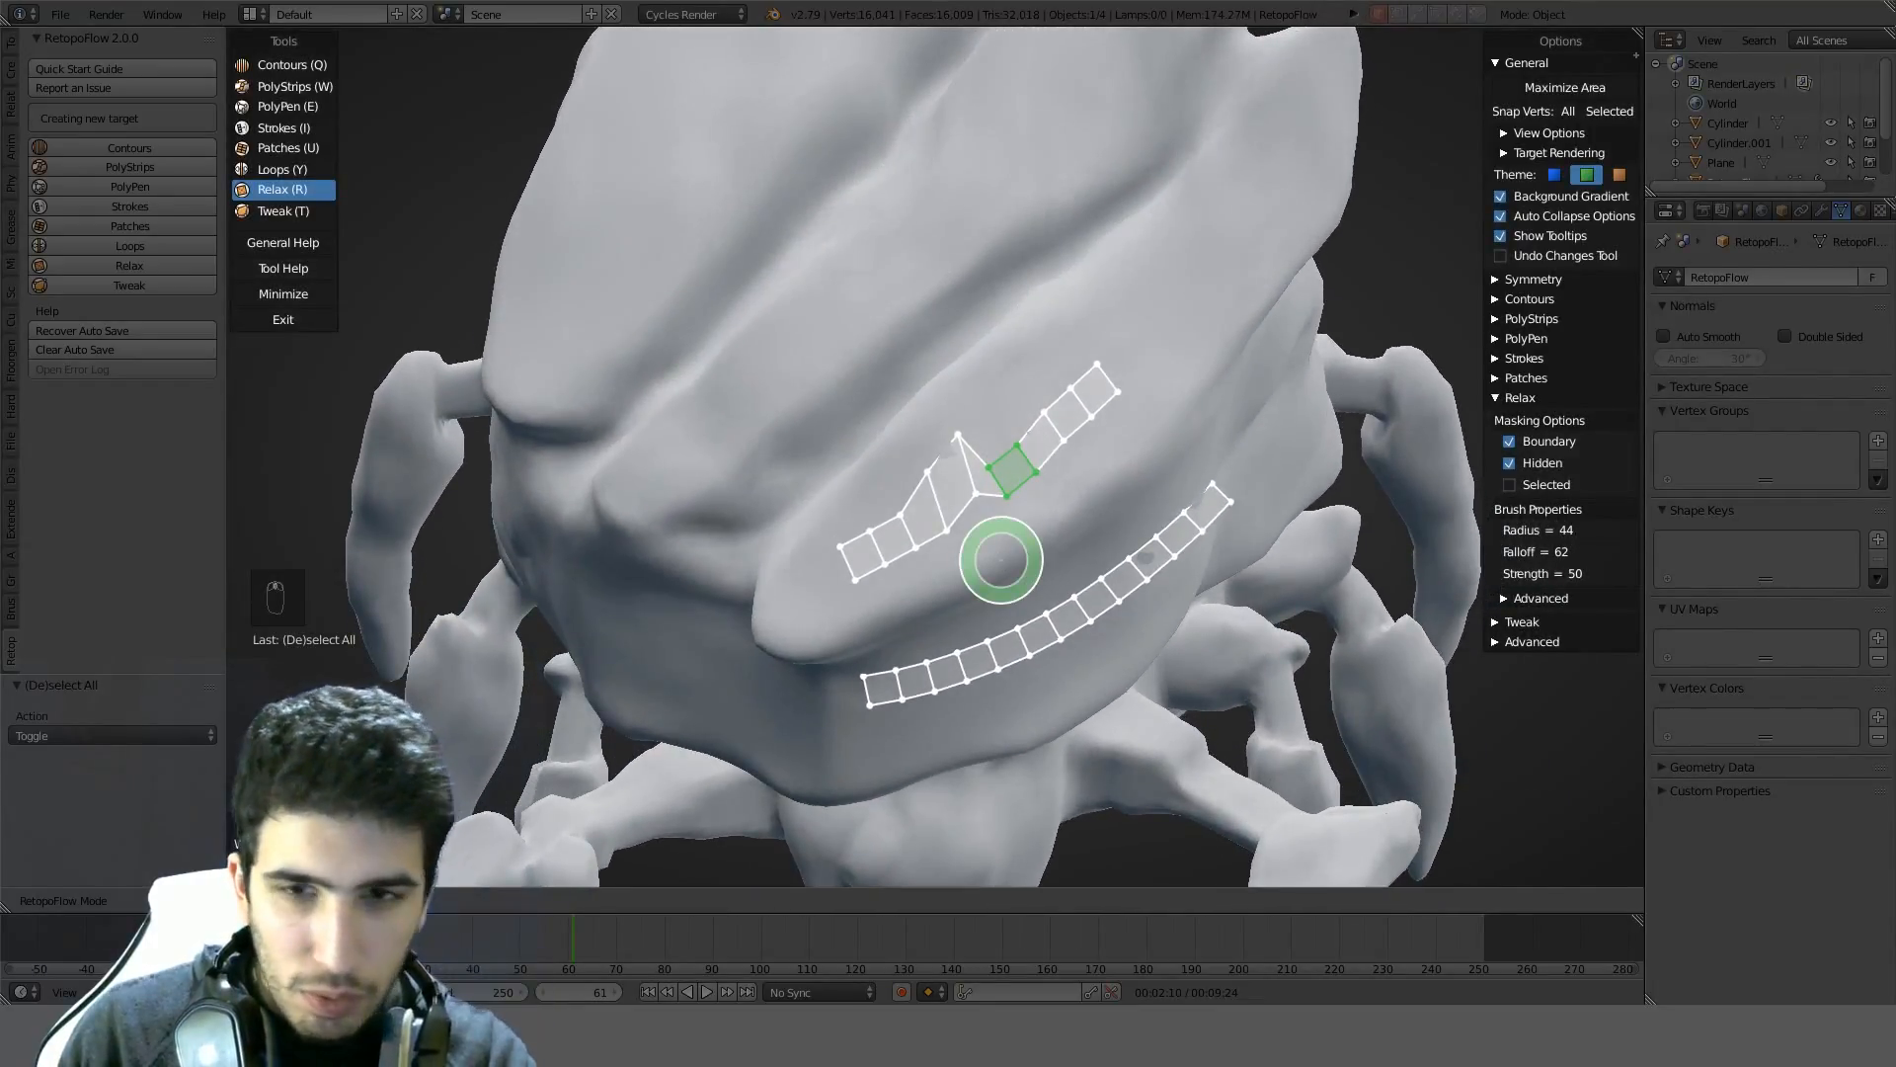
Select both test strips on the shell, consult the General Help on deleting, and delete all their geometry
{"action": "key", "text": "a"}
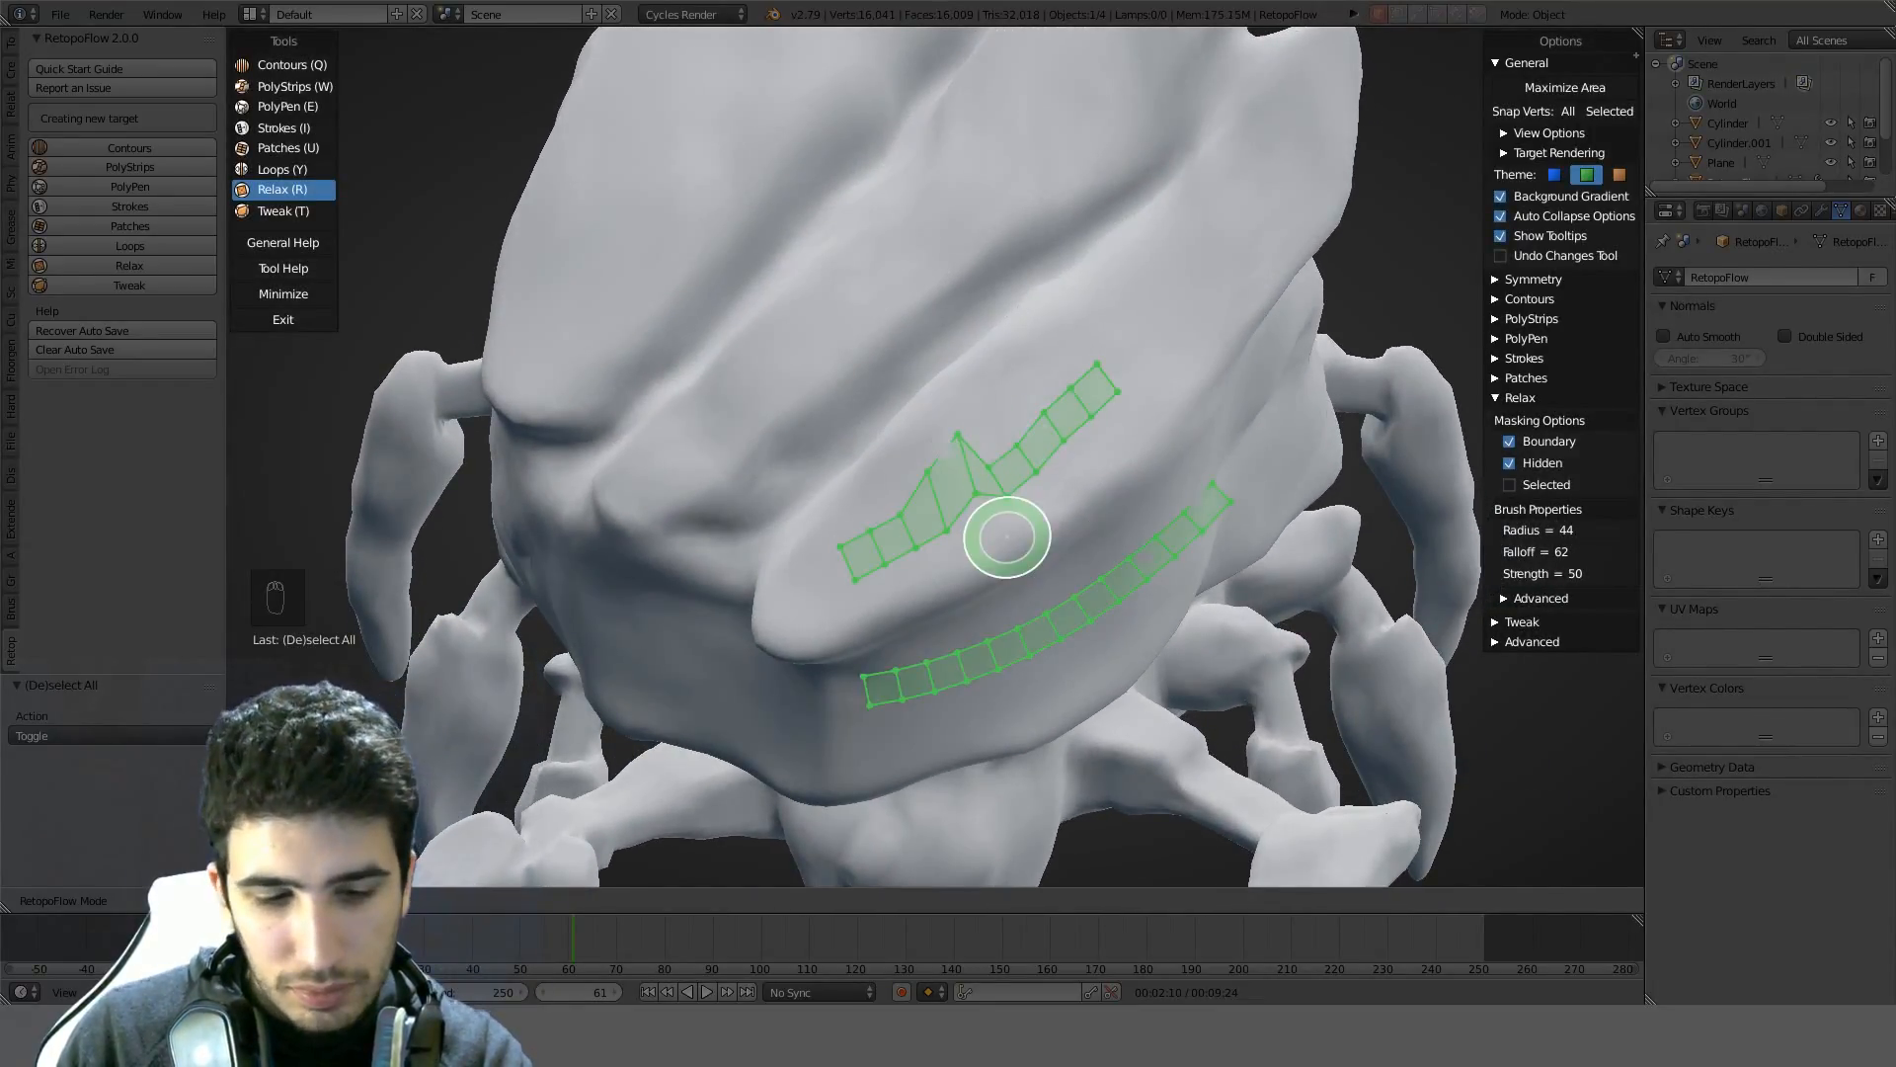
{"action": "key", "text": "t"}
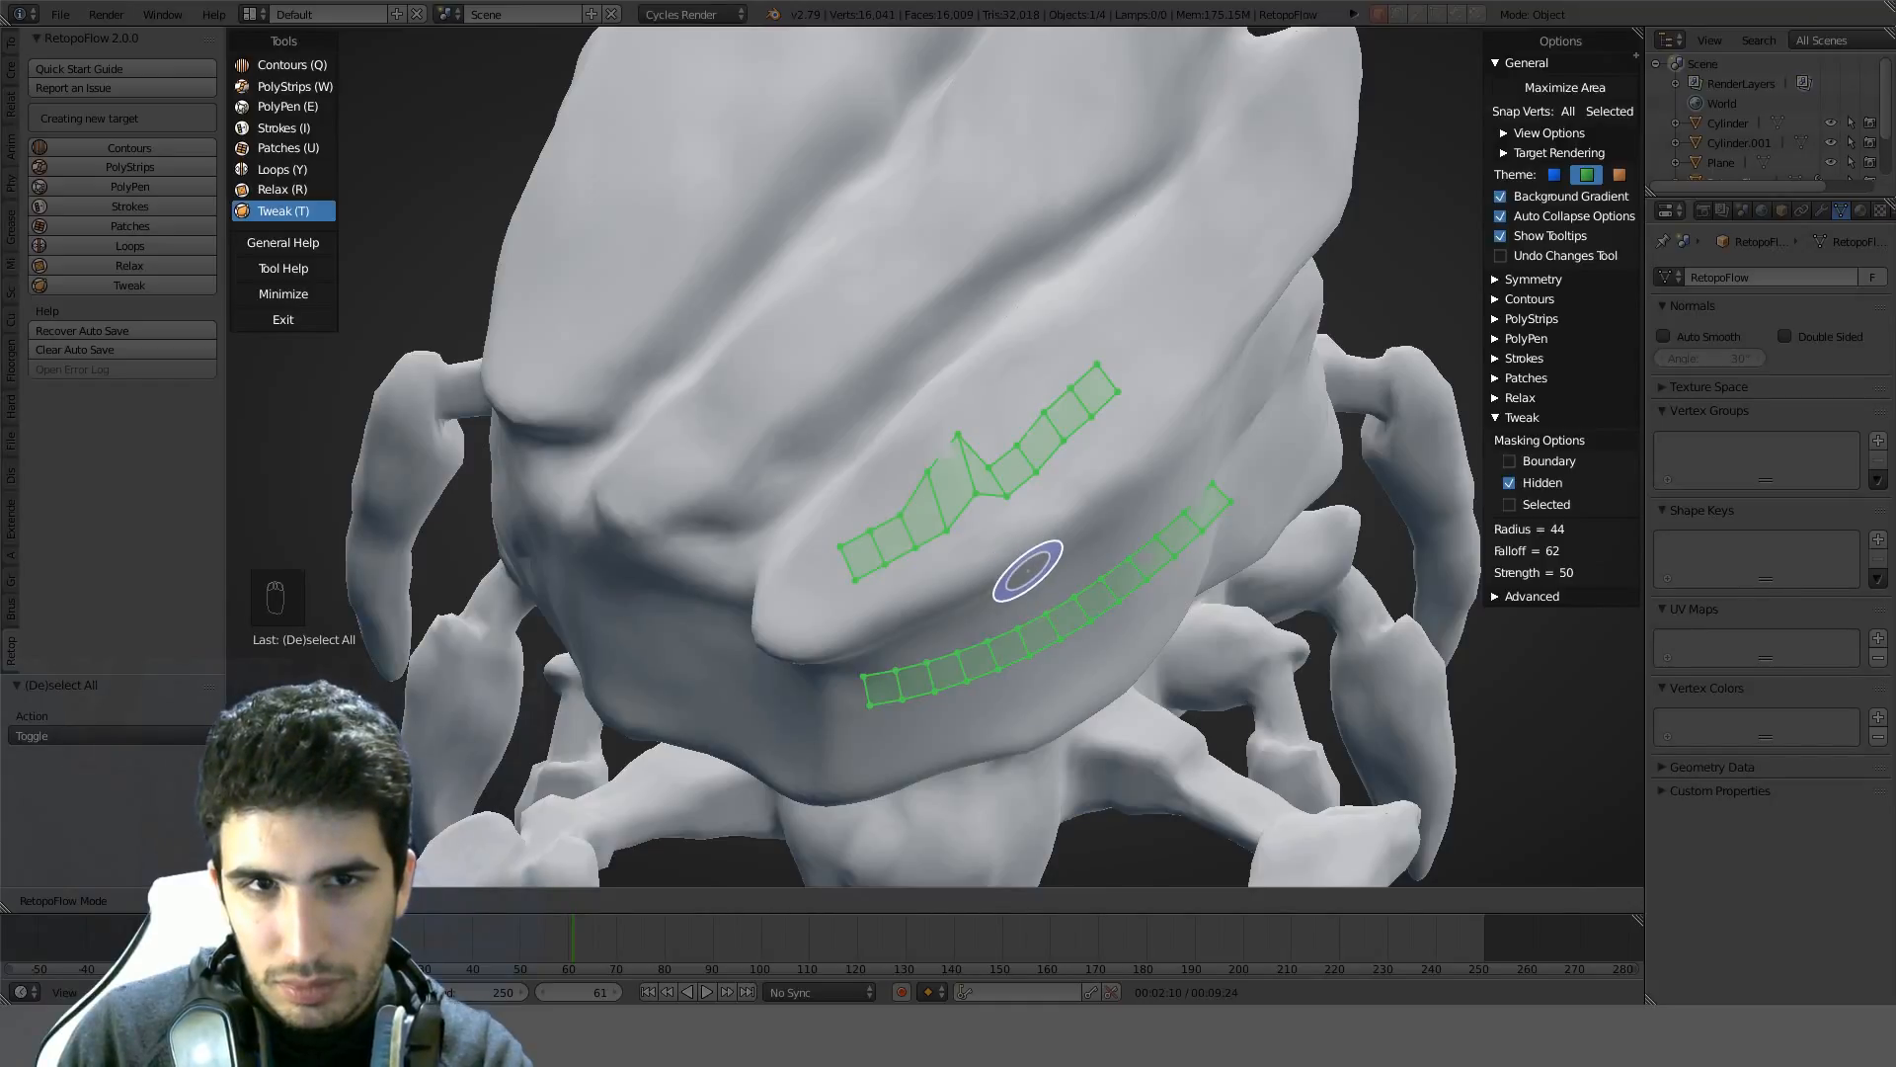
{"action": "key", "text": "r"}
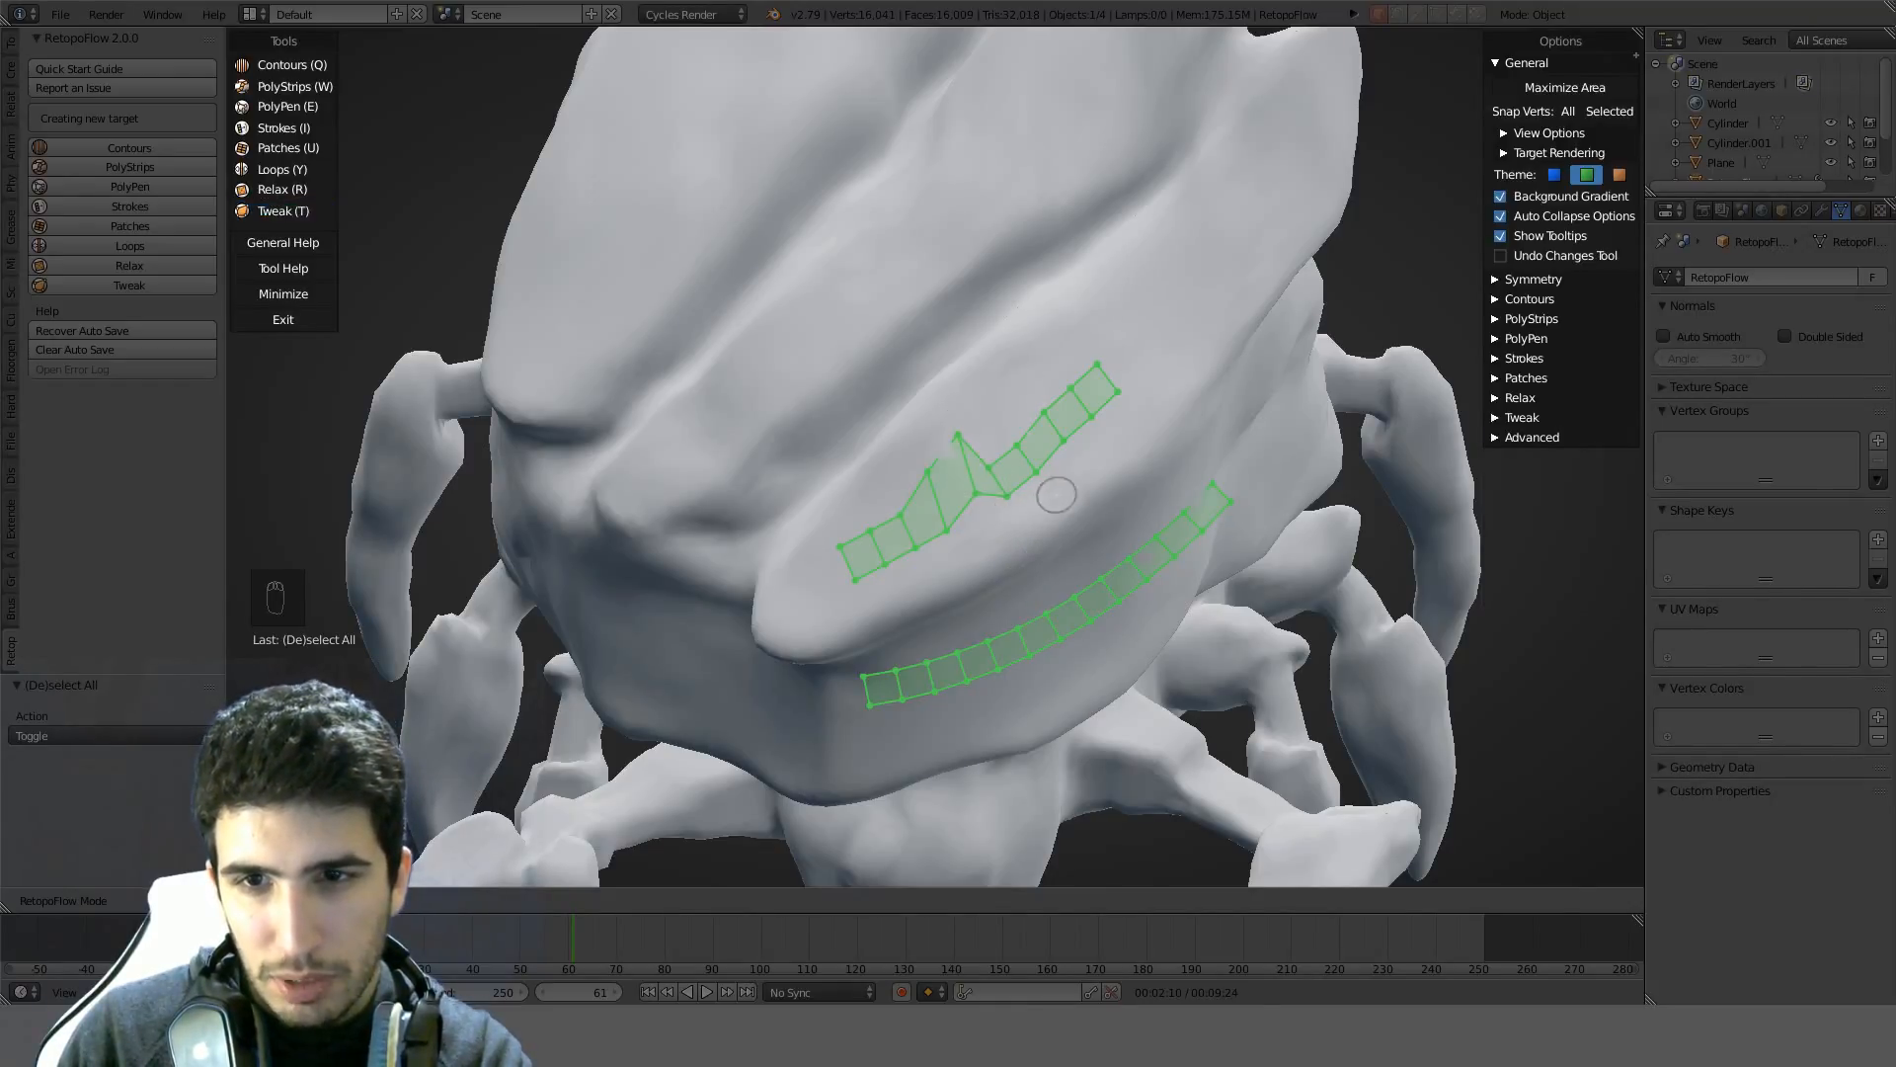
{"action": "left_click", "coordinate": [294, 246]}
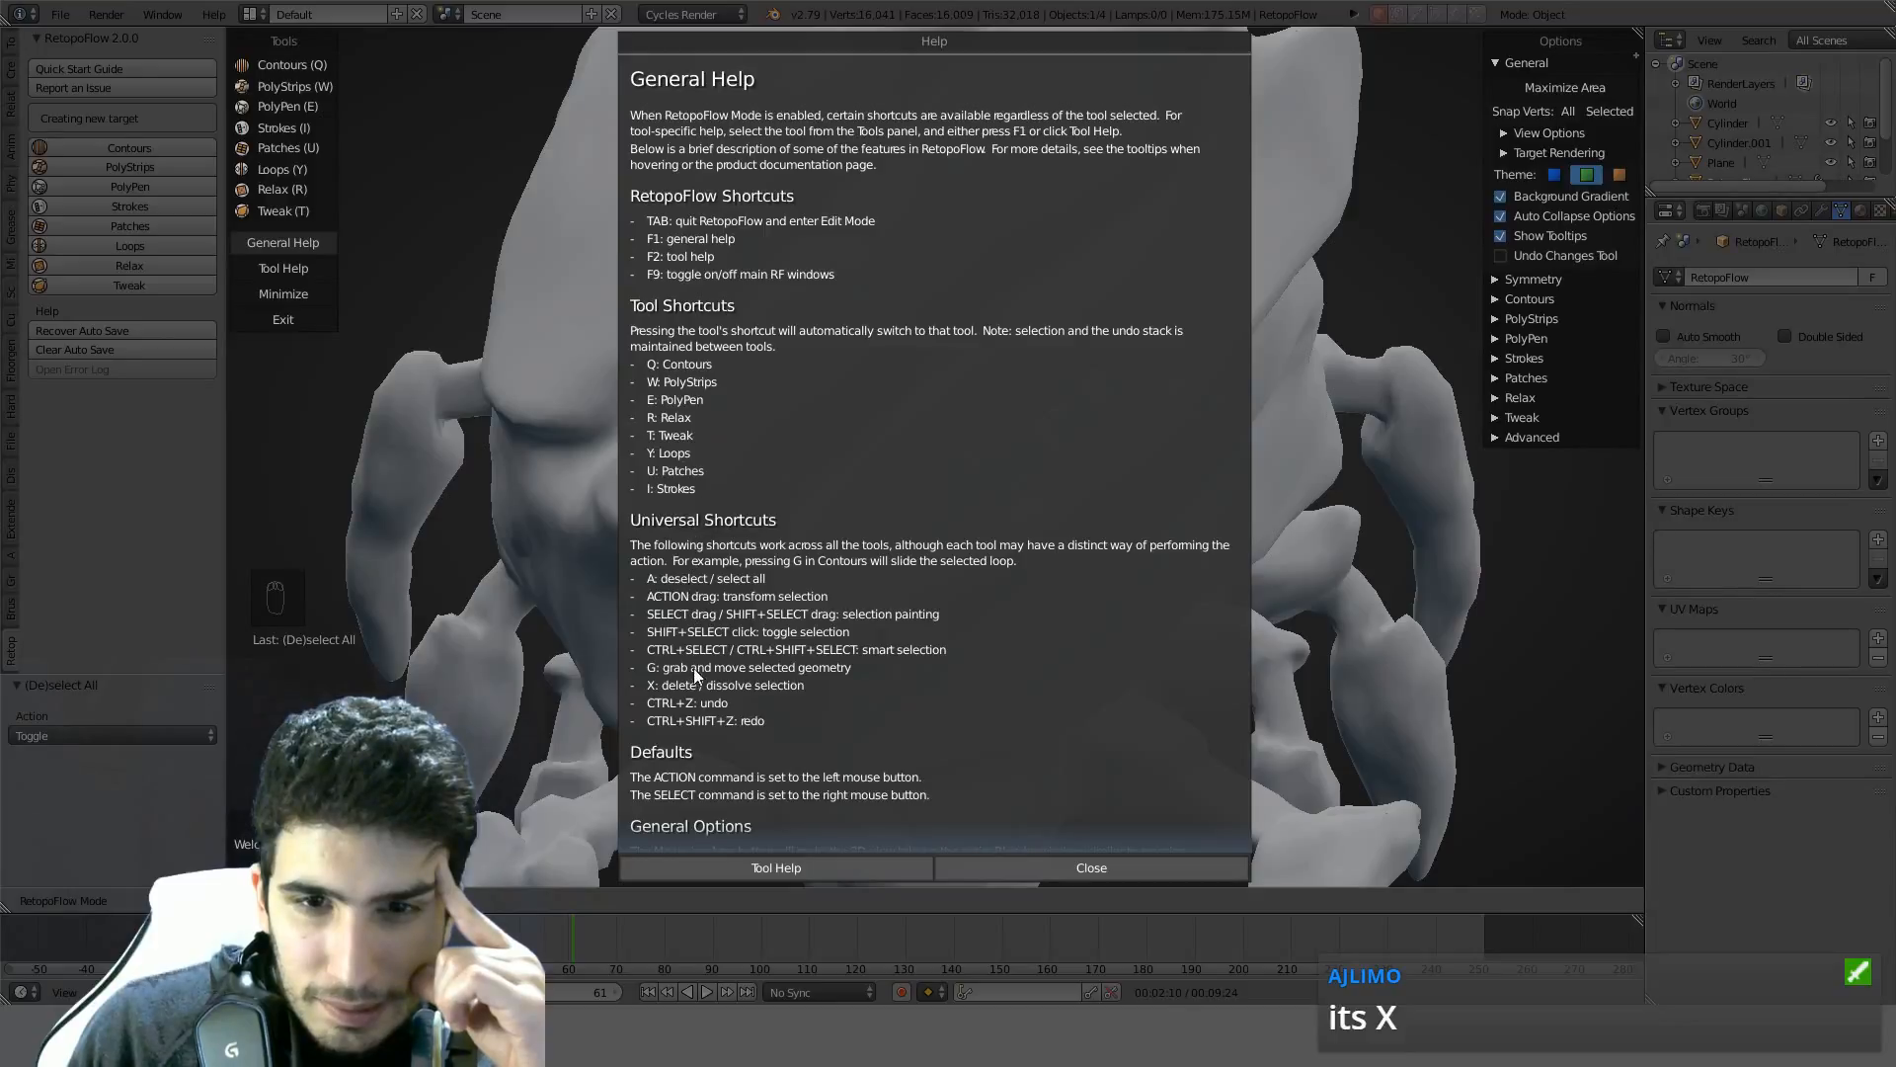
{"action": "left_click", "coordinate": [1050, 873]}
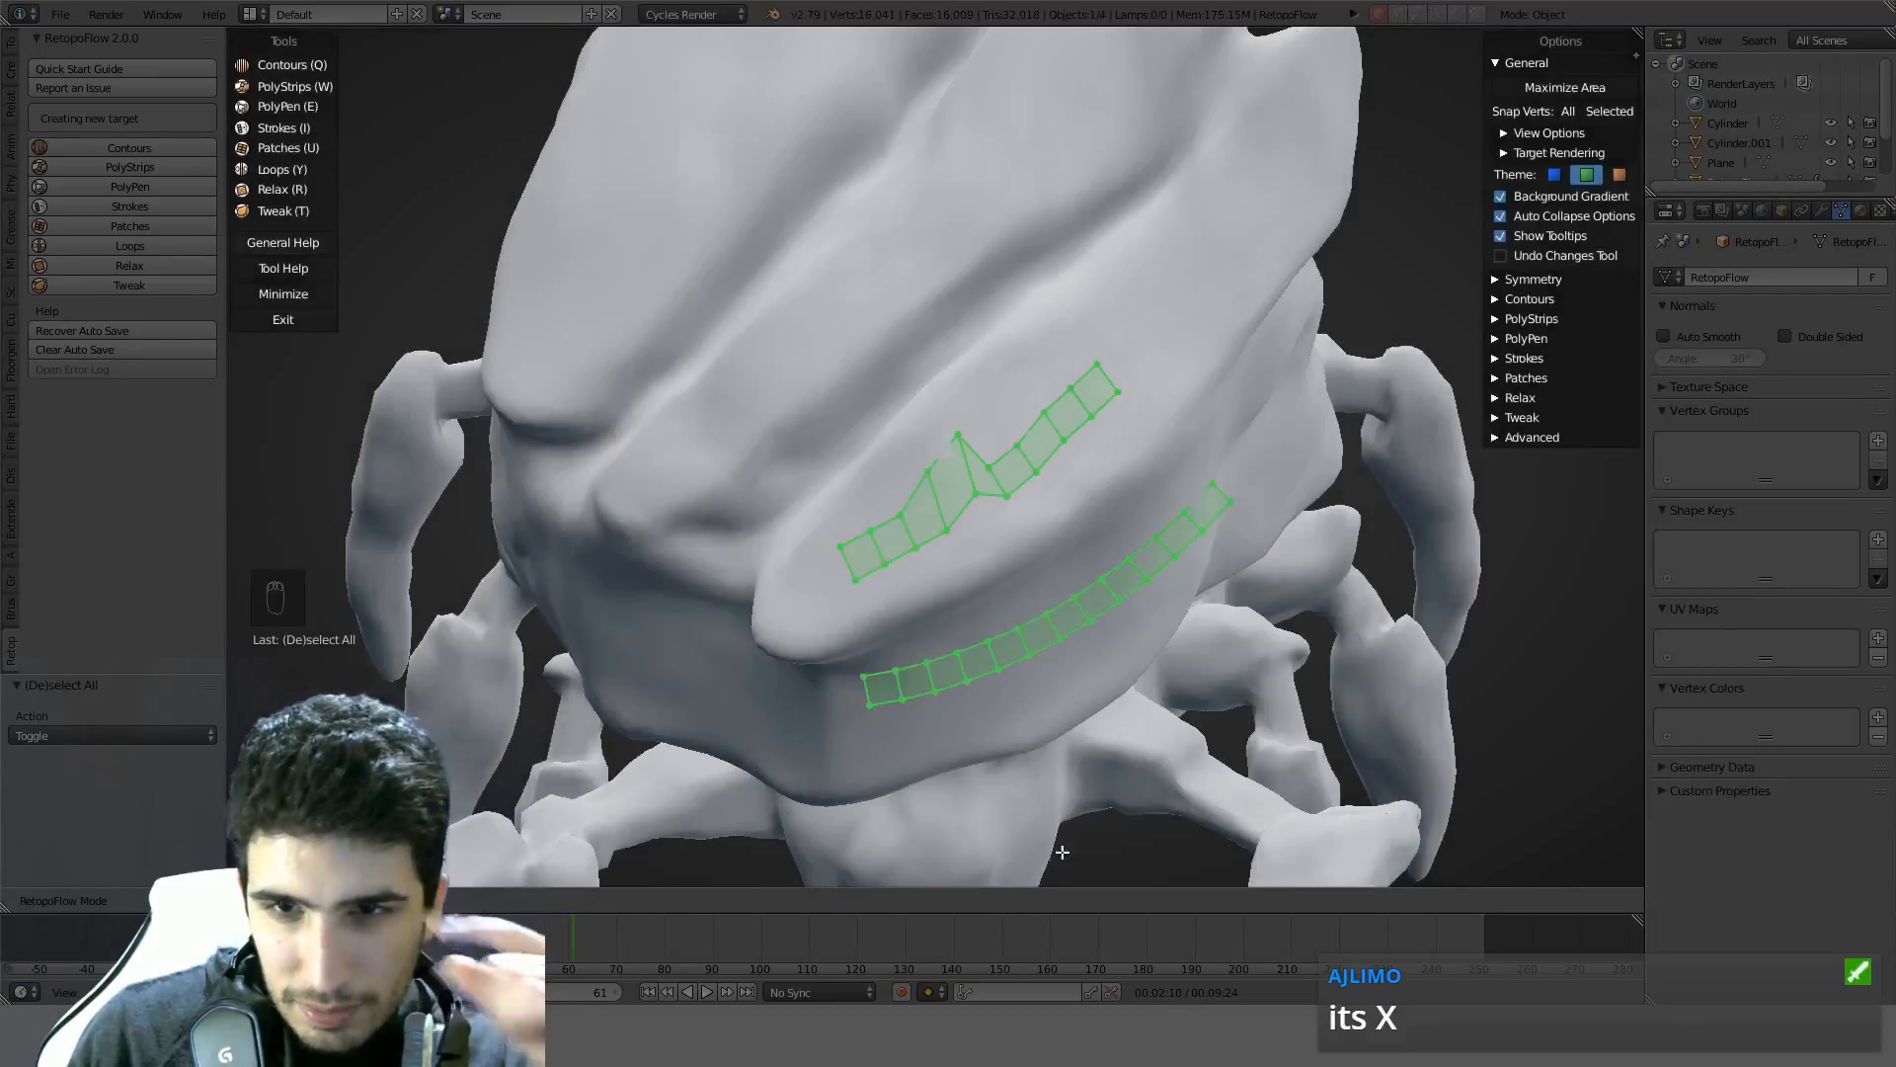
{"action": "key", "text": "x"}
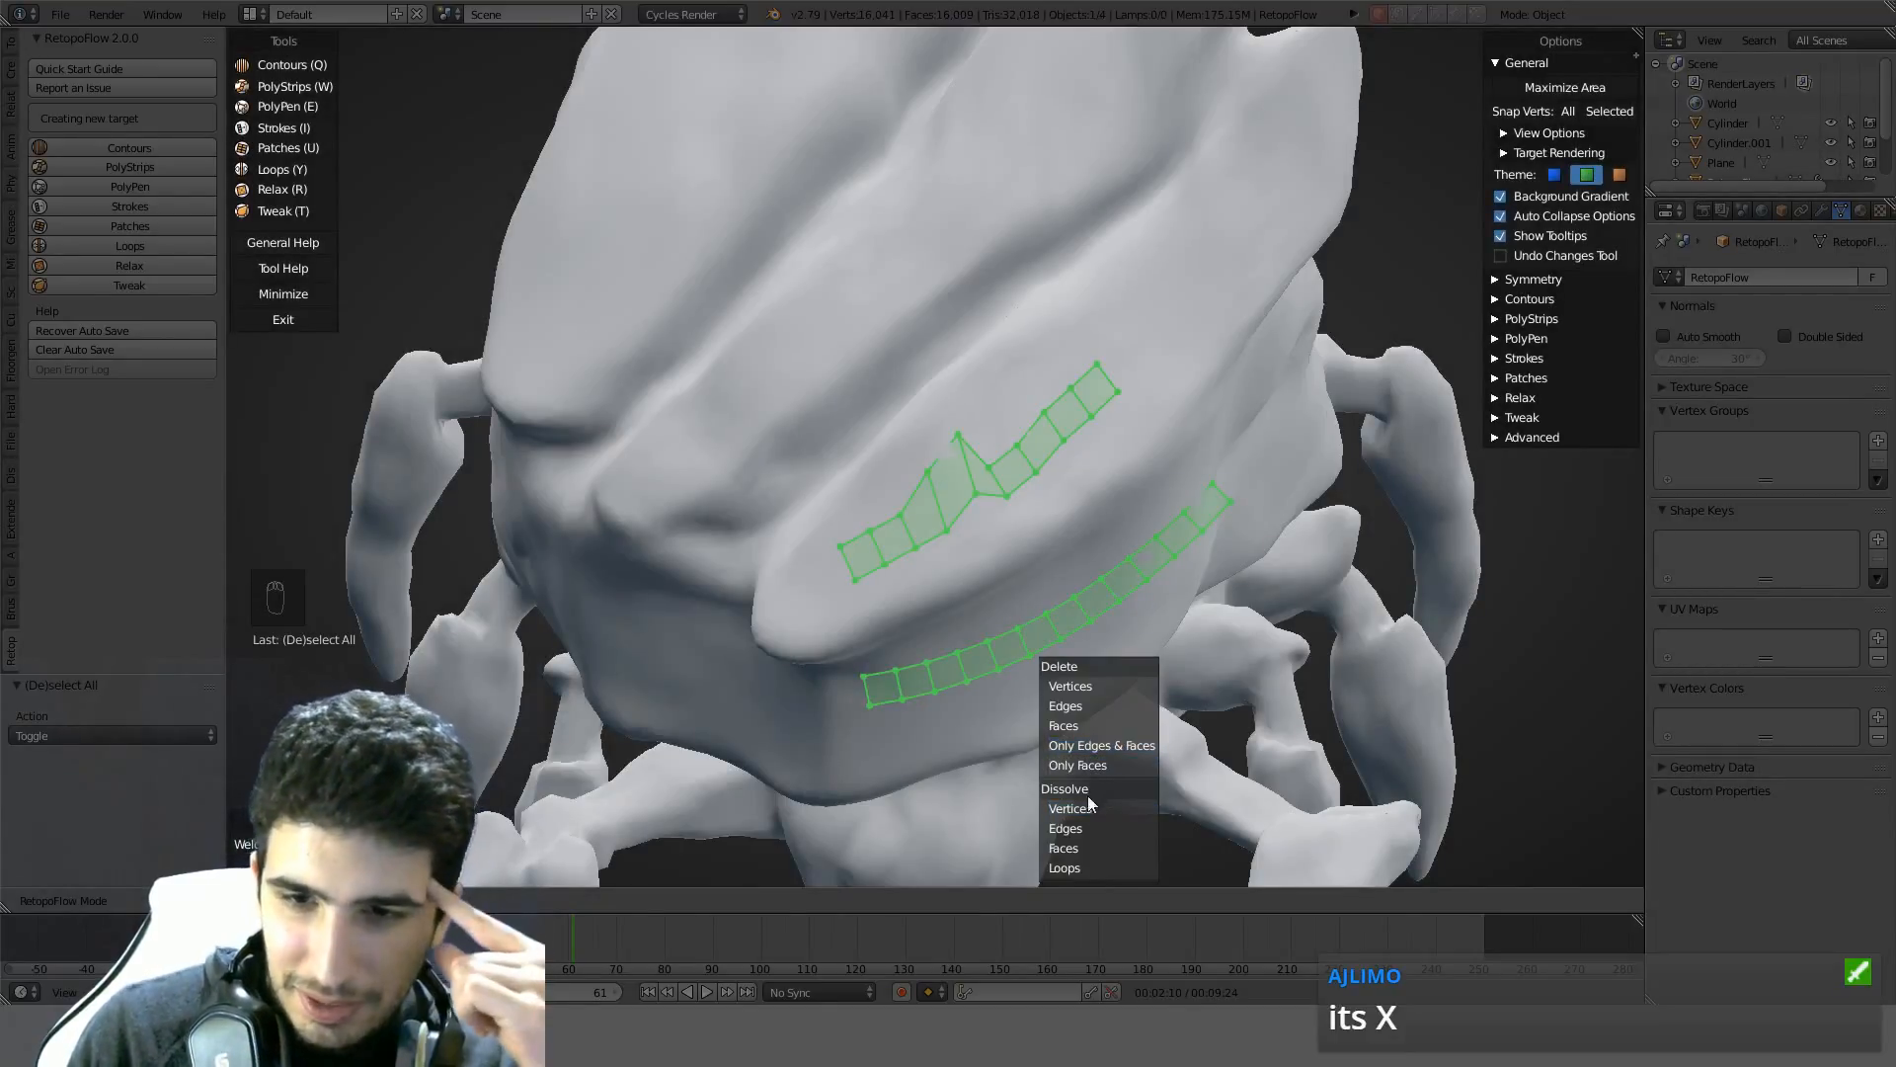
{"action": "left_click", "coordinate": [1072, 846]}
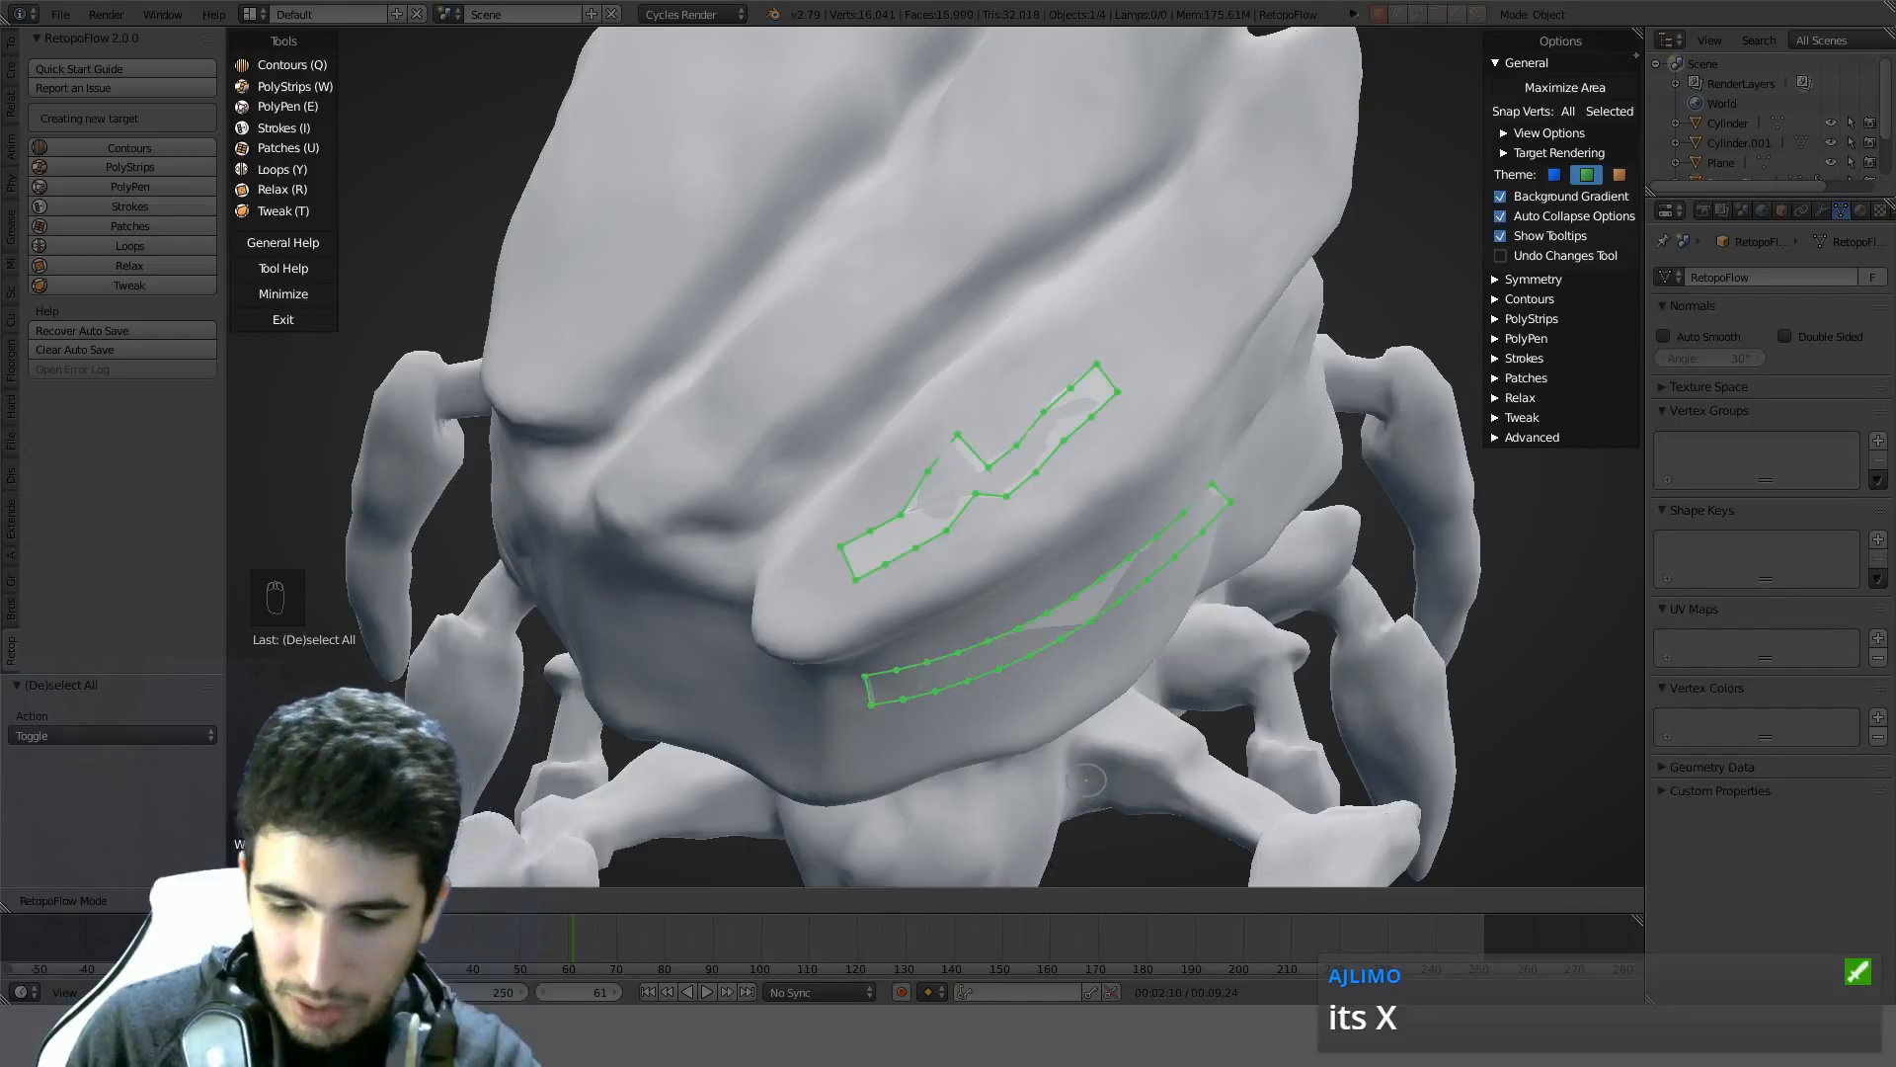
{"action": "key", "text": "x"}
{"action": "left_click", "coordinate": [1119, 632]}
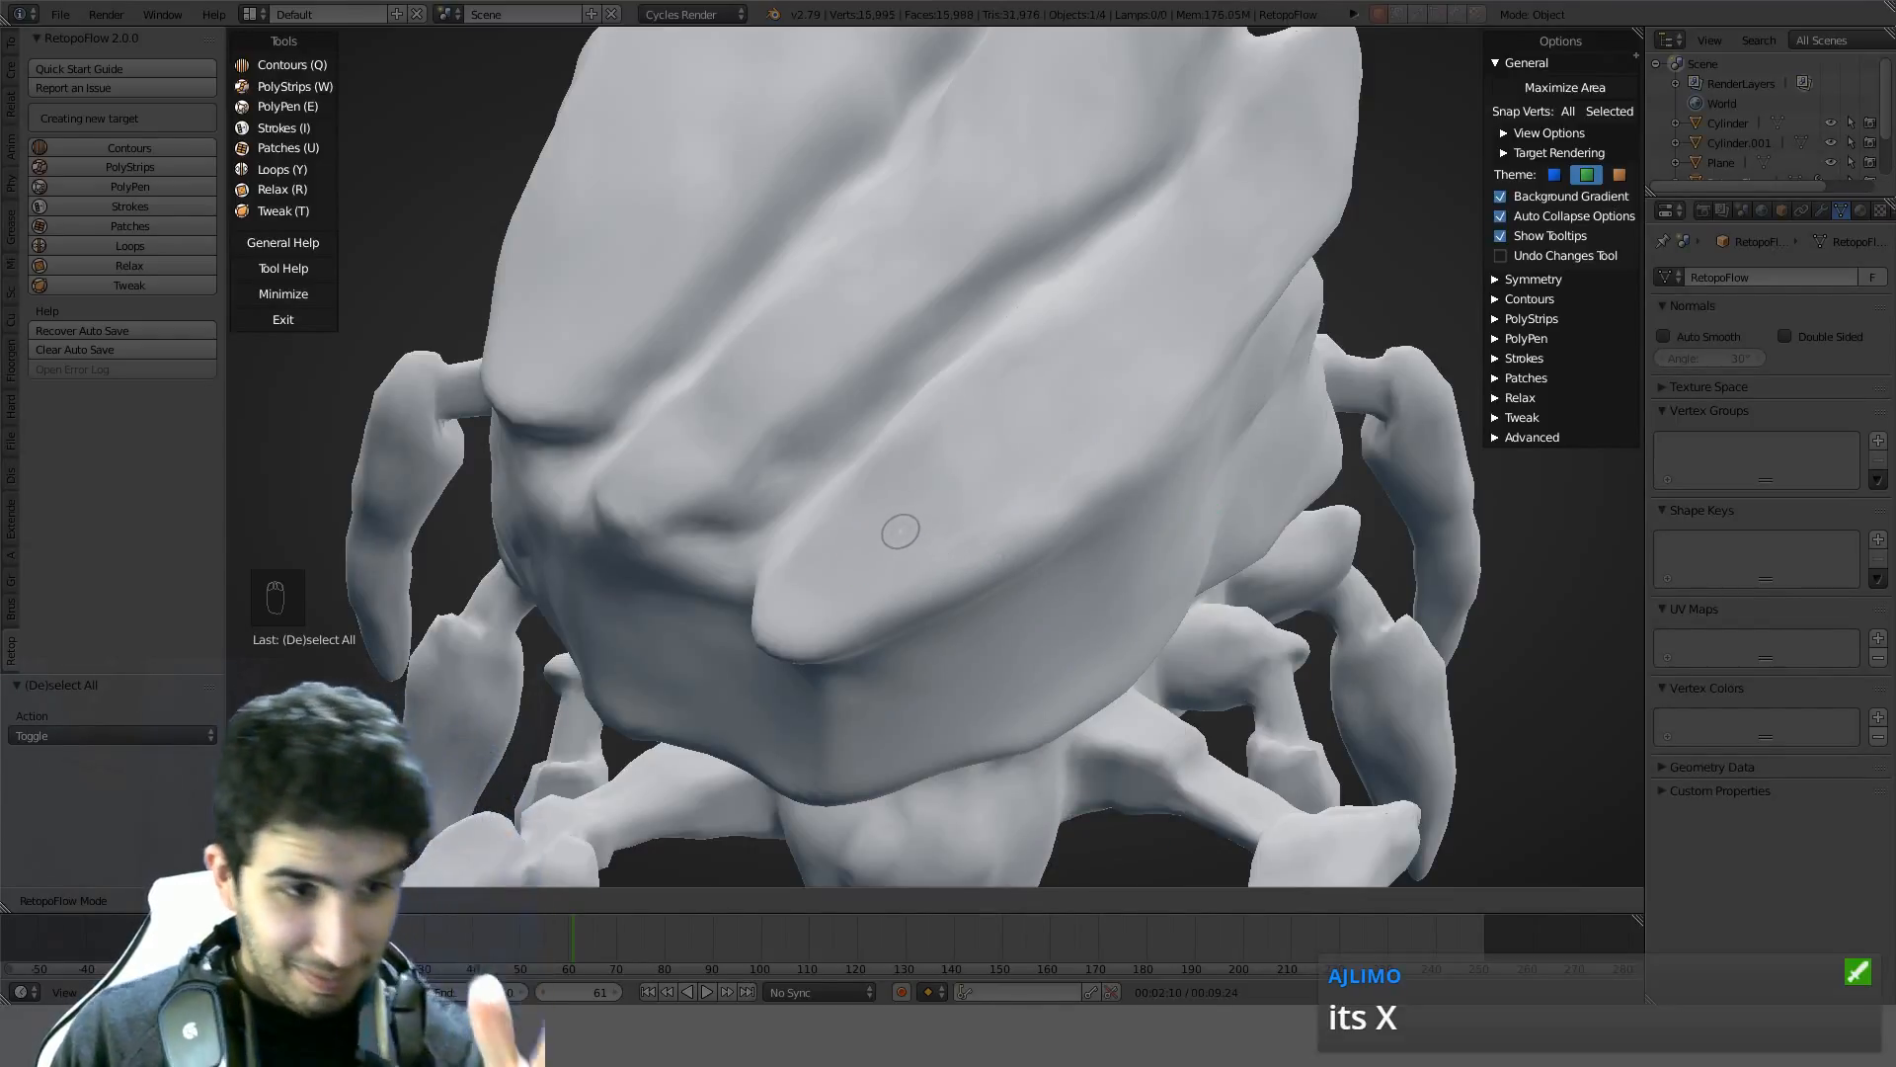
Activate the Contours tool and consult its tool help on drawing and bridging loops
{"action": "left_click", "coordinate": [299, 65]}
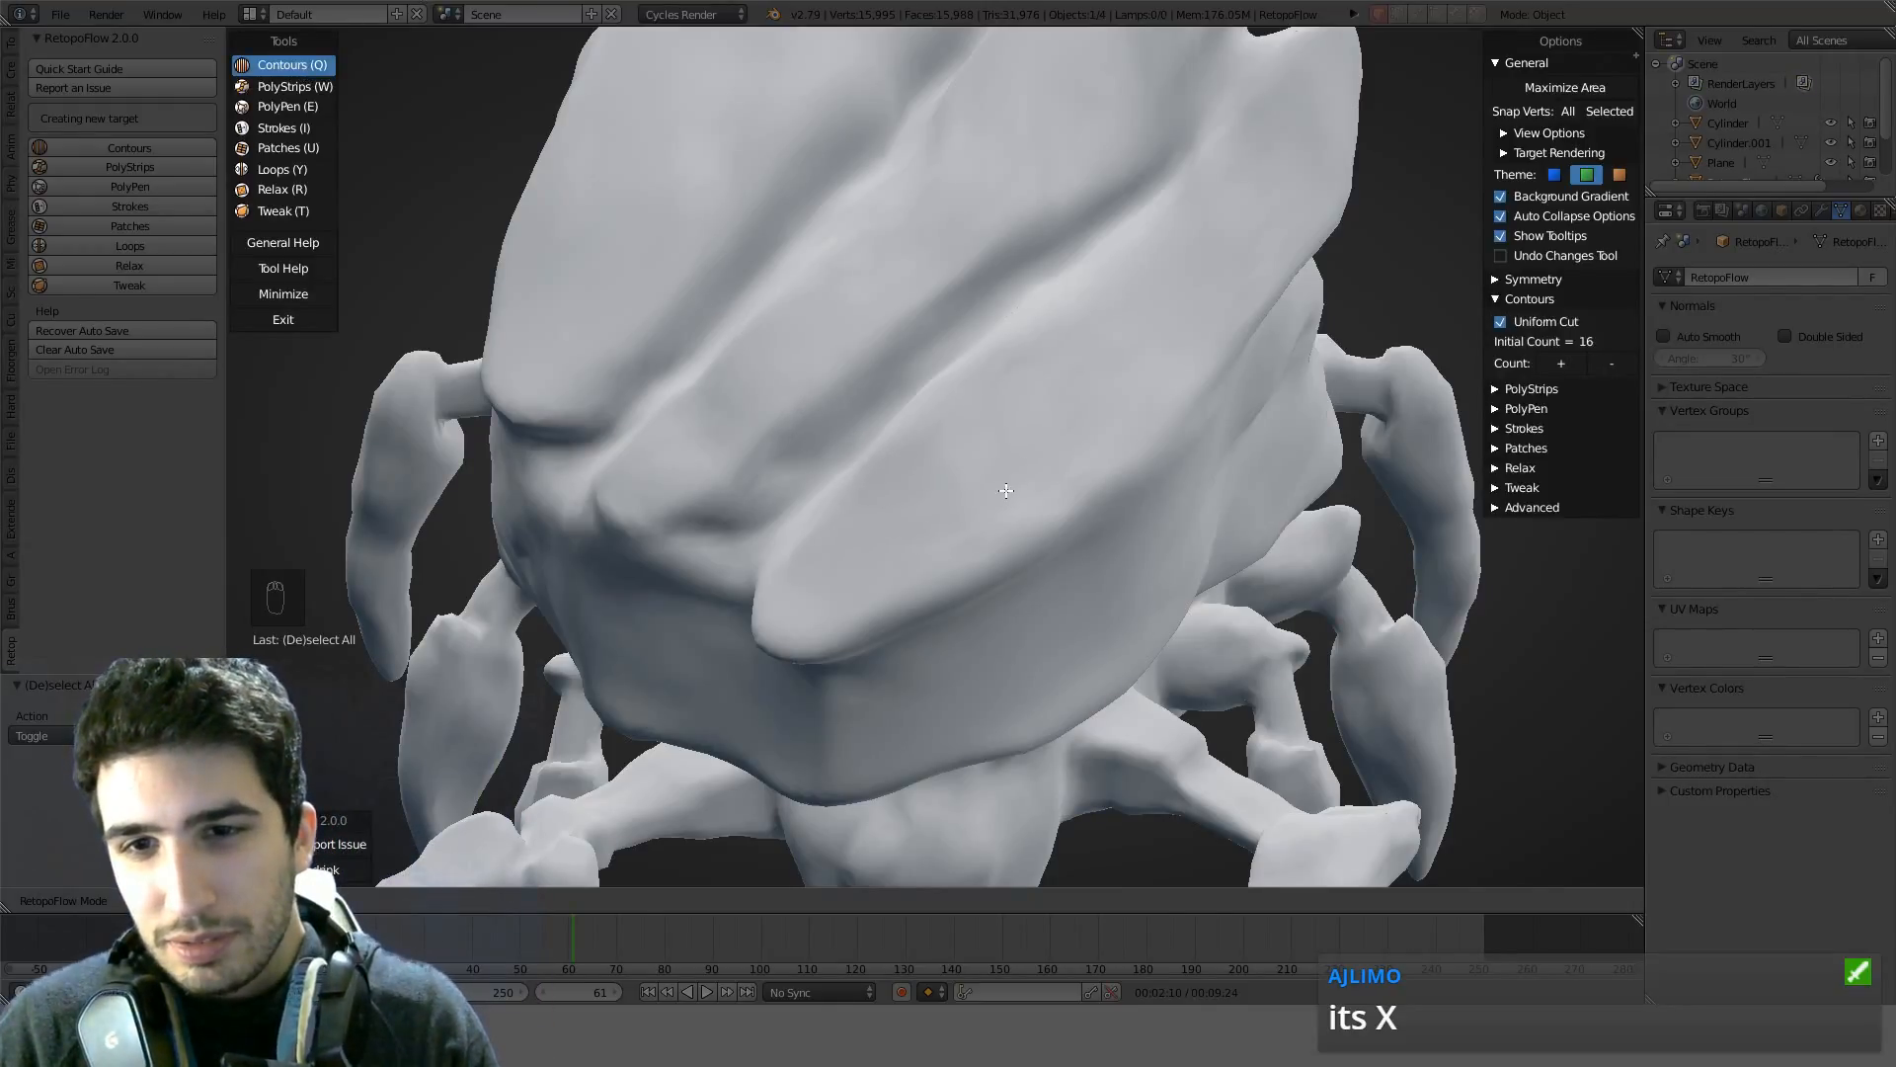
{"action": "left_click", "coordinate": [310, 273]}
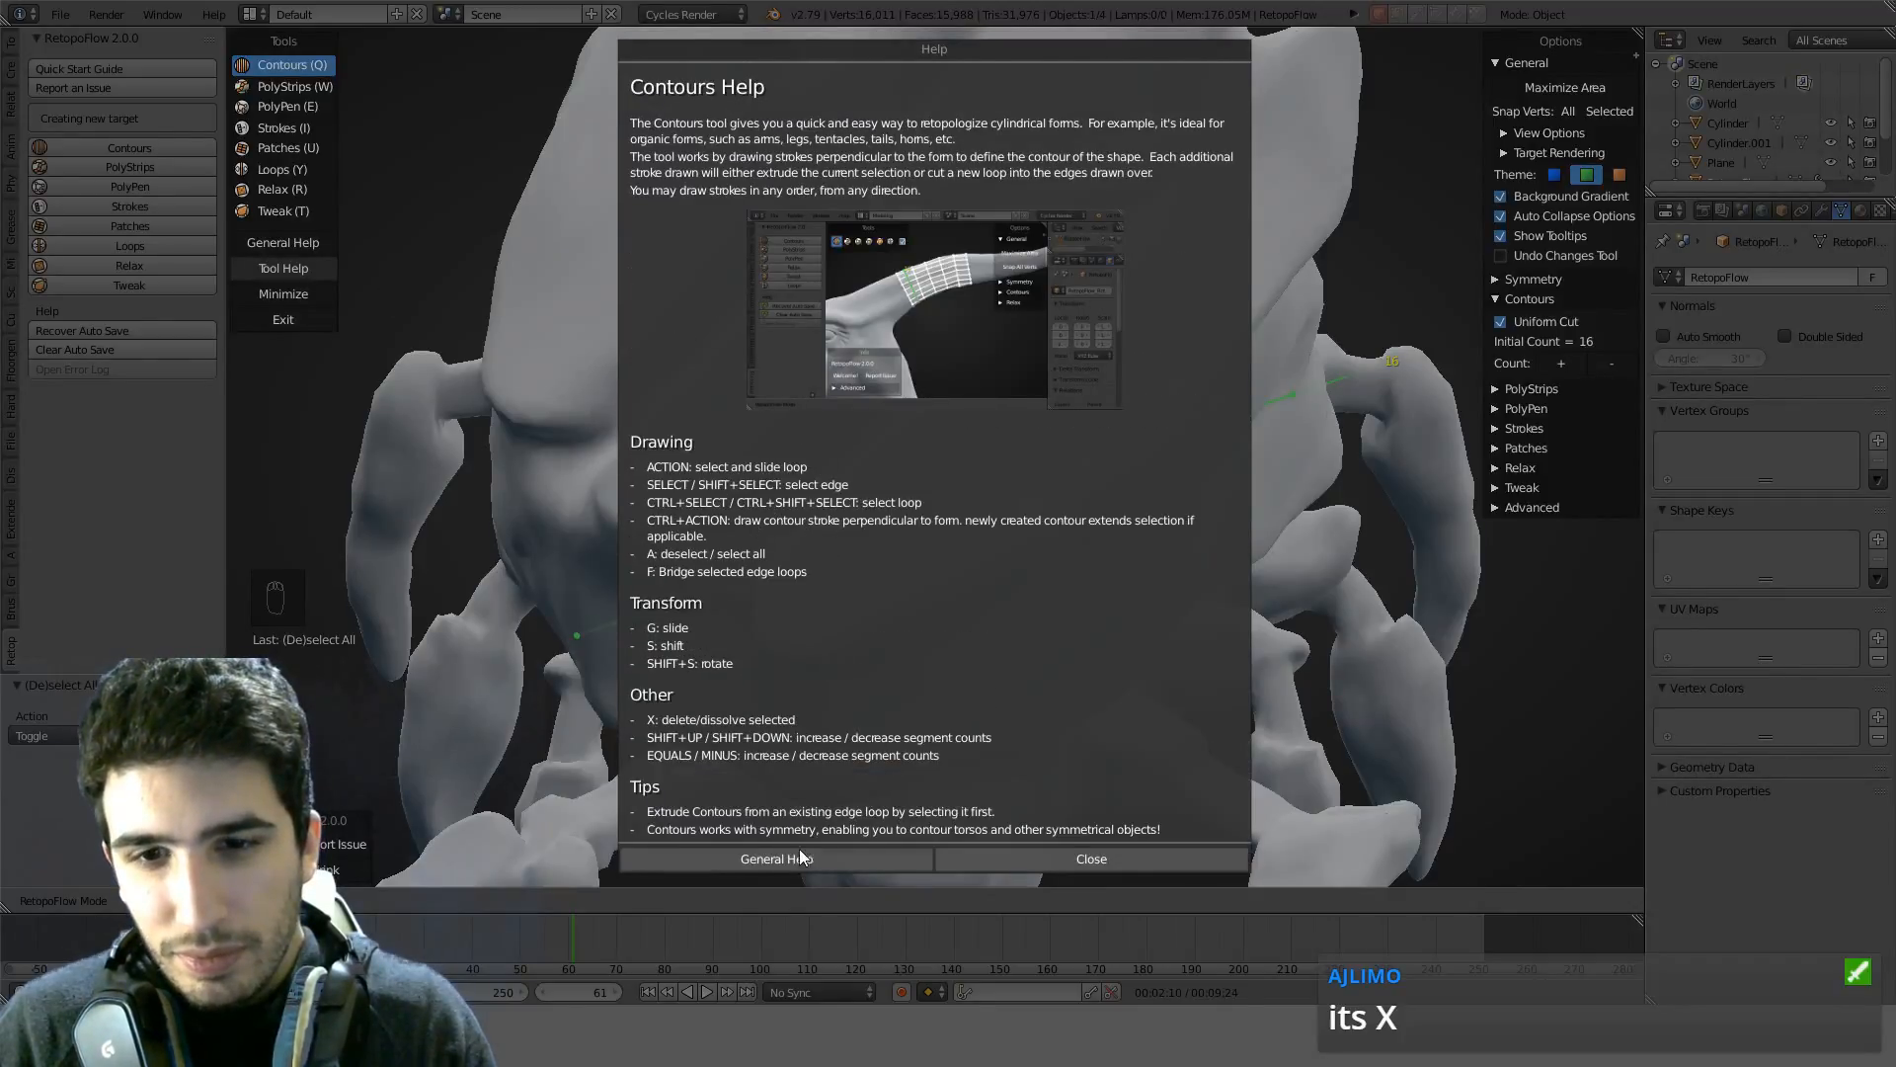
{"action": "left_click", "coordinate": [1091, 858]}
Draw a 16-segment contour loop around the lower part of the shell and try to bridge it
{"action": "middle_click_drag", "start_coordinate": [1092, 691], "coordinate": [804, 441]}
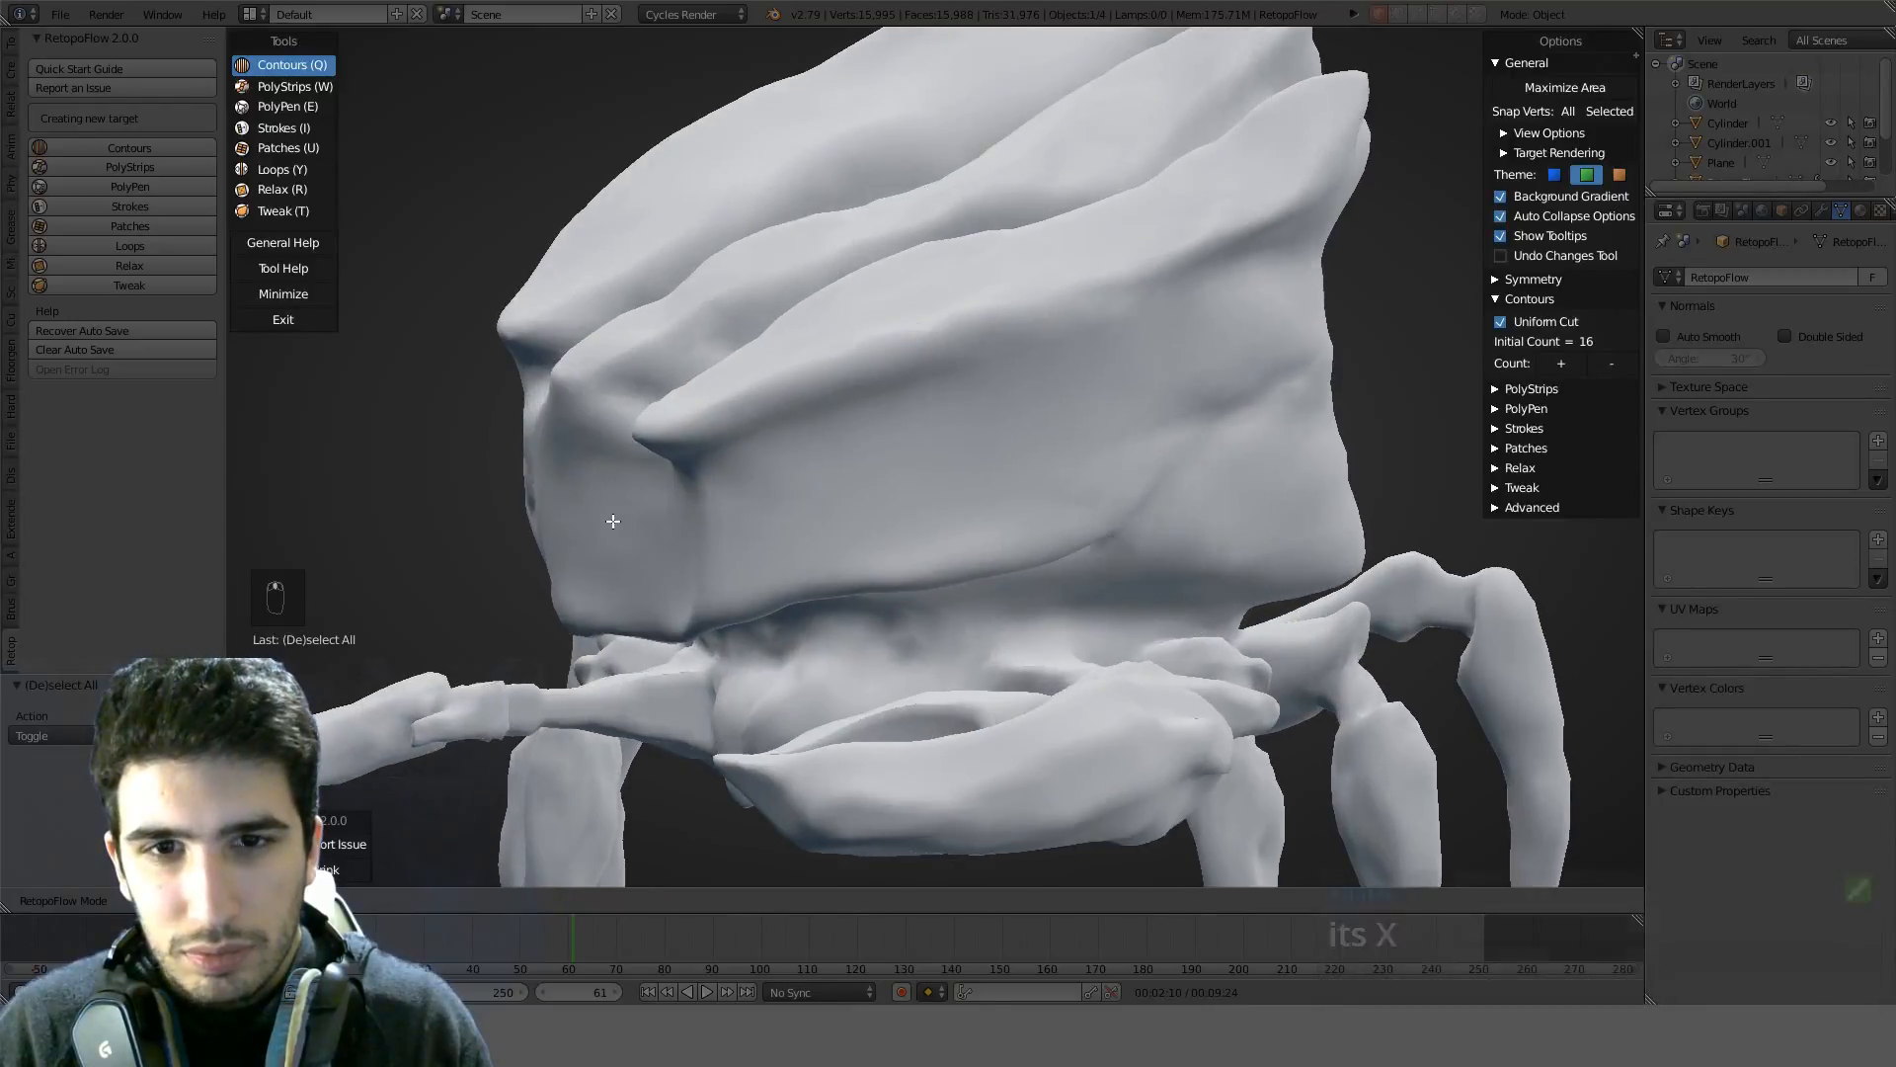
{"action": "left_click_drag", "start_coordinate": [612, 520], "coordinate": [1342, 434]}
{"action": "middle_click_drag", "start_coordinate": [1138, 502], "coordinate": [1283, 525]}
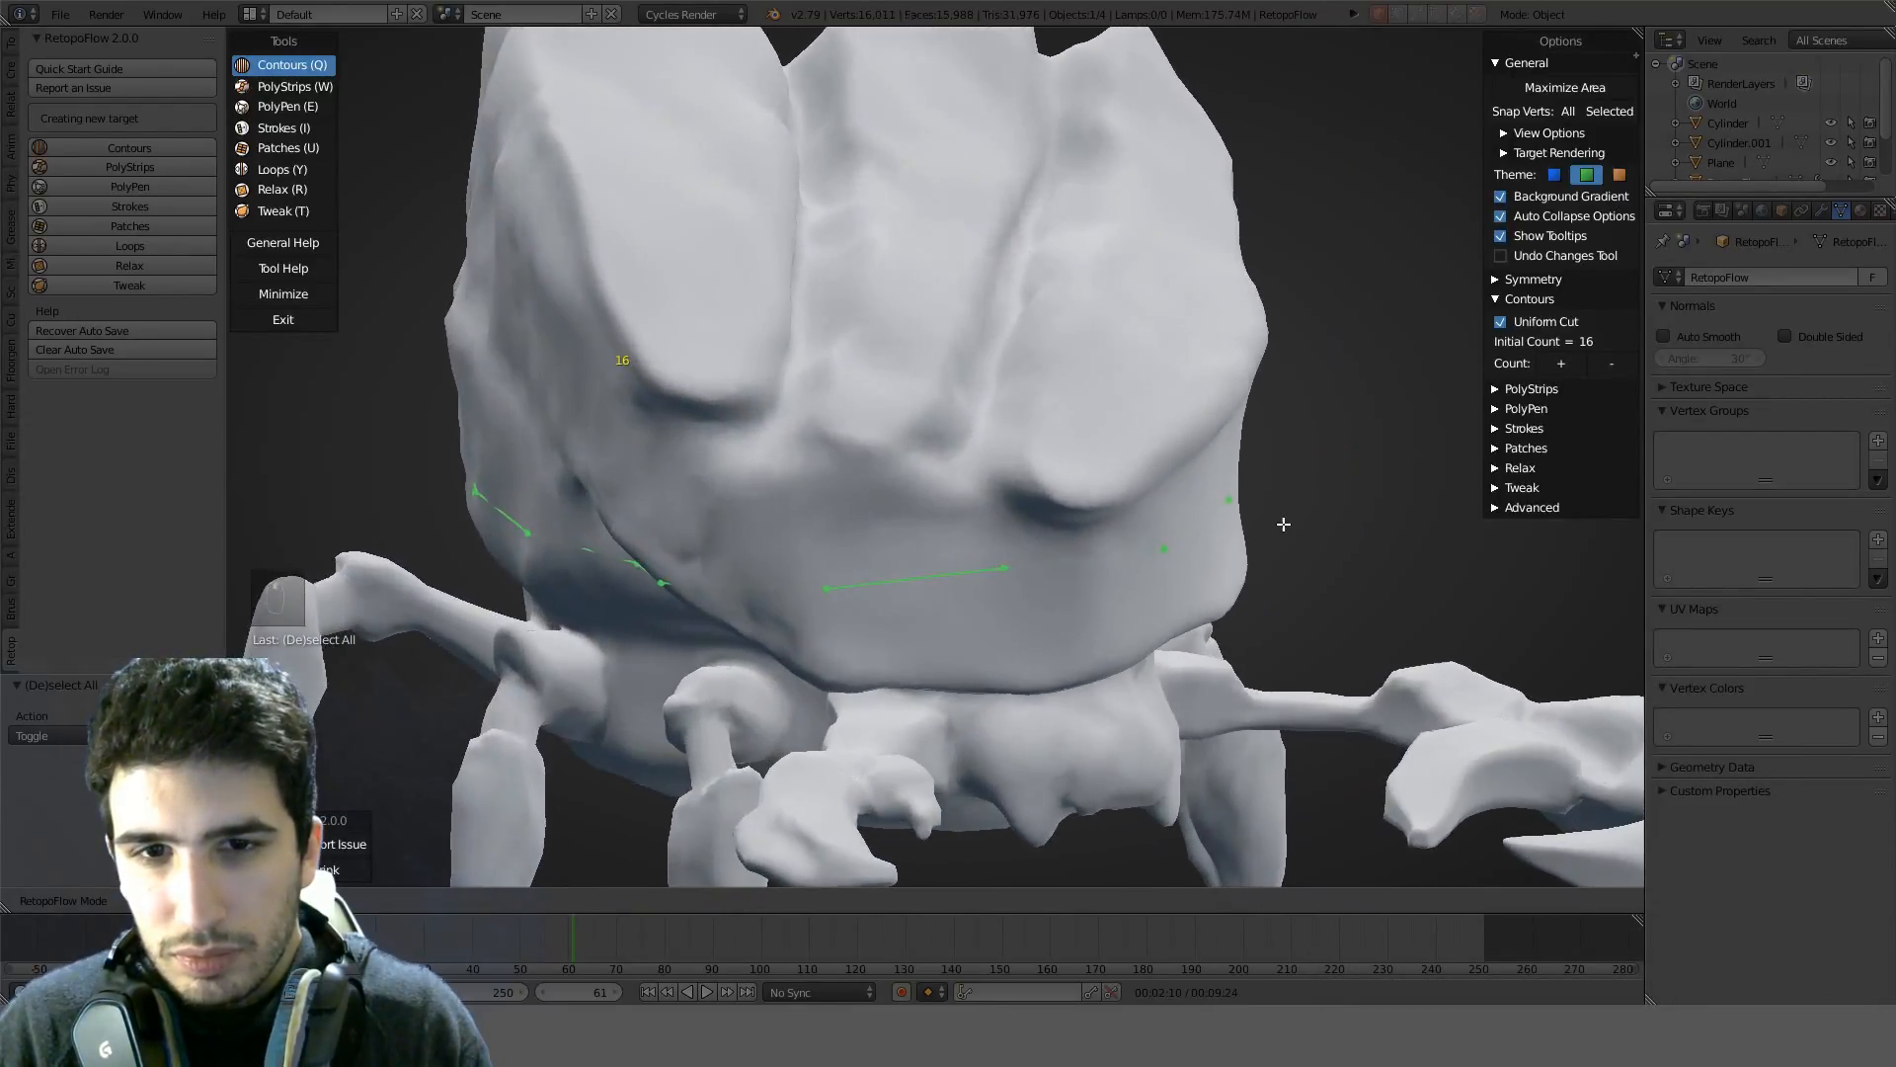
{"action": "key", "text": "f"}
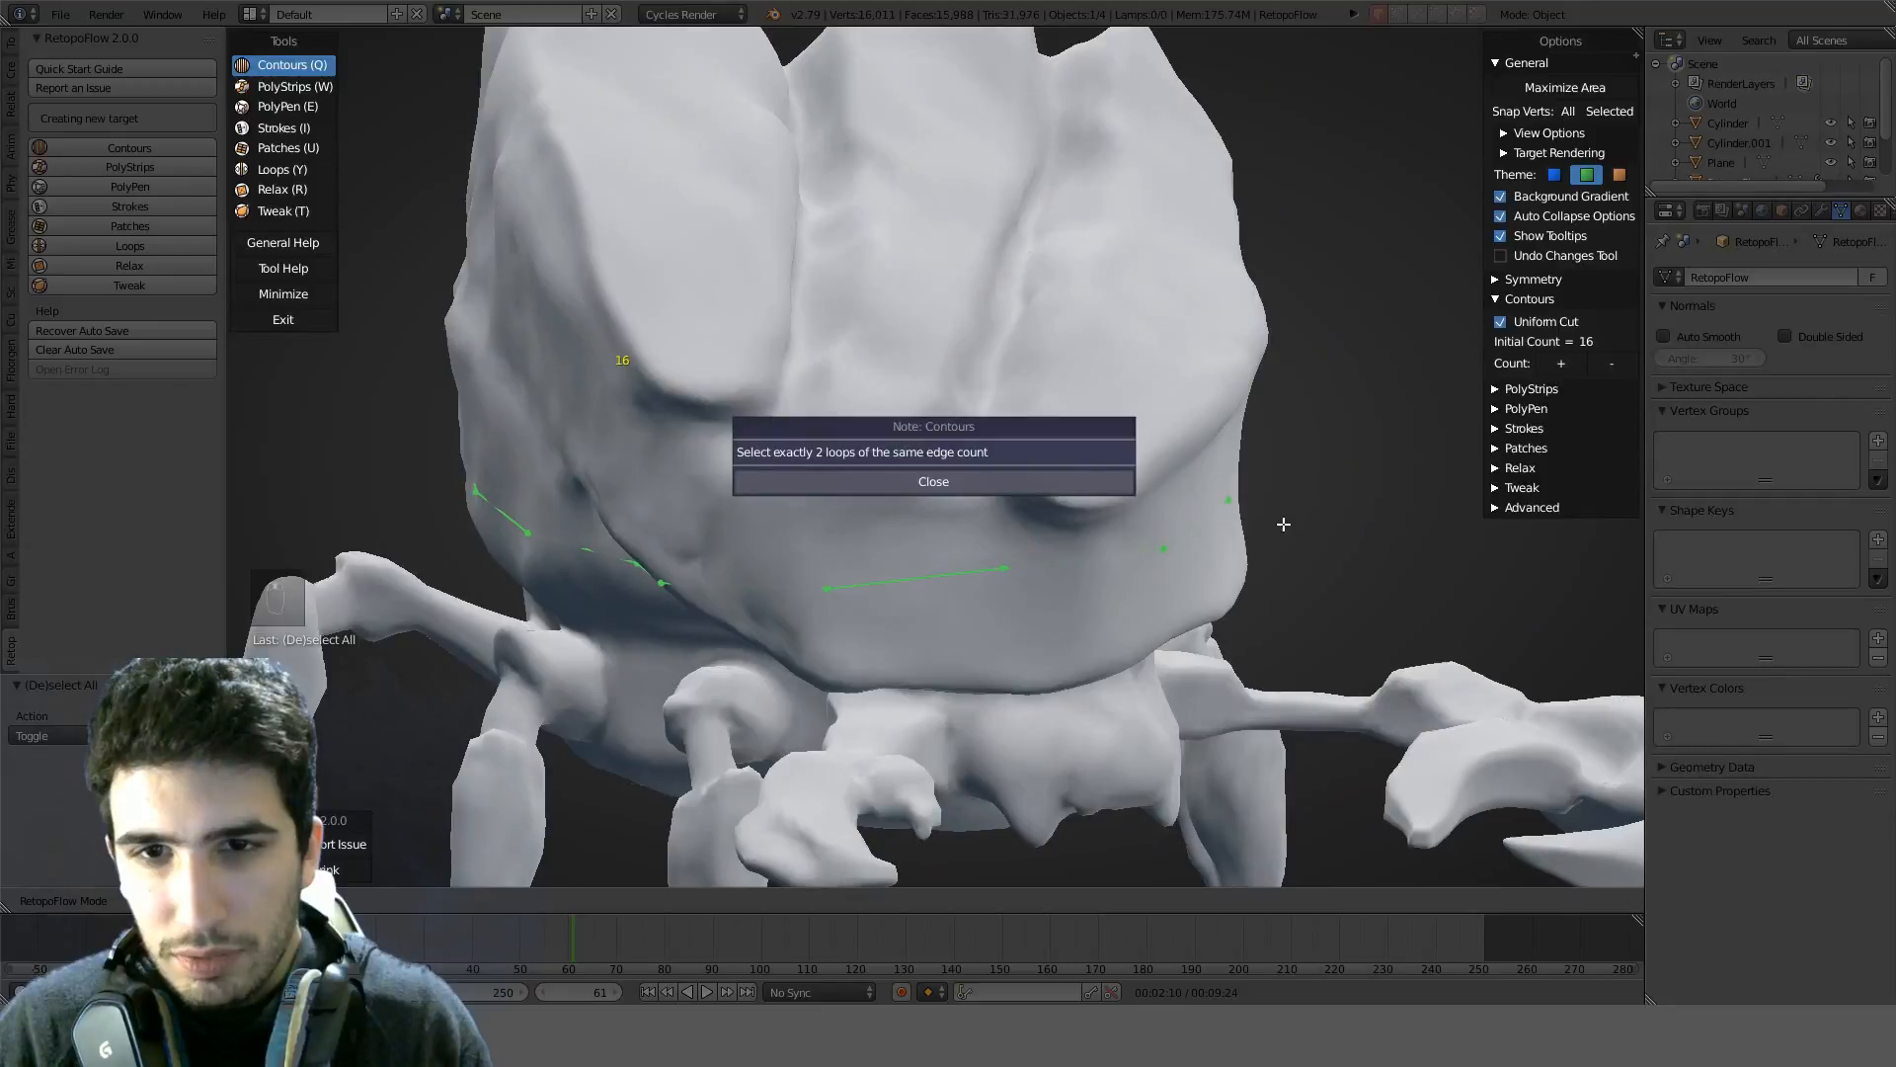
{"action": "left_click", "coordinate": [965, 481]}
Try extending the shell contour with a second loop above it, and undo the contour strokes
{"action": "middle_click_drag", "start_coordinate": [965, 481], "coordinate": [1021, 419]}
{"action": "left_click_drag", "start_coordinate": [1141, 382], "coordinate": [1318, 358]}
{"action": "middle_click_drag", "start_coordinate": [796, 461], "coordinate": [1379, 521]}
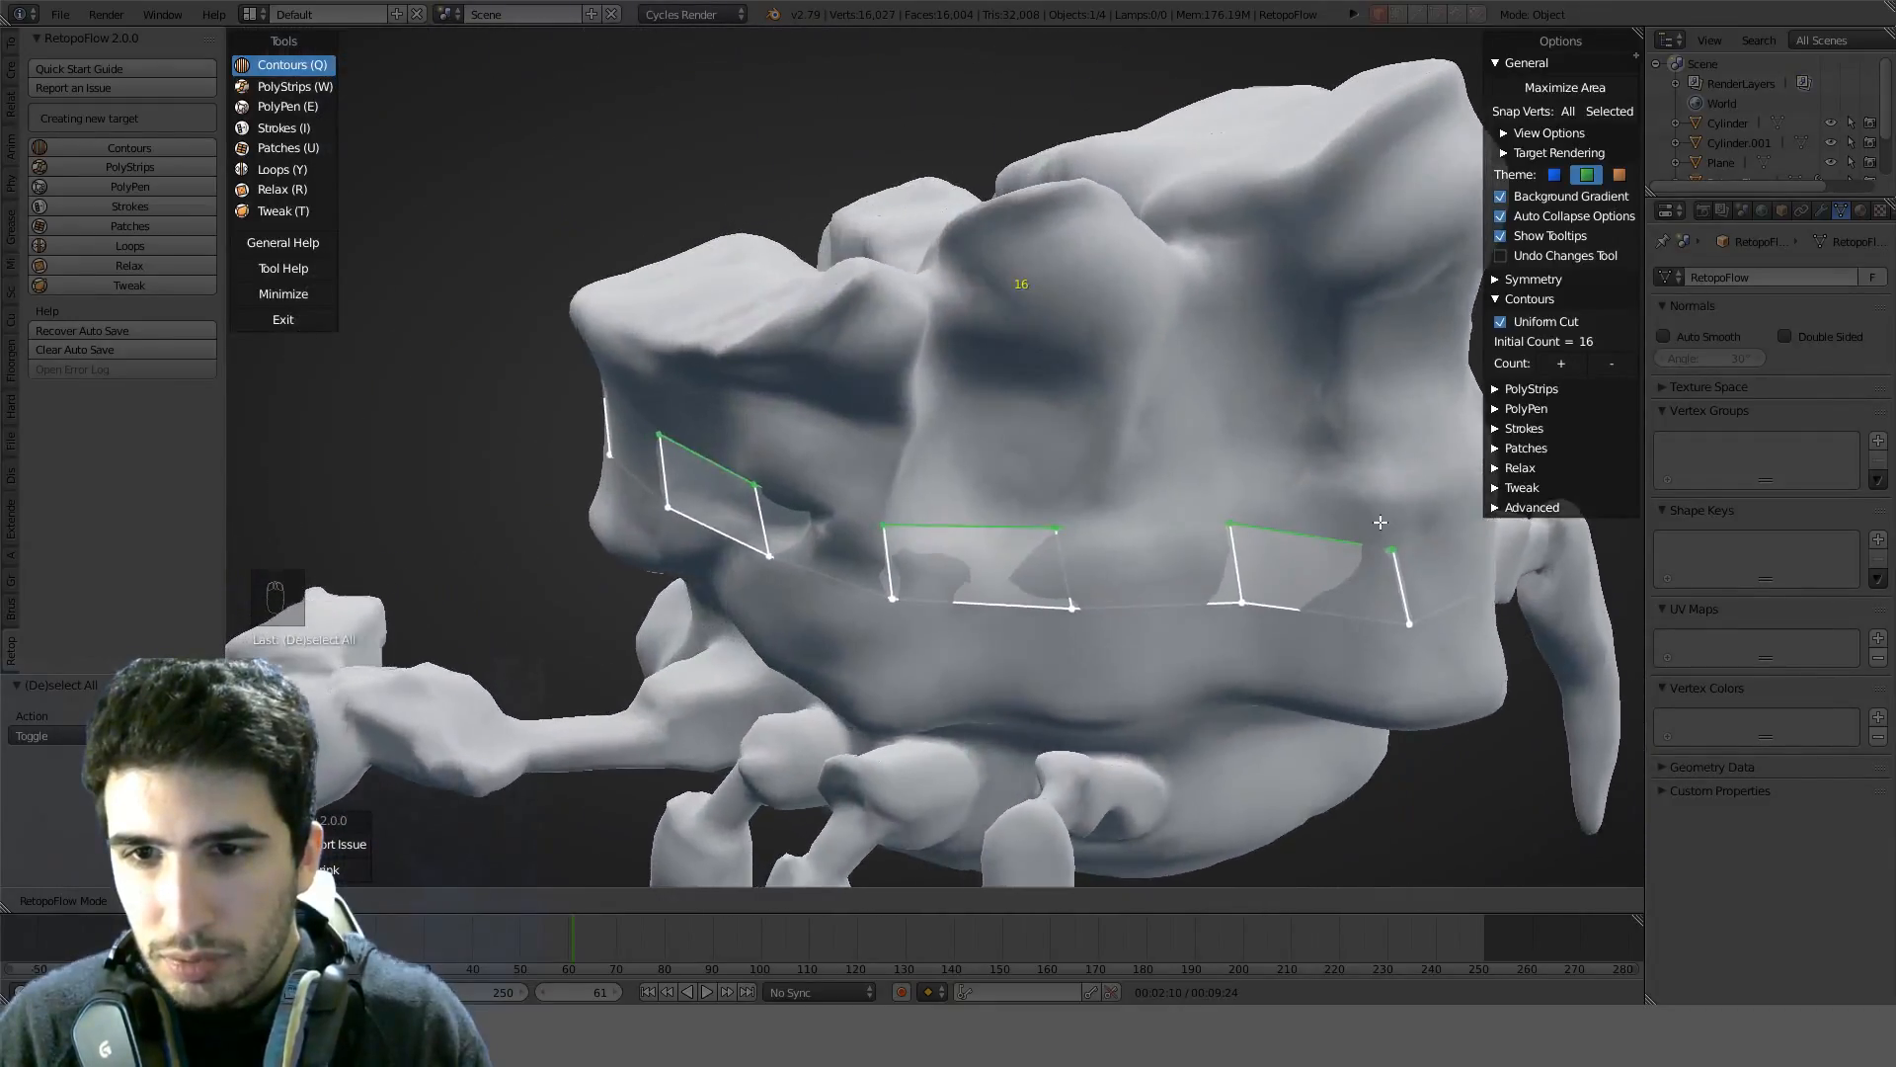
{"action": "key", "text": "ctrl+z"}
Quit RetopoFlow mode and move the flat Cylinder.001 object under the crab's belly to another layer
{"action": "middle_click_drag", "start_coordinate": [702, 431], "coordinate": [1055, 426]}
{"action": "middle_click_drag", "start_coordinate": [914, 416], "coordinate": [902, 153]}
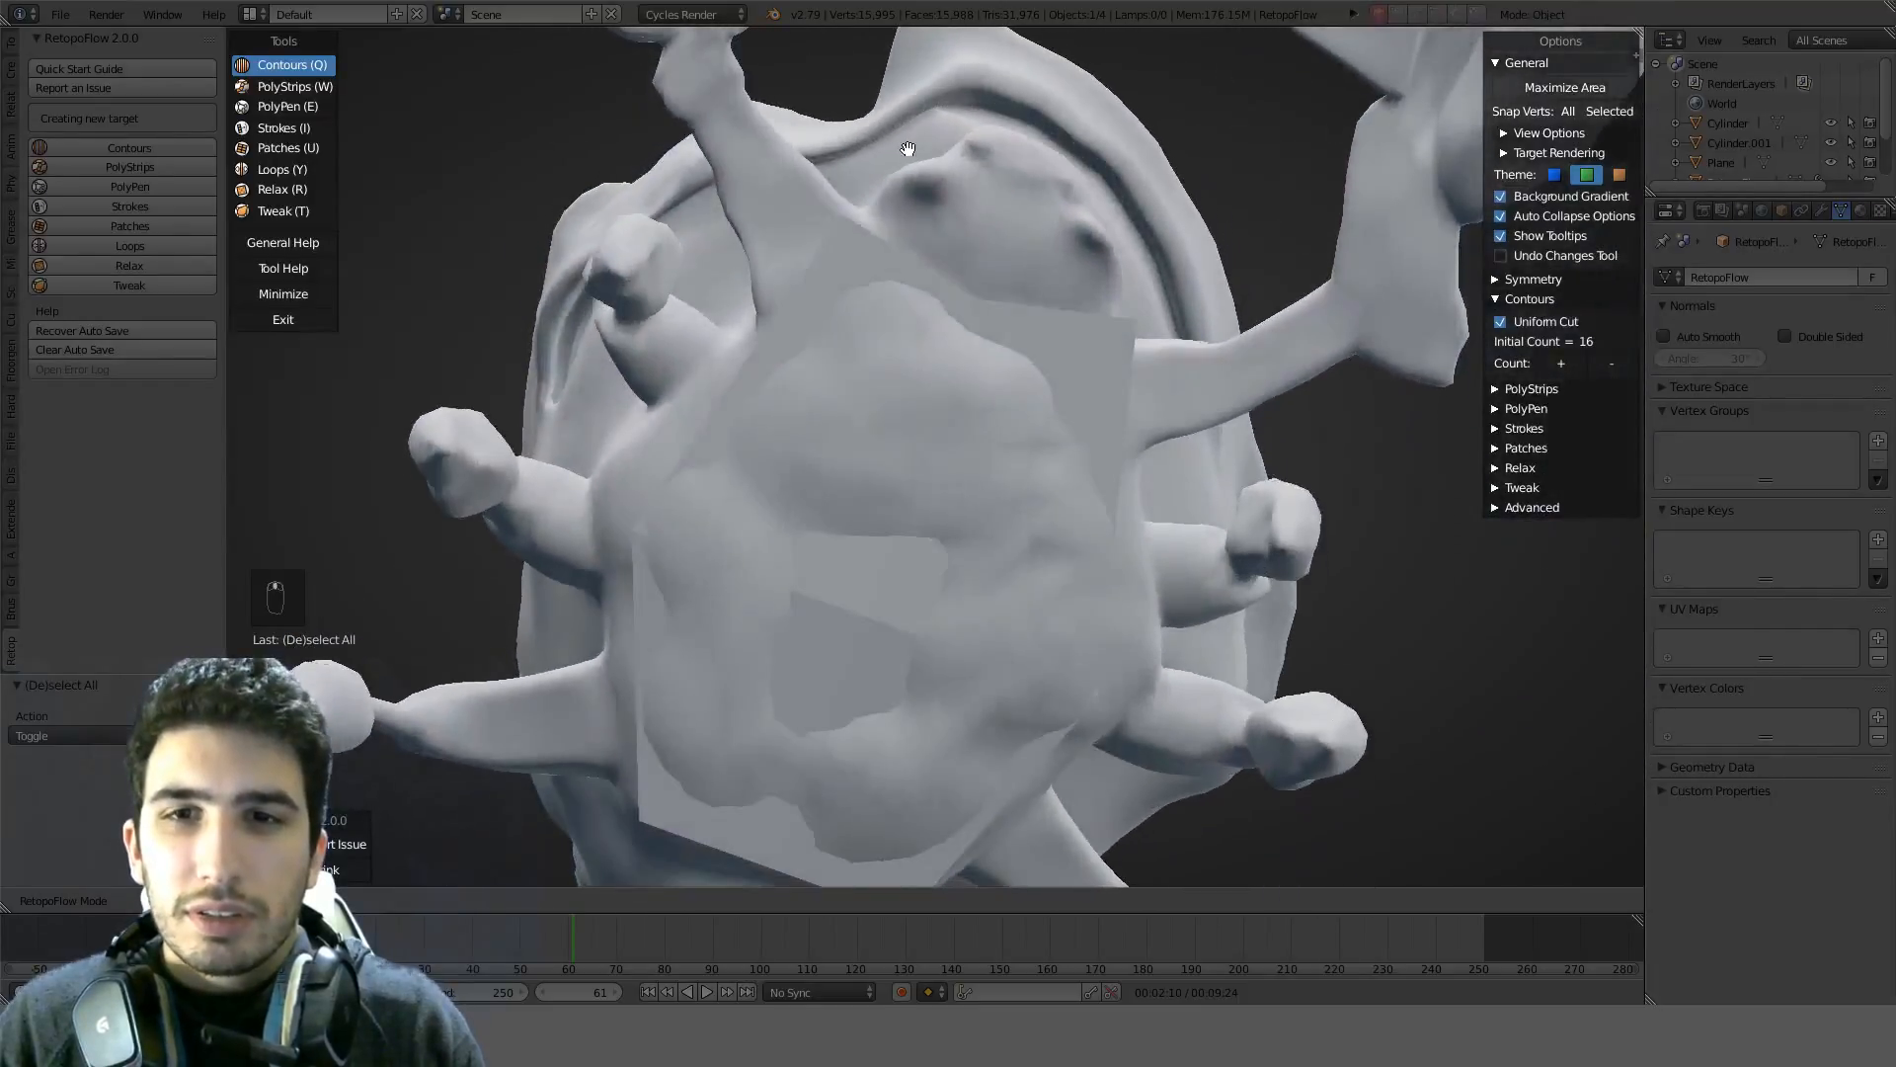
{"action": "key", "text": "Tab"}
{"action": "right_click", "coordinate": [857, 257]}
{"action": "middle_click_drag", "start_coordinate": [856, 257], "coordinate": [886, 365]}
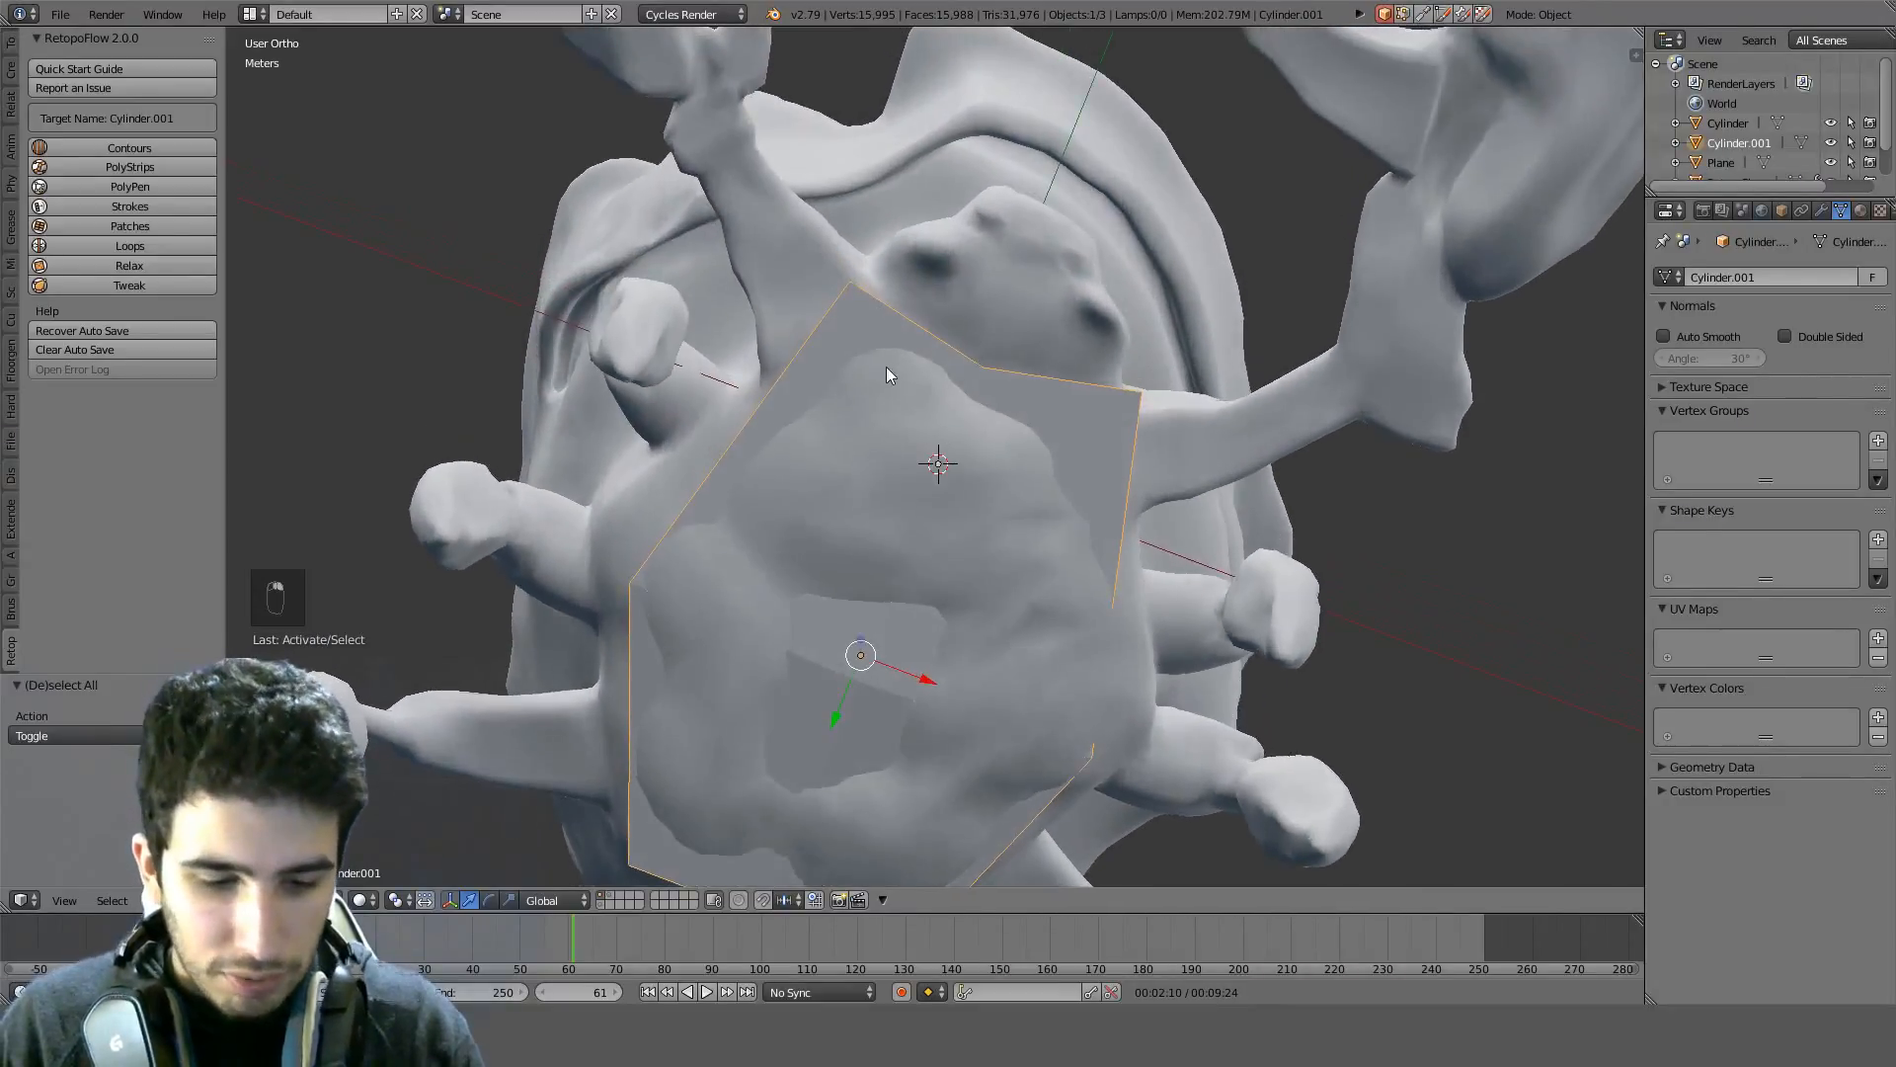
{"action": "key", "text": "m"}
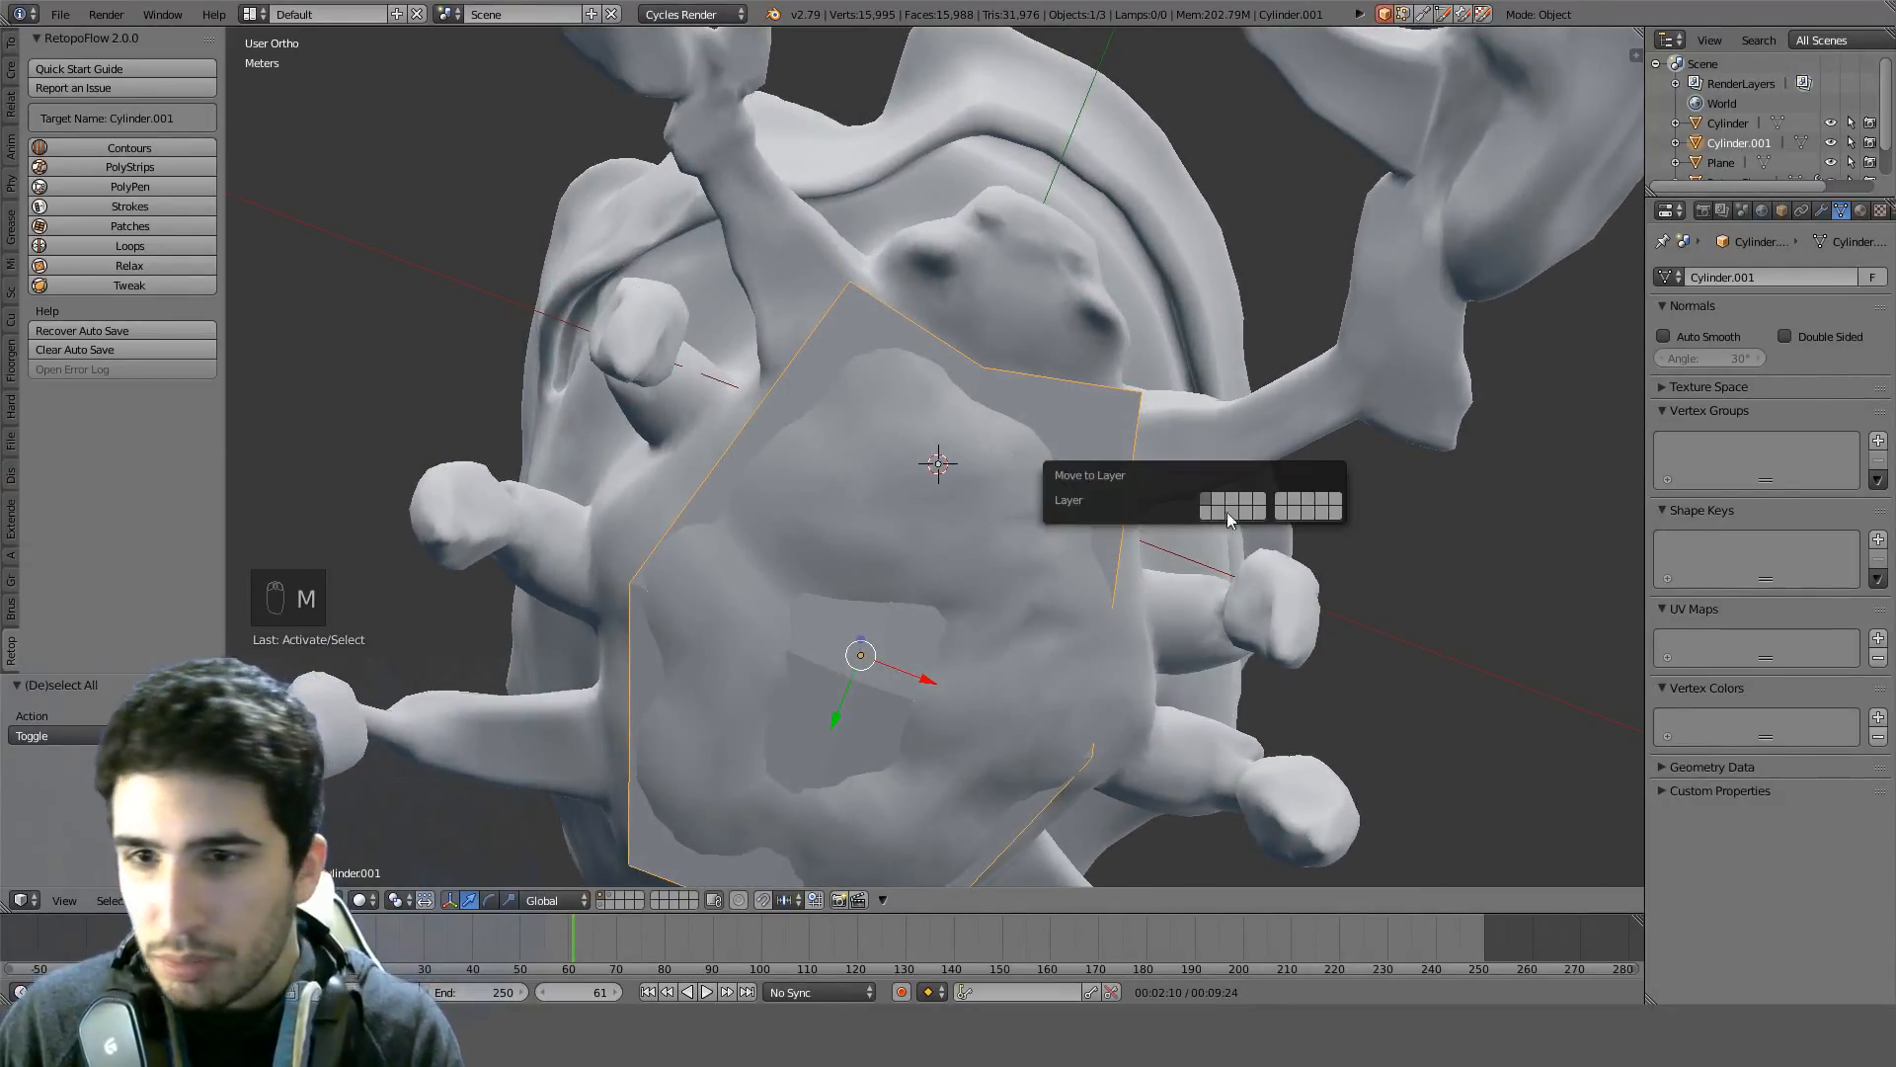
{"action": "left_click", "coordinate": [1279, 512]}
Restart RetopoFlow with nothing selected and draw a U-shaped PolyStrips strip around the edge of the crab's belly
{"action": "right_click", "coordinate": [946, 333]}
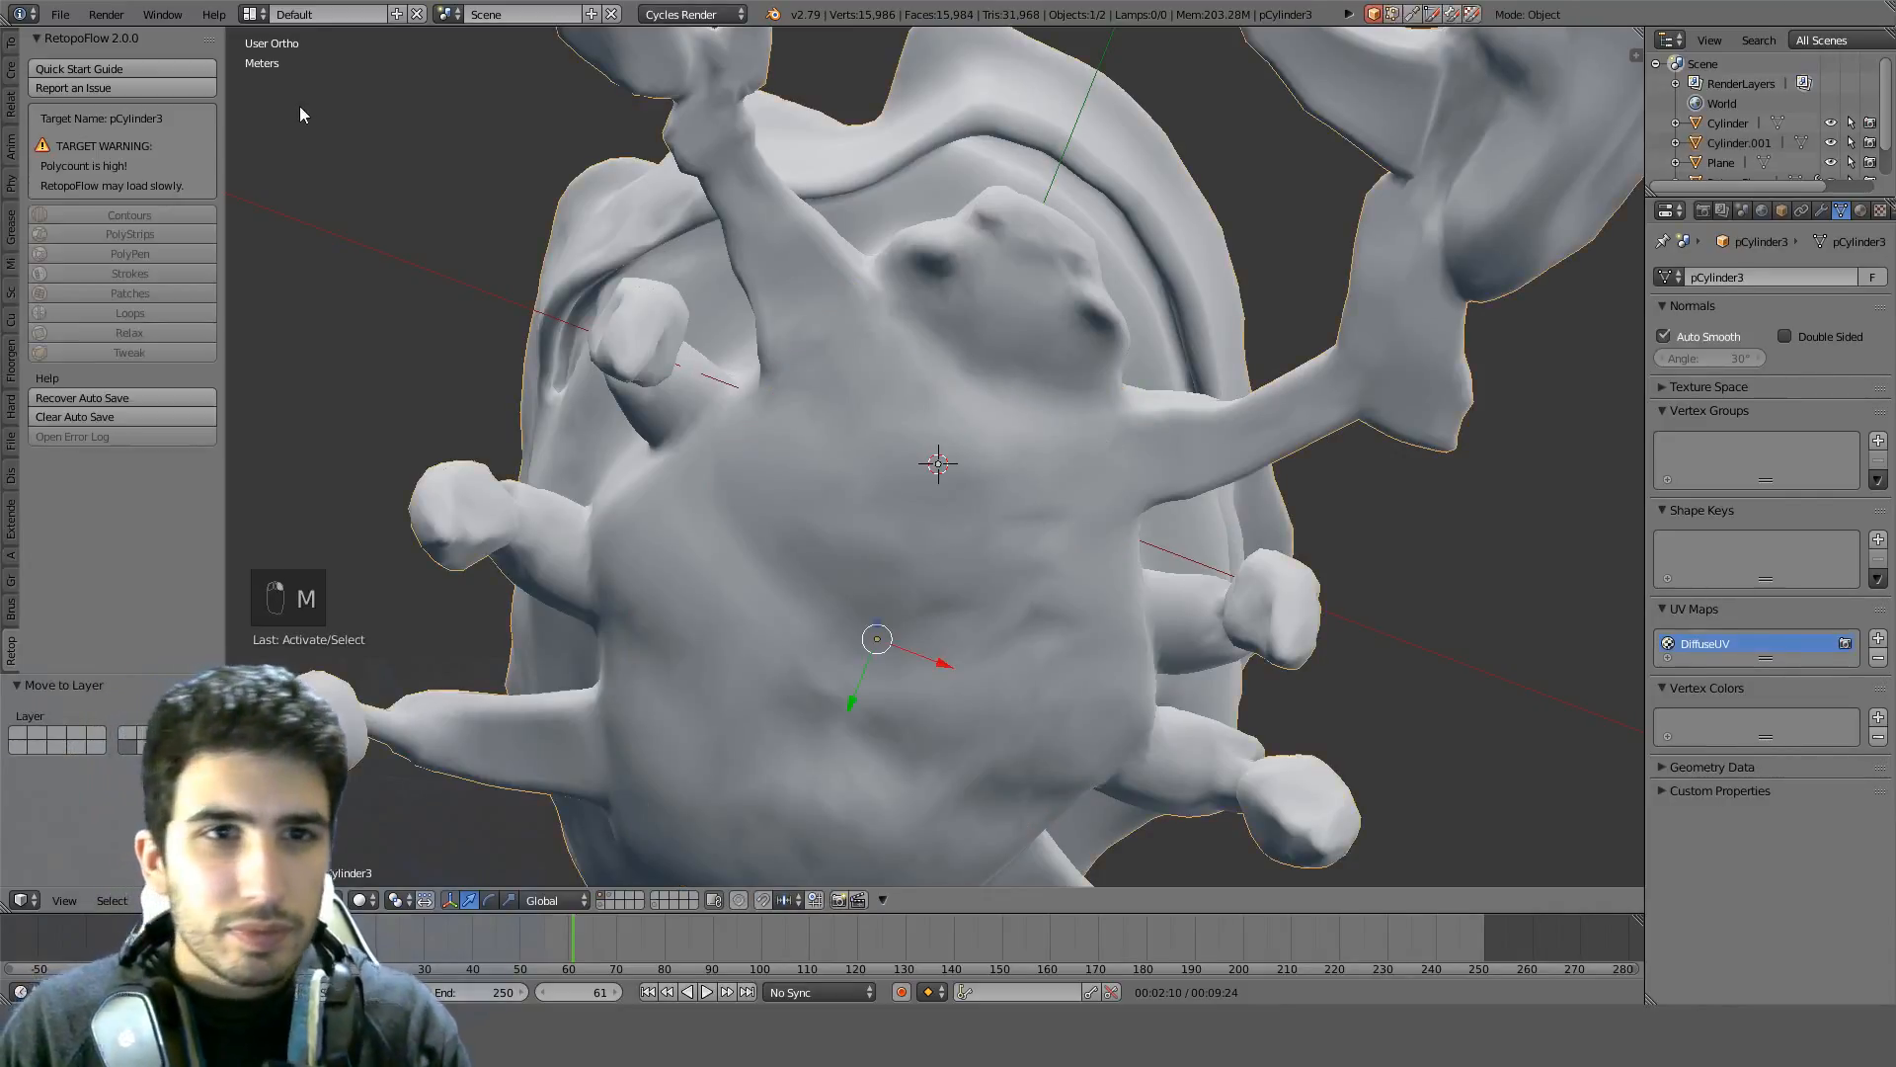
{"action": "key", "text": "a"}
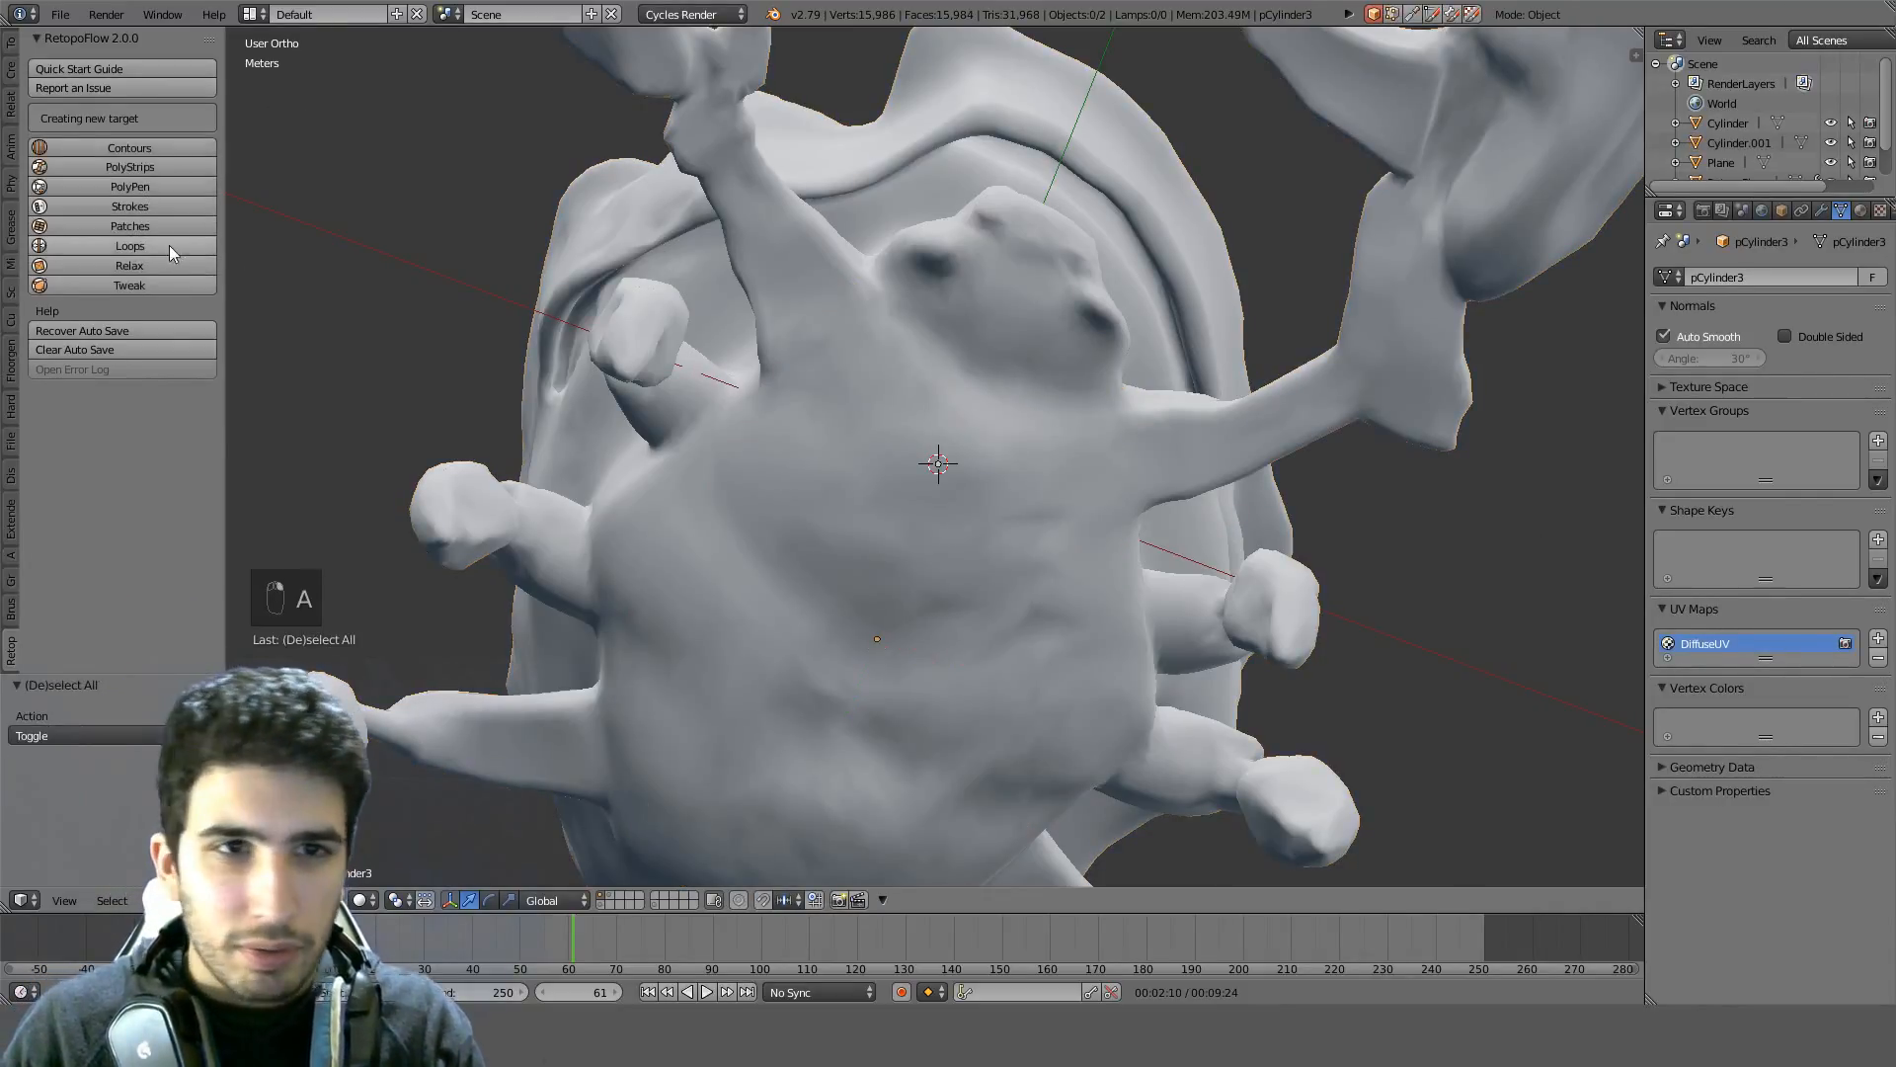
{"action": "left_click", "coordinate": [164, 169]}
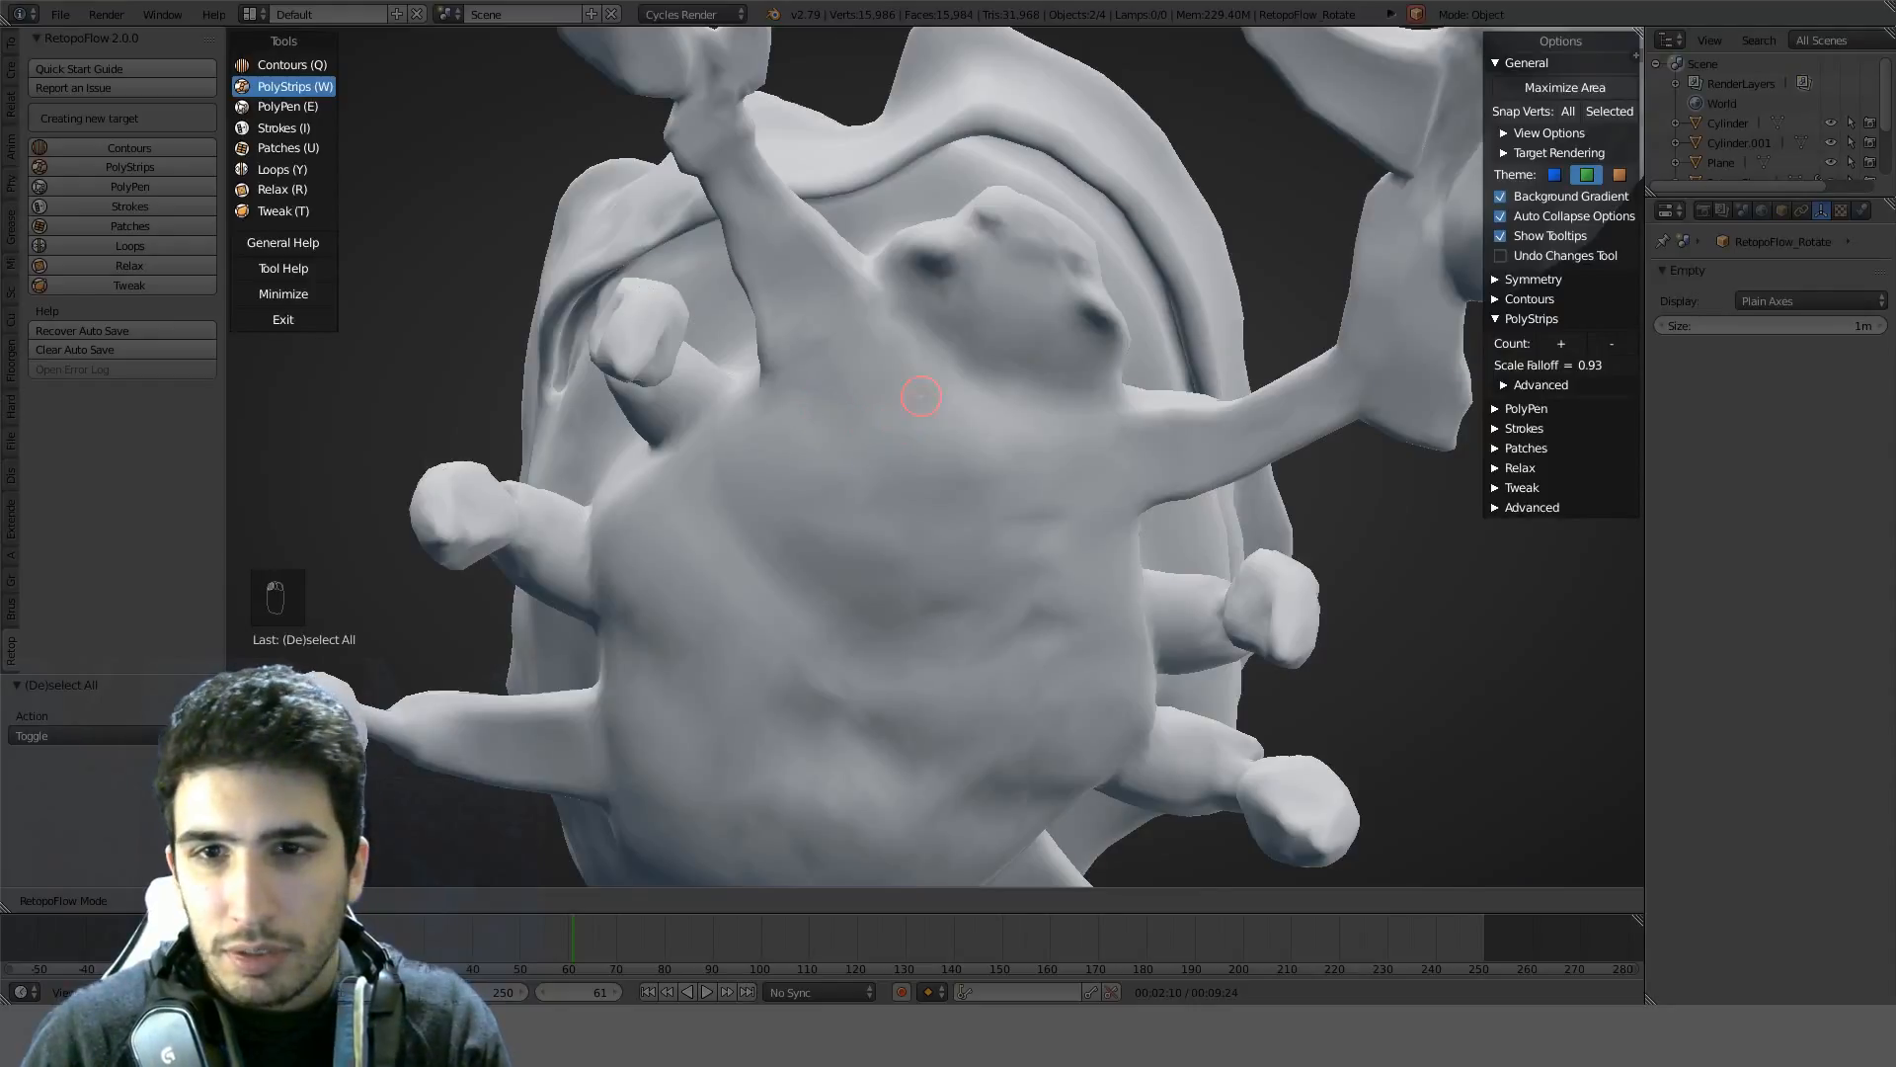
{"action": "mouse_move", "coordinate": [920, 396]}
{"action": "middle_mouse_down", "text": "shift"}
{"action": "mouse_move", "coordinate": [919, 309]}
{"action": "mouse_move", "coordinate": [870, 254]}
{"action": "middle_mouse_up", "text": "shift"}
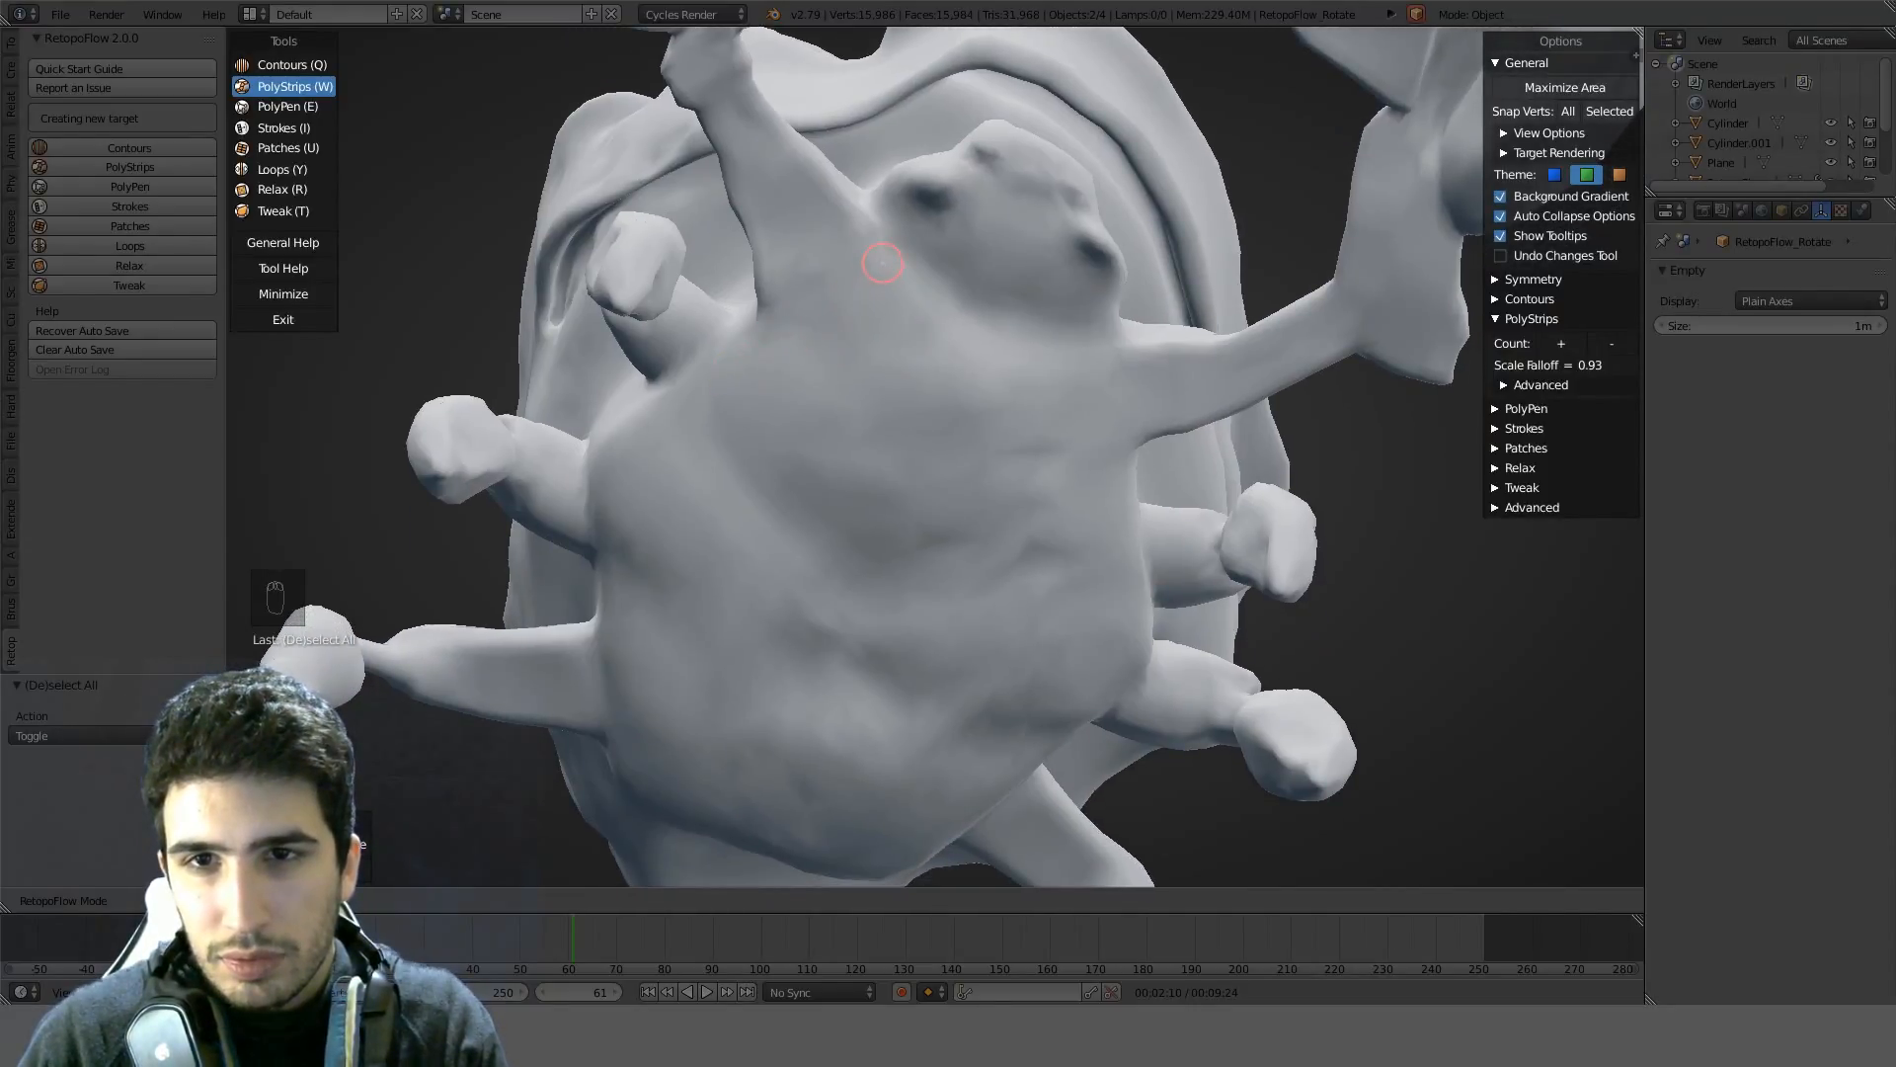
{"action": "mouse_move", "coordinate": [637, 504]}
{"action": "left_mouse_down"}
{"action": "mouse_move", "coordinate": [656, 682]}
{"action": "mouse_move", "coordinate": [702, 791]}
{"action": "mouse_move", "coordinate": [855, 833]}
{"action": "mouse_move", "coordinate": [1074, 686]}
{"action": "mouse_move", "coordinate": [1079, 489]}
{"action": "left_mouse_up"}
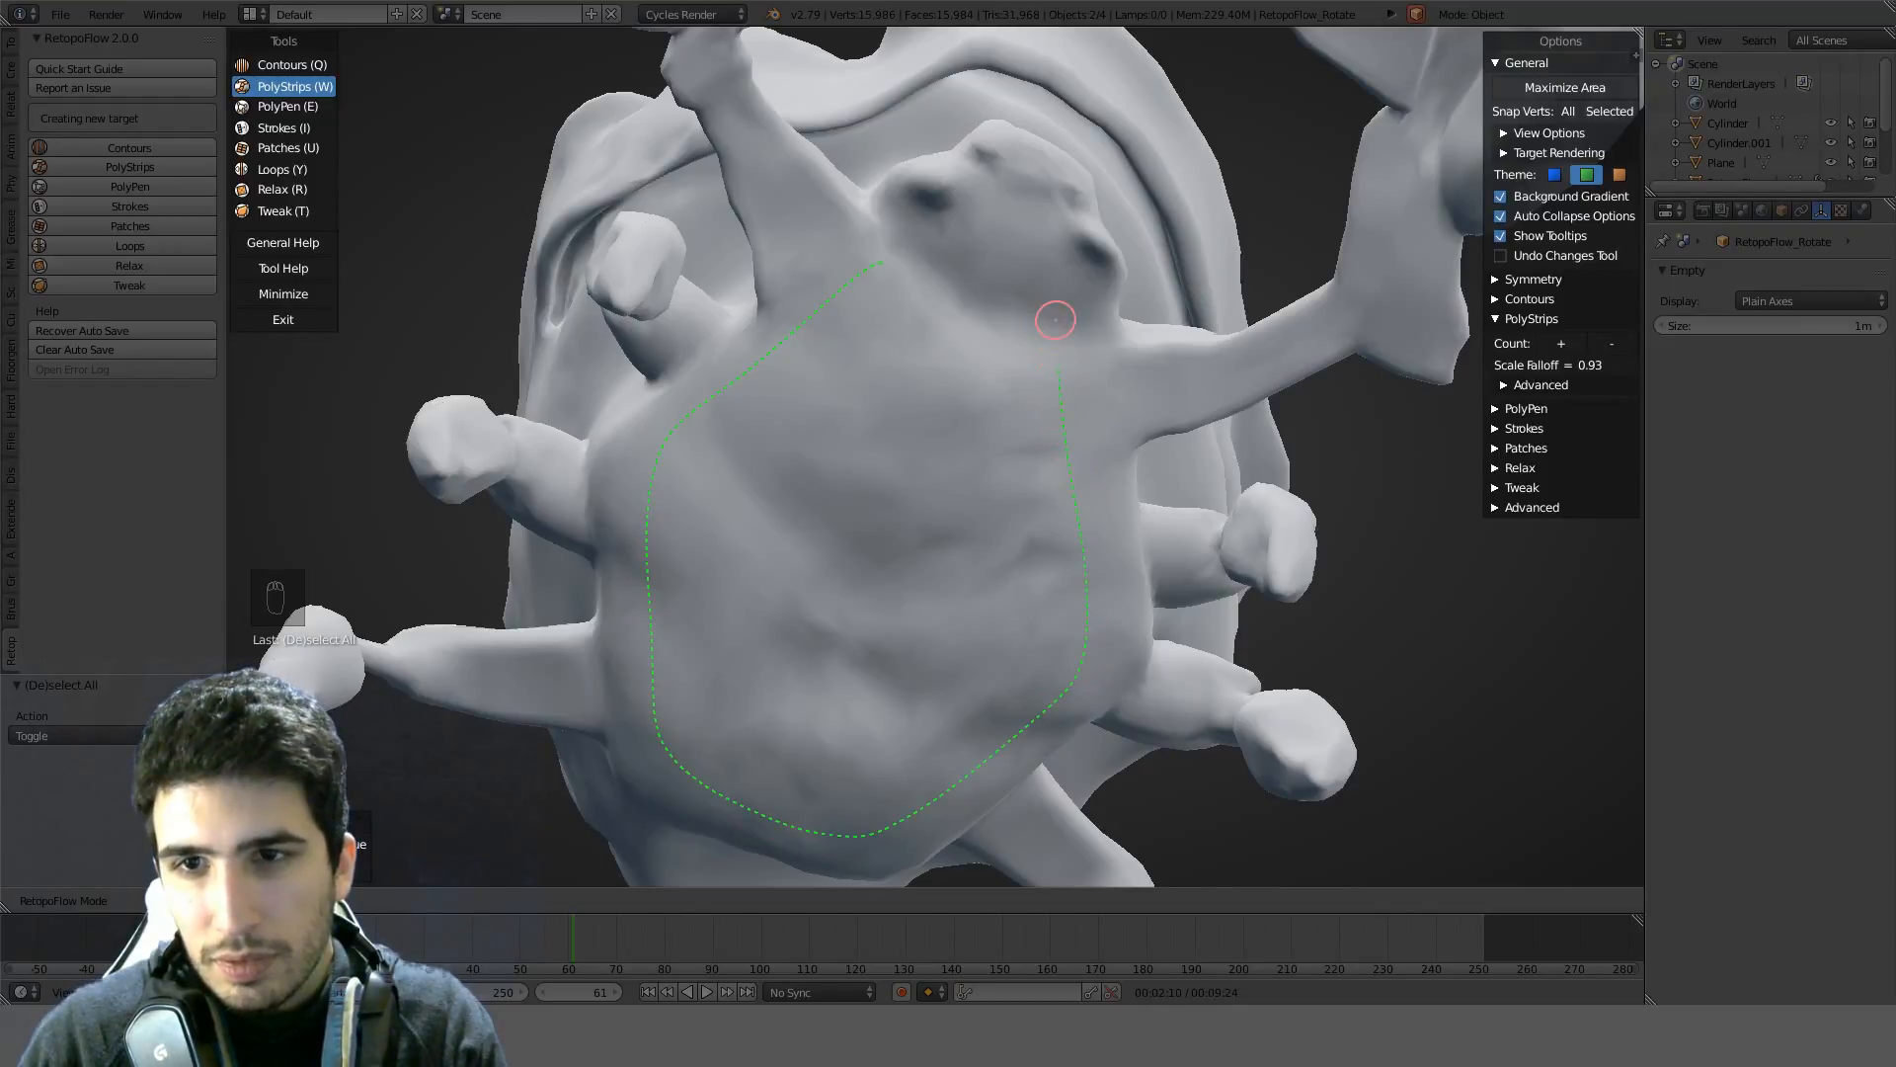
{"action": "left_click_drag", "start_coordinate": [1056, 316], "coordinate": [1056, 318]}
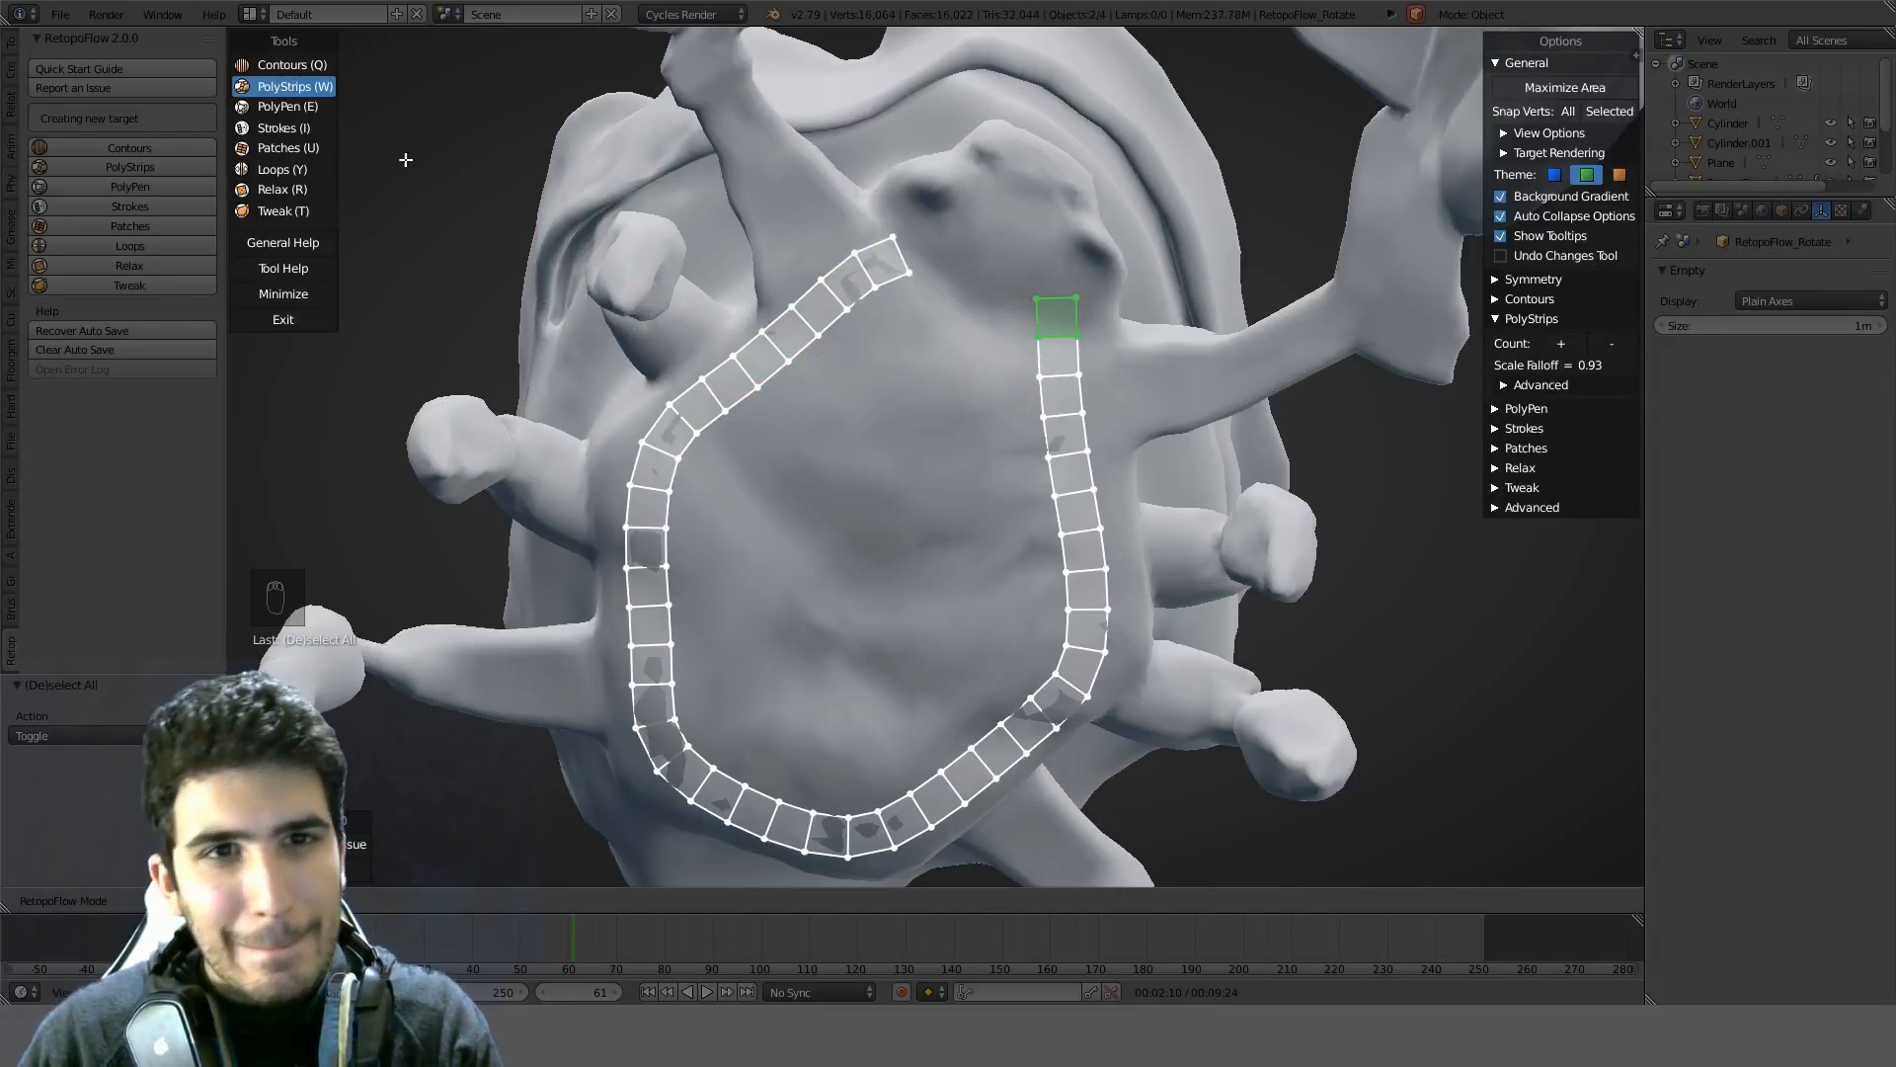
Try to fill the belly with Patches, using the strip's inner edge loop and the edge at its open end
{"action": "left_click", "coordinate": [286, 106]}
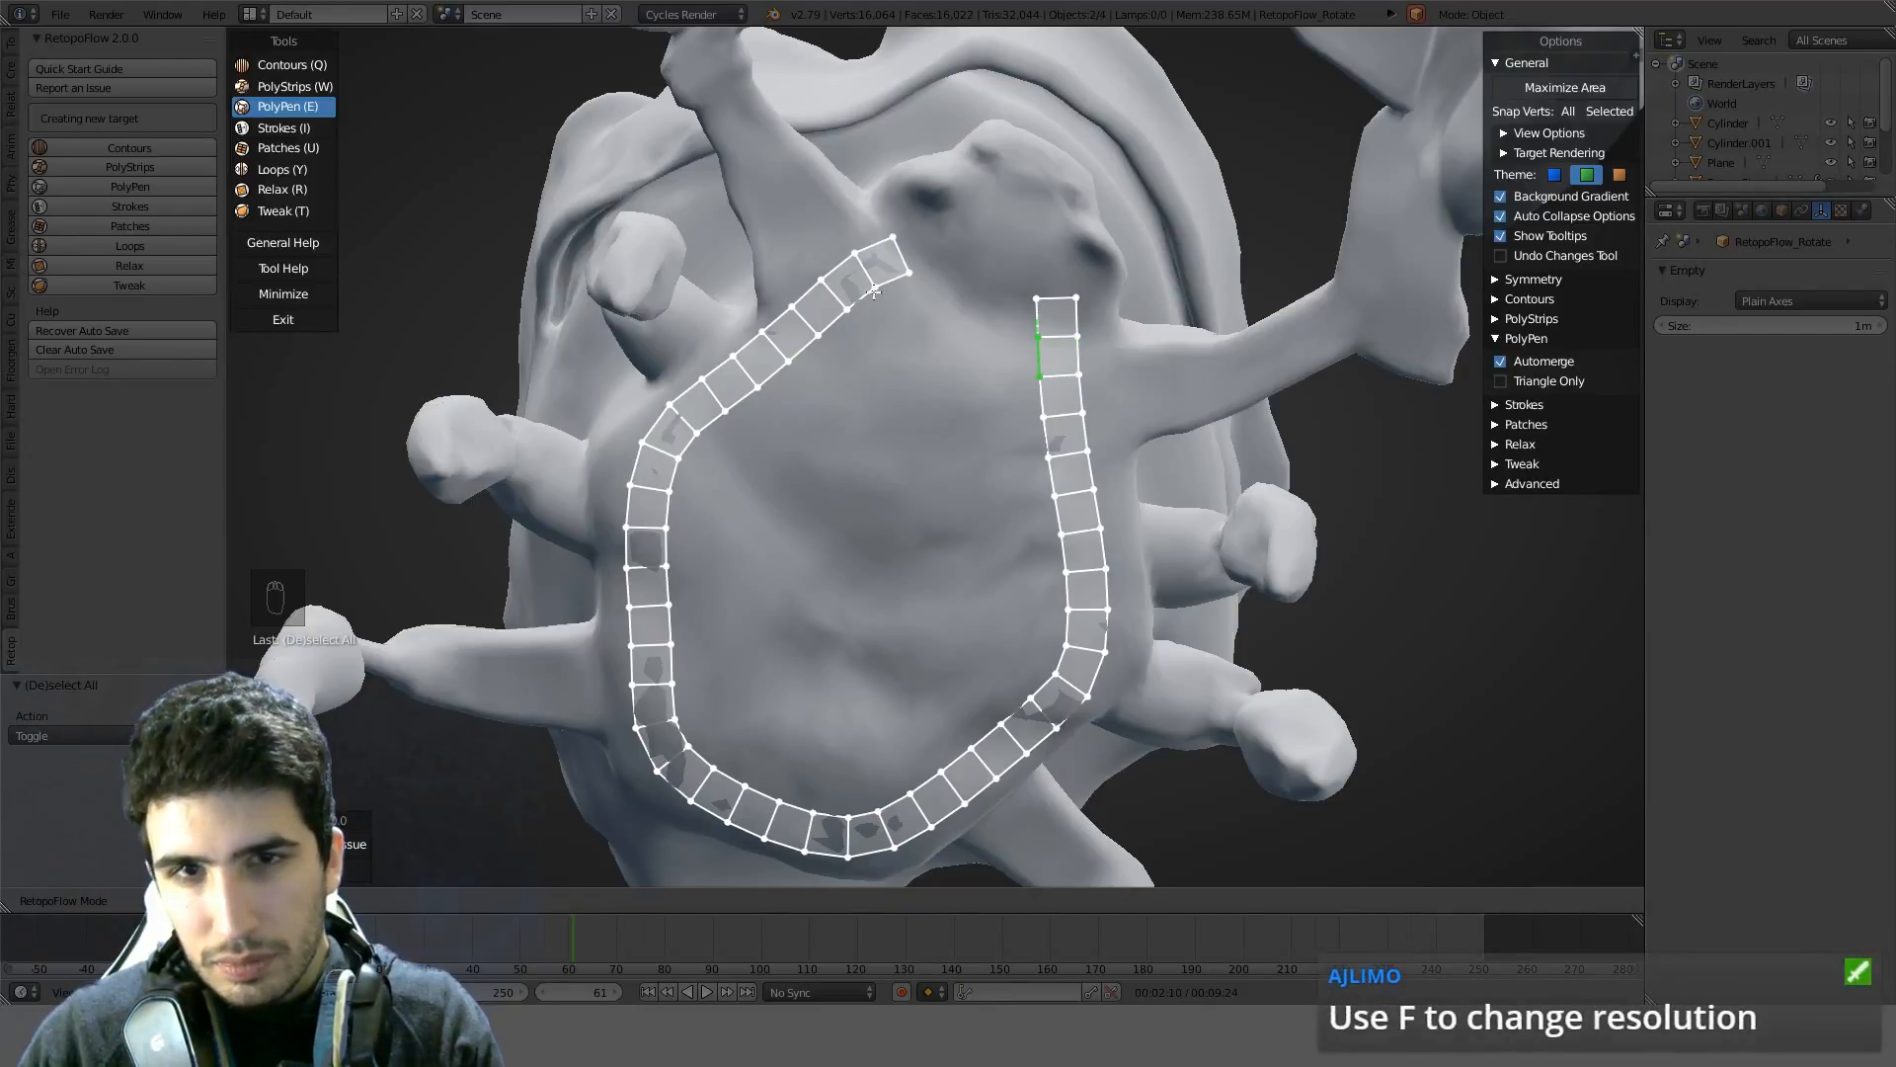
{"action": "key", "text": "u"}
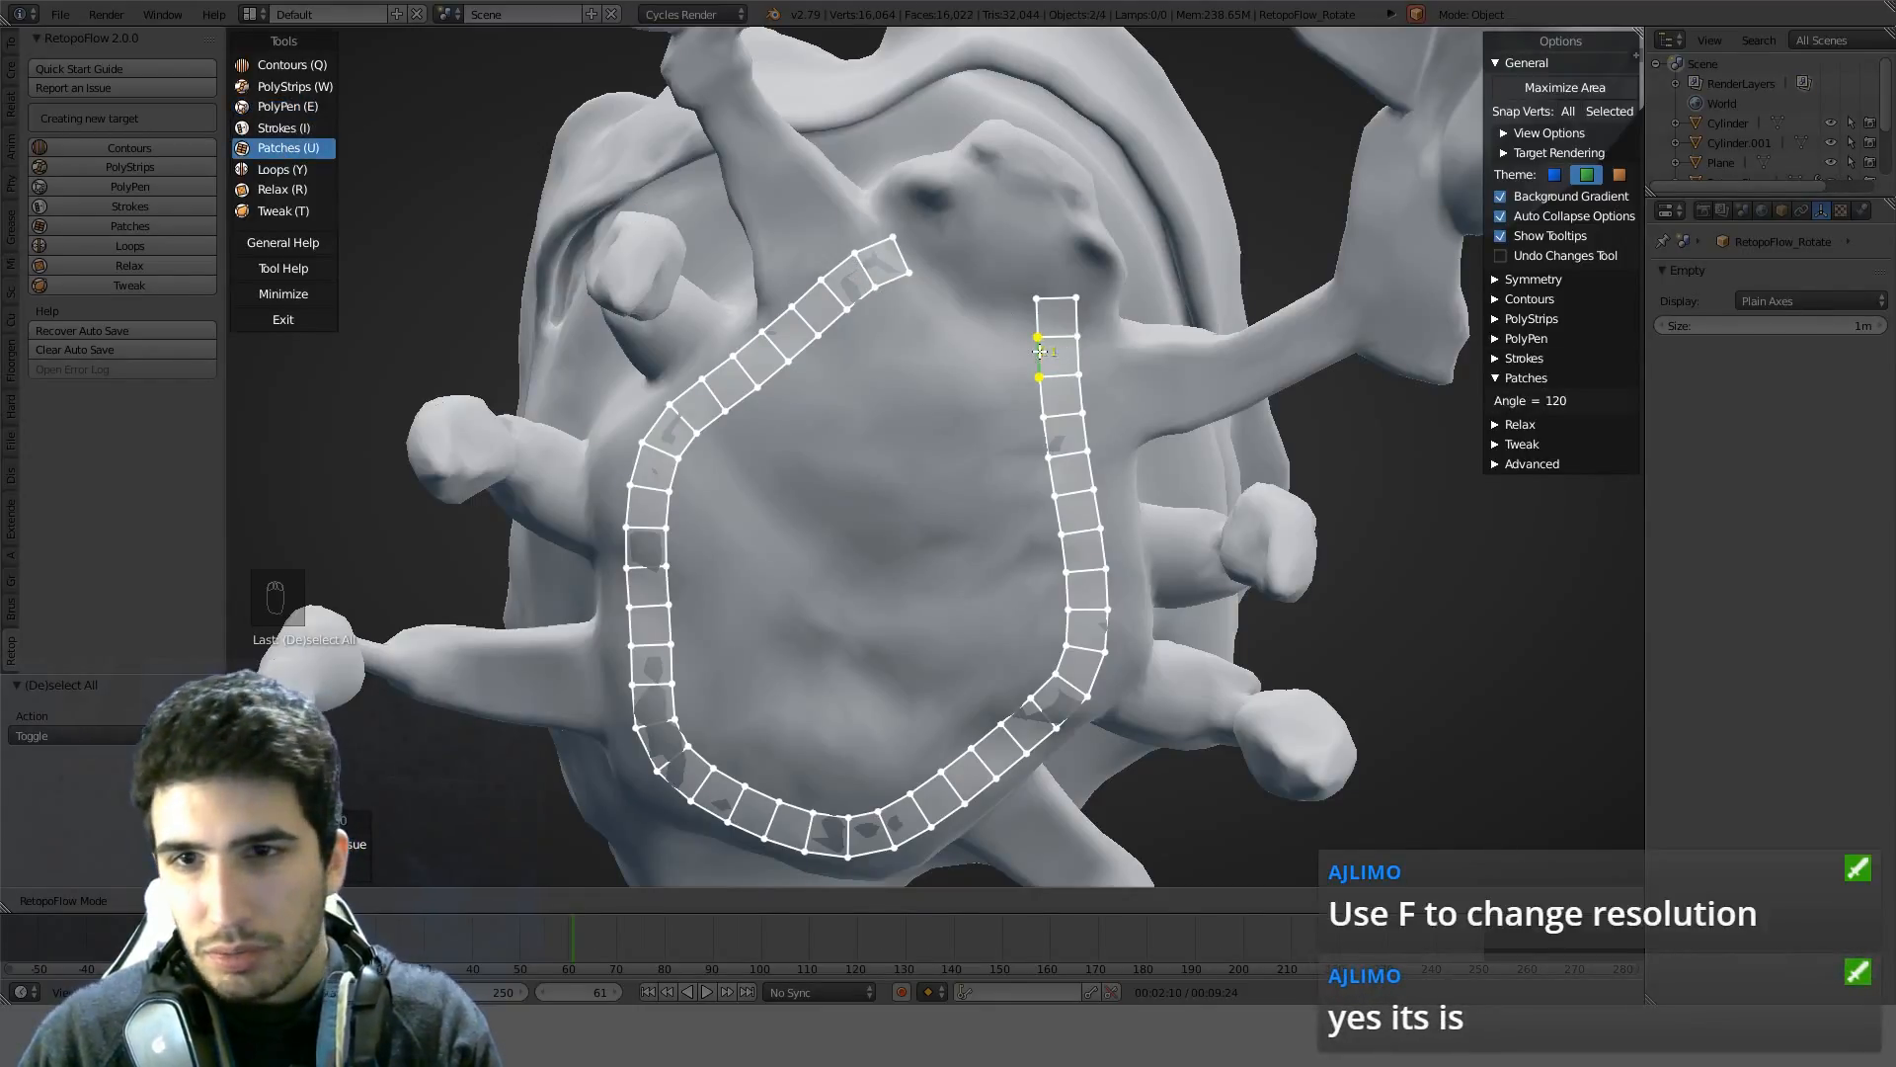
{"action": "double_click", "coordinate": [1070, 333]}
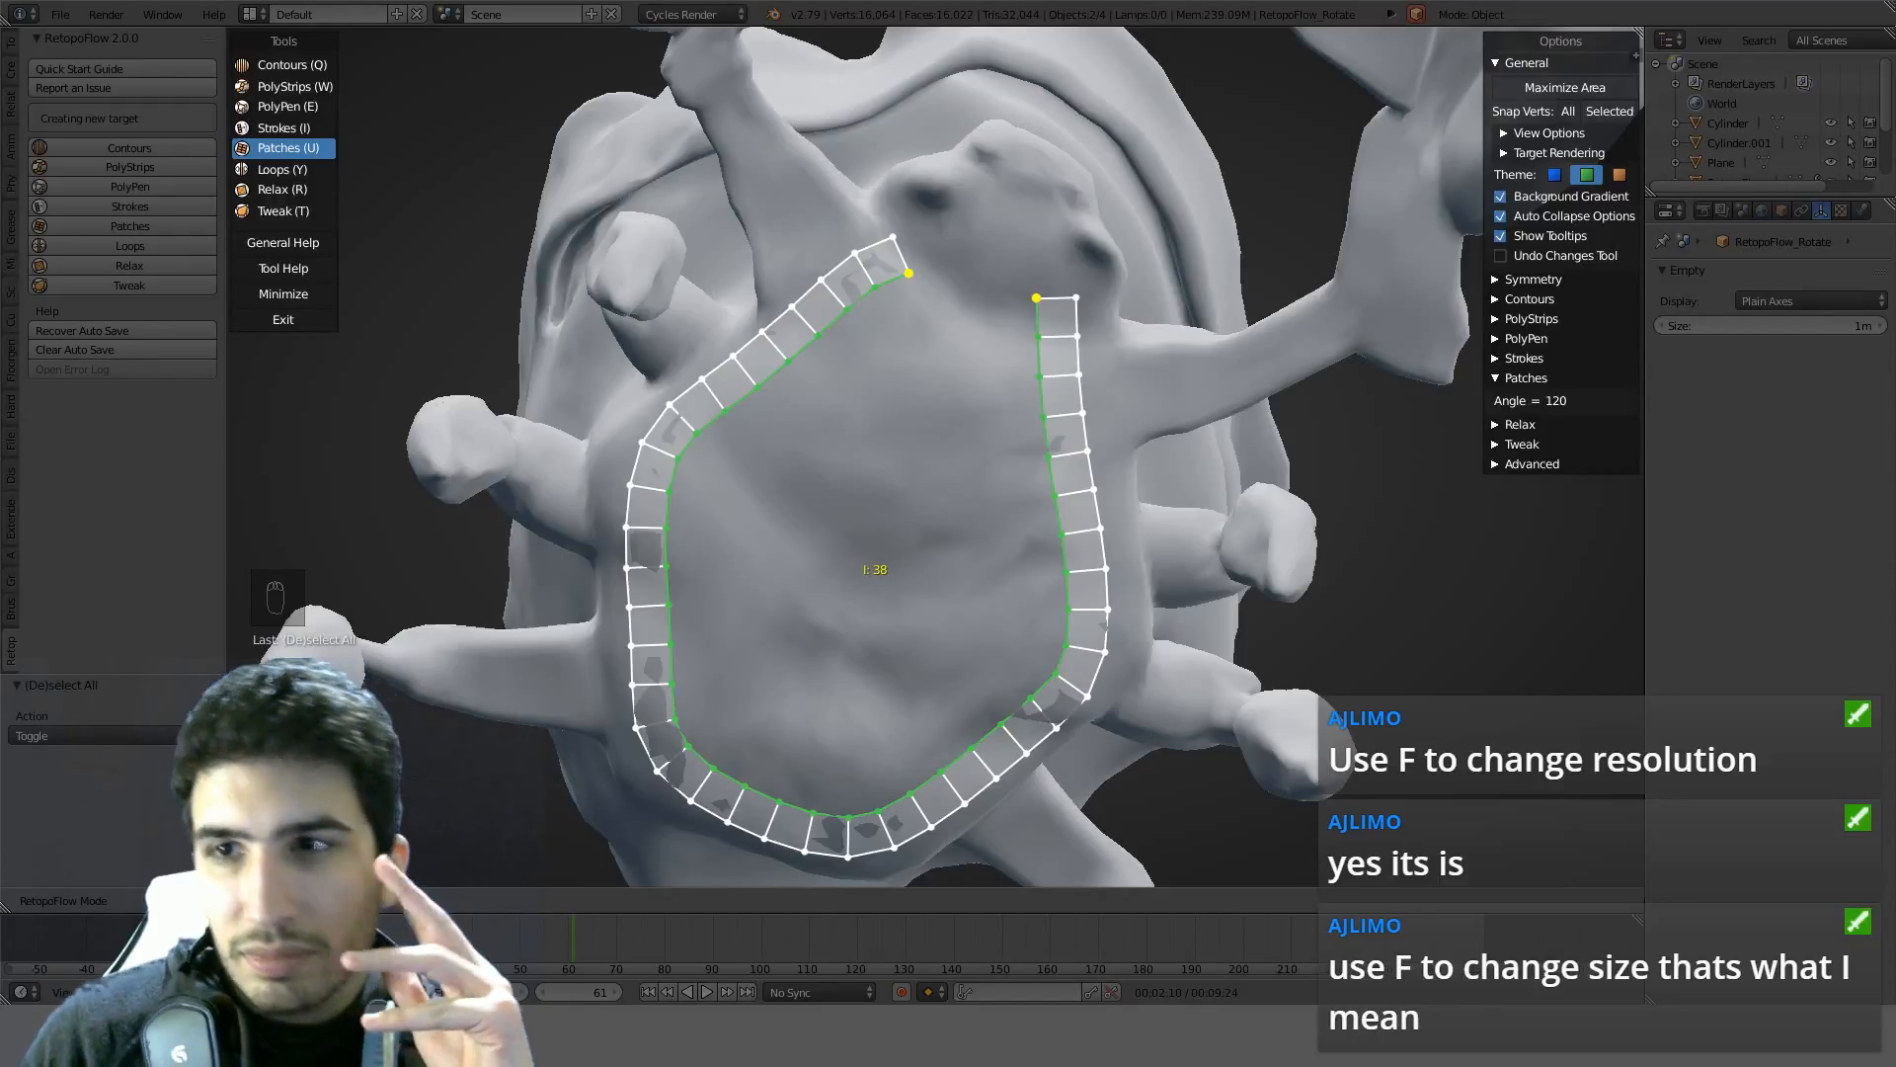
{"action": "left_click", "coordinate": [1052, 287], "text": "shift"}
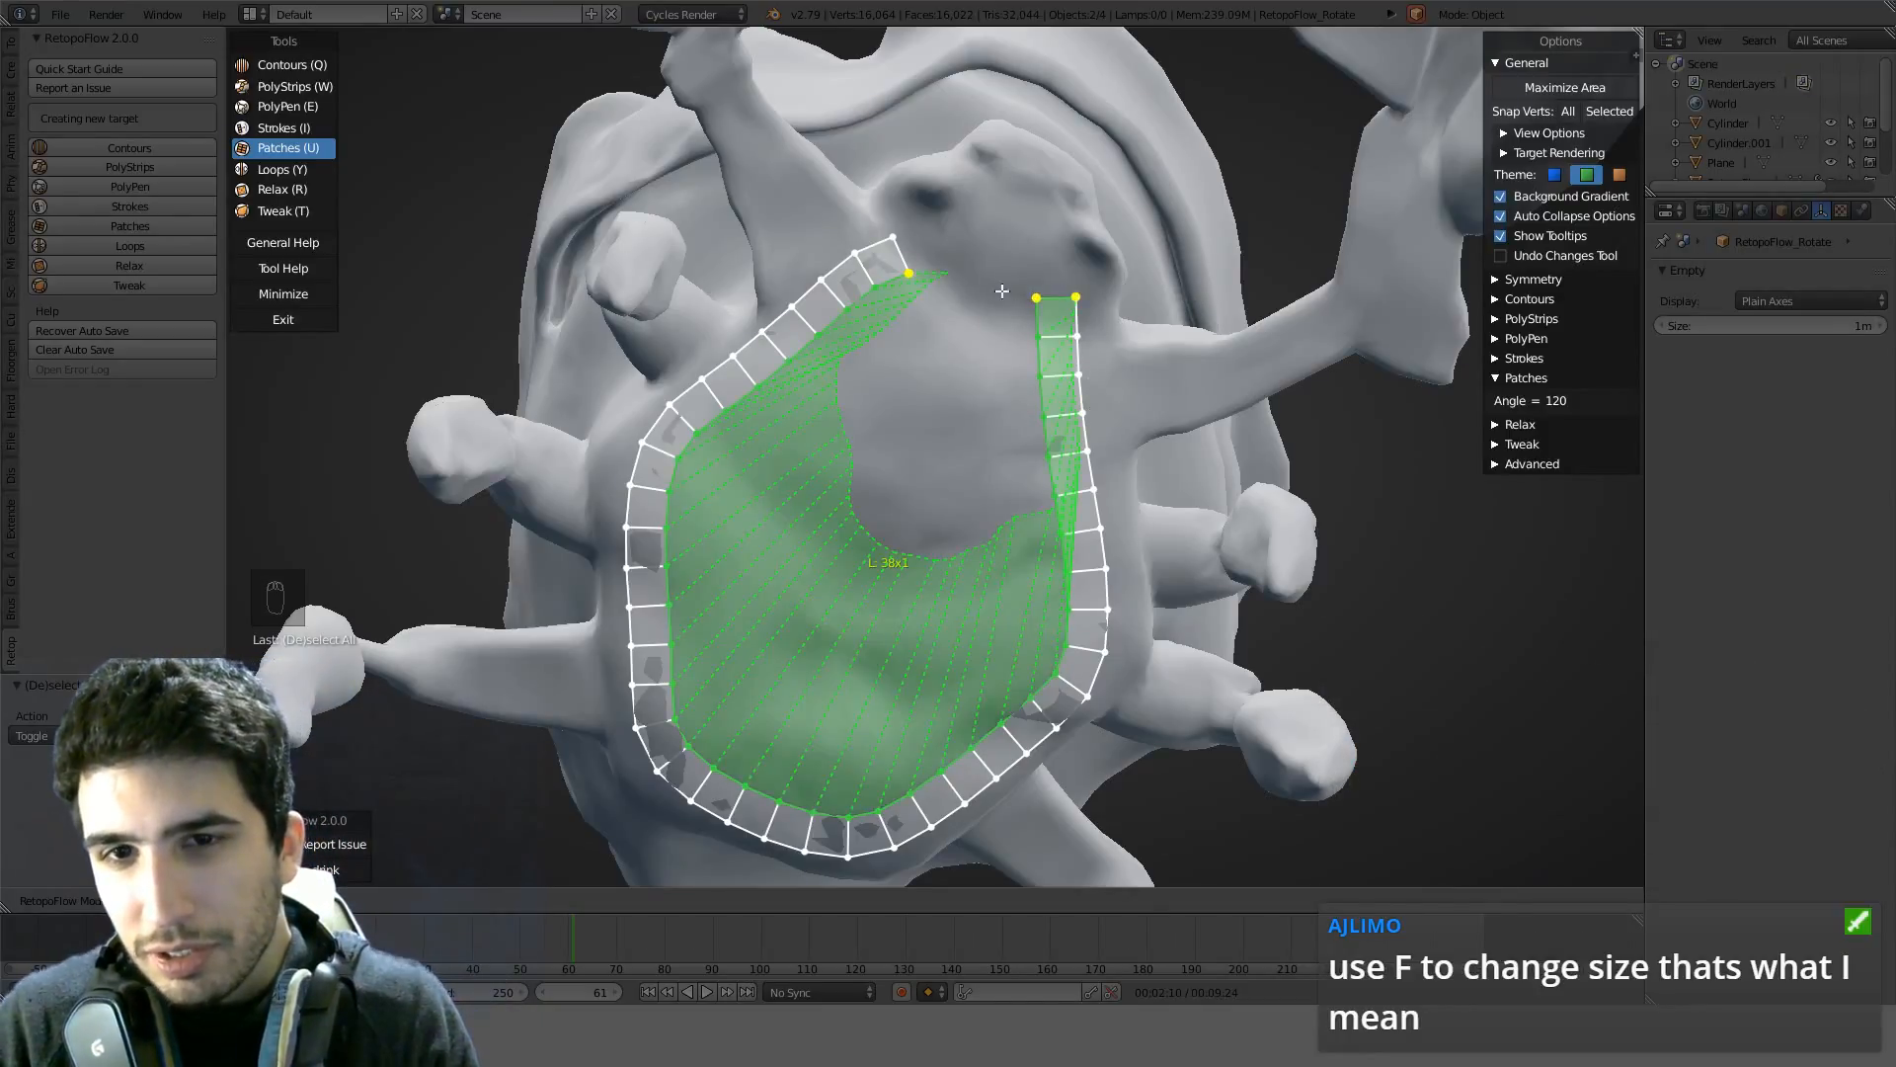
{"action": "left_click", "coordinate": [1029, 328]}
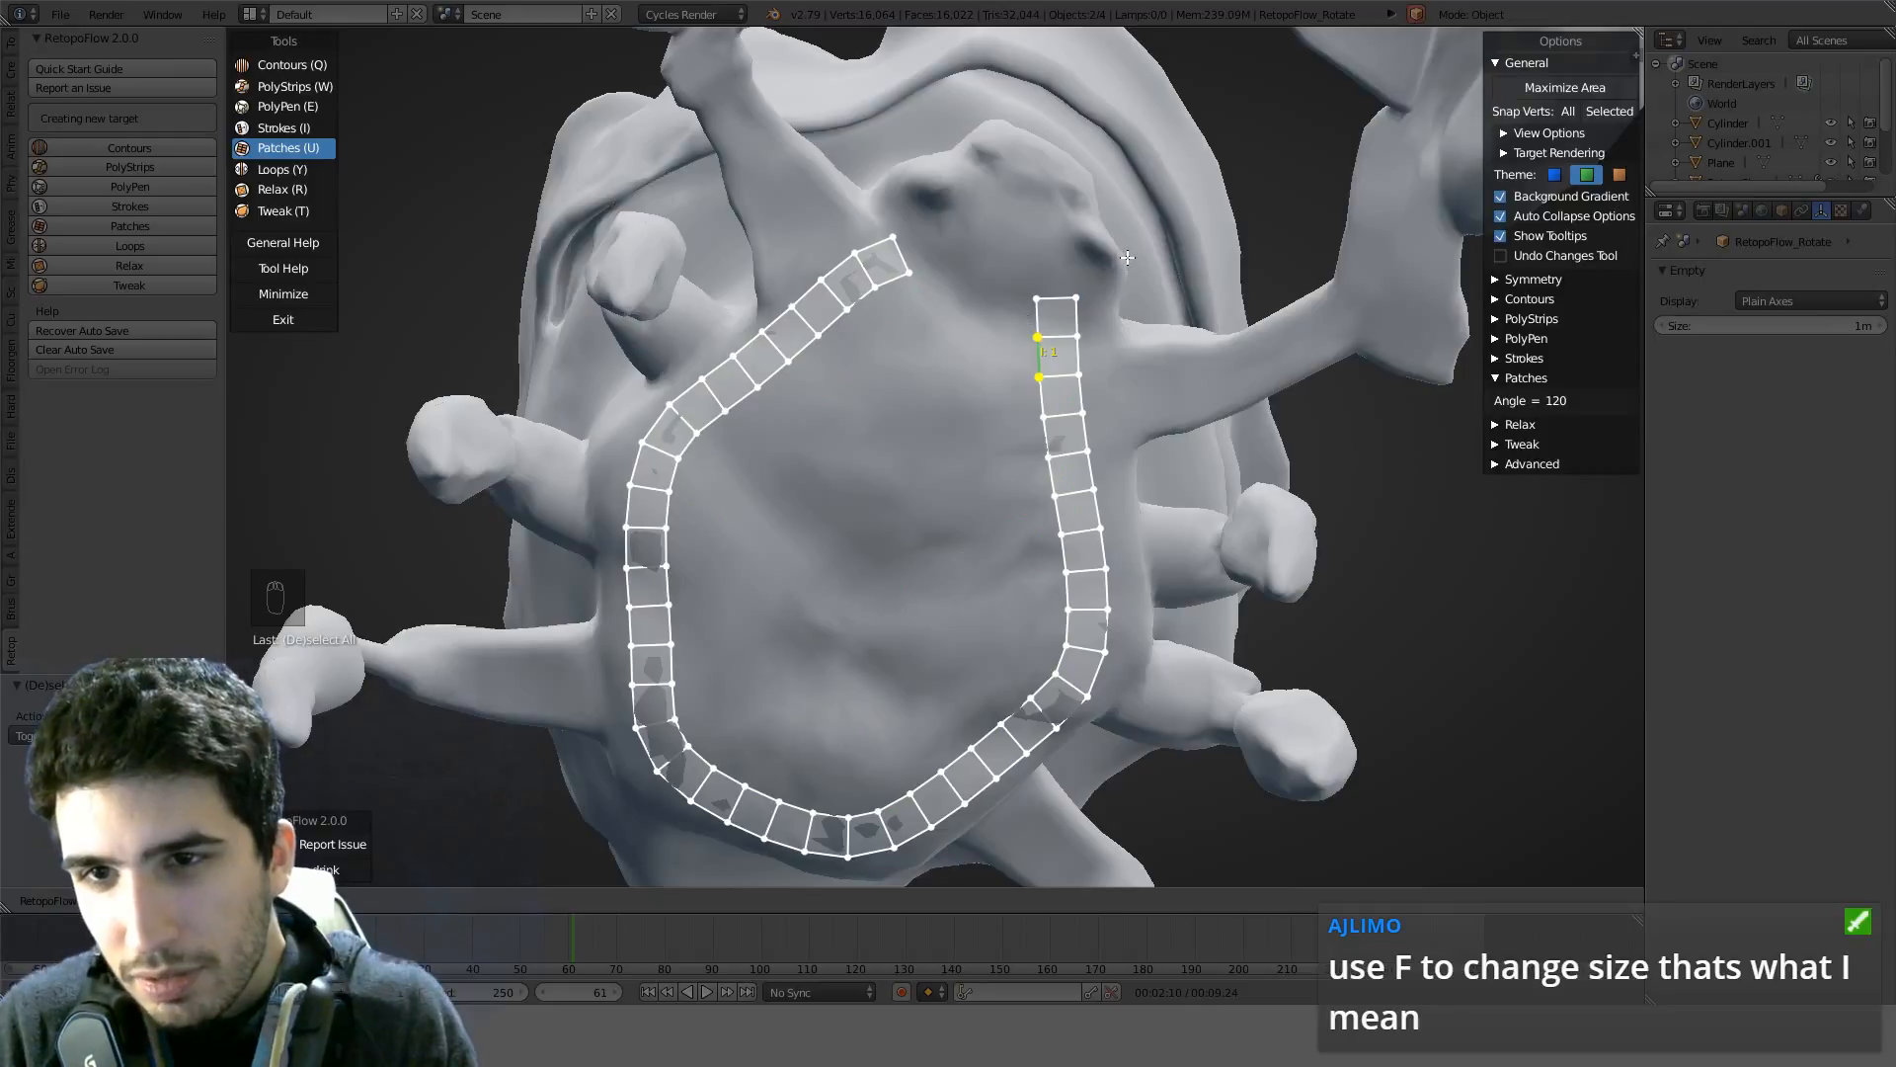
Select the belly strip's whole inner edge loop and switch to the Contours tool
{"action": "double_click", "coordinate": [1032, 341]}
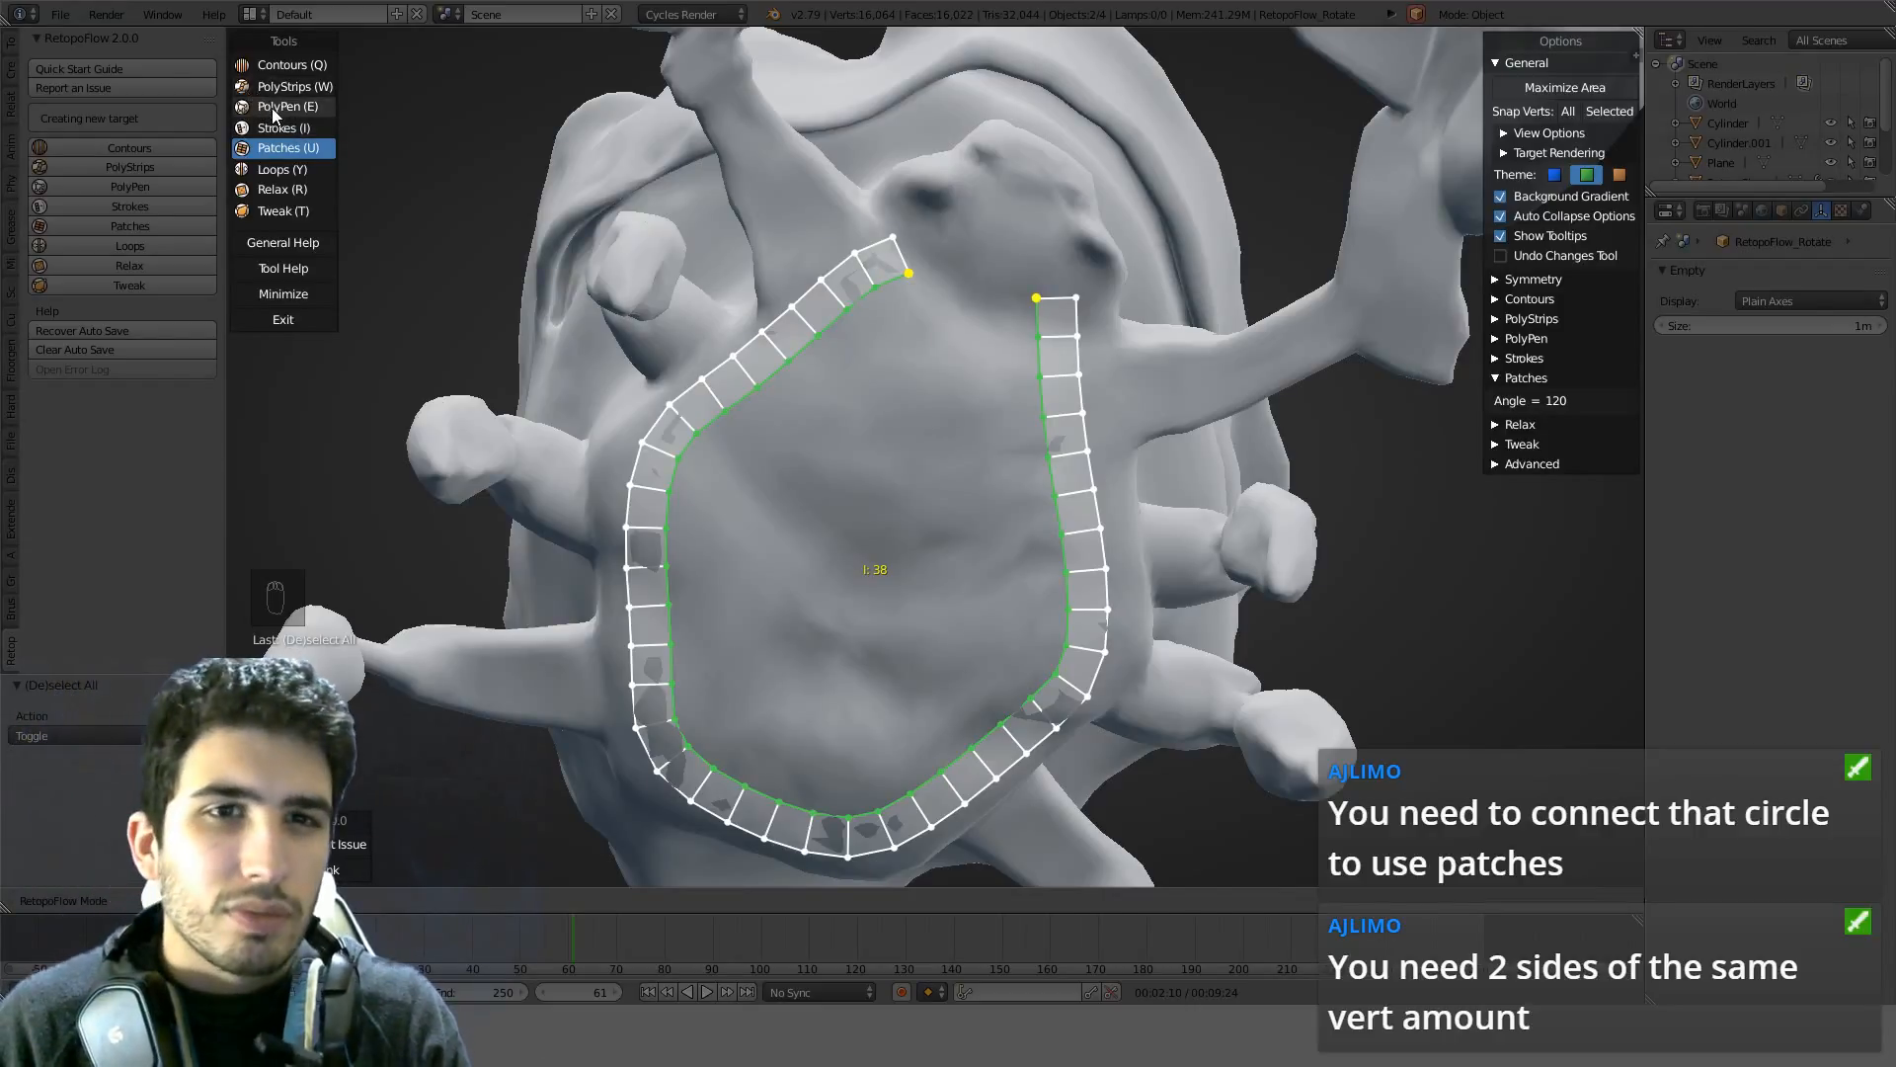
{"action": "left_click", "coordinate": [288, 73]}
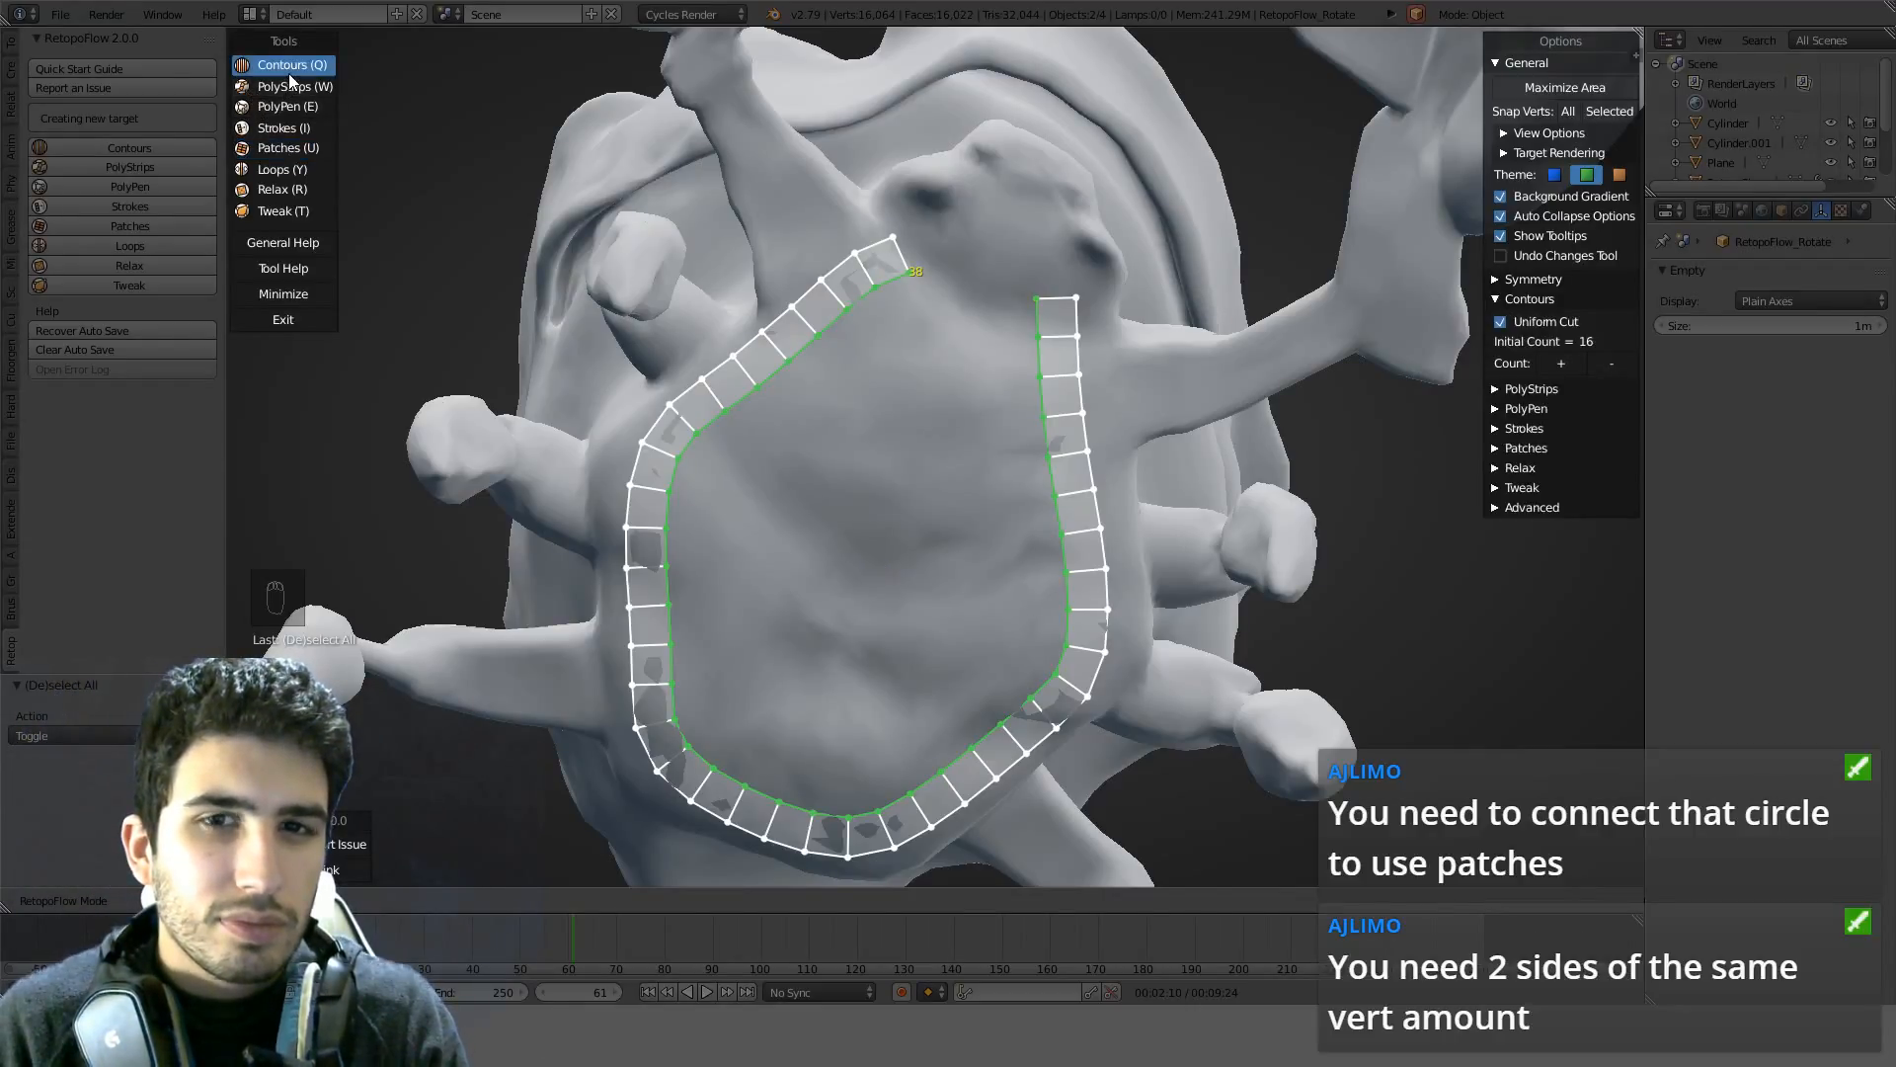
Switch to the Strokes tool, select the strip's upper inner edge, and undo the recent selection changes on the belly strip
{"action": "left_click", "coordinate": [287, 125]}
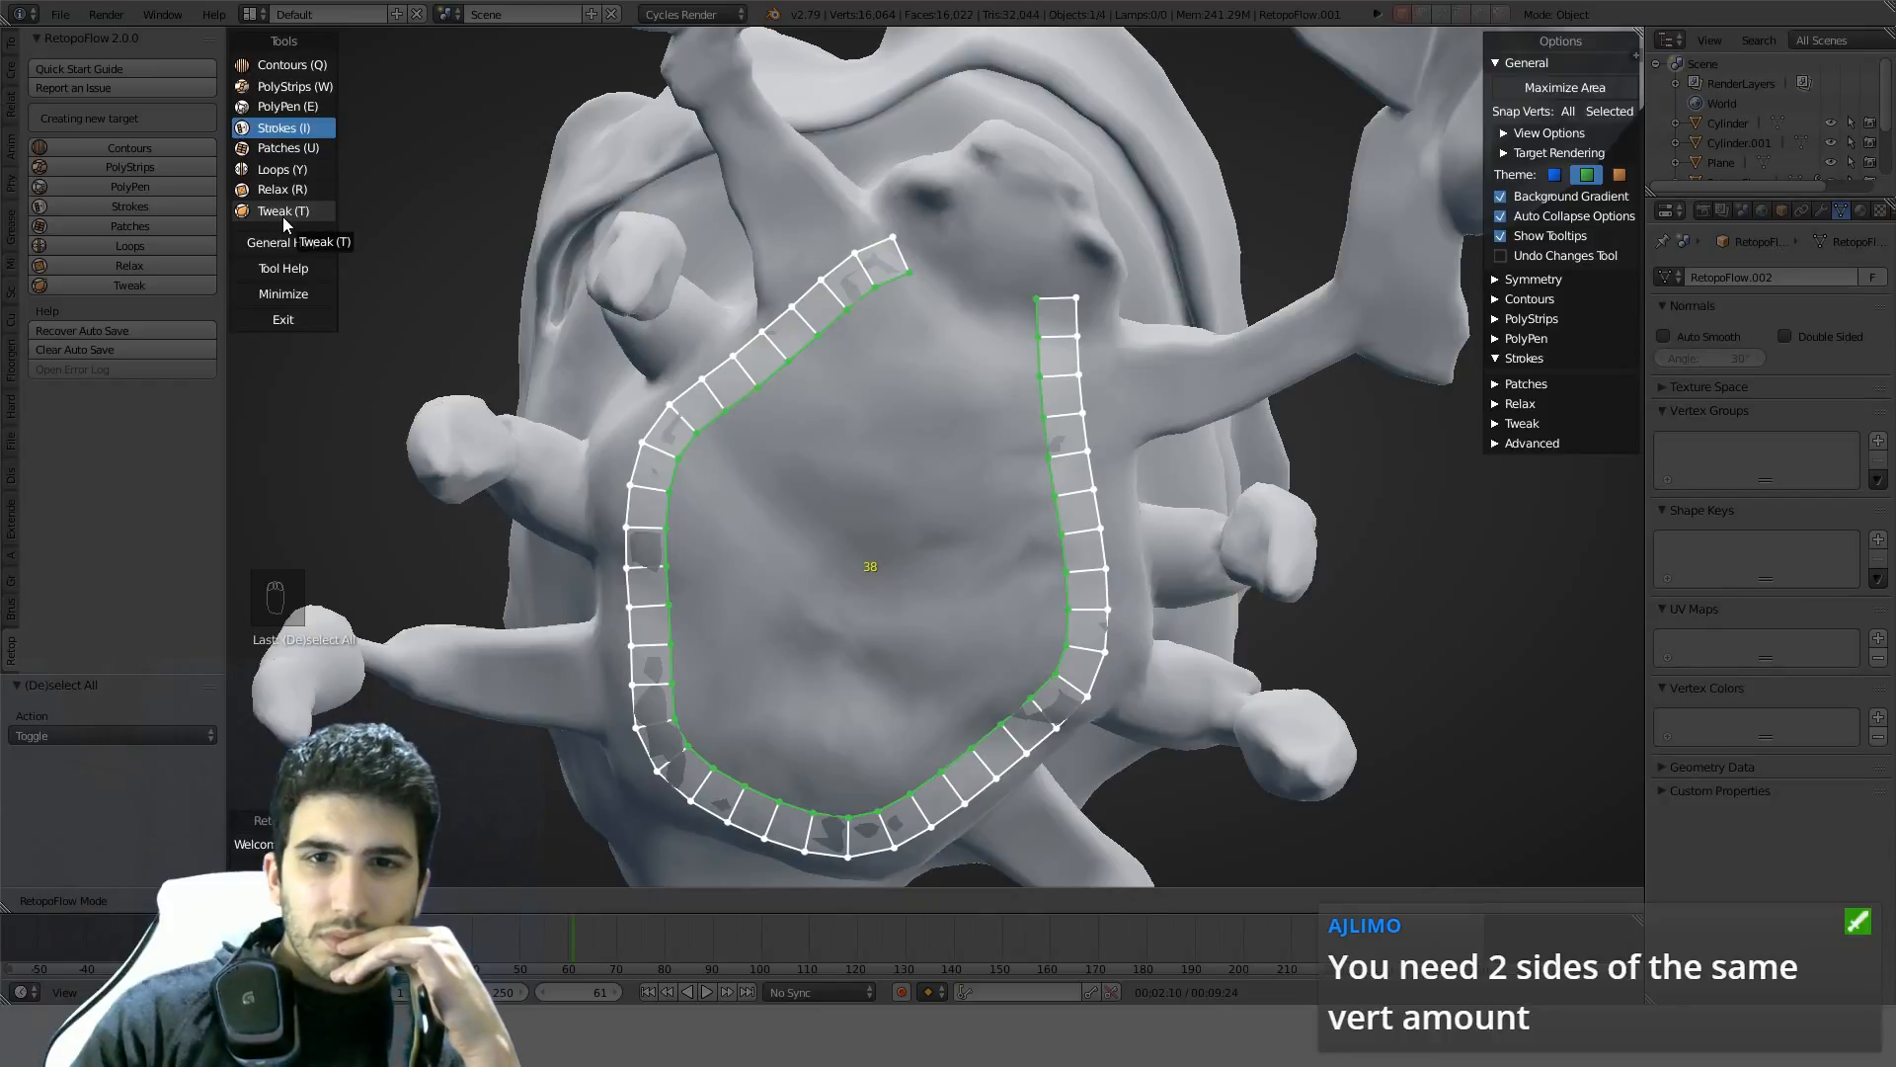
{"action": "right_click", "coordinate": [1037, 317]}
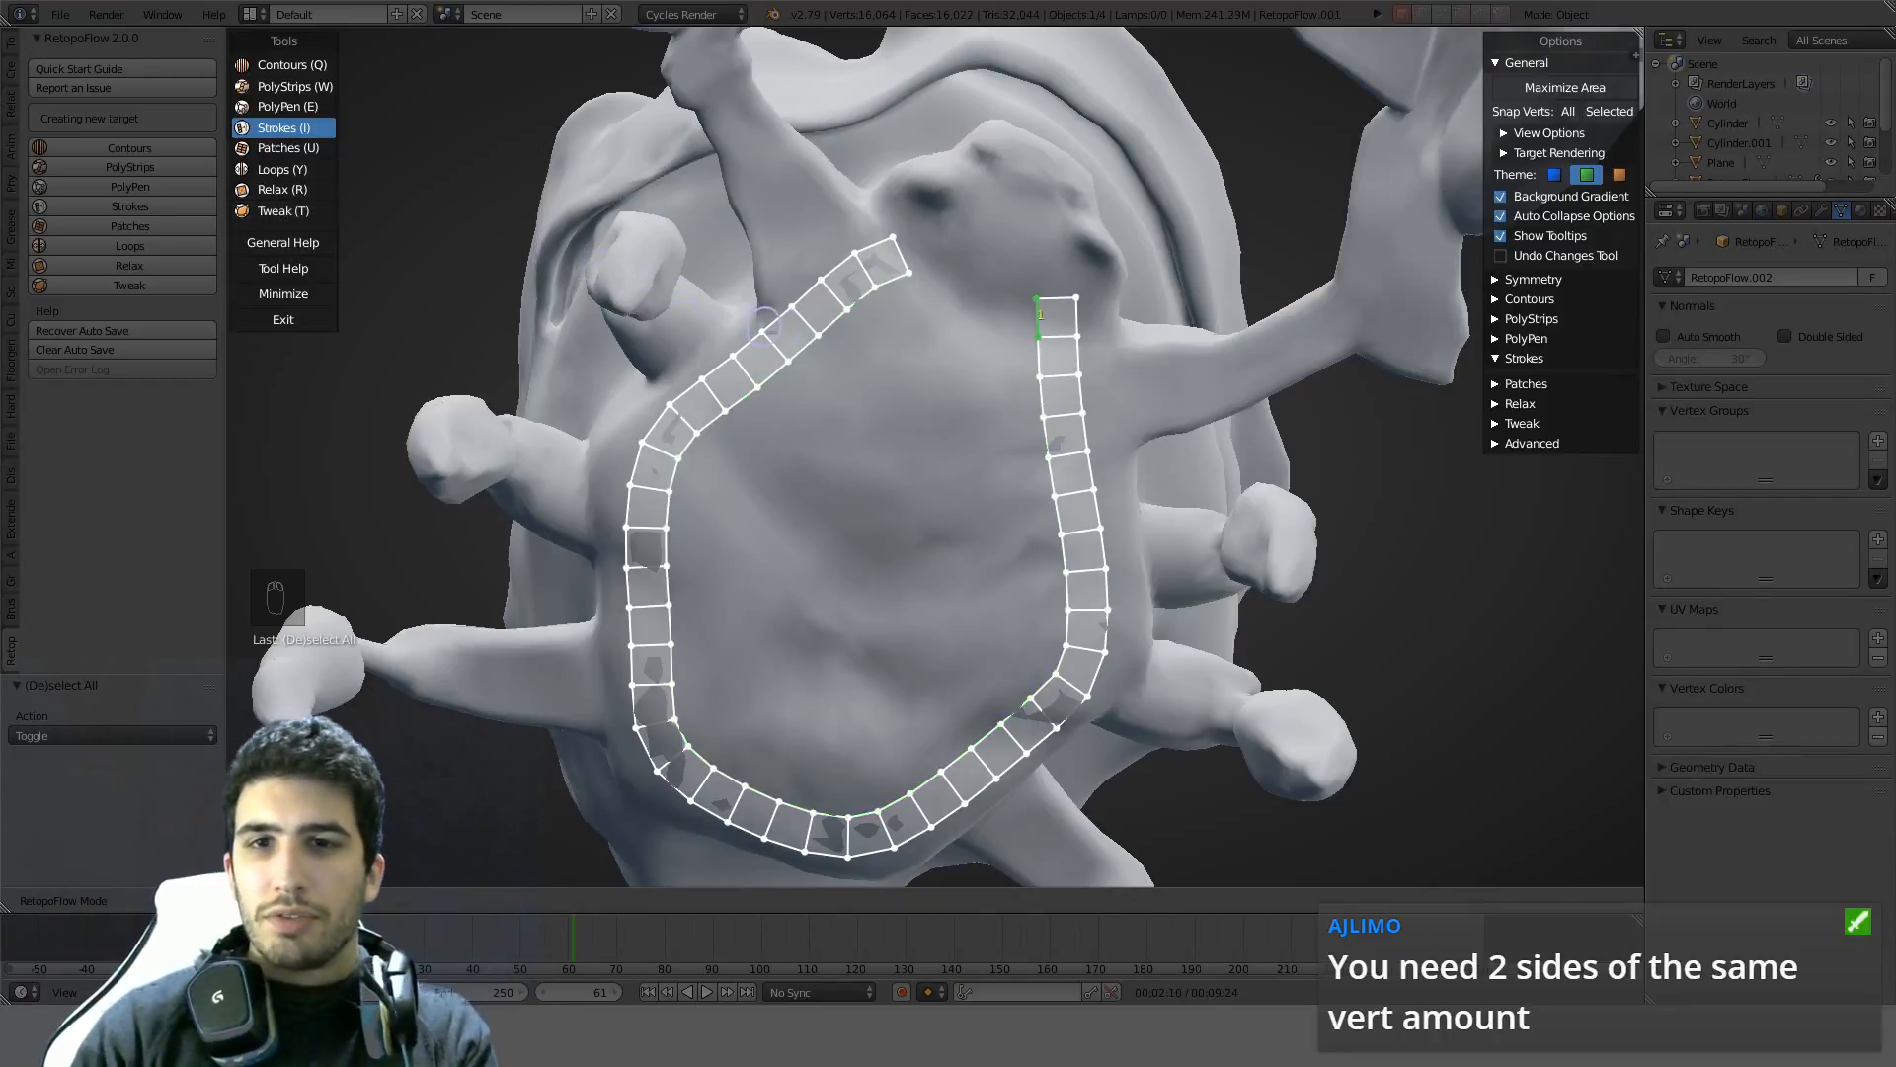
{"action": "key", "text": "ctrl+z"}
{"action": "key", "text": "ctrl+z"}
{"action": "key", "text": "ctrl+z"}
{"action": "key", "text": "ctrl+z"}
{"action": "key", "text": "ctrl+z"}
{"action": "key", "text": "ctrl+z"}
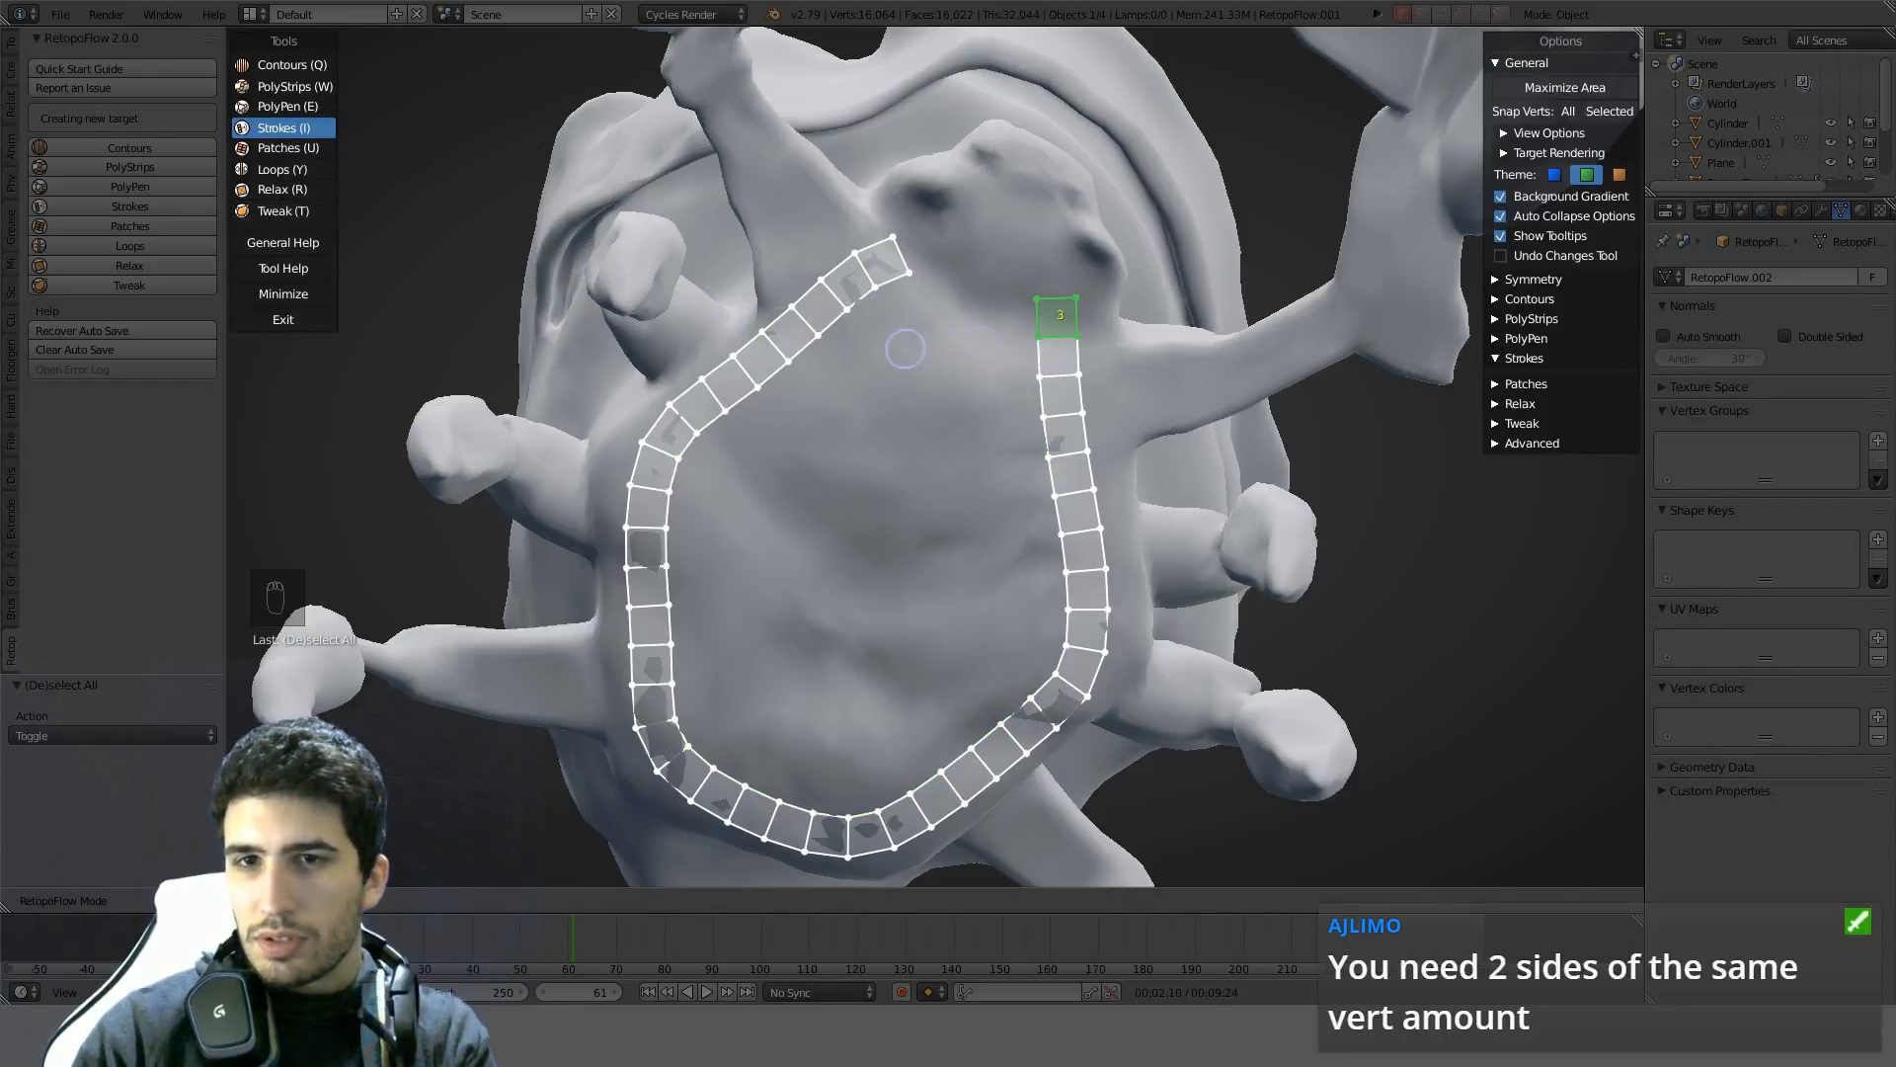
{"action": "key", "text": "ctrl+z"}
{"action": "key", "text": "ctrl+z"}
{"action": "key", "text": "ctrl+z"}
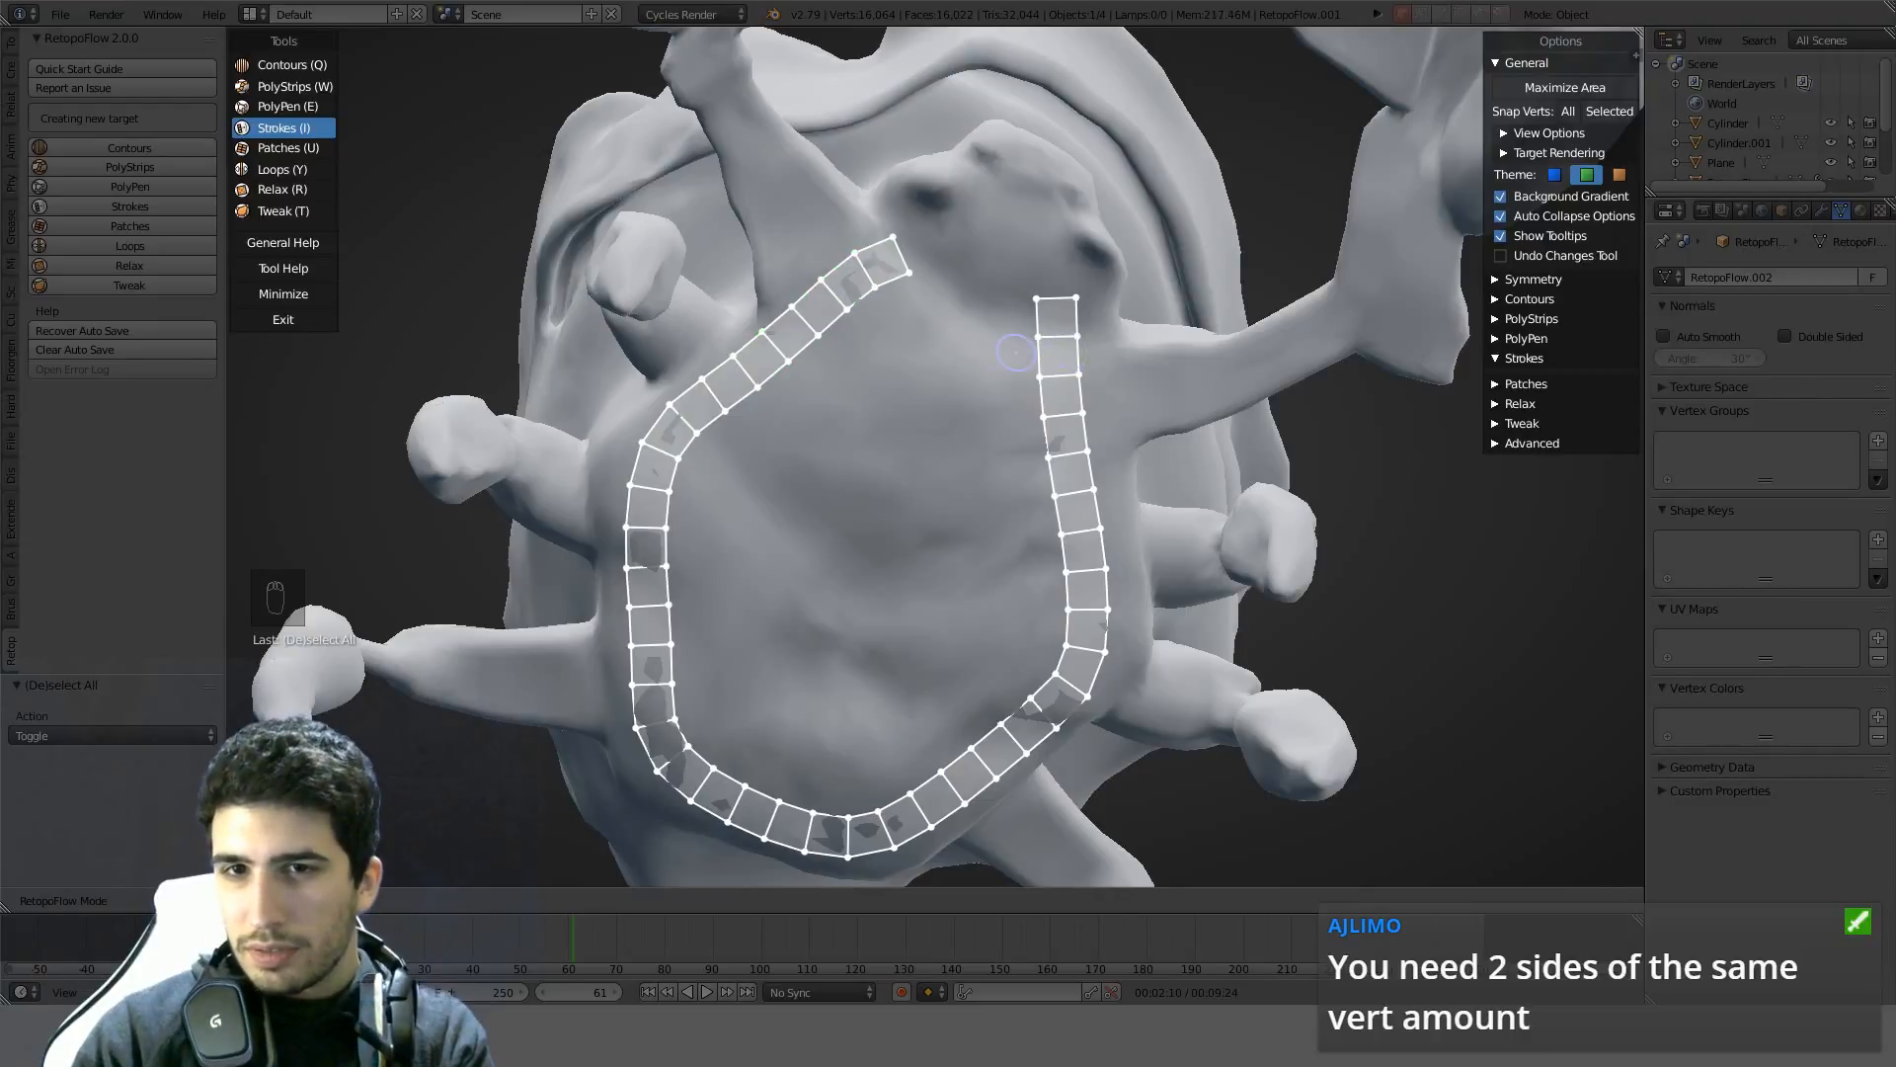
{"action": "key", "text": "ctrl+z"}
Delete all vertices of the face strip around the belly and switch to the PolyStrips tool
{"action": "key", "text": "a"}
{"action": "key", "text": "a"}
{"action": "key", "text": "x"}
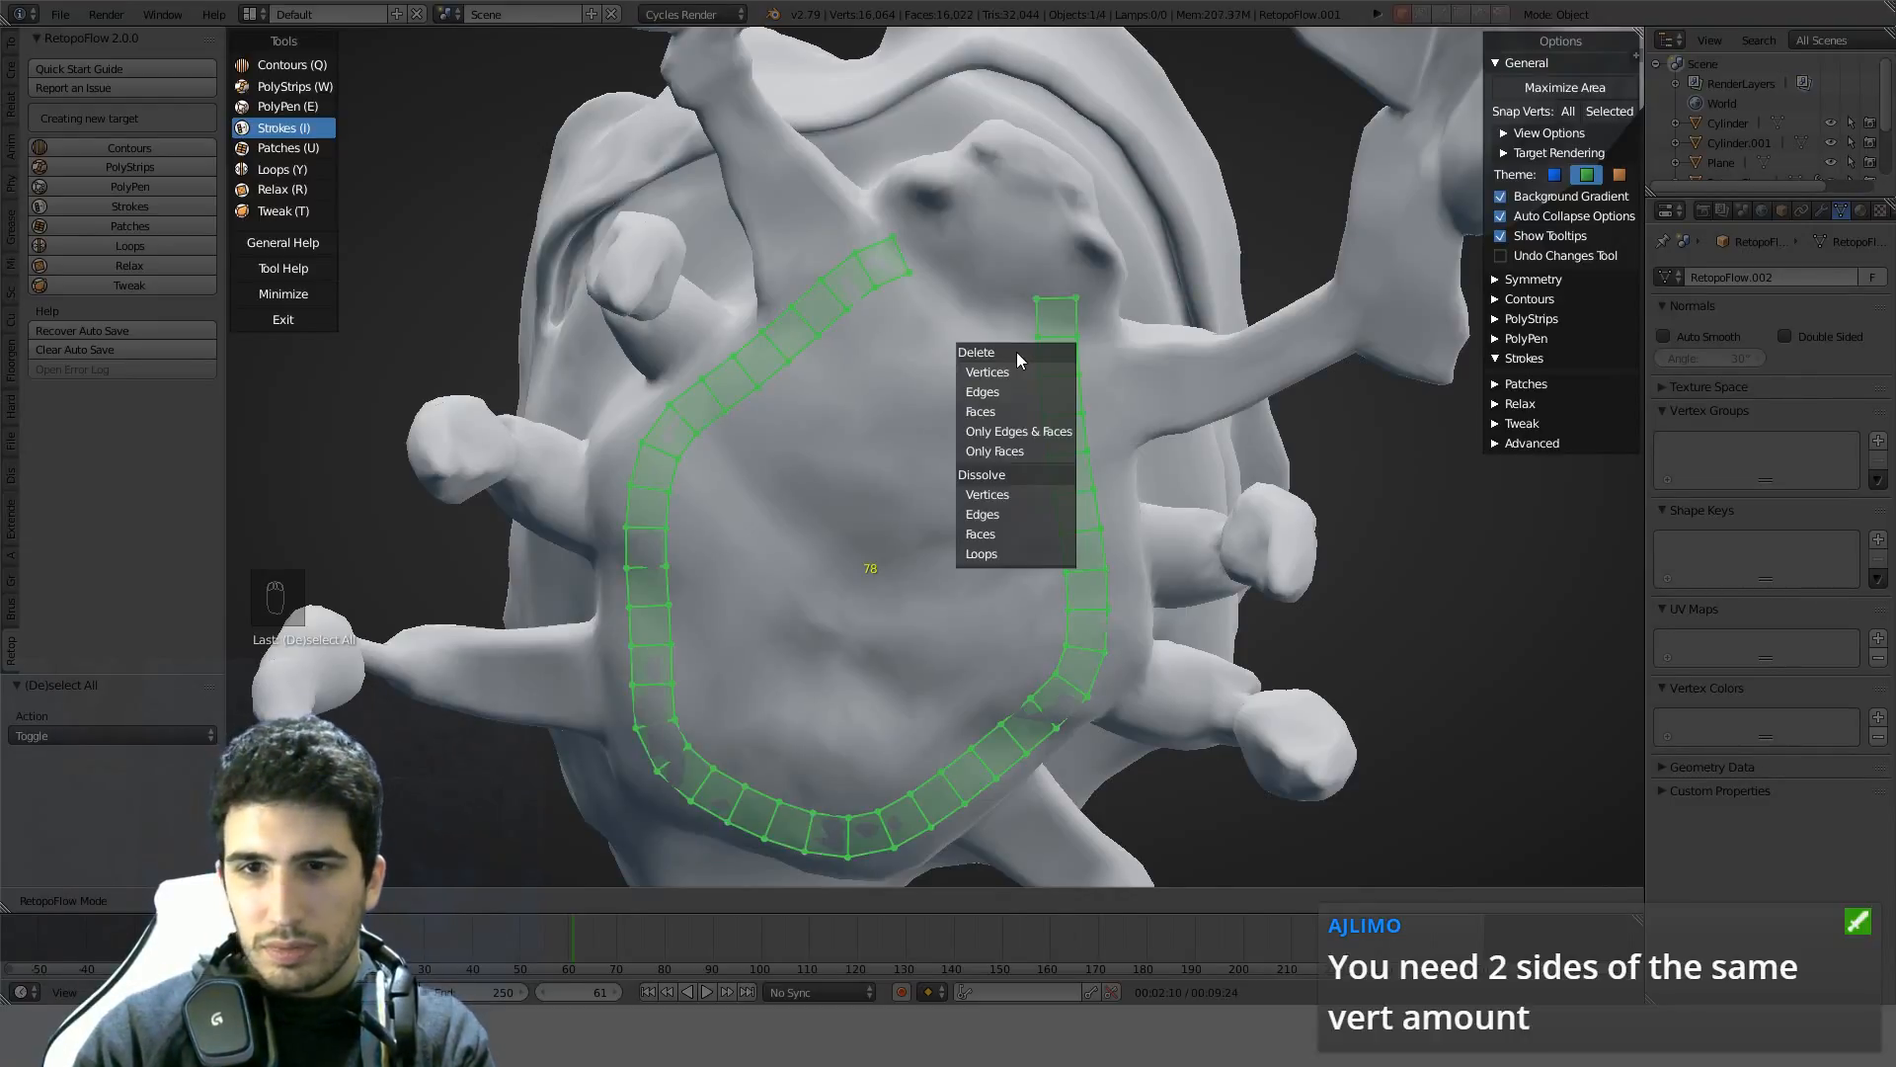
{"action": "left_click", "coordinate": [1008, 372]}
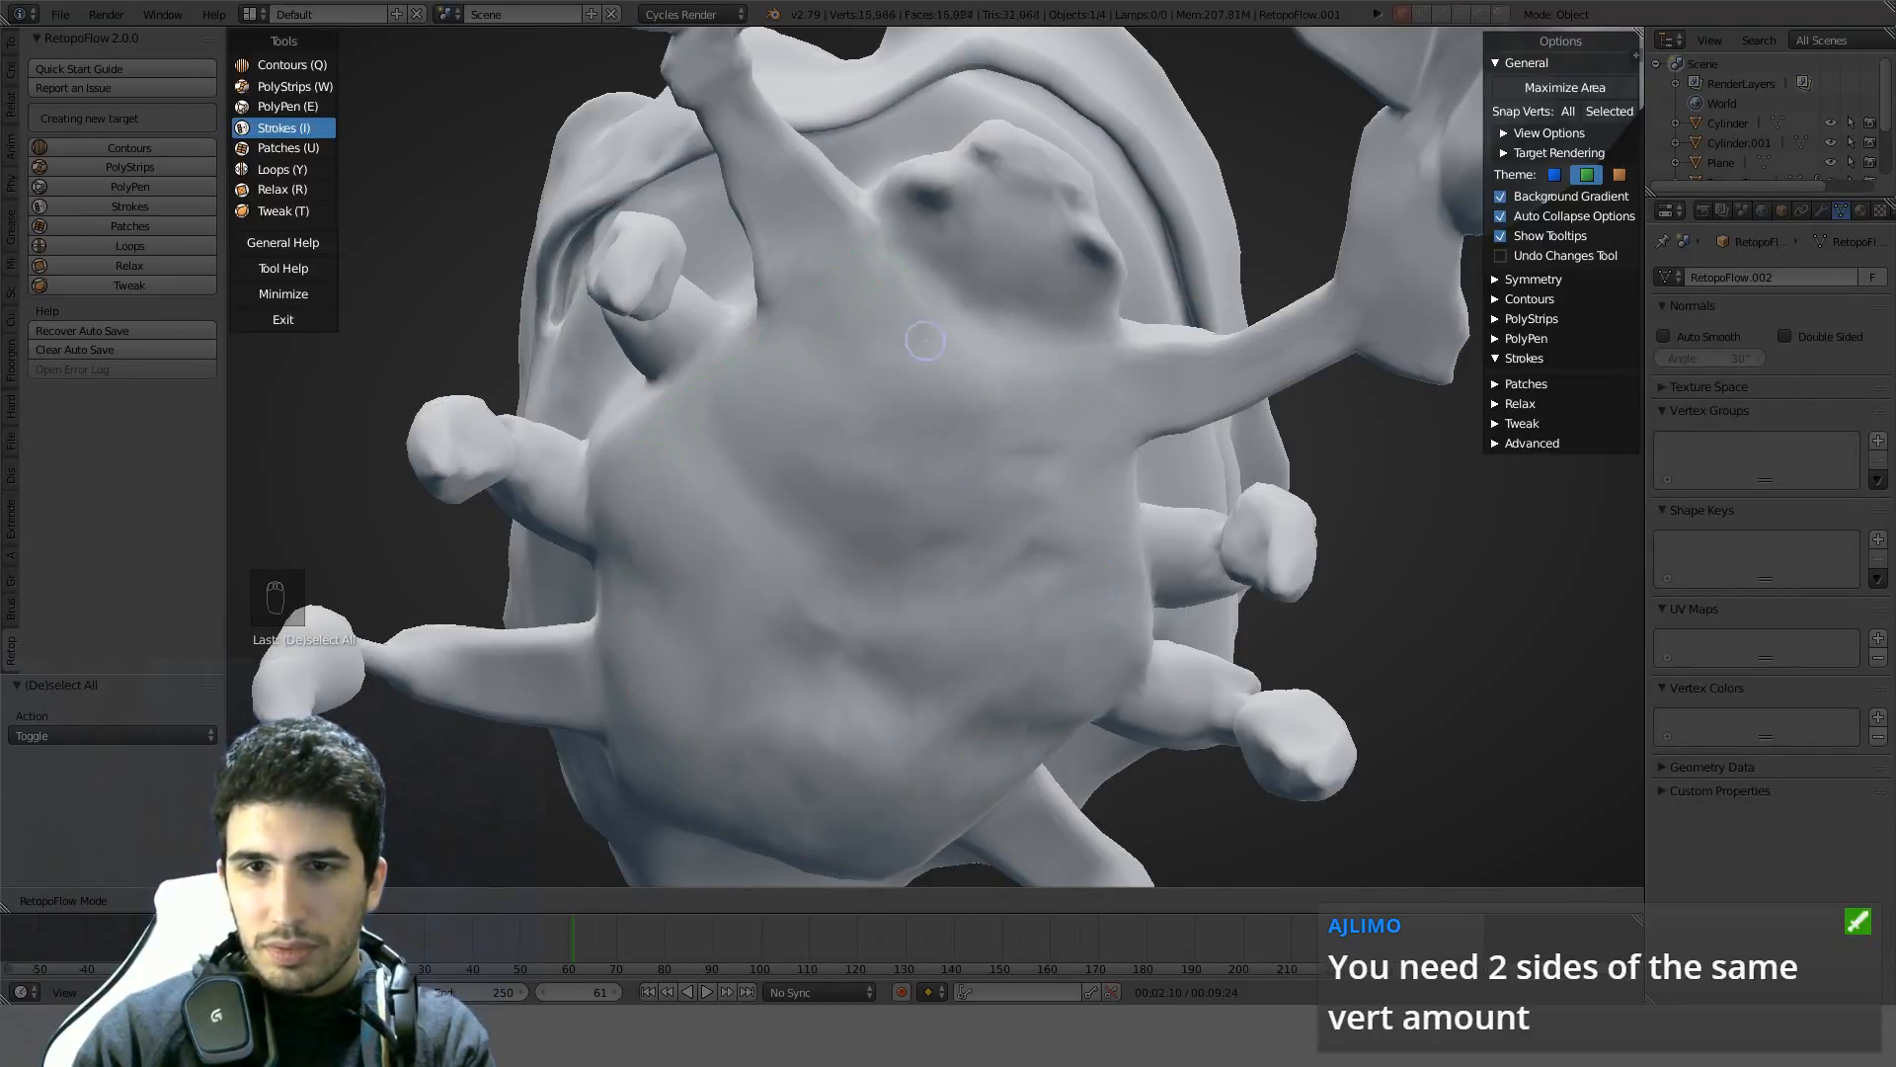
{"action": "left_click", "coordinate": [312, 89]}
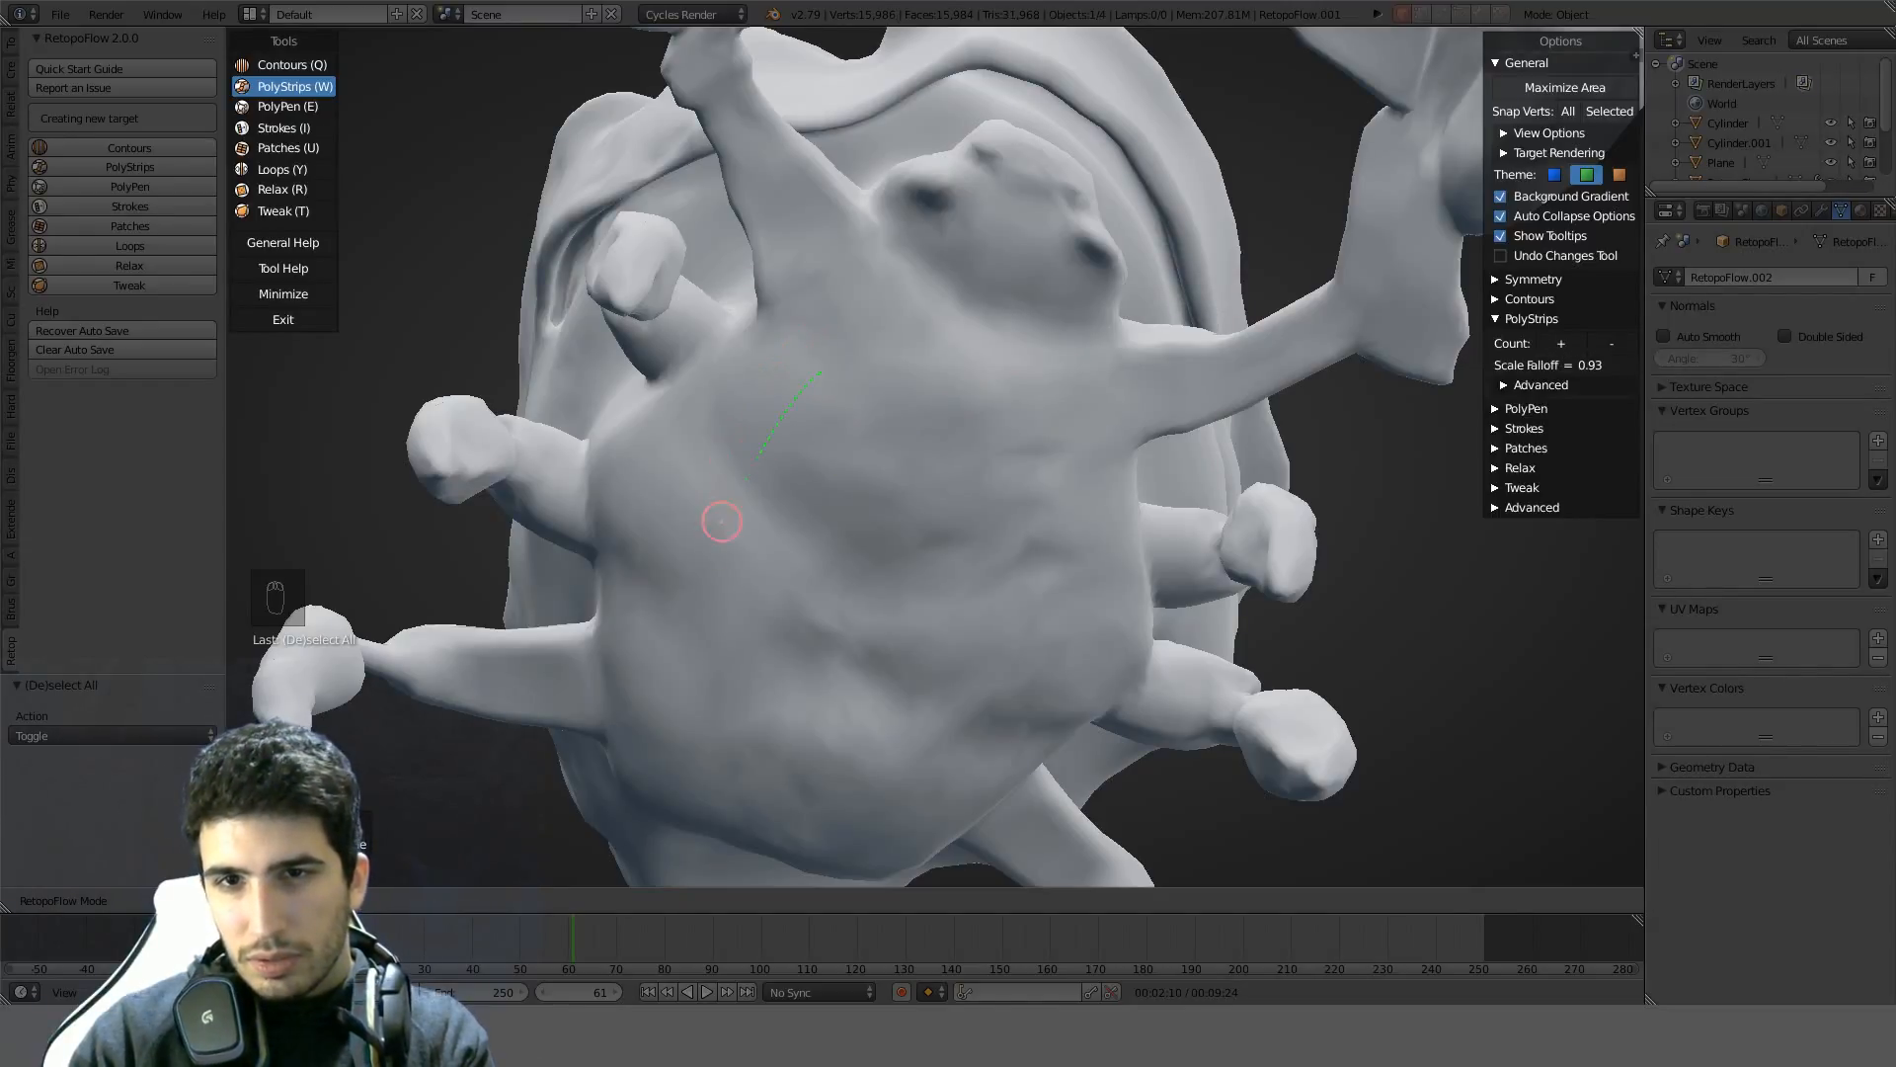
Draw a short PolyStrips strip down one side of the upper belly and increase its segment count beyond 10
{"action": "left_click_drag", "start_coordinate": [722, 522], "coordinate": [698, 589]}
{"action": "left_click", "coordinate": [1603, 340]}
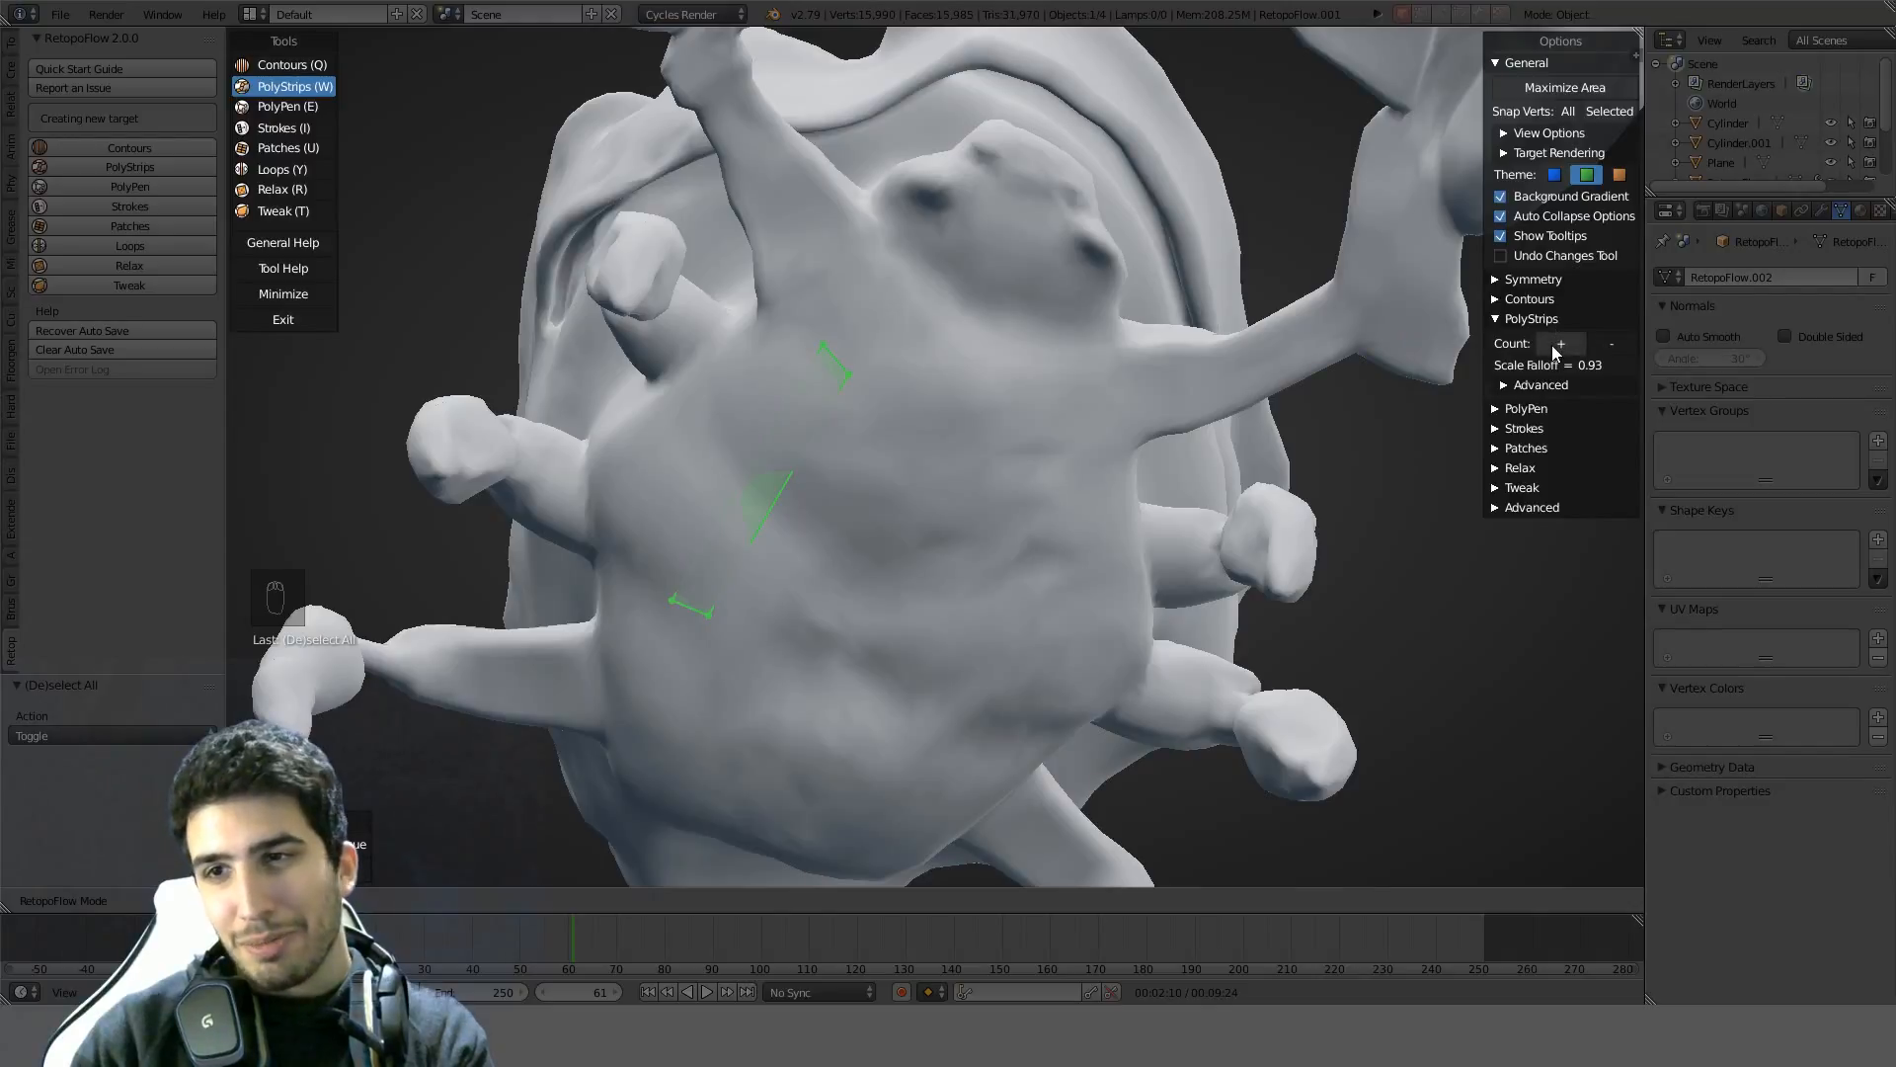
{"action": "left_click", "coordinate": [1558, 344]}
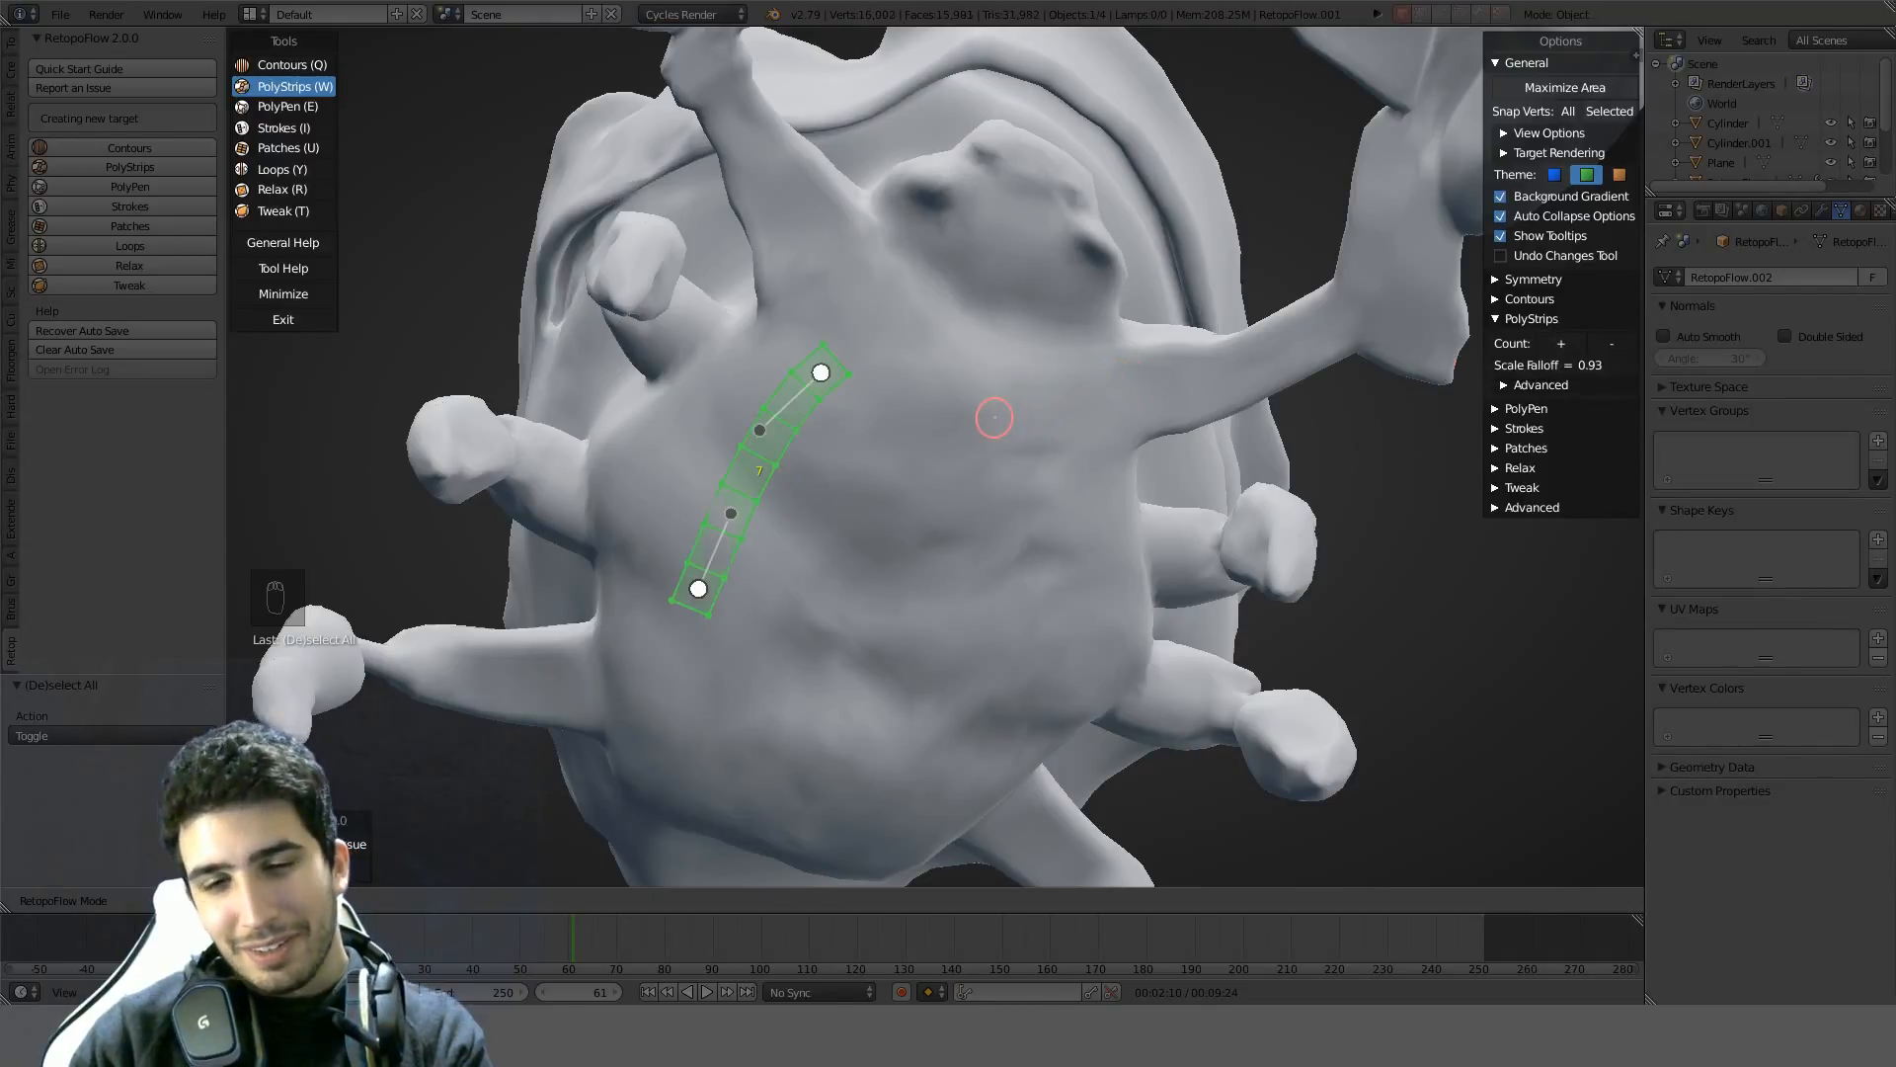
{"action": "left_click", "coordinate": [1570, 345]}
{"action": "left_click", "coordinate": [1570, 346]}
{"action": "left_click", "coordinate": [1571, 345]}
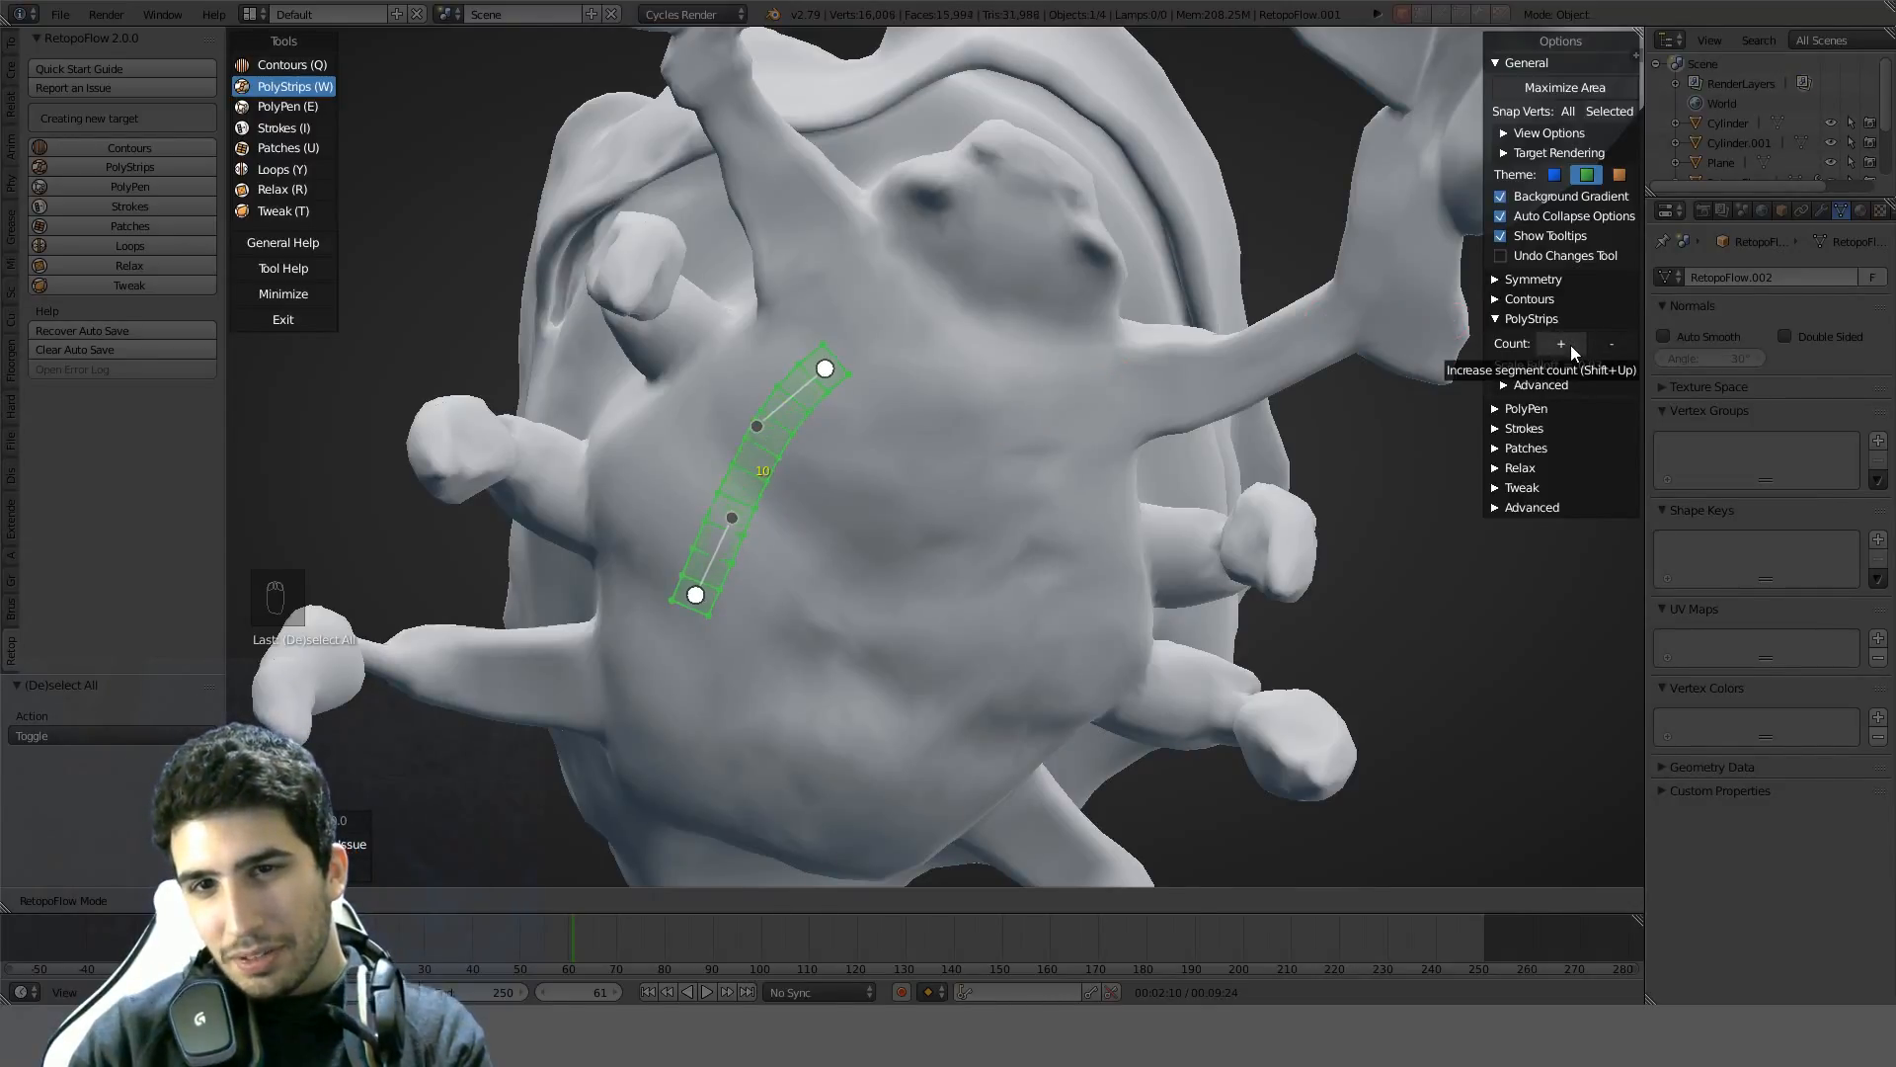
{"action": "left_click", "coordinate": [1571, 346]}
{"action": "left_click", "coordinate": [1570, 346]}
Reduce the short belly strip's segment count to 5
{"action": "left_click", "coordinate": [1609, 345]}
{"action": "left_click", "coordinate": [1609, 346]}
{"action": "left_click", "coordinate": [1609, 345]}
{"action": "left_click", "coordinate": [1608, 345]}
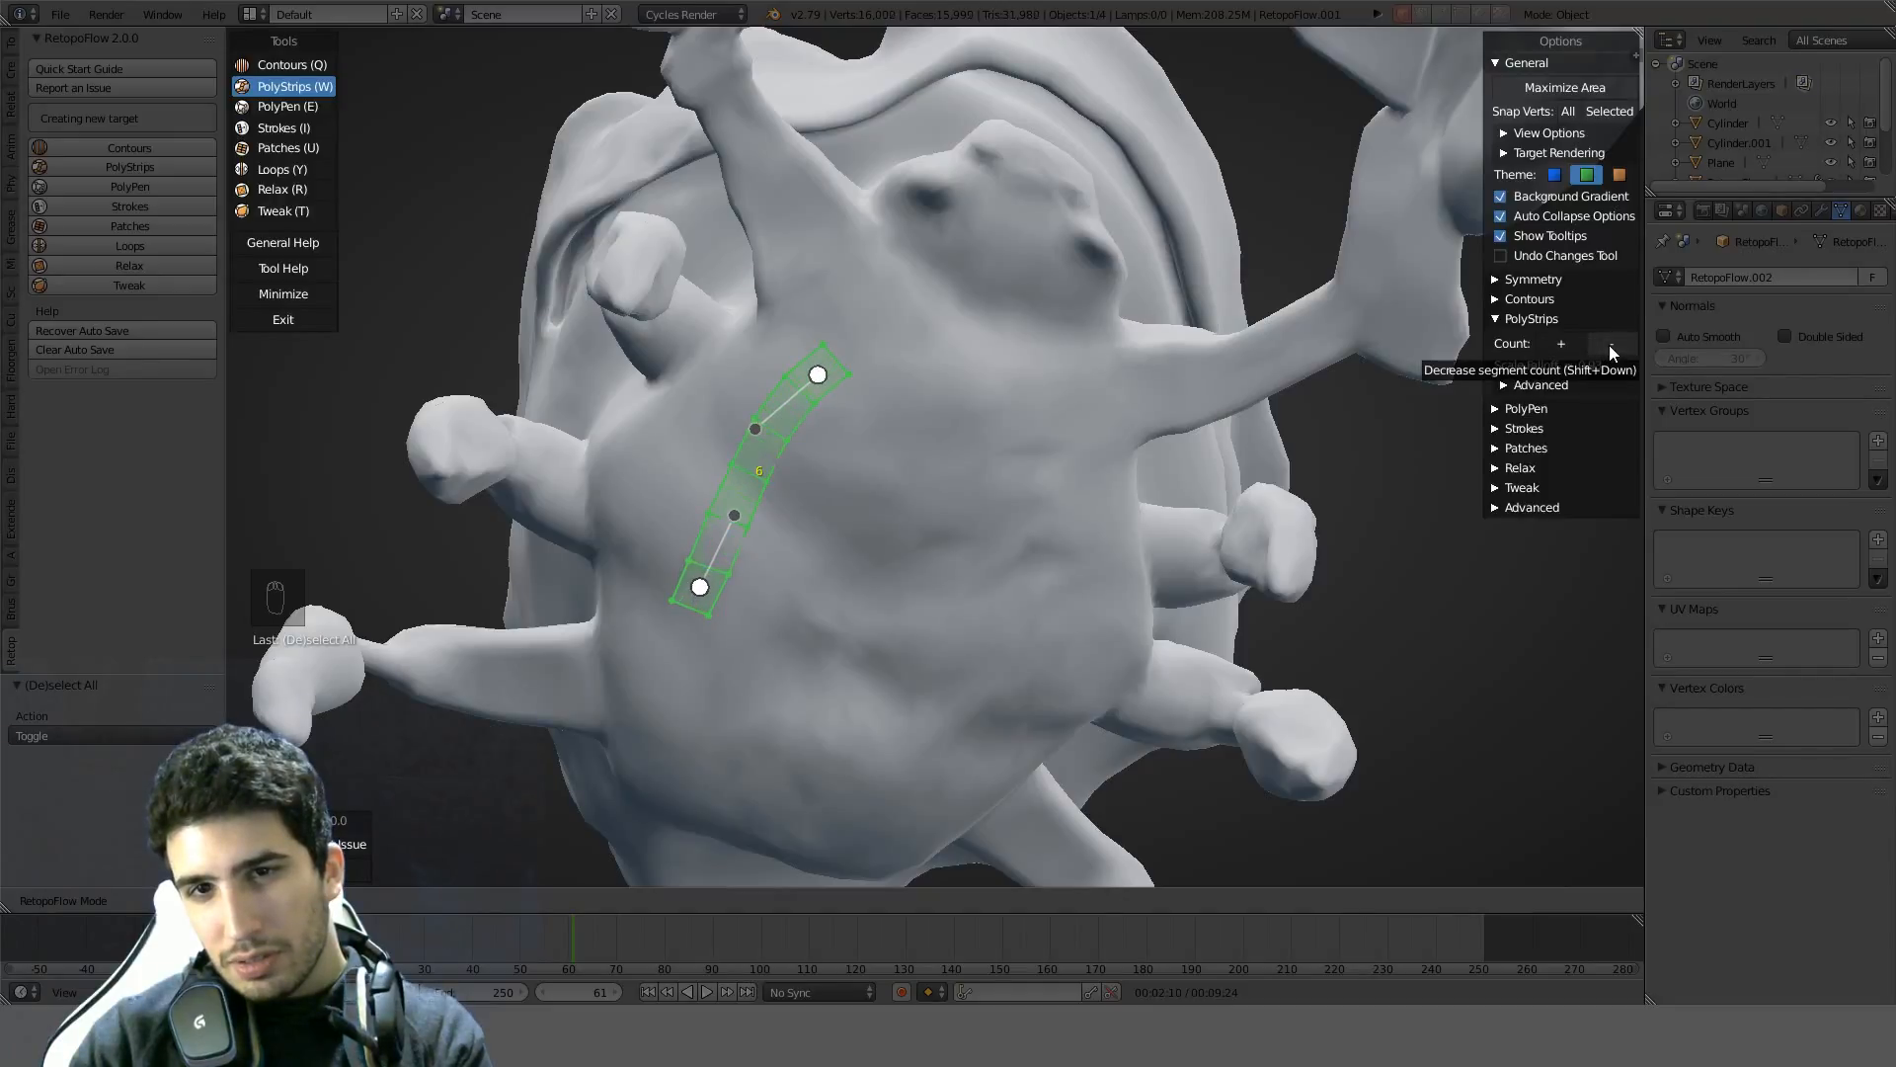
{"action": "left_click", "coordinate": [1609, 345]}
{"action": "left_click", "coordinate": [1609, 346]}
{"action": "left_click", "coordinate": [1609, 345]}
{"action": "left_click", "coordinate": [1609, 346]}
{"action": "left_click", "coordinate": [1564, 346]}
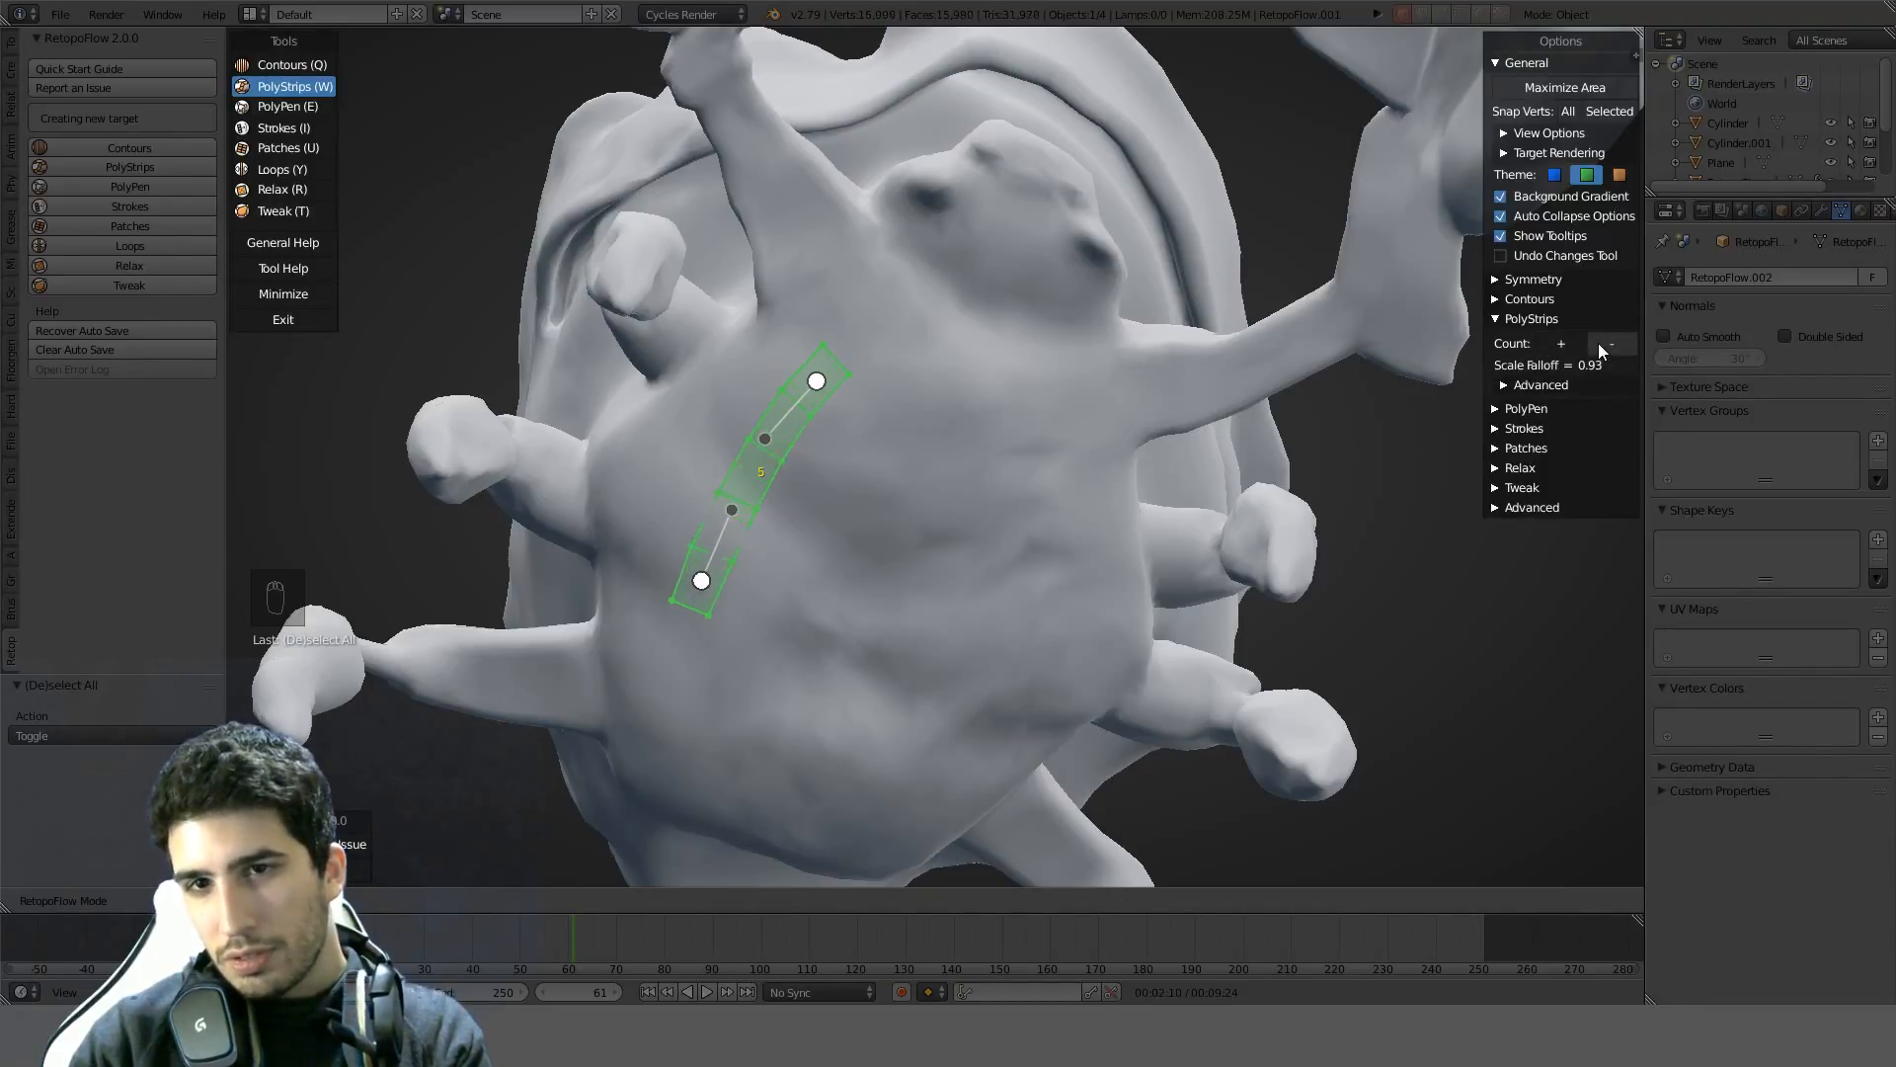
Reduce the short strip's segment count further, then delete its vertices
{"action": "left_click", "coordinate": [1599, 343]}
{"action": "left_click", "coordinate": [1597, 343]}
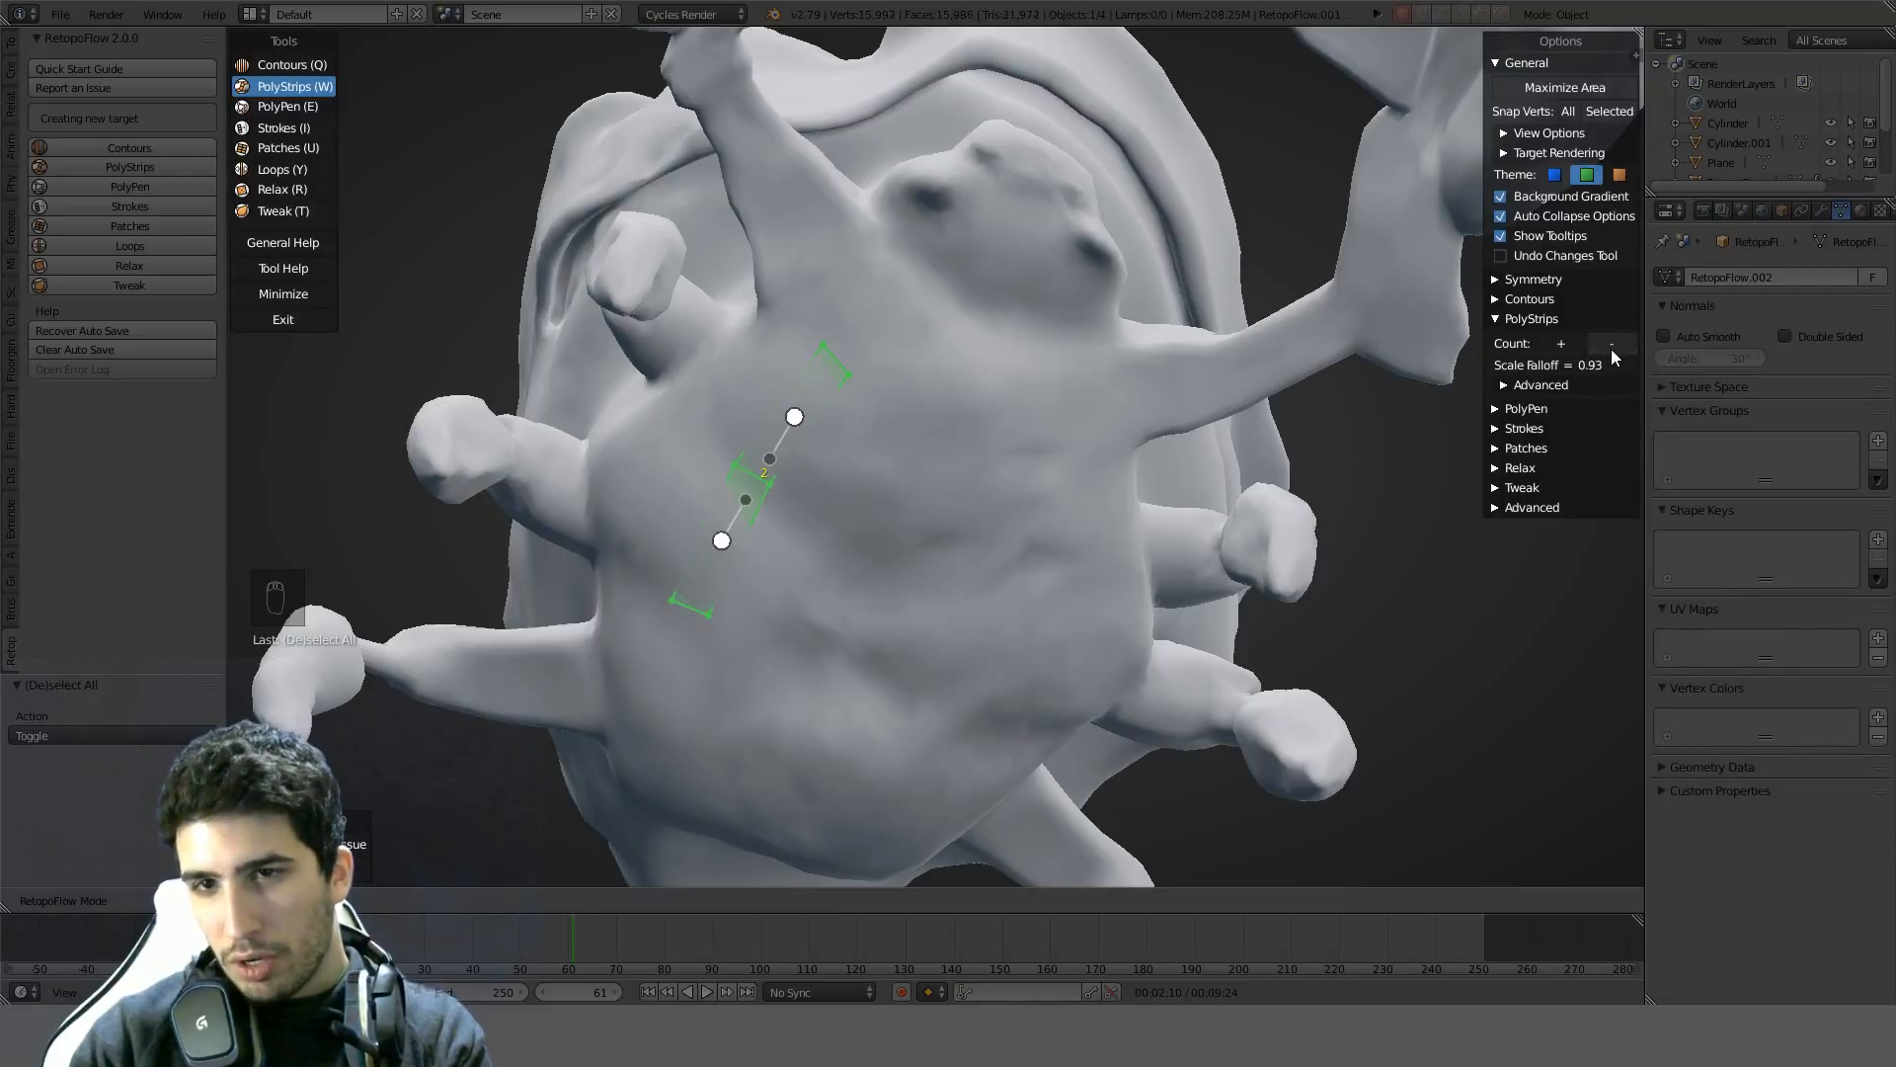
{"action": "left_click", "coordinate": [1610, 348]}
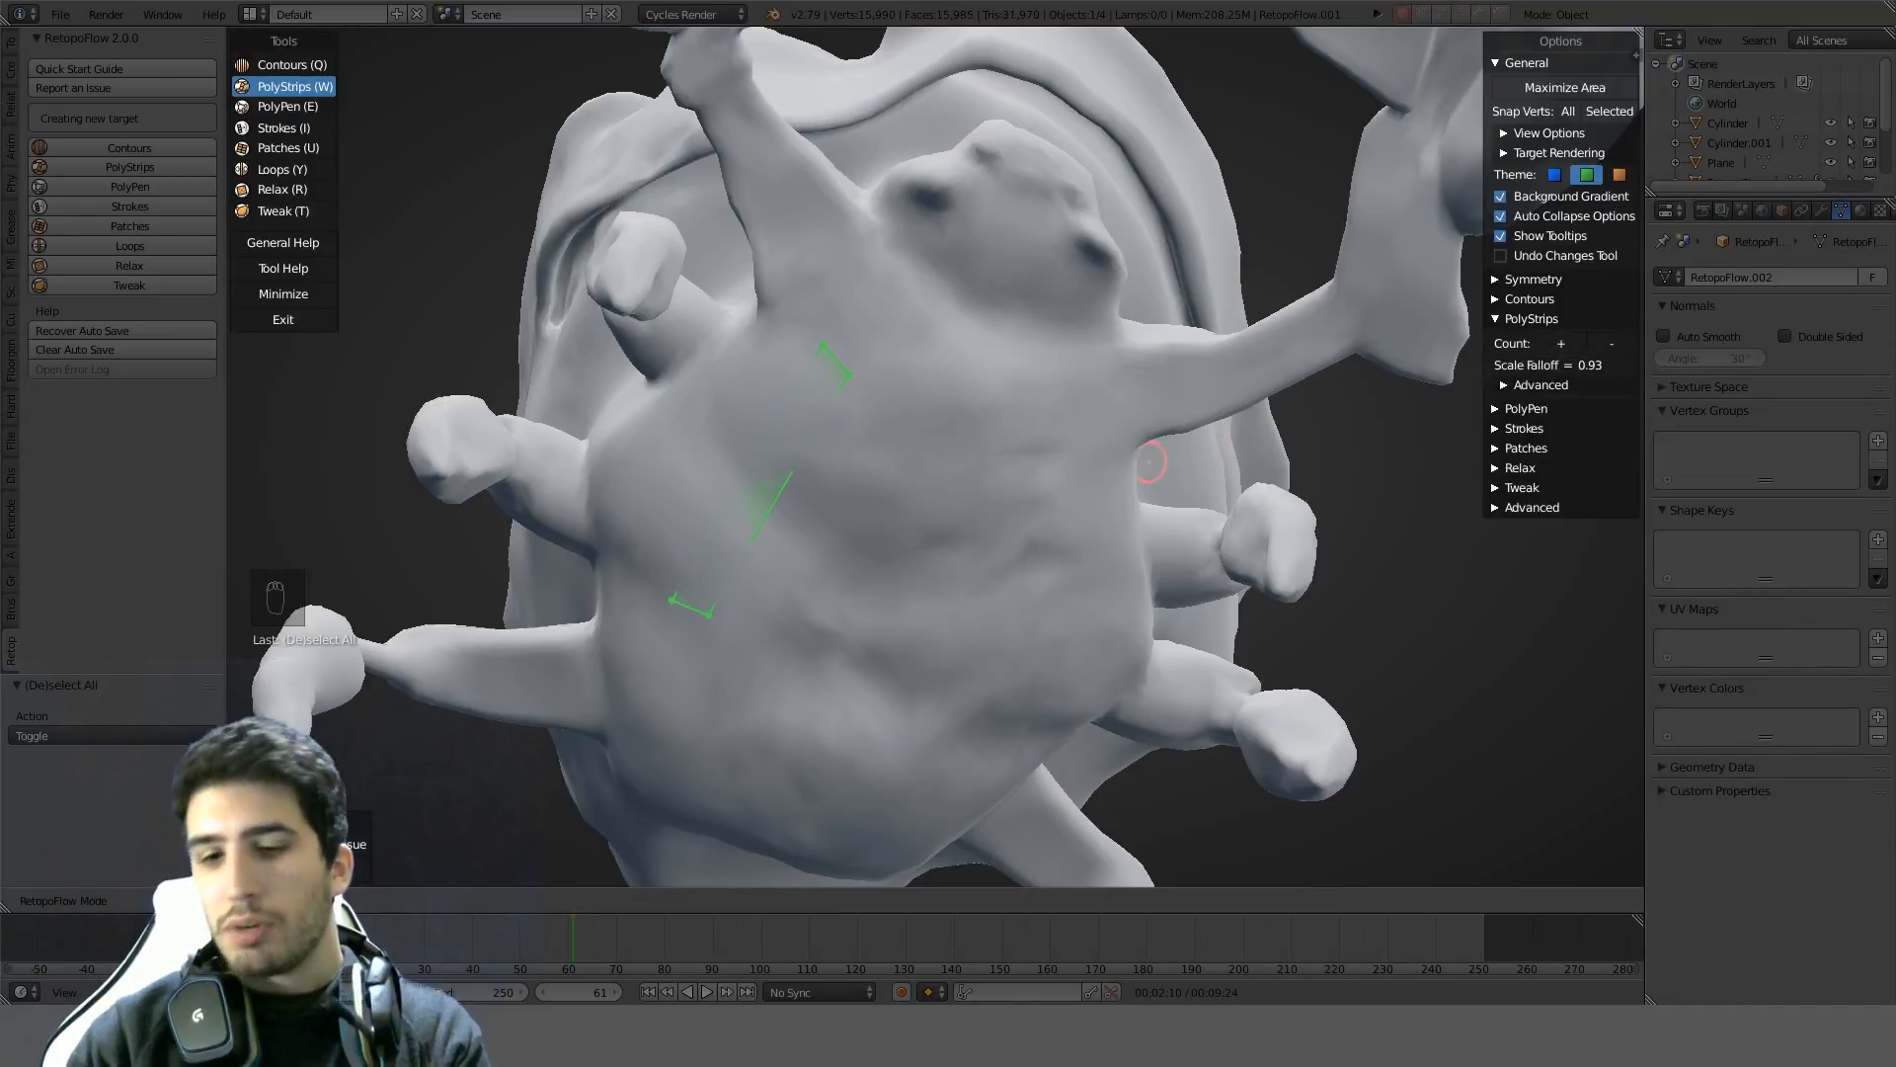
{"action": "key", "text": "x"}
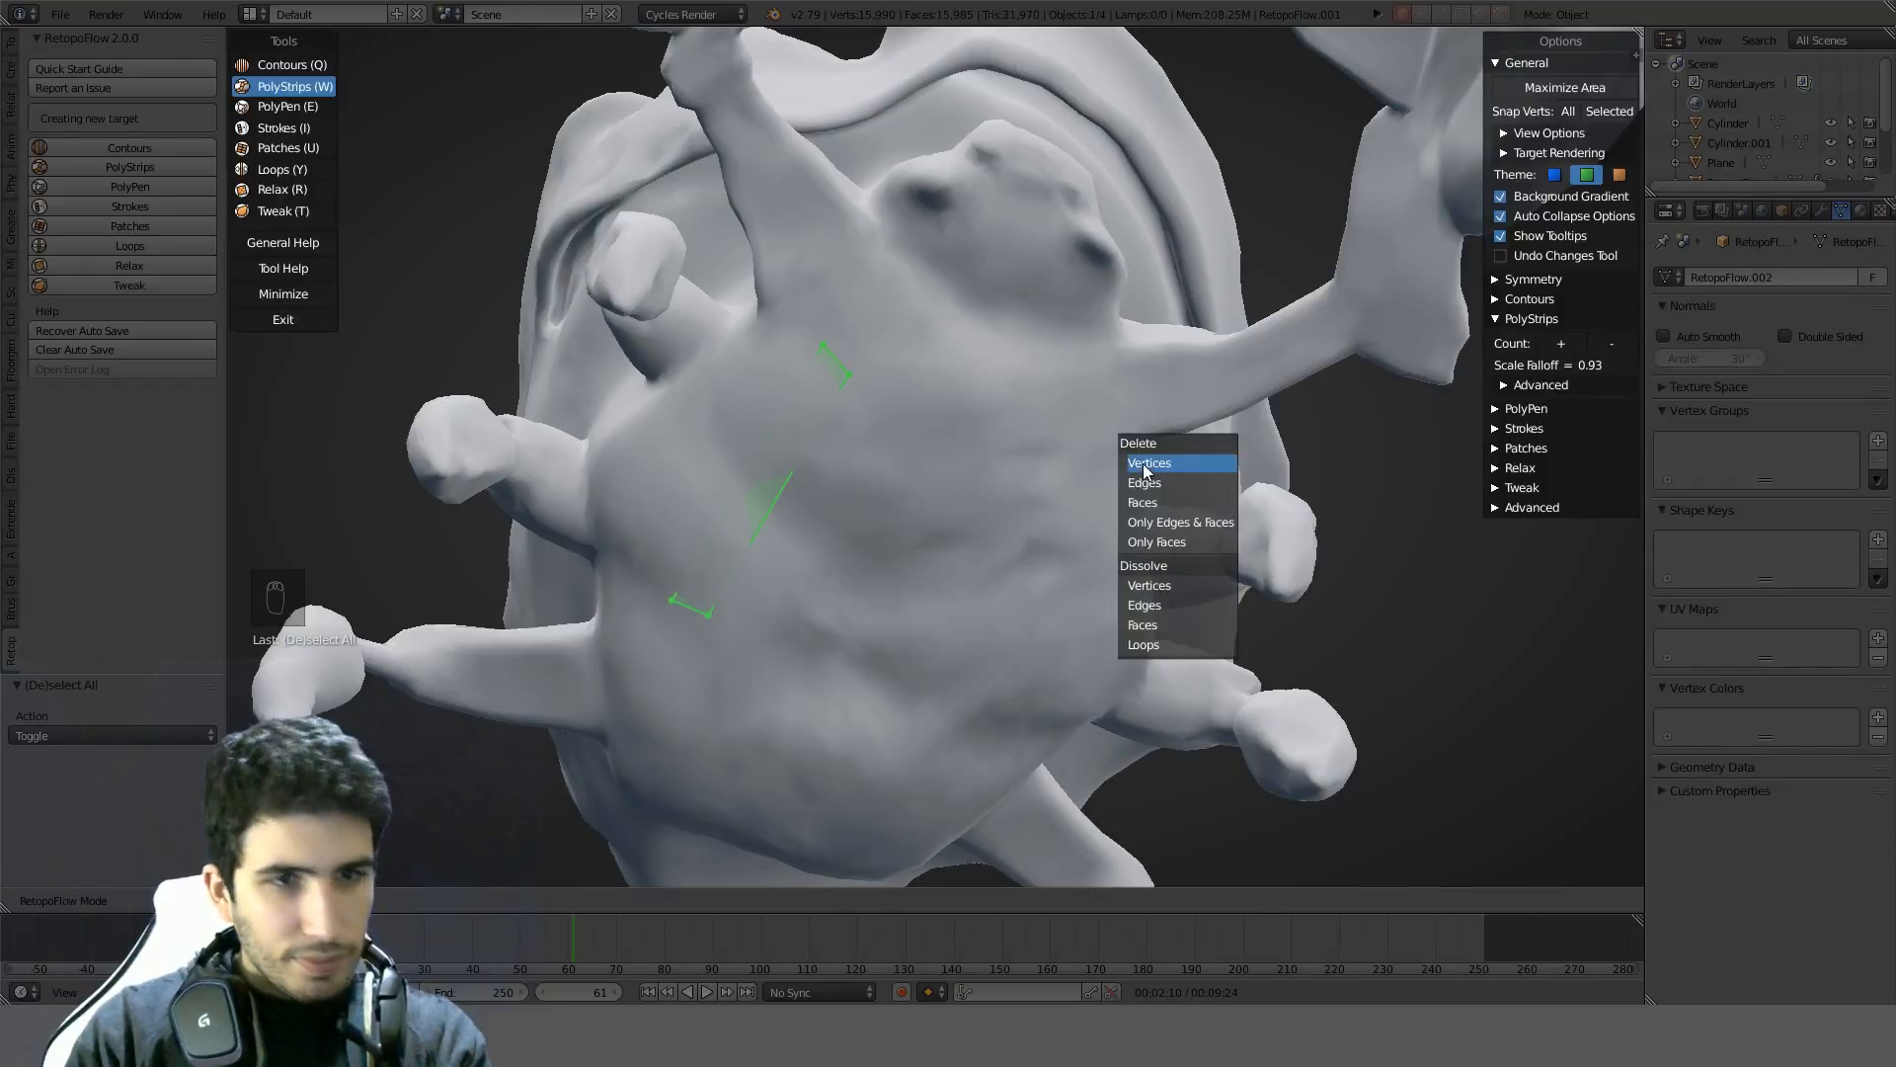
{"action": "left_click", "coordinate": [1147, 464]}
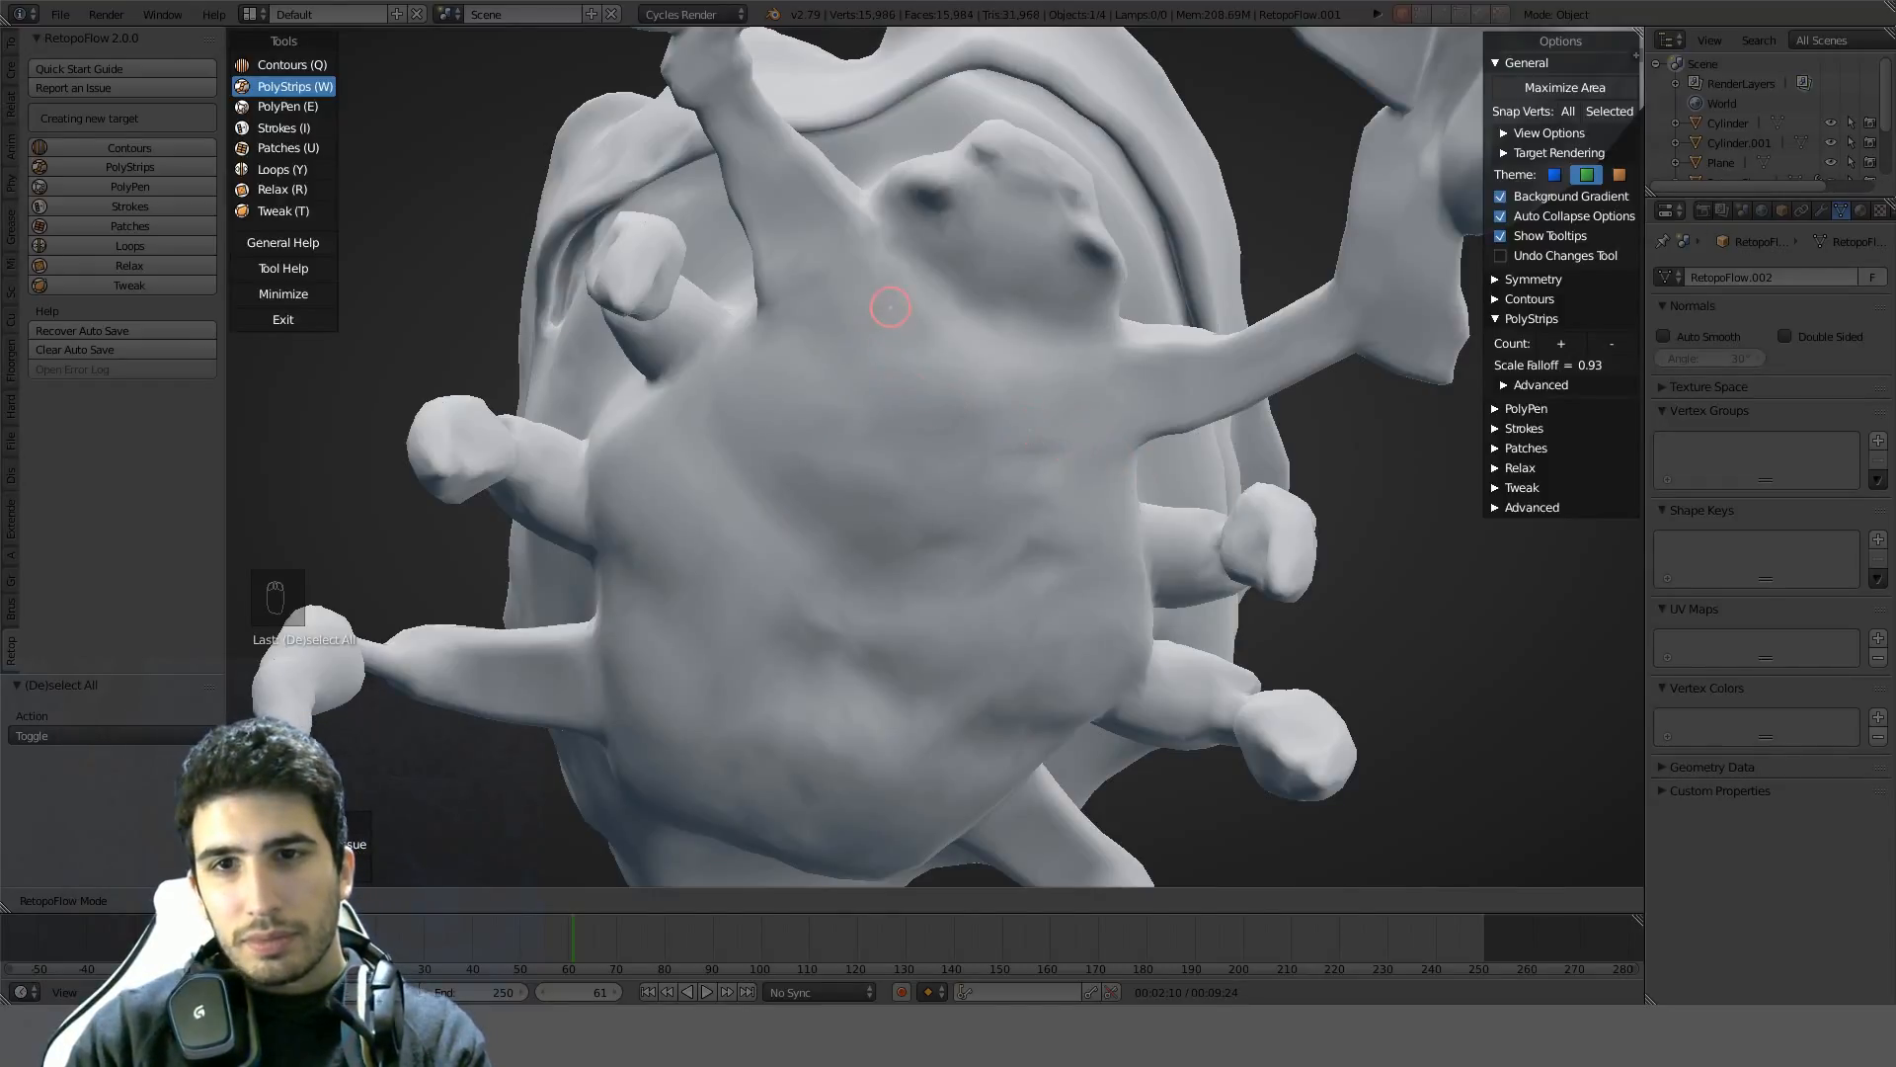
Draw a long curved strip from below the head along the belly's side and reduce its segment count to 7
{"action": "left_click_drag", "start_coordinate": [638, 474], "coordinate": [666, 776]}
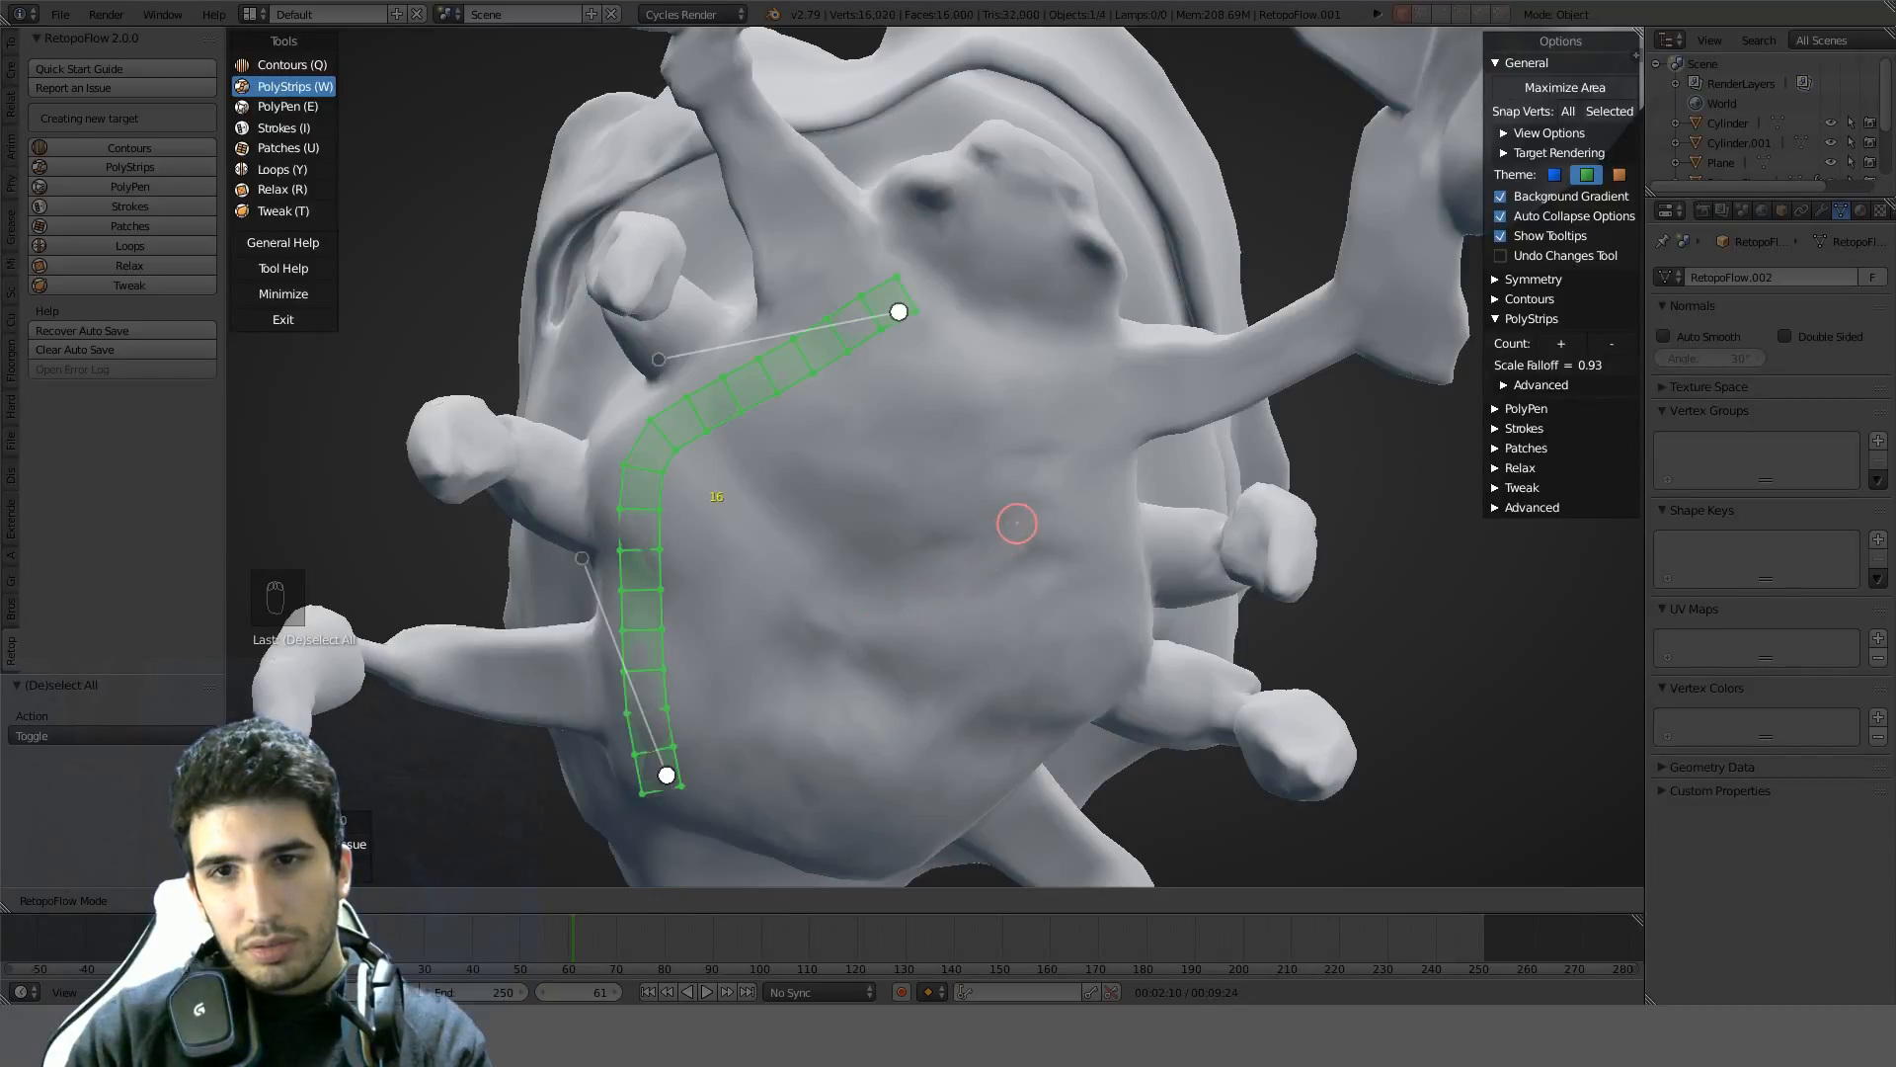
{"action": "left_click", "coordinate": [1604, 346]}
{"action": "left_click", "coordinate": [1603, 348]}
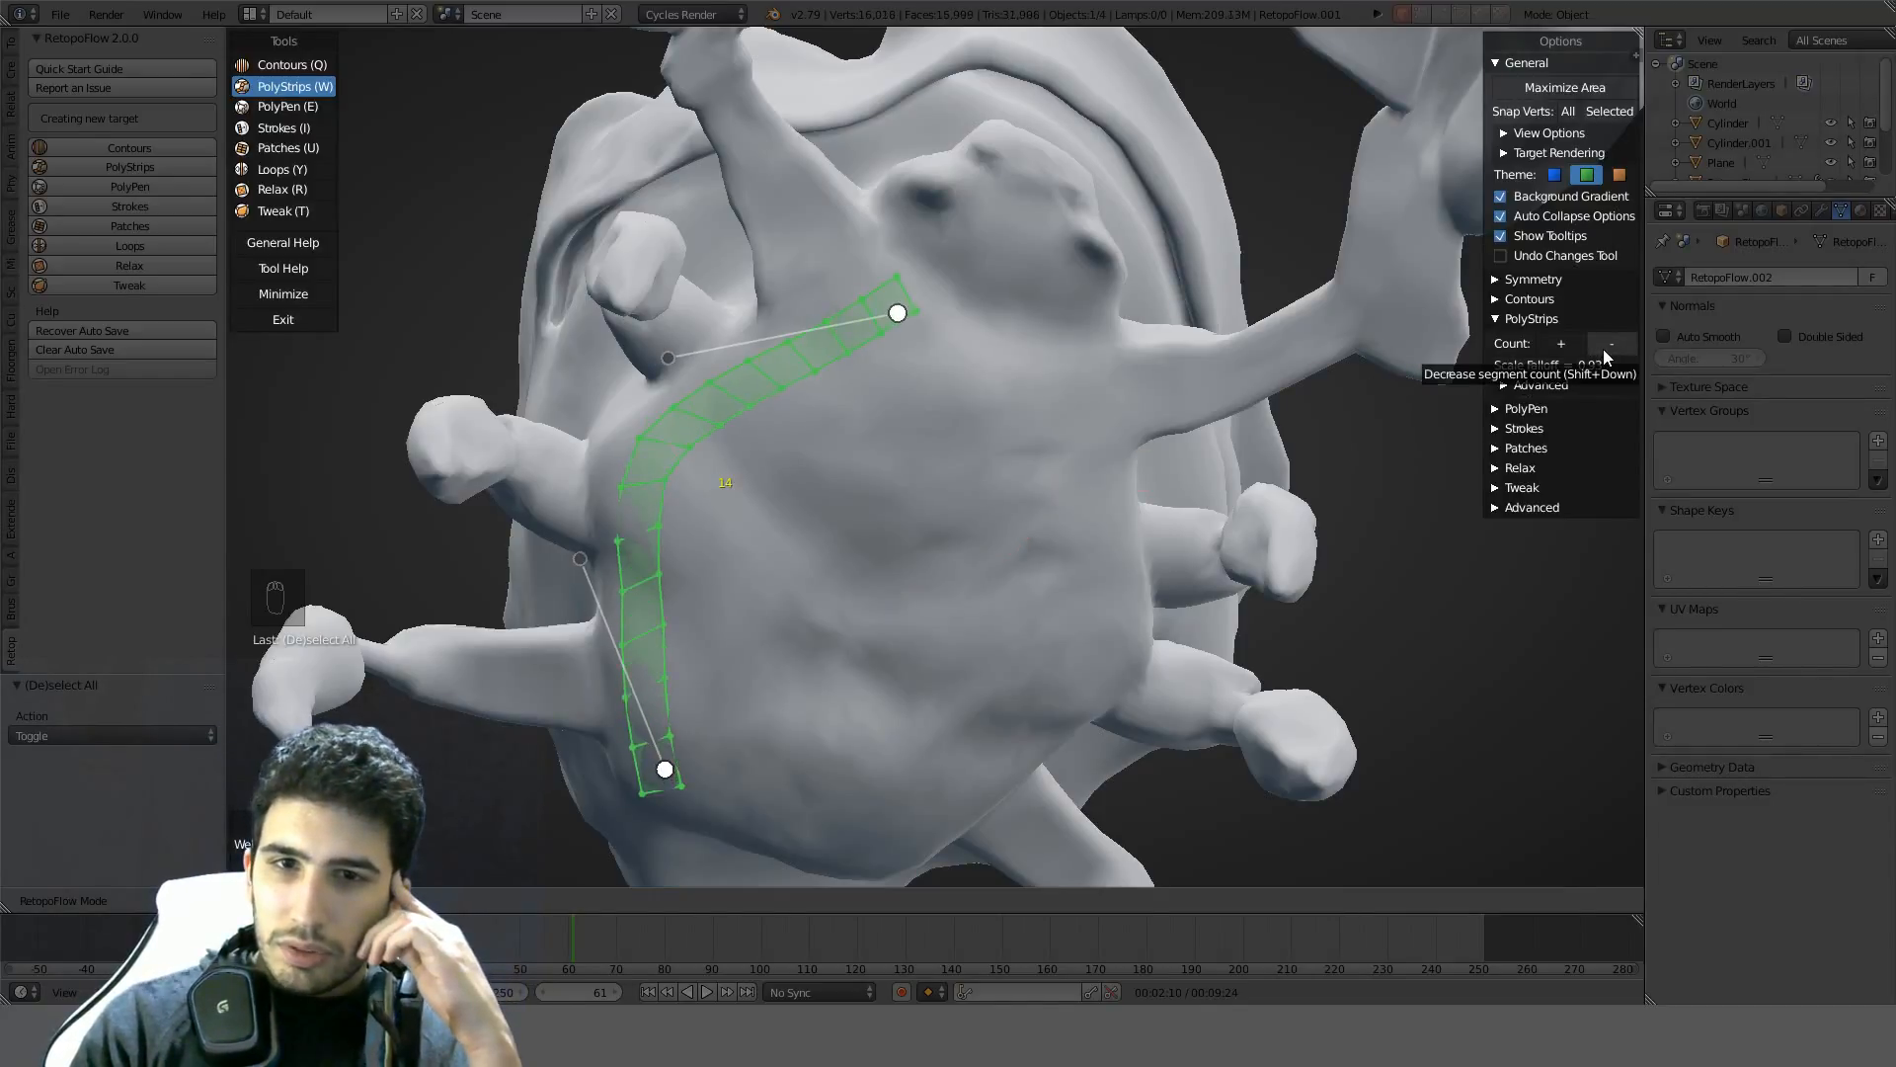
{"action": "left_click", "coordinate": [1603, 348]}
{"action": "left_click", "coordinate": [1603, 347]}
{"action": "left_click", "coordinate": [1603, 347]}
{"action": "left_click", "coordinate": [1603, 348]}
{"action": "left_click", "coordinate": [1603, 347]}
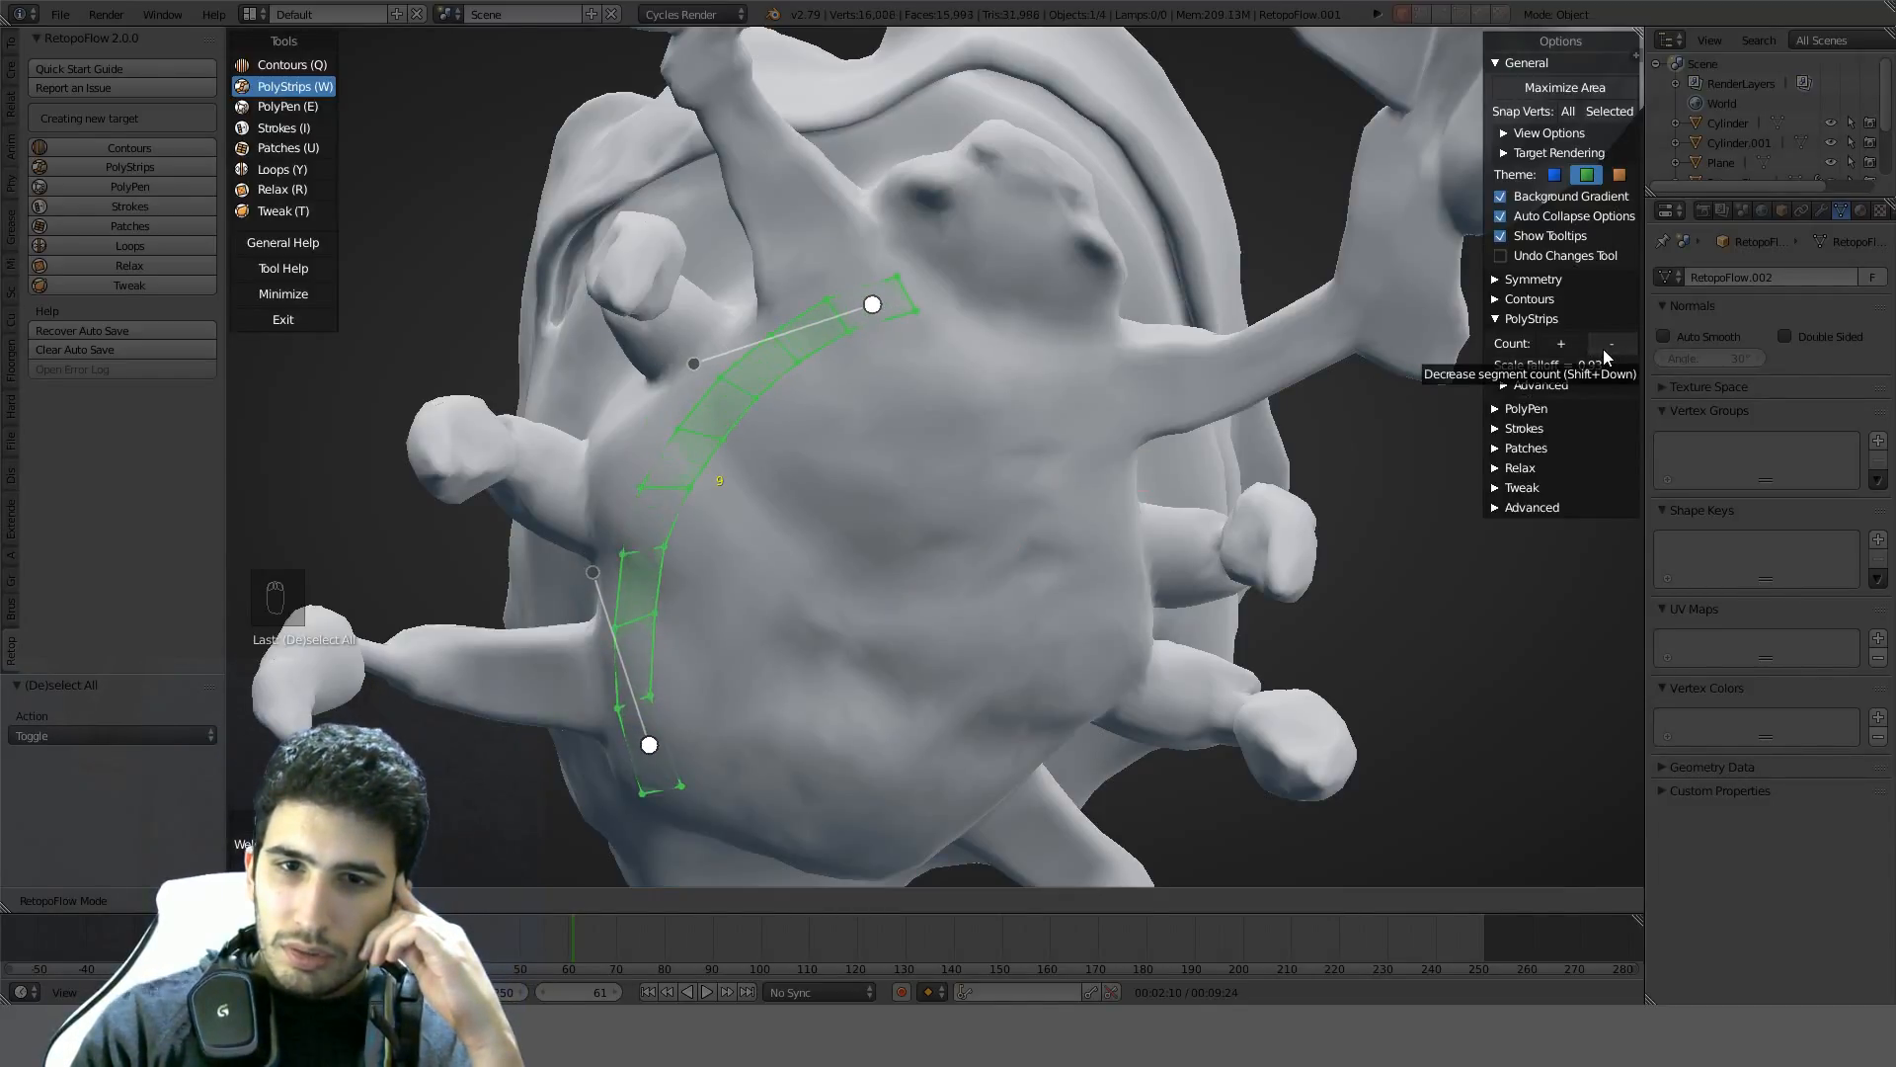
{"action": "left_click", "coordinate": [1603, 348]}
{"action": "left_click", "coordinate": [1603, 348]}
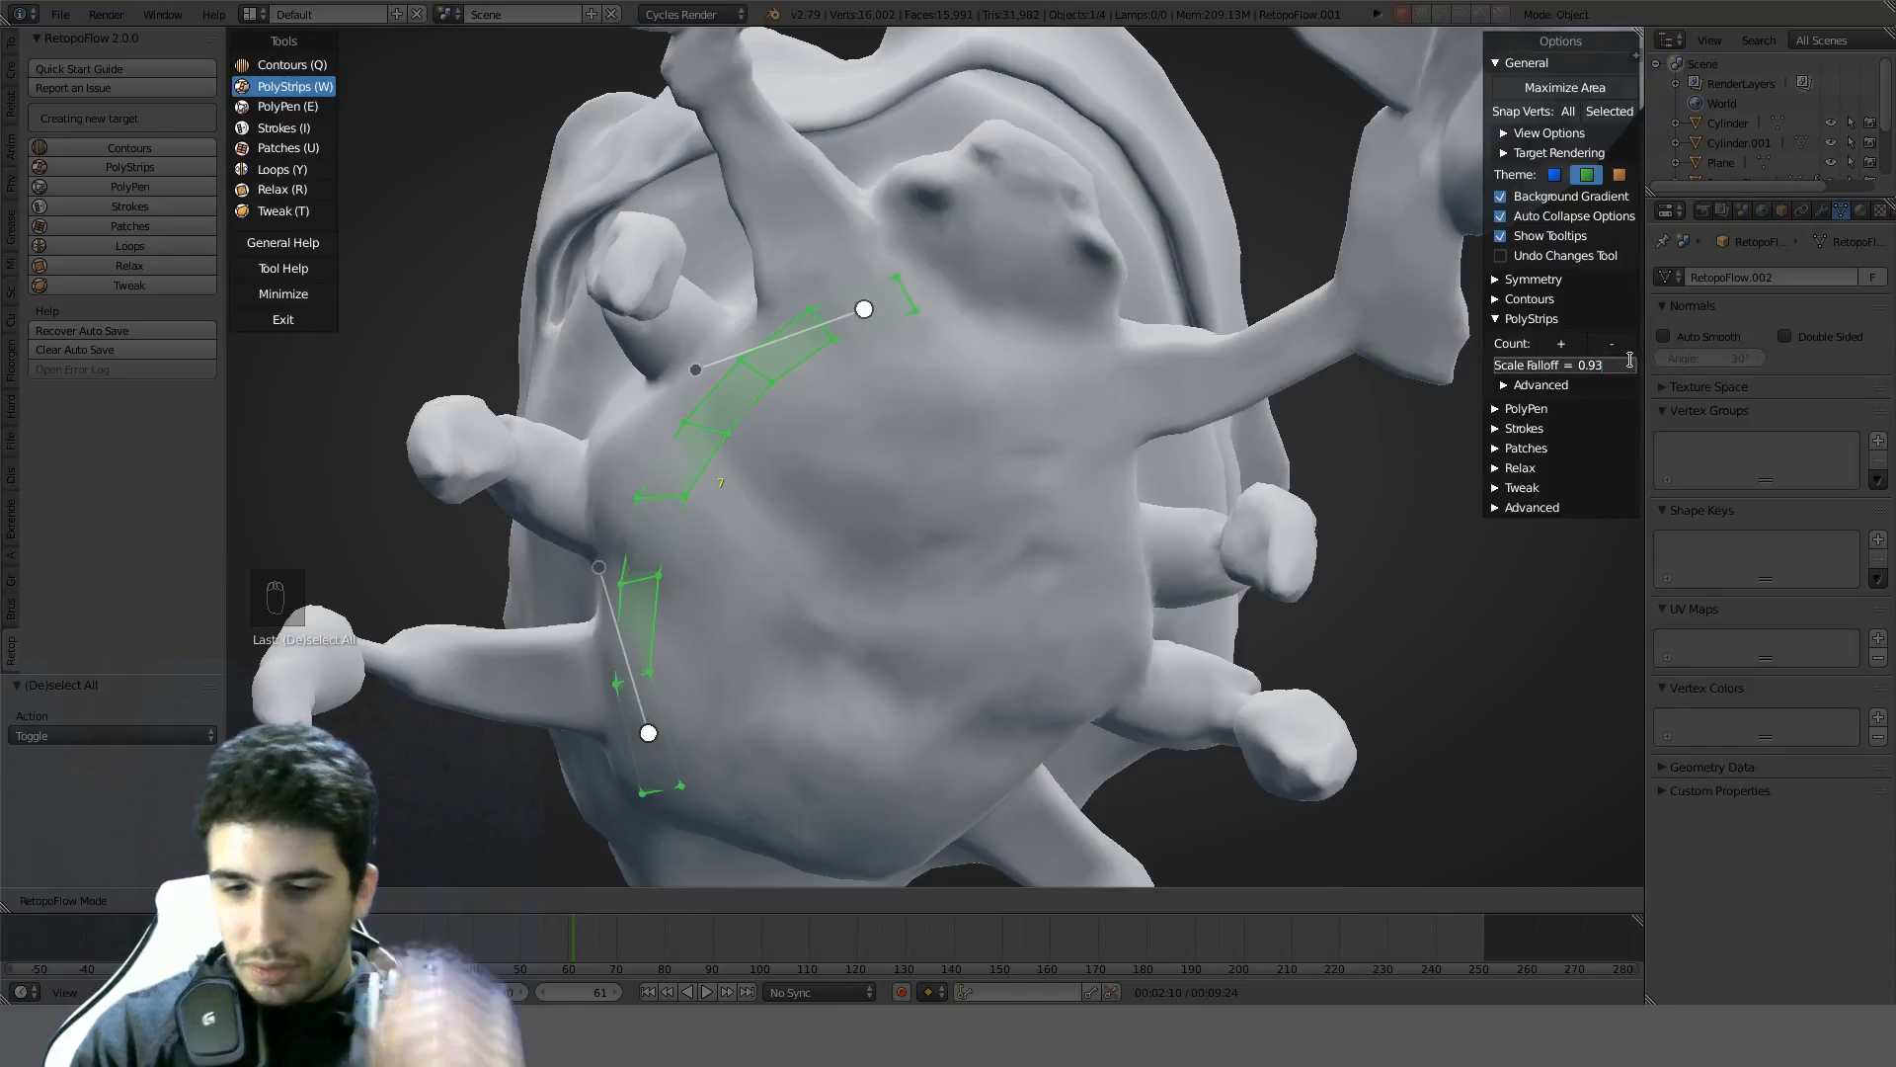
Set the PolyStrips Scale Falloff to 0.50 and draw a test strip down the middle of the belly
{"action": "key", "text": "BackSpace"}
{"action": "key", "text": "BackSpace"}
{"action": "type", "text": "5"}
{"action": "key", "text": "Return"}
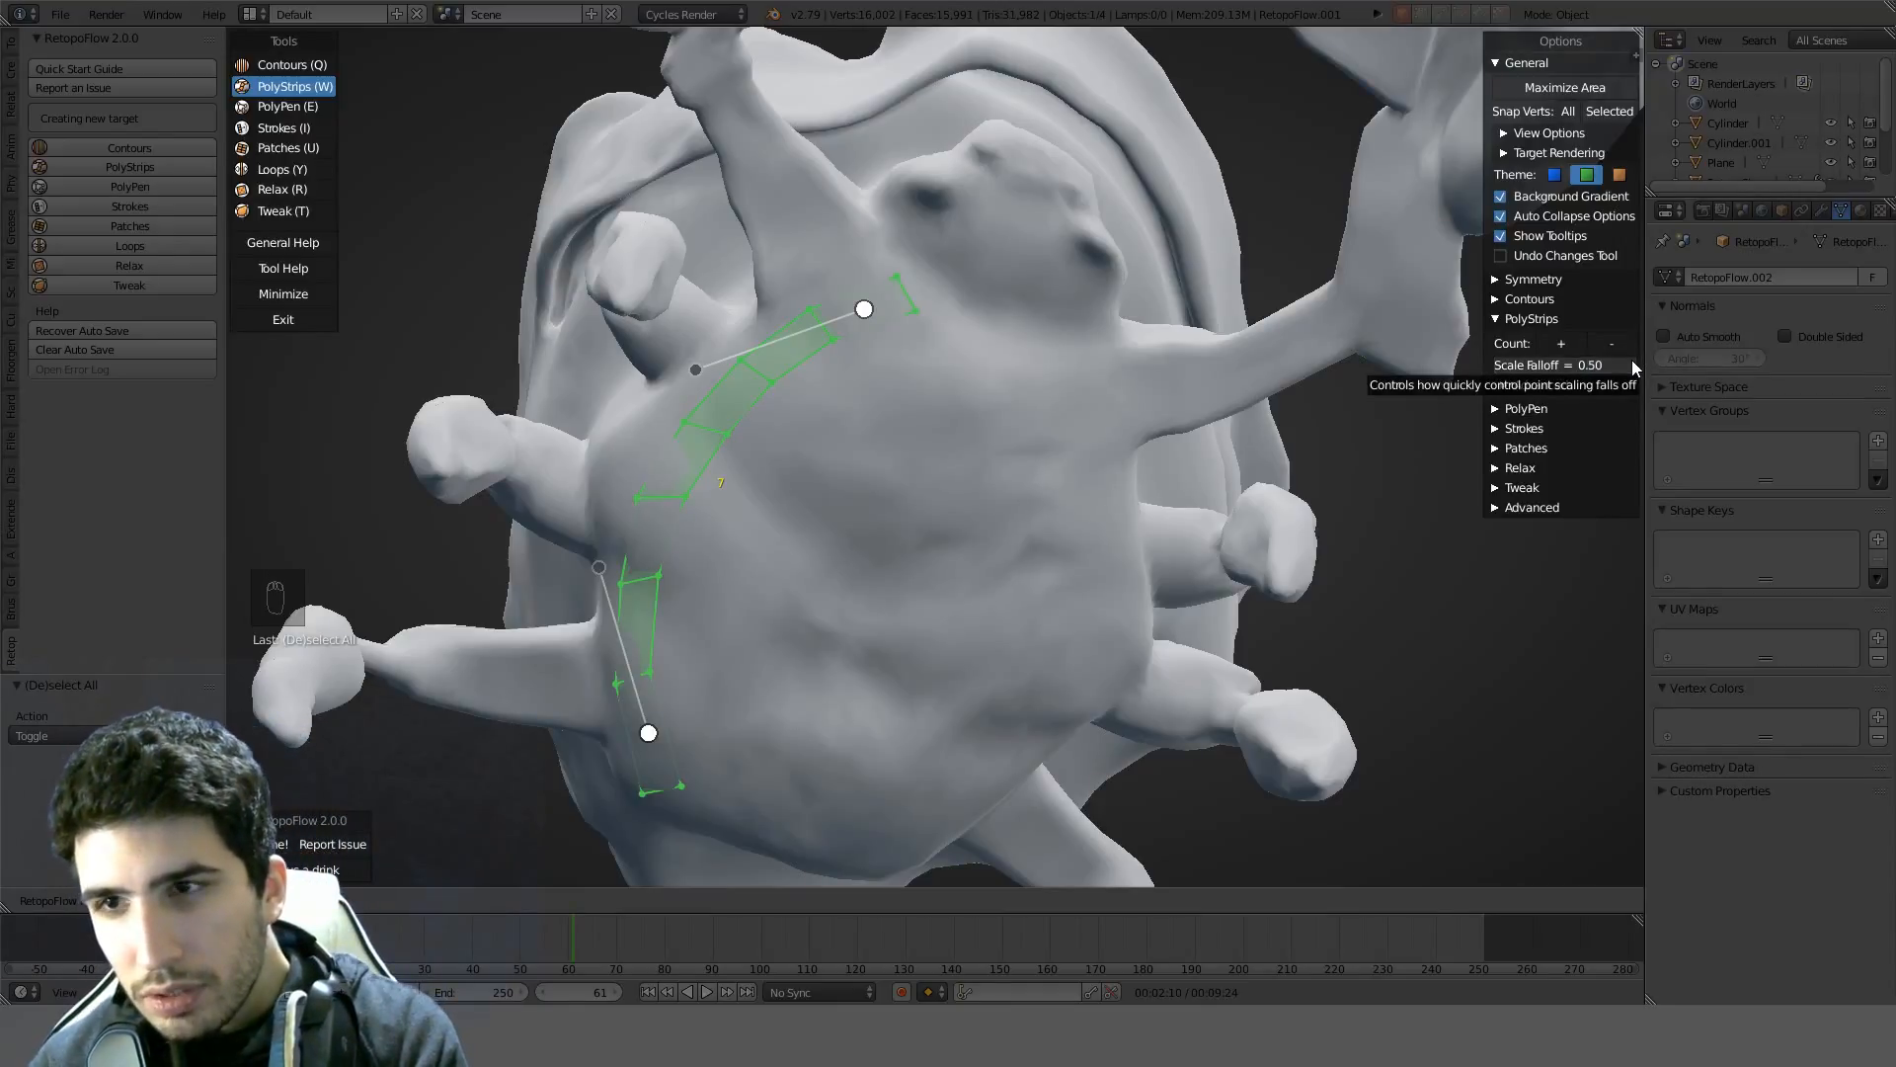
{"action": "left_click_drag", "start_coordinate": [918, 390], "coordinate": [773, 787]}
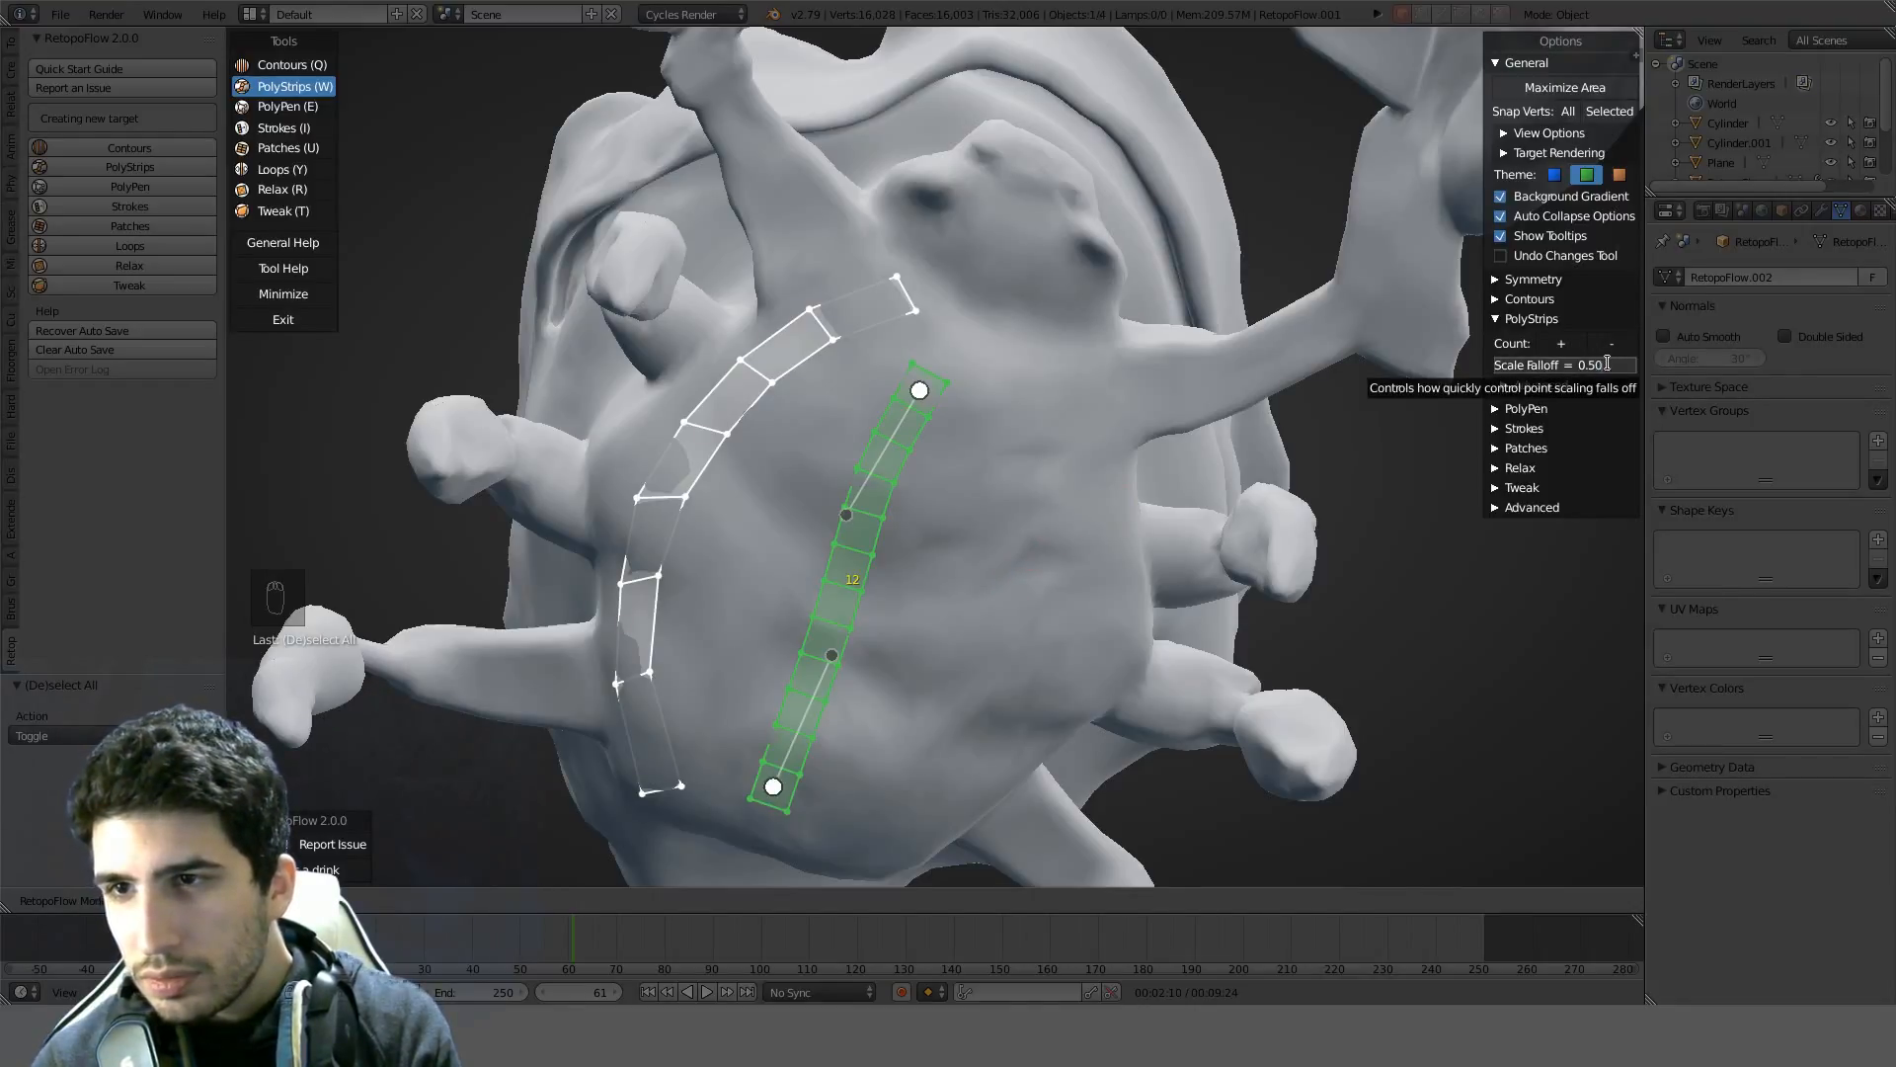
Set the Scale Falloff to 5.00 and draw a second test strip parallel to the middle one
{"action": "type", "text": "5"}
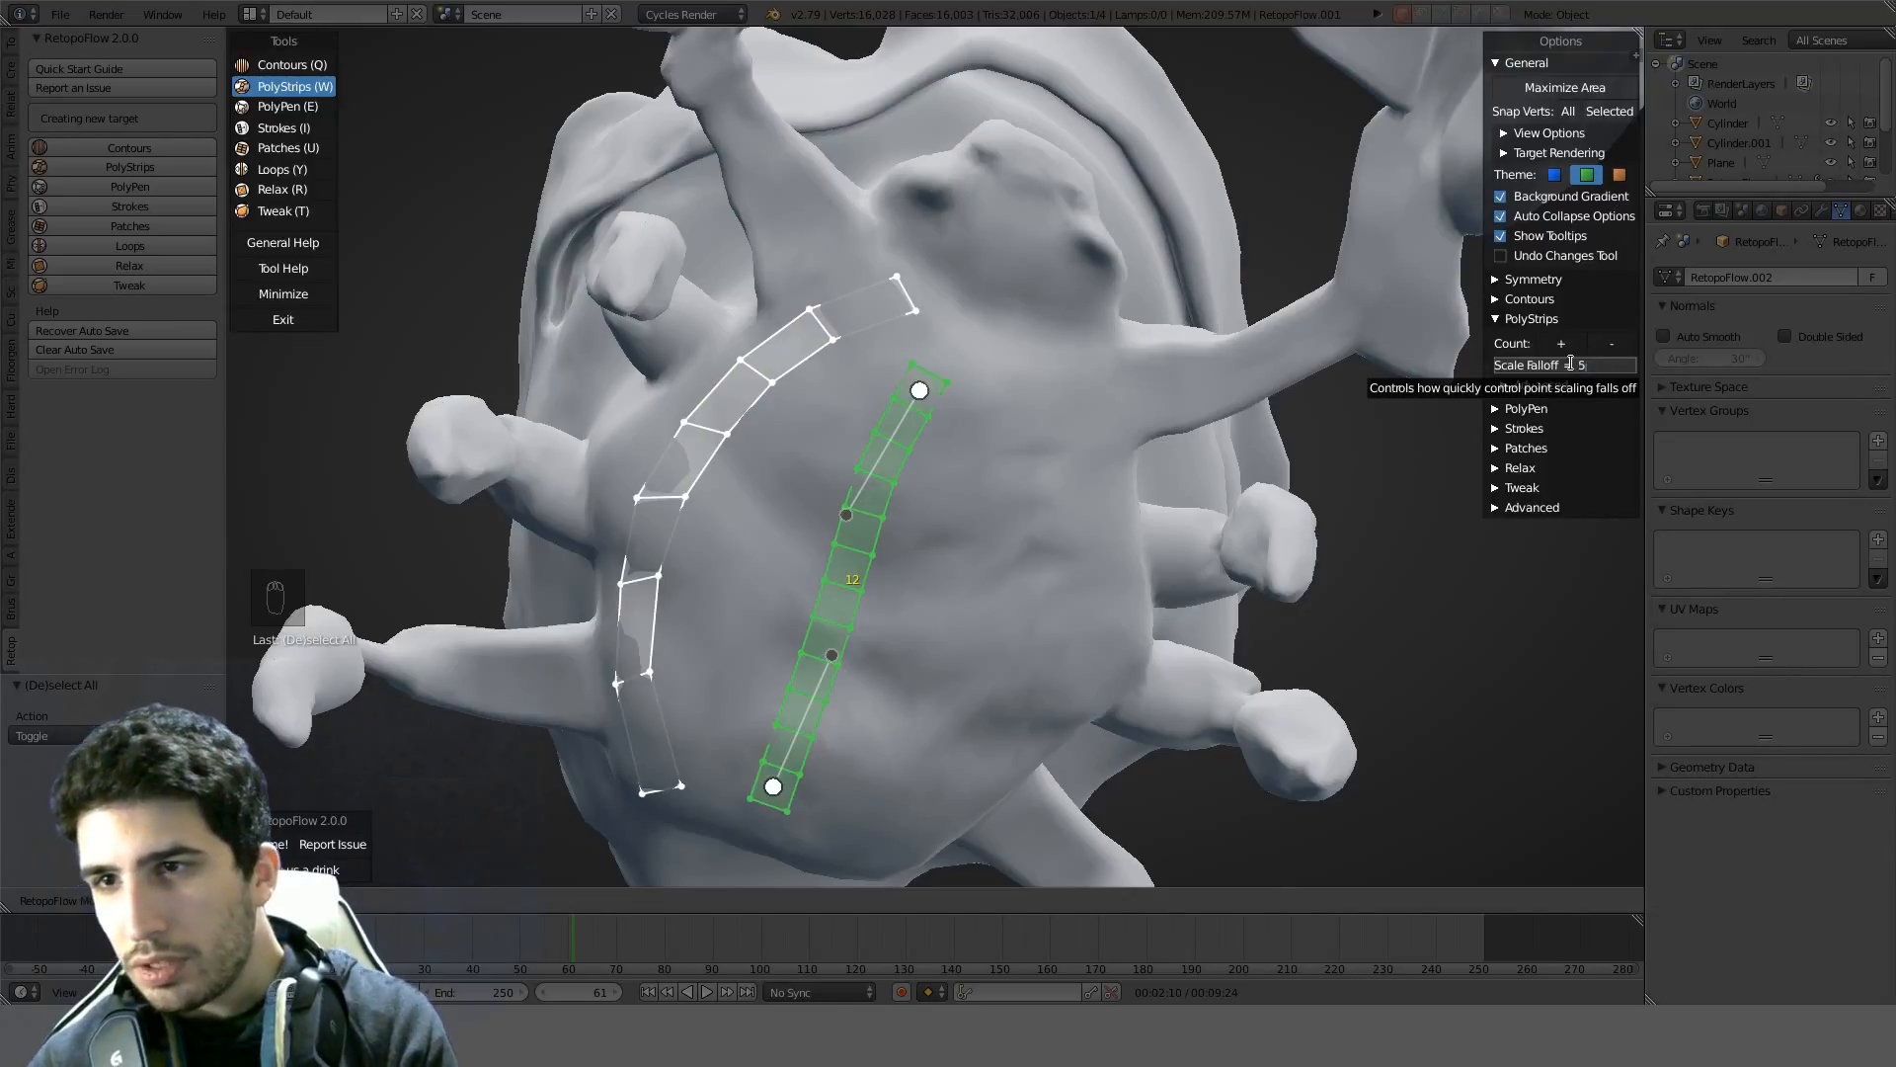
{"action": "key", "text": "Return"}
{"action": "left_click_drag", "start_coordinate": [997, 486], "coordinate": [924, 708]}
Draw a strip crossing both parallel belly strips, undo it, and redraw it starting beside the curved side strip
{"action": "left_click_drag", "start_coordinate": [830, 474], "coordinate": [1062, 642]}
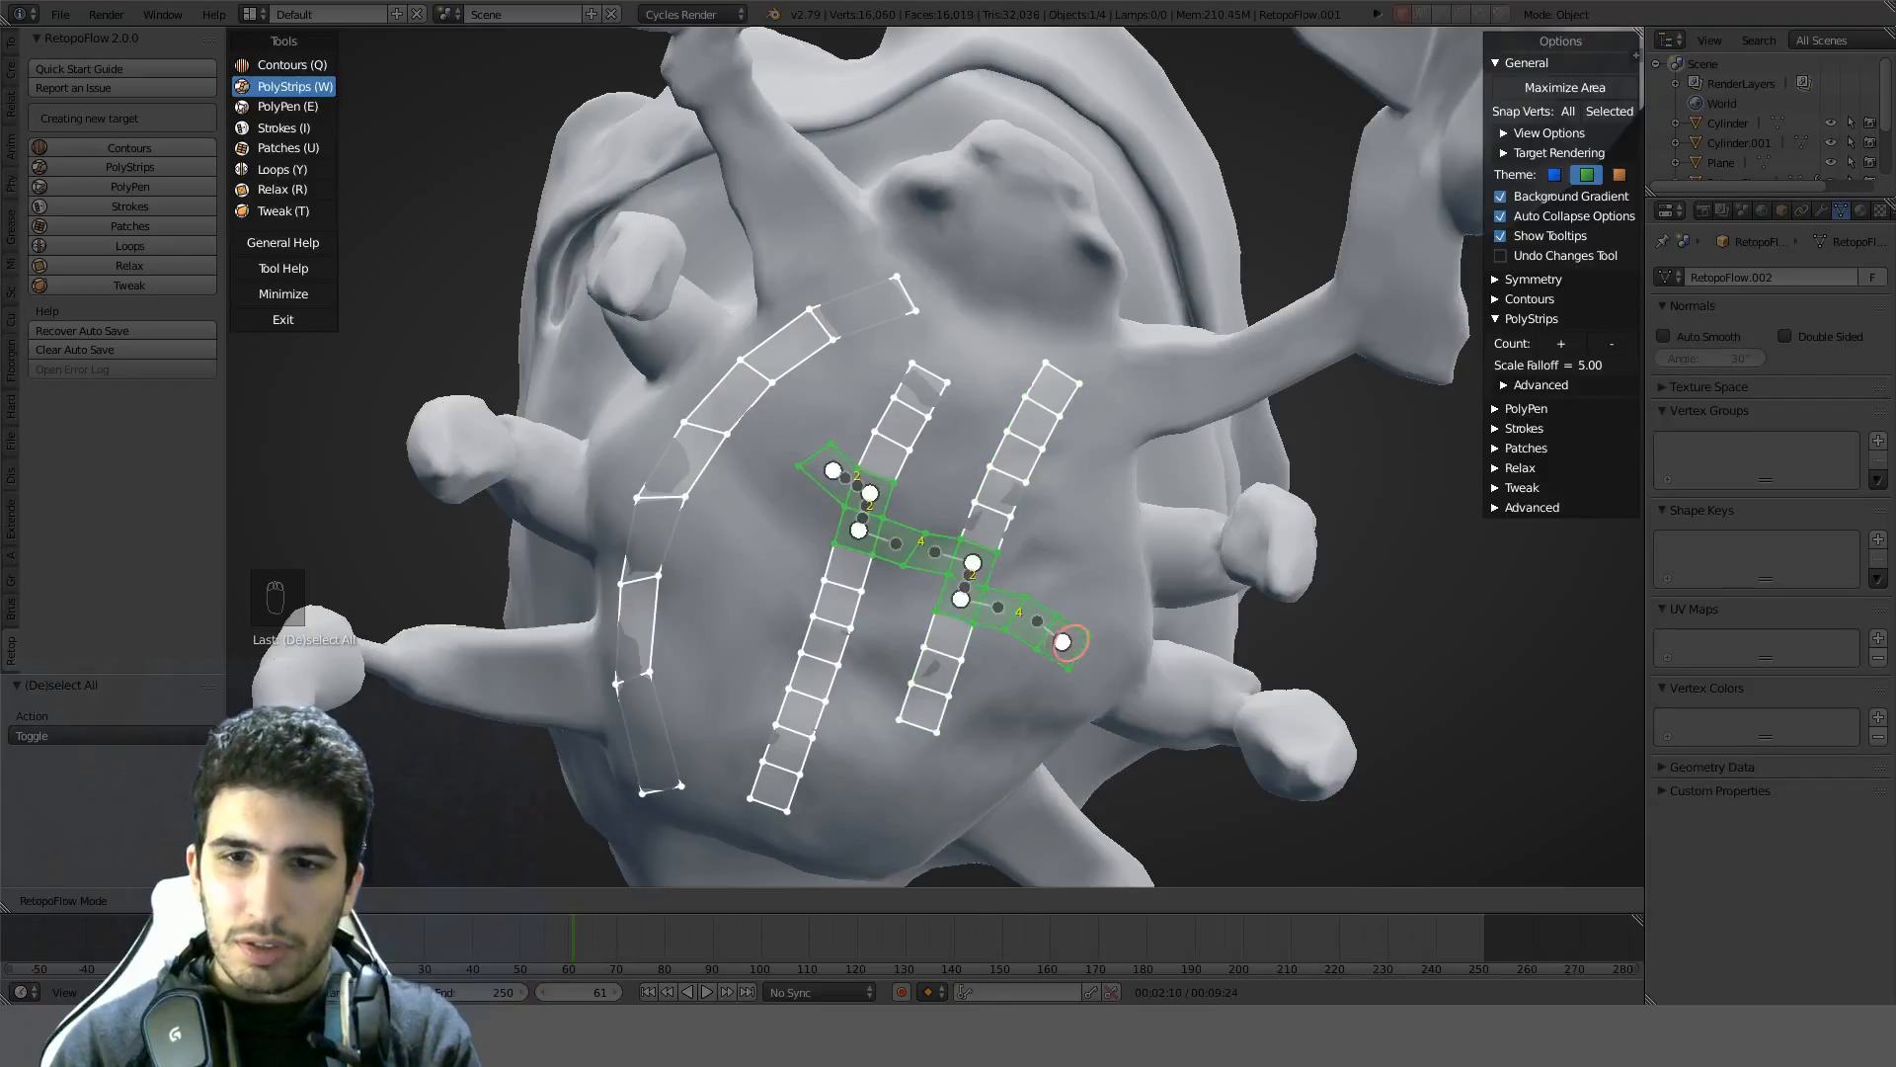
{"action": "key", "text": "ctrl+z"}
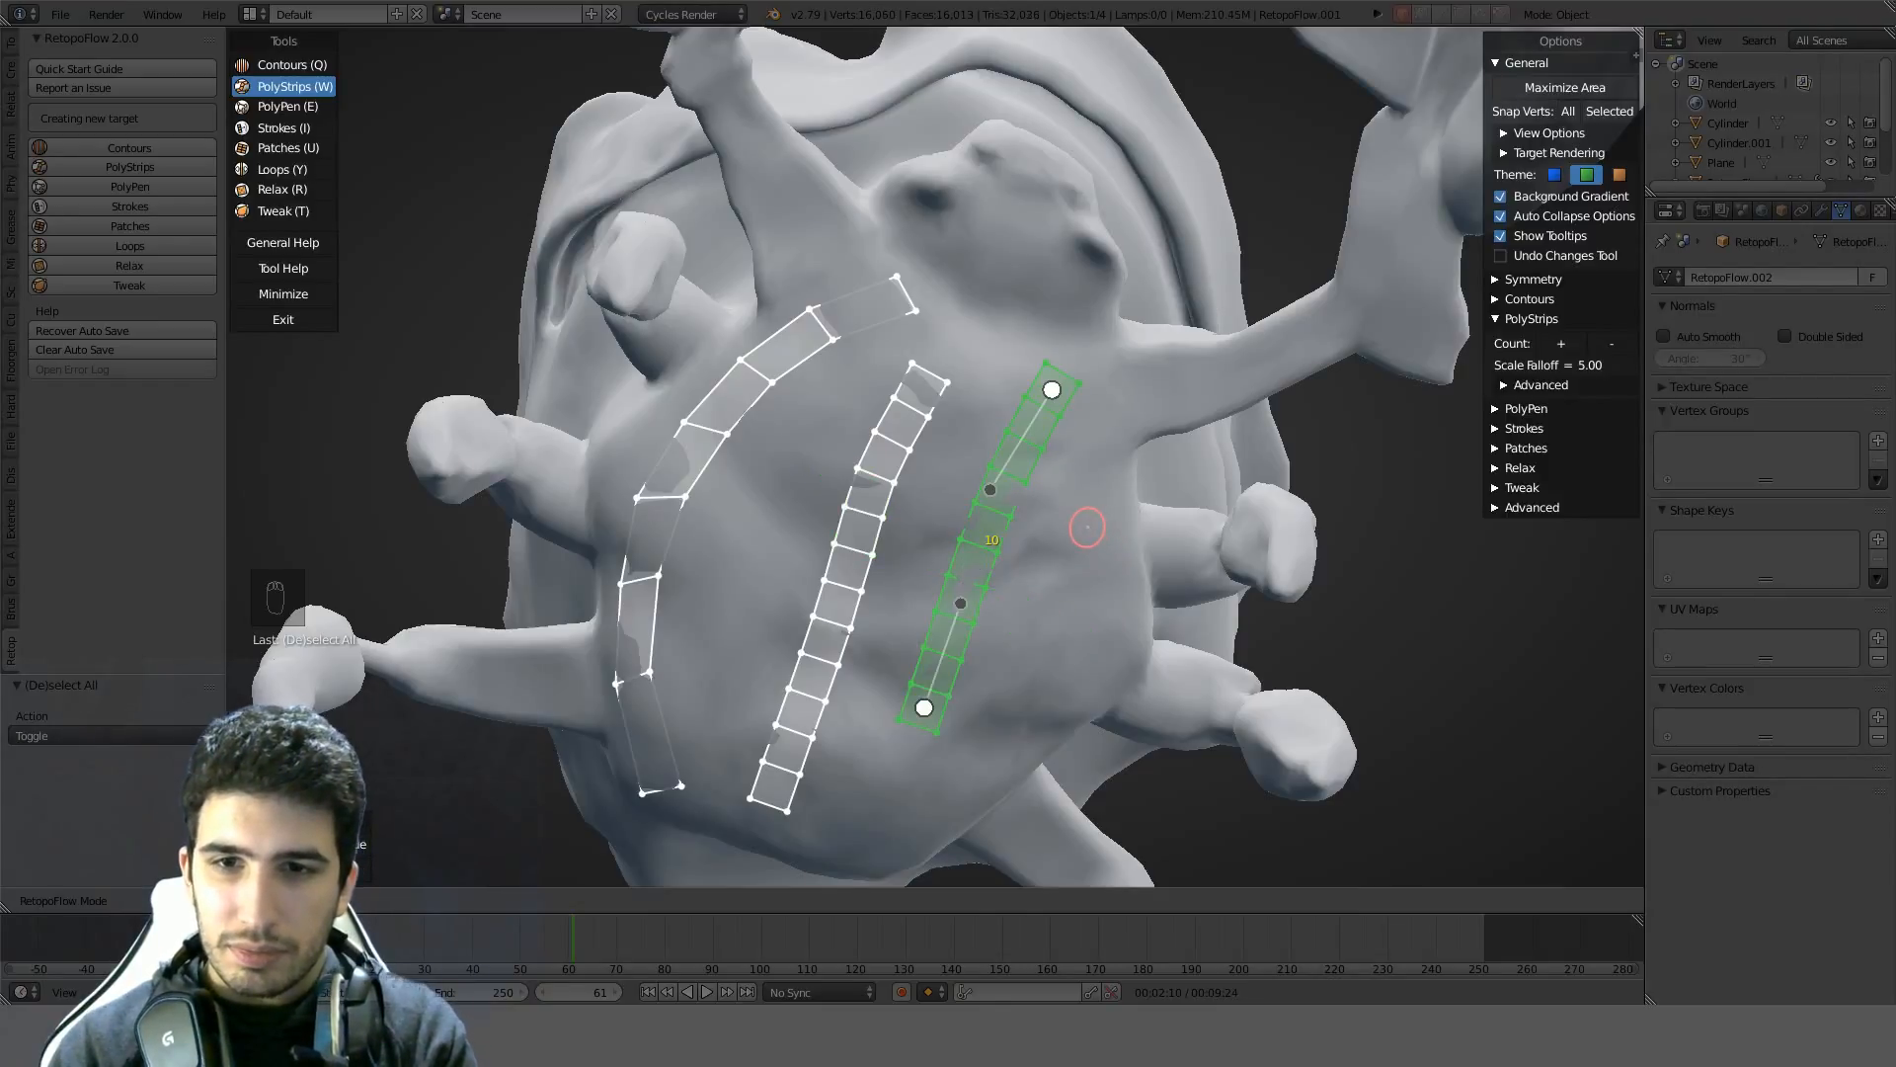
{"action": "left_click_drag", "start_coordinate": [1006, 586], "coordinate": [1073, 608]}
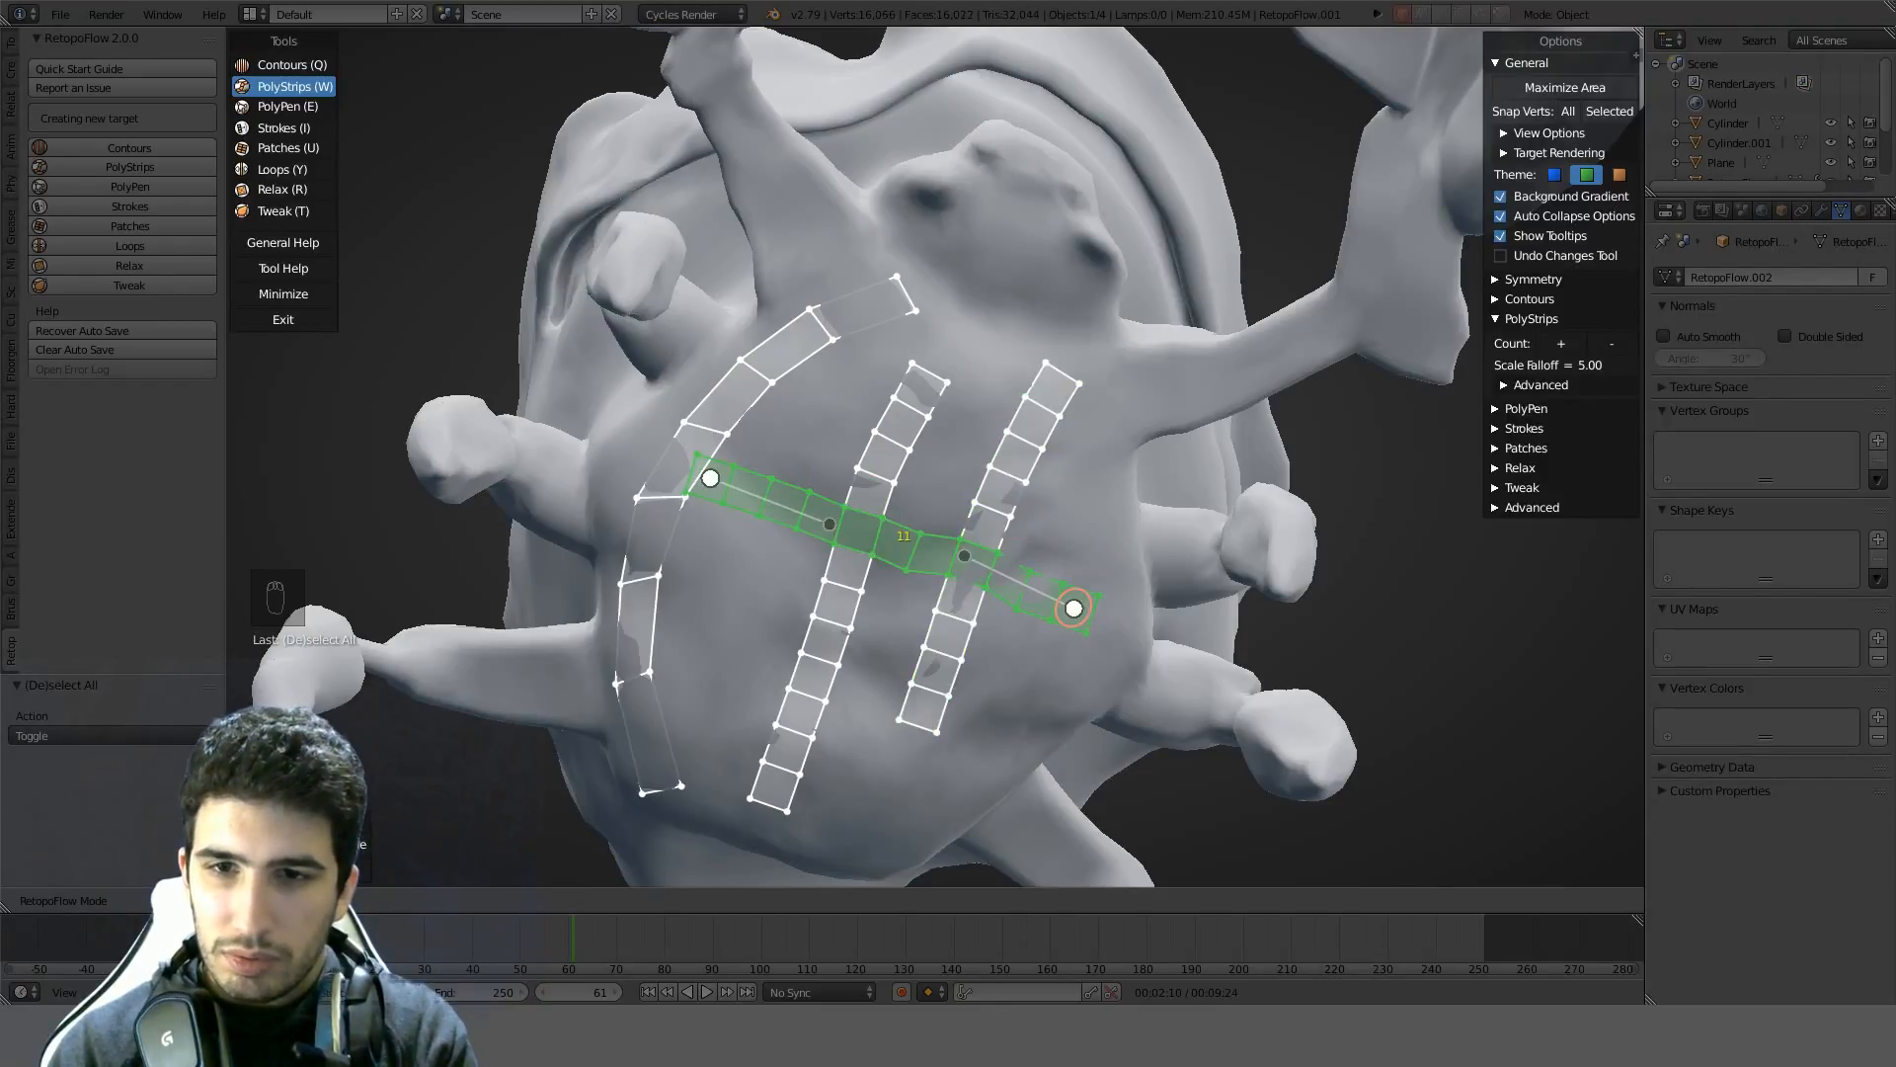
Undo the test strips and segment reductions, then delete the vertices of the remaining curved side strip
{"action": "key", "text": "ctrl+z"}
{"action": "key", "text": "ctrl+z"}
{"action": "key", "text": "ctrl+z"}
{"action": "key", "text": "ctrl+z"}
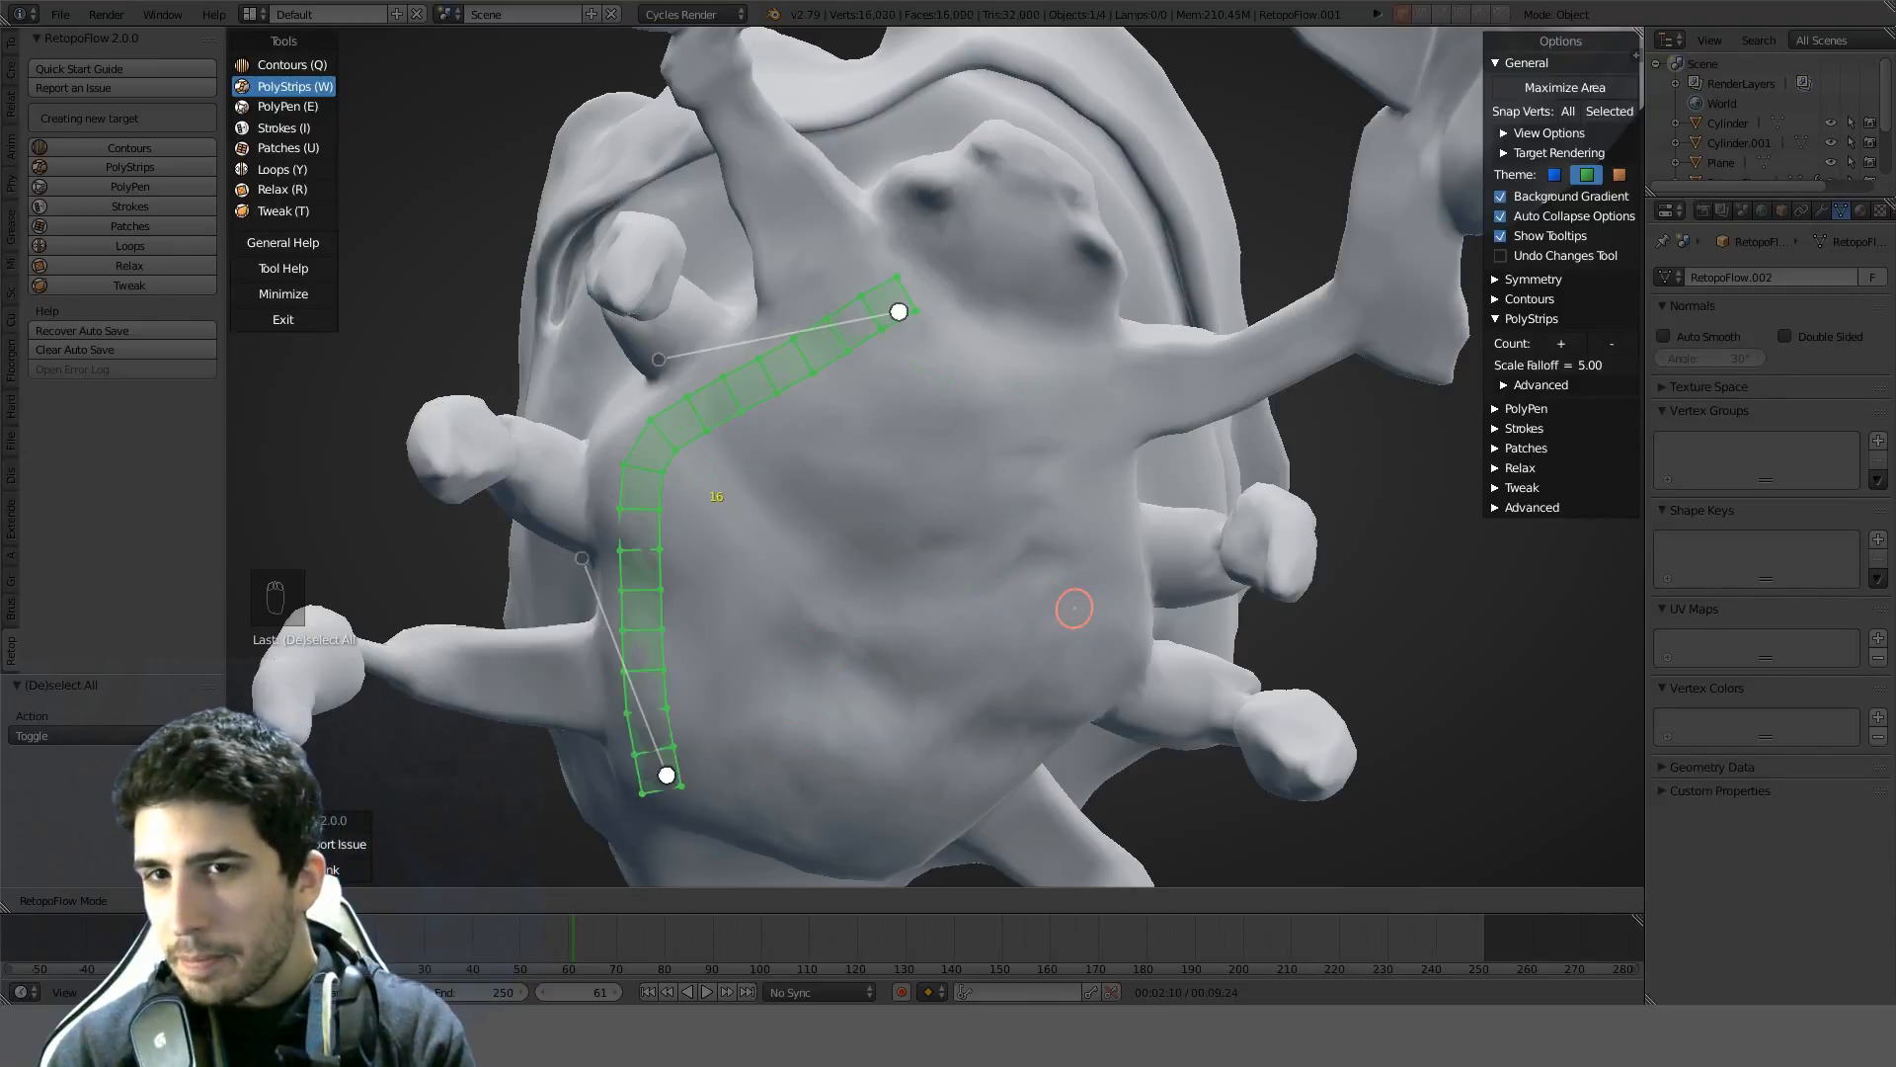
{"action": "key", "text": "x"}
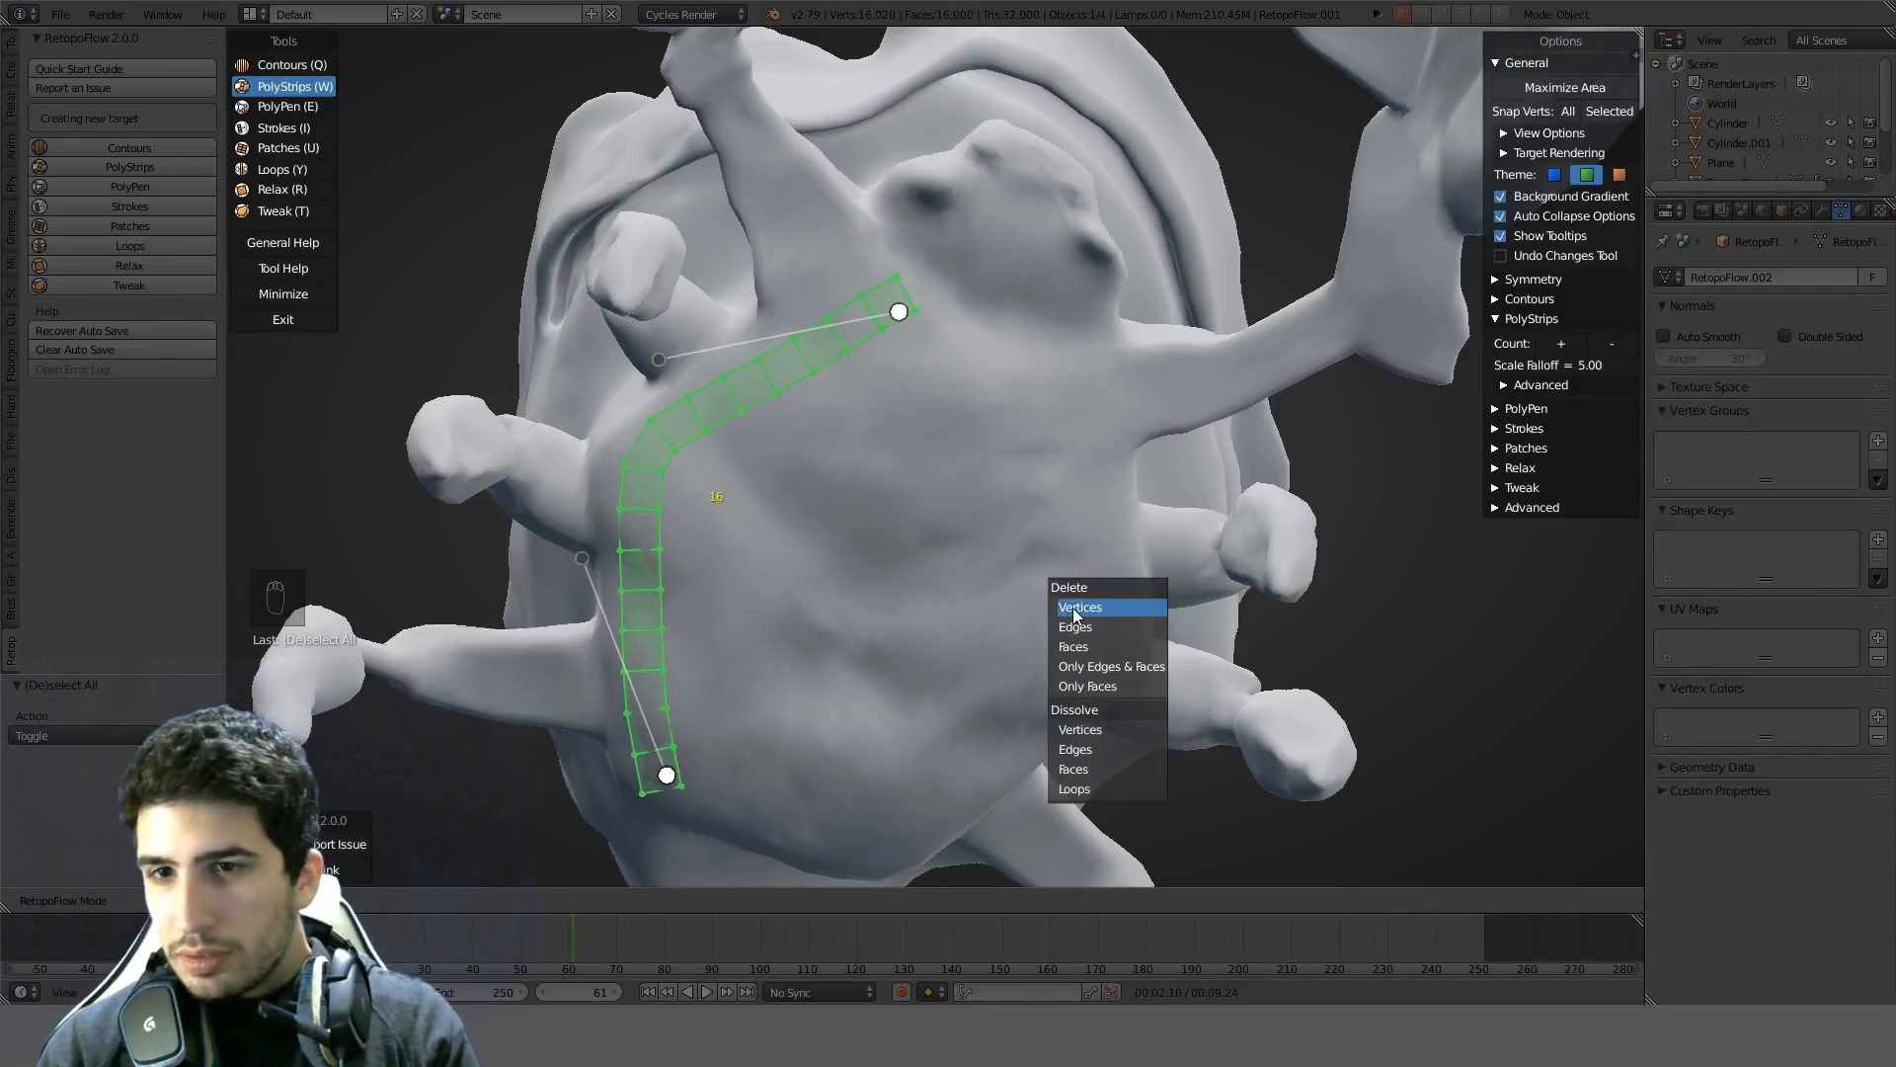
{"action": "left_click", "coordinate": [1087, 617]}
Set the PolyStrips Scale Falloff to 2
{"action": "left_click", "coordinate": [1600, 363]}
{"action": "type", "text": "2"}
{"action": "key", "text": "Return"}
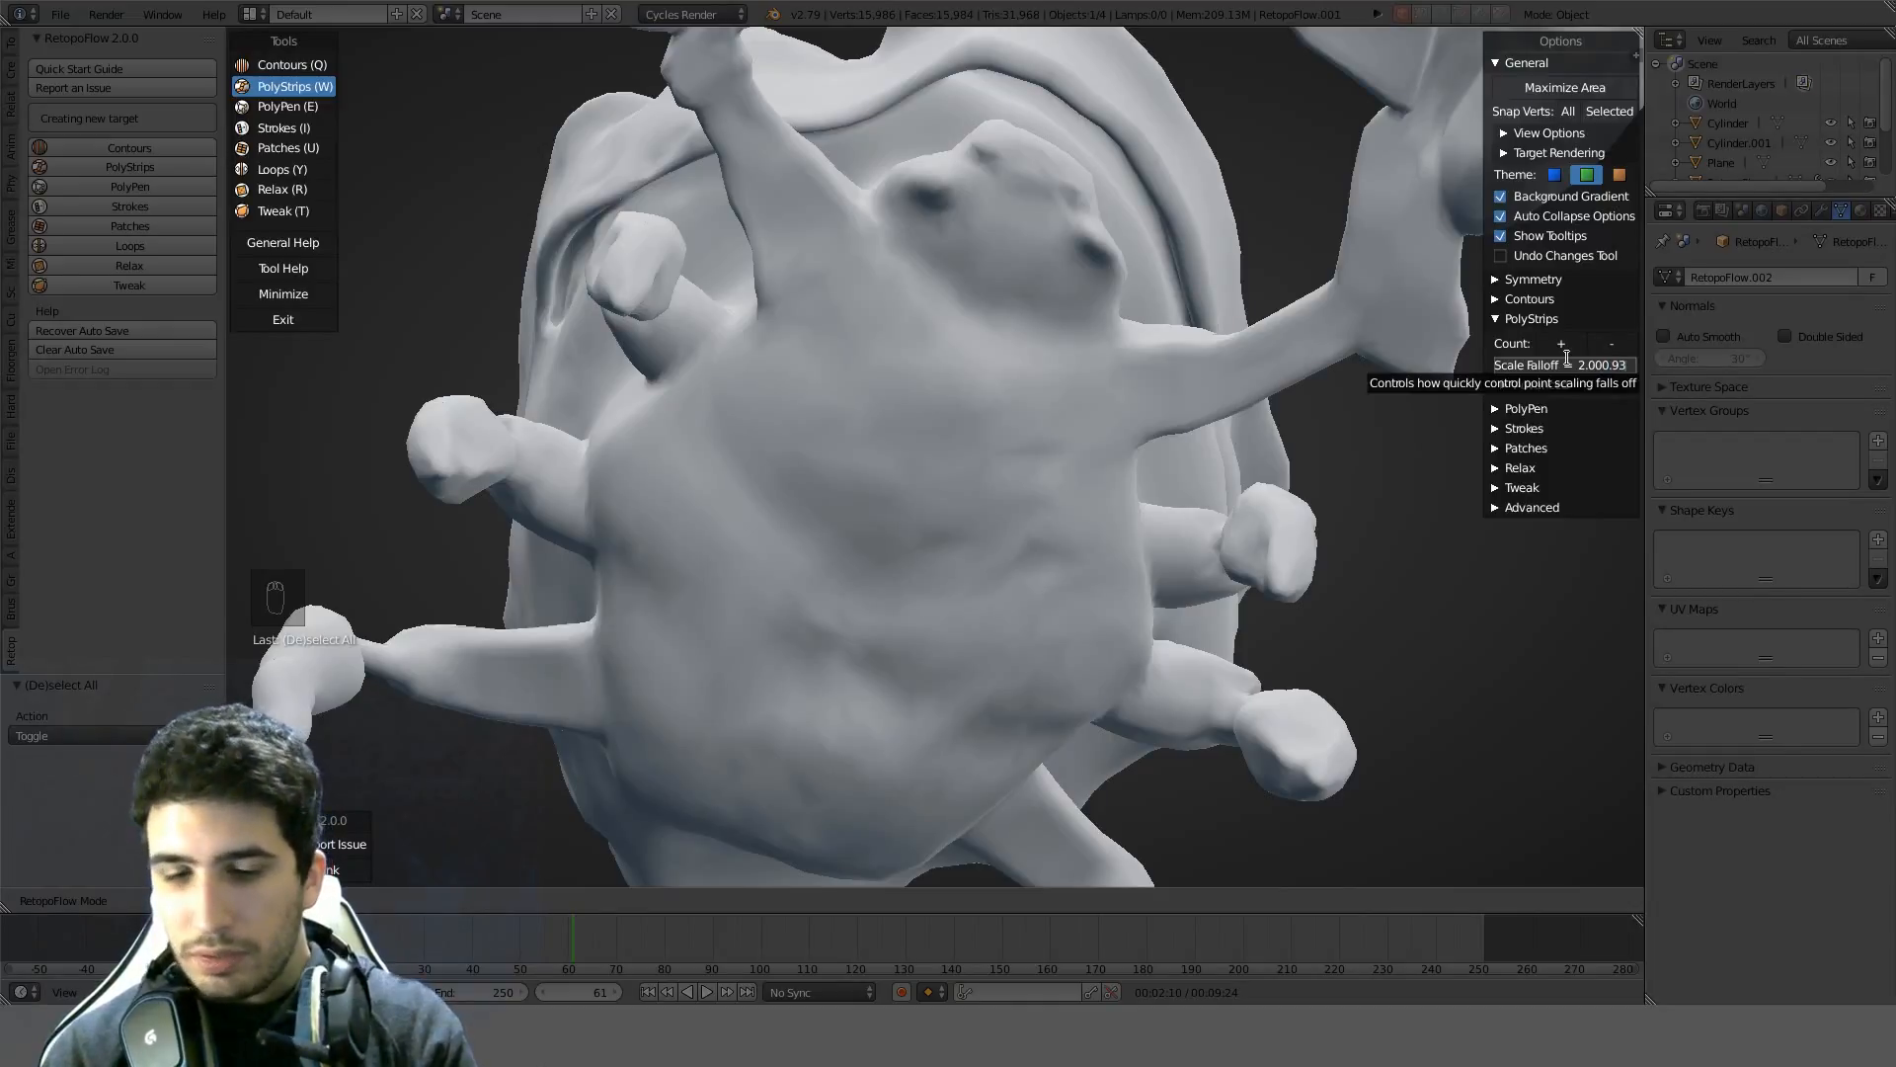
Set the PolyStrips Scale Falloff to 0.93
{"action": "key", "text": "BackSpace"}
{"action": "key", "text": "BackSpace"}
{"action": "key", "text": "BackSpace"}
{"action": "key", "text": "BackSpace"}
{"action": "key", "text": "BackSpace"}
{"action": "key", "text": "BackSpace"}
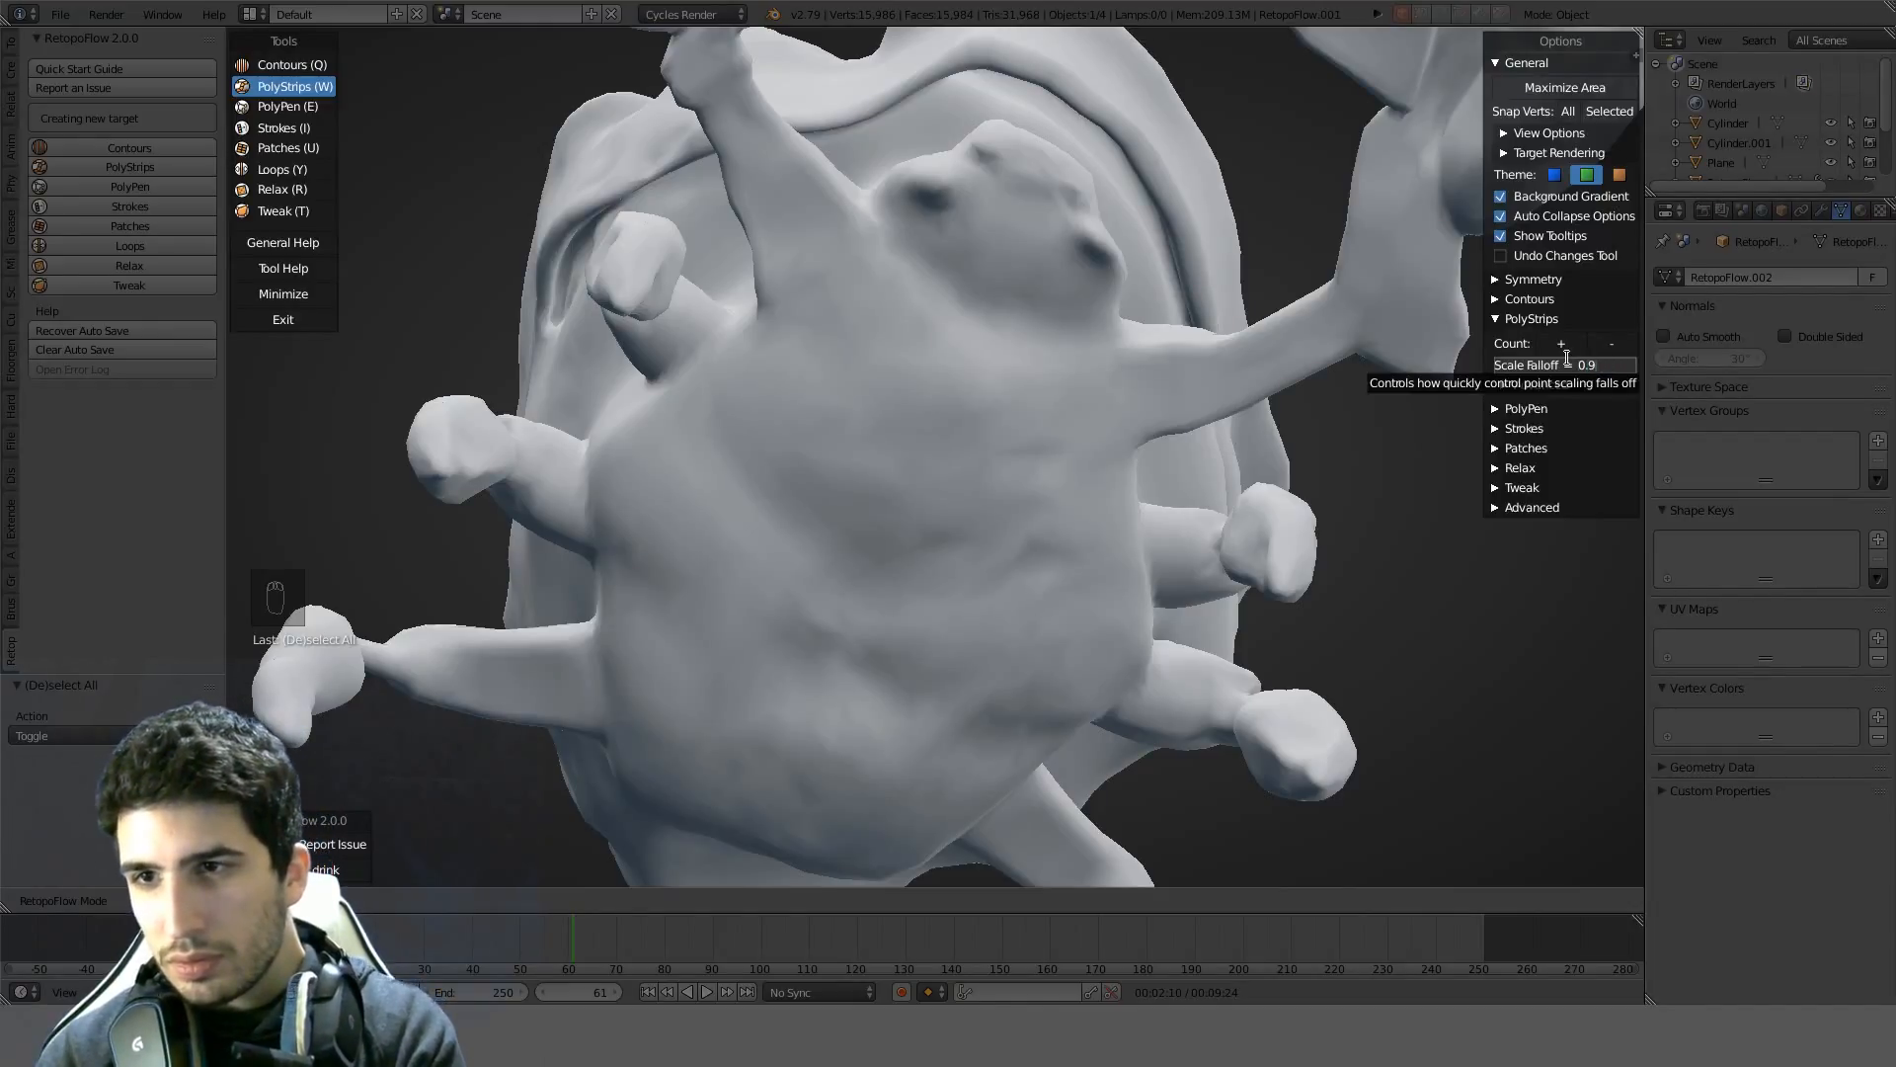
{"action": "key", "text": "Return"}
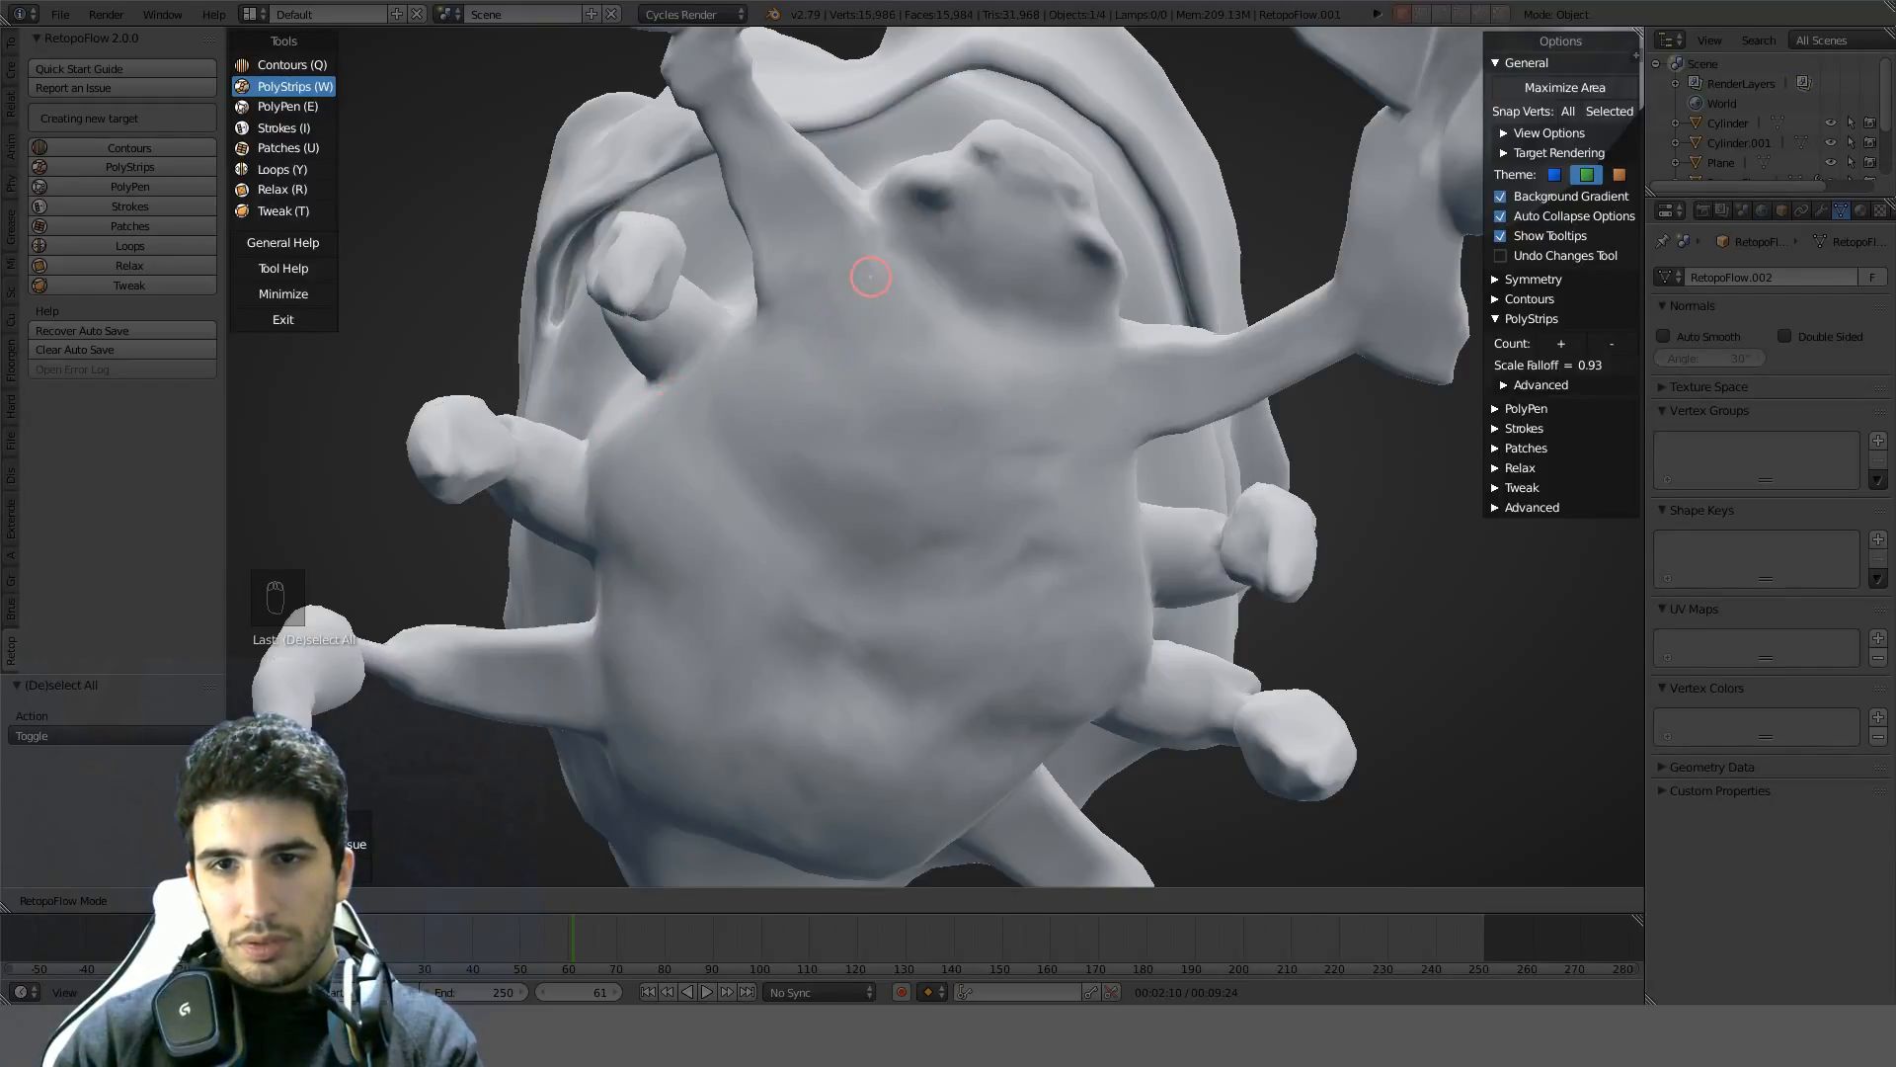
Try a long strip curving from below the head across the belly to its lower side, and undo it
{"action": "mouse_move", "coordinate": [873, 283]}
{"action": "left_mouse_down"}
{"action": "mouse_move", "coordinate": [982, 531]}
{"action": "mouse_move", "coordinate": [836, 762]}
{"action": "mouse_move", "coordinate": [676, 738]}
{"action": "left_mouse_up"}
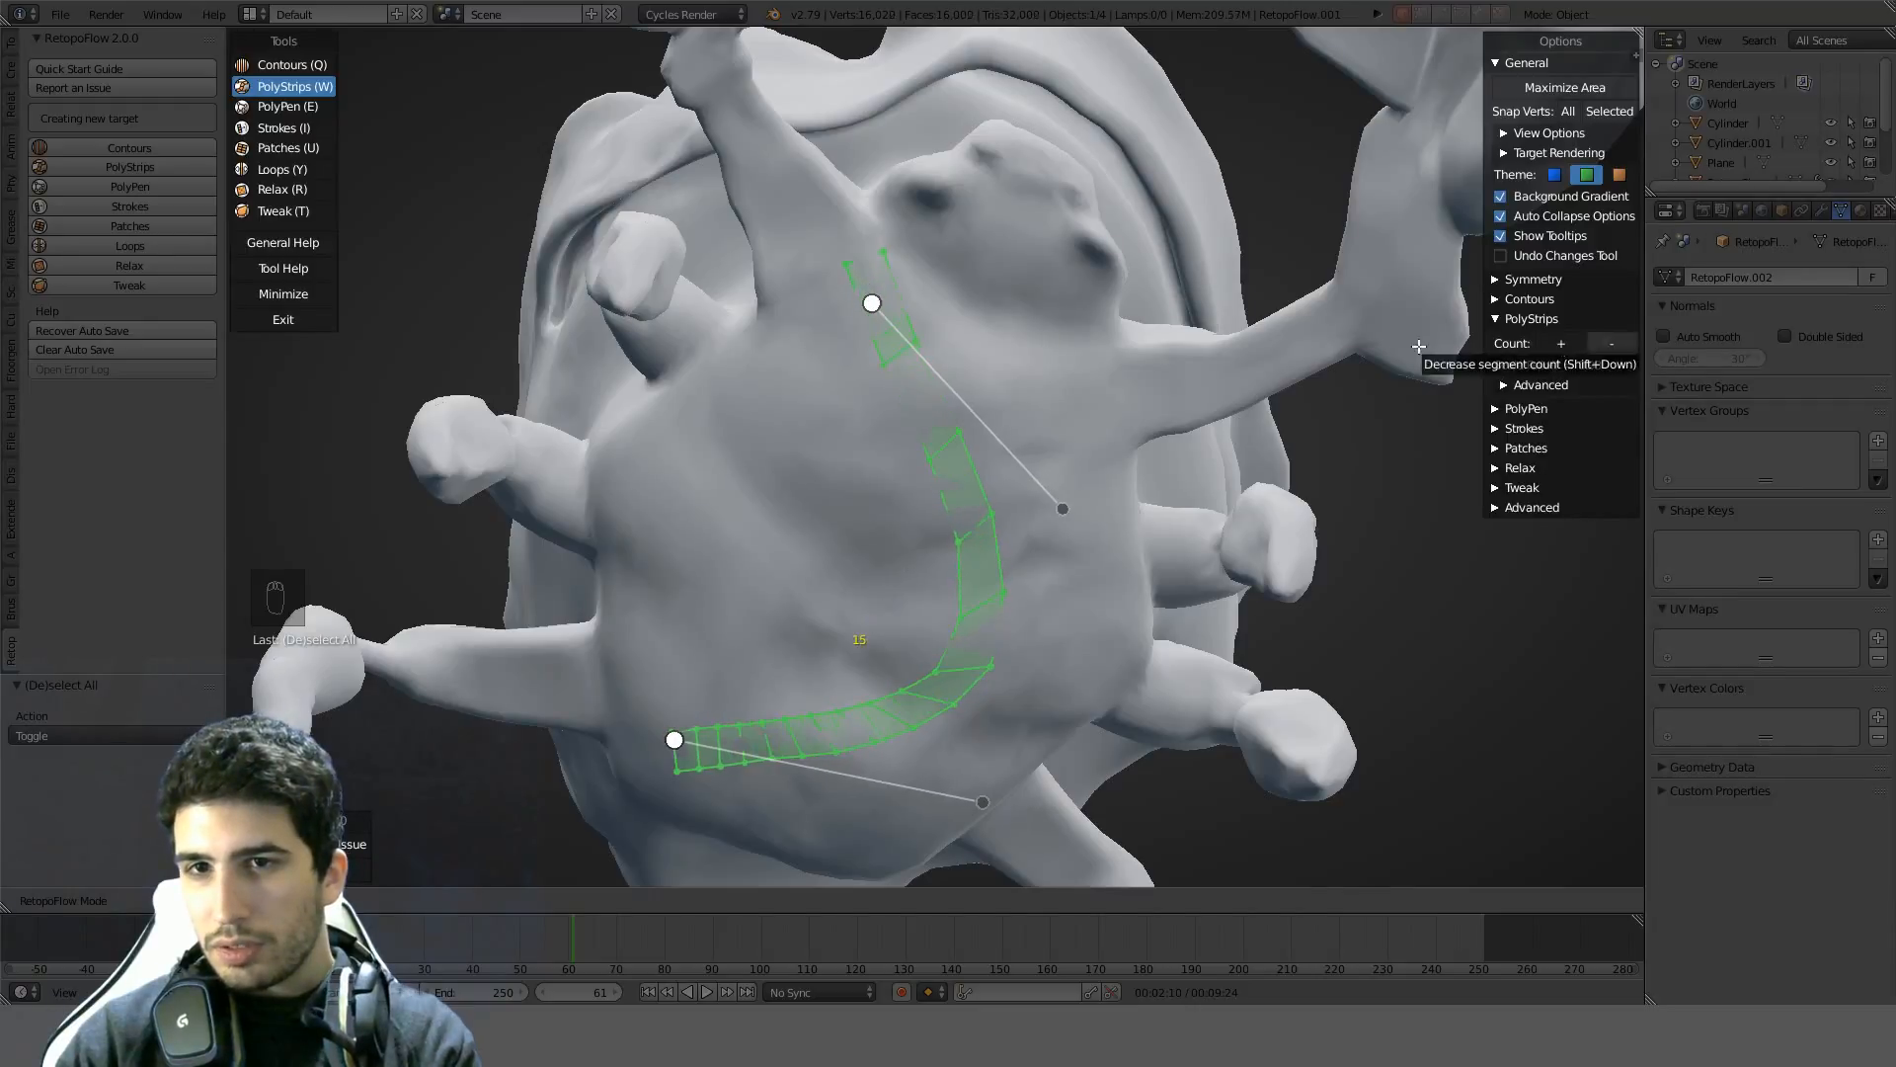
{"action": "key", "text": "ctrl+z"}
{"action": "key", "text": "ctrl+z"}
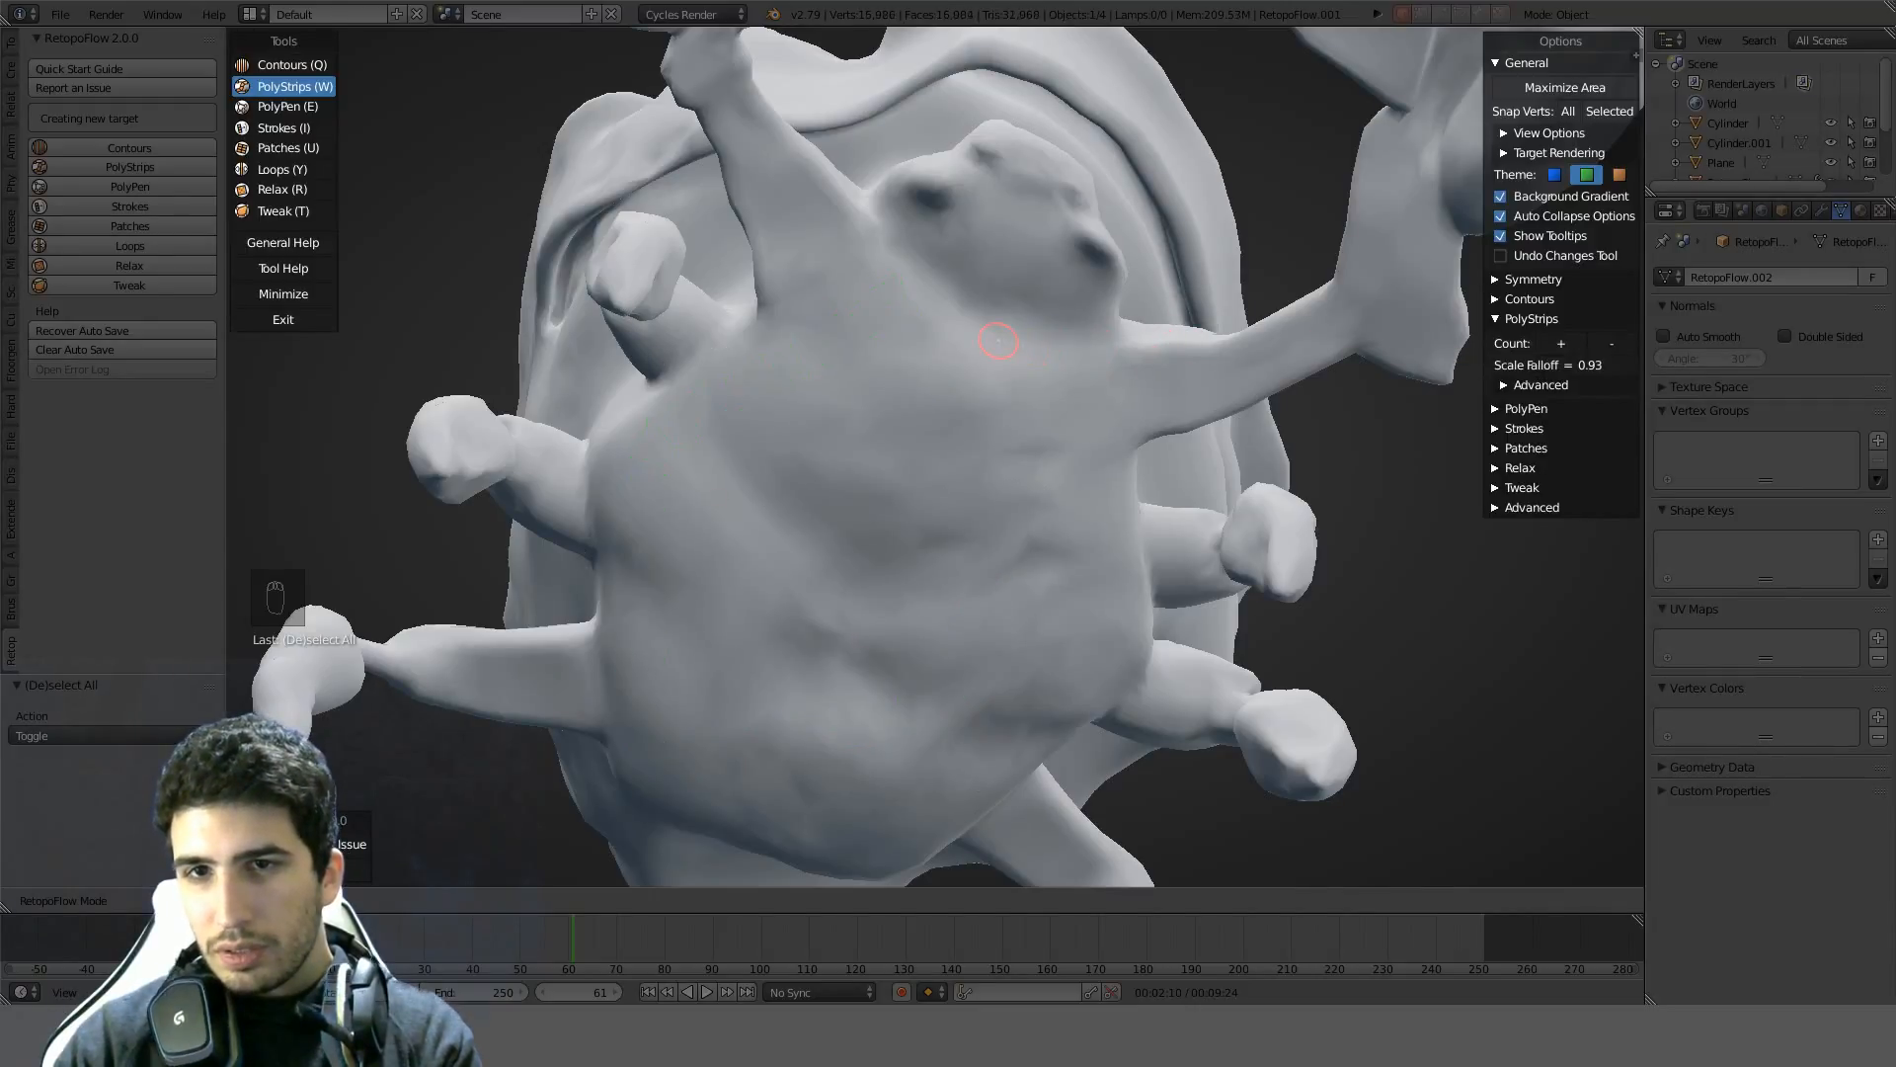
Draw a strip down the middle of the belly from below the head and reduce its segment count to 6
{"action": "mouse_move", "coordinate": [978, 317]}
{"action": "left_mouse_down"}
{"action": "mouse_move", "coordinate": [907, 524]}
{"action": "mouse_move", "coordinate": [749, 840]}
{"action": "left_mouse_up"}
{"action": "left_click", "coordinate": [1615, 346]}
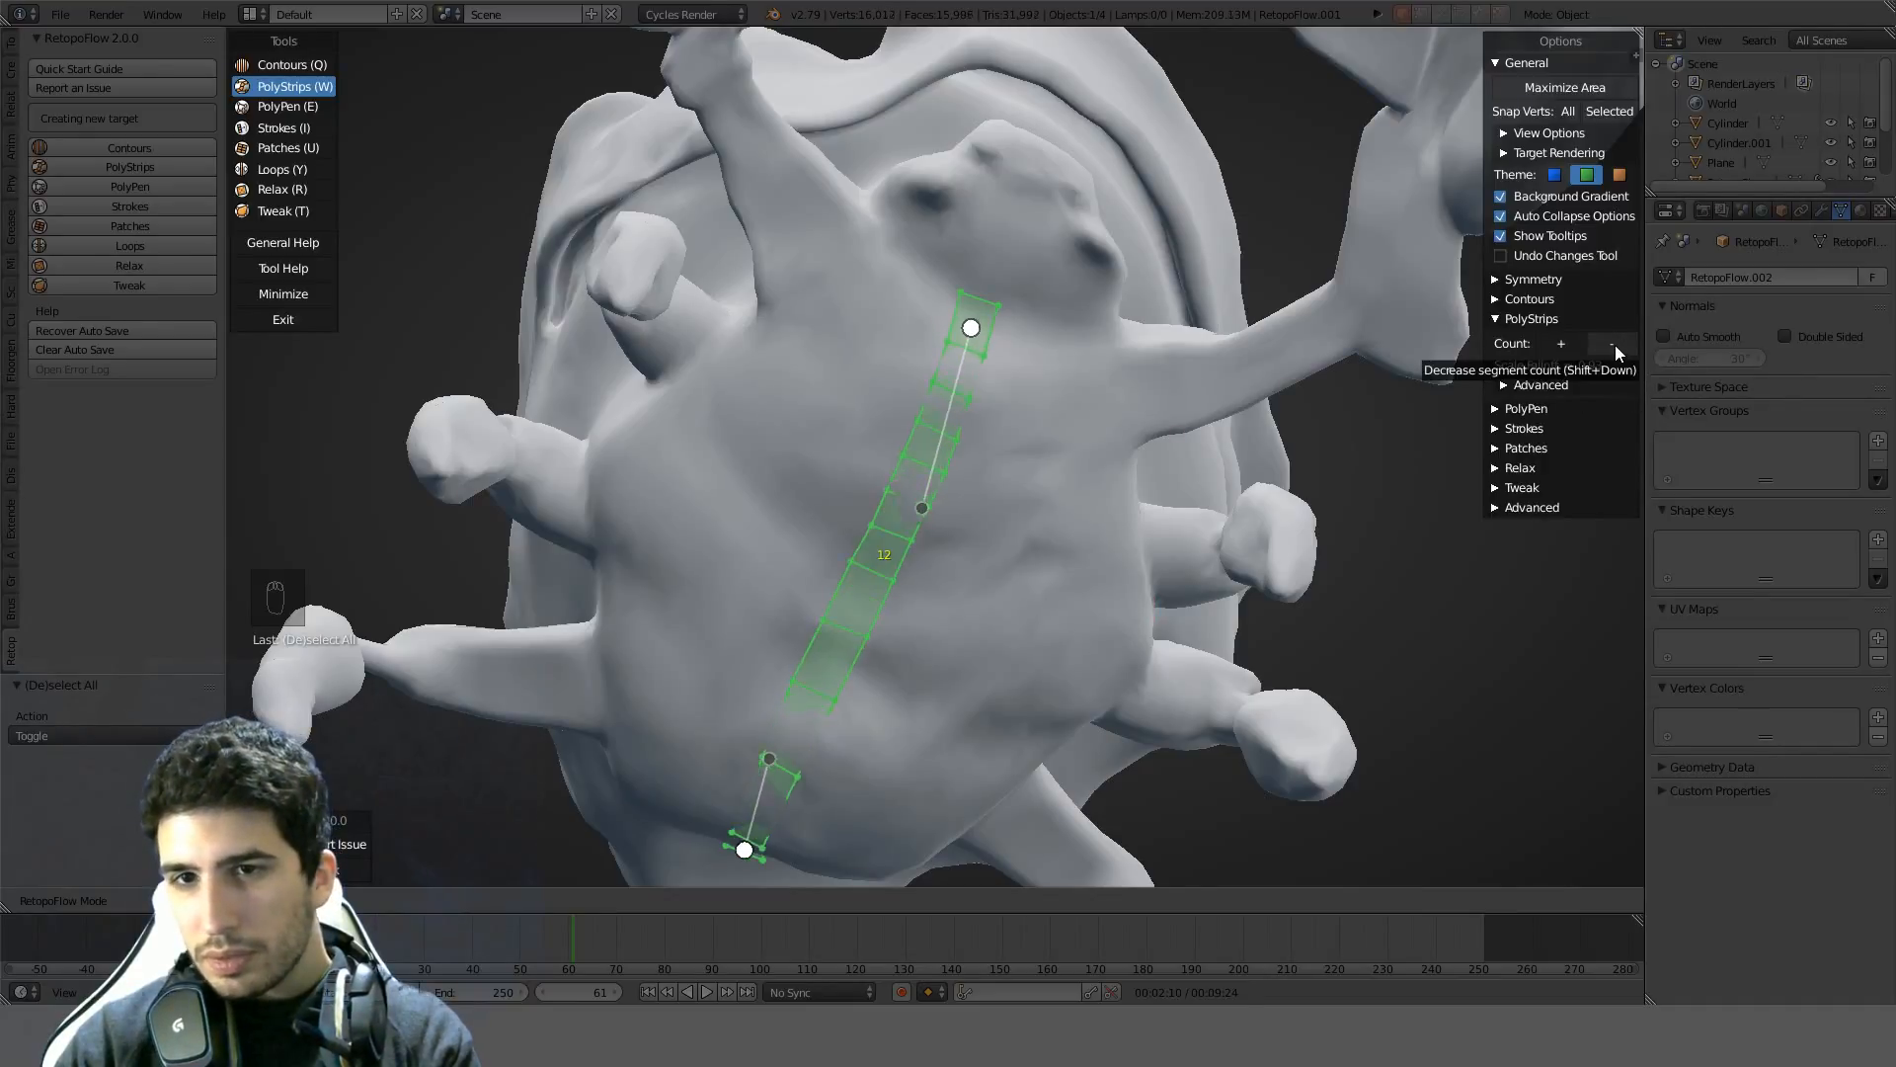
{"action": "left_click", "coordinate": [1615, 346]}
{"action": "left_click", "coordinate": [1614, 345]}
{"action": "left_click", "coordinate": [1614, 346]}
{"action": "left_click", "coordinate": [1614, 346]}
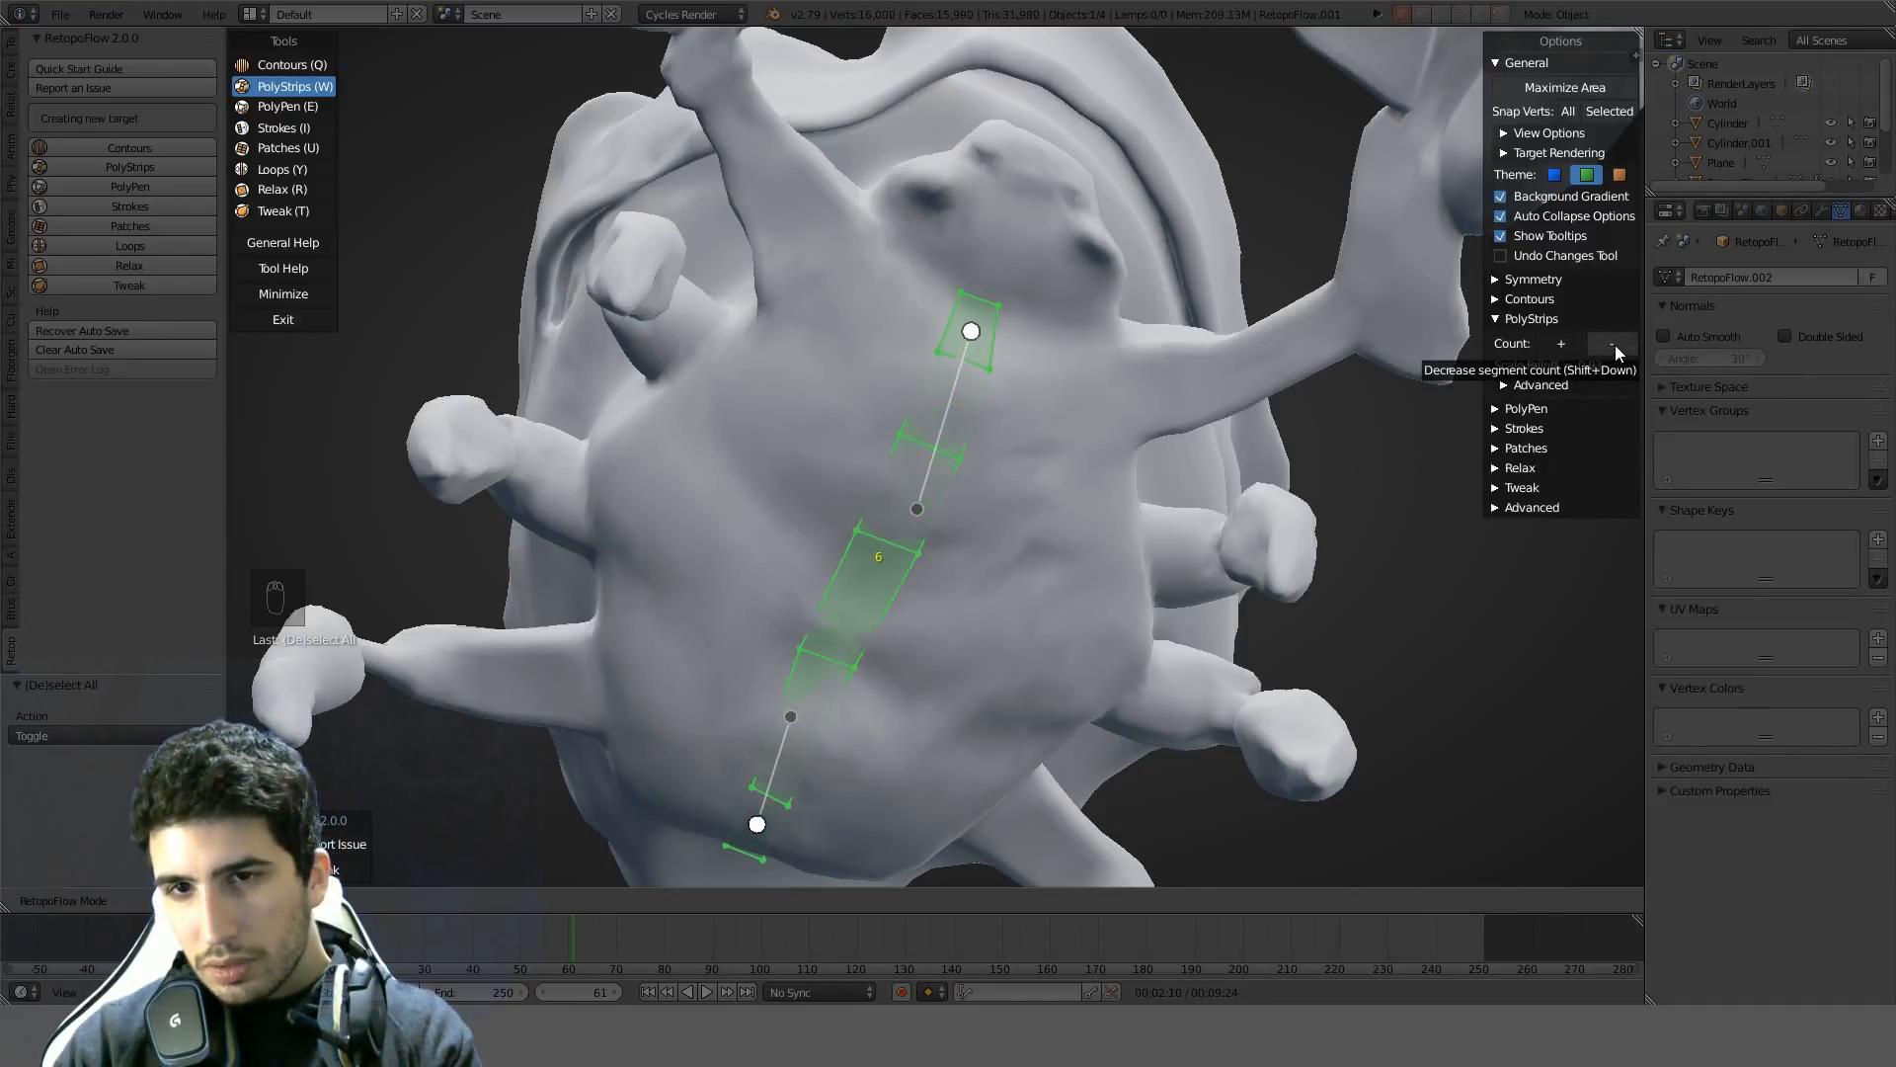
Reduce the segment count of the strip down the middle of the belly to 3
{"action": "left_click", "coordinate": [1615, 345]}
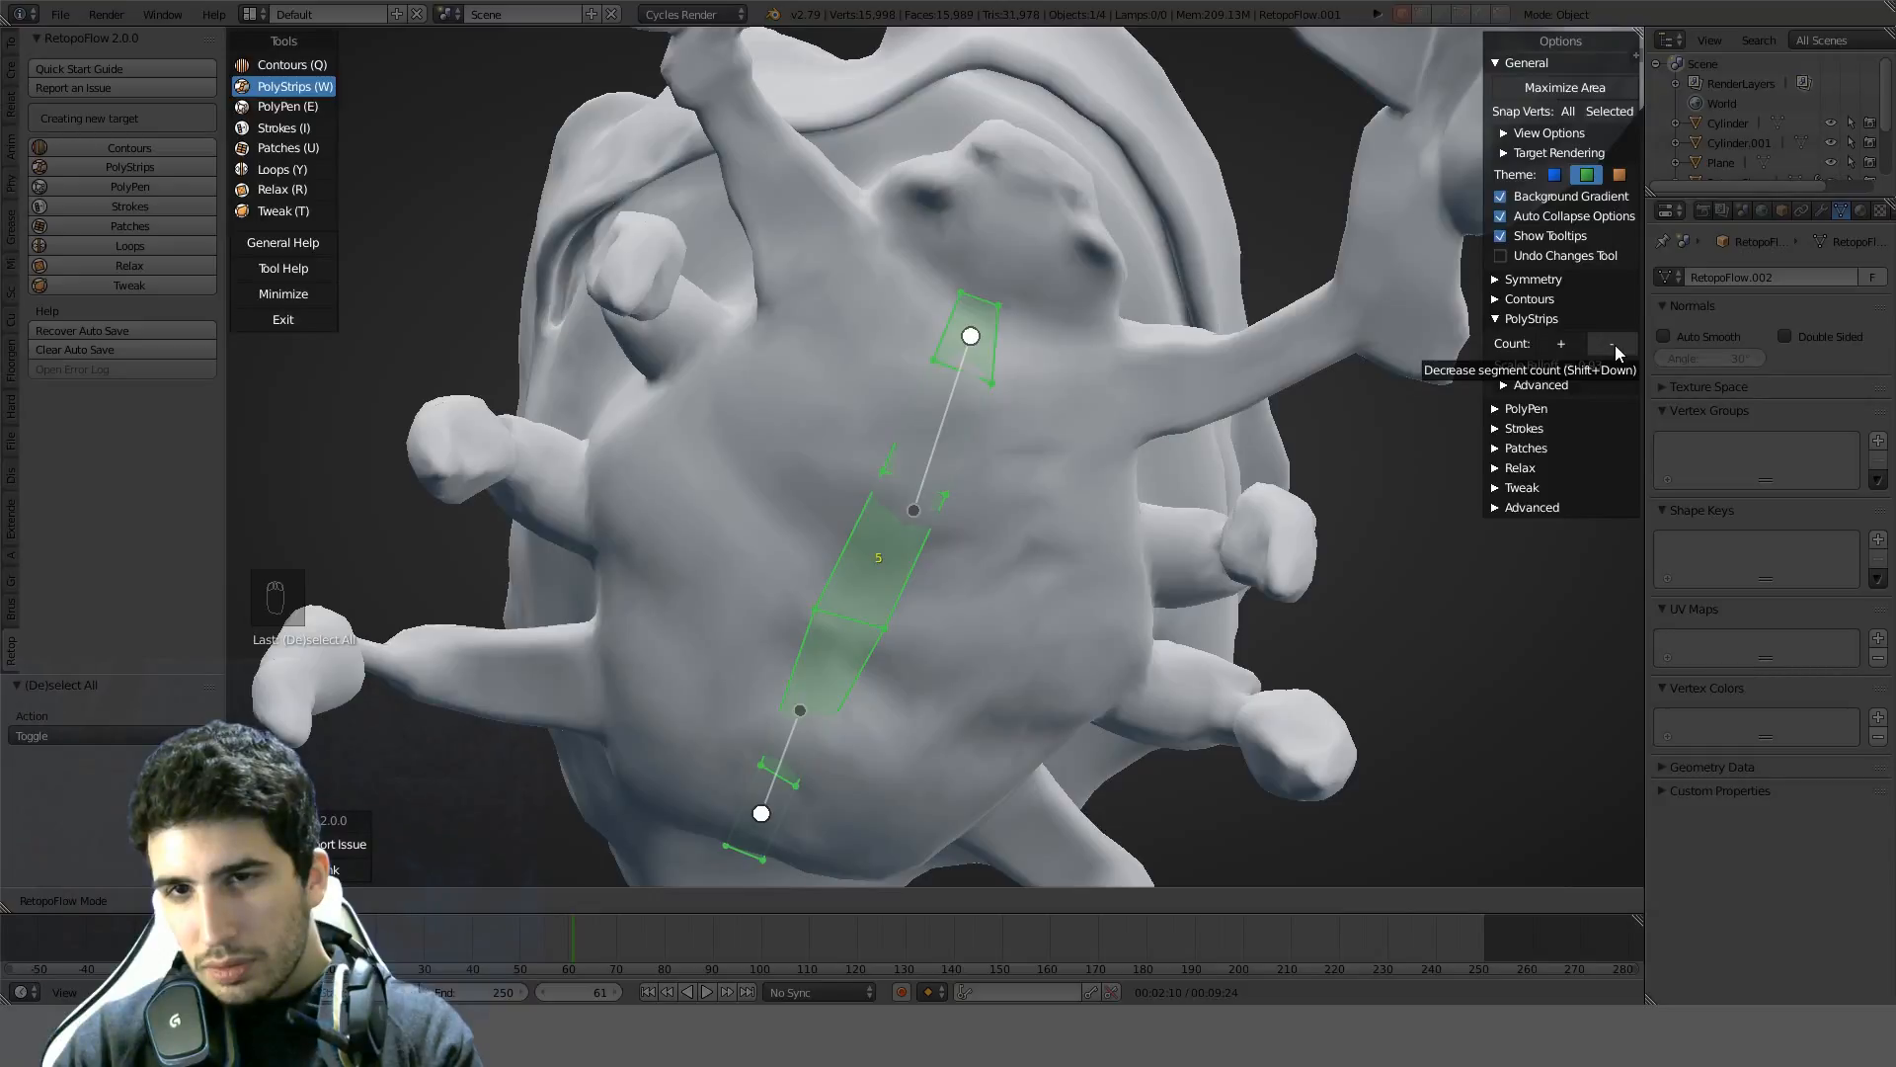
{"action": "left_click", "coordinate": [1615, 346]}
{"action": "left_click", "coordinate": [1615, 346]}
{"action": "left_click", "coordinate": [1614, 345]}
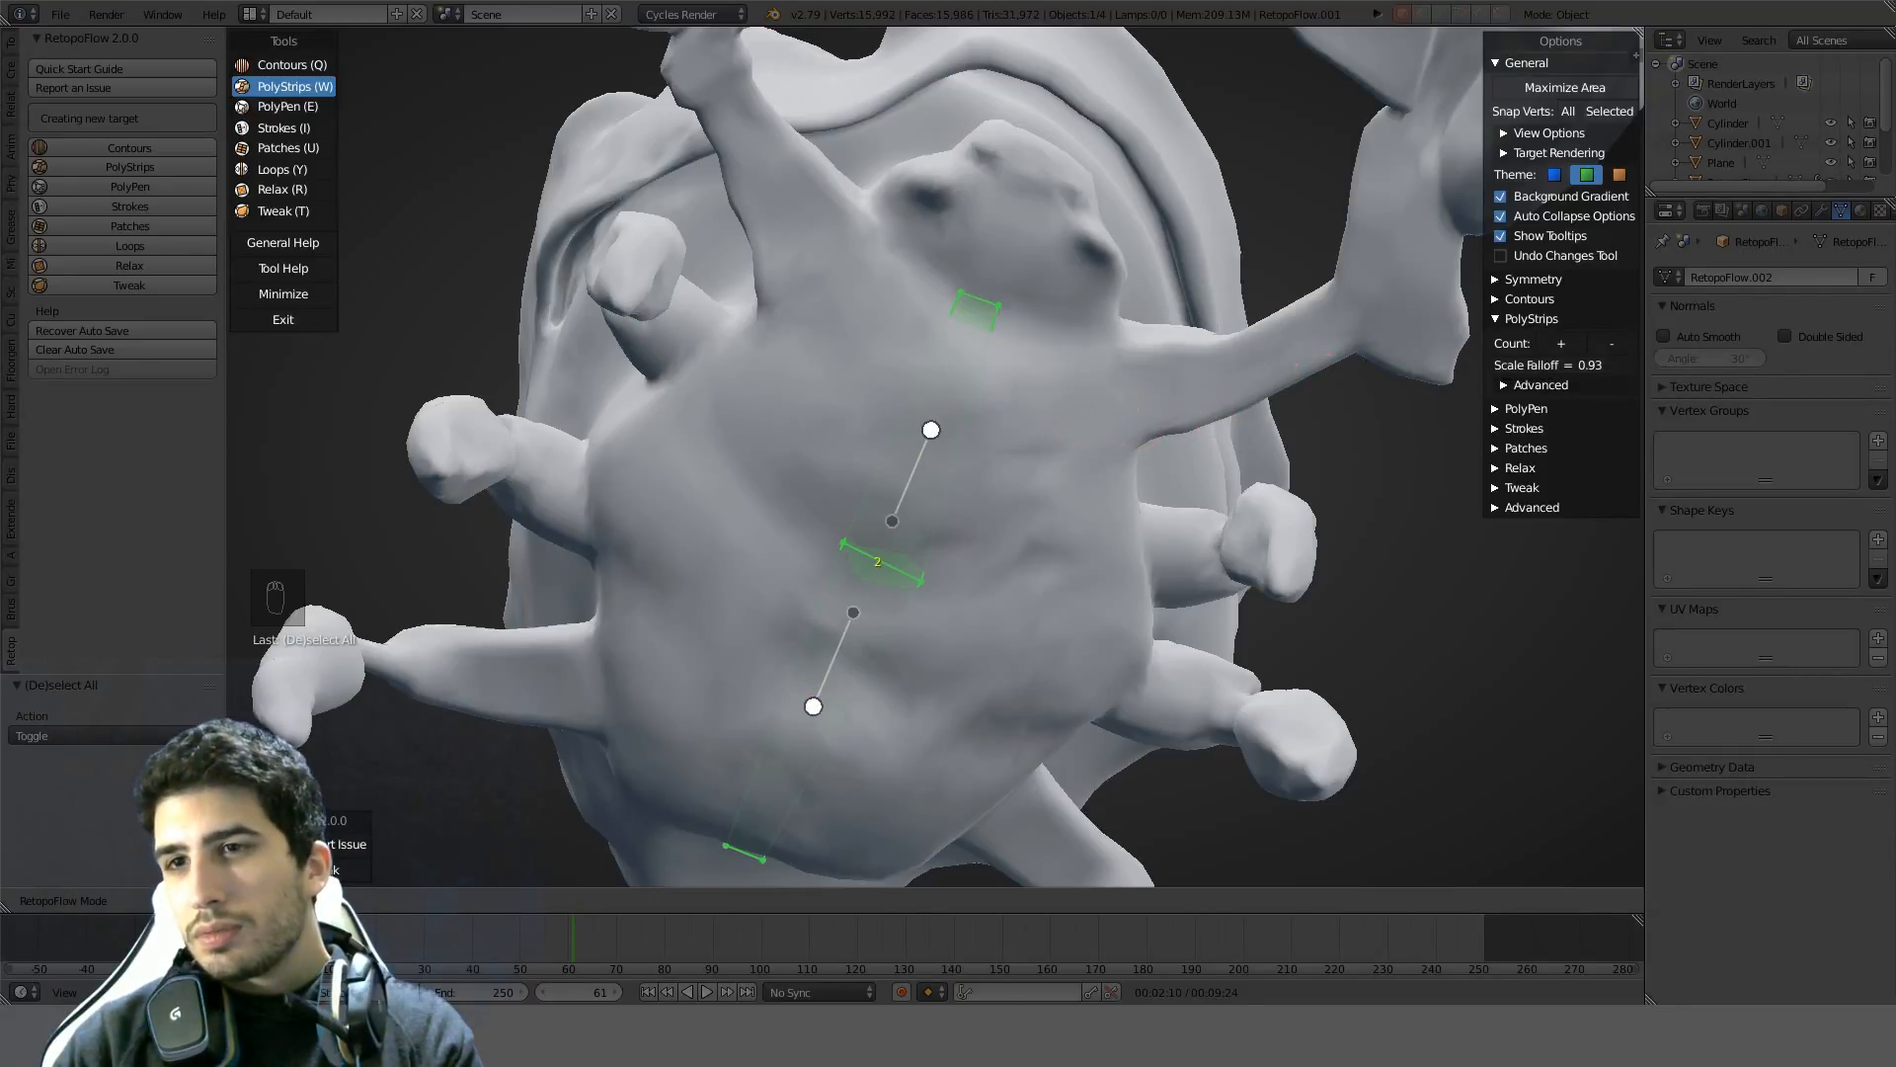
{"action": "left_click", "coordinate": [1564, 343]}
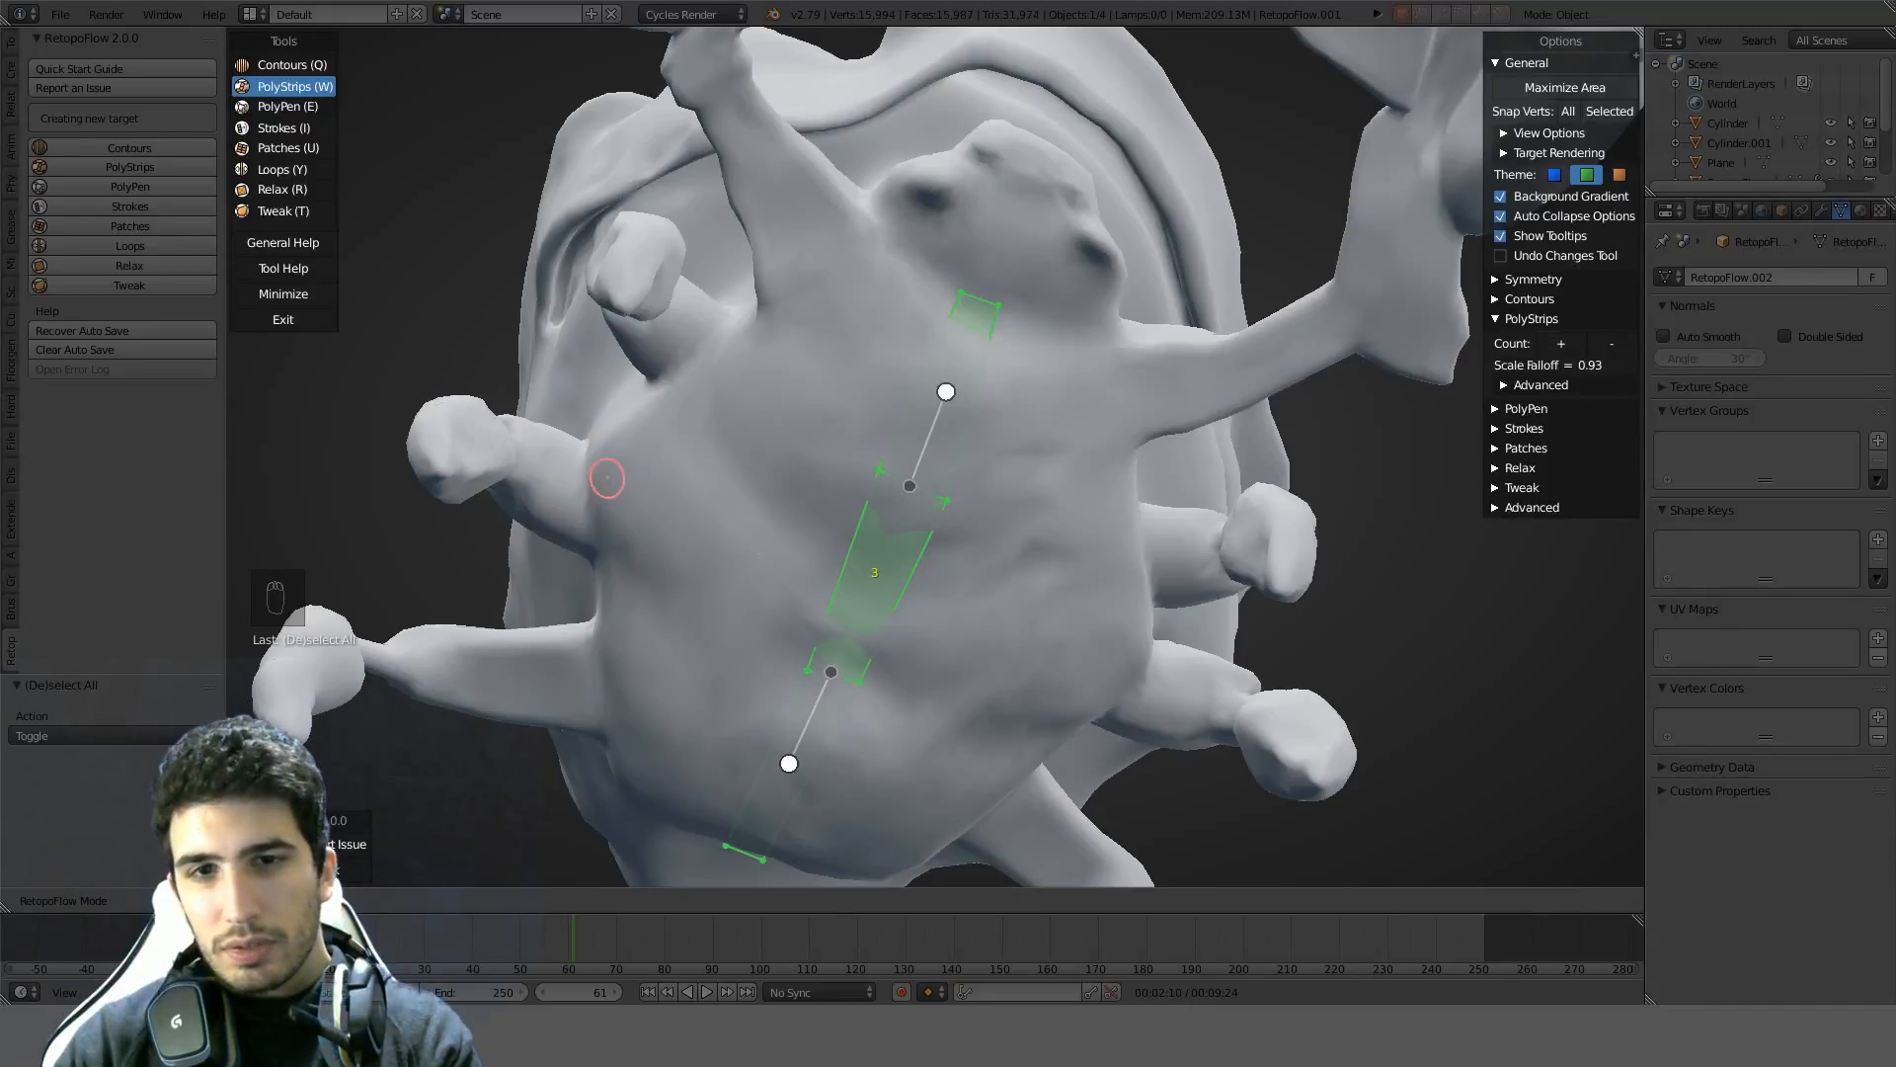
Draw a strip across the belly between the two side limbs, crossing the middle strip, and lower its segment count
{"action": "left_click_drag", "start_coordinate": [615, 464], "coordinate": [1132, 652]}
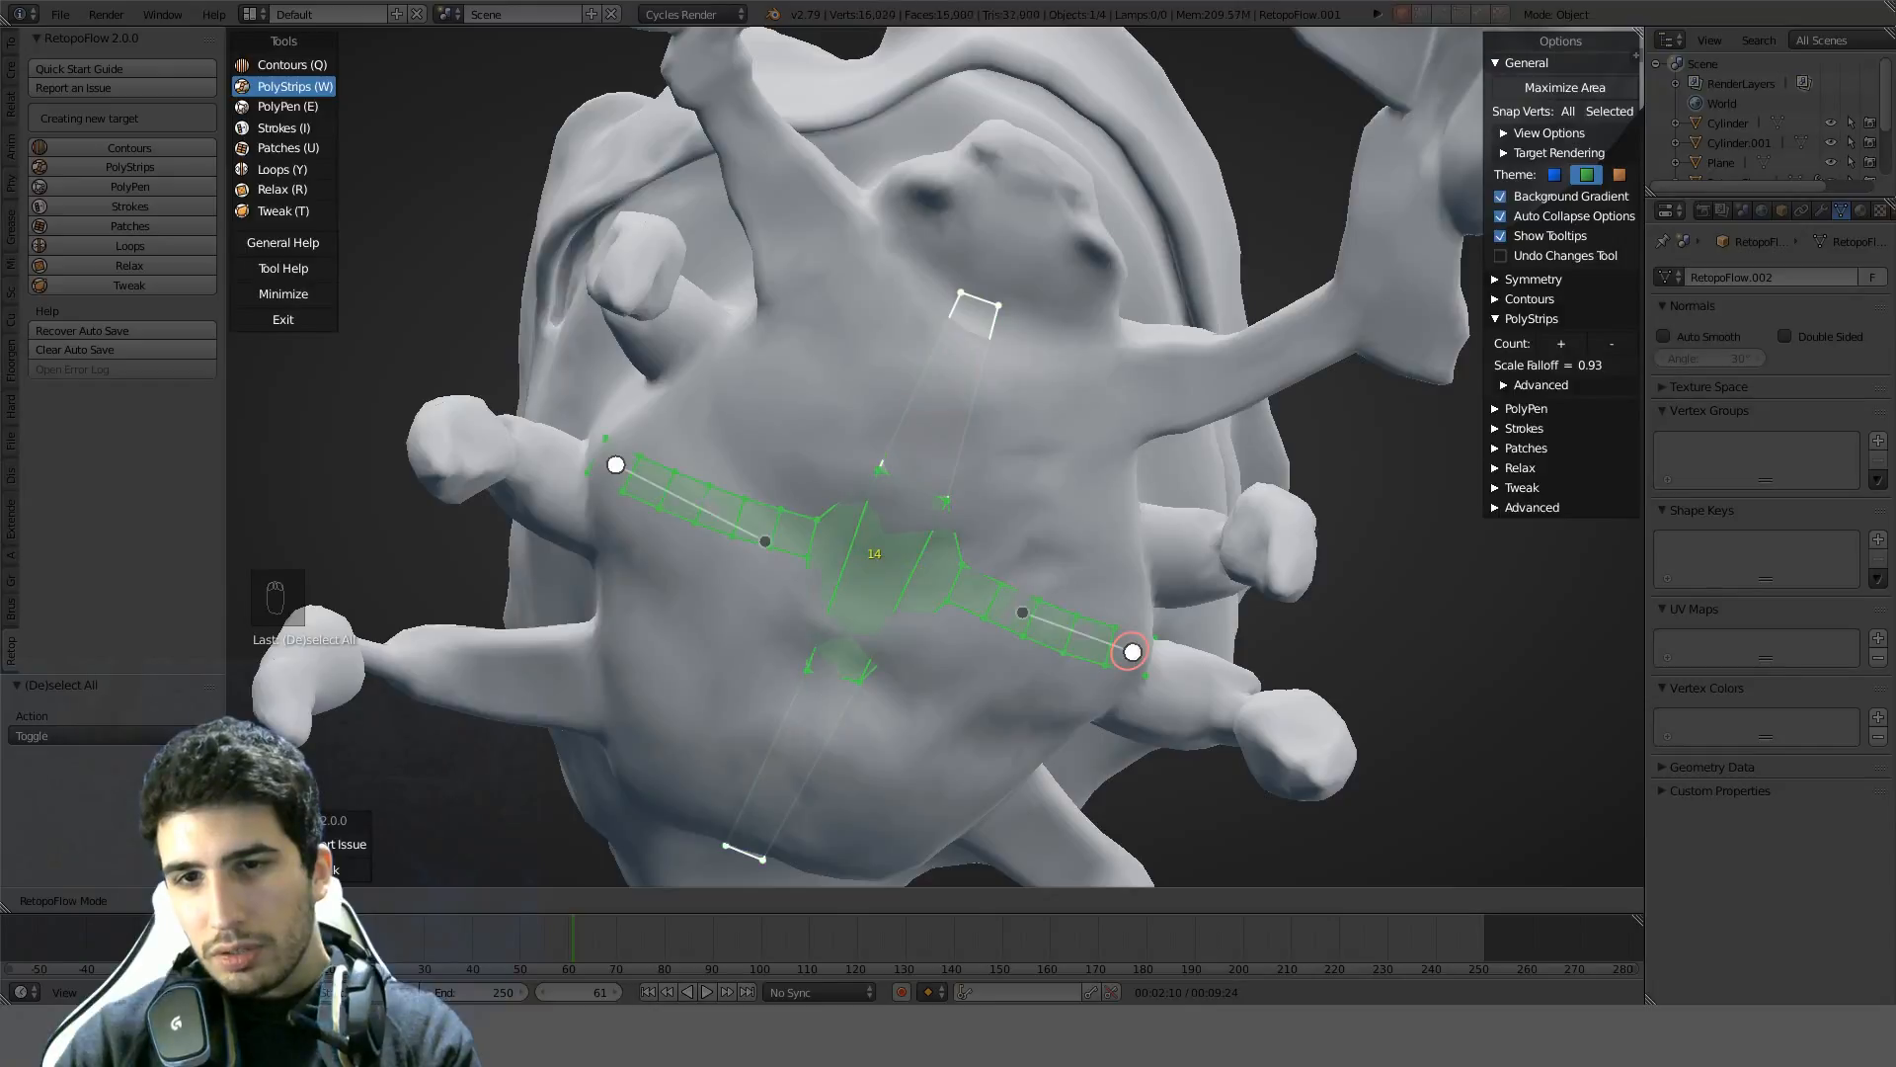
{"action": "left_click", "coordinate": [1606, 342]}
{"action": "left_click", "coordinate": [1606, 342]}
{"action": "left_click", "coordinate": [1606, 342]}
{"action": "left_click", "coordinate": [1606, 342]}
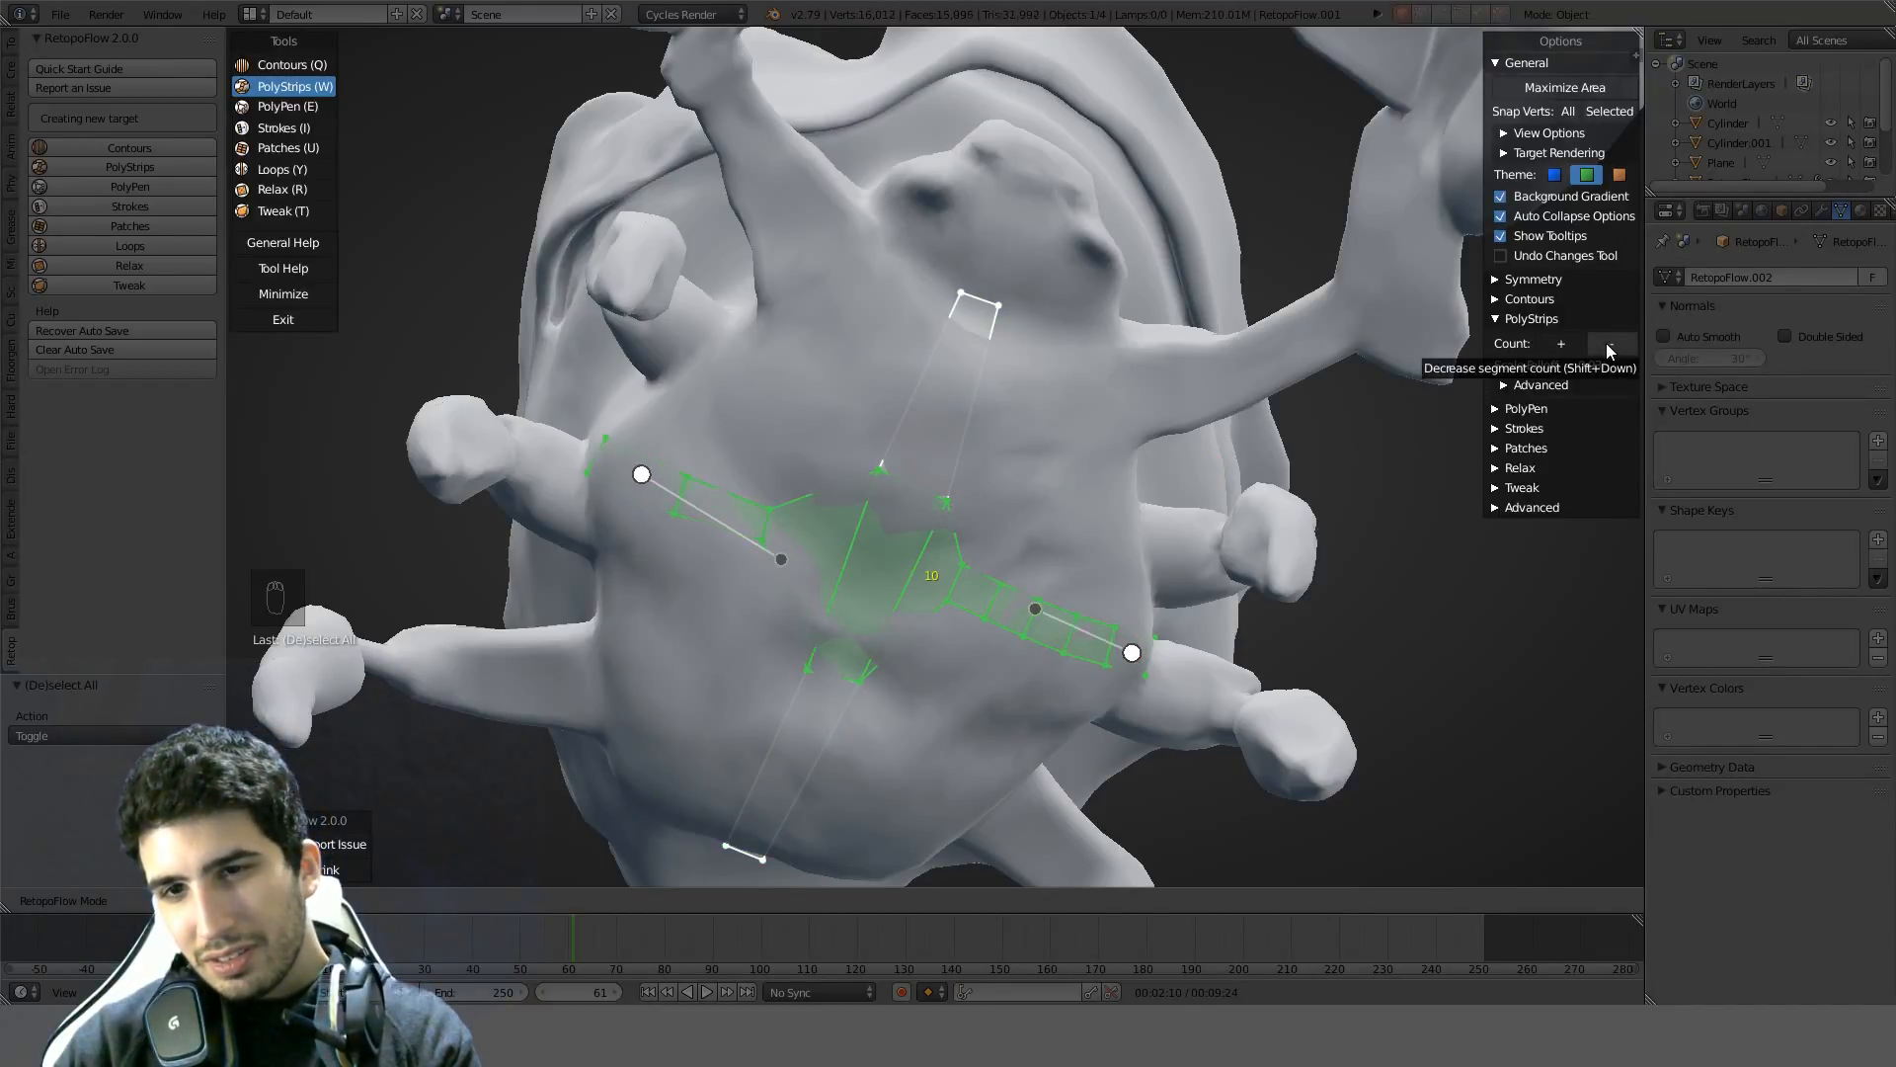
{"action": "left_click", "coordinate": [1606, 342]}
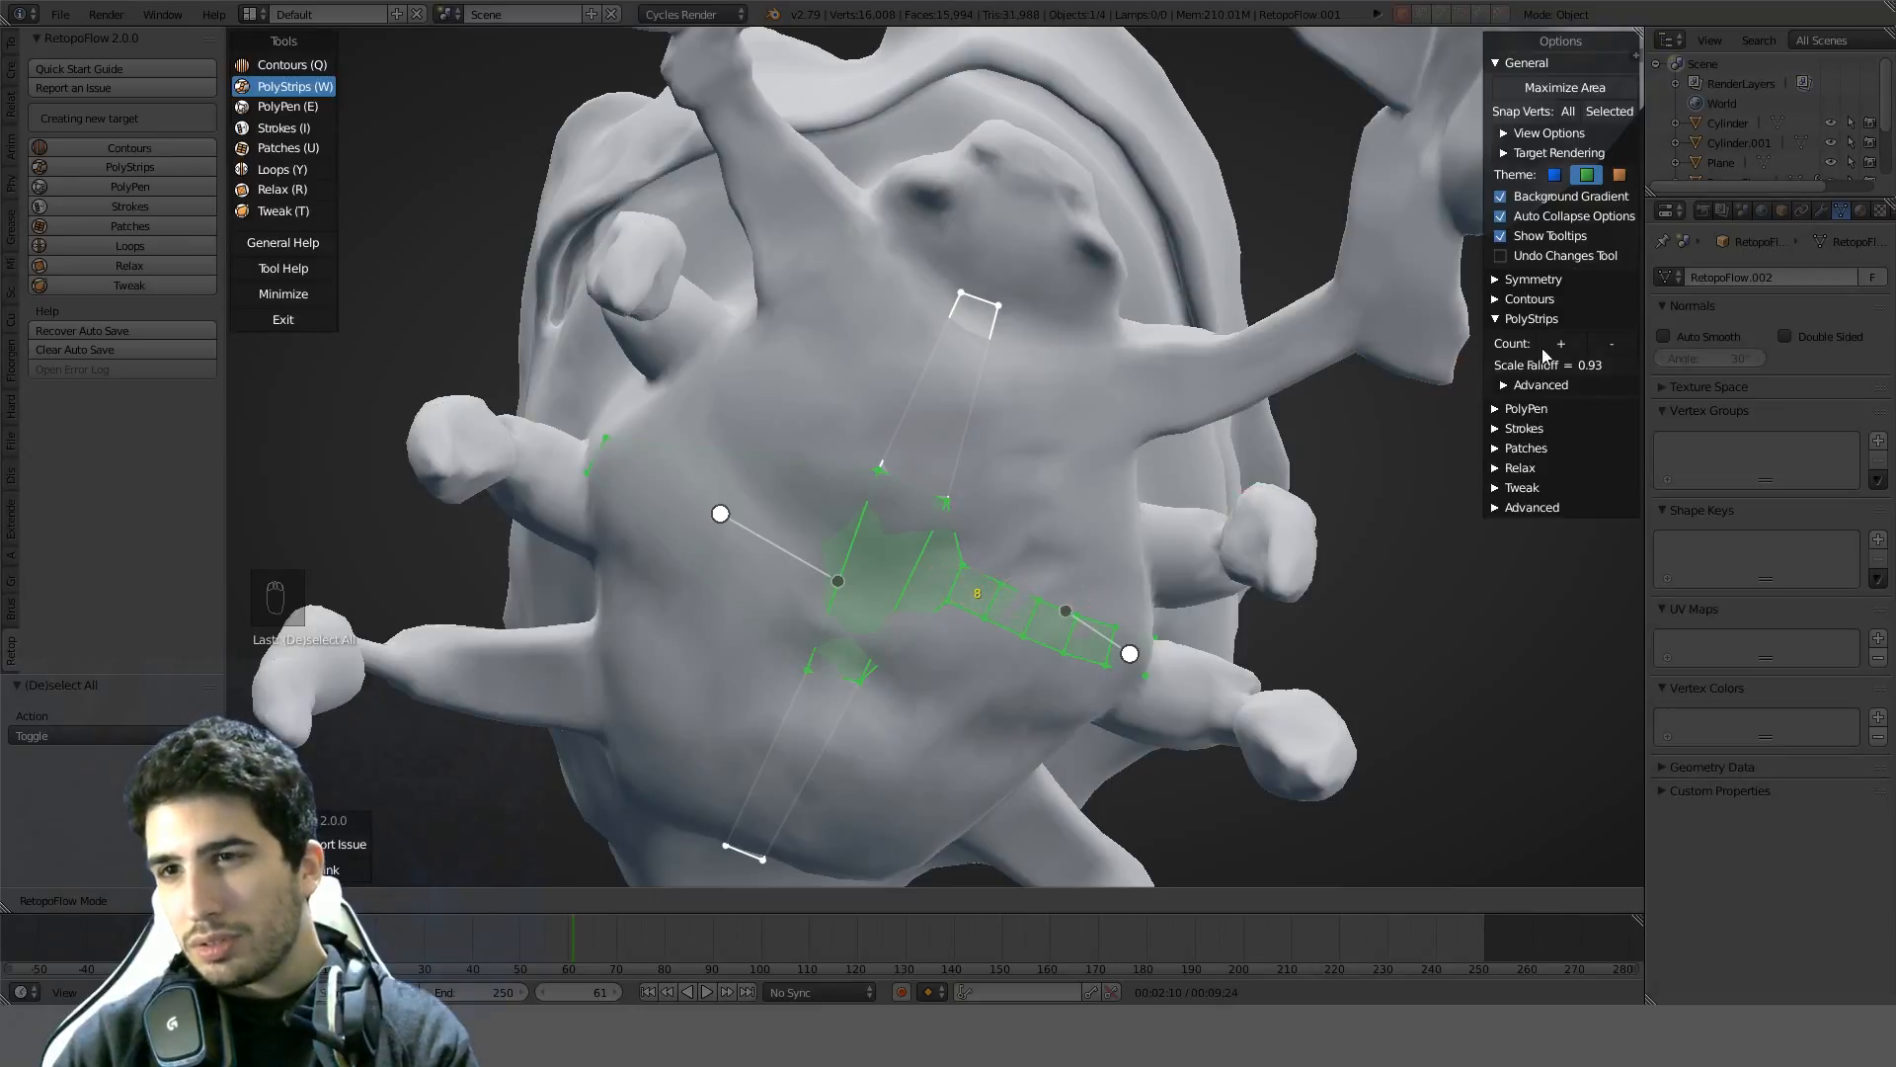
{"action": "left_click", "coordinate": [1507, 385]}
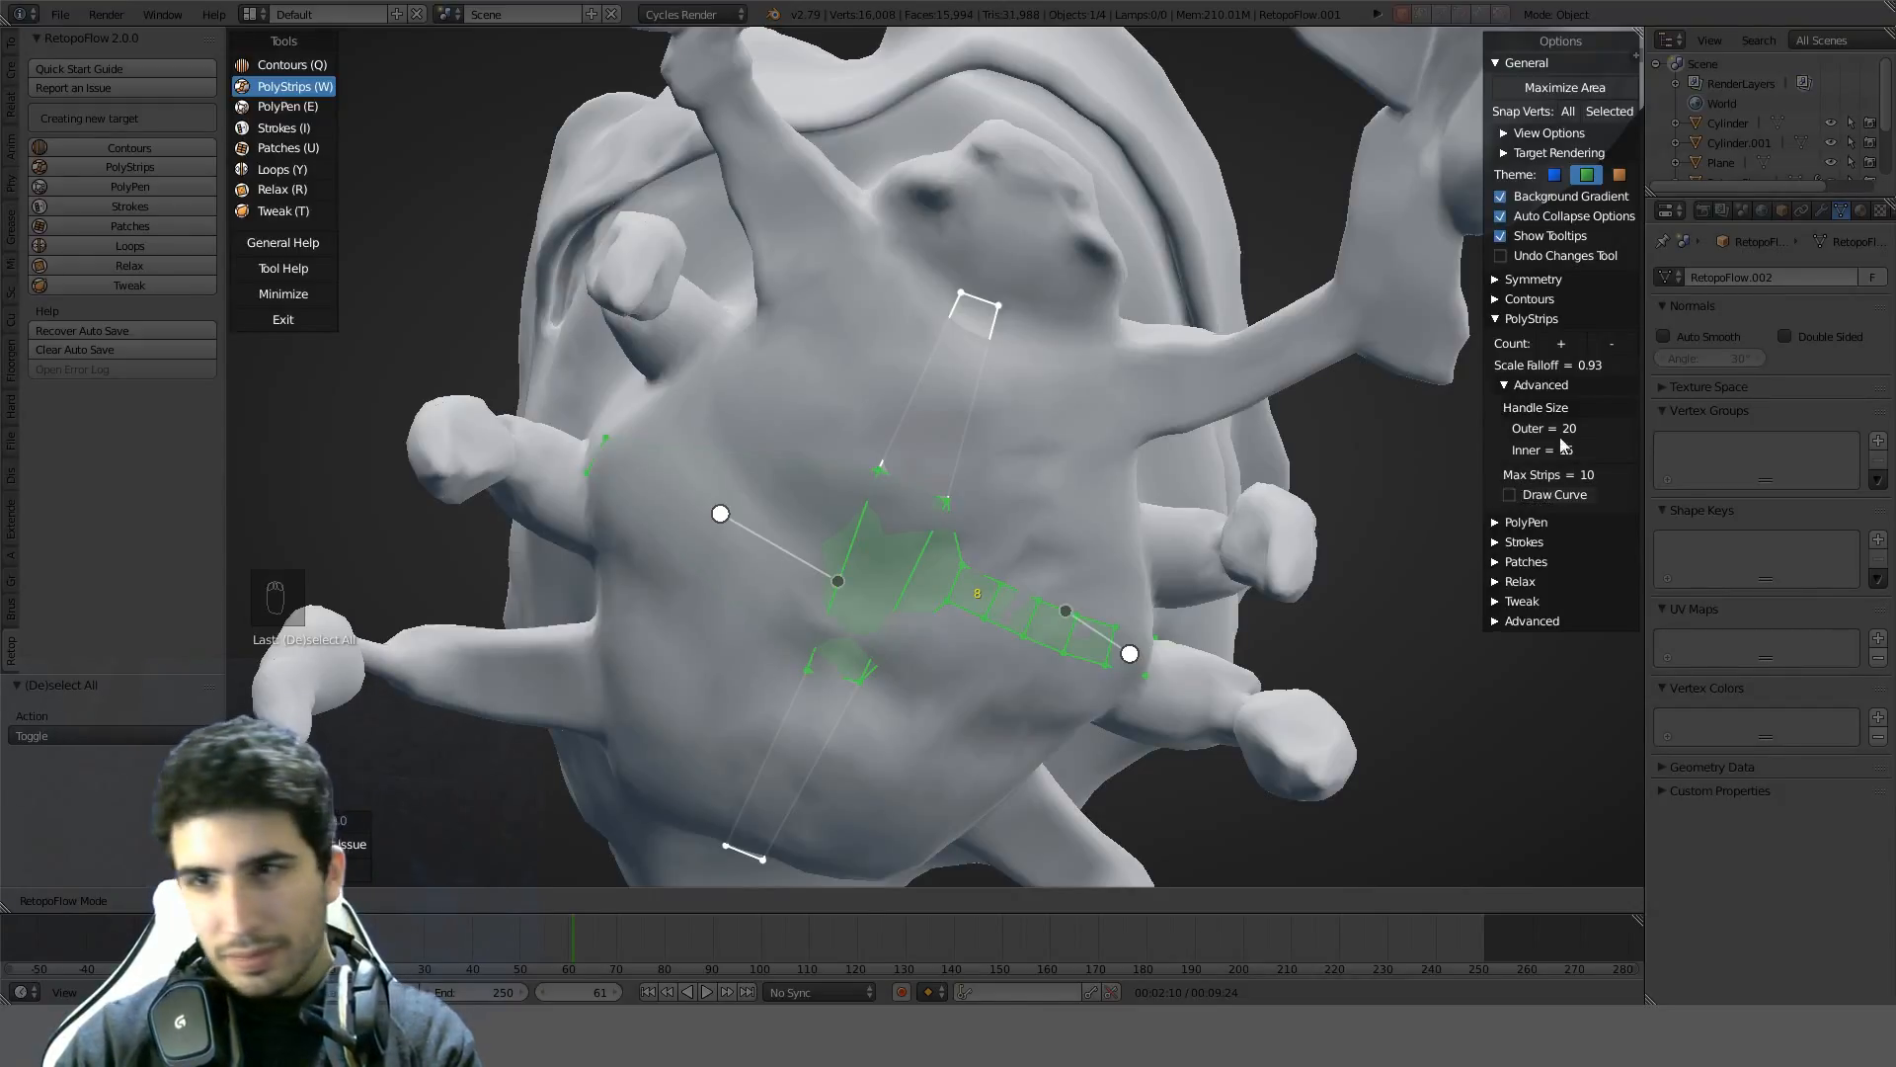
{"action": "left_click", "coordinate": [1499, 320]}
{"action": "left_click", "coordinate": [1499, 320]}
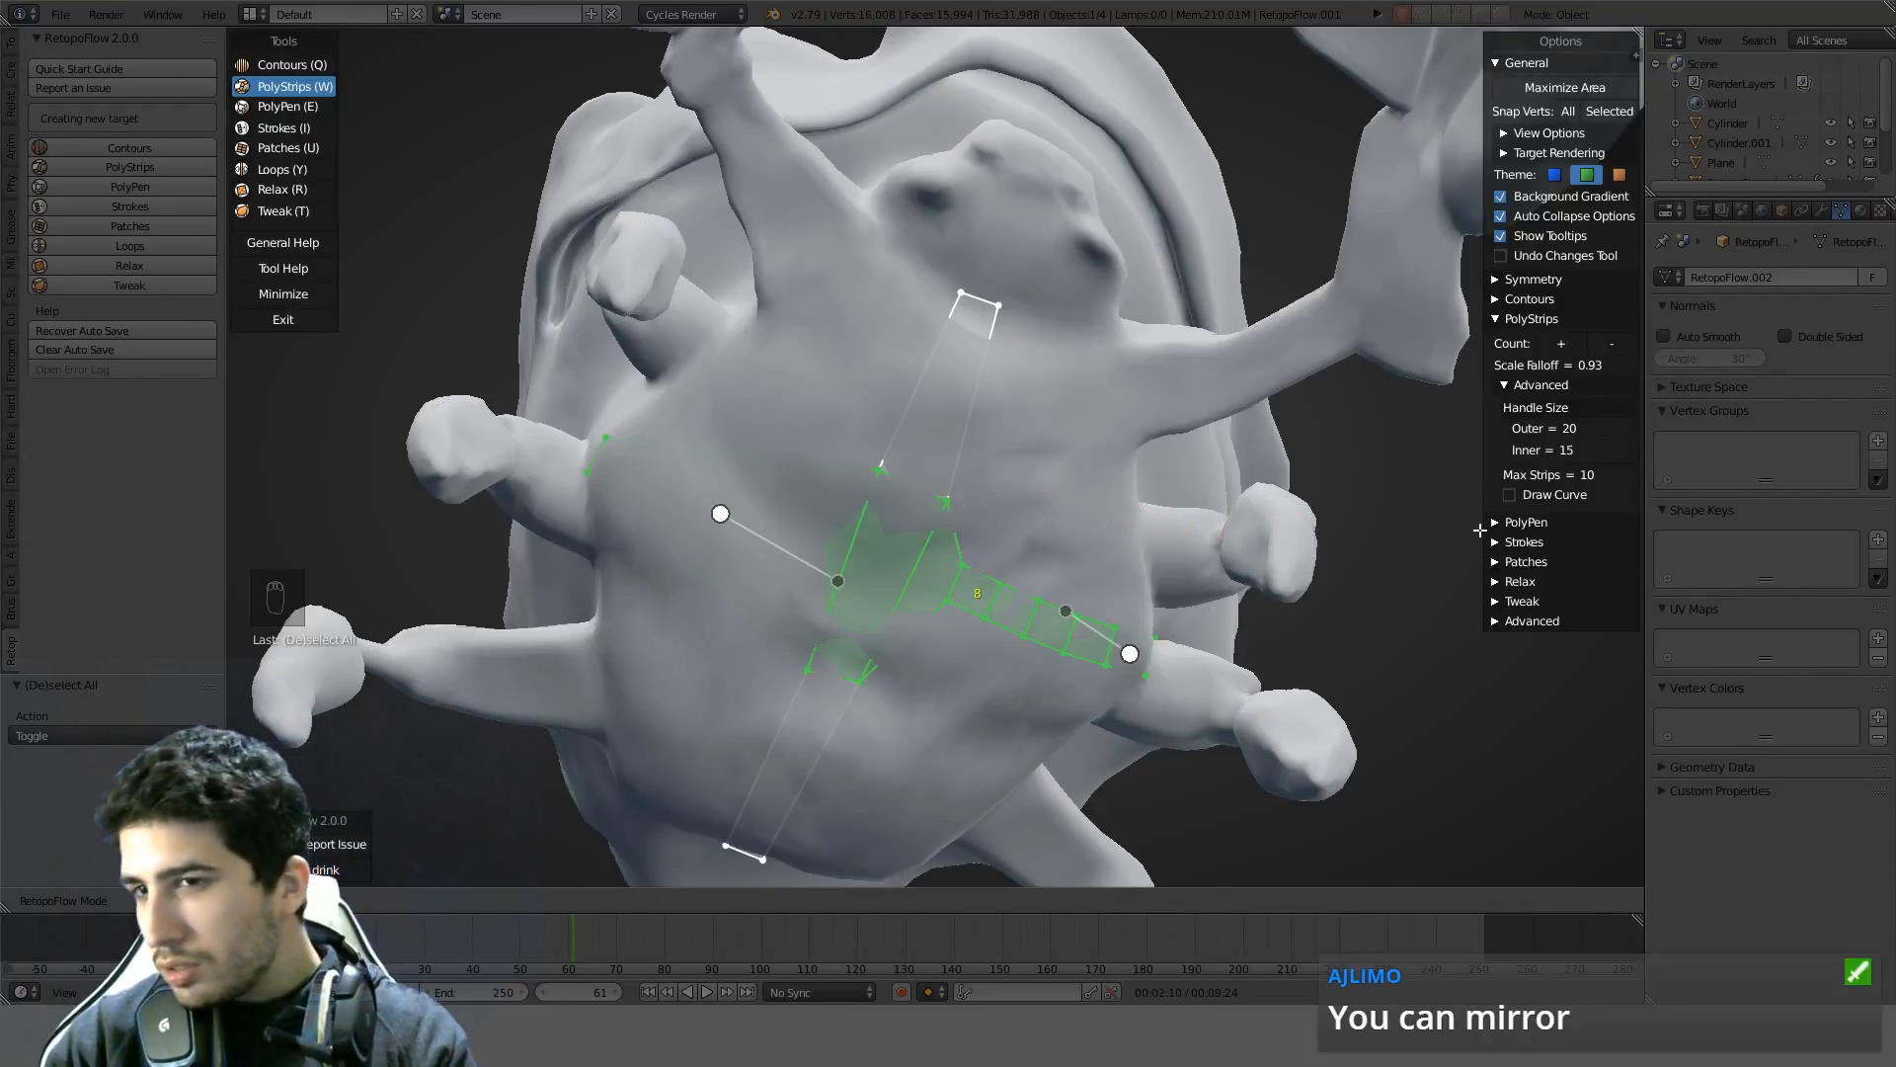
{"action": "left_click", "coordinate": [1509, 621]}
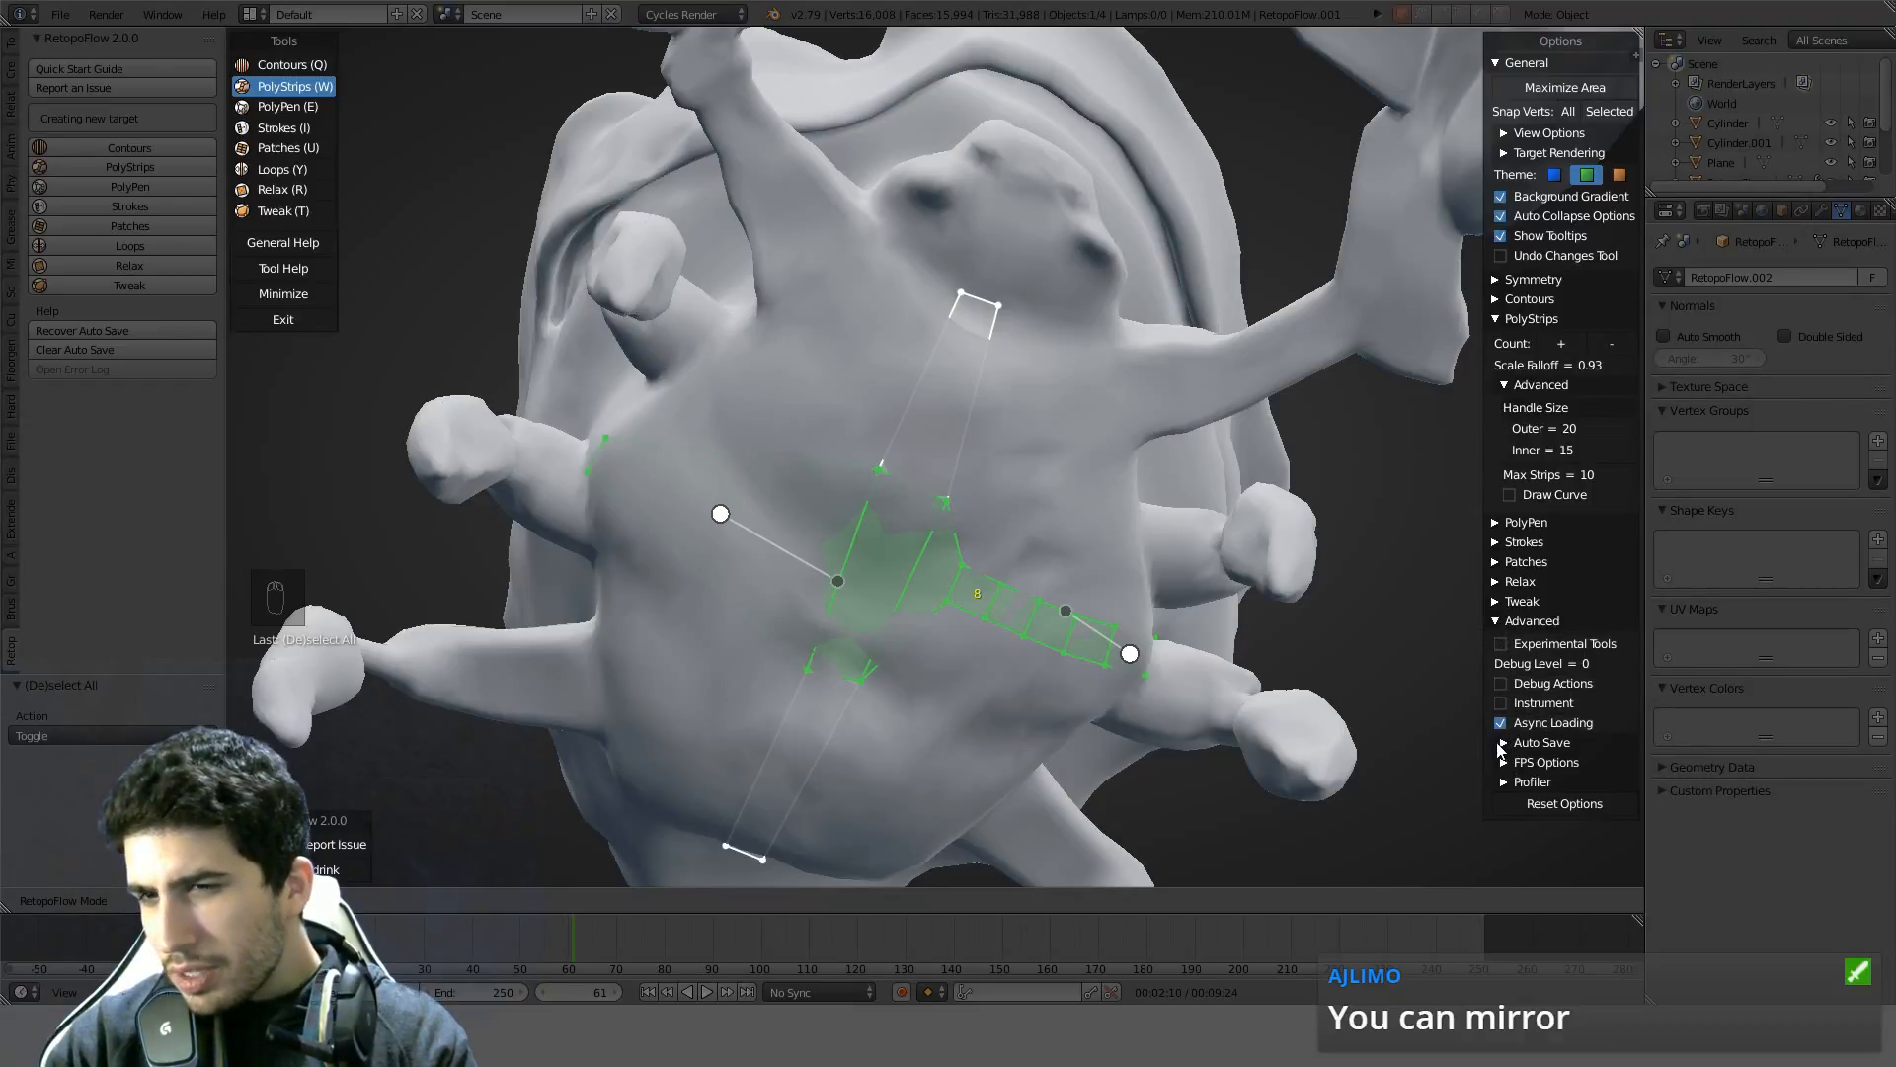
{"action": "left_click", "coordinate": [1501, 624]}
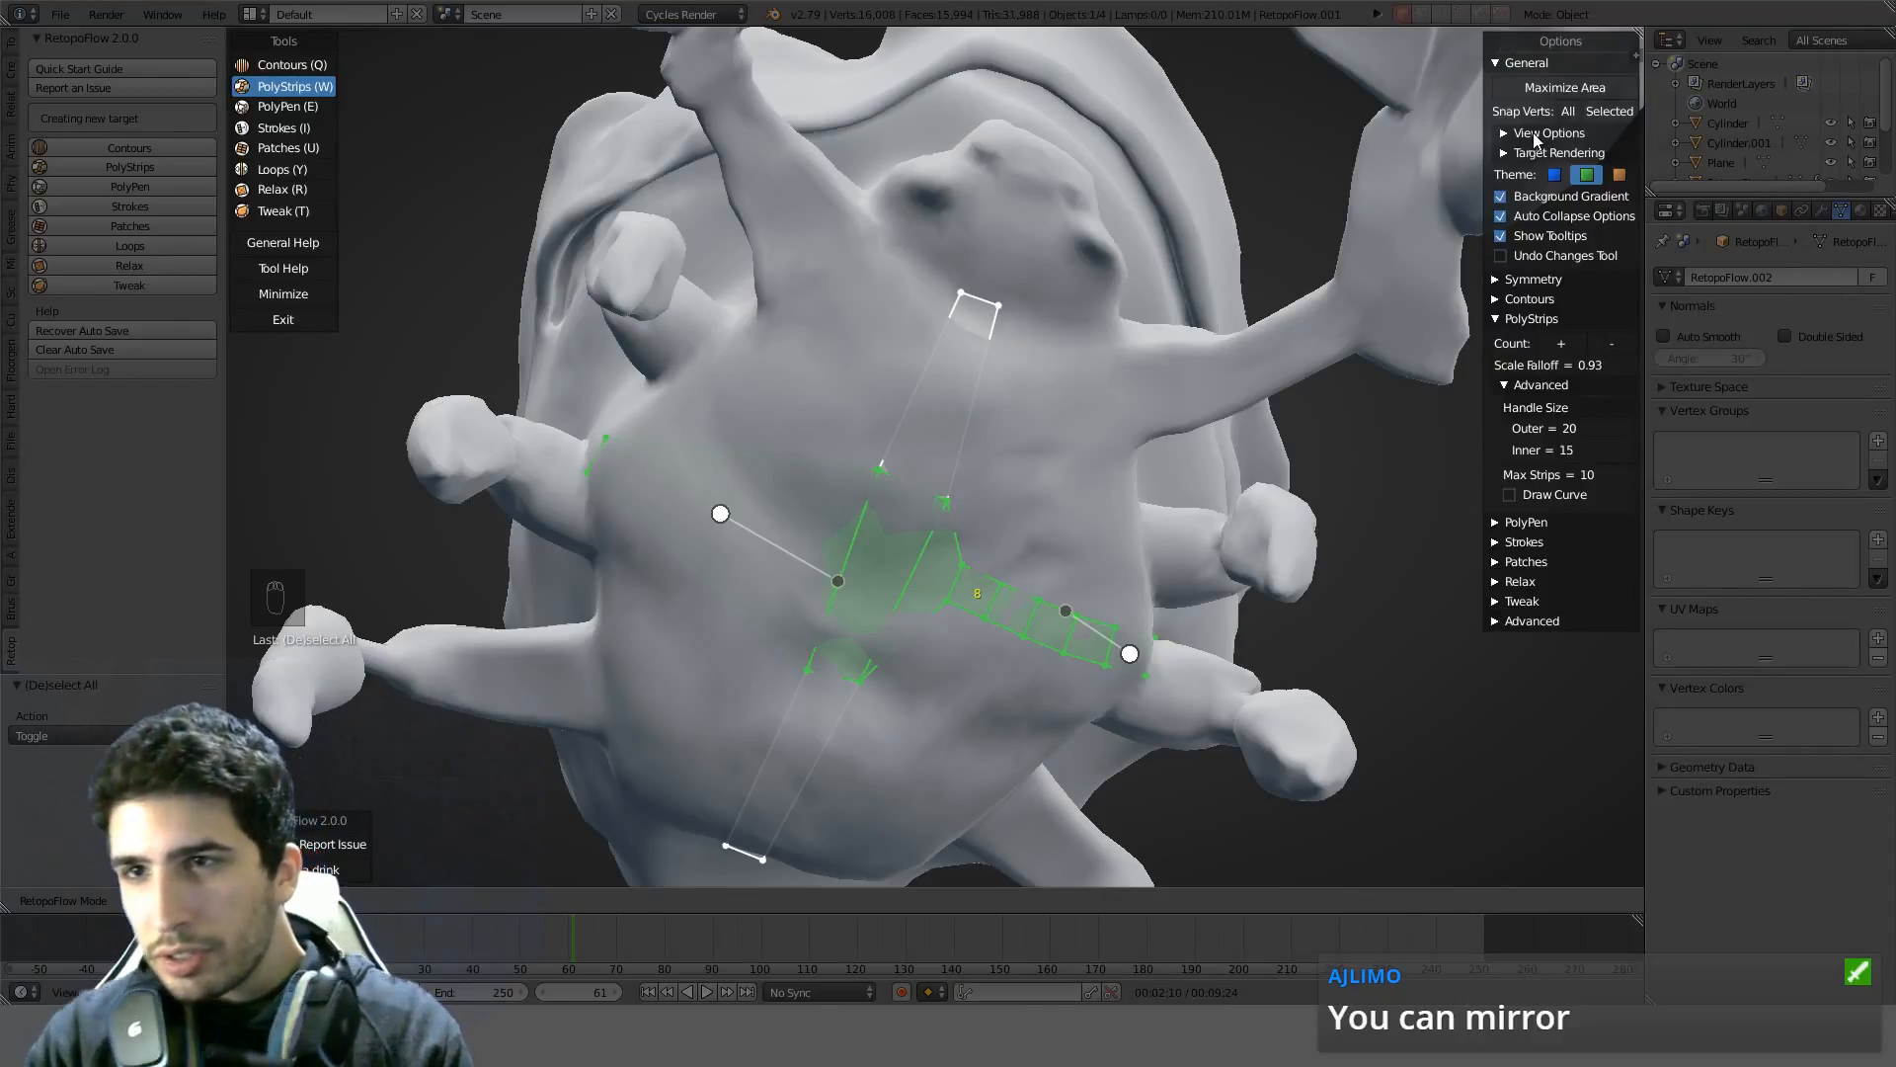
Try X symmetry on the existing belly strips, and undo back past the crossing strip's segment count reductions
{"action": "left_click", "coordinate": [1497, 282]}
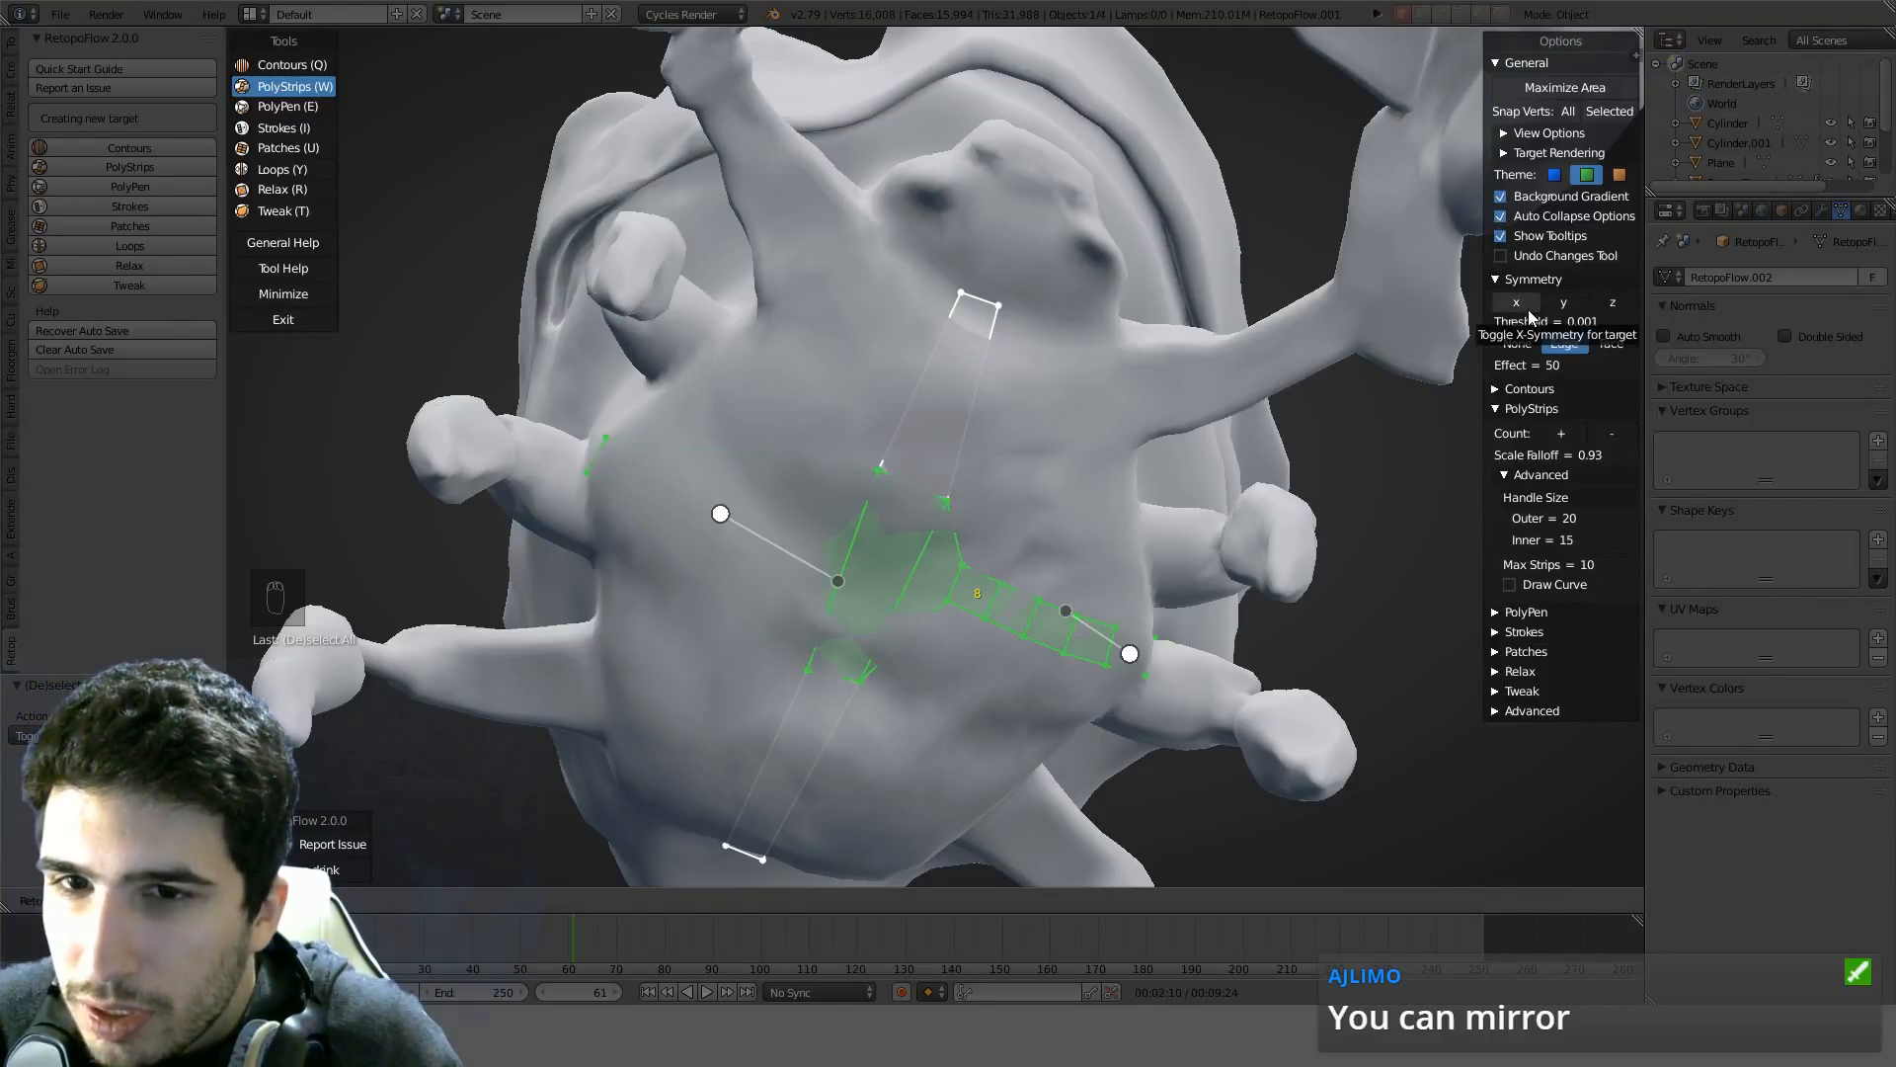
{"action": "left_click", "coordinate": [1516, 303]}
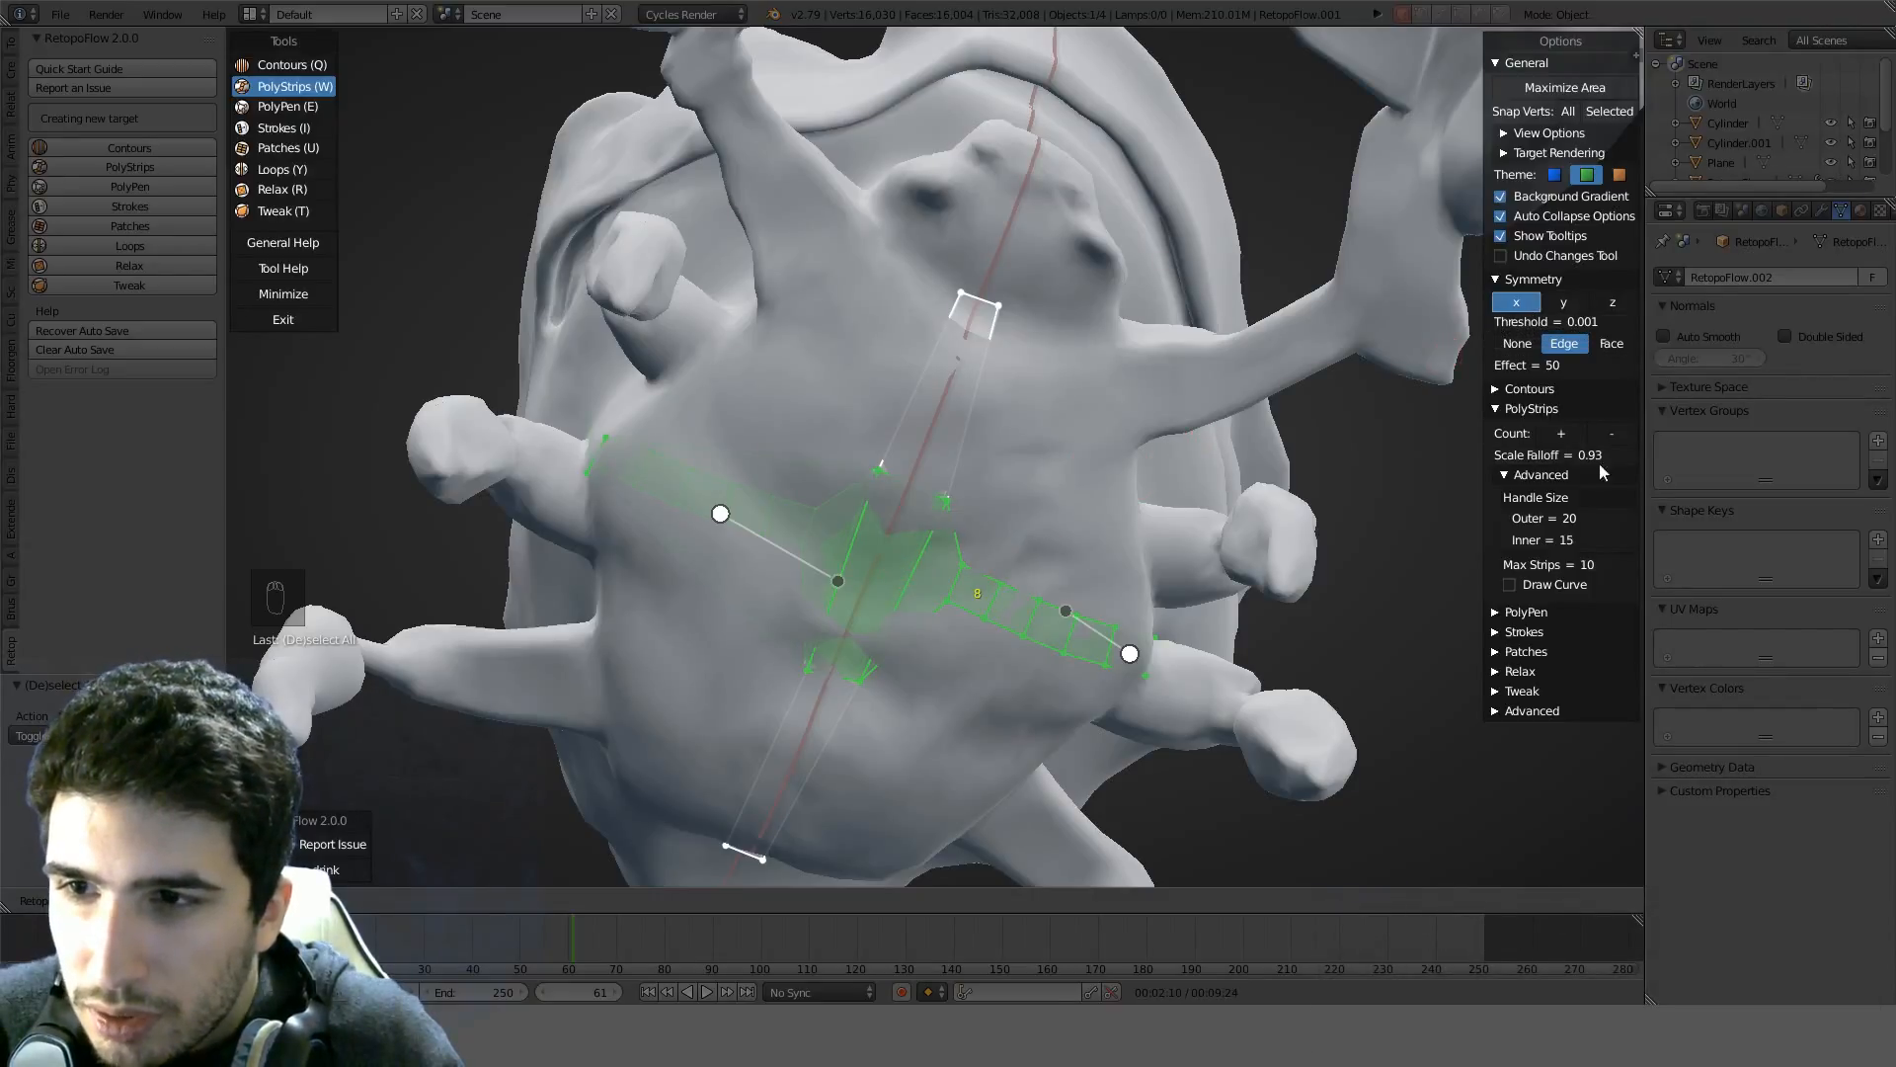
{"action": "key", "text": "ctrl+z"}
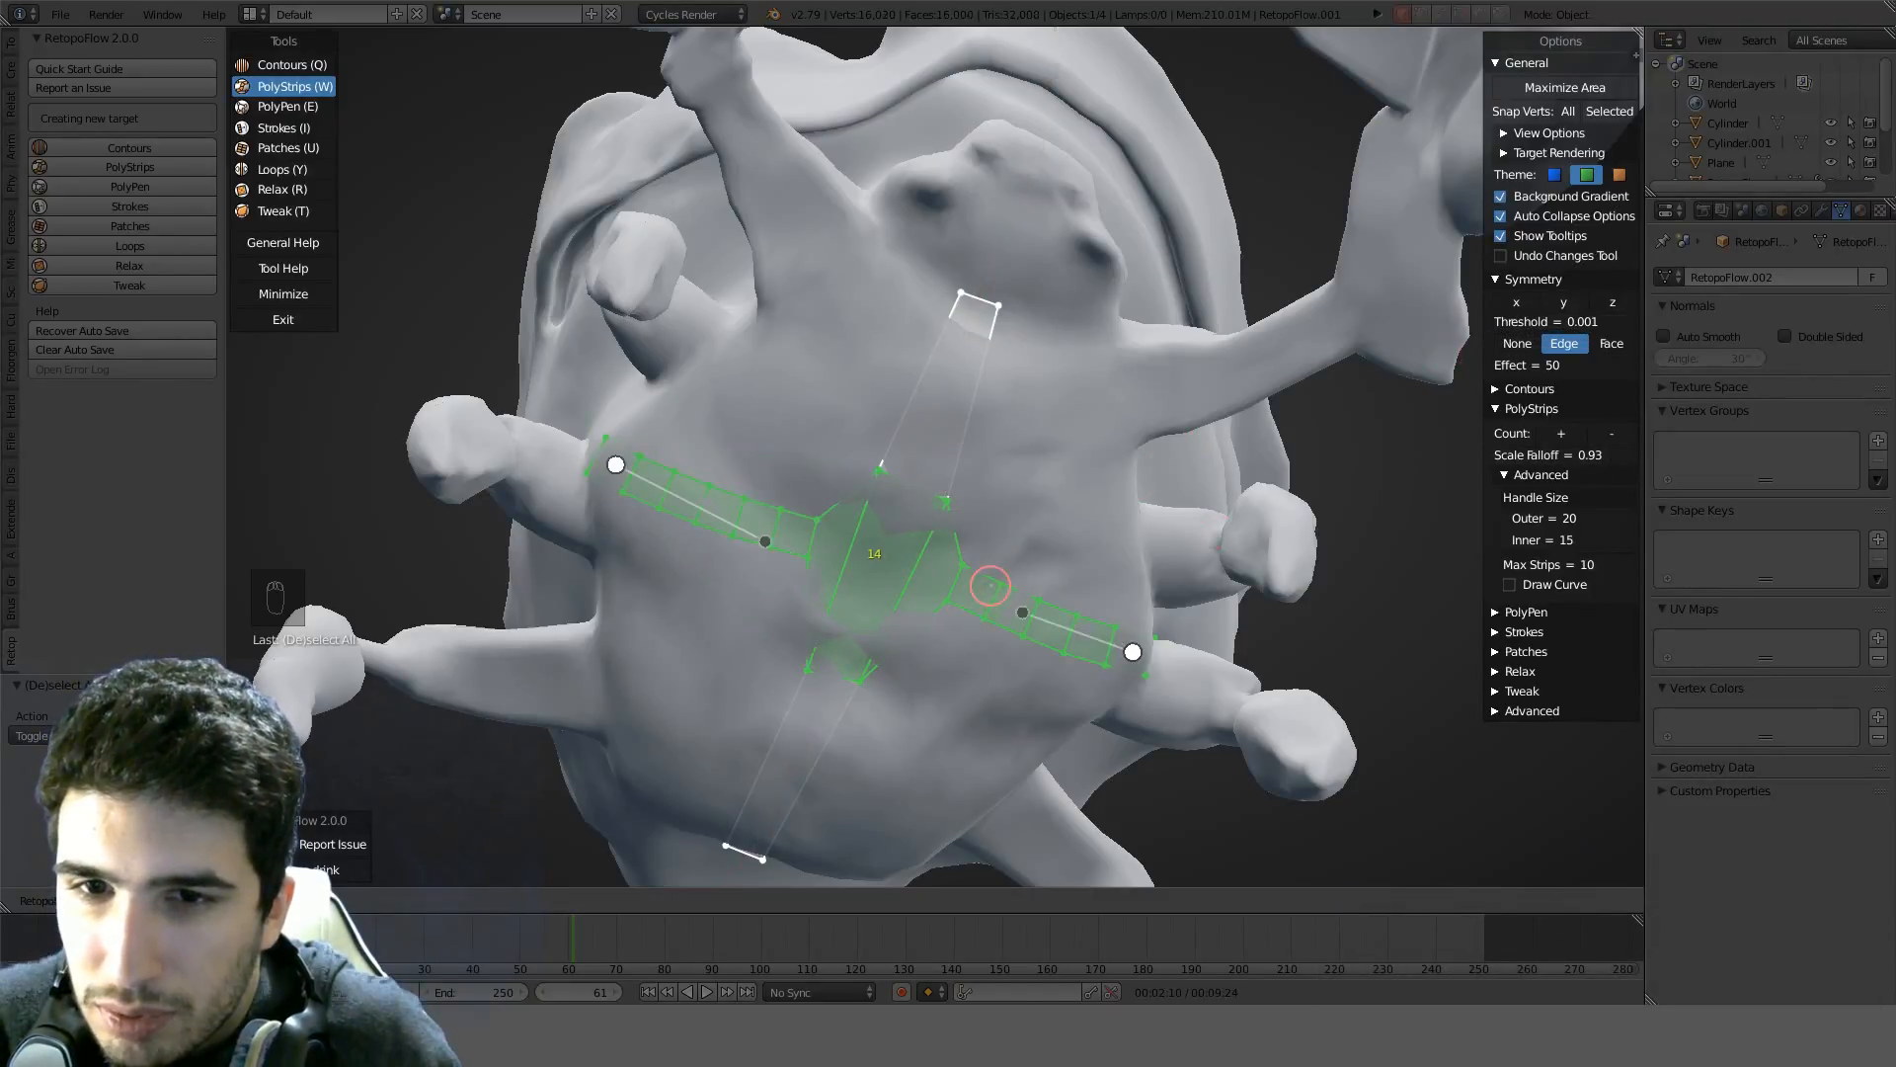
Delete all vertices of the existing strips, including the leftover edges at both ends of the belly
{"action": "key", "text": "x"}
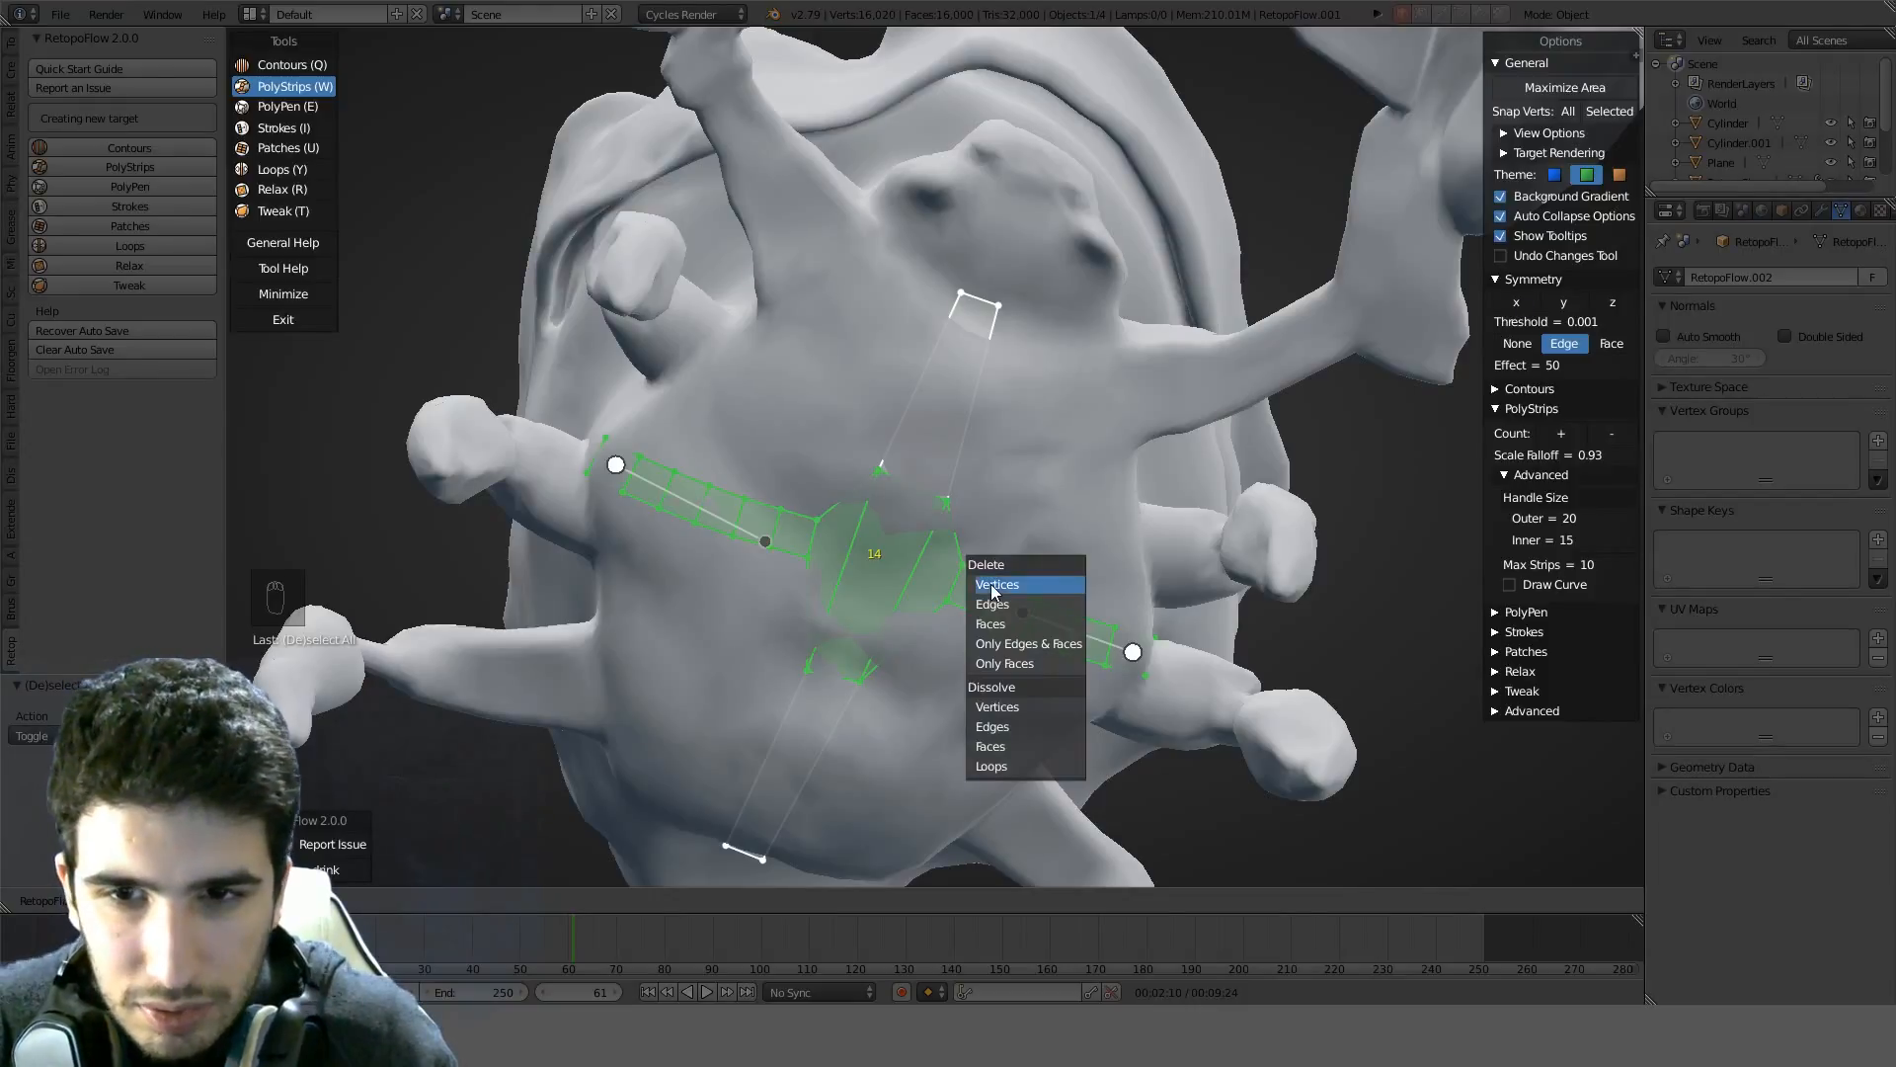
{"action": "left_click", "coordinate": [993, 587]}
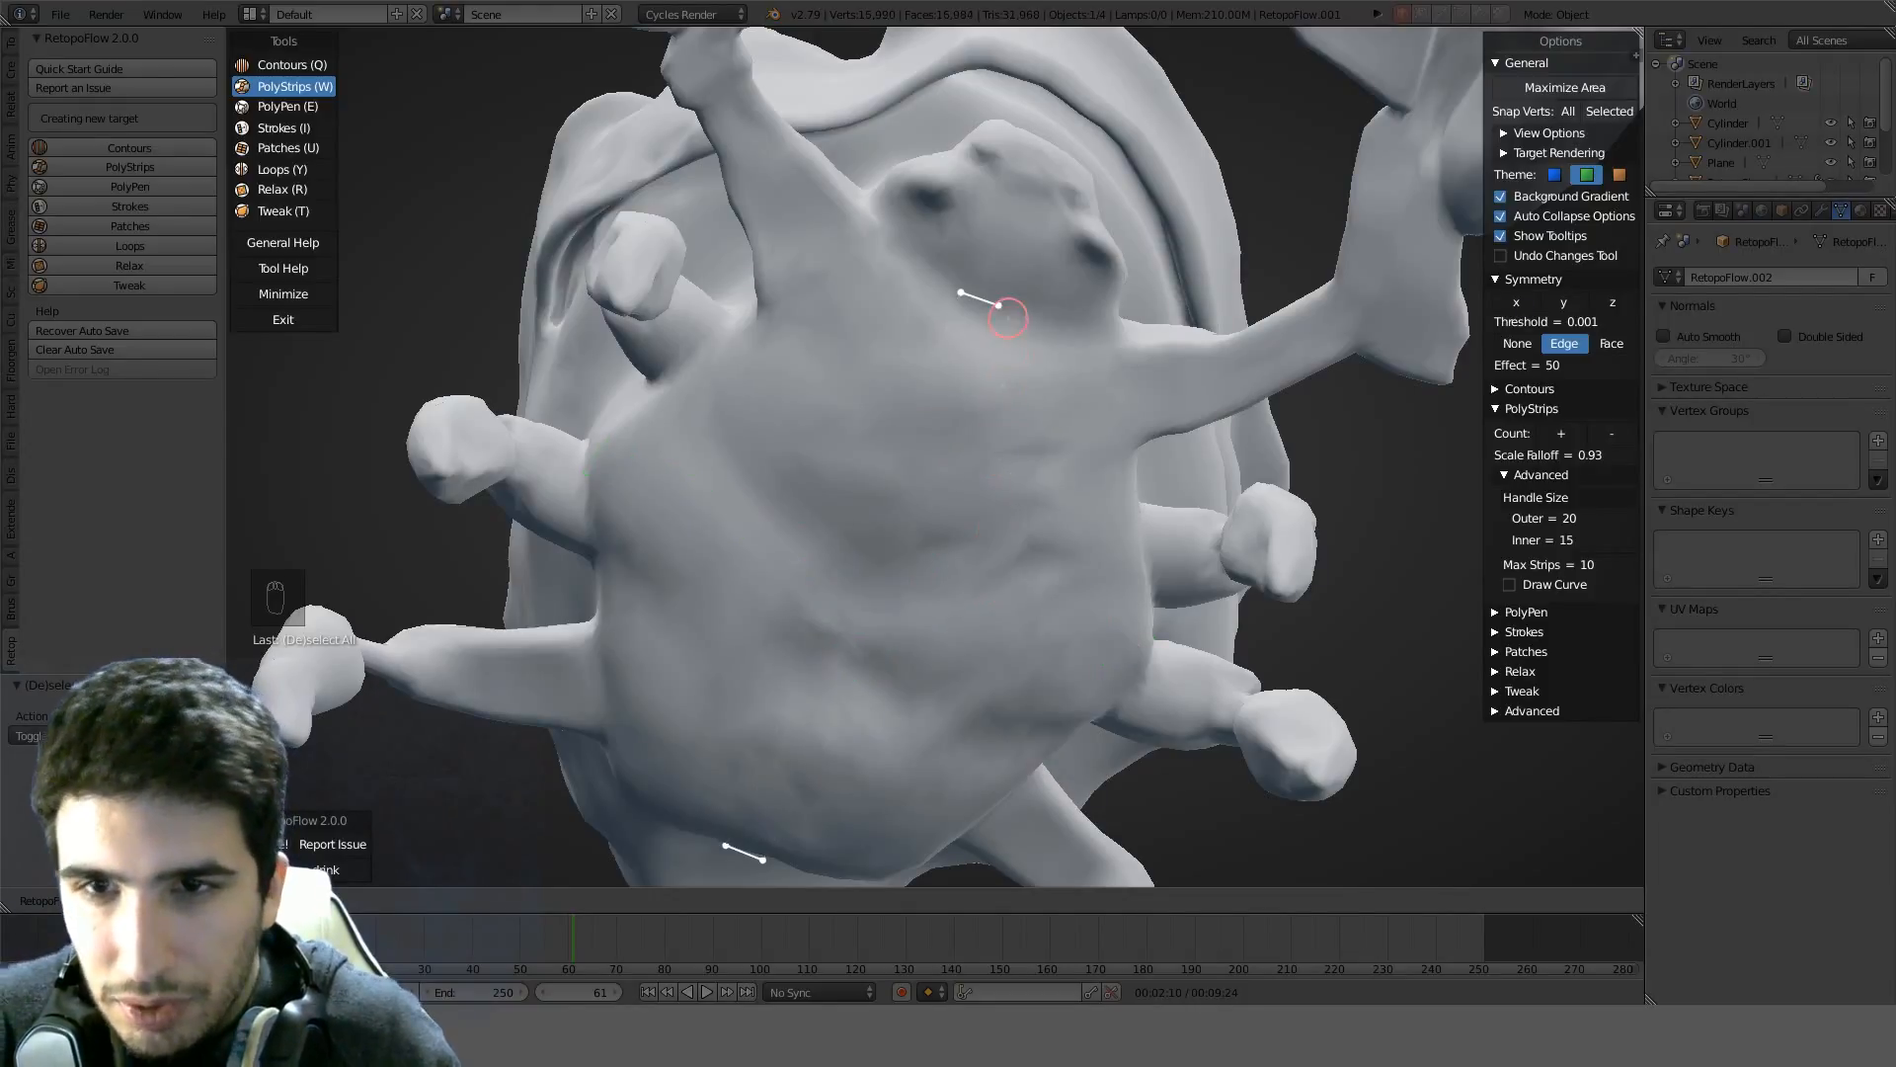
{"action": "key", "text": "a"}
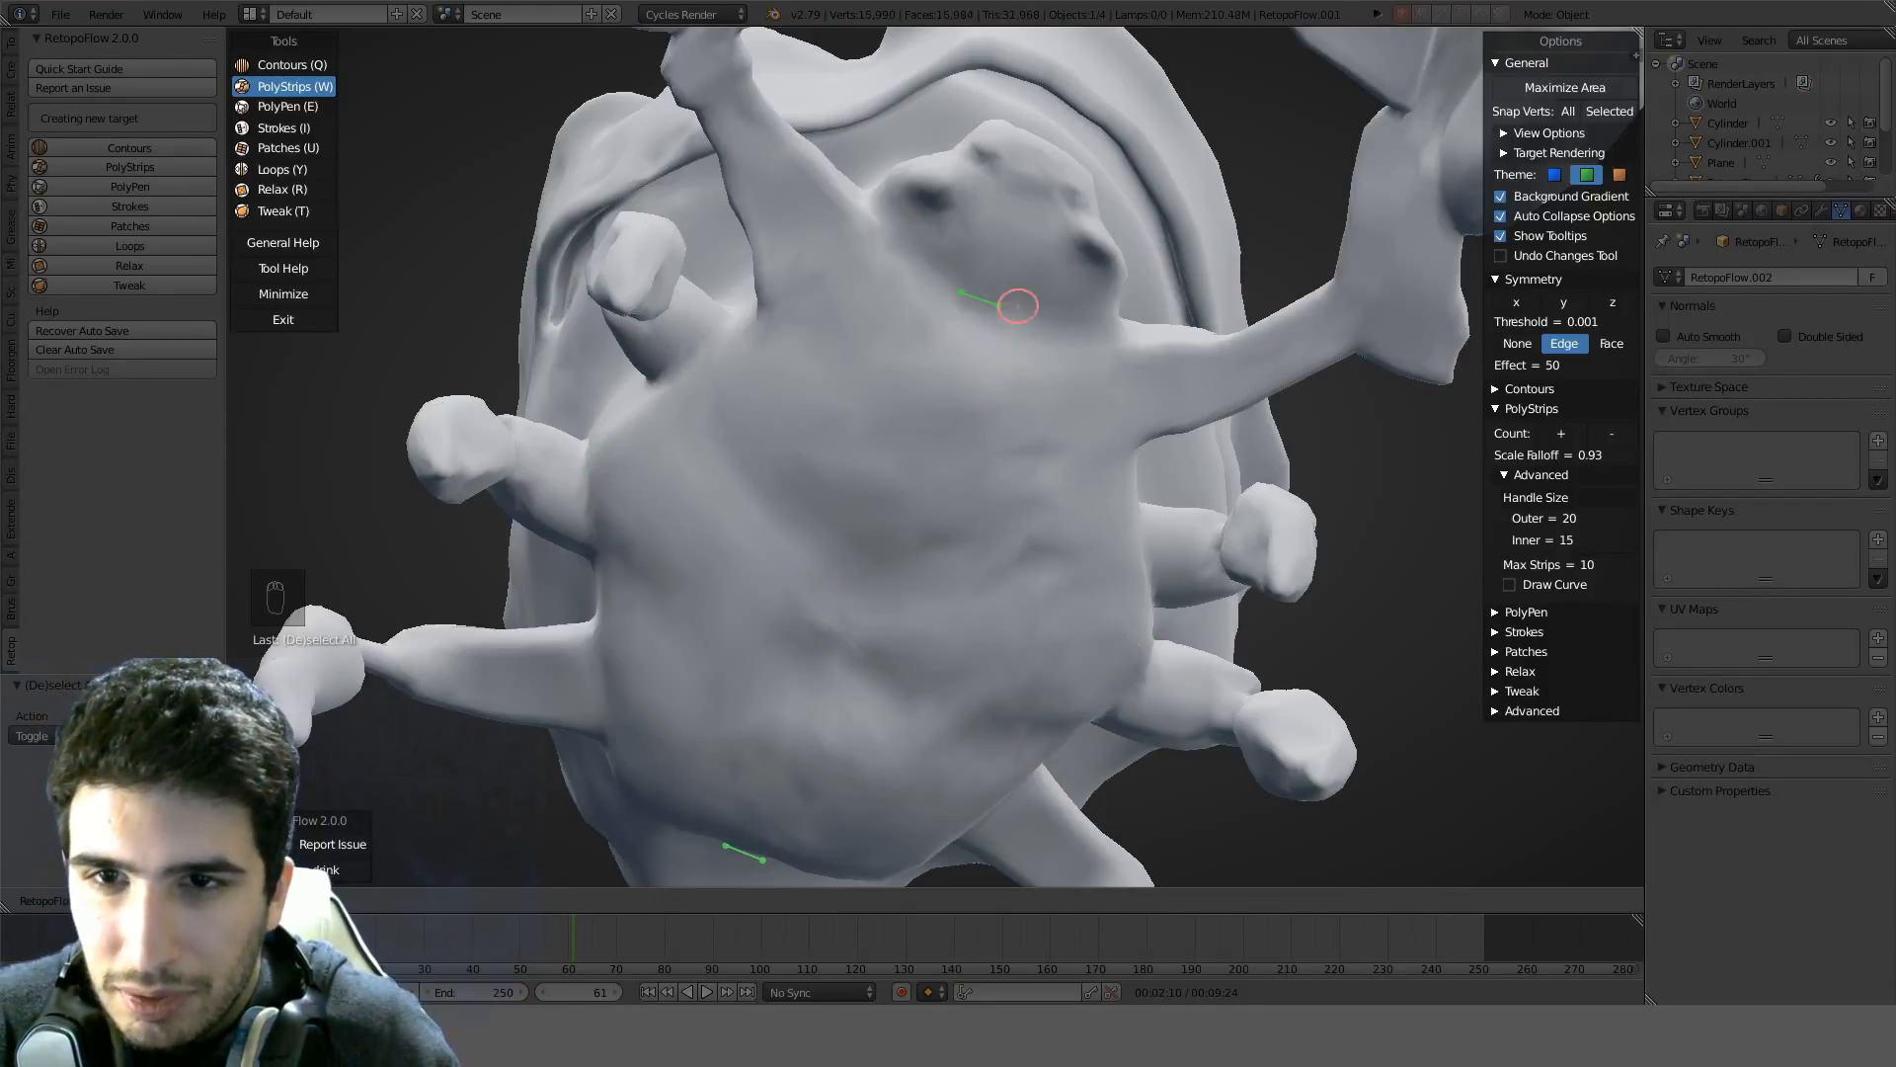
{"action": "key", "text": "x"}
{"action": "left_click", "coordinate": [1070, 329]}
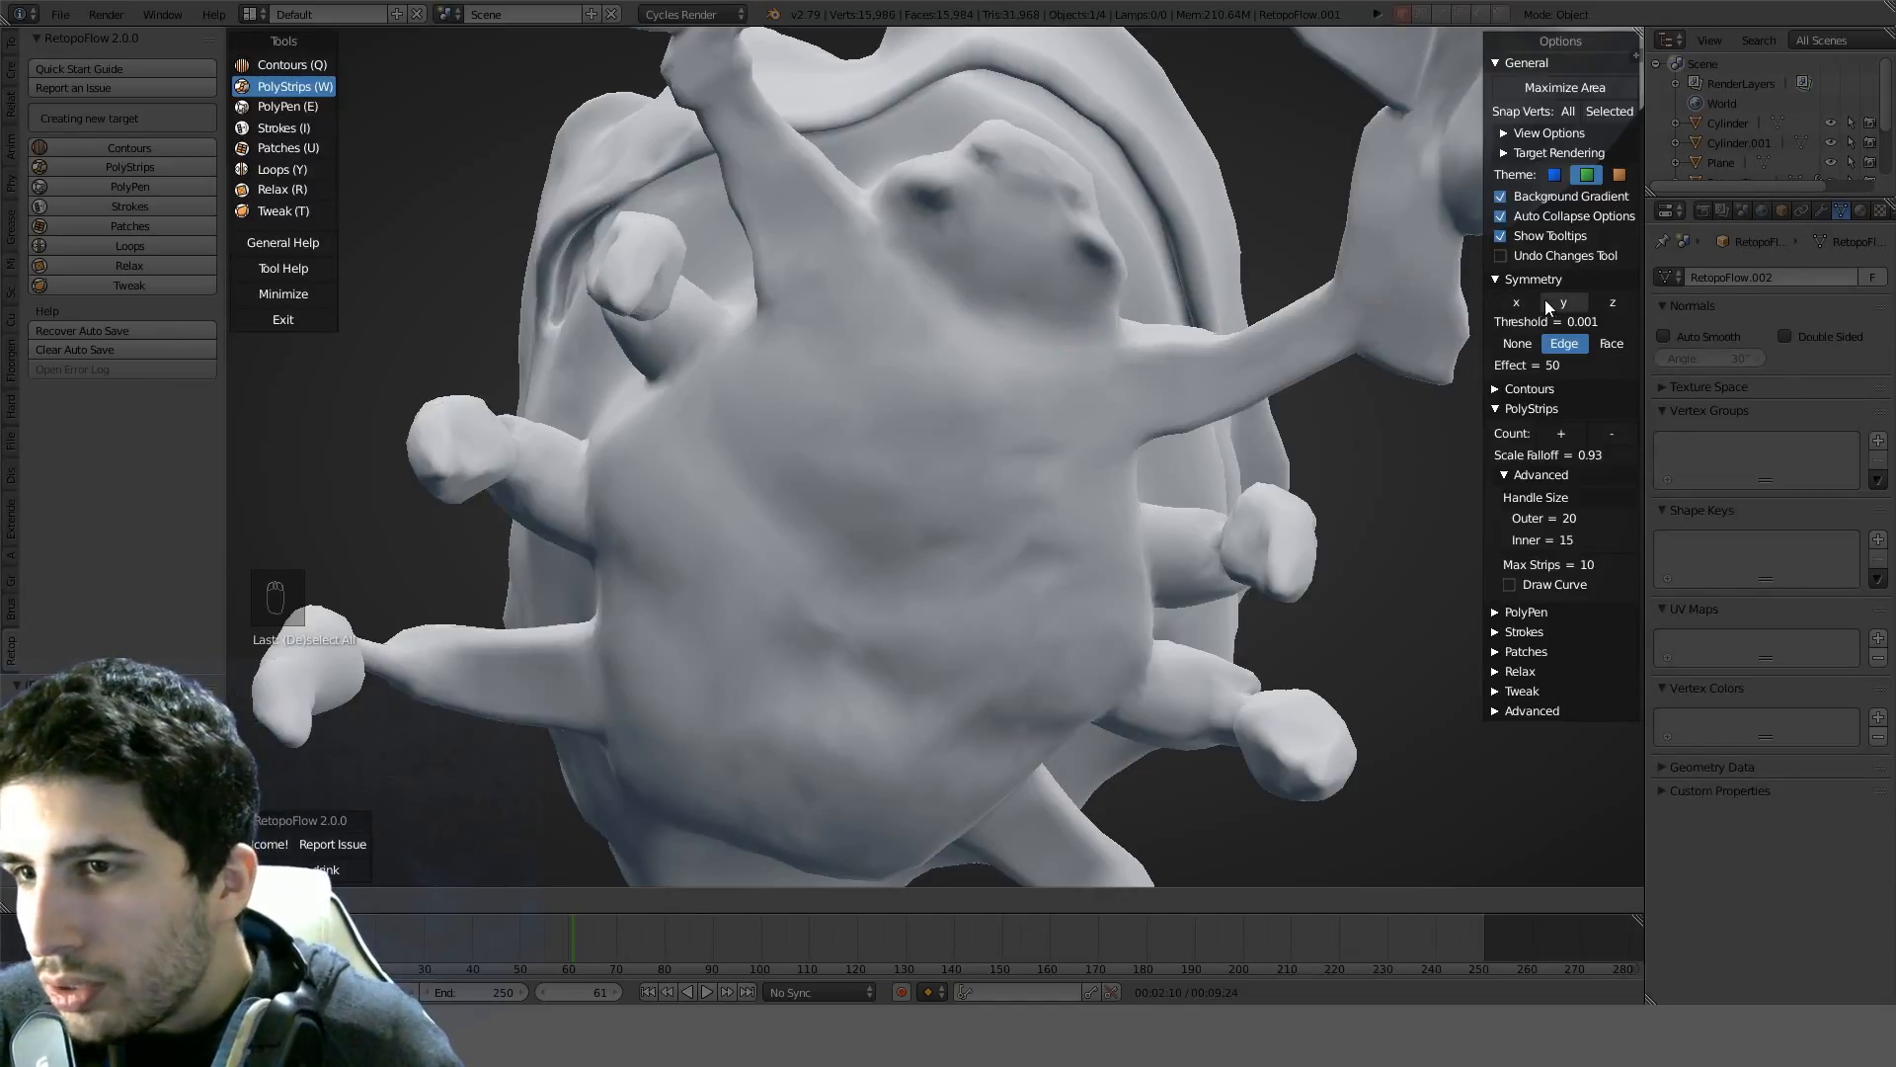
Enable X symmetry and draw a strip beside the symmetry line from the lower belly up to below the head
{"action": "left_click", "coordinate": [1529, 303]}
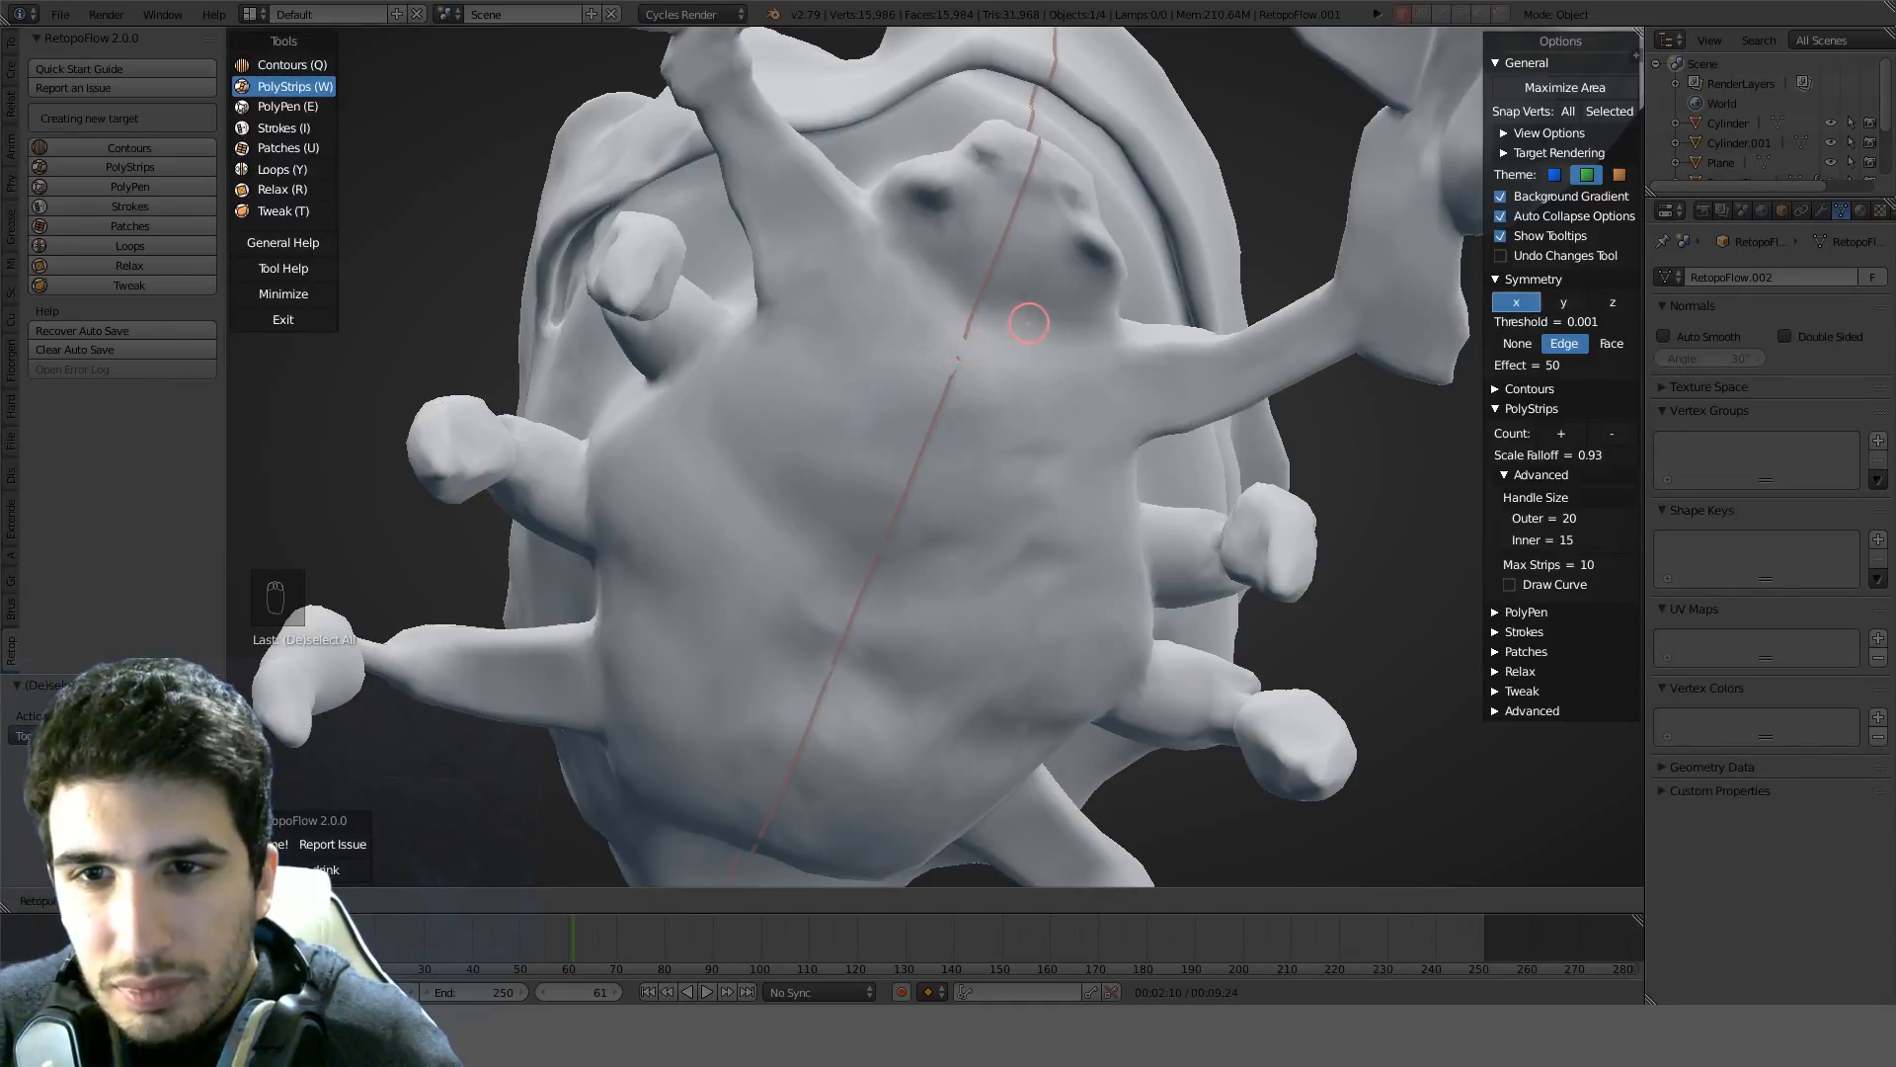
{"action": "left_click_drag", "start_coordinate": [825, 851], "coordinate": [1030, 323]}
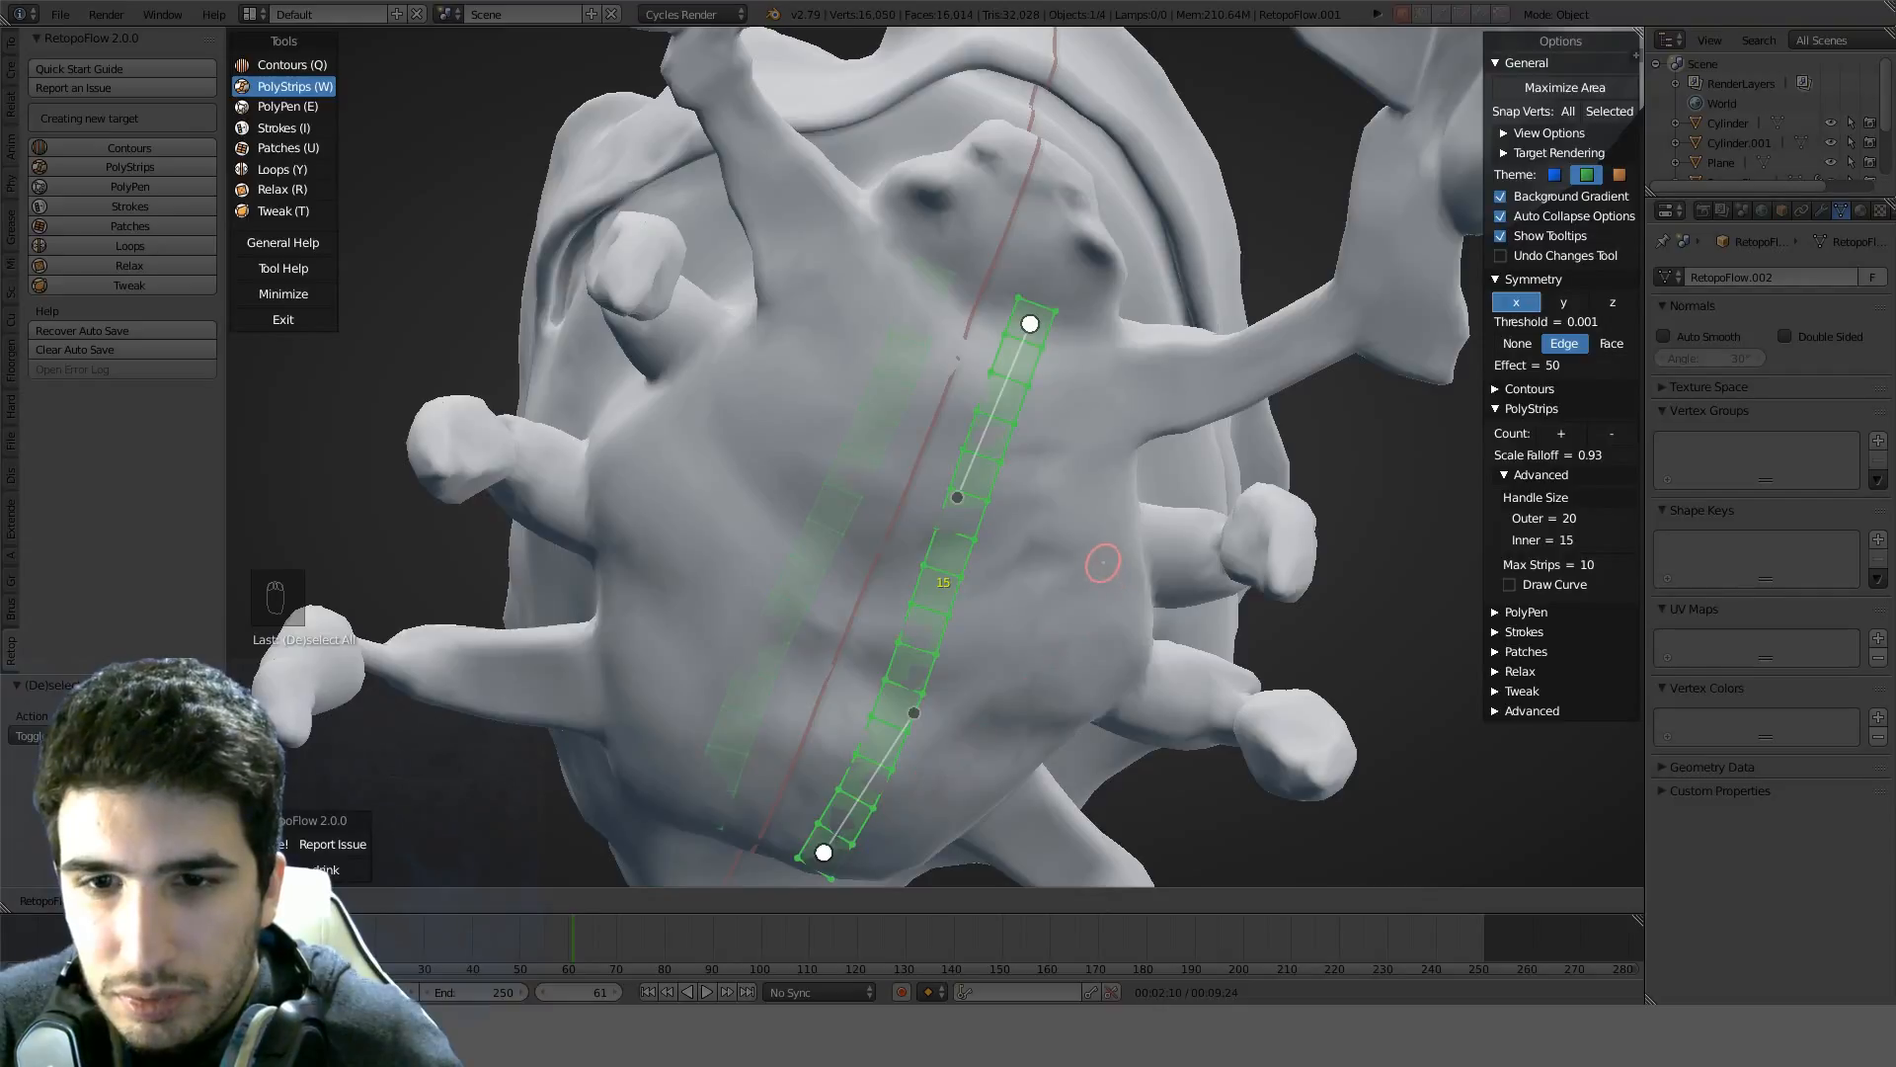
Move the new strip sideways against the symmetry line
{"action": "key", "text": "g"}
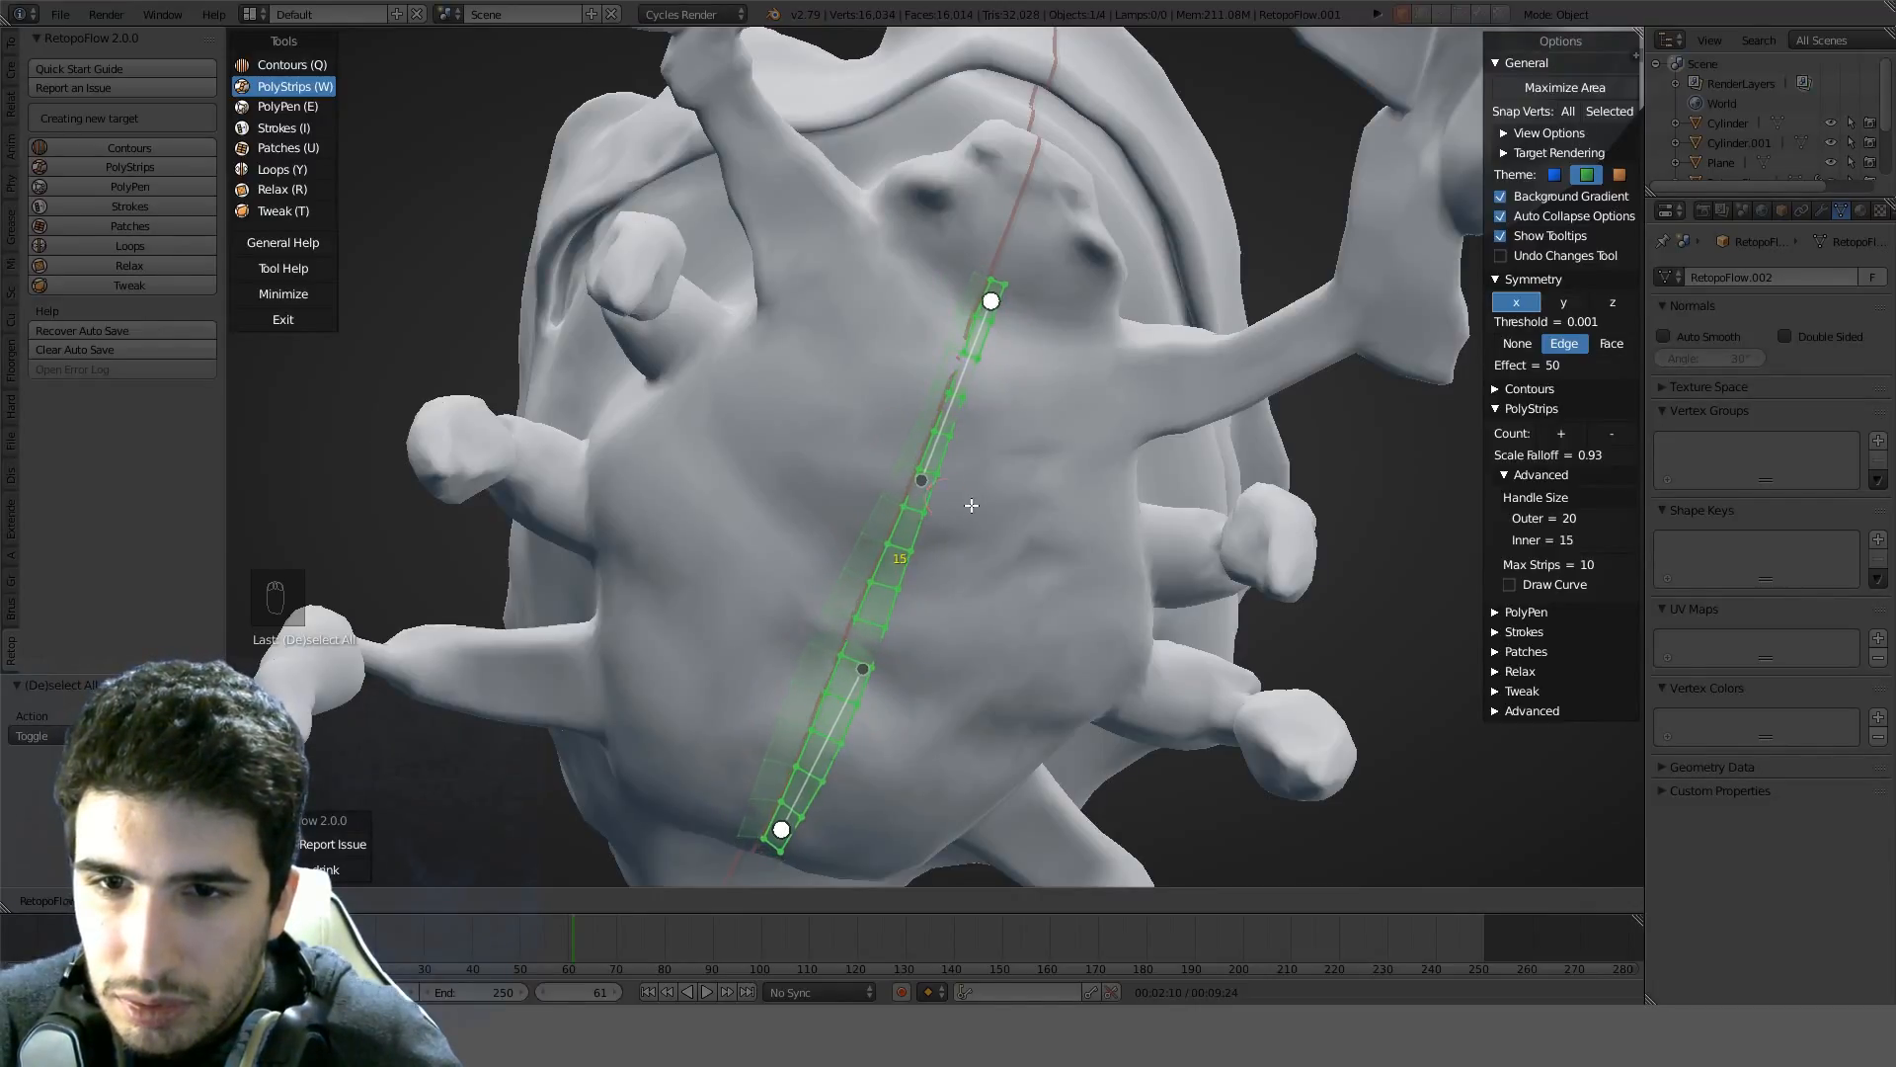
{"action": "key", "text": "Escape"}
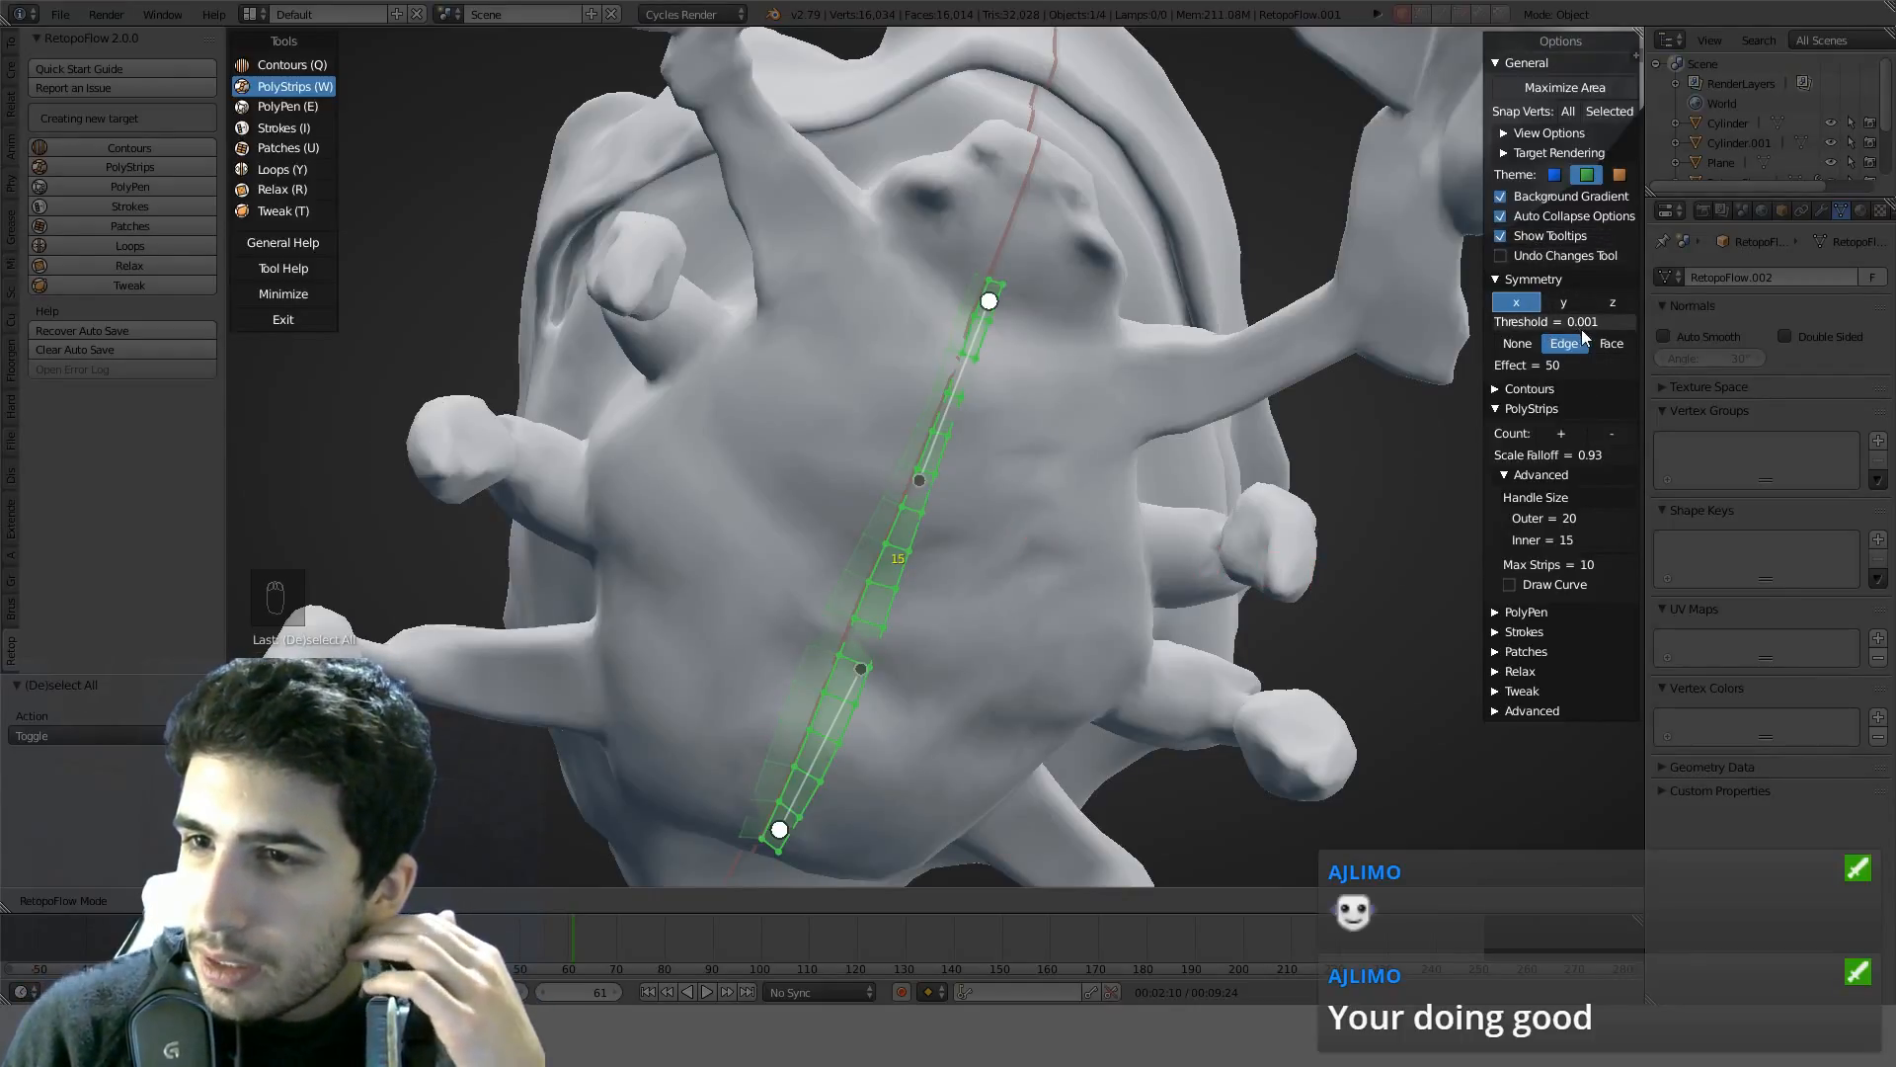
Set the symmetry Threshold to 1.000 and move the strip away from the symmetry line to widen its faces
{"action": "left_click_drag", "start_coordinate": [1603, 324], "coordinate": [1646, 325]}
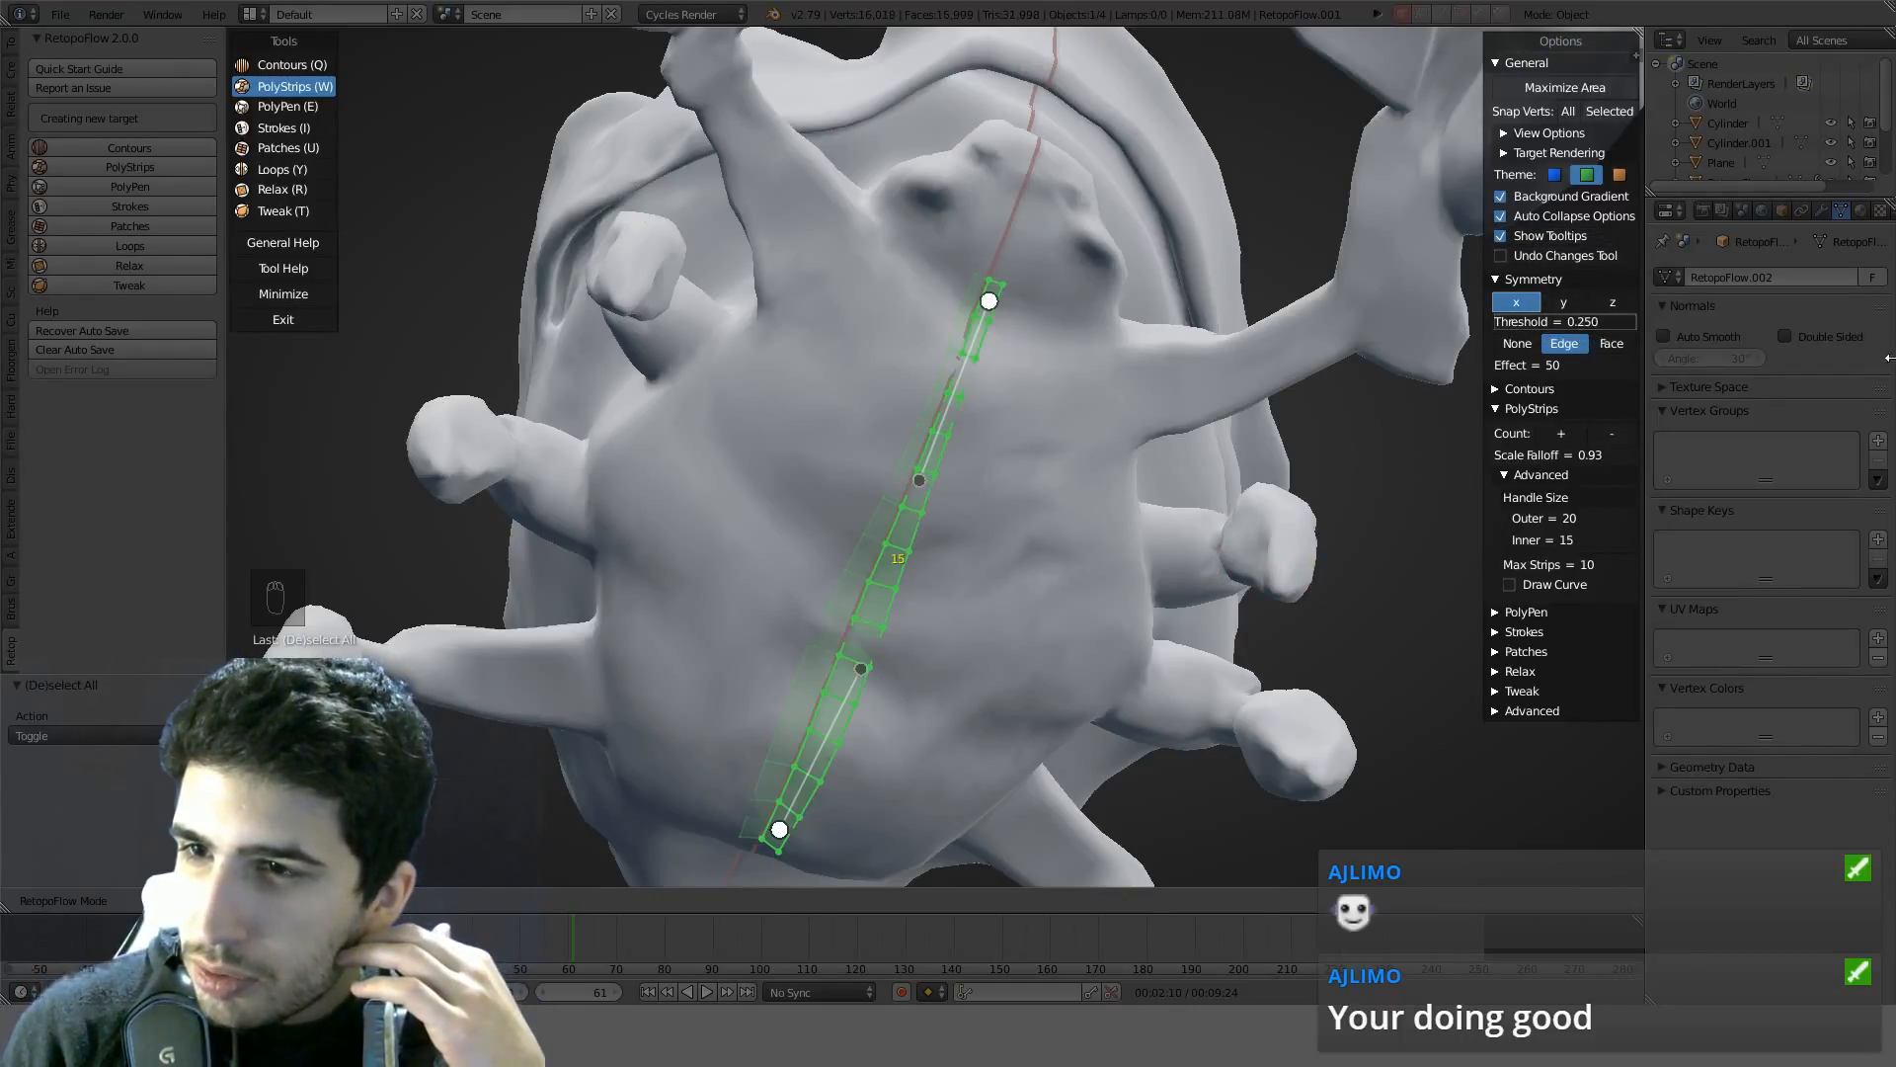
{"action": "left_click_drag", "start_coordinate": [1890, 357], "coordinate": [1895, 357]}
{"action": "mouse_move", "coordinate": [925, 494]}
{"action": "left_mouse_down"}
{"action": "mouse_move", "coordinate": [982, 500]}
{"action": "mouse_move", "coordinate": [928, 500]}
{"action": "mouse_move", "coordinate": [963, 506]}
{"action": "mouse_move", "coordinate": [944, 504]}
{"action": "left_mouse_up"}
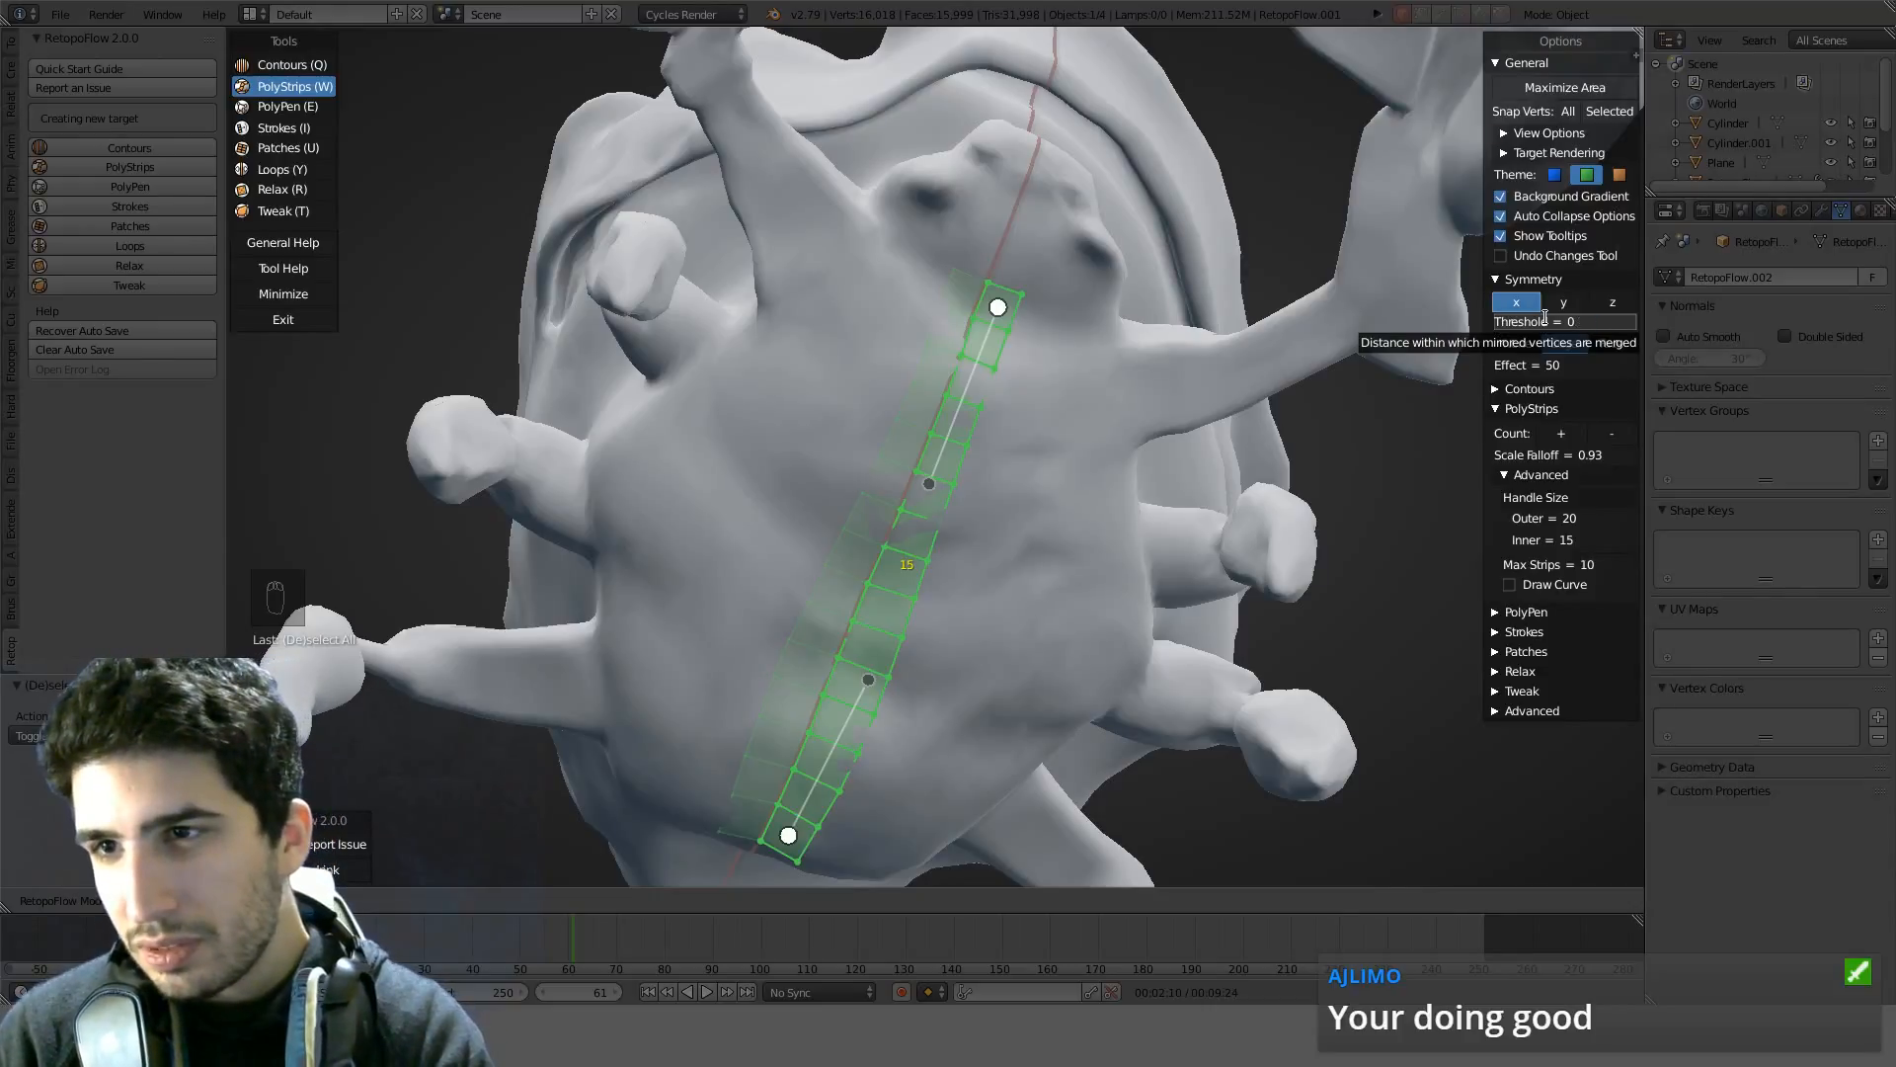
{"action": "mouse_move", "coordinate": [999, 530]}
{"action": "left_mouse_down"}
{"action": "mouse_move", "coordinate": [1063, 555]}
{"action": "mouse_move", "coordinate": [1030, 541]}
{"action": "left_mouse_up"}
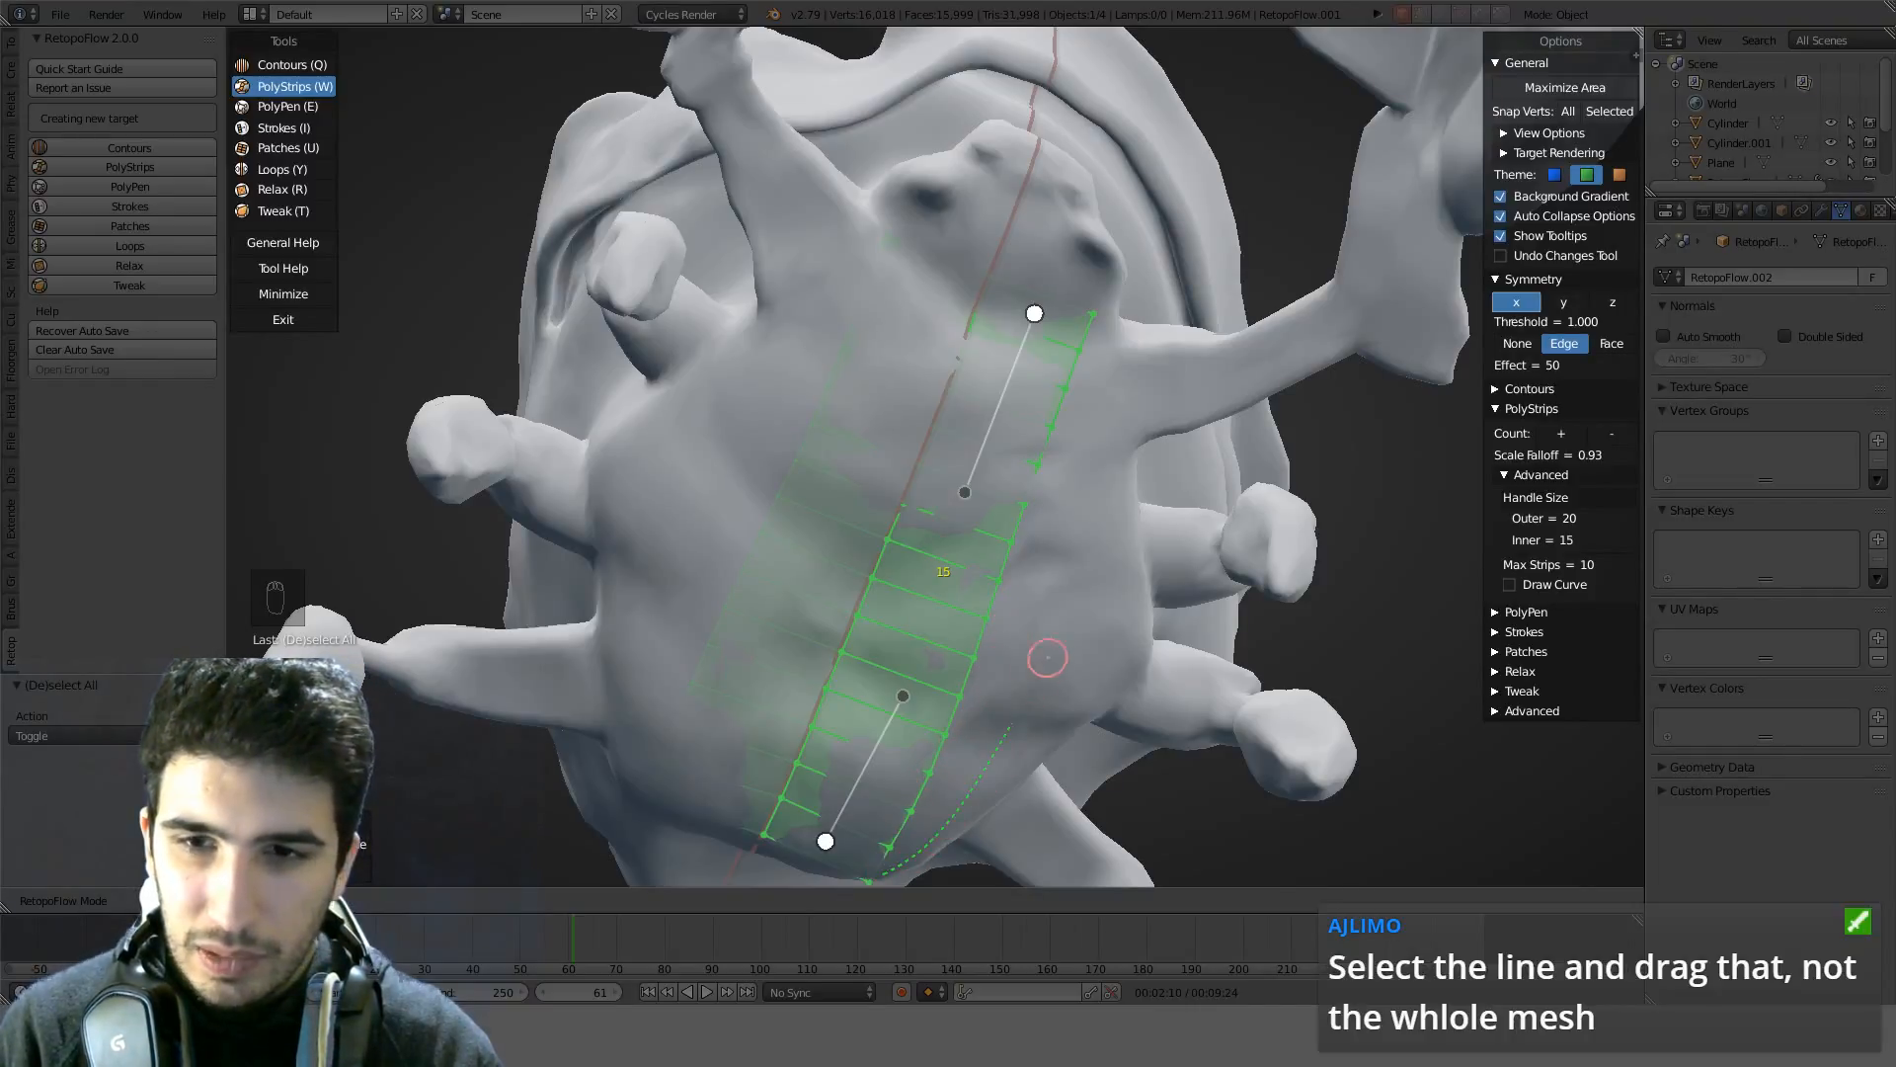
Try drawing a second PolyStrips strip along the outer edge of the widened strip, and undo the attempts
{"action": "left_click_drag", "start_coordinate": [1127, 400], "coordinate": [1143, 334]}
{"action": "mouse_move", "coordinate": [1127, 426]}
{"action": "left_mouse_down"}
{"action": "mouse_move", "coordinate": [1055, 454]}
{"action": "mouse_move", "coordinate": [1148, 446]}
{"action": "mouse_move", "coordinate": [1126, 447]}
{"action": "left_mouse_up"}
{"action": "key", "text": "x"}
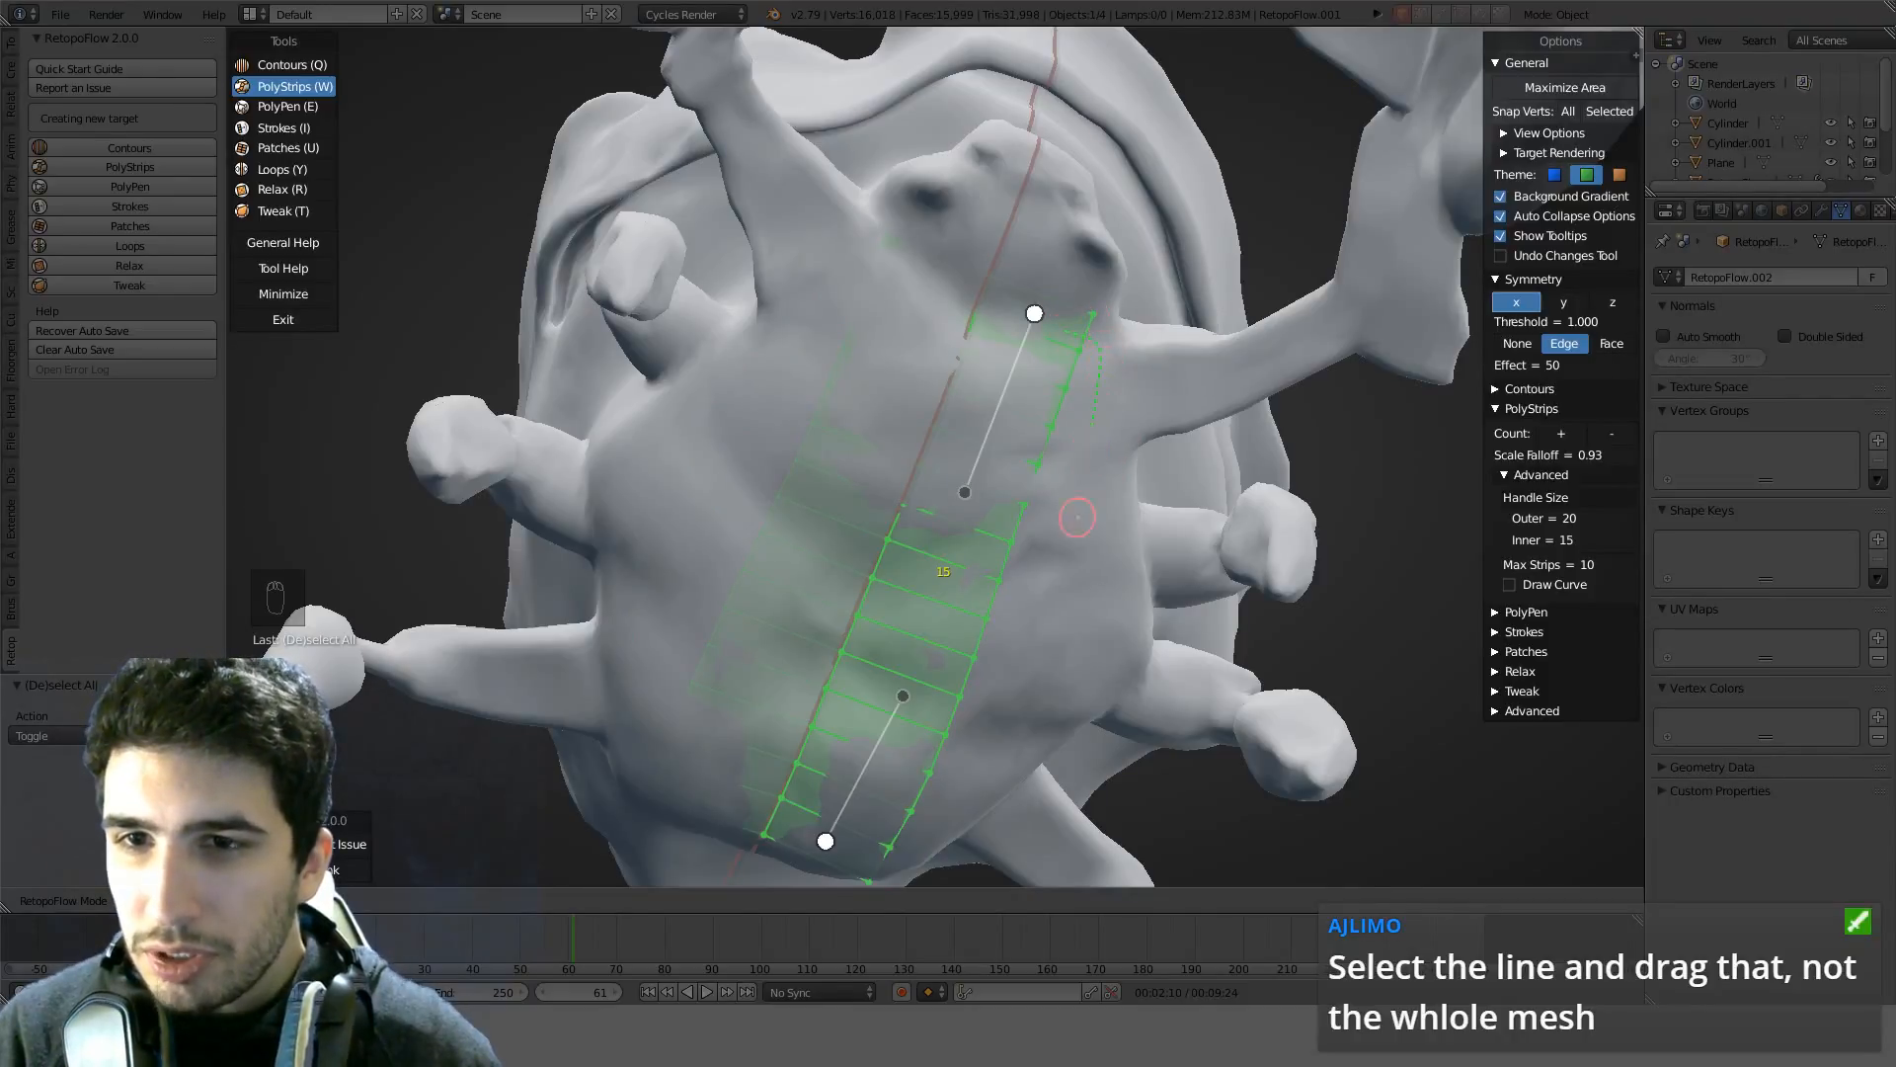
{"action": "mouse_move", "coordinate": [1078, 516]}
{"action": "left_mouse_down"}
{"action": "mouse_move", "coordinate": [931, 833]}
{"action": "mouse_move", "coordinate": [844, 865]}
{"action": "left_mouse_up"}
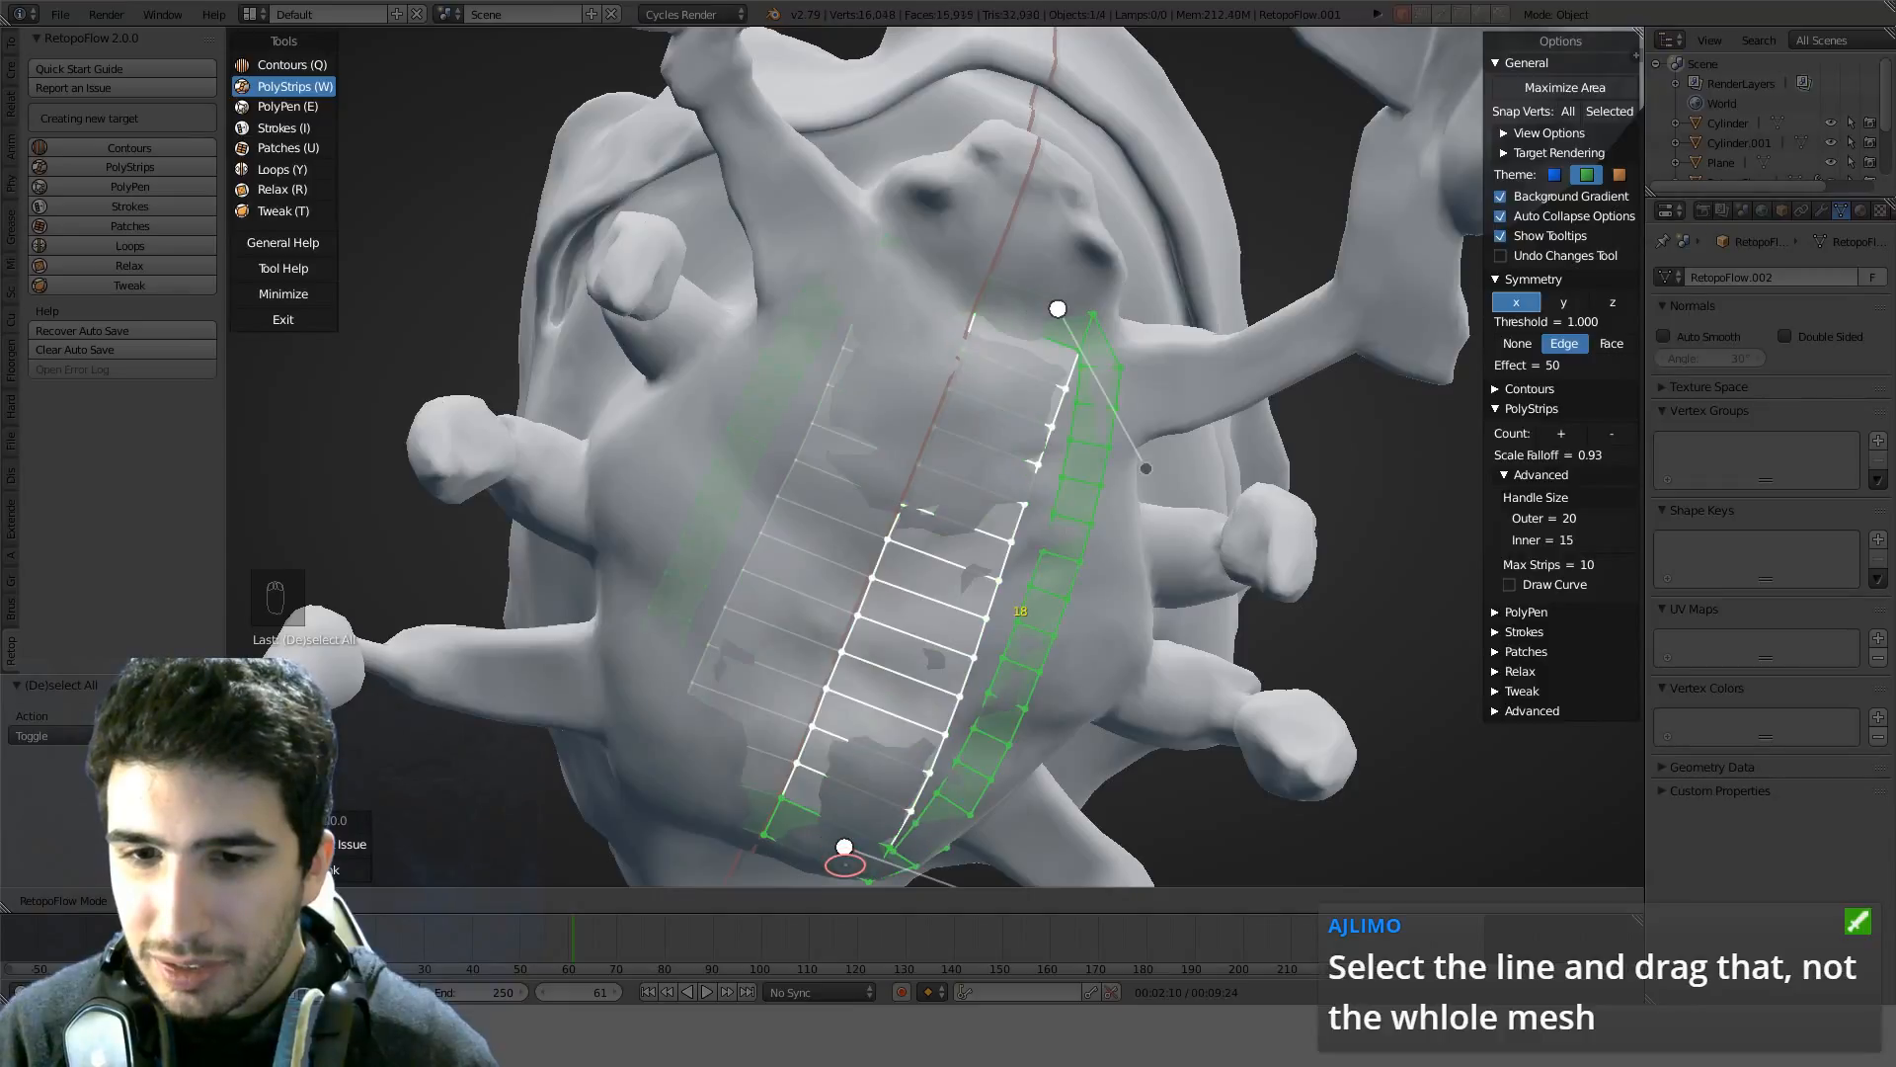
{"action": "key", "text": "ctrl+z"}
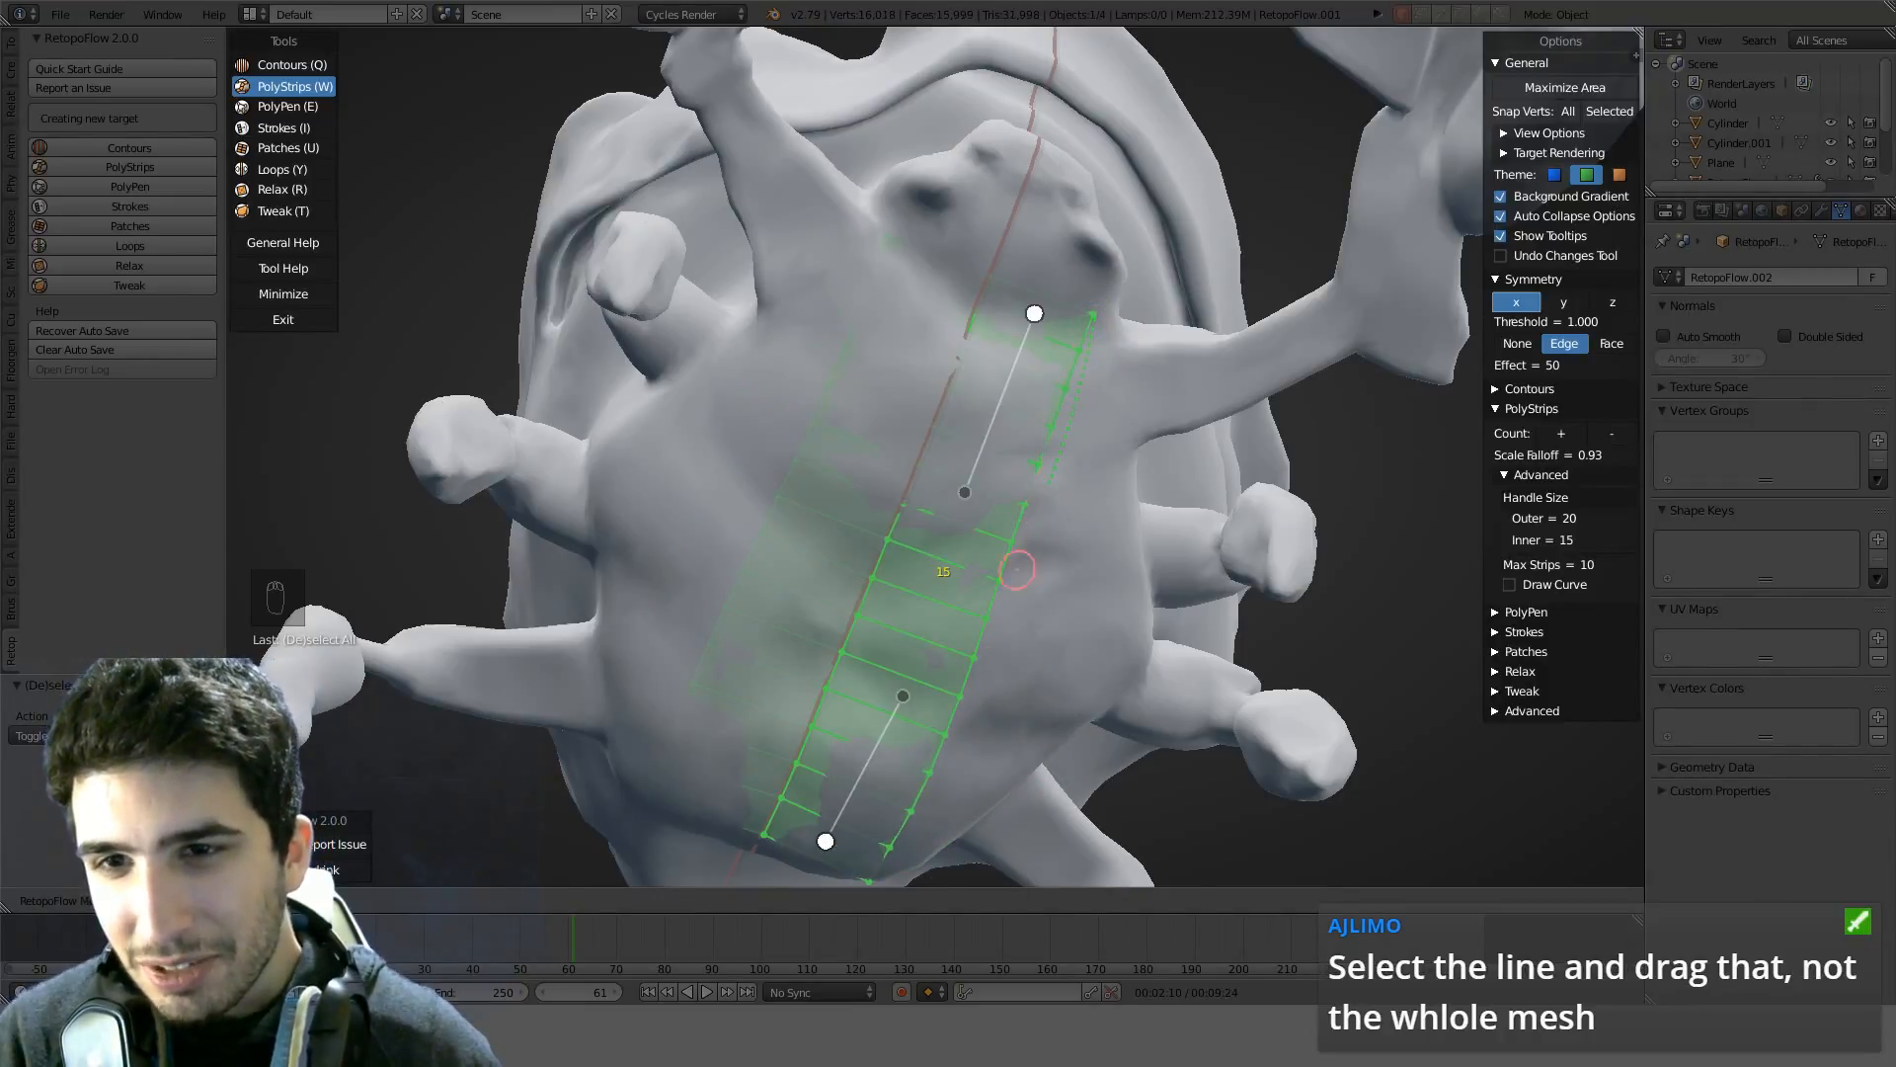
{"action": "left_click_drag", "start_coordinate": [1016, 569], "coordinate": [875, 899]}
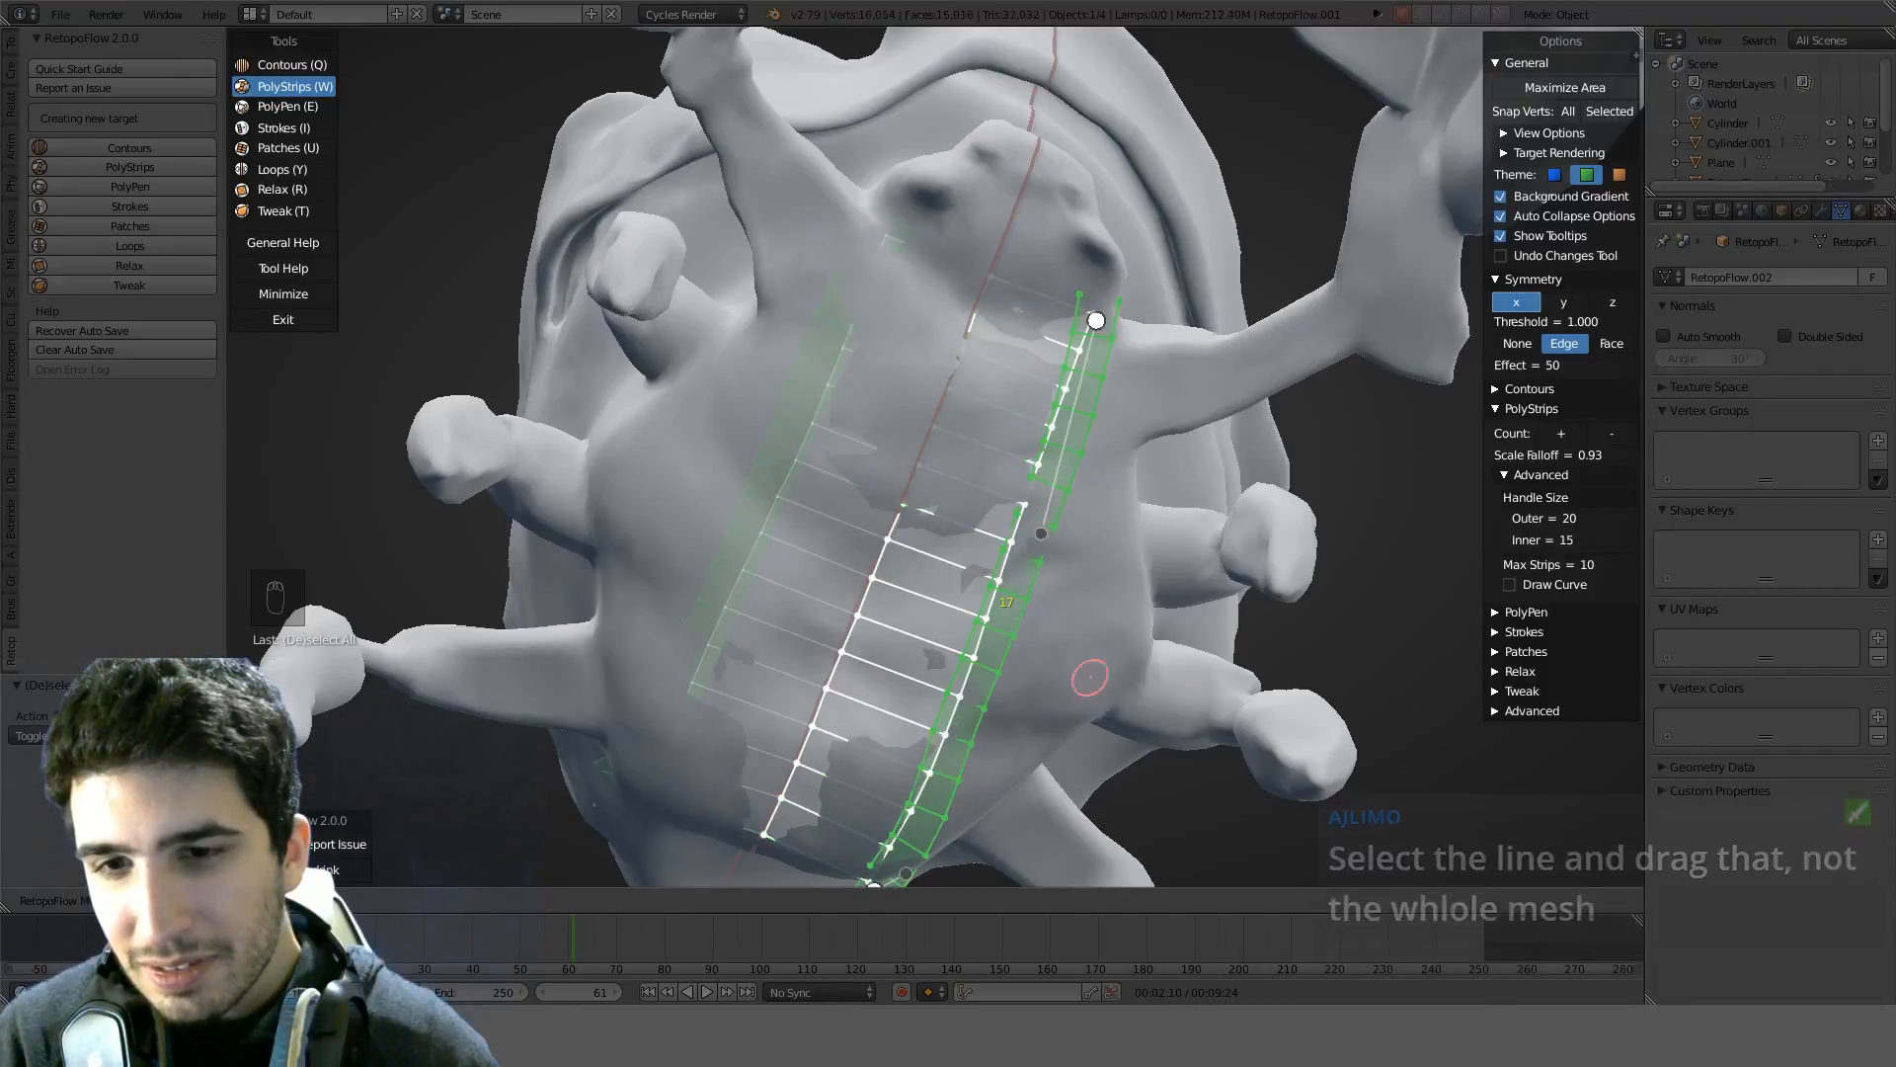
{"action": "key", "text": "ctrl+z"}
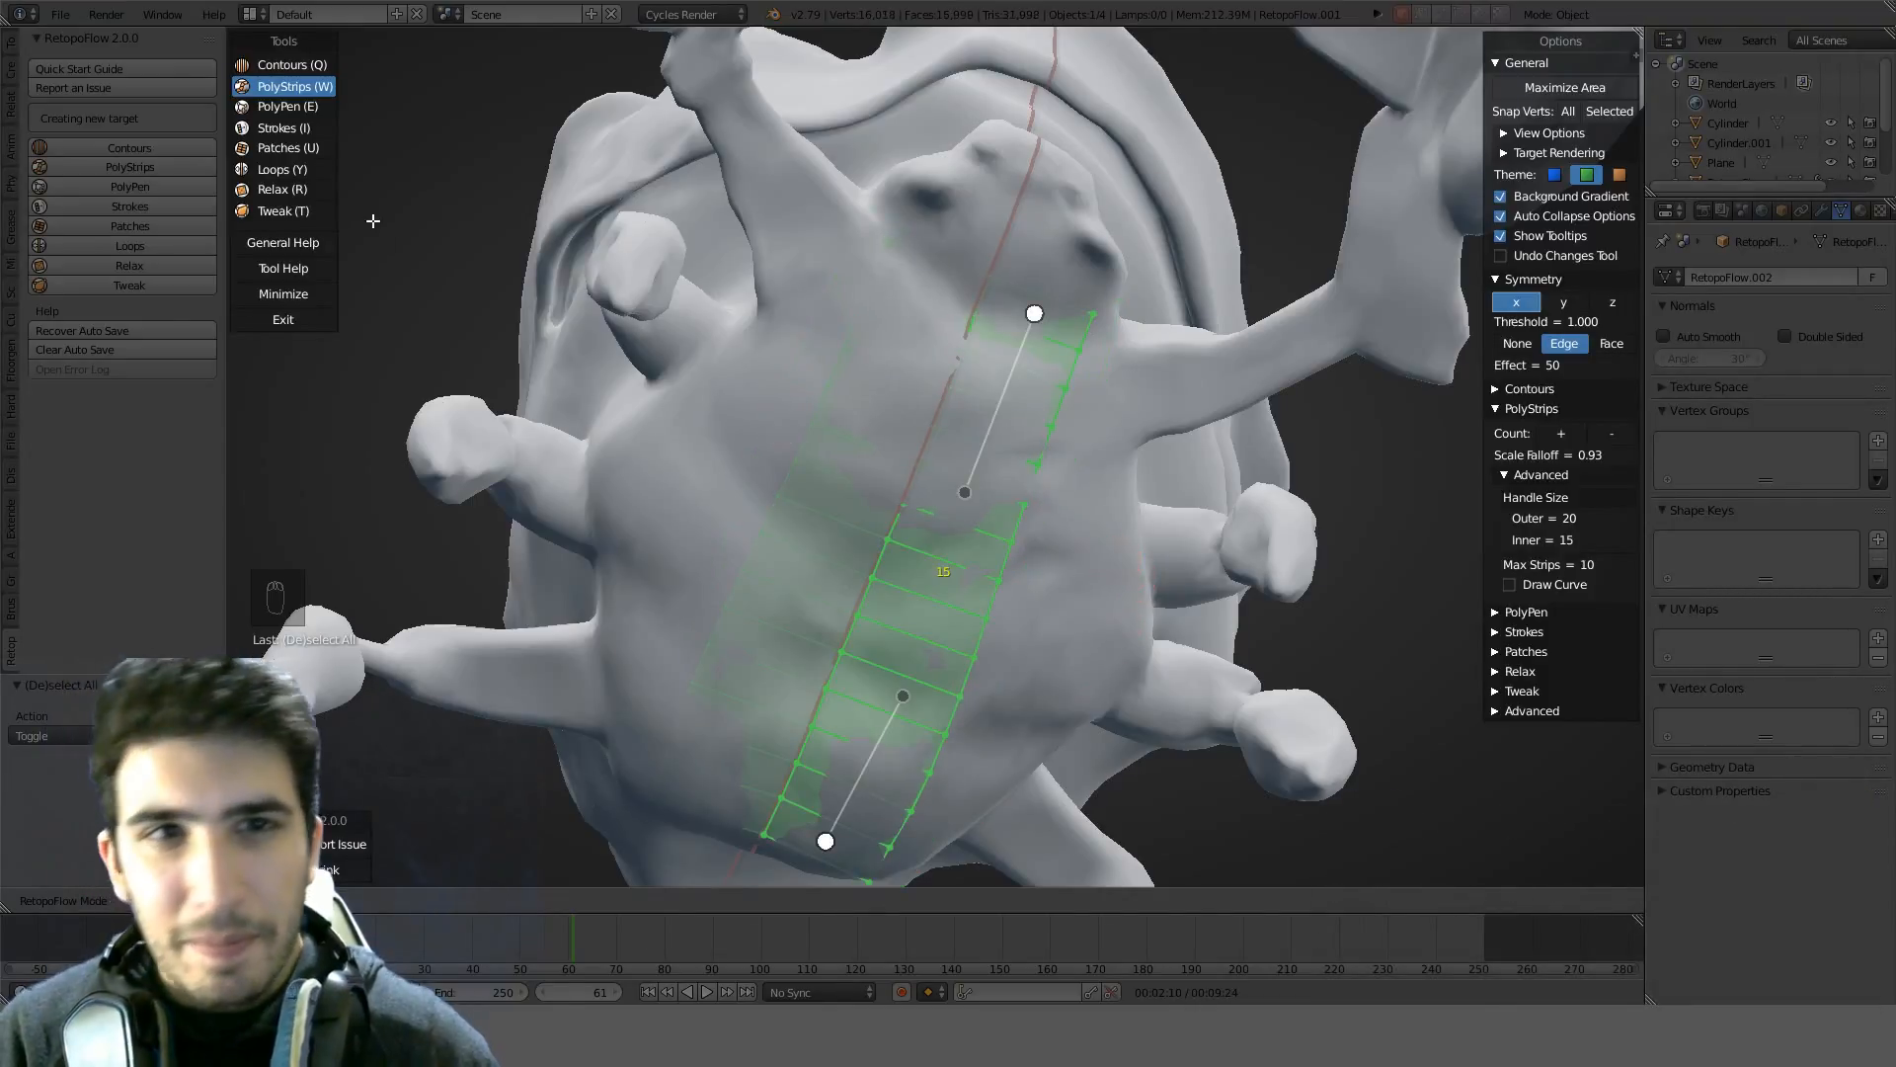
Switch to the Strokes tool and try extruding the widened strip from its outer edge, with a lengthwise and a sideways stroke
{"action": "left_click", "coordinate": [296, 133]}
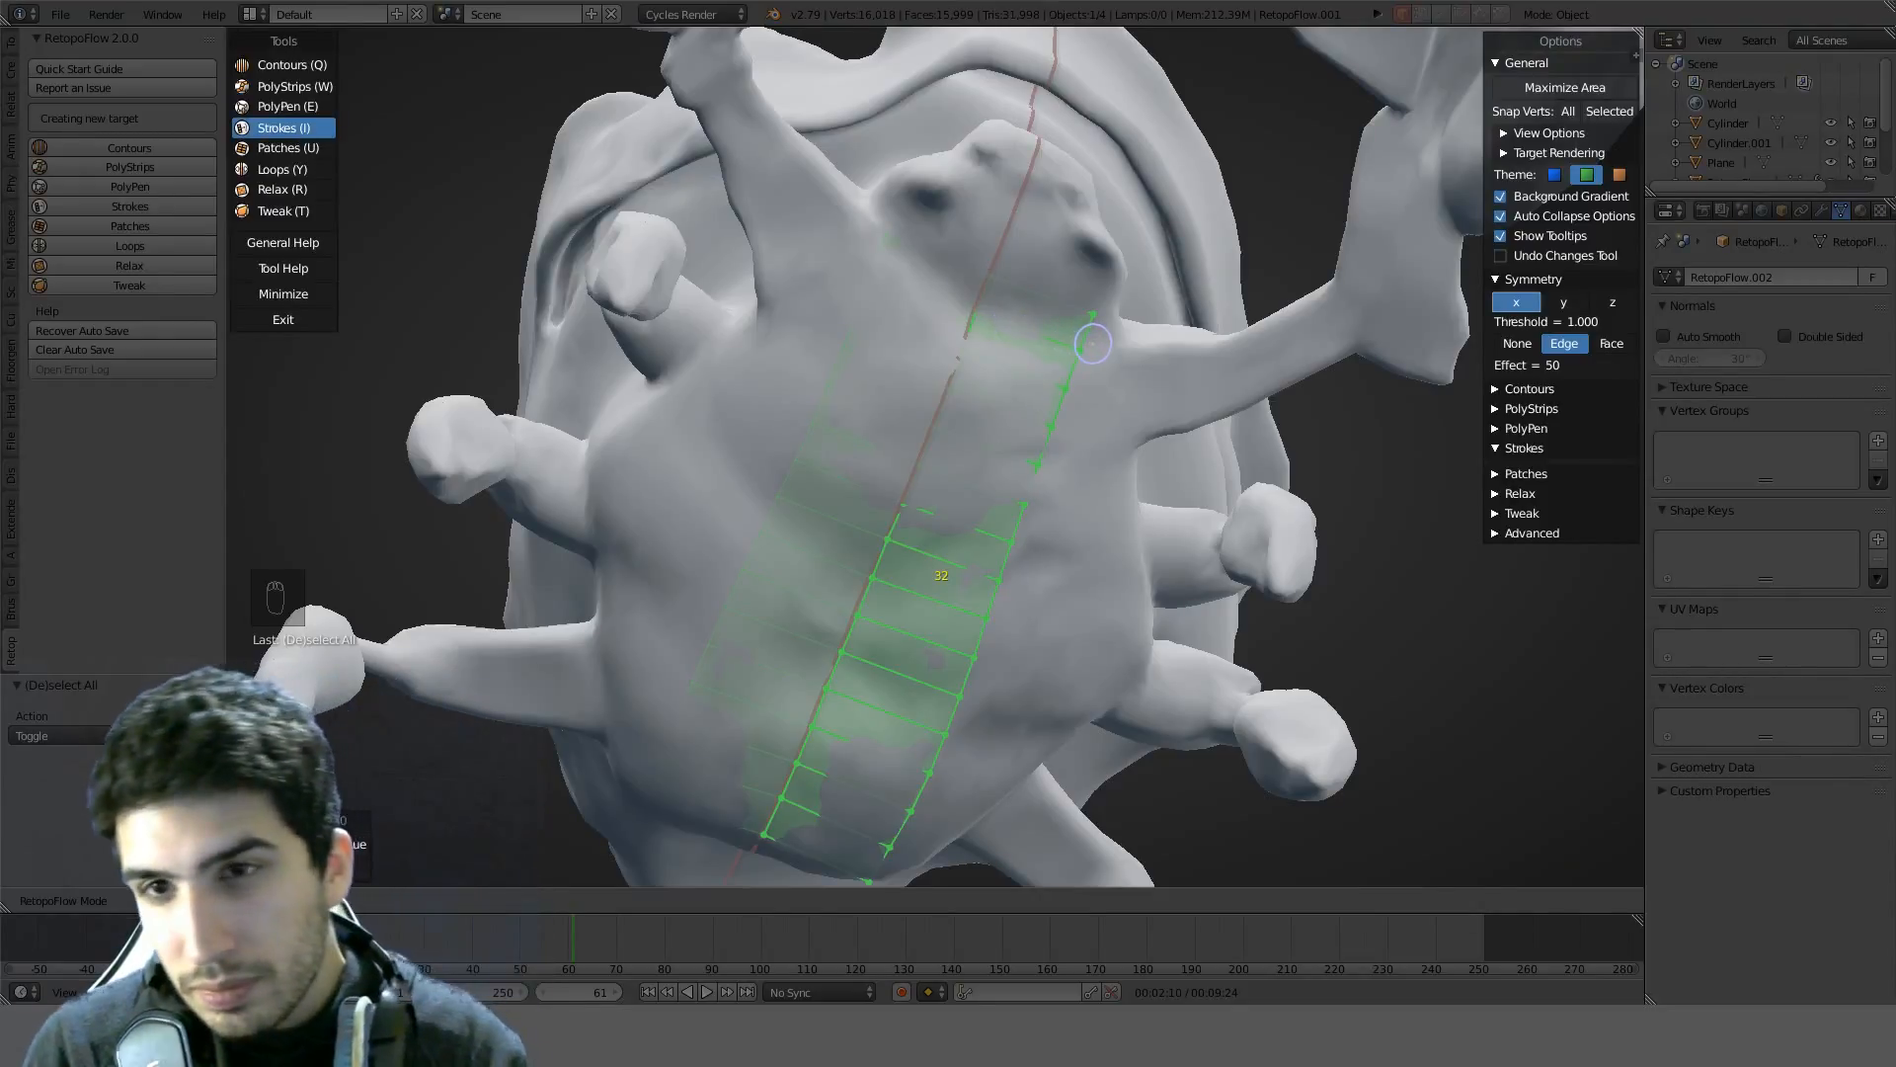
{"action": "left_click_drag", "start_coordinate": [1092, 343], "coordinate": [926, 834]}
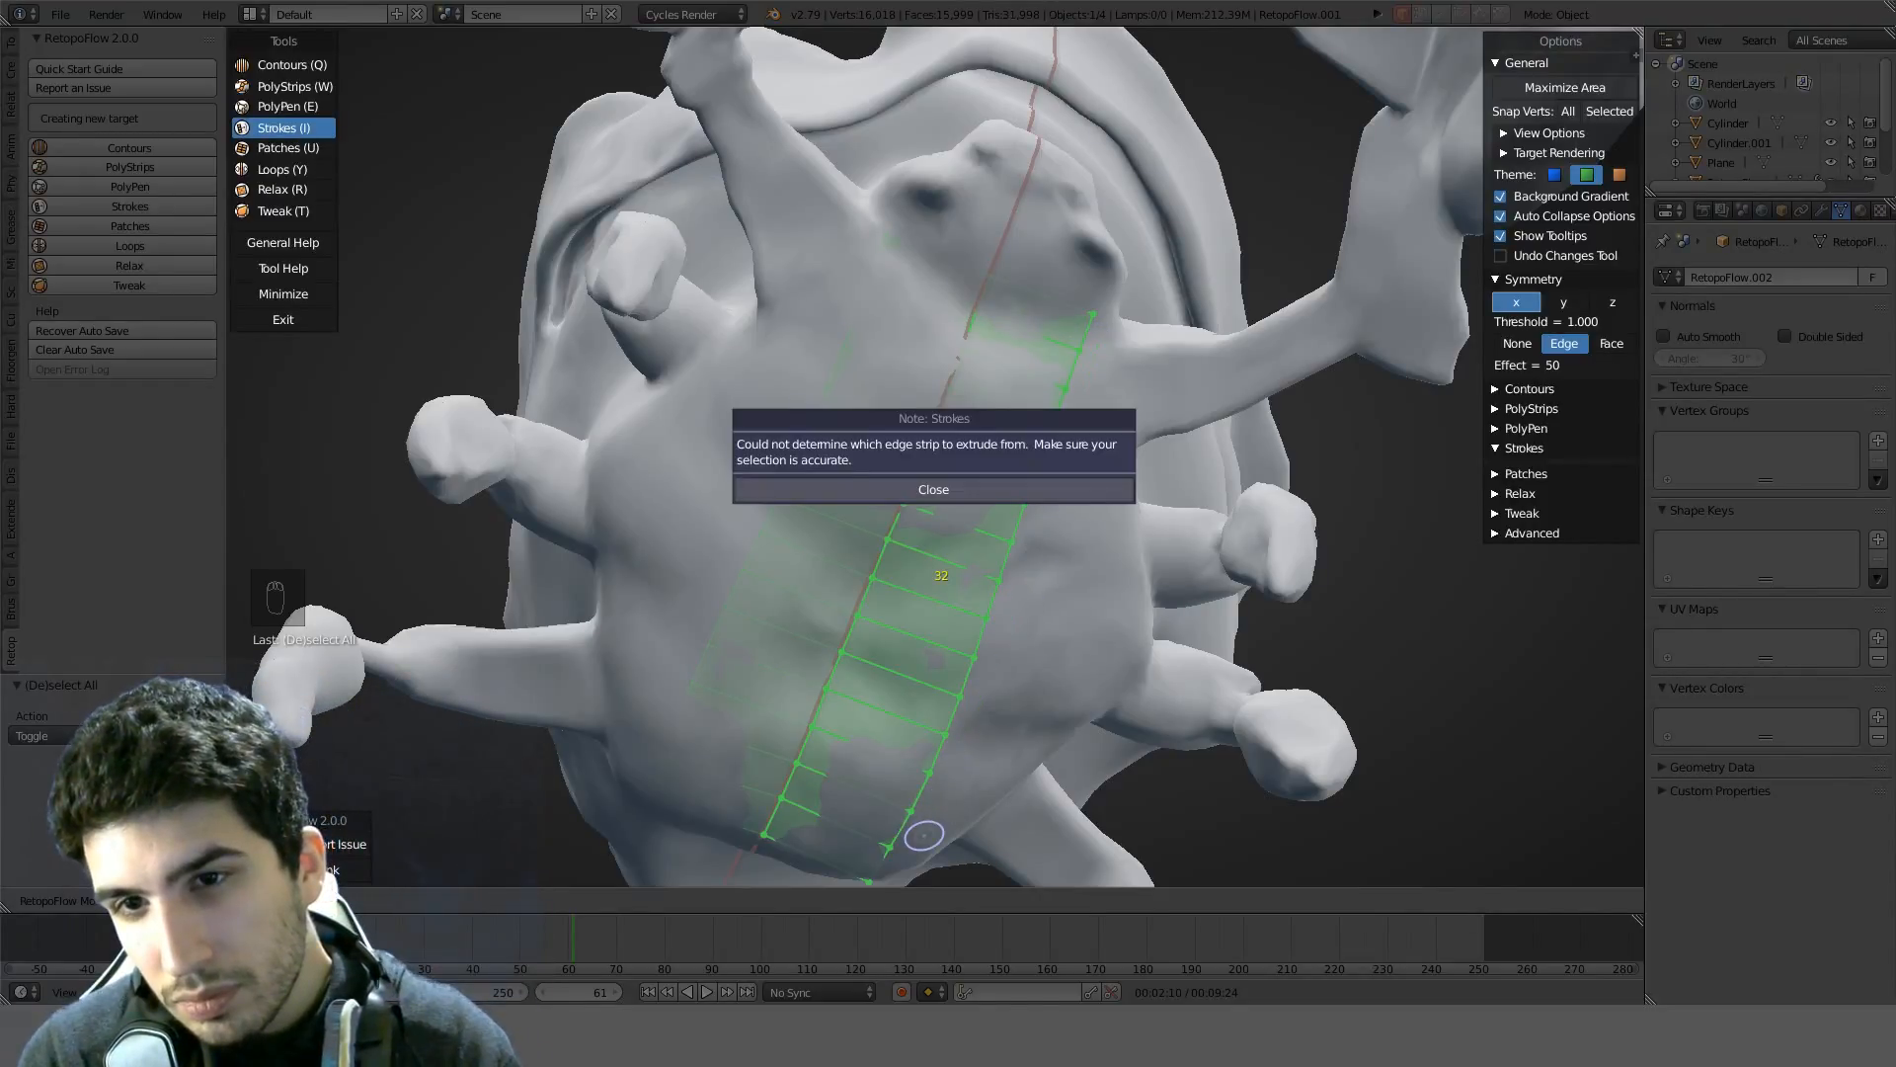
{"action": "left_click", "coordinate": [954, 489]}
{"action": "left_click_drag", "start_coordinate": [1016, 517], "coordinate": [1080, 533]}
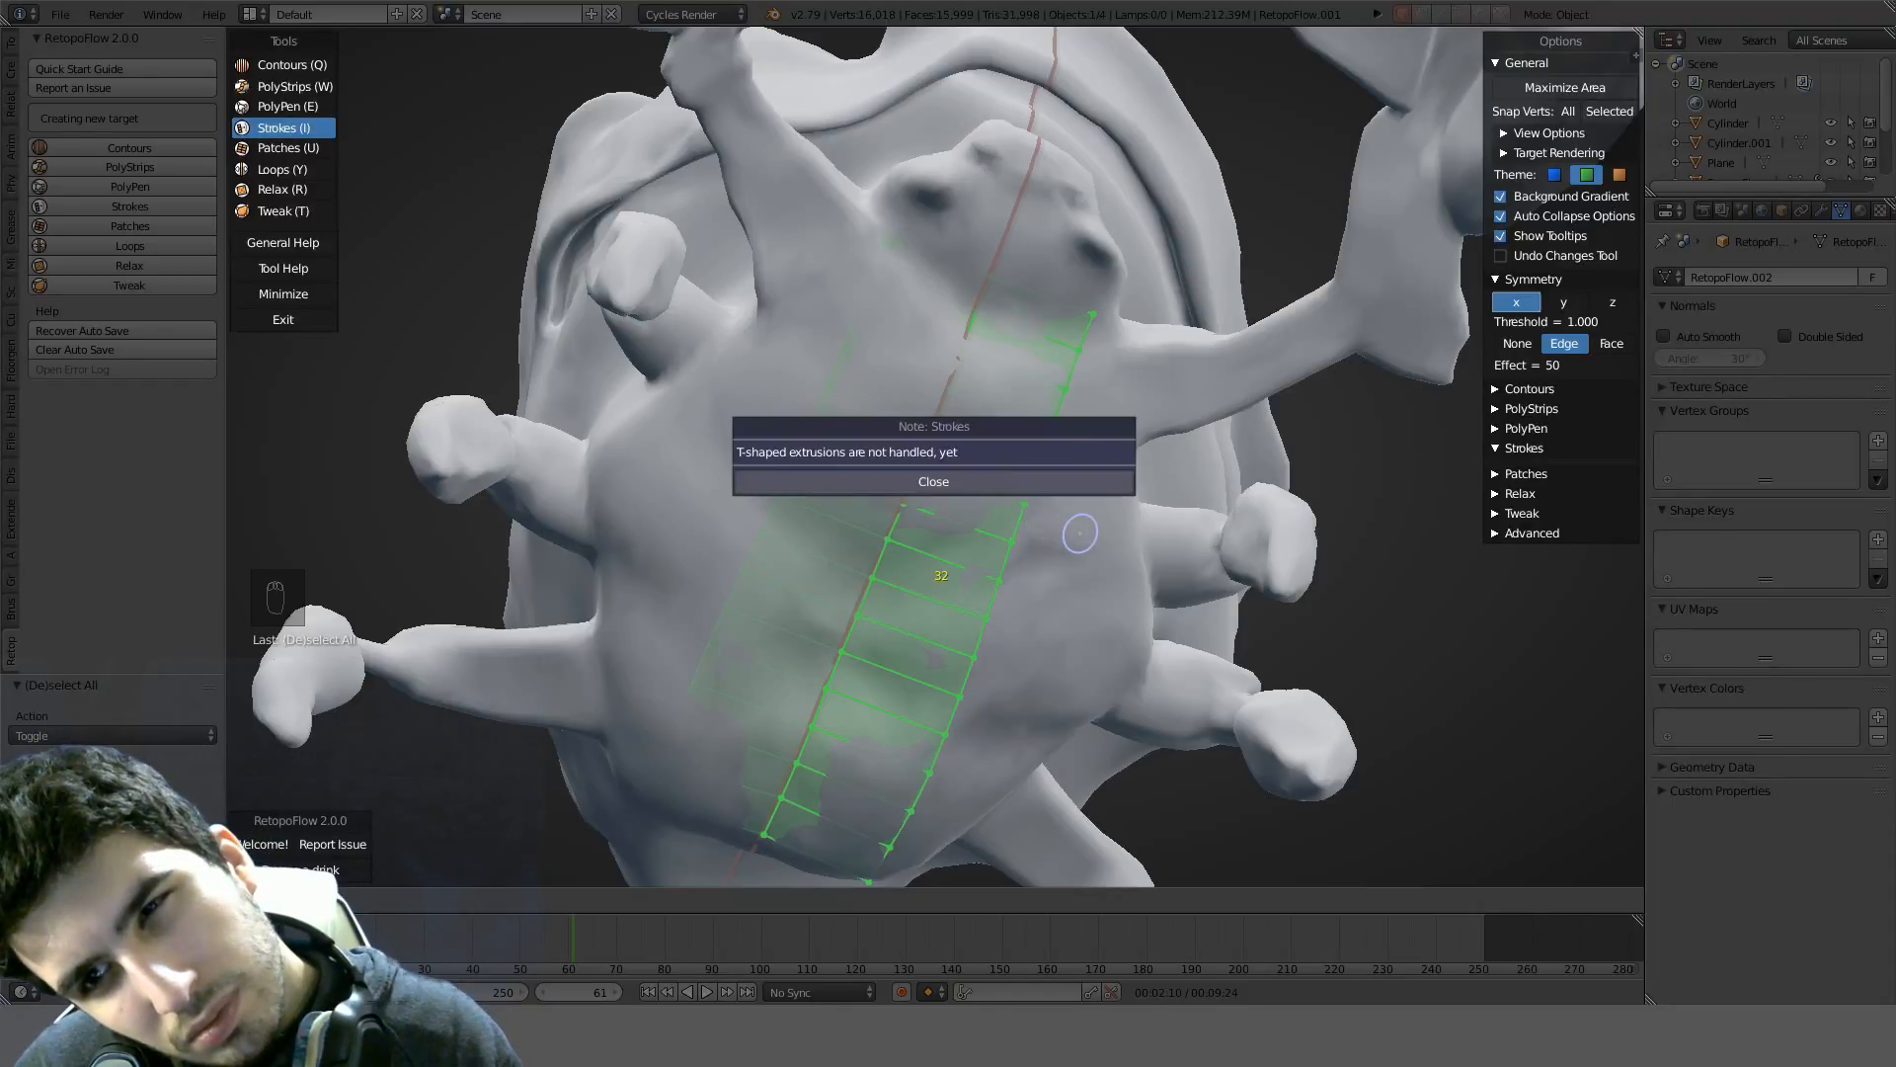
{"action": "left_click", "coordinate": [924, 490]}
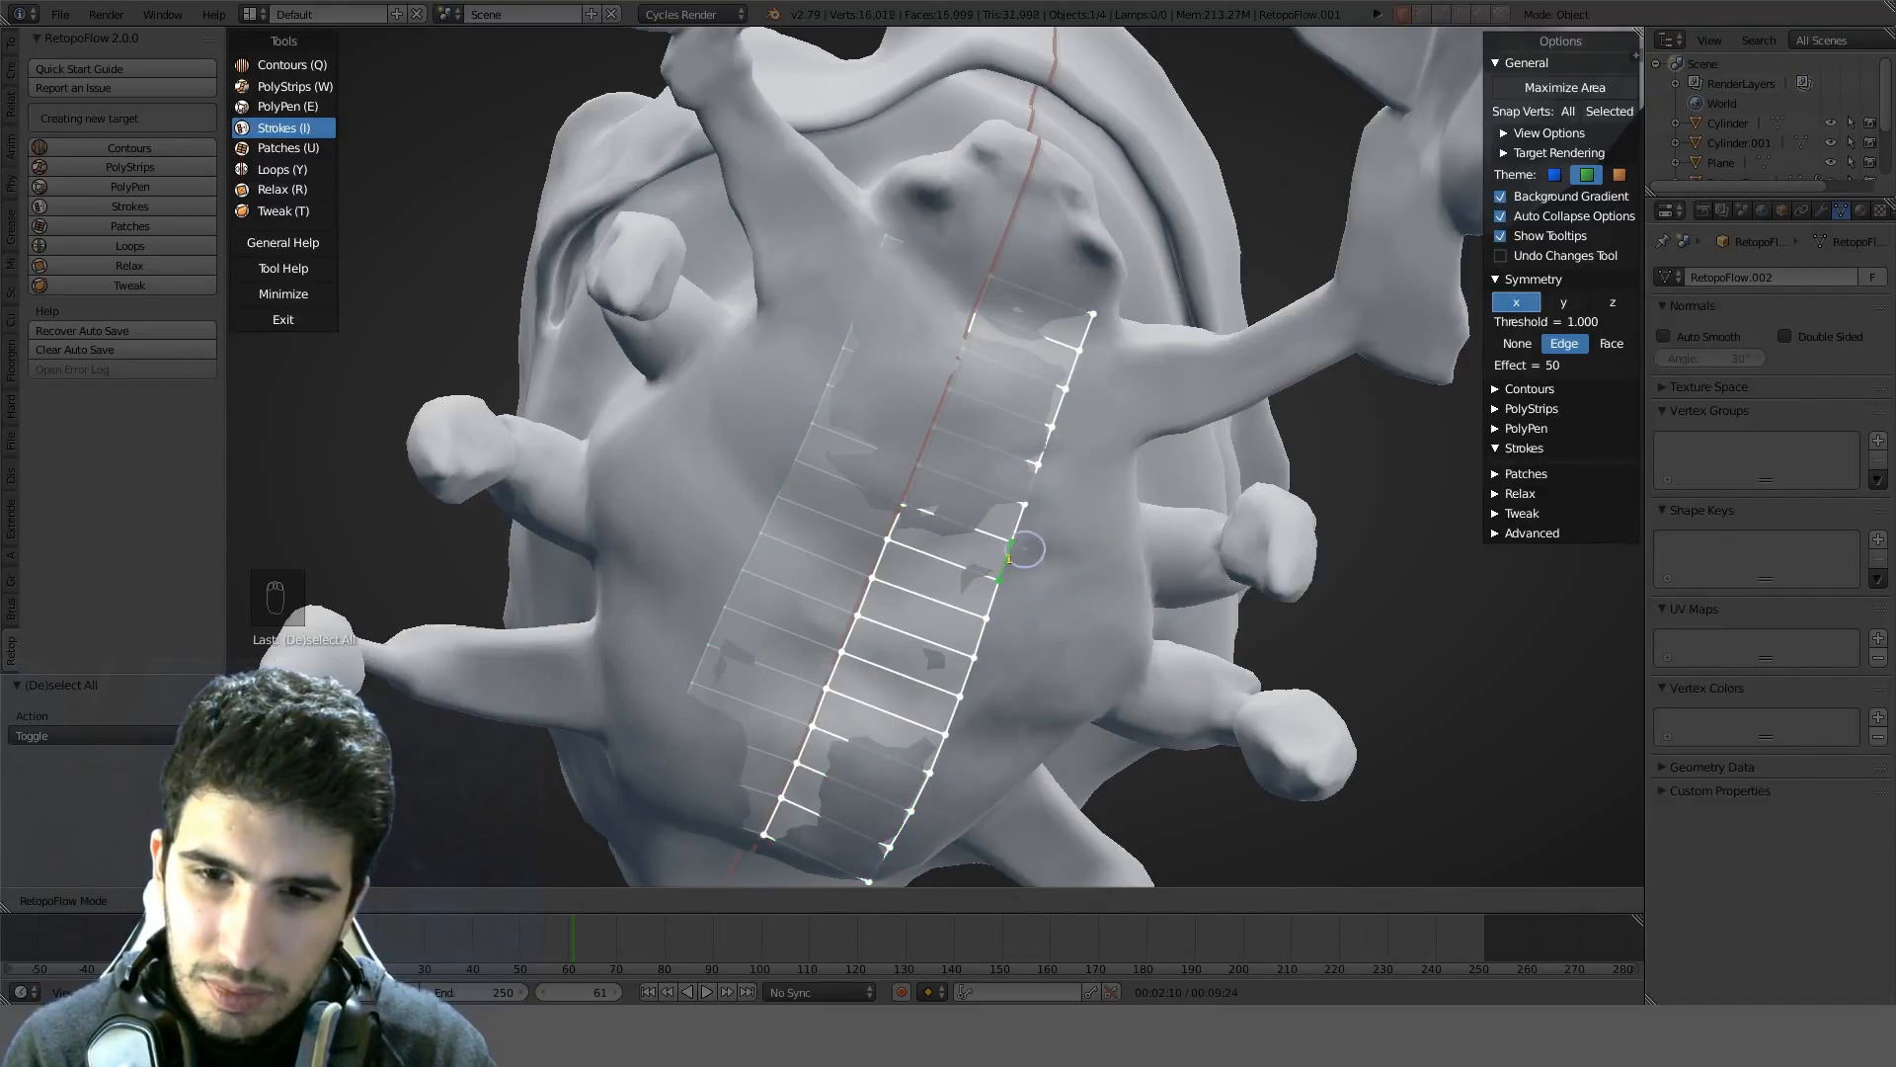
Try extruding the strip's entire outer edge loop with a sideways stroke in the Strokes tool
{"action": "double_click", "coordinate": [1018, 523]}
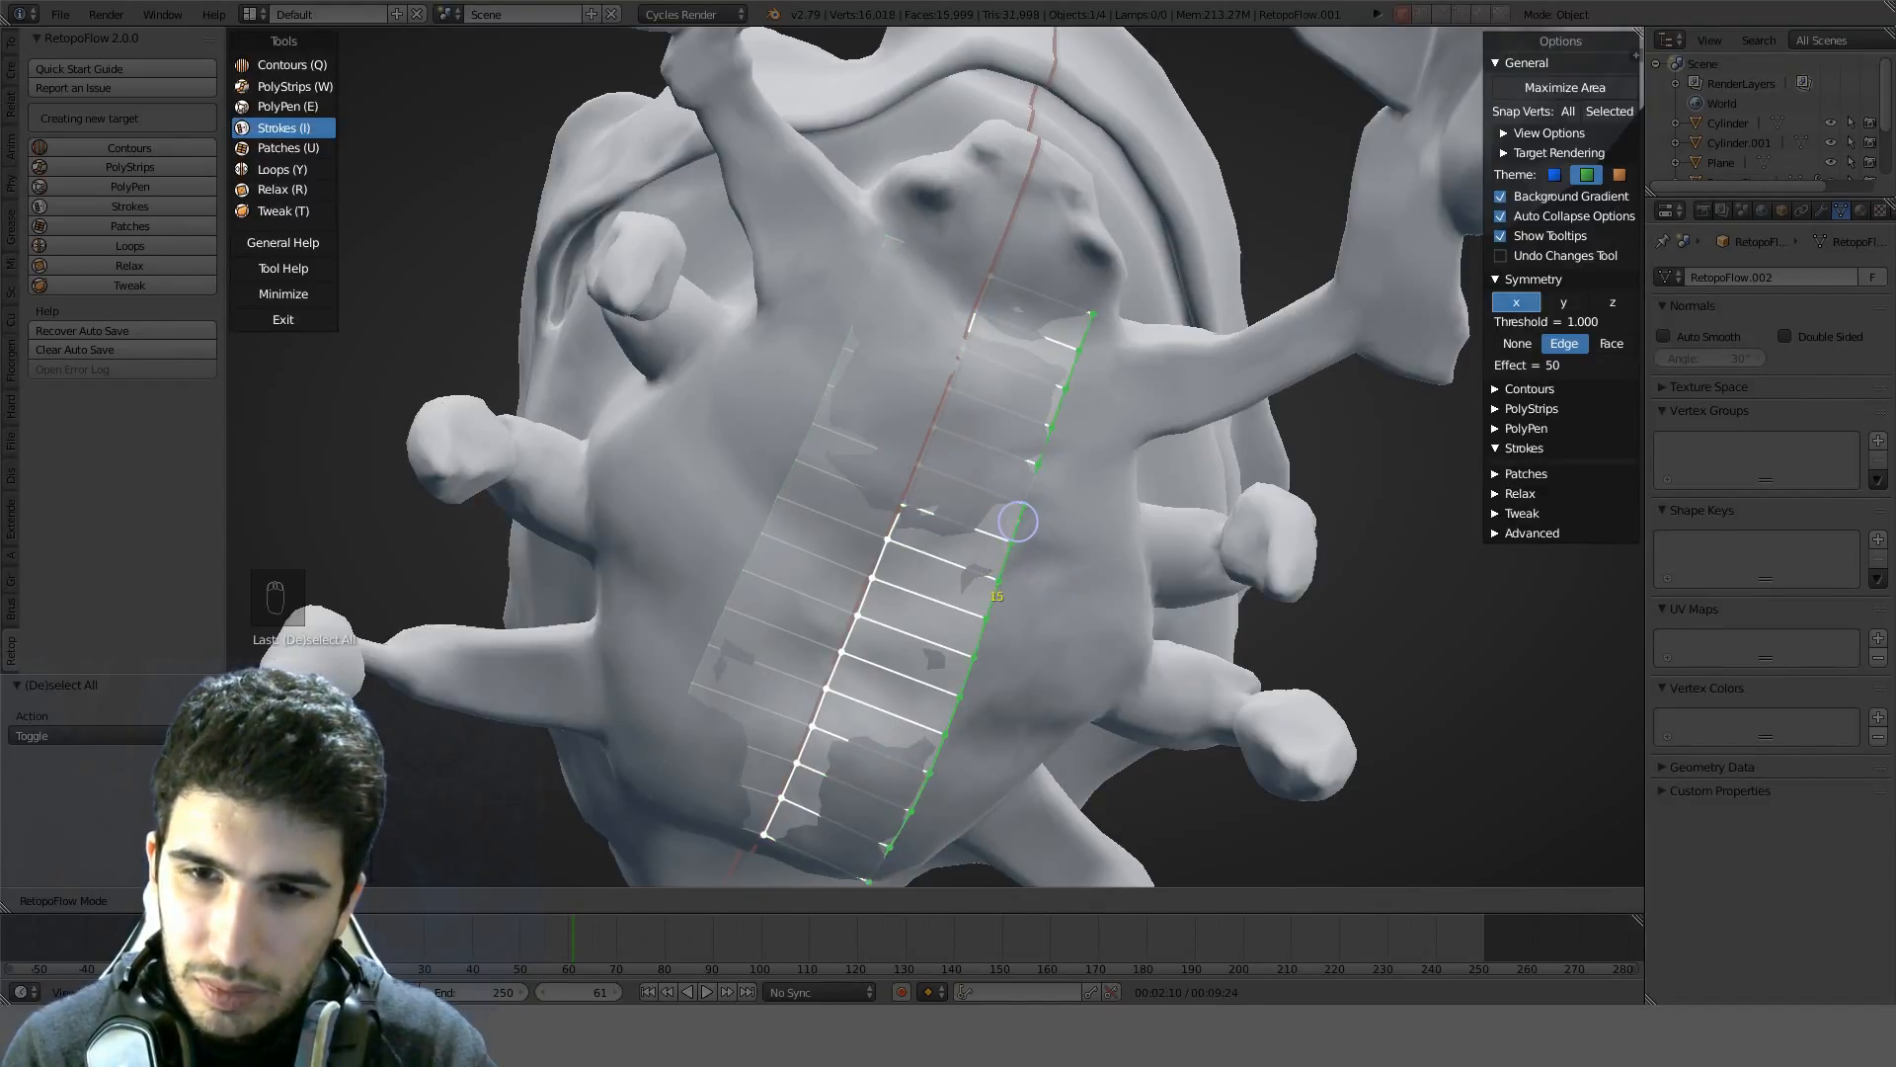
{"action": "left_click_drag", "start_coordinate": [1018, 522], "coordinate": [1079, 546]}
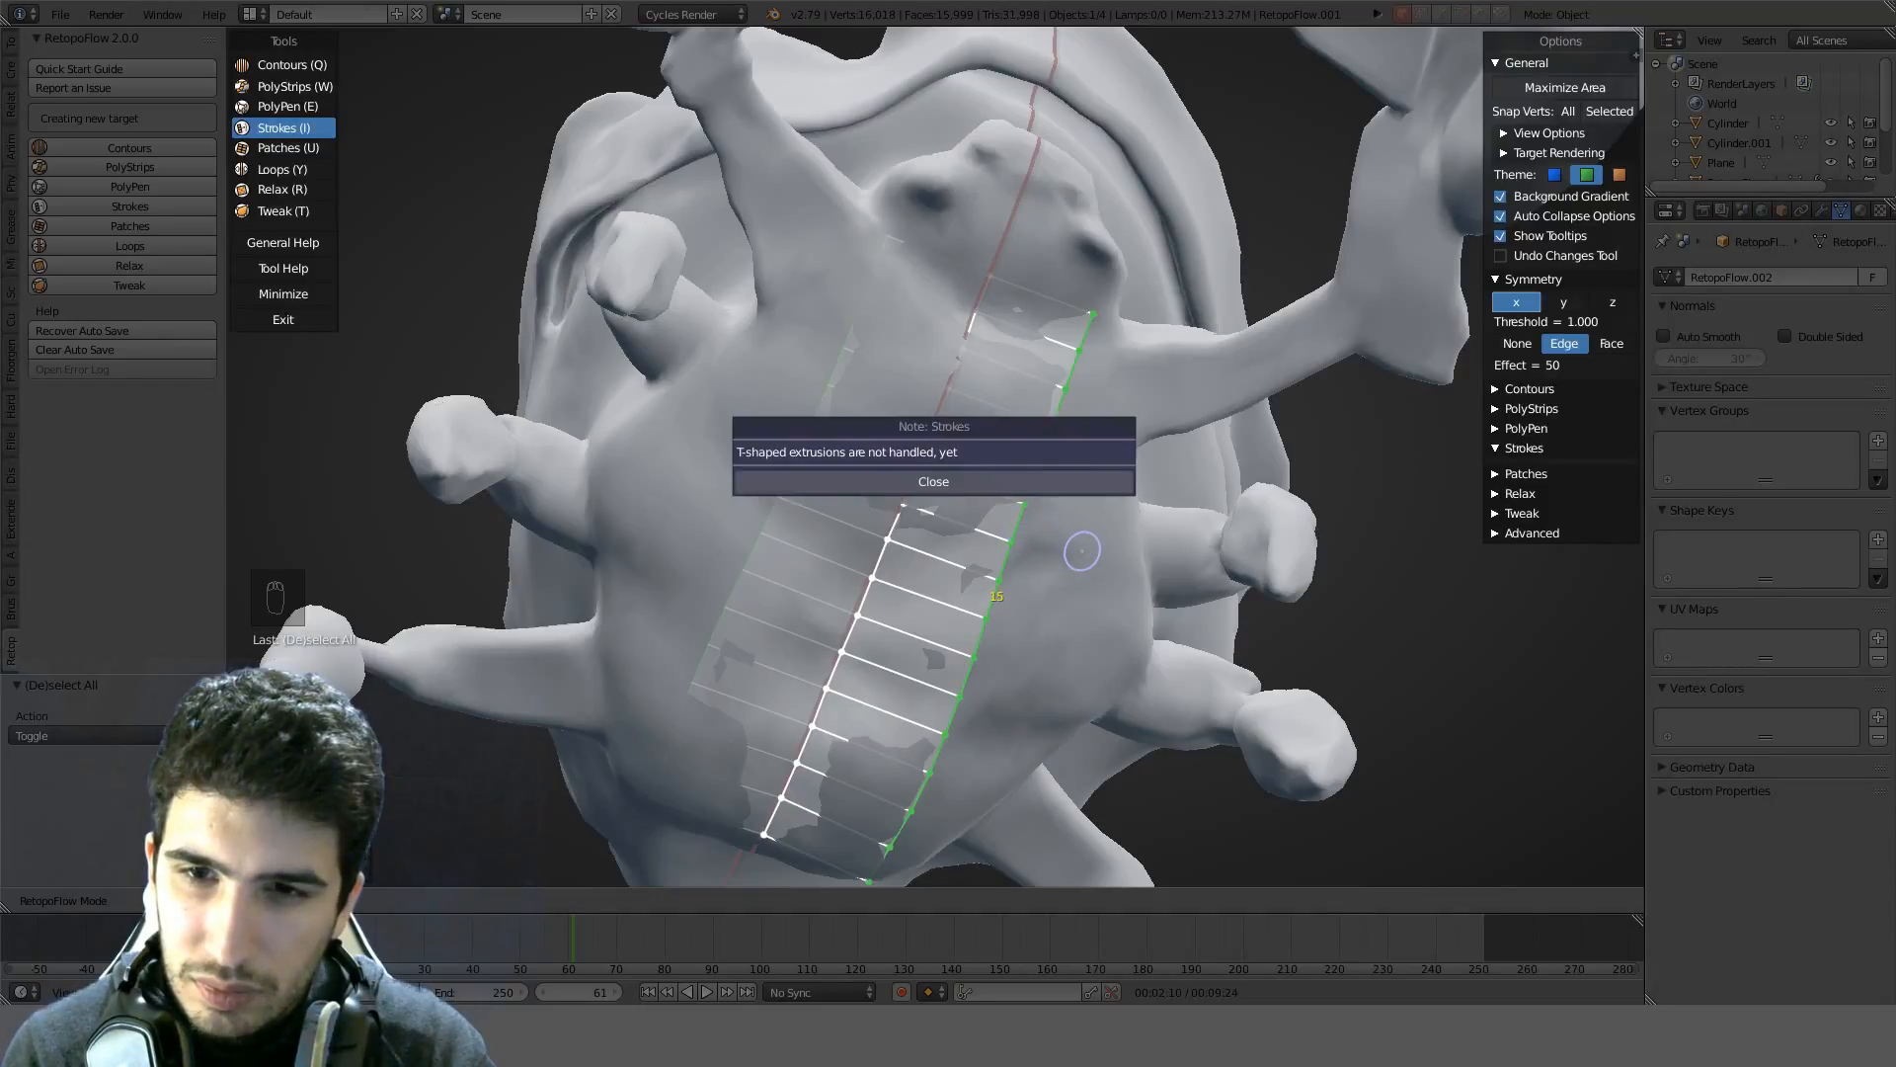
{"action": "left_click", "coordinate": [939, 481]}
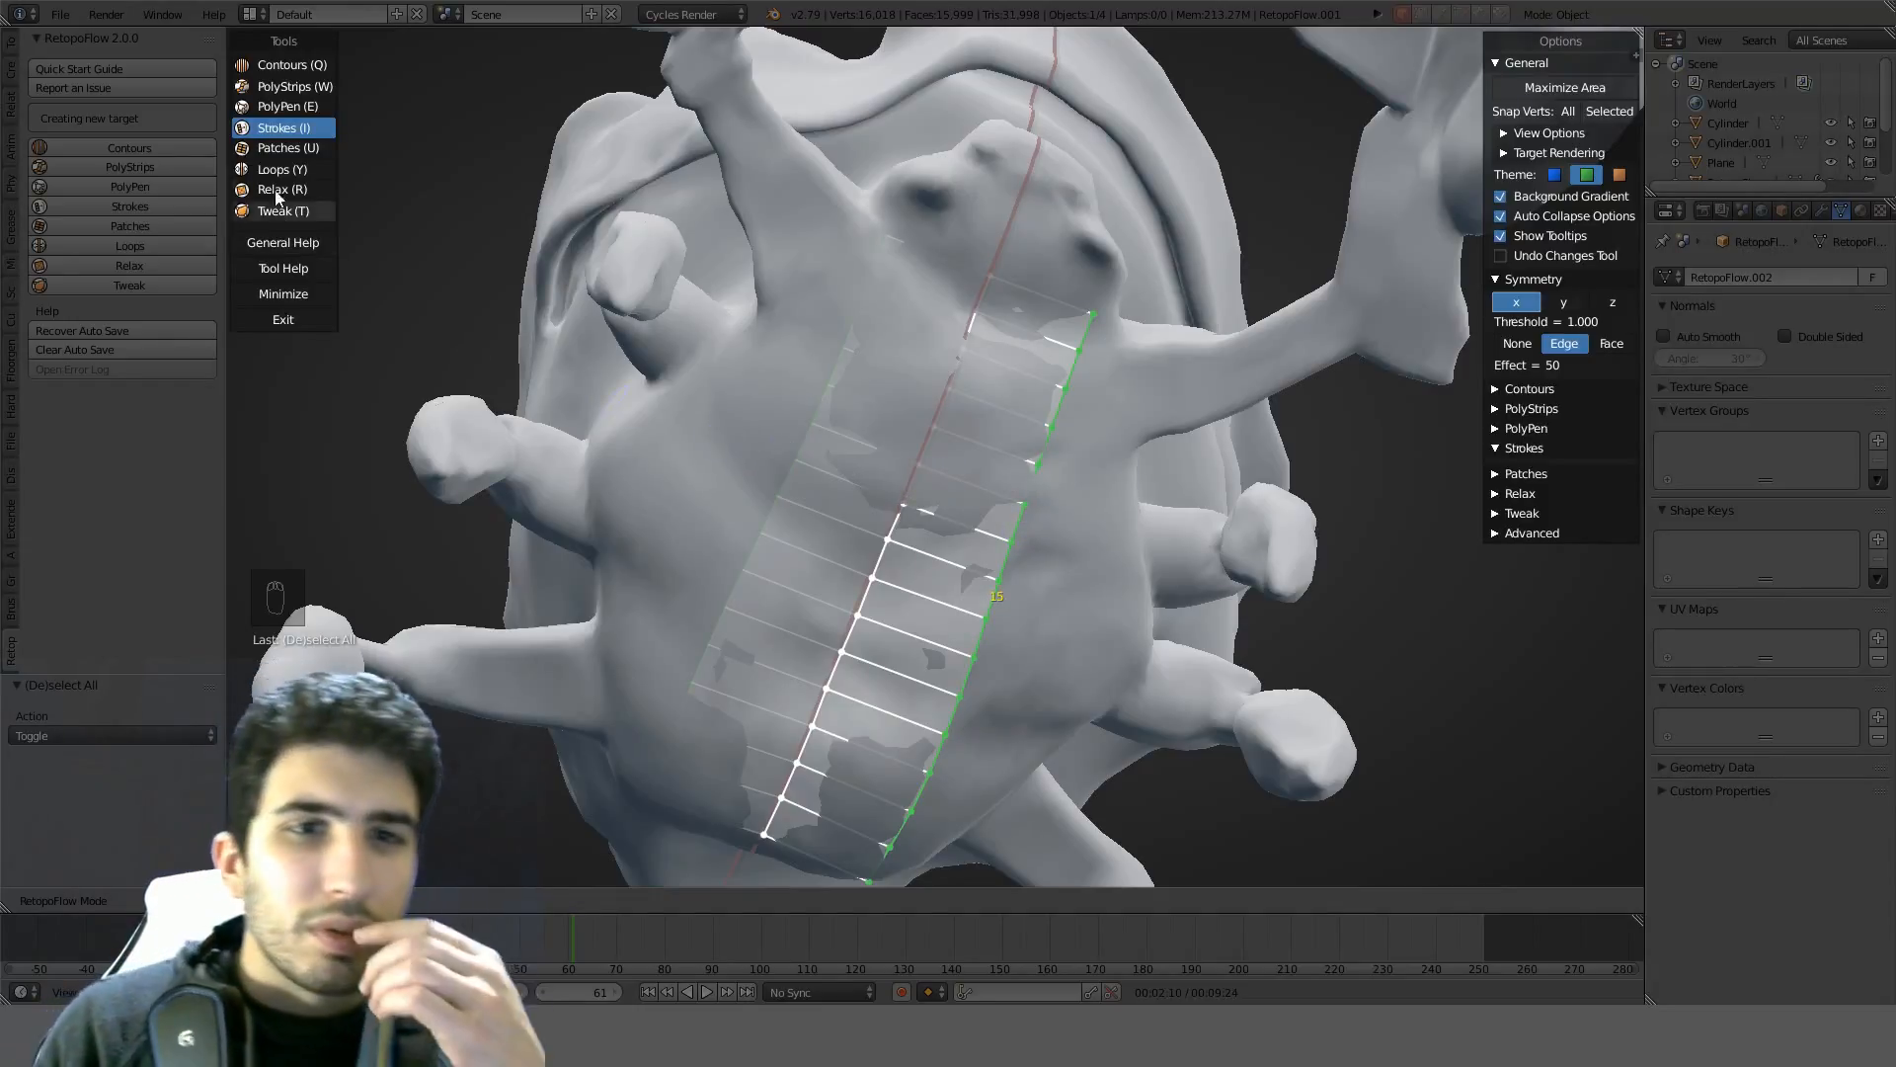
{"action": "left_click", "coordinate": [286, 148]}
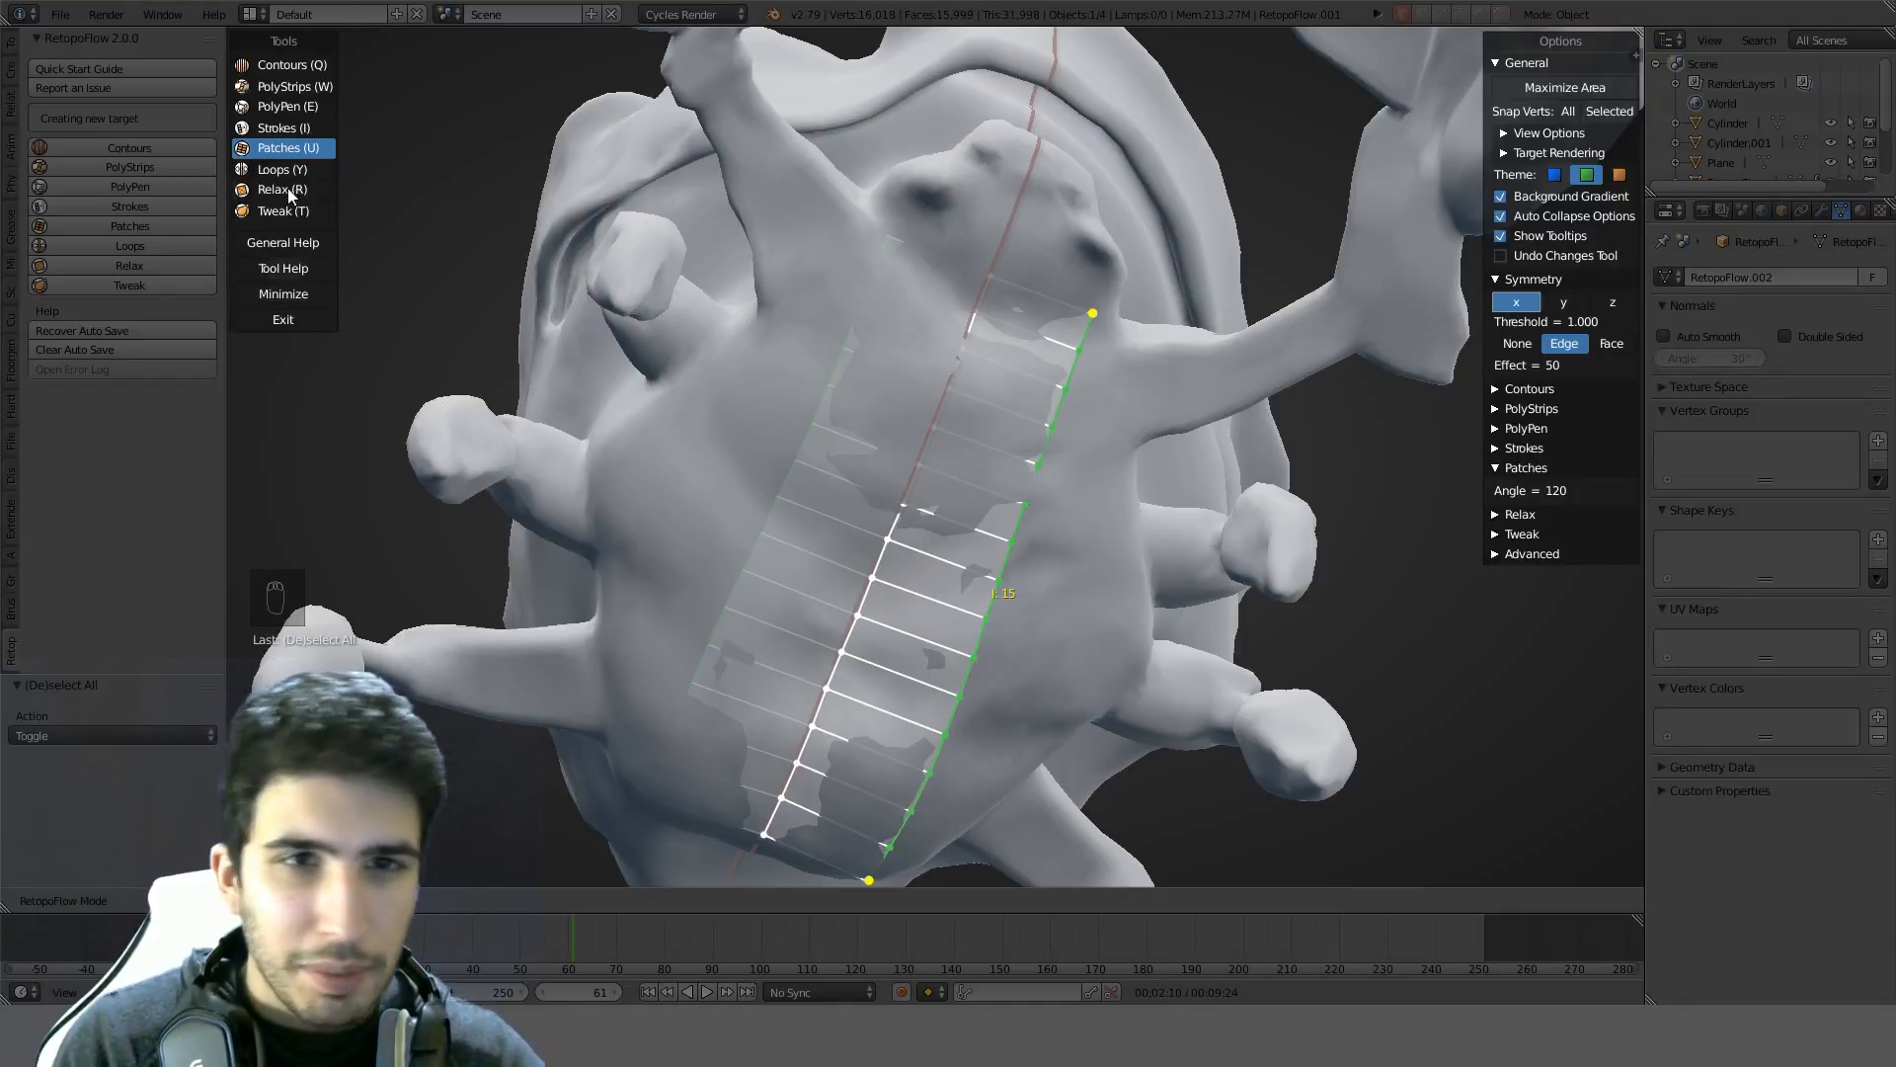
{"action": "left_click", "coordinate": [1007, 408]}
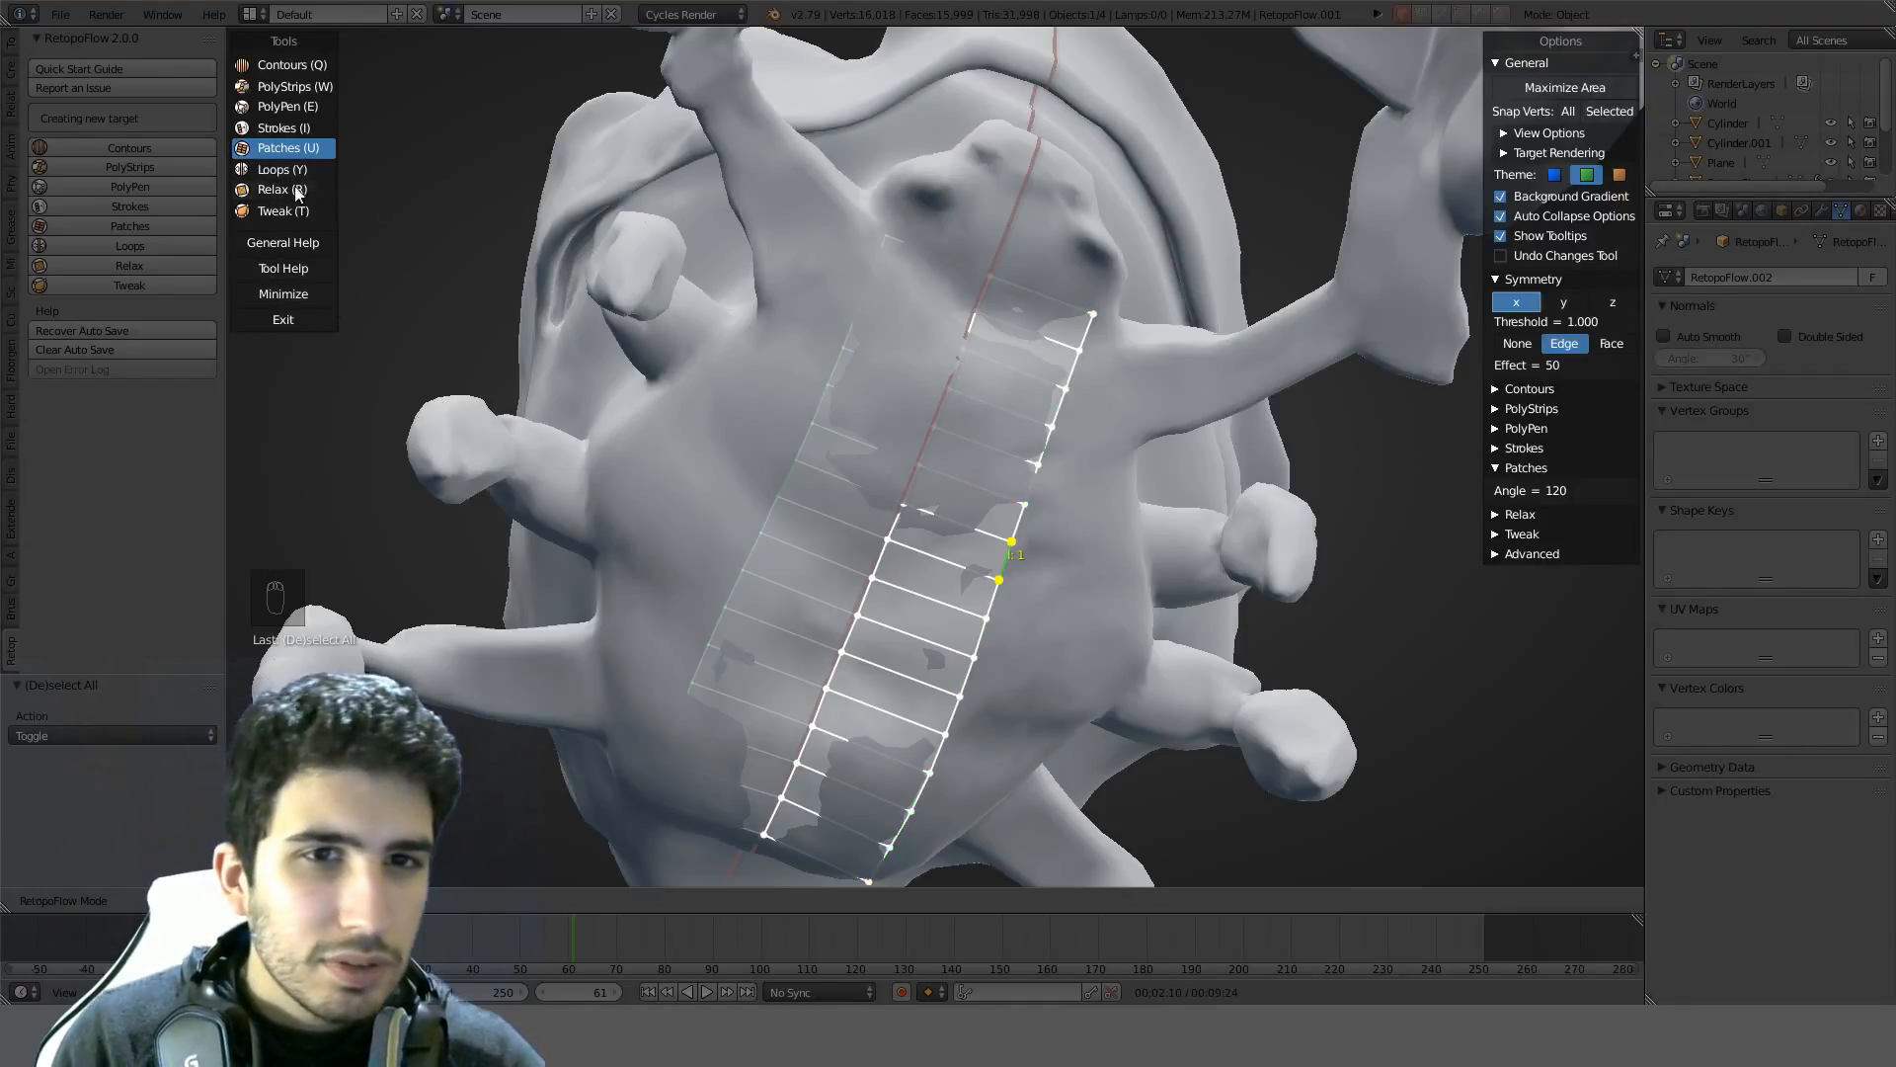
{"action": "left_click", "coordinate": [280, 189]}
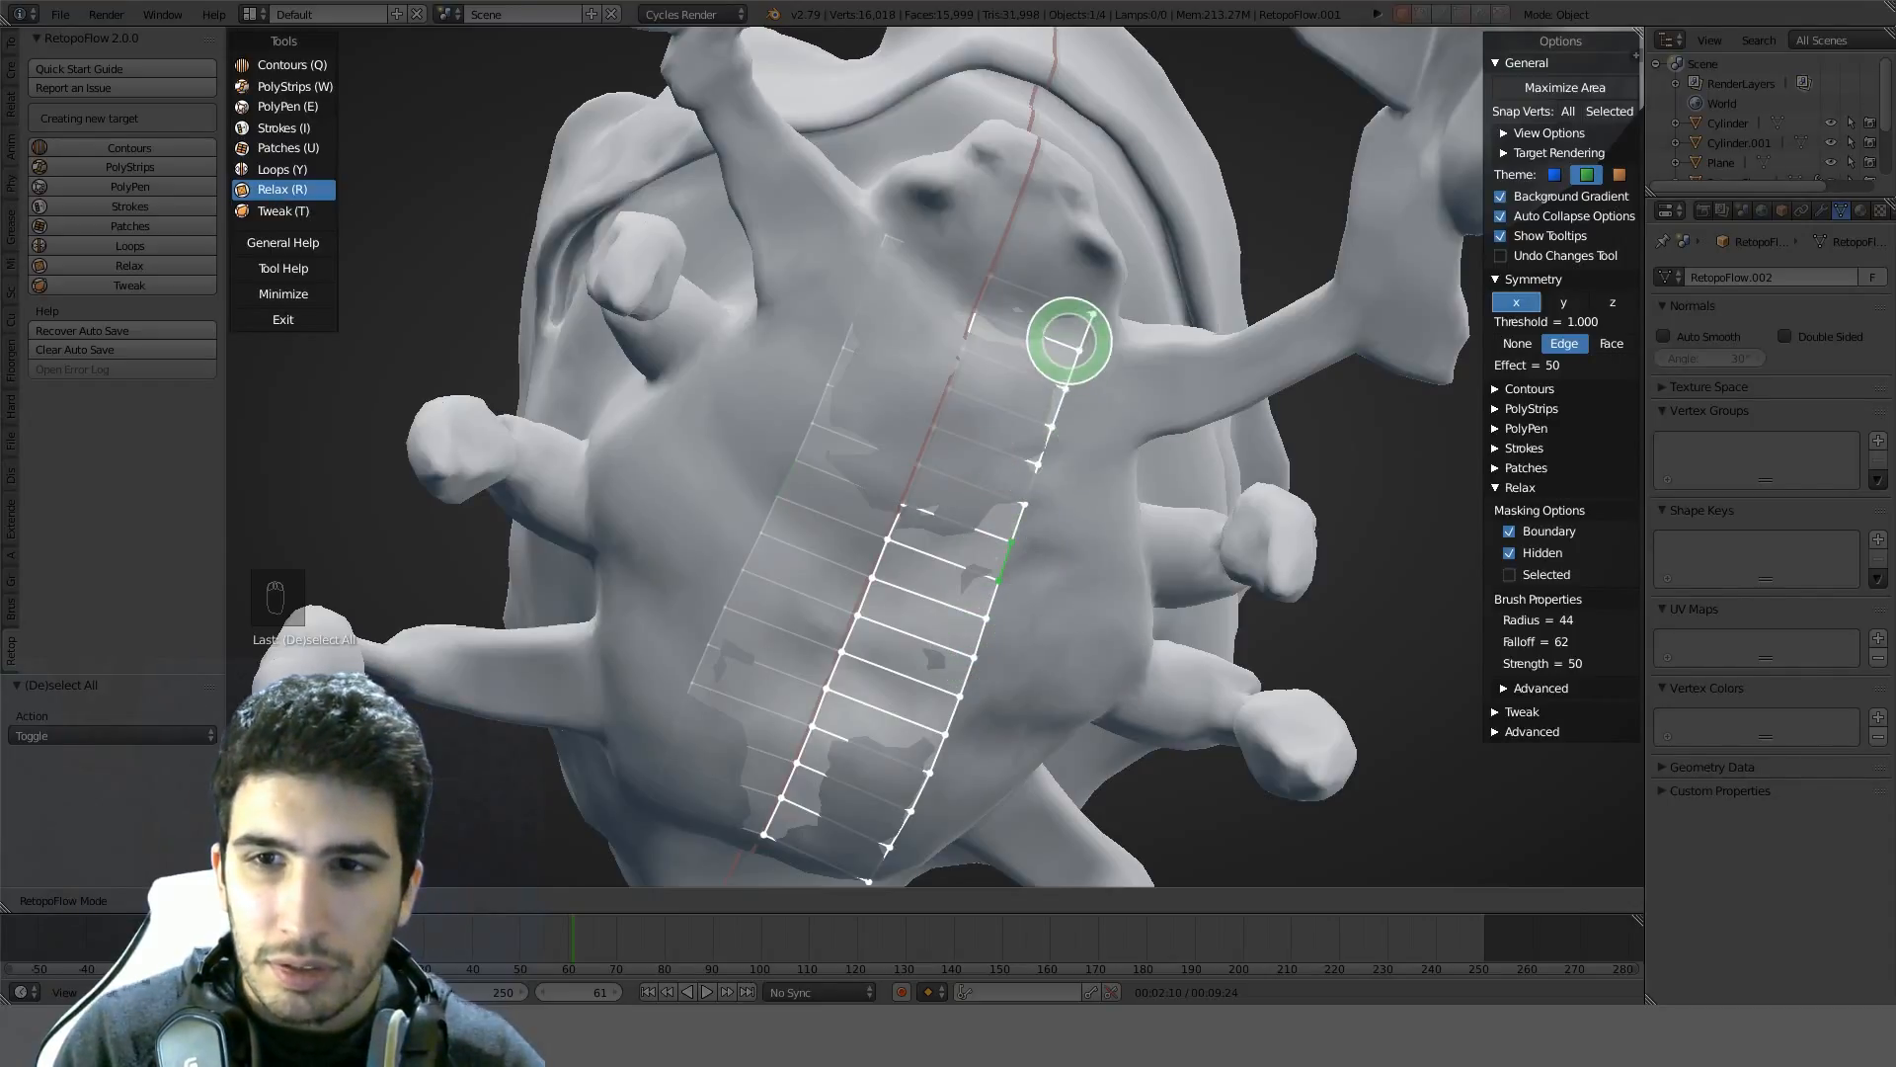
{"action": "left_click", "coordinate": [297, 213]}
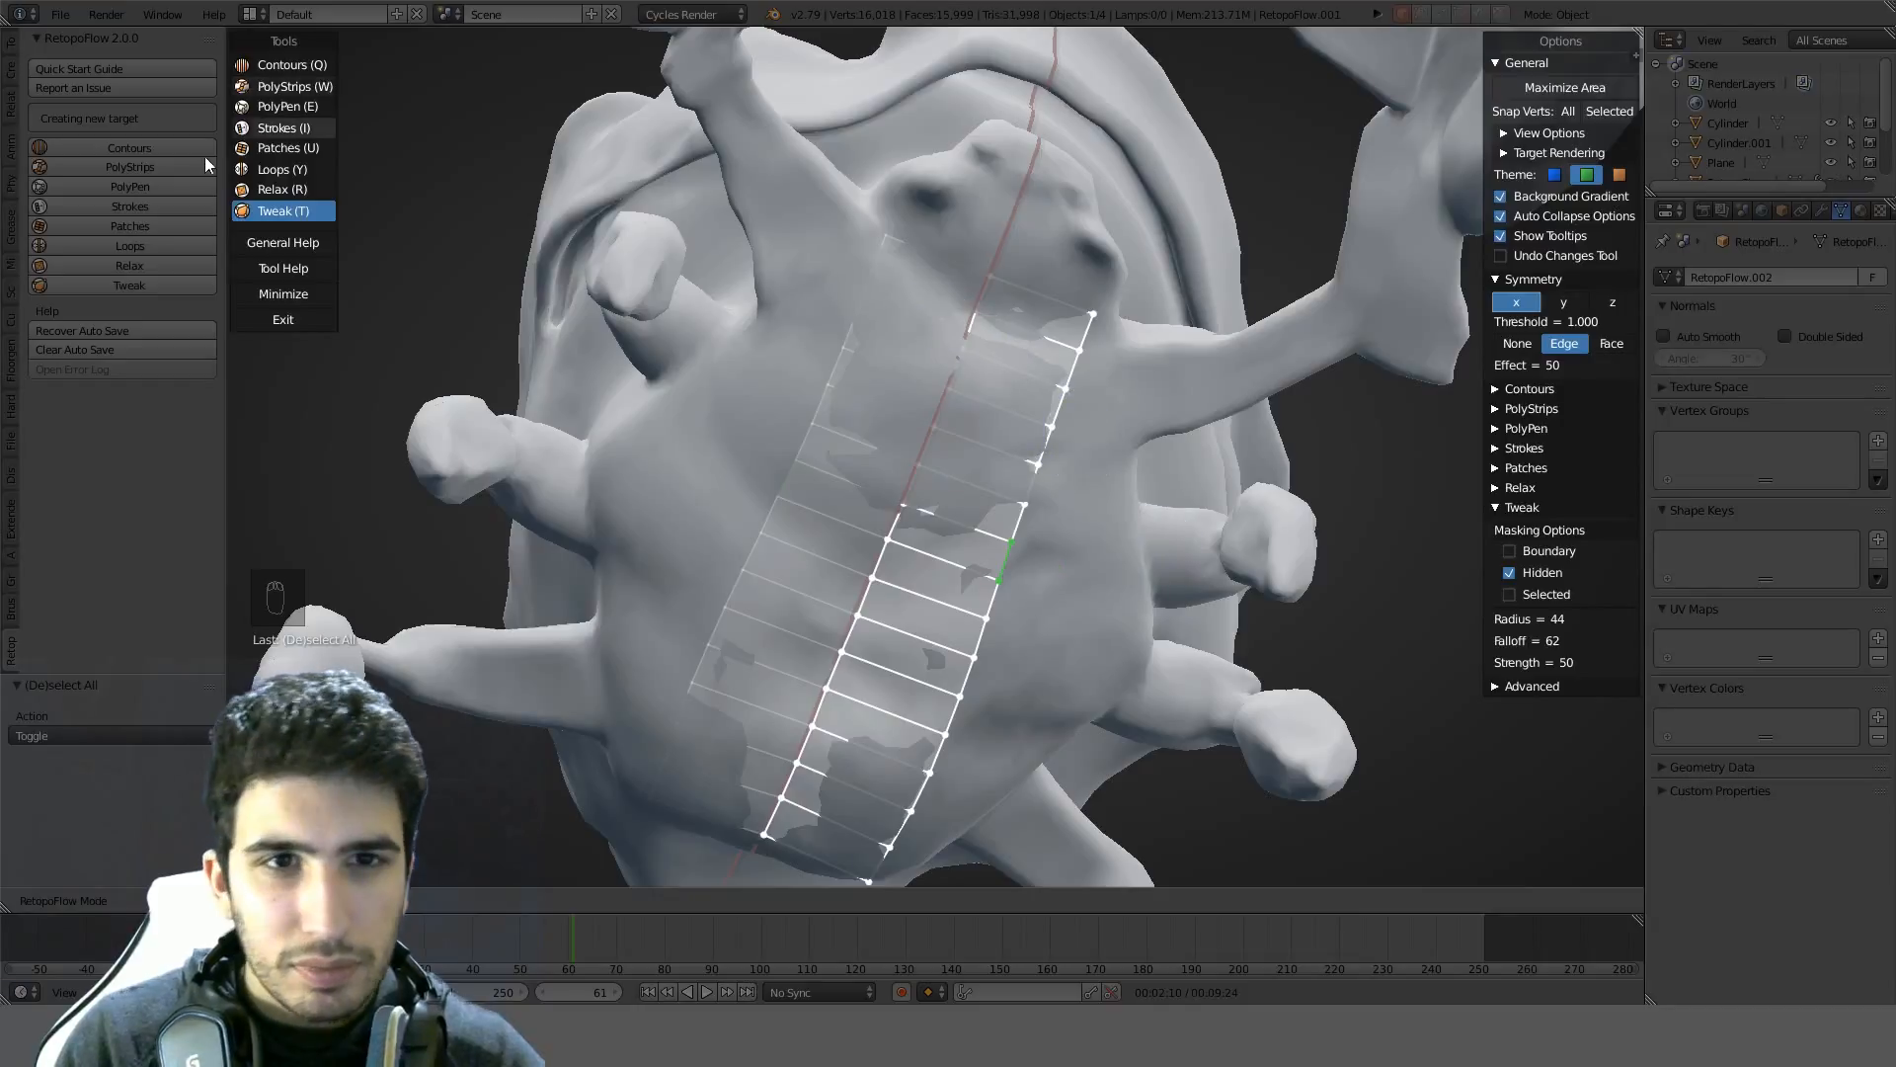
{"action": "left_click", "coordinate": [277, 190]}
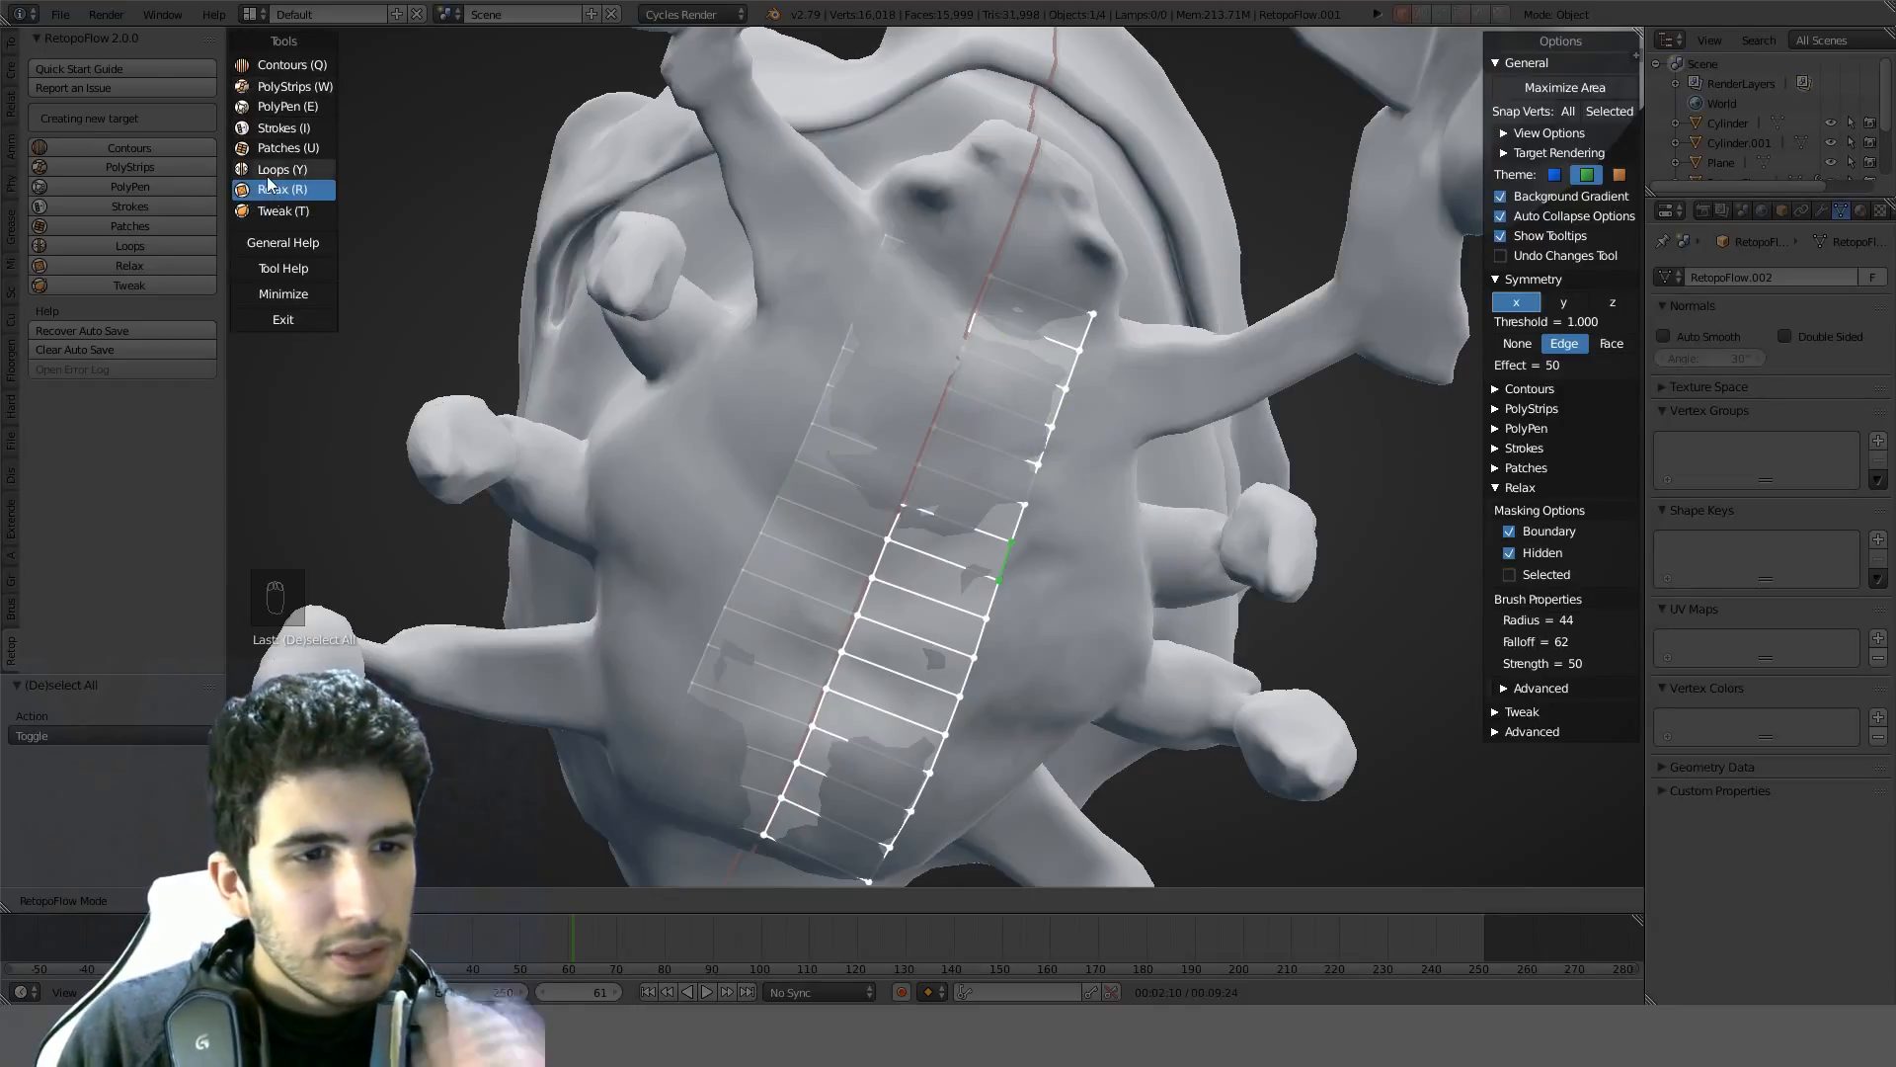
Try cutting horizontal contours through the front of the body with the Contours tool, undoing the first cut and repeating it in front view
{"action": "left_click", "coordinate": [296, 66]}
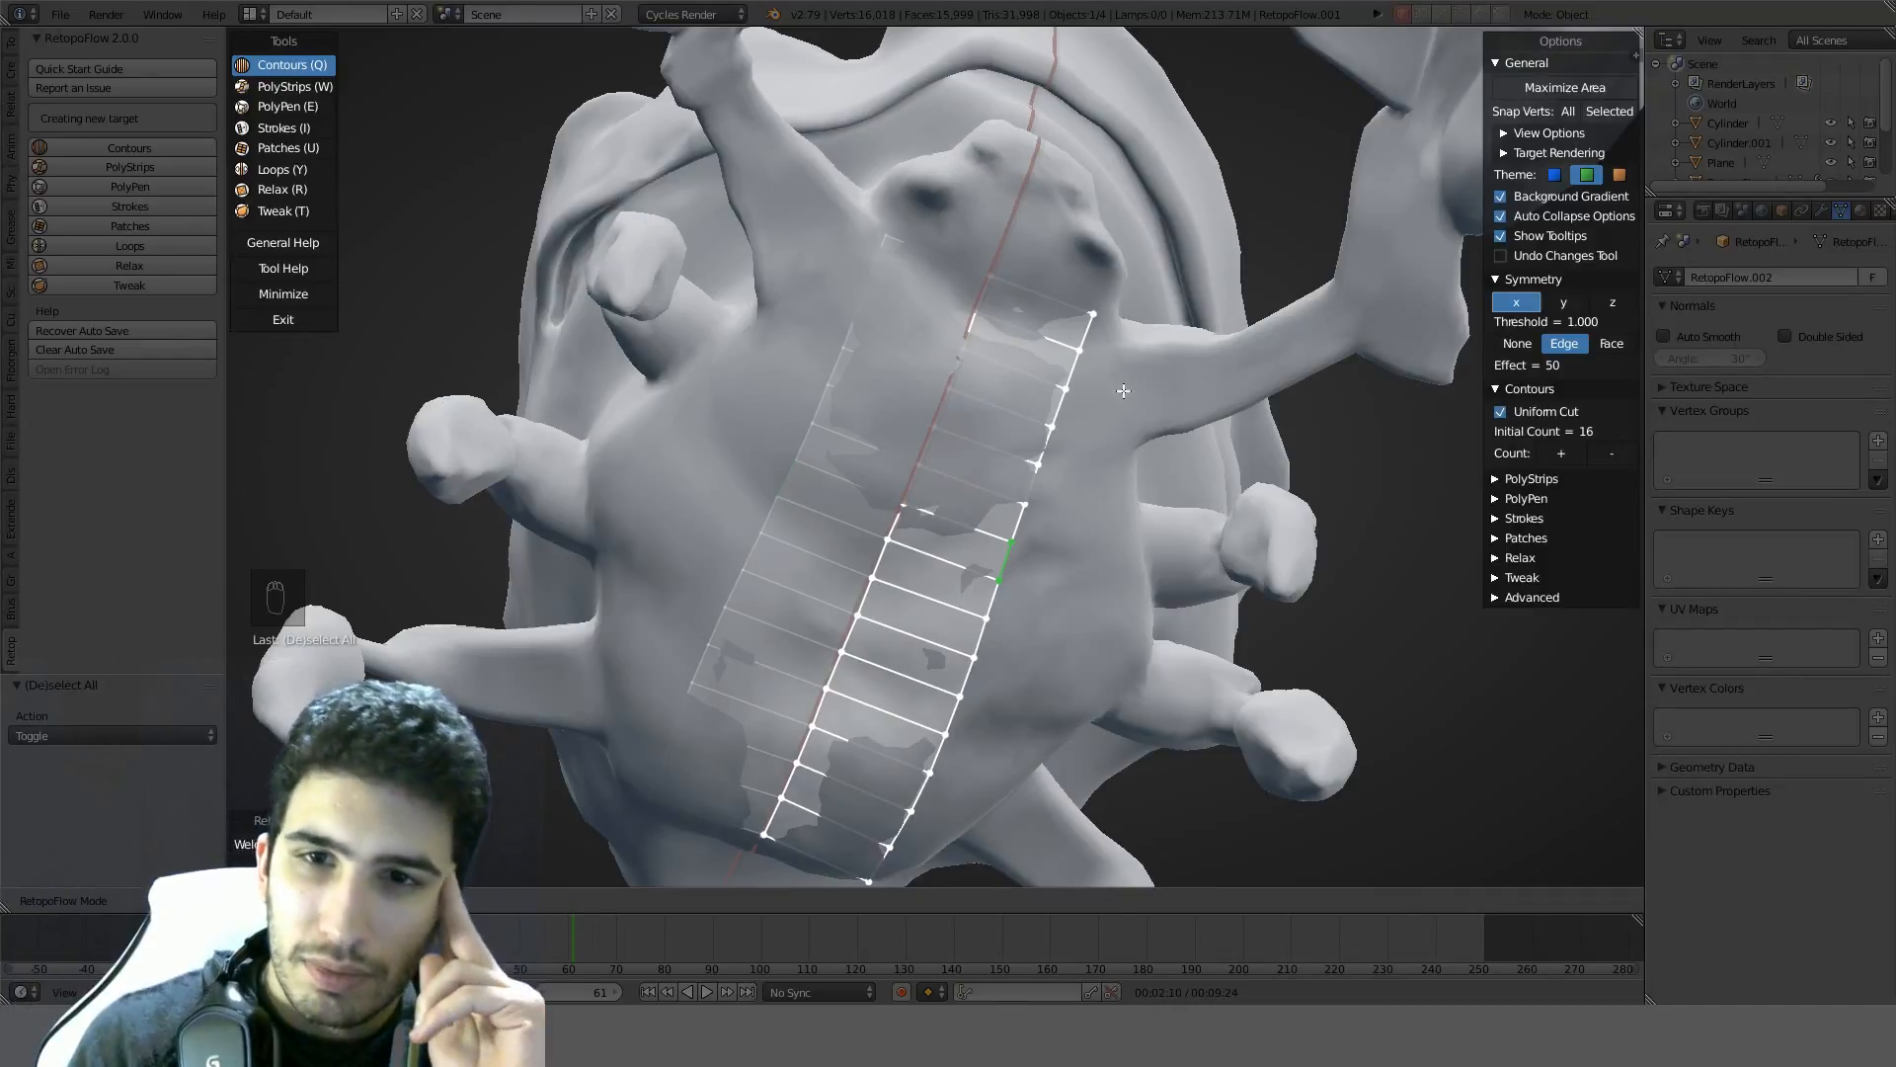
{"action": "middle_click_drag", "start_coordinate": [1040, 373], "coordinate": [963, 563]}
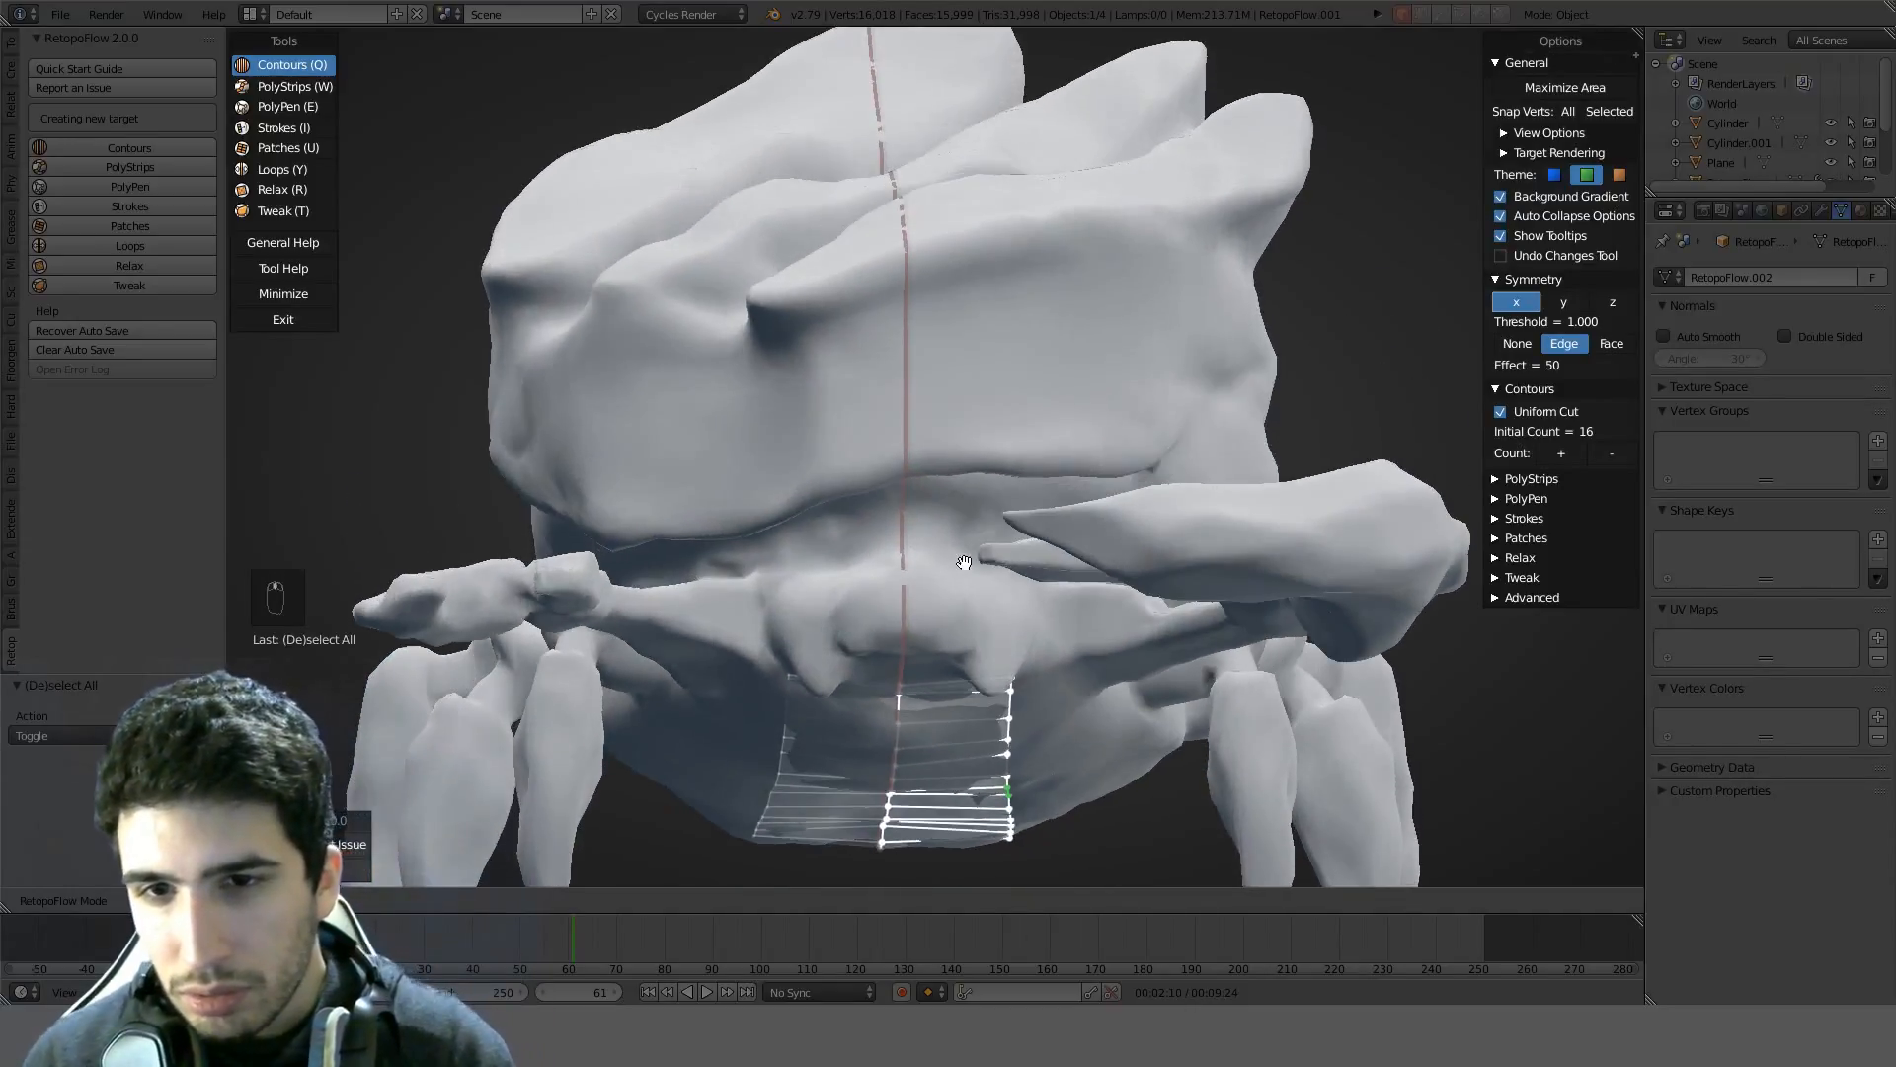
{"action": "mouse_move", "coordinate": [963, 544]}
{"action": "left_mouse_down"}
{"action": "mouse_move", "coordinate": [1010, 556]}
{"action": "mouse_move", "coordinate": [1052, 537]}
{"action": "left_mouse_up"}
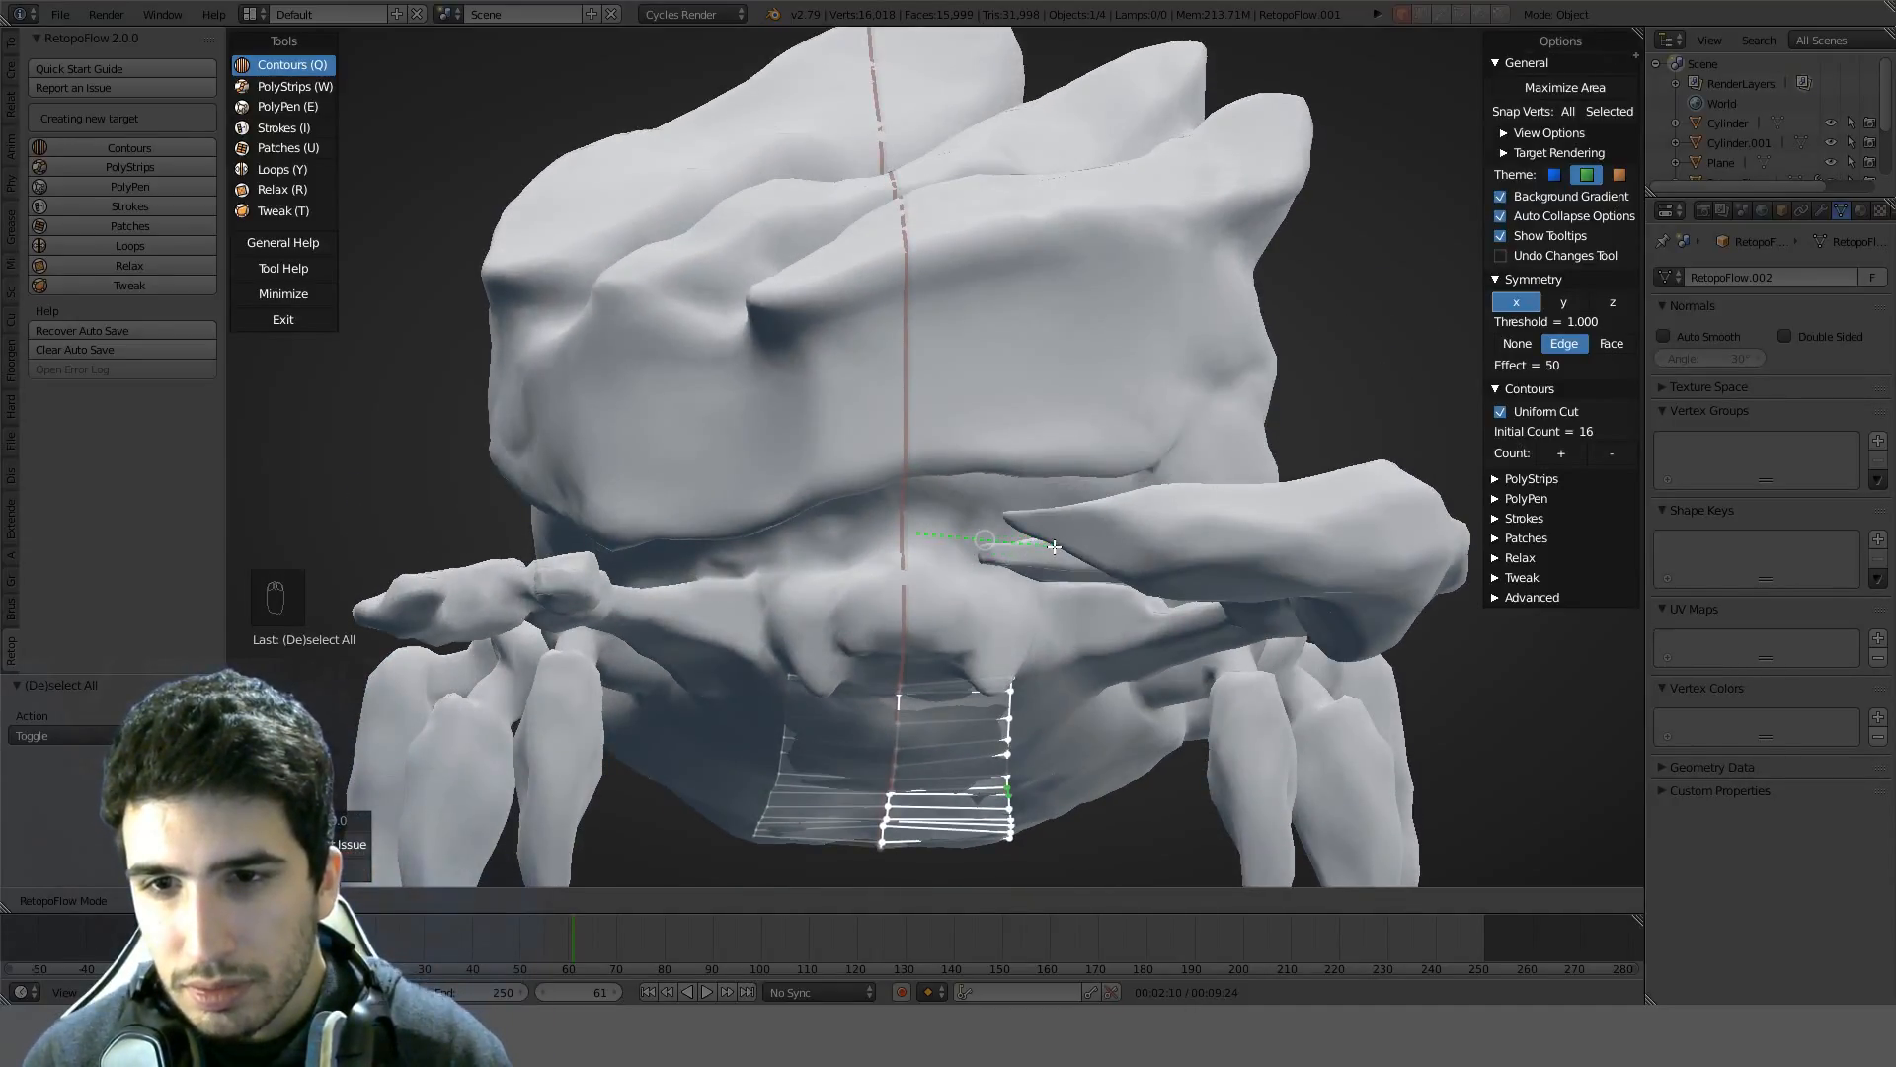
{"action": "middle_click_drag", "start_coordinate": [969, 551], "coordinate": [1283, 646]}
{"action": "key", "text": "KP_1"}
{"action": "key", "text": "ctrl+z"}
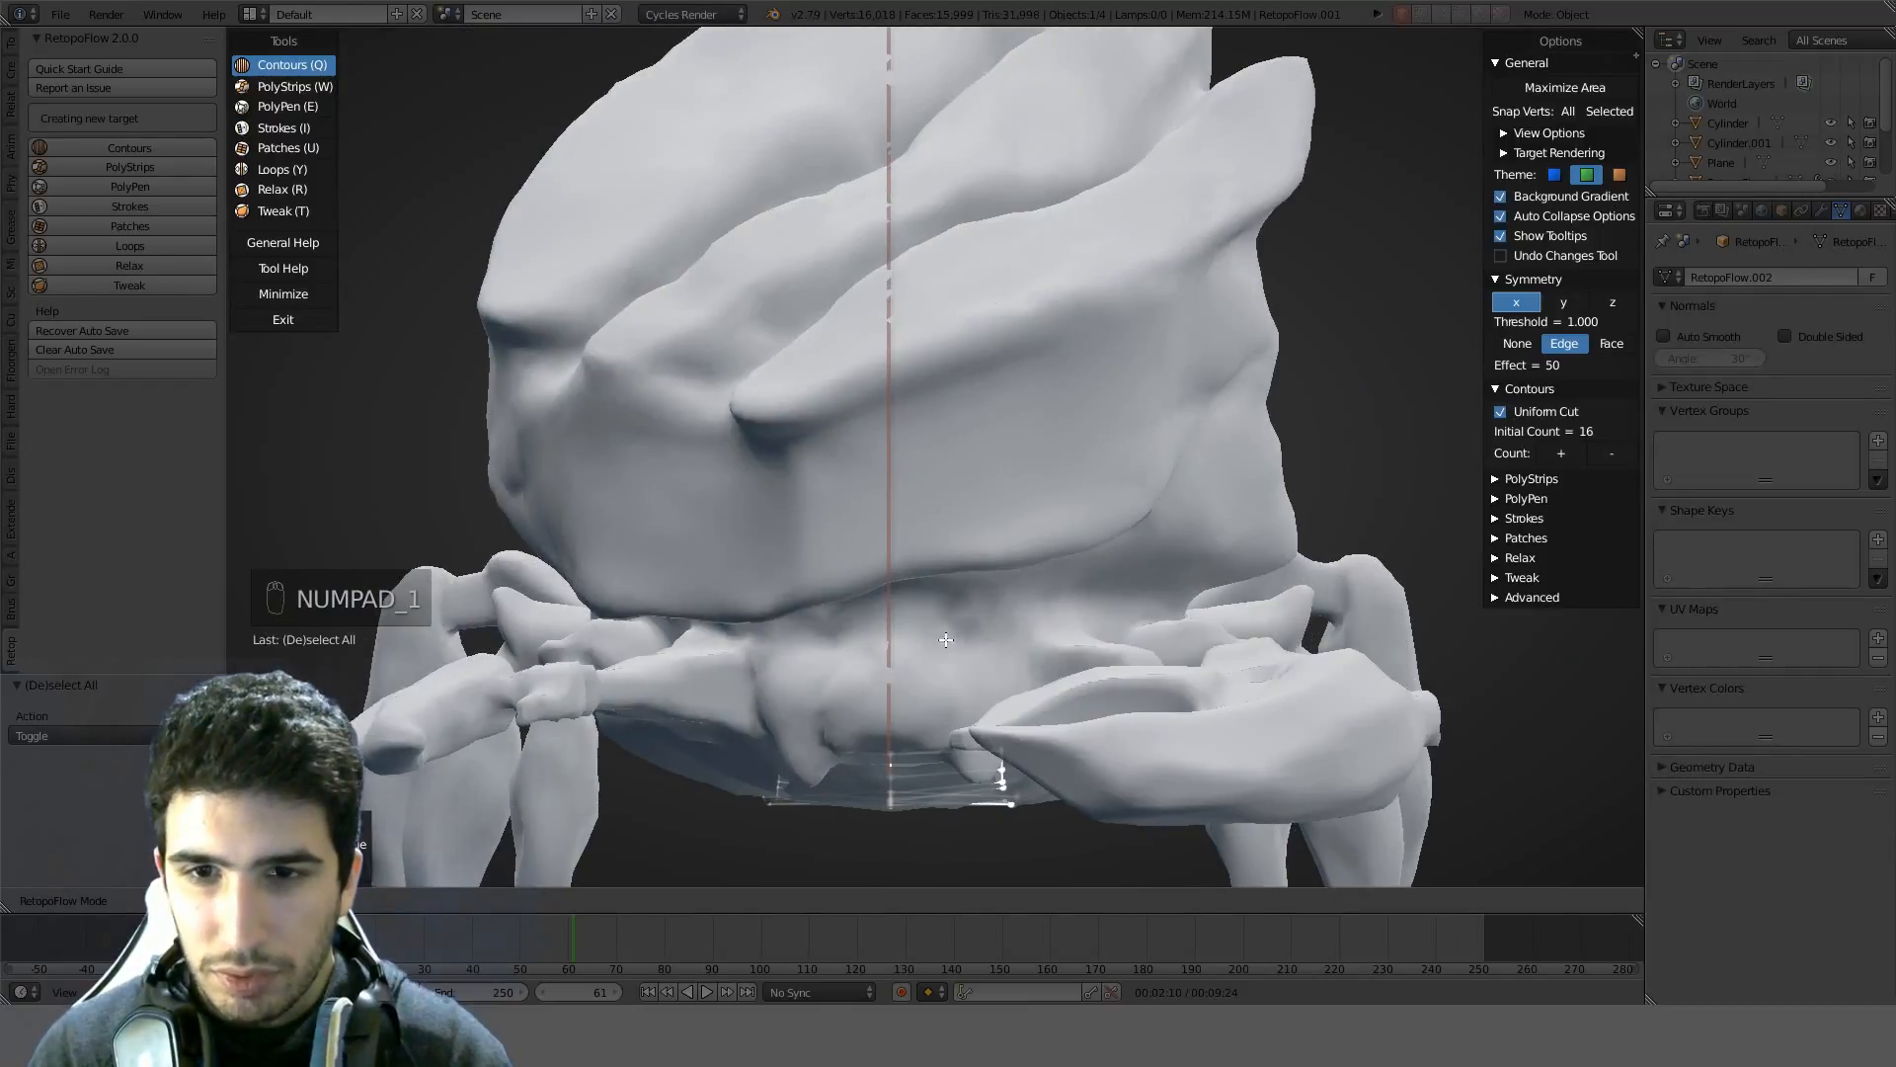
{"action": "left_click_drag", "start_coordinate": [929, 615], "coordinate": [1021, 614]}
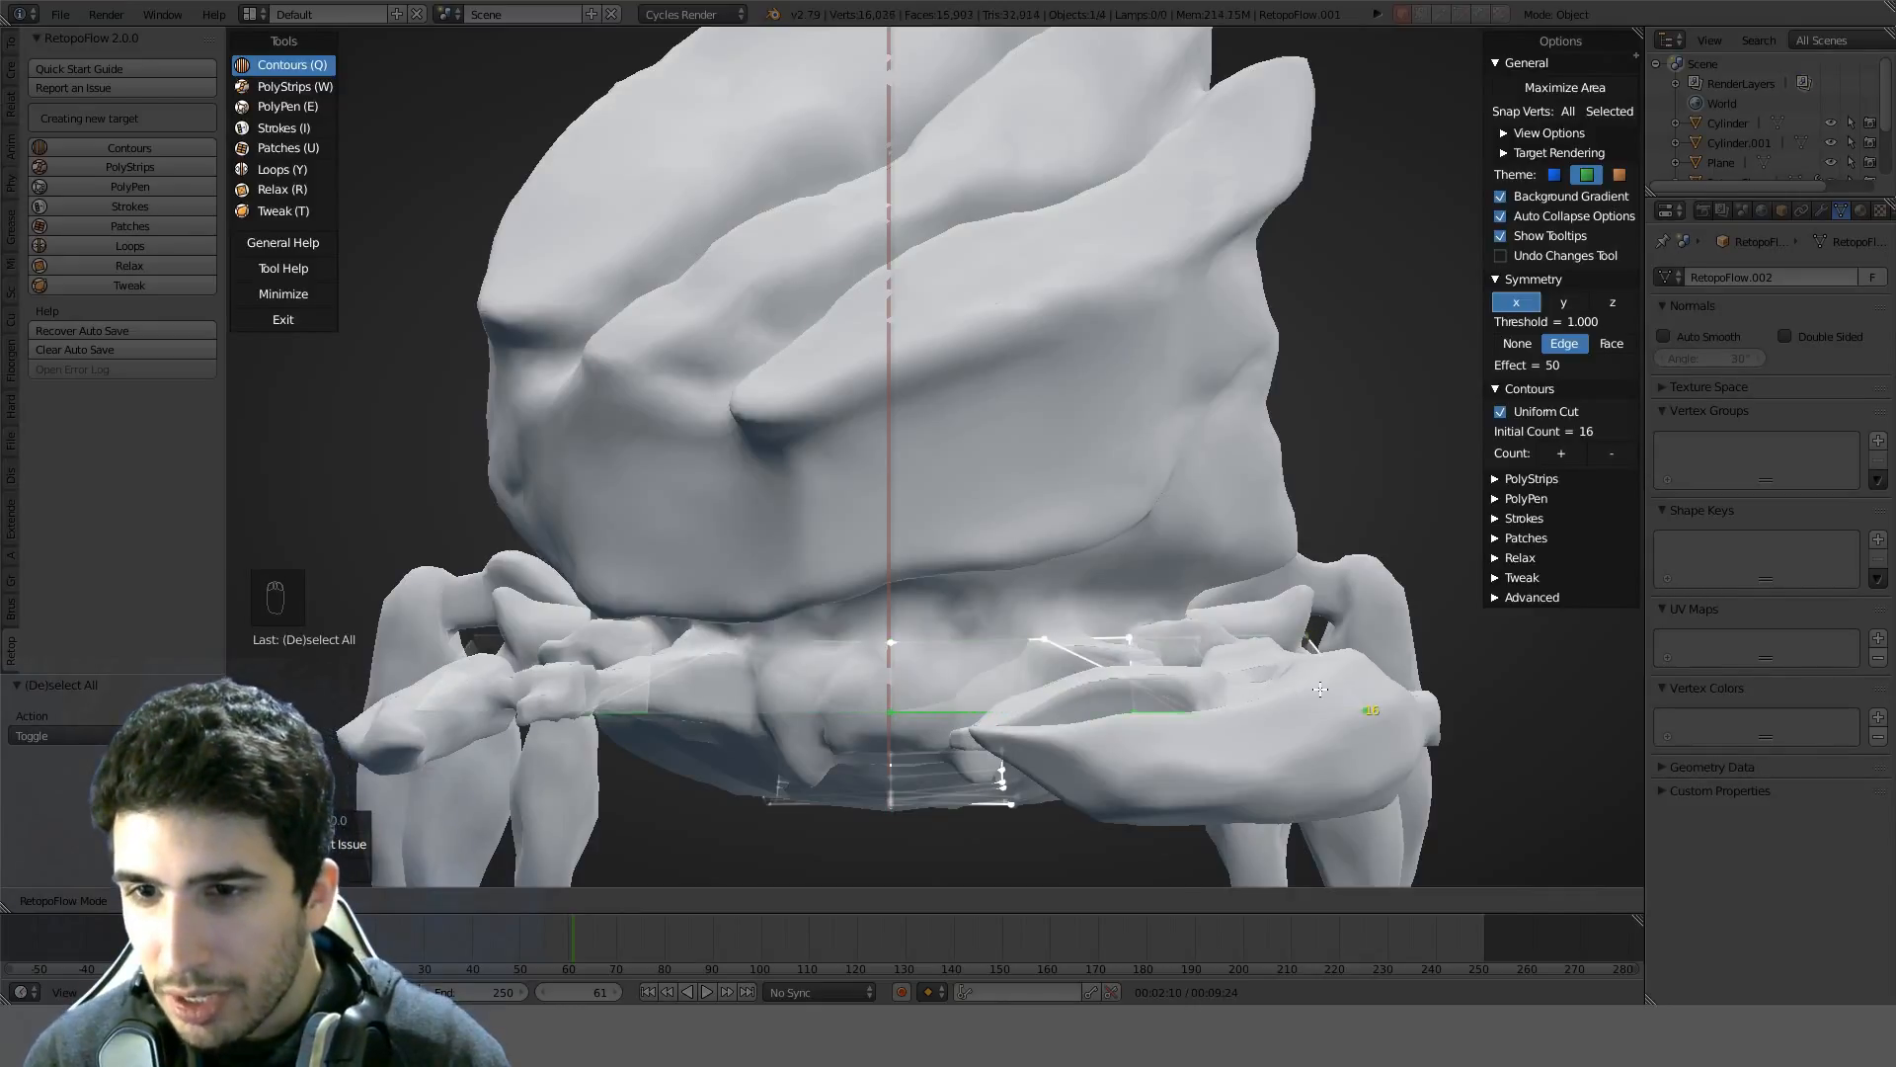
Exit RetopoFlow and delete the retopology mesh made with it
{"action": "mouse_move", "coordinate": [1320, 688]}
{"action": "middle_mouse_down"}
{"action": "mouse_move", "coordinate": [1240, 681]}
{"action": "mouse_move", "coordinate": [1209, 770]}
{"action": "mouse_move", "coordinate": [1101, 756]}
{"action": "mouse_move", "coordinate": [1190, 793]}
{"action": "mouse_move", "coordinate": [1042, 696]}
{"action": "mouse_move", "coordinate": [1136, 383]}
{"action": "mouse_move", "coordinate": [1087, 523]}
{"action": "mouse_move", "coordinate": [1132, 476]}
{"action": "mouse_move", "coordinate": [993, 600]}
{"action": "mouse_move", "coordinate": [998, 662]}
{"action": "middle_mouse_up"}
{"action": "left_click", "coordinate": [283, 319]}
{"action": "key", "text": "z"}
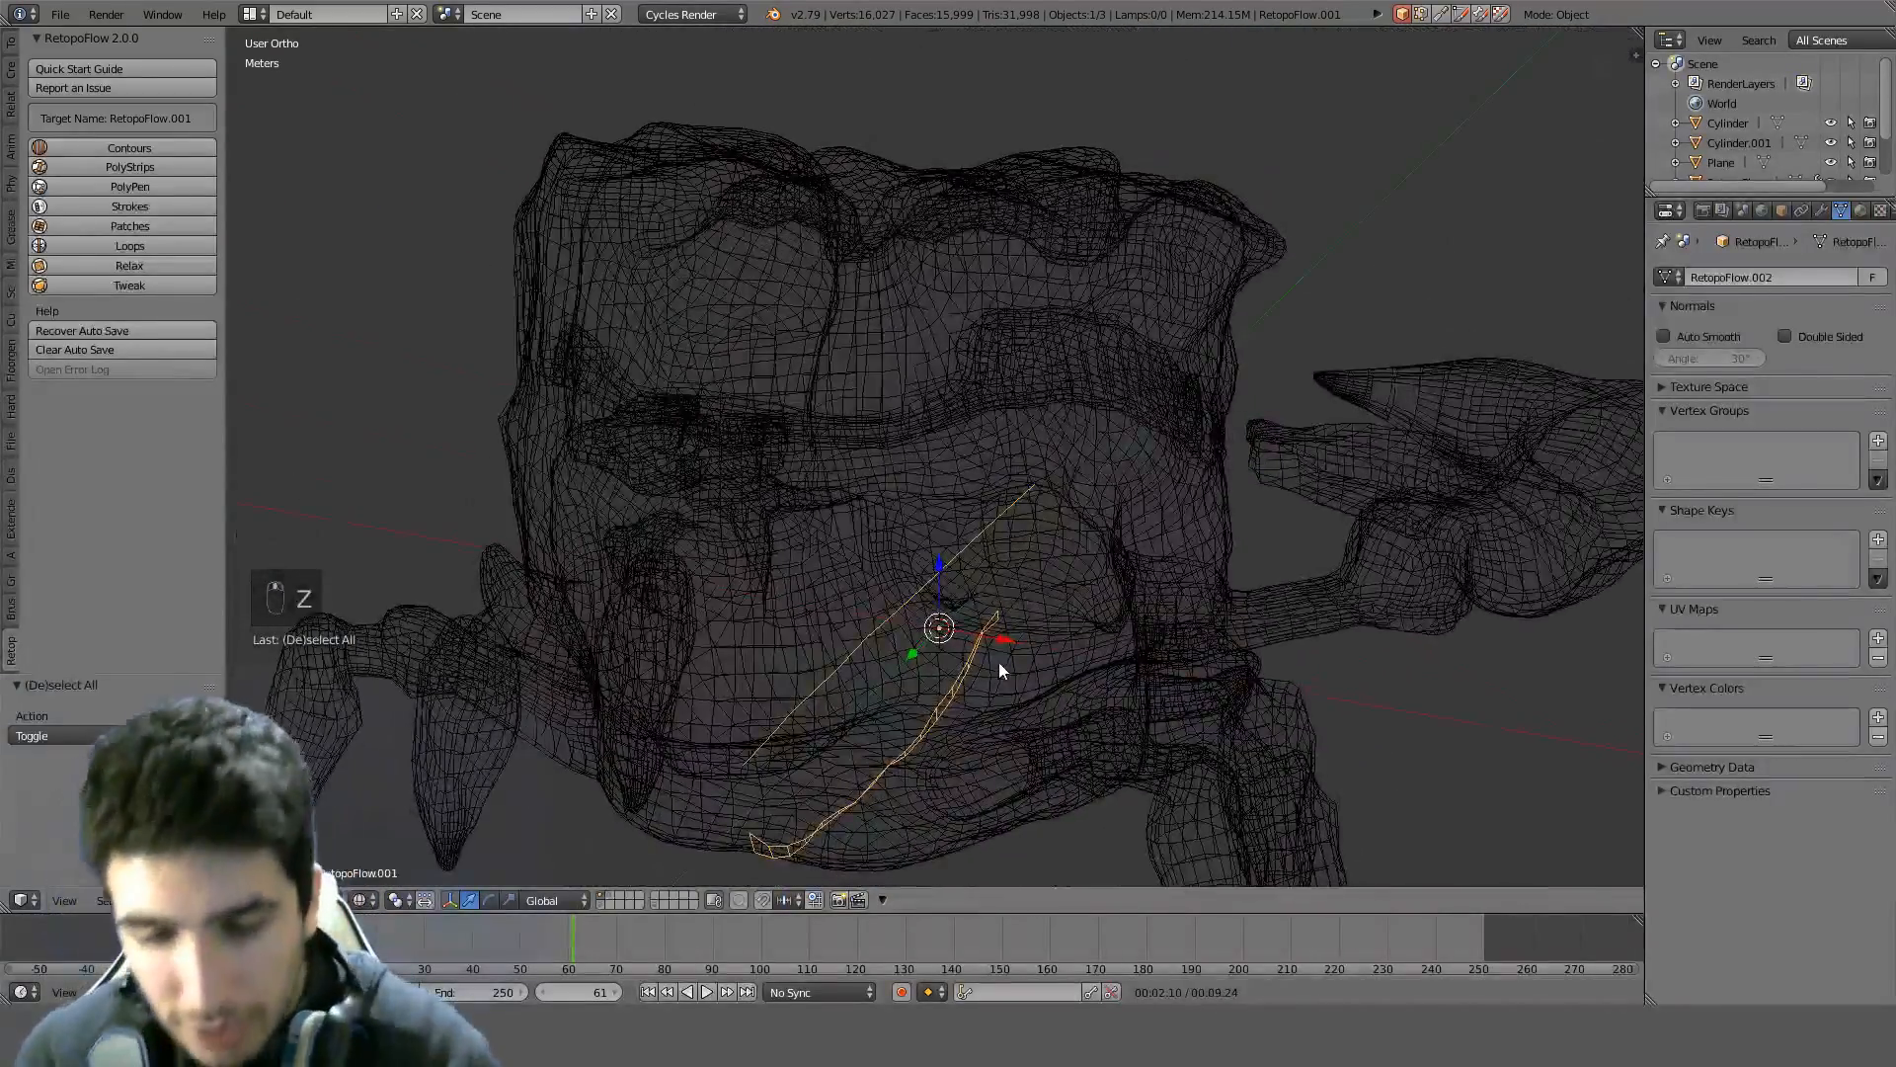
{"action": "key", "text": "Delete"}
{"action": "left_click", "coordinate": [999, 662]}
{"action": "key", "text": "z"}
Show the low-poly belly mesh's layer together with the sculpt's layer and select the belly mesh in bottom view
{"action": "middle_click_drag", "start_coordinate": [1055, 436], "coordinate": [750, 760]}
{"action": "left_click", "coordinate": [609, 897]}
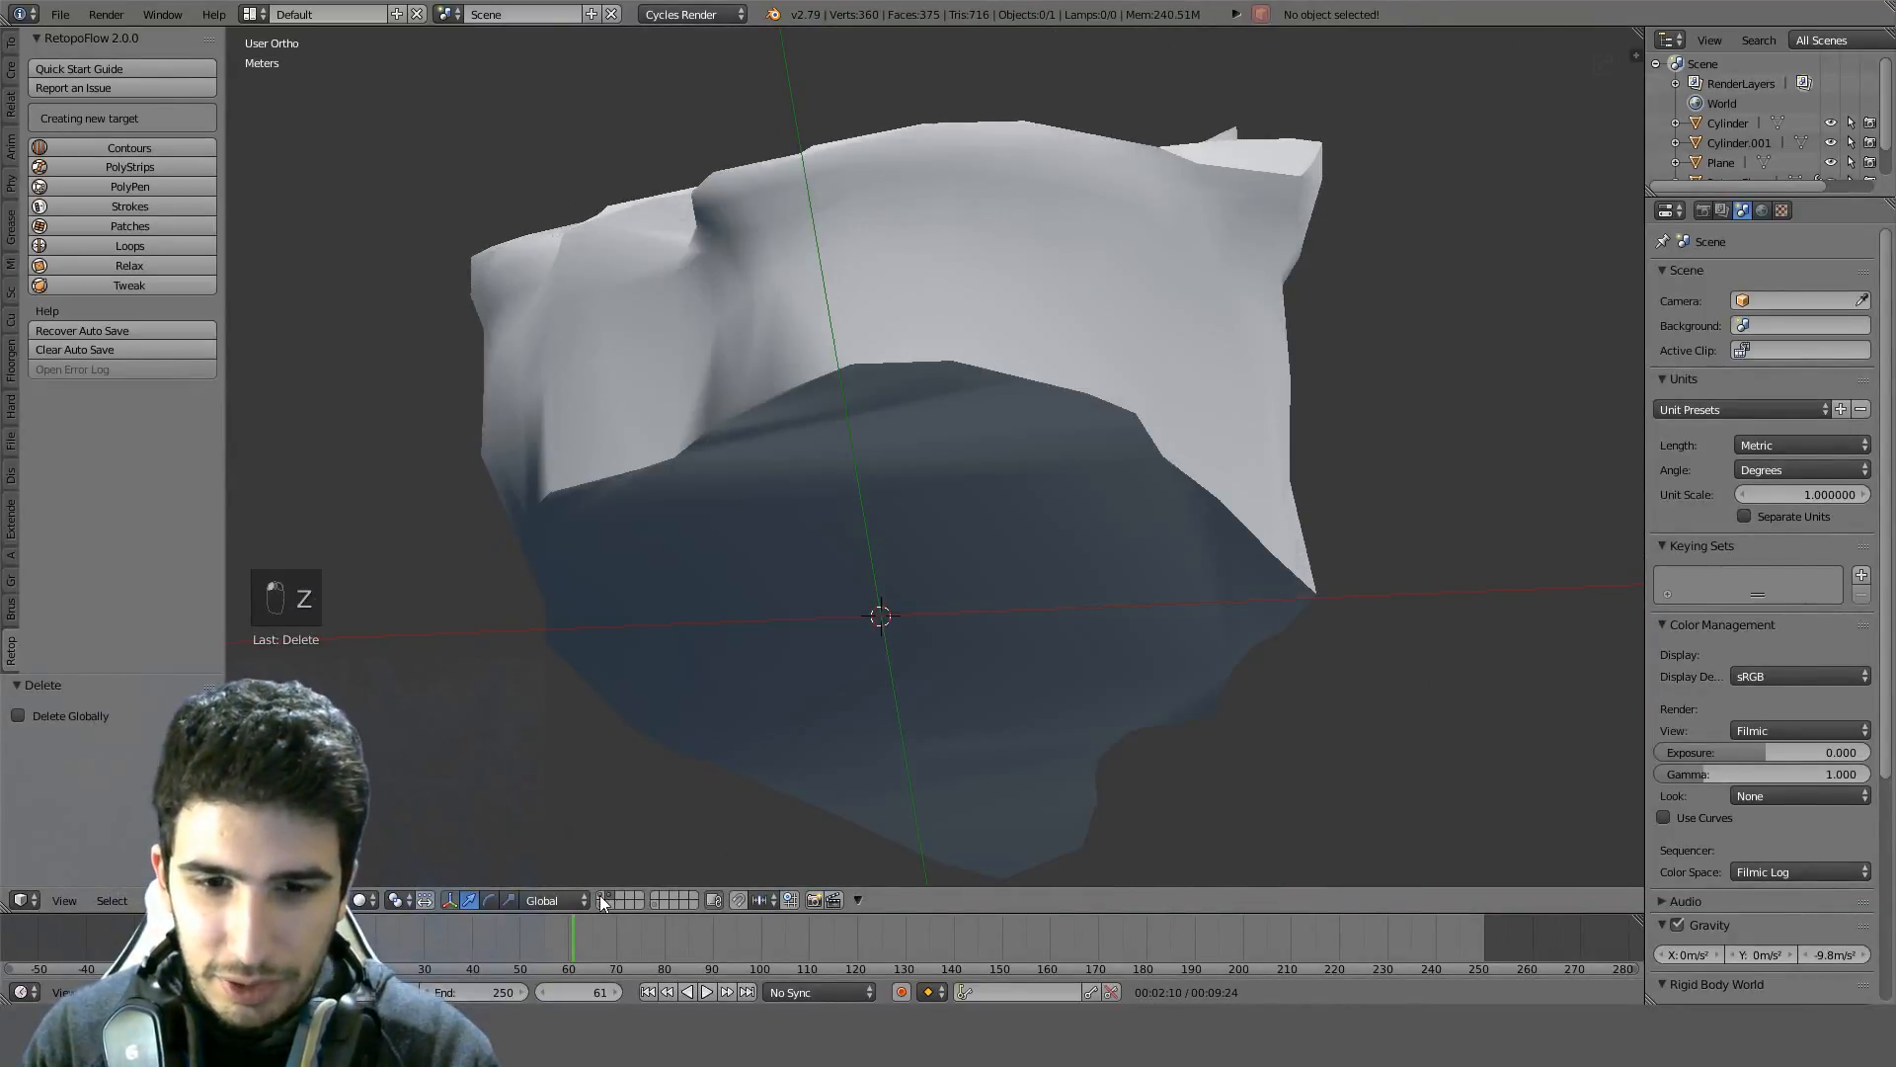
{"action": "left_click", "coordinate": [623, 896]}
{"action": "left_click", "coordinate": [660, 905]}
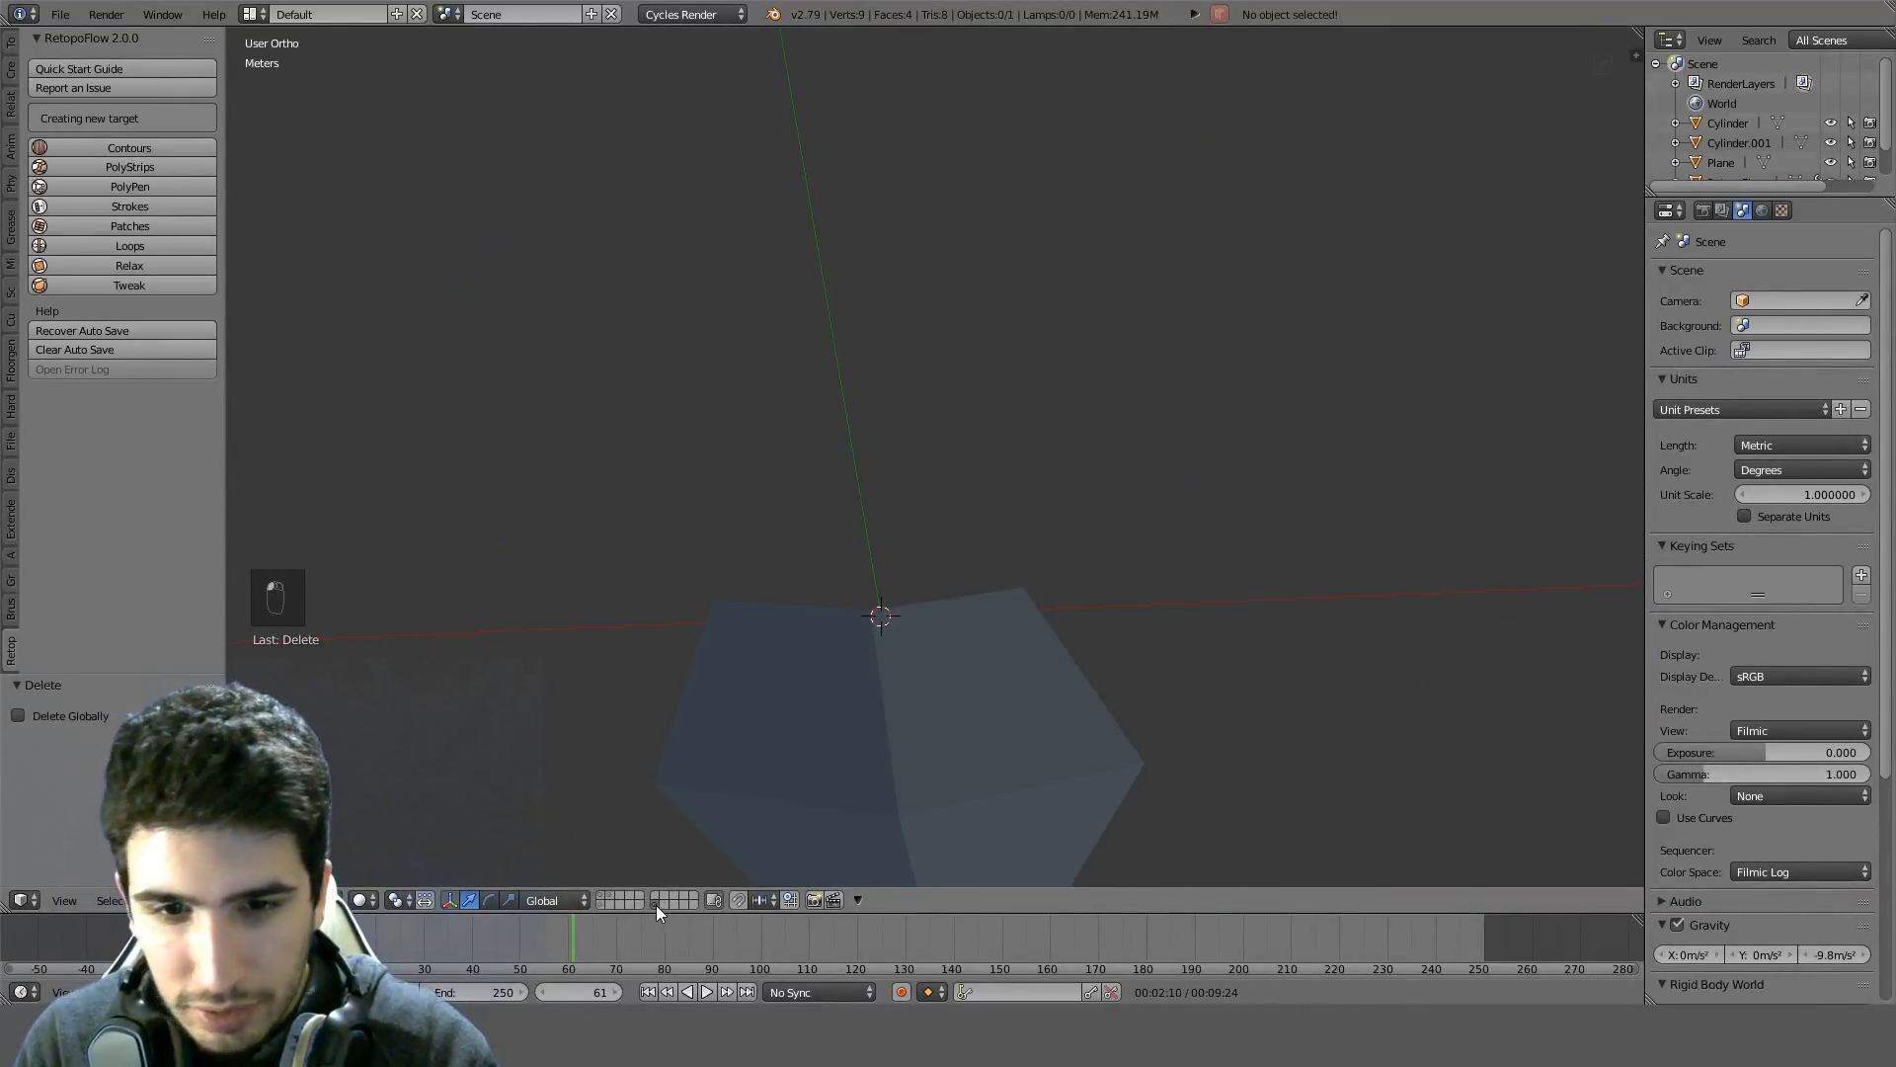
{"action": "left_click", "coordinate": [605, 897], "text": "shift"}
{"action": "right_click", "coordinate": [1003, 624]}
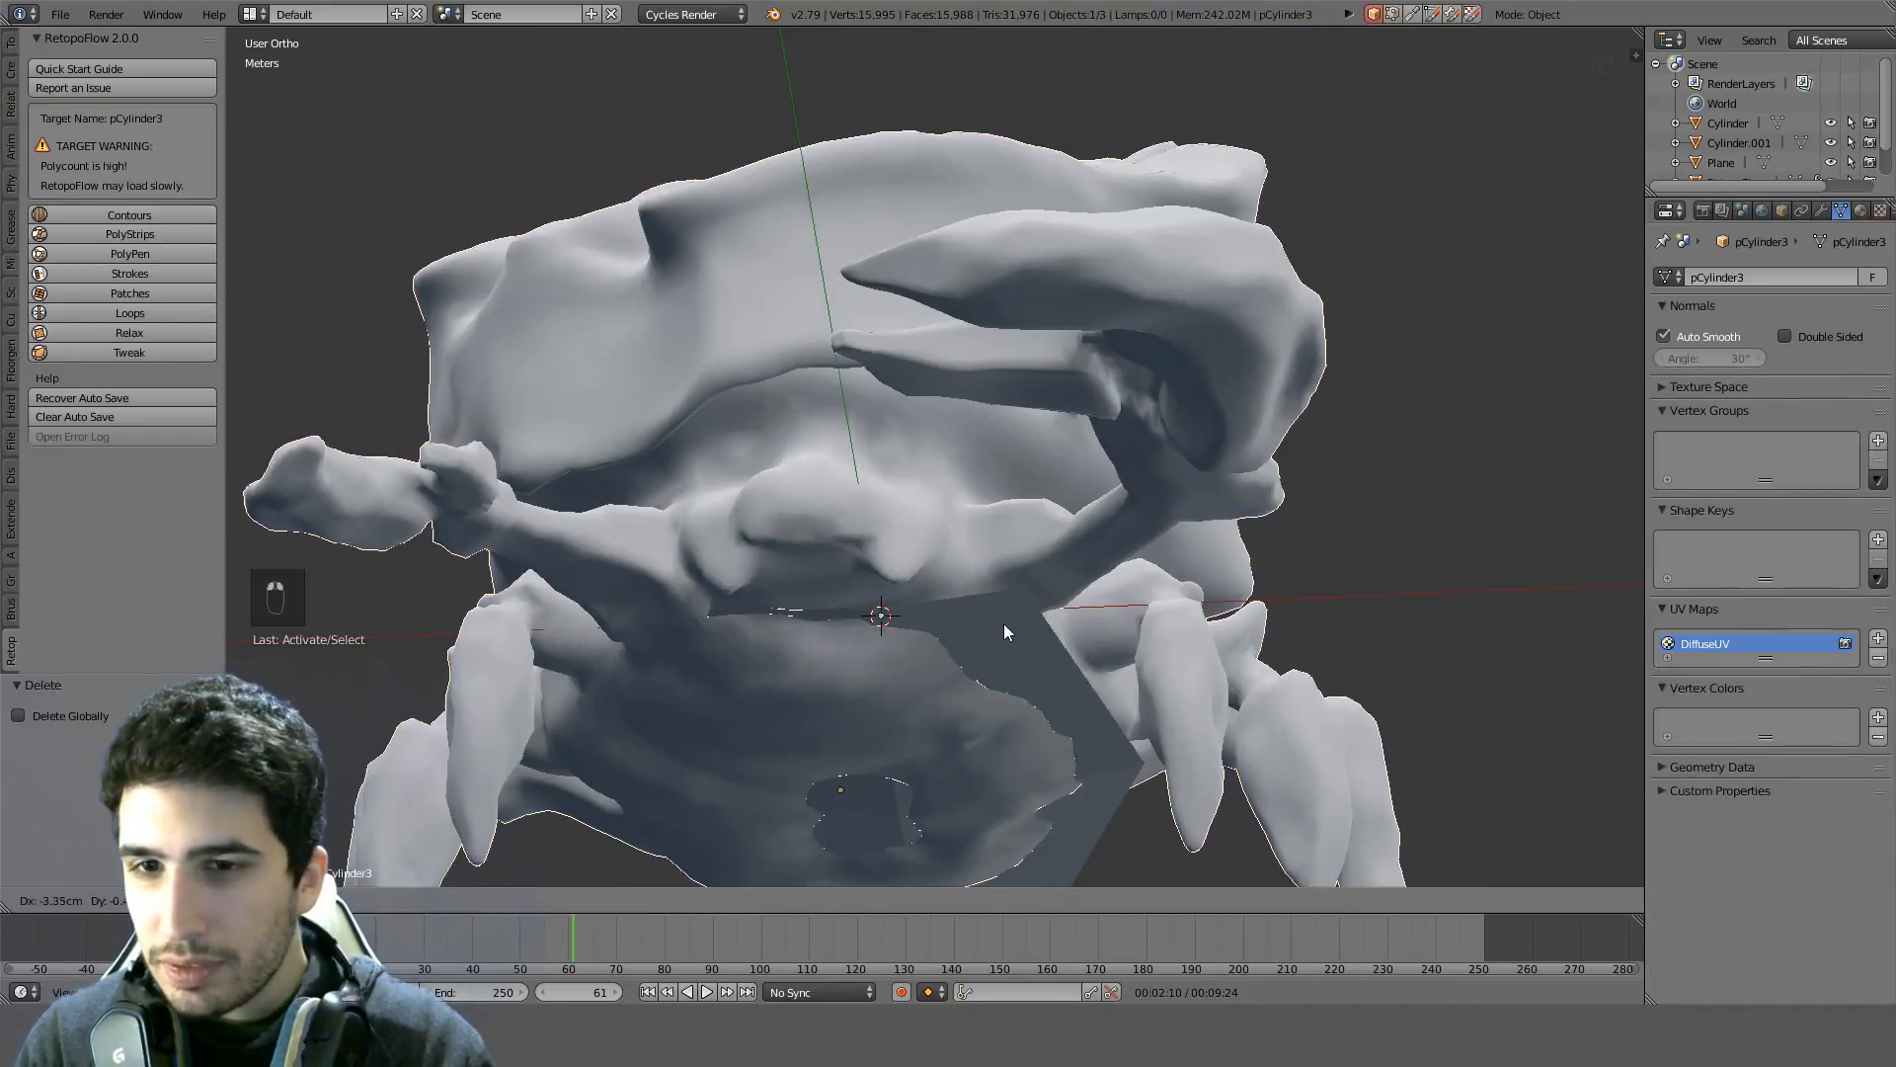
{"action": "key", "text": "ctrl+KP_7"}
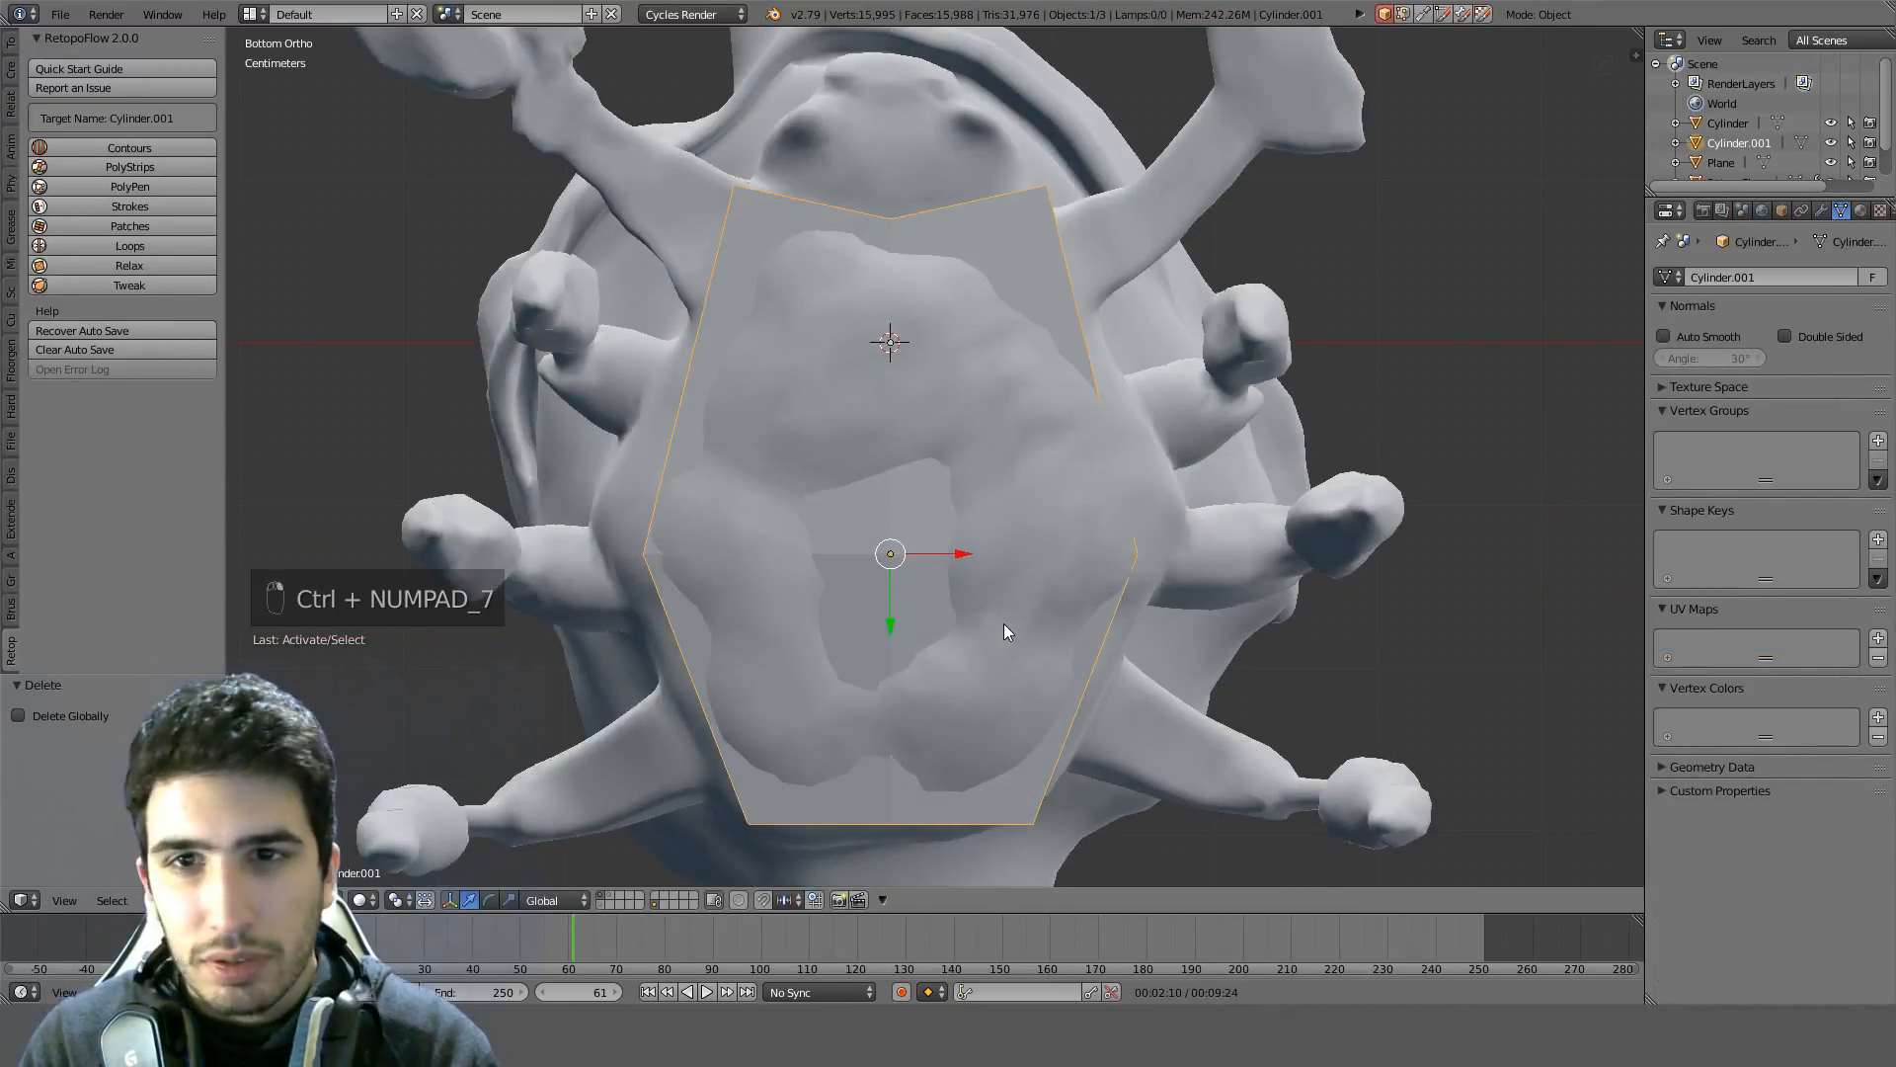
Add a Mirror modifier to the low-poly belly mesh
{"action": "key", "text": "Tab"}
{"action": "middle_click_drag", "start_coordinate": [1068, 459], "coordinate": [1046, 425]}
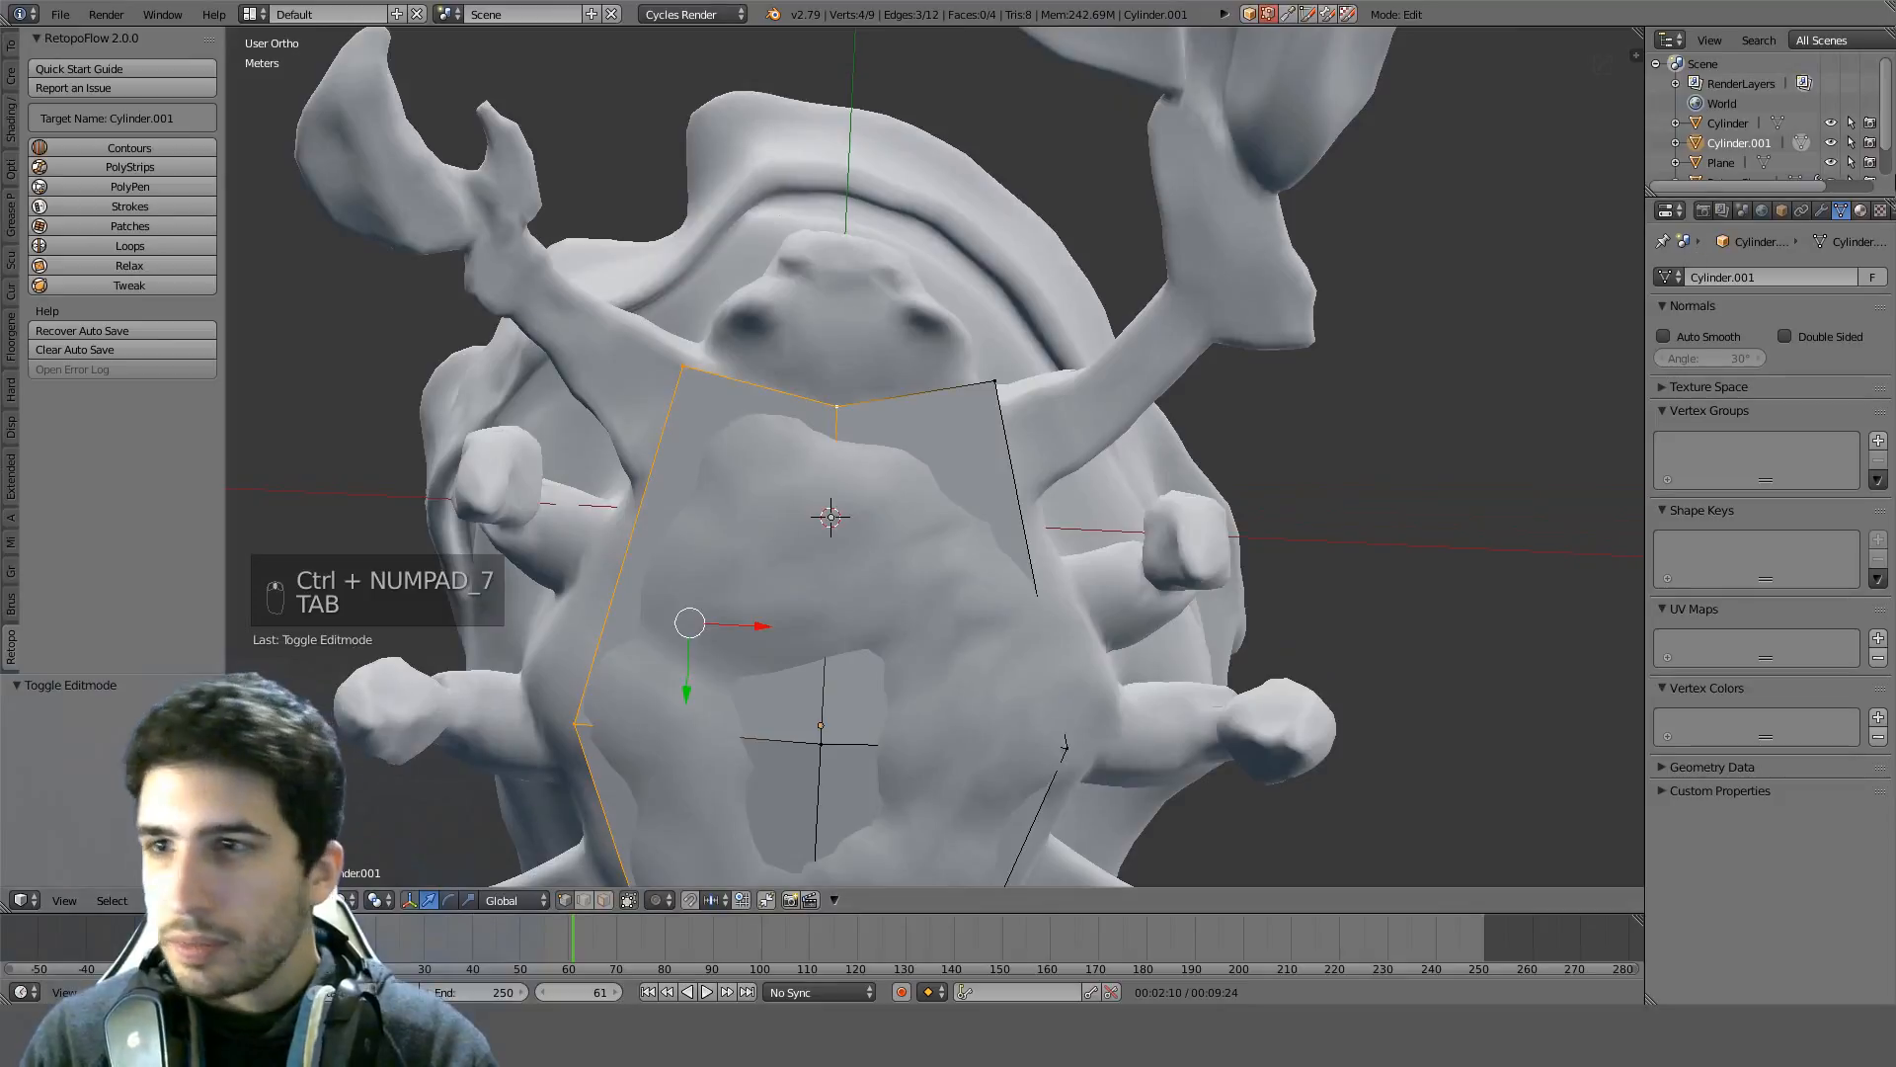
{"action": "left_click", "coordinate": [1821, 211]}
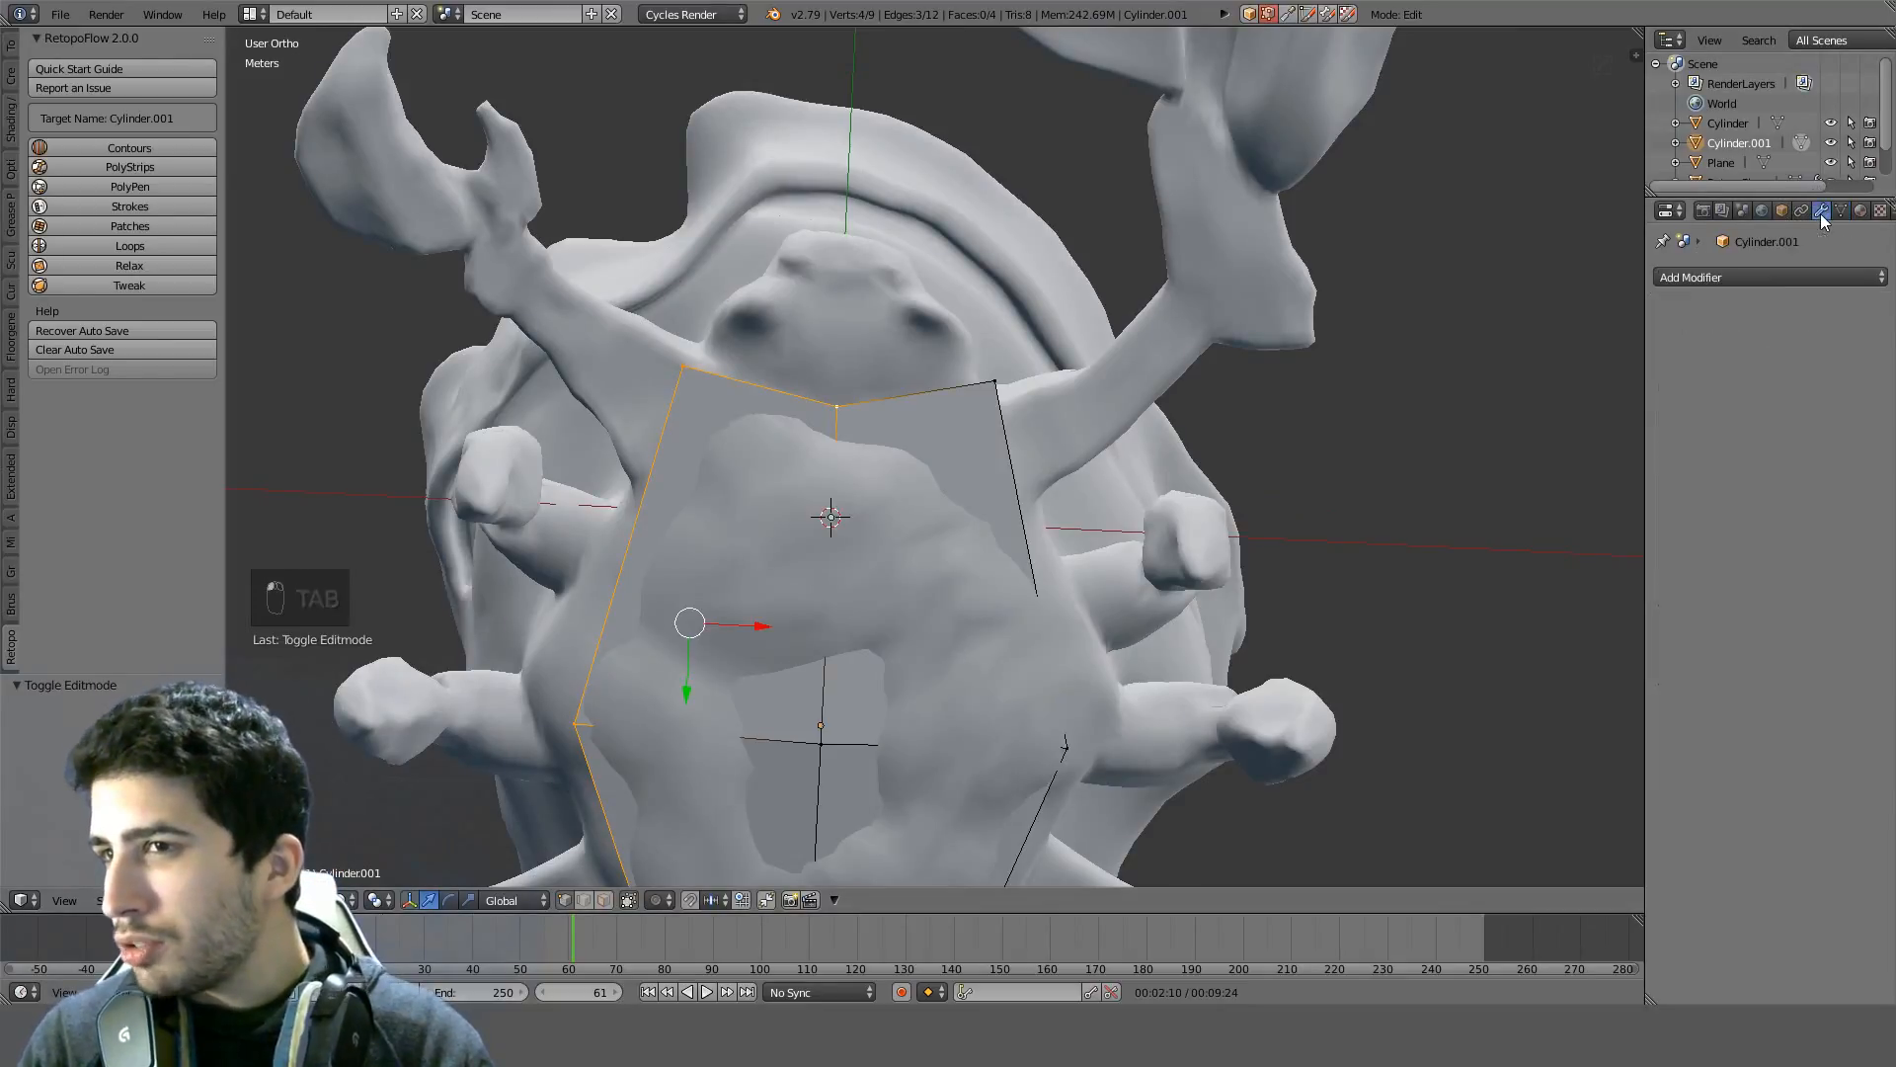
{"action": "left_click", "coordinate": [1768, 278]}
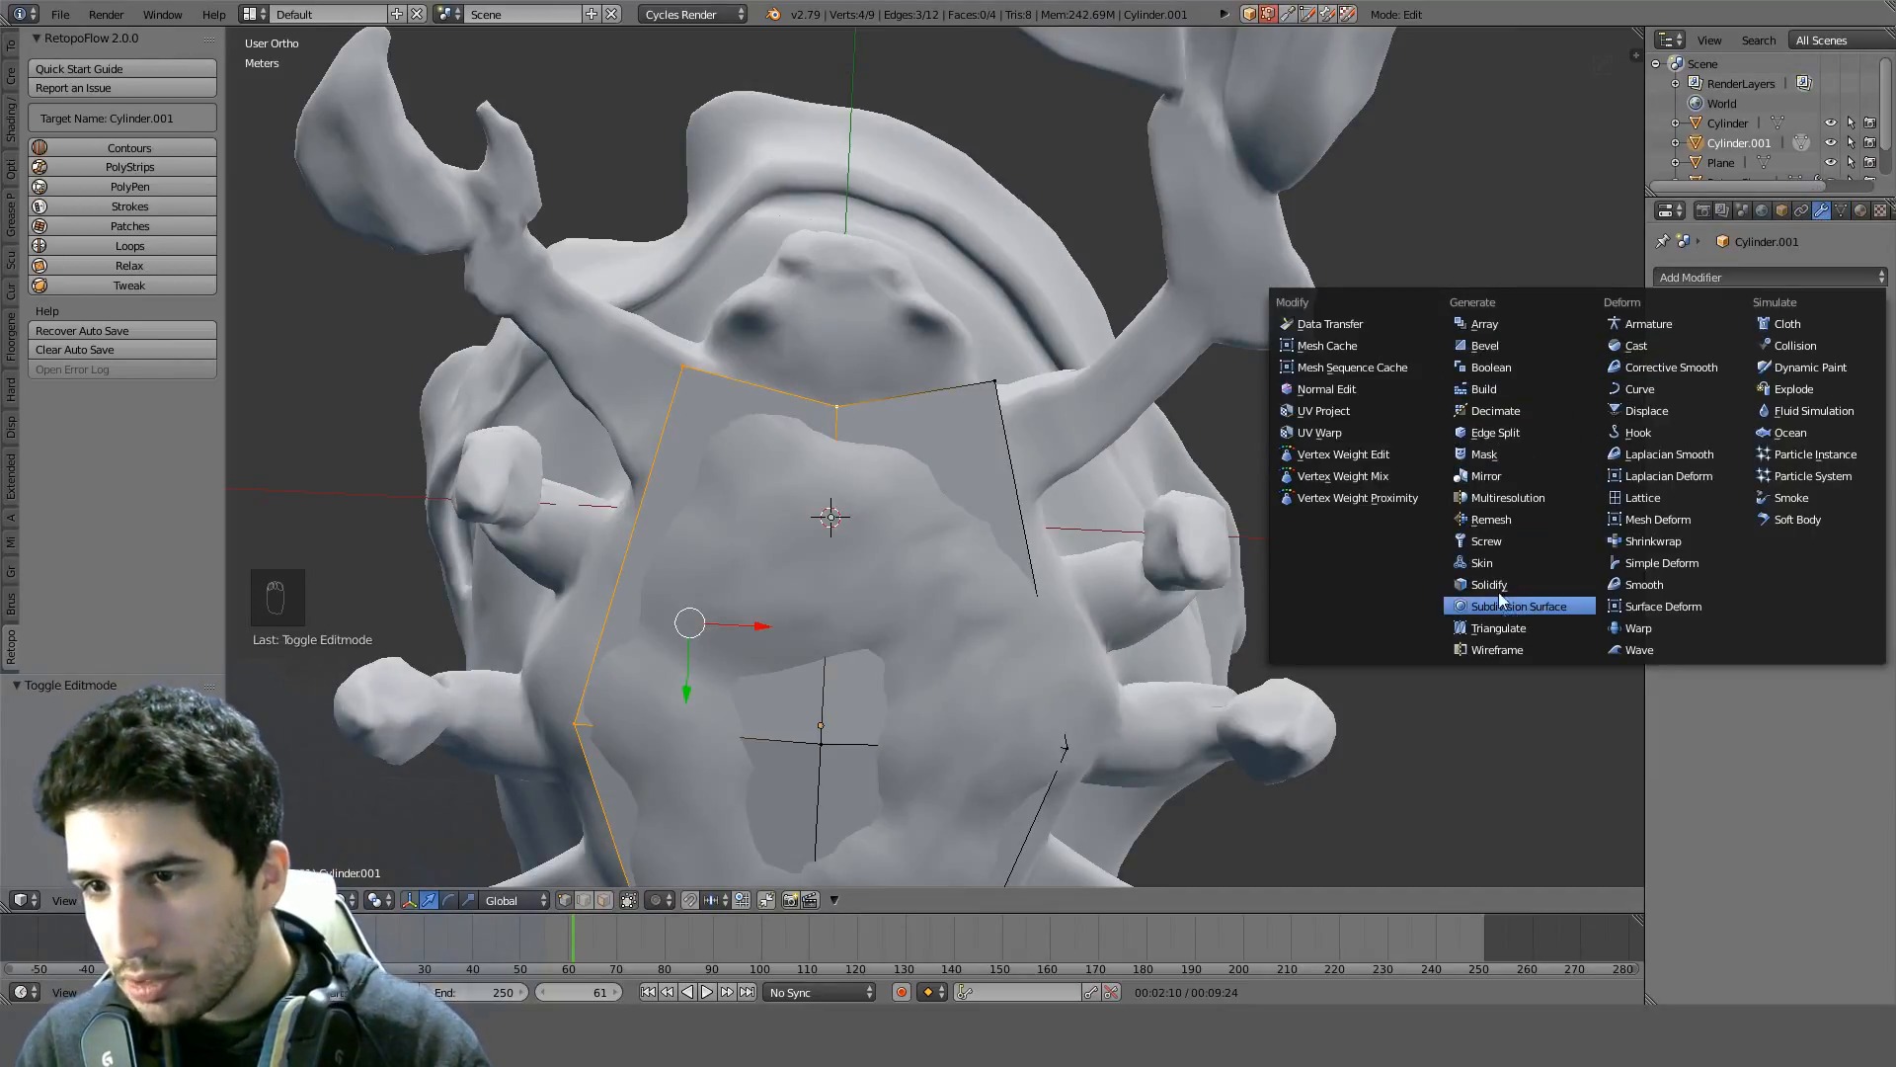
{"action": "left_click", "coordinate": [1486, 476]}
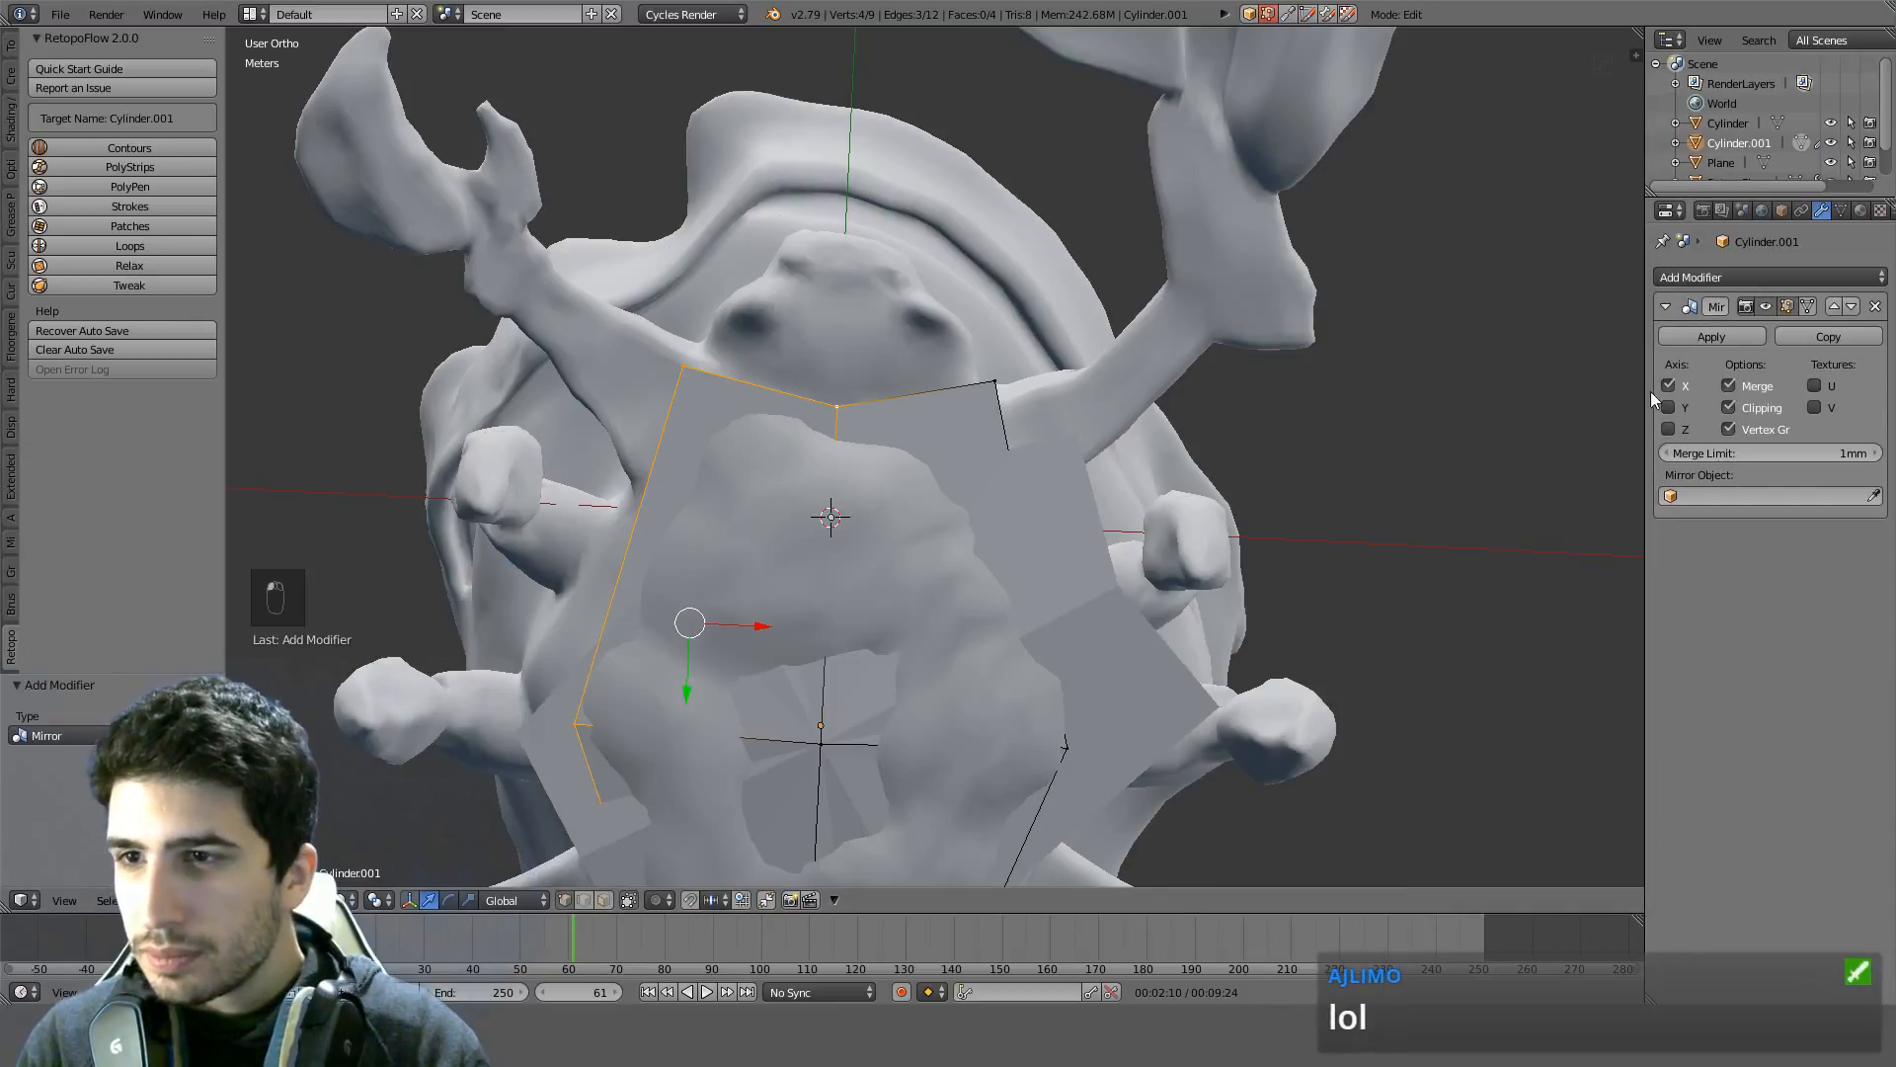
{"action": "key", "text": "Tab"}
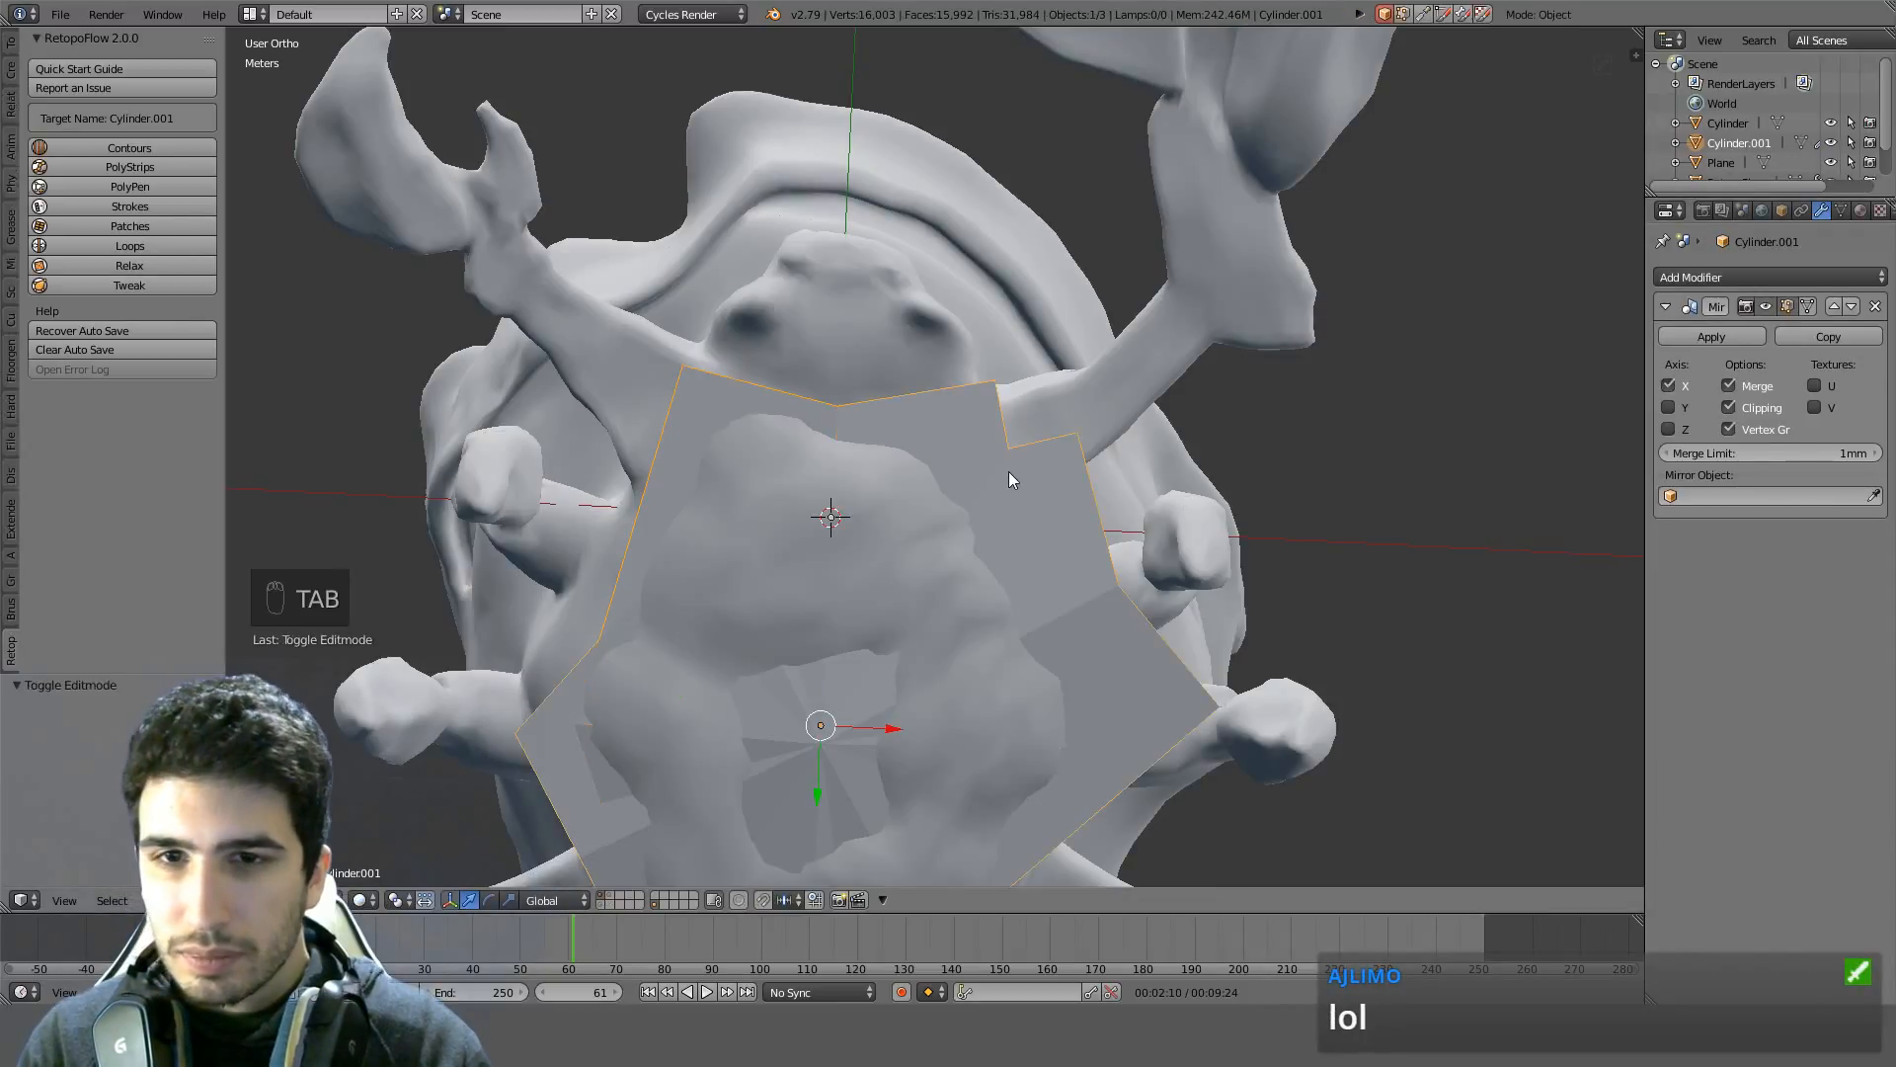
Delete the outer vertices on one side of the belly mesh, keeping the half up to the centre line
{"action": "key", "text": "Tab"}
{"action": "key", "text": "z"}
{"action": "middle_click_drag", "start_coordinate": [889, 553], "coordinate": [870, 384]}
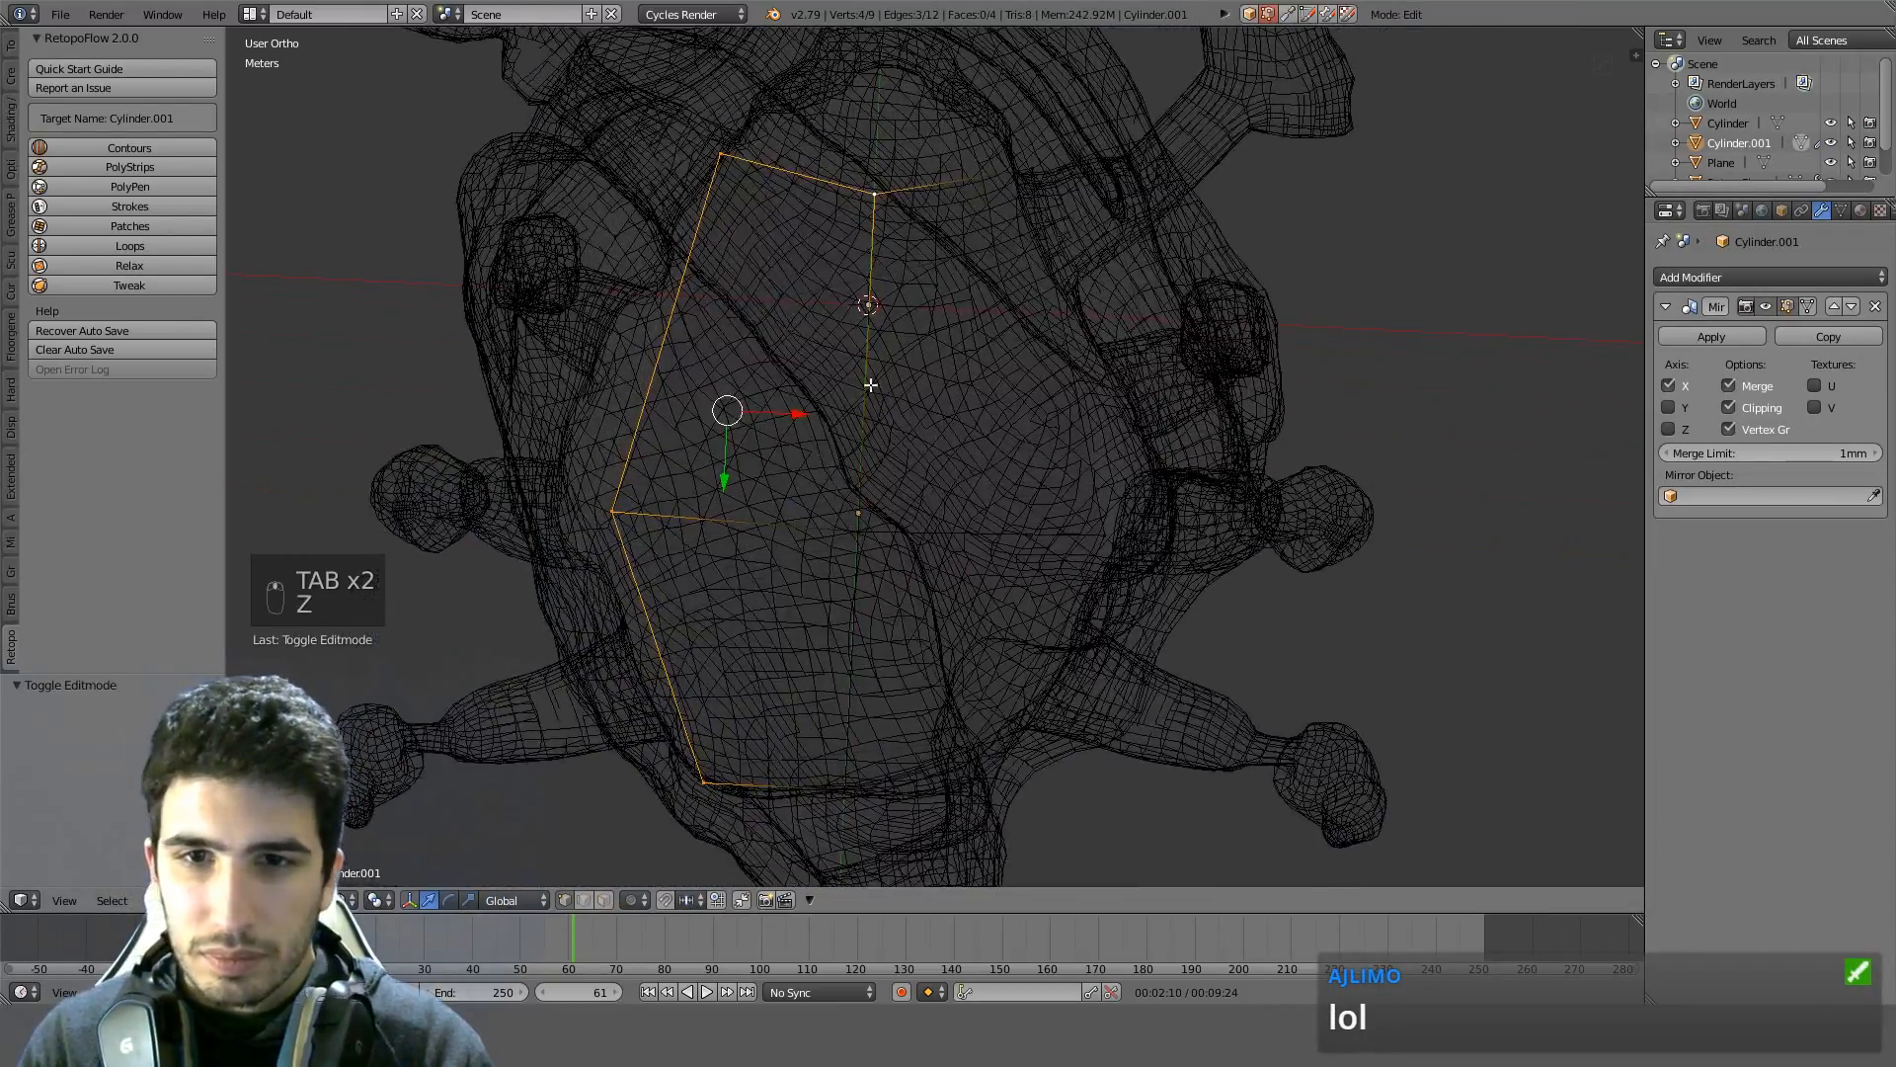
{"action": "key", "text": "Delete"}
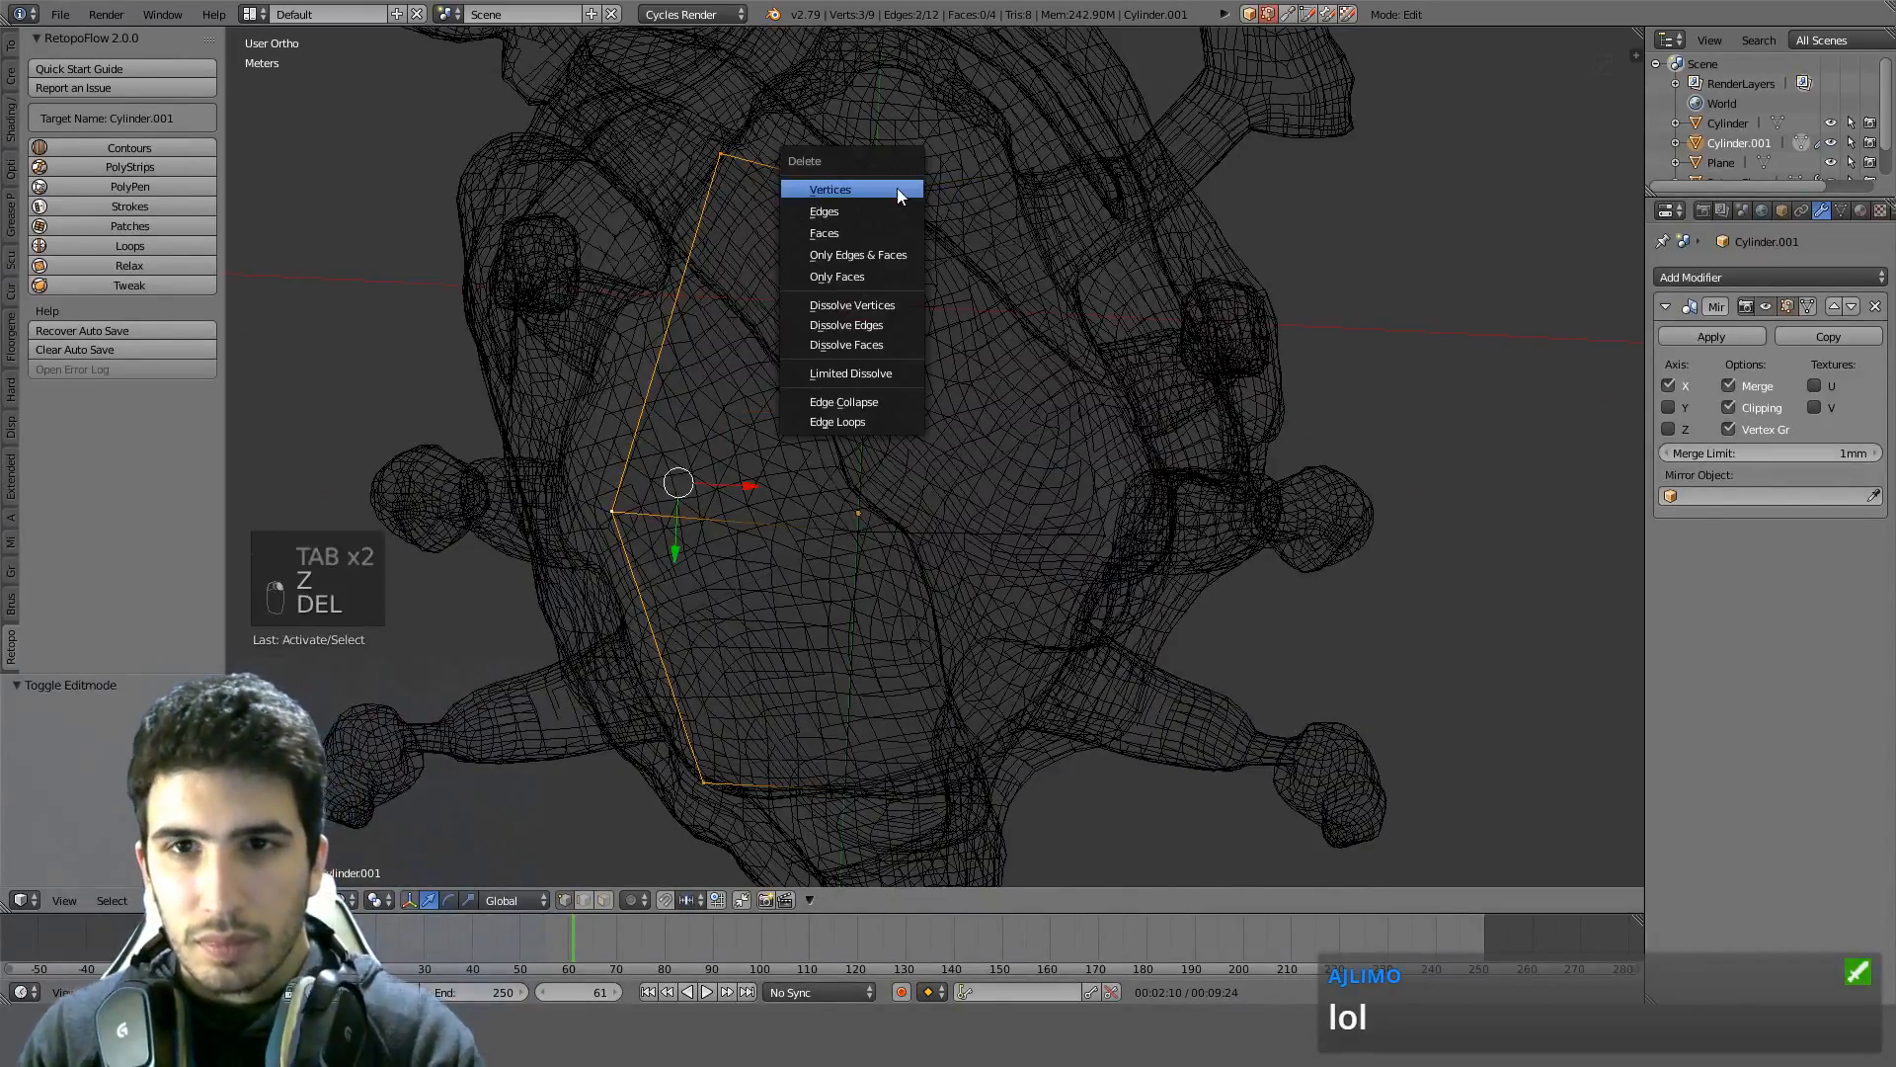
{"action": "left_click", "coordinate": [897, 188]}
Apply the belly mesh's rotation
{"action": "key", "text": "z"}
{"action": "key", "text": "Tab"}
{"action": "key", "text": "ctrl+a"}
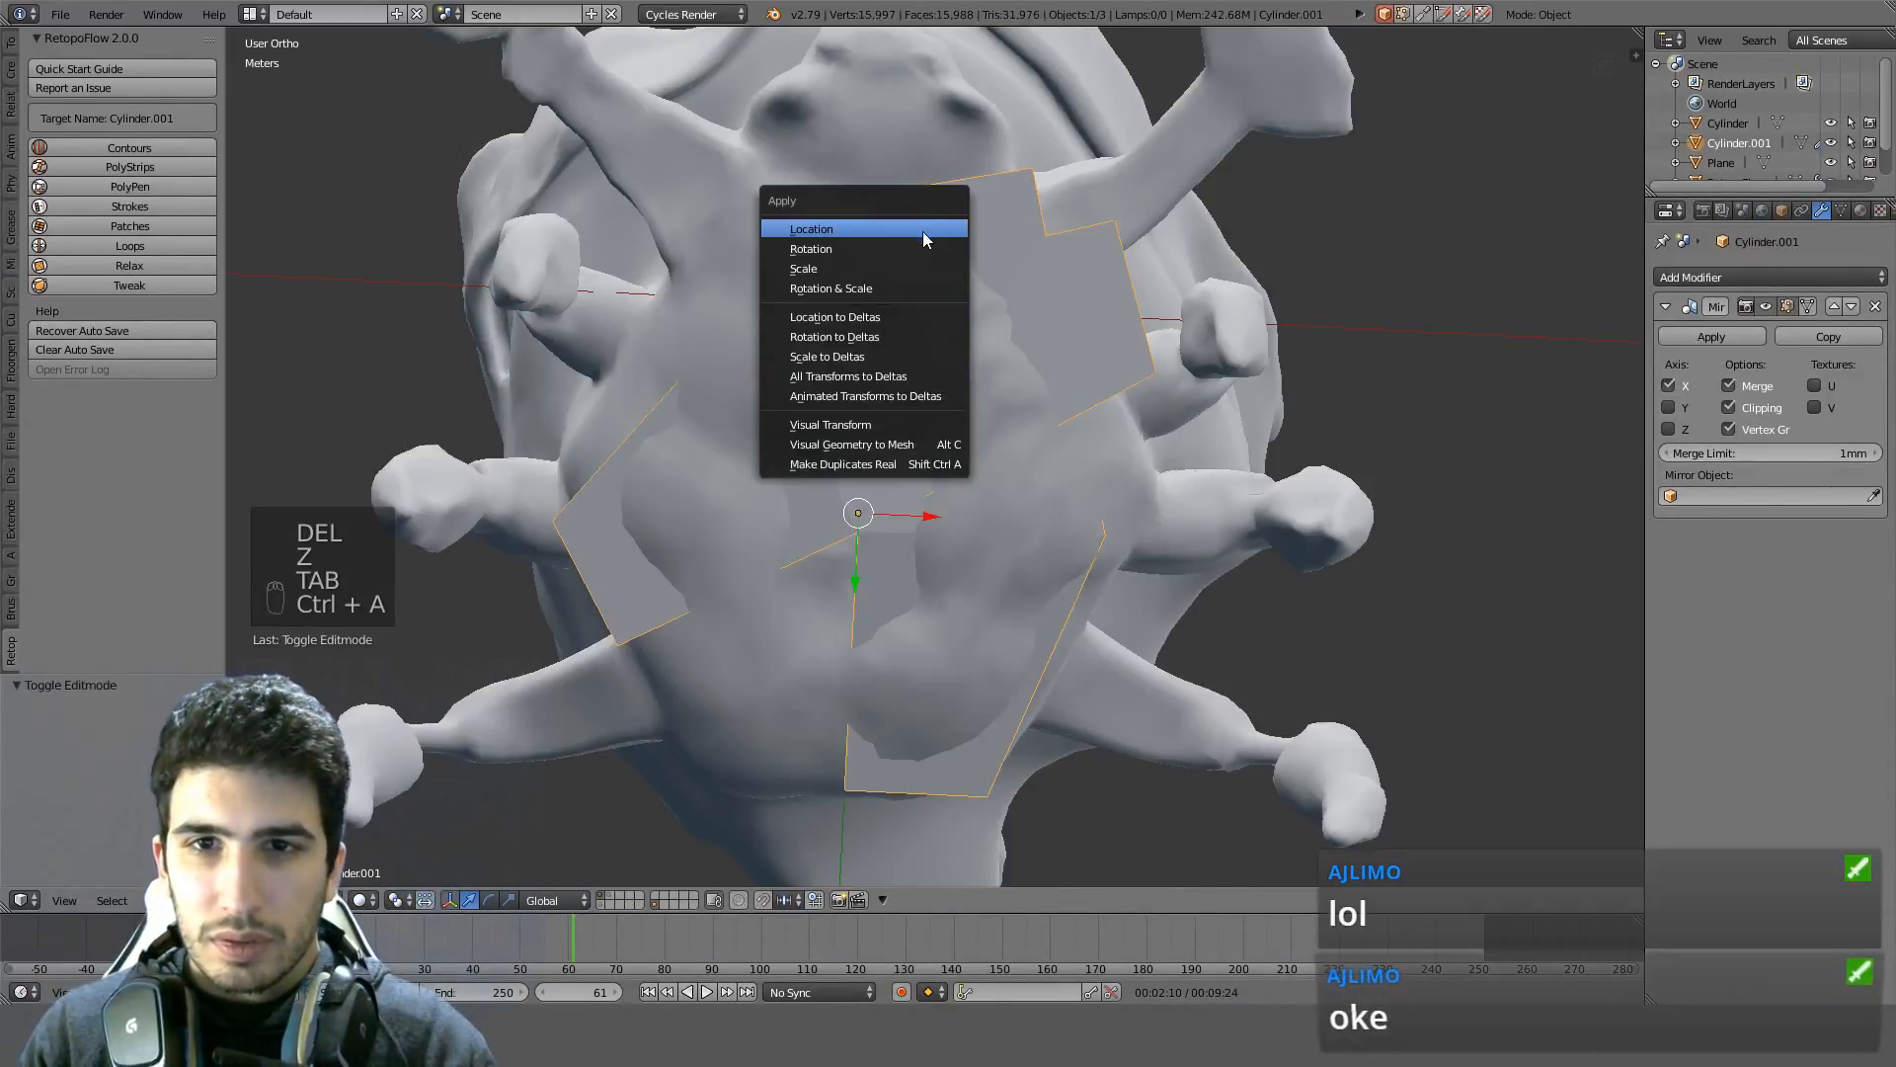
{"action": "left_click", "coordinate": [899, 251]}
Bevel the belly mesh's centre vertex with Vertex Only enabled
{"action": "key", "text": "Tab"}
{"action": "middle_click_drag", "start_coordinate": [975, 253], "coordinate": [949, 405]}
{"action": "key", "text": "KP_1"}
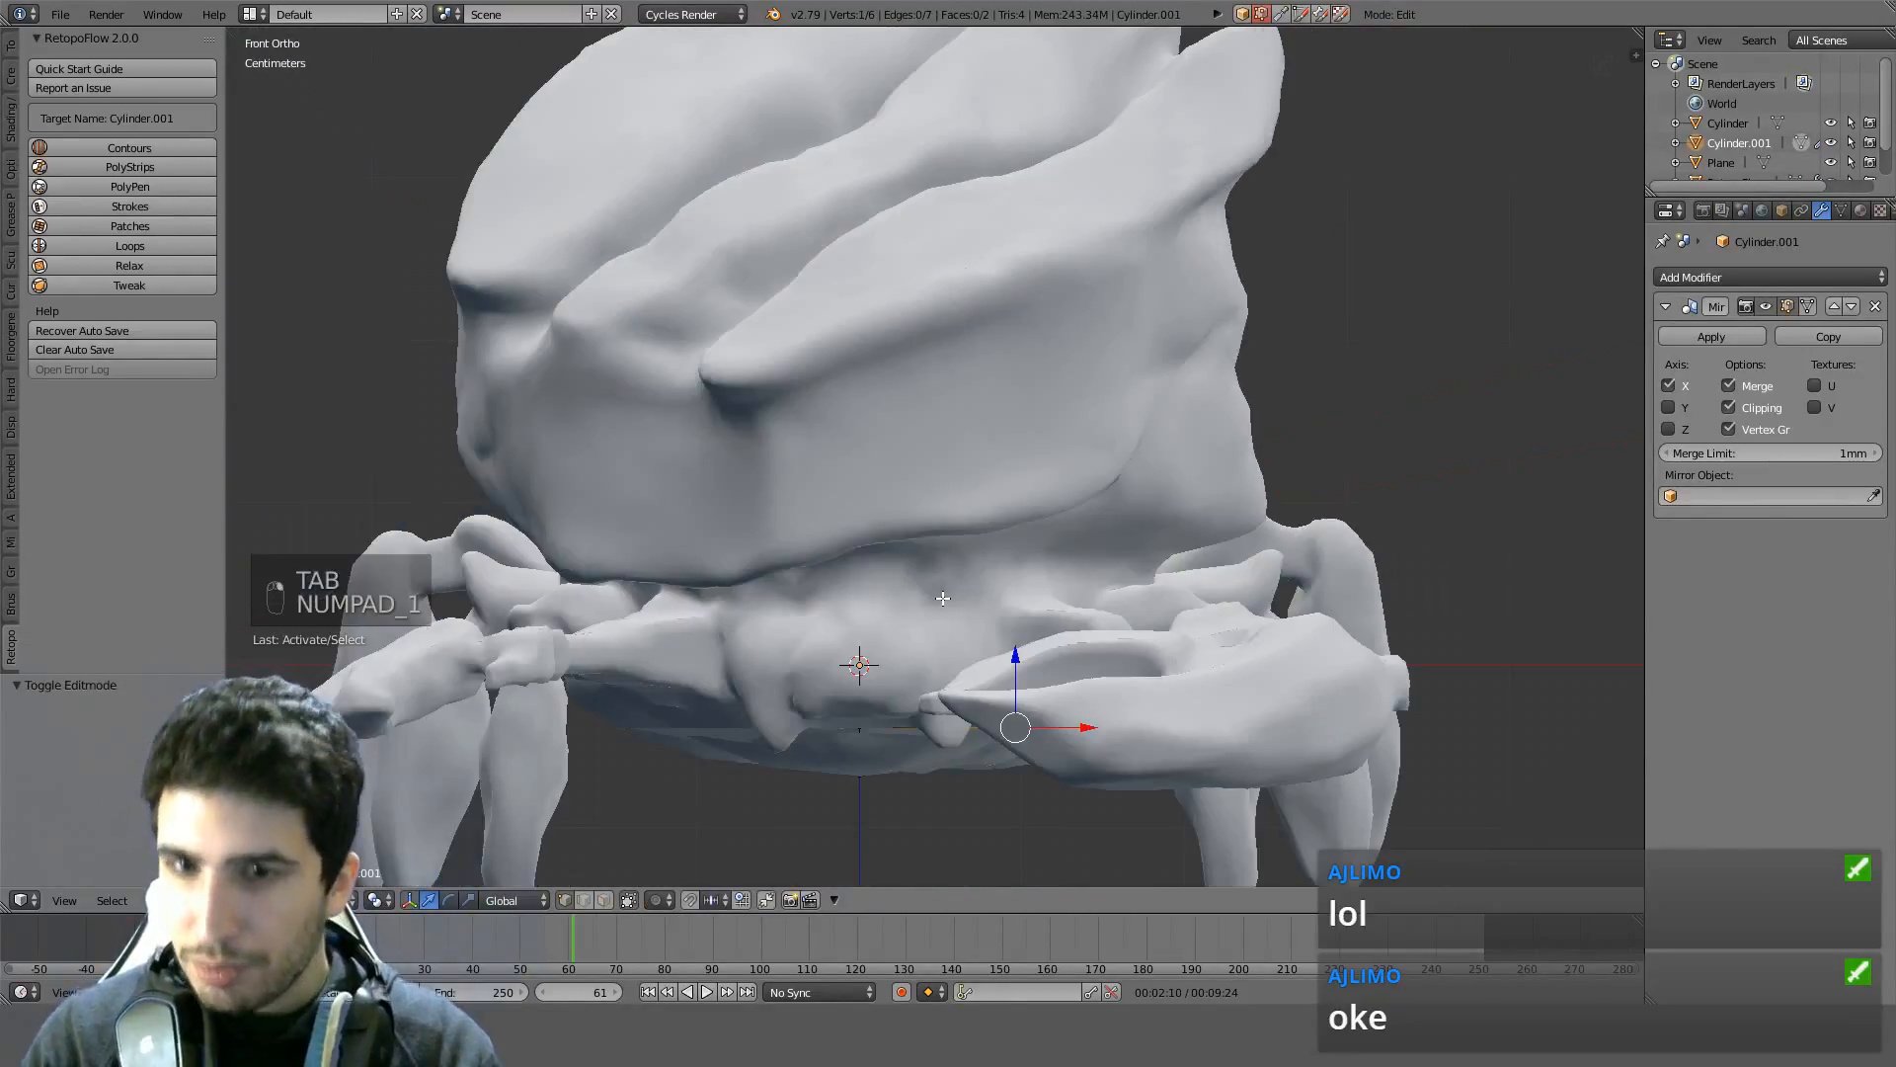
{"action": "middle_click_drag", "start_coordinate": [959, 599], "coordinate": [939, 542]}
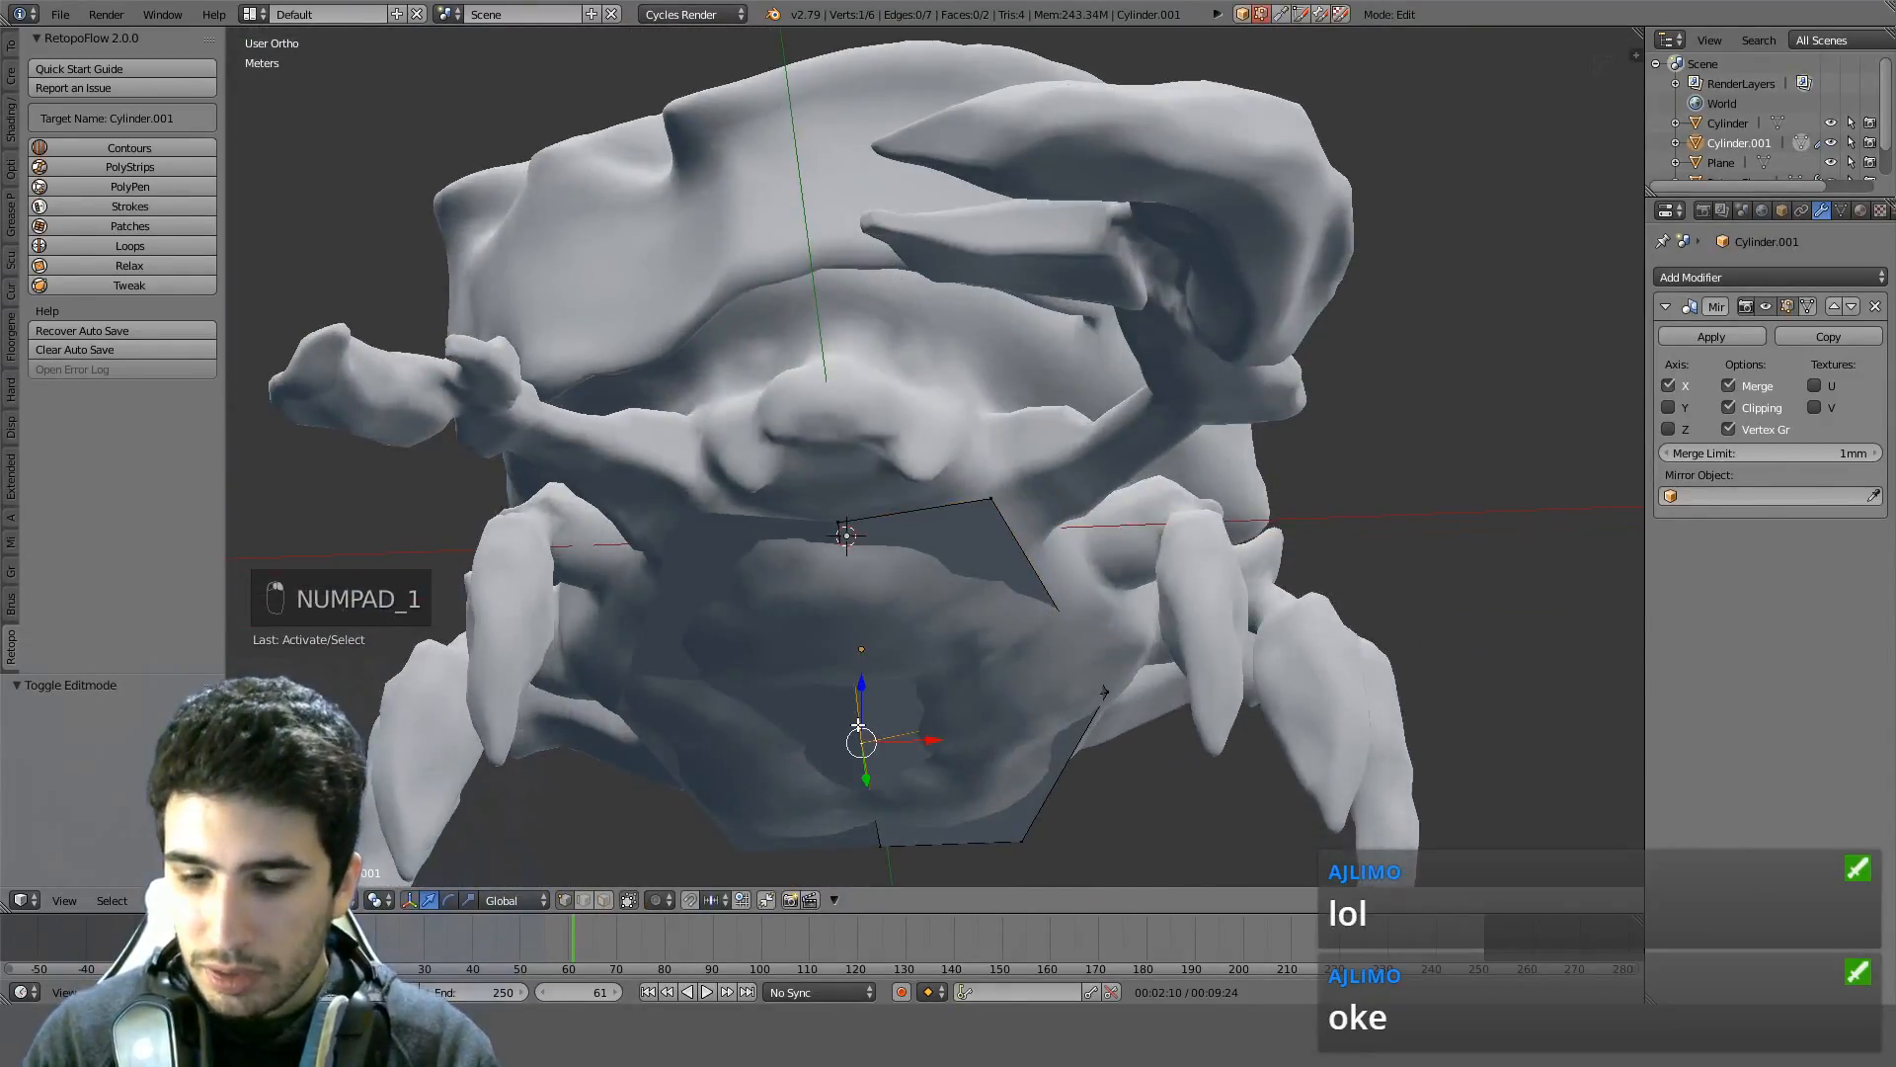
{"action": "key", "text": "KP_1"}
{"action": "key", "text": "z"}
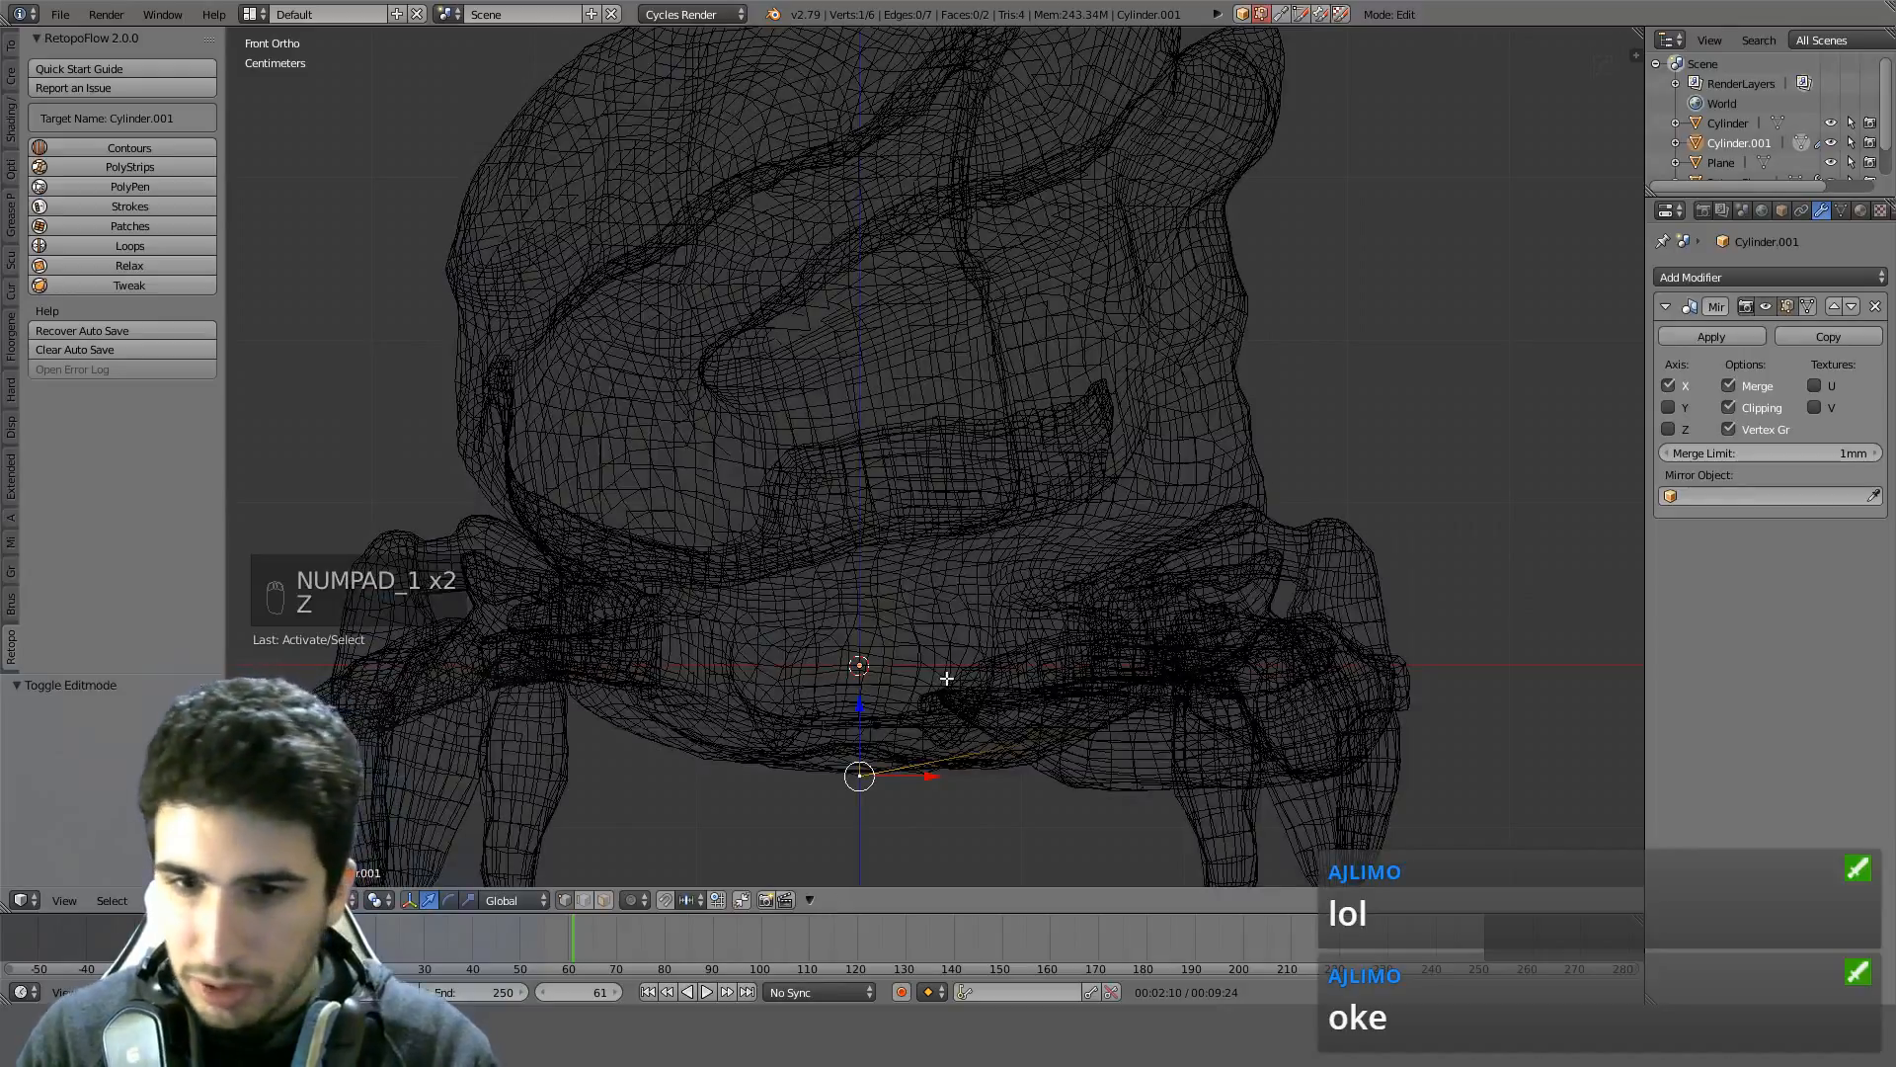
{"action": "key", "text": "z"}
{"action": "middle_click_drag", "start_coordinate": [947, 679], "coordinate": [982, 517]}
{"action": "key", "text": "ctrl+b"}
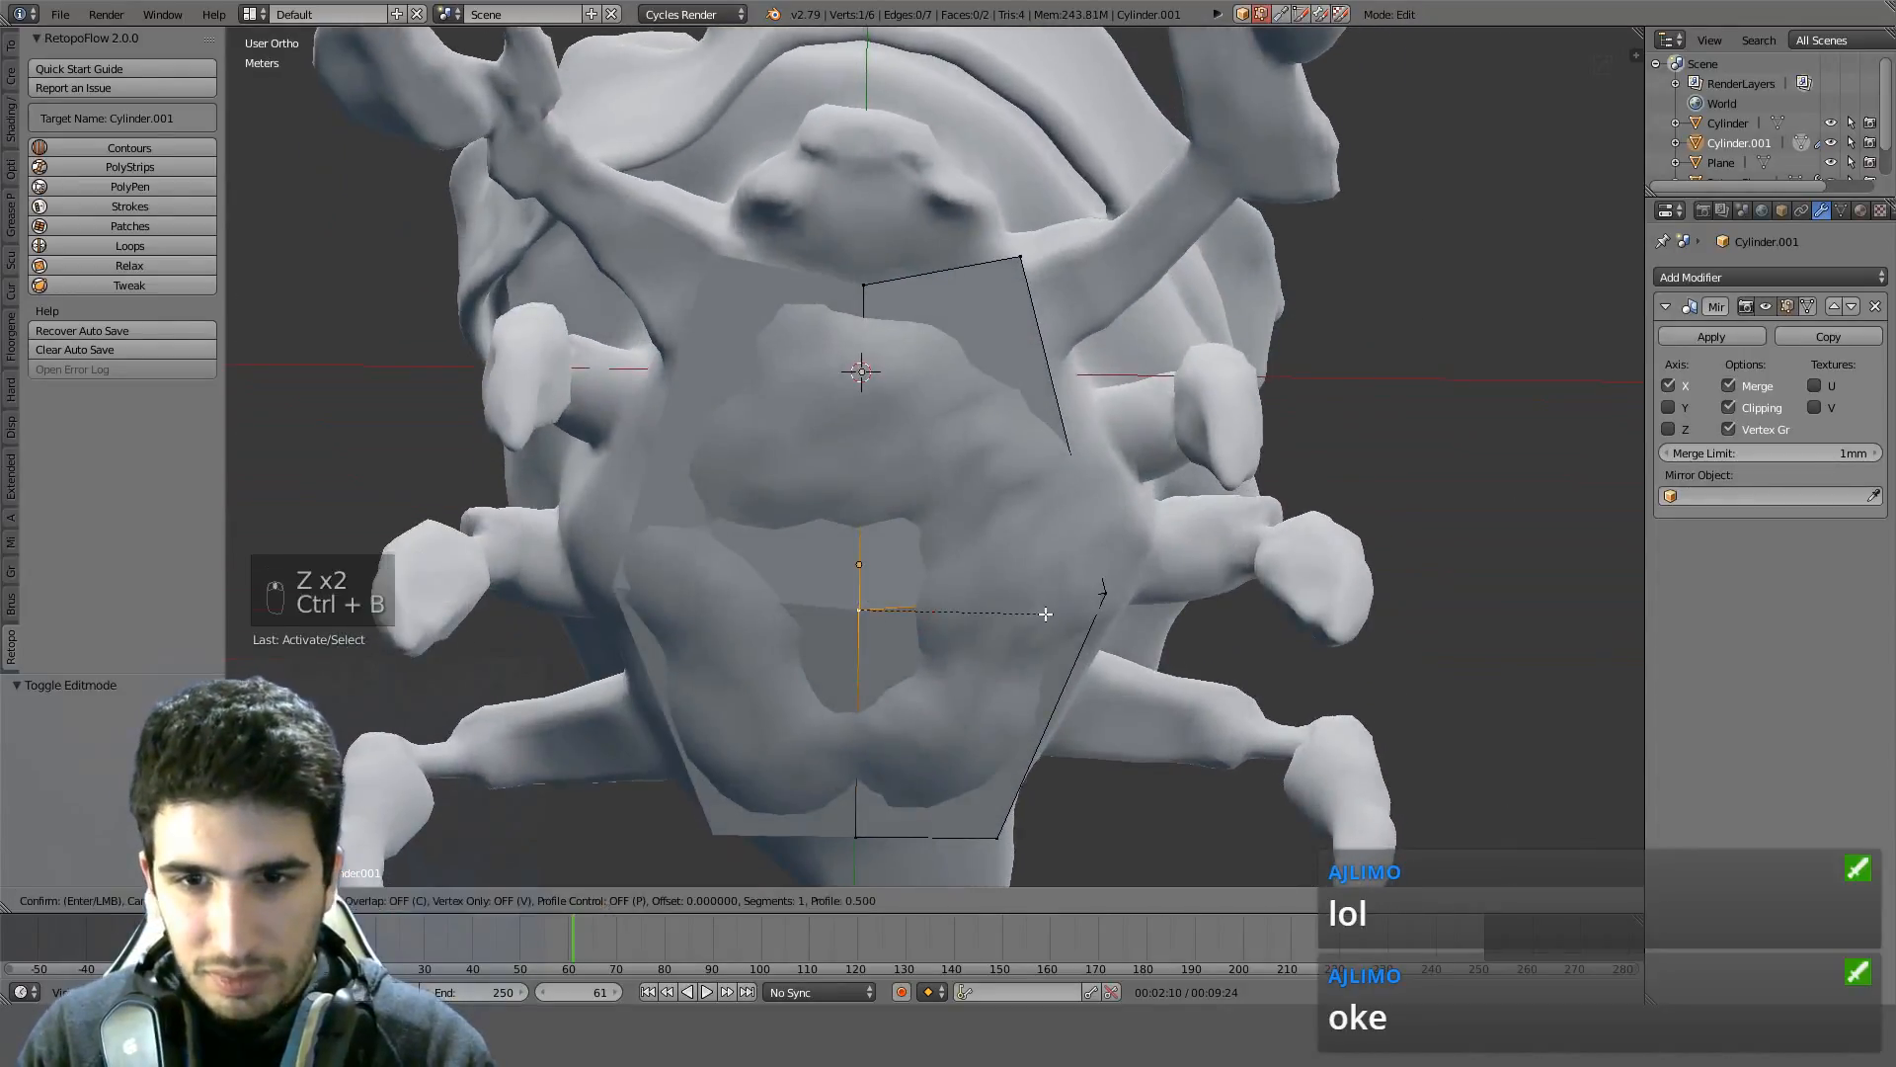
{"action": "key", "text": "v"}
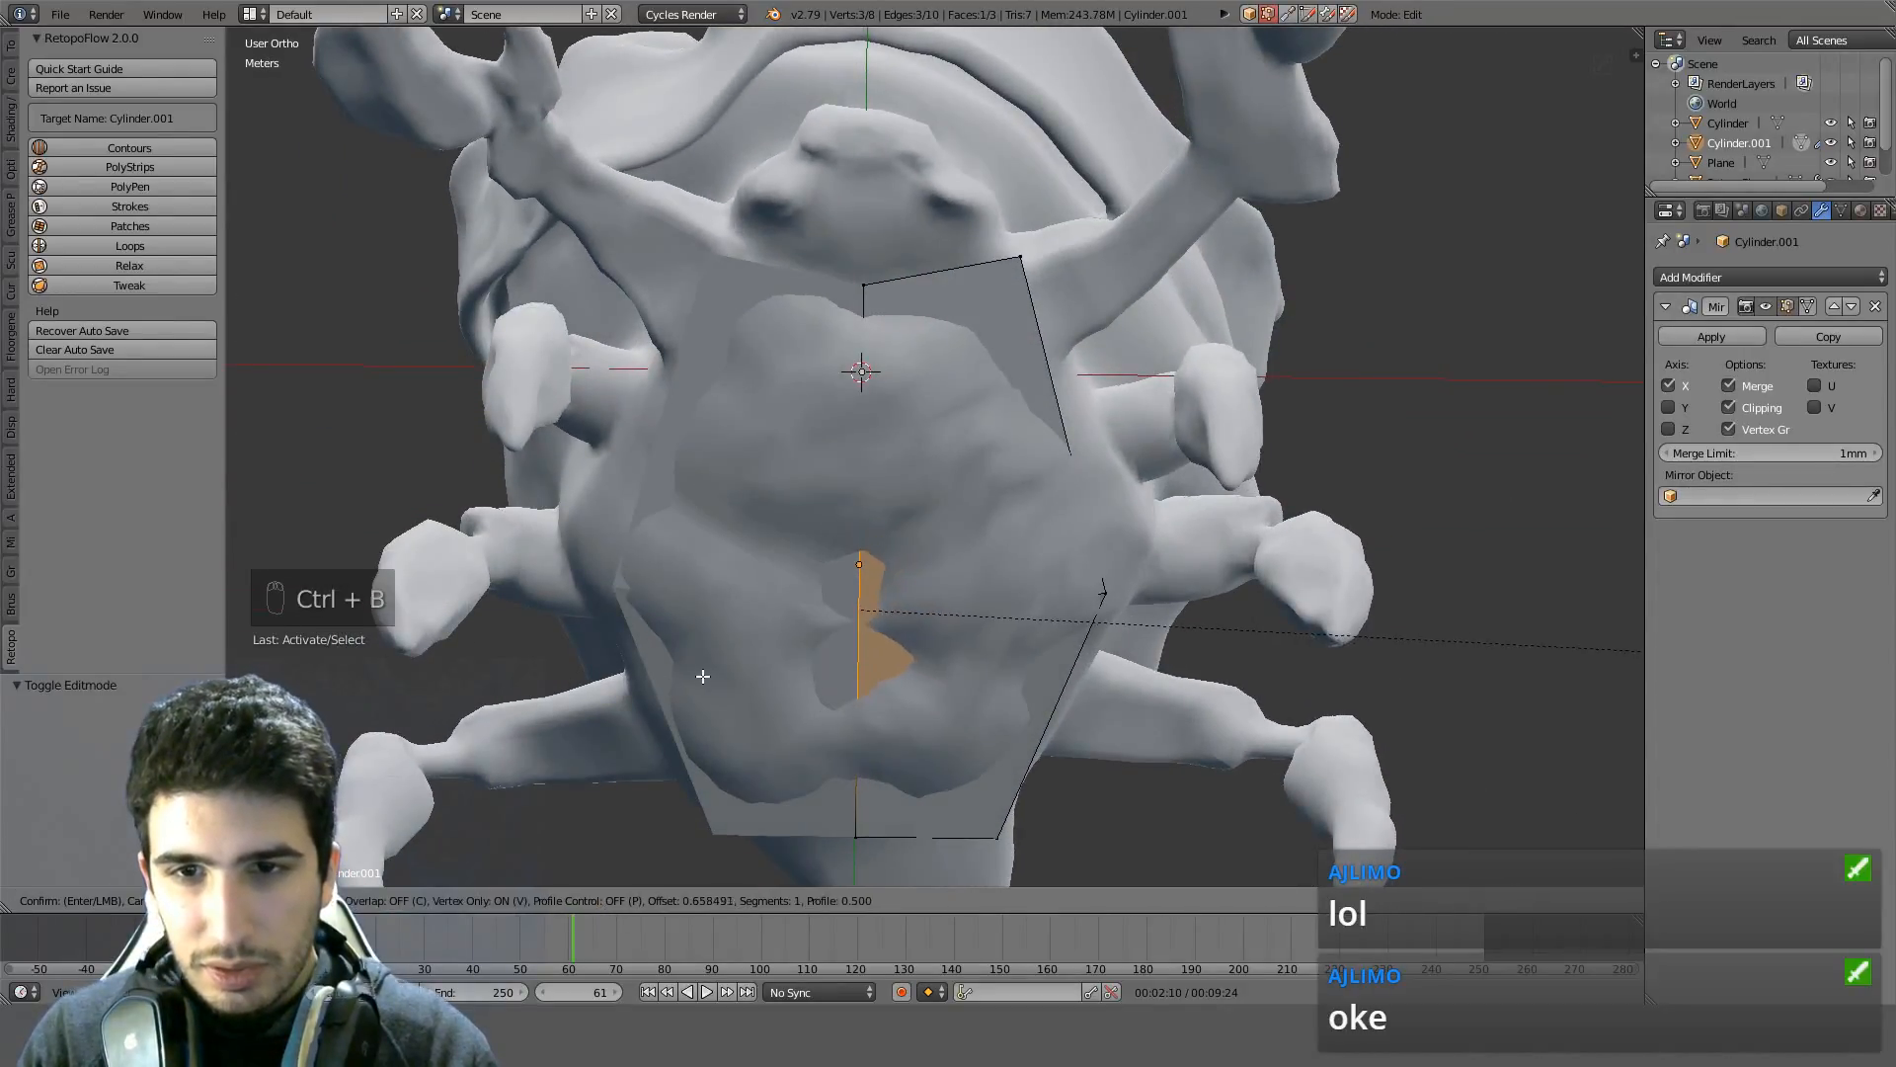
{"action": "left_click", "coordinate": [873, 672]}
Move the bevelled face down along Z to the underside of the sculpt's belly
{"action": "key", "text": "KP_1"}
{"action": "key", "text": "z"}
{"action": "key", "text": "g"}
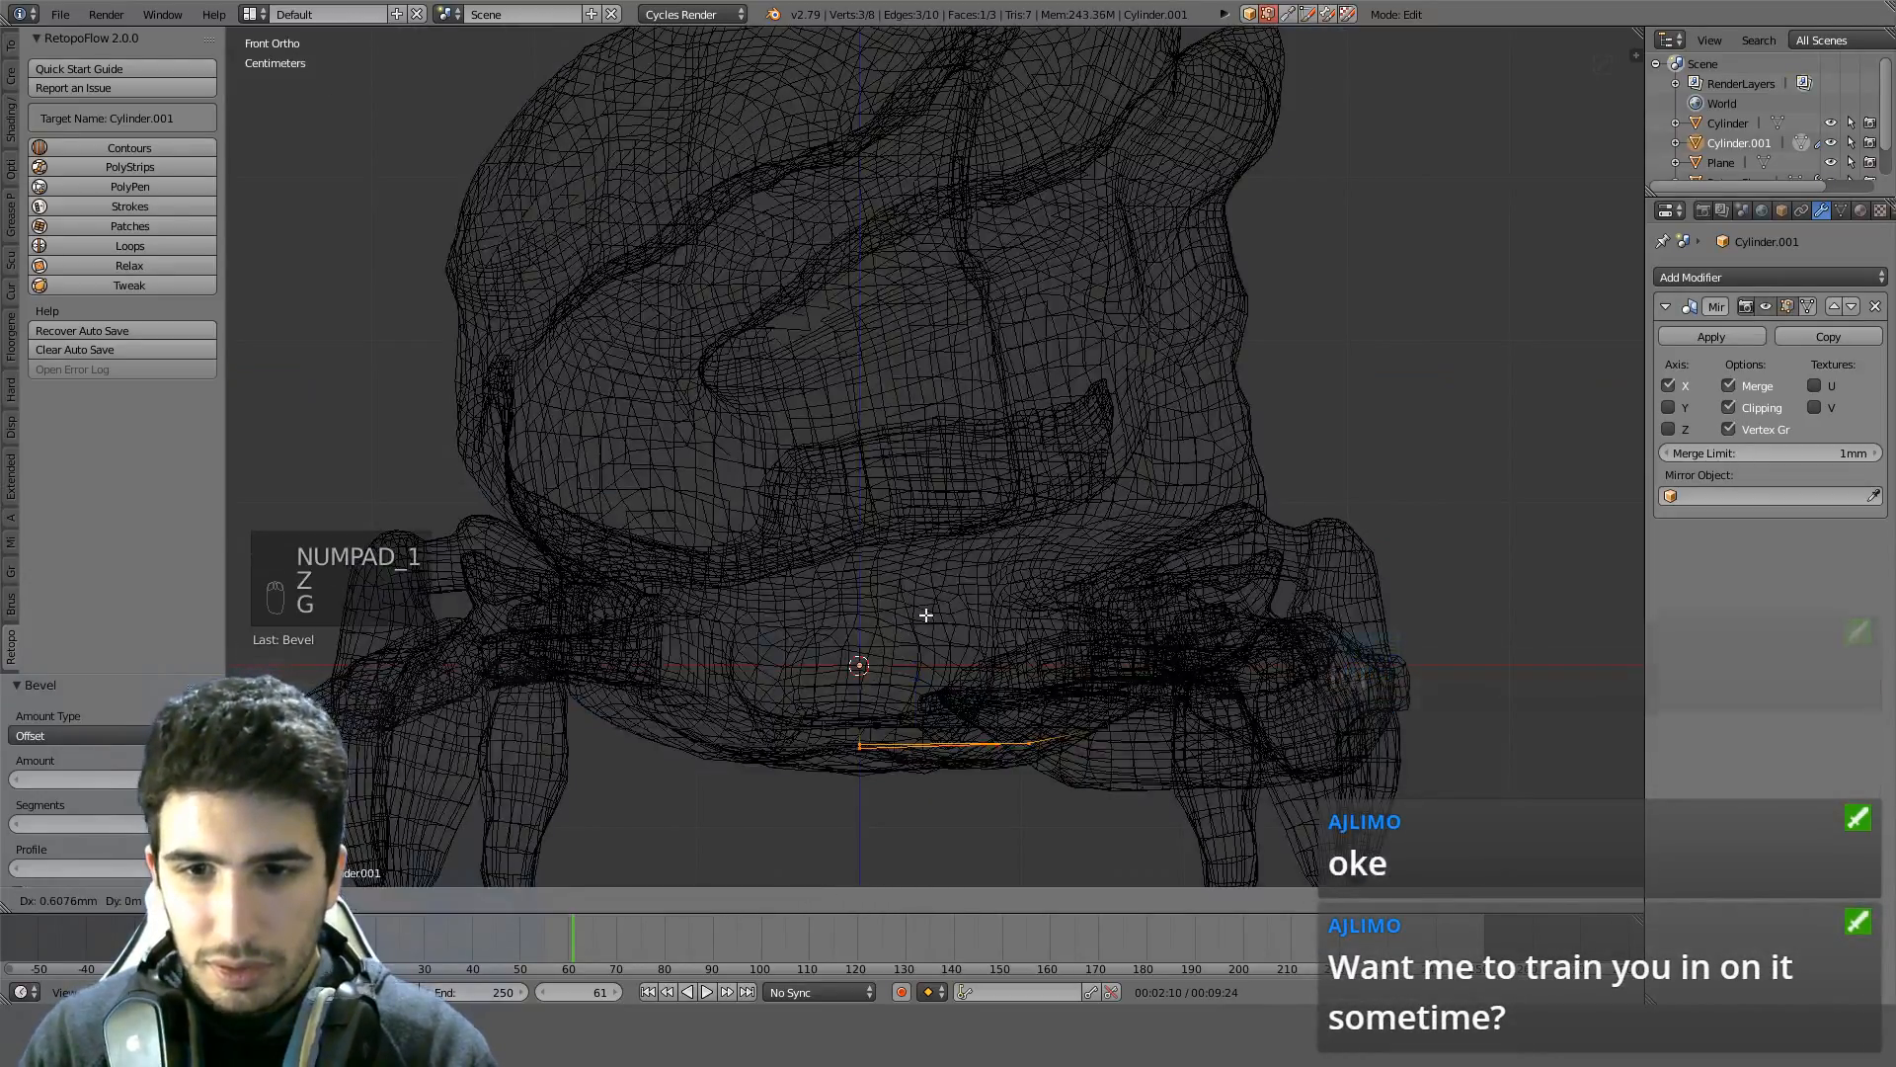
{"action": "left_click", "coordinate": [928, 643]}
{"action": "key", "text": "z"}
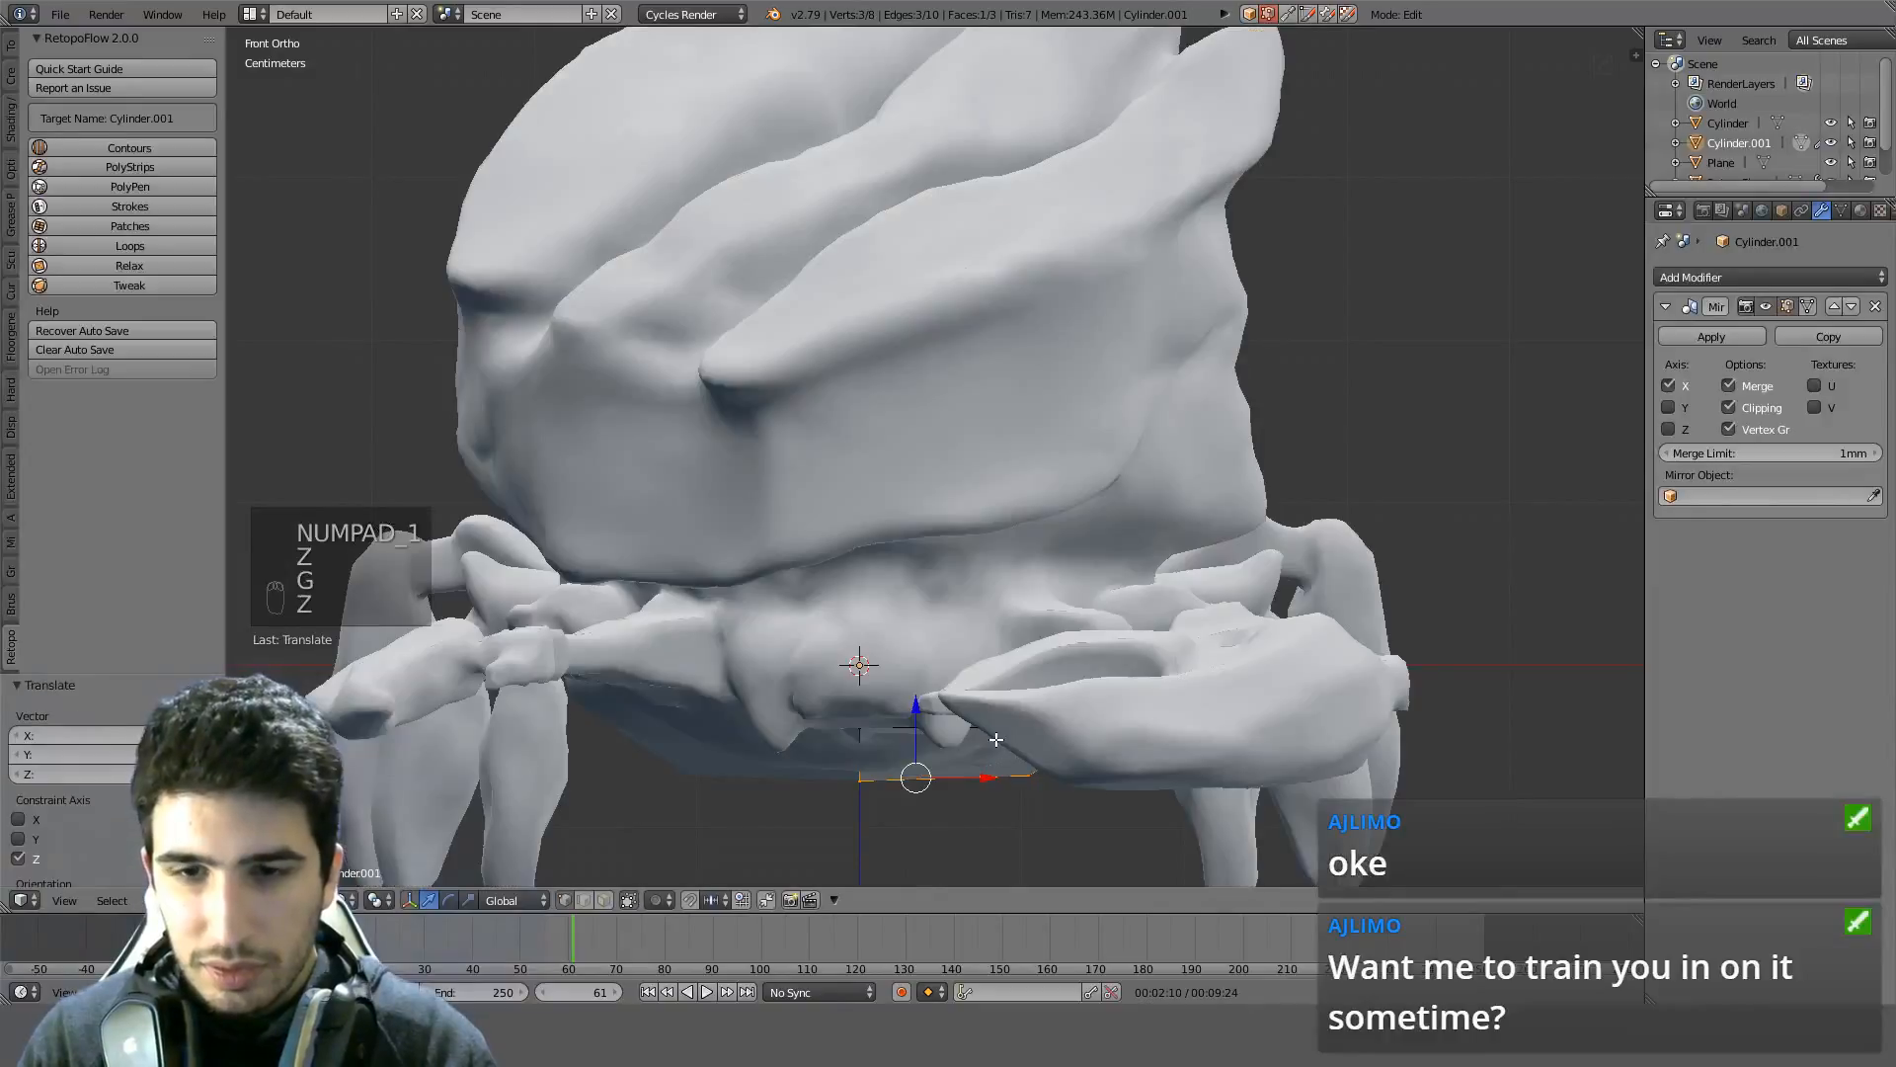
{"action": "middle_click_drag", "start_coordinate": [928, 643], "coordinate": [1126, 573]}
{"action": "middle_click_drag", "start_coordinate": [796, 530], "coordinate": [854, 599]}
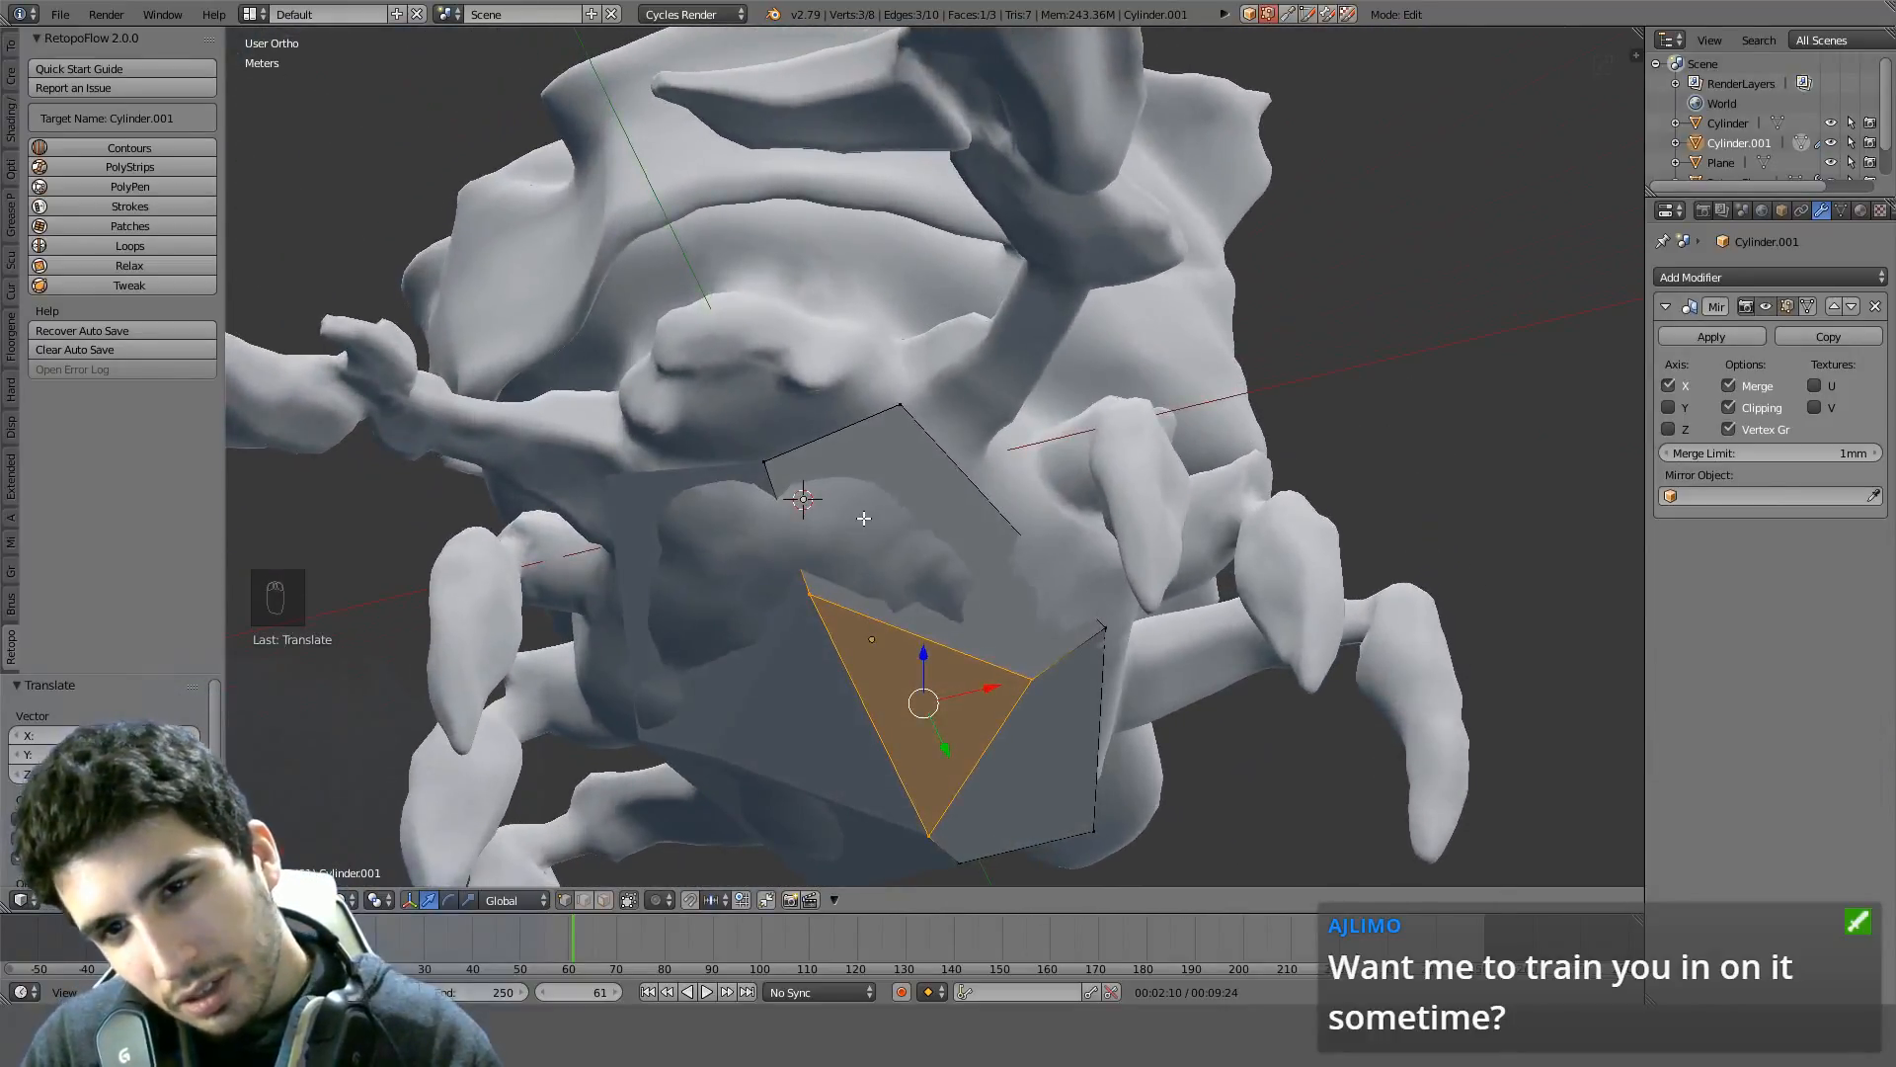
{"action": "mouse_move", "coordinate": [924, 514]}
{"action": "middle_mouse_down"}
{"action": "mouse_move", "coordinate": [970, 487]}
{"action": "mouse_move", "coordinate": [891, 505]}
{"action": "mouse_move", "coordinate": [898, 597]}
{"action": "middle_mouse_up"}
Undo the face move and the vertex bevel on the belly mesh
{"action": "key", "text": "ctrl+z"}
{"action": "key", "text": "z"}
{"action": "key", "text": "ctrl+z"}
{"action": "key", "text": "z"}
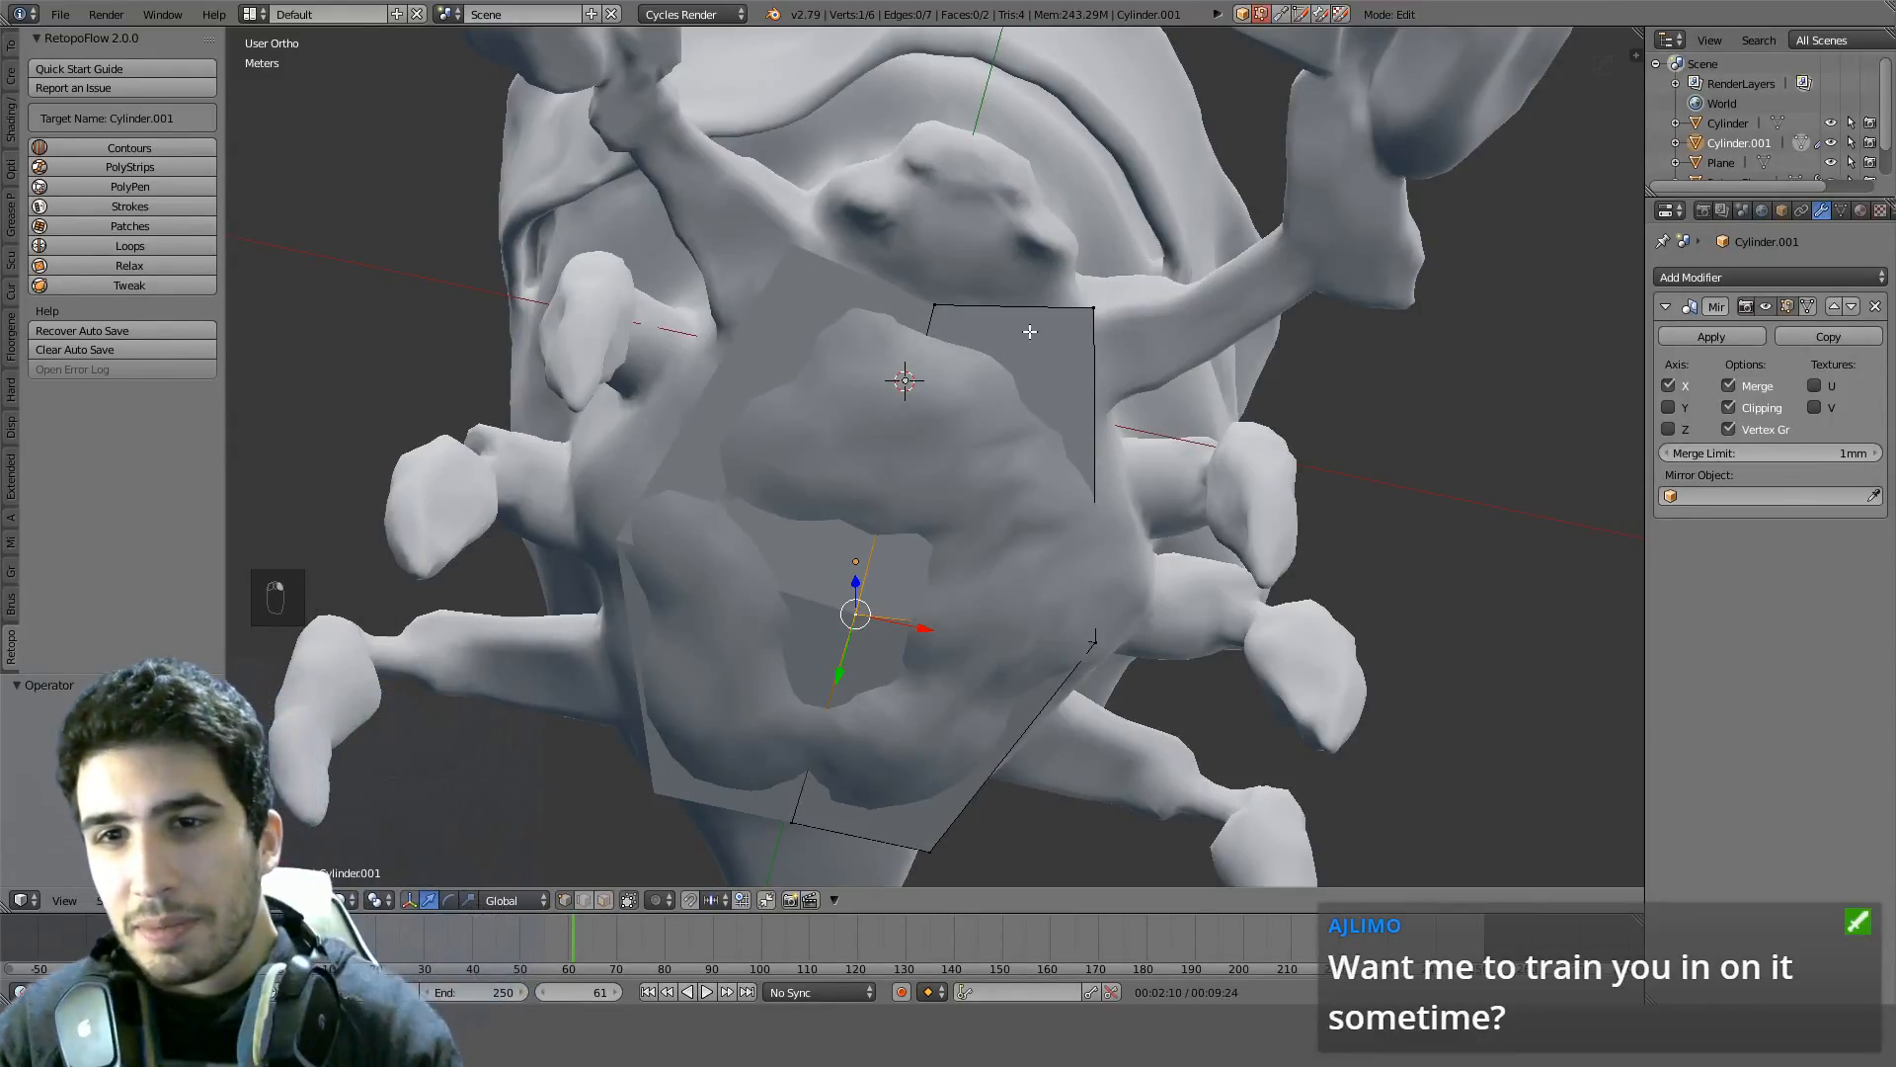
Move the belly mesh's front centre vertex down along Z to the underside of the sculpt
{"action": "mouse_move", "coordinate": [964, 313]}
{"action": "middle_mouse_down"}
{"action": "mouse_move", "coordinate": [1092, 550]}
{"action": "mouse_move", "coordinate": [1080, 461]}
{"action": "middle_mouse_up"}
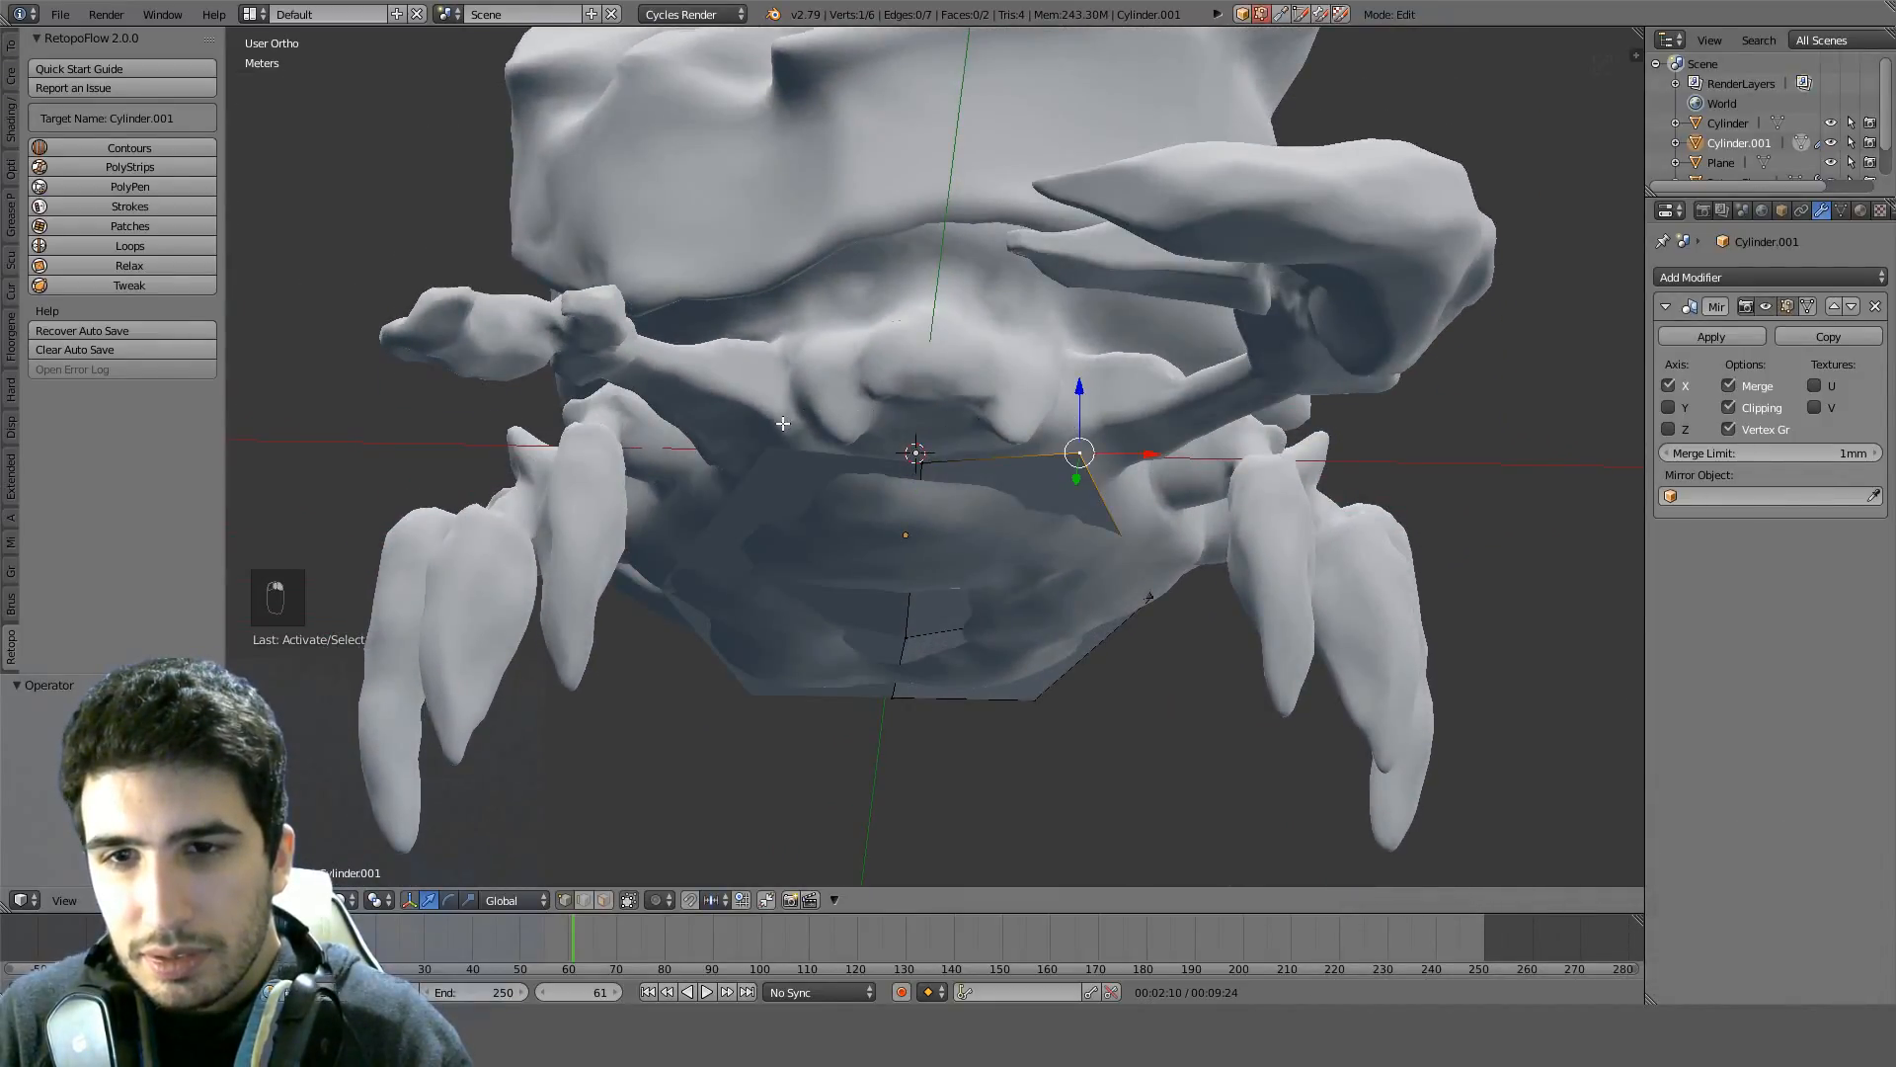
{"action": "key", "text": "KP_1"}
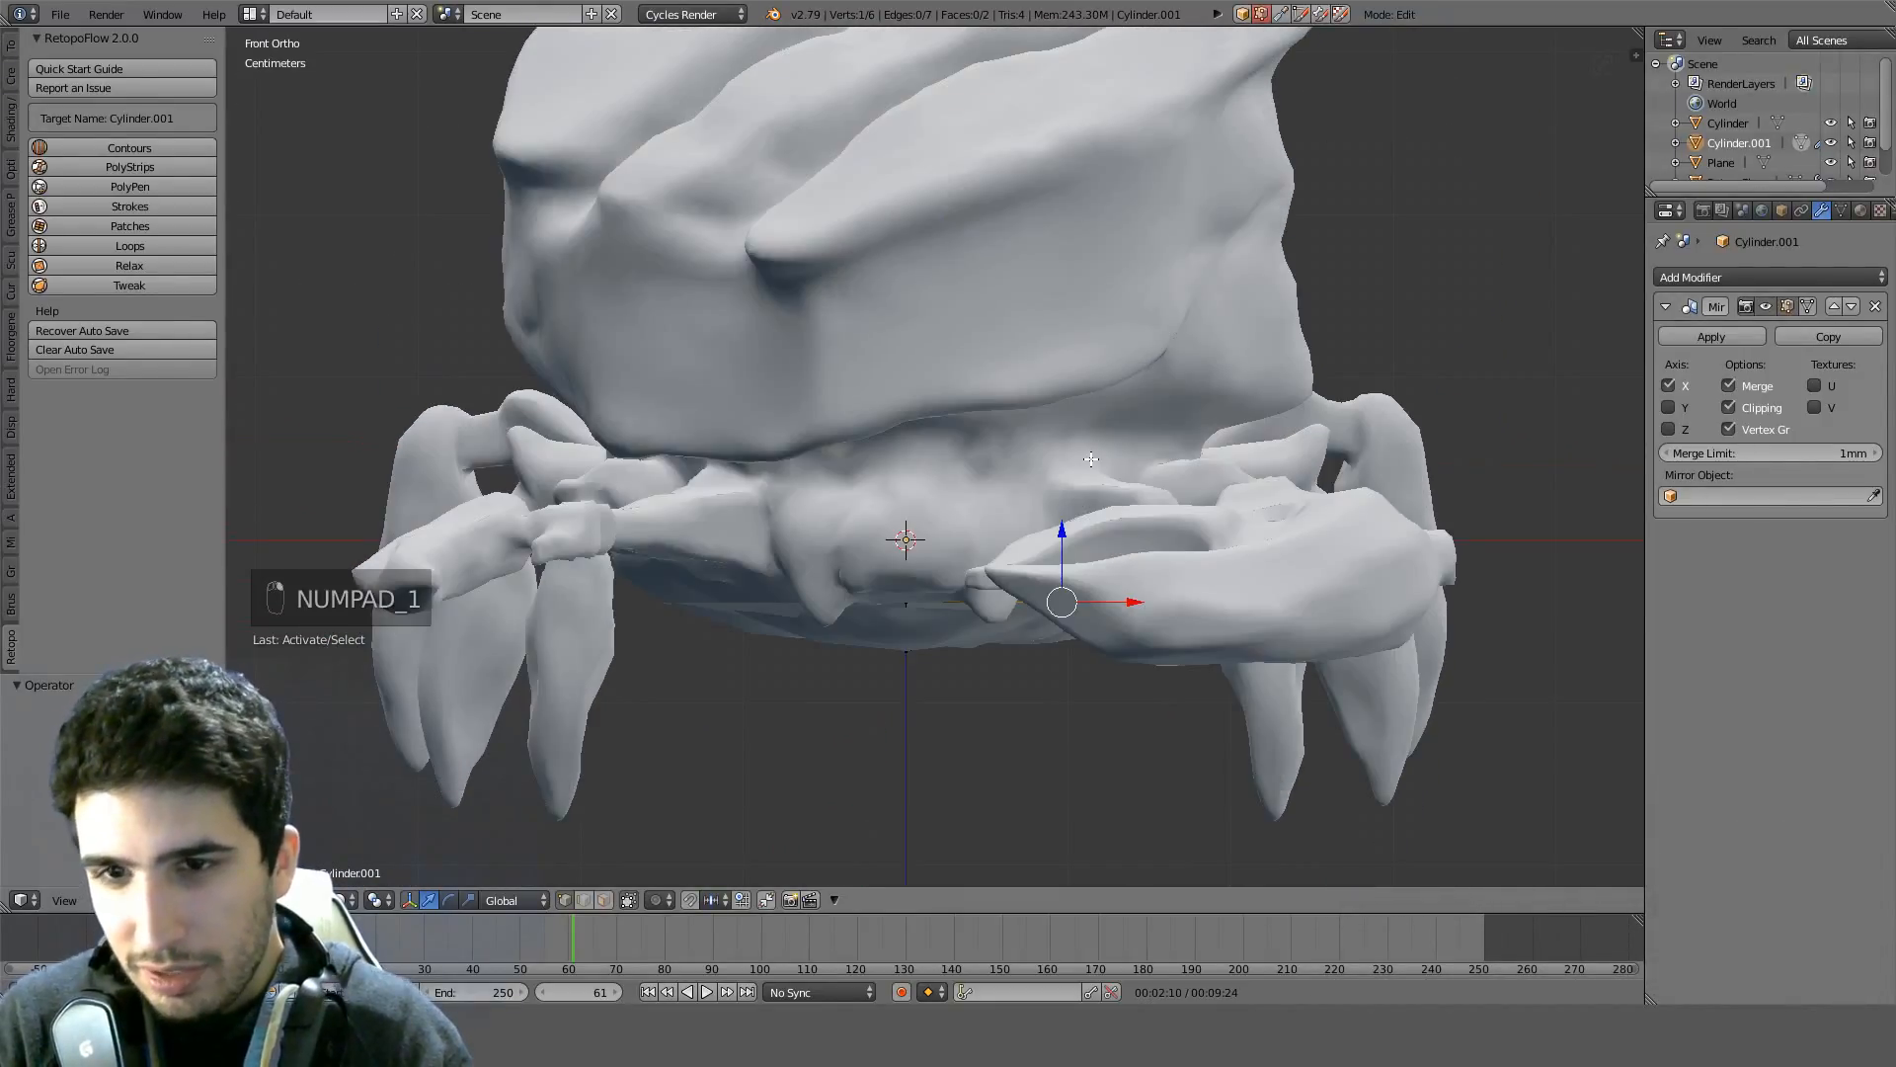
{"action": "middle_click_drag", "start_coordinate": [1089, 458], "coordinate": [958, 526]}
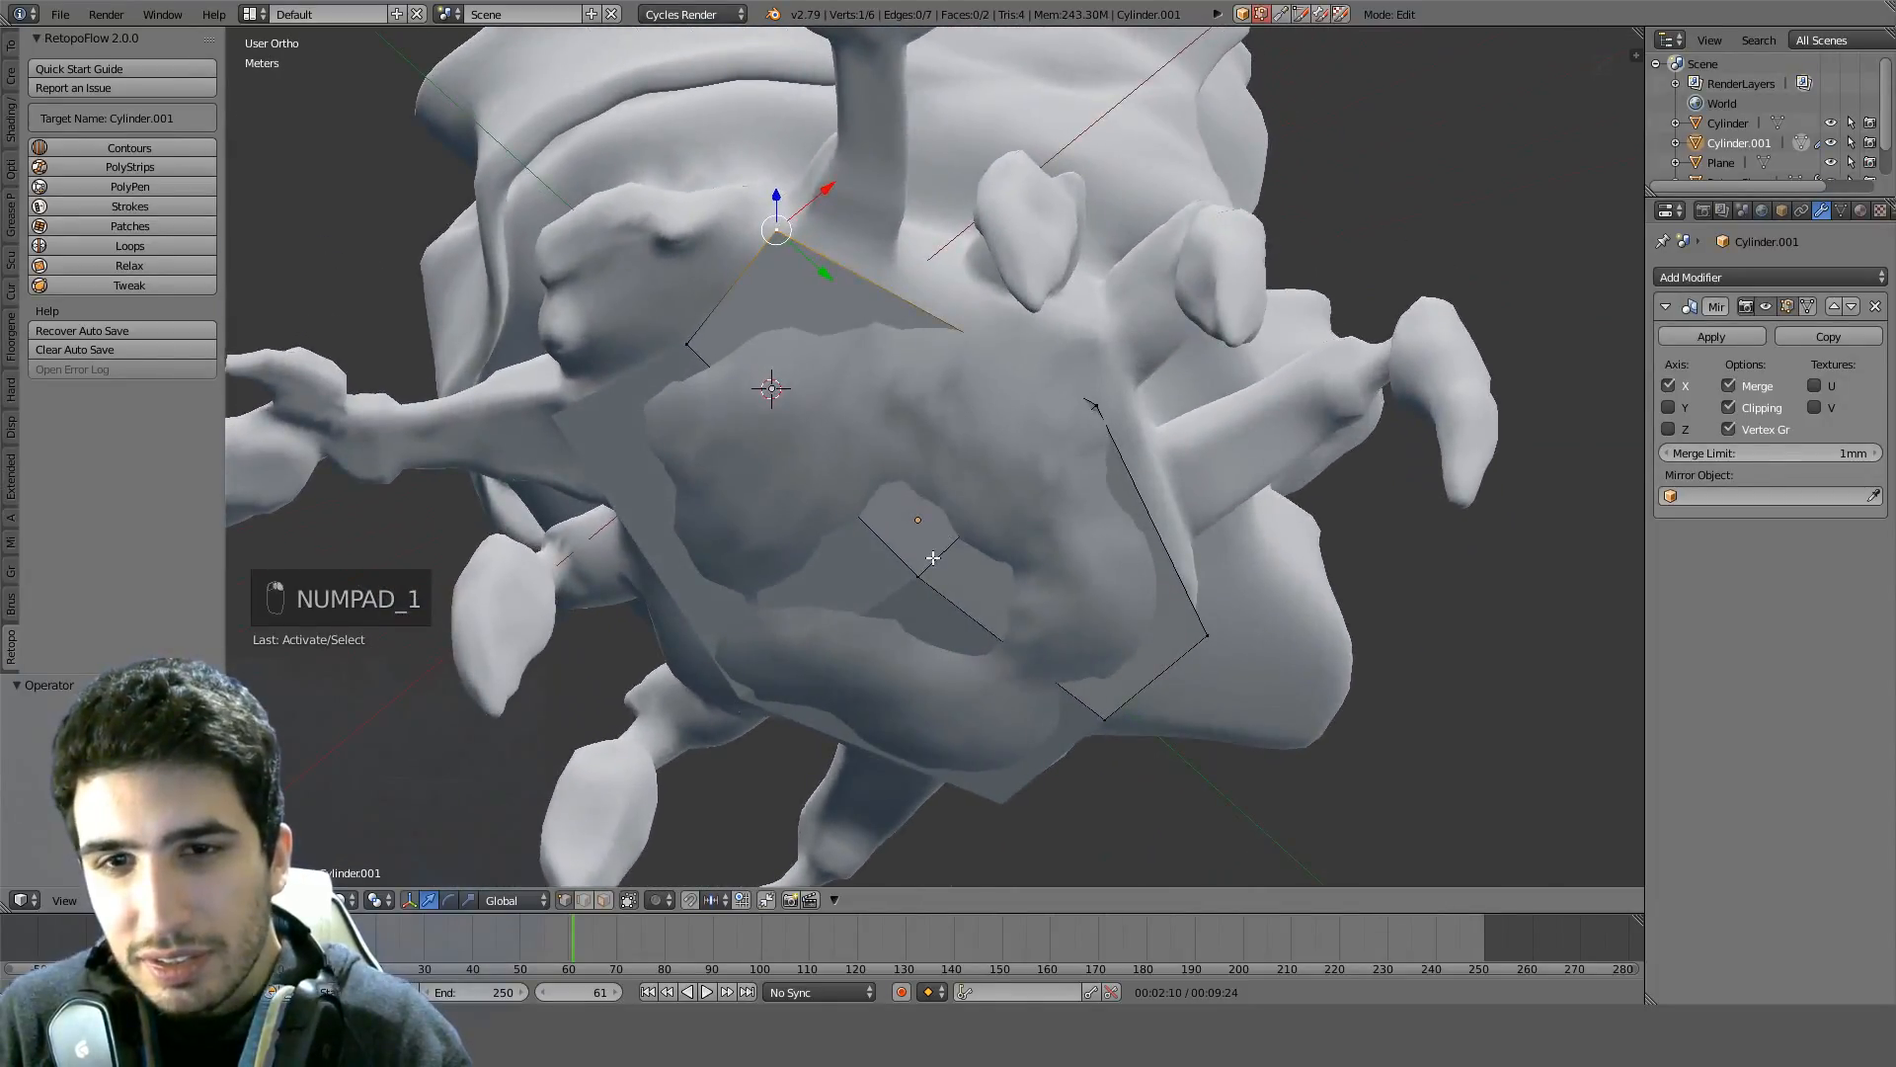
{"action": "middle_click_drag", "start_coordinate": [718, 342], "coordinate": [1082, 705]}
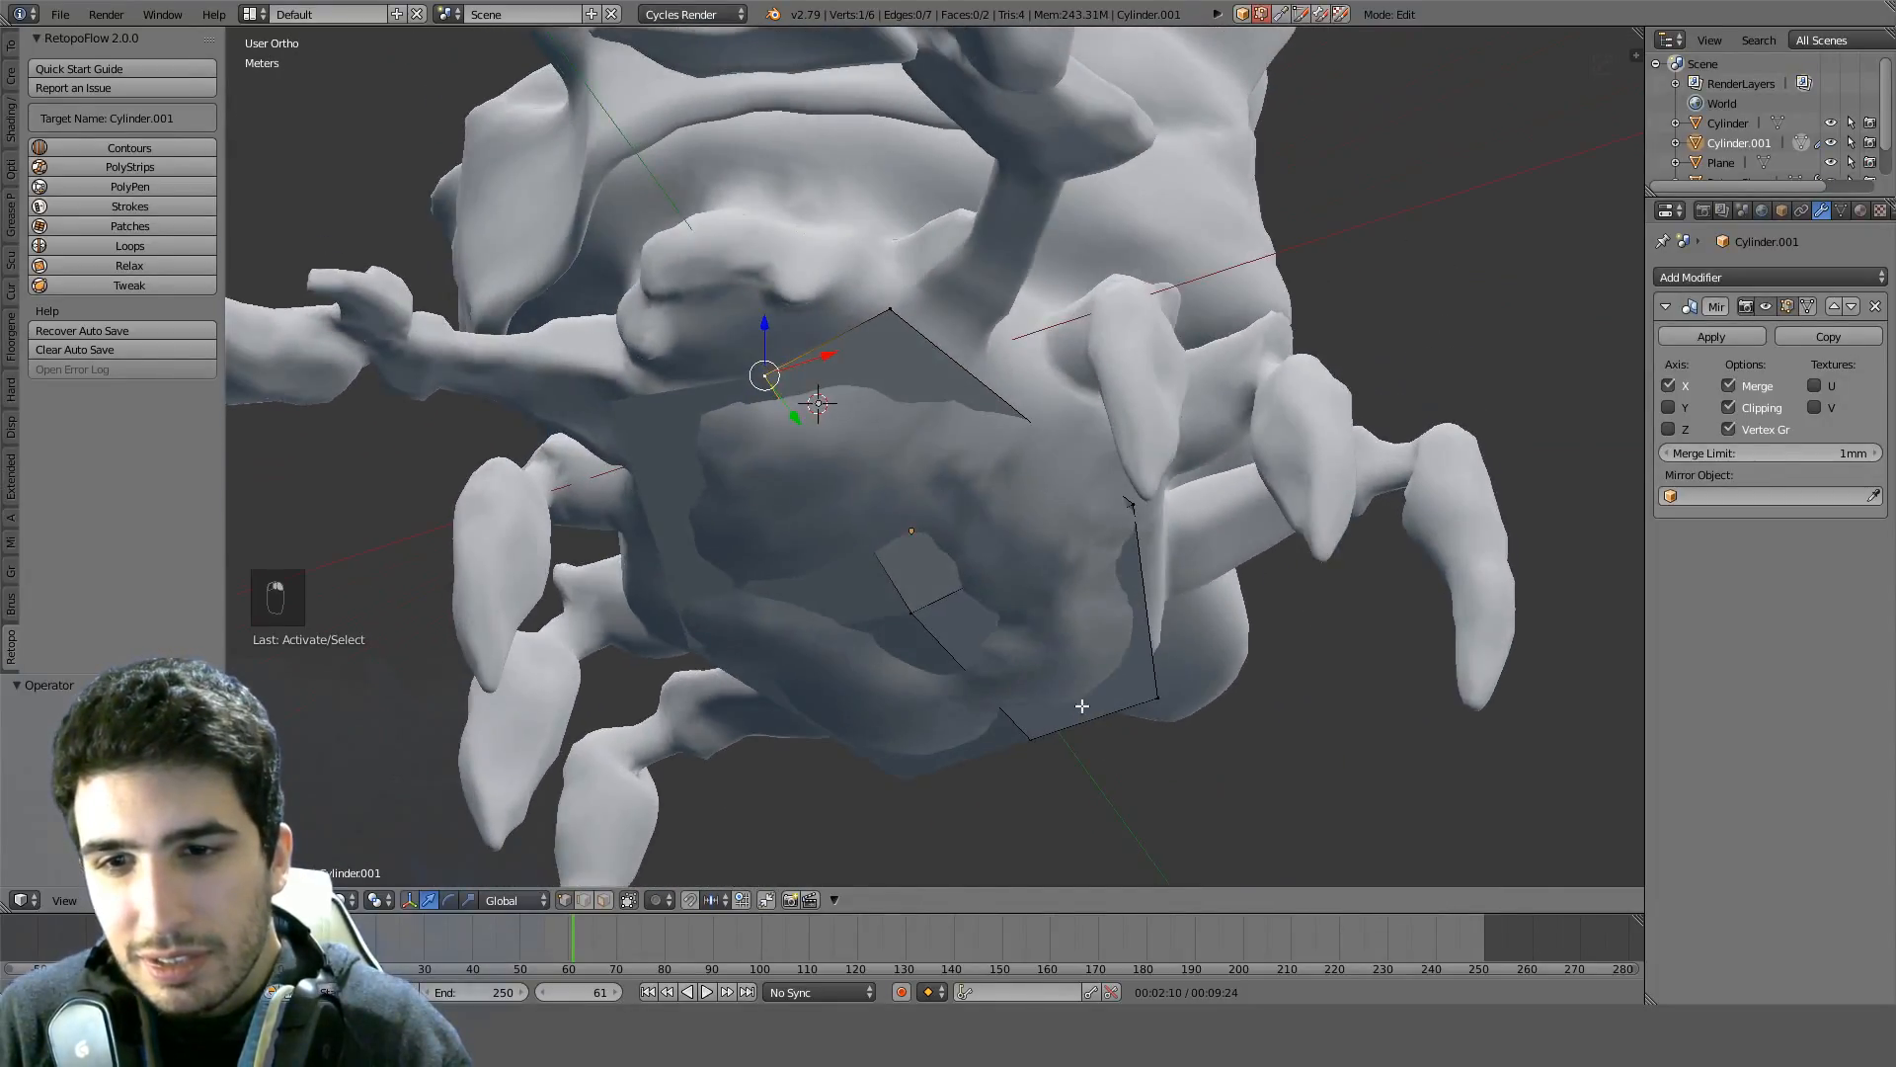
{"action": "key", "text": "KP_1"}
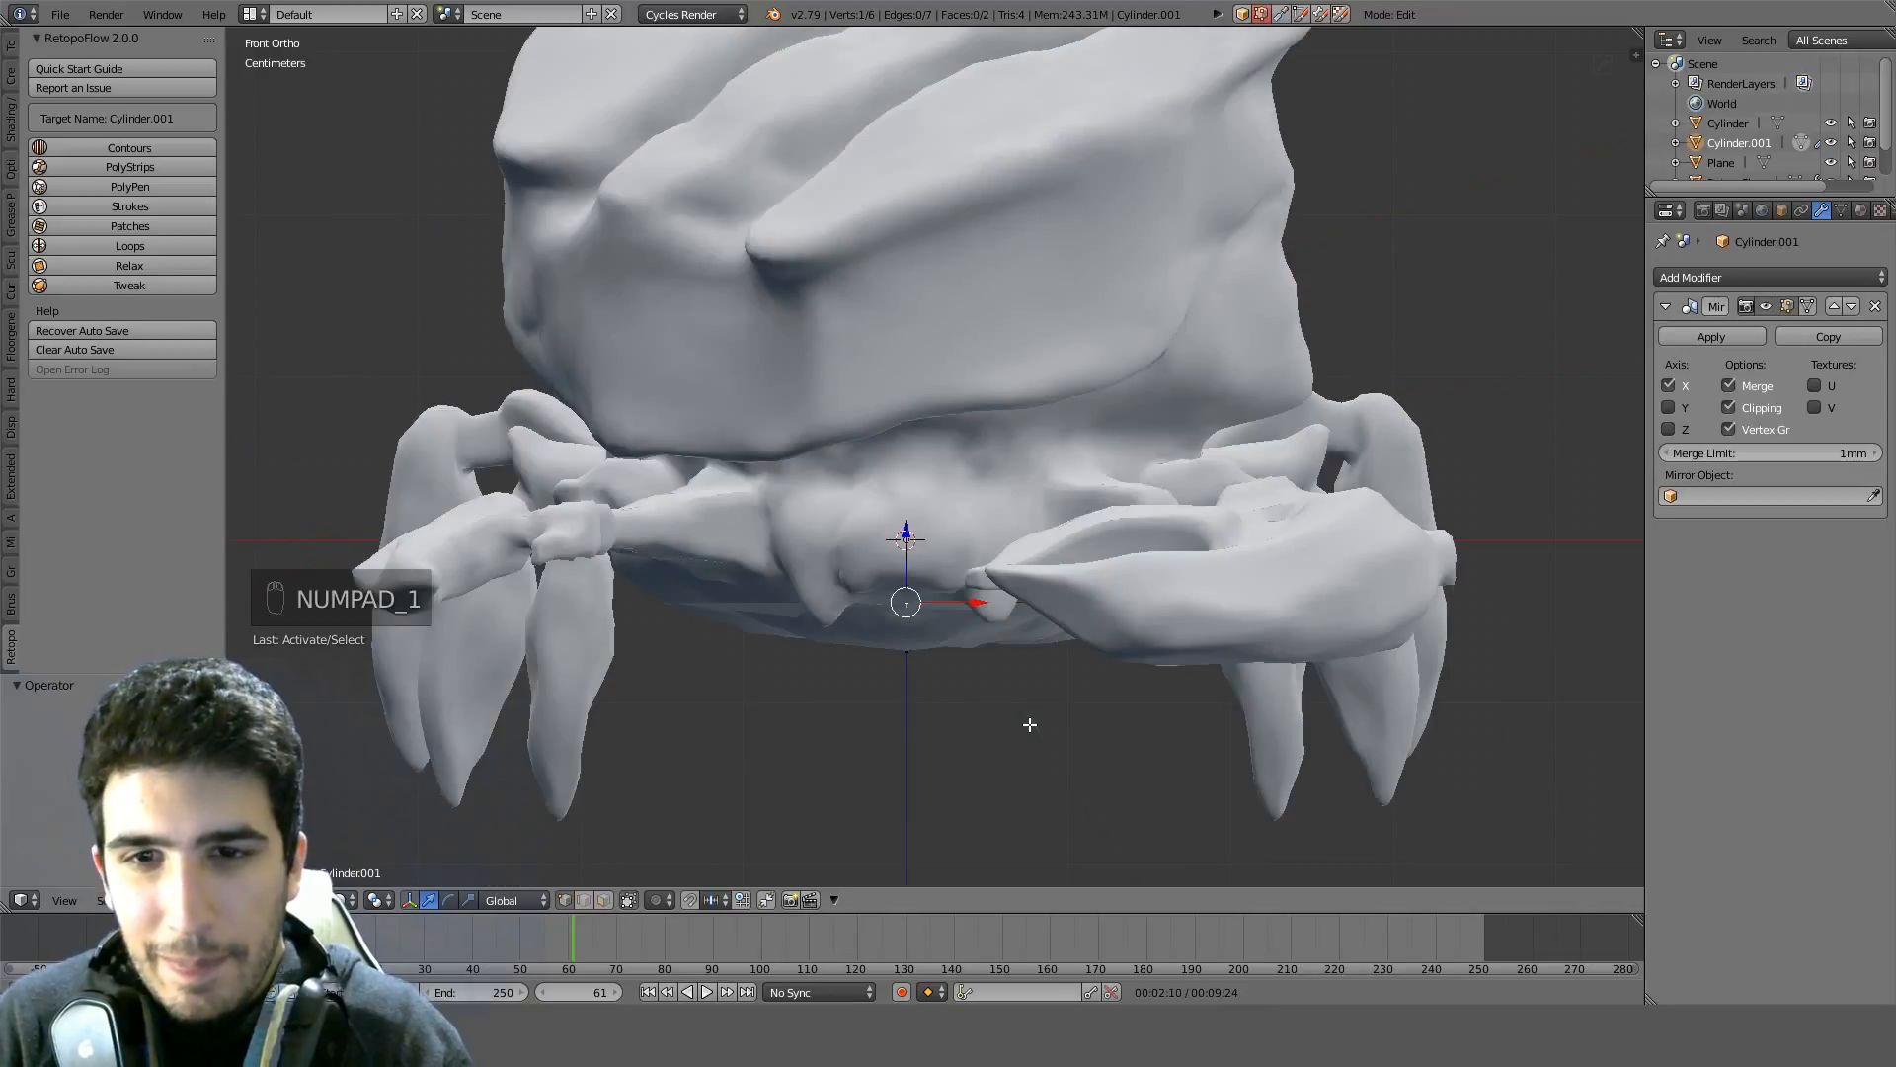
{"action": "key", "text": "g"}
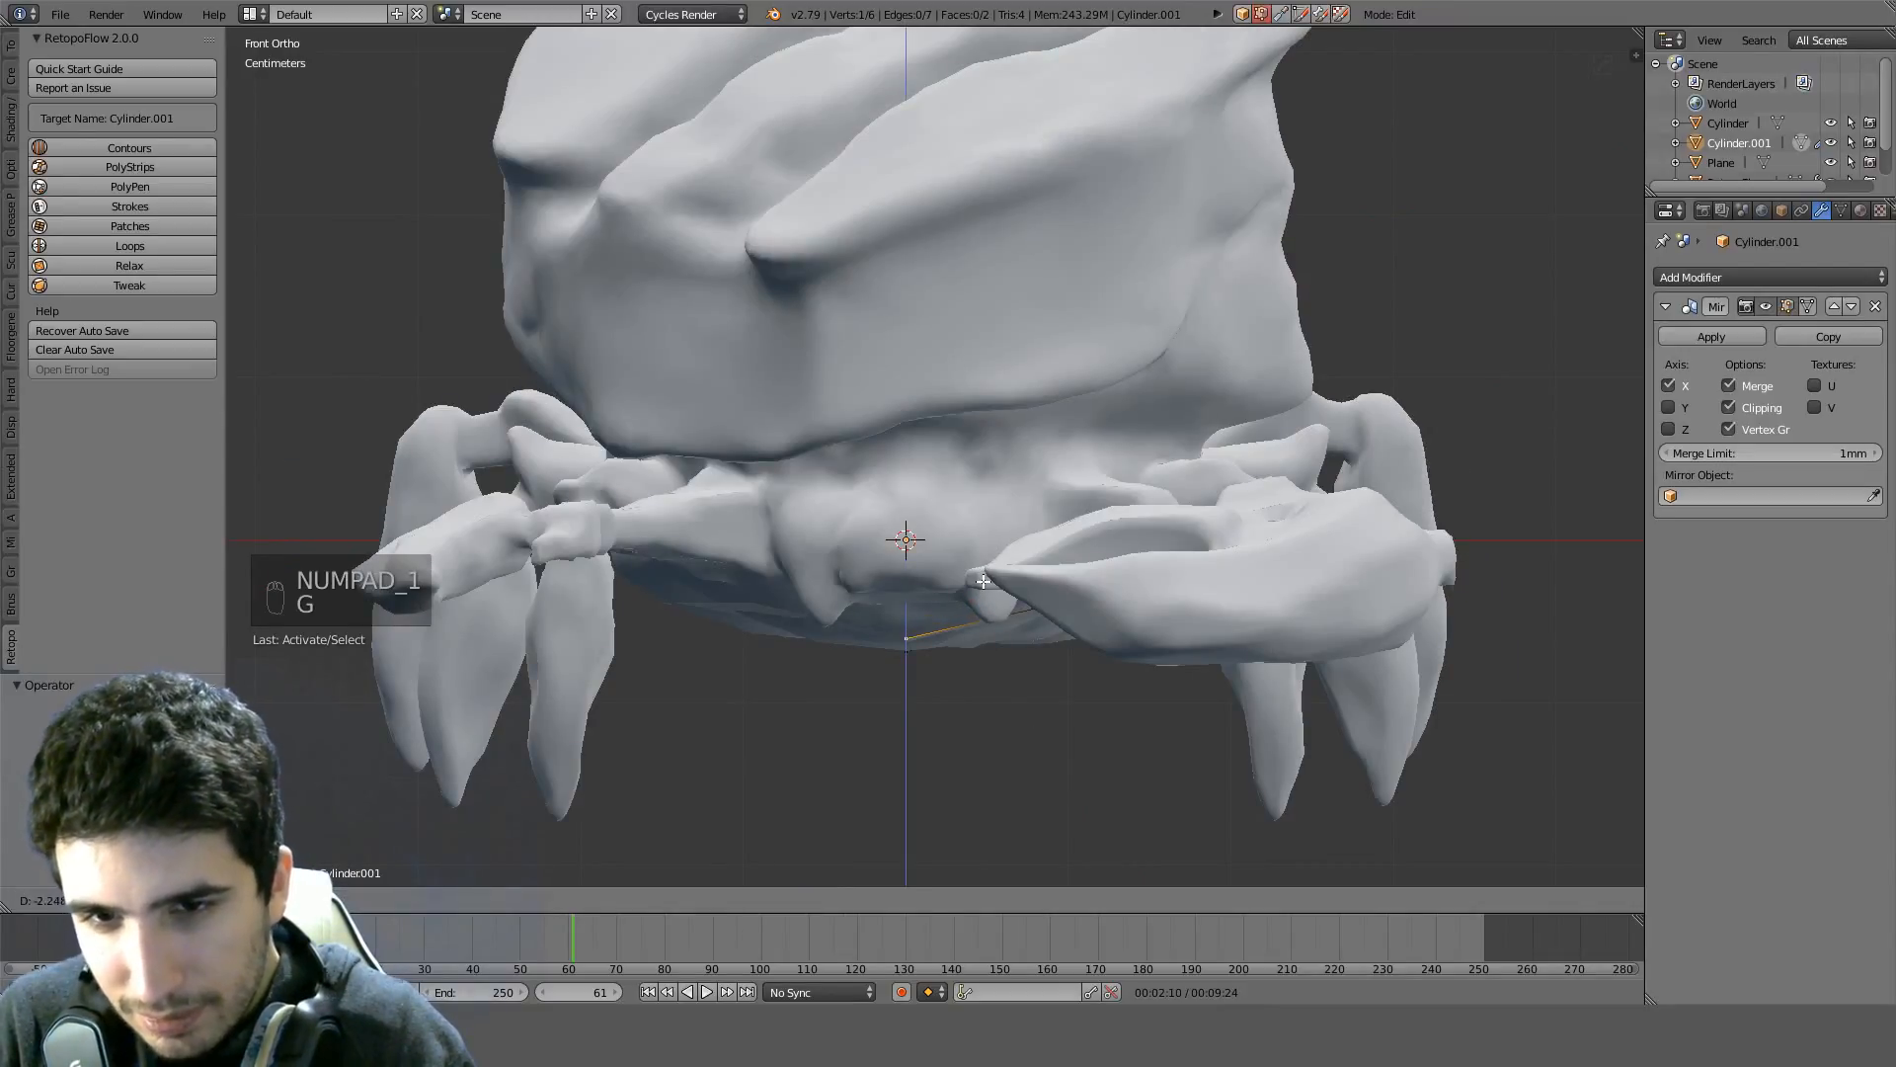
{"action": "left_click", "coordinate": [984, 581]}
Move the belly mesh's rear centre vertex down along Z to the sculpt's underside, using wireframe shading as a guide
{"action": "middle_click_drag", "start_coordinate": [984, 580], "coordinate": [968, 551]}
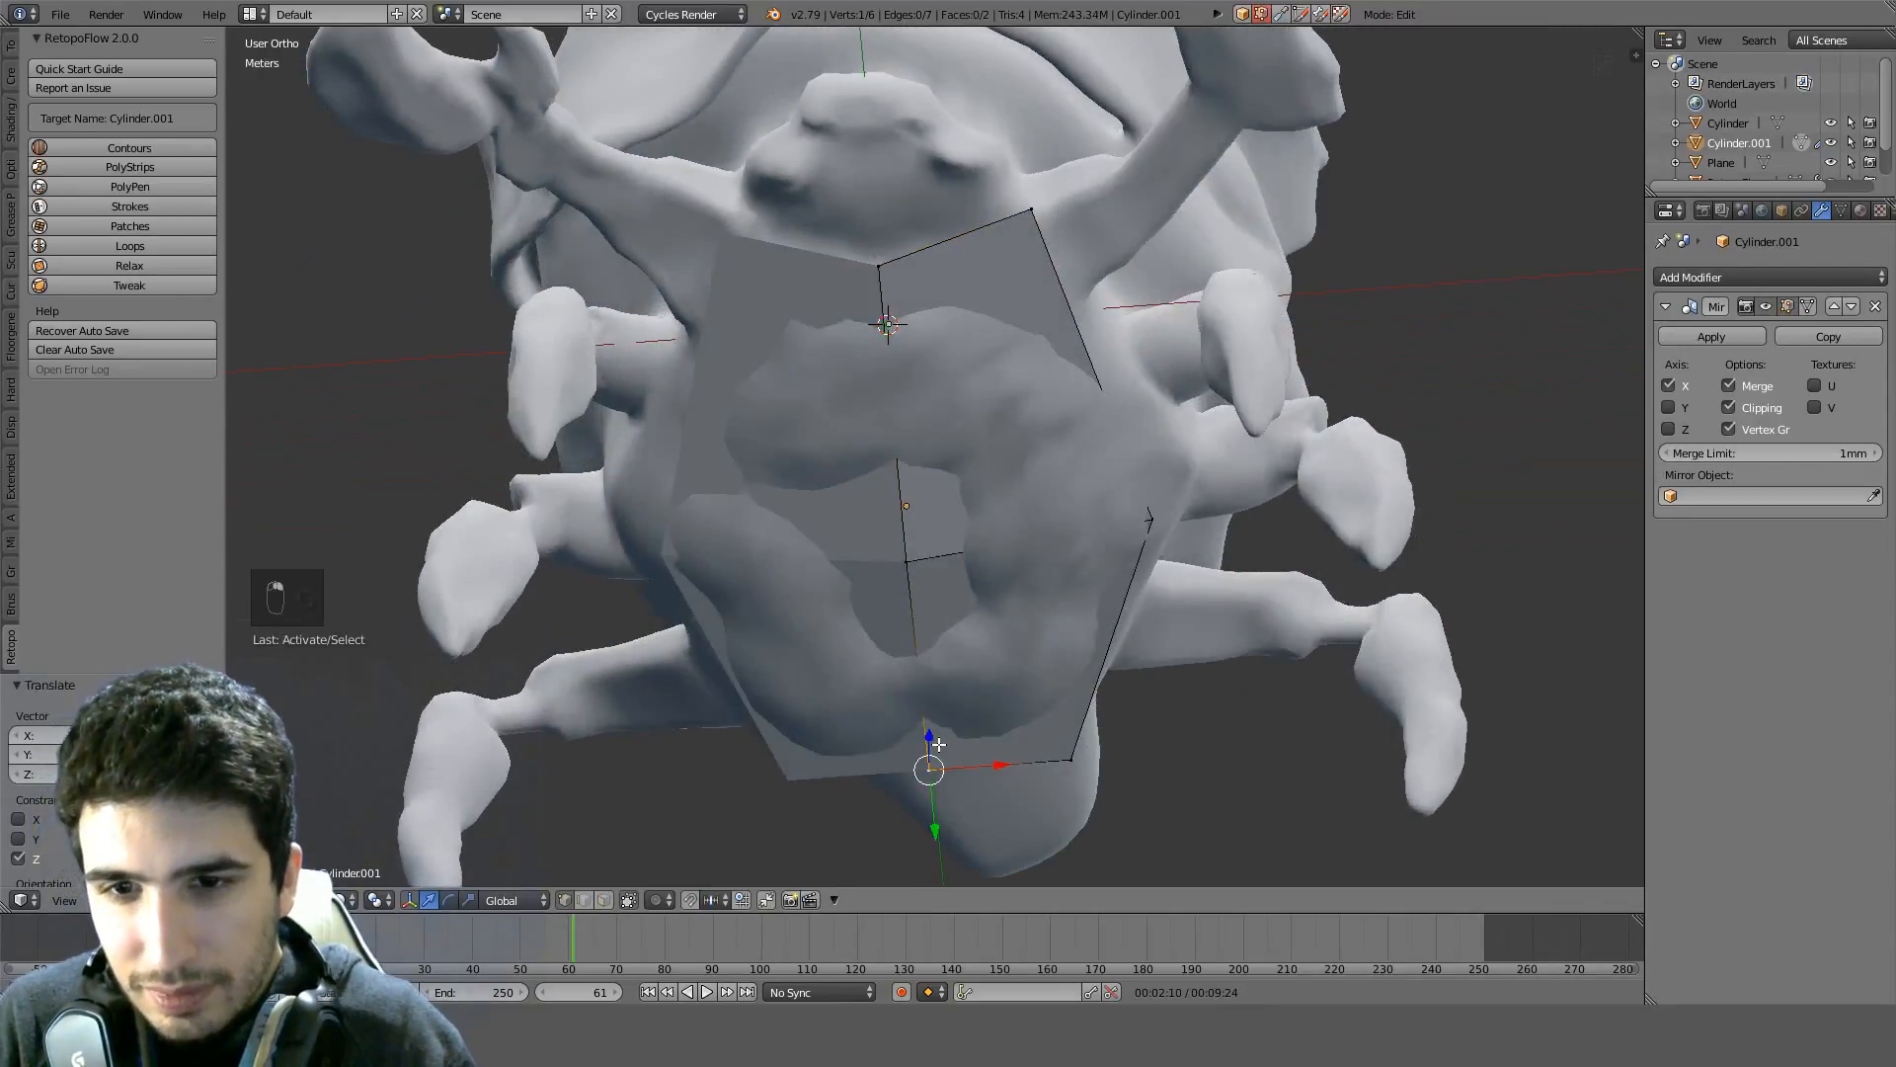
{"action": "key", "text": "KP_1"}
{"action": "key", "text": "z"}
{"action": "key", "text": "g"}
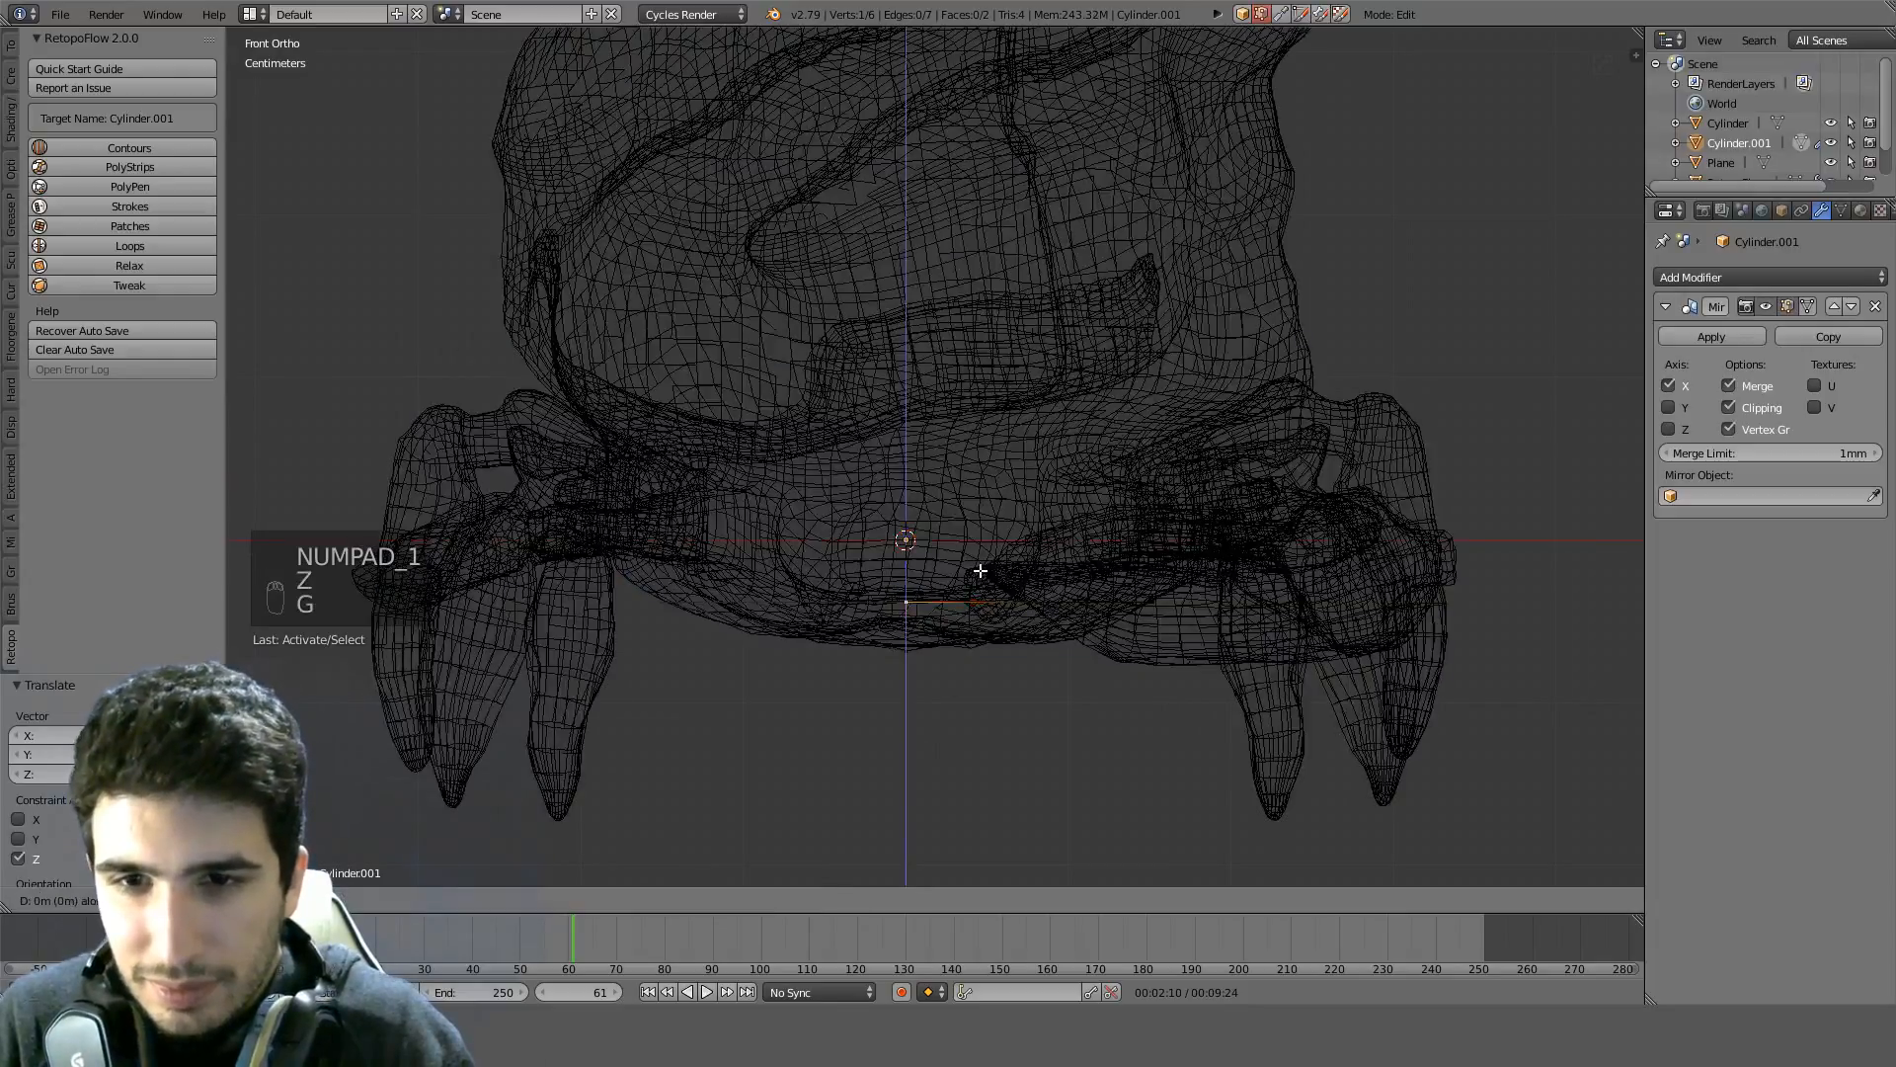
{"action": "left_click", "coordinate": [984, 592]}
{"action": "key", "text": "z"}
{"action": "middle_click_drag", "start_coordinate": [985, 591], "coordinate": [986, 455]}
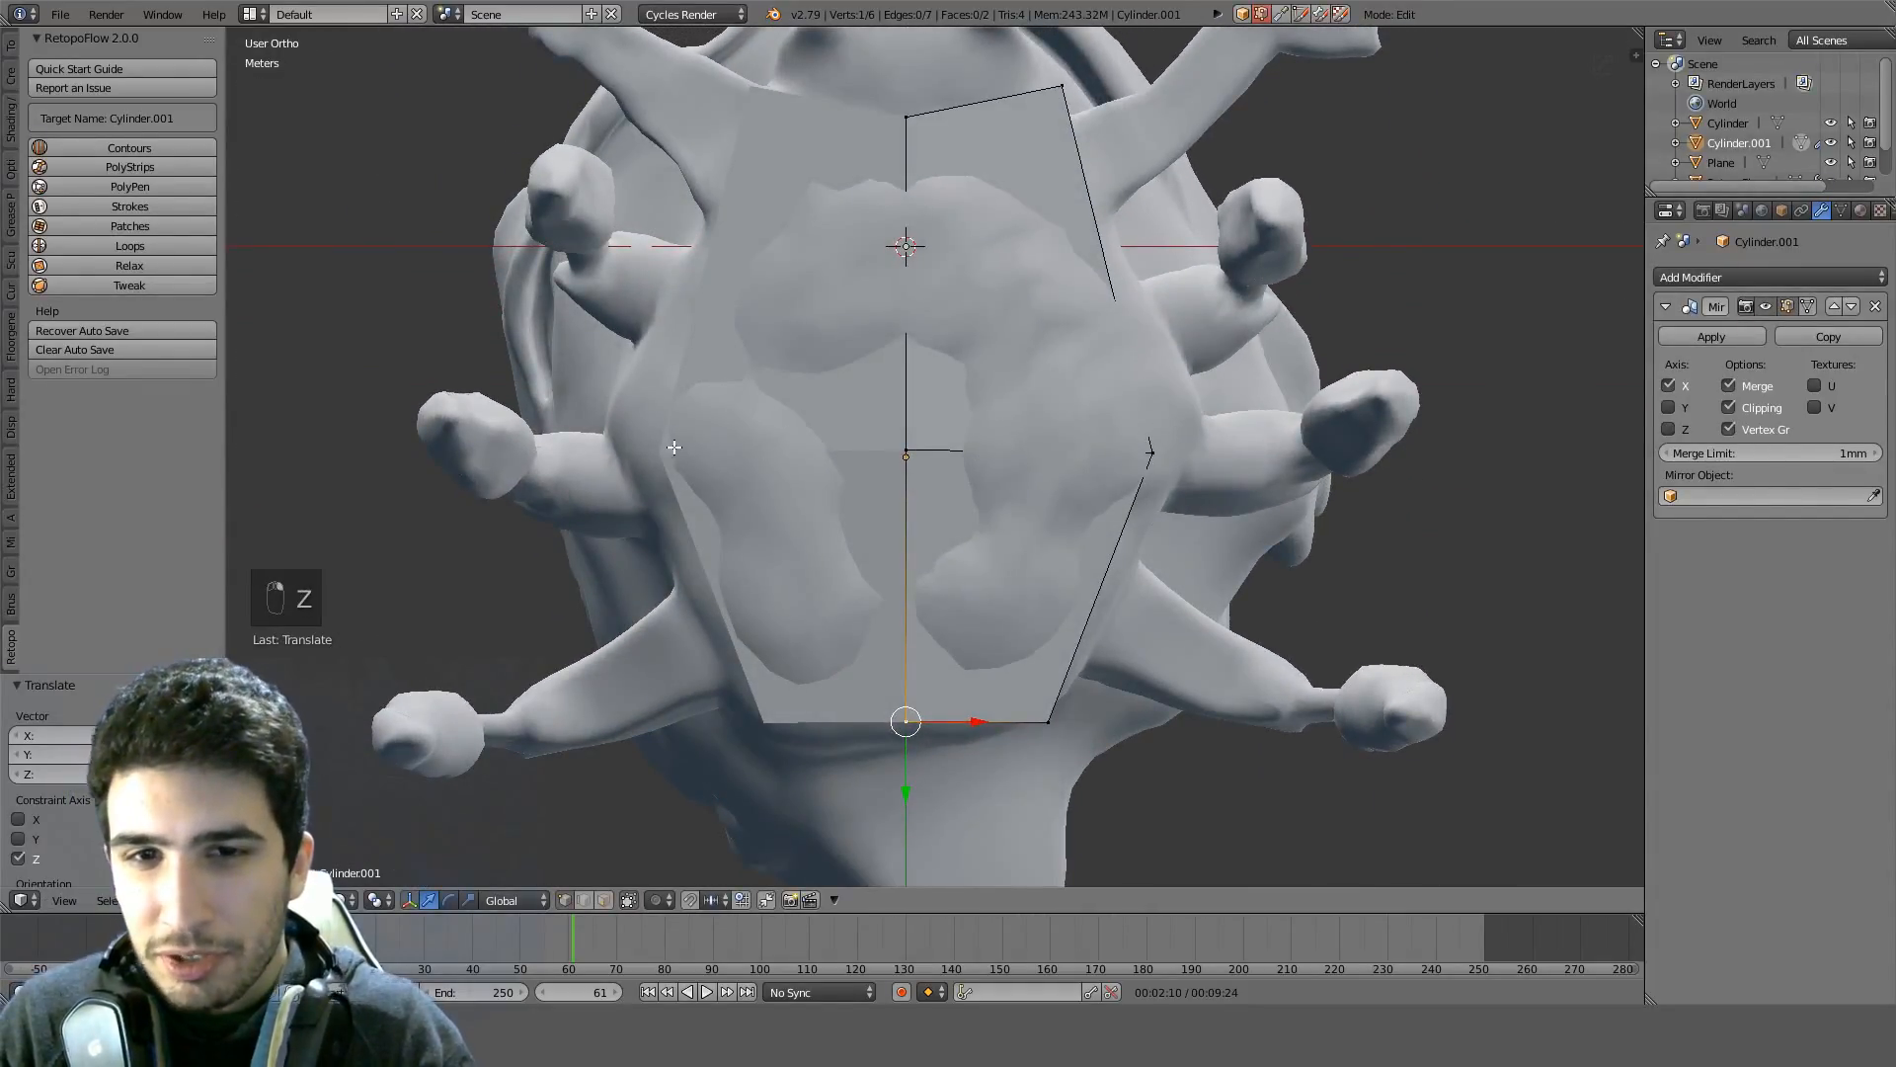
Move the belly mesh's outer side vertex down 1 cm along Z in front view
{"action": "middle_click_drag", "start_coordinate": [1179, 447], "coordinate": [1190, 474]}
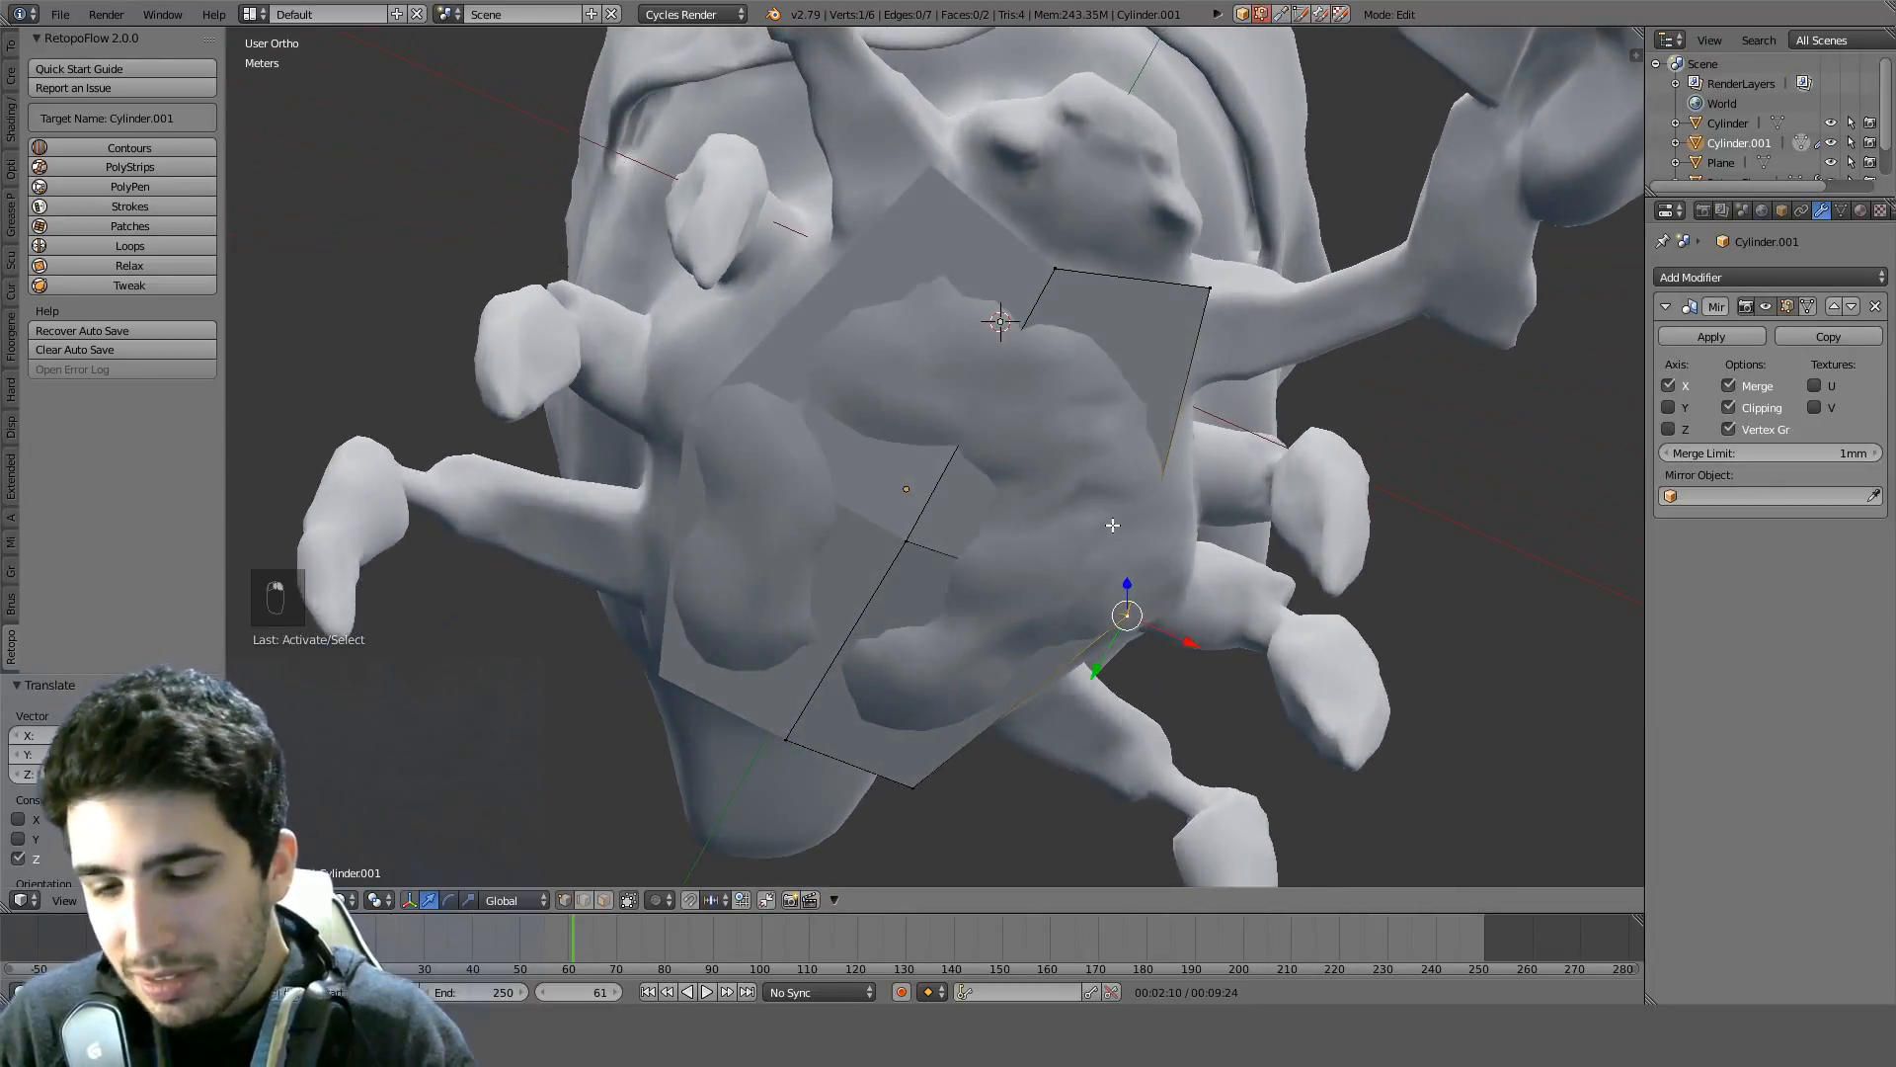
{"action": "key", "text": "KP_1"}
{"action": "key", "text": "z"}
{"action": "key", "text": "g"}
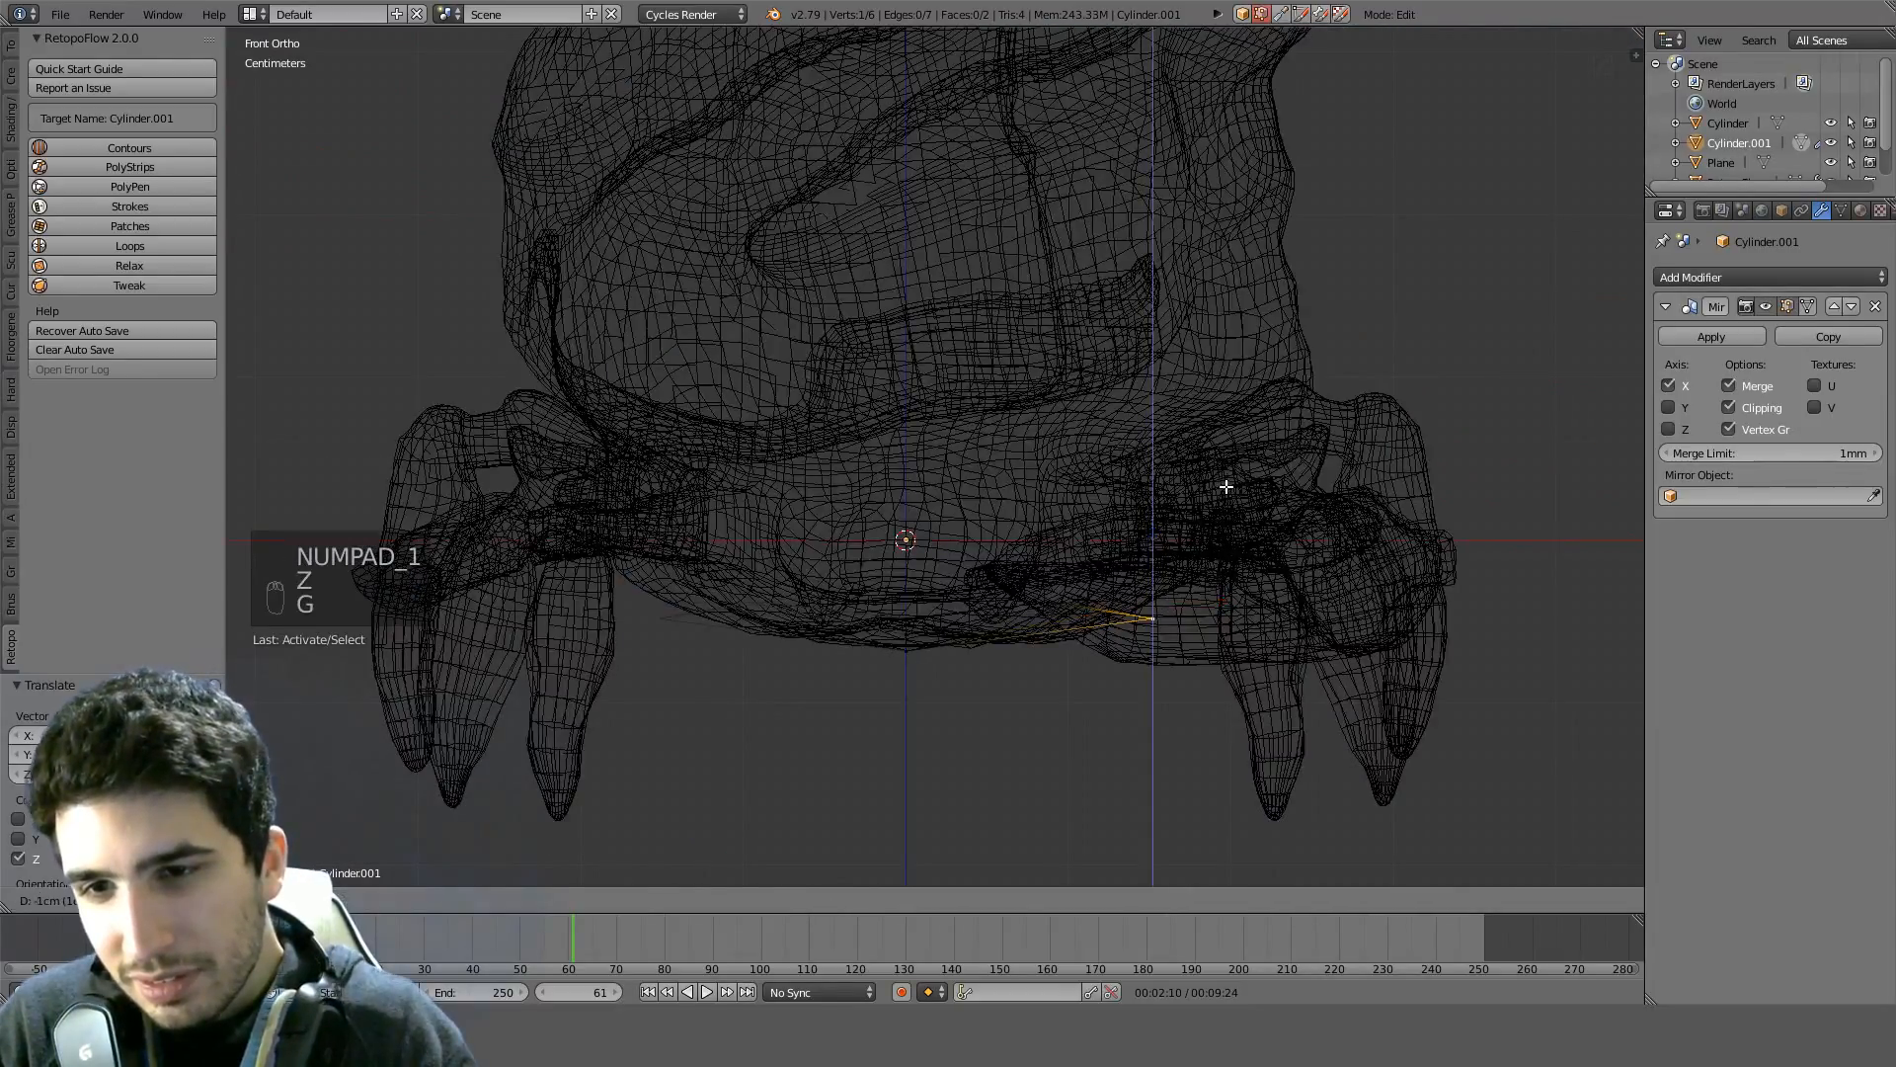
{"action": "left_click", "coordinate": [1225, 486]}
{"action": "key", "text": "z"}
{"action": "mouse_move", "coordinate": [1225, 486]}
{"action": "middle_mouse_down"}
{"action": "mouse_move", "coordinate": [988, 463]}
{"action": "mouse_move", "coordinate": [963, 494]}
{"action": "mouse_move", "coordinate": [972, 415]}
{"action": "mouse_move", "coordinate": [1119, 362]}
{"action": "middle_mouse_up"}
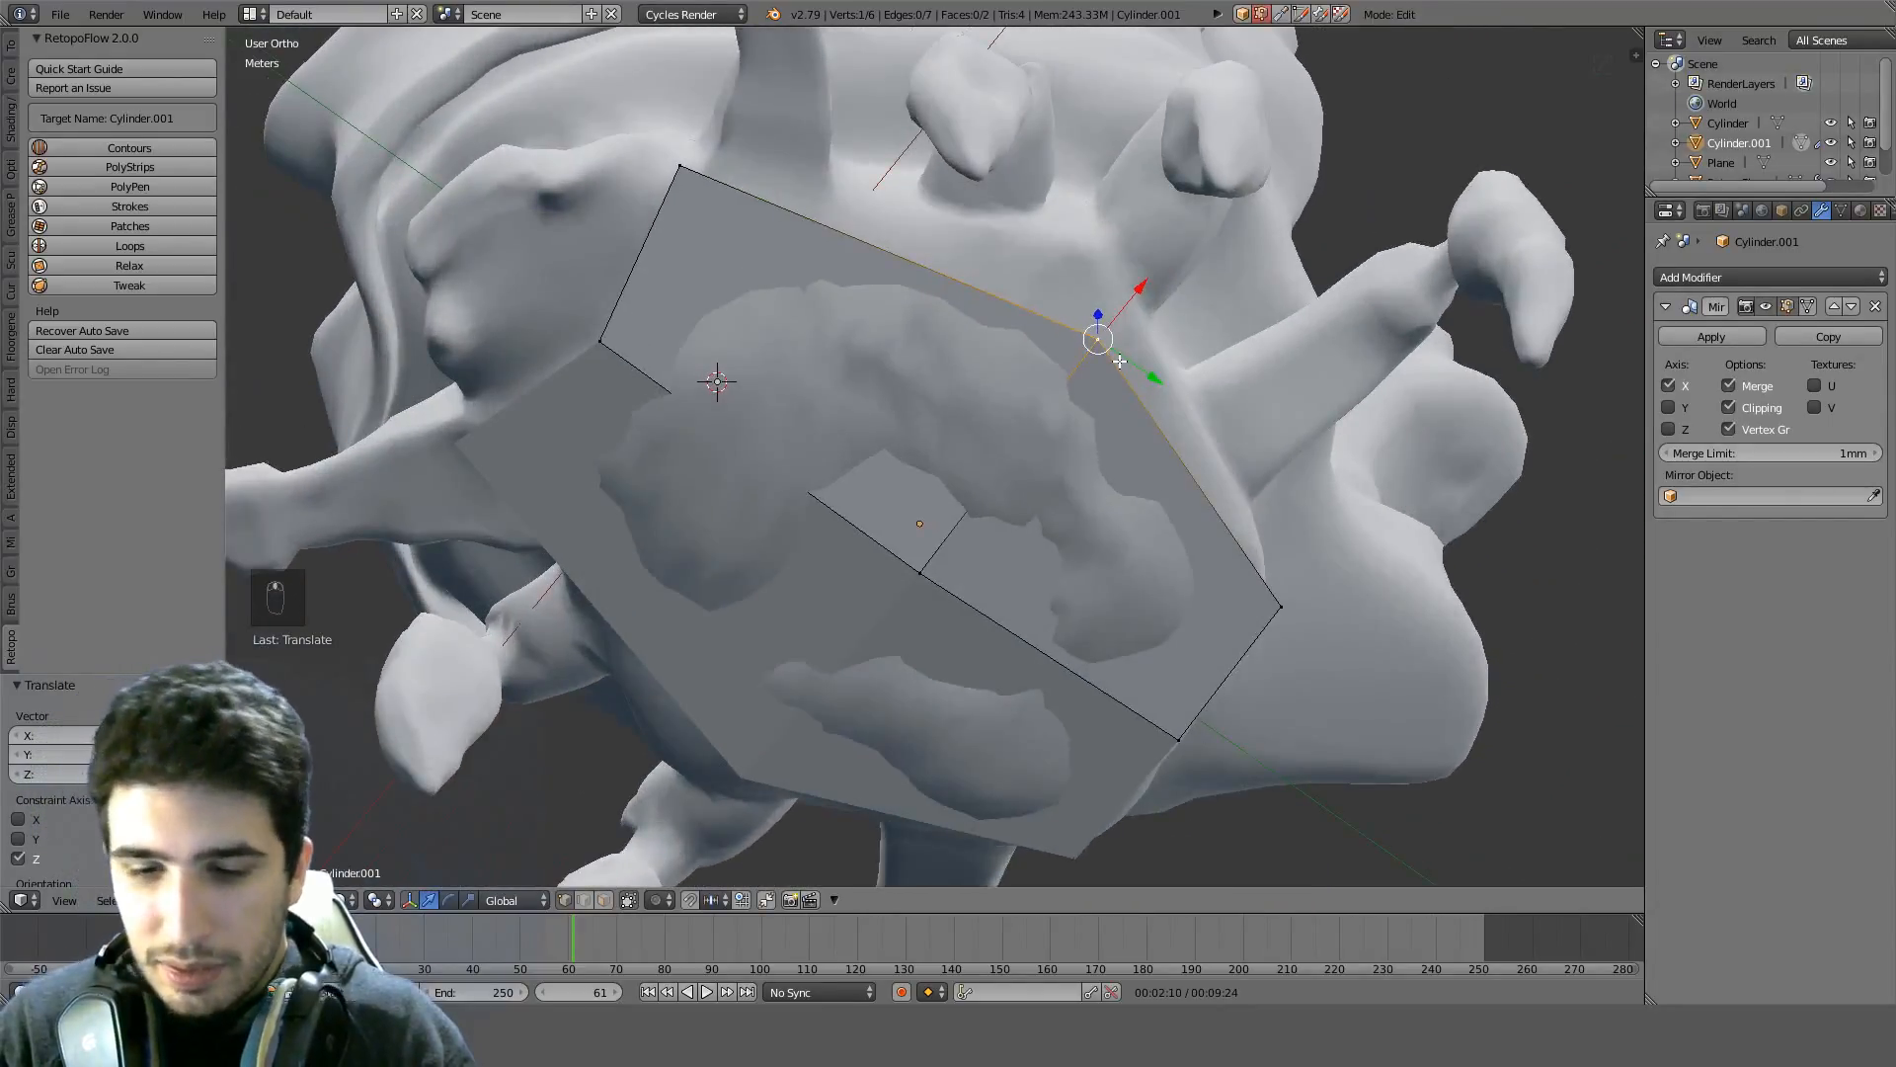
Move the same side vertex outward along X toward the leg bases in bottom view
{"action": "key", "text": "ctrl+KP_7"}
{"action": "key", "text": "g"}
{"action": "key", "text": "x"}
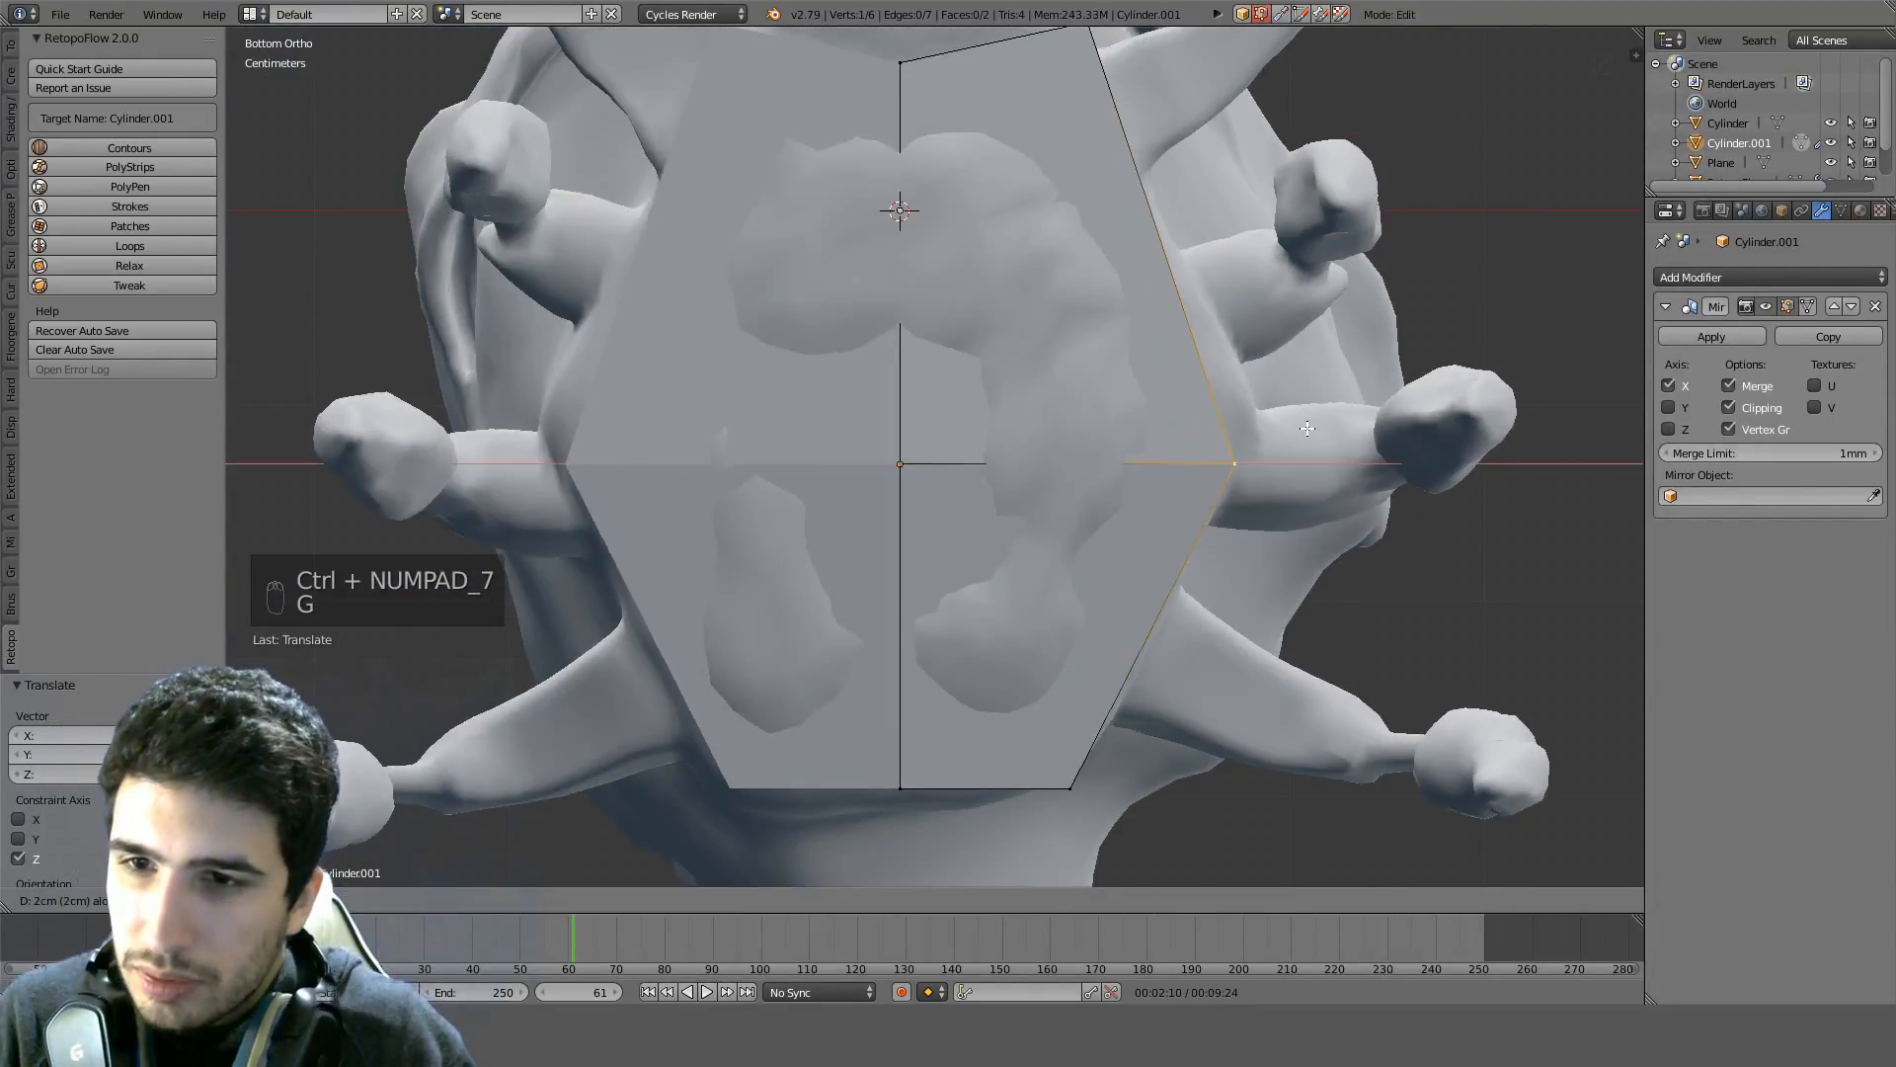
{"action": "left_click", "coordinate": [1152, 326]}
{"action": "middle_click_drag", "start_coordinate": [1152, 326], "coordinate": [1014, 555]}
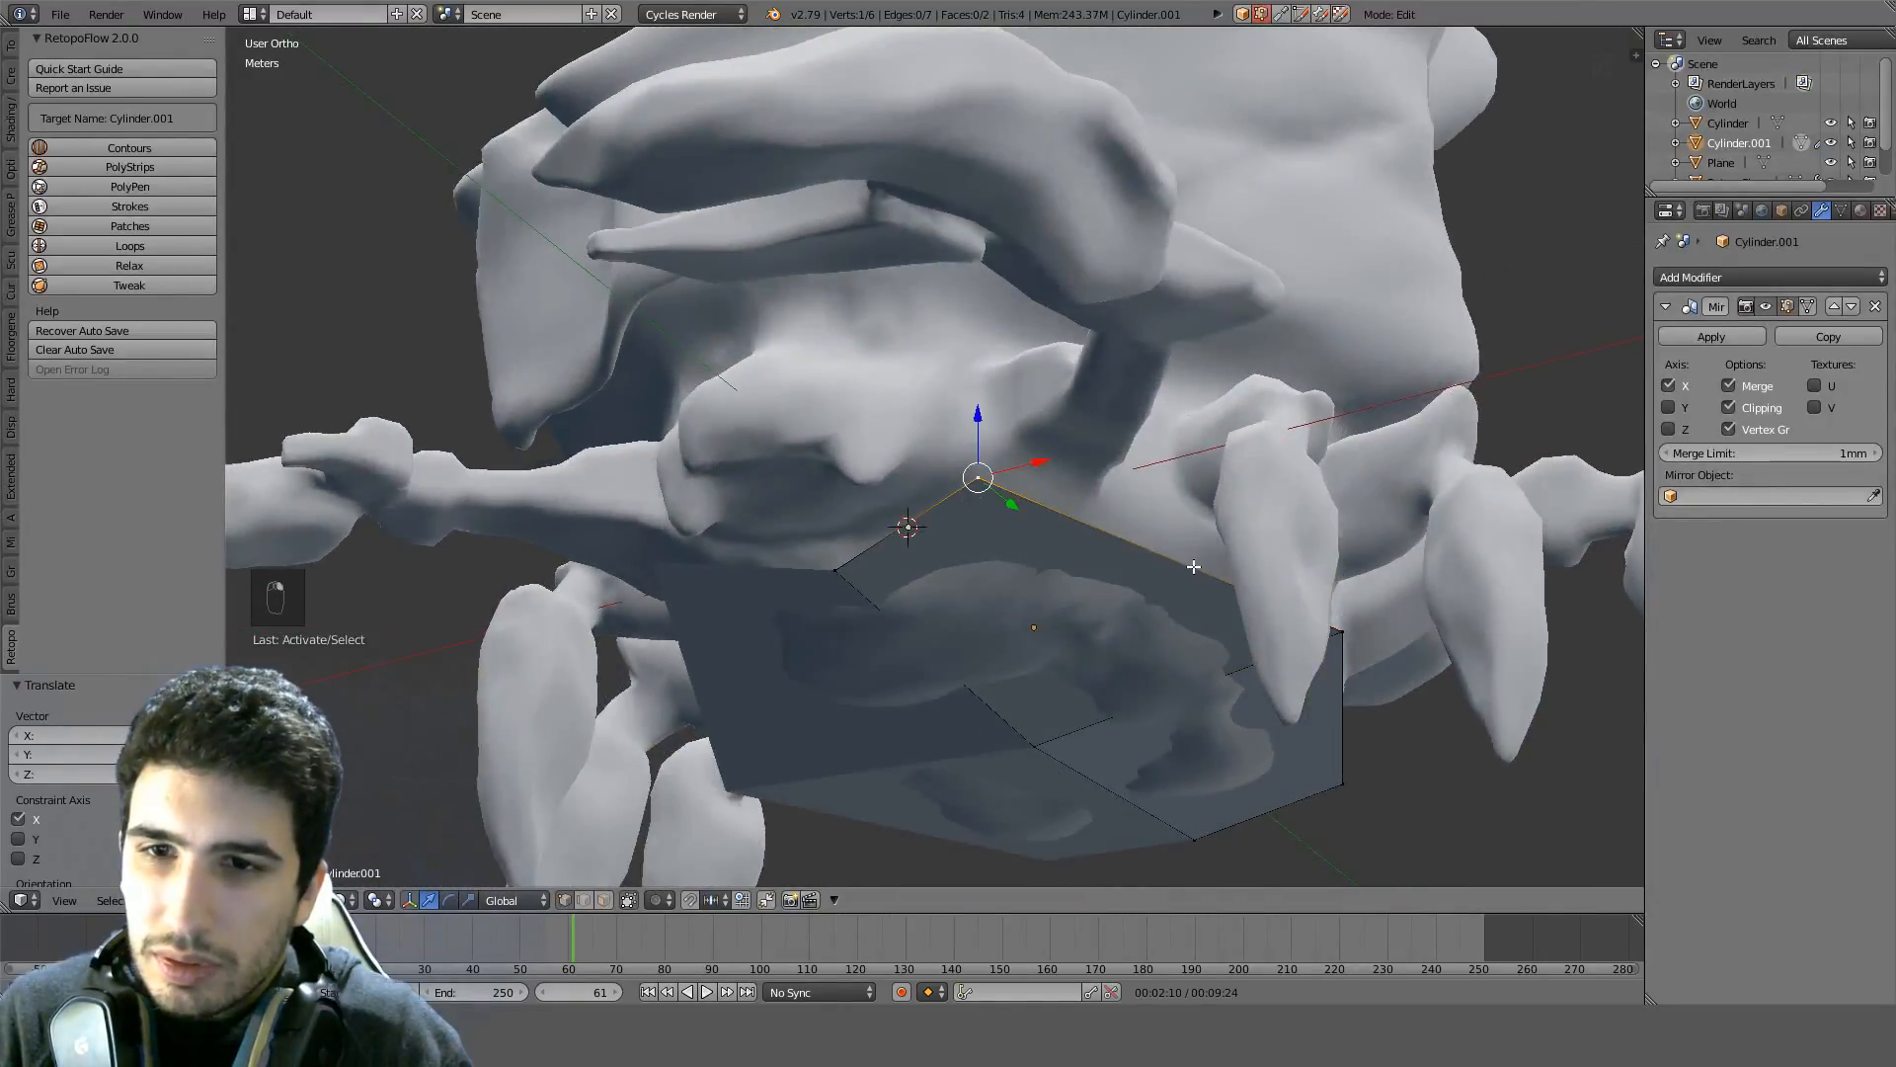
Extrude the belly mesh's outer boundary vertices upward along Z to form side walls around the body
{"action": "middle_click_drag", "start_coordinate": [1194, 567], "coordinate": [950, 472]}
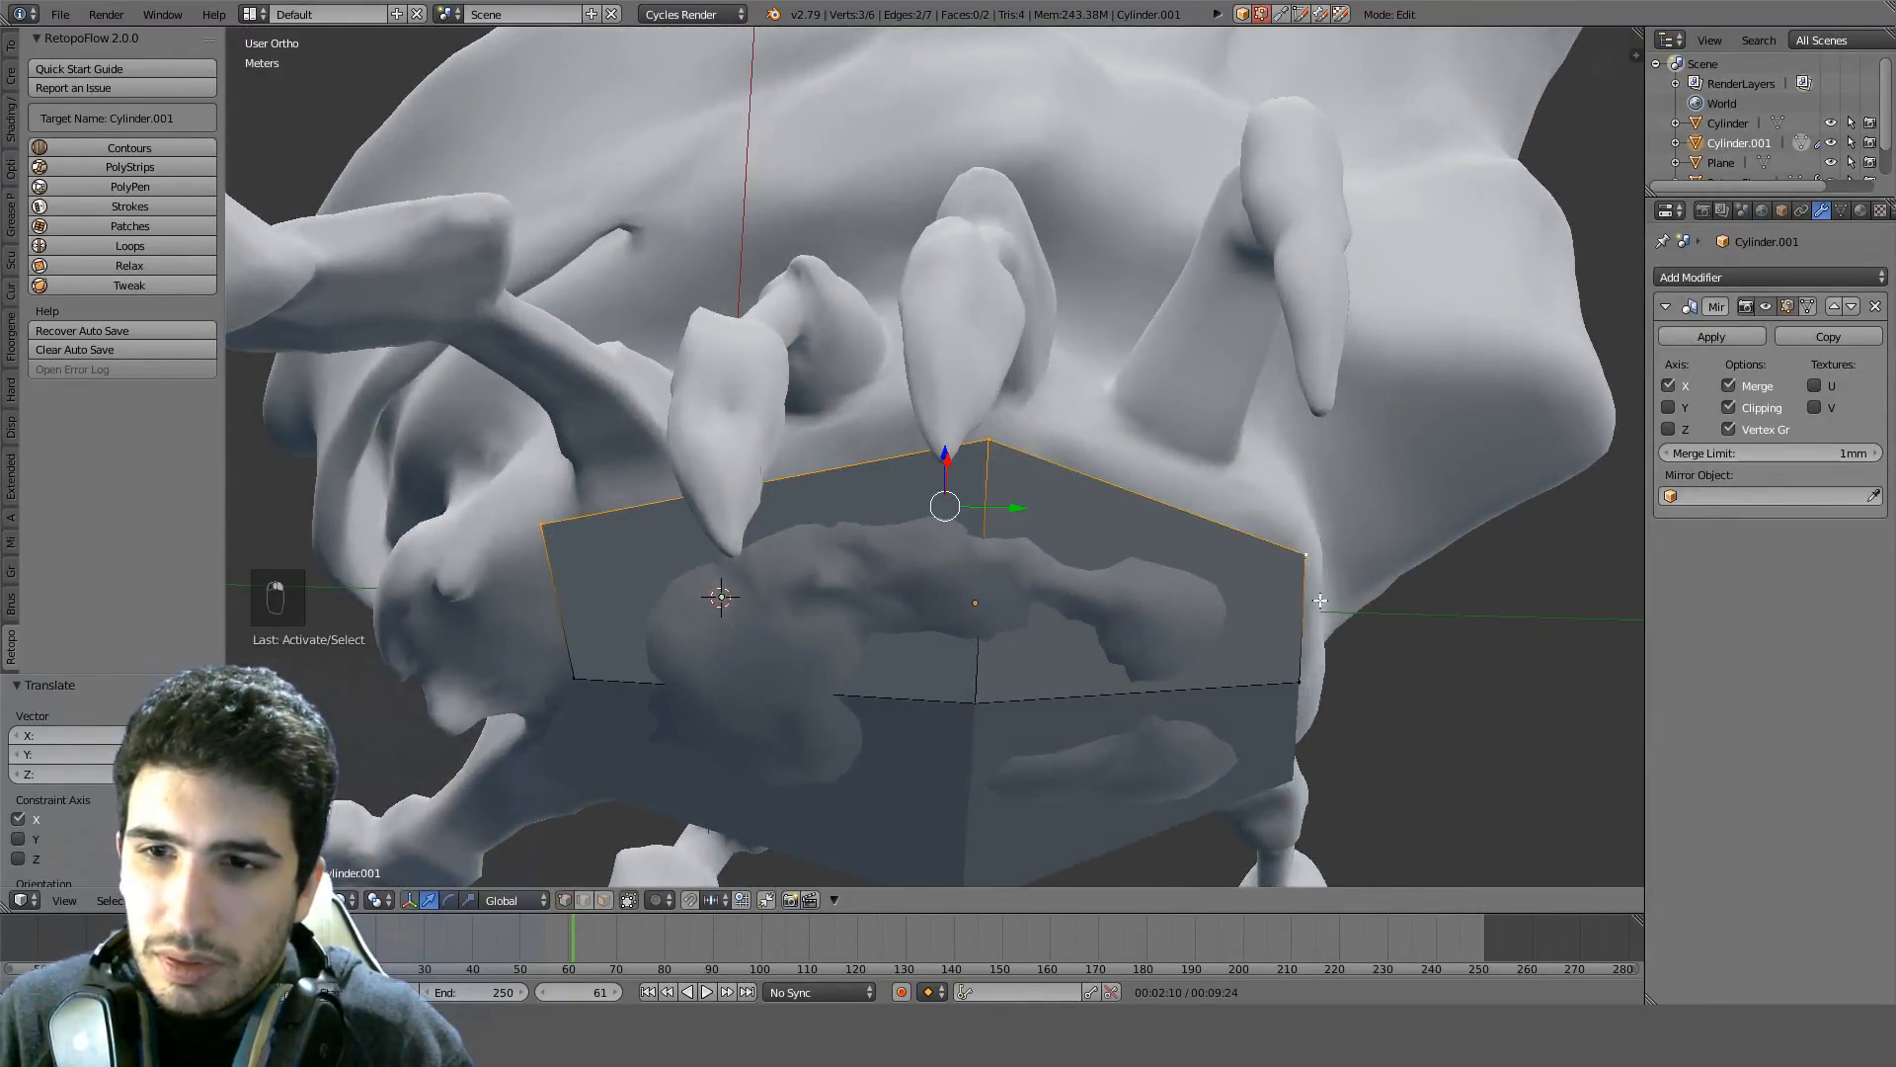
{"action": "middle_click_drag", "start_coordinate": [578, 674], "coordinate": [958, 474]}
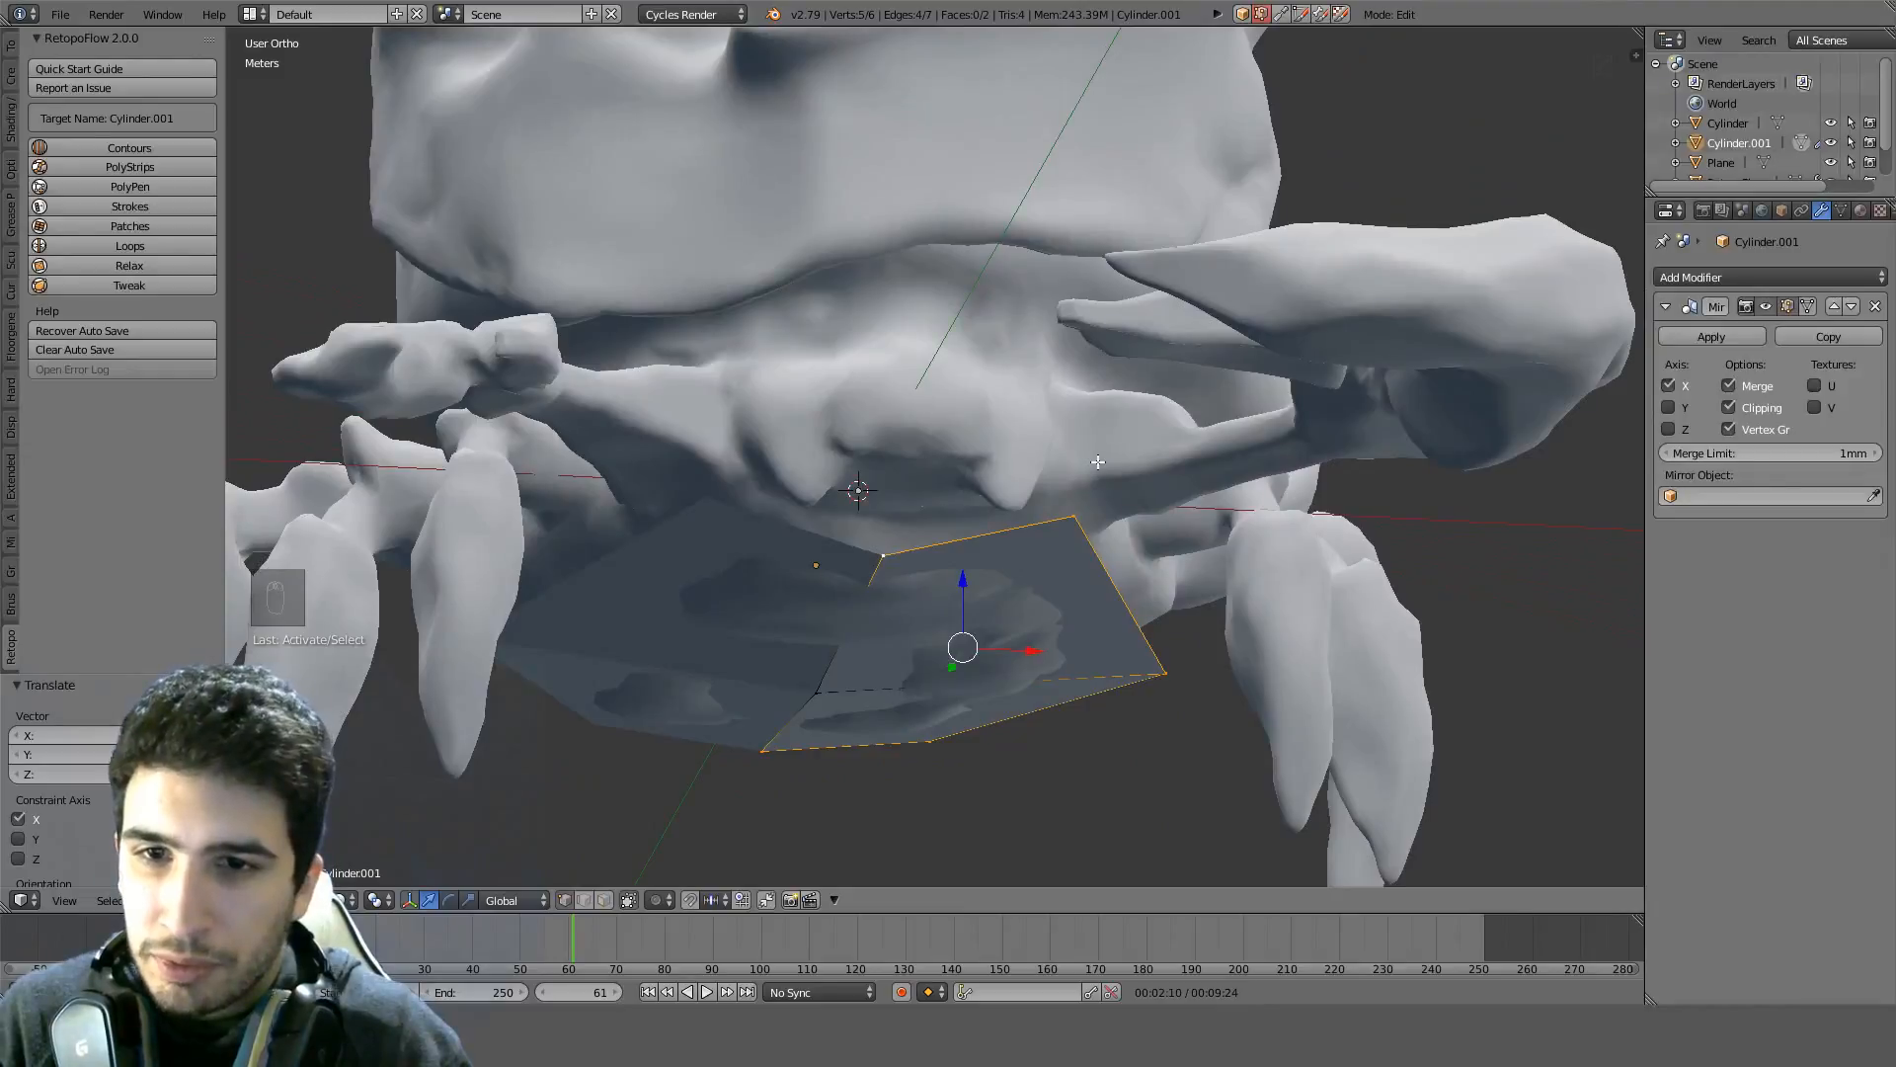
{"action": "middle_click_drag", "start_coordinate": [1098, 461], "coordinate": [1037, 440]}
{"action": "key", "text": "e"}
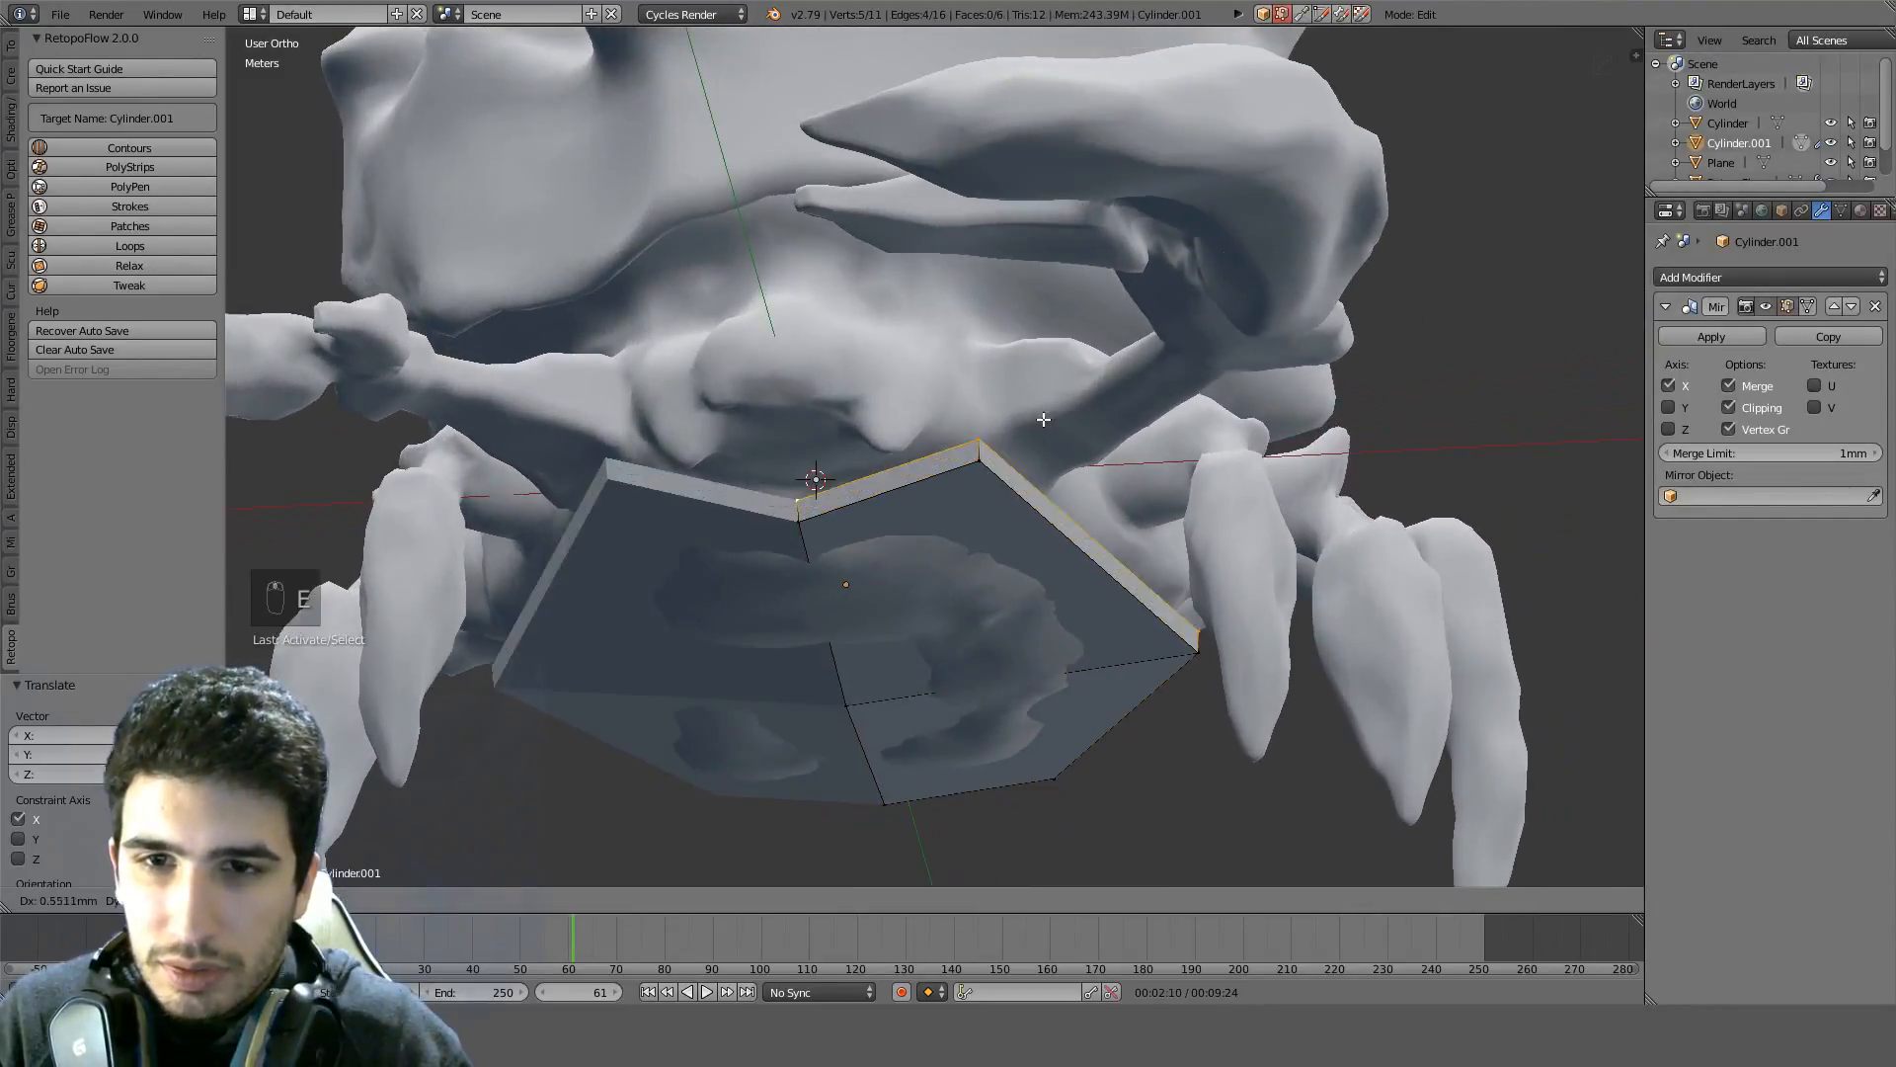
{"action": "key", "text": "z"}
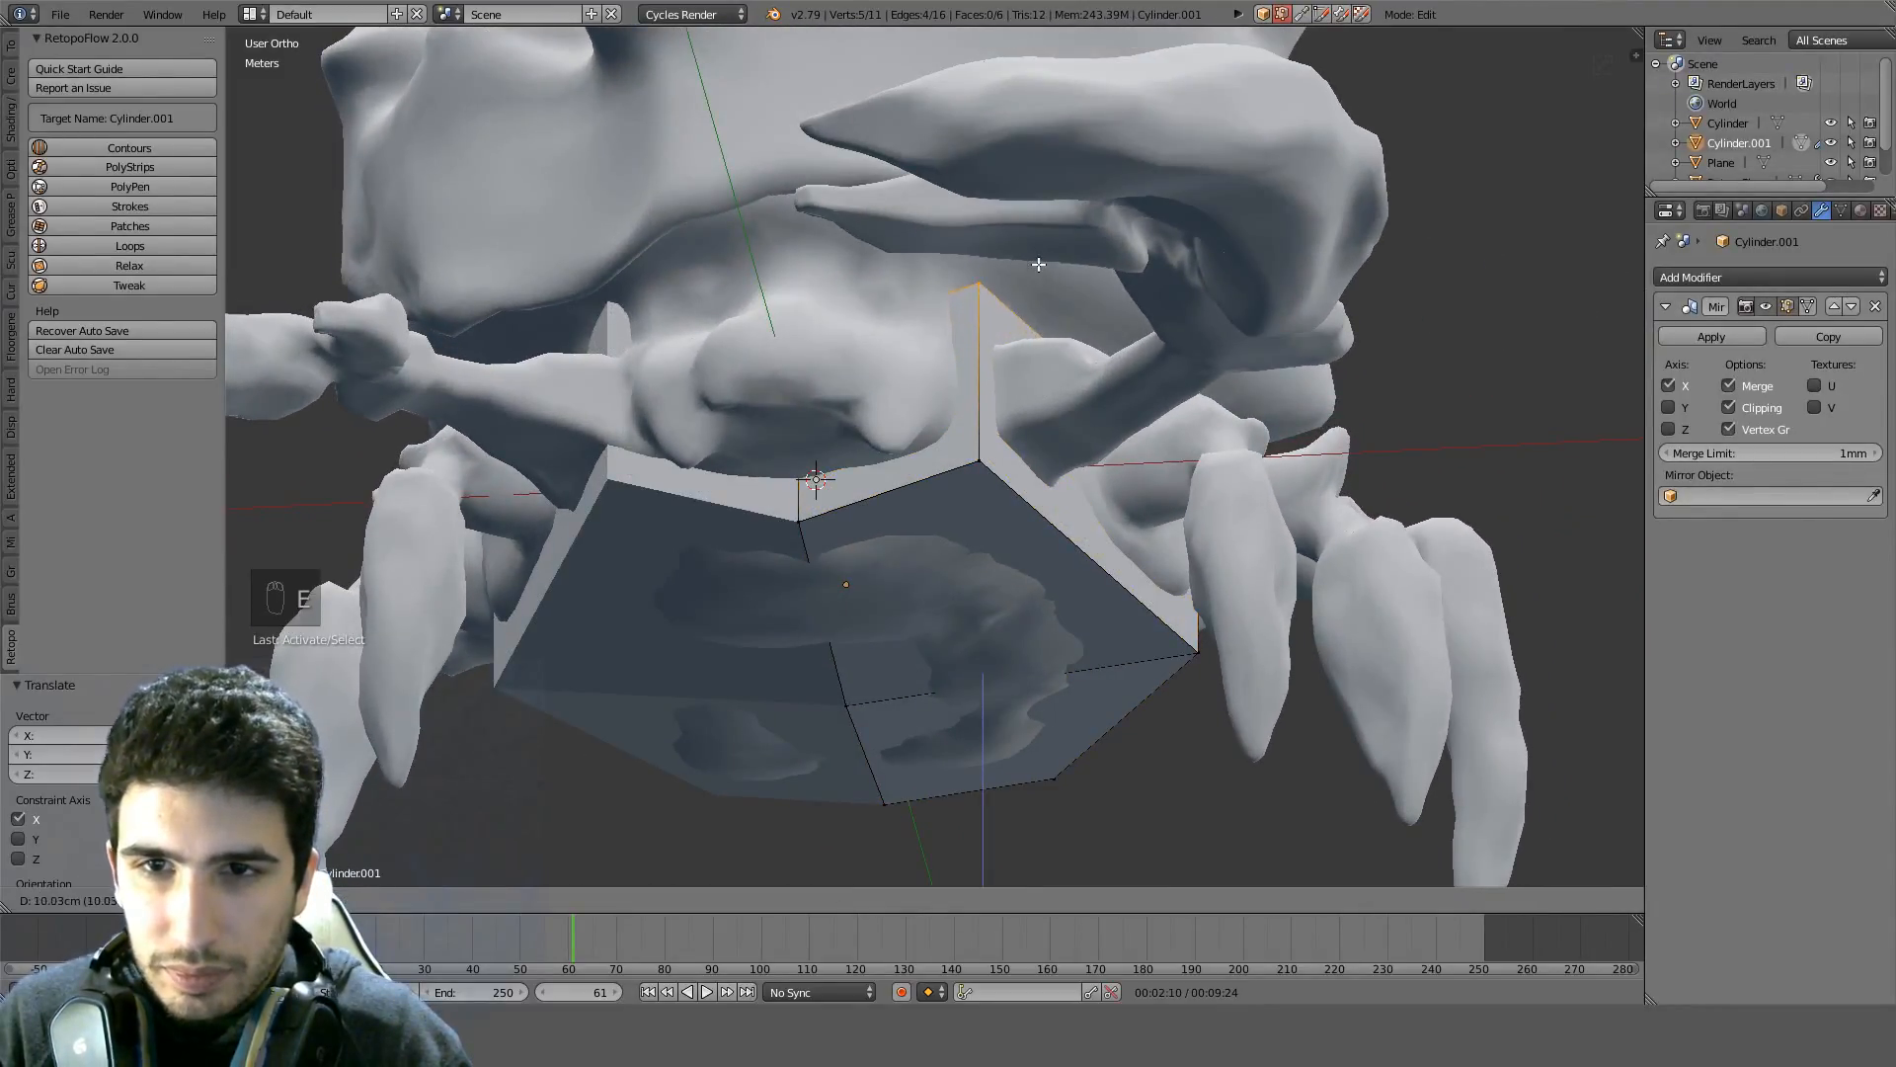
{"action": "left_click", "coordinate": [1038, 228]}
{"action": "middle_click_drag", "start_coordinate": [1038, 227], "coordinate": [657, 375]}
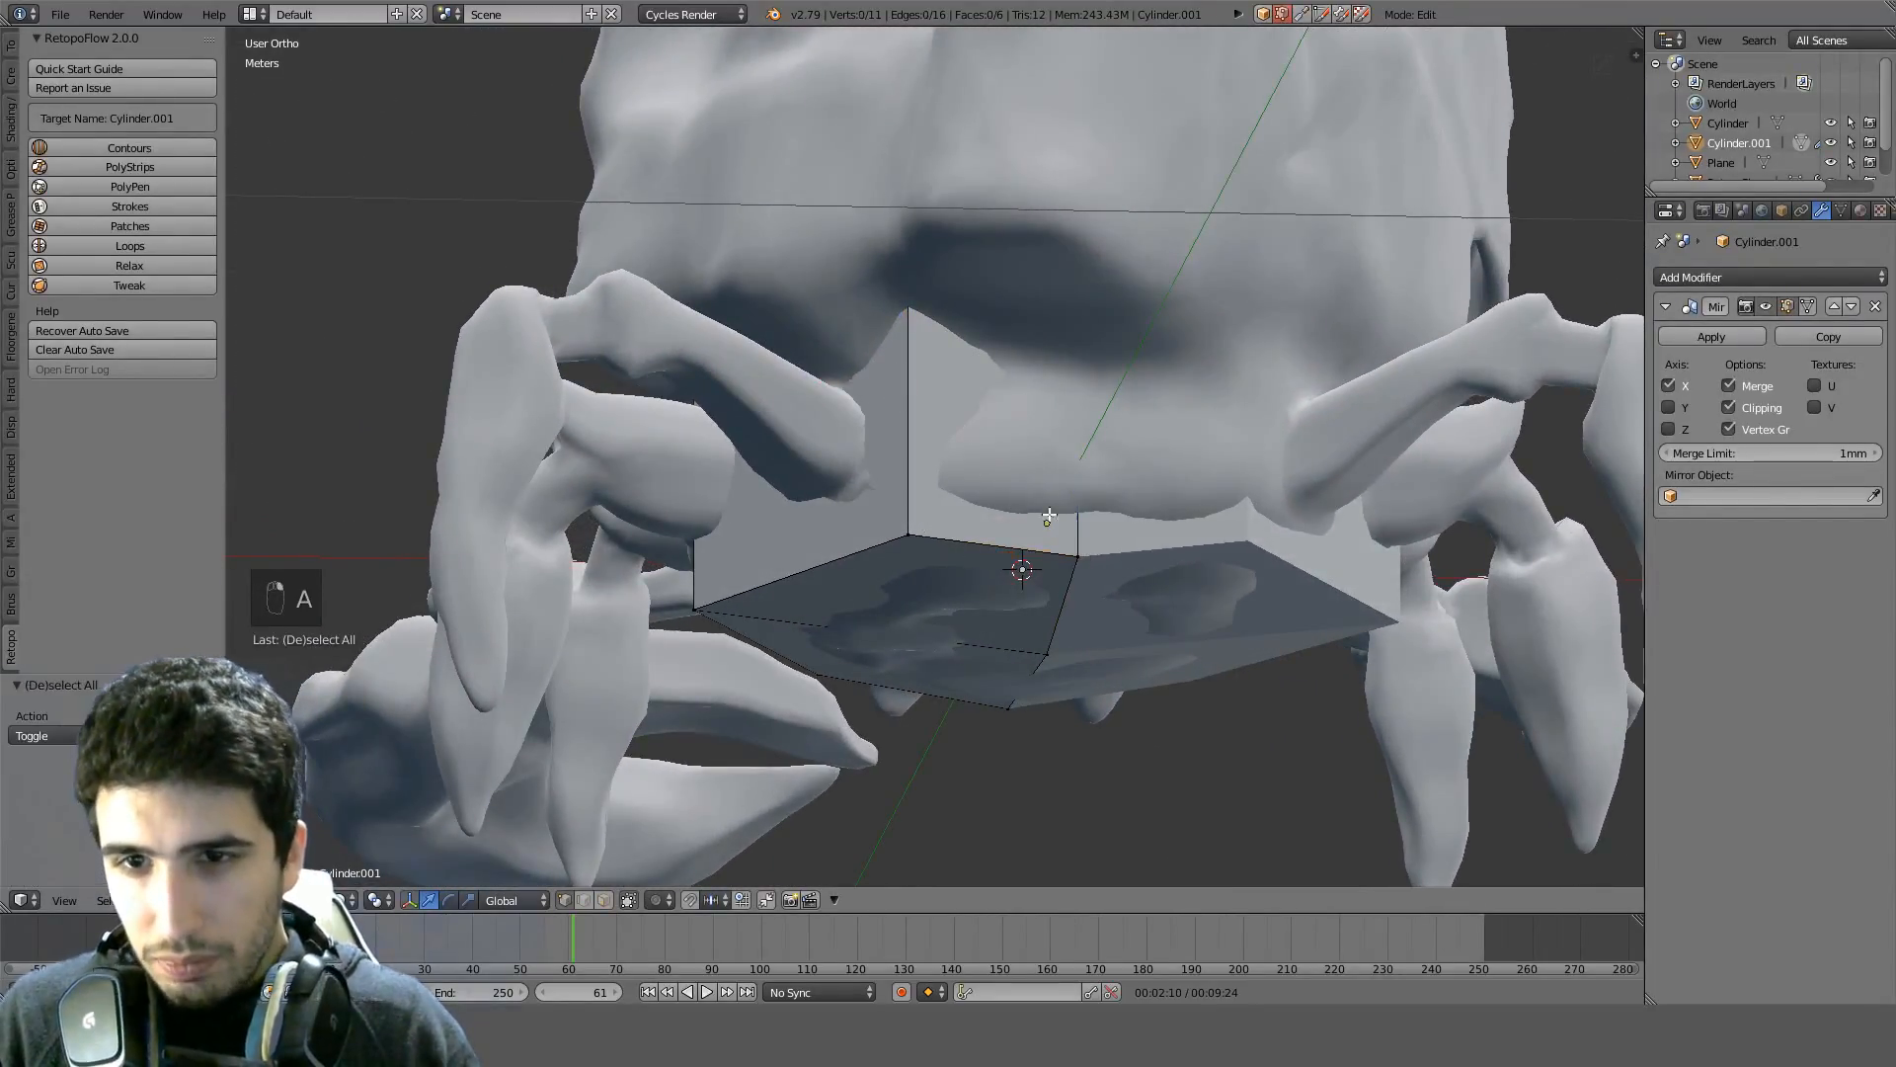
Examine the extruded belly walls against the sculpt from several angles in wireframe and solid shading
{"action": "middle_click_drag", "start_coordinate": [1049, 514], "coordinate": [1393, 389]}
{"action": "key", "text": "Tab"}
{"action": "key", "text": "z"}
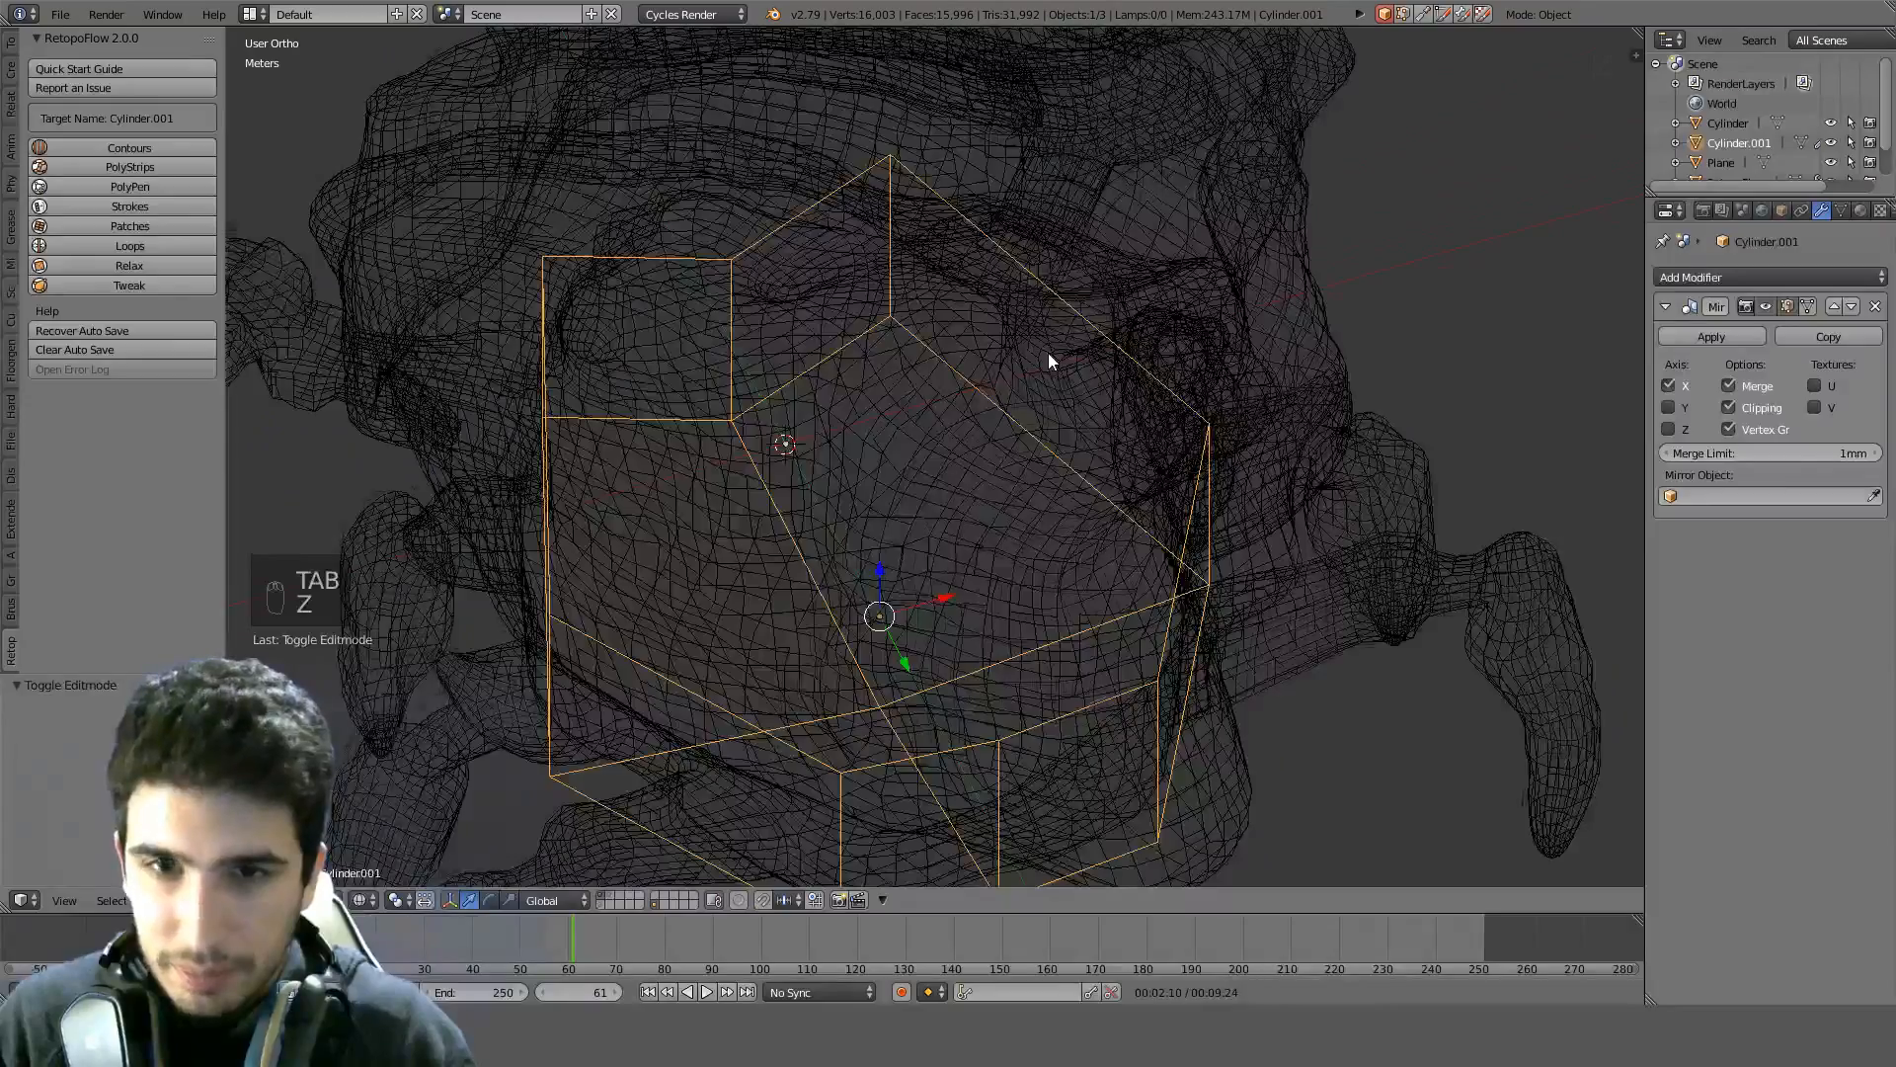
{"action": "mouse_move", "coordinate": [1049, 353]}
{"action": "middle_mouse_down"}
{"action": "mouse_move", "coordinate": [1114, 413]}
{"action": "mouse_move", "coordinate": [1090, 375]}
{"action": "mouse_move", "coordinate": [1021, 469]}
{"action": "mouse_move", "coordinate": [1026, 661]}
{"action": "middle_mouse_up"}
{"action": "key", "text": "z"}
{"action": "key", "text": "ctrl+KP_7"}
{"action": "key", "text": "Tab"}
{"action": "key", "text": "a"}
{"action": "key", "text": "a"}
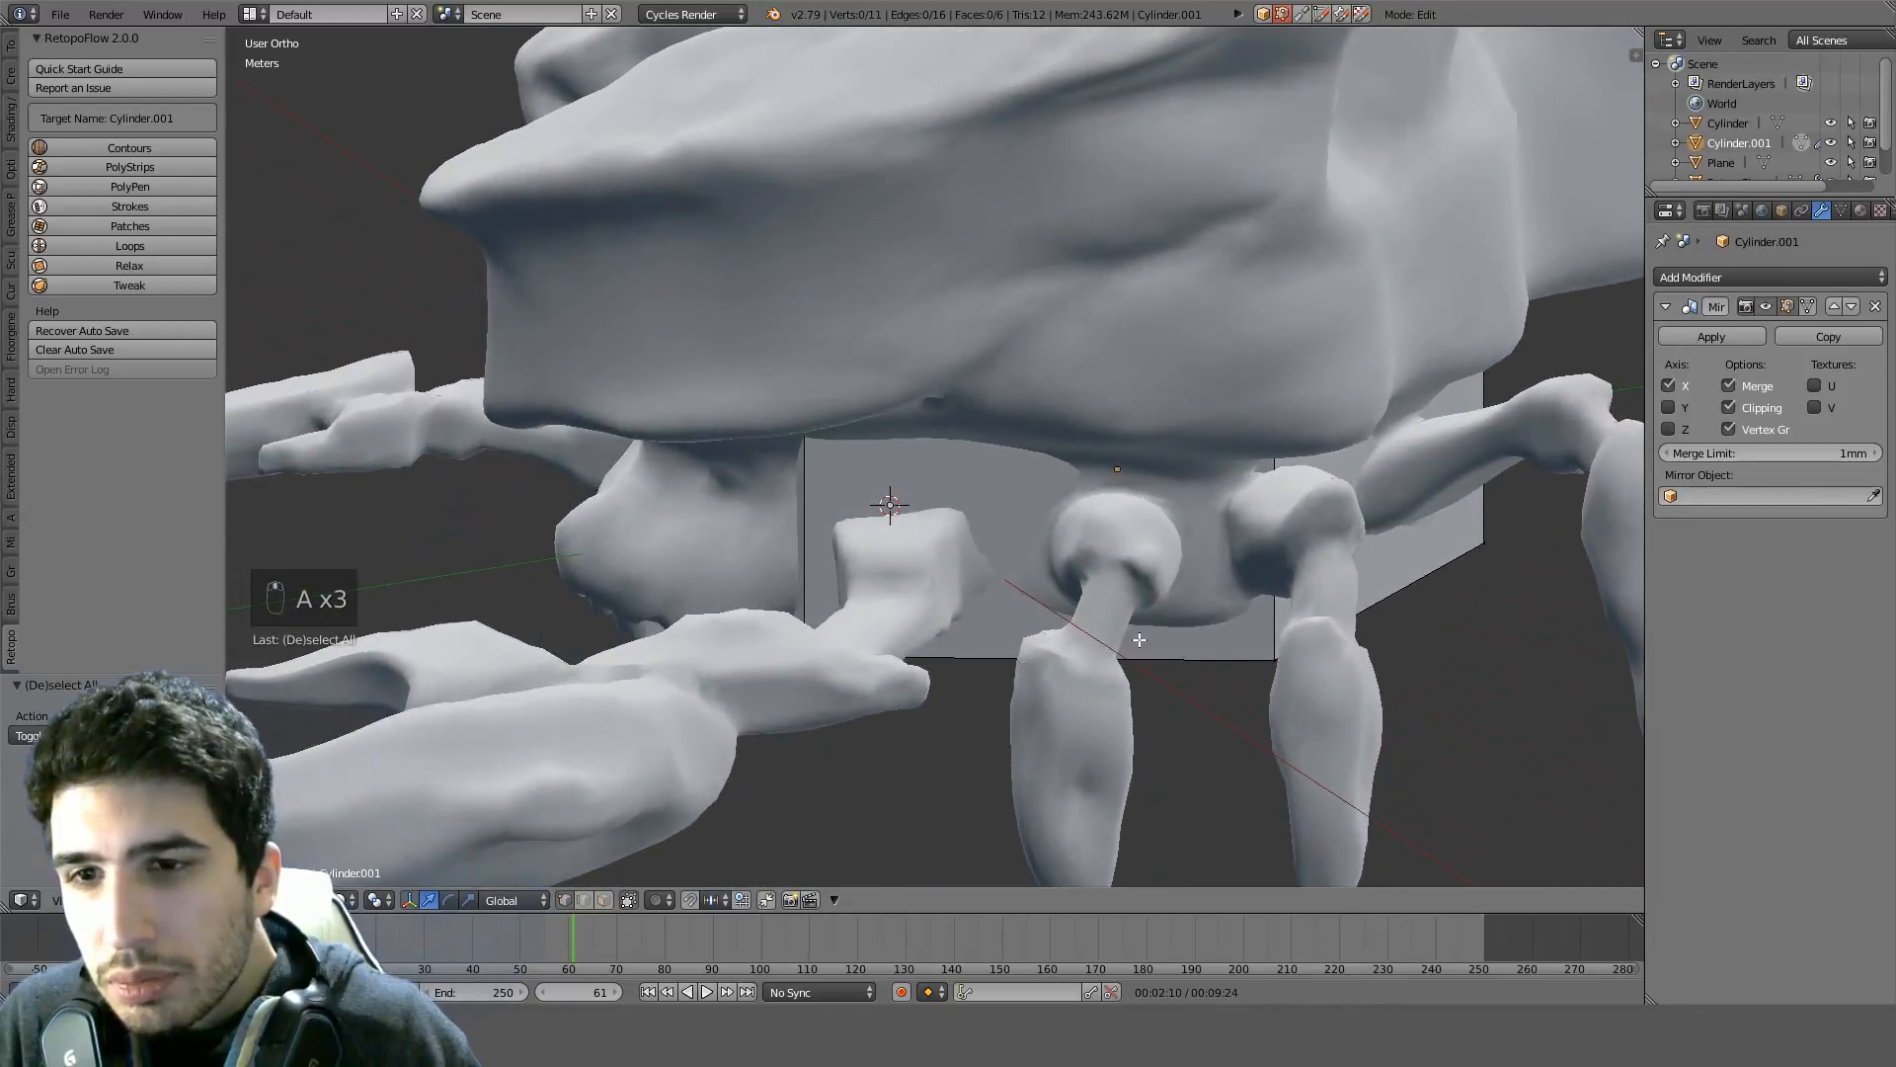
{"action": "key", "text": "z"}
{"action": "middle_click_drag", "start_coordinate": [1139, 639], "coordinate": [1379, 454]}
{"action": "key", "text": "z"}
{"action": "mouse_move", "coordinate": [936, 578]}
{"action": "middle_mouse_down"}
{"action": "mouse_move", "coordinate": [958, 674]}
{"action": "mouse_move", "coordinate": [985, 501]}
{"action": "middle_mouse_up"}
{"action": "mouse_move", "coordinate": [1163, 430]}
{"action": "middle_mouse_down"}
{"action": "mouse_move", "coordinate": [954, 562]}
{"action": "mouse_move", "coordinate": [1019, 316]}
{"action": "mouse_move", "coordinate": [983, 361]}
{"action": "mouse_move", "coordinate": [806, 454]}
{"action": "middle_mouse_up"}
Slide the top vertex of the extruded wall's front corner along its connected edge
{"action": "key", "text": "g"}
{"action": "key", "text": "g"}
{"action": "key", "text": "Escape"}
{"action": "key", "text": "g"}
{"action": "key", "text": "g"}
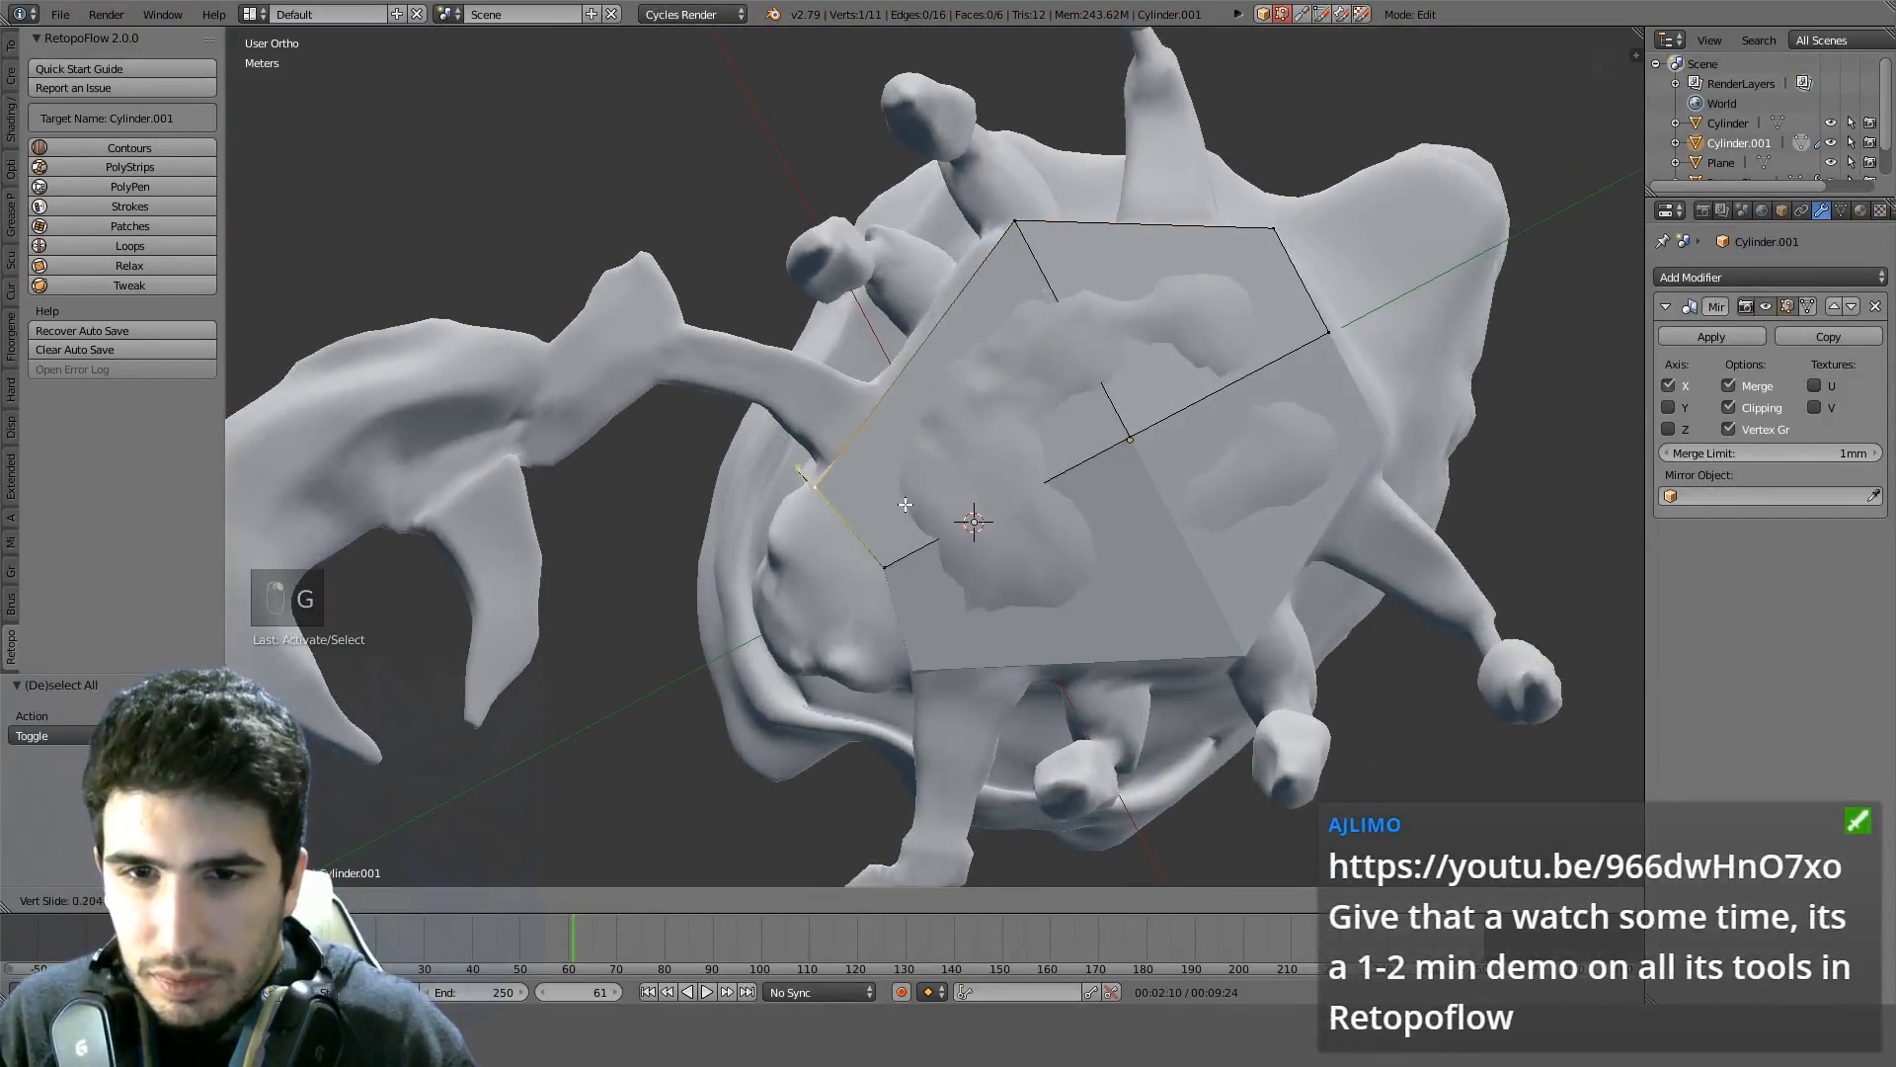
{"action": "mouse_move", "coordinate": [935, 487]}
{"action": "middle_mouse_down"}
{"action": "mouse_move", "coordinate": [780, 724]}
{"action": "mouse_move", "coordinate": [806, 609]}
{"action": "middle_mouse_up"}
{"action": "key", "text": "z"}
{"action": "key", "text": "z"}
{"action": "mouse_move", "coordinate": [900, 448]}
{"action": "middle_mouse_down"}
{"action": "mouse_move", "coordinate": [868, 513]}
{"action": "mouse_move", "coordinate": [1087, 376]}
{"action": "middle_mouse_up"}
{"action": "key", "text": "g"}
{"action": "left_click", "coordinate": [1059, 376]}
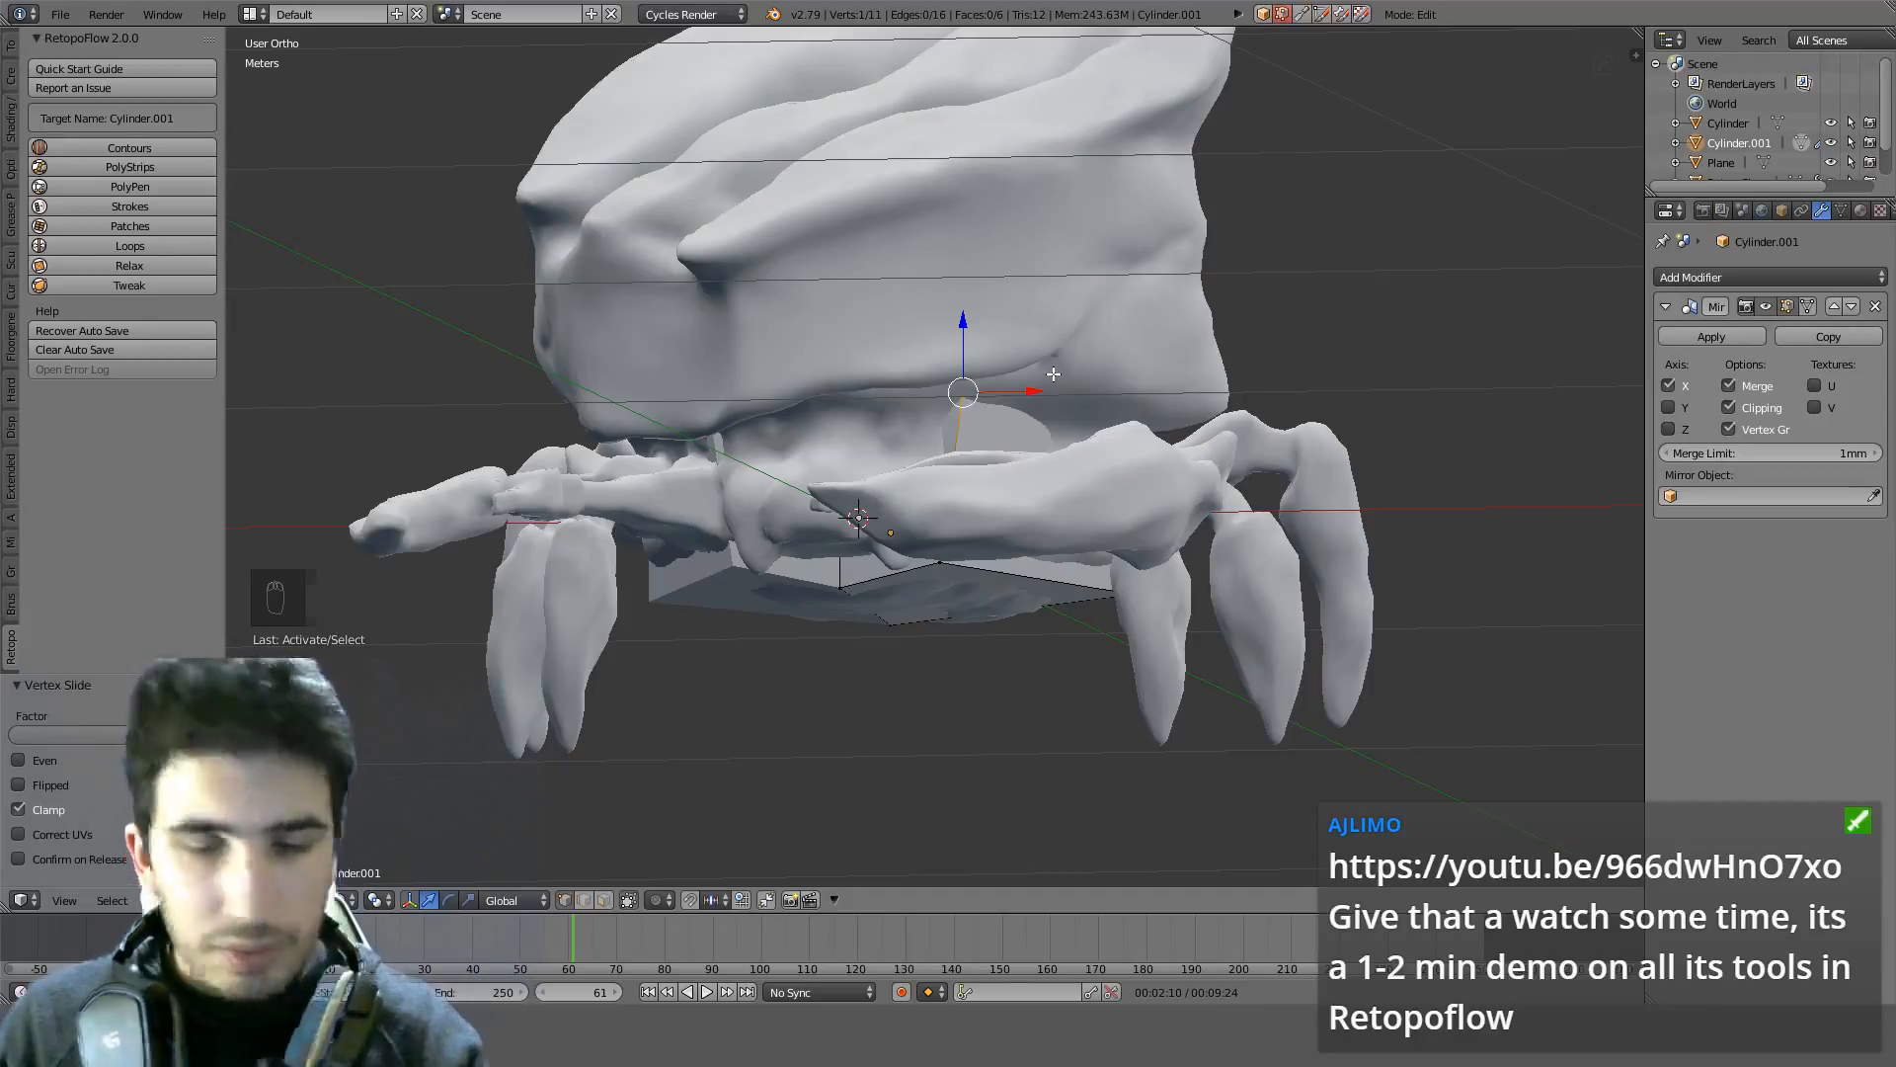
Vertex-slide the wall's upper front corner vertex a little further in wireframe shading
{"action": "key", "text": "z"}
{"action": "key", "text": "g"}
{"action": "key", "text": "g"}
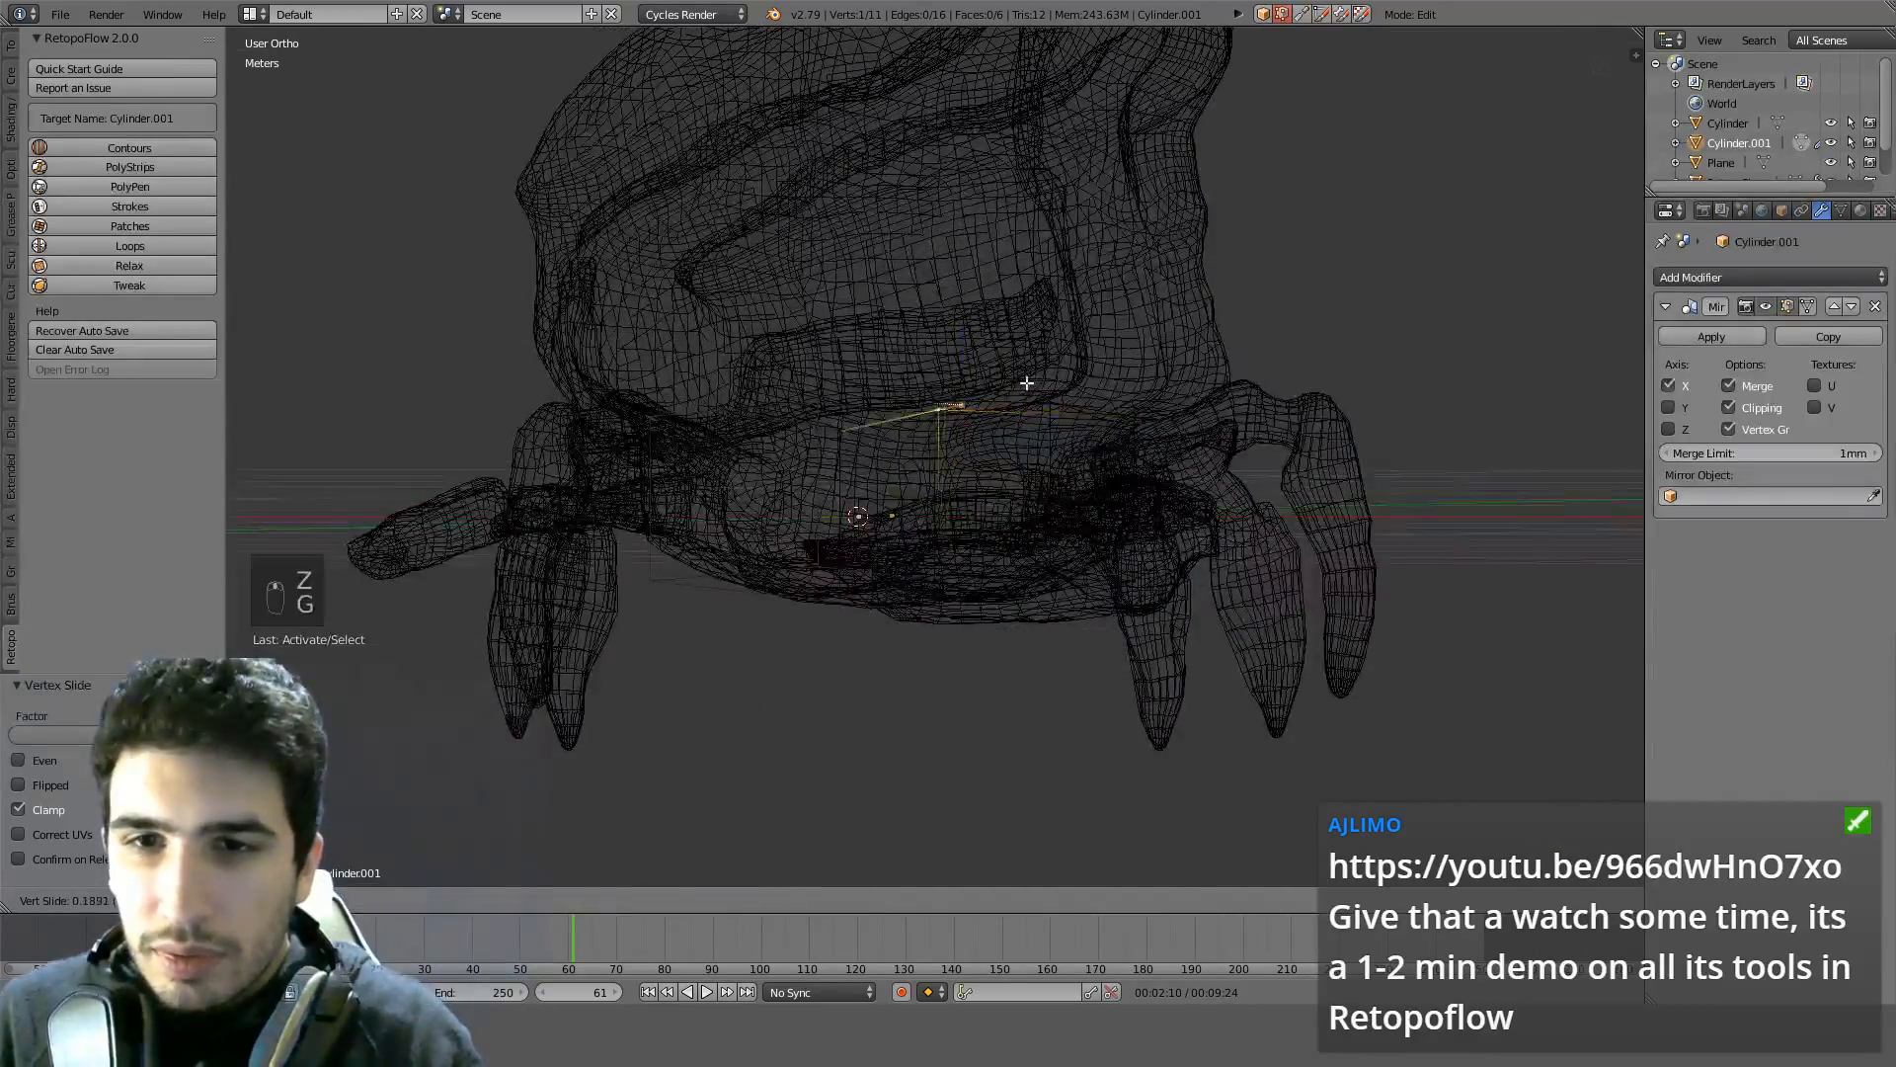
{"action": "left_click", "coordinate": [1026, 382]}
{"action": "key", "text": "z"}
{"action": "mouse_move", "coordinate": [1026, 383]}
{"action": "middle_mouse_down"}
{"action": "mouse_move", "coordinate": [942, 209]}
{"action": "mouse_move", "coordinate": [1102, 378]}
{"action": "mouse_move", "coordinate": [1079, 224]}
{"action": "mouse_move", "coordinate": [1006, 492]}
{"action": "middle_mouse_up"}
Undo and redo the front corner's vertex slide to compare the wall's shape
{"action": "key", "text": "z"}
{"action": "key", "text": "z"}
{"action": "key", "text": "z"}
{"action": "key", "text": "ctrl+z"}
{"action": "key", "text": "z"}
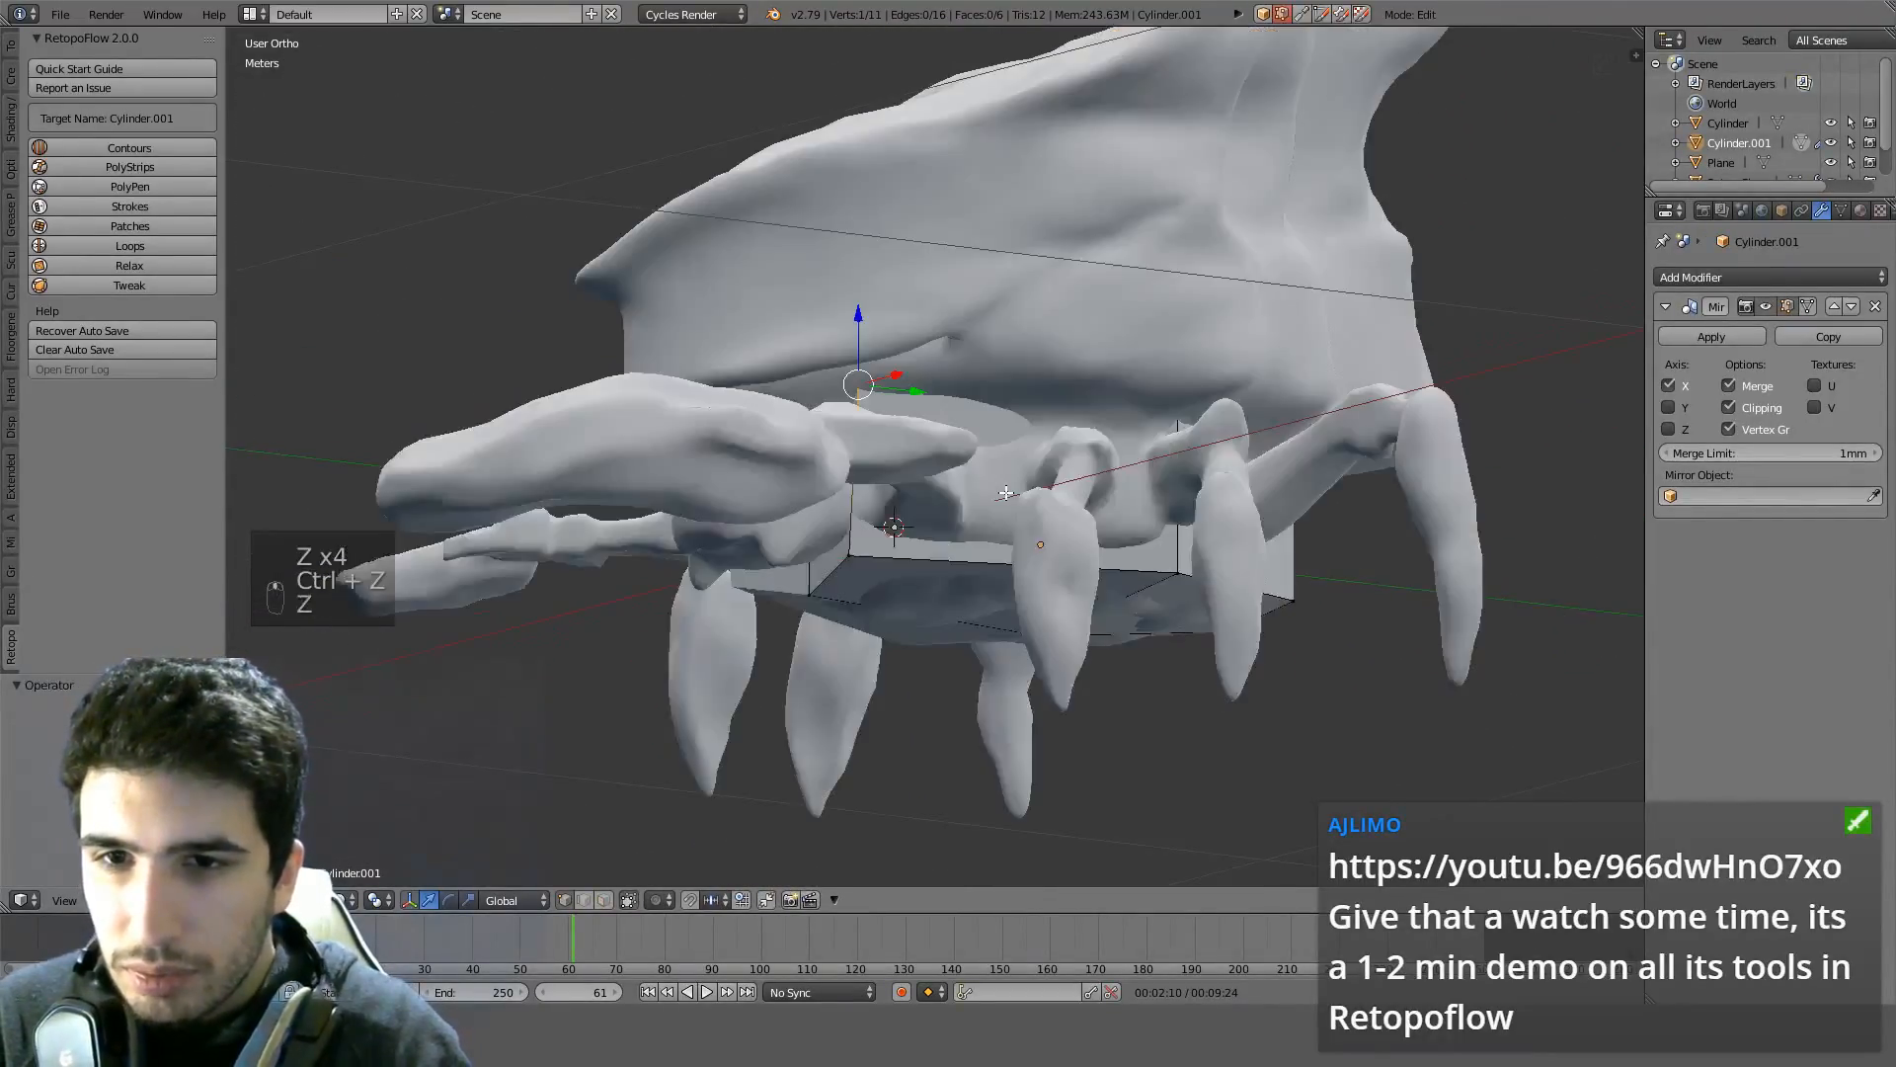
{"action": "key", "text": "ctrl+z"}
{"action": "key", "text": "ctrl+shift+z"}
{"action": "key", "text": "ctrl+shift+z"}
{"action": "key", "text": "ctrl+shift+z"}
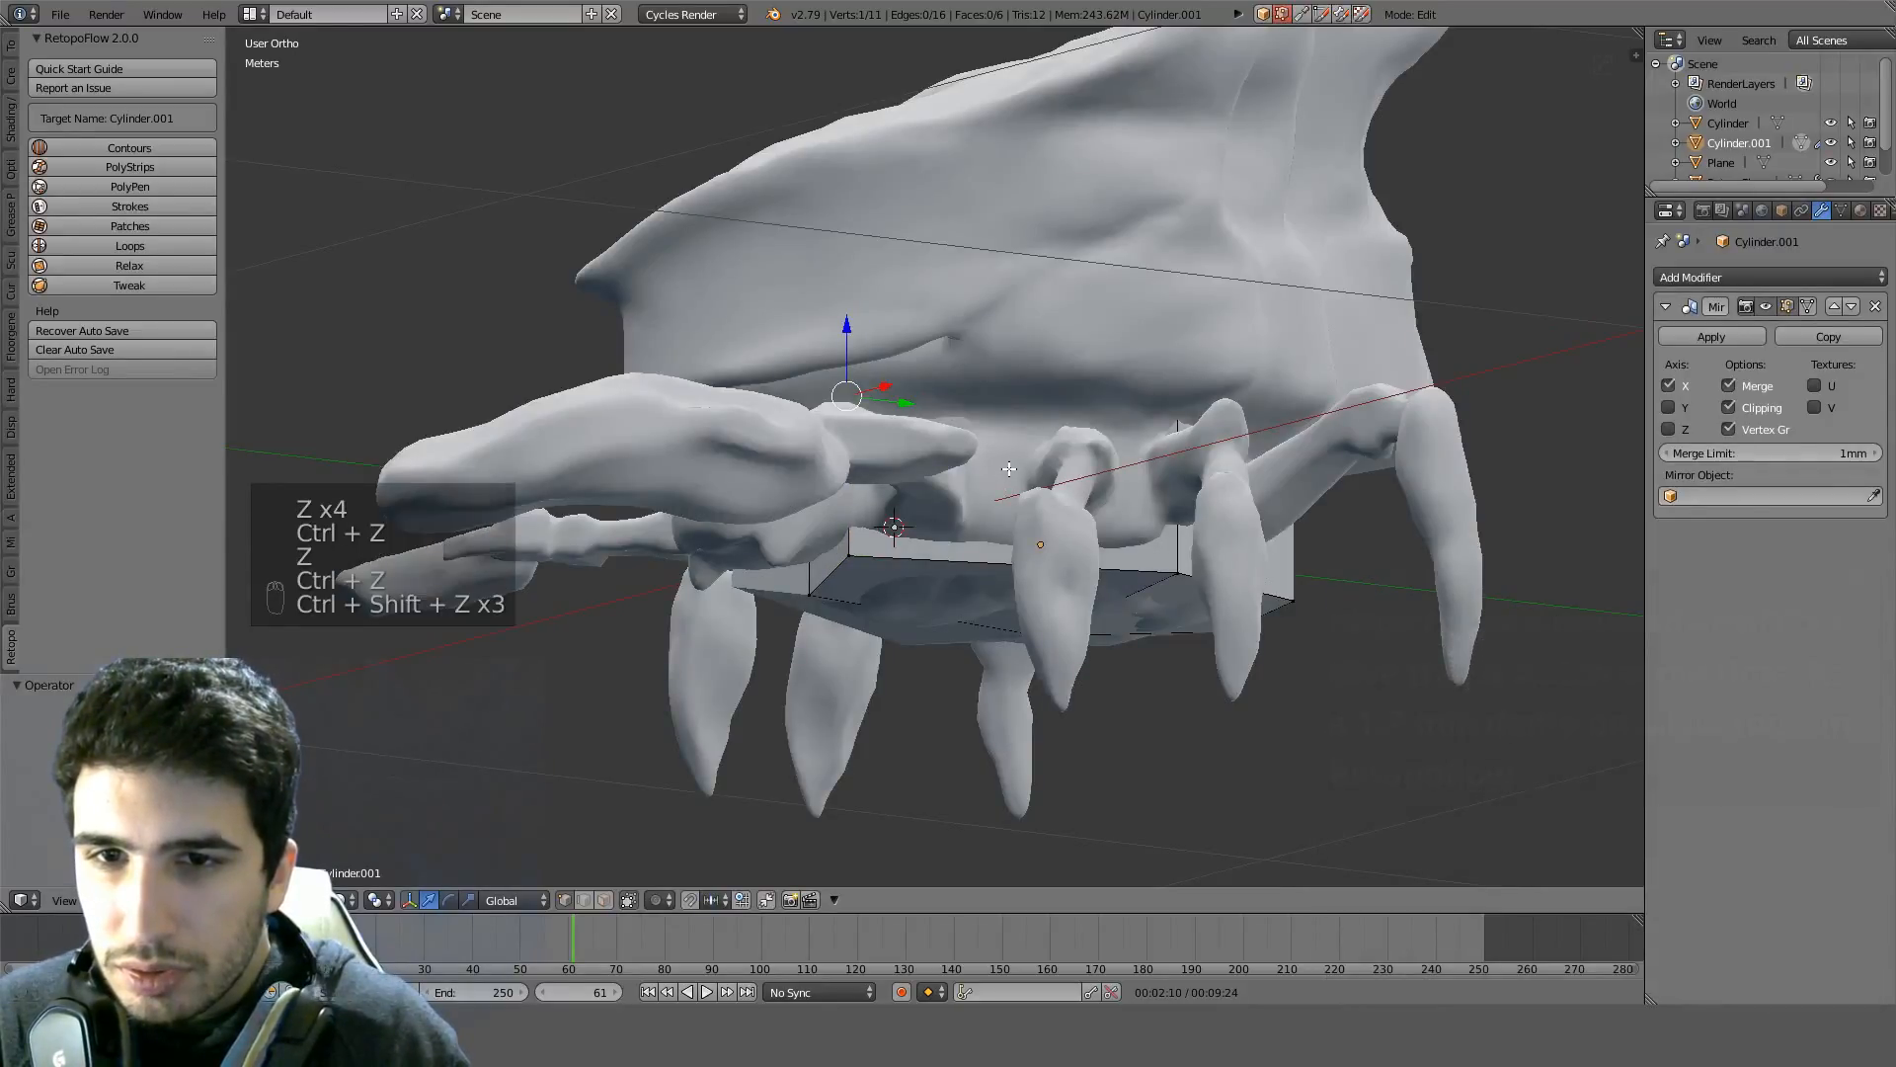
Add a loop cut across the belly and wall between the front corner and the side corner
{"action": "key", "text": "z"}
{"action": "key", "text": "z"}
{"action": "key", "text": "z"}
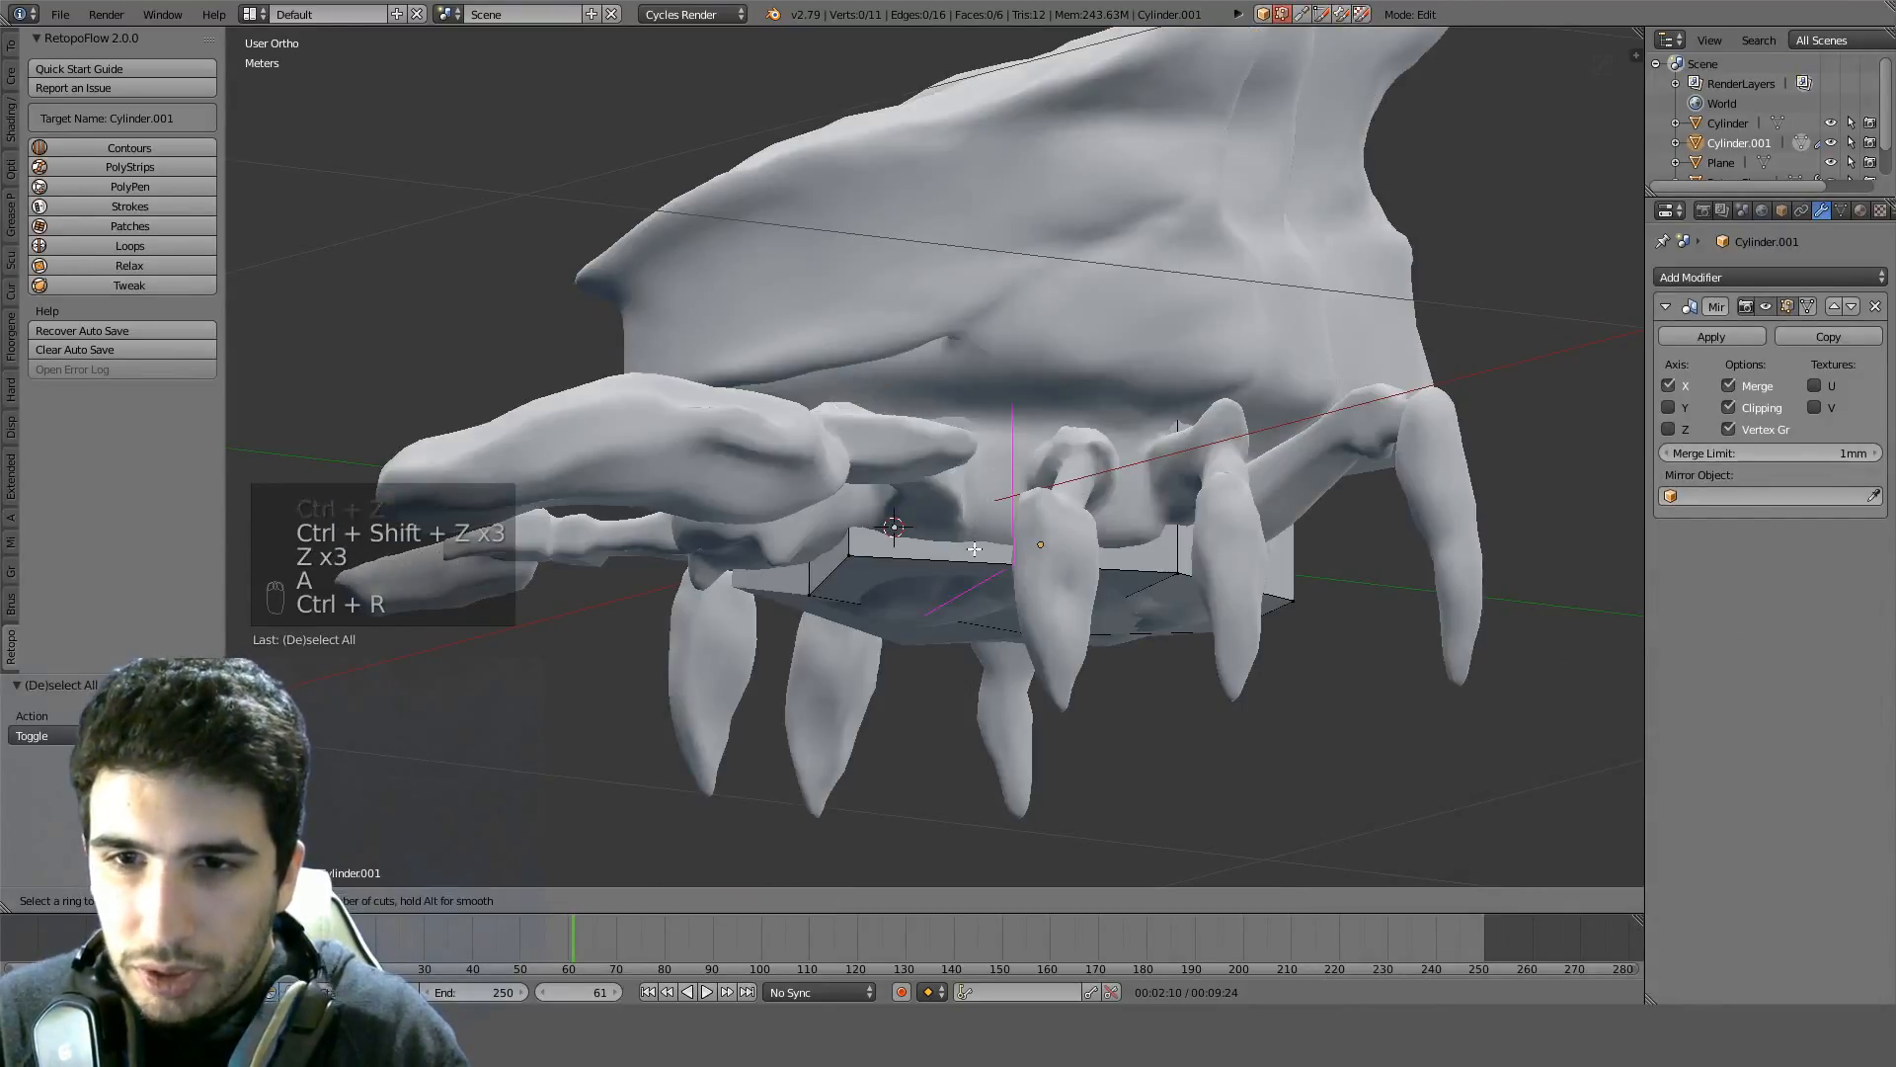
{"action": "left_click", "coordinate": [975, 550]}
{"action": "middle_click_drag", "start_coordinate": [975, 550], "coordinate": [1077, 433]}
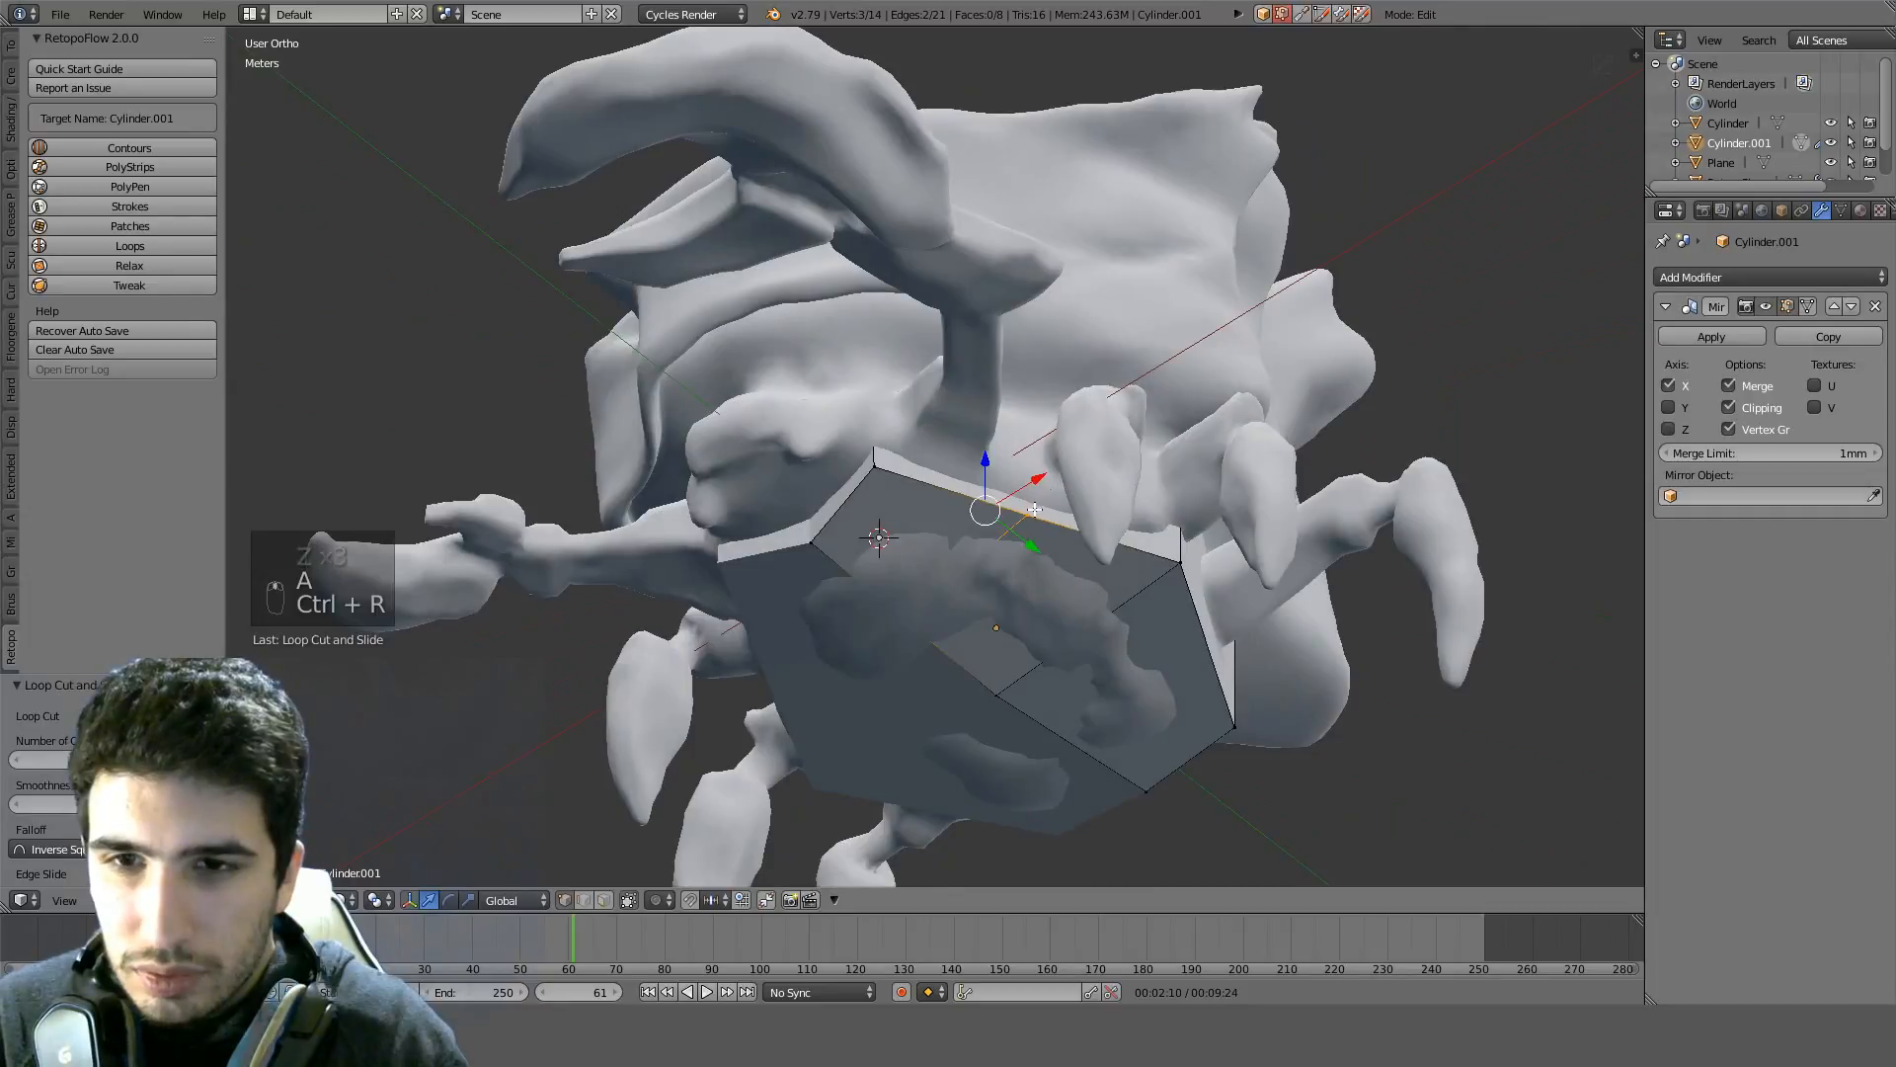
Move the loop cut's outer vertical edge outward to round the belly outline in bottom view
{"action": "key", "text": "z"}
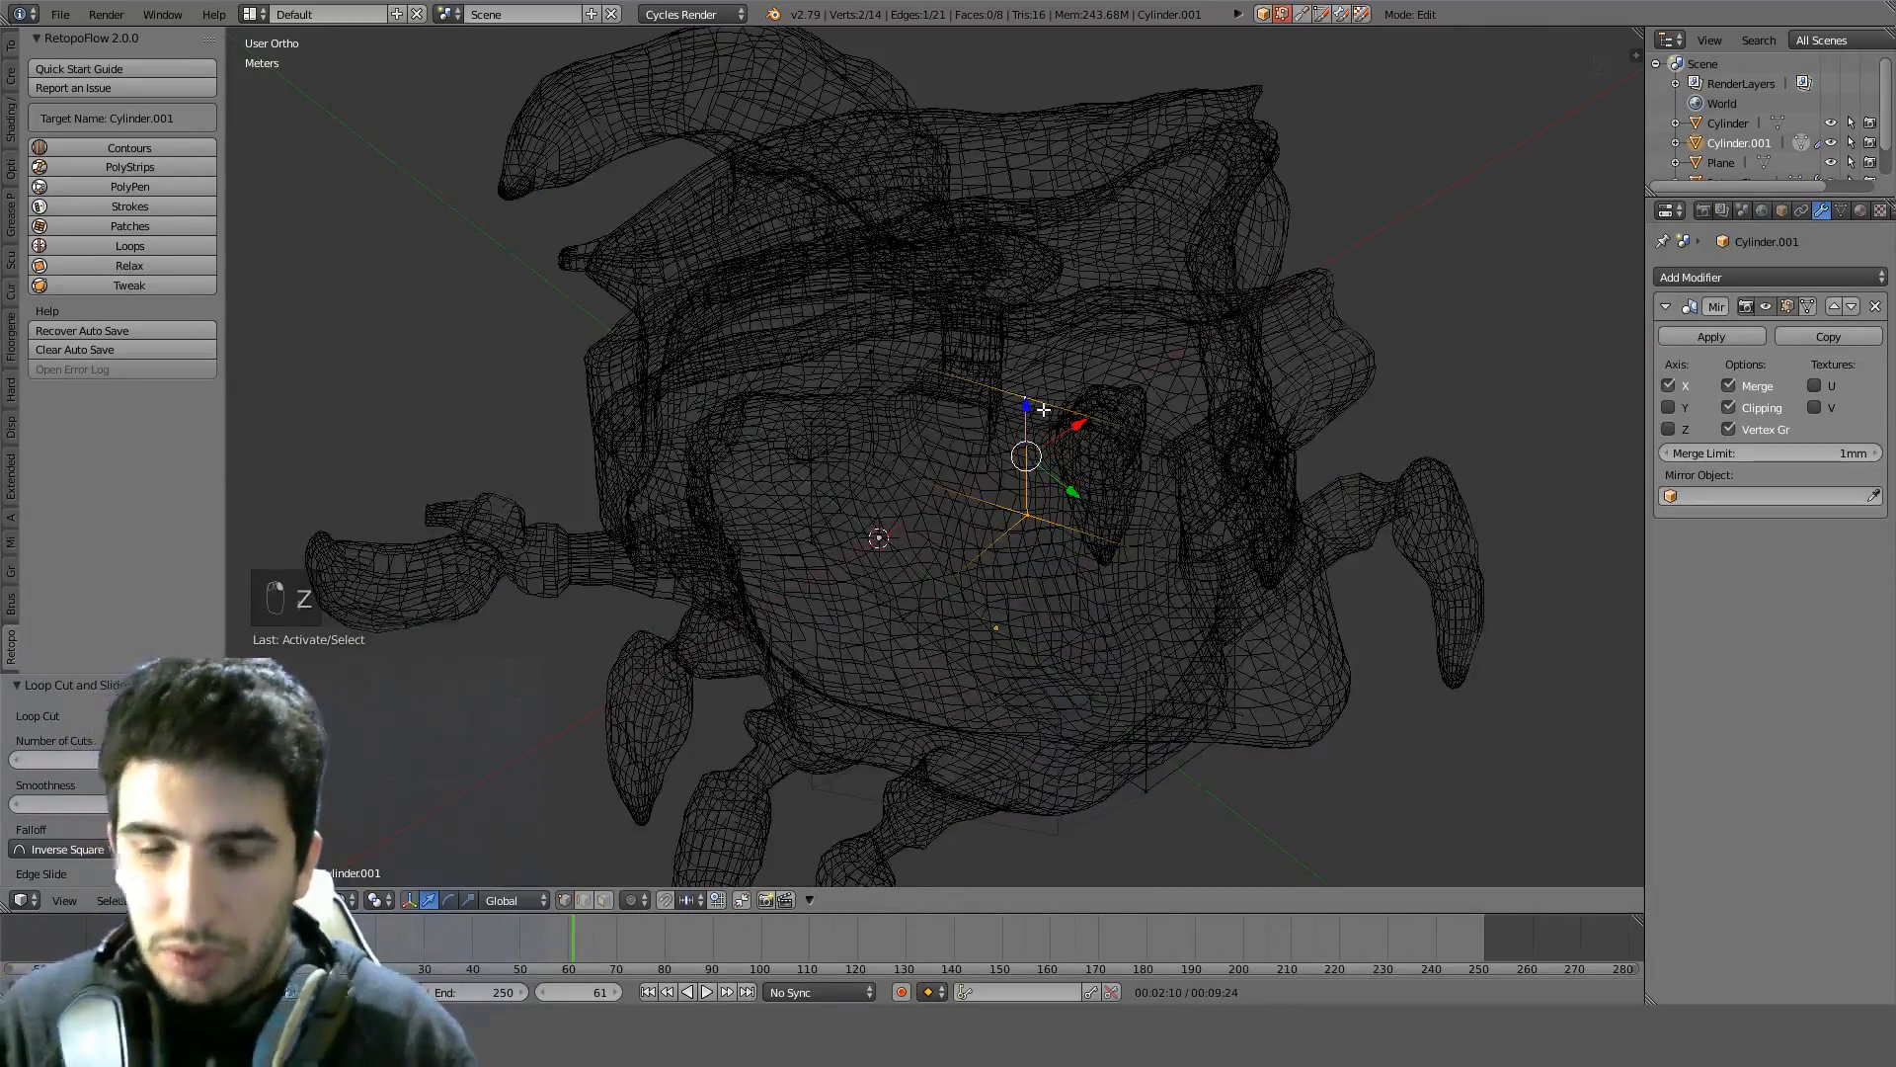
{"action": "key", "text": "ctrl+KP_7"}
{"action": "key", "text": "z"}
{"action": "scroll", "coordinate": [1100, 393], "scroll_direction": "up", "scroll_amount": 2}
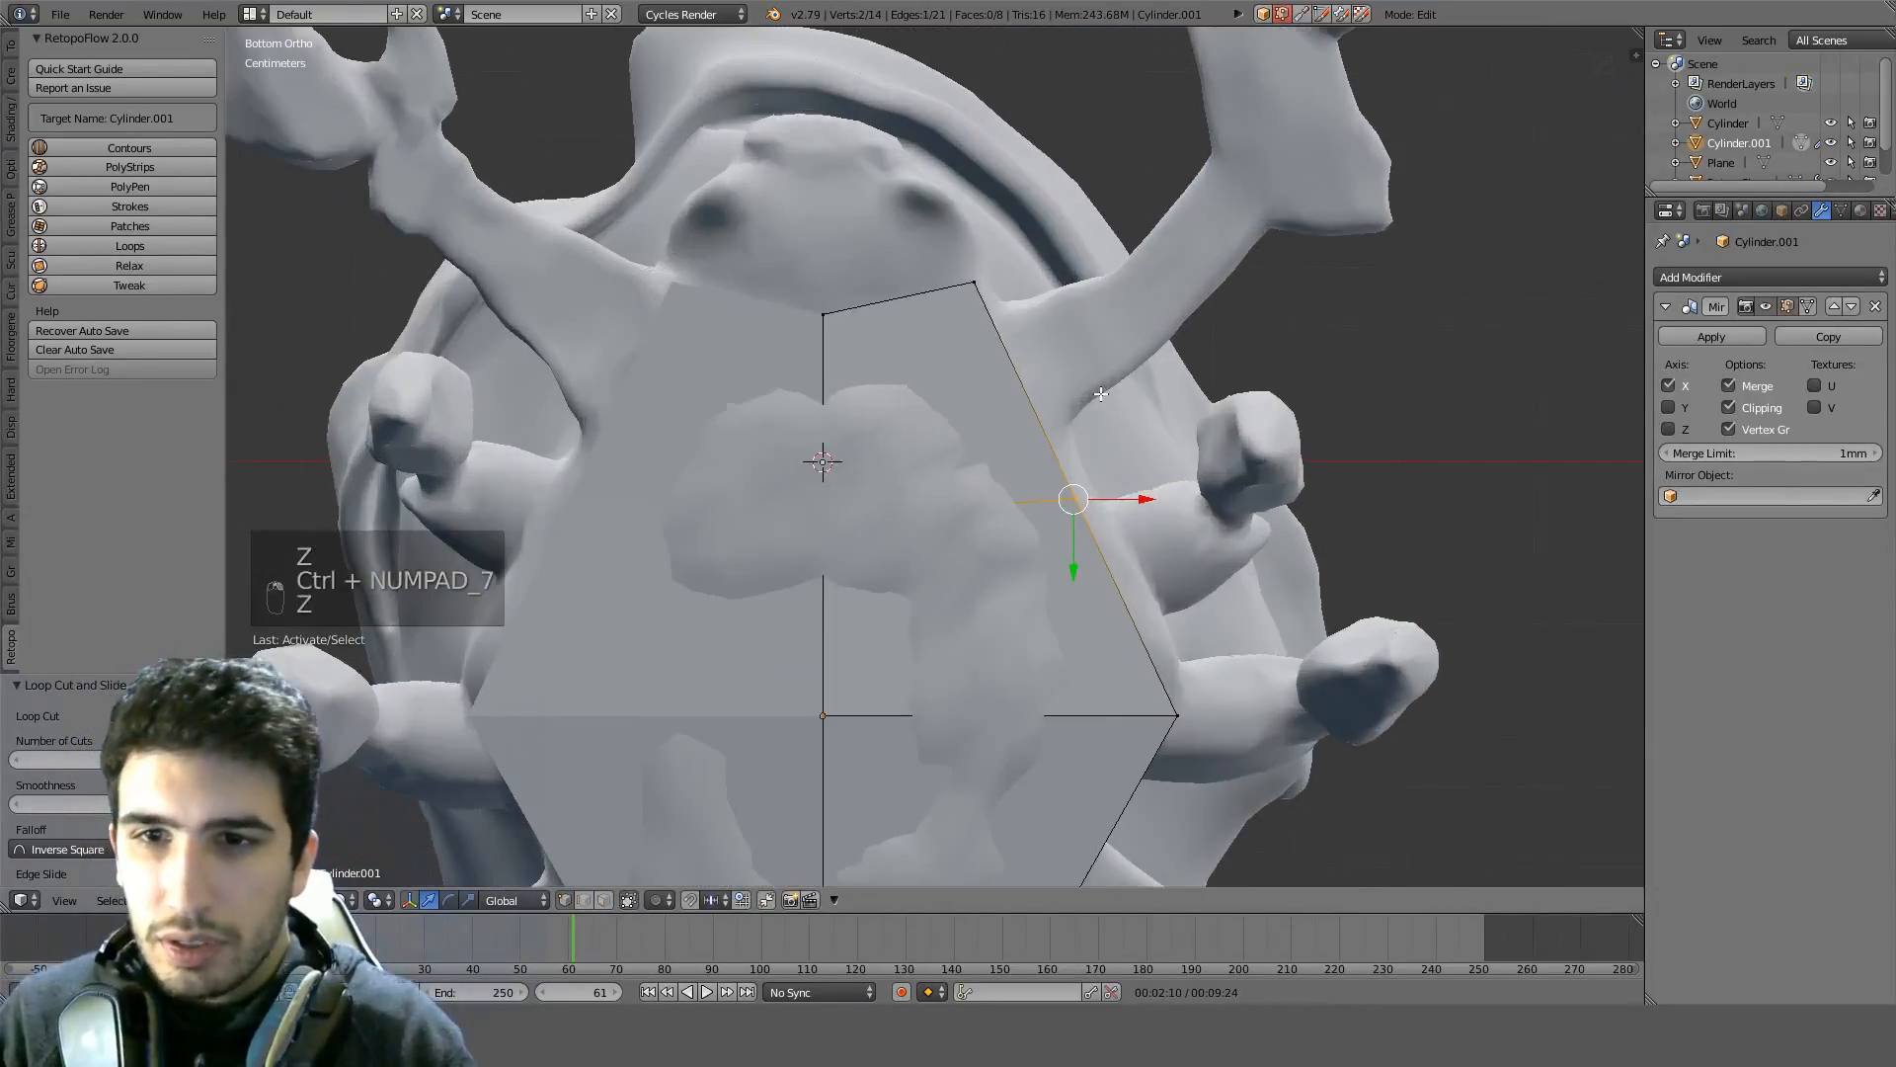
{"action": "left_click", "coordinate": [1136, 445]}
{"action": "middle_click_drag", "start_coordinate": [1176, 732], "coordinate": [1023, 606], "text": "shift"}
{"action": "key", "text": "z"}
{"action": "key", "text": "z"}
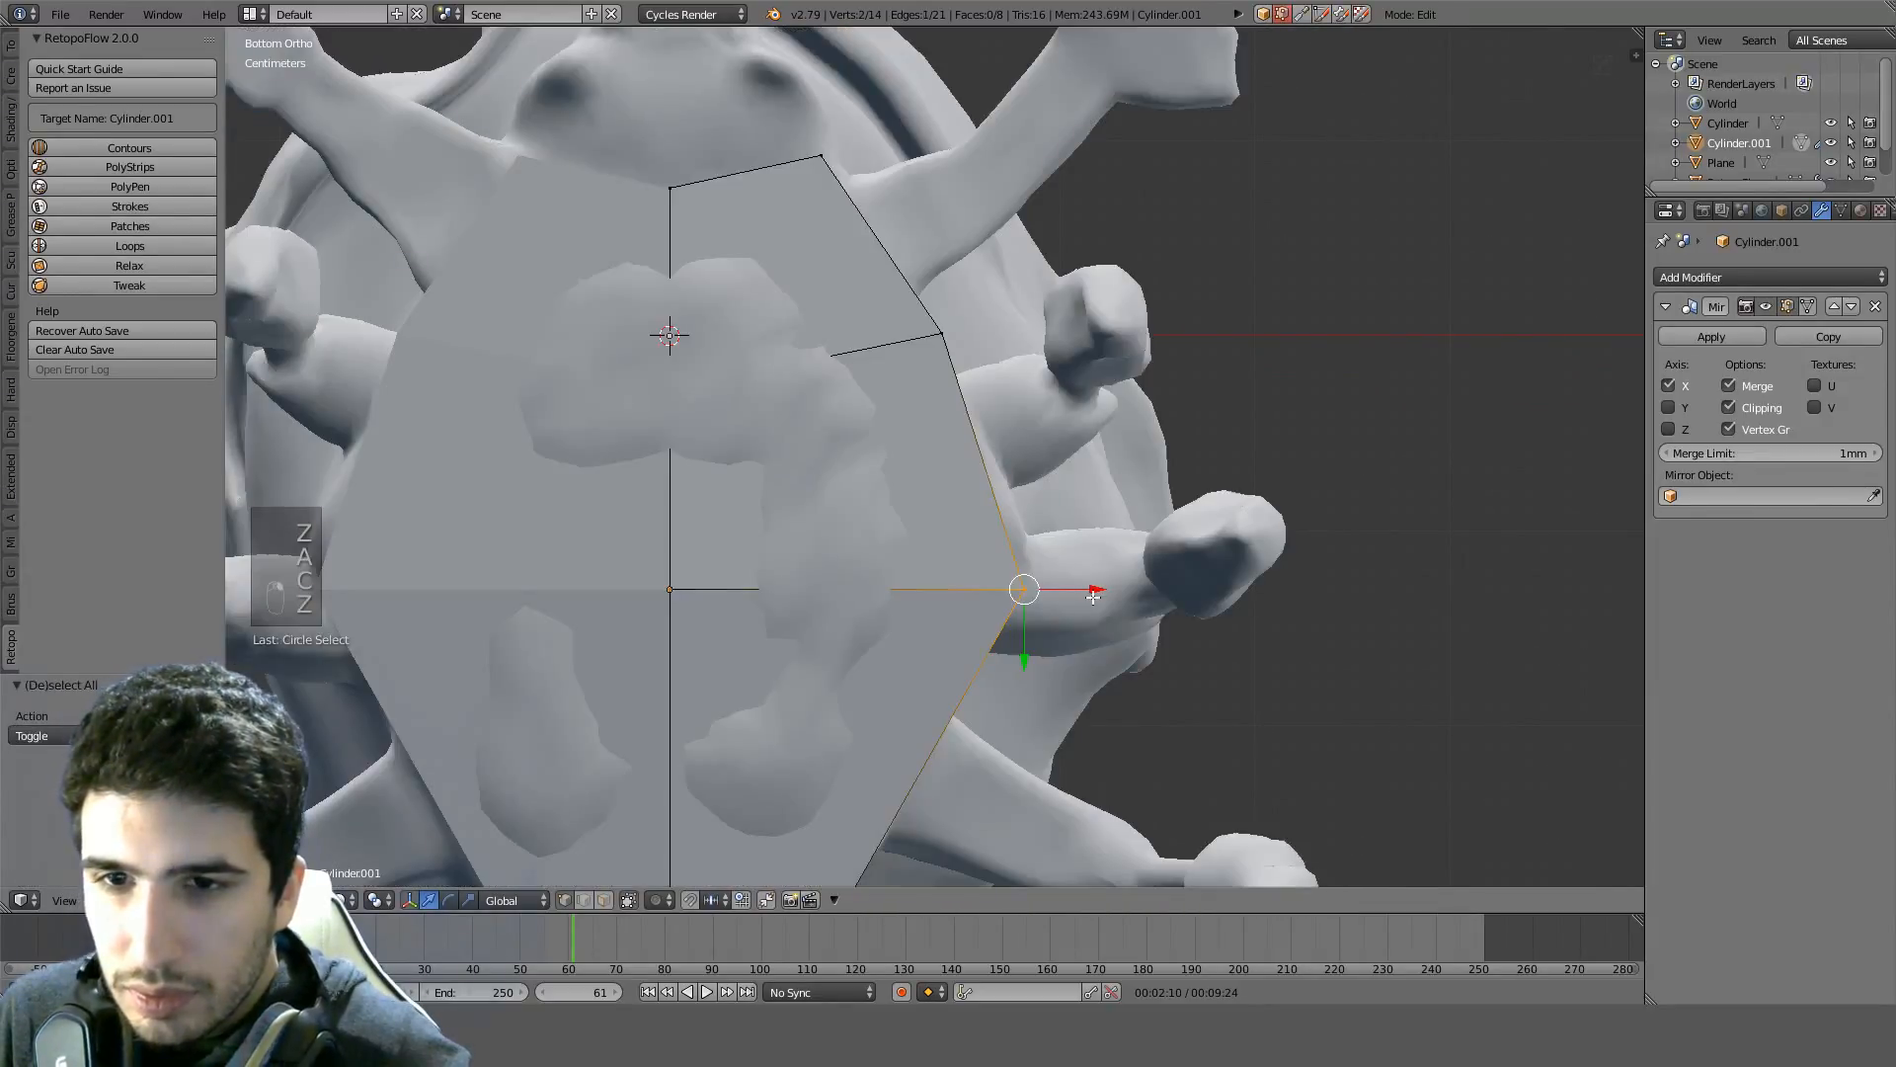
{"action": "scroll", "coordinate": [1086, 598], "scroll_direction": "down", "scroll_amount": 1}
{"action": "key", "text": "a"}
Move the rear centre edge of the belly mesh backward toward the base of the tail in top view
{"action": "mouse_move", "coordinate": [1046, 640]}
{"action": "middle_mouse_down", "text": "shift"}
{"action": "mouse_move", "coordinate": [1047, 494]}
{"action": "mouse_move", "coordinate": [966, 681]}
{"action": "mouse_move", "coordinate": [1028, 584]}
{"action": "mouse_move", "coordinate": [1041, 504]}
{"action": "mouse_move", "coordinate": [620, 390]}
{"action": "middle_mouse_up", "text": "shift"}
{"action": "key", "text": "z"}
{"action": "key", "text": "z"}
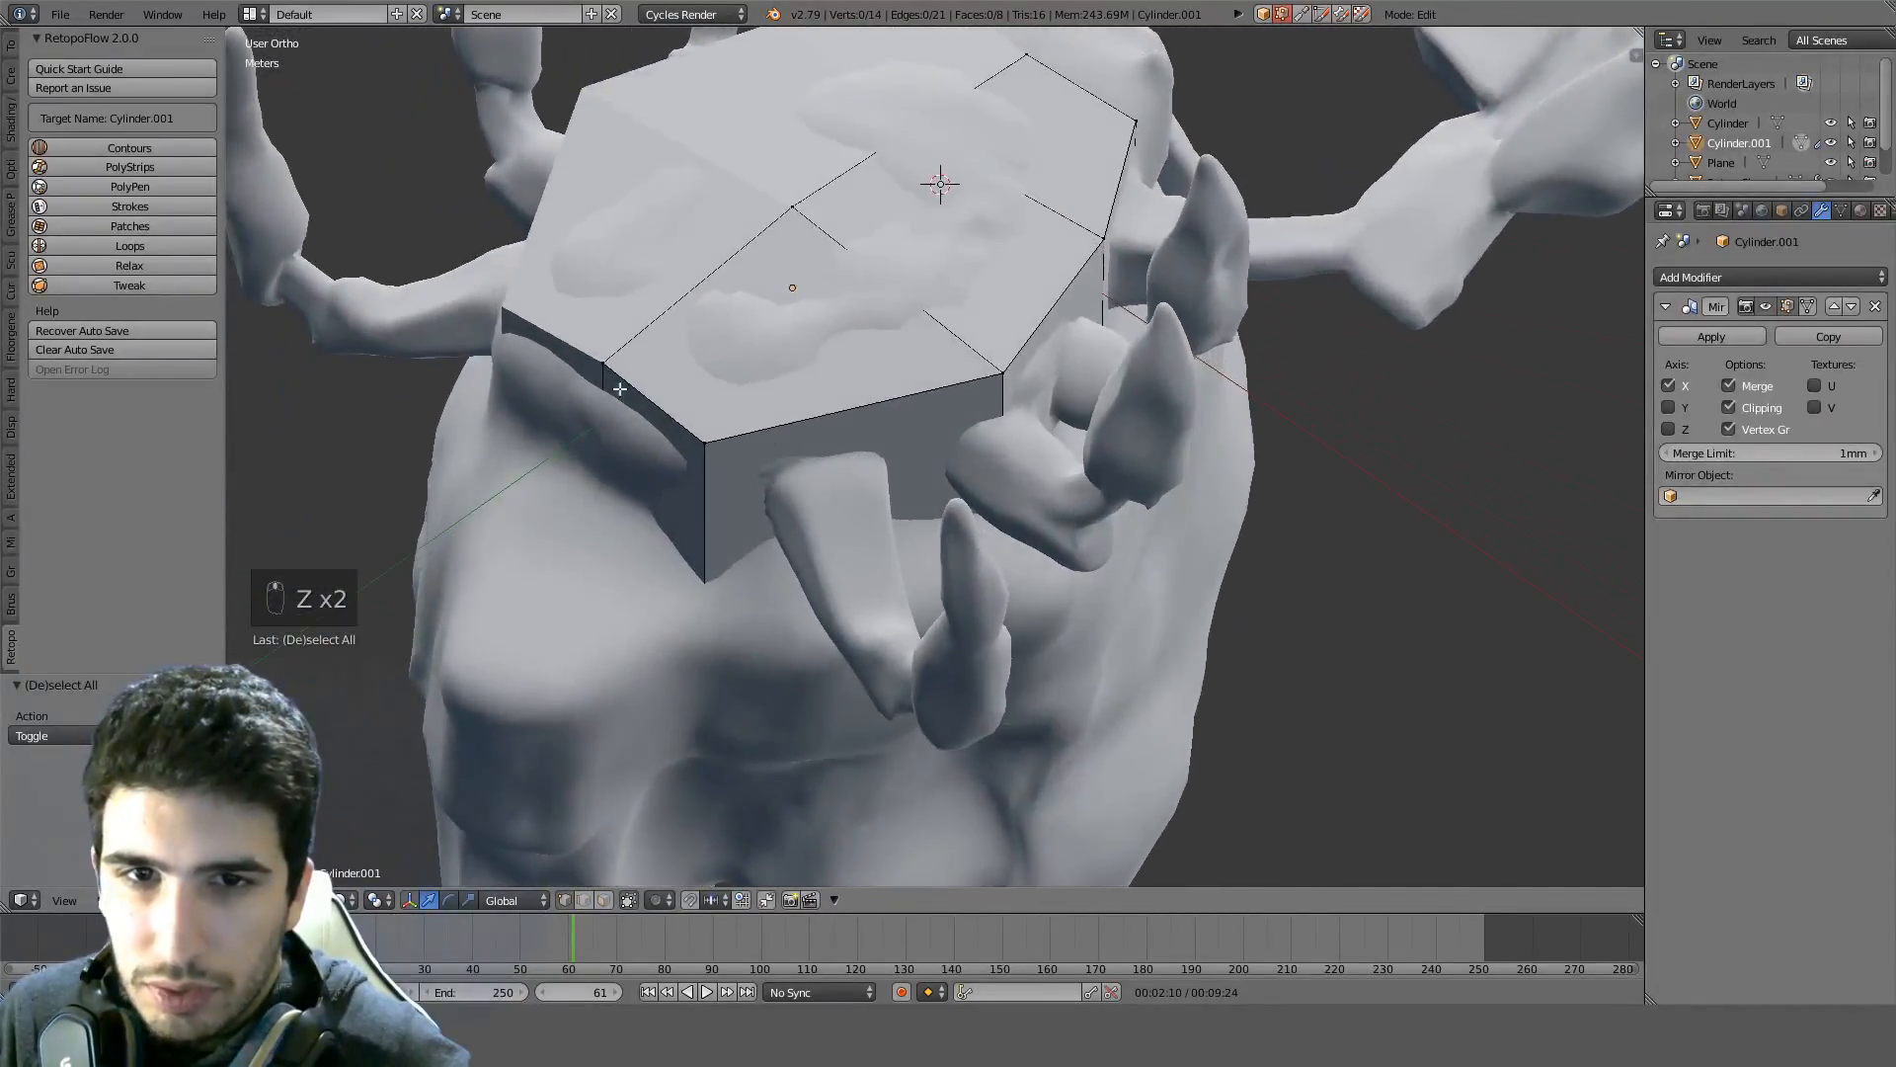
{"action": "key", "text": "KP_7"}
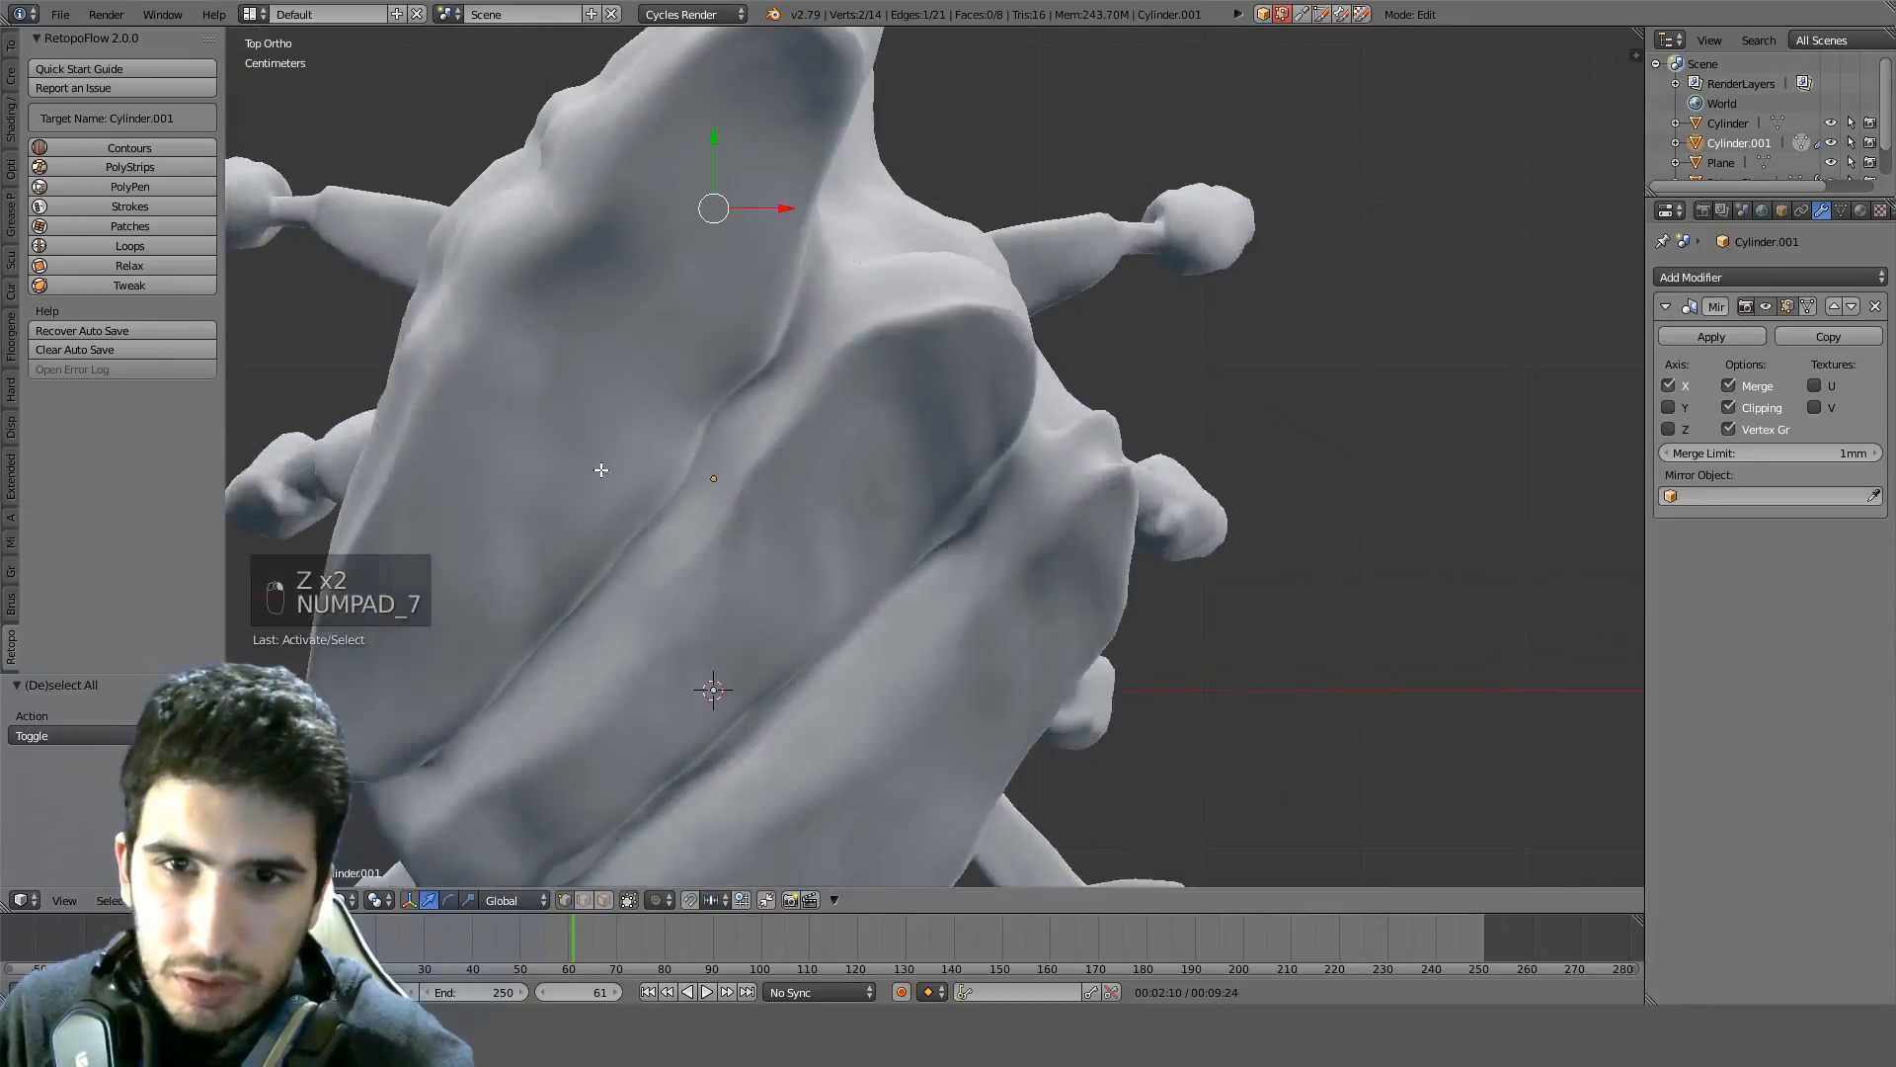
{"action": "key", "text": "z"}
{"action": "scroll", "coordinate": [902, 428], "scroll_direction": "up", "scroll_amount": 5, "text": "shift"}
{"action": "key", "text": "g"}
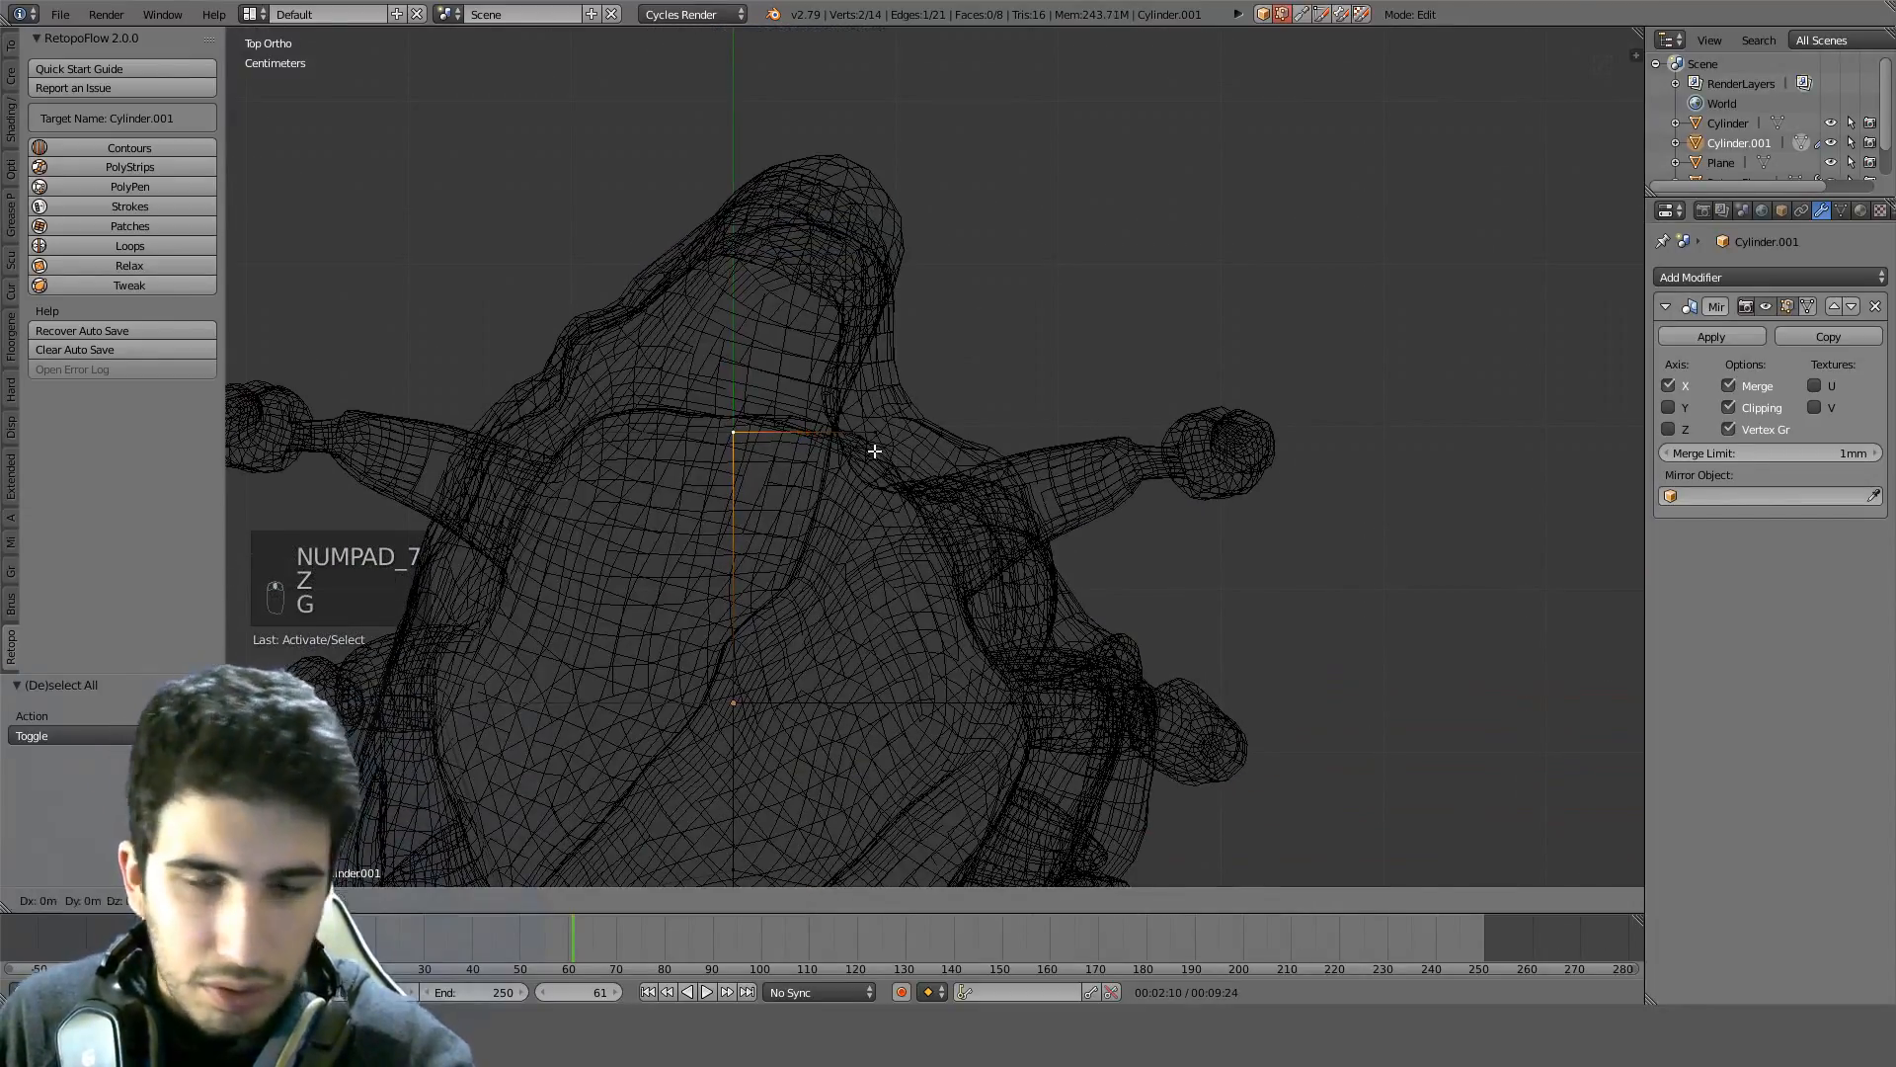
{"action": "left_click", "coordinate": [875, 417]}
{"action": "key", "text": "z"}
{"action": "mouse_move", "coordinate": [875, 417]}
{"action": "middle_mouse_down"}
{"action": "mouse_move", "coordinate": [681, 293]}
{"action": "mouse_move", "coordinate": [797, 360]}
{"action": "mouse_move", "coordinate": [920, 474]}
{"action": "mouse_move", "coordinate": [932, 561]}
{"action": "mouse_move", "coordinate": [993, 435]}
{"action": "mouse_move", "coordinate": [910, 370]}
{"action": "mouse_move", "coordinate": [797, 460]}
{"action": "middle_mouse_up"}
Mark the belly mesh's hard edges as sharp from Object Mode, and return to Edit Mode
{"action": "key", "text": "Tab"}
{"action": "key", "text": "q"}
{"action": "left_click", "coordinate": [932, 561]}
{"action": "key", "text": "Tab"}
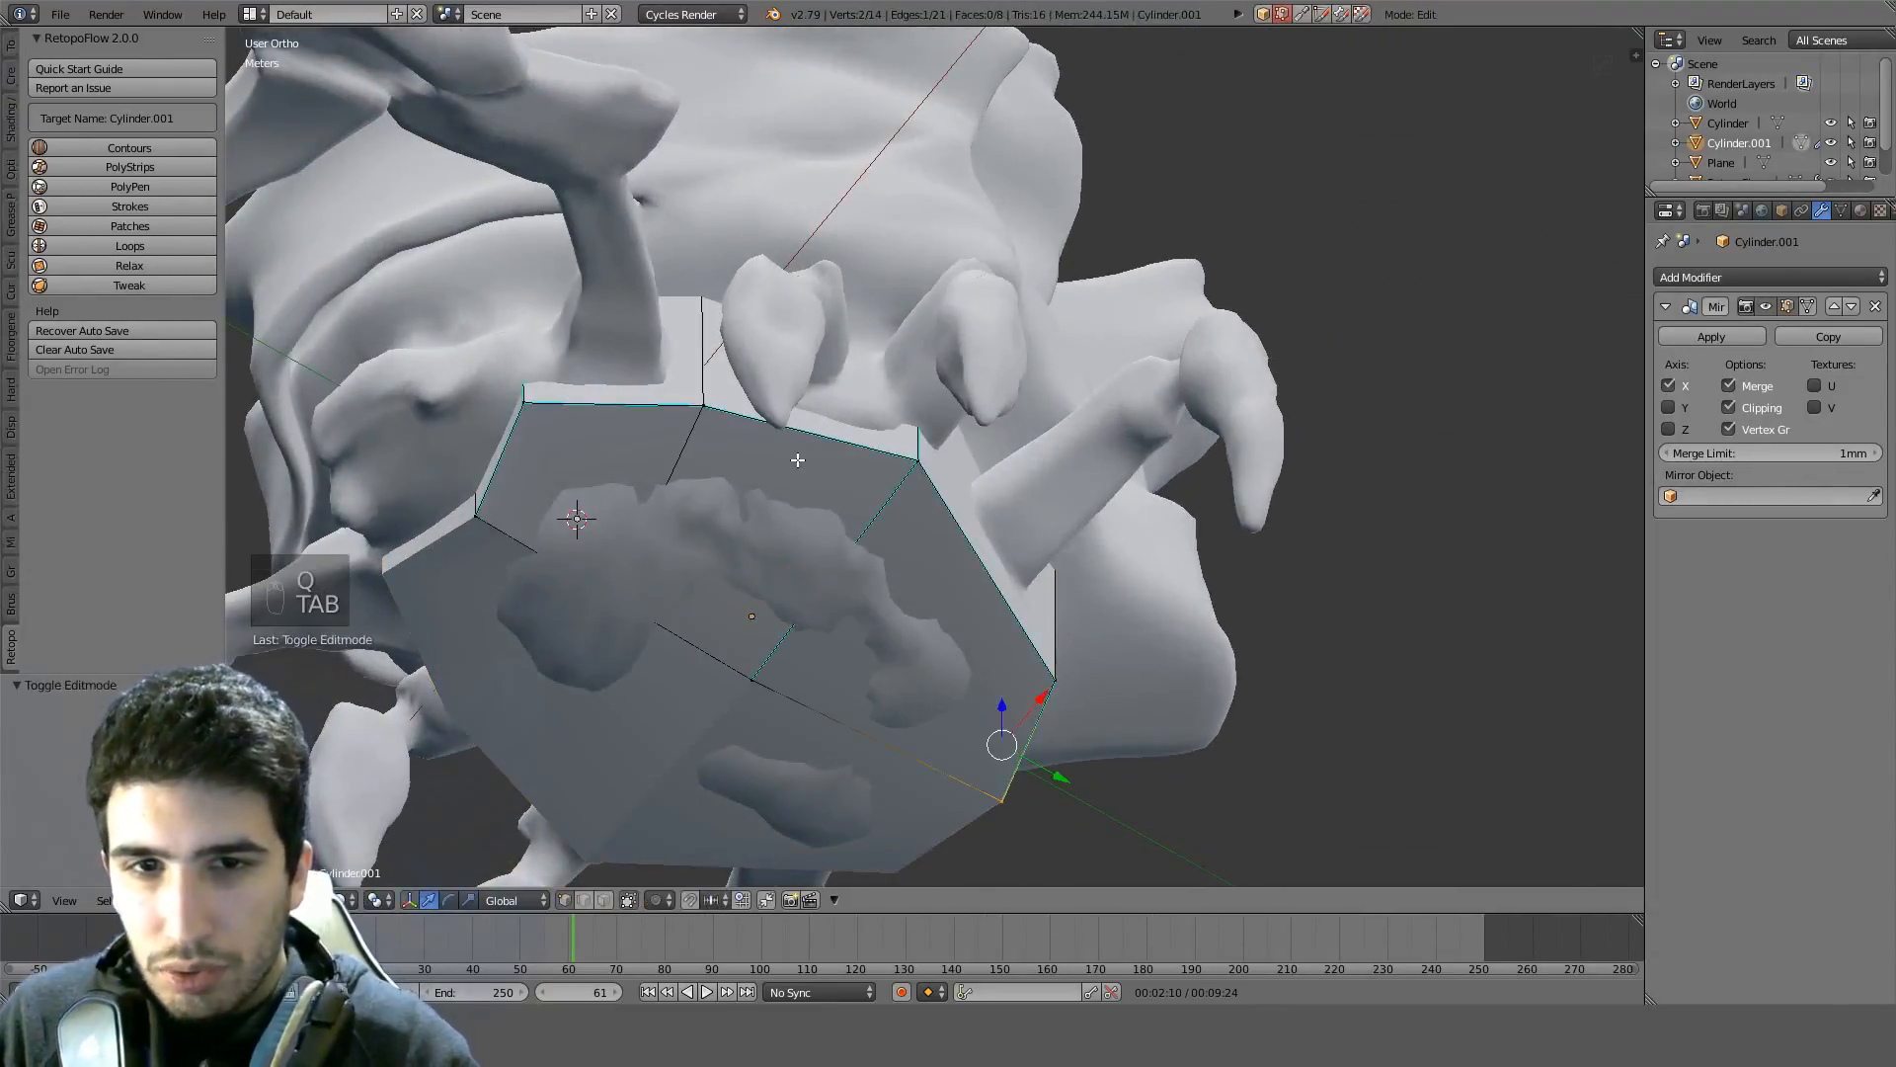
Undo the sharp-edge marking on the belly mesh
{"action": "key", "text": "Tab"}
{"action": "key", "text": "ctrl+z"}
{"action": "key", "text": "ctrl+z"}
Select the whole belly mesh and set its faces to Shade Smooth
{"action": "key", "text": "a"}
{"action": "key", "text": "a"}
{"action": "key", "text": "a"}
{"action": "key", "text": "a"}
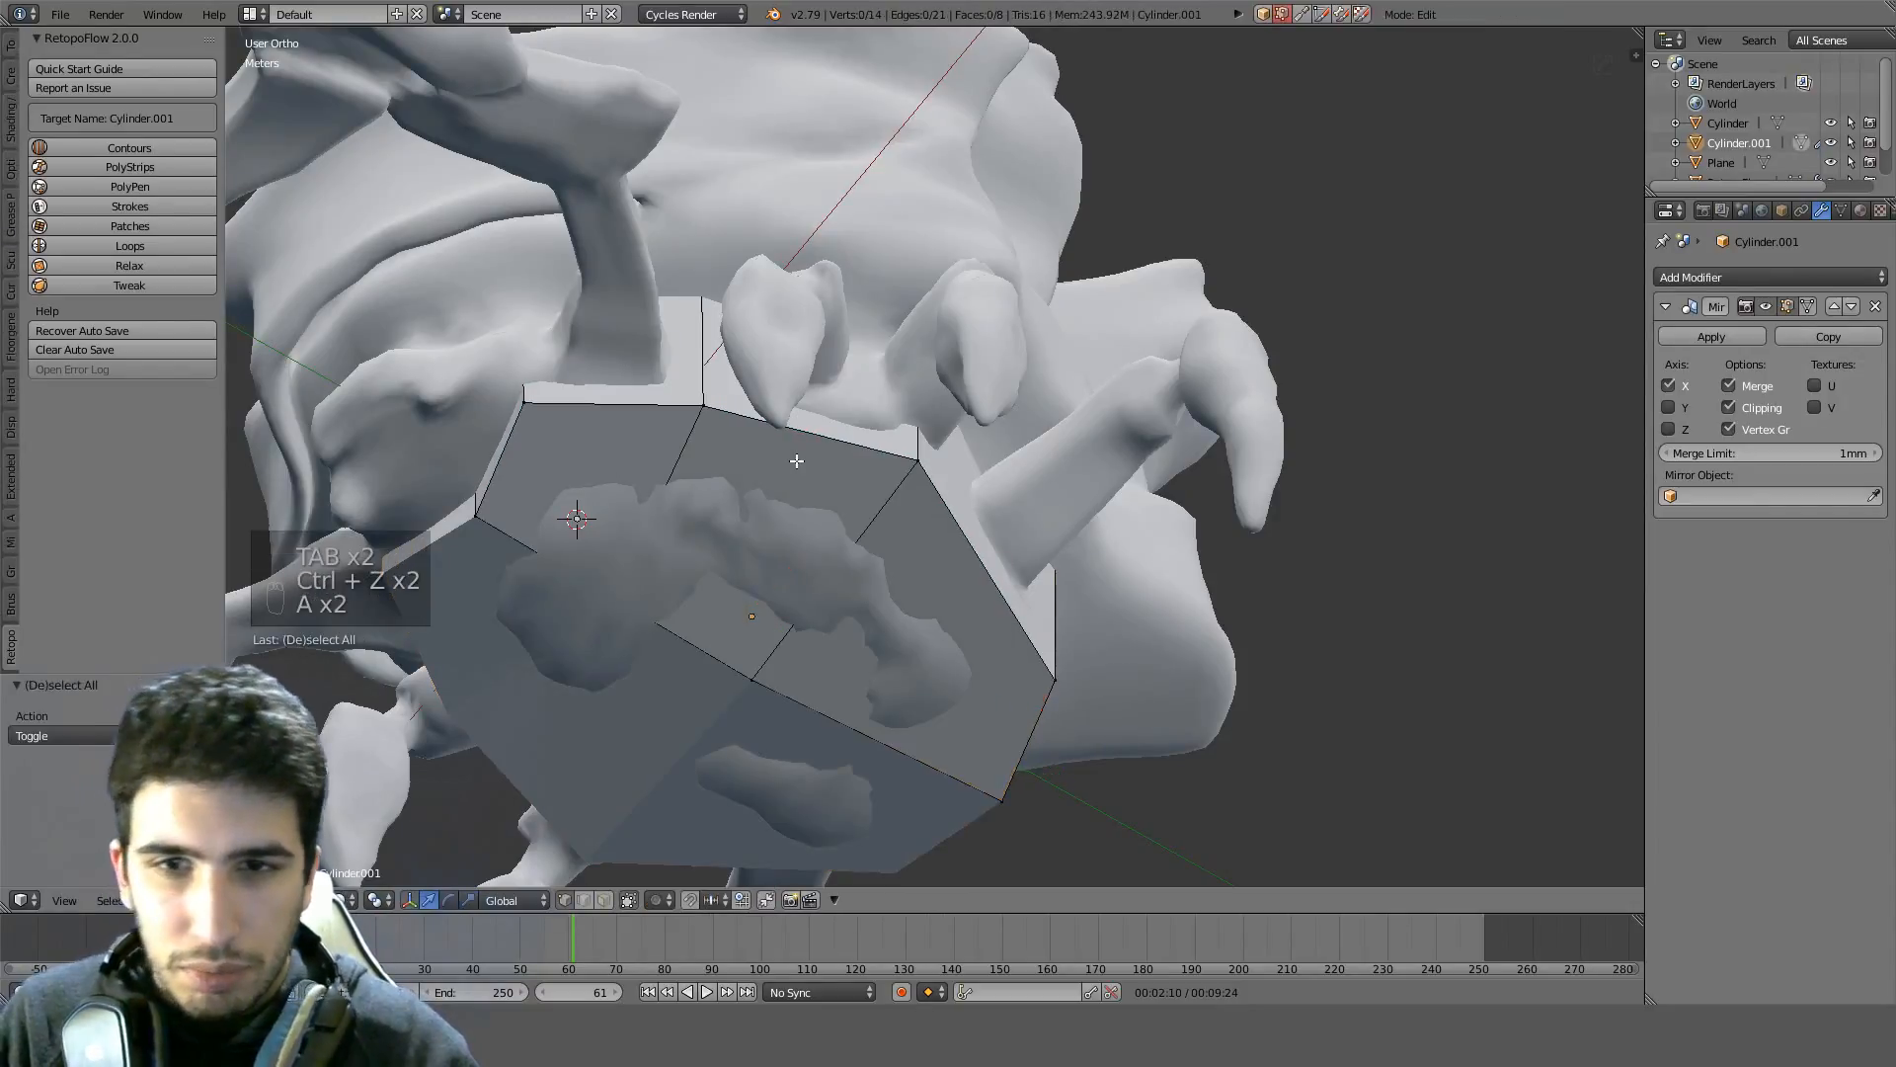
{"action": "key", "text": "ctrl+f"}
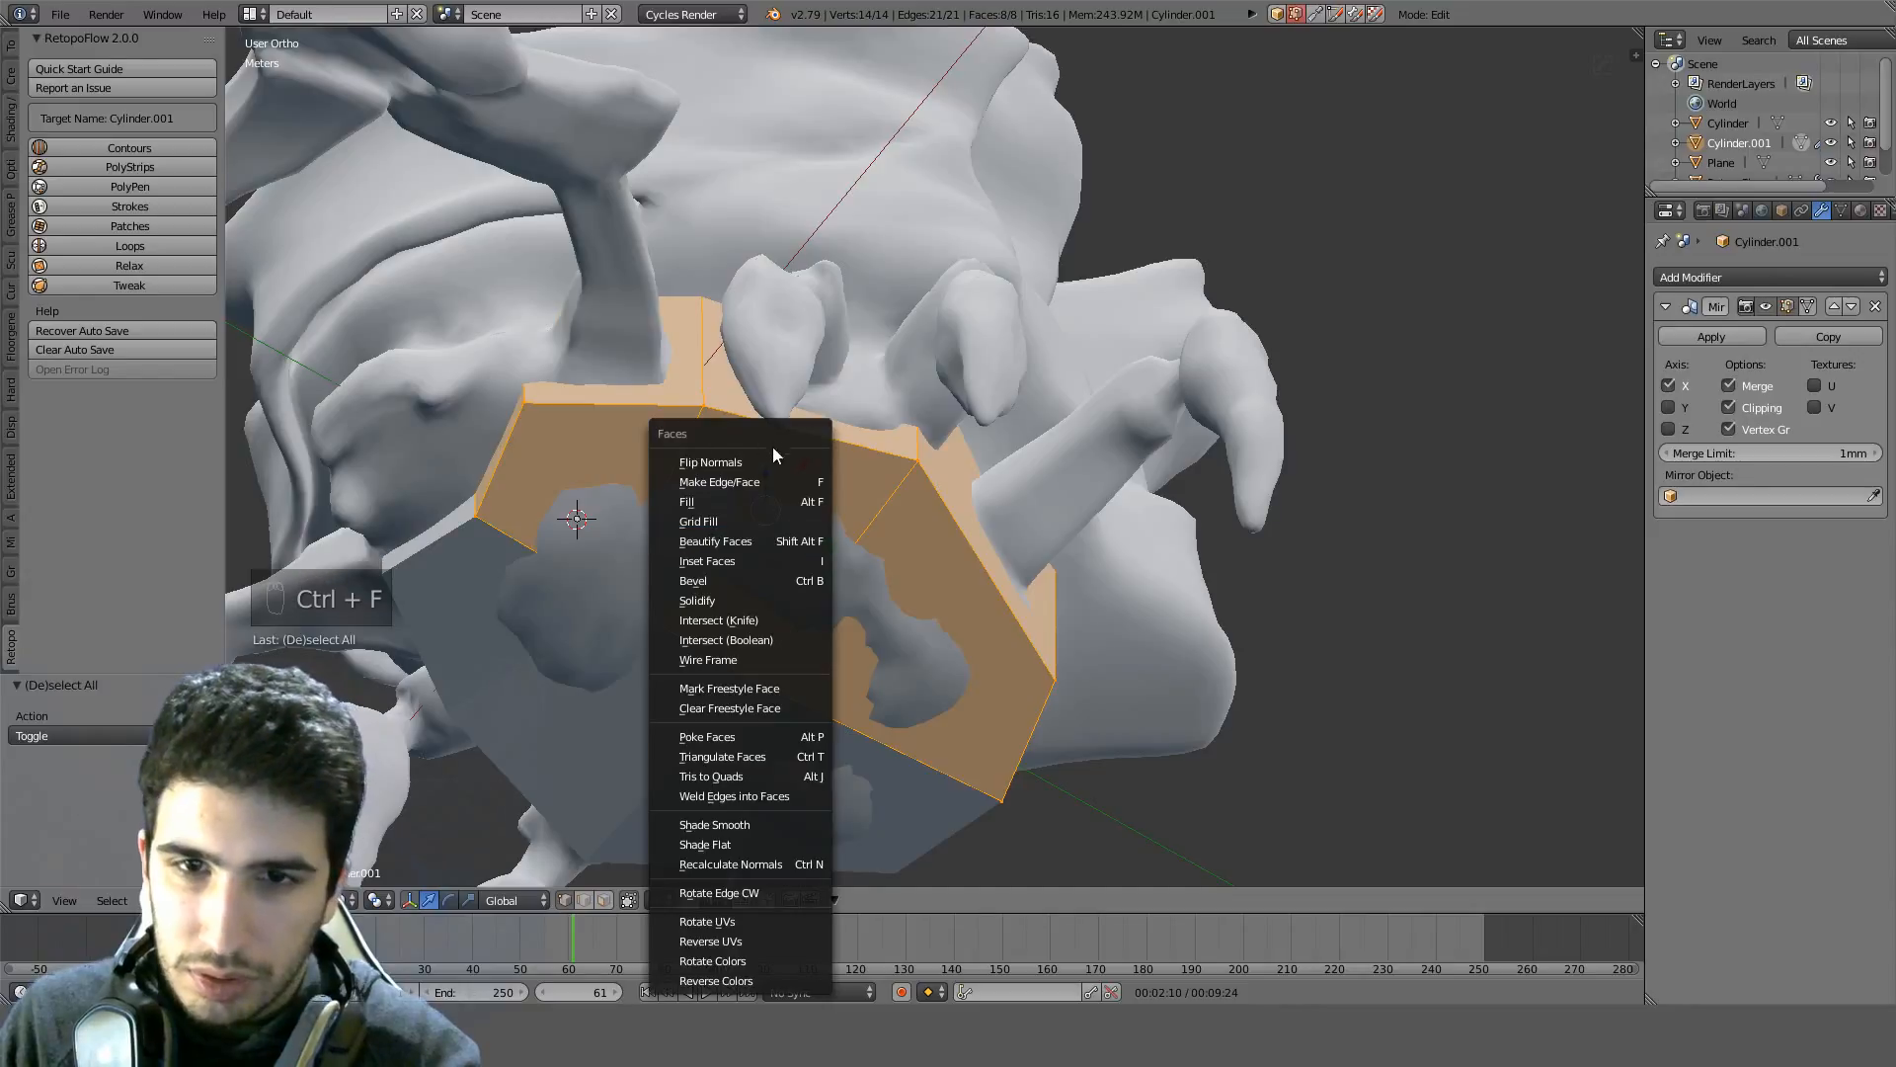
{"action": "left_click", "coordinate": [719, 826]}
{"action": "key", "text": "Tab"}
{"action": "middle_click_drag", "start_coordinate": [719, 829], "coordinate": [933, 223]}
{"action": "key", "text": "Tab"}
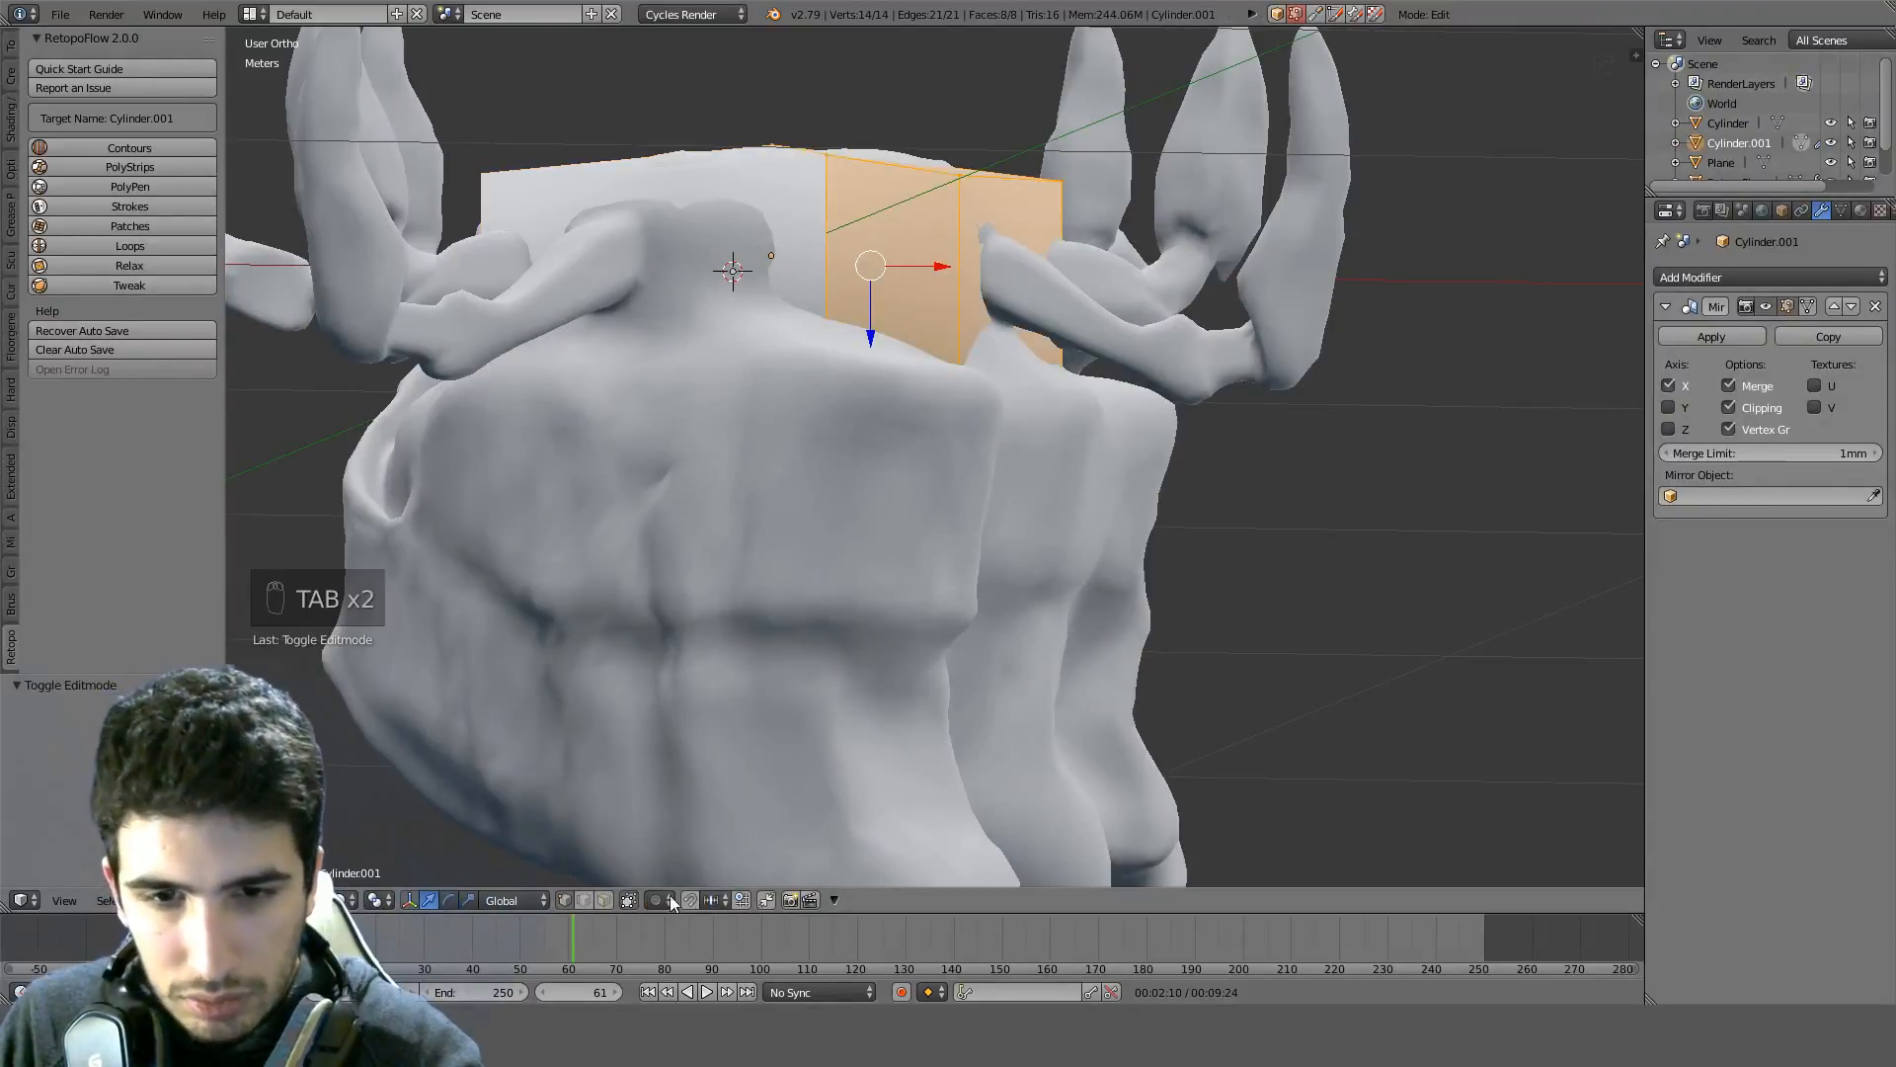
Select the outer rim edges of the belly mesh where its underside meets the side walls
{"action": "right_click", "coordinate": [998, 150]}
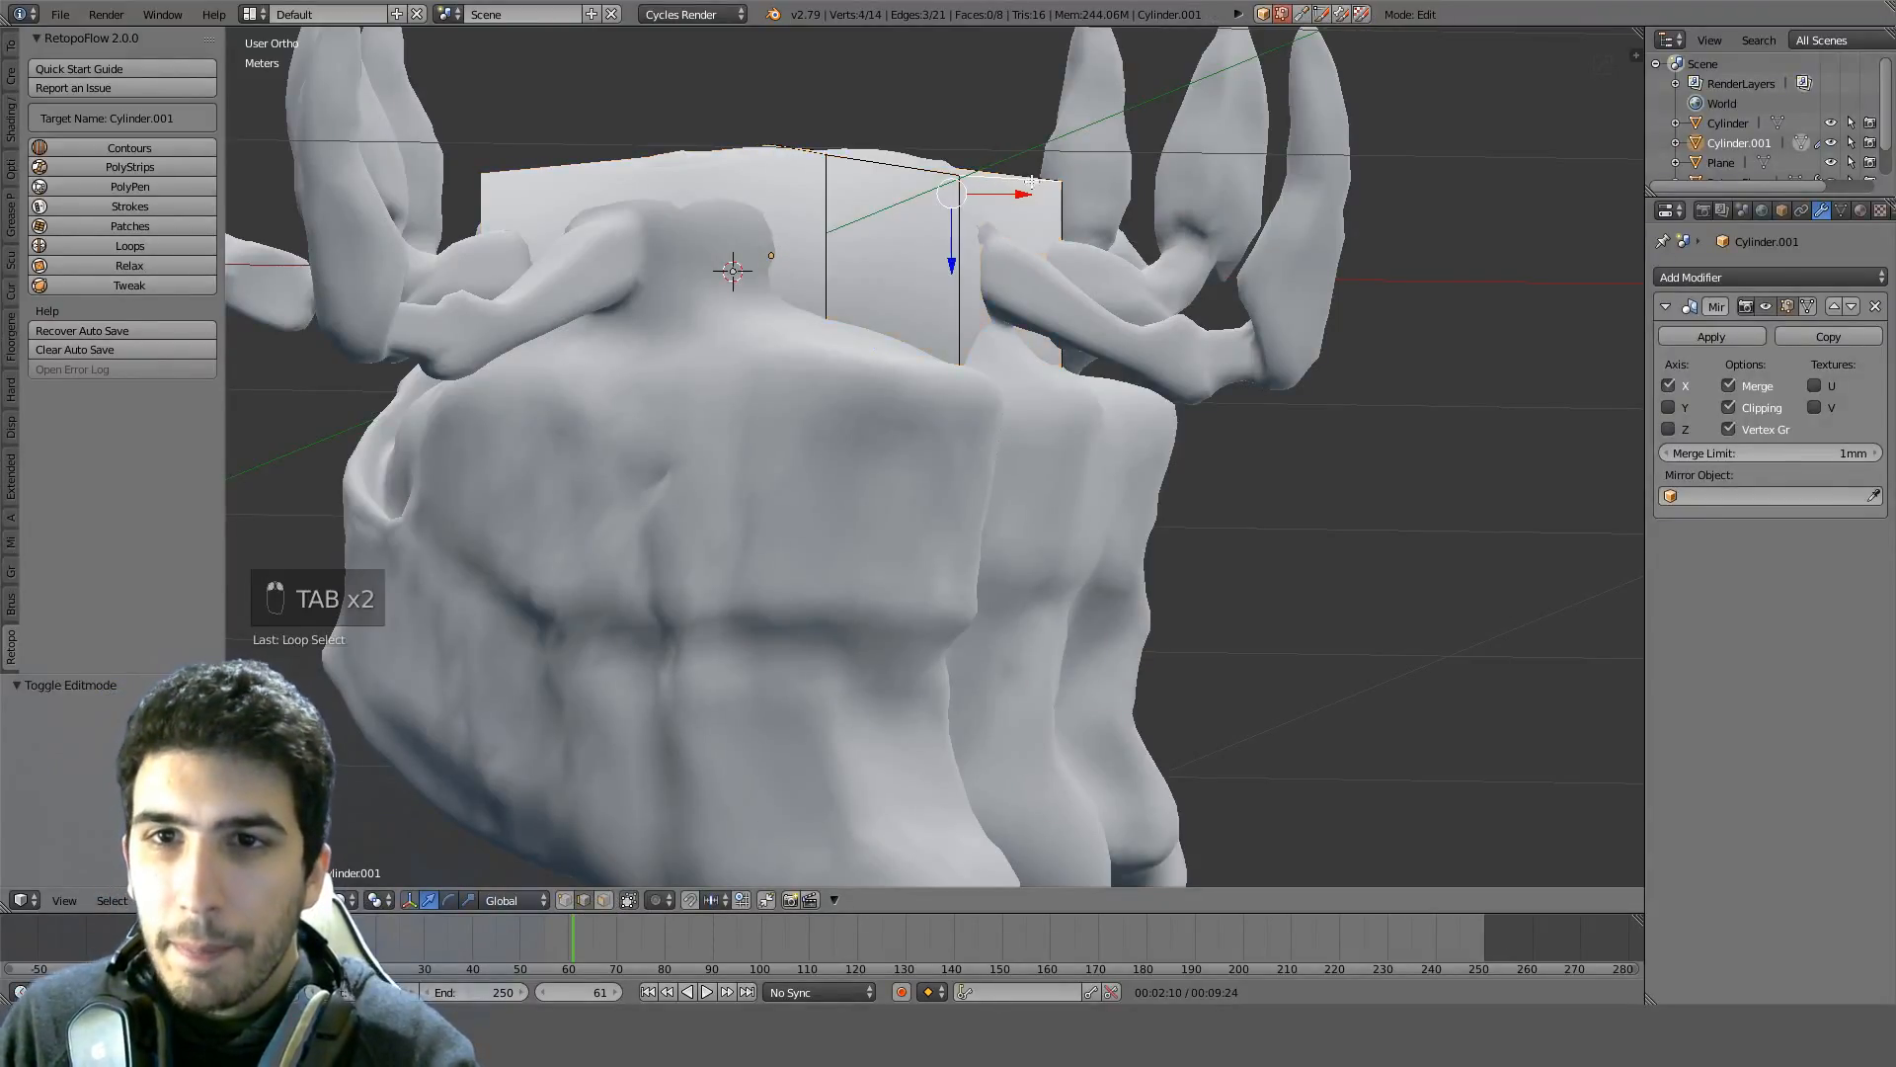
{"action": "middle_click_drag", "start_coordinate": [997, 150], "coordinate": [1081, 215]}
{"action": "scroll", "coordinate": [976, 264], "scroll_direction": "down", "scroll_amount": 3}
{"action": "key", "text": "z"}
{"action": "right_click", "coordinate": [889, 262], "text": "shift"}
{"action": "key", "text": "z"}
{"action": "scroll", "coordinate": [1047, 237], "scroll_direction": "up", "scroll_amount": 2}
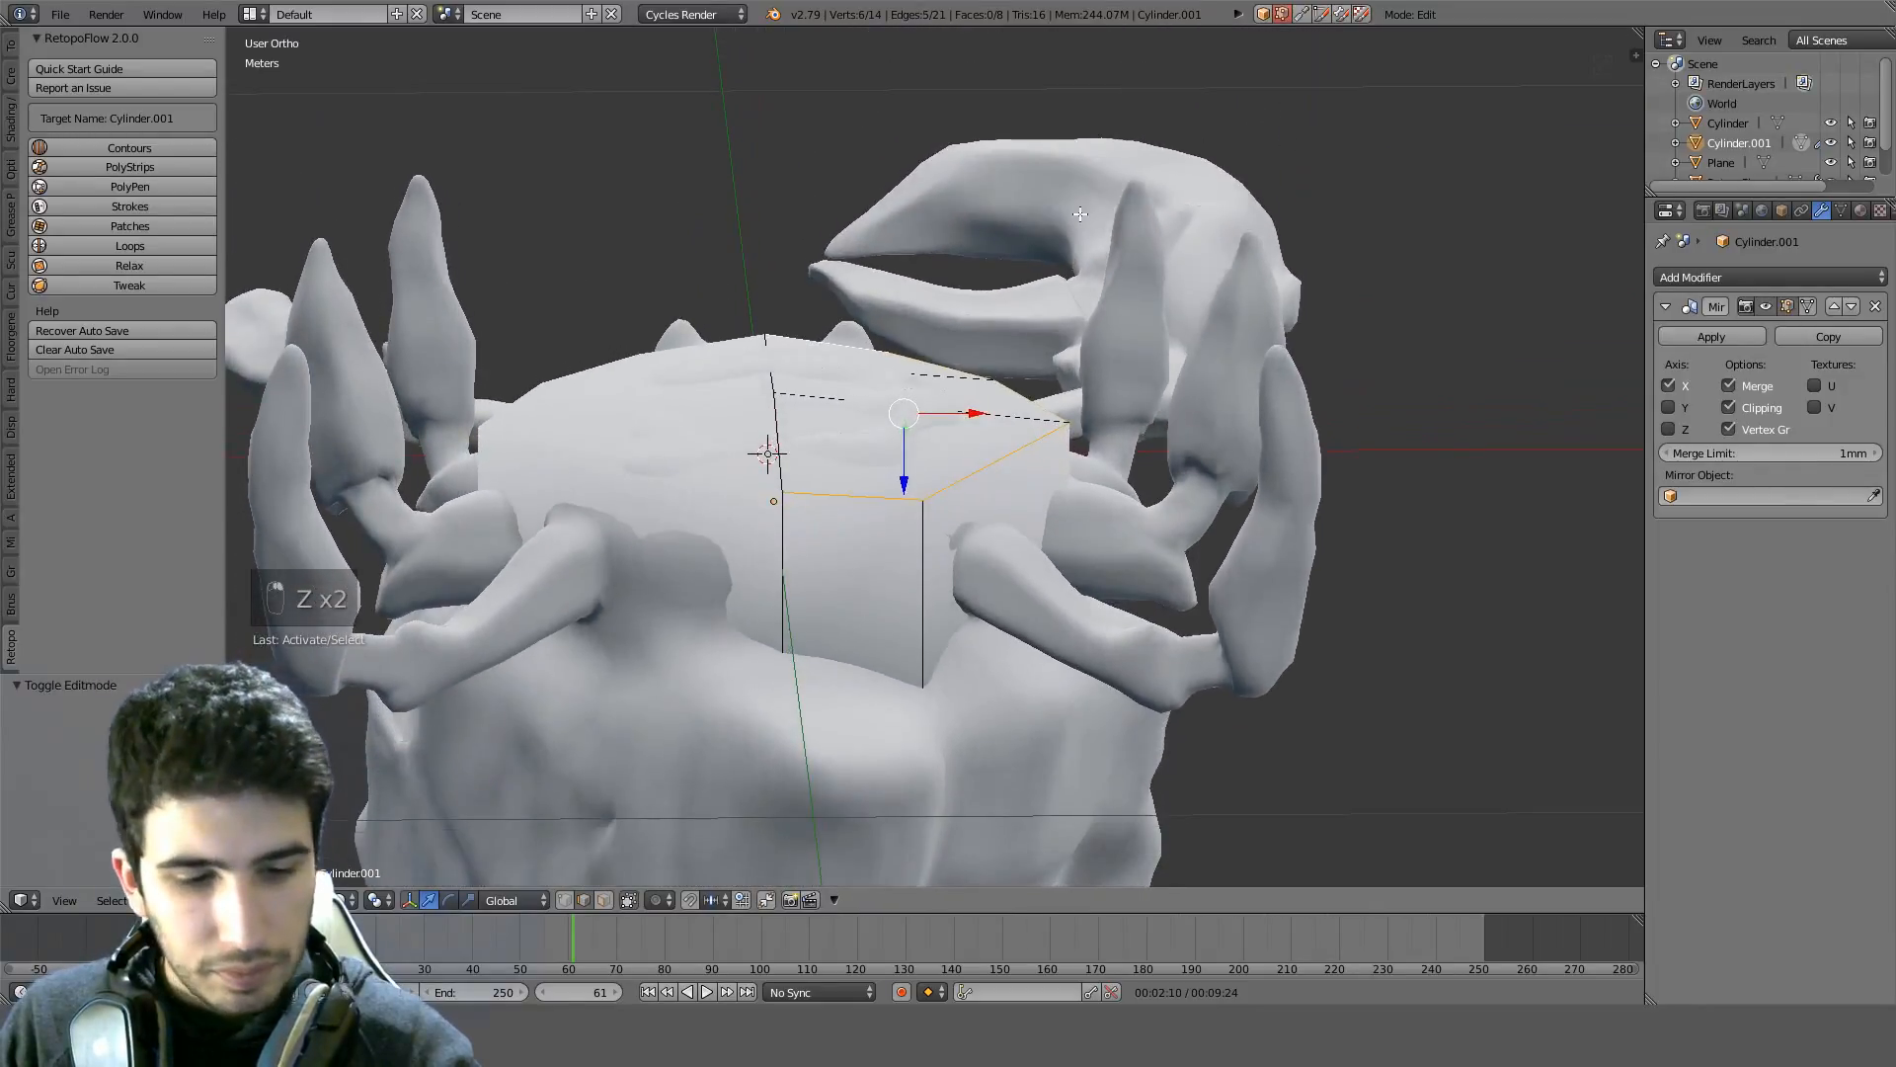
Cancel the trial bevel on the rim edges and apply the belly mesh's transform in Object Mode
{"action": "key", "text": "ctrl+b"}
{"action": "left_click", "coordinate": [1482, 546]}
{"action": "key", "text": "Tab"}
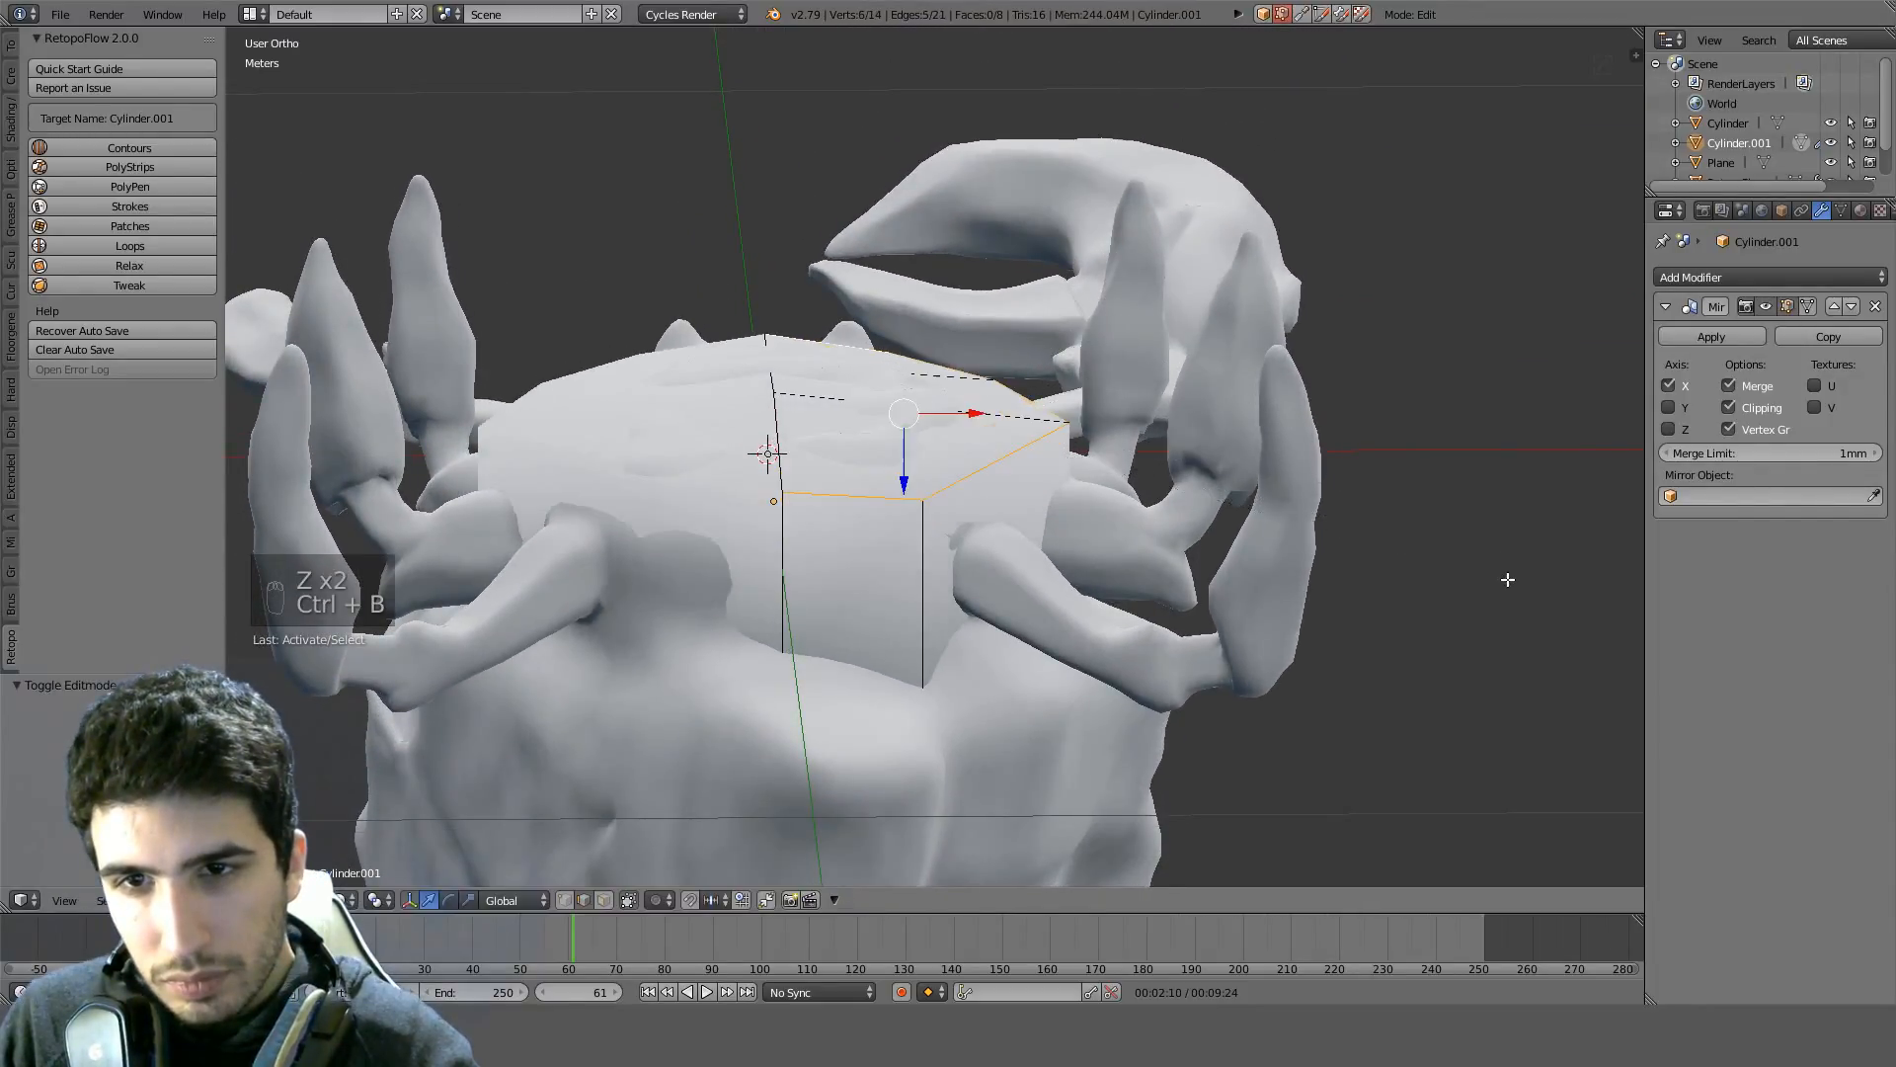
{"action": "key", "text": "ctrl+a"}
{"action": "left_click", "coordinate": [1478, 573]}
{"action": "key", "text": "Tab"}
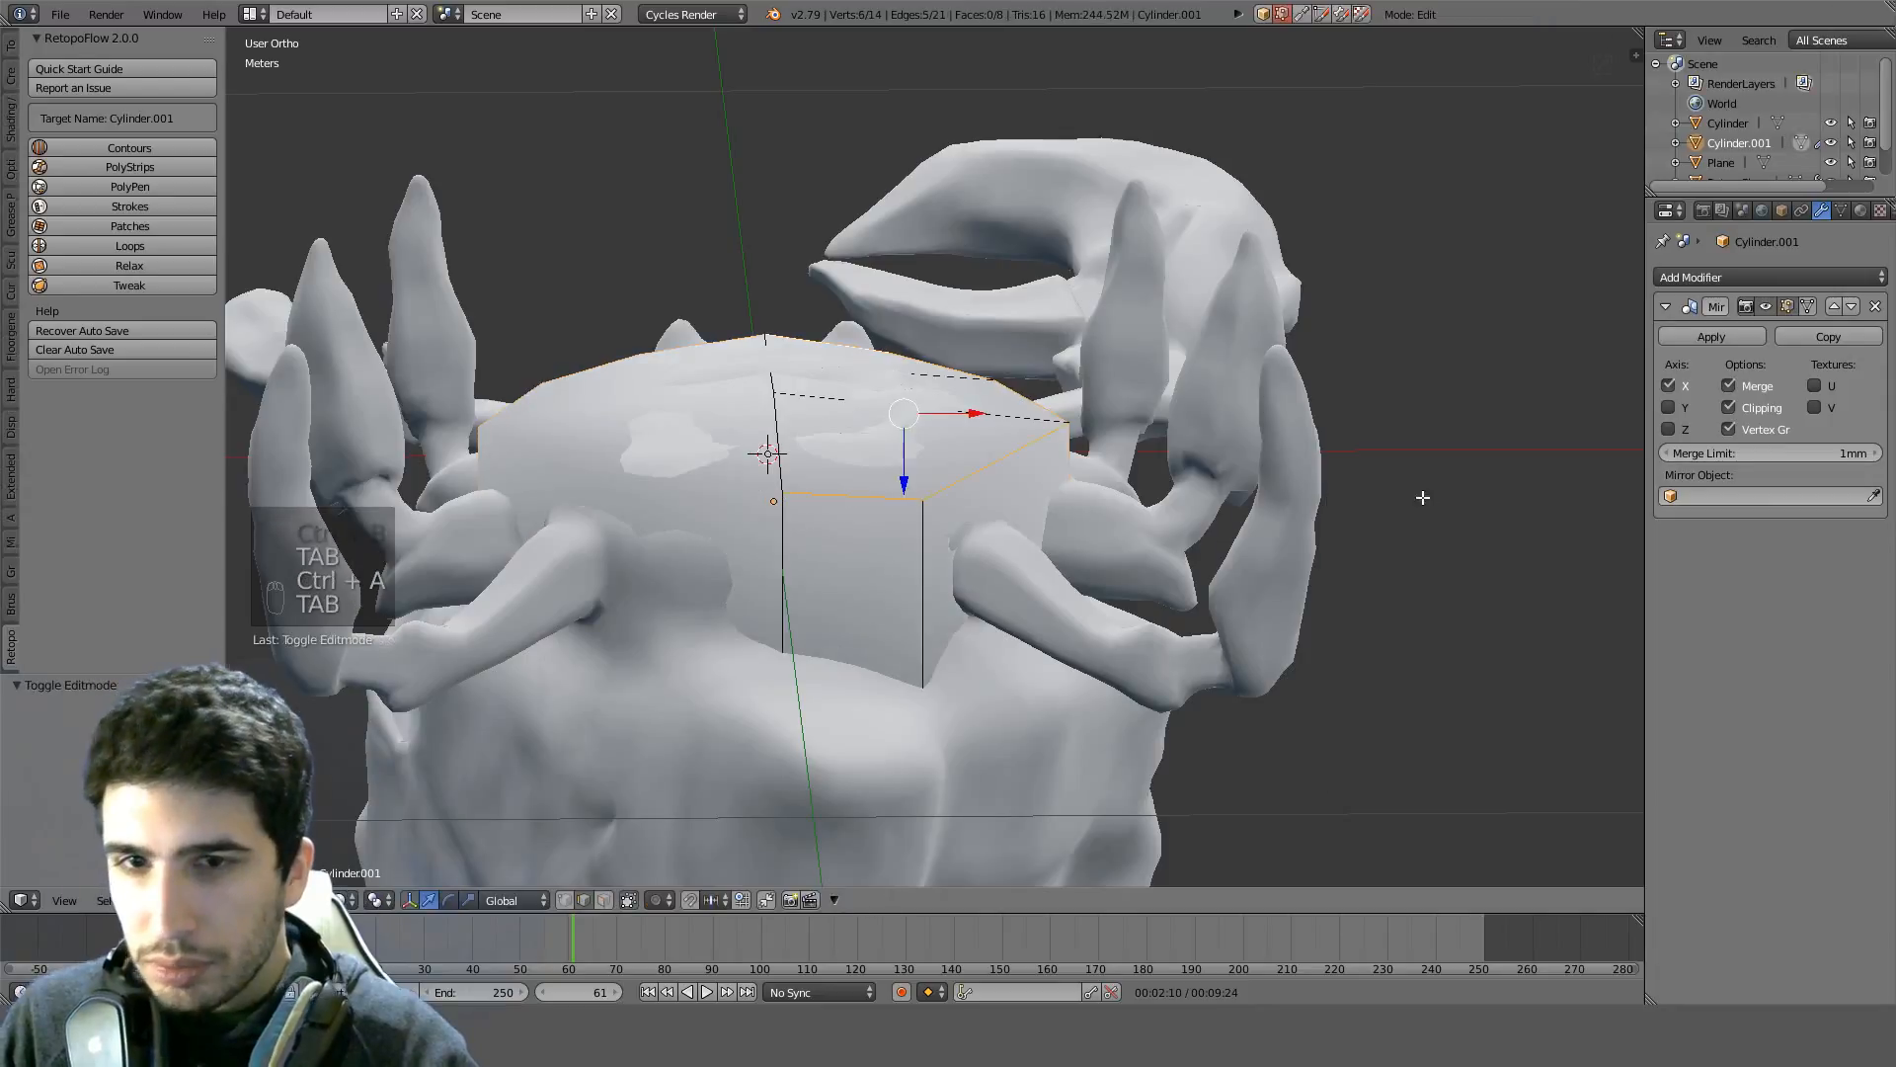
Save the project over the existing .blend file from Object Mode, and return to Edit Mode
{"action": "key", "text": "Tab"}
{"action": "key", "text": "ctrl+s"}
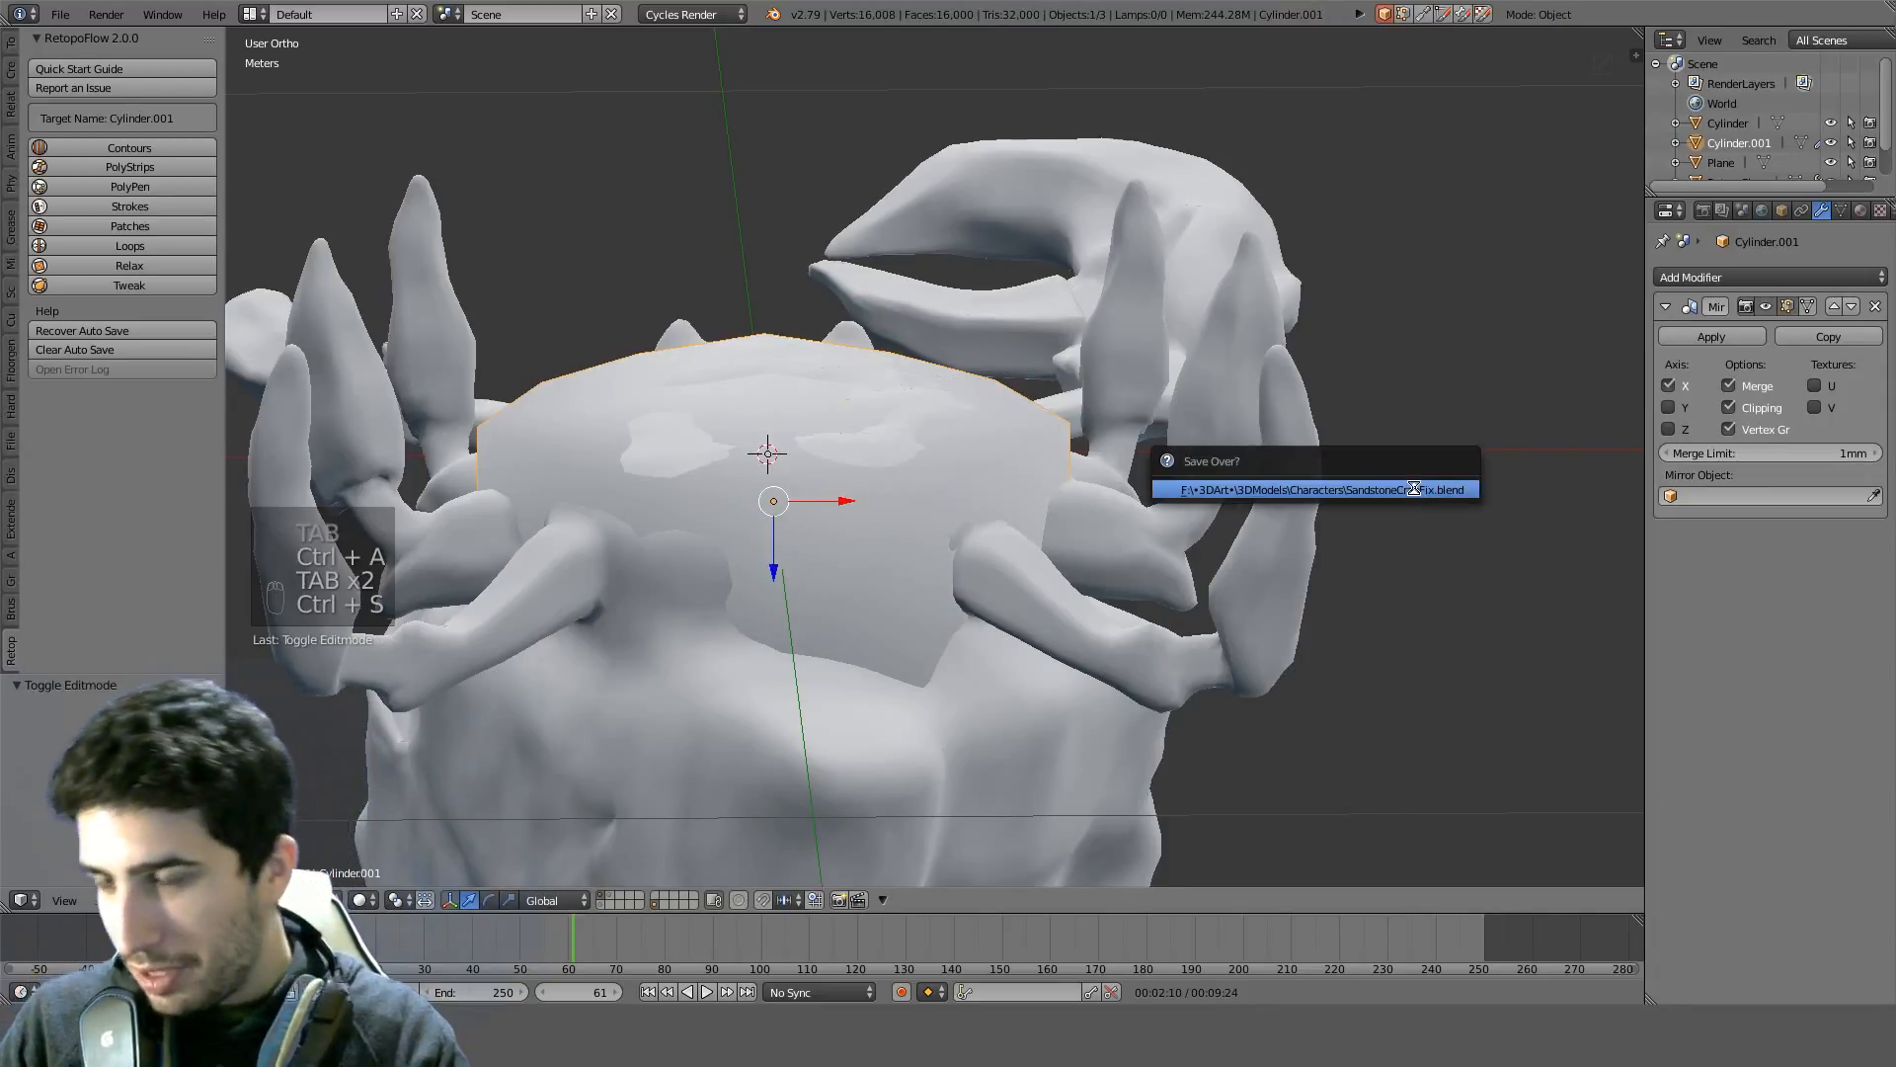
{"action": "left_click", "coordinate": [1413, 488]}
{"action": "key", "text": "Tab"}
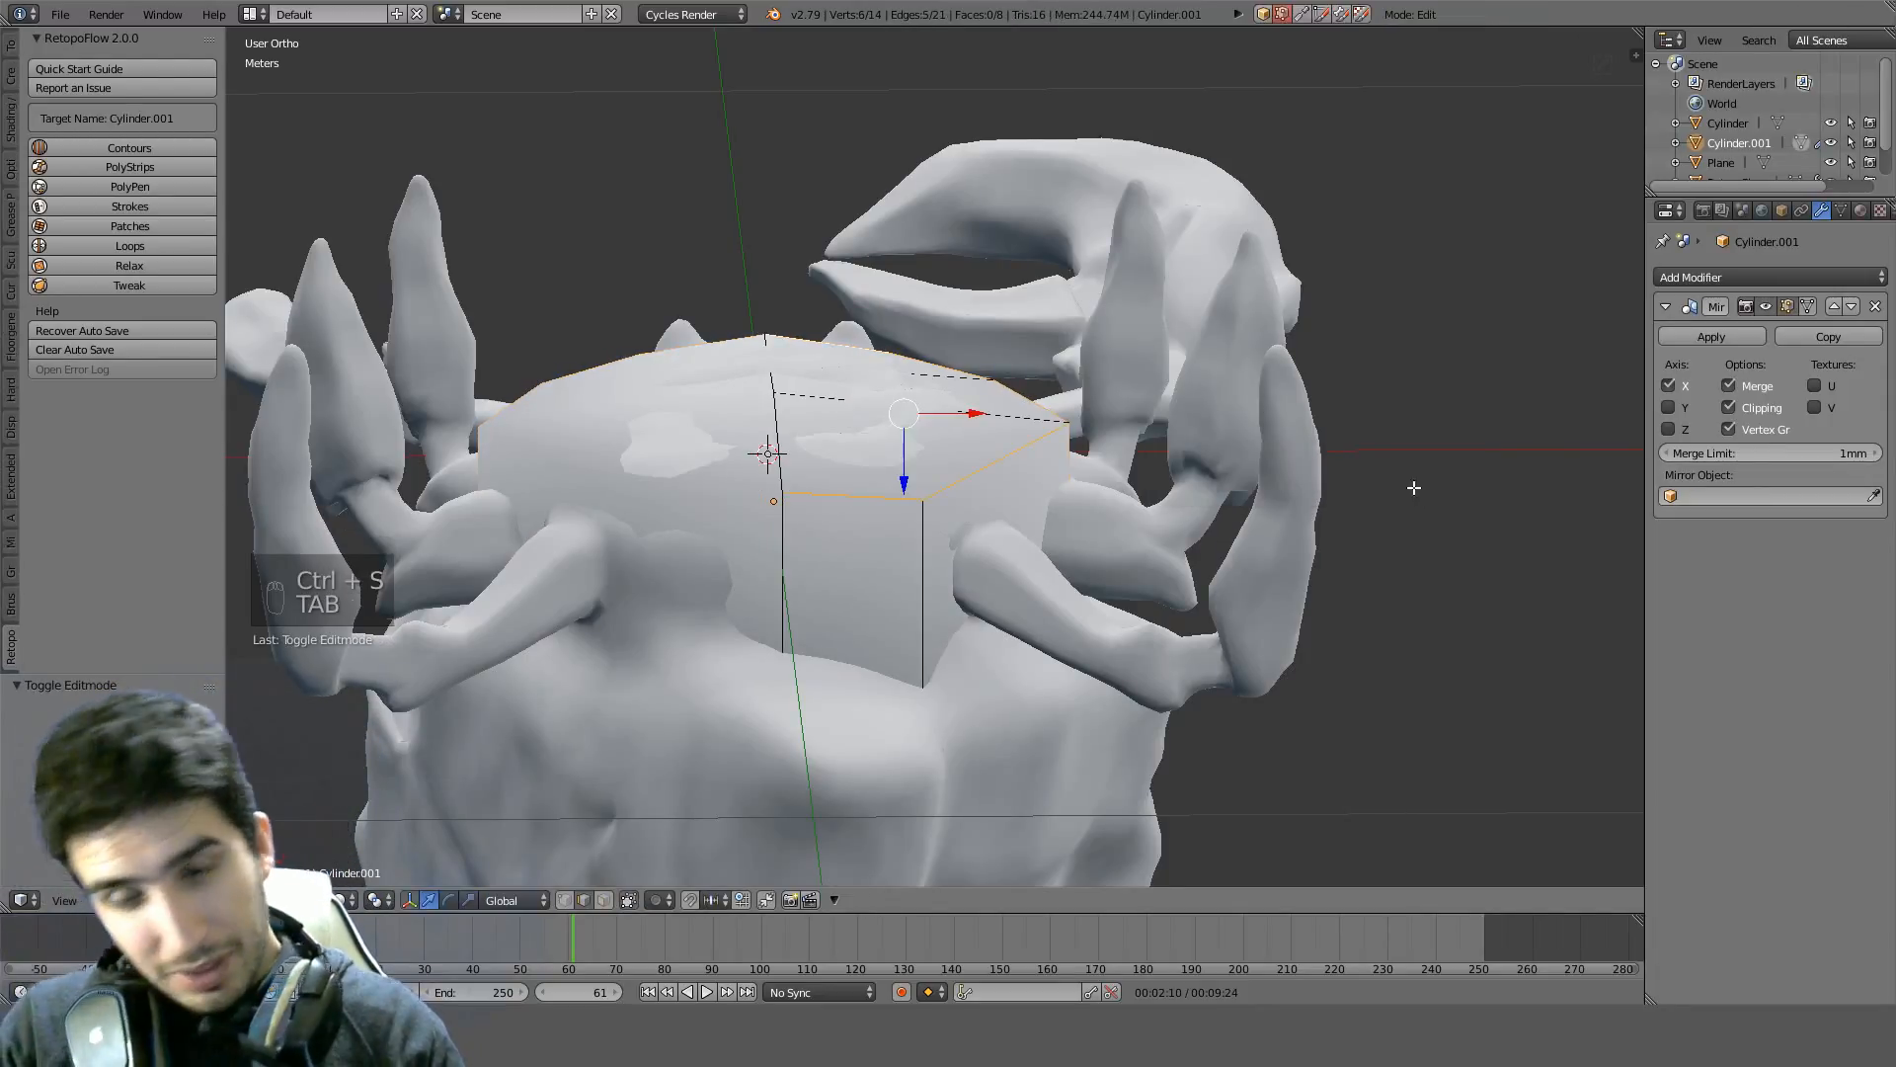
Bevel the belly's selected rim edges with one segment and an offset of about 0.029
{"action": "key", "text": "ctrl+b"}
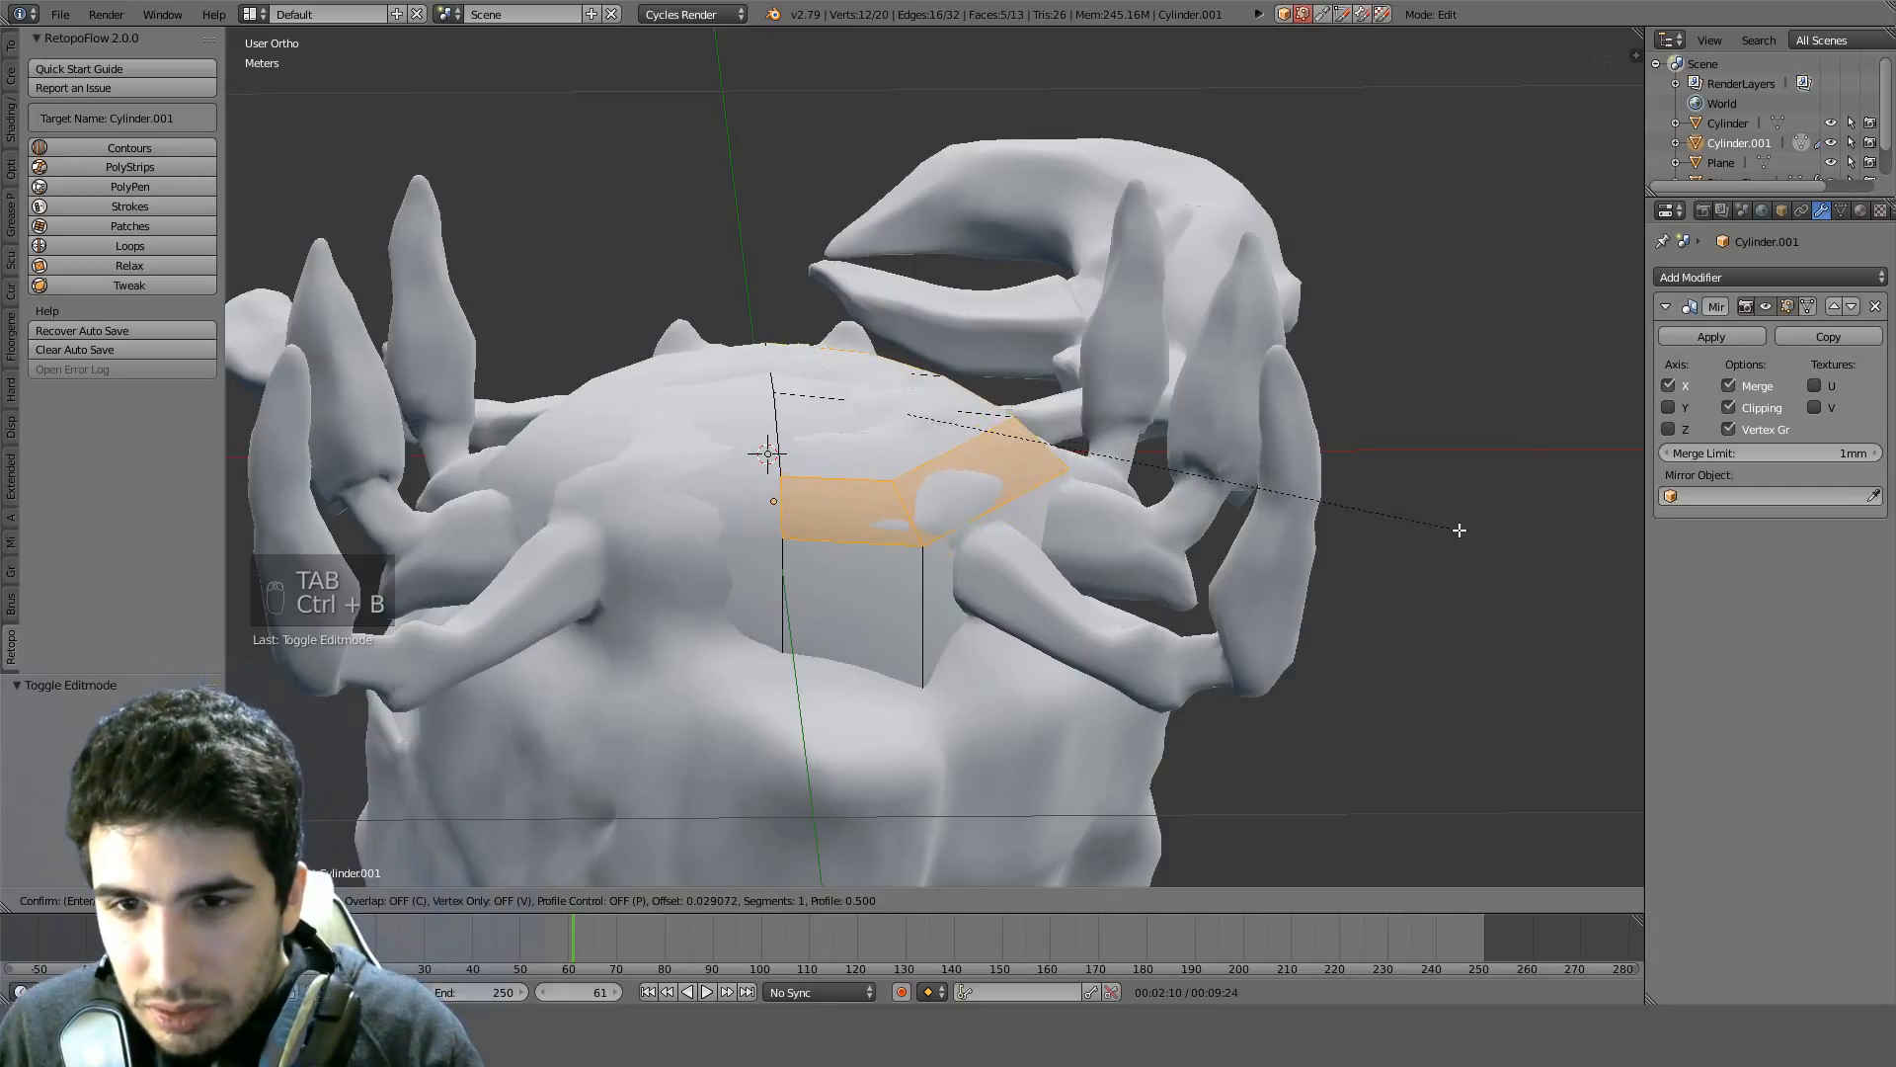
{"action": "left_click", "coordinate": [1461, 532]}
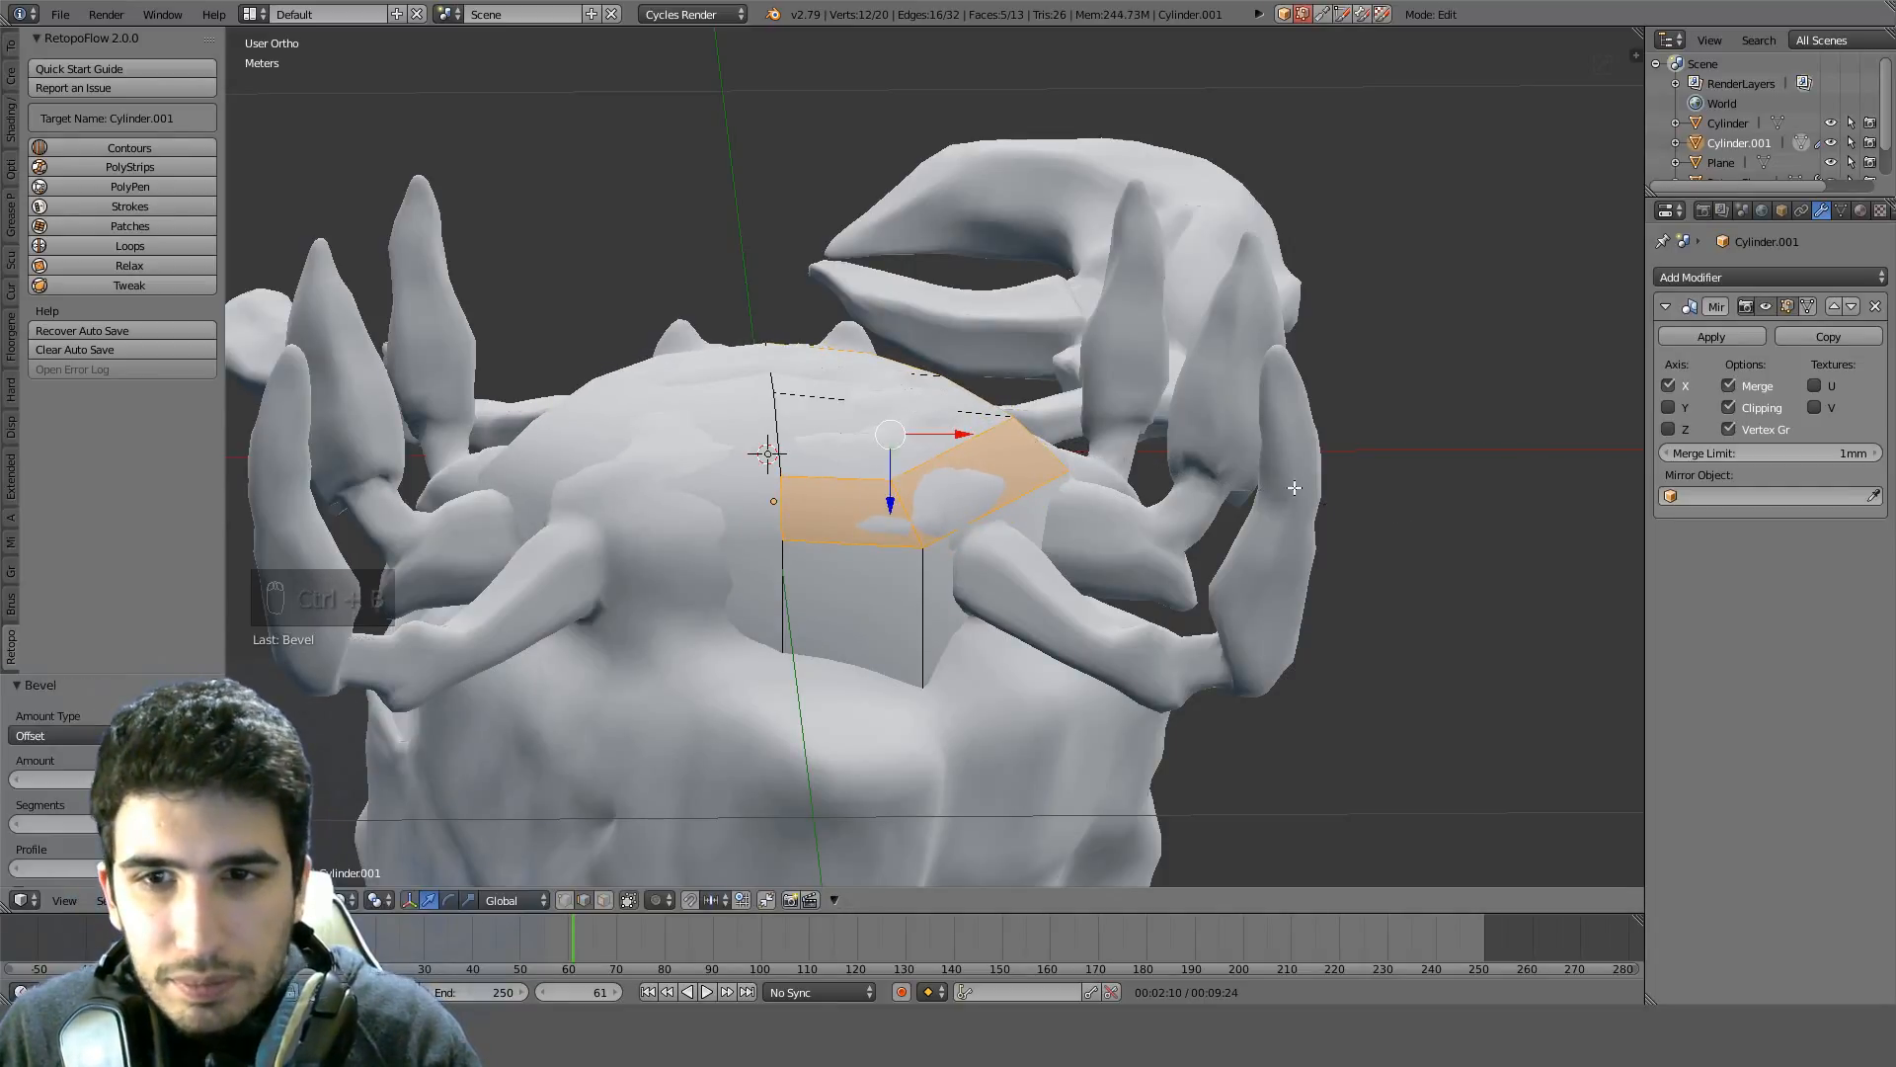
{"action": "mouse_move", "coordinate": [1461, 532]}
{"action": "middle_mouse_down"}
{"action": "mouse_move", "coordinate": [983, 531]}
{"action": "mouse_move", "coordinate": [750, 479]}
{"action": "mouse_move", "coordinate": [993, 456]}
{"action": "mouse_move", "coordinate": [1098, 478]}
{"action": "mouse_move", "coordinate": [1195, 545]}
{"action": "mouse_move", "coordinate": [1467, 521]}
{"action": "mouse_move", "coordinate": [1479, 743]}
{"action": "mouse_move", "coordinate": [1410, 779]}
{"action": "mouse_move", "coordinate": [1110, 512]}
{"action": "mouse_move", "coordinate": [1161, 513]}
{"action": "mouse_move", "coordinate": [1108, 288]}
{"action": "mouse_move", "coordinate": [1254, 184]}
{"action": "mouse_move", "coordinate": [1383, 301]}
{"action": "mouse_move", "coordinate": [1526, 212]}
{"action": "mouse_move", "coordinate": [826, 319]}
{"action": "mouse_move", "coordinate": [633, 840]}
{"action": "middle_mouse_up"}
{"action": "key", "text": "Tab"}
{"action": "key", "text": "Tab"}
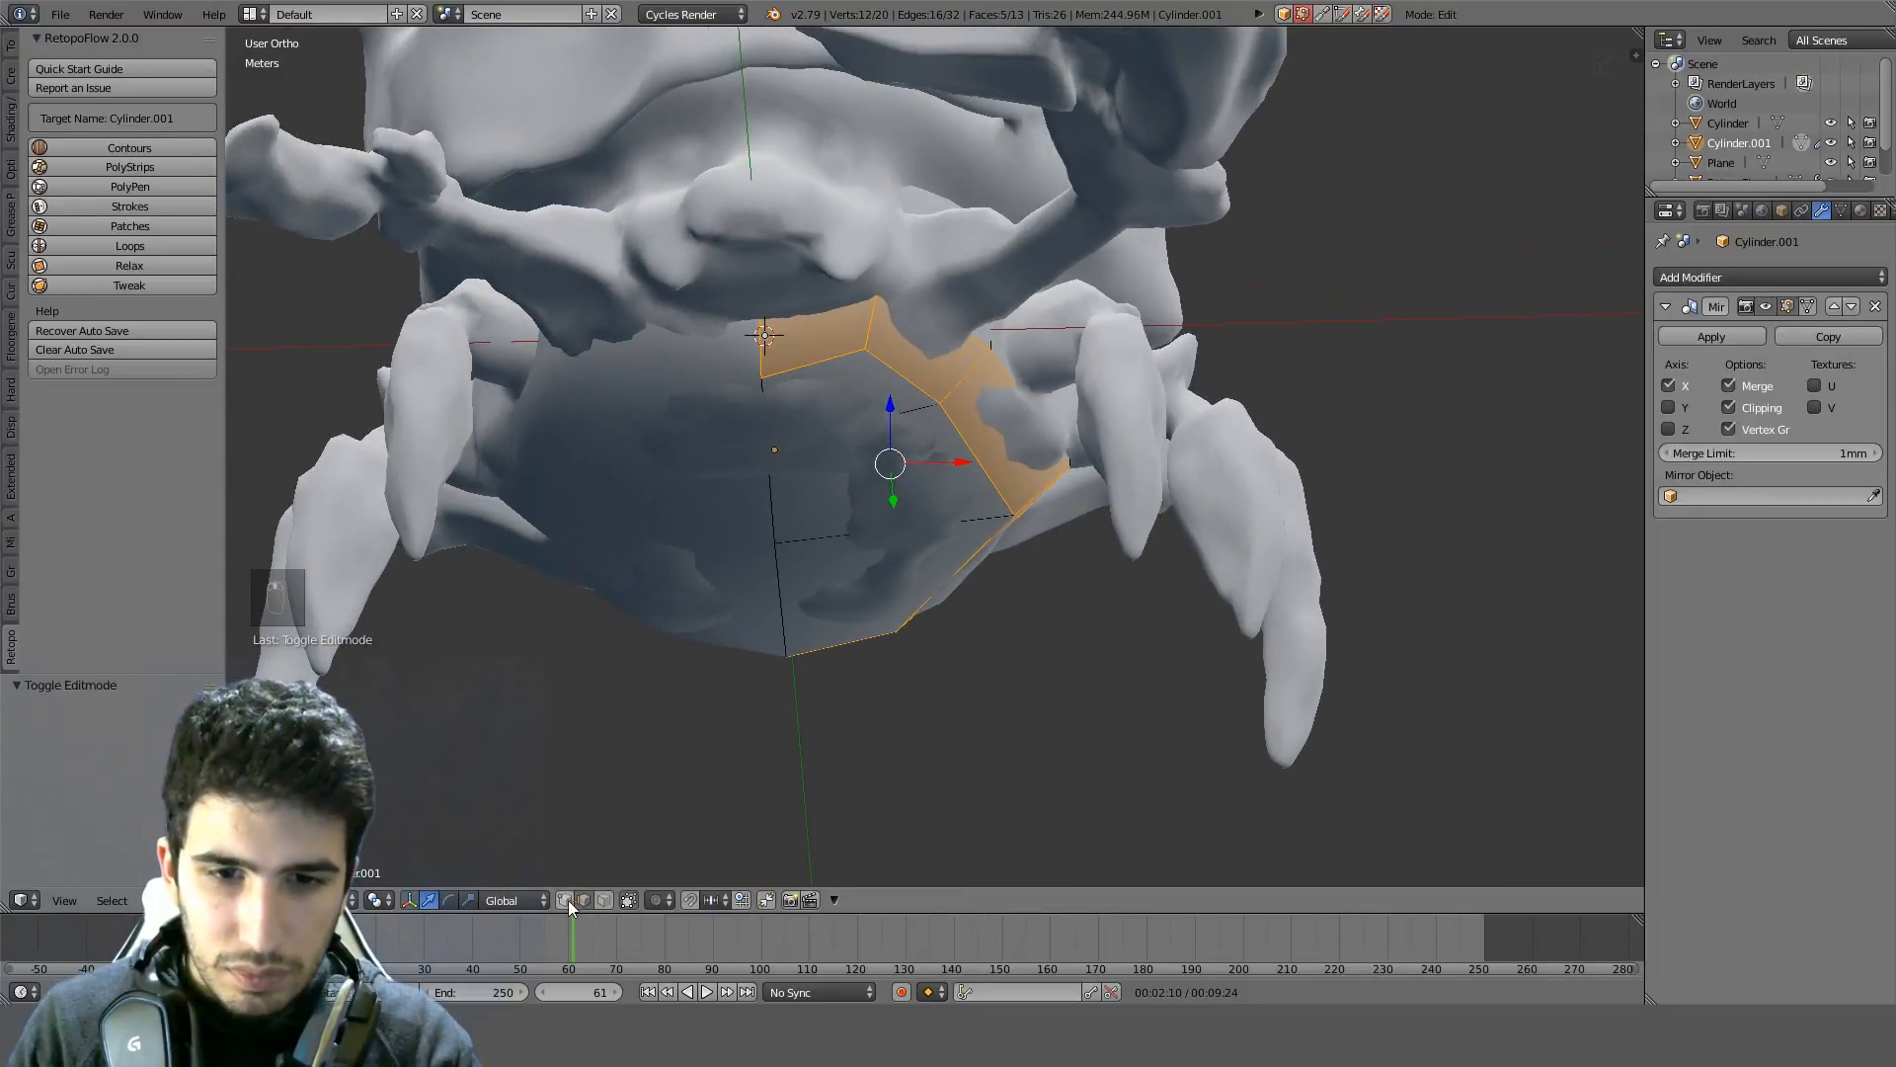
Try to move the single front centre vertex of the belly forward along Y in bottom view
{"action": "right_click", "coordinate": [794, 353]}
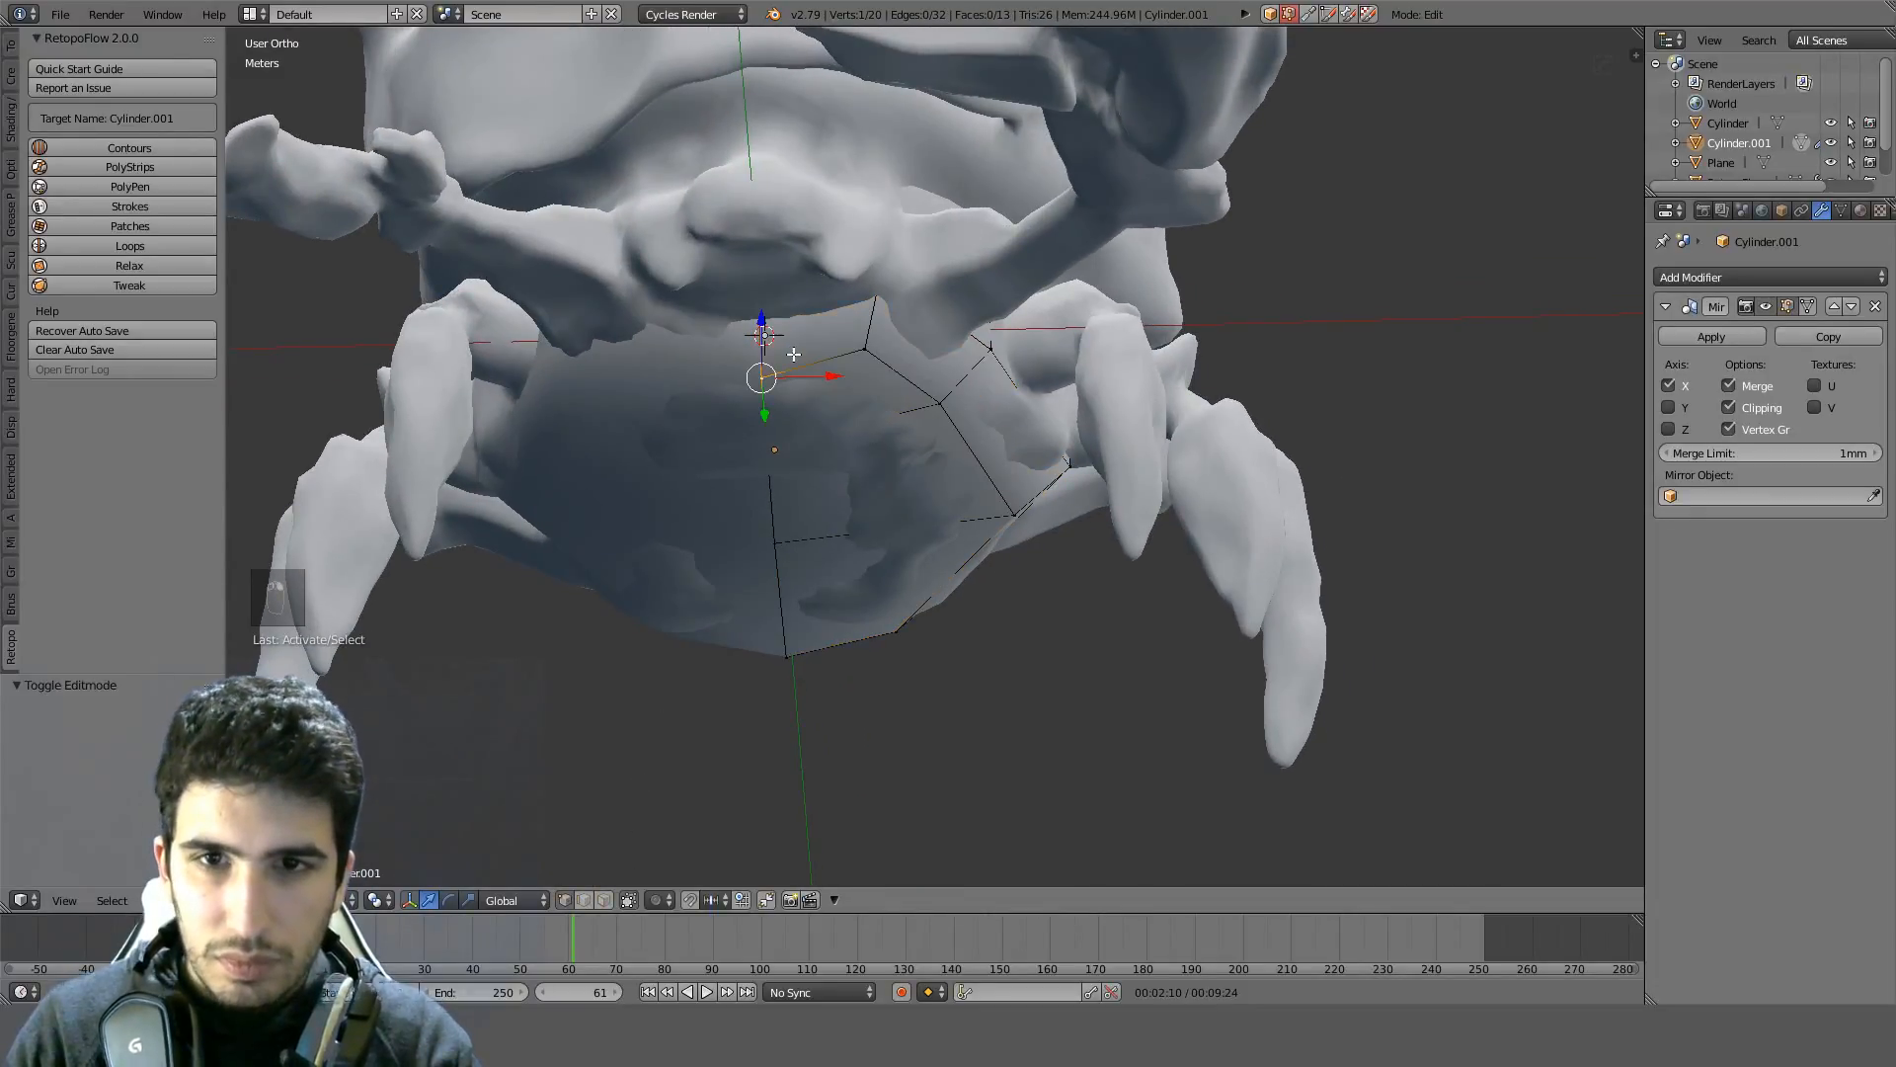
{"action": "key", "text": "KP_1"}
{"action": "key", "text": "ctrl+KP_7"}
{"action": "key", "text": "g"}
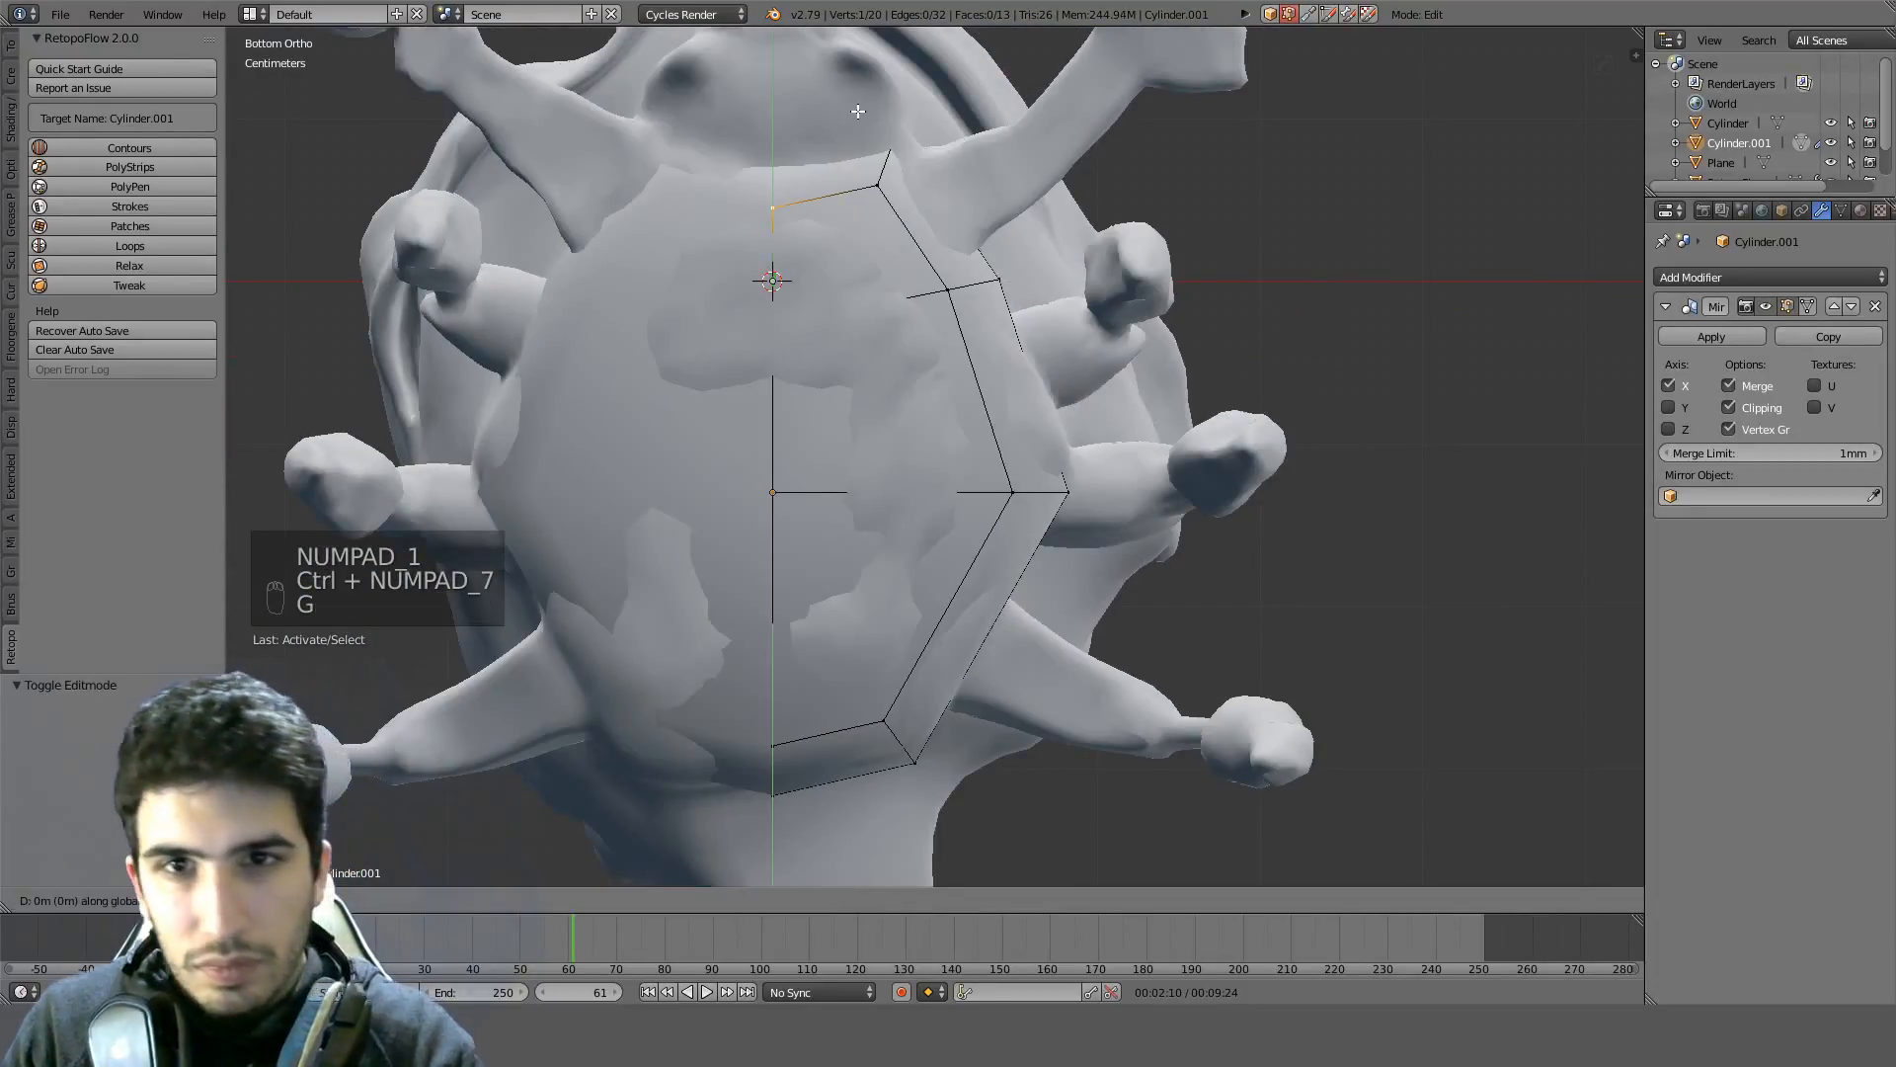
{"action": "left_click", "coordinate": [864, 95]}
{"action": "key", "text": "z"}
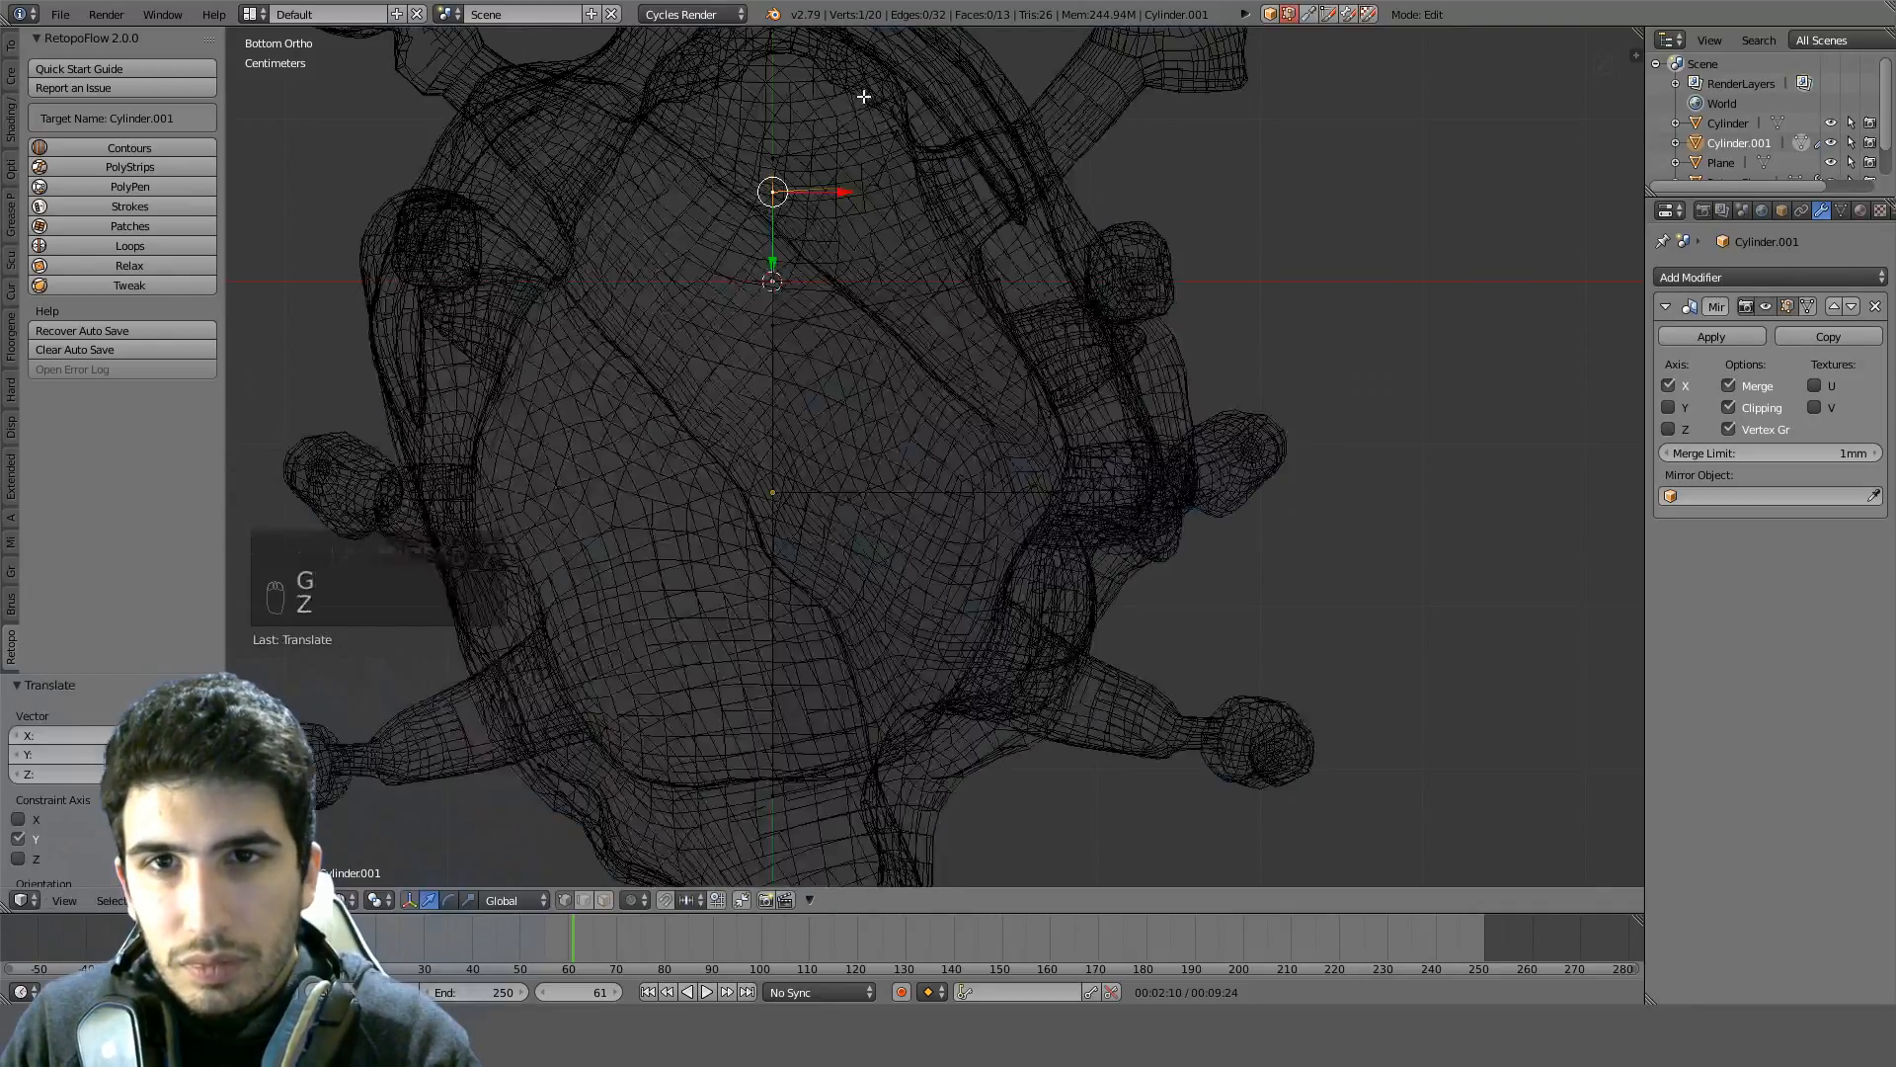
{"action": "middle_click_drag", "start_coordinate": [868, 93], "coordinate": [774, 157]}
{"action": "key", "text": "ctrl+z"}
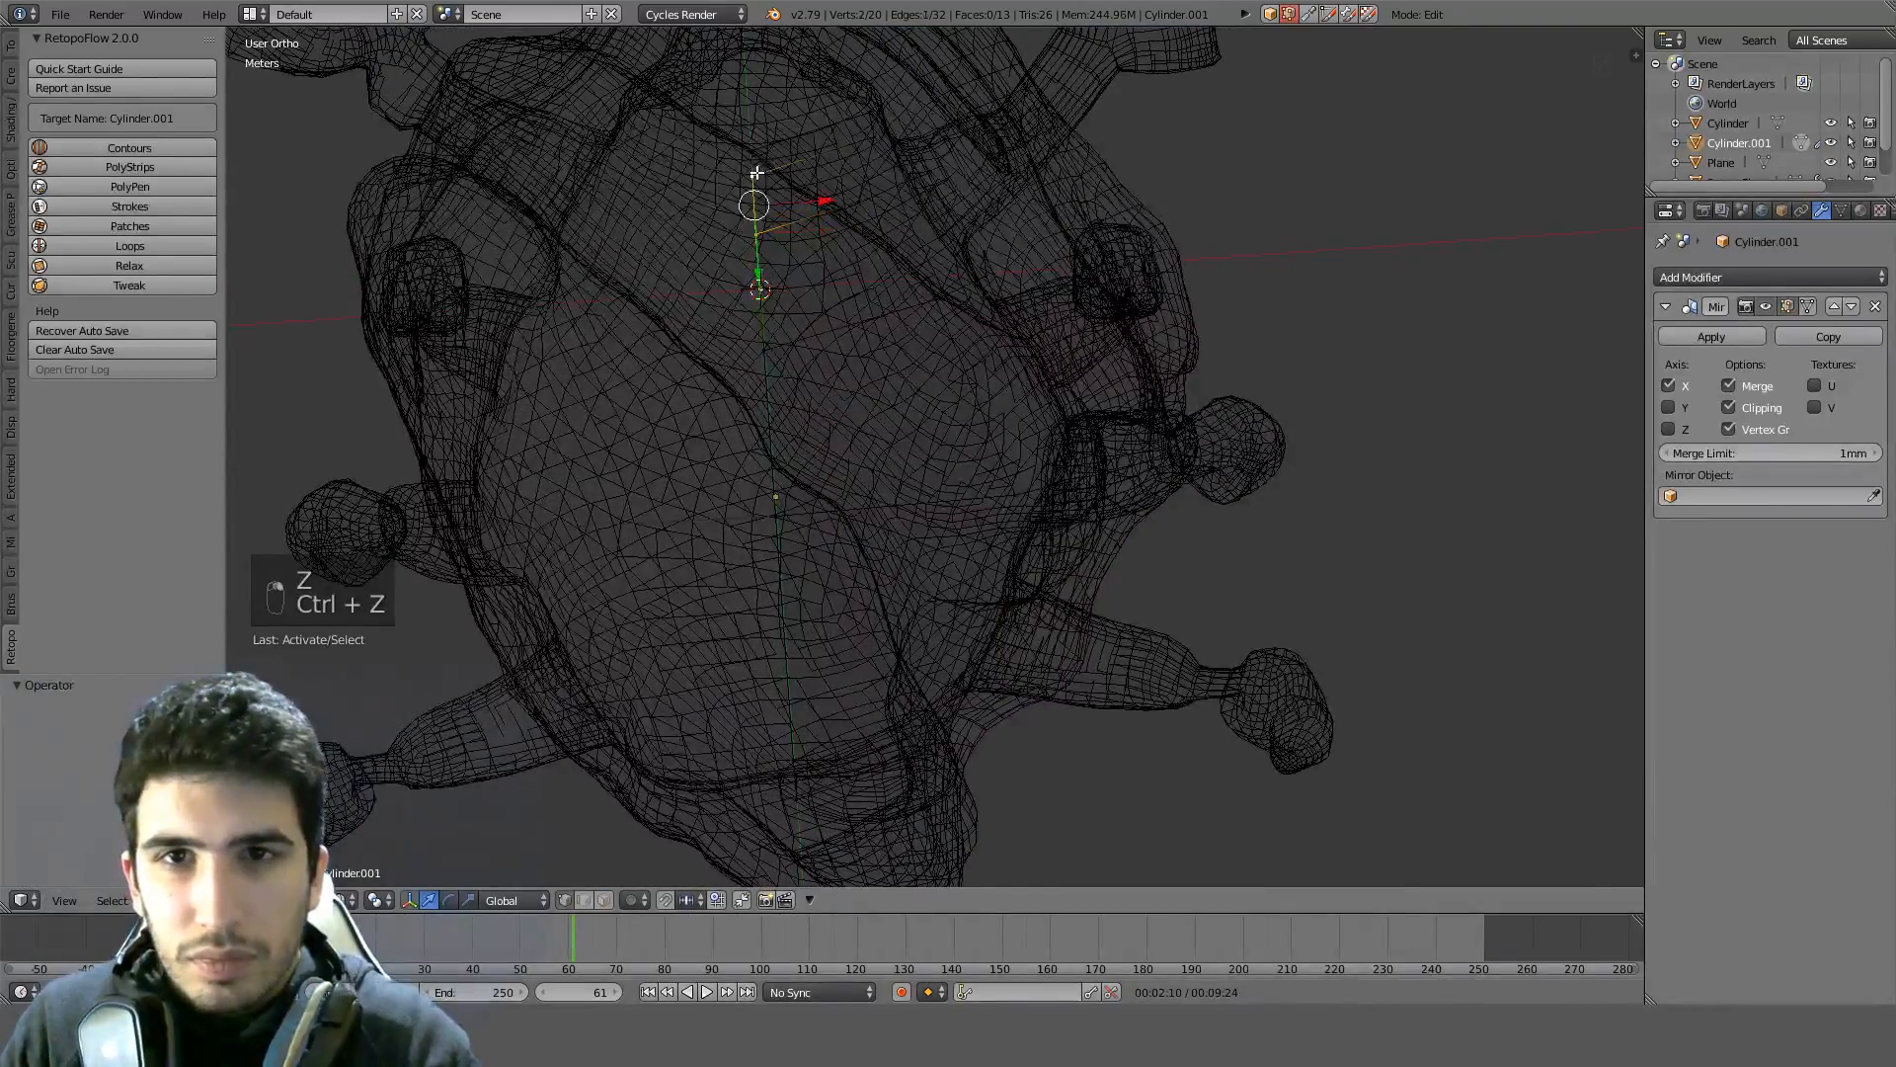
Move the belly's front centre vertices together forward along Y in bottom view
{"action": "key", "text": "ctrl+KP_7"}
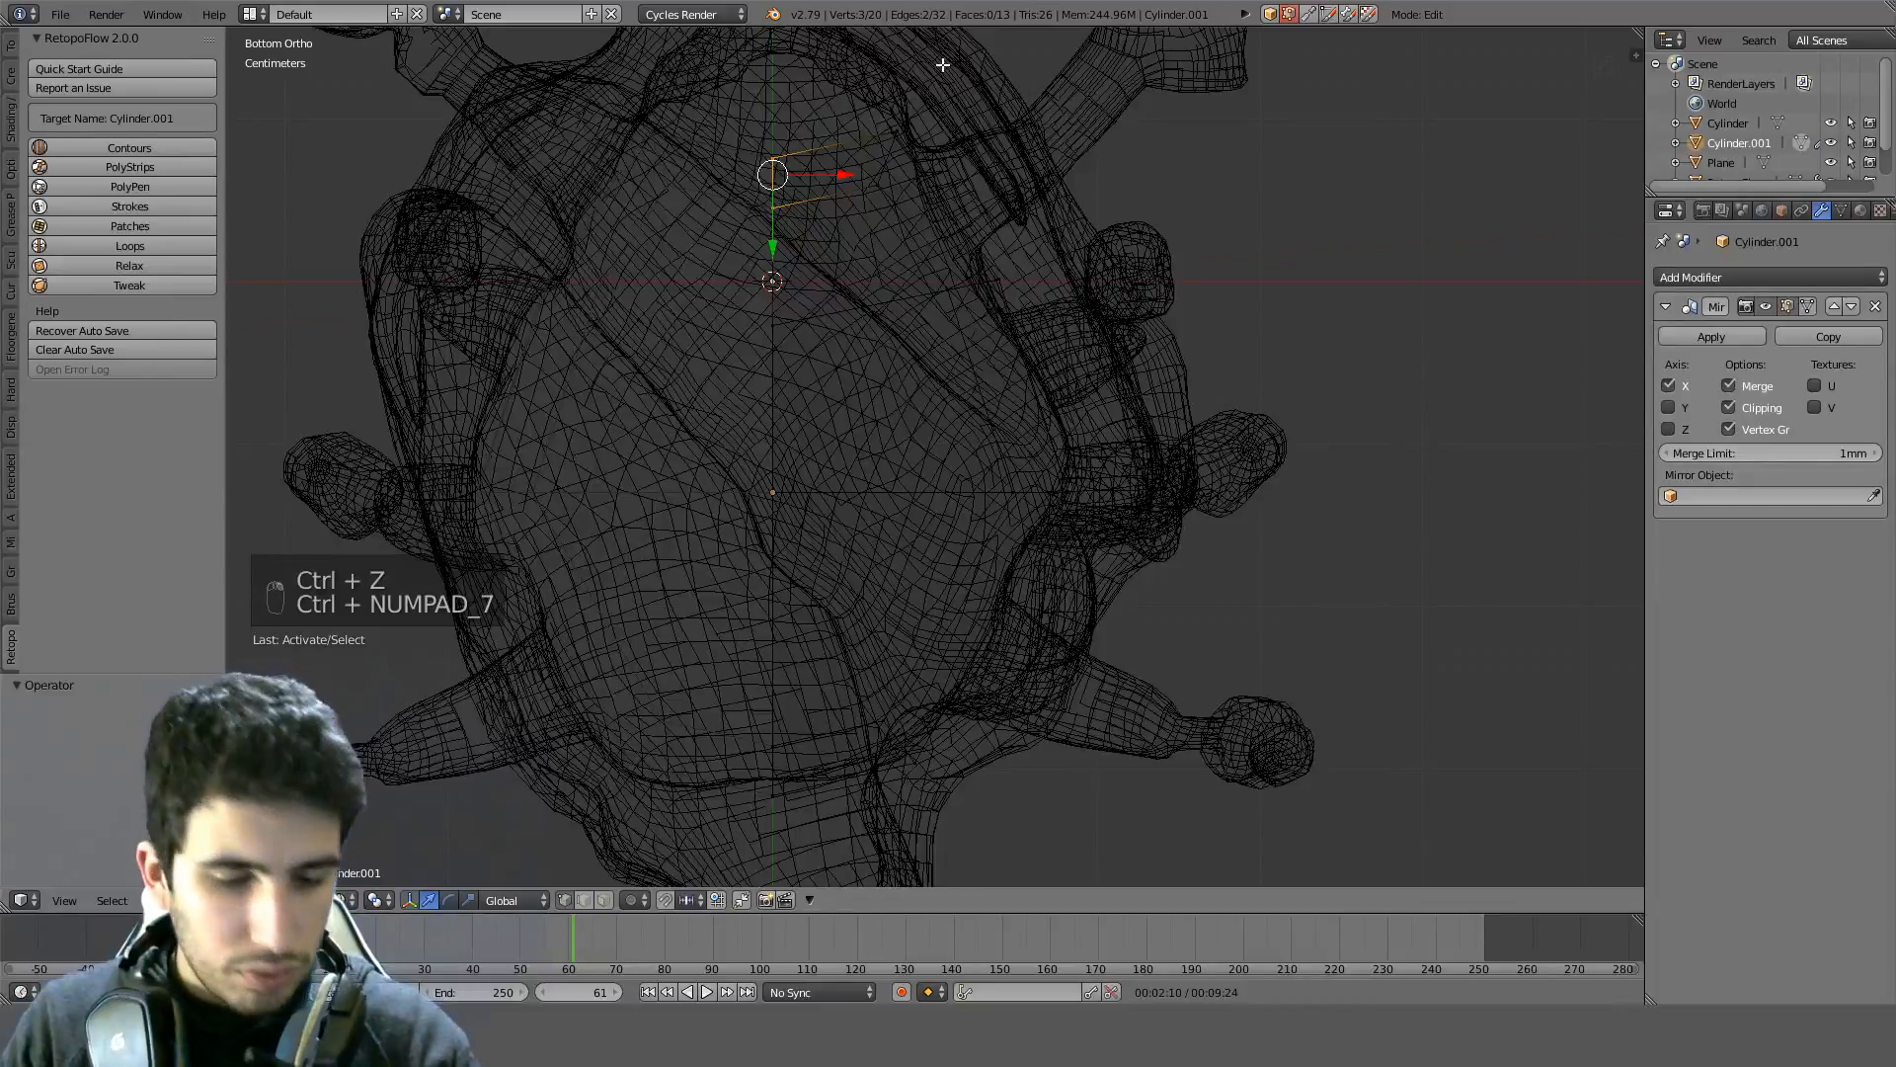
{"action": "key", "text": "g"}
{"action": "left_click", "coordinate": [939, 883]}
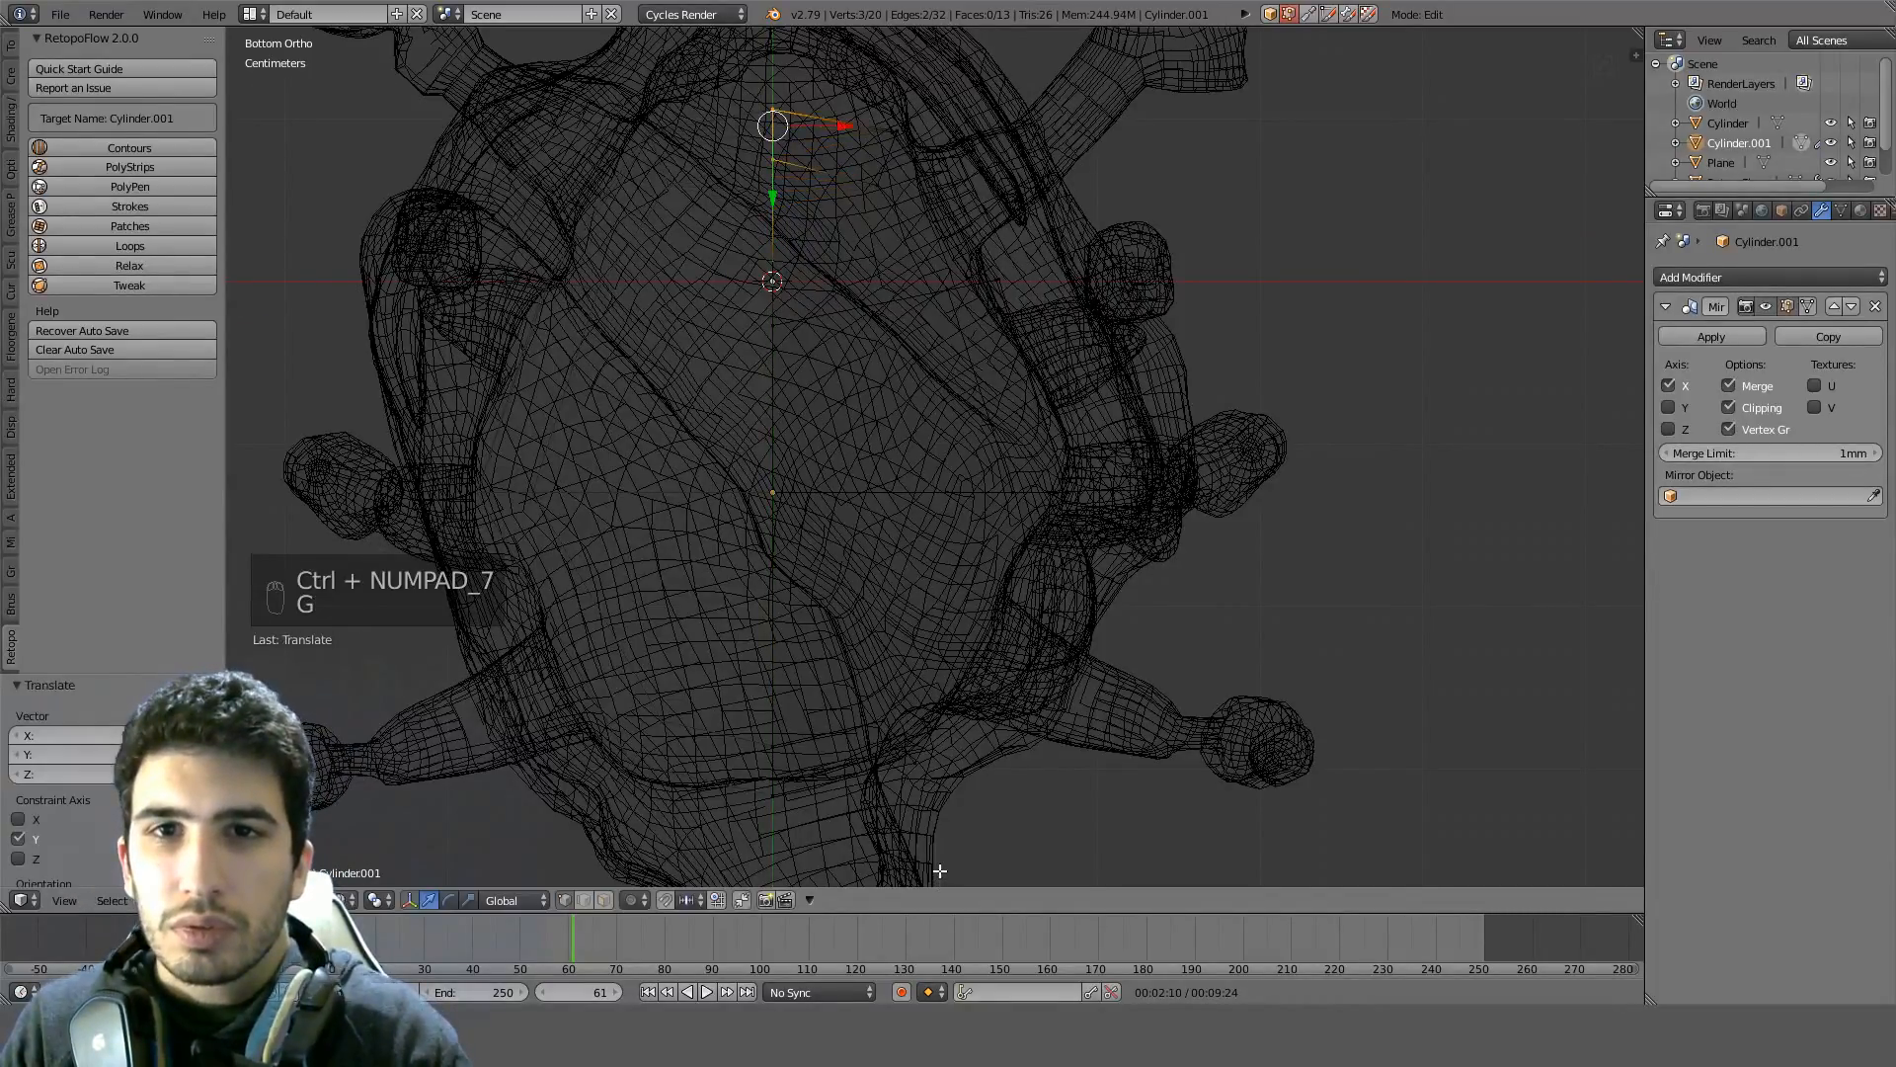
{"action": "key", "text": "z"}
{"action": "middle_click_drag", "start_coordinate": [831, 525], "coordinate": [935, 622]}
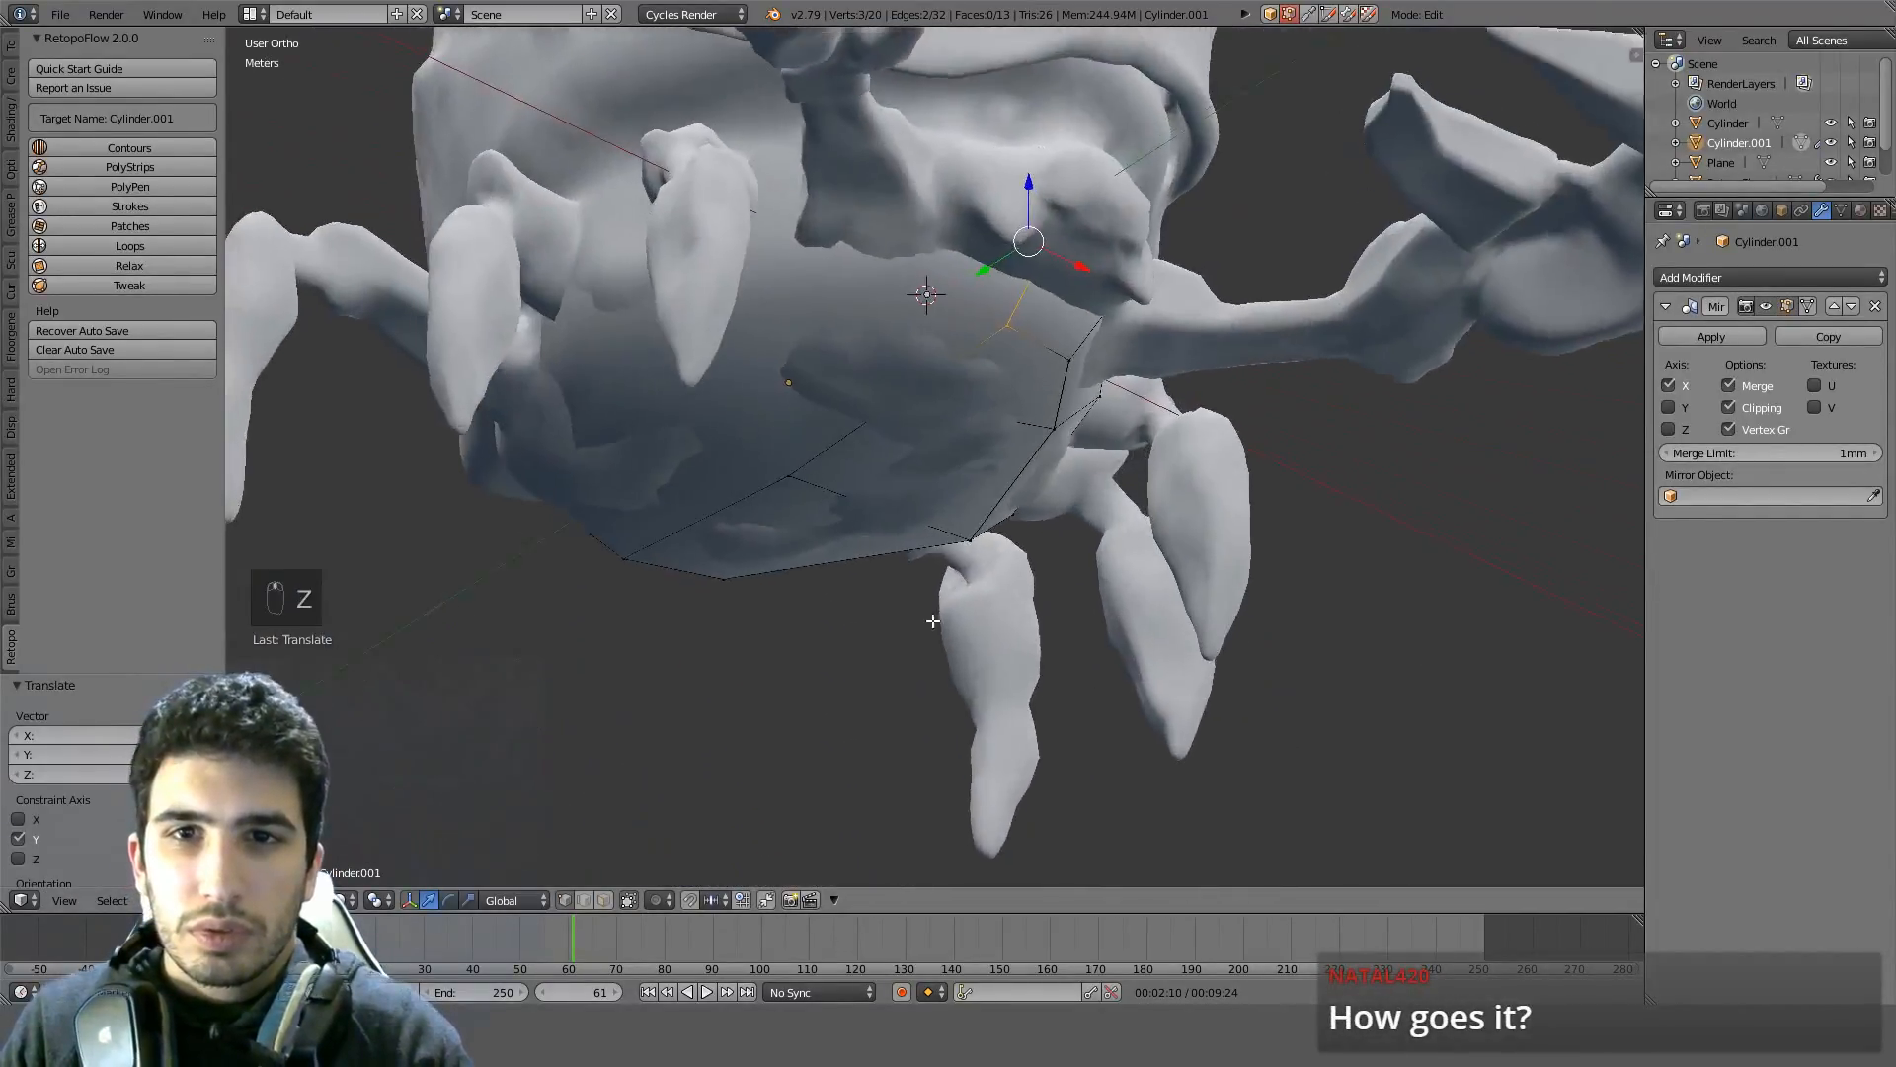
Examine the bevelled belly mesh's fit and shading against the sculpt from several angles
{"action": "key", "text": "Tab"}
{"action": "middle_click_drag", "start_coordinate": [944, 553], "coordinate": [1145, 395]}
{"action": "key", "text": "Tab"}
{"action": "key", "text": "a"}
{"action": "key", "text": "a"}
{"action": "key", "text": "a"}
{"action": "key", "text": "a"}
{"action": "key", "text": "a"}
{"action": "key", "text": "Tab"}
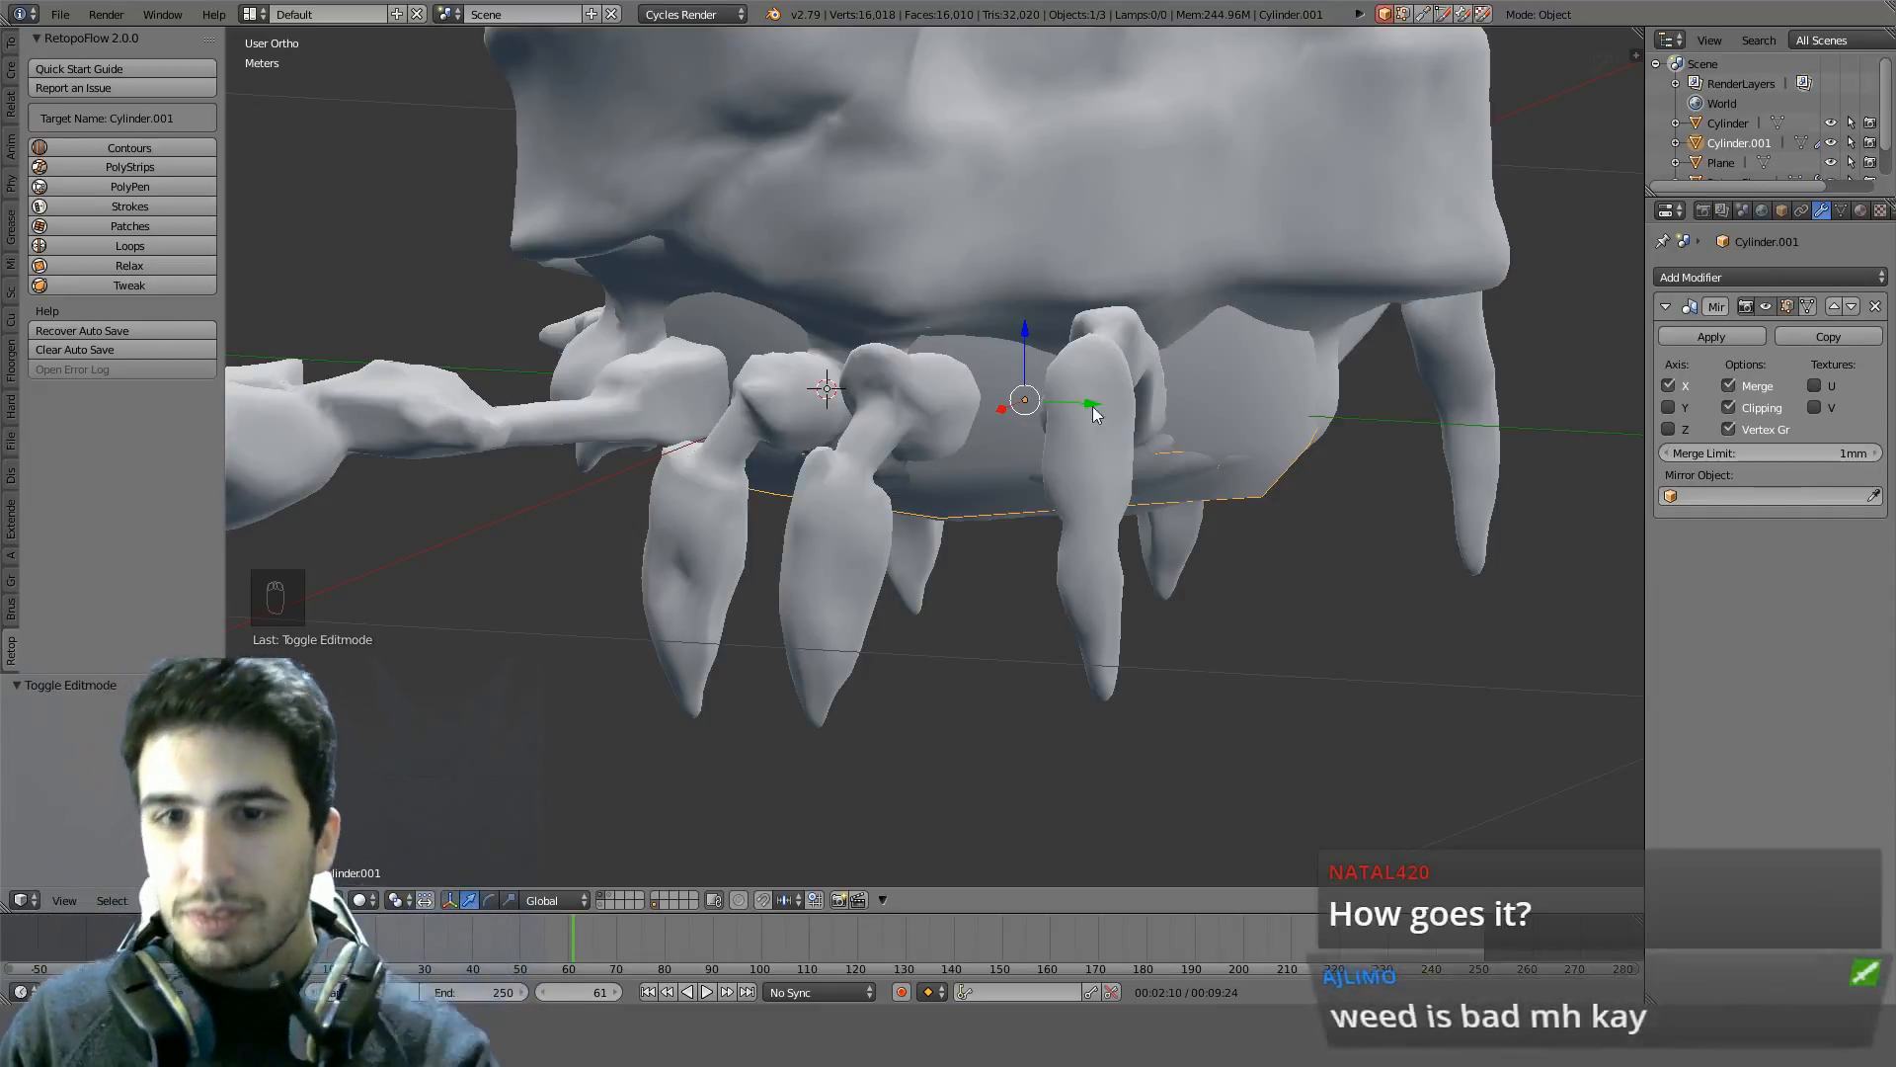
{"action": "middle_click_drag", "start_coordinate": [1236, 447], "coordinate": [1151, 487]}
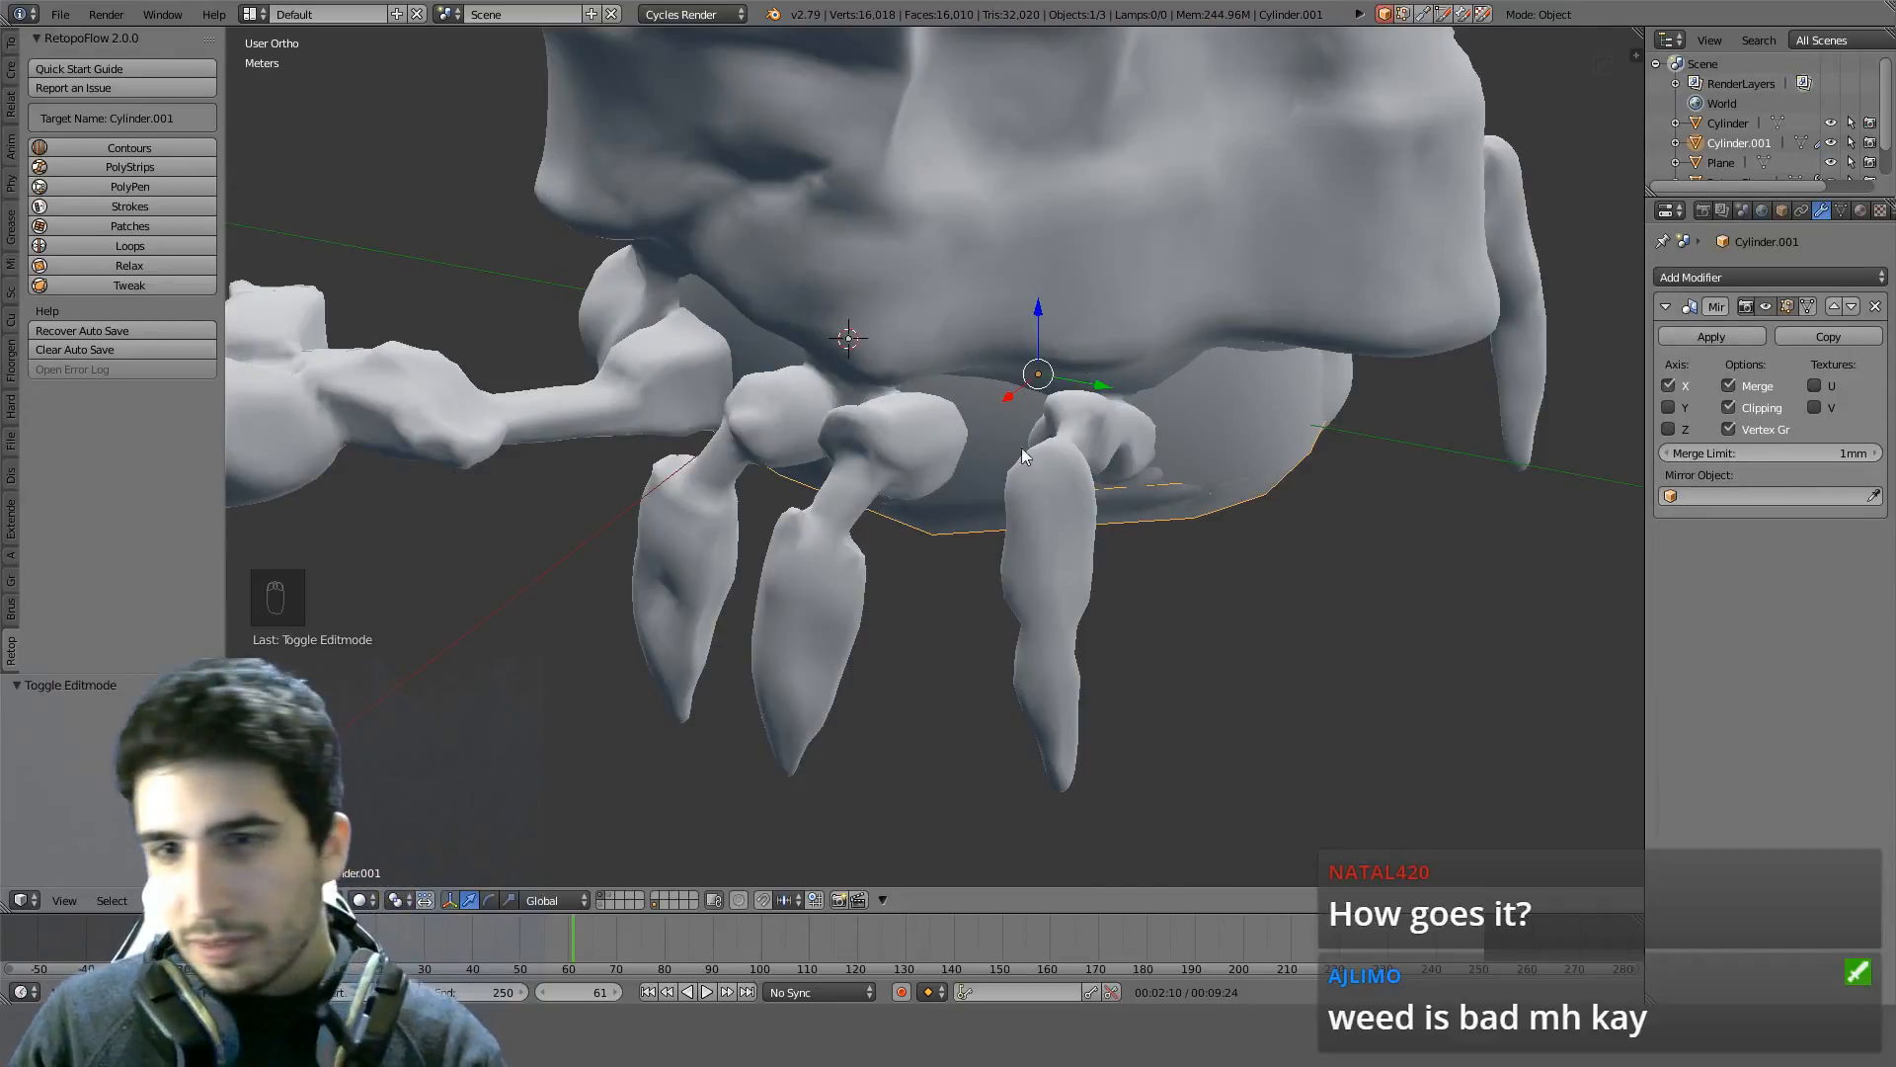
{"action": "middle_click_drag", "start_coordinate": [1021, 447], "coordinate": [1095, 282]}
Move the belly mesh to the second layer and display the layer with the low-poly shell
{"action": "key", "text": "m"}
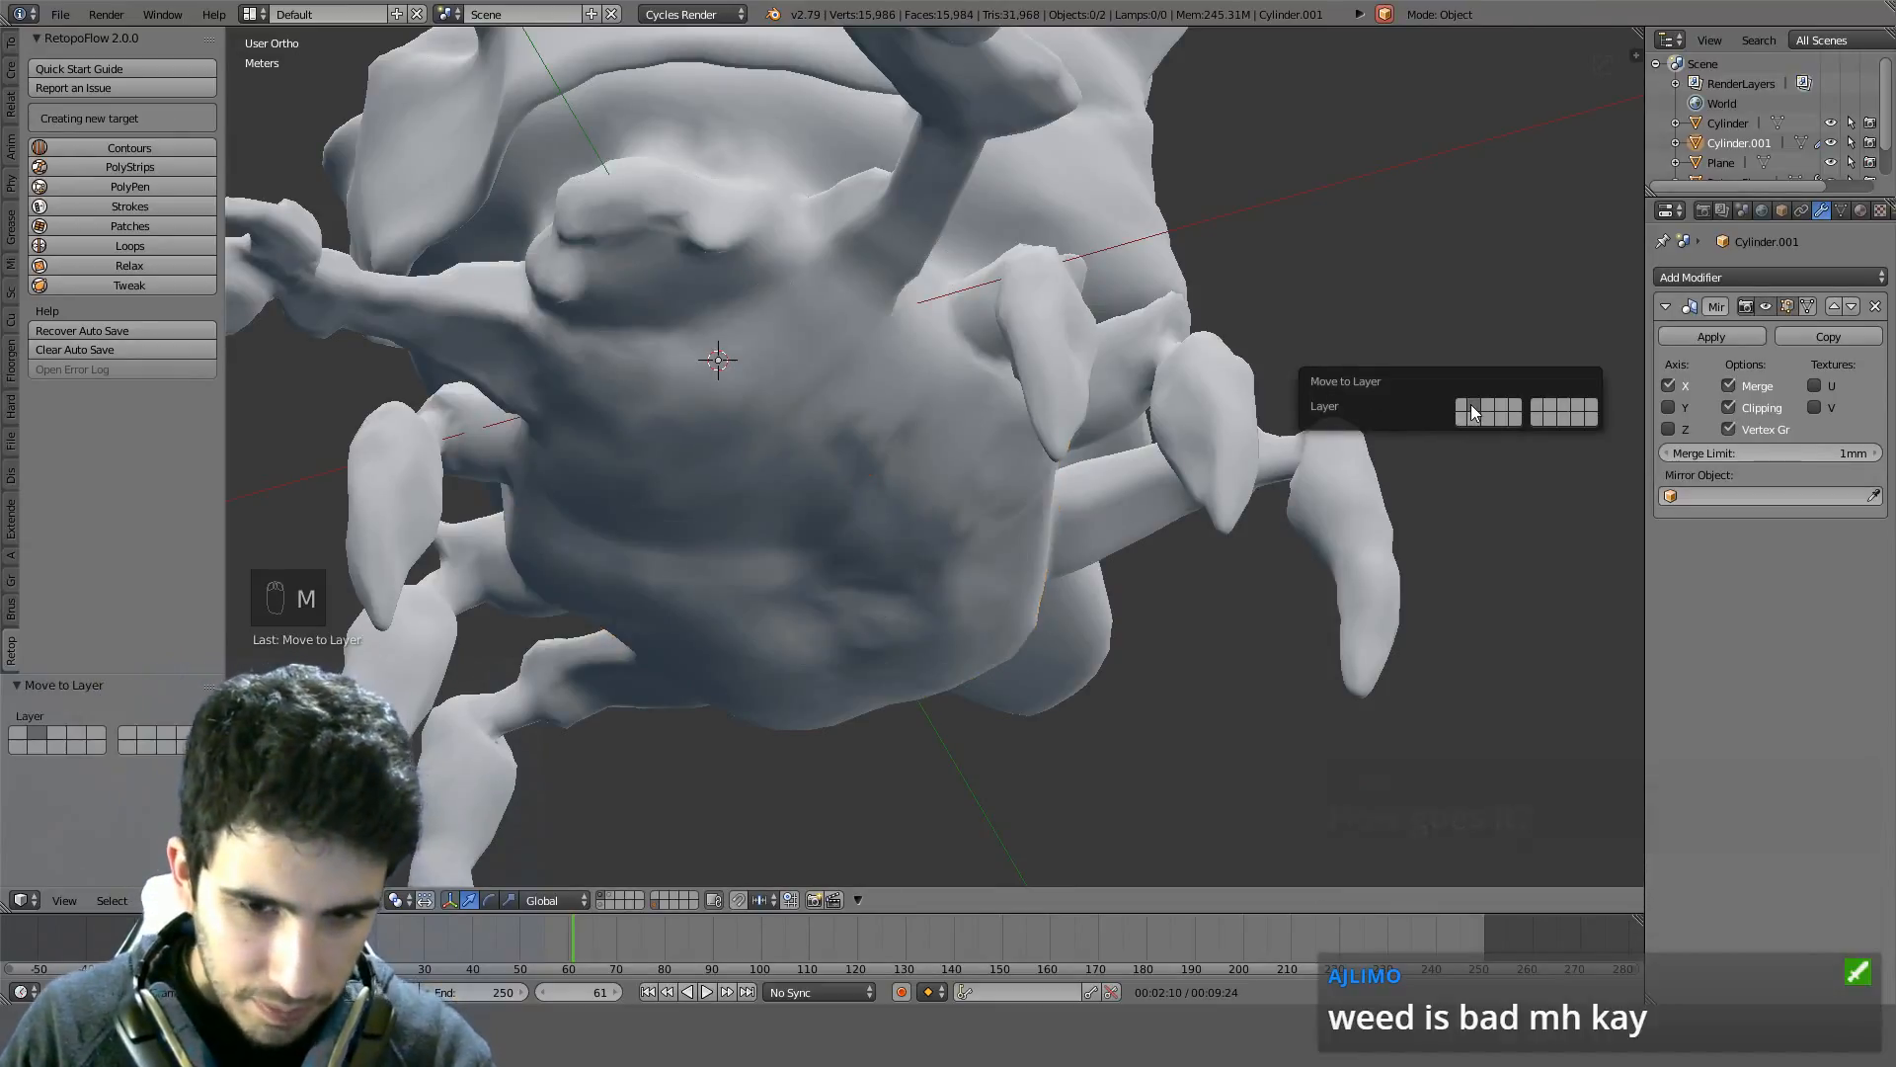
{"action": "left_click", "coordinate": [1471, 410]}
{"action": "left_click", "coordinate": [618, 899]}
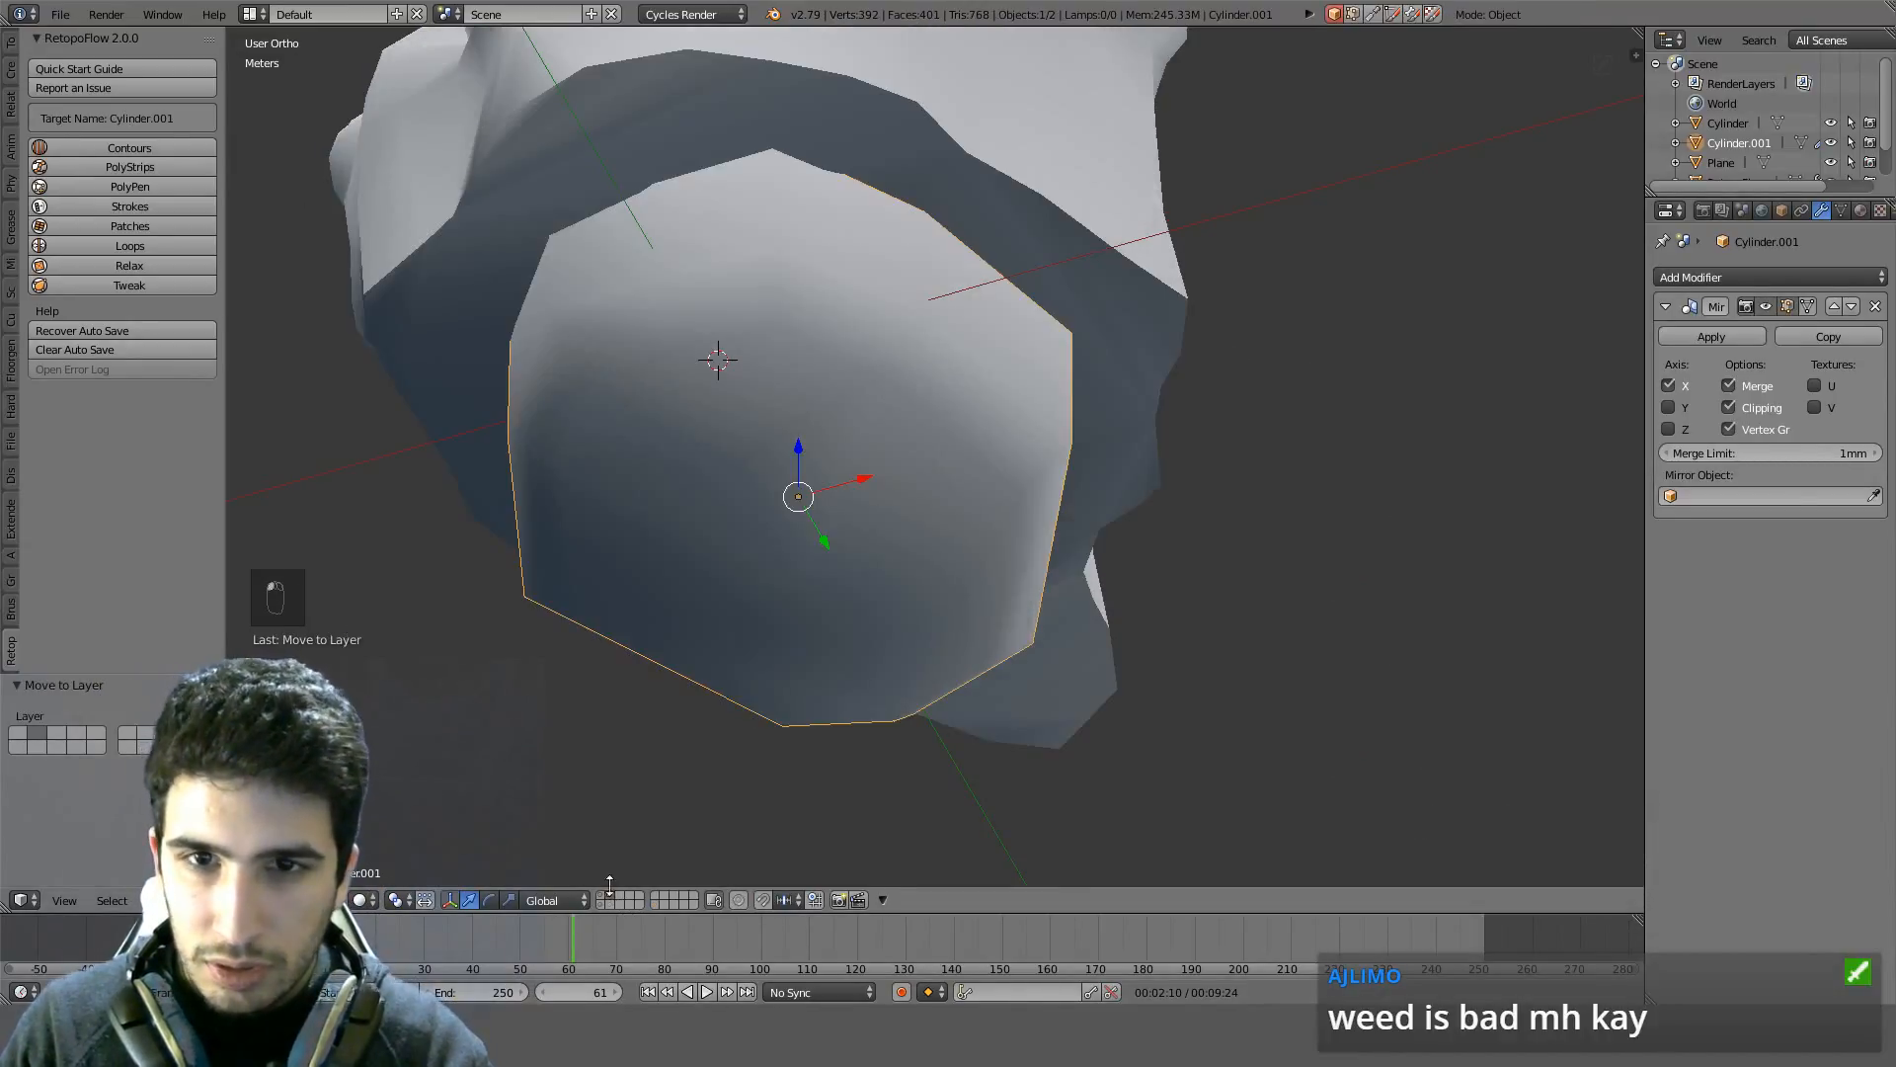
Select the low-poly shell mesh above the belly and enter its Edit Mode
{"action": "middle_click_drag", "start_coordinate": [721, 750], "coordinate": [946, 575]}
{"action": "right_click", "coordinate": [1017, 174]}
{"action": "key", "text": "Tab"}
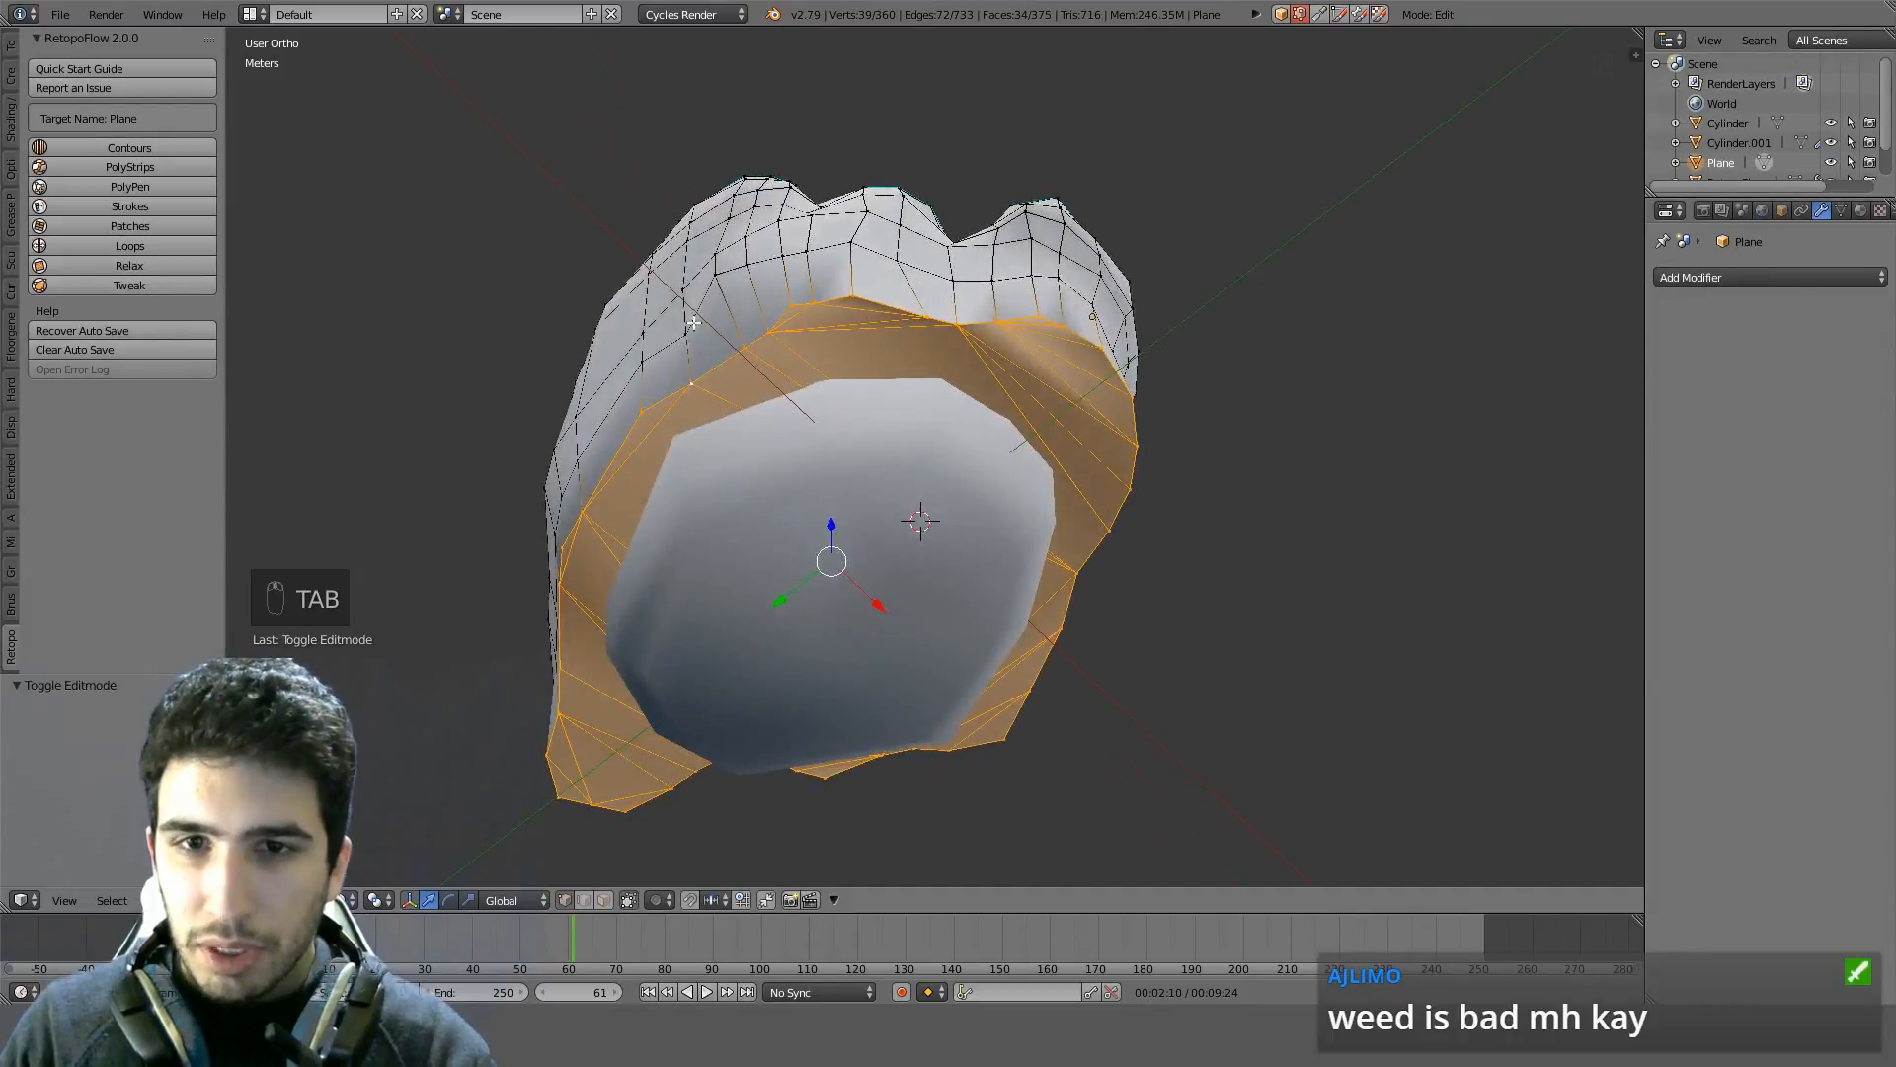
Try to flatten the shell's selected bottom rim by scaling it along Z in front view
{"action": "middle_click_drag", "start_coordinate": [765, 371], "coordinate": [1025, 506]}
{"action": "scroll", "coordinate": [987, 368], "scroll_direction": "up", "scroll_amount": 3}
{"action": "key", "text": "KP_1"}
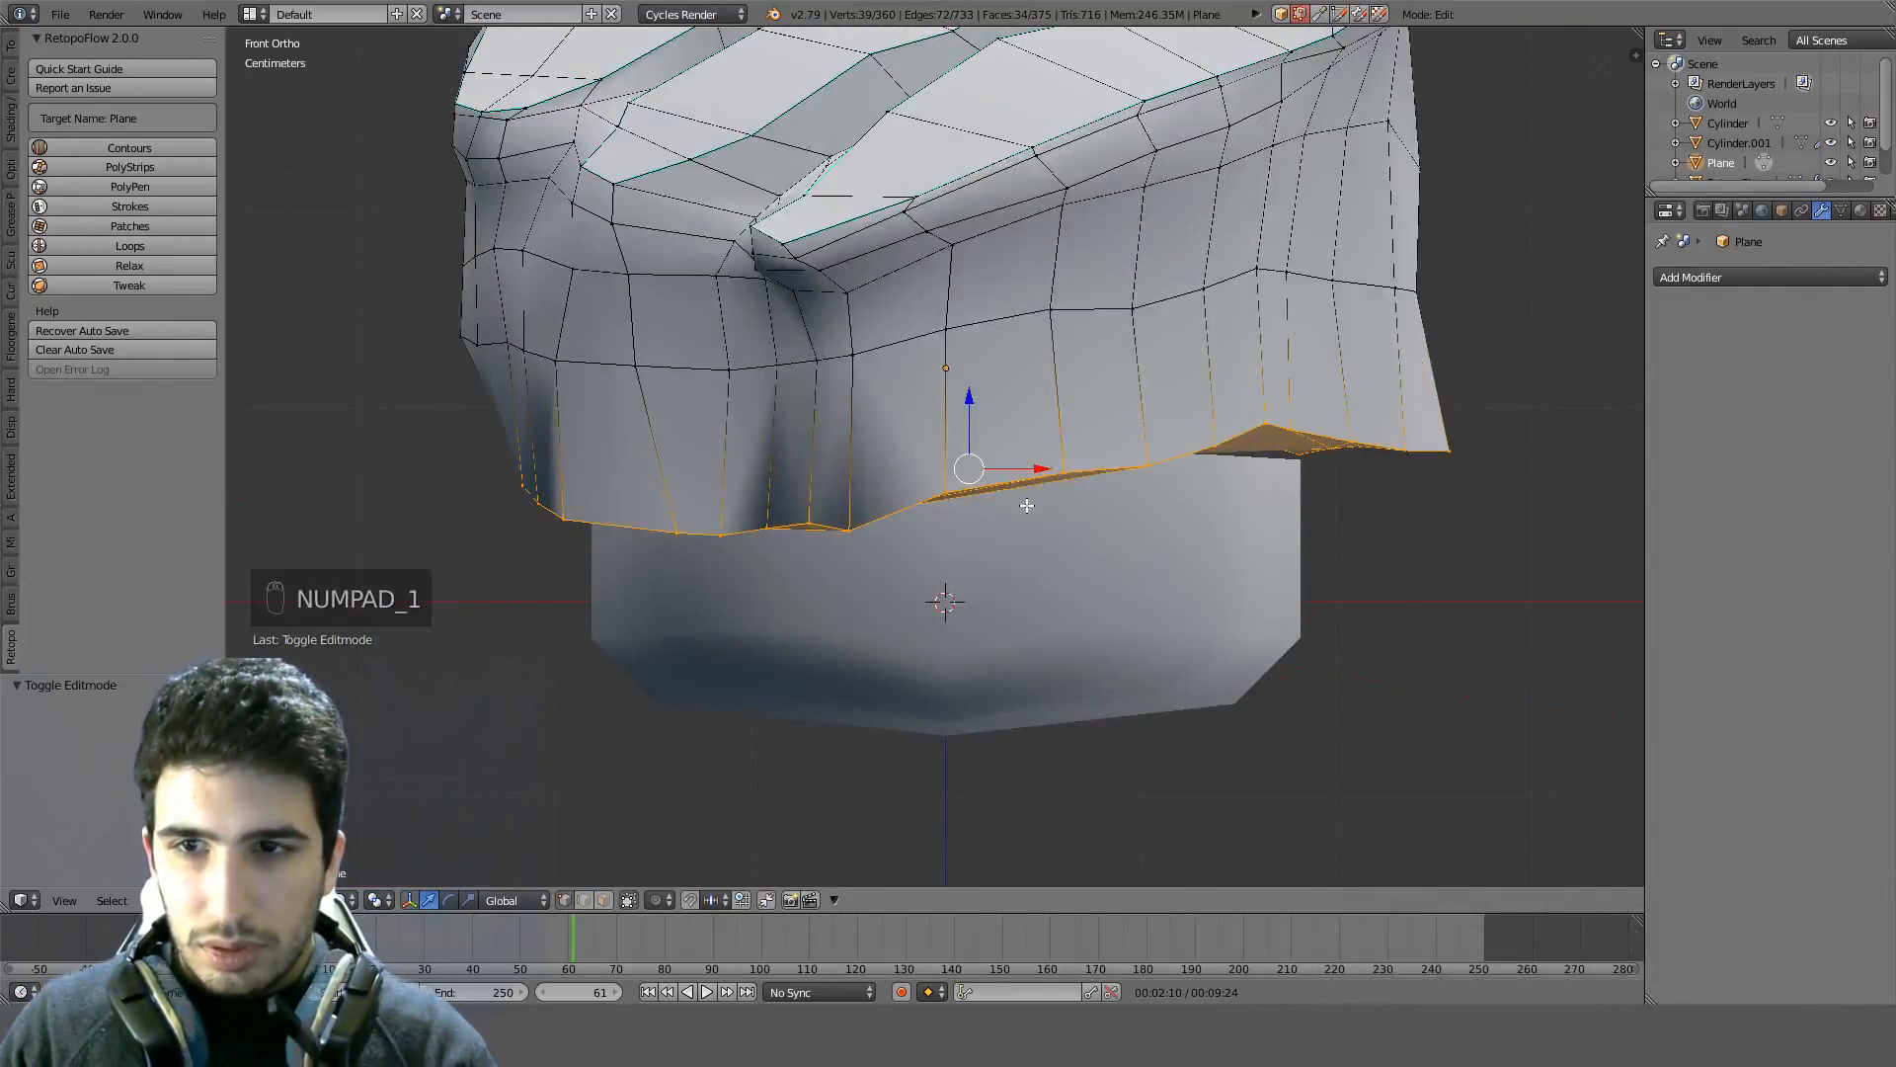
{"action": "scroll", "coordinate": [1028, 506], "scroll_direction": "down", "scroll_amount": 1}
{"action": "key", "text": "s"}
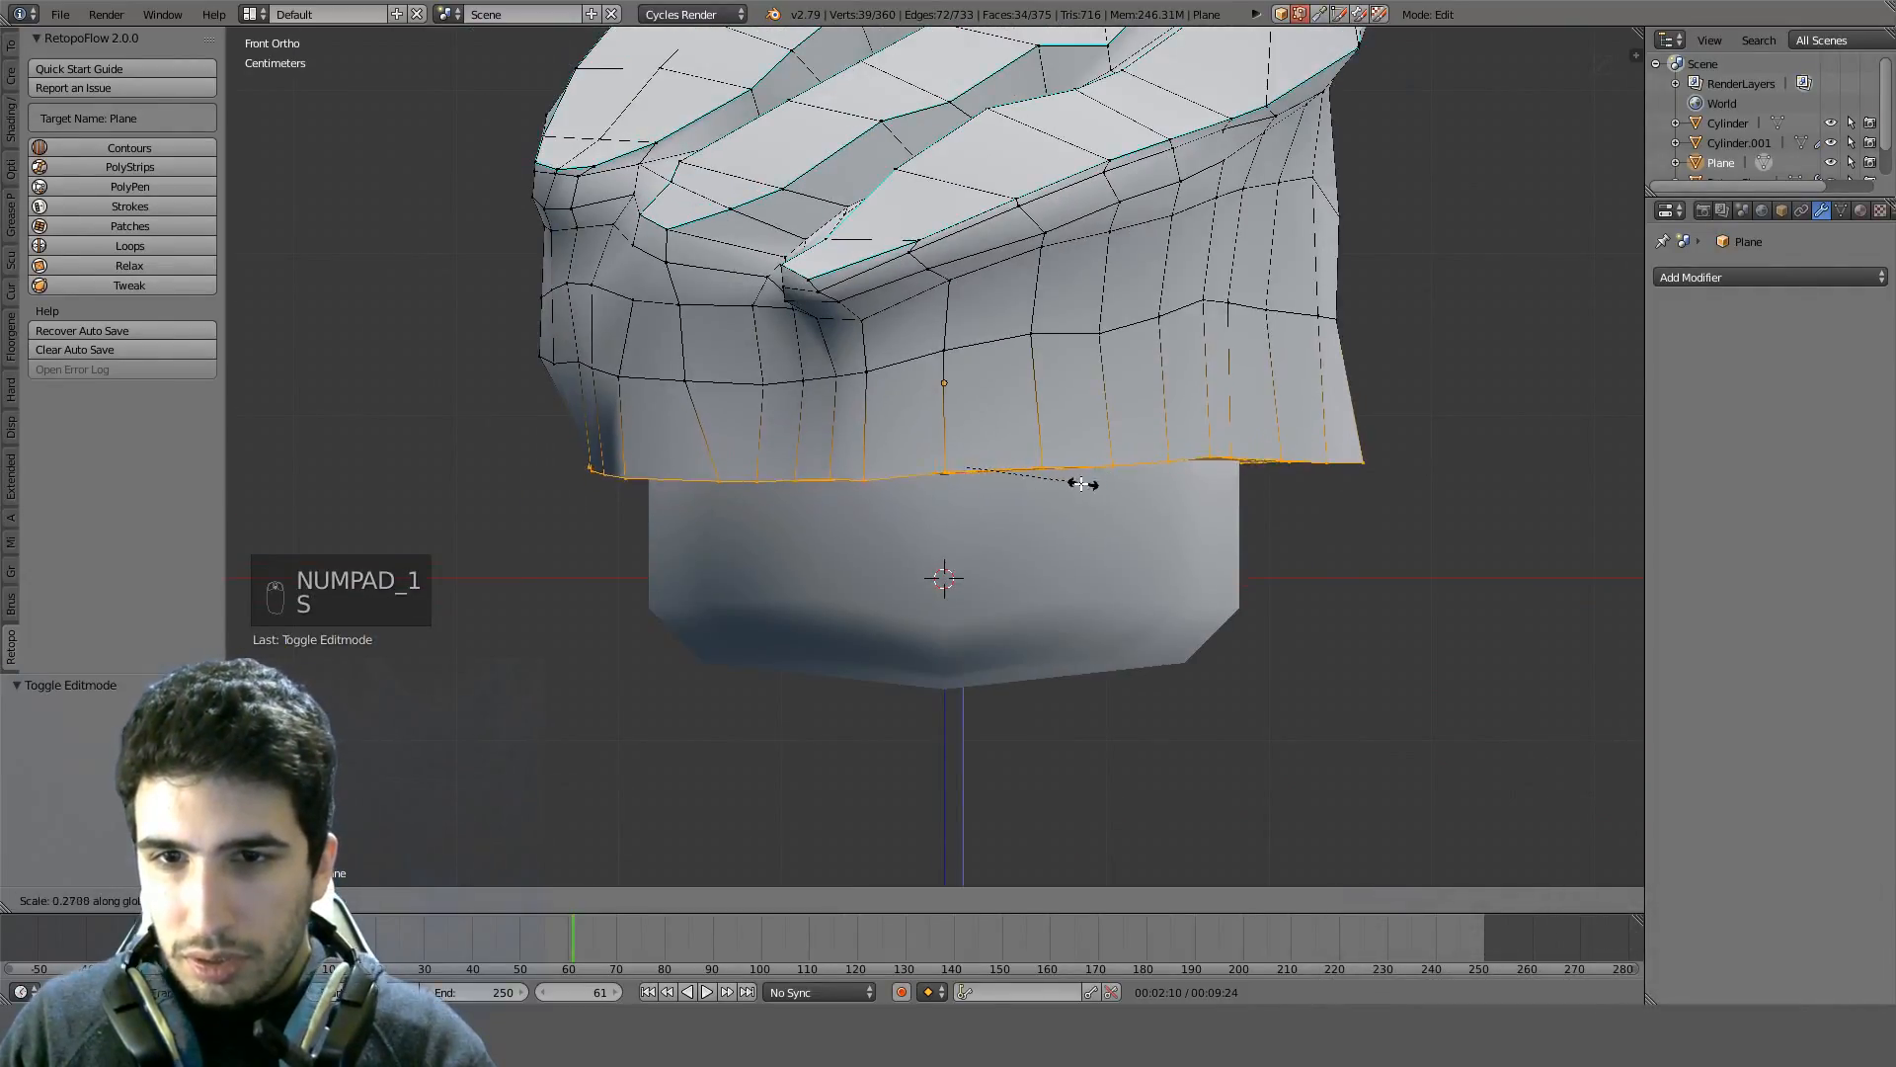
{"action": "left_click", "coordinate": [1270, 474]}
Try the LoopTools Relax operation on the shell's bottom rim
{"action": "key", "text": "w"}
{"action": "mouse_move", "coordinate": [1311, 480]}
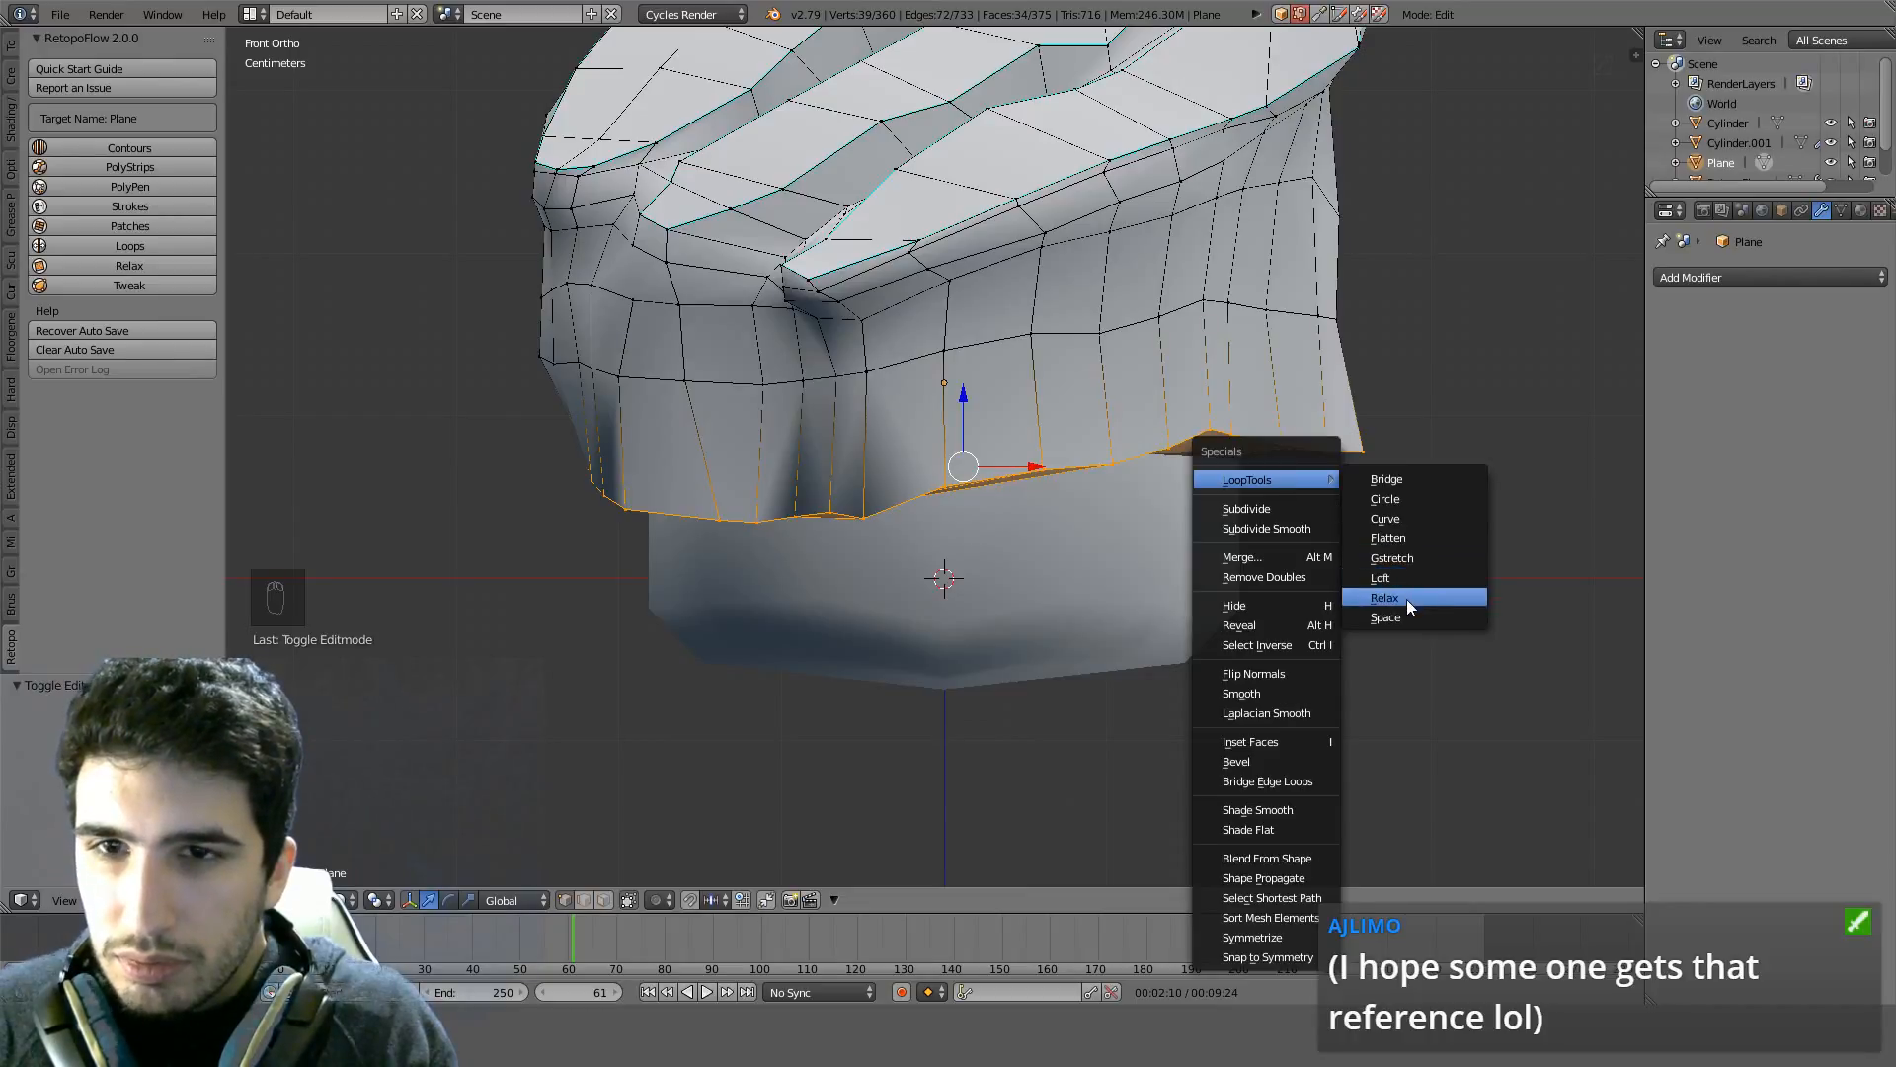
{"action": "left_click", "coordinate": [1407, 598]}
{"action": "middle_click_drag", "start_coordinate": [1283, 554], "coordinate": [1313, 450]}
{"action": "key", "text": "ctrl+z"}
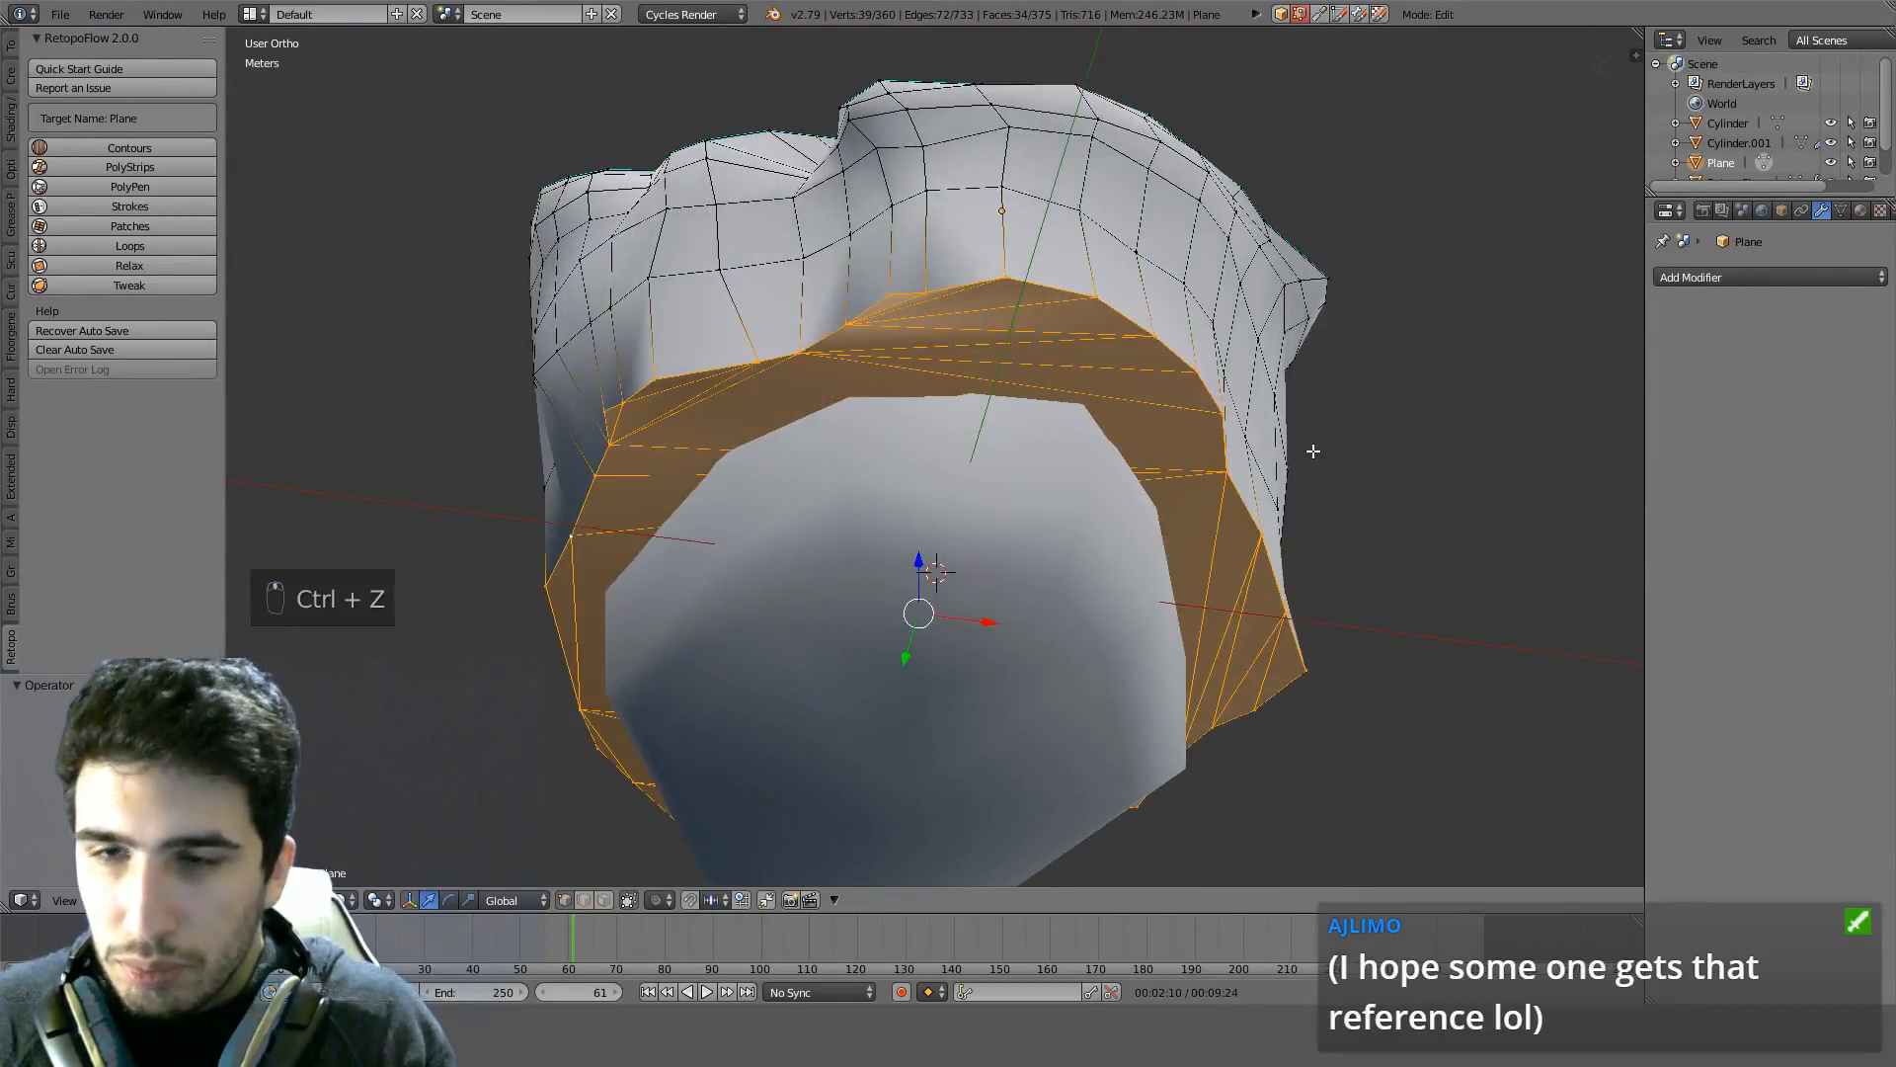
Try the Smooth operation on the vertices of the shell's bottom rim
{"action": "key", "text": "w"}
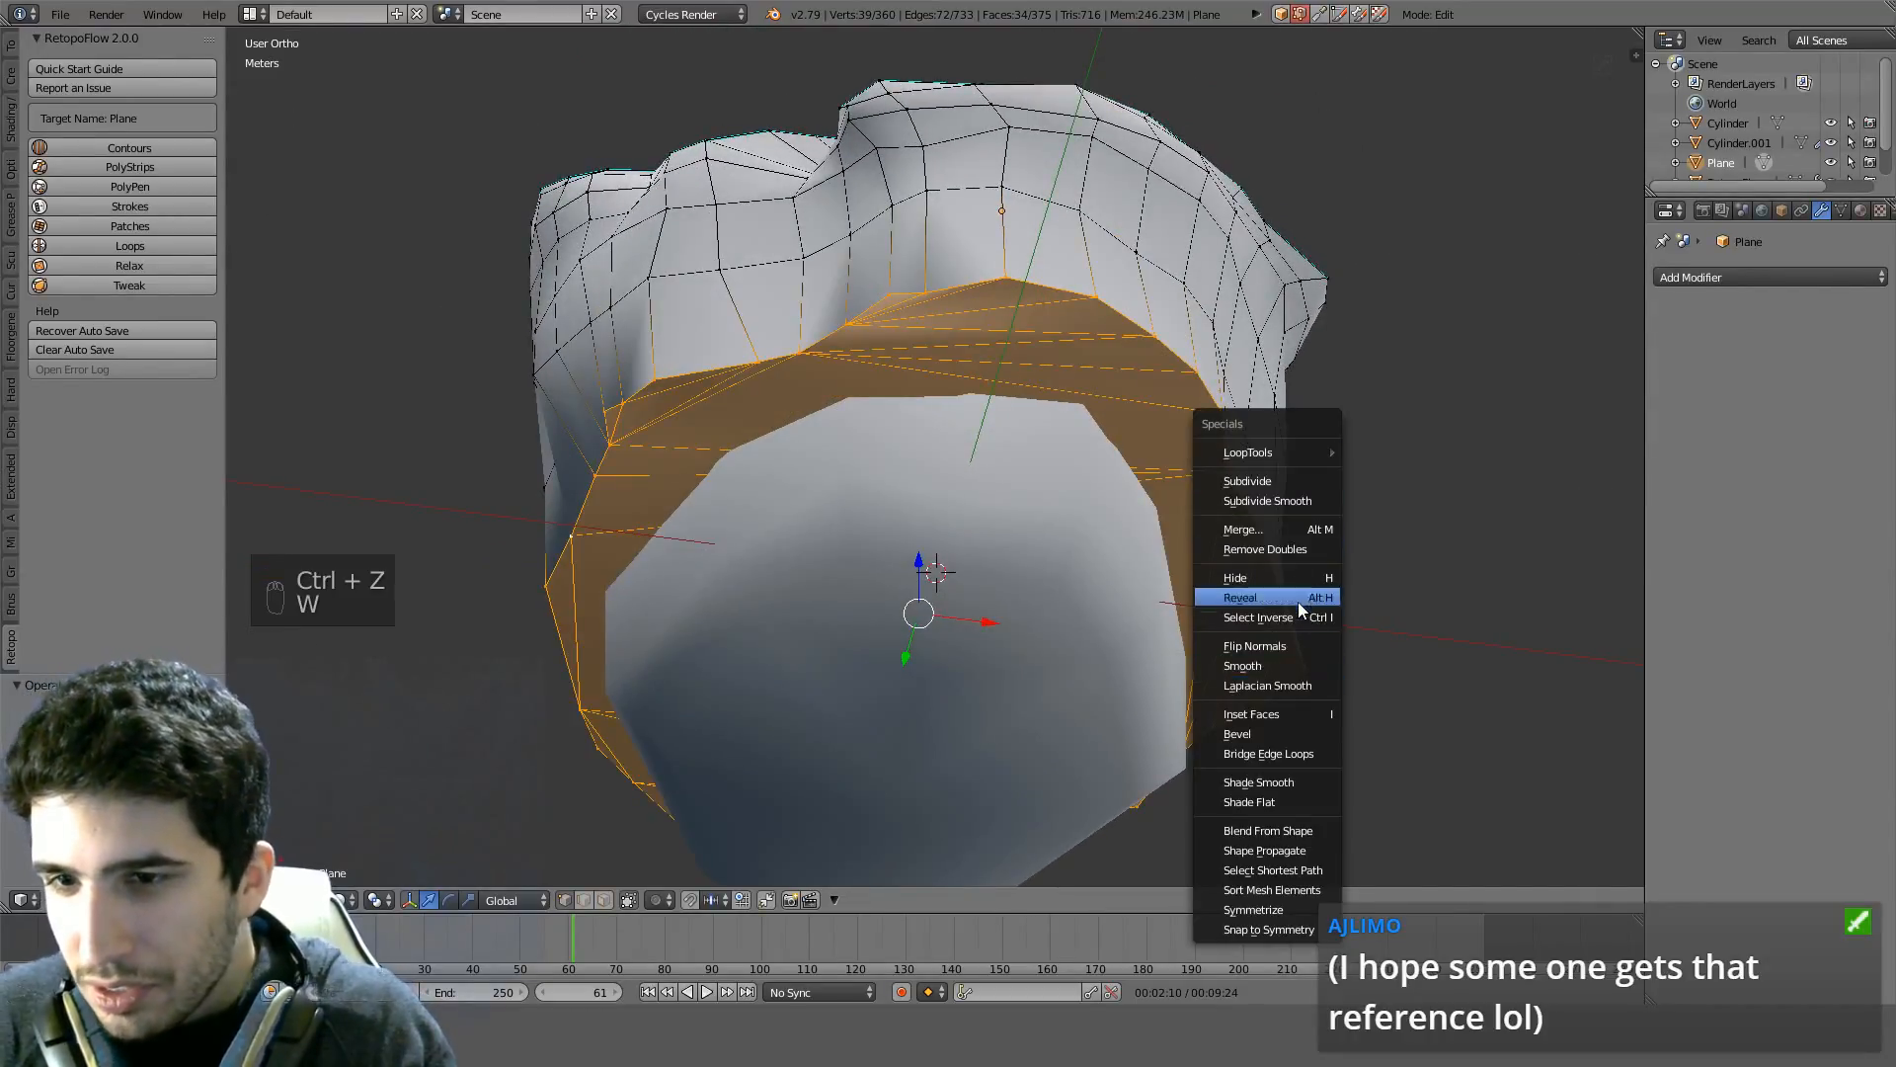
{"action": "left_click", "coordinate": [1286, 667]}
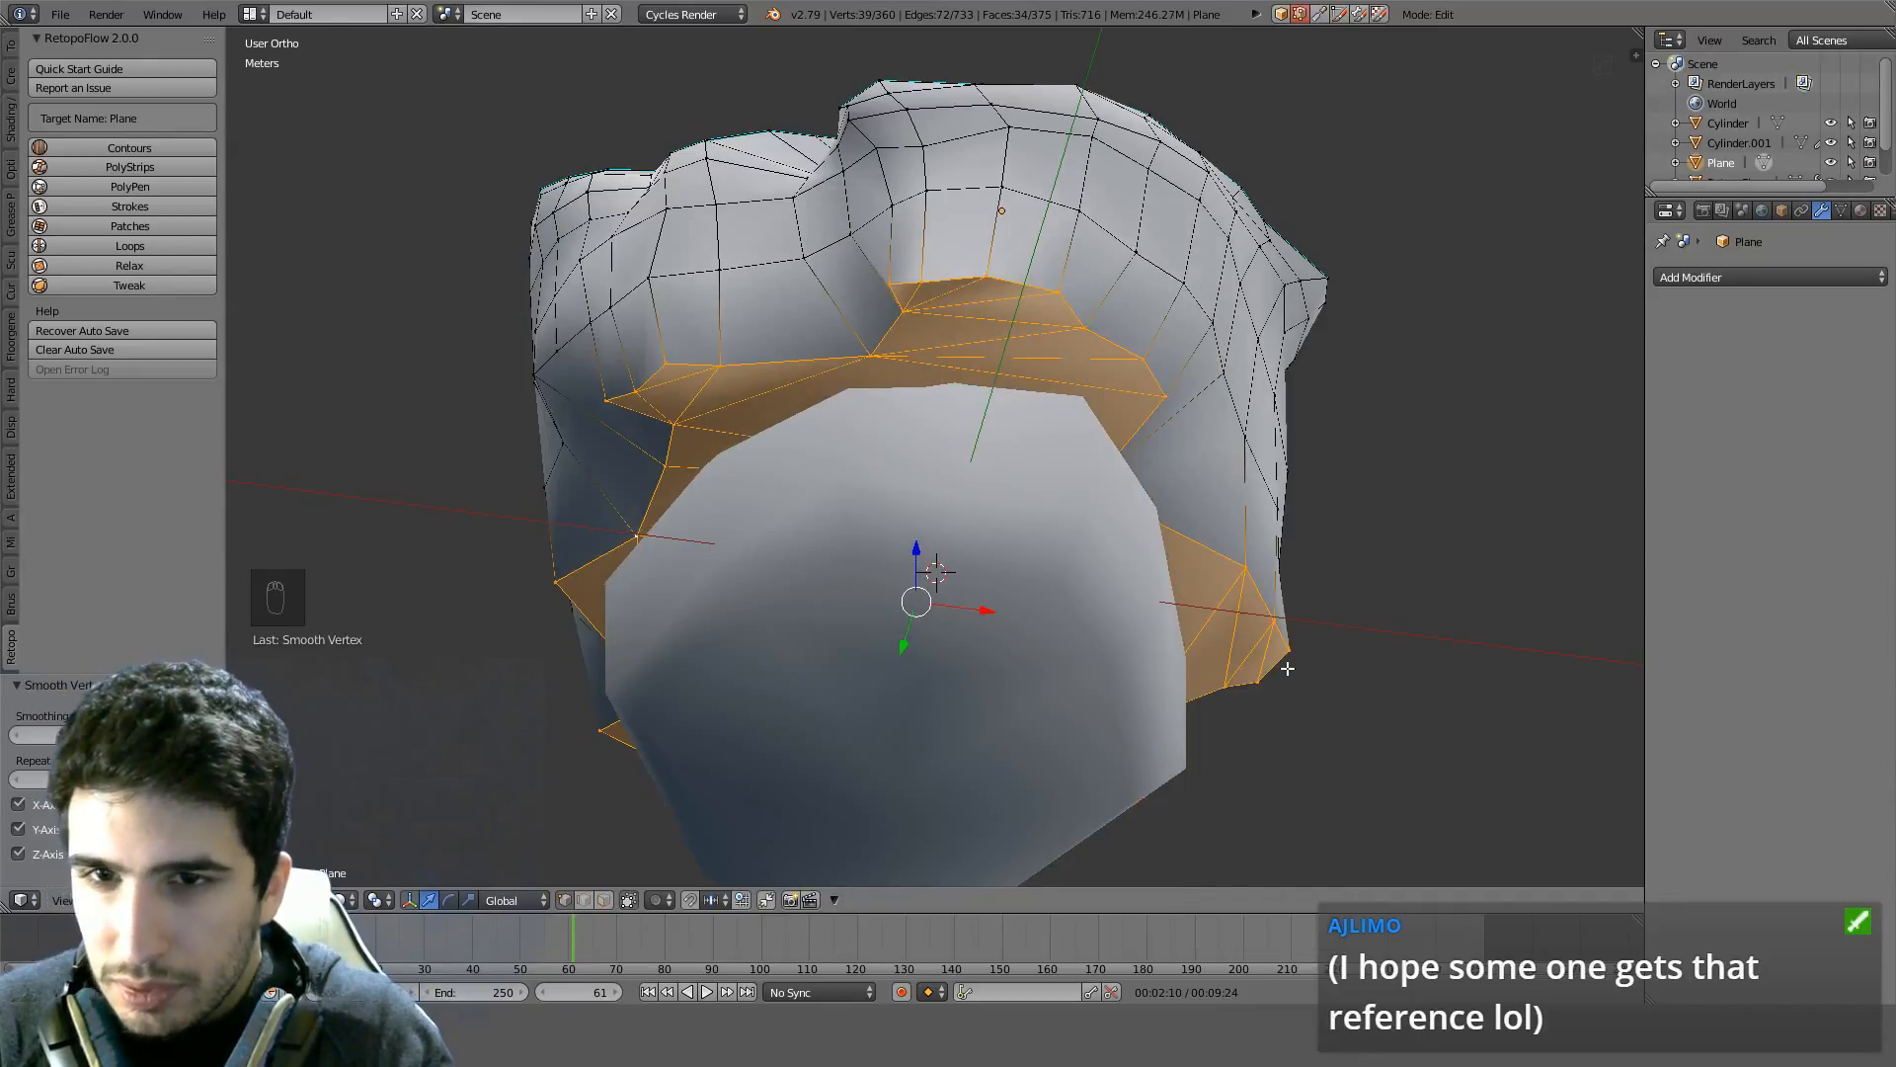
{"action": "middle_click_drag", "start_coordinate": [1156, 632], "coordinate": [1033, 635]}
{"action": "key", "text": "ctrl+z"}
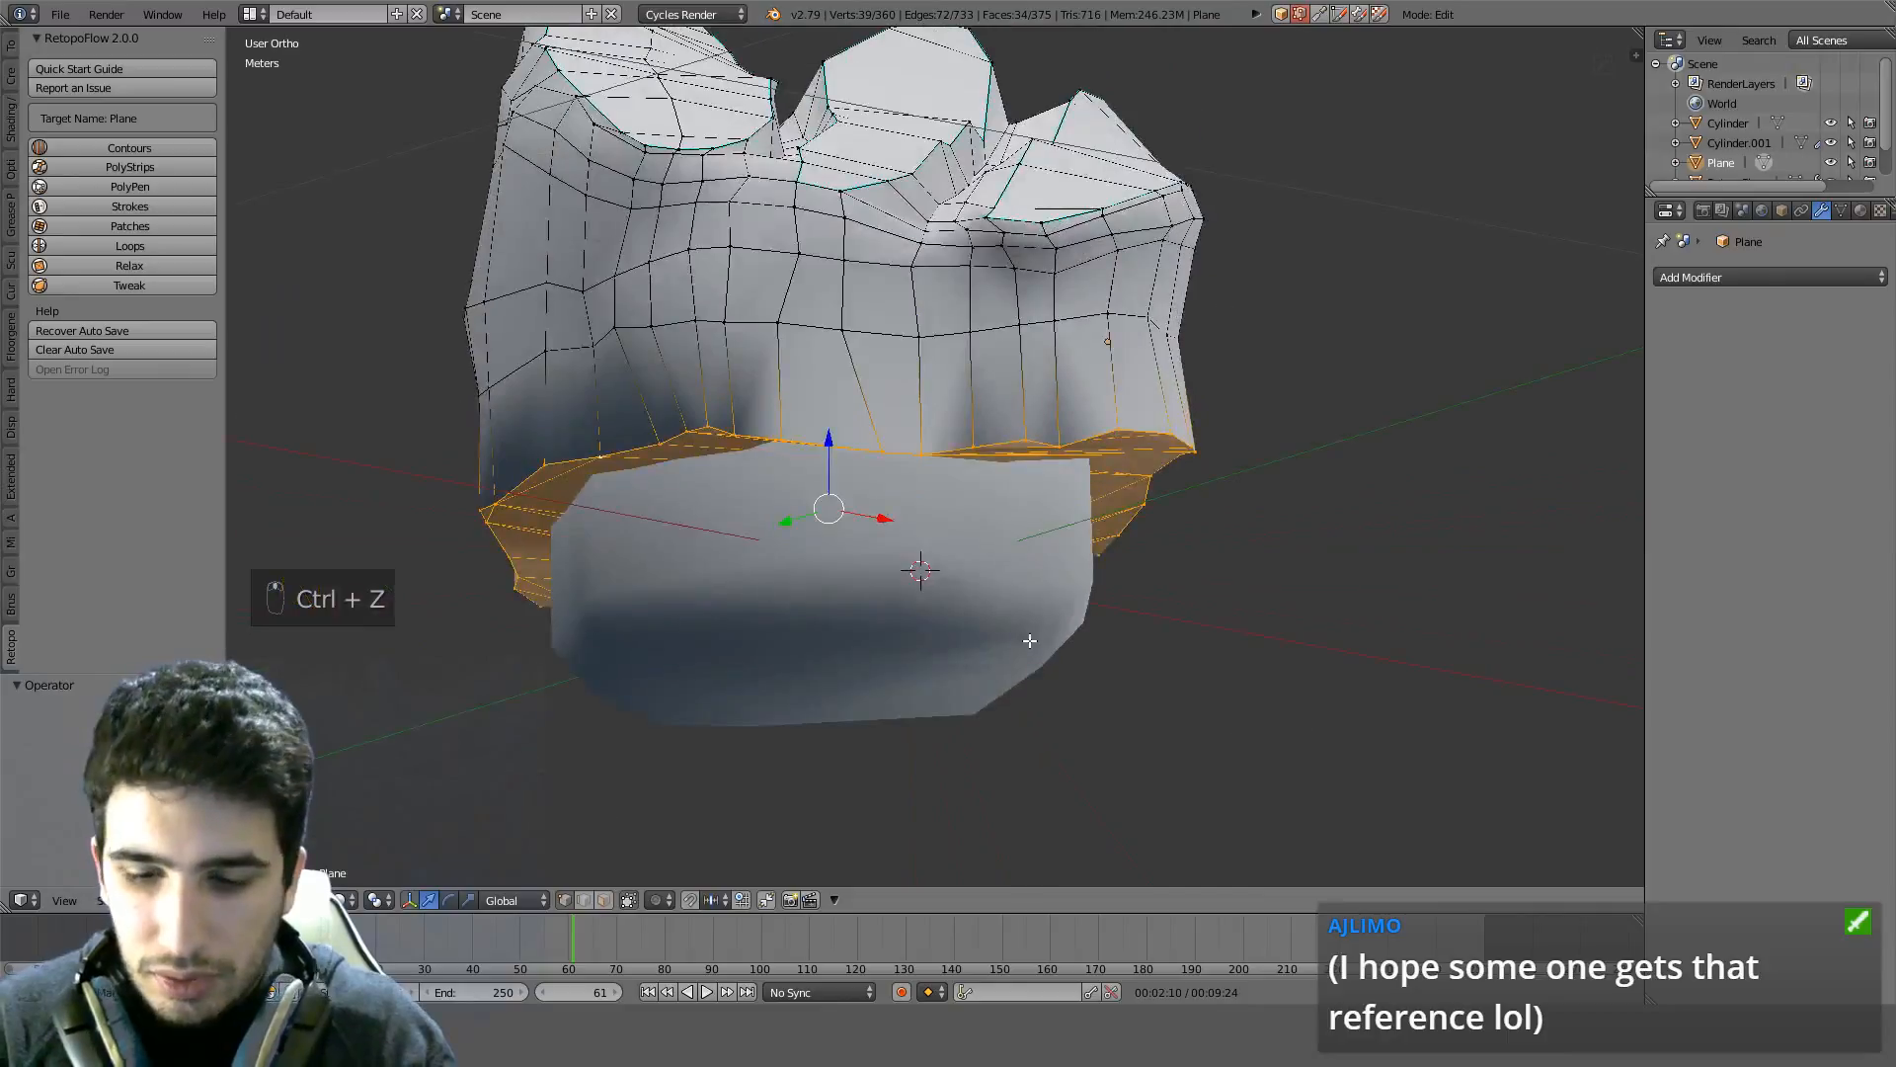
Flatten the shell's bottom rim partially along Z in front view and lower it slightly toward the belly
{"action": "key", "text": "KP_1"}
{"action": "key", "text": "s"}
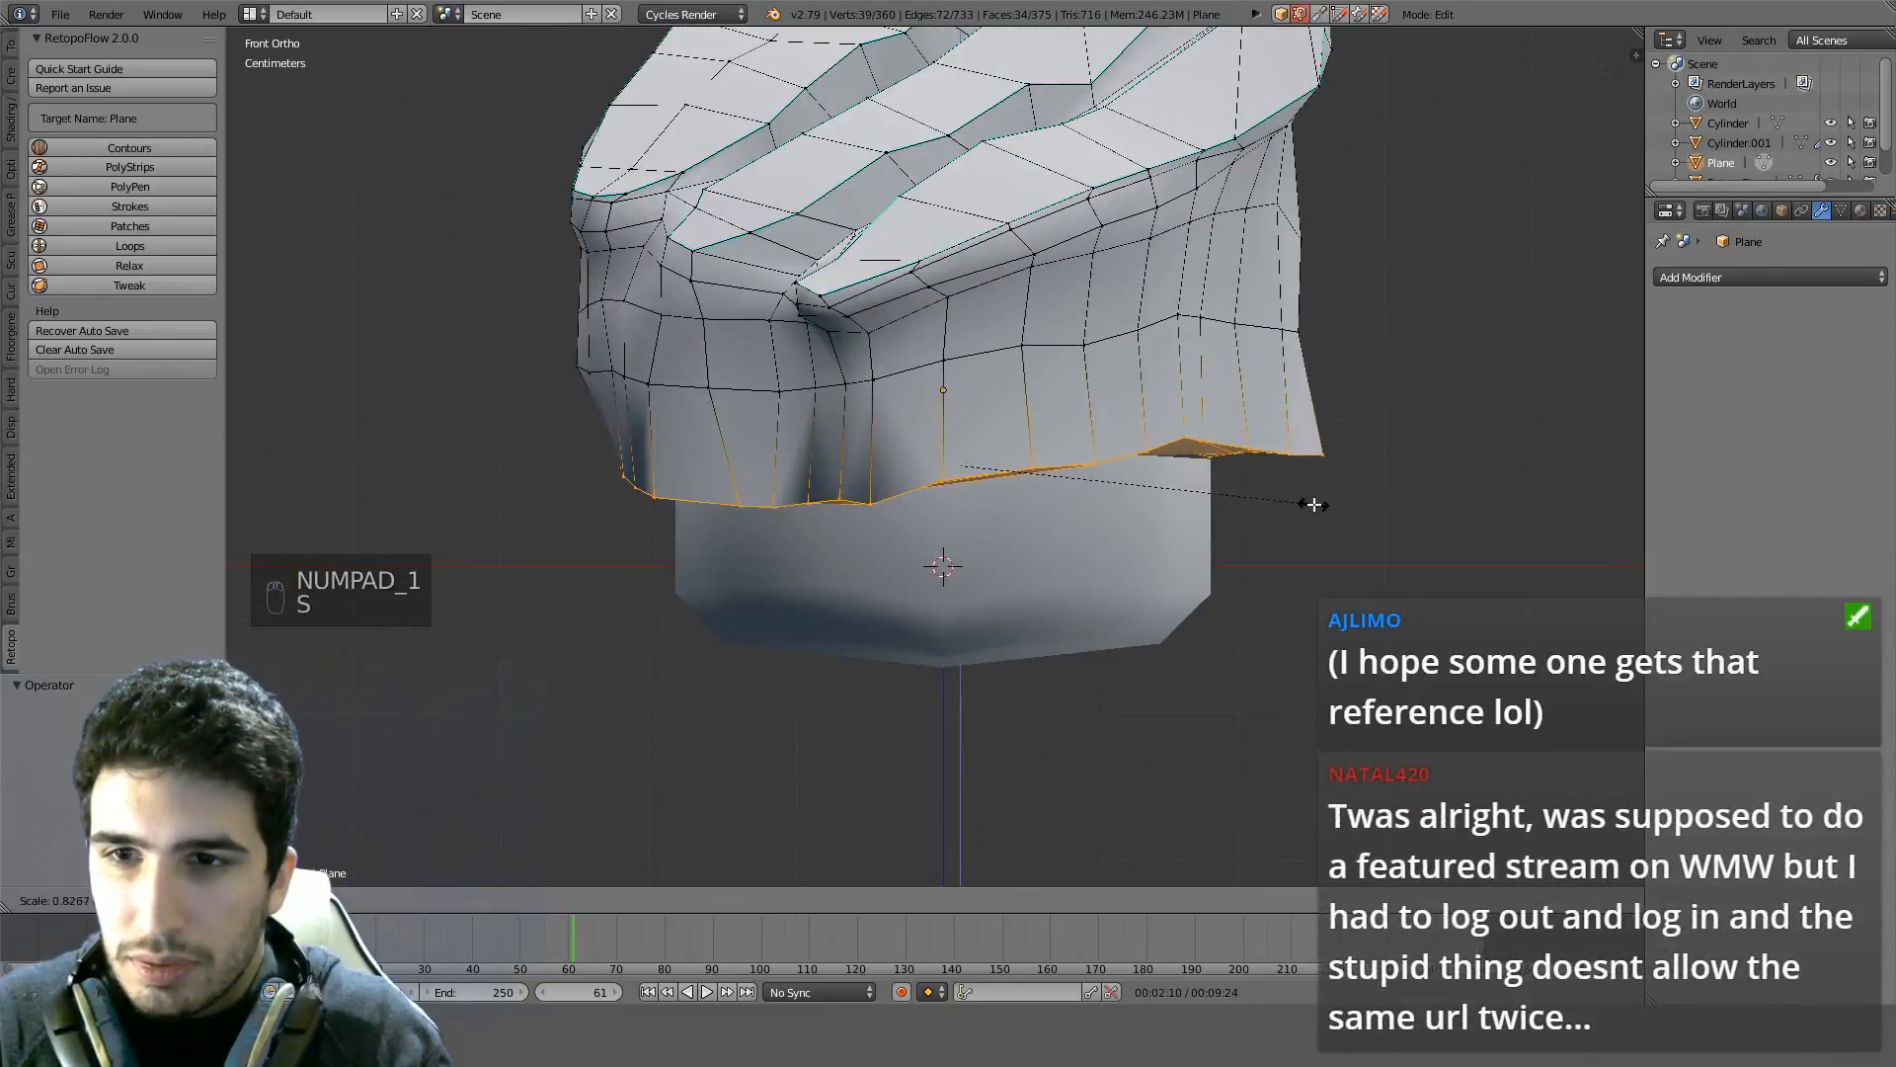
{"action": "left_click", "coordinate": [1217, 494]}
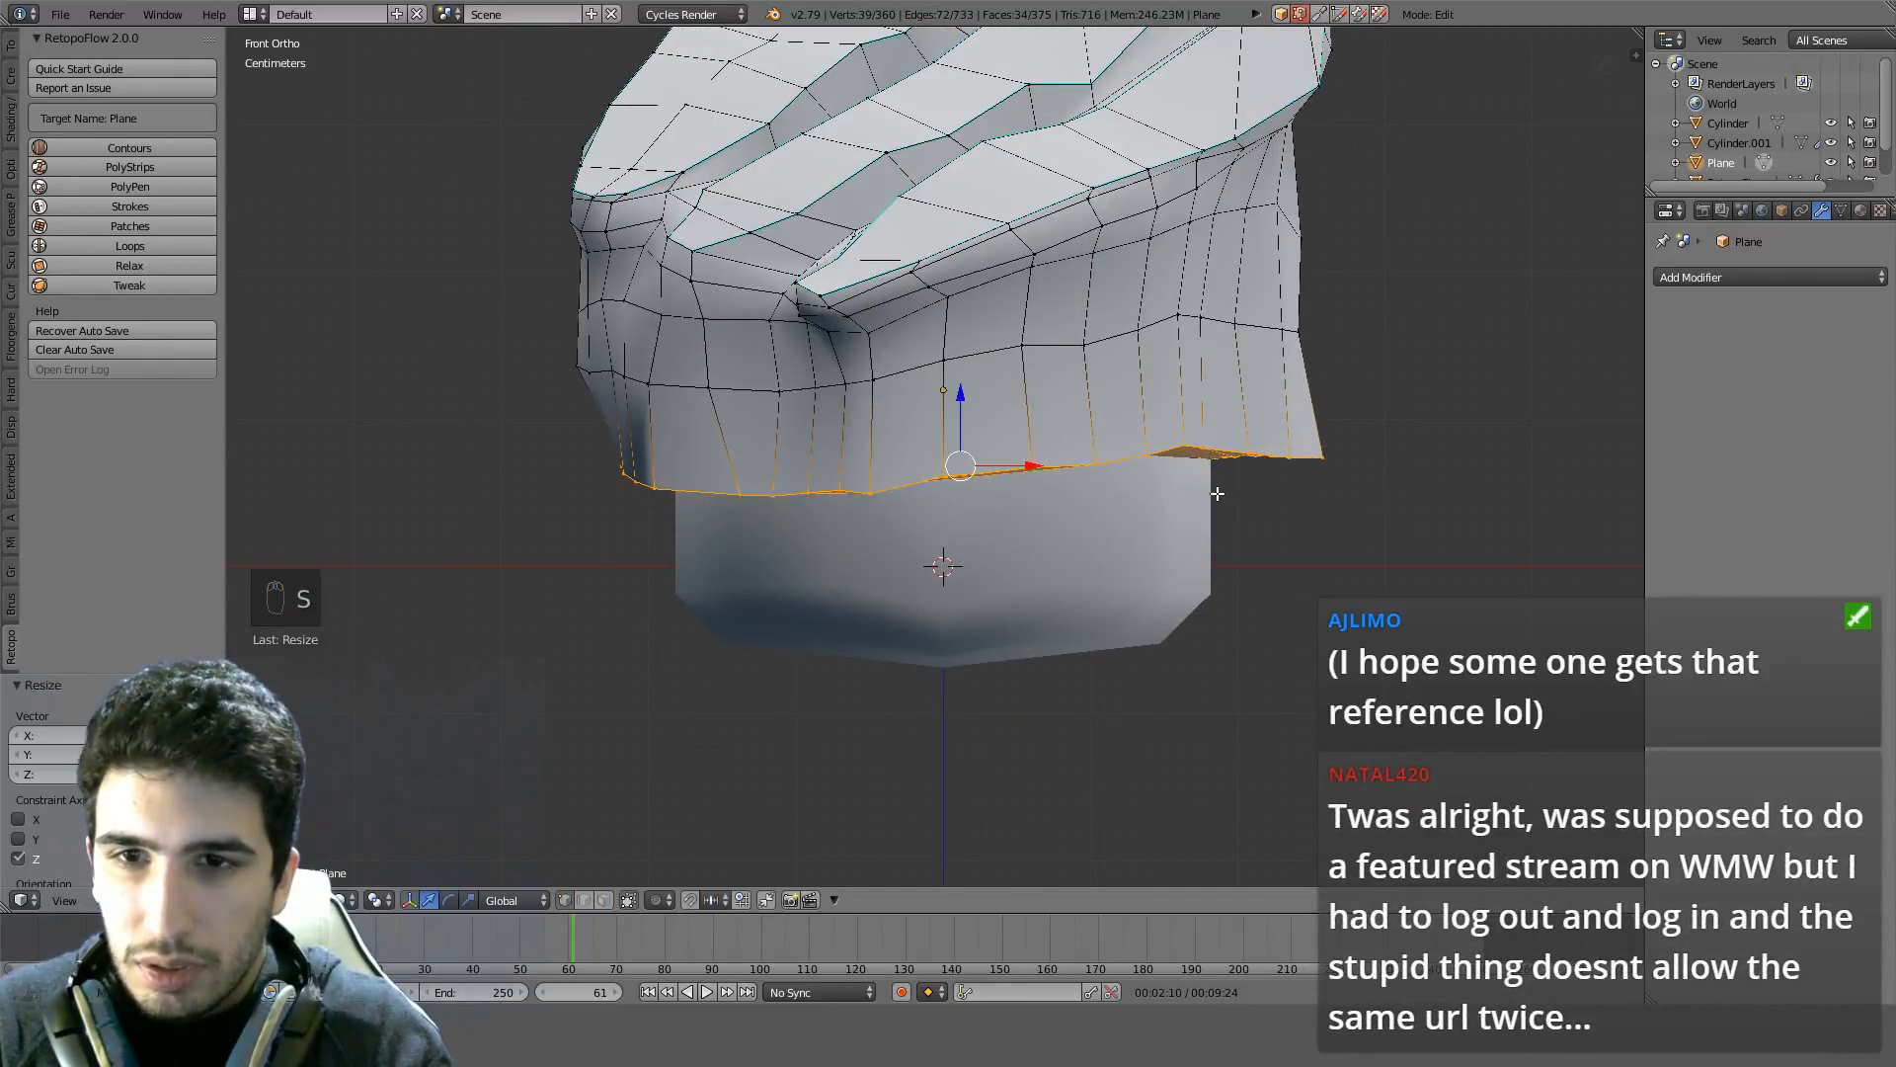
{"action": "key", "text": "g"}
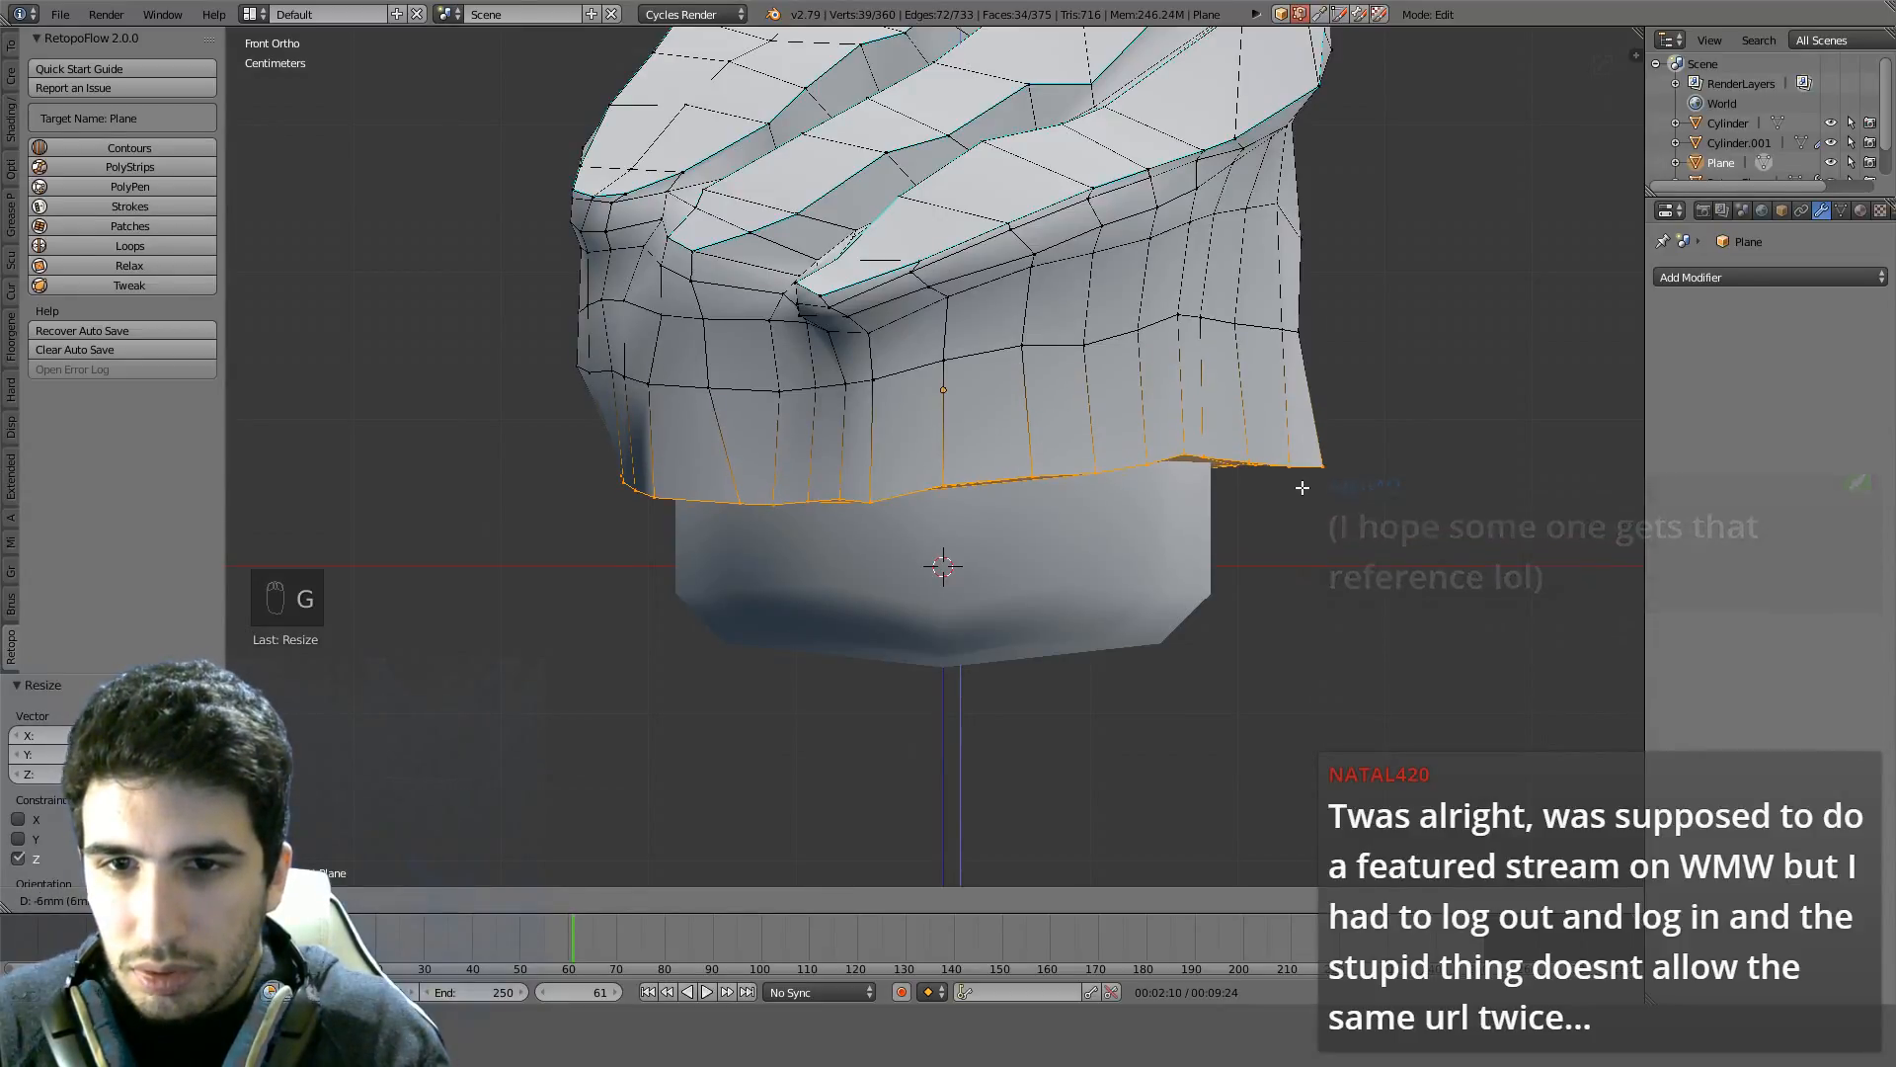
{"action": "left_click", "coordinate": [1304, 497]}
{"action": "middle_click_drag", "start_coordinate": [1305, 497], "coordinate": [1113, 494]}
Examine the adjusted shell in Object Mode and Edit Mode, including from the top view
{"action": "key", "text": "Tab"}
{"action": "middle_click_drag", "start_coordinate": [952, 437], "coordinate": [819, 373]}
{"action": "key", "text": "Tab"}
{"action": "key", "text": "q"}
{"action": "key", "text": "Tab"}
{"action": "key", "text": "Tab"}
{"action": "key", "text": "KP_7"}
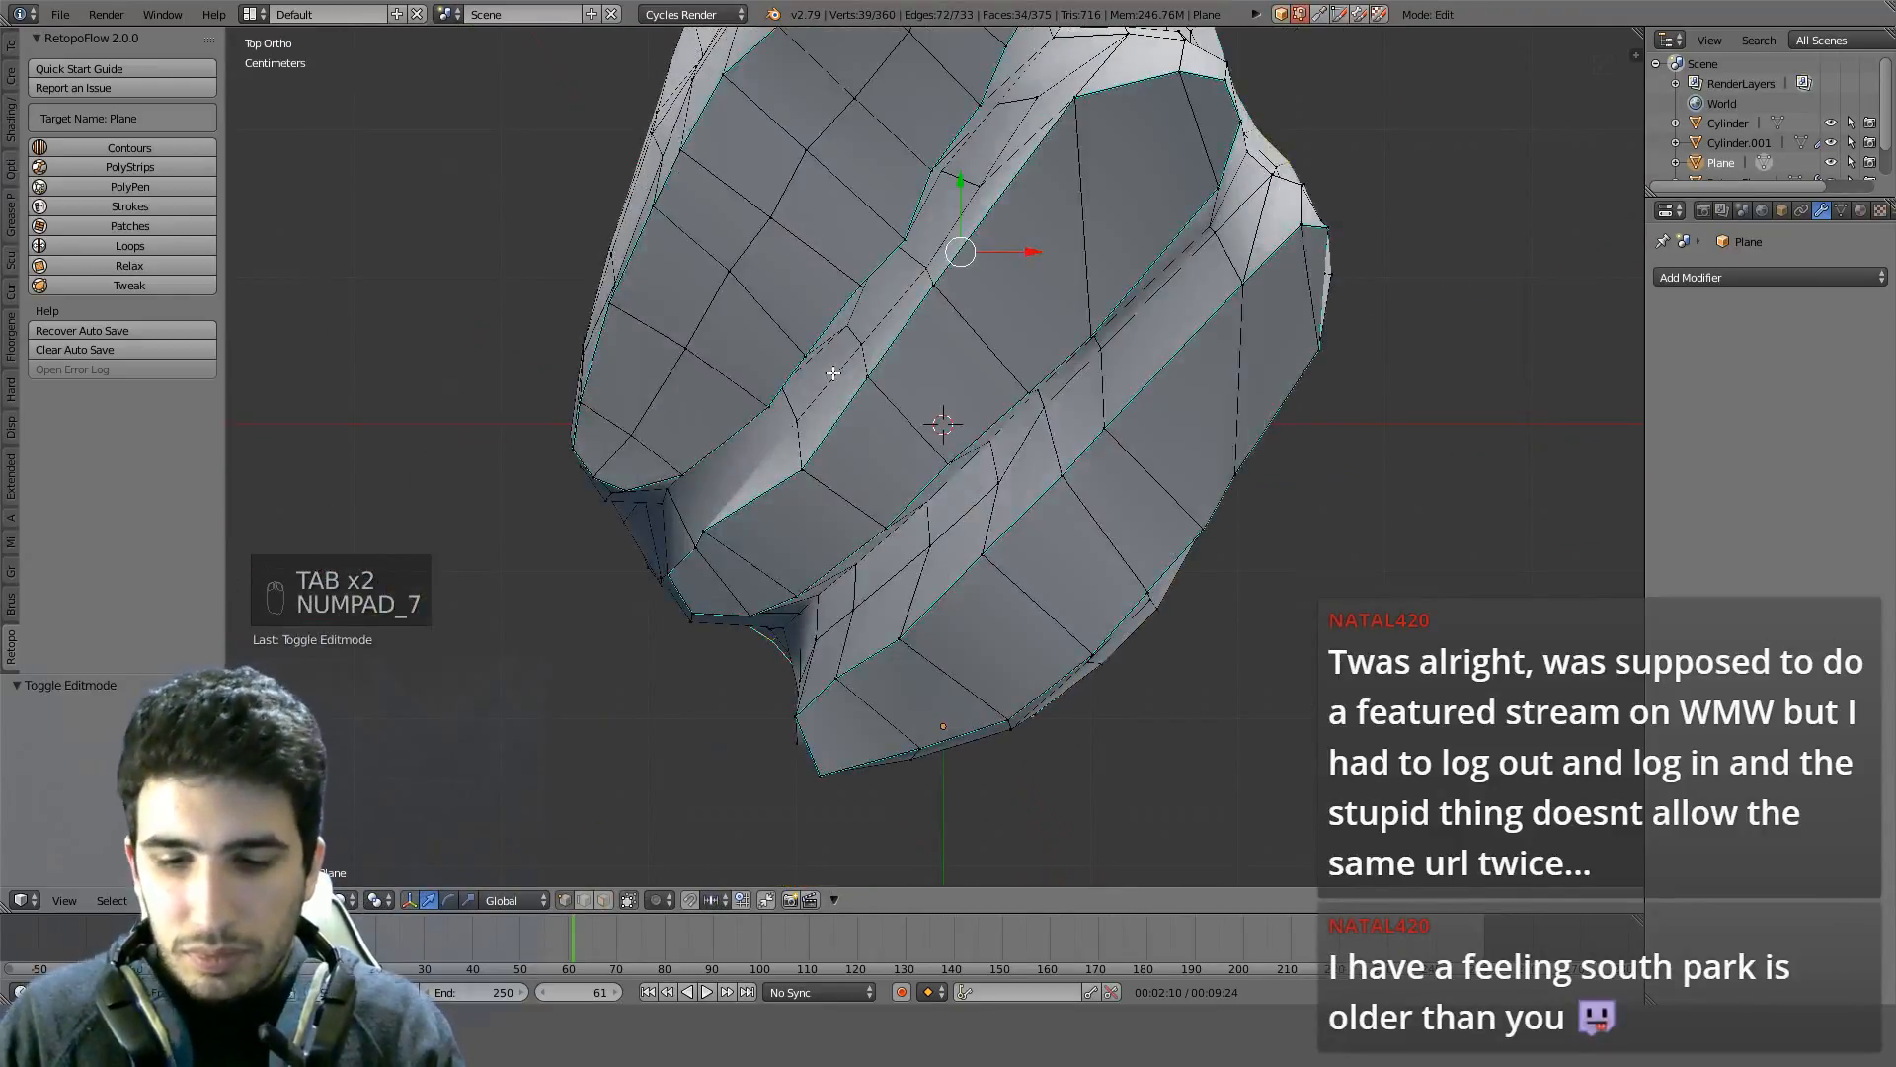
Undo the last six operations on the shell mesh, working from the bottom view
{"action": "key", "text": "ctrl+KP_7"}
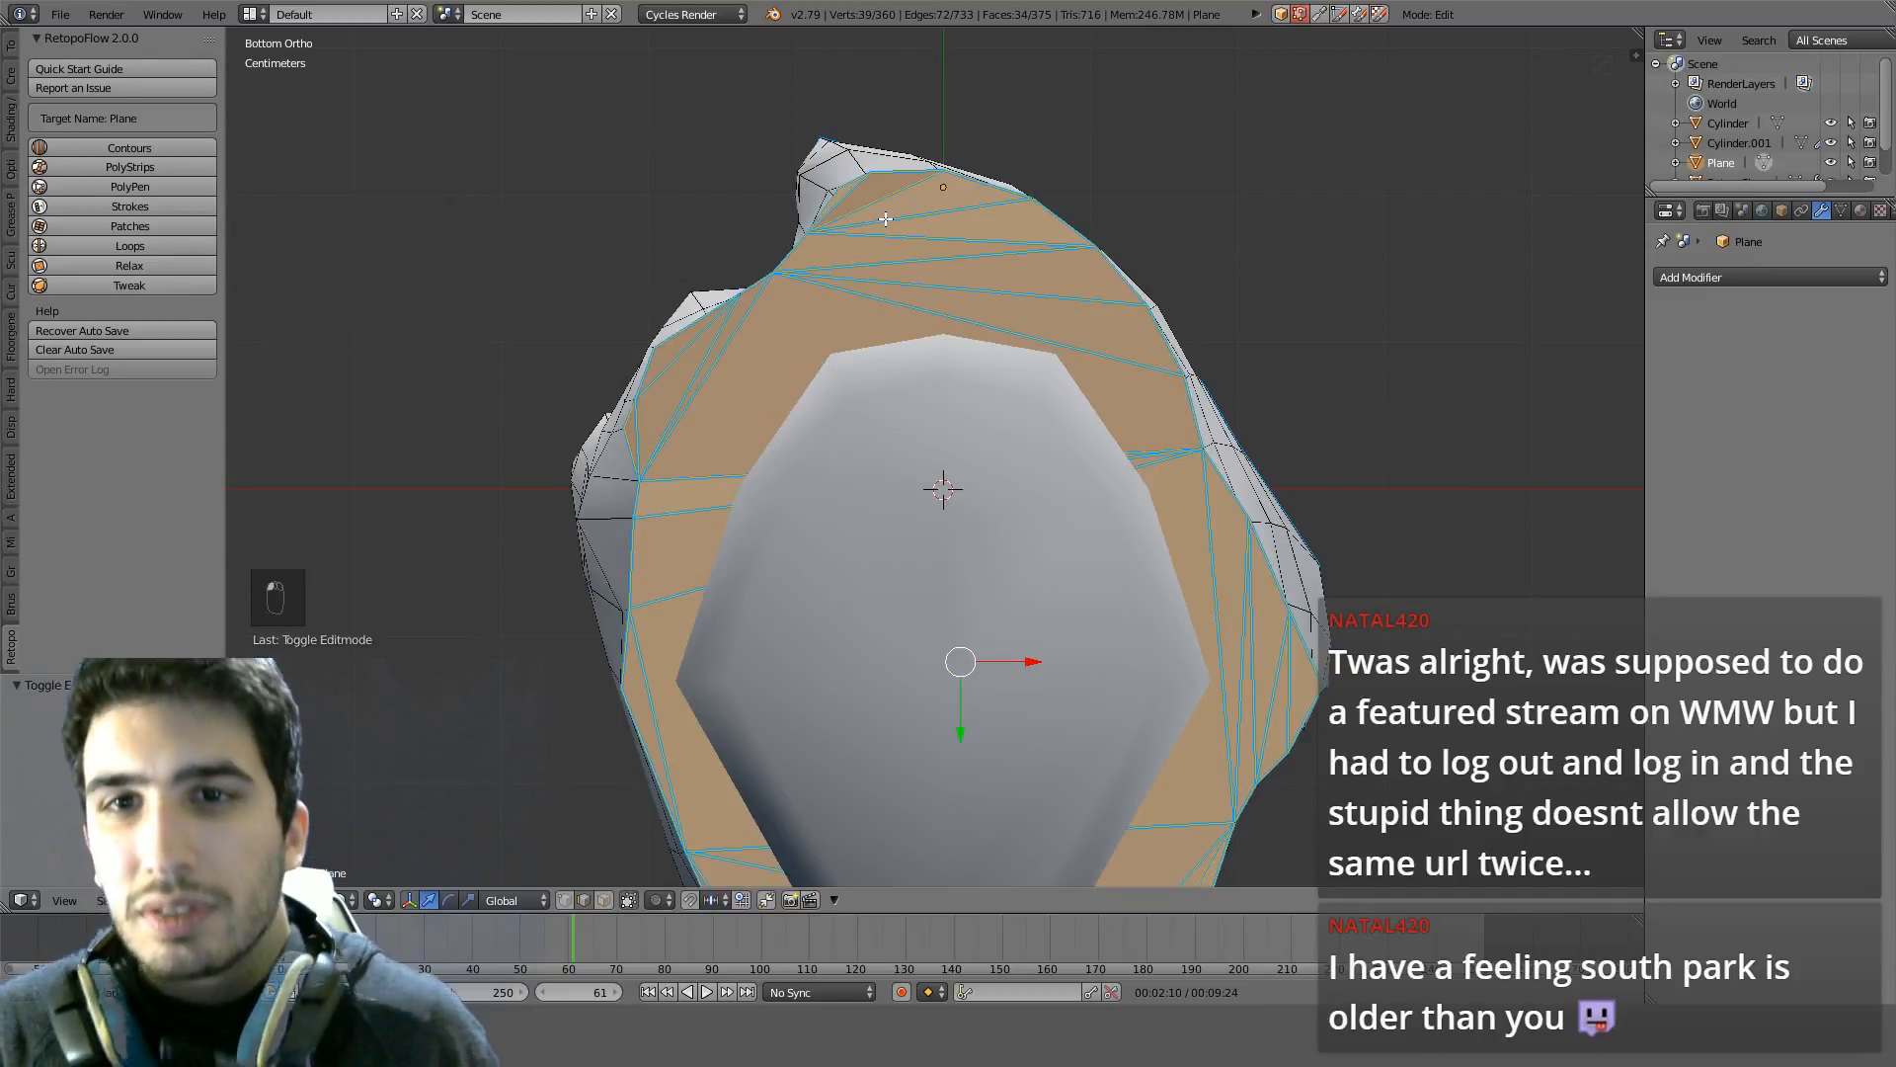
{"action": "key", "text": "ctrl+z"}
{"action": "key", "text": "ctrl+z"}
{"action": "key", "text": "ctrl+z"}
{"action": "key", "text": "ctrl+z"}
{"action": "key", "text": "ctrl+z"}
{"action": "key", "text": "ctrl+z"}
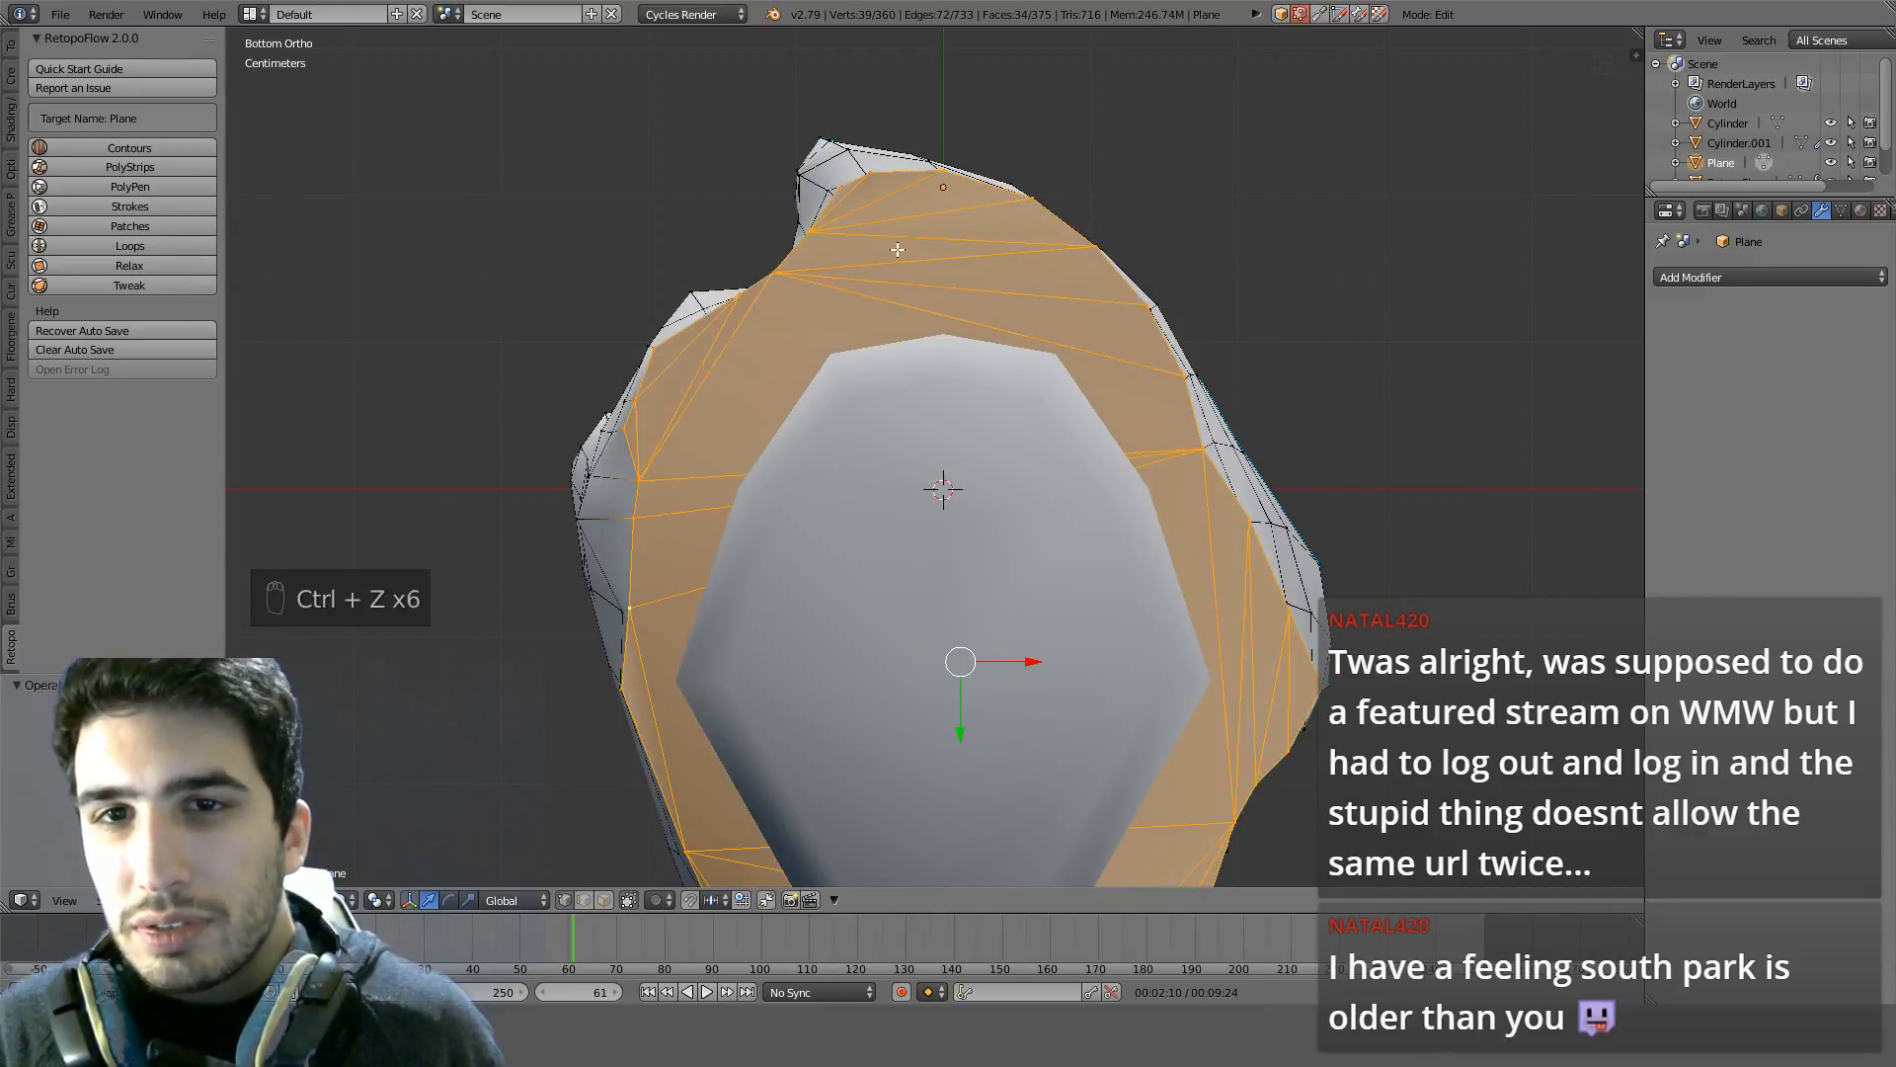
Deselect the faces filling the shell's underside with Circle Select, keeping the outer rim edges selected
{"action": "key", "text": "c"}
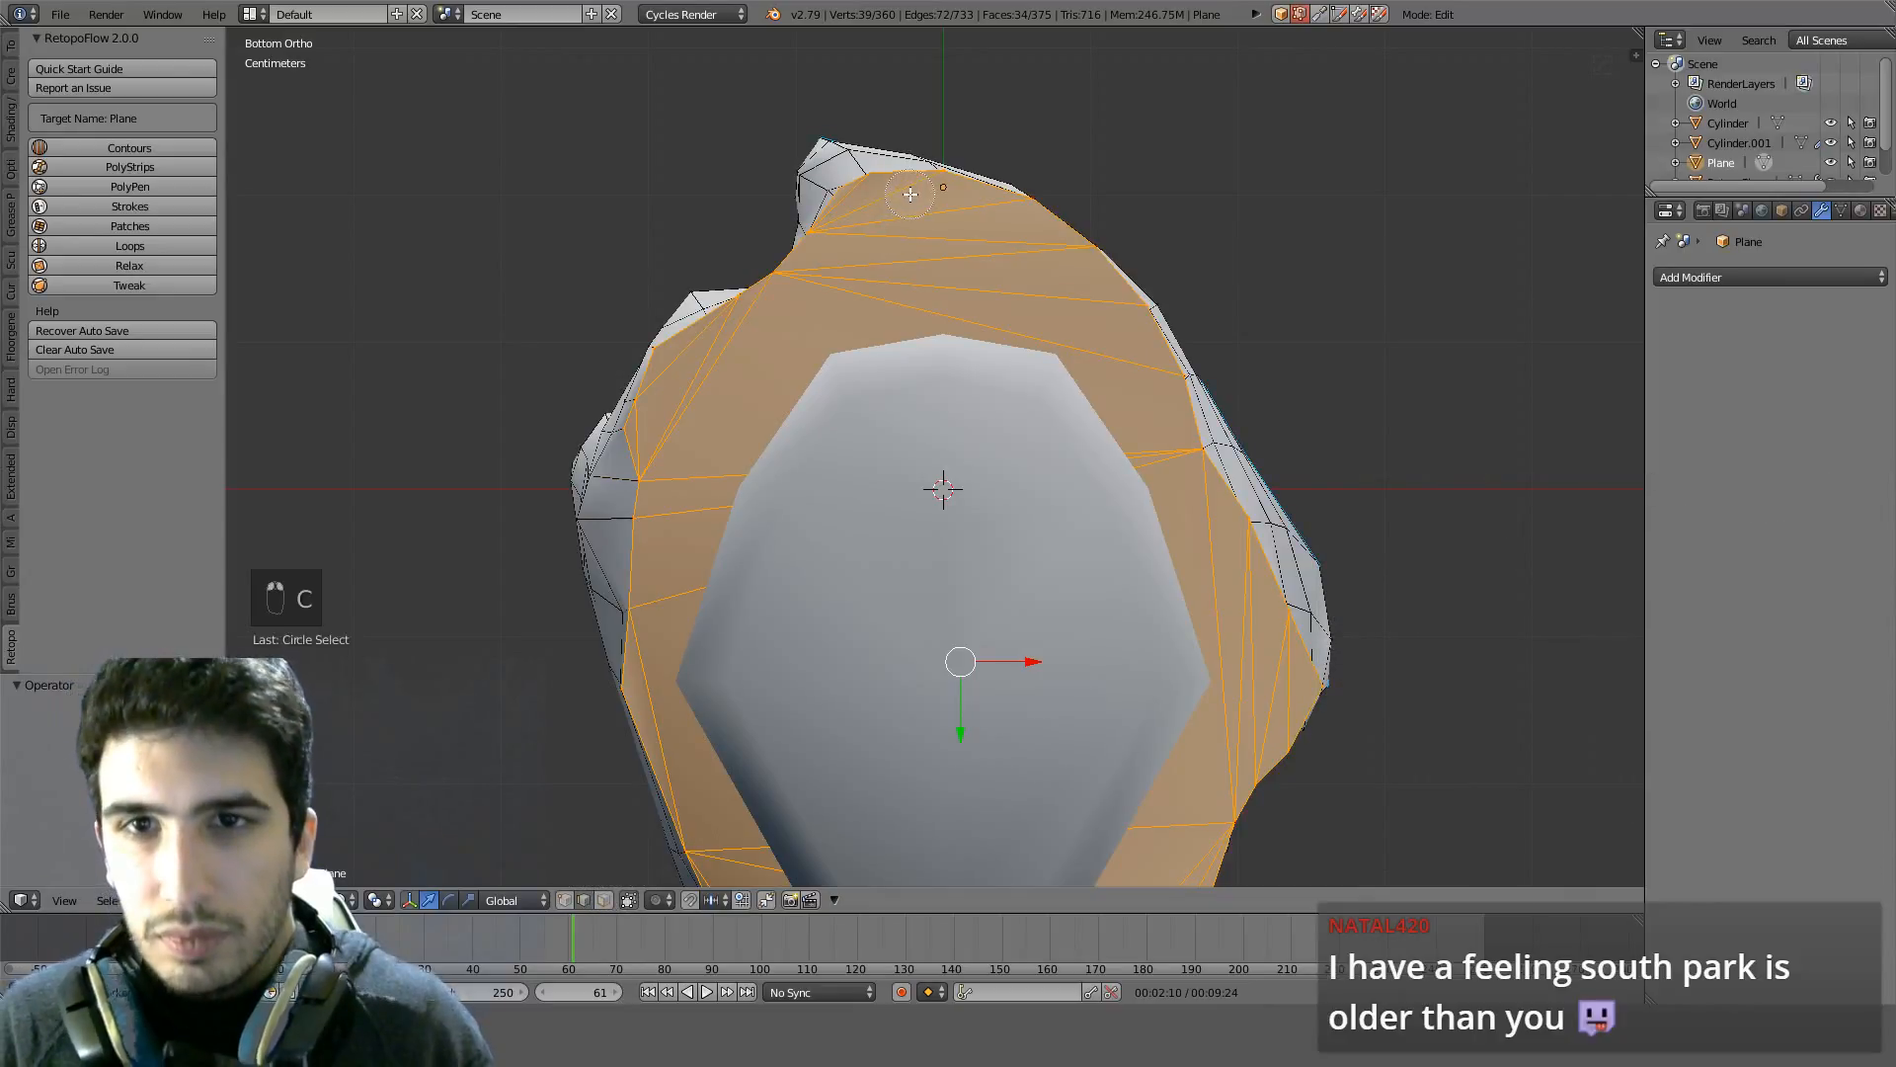
{"action": "mouse_move", "coordinate": [910, 195]}
{"action": "middle_mouse_down"}
{"action": "mouse_move", "coordinate": [875, 216]}
{"action": "mouse_move", "coordinate": [838, 366]}
{"action": "middle_mouse_up"}
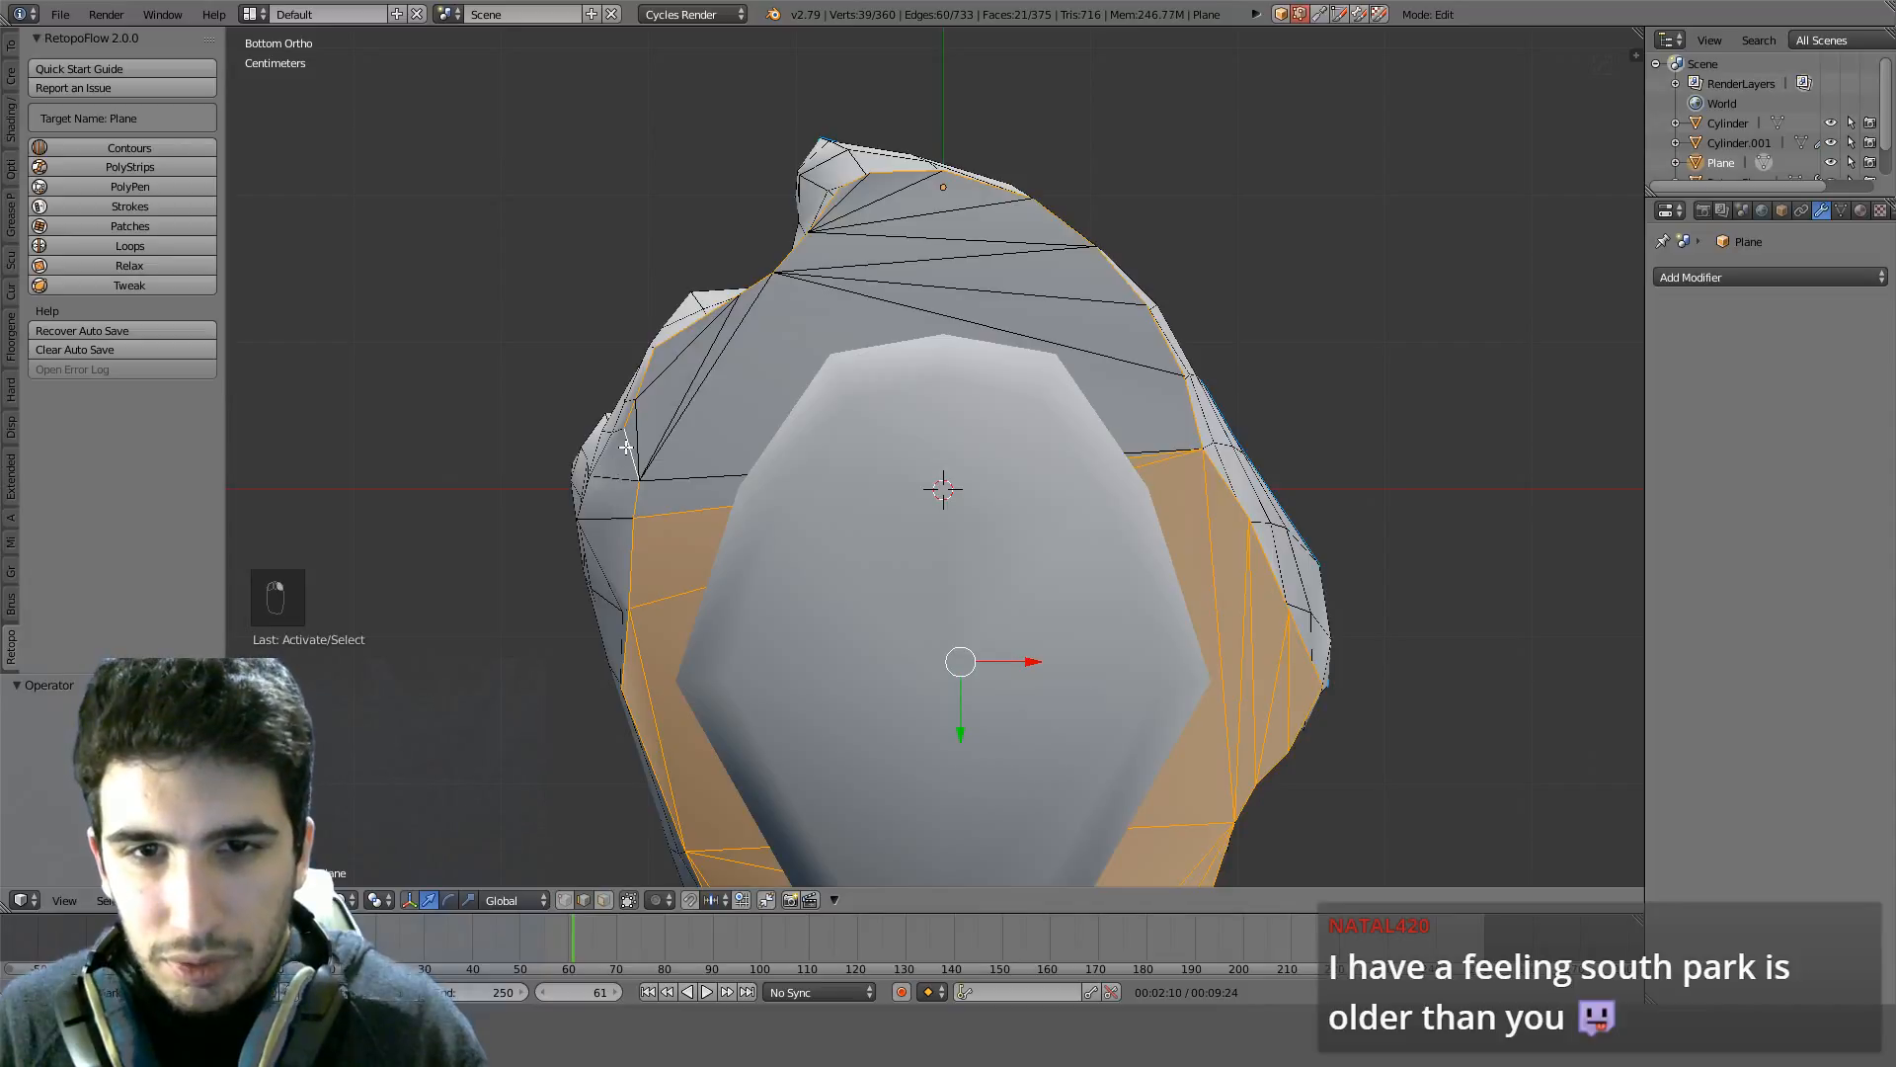
{"action": "middle_click_drag", "start_coordinate": [626, 448], "coordinate": [612, 270], "text": "shift"}
{"action": "key", "text": "c"}
{"action": "mouse_move", "coordinate": [711, 428]}
{"action": "middle_mouse_down"}
{"action": "mouse_move", "coordinate": [656, 508]}
{"action": "mouse_move", "coordinate": [734, 646]}
{"action": "mouse_move", "coordinate": [737, 724]}
{"action": "mouse_move", "coordinate": [859, 775]}
{"action": "middle_mouse_up"}
{"action": "key", "text": "Escape"}
{"action": "middle_click_drag", "start_coordinate": [956, 728], "coordinate": [956, 500], "text": "shift"}
{"action": "key", "text": "c"}
{"action": "middle_click_drag", "start_coordinate": [978, 652], "coordinate": [971, 712]}
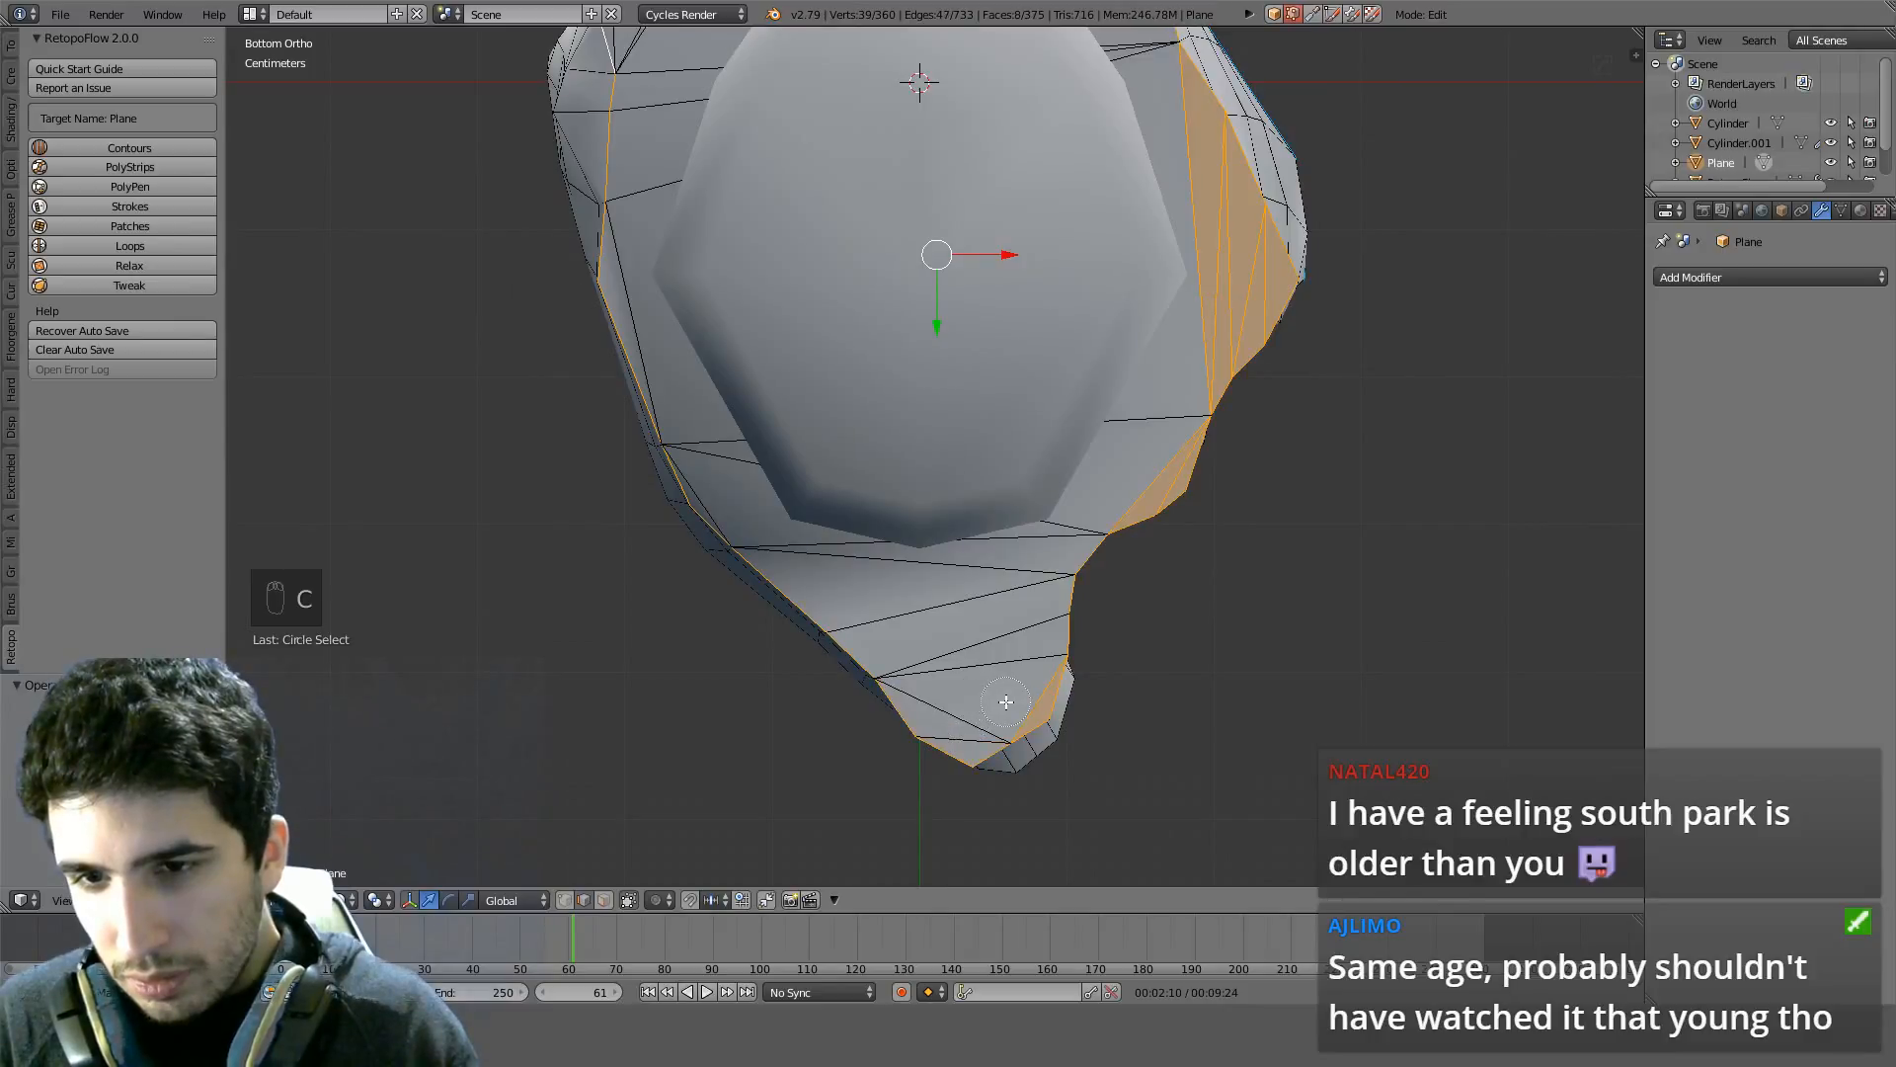
{"action": "mouse_move", "coordinate": [1155, 461]}
{"action": "middle_mouse_down"}
{"action": "mouse_move", "coordinate": [1247, 365]}
{"action": "mouse_move", "coordinate": [1238, 274]}
{"action": "middle_mouse_up"}
{"action": "middle_click_drag", "start_coordinate": [1112, 205], "coordinate": [1100, 468], "text": "shift"}
{"action": "key", "text": "q"}
{"action": "left_click", "coordinate": [1099, 442]}
Leave Edit Mode, show the layer with the crab sculpt, and examine its underside, leg joints and rear
{"action": "key", "text": "Tab"}
{"action": "middle_click_drag", "start_coordinate": [761, 173], "coordinate": [982, 252]}
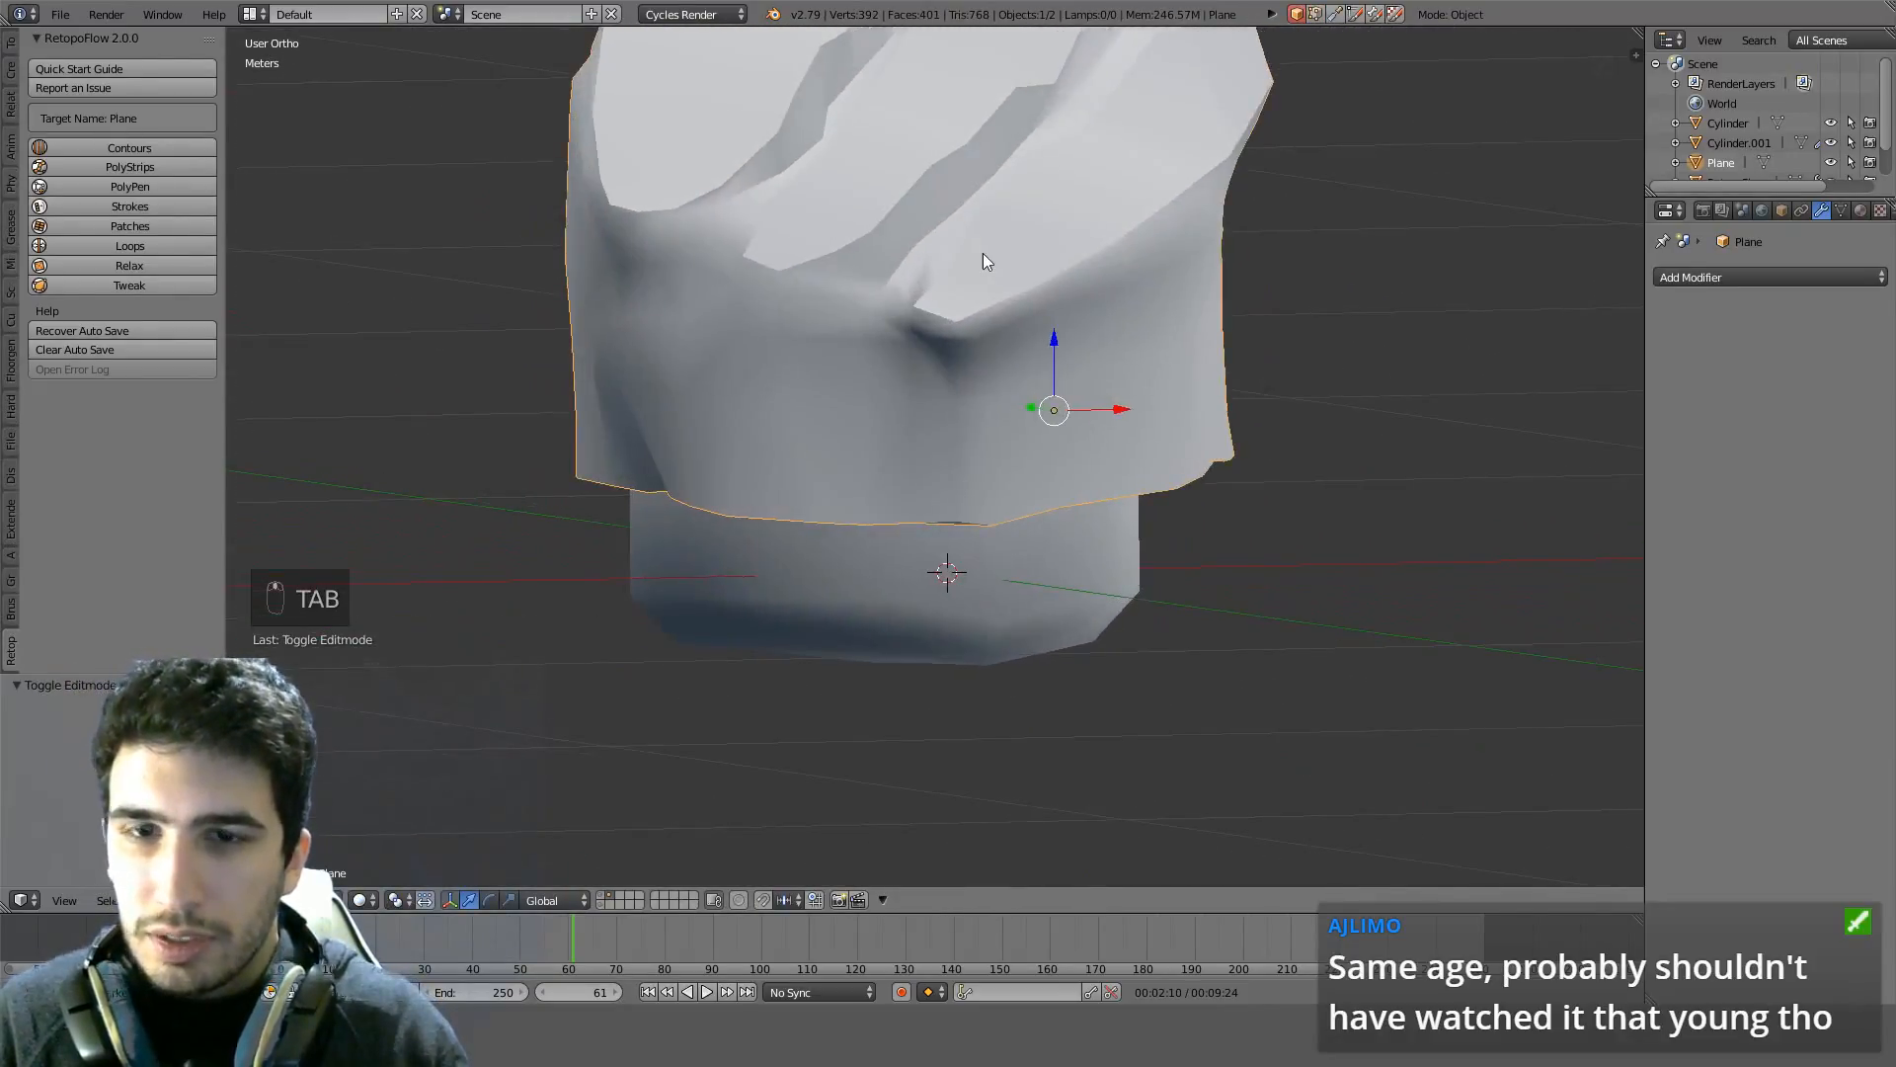
{"action": "left_click", "coordinate": [602, 901]}
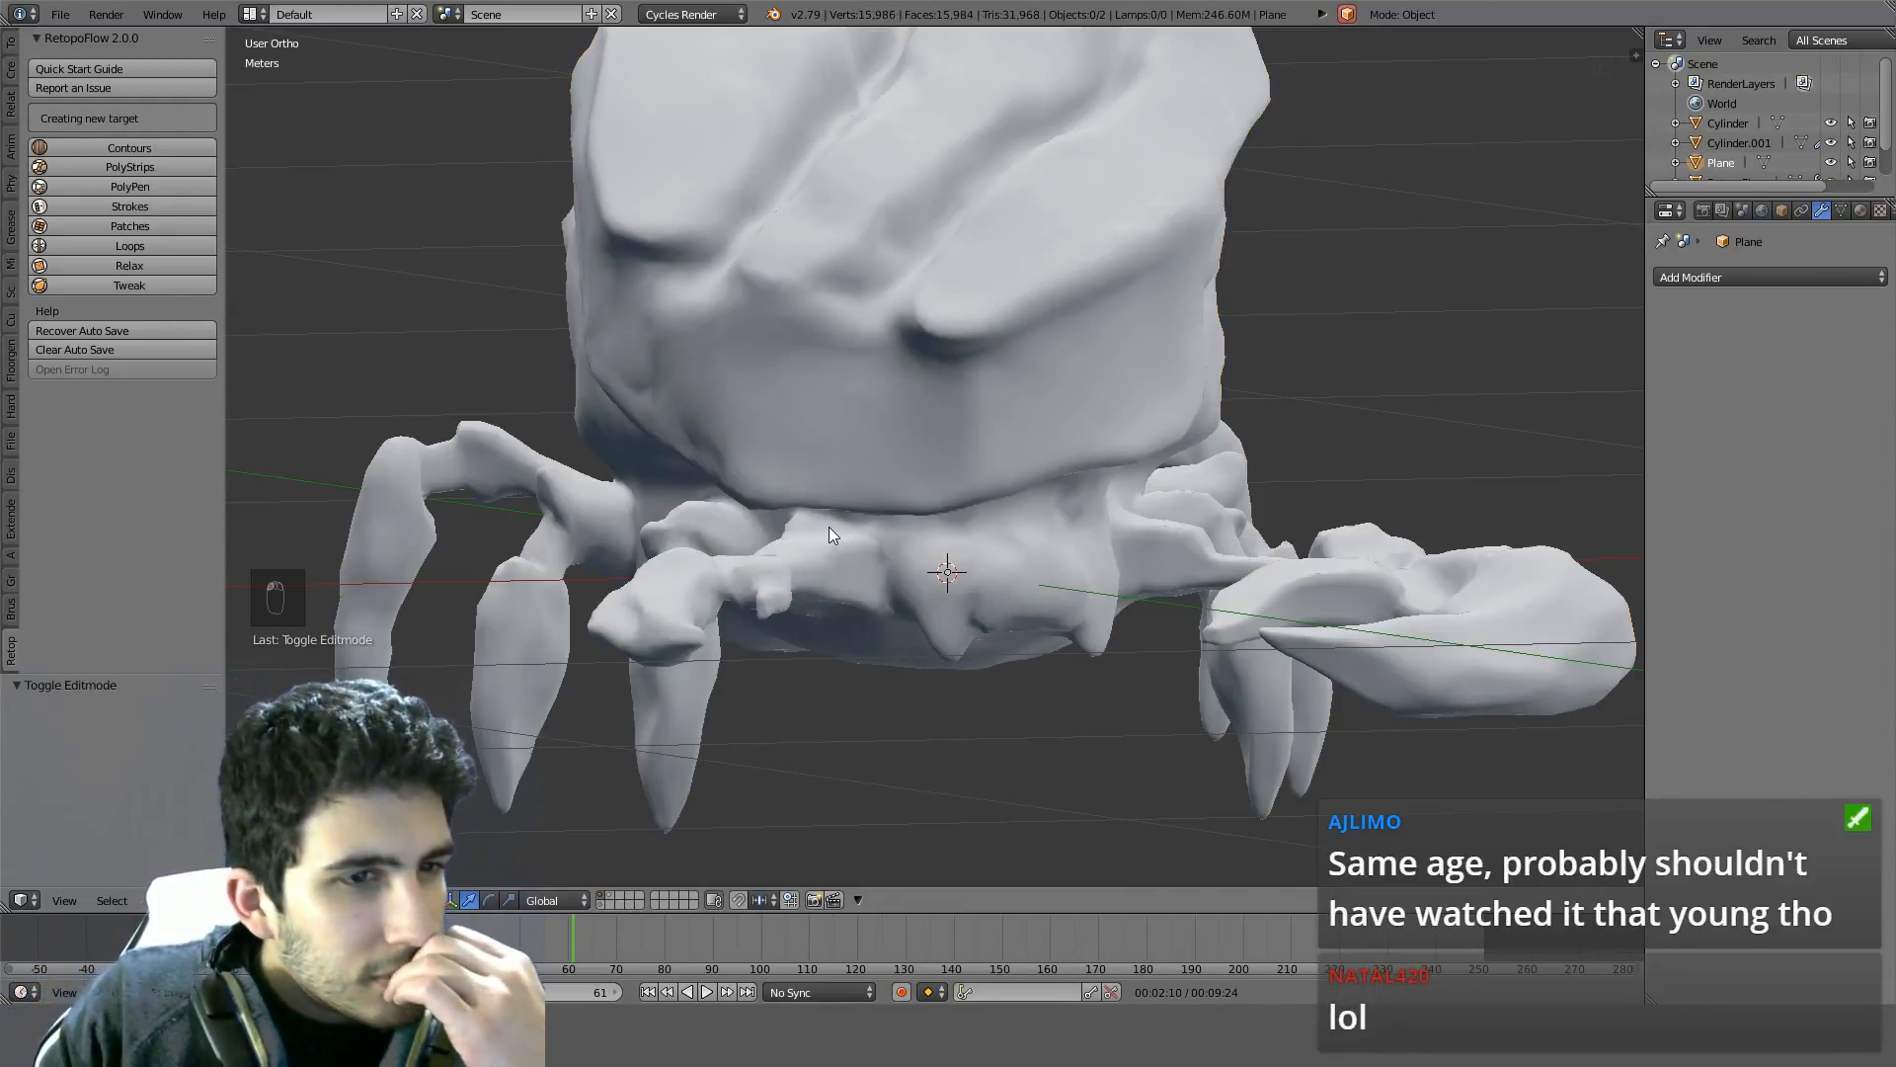
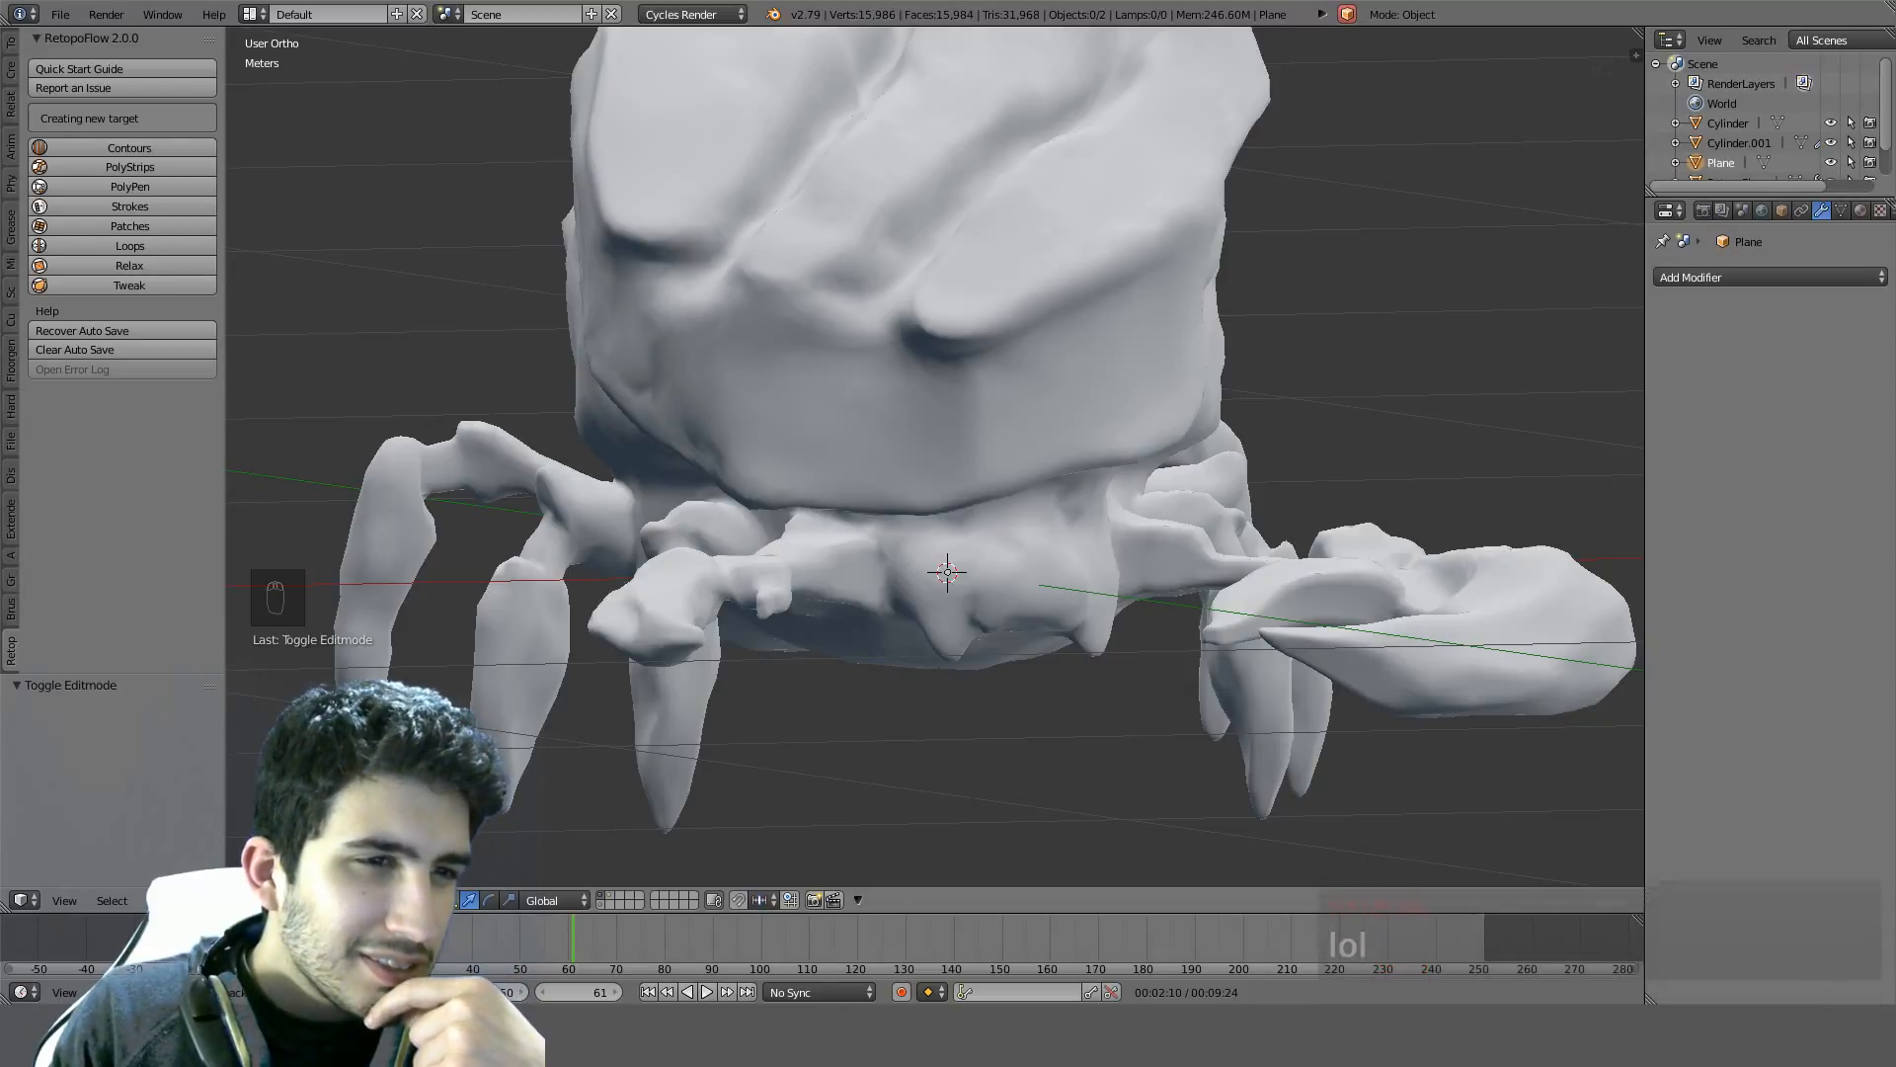
{"action": "middle_click_drag", "start_coordinate": [879, 525], "coordinate": [923, 454]}
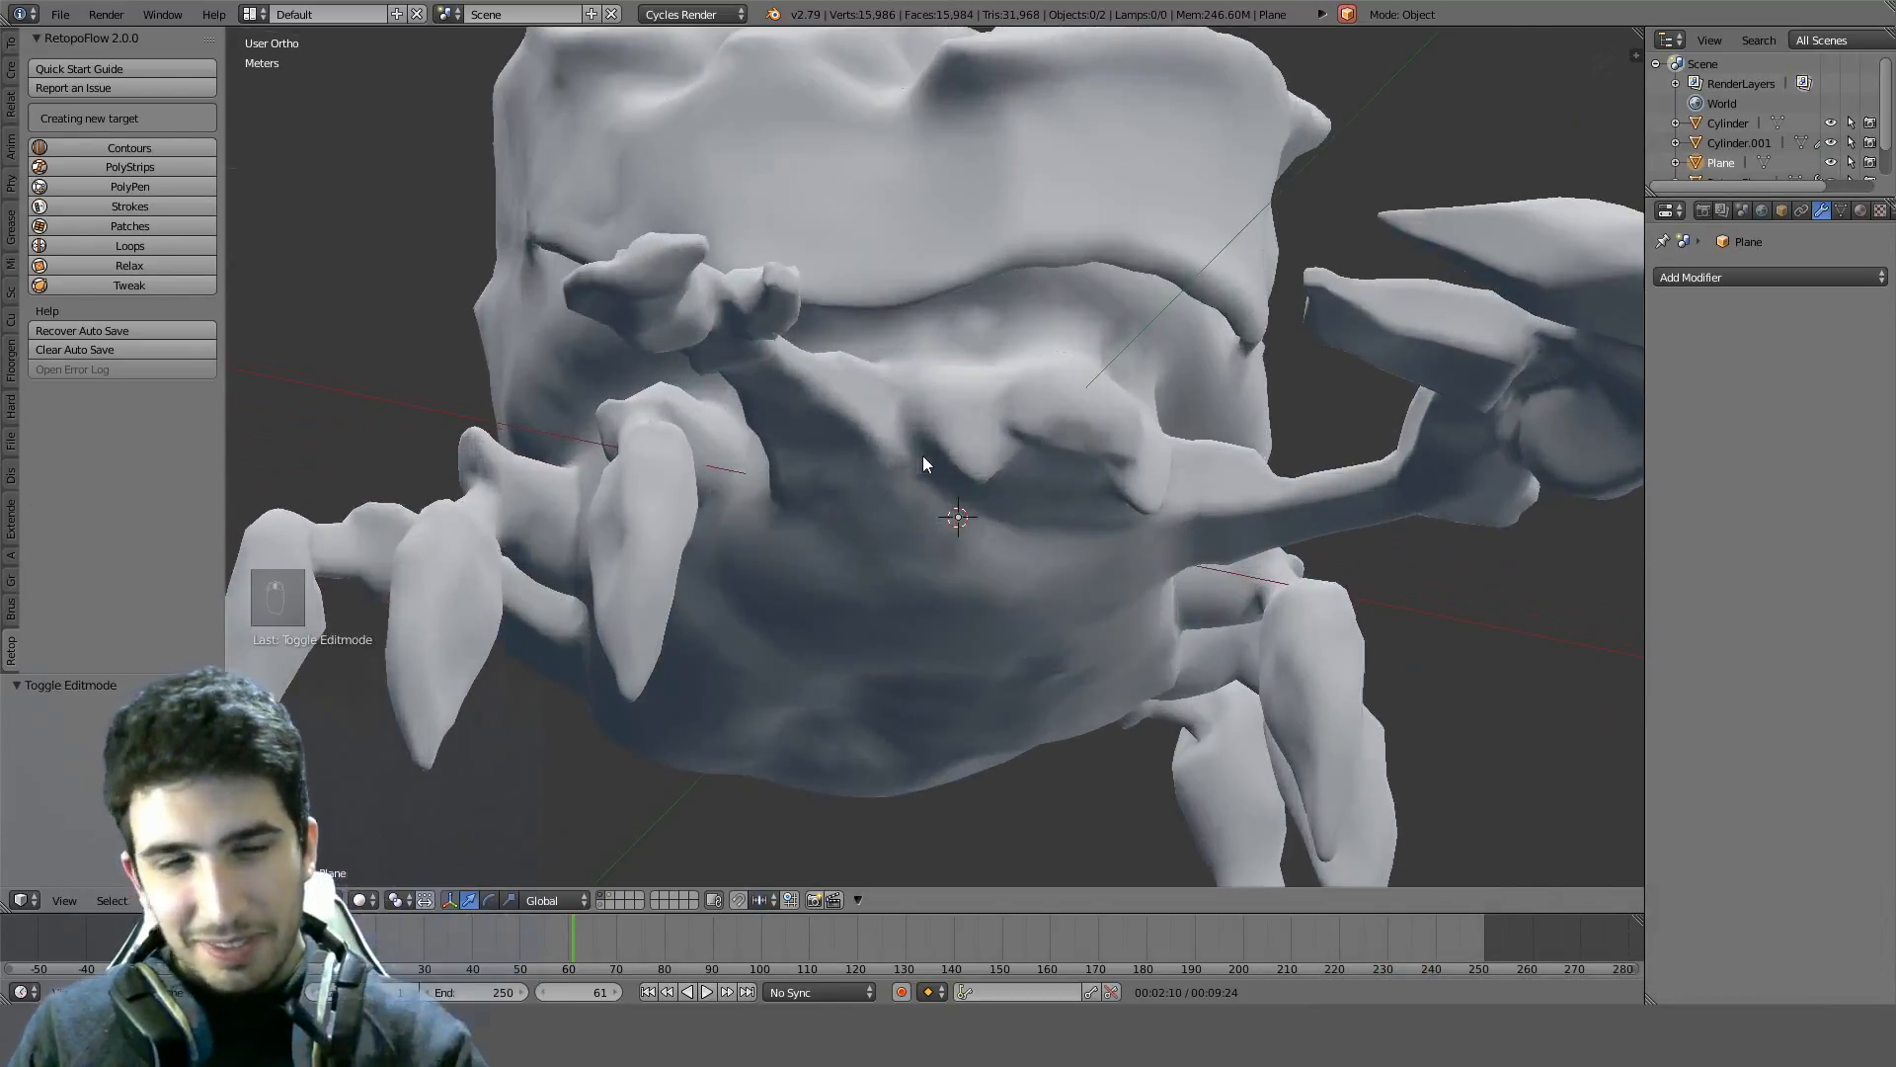
{"action": "key", "text": "KP_7"}
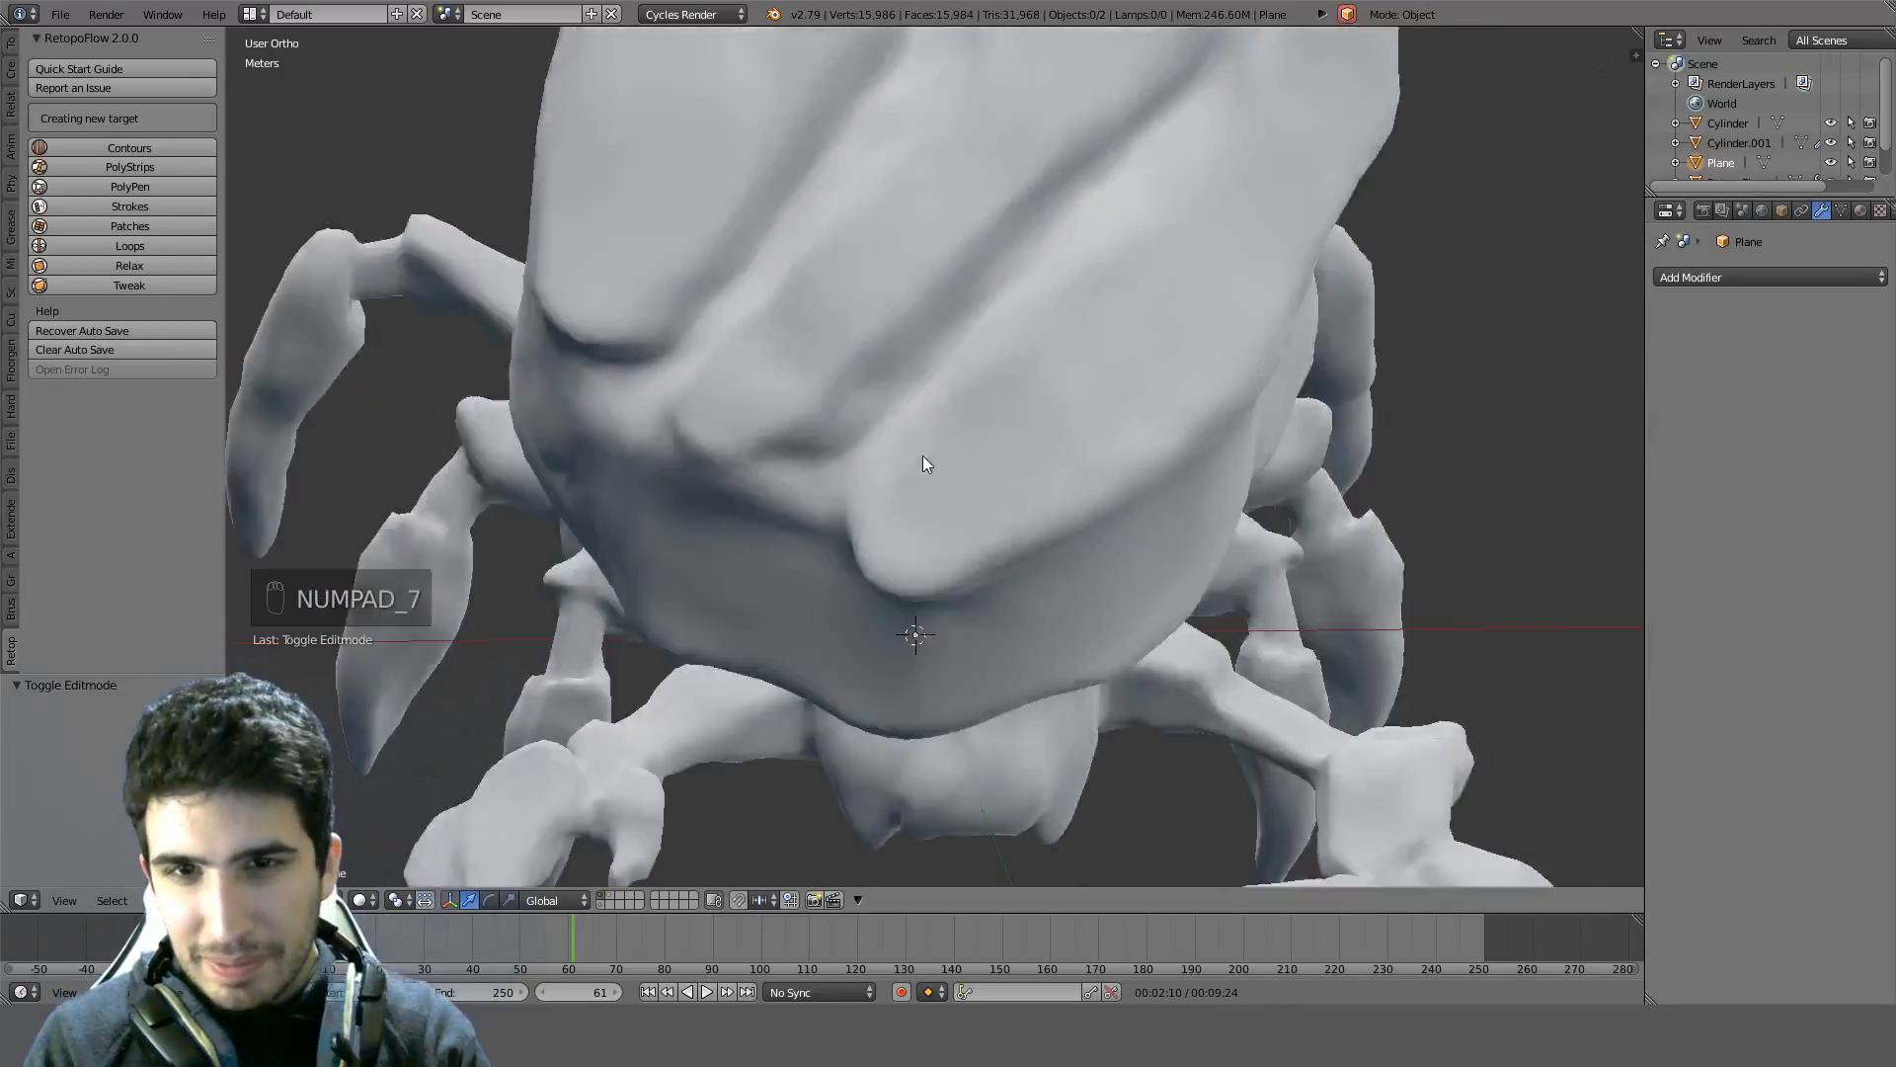
{"action": "key", "text": "ctrl+KP_7"}
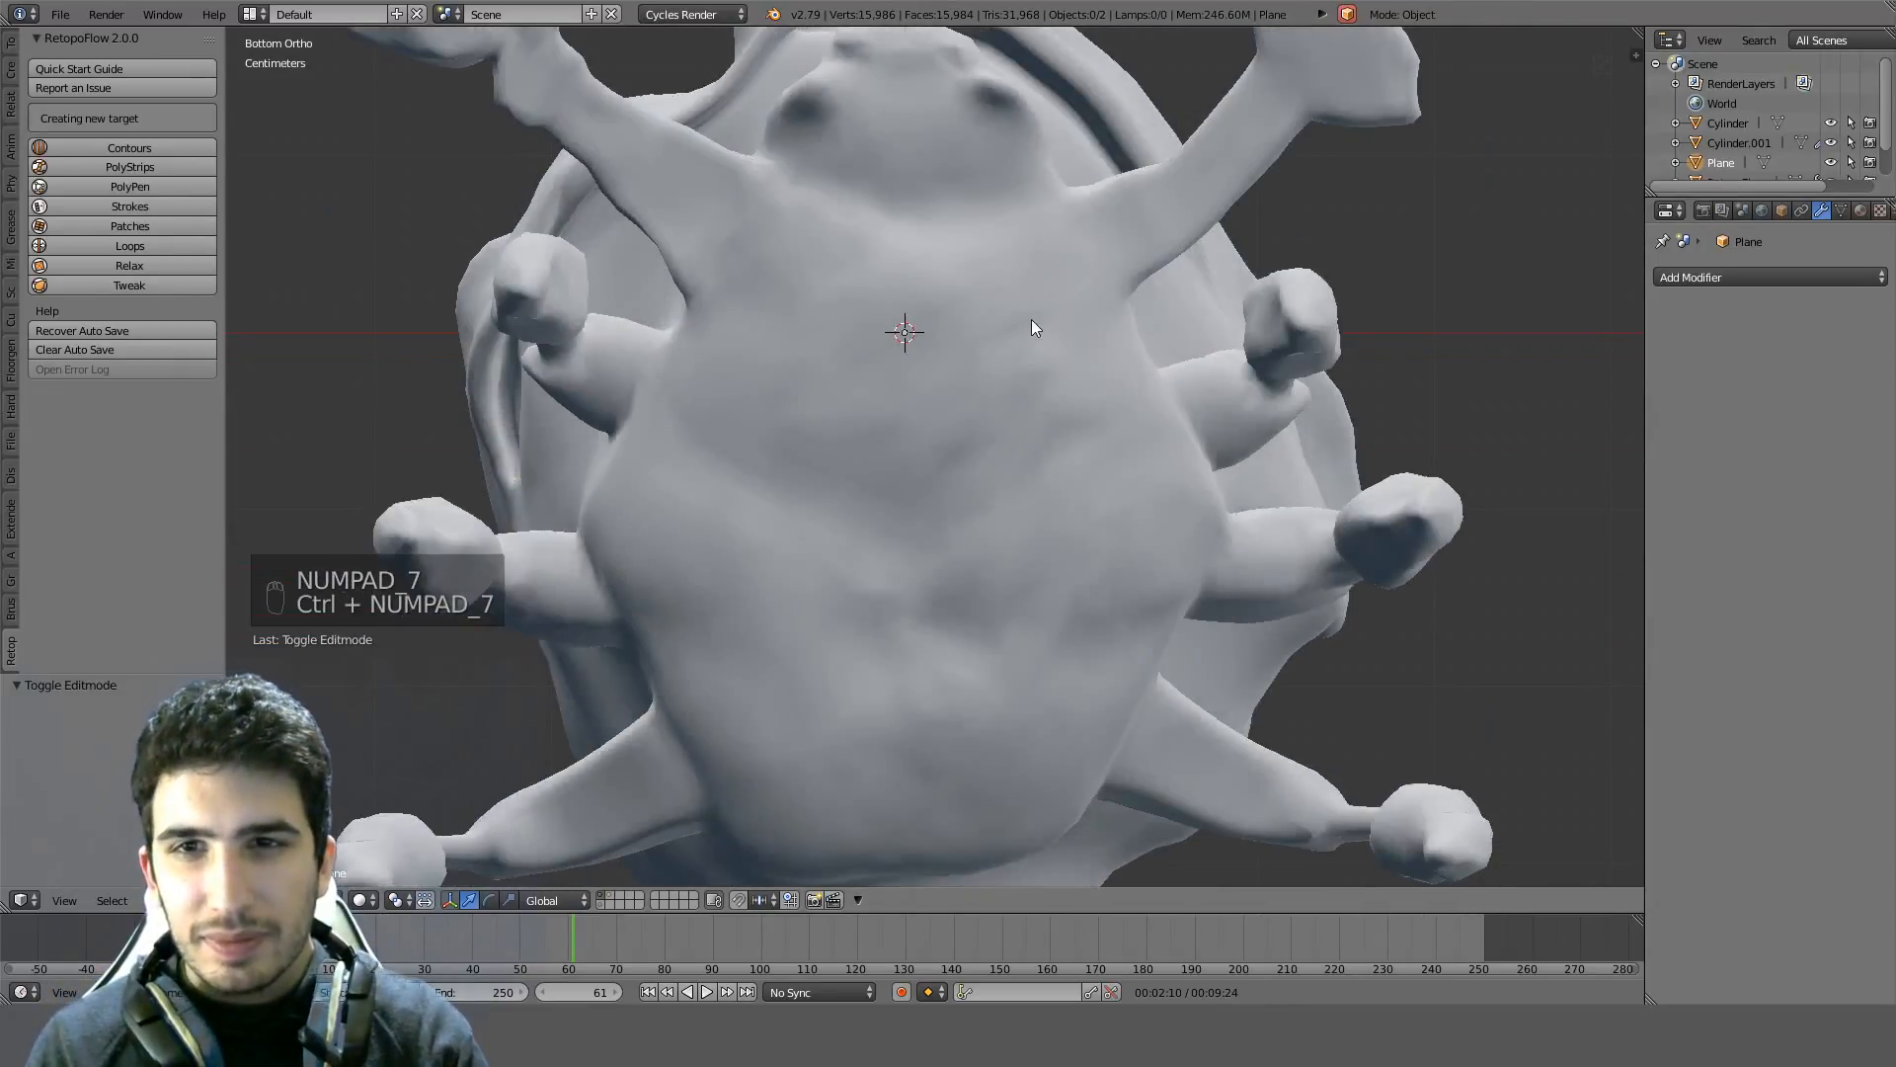
{"action": "middle_click_drag", "start_coordinate": [1031, 318], "coordinate": [879, 526]}
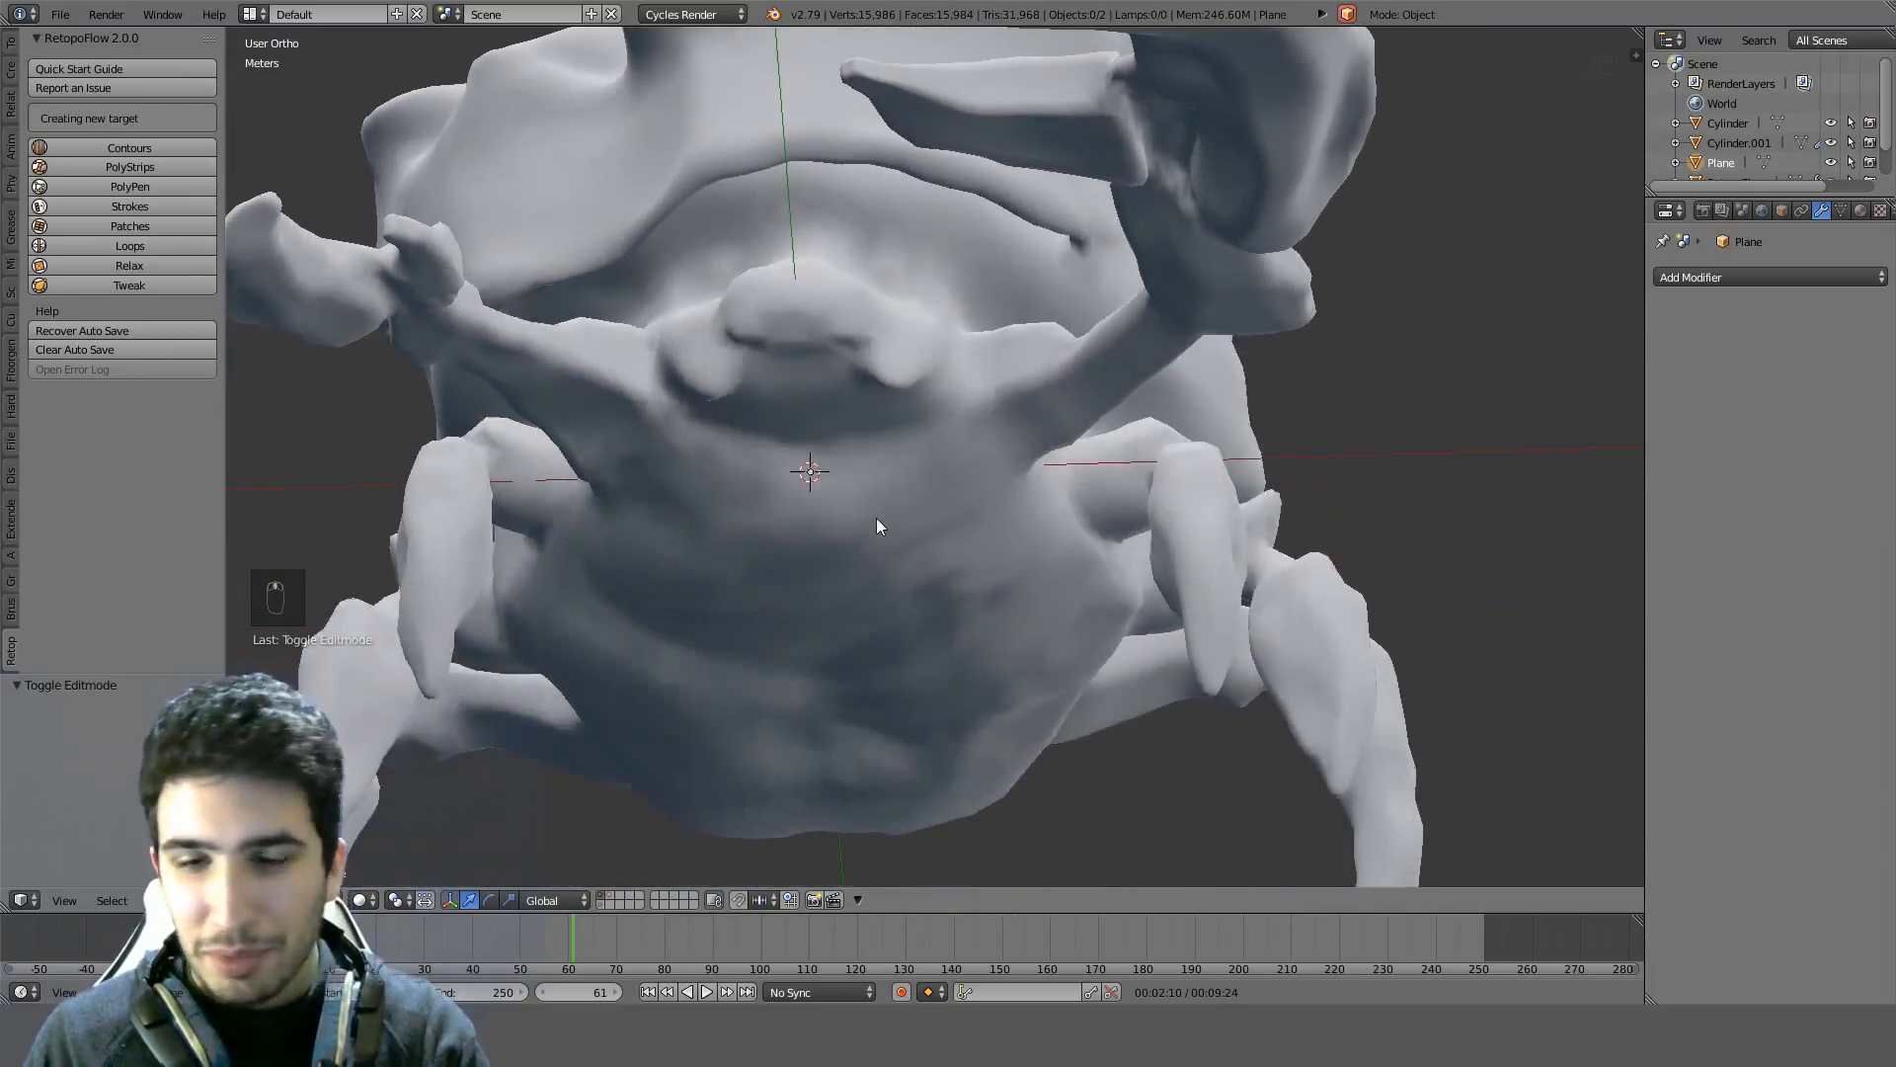
{"action": "key", "text": "ctrl+KP_7"}
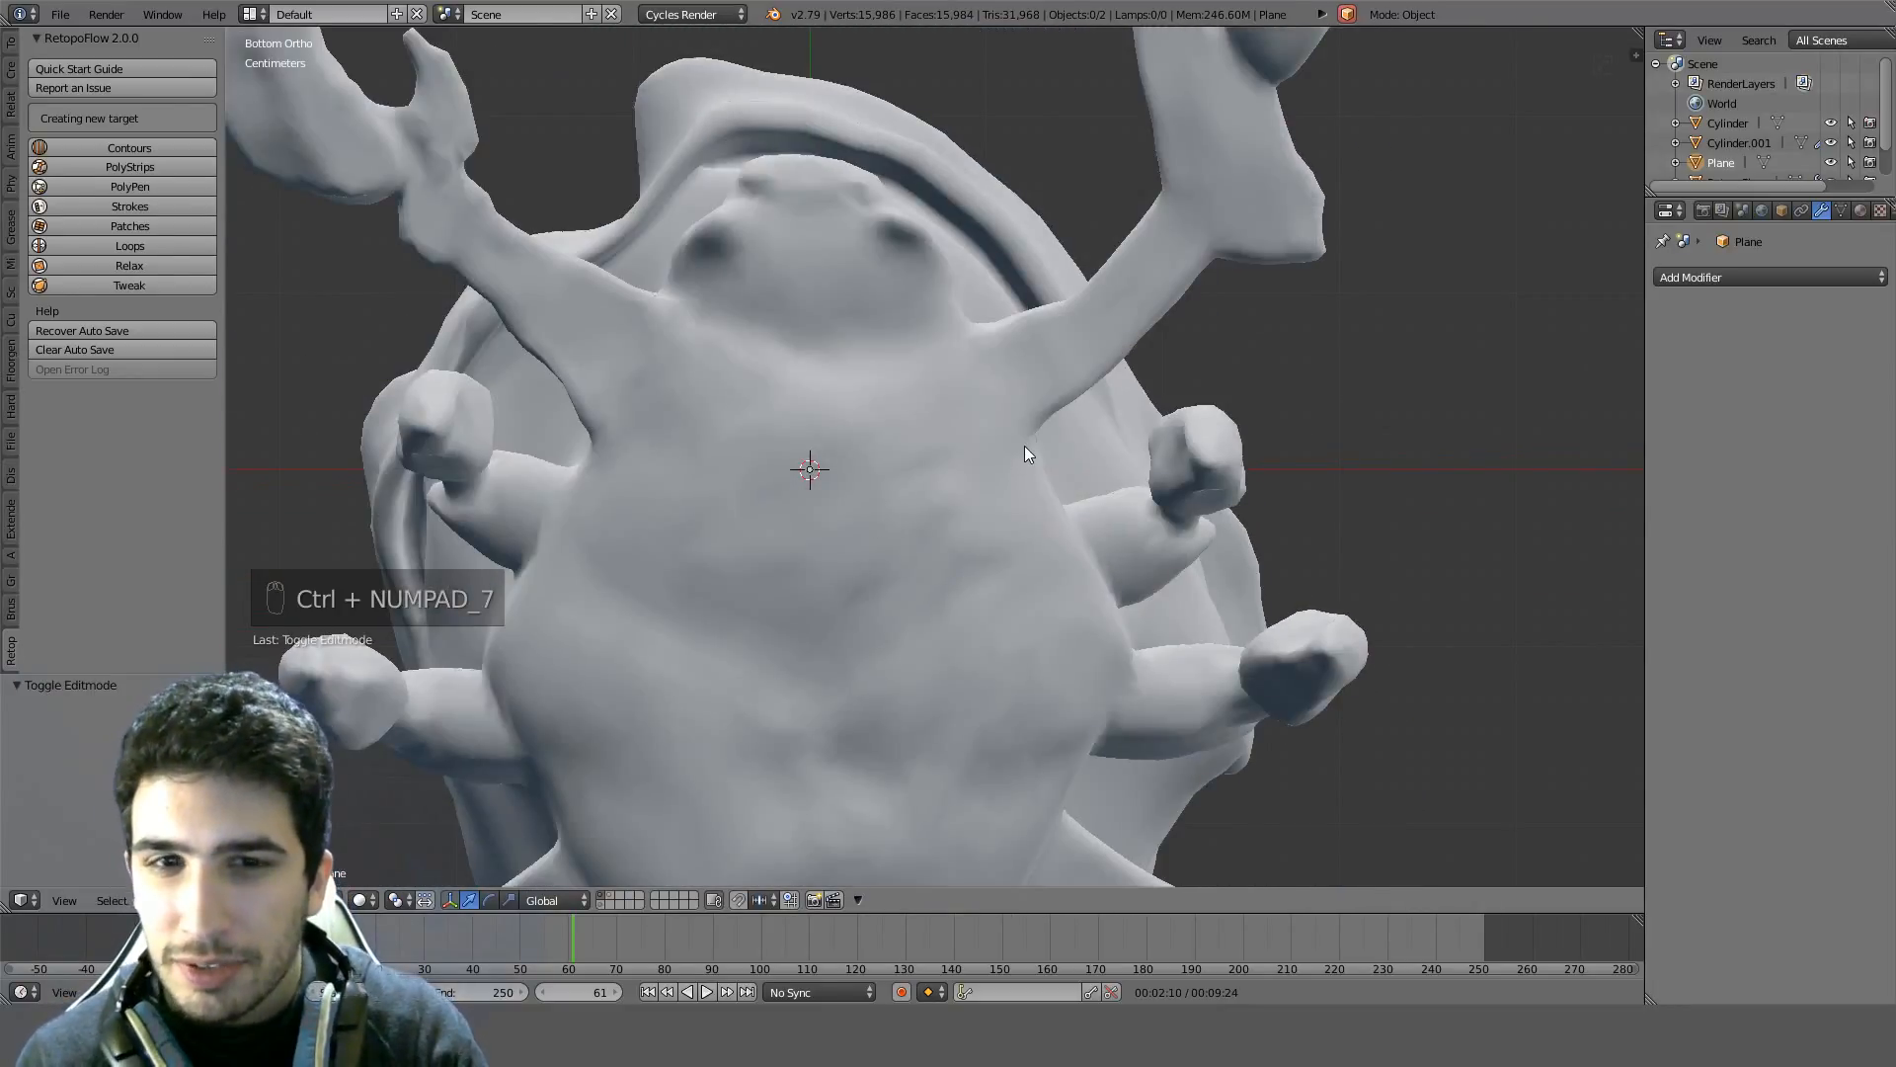
{"action": "middle_click_drag", "start_coordinate": [1027, 447], "coordinate": [959, 620], "text": "shift"}
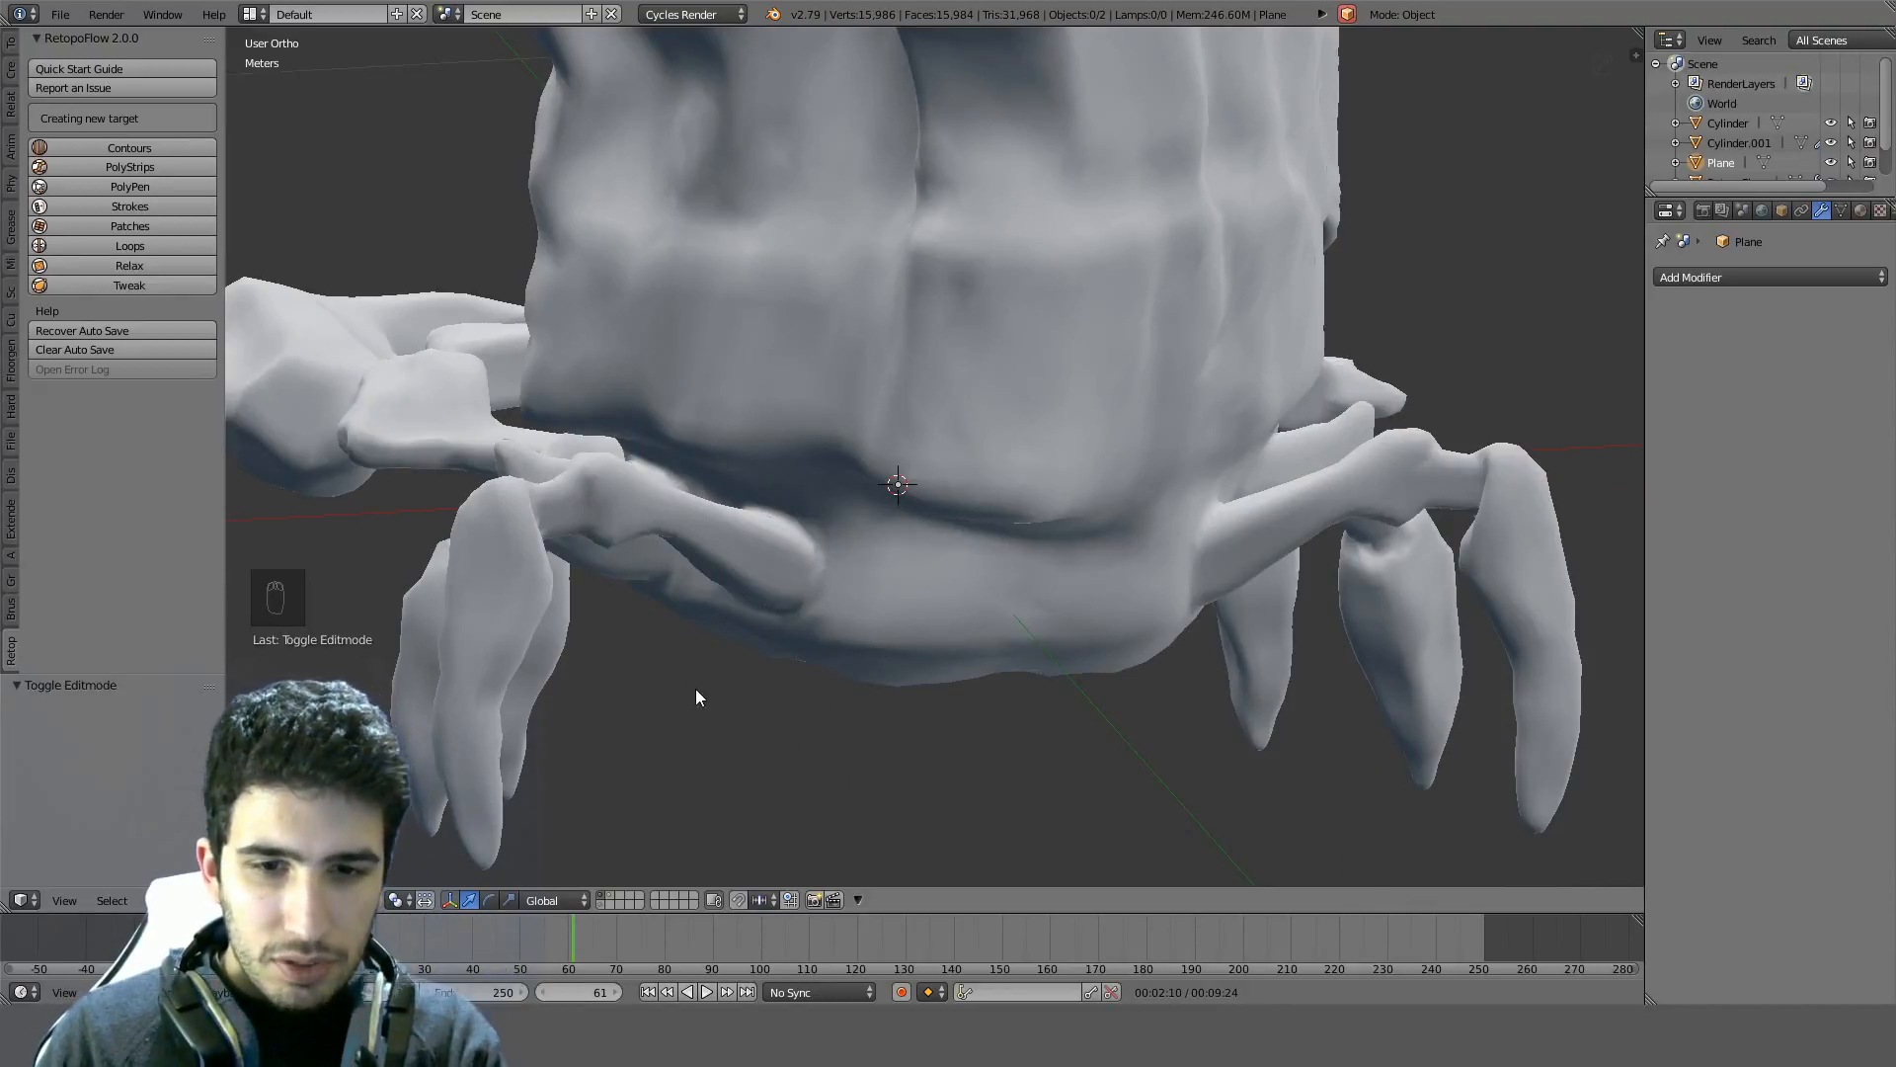
{"action": "middle_click_drag", "start_coordinate": [717, 703], "coordinate": [731, 724]}
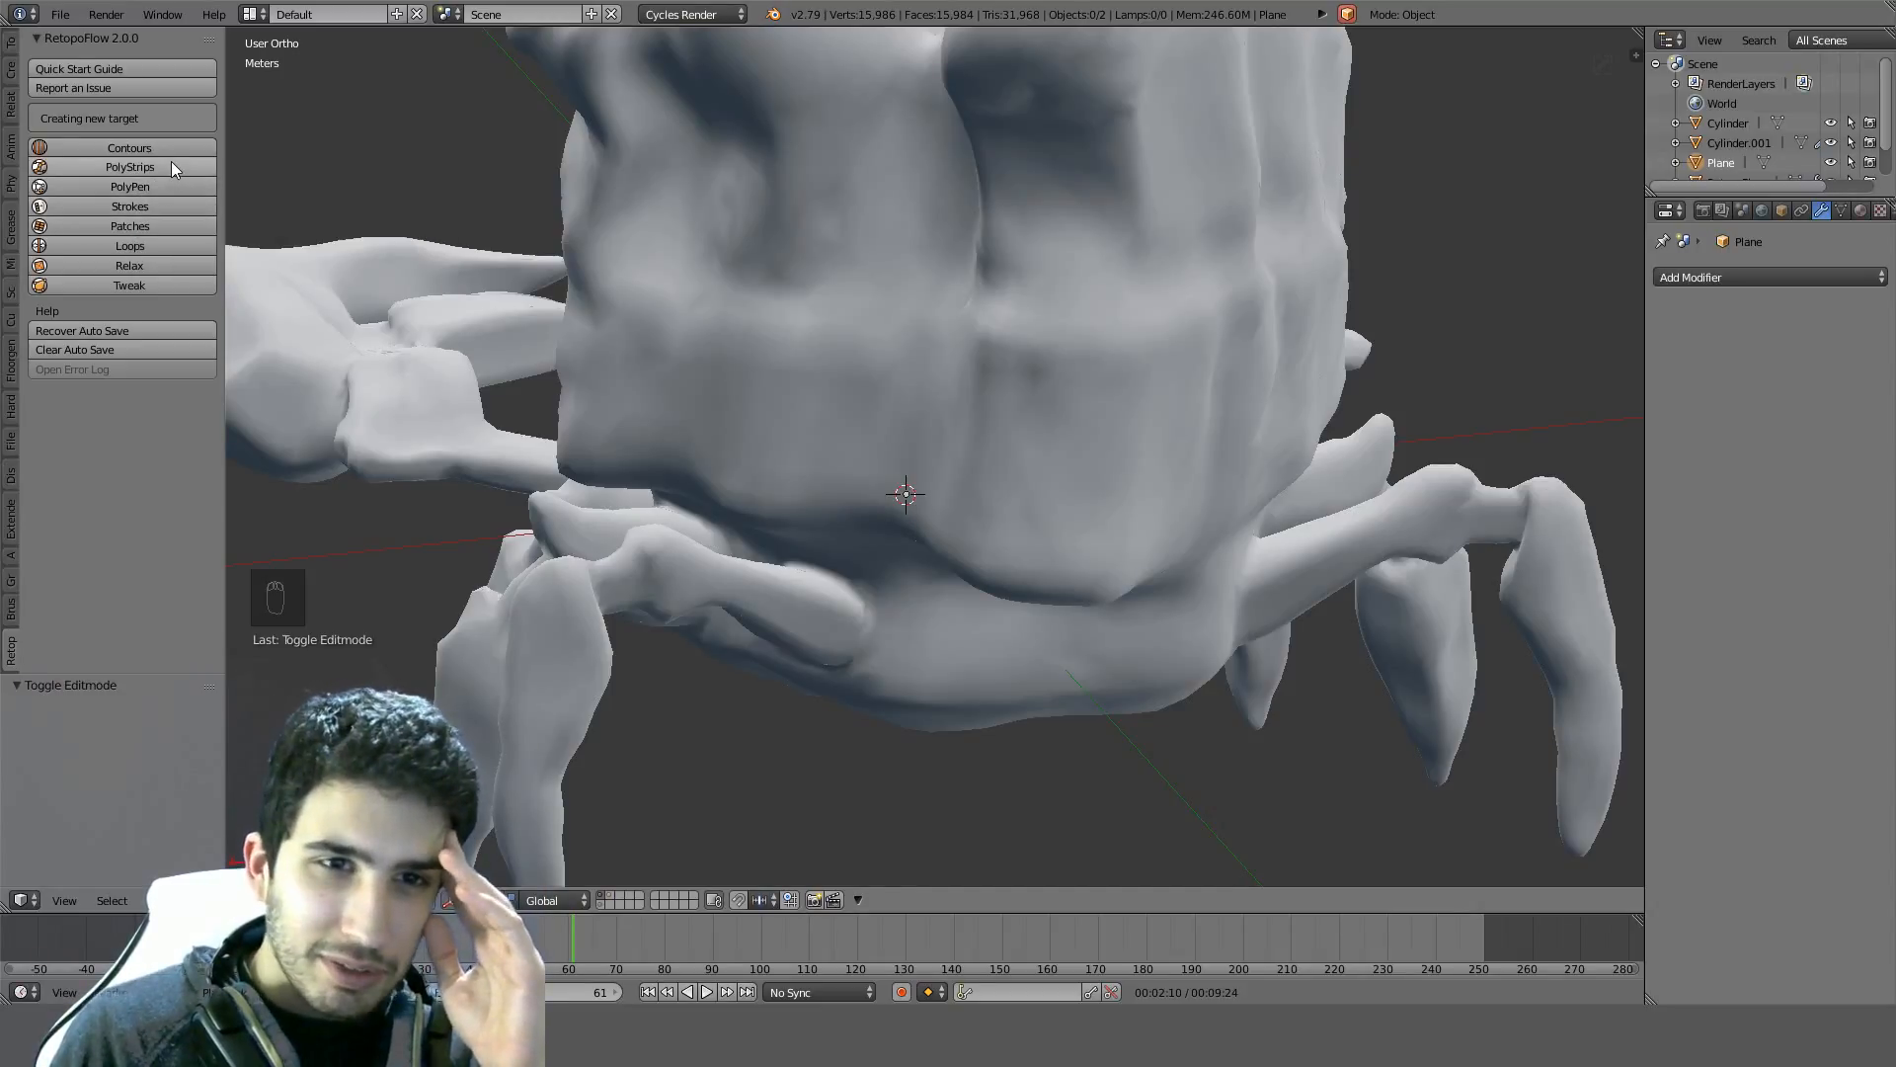
Start RetopoFlow on the sculpt, enable X symmetry, and switch to the Contours tool
{"action": "left_click", "coordinate": [144, 242]}
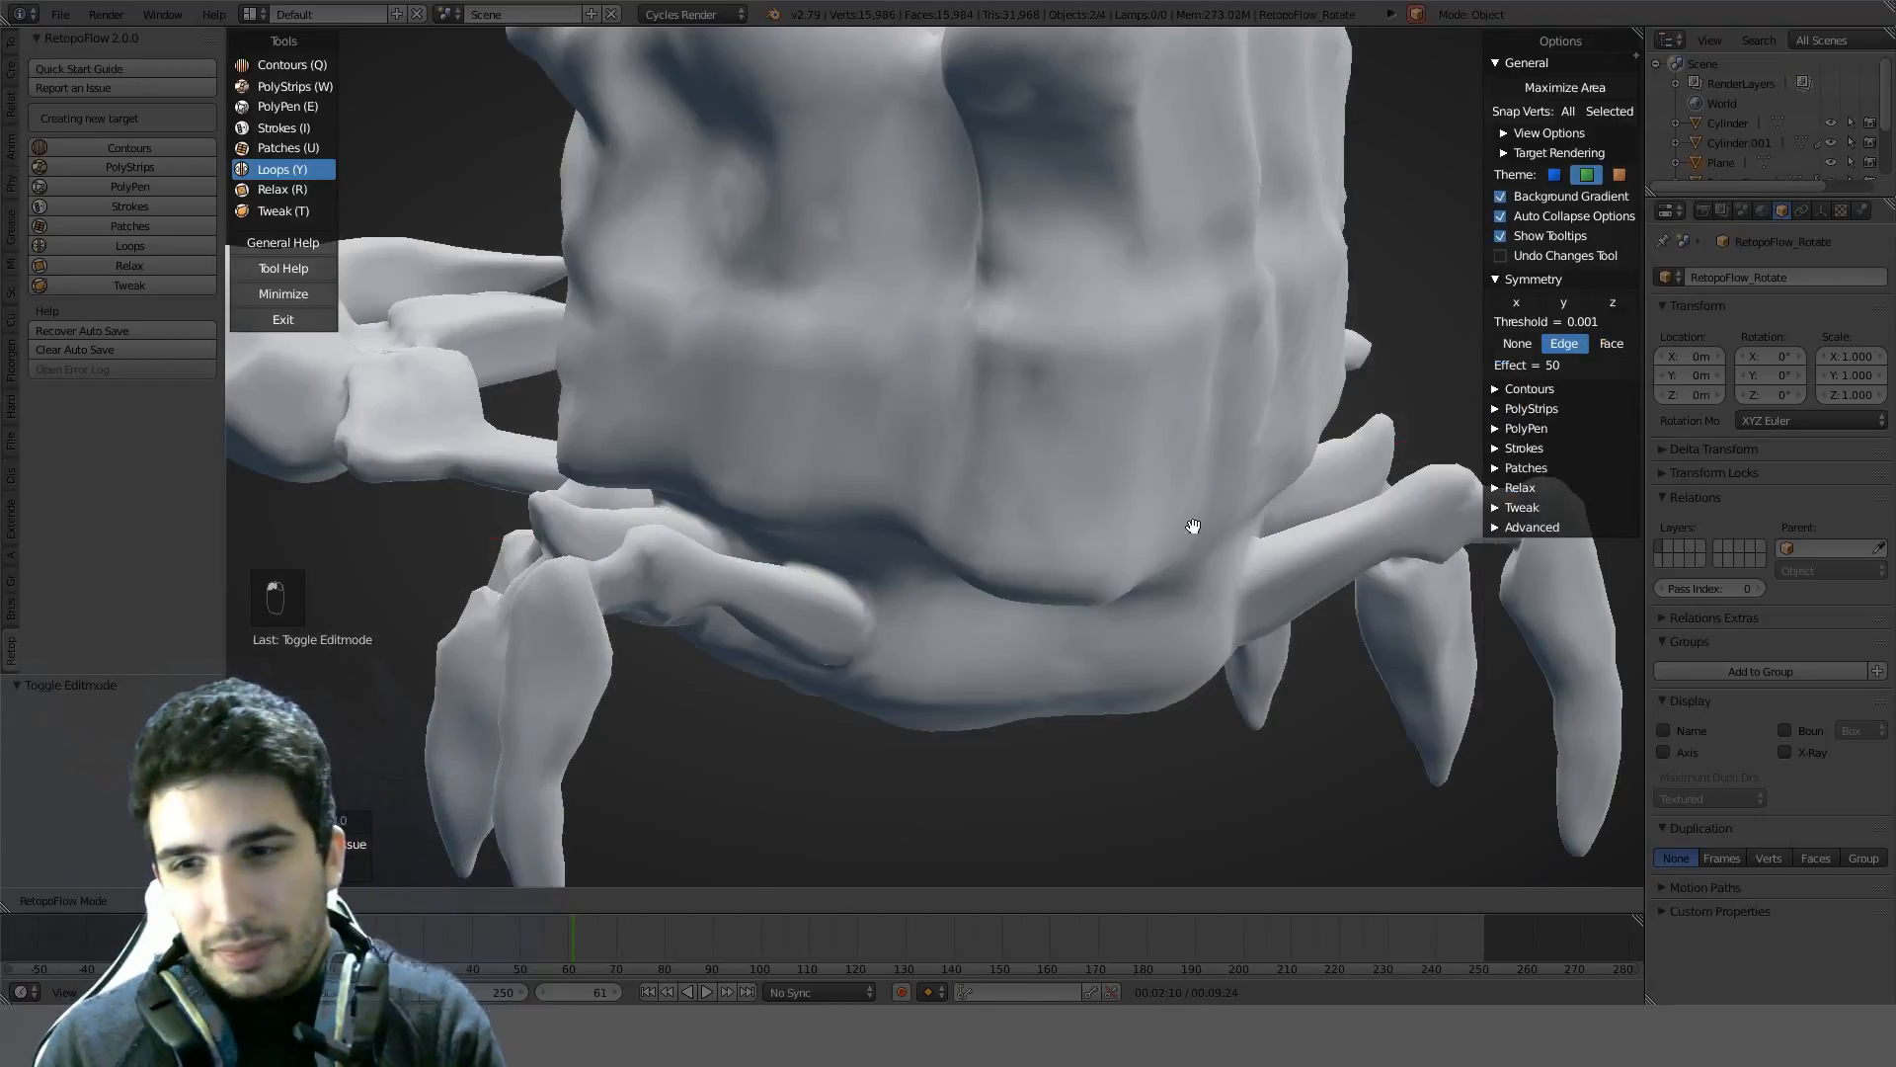
{"action": "middle_click_drag", "start_coordinate": [1193, 527], "coordinate": [1106, 484]}
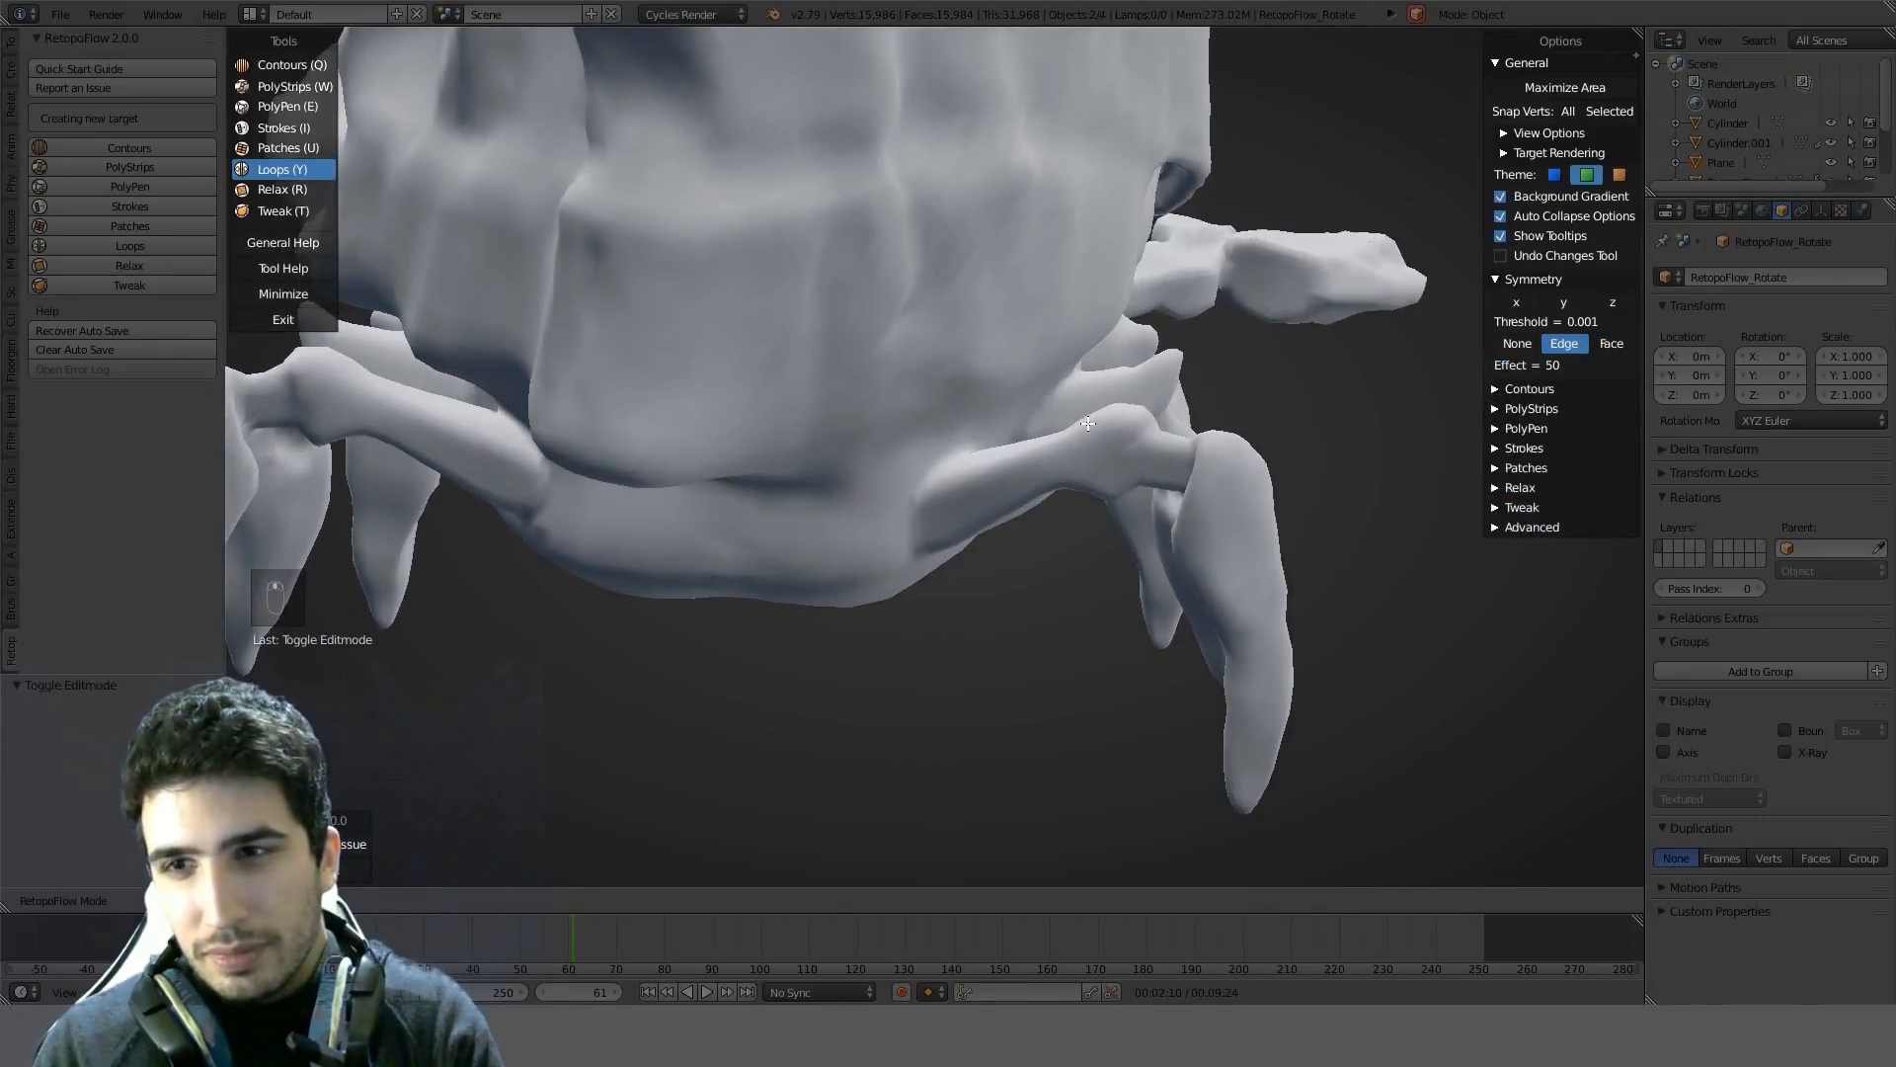
{"action": "left_click", "coordinate": [1517, 302]}
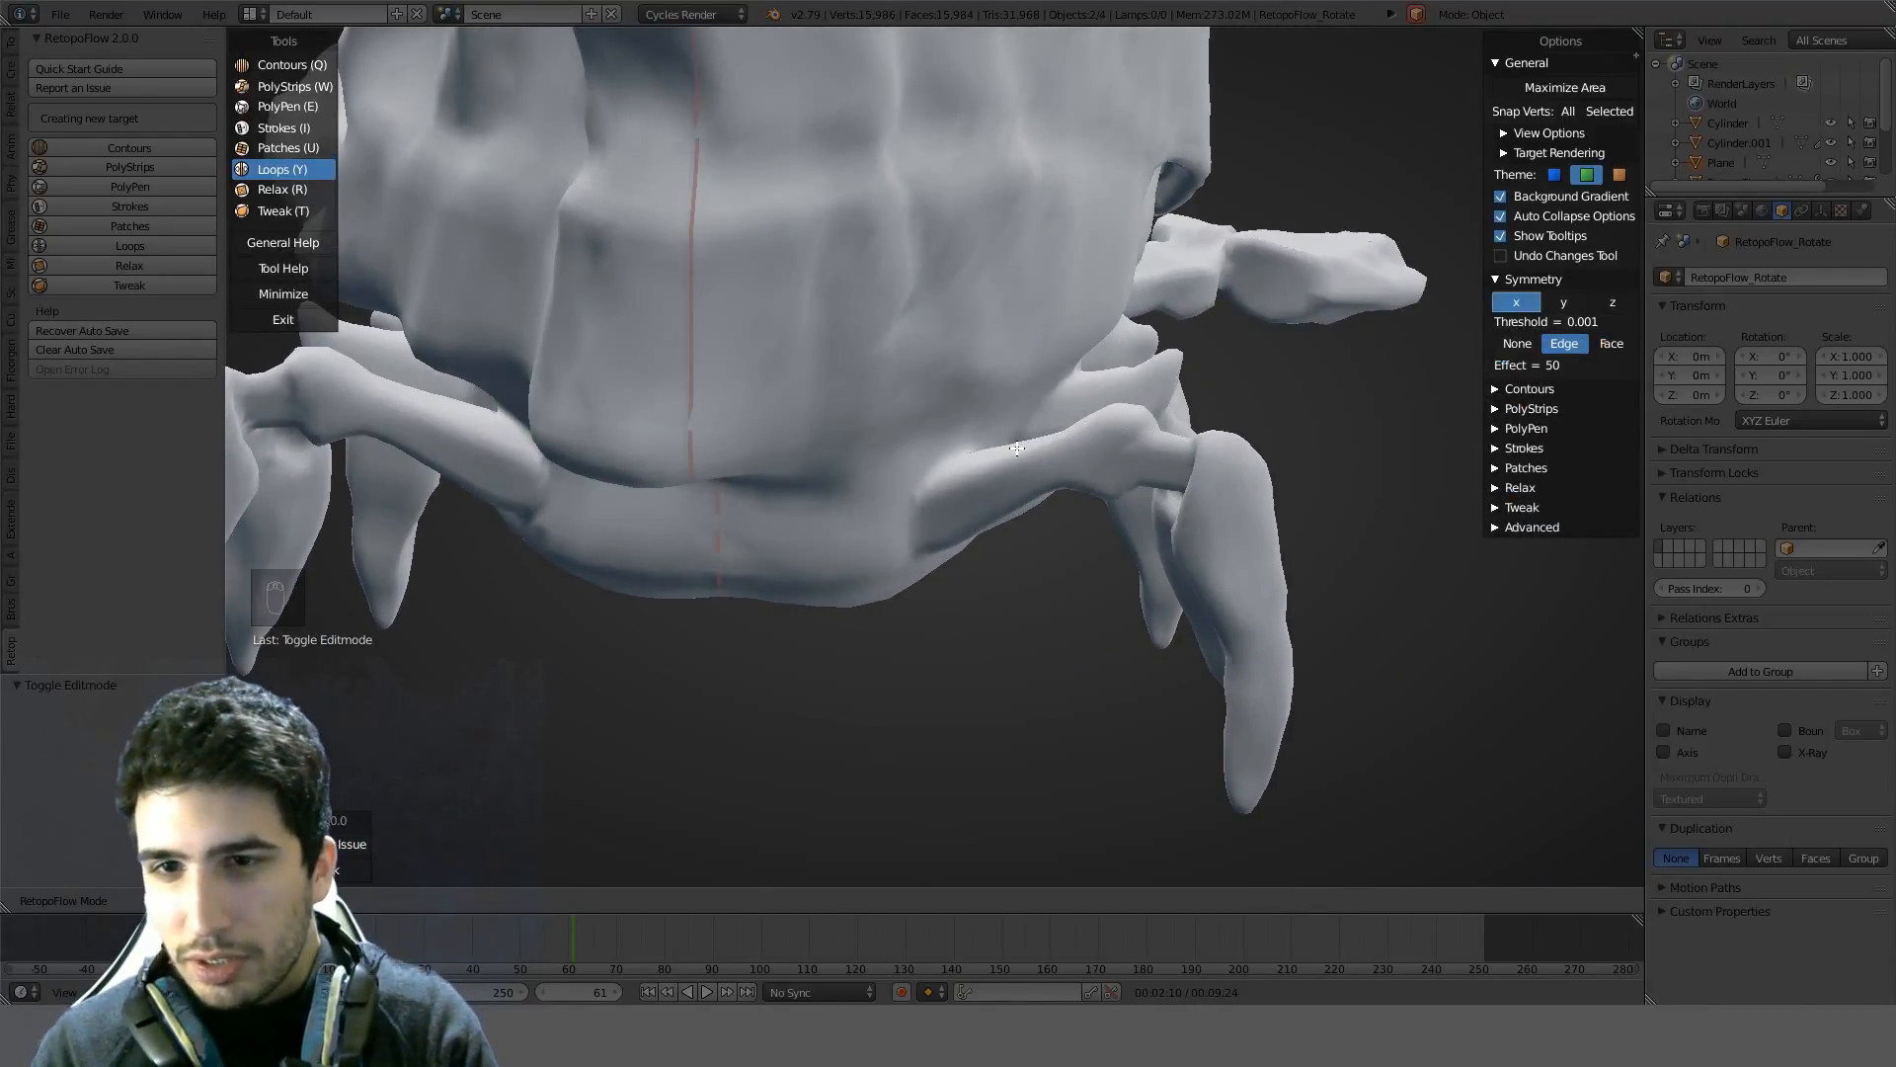
{"action": "middle_click_drag", "start_coordinate": [1145, 485], "coordinate": [1211, 643]}
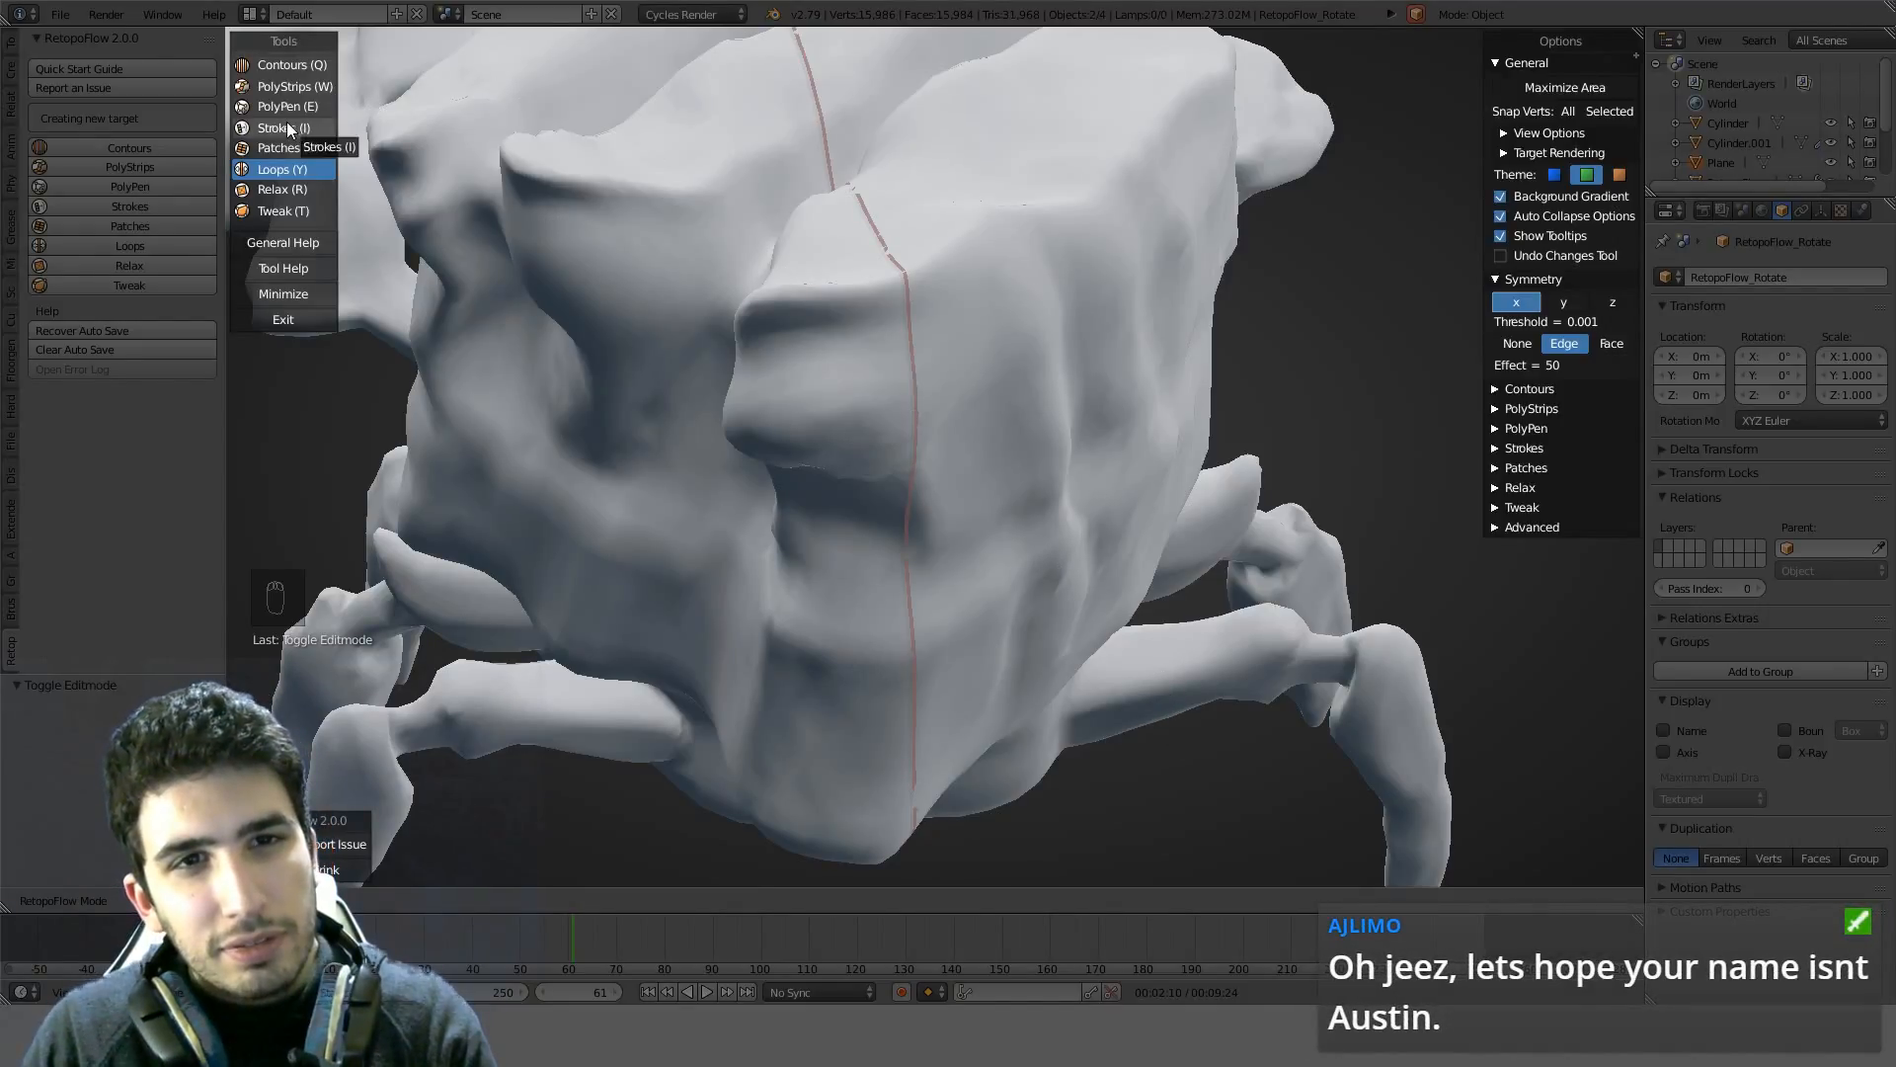
{"action": "left_click", "coordinate": [295, 67]}
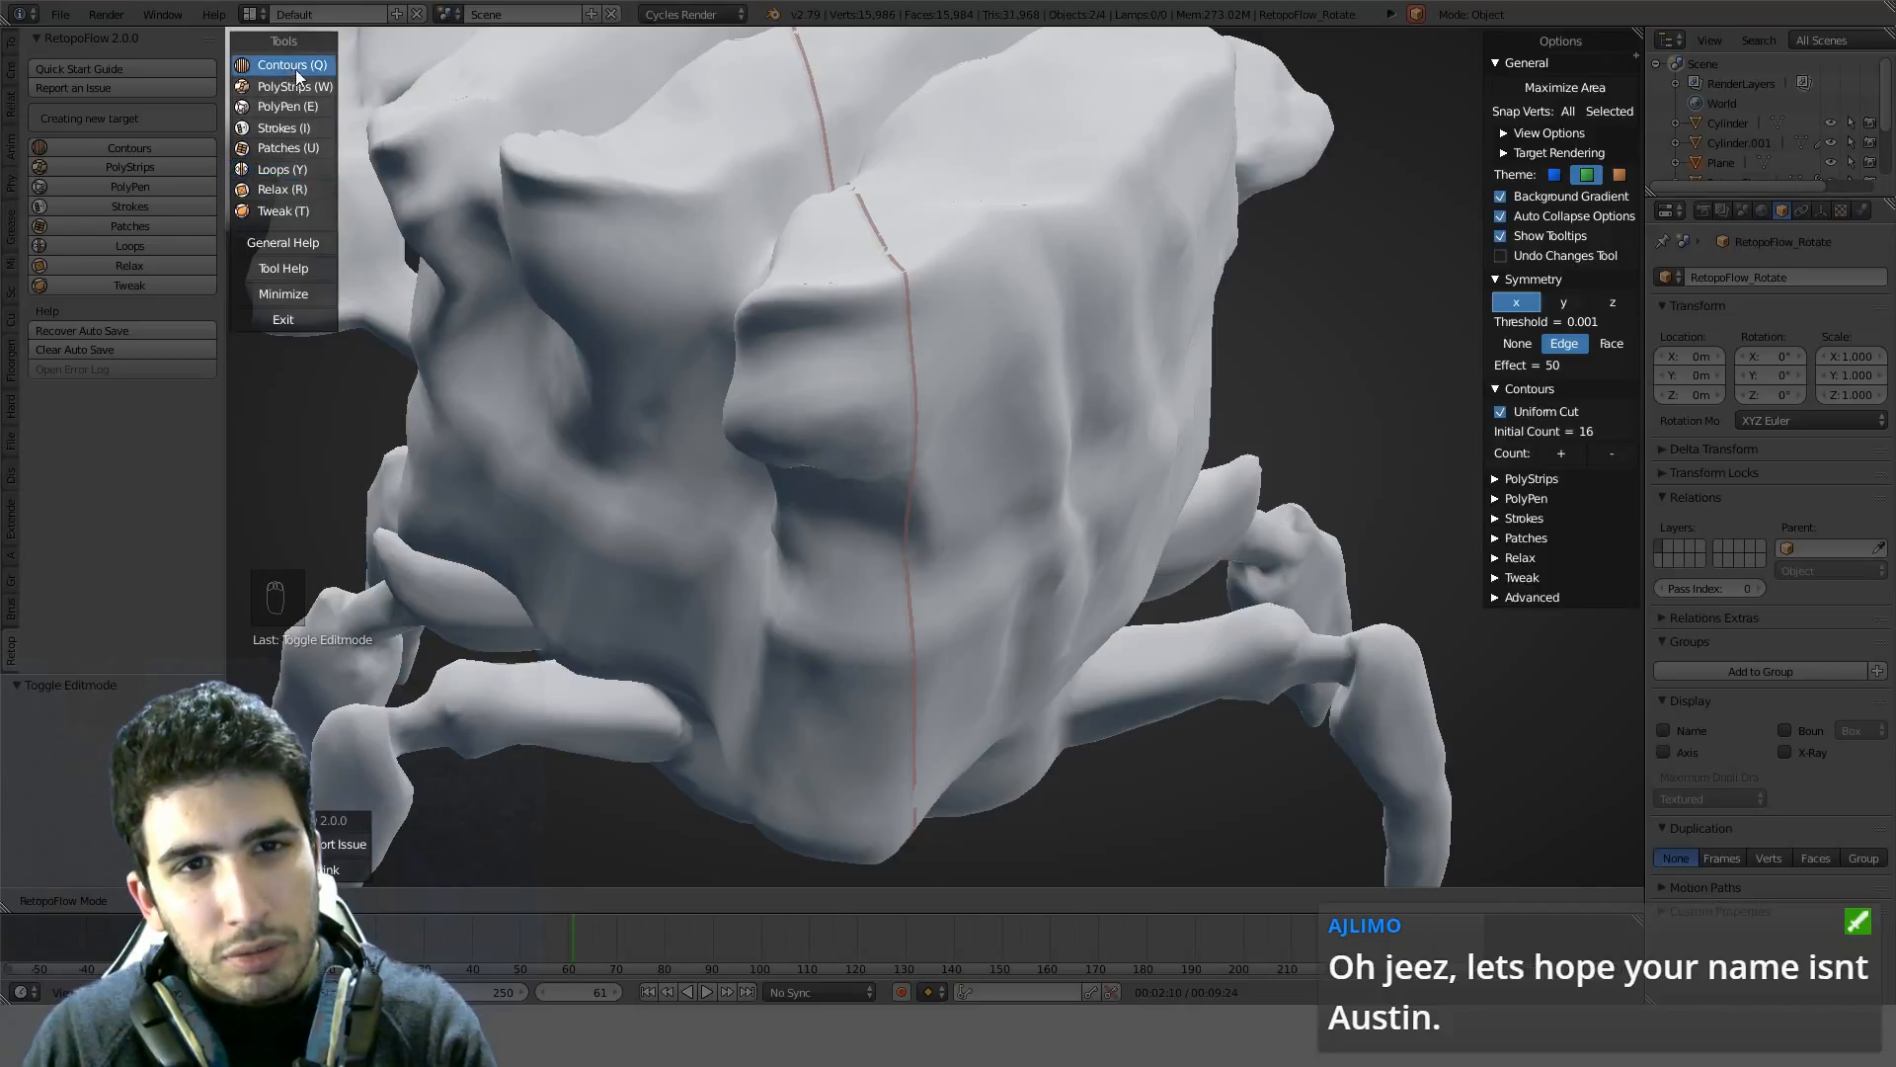
Try cutting a contour near the rear leg with the Contours tool, and undo the cut
{"action": "mouse_move", "coordinate": [1153, 736]}
{"action": "middle_mouse_down"}
{"action": "mouse_move", "coordinate": [1248, 613]}
{"action": "mouse_move", "coordinate": [1073, 453]}
{"action": "mouse_move", "coordinate": [1016, 521]}
{"action": "mouse_move", "coordinate": [1126, 682]}
{"action": "mouse_move", "coordinate": [1050, 530]}
{"action": "middle_mouse_up"}
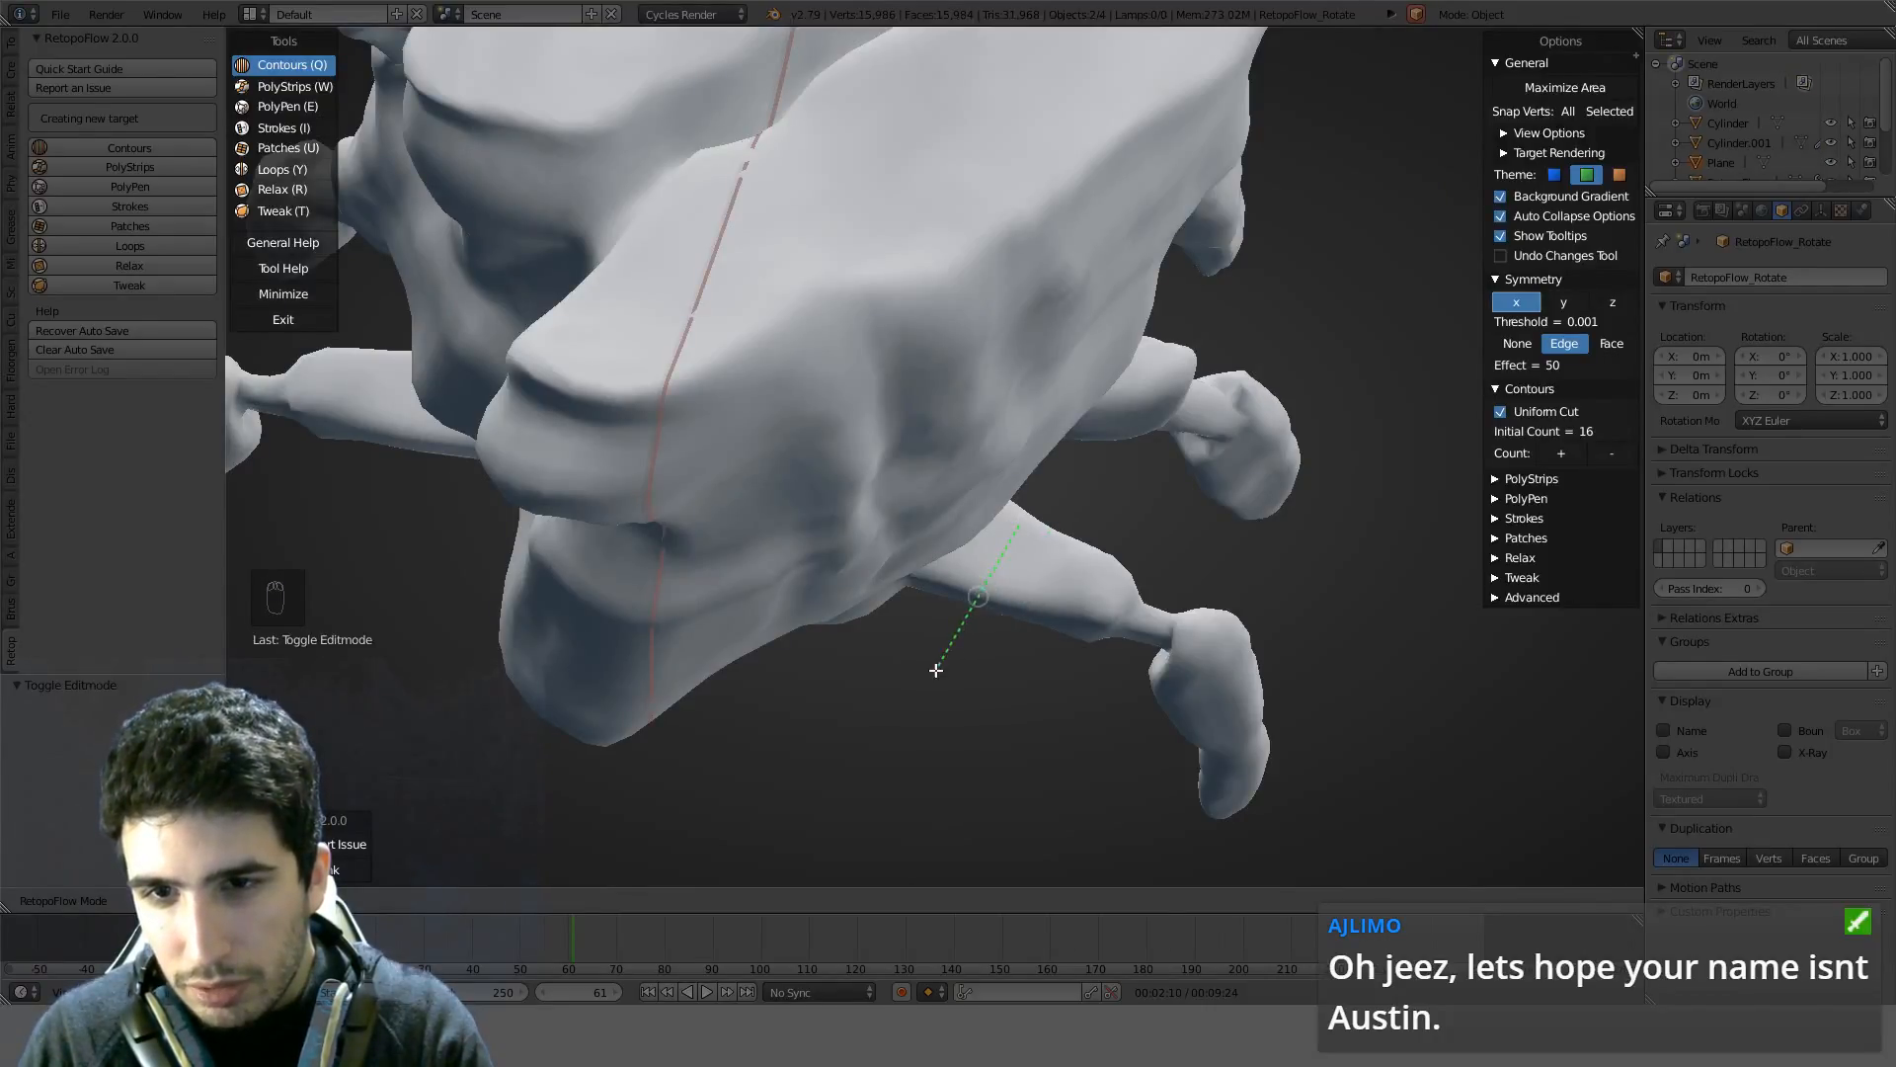
{"action": "mouse_move", "coordinate": [1042, 602]}
{"action": "middle_mouse_down"}
{"action": "mouse_move", "coordinate": [1113, 402]}
{"action": "mouse_move", "coordinate": [1114, 130]}
{"action": "mouse_move", "coordinate": [1028, 728]}
{"action": "mouse_move", "coordinate": [1044, 542]}
{"action": "mouse_move", "coordinate": [889, 568]}
{"action": "middle_mouse_up"}
{"action": "left_click_drag", "start_coordinate": [886, 576], "coordinate": [960, 578], "text": "ctrl"}
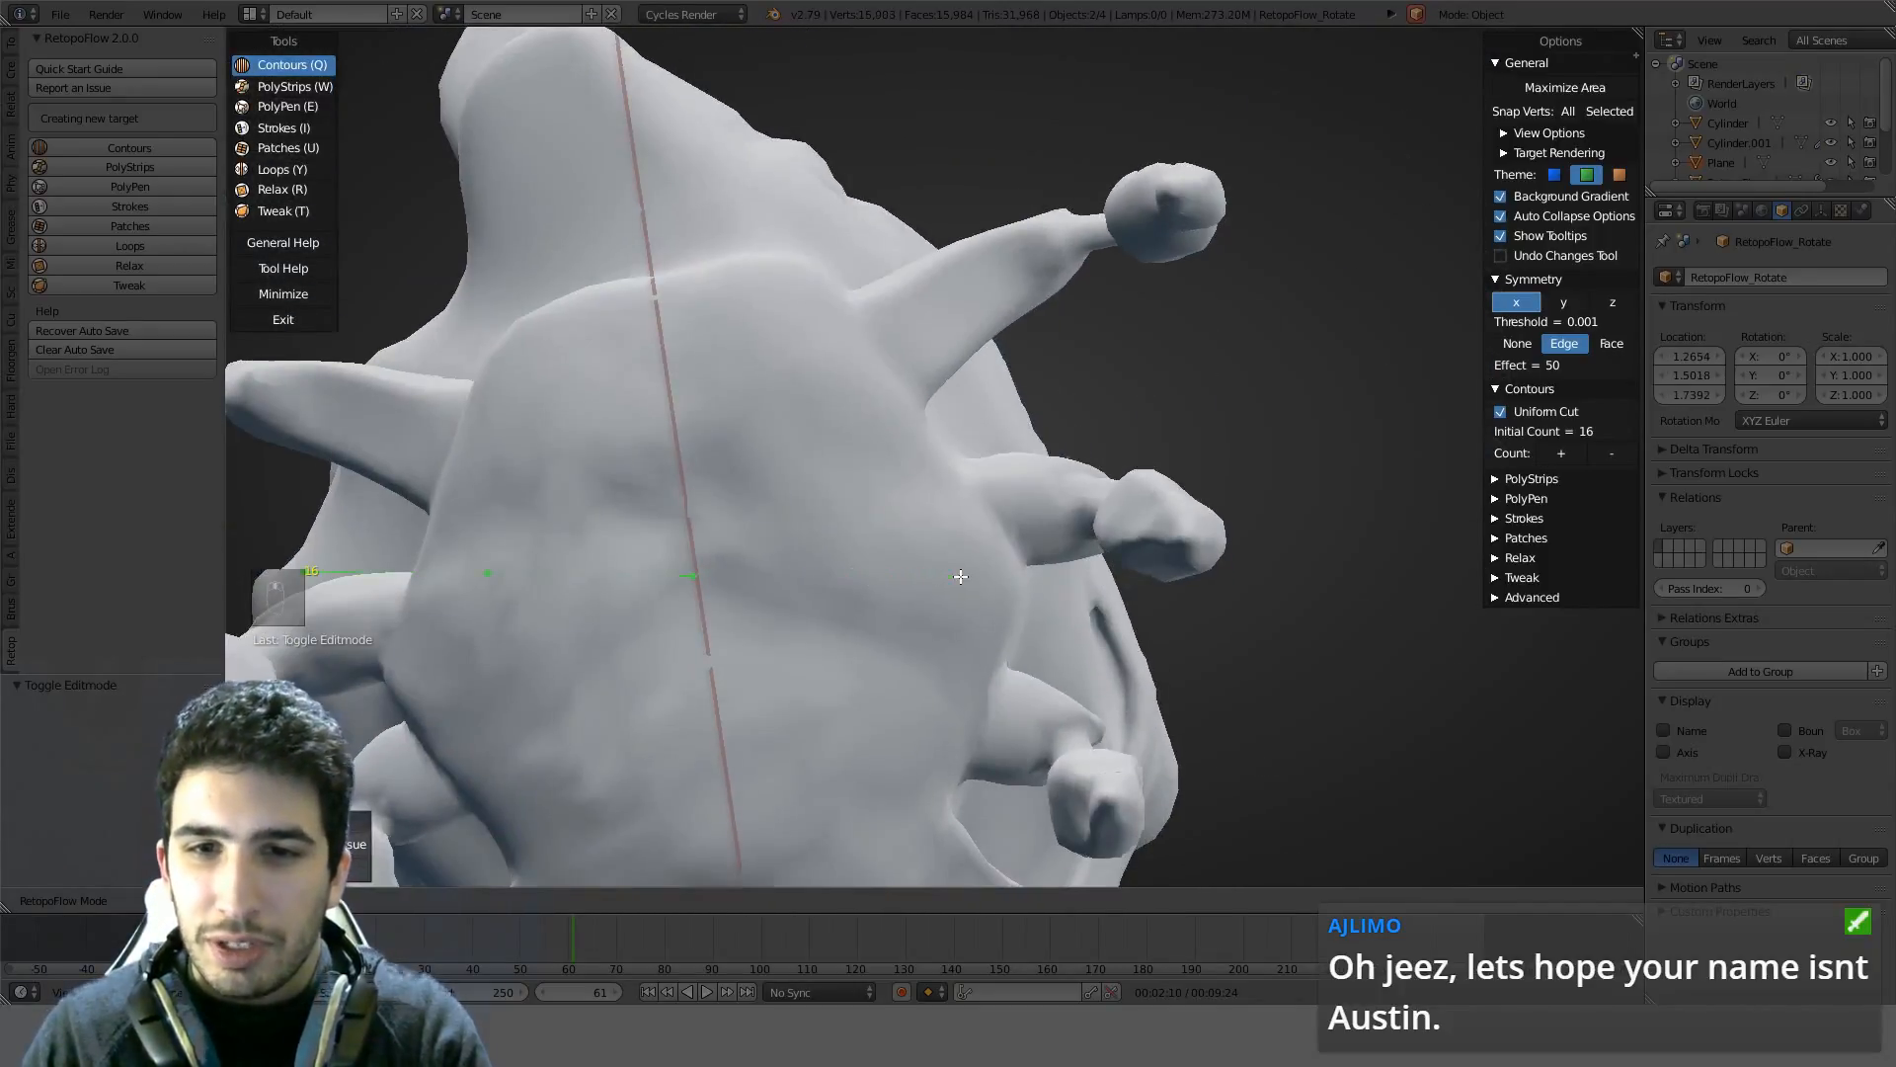
{"action": "mouse_move", "coordinate": [960, 578]}
{"action": "middle_mouse_down"}
{"action": "mouse_move", "coordinate": [868, 541]}
{"action": "mouse_move", "coordinate": [931, 643]}
{"action": "mouse_move", "coordinate": [965, 584]}
{"action": "middle_mouse_up"}
{"action": "key", "text": "ctrl+z"}
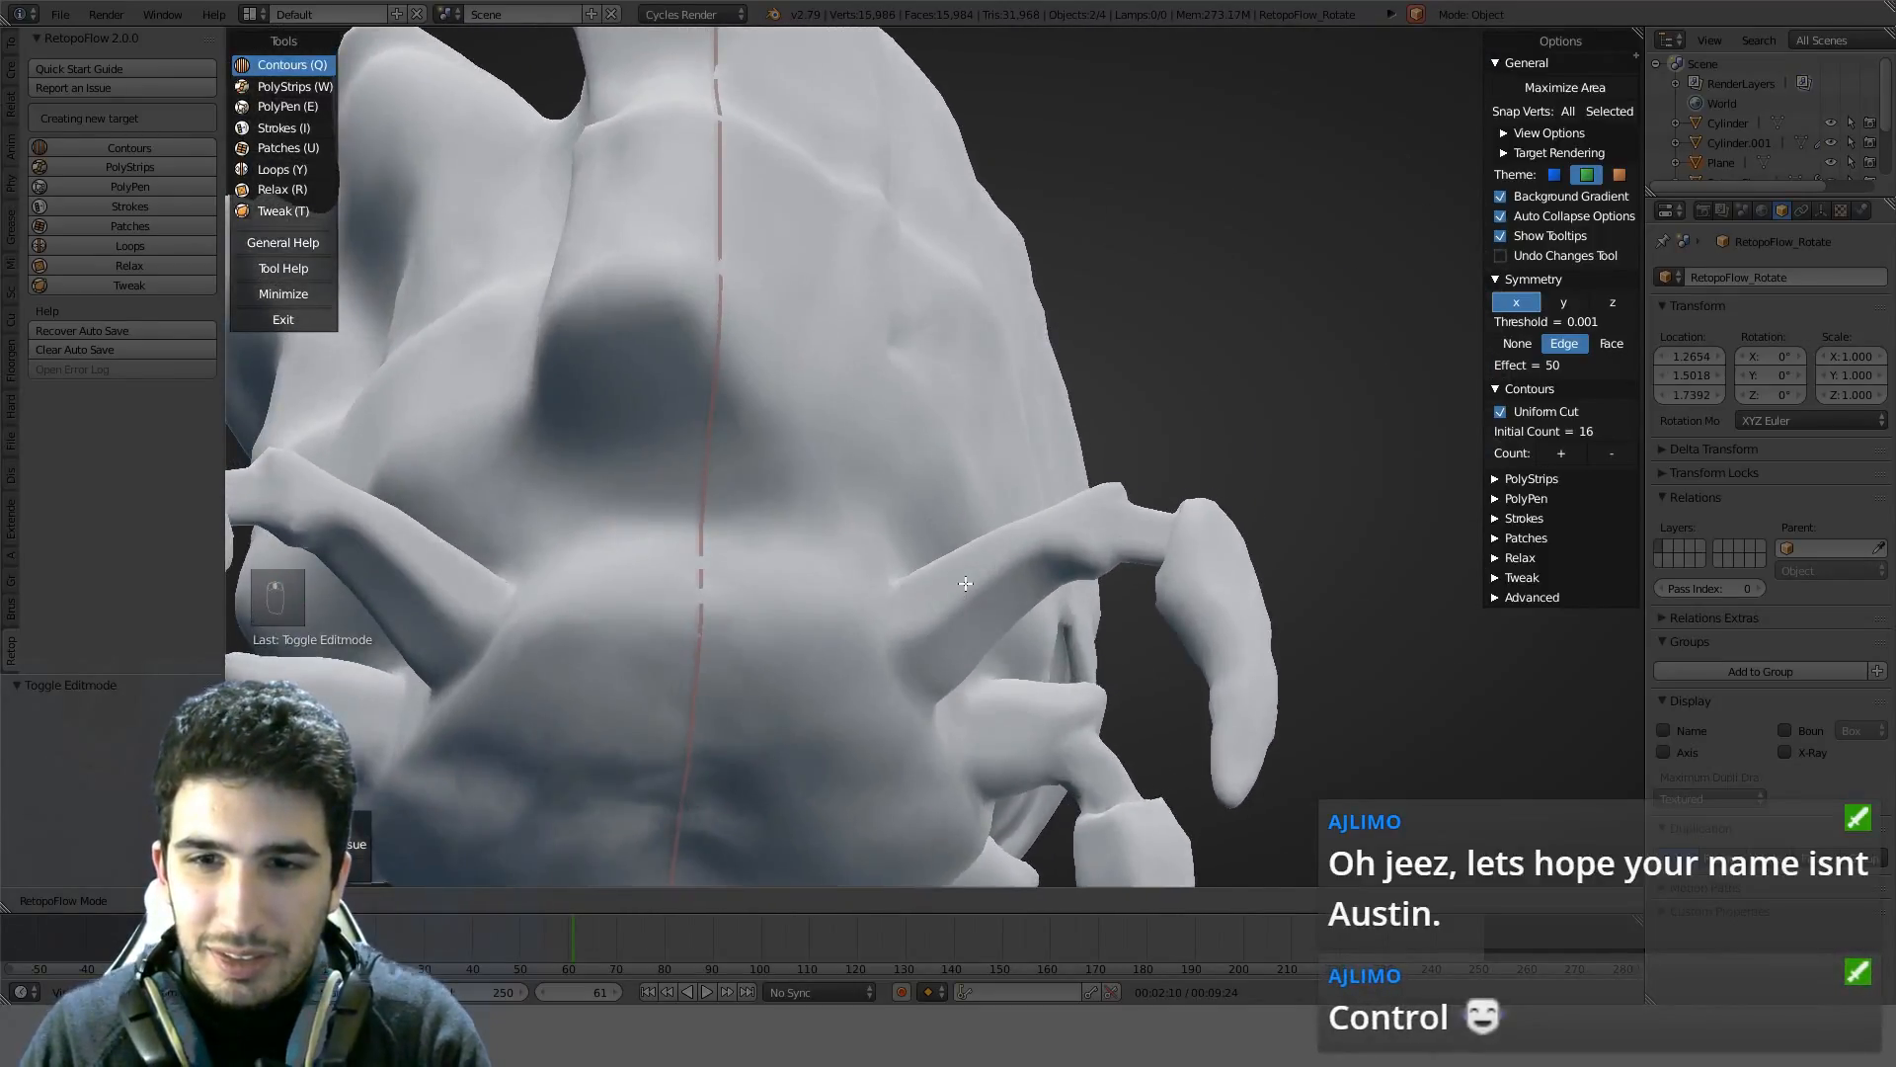
Try a short PolyStrips strip across the base of the rear leg from the bottom view
{"action": "middle_click_drag", "start_coordinate": [1010, 643], "coordinate": [1034, 691]}
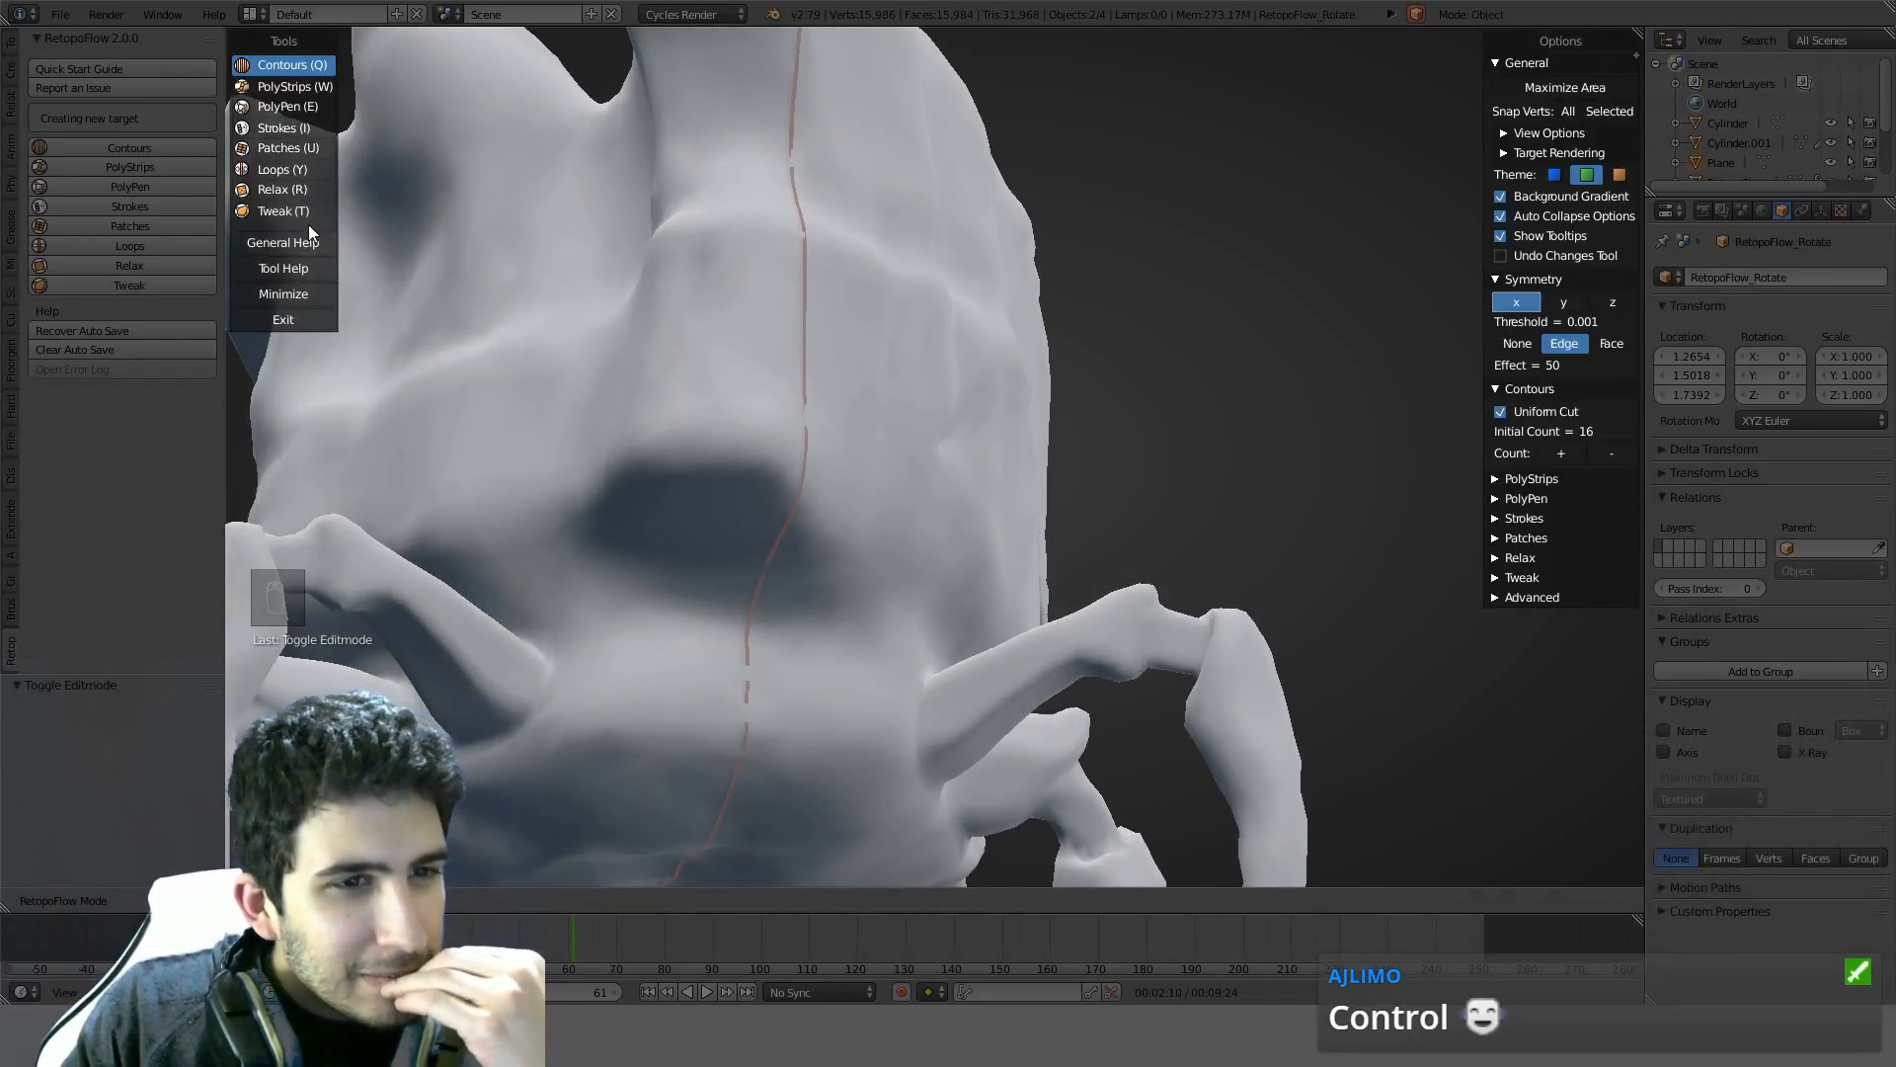
{"action": "left_click", "coordinate": [287, 87]}
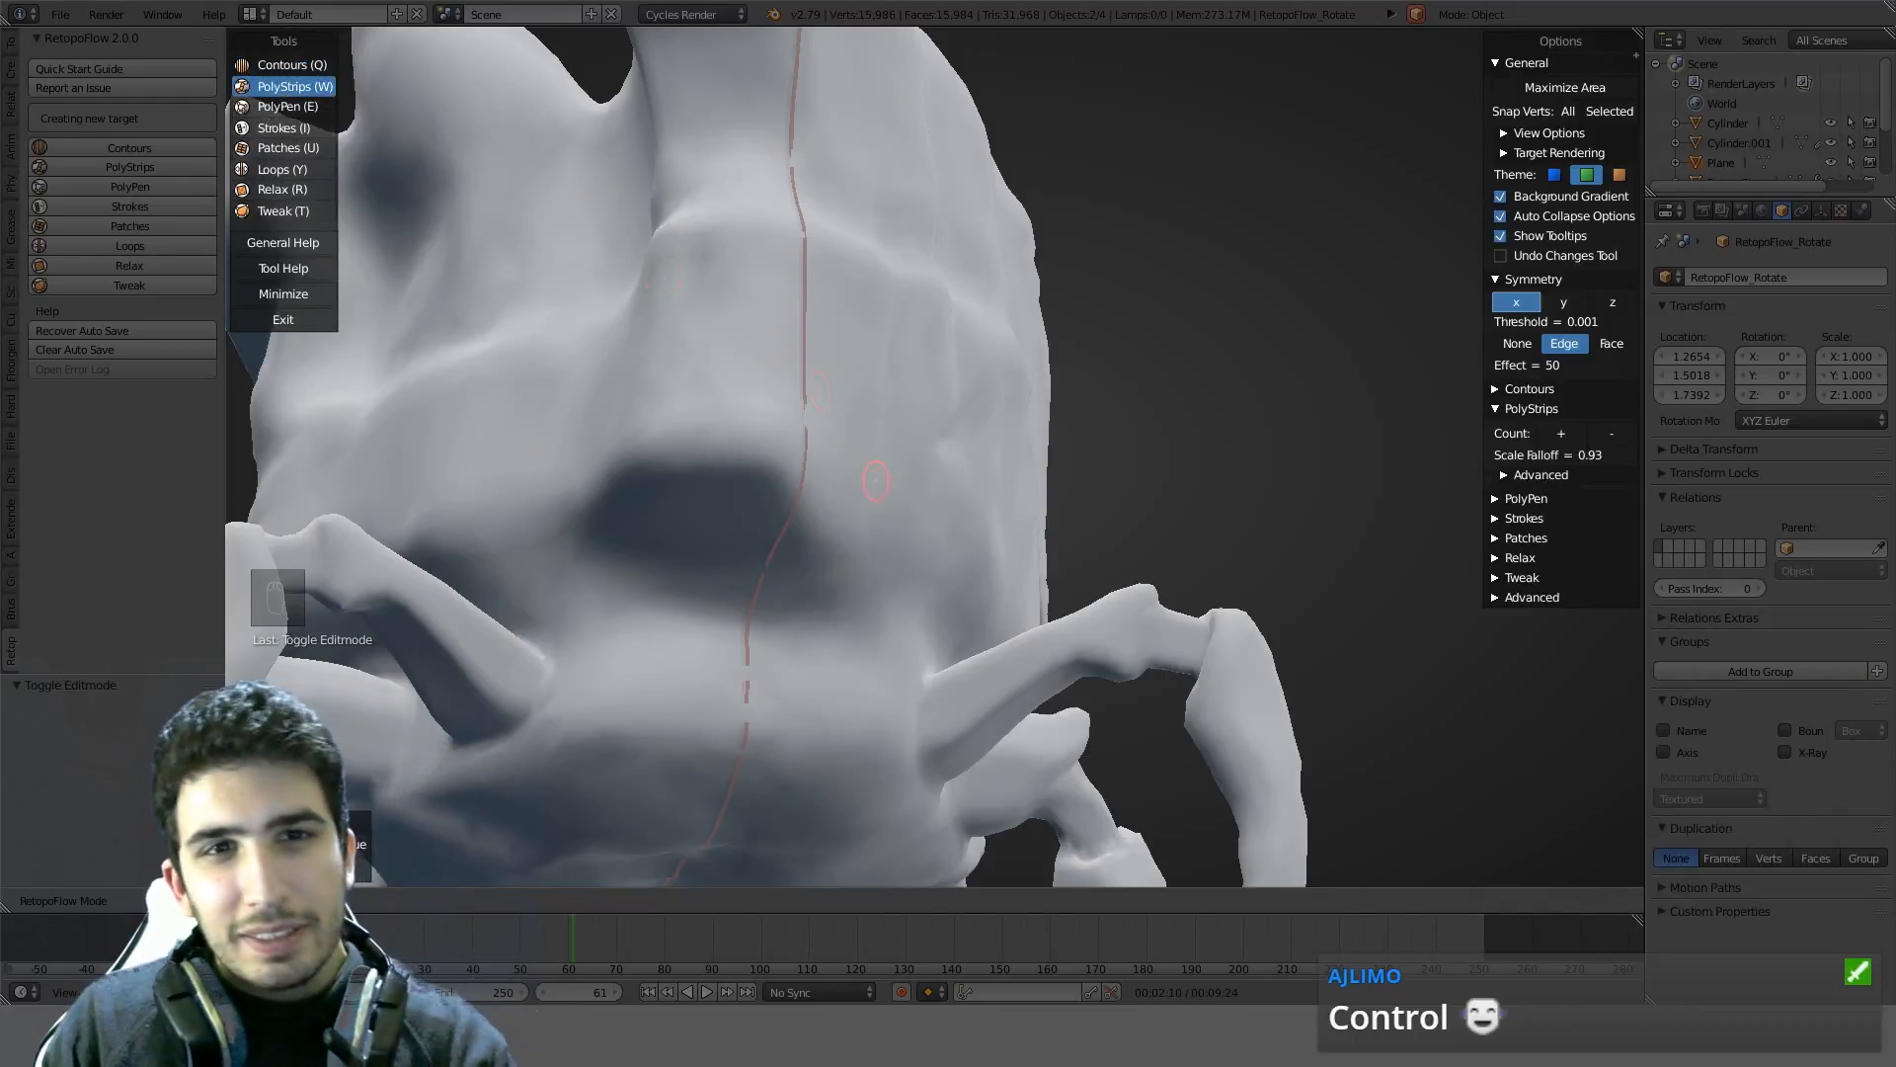
{"action": "mouse_move", "coordinate": [378, 126]}
{"action": "middle_mouse_down"}
{"action": "mouse_move", "coordinate": [970, 293]}
{"action": "mouse_move", "coordinate": [913, 272]}
{"action": "middle_mouse_up"}
{"action": "key", "text": "KP_7"}
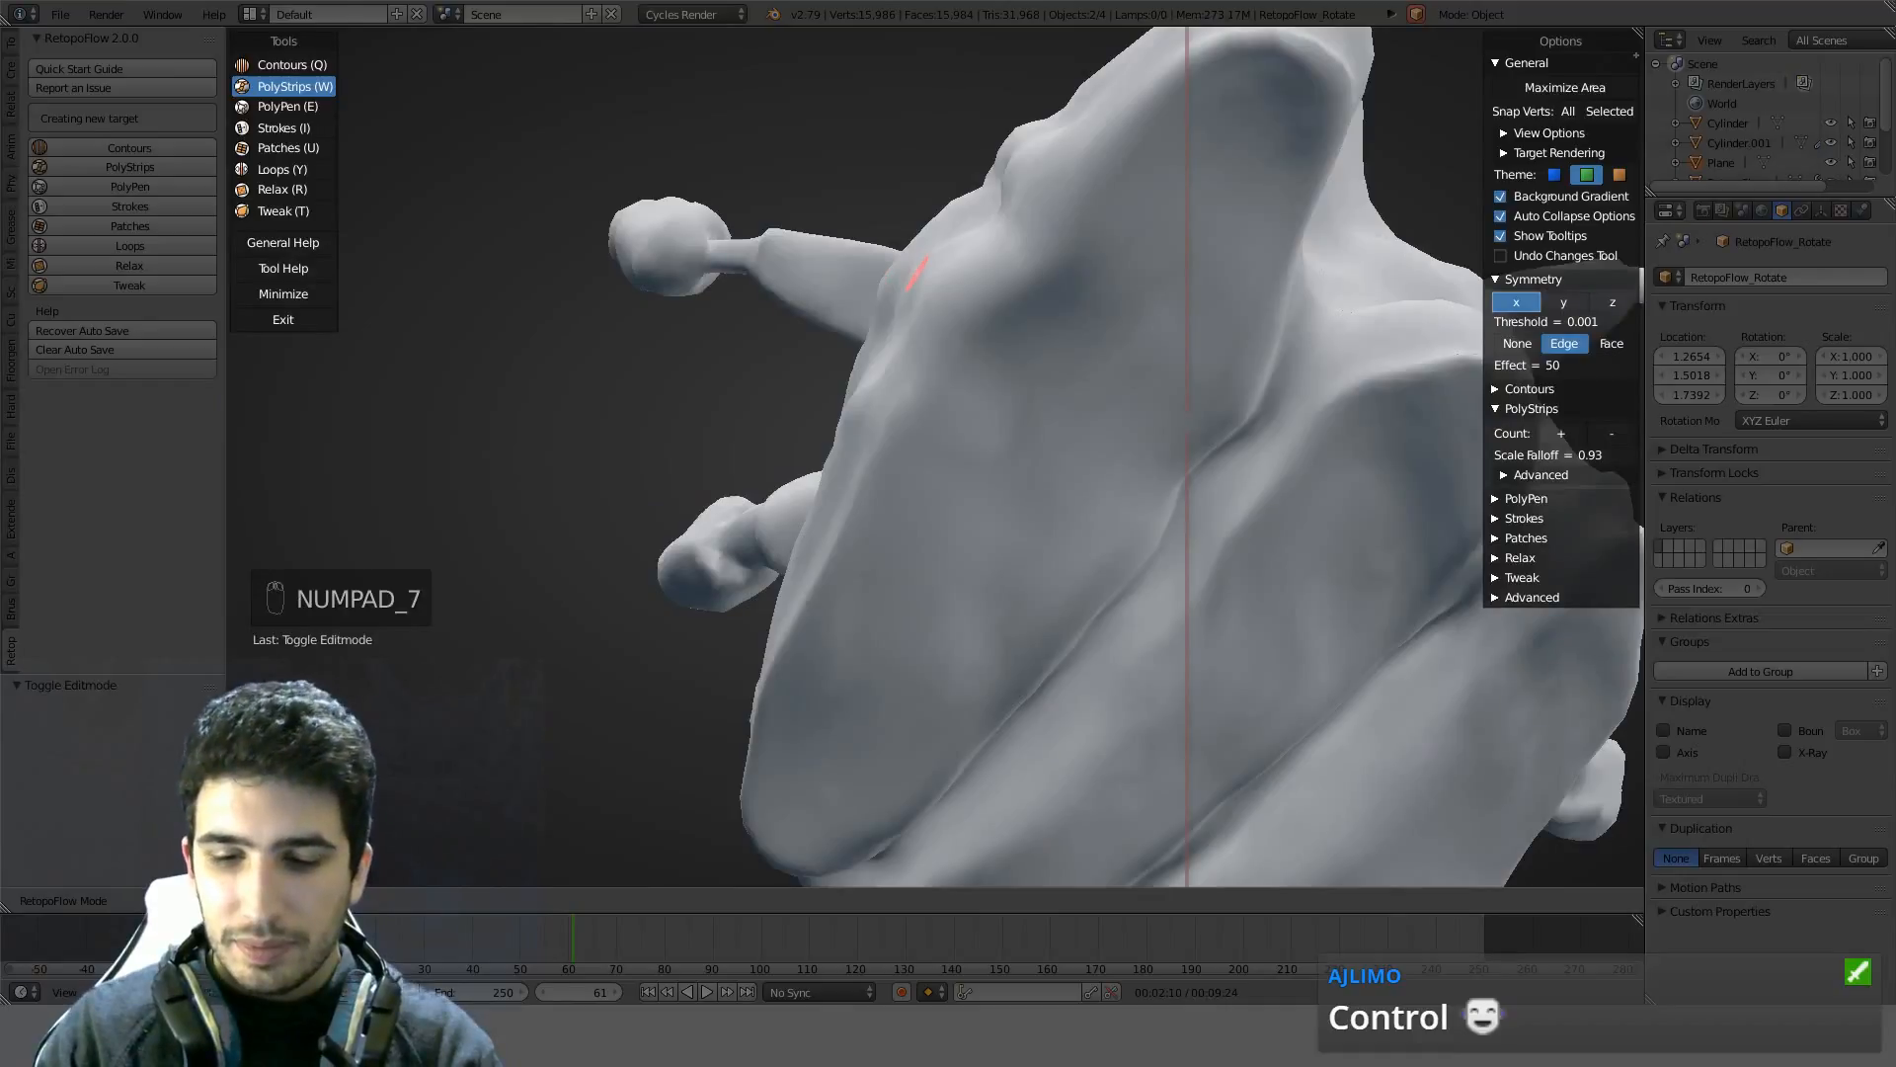
{"action": "key", "text": "ctrl+KP_7"}
{"action": "middle_click_drag", "start_coordinate": [951, 317], "coordinate": [535, 336]}
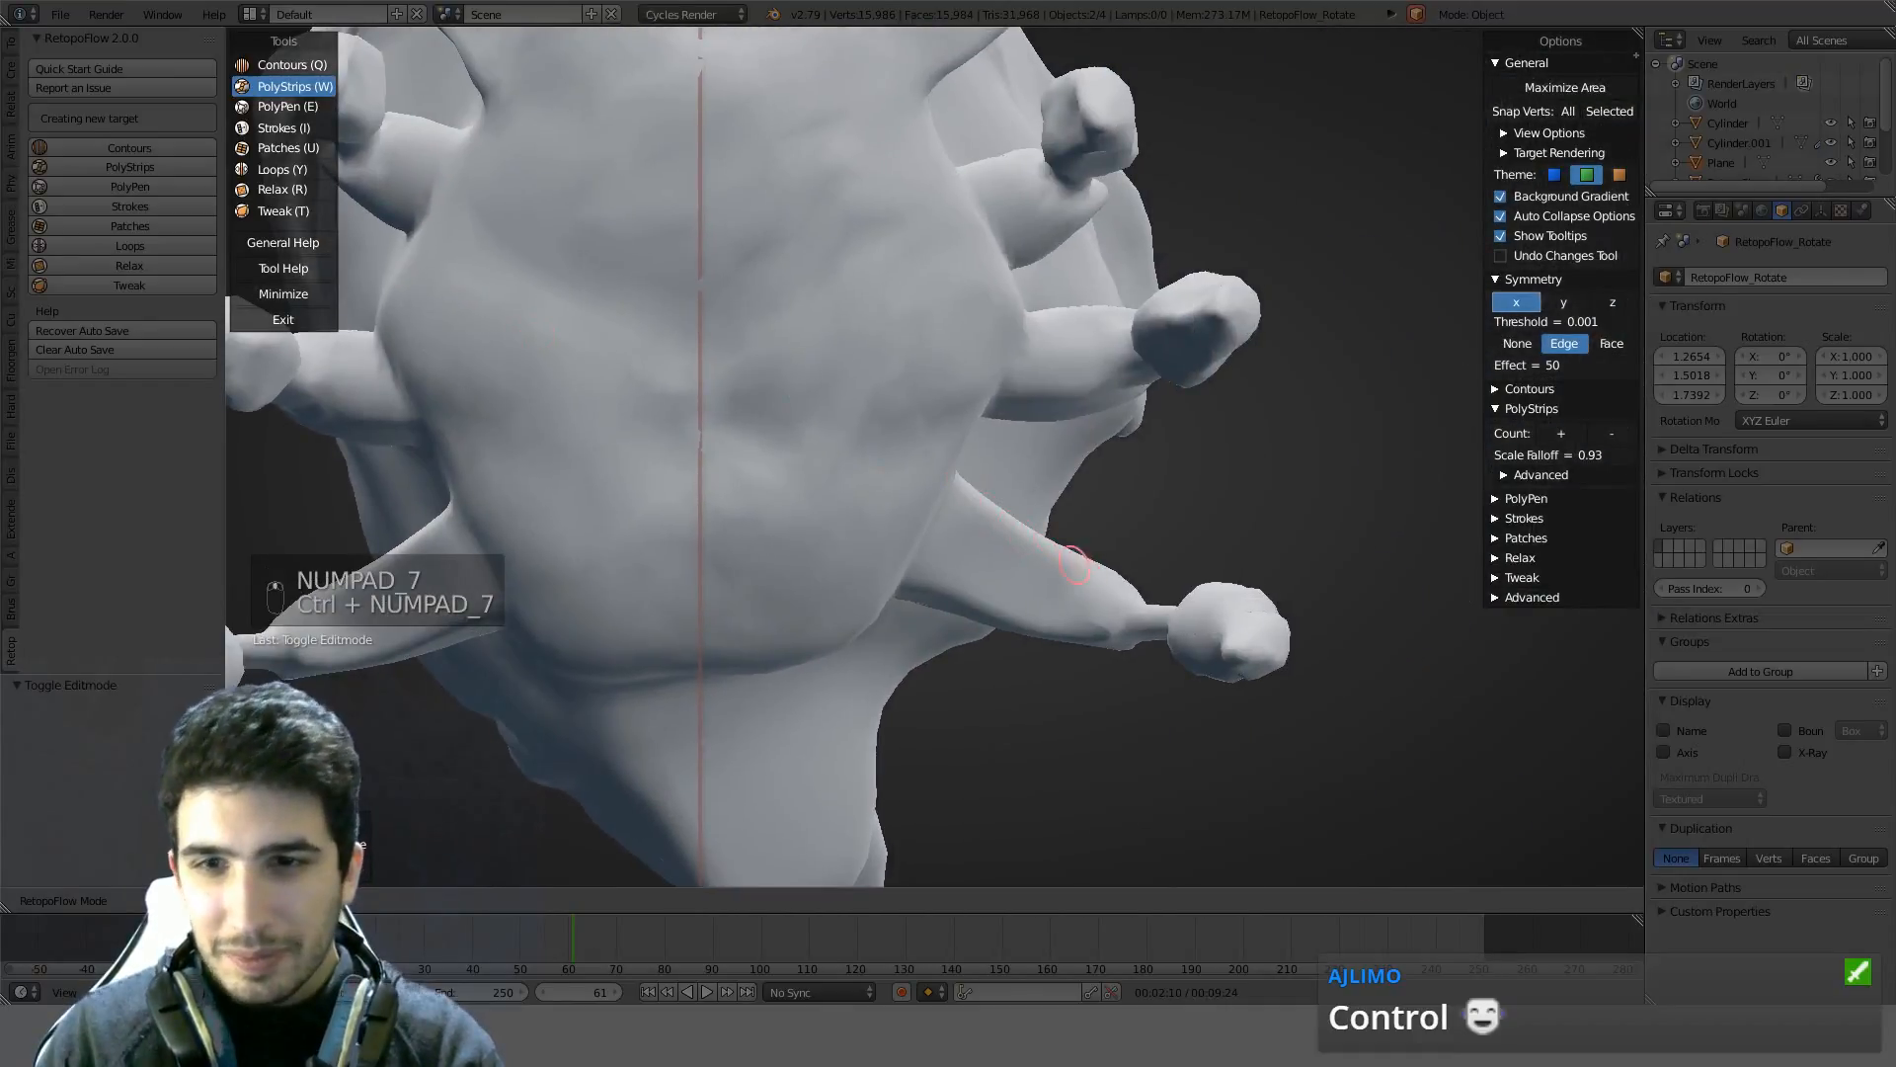
{"action": "left_click_drag", "start_coordinate": [1037, 526], "coordinate": [1023, 651], "text": "ctrl"}
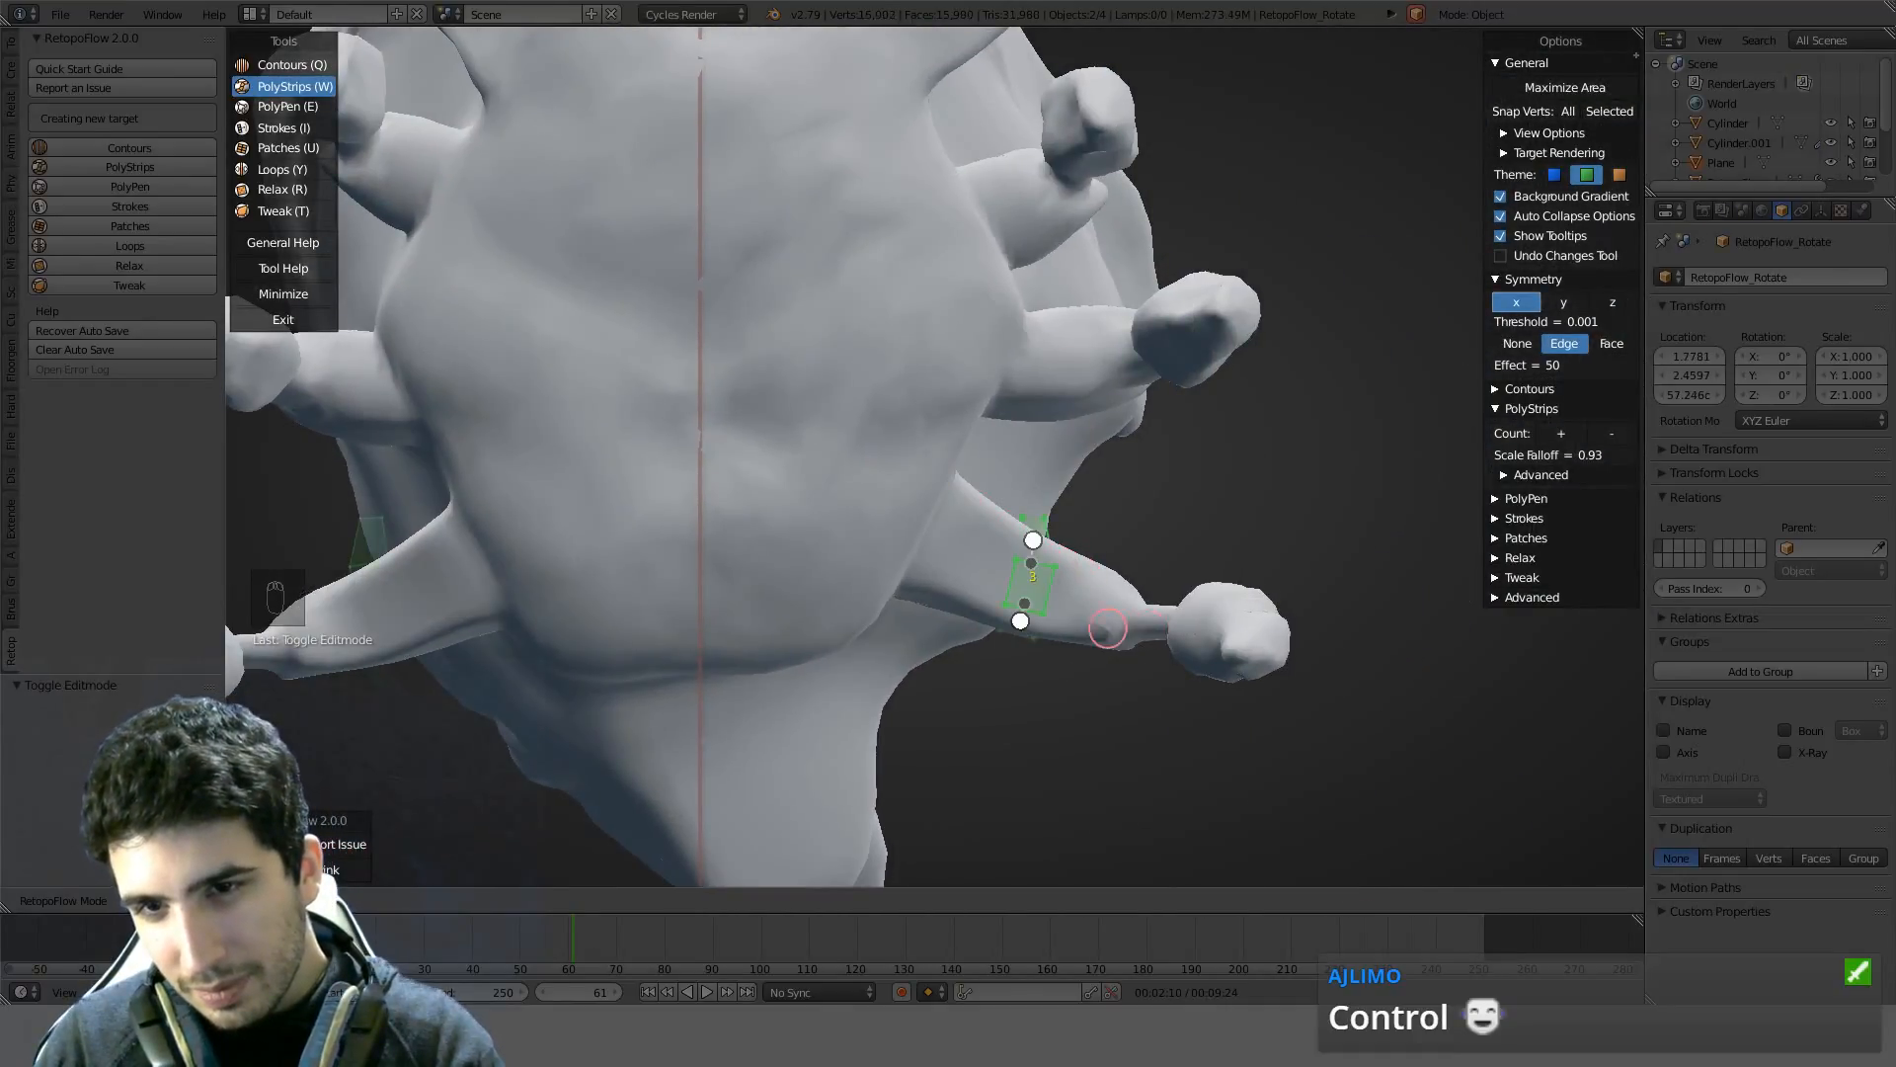
{"action": "middle_click_drag", "start_coordinate": [1108, 628], "coordinate": [1156, 574]}
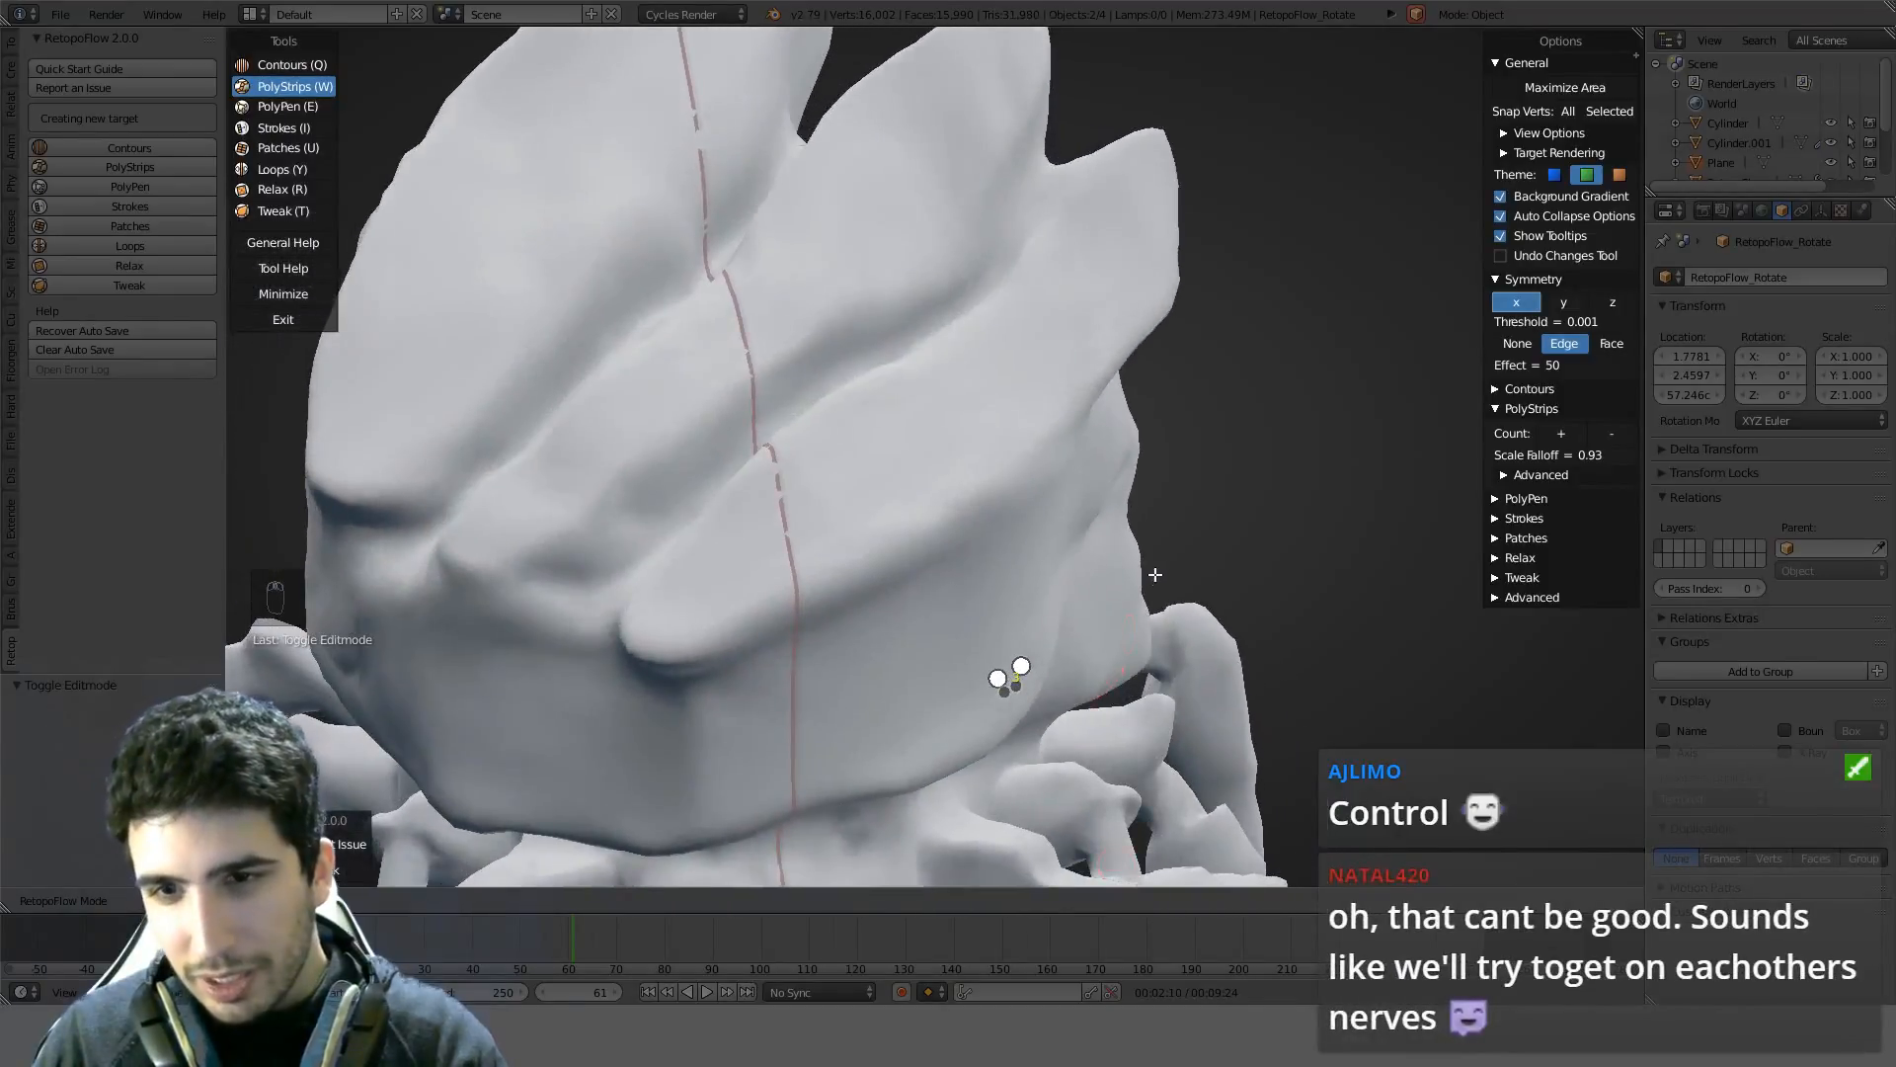
Exit RetopoFlow and delete the retopology object that holds the trial strip
{"action": "left_click", "coordinate": [283, 320]}
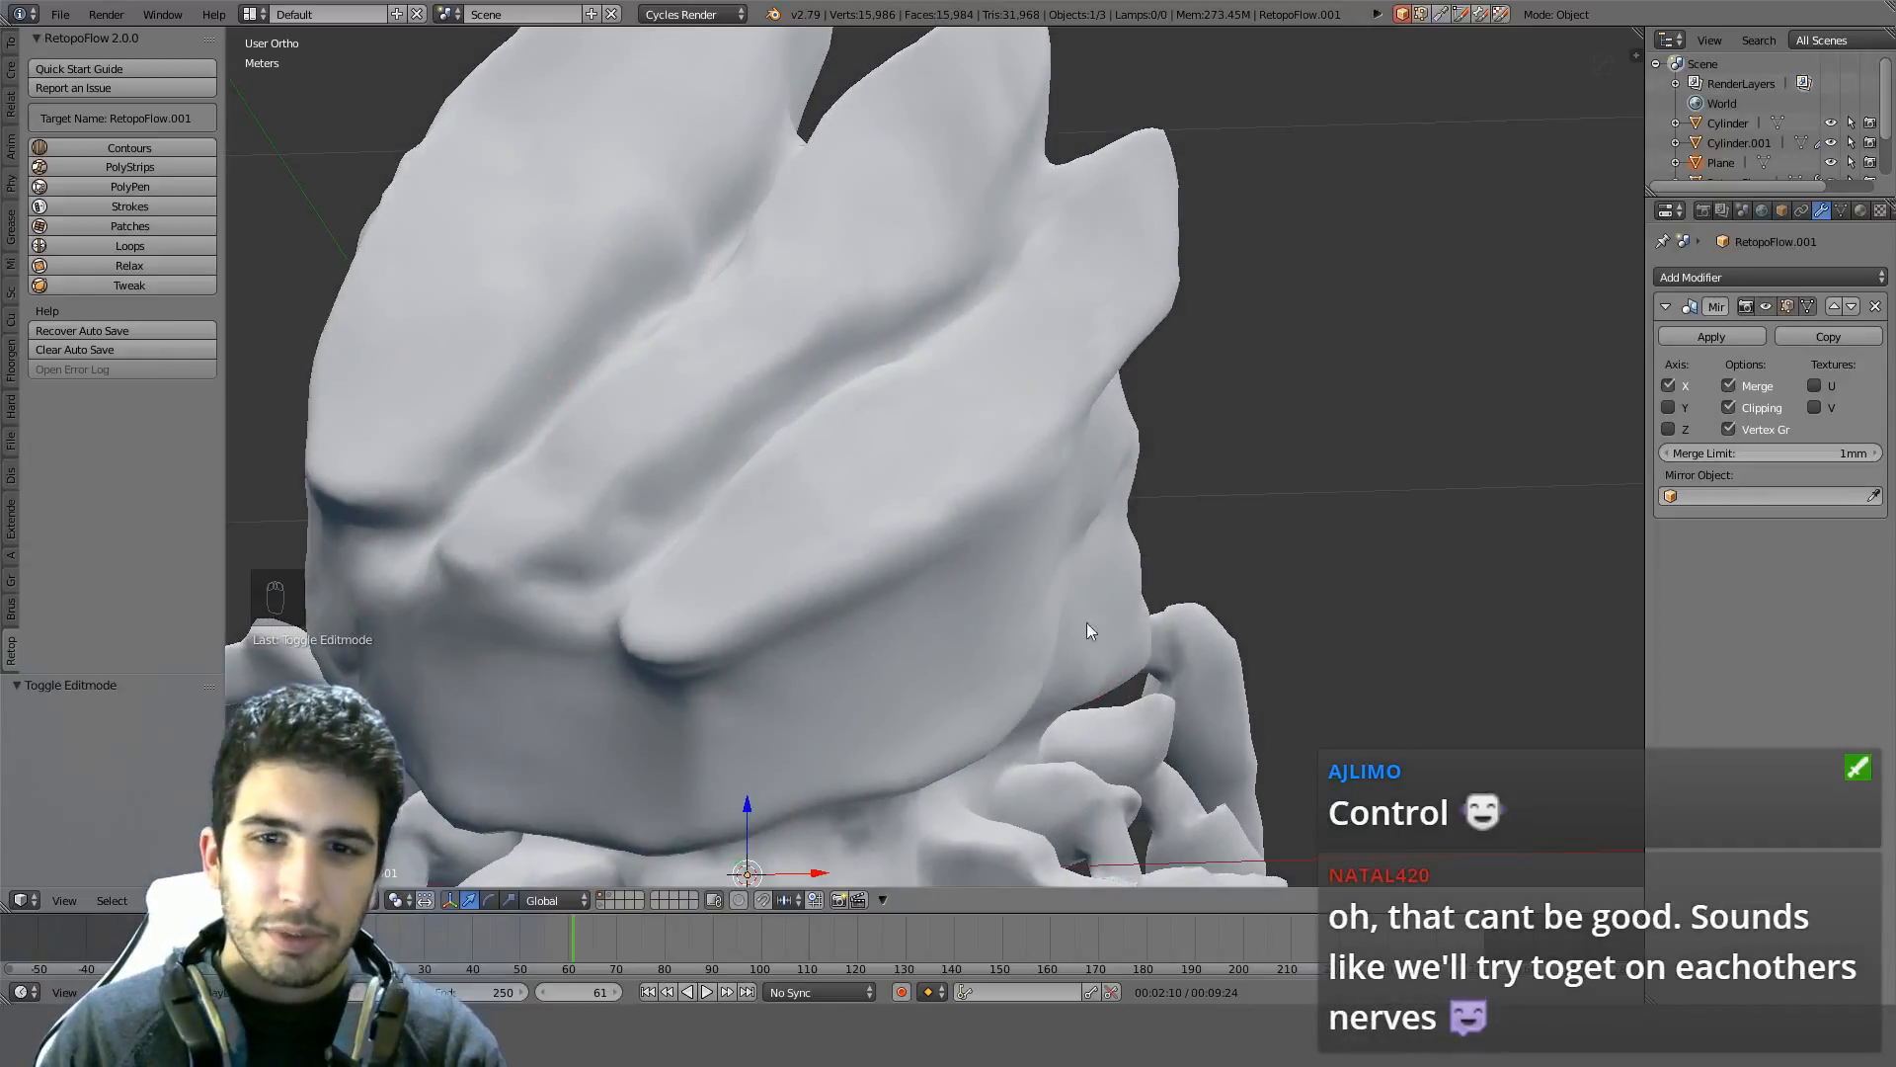
{"action": "middle_click_drag", "start_coordinate": [1087, 626], "coordinate": [1065, 667]}
{"action": "key", "text": "z"}
{"action": "scroll", "coordinate": [1081, 748], "scroll_direction": "down", "scroll_amount": 5}
{"action": "key", "text": "Delete"}
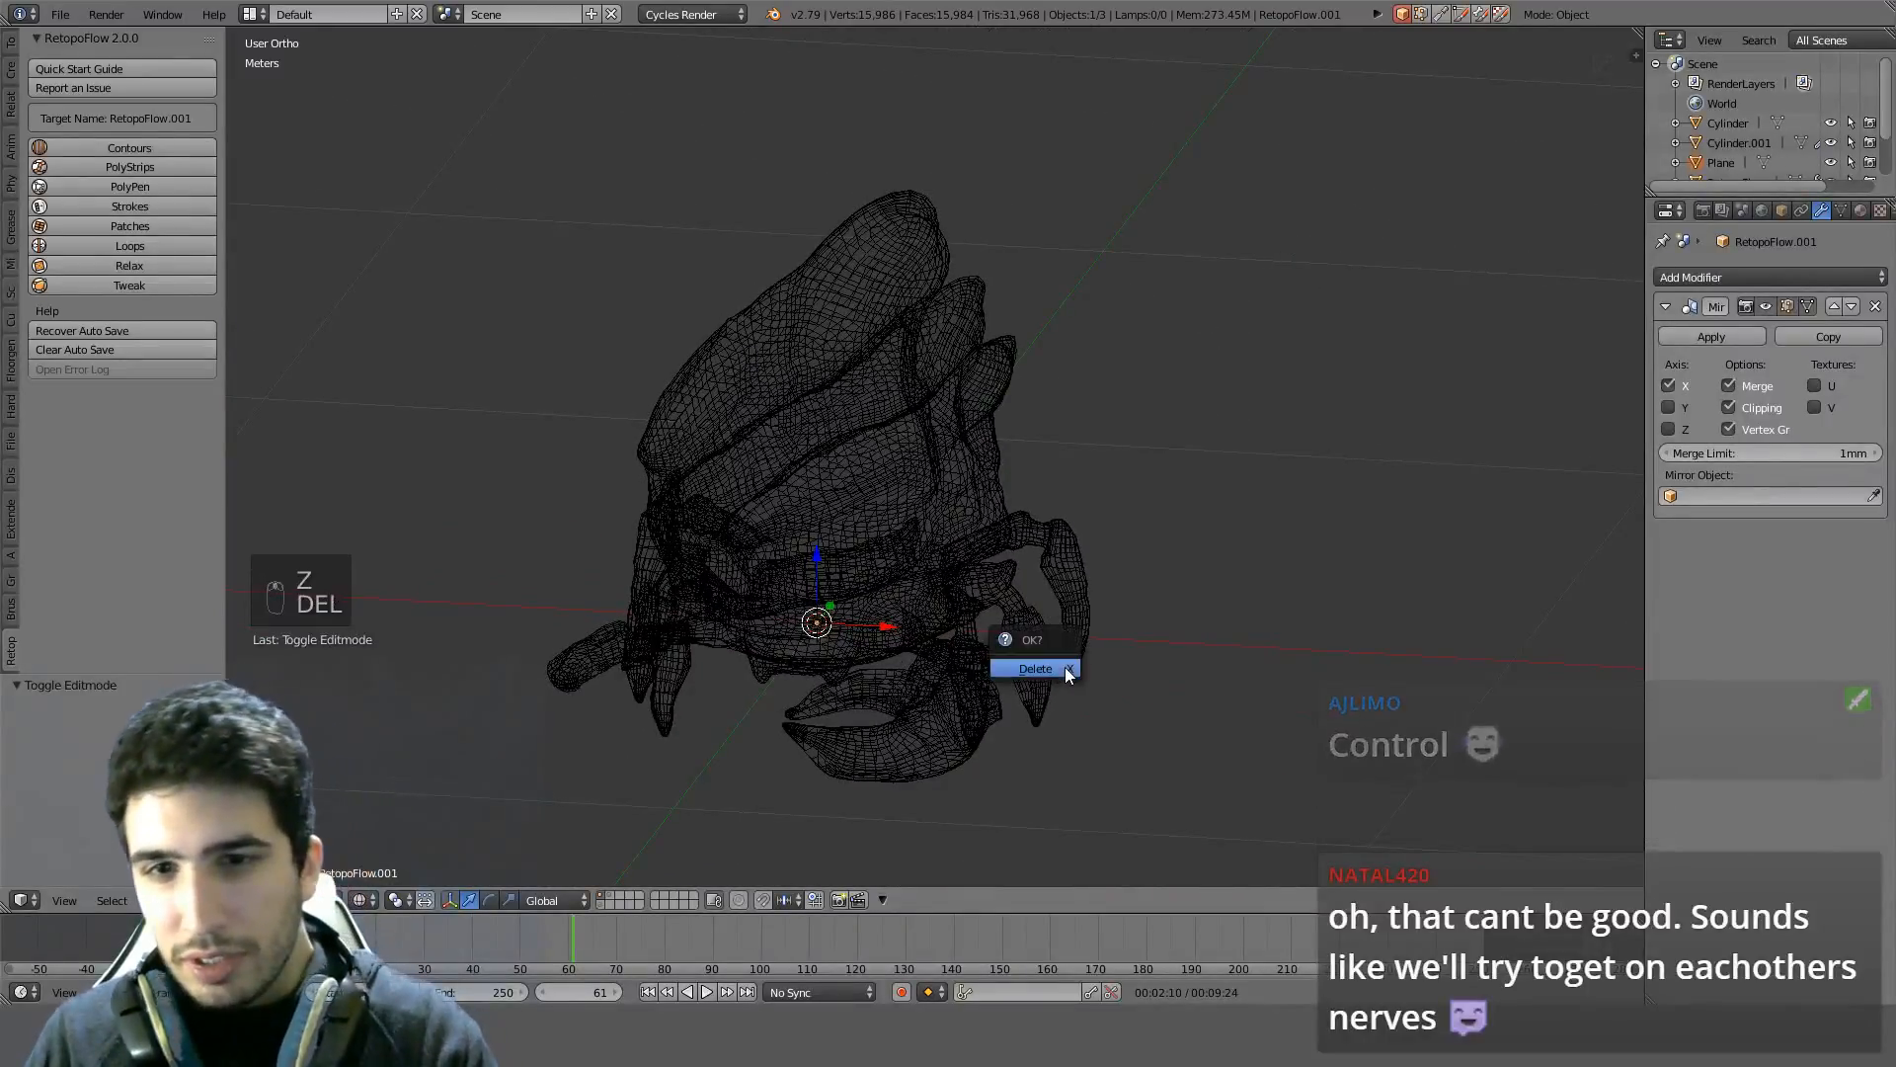
{"action": "left_click", "coordinate": [1035, 668]}
{"action": "key", "text": "z"}
{"action": "middle_click_drag", "start_coordinate": [962, 405], "coordinate": [847, 496]}
{"action": "scroll", "coordinate": [809, 513], "scroll_direction": "up", "scroll_amount": 3}
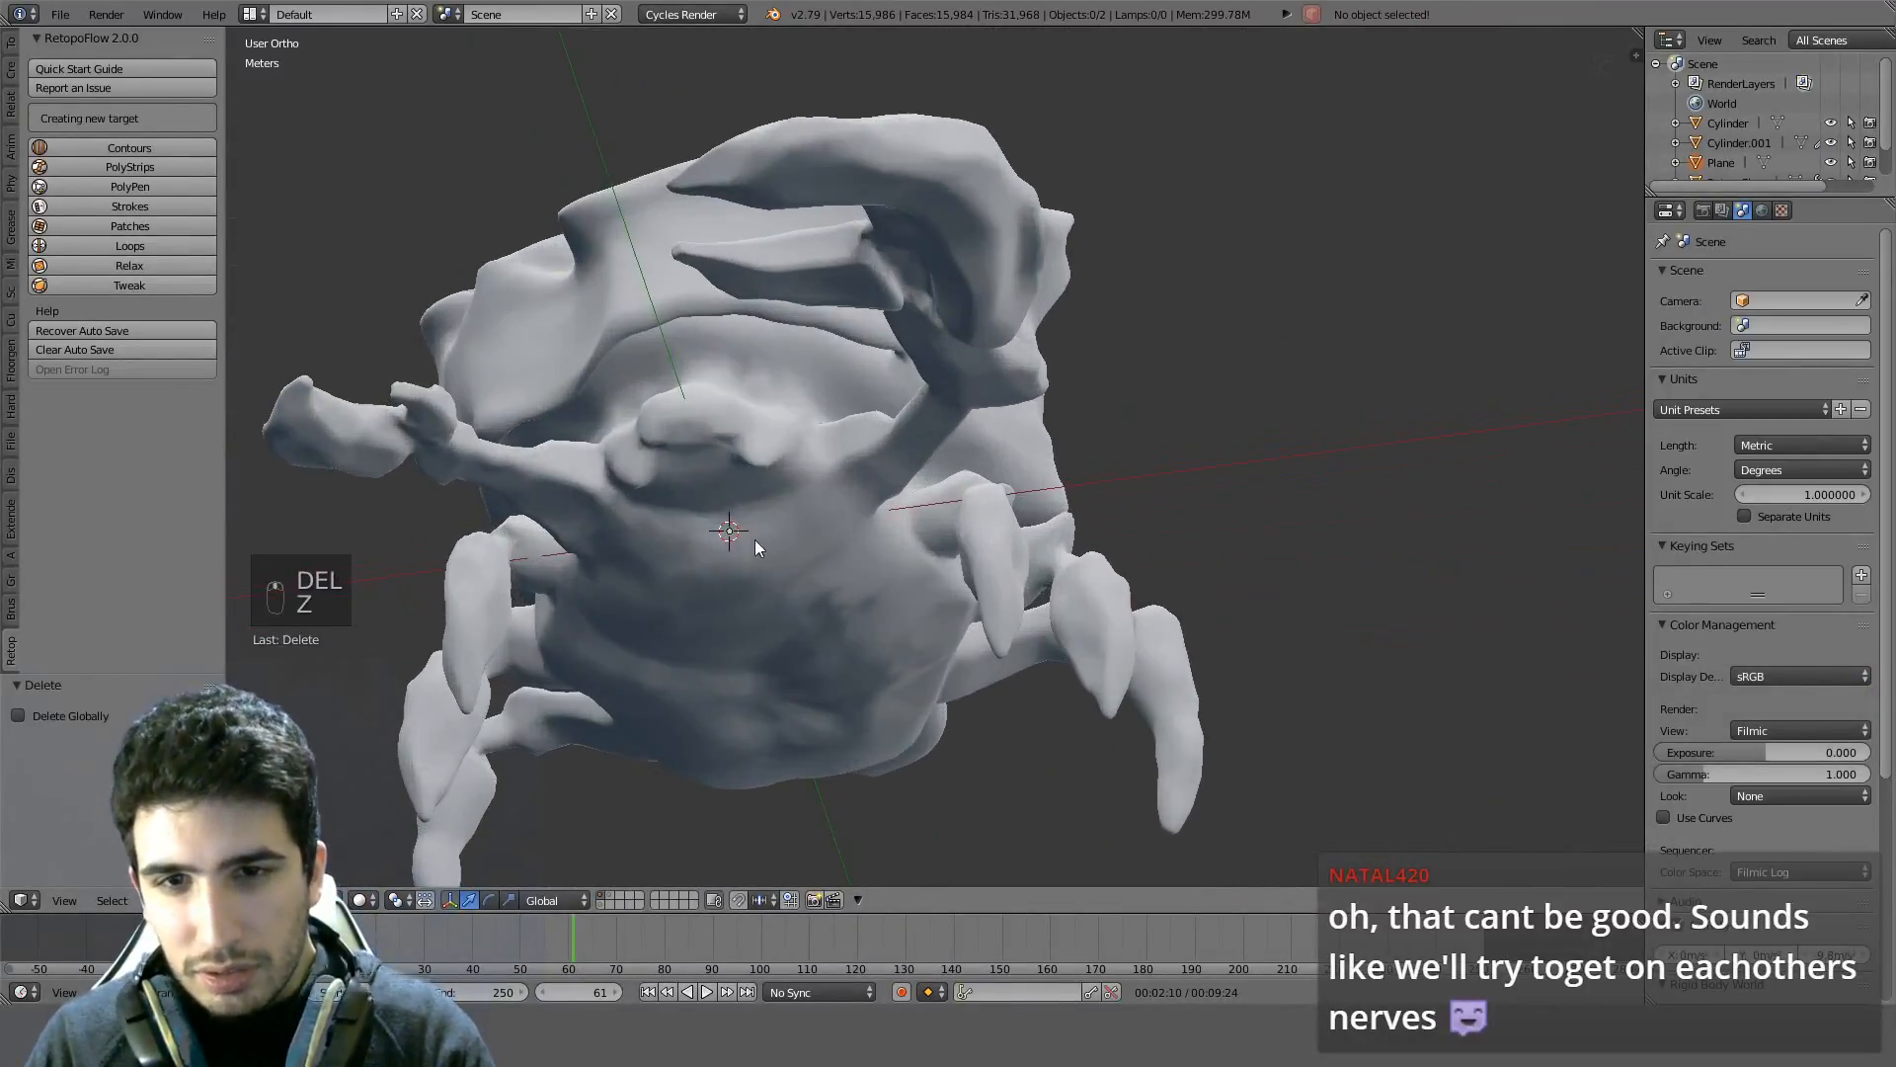
Delete the leftover RetopoFlow object and select the crab sculpt, viewing it in solid shading
{"action": "right_click", "coordinate": [731, 533]}
{"action": "key", "text": "z"}
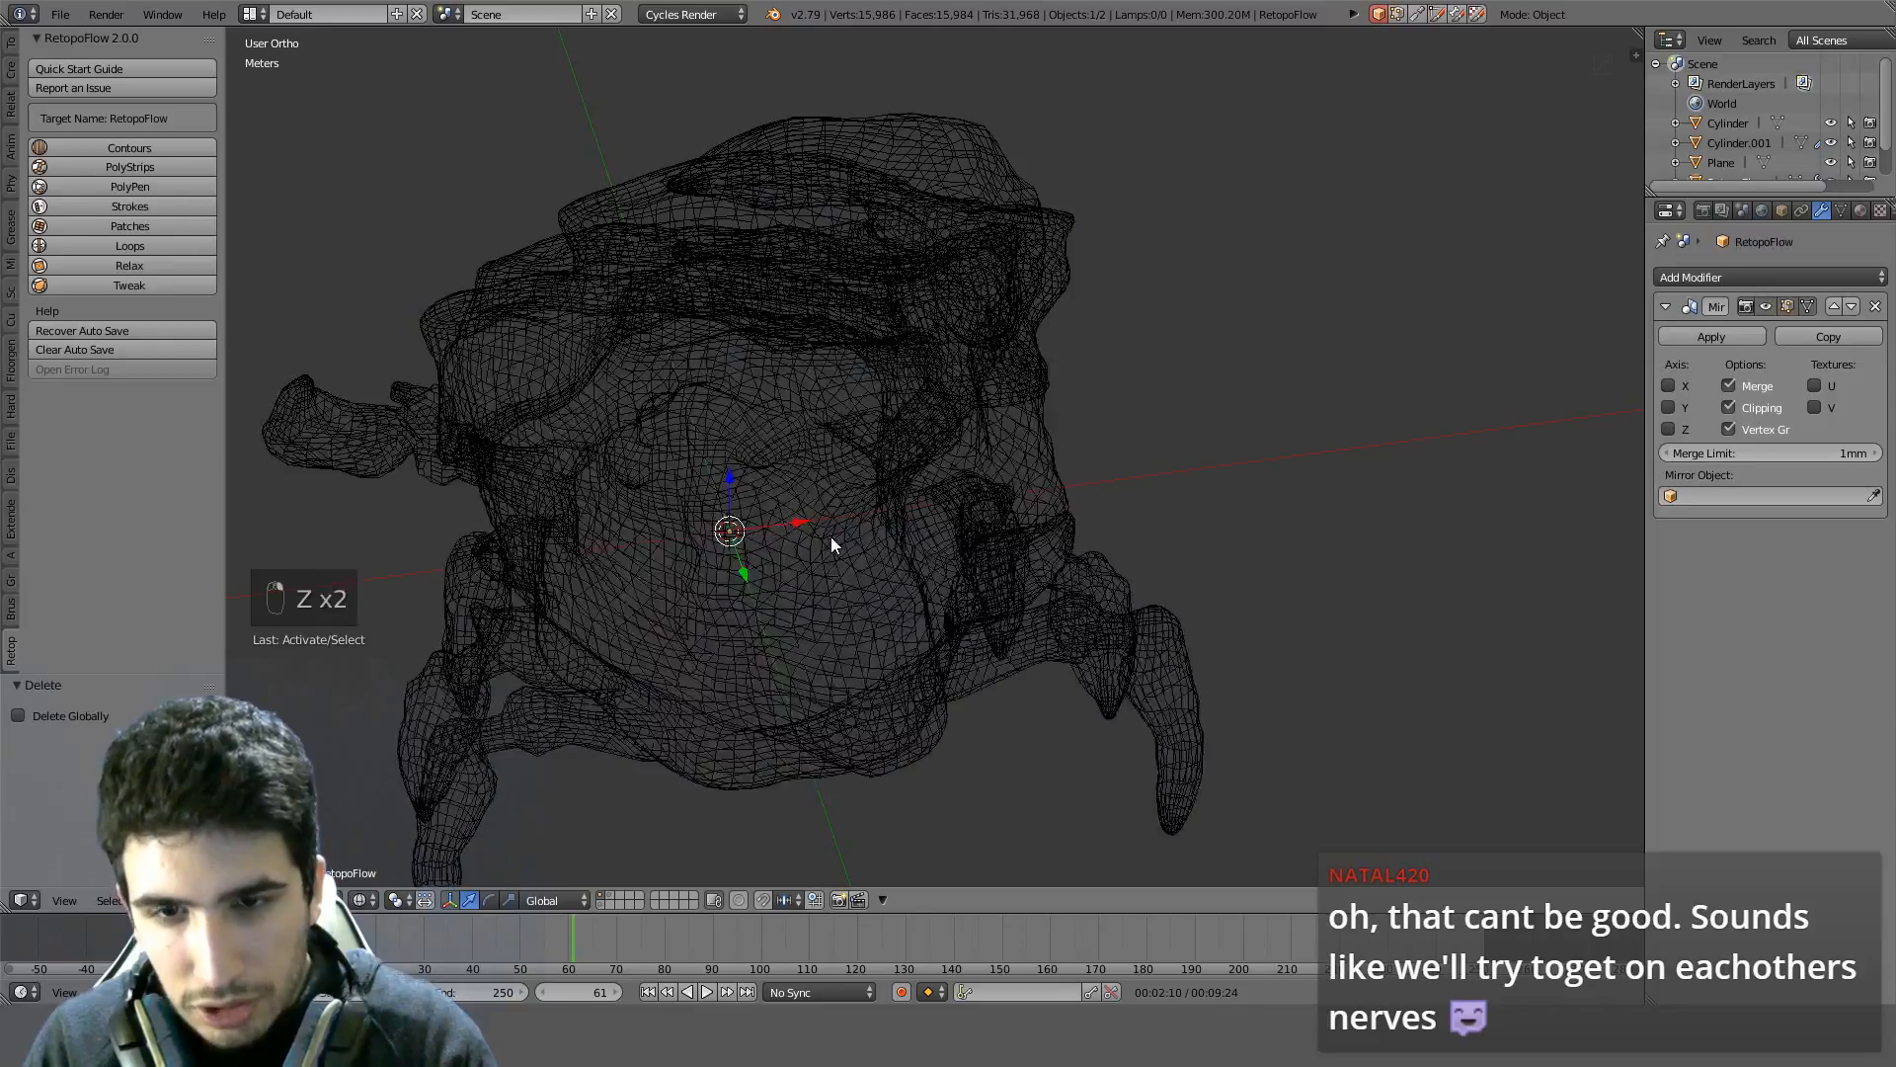
{"action": "key", "text": "Delete"}
{"action": "left_click", "coordinate": [790, 537]}
{"action": "right_click", "coordinate": [725, 536]}
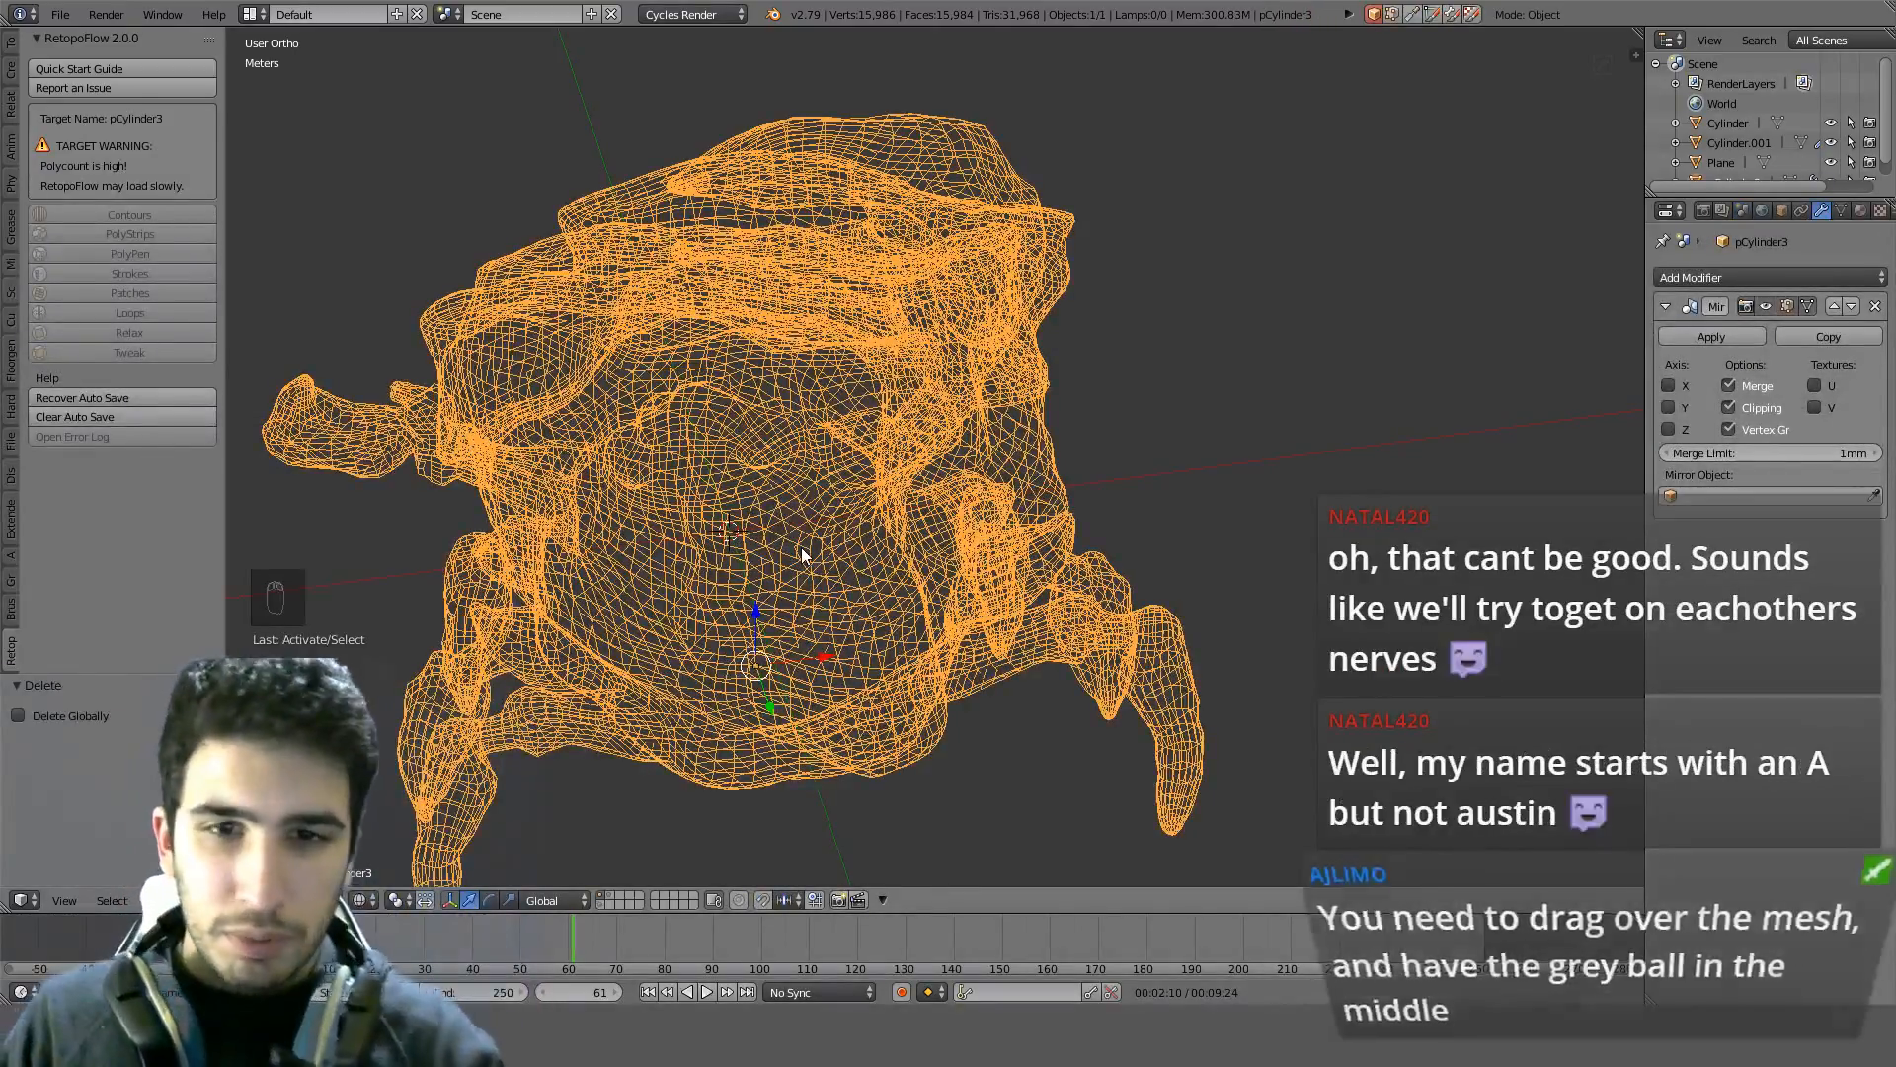
{"action": "key", "text": "z"}
{"action": "key", "text": "KP_1"}
{"action": "mouse_move", "coordinate": [802, 550]}
{"action": "middle_mouse_down"}
{"action": "mouse_move", "coordinate": [530, 288]}
{"action": "mouse_move", "coordinate": [650, 573]}
{"action": "mouse_move", "coordinate": [901, 666]}
{"action": "mouse_move", "coordinate": [872, 504]}
{"action": "mouse_move", "coordinate": [682, 505]}
{"action": "mouse_move", "coordinate": [742, 506]}
{"action": "mouse_move", "coordinate": [780, 573]}
{"action": "middle_mouse_up"}
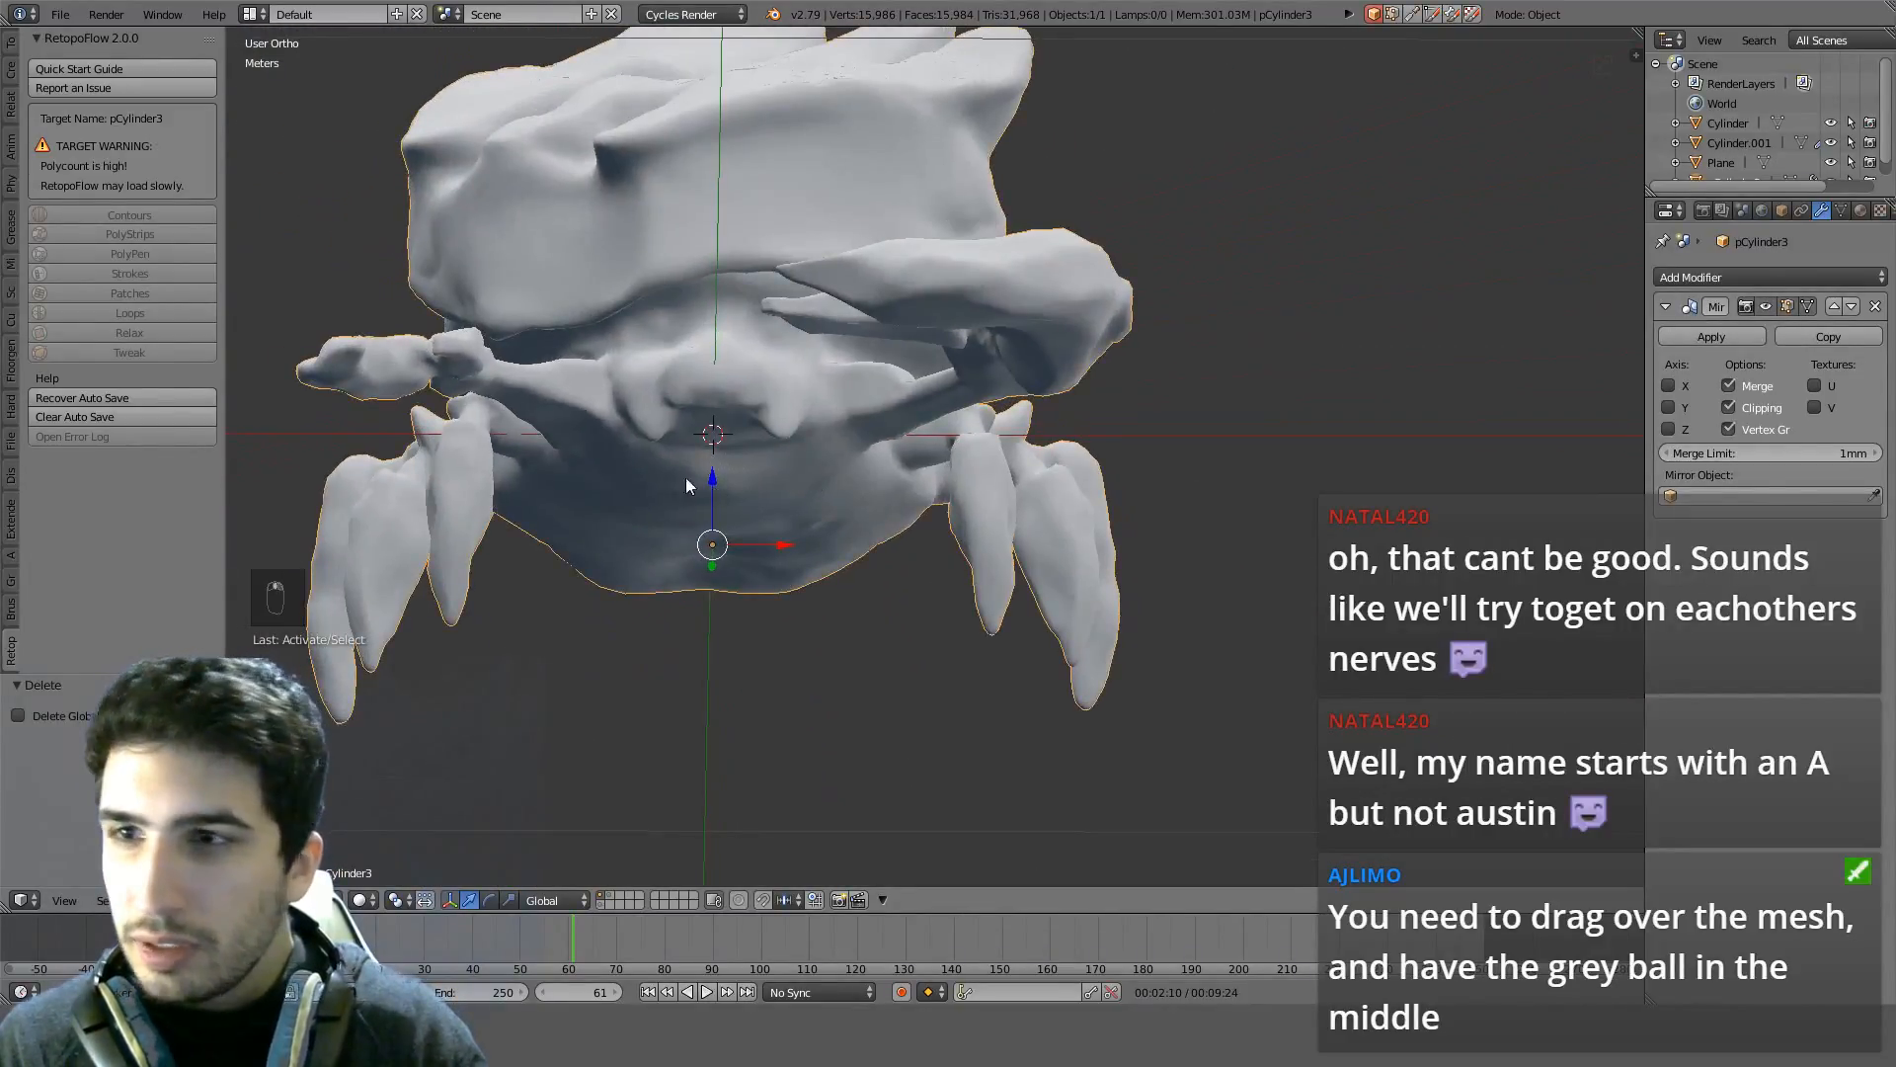
Select the low-poly shell object Plane, leave the isolated view of the sculpt, and rename the shell Sandstone
{"action": "scroll", "coordinate": [1756, 126], "scroll_direction": "down", "scroll_amount": 1}
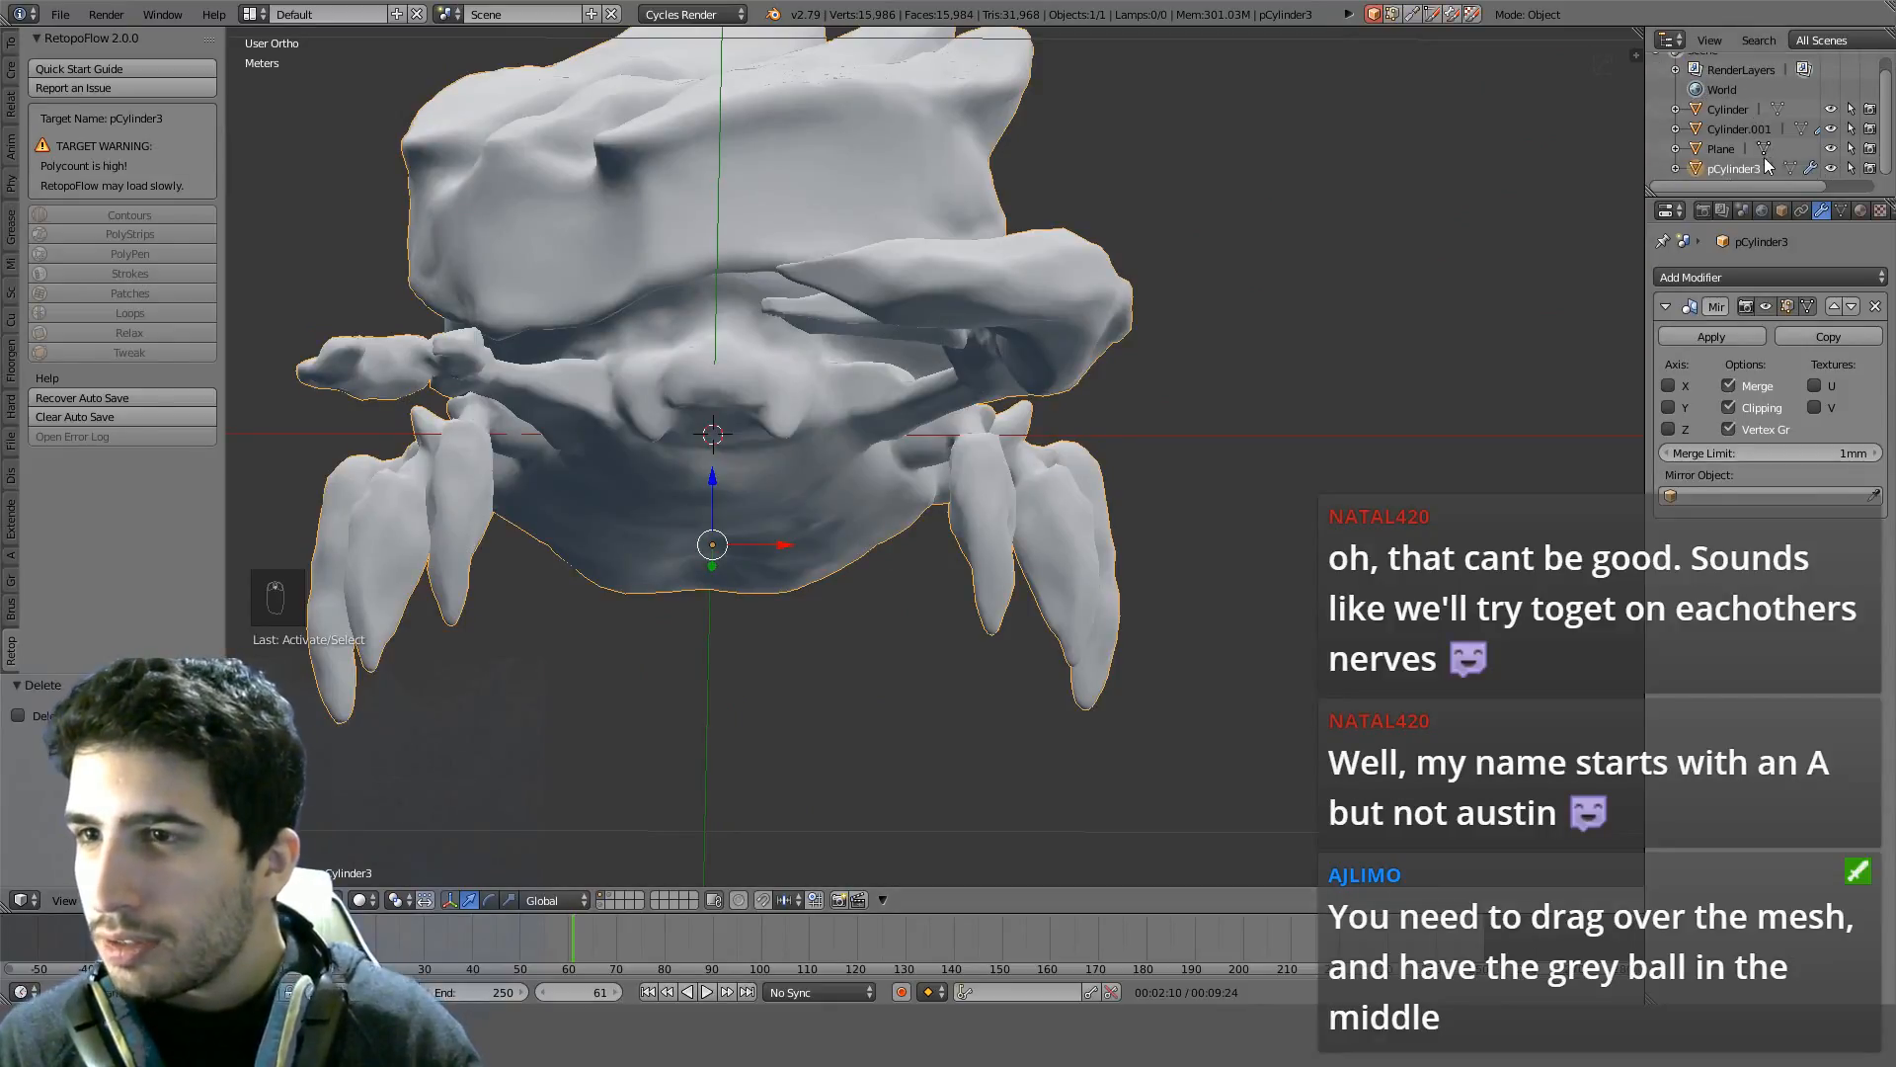
{"action": "left_click", "coordinate": [1718, 150]}
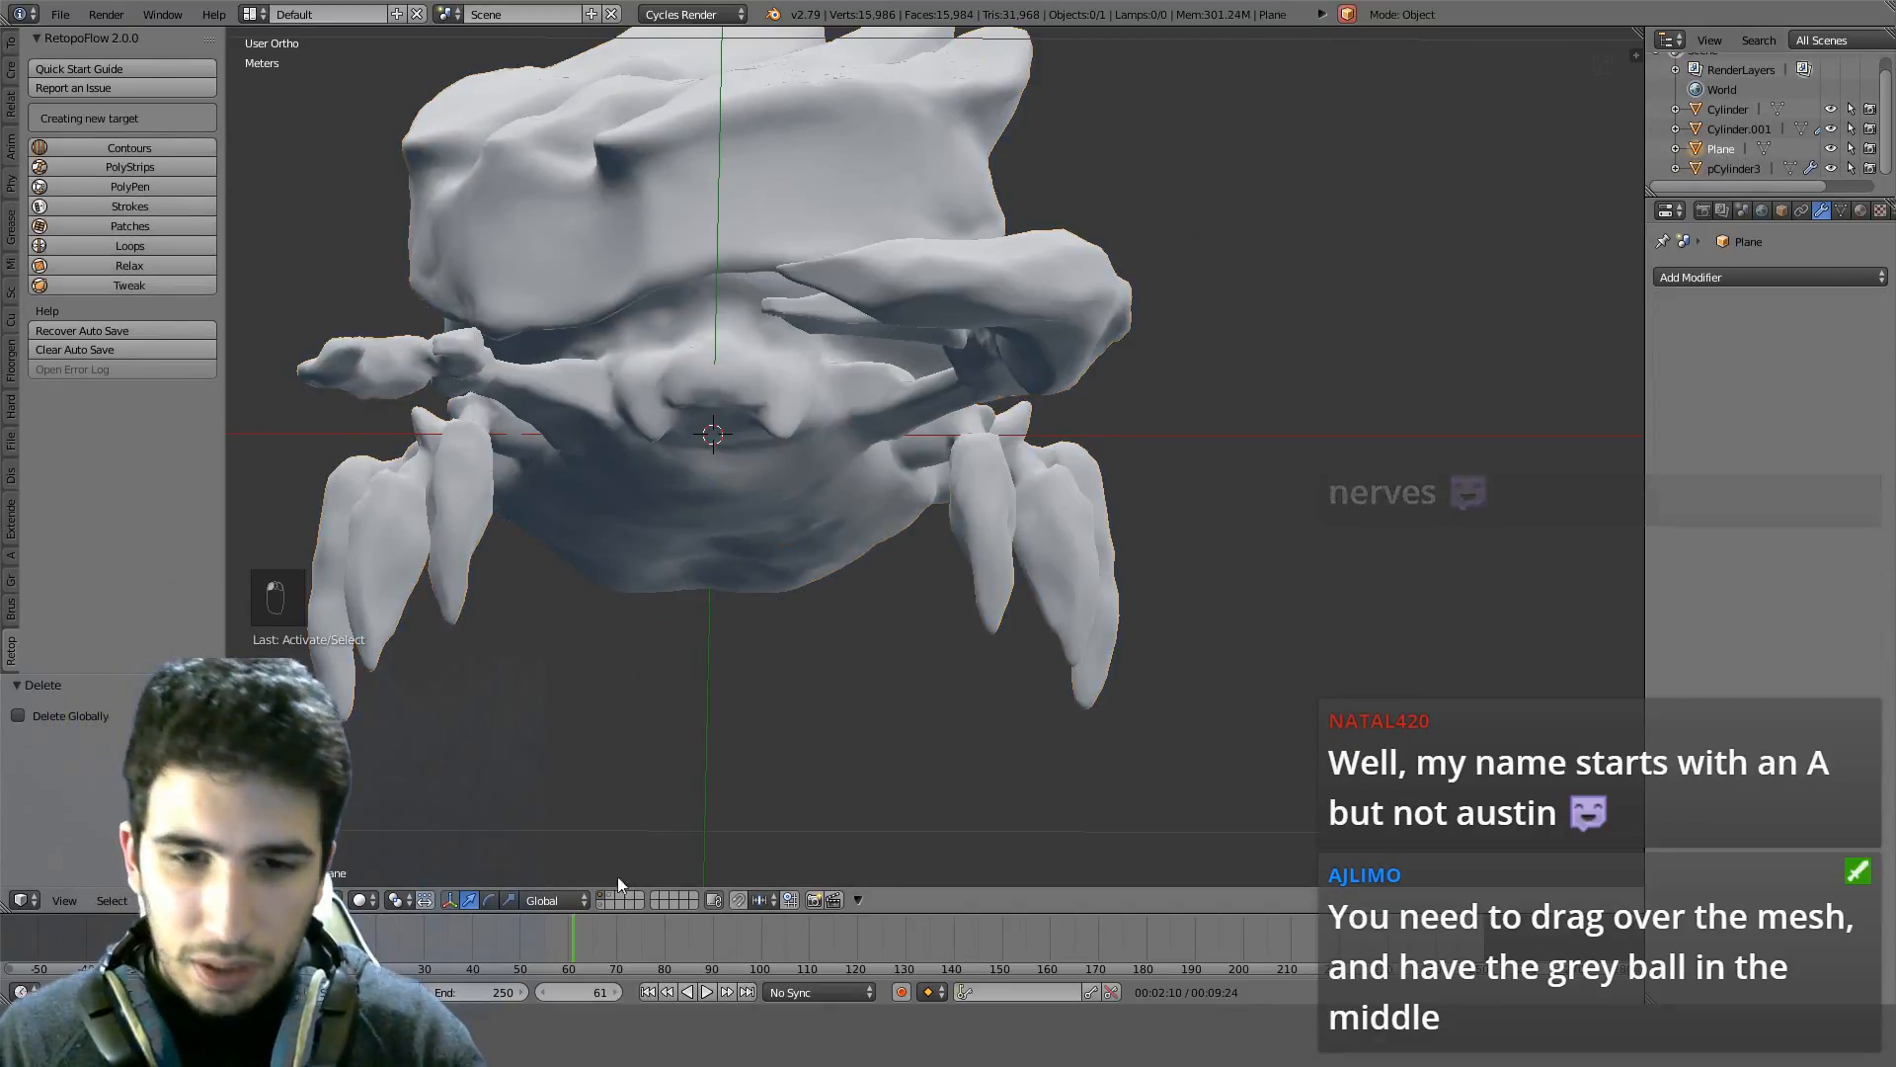
{"action": "key", "text": "KP_Divide"}
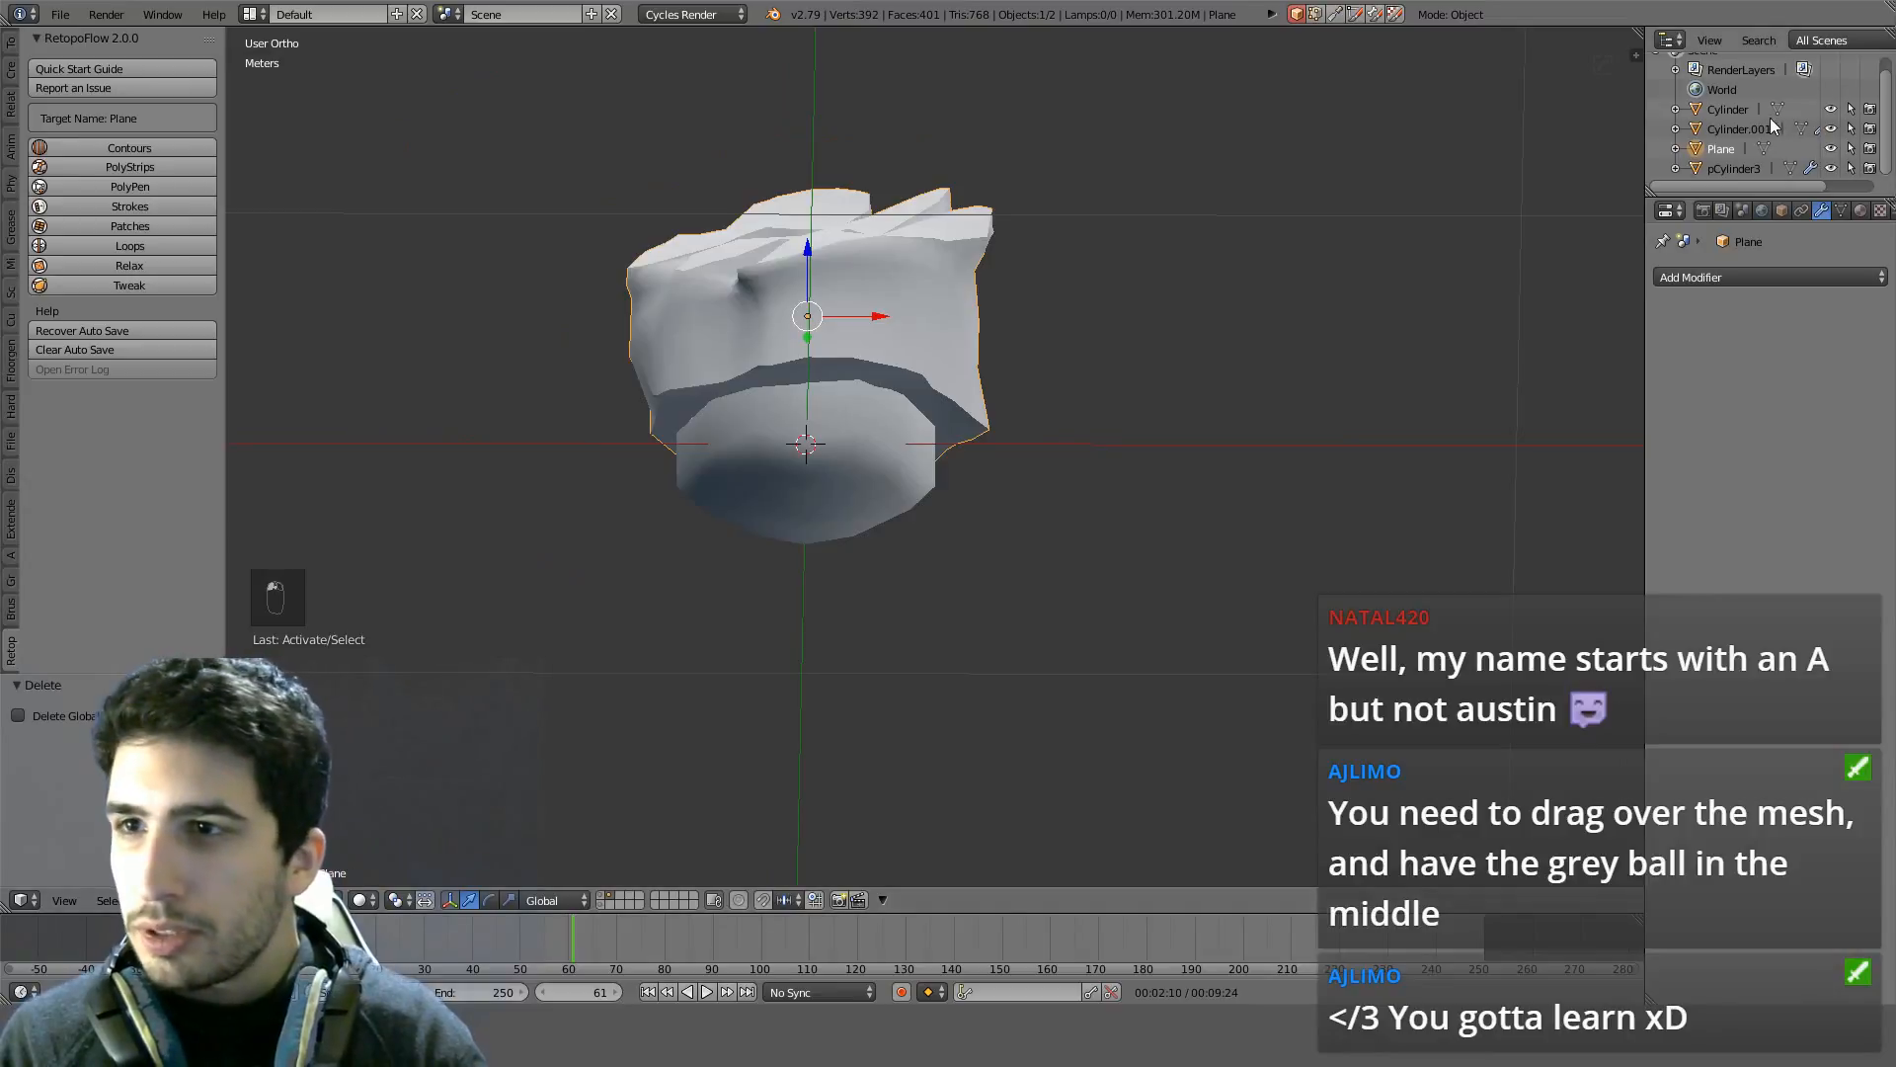
{"action": "double_click", "coordinate": [1718, 150]}
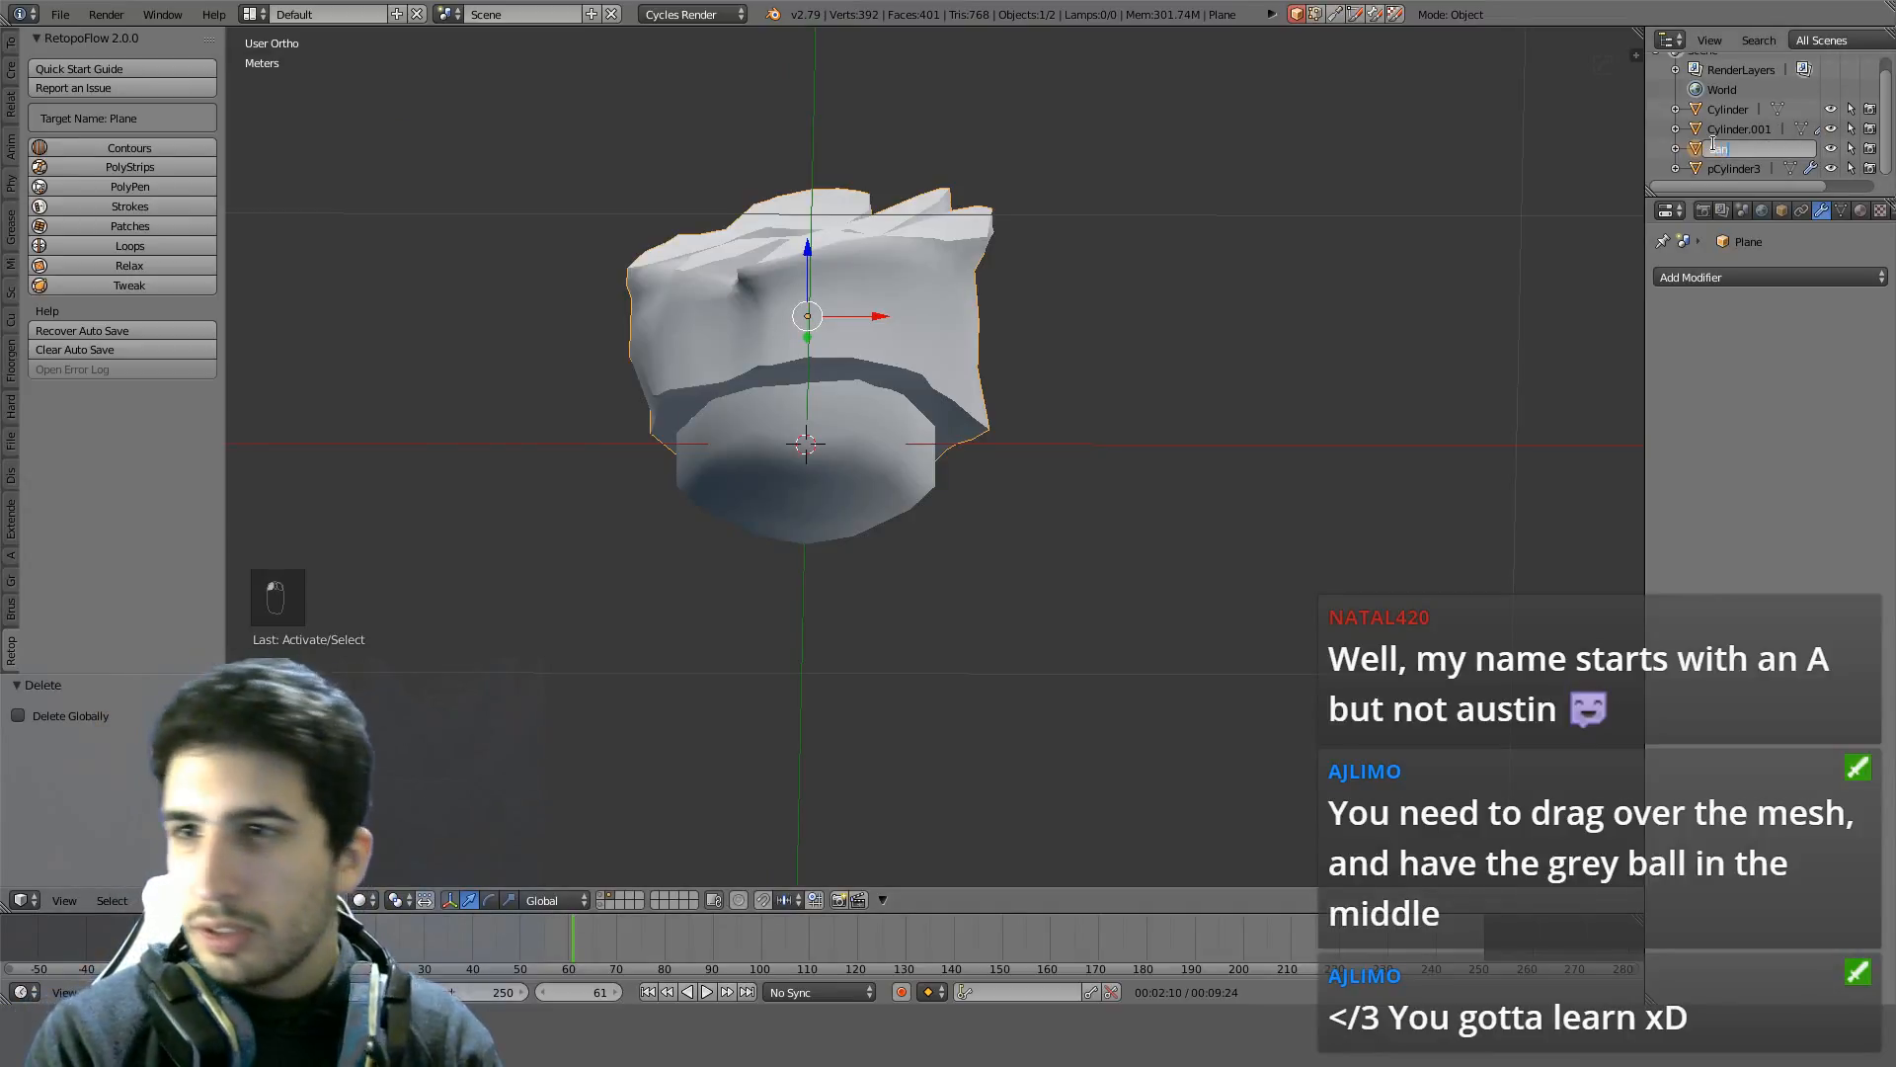
{"action": "type", "text": "Sandstone"}
{"action": "key", "text": "Return"}
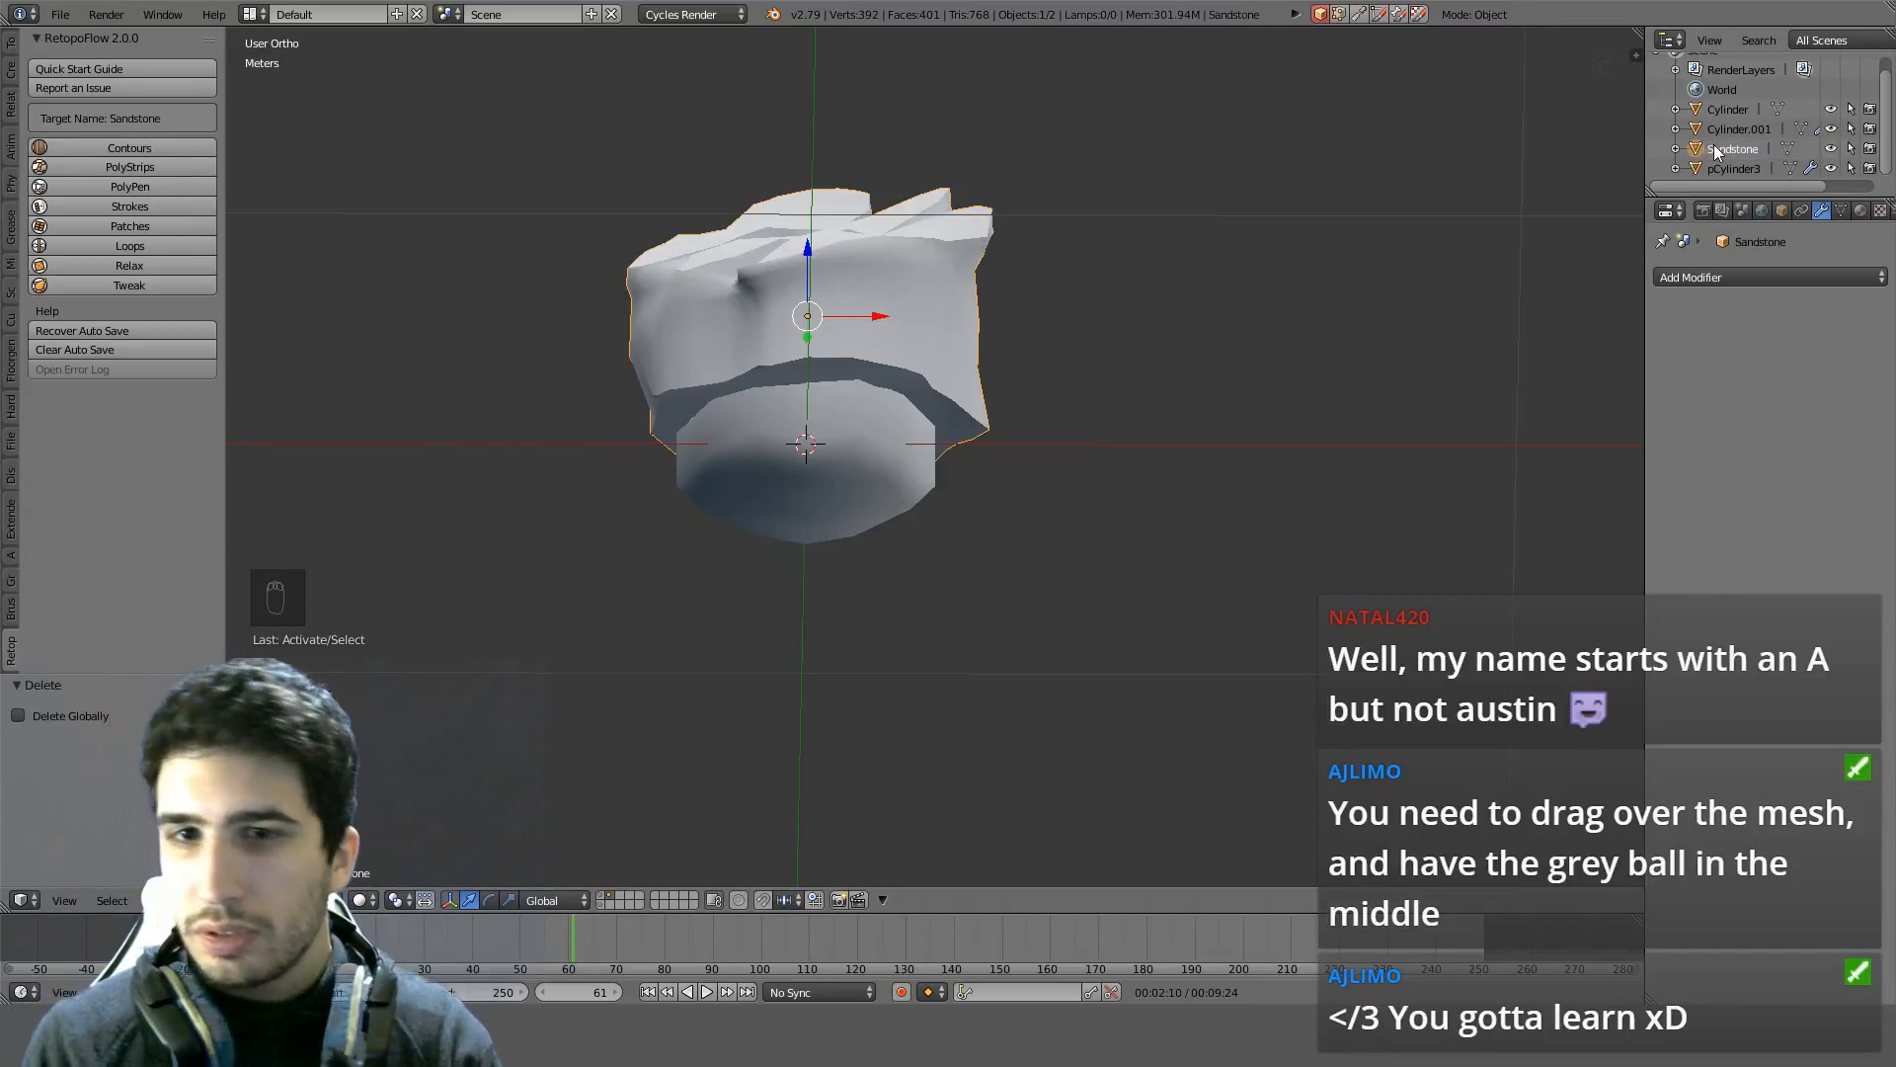
Rename the low-poly belly mesh below the shell as Body
{"action": "right_click", "coordinate": [926, 406]}
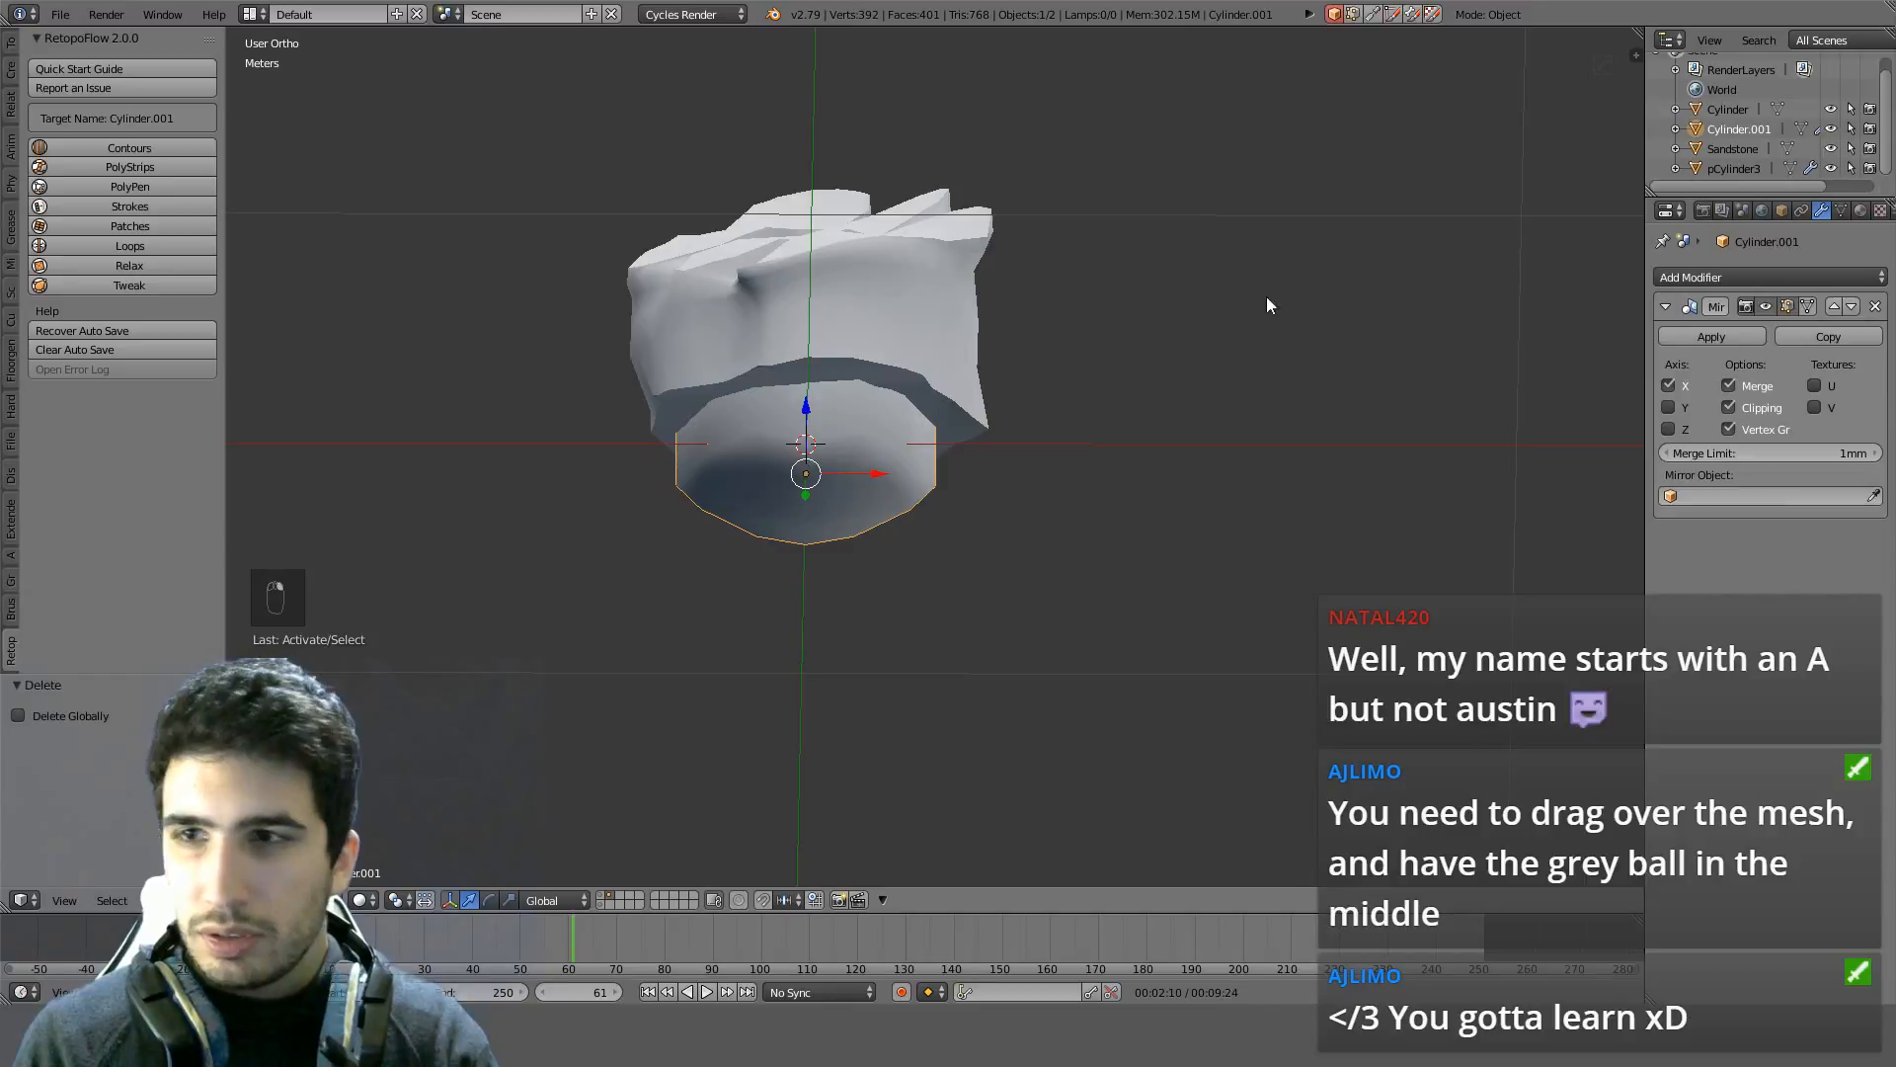
{"action": "double_click", "coordinate": [1739, 129]}
{"action": "type", "text": "Body"}
{"action": "key", "text": "Return"}
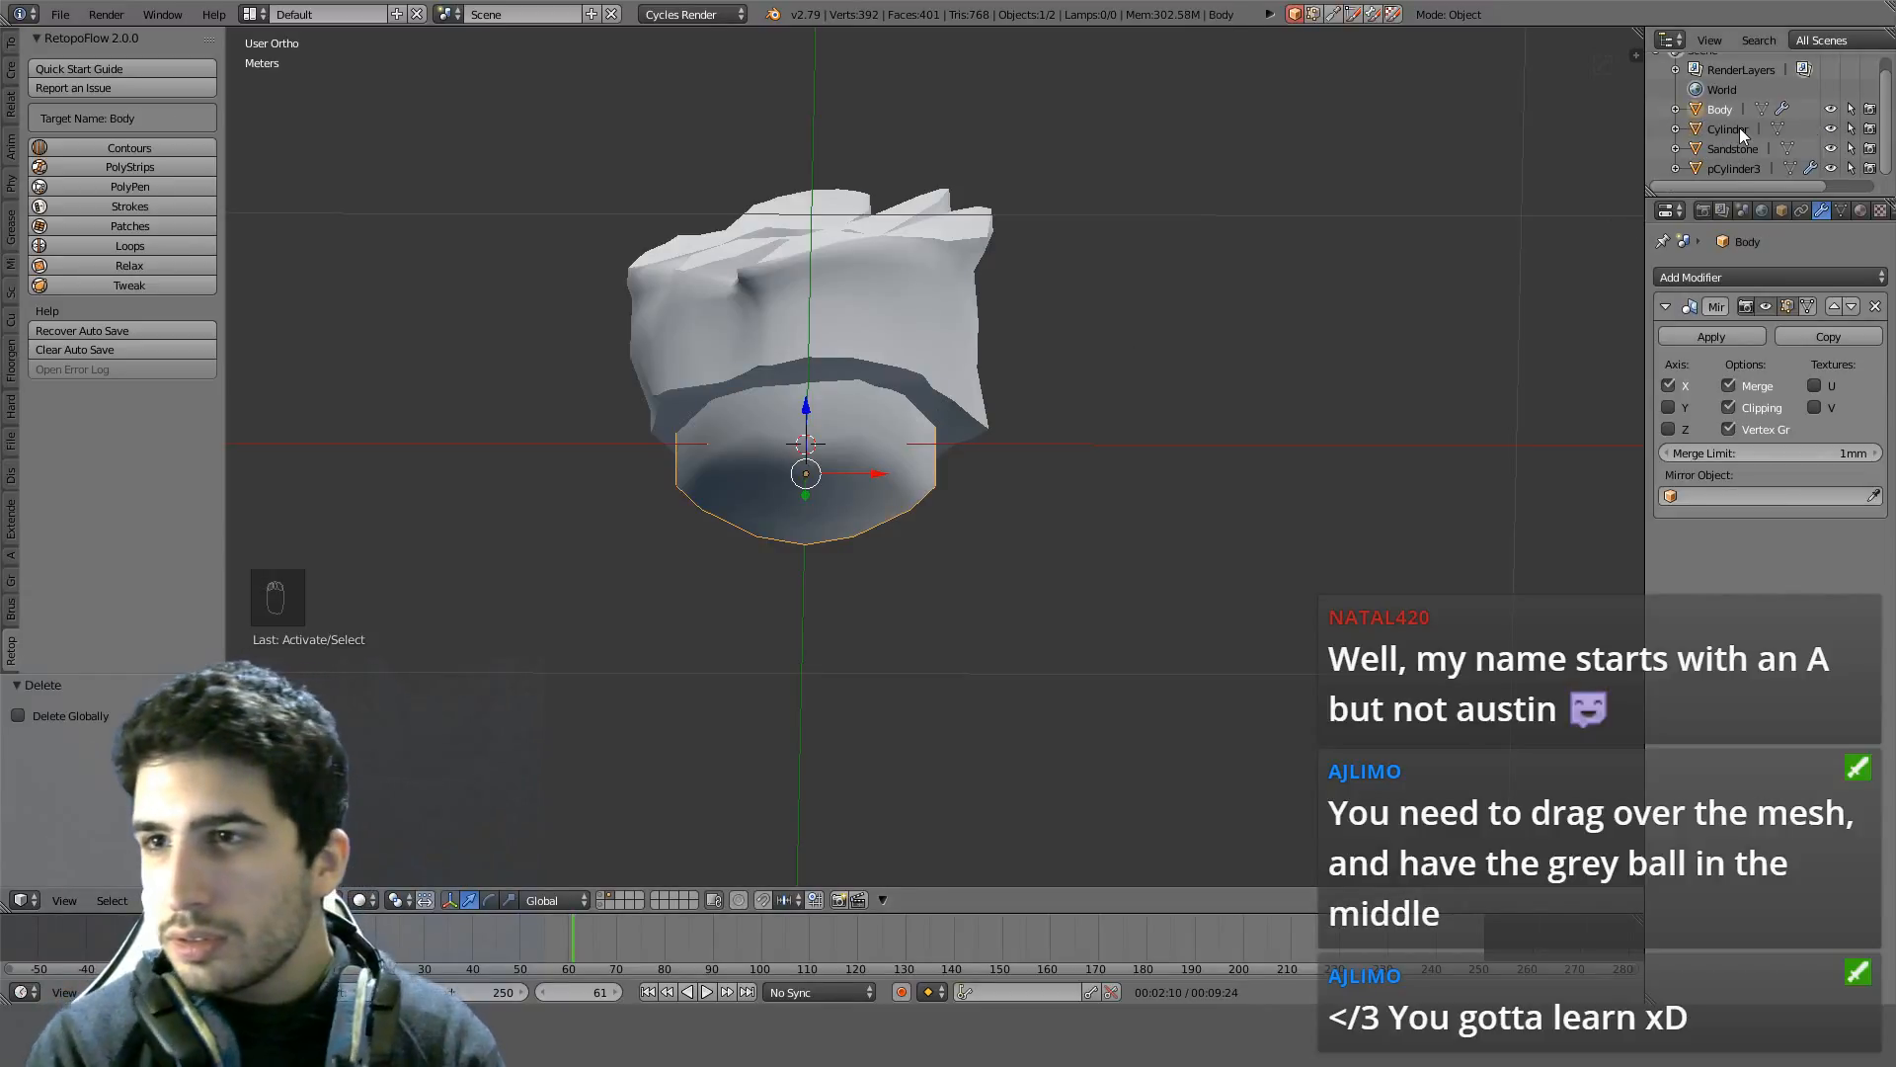
Delete the leftover ring-shaped Cylinder object and bring the crab sculpt back into view
{"action": "left_click", "coordinate": [1725, 129]}
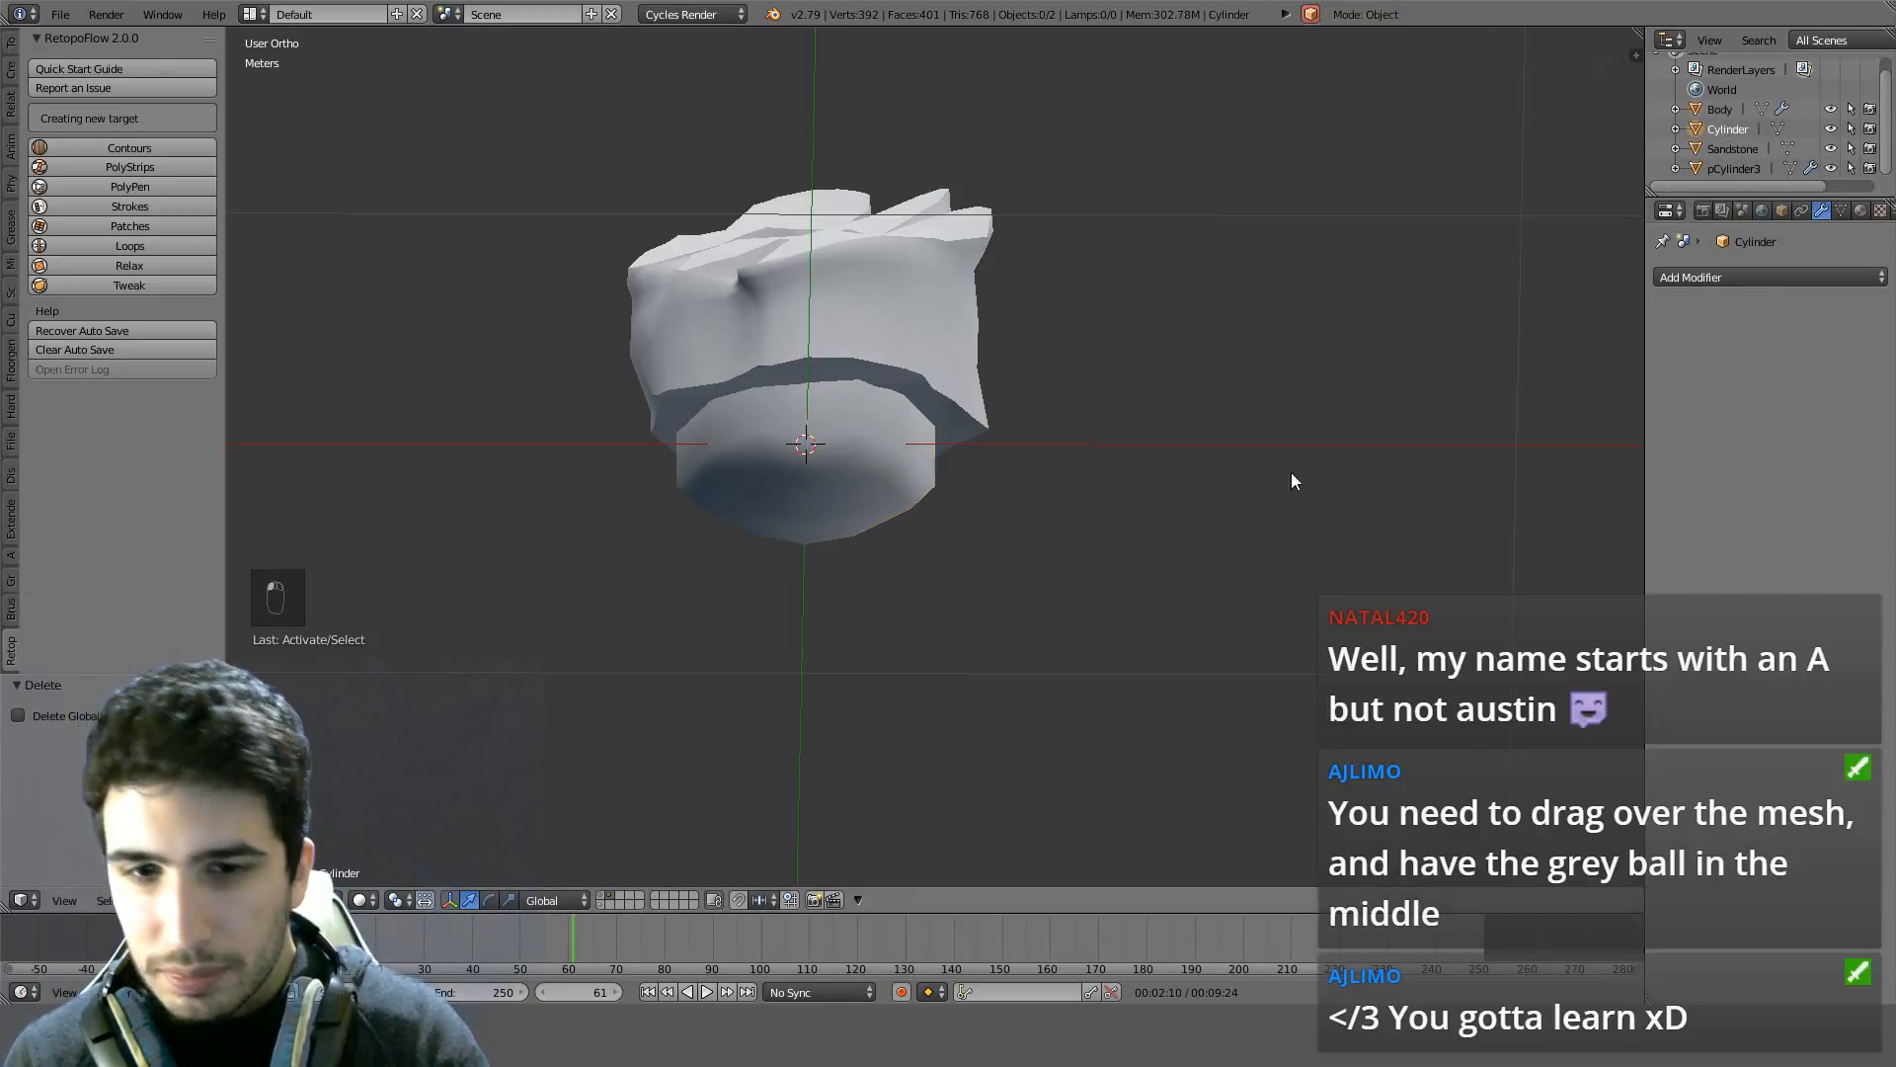
{"action": "key", "text": "KP_Divide"}
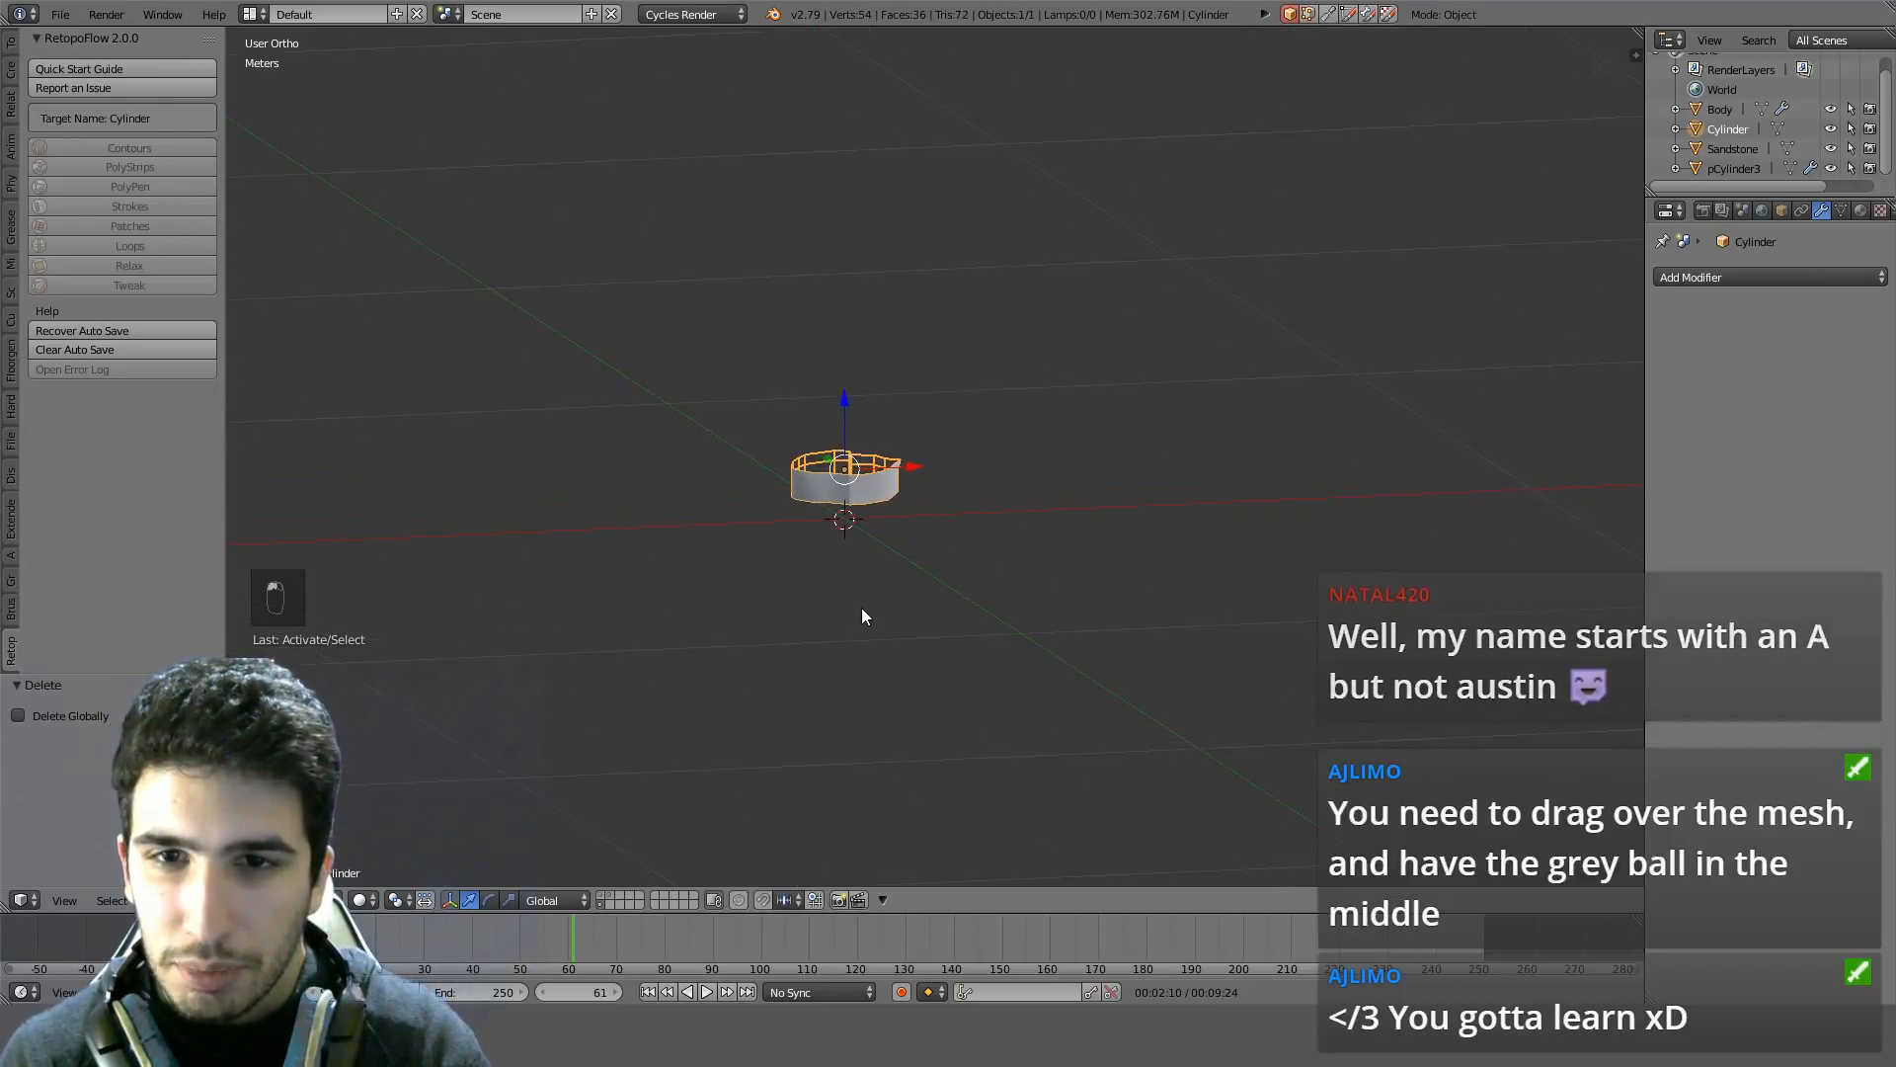
{"action": "key", "text": "Delete"}
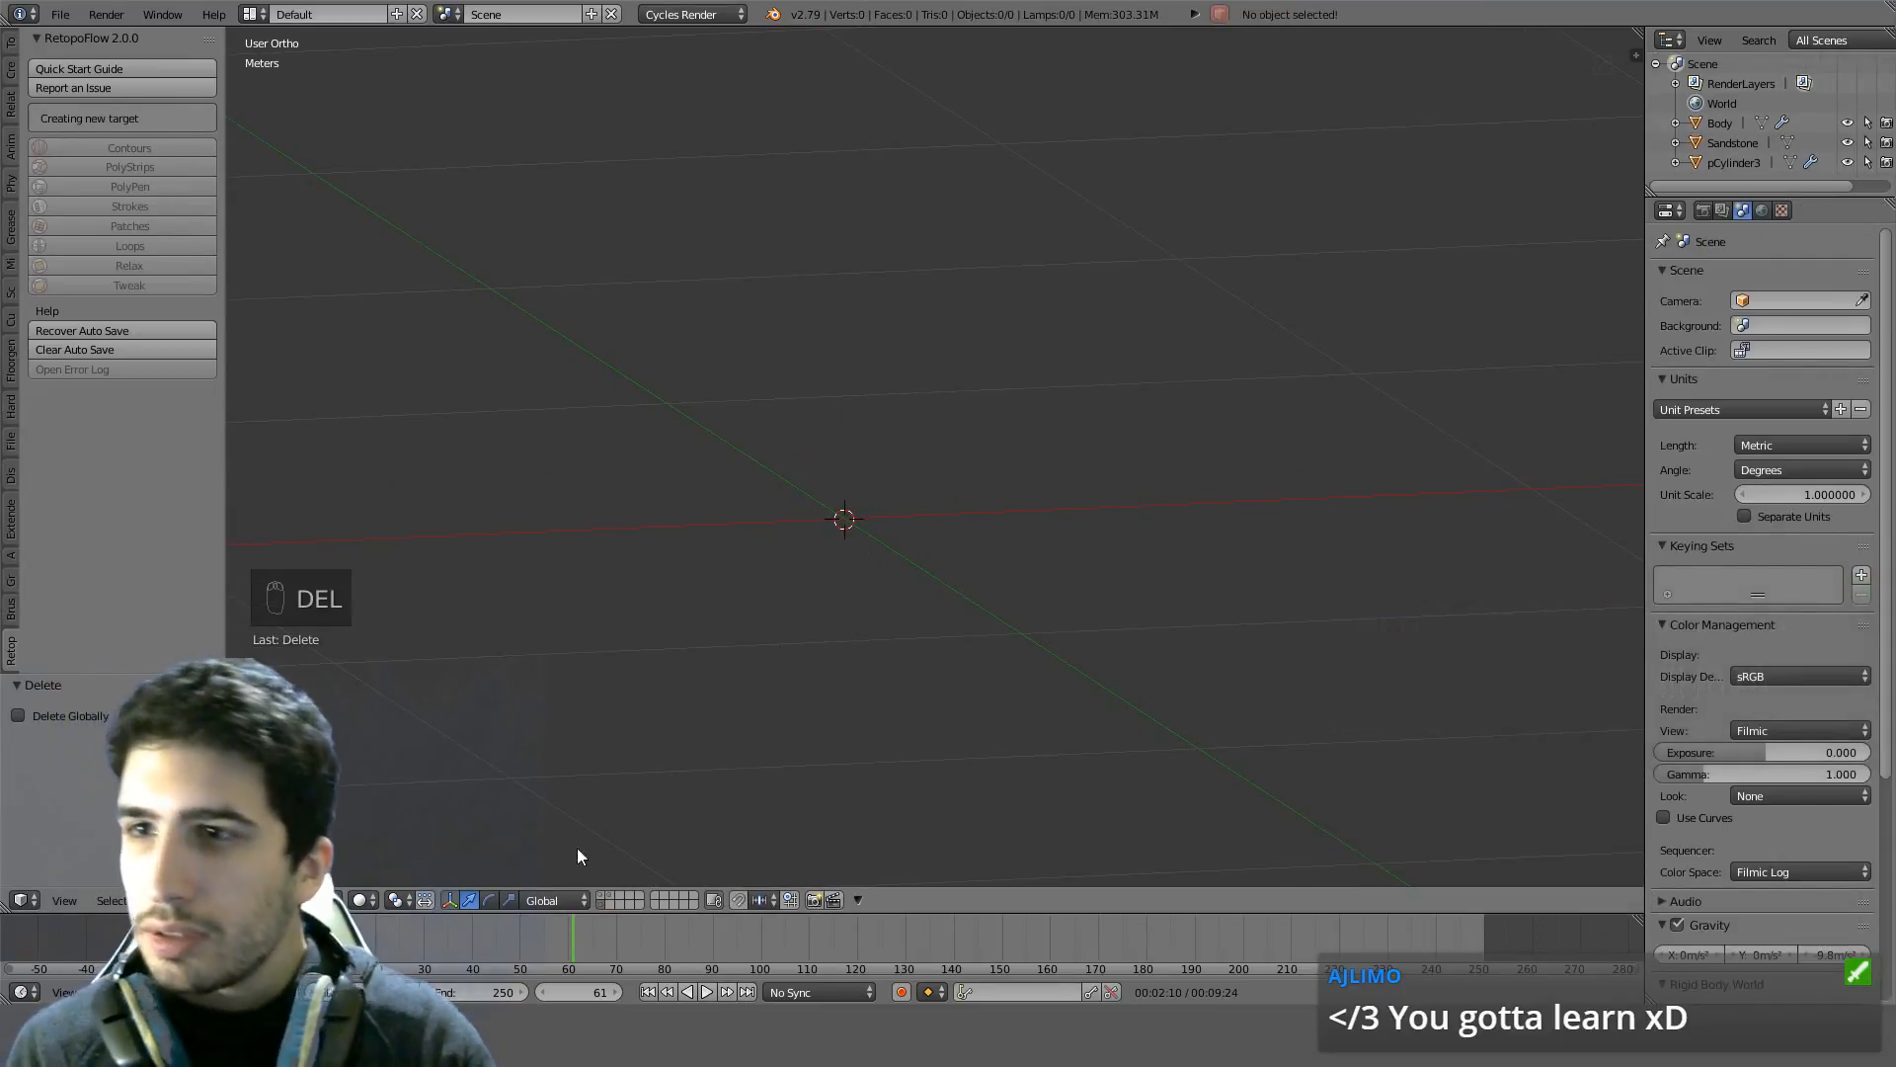
{"action": "key", "text": "KP_Divide"}
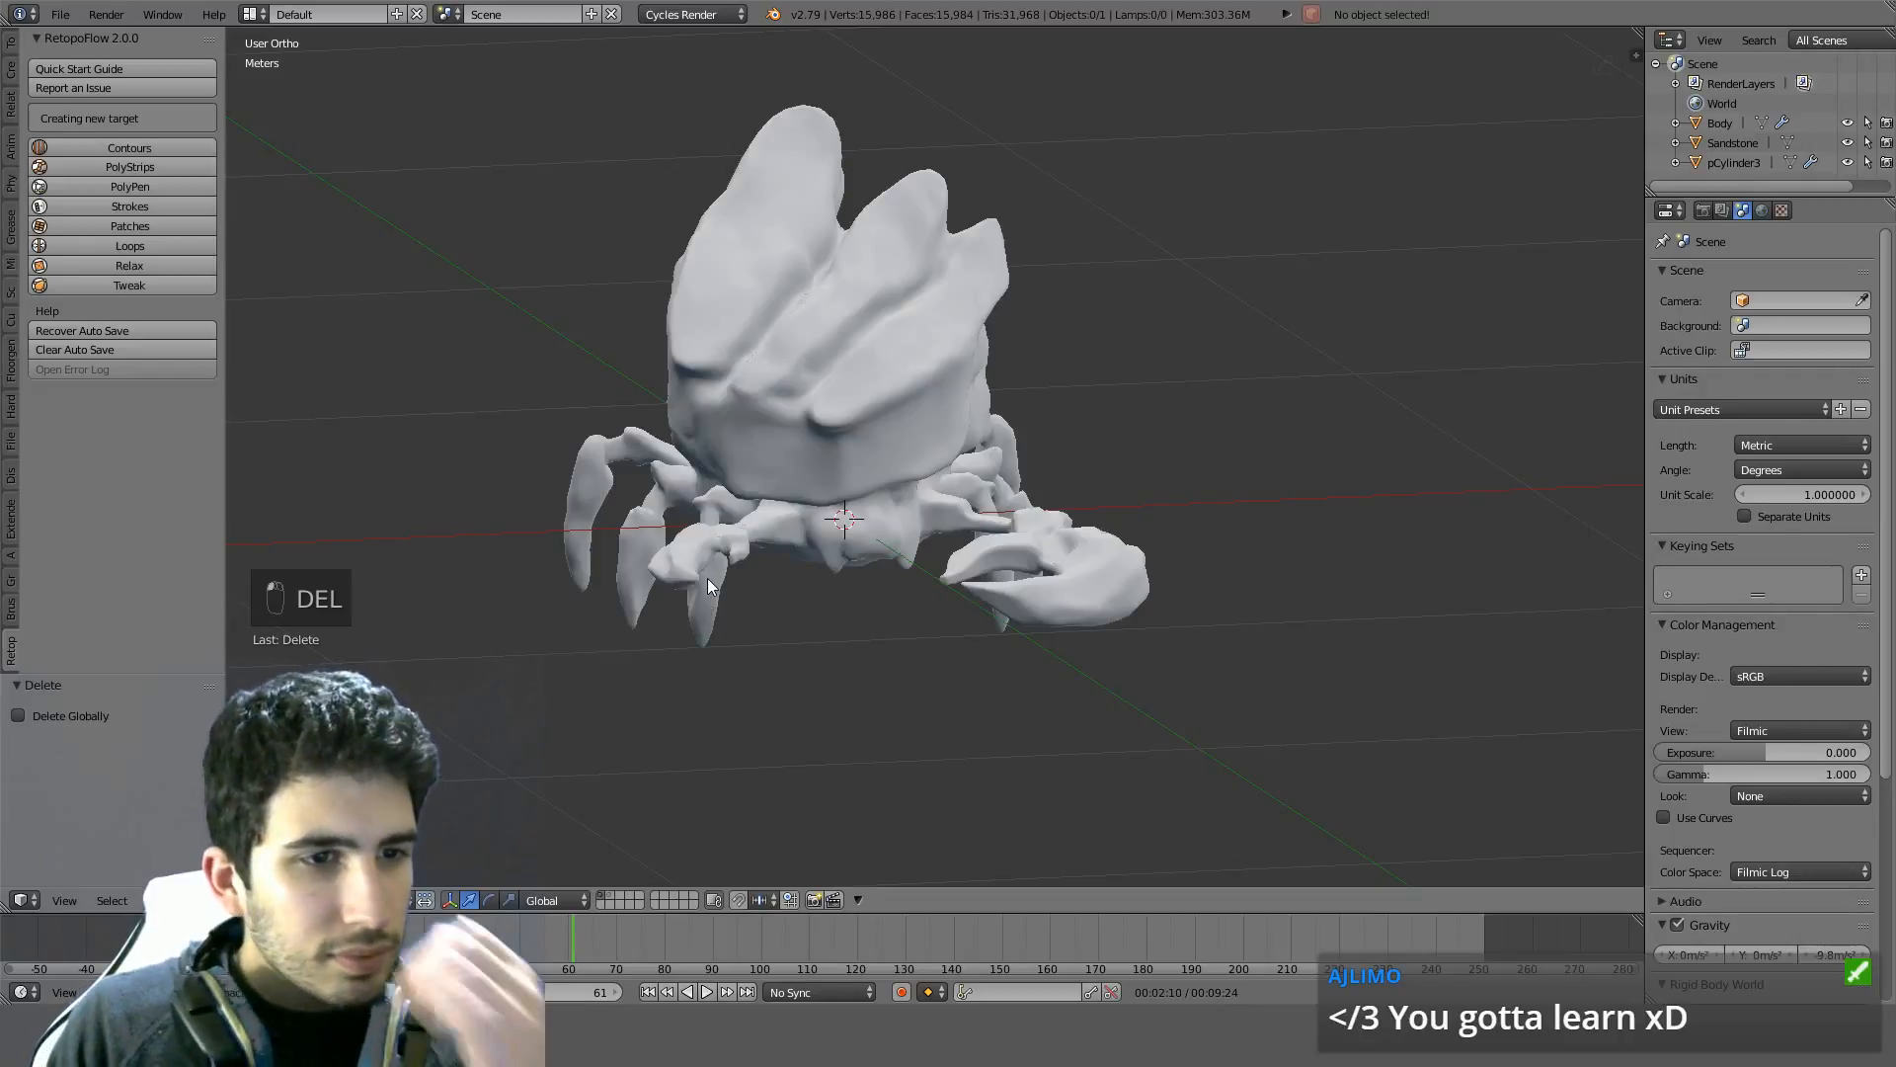
Select the crab sculpt and examine its belly and leg bases from directly below
{"action": "middle_click_drag", "start_coordinate": [708, 585], "coordinate": [940, 288]}
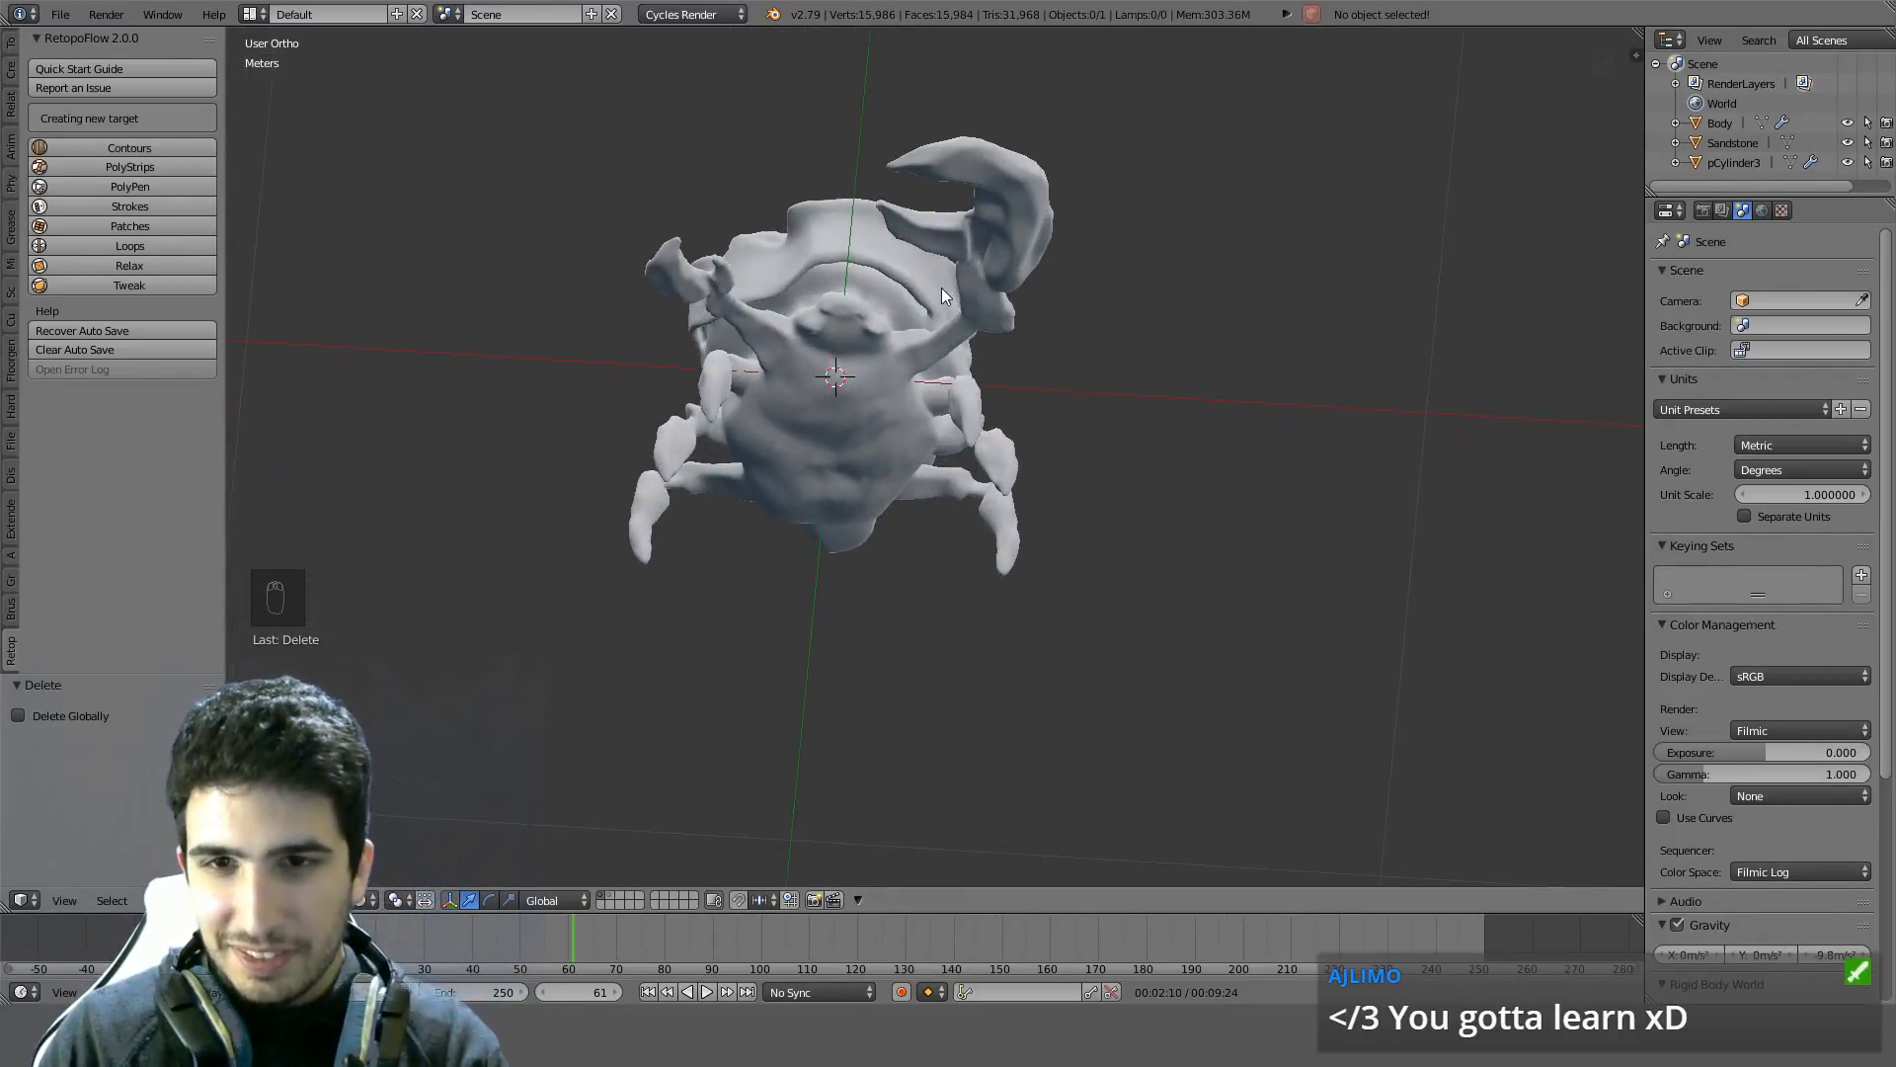
{"action": "key", "text": "KP_7"}
{"action": "key", "text": "ctrl+KP_7"}
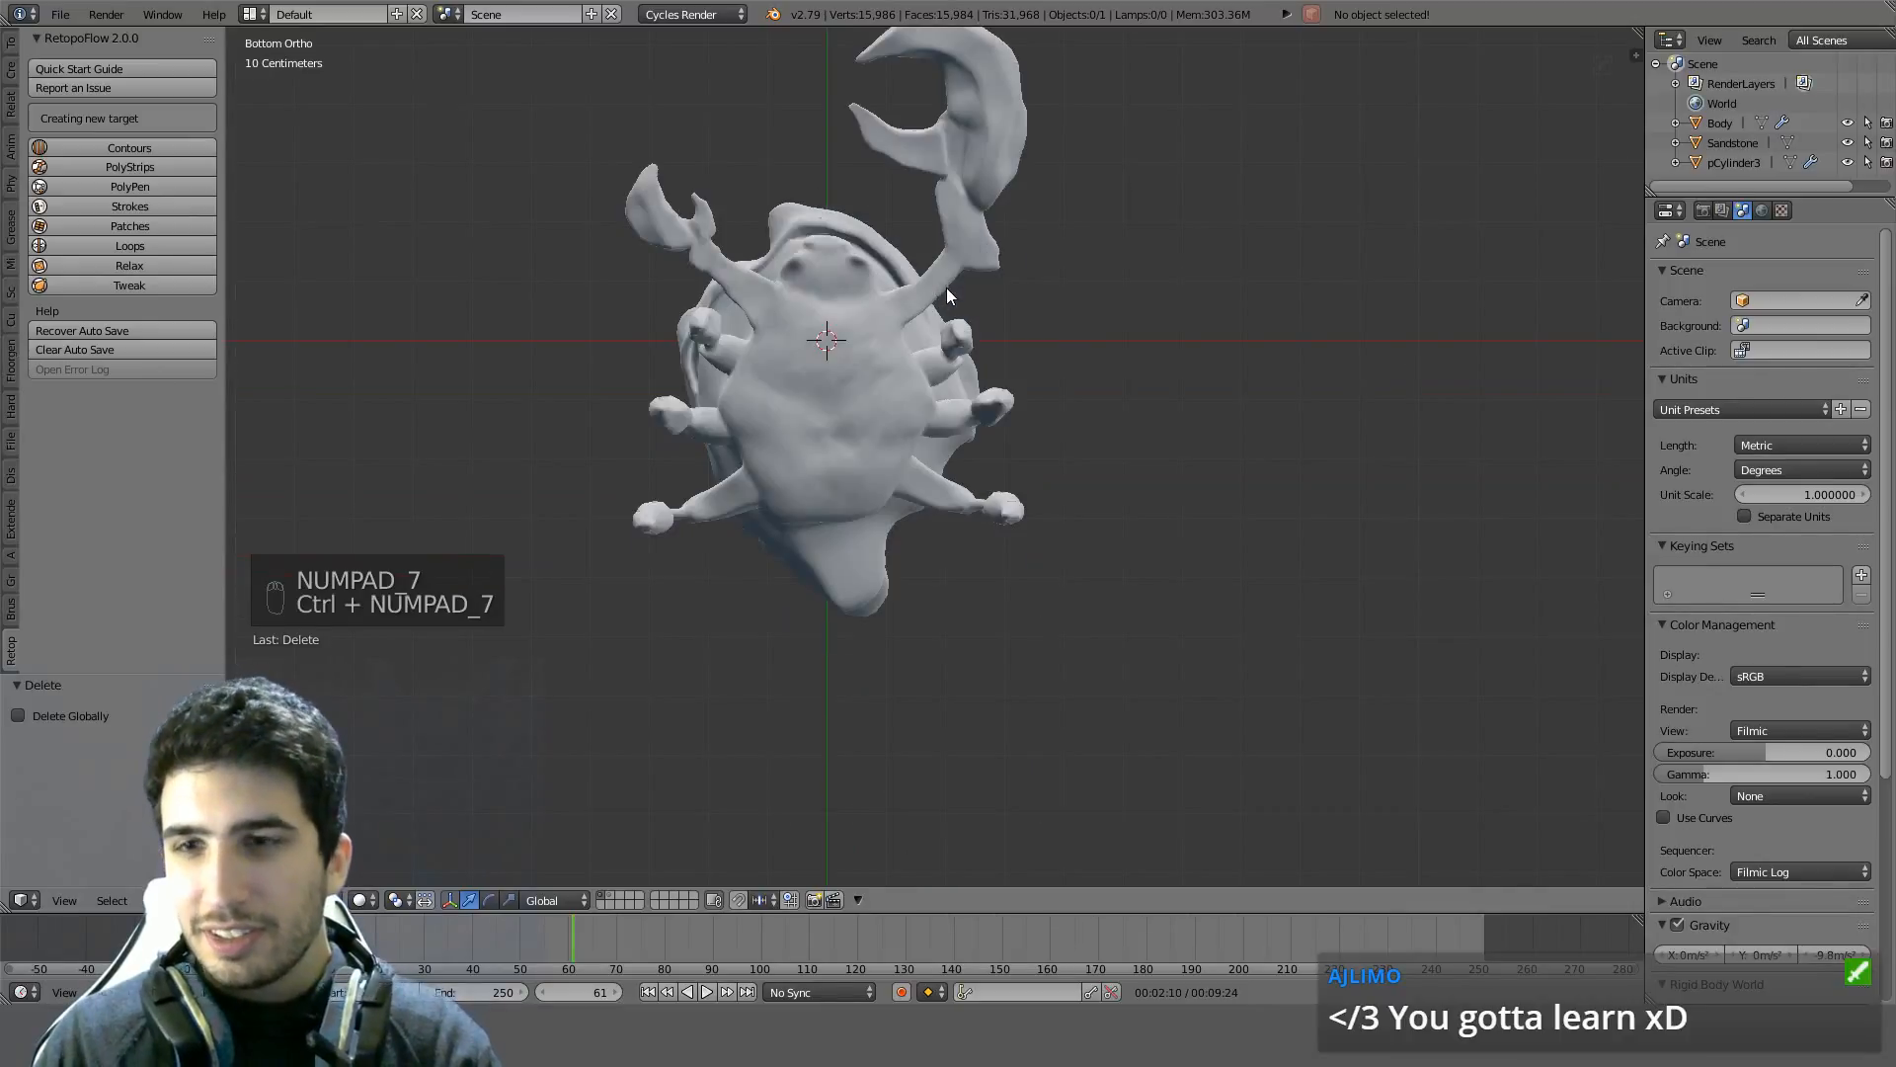
{"action": "right_click", "coordinate": [934, 382]}
{"action": "scroll", "coordinate": [934, 382], "scroll_direction": "up", "scroll_amount": 3}
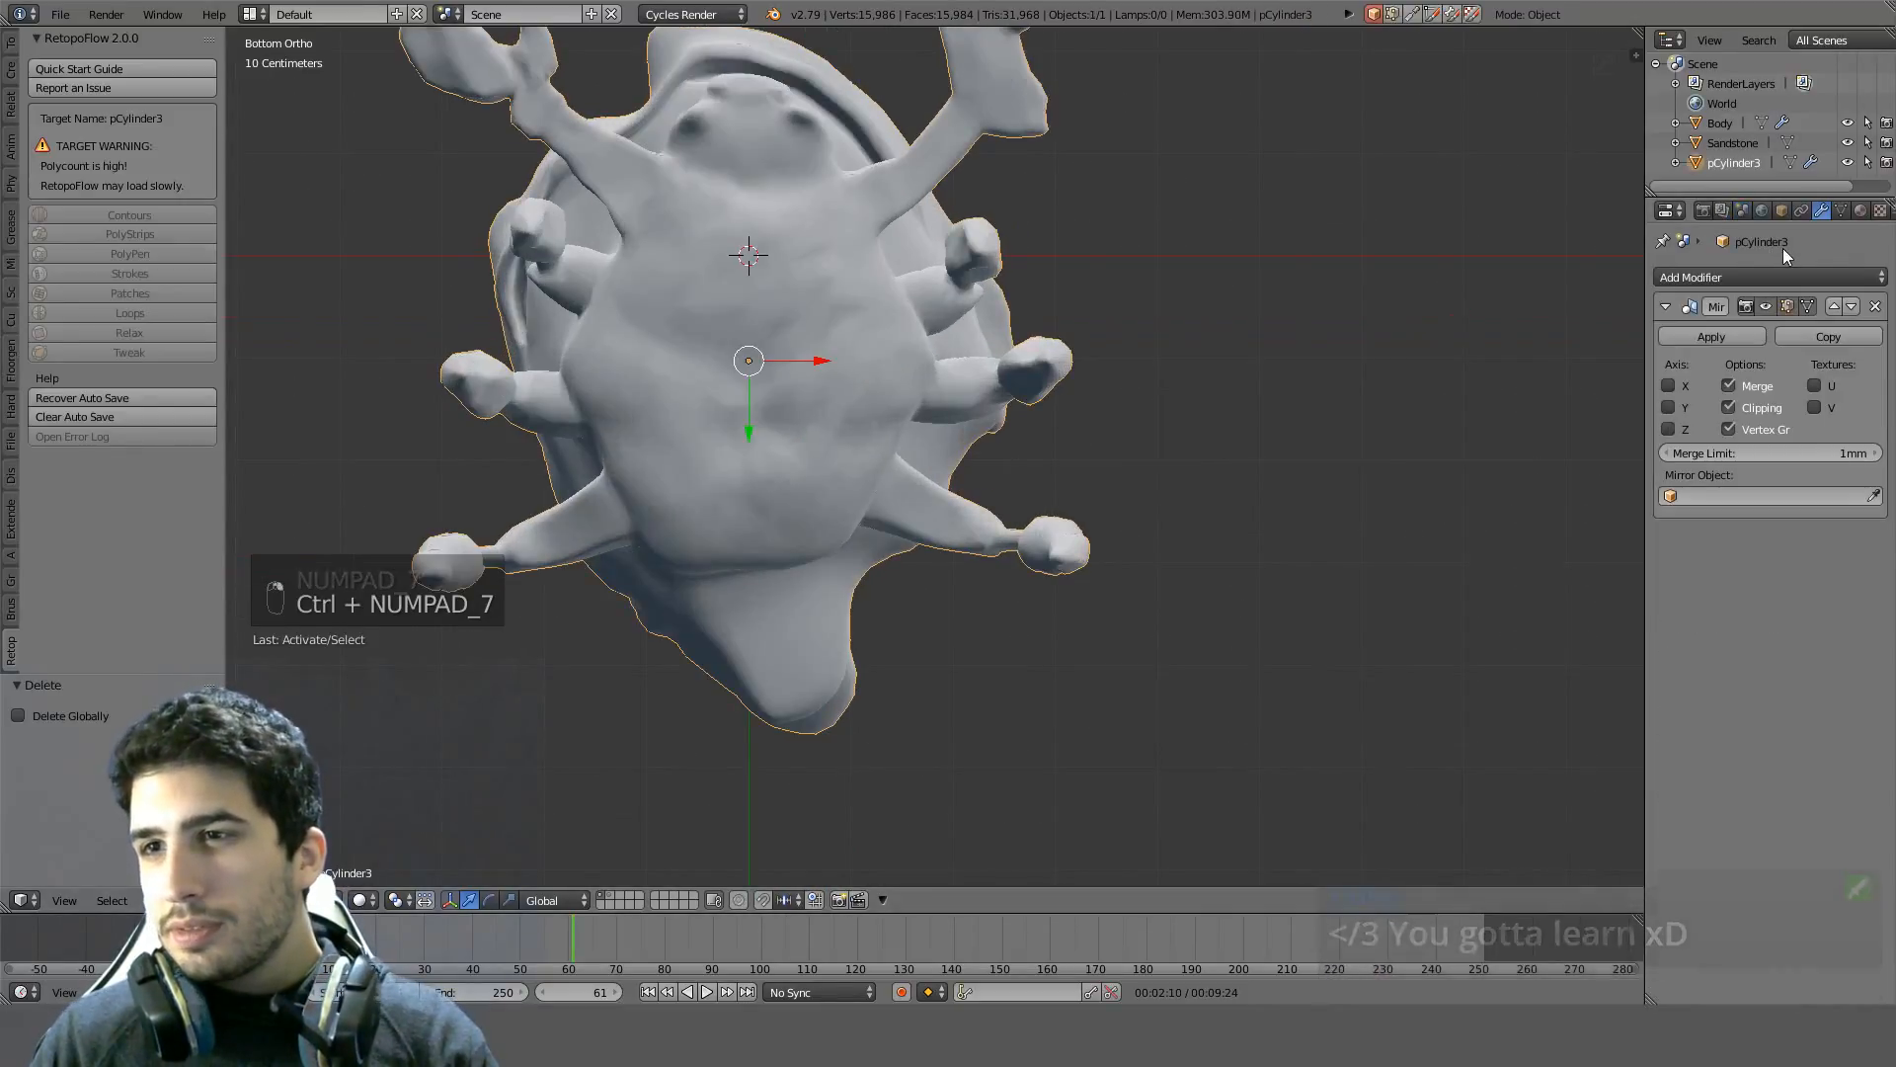
{"action": "scroll", "coordinate": [927, 252], "scroll_direction": "up", "scroll_amount": 2}
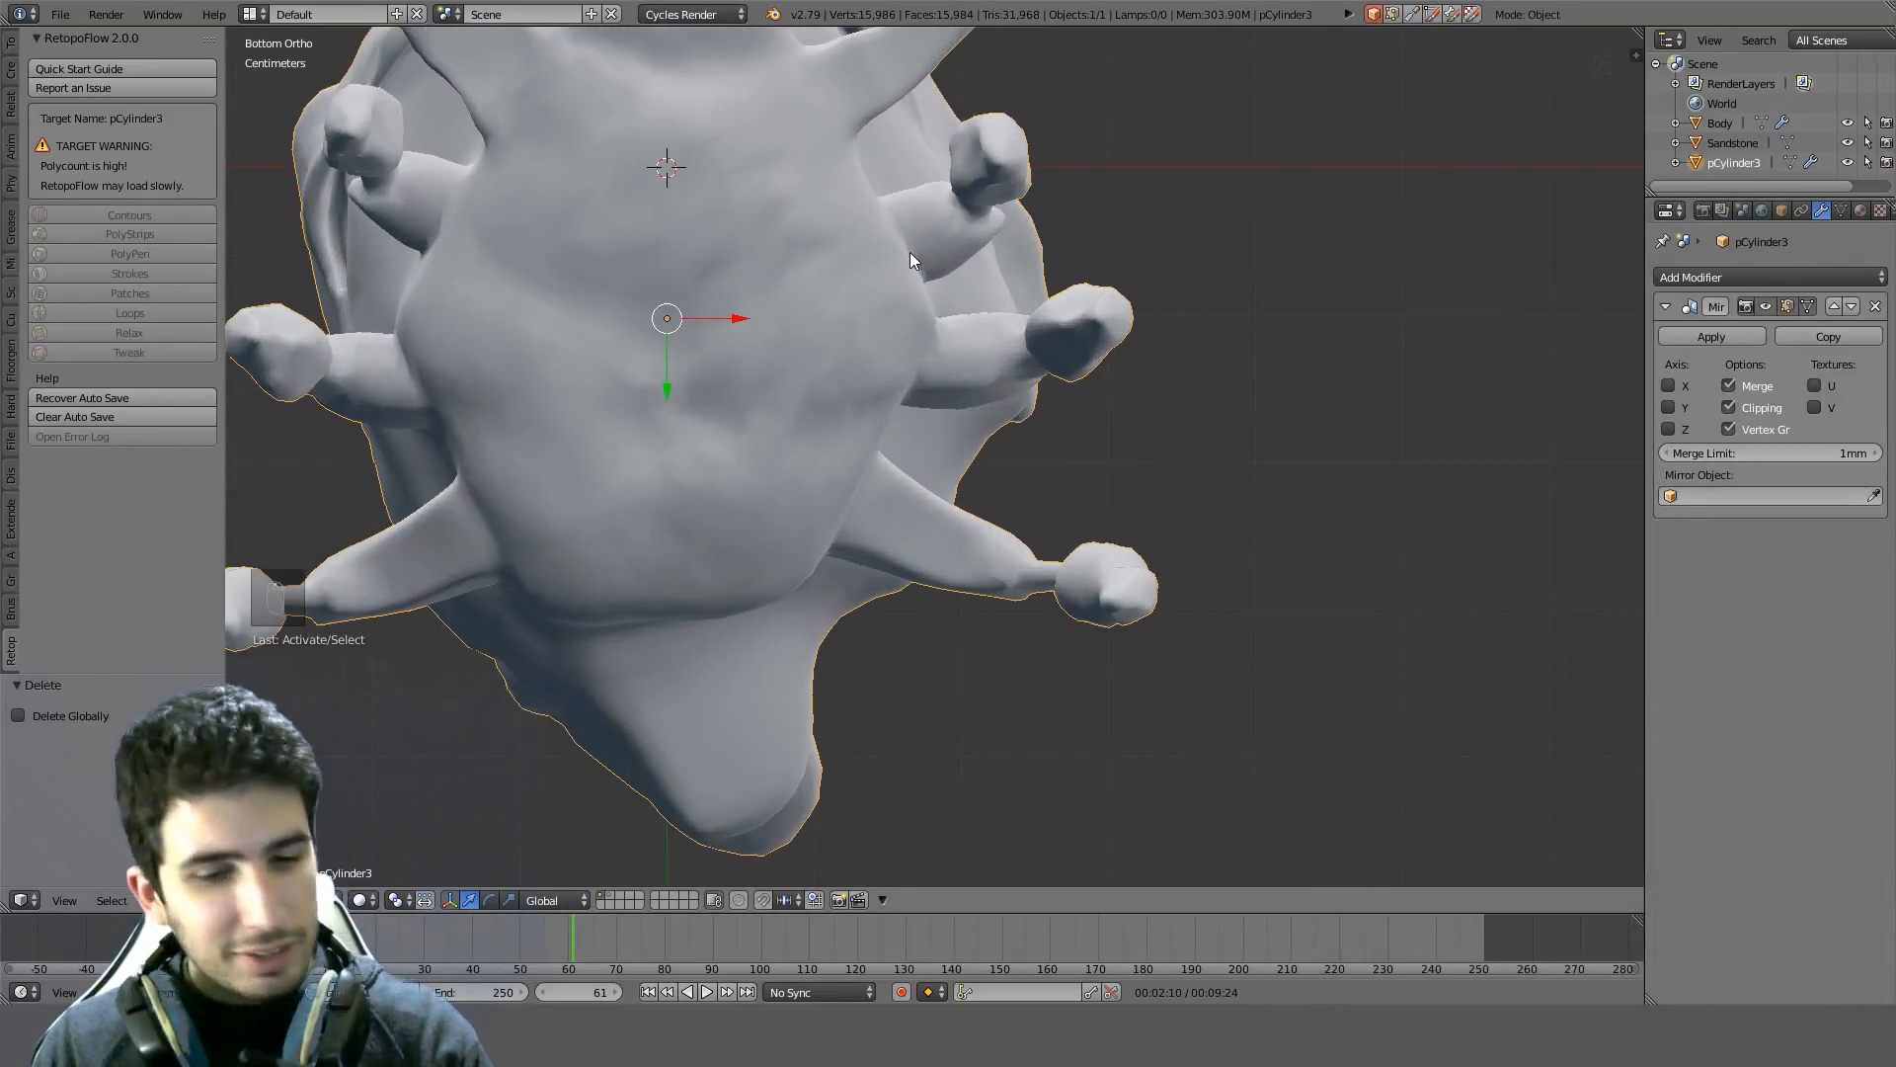
{"action": "middle_click_drag", "start_coordinate": [910, 252], "coordinate": [905, 311], "text": "shift"}
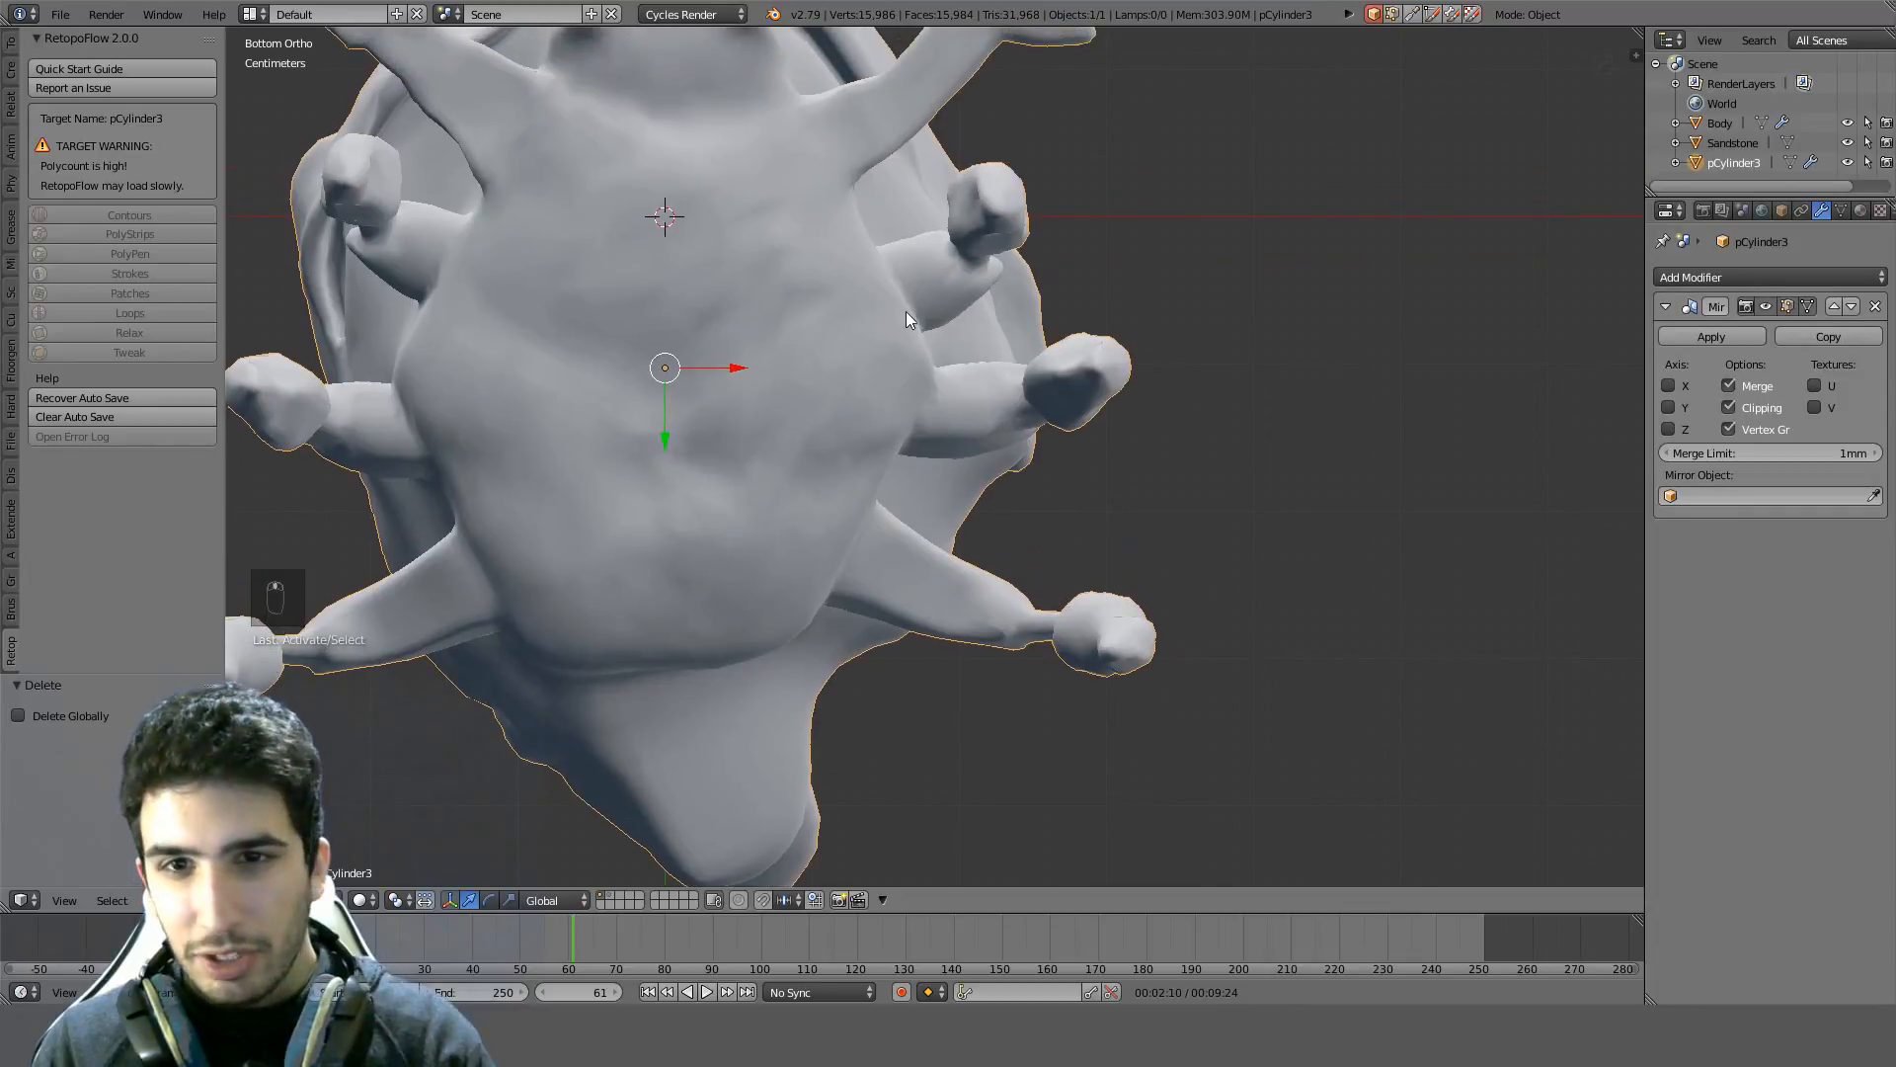
{"action": "left_click", "coordinate": [11, 65]}
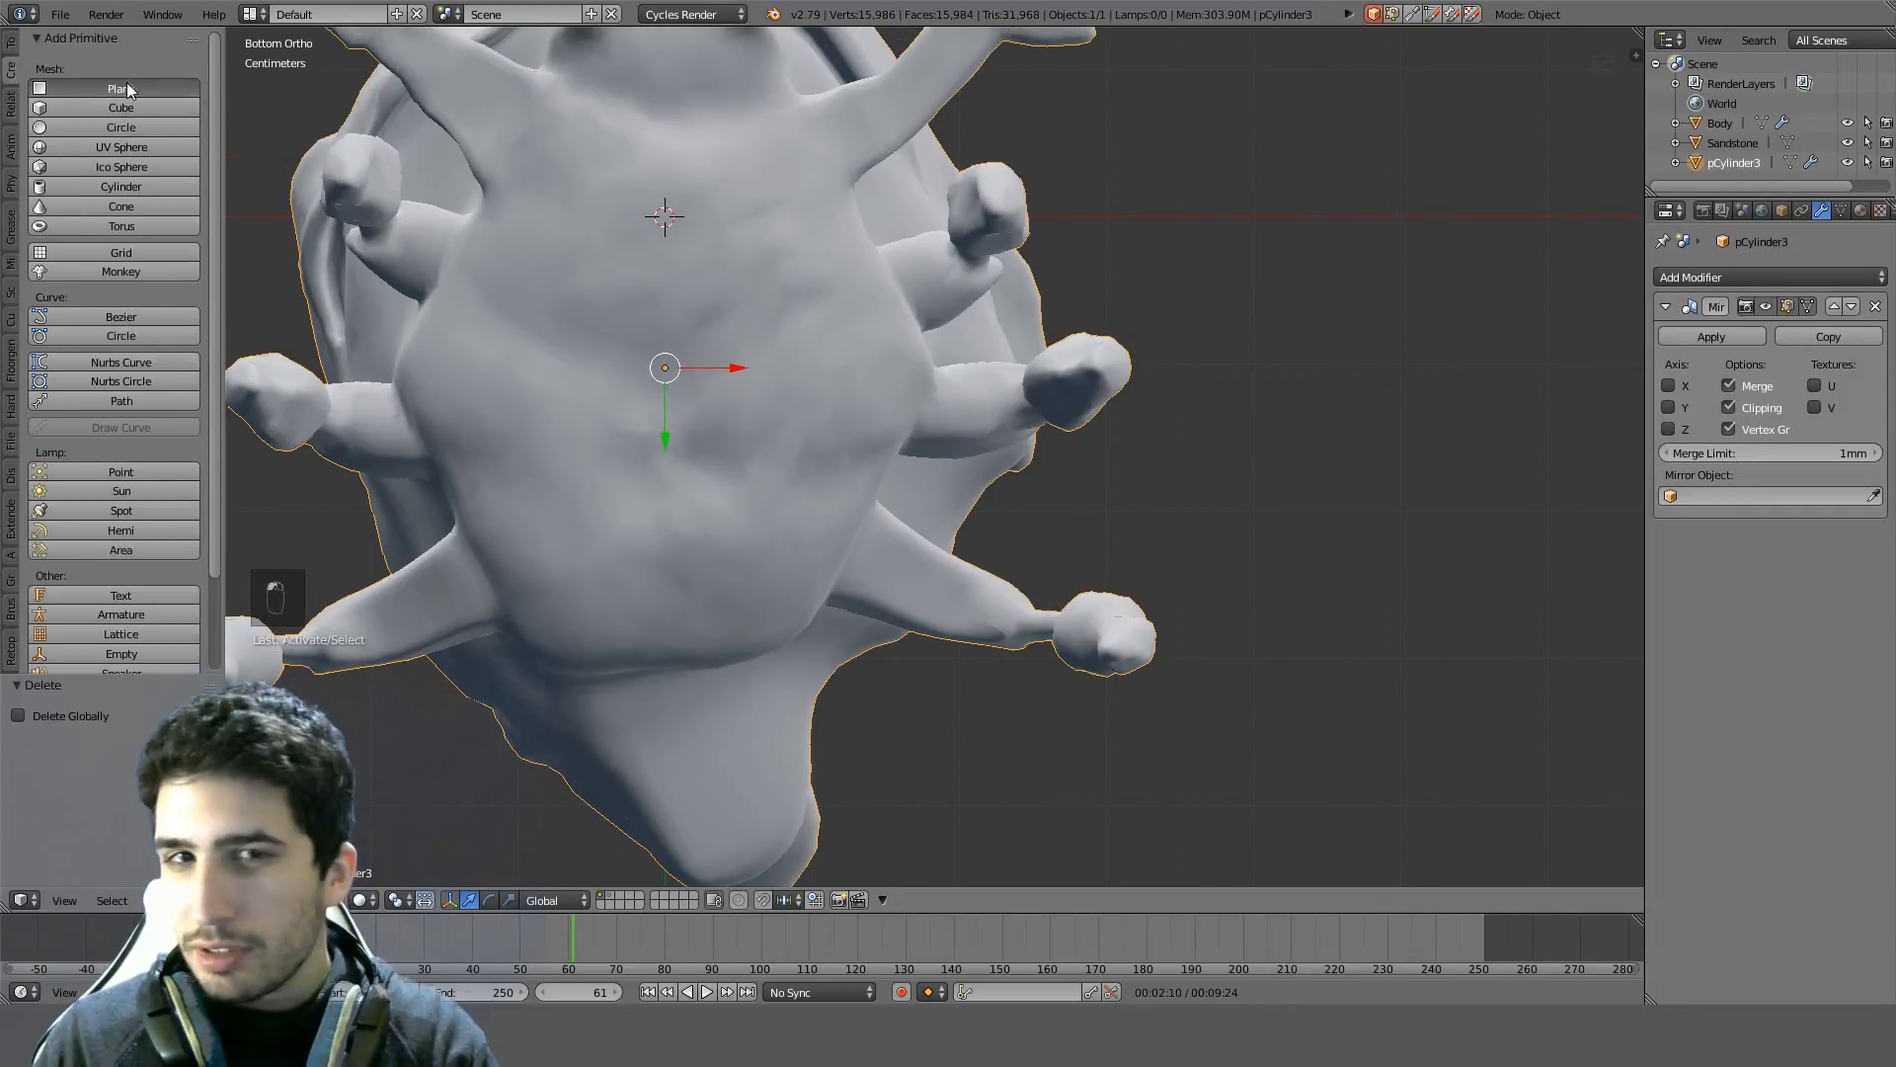
{"action": "left_click", "coordinate": [126, 88]}
{"action": "scroll", "coordinate": [906, 302], "scroll_direction": "down", "scroll_amount": 6}
{"action": "key", "text": "z"}
{"action": "key", "text": "z"}
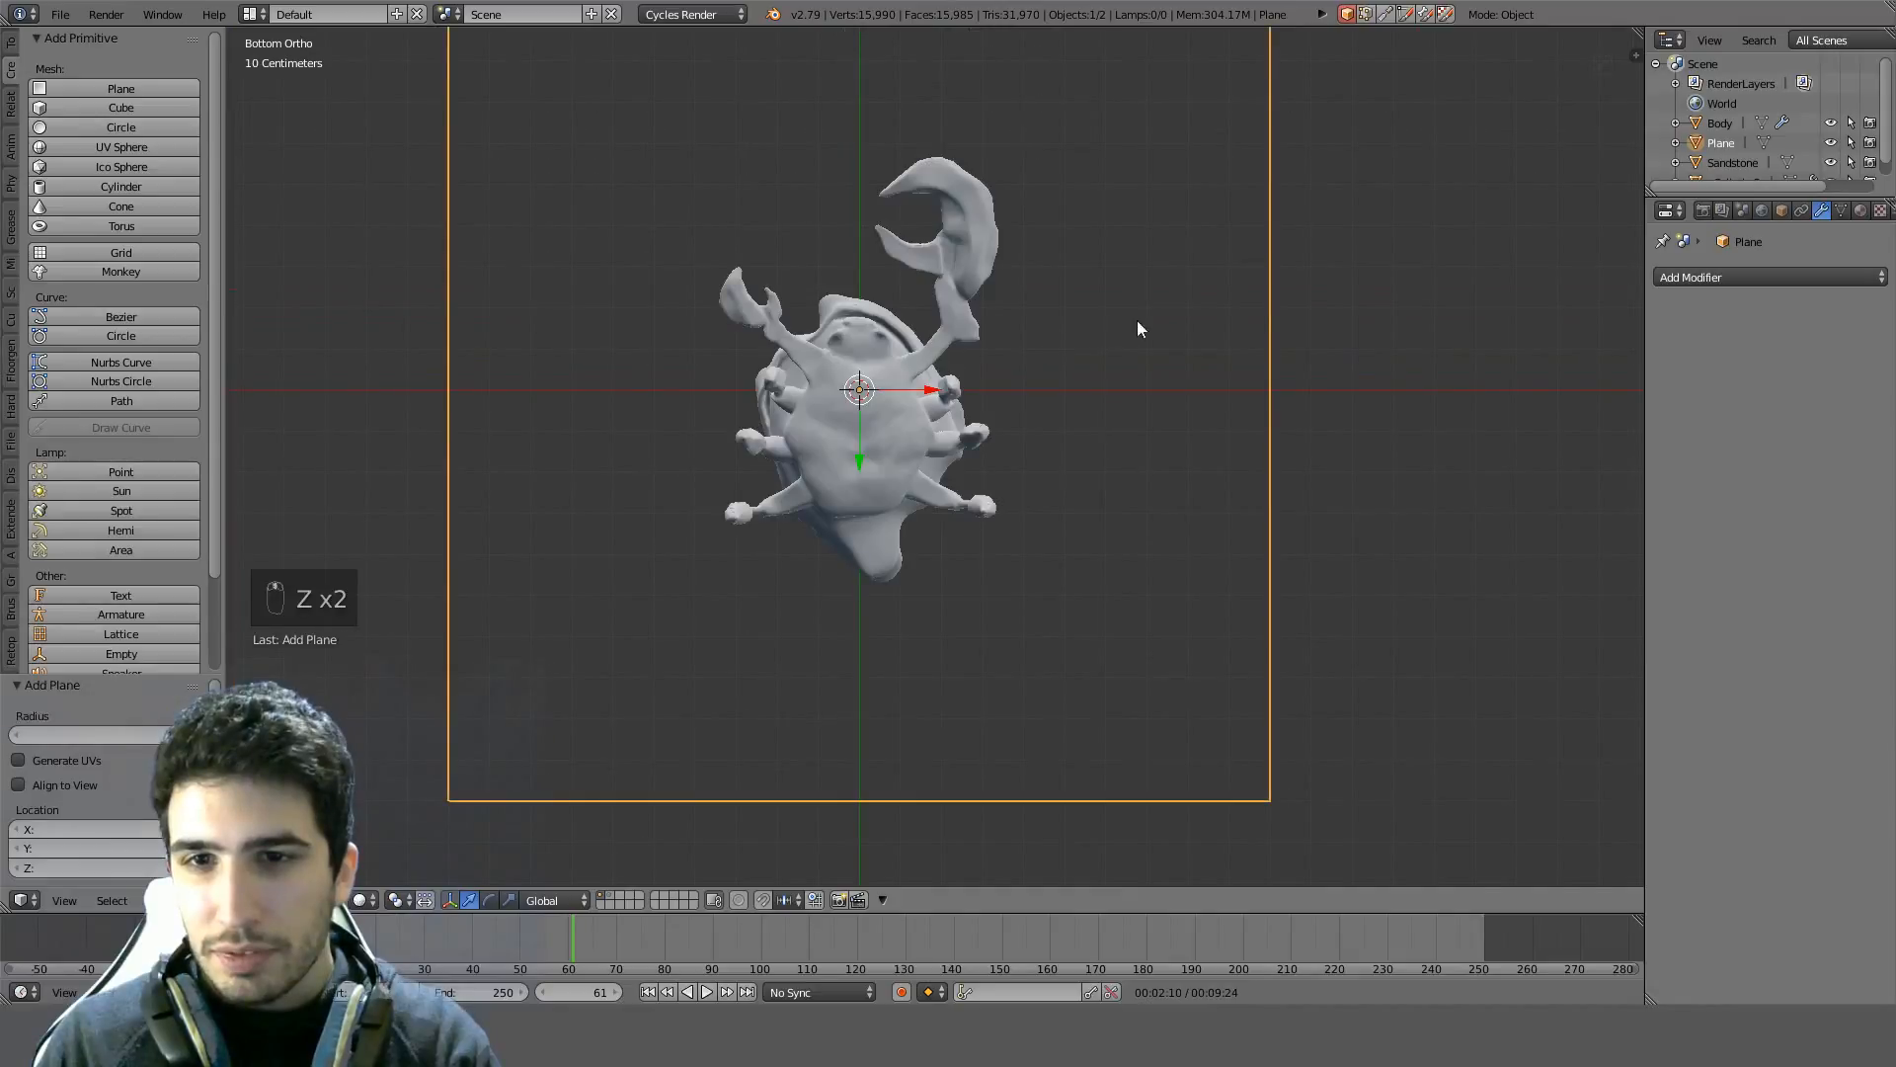
{"action": "key", "text": "Delete"}
{"action": "scroll", "coordinate": [1169, 359], "scroll_direction": "up", "scroll_amount": 8}
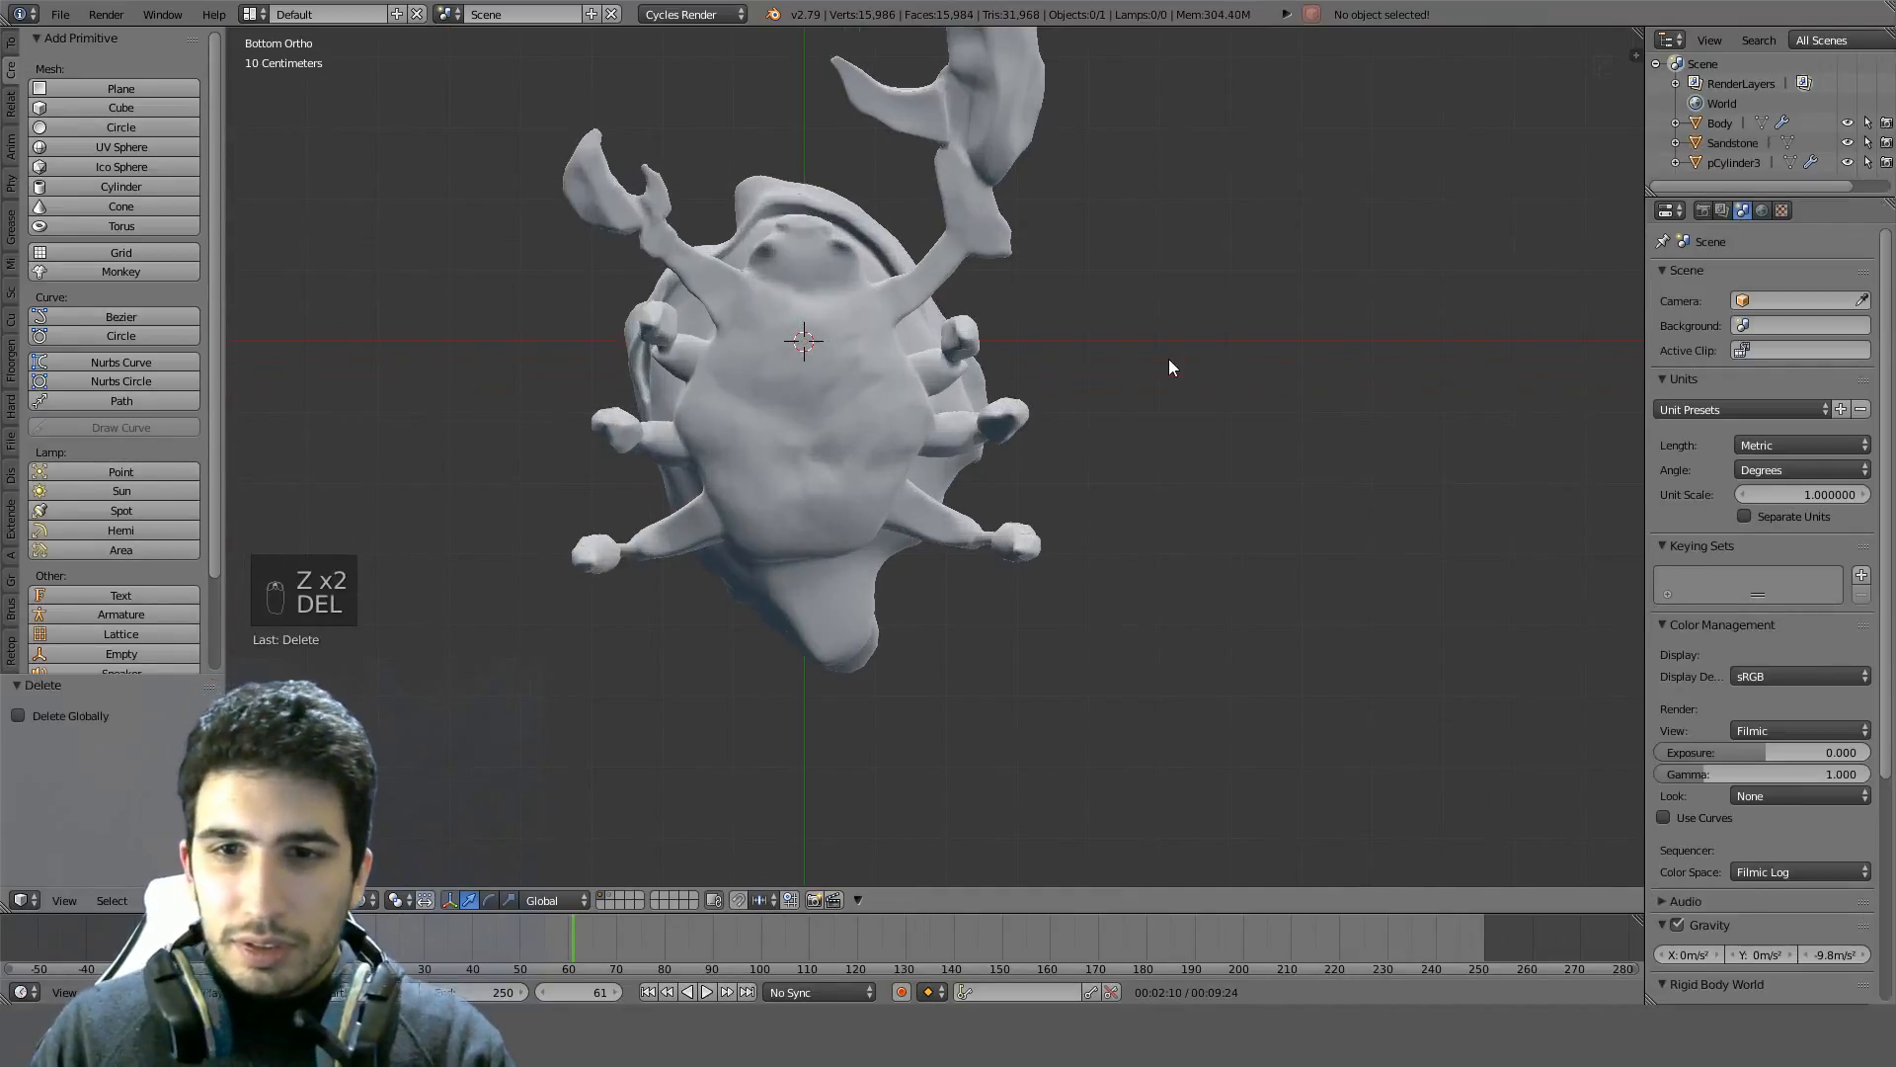
Remove the Mirror modifier from the crab sculpt pCylinder3
{"action": "scroll", "coordinate": [1225, 385], "scroll_direction": "down", "scroll_amount": 5}
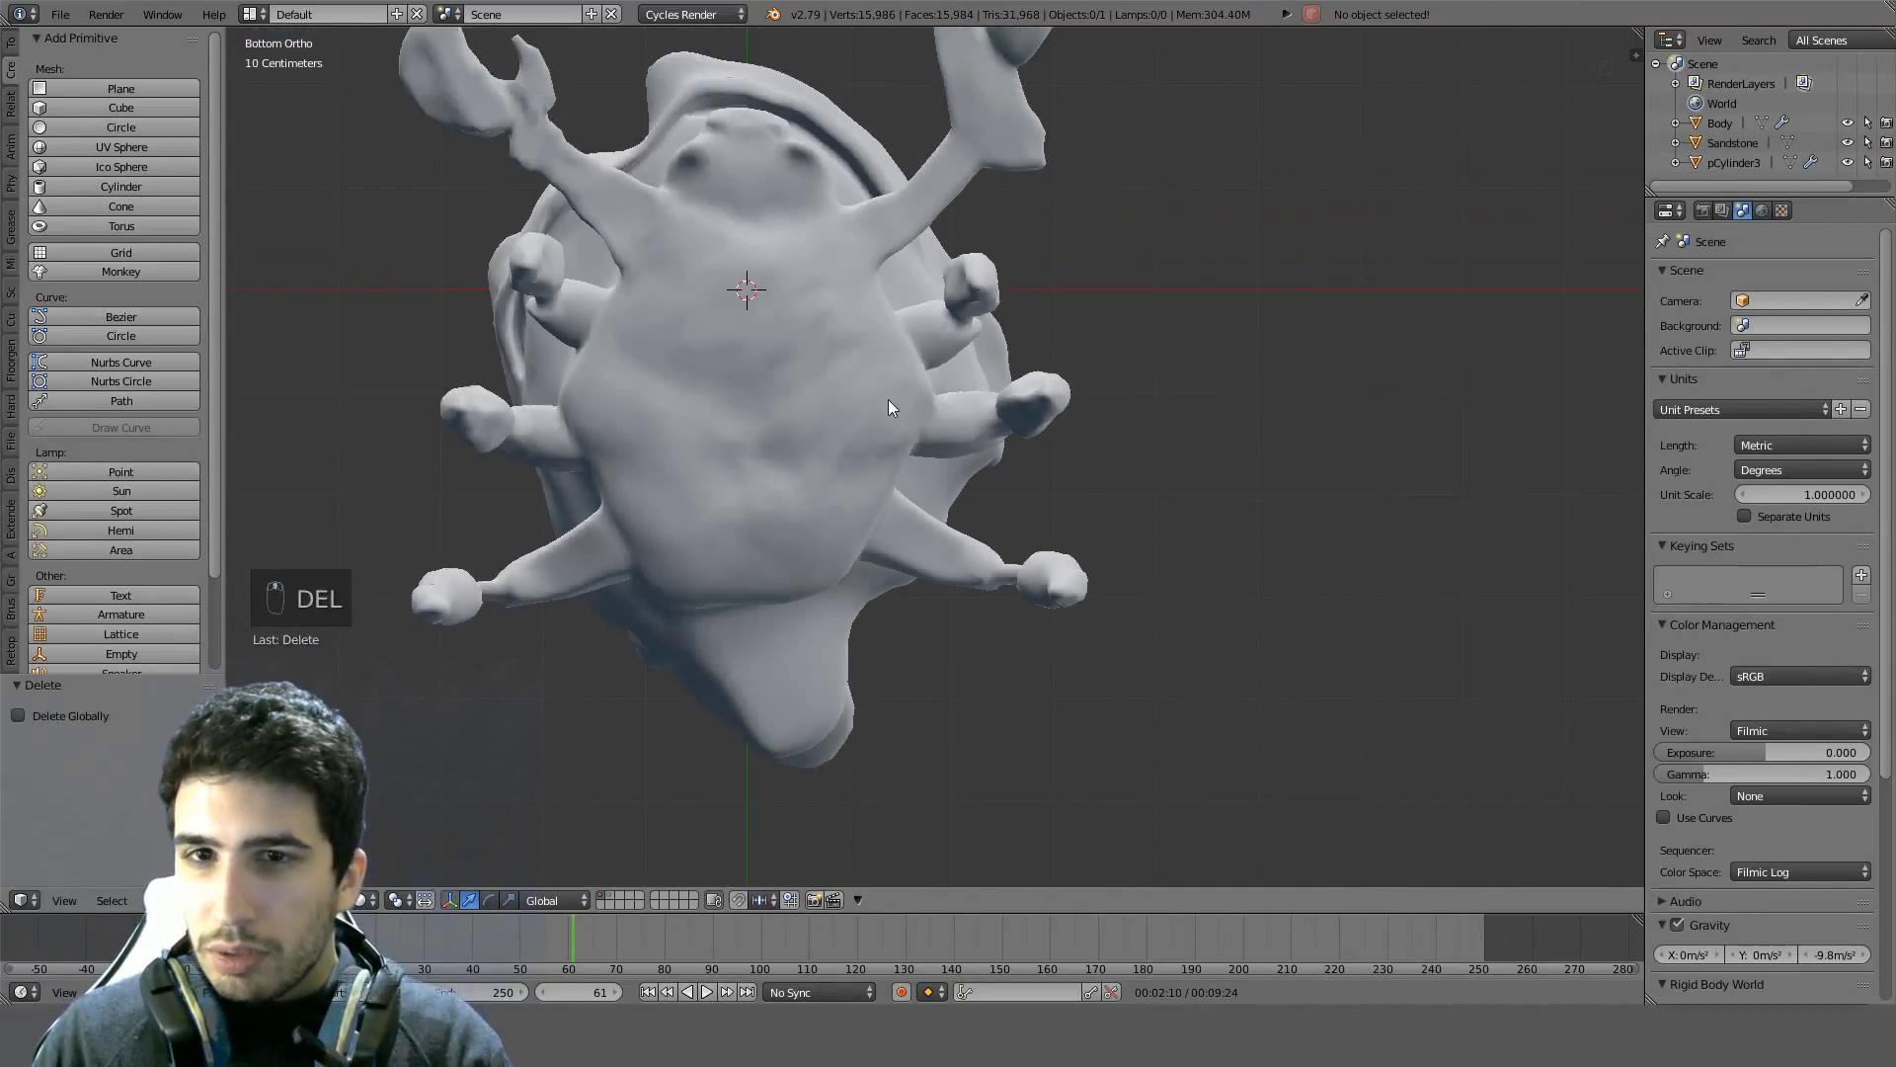
{"action": "right_click", "coordinate": [887, 399]}
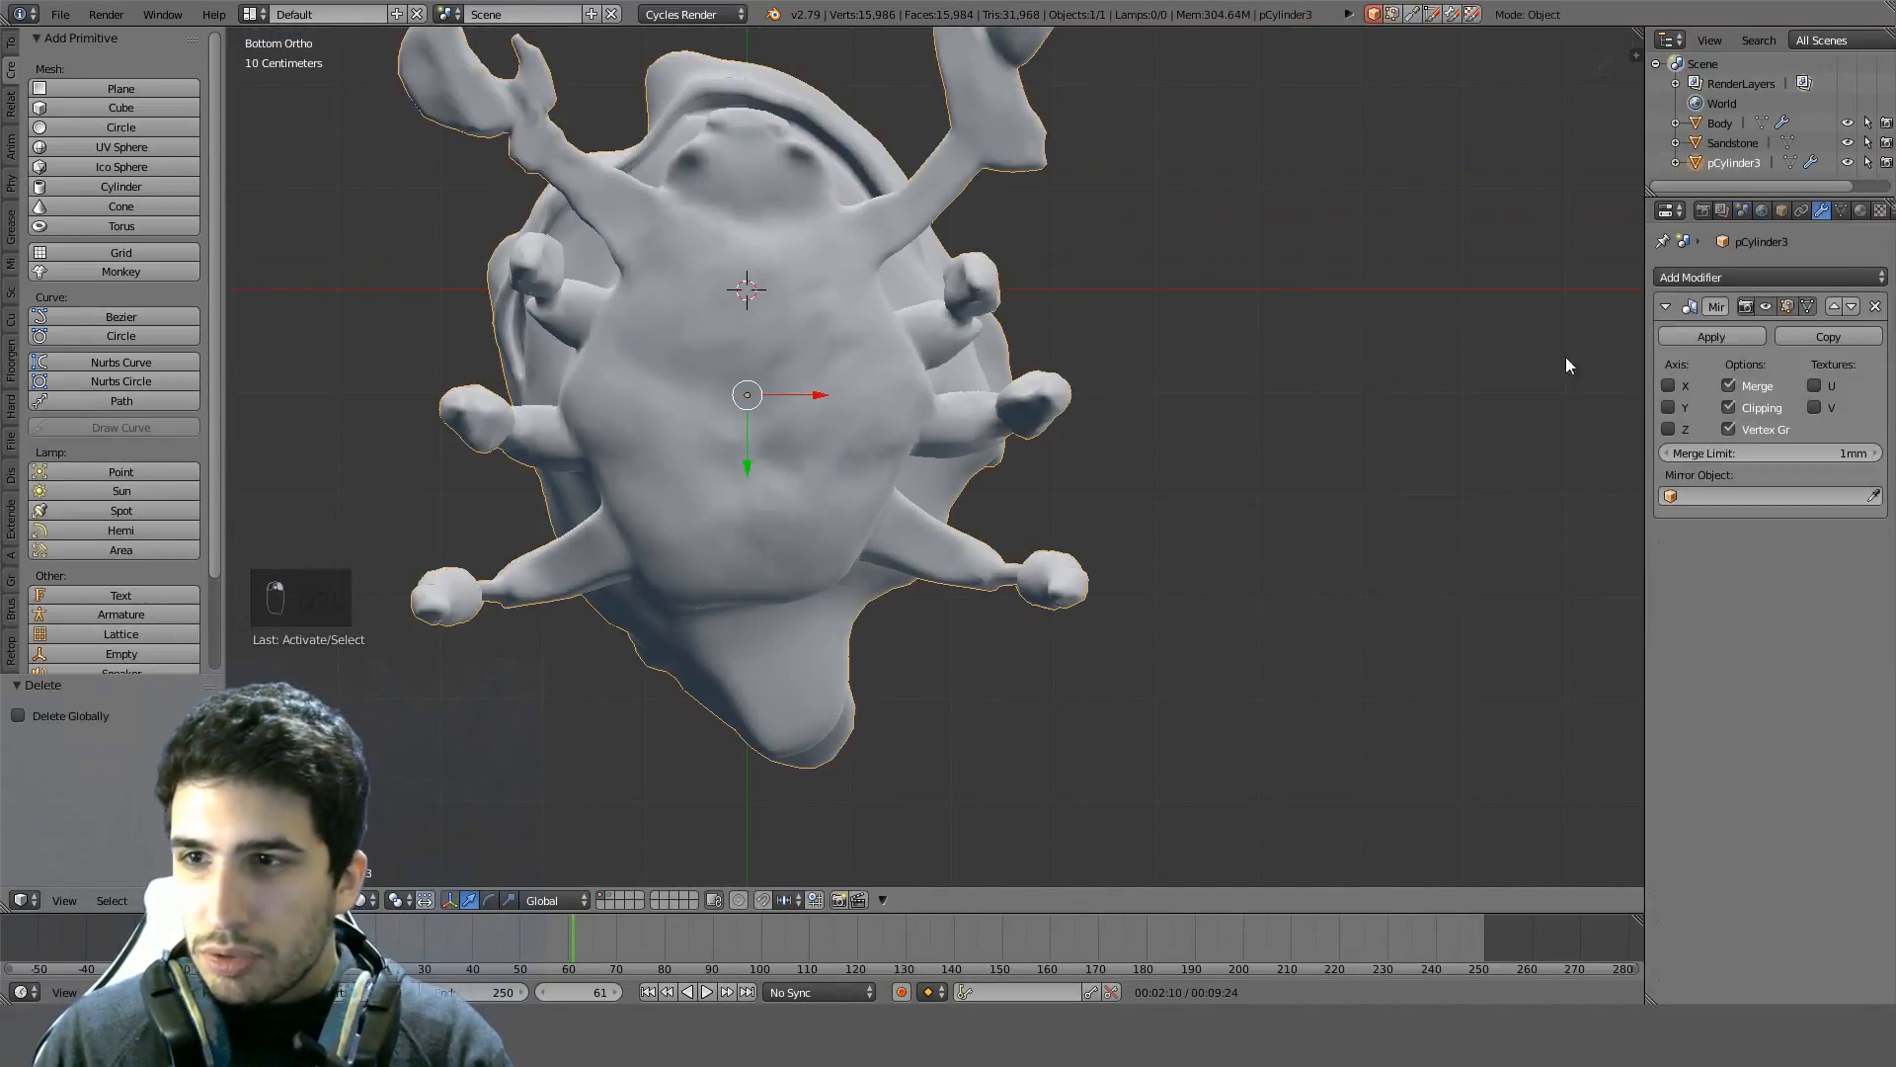
{"action": "left_click", "coordinate": [1875, 307]}
{"action": "middle_click_drag", "start_coordinate": [987, 375], "coordinate": [978, 394]}
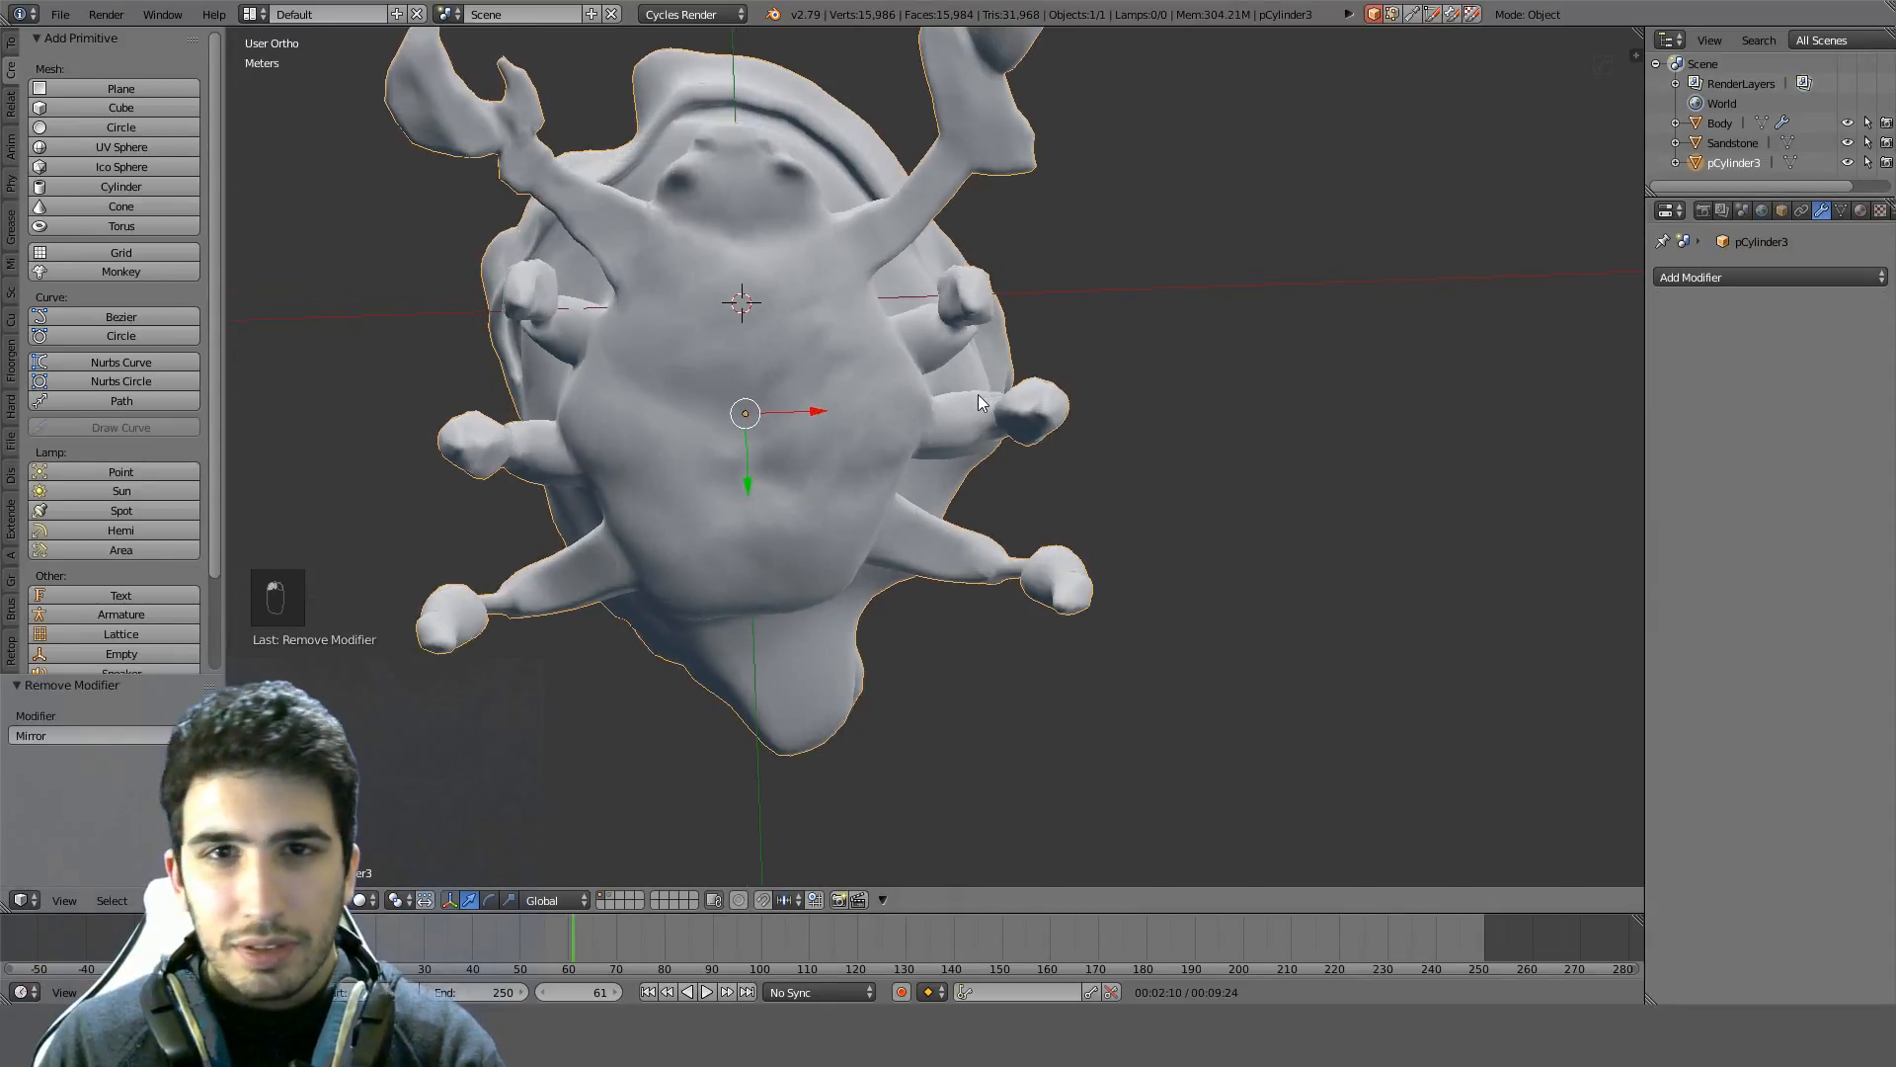
{"action": "key", "text": "KP_7"}
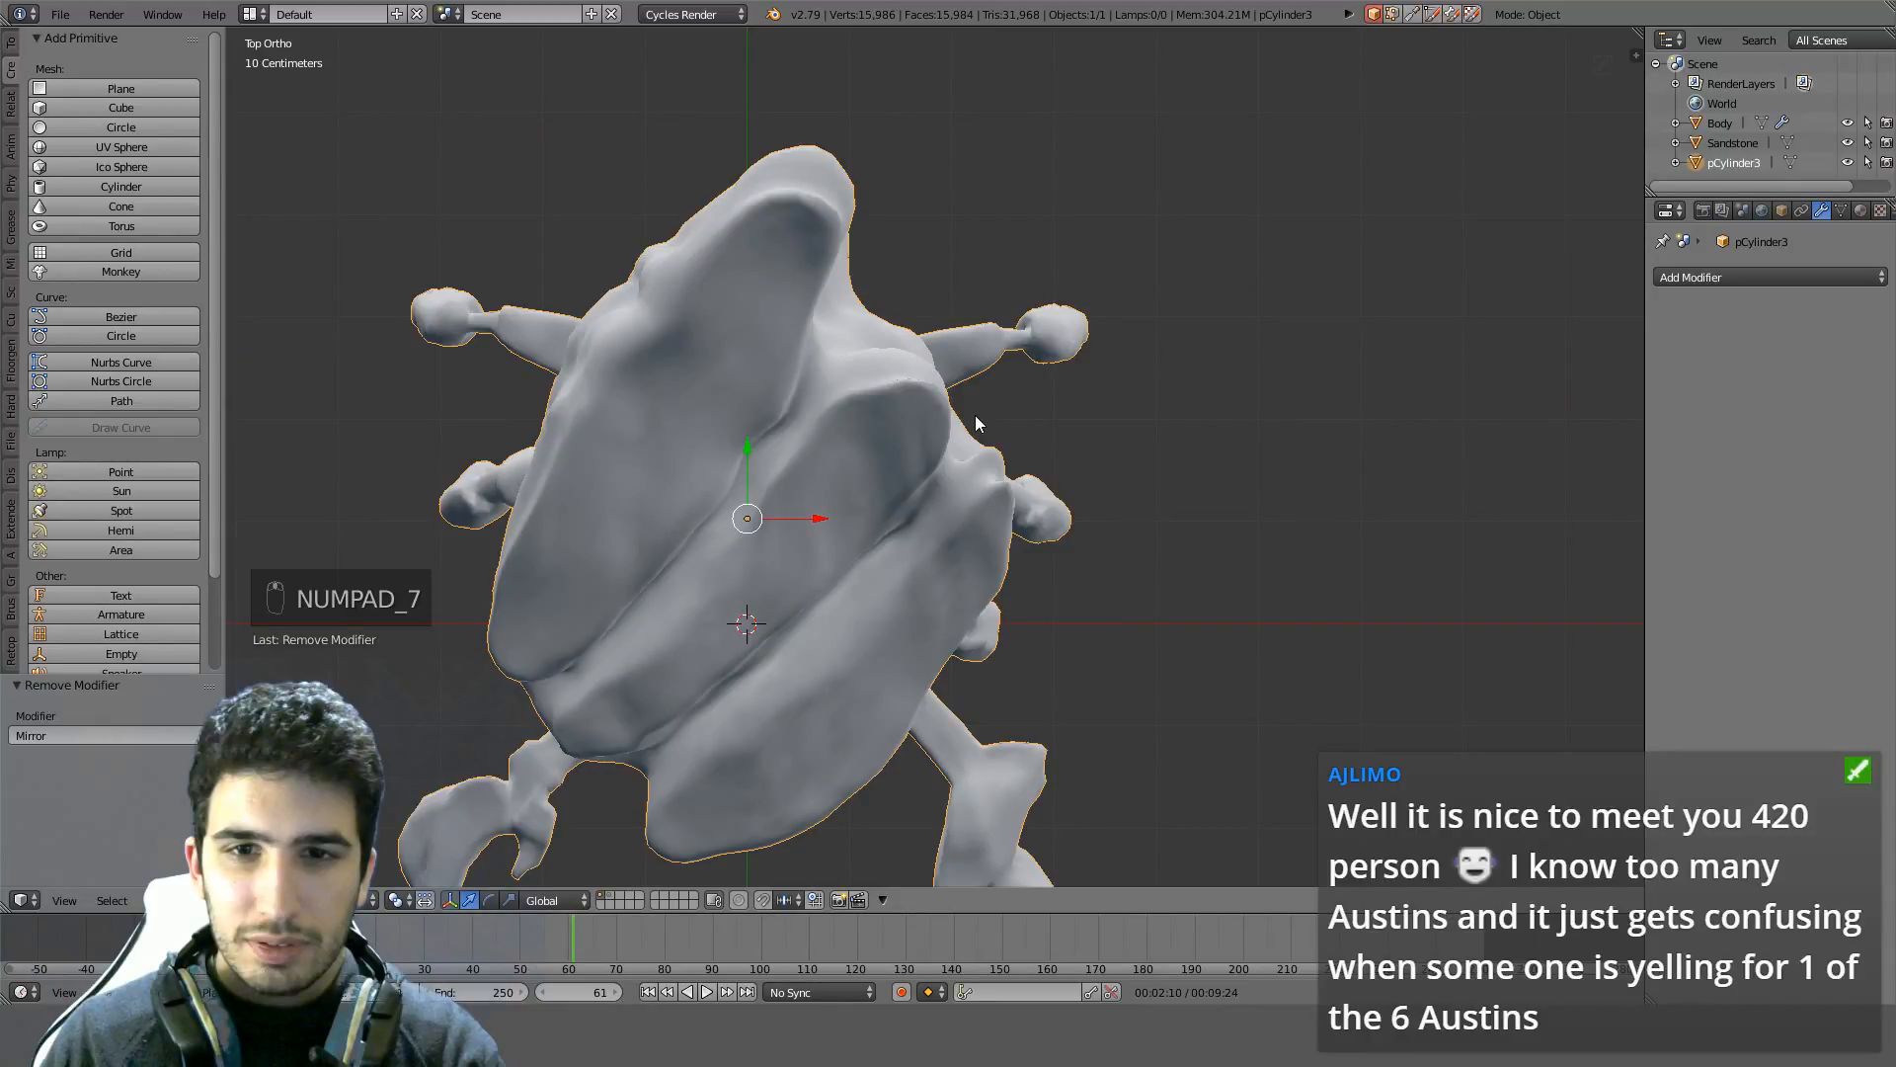
{"action": "key", "text": "ctrl+KP_7"}
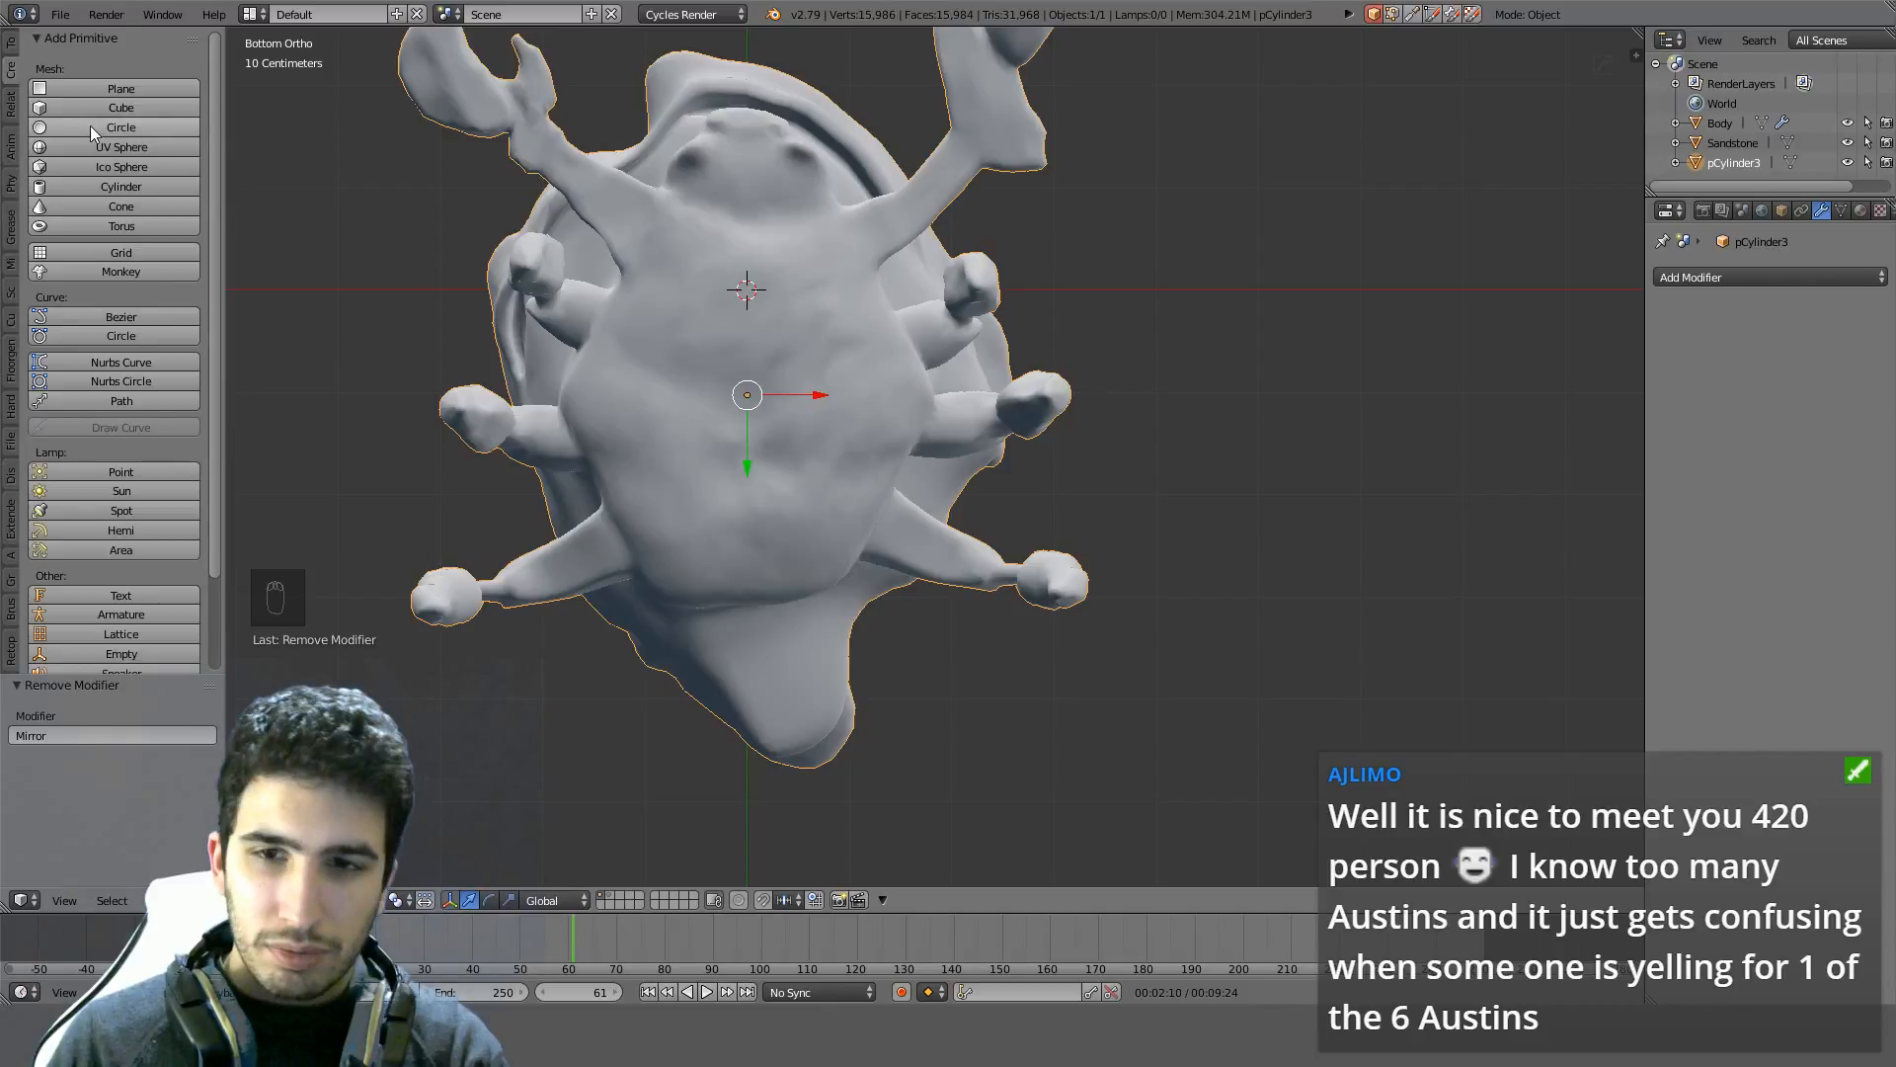
Add a cube at the scene origin and scale it down to about a tenth of its size in wireframe top view
{"action": "mouse_move", "coordinate": [810, 455]}
{"action": "middle_mouse_down"}
{"action": "mouse_move", "coordinate": [1048, 595]}
{"action": "mouse_move", "coordinate": [899, 656]}
{"action": "mouse_move", "coordinate": [780, 589]}
{"action": "mouse_move", "coordinate": [679, 480]}
{"action": "mouse_move", "coordinate": [389, 276]}
{"action": "middle_mouse_up"}
{"action": "scroll", "coordinate": [1051, 567], "scroll_direction": "up", "scroll_amount": 6}
{"action": "left_click", "coordinate": [79, 106]}
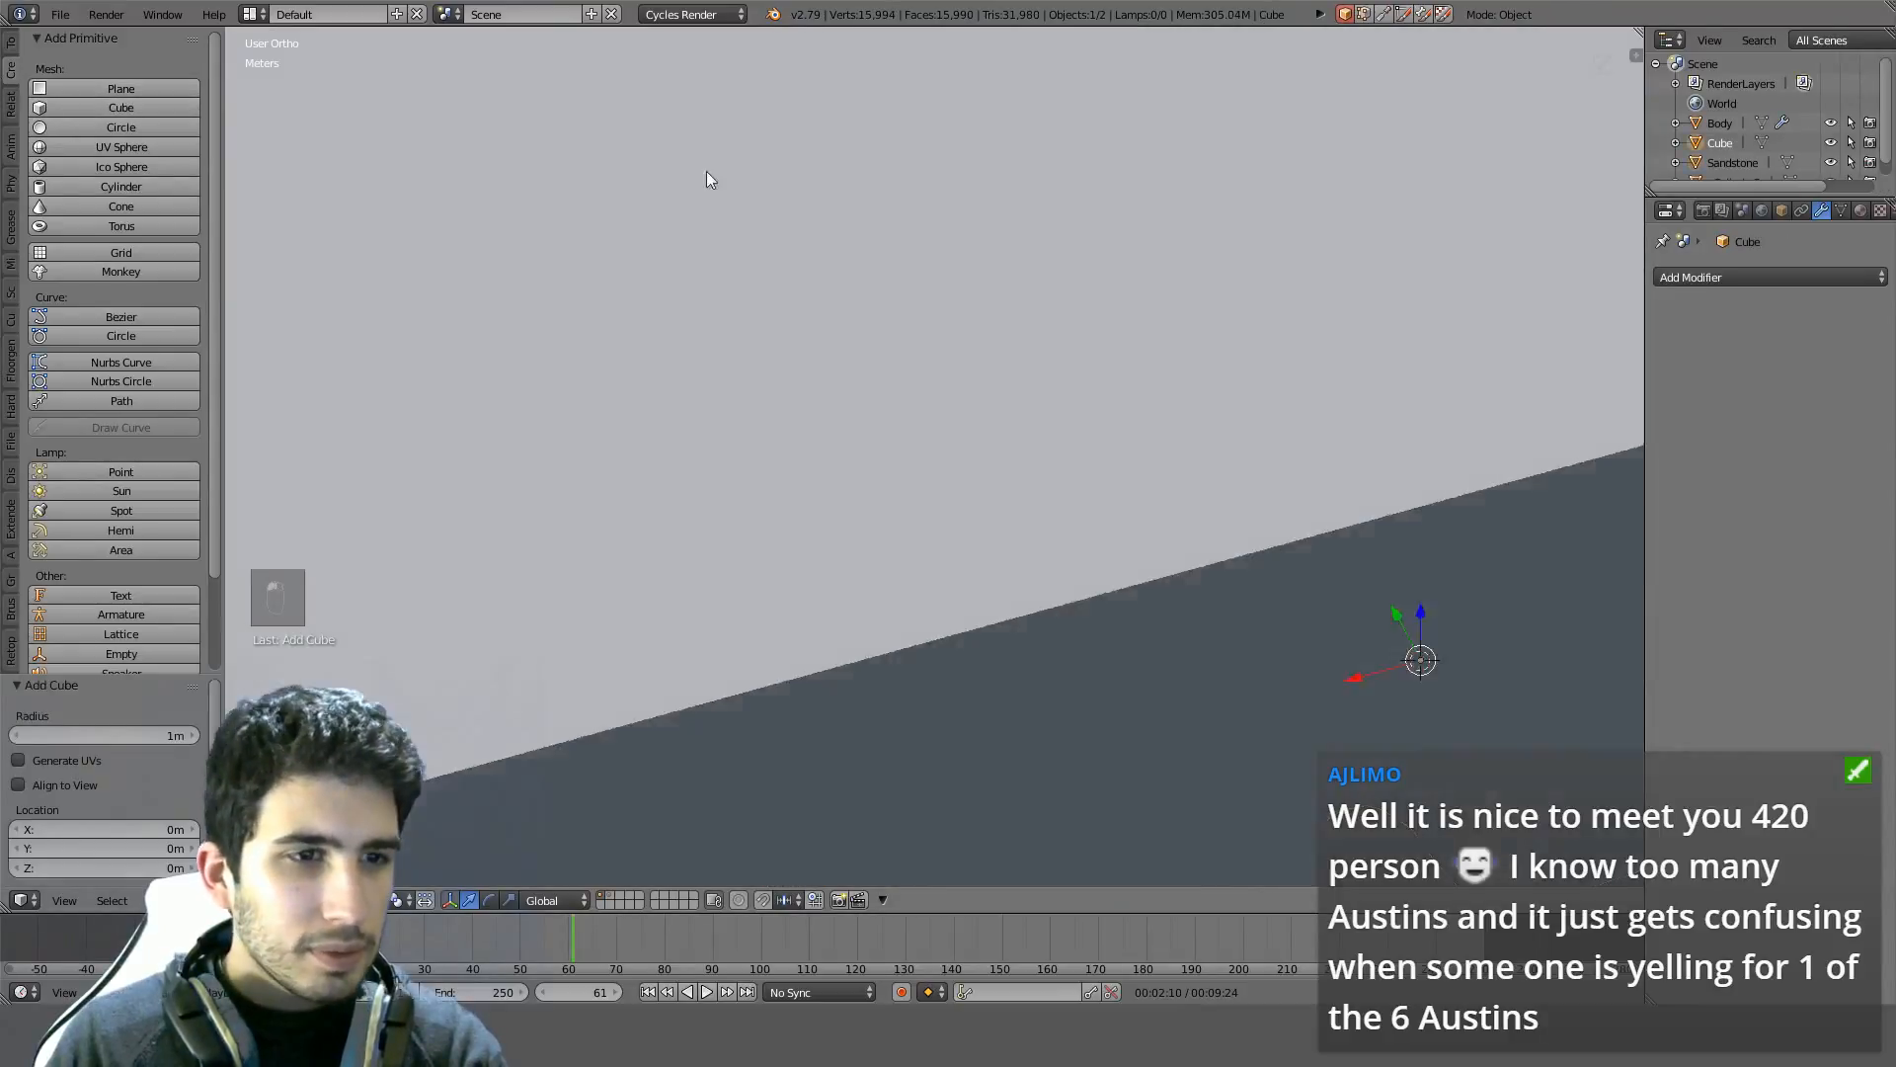
{"action": "middle_click_drag", "start_coordinate": [707, 170], "coordinate": [818, 228]}
{"action": "key", "text": "KP_7"}
{"action": "key", "text": "z"}
{"action": "scroll", "coordinate": [827, 239], "scroll_direction": "down", "scroll_amount": 4}
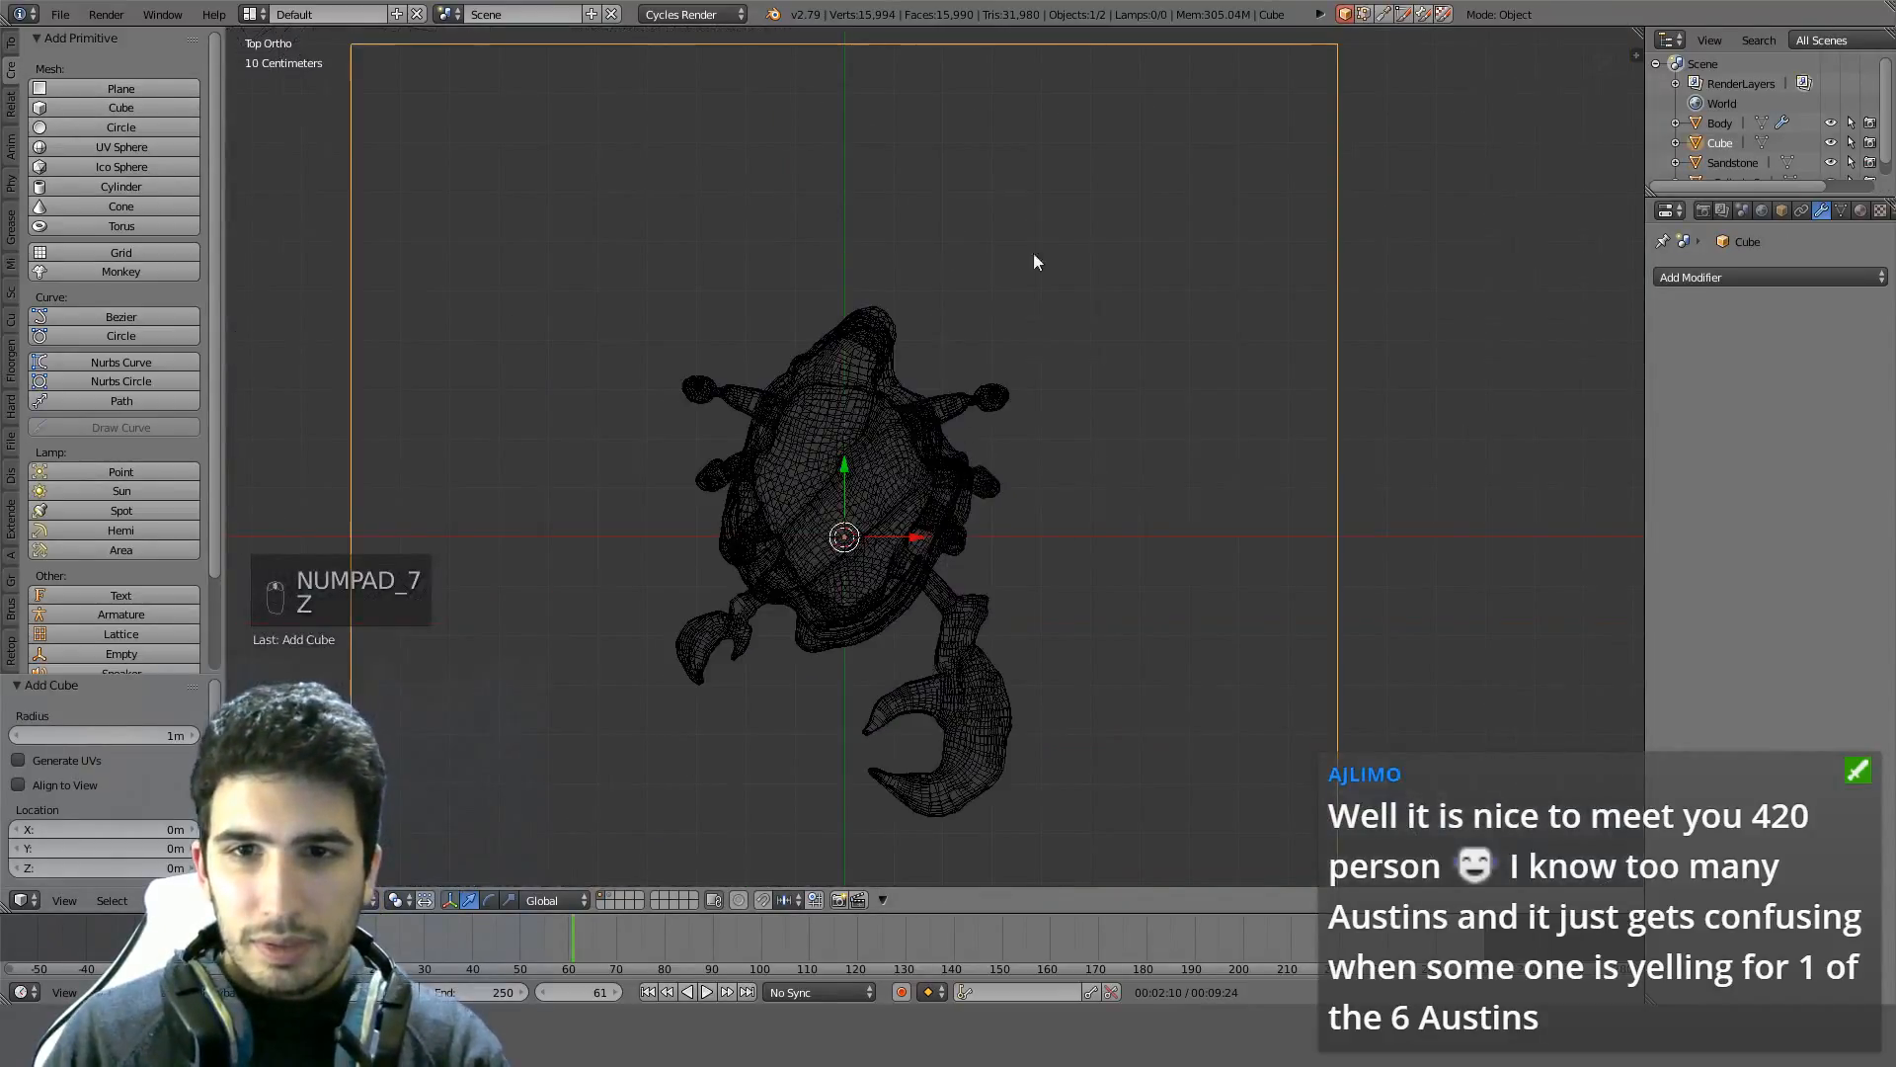
{"action": "key", "text": "s"}
{"action": "left_click", "coordinate": [894, 479]}
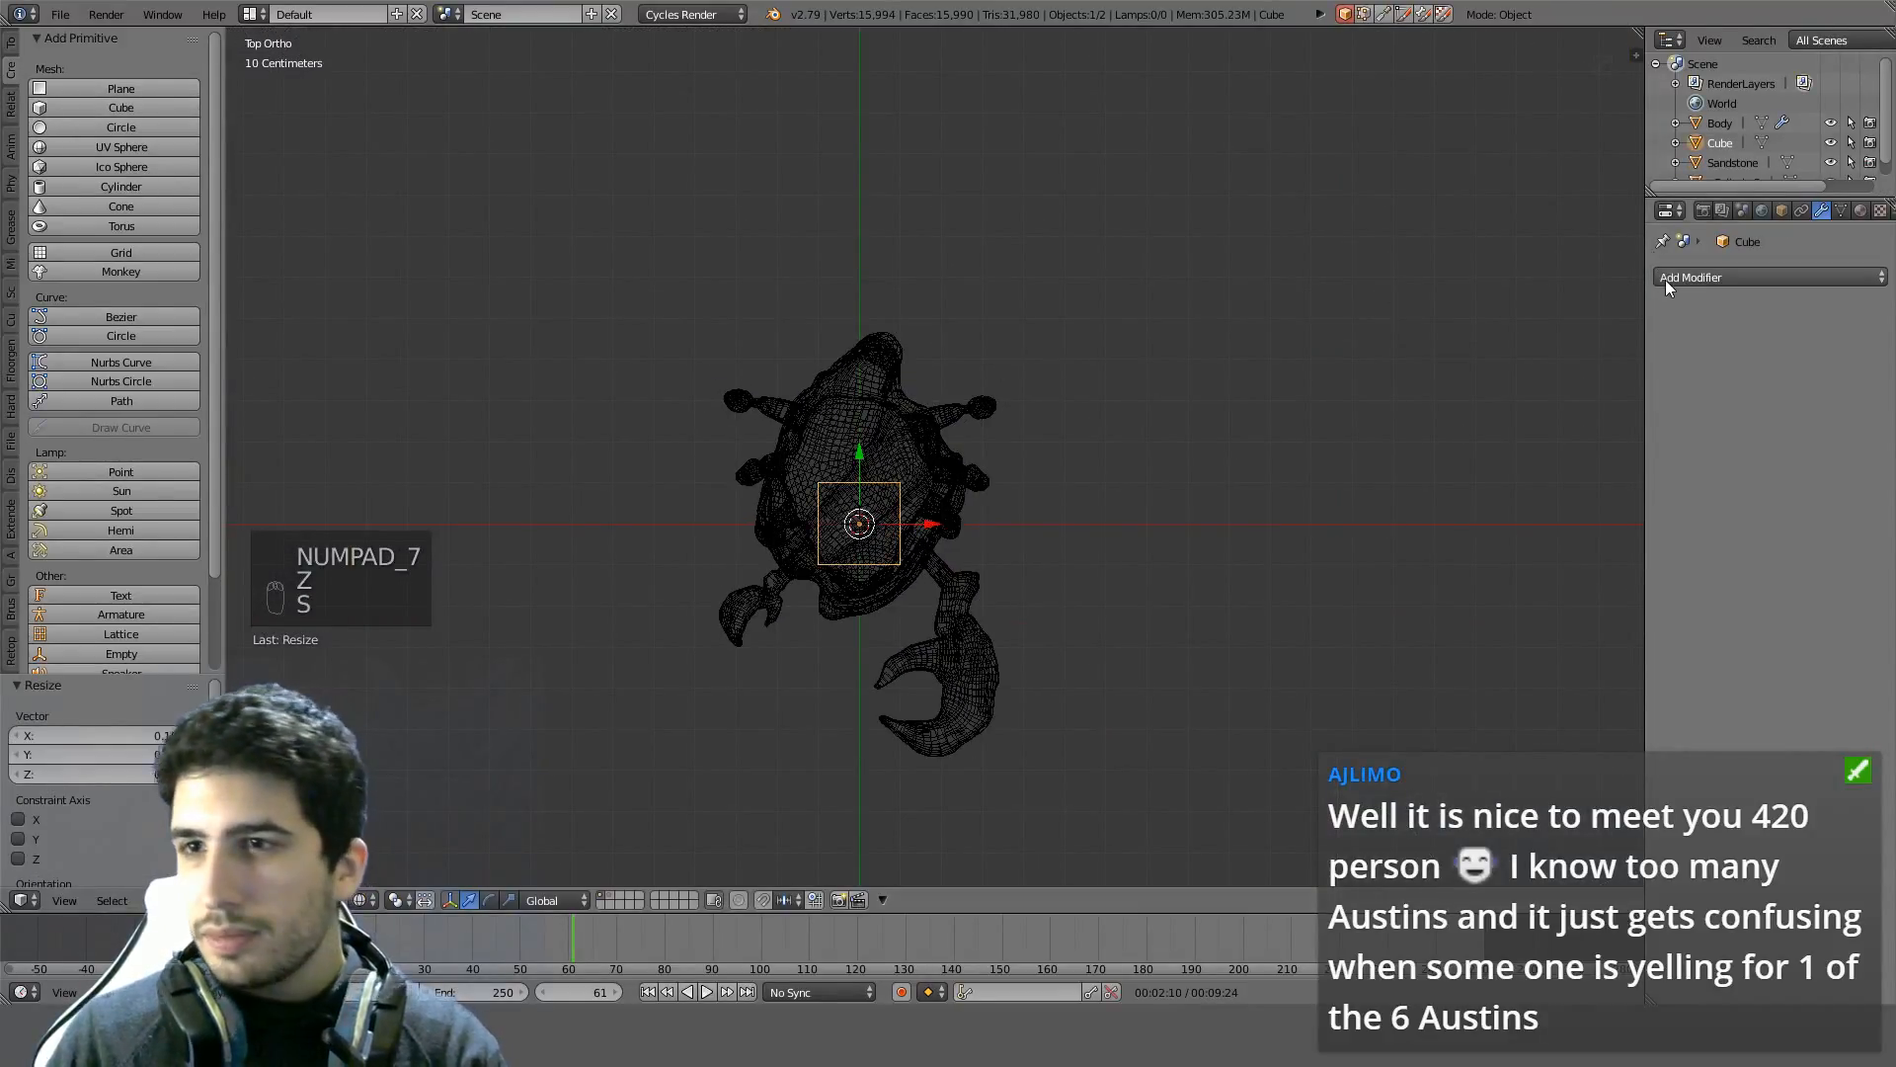
Give the cube a Mirror modifier and move its mesh about 16 cm in X and 25 cm in Y onto the rear leg's base
{"action": "left_click", "coordinate": [1739, 278]}
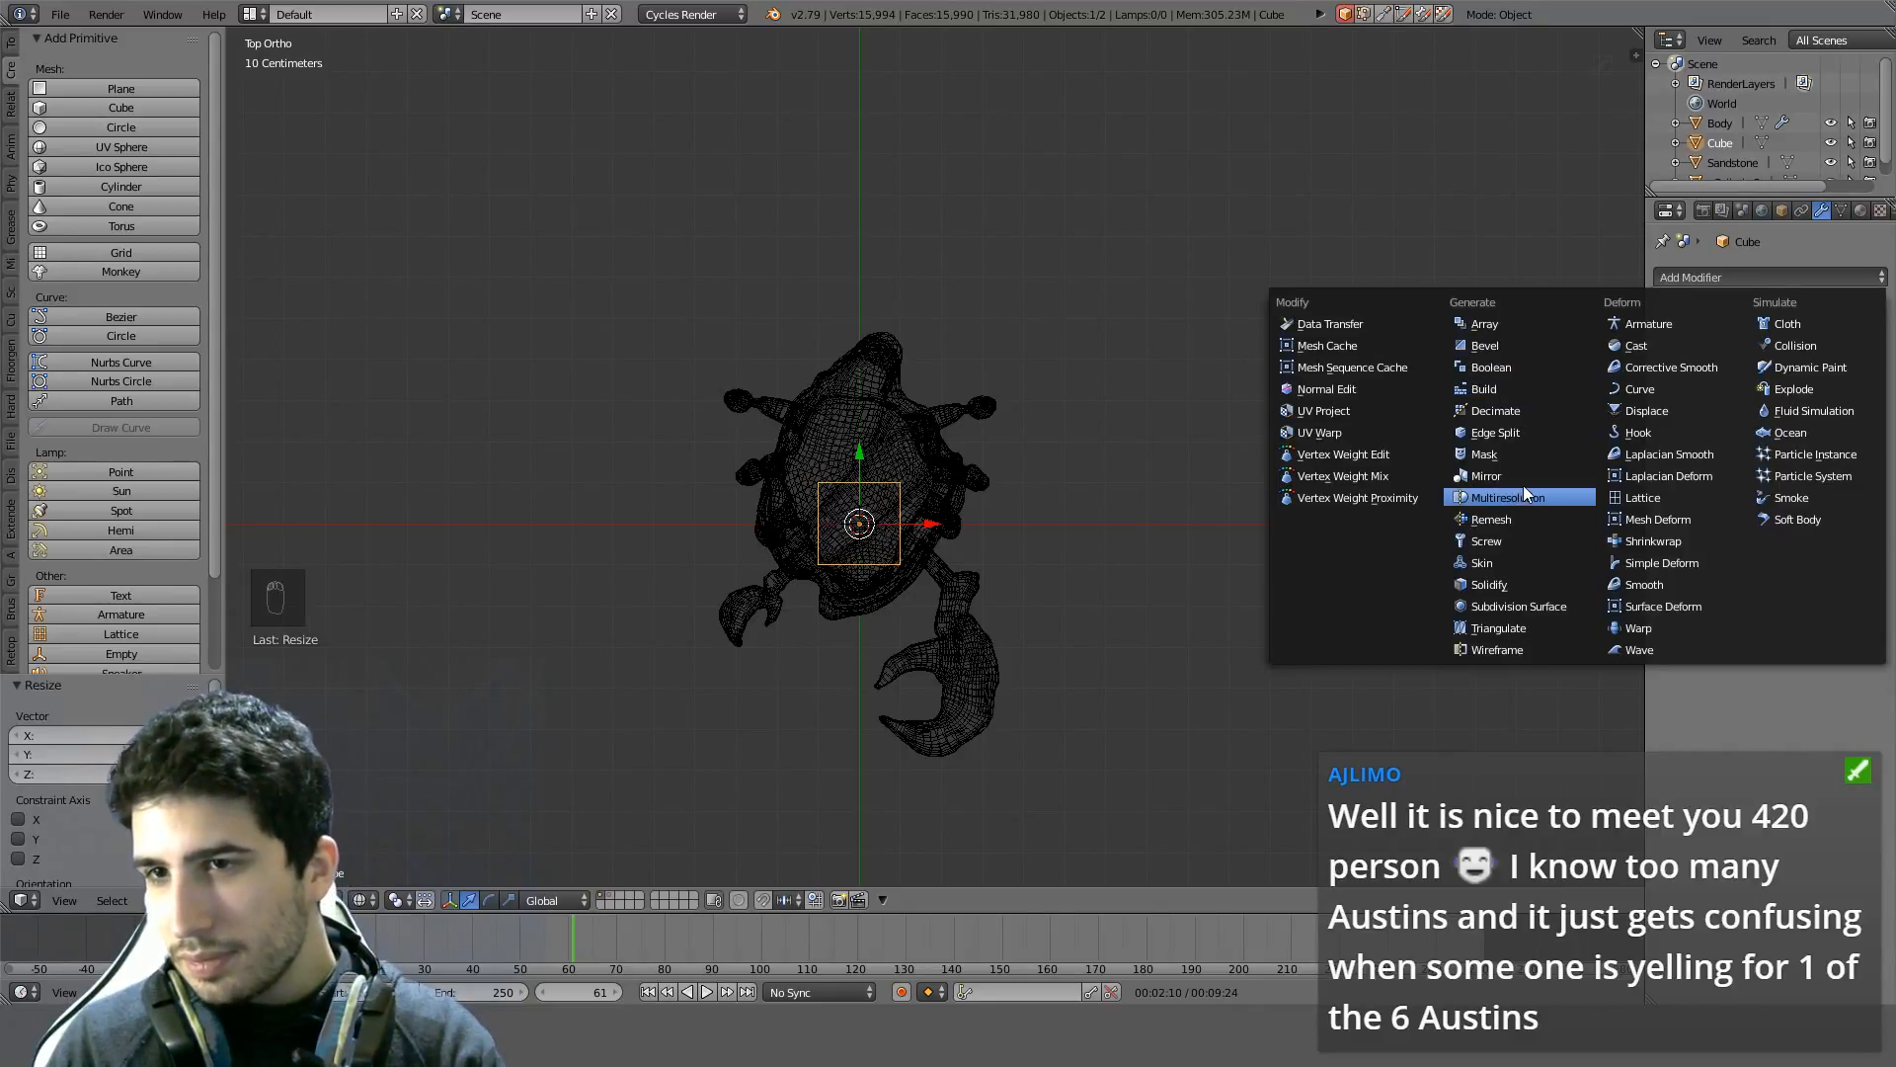
{"action": "left_click", "coordinate": [1491, 474]}
{"action": "scroll", "coordinate": [1218, 402], "scroll_direction": "up", "scroll_amount": 6}
{"action": "key", "text": "Tab"}
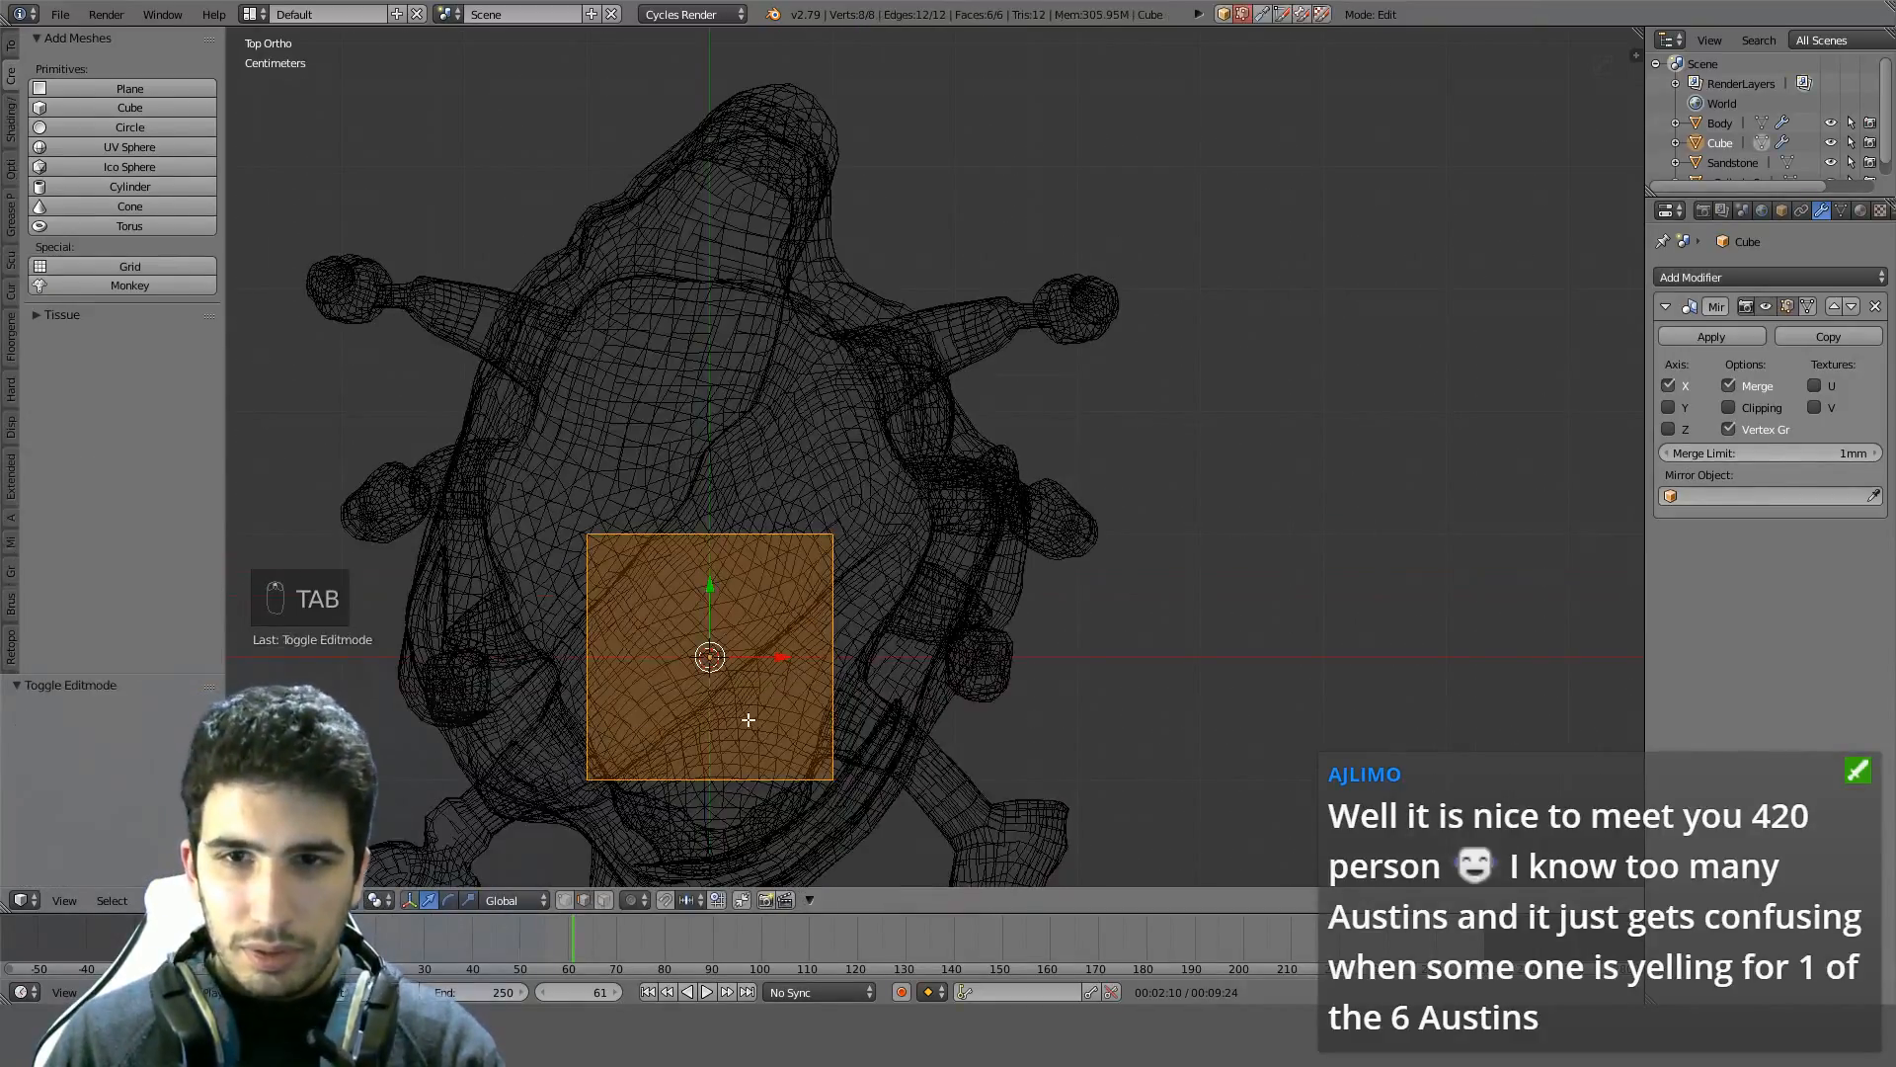
{"action": "key", "text": "g"}
{"action": "left_click", "coordinate": [946, 408]}
{"action": "scroll", "coordinate": [1355, 341], "scroll_direction": "up", "scroll_amount": 4}
{"action": "middle_click_drag", "start_coordinate": [1355, 341], "coordinate": [1253, 530], "text": "shift"}
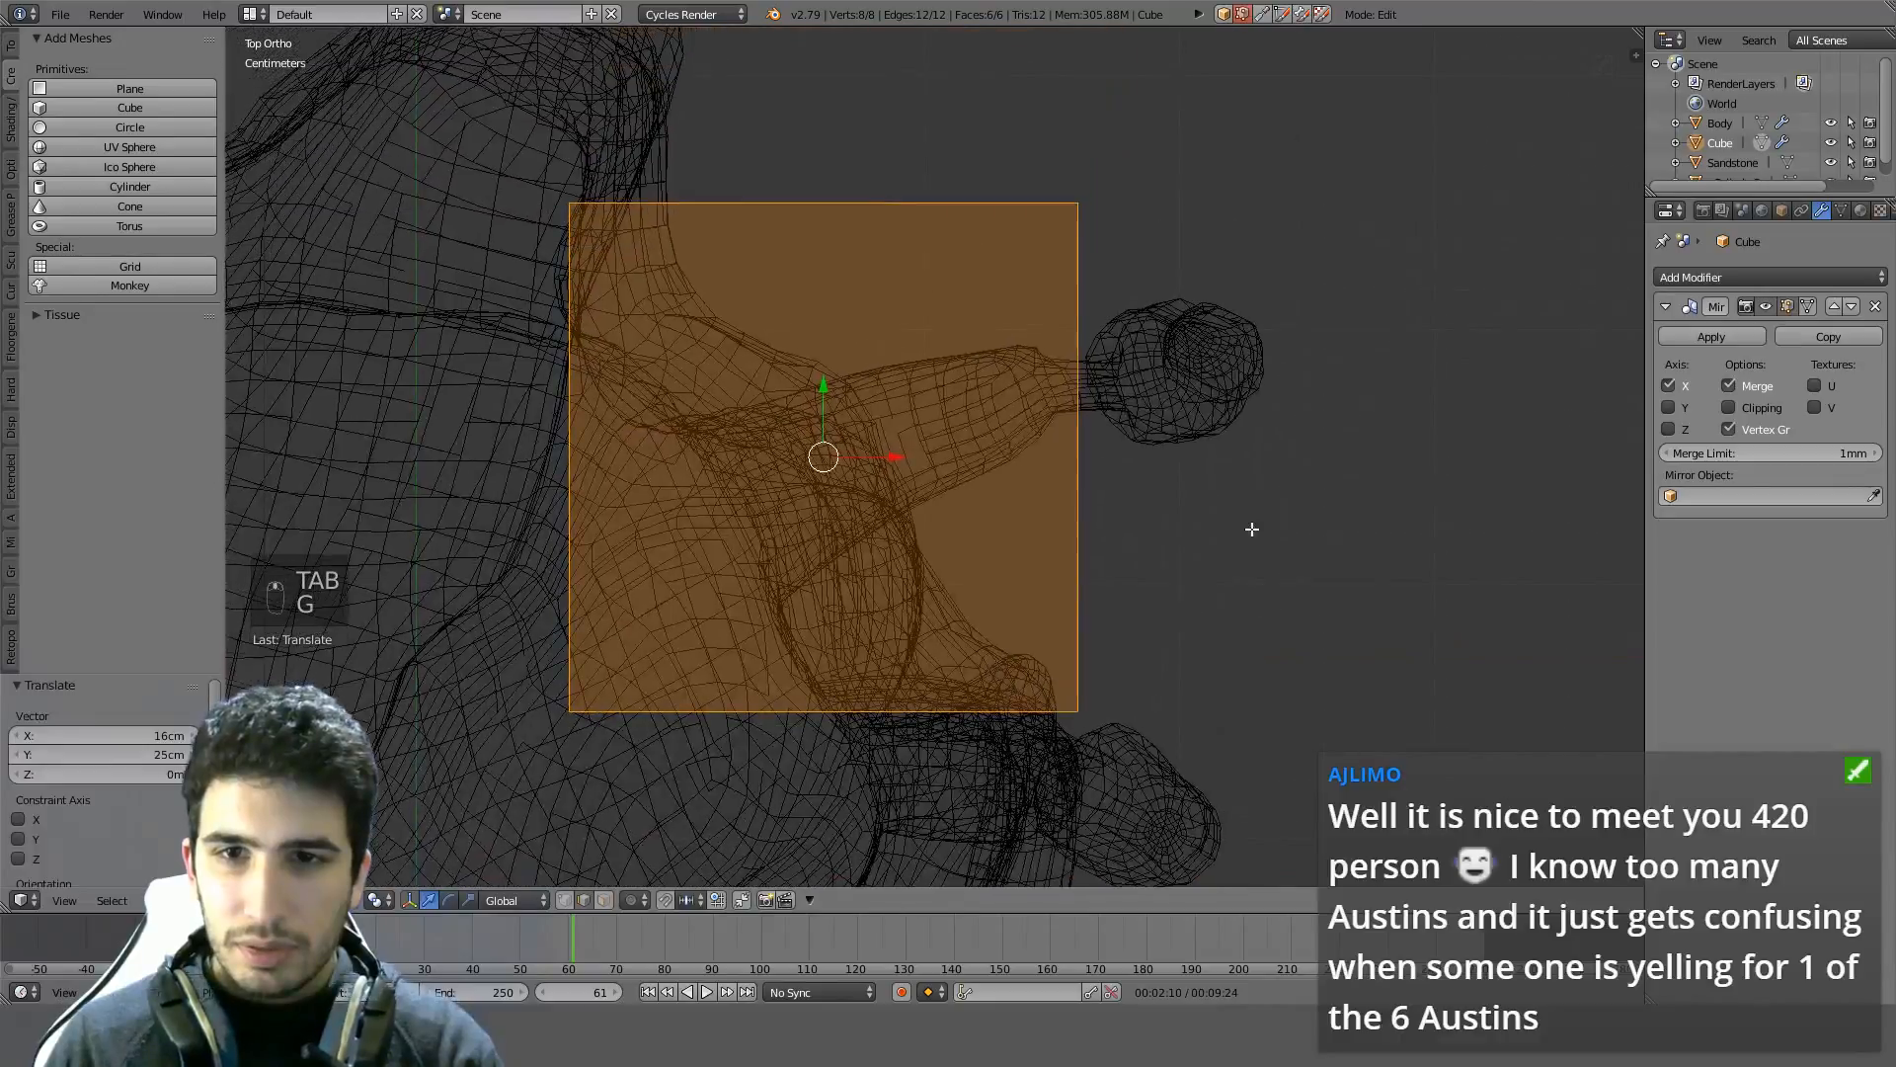
Rotate the cube's mesh about -20° in top view to align with the rear leg, and scale it to about 0.6
{"action": "scroll", "coordinate": [1252, 529], "scroll_direction": "up", "scroll_amount": 3}
{"action": "key", "text": "r"}
{"action": "right_click", "coordinate": [1200, 379]}
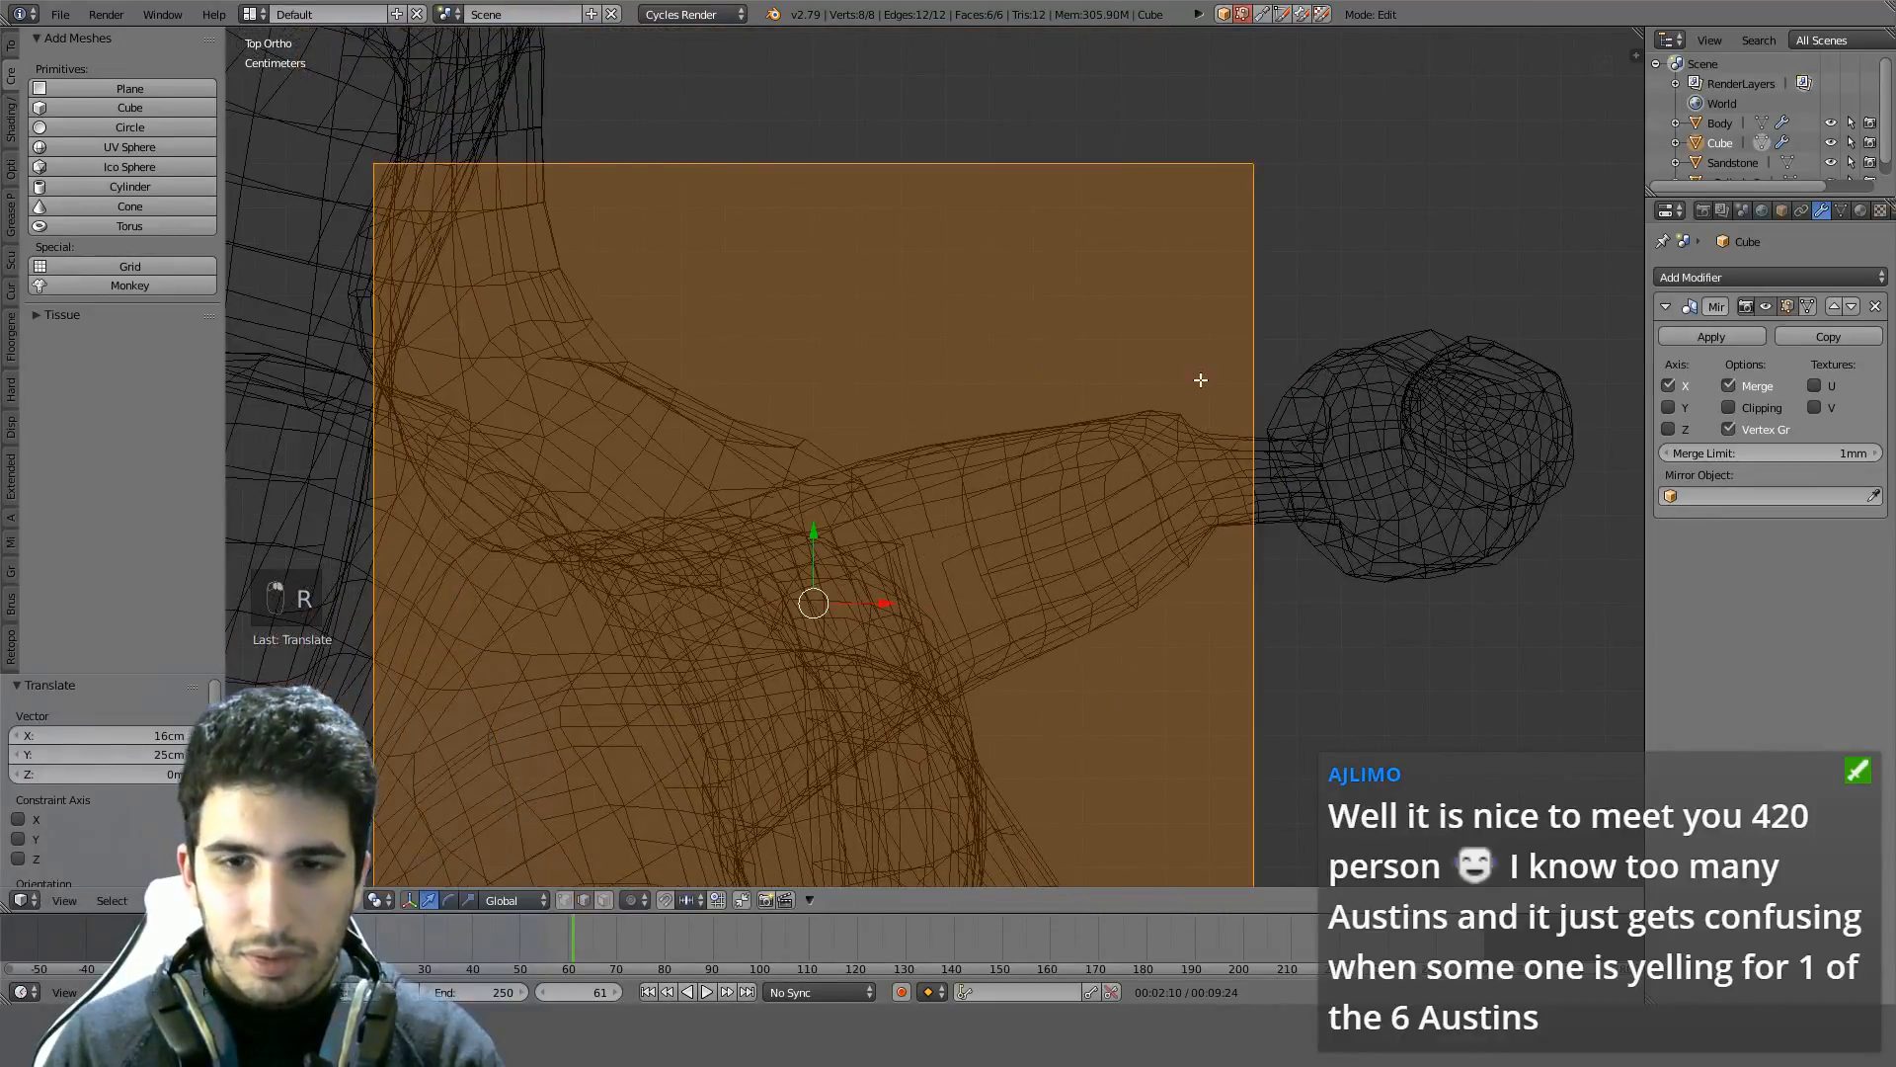
{"action": "key", "text": "KP_7"}
{"action": "scroll", "coordinate": [1198, 348], "scroll_direction": "down", "scroll_amount": 4}
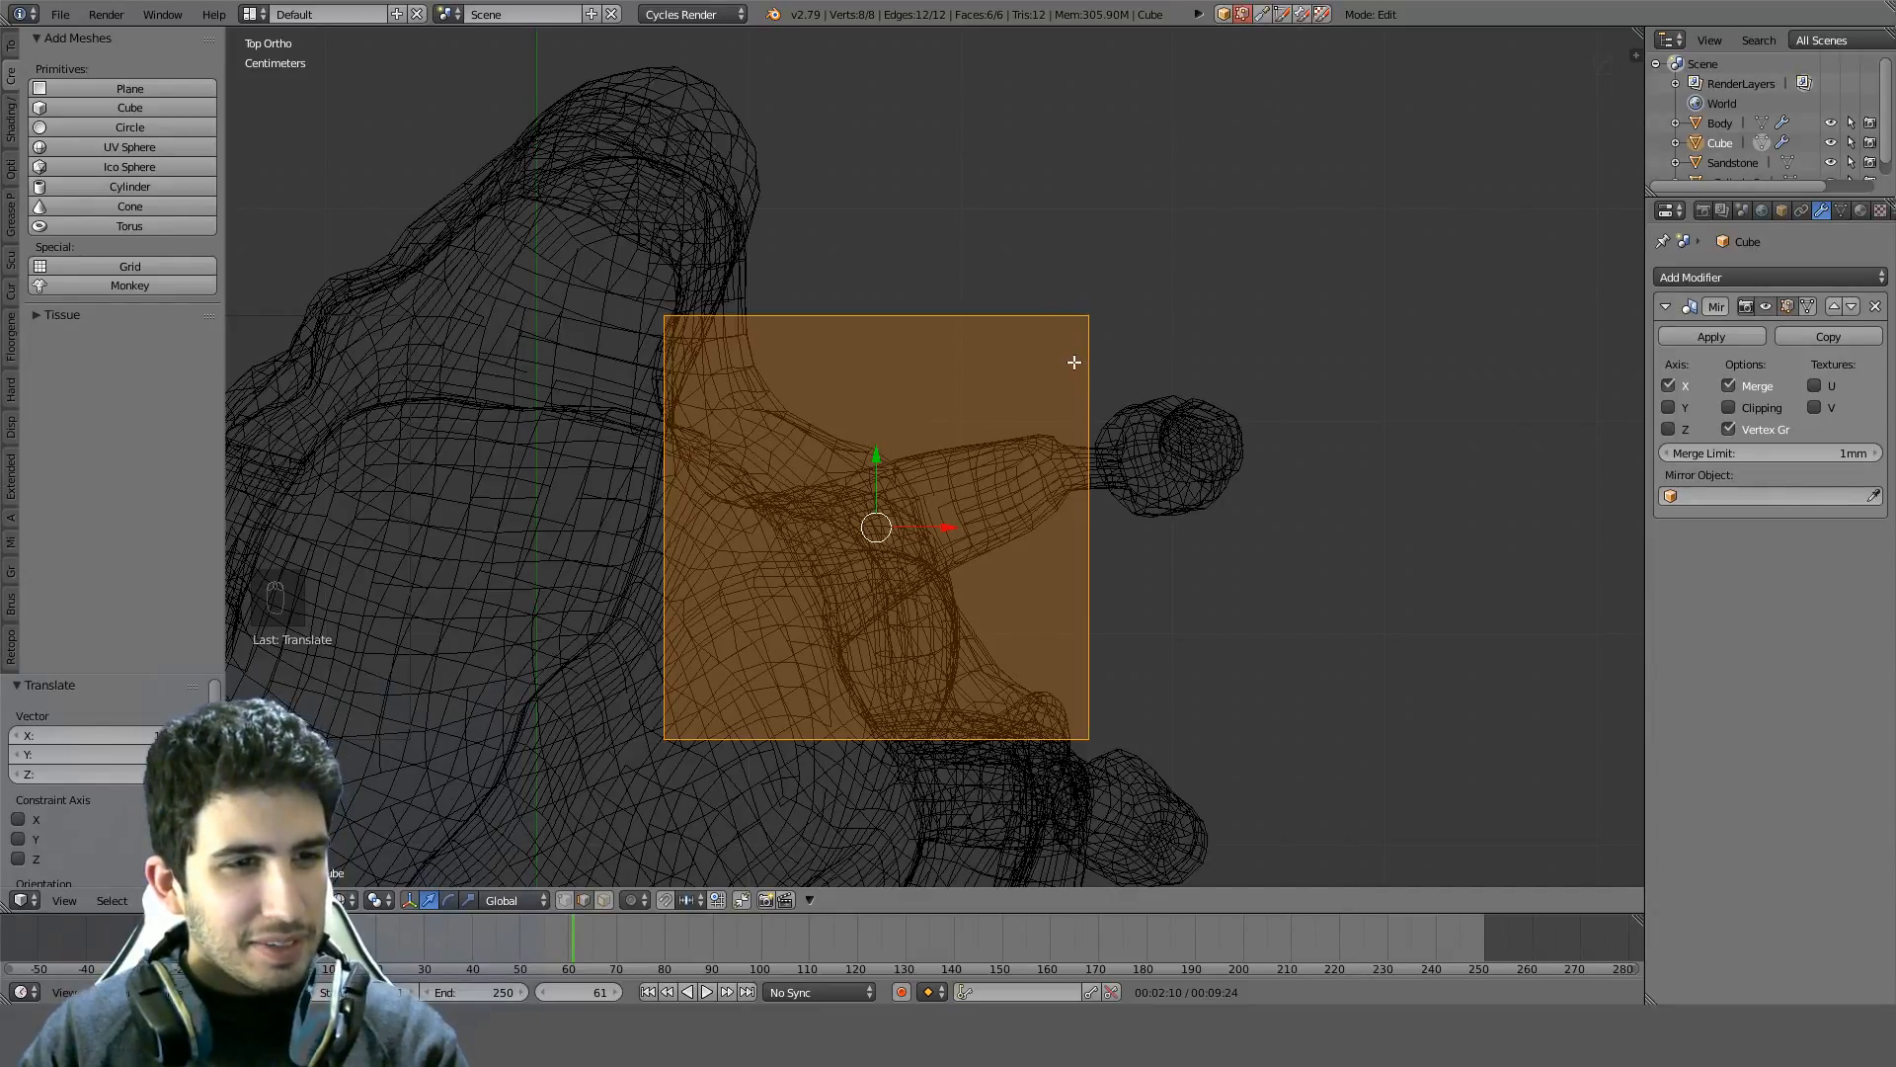
{"action": "key", "text": "r"}
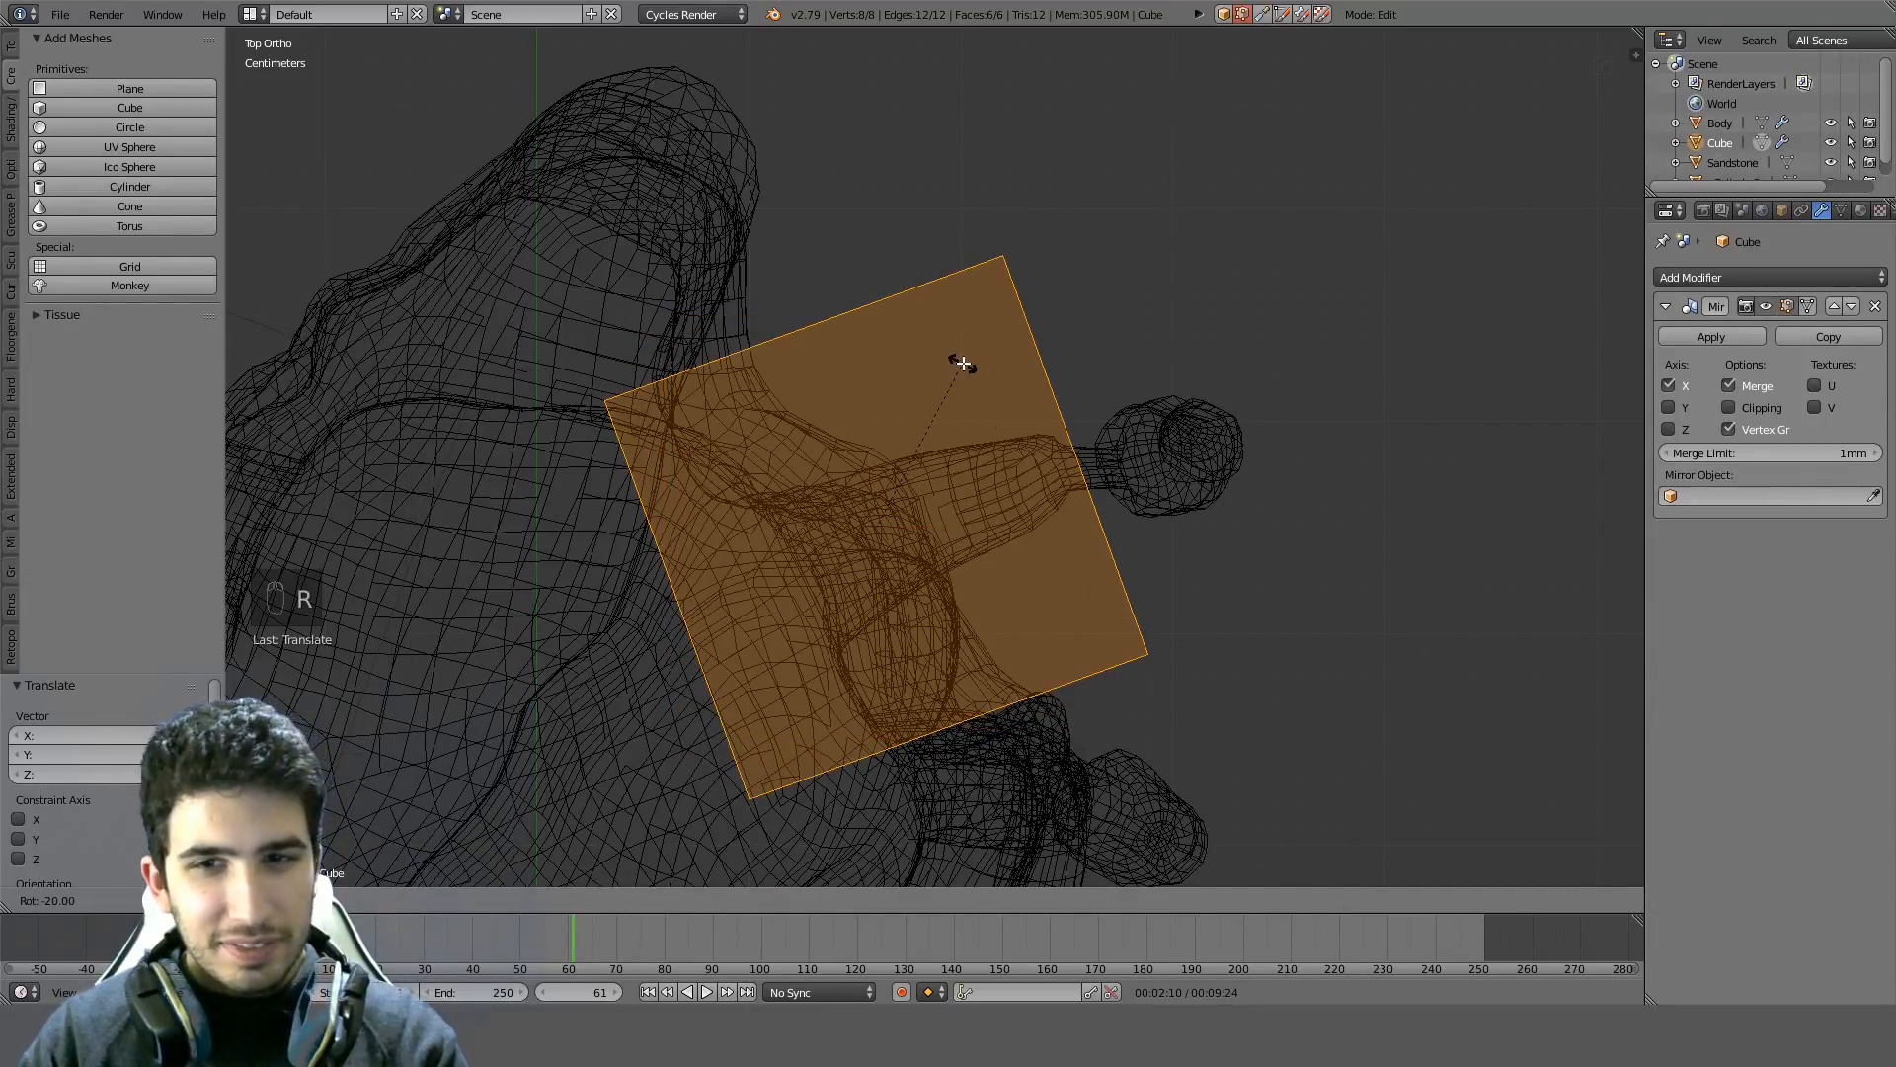
{"action": "left_click", "coordinate": [973, 363]}
{"action": "key", "text": "s"}
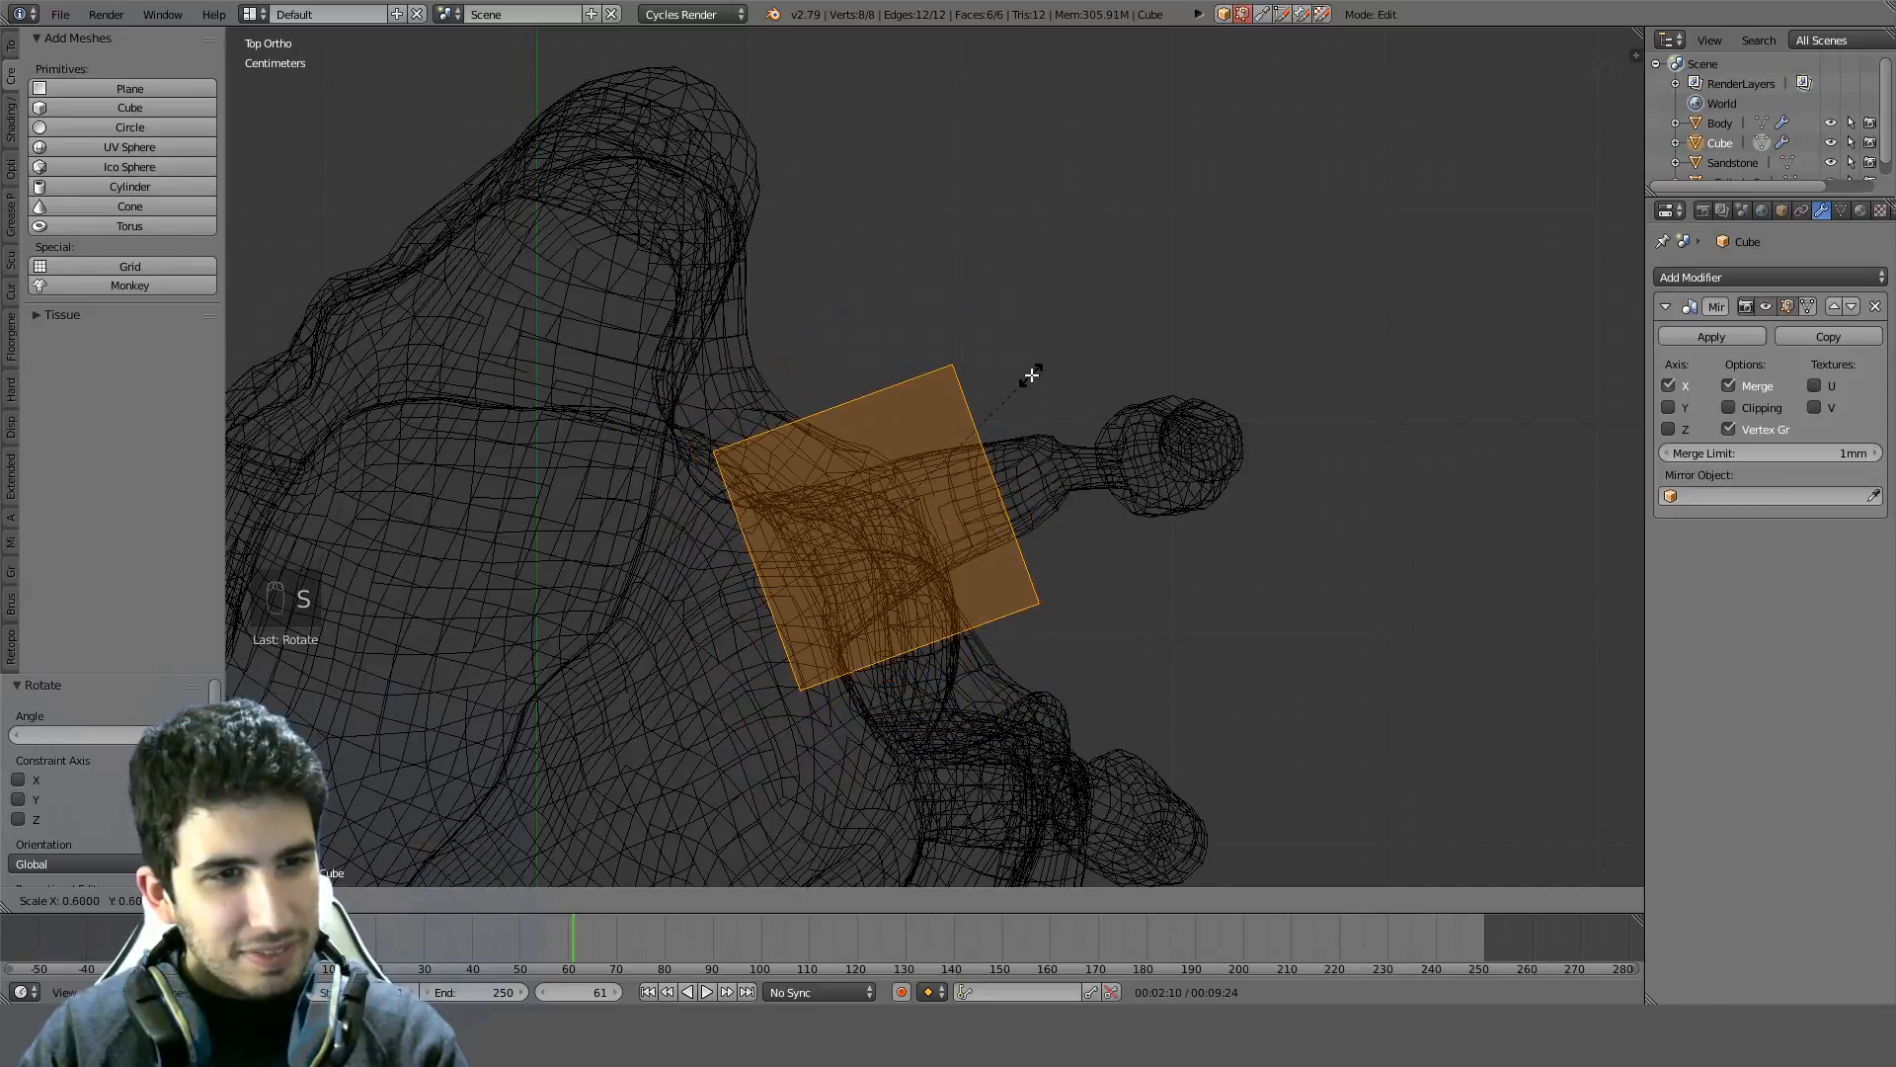
{"action": "left_click", "coordinate": [1031, 374]}
{"action": "key", "text": "KP_1"}
{"action": "key", "text": "z"}
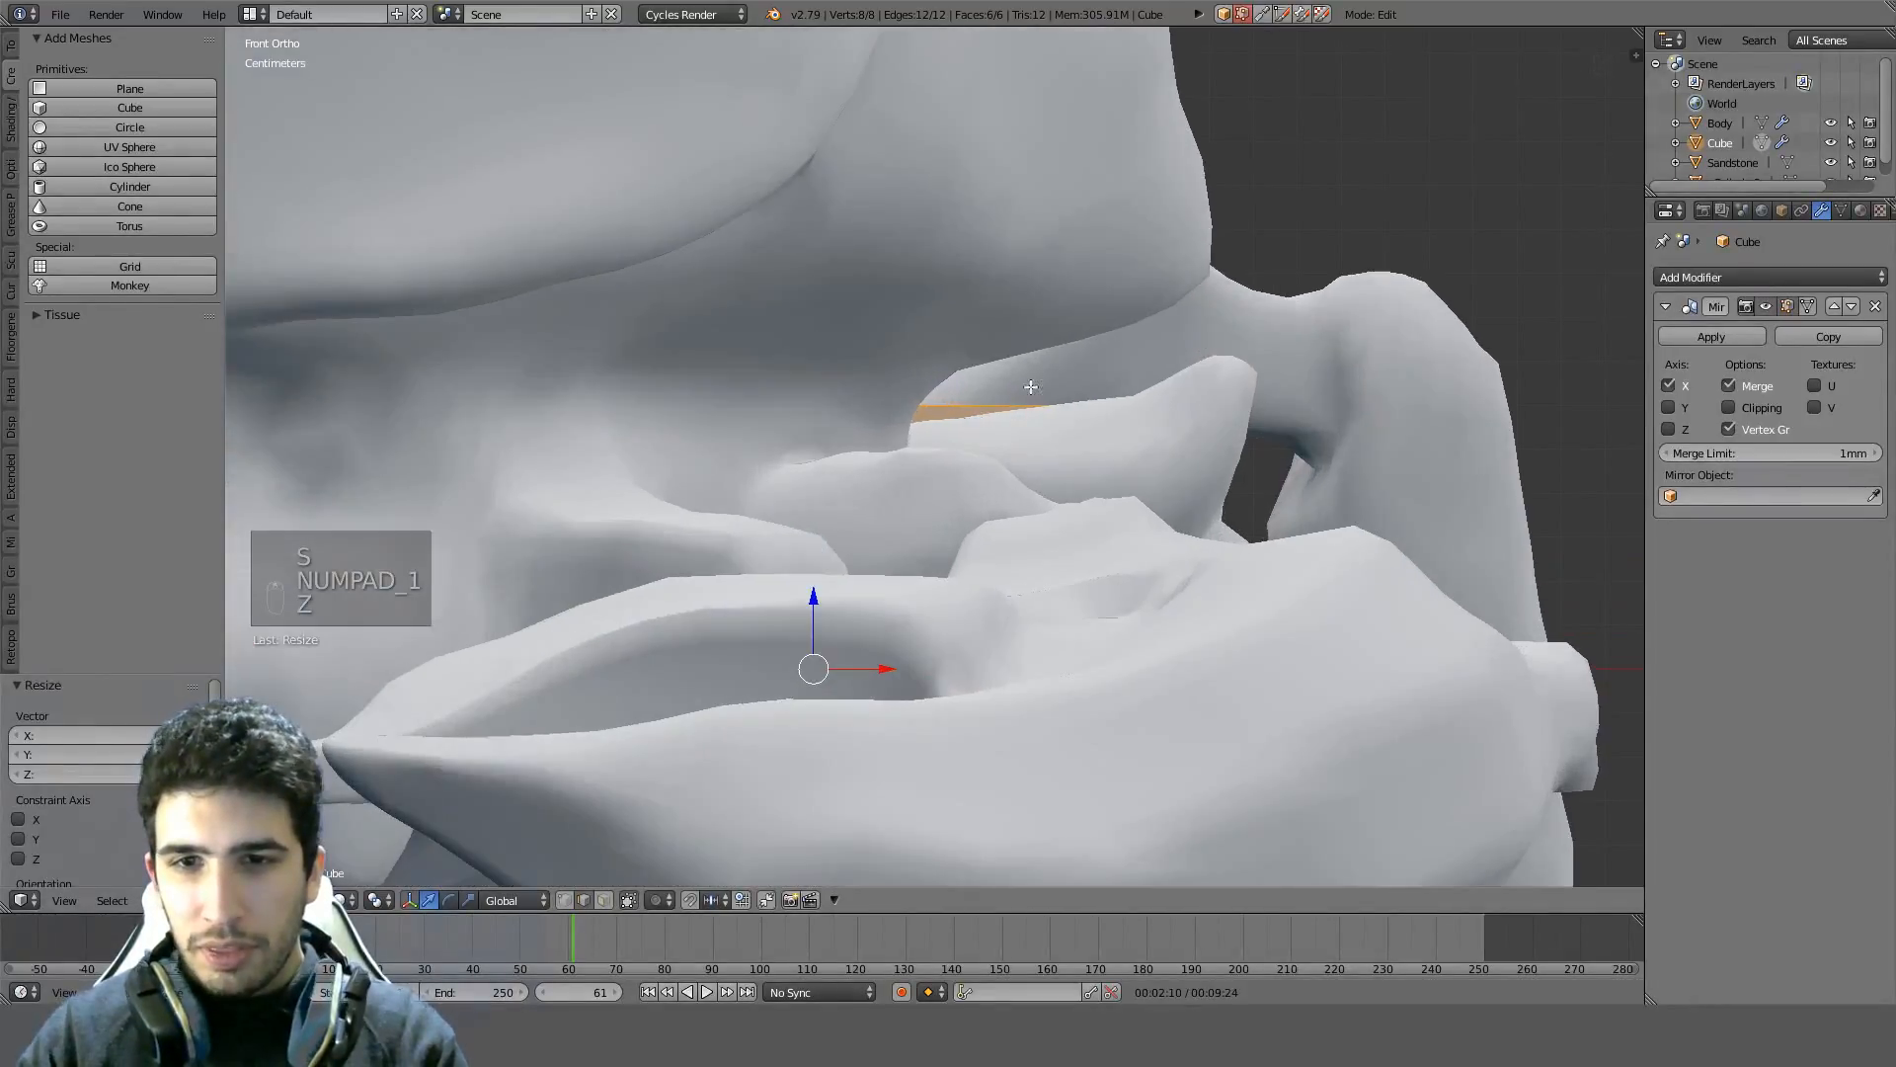
Examine how the cube fits the rear leg in front and side views, in both shaded and wireframe display
{"action": "key", "text": "z"}
{"action": "middle_click_drag", "start_coordinate": [1050, 287], "coordinate": [931, 246]}
{"action": "key", "text": "KP_1"}
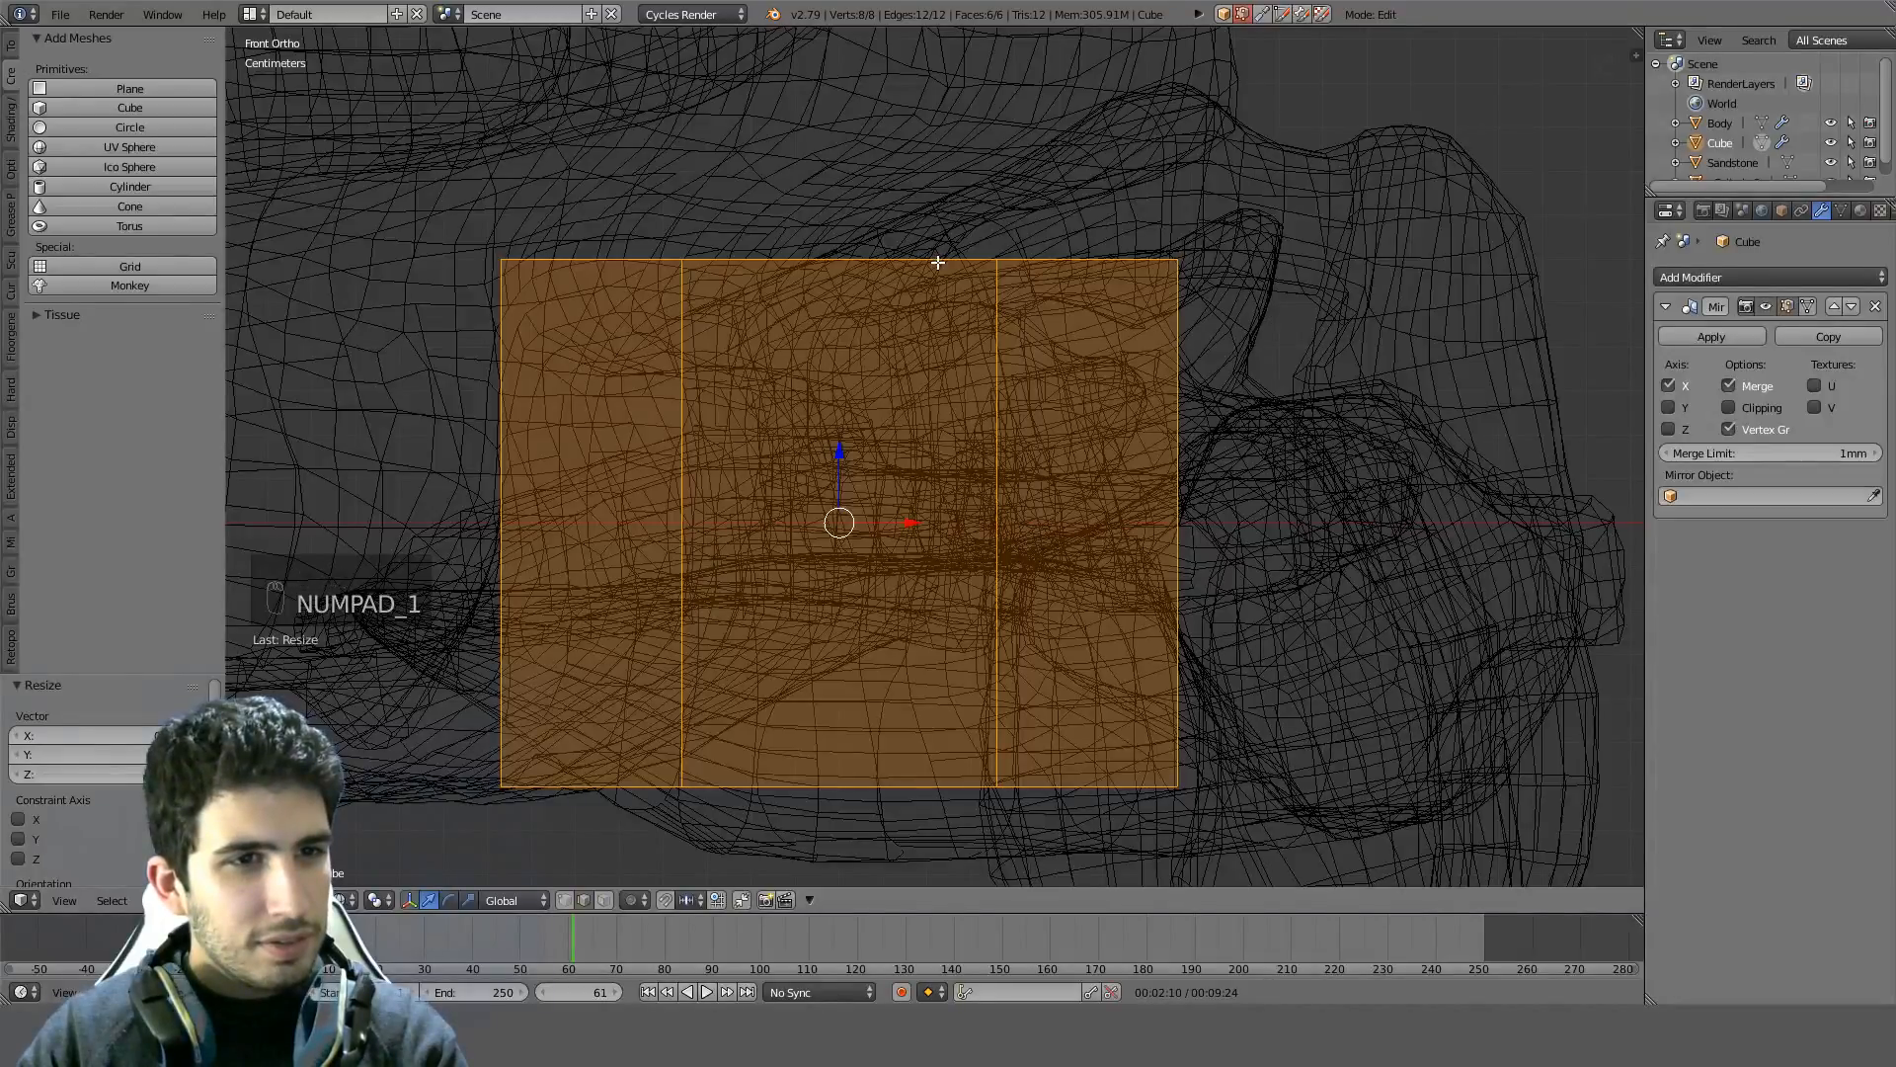
{"action": "key", "text": "z"}
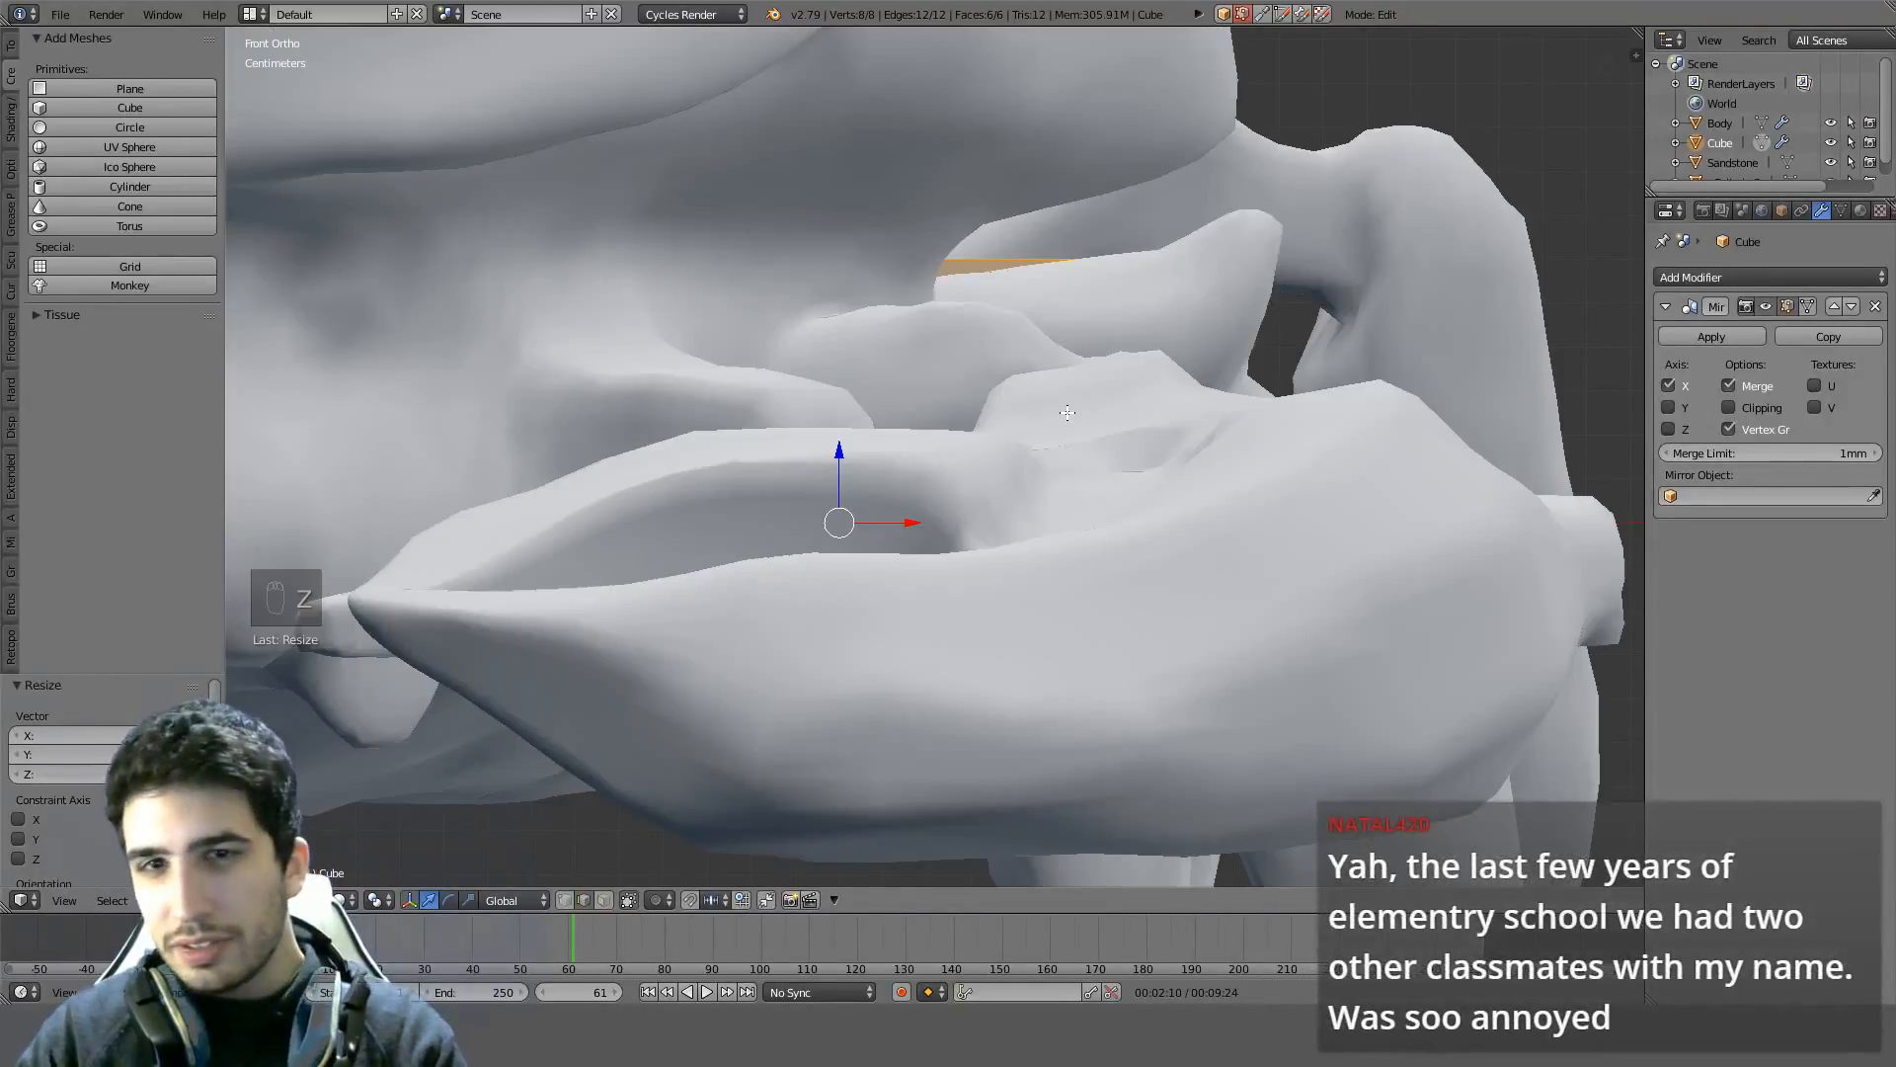
{"action": "key", "text": "KP_1"}
{"action": "key", "text": "KP_1"}
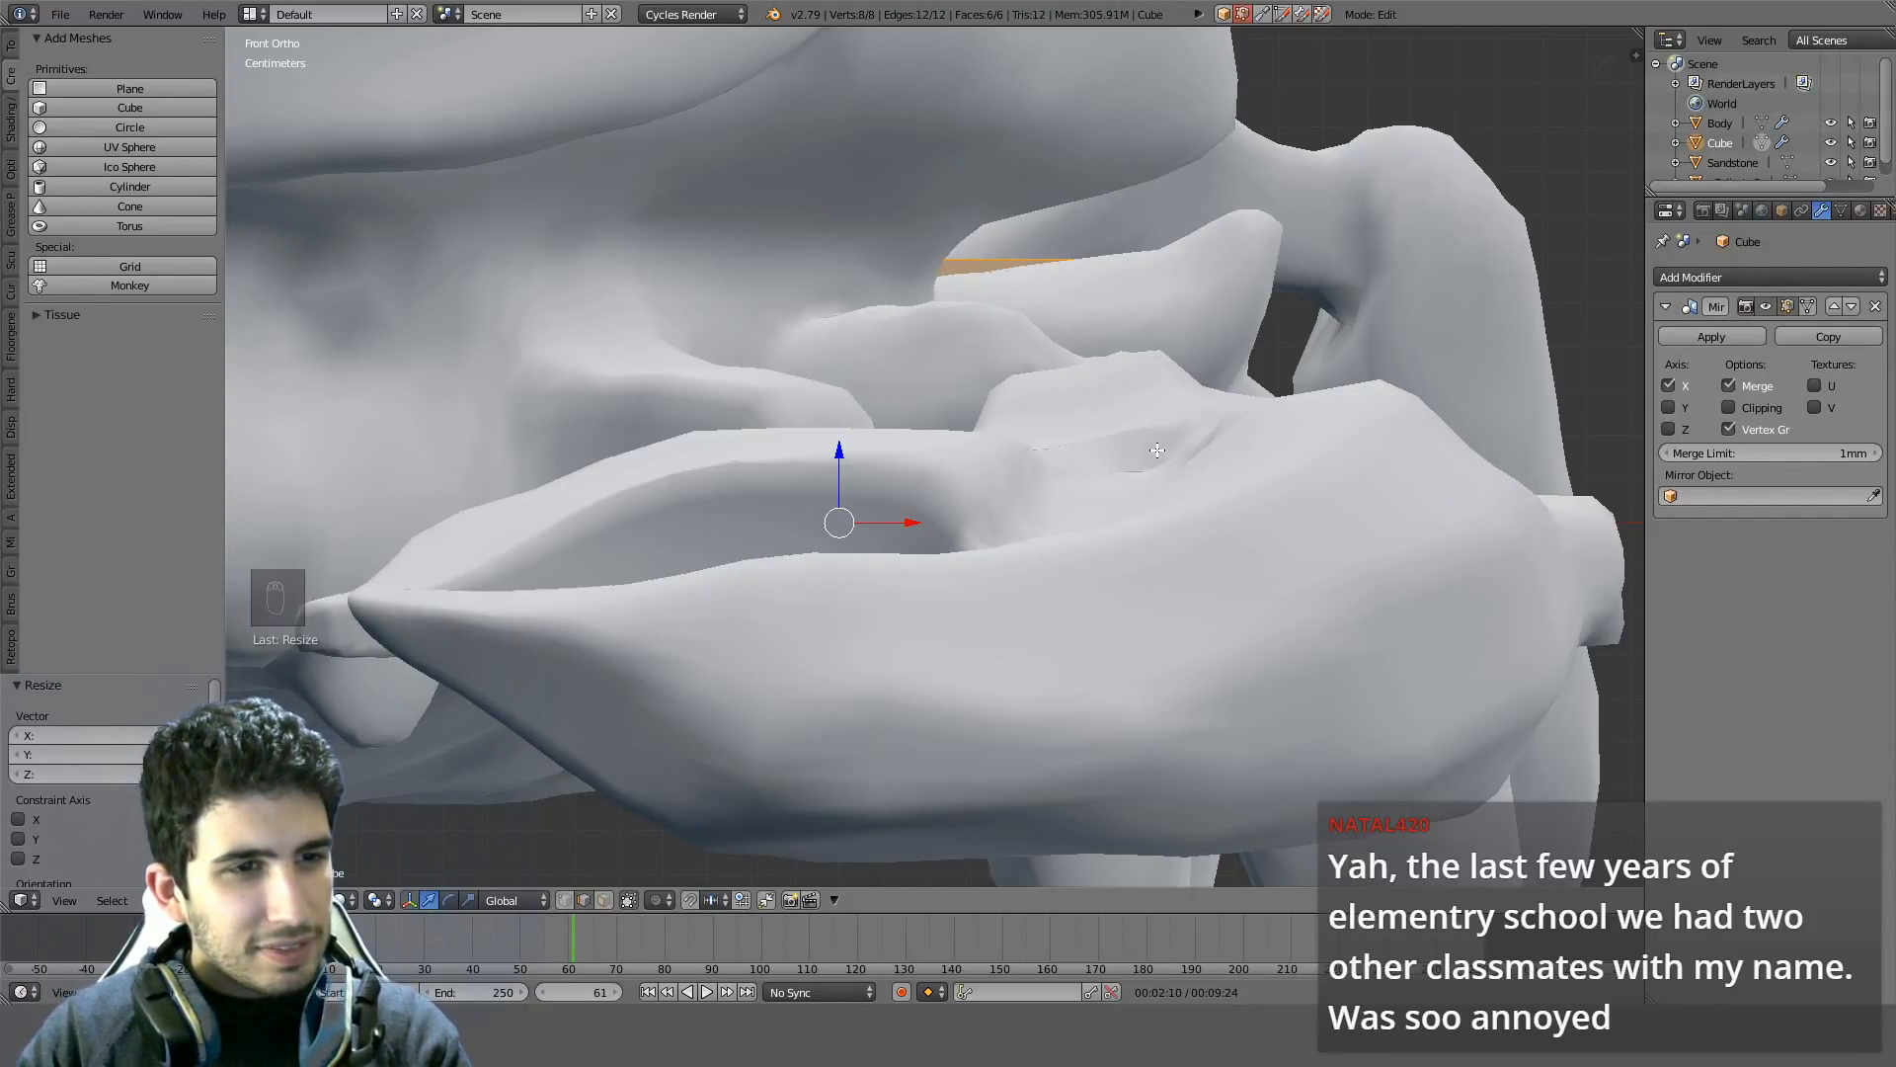
{"action": "key", "text": "KP_3"}
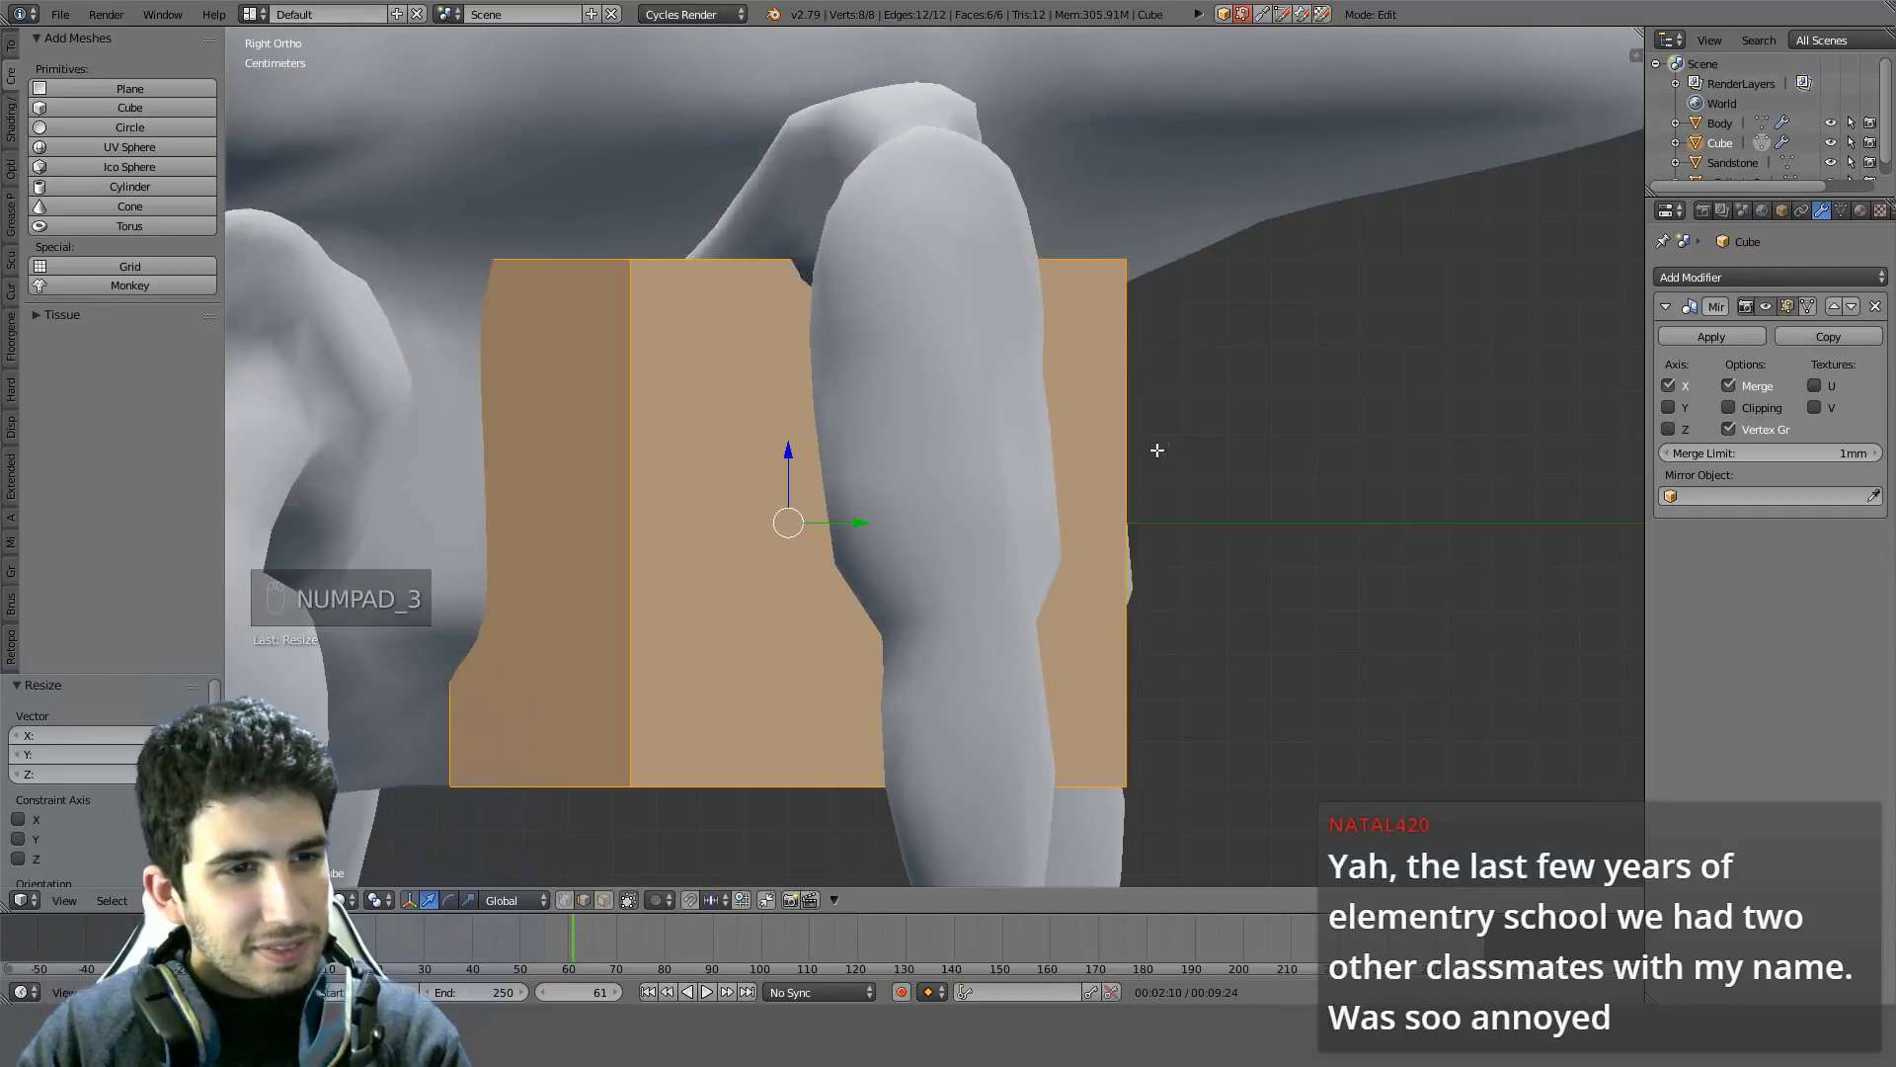
{"action": "key", "text": "z"}
{"action": "key", "text": "KP_1"}
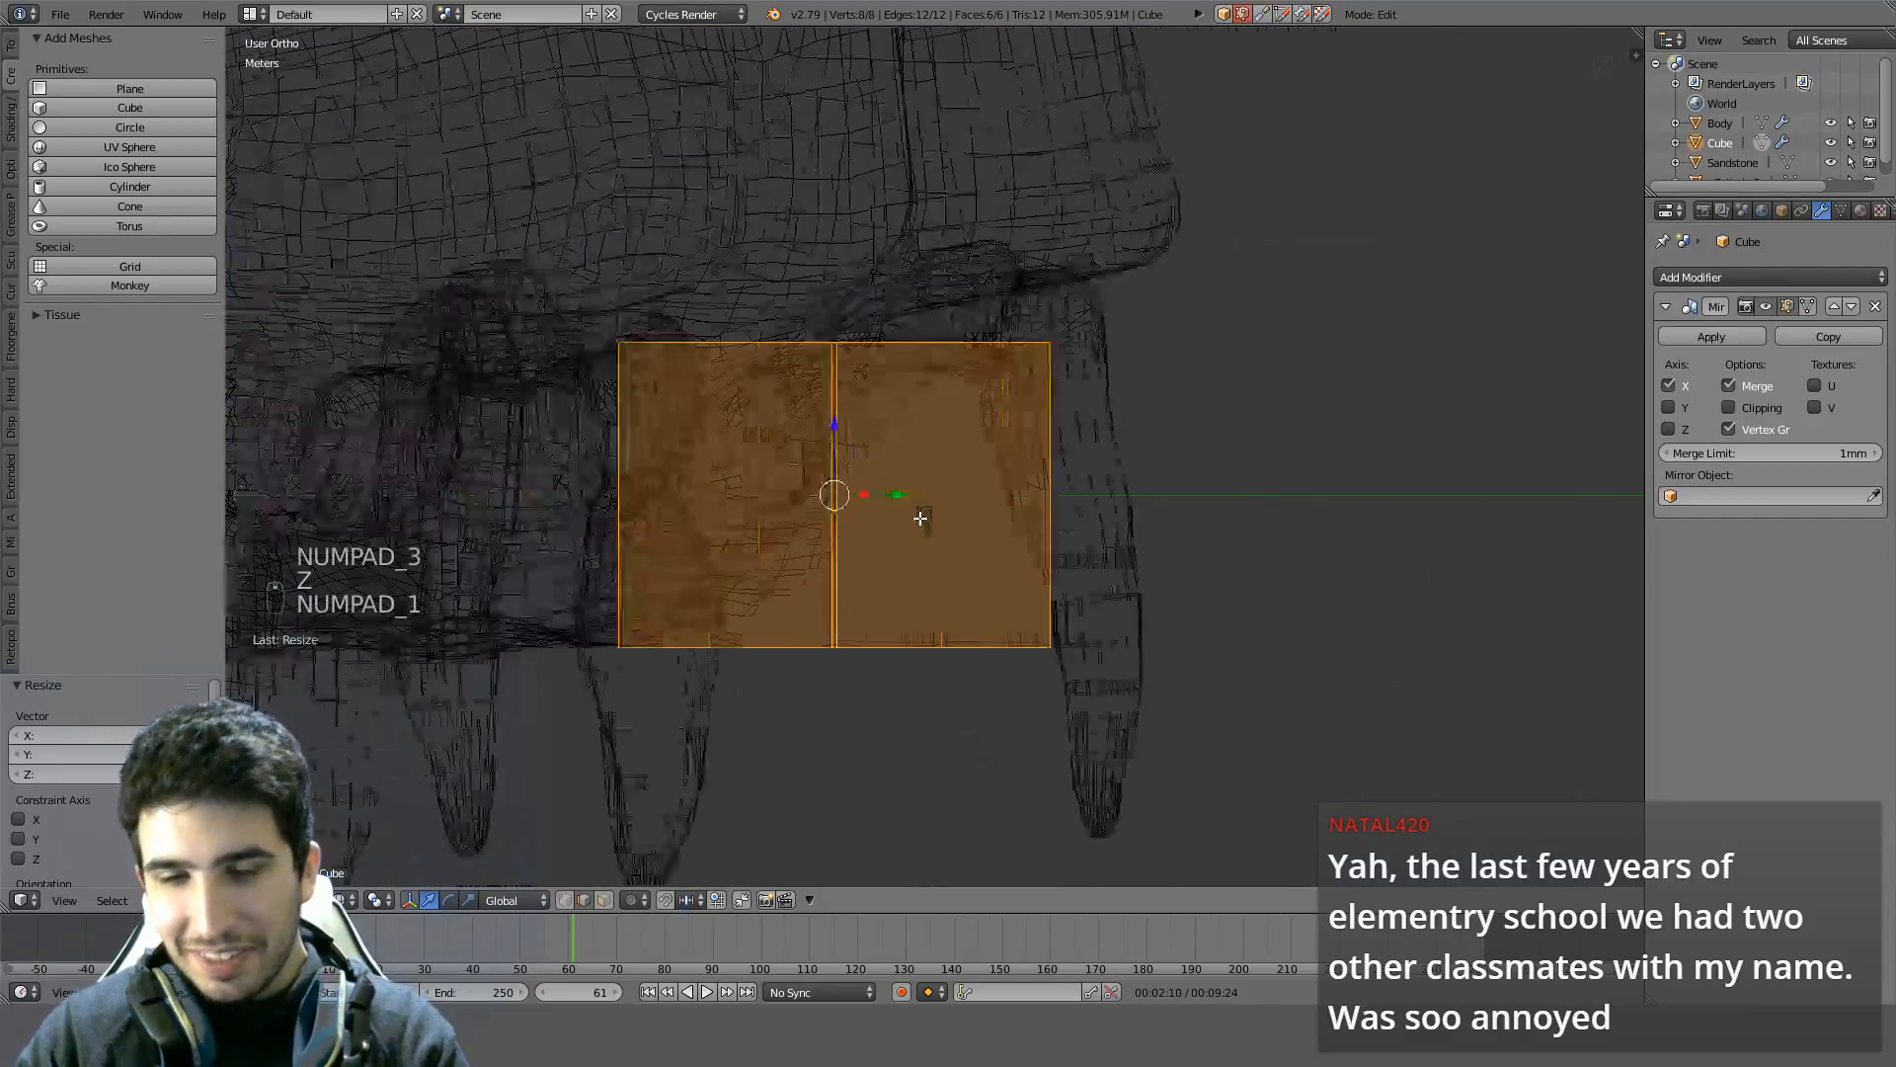
{"action": "key", "text": "z"}
{"action": "key", "text": "z"}
{"action": "scroll", "coordinate": [1204, 435], "scroll_direction": "up", "scroll_amount": 2}
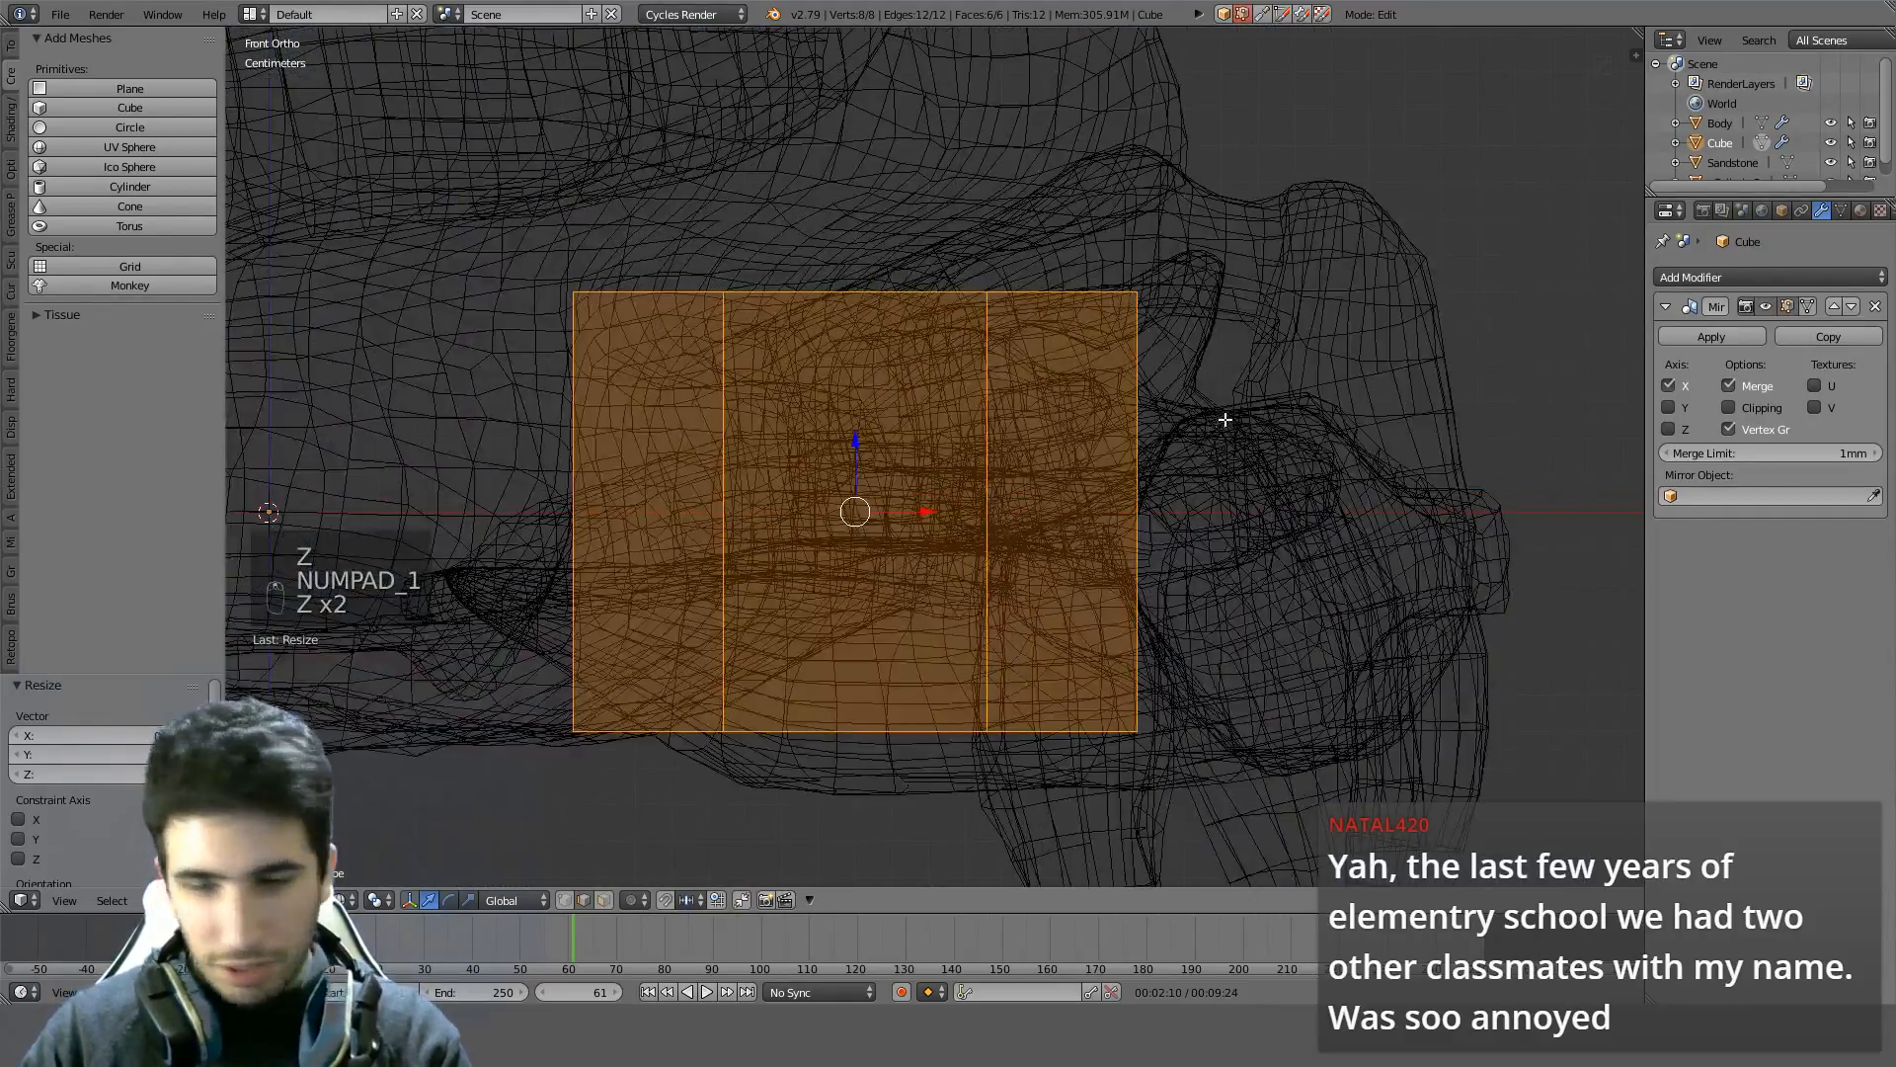
Scale the cube's mesh to 0.6 in top view and rotate it slightly further to follow the rear leg's direction
{"action": "key", "text": "KP_7"}
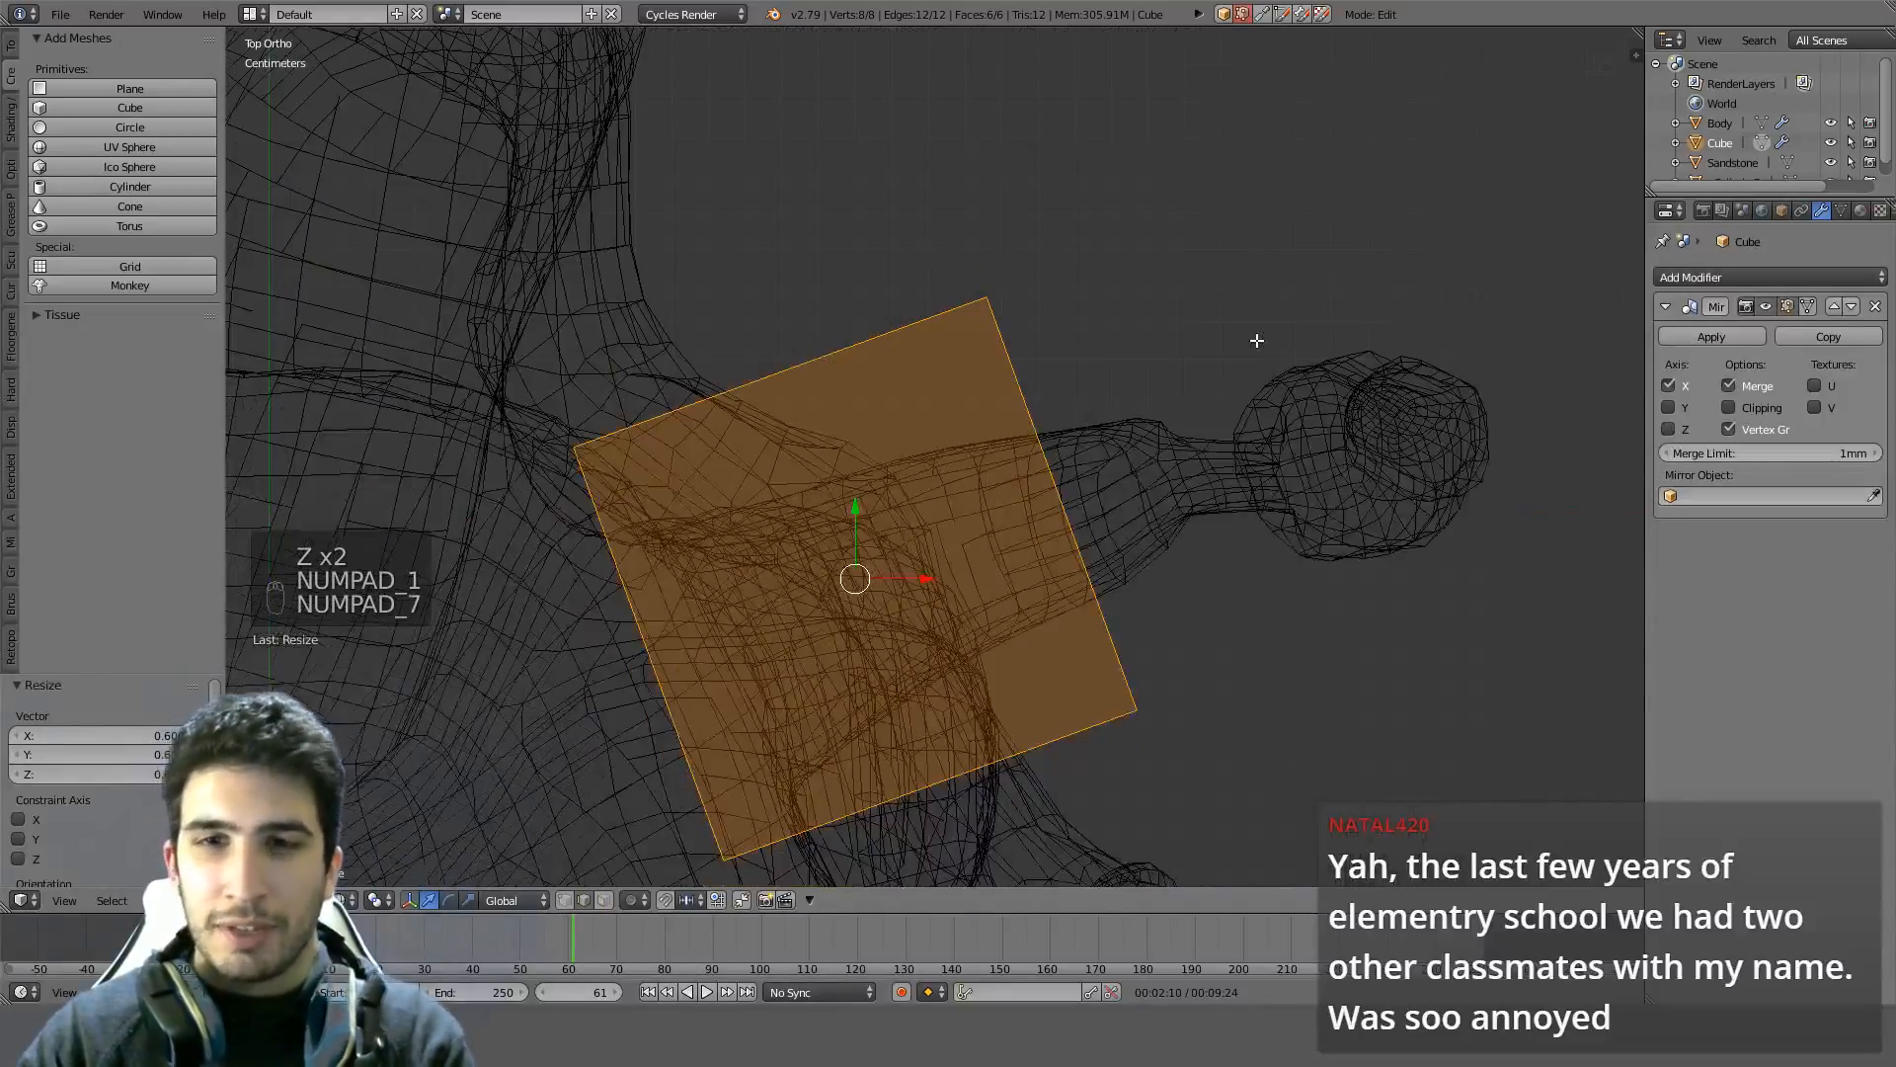
{"action": "key", "text": "z"}
{"action": "key", "text": "z"}
{"action": "key", "text": "s"}
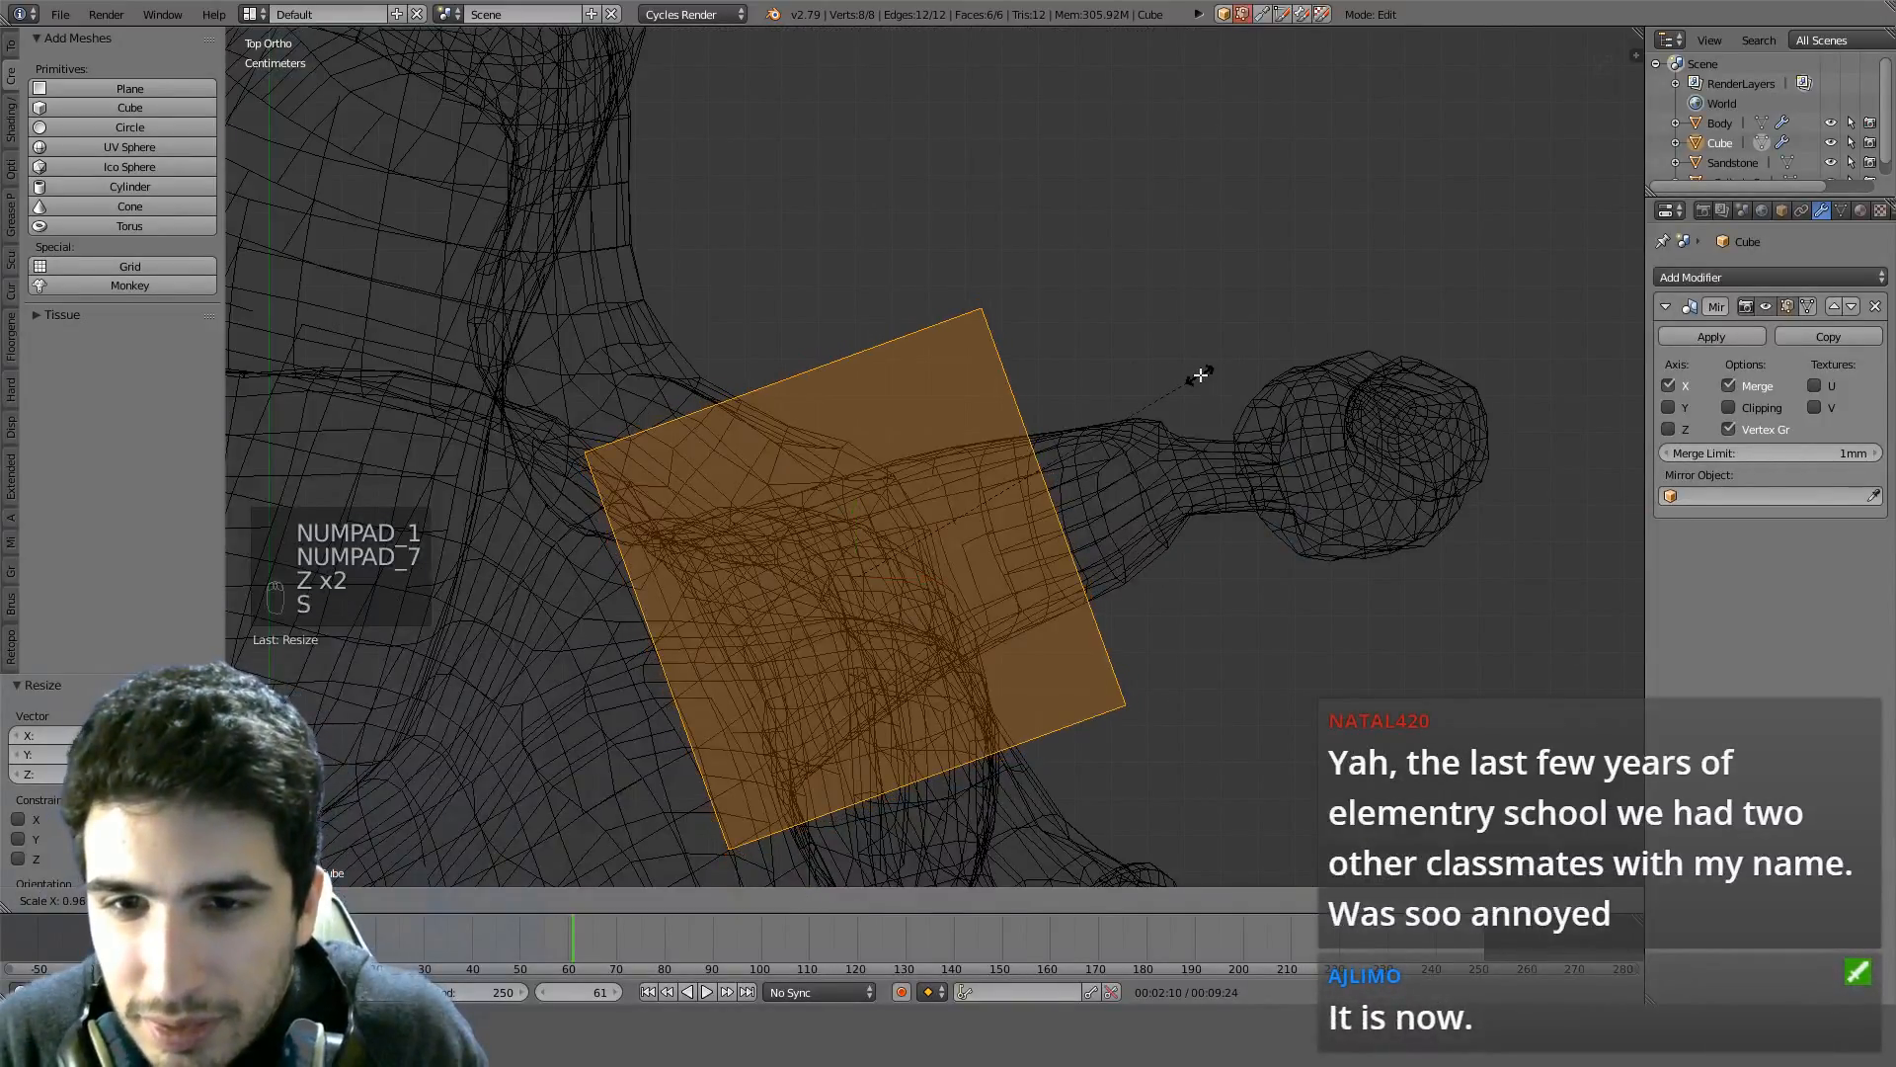
{"action": "right_click", "coordinate": [1136, 430]}
{"action": "key", "text": "s"}
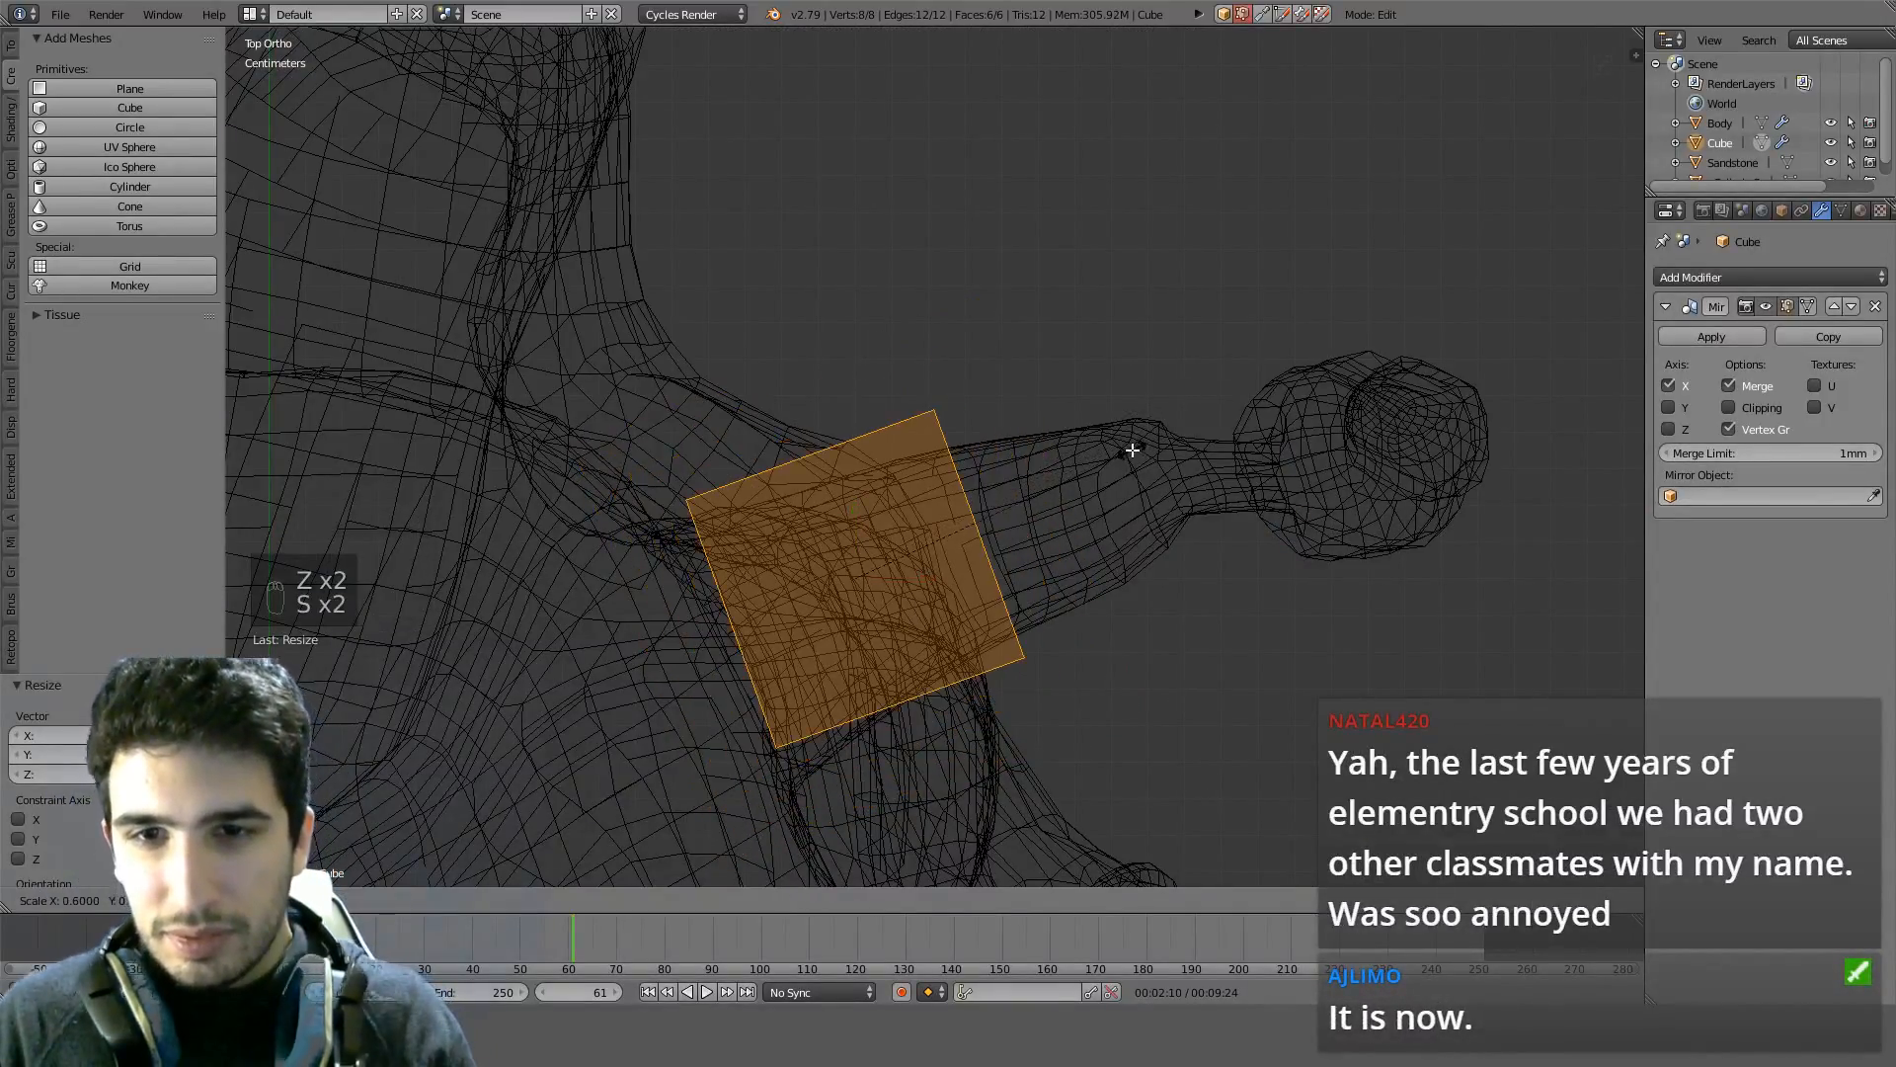
{"action": "key", "text": "r"}
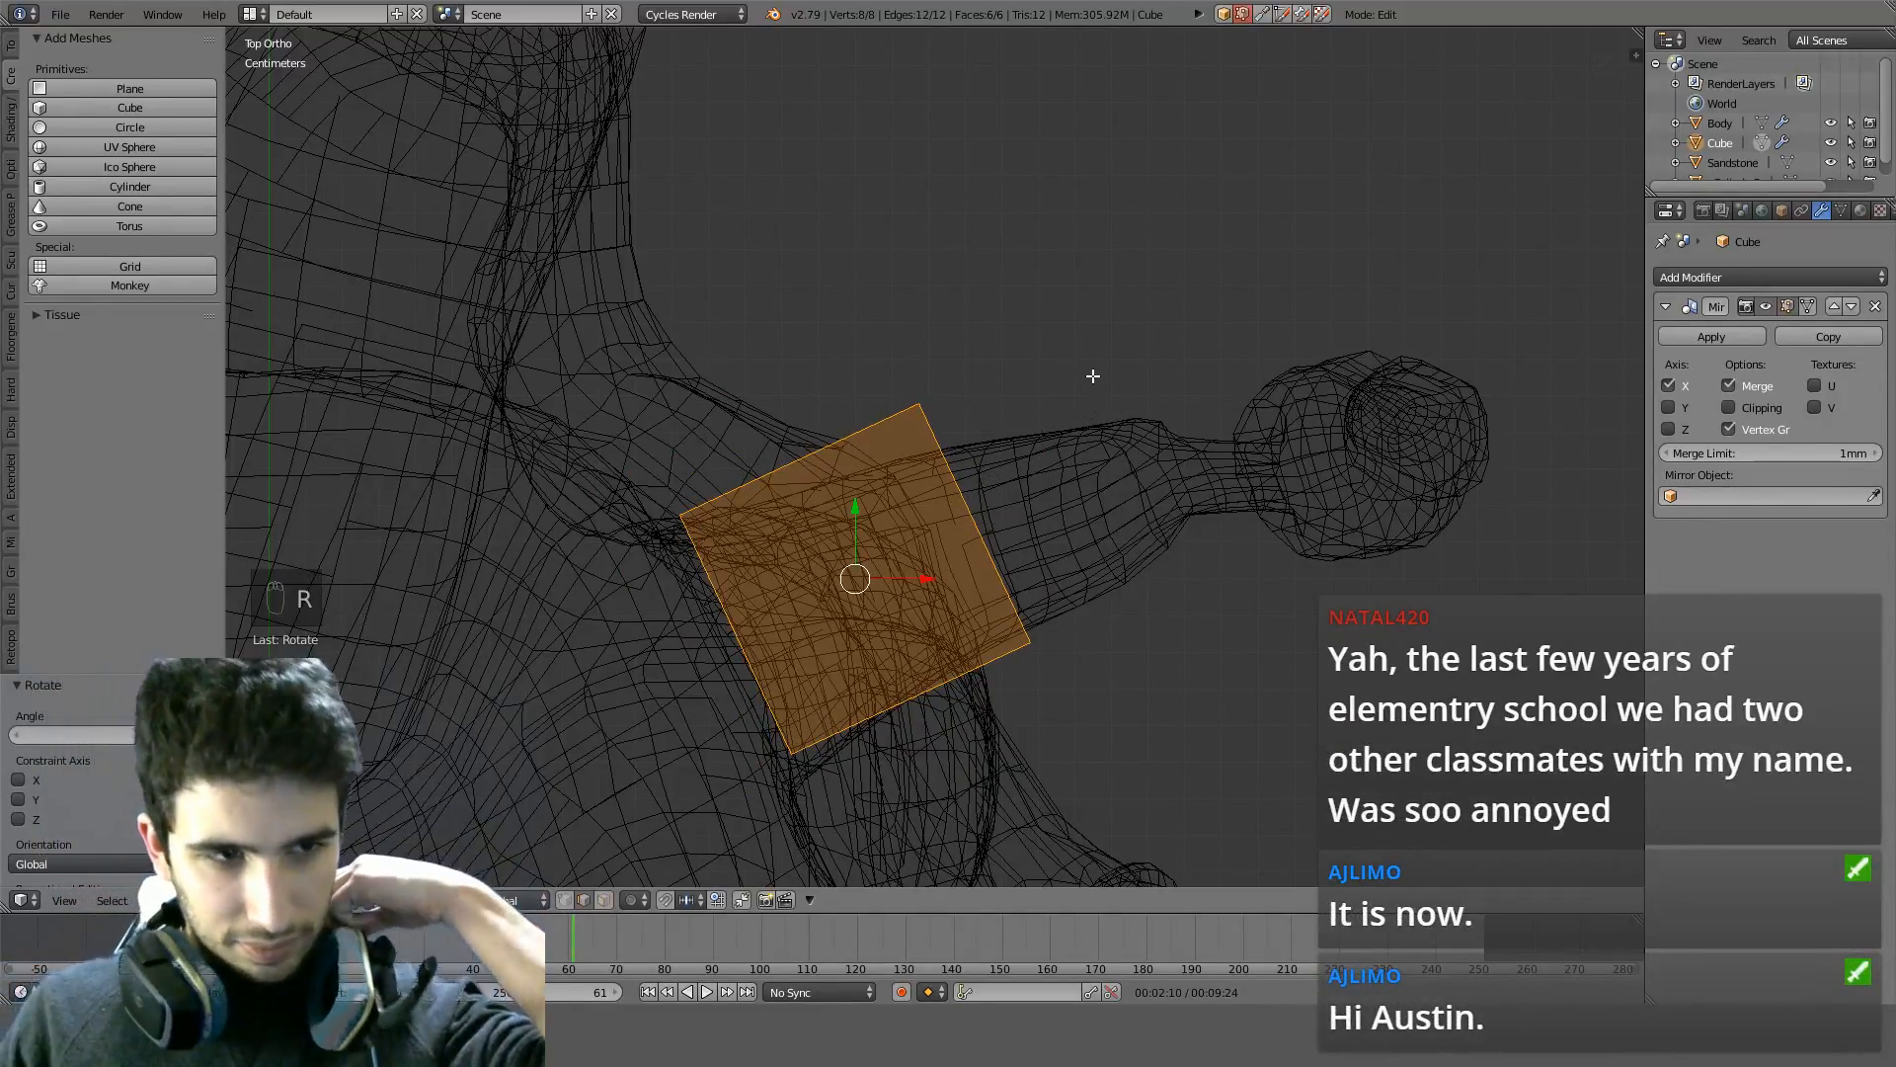
{"action": "key", "text": "KP_1"}
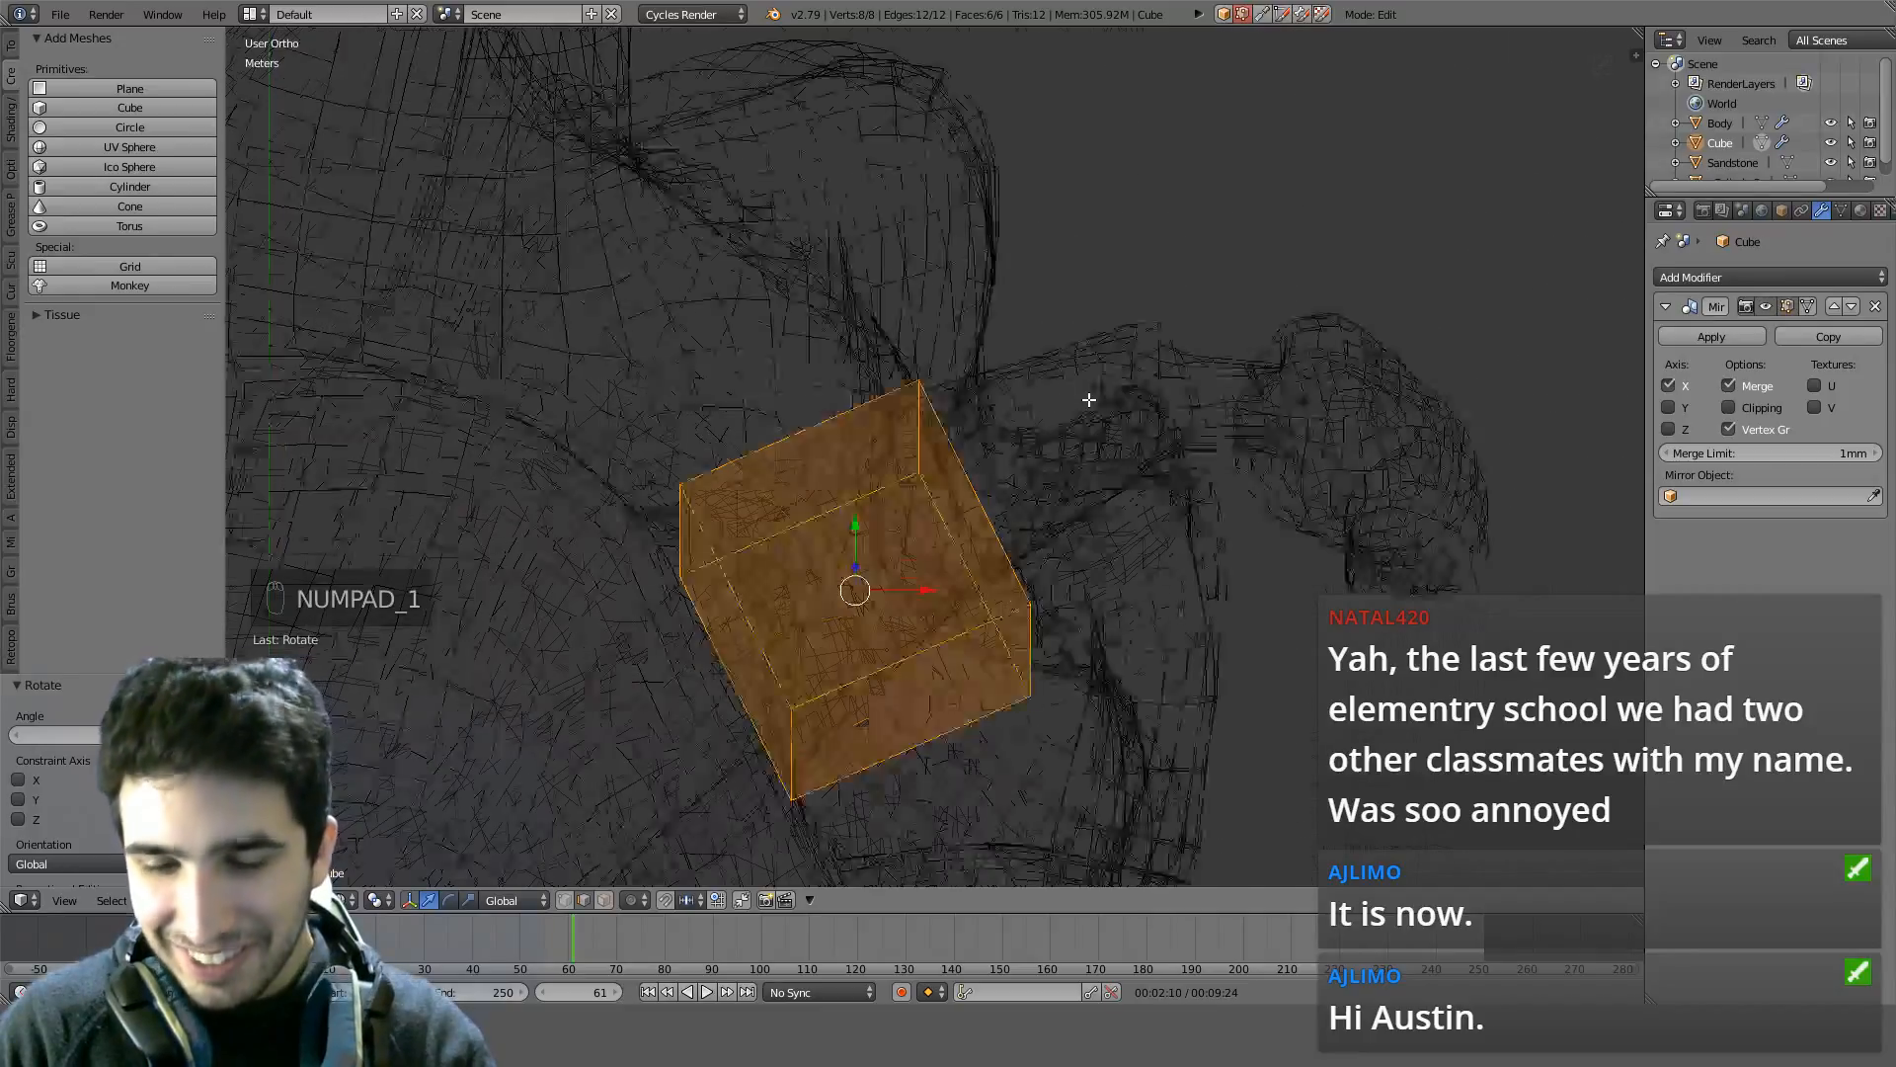
{"action": "key", "text": "z"}
{"action": "key", "text": "z"}
{"action": "key", "text": "r"}
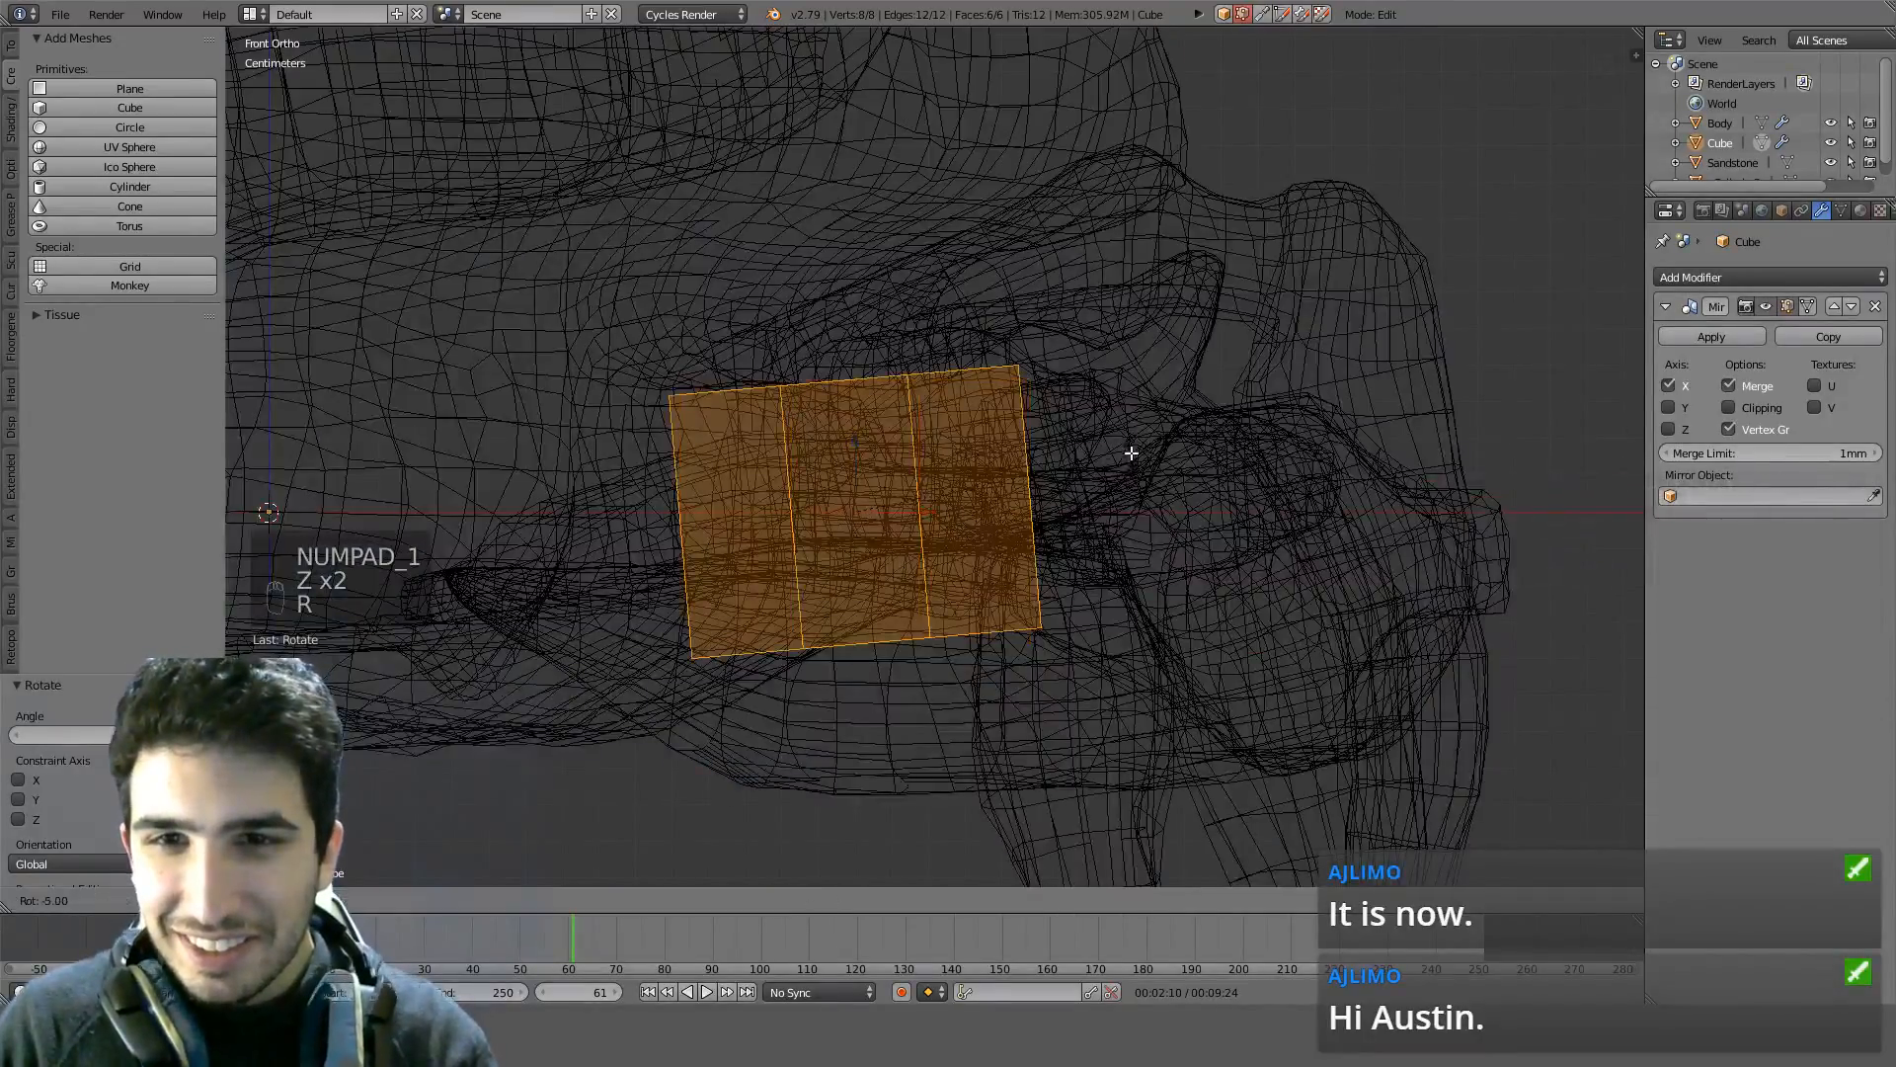
{"action": "right_click", "coordinate": [1110, 419]}
Tilt the cube's mesh in an angled side view to match the upward slope of the rear leg's first segment
{"action": "key", "text": "KP_6"}
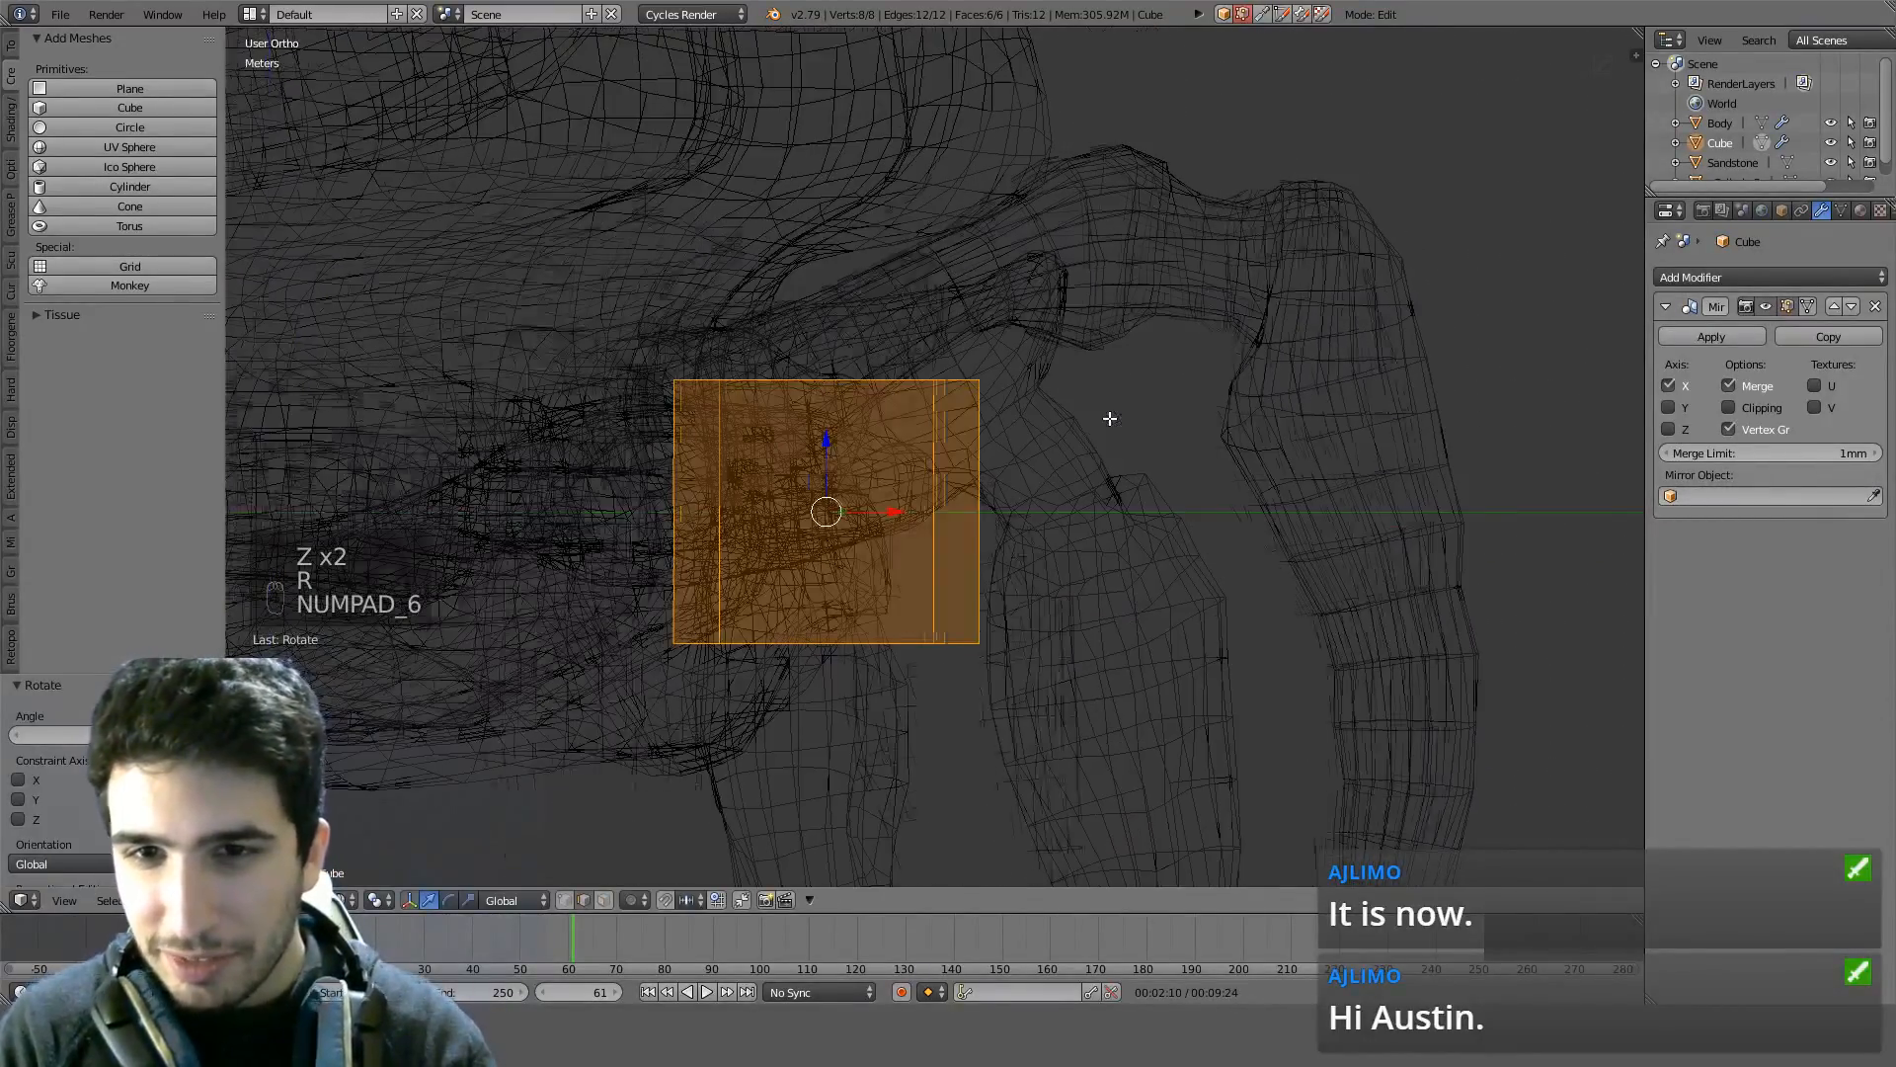
{"action": "key", "text": "KP_6"}
{"action": "key", "text": "KP_6"}
{"action": "key", "text": "z"}
{"action": "middle_click_drag", "start_coordinate": [1039, 397], "coordinate": [1018, 415]}
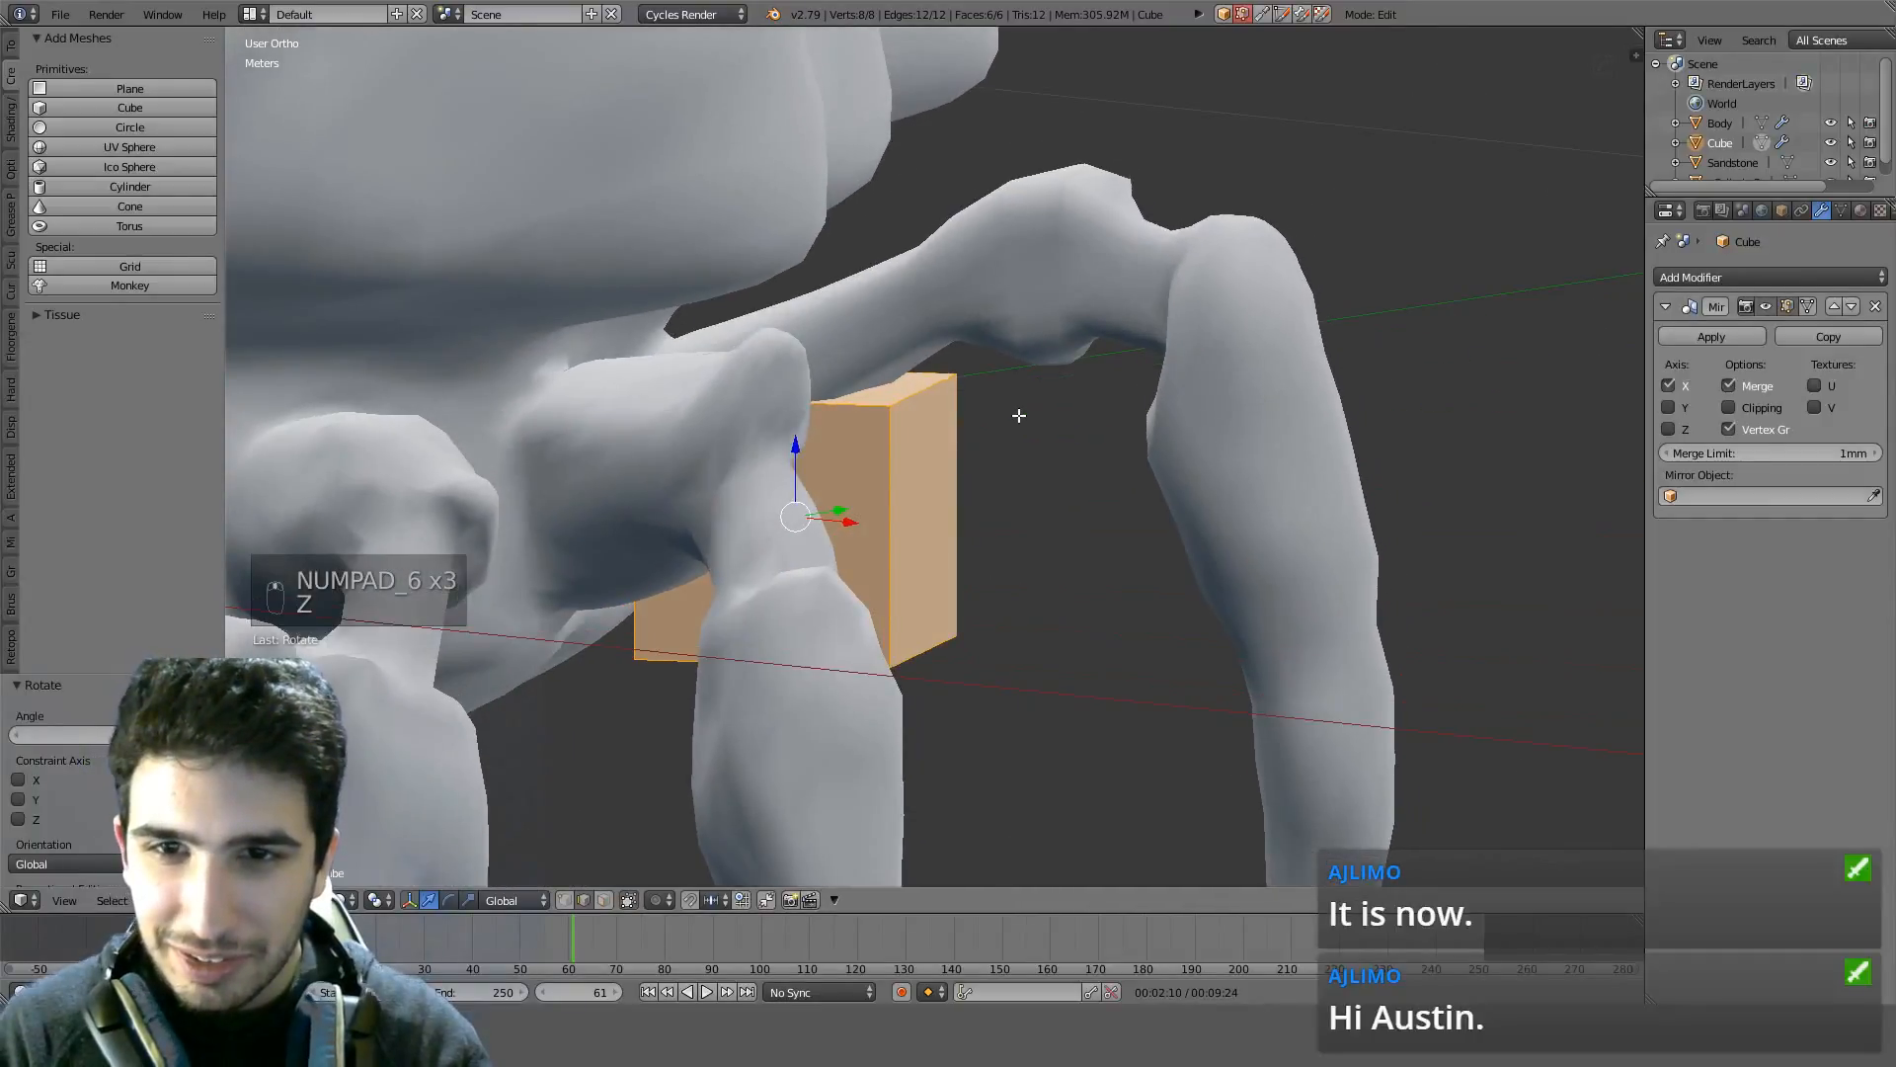
{"action": "key", "text": "KP_1"}
{"action": "key", "text": "KP_6"}
{"action": "key", "text": "KP_6"}
{"action": "key", "text": "KP_6"}
{"action": "key", "text": "z"}
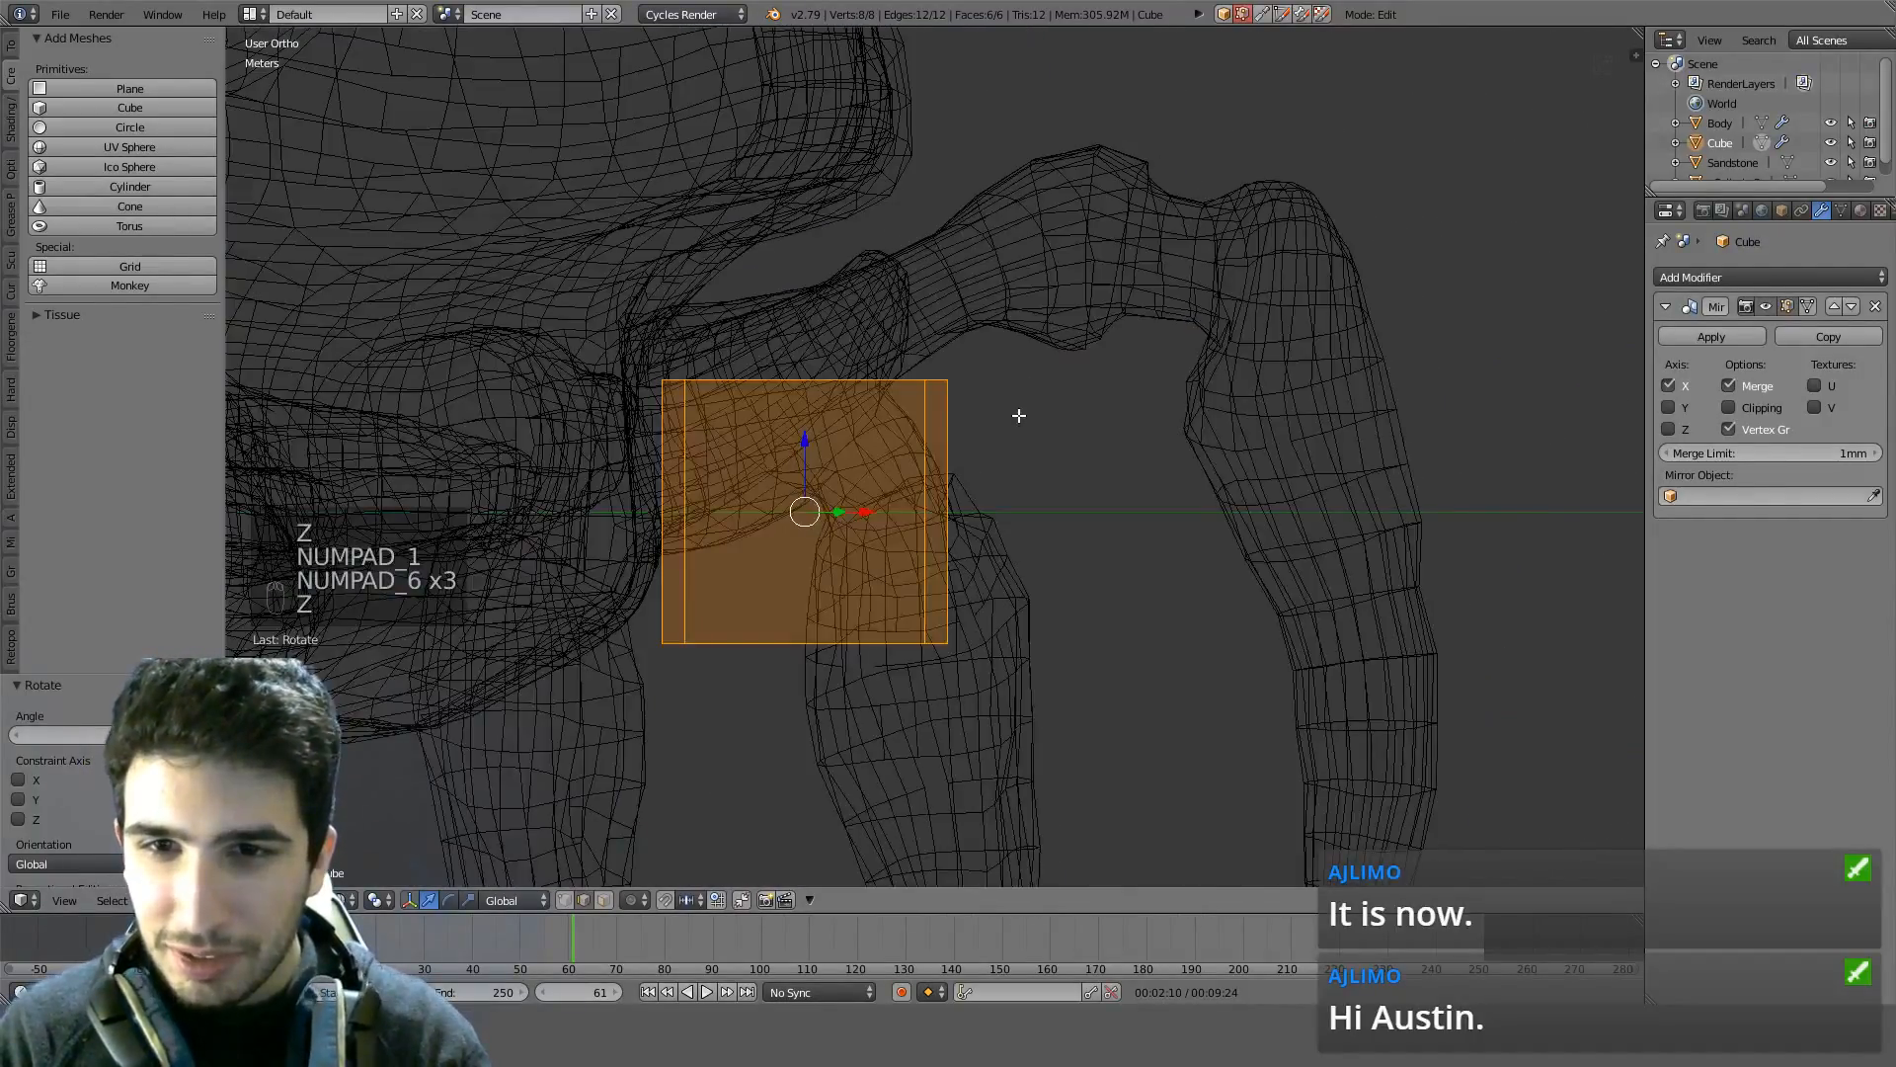
{"action": "key", "text": "r"}
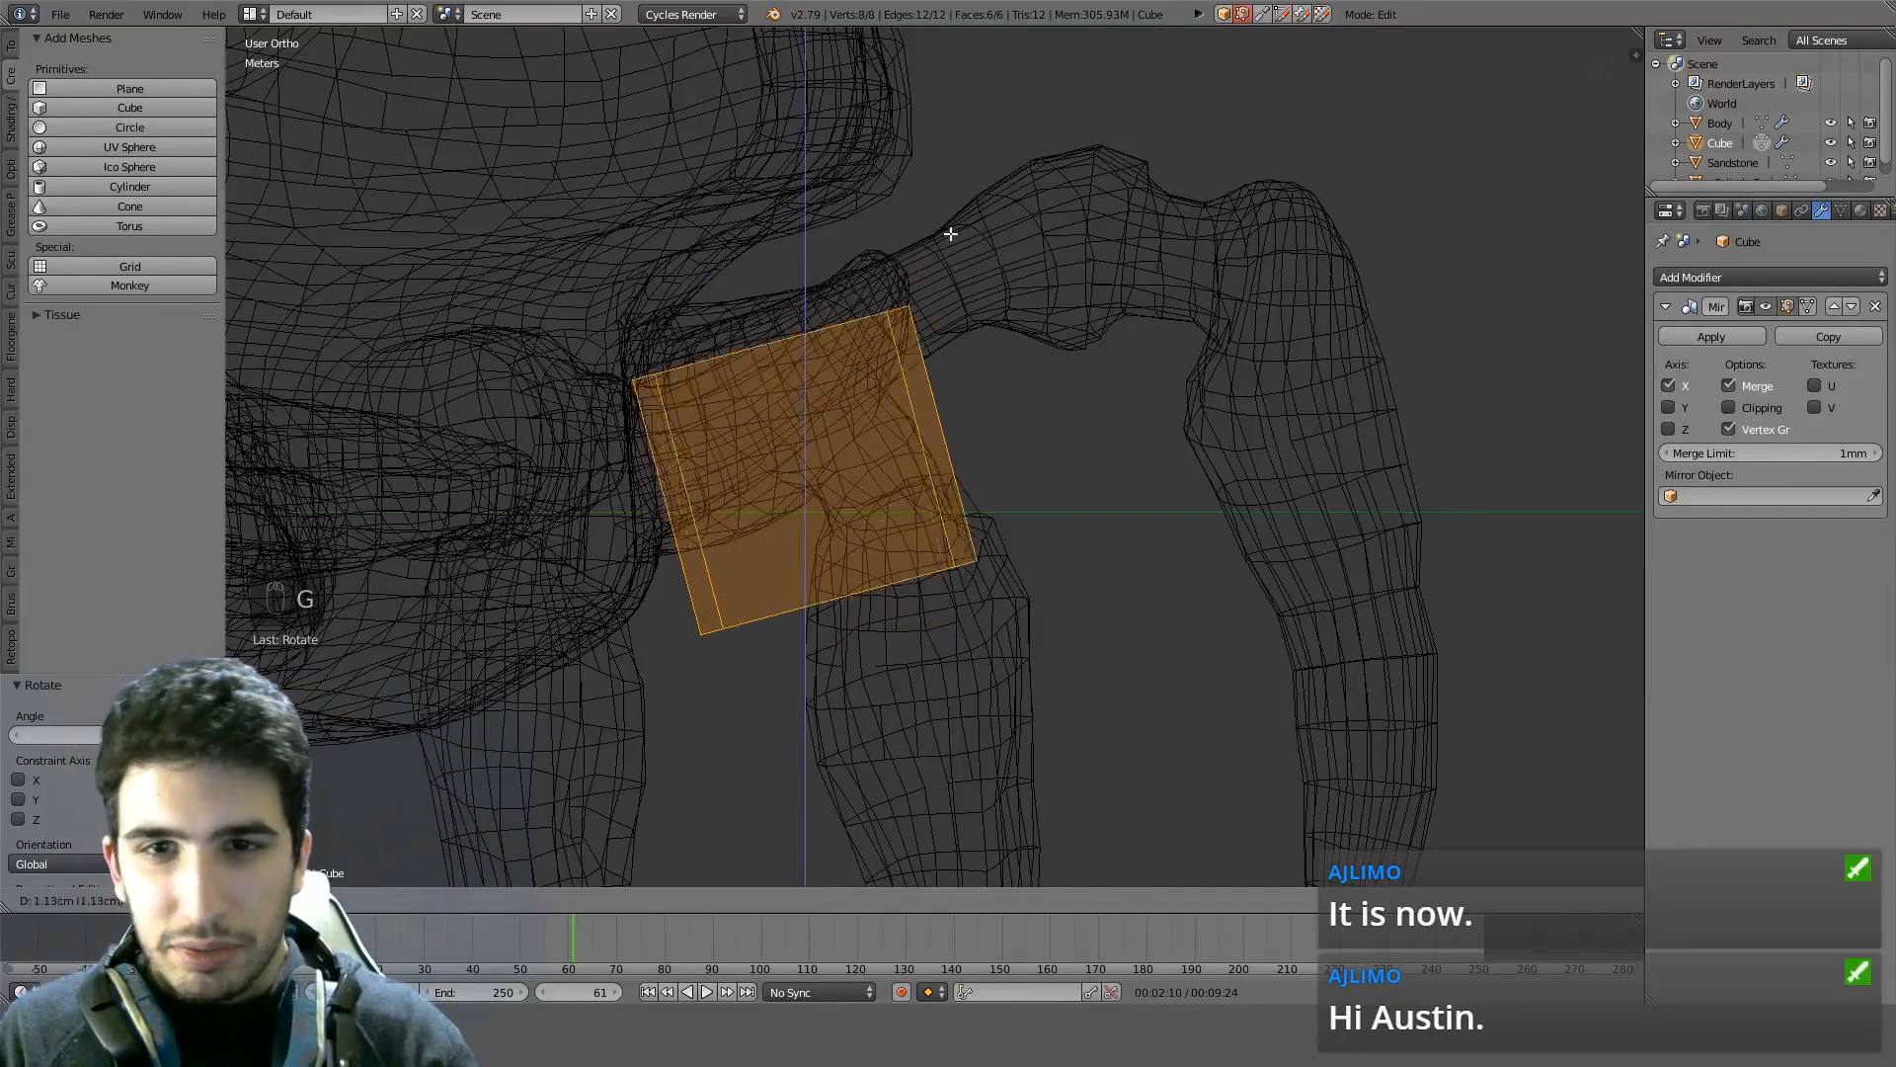
{"action": "right_click", "coordinate": [953, 163]}
Raise the cube's mesh along the Z axis in front view onto the base of the rear leg
{"action": "key", "text": "KP_1"}
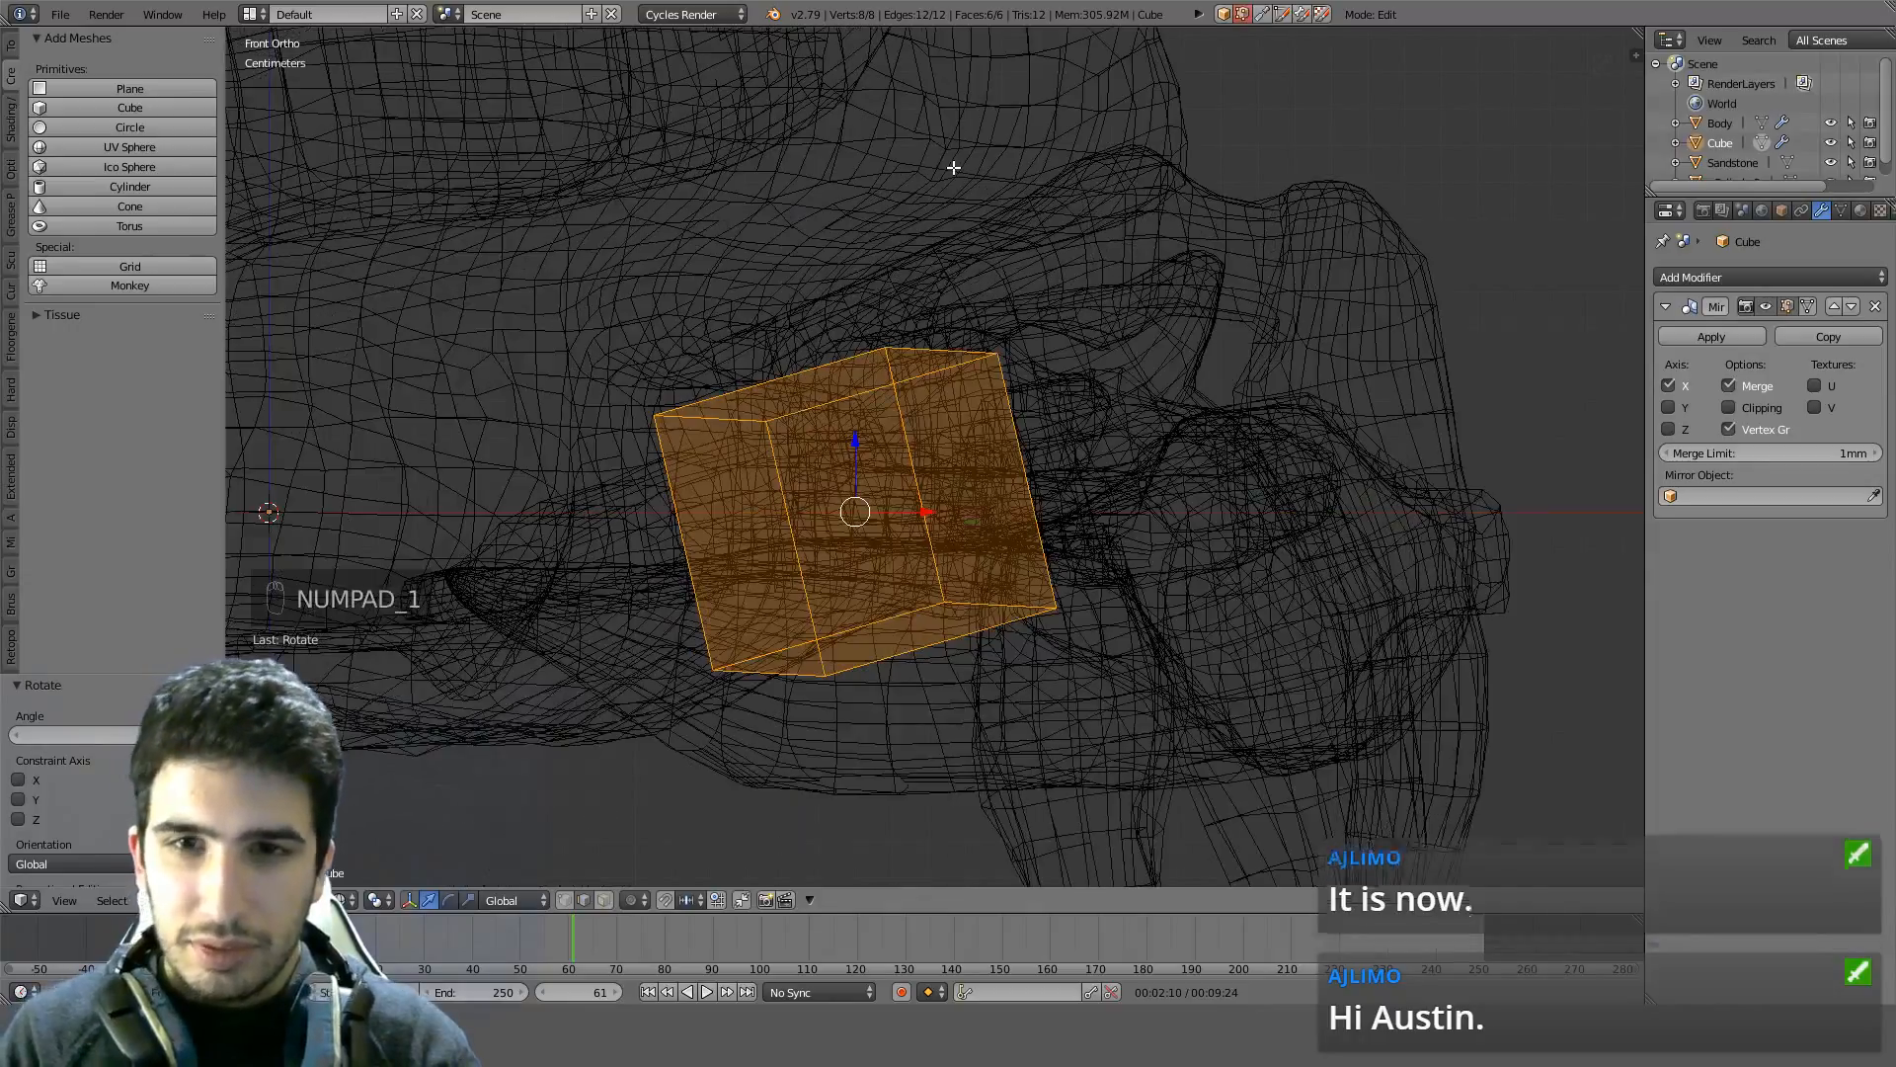
{"action": "key", "text": "g"}
{"action": "key", "text": "z"}
{"action": "left_click", "coordinate": [892, 425]}
{"action": "key", "text": "z"}
{"action": "mouse_move", "coordinate": [892, 424]}
{"action": "middle_mouse_down"}
{"action": "mouse_move", "coordinate": [1020, 406]}
{"action": "mouse_move", "coordinate": [869, 414]}
{"action": "mouse_move", "coordinate": [770, 652]}
{"action": "middle_mouse_up"}
{"action": "key", "text": "z"}
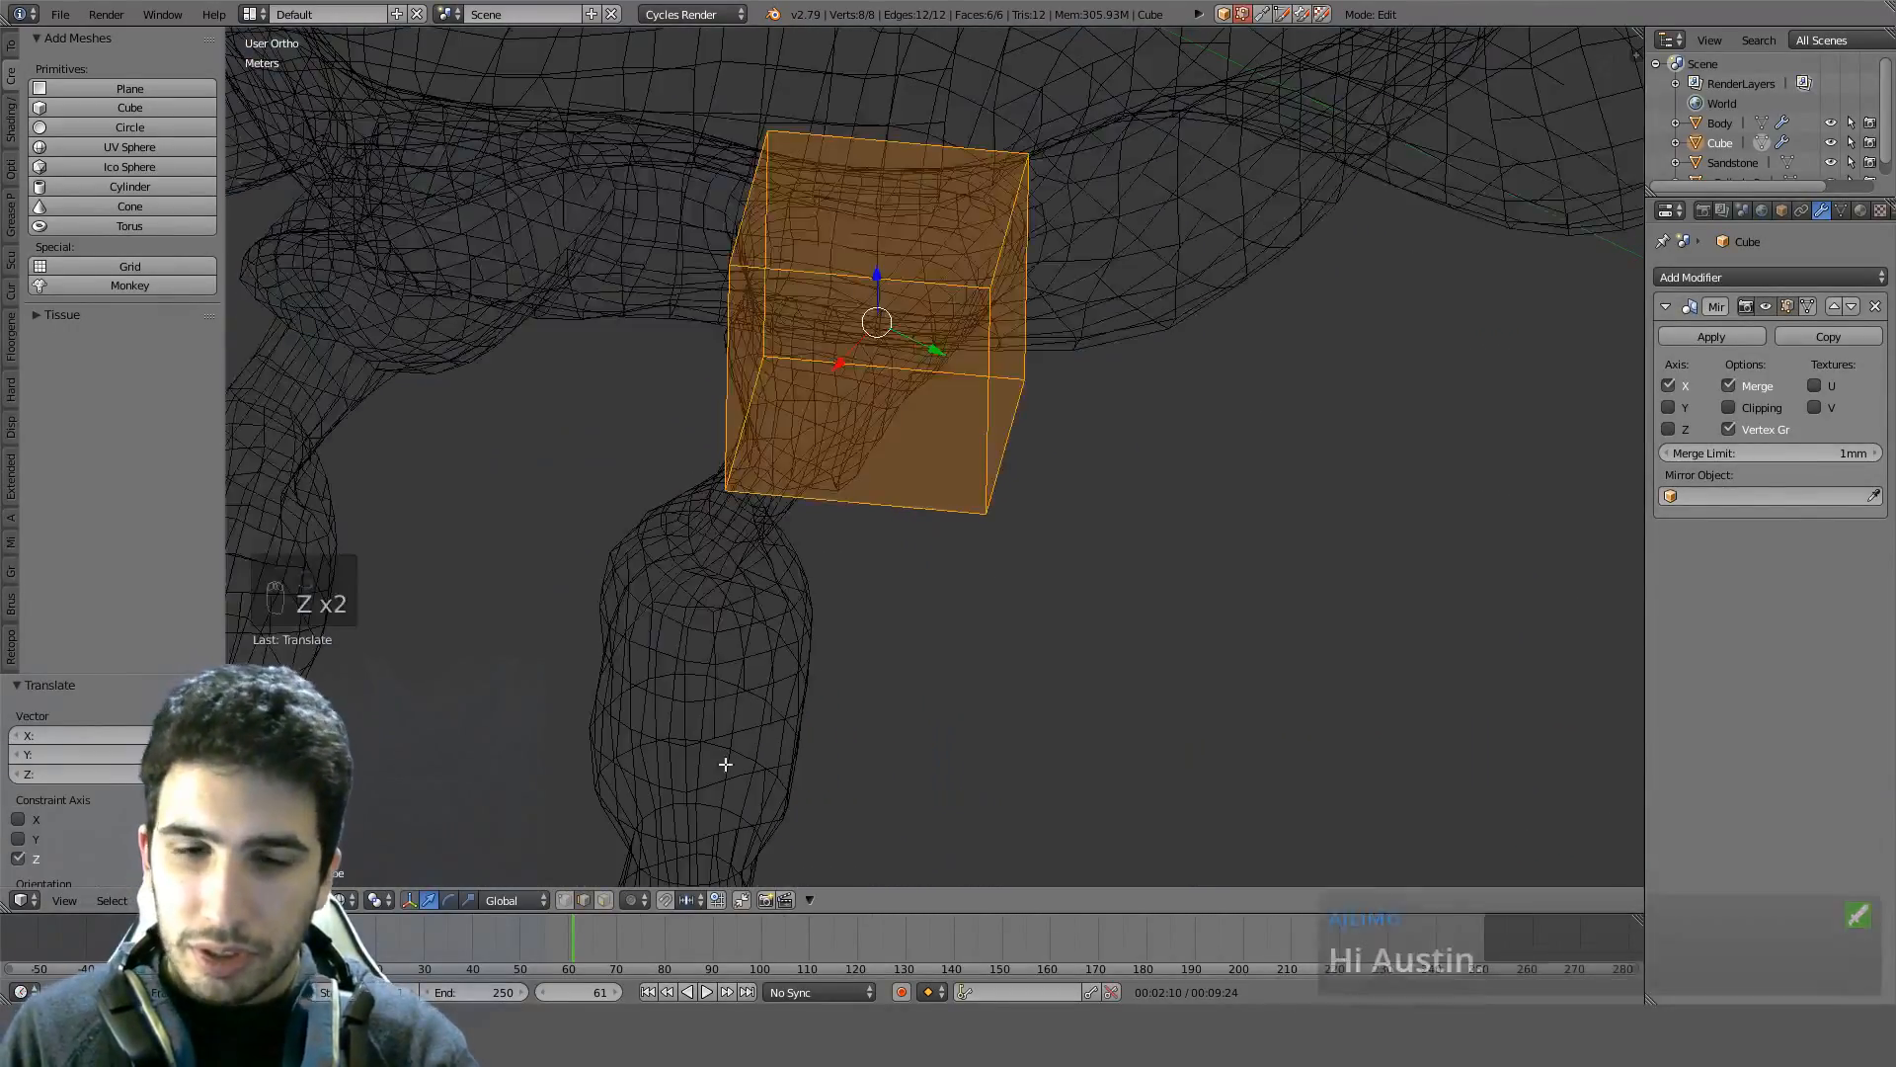
{"action": "key", "text": "z"}
Set the snap element to Edge for placing the cube's vertices on the sculpt
{"action": "middle_click_drag", "start_coordinate": [1027, 464], "coordinate": [650, 403]}
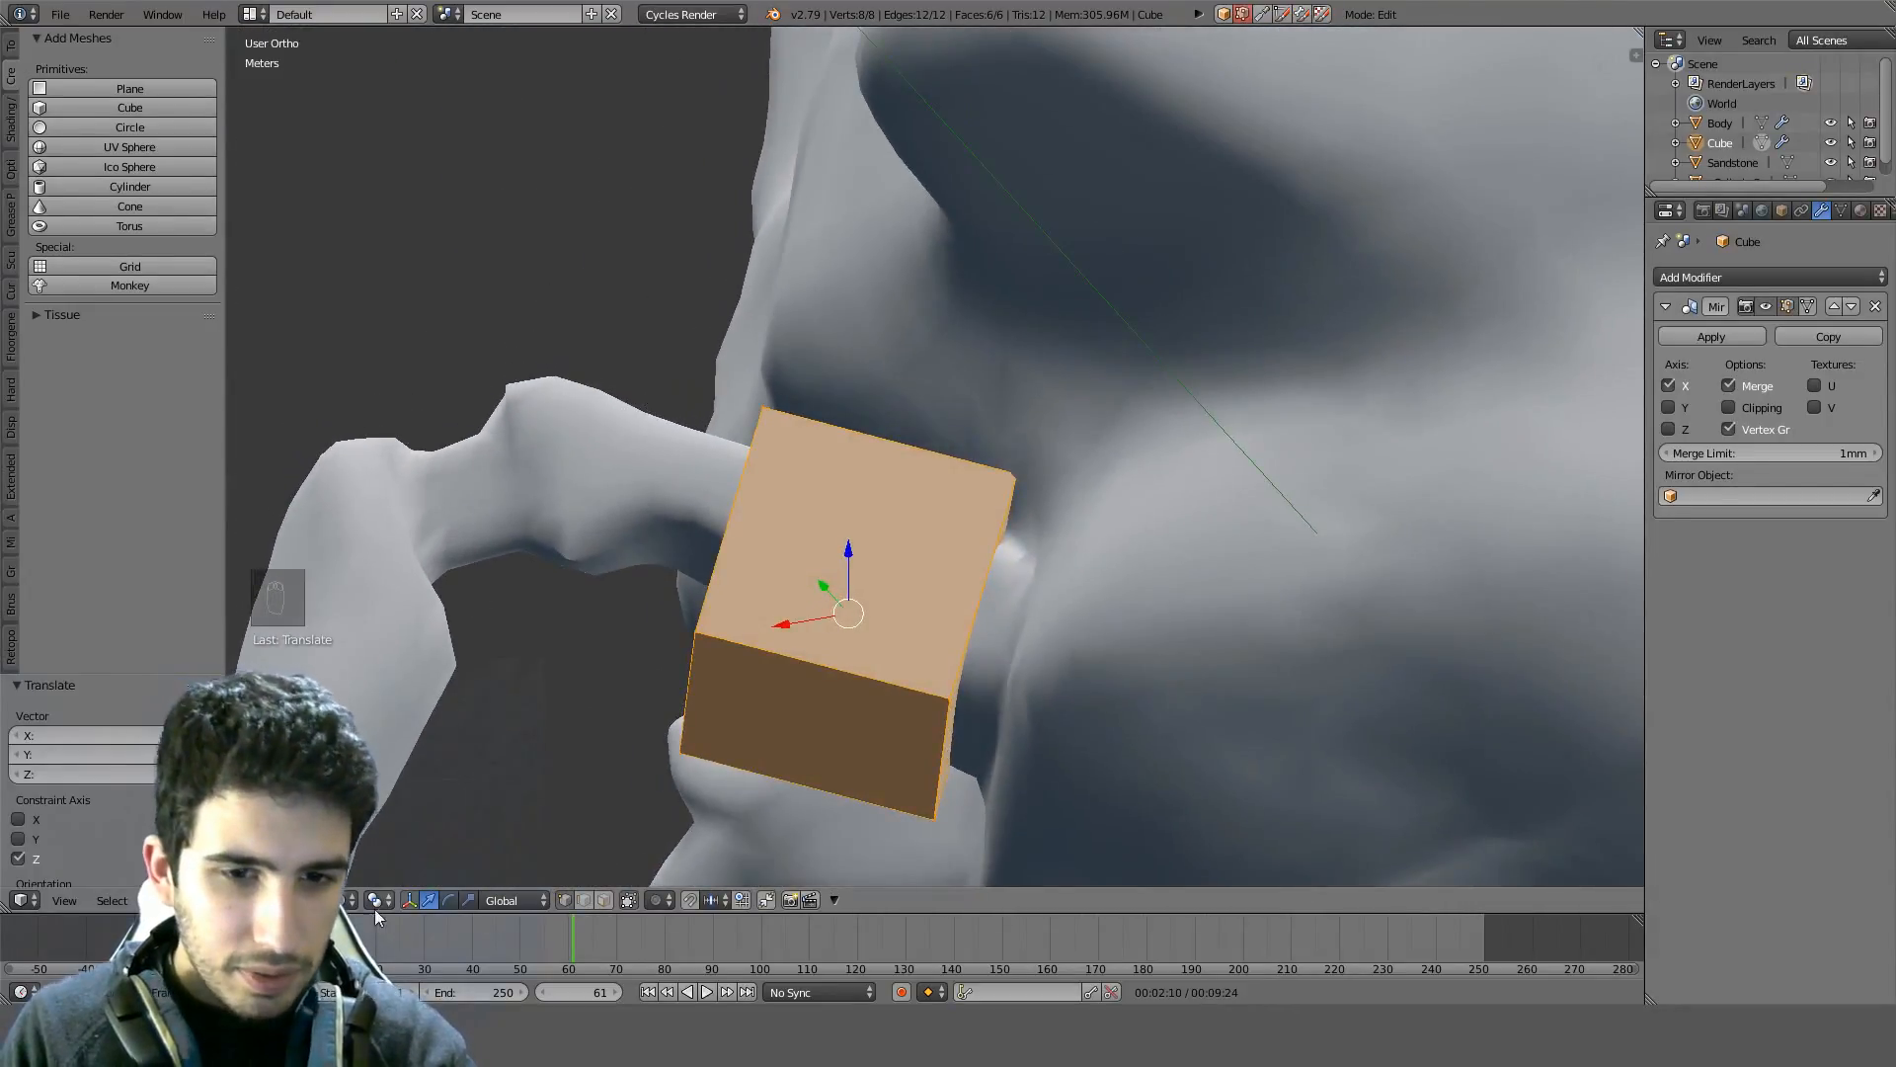
{"action": "middle_click_drag", "start_coordinate": [1019, 451], "coordinate": [1113, 538]}
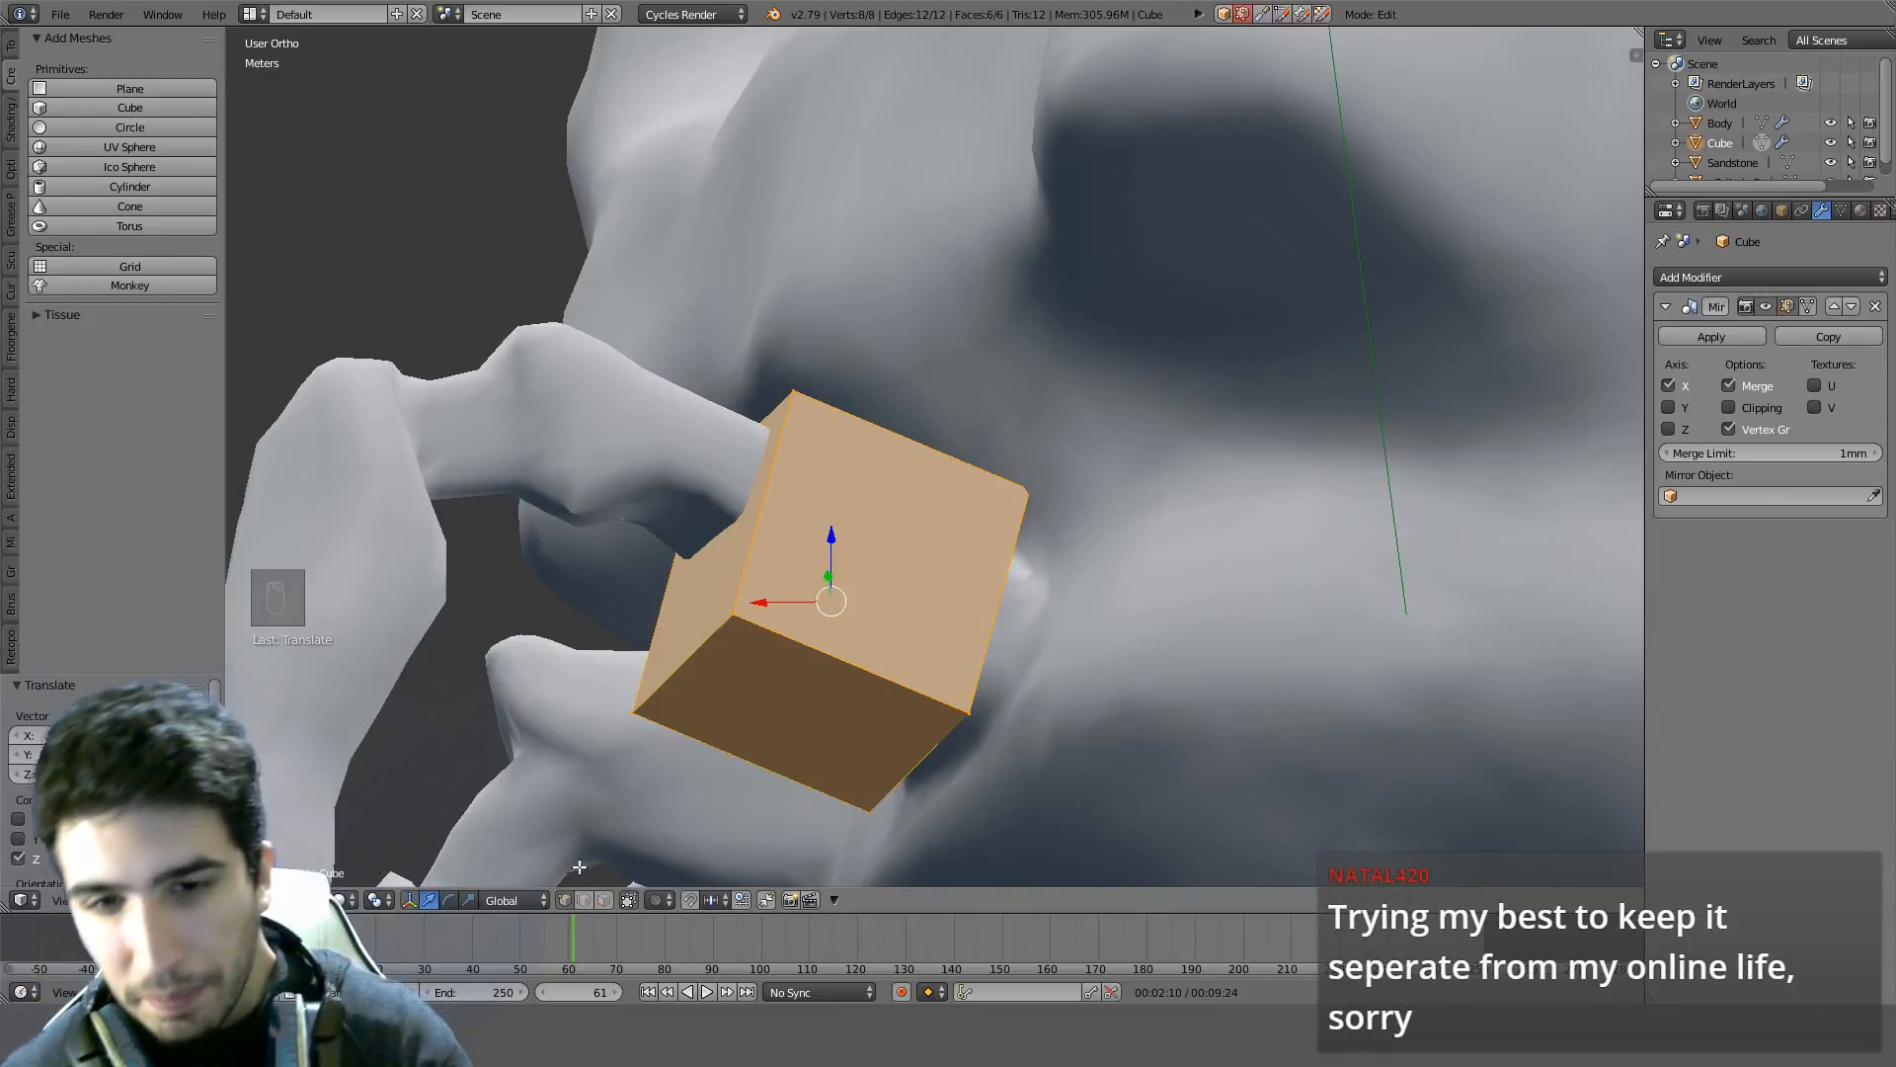
{"action": "left_click", "coordinate": [711, 901]}
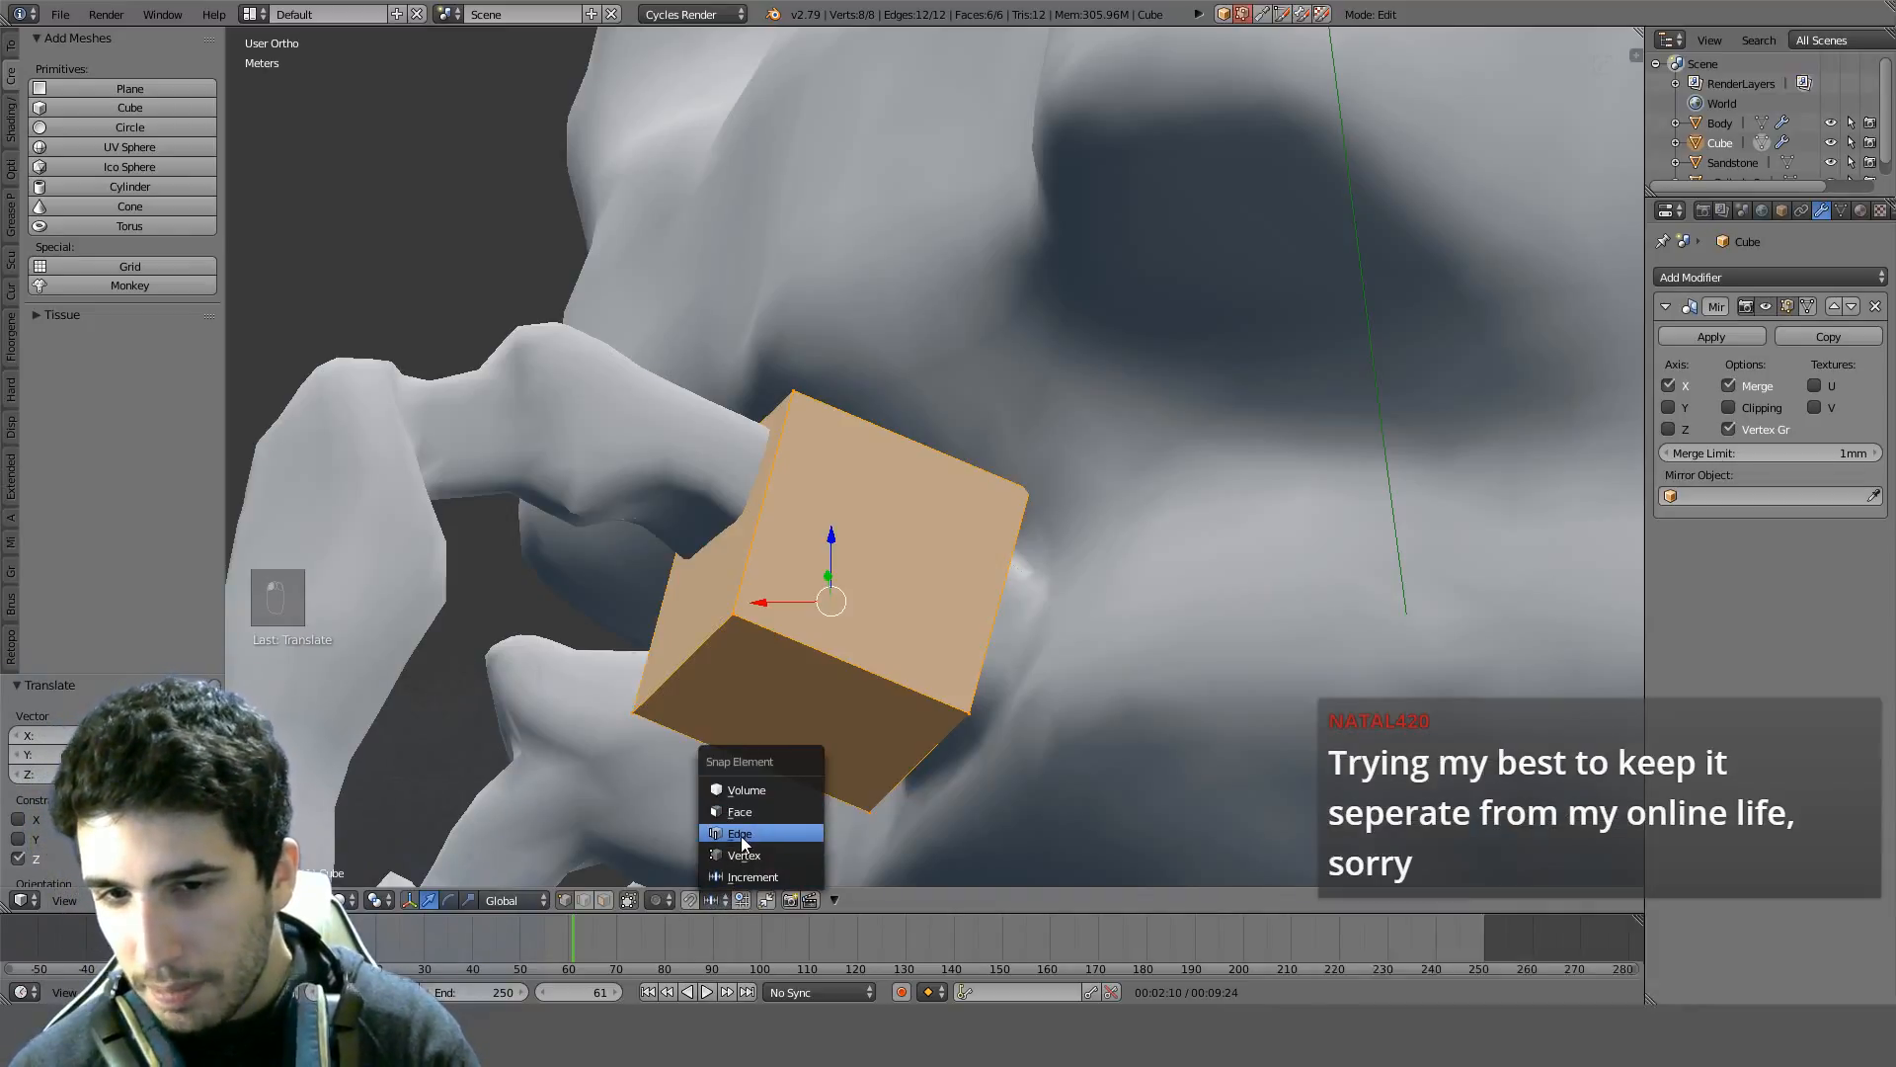
{"action": "left_click", "coordinate": [741, 835]}
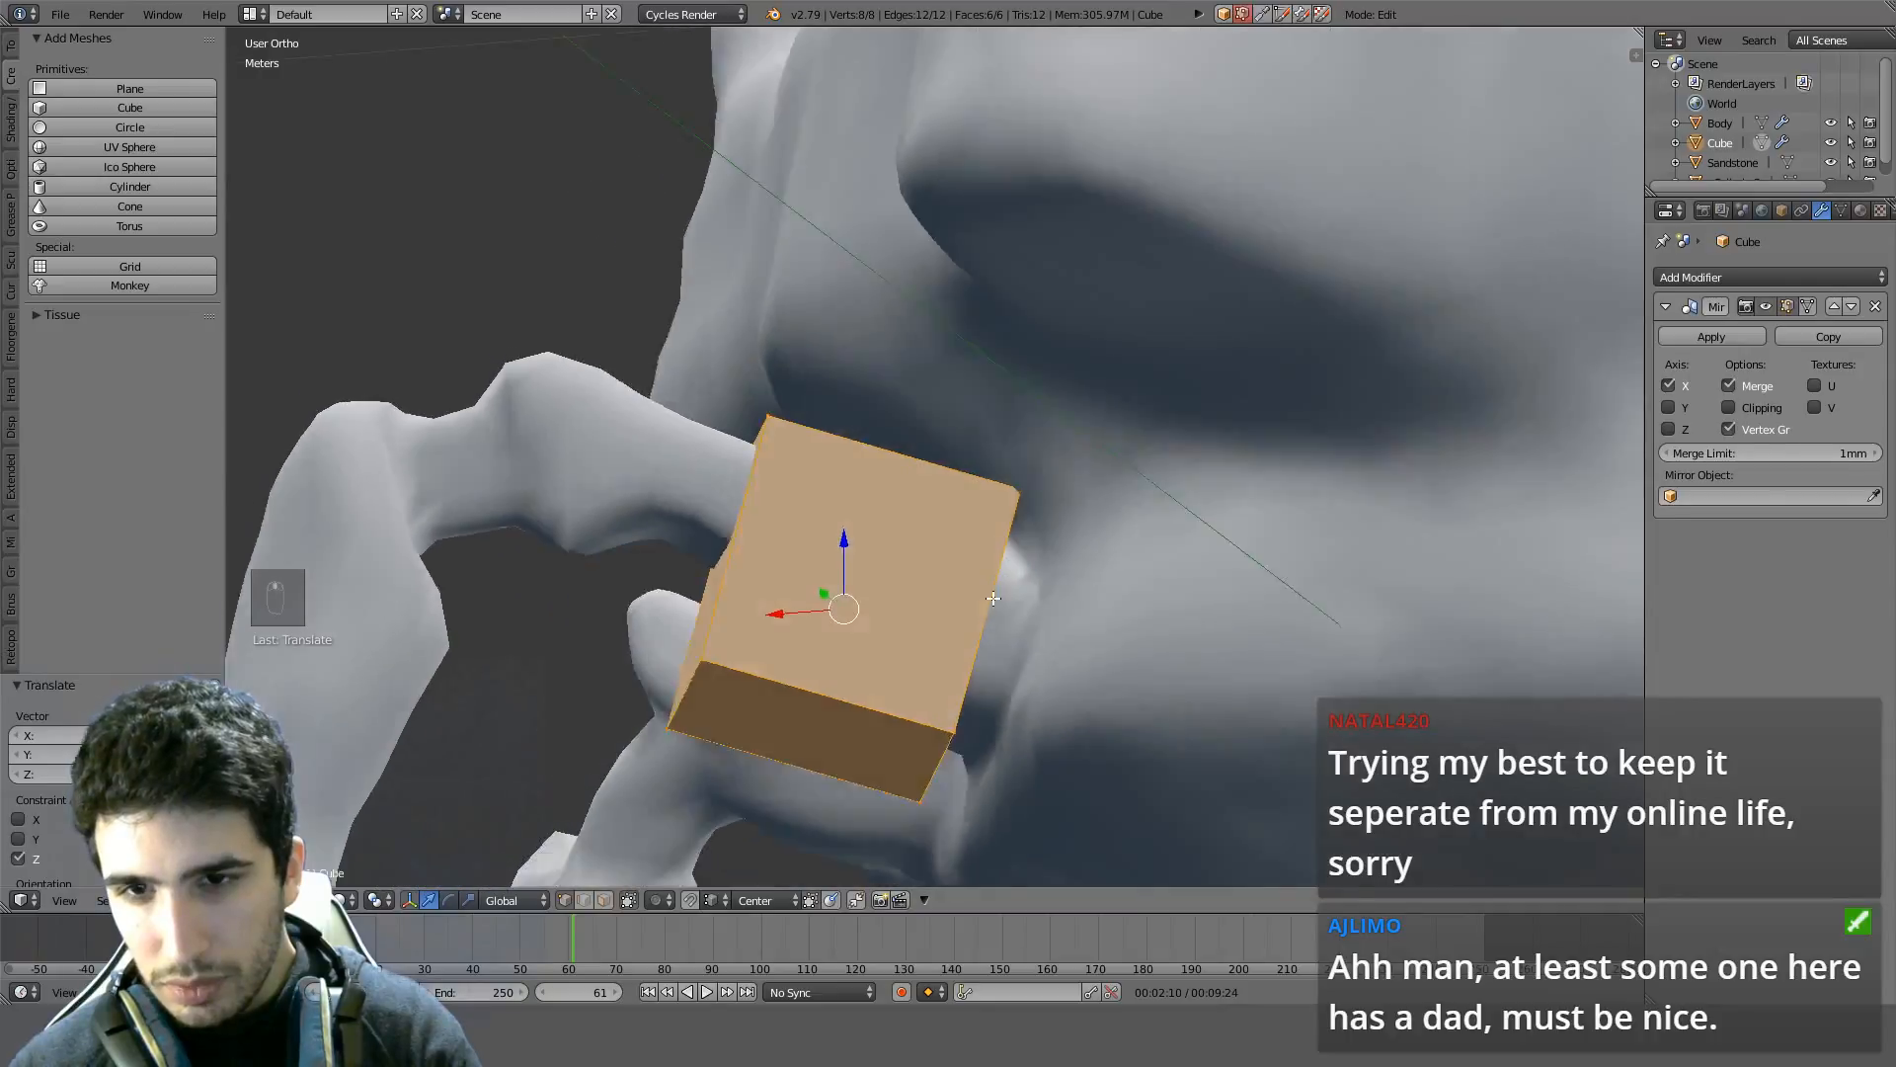
Move two of the cube's body-side corner vertices onto the sculpt where the rear leg meets the body
{"action": "key", "text": "z"}
{"action": "right_click", "coordinate": [1063, 501]}
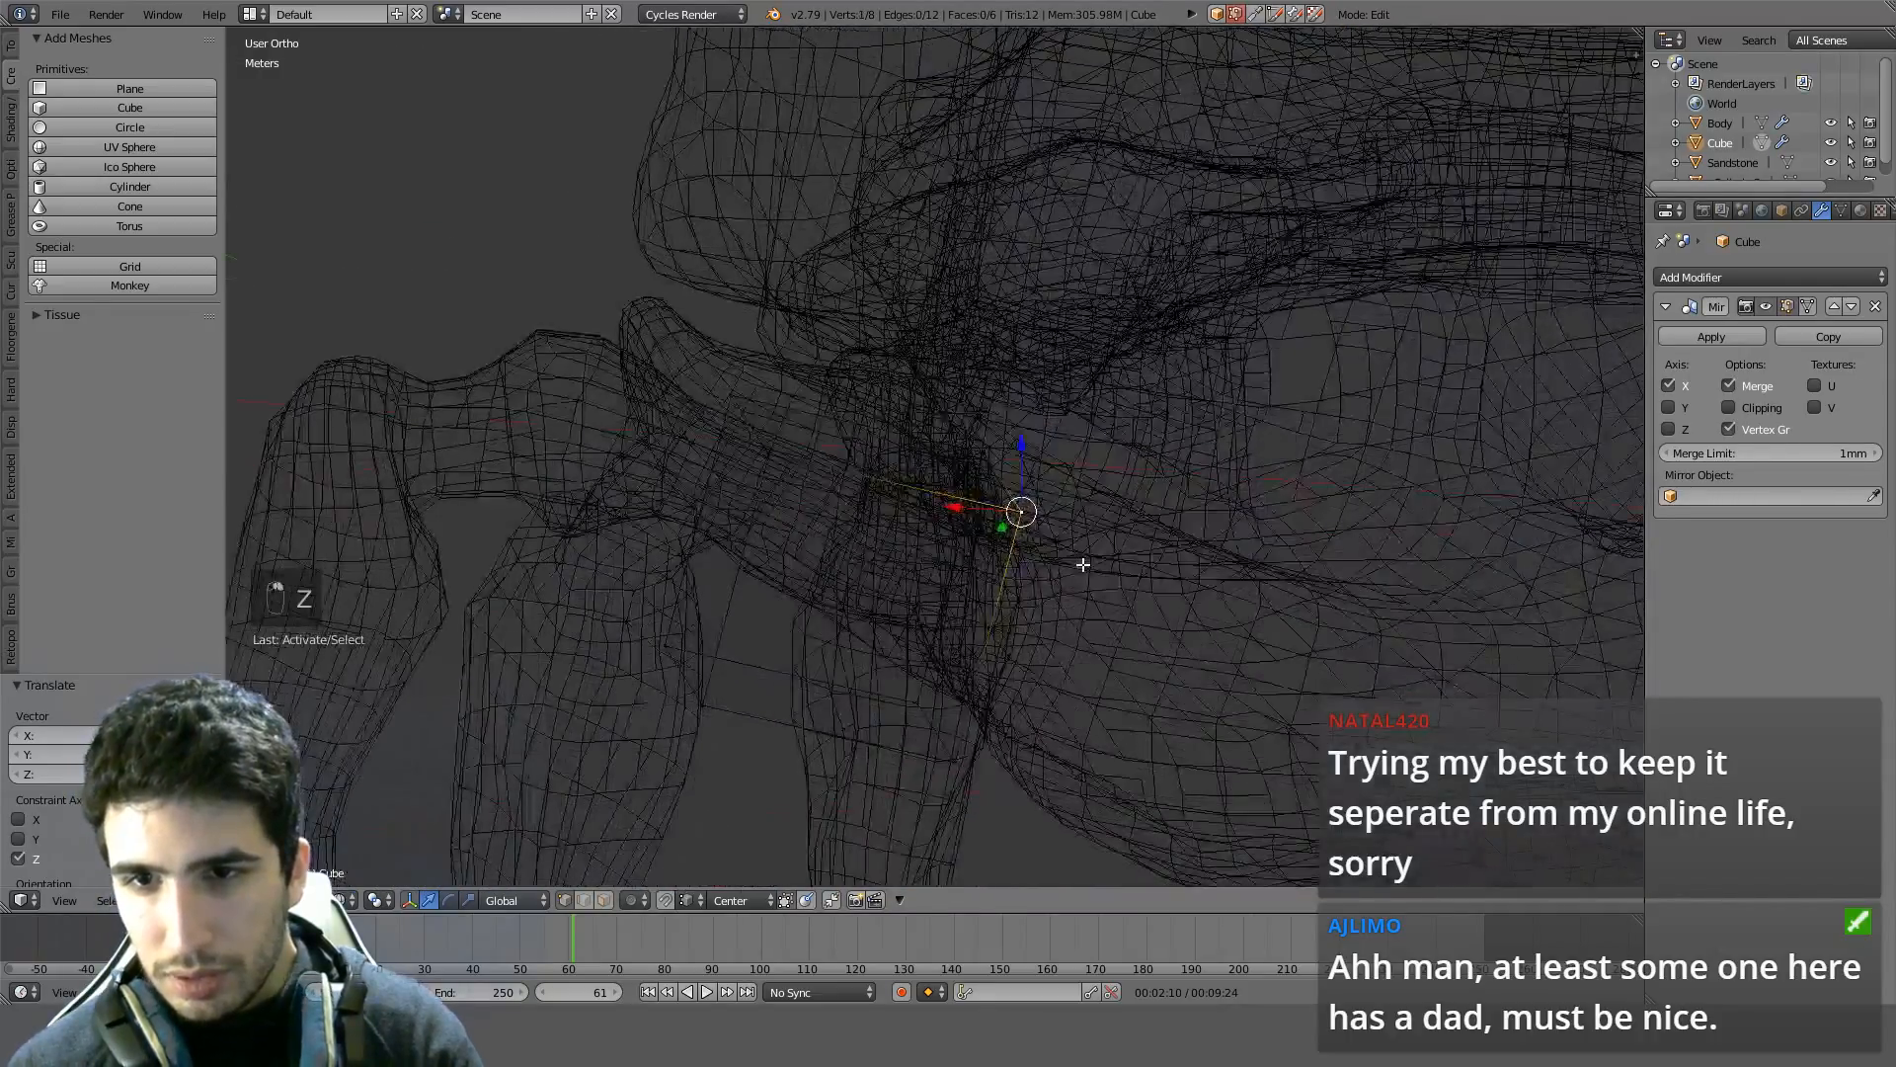
{"action": "key", "text": "z"}
{"action": "key", "text": "g"}
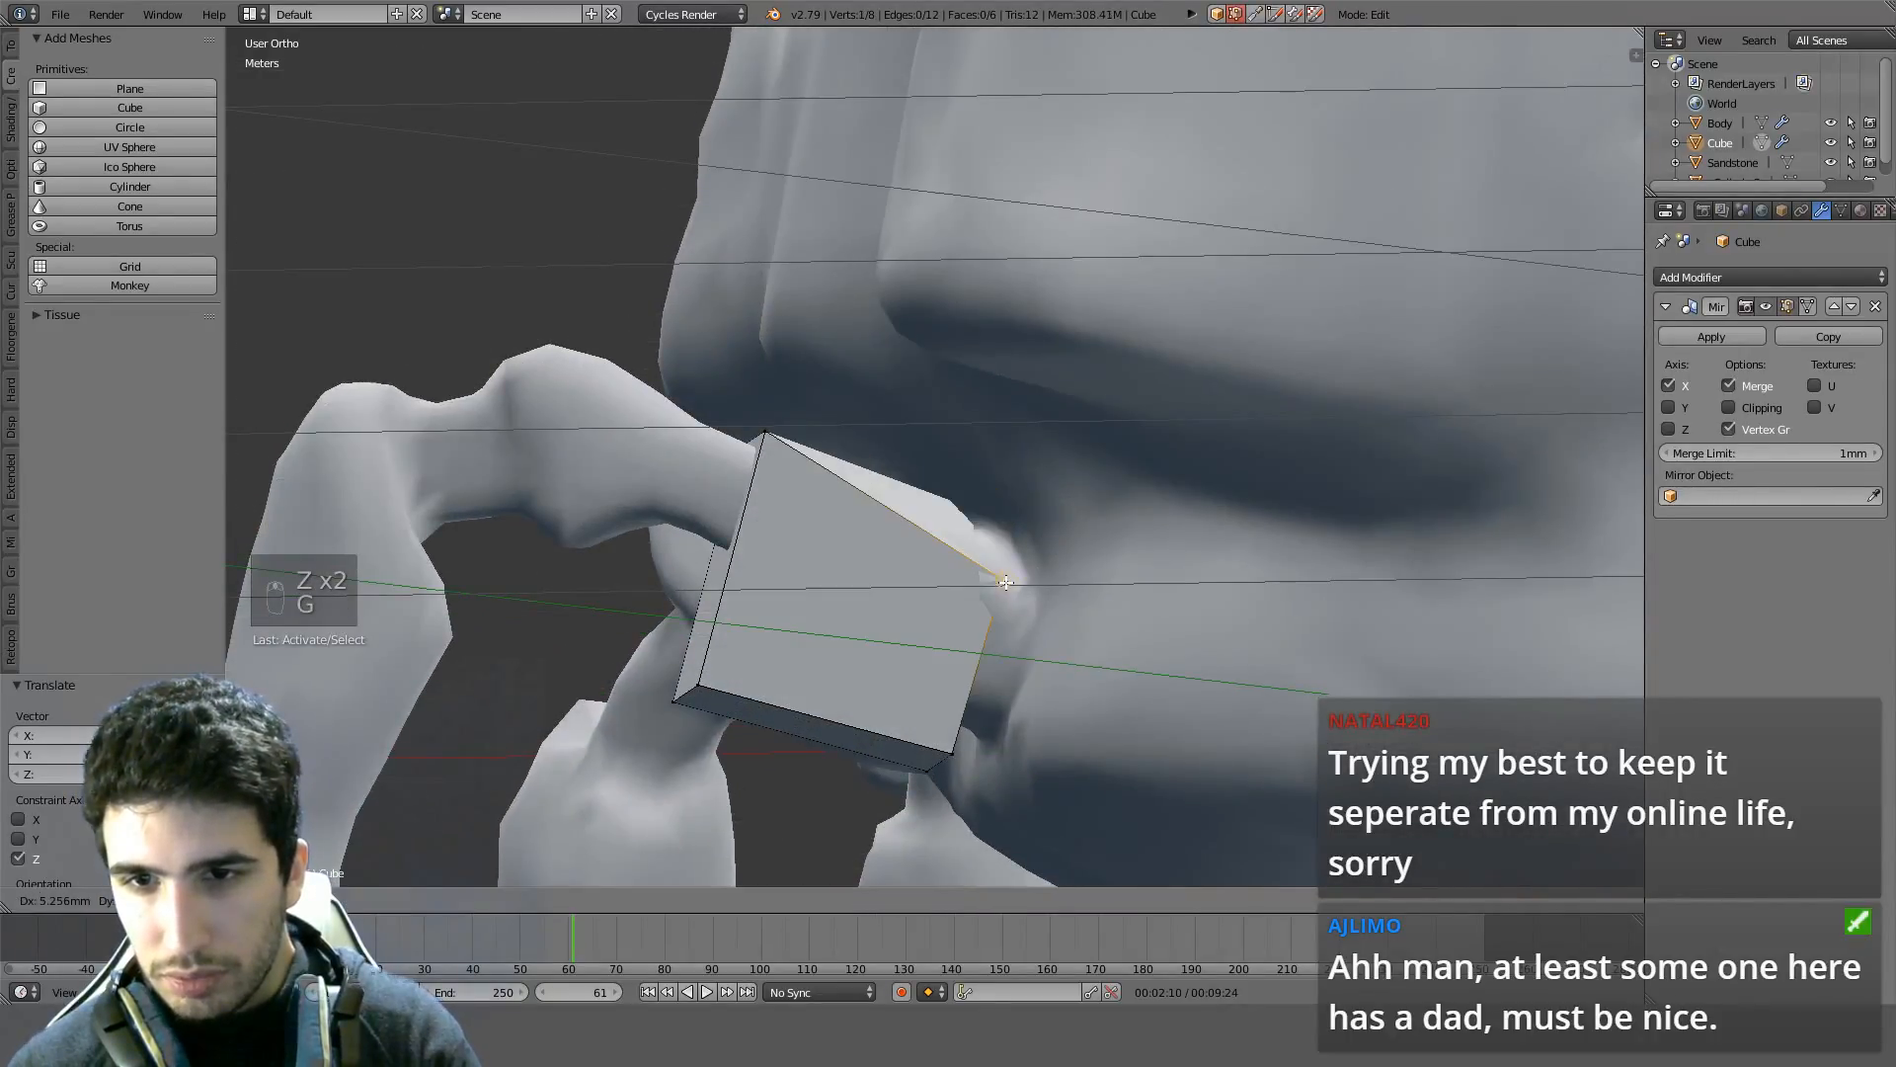
{"action": "left_click", "coordinate": [1005, 577]}
{"action": "middle_click_drag", "start_coordinate": [947, 757], "coordinate": [1035, 458]}
{"action": "right_click", "coordinate": [981, 629]}
{"action": "key", "text": "g"}
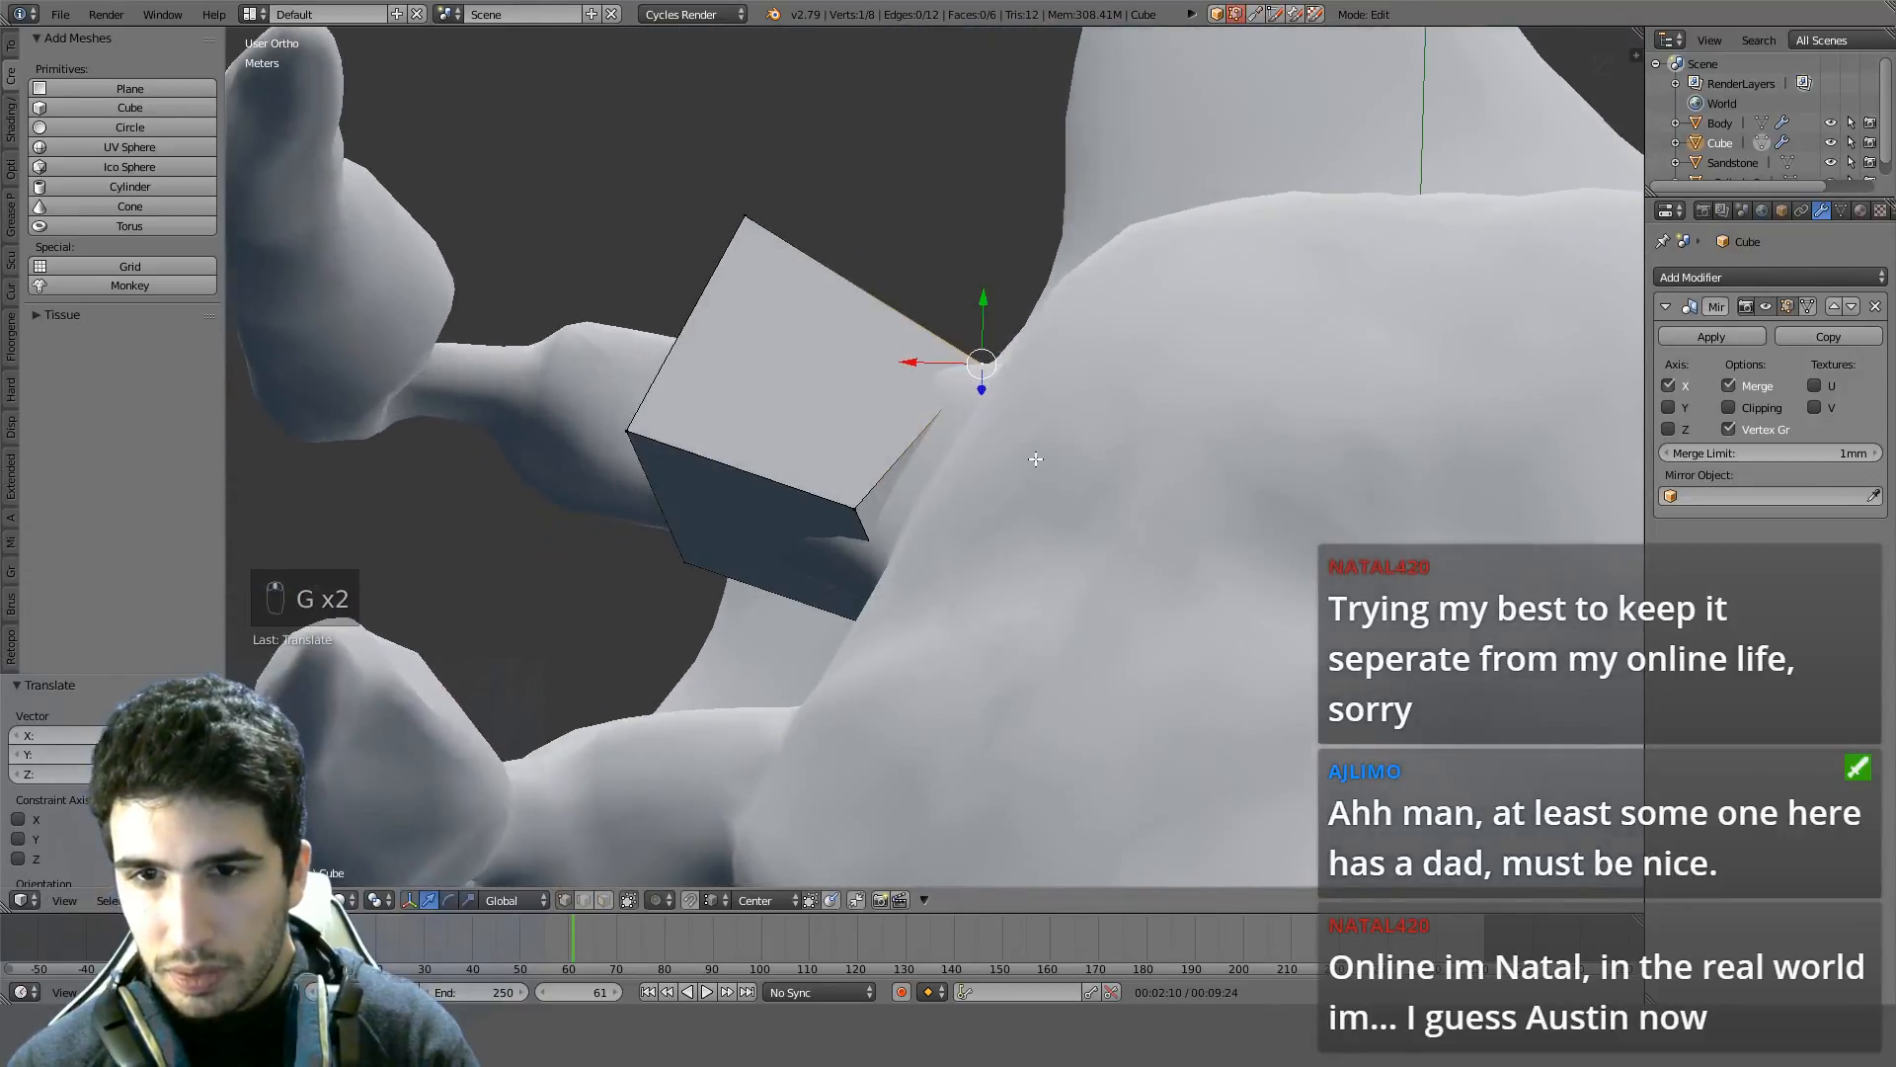
{"action": "key", "text": "g"}
{"action": "left_click", "coordinate": [869, 549]}
Move the cube's upper front corner vertex on the body side onto the rear leg's base
{"action": "middle_click_drag", "start_coordinate": [869, 549], "coordinate": [553, 869]}
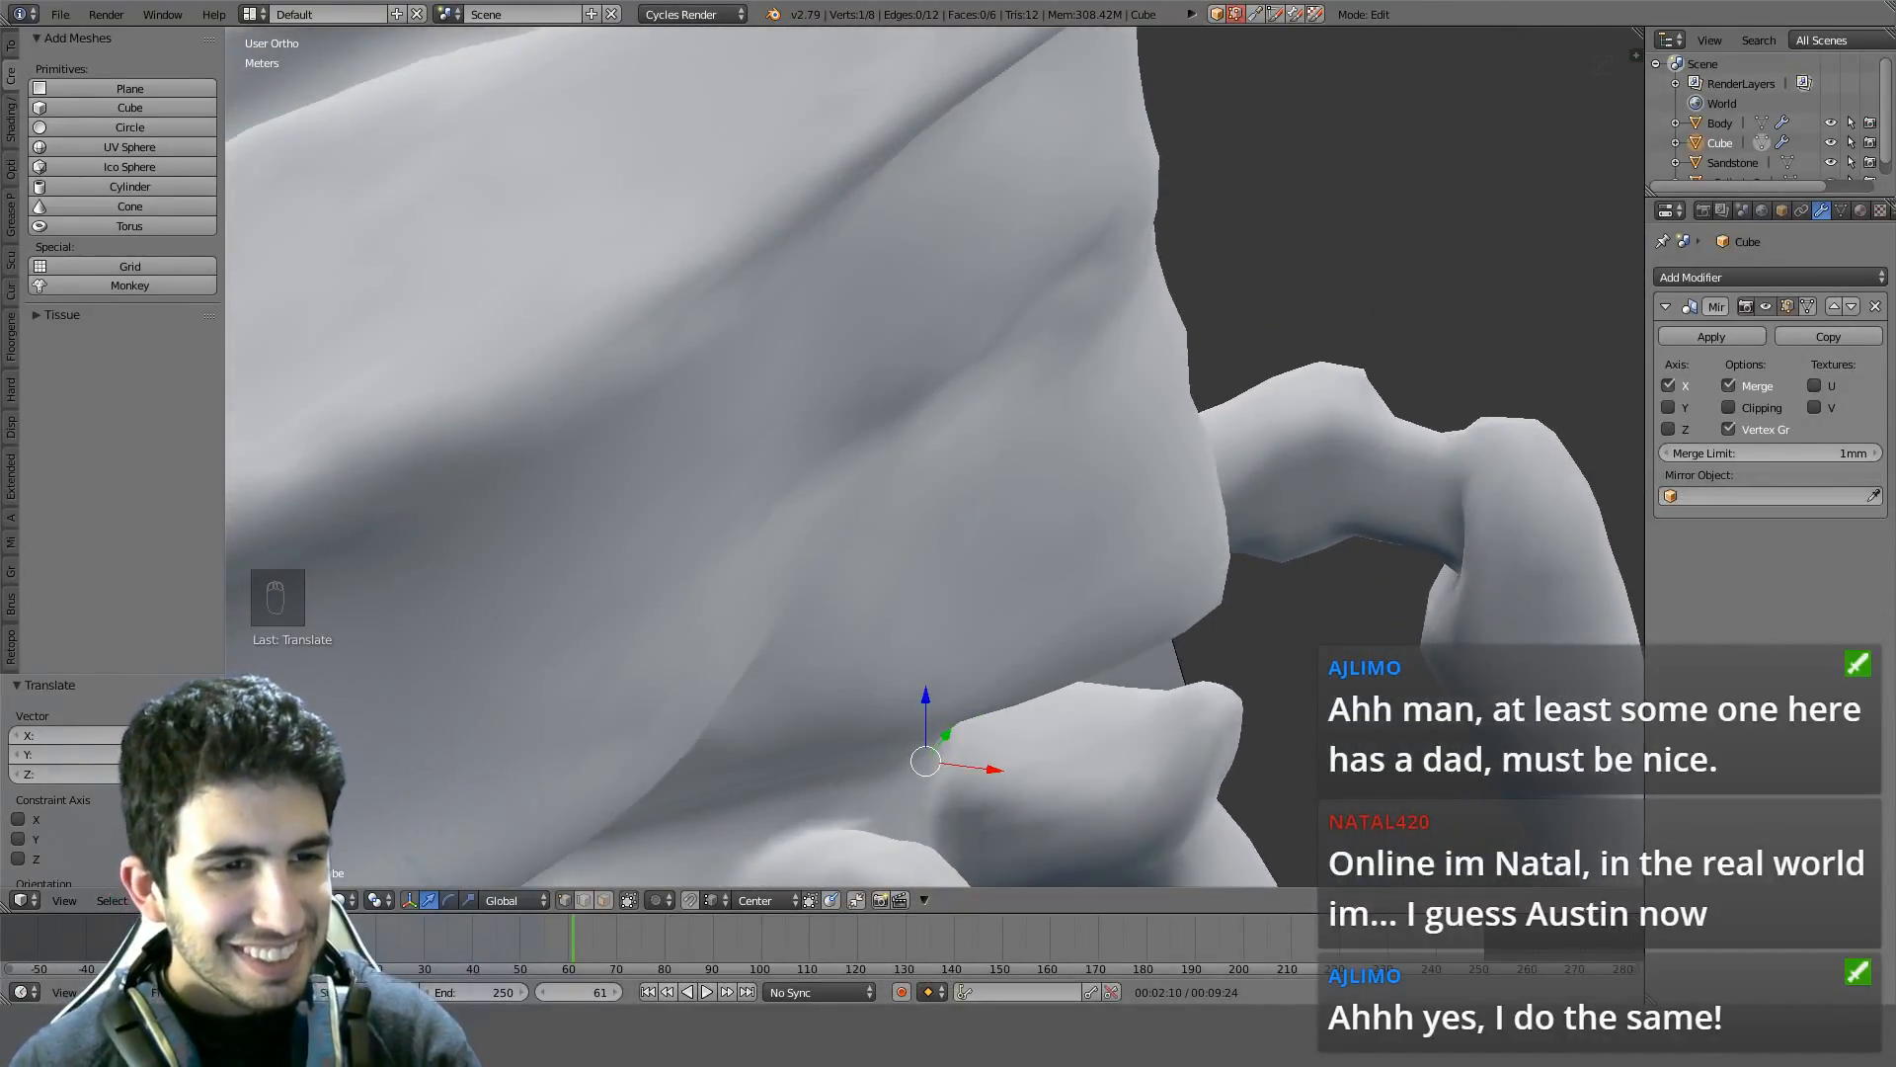
{"action": "middle_click_drag", "start_coordinate": [987, 464], "coordinate": [807, 583]}
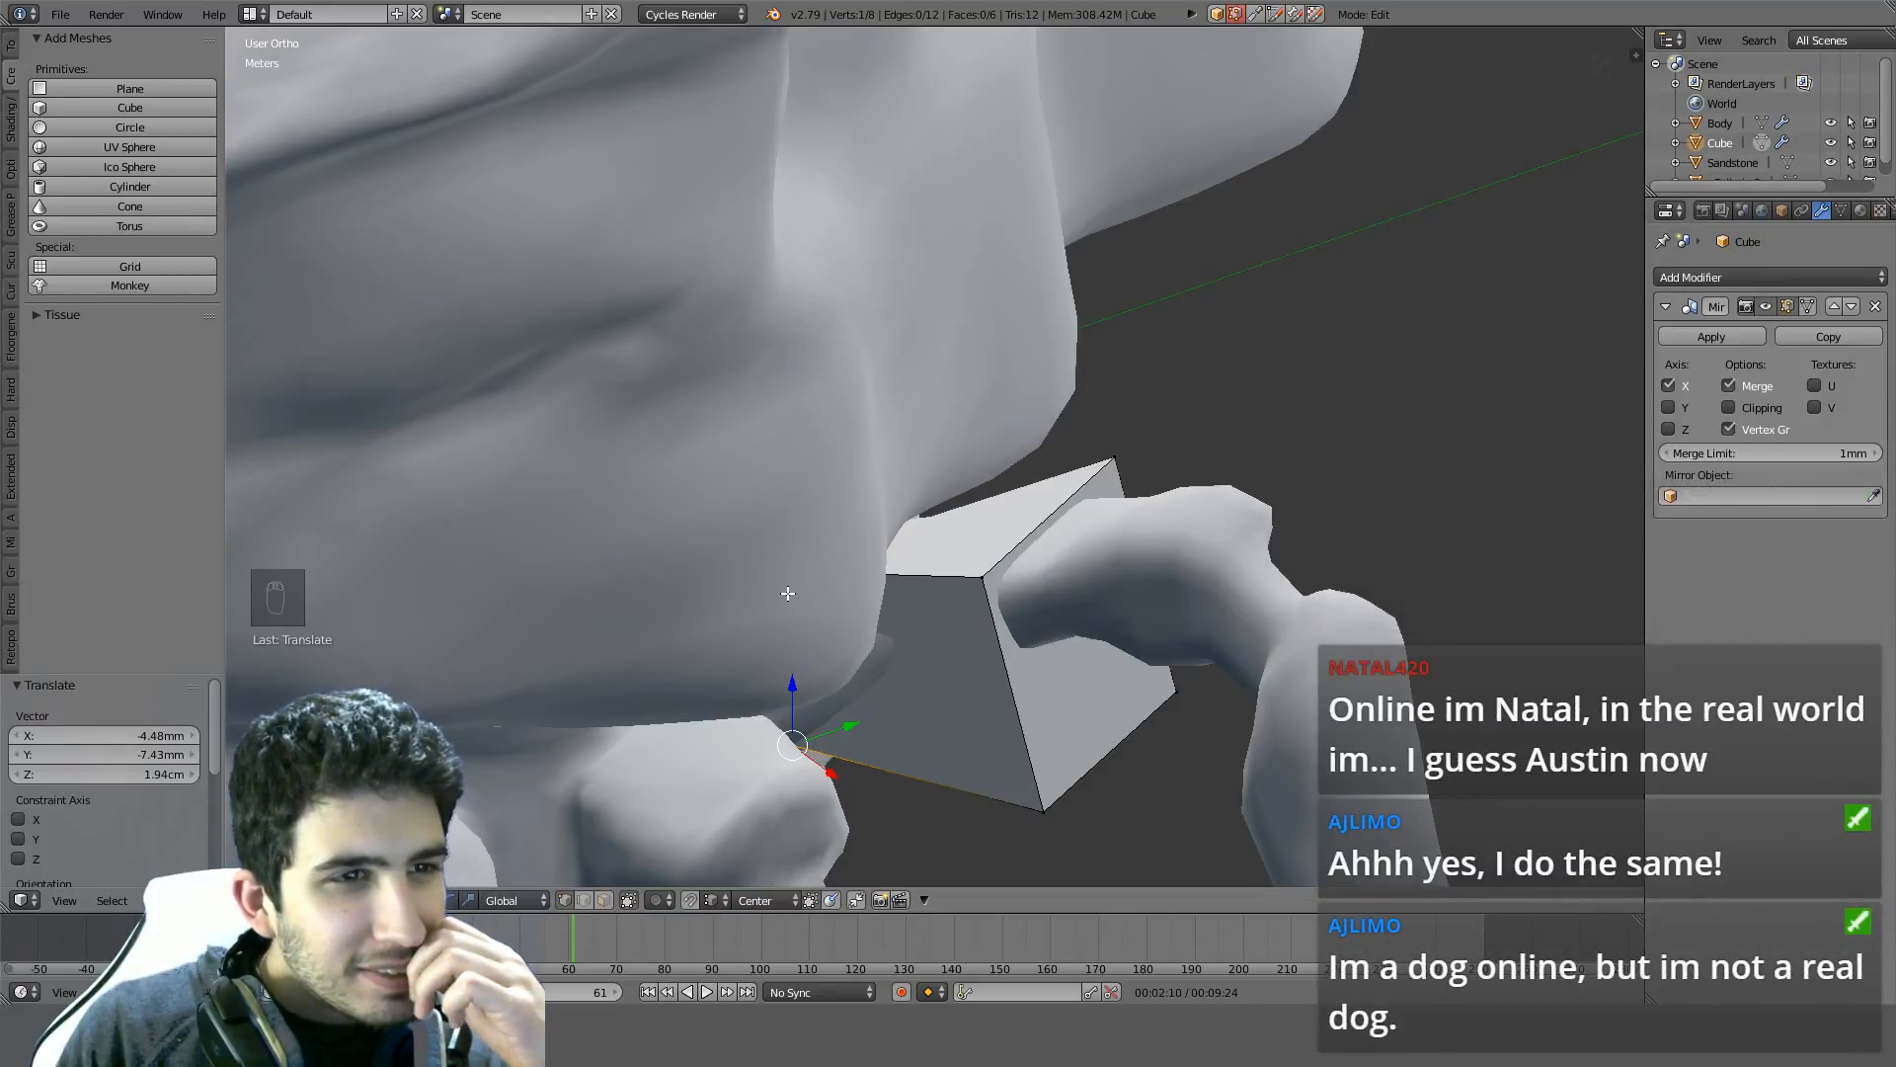
{"action": "middle_click_drag", "start_coordinate": [874, 550], "coordinate": [821, 546]}
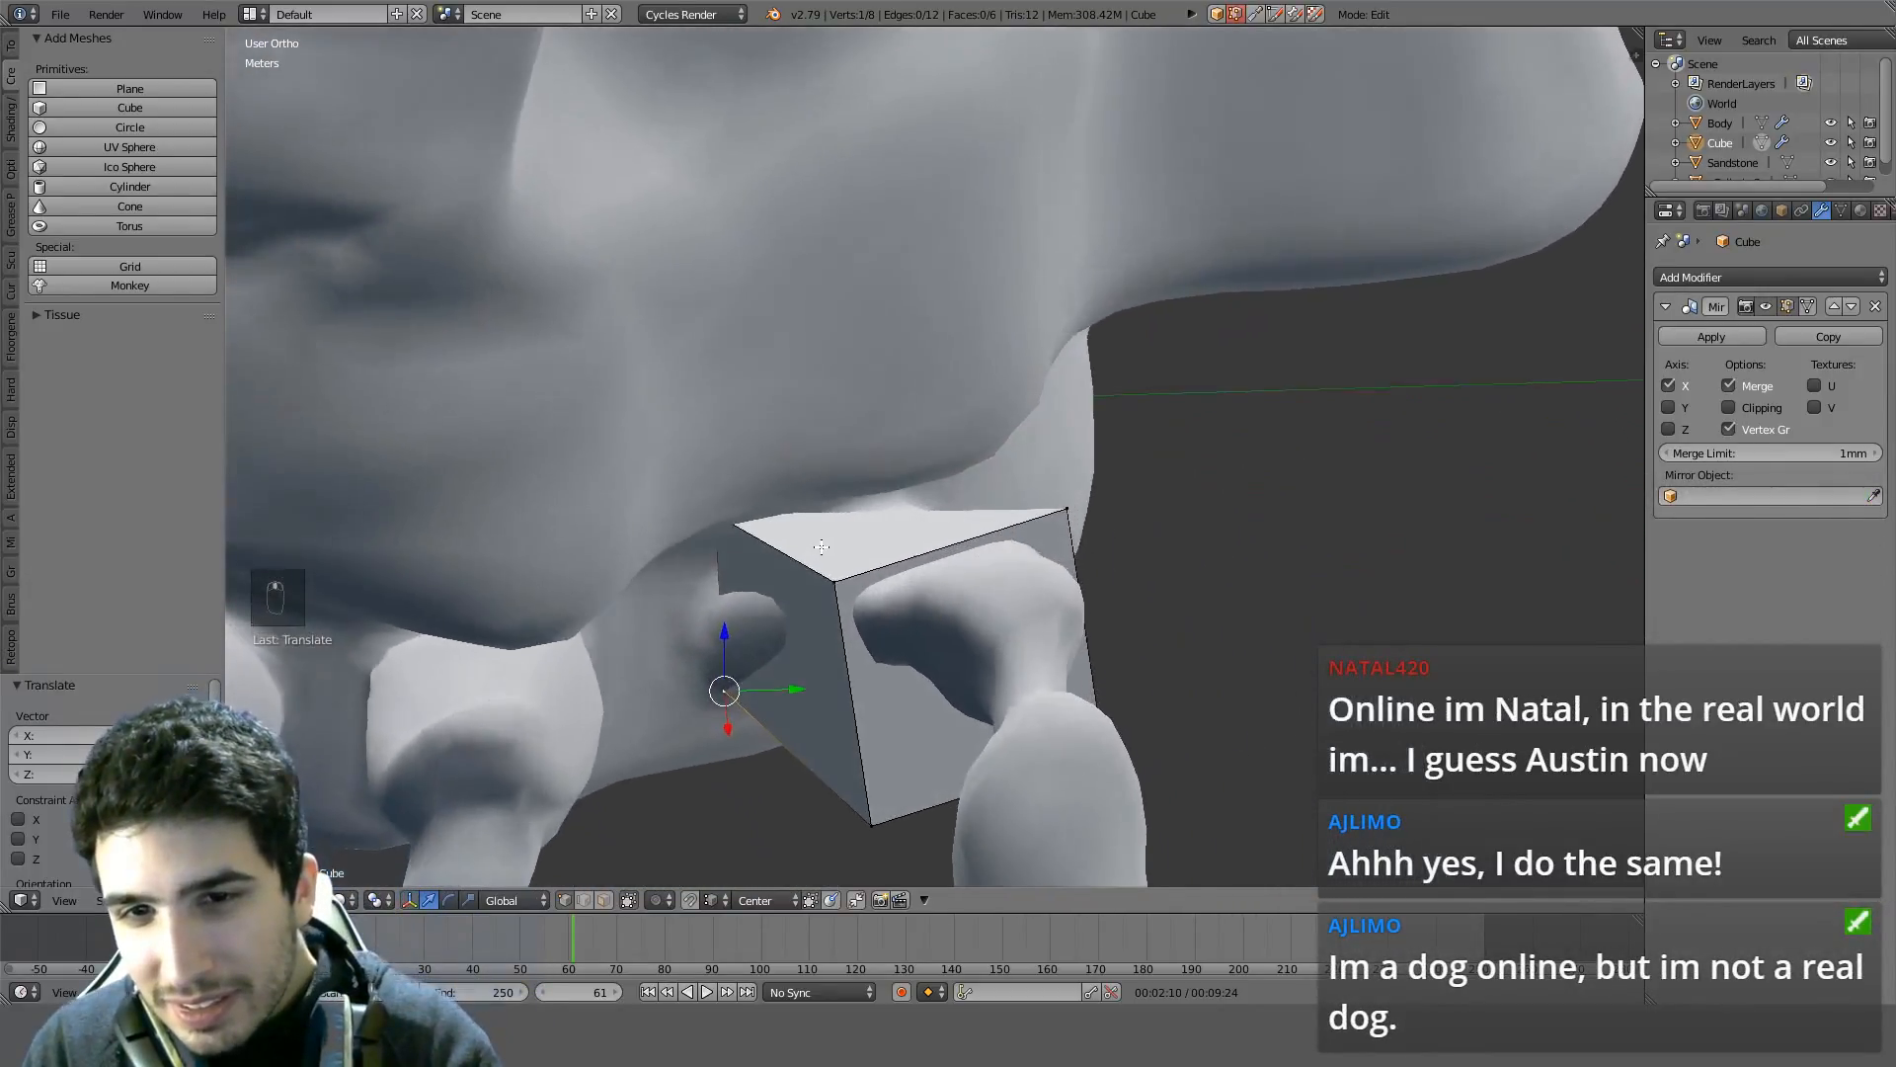
{"action": "key", "text": "z"}
{"action": "key", "text": "z"}
{"action": "middle_click_drag", "start_coordinate": [702, 542], "coordinate": [805, 489]}
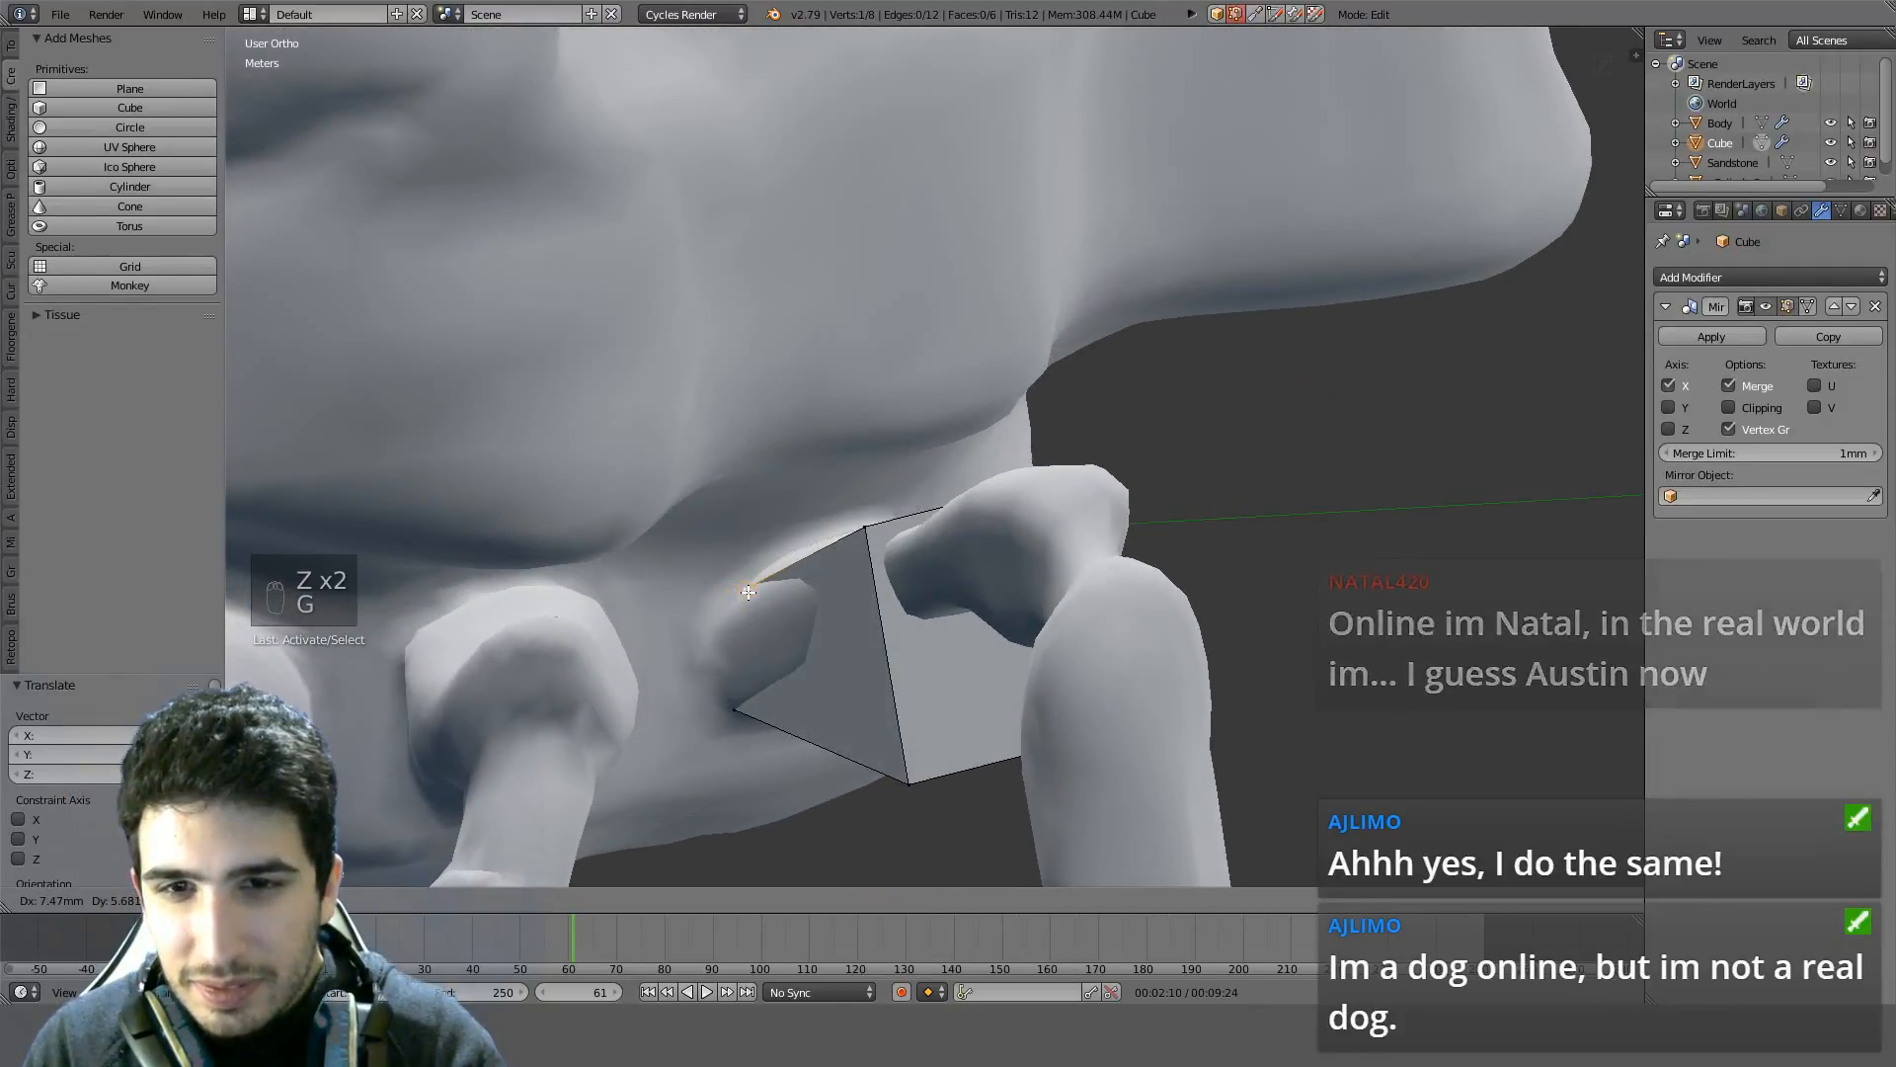
{"action": "left_click", "coordinate": [751, 582]}
Pull the cube's outer corner vertices along the rear leg's first segment toward its knee joint
{"action": "middle_click_drag", "start_coordinate": [751, 583], "coordinate": [687, 555]}
{"action": "right_click", "coordinate": [802, 489]}
{"action": "middle_click_drag", "start_coordinate": [802, 489], "coordinate": [718, 371]}
{"action": "key", "text": "g"}
{"action": "left_click", "coordinate": [619, 381]}
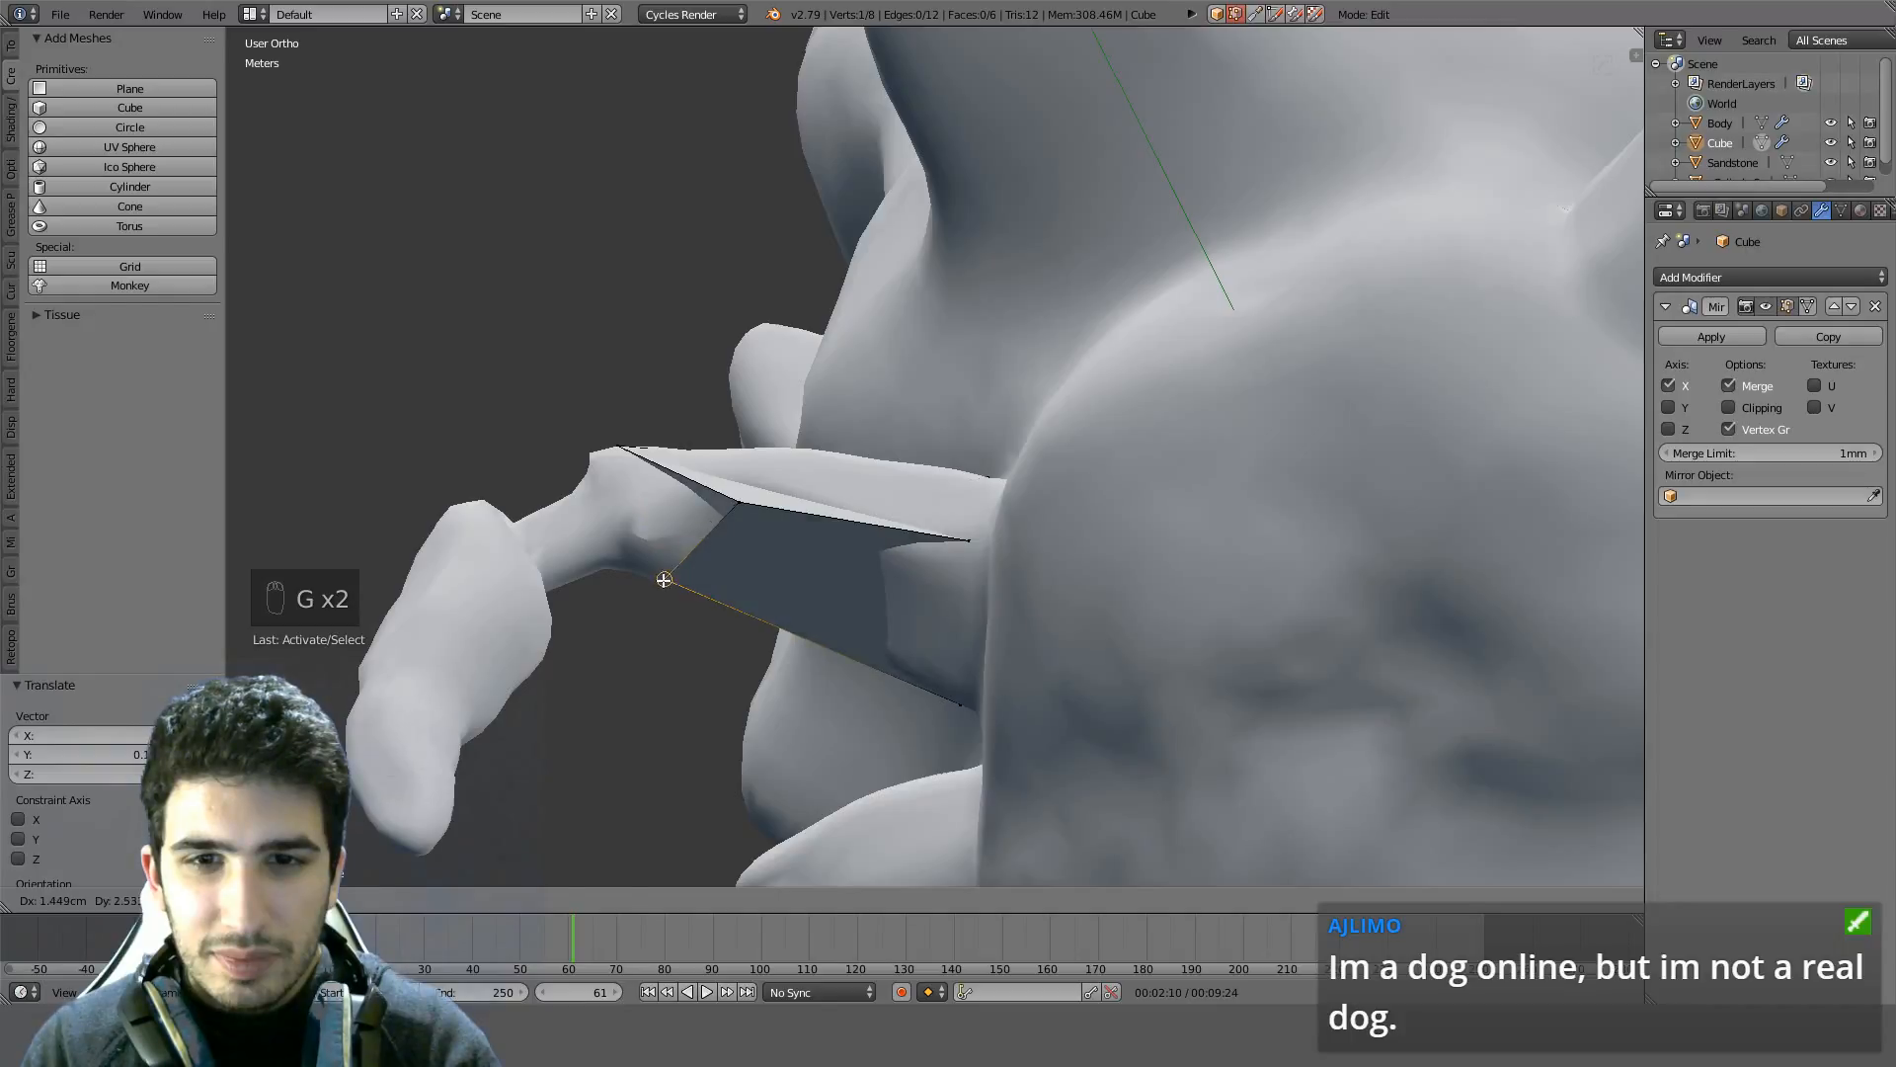
{"action": "key", "text": "g"}
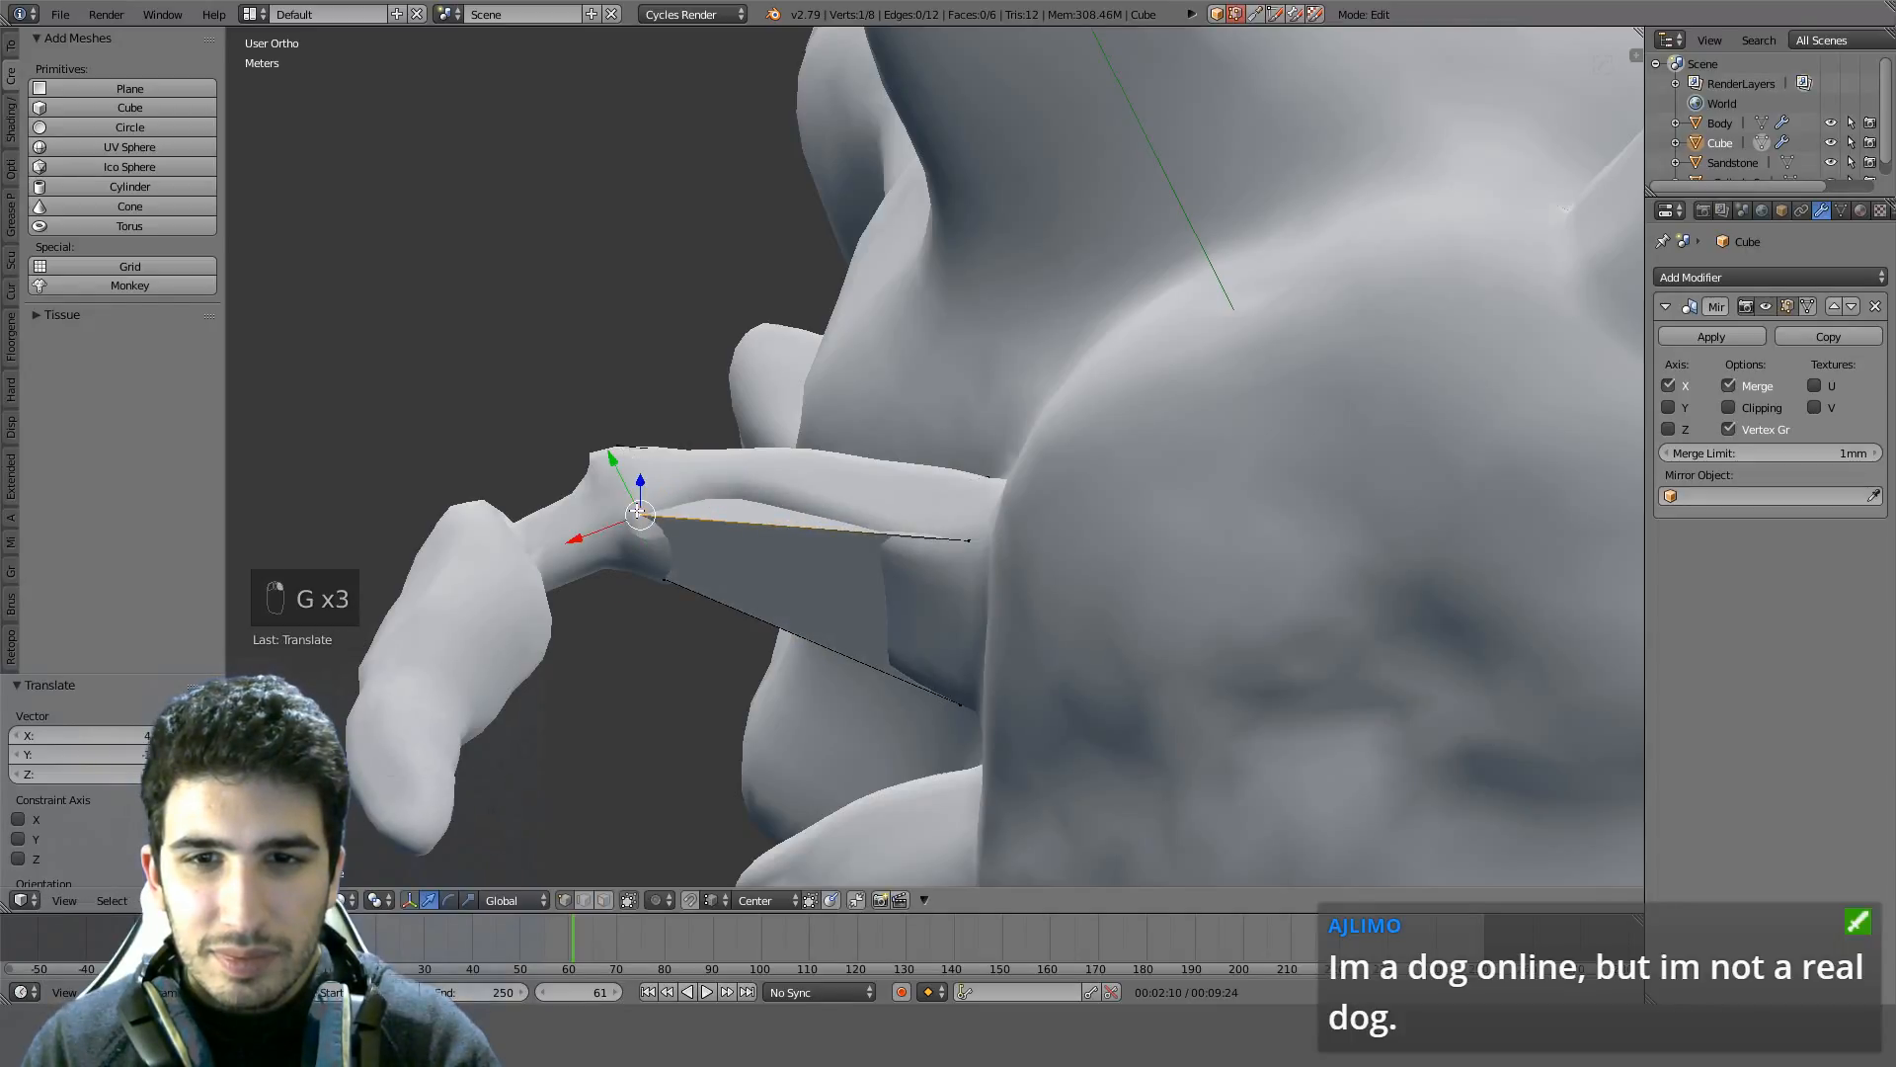
Adjust the outer end's upper corner vertices so they sit on the bulge before the rear leg's knee joint
{"action": "middle_click_drag", "start_coordinate": [639, 511], "coordinate": [1086, 368]}
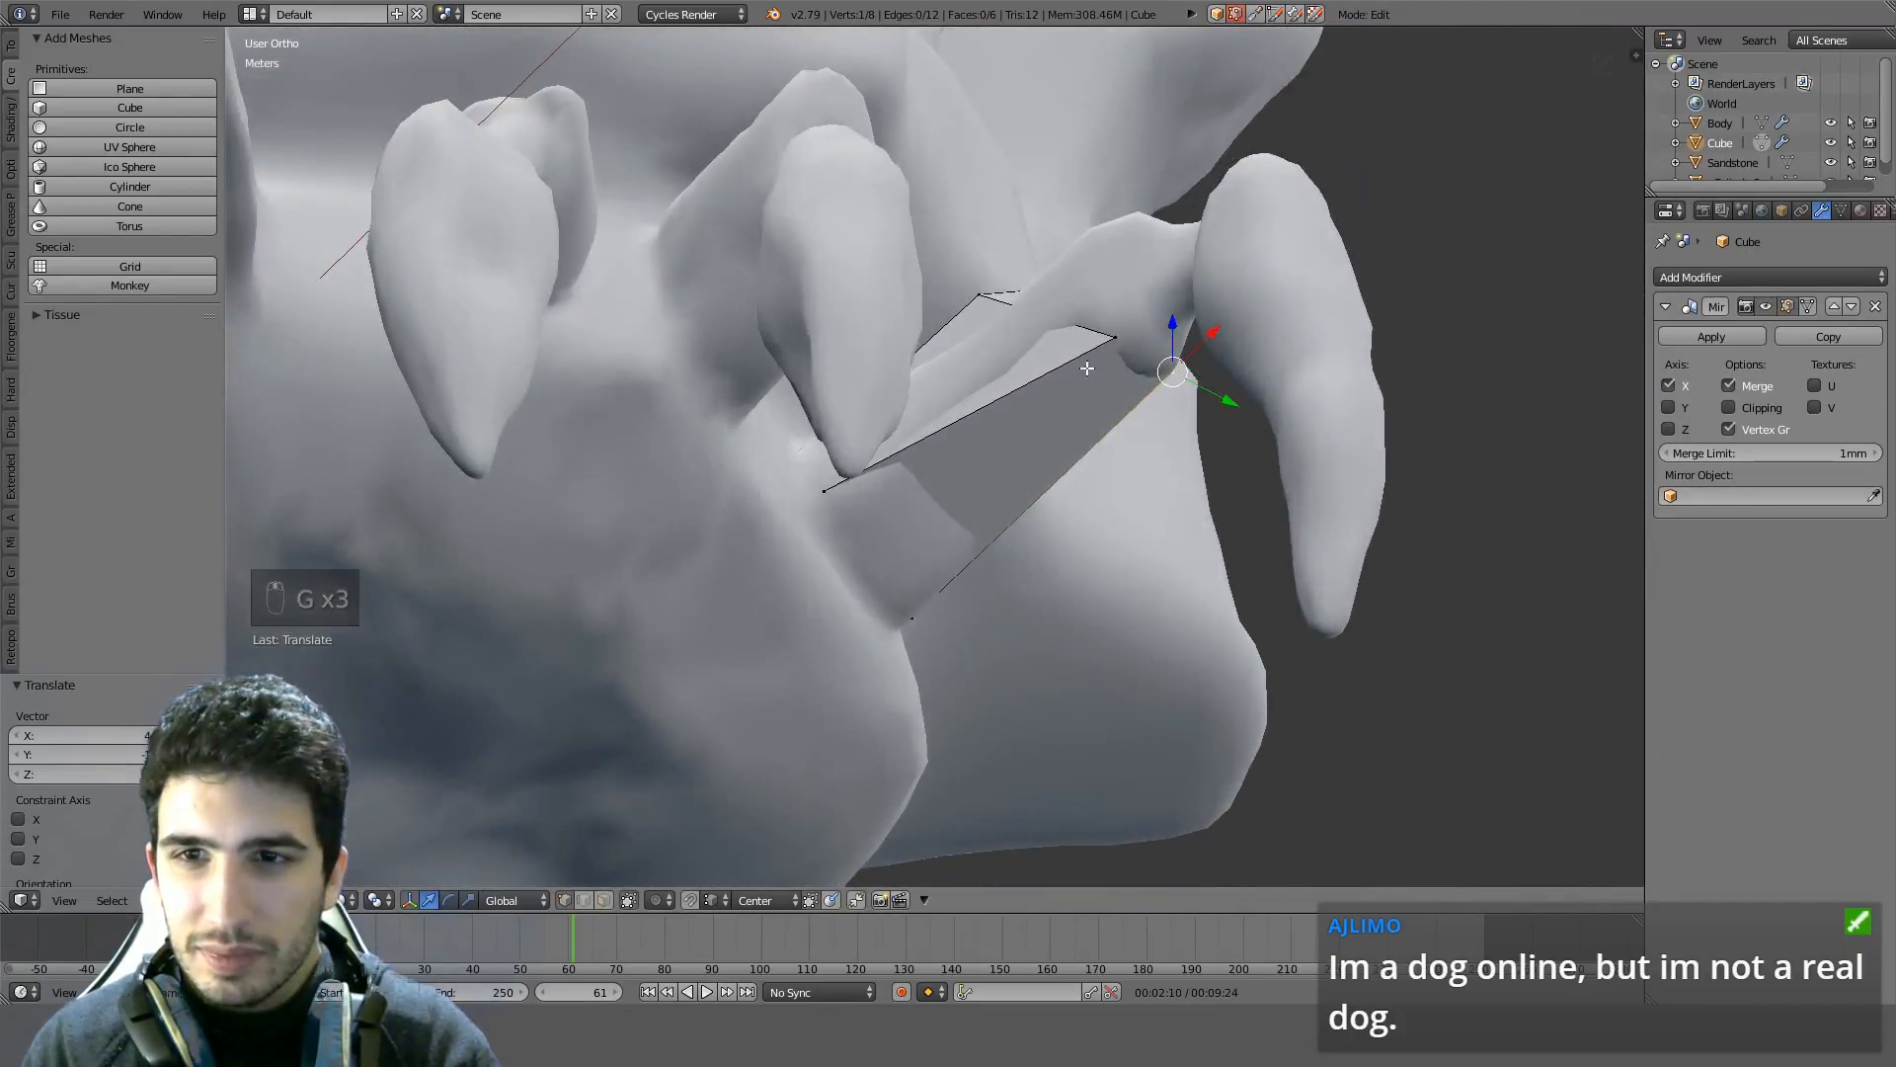
{"action": "key", "text": "g"}
{"action": "left_click", "coordinate": [1109, 318]}
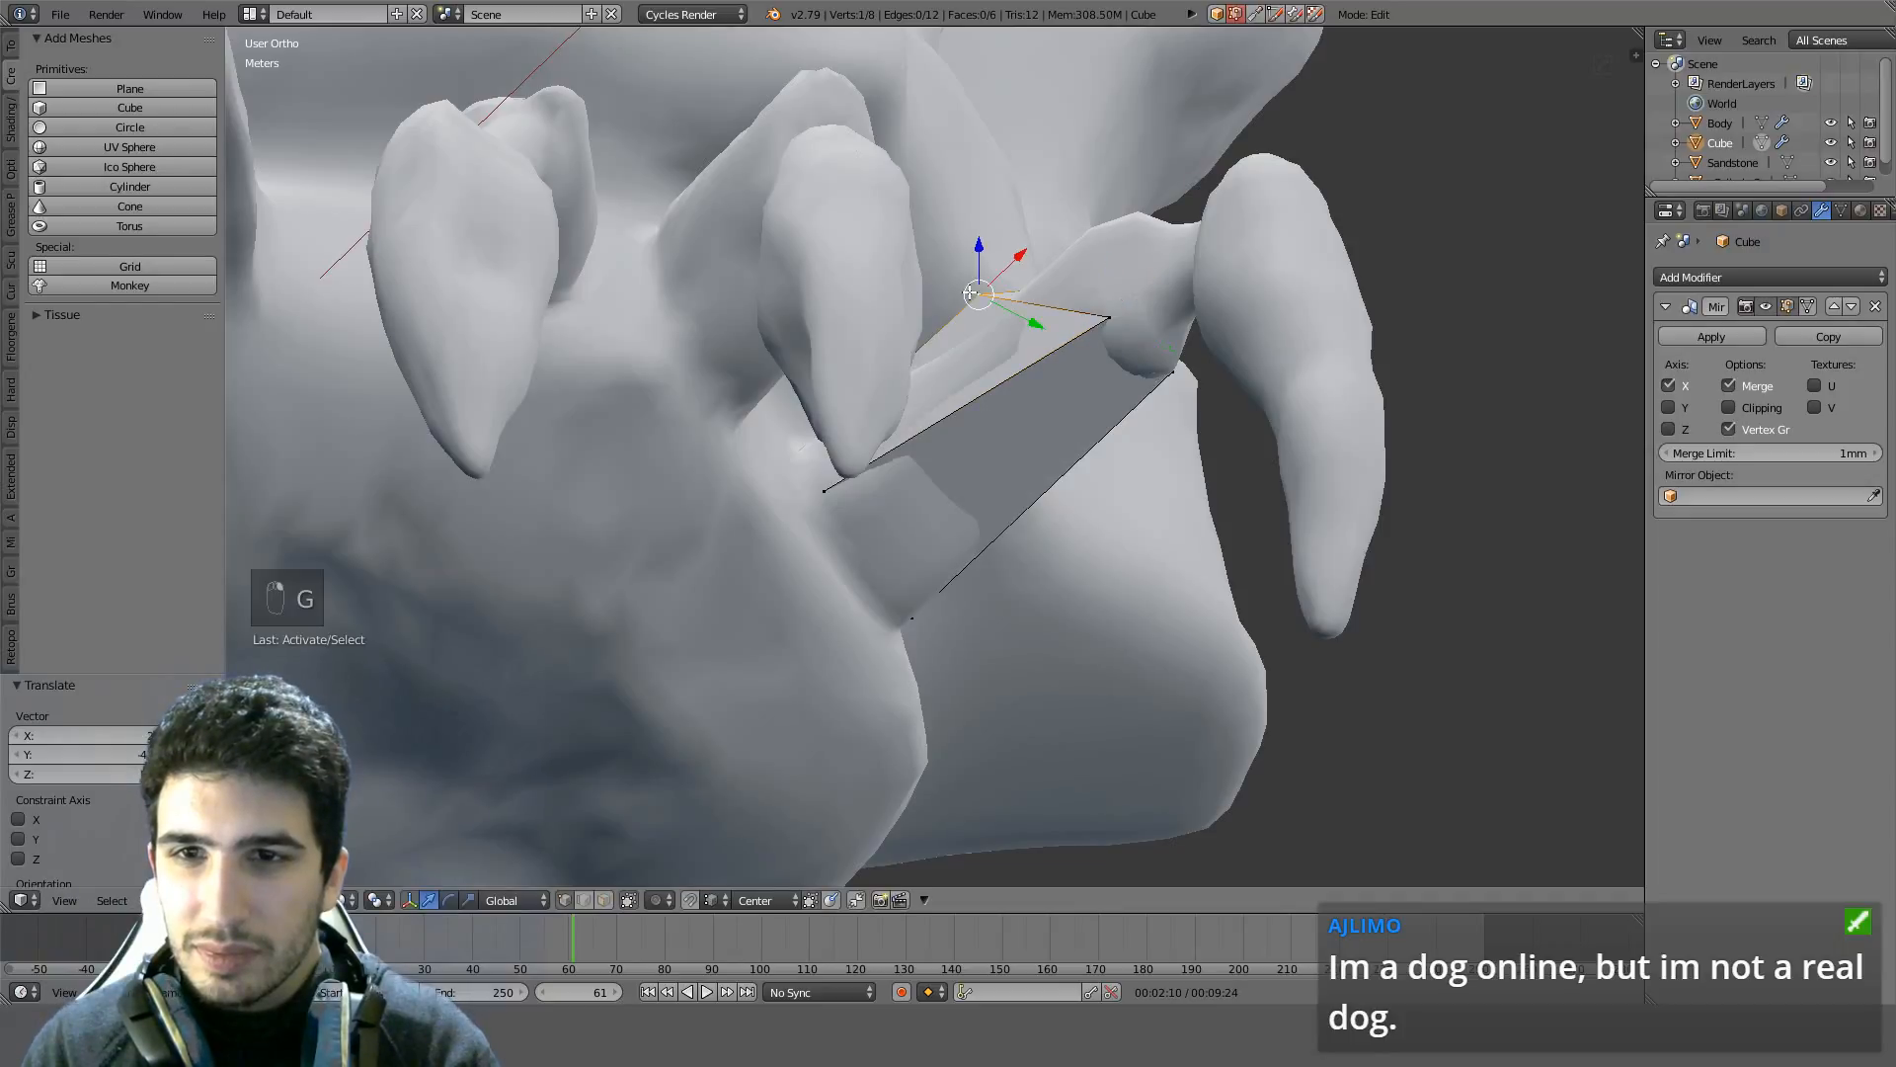
{"action": "middle_click_drag", "start_coordinate": [1152, 269], "coordinate": [1157, 544]}
{"action": "key", "text": "g"}
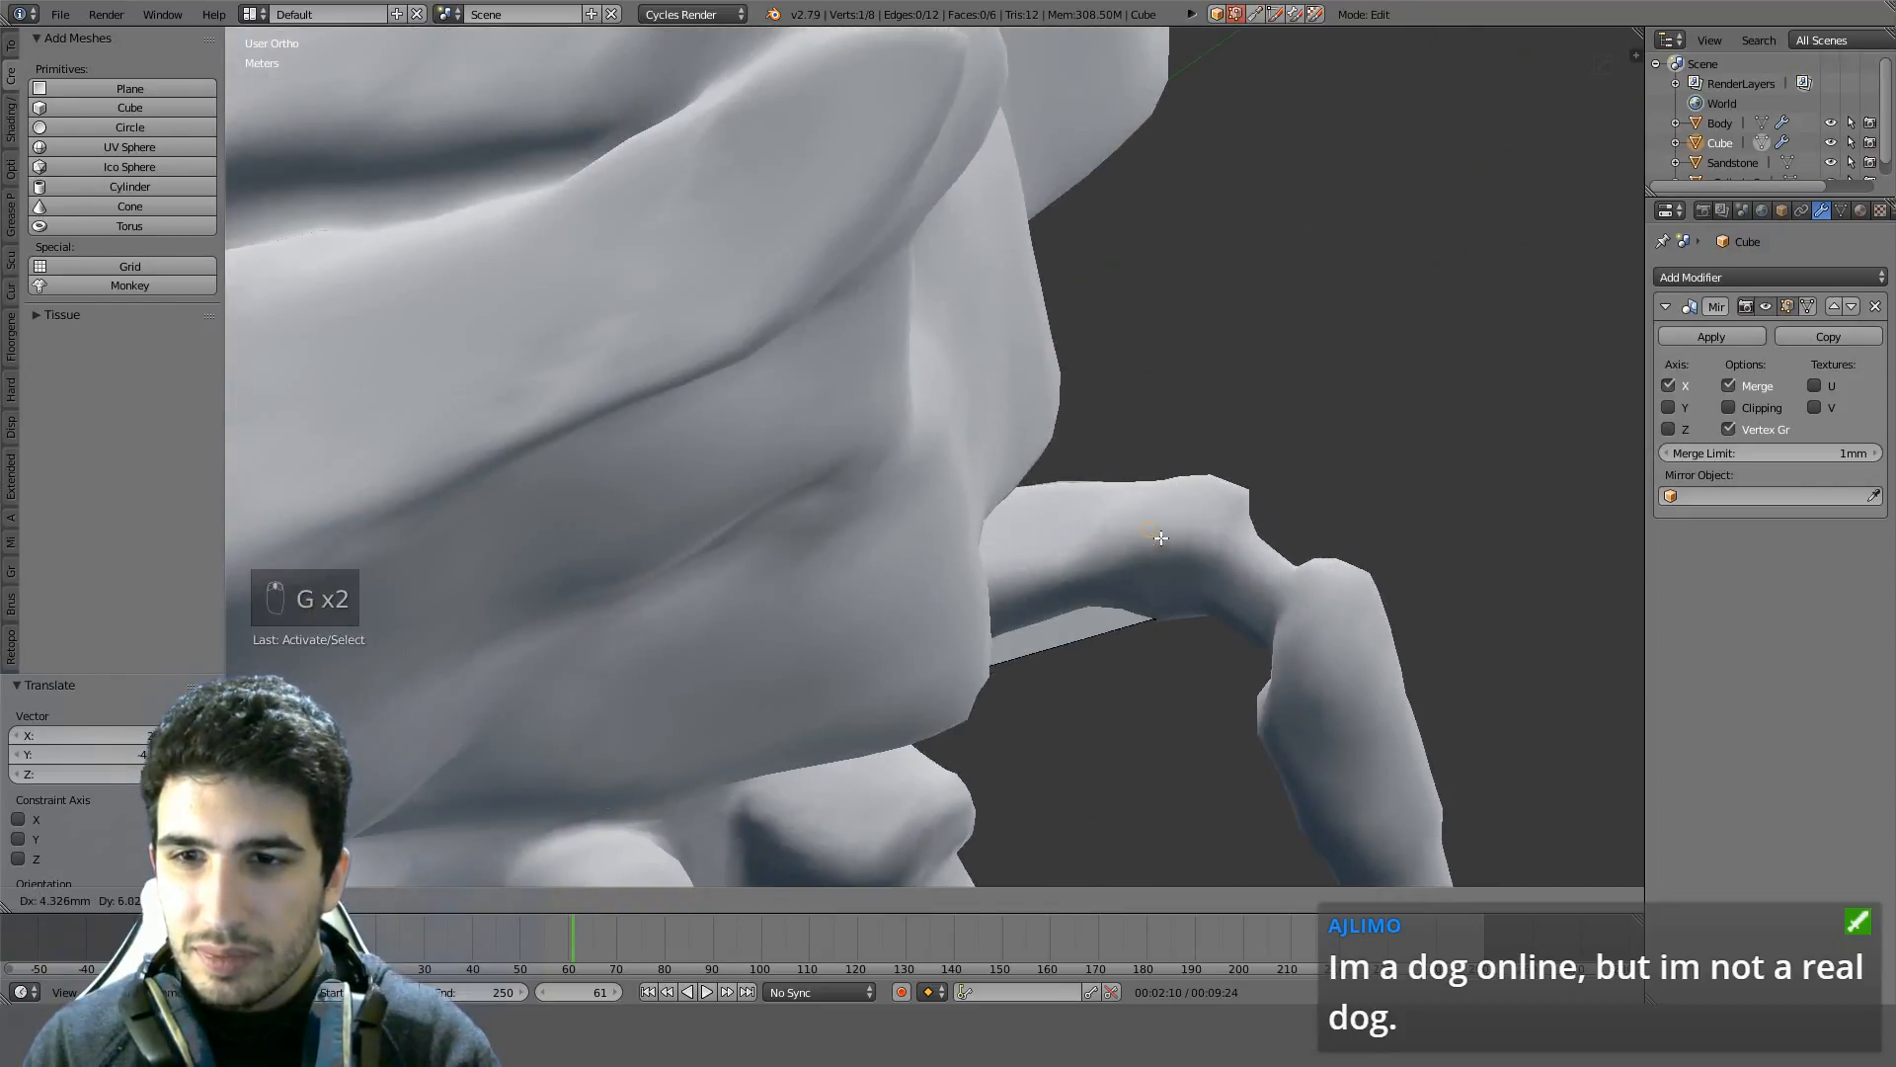
{"action": "left_click", "coordinate": [1181, 531]}
{"action": "scroll", "coordinate": [1181, 530], "scroll_direction": "down", "scroll_amount": 2}
{"action": "key", "text": "z"}
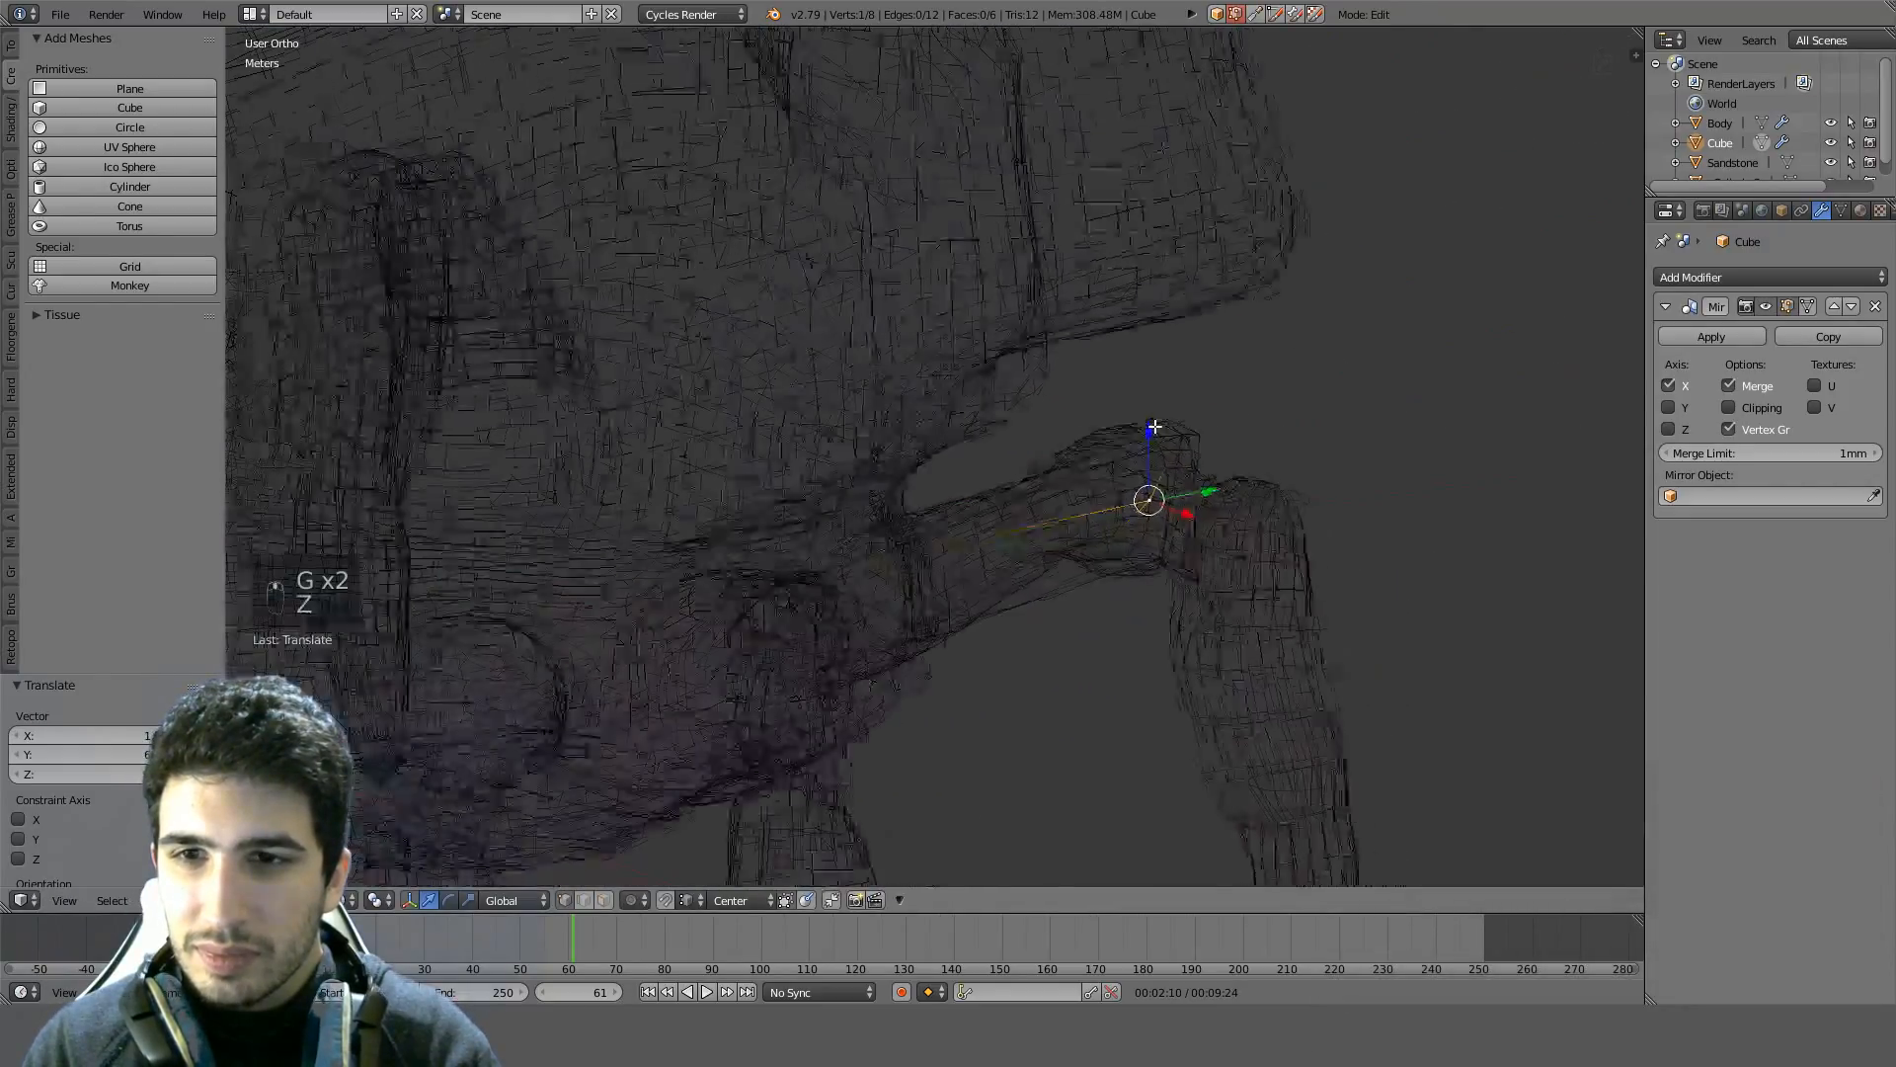
Undo the last vertical vertex move and reposition the cube's upper outer corner on the bulge before the rear leg's knee joint
{"action": "key", "text": "ctrl+z"}
{"action": "key", "text": "z"}
{"action": "key", "text": "g"}
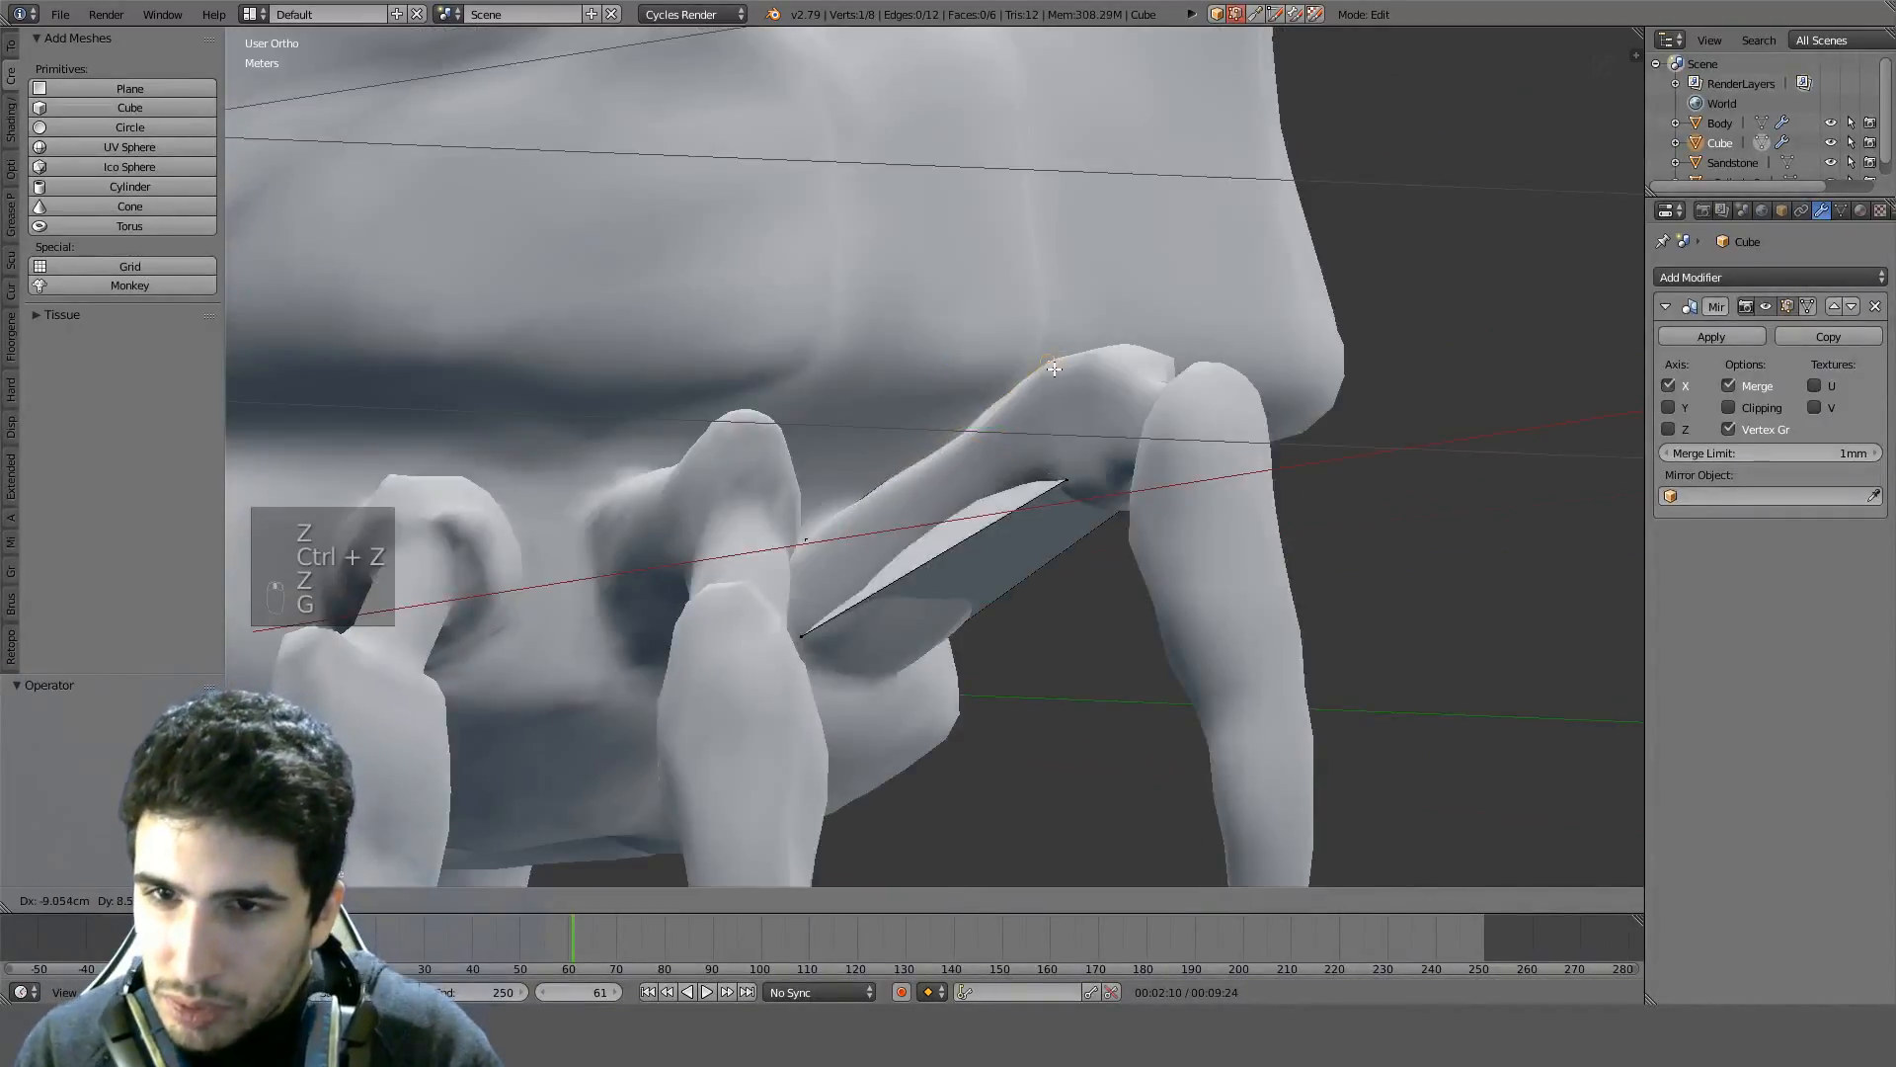
{"action": "middle_click_drag", "start_coordinate": [1057, 449], "coordinate": [681, 654]}
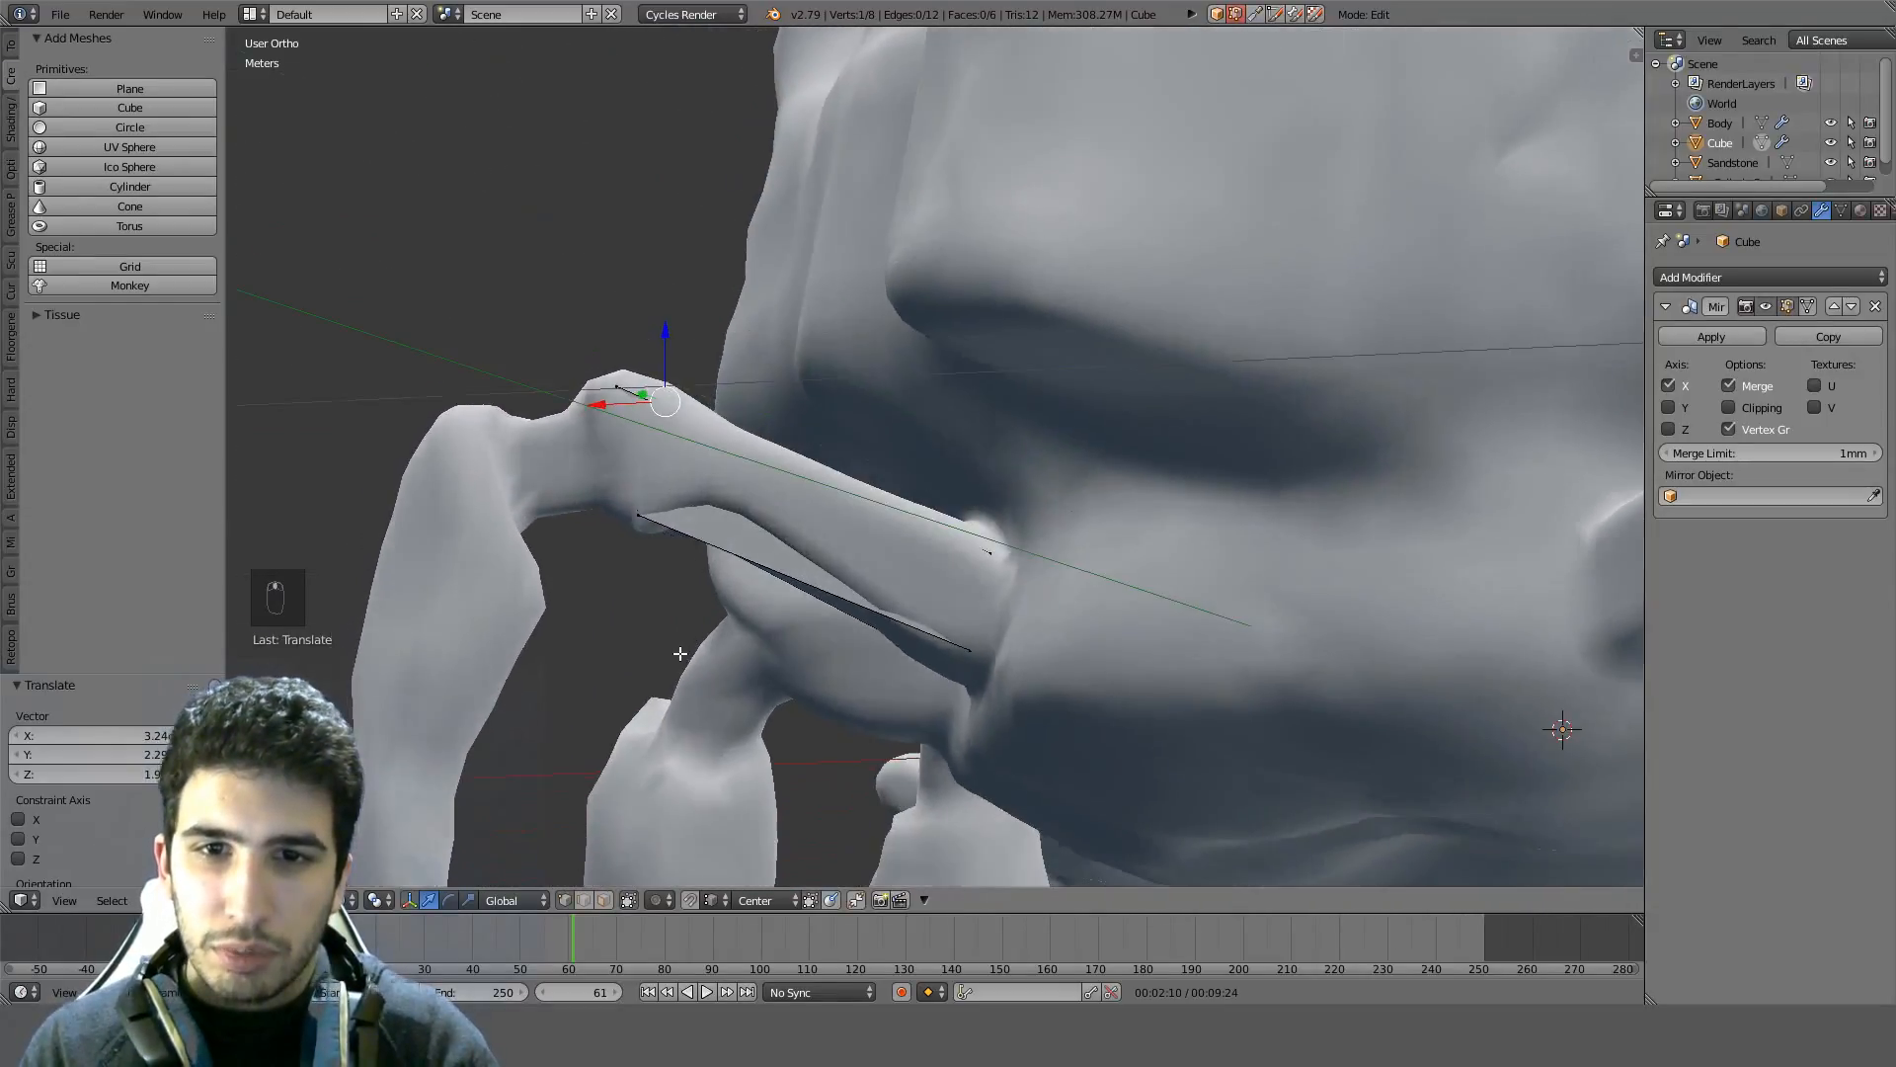
Add one loop cut across the leg cube, between its body-side end and its knee-side end
{"action": "middle_click_drag", "start_coordinate": [714, 550], "coordinate": [769, 539]}
{"action": "key", "text": "Tab"}
{"action": "key", "text": "Tab"}
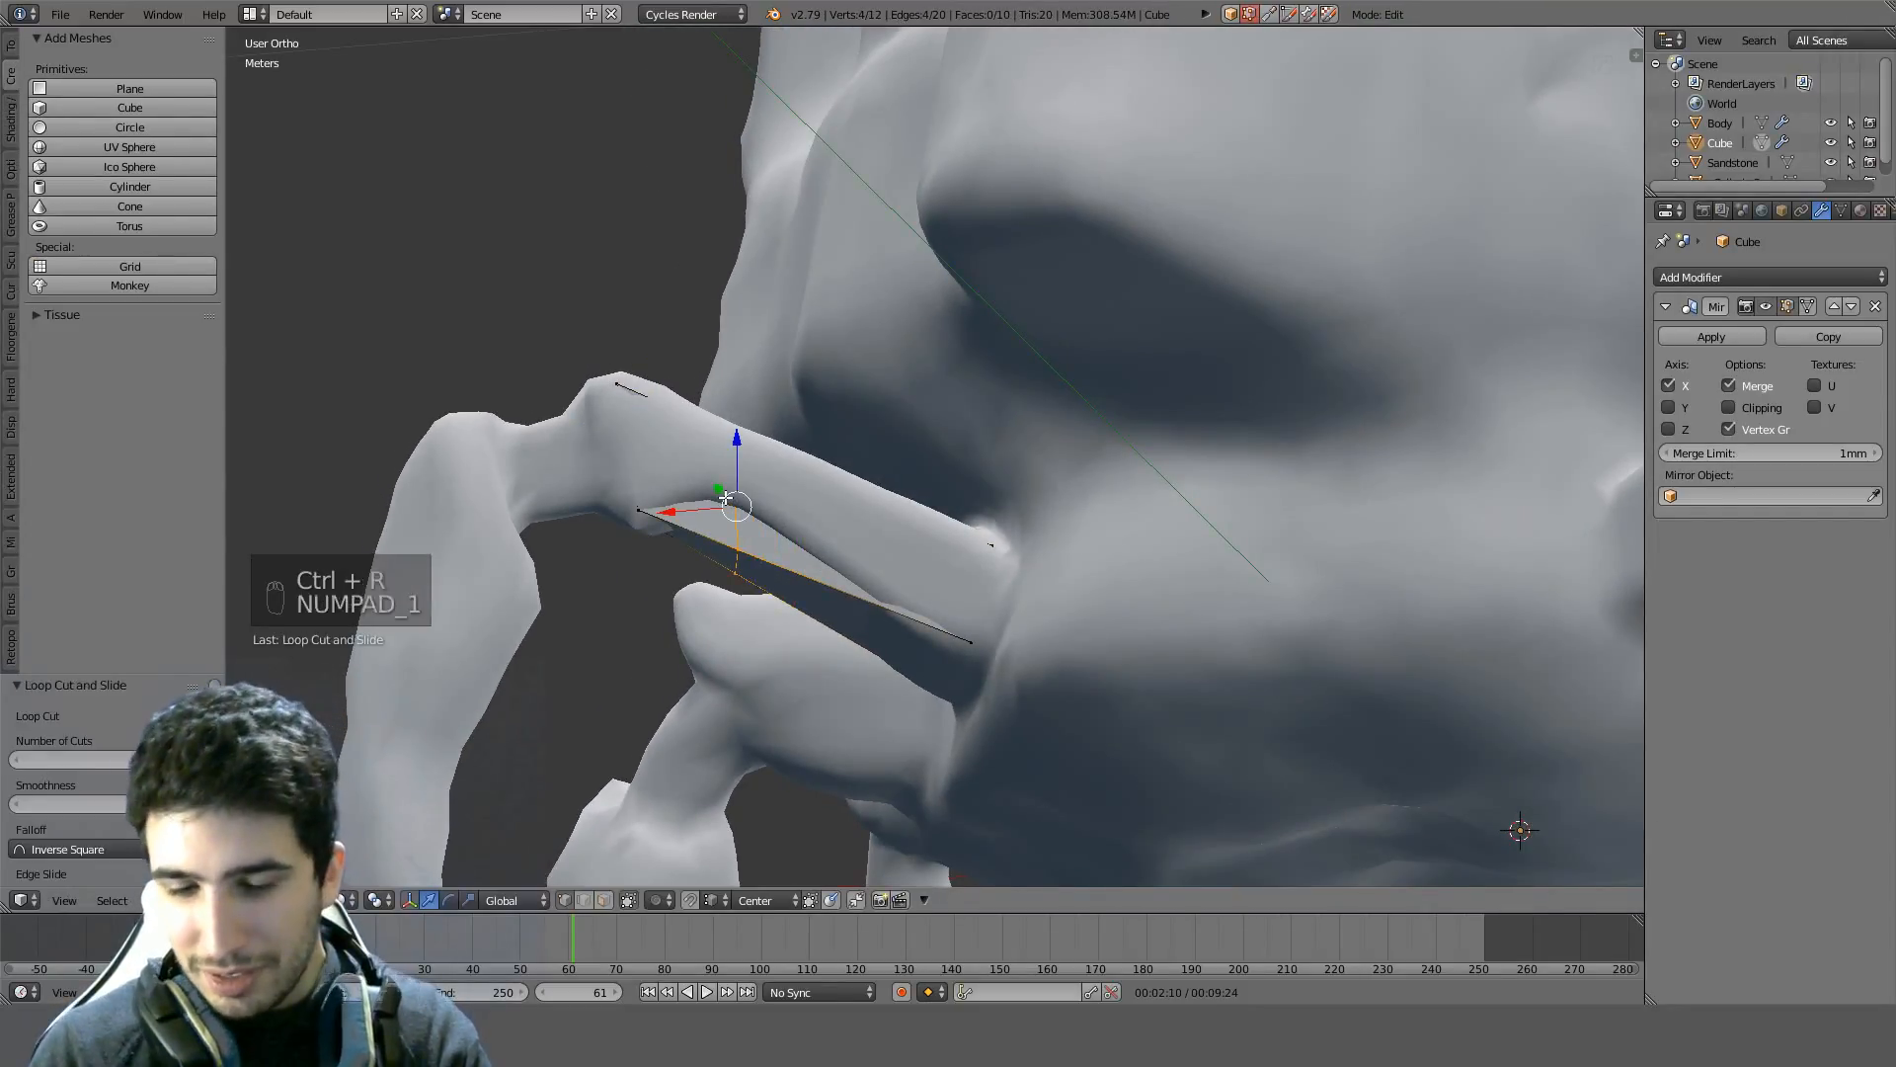
{"action": "key", "text": "KP_3"}
{"action": "key", "text": "ctrl+KP_1"}
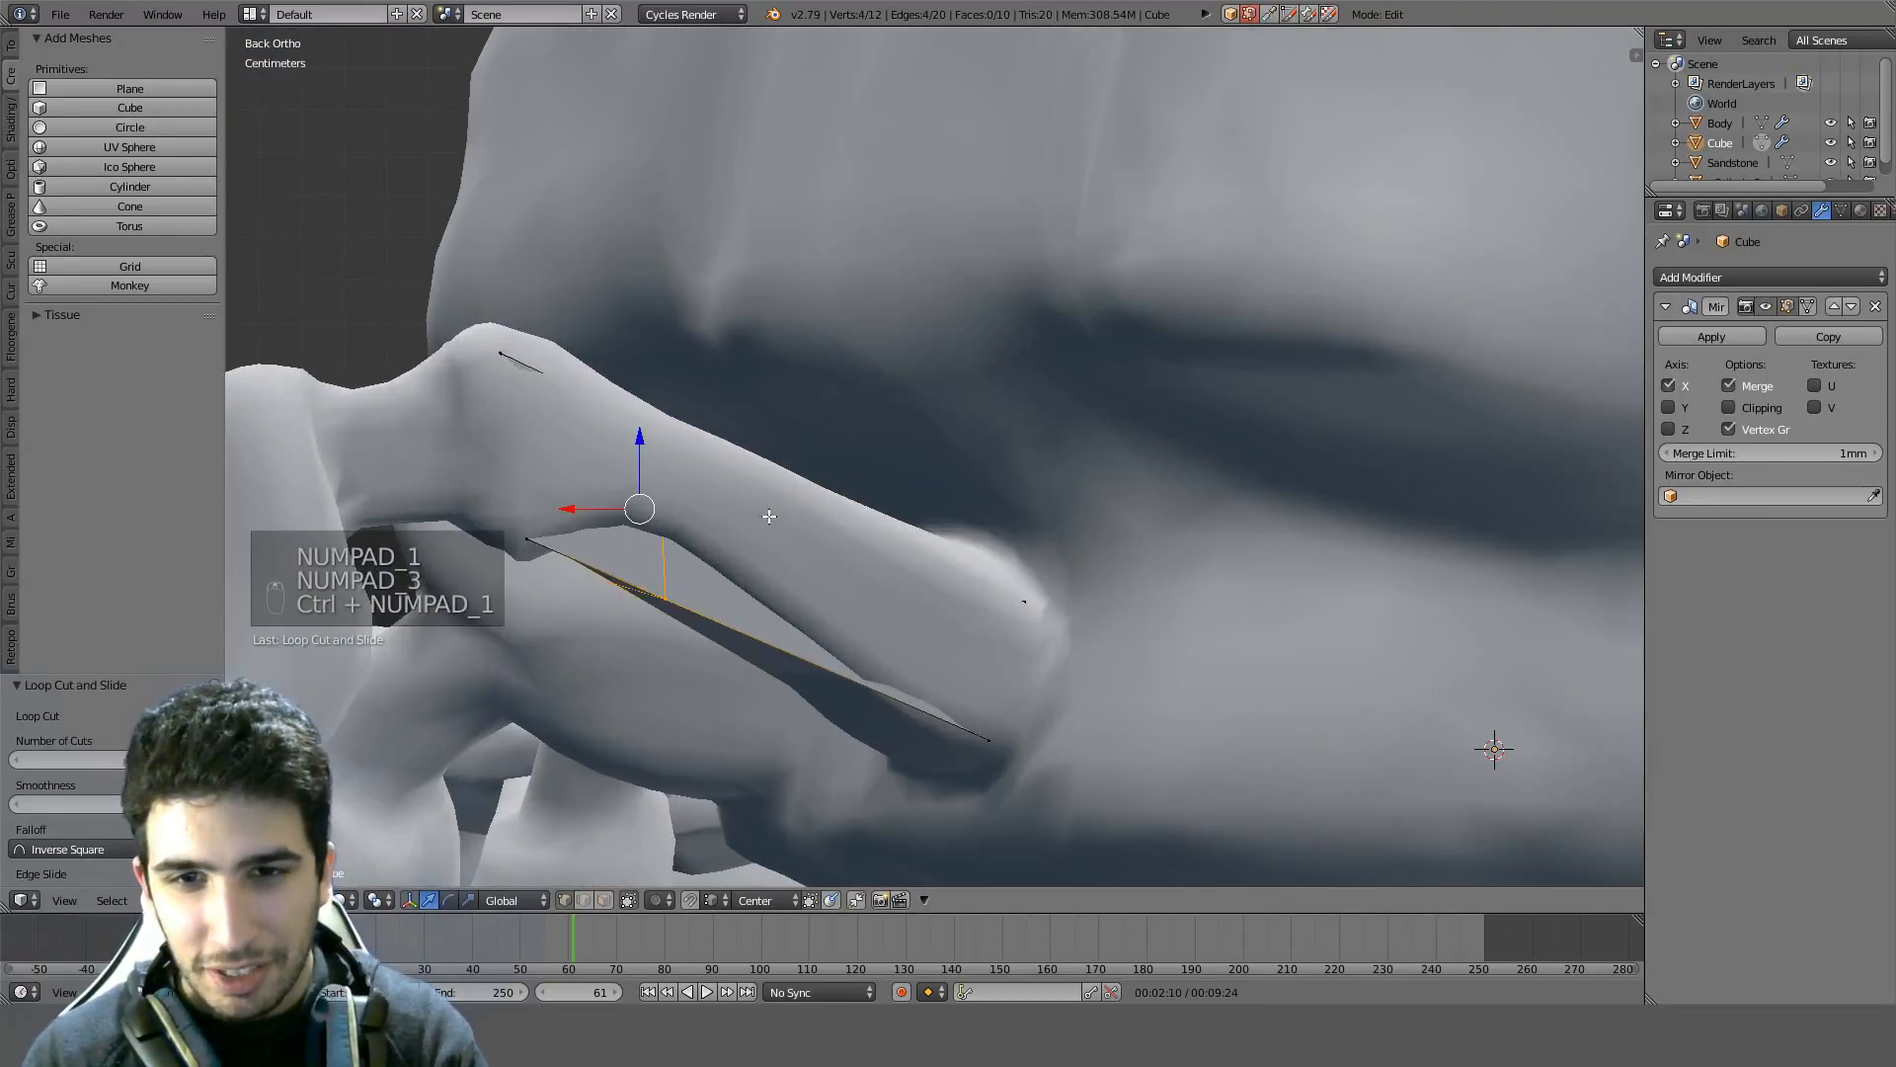
Raise the new loop's lower edge vertically by about 1.1 cm toward the underside of the rear leg's first segment
{"action": "middle_click_drag", "start_coordinate": [769, 516], "coordinate": [775, 380]}
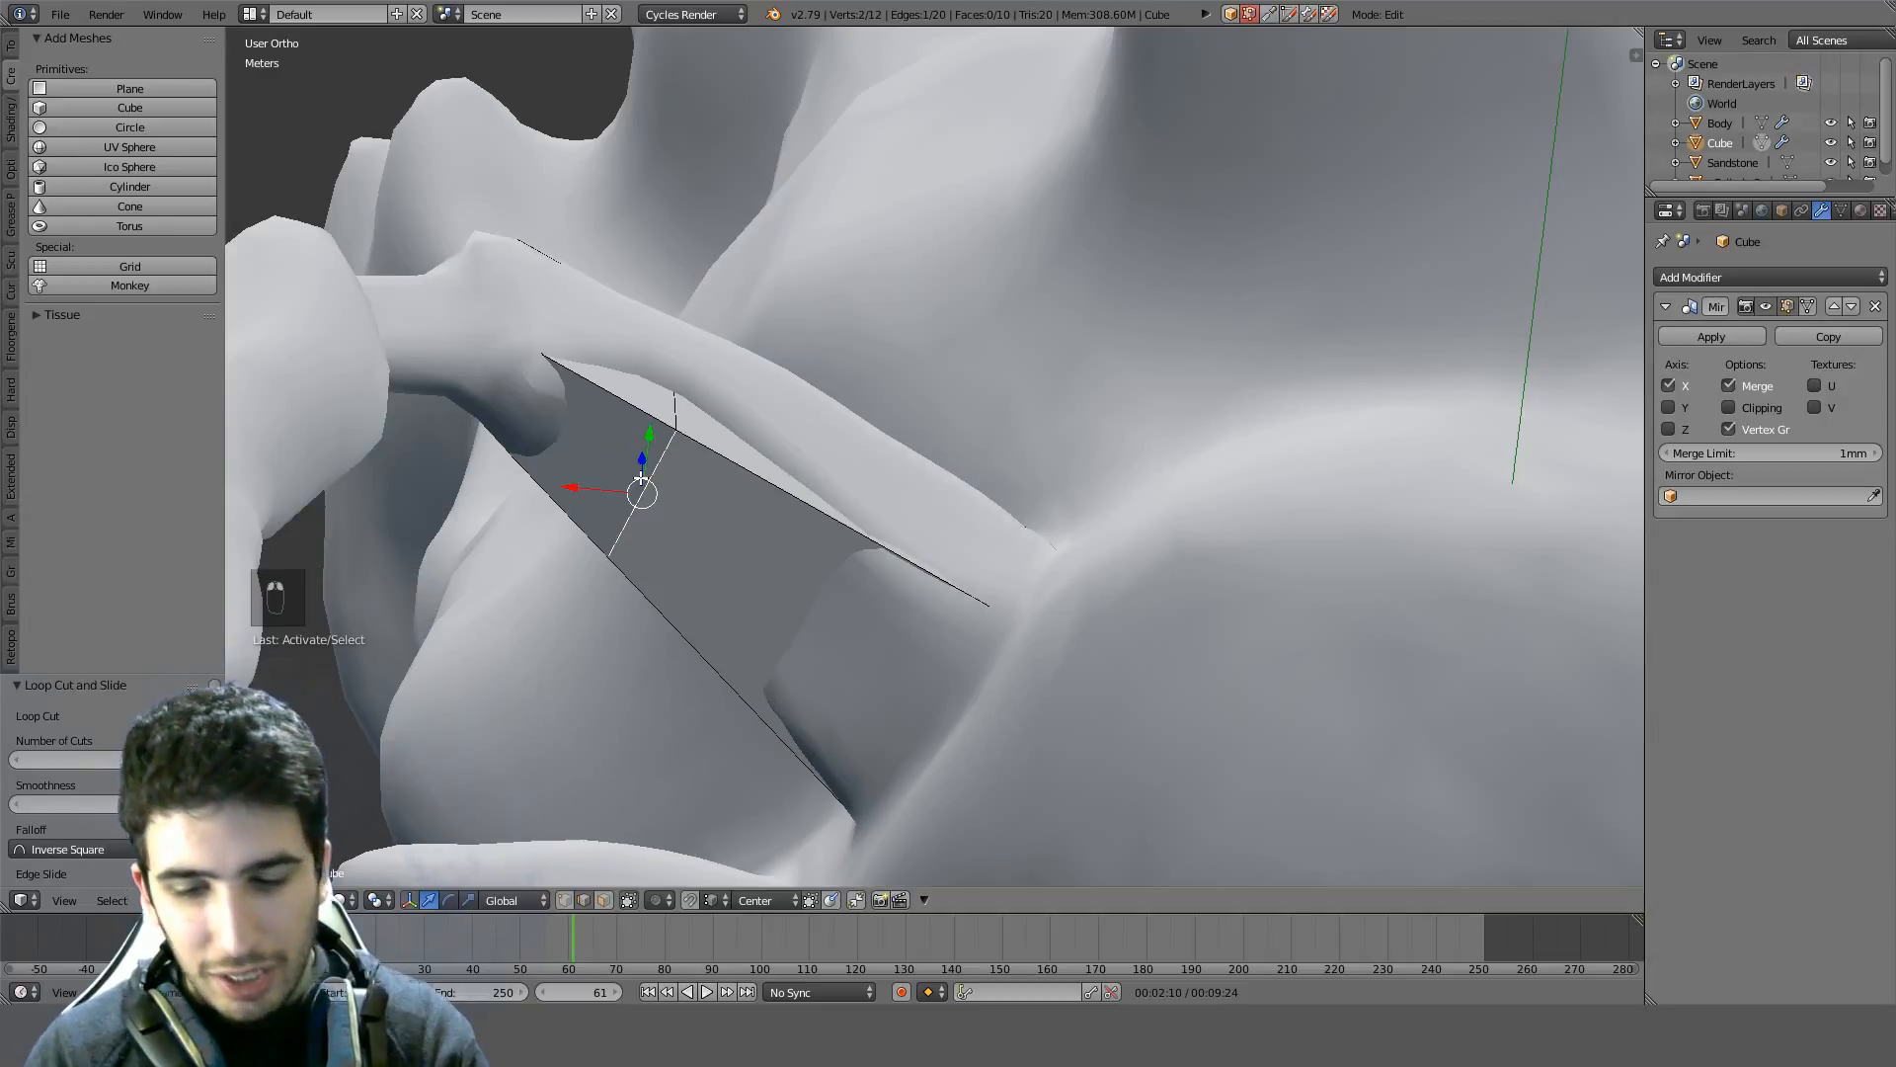
{"action": "key", "text": "KP_1"}
{"action": "key", "text": "ctrl+KP_1"}
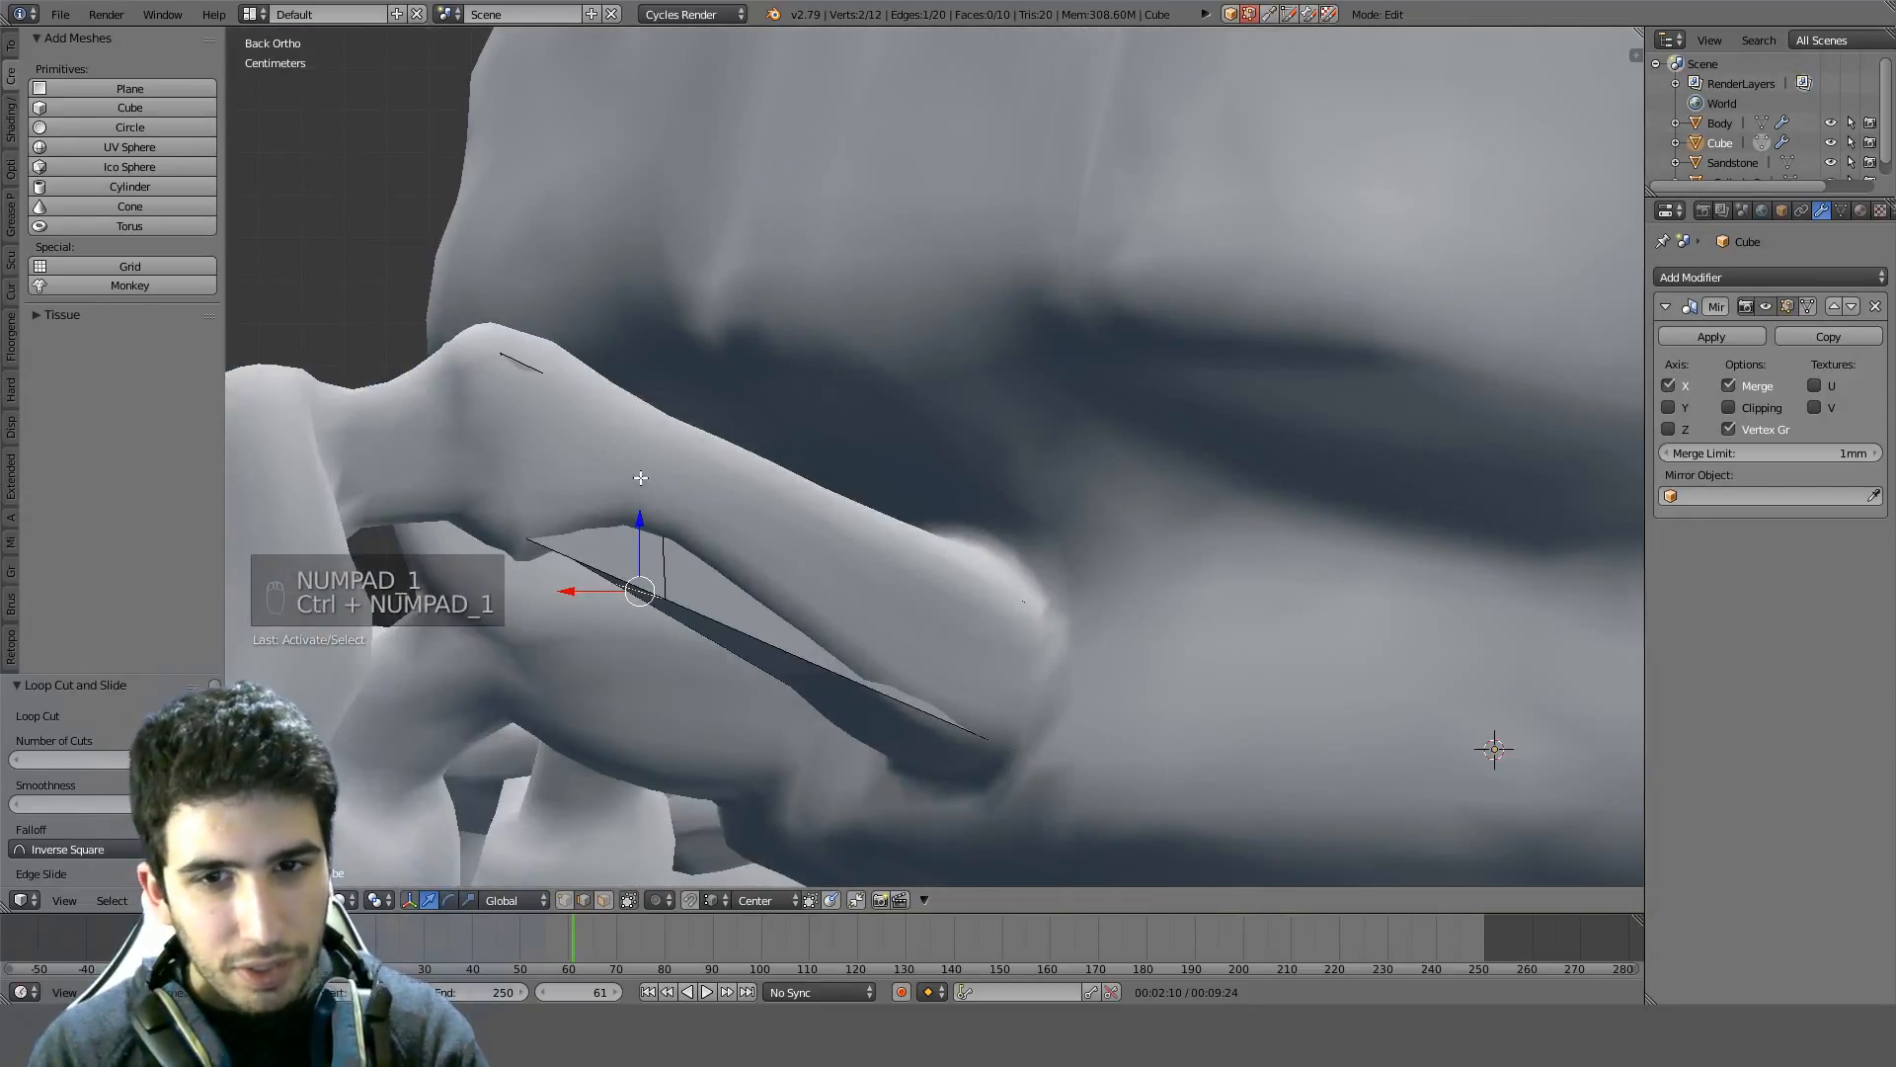
{"action": "middle_click_drag", "start_coordinate": [641, 478], "coordinate": [761, 449], "text": "shift"}
{"action": "key", "text": "g"}
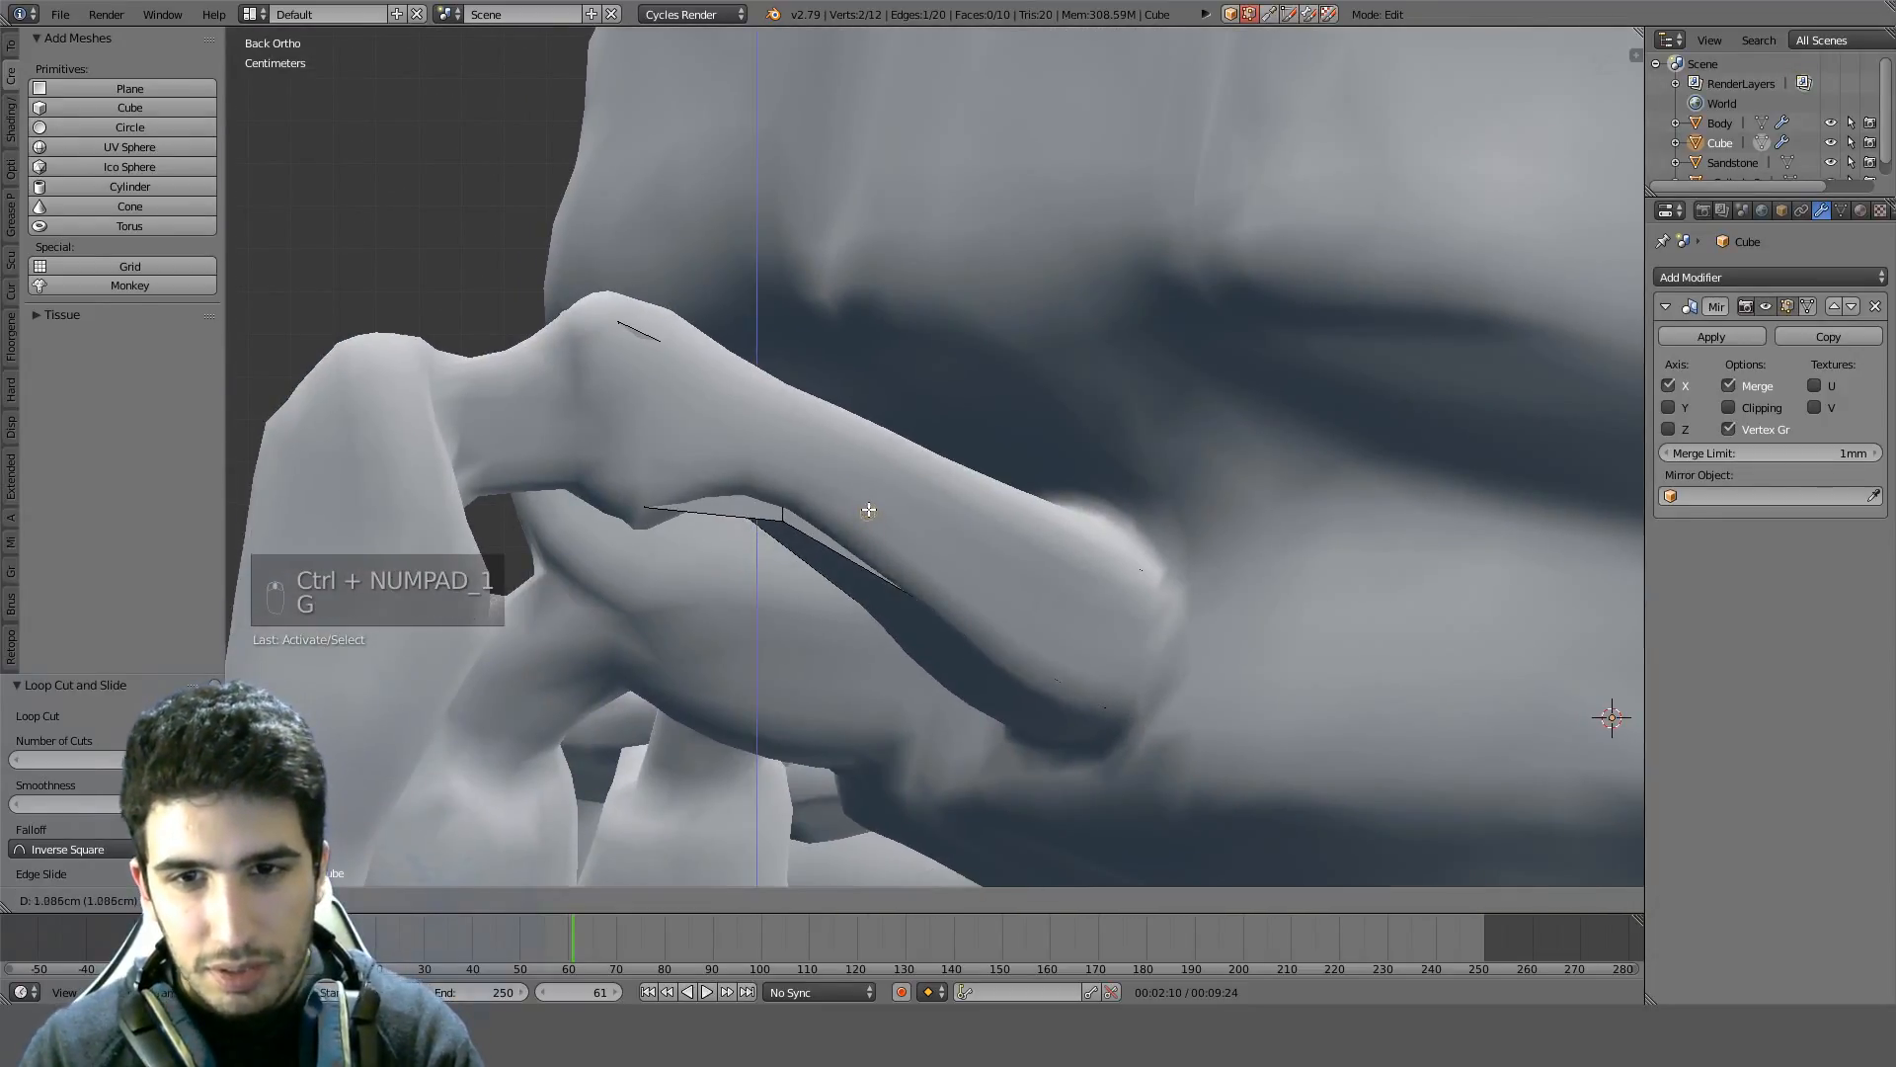
{"action": "left_click", "coordinate": [868, 510]}
Delete the leg cube's two end faces, one on the body side and one on the knee side
{"action": "key", "text": "z"}
{"action": "mouse_move", "coordinate": [1066, 640]}
{"action": "middle_mouse_down"}
{"action": "mouse_move", "coordinate": [1109, 457]}
{"action": "mouse_move", "coordinate": [1037, 597]}
{"action": "mouse_move", "coordinate": [1054, 613]}
{"action": "mouse_move", "coordinate": [777, 379]}
{"action": "mouse_move", "coordinate": [635, 466]}
{"action": "mouse_move", "coordinate": [816, 597]}
{"action": "mouse_move", "coordinate": [821, 667]}
{"action": "mouse_move", "coordinate": [720, 678]}
{"action": "mouse_move", "coordinate": [632, 999]}
{"action": "middle_mouse_up"}
{"action": "key", "text": "z"}
{"action": "key", "text": "z"}
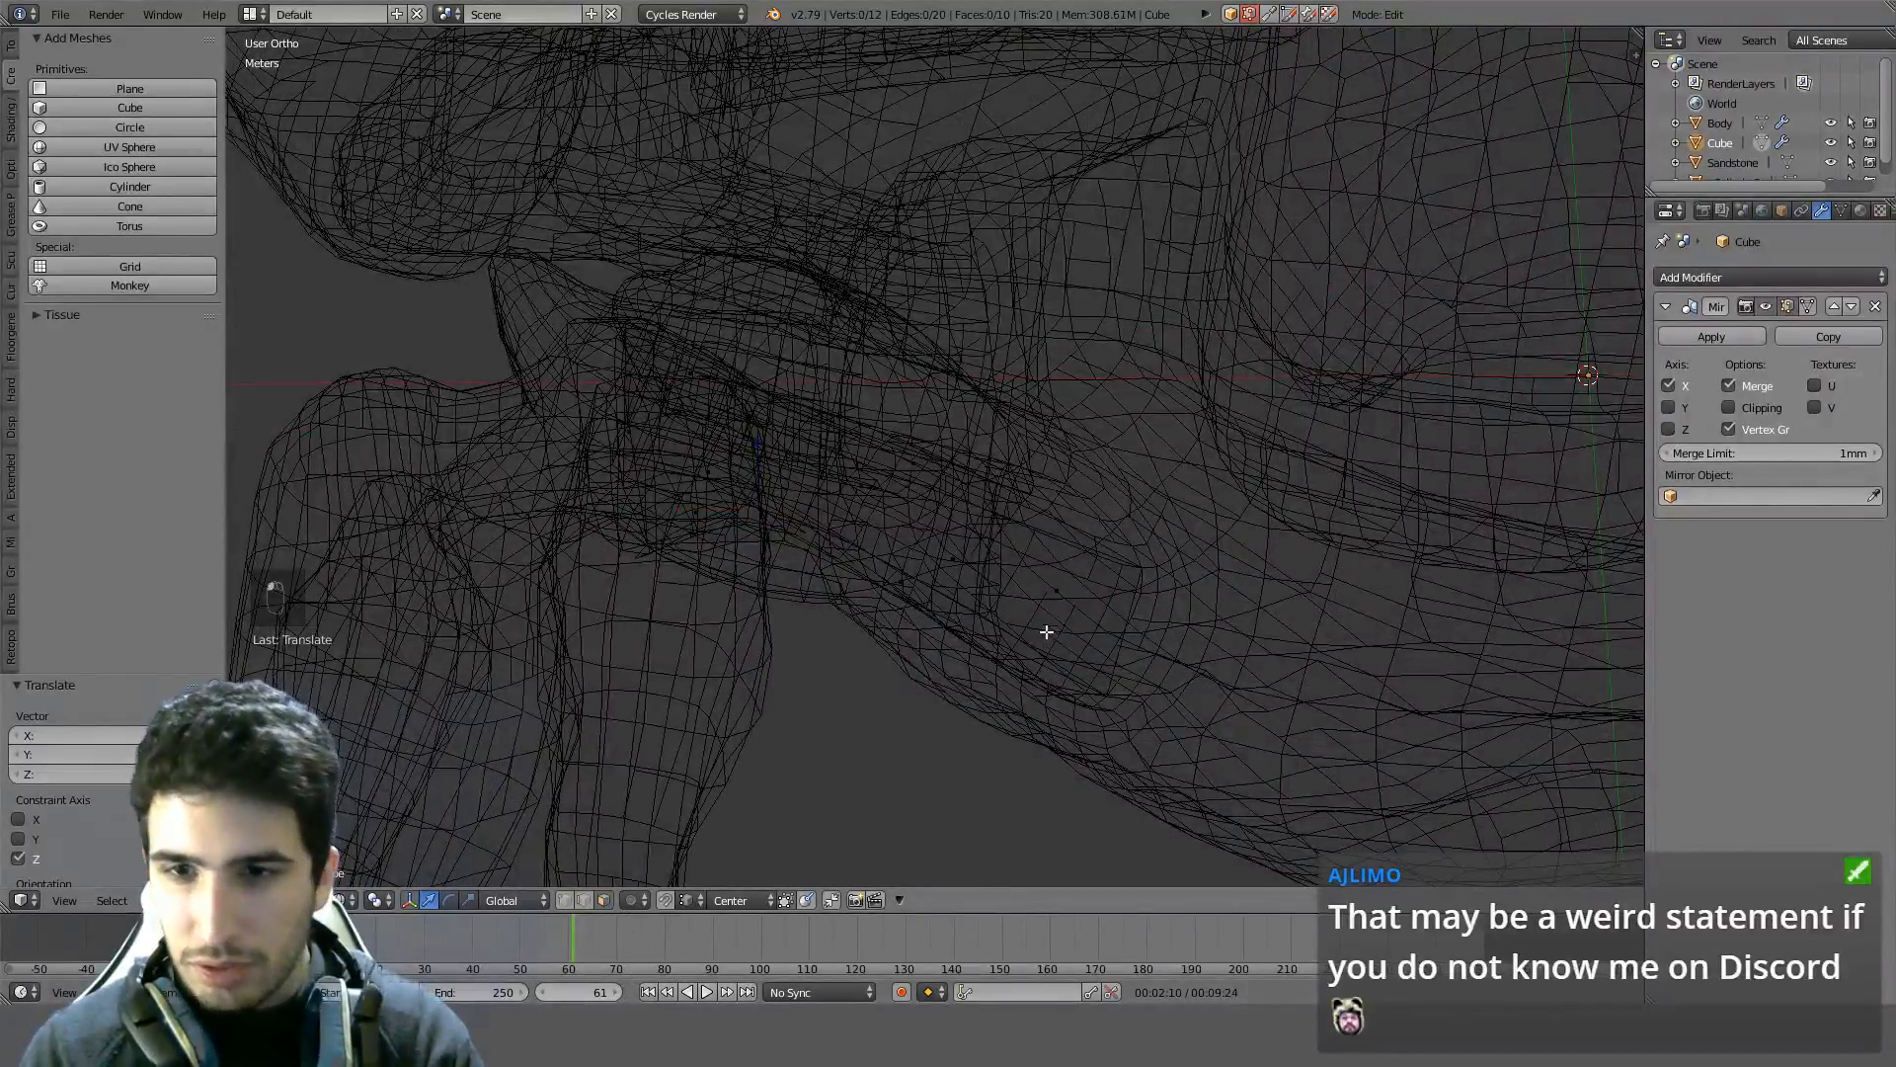
{"action": "key", "text": "Delete"}
{"action": "left_click", "coordinate": [1023, 644]}
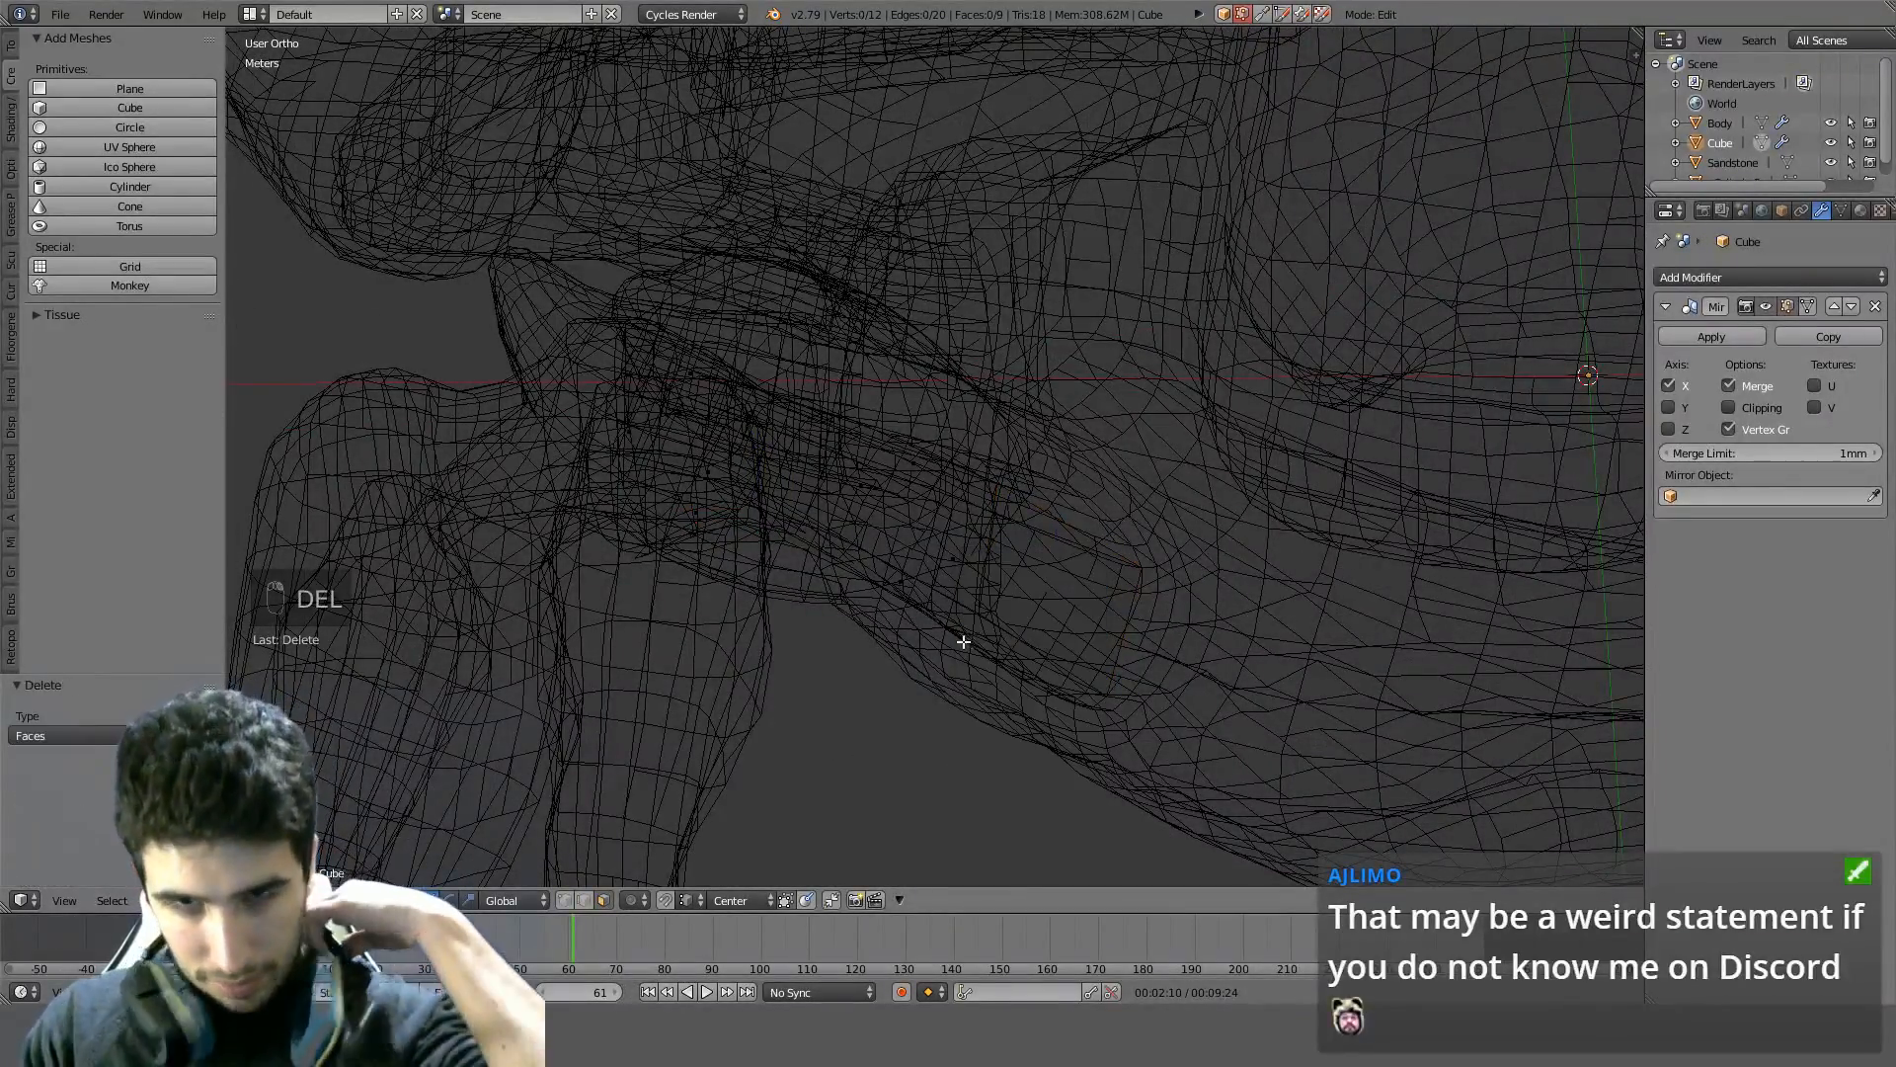
{"action": "key", "text": "x"}
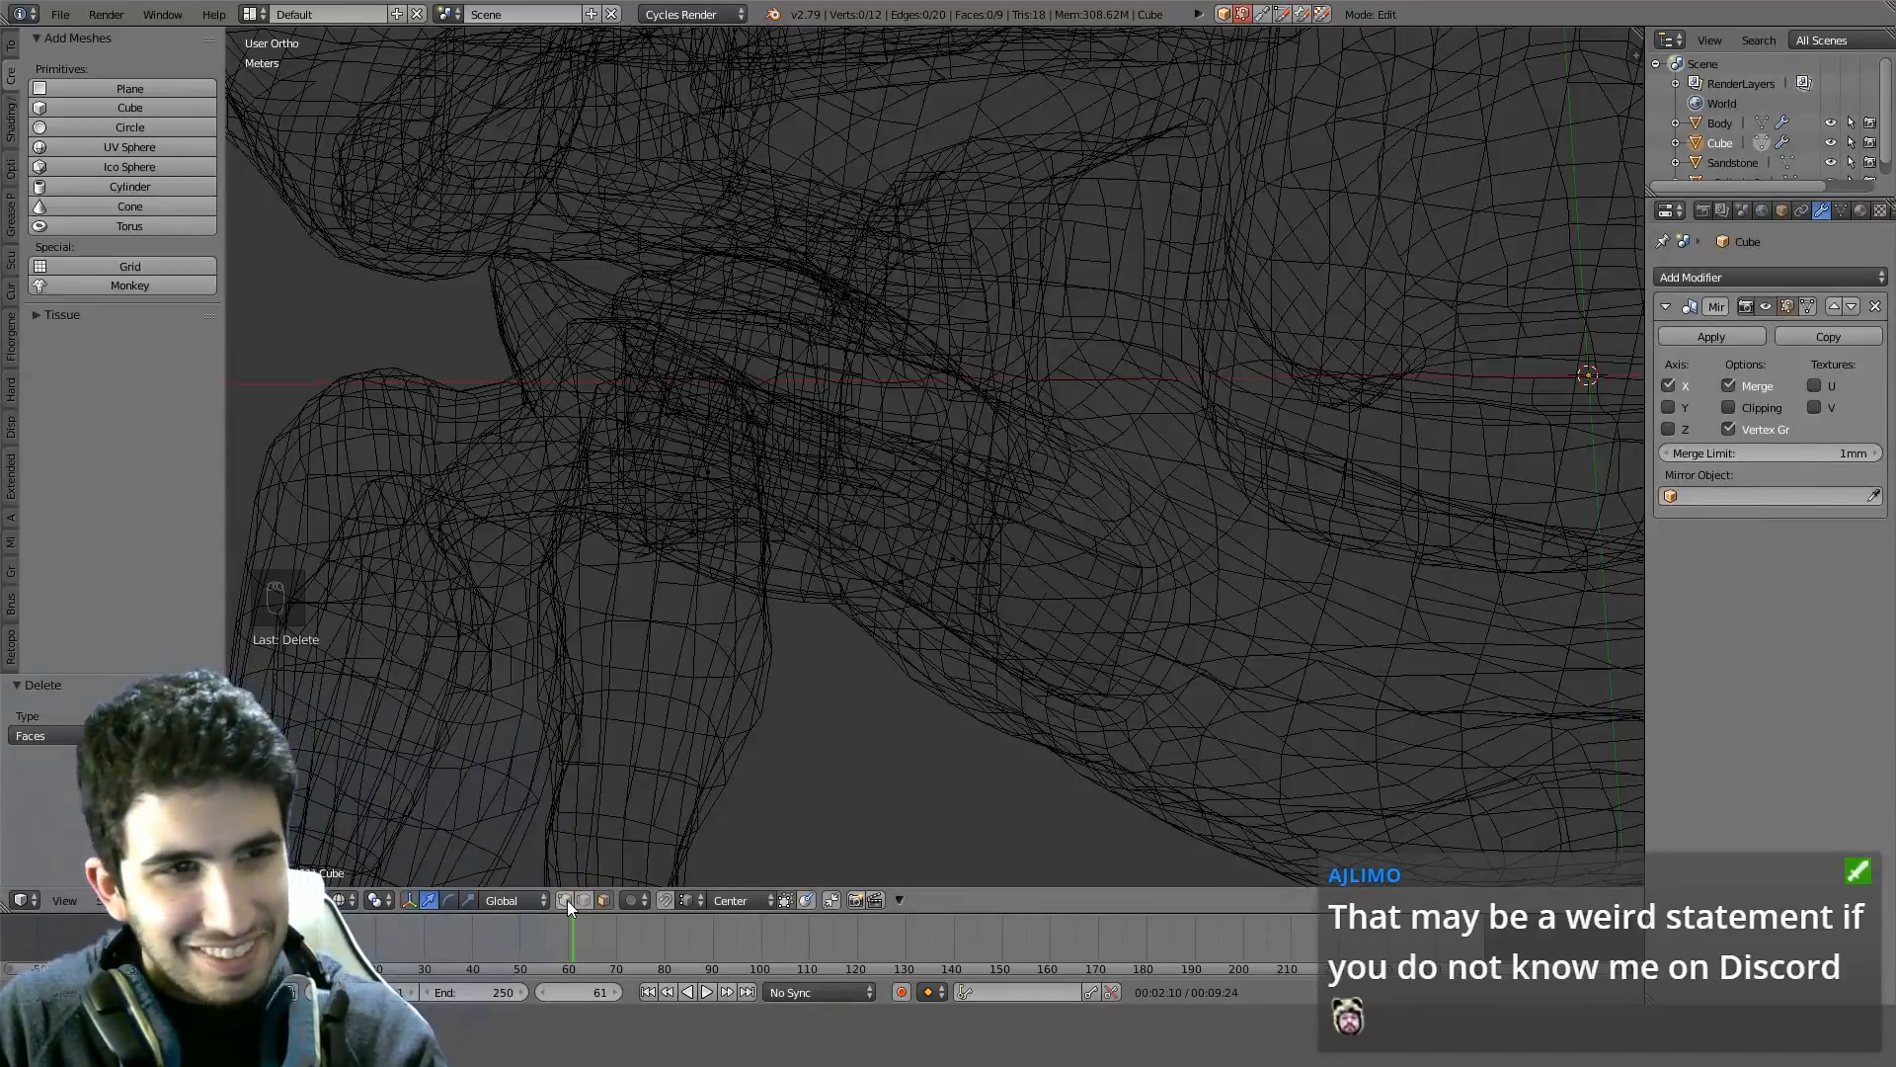
{"action": "key", "text": "Delete"}
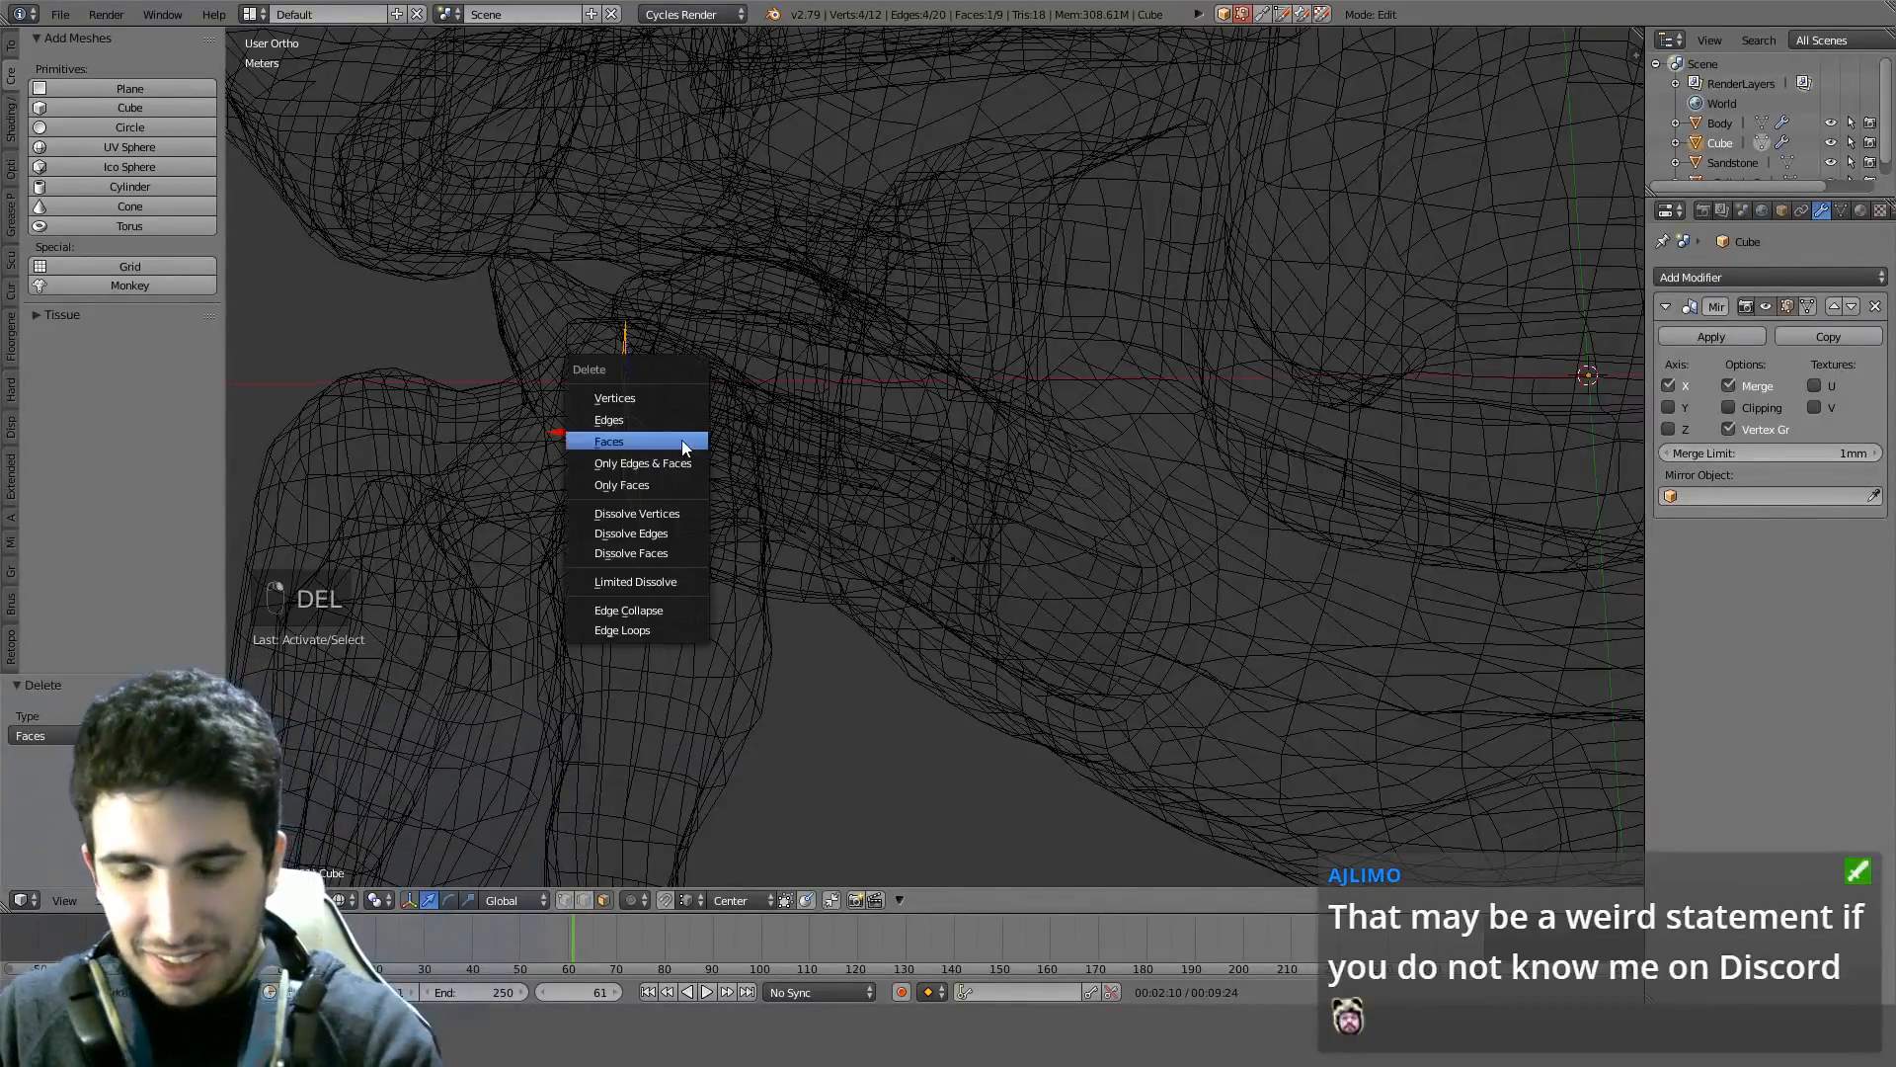
{"action": "left_click", "coordinate": [681, 463]}
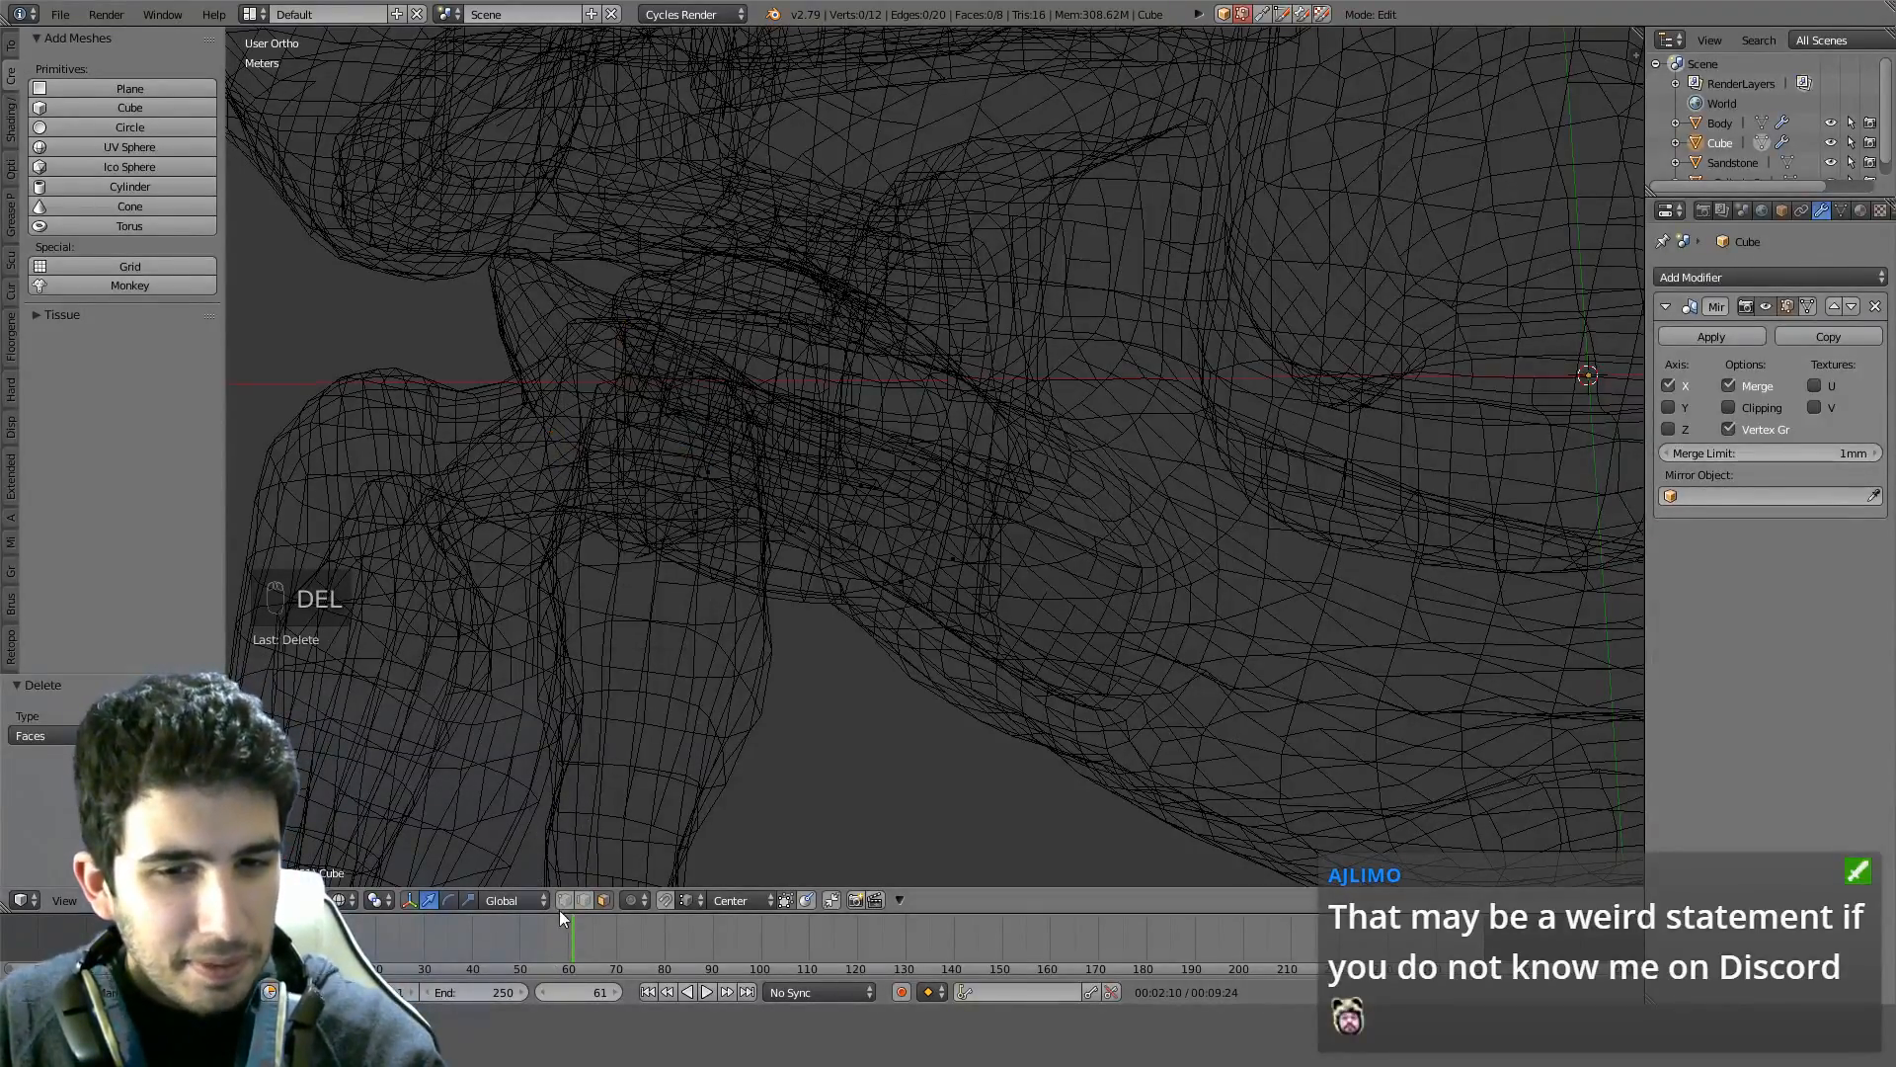
Leave Edit Mode on the leg cube and make the high-poly crab sculpt (pCylinder3) the selected object
{"action": "key", "text": "z"}
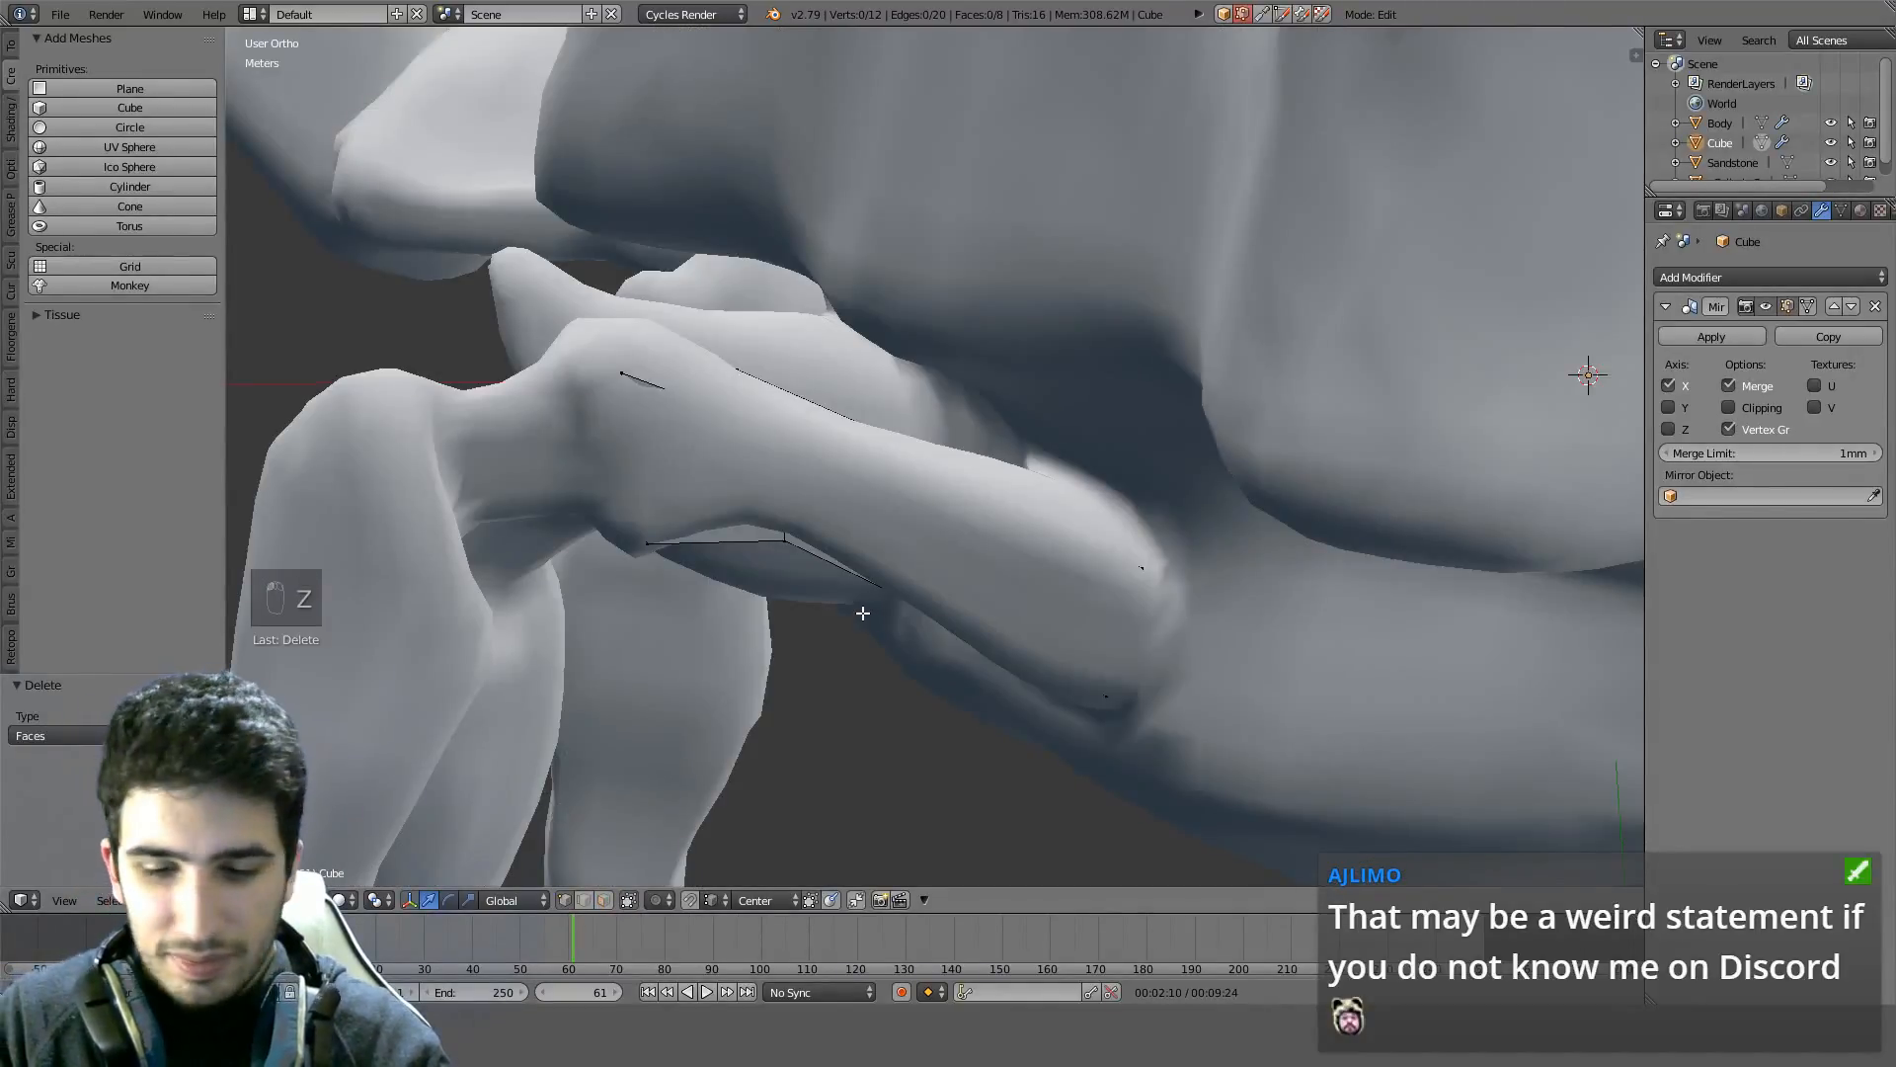
{"action": "key", "text": "KP_7"}
{"action": "key", "text": "z"}
{"action": "key", "text": "z"}
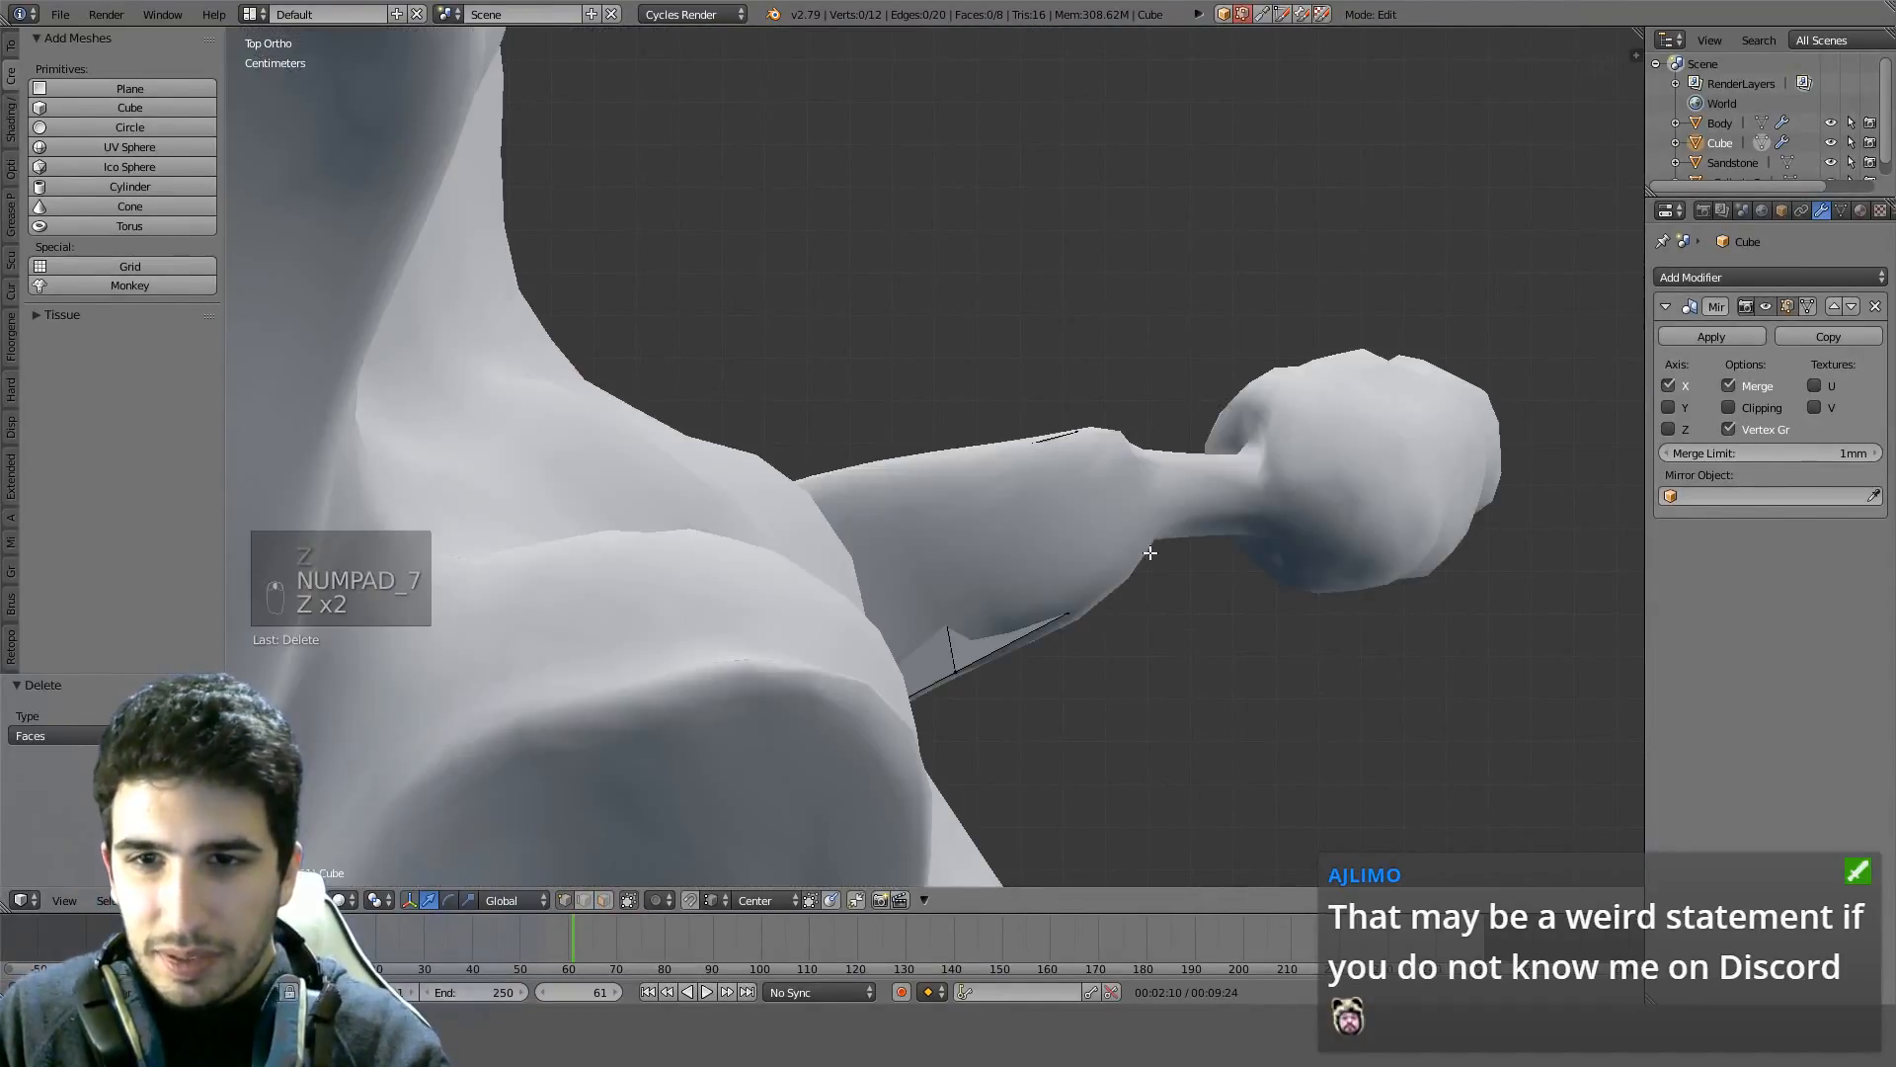
{"action": "middle_click_drag", "start_coordinate": [1151, 553], "coordinate": [779, 511]}
{"action": "right_click", "coordinate": [915, 360]}
{"action": "middle_click_drag", "start_coordinate": [726, 391], "coordinate": [842, 259]}
{"action": "key", "text": "Tab"}
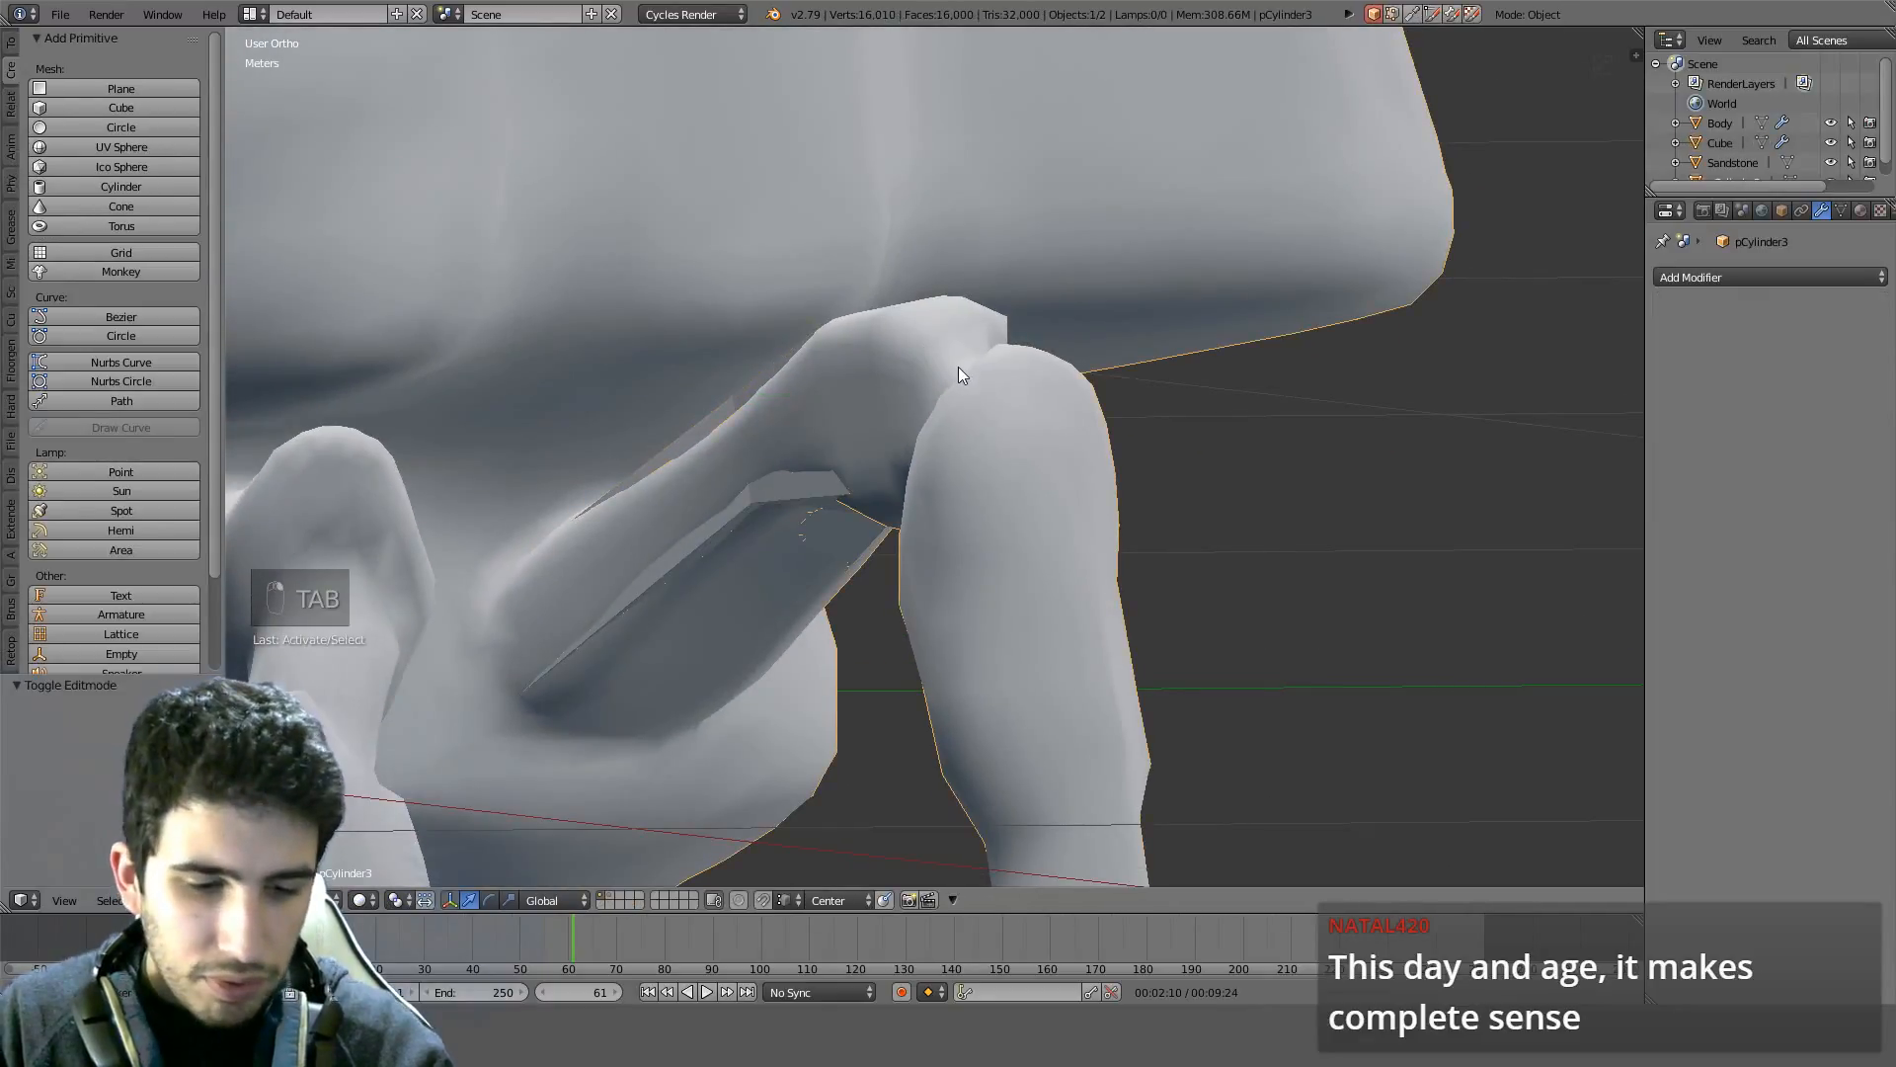
Try Bounds, Wire and Solid as the crab sculpt's maximum draw type
{"action": "left_click", "coordinate": [1781, 211]}
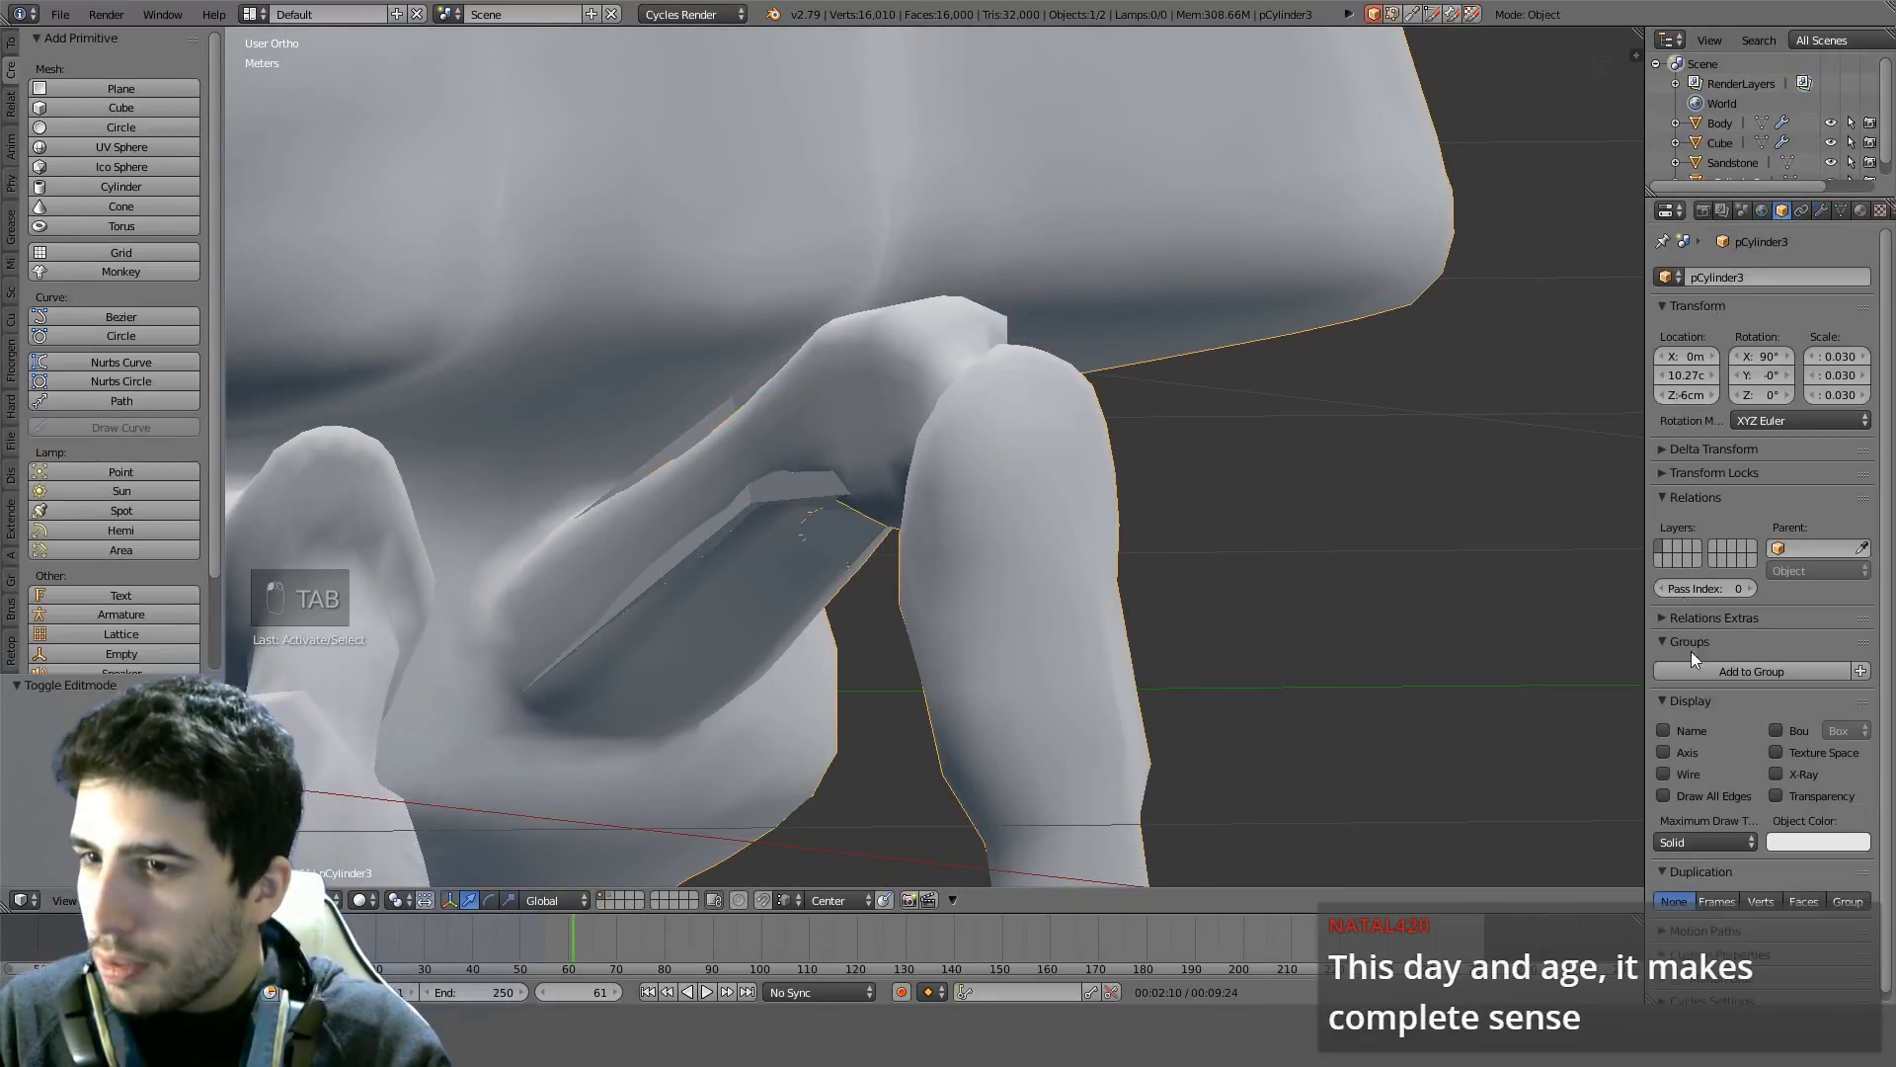
{"action": "left_click", "coordinate": [1673, 841]}
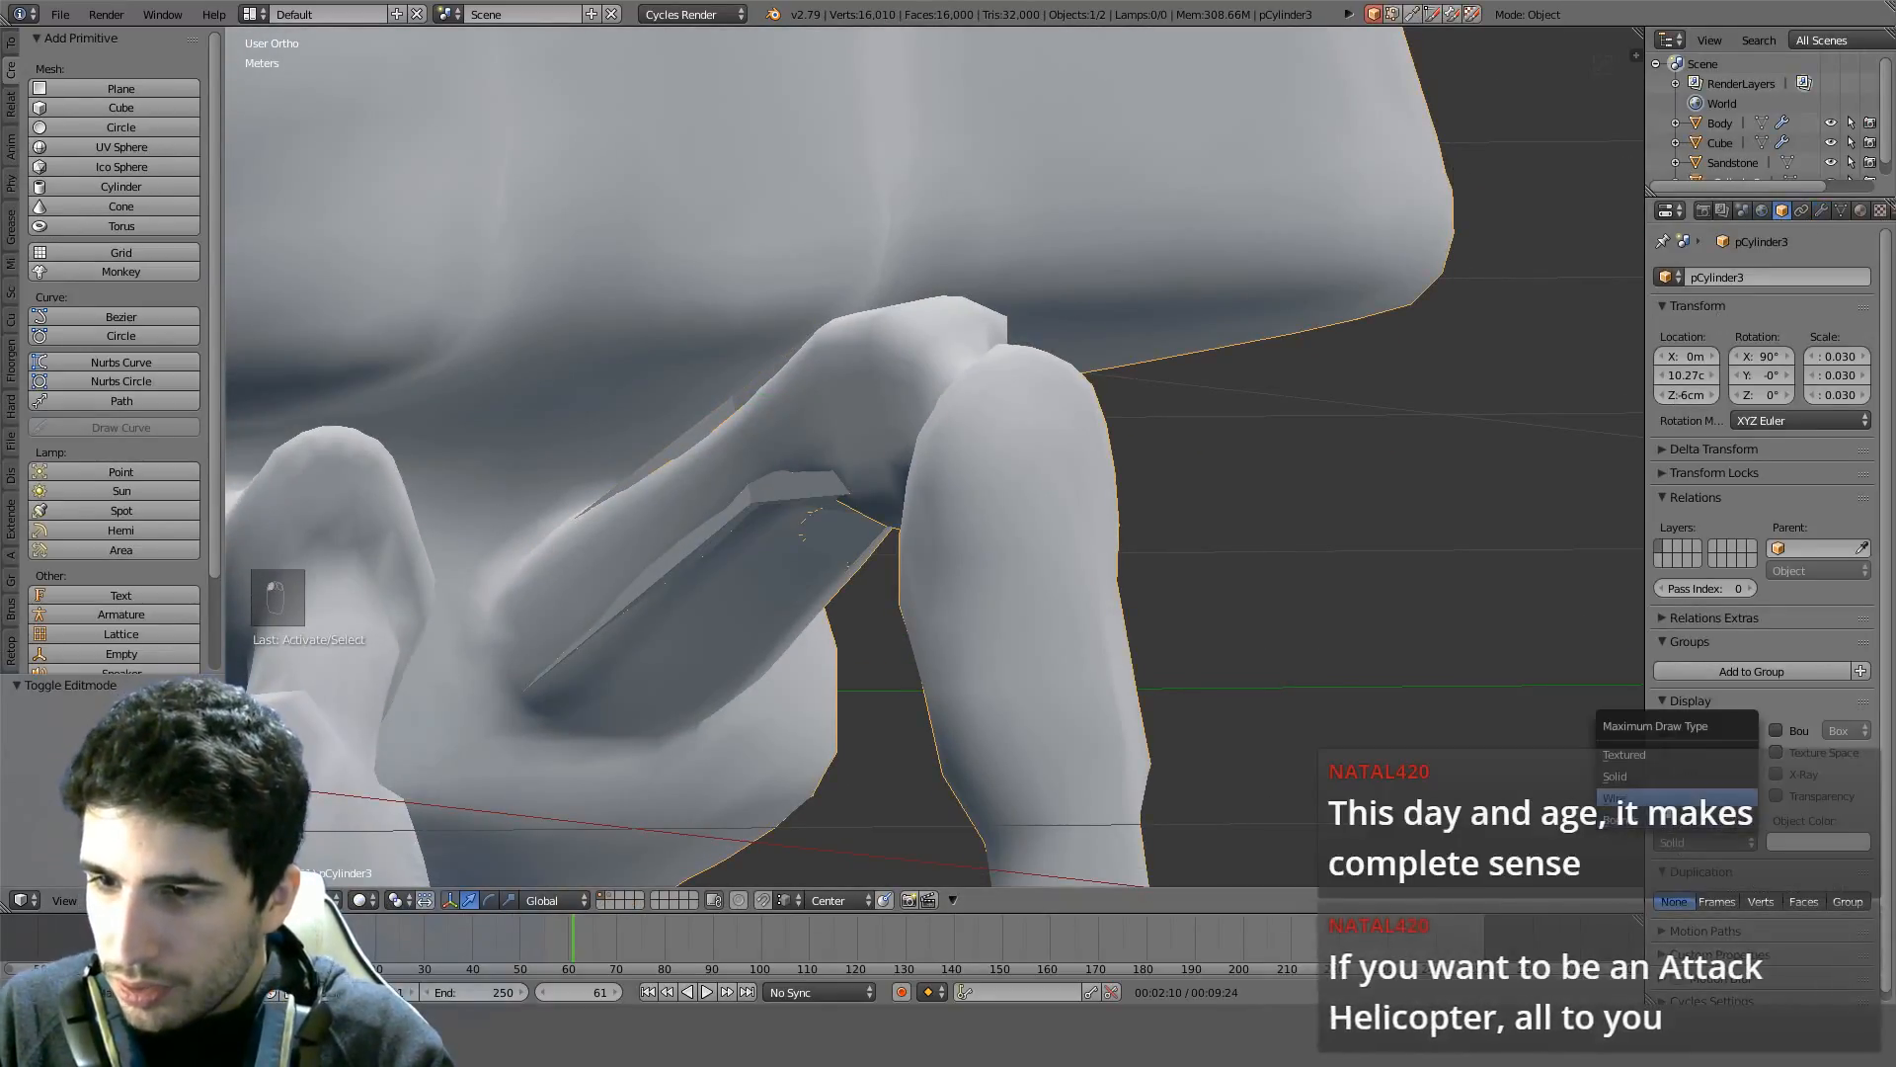
{"action": "left_click", "coordinate": [1620, 819]}
{"action": "left_click", "coordinate": [1667, 844]}
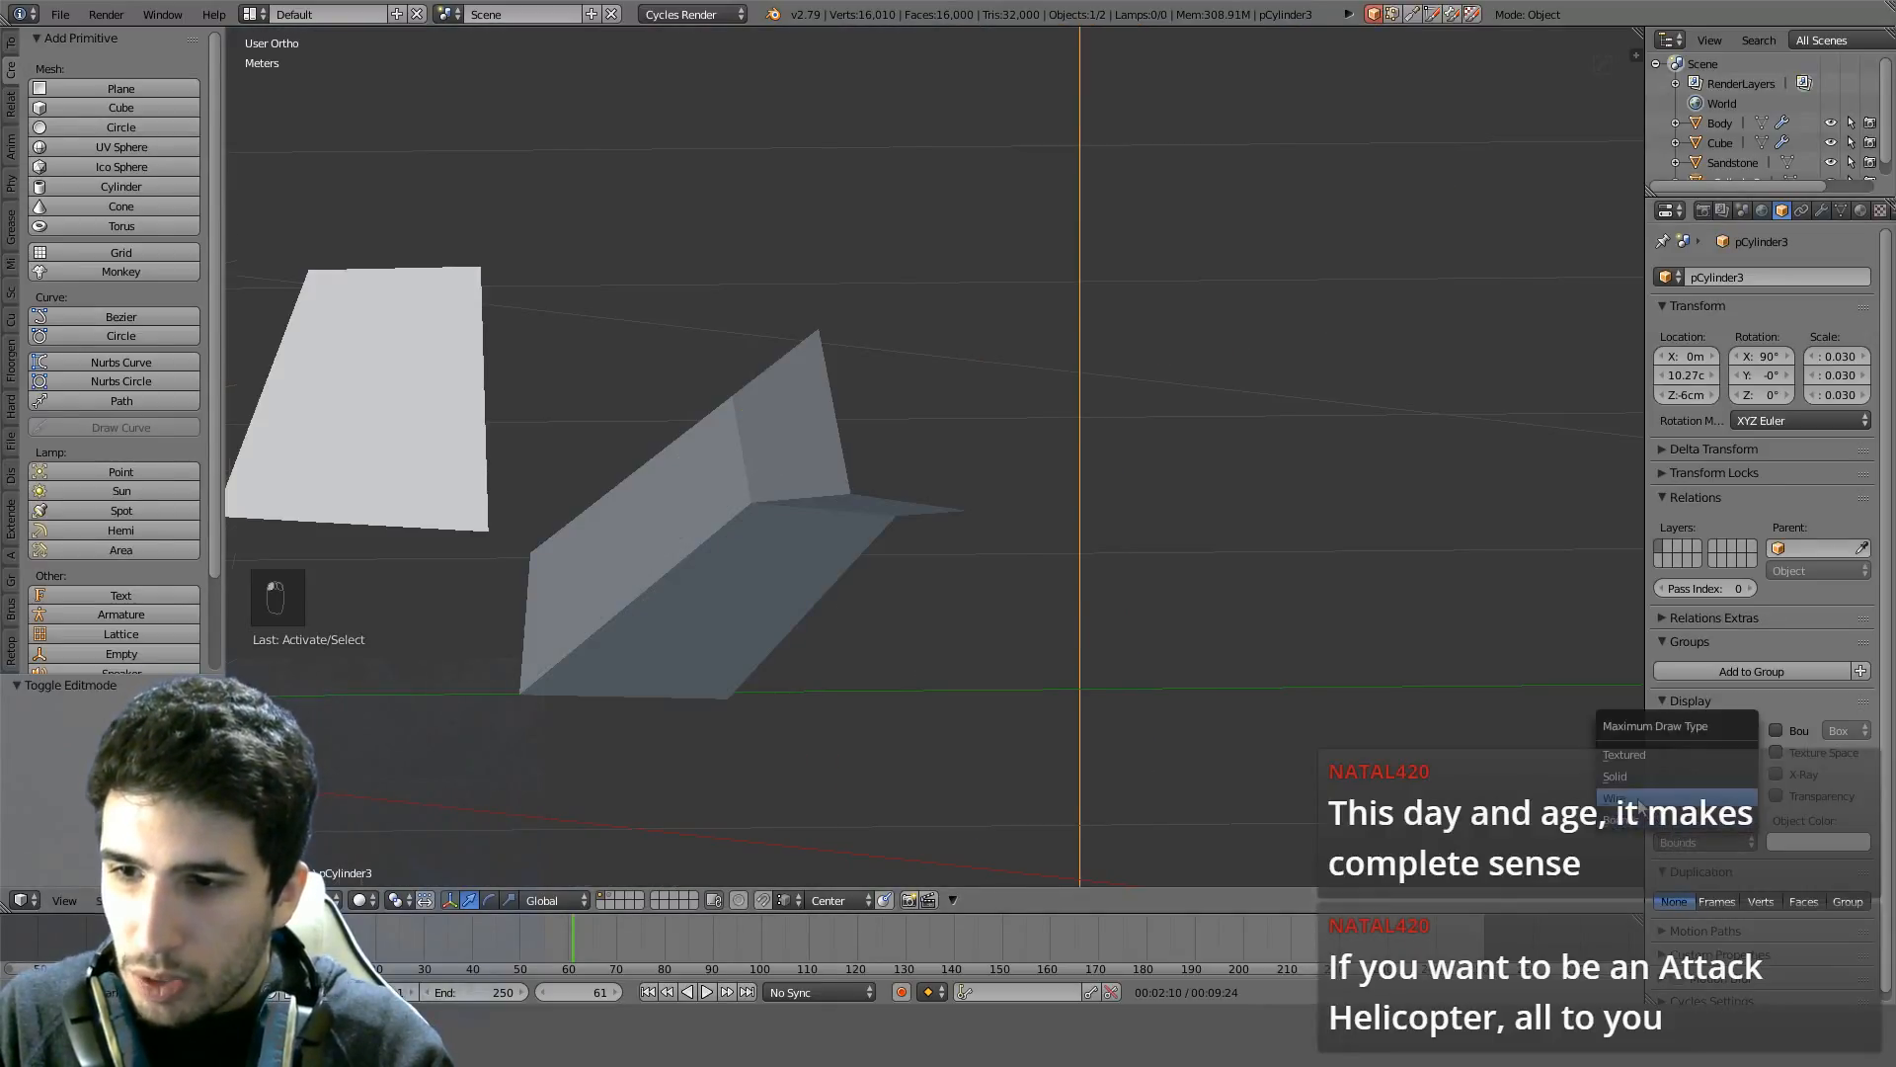
{"action": "left_click", "coordinate": [1634, 800]}
{"action": "mouse_move", "coordinate": [770, 474]}
{"action": "middle_mouse_down"}
{"action": "mouse_move", "coordinate": [901, 500]}
{"action": "mouse_move", "coordinate": [922, 550]}
{"action": "mouse_move", "coordinate": [897, 606]}
{"action": "mouse_move", "coordinate": [945, 497]}
{"action": "mouse_move", "coordinate": [563, 360]}
{"action": "mouse_move", "coordinate": [637, 450]}
{"action": "mouse_move", "coordinate": [826, 554]}
{"action": "mouse_move", "coordinate": [852, 514]}
{"action": "middle_mouse_up"}
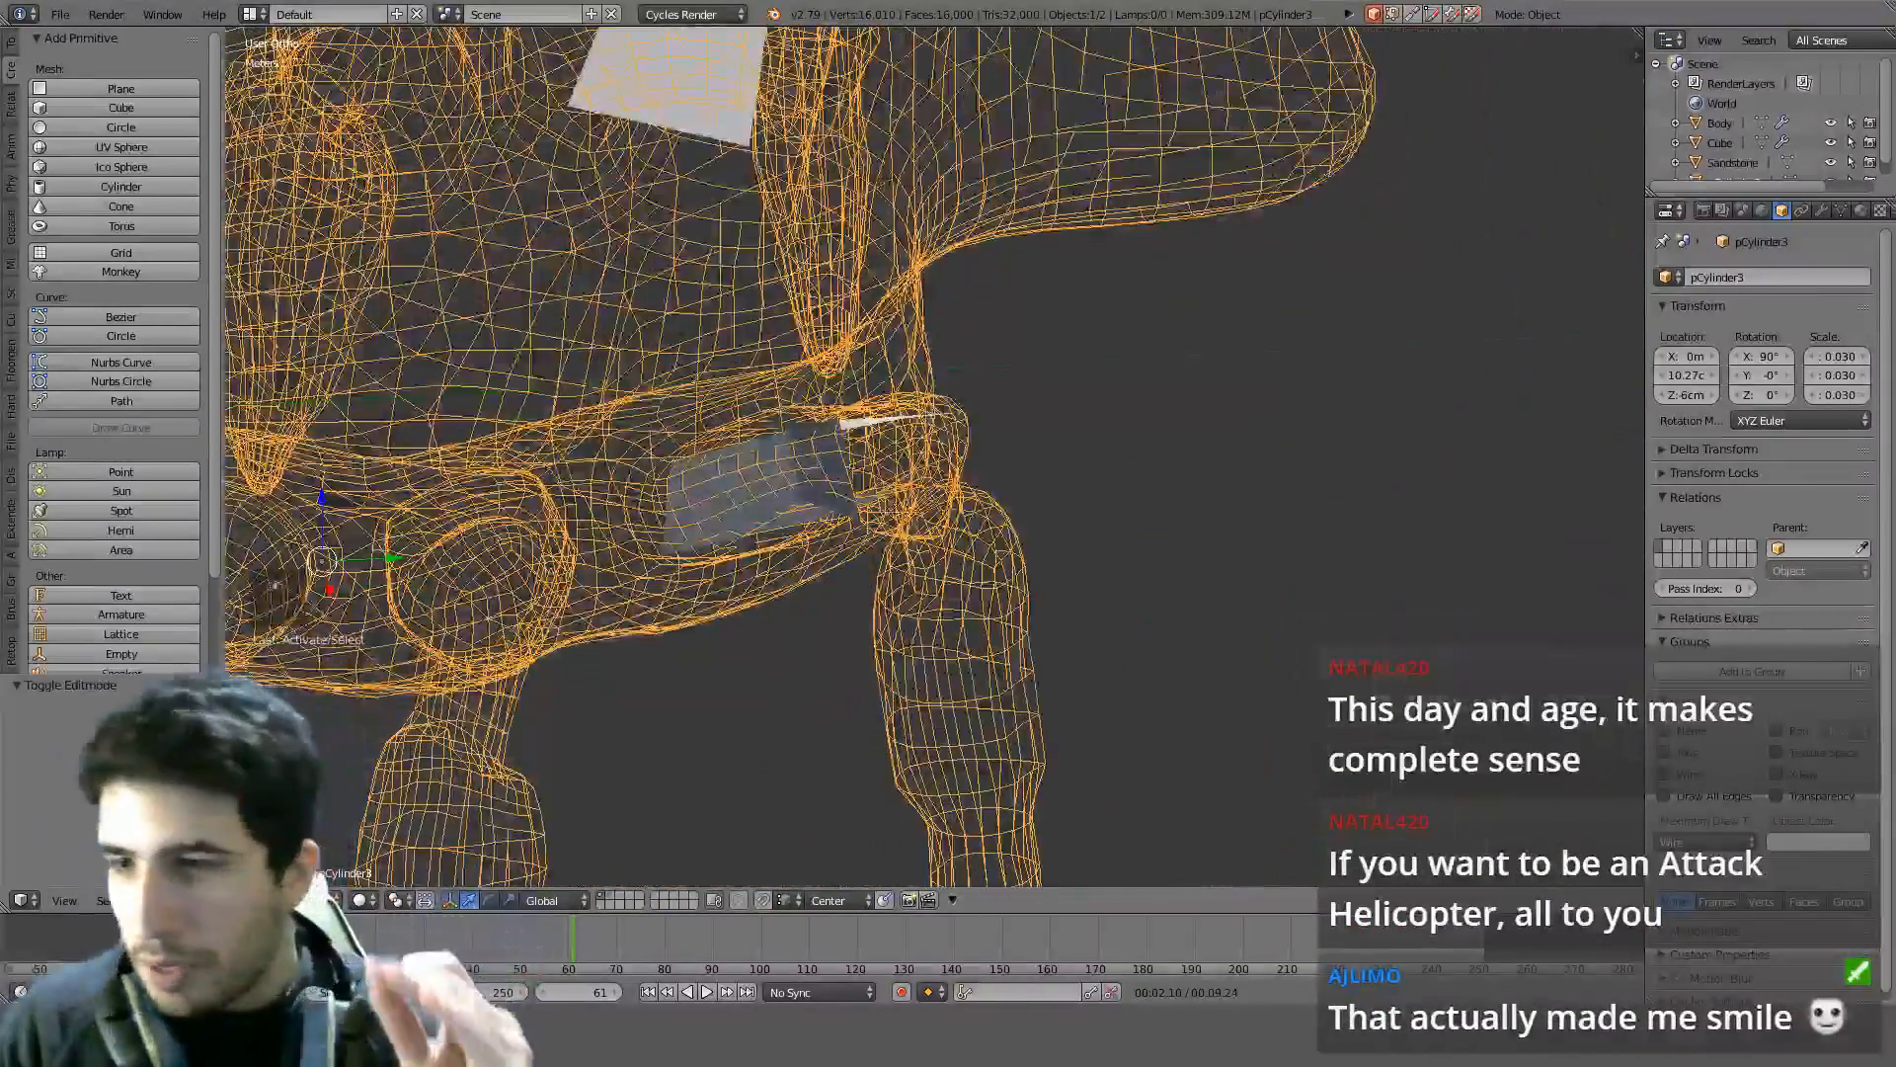
{"action": "left_click", "coordinate": [1697, 842]}
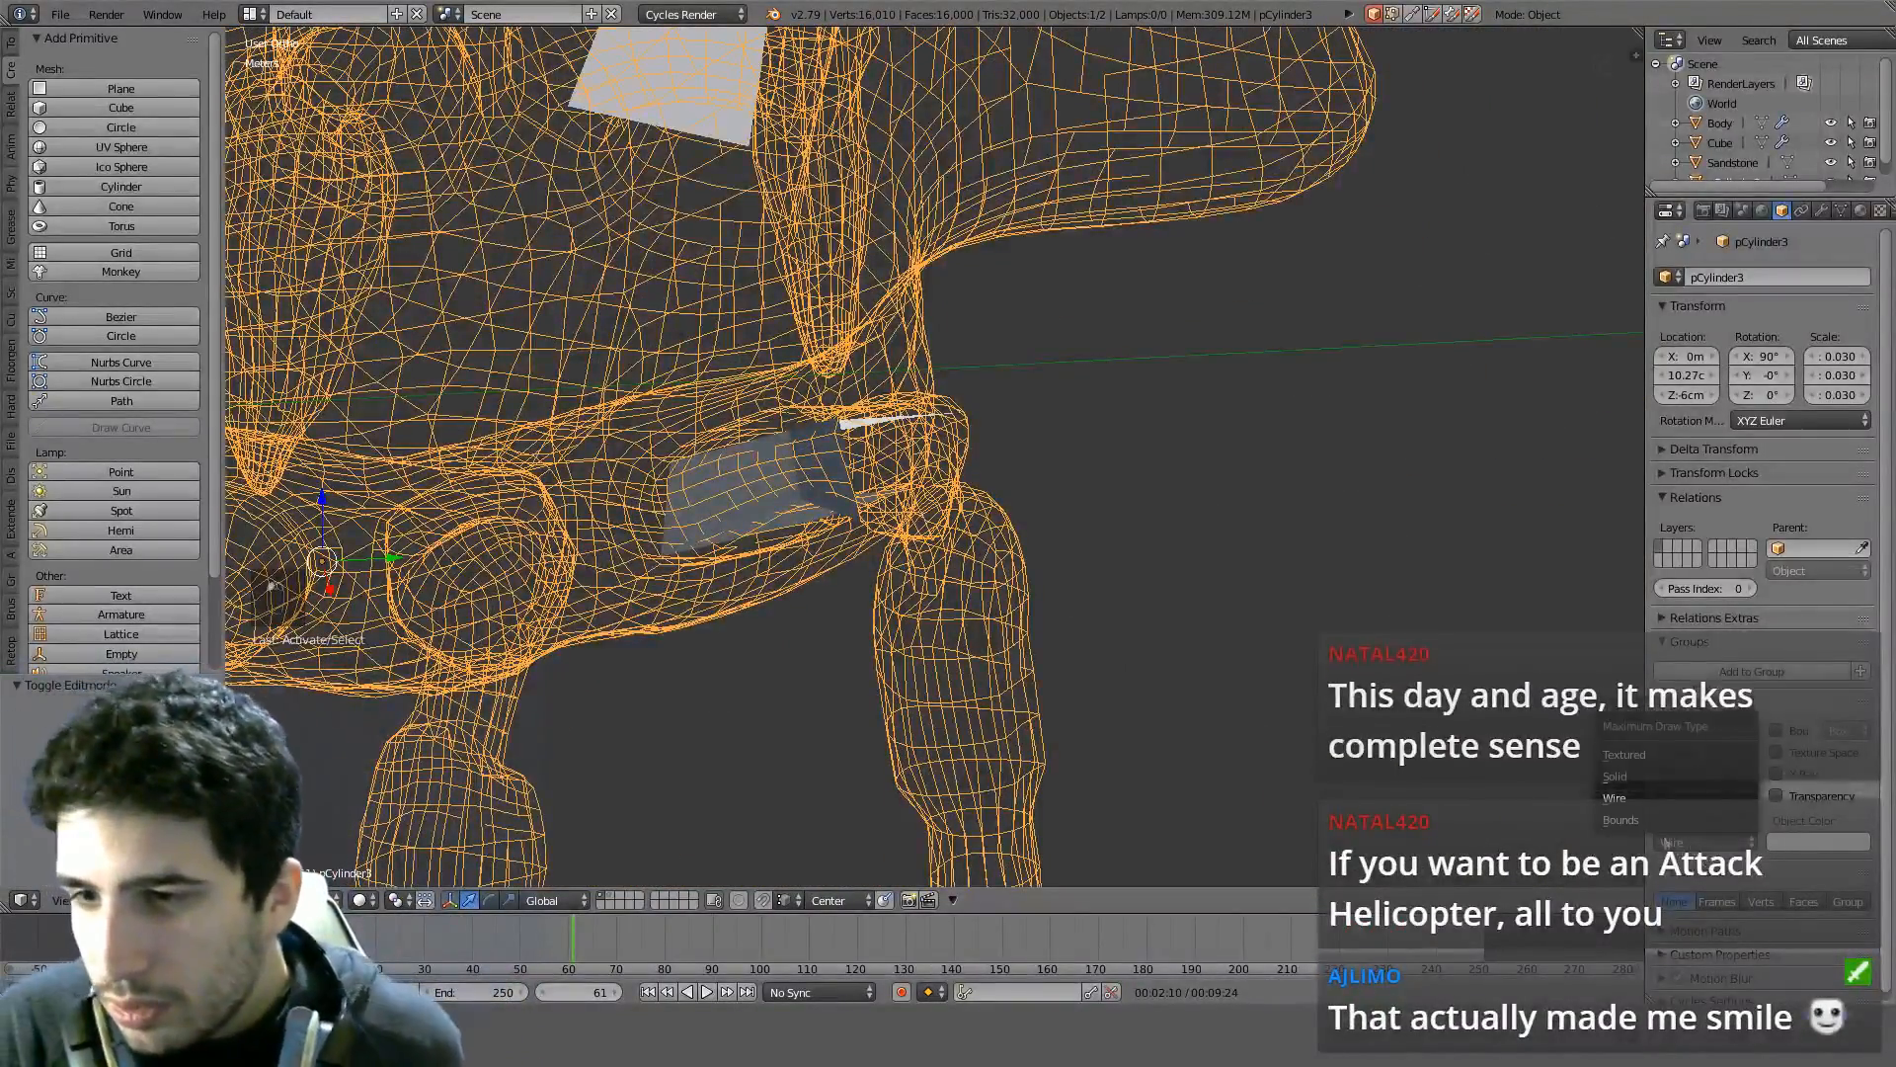
{"action": "left_click", "coordinate": [1640, 777]}
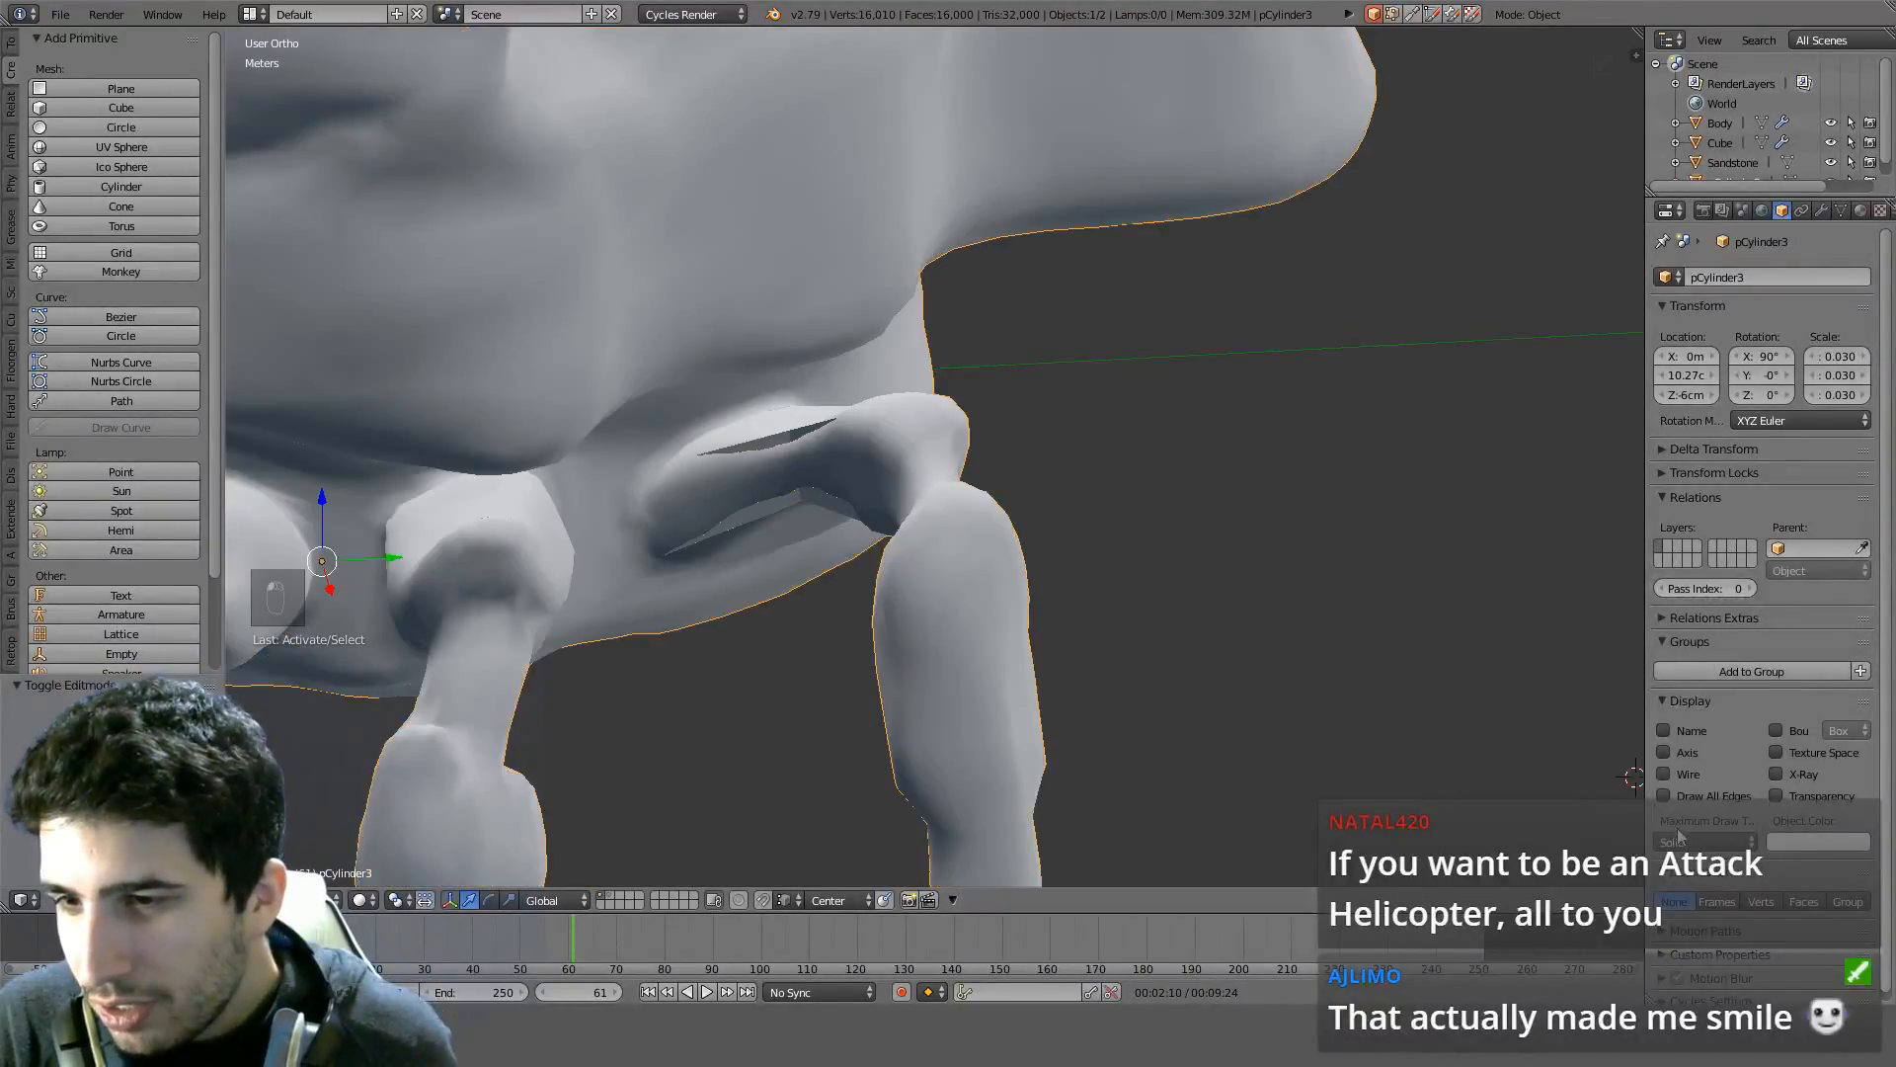
Set the crab sculpt's maximum draw type to Textured
{"action": "left_click", "coordinate": [1686, 841]}
{"action": "left_click", "coordinate": [1659, 757]}
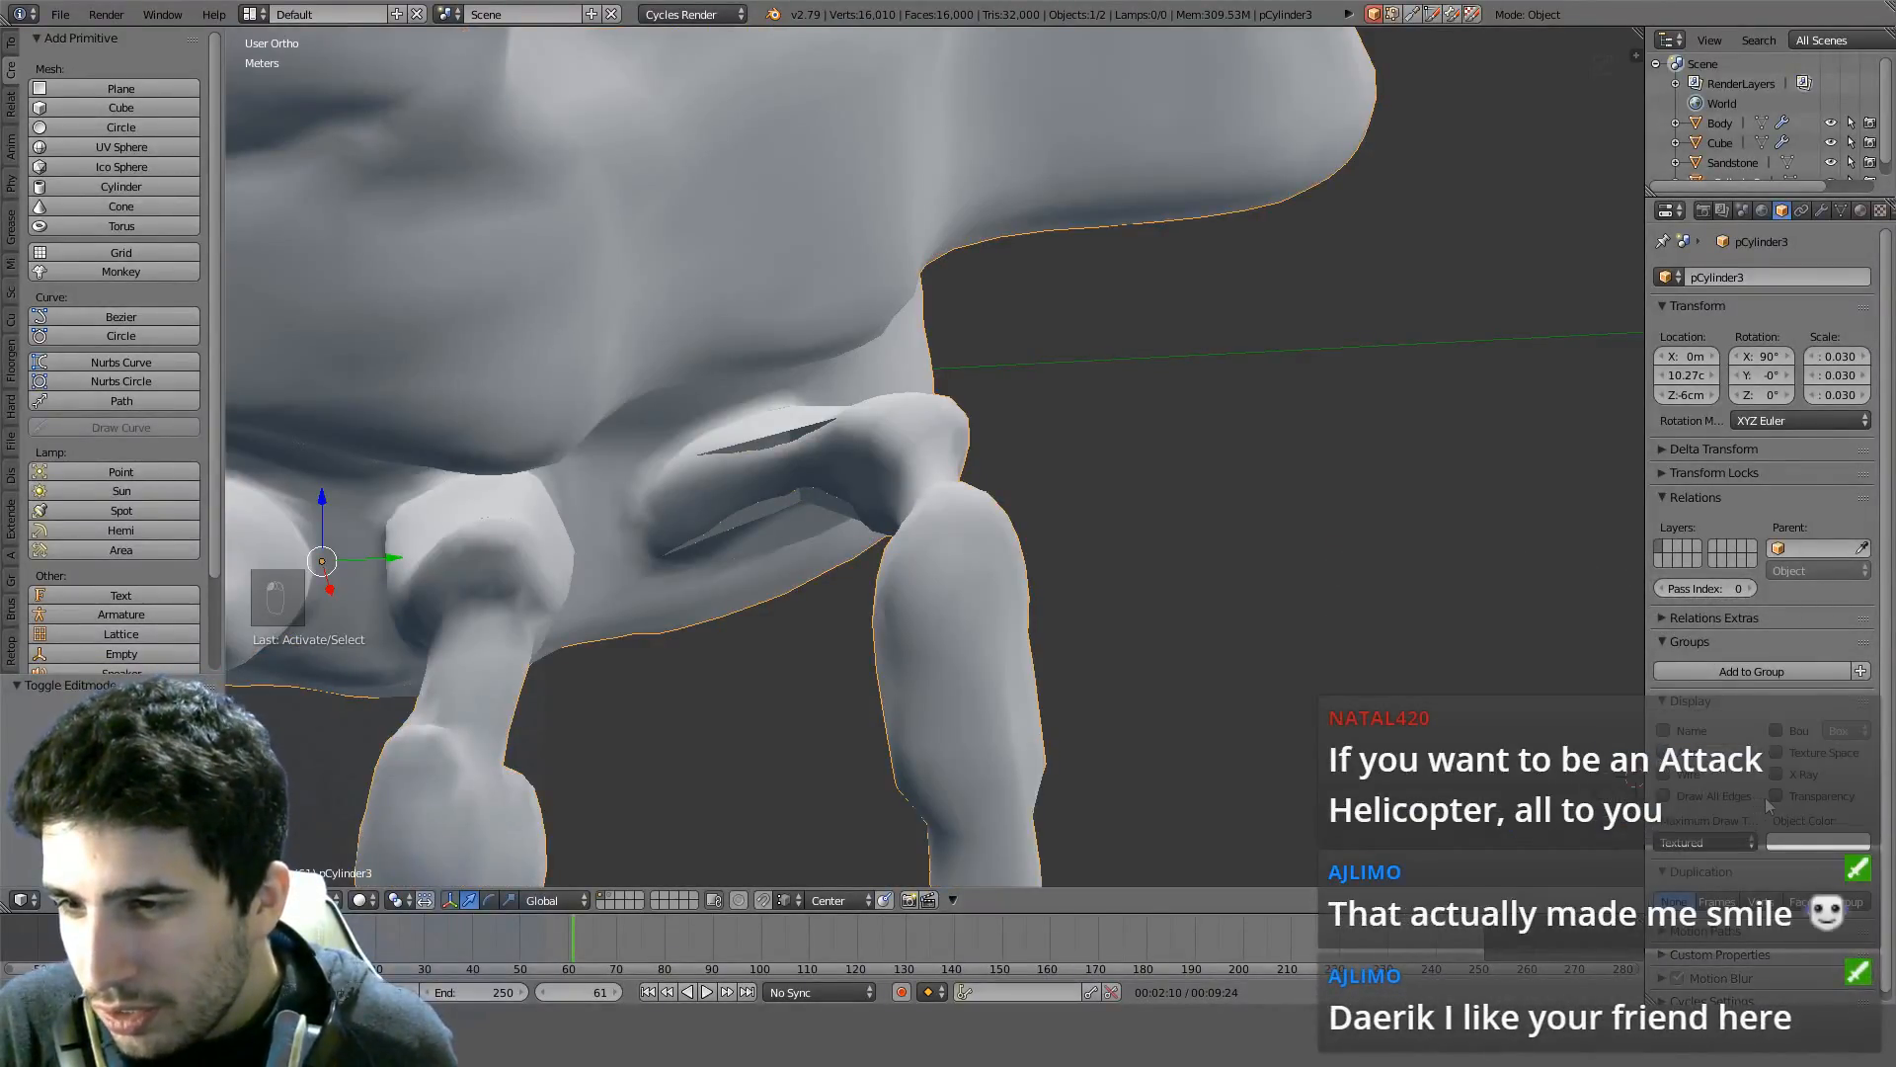
{"action": "middle_click_drag", "start_coordinate": [1523, 703], "coordinate": [1262, 563]}
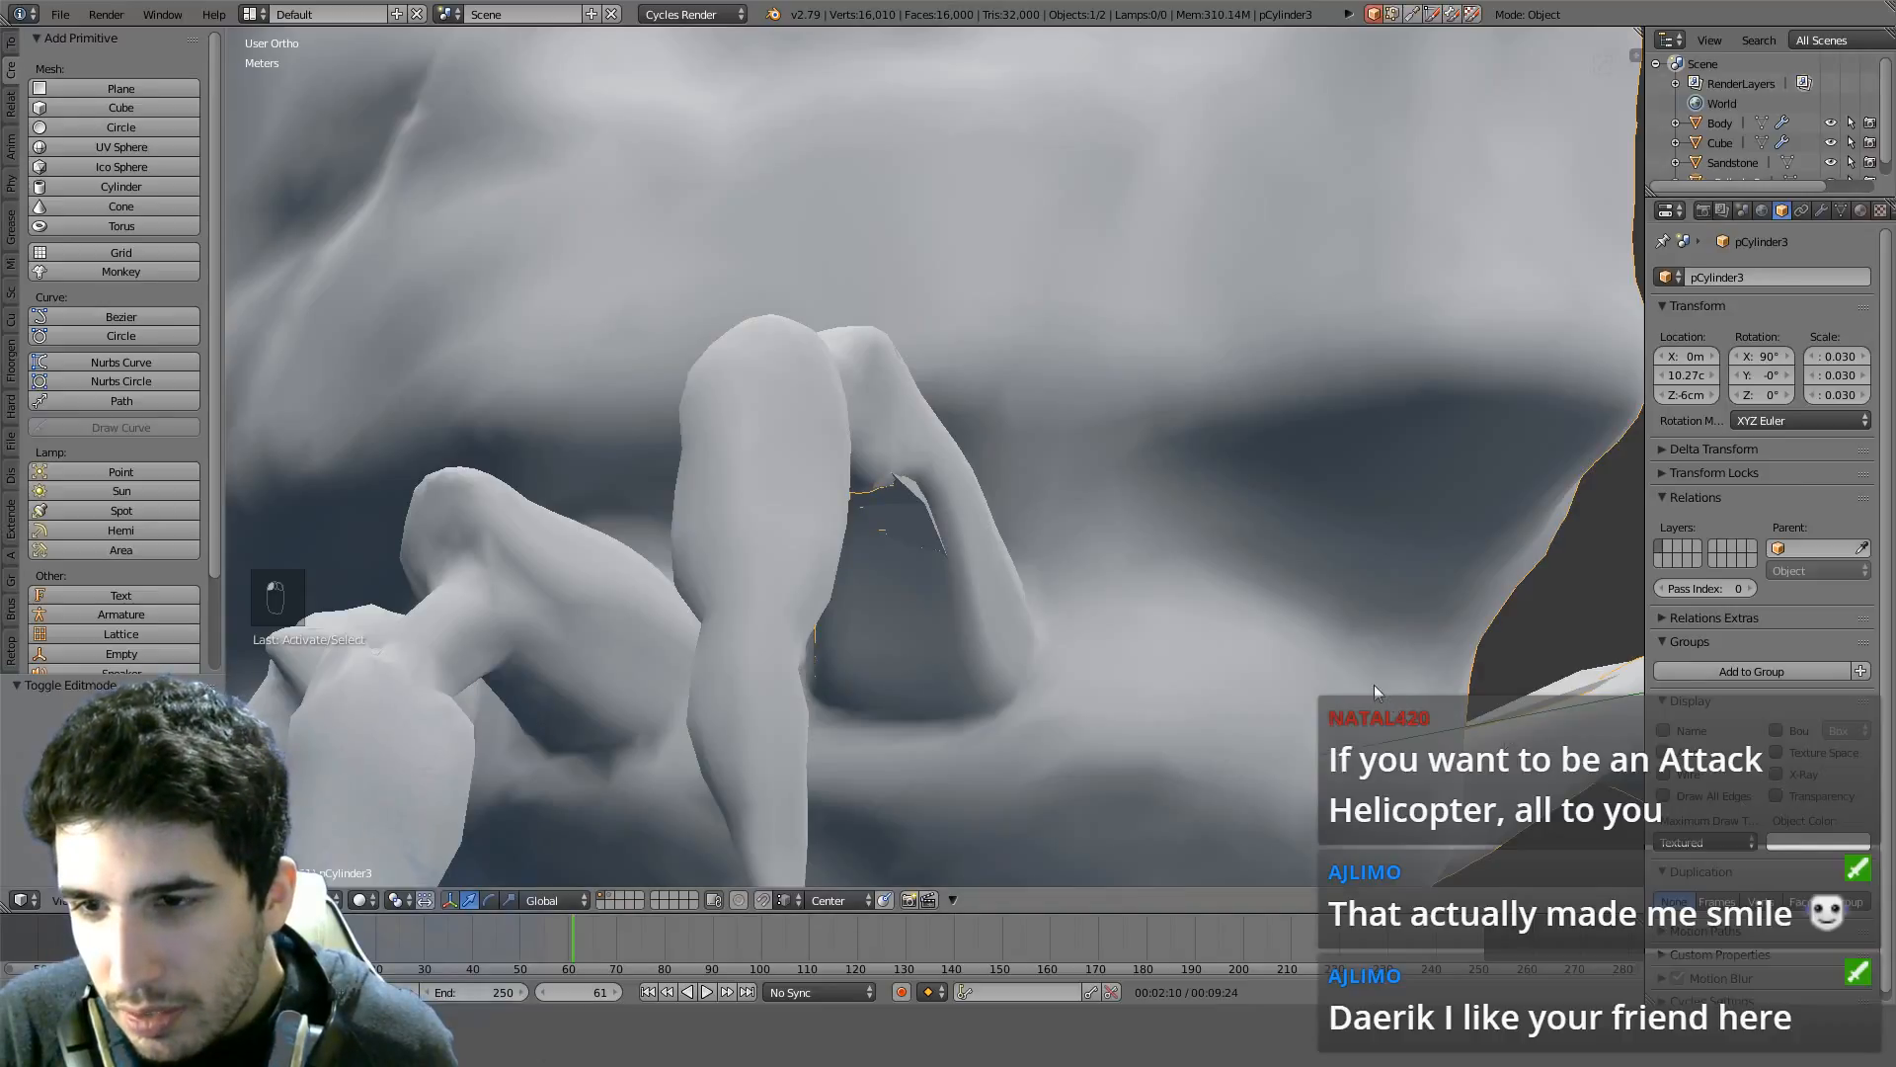
Enable X-Ray display for the low-poly leg cube so it draws over the sculpt
{"action": "scroll", "coordinate": [1378, 692], "scroll_direction": "down", "scroll_amount": 6}
{"action": "scroll", "coordinate": [1286, 764], "scroll_direction": "up", "scroll_amount": 3}
{"action": "scroll", "coordinate": [1227, 732], "scroll_direction": "up", "scroll_amount": 2}
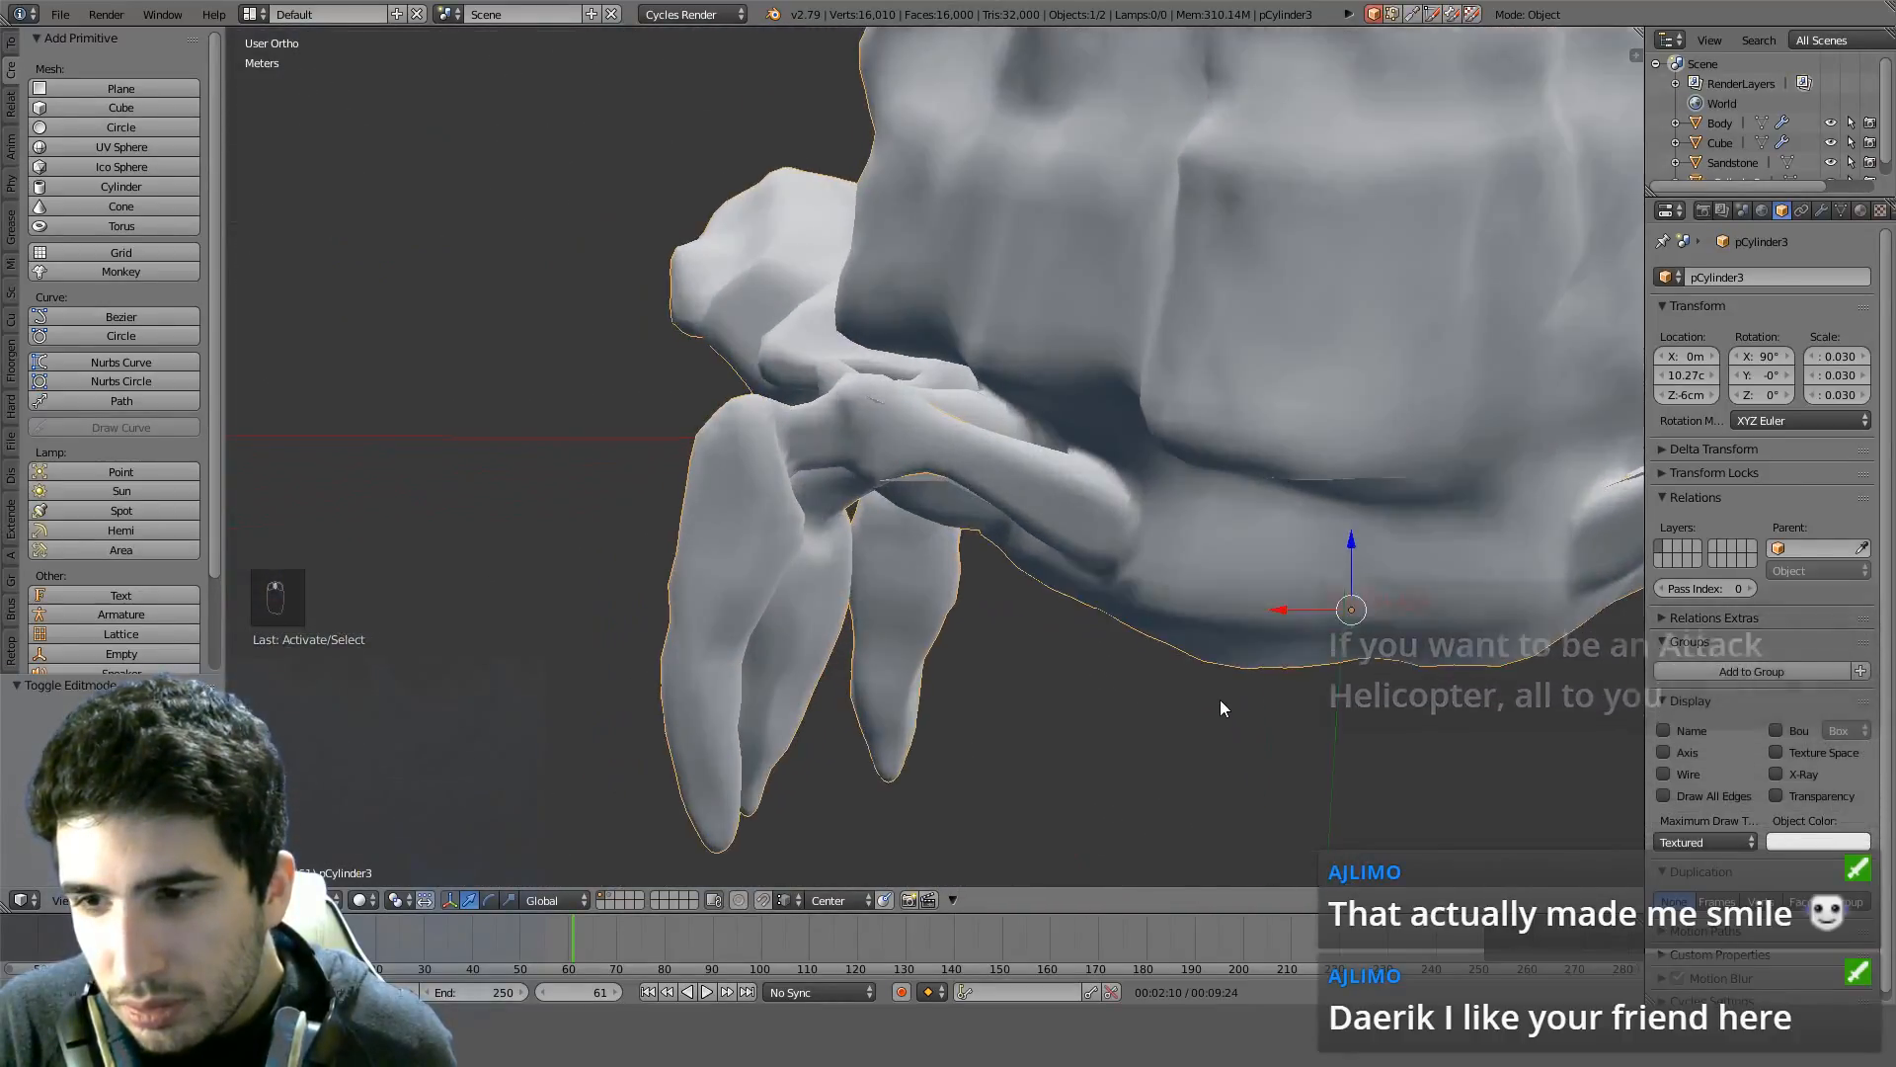
{"action": "right_click", "coordinate": [897, 483]}
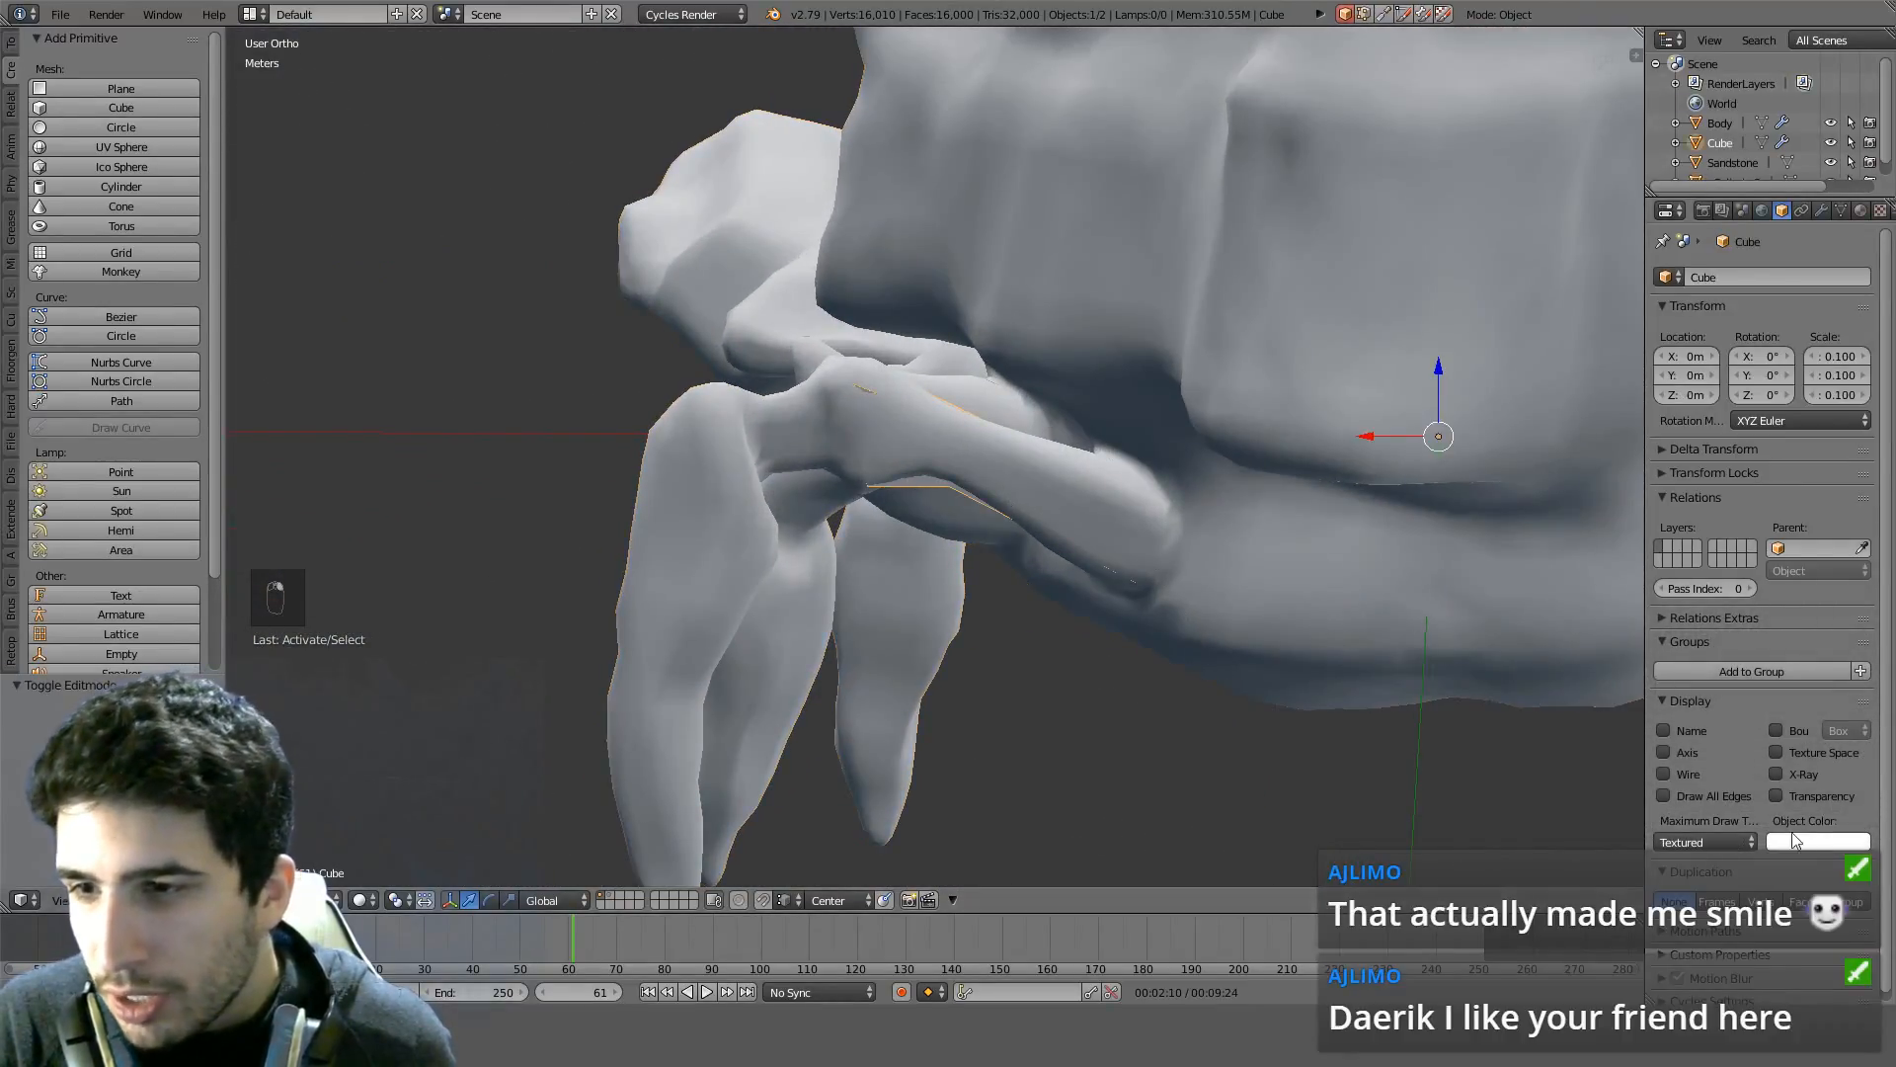
{"action": "left_click", "coordinate": [1776, 772]}
{"action": "middle_click_drag", "start_coordinate": [1077, 642], "coordinate": [1080, 553]}
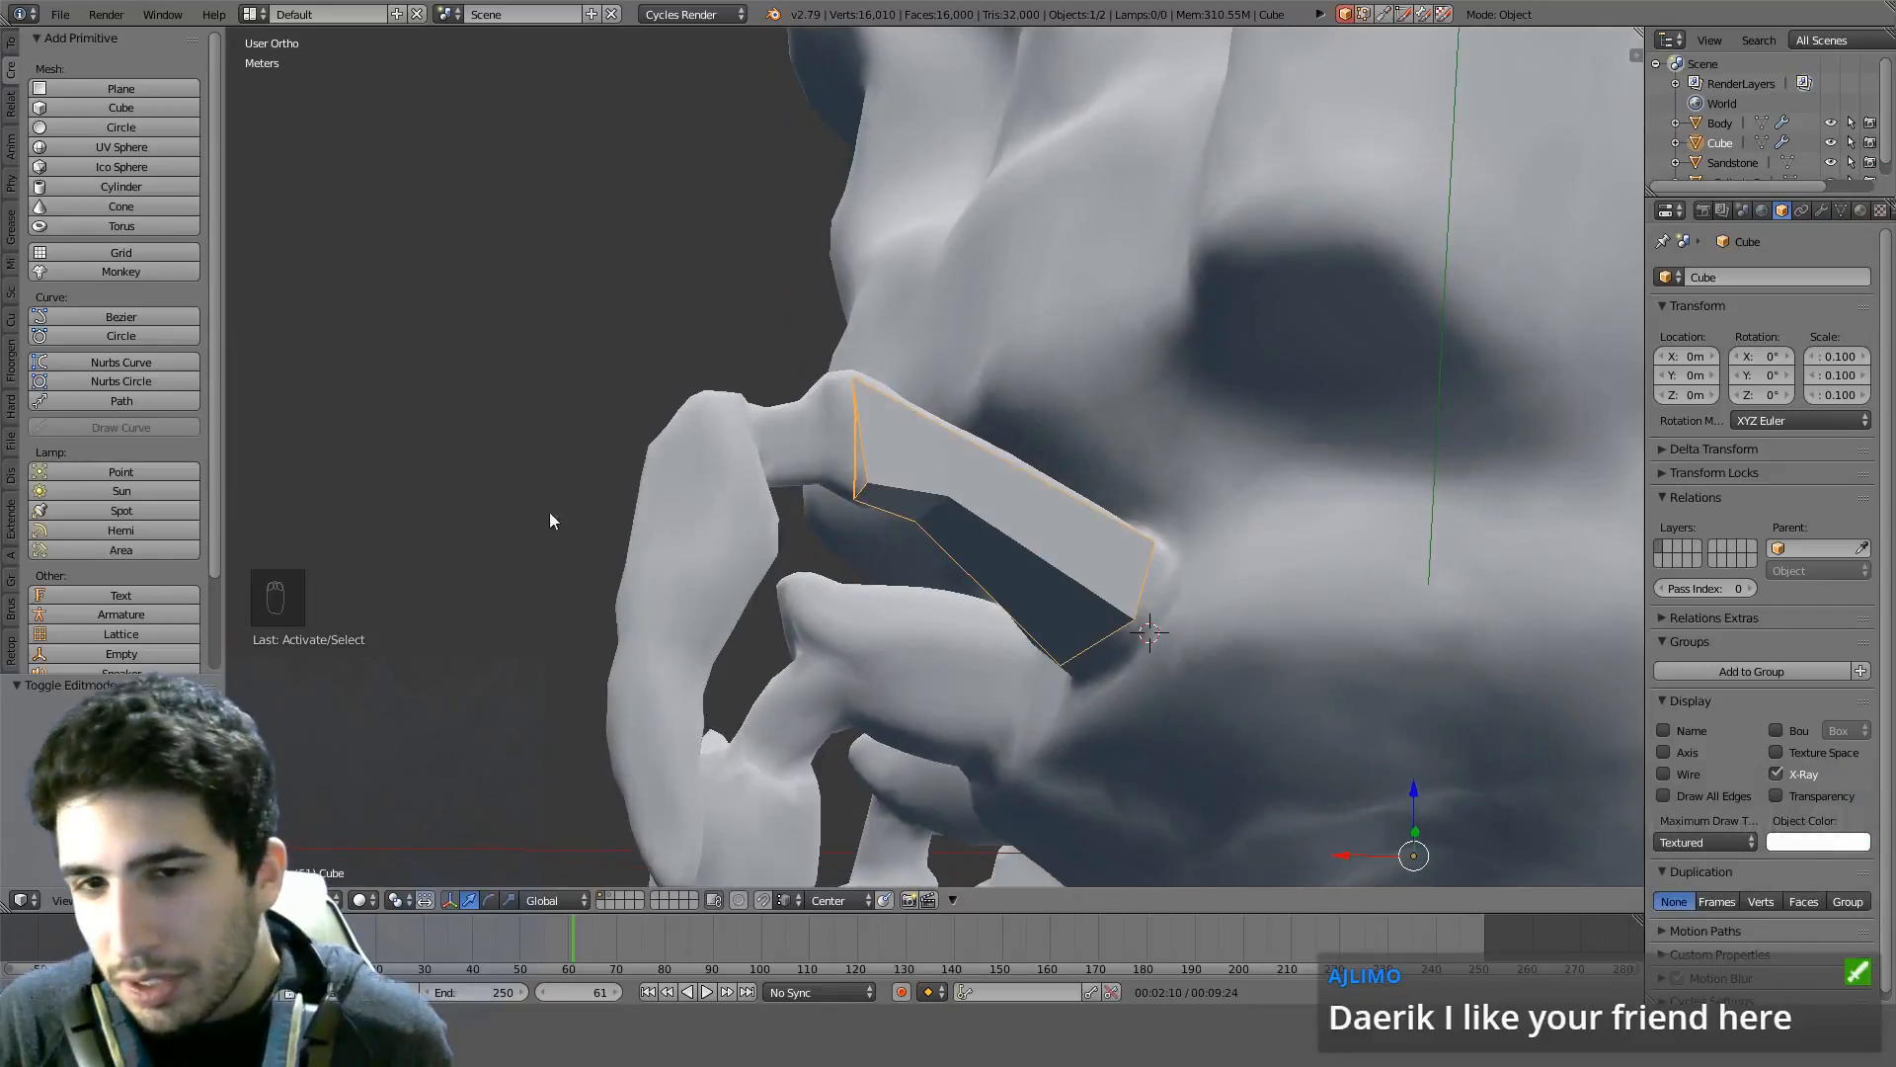
Try the Transparency display option on the crab sculpt and switch it off again
{"action": "right_click", "coordinate": [950, 256]}
{"action": "middle_click_drag", "start_coordinate": [1140, 443], "coordinate": [1597, 727]}
{"action": "scroll", "coordinate": [1779, 844], "scroll_direction": "down", "scroll_amount": 1}
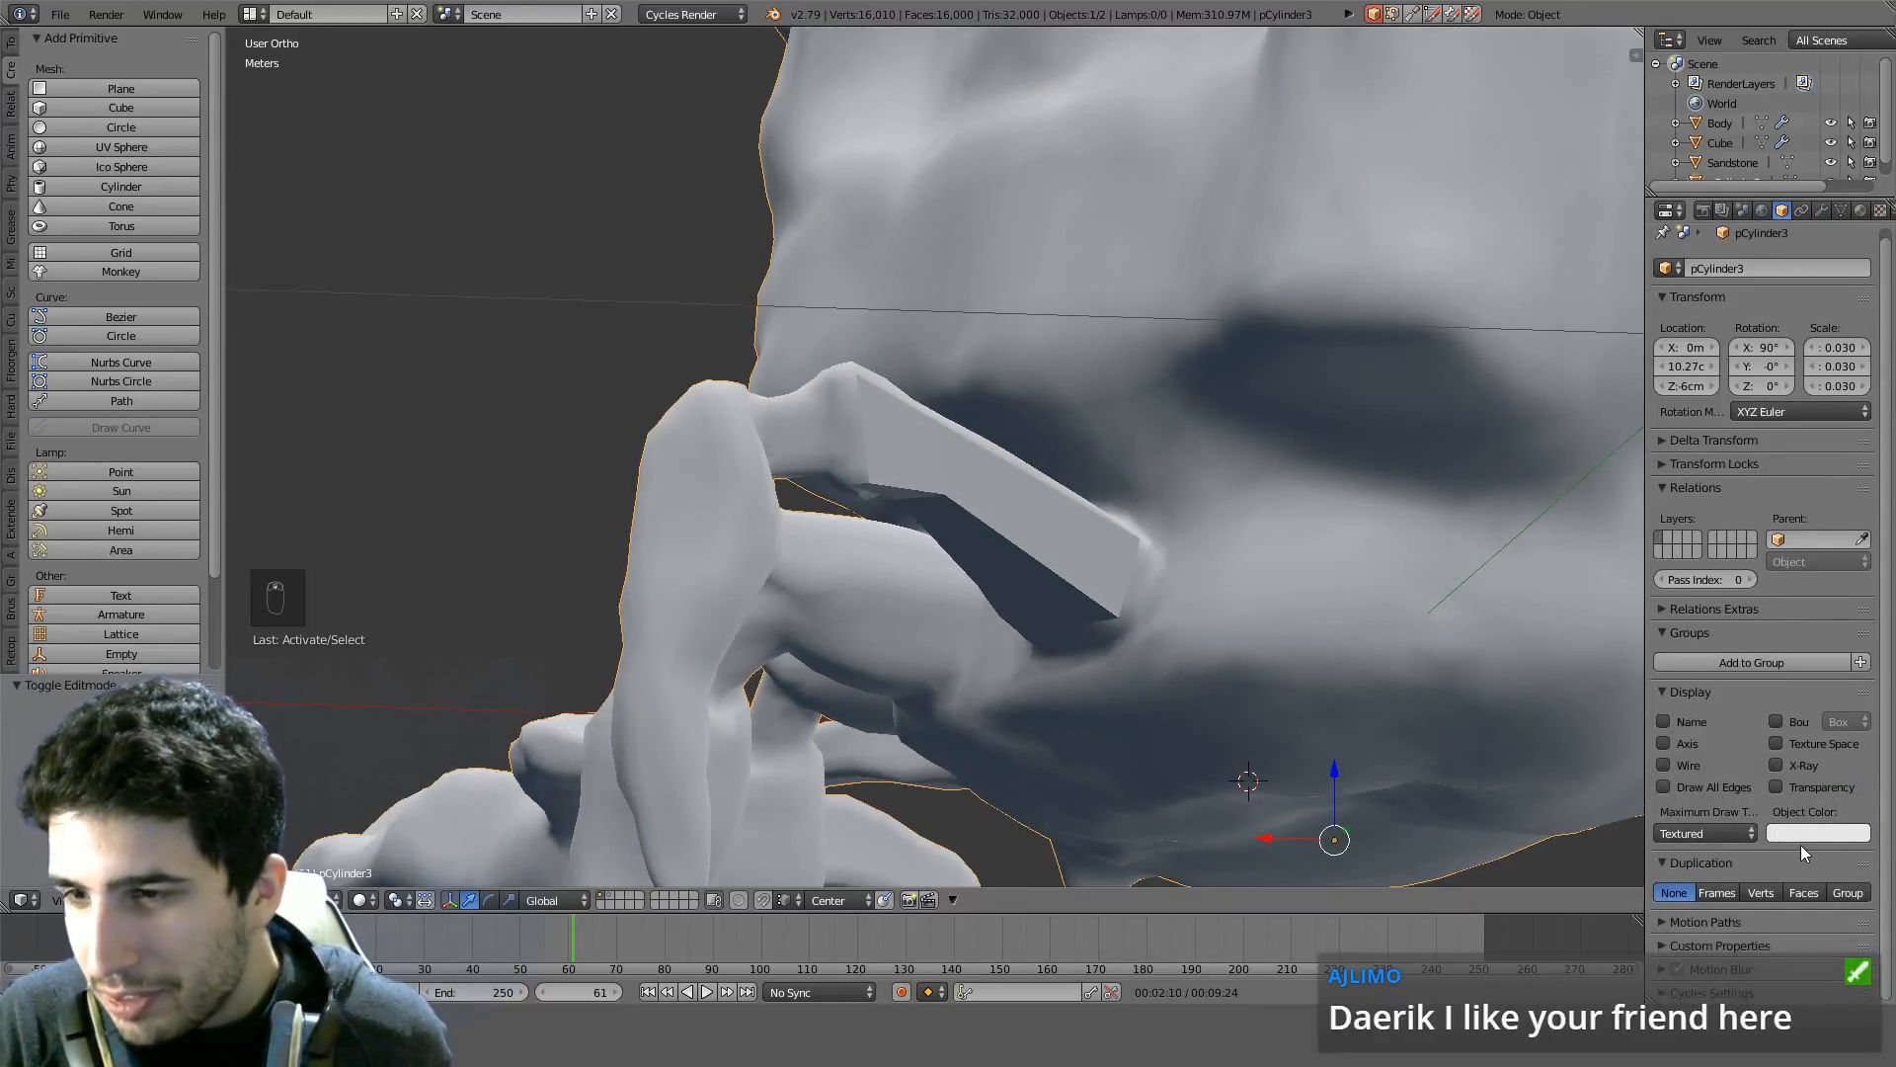
{"action": "left_click", "coordinate": [1776, 787]}
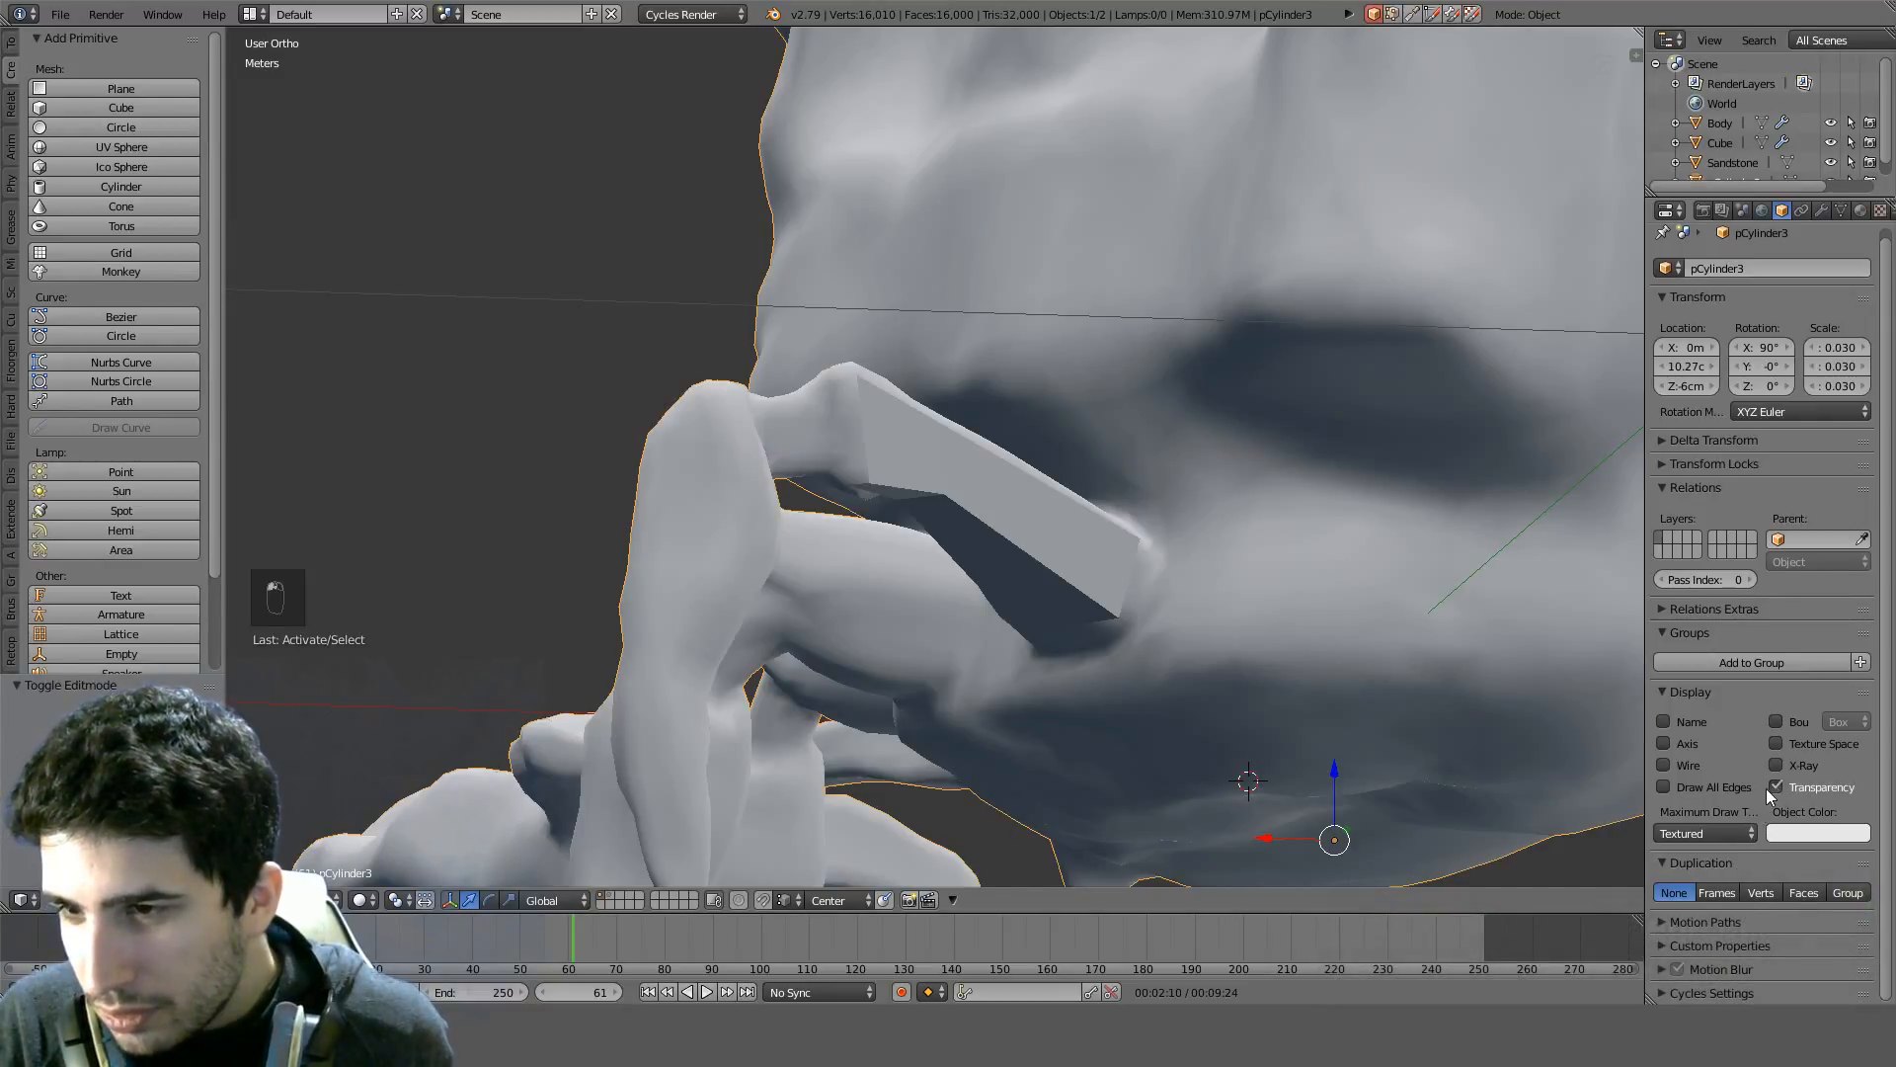
{"action": "scroll", "coordinate": [1541, 745], "scroll_direction": "down", "scroll_amount": 4}
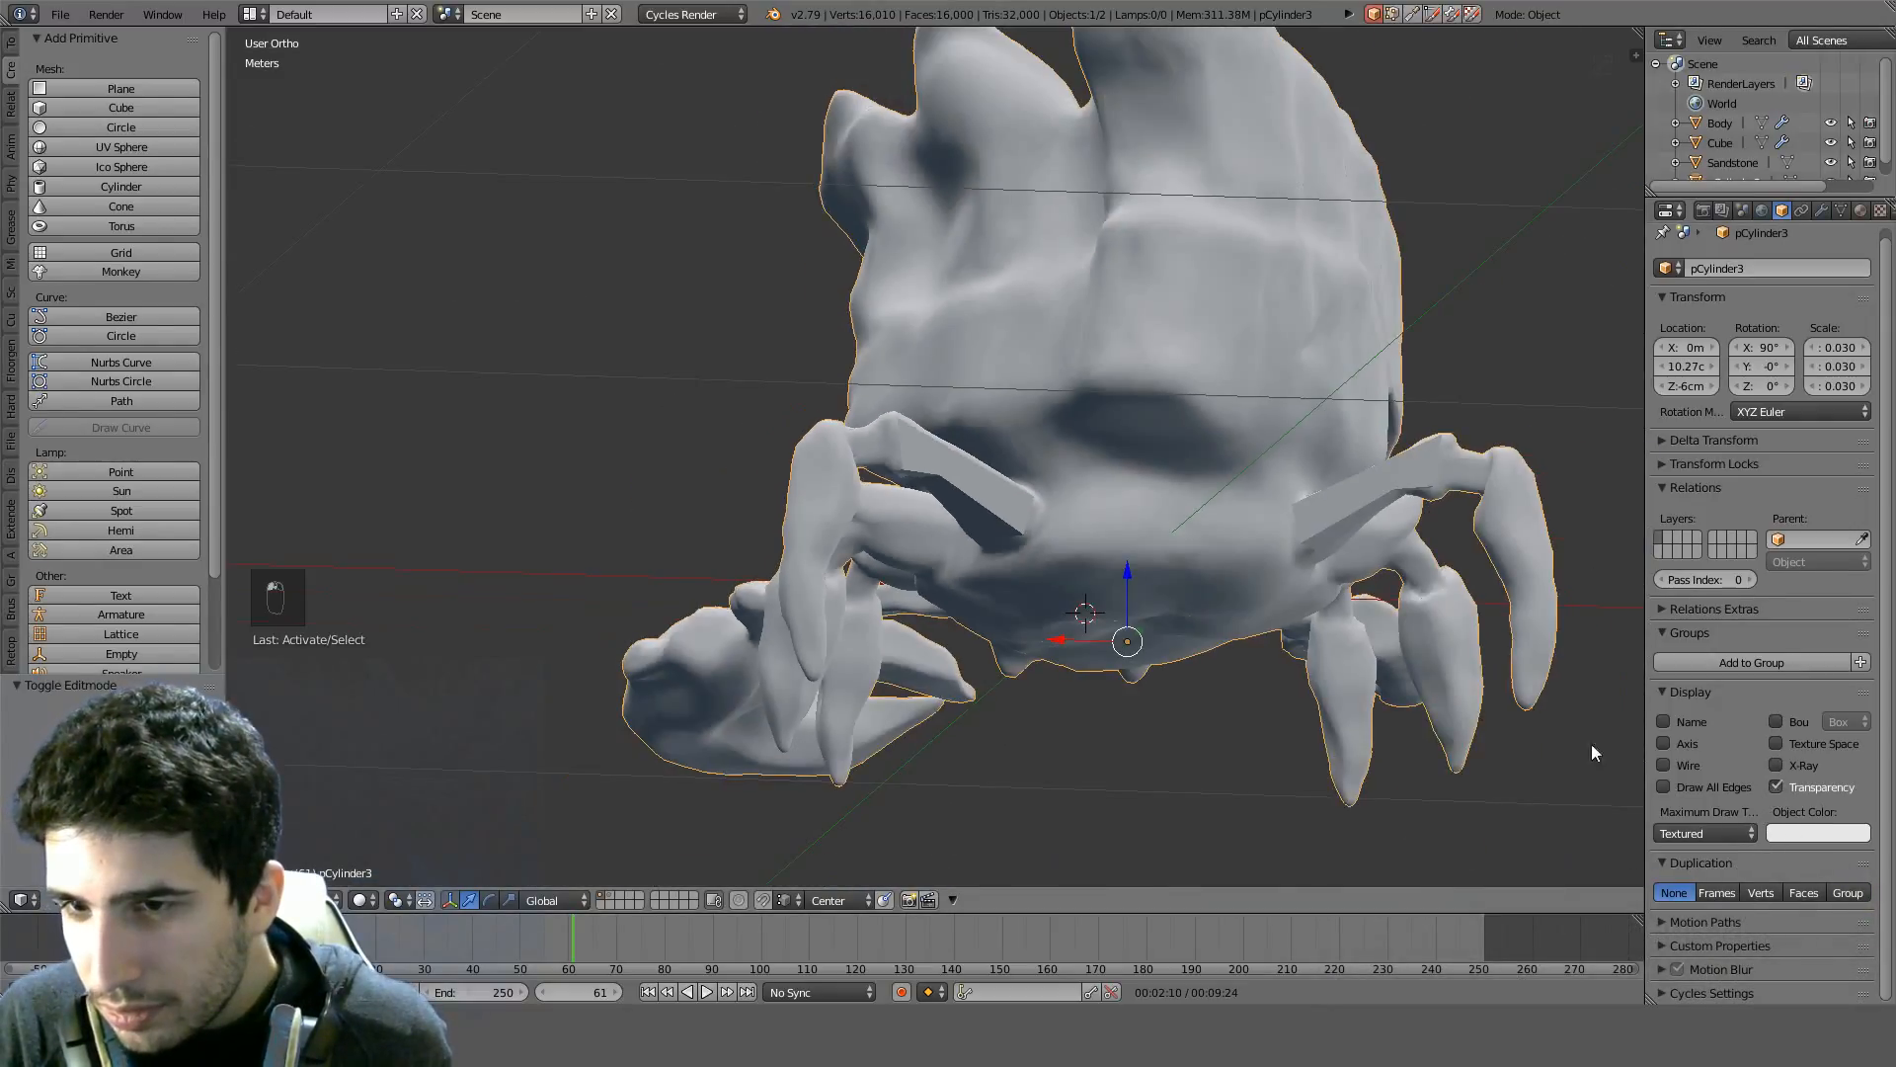
{"action": "left_click", "coordinate": [1782, 796]}
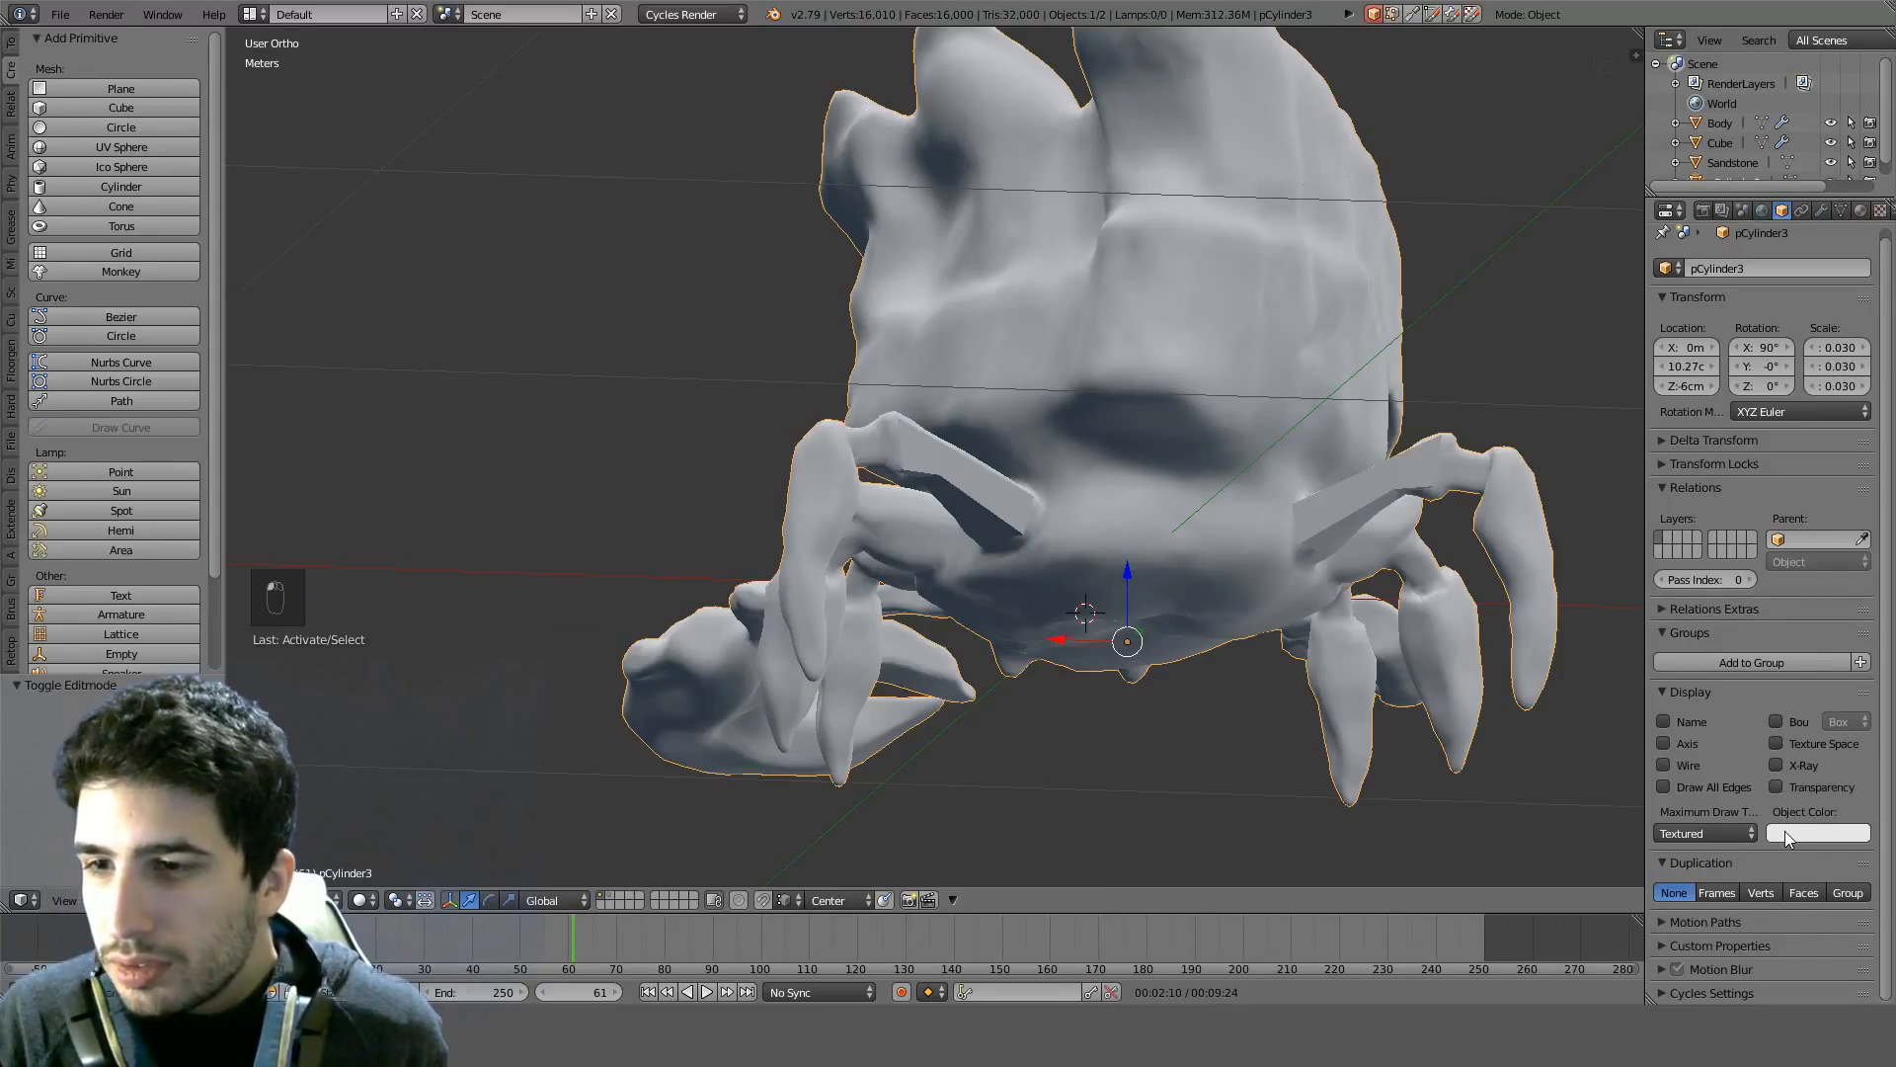
Raise the brightness value of the crab sculpt's object color
{"action": "left_click", "coordinate": [1786, 832]}
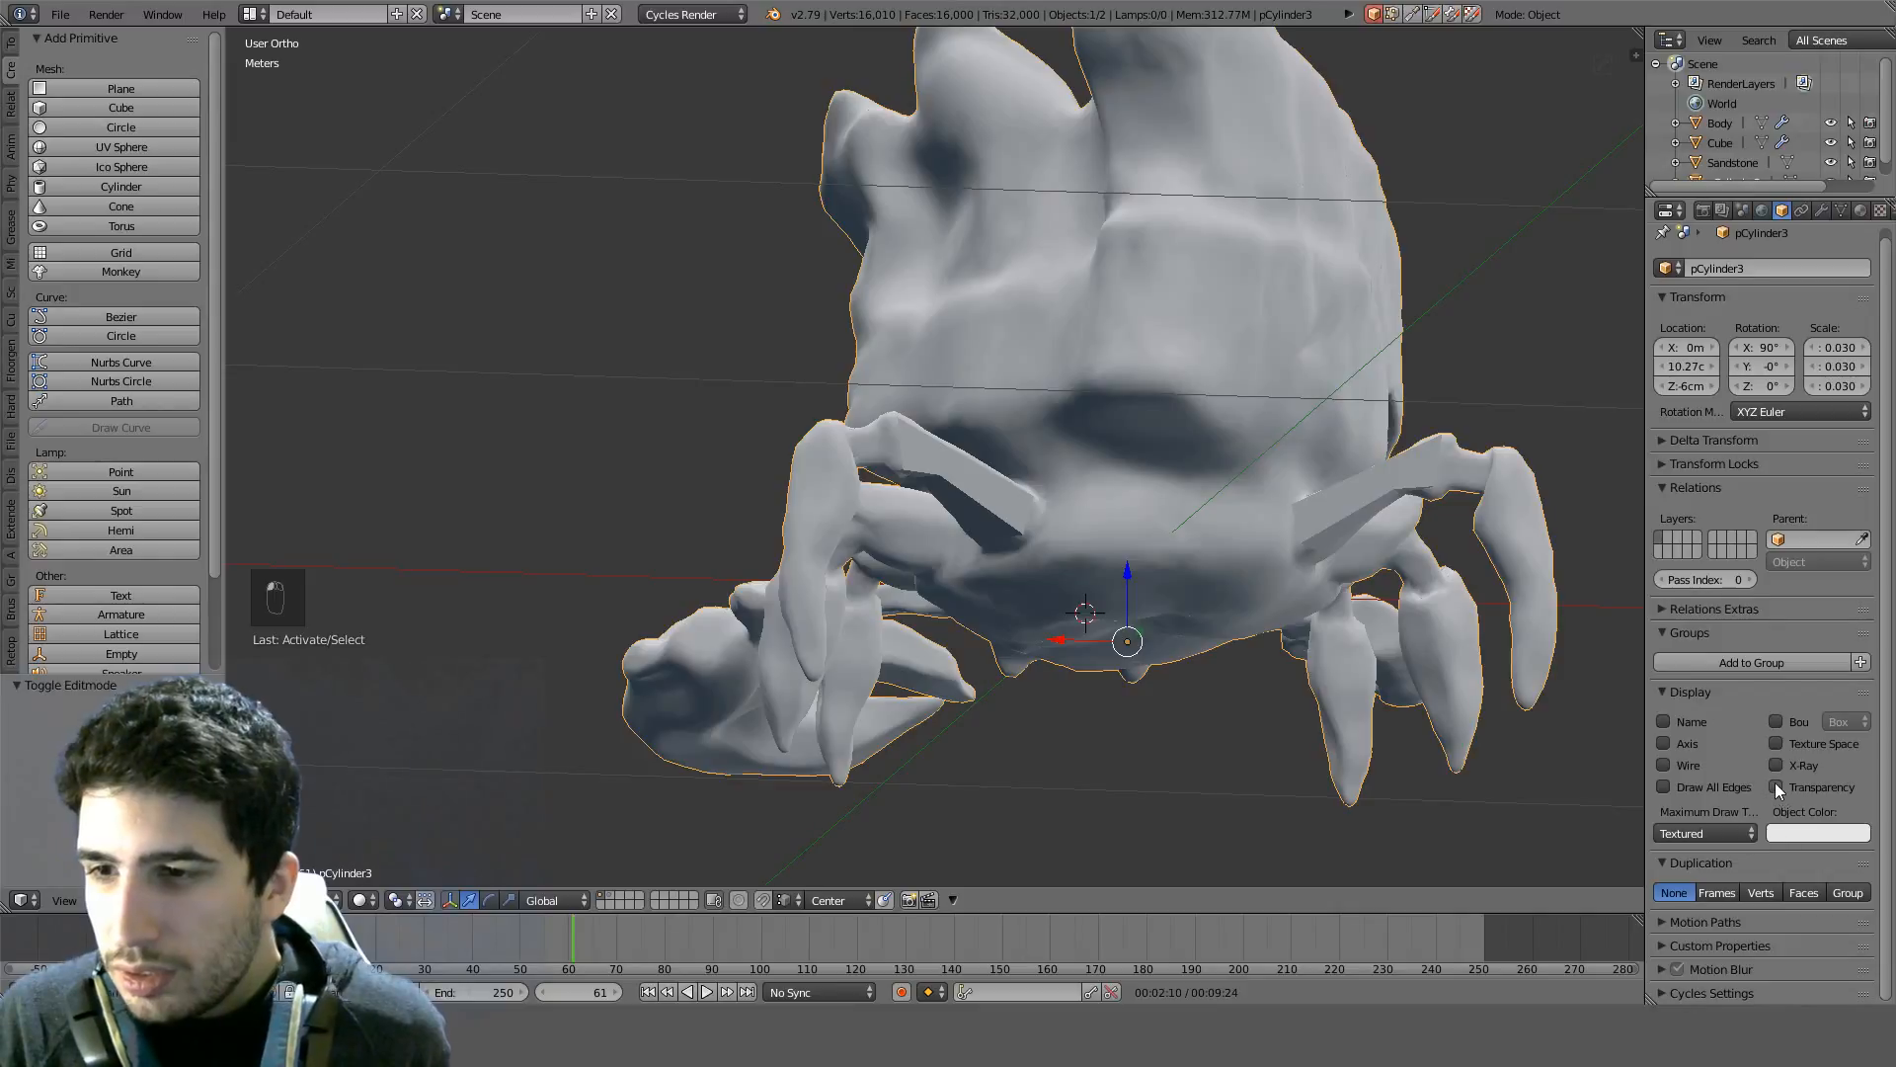
{"action": "left_click", "coordinate": [1797, 833]}
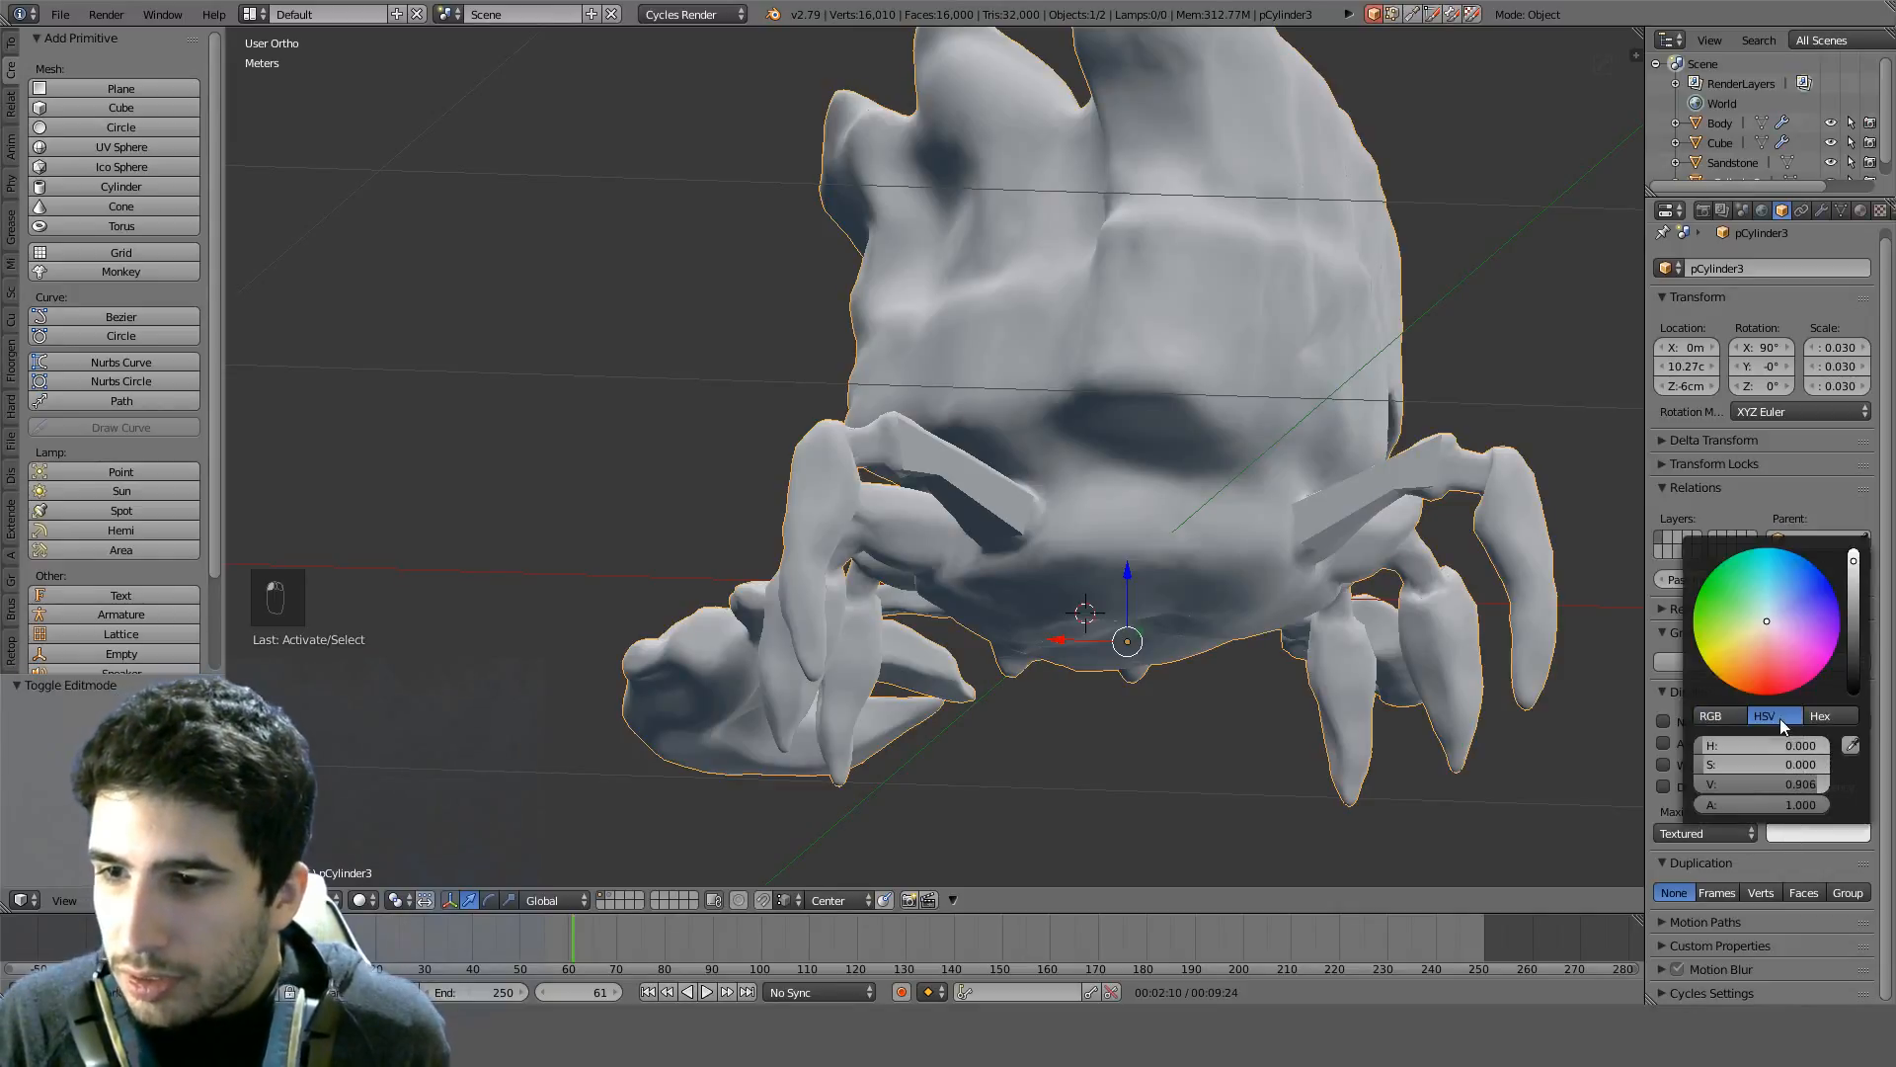
{"action": "mouse_move", "coordinate": [1816, 784]}
{"action": "left_mouse_down"}
{"action": "mouse_move", "coordinate": [1709, 784]}
{"action": "mouse_move", "coordinate": [1831, 785]}
{"action": "left_mouse_up"}
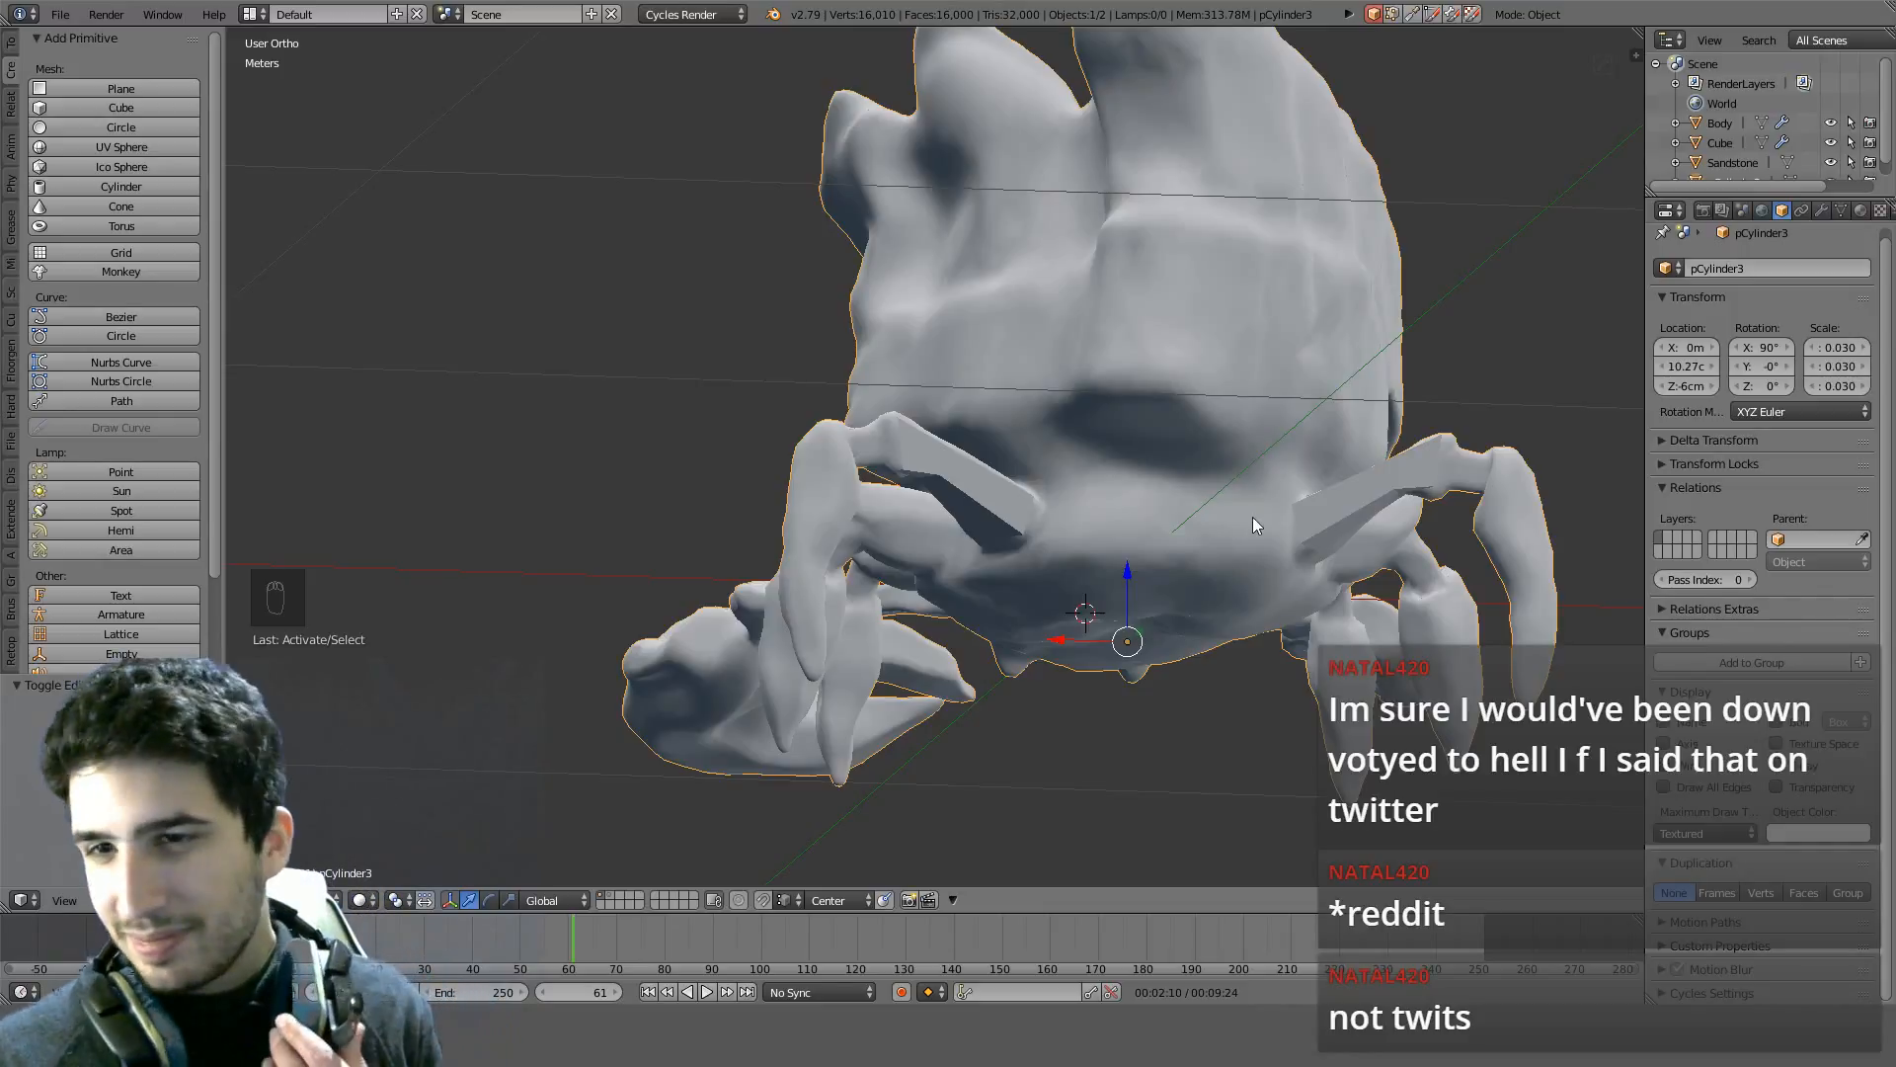
Select the low-poly leg cube and open its mesh in Edit Mode
{"action": "middle_click_drag", "start_coordinate": [1252, 518], "coordinate": [1227, 583]}
{"action": "scroll", "coordinate": [1107, 501], "scroll_direction": "up", "scroll_amount": 8}
{"action": "right_click", "coordinate": [938, 406]}
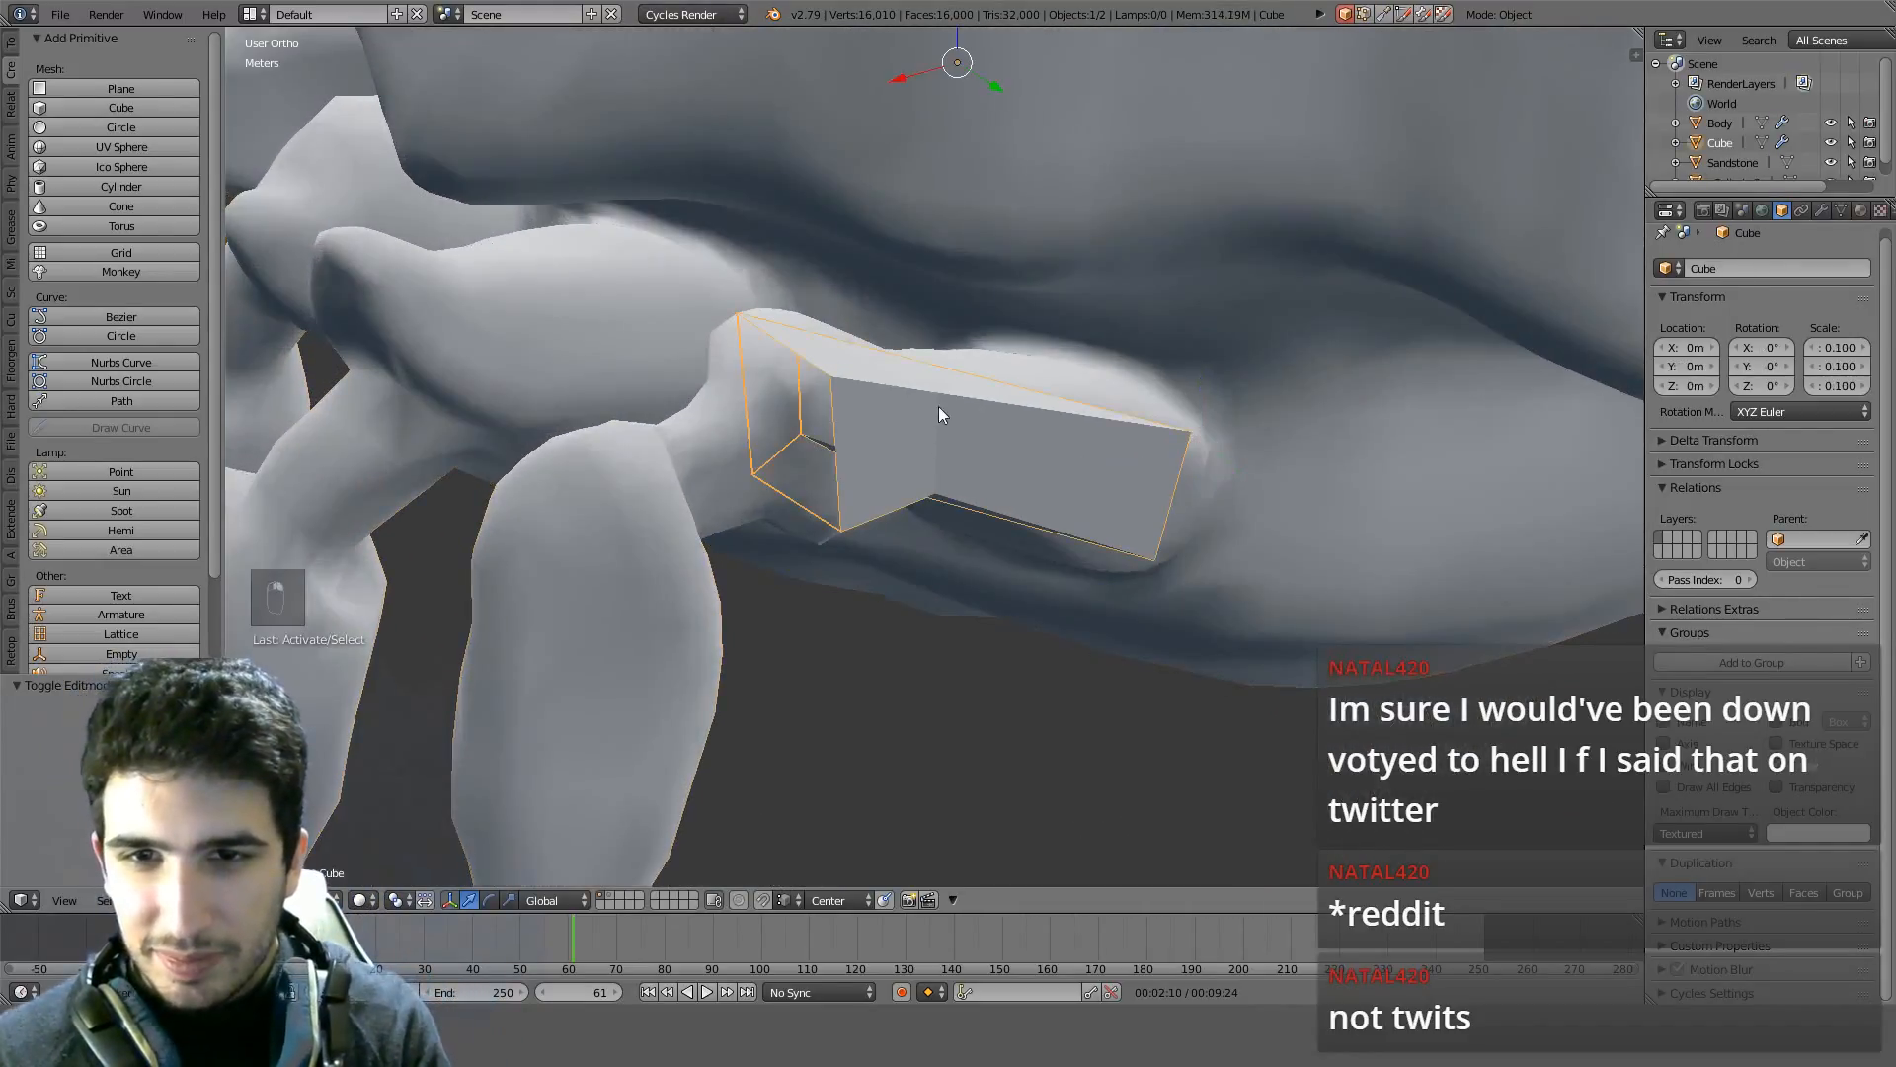
{"action": "middle_click_drag", "start_coordinate": [939, 406], "coordinate": [802, 341]}
{"action": "key", "text": "Tab"}
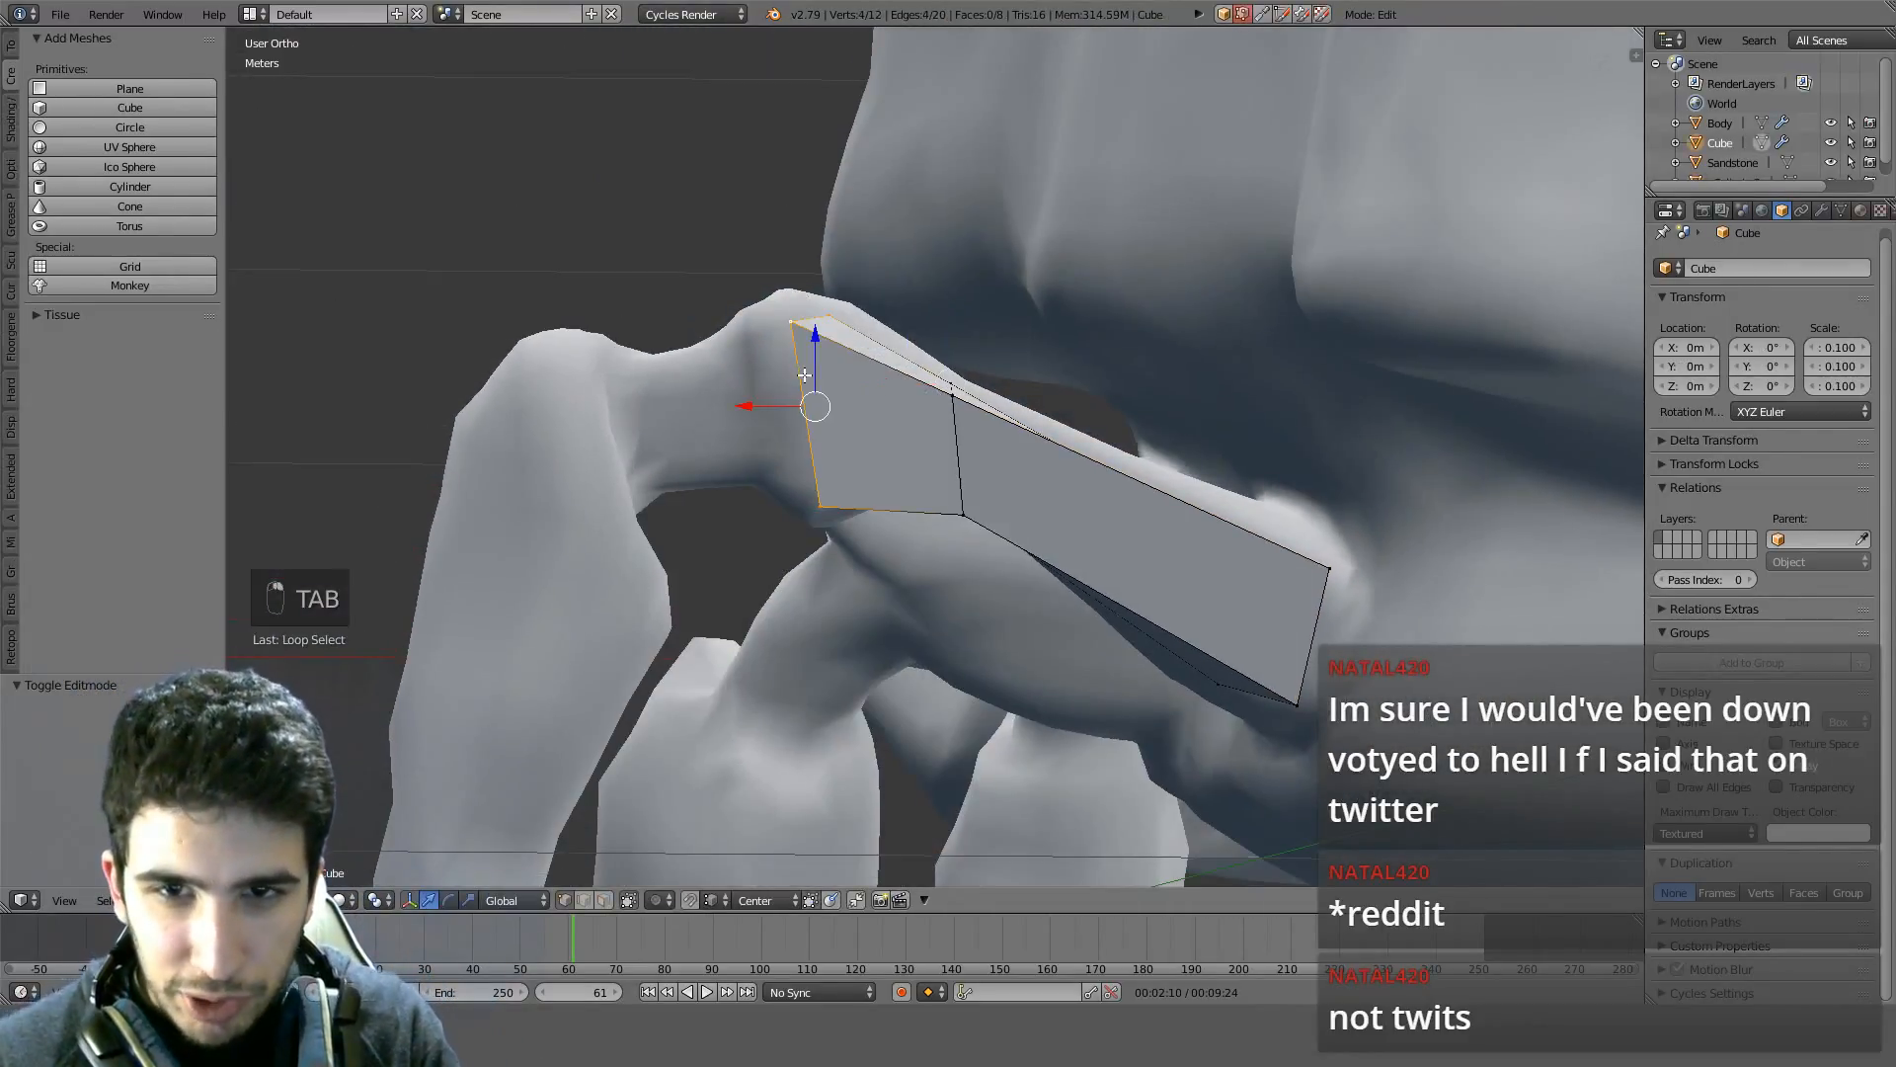
{"action": "key", "text": "KP_3"}
{"action": "key", "text": "KP_1"}
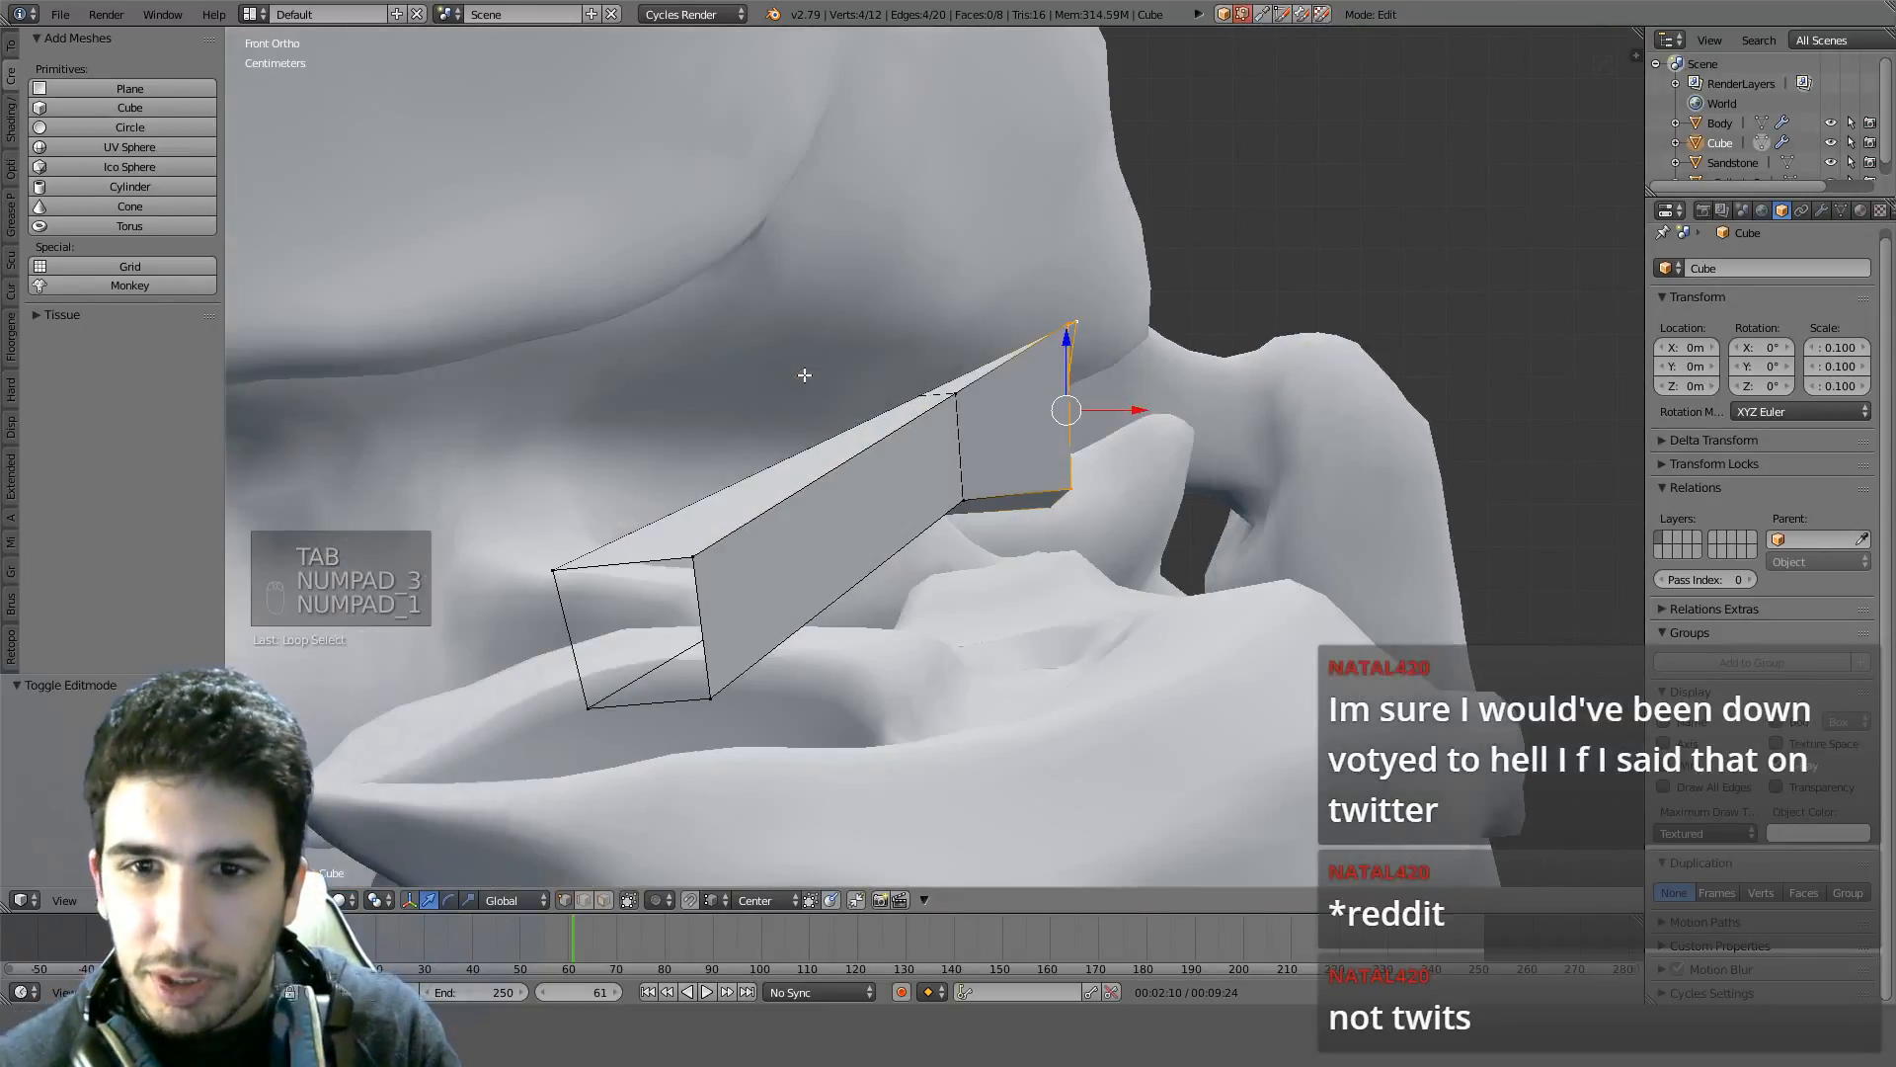
{"action": "key", "text": "z"}
{"action": "scroll", "coordinate": [928, 309], "scroll_direction": "down", "scroll_amount": 3, "text": "ctrl"}
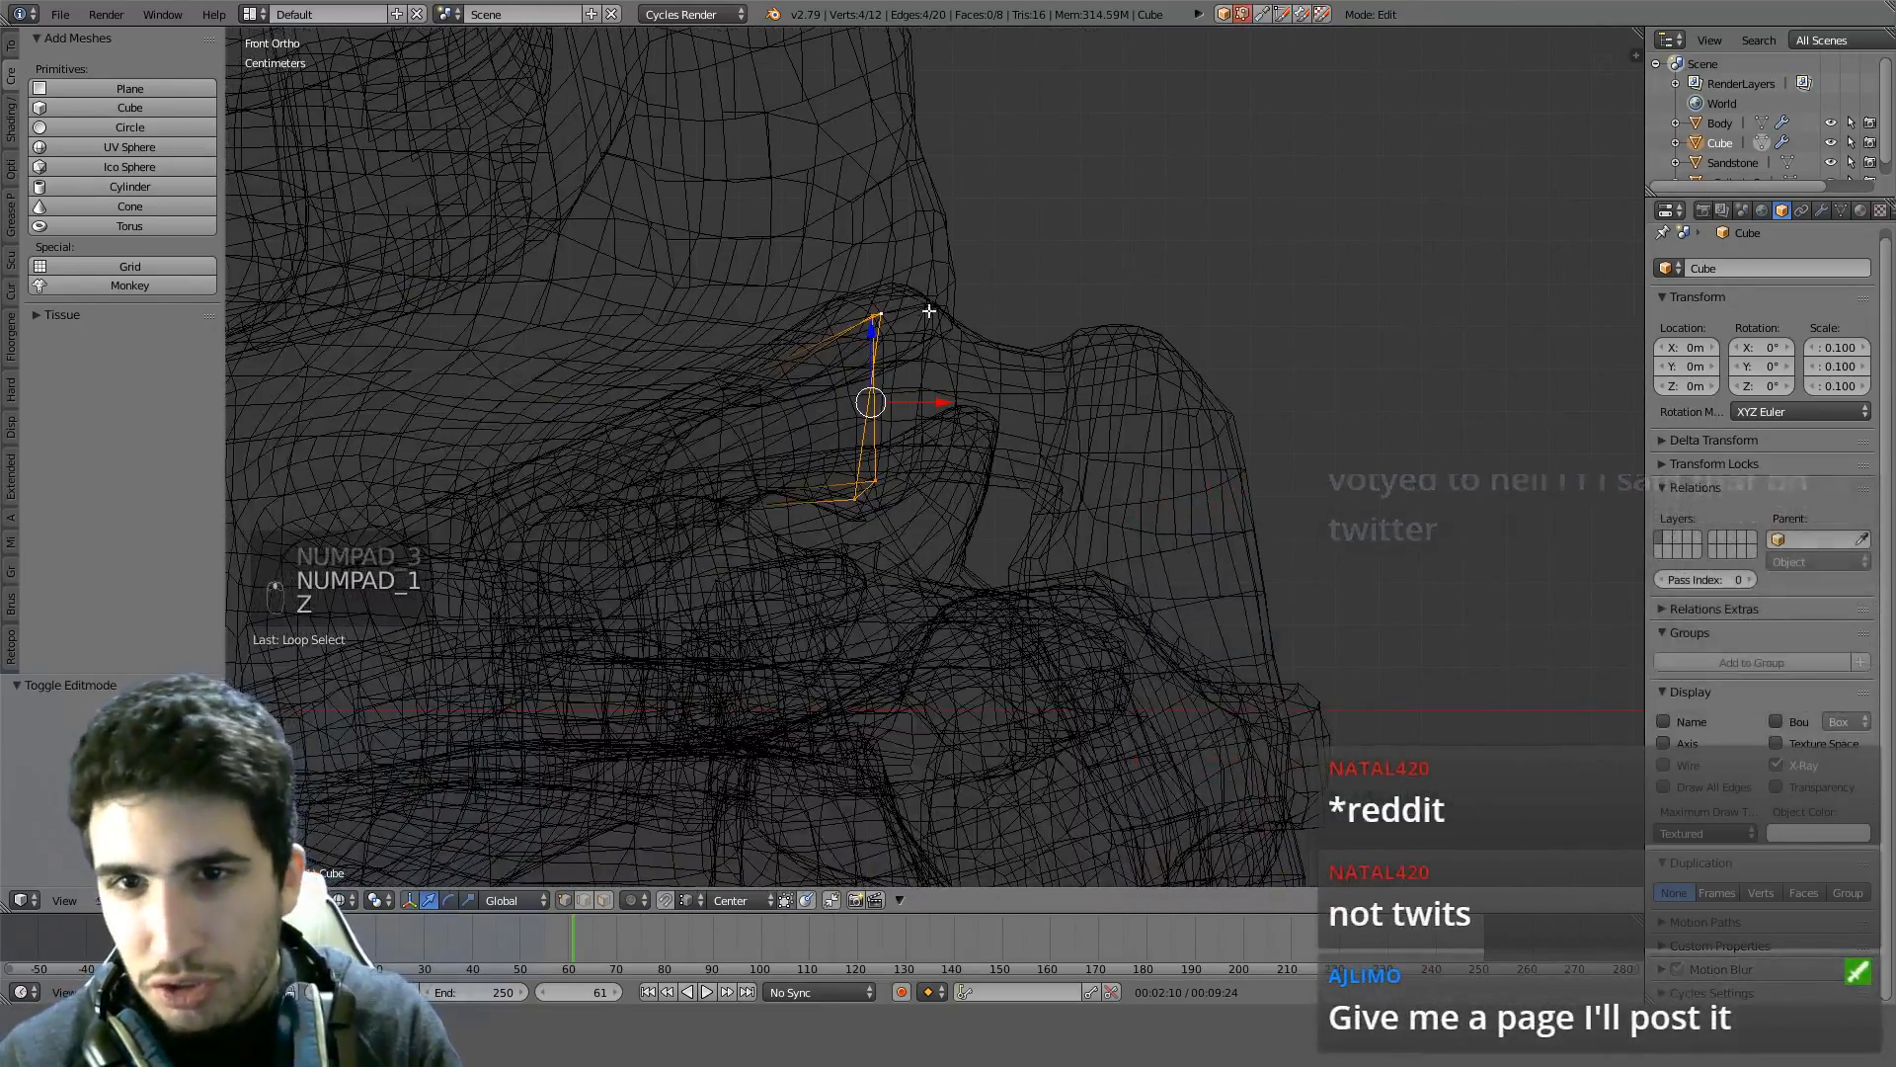
{"action": "key", "text": "s"}
{"action": "right_click", "coordinate": [978, 347]}
{"action": "mouse_move", "coordinate": [1016, 360]}
{"action": "middle_mouse_down"}
{"action": "mouse_move", "coordinate": [977, 377]}
{"action": "mouse_move", "coordinate": [943, 440]}
{"action": "middle_mouse_up"}
{"action": "key", "text": "z"}
{"action": "key", "text": "s"}
{"action": "right_click", "coordinate": [948, 394]}
{"action": "key", "text": "s"}
{"action": "right_click", "coordinate": [981, 457]}
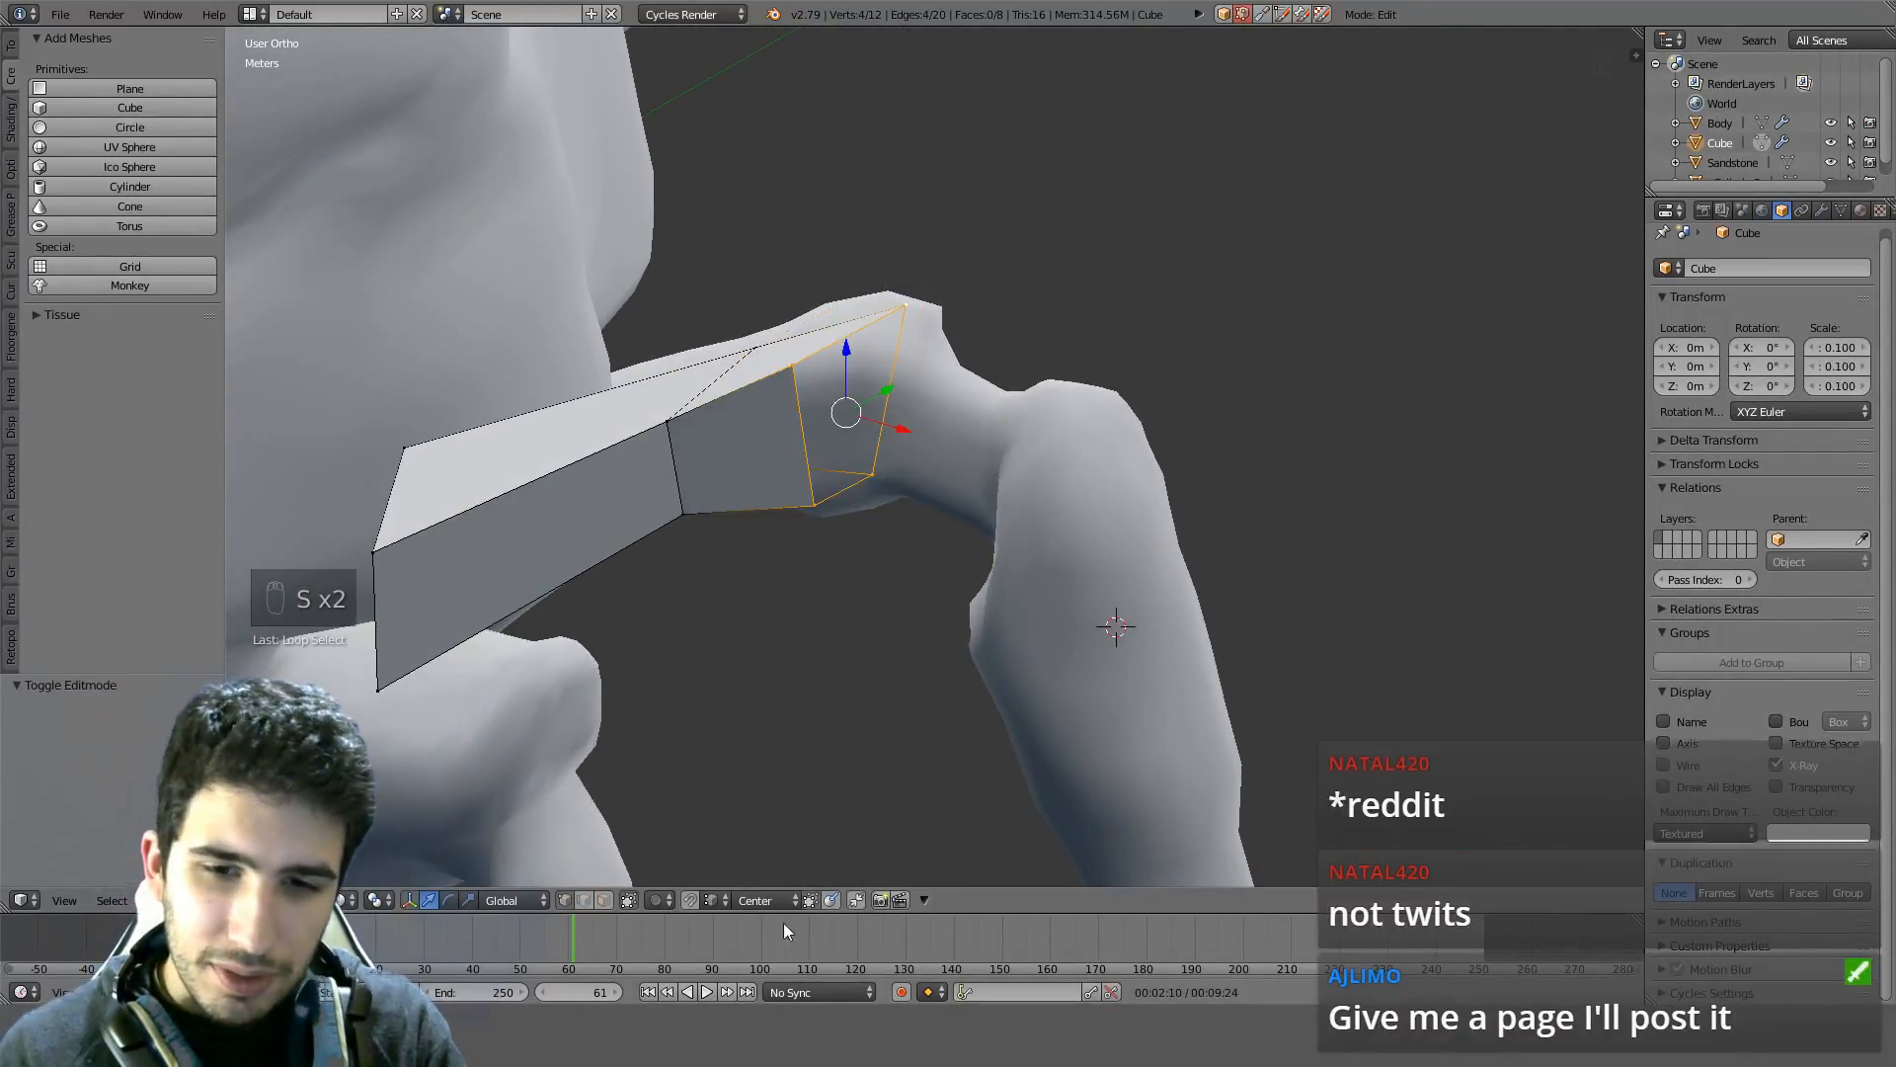
Set the snap element to Increment and hide the tool shelf to free up the viewport
{"action": "left_click", "coordinate": [711, 900]}
{"action": "left_click", "coordinate": [717, 894]}
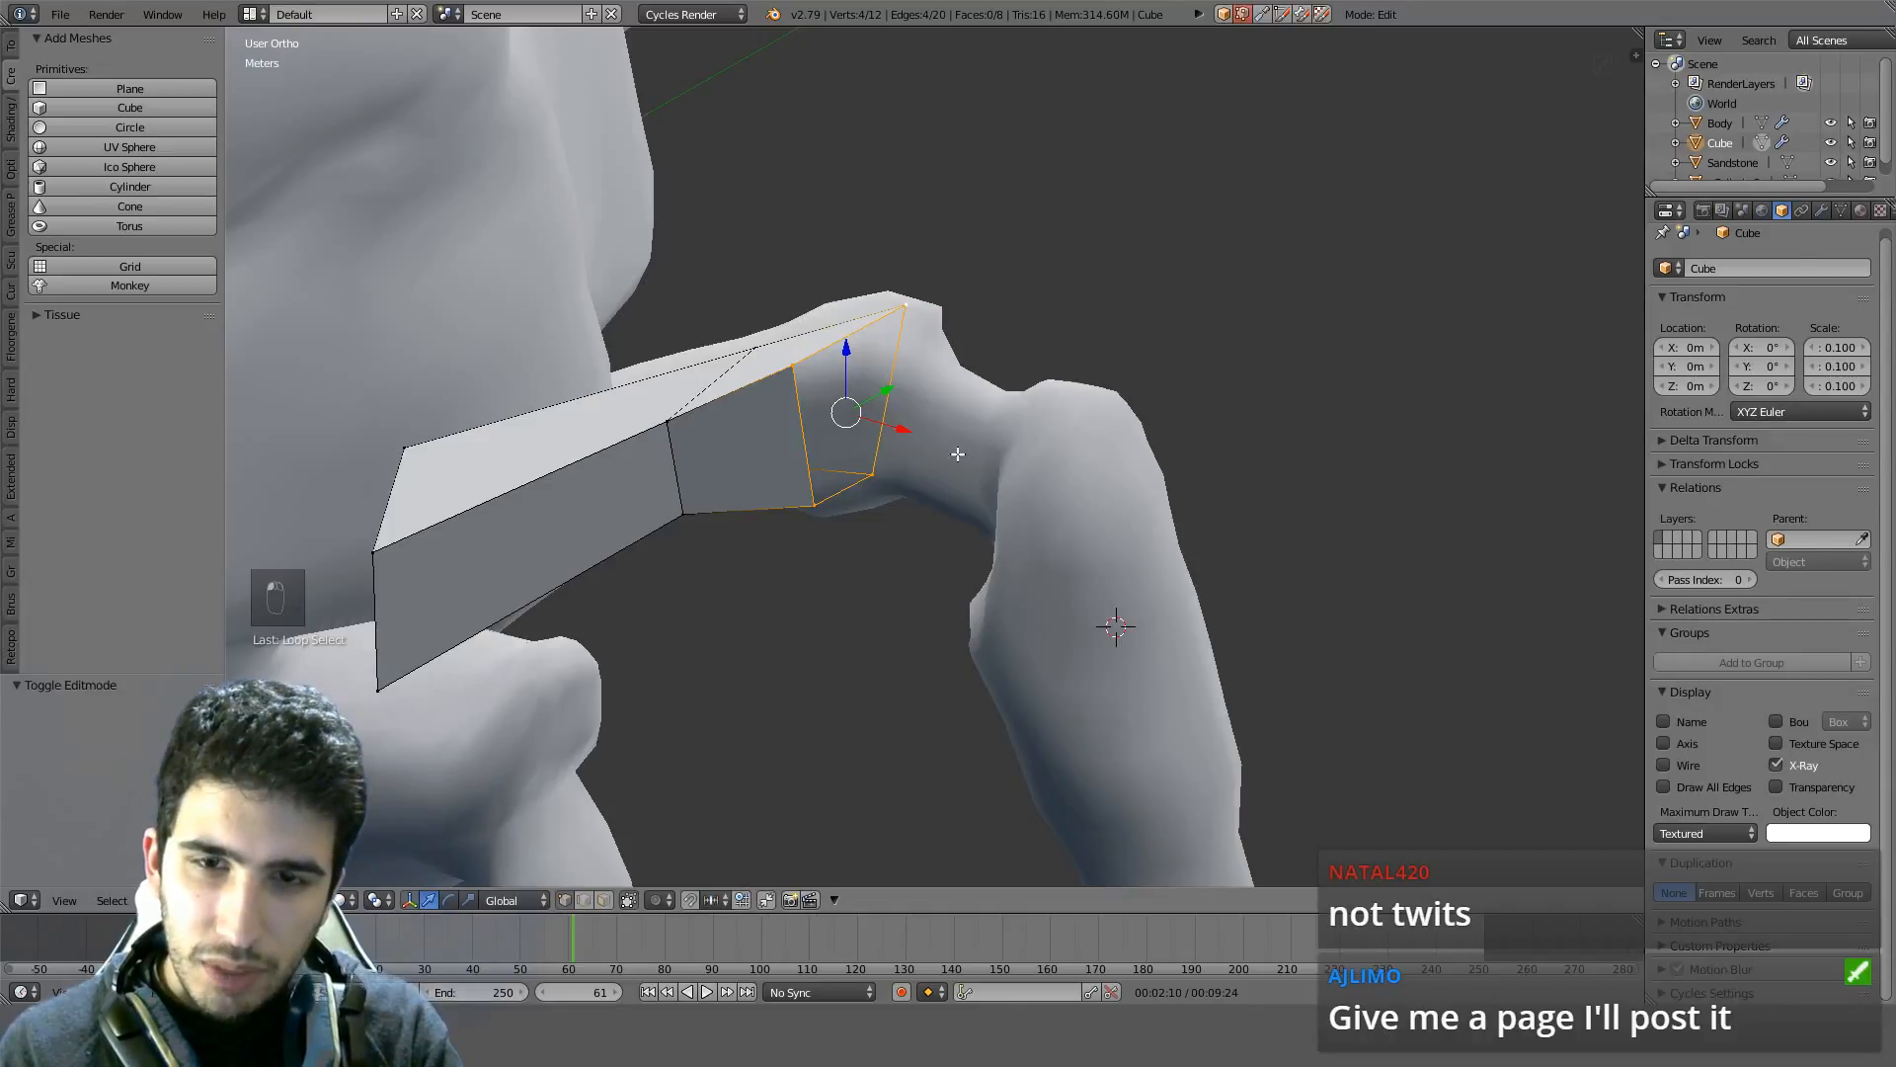
{"action": "middle_click_drag", "start_coordinate": [957, 445], "coordinate": [822, 403]}
{"action": "key", "text": "t"}
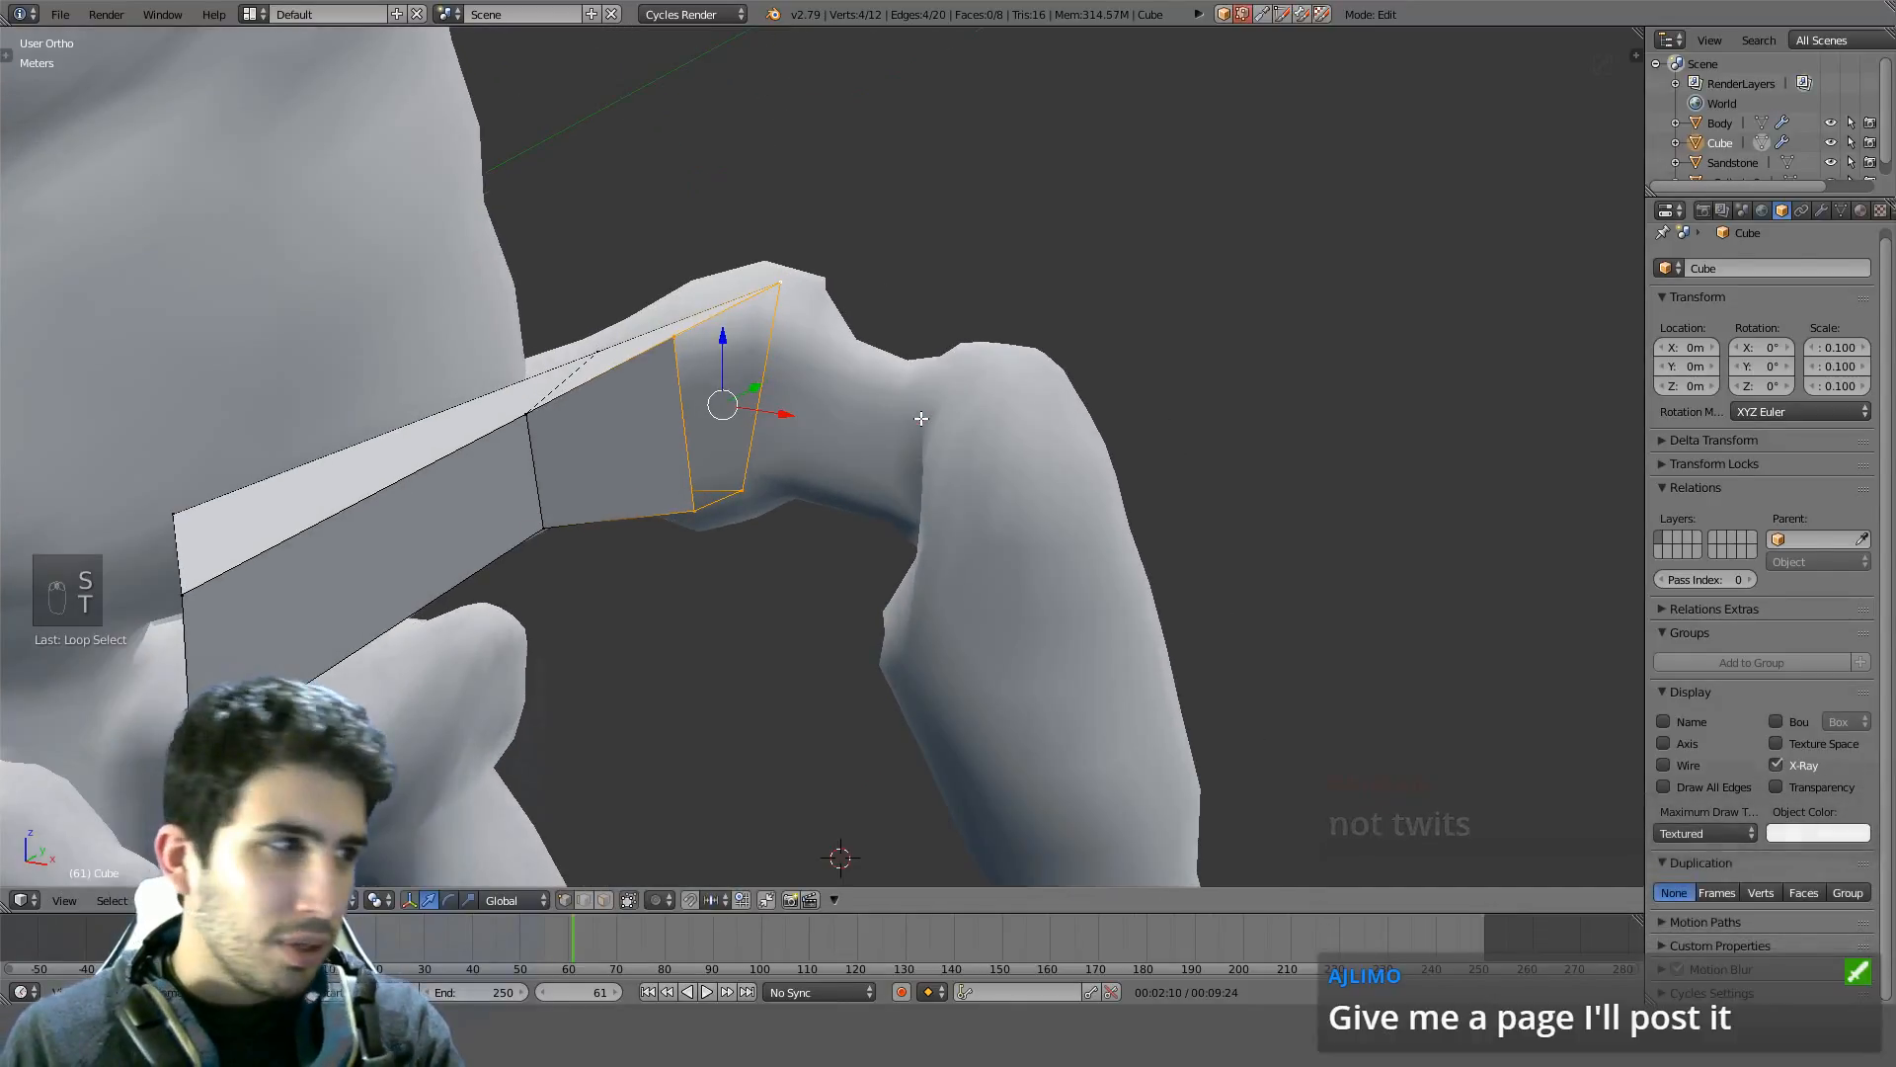
{"action": "key", "text": "s"}
{"action": "right_click", "coordinate": [970, 445]}
{"action": "middle_click_drag", "start_coordinate": [969, 445], "coordinate": [944, 478]}
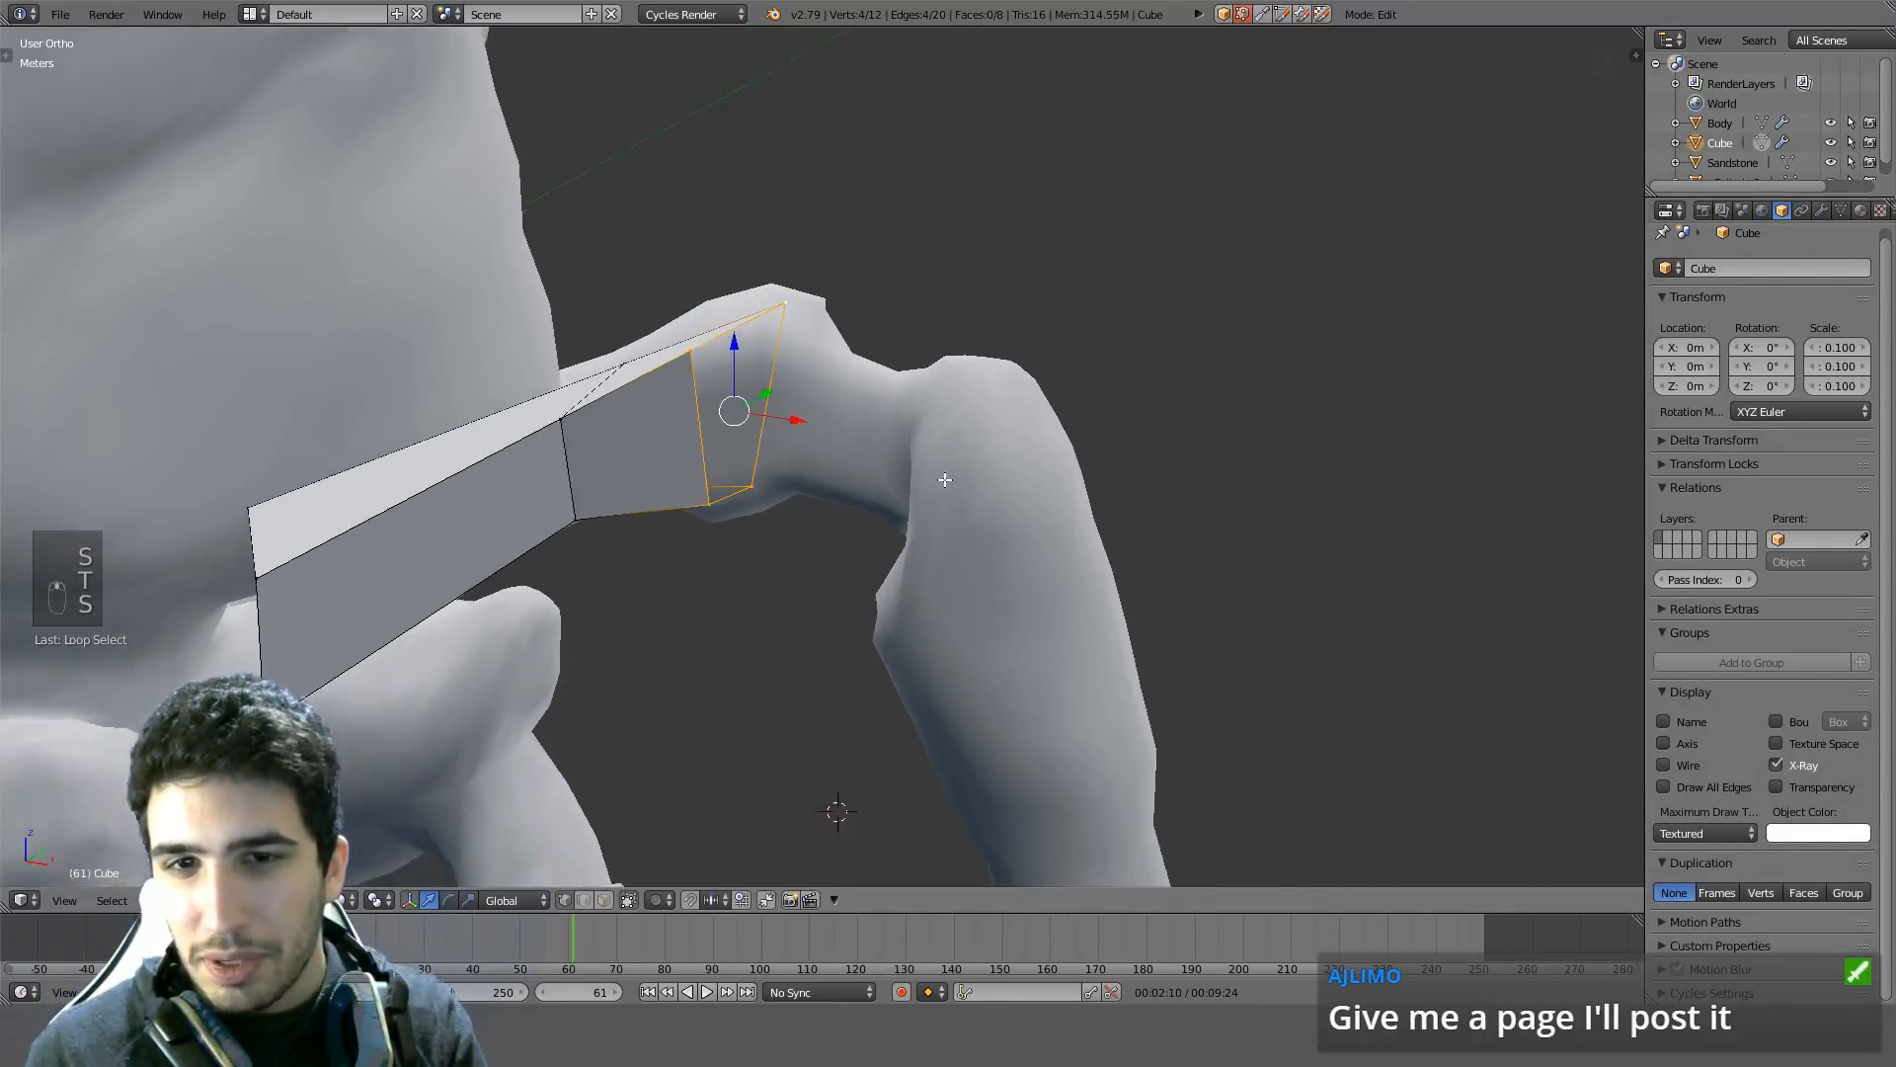
{"action": "scroll", "coordinate": [950, 444], "scroll_direction": "down", "scroll_amount": 2}
{"action": "middle_click_drag", "start_coordinate": [957, 410], "coordinate": [860, 465]}
{"action": "scroll", "coordinate": [805, 477], "scroll_direction": "up", "scroll_amount": 4}
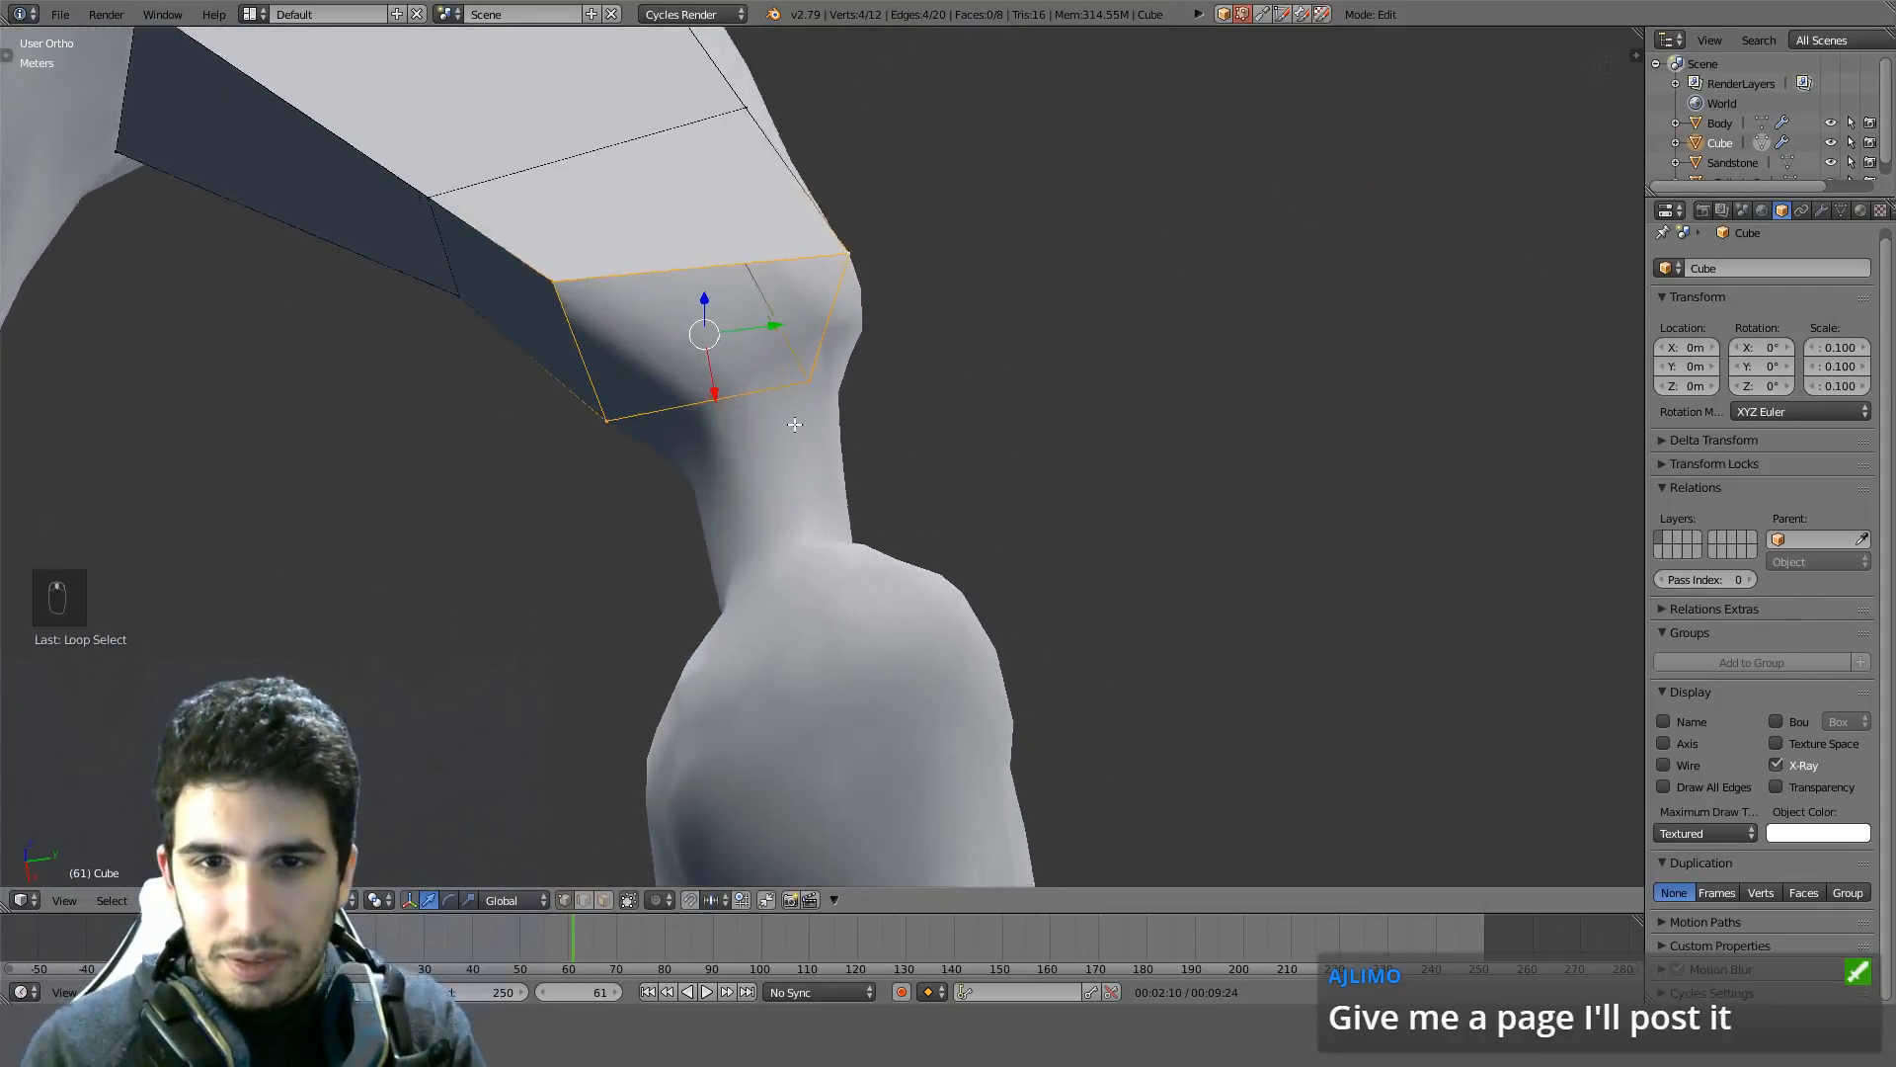
{"action": "key", "text": "KP_7"}
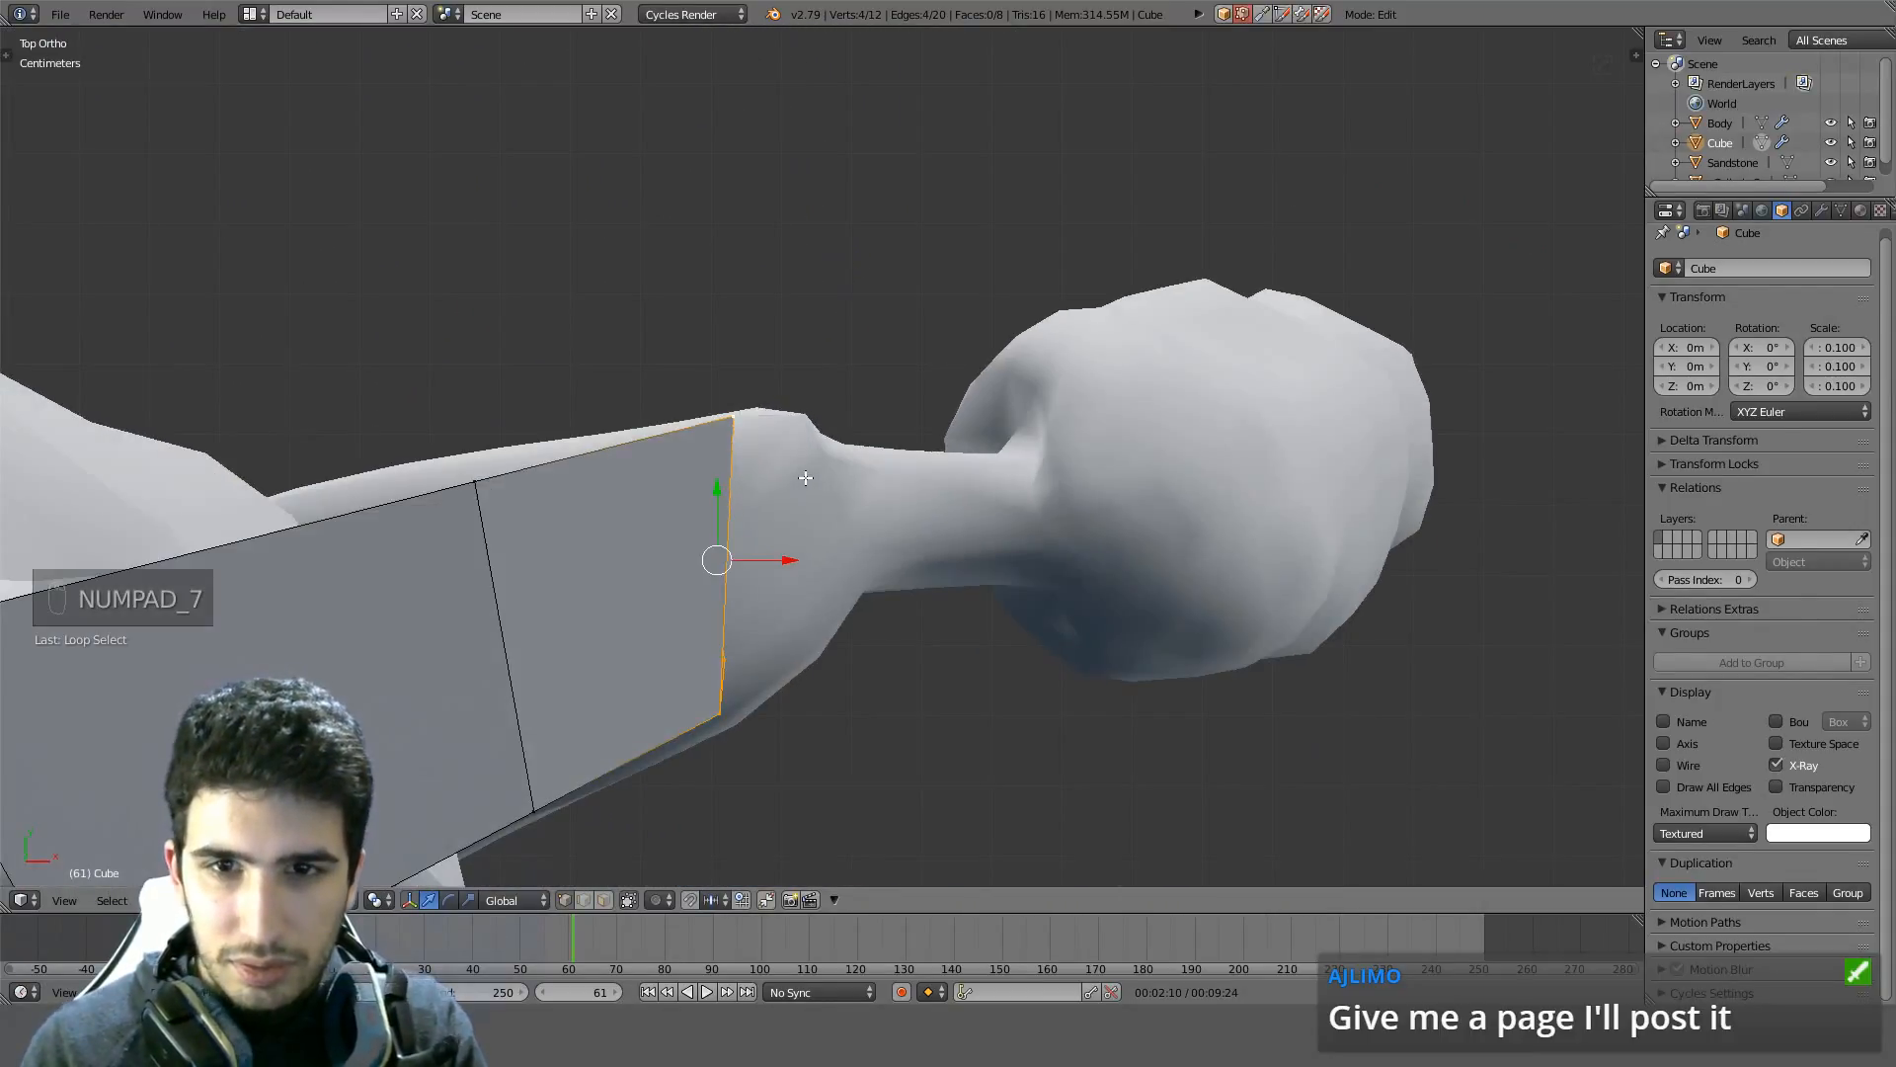
{"action": "key", "text": "e"}
{"action": "right_click", "coordinate": [845, 467]}
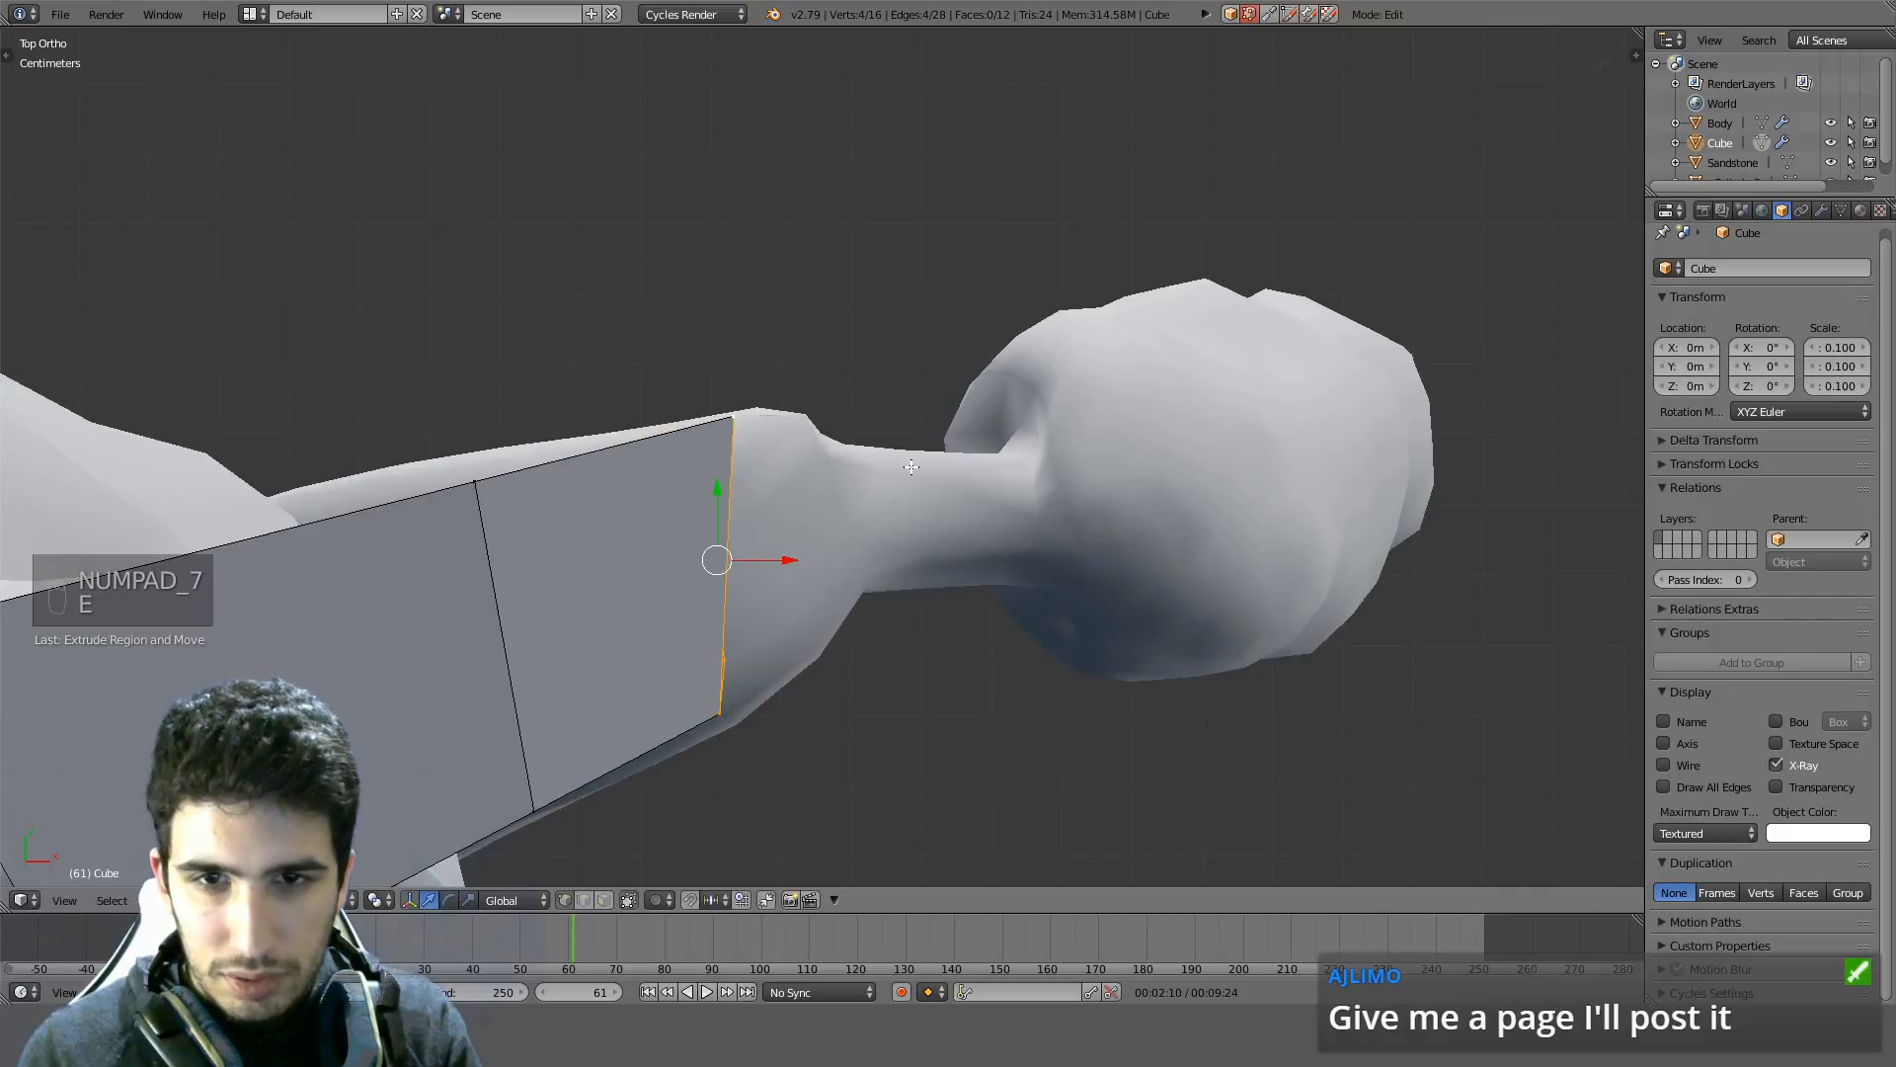
{"action": "key", "text": "ctrl+z"}
Rotate the leg mesh's open end loop by -15° in top view and extrude it outward along the sculpted leg
{"action": "key", "text": "r"}
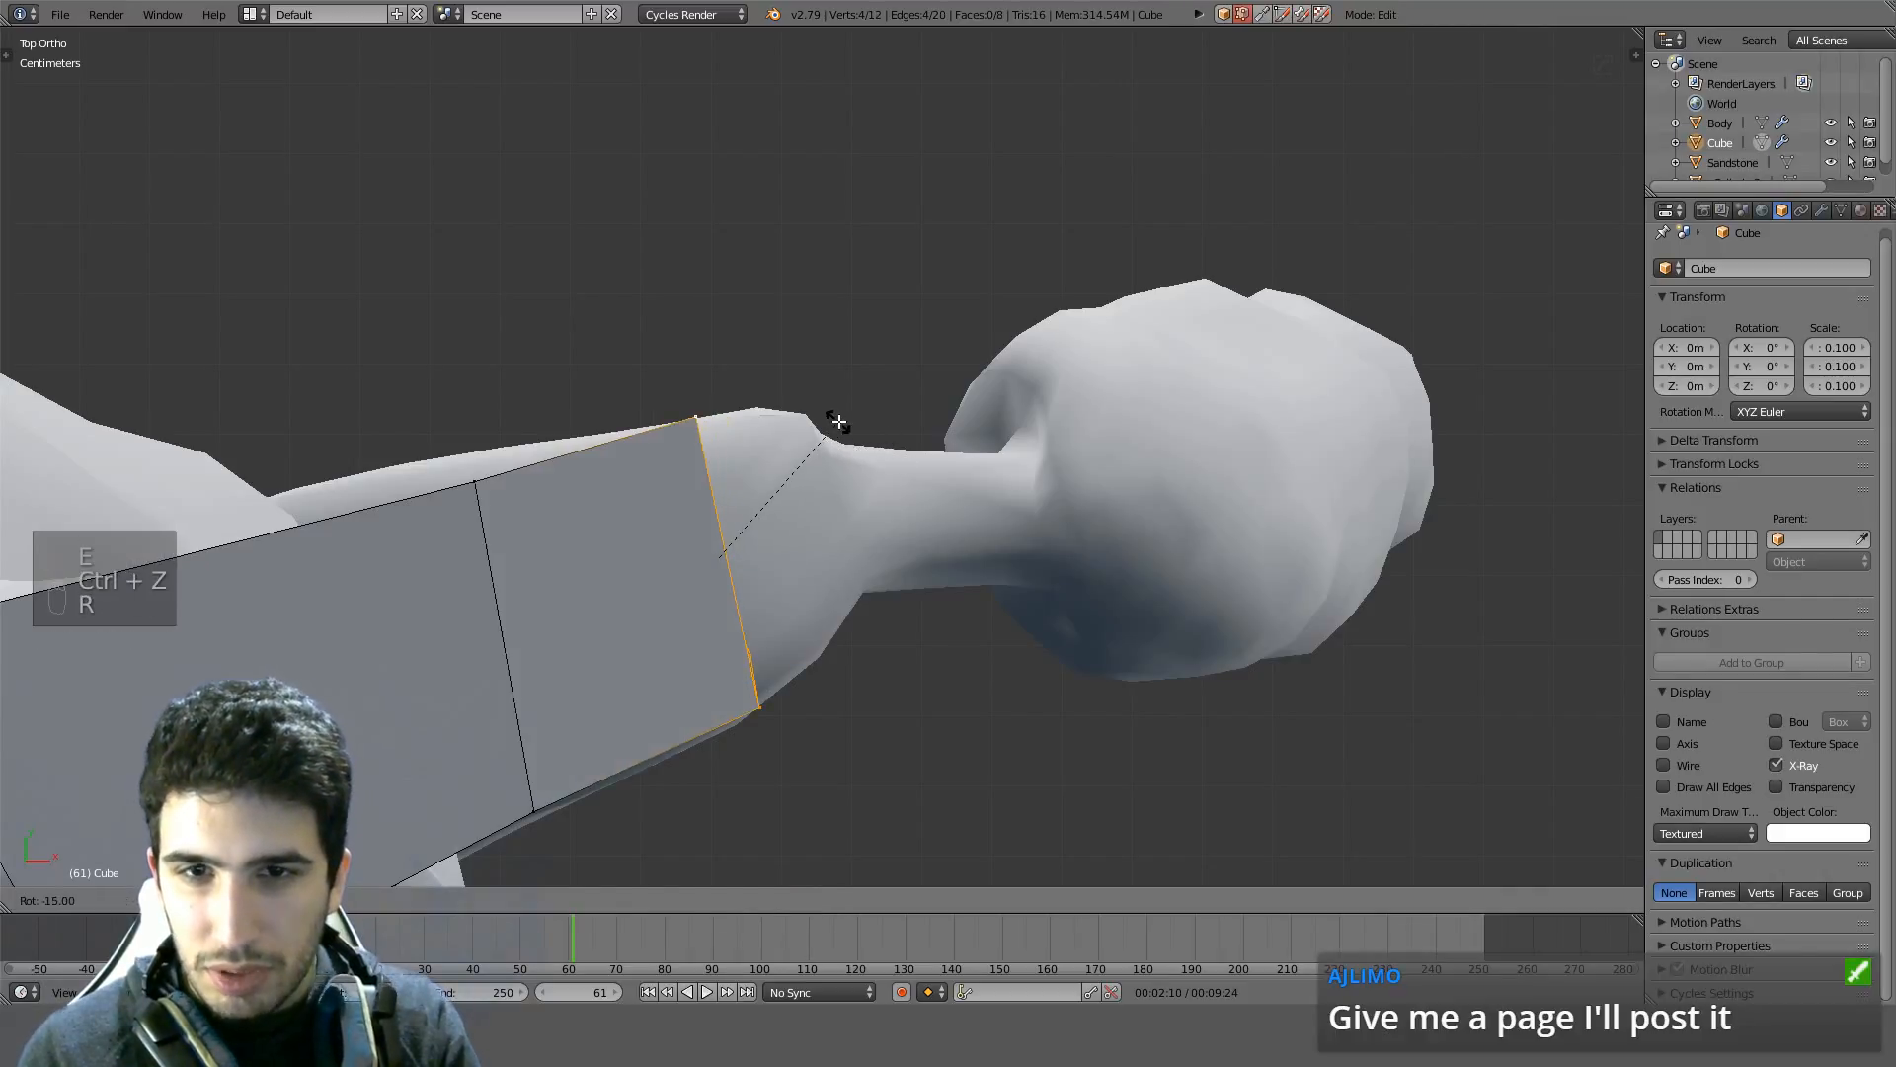
{"action": "left_click", "coordinate": [839, 423]}
{"action": "key", "text": "e"}
{"action": "left_click", "coordinate": [1009, 378]}
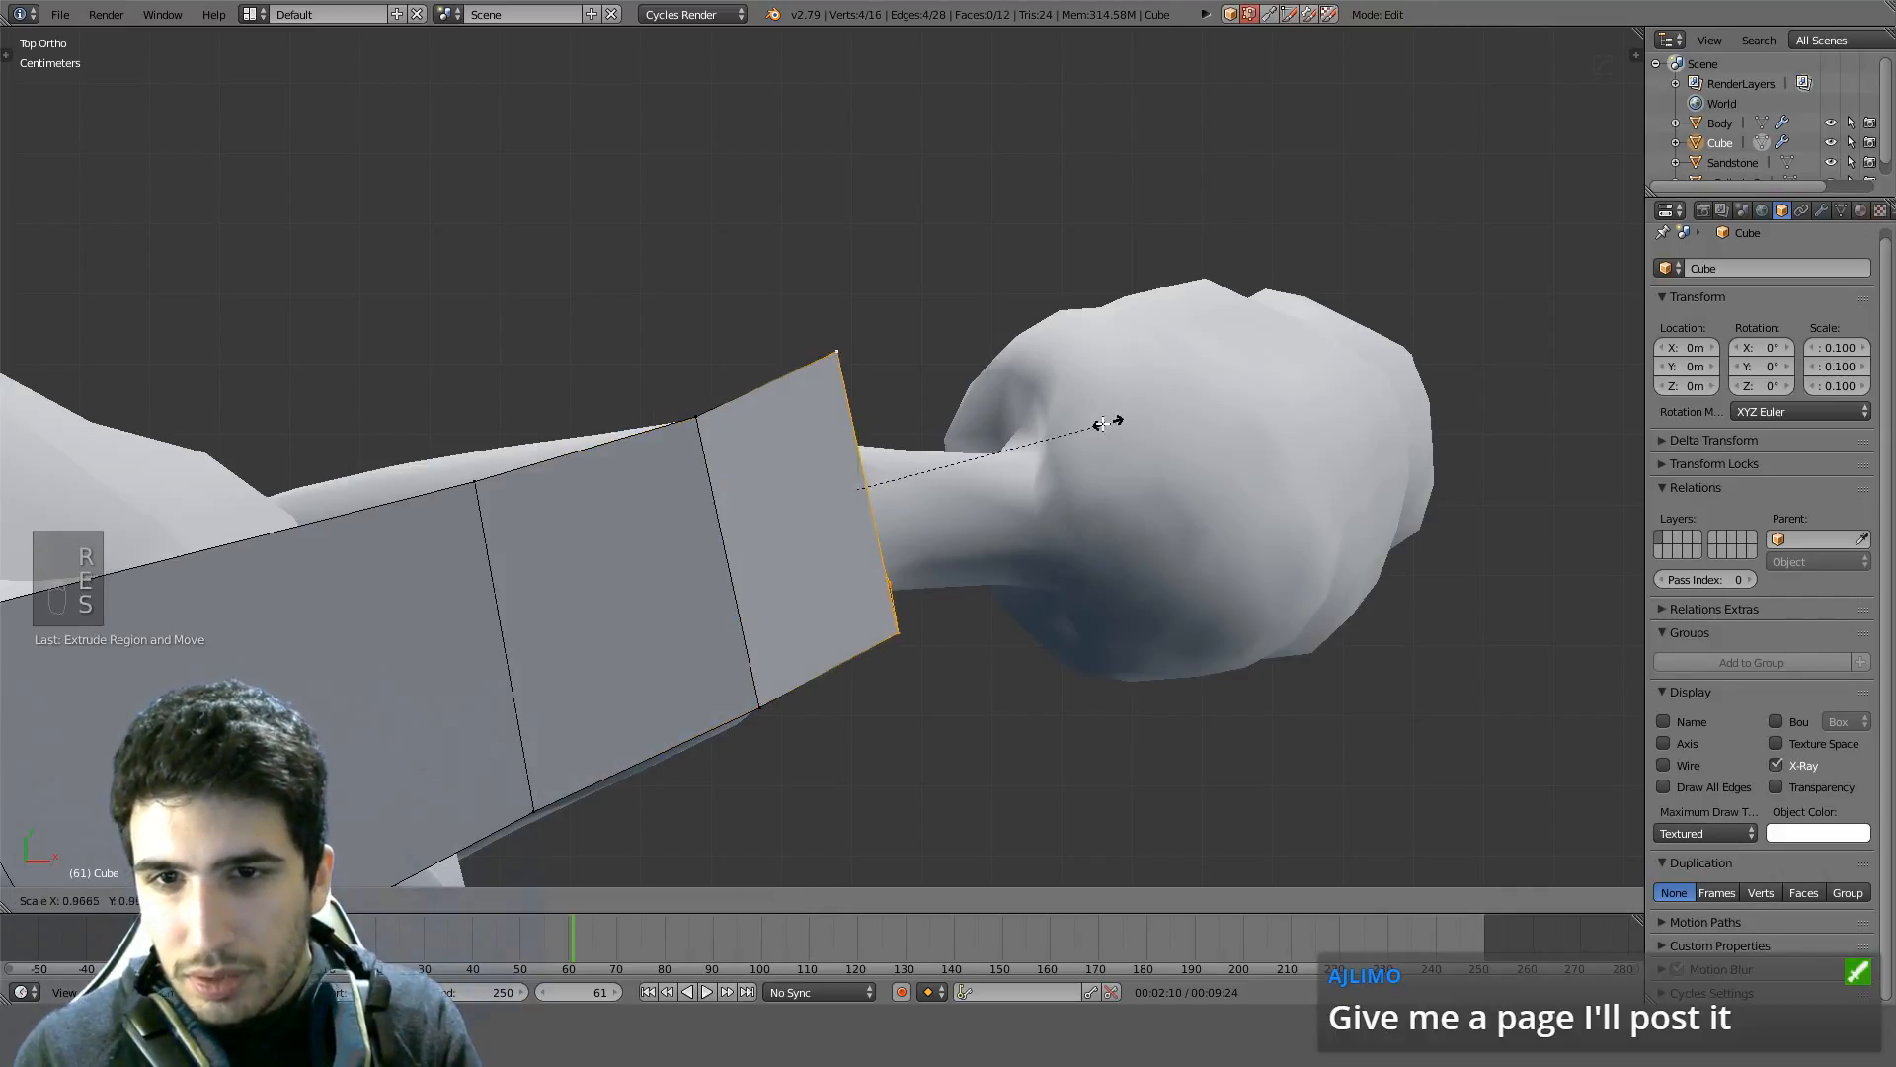
Scale down the extruded end loop and move it to match the start of the sculpted leg's narrow section
{"action": "key", "text": "s"}
{"action": "left_click", "coordinate": [963, 474]}
{"action": "key", "text": "g"}
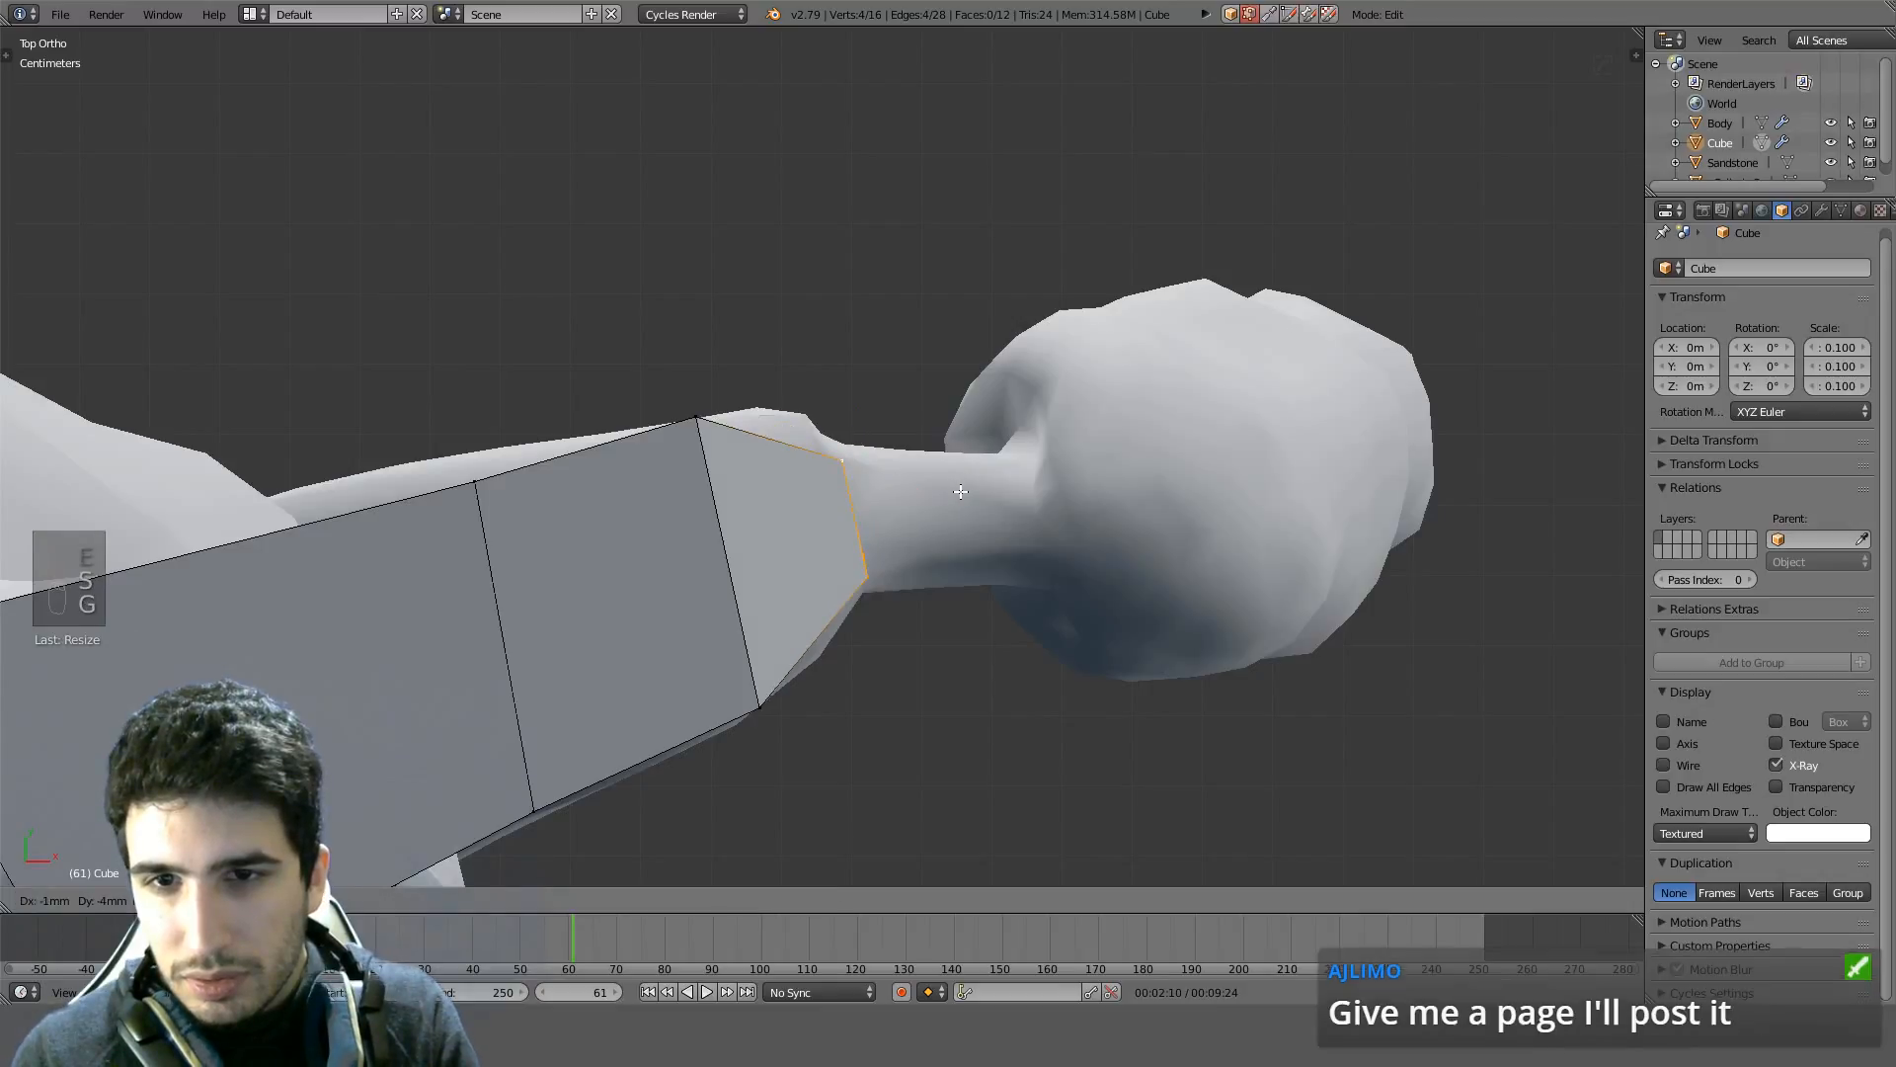
{"action": "left_click", "coordinate": [963, 476]}
{"action": "key", "text": "s"}
{"action": "left_click", "coordinate": [990, 479]}
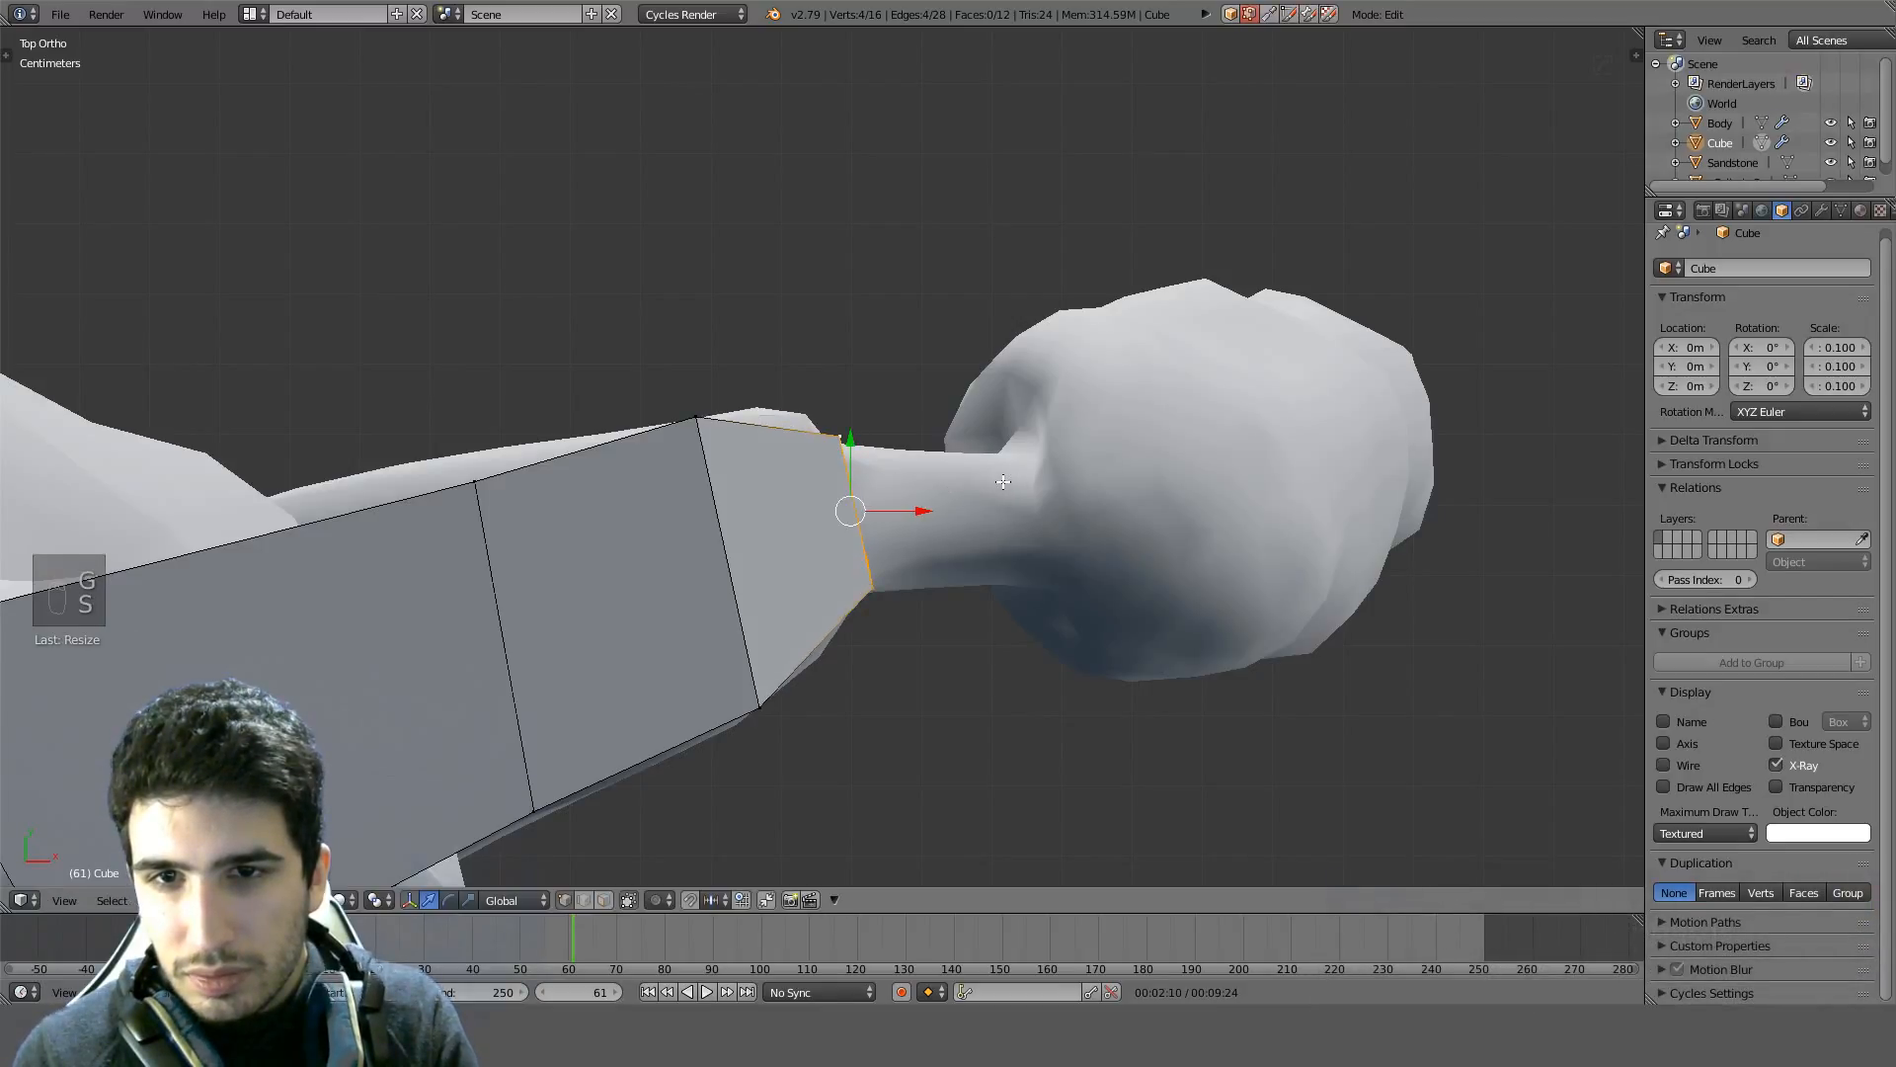
Scale the end loop by 1.6 along Z in wireframe front view to match the leg's height
{"action": "middle_click_drag", "start_coordinate": [991, 479], "coordinate": [978, 298]}
{"action": "key", "text": "KP_1"}
{"action": "key", "text": "z"}
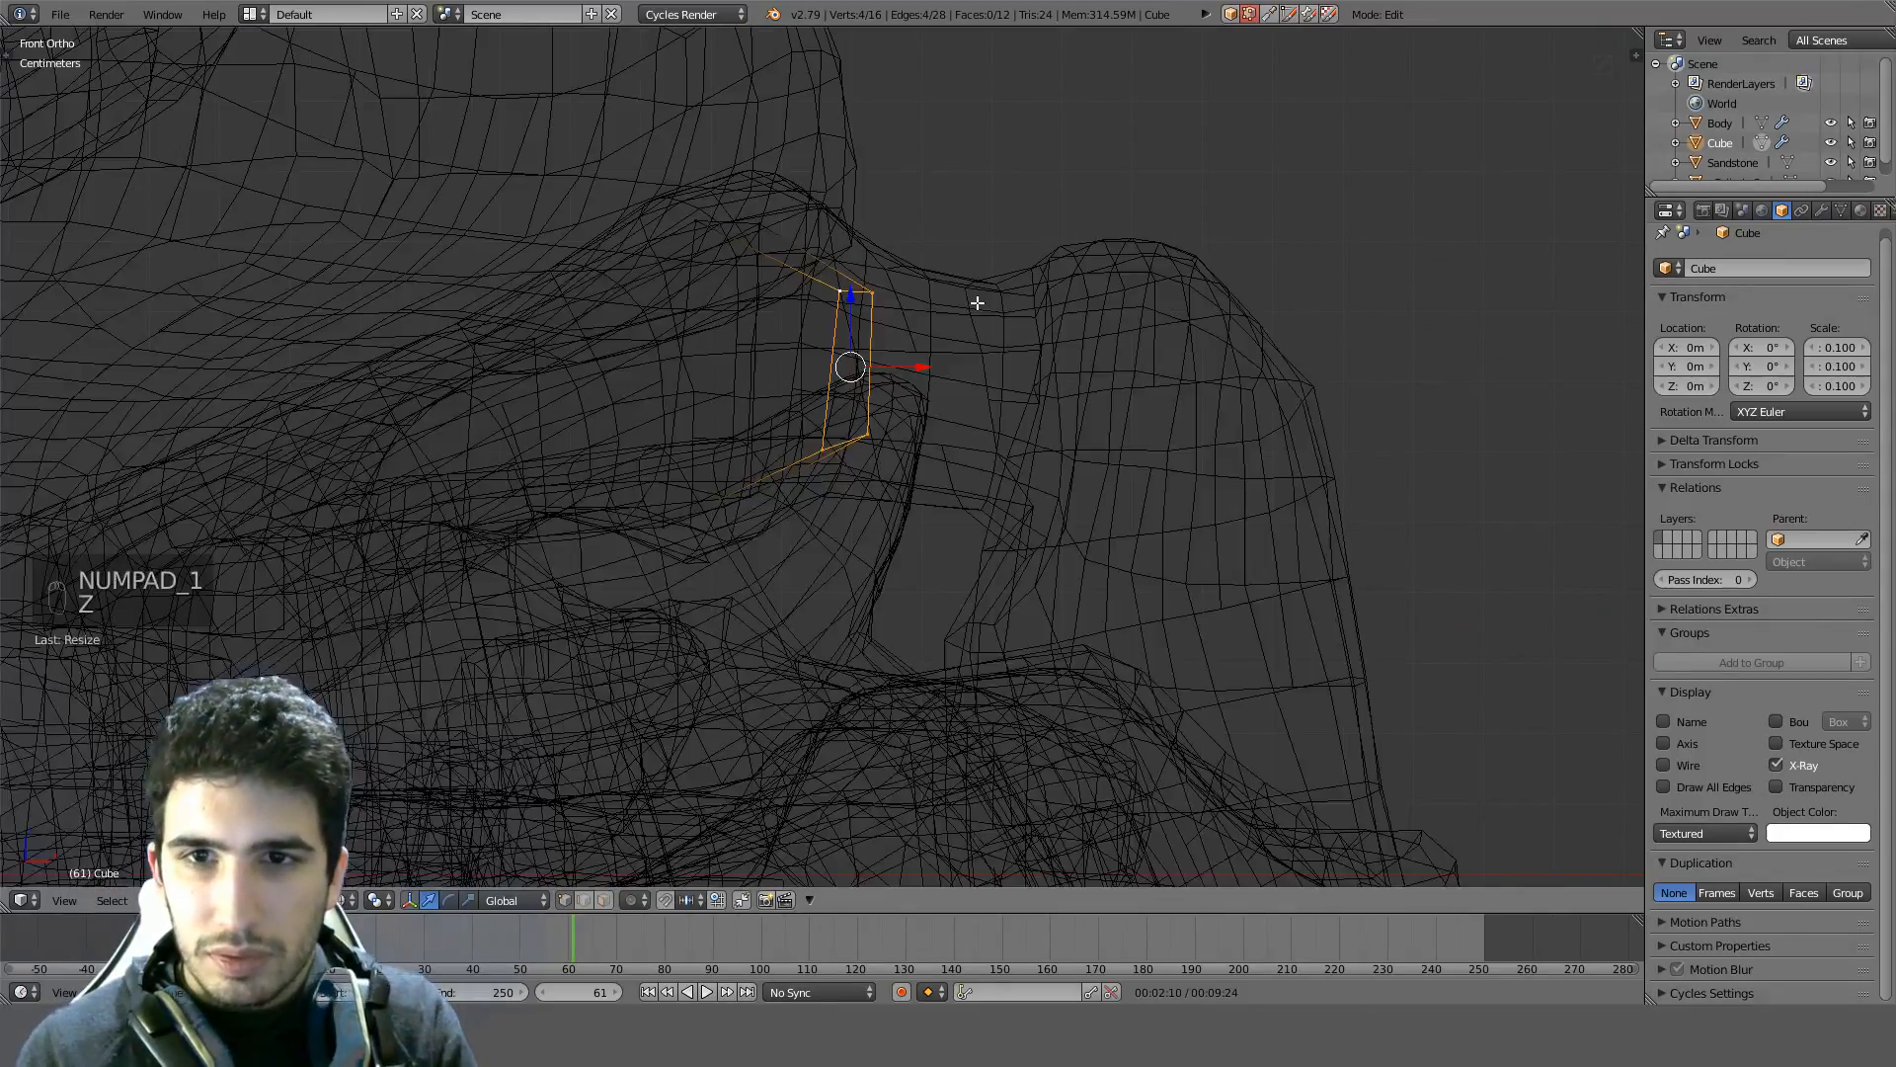
{"action": "key", "text": "s"}
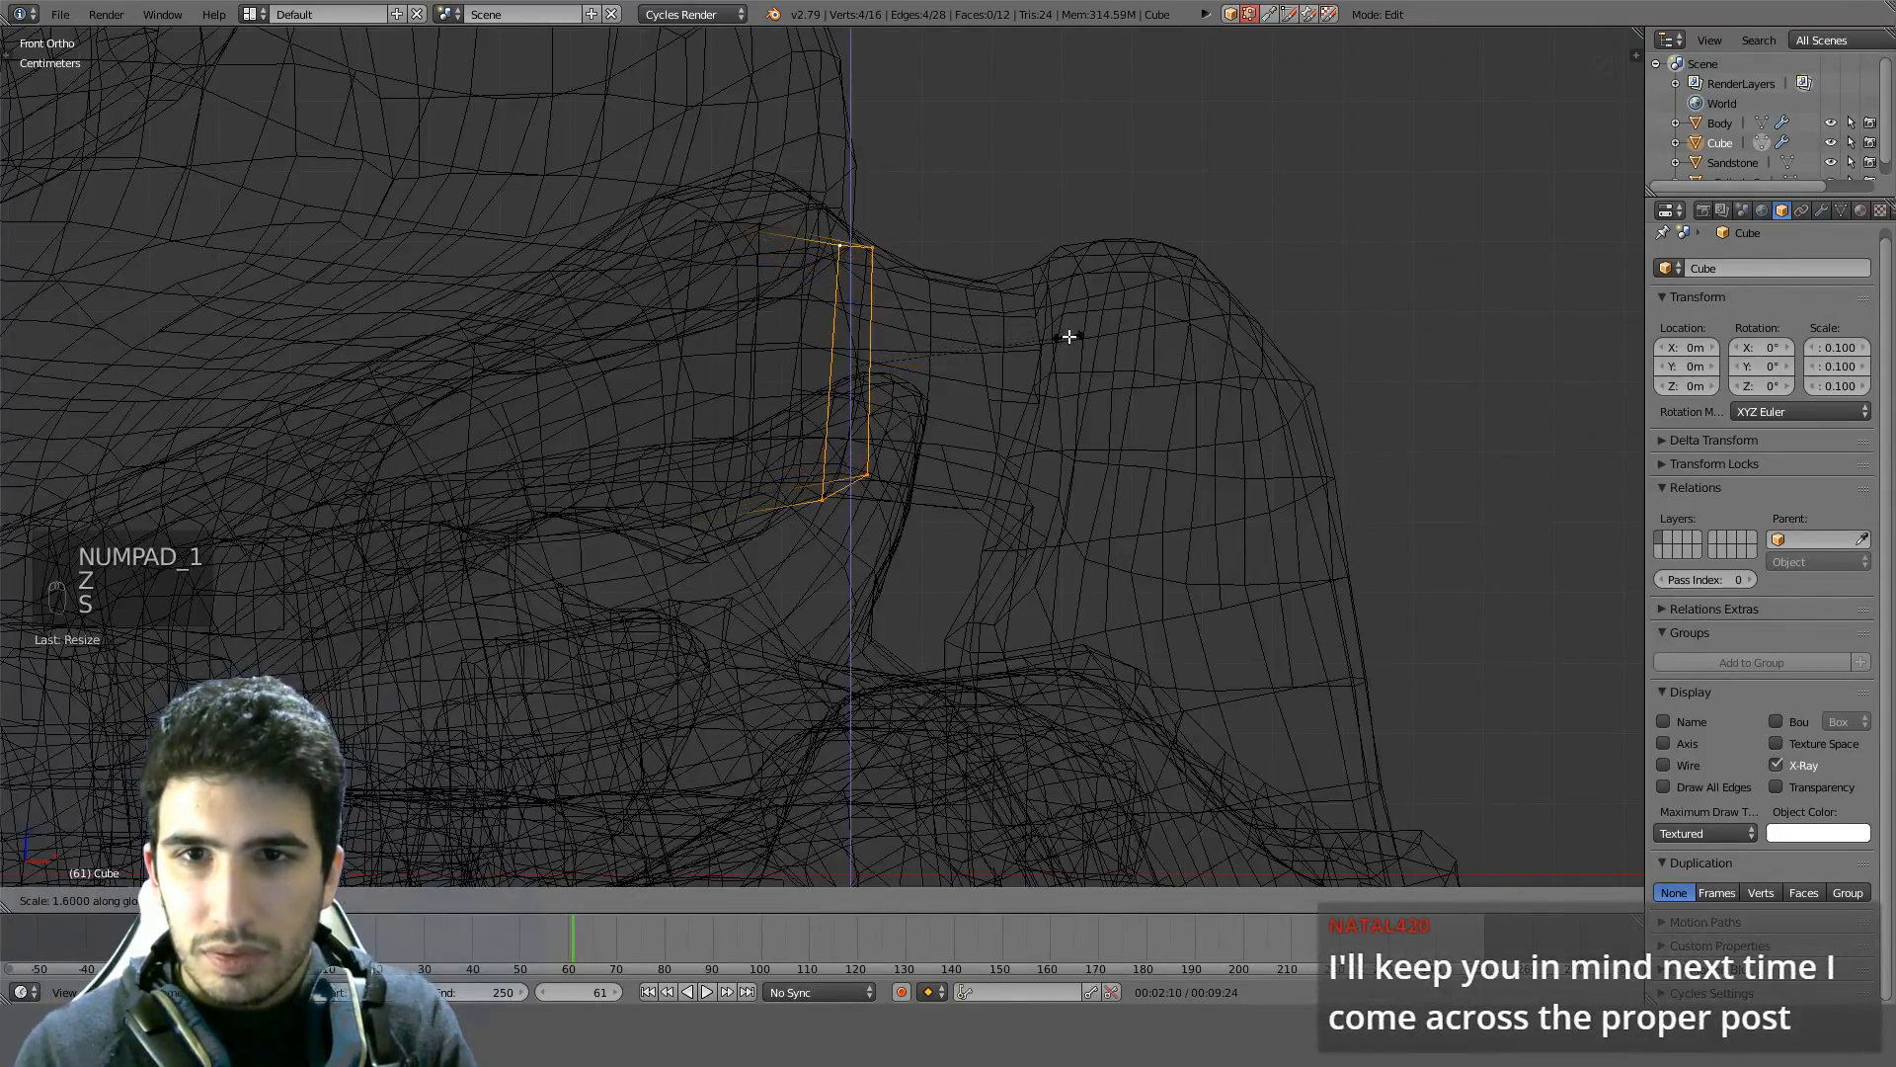
{"action": "left_click", "coordinate": [1070, 336]}
Scale the neighbouring edge loop at the leg's bulge by 1.3 along Z
{"action": "right_click", "coordinate": [751, 344], "text": "alt"}
{"action": "key", "text": "s"}
{"action": "key", "text": "z"}
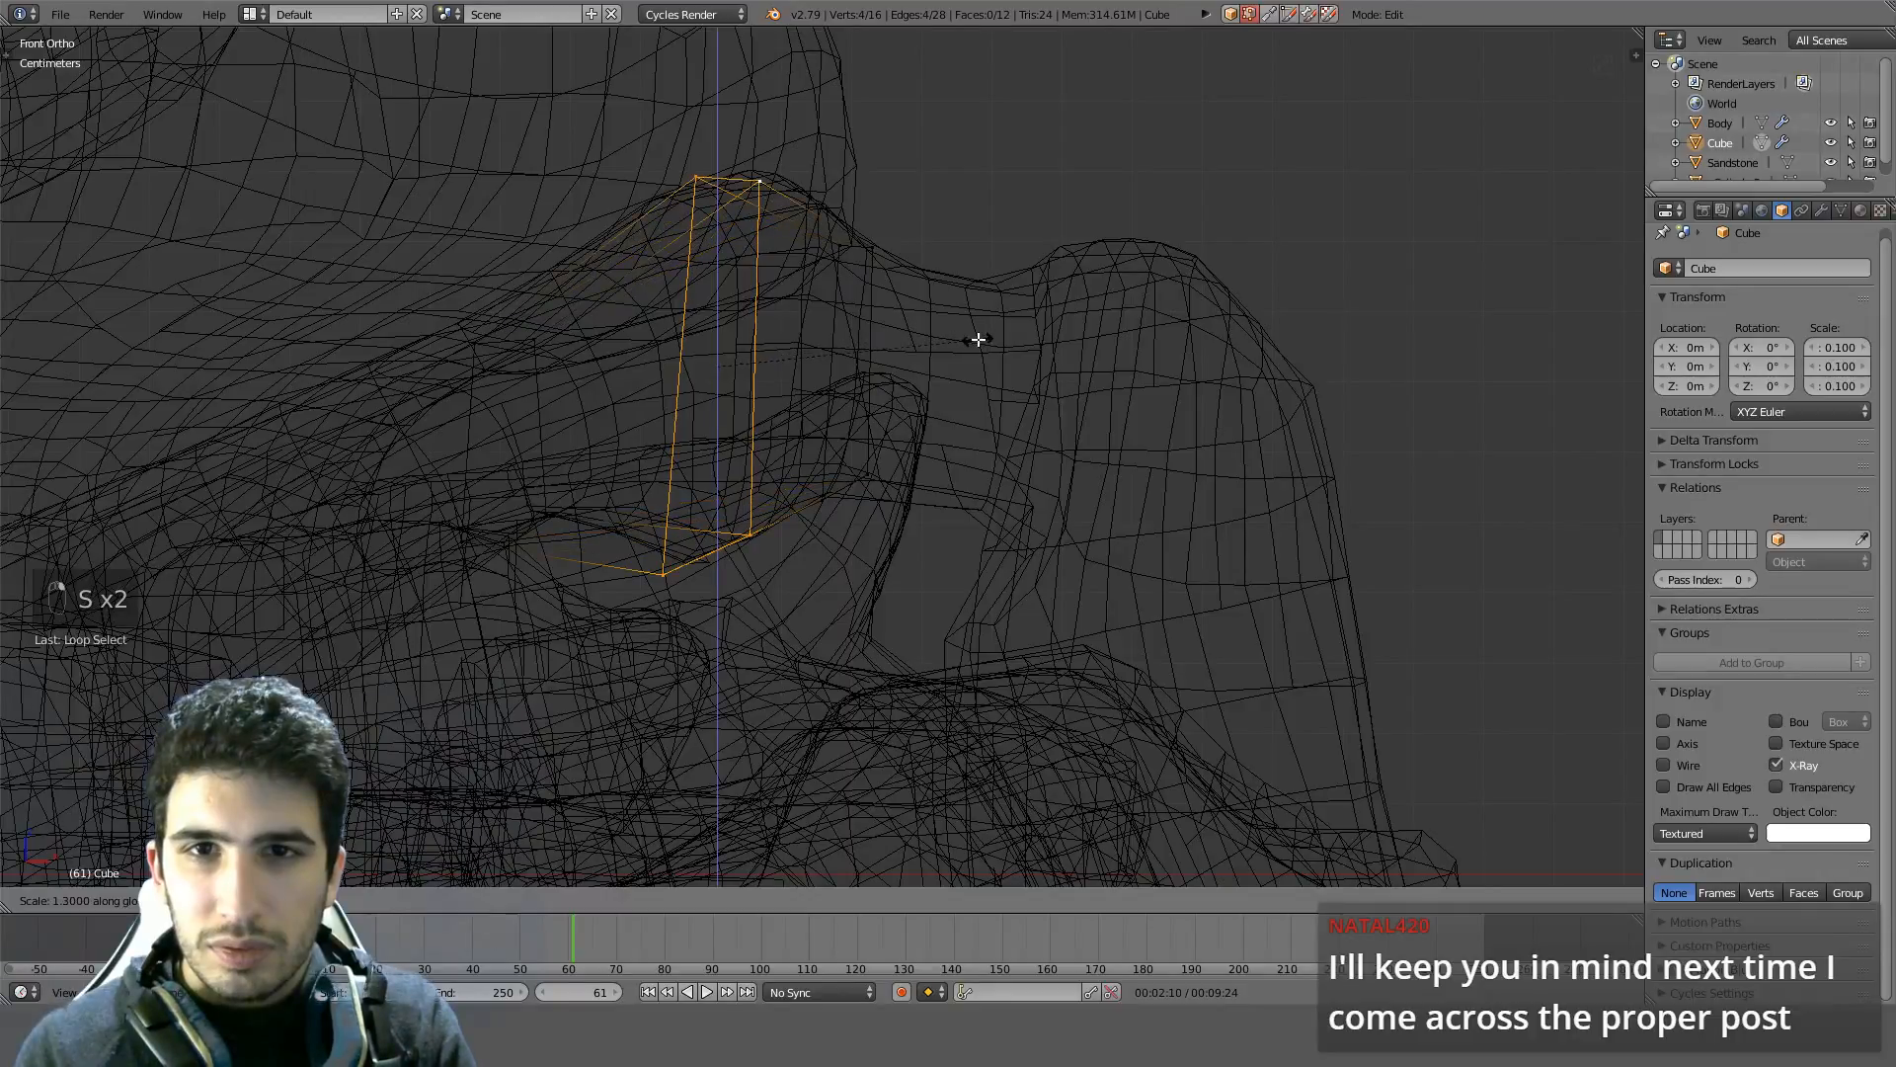
{"action": "left_click", "coordinate": [977, 339]}
{"action": "key", "text": "z"}
Reselect the end loop, rotate it in top view to face straight across the narrow section, and nudge it into place
{"action": "middle_click_drag", "start_coordinate": [969, 334], "coordinate": [780, 434]}
{"action": "right_click", "coordinate": [790, 435], "text": "alt"}
{"action": "key", "text": "KP_7"}
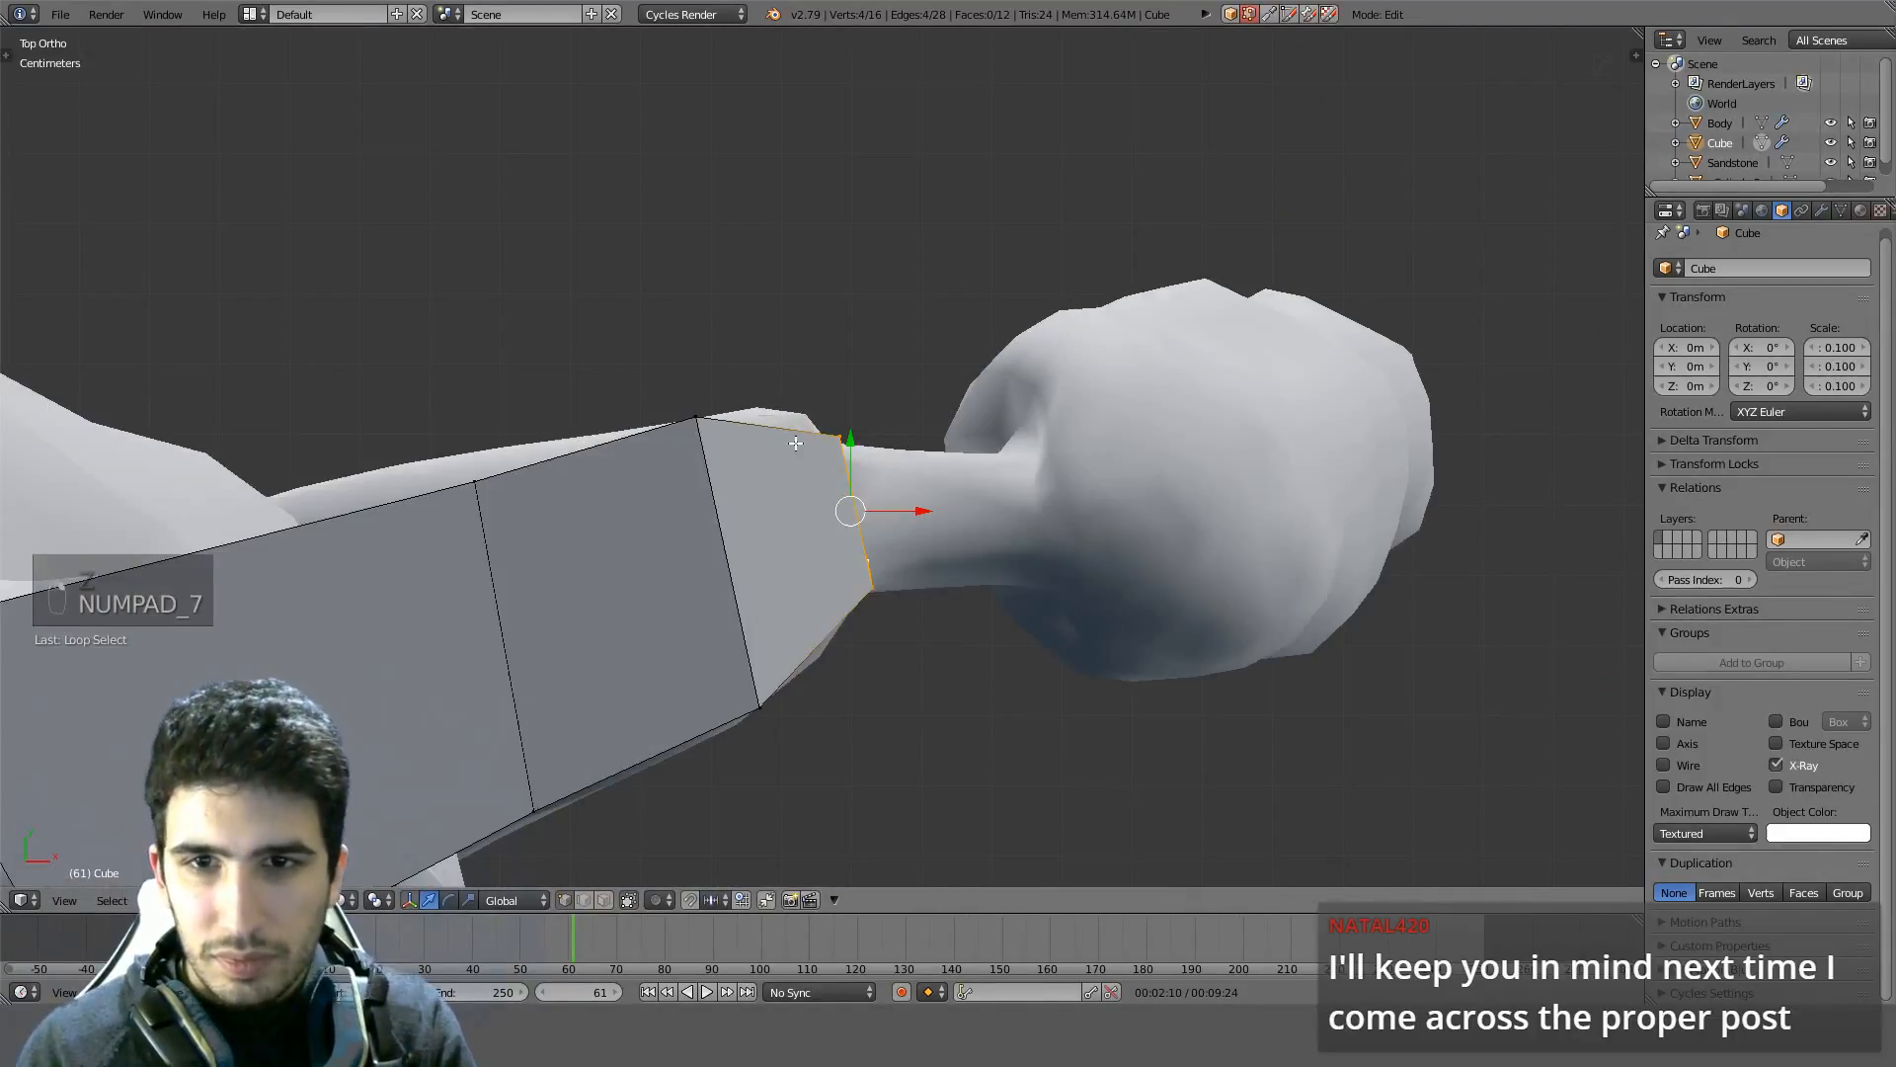
{"action": "key", "text": "r"}
{"action": "left_click", "coordinate": [986, 533]}
{"action": "key", "text": "g"}
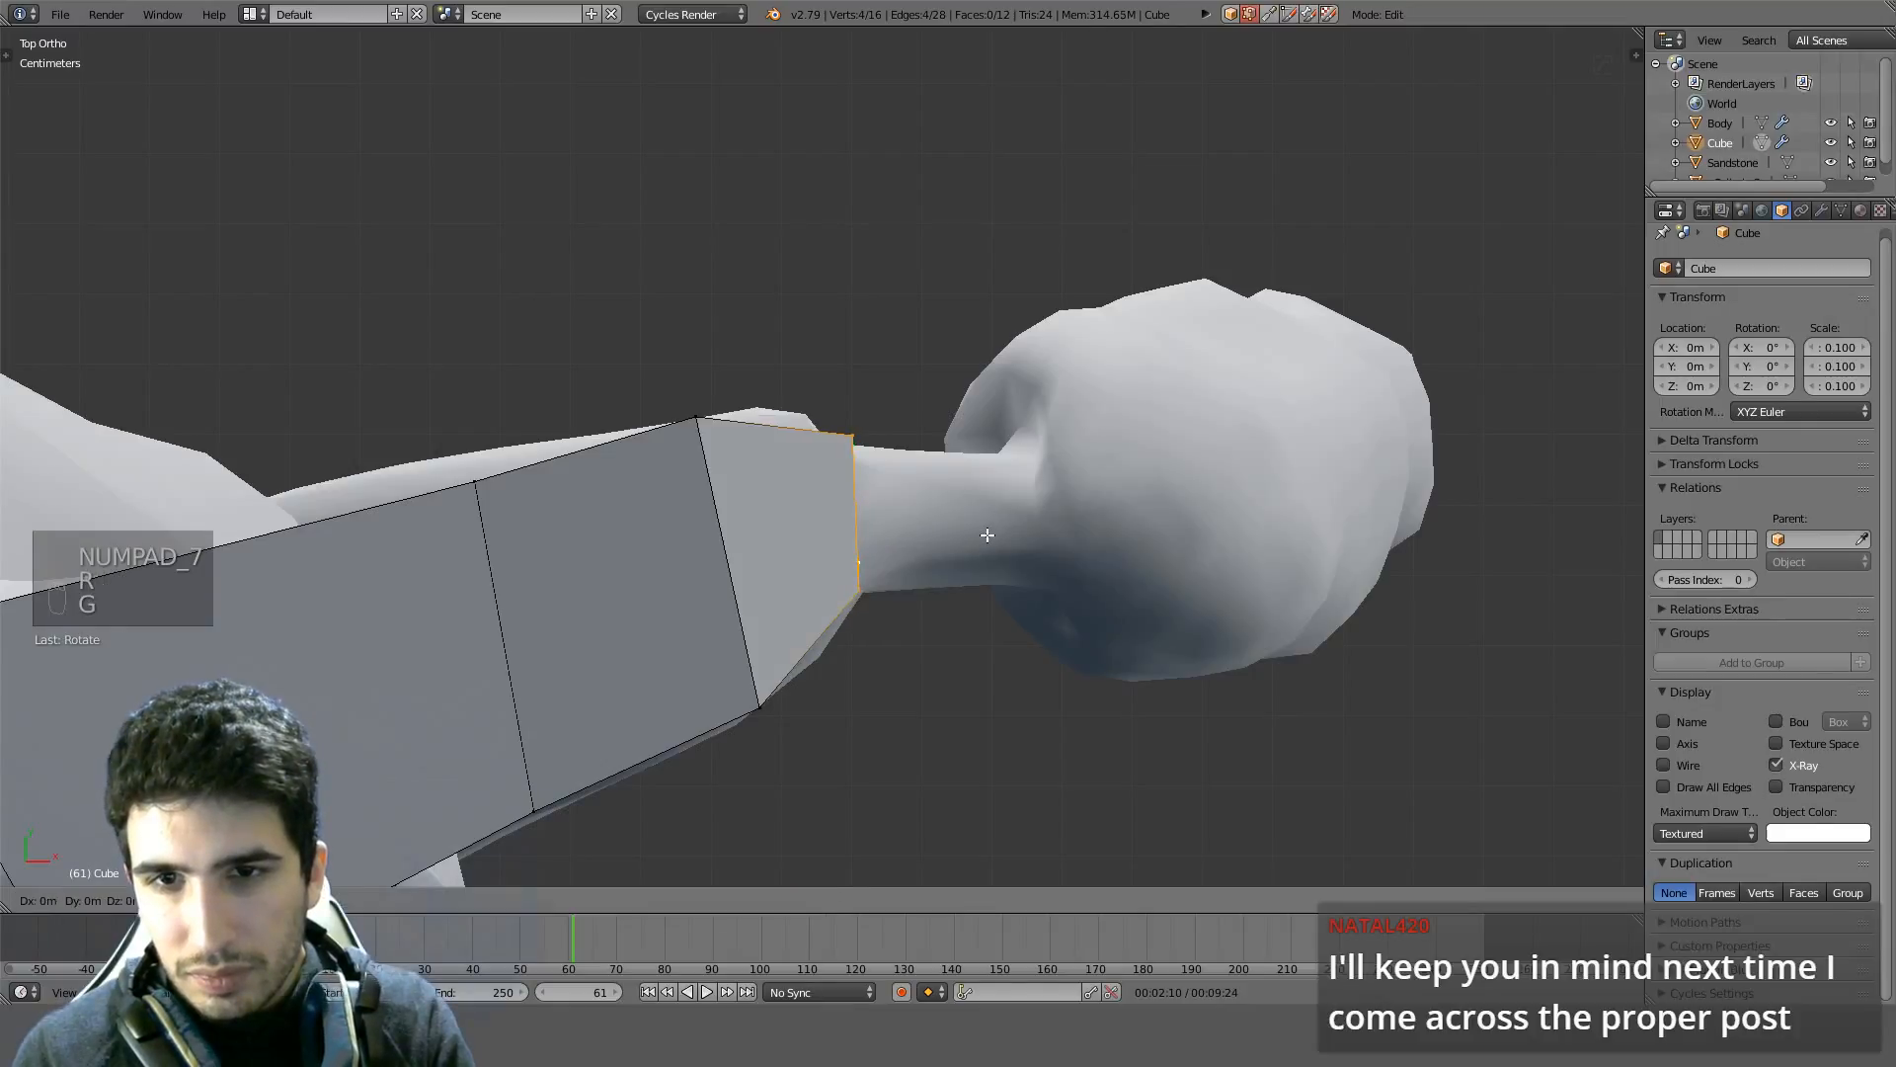
{"action": "right_click", "coordinate": [989, 545]}
Extrude the end loop along the narrow section to the next leg segment, scaled to 0.9
{"action": "key", "text": "e"}
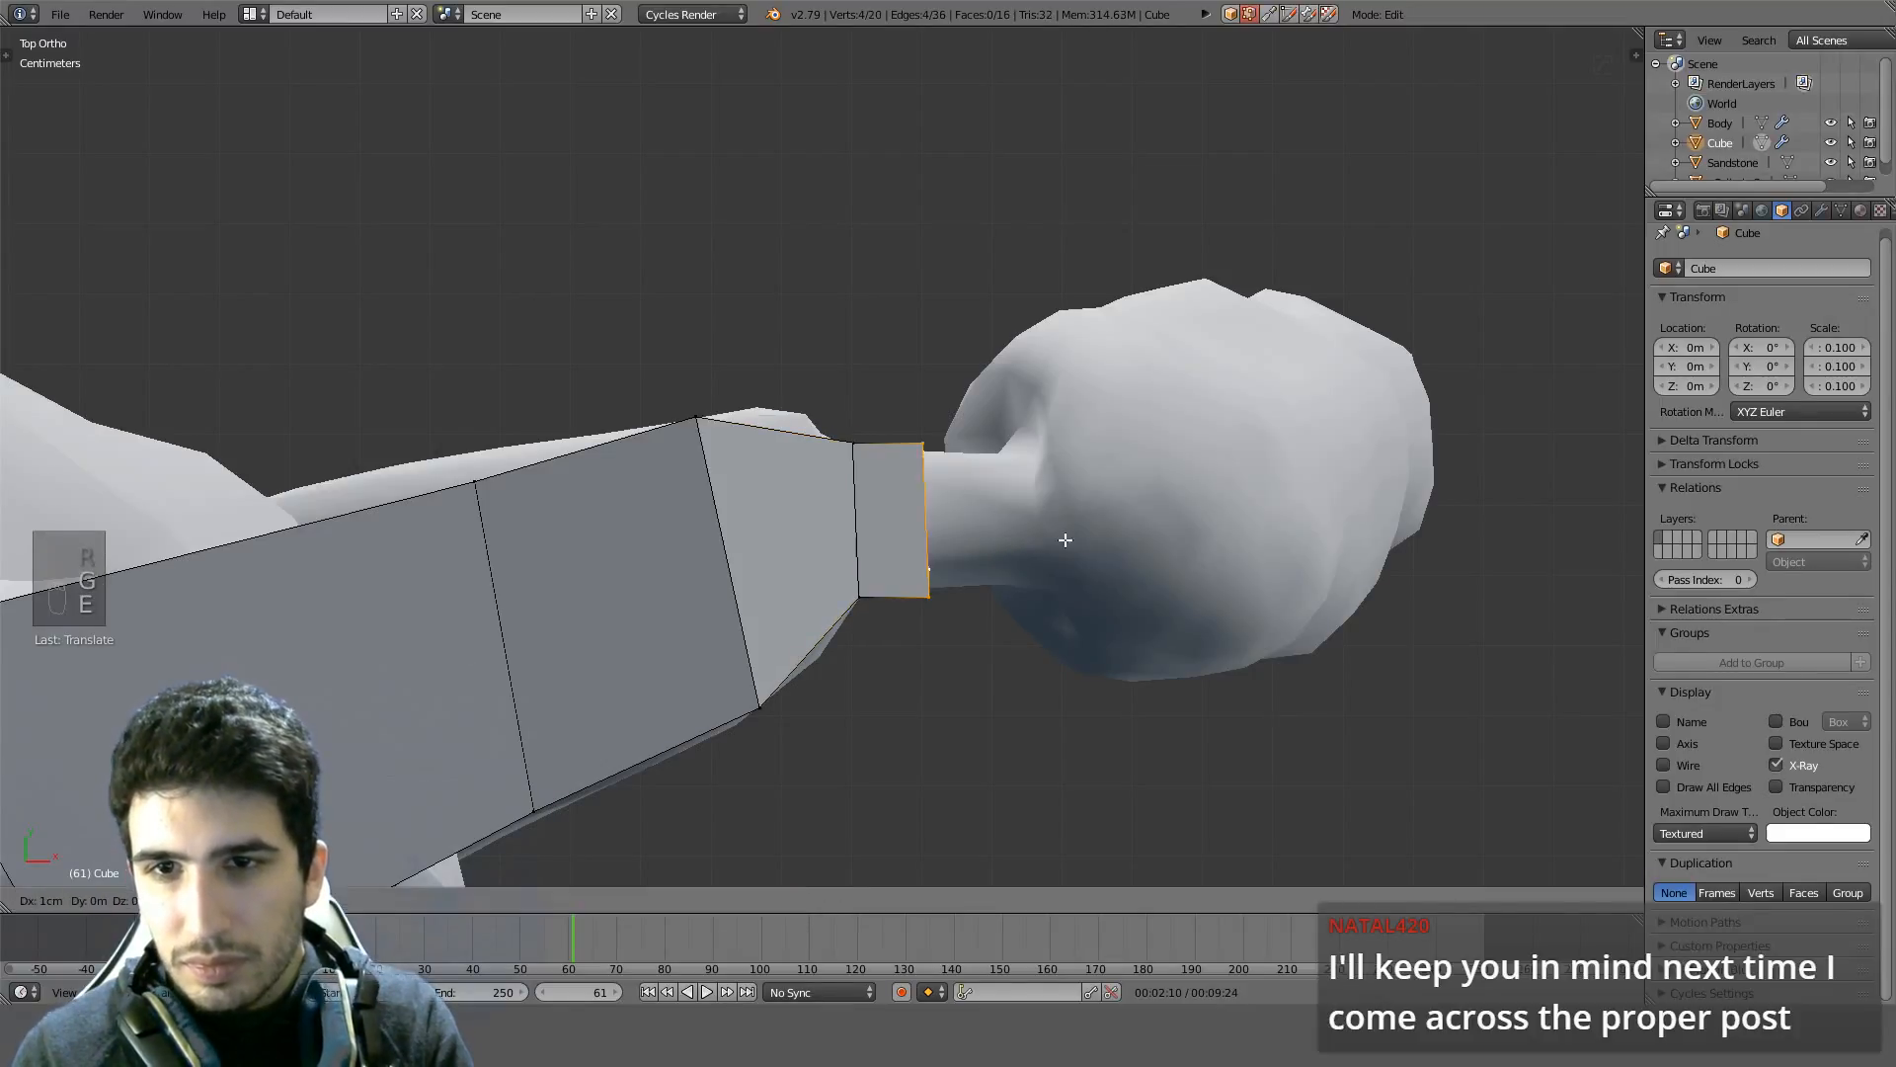
{"action": "right_click", "coordinate": [1201, 536]}
{"action": "key", "text": "s"}
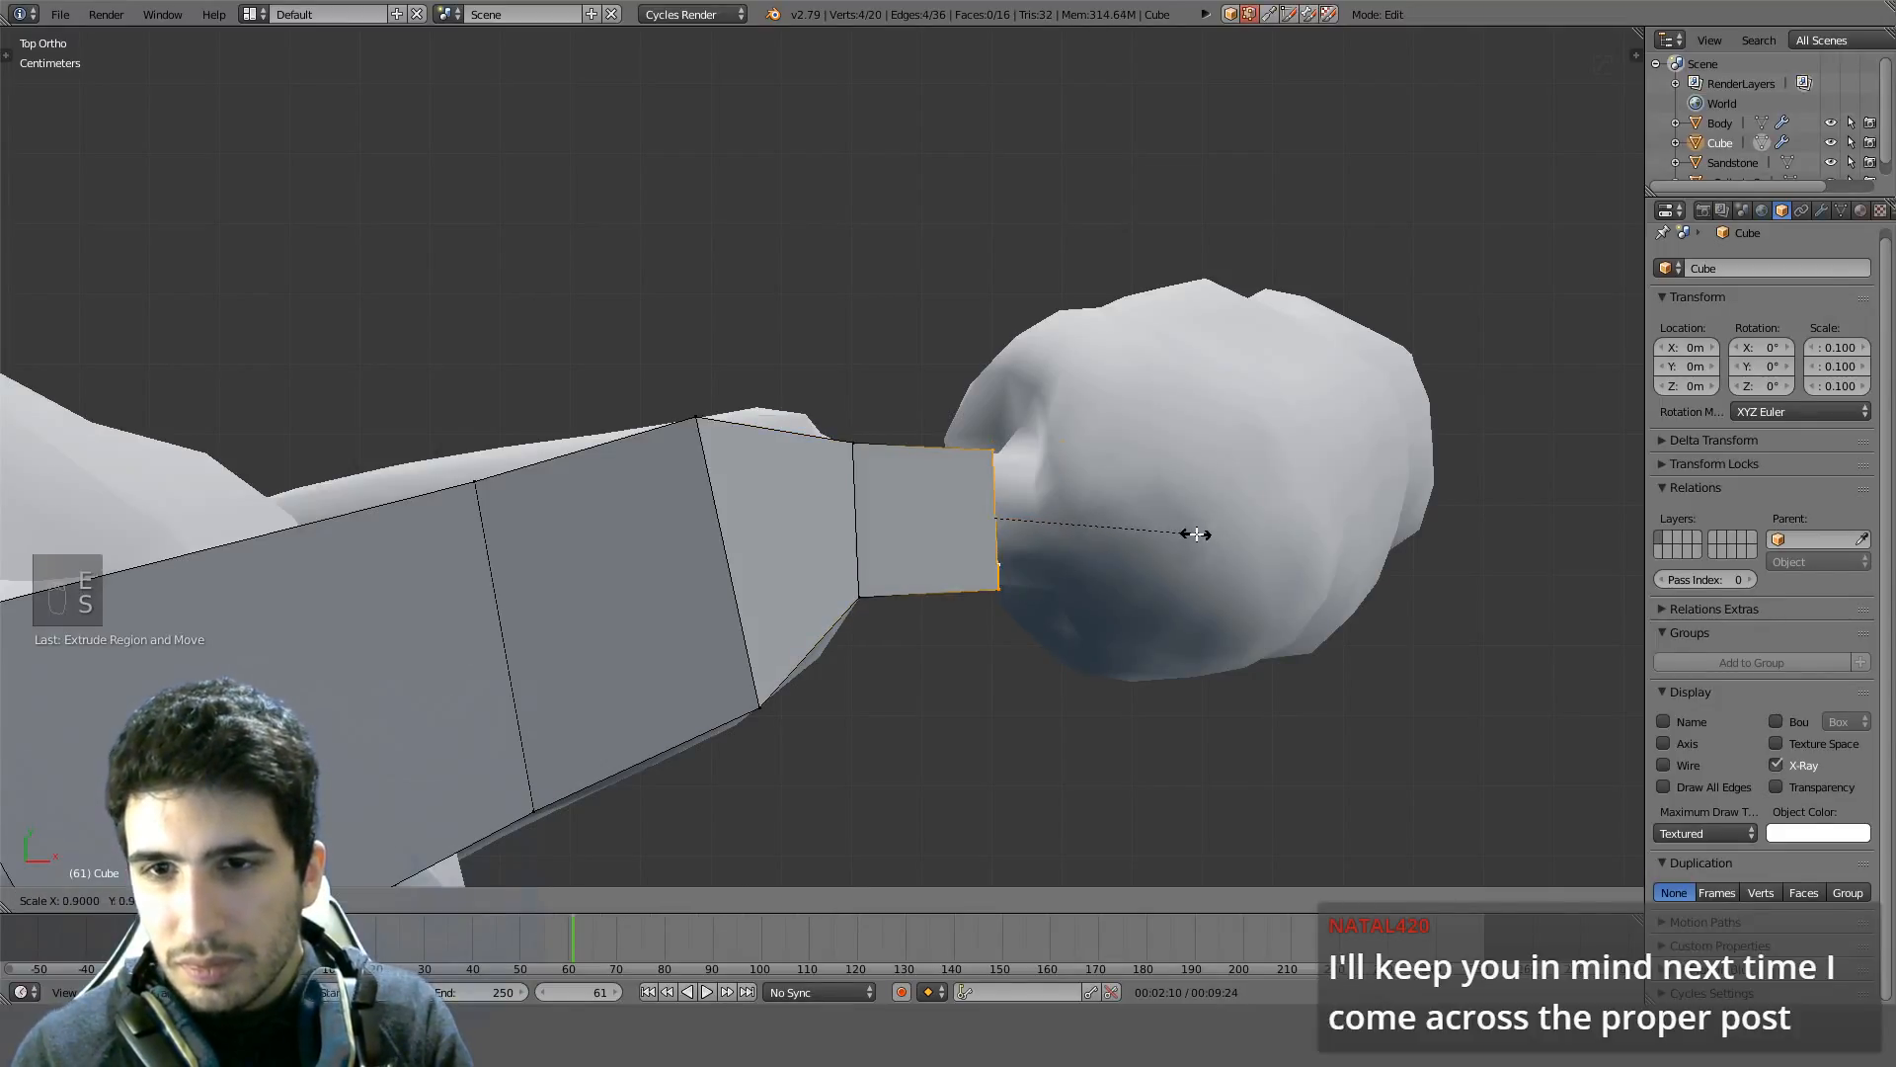
{"action": "left_click", "coordinate": [1194, 534]}
{"action": "key", "text": "g"}
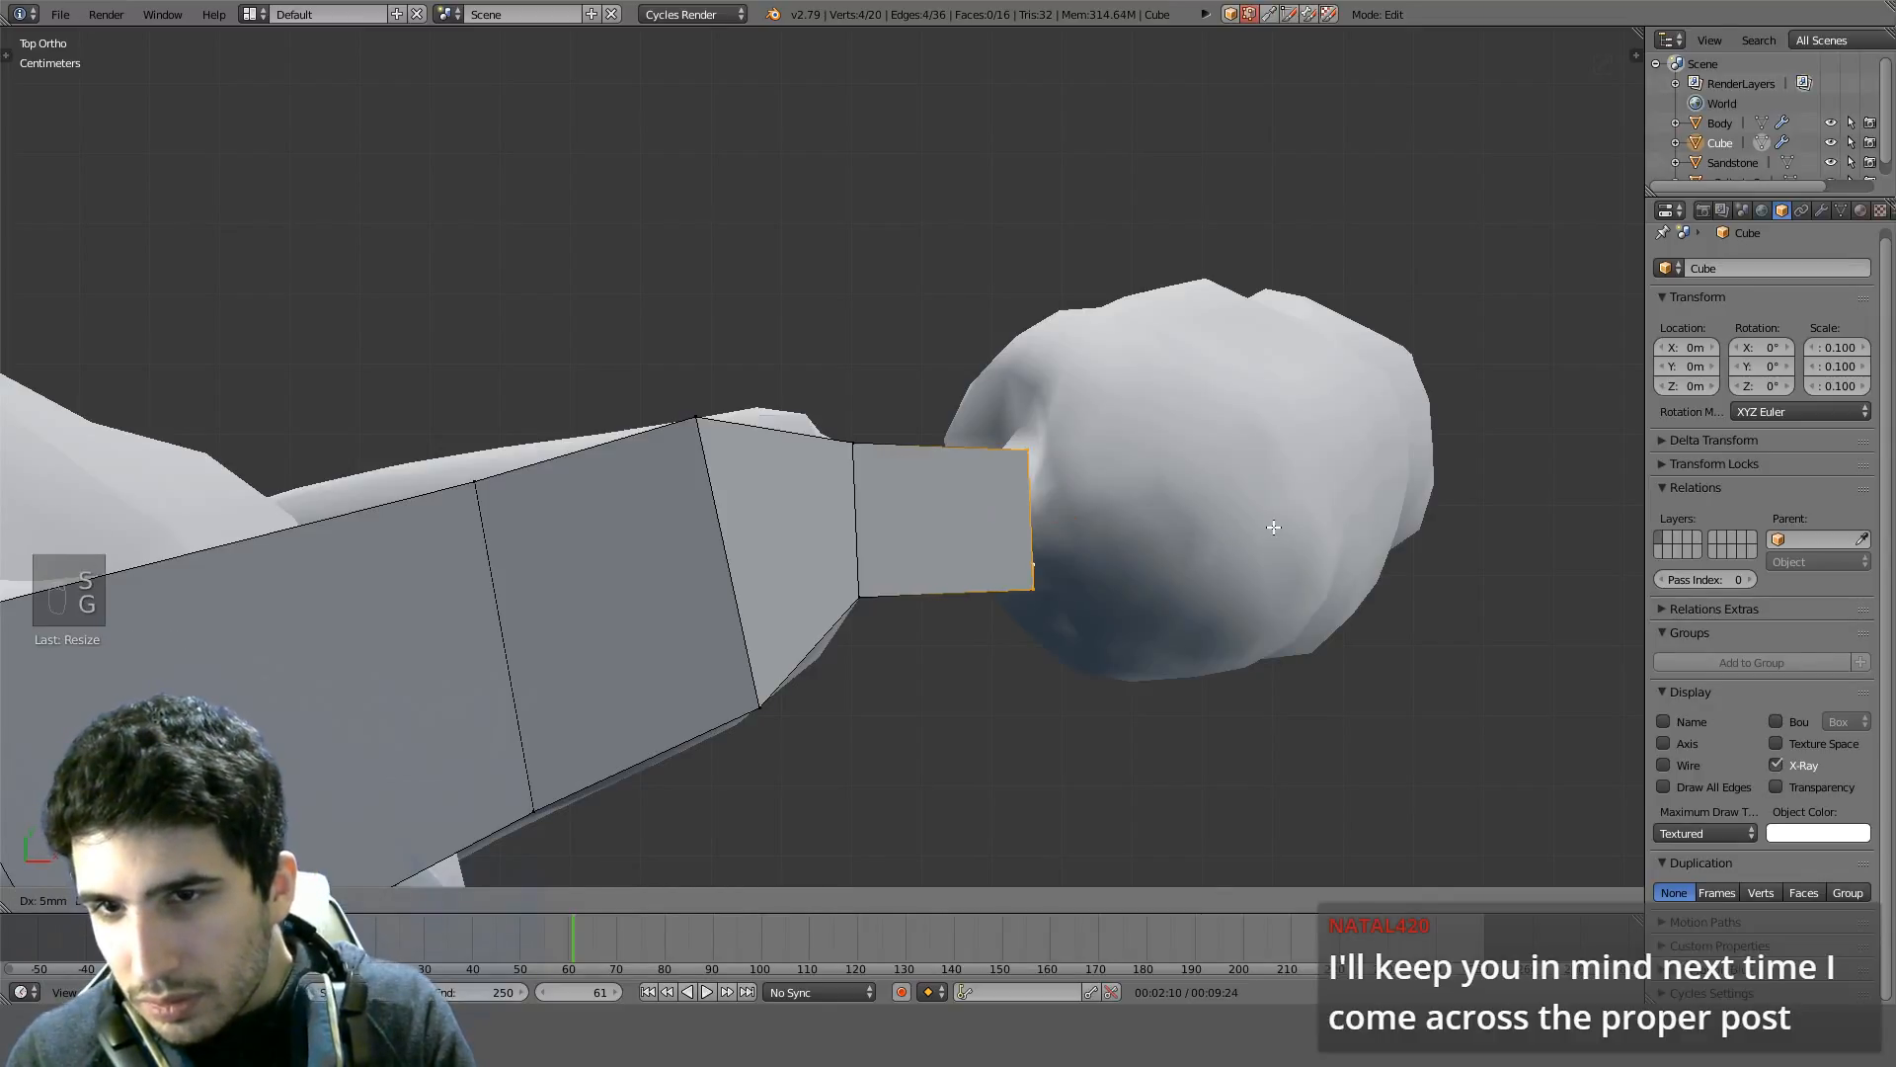
{"action": "left_click", "coordinate": [1274, 527]}
Lower the new end loop about 4 mm along Z in front view to follow the sculpted leg
{"action": "middle_click_drag", "start_coordinate": [1274, 527], "coordinate": [1075, 276]}
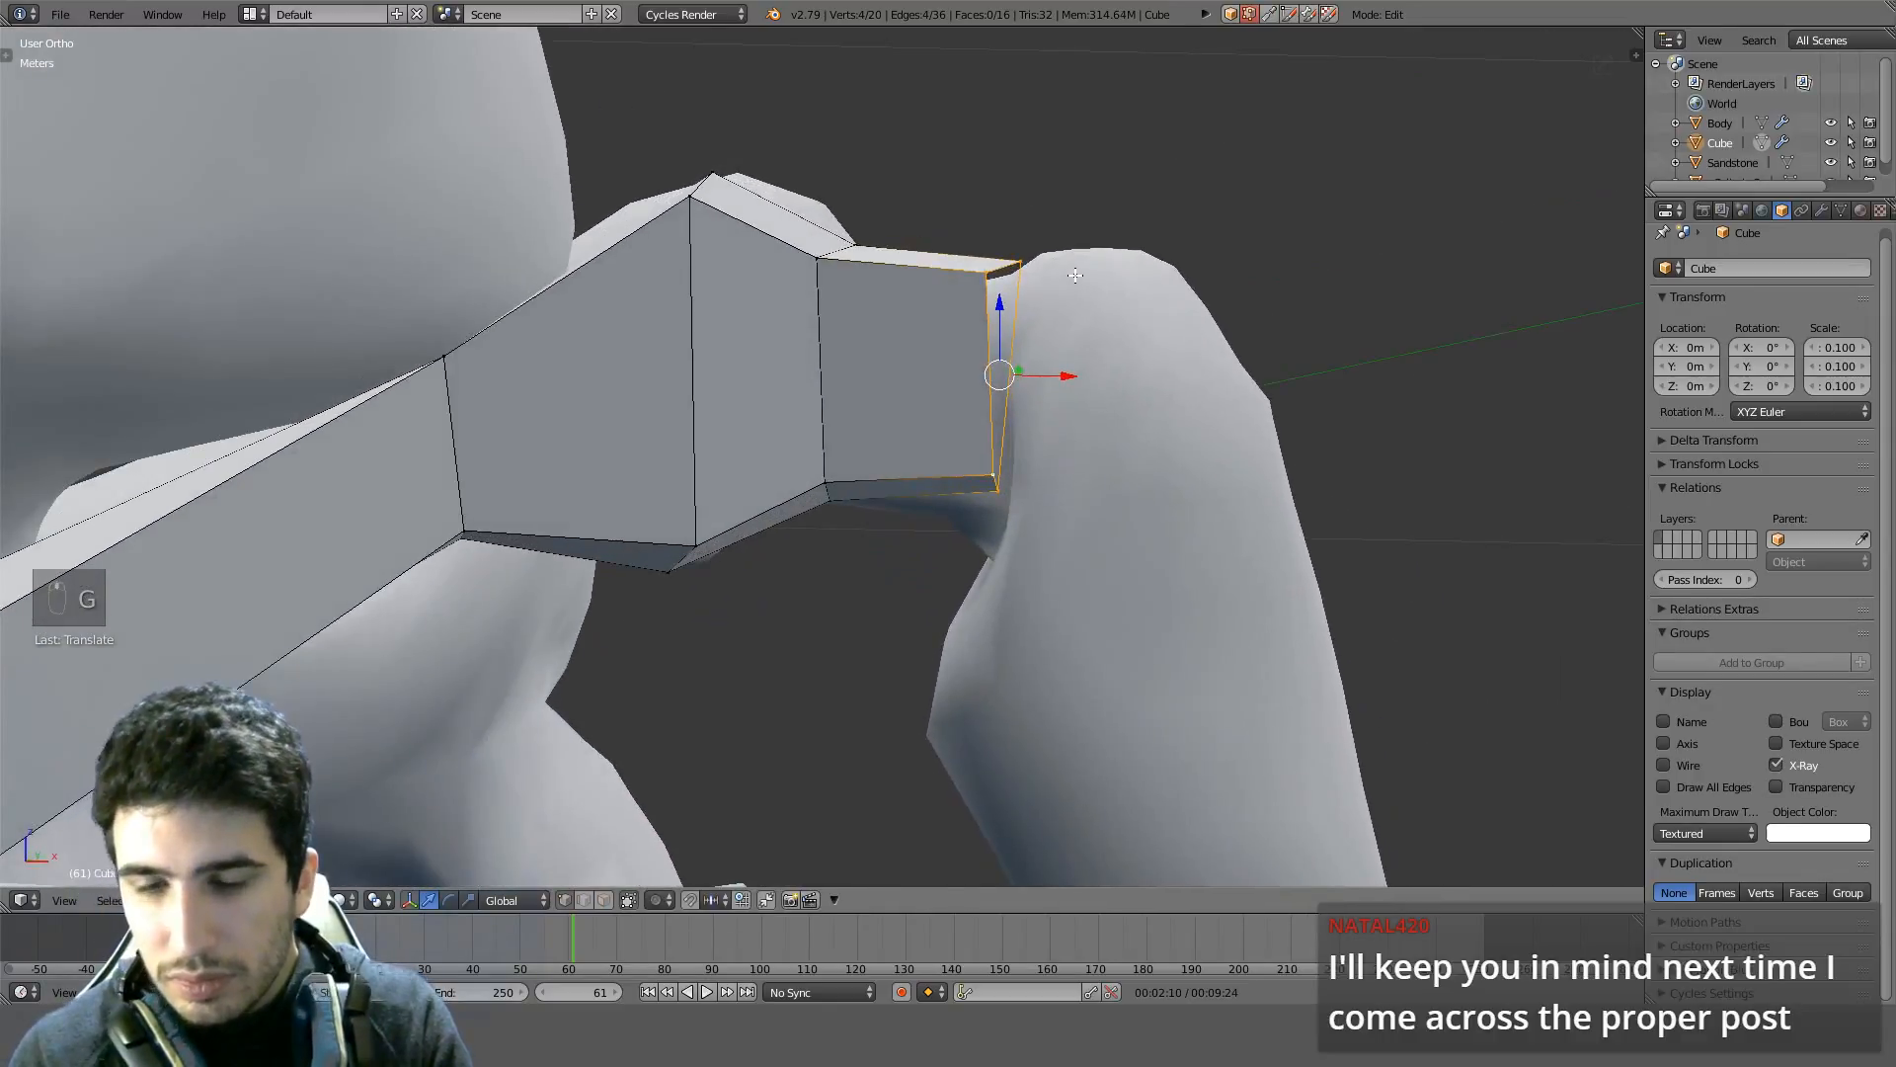
{"action": "key", "text": "KP_1"}
{"action": "key", "text": "g"}
{"action": "key", "text": "z"}
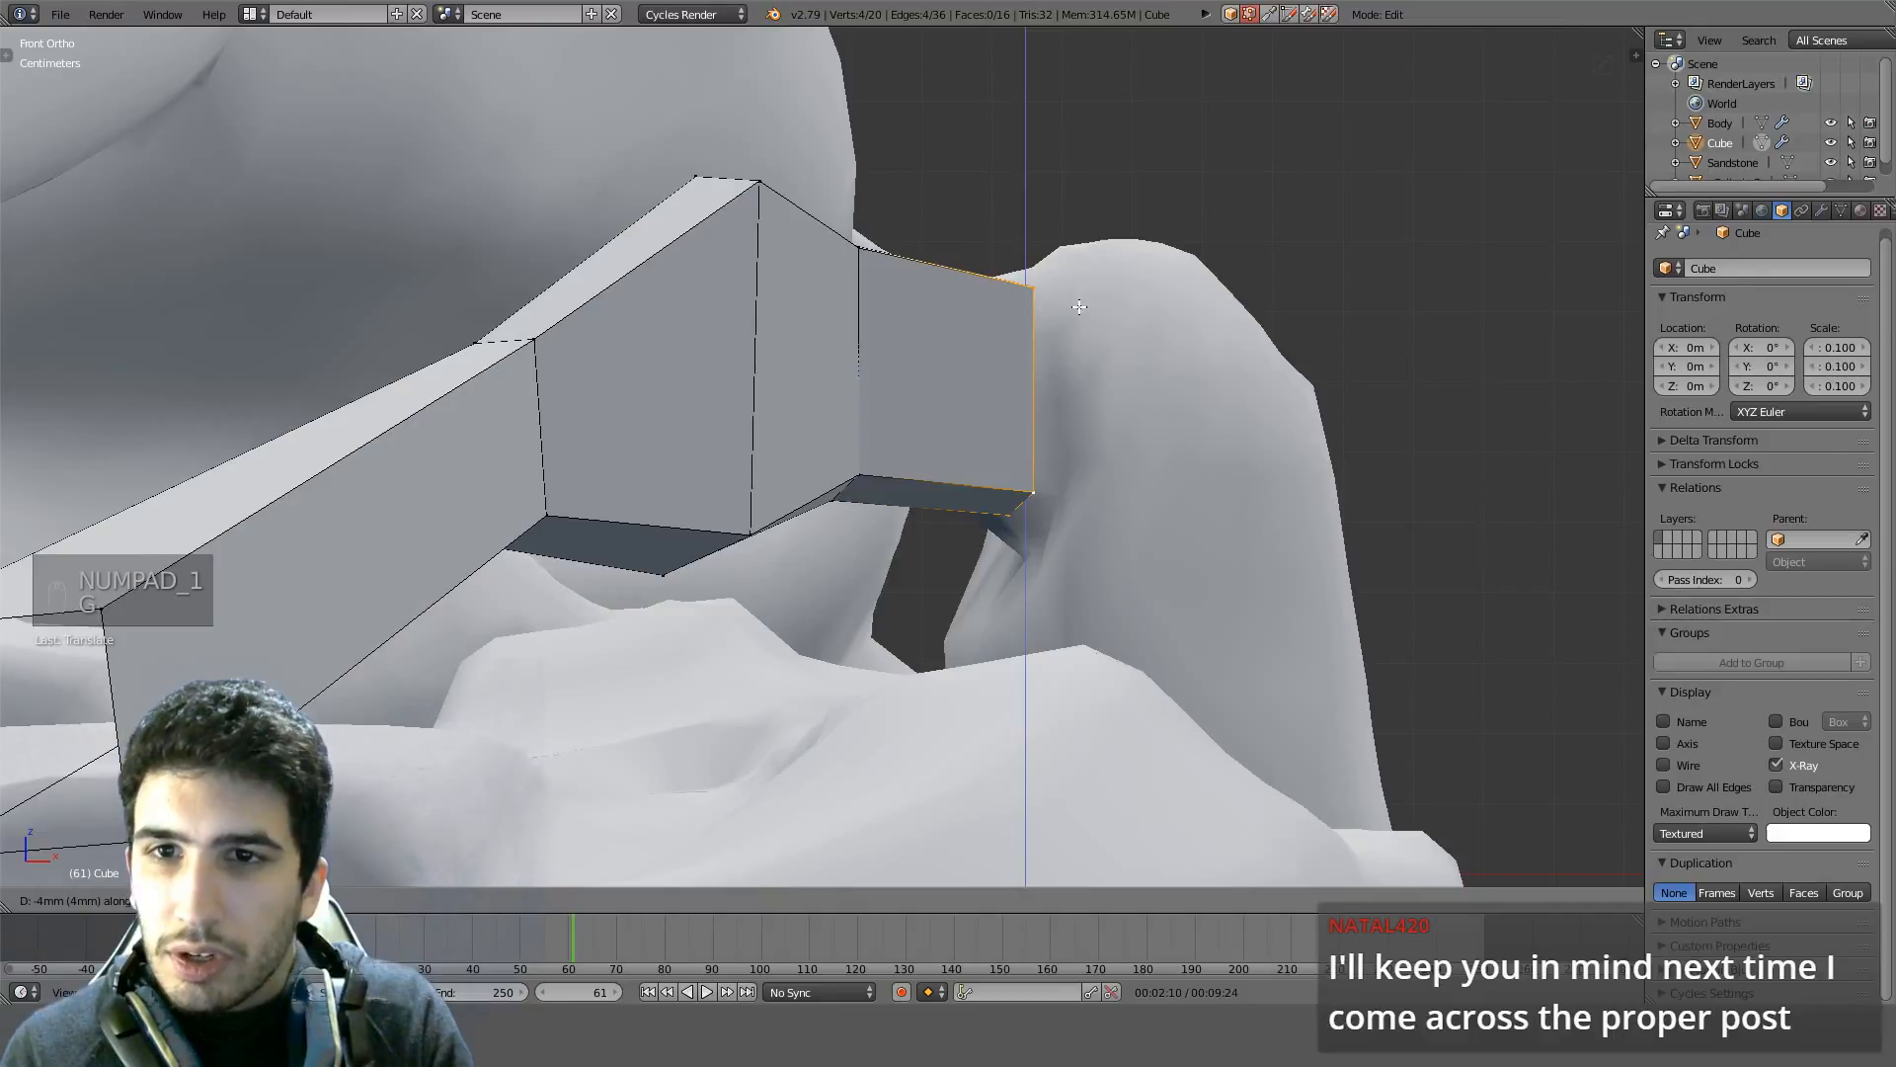
{"action": "left_click", "coordinate": [1081, 332]}
Inspect the low-poly leg's fit around the sculpt from several angles in Object Mode
{"action": "middle_click_drag", "start_coordinate": [1110, 324], "coordinate": [614, 310]}
{"action": "key", "text": "Tab"}
{"action": "scroll", "coordinate": [785, 316], "scroll_direction": "down", "scroll_amount": 4}
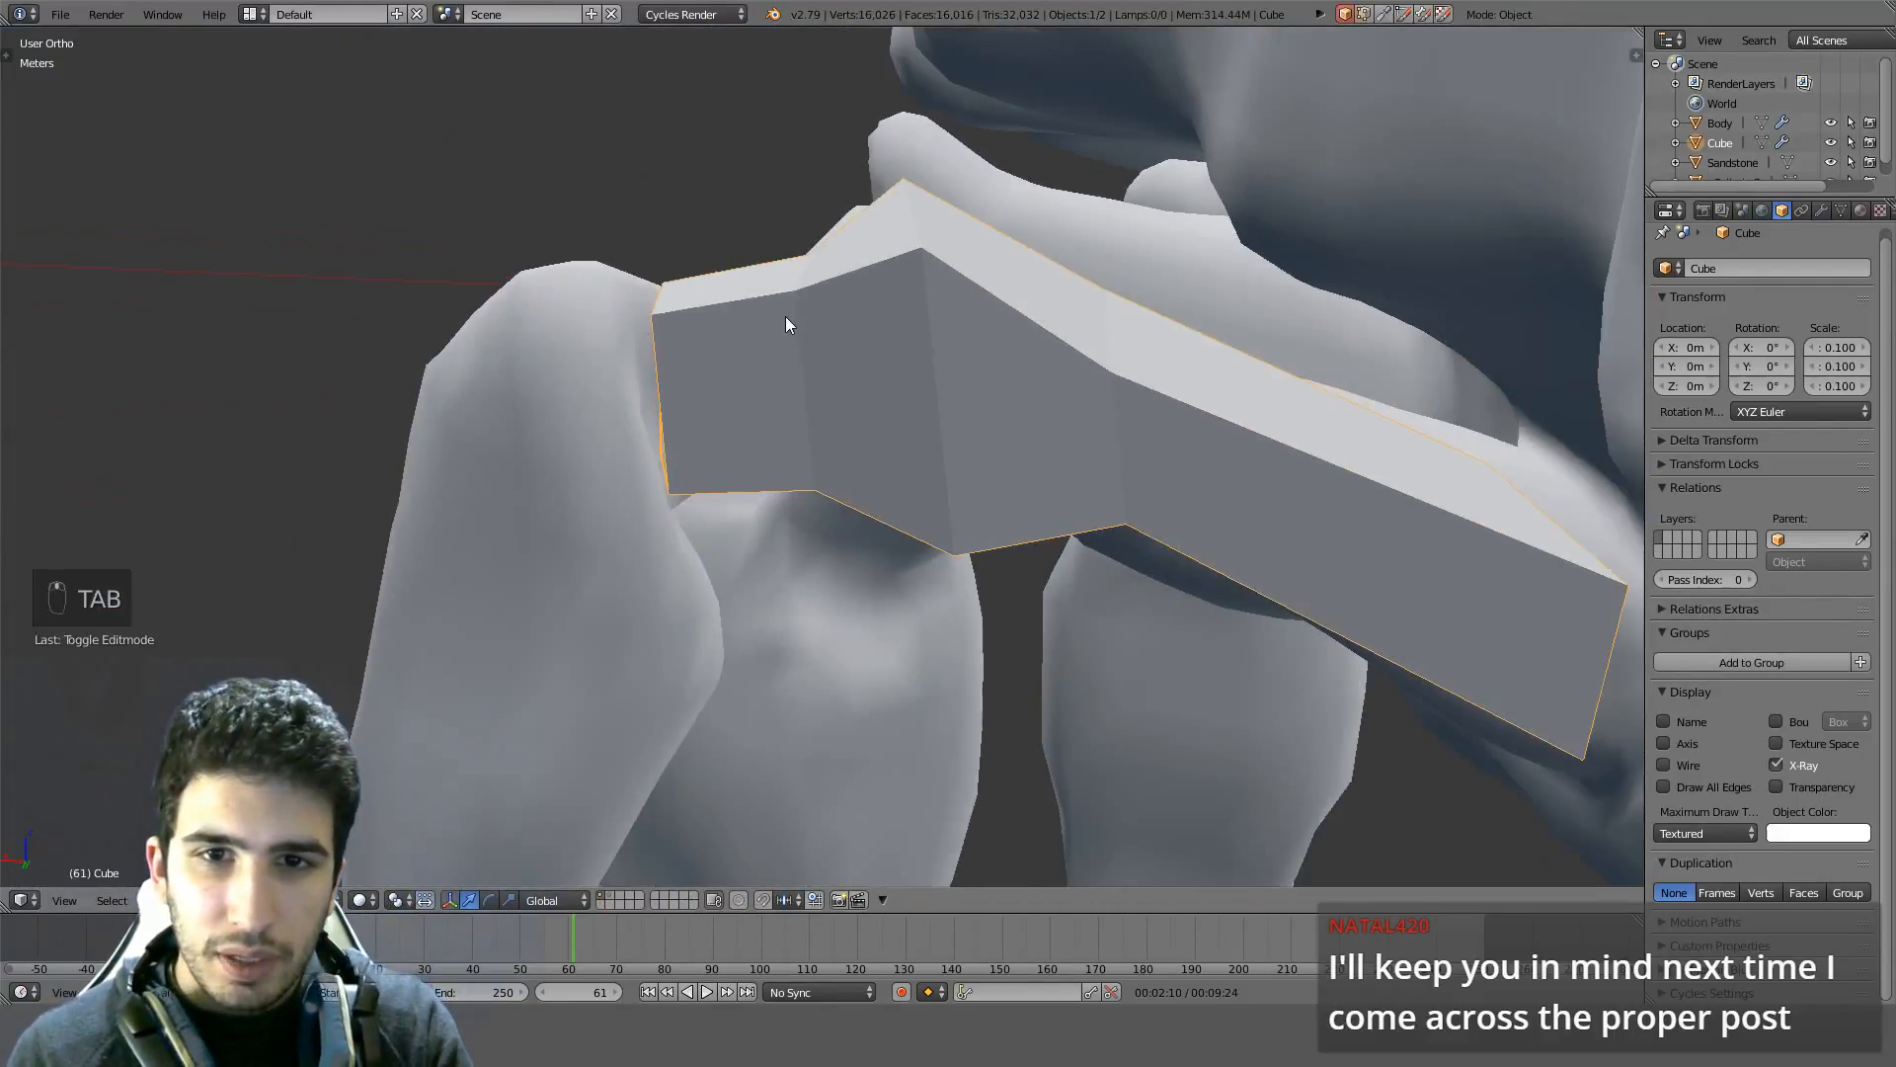
{"action": "middle_click_drag", "start_coordinate": [785, 316], "coordinate": [640, 401]}
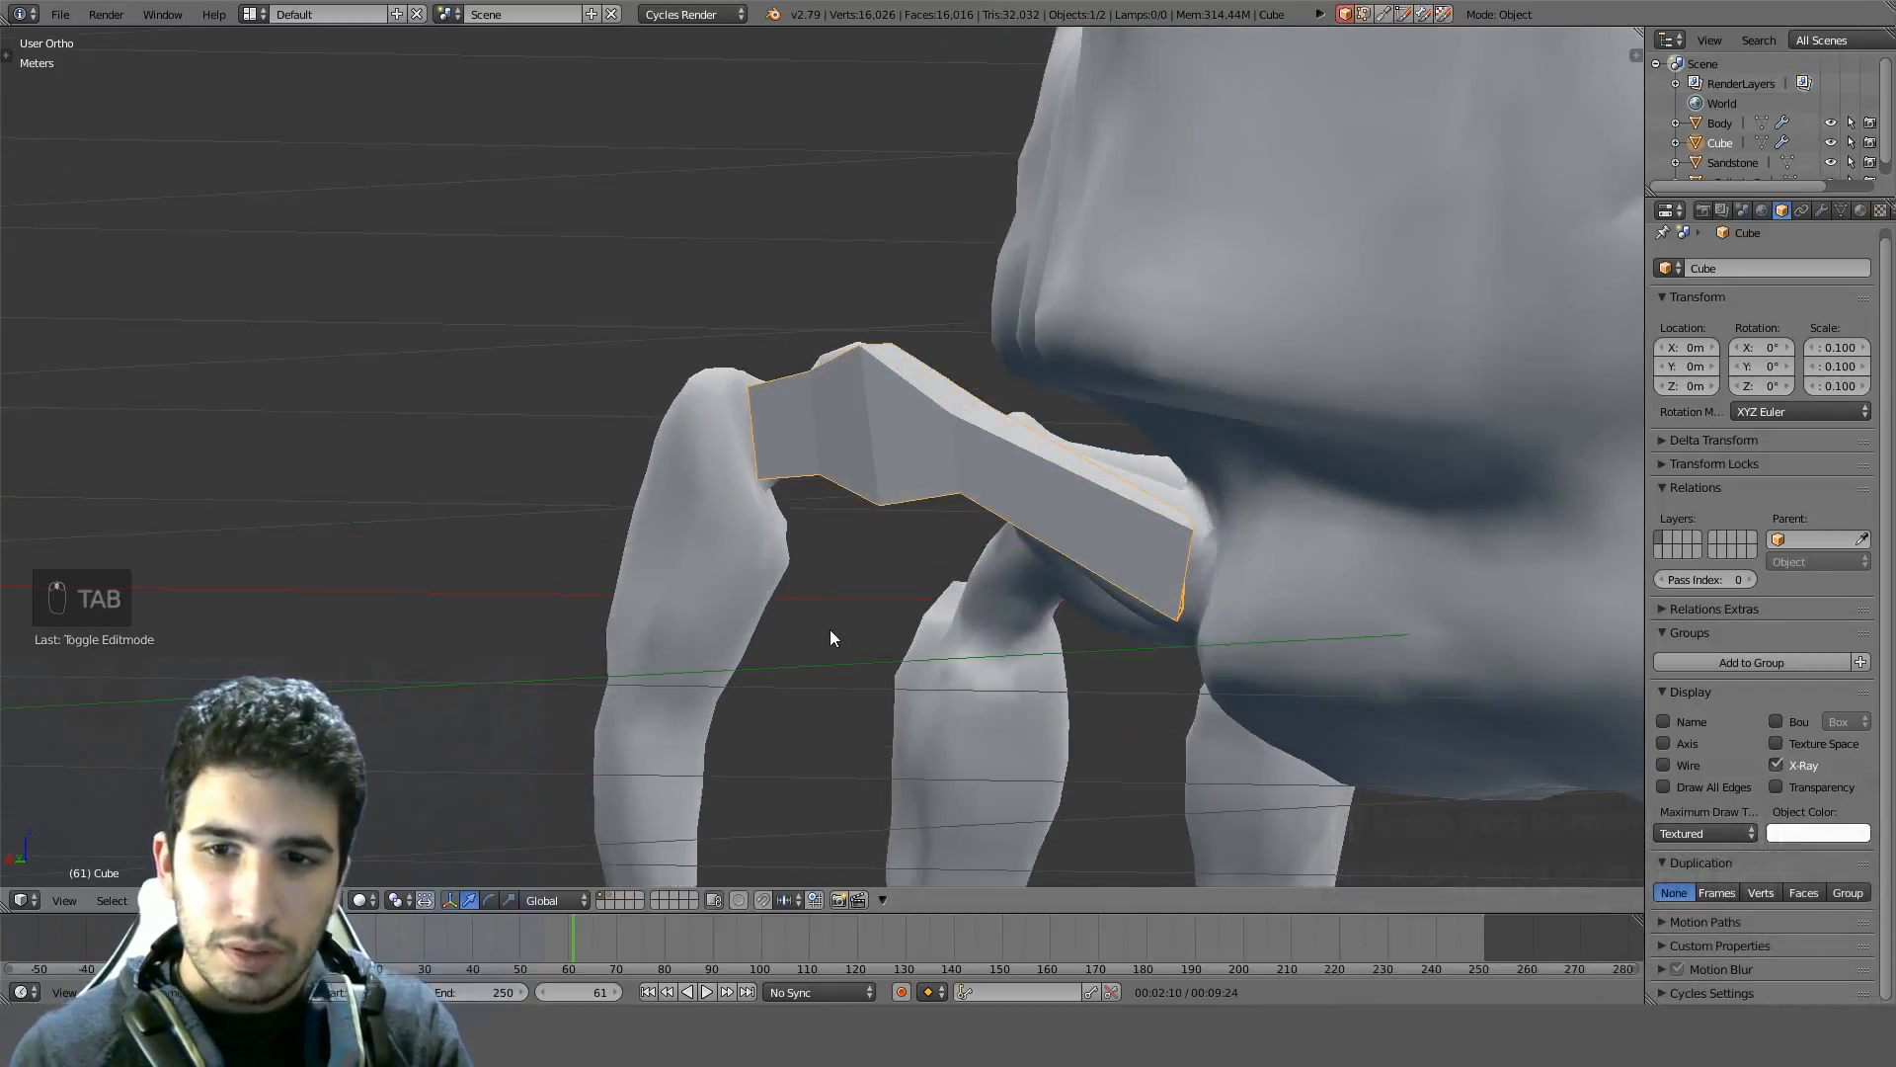
{"action": "middle_click_drag", "start_coordinate": [830, 635], "coordinate": [992, 507], "text": "shift"}
{"action": "scroll", "coordinate": [823, 342], "scroll_direction": "up", "scroll_amount": 3}
{"action": "middle_click_drag", "start_coordinate": [828, 351], "coordinate": [720, 135]}
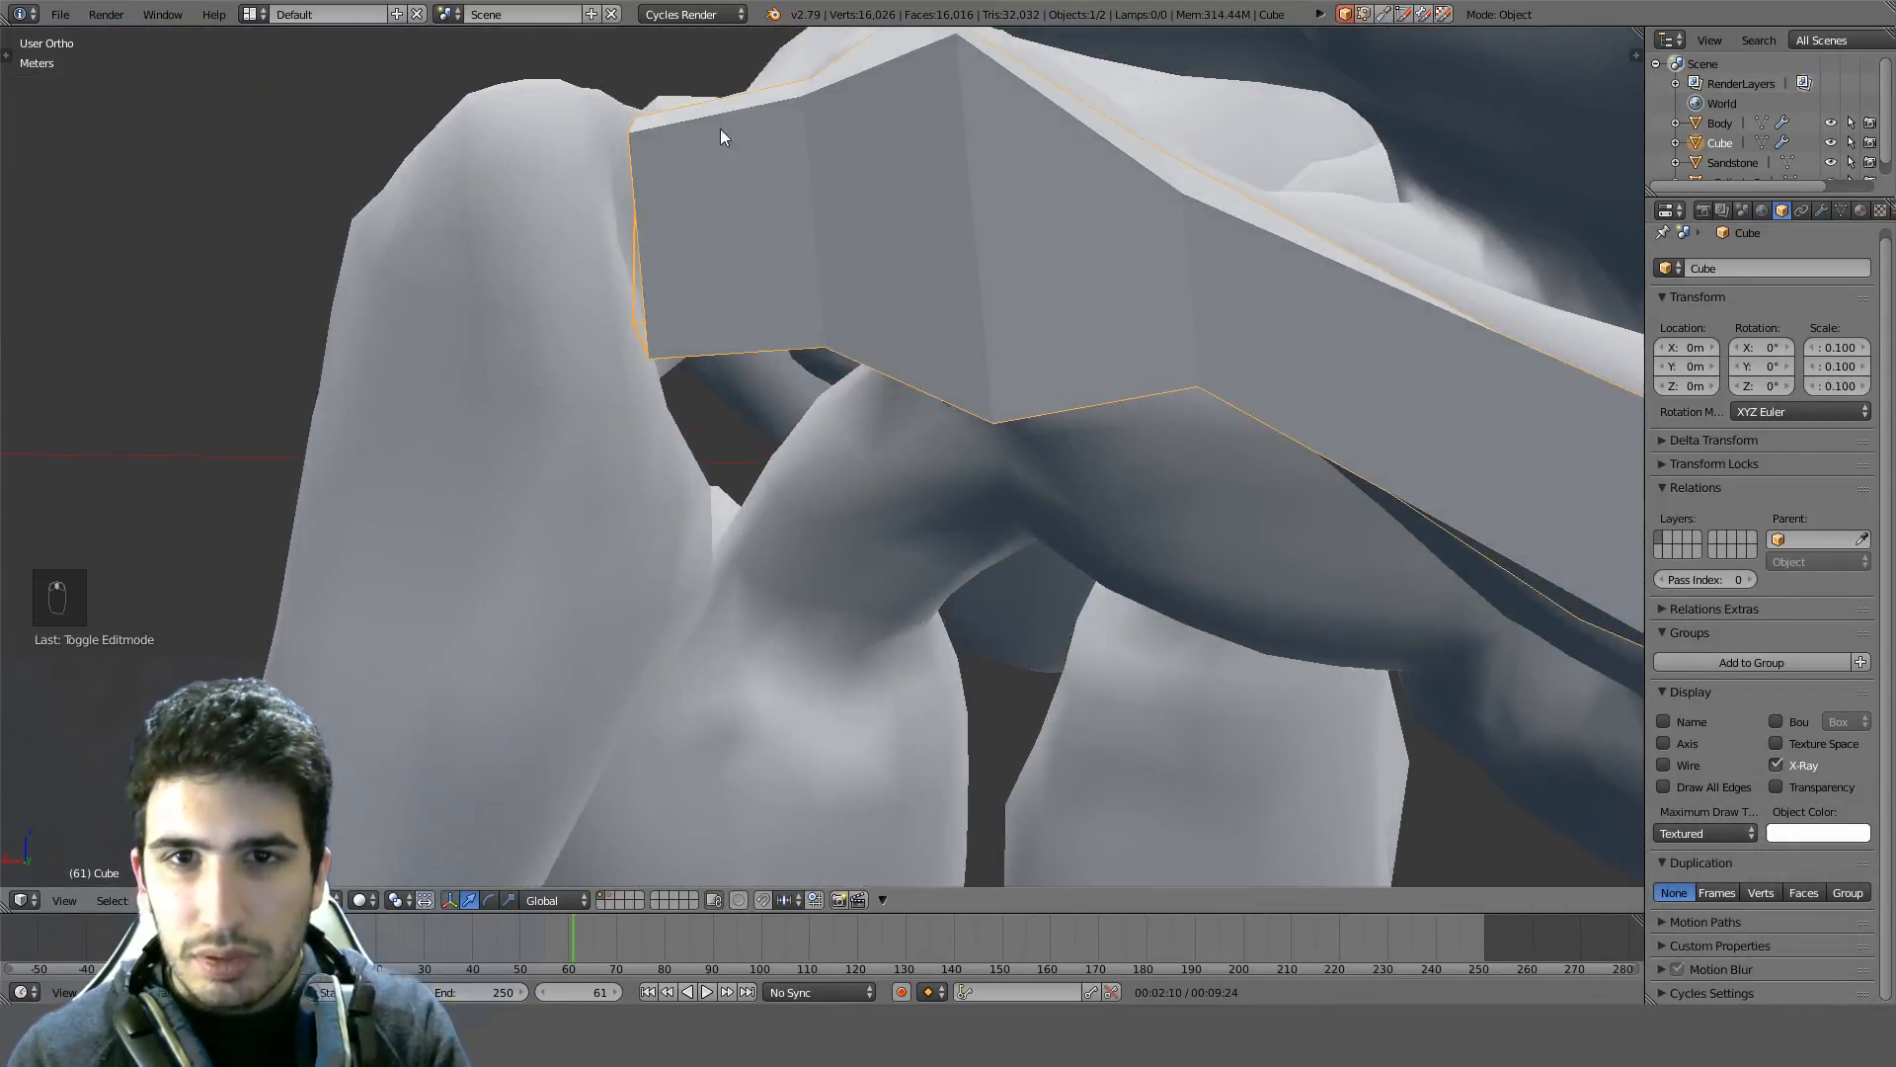
Return to editing the leg mesh and turn off its X-Ray display
{"action": "key", "text": "Tab"}
{"action": "key", "text": "KP_1"}
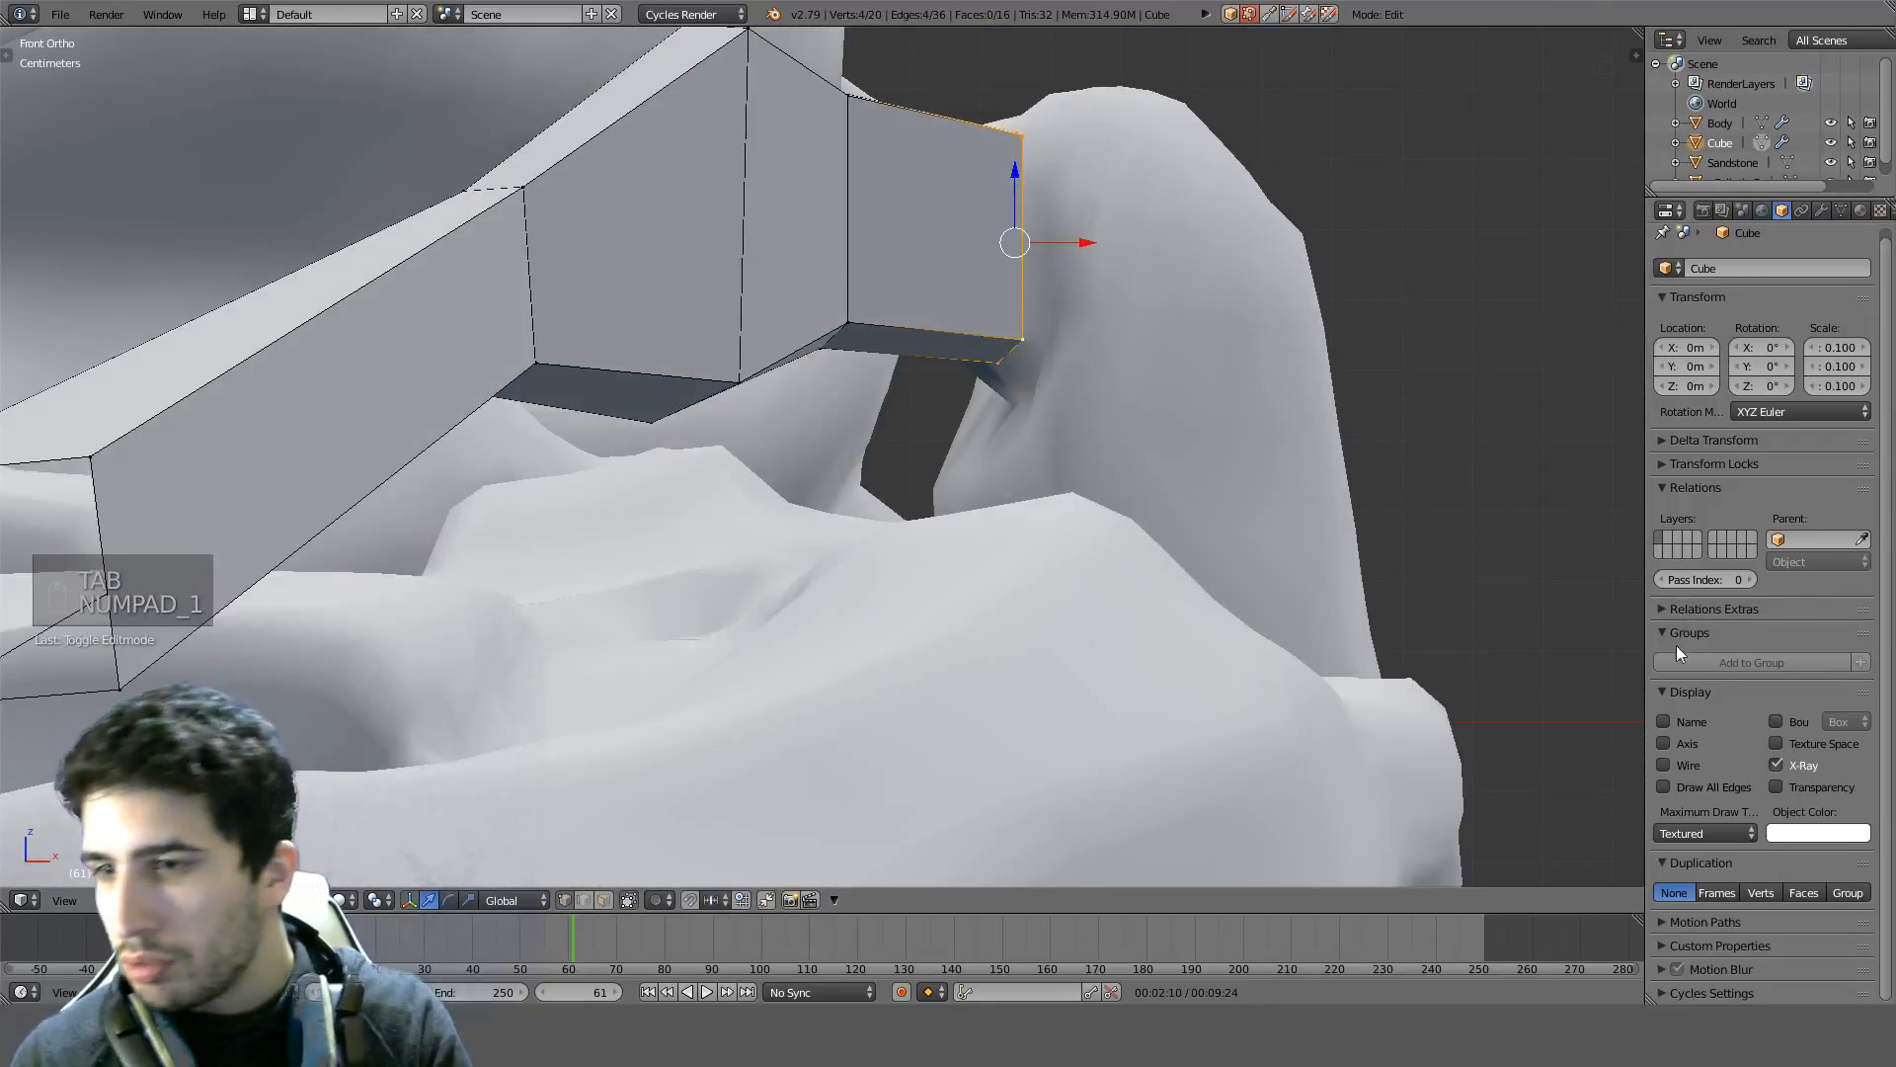
{"action": "left_click", "coordinate": [1770, 759]}
Examine how the leg mesh sits against the sculpt, comparing the shaded and wireframe front views
{"action": "scroll", "coordinate": [829, 425], "scroll_direction": "down", "scroll_amount": 3}
{"action": "middle_click_drag", "start_coordinate": [830, 444], "coordinate": [707, 284]}
{"action": "scroll", "coordinate": [829, 394], "scroll_direction": "up", "scroll_amount": 3}
{"action": "key", "text": "KP_1"}
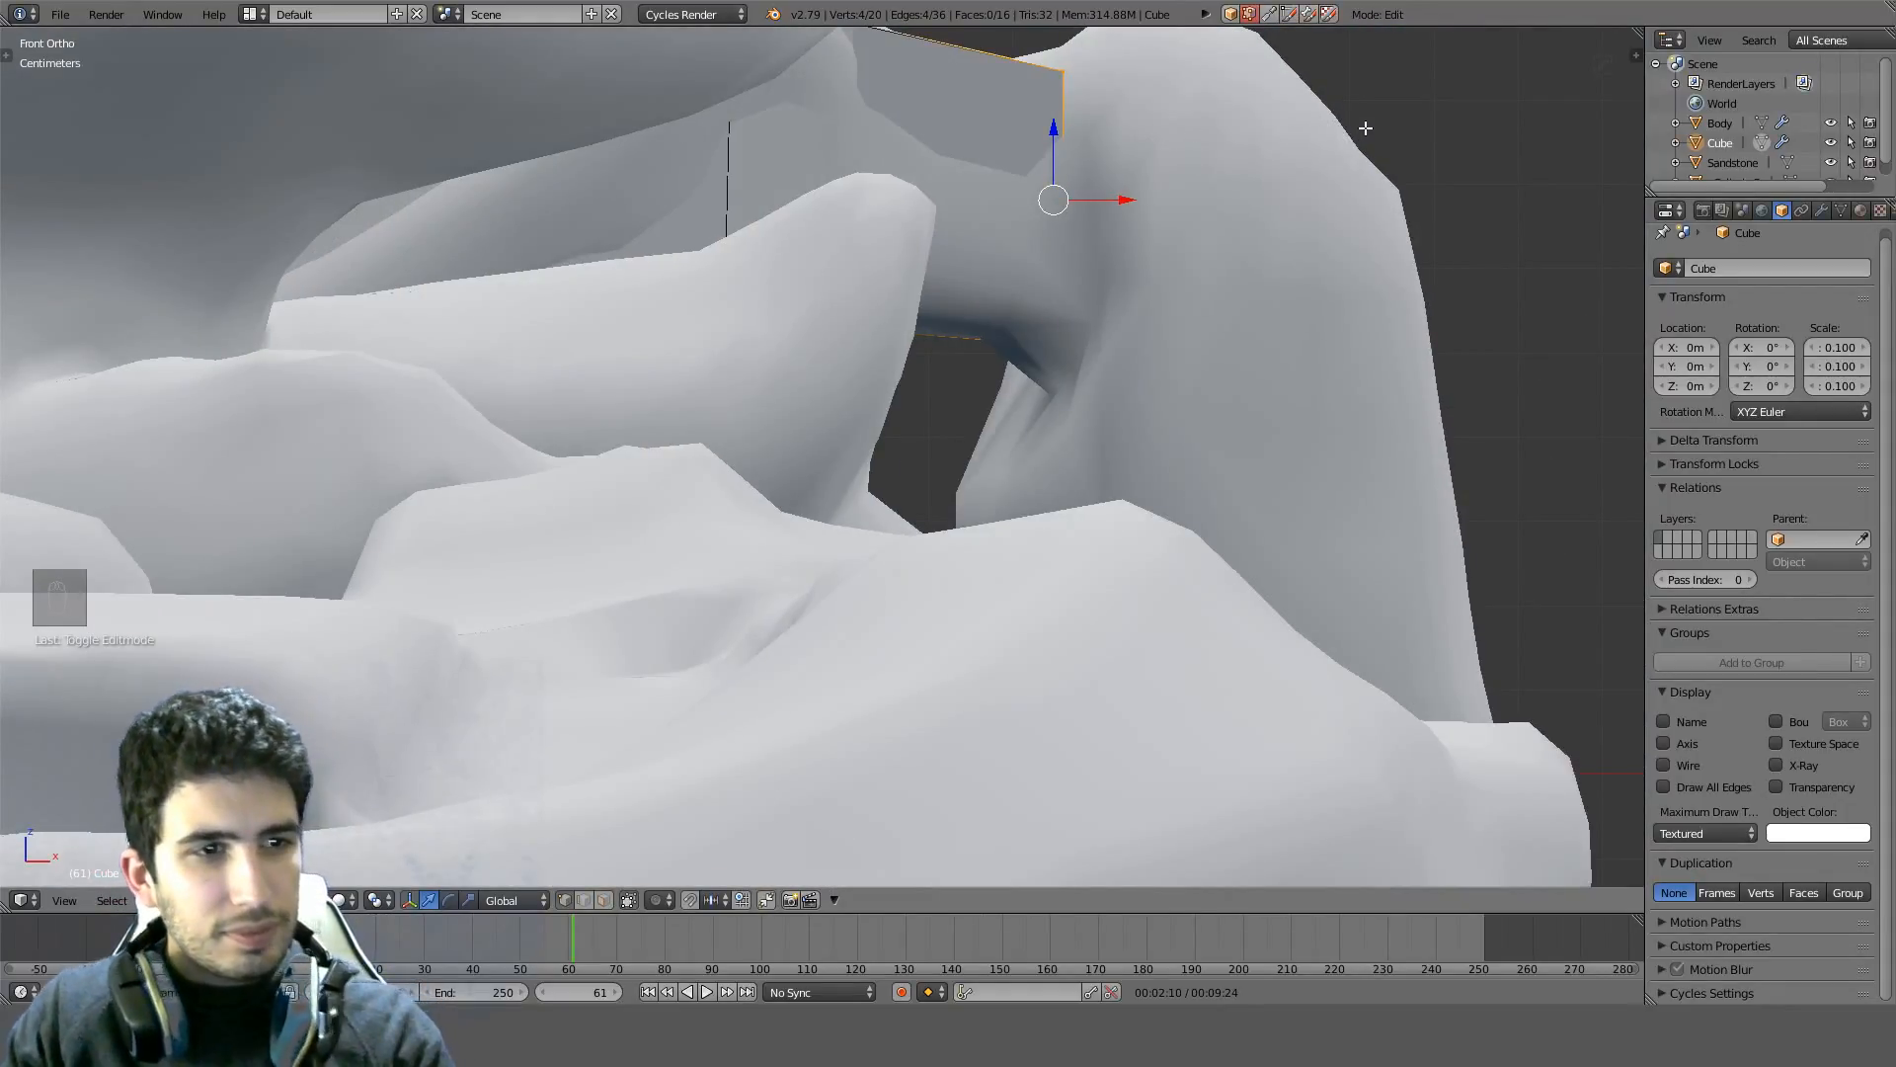
{"action": "key", "text": "z"}
{"action": "key", "text": "z"}
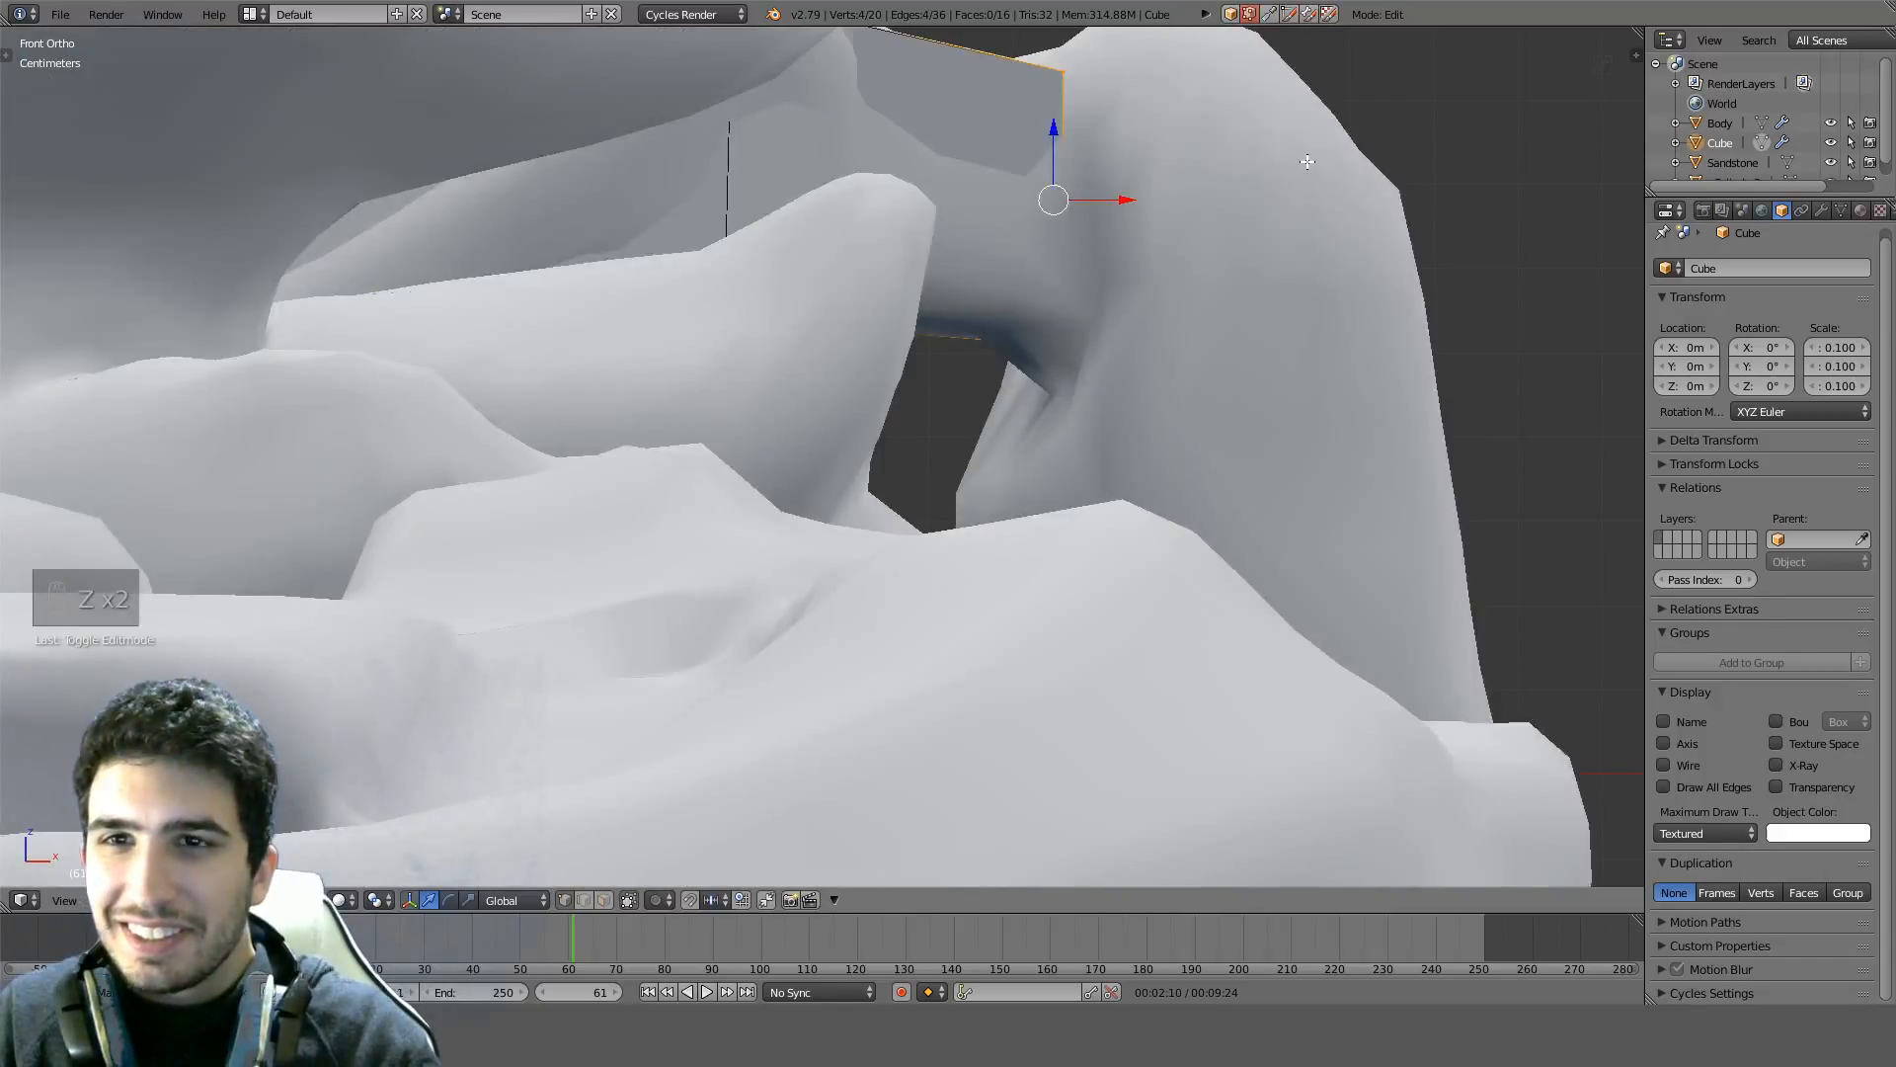
{"action": "key", "text": "KP_1"}
{"action": "key", "text": "z"}
{"action": "scroll", "coordinate": [1269, 166], "scroll_direction": "down", "scroll_amount": 3}
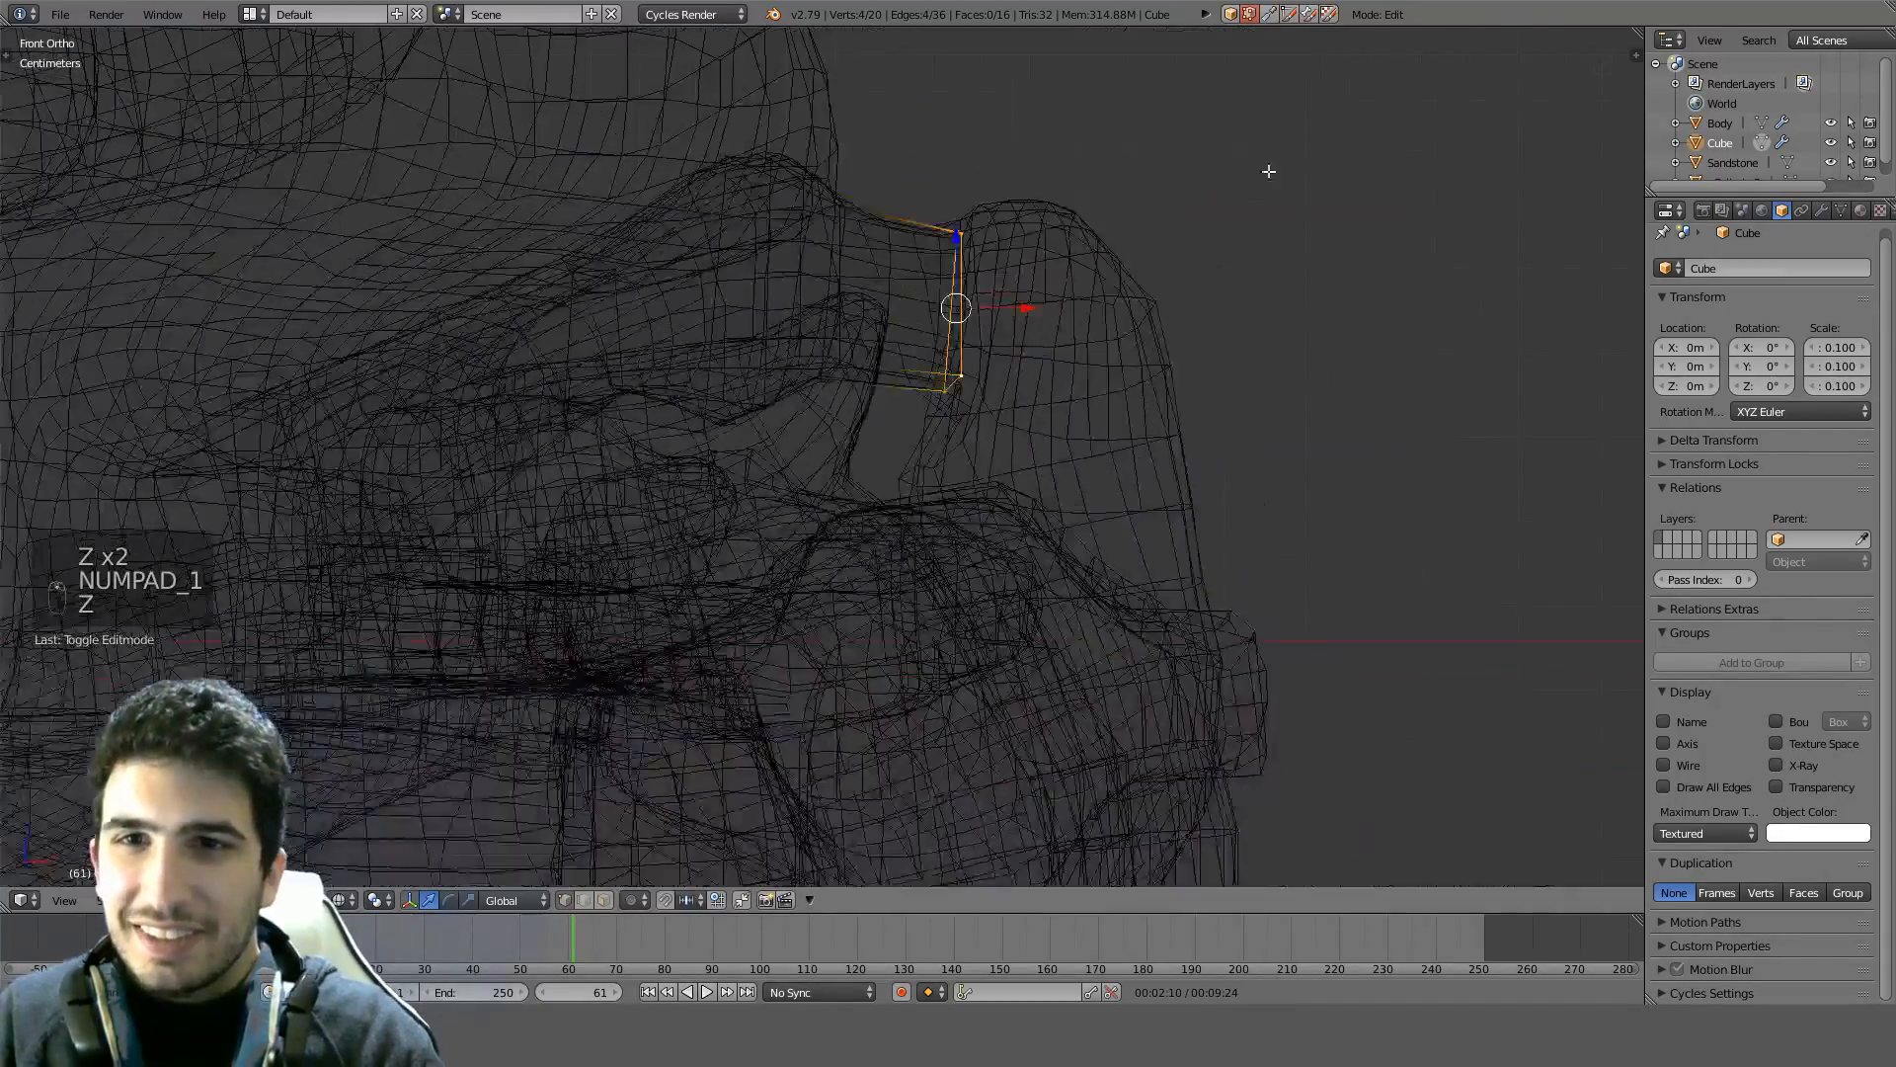
{"action": "key", "text": "z"}
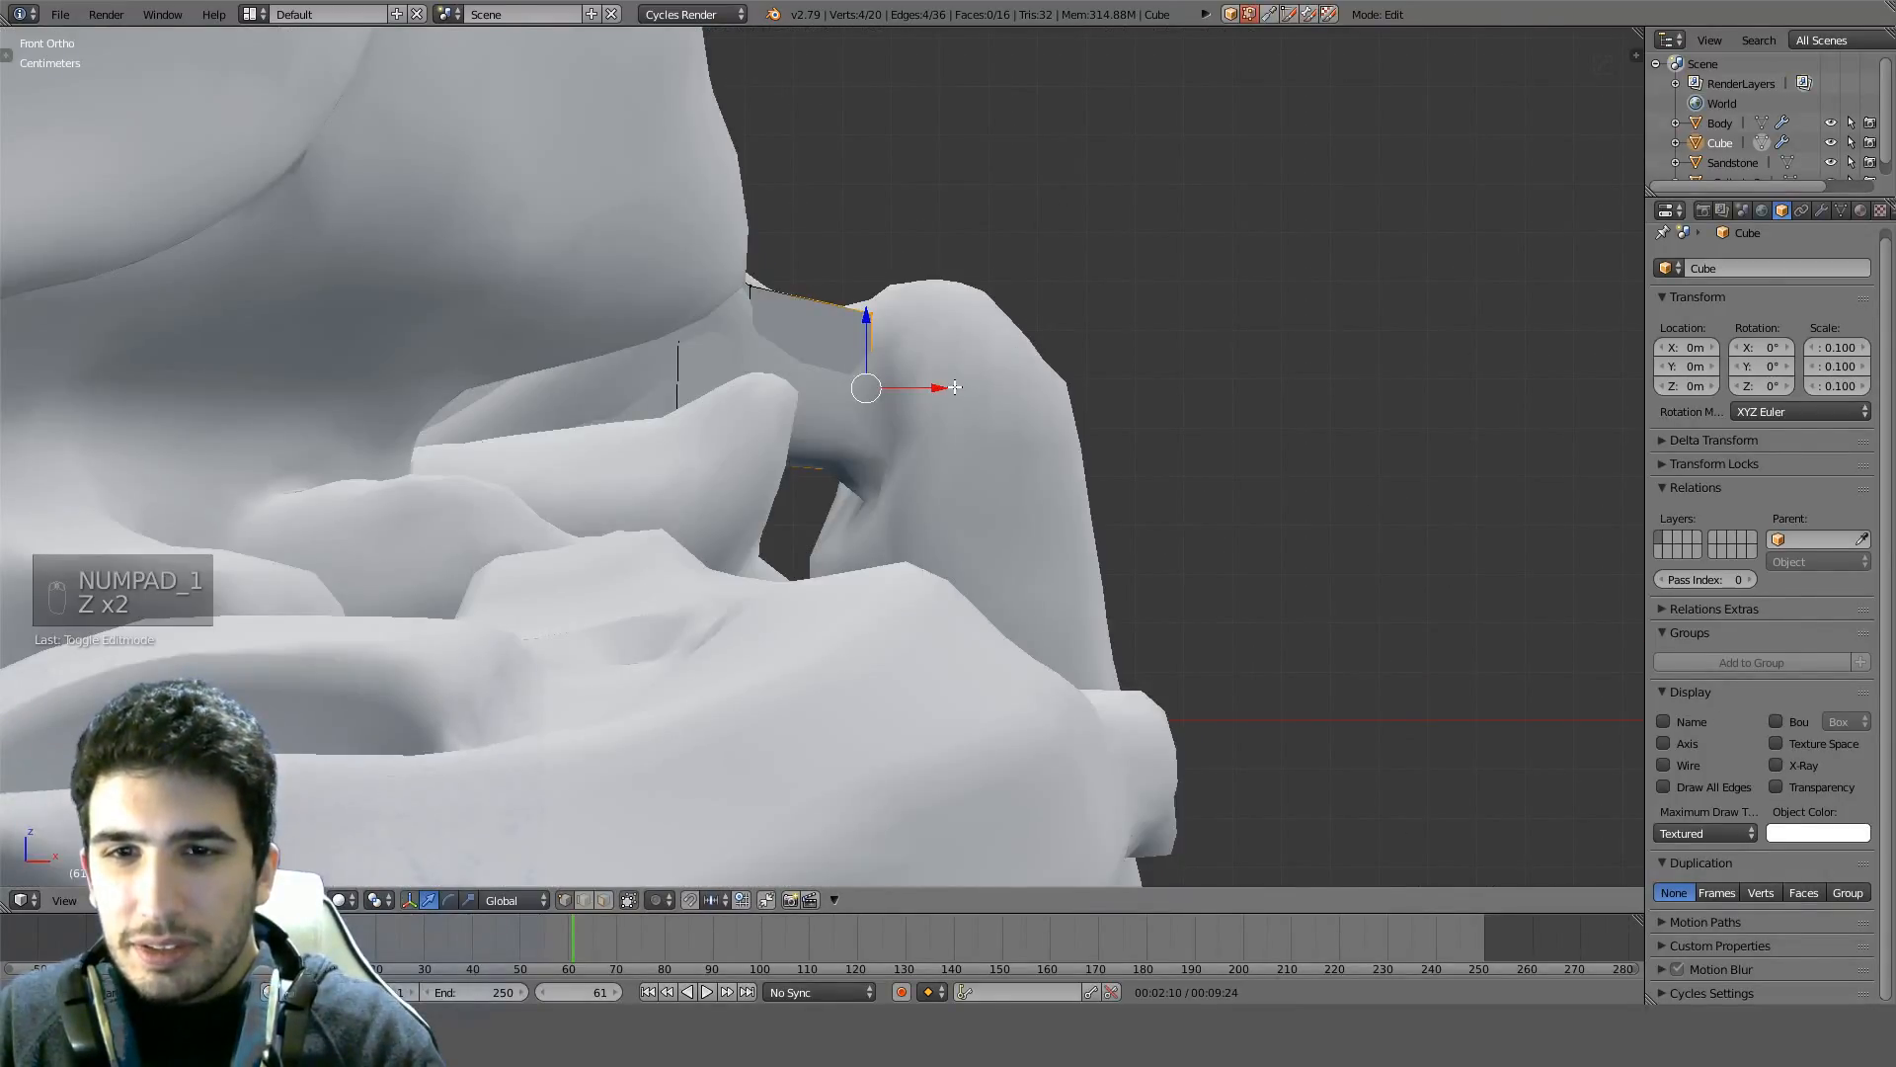
{"action": "middle_click_drag", "start_coordinate": [955, 388], "coordinate": [879, 493]}
Add a cylinder with 8 vertices to the leg mesh
{"action": "key", "text": "shift+a"}
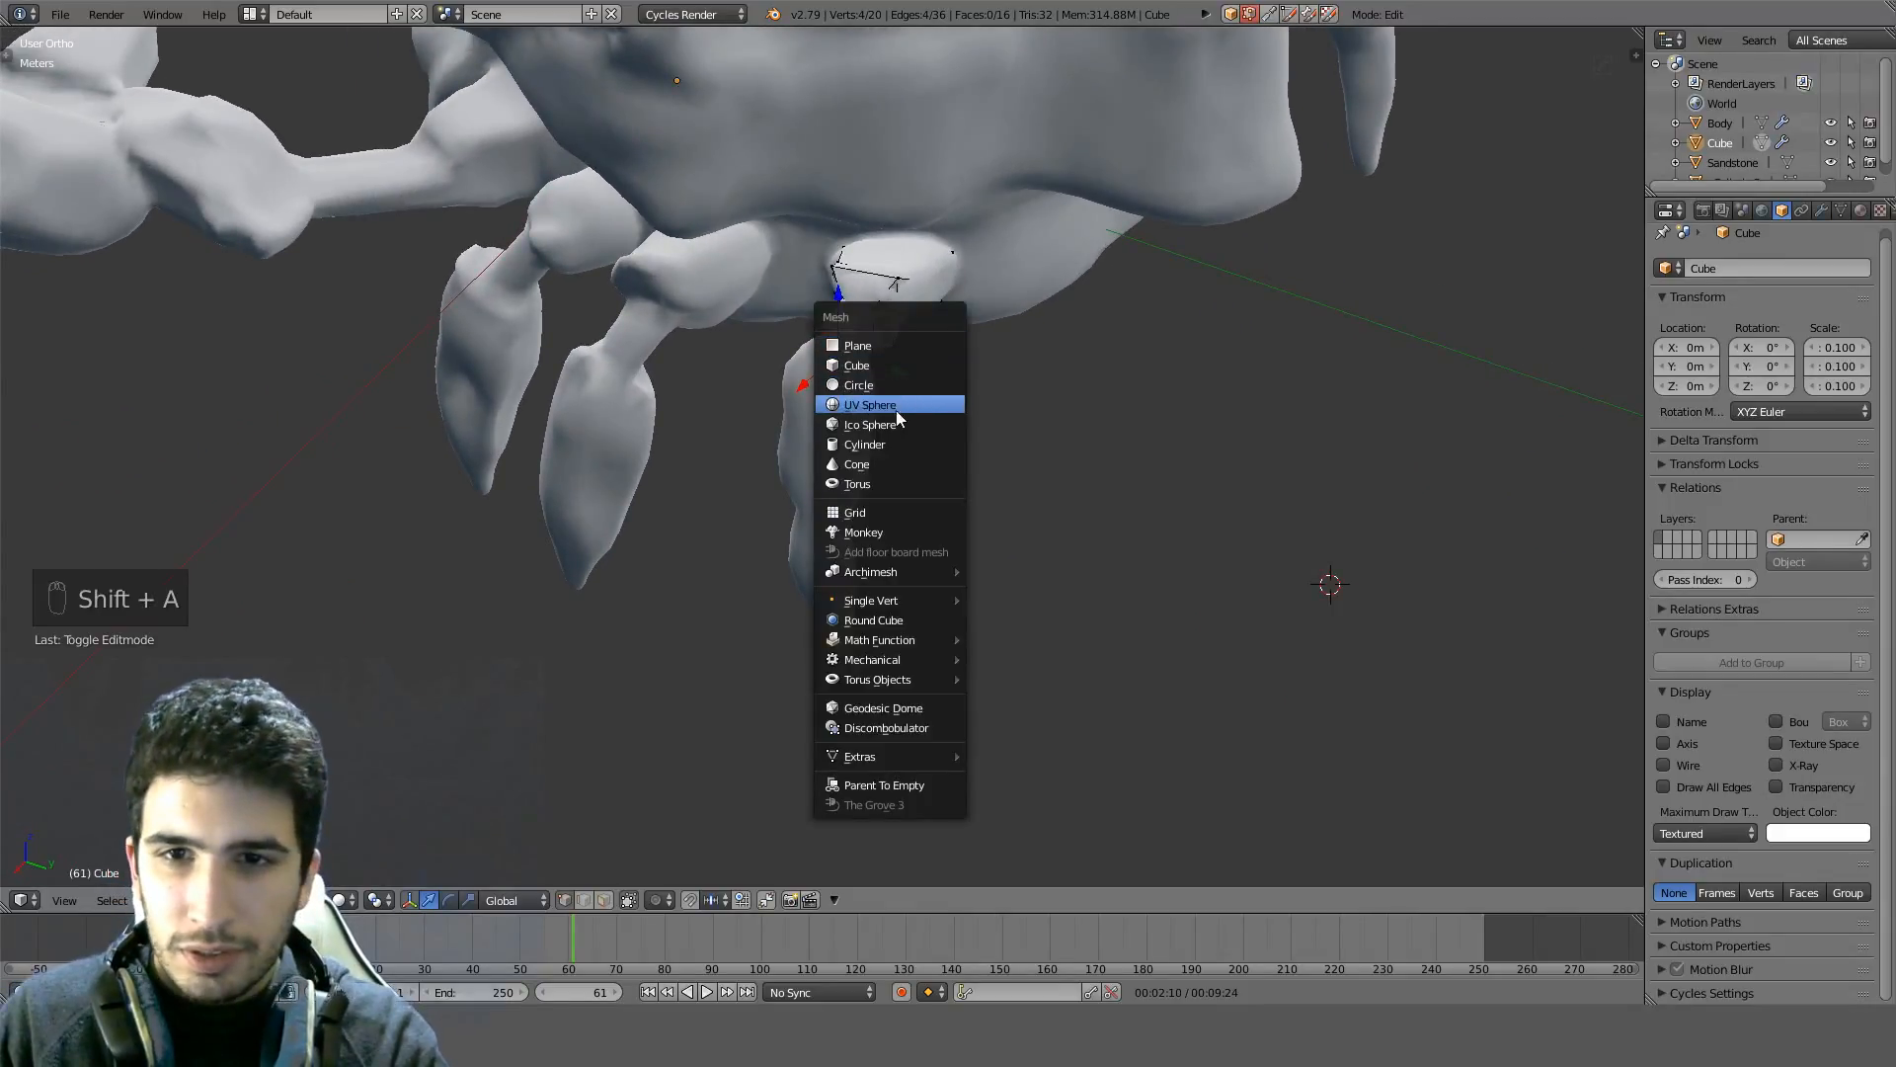
{"action": "left_click", "coordinate": [869, 445]}
{"action": "key", "text": "t"}
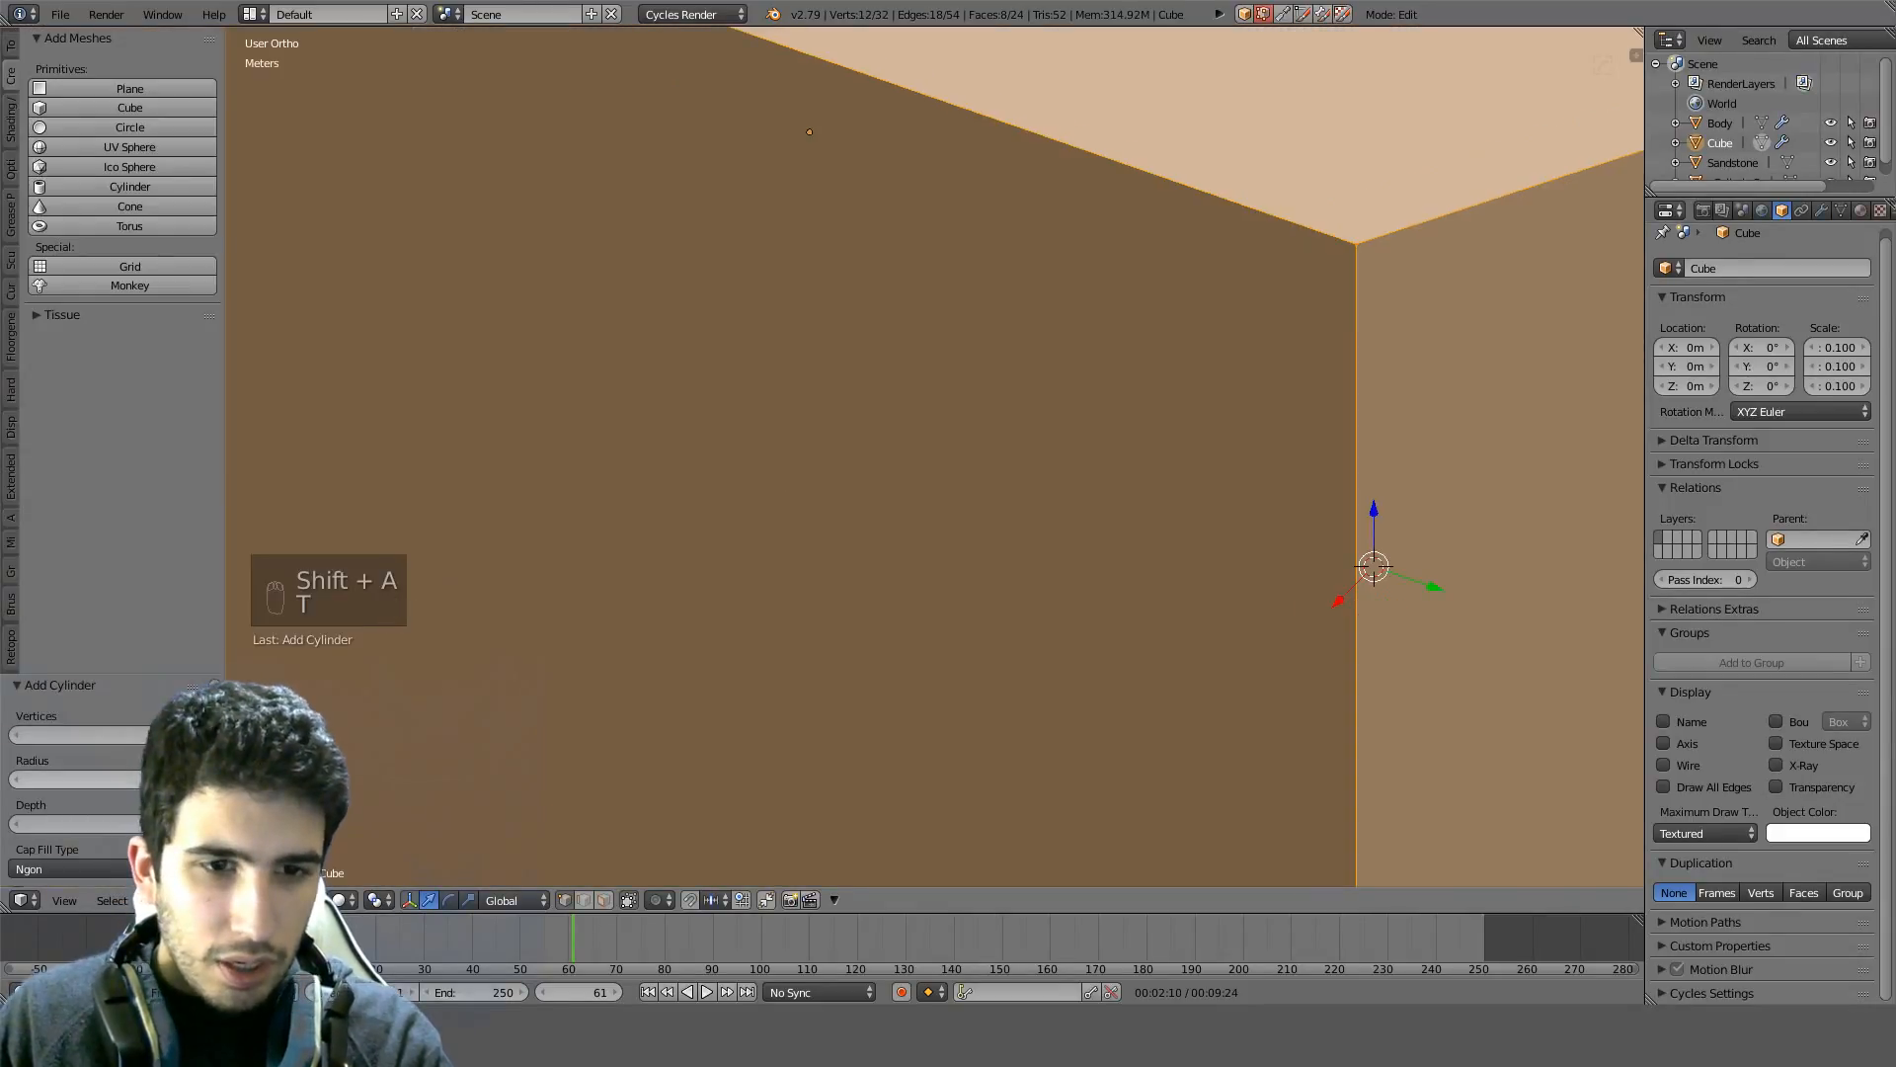
{"action": "left_click", "coordinate": [155, 737]}
{"action": "type", "text": "10"}
{"action": "key", "text": "Return"}
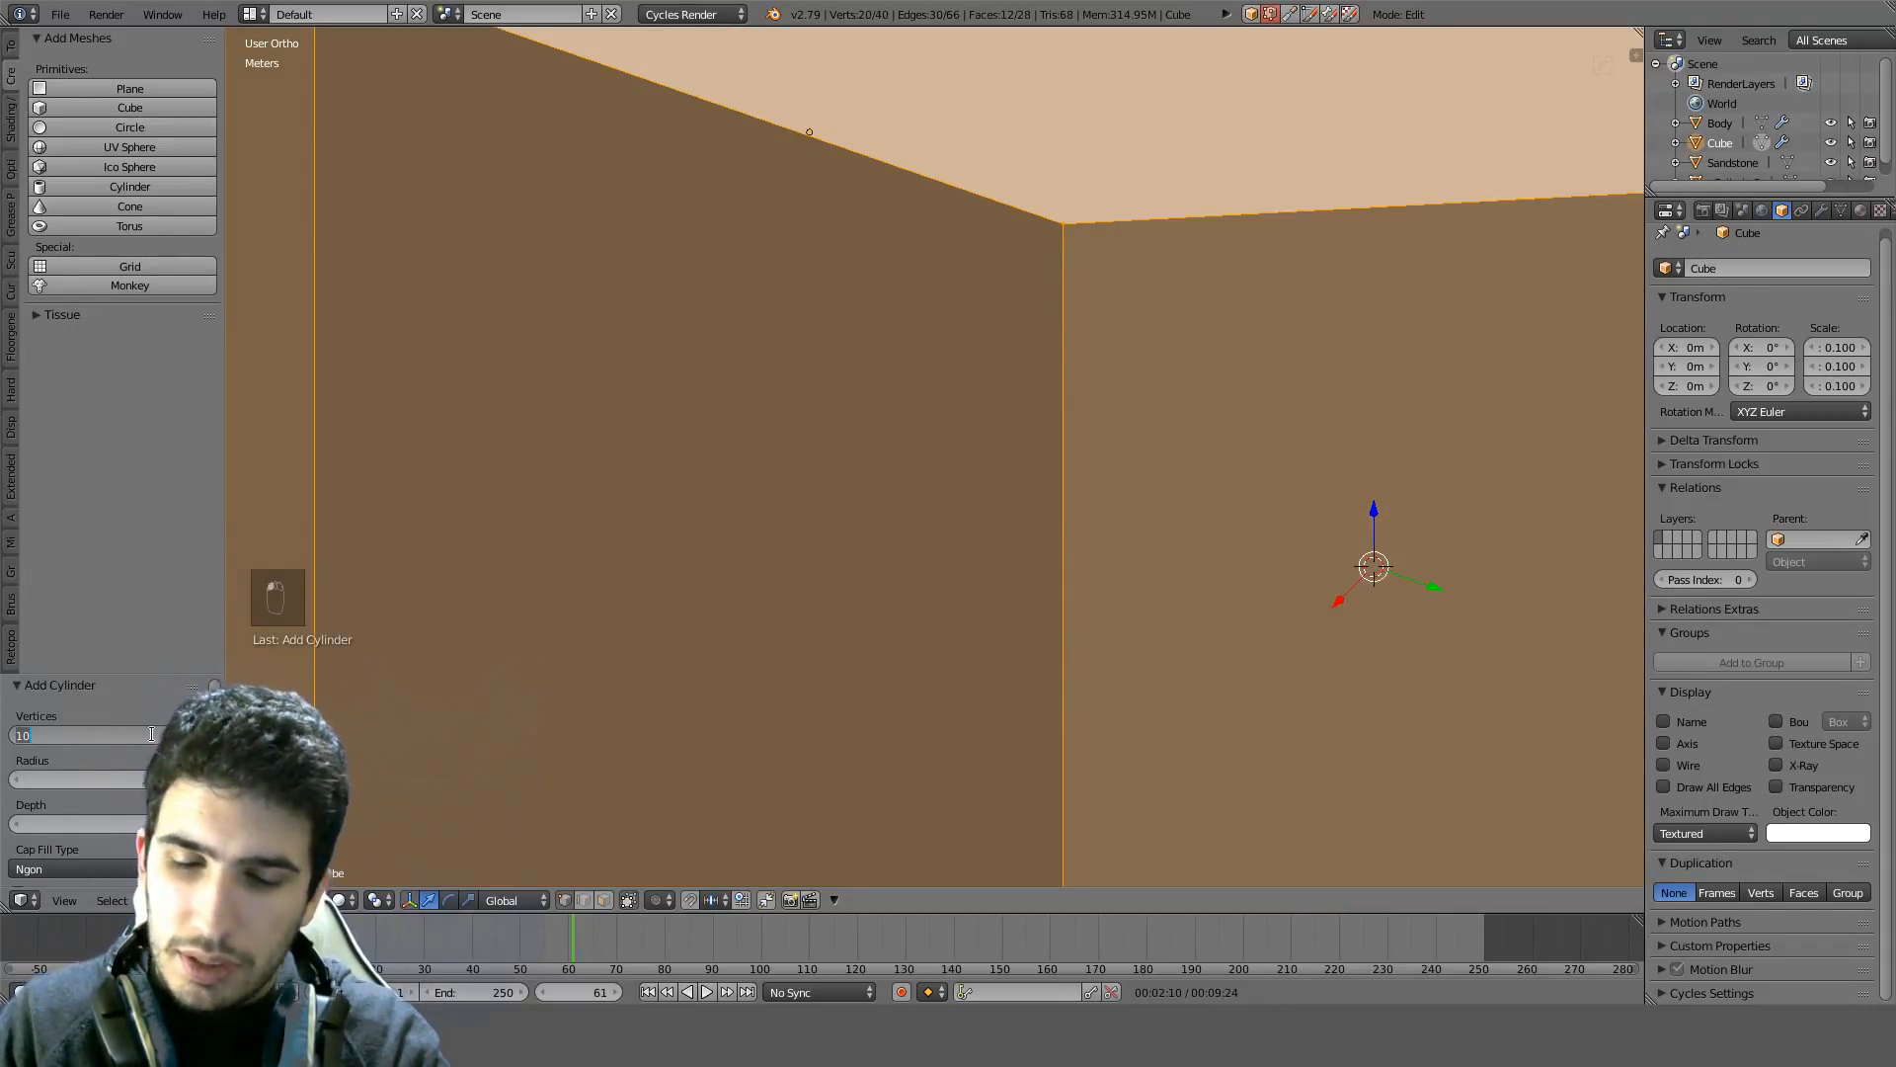
{"action": "left_click", "coordinate": [156, 738]}
{"action": "type", "text": "8"}
{"action": "key", "text": "Return"}
{"action": "key", "text": "t"}
{"action": "scroll", "coordinate": [1106, 460], "scroll_direction": "down", "scroll_amount": 8}
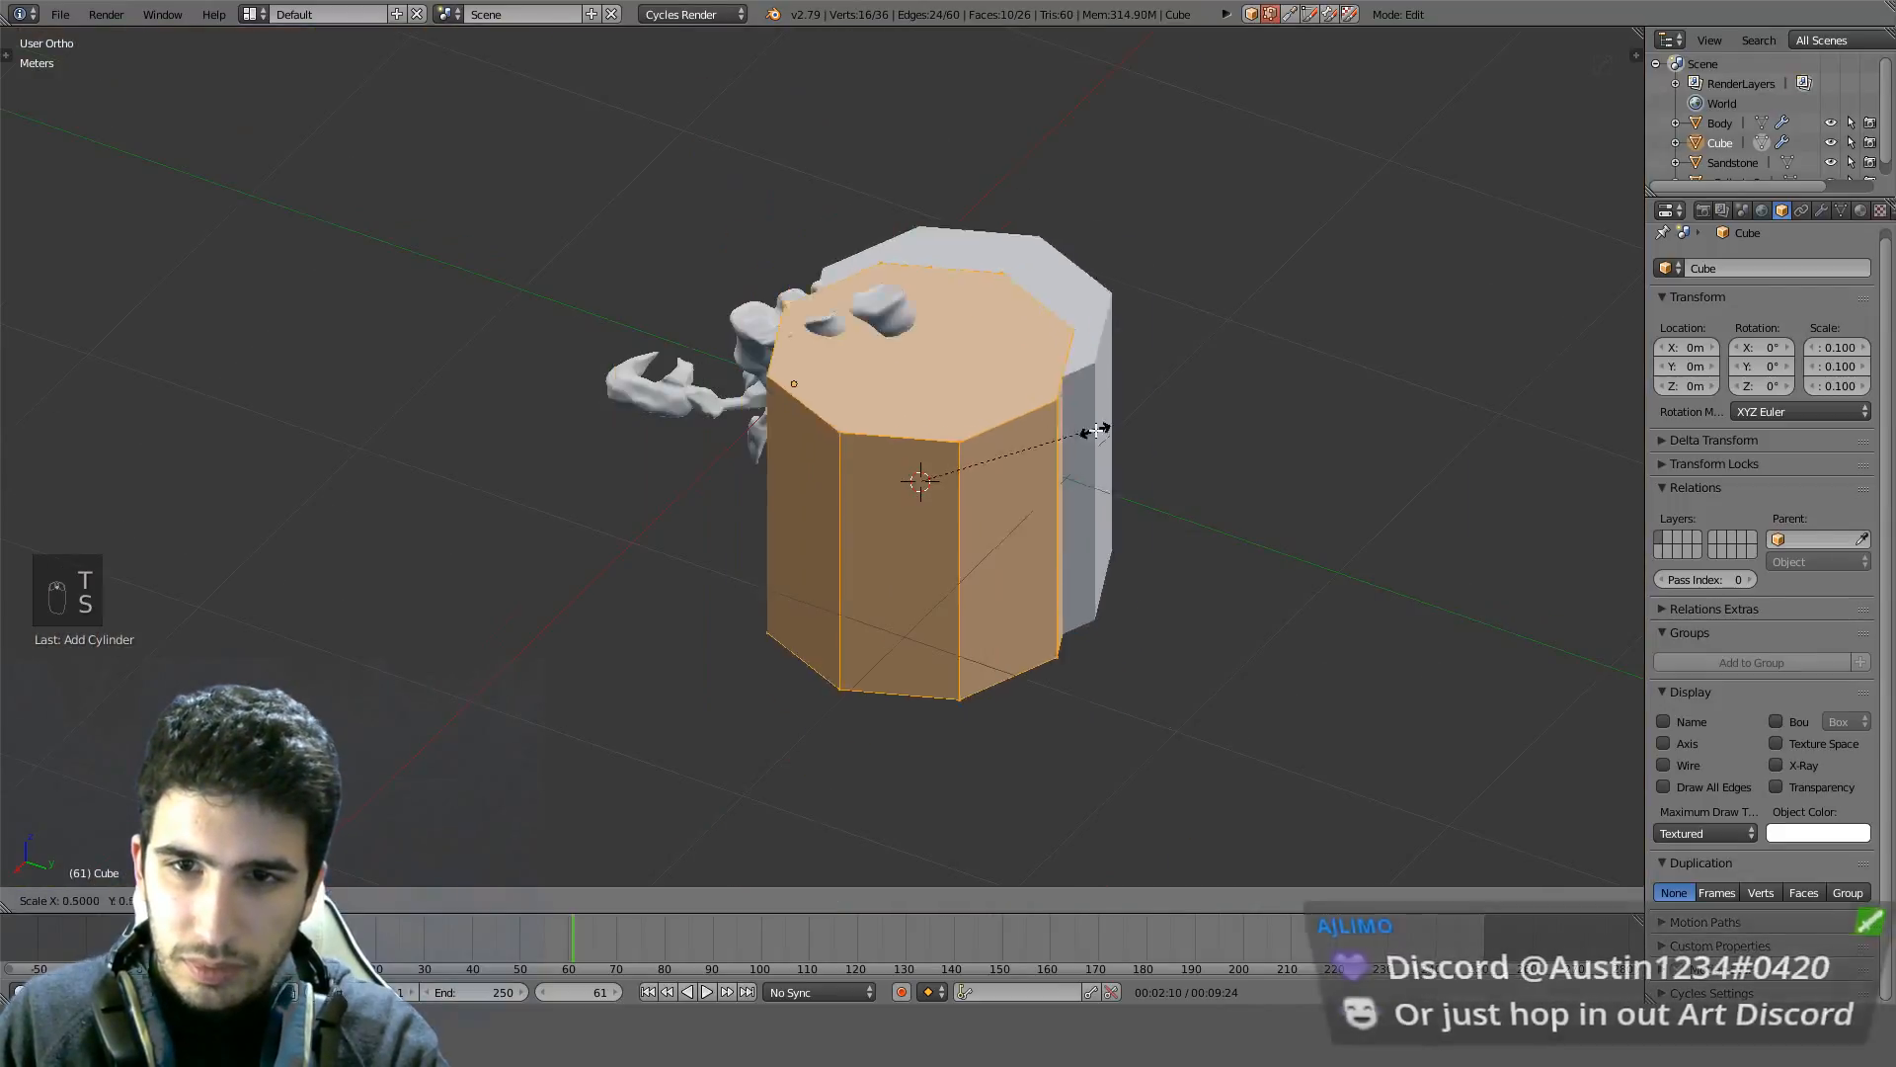
Scale the new cylinder down and move it over the rear leg's outer end in top view
{"action": "key", "text": "s"}
{"action": "left_click", "coordinate": [978, 491]}
{"action": "key", "text": "KP_7"}
{"action": "key", "text": "z"}
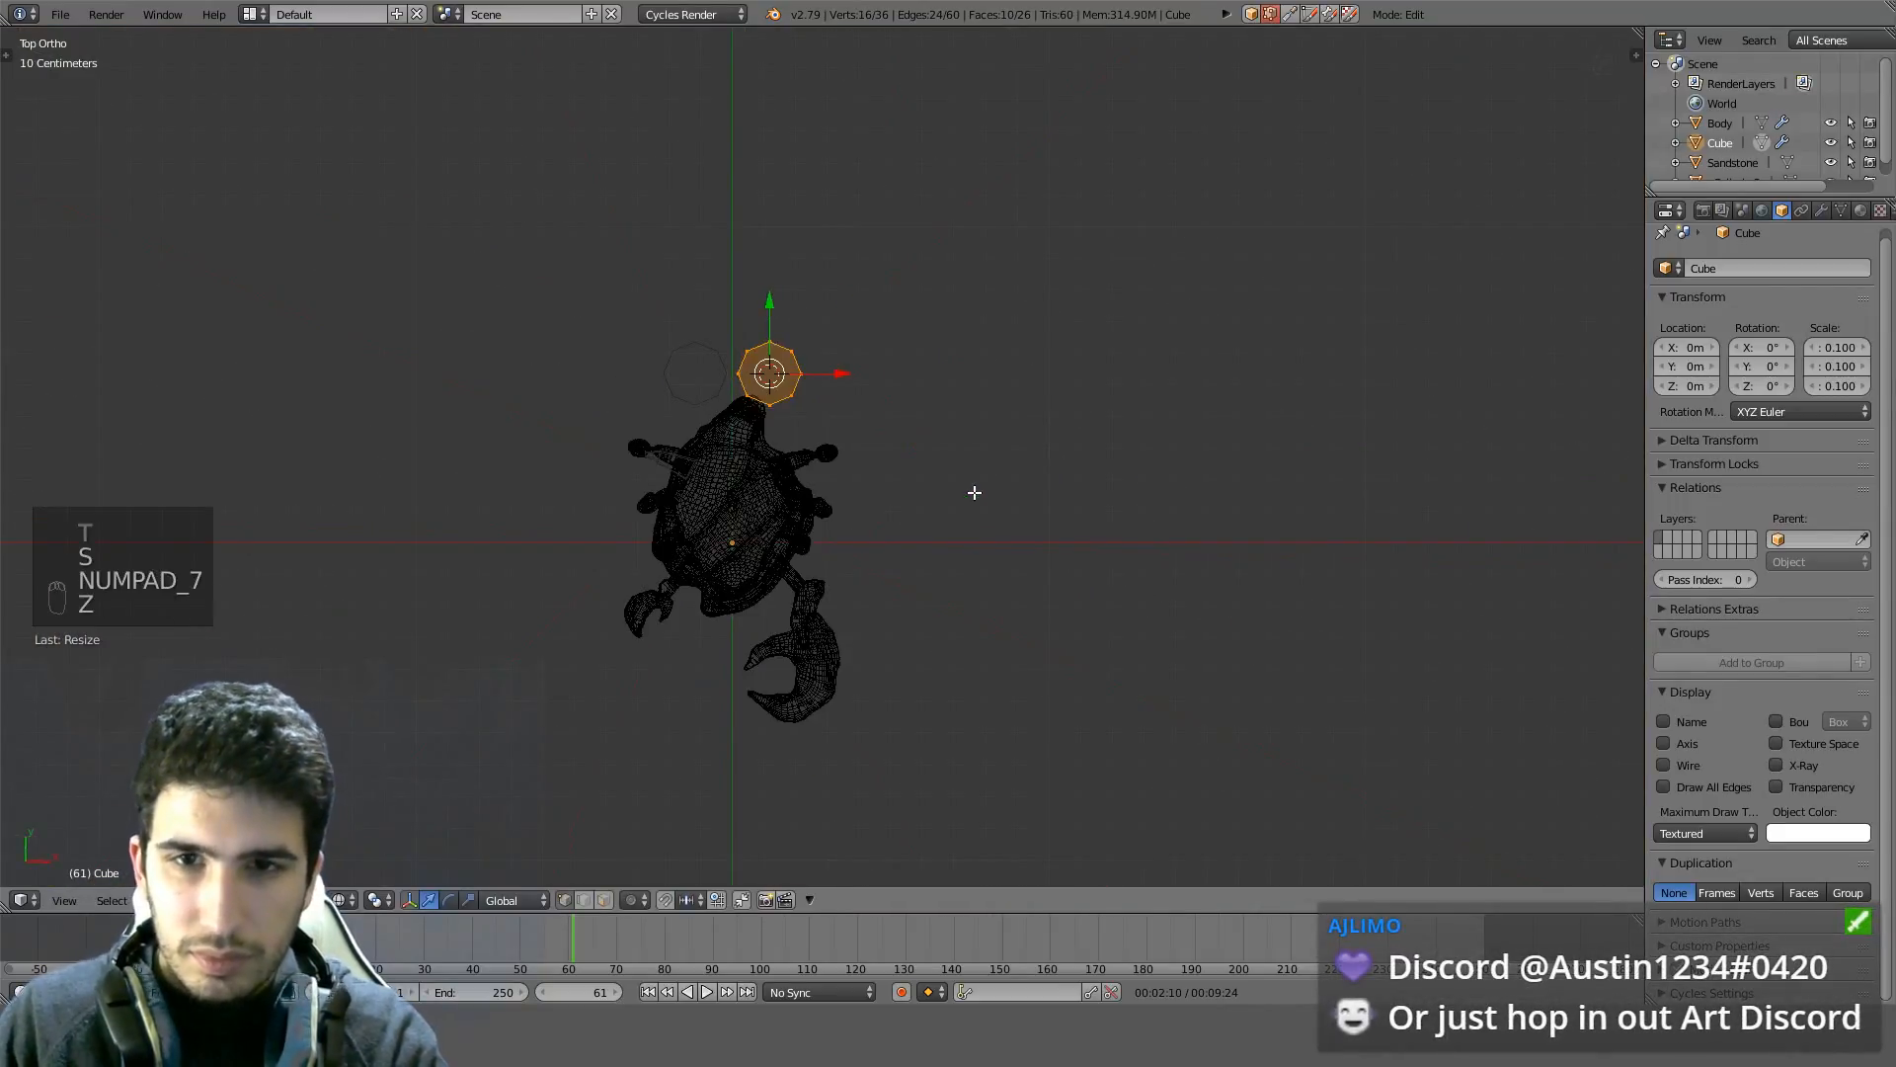
{"action": "scroll", "coordinate": [790, 274], "scroll_direction": "up", "scroll_amount": 5}
{"action": "key", "text": "g"}
{"action": "left_click", "coordinate": [909, 423]}
{"action": "scroll", "coordinate": [1100, 343], "scroll_direction": "up", "scroll_amount": 7}
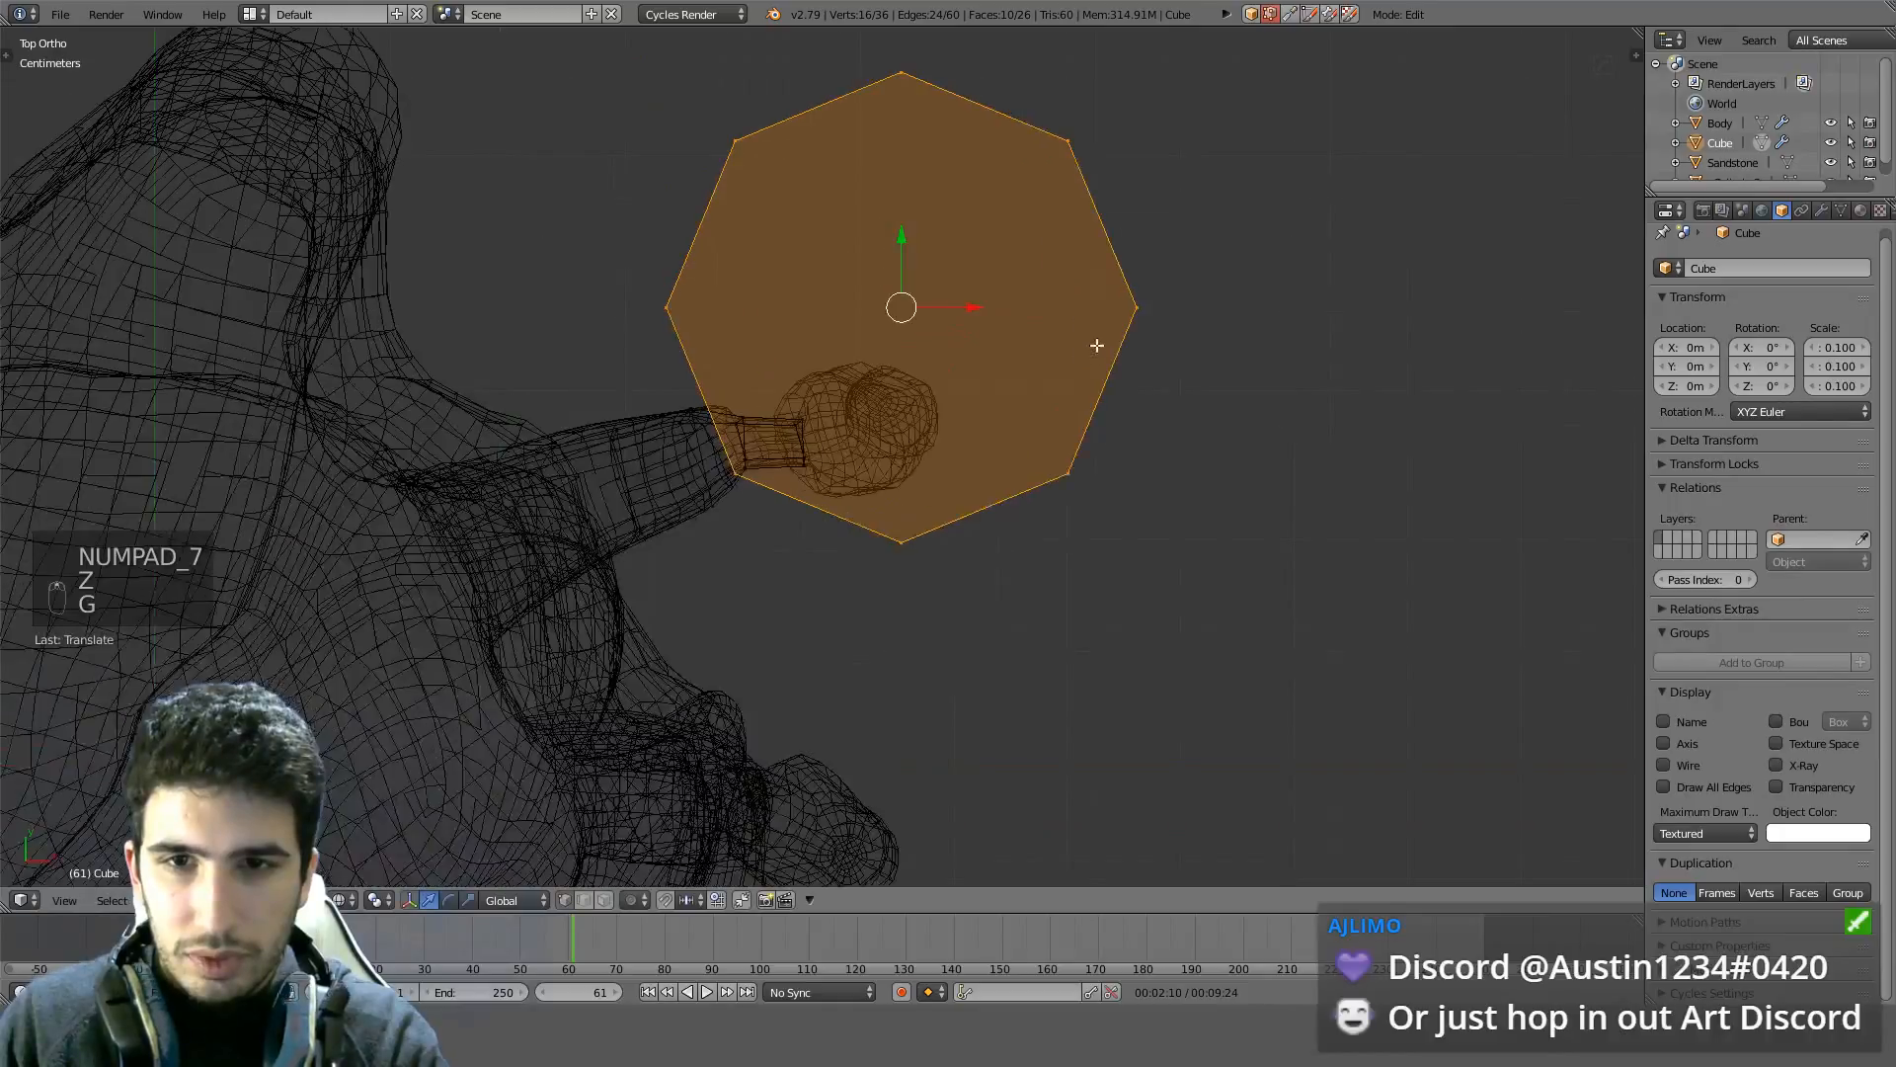
Shrink the cylinder further and center it on the rear leg's lower segment in top view
{"action": "key", "text": "s"}
{"action": "left_click", "coordinate": [996, 267]}
{"action": "key", "text": "g"}
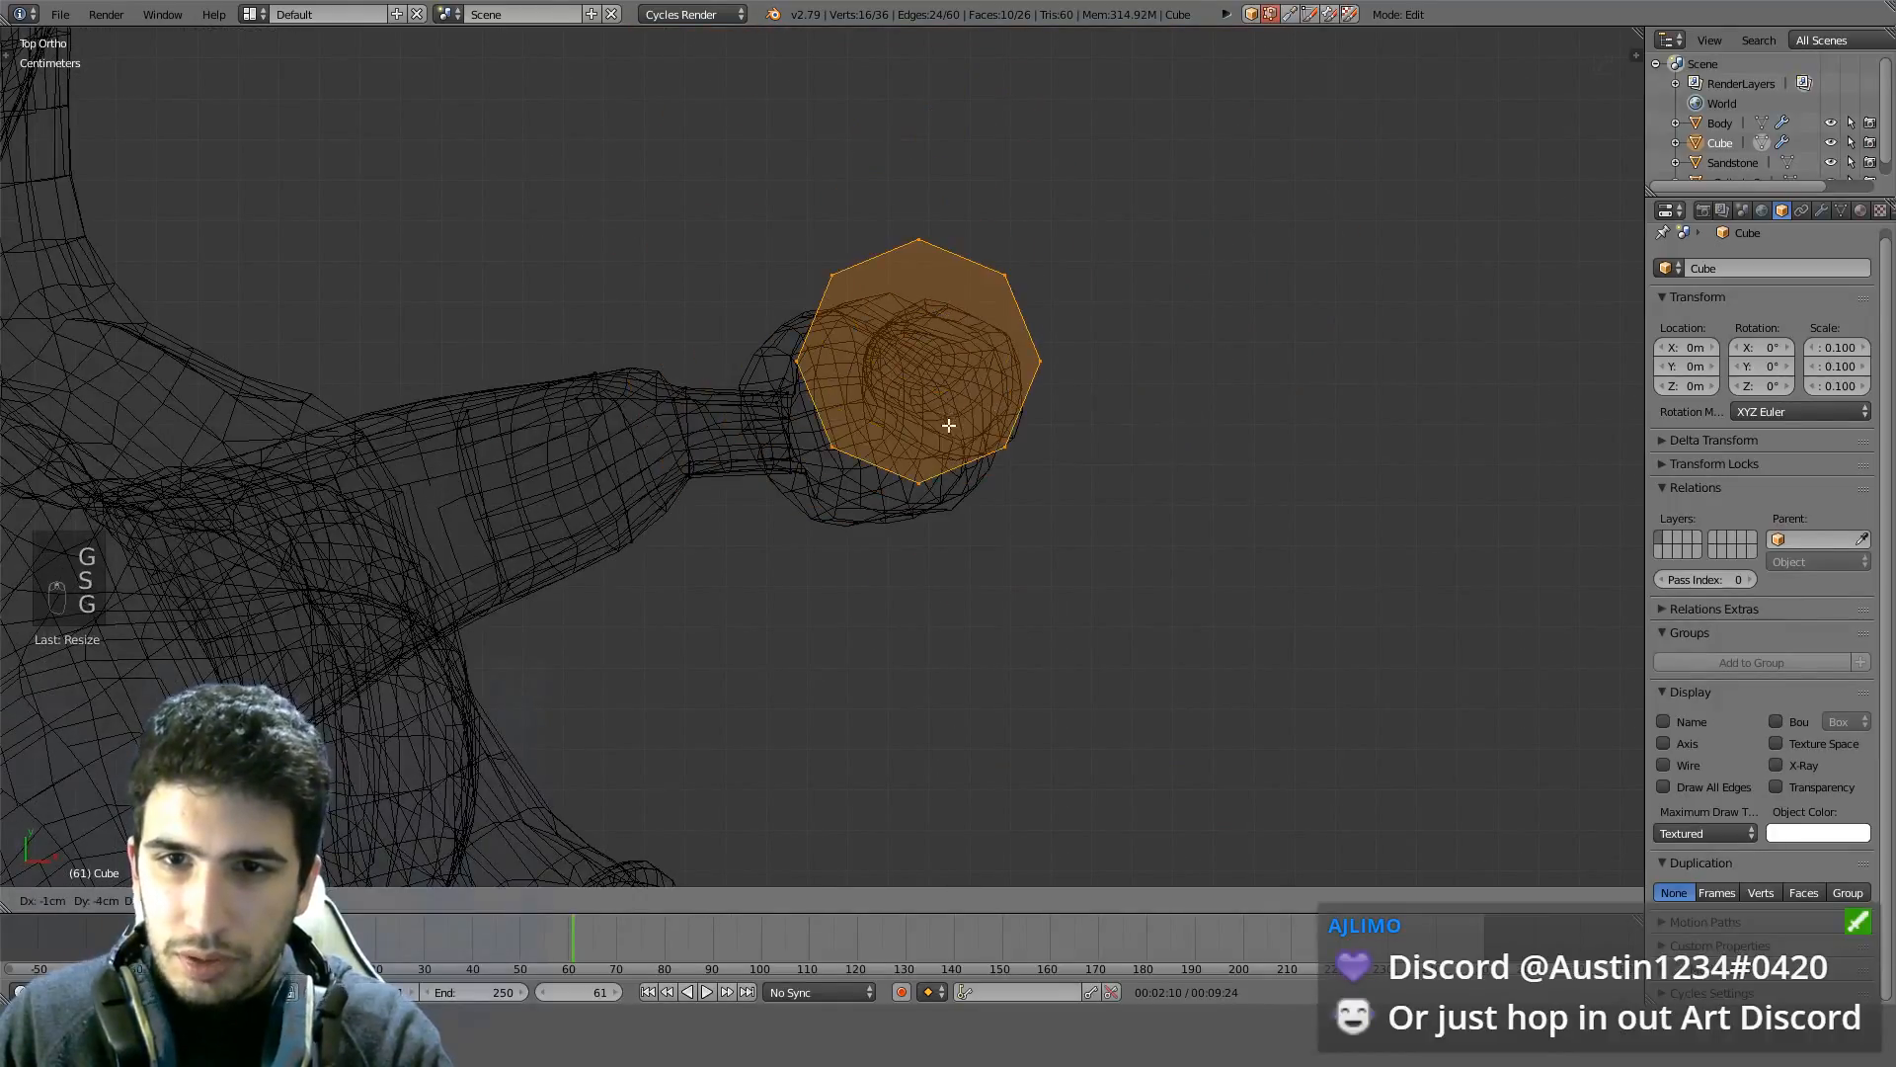
{"action": "left_click", "coordinate": [961, 423]}
{"action": "scroll", "coordinate": [1122, 359], "scroll_direction": "up", "scroll_amount": 4}
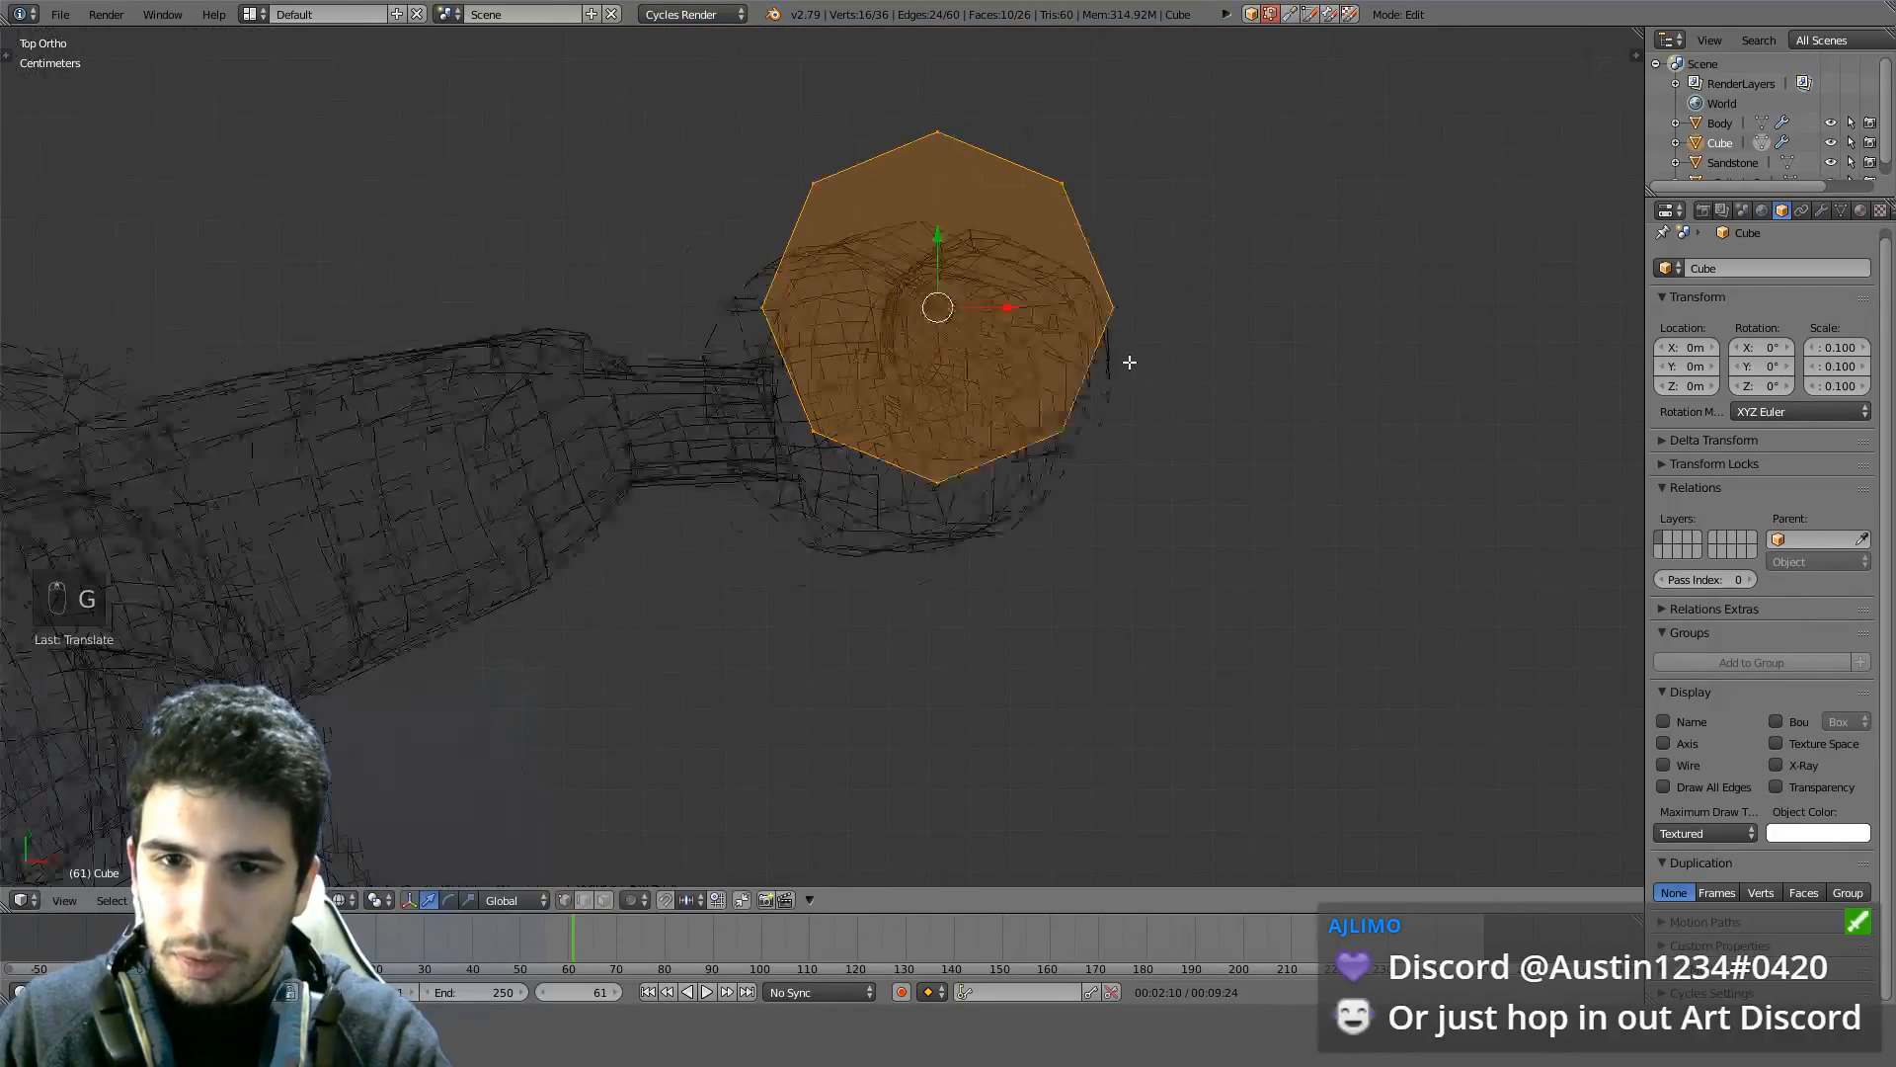
{"action": "key", "text": "s"}
{"action": "left_click", "coordinate": [1113, 224]}
Select the cylinder's bottom edge loop and move it down to the sculpted leg's tip in front view
{"action": "key", "text": "z"}
{"action": "middle_click_drag", "start_coordinate": [1227, 276], "coordinate": [1061, 168]}
{"action": "key", "text": "z"}
{"action": "key", "text": "KP_2"}
{"action": "key", "text": "KP_1"}
{"action": "key", "text": "KP_1"}
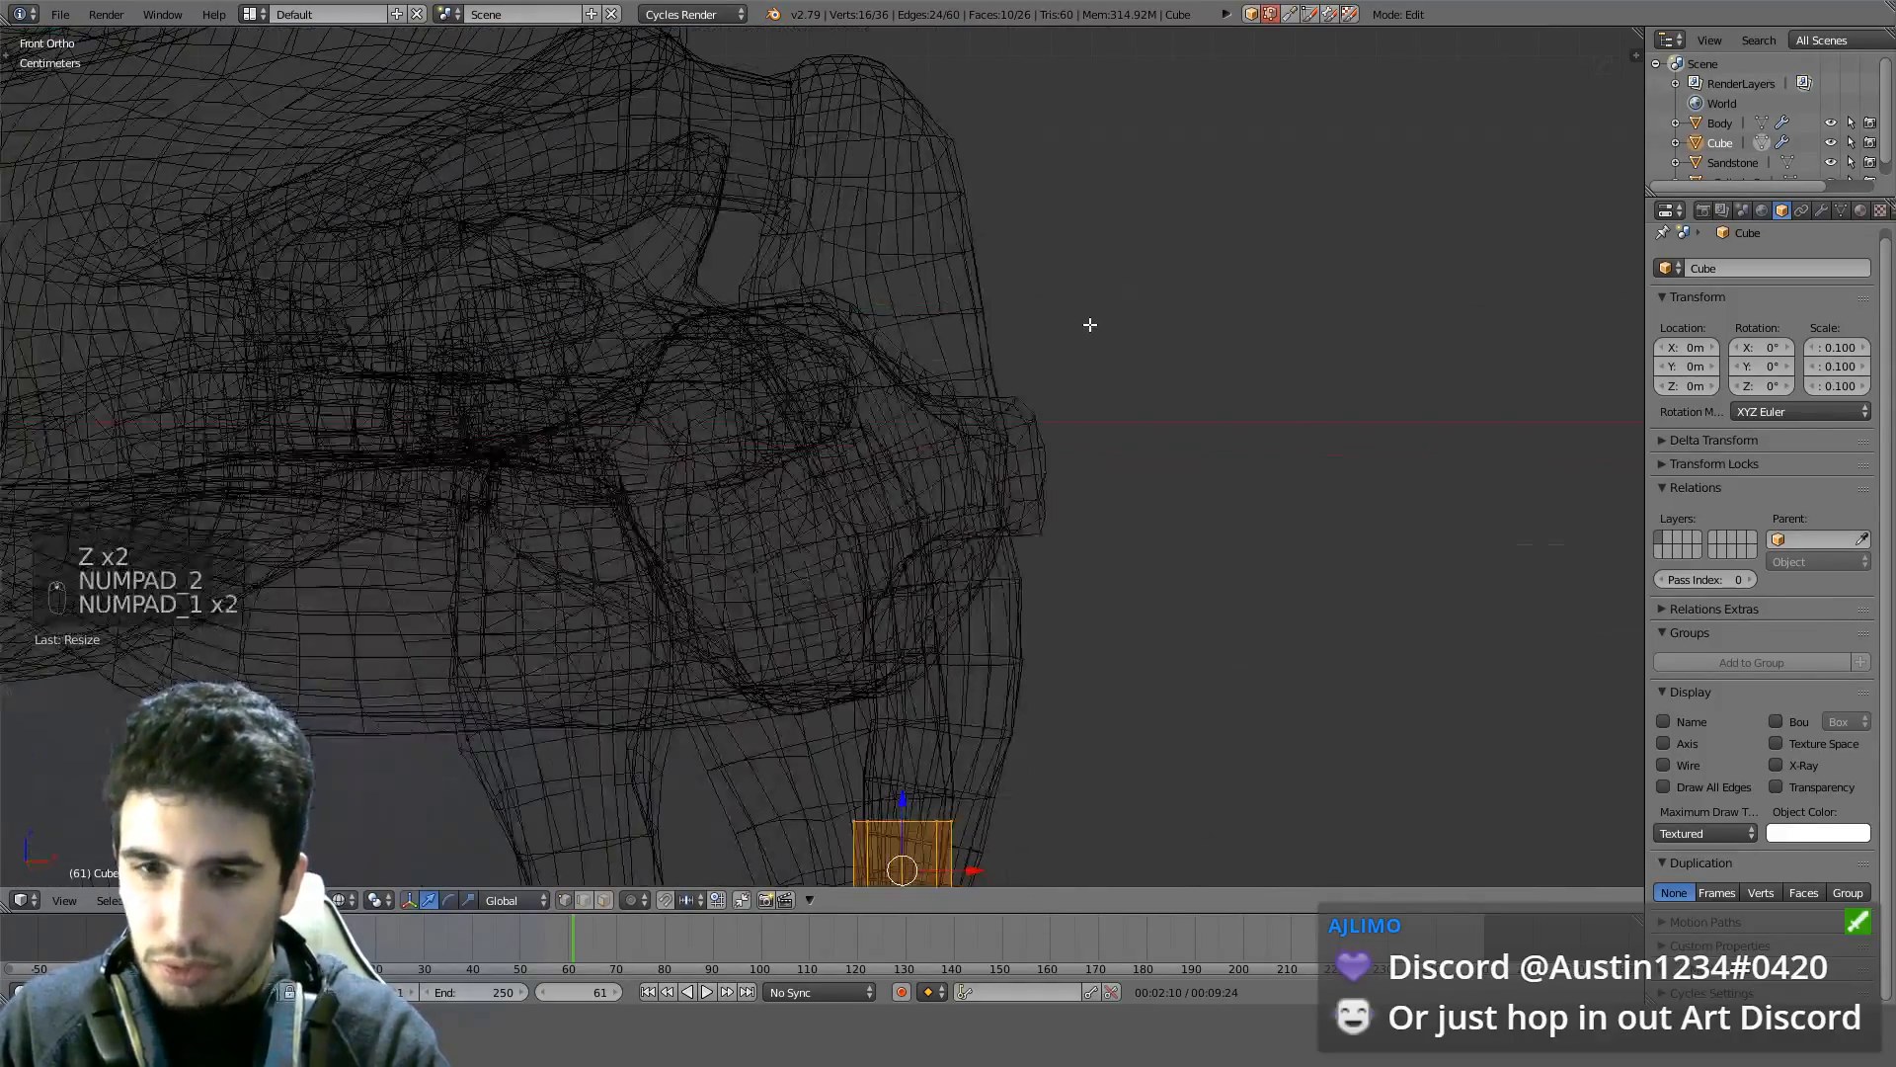
{"action": "middle_click_drag", "start_coordinate": [1089, 324], "coordinate": [1057, 139], "text": "shift"}
{"action": "key", "text": "z"}
{"action": "scroll", "coordinate": [1005, 521], "scroll_direction": "up", "scroll_amount": 4}
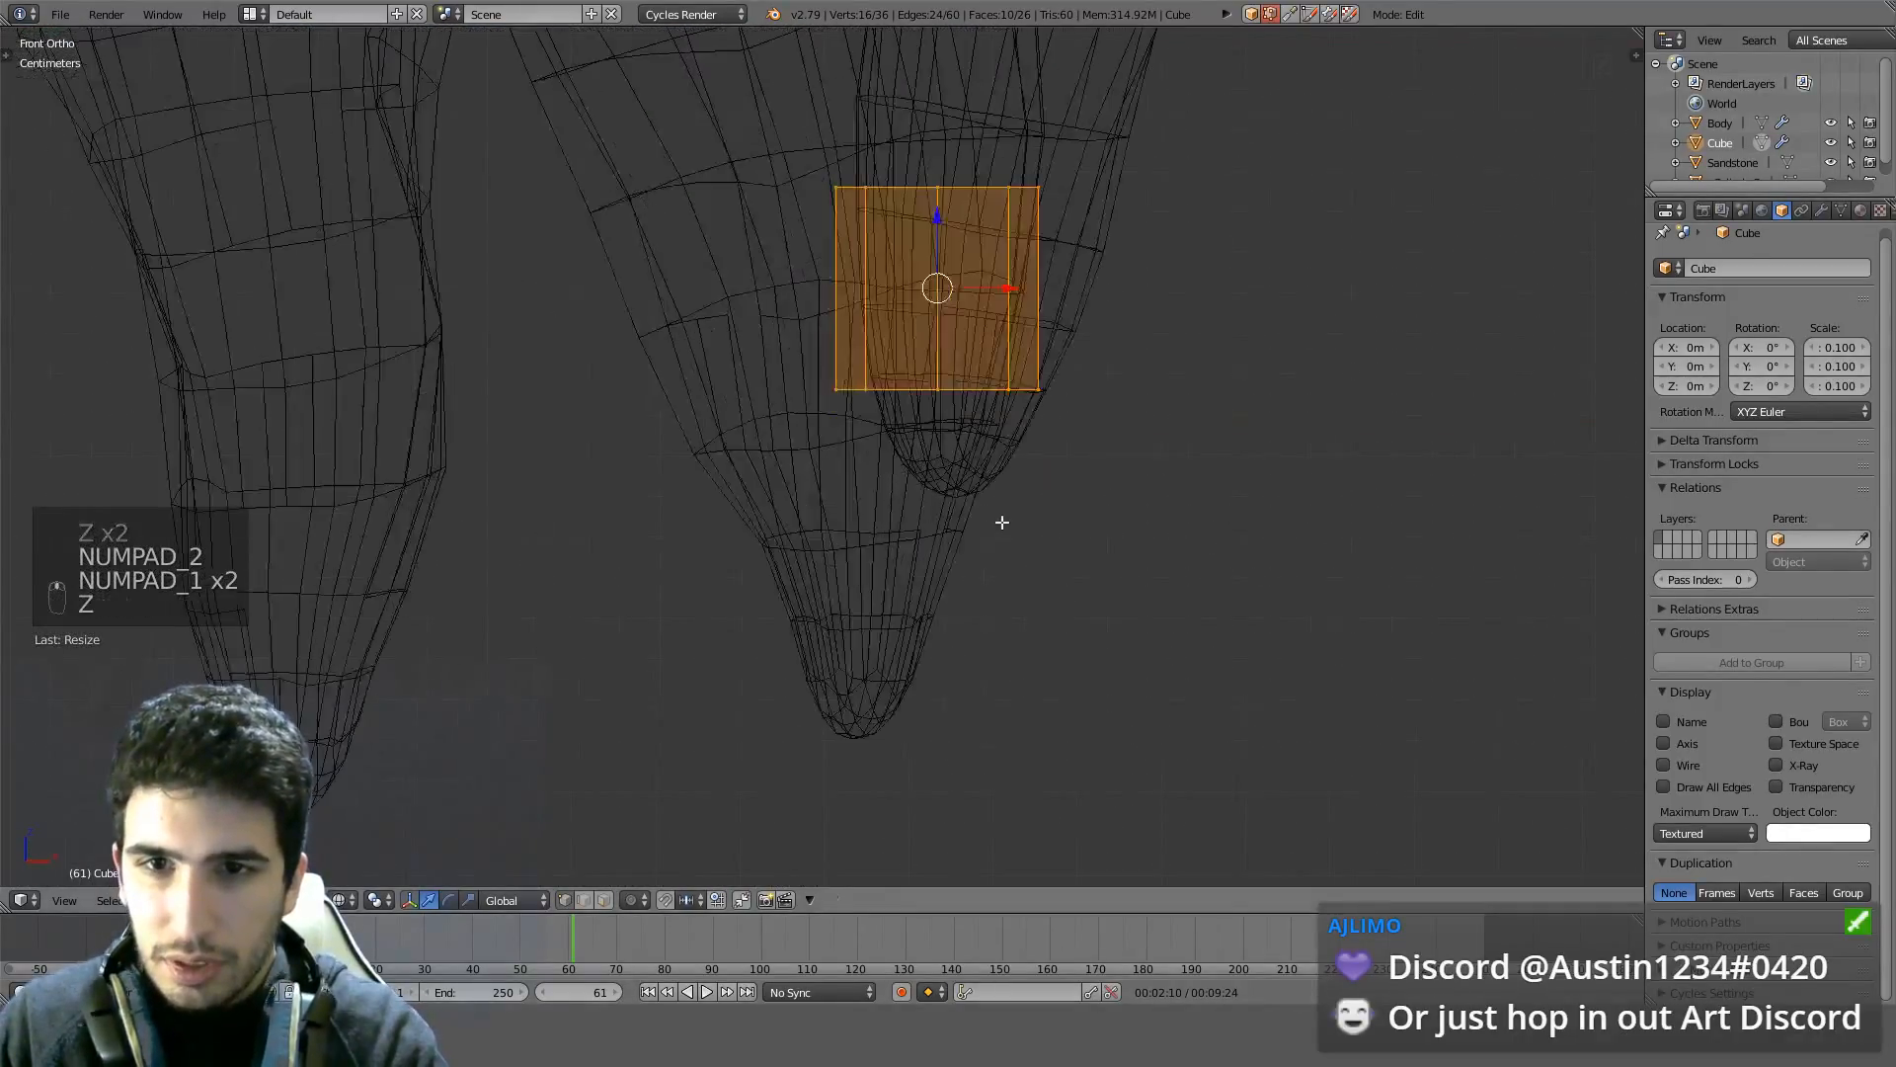
{"action": "key", "text": "z"}
{"action": "key", "text": "z"}
{"action": "left_click", "coordinate": [891, 609], "text": "alt"}
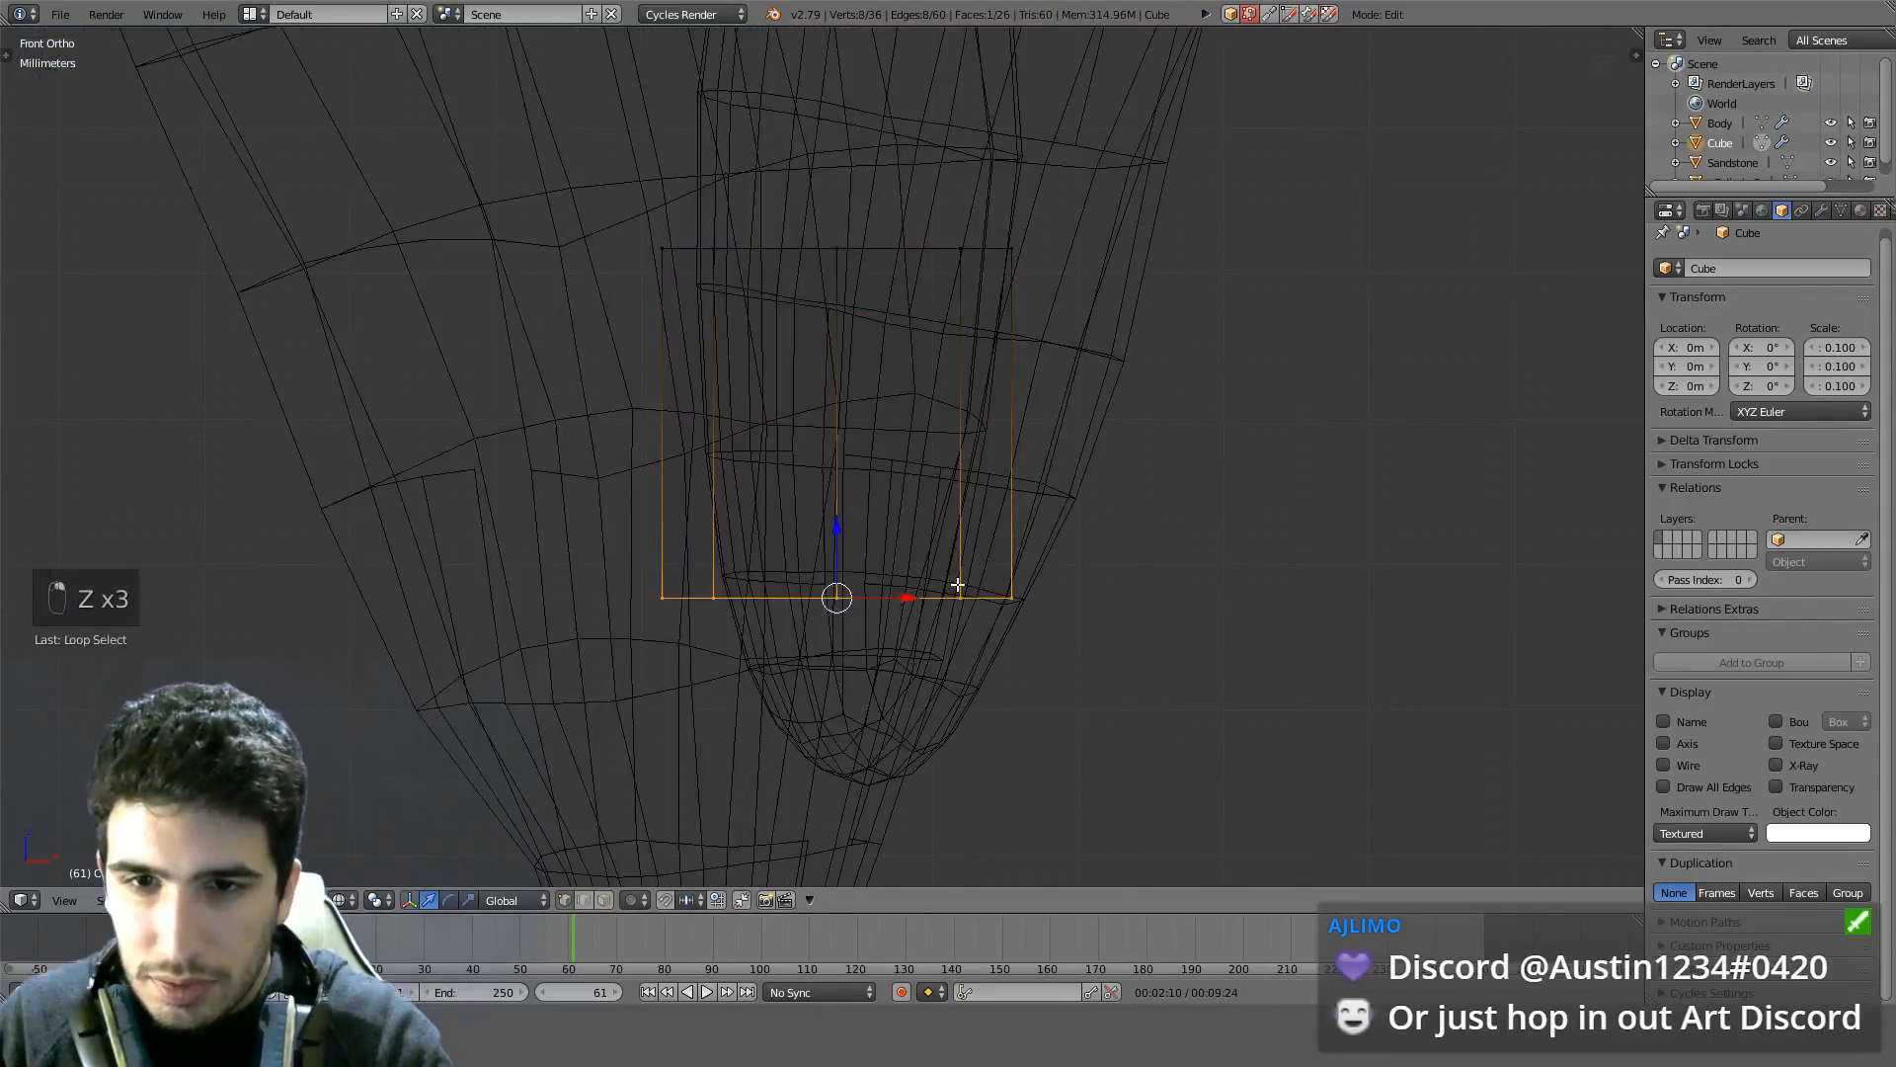
{"action": "key", "text": "g"}
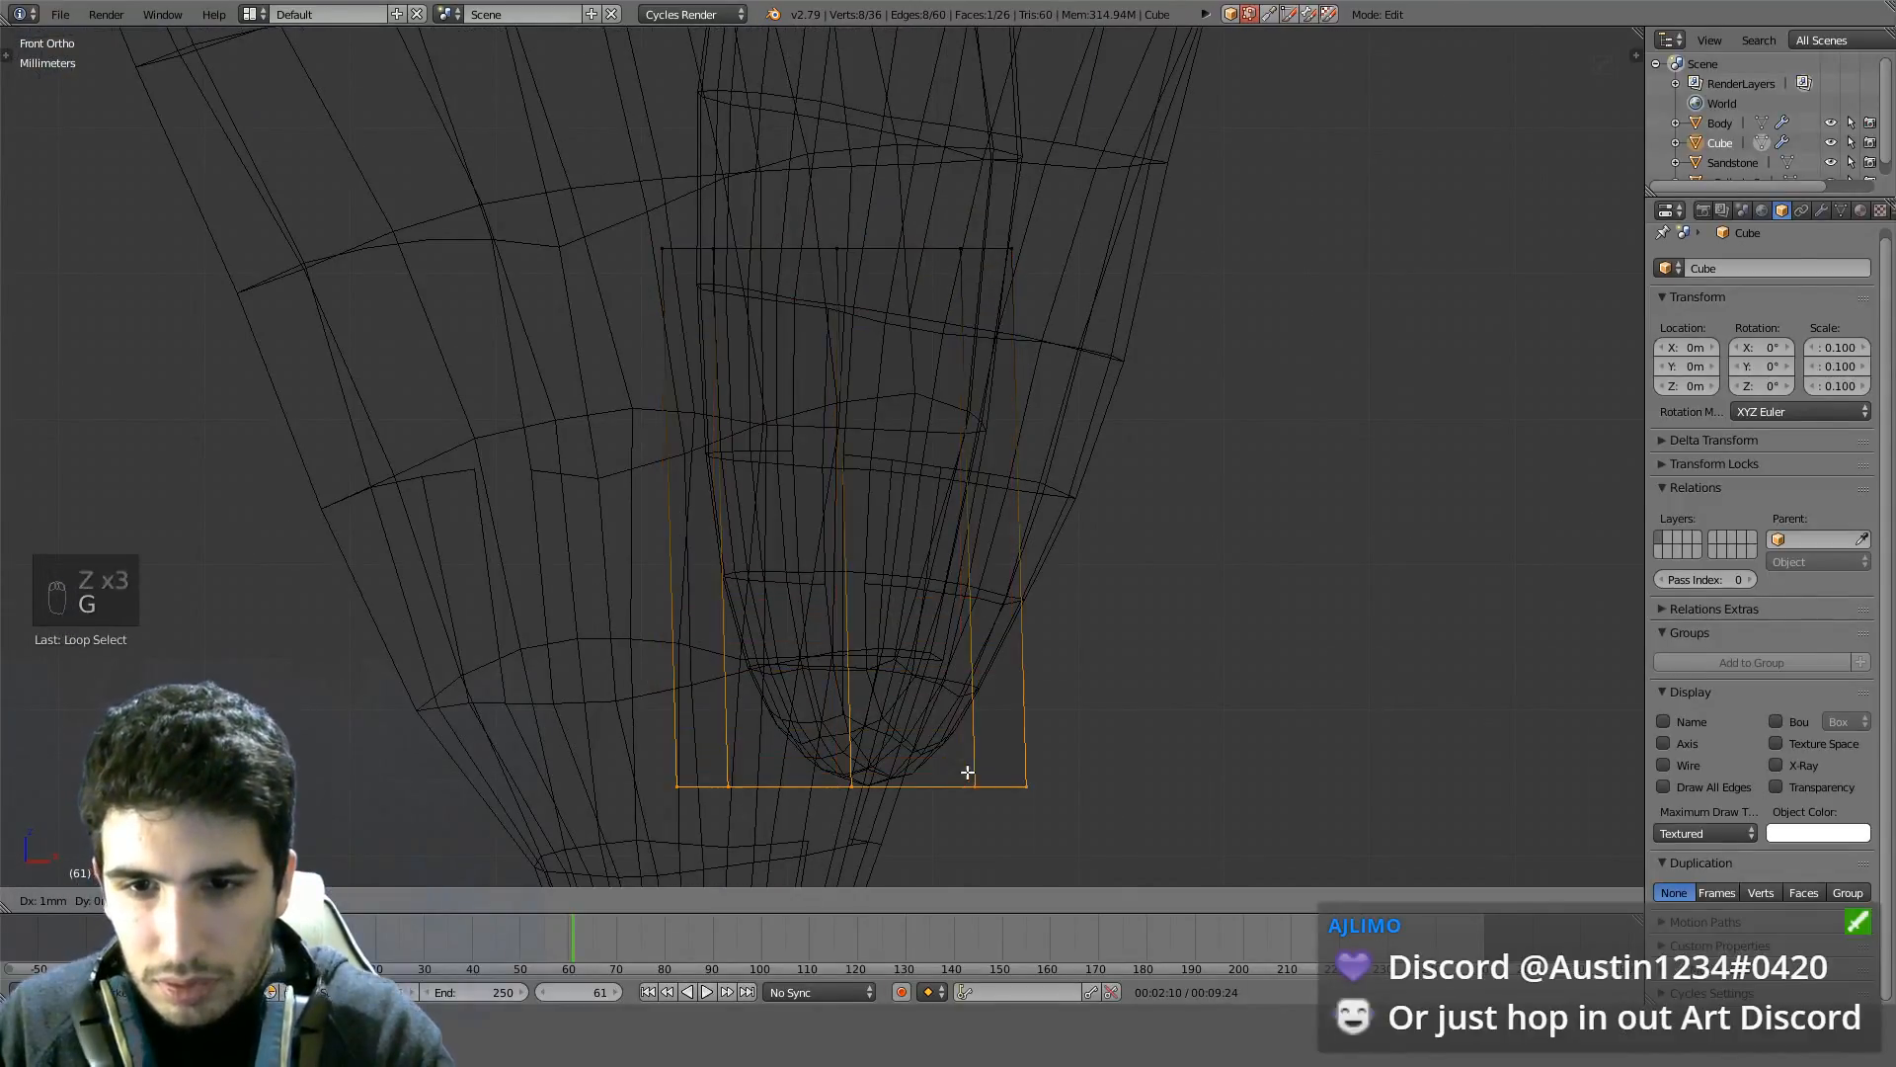
{"action": "left_click", "coordinate": [998, 773]}
Scale the bottom loop down to about the width of the sculpted leg's tip
{"action": "key", "text": "s"}
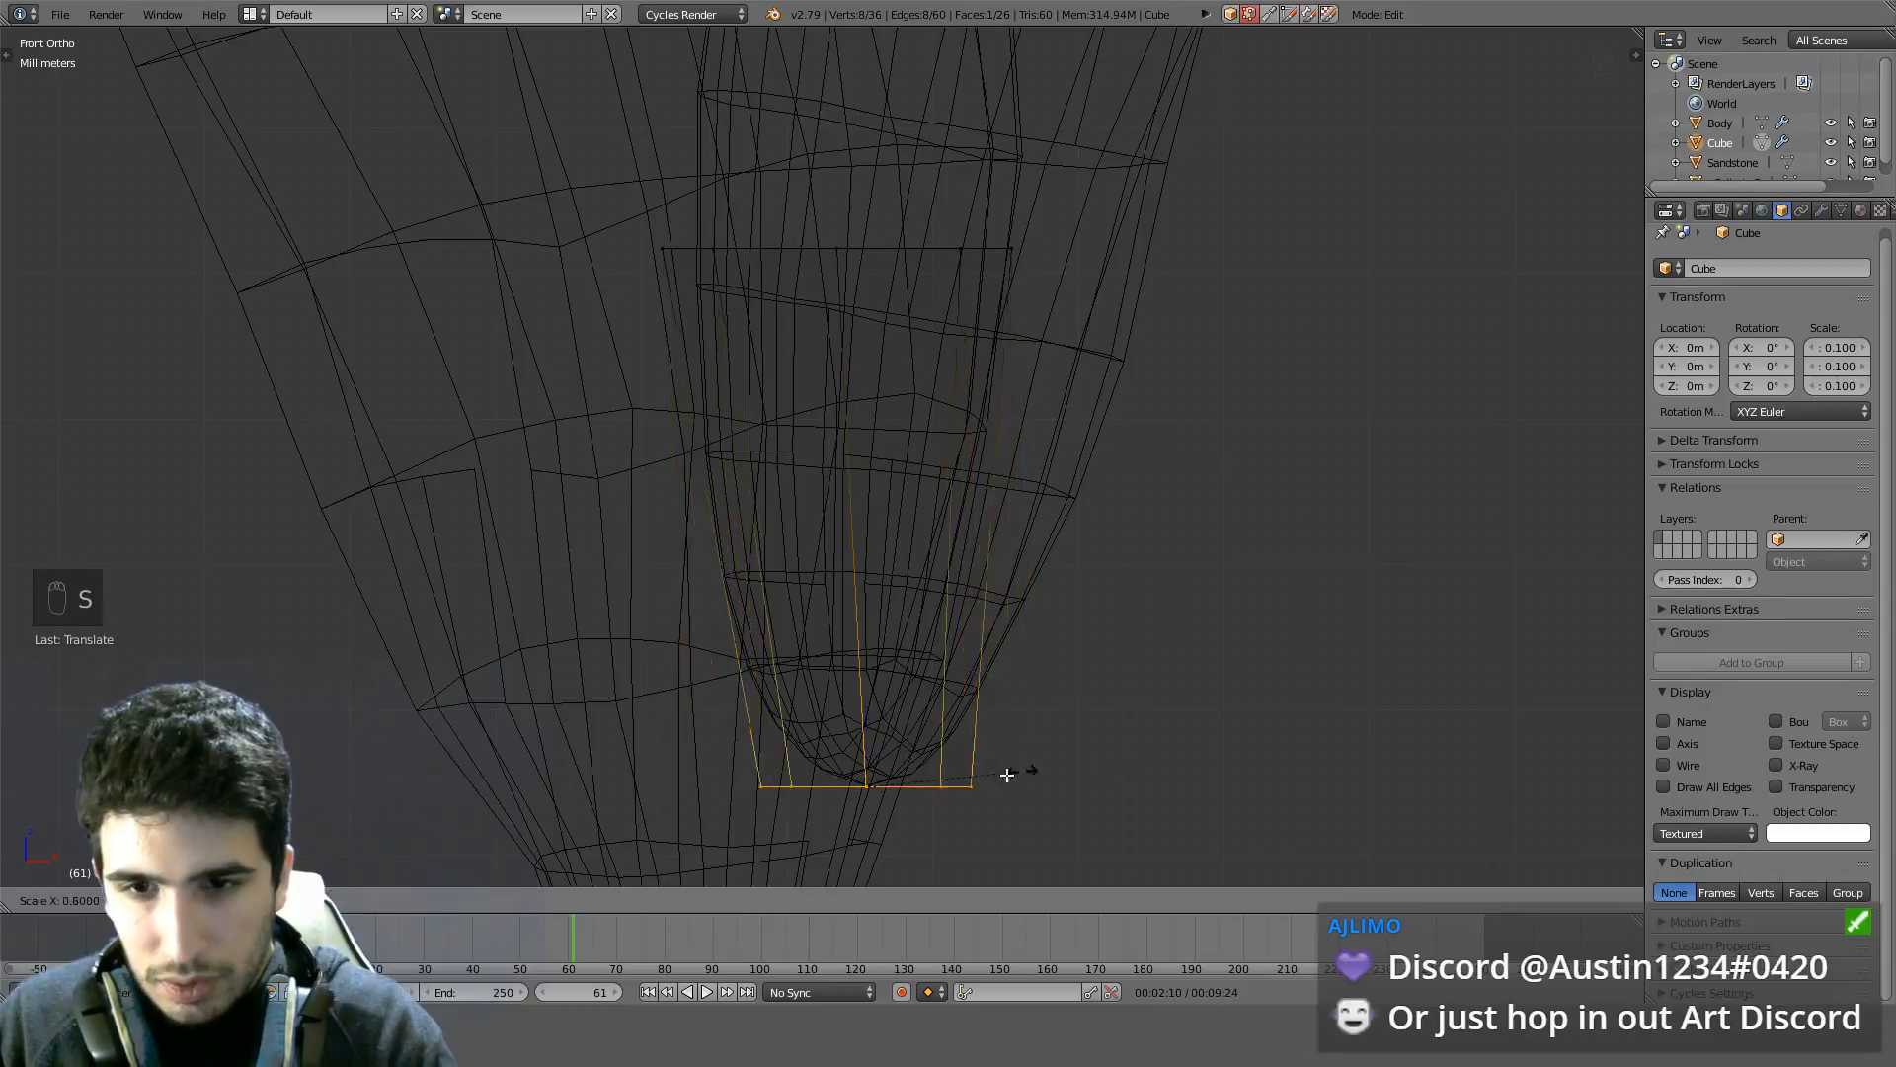
{"action": "left_click", "coordinate": [961, 784]}
{"action": "key", "text": "g"}
{"action": "right_click", "coordinate": [960, 780]}
Lower the cylinder's upper edge loop to just above the leg tip and compare its fit in wireframe side view
{"action": "key", "text": "a"}
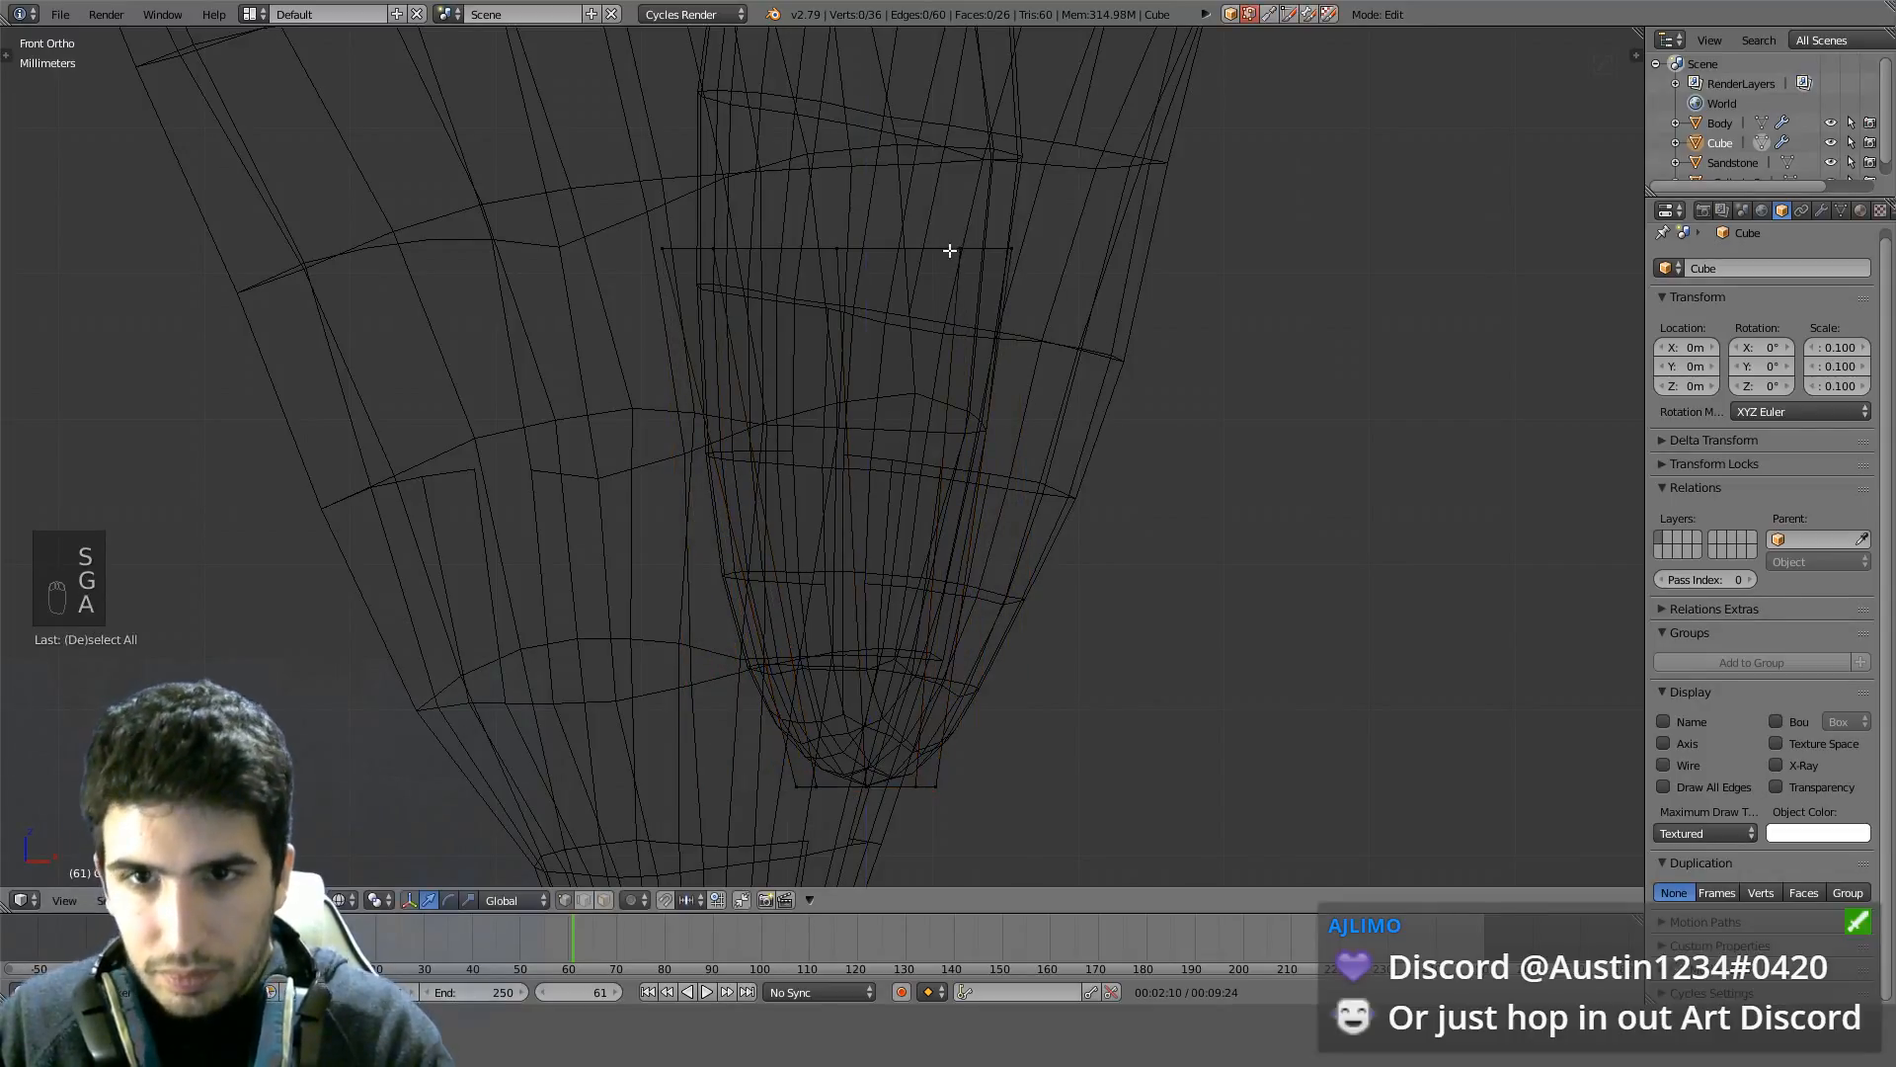
{"action": "right_click", "coordinate": [925, 251], "text": "alt"}
{"action": "key", "text": "g"}
{"action": "left_click", "coordinate": [999, 583]}
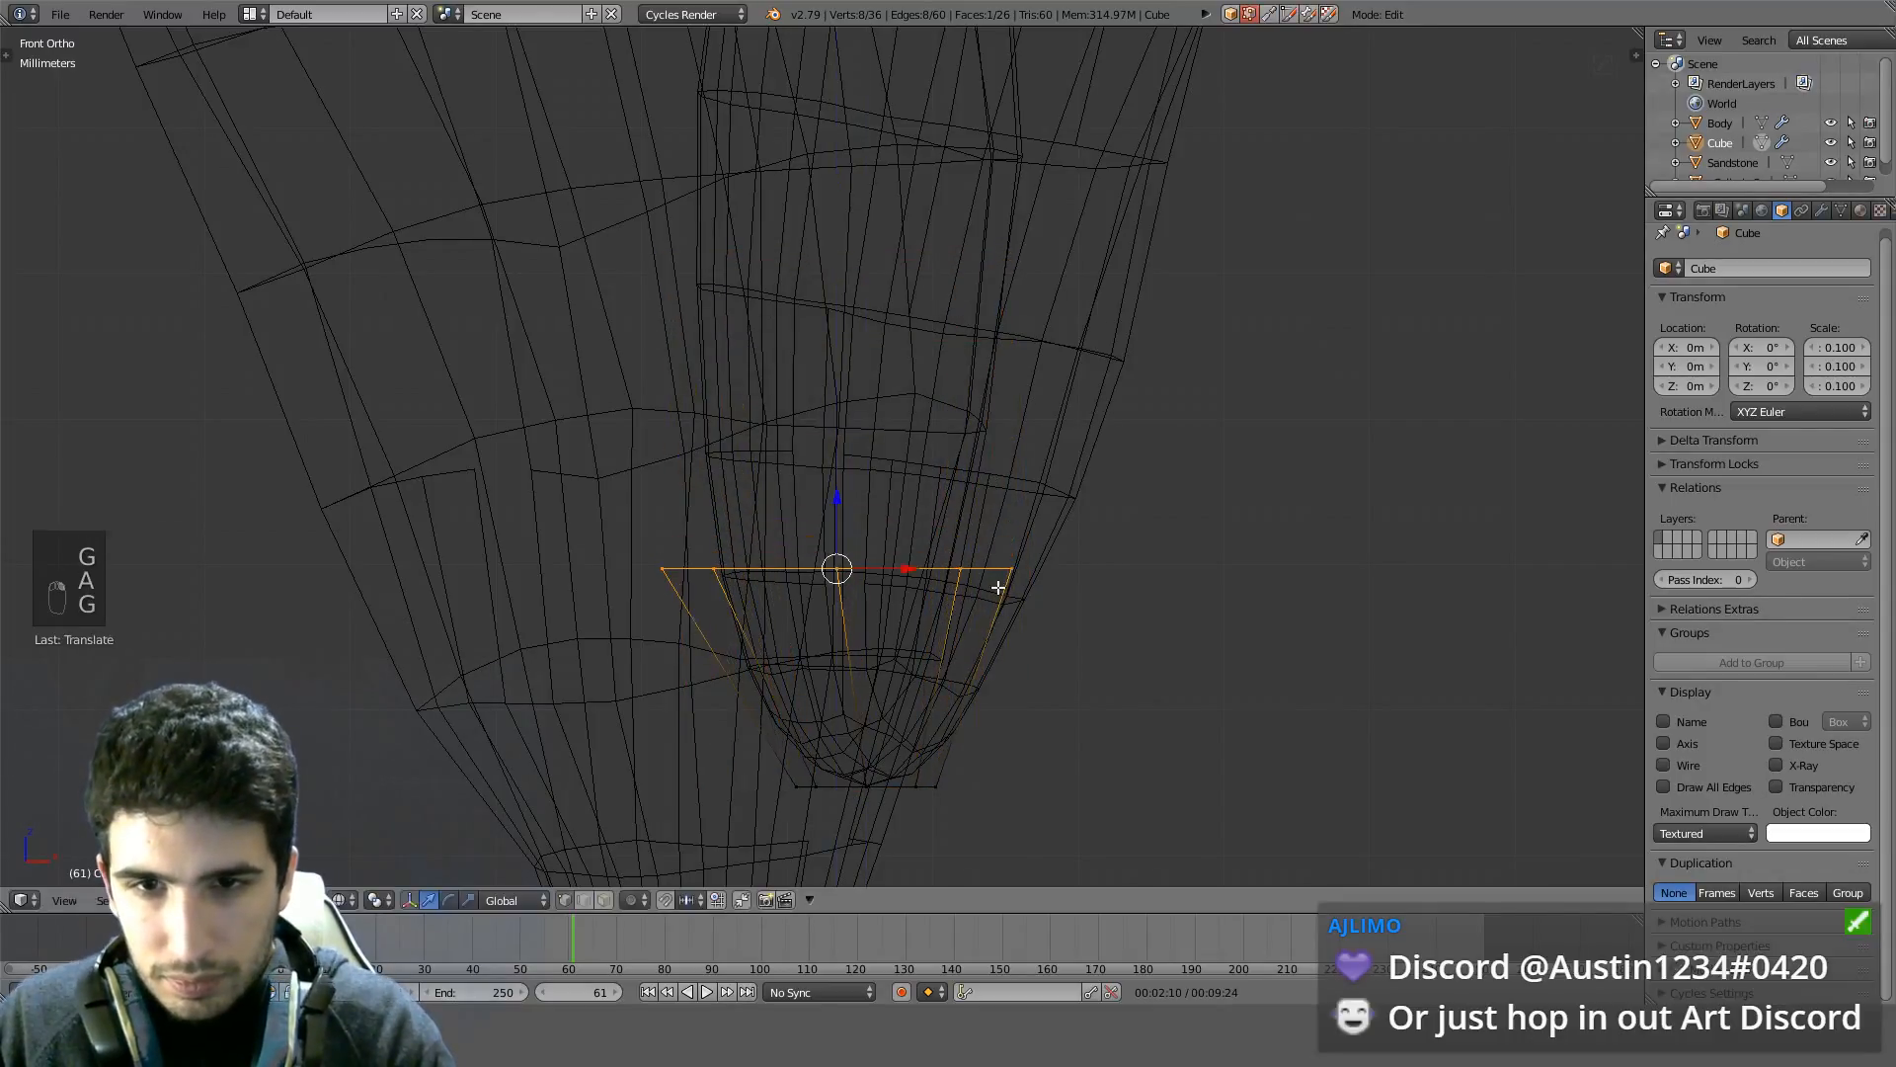
{"action": "key", "text": "g"}
{"action": "left_click", "coordinate": [1042, 597]}
{"action": "key", "text": "KP_7"}
{"action": "key", "text": "z"}
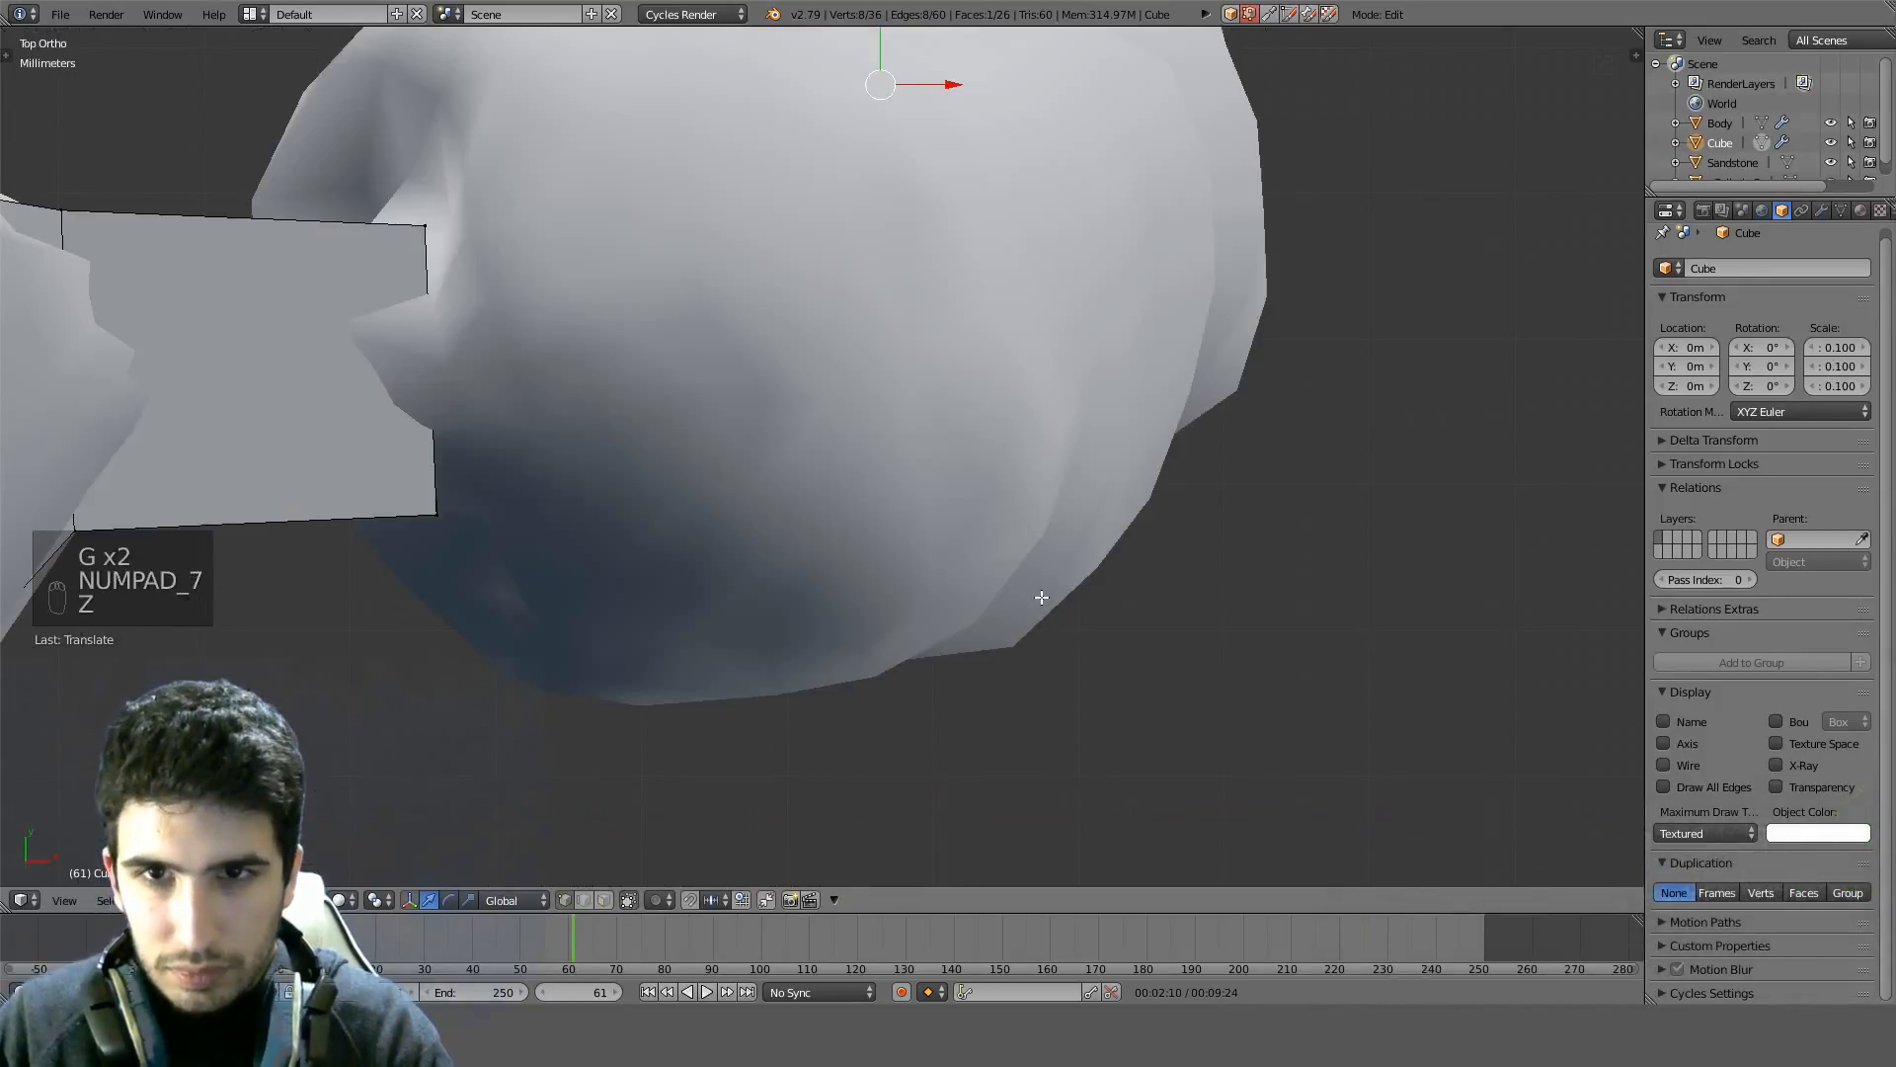
{"action": "key", "text": "KP_1"}
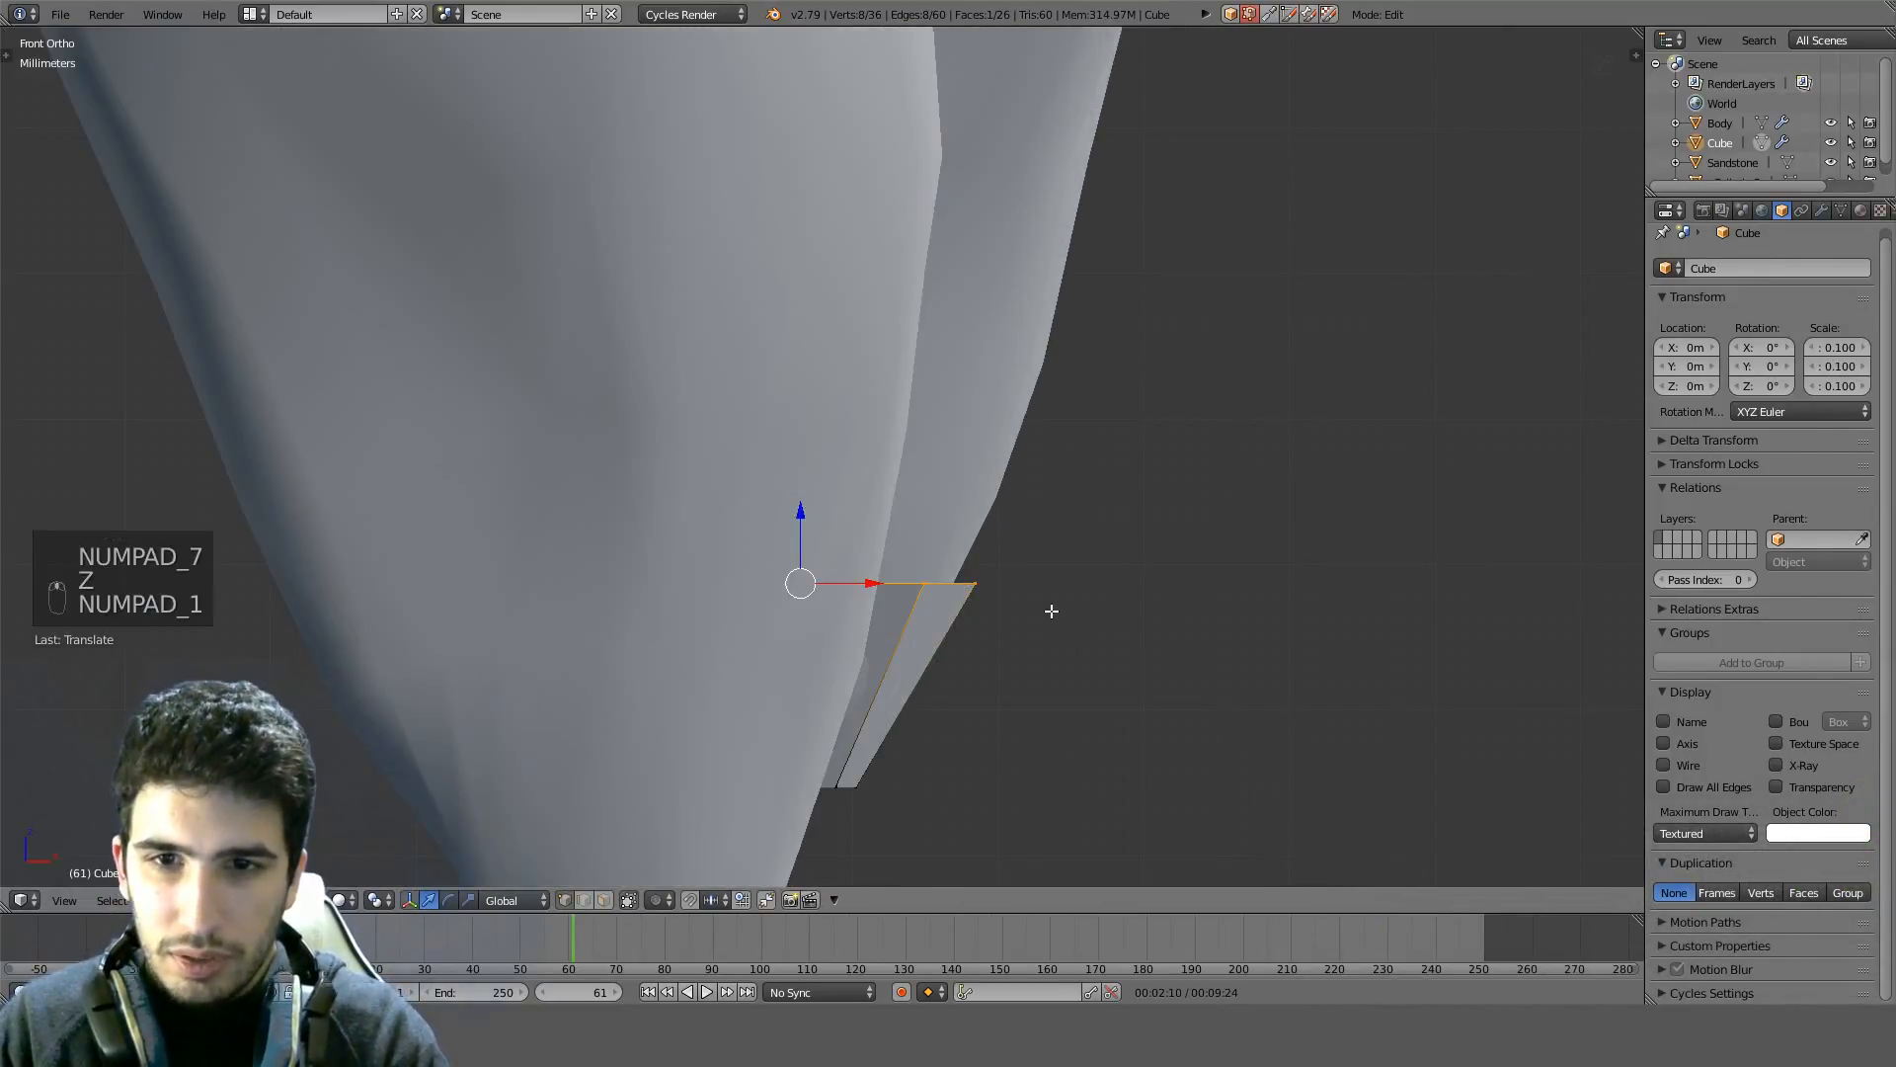
{"action": "key", "text": "KP_3"}
{"action": "key", "text": "z"}
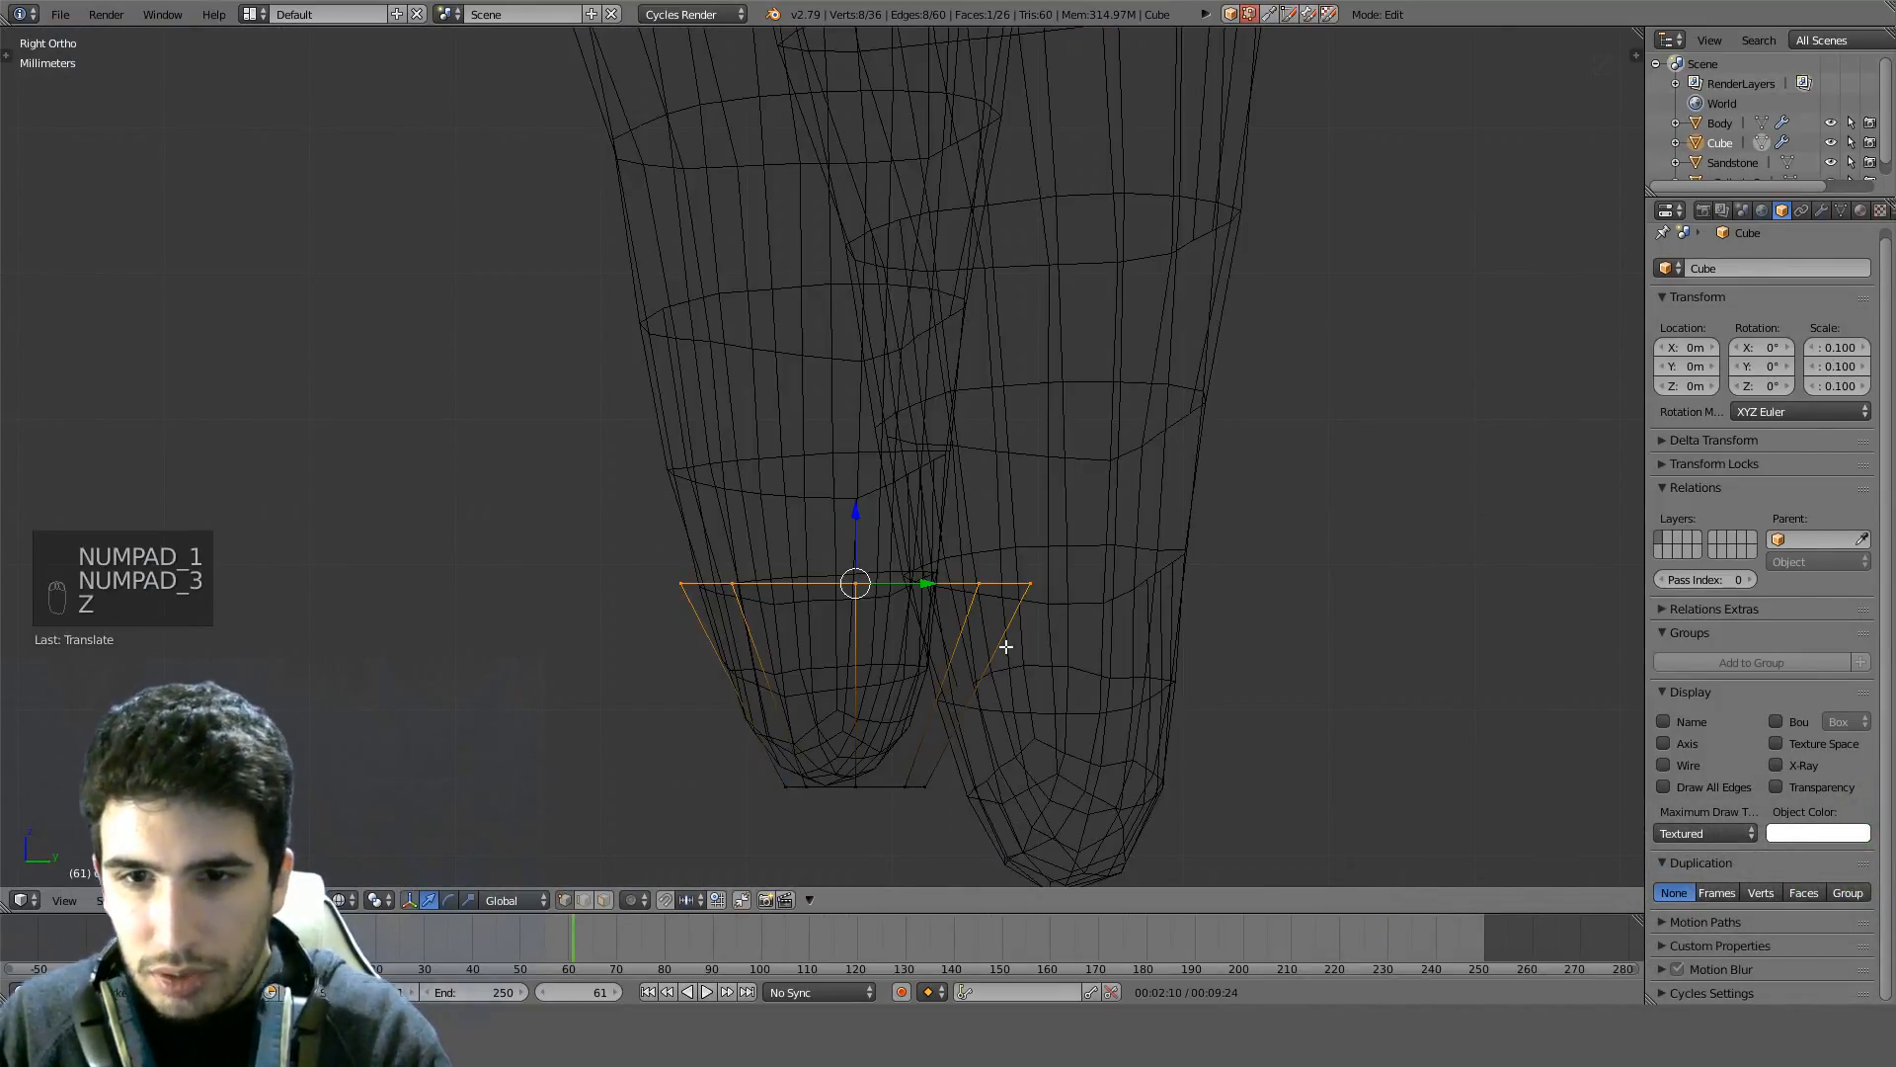
Try to shift the whole mesh about -2 mm along Y to fit the leg tip in side view
{"action": "key", "text": "a"}
{"action": "key", "text": "a"}
{"action": "key", "text": "a"}
{"action": "key", "text": "g"}
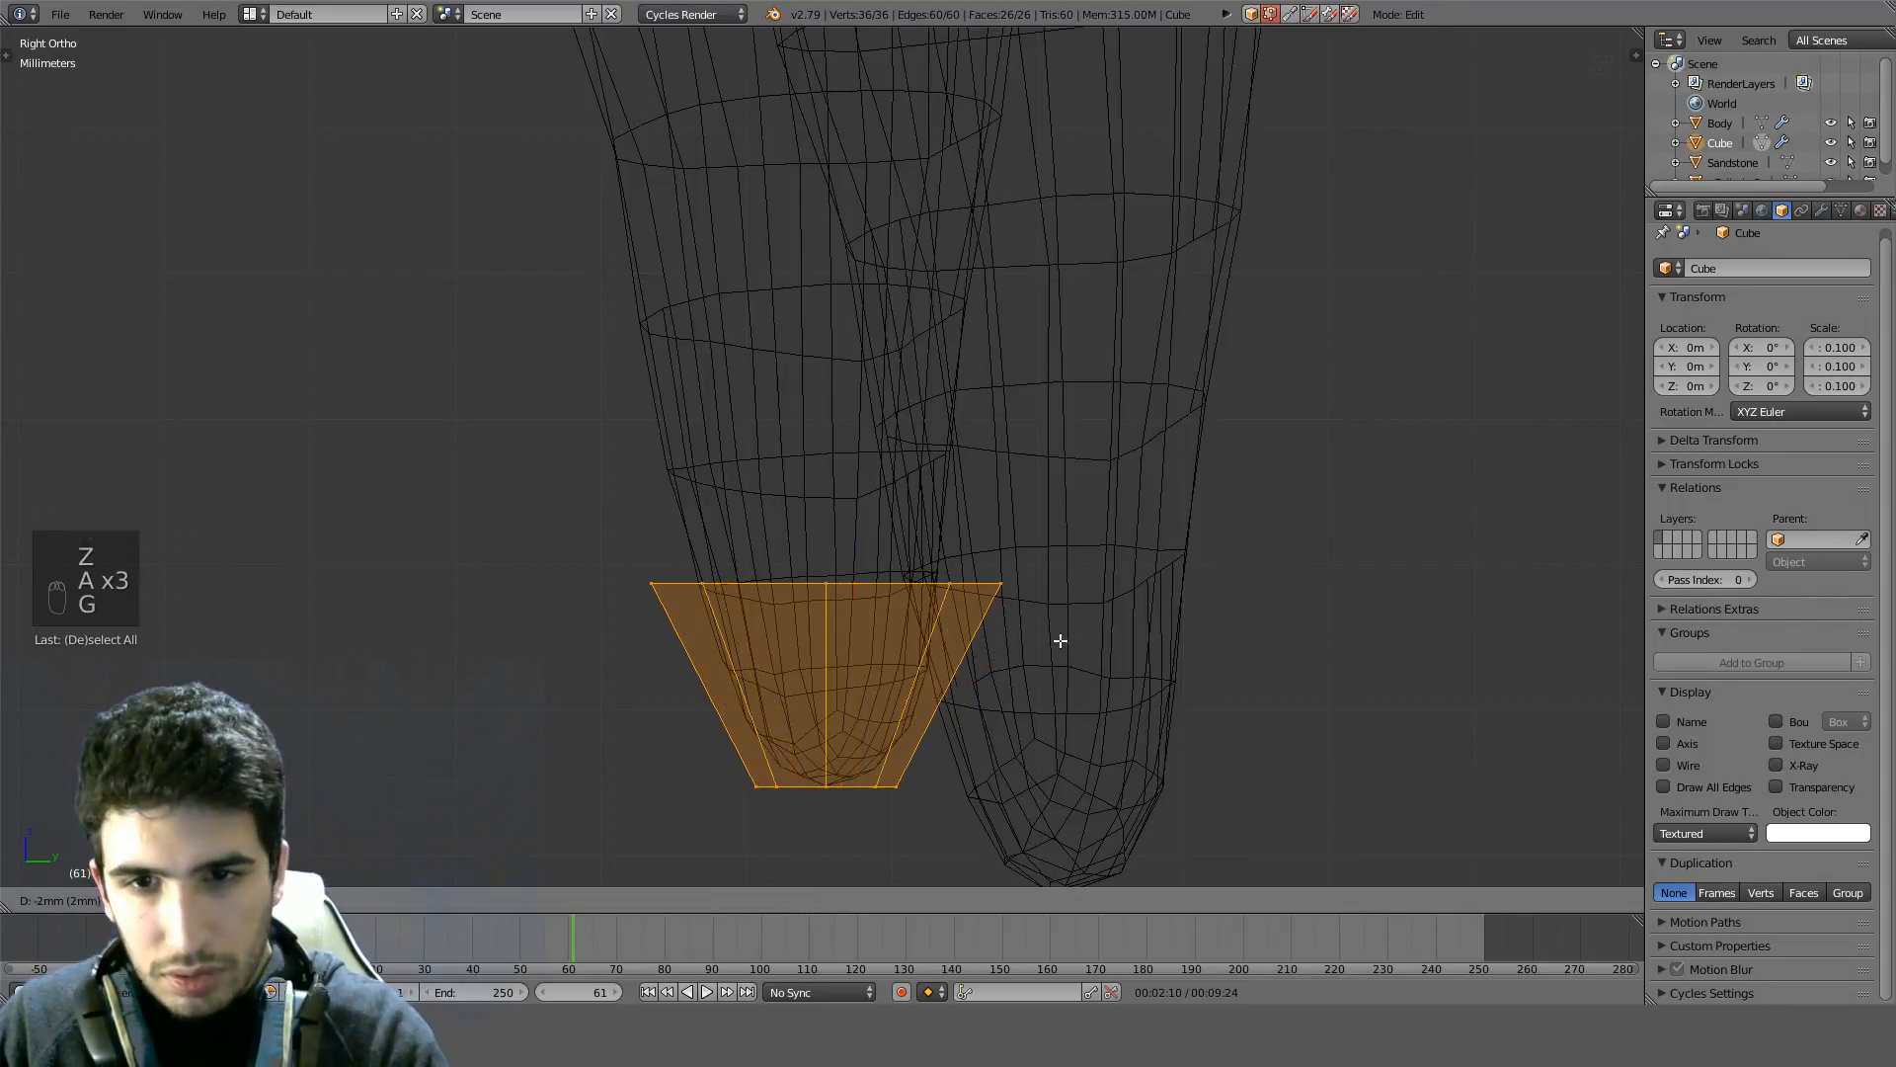
{"action": "right_click", "coordinate": [1066, 669]}
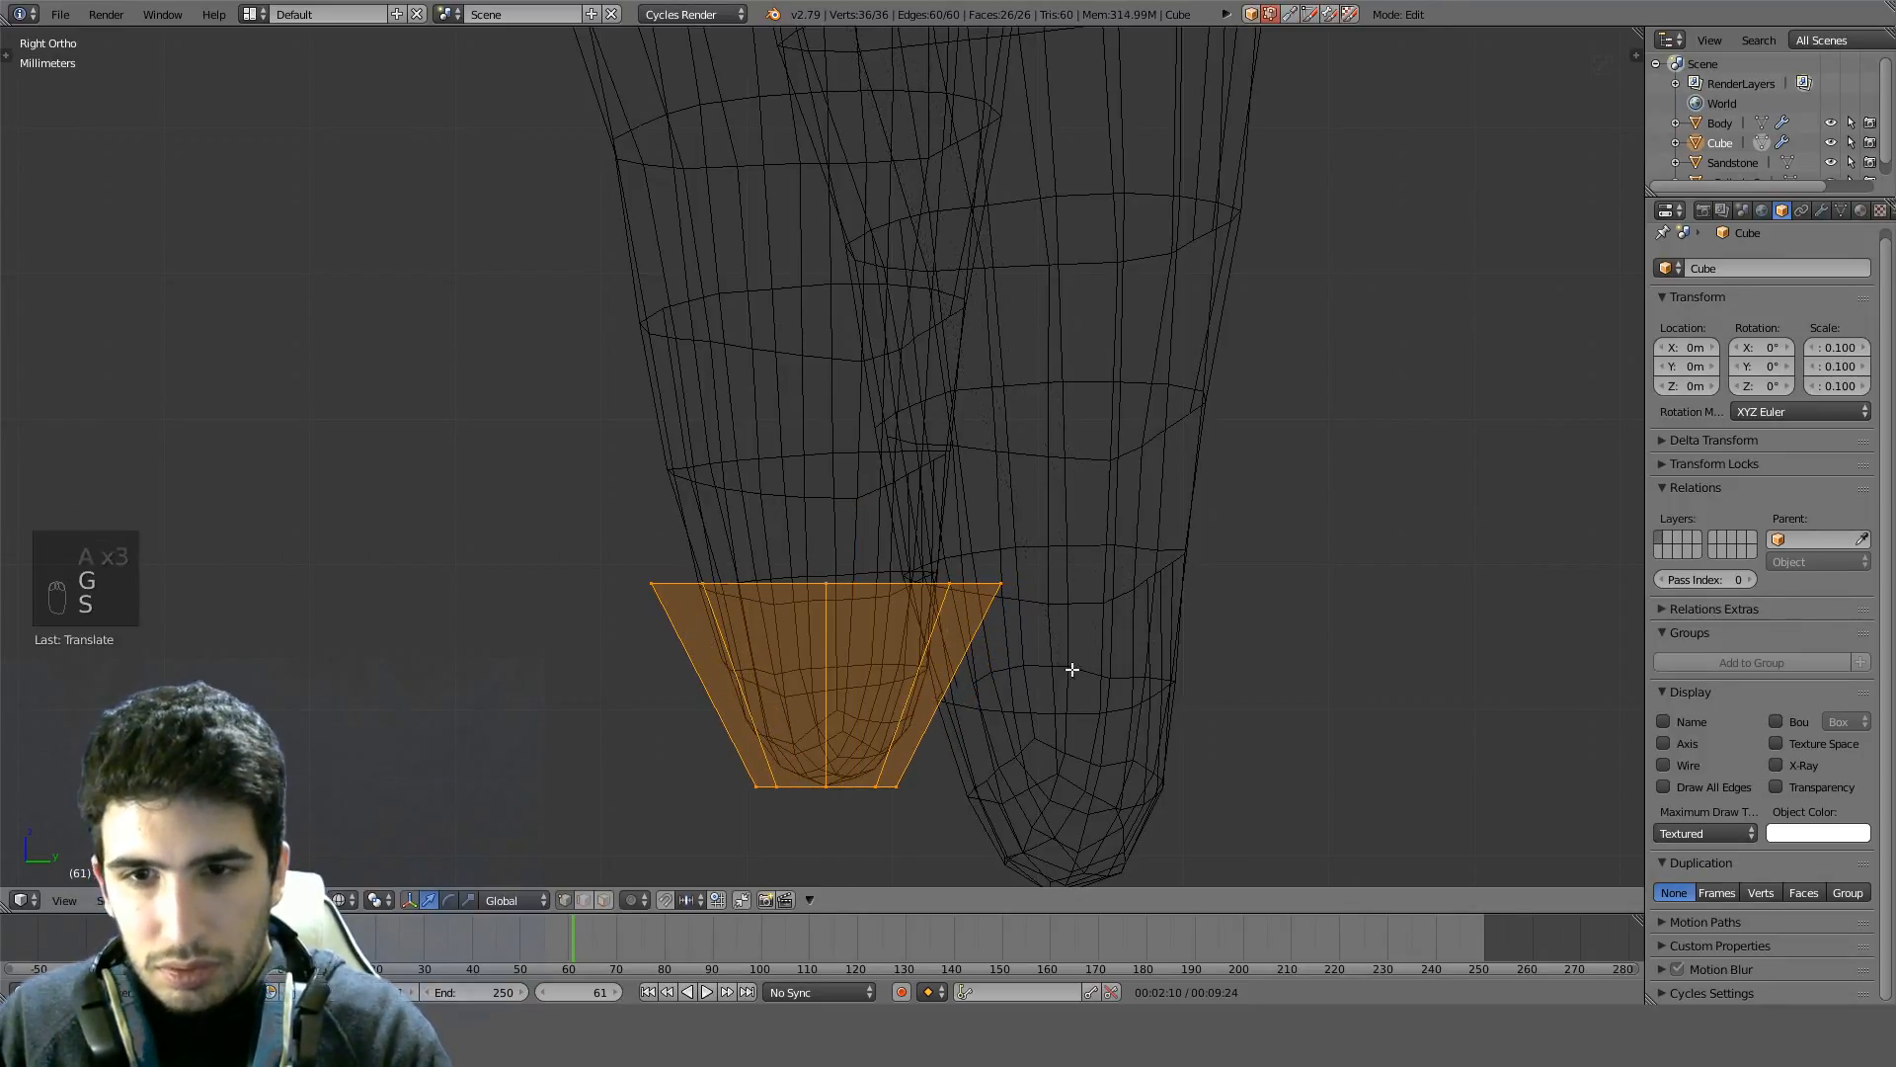
{"action": "key", "text": "s"}
{"action": "right_click", "coordinate": [1057, 614]}
{"action": "scroll", "coordinate": [1025, 542], "scroll_direction": "down", "scroll_amount": 8}
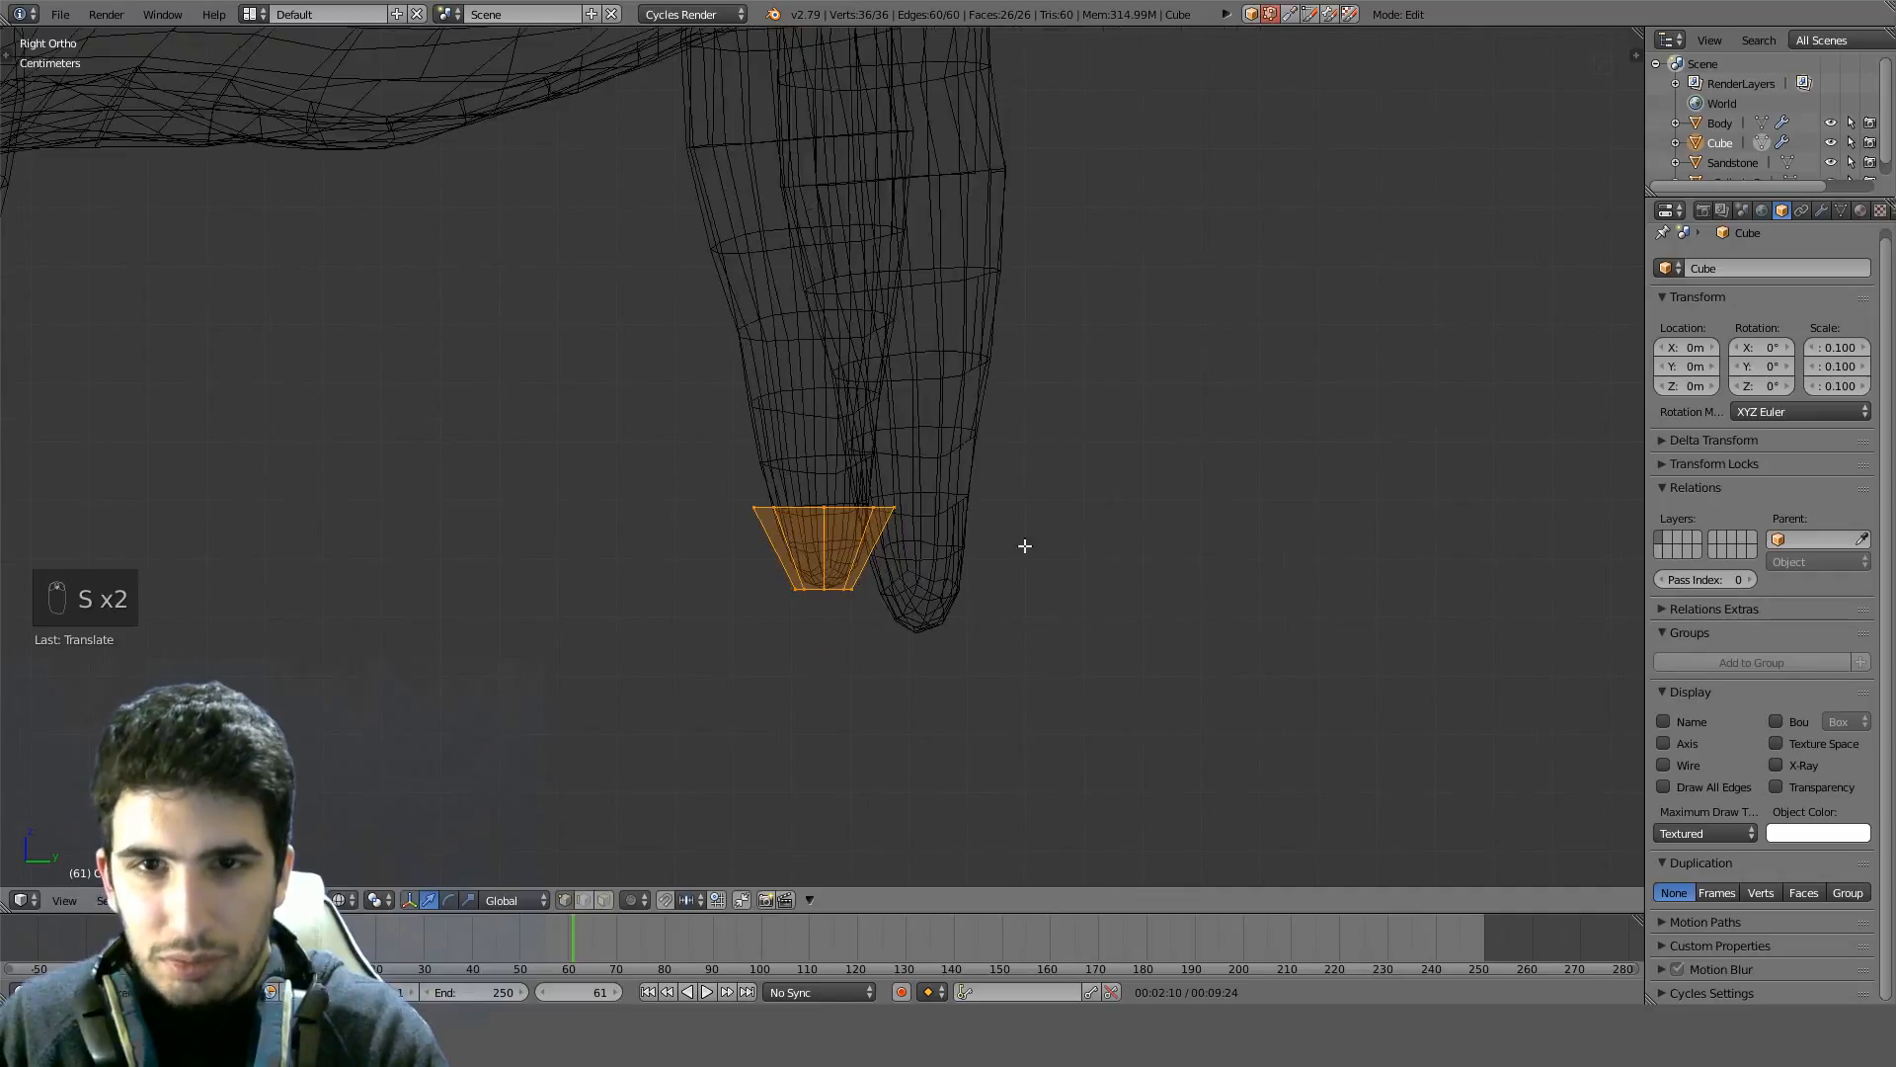
{"action": "key", "text": "a"}
{"action": "scroll", "coordinate": [921, 400], "scroll_direction": "up", "scroll_amount": 4}
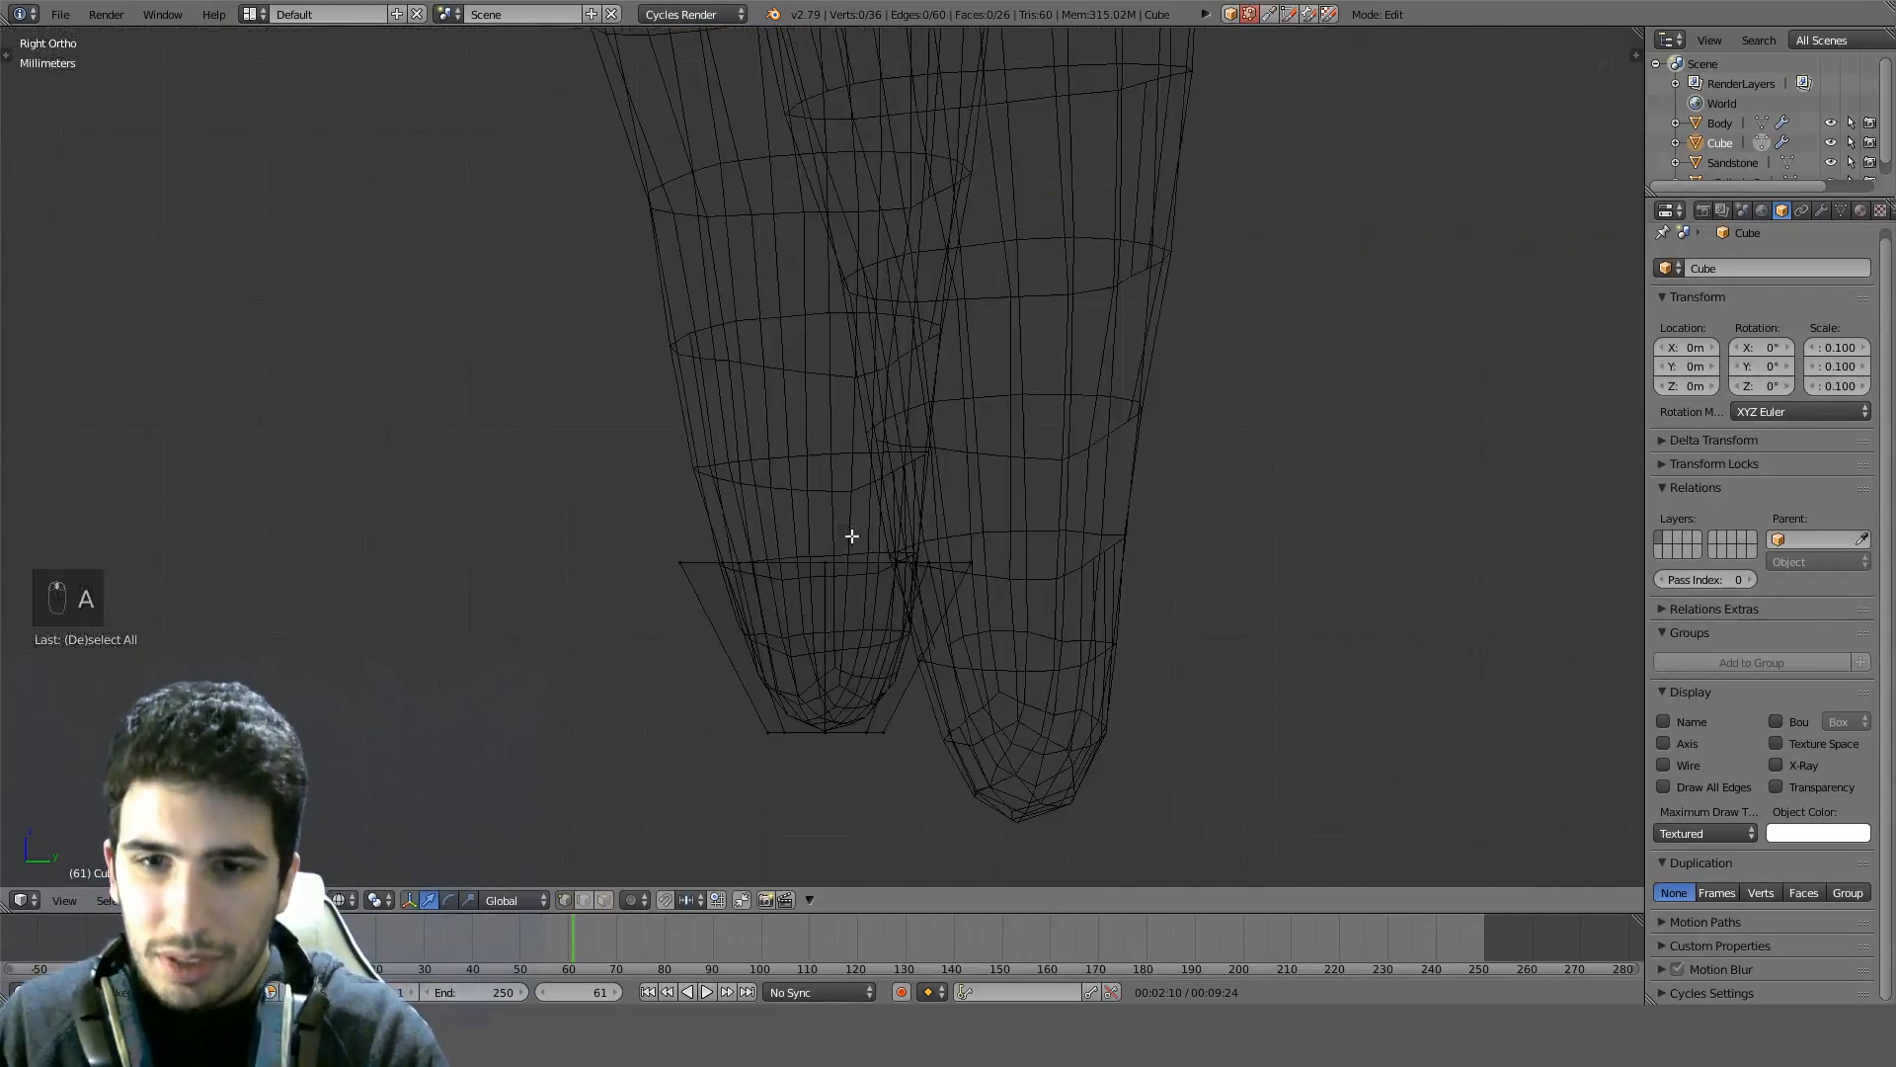
{"action": "scroll", "coordinate": [850, 533], "scroll_direction": "down", "scroll_amount": 4}
Undo the move of the whole mesh, restoring the cylinder's upper loop selection
{"action": "key", "text": "ctrl+z"}
{"action": "key", "text": "ctrl+z"}
{"action": "key", "text": "ctrl+z"}
{"action": "key", "text": "ctrl+z"}
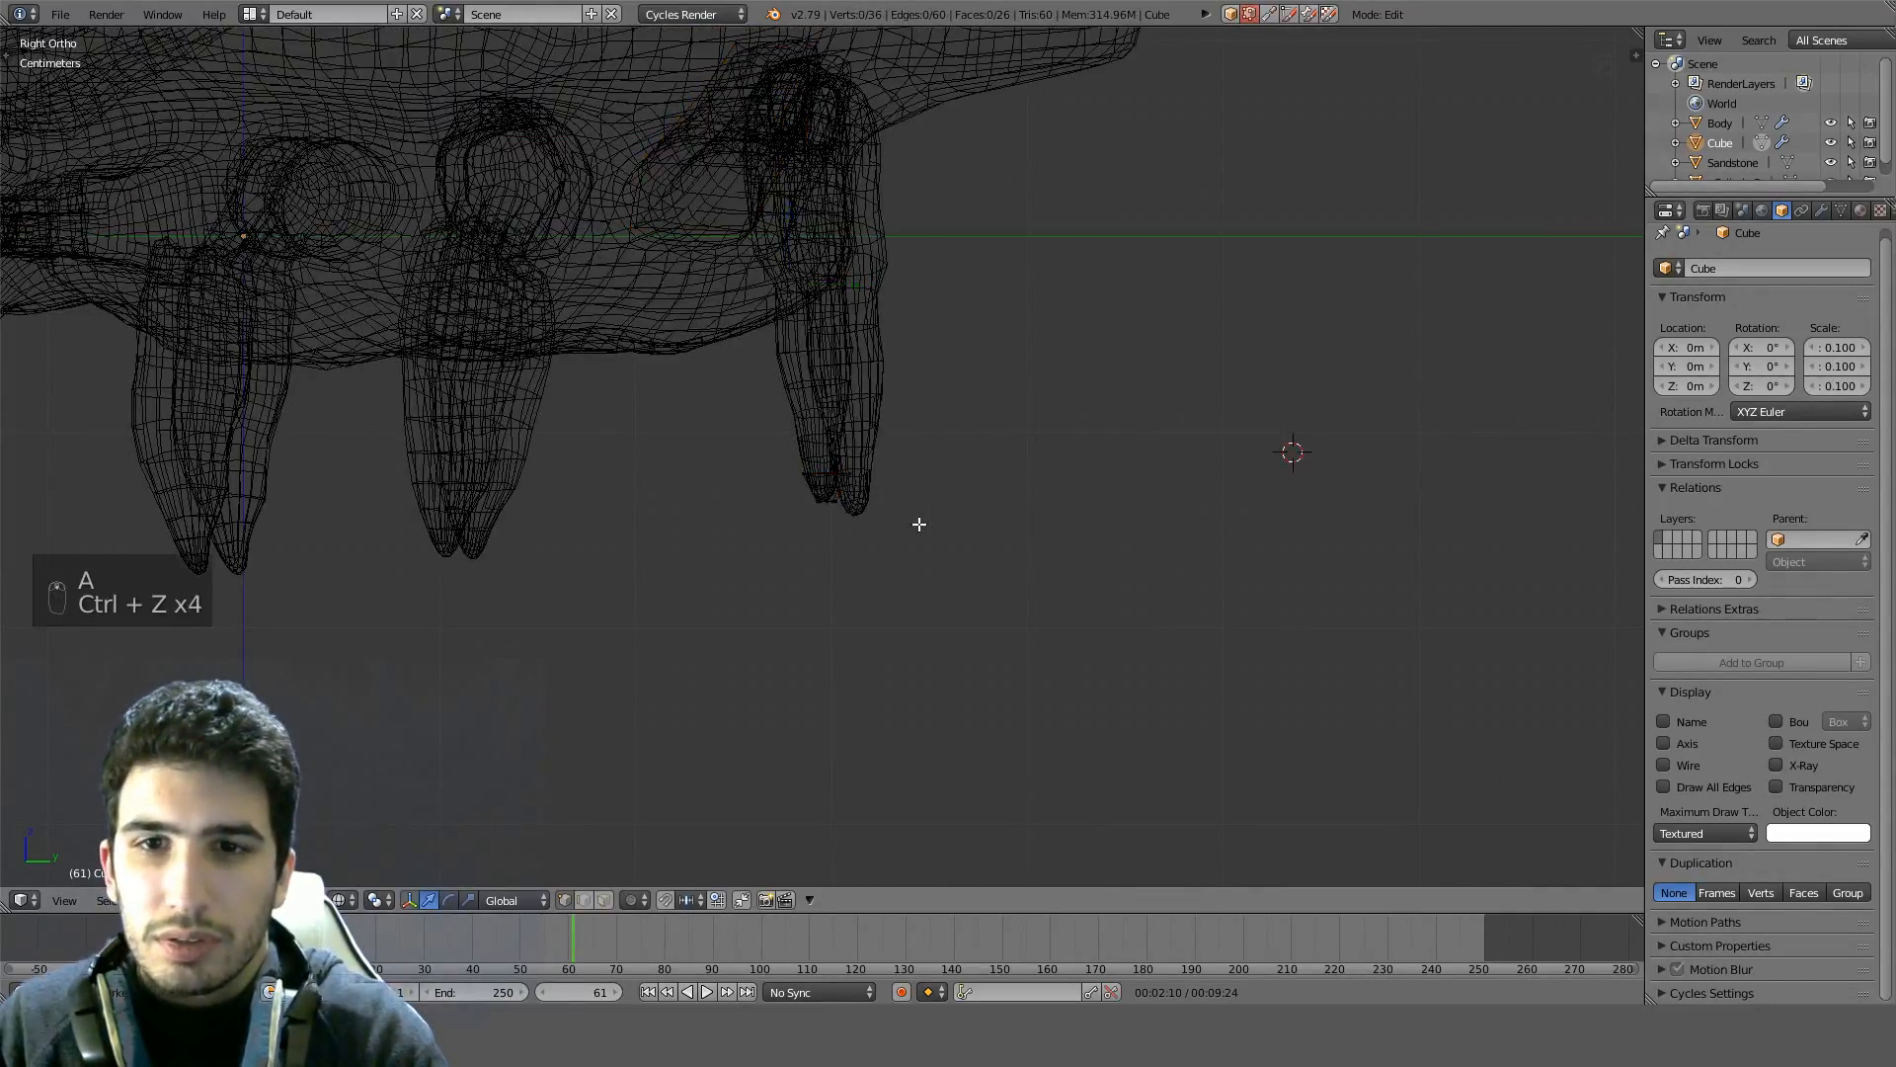
{"action": "scroll", "coordinate": [919, 524], "scroll_direction": "up", "scroll_amount": 2}
{"action": "key", "text": "ctrl+shift+z"}
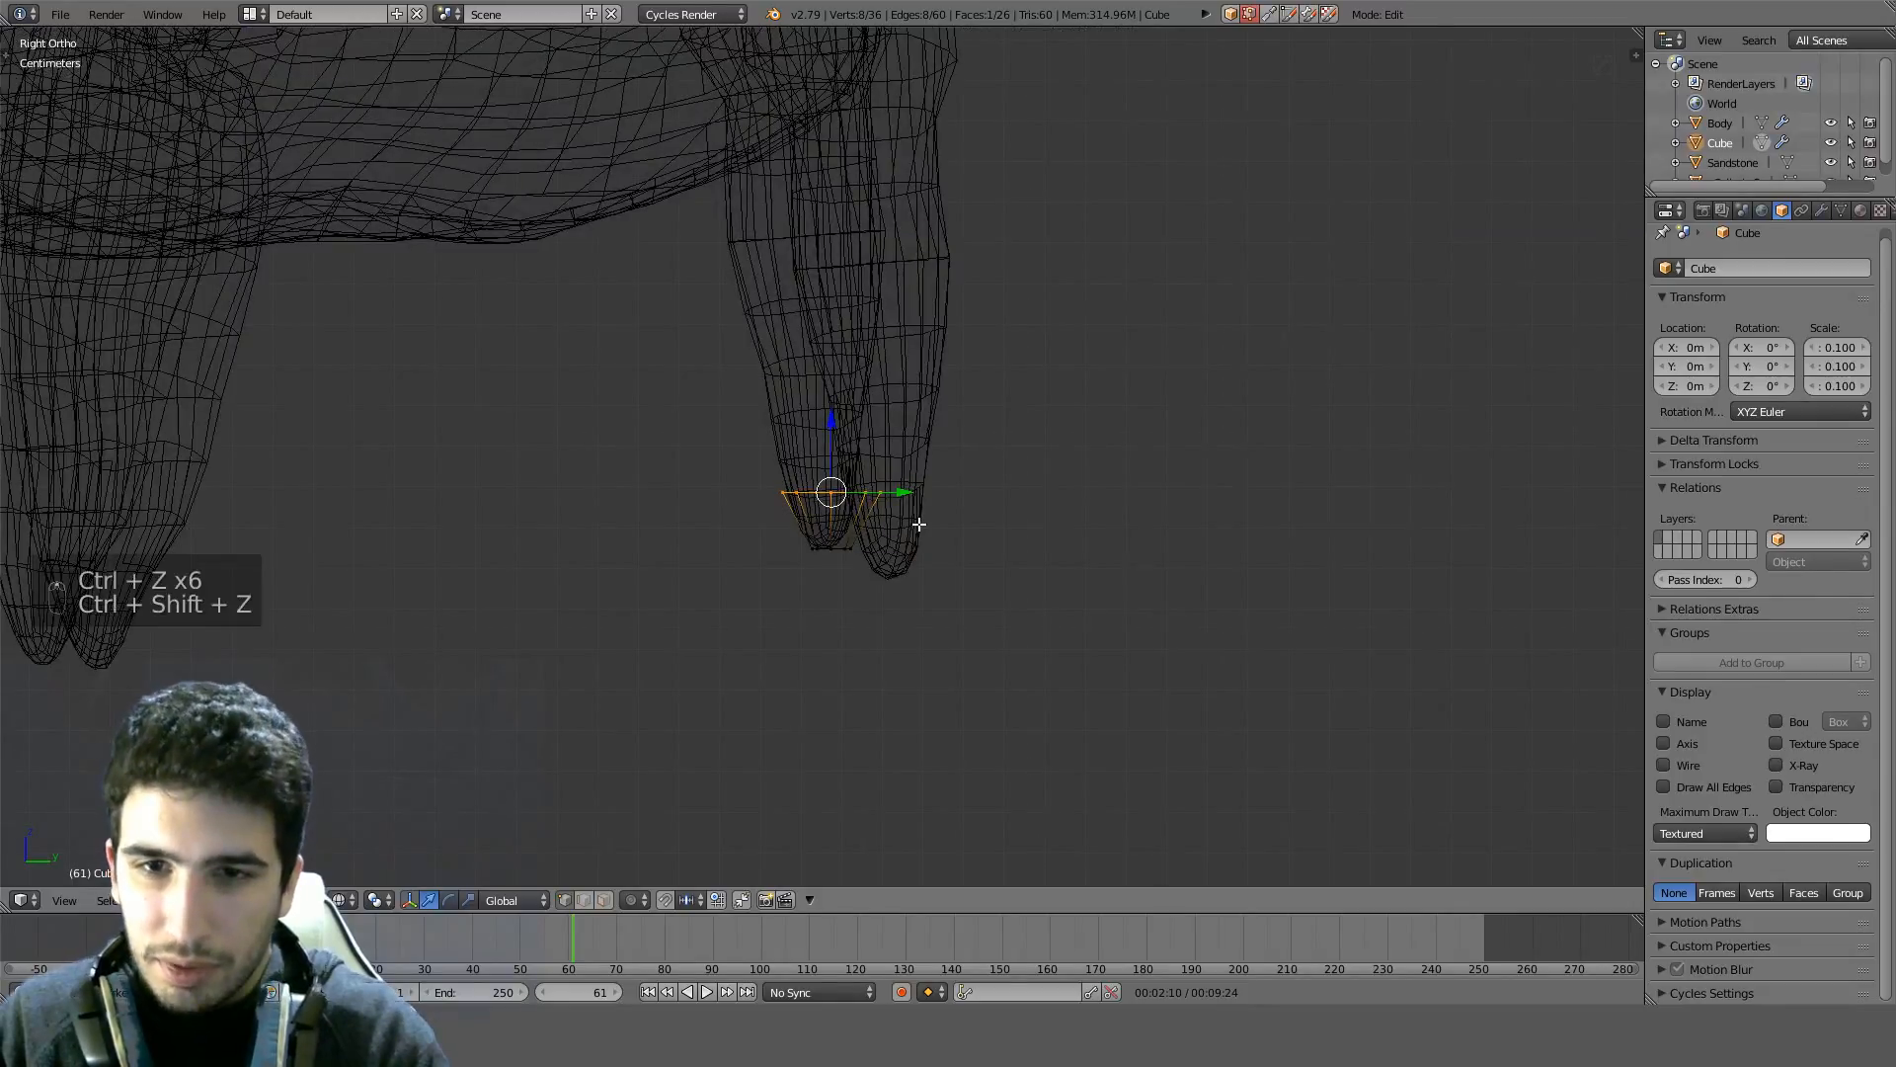
Select only the linked tip cylinder and shift it about -2 mm along Y over the sculpted leg tip
{"action": "scroll", "coordinate": [913, 553], "scroll_direction": "up", "scroll_amount": 3}
{"action": "key", "text": "a"}
{"action": "key", "text": "l"}
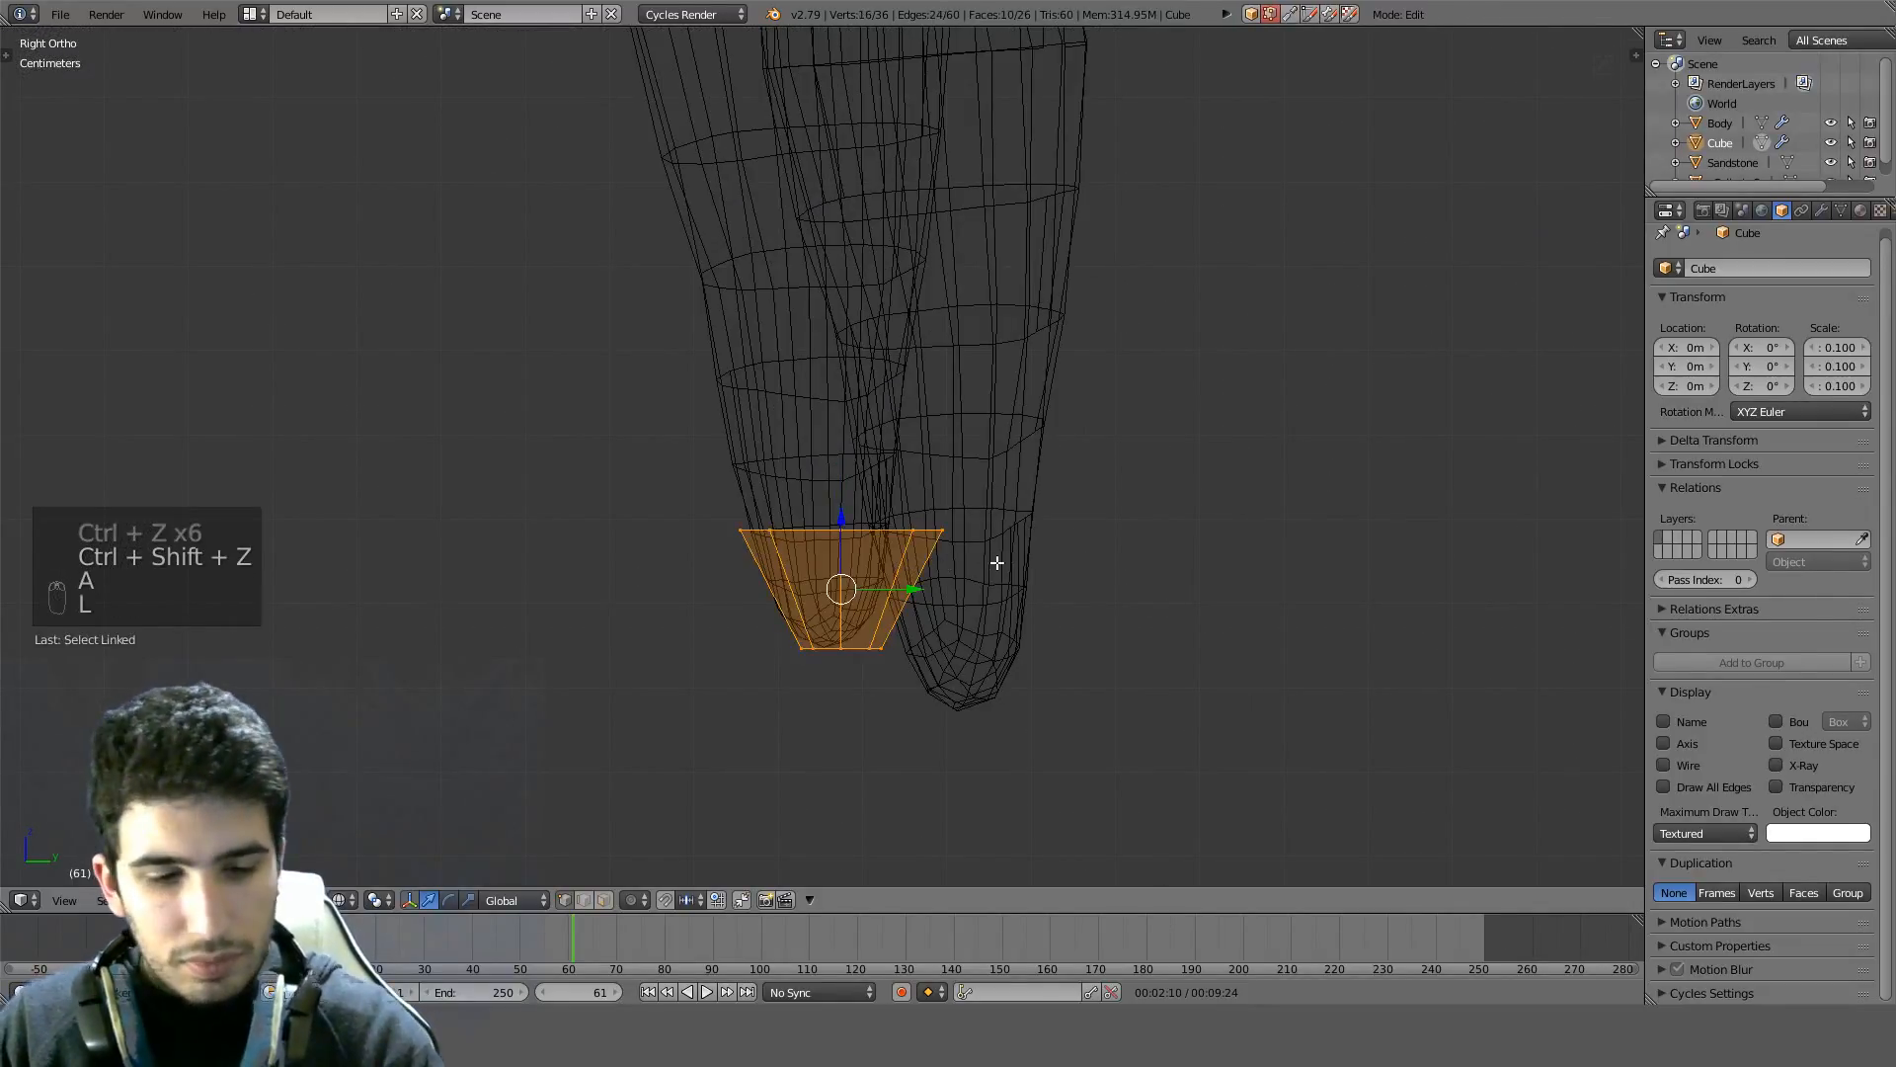
{"action": "scroll", "coordinate": [997, 562], "scroll_direction": "up", "scroll_amount": 2}
{"action": "key", "text": "g"}
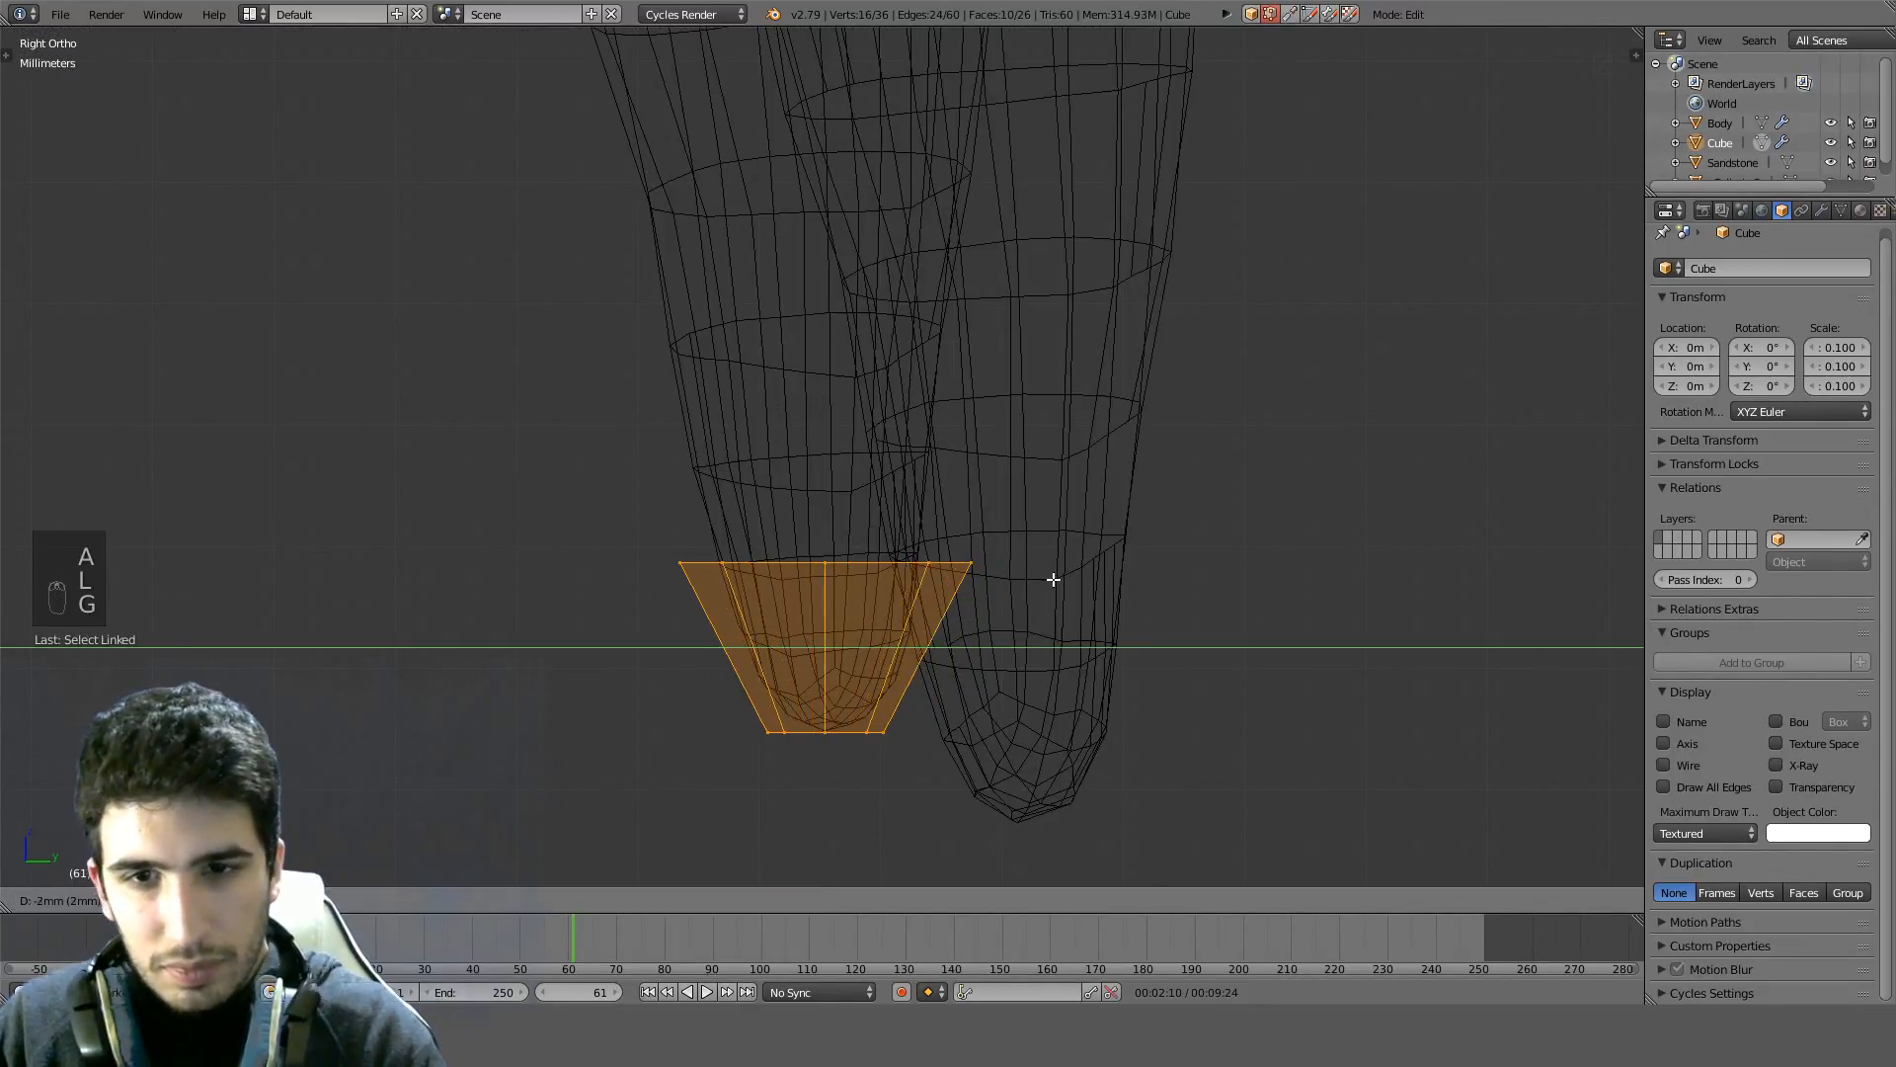
Place the tapered cylinder over the limb's tip, moved about 2 mm along negative Y, and scale it to about 0.8
{"action": "left_click", "coordinate": [1053, 580]}
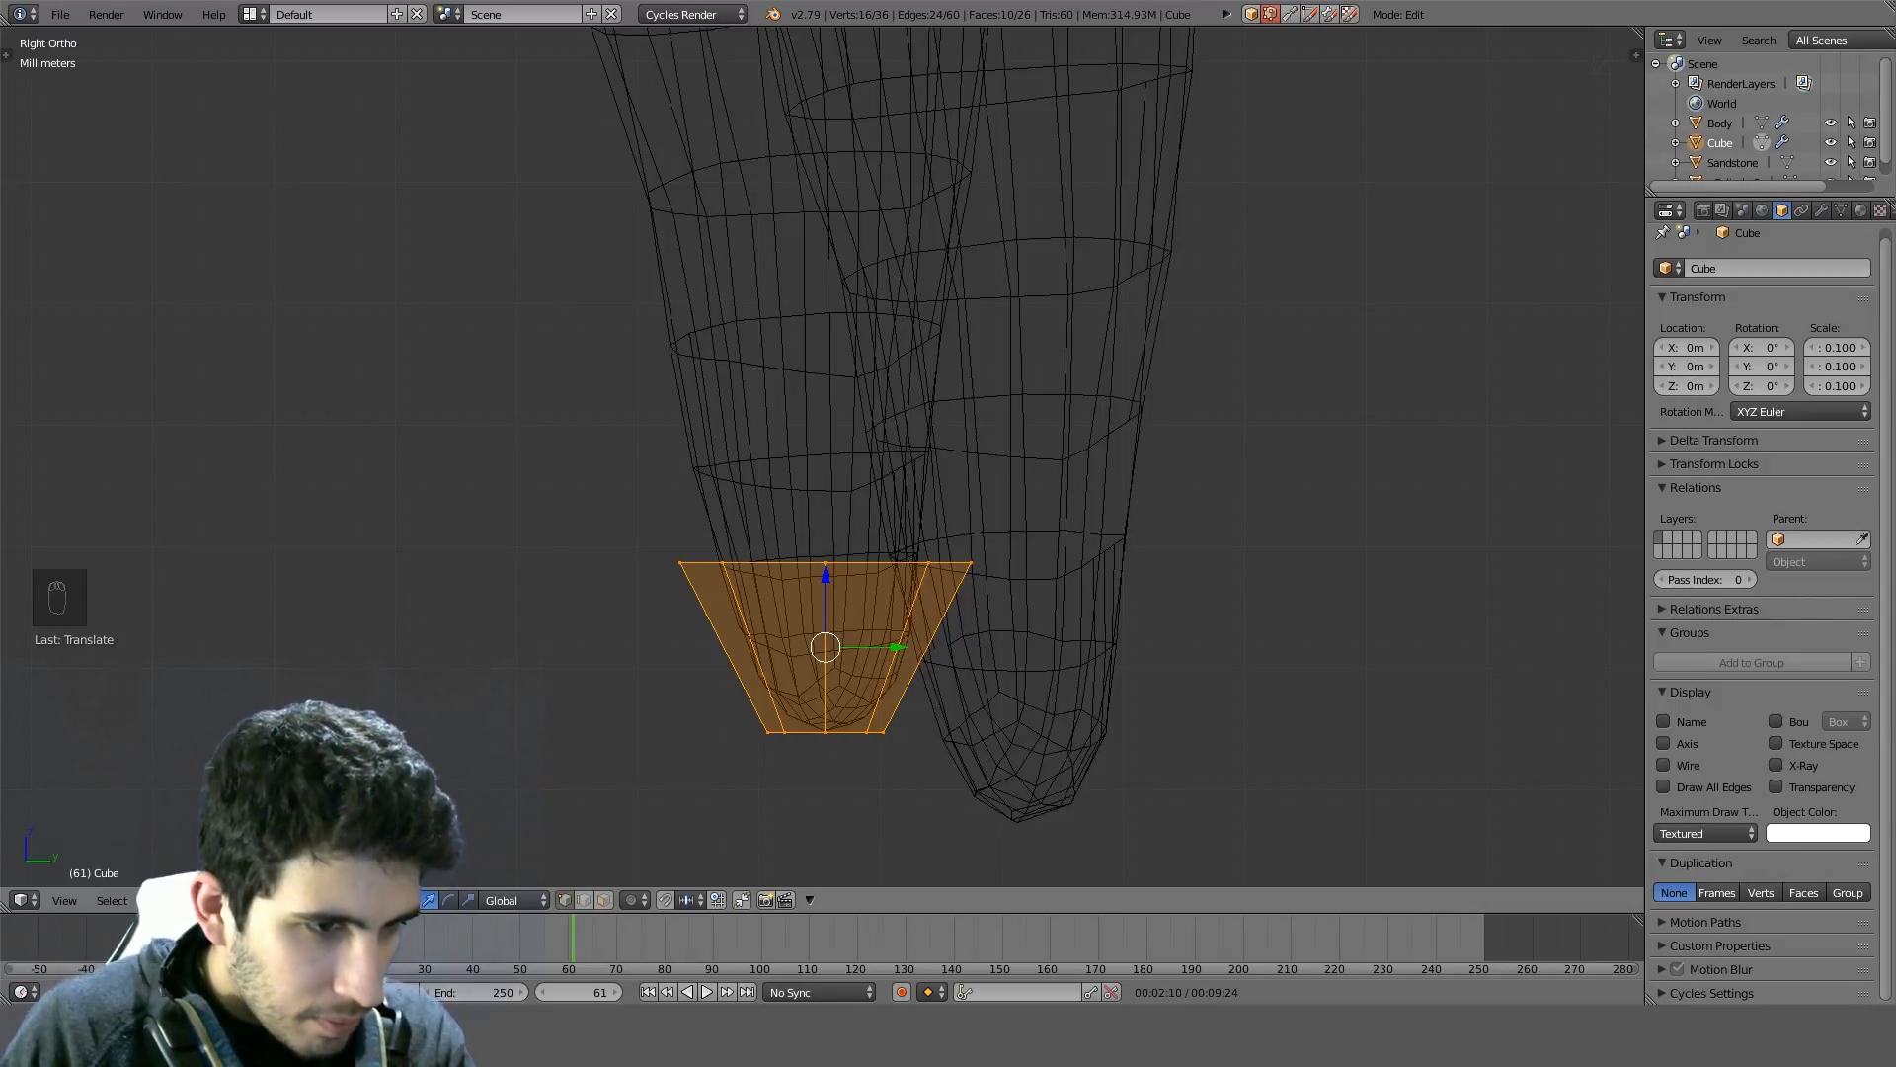
{"action": "key", "text": "s"}
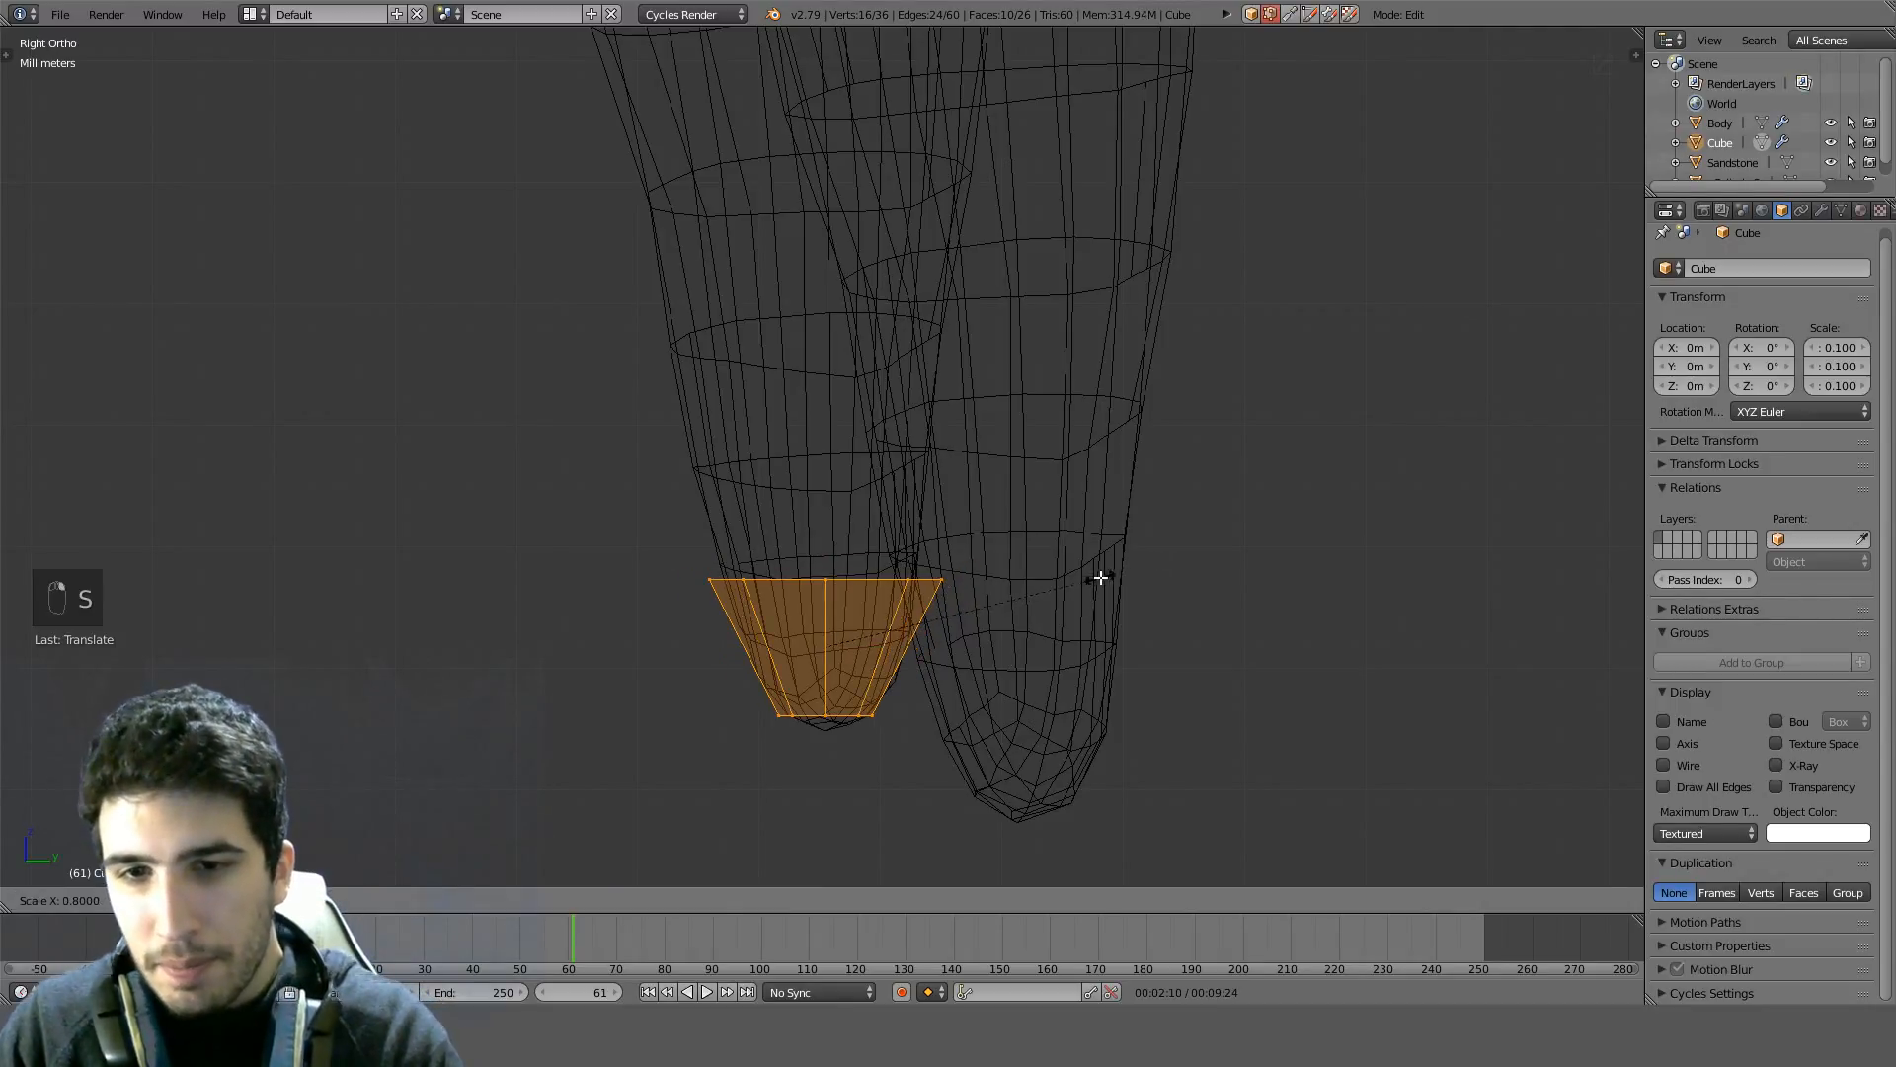
{"action": "left_click", "coordinate": [1083, 580]}
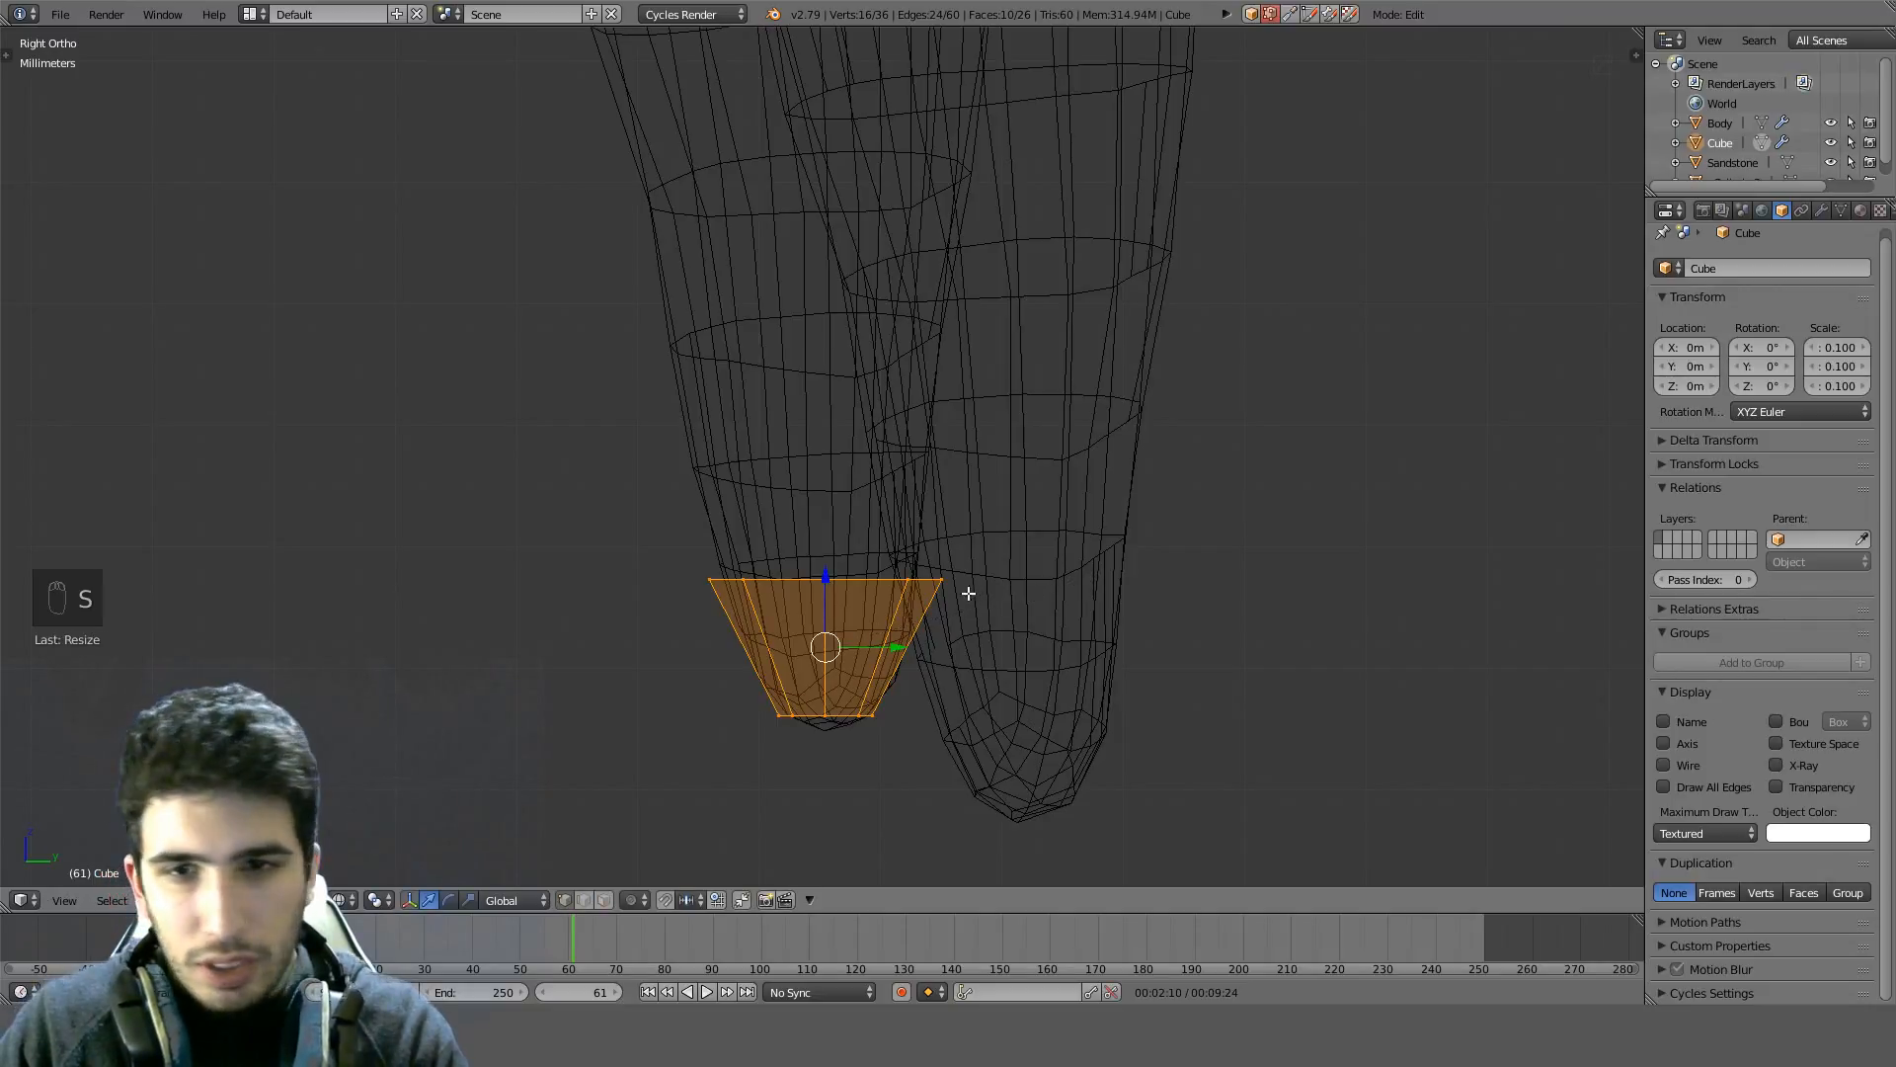
Select the tapered cylinder's top edge loop, shrink it slightly and move it up along Z
{"action": "right_click", "coordinate": [911, 583], "text": "alt"}
{"action": "scroll", "coordinate": [1040, 547], "scroll_direction": "up", "scroll_amount": 2, "text": "shift"}
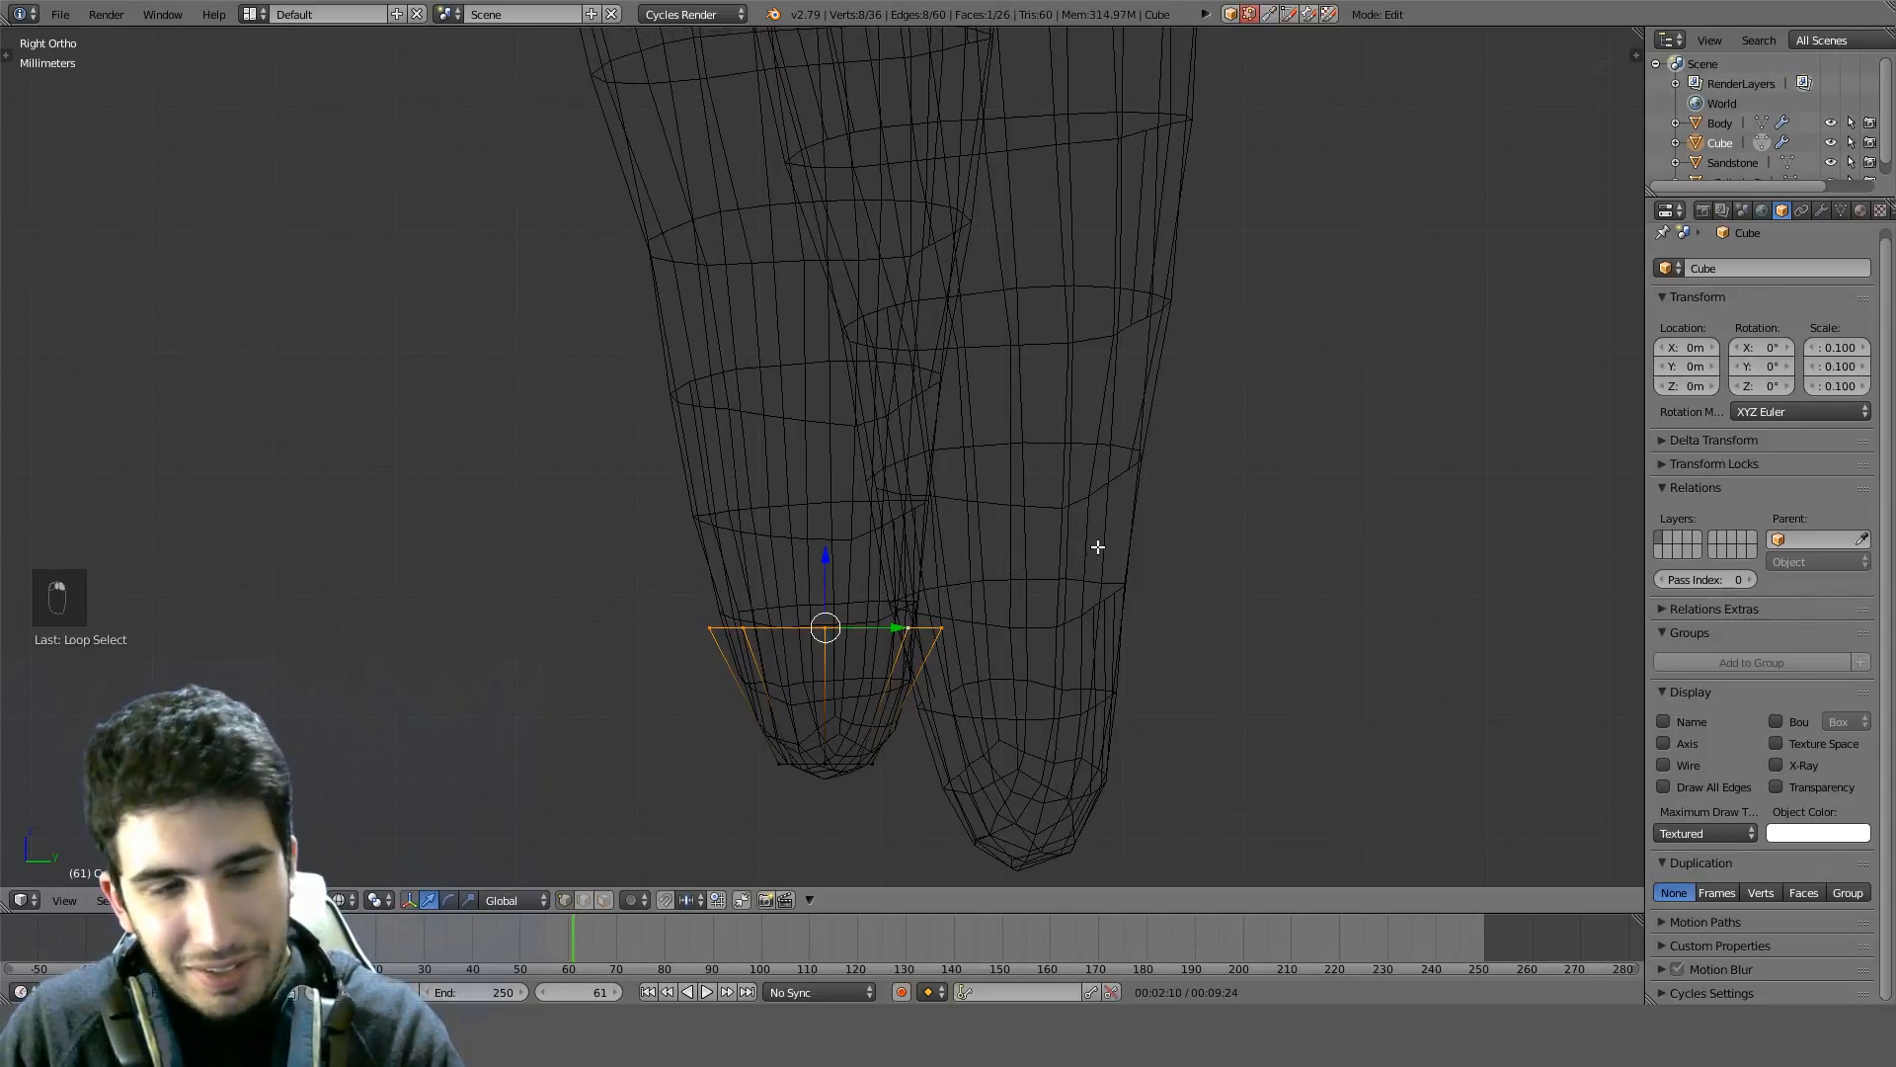
{"action": "key", "text": "s"}
{"action": "left_click", "coordinate": [1069, 553]}
{"action": "scroll", "coordinate": [1047, 572], "scroll_direction": "up", "scroll_amount": 4, "text": "shift"}
{"action": "key", "text": "g"}
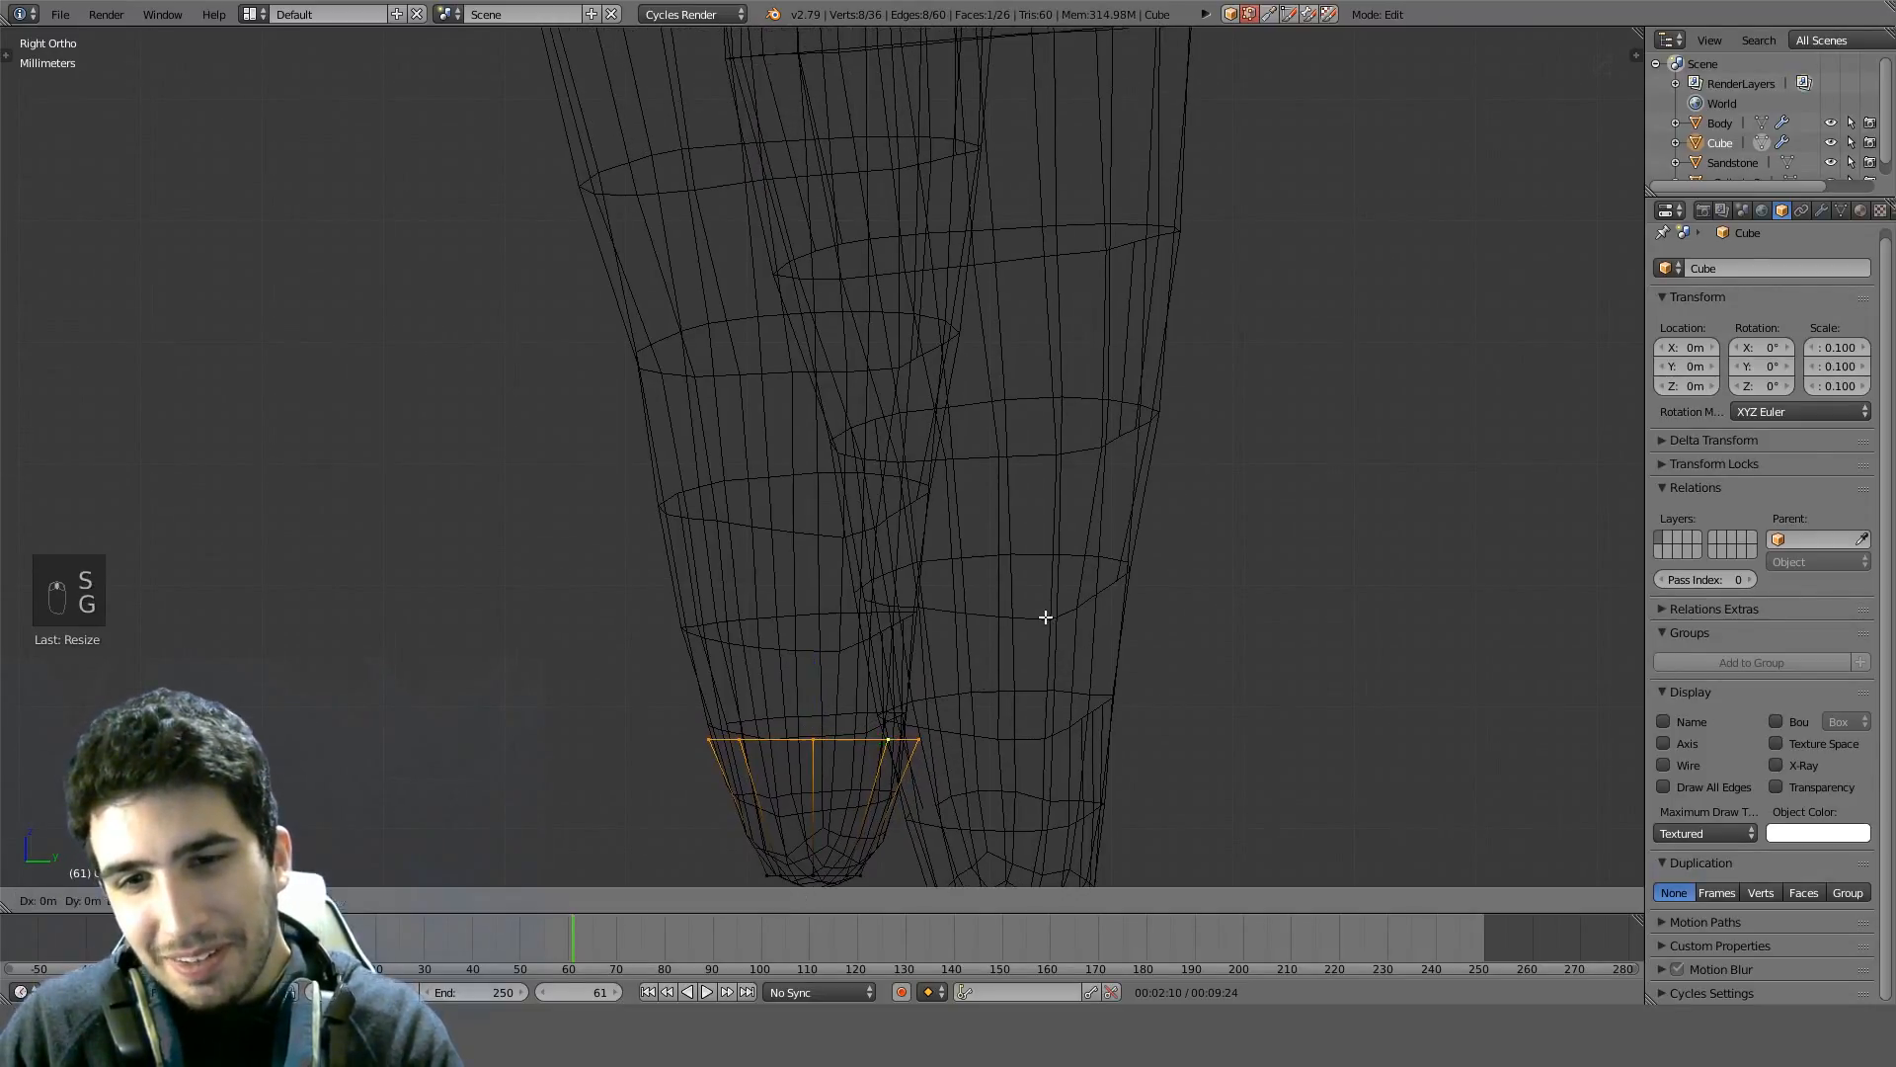
{"action": "key", "text": "z"}
{"action": "left_click", "coordinate": [1040, 570]}
Extrude the top loop upward along the limb, enlarge it to the limb's width and shift it slightly along negative Y
{"action": "scroll", "coordinate": [1037, 558], "scroll_direction": "down", "scroll_amount": 3}
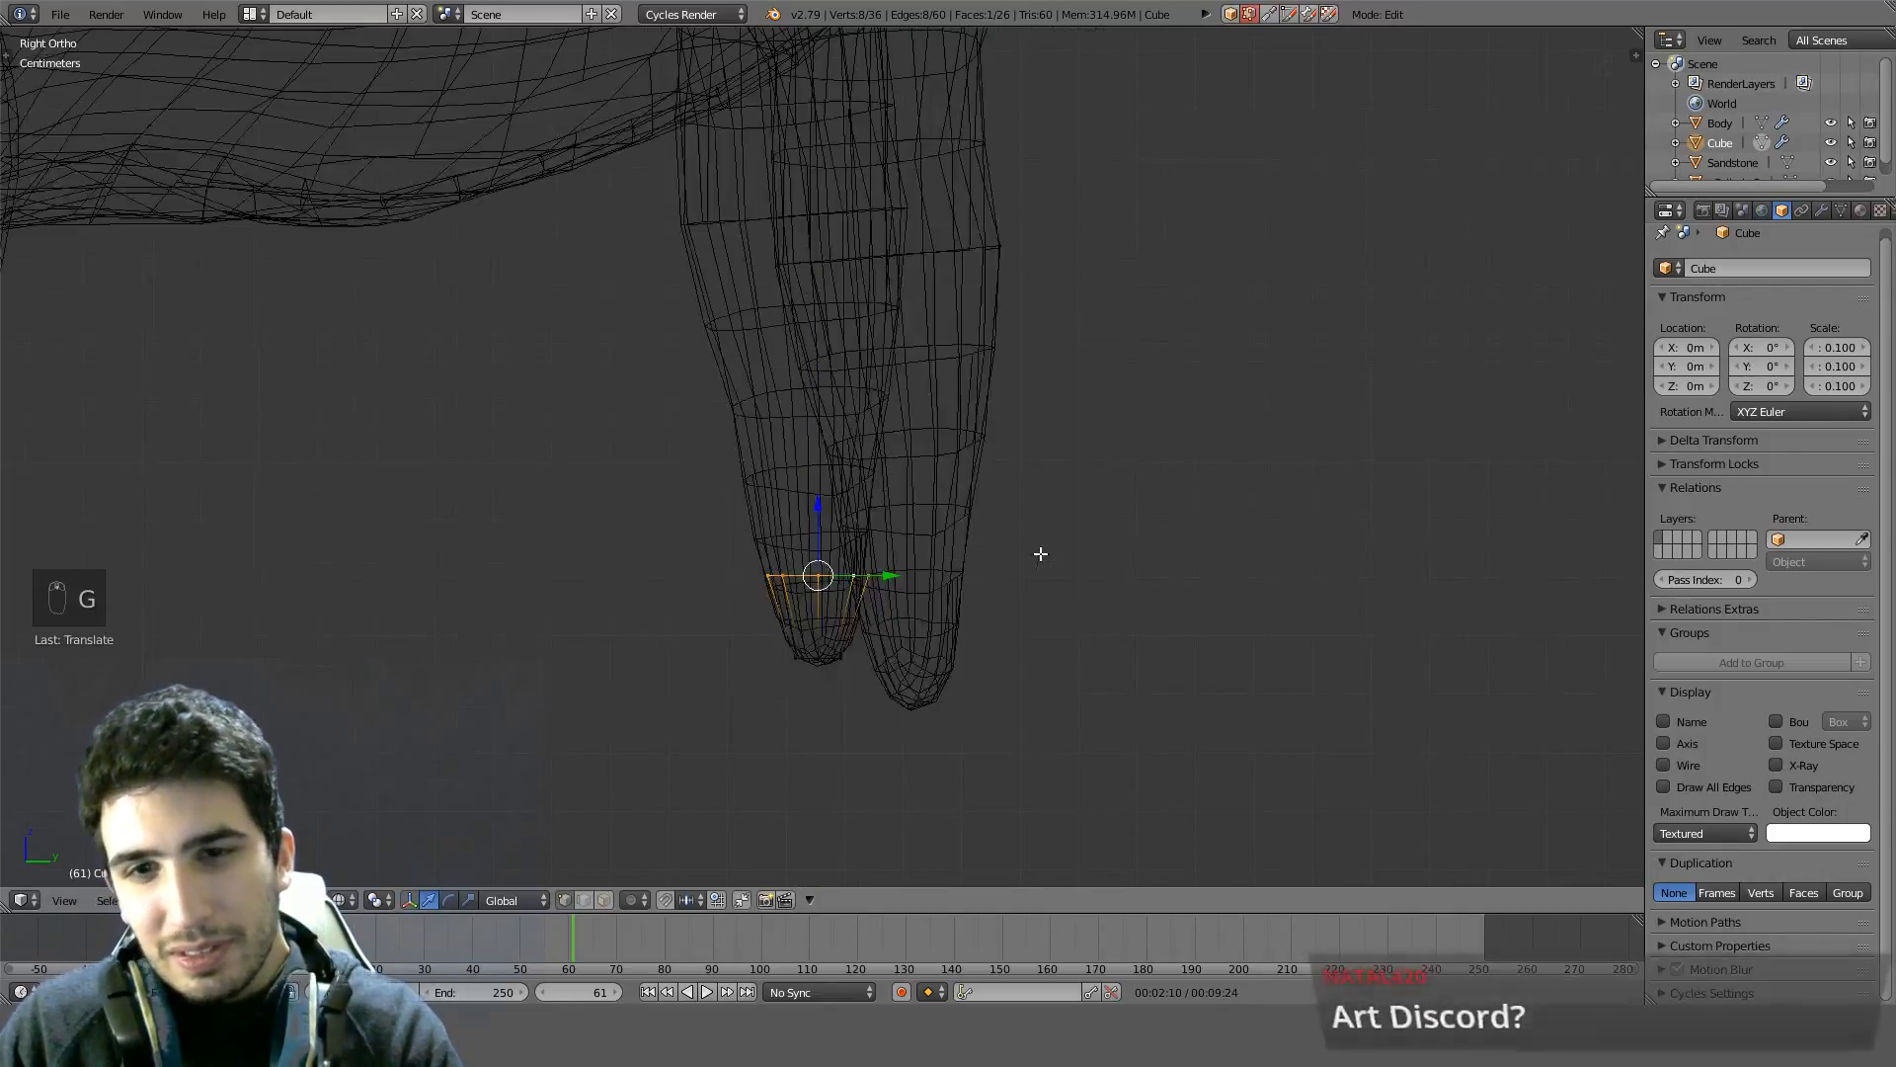
{"action": "scroll", "coordinate": [1037, 593], "scroll_direction": "up", "scroll_amount": 4, "text": "shift"}
{"action": "key", "text": "e"}
{"action": "left_click", "coordinate": [1021, 467]}
{"action": "key", "text": "s"}
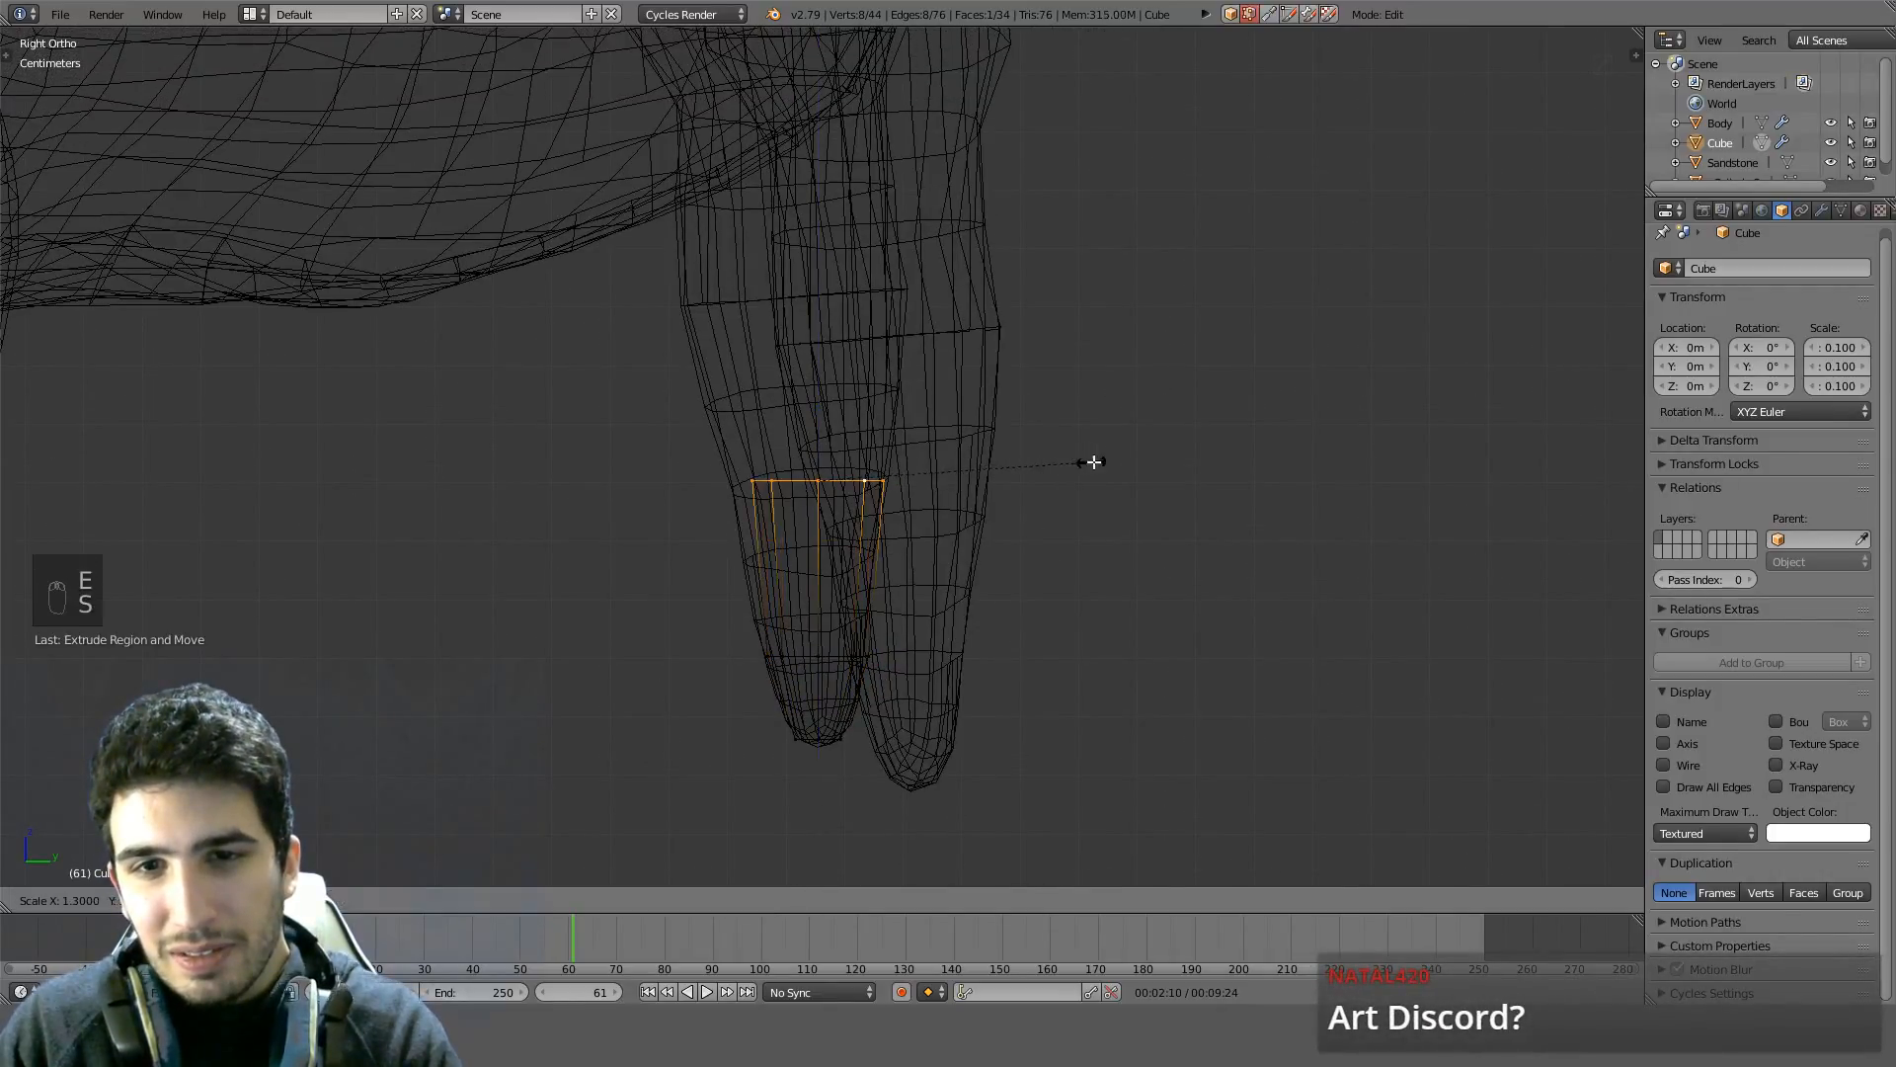
{"action": "left_click", "coordinate": [1162, 464]}
{"action": "key", "text": "g"}
{"action": "key", "text": "y"}
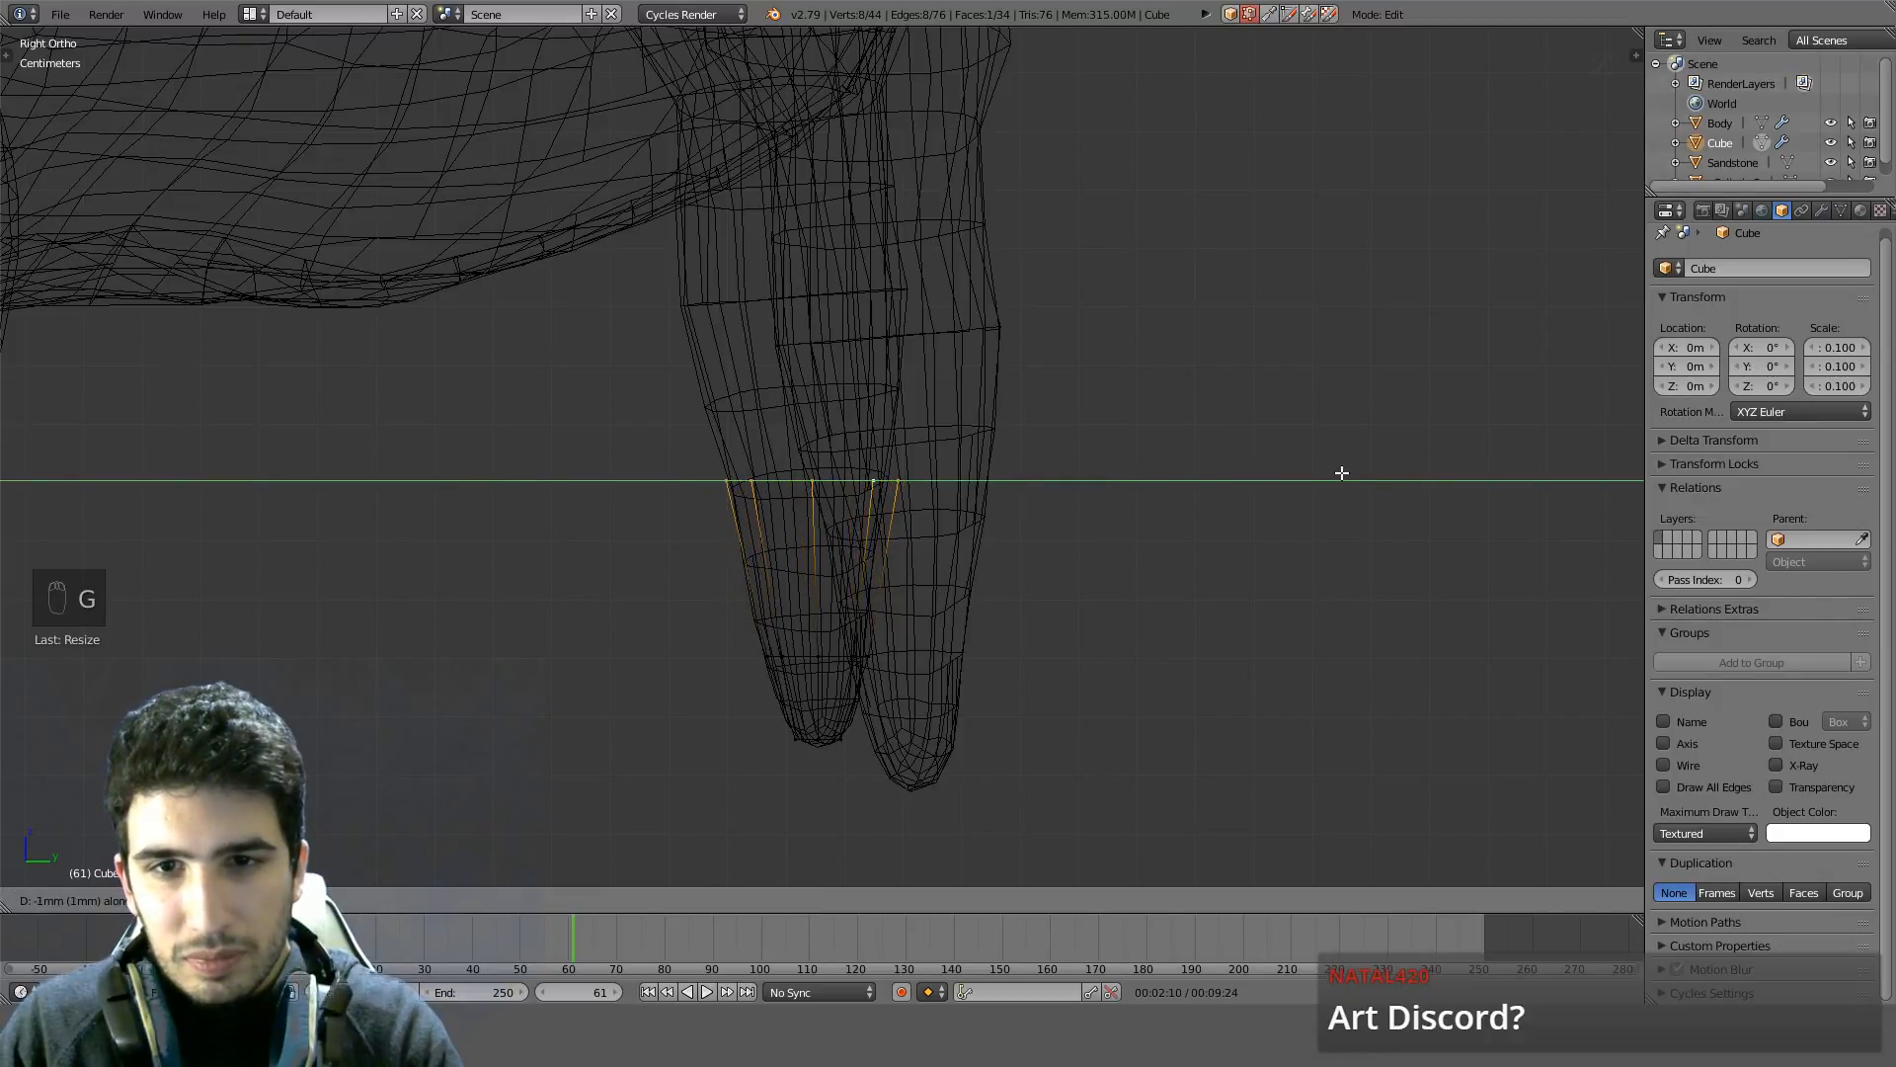
{"action": "left_click", "coordinate": [1304, 474]}
In front view, move the top loop about 5 mm along X, tilt it to the limb's slope and widen it along X
{"action": "key", "text": "KP_1"}
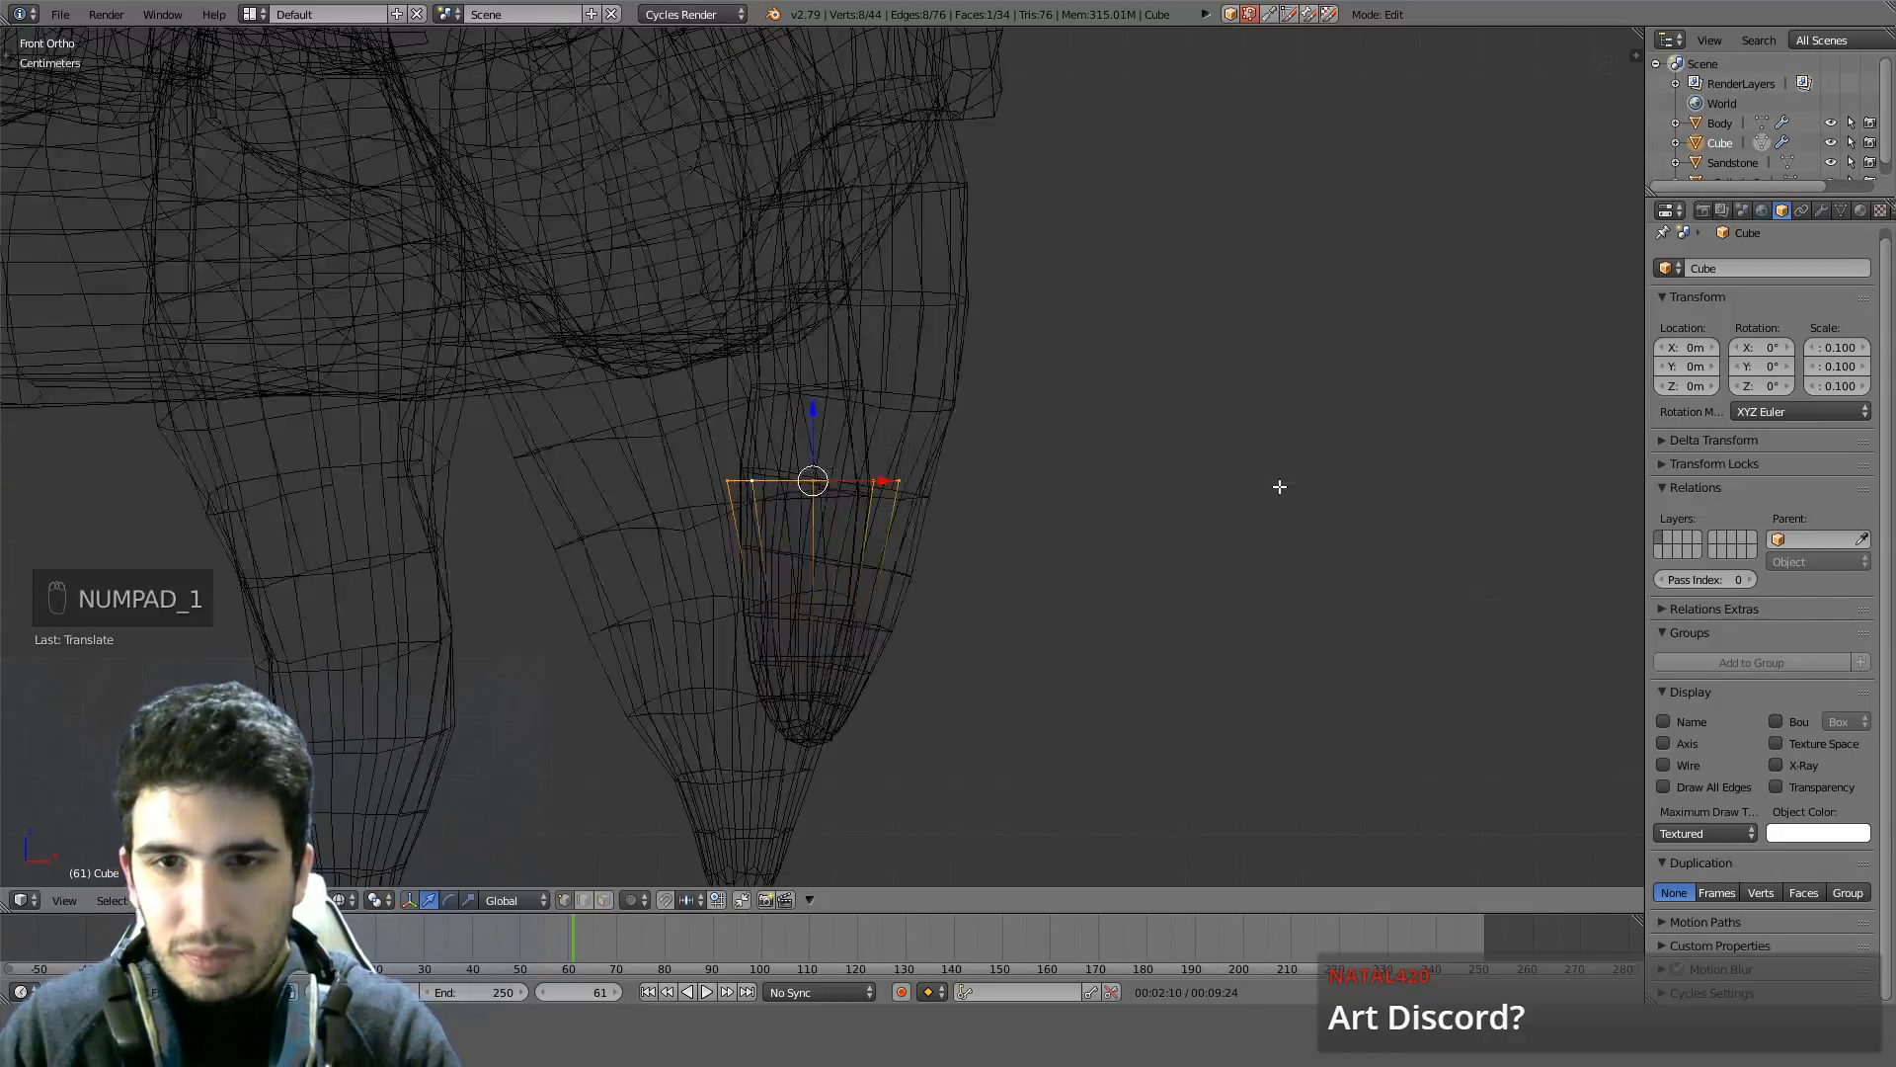
{"action": "key", "text": "z"}
{"action": "key", "text": "z"}
{"action": "scroll", "coordinate": [1079, 499], "scroll_direction": "up", "scroll_amount": 5}
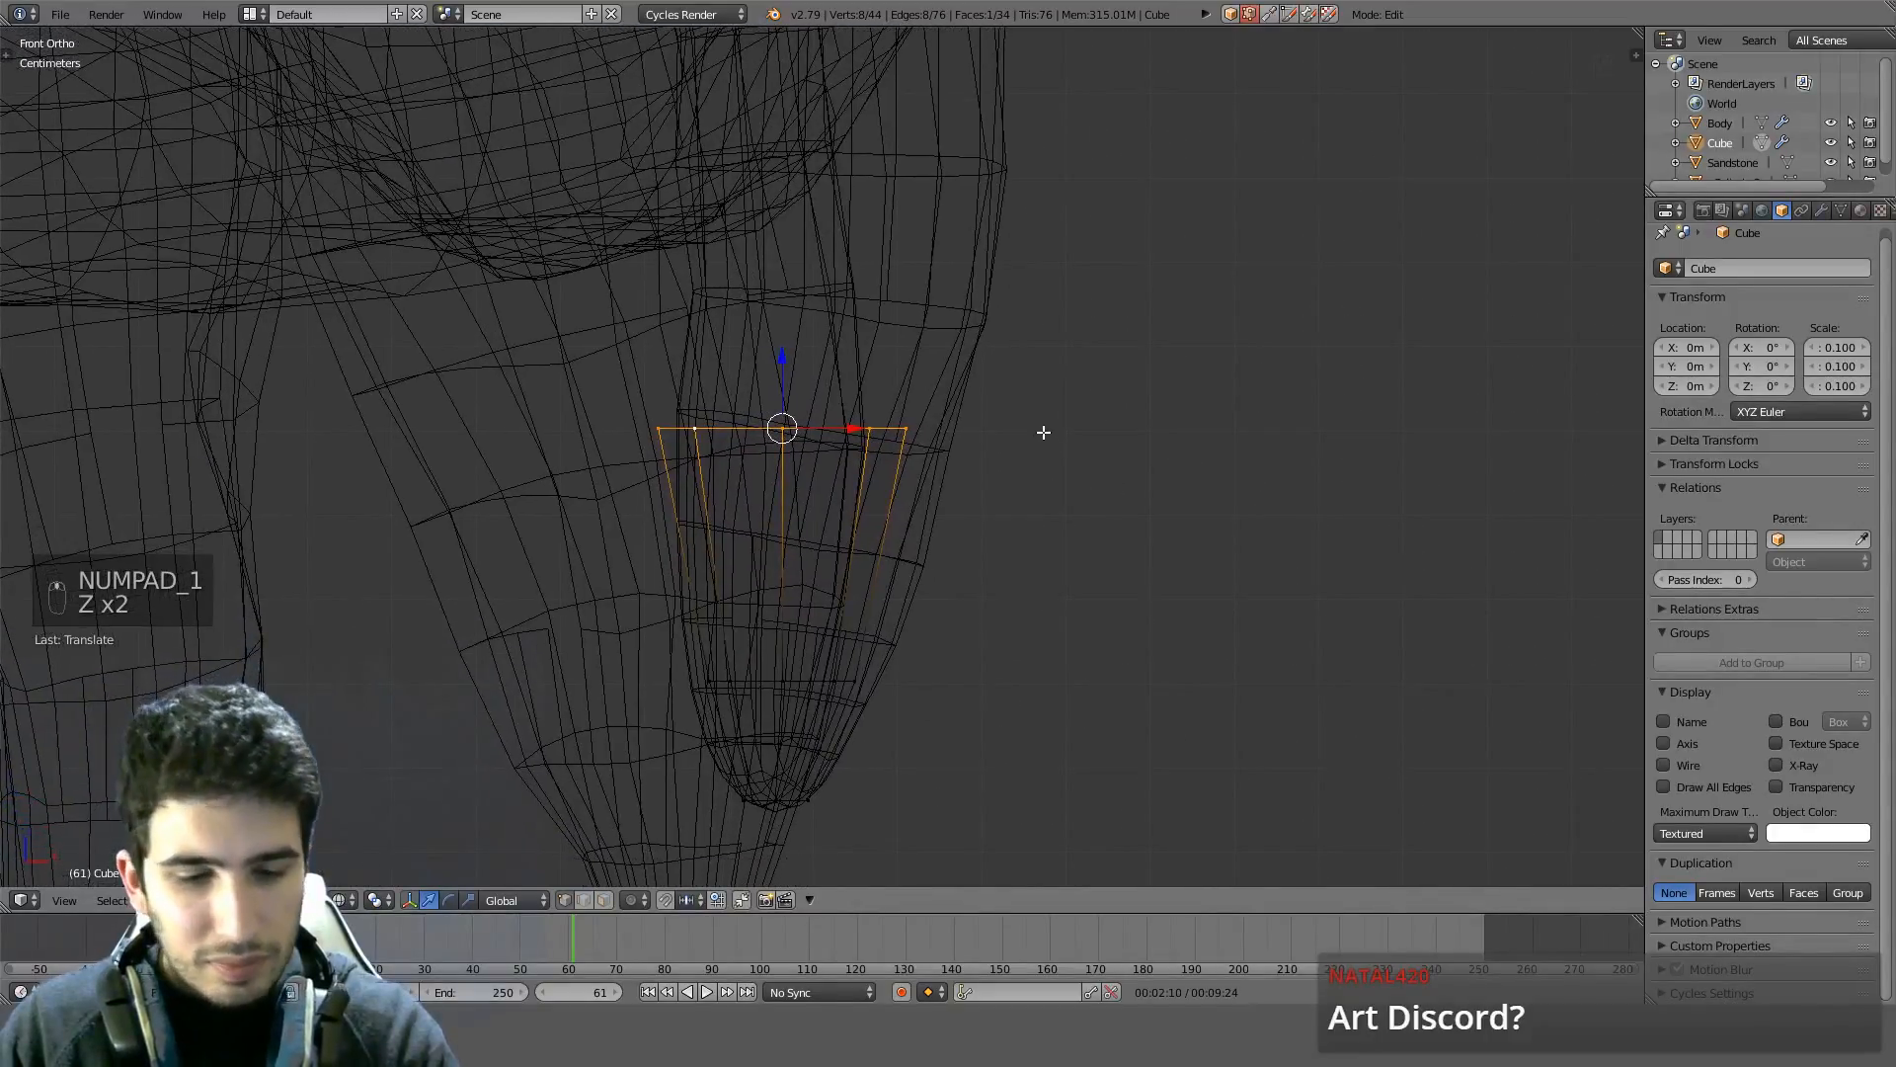
{"action": "key", "text": "g"}
{"action": "key", "text": "x"}
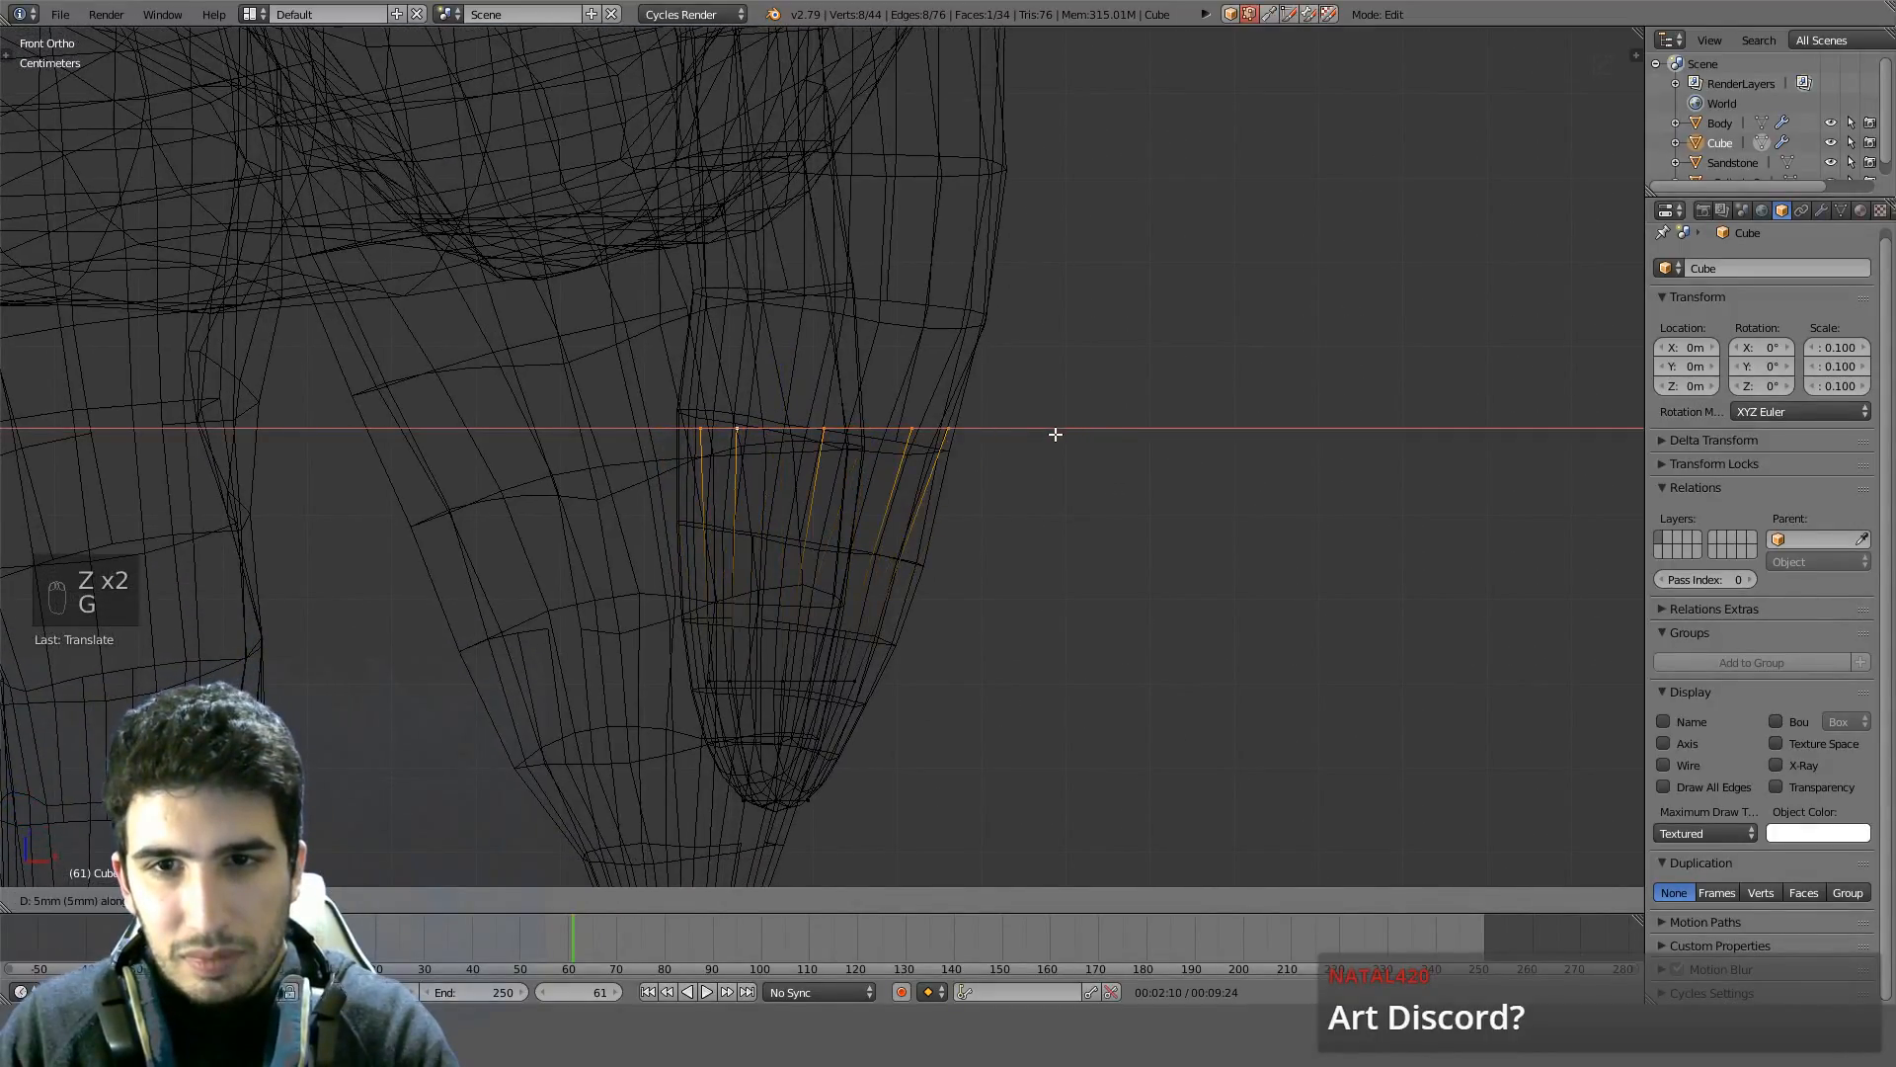
{"action": "key", "text": "r"}
{"action": "left_click", "coordinate": [1050, 485]}
{"action": "key", "text": "s"}
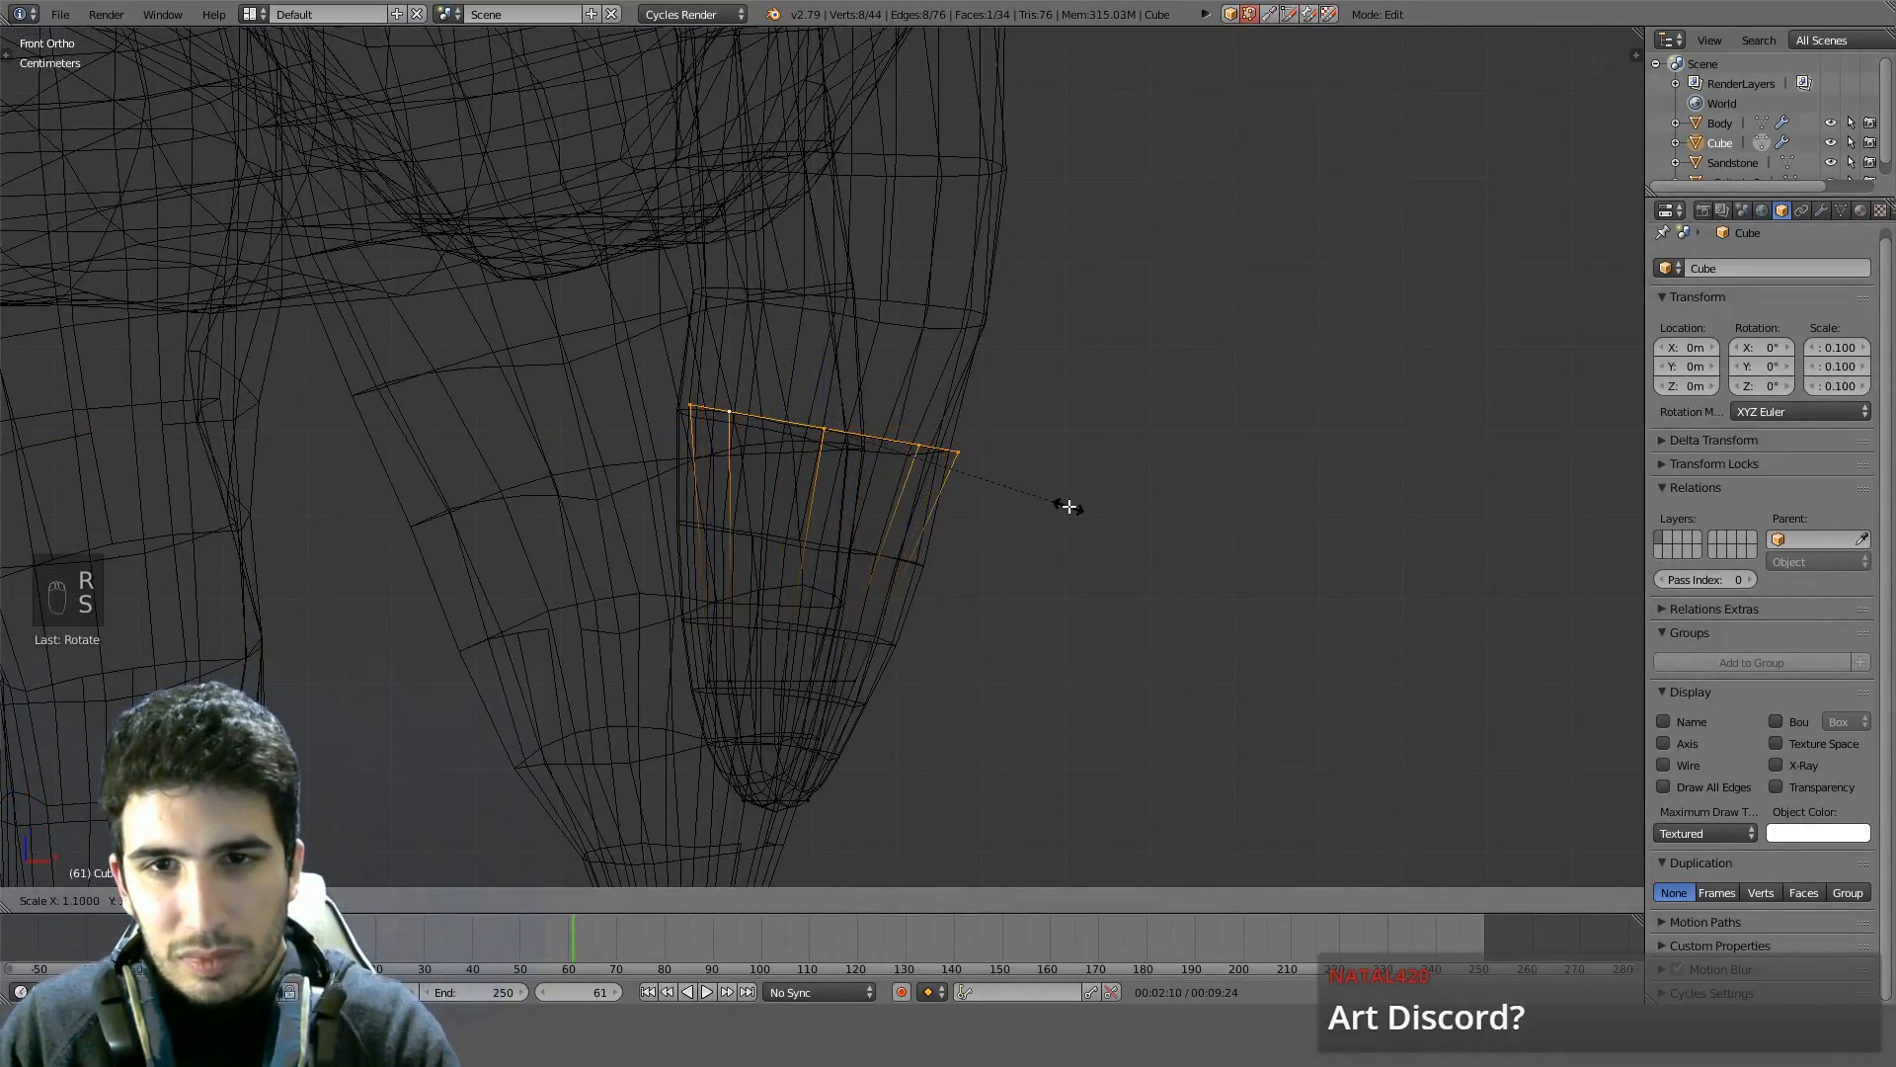
{"action": "key", "text": "x"}
{"action": "left_click", "coordinate": [1101, 514]}
Select the edge loop just above the limb's tip, tilt it to match the limb's slope and widen it along X
{"action": "key", "text": "a"}
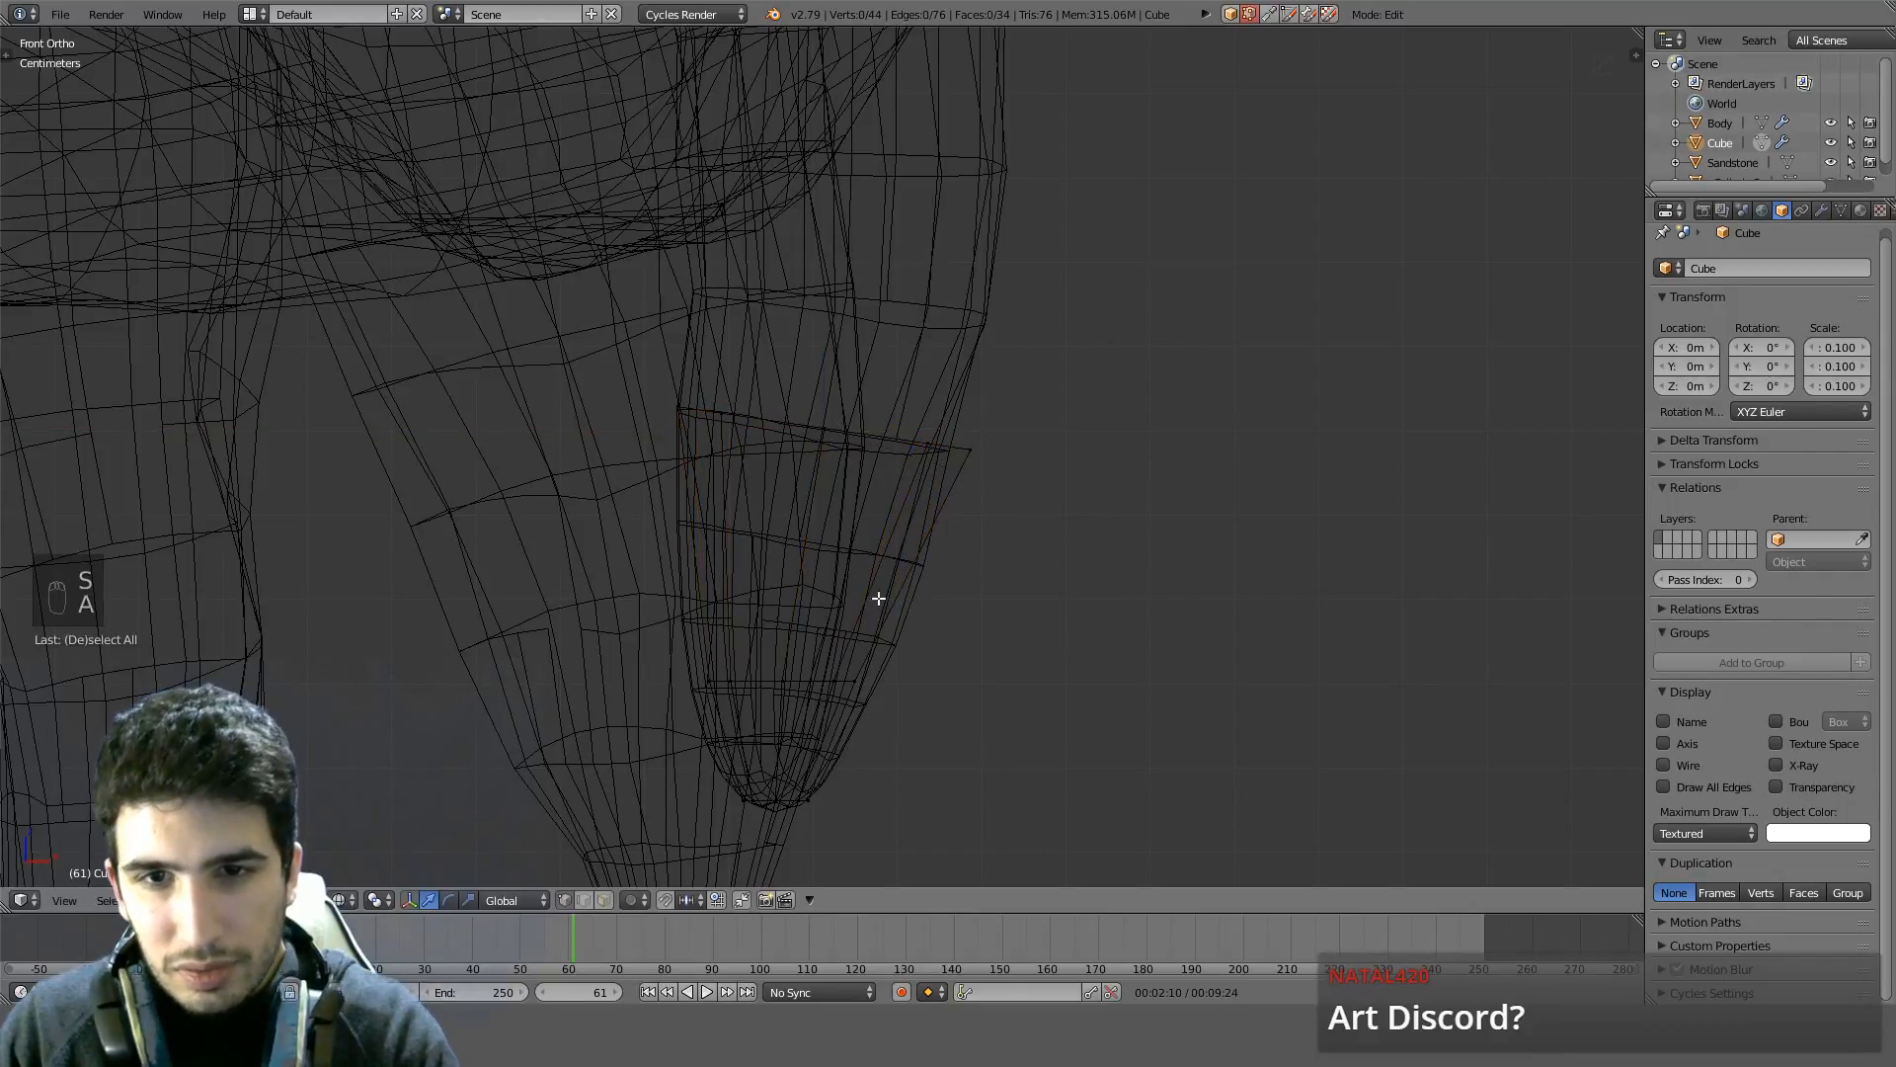
{"action": "right_click", "coordinate": [757, 682], "text": "alt"}
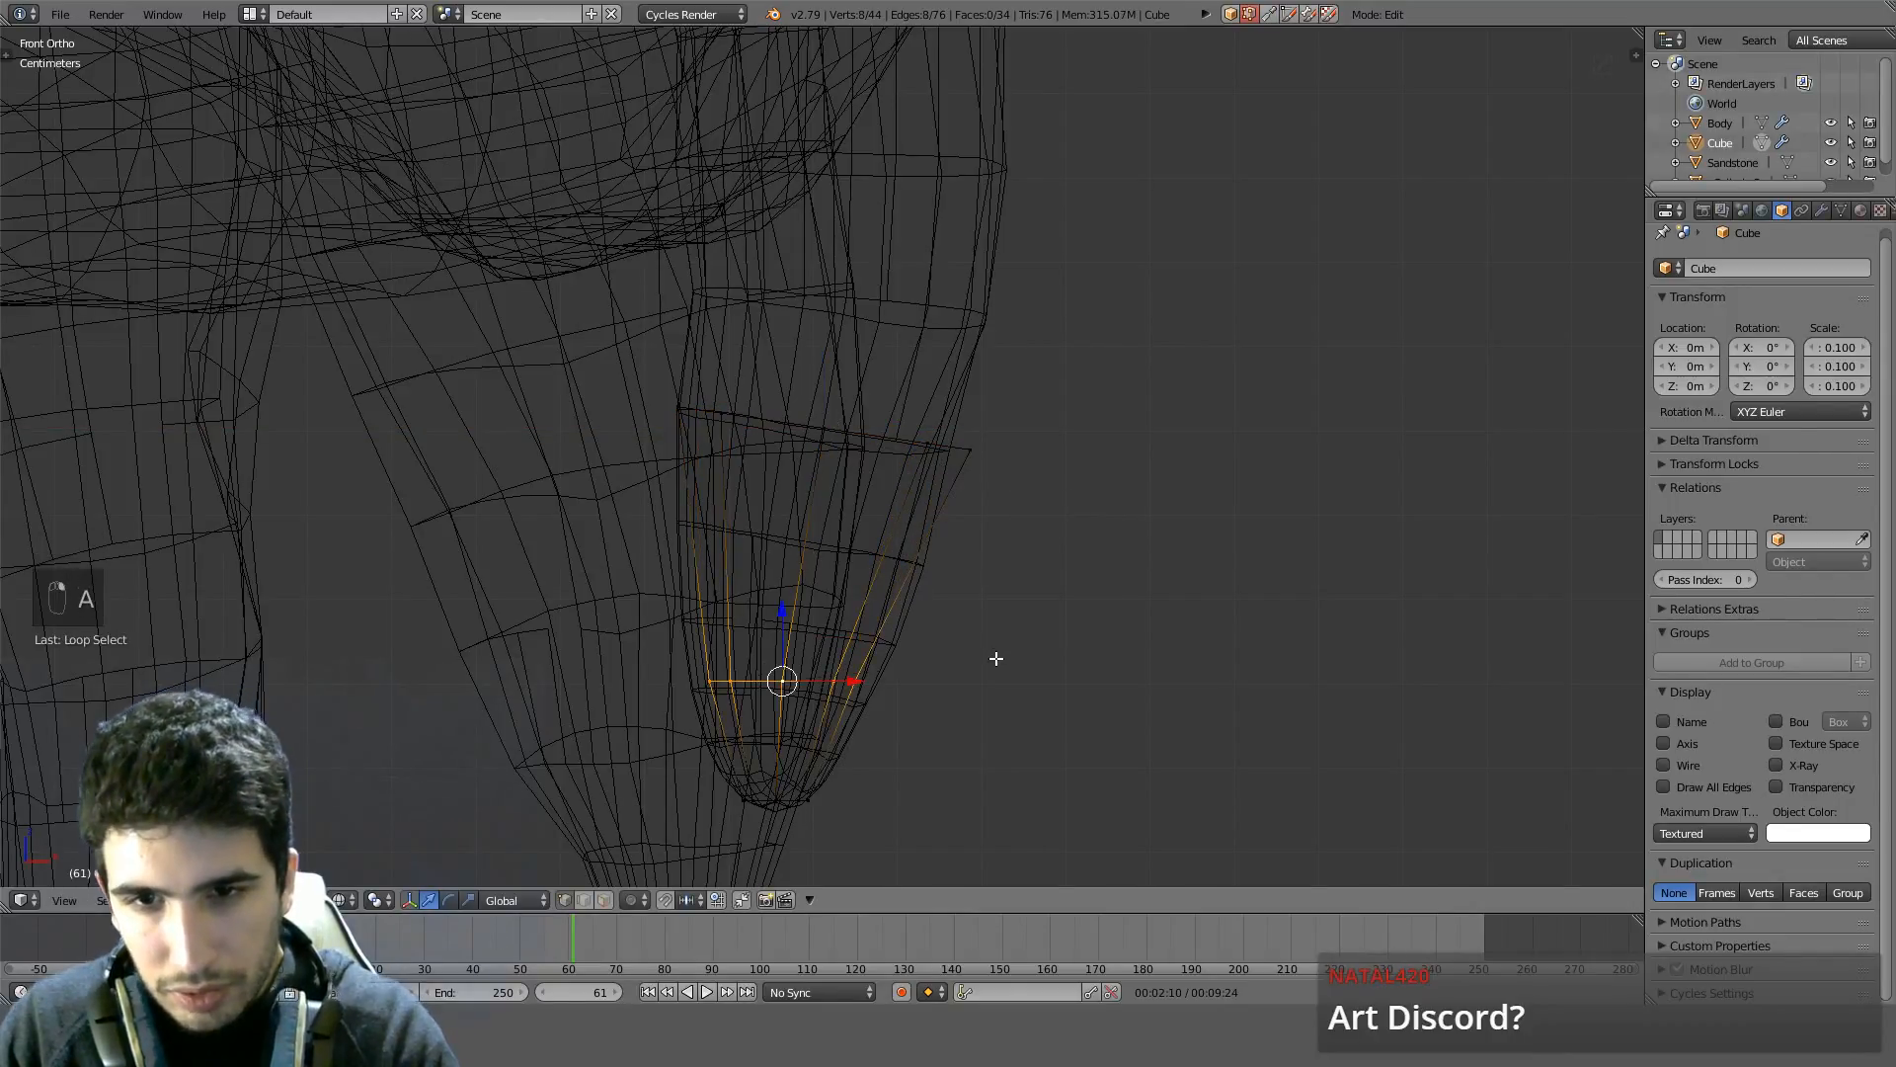
{"action": "key", "text": "r"}
{"action": "left_click", "coordinate": [990, 702]}
{"action": "key", "text": "s"}
{"action": "key", "text": "x"}
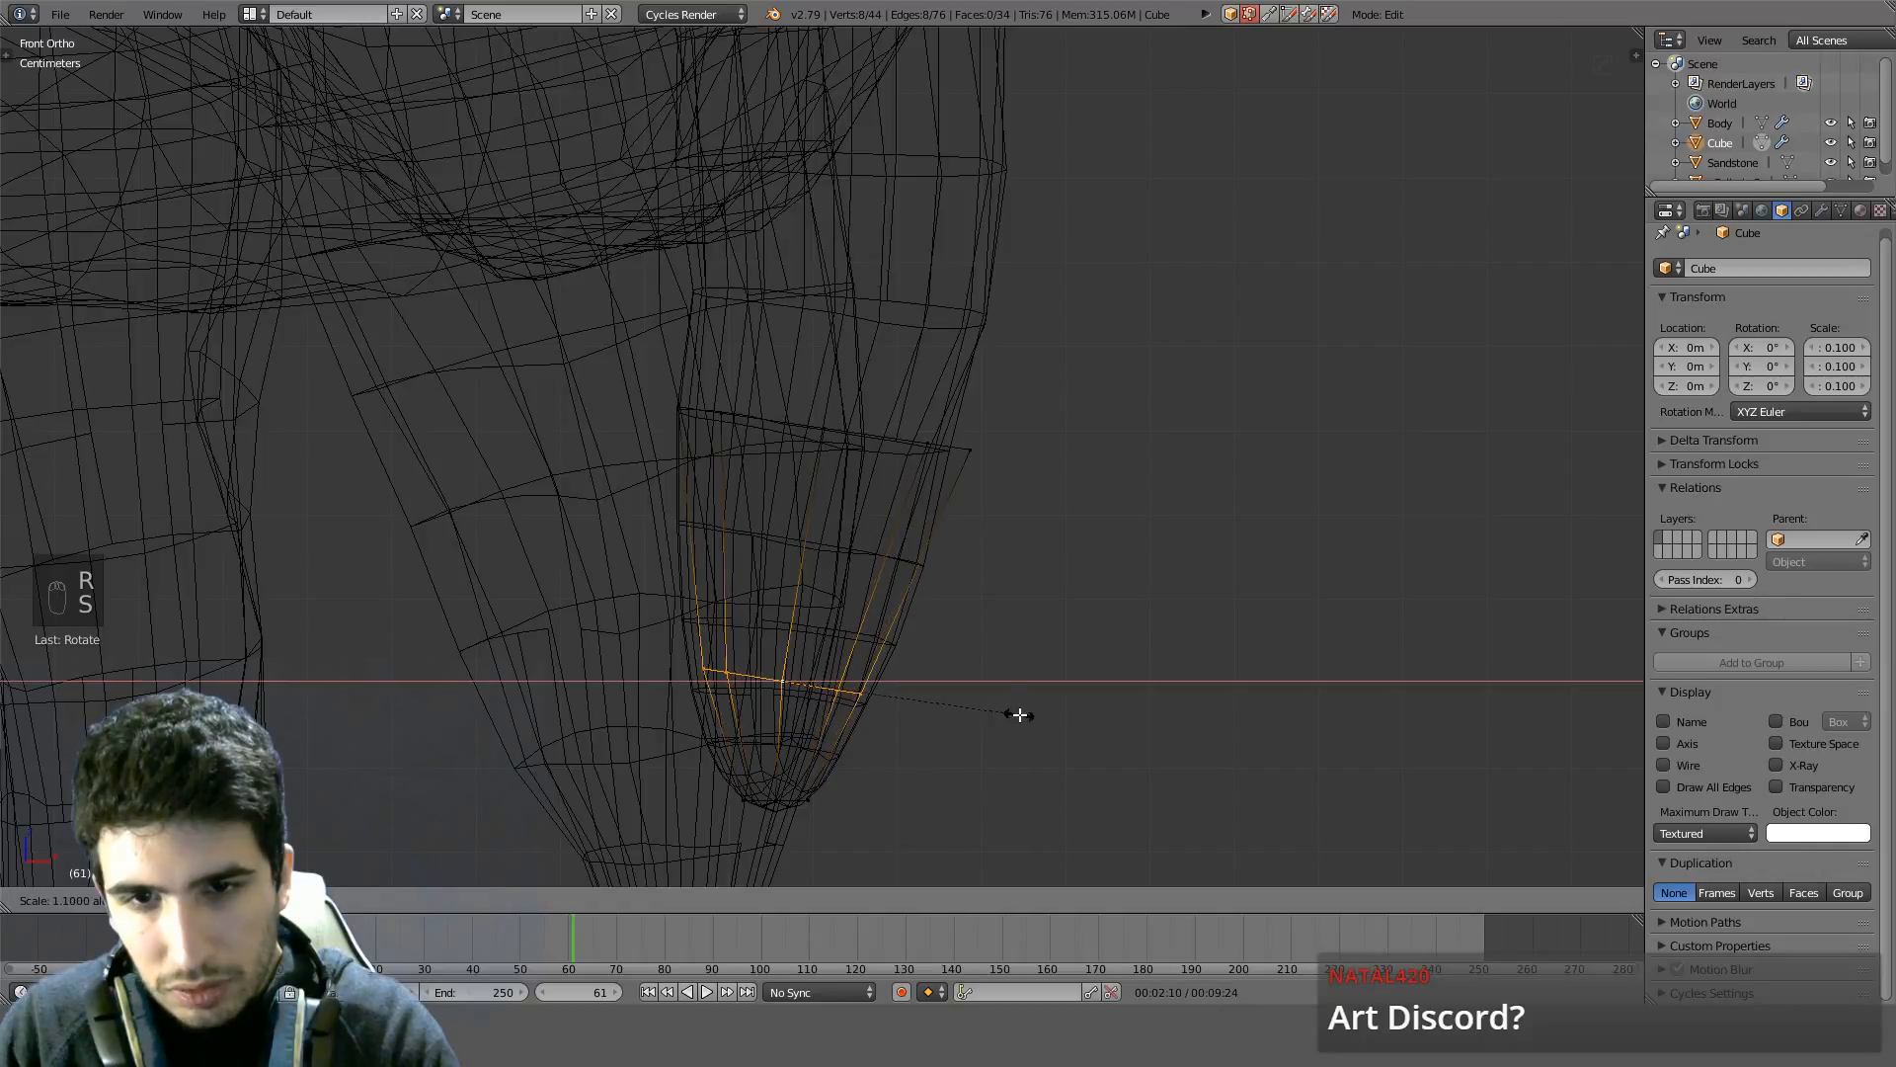
{"action": "left_click", "coordinate": [1042, 725]}
Select the sleeve's top edge loop and raise it along Z in side view
{"action": "key", "text": "z"}
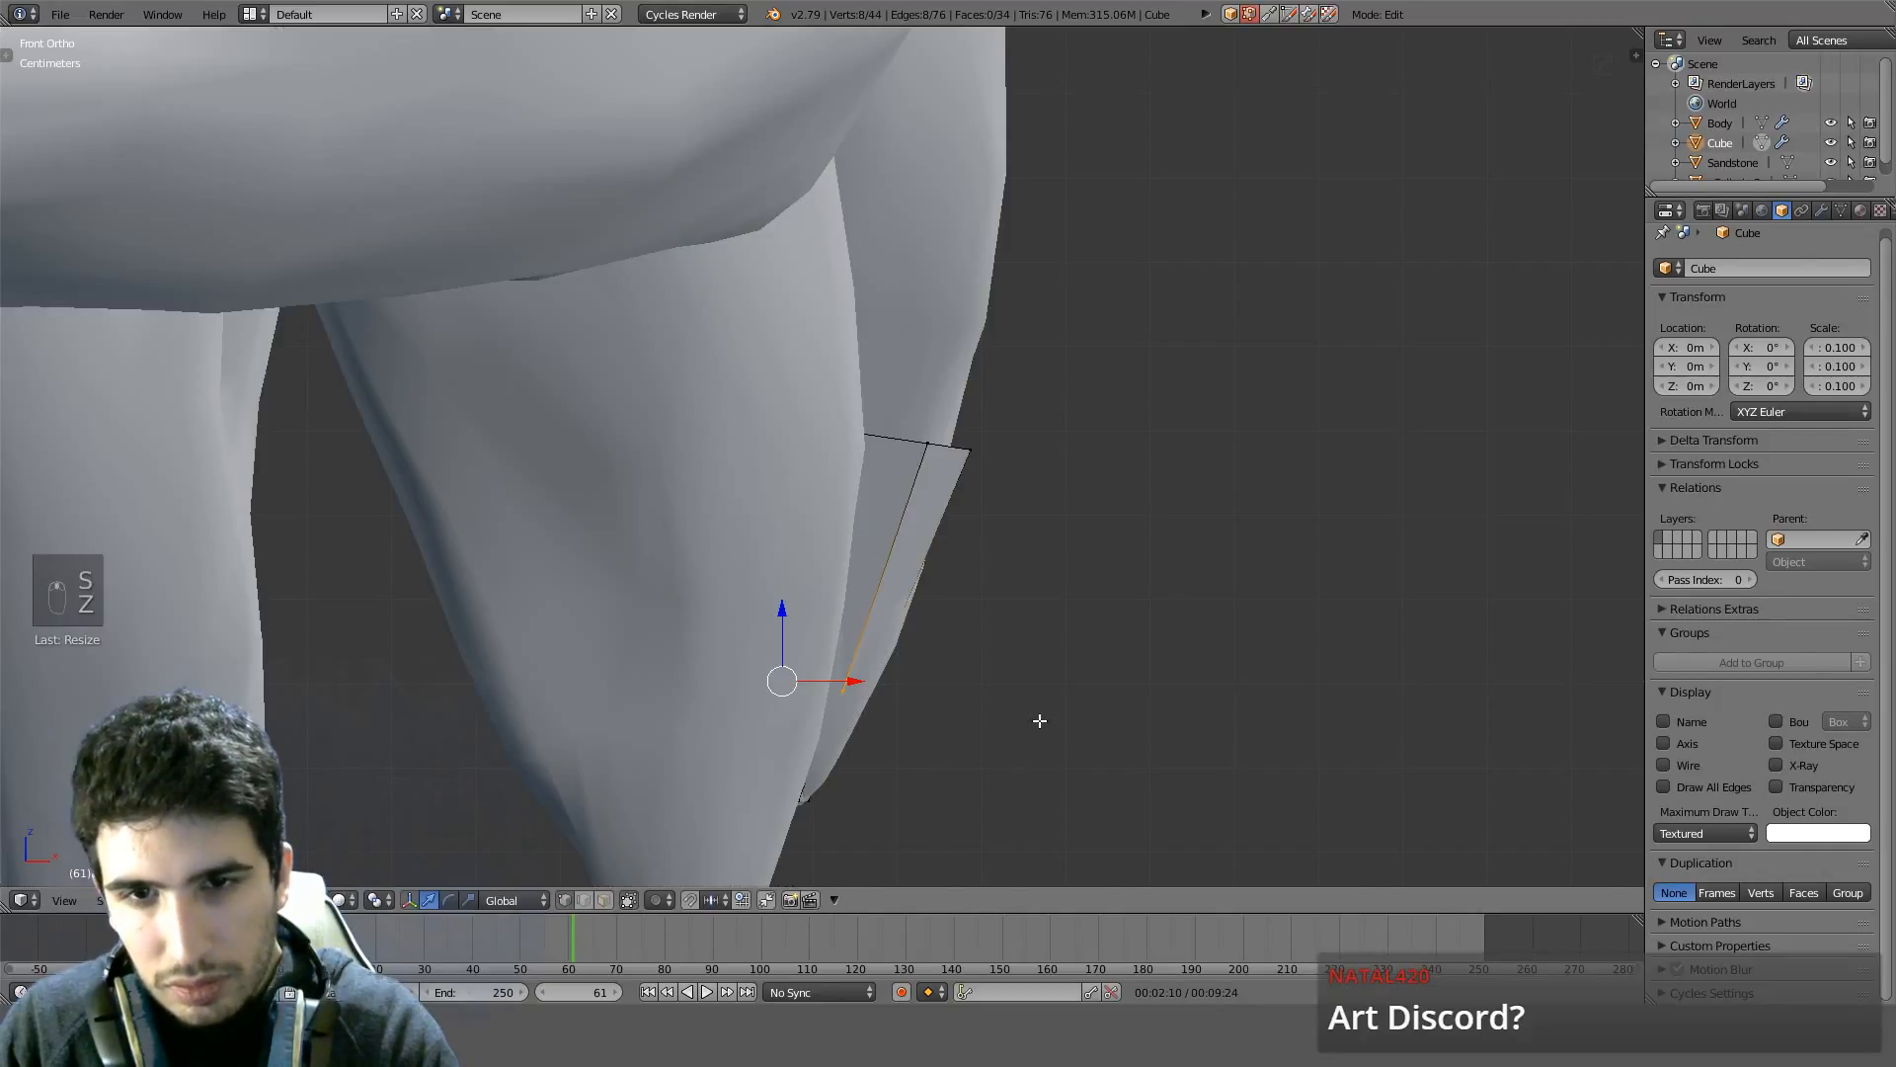
{"action": "mouse_move", "coordinate": [1037, 720]}
{"action": "middle_mouse_down"}
{"action": "mouse_move", "coordinate": [940, 720]}
{"action": "mouse_move", "coordinate": [818, 785]}
{"action": "mouse_move", "coordinate": [791, 766]}
{"action": "mouse_move", "coordinate": [805, 692]}
{"action": "middle_mouse_up"}
{"action": "key", "text": "z"}
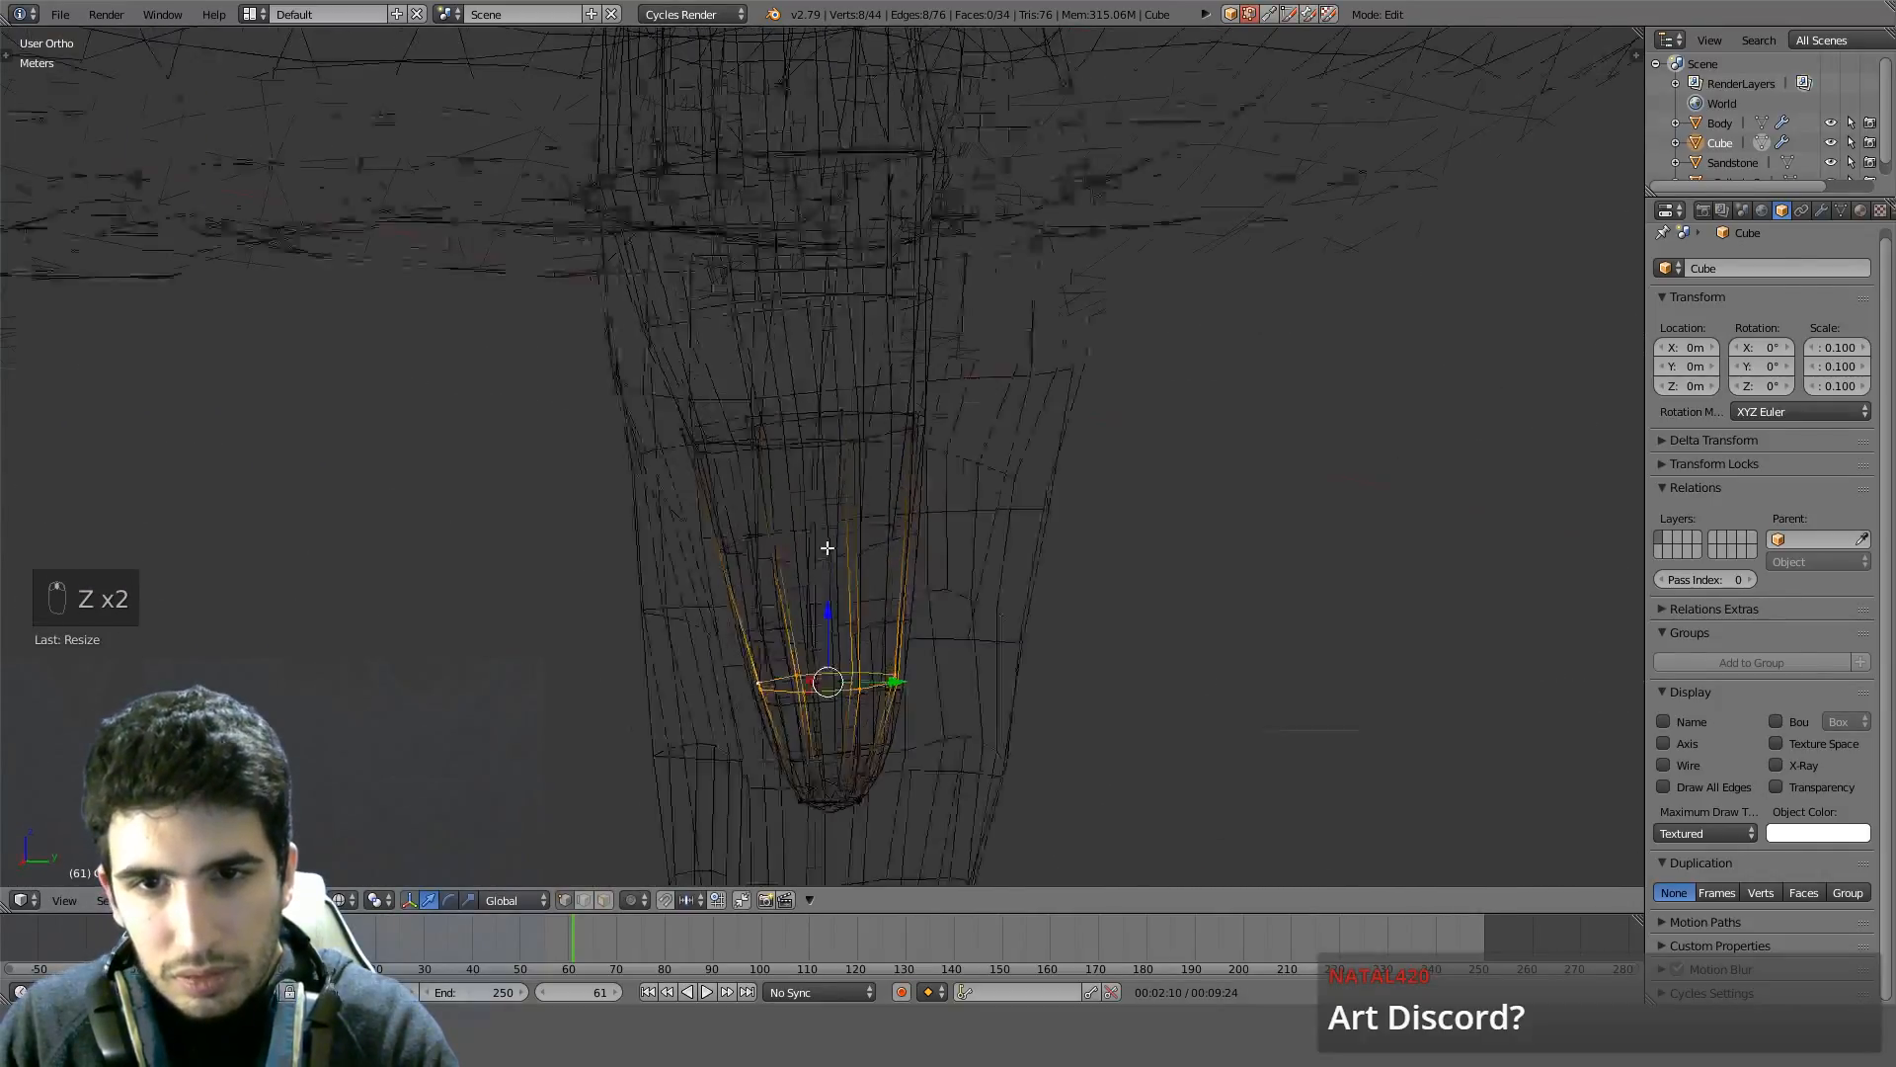
{"action": "key", "text": "z"}
{"action": "left_click", "coordinate": [816, 435], "text": "alt"}
{"action": "key", "text": "KP_1"}
{"action": "key", "text": "KP_3"}
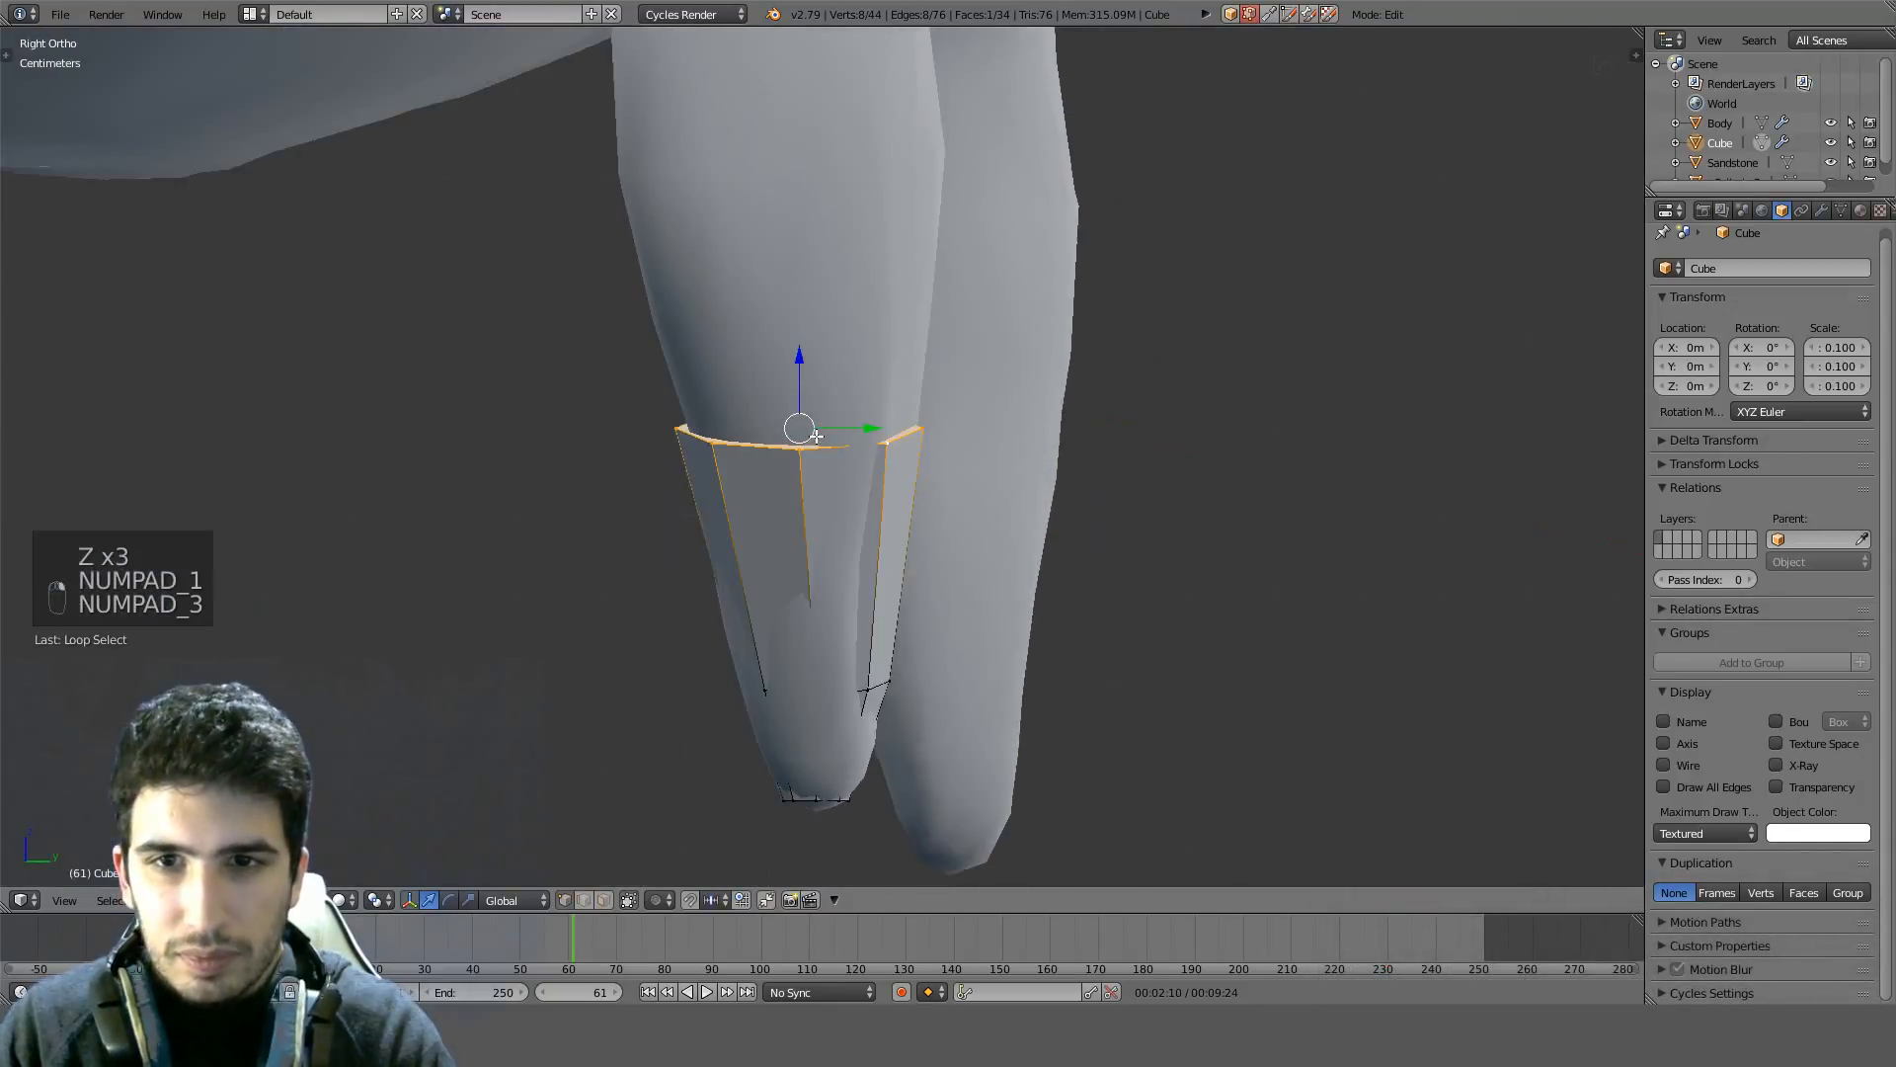
{"action": "key", "text": "z"}
{"action": "scroll", "coordinate": [785, 546], "scroll_direction": "down", "scroll_amount": 4}
{"action": "middle_click_drag", "start_coordinate": [785, 546], "coordinate": [812, 518]}
{"action": "key", "text": "KP_3"}
{"action": "key", "text": "g"}
{"action": "key", "text": "z"}
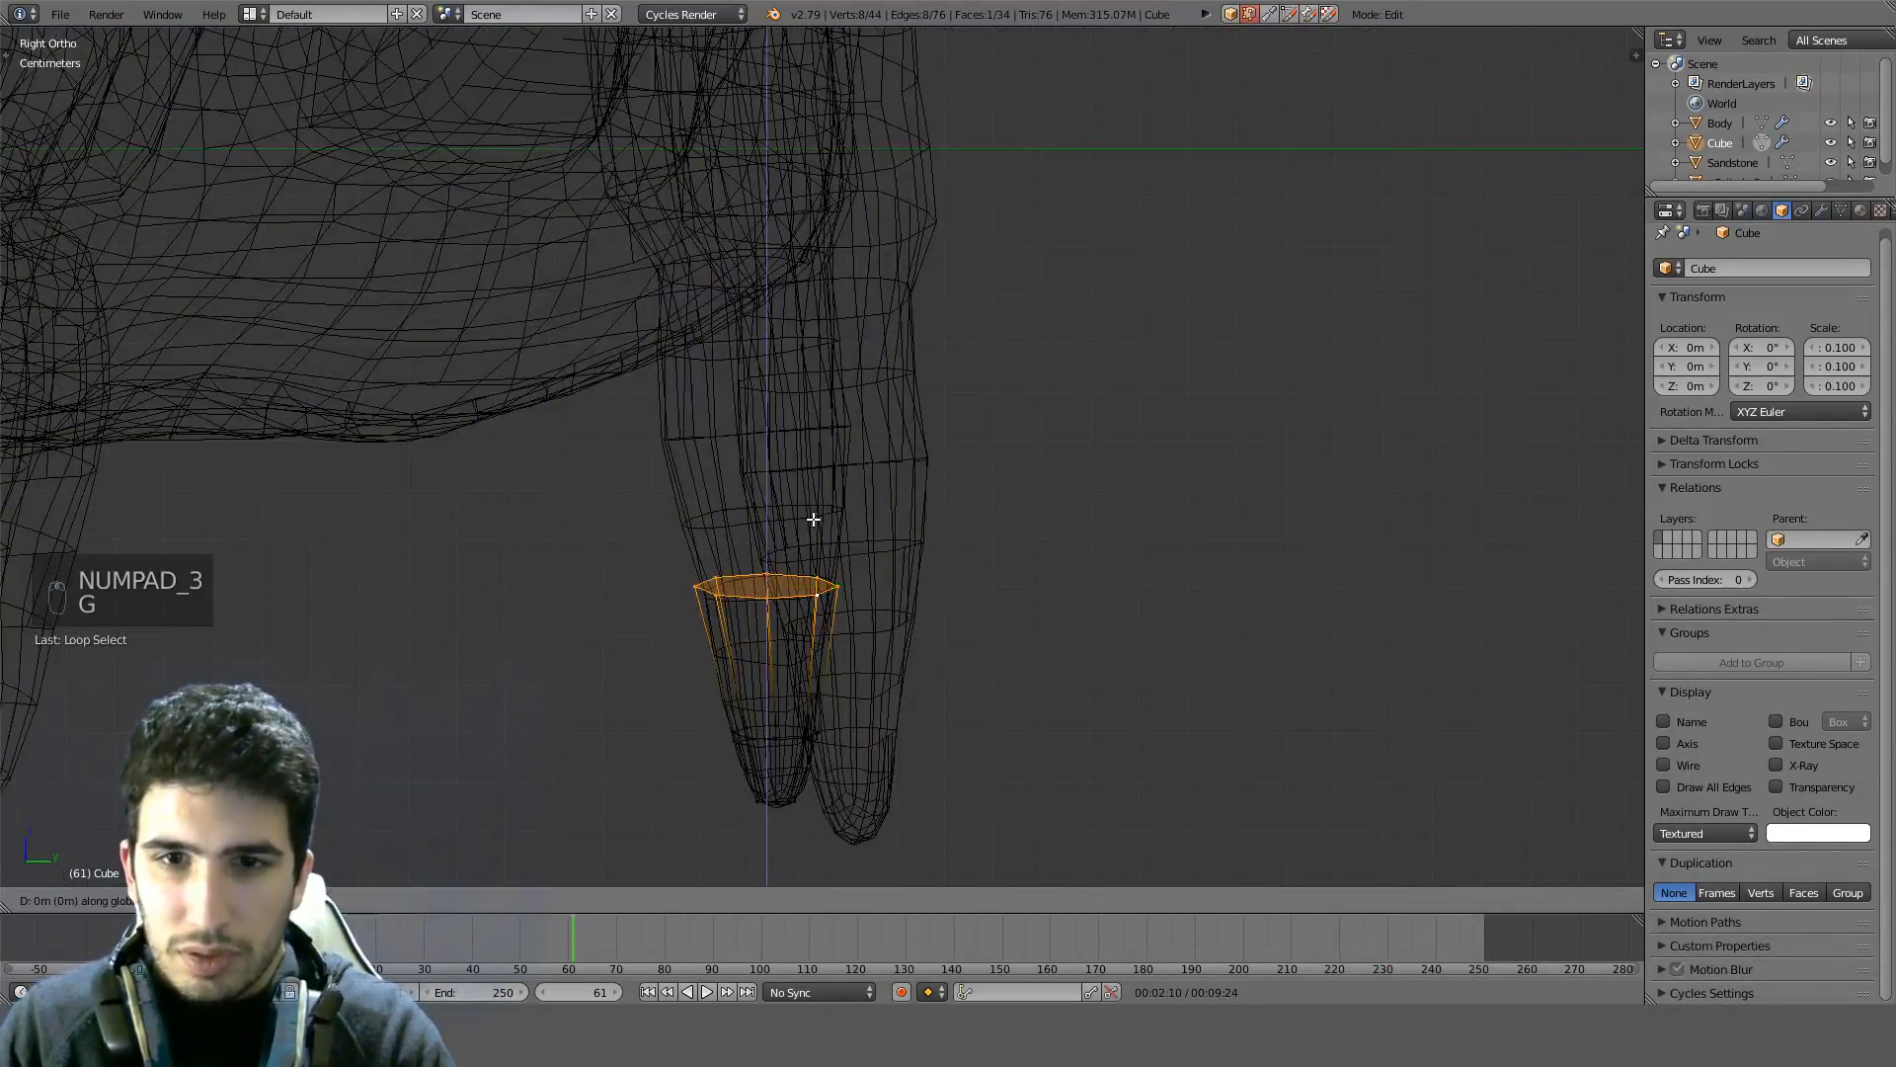
{"action": "left_click", "coordinate": [810, 457]}
Extrude the top loop about 2 cm further up the limb
{"action": "scroll", "coordinate": [809, 453], "scroll_direction": "up", "scroll_amount": 1}
{"action": "key", "text": "e"}
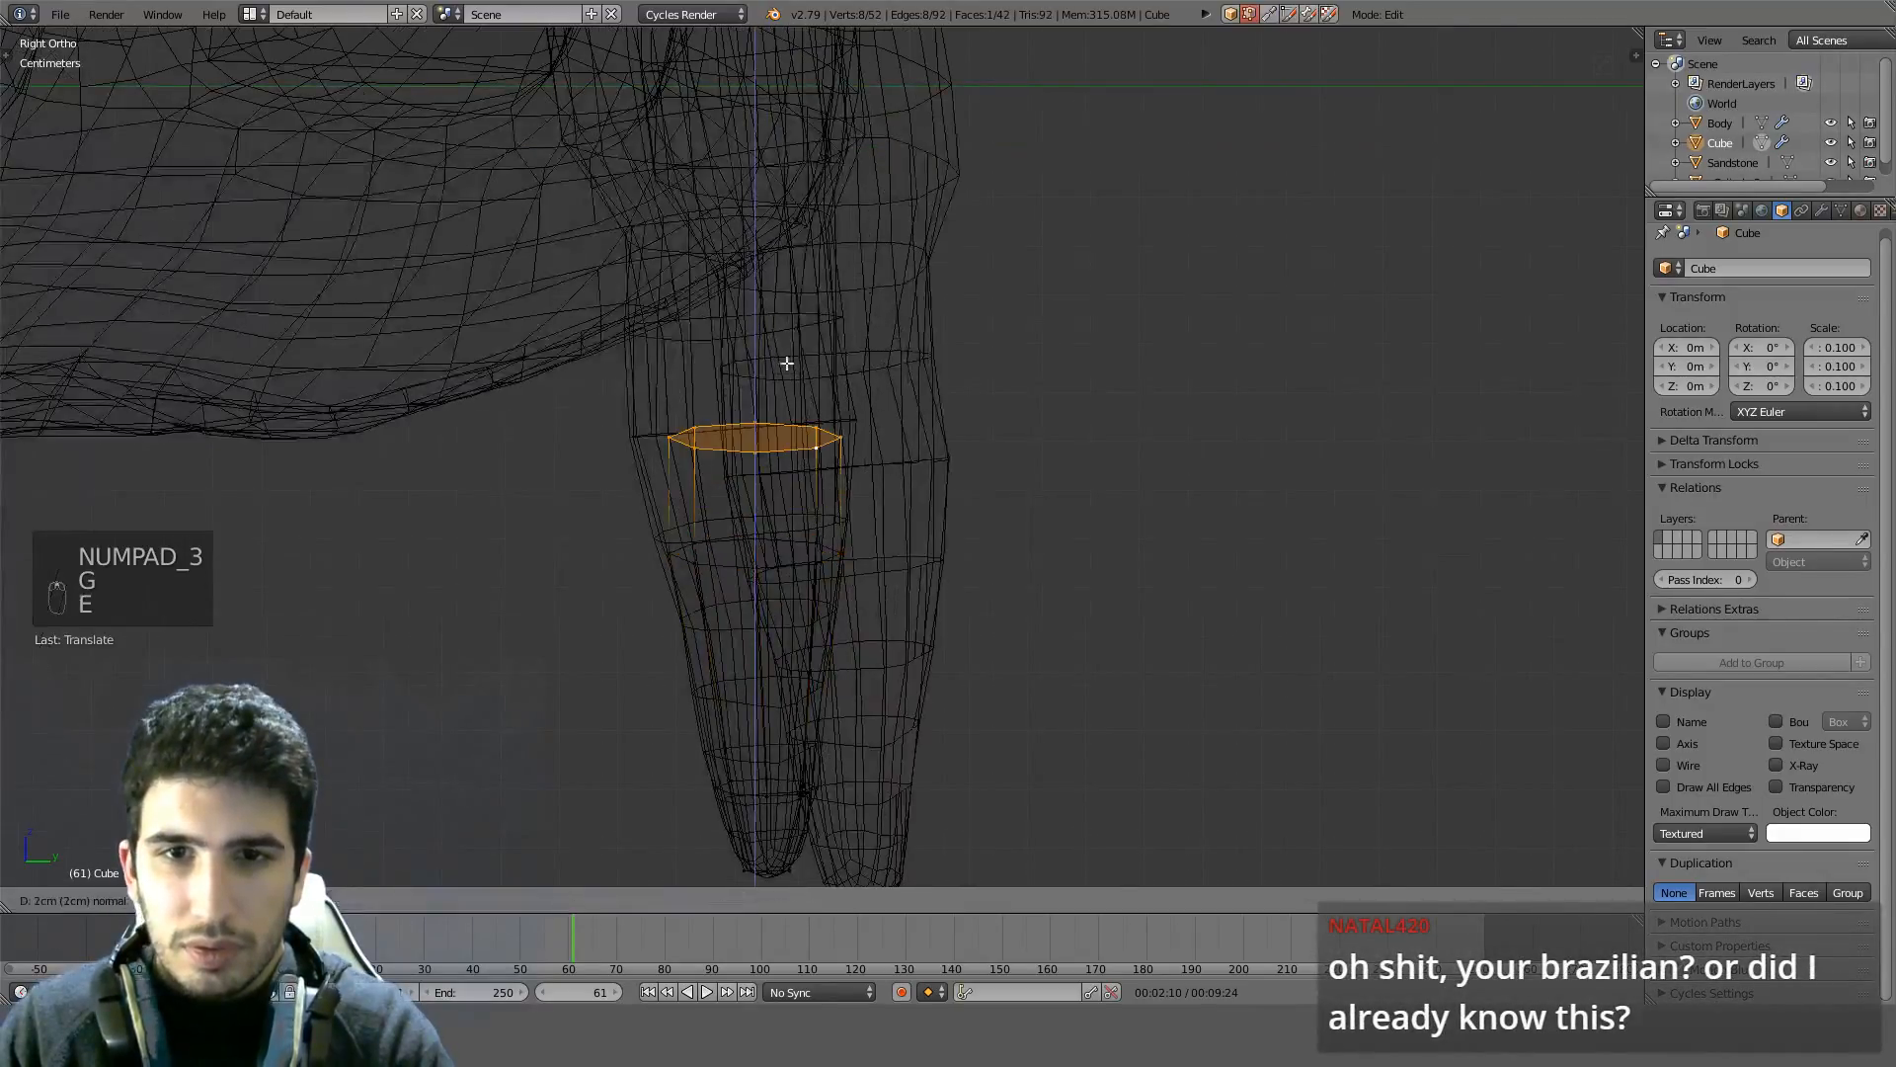
{"action": "left_click", "coordinate": [782, 343]}
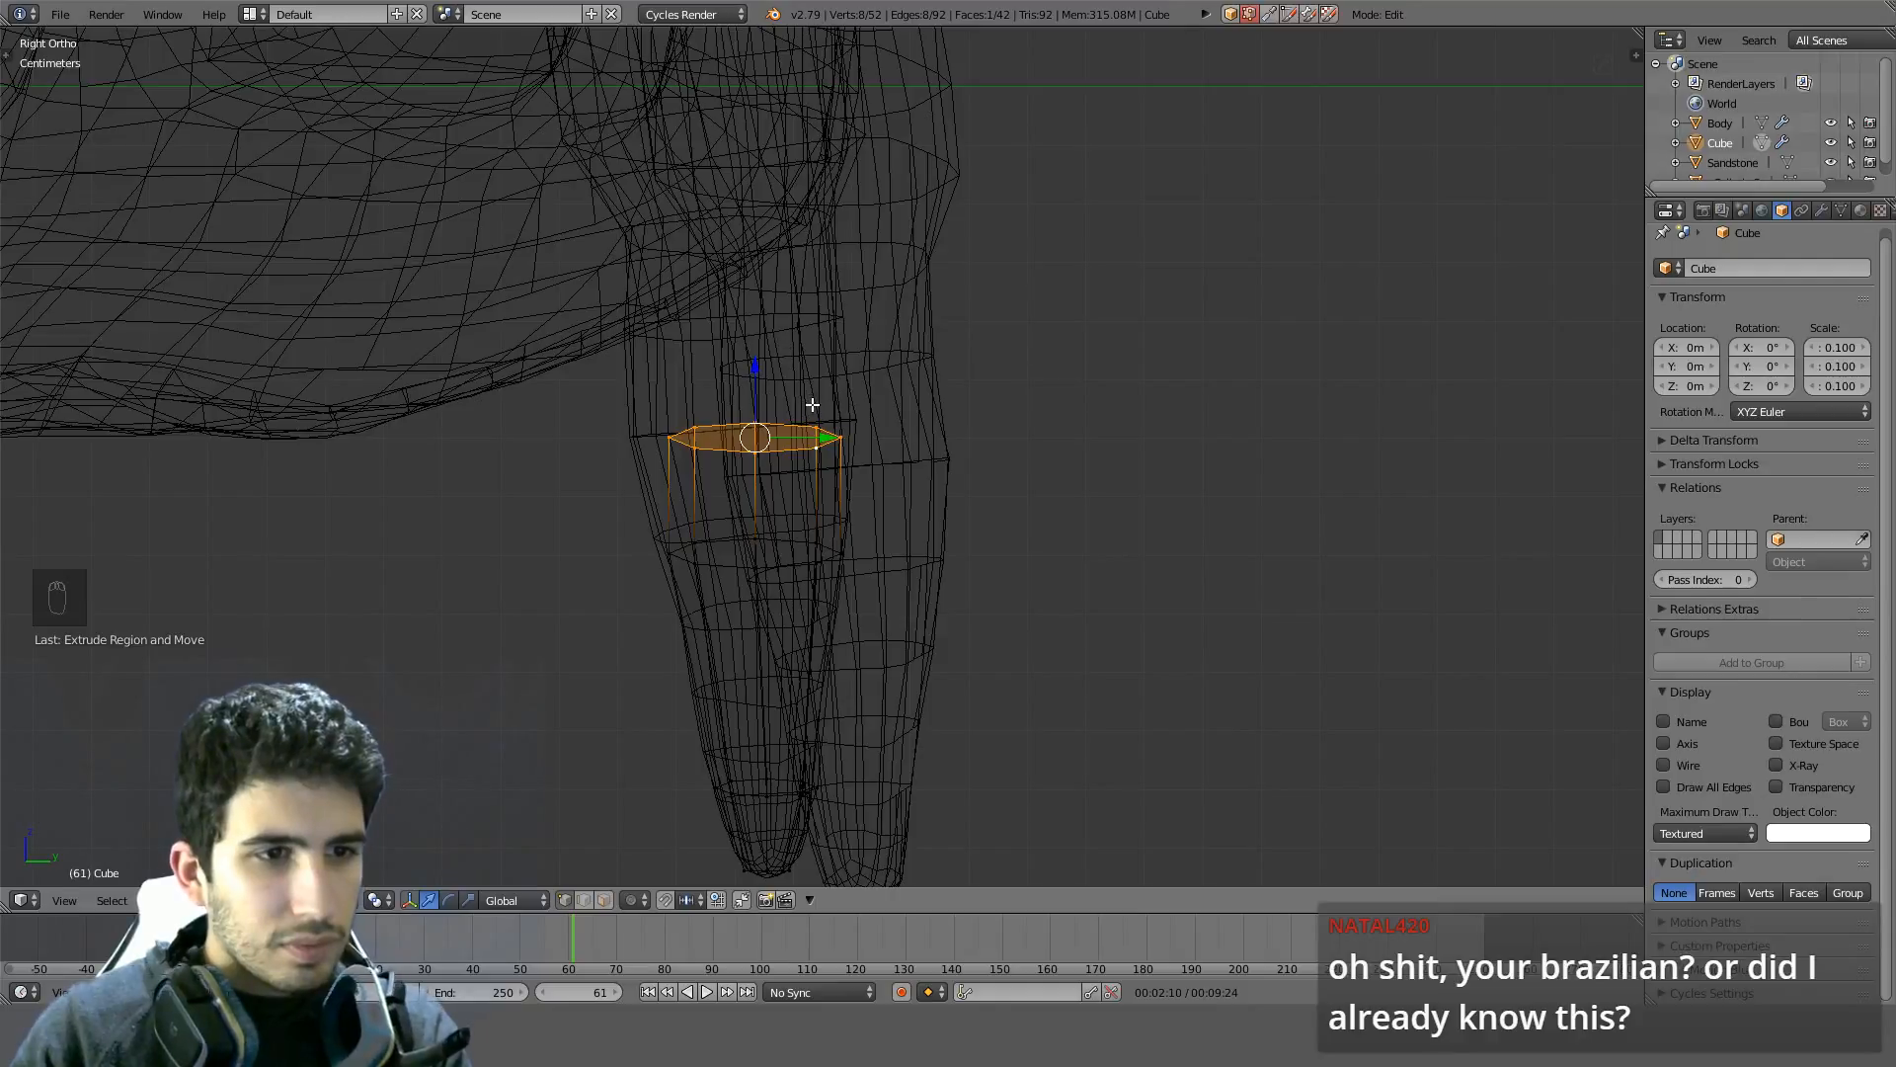
{"action": "key", "text": "KP_3"}
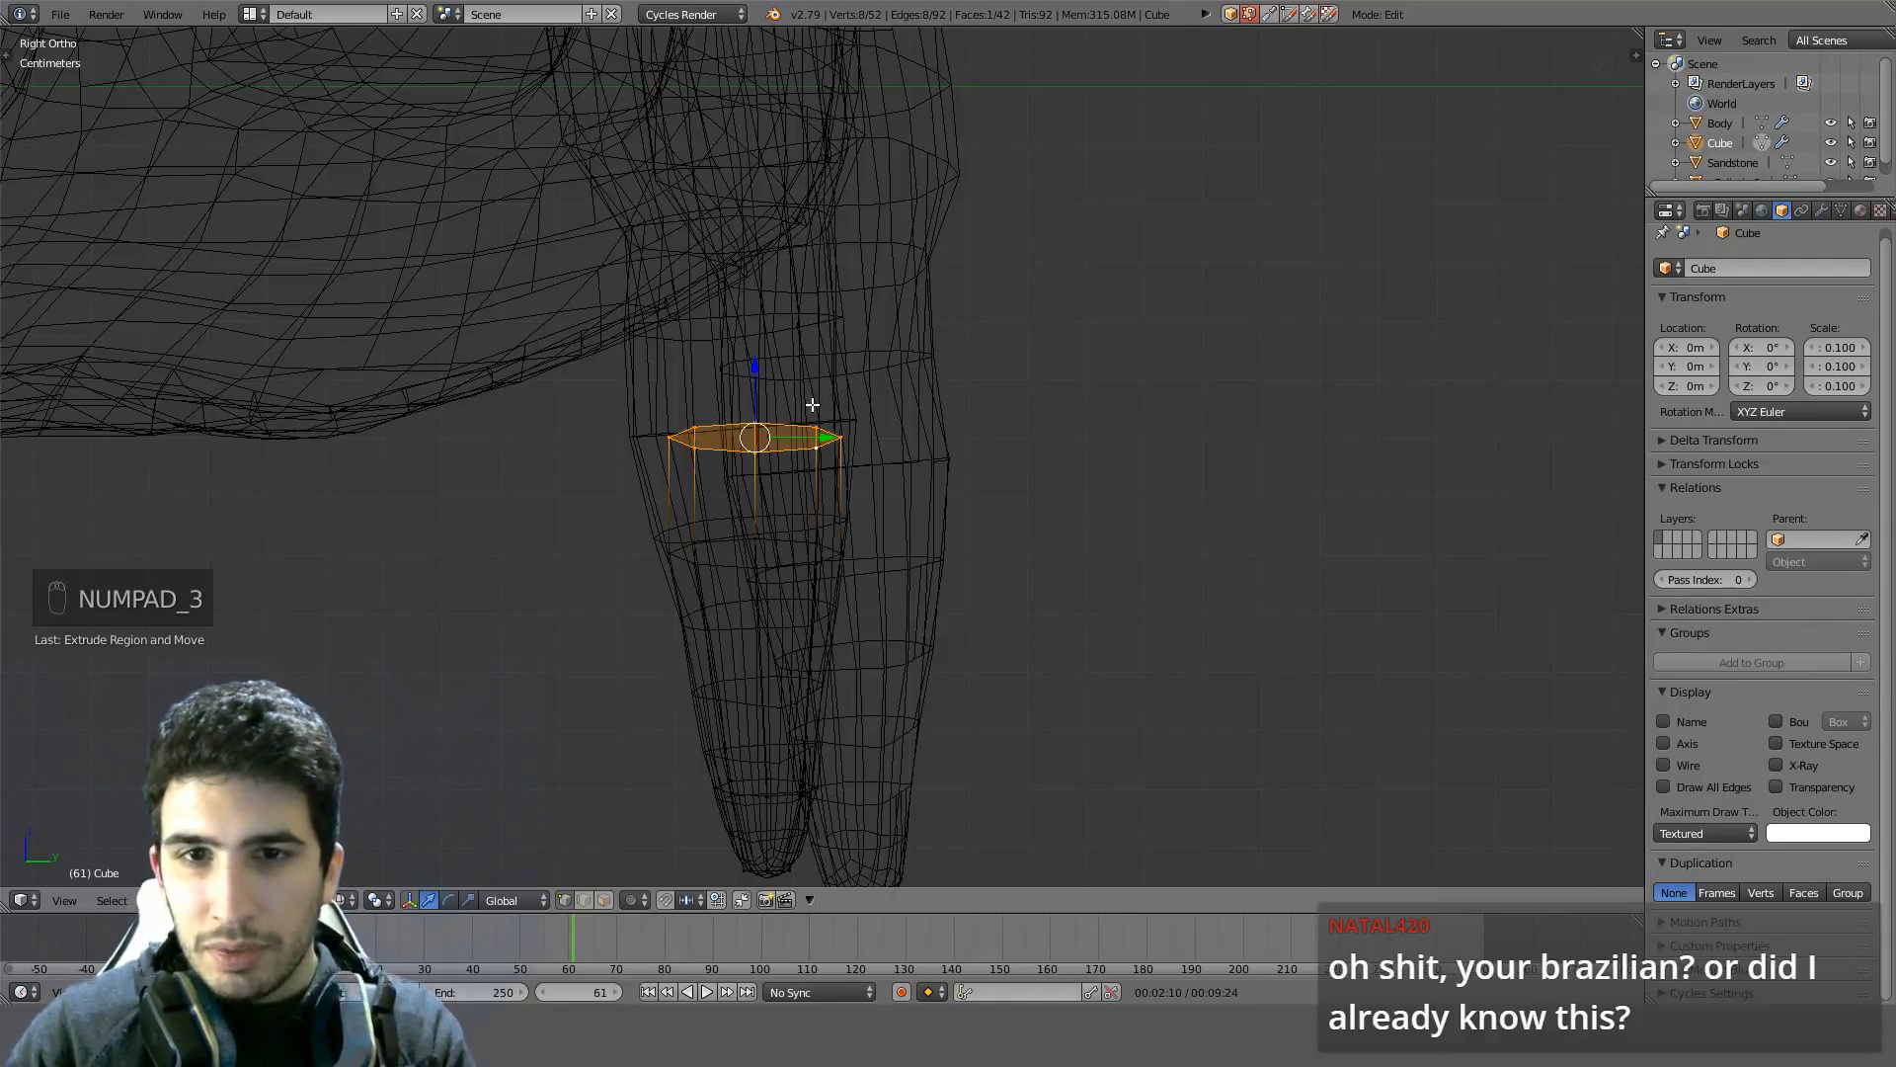
In front view, rotate the new top loop closer to horizontal and raise it slightly along Z
{"action": "key", "text": "z"}
{"action": "key", "text": "KP_1"}
{"action": "key", "text": "z"}
{"action": "scroll", "coordinate": [850, 418], "scroll_direction": "up", "scroll_amount": 4}
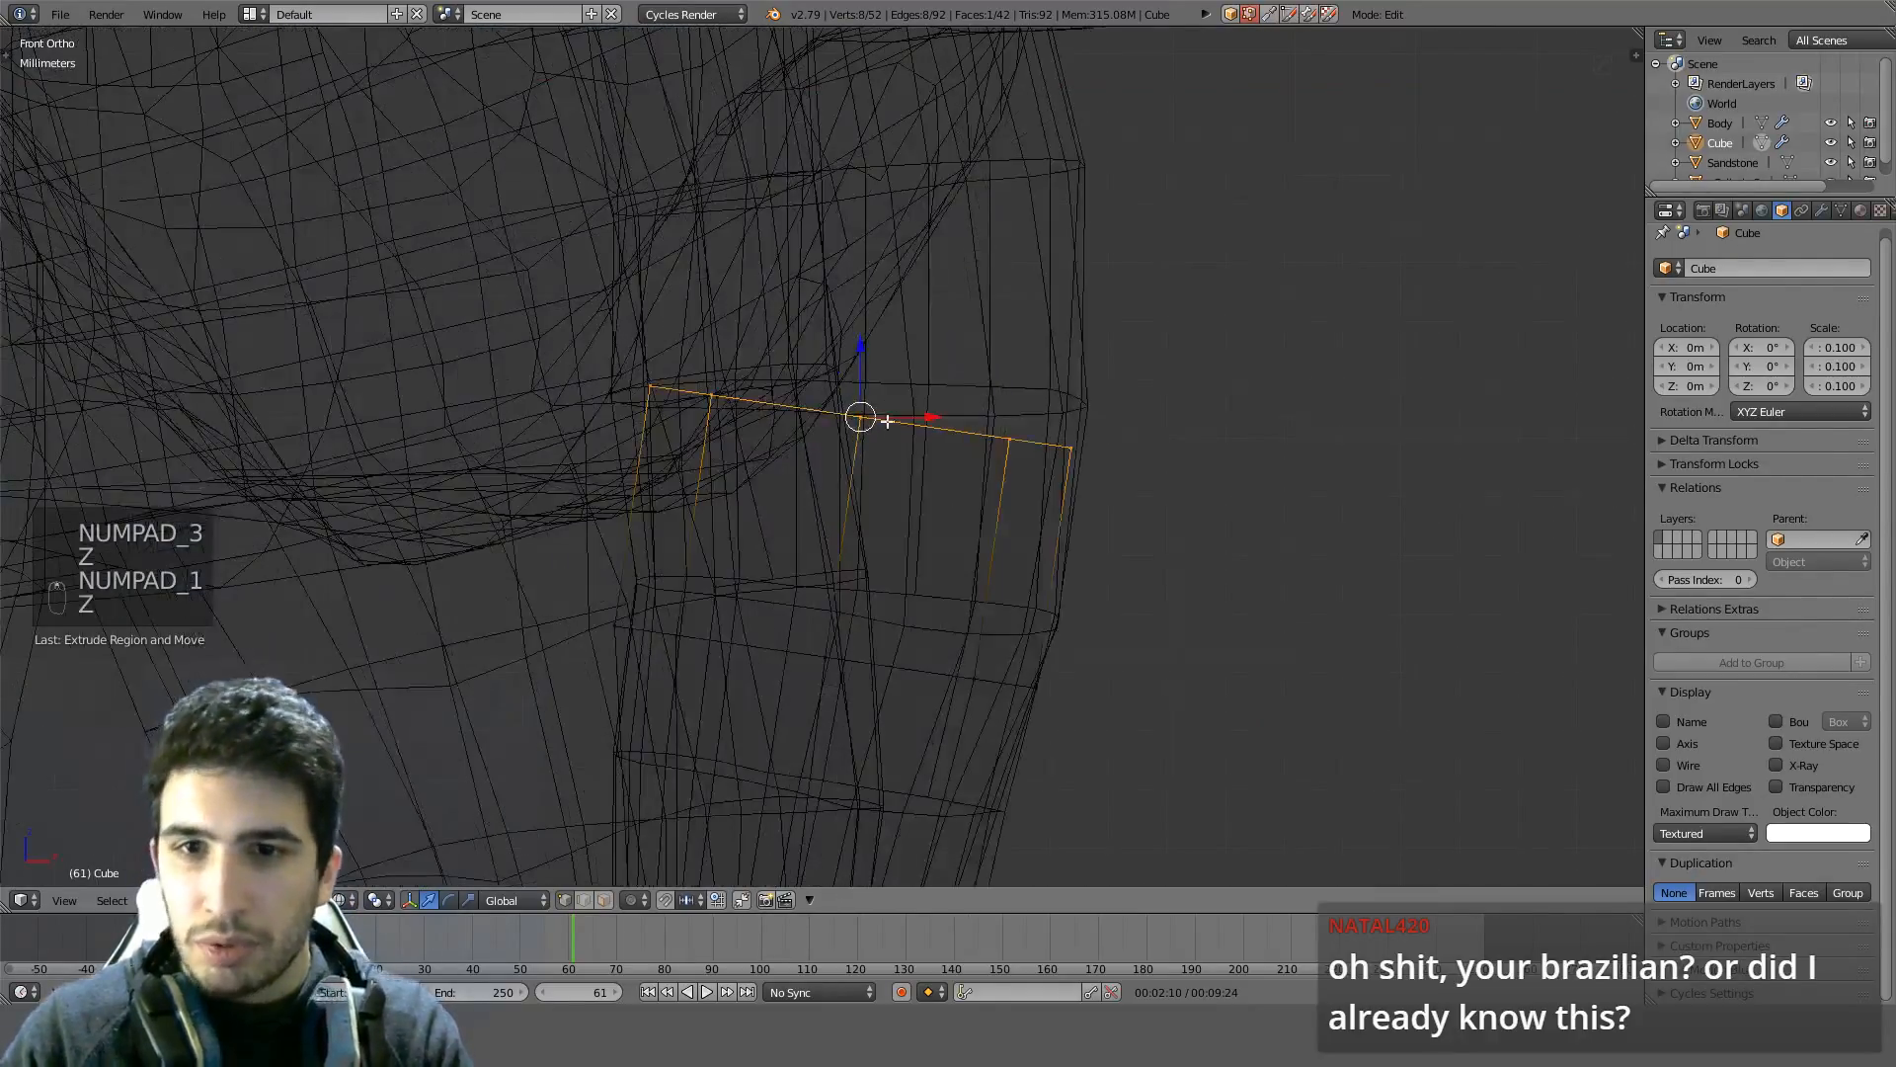
{"action": "middle_click_drag", "start_coordinate": [918, 417], "coordinate": [804, 448], "text": "shift"}
{"action": "key", "text": "r"}
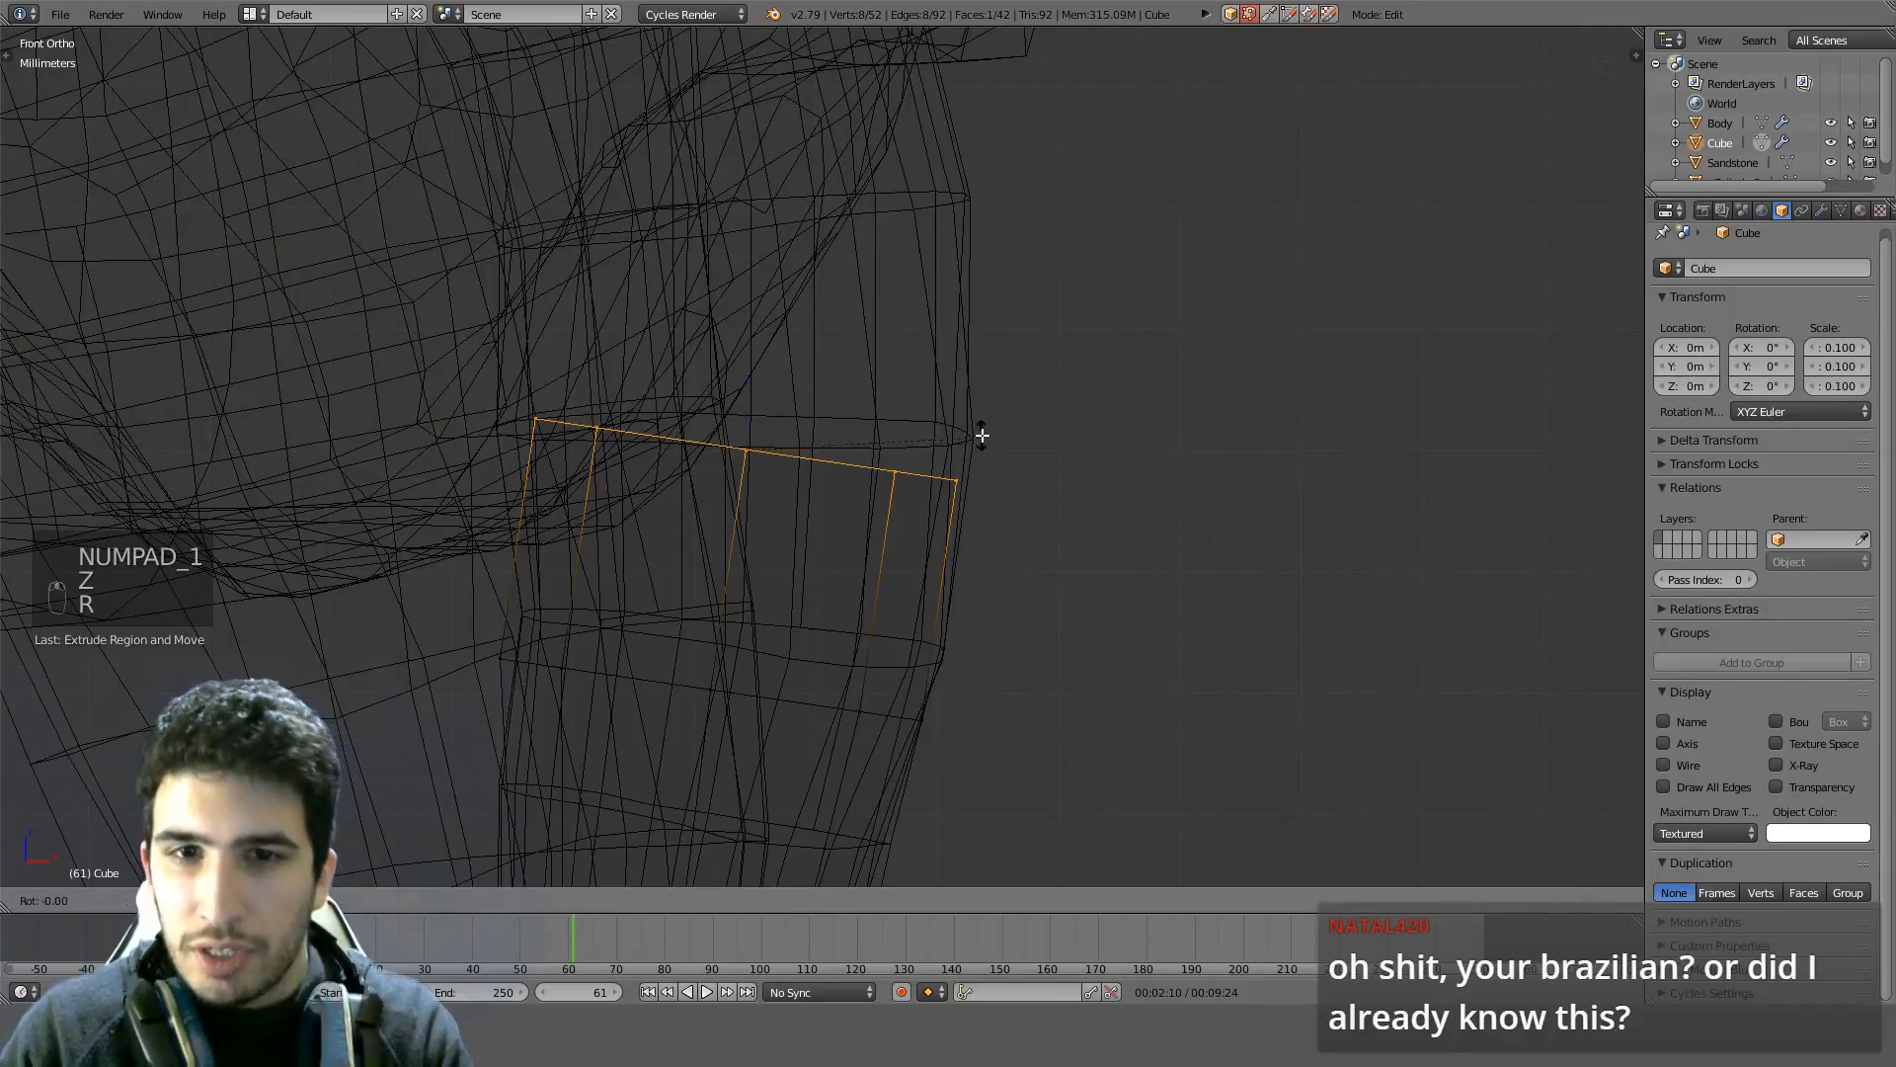
{"action": "left_click", "coordinate": [978, 414]}
{"action": "key", "text": "g"}
{"action": "key", "text": "z"}
{"action": "left_click", "coordinate": [979, 395]}
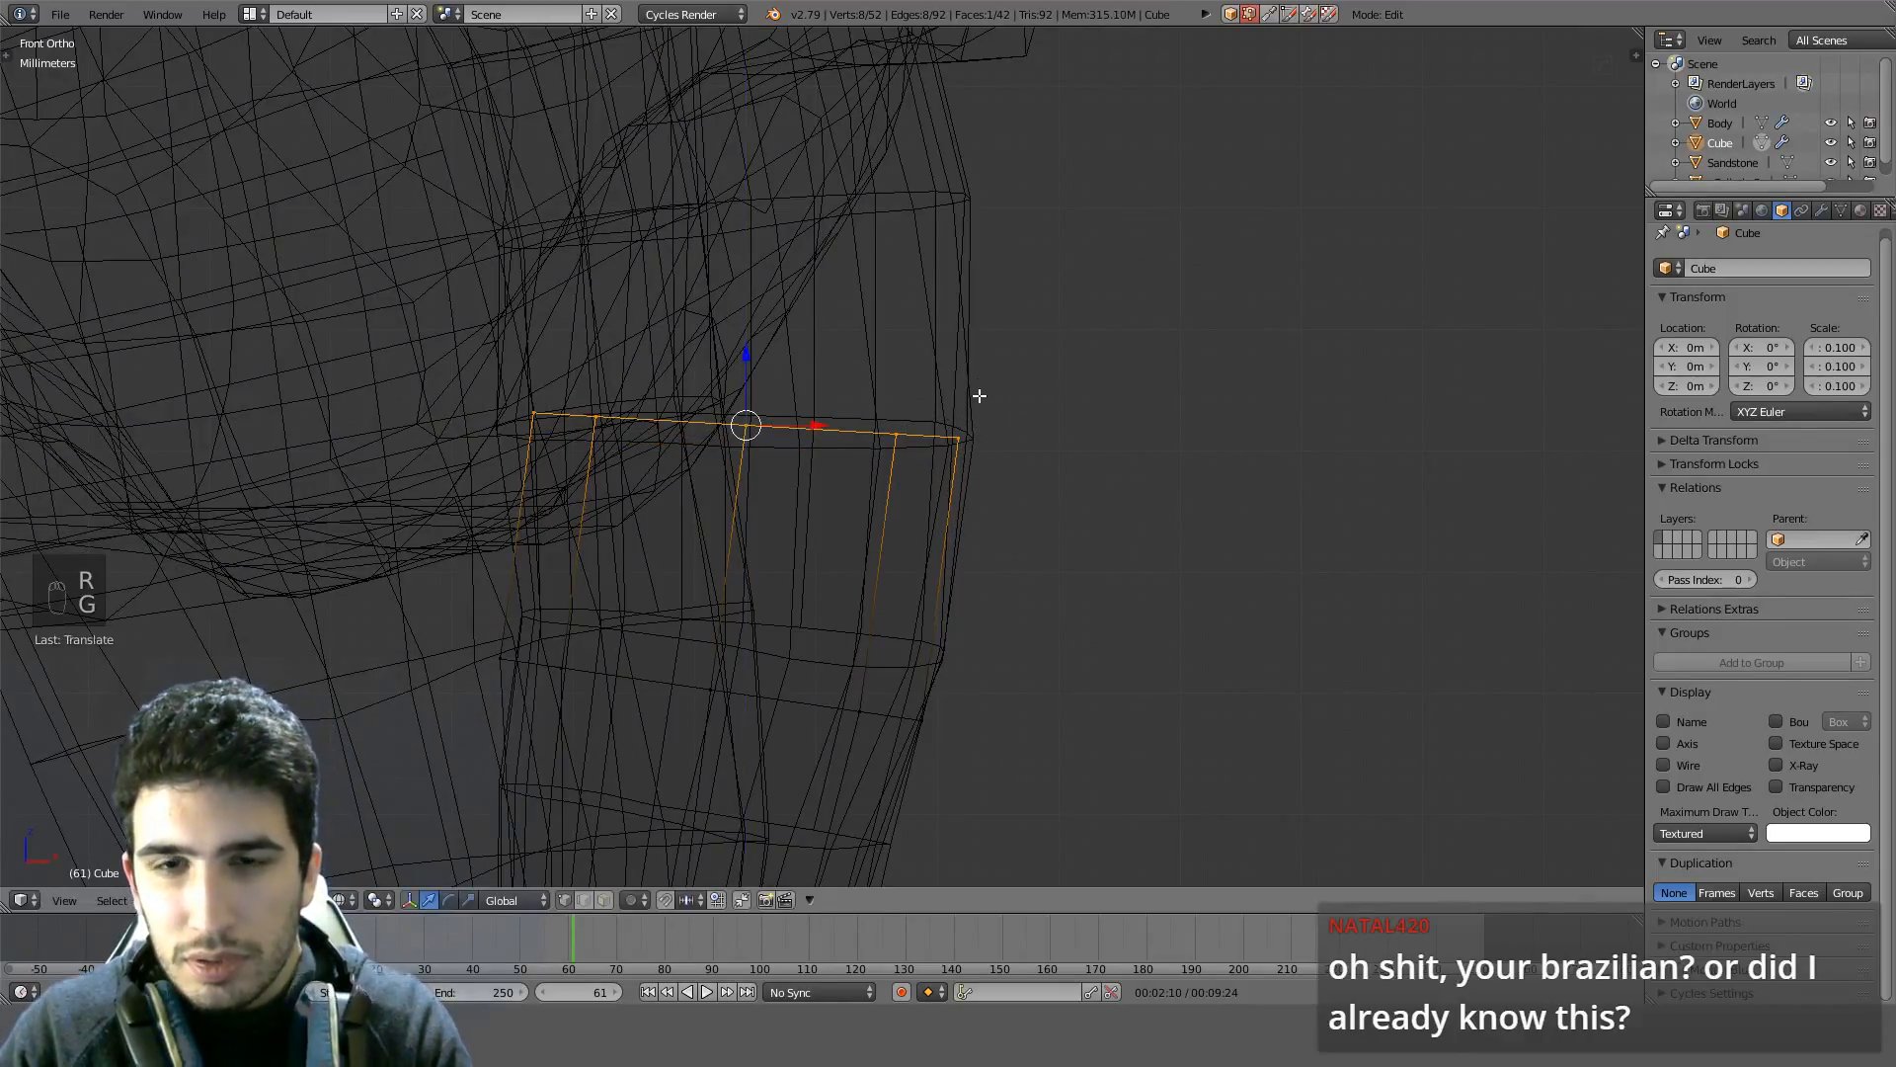
In side view, widen the top loop along Y to the limb's outline and move it about 2 mm along negative Y
{"action": "key", "text": "KP_3"}
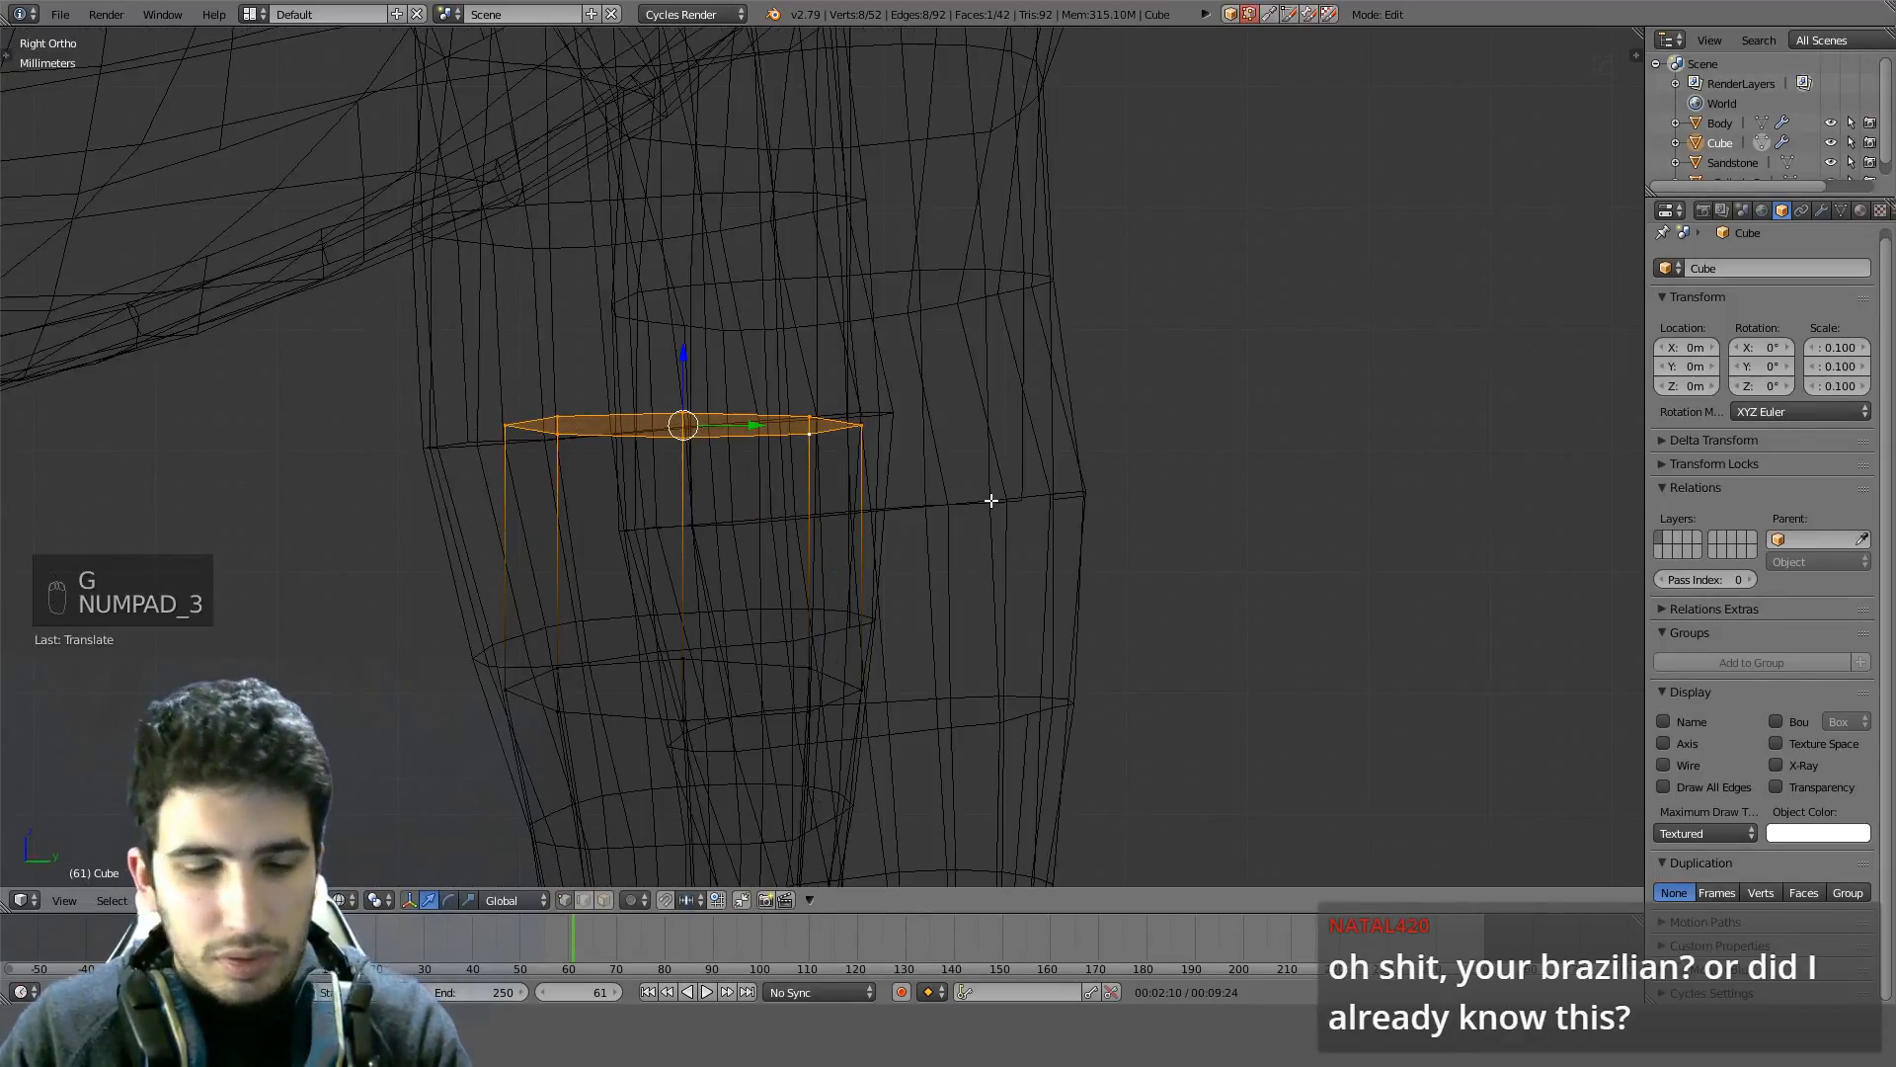
{"action": "key", "text": "s"}
{"action": "key", "text": "y"}
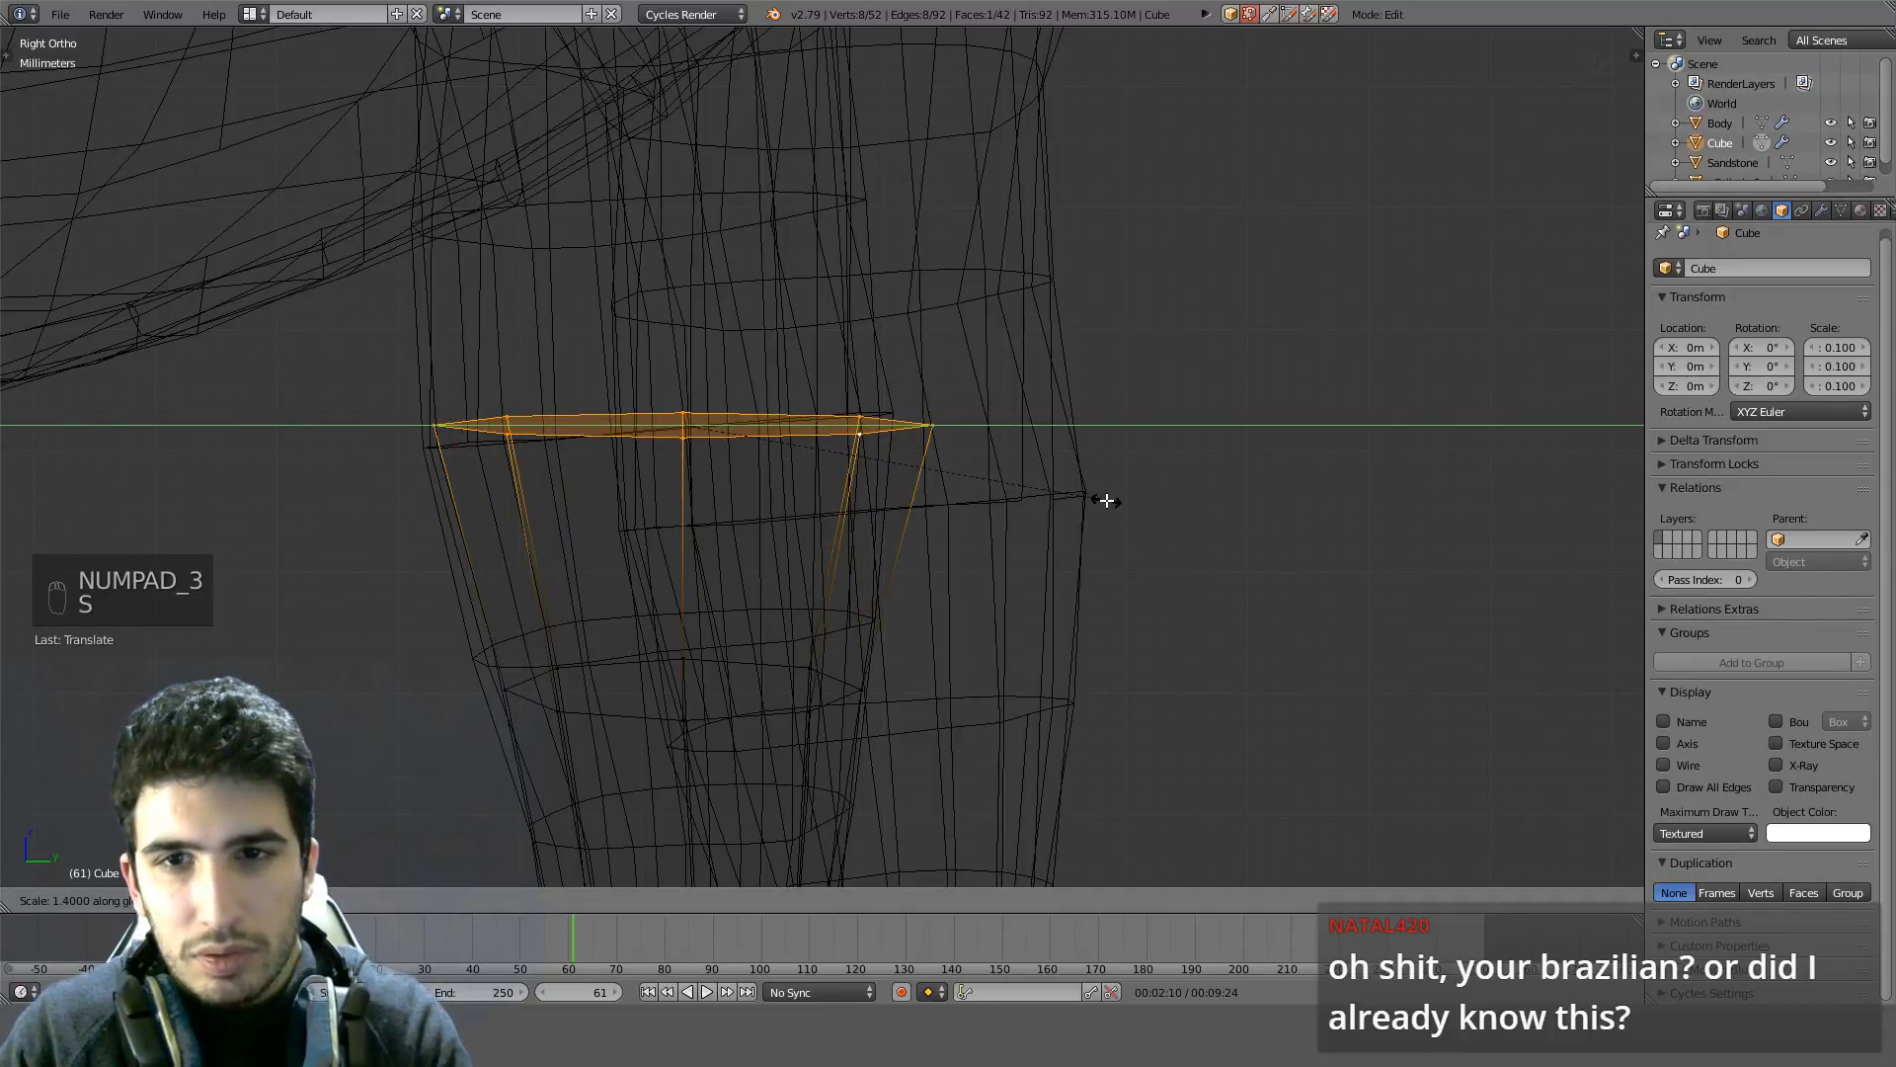
{"action": "left_click", "coordinate": [1096, 500]}
{"action": "key", "text": "g"}
{"action": "key", "text": "y"}
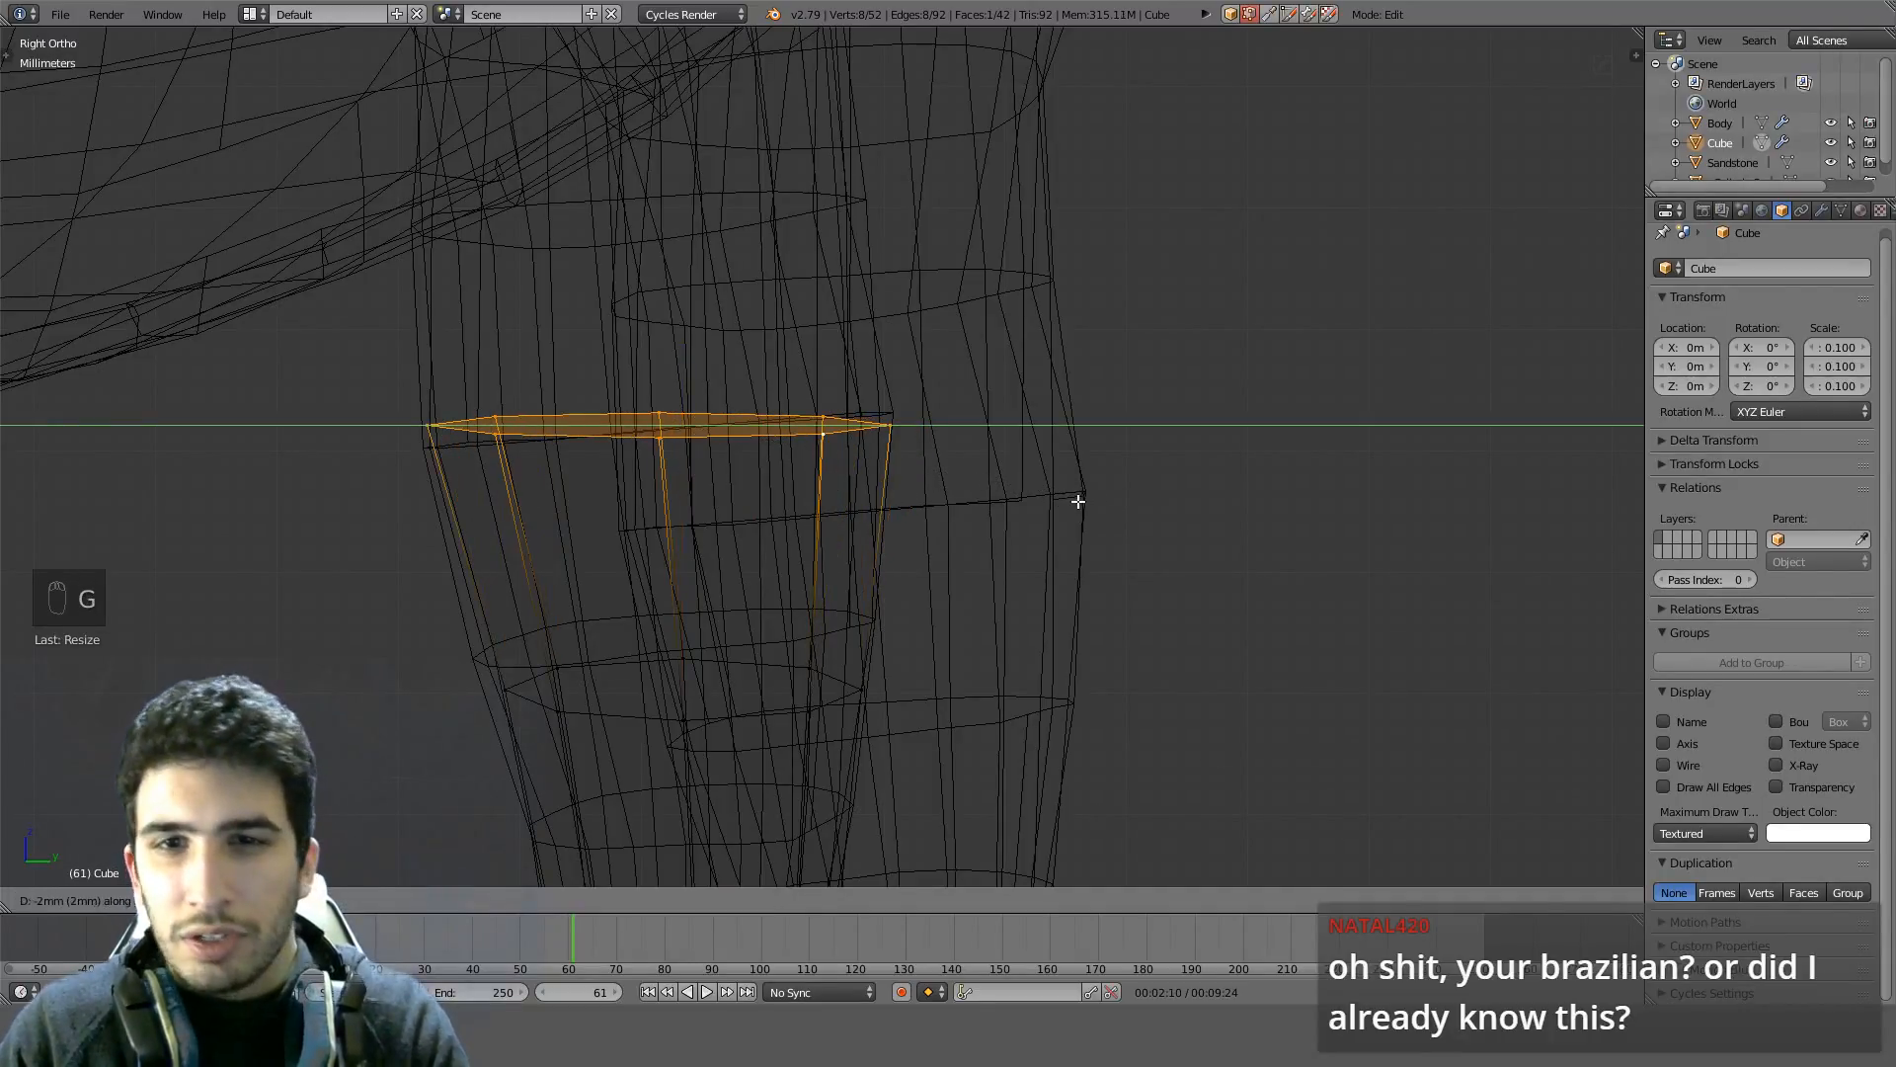
{"action": "left_click", "coordinate": [1078, 501]}
Extrude the top loop upward to where the limb meets the body
{"action": "scroll", "coordinate": [1071, 499], "scroll_direction": "down", "scroll_amount": 5}
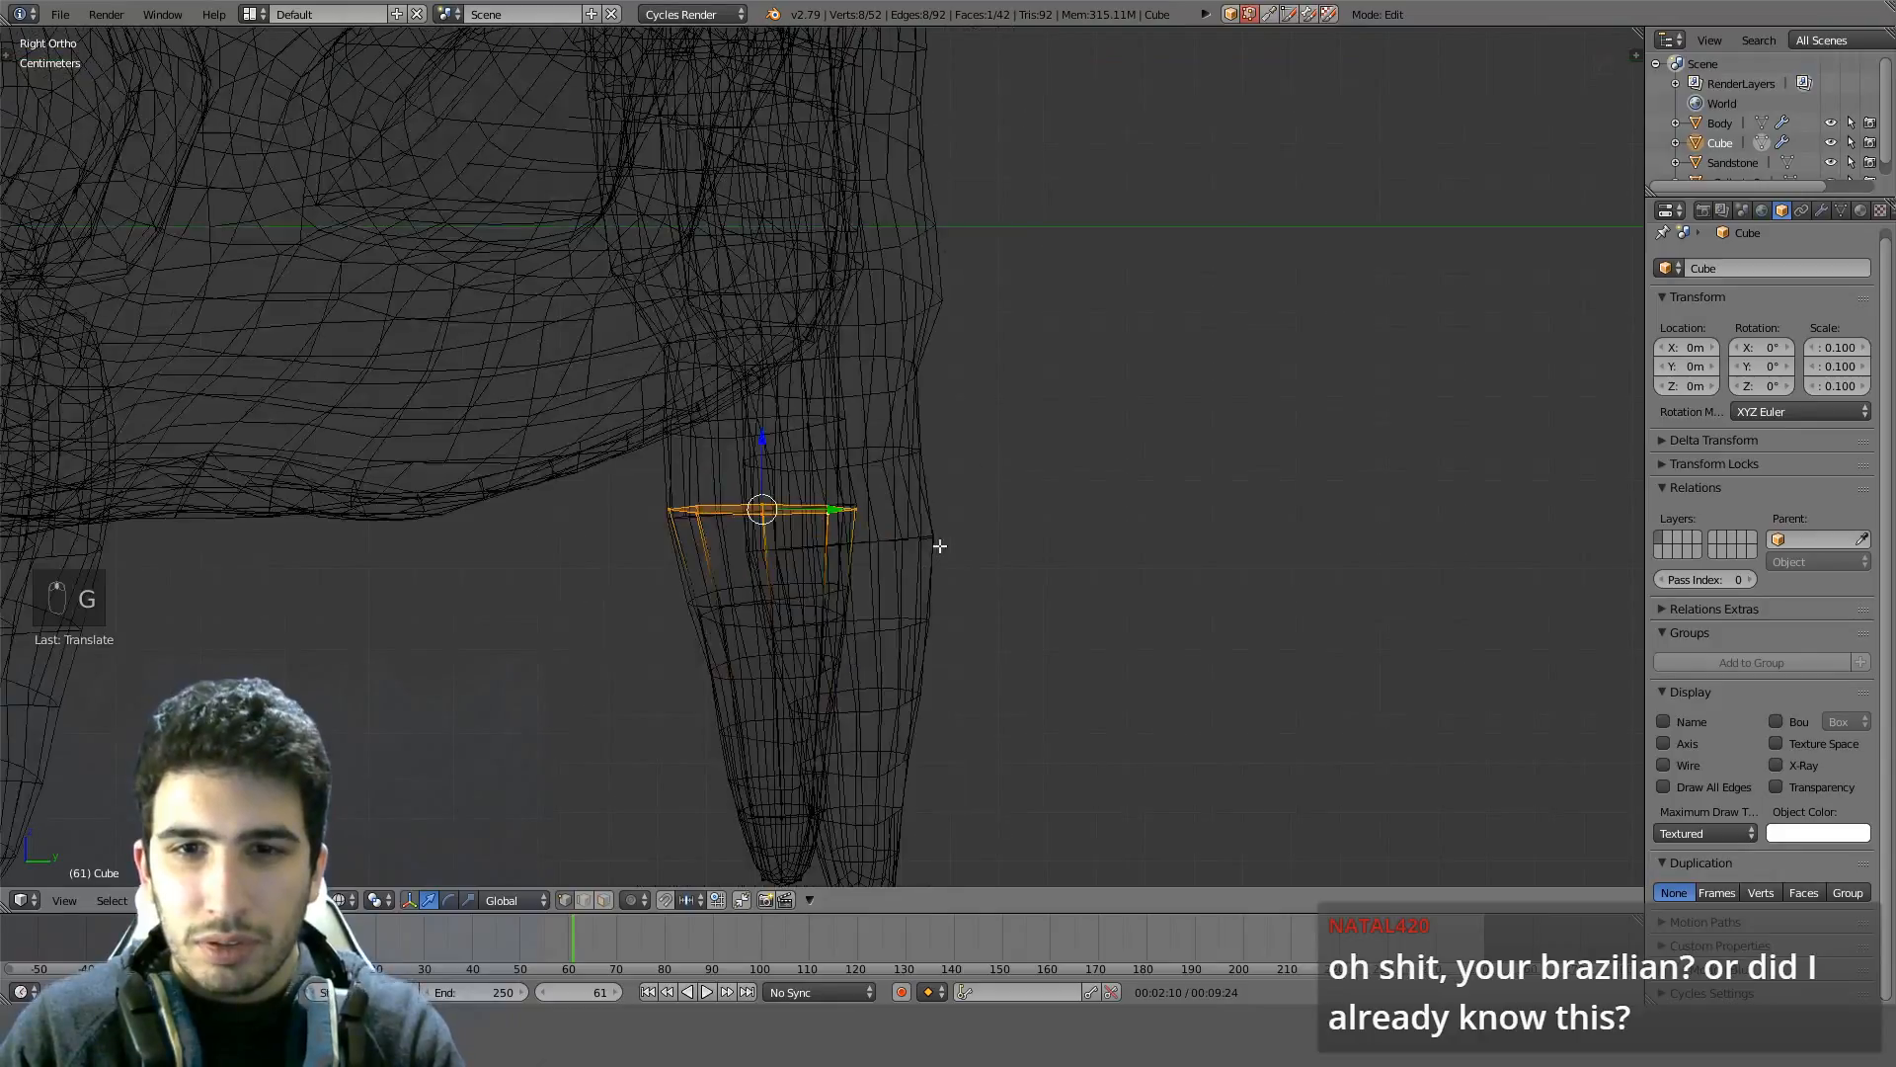
{"action": "middle_click_drag", "start_coordinate": [939, 546], "coordinate": [938, 600], "text": "shift"}
{"action": "key", "text": "KP_3"}
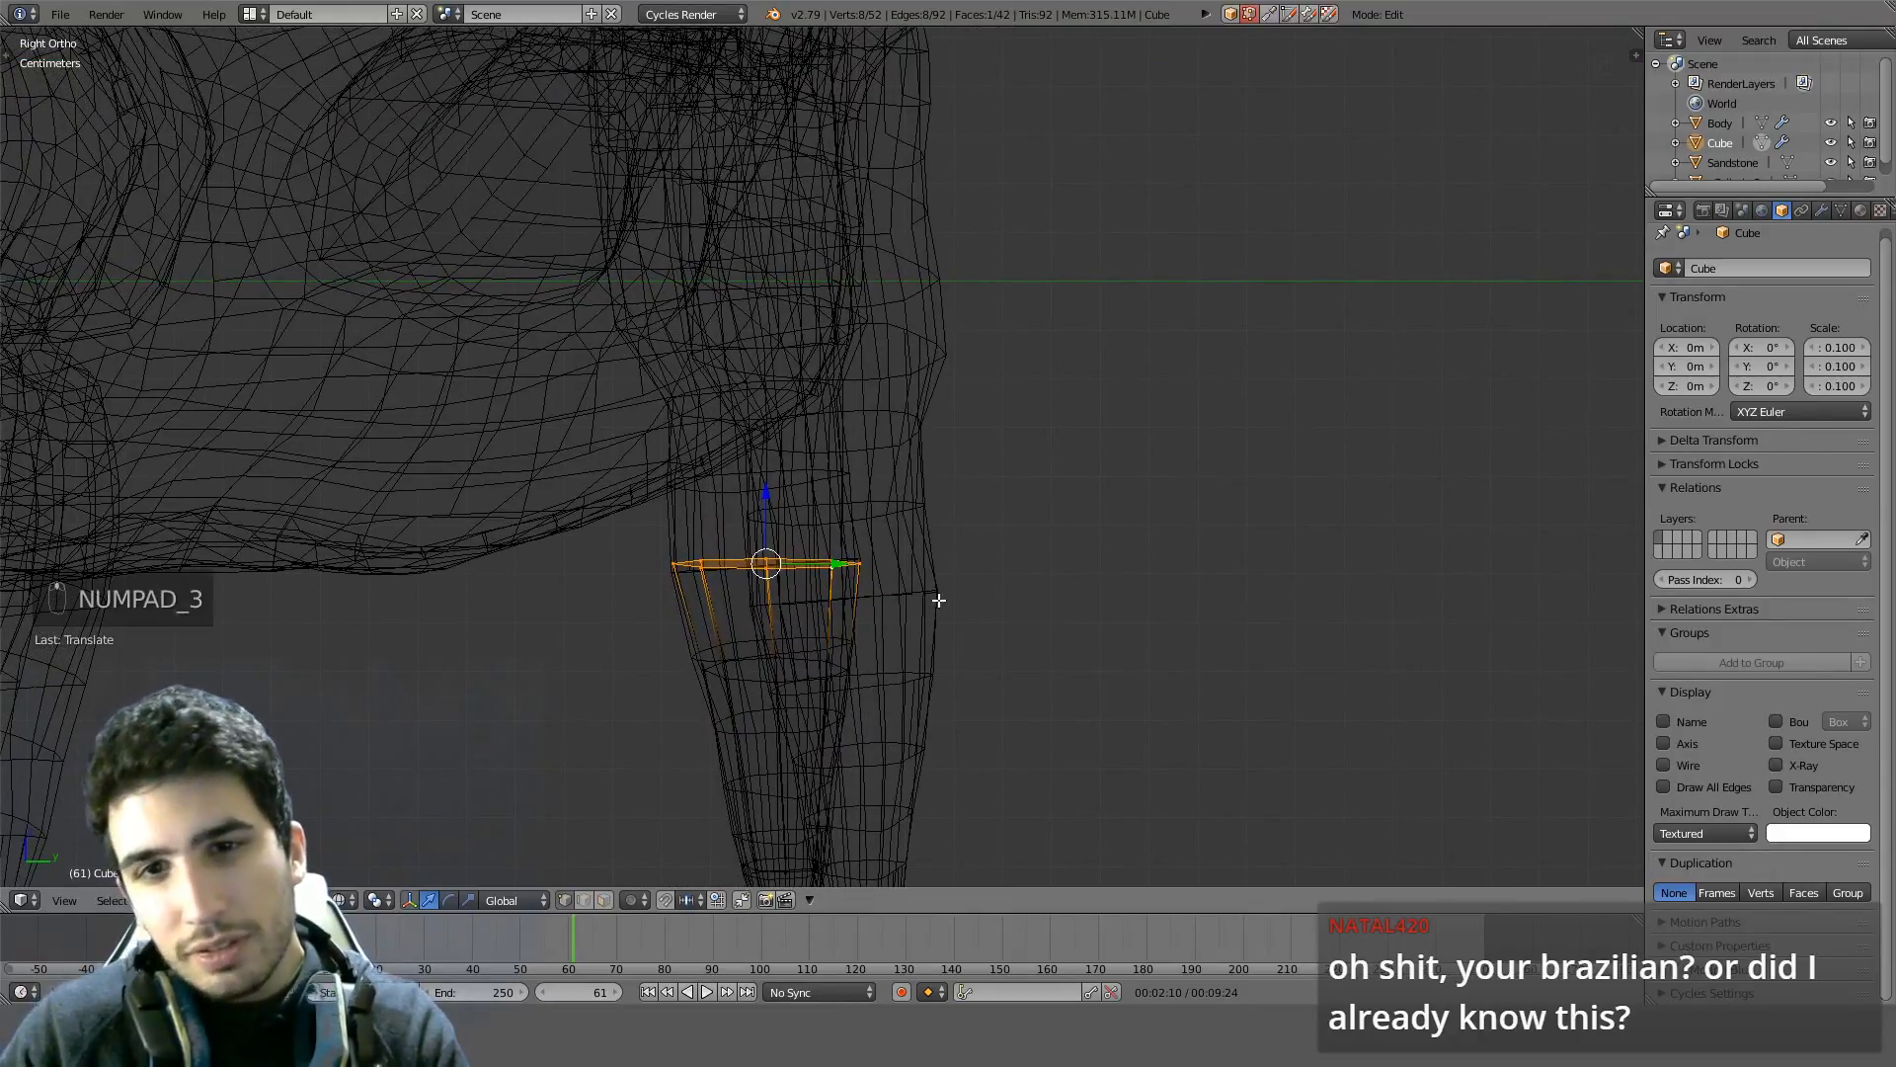
{"action": "scroll", "coordinate": [913, 582], "scroll_direction": "up", "scroll_amount": 2}
{"action": "key", "text": "e"}
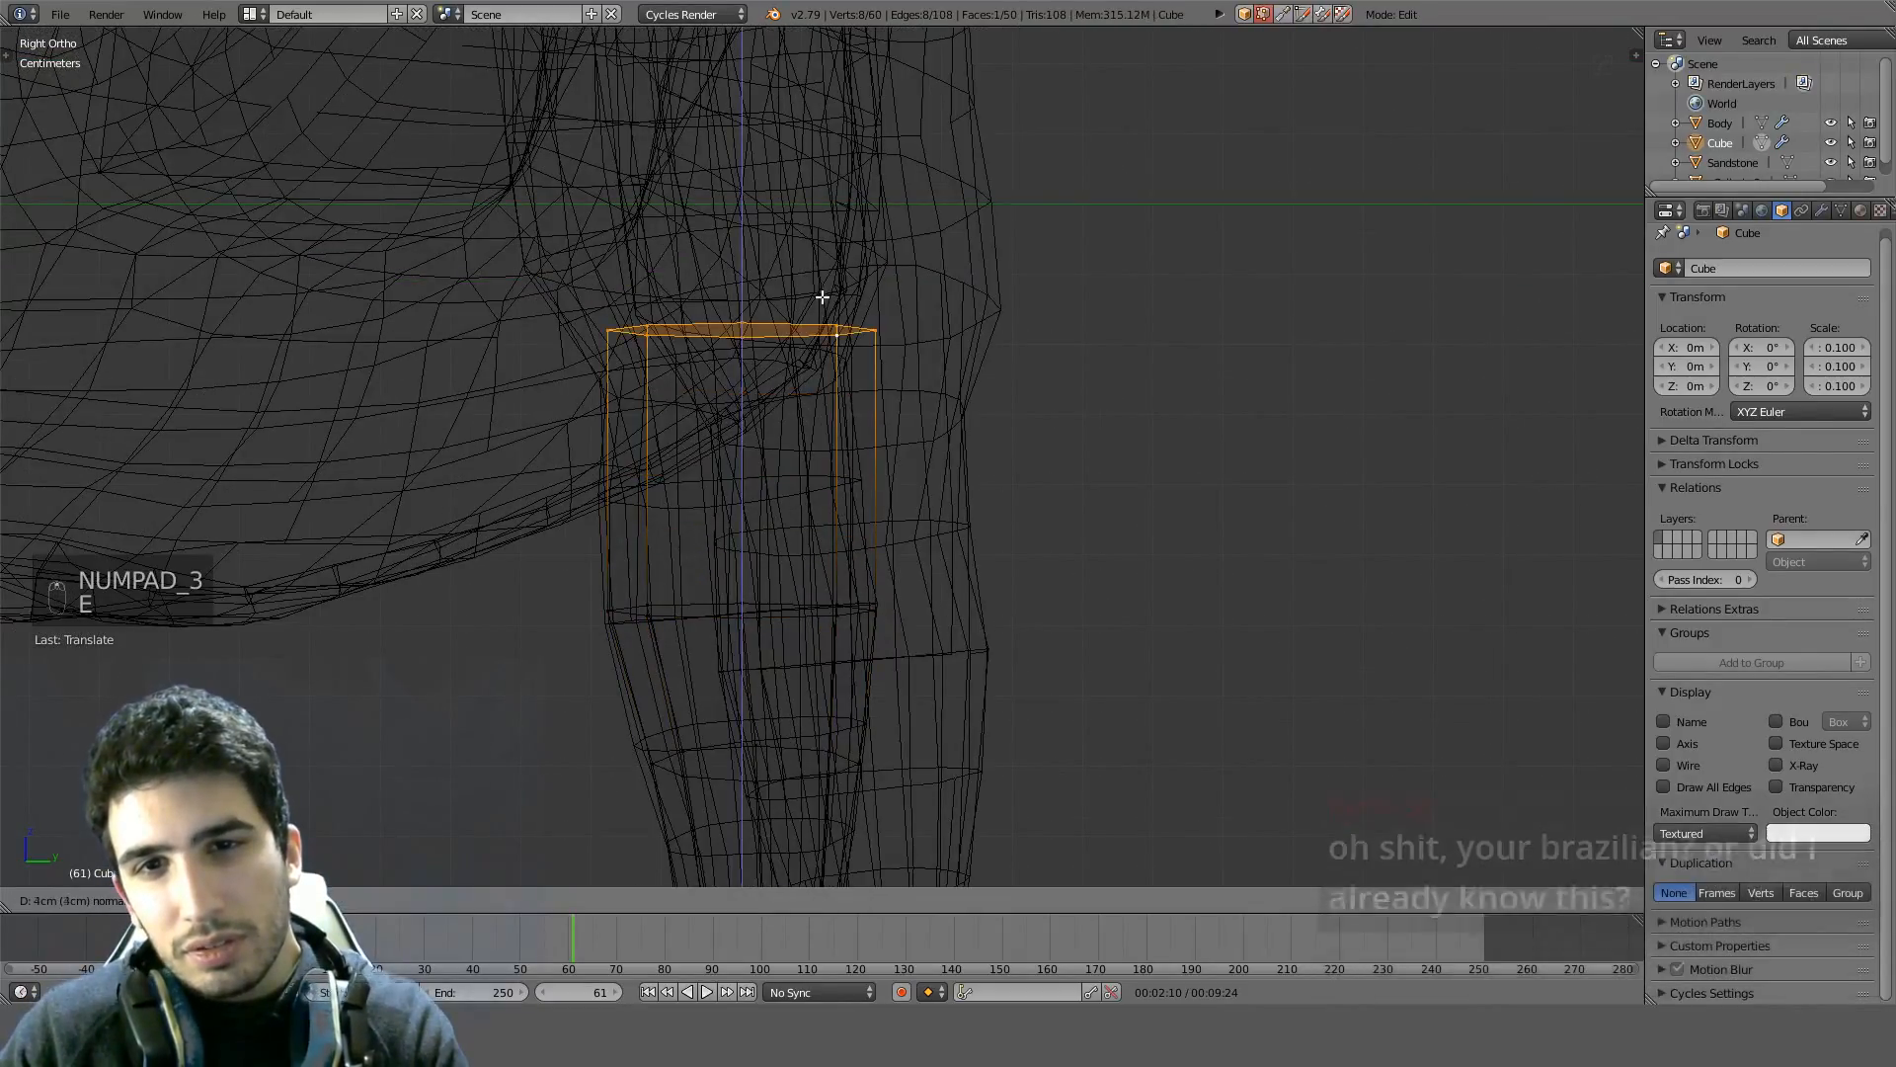
{"action": "right_click", "coordinate": [810, 301]}
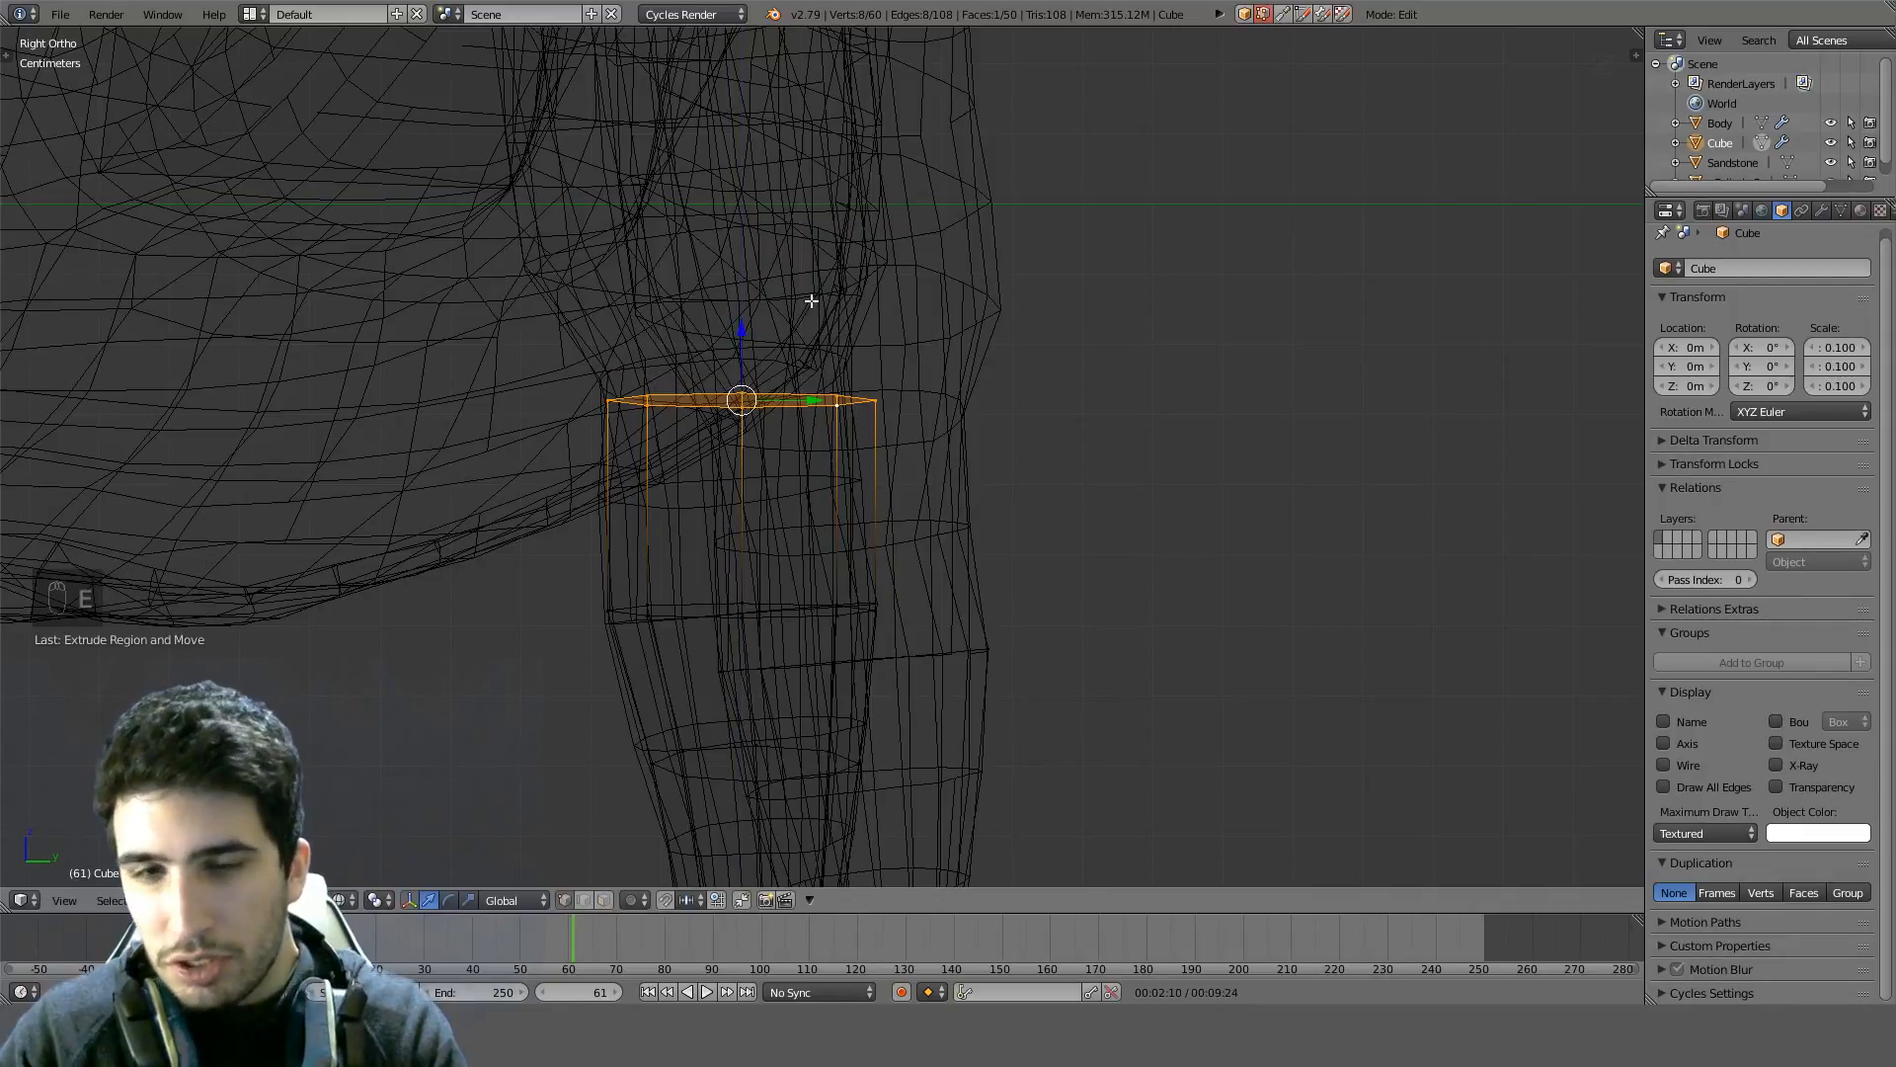
In front view, tilt the new top loop so its outer side is higher and shift it inward toward the body
{"action": "key", "text": "KP_1"}
{"action": "key", "text": "z"}
{"action": "key", "text": "z"}
{"action": "scroll", "coordinate": [859, 317], "scroll_direction": "up", "scroll_amount": 3}
{"action": "middle_click_drag", "start_coordinate": [902, 305], "coordinate": [969, 354], "text": "shift"}
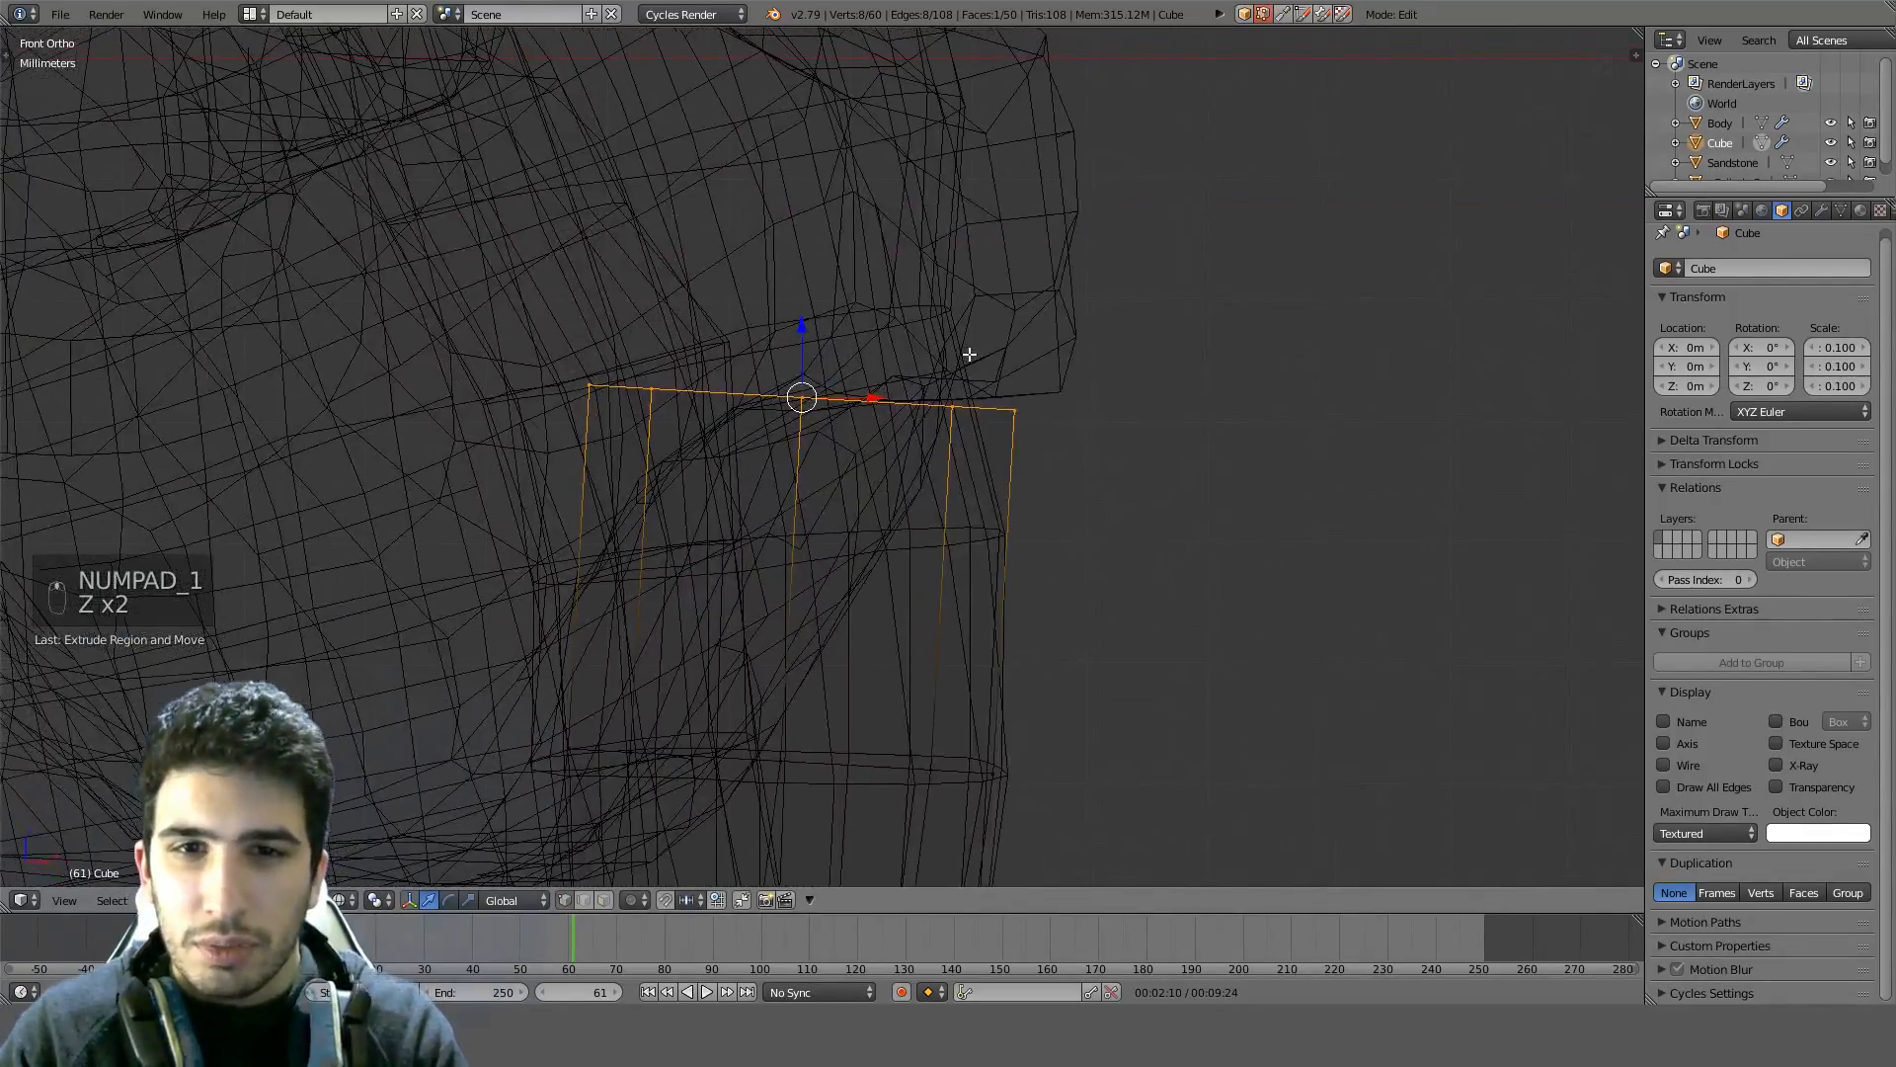
{"action": "key", "text": "r"}
{"action": "left_click", "coordinate": [980, 296]}
{"action": "key", "text": "g"}
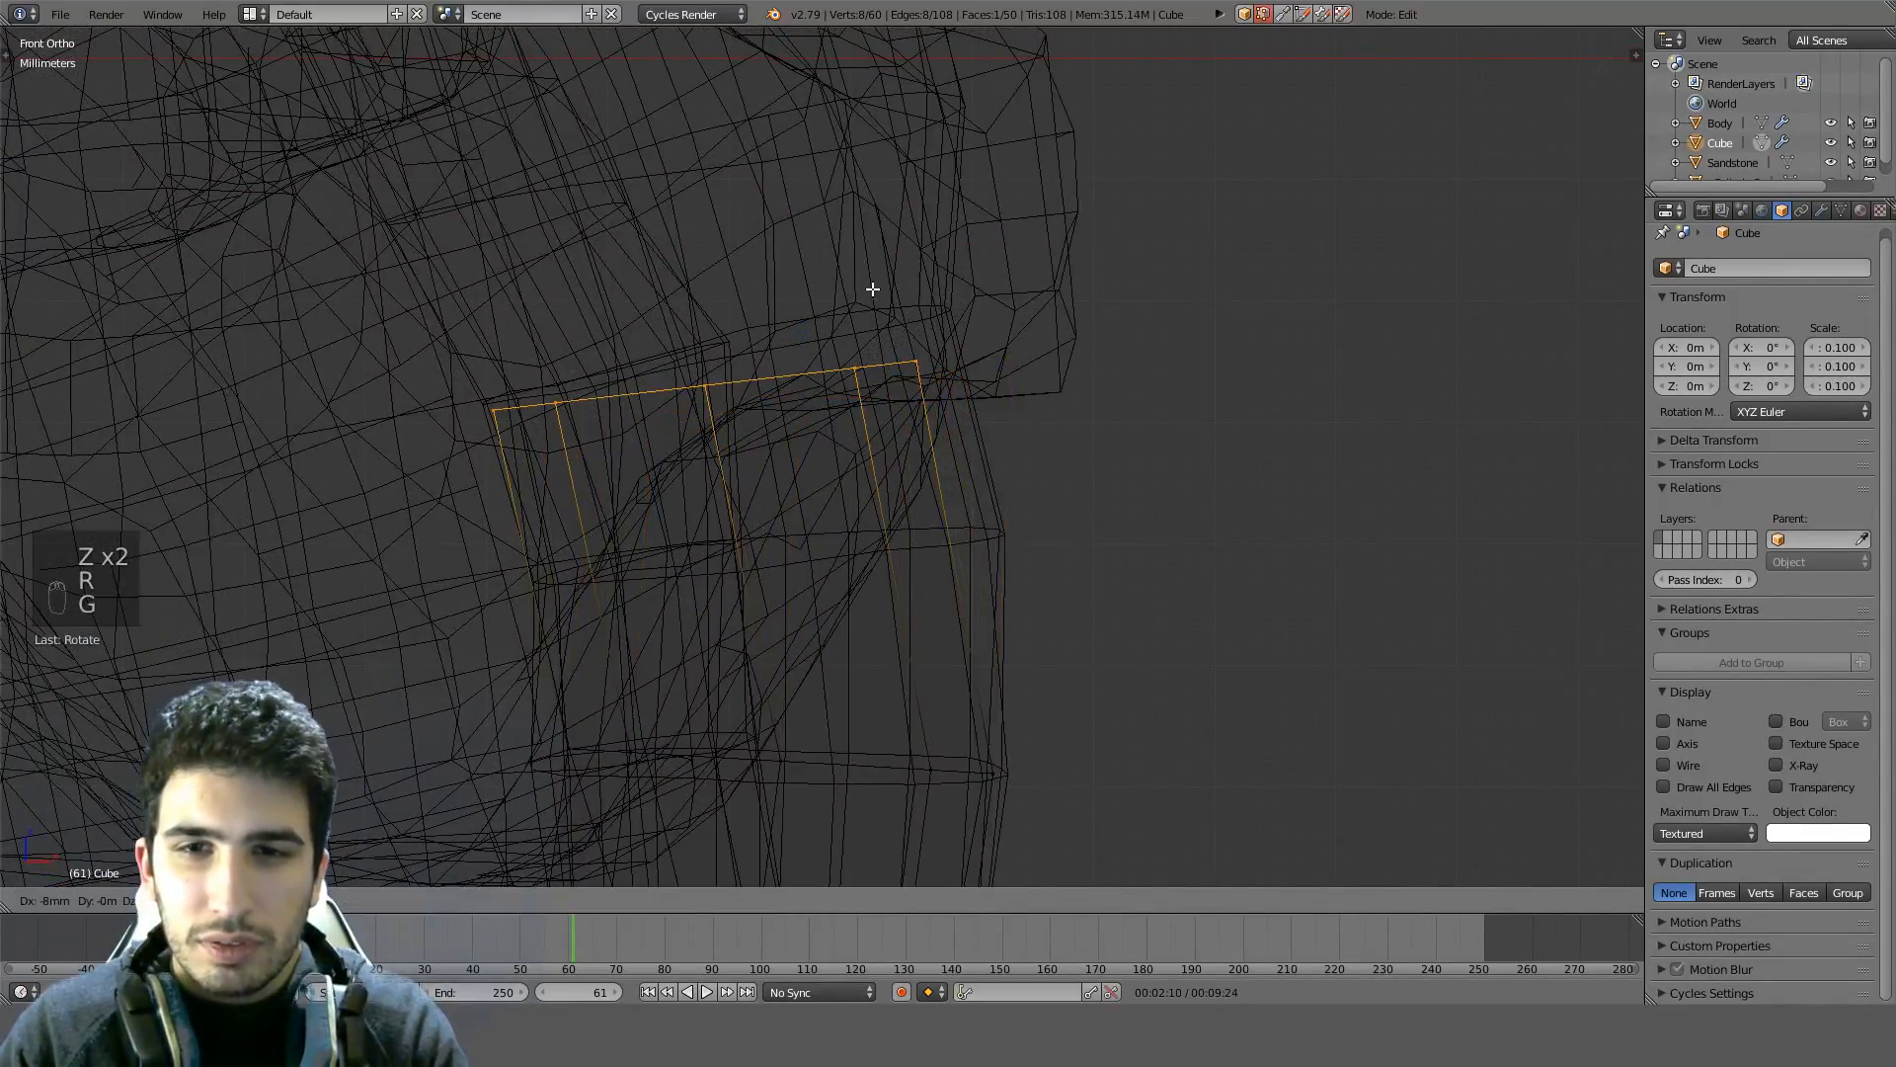
{"action": "left_click", "coordinate": [894, 286]}
{"action": "key", "text": "r"}
{"action": "left_click", "coordinate": [936, 301]}
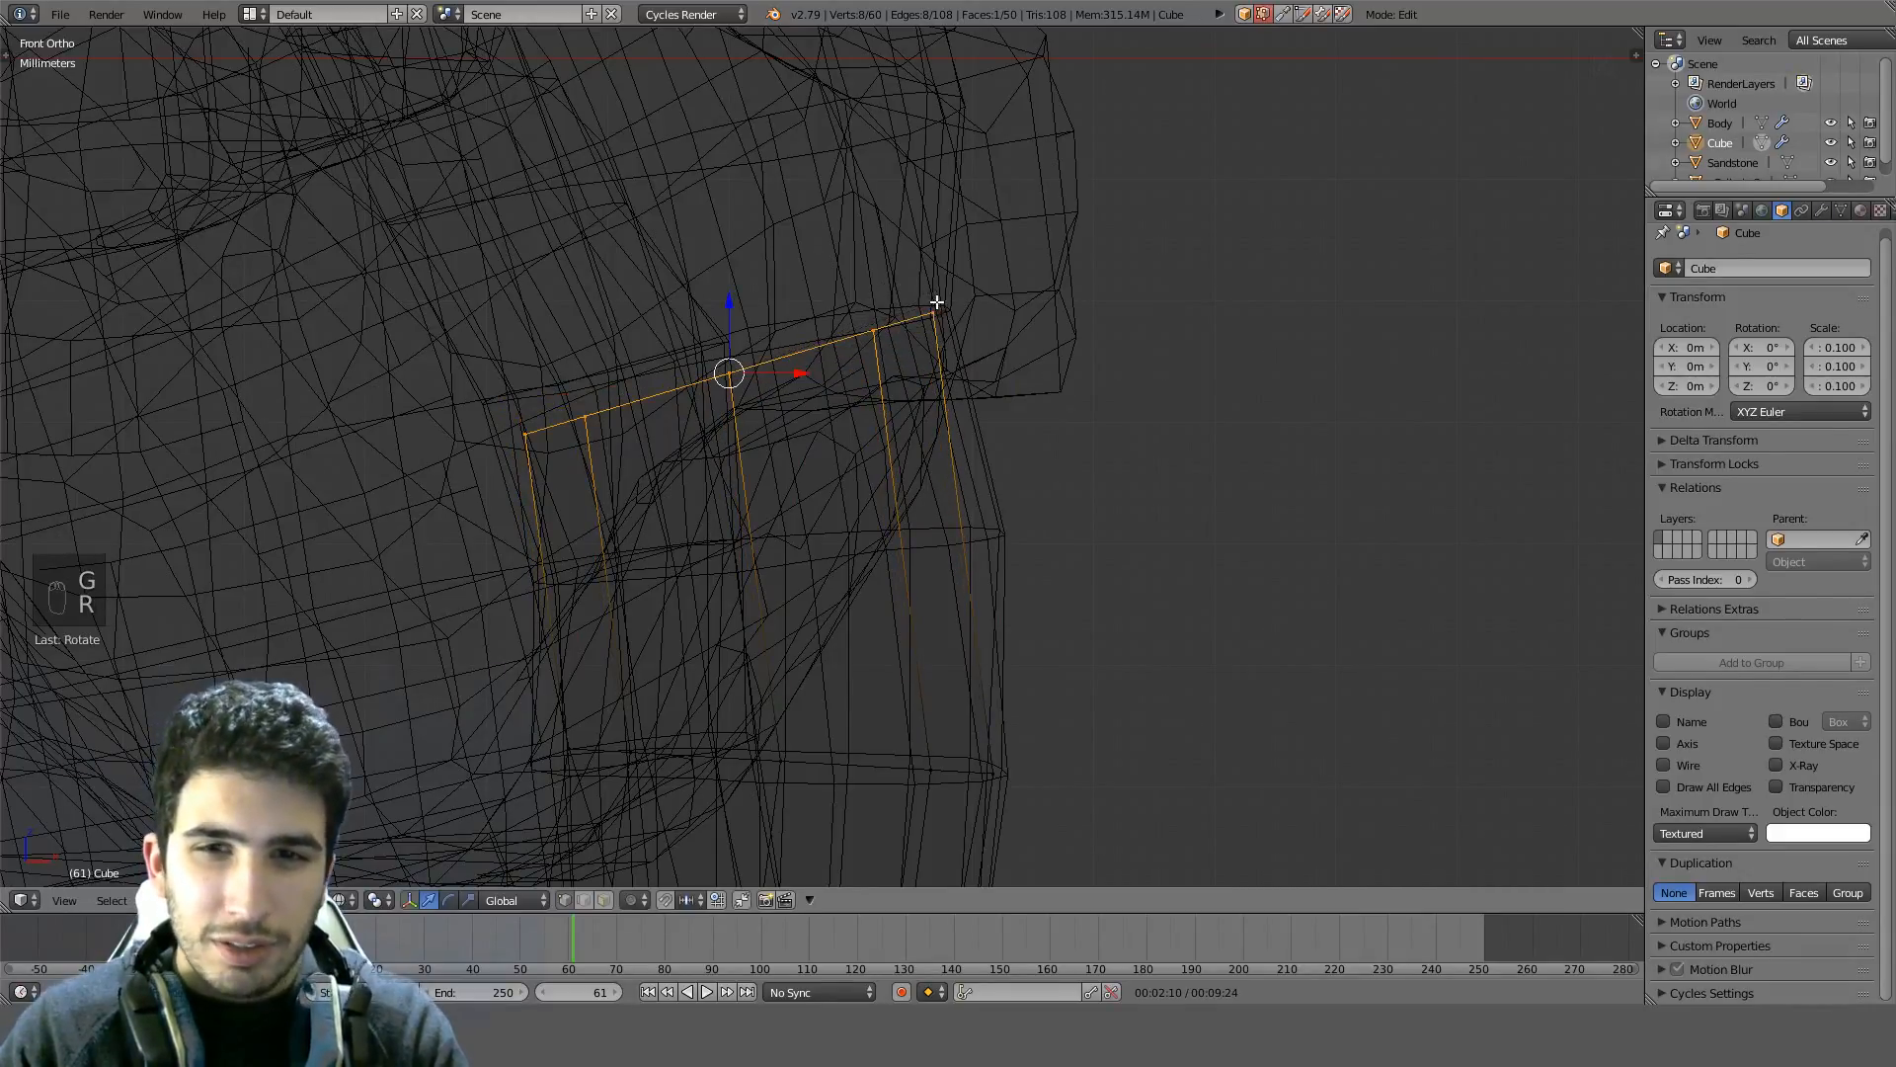
In front view, enlarge the top loop slightly to the limb's outline and rotate it a little closer to horizontal
{"action": "key", "text": "s"}
{"action": "left_click", "coordinate": [972, 310]}
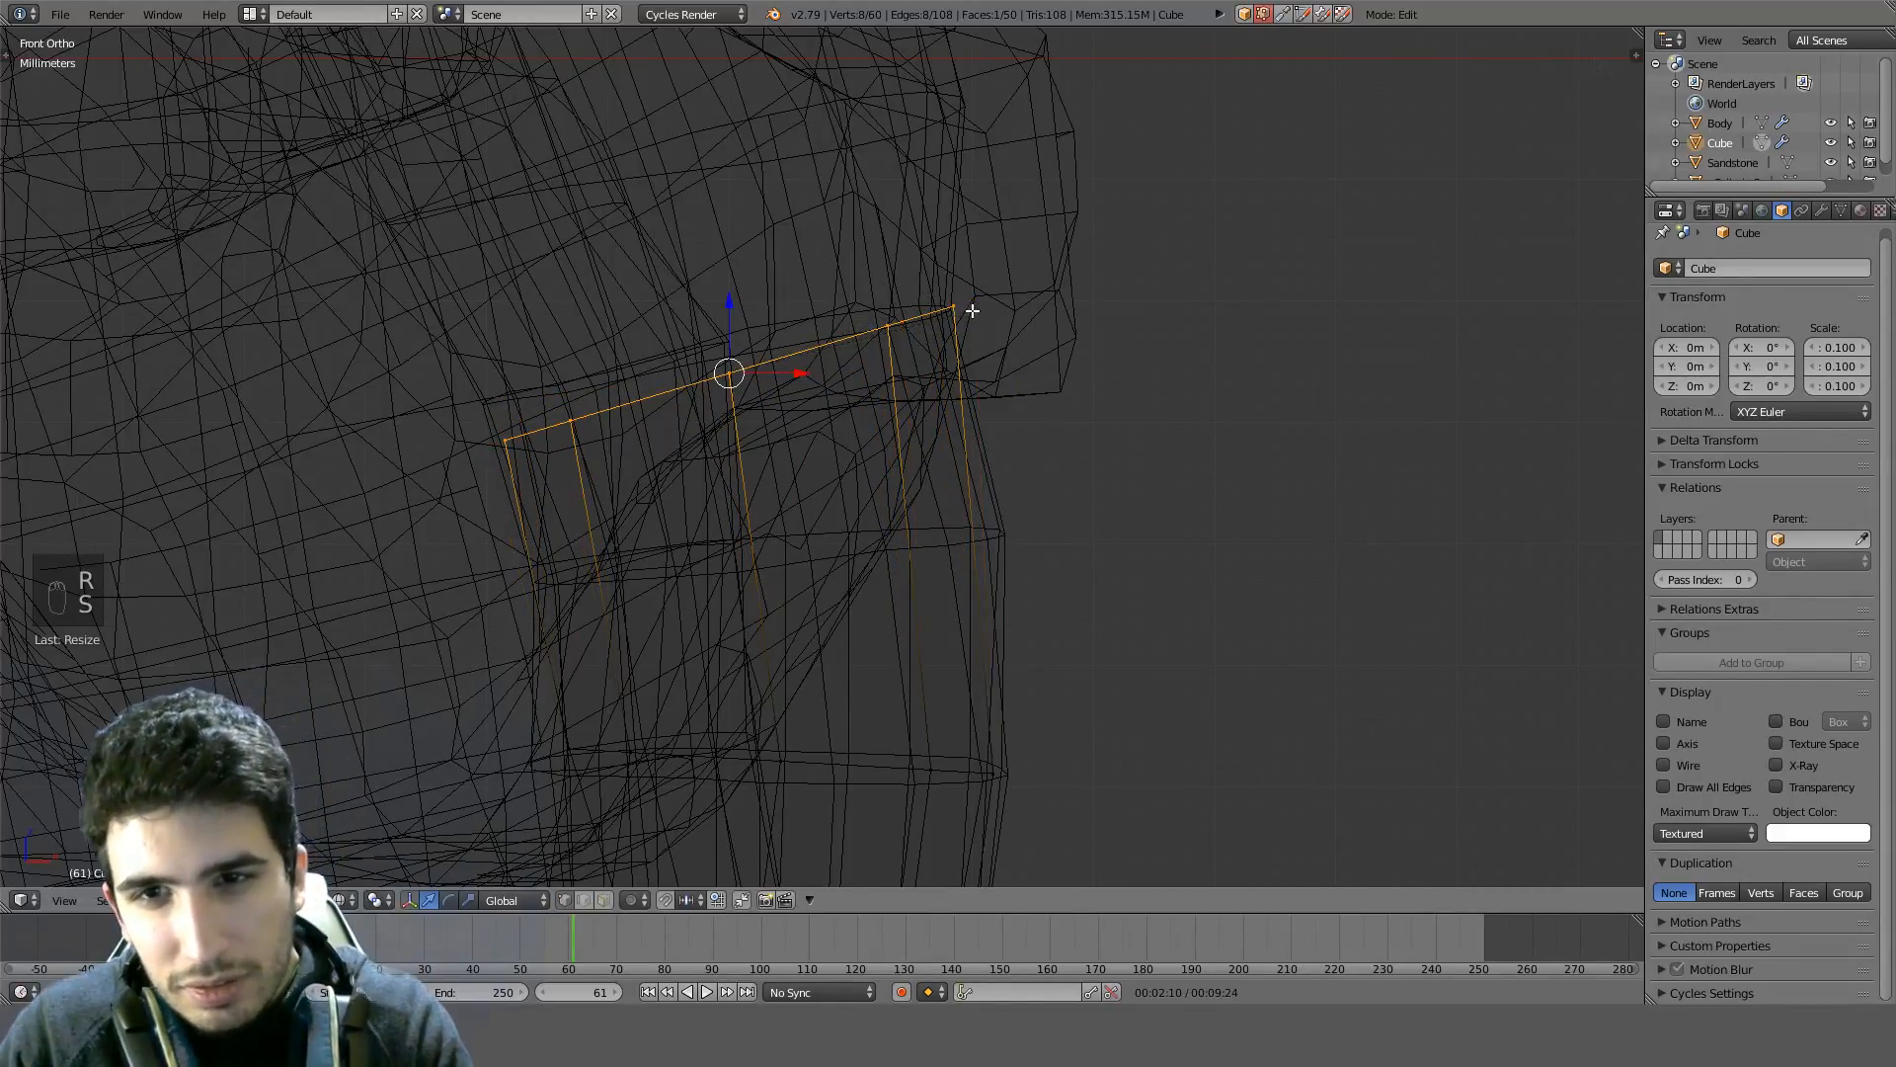
{"action": "key", "text": "r"}
{"action": "left_click", "coordinate": [972, 331]}
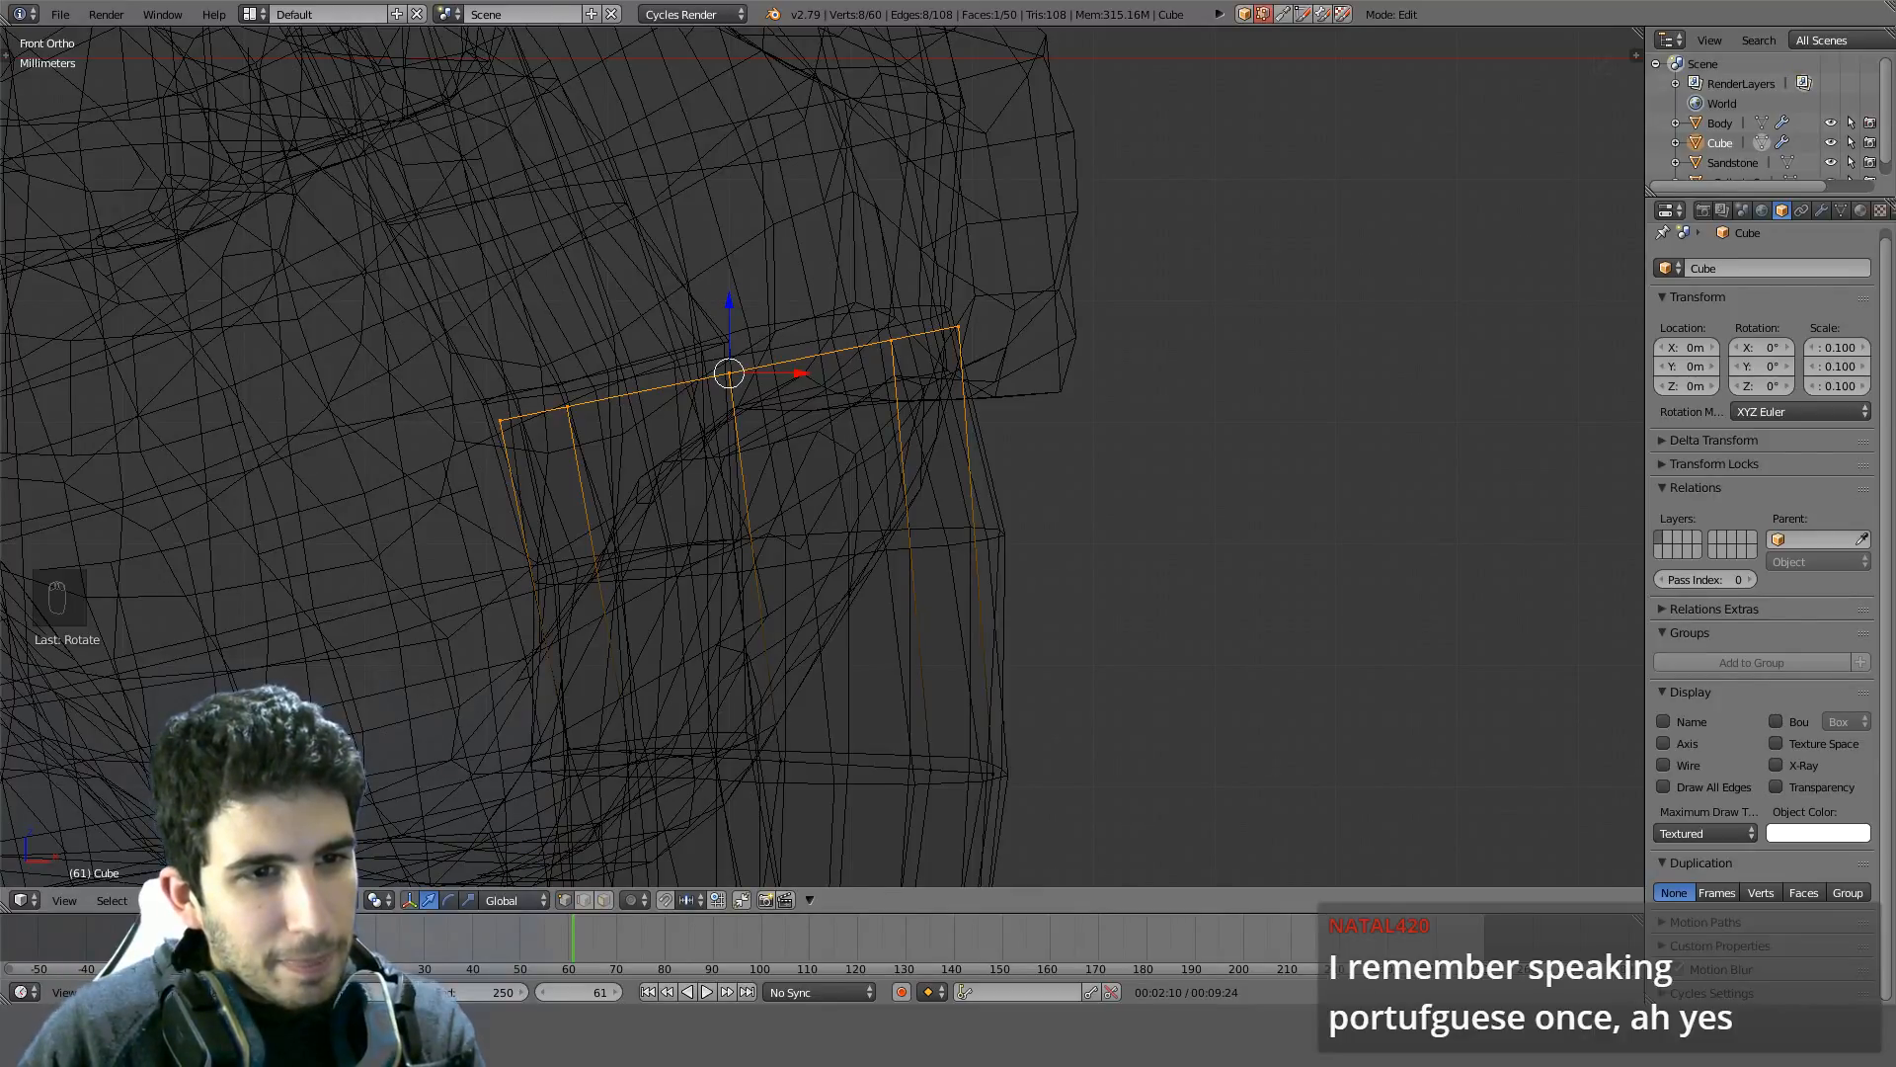
In side view, narrow the top loop along Y and shift it along negative Y to match the limb's outline
{"action": "key", "text": "KP_3"}
{"action": "key", "text": "z"}
{"action": "key", "text": "z"}
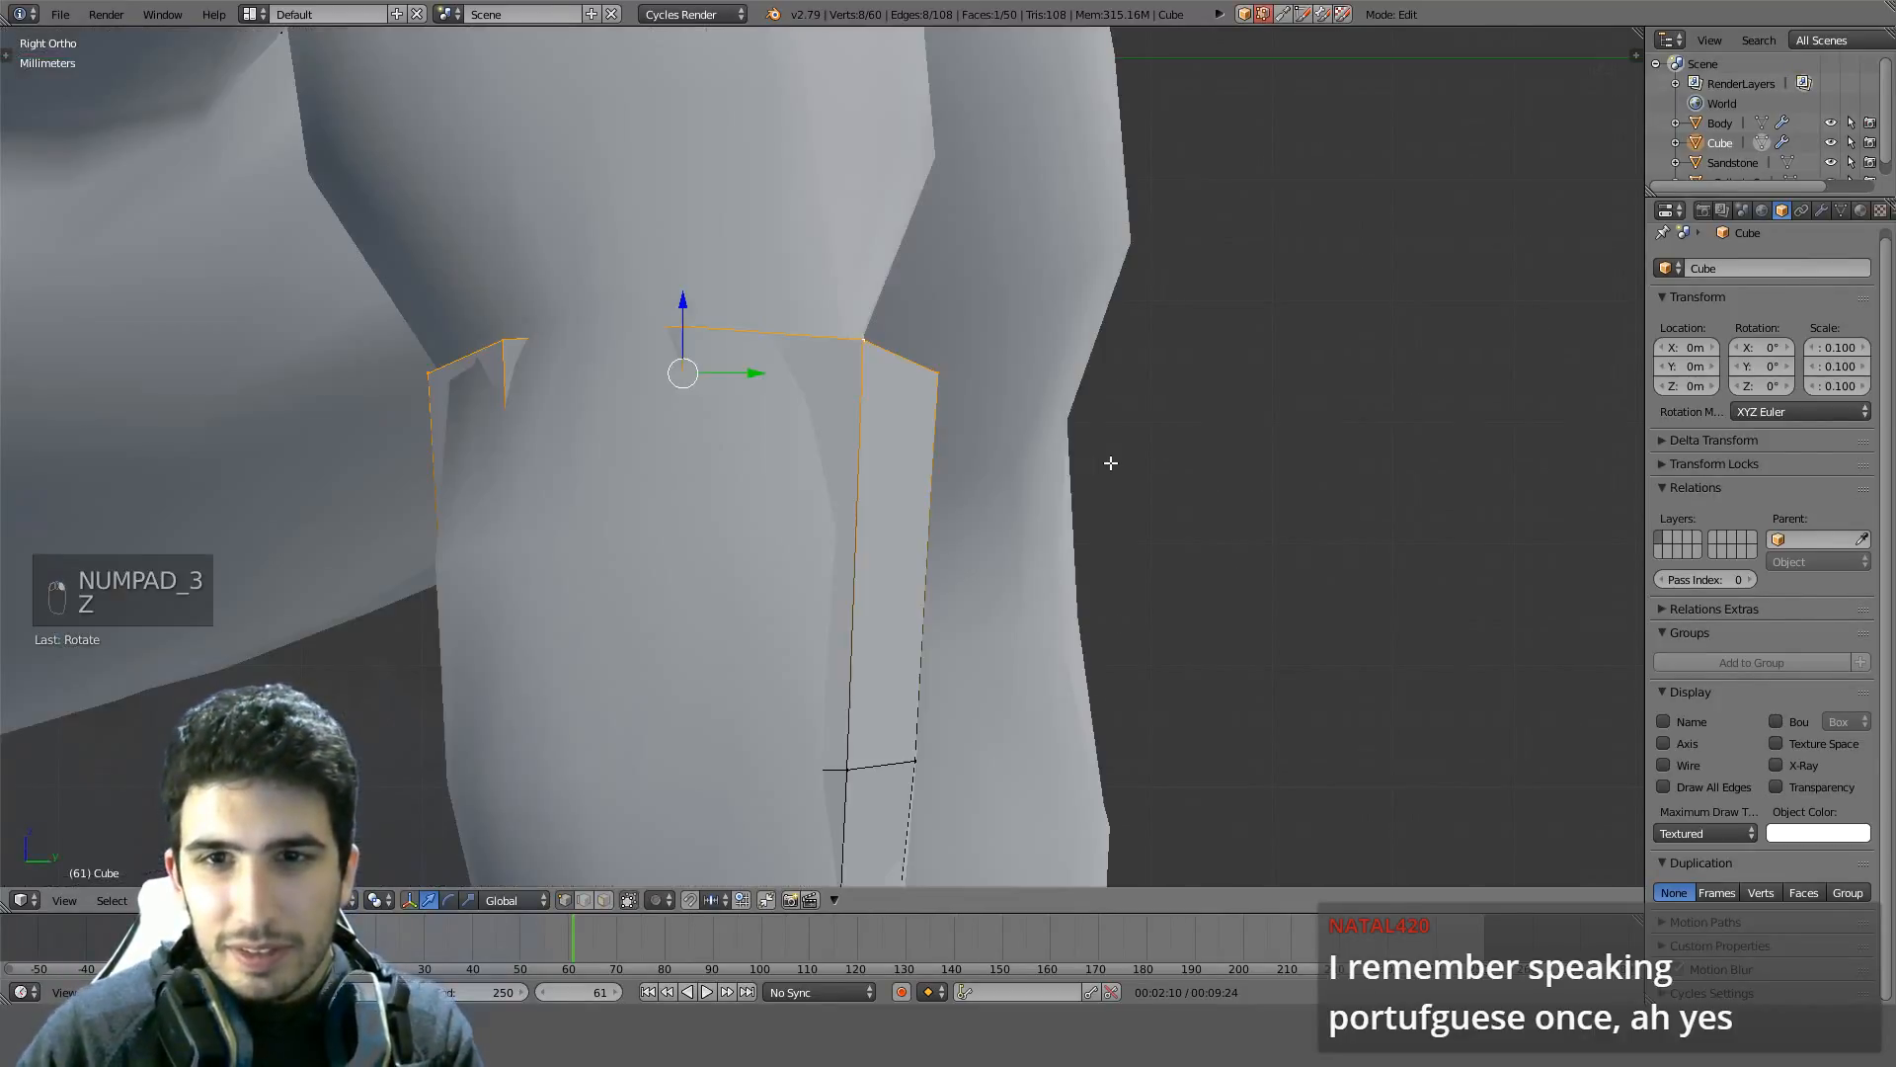
{"action": "key", "text": "z"}
{"action": "key", "text": "z"}
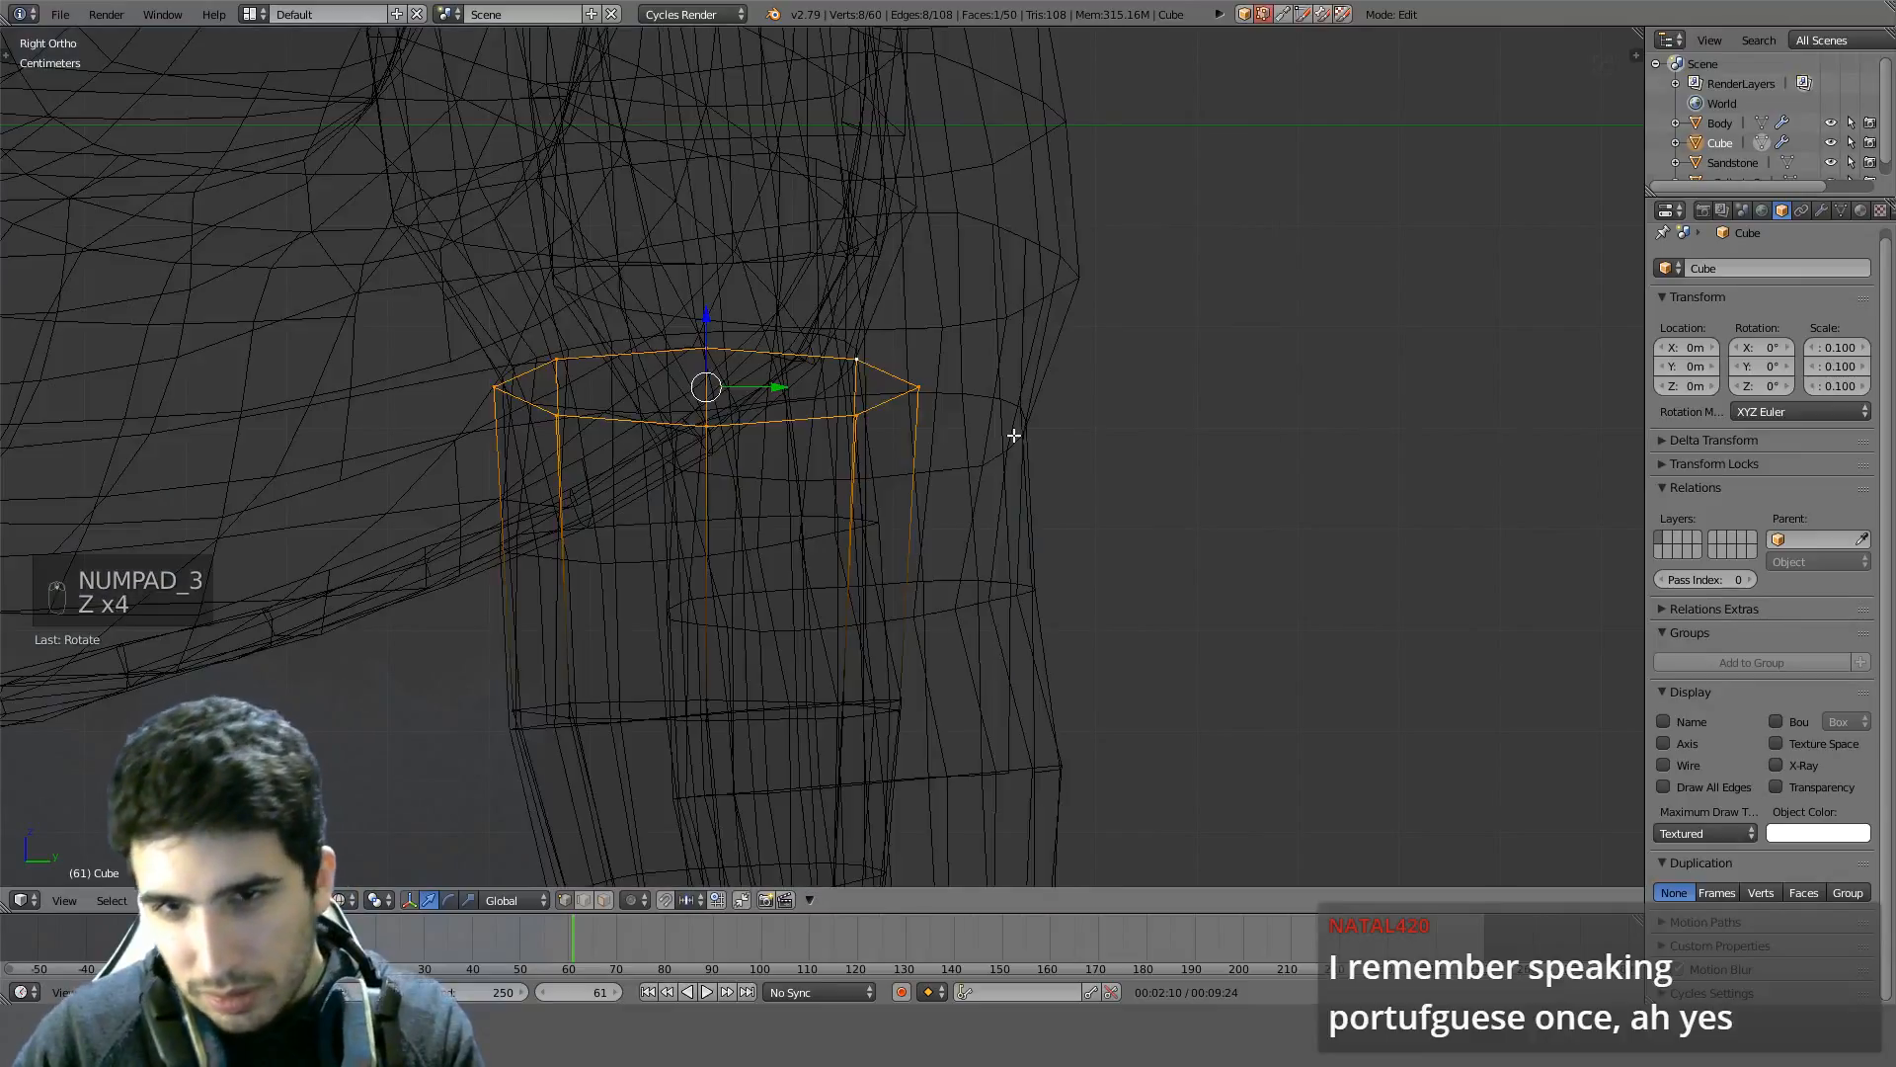
{"action": "scroll", "coordinate": [1014, 434], "scroll_direction": "up", "scroll_amount": 1}
{"action": "key", "text": "s"}
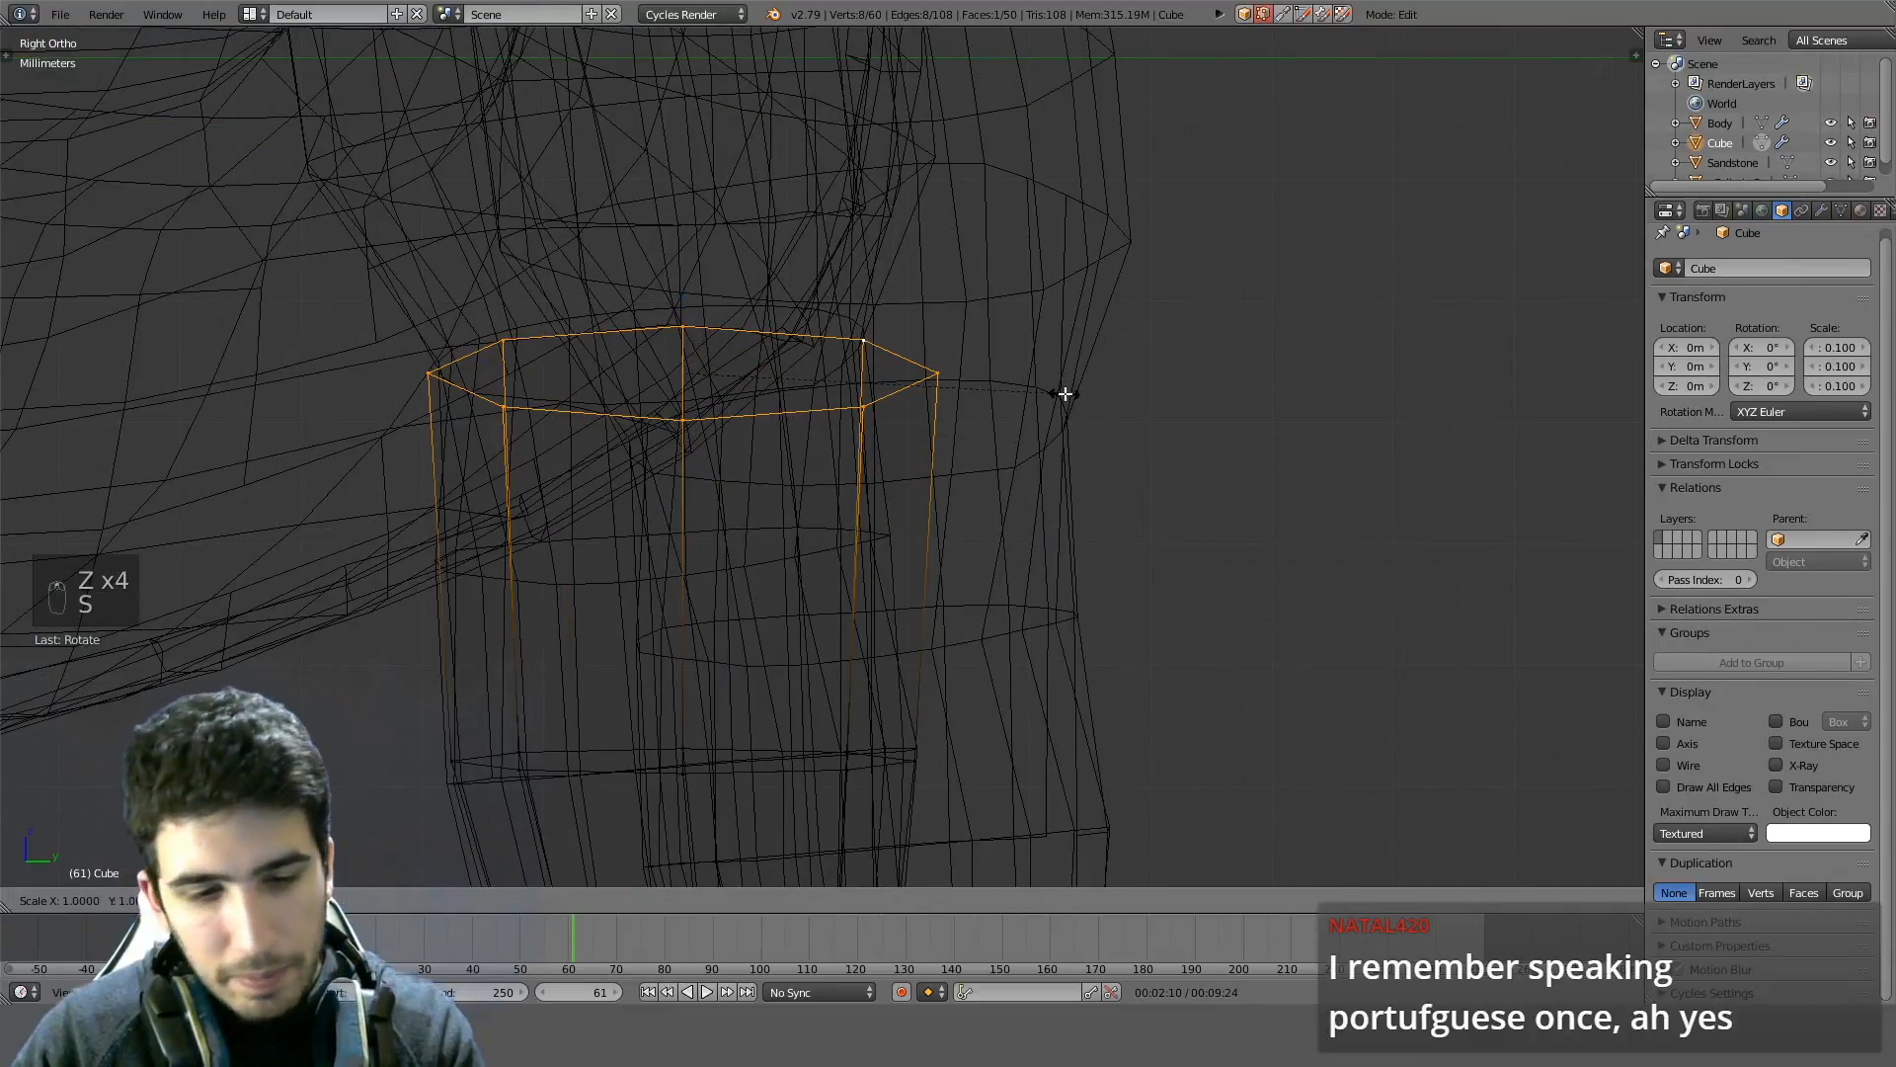
{"action": "key", "text": "y"}
{"action": "left_click", "coordinate": [1030, 394]}
{"action": "key", "text": "g"}
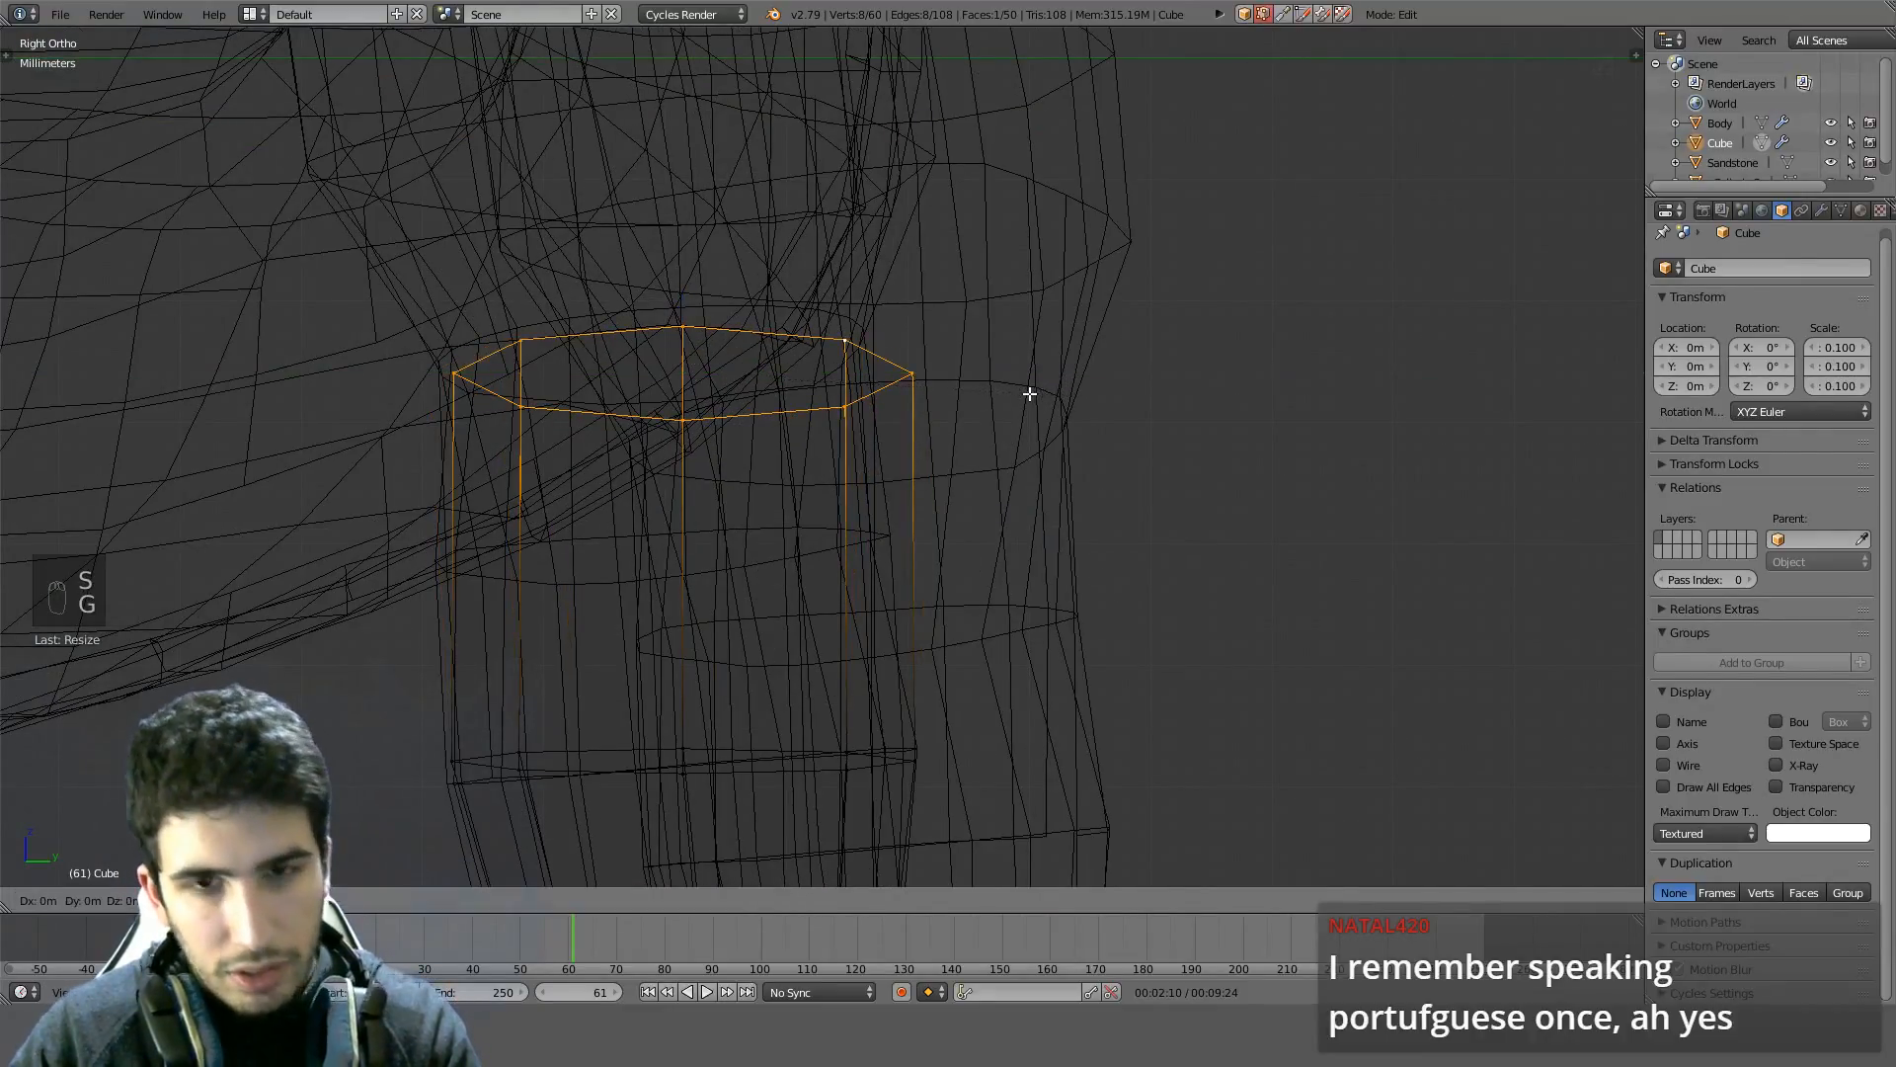
{"action": "key", "text": "y"}
{"action": "left_click", "coordinate": [1003, 392]}
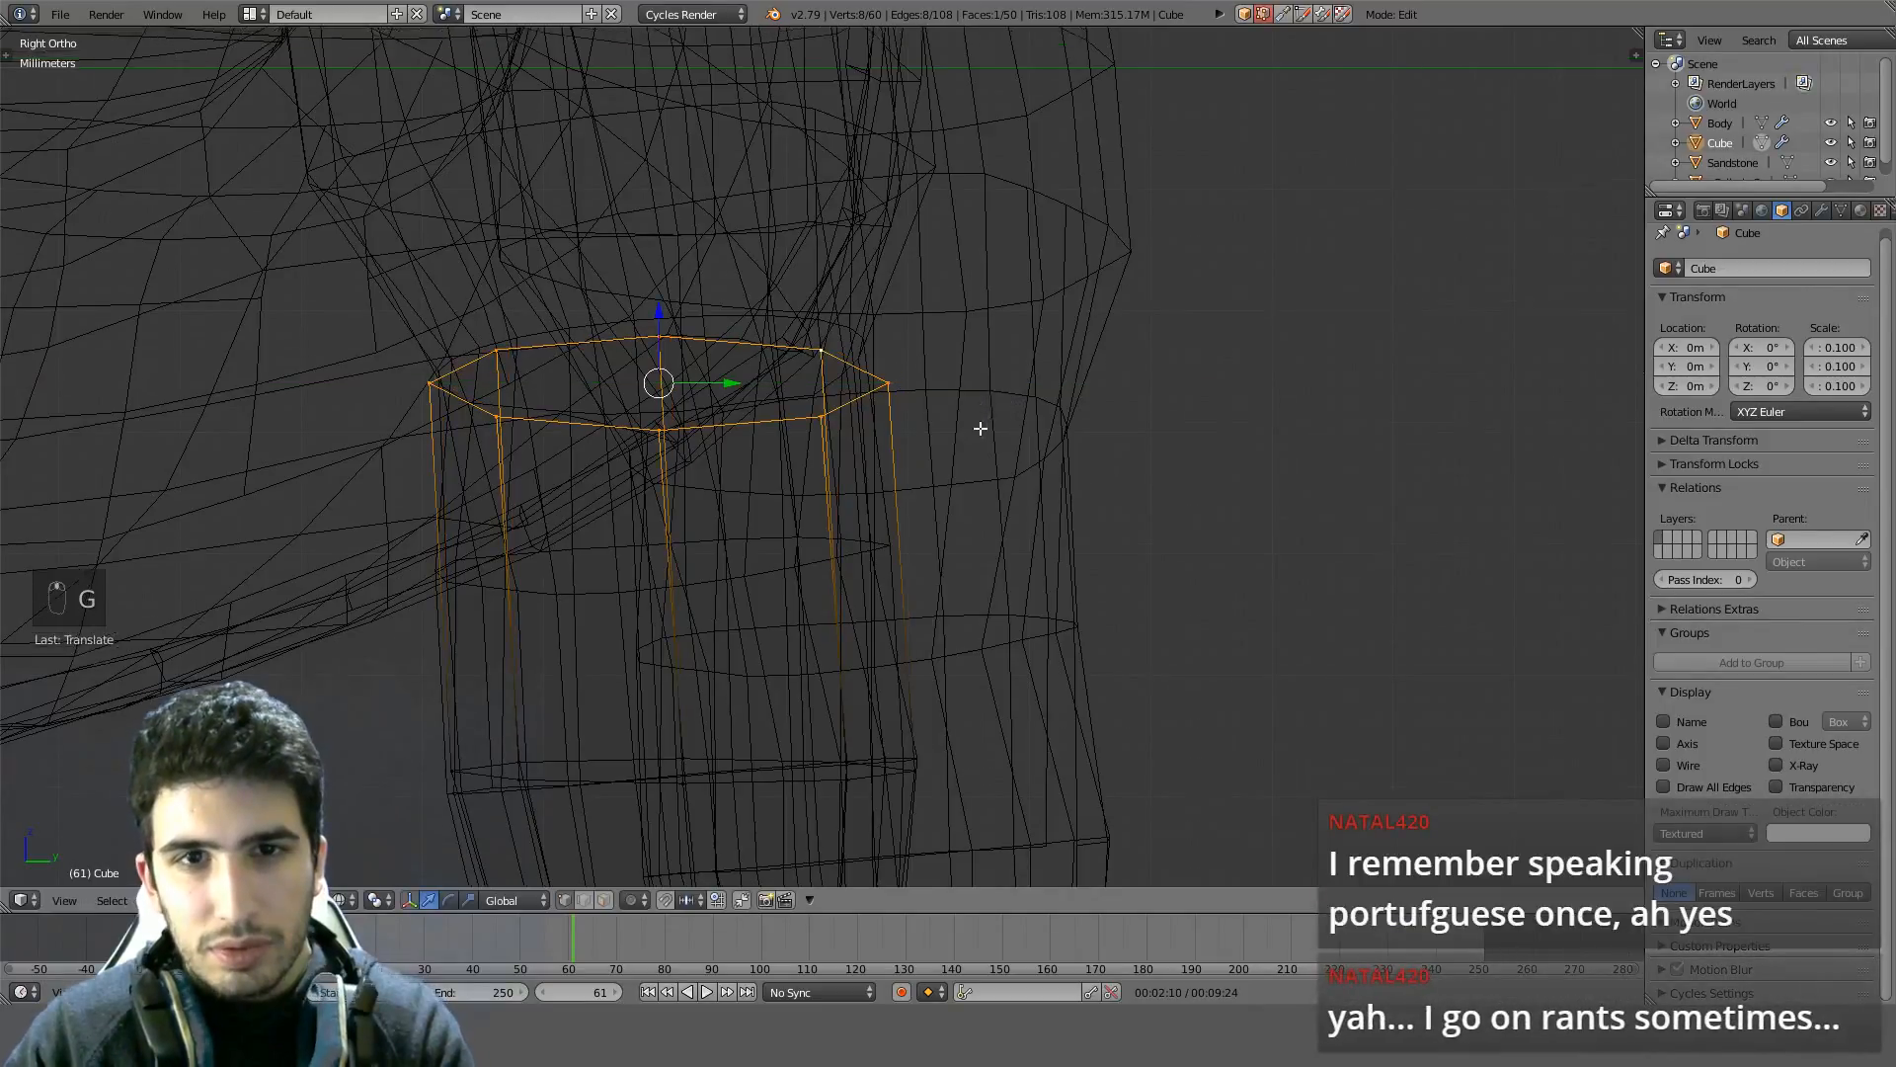
Extrude the top loop a short distance upward to where the limb starts to widen
{"action": "middle_click_drag", "start_coordinate": [981, 424], "coordinate": [1011, 648], "text": "shift"}
{"action": "scroll", "coordinate": [999, 605], "scroll_direction": "down", "scroll_amount": 2}
{"action": "key", "text": "e"}
{"action": "left_click", "coordinate": [981, 423]}
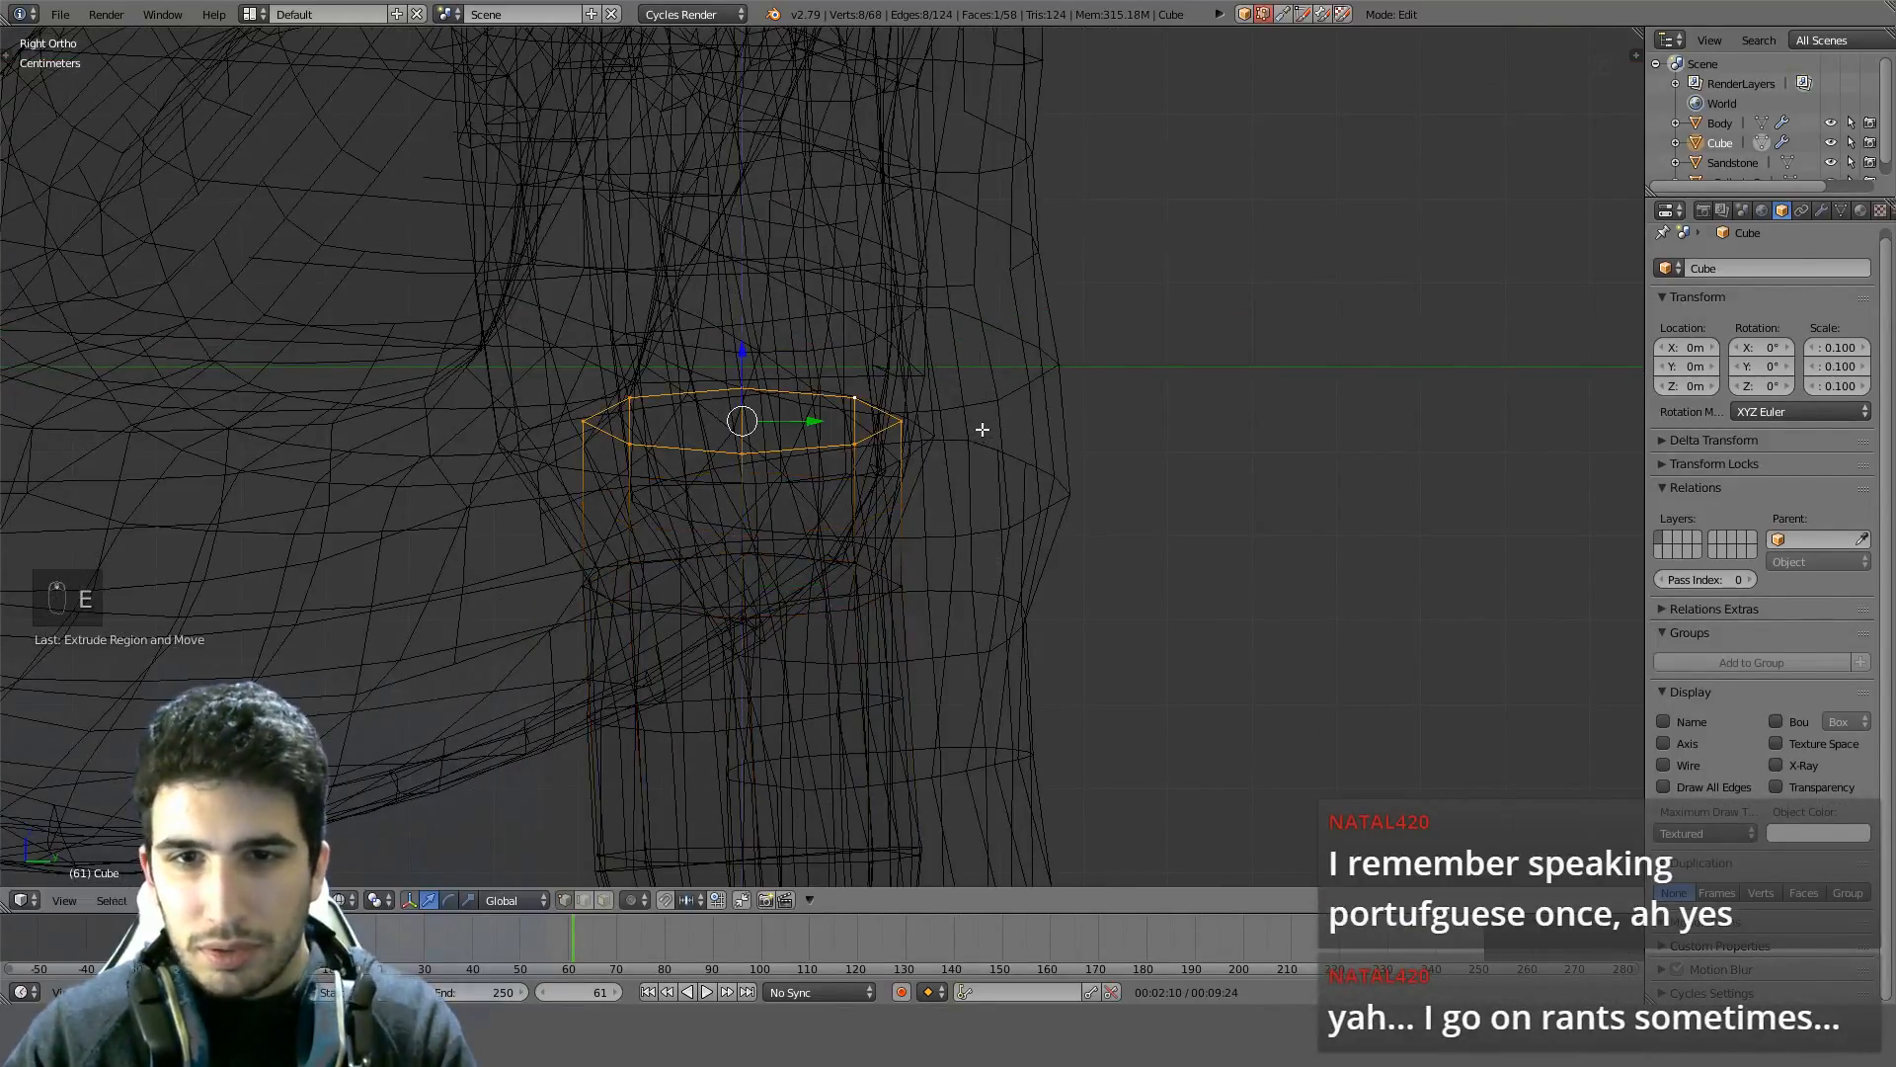
Scale the new top loop by 1.5 and shift it along negative Y to fit the upper limb
{"action": "key", "text": "s"}
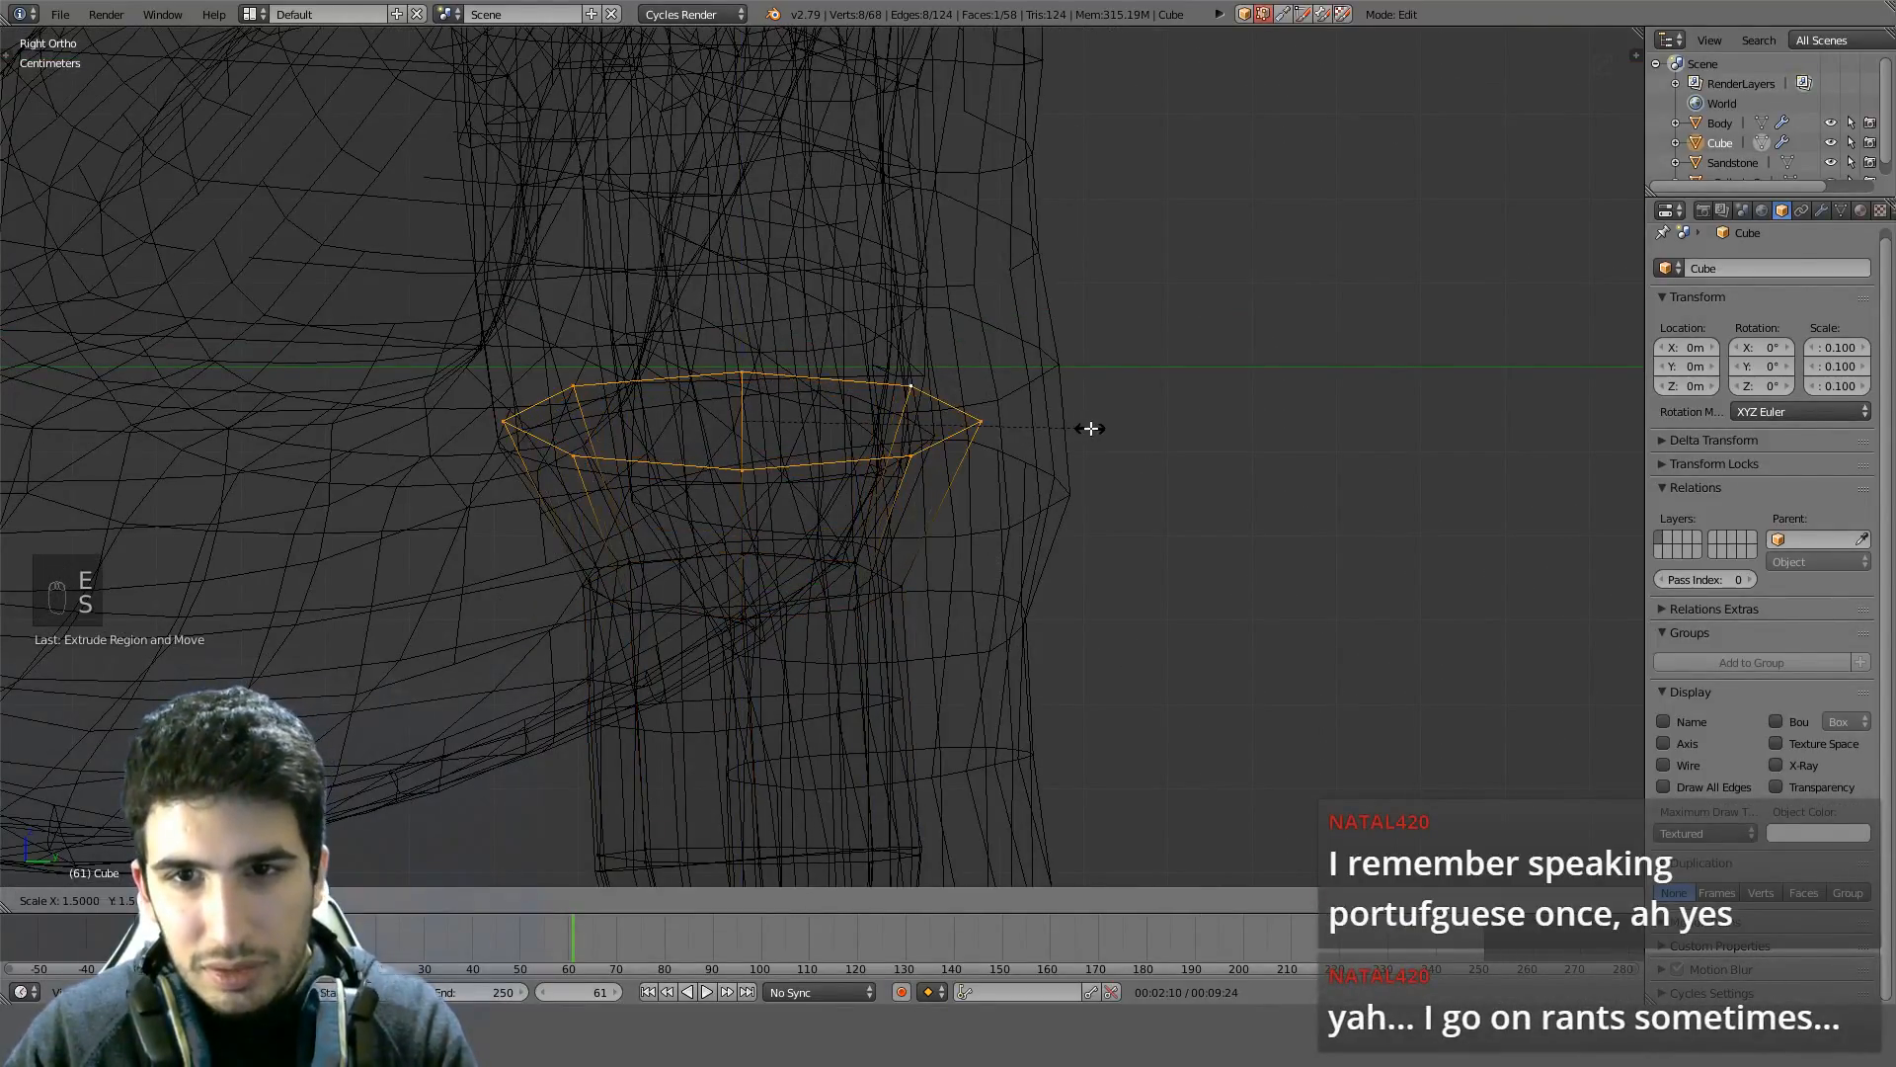
{"action": "left_click", "coordinate": [1090, 428]}
{"action": "key", "text": "g"}
{"action": "key", "text": "y"}
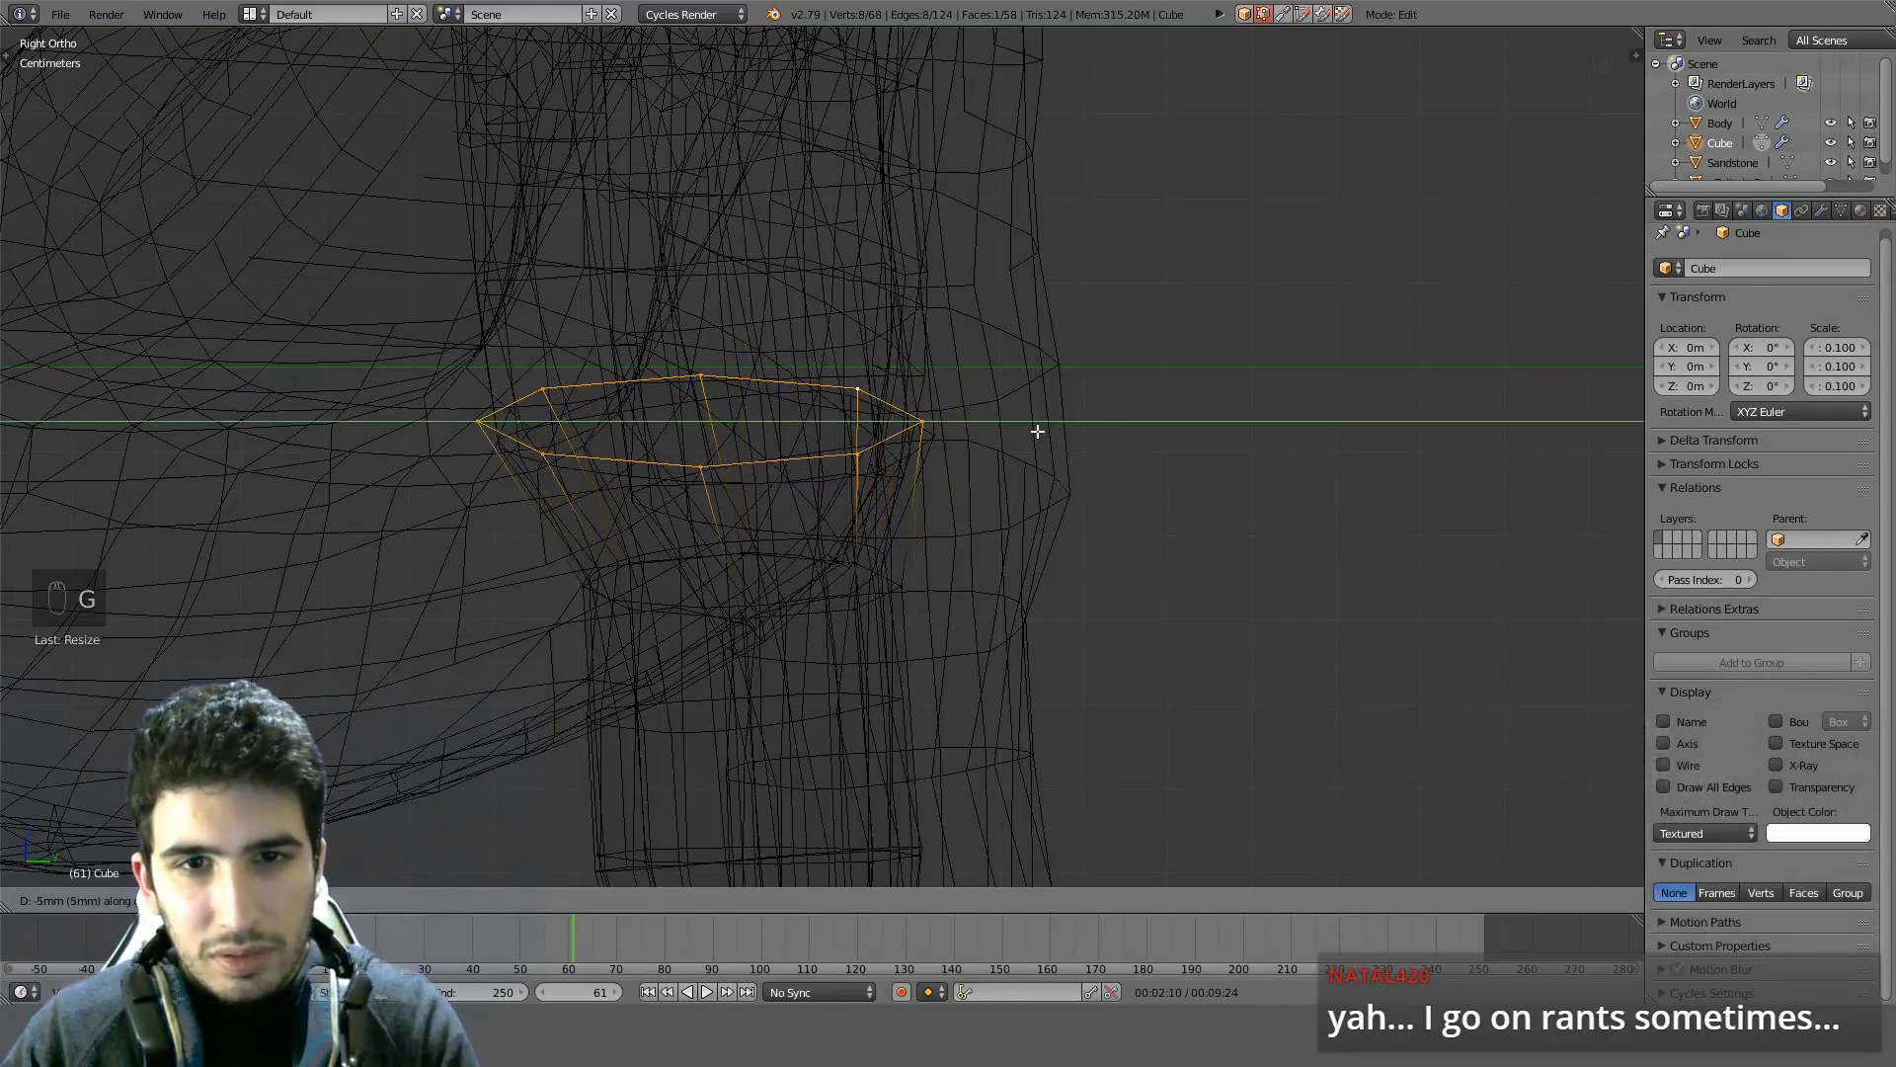
{"action": "left_click", "coordinate": [1052, 433]}
Extrude the widened top loop upward along the upper limb and show the mesh in solid shading
{"action": "middle_click_drag", "start_coordinate": [1004, 411], "coordinate": [1008, 661], "text": "shift"}
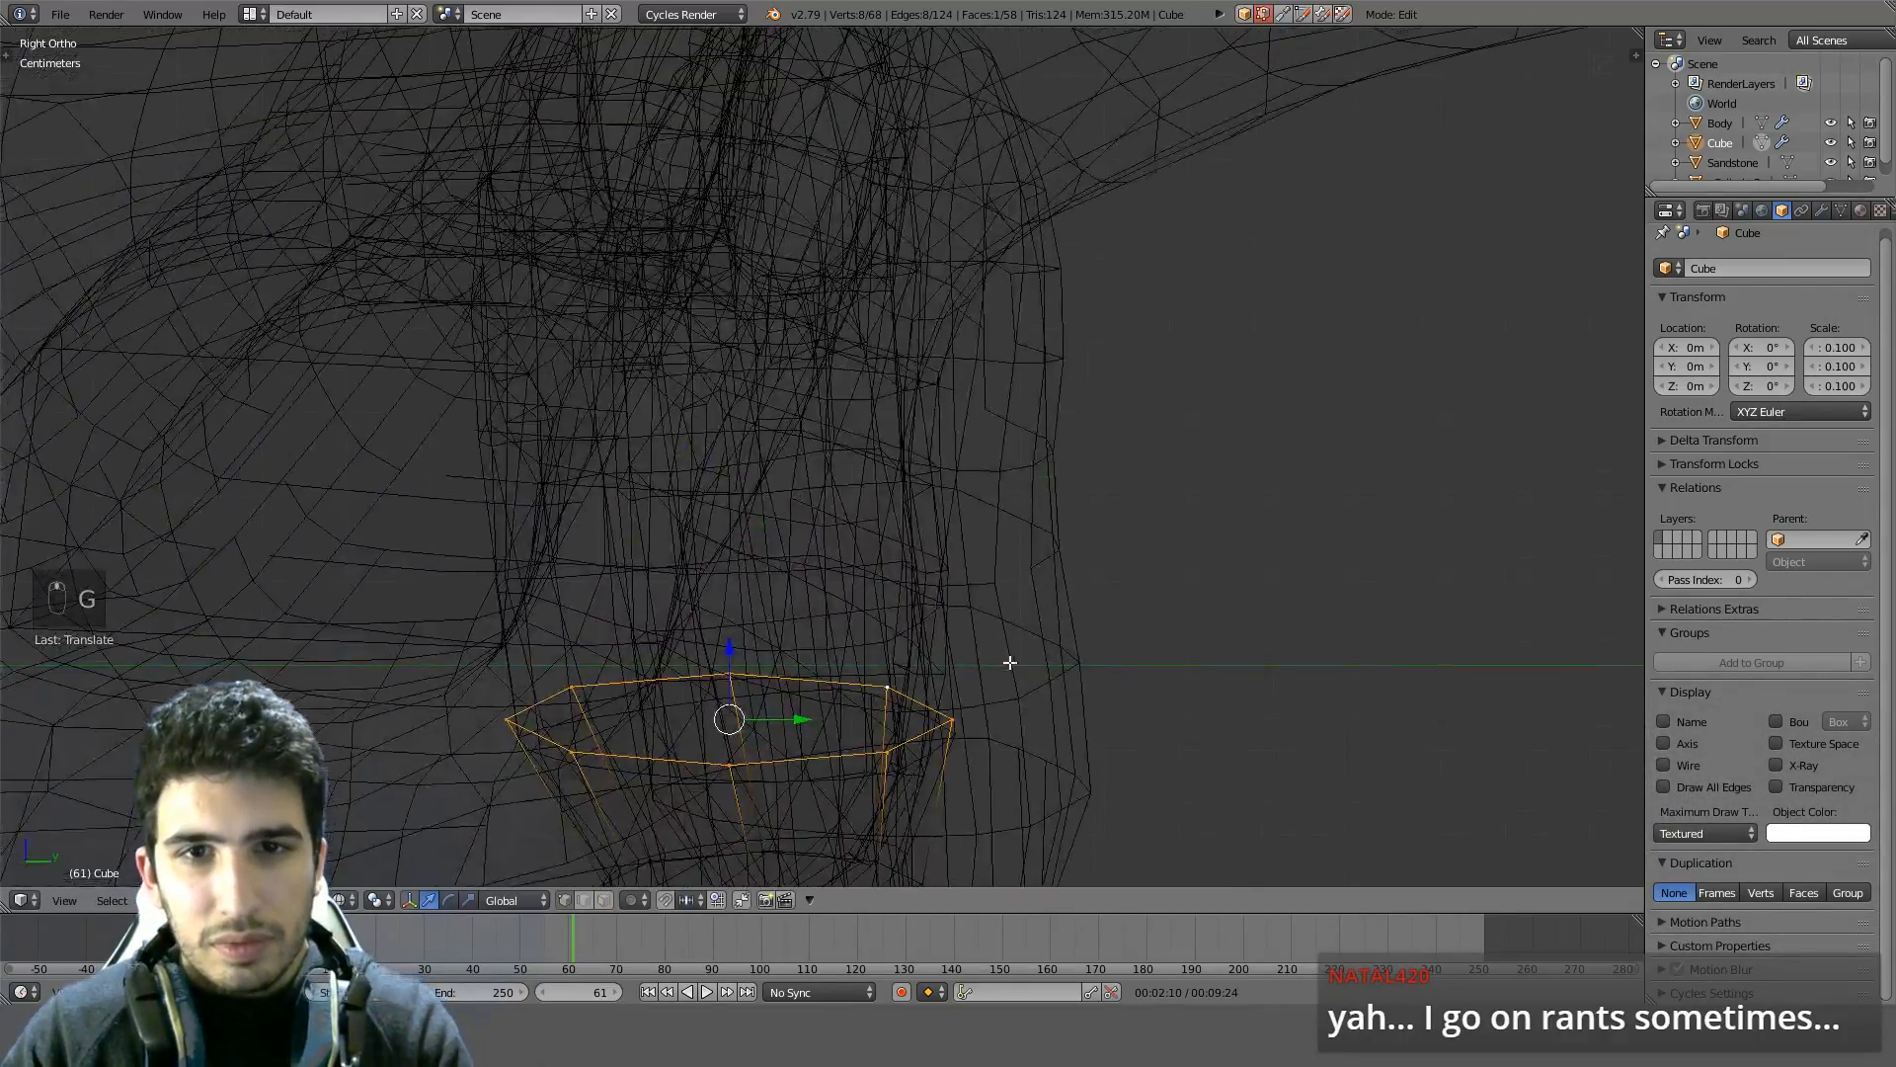
{"action": "key", "text": "e"}
{"action": "left_click", "coordinate": [942, 249]}
{"action": "key", "text": "z"}
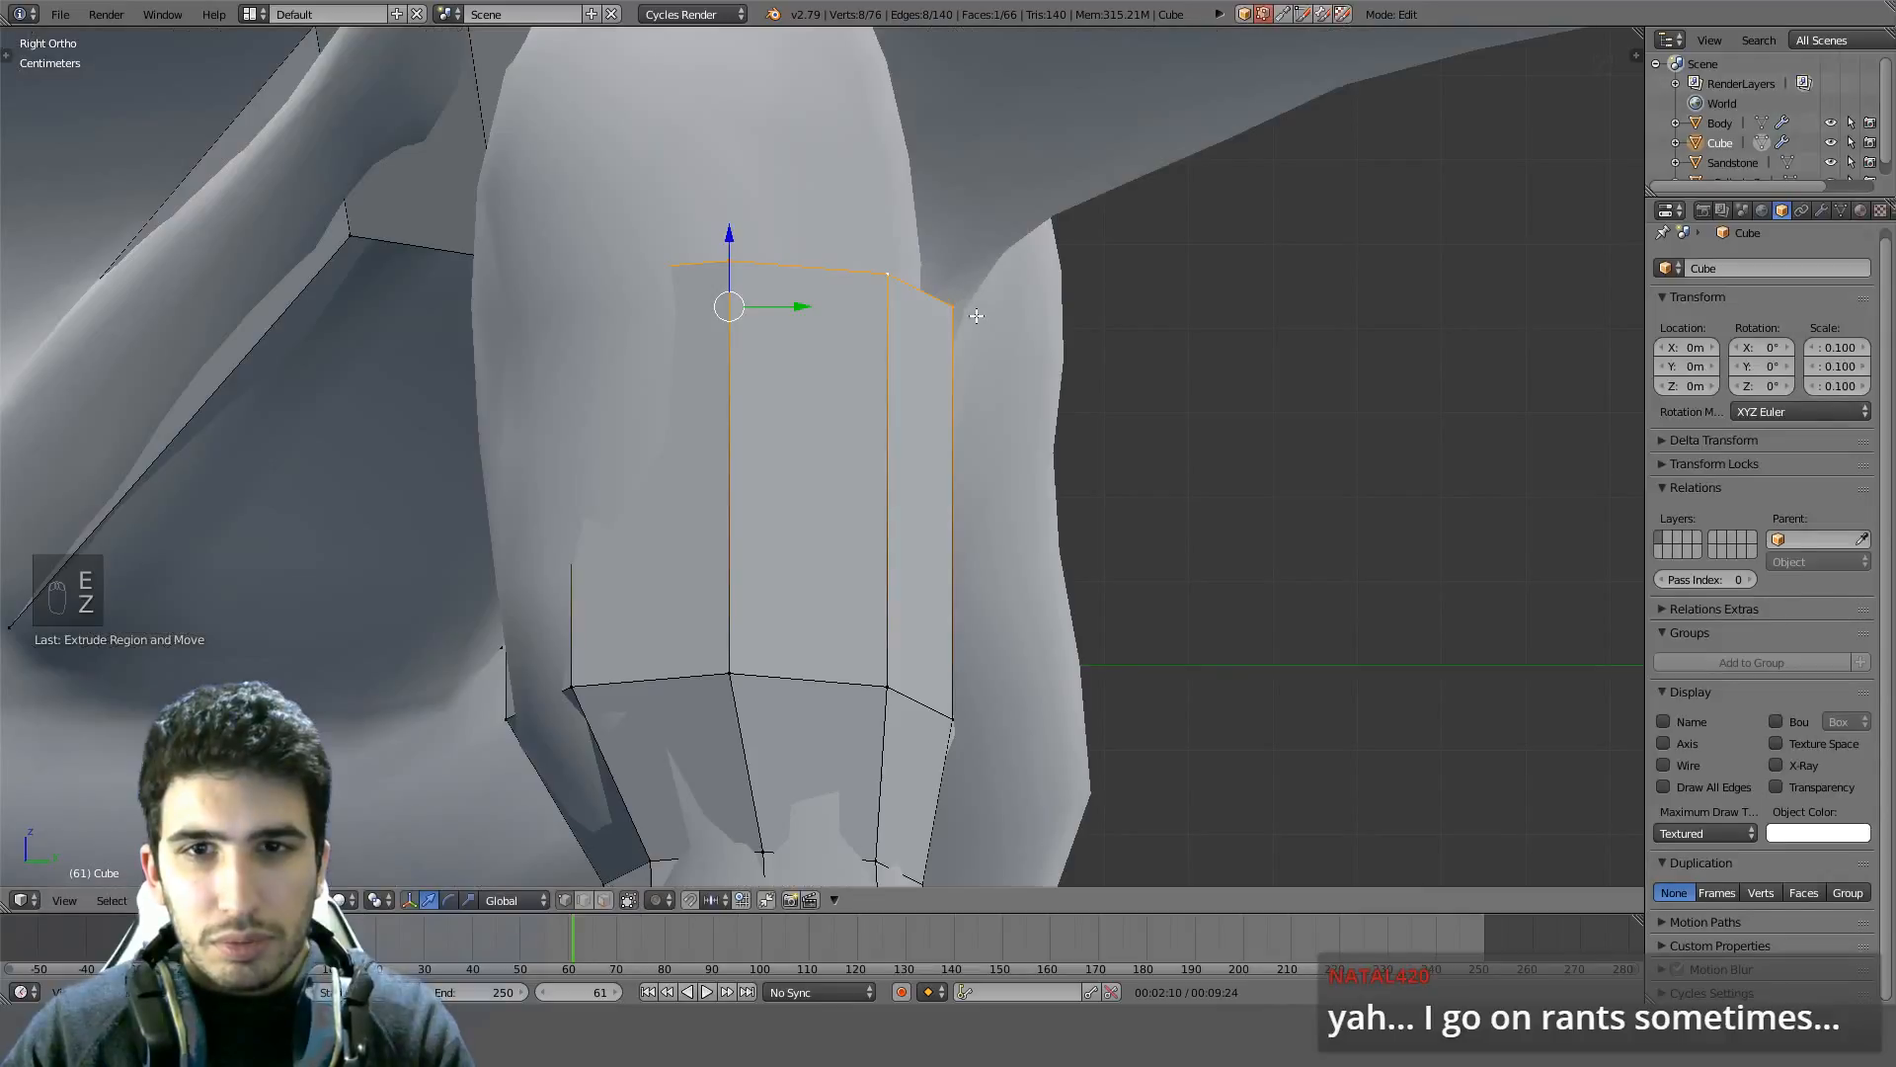
{"action": "middle_click_drag", "start_coordinate": [998, 345], "coordinate": [1026, 518], "text": "shift"}
{"action": "key", "text": "y"}
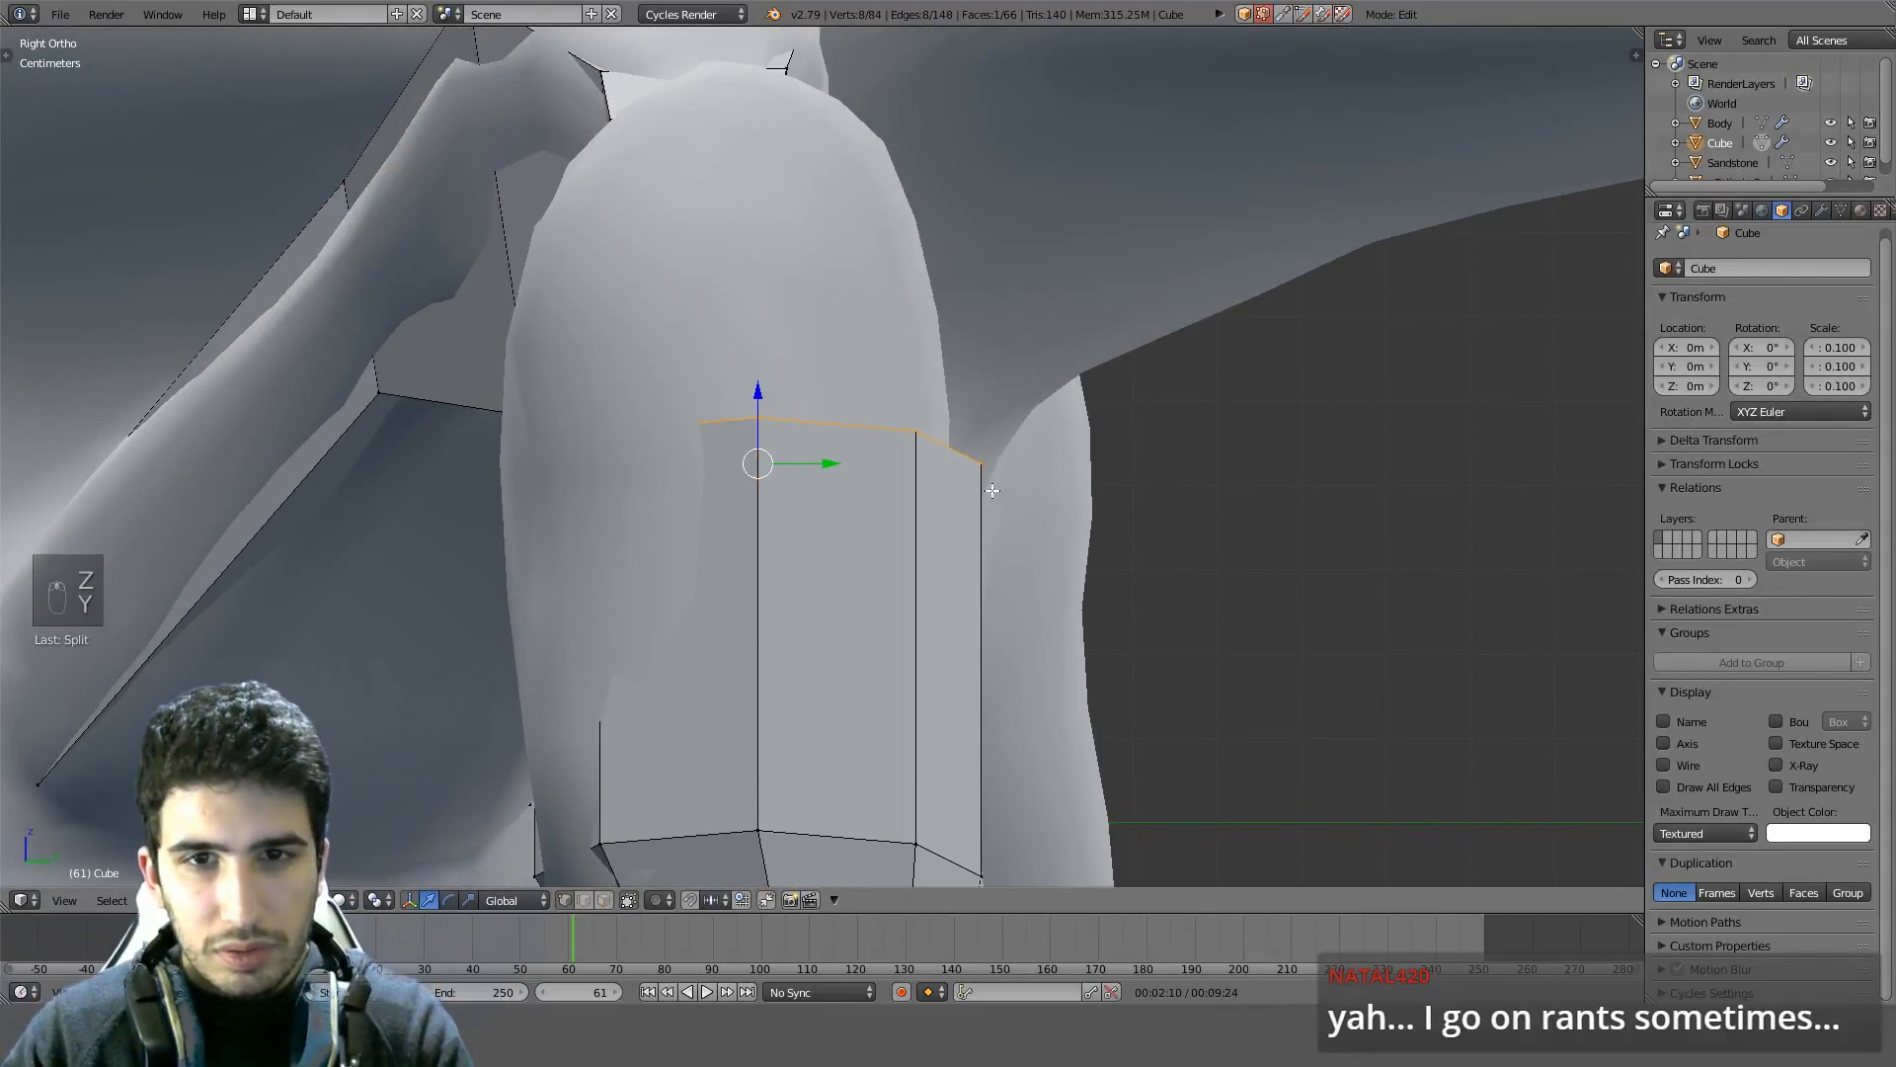
{"action": "key", "text": "g"}
{"action": "key", "text": "y"}
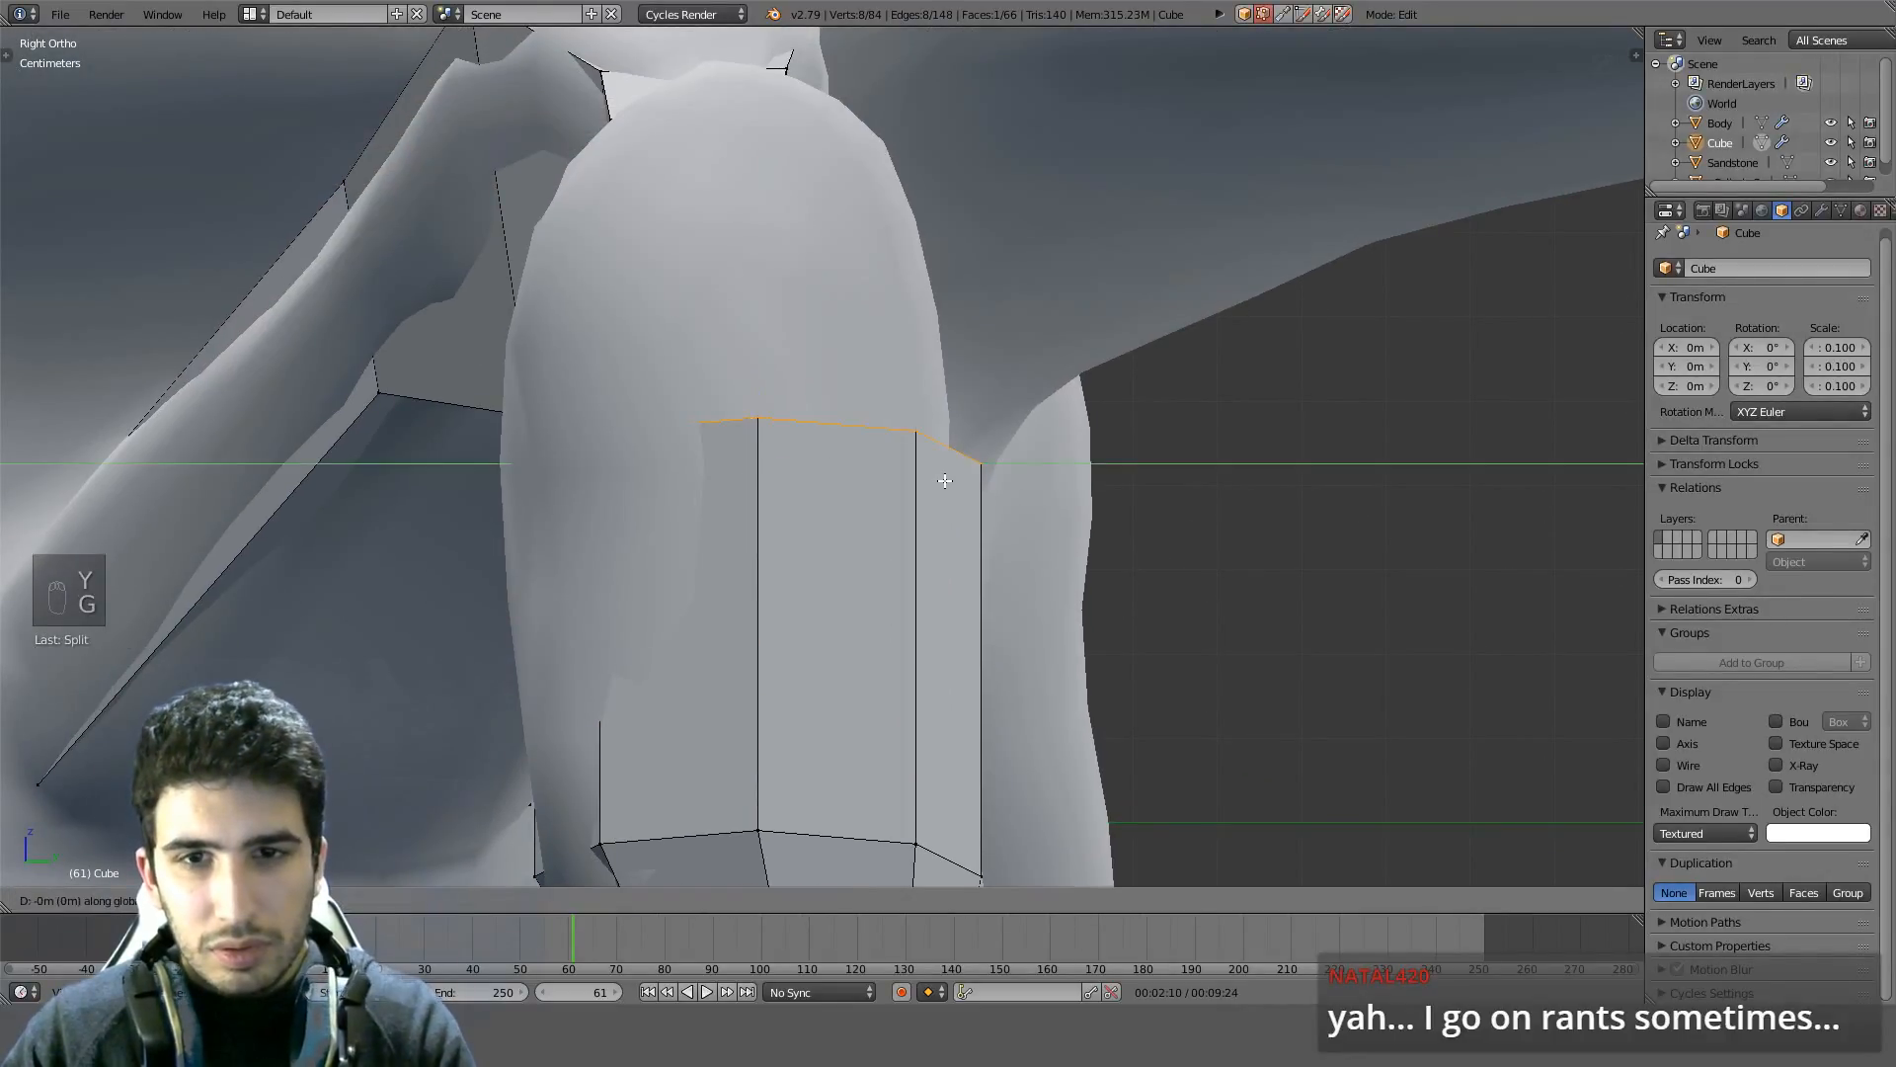
{"action": "right_click", "coordinate": [1006, 473]}
{"action": "key", "text": "ctrl+z"}
Move the new top loop along negative Y to centre it on the upper limb in side view
{"action": "key", "text": "g"}
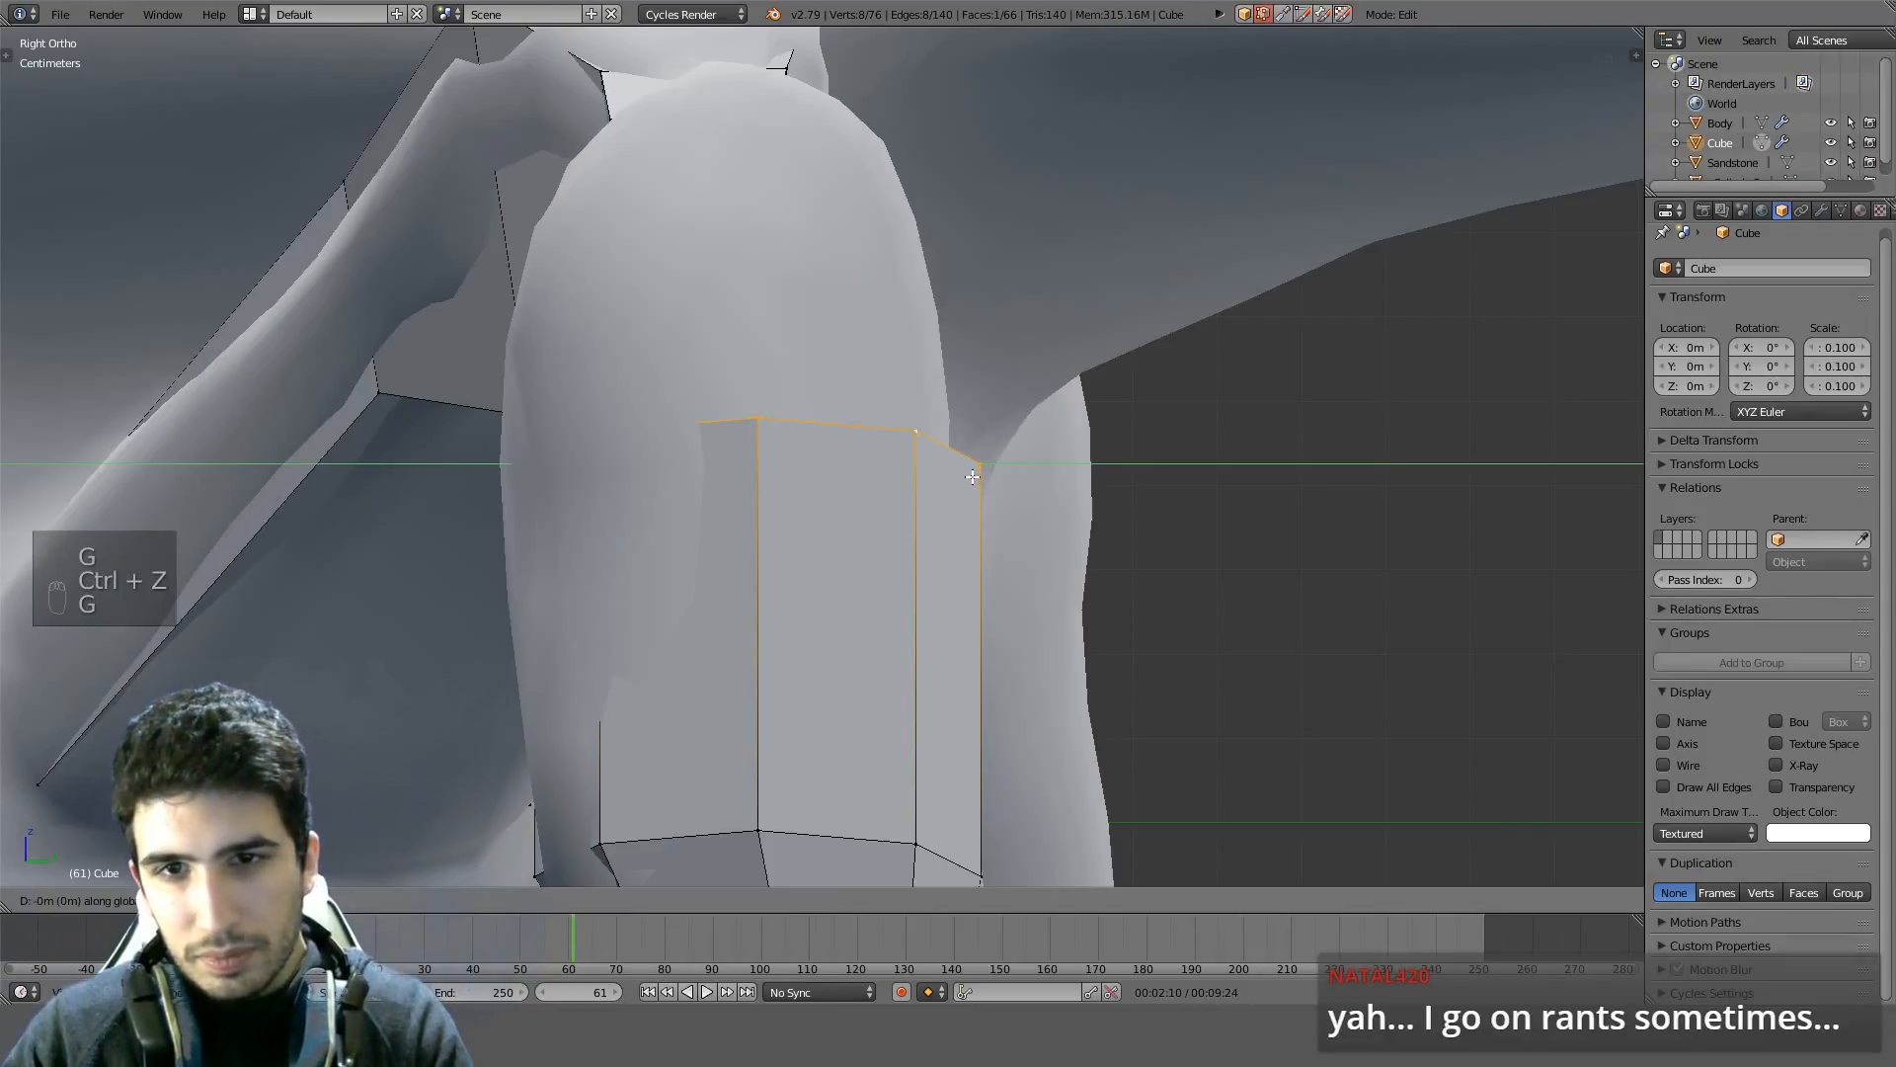
{"action": "left_click", "coordinate": [970, 482]}
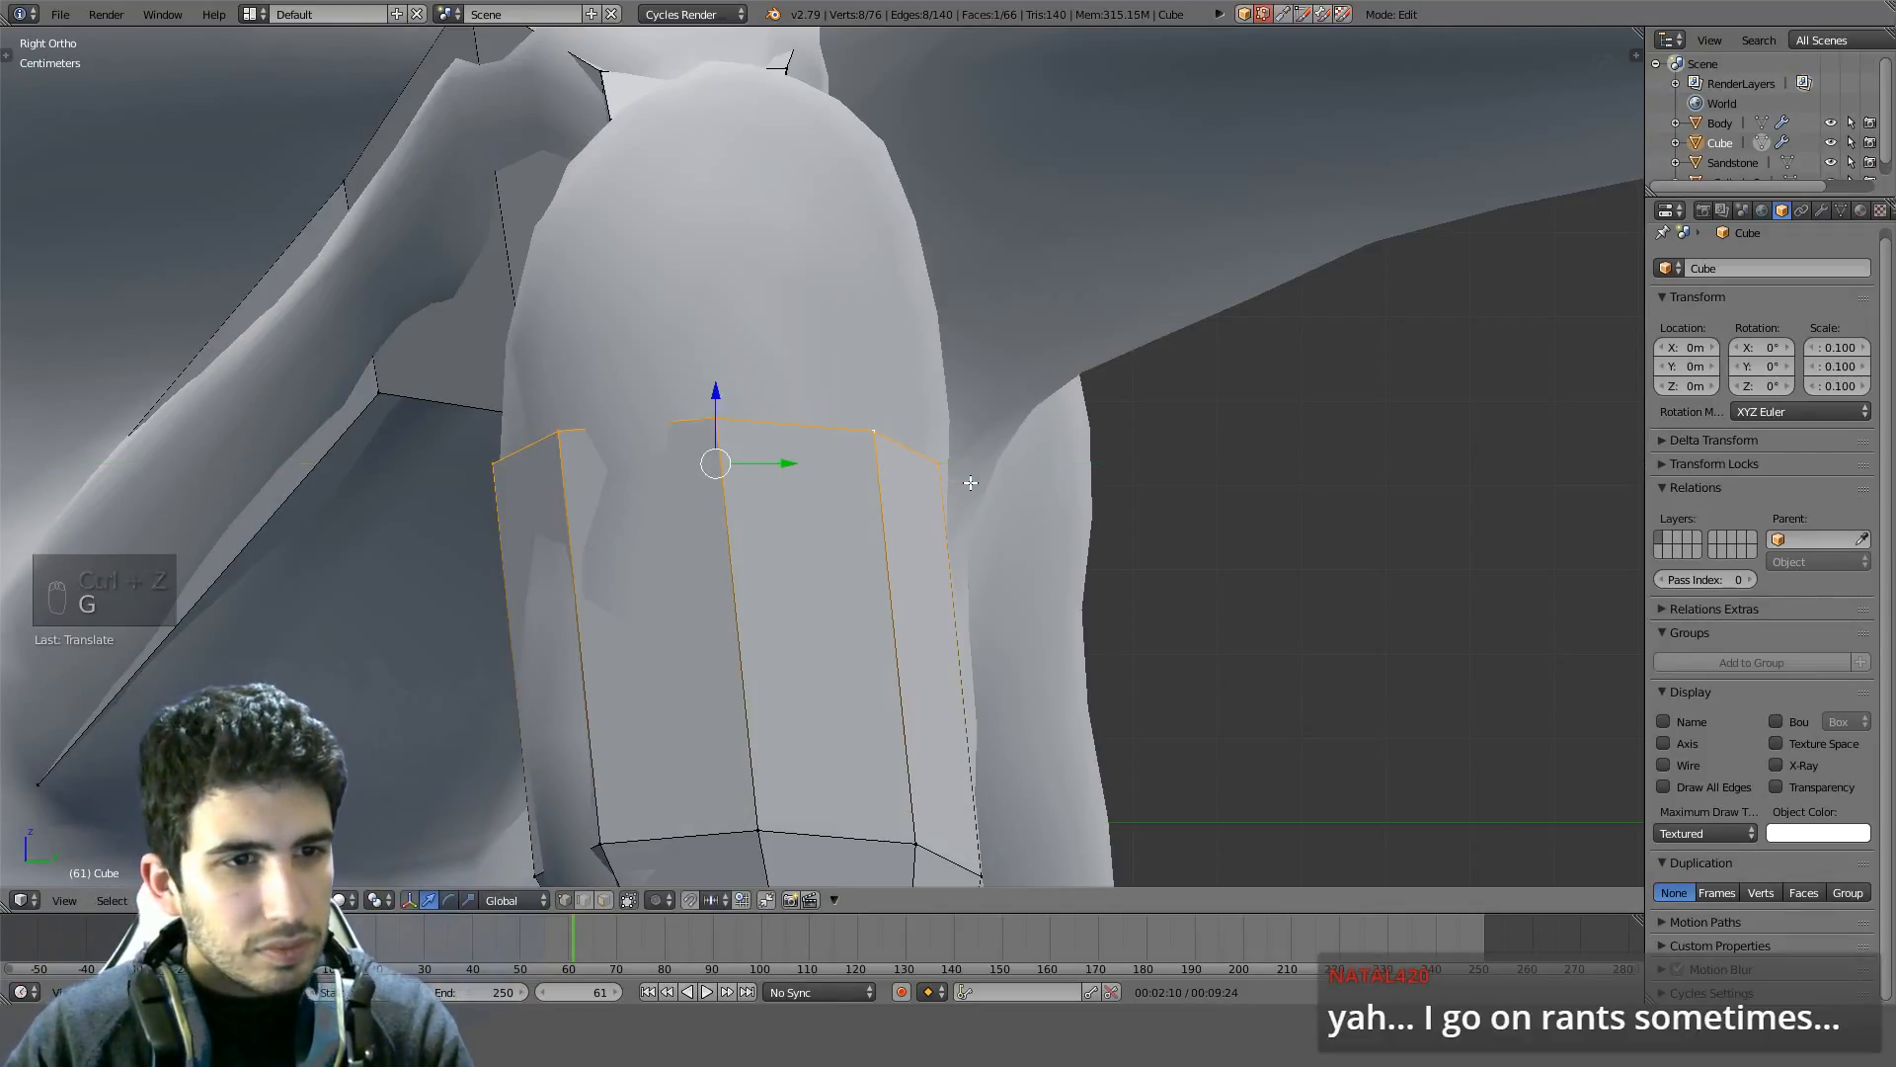
In front view with wireframe shading, move the top loop down and inward to follow the upper limb
{"action": "key", "text": "KP_1"}
{"action": "key", "text": "z"}
{"action": "key", "text": "z"}
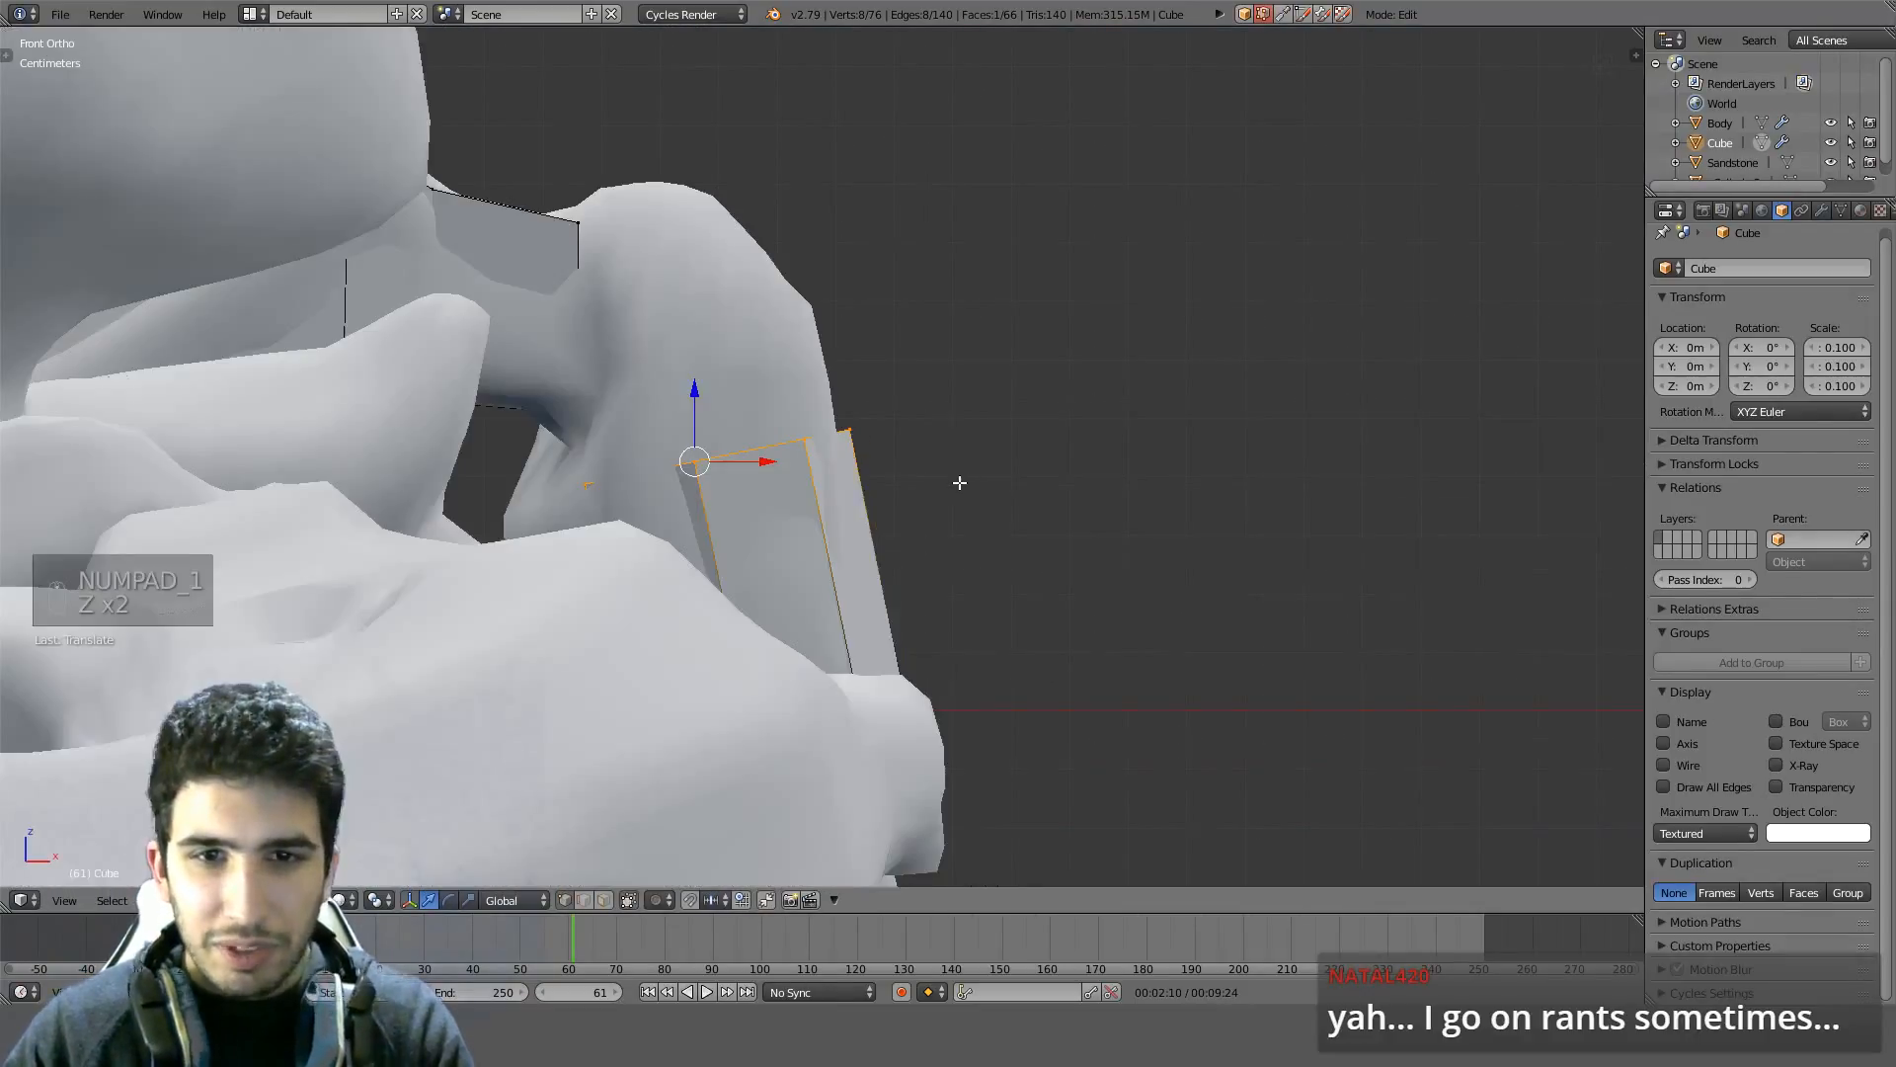
{"action": "key", "text": "z"}
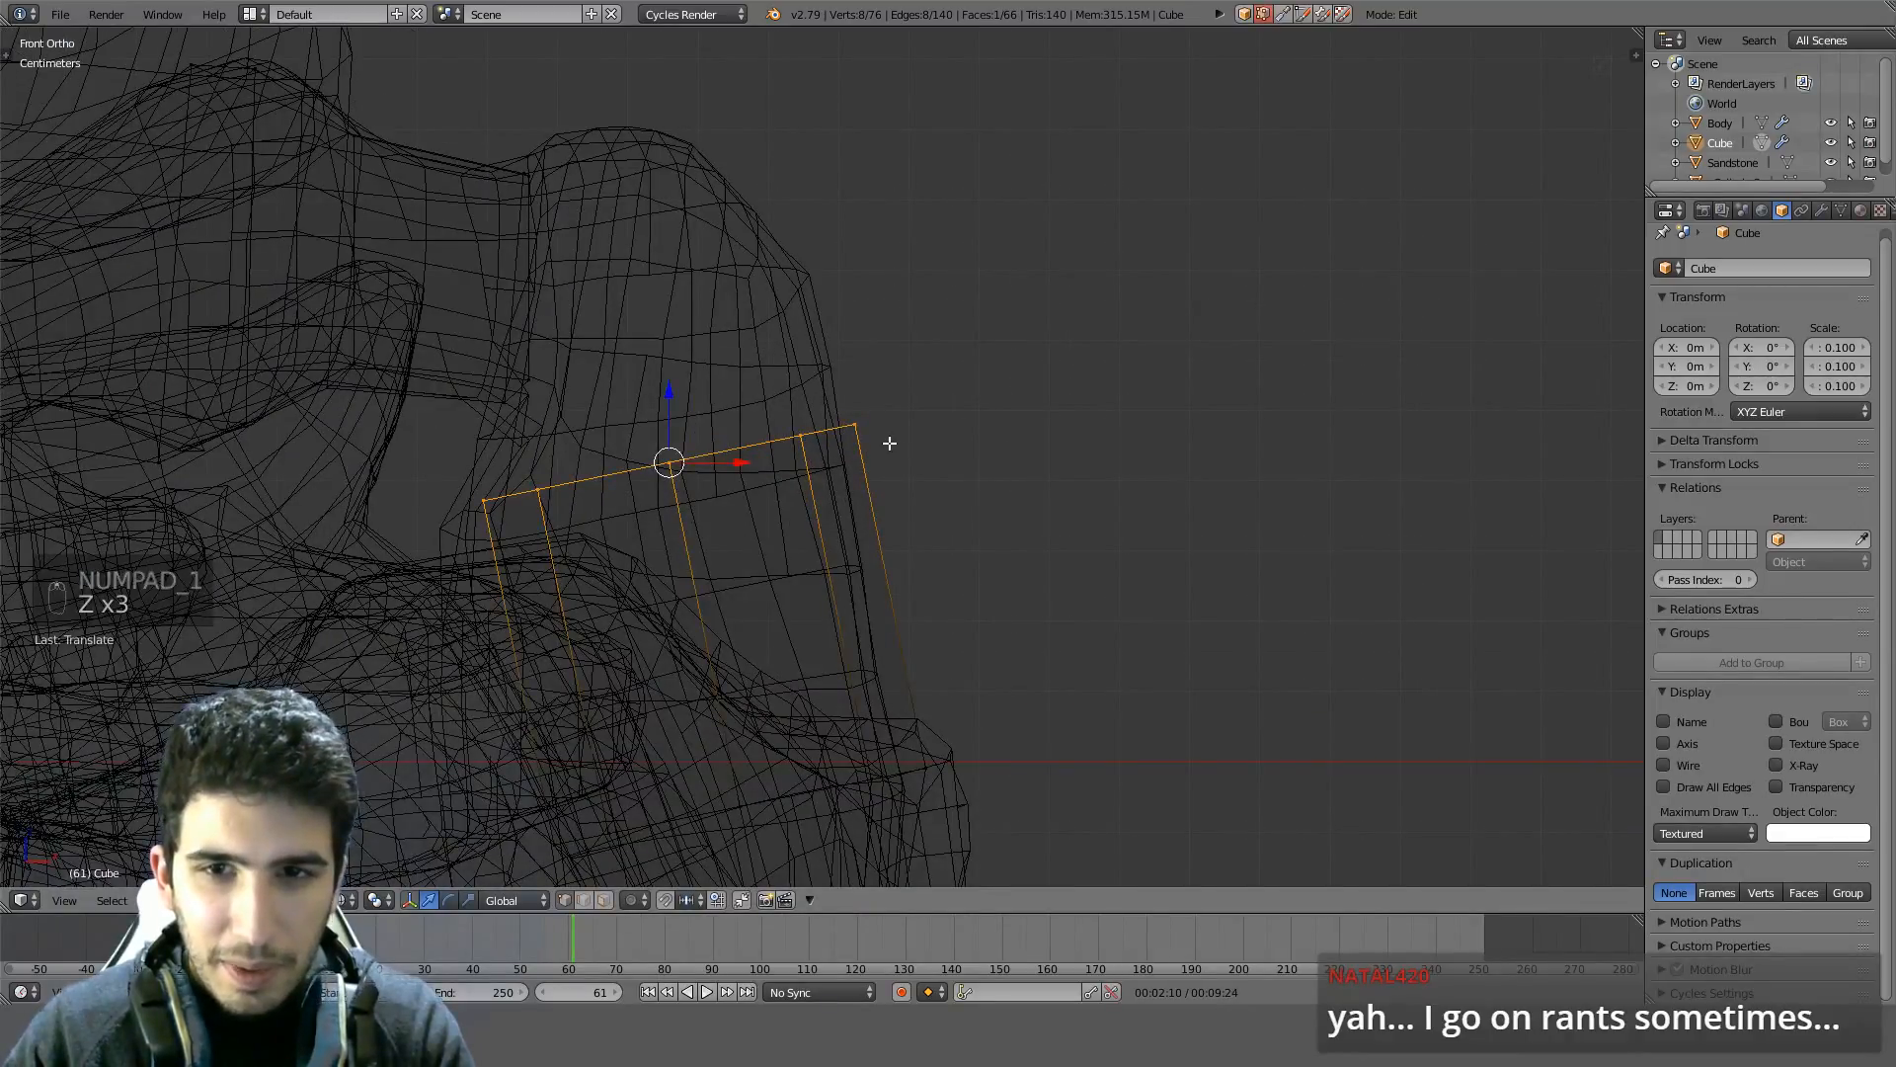
{"action": "key", "text": "g"}
{"action": "left_click", "coordinate": [846, 453]}
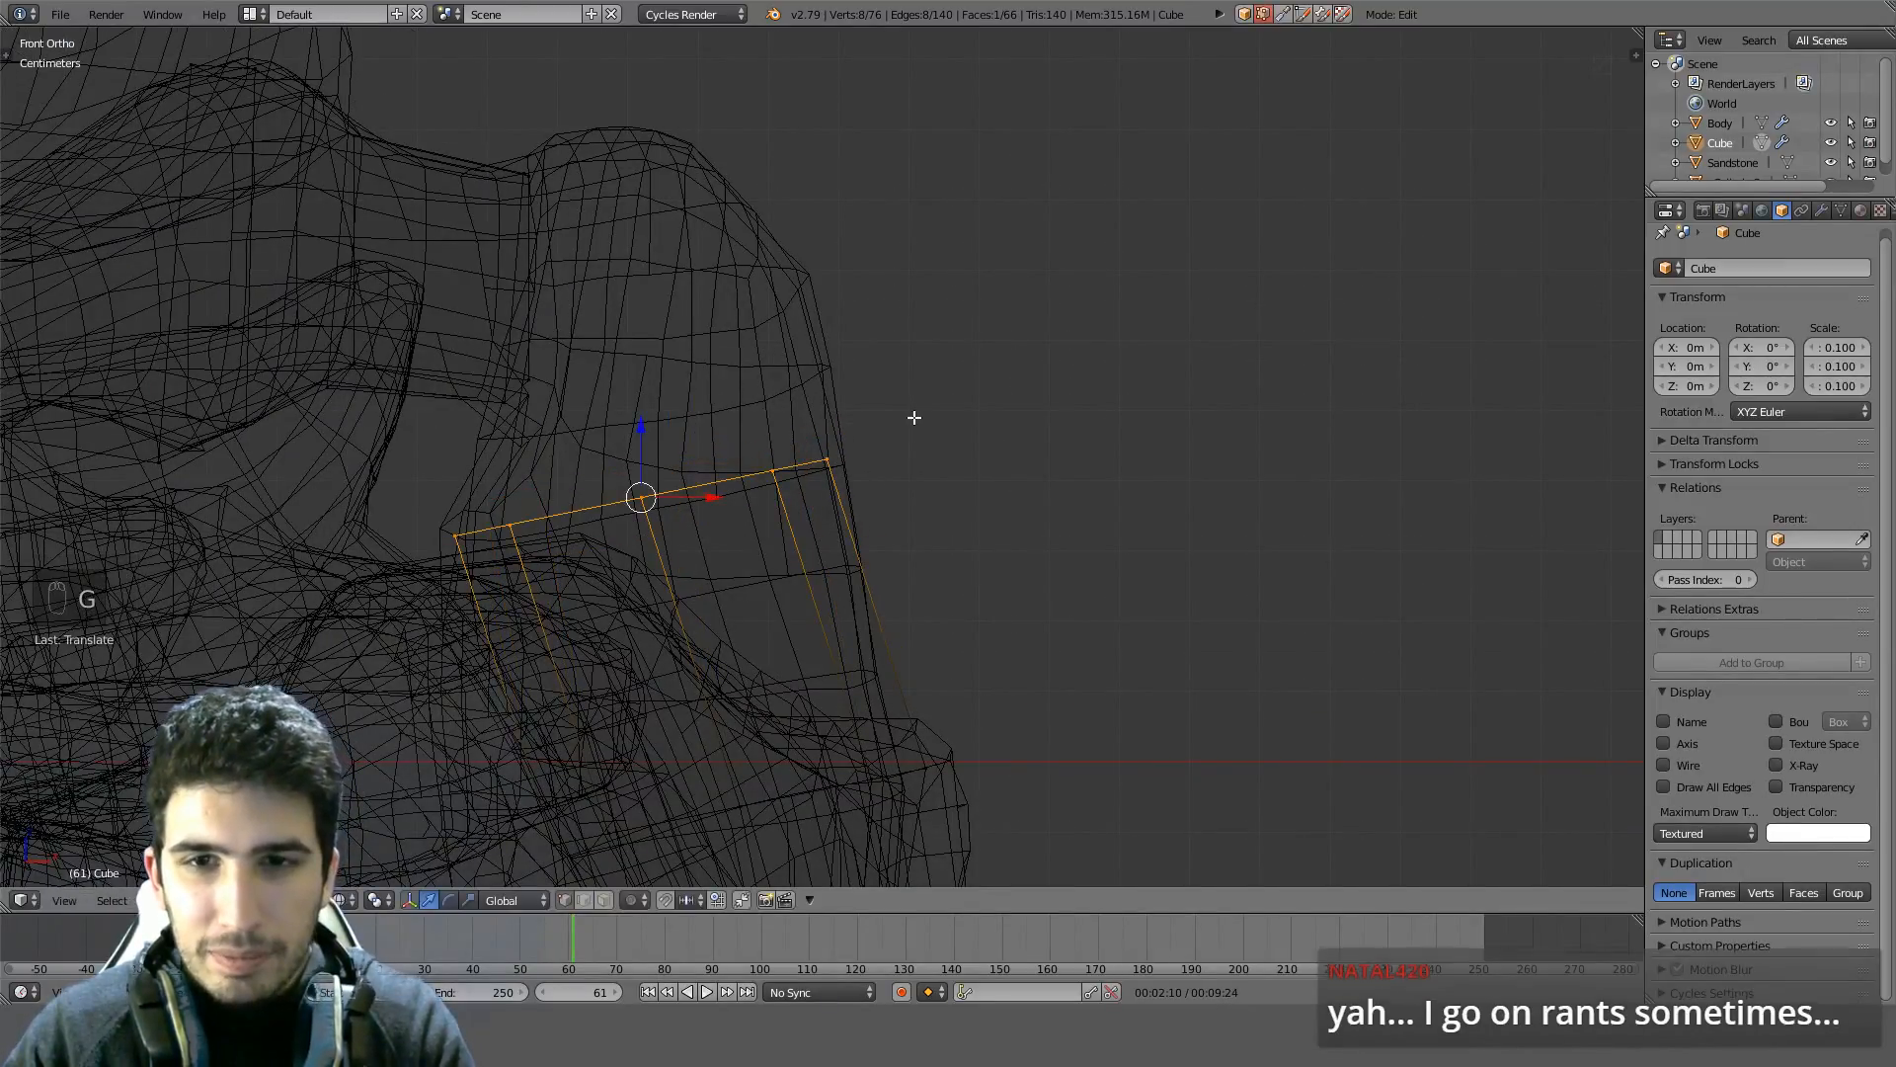
Tilt the top loop so its outer side is higher and extrude it upward into the shoulder
{"action": "key", "text": "r"}
{"action": "left_click", "coordinate": [919, 382]}
{"action": "key", "text": "e"}
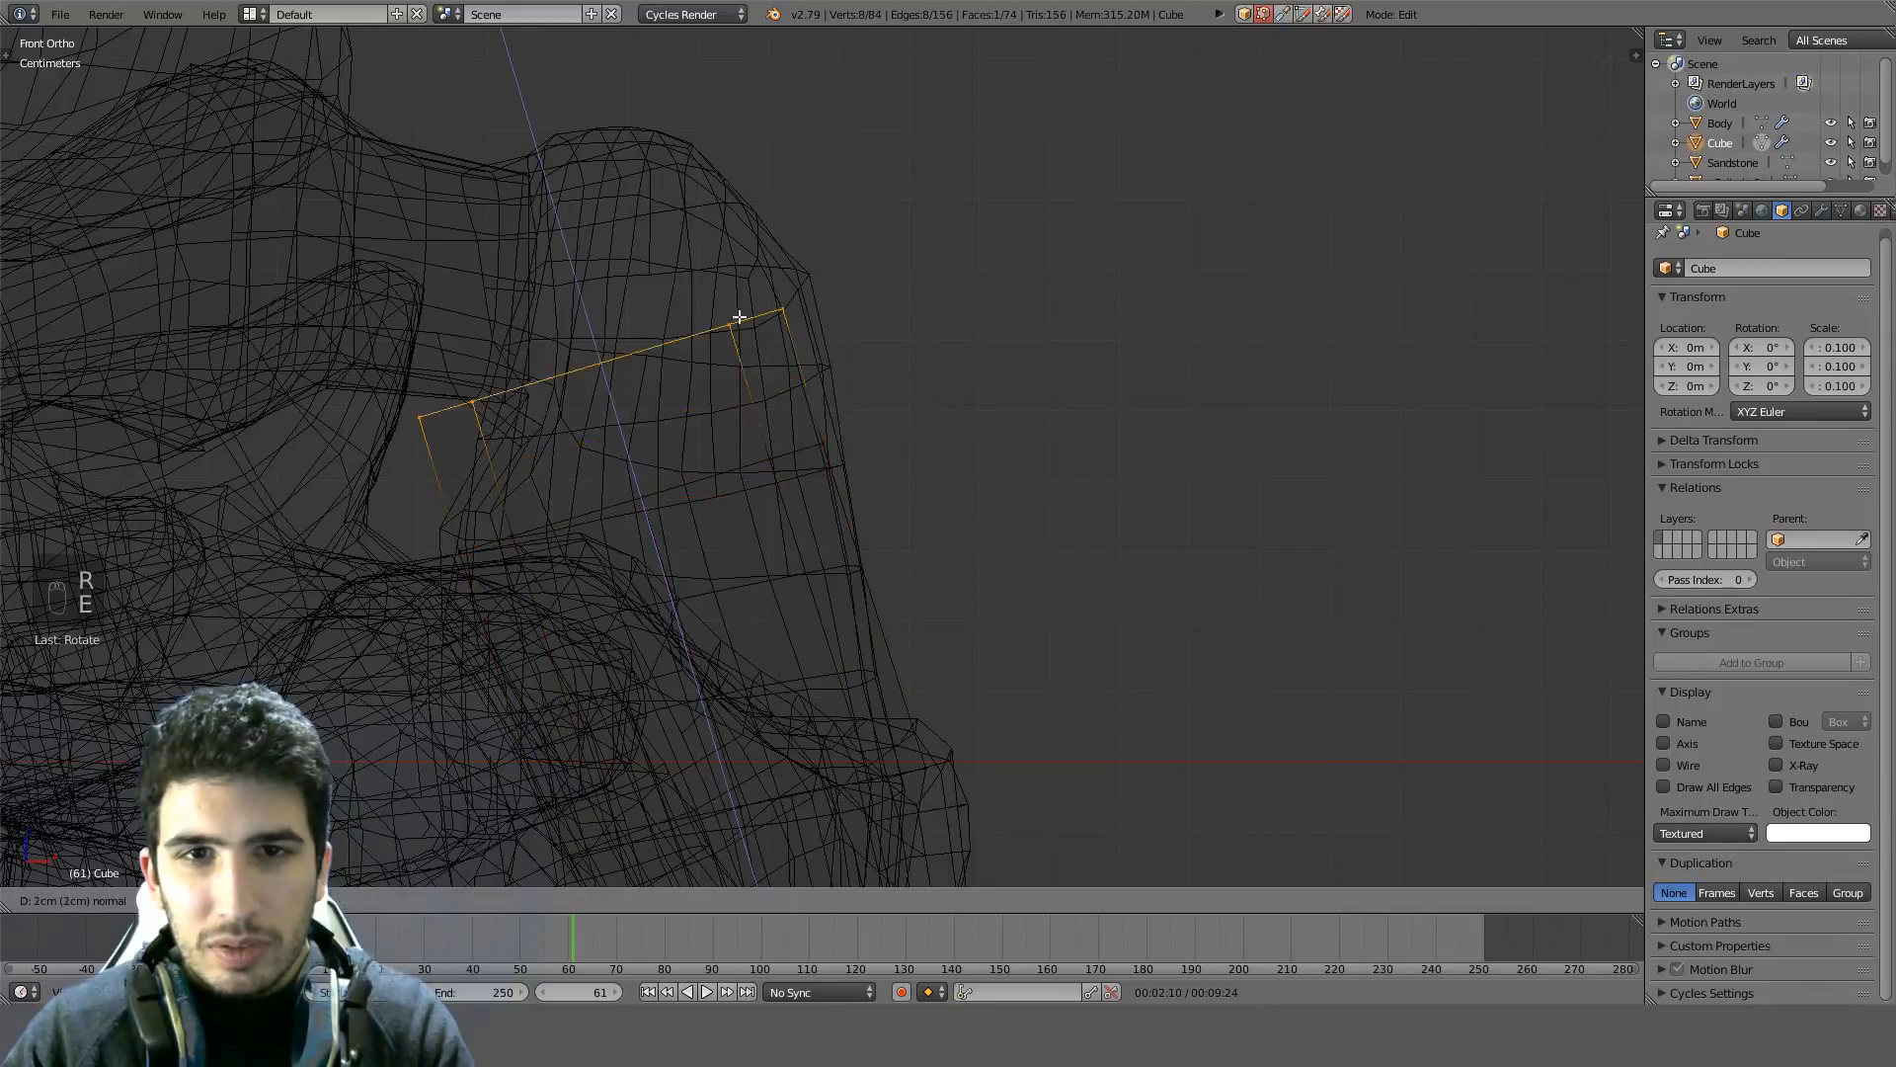
{"action": "left_click", "coordinate": [730, 148]}
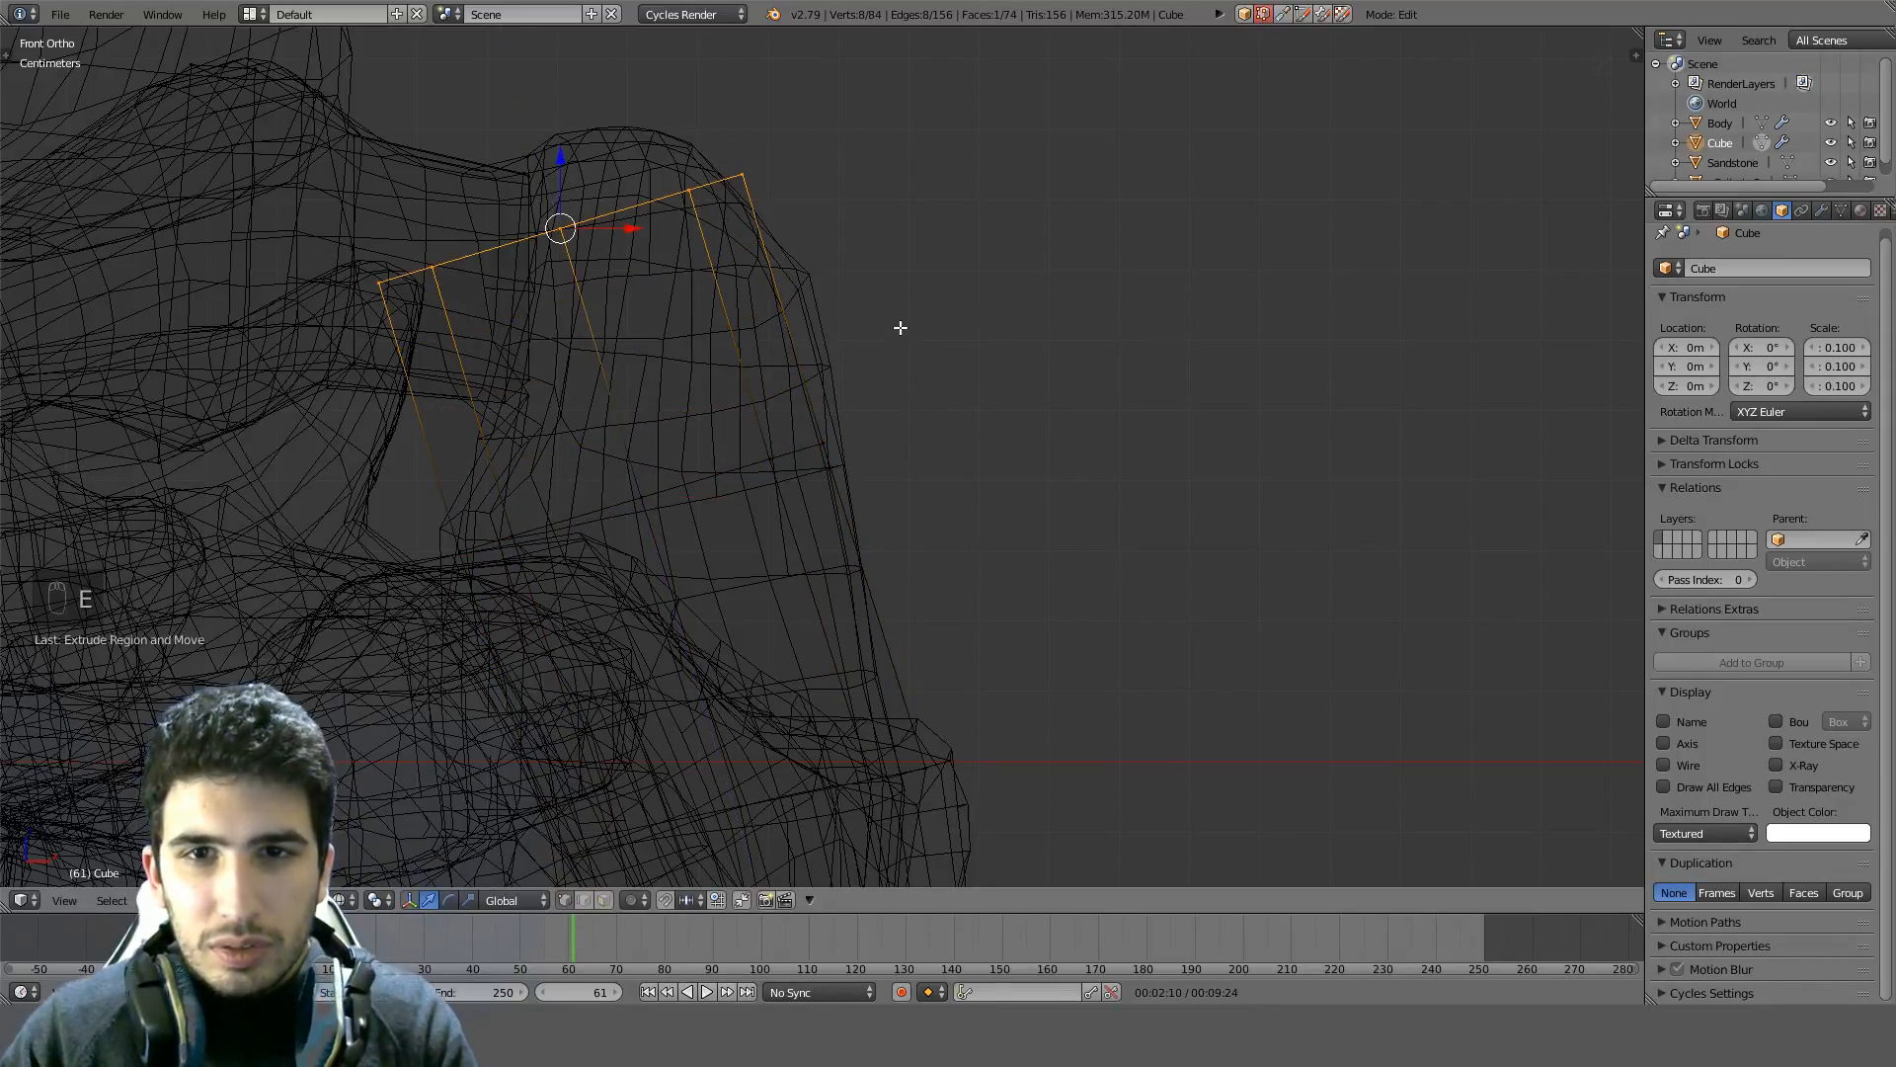
Try to tilt the shoulder loop steeply, move it down into the shoulder and enlarge it to span the outline
{"action": "key", "text": "r"}
{"action": "left_click", "coordinate": [800, 153]}
{"action": "key", "text": "g"}
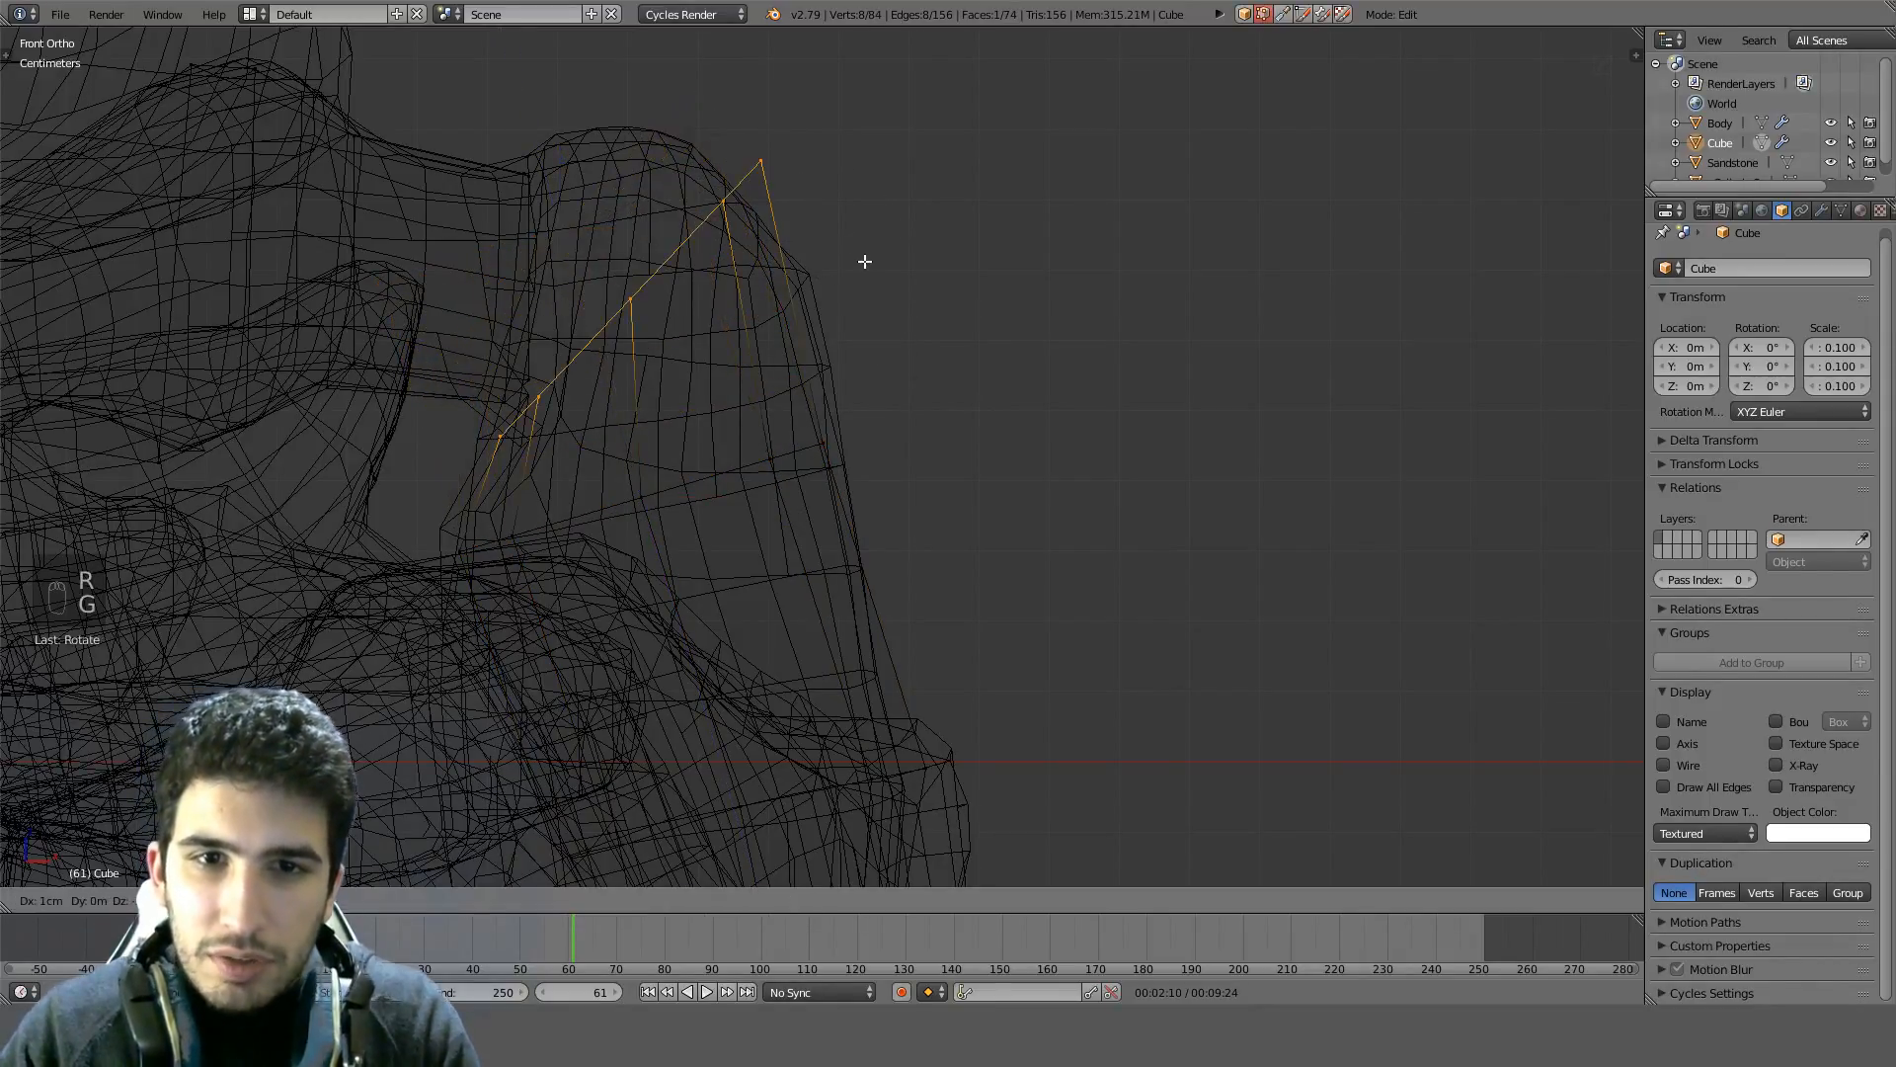
{"action": "left_click", "coordinate": [813, 626]}
{"action": "key", "text": "s"}
{"action": "left_click", "coordinate": [1002, 425]}
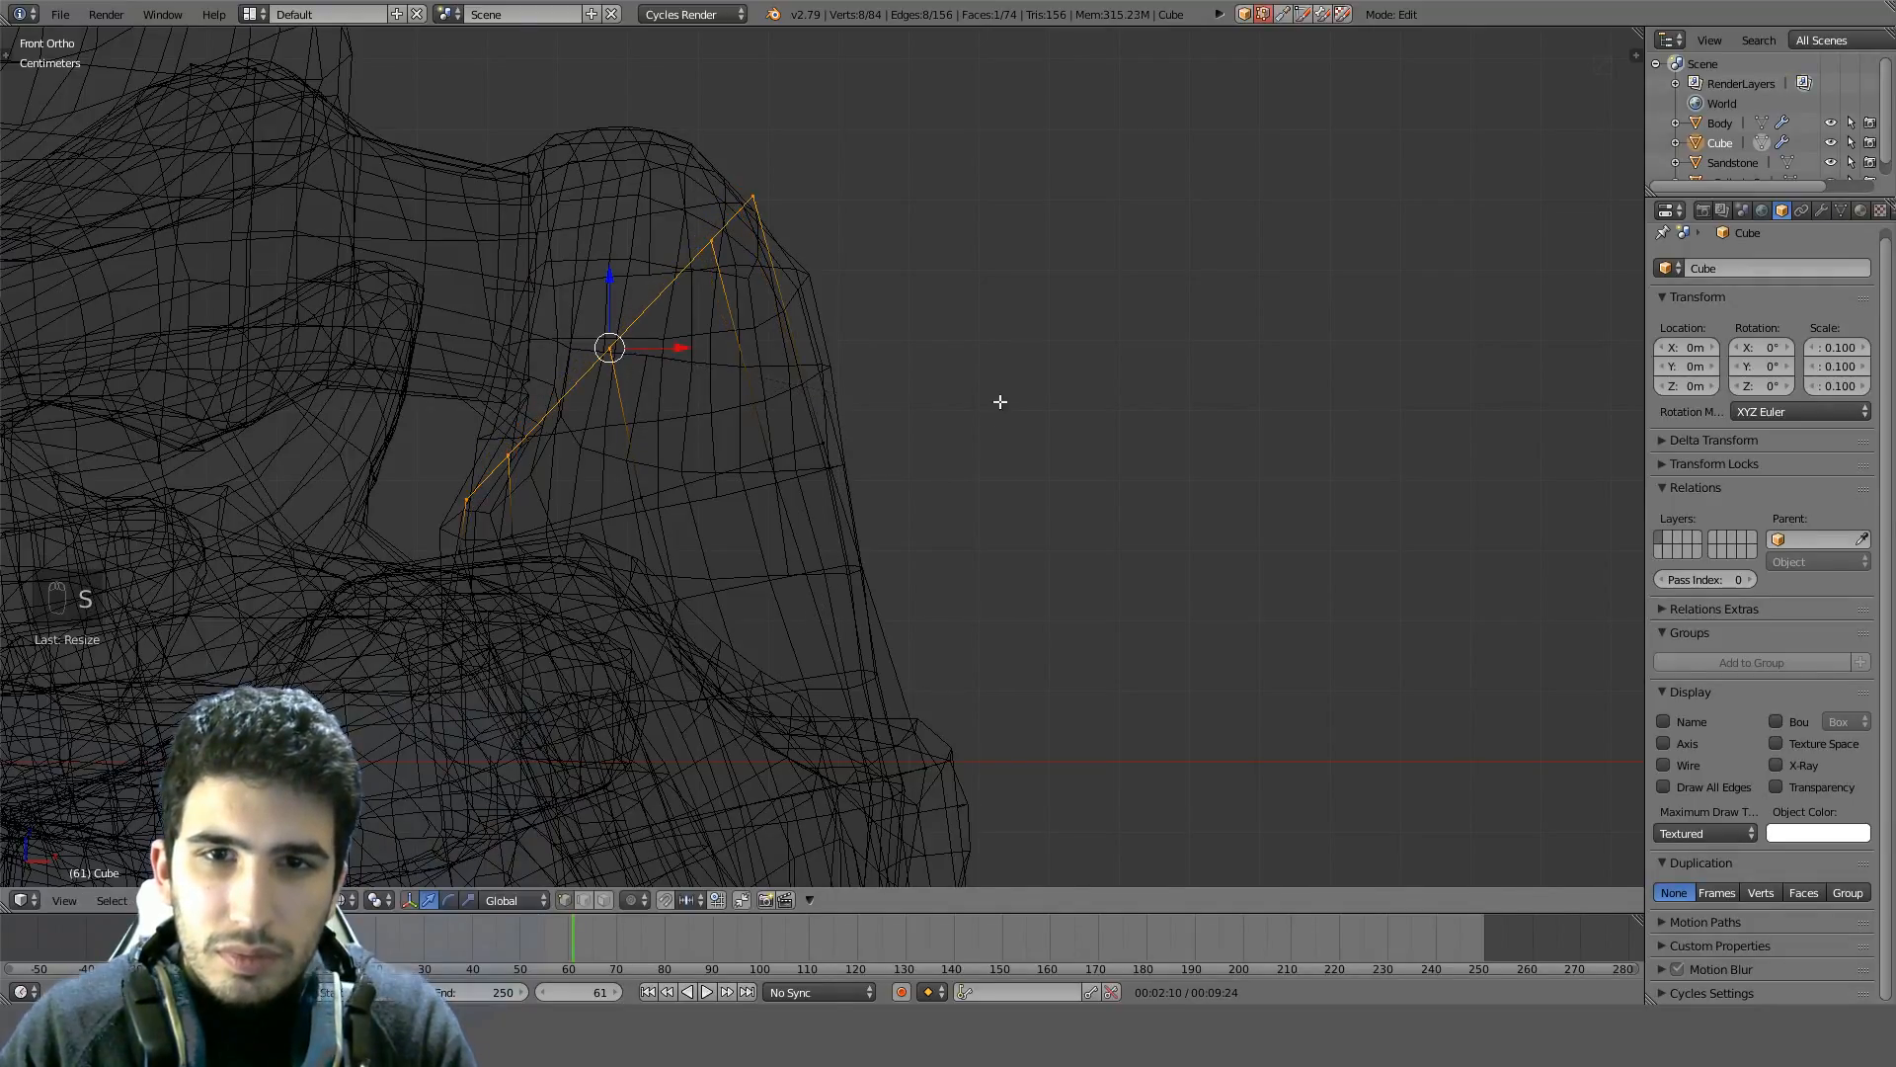
Try to extrude the tilted loop inward, stand it nearly vertical, shrink it and place it at the shoulder's inner edge
{"action": "key", "text": "e"}
{"action": "left_click", "coordinate": [726, 98]}
{"action": "key", "text": "r"}
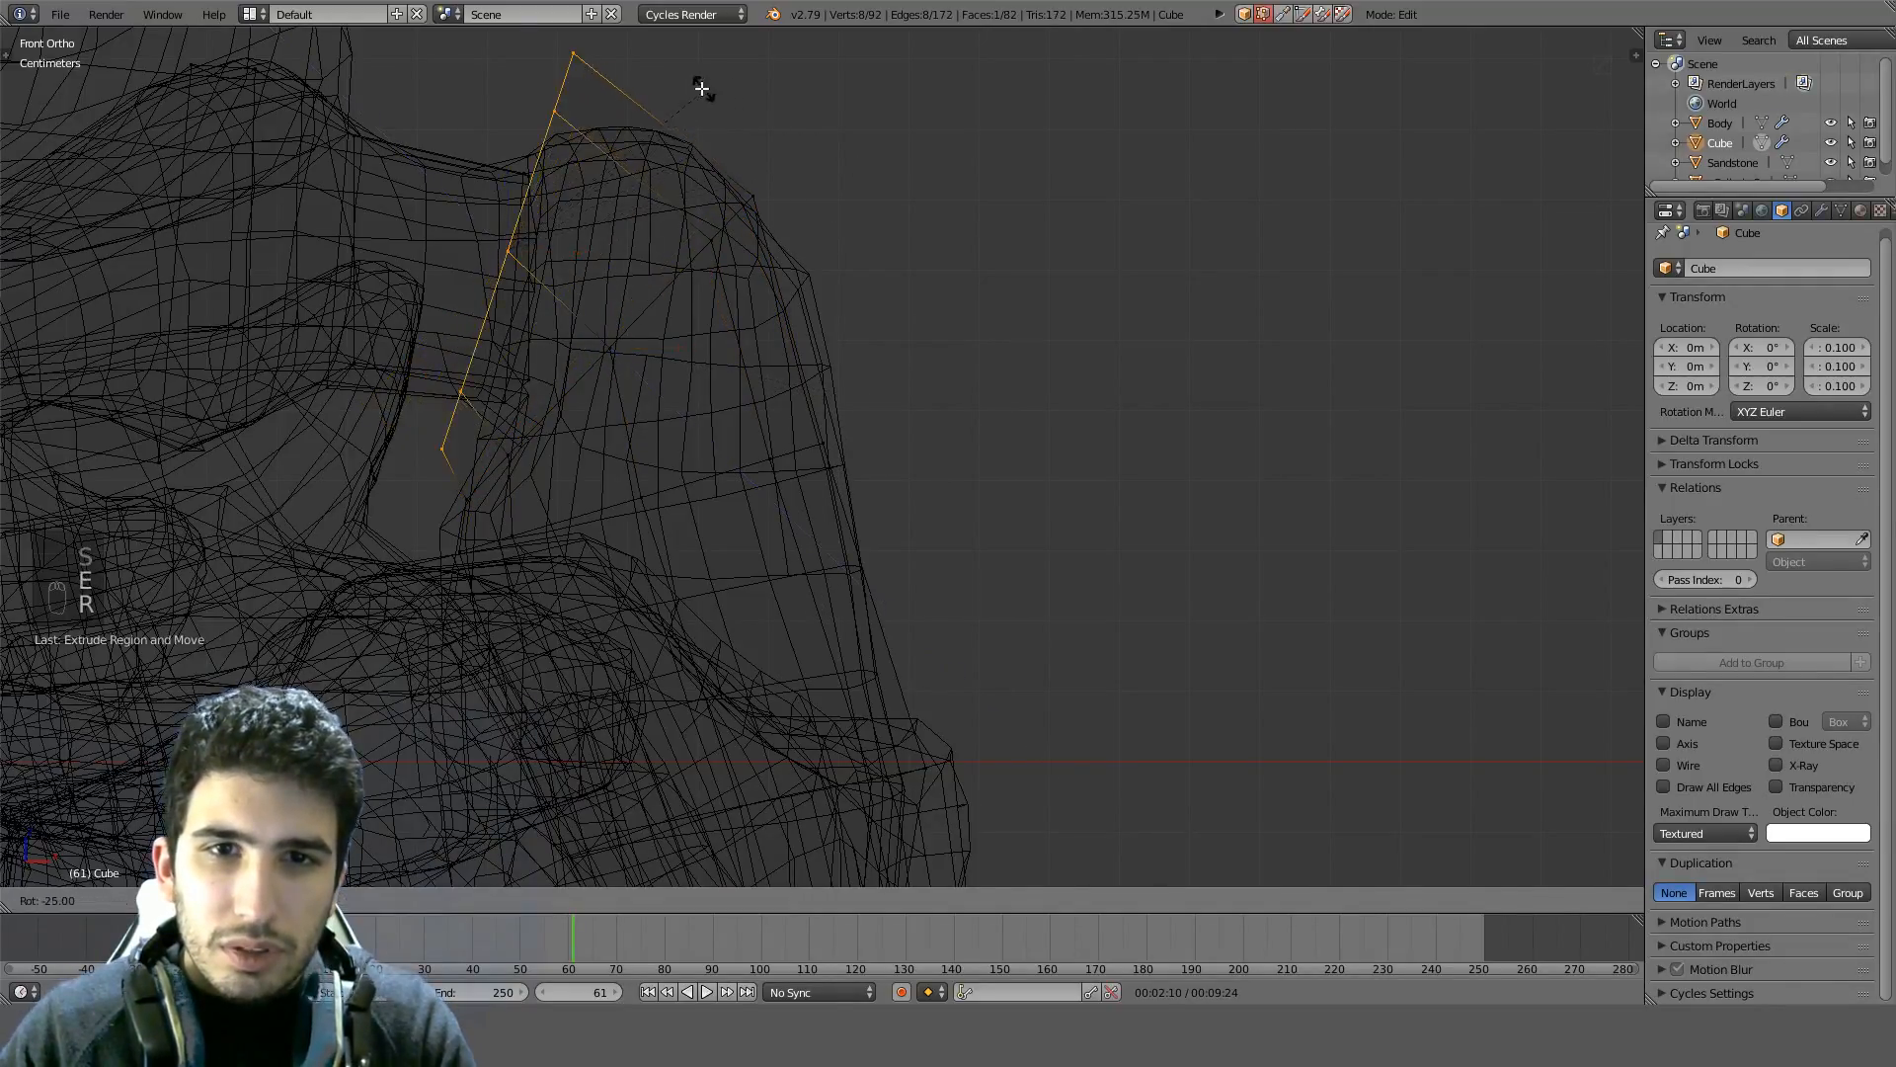
{"action": "left_click", "coordinate": [612, 94]}
{"action": "key", "text": "s"}
{"action": "left_click", "coordinate": [702, 161]}
{"action": "key", "text": "g"}
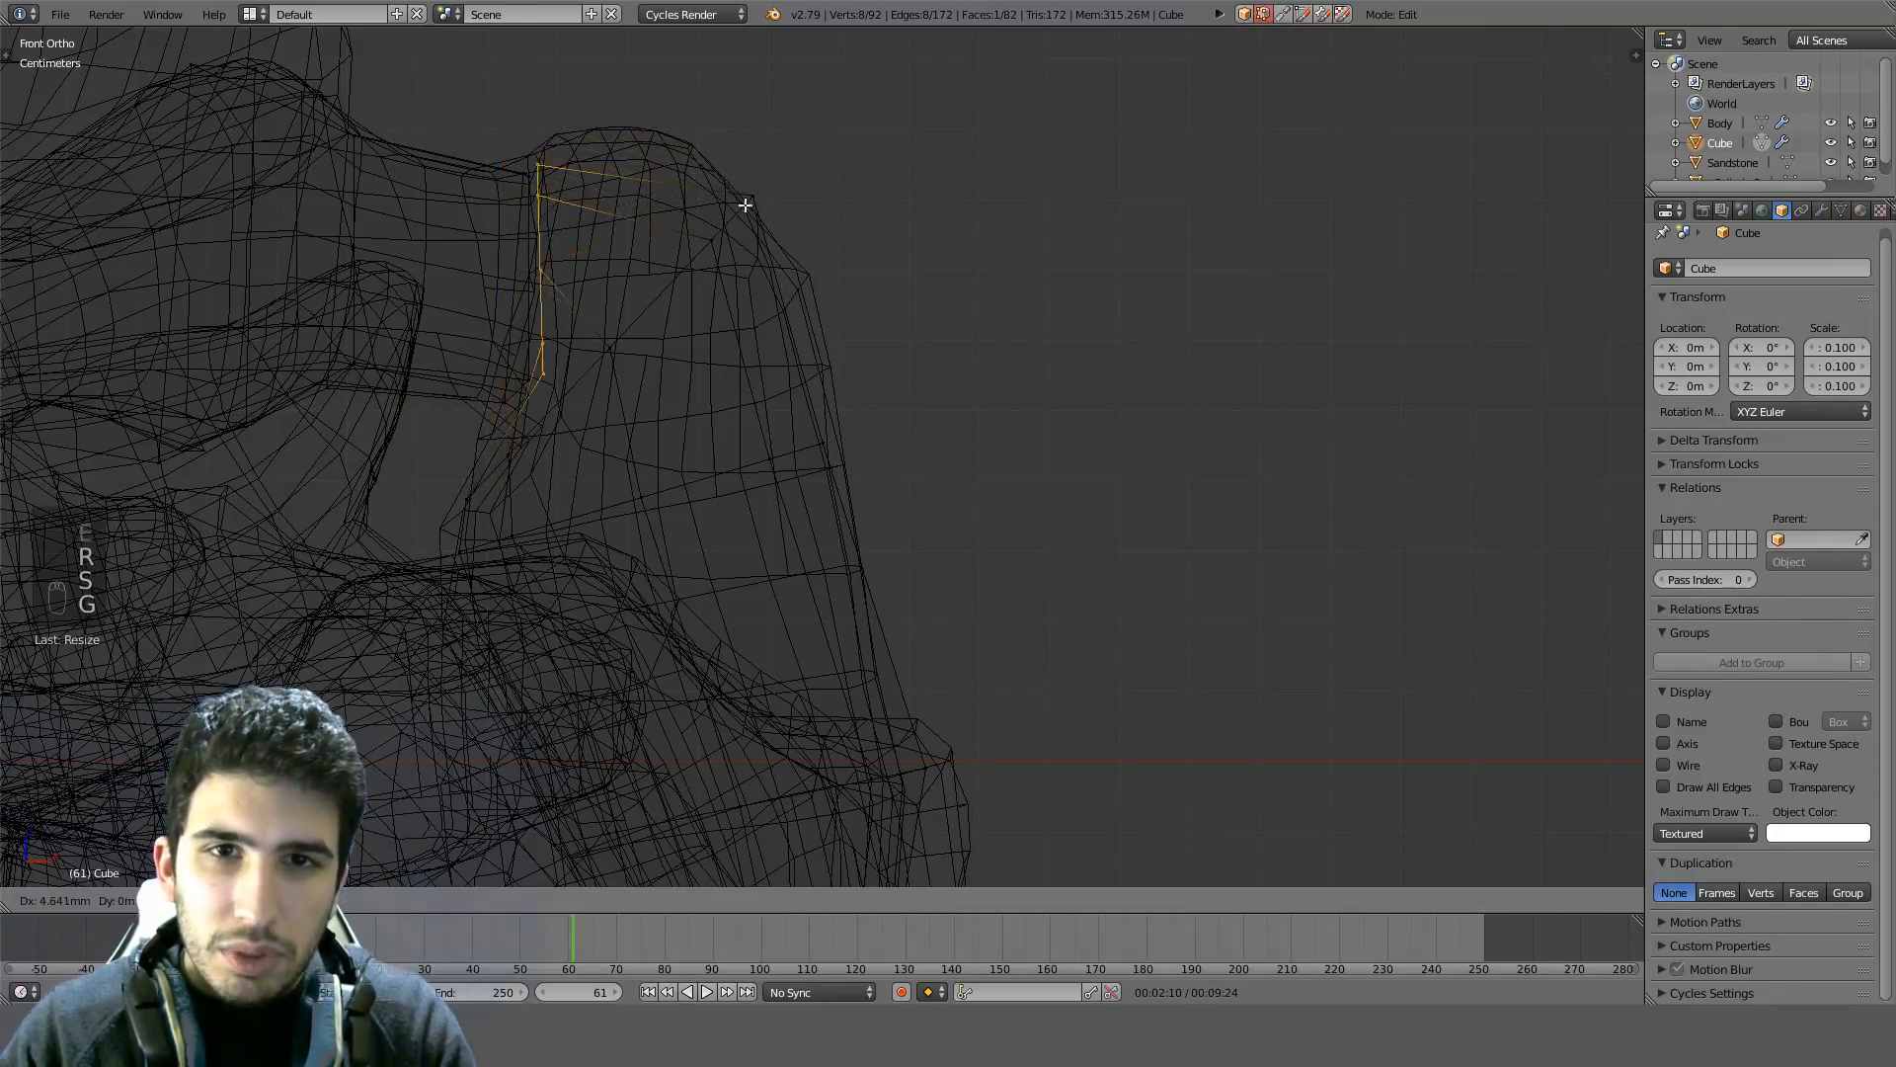
{"action": "left_click", "coordinate": [724, 199]}
Inspect the shoulder in solid shading and undo the inward extrusion and the steep tilt, move and scaling before it
{"action": "key", "text": "z"}
{"action": "mouse_move", "coordinate": [724, 212]}
{"action": "middle_mouse_down"}
{"action": "mouse_move", "coordinate": [826, 389]}
{"action": "mouse_move", "coordinate": [722, 423]}
{"action": "mouse_move", "coordinate": [802, 265]}
{"action": "middle_mouse_up"}
{"action": "key", "text": "ctrl+z"}
{"action": "key", "text": "ctrl+z"}
{"action": "key", "text": "ctrl+z"}
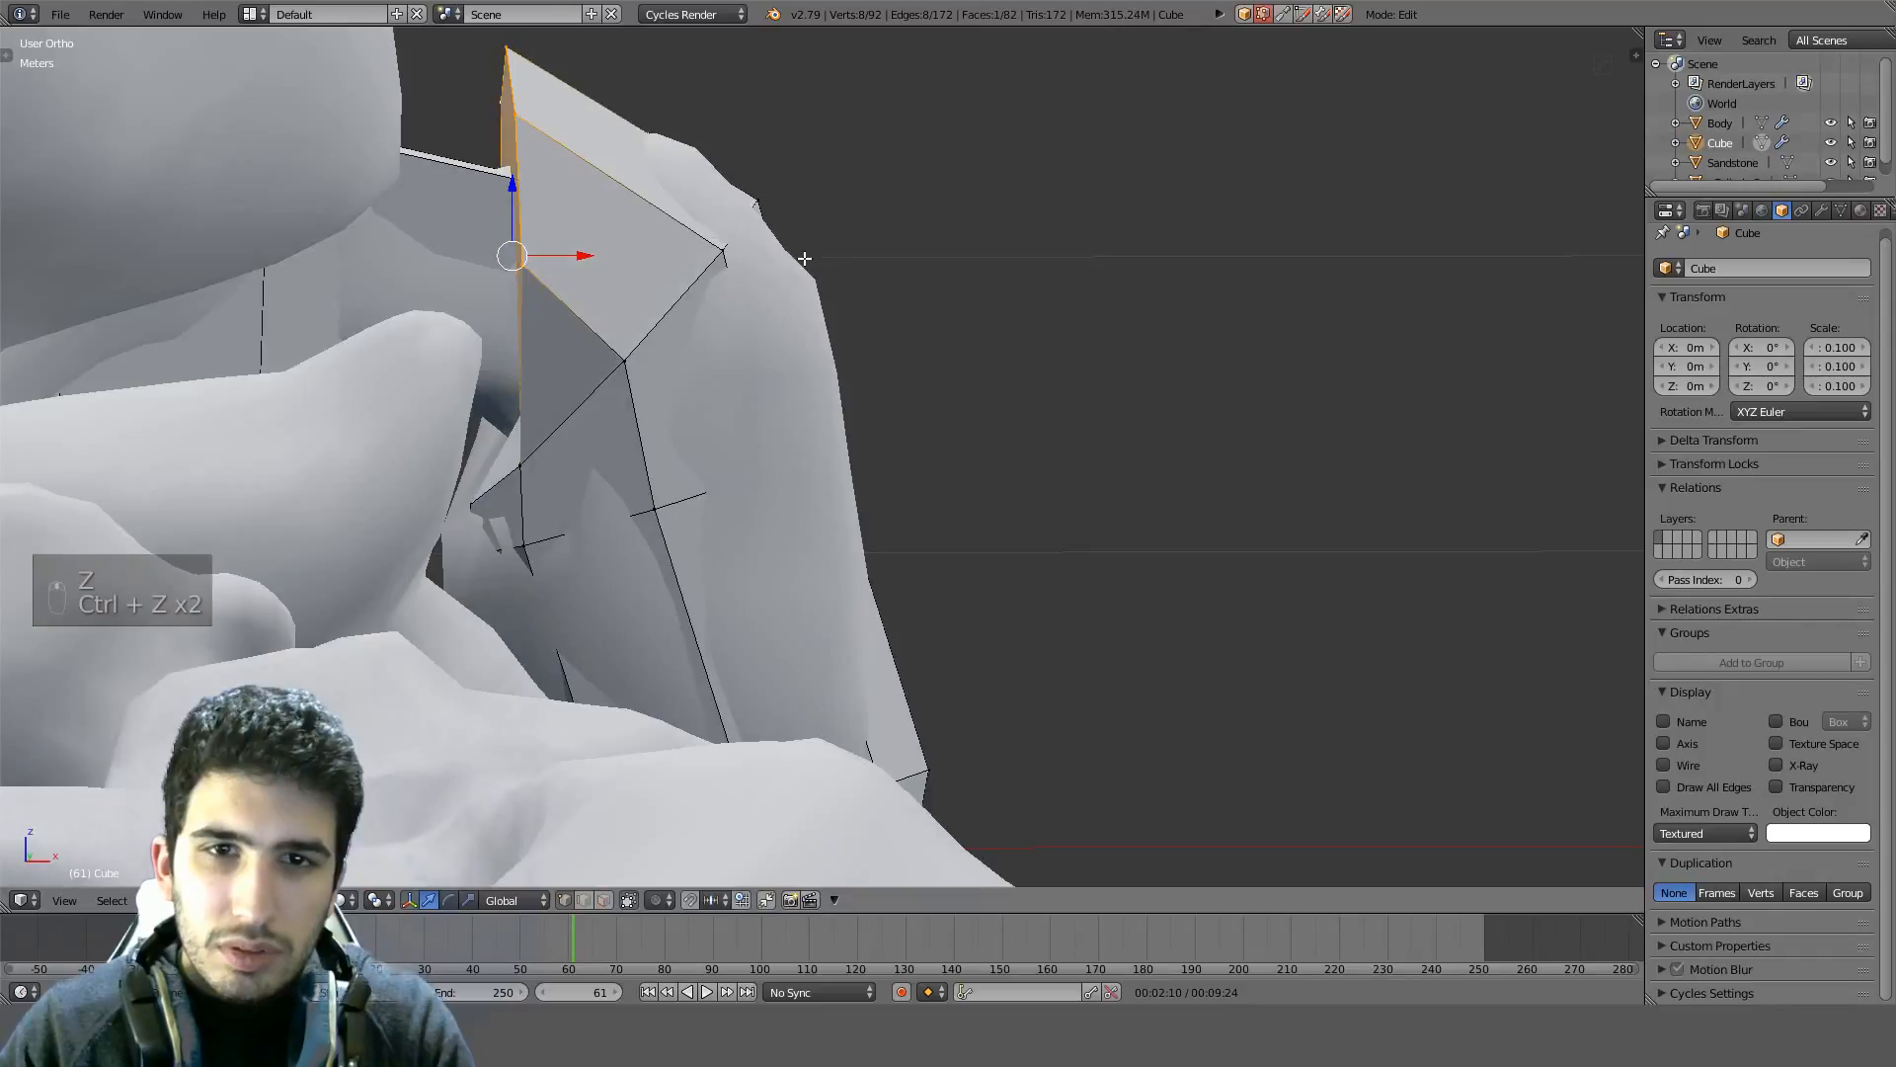
{"action": "key", "text": "KP_1"}
{"action": "key", "text": "z"}
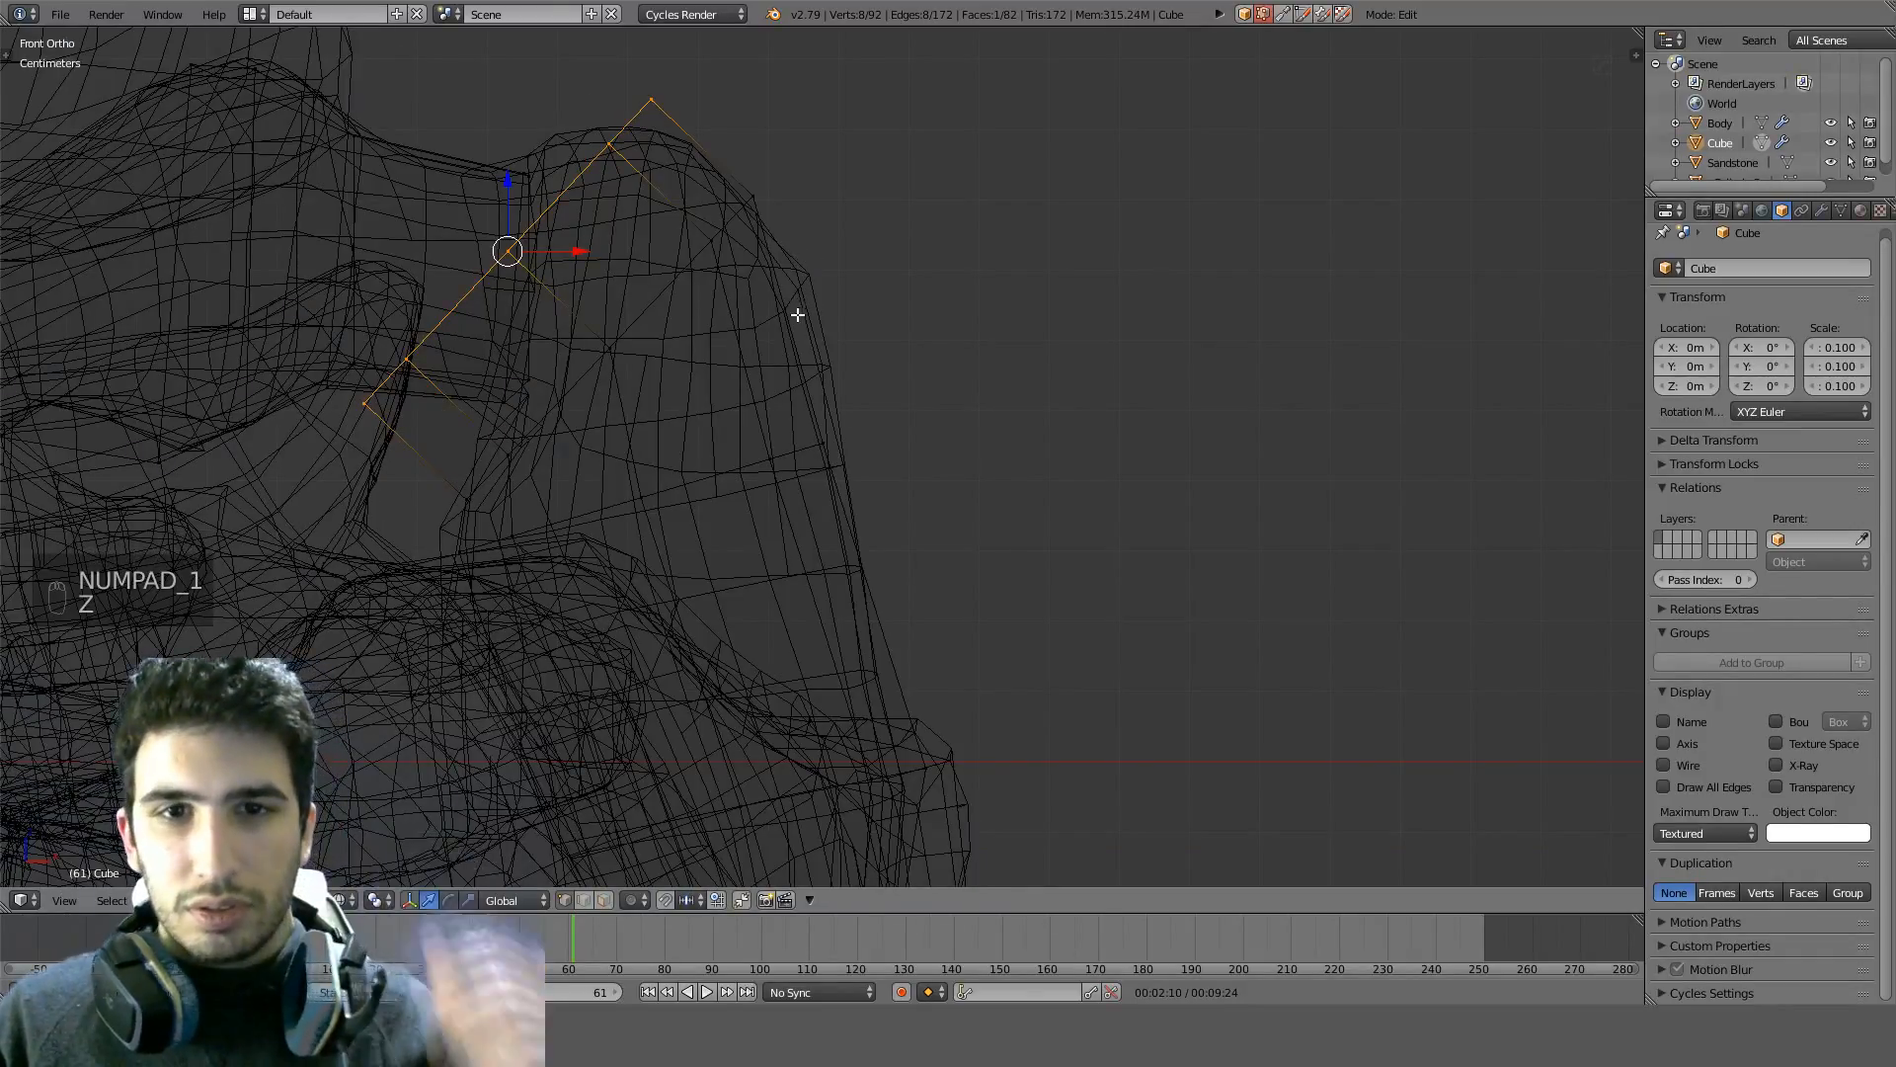
{"action": "key", "text": "ctrl+z"}
{"action": "key", "text": "ctrl+z"}
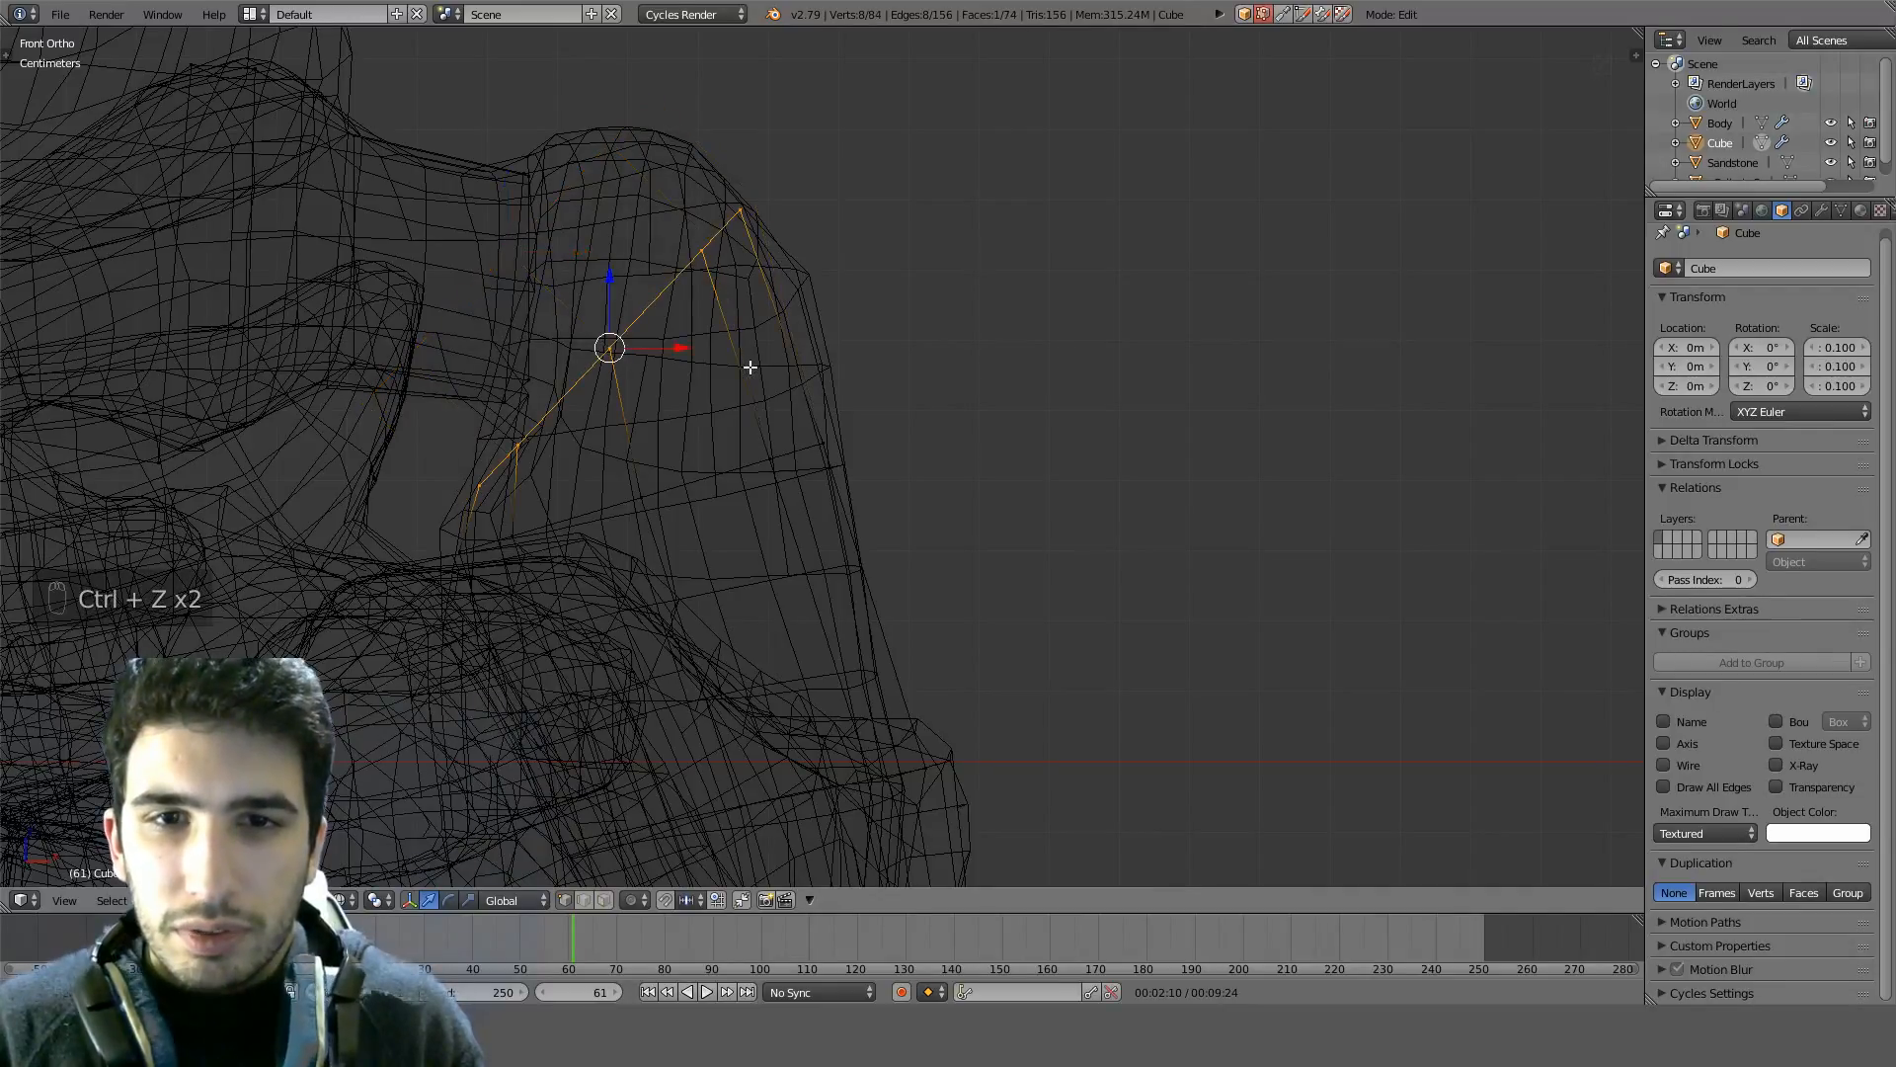
{"action": "key", "text": "ctrl+z"}
{"action": "key", "text": "ctrl+z"}
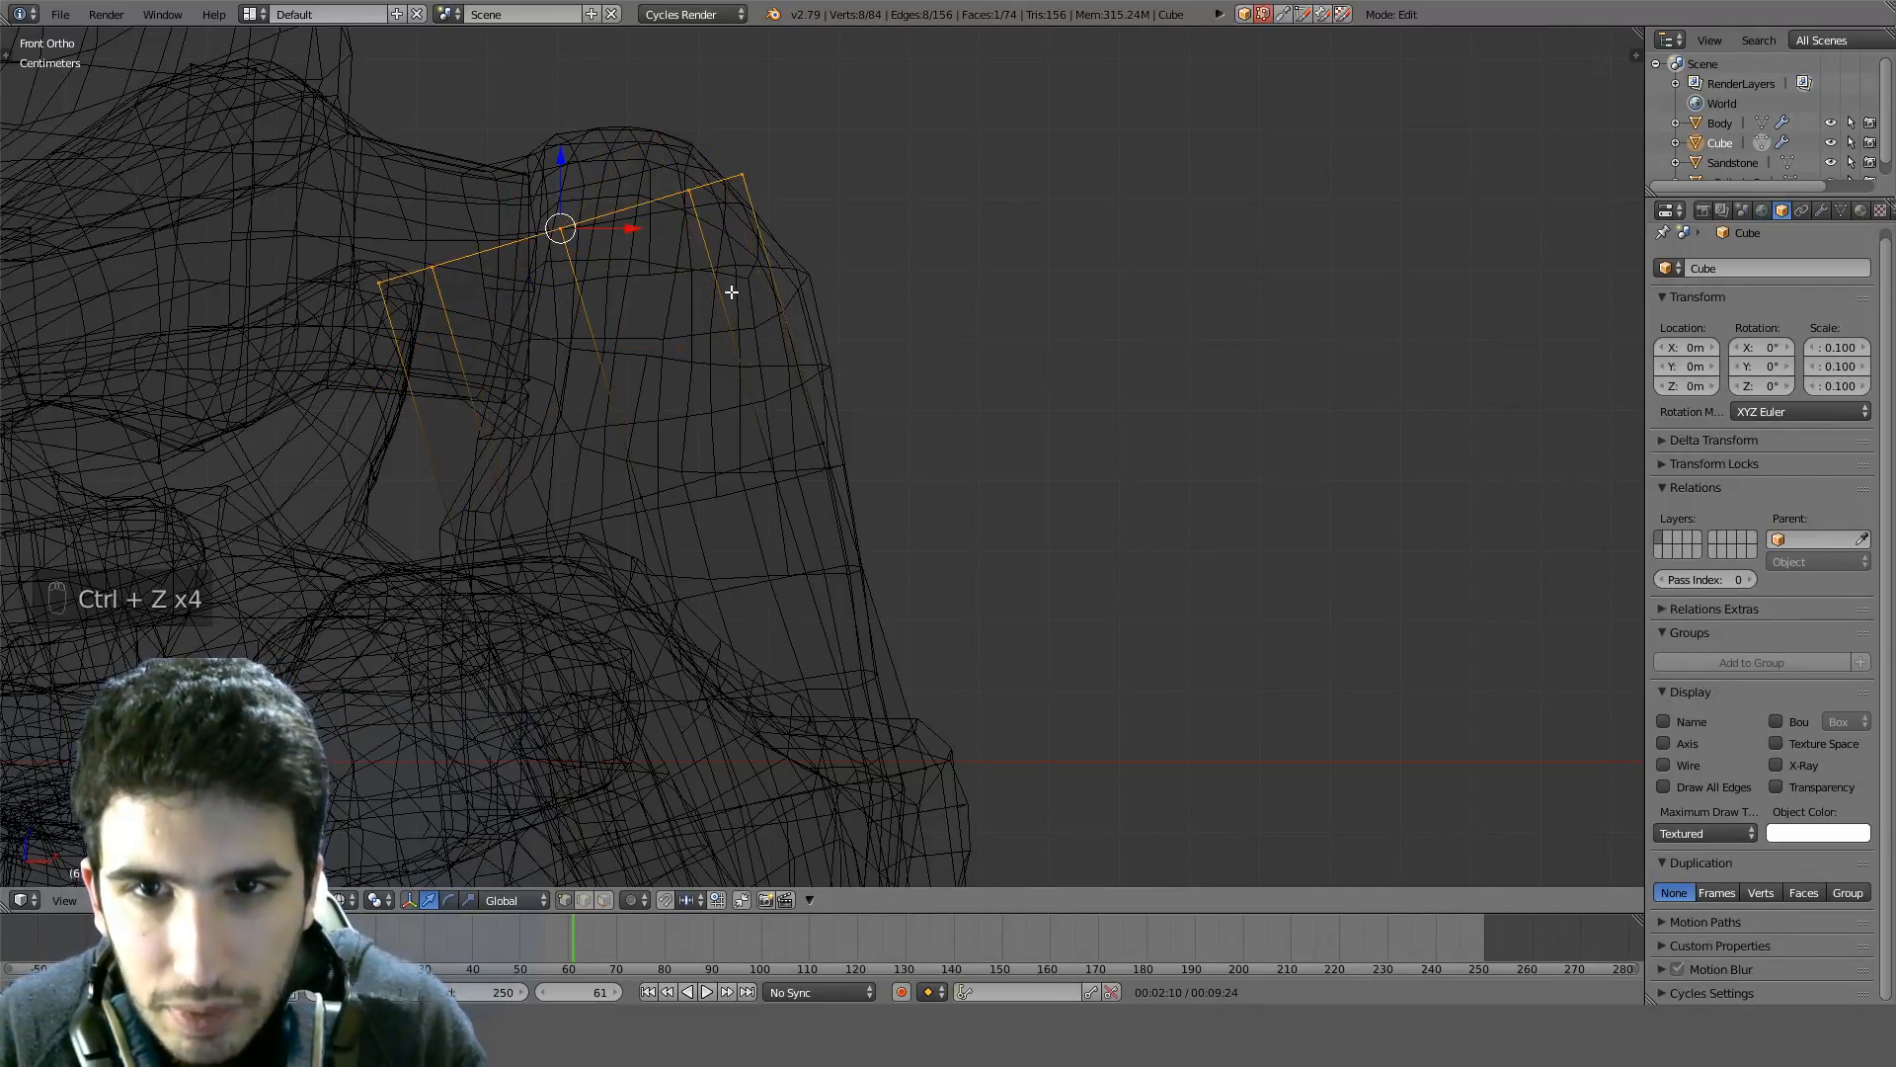
In front view, lower the shoulder loop and shift it outward, shrinking it slightly to fit the limb's outline
{"action": "key", "text": "g"}
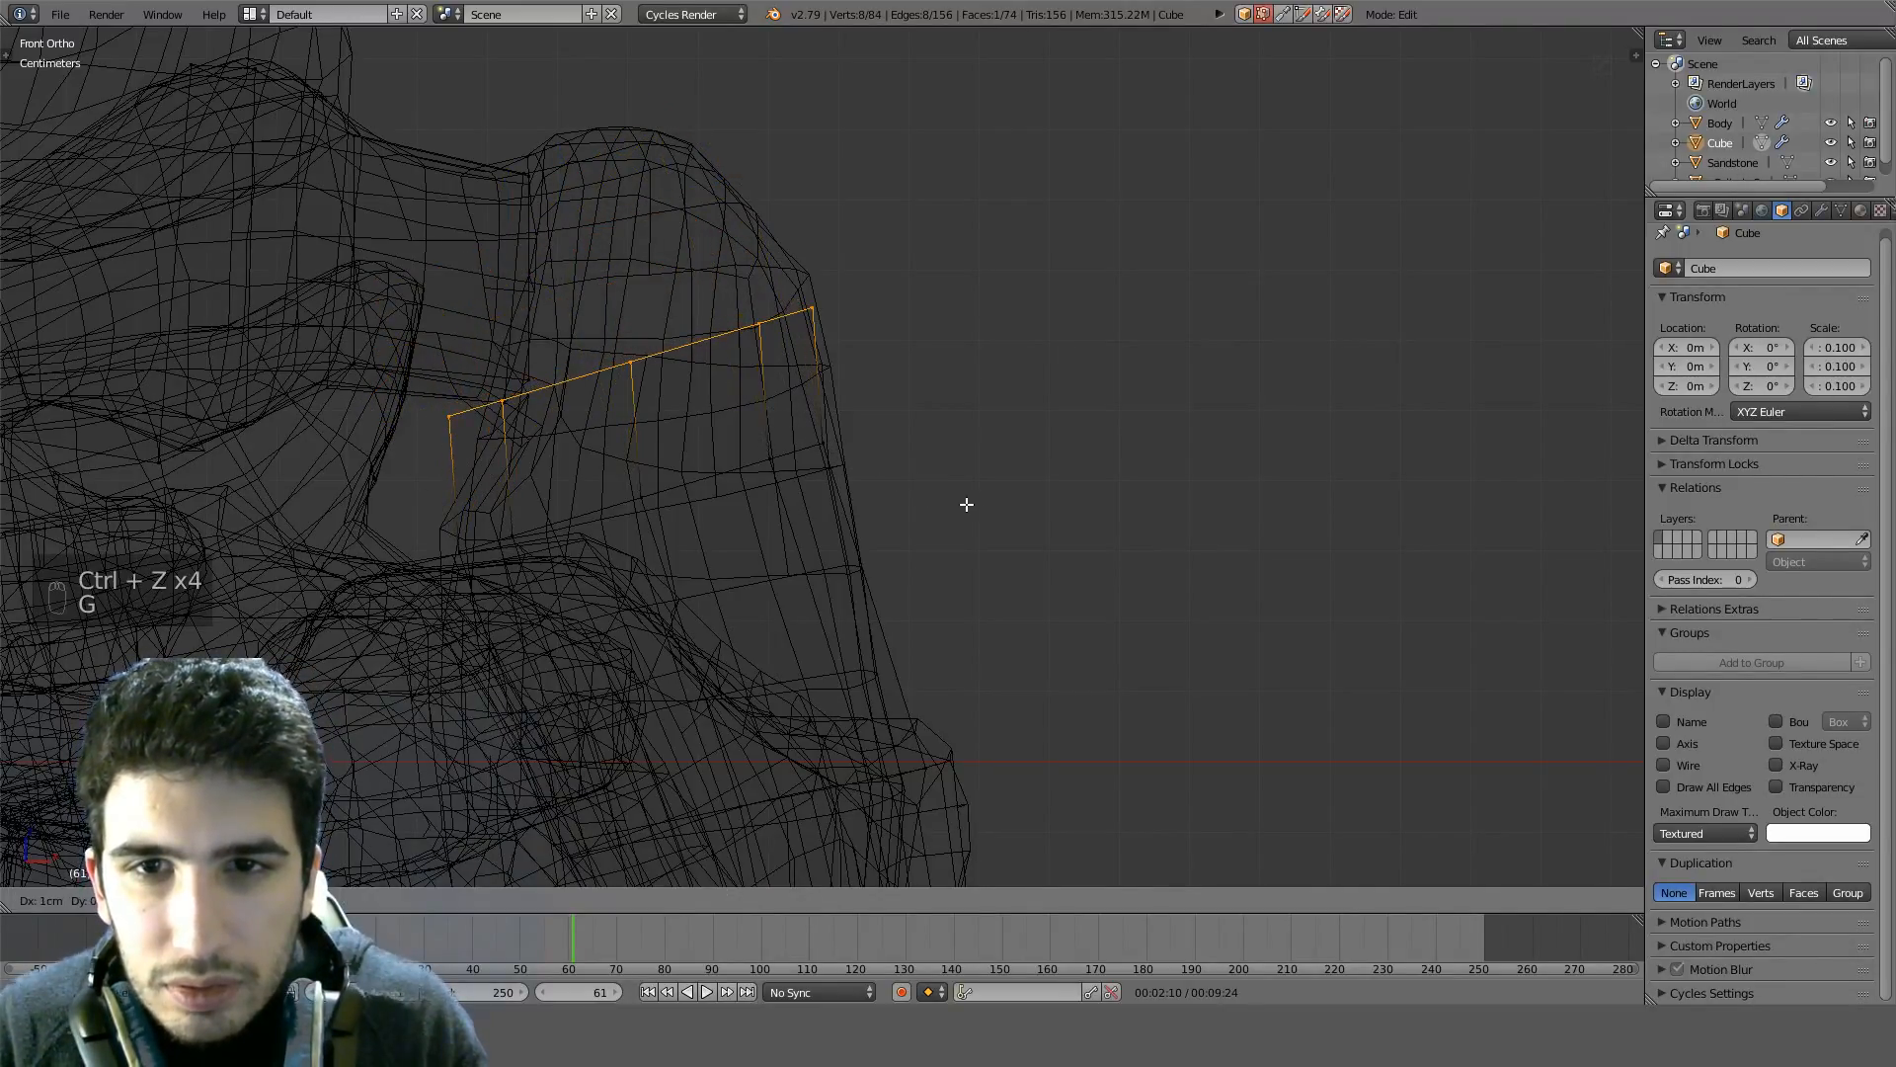
{"action": "left_click", "coordinate": [989, 517]}
{"action": "key", "text": "s"}
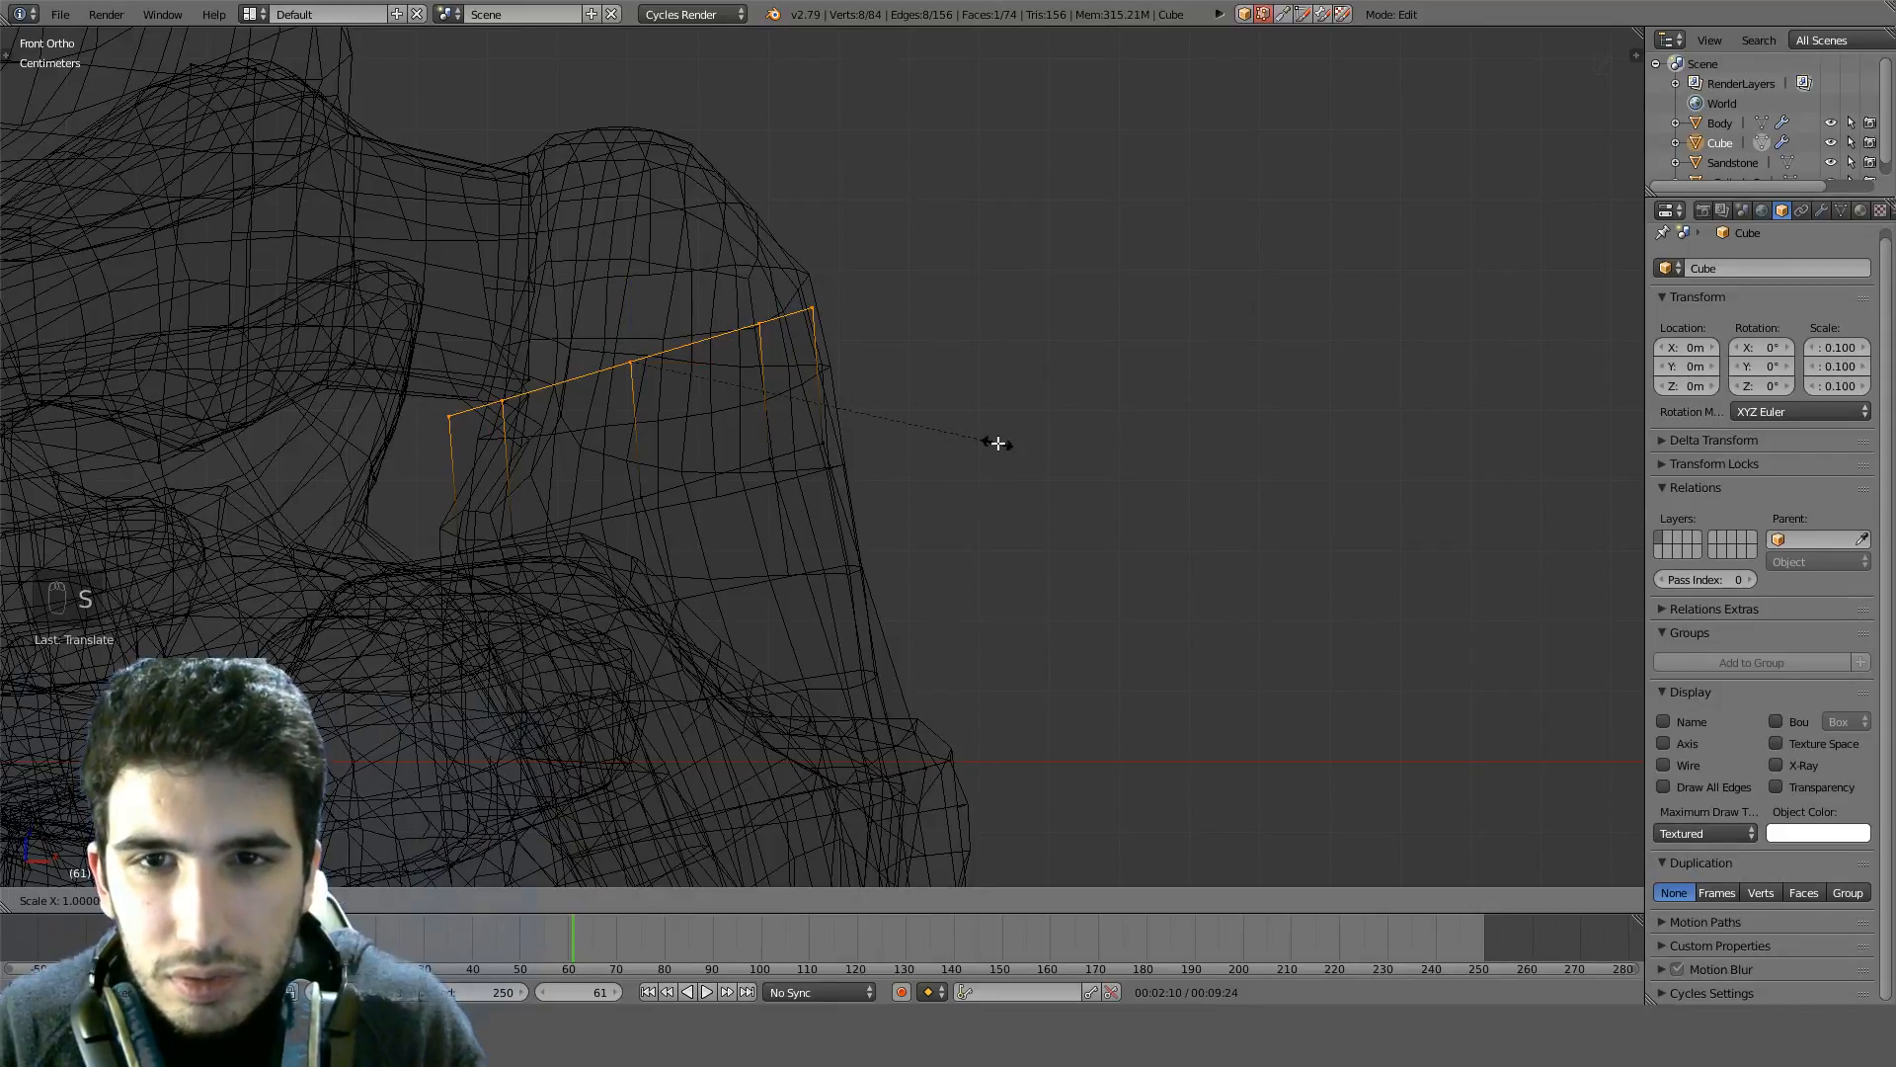
{"action": "left_click", "coordinate": [963, 433]}
{"action": "key", "text": "g"}
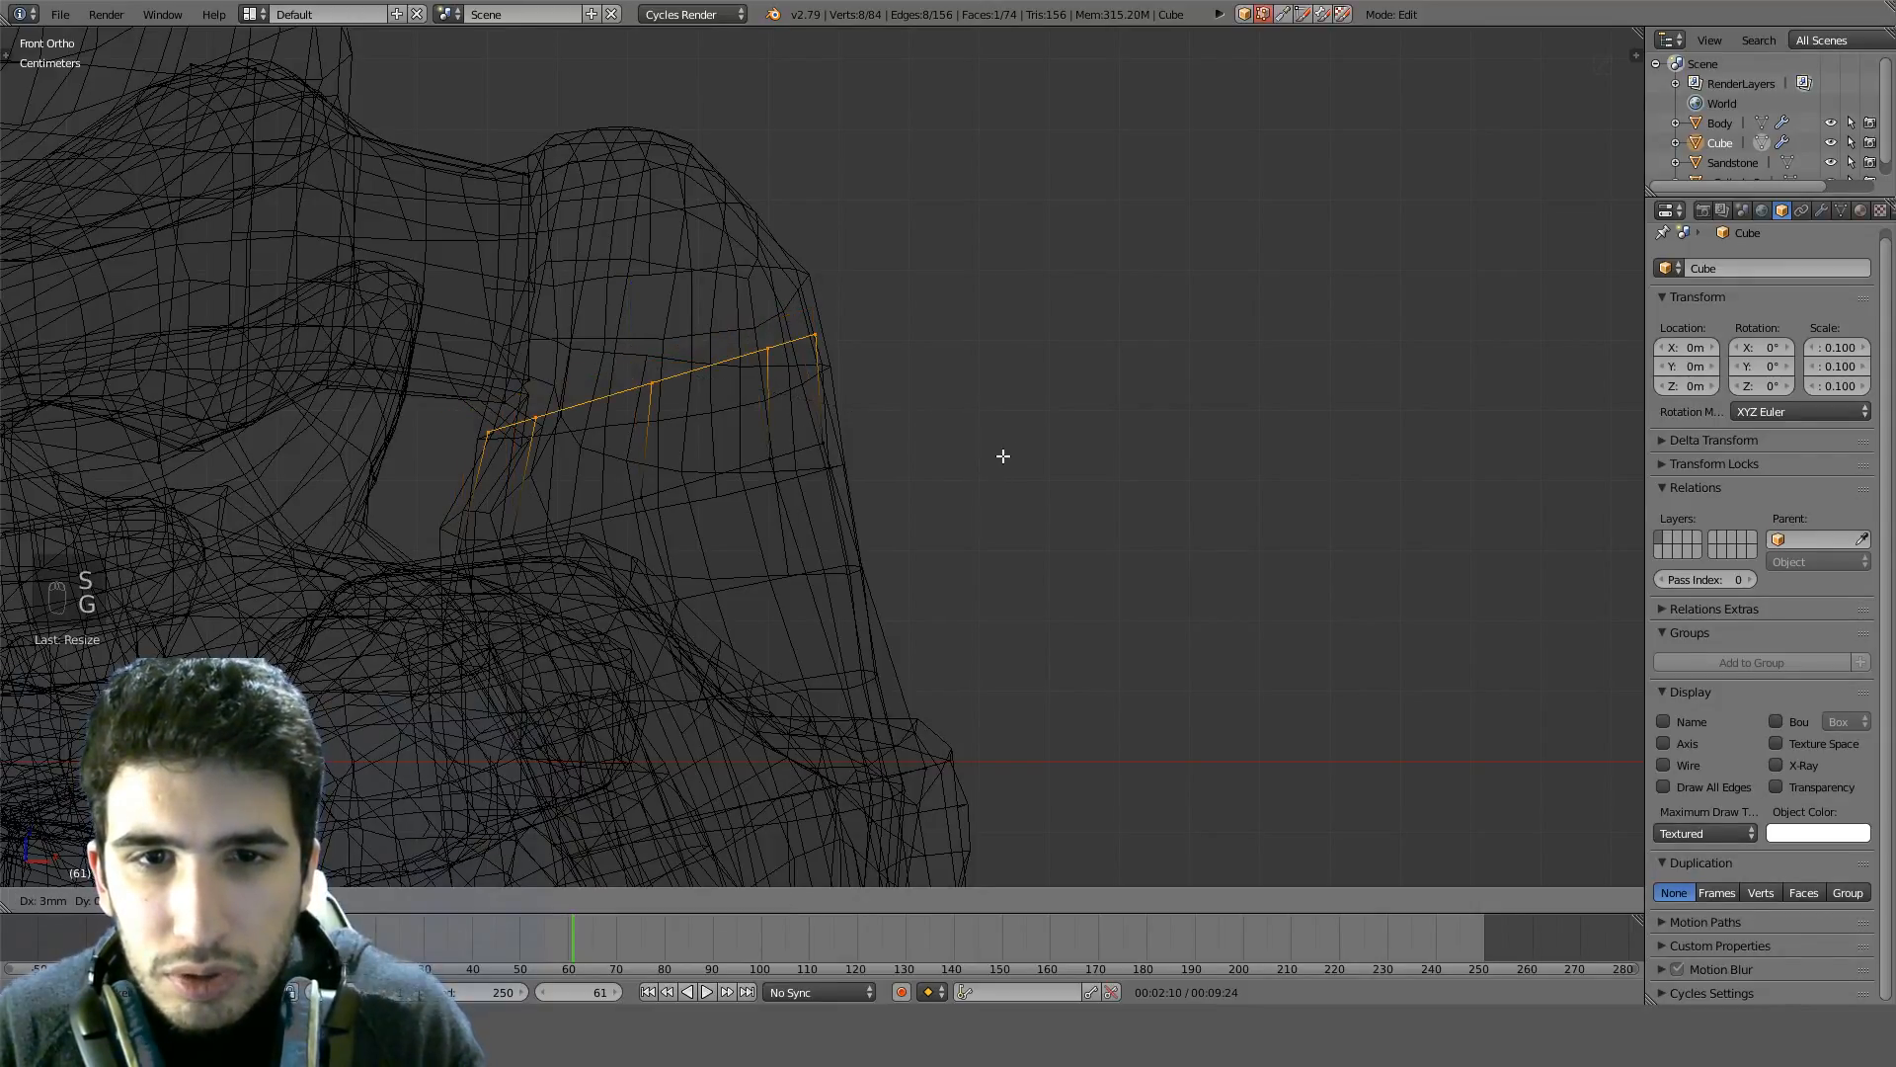
{"action": "left_click", "coordinate": [1005, 453]}
Extrude the shoulder loop upward about 3 cm, scale it to about 0.6 and move it onto the shoulder's top outline
{"action": "key", "text": "e"}
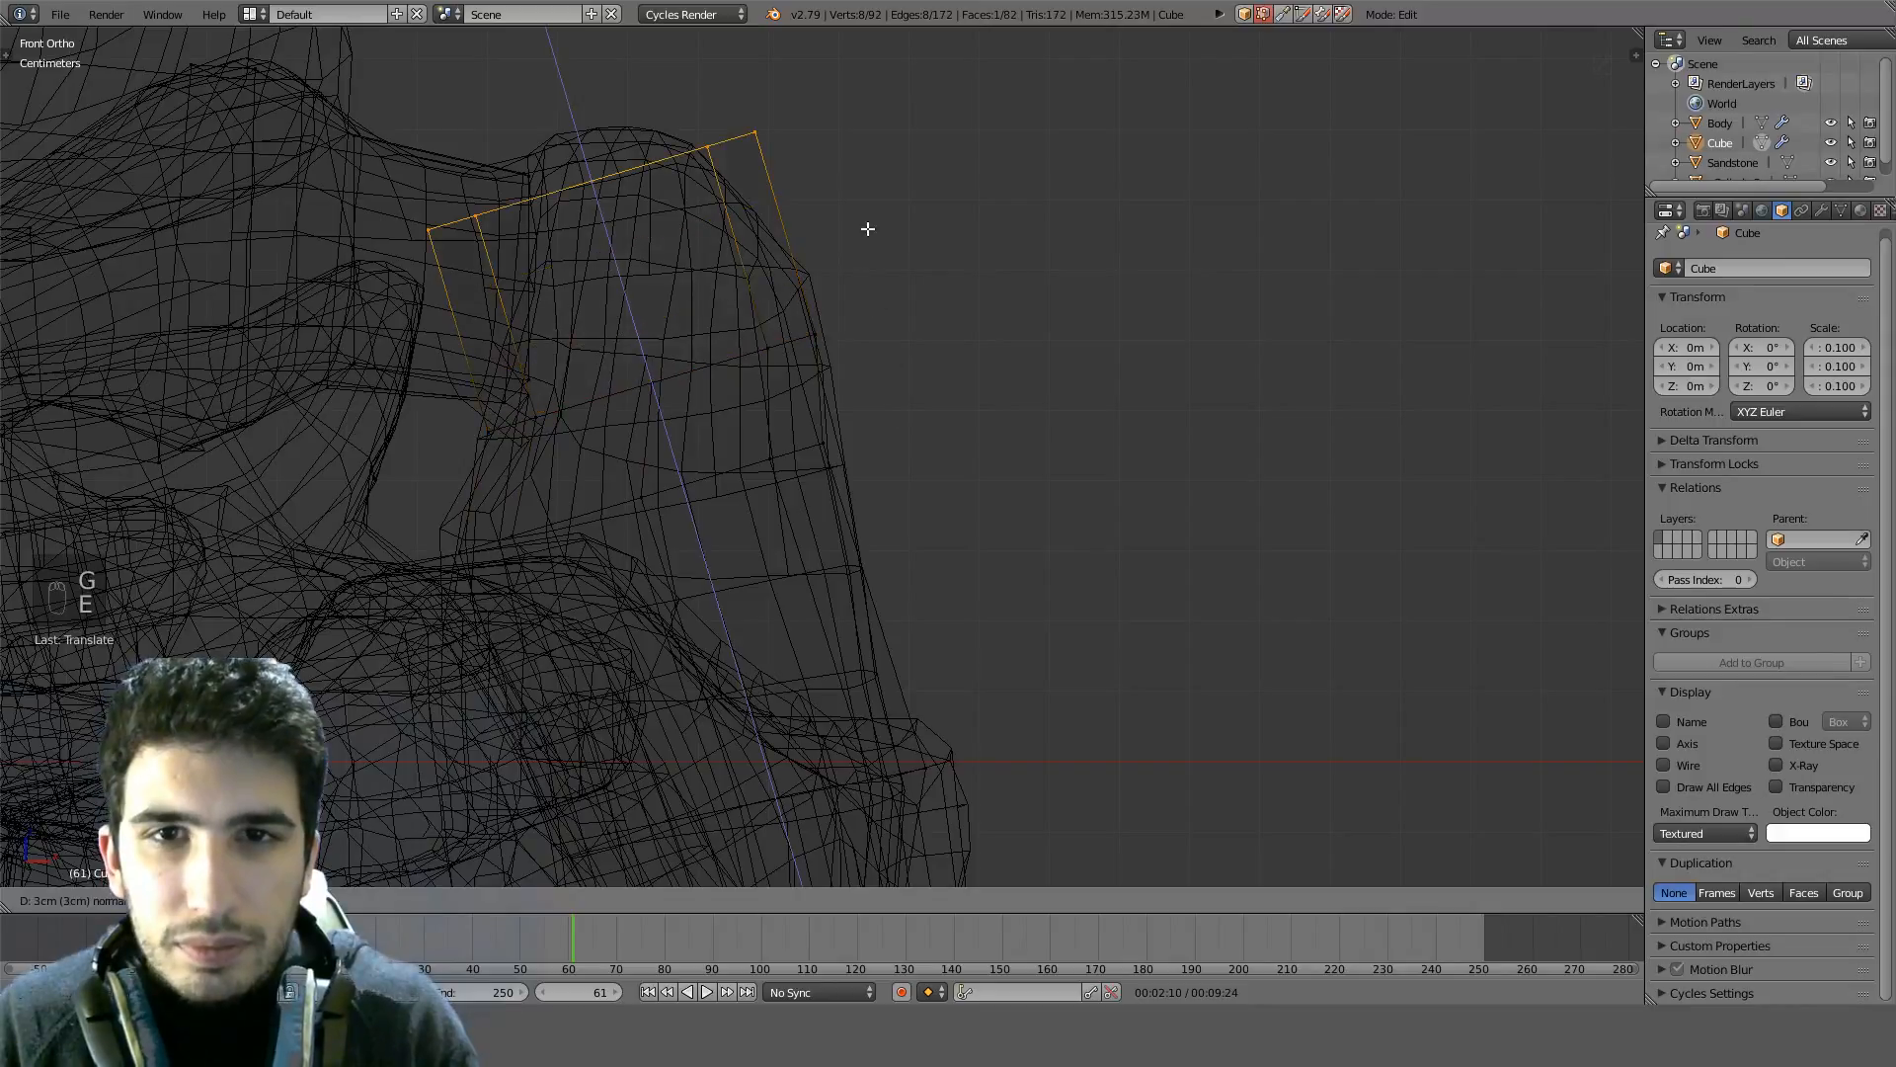
{"action": "left_click", "coordinate": [1021, 190]}
{"action": "key", "text": "s"}
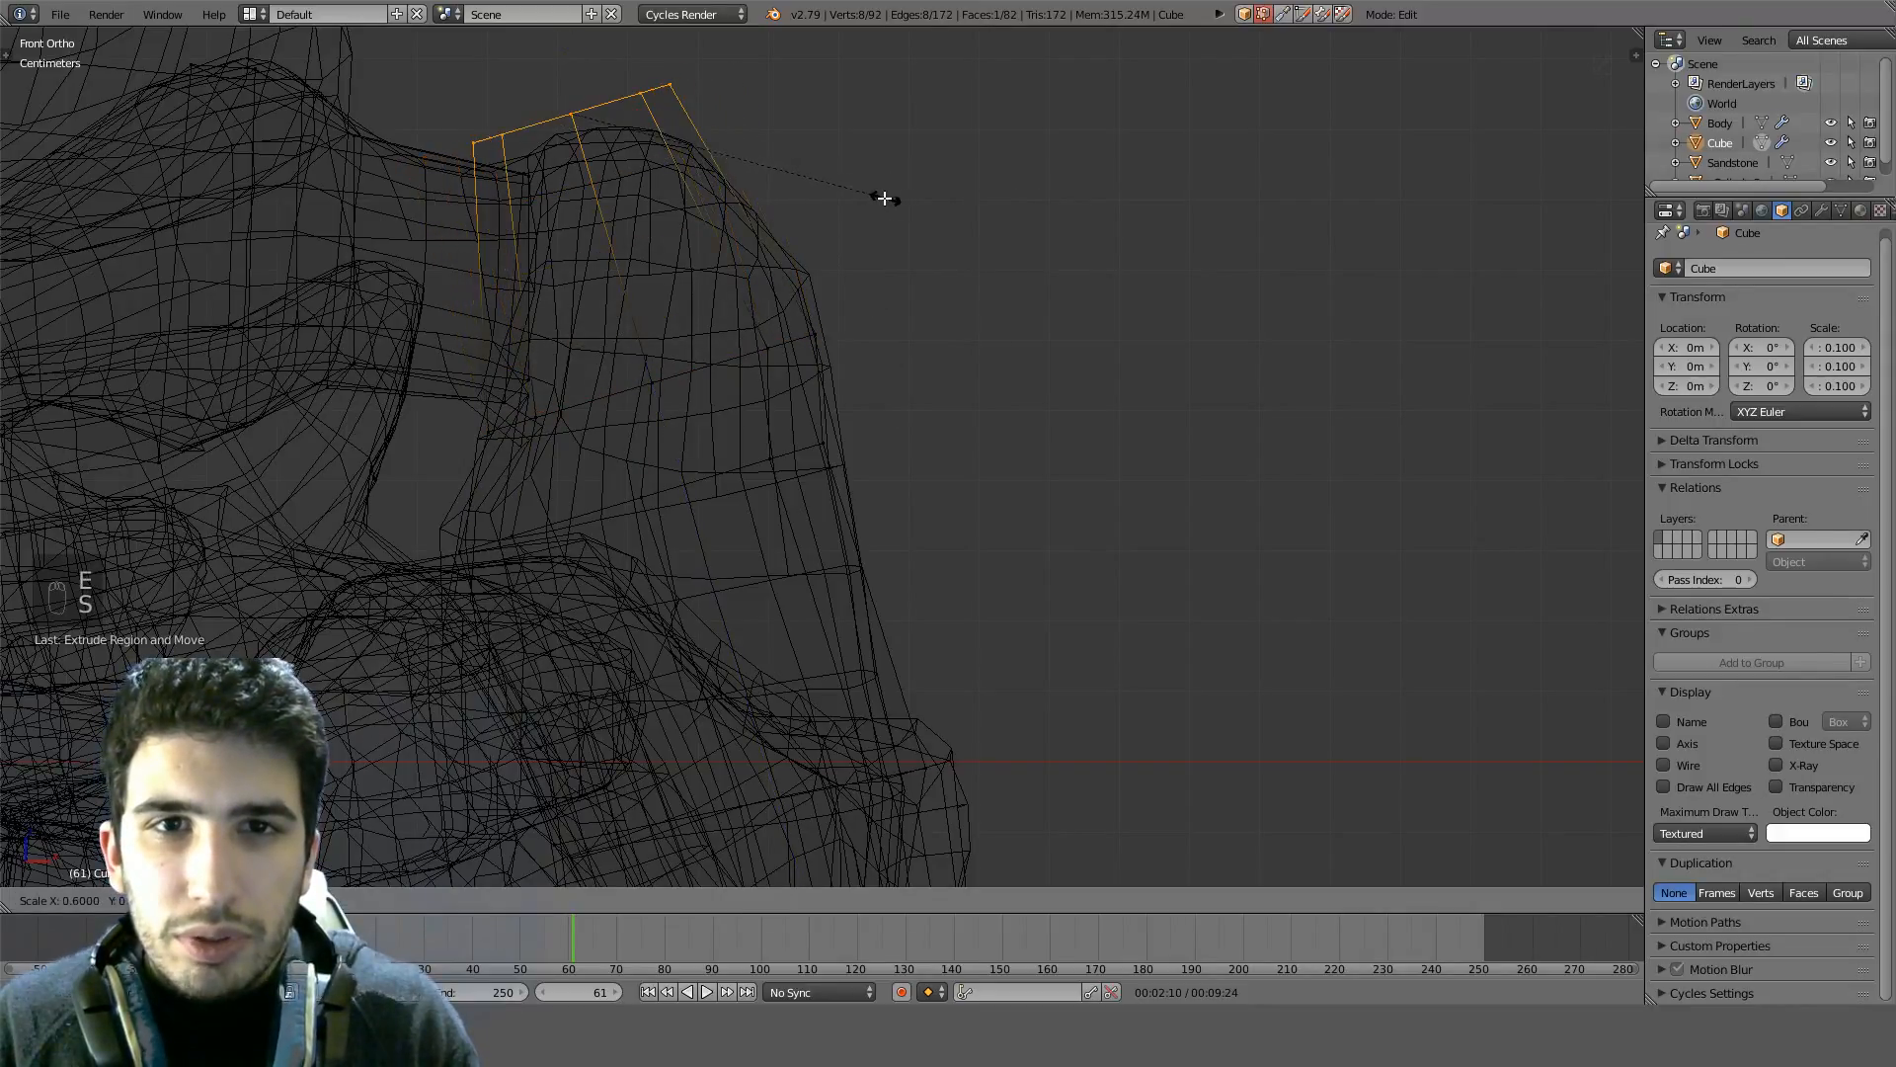
{"action": "left_click", "coordinate": [861, 201]}
{"action": "key", "text": "g"}
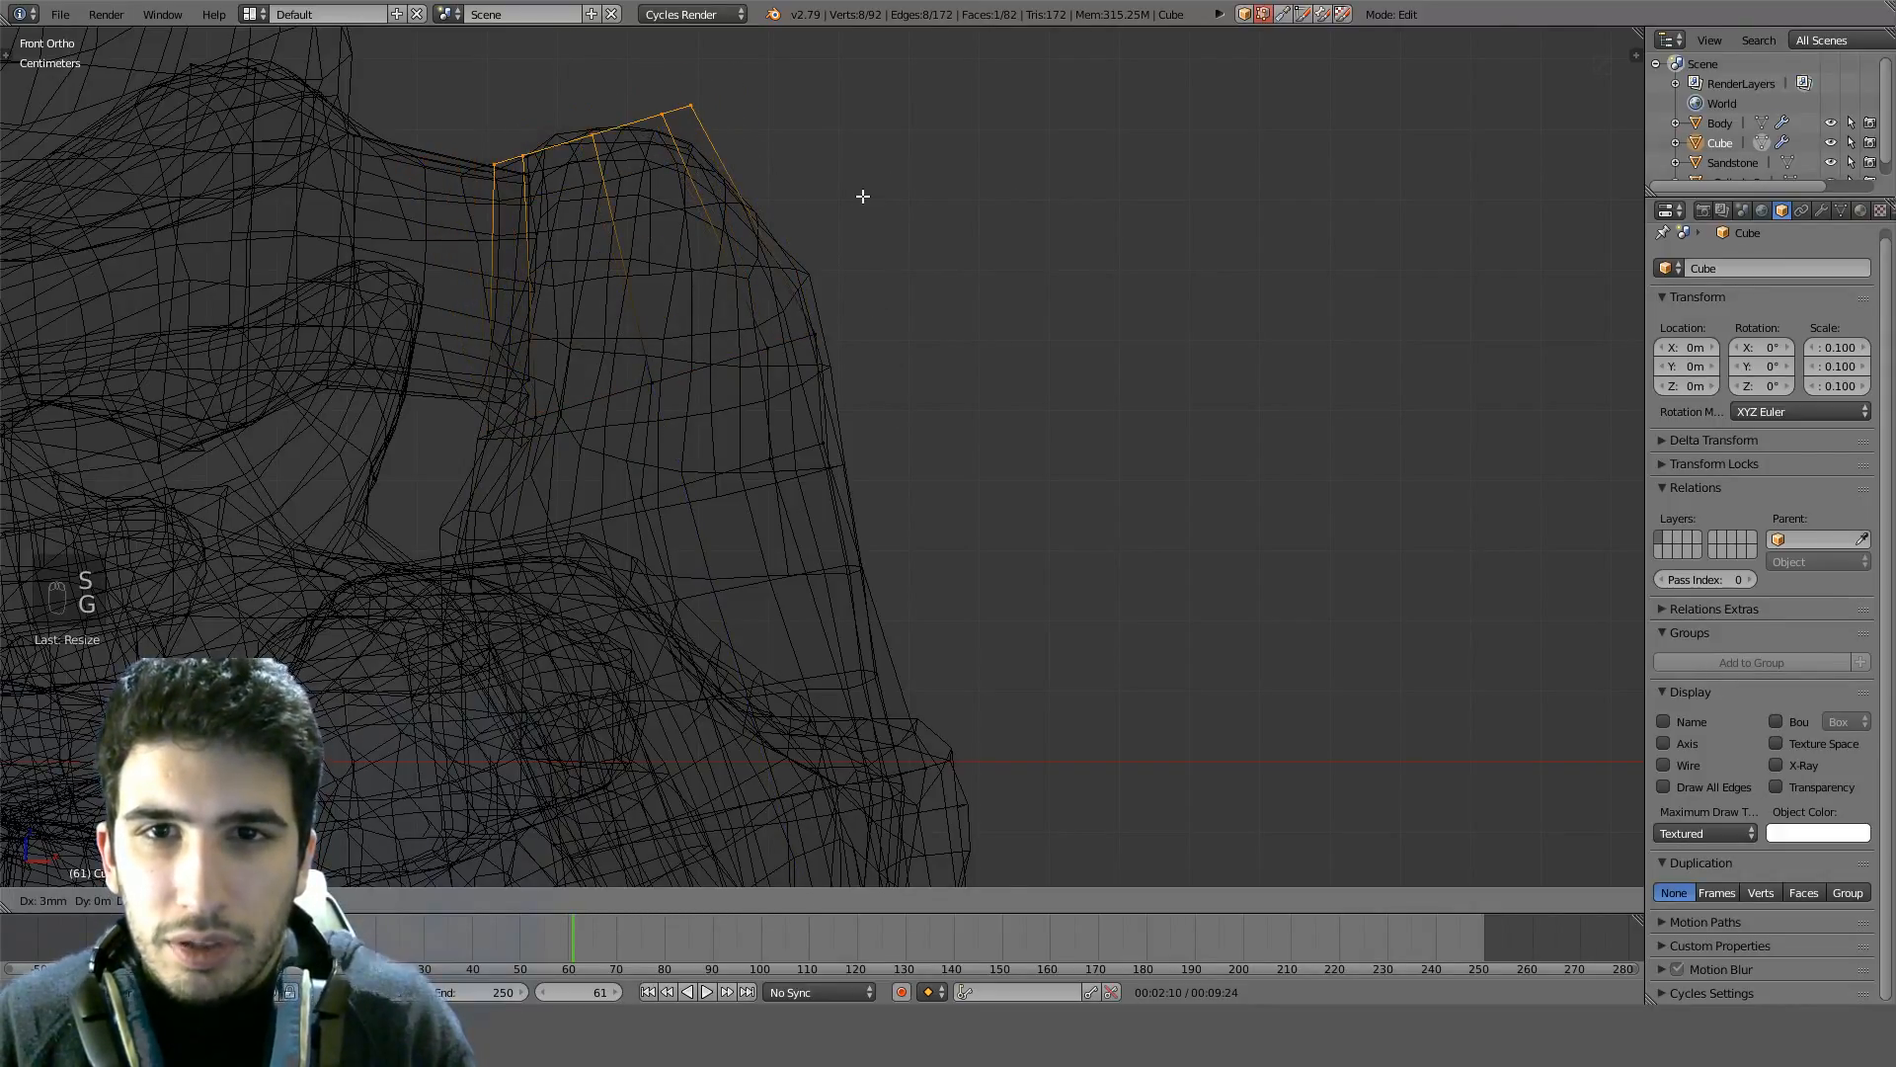
{"action": "left_click", "coordinate": [863, 197]}
Select all faces of the sleeve mesh and apply Shade Smooth, returning to object mode
{"action": "key", "text": "z"}
{"action": "middle_click_drag", "start_coordinate": [953, 266], "coordinate": [893, 364]}
{"action": "key", "text": "Tab"}
{"action": "scroll", "coordinate": [906, 367], "scroll_direction": "down", "scroll_amount": 3}
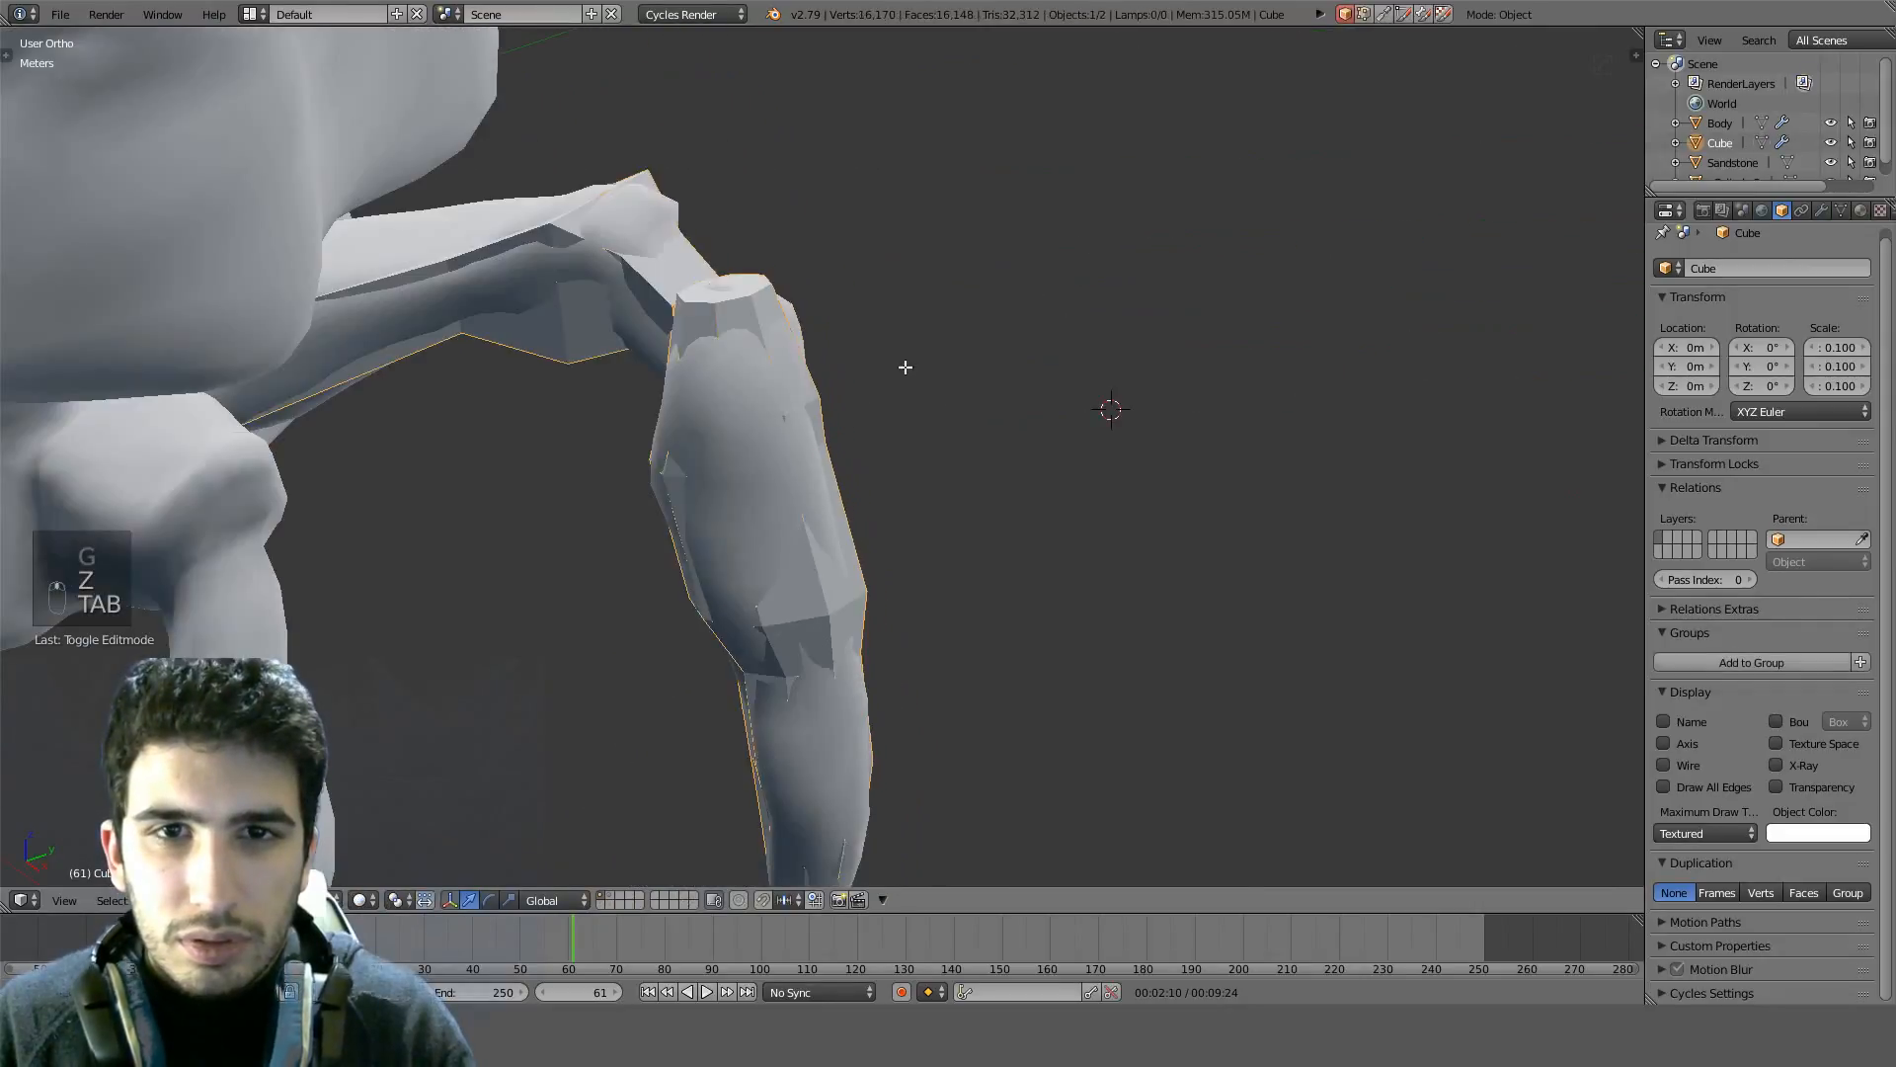
{"action": "key", "text": "Tab"}
{"action": "key", "text": "a"}
{"action": "key", "text": "a"}
{"action": "key", "text": "a"}
{"action": "key", "text": "a"}
{"action": "key", "text": "a"}
{"action": "key", "text": "ctrl+f"}
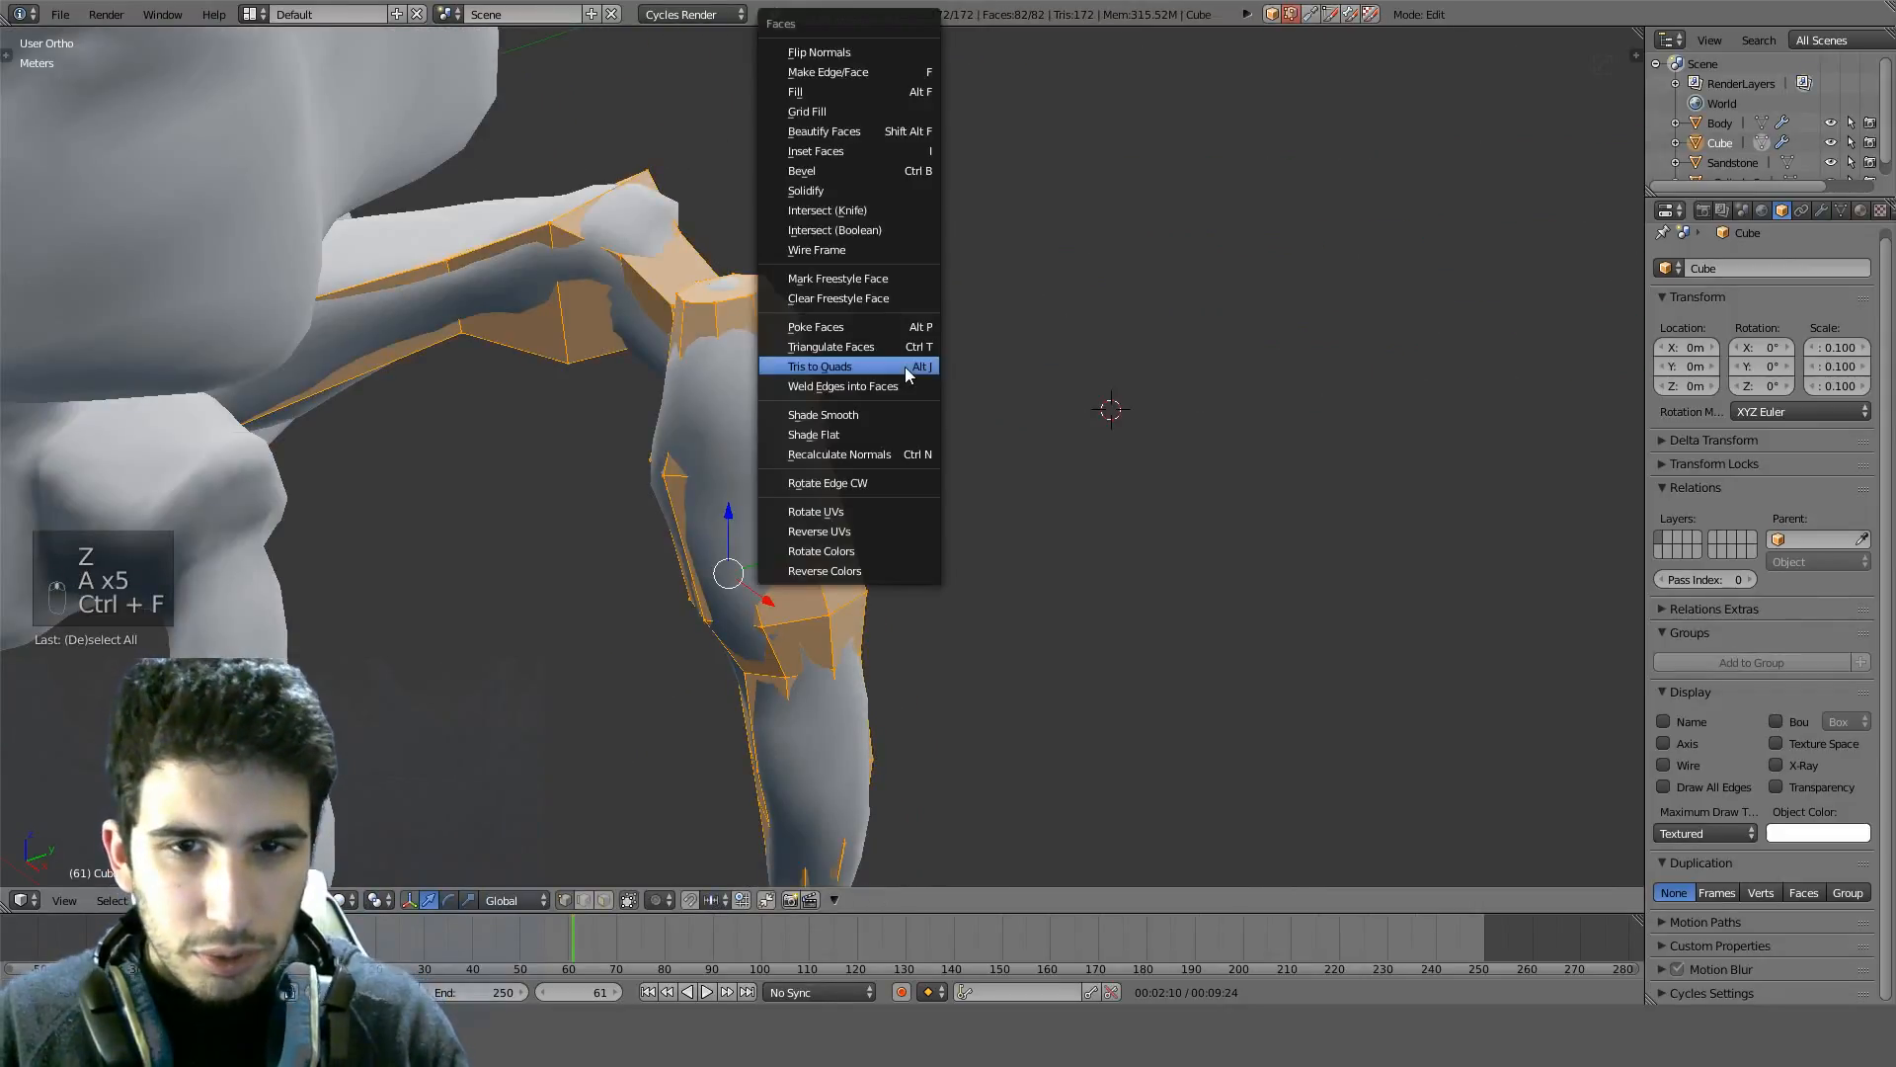
{"action": "left_click", "coordinate": [871, 415]}
{"action": "key", "text": "Tab"}
Hide the creature's body so only the sleeve mesh remains visible
{"action": "middle_click_drag", "start_coordinate": [940, 372], "coordinate": [827, 174]}
{"action": "right_click", "coordinate": [826, 172]}
{"action": "key", "text": "h"}
{"action": "middle_click_drag", "start_coordinate": [850, 249], "coordinate": [964, 296]}
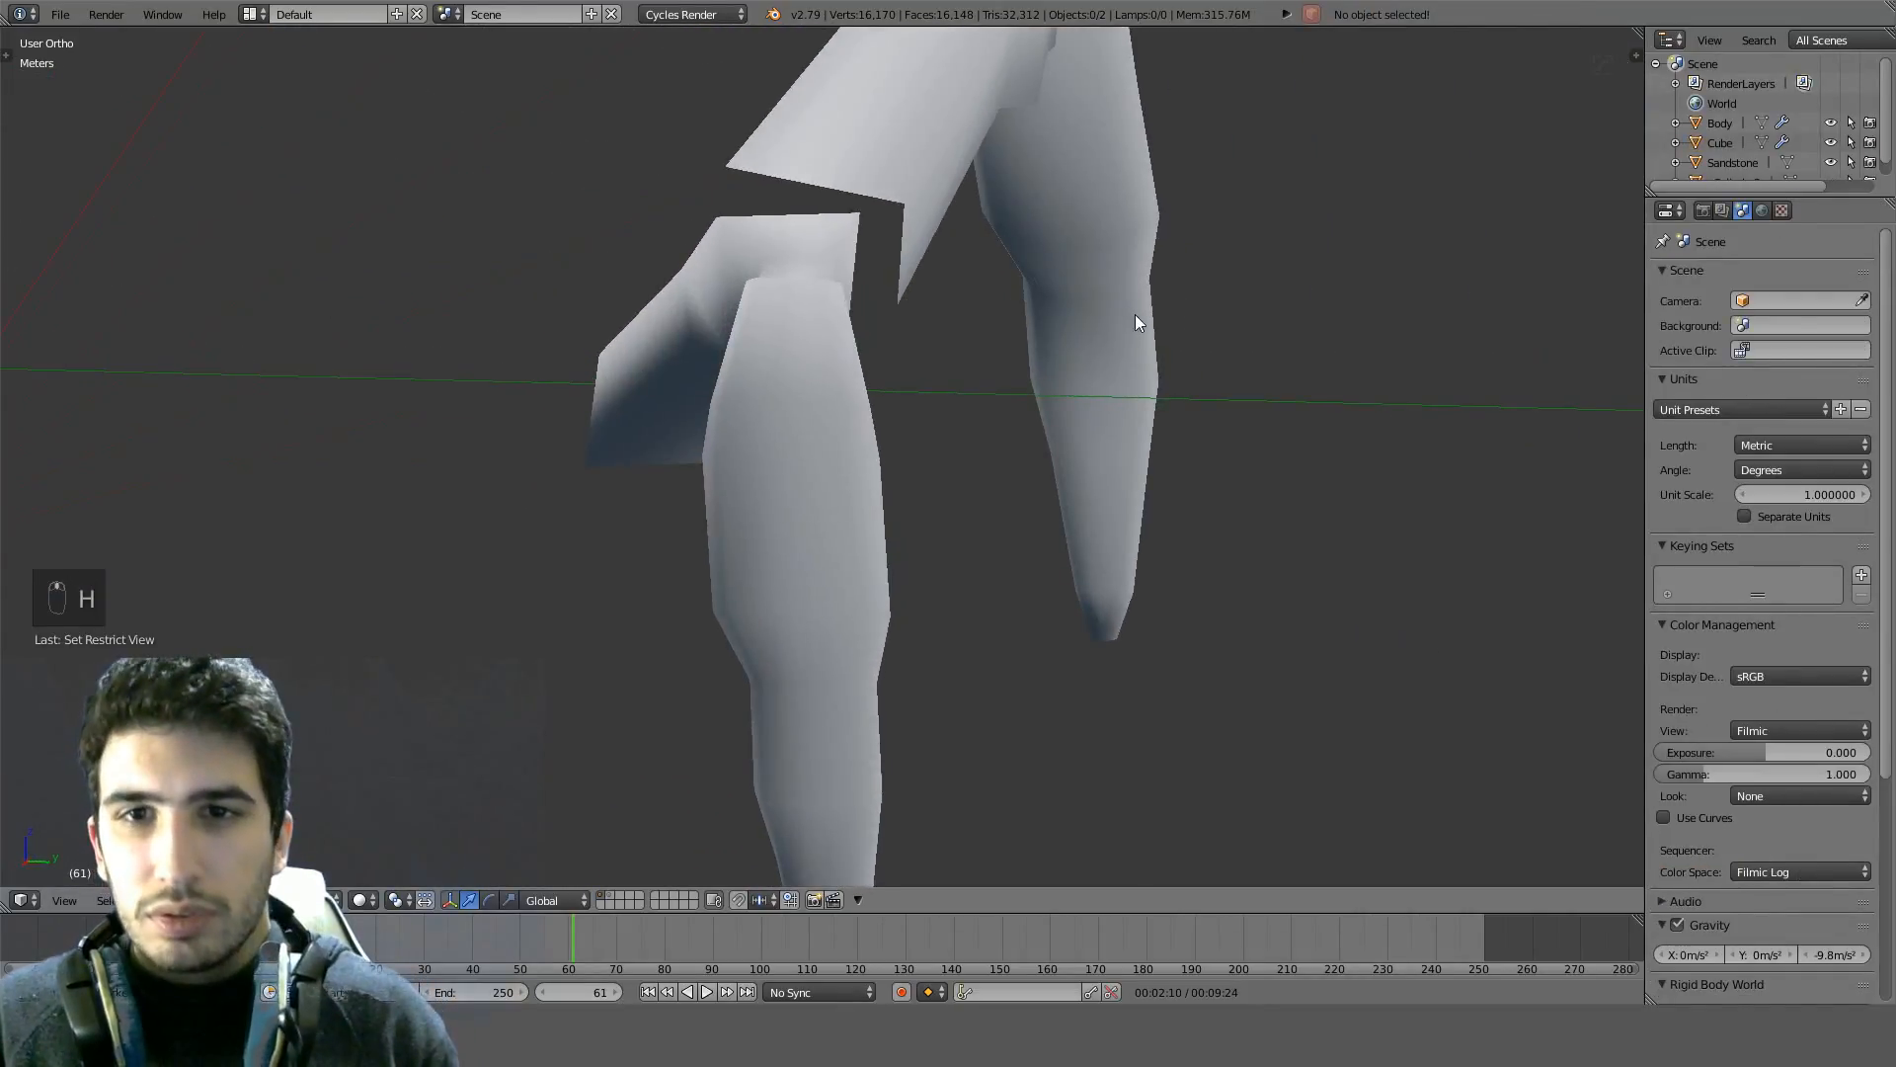
Examine the isolated sleeve from several angles, toggling the body's hiding with undo and redo
{"action": "key", "text": "ctrl+z"}
{"action": "mouse_move", "coordinate": [1135, 322]}
{"action": "middle_mouse_down"}
{"action": "mouse_move", "coordinate": [1031, 296]}
{"action": "mouse_move", "coordinate": [1135, 287]}
{"action": "mouse_move", "coordinate": [1122, 302]}
{"action": "middle_mouse_up"}
{"action": "key", "text": "ctrl+shift+z"}
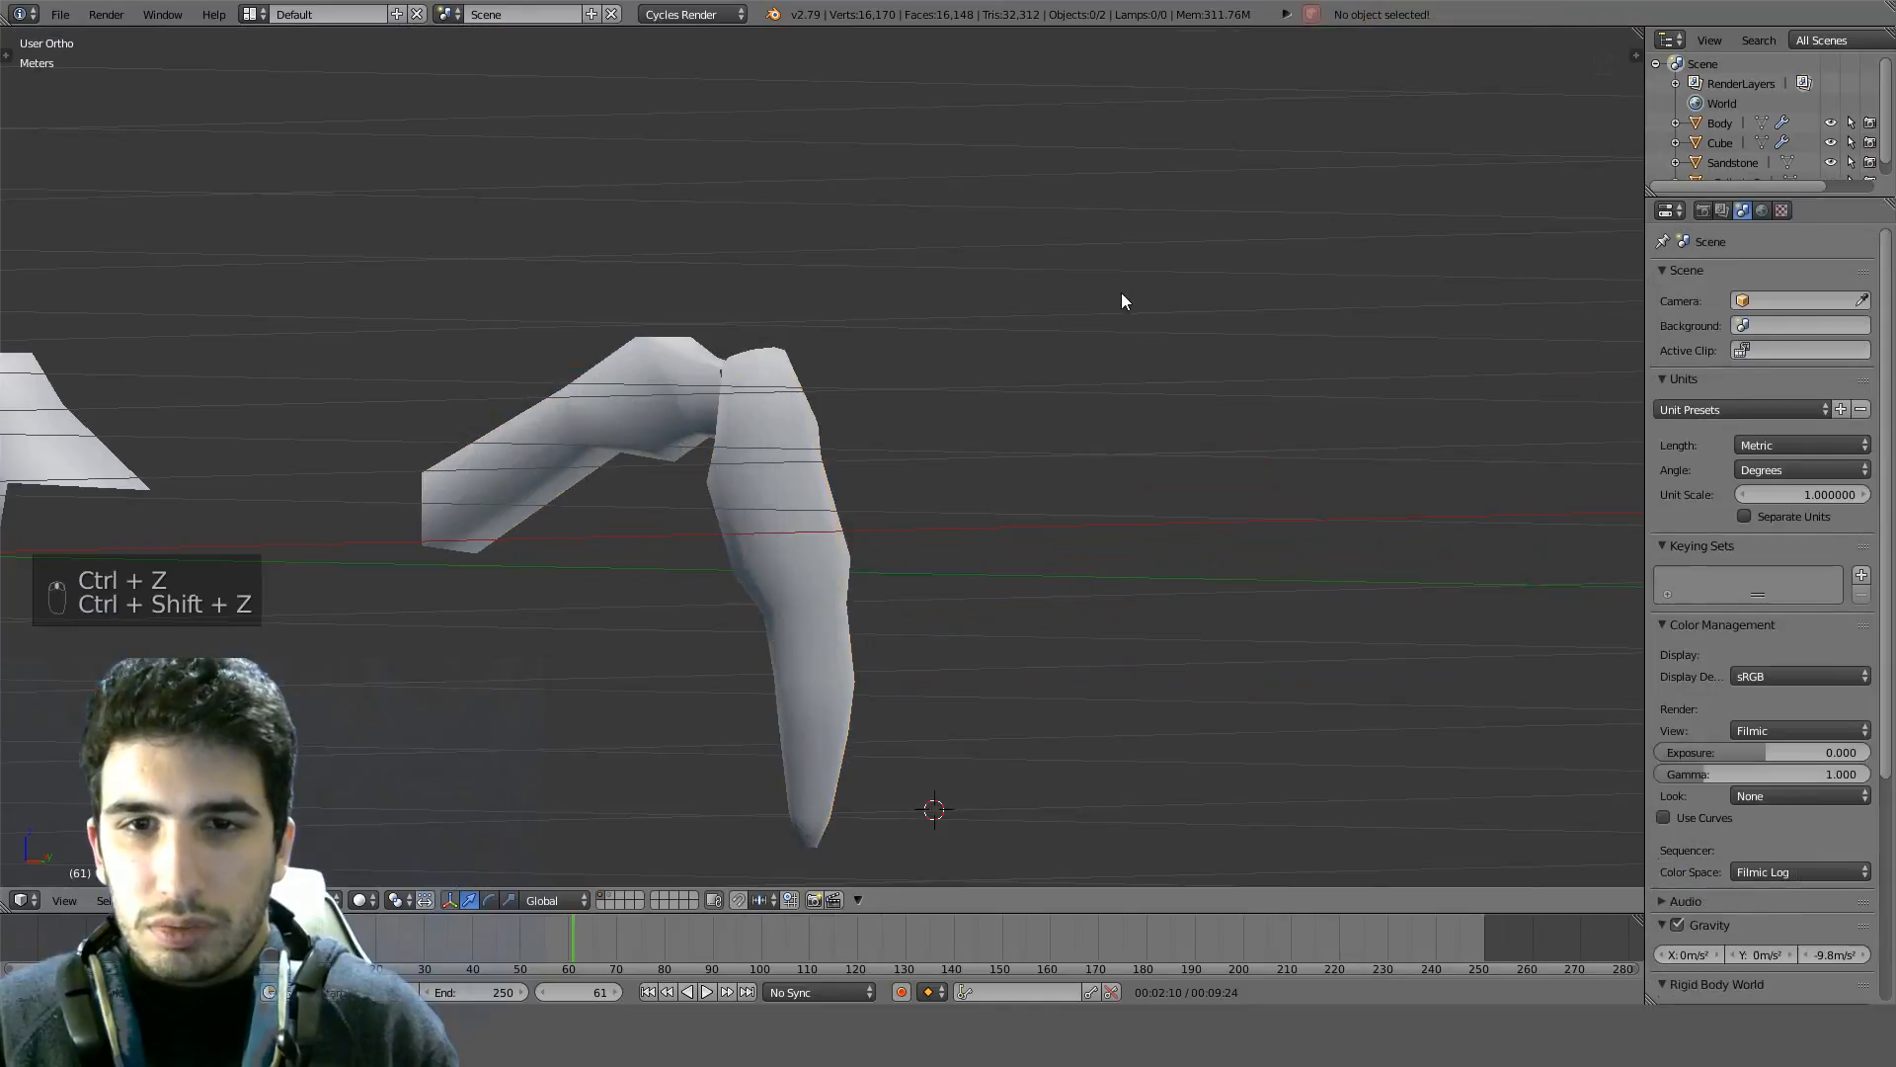
{"action": "key", "text": "ctrl+z"}
{"action": "key", "text": "ctrl+shift+z"}
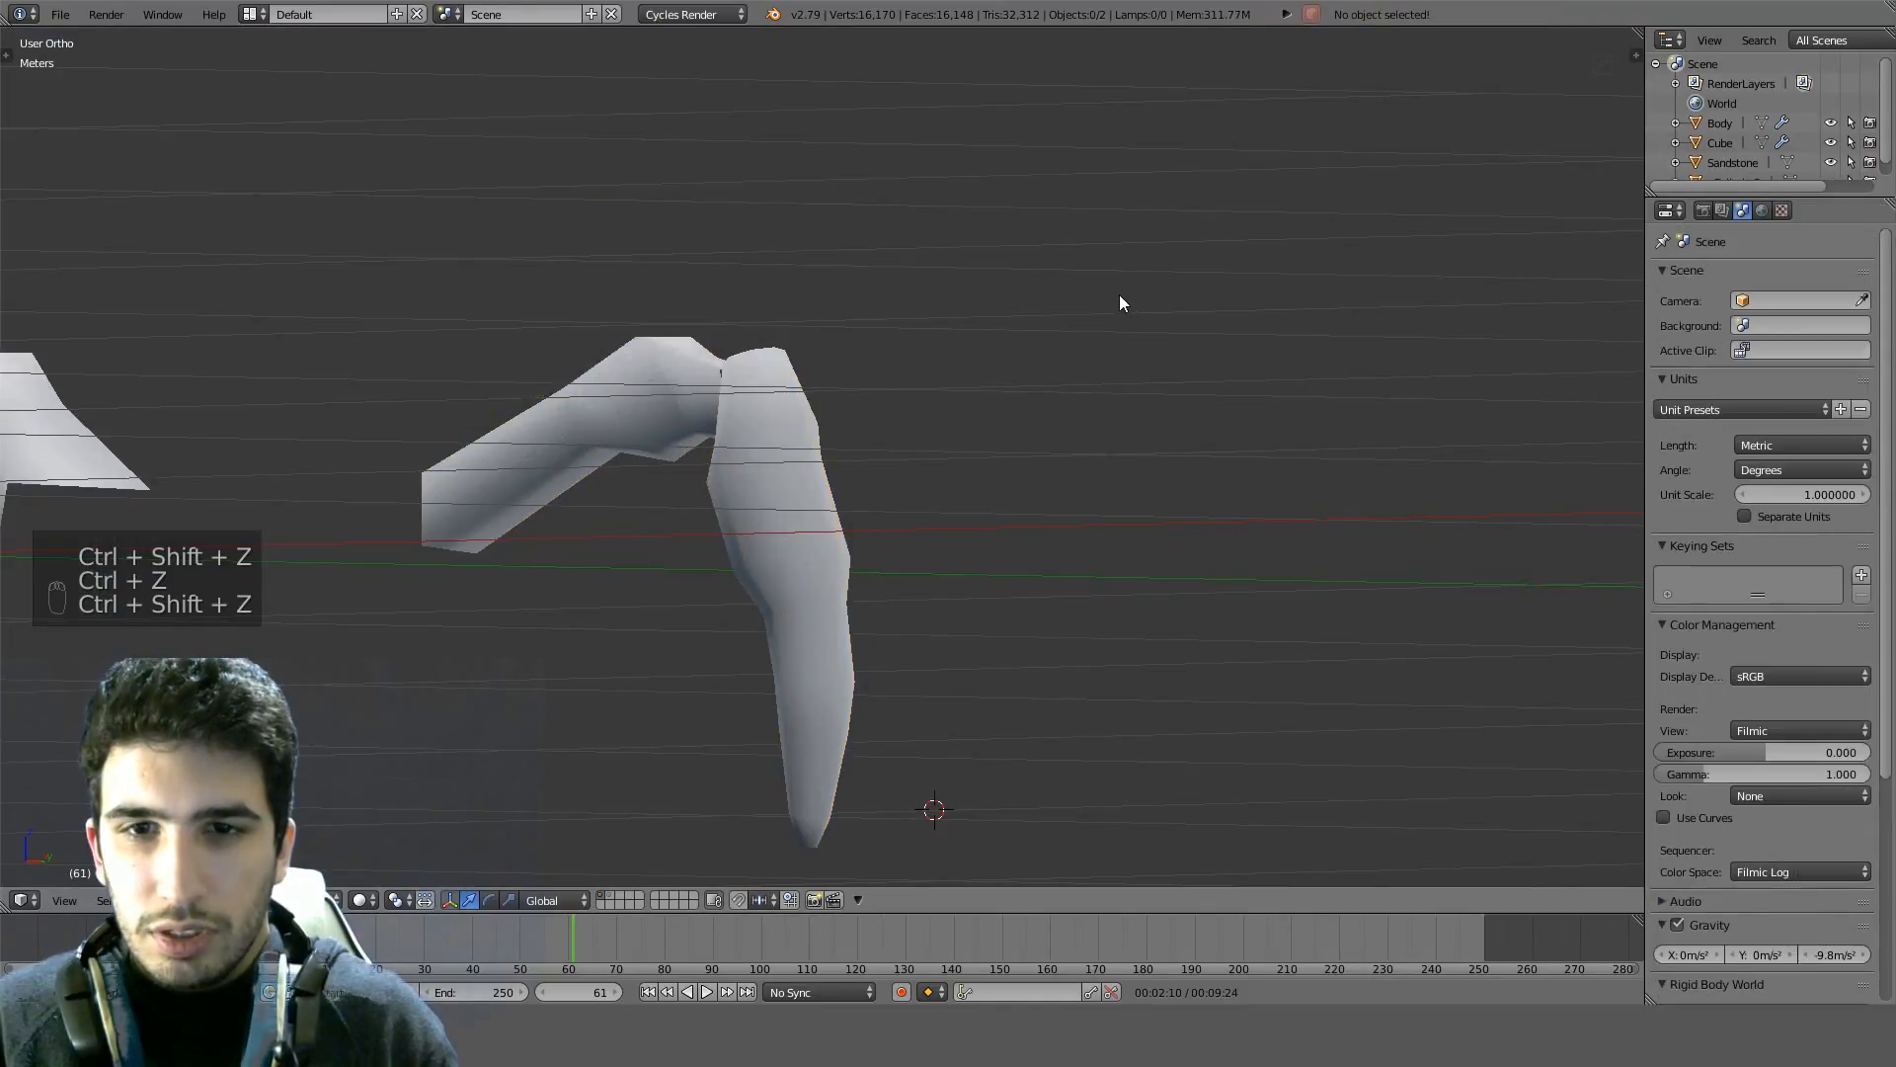
{"action": "key", "text": "ctrl+z"}
{"action": "key", "text": "ctrl+shift+z"}
{"action": "middle_click_drag", "start_coordinate": [999, 330], "coordinate": [1175, 399]}
{"action": "middle_click_drag", "start_coordinate": [1022, 457], "coordinate": [681, 427]}
{"action": "key", "text": "ctrl+z"}
{"action": "key", "text": "ctrl+shift+z"}
Bevel the sleeve's edge loop at the sharp upper bend with one segment and an offset of about 0.087
{"action": "right_click", "coordinate": [666, 419]}
{"action": "key", "text": "Tab"}
{"action": "scroll", "coordinate": [665, 419], "scroll_direction": "up", "scroll_amount": 4}
{"action": "key", "text": "a"}
{"action": "key", "text": "a"}
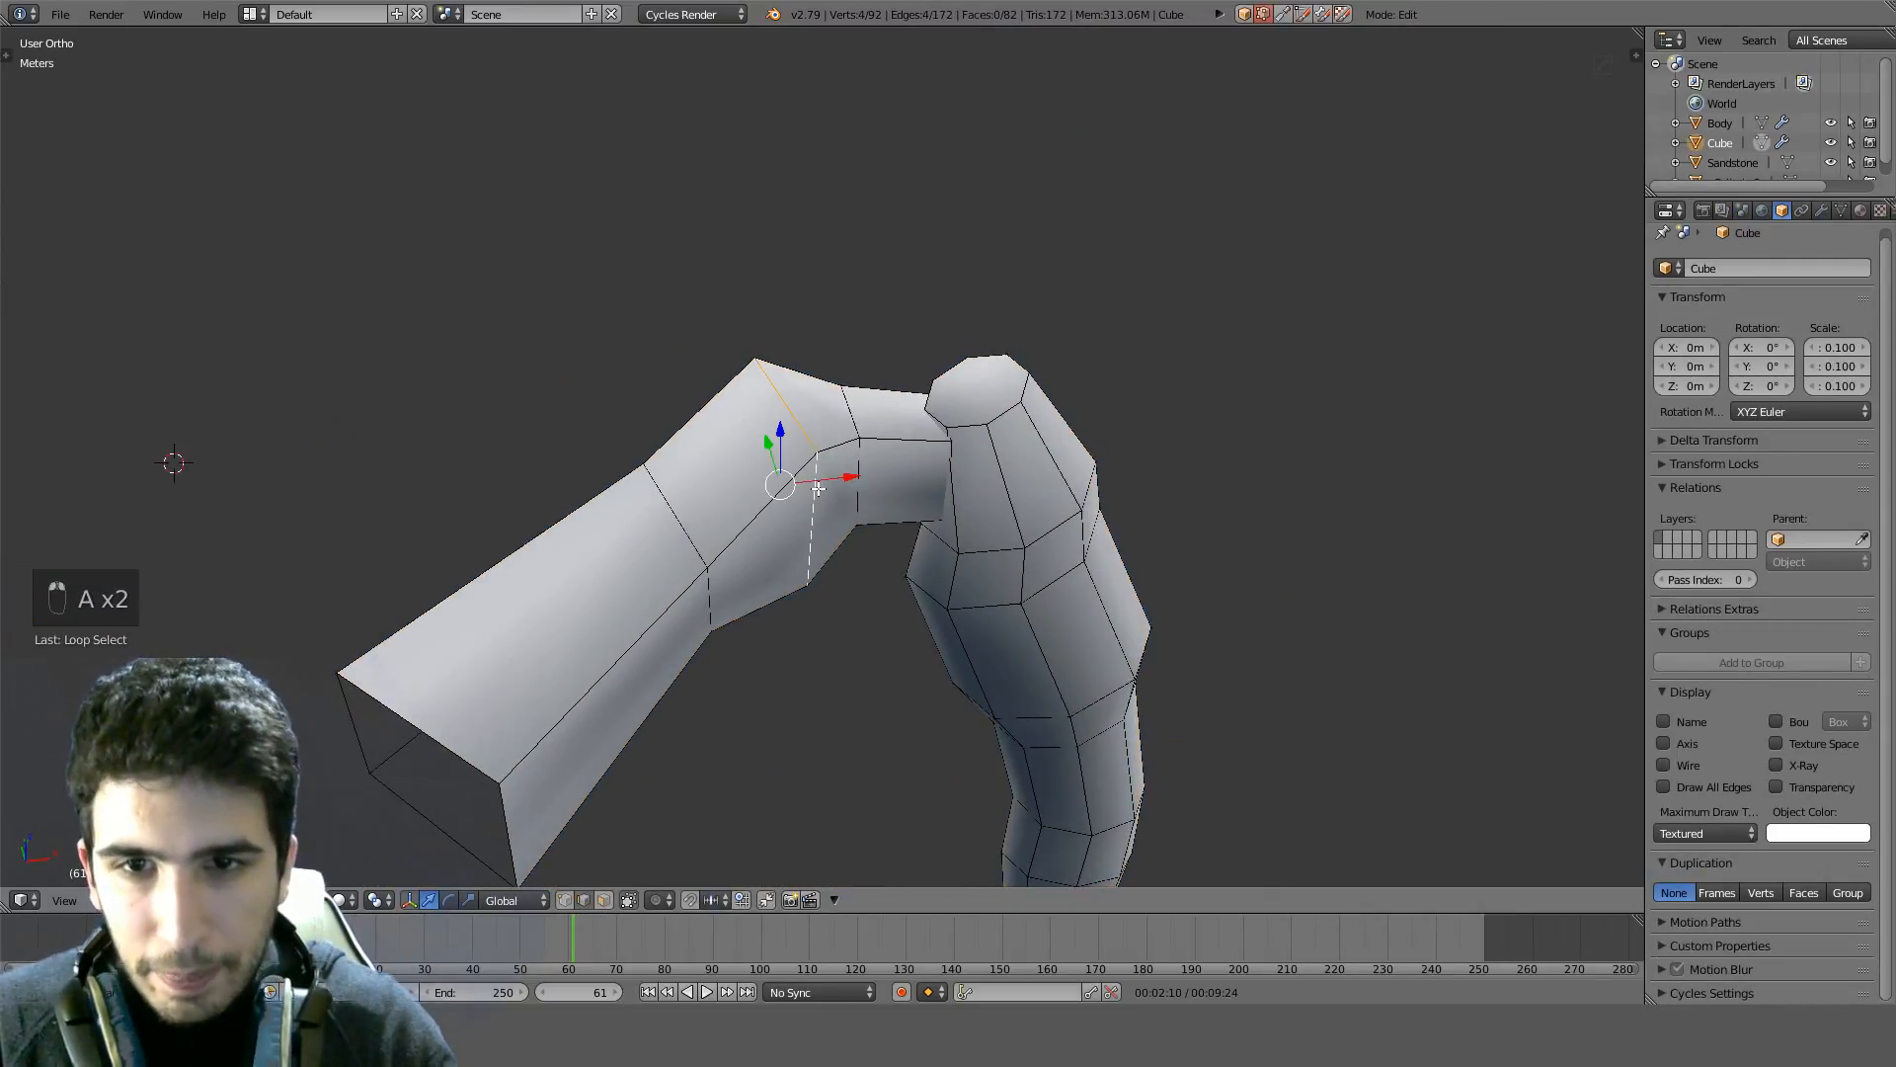
{"action": "key", "text": "ctrl+b"}
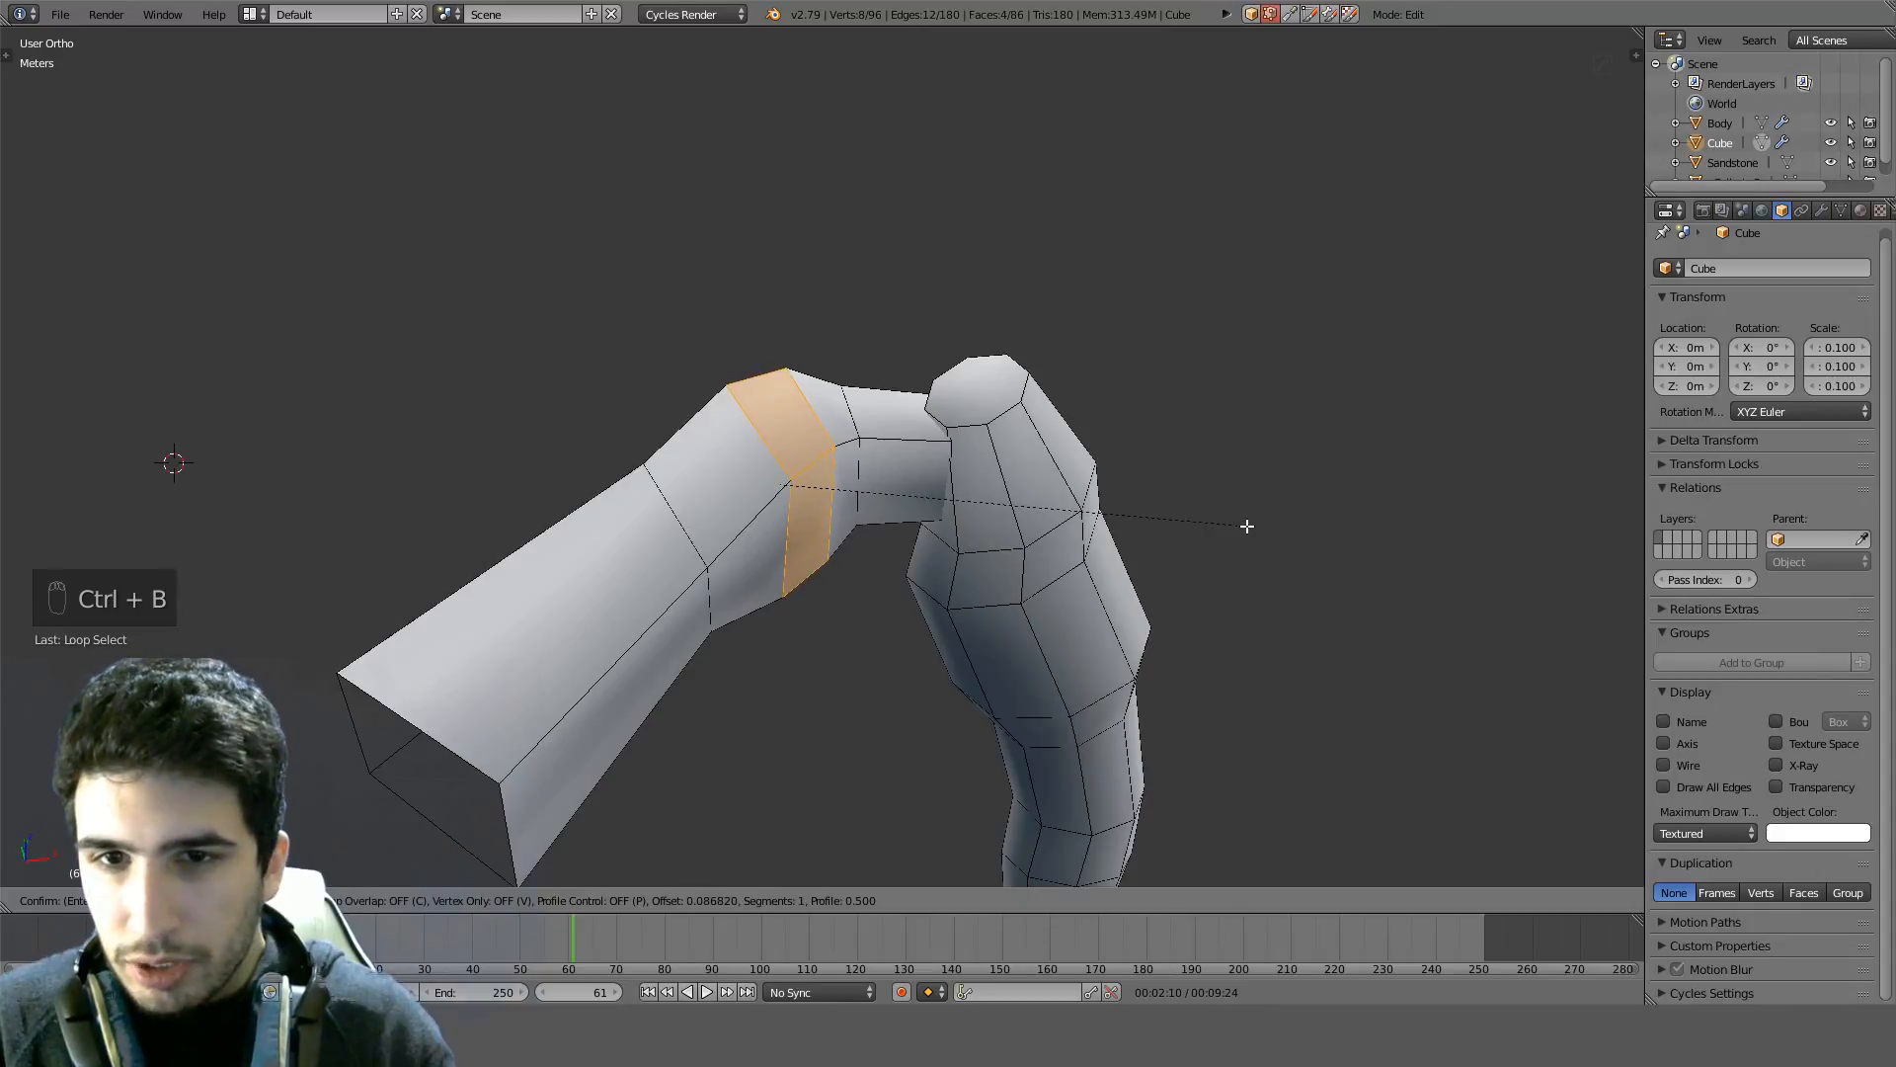
{"action": "left_click", "coordinate": [1246, 526]}
Inspect the bevelled bend and the end cap of the sleeve in object mode and edit mode
{"action": "key", "text": "Tab"}
{"action": "scroll", "coordinate": [1246, 526], "scroll_direction": "down", "scroll_amount": 4}
{"action": "middle_click_drag", "start_coordinate": [1246, 526], "coordinate": [618, 623]}
{"action": "scroll", "coordinate": [618, 622], "scroll_direction": "up", "scroll_amount": 5}
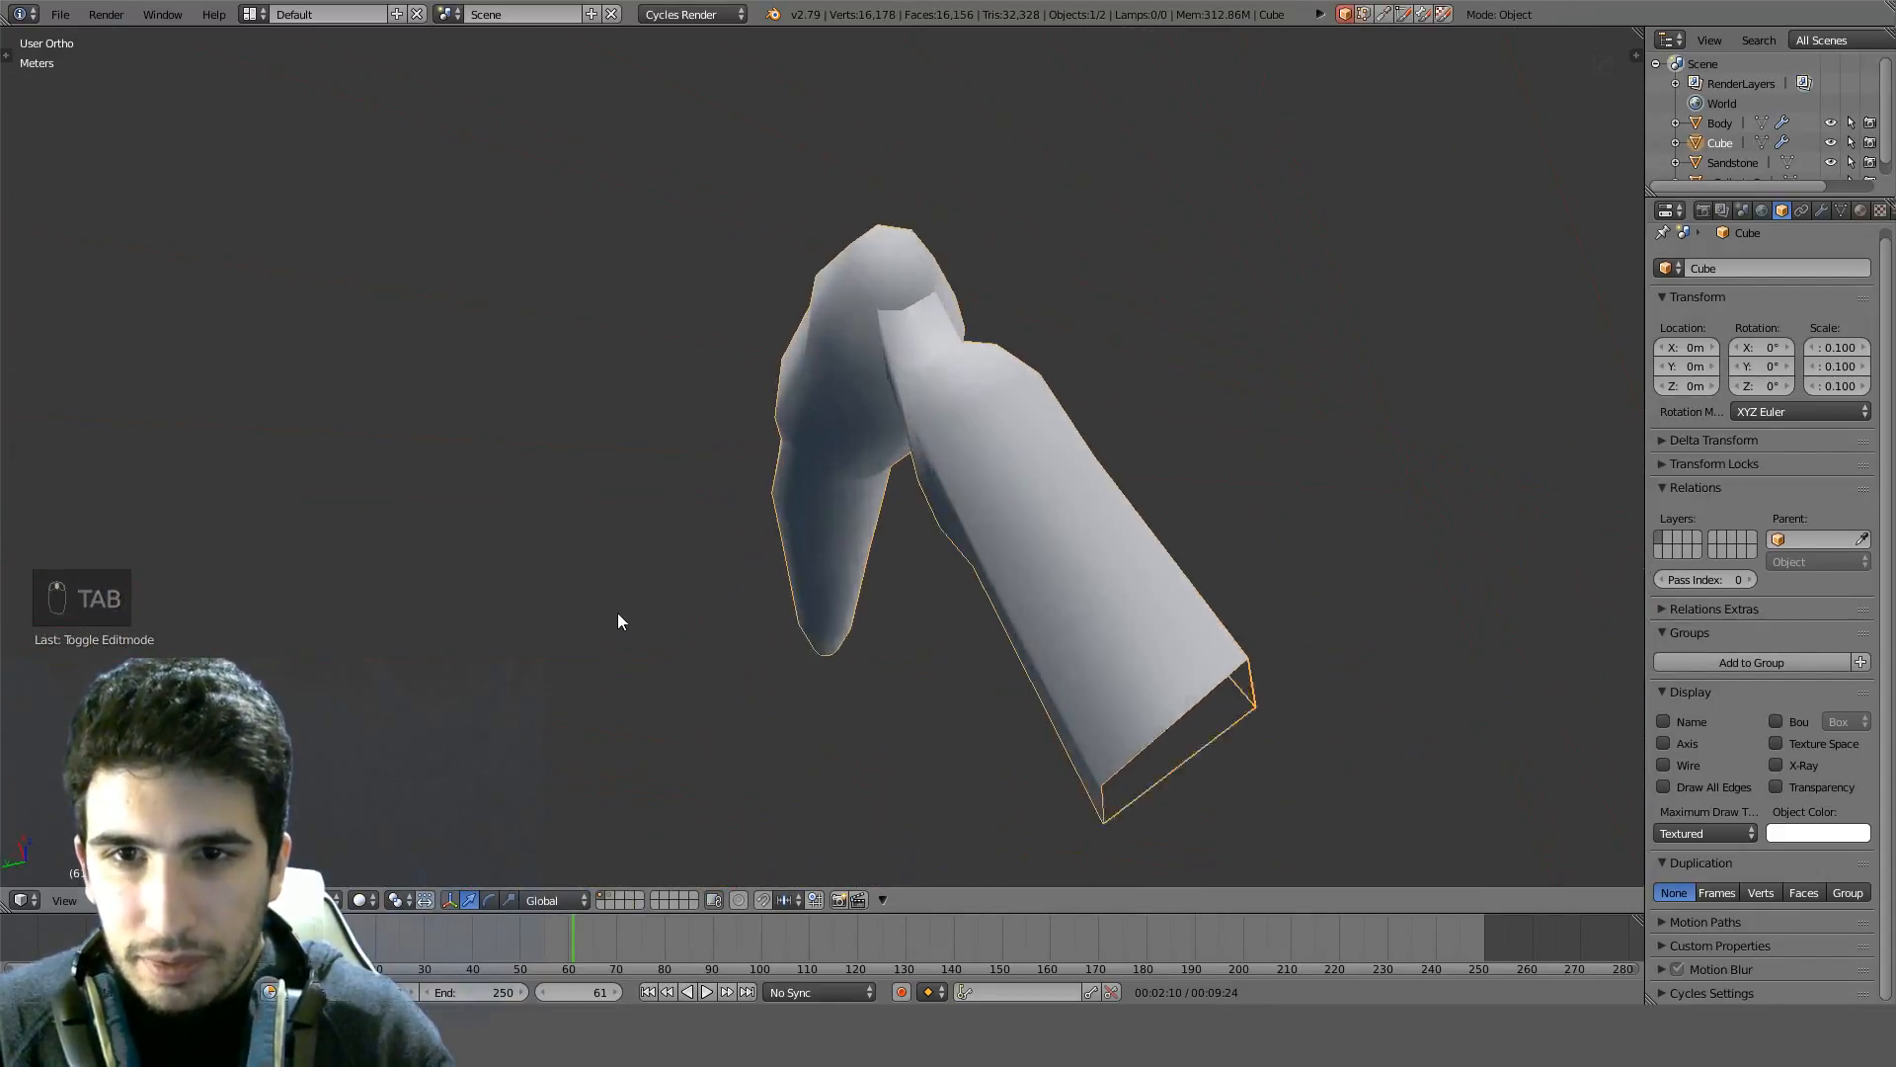
{"action": "middle_click_drag", "start_coordinate": [944, 310], "coordinate": [748, 257]}
{"action": "key", "text": "Tab"}
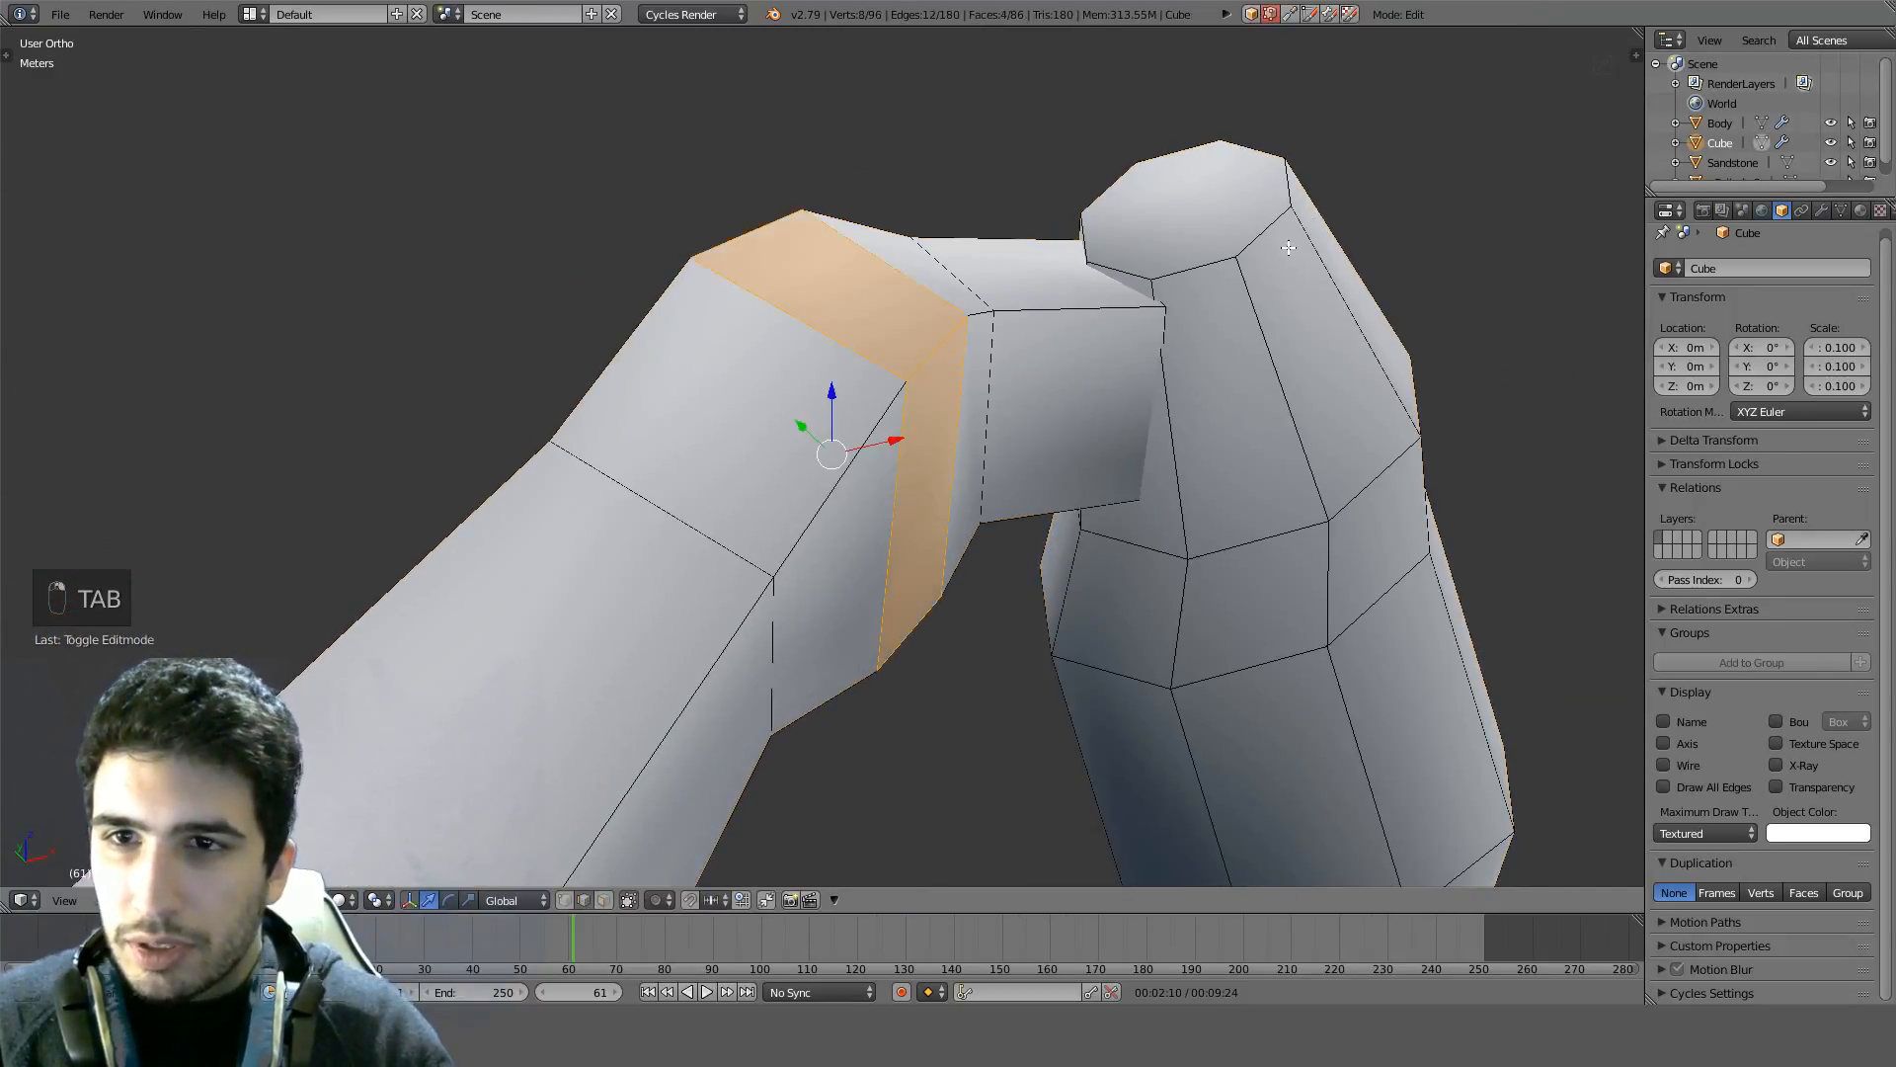
{"action": "scroll", "coordinate": [944, 63], "scroll_direction": "down", "scroll_amount": 5}
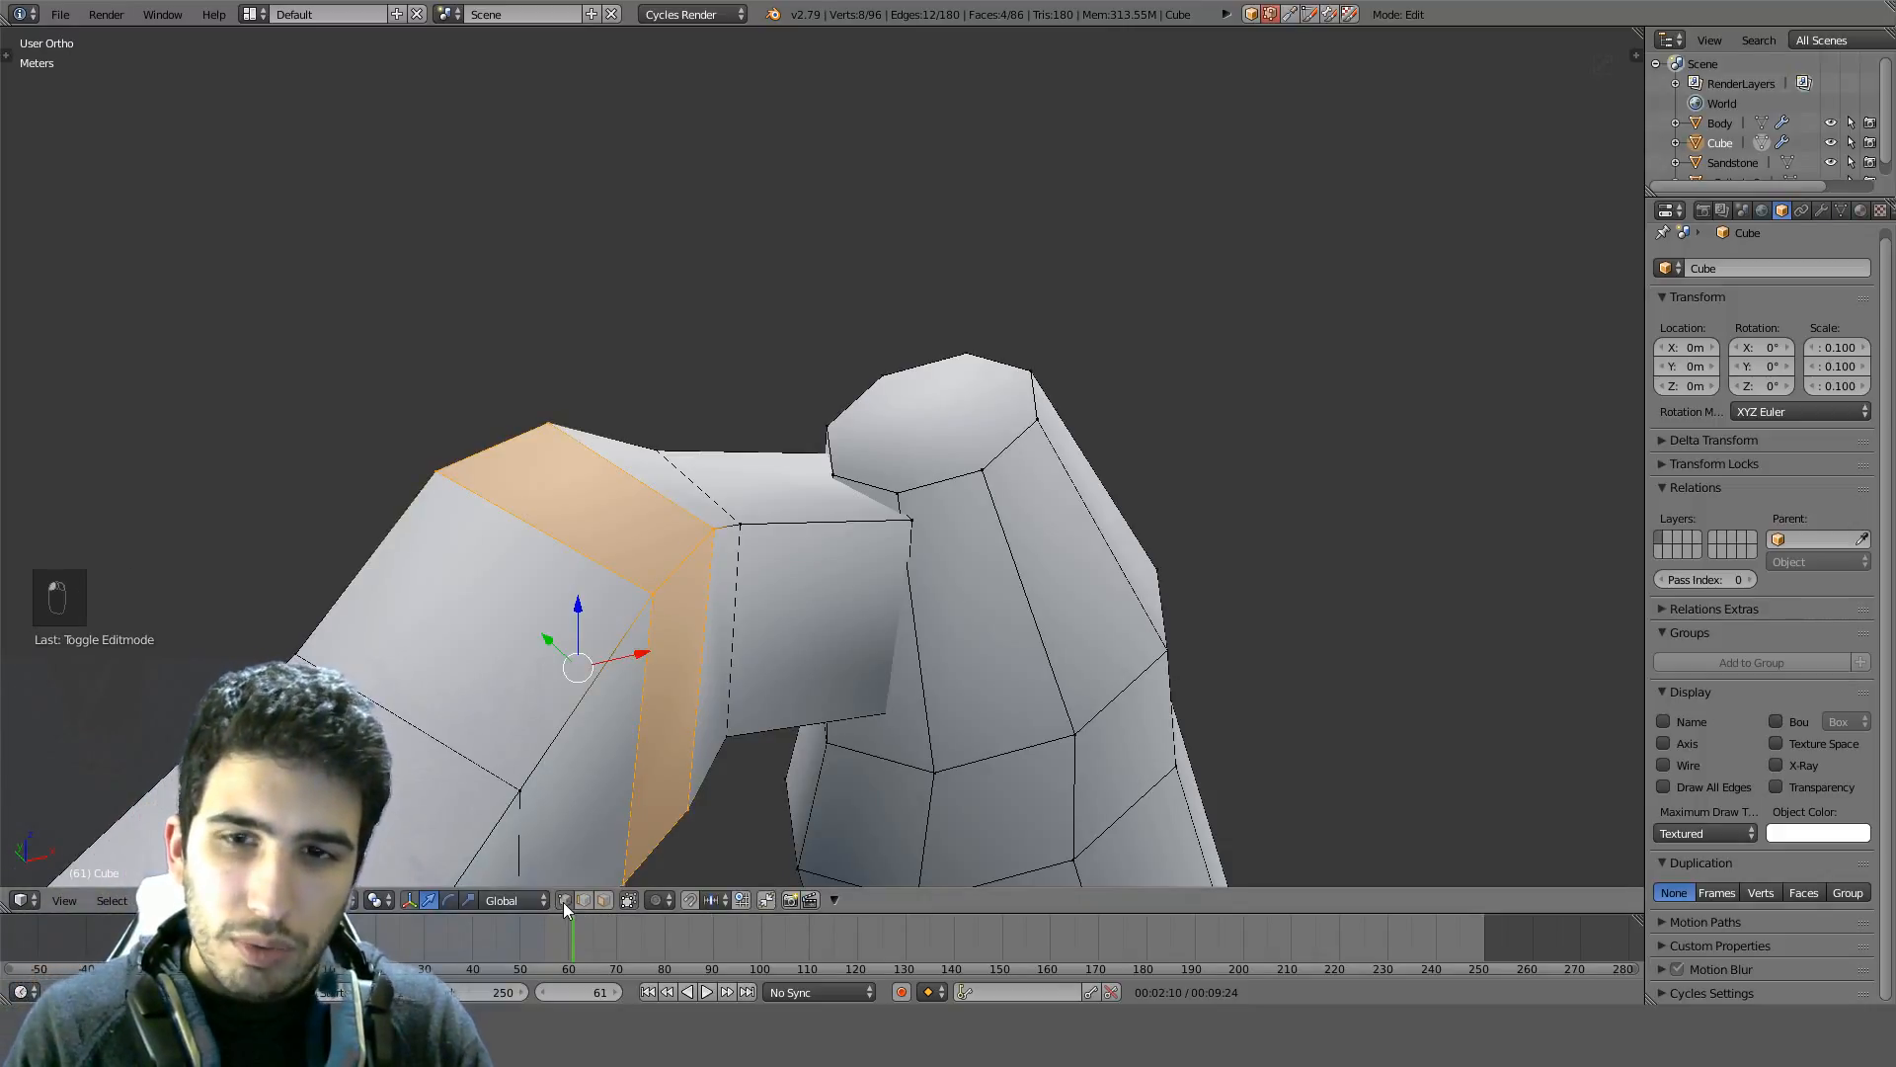
Connect two pairs of opposite vertices across the sleeve's end cap, splitting the face with two parallel edges
{"action": "right_click", "coordinate": [956, 492]}
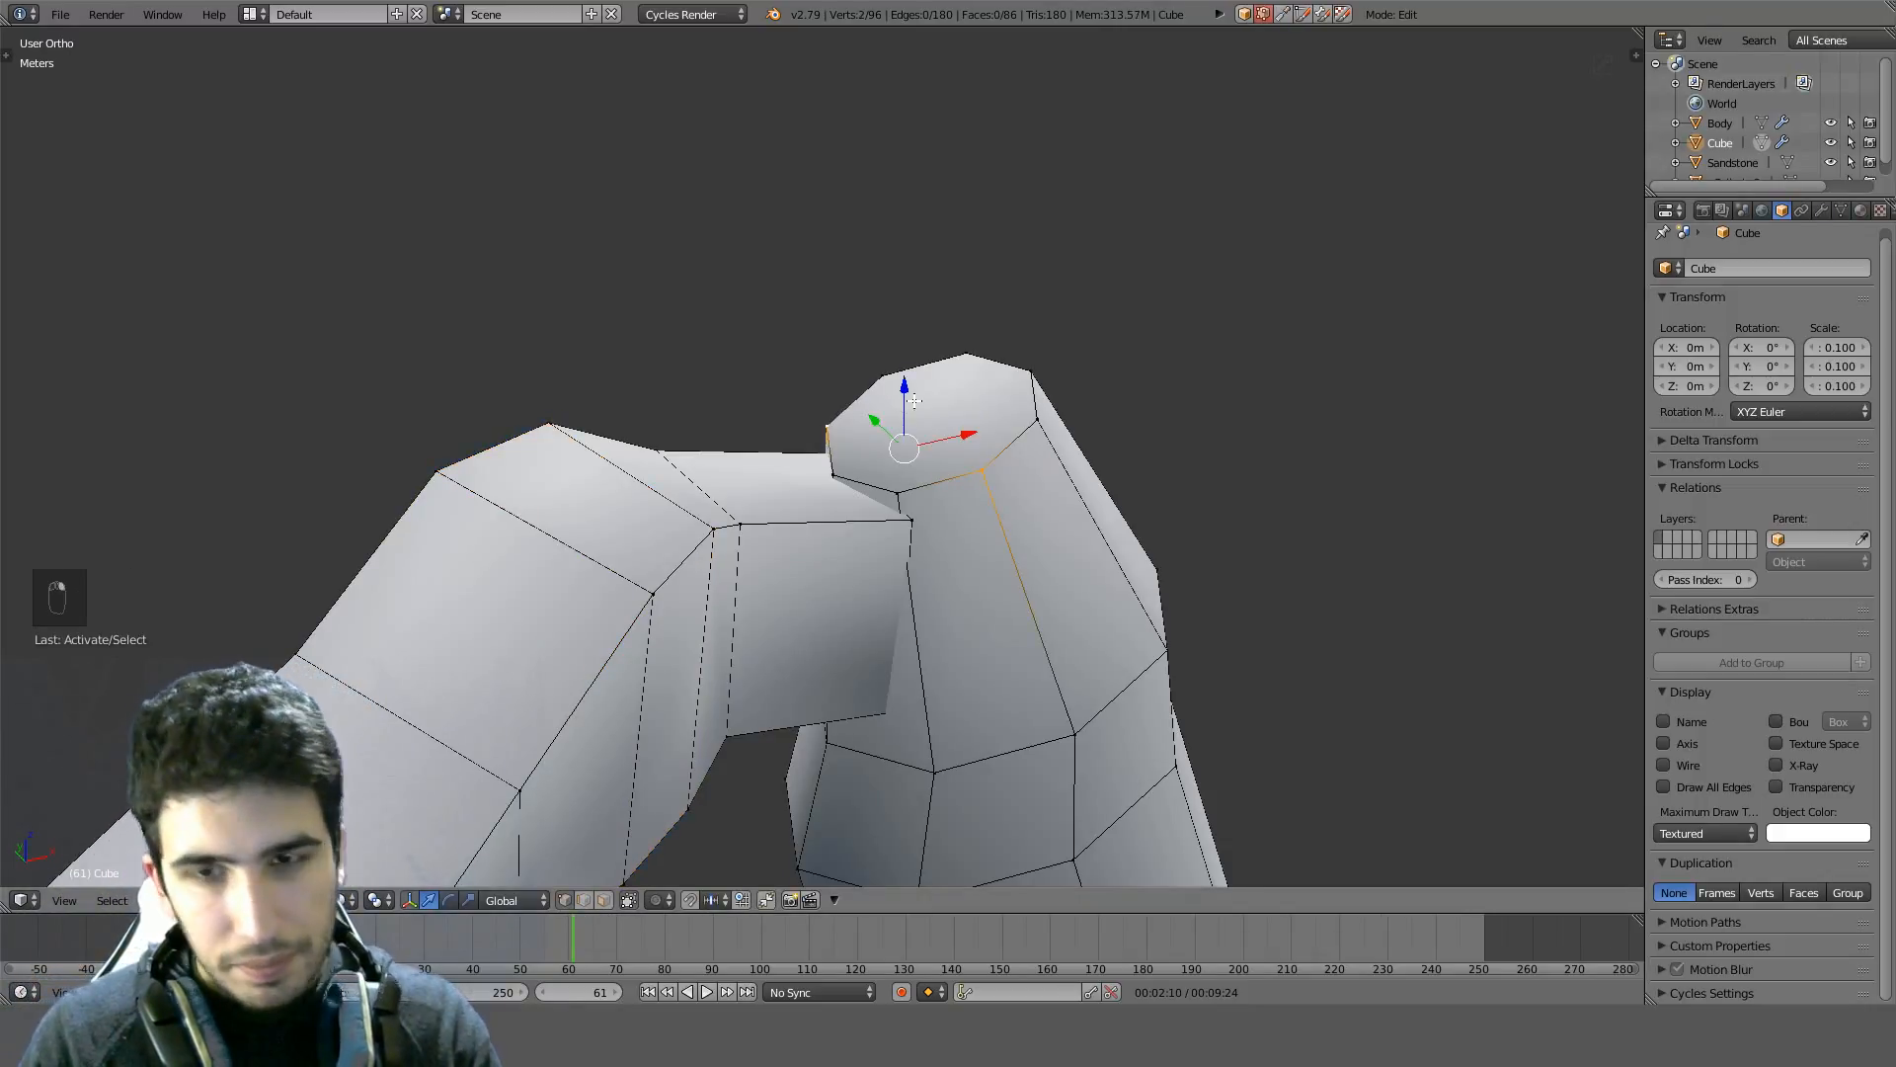
{"action": "right_click", "coordinate": [884, 381]}
{"action": "right_click", "coordinate": [1024, 409], "text": "shift"}
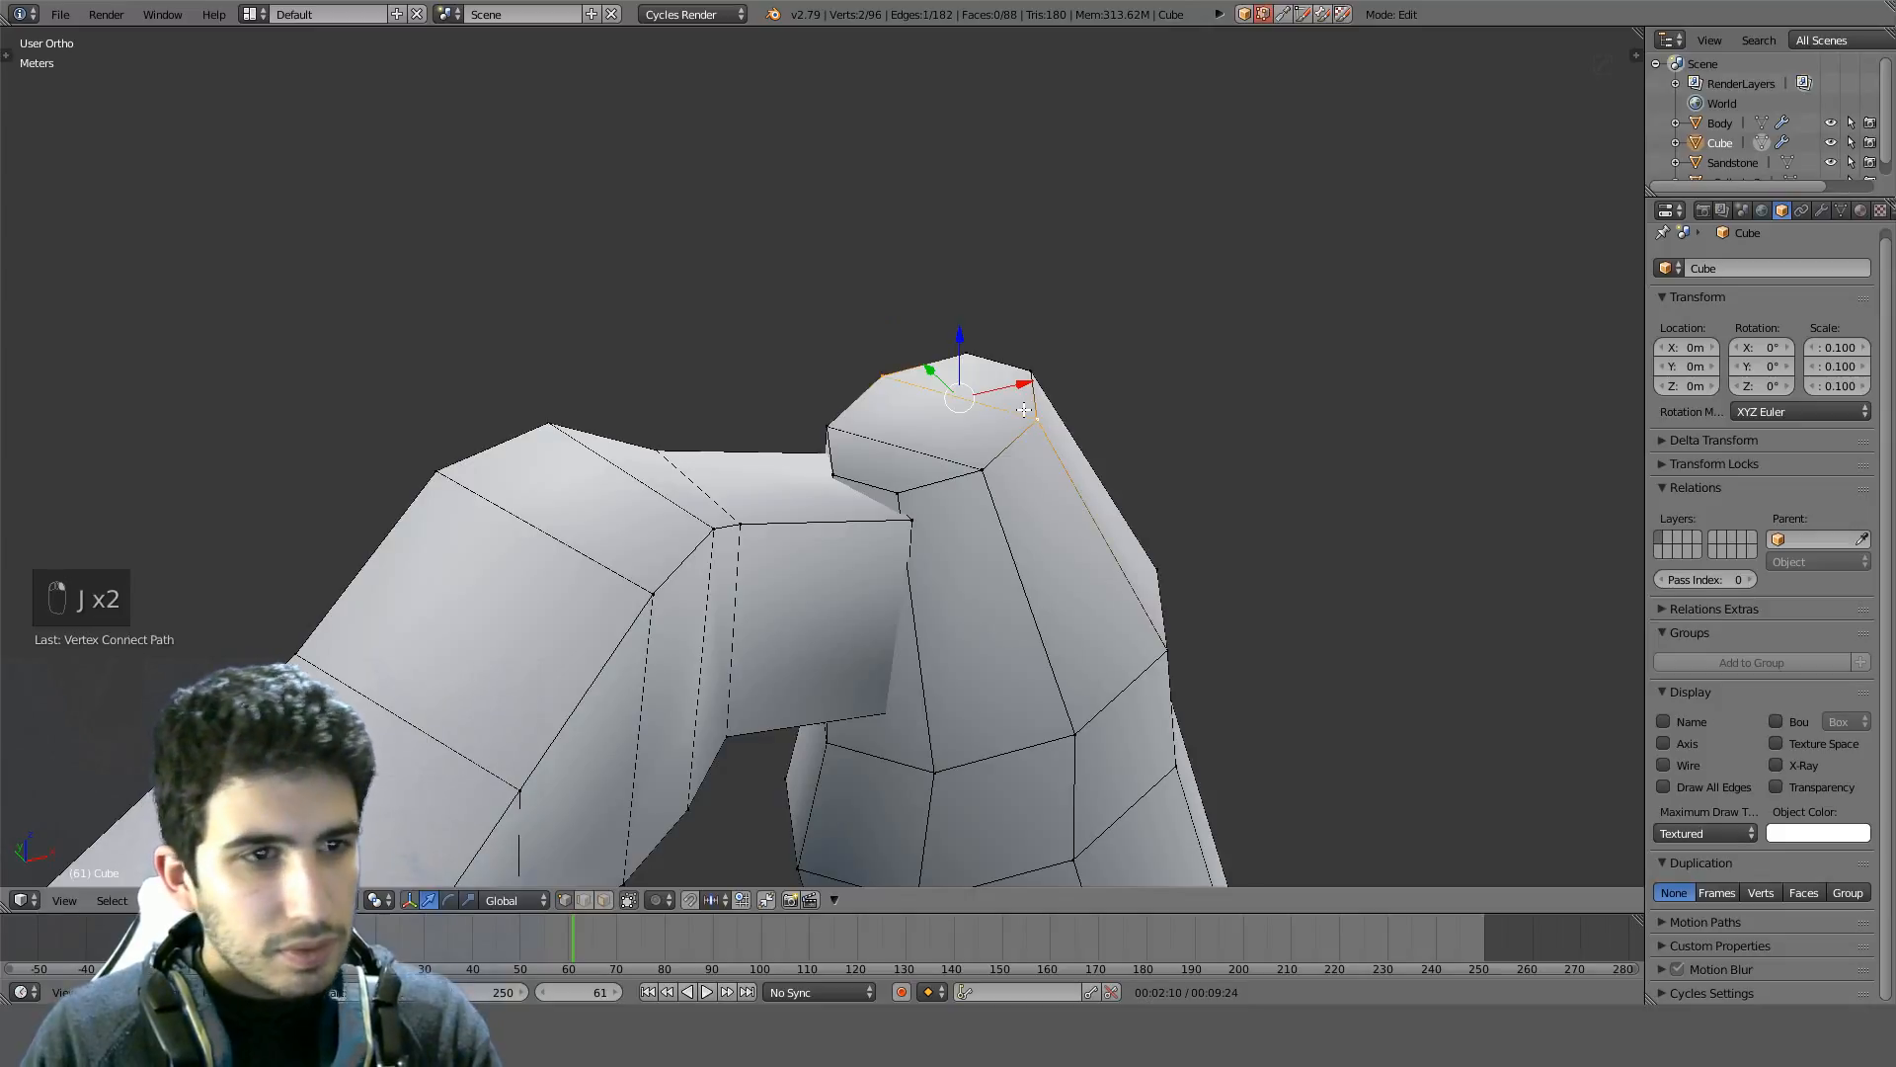
Select the end cap's four outer vertices and unhide the creature's body around the sleeve
{"action": "right_click", "coordinate": [1024, 409]}
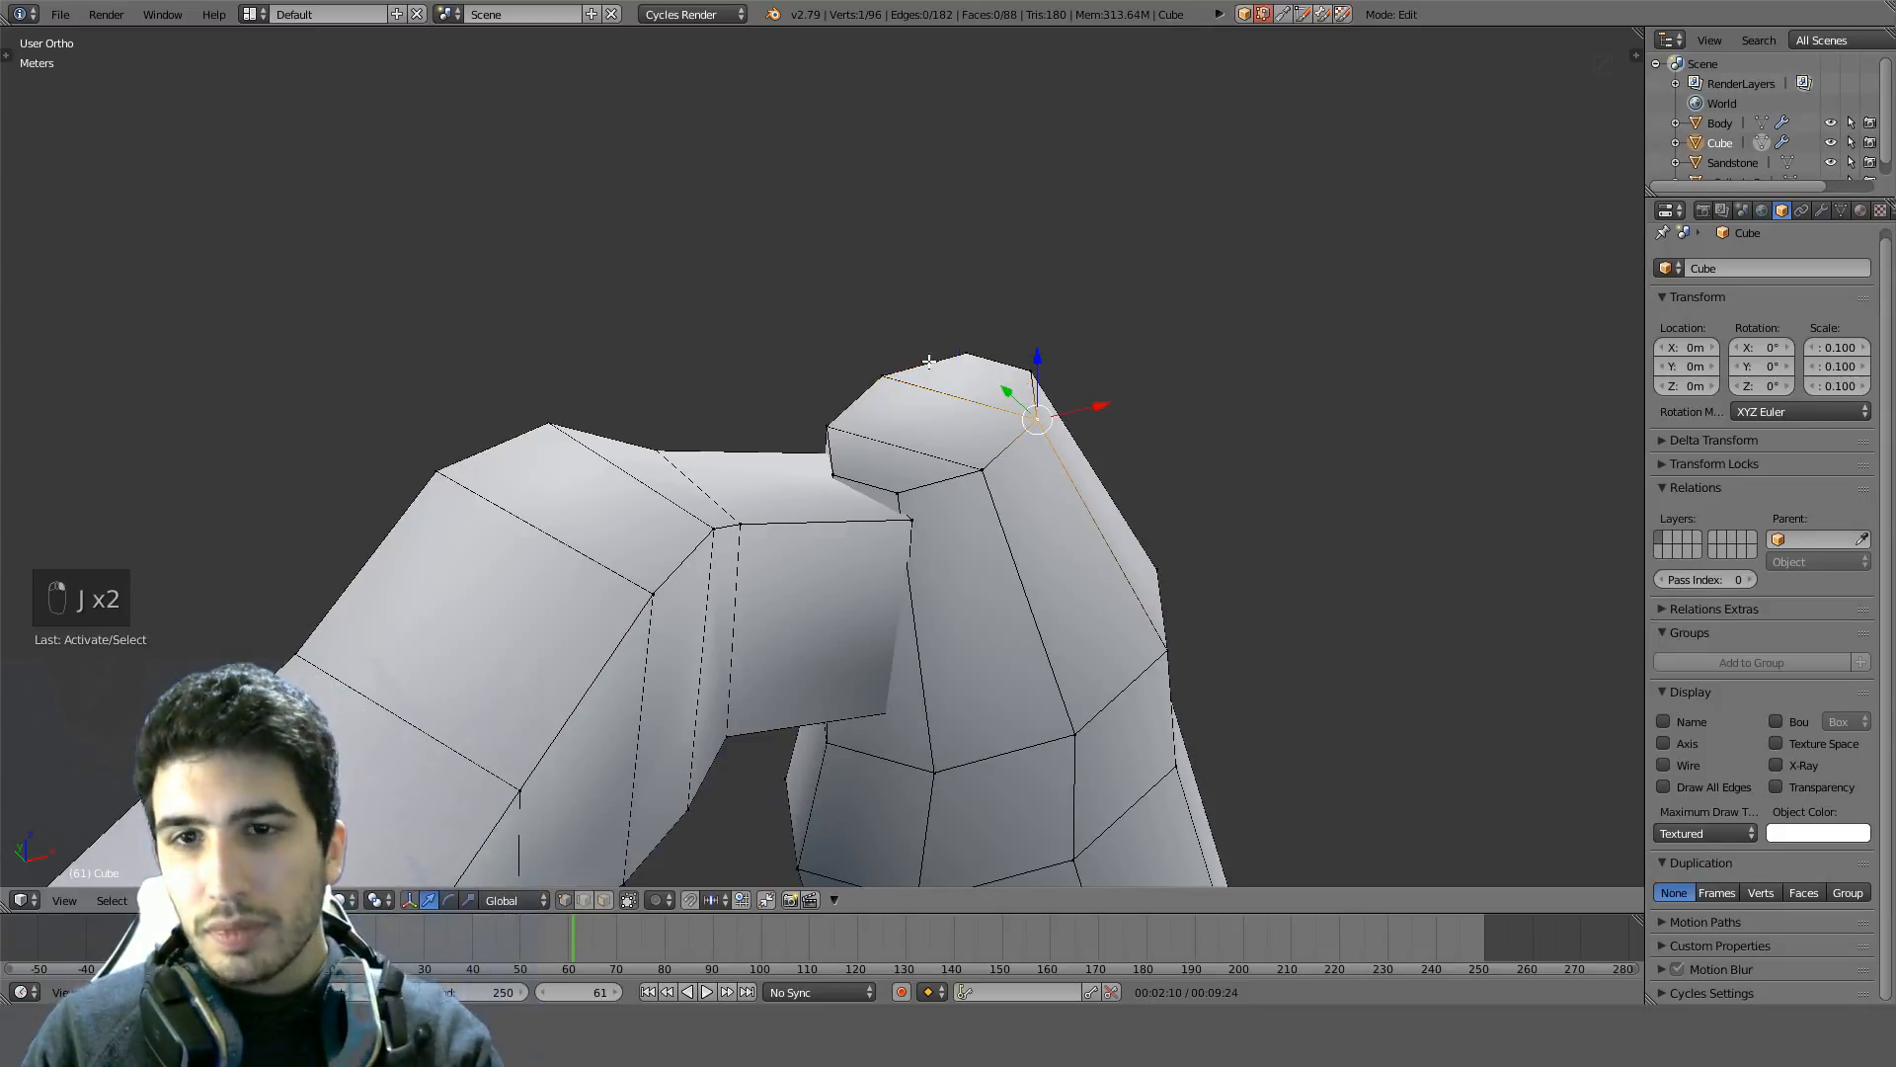
{"action": "right_click", "coordinate": [952, 352], "text": "shift"}
{"action": "right_click", "coordinate": [1021, 356], "text": "shift"}
{"action": "key", "text": "KP_3"}
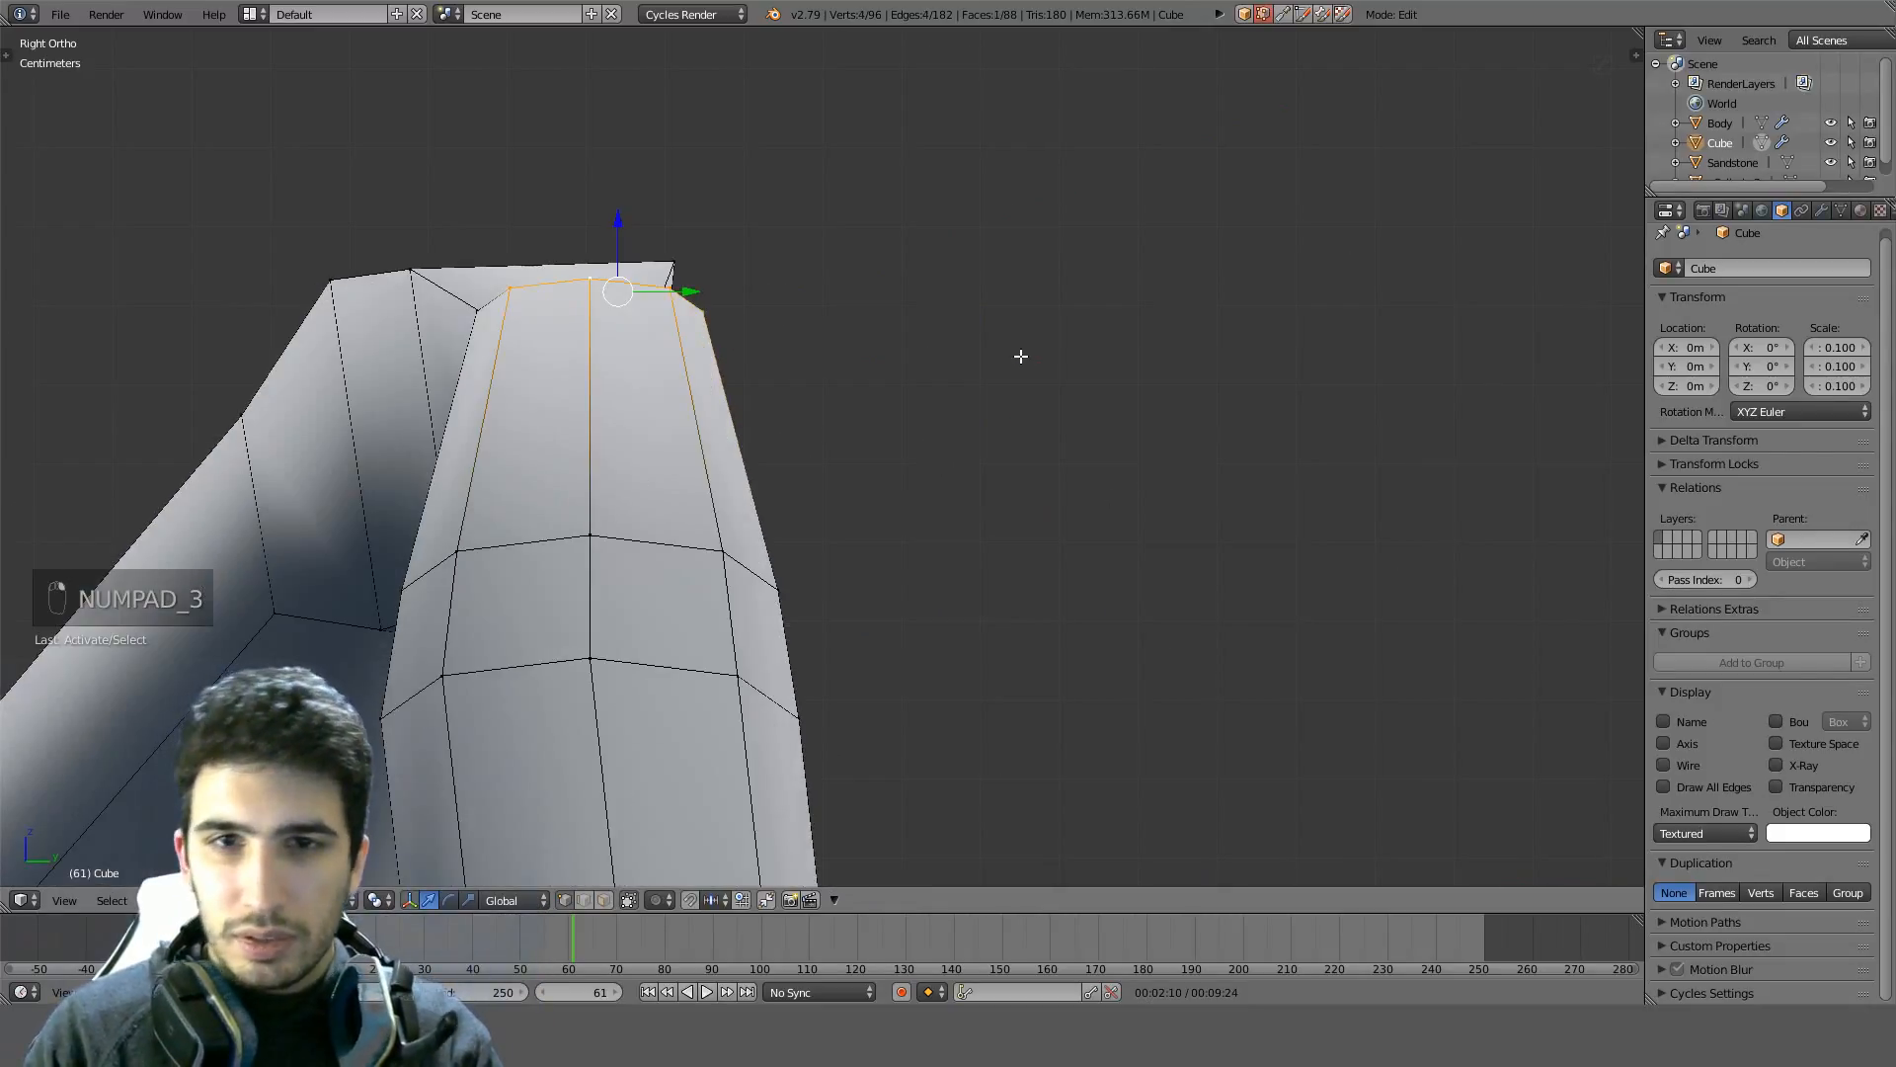
{"action": "key", "text": "alt+h"}
{"action": "key", "text": "Tab"}
{"action": "key", "text": "alt+h"}
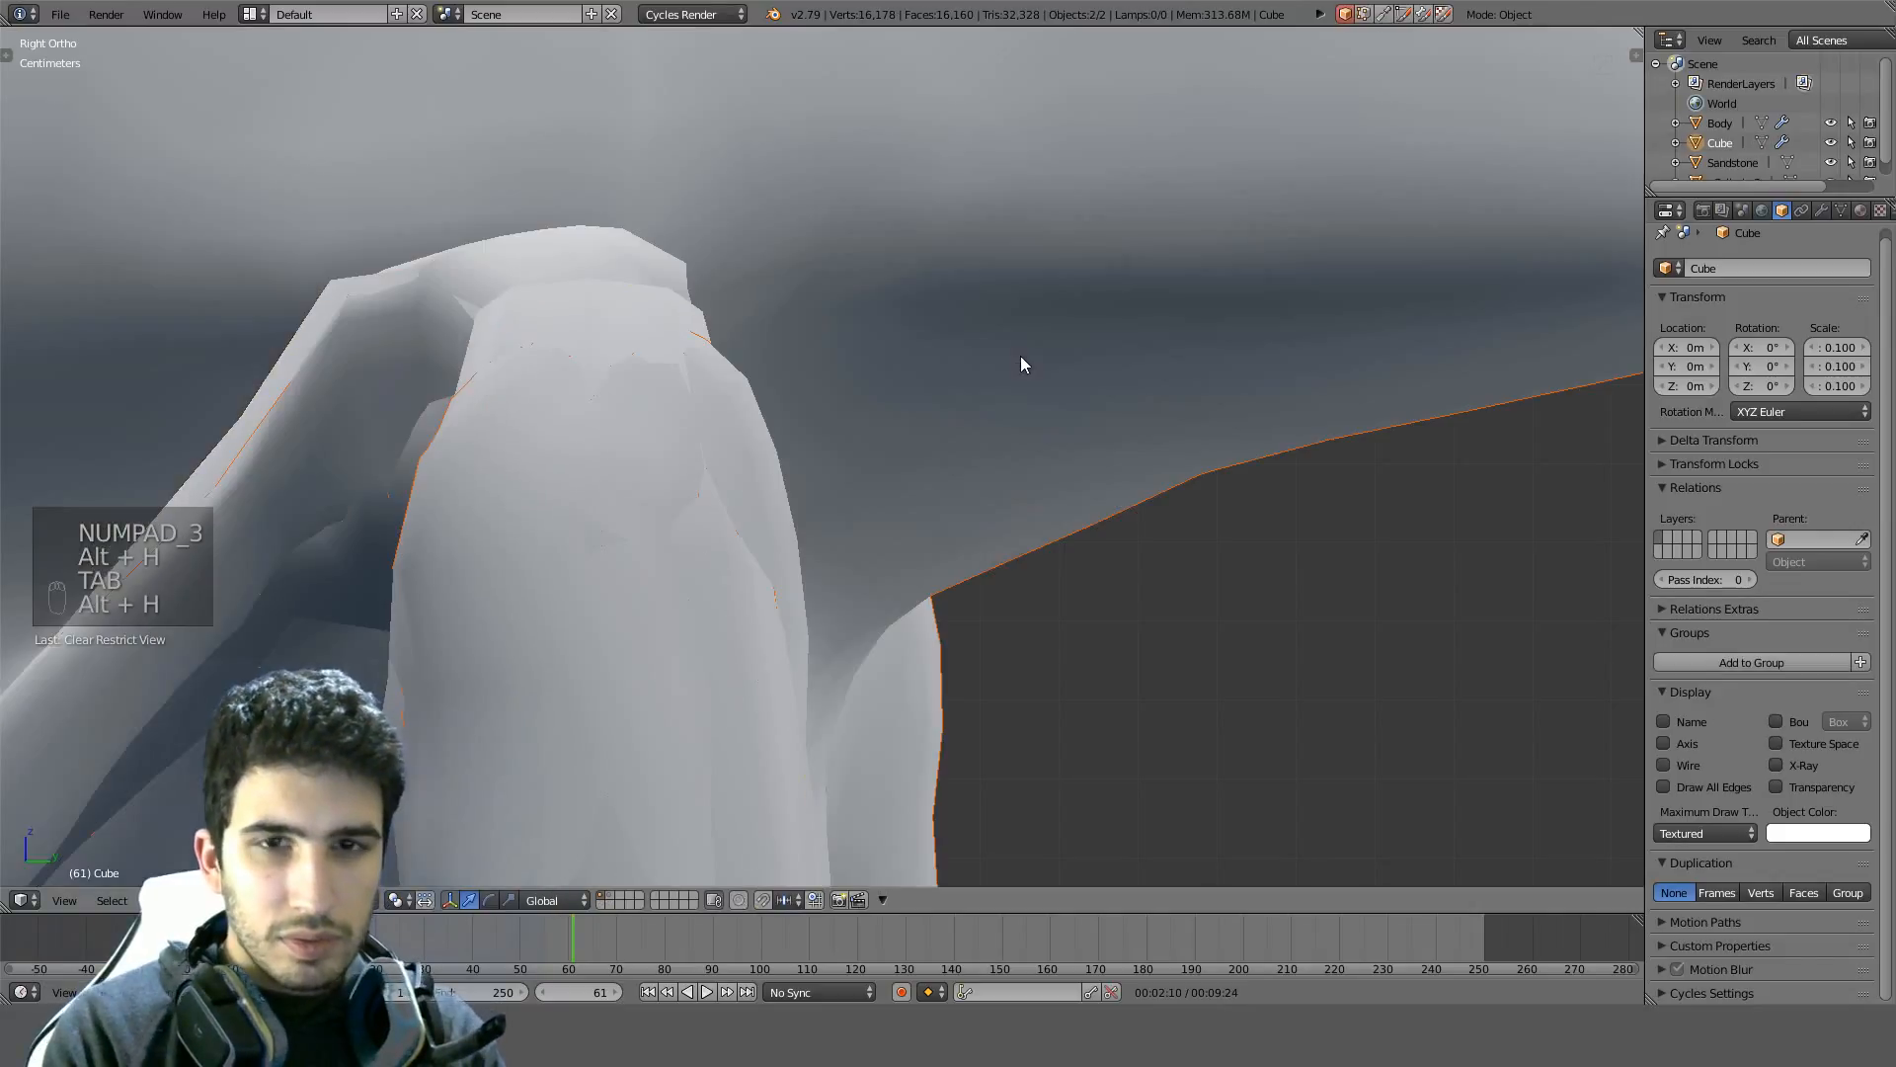
{"action": "key", "text": "Tab"}
{"action": "key", "text": "KP_1"}
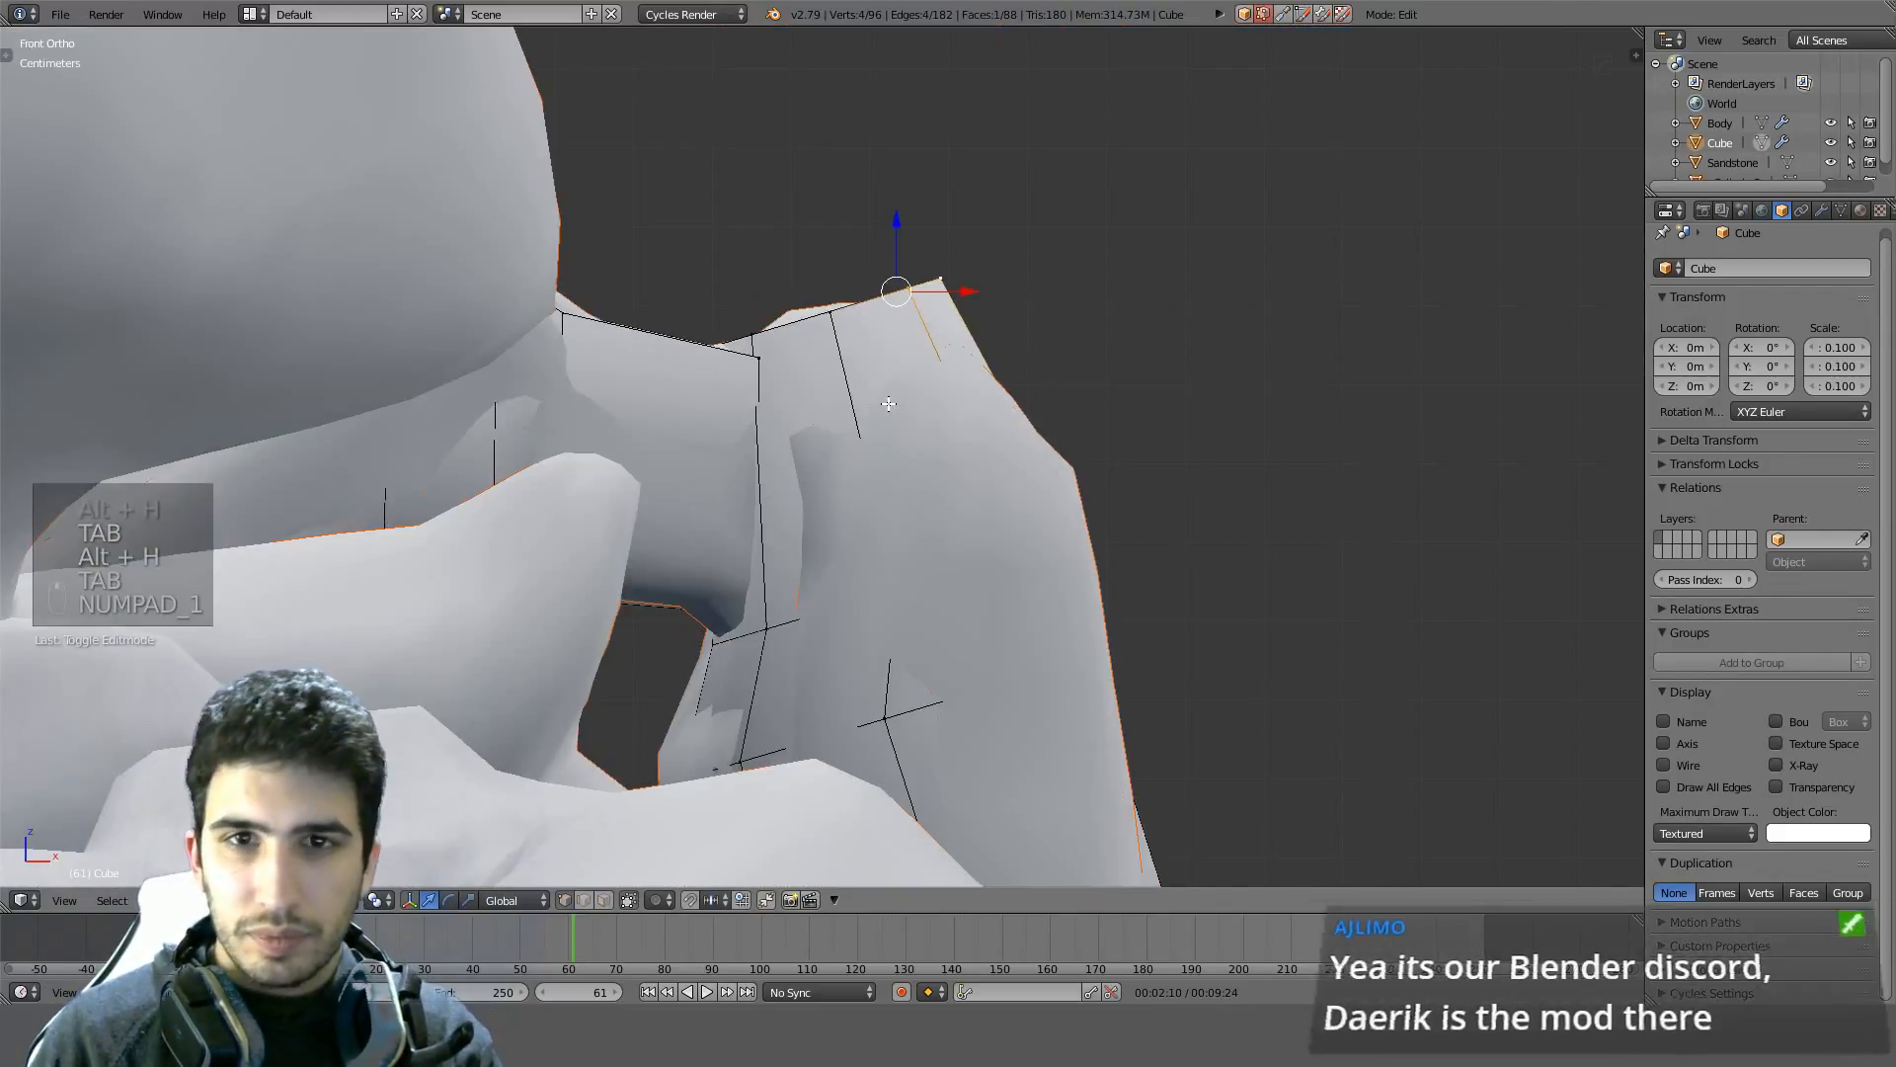
In front wireframe view, move the cap's inner-middle vertex pair up to just above the shoulder outline
{"action": "key", "text": "z"}
{"action": "key", "text": "z"}
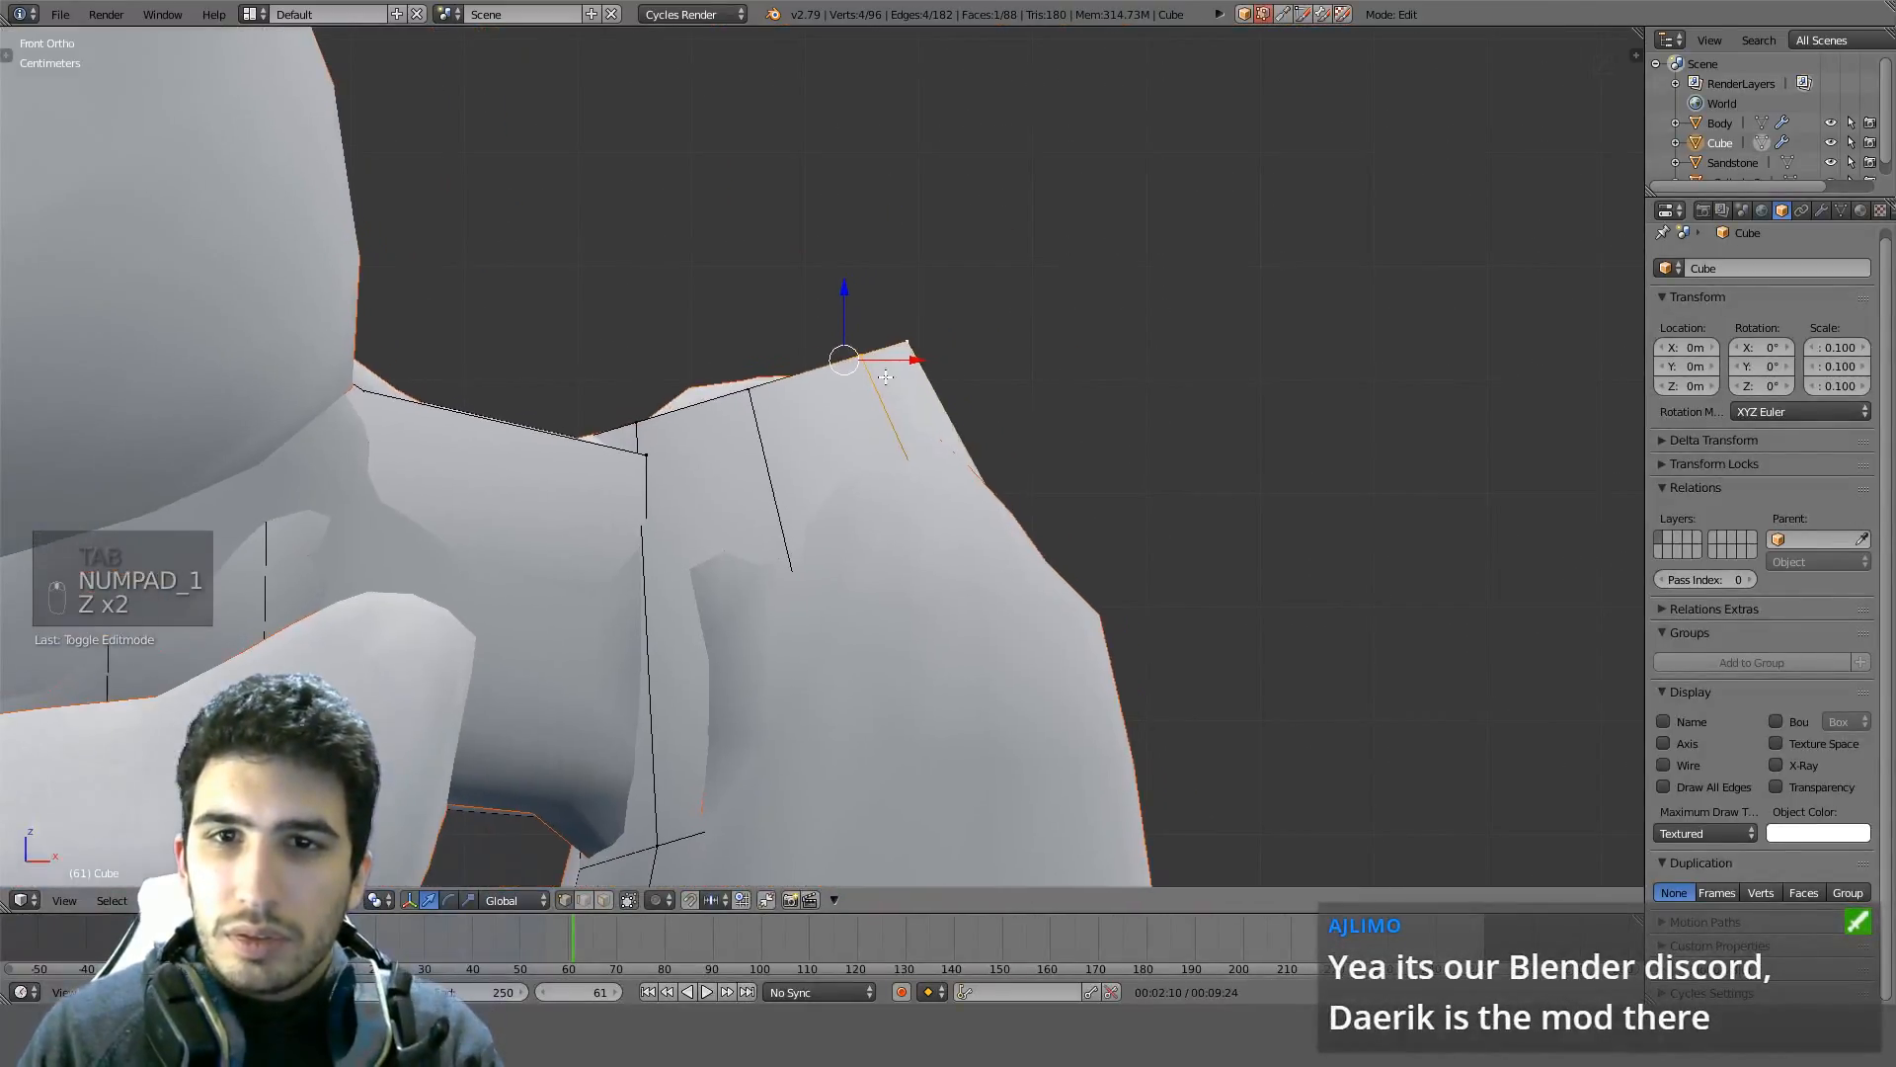
{"action": "key", "text": "z"}
{"action": "key", "text": "z"}
{"action": "key", "text": "z"}
{"action": "key", "text": "z"}
{"action": "key", "text": "a"}
{"action": "key", "text": "c"}
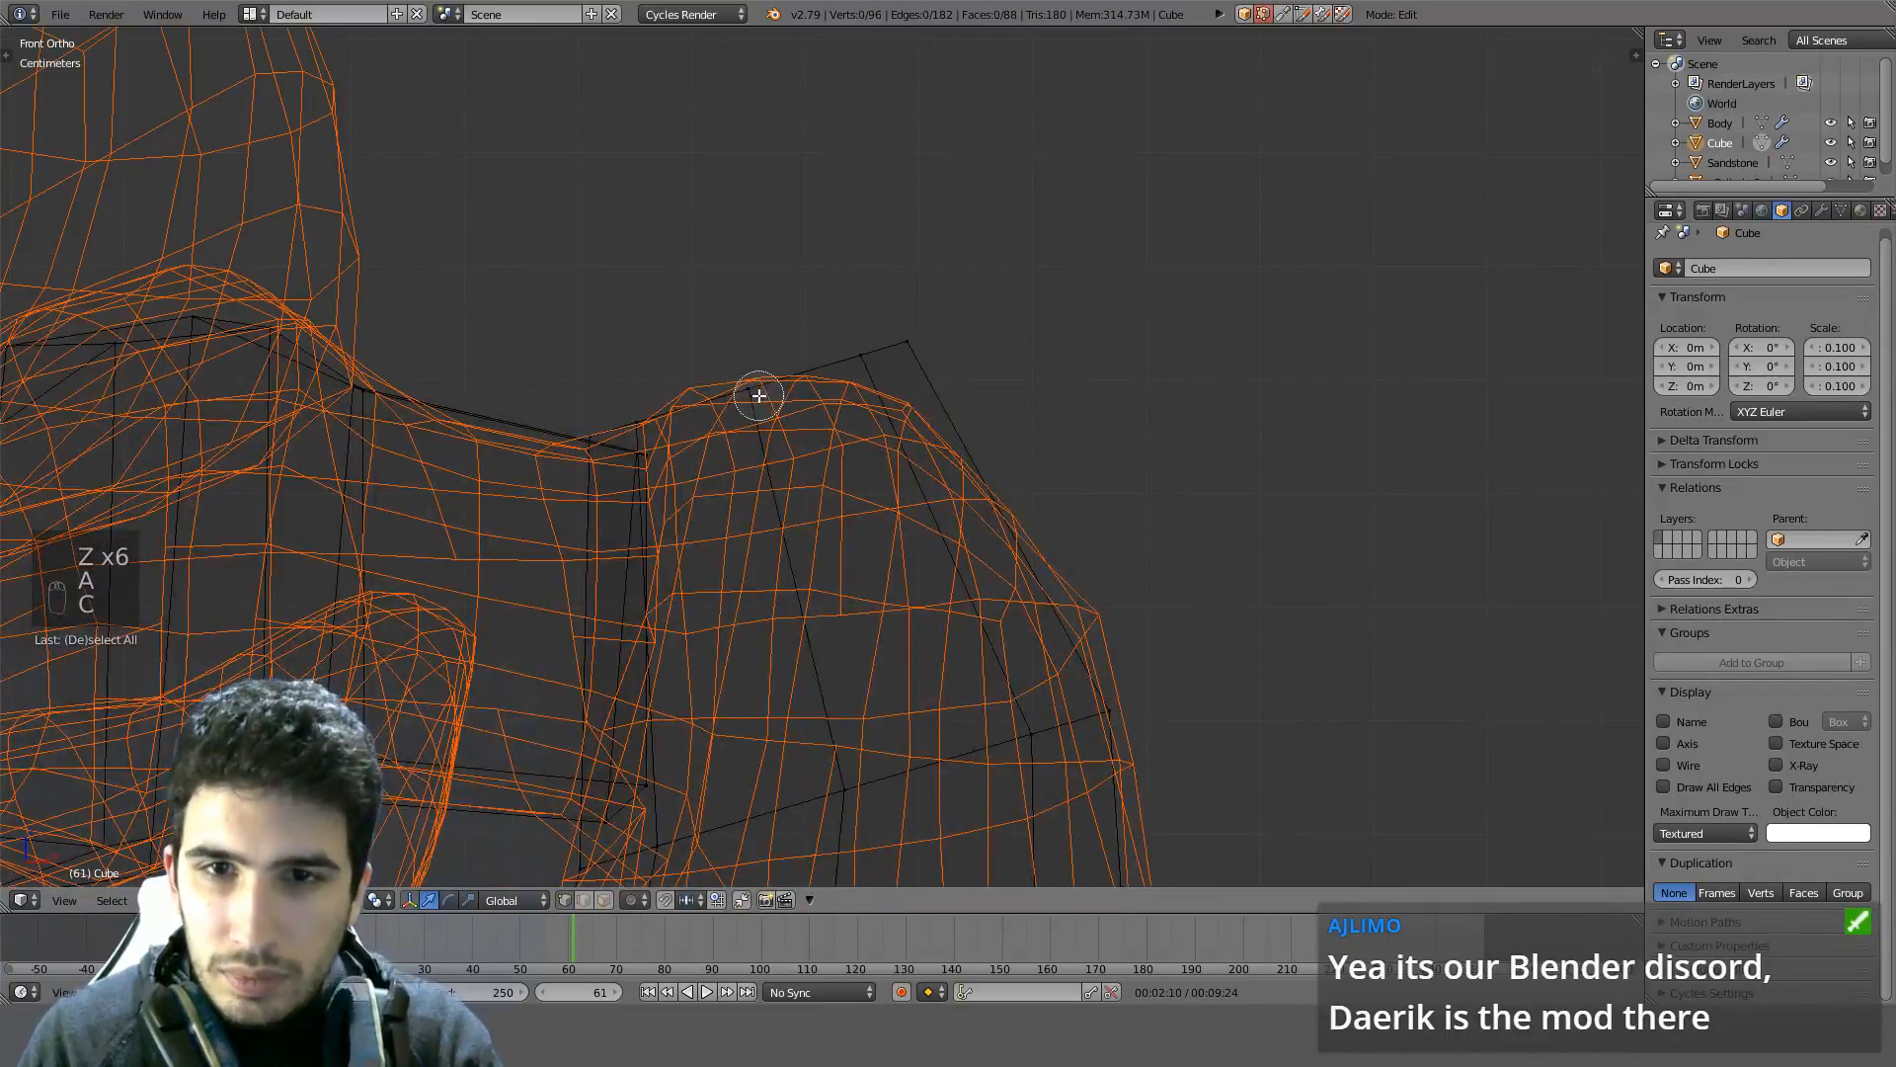
{"action": "key", "text": "g"}
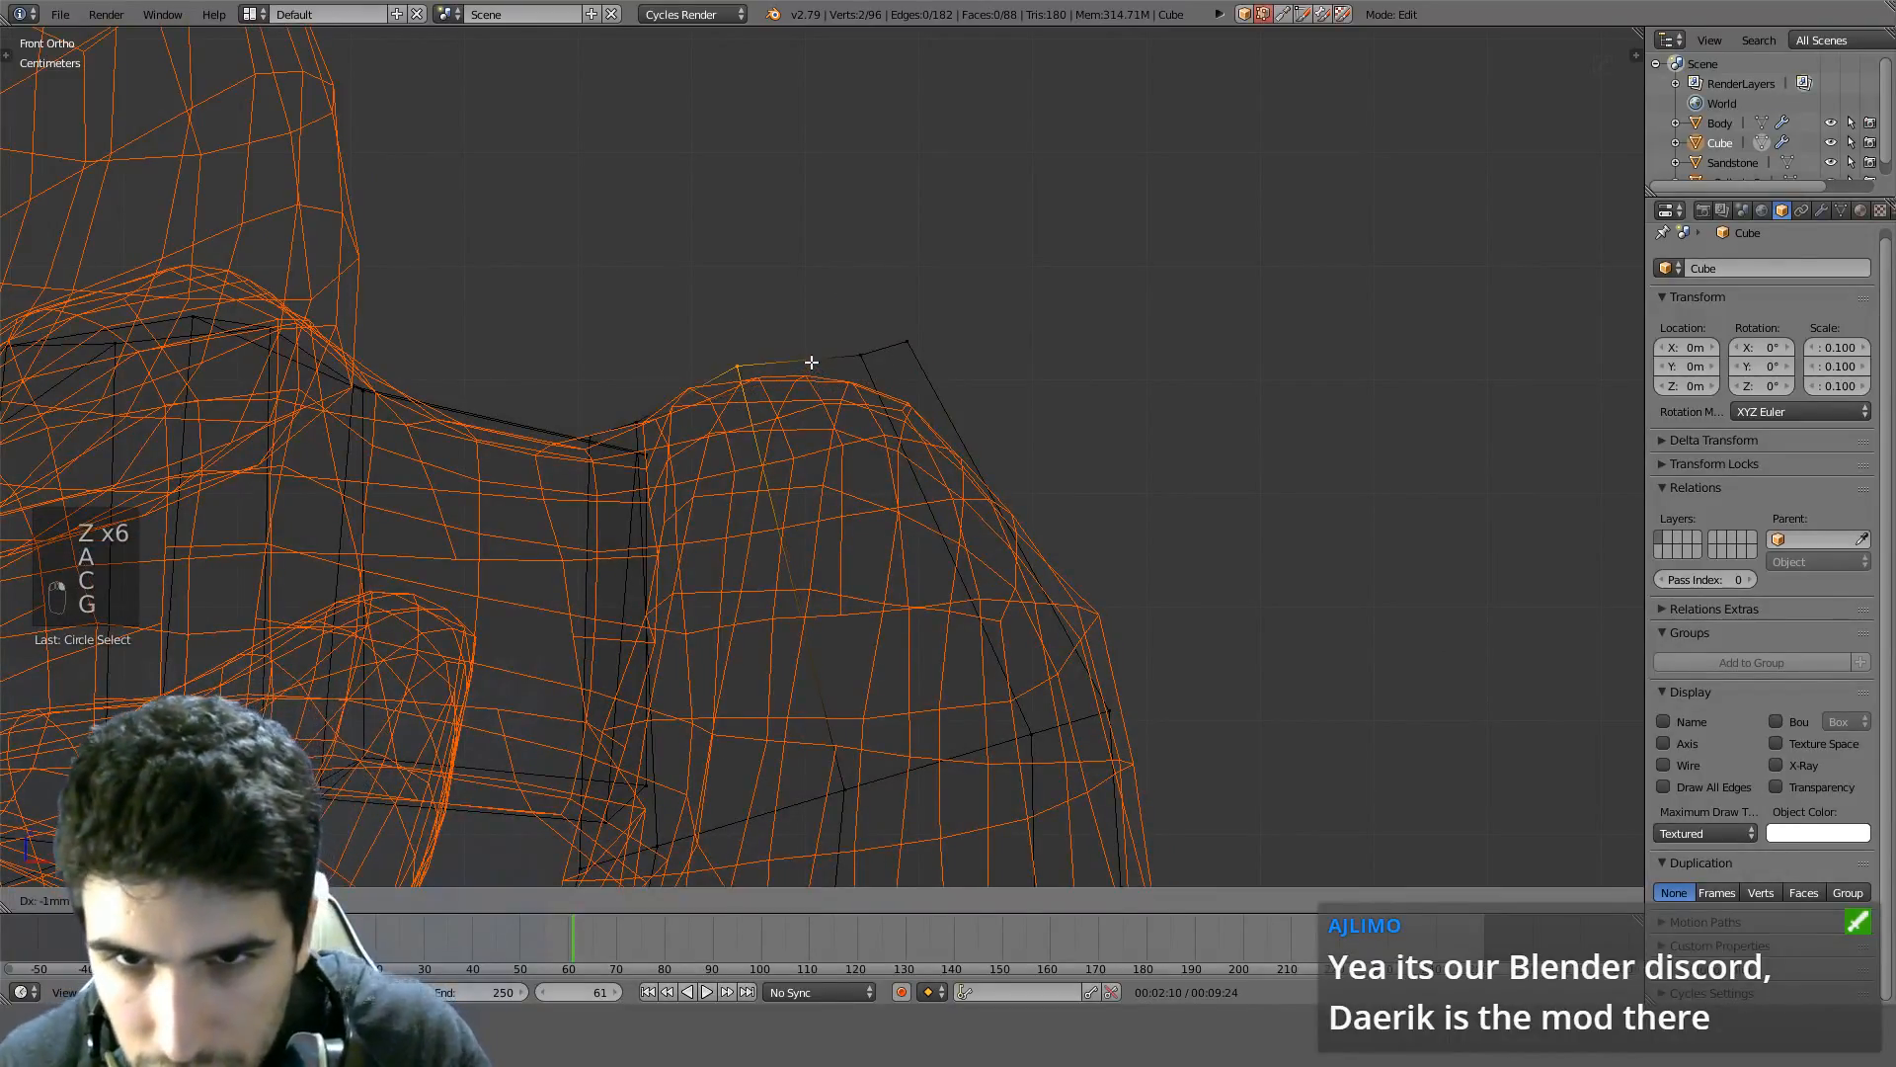
{"action": "right_click", "coordinate": [840, 368]}
Try to move the cap's outermost vertex down onto the shoulder outline and lower the neighbouring vertex pair slightly
{"action": "key", "text": "a"}
{"action": "key", "text": "c"}
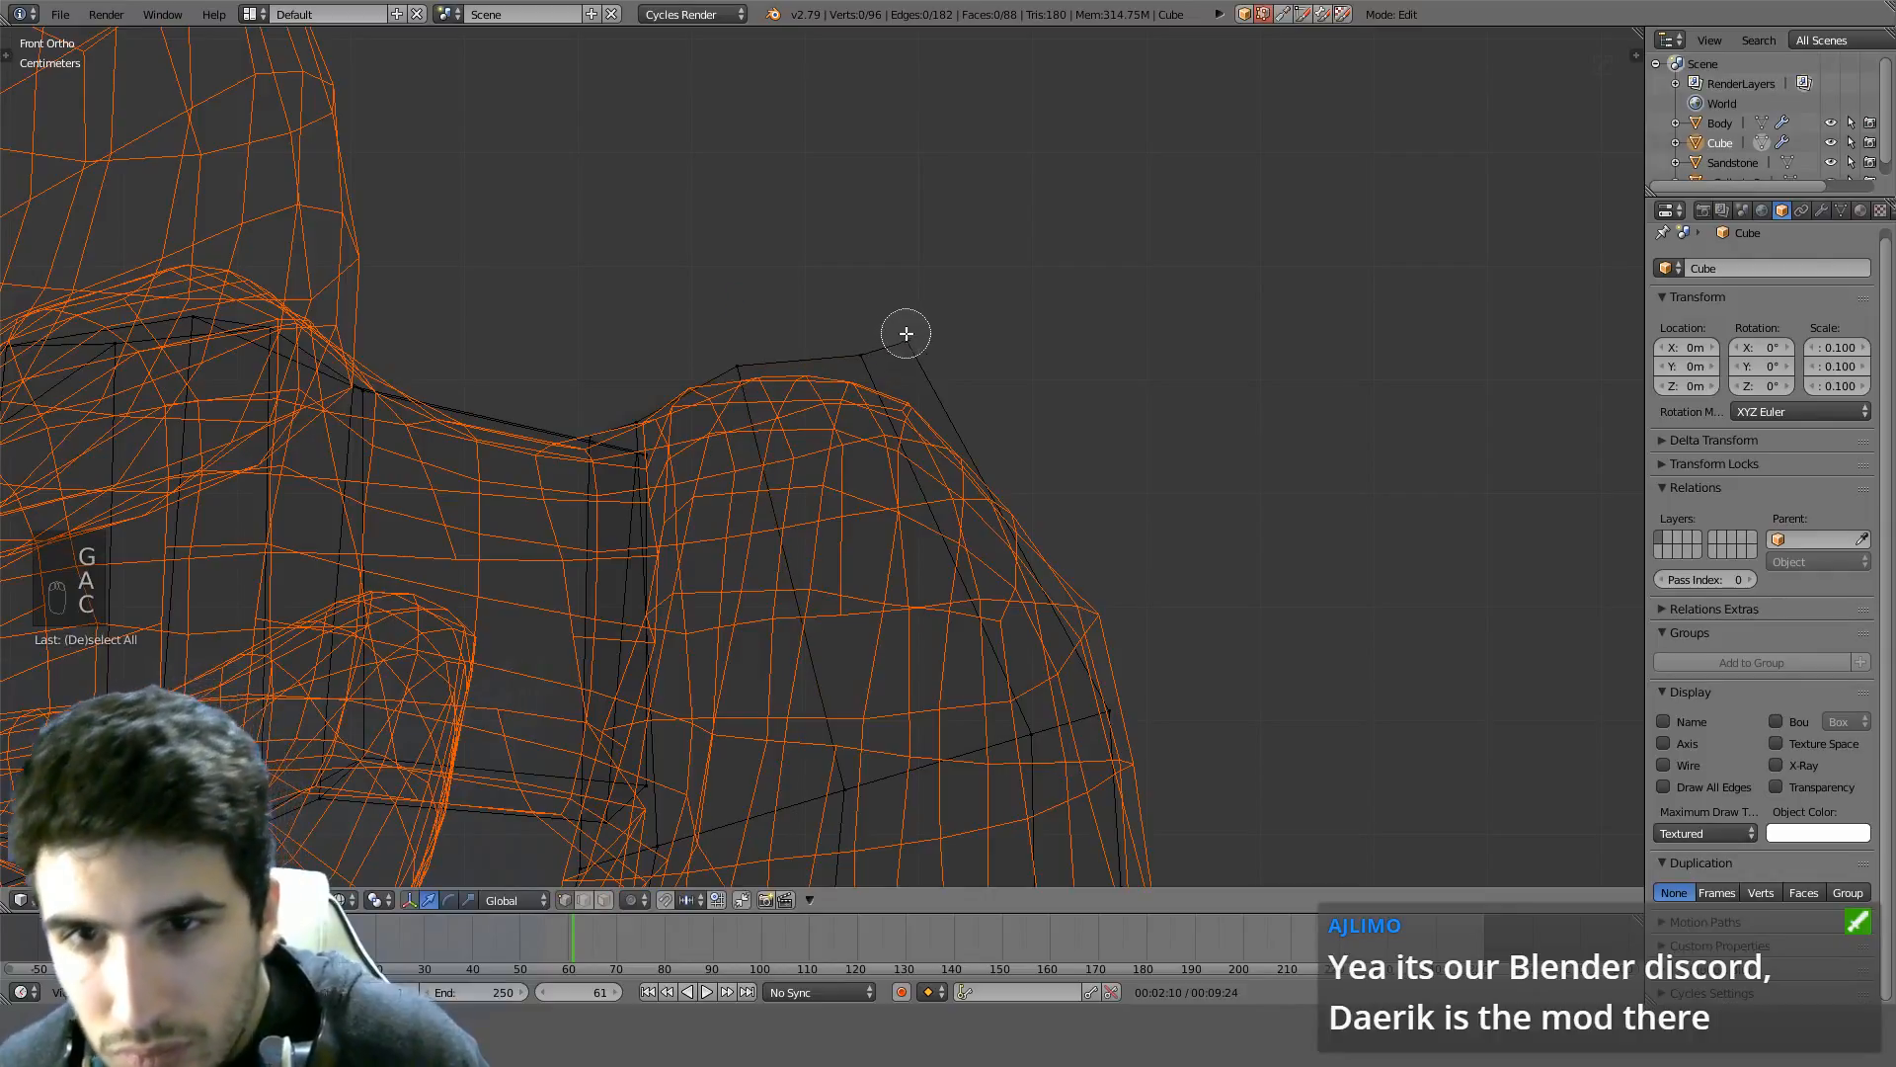
{"action": "left_click", "coordinate": [907, 341]}
{"action": "key", "text": "g"}
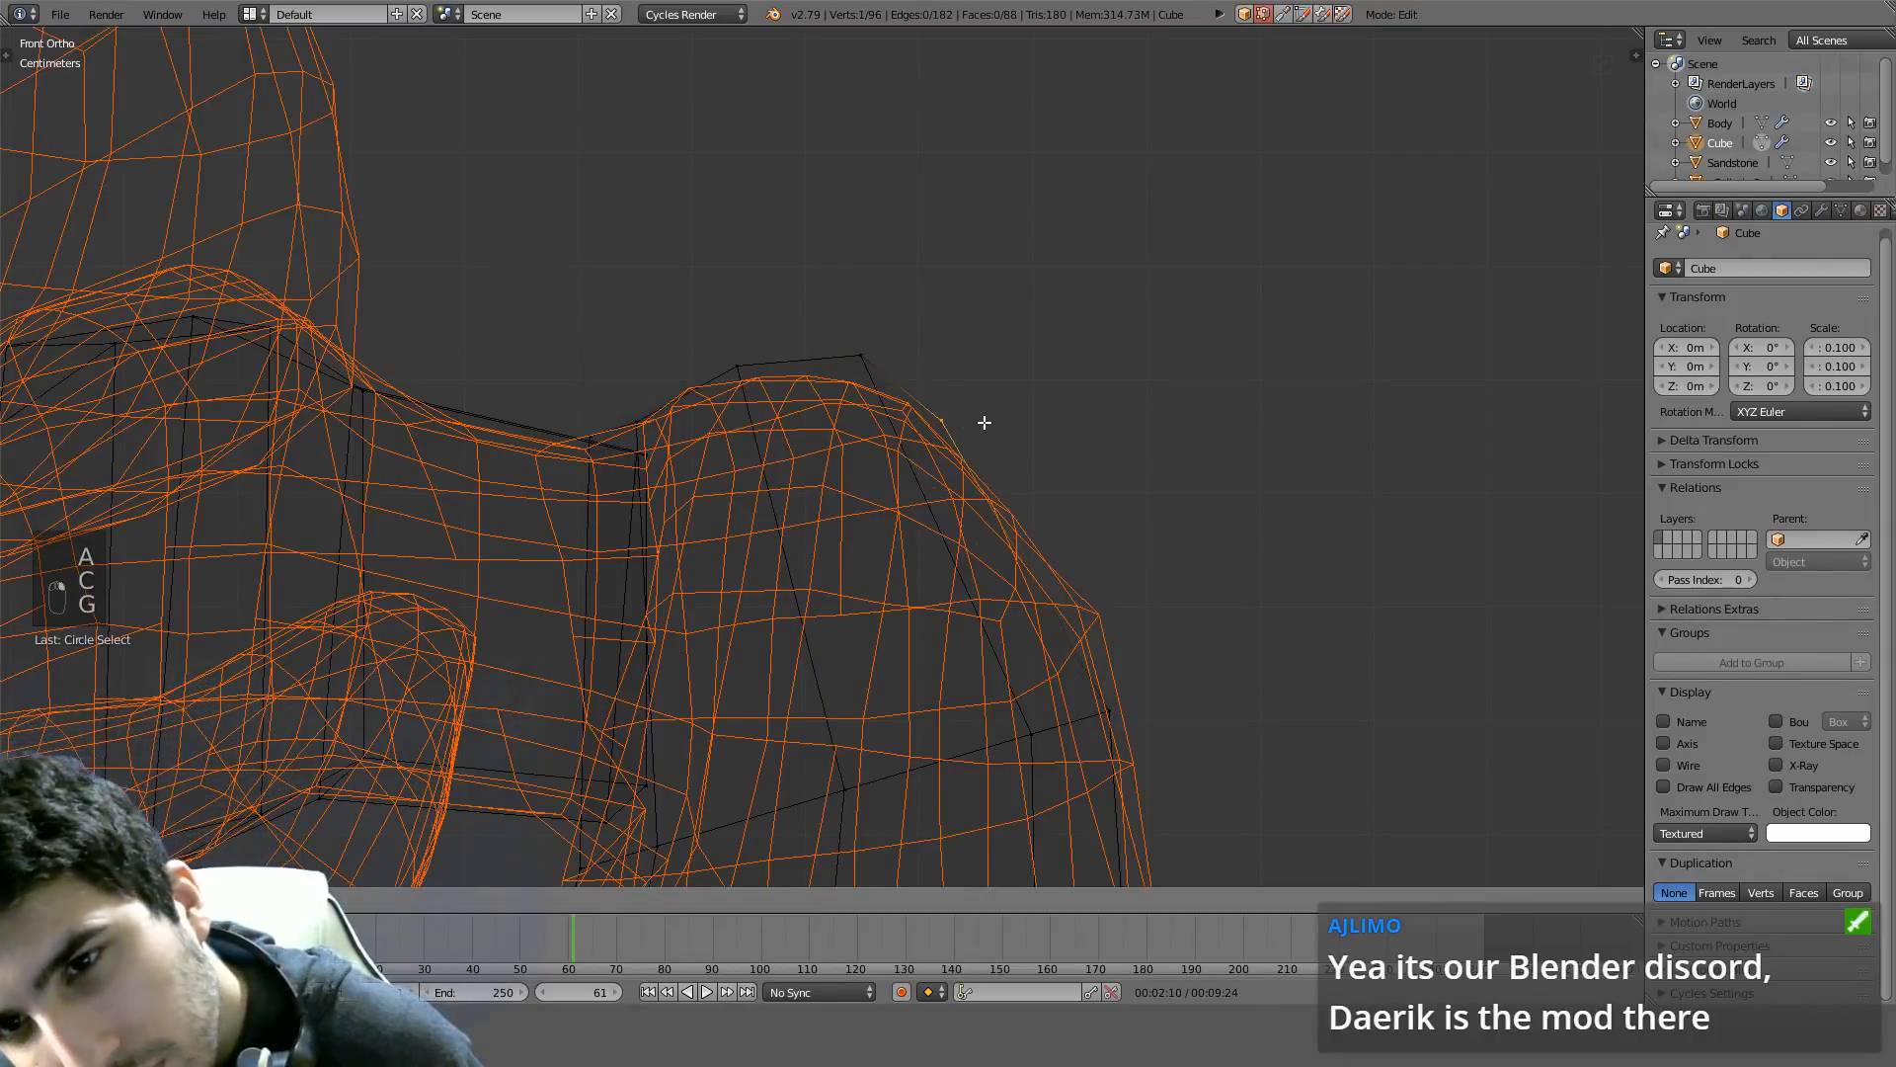
{"action": "right_click", "coordinate": [985, 423]}
{"action": "key", "text": "a"}
{"action": "key", "text": "c"}
{"action": "left_click", "coordinate": [871, 356]}
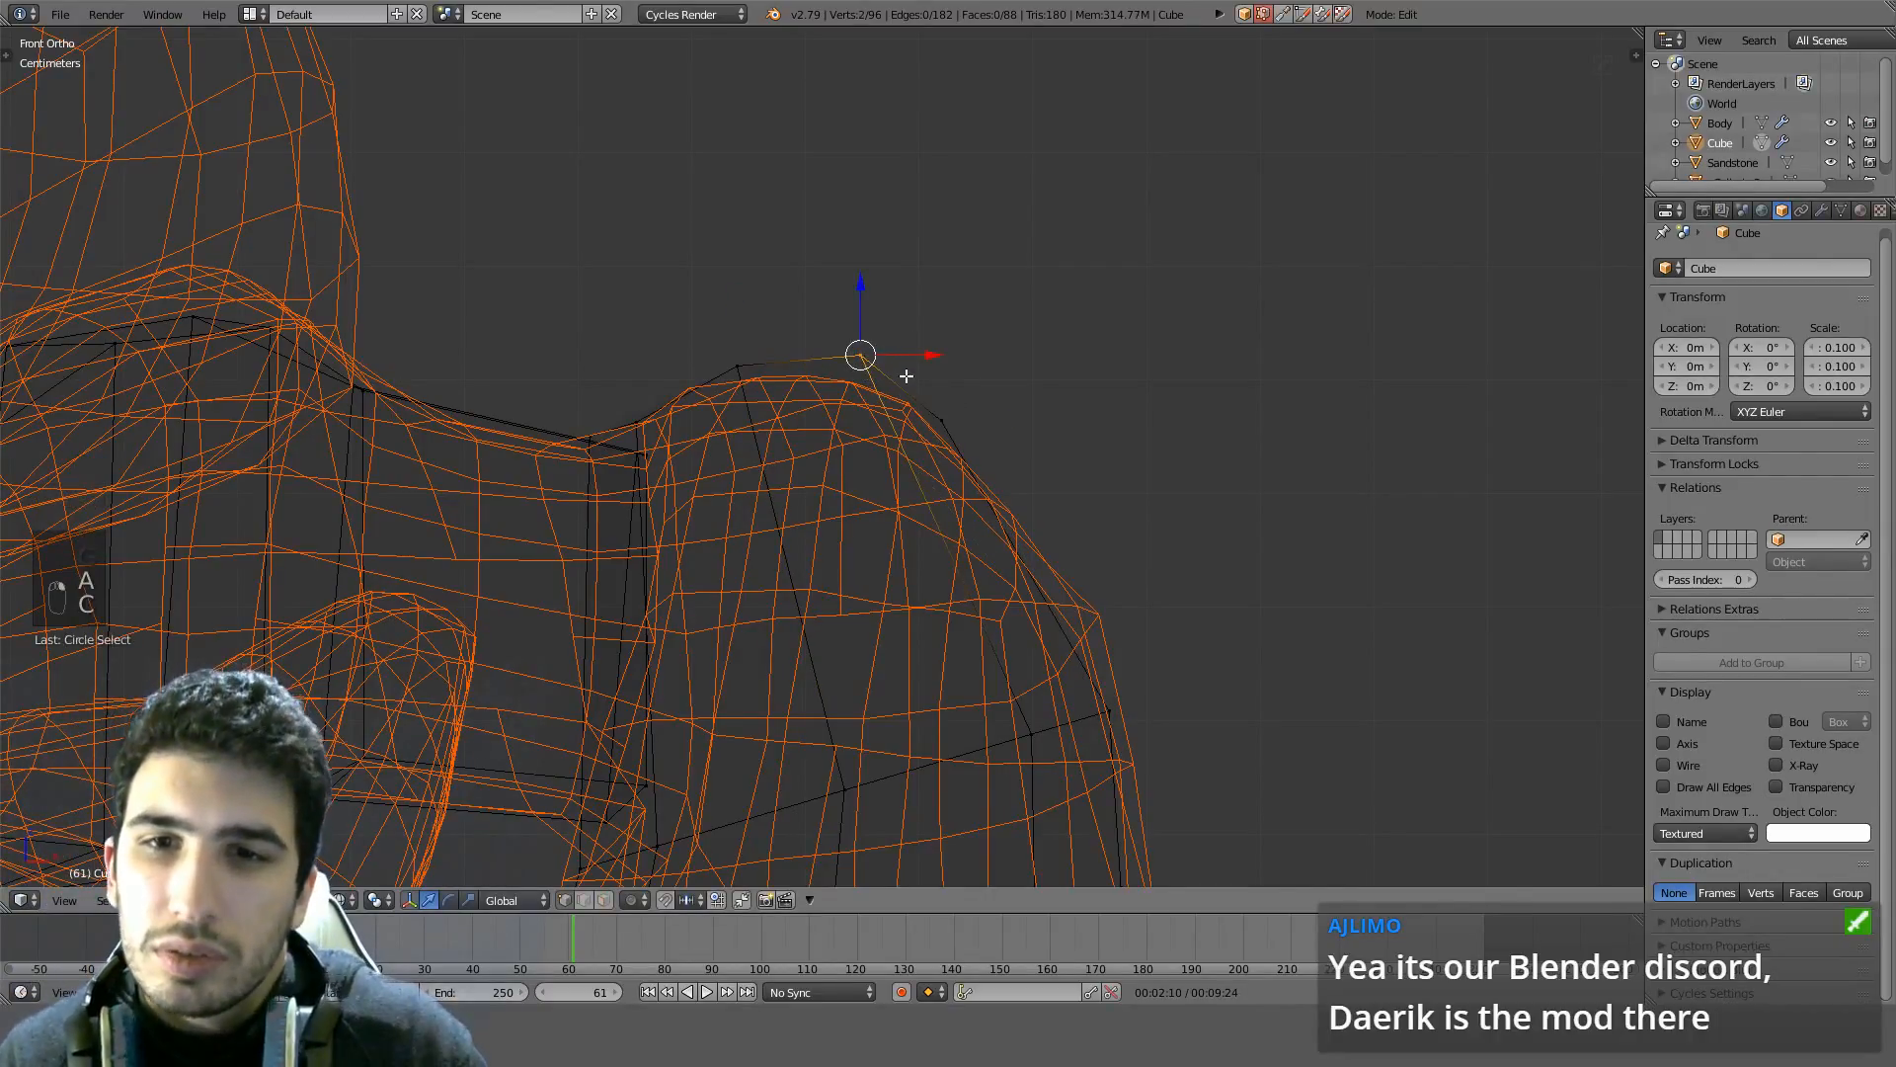
{"action": "key", "text": "g"}
{"action": "right_click", "coordinate": [861, 371]}
{"action": "key", "text": "a"}
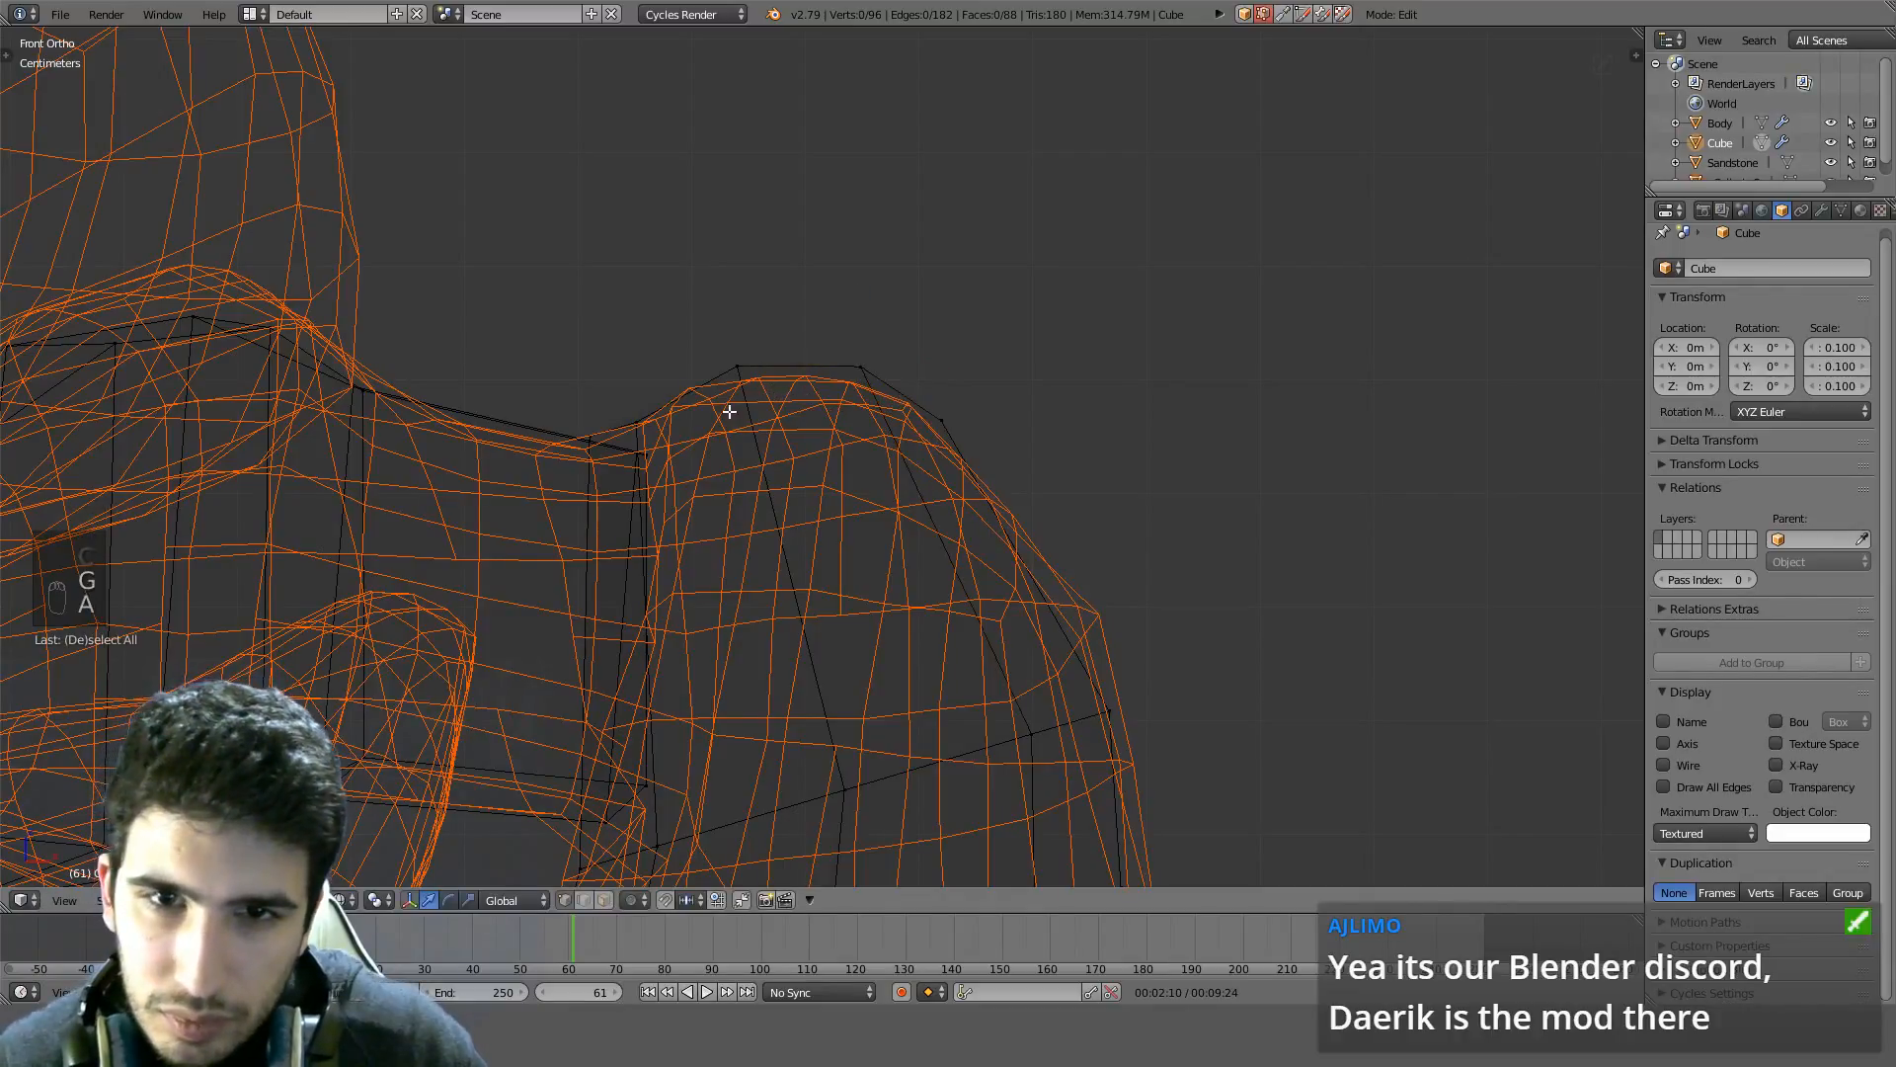
Inspect the cap in solid shading and undo the last moves of the outermost vertex and its neighbouring pair
{"action": "key", "text": "c"}
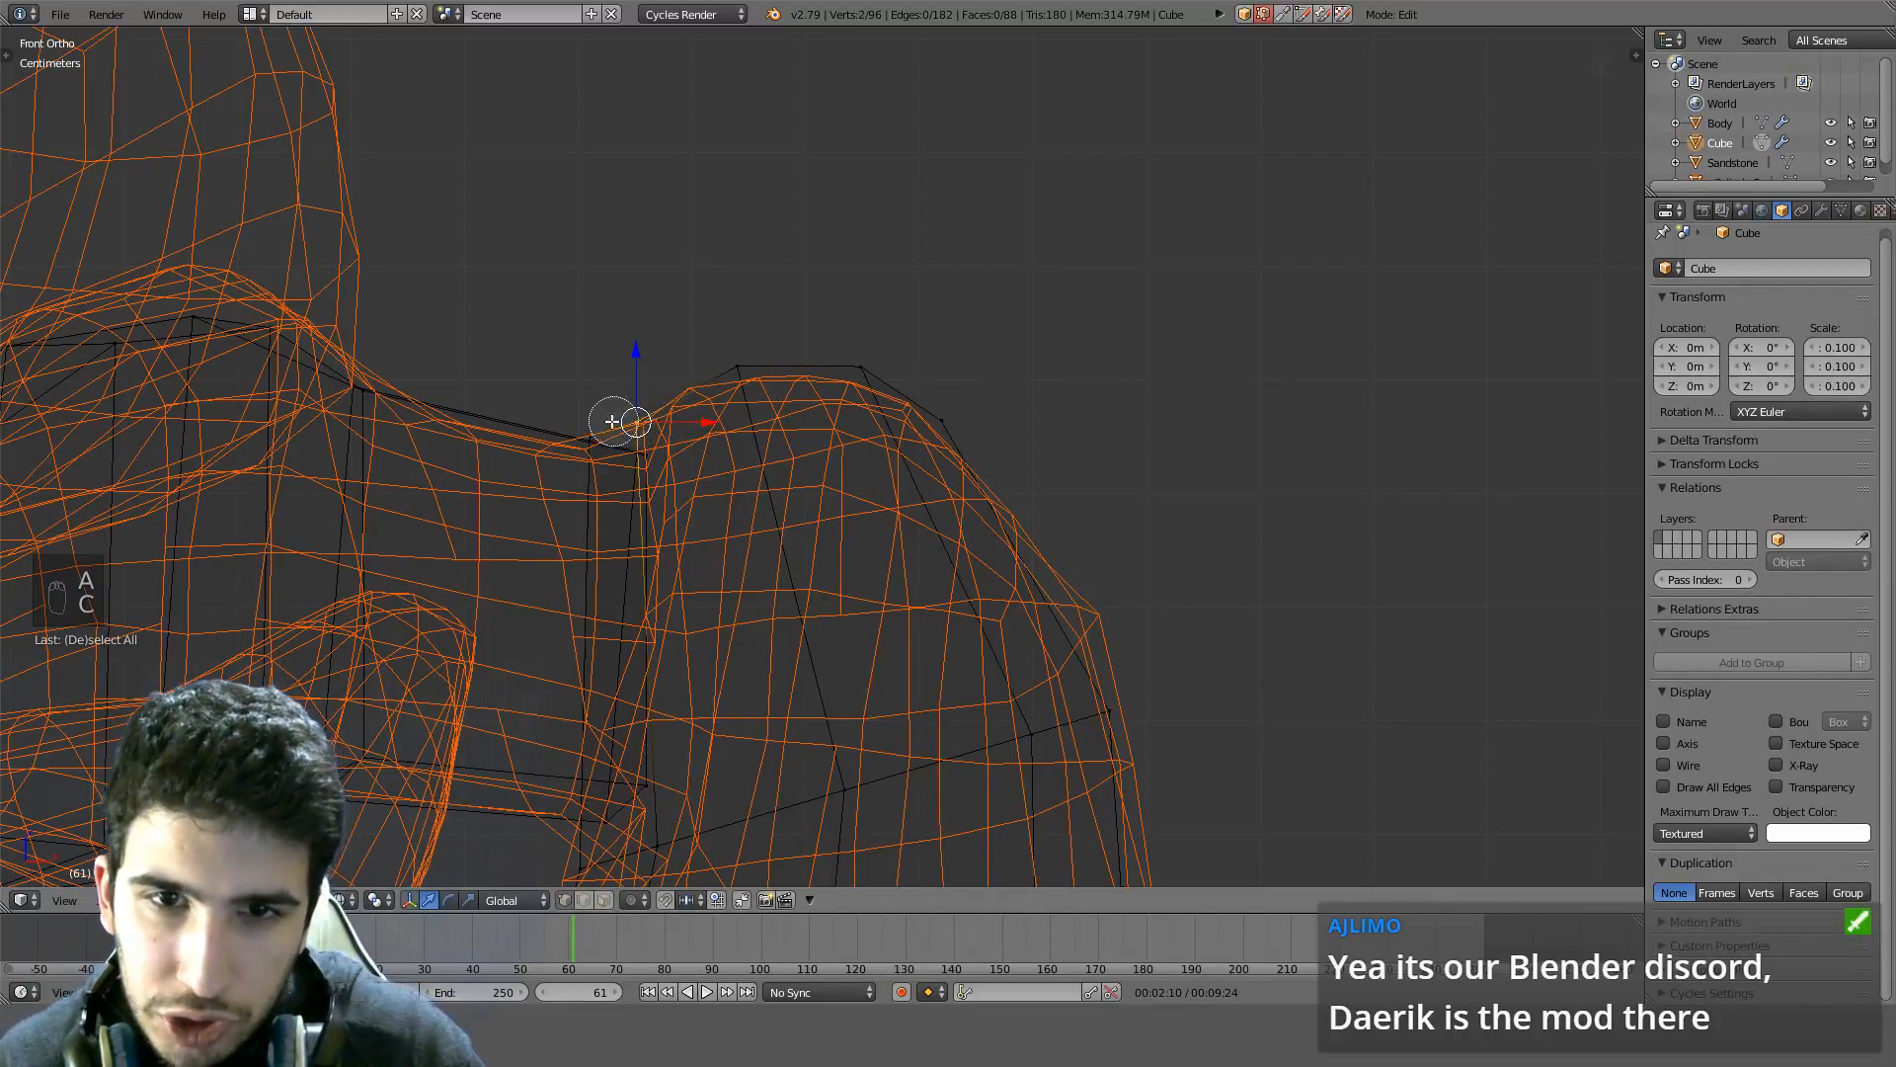
{"action": "key", "text": "z"}
{"action": "middle_click_drag", "start_coordinate": [661, 408], "coordinate": [665, 624]}
{"action": "key", "text": "a"}
{"action": "key", "text": "z"}
{"action": "key", "text": "z"}
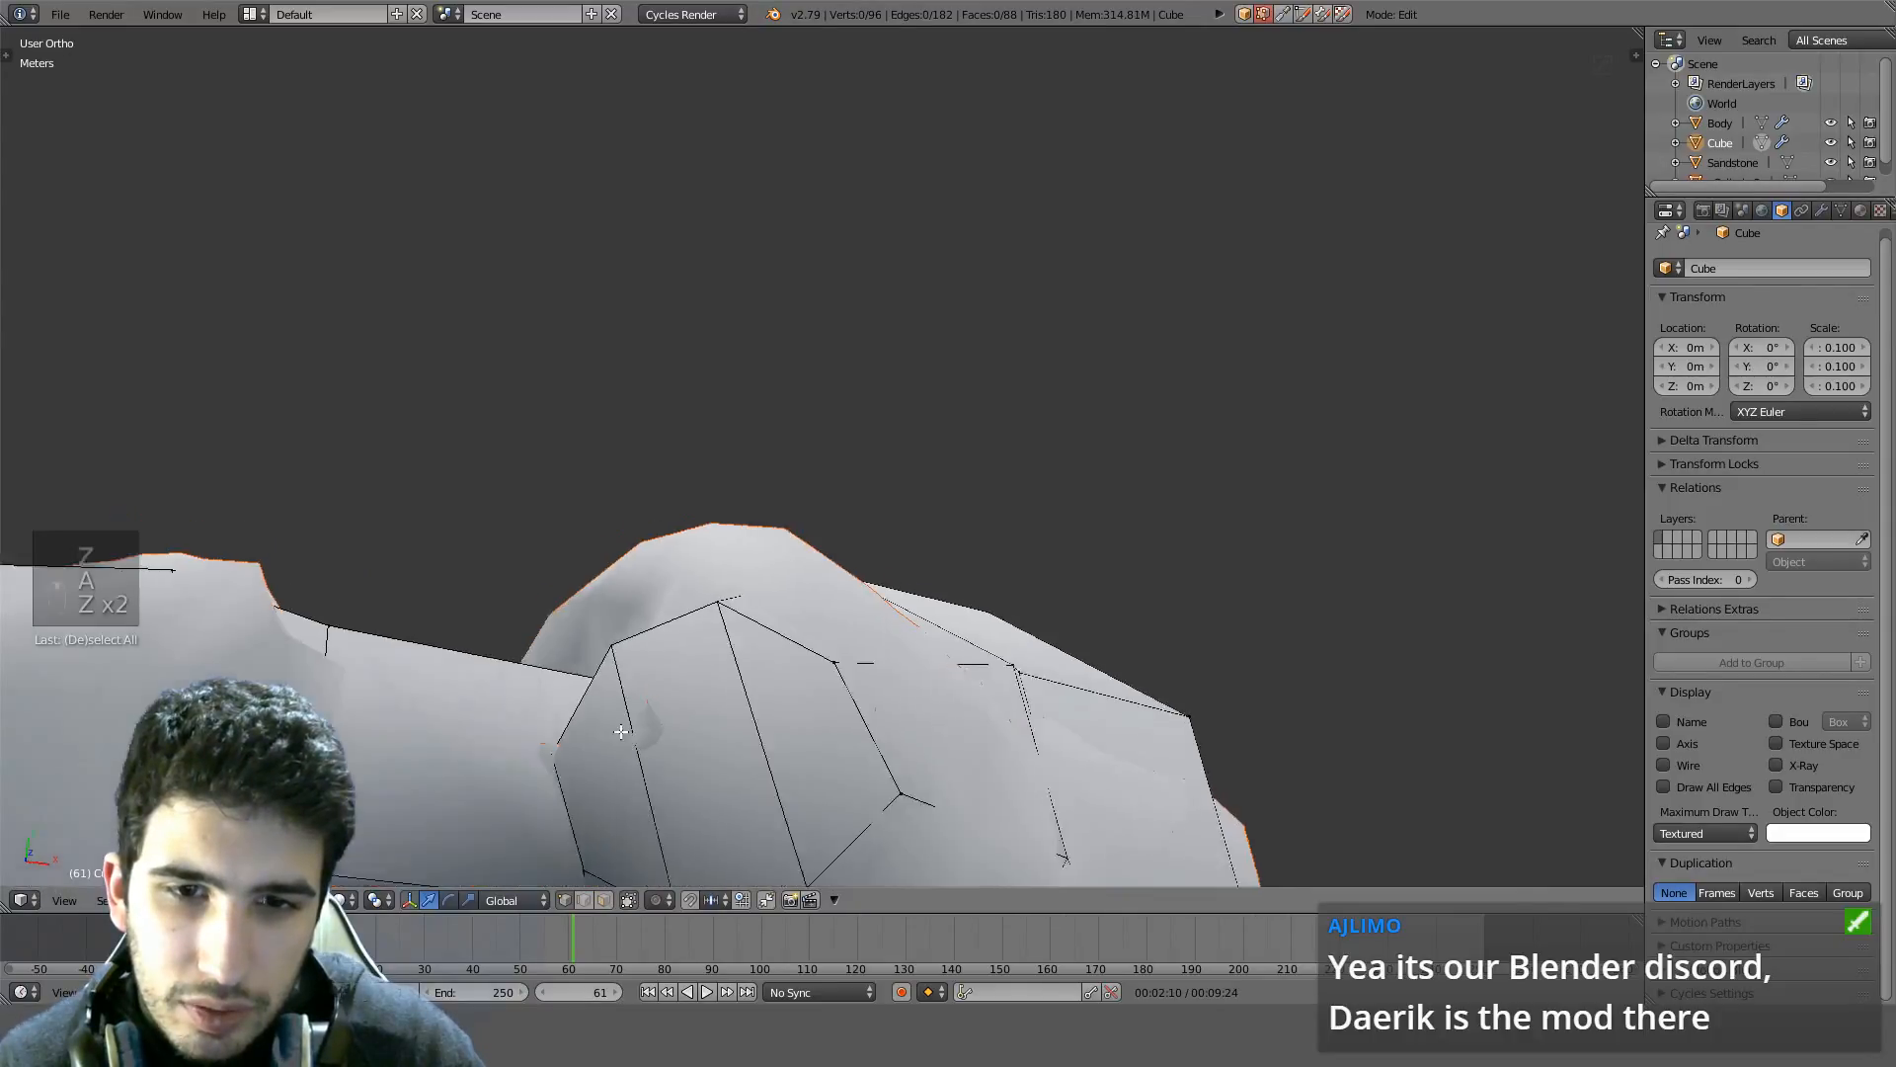
{"action": "mouse_move", "coordinate": [626, 728]}
{"action": "middle_mouse_down"}
{"action": "mouse_move", "coordinate": [902, 699]}
{"action": "mouse_move", "coordinate": [987, 635]}
{"action": "mouse_move", "coordinate": [1113, 610]}
{"action": "mouse_move", "coordinate": [1218, 698]}
{"action": "middle_mouse_up"}
{"action": "key", "text": "ctrl+z"}
{"action": "key", "text": "ctrl+z"}
{"action": "key", "text": "ctrl+z"}
{"action": "key", "text": "ctrl+z"}
{"action": "key", "text": "ctrl+z"}
{"action": "key", "text": "ctrl+z"}
{"action": "key", "text": "ctrl+z"}
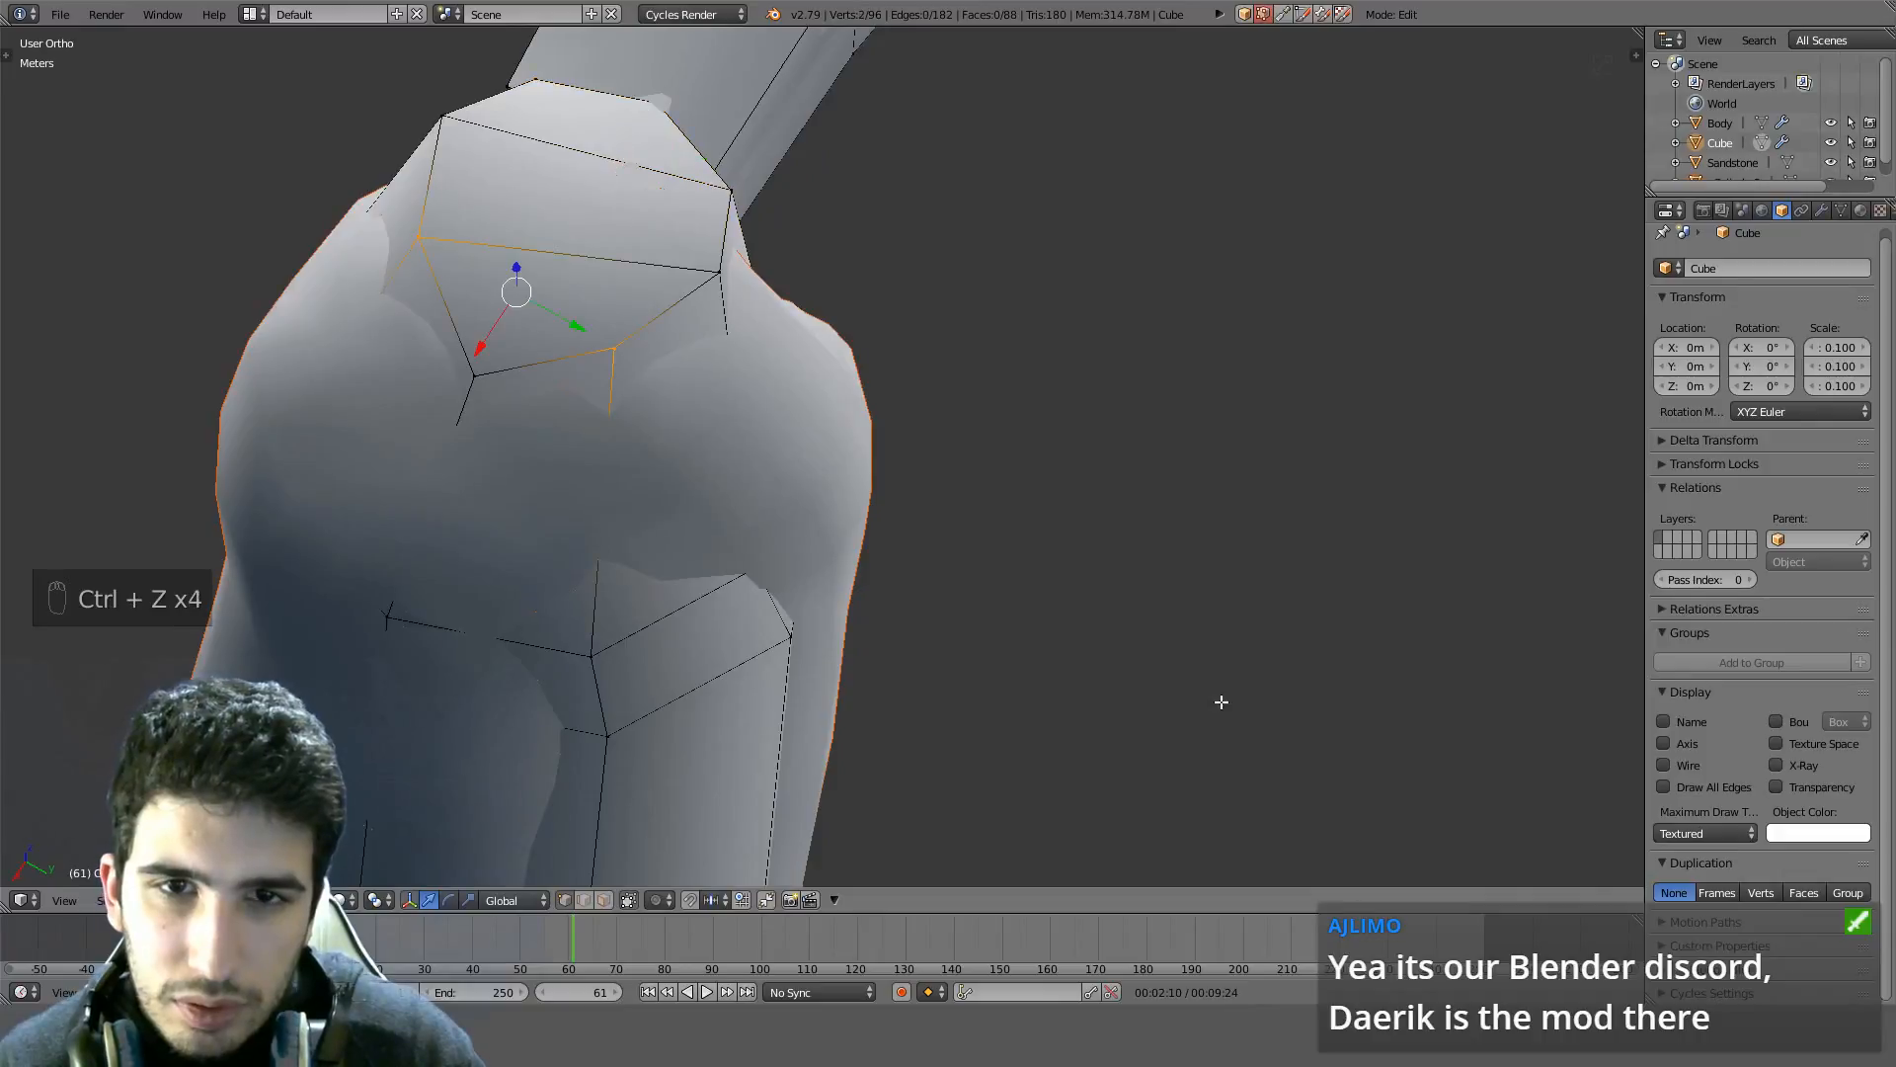
{"action": "key", "text": "ctrl+z"}
{"action": "key", "text": "ctrl+z"}
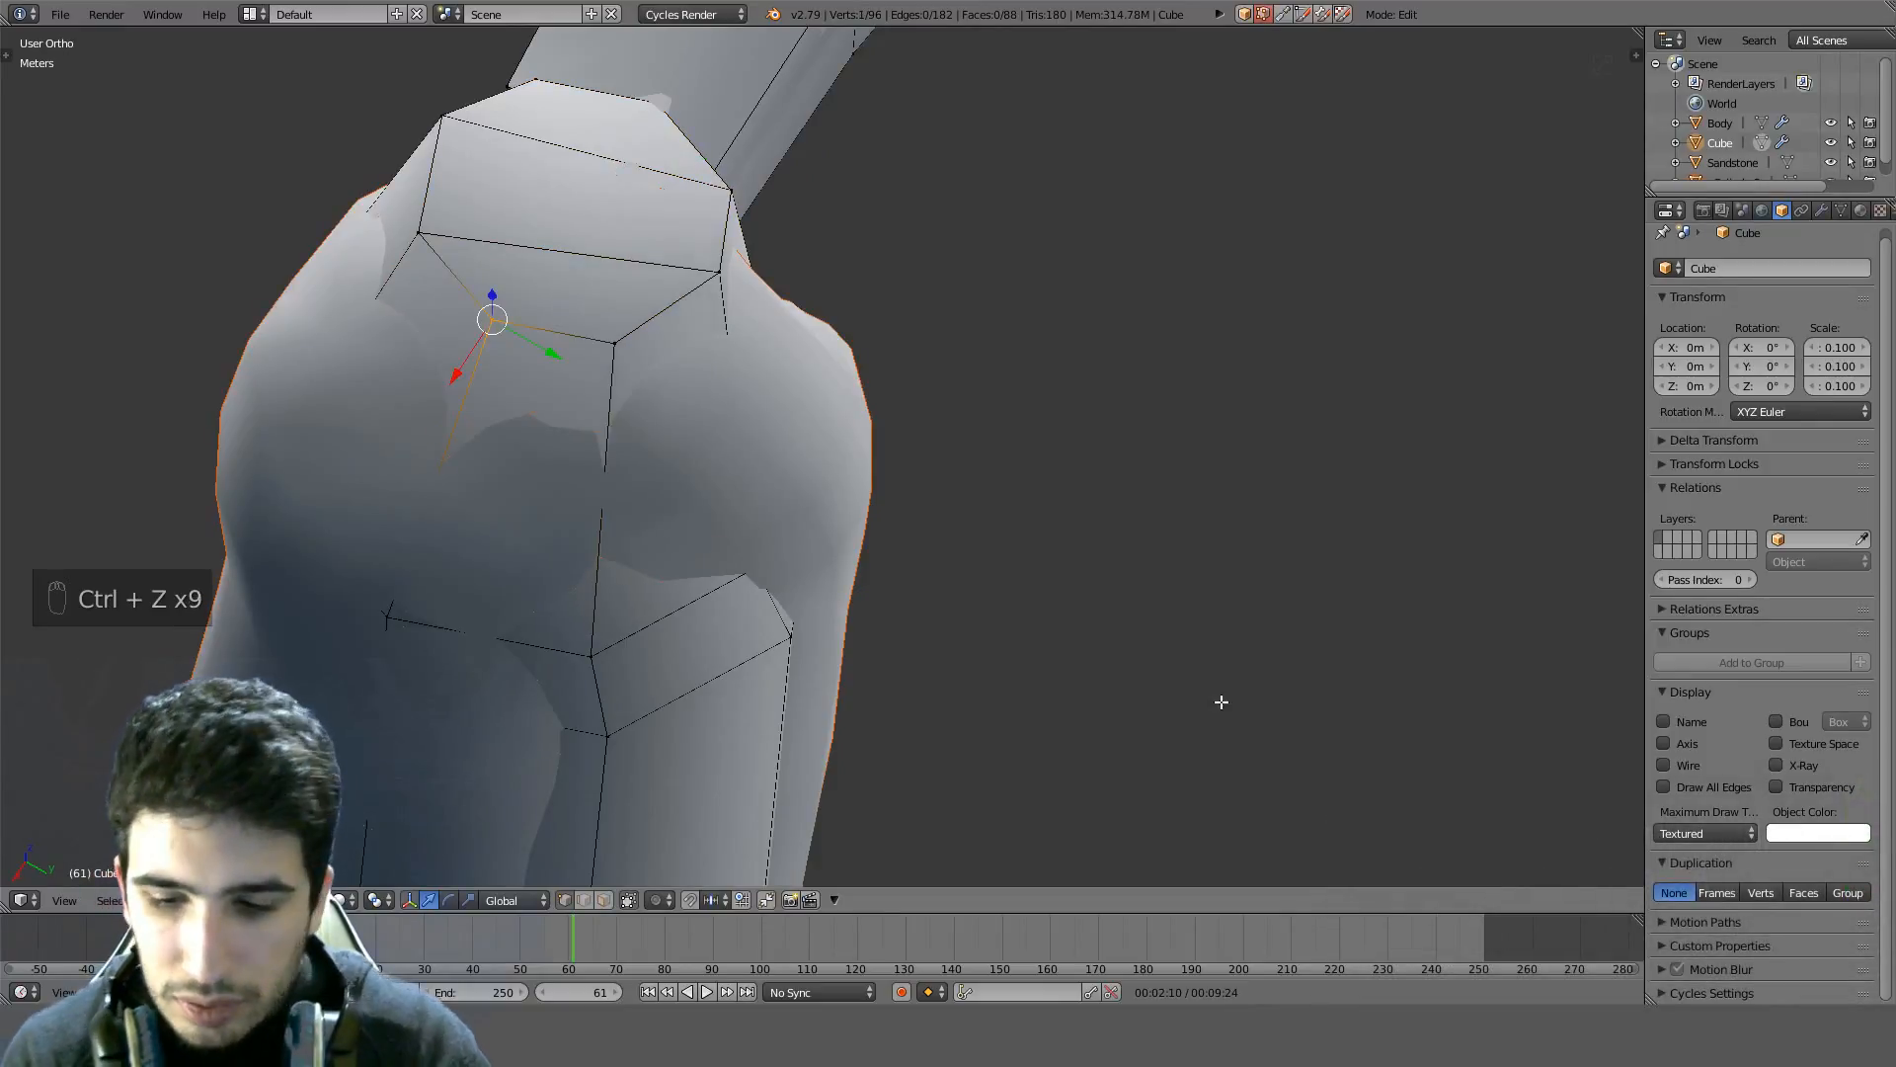
Add the second outer vertex to the selection and slide the cap's outer edge down the limb to the shoulder outline
{"action": "key", "text": "KP_1"}
{"action": "key", "text": "z"}
{"action": "middle_click_drag", "start_coordinate": [1113, 483], "coordinate": [1037, 530]}
{"action": "right_click", "coordinate": [800, 427], "text": "shift"}
{"action": "key", "text": "KP_1"}
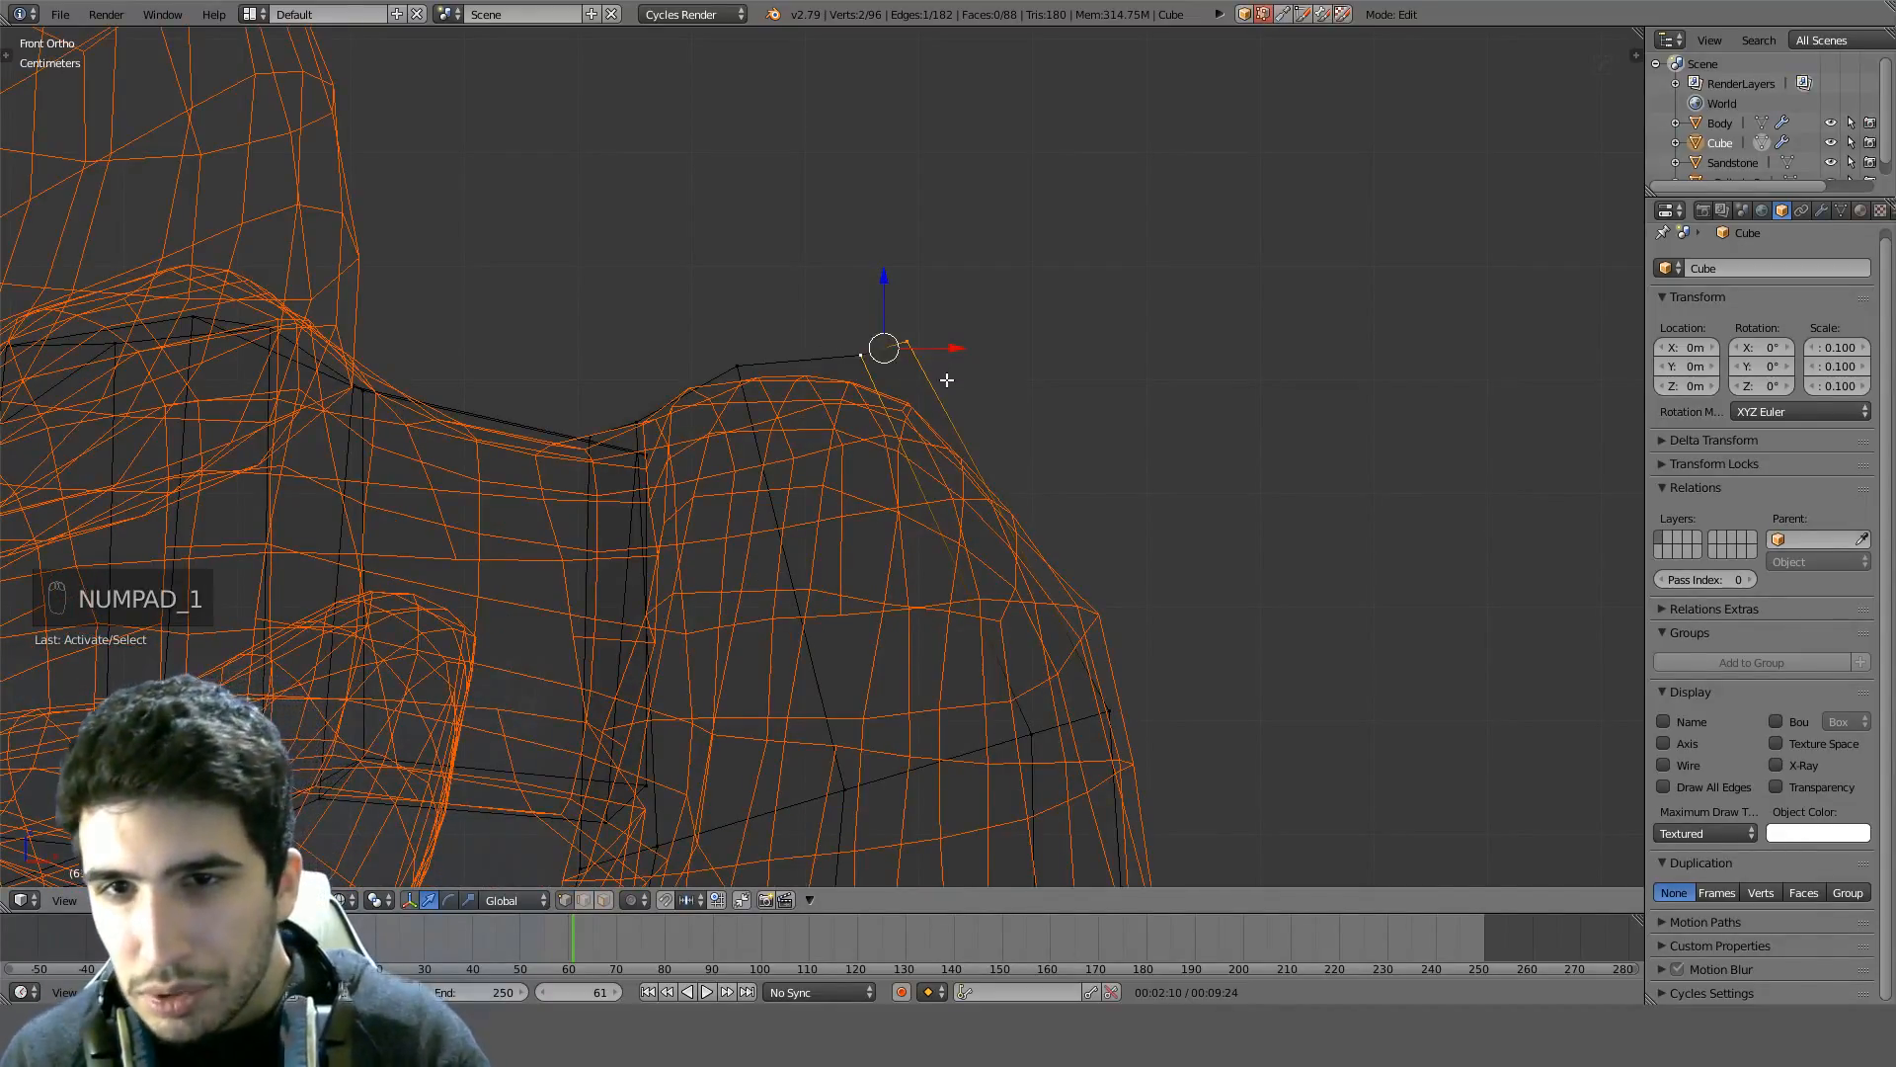
{"action": "key", "text": "g"}
{"action": "key", "text": "g"}
{"action": "left_click", "coordinate": [966, 451]}
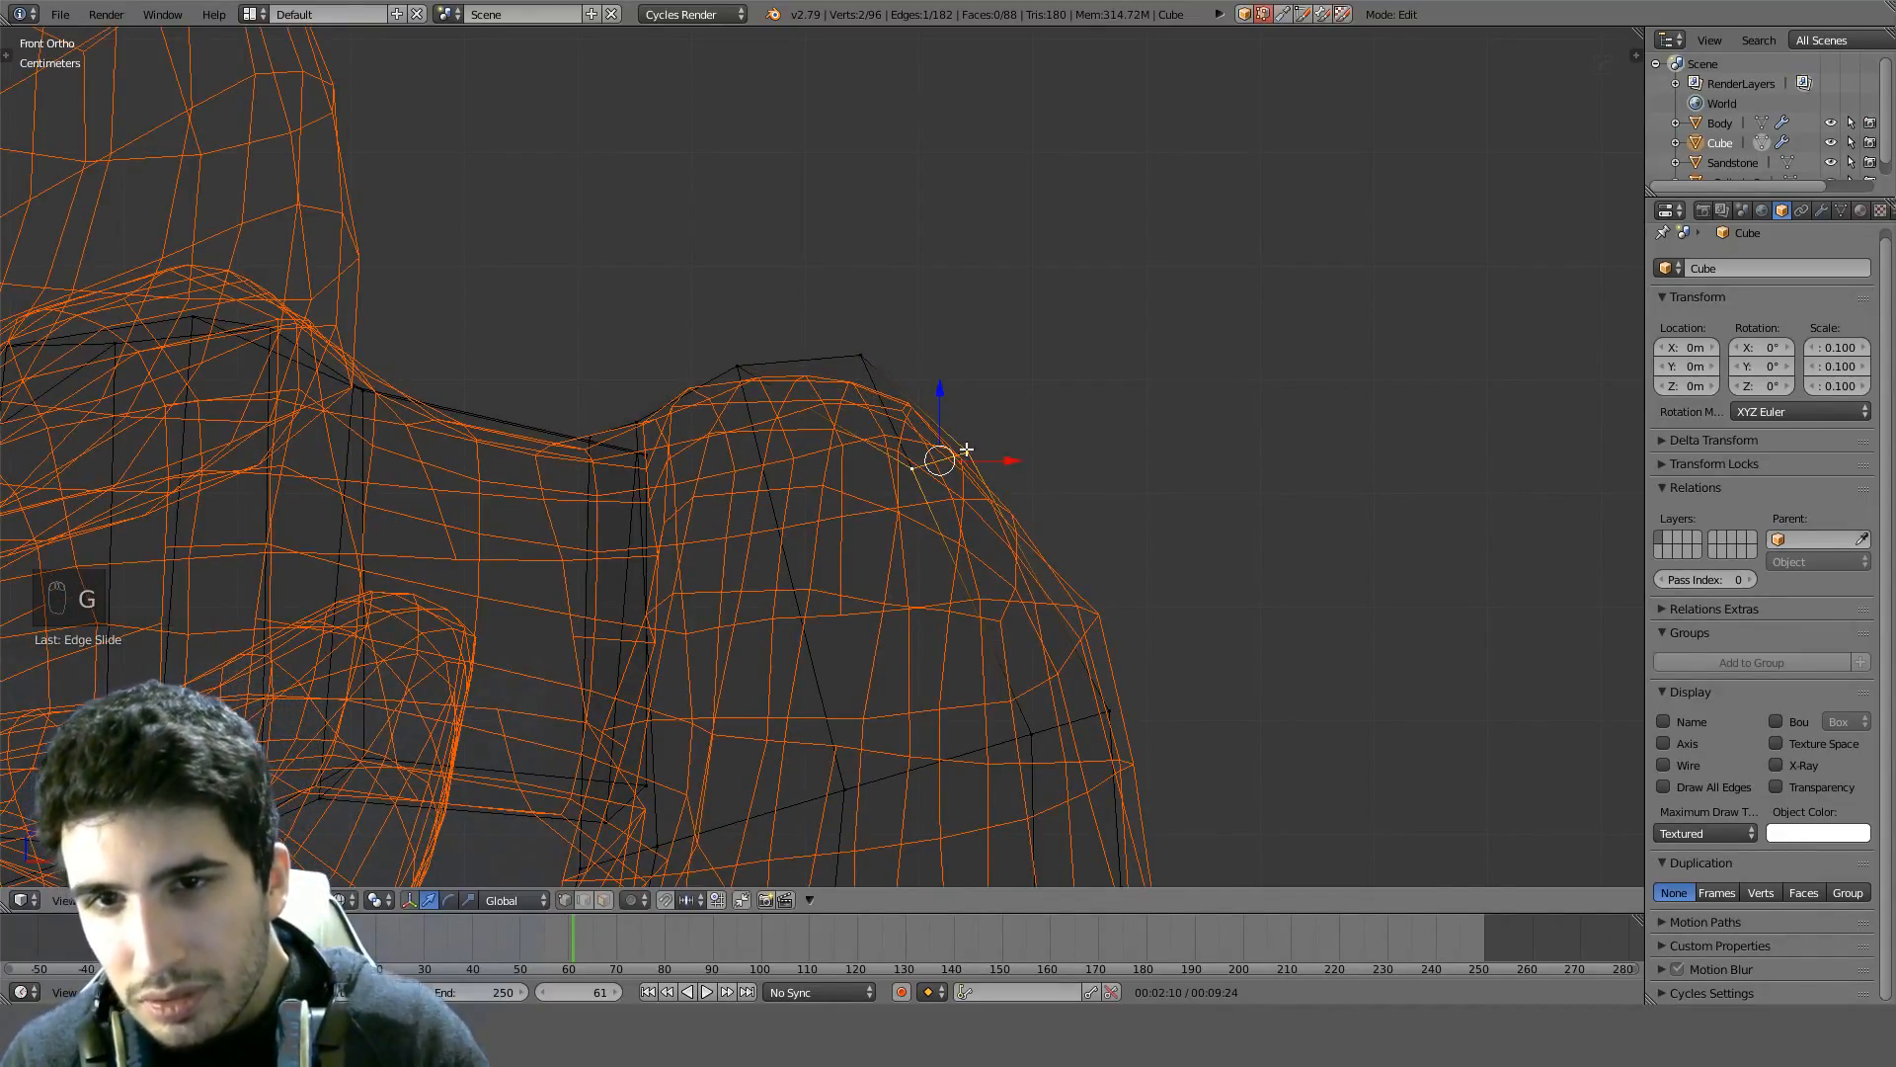
{"action": "key", "text": "a"}
{"action": "key", "text": "c"}
{"action": "left_click", "coordinate": [858, 350]}
{"action": "left_click_drag", "start_coordinate": [859, 349], "coordinate": [742, 365]}
{"action": "right_click", "coordinate": [743, 365]}
{"action": "key", "text": "g"}
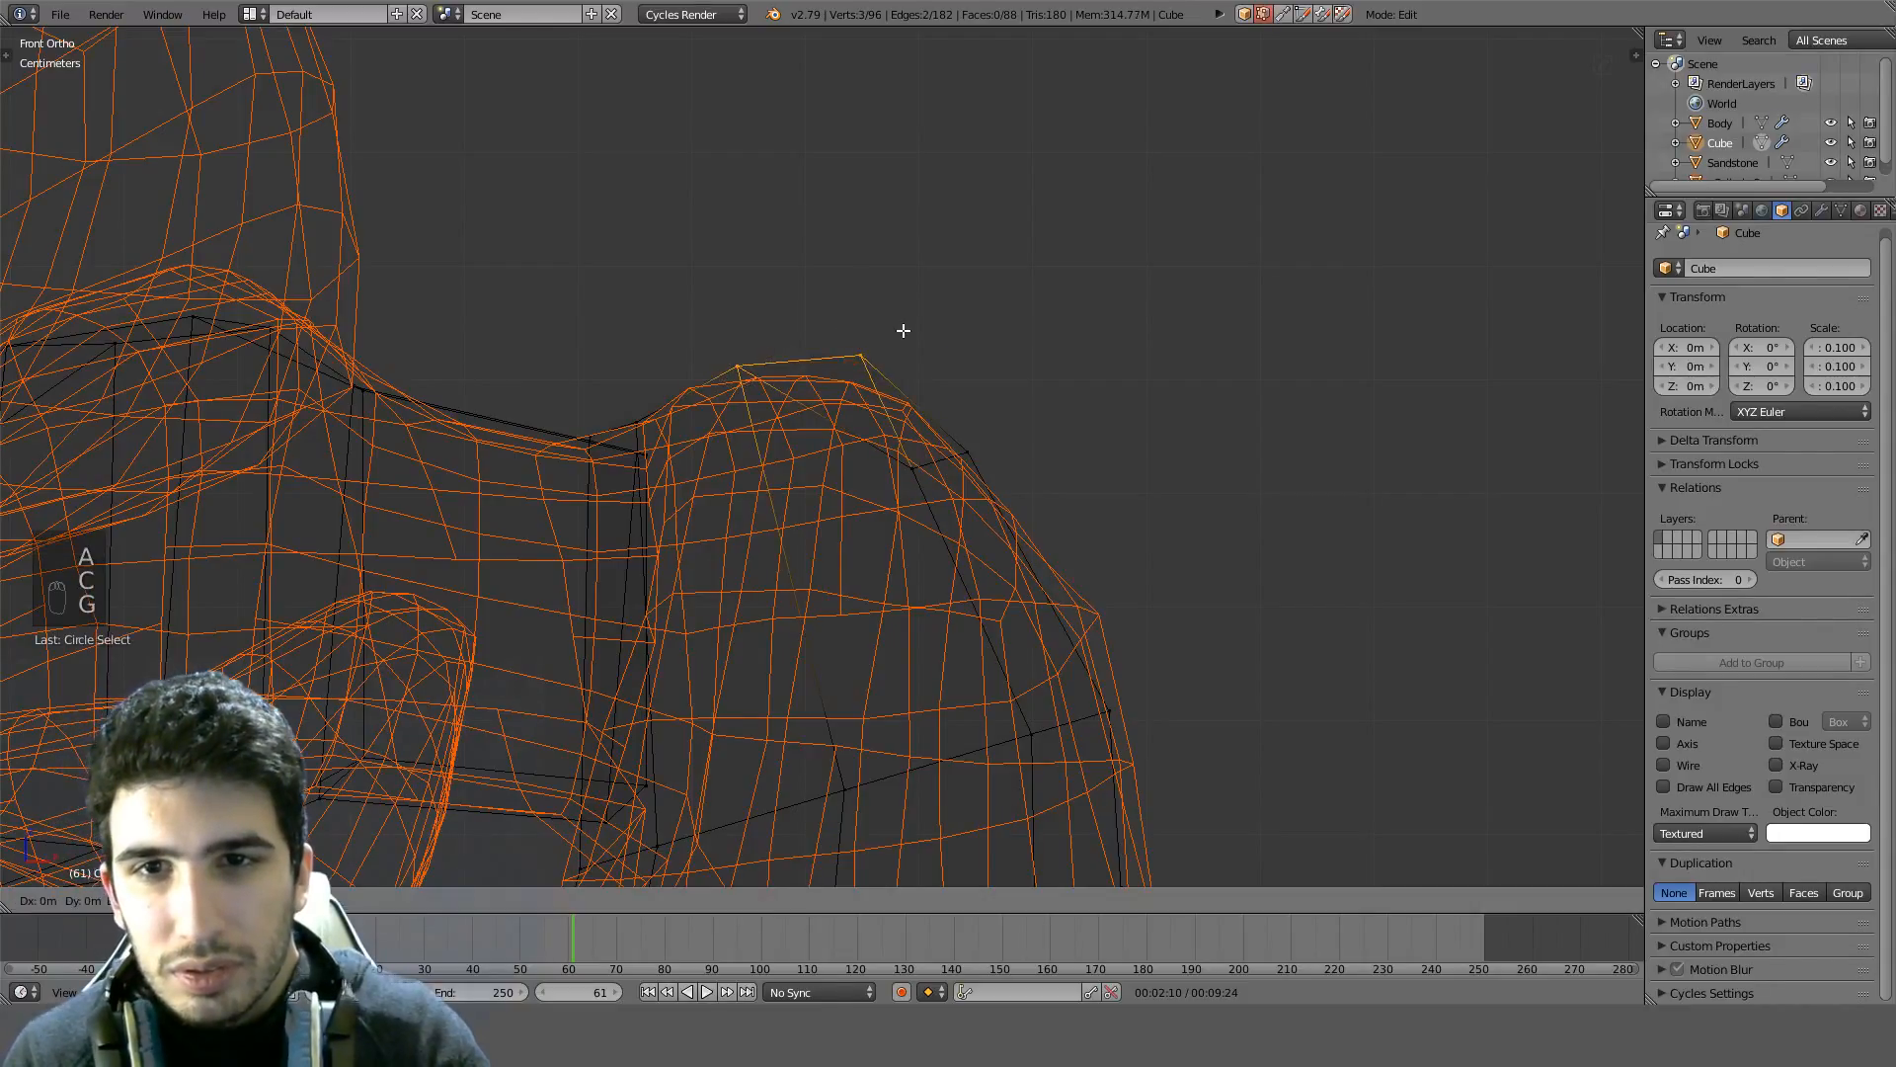
{"action": "right_click", "coordinate": [894, 330]}
Inspect the reshaped cap in solid shading and step back through the last four changes, restoring the outer edge selection
{"action": "middle_click_drag", "start_coordinate": [893, 330], "coordinate": [787, 424]}
{"action": "key", "text": "z"}
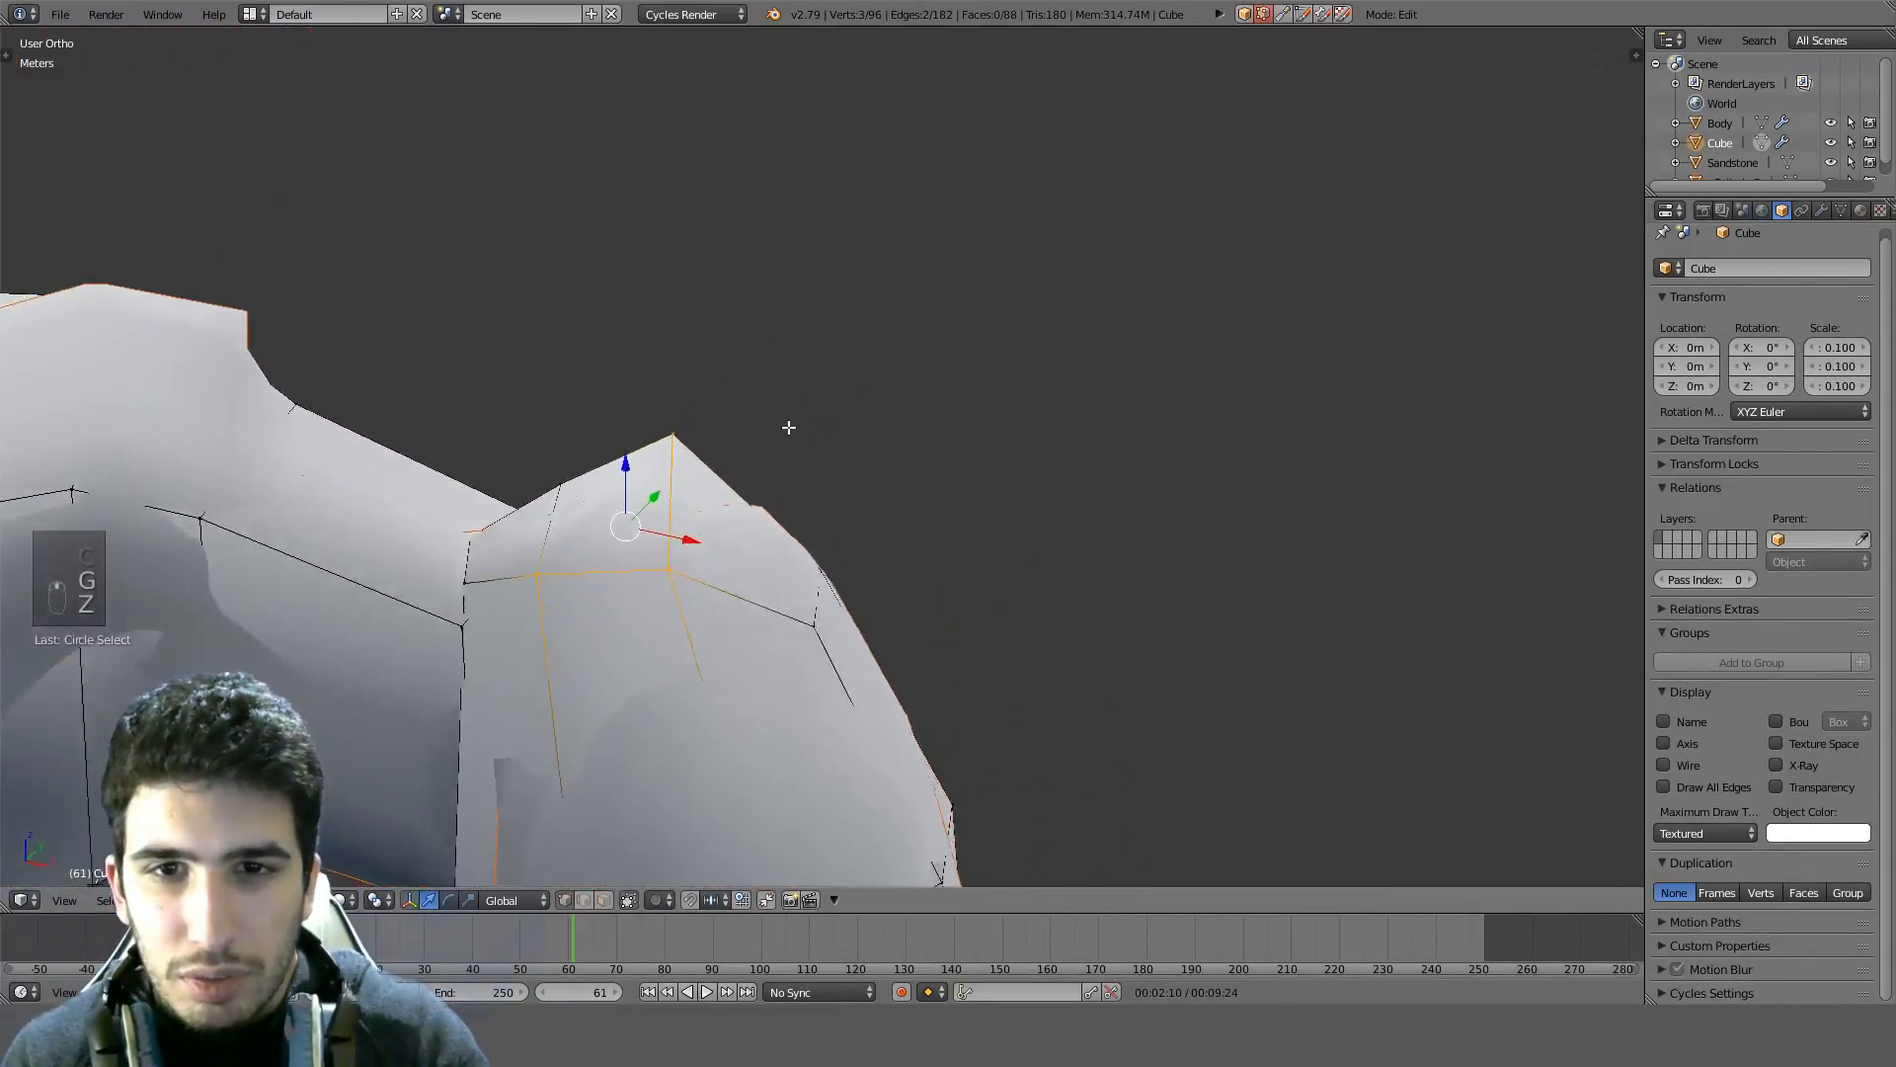
{"action": "scroll", "coordinate": [787, 423], "scroll_direction": "up", "scroll_amount": 5}
{"action": "middle_click_drag", "start_coordinate": [580, 489], "coordinate": [825, 657]}
{"action": "key", "text": "ctrl+z"}
{"action": "key", "text": "ctrl+z"}
{"action": "key", "text": "ctrl+z"}
{"action": "key", "text": "ctrl+z"}
{"action": "key", "text": "z"}
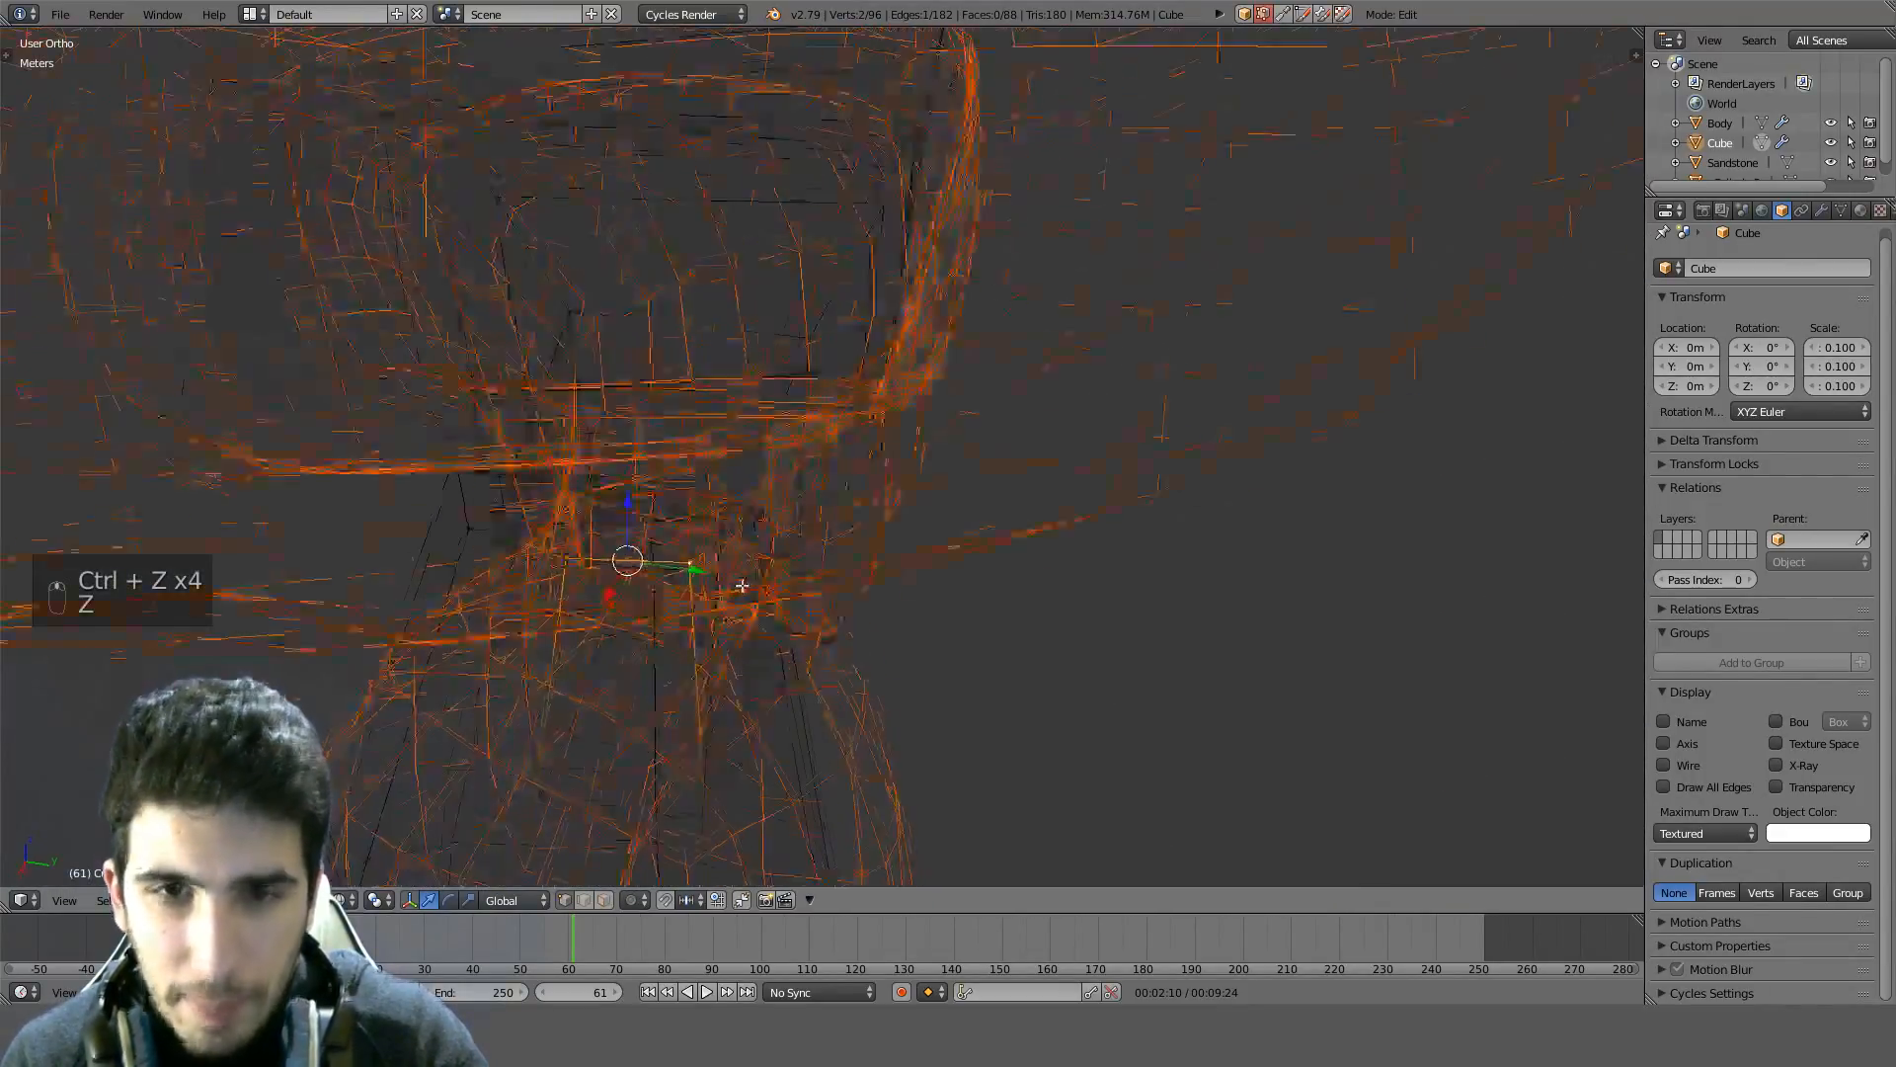
Scale up the edge loop below the cap to about 1.18 times so it encloses the limb
{"action": "key", "text": "z"}
{"action": "middle_click_drag", "start_coordinate": [682, 504], "coordinate": [726, 703]}
{"action": "key", "text": "s"}
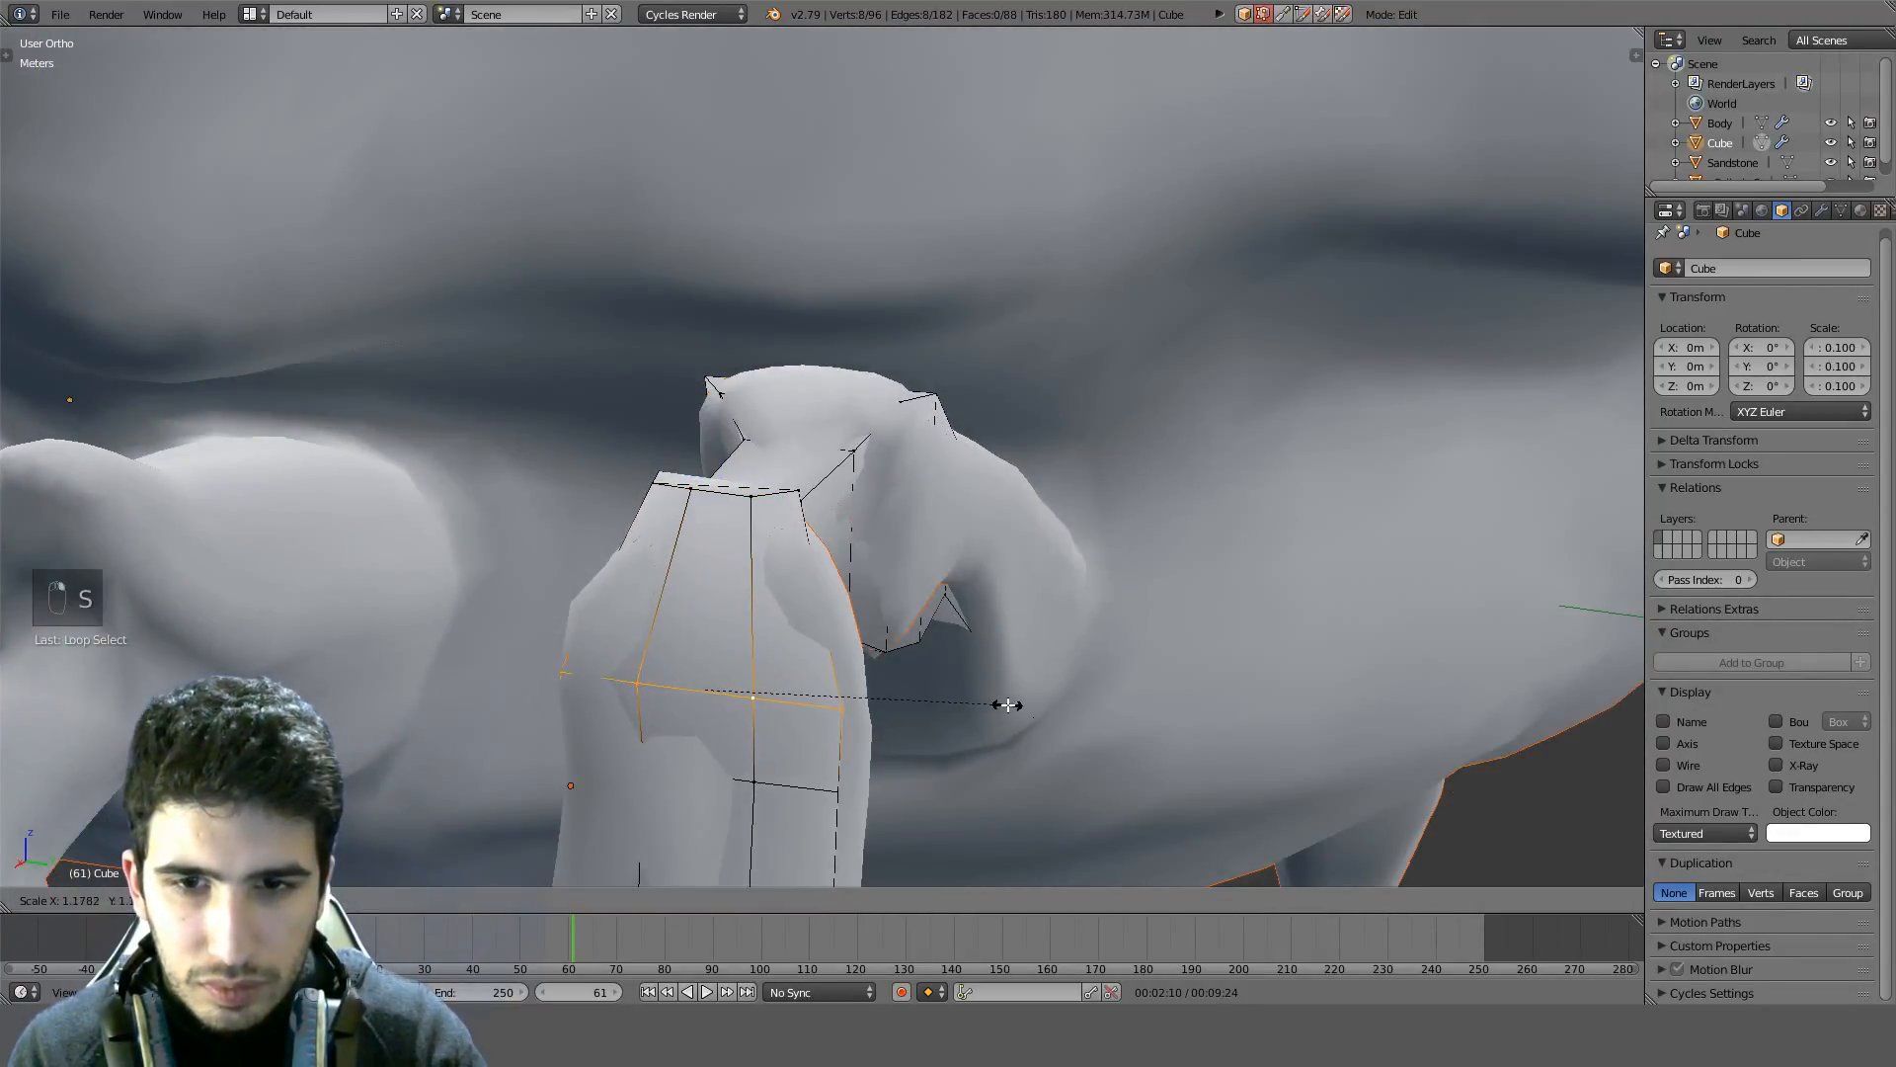
{"action": "left_click", "coordinate": [1017, 707]}
{"action": "middle_click_drag", "start_coordinate": [986, 677], "coordinate": [747, 589]}
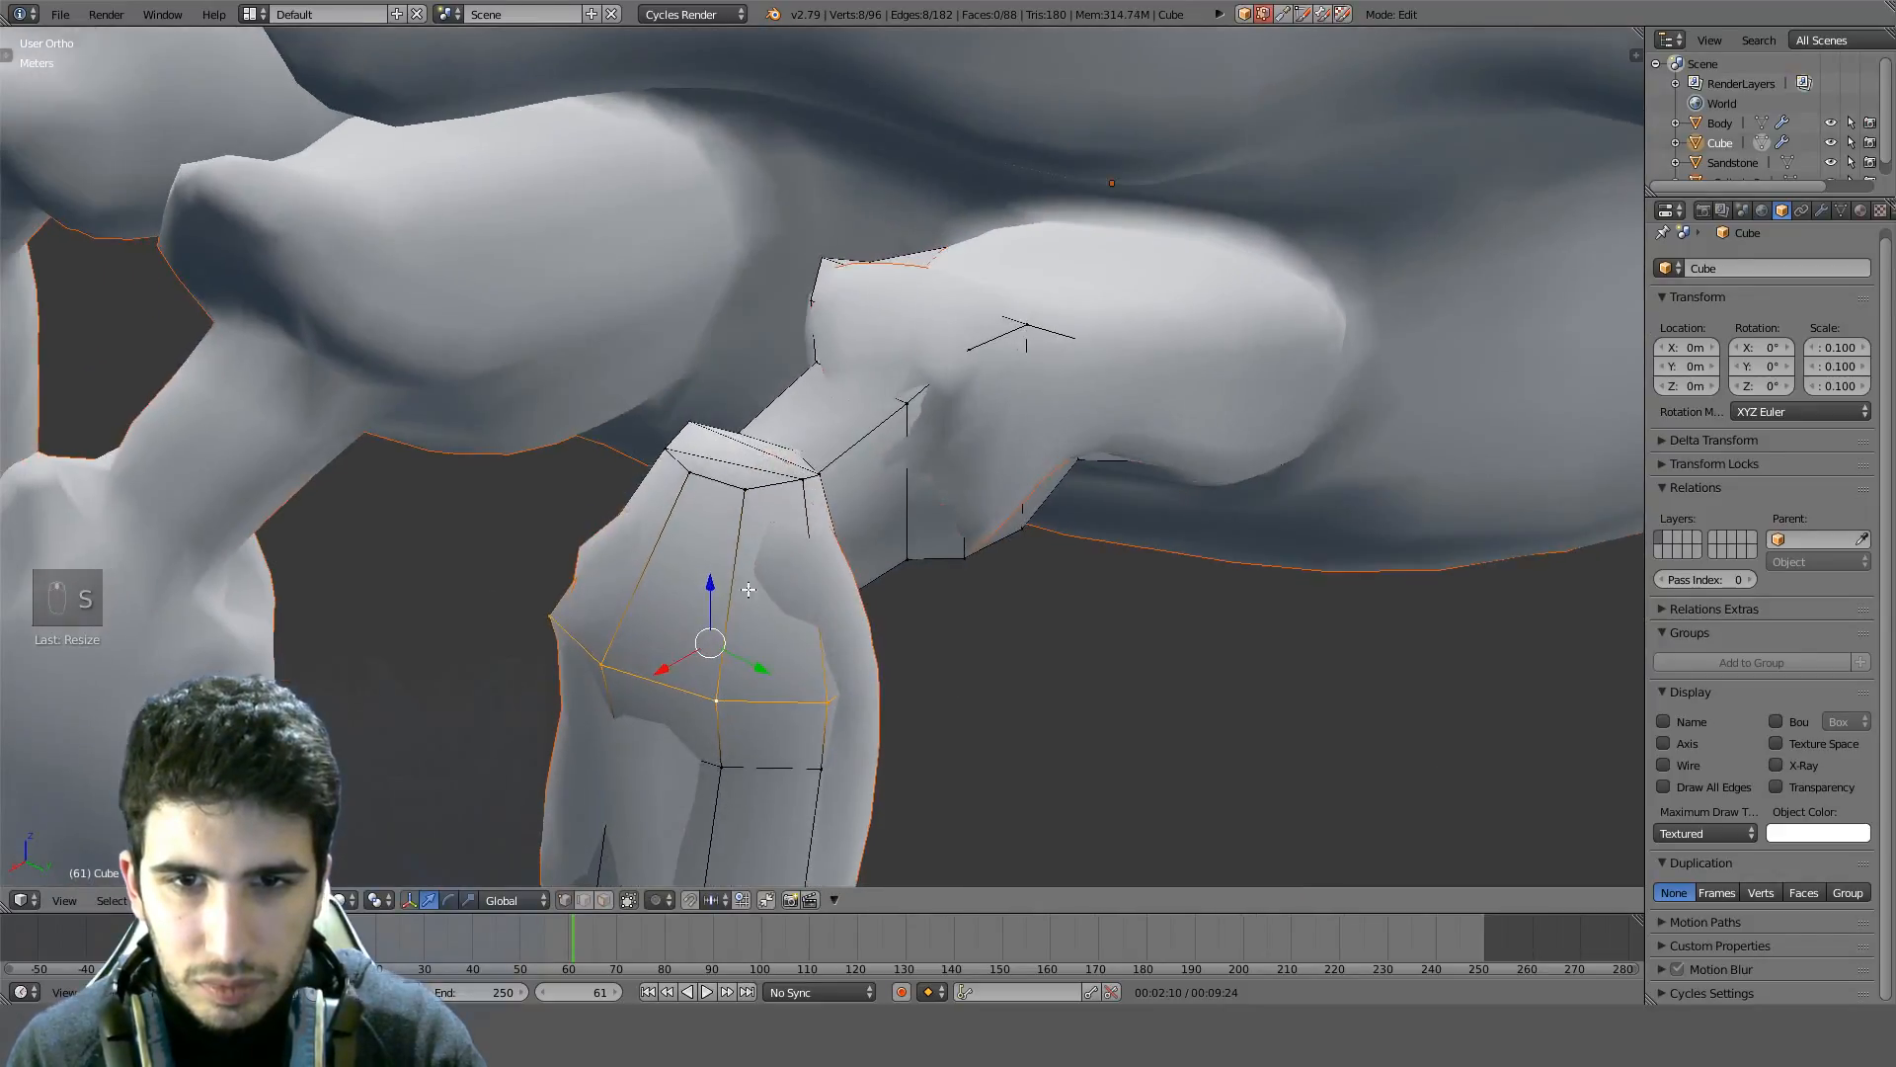
Slide the cap's front edge down the limb and slide the neighbouring corner vertex slightly down along its edge
{"action": "right_click", "coordinate": [716, 482]}
{"action": "key", "text": "g"}
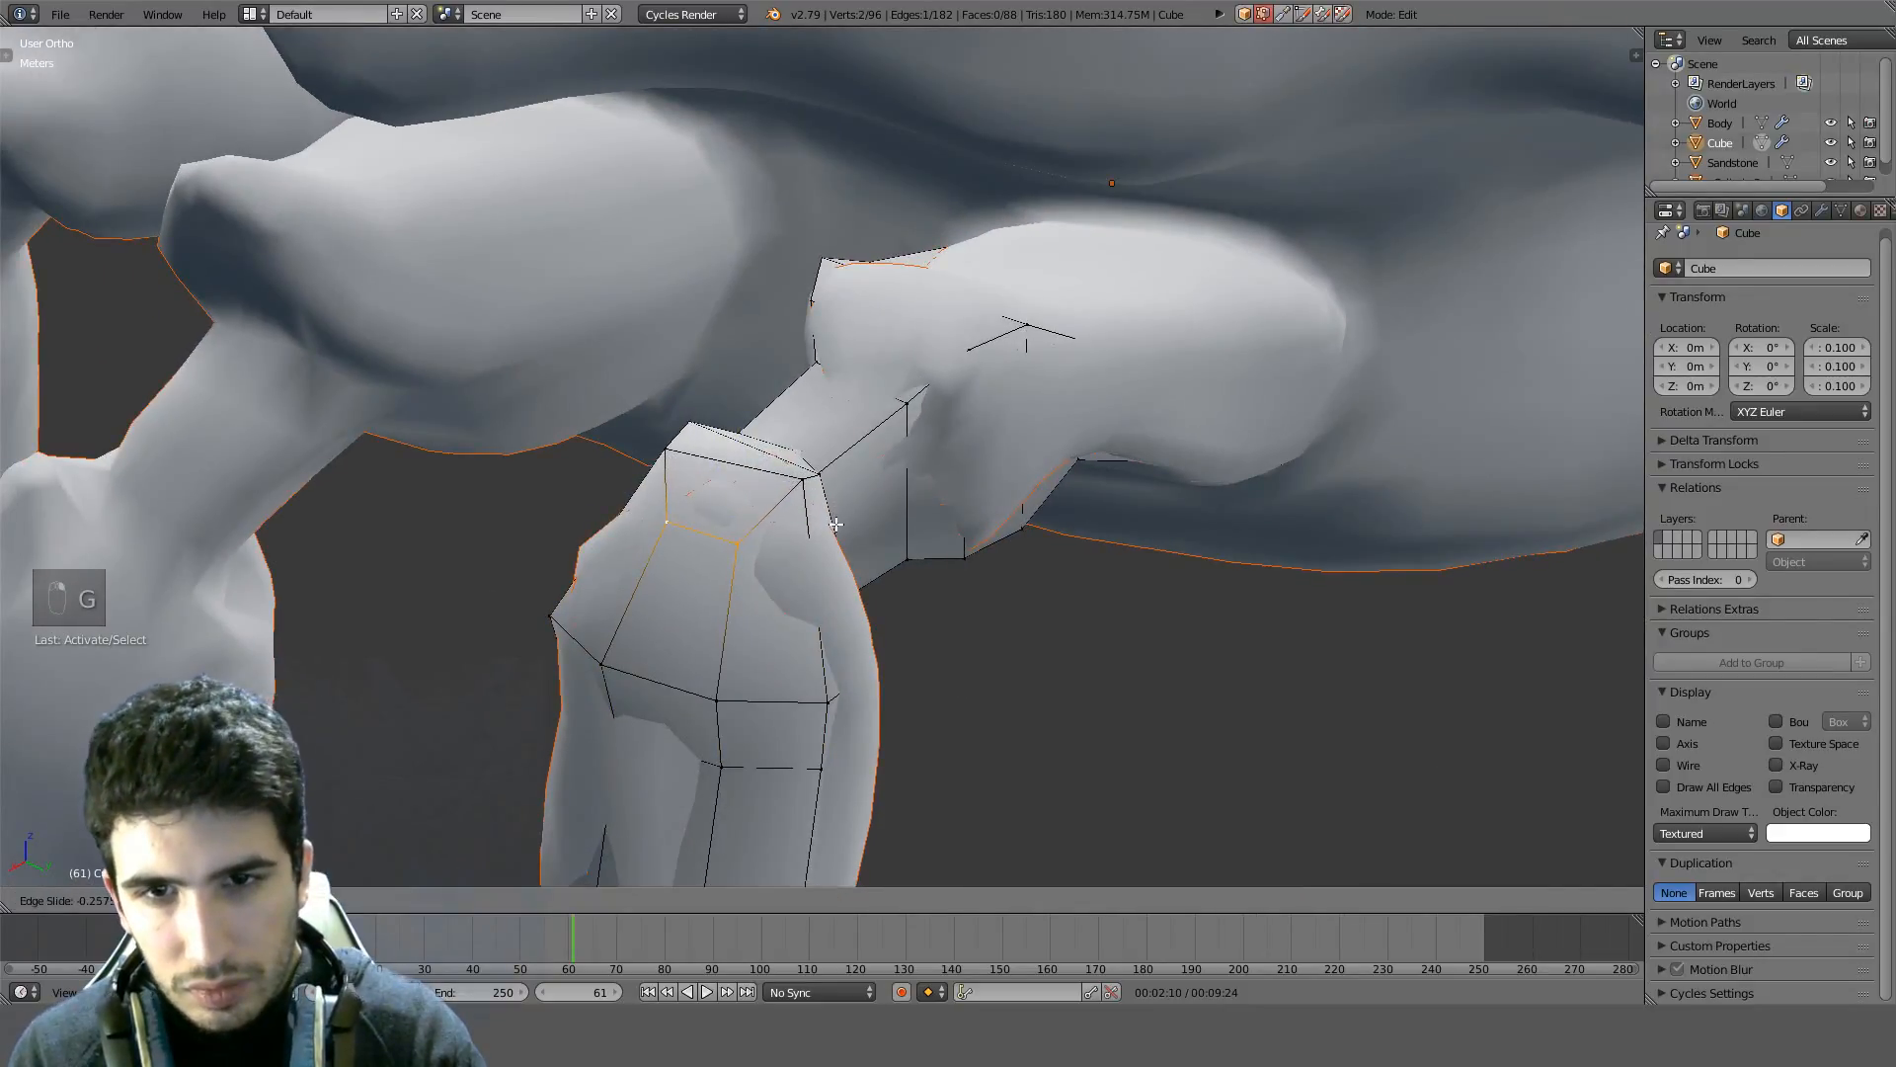
{"action": "right_click", "coordinate": [838, 517]}
{"action": "right_click", "coordinate": [798, 456]}
{"action": "key", "text": "g"}
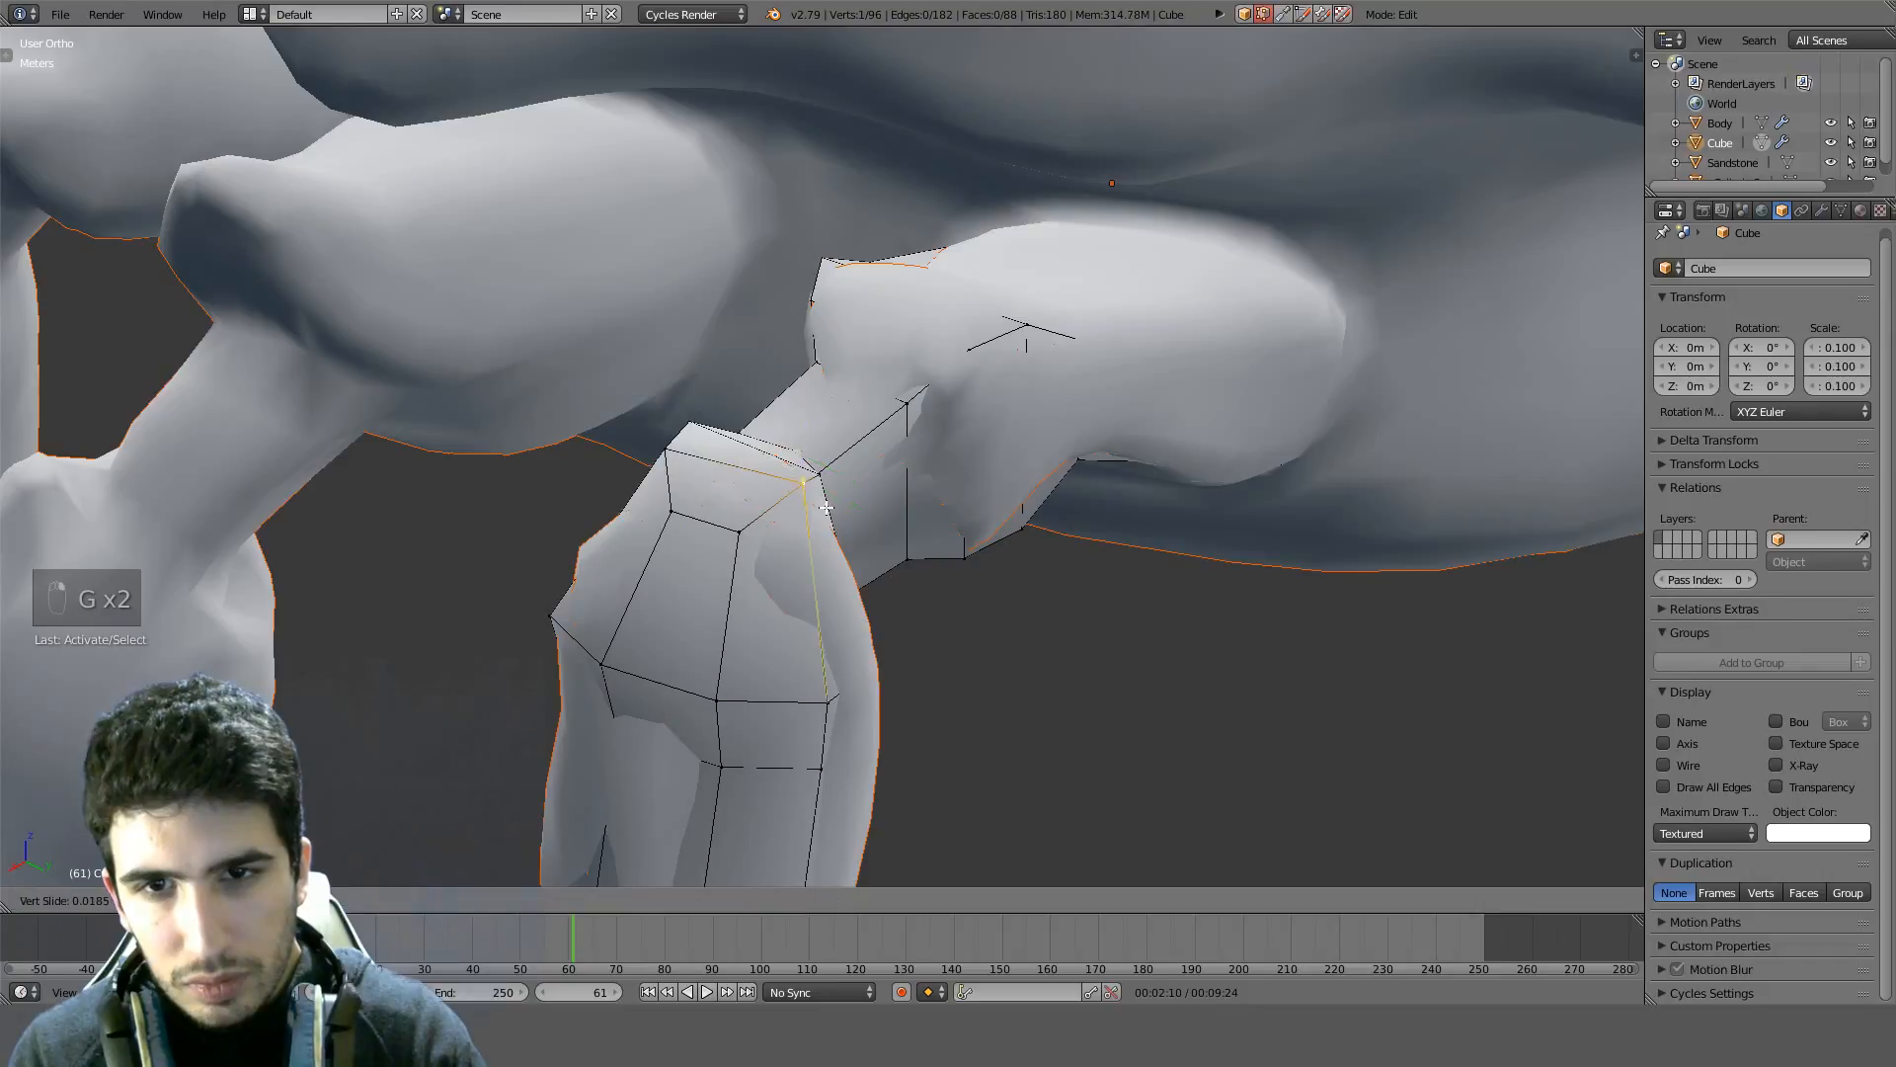
{"action": "left_click", "coordinate": [830, 520]}
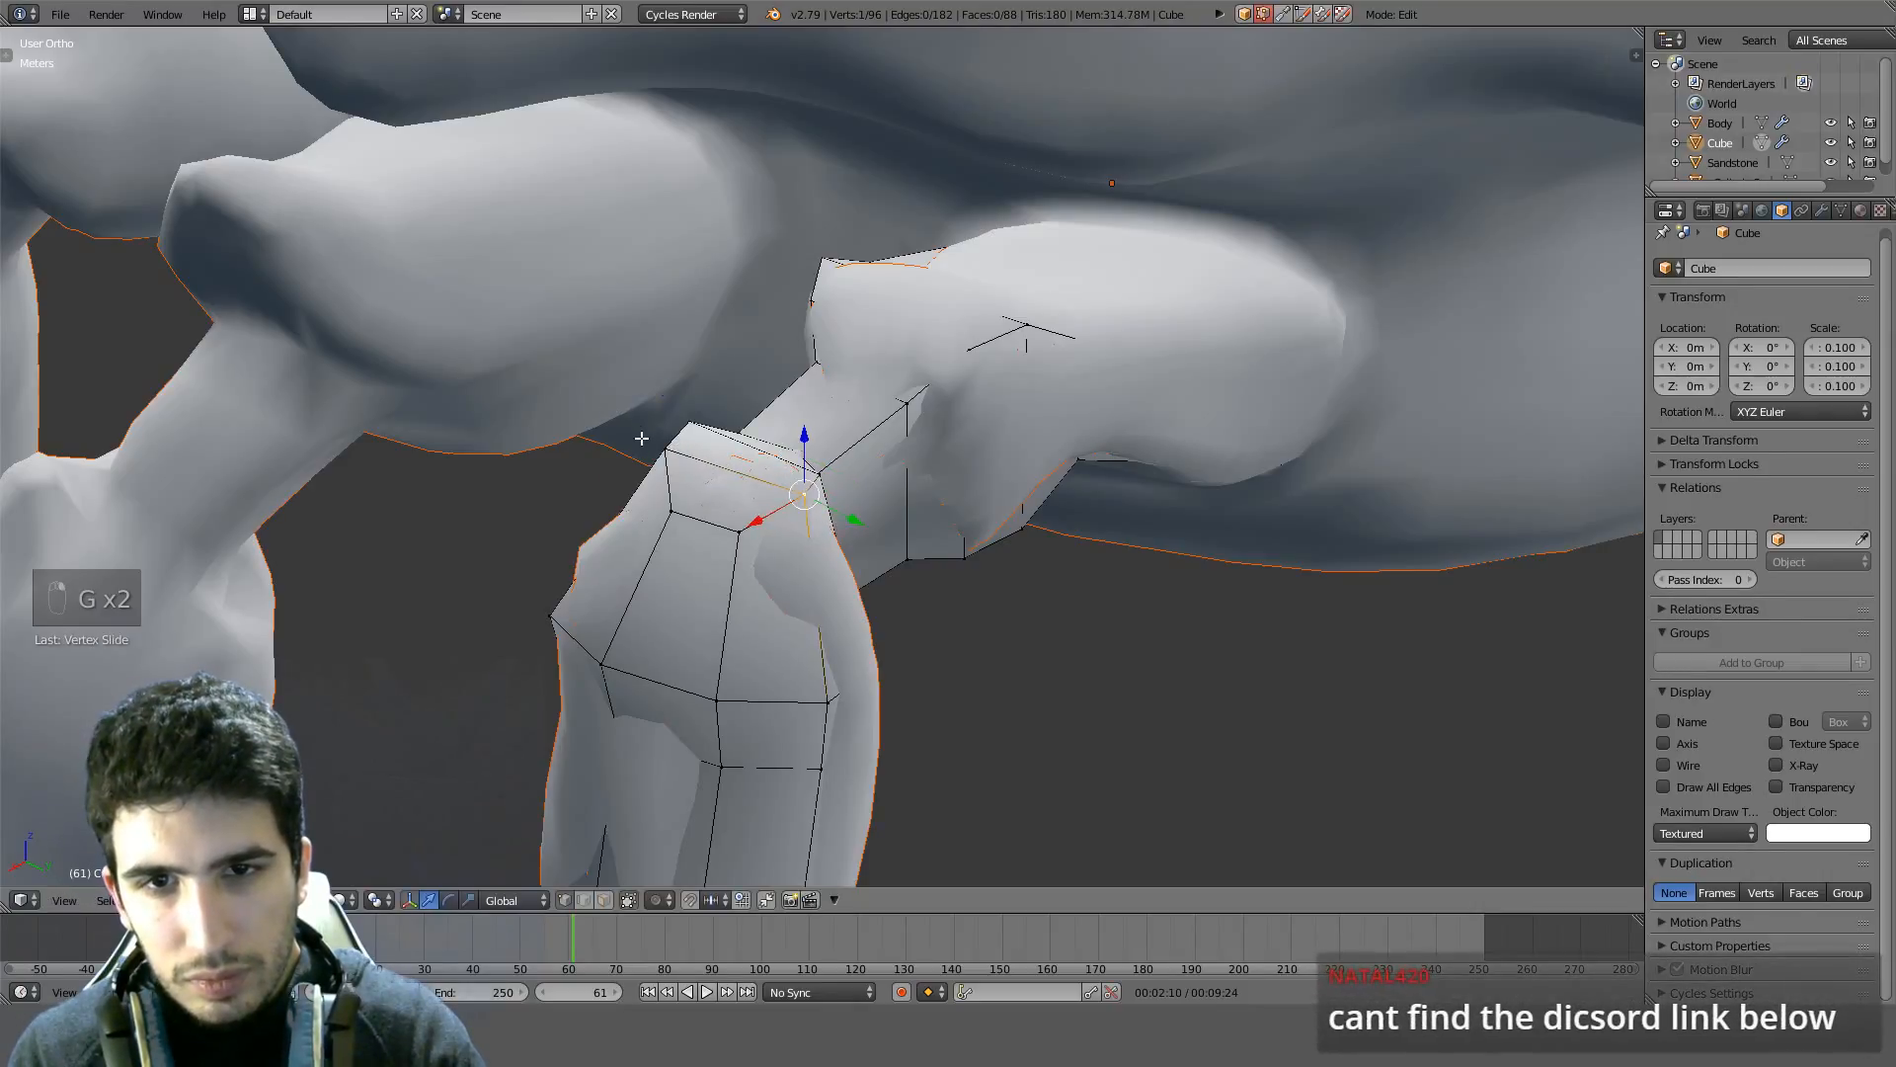
Select the cap's top vertex pair and move it in front view to follow the limb outline
{"action": "middle_click_drag", "start_coordinate": [702, 455], "coordinate": [821, 445]}
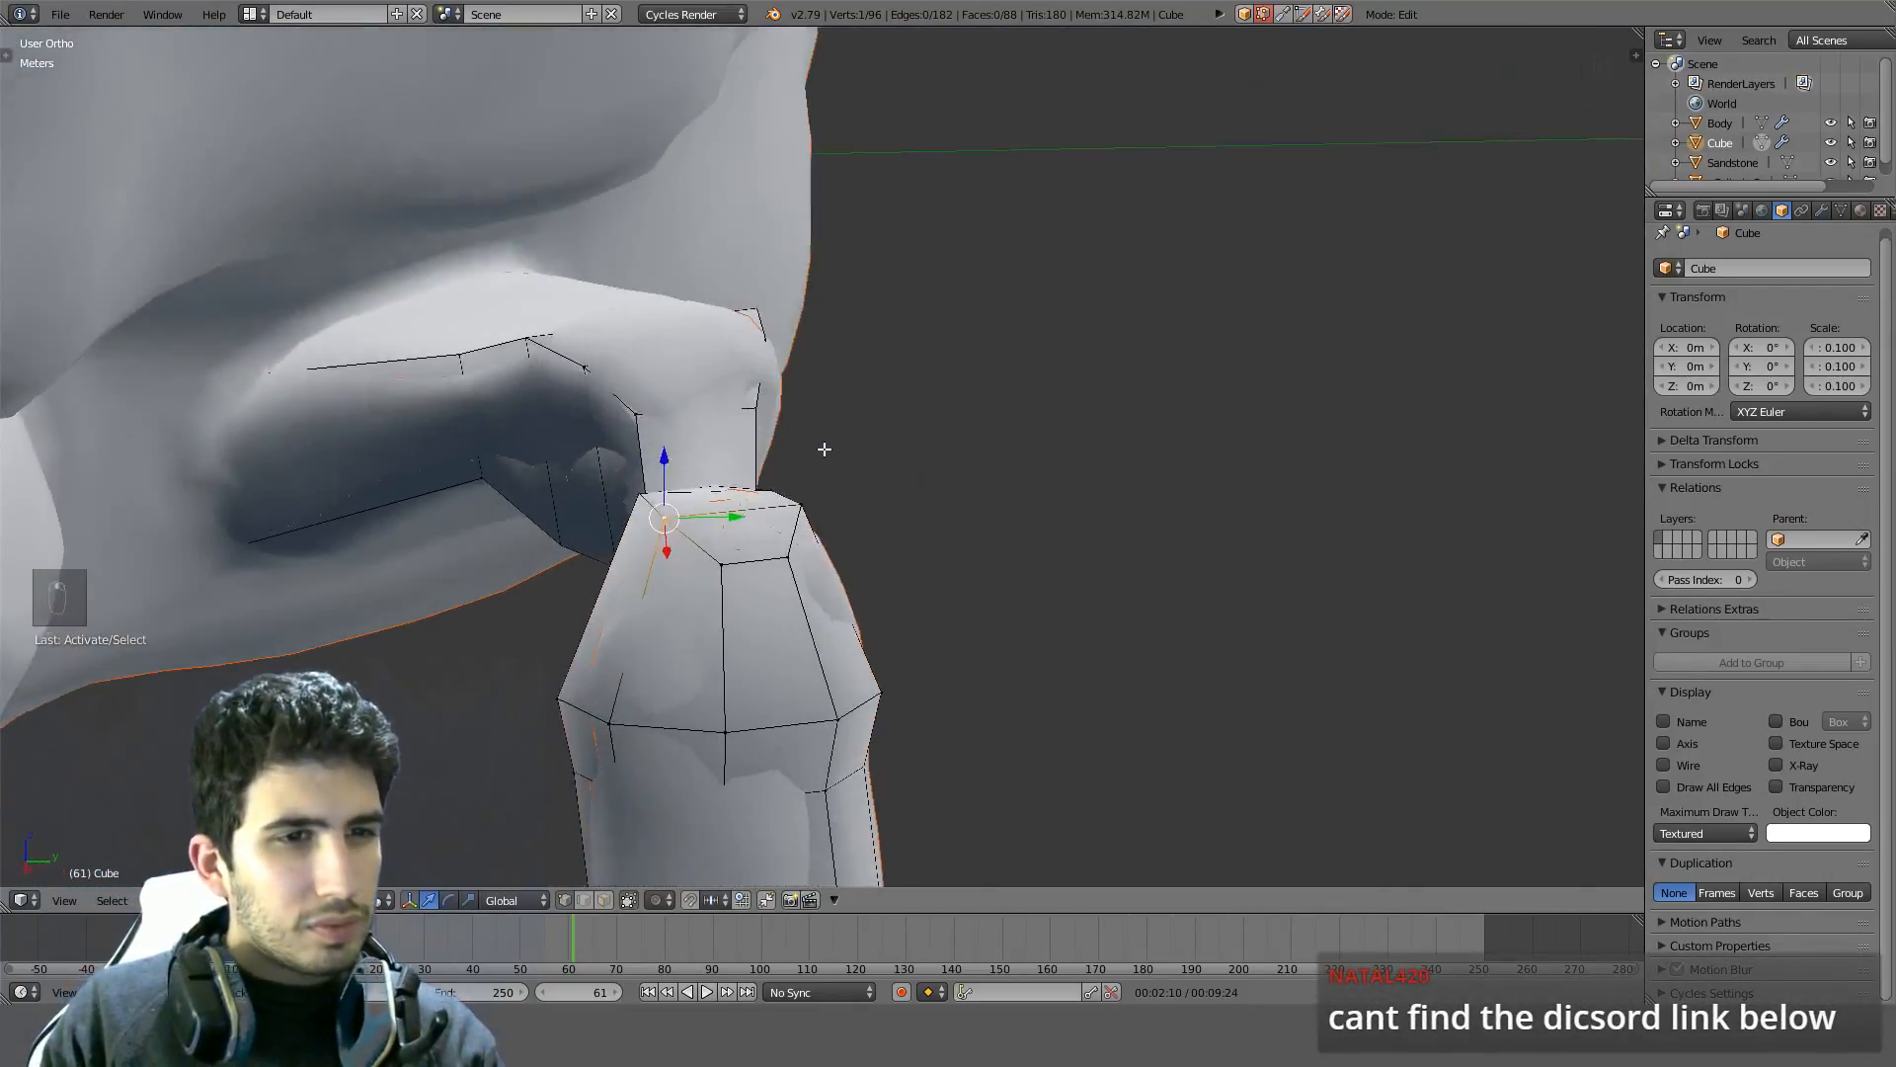
{"action": "scroll", "coordinate": [828, 448], "scroll_direction": "up", "scroll_amount": 3}
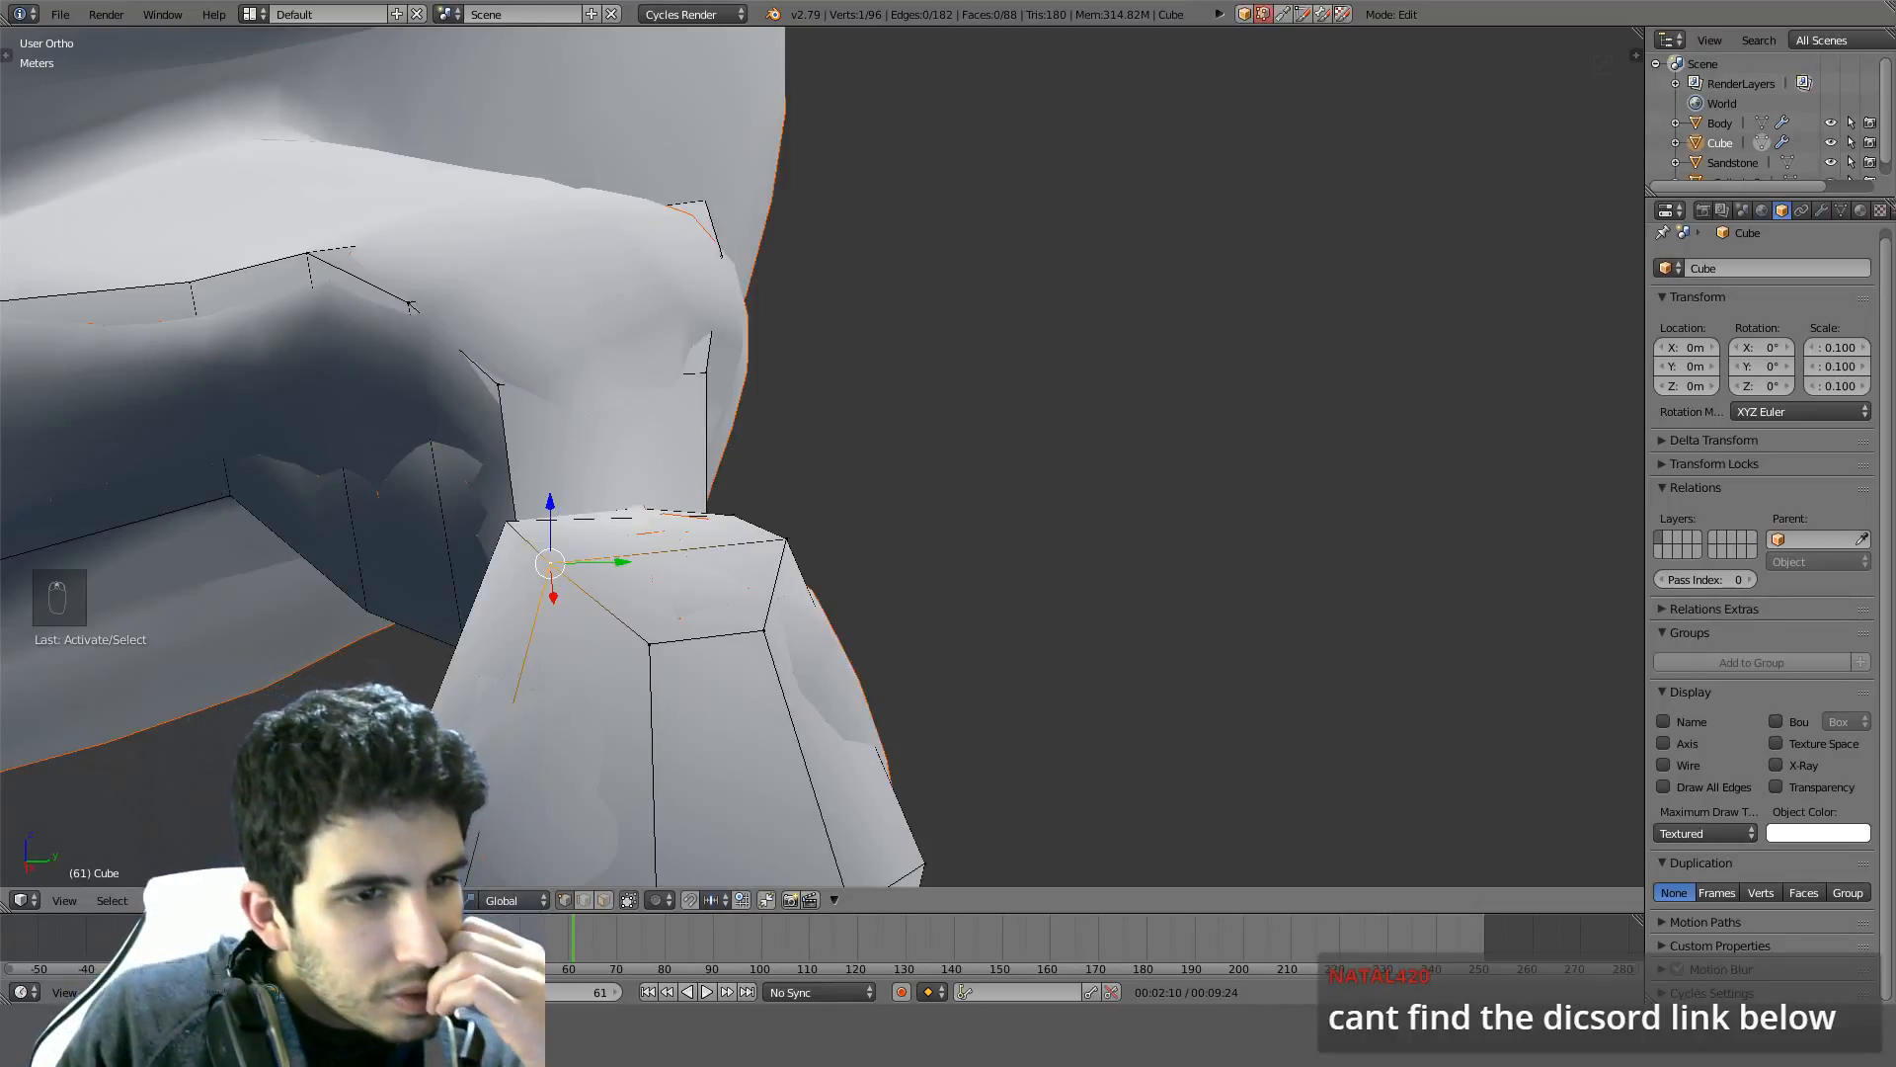
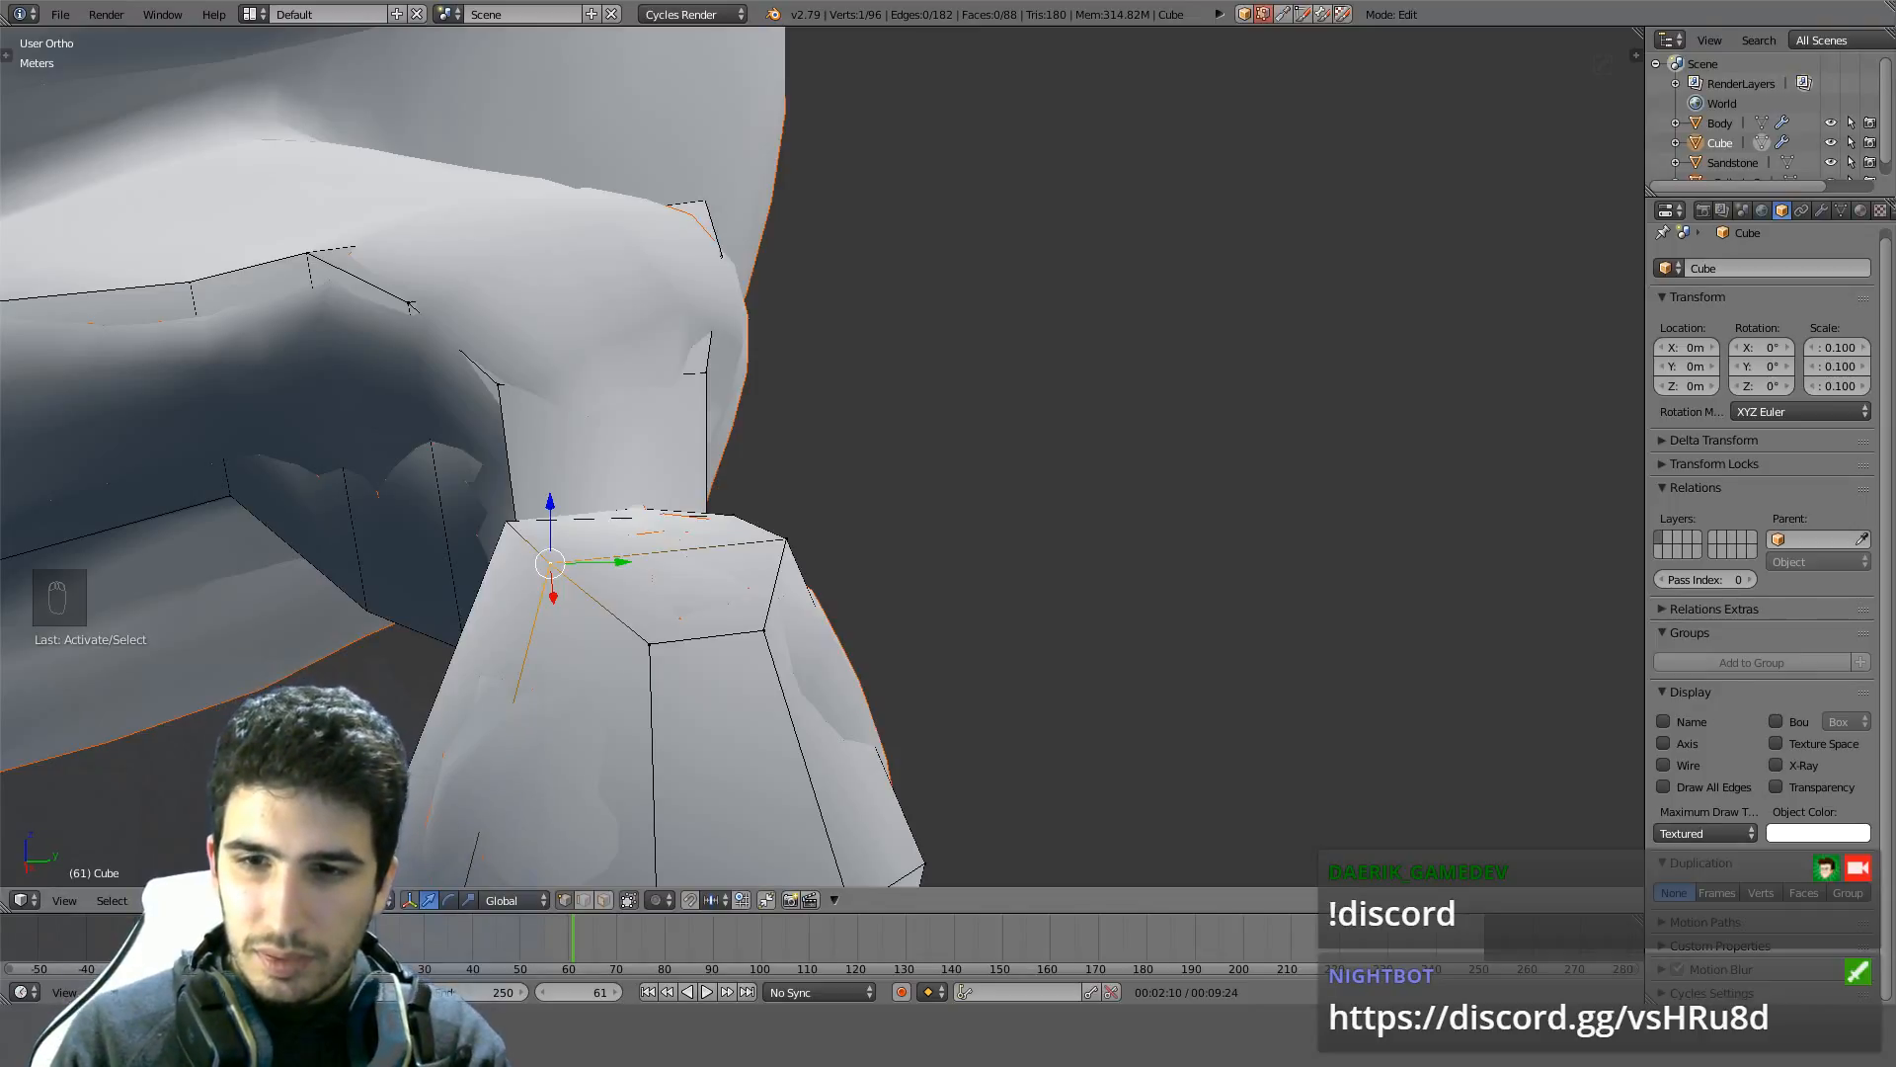
{"action": "middle_click_drag", "start_coordinate": [1047, 316], "coordinate": [790, 368]}
{"action": "middle_click_drag", "start_coordinate": [710, 479], "coordinate": [545, 373]}
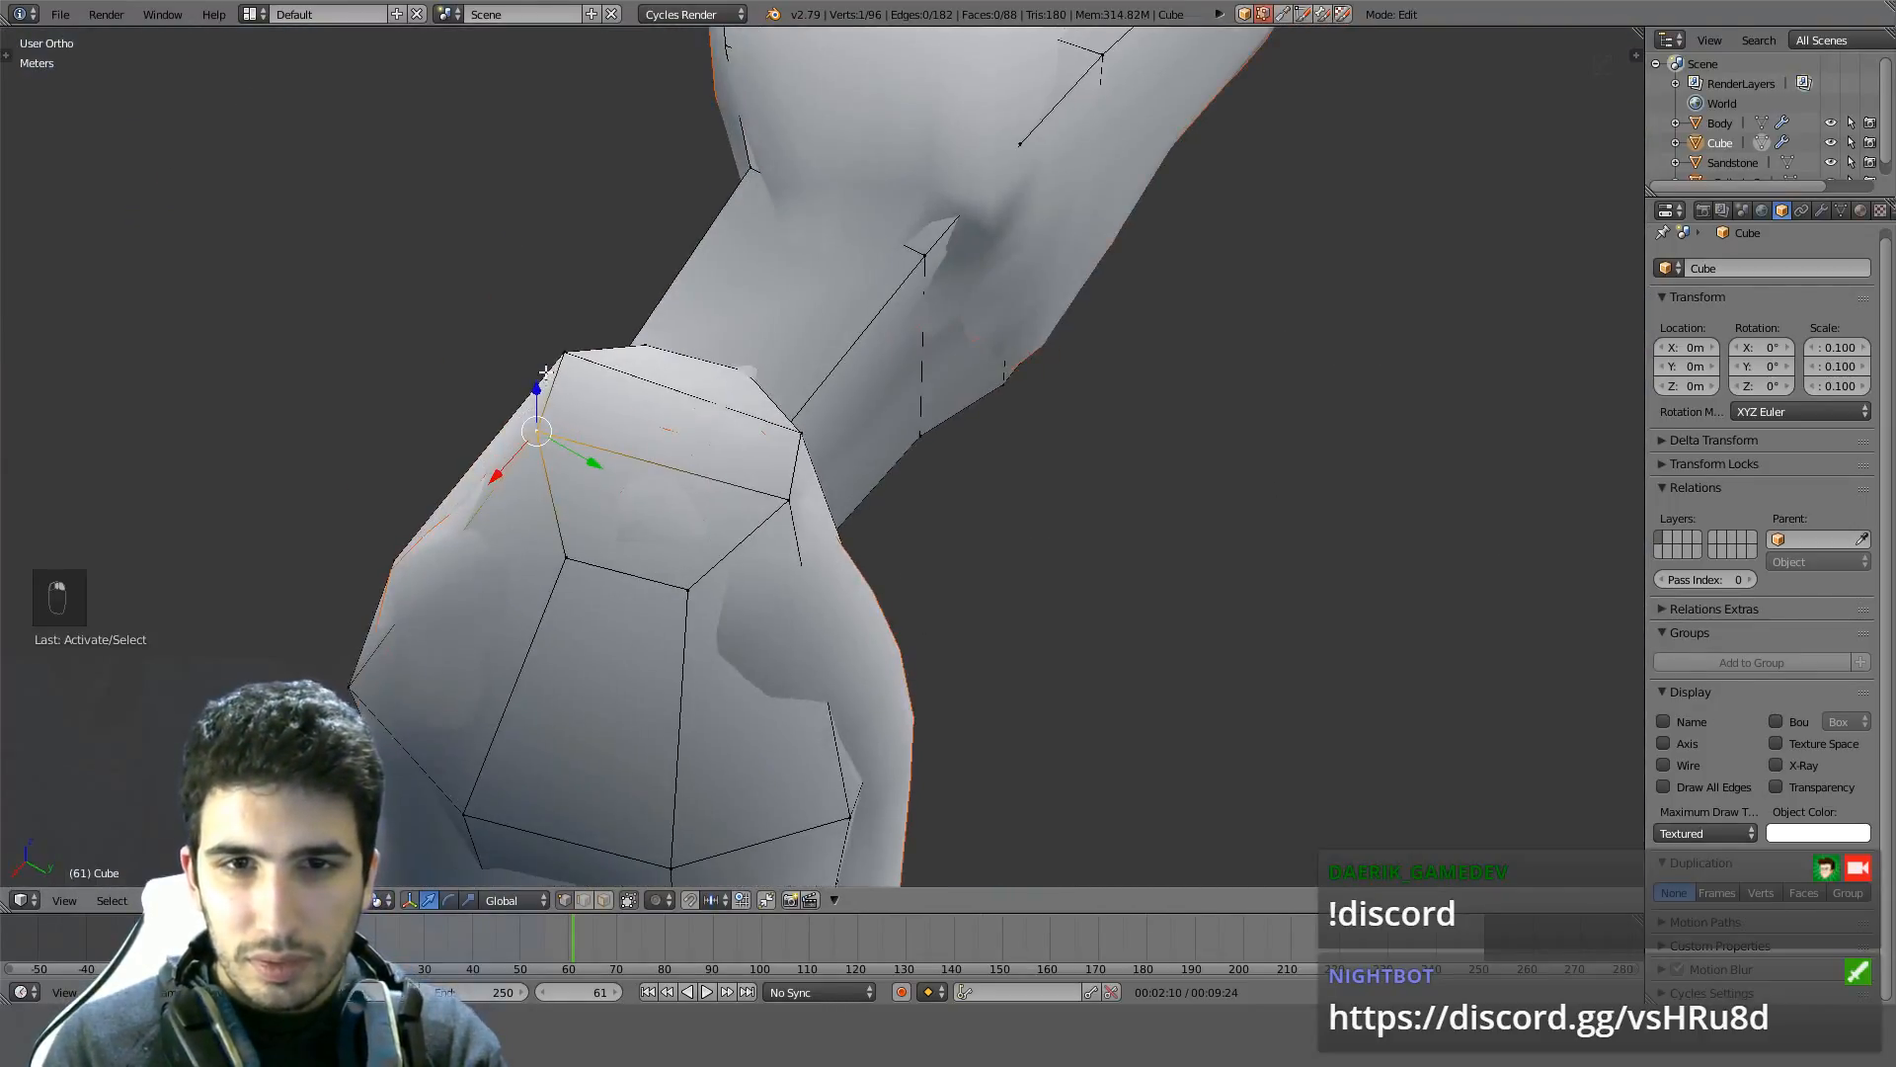
{"action": "key", "text": "KP_1"}
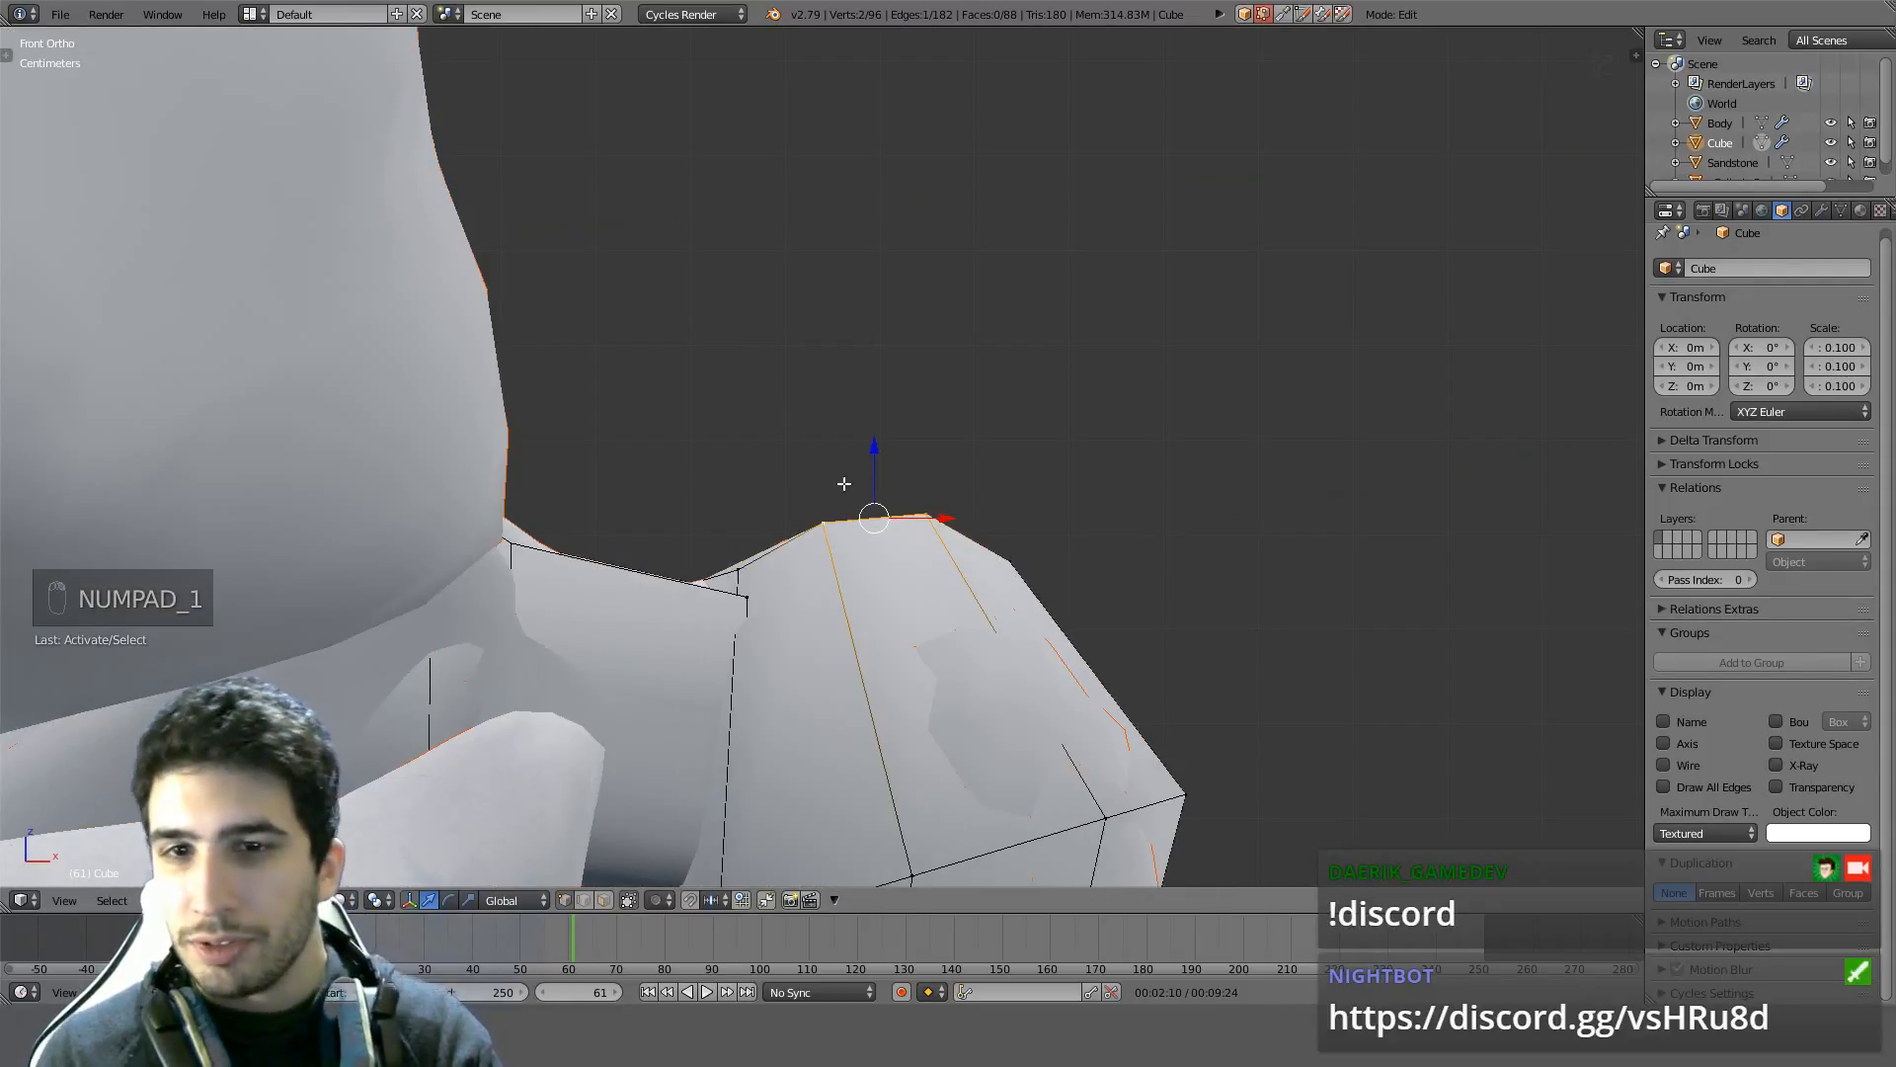
{"action": "key", "text": "g"}
{"action": "middle_click_drag", "start_coordinate": [845, 513], "coordinate": [643, 541]}
{"action": "key", "text": "z"}
{"action": "key", "text": "z"}
Try to slide the cap's side corner vertex along its edge
{"action": "right_click", "coordinate": [542, 566]}
{"action": "key", "text": "g"}
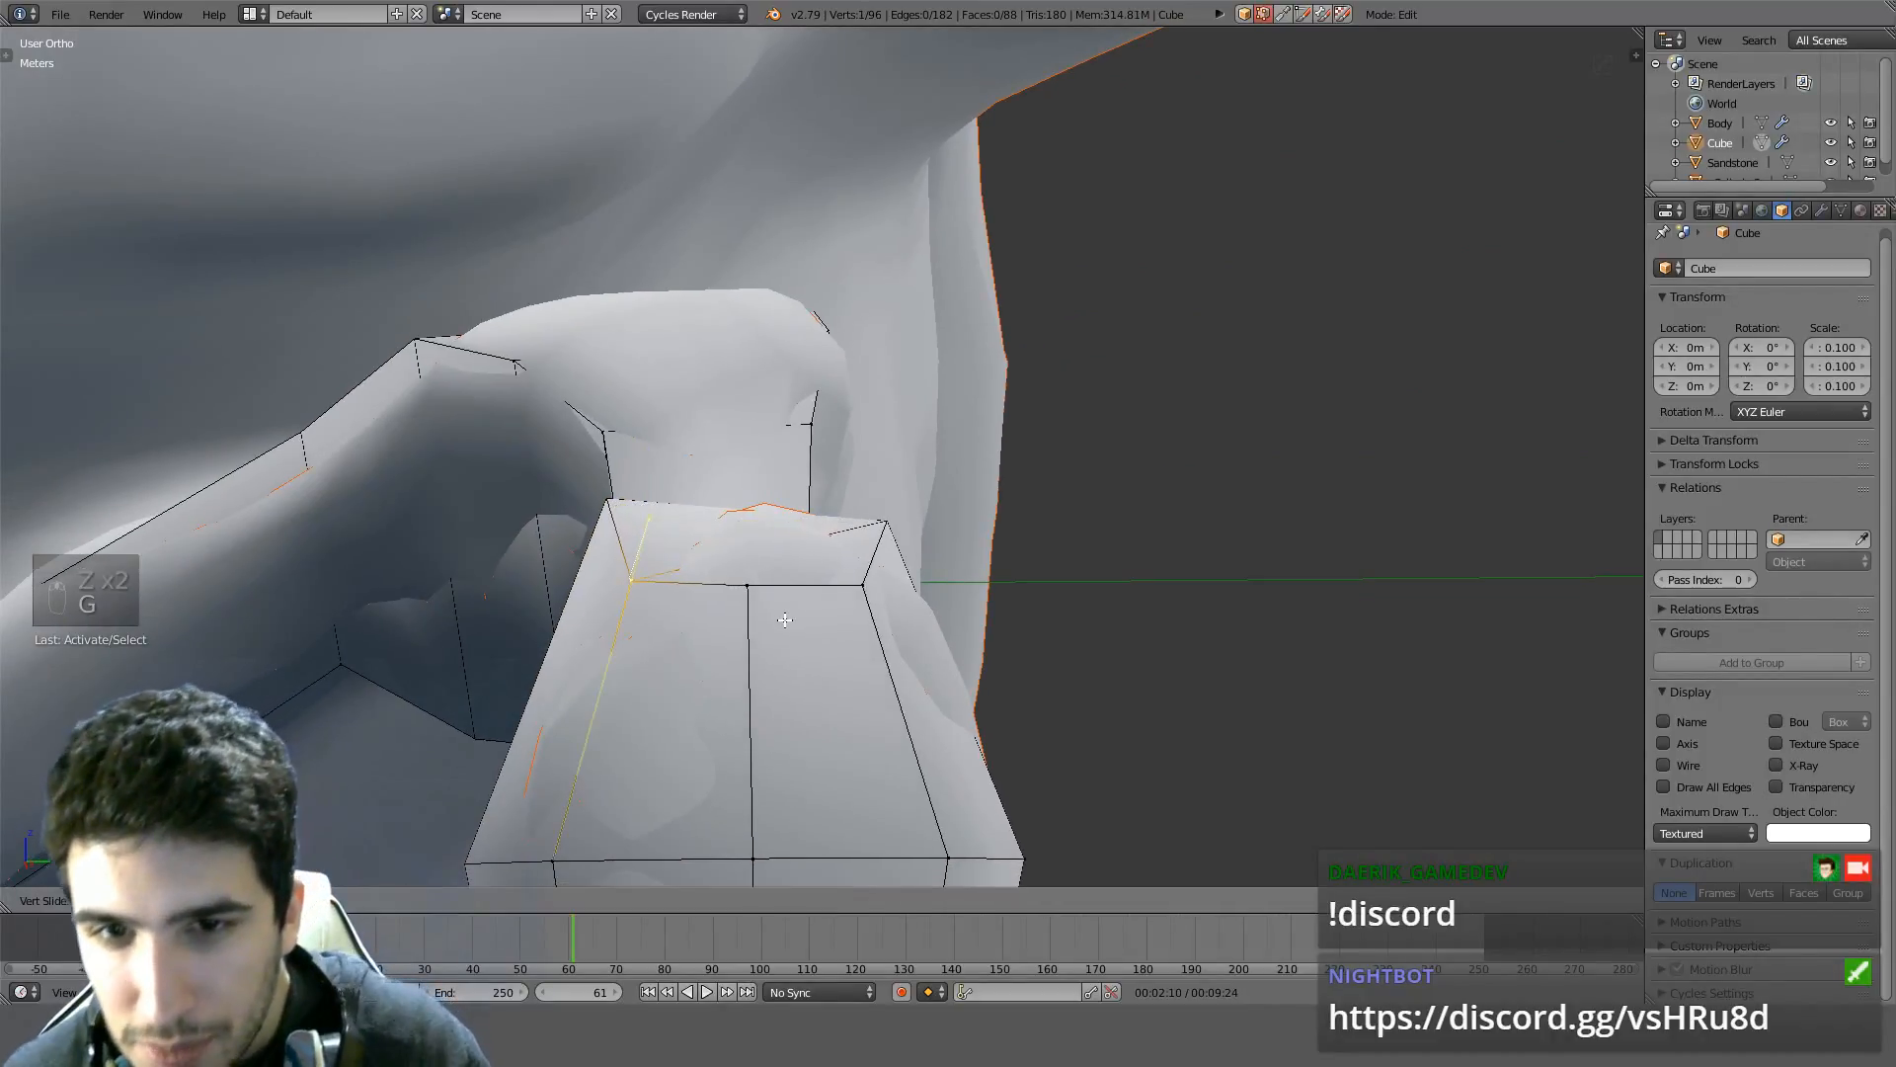
{"action": "right_click", "coordinate": [785, 619]}
{"action": "scroll", "coordinate": [943, 553], "scroll_direction": "up", "scroll_amount": 10}
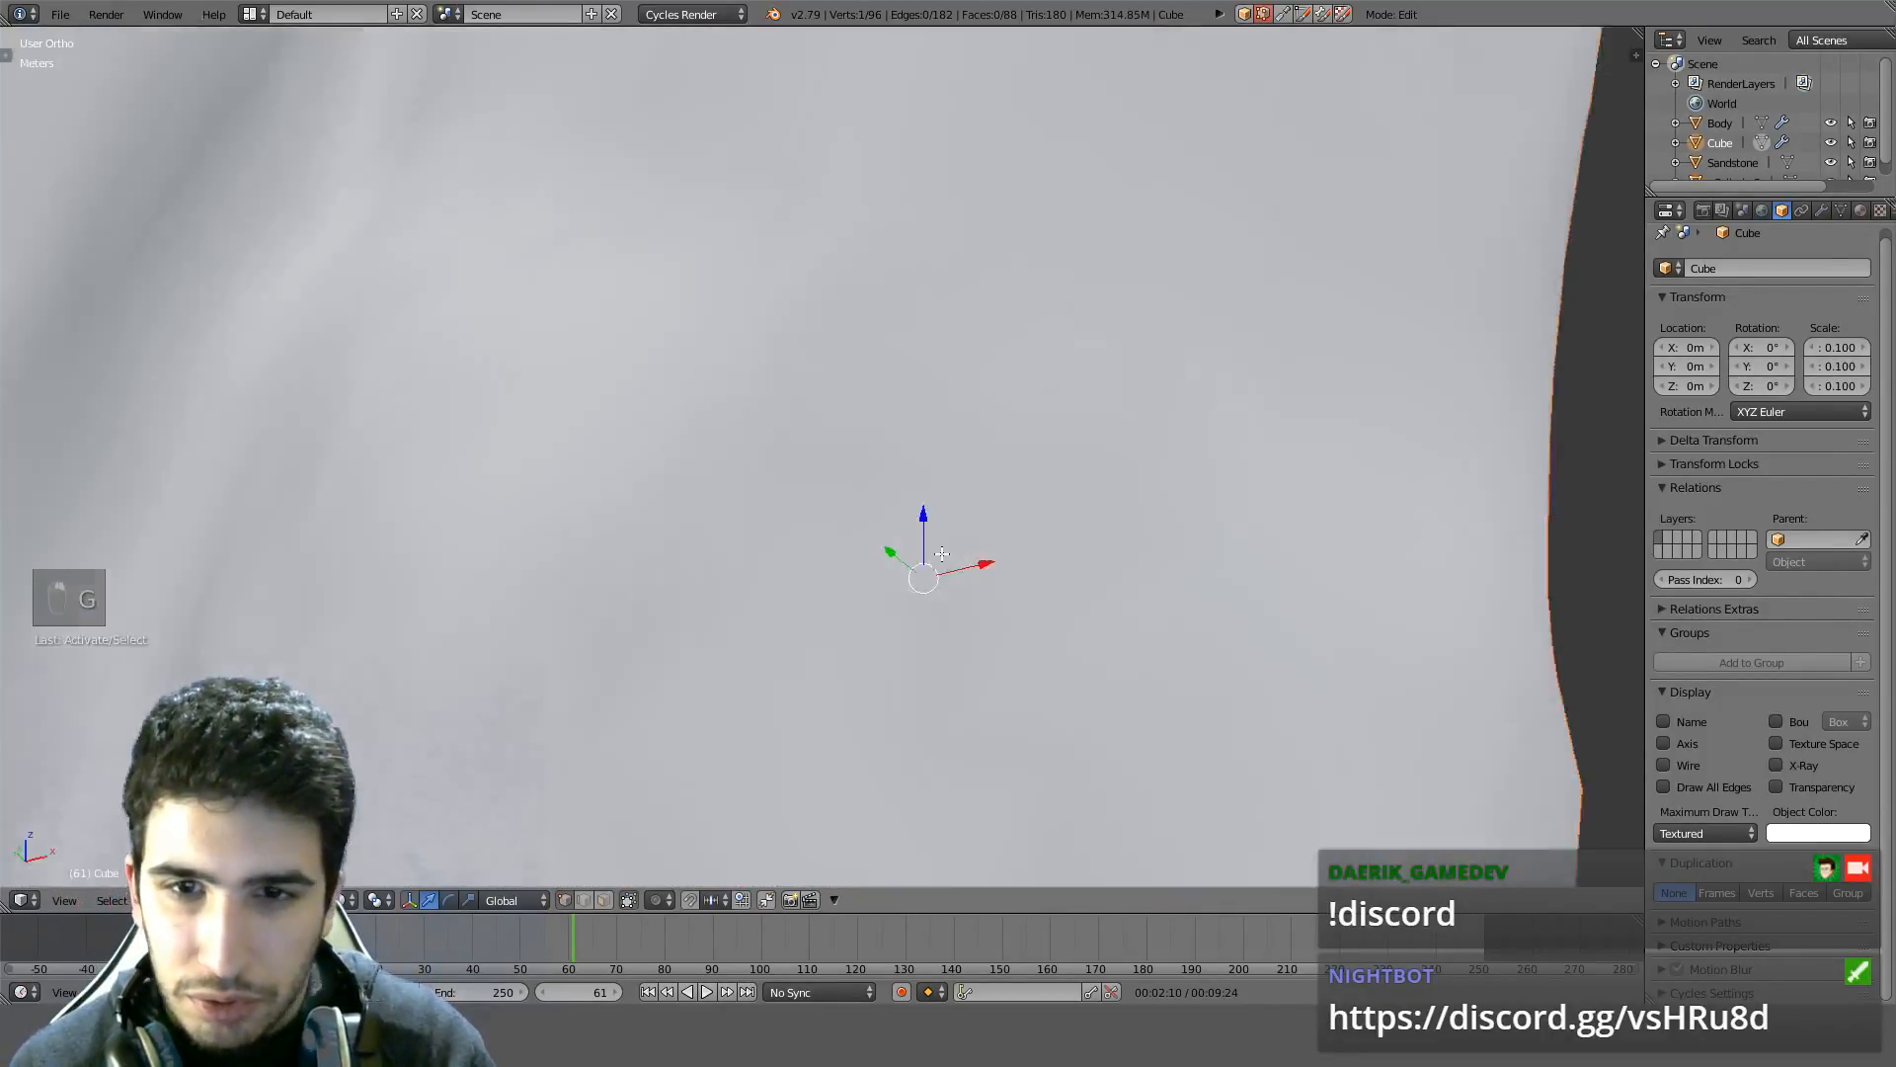
{"action": "scroll", "coordinate": [943, 553], "scroll_direction": "down", "scroll_amount": 8}
{"action": "middle_click_drag", "start_coordinate": [1117, 580], "coordinate": [938, 507]}
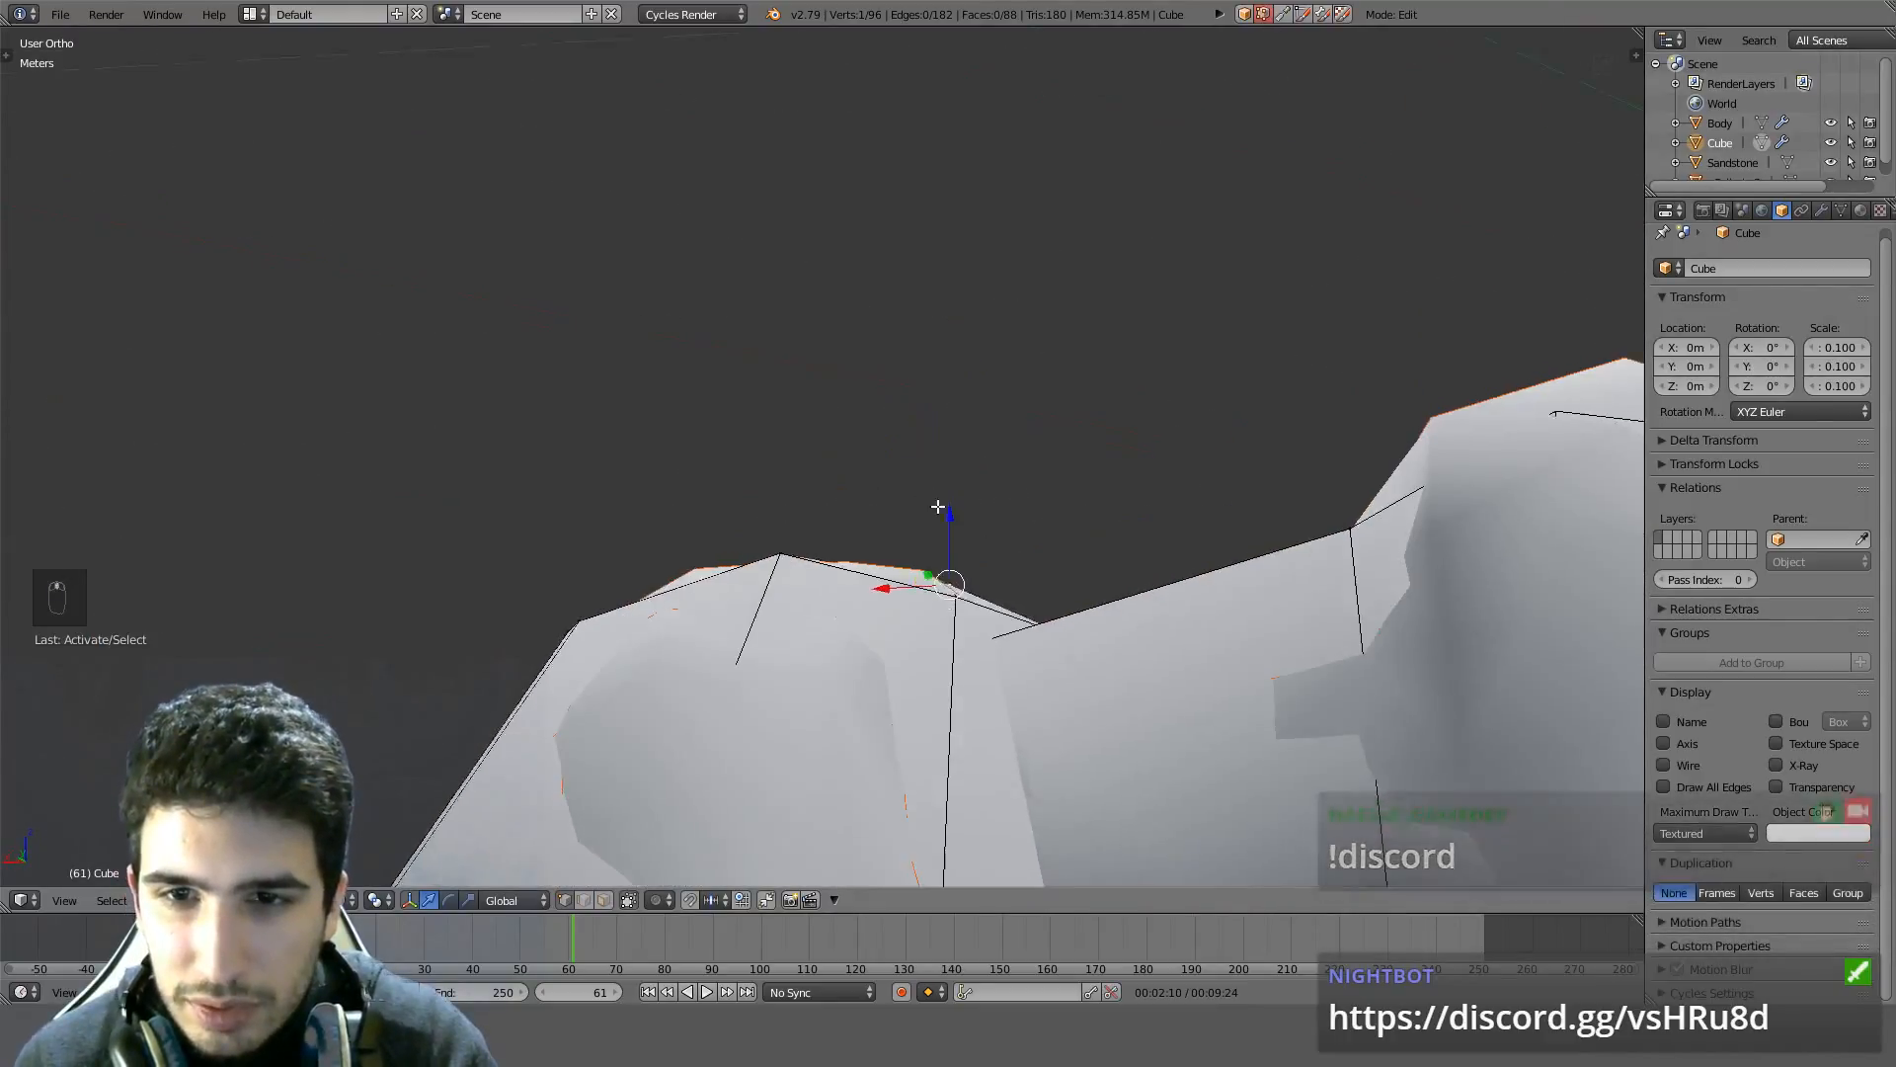
{"action": "scroll", "coordinate": [938, 507], "scroll_direction": "up", "scroll_amount": 5}
{"action": "scroll", "coordinate": [728, 550], "scroll_direction": "down", "scroll_amount": 4}
{"action": "middle_click_drag", "start_coordinate": [728, 550], "coordinate": [566, 566]}
{"action": "key", "text": "g"}
{"action": "key", "text": "g"}
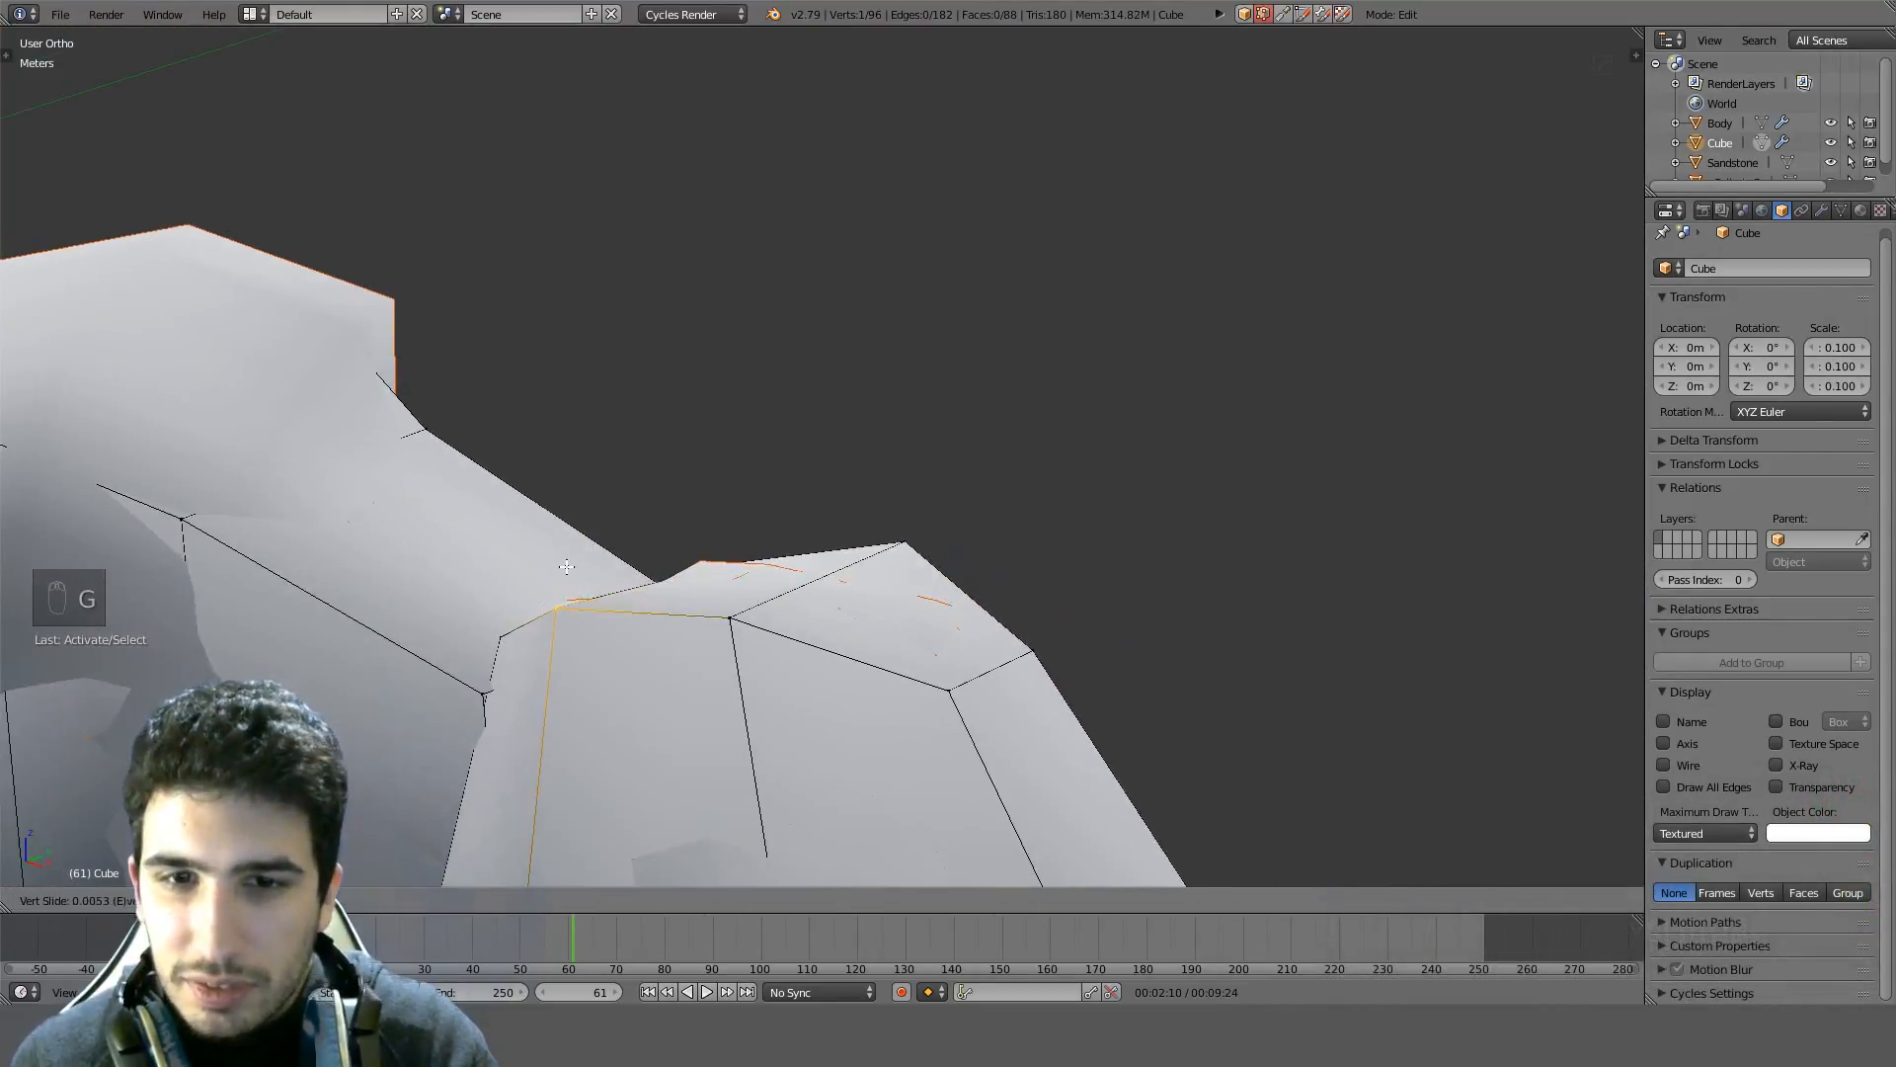
{"action": "right_click", "coordinate": [581, 619]}
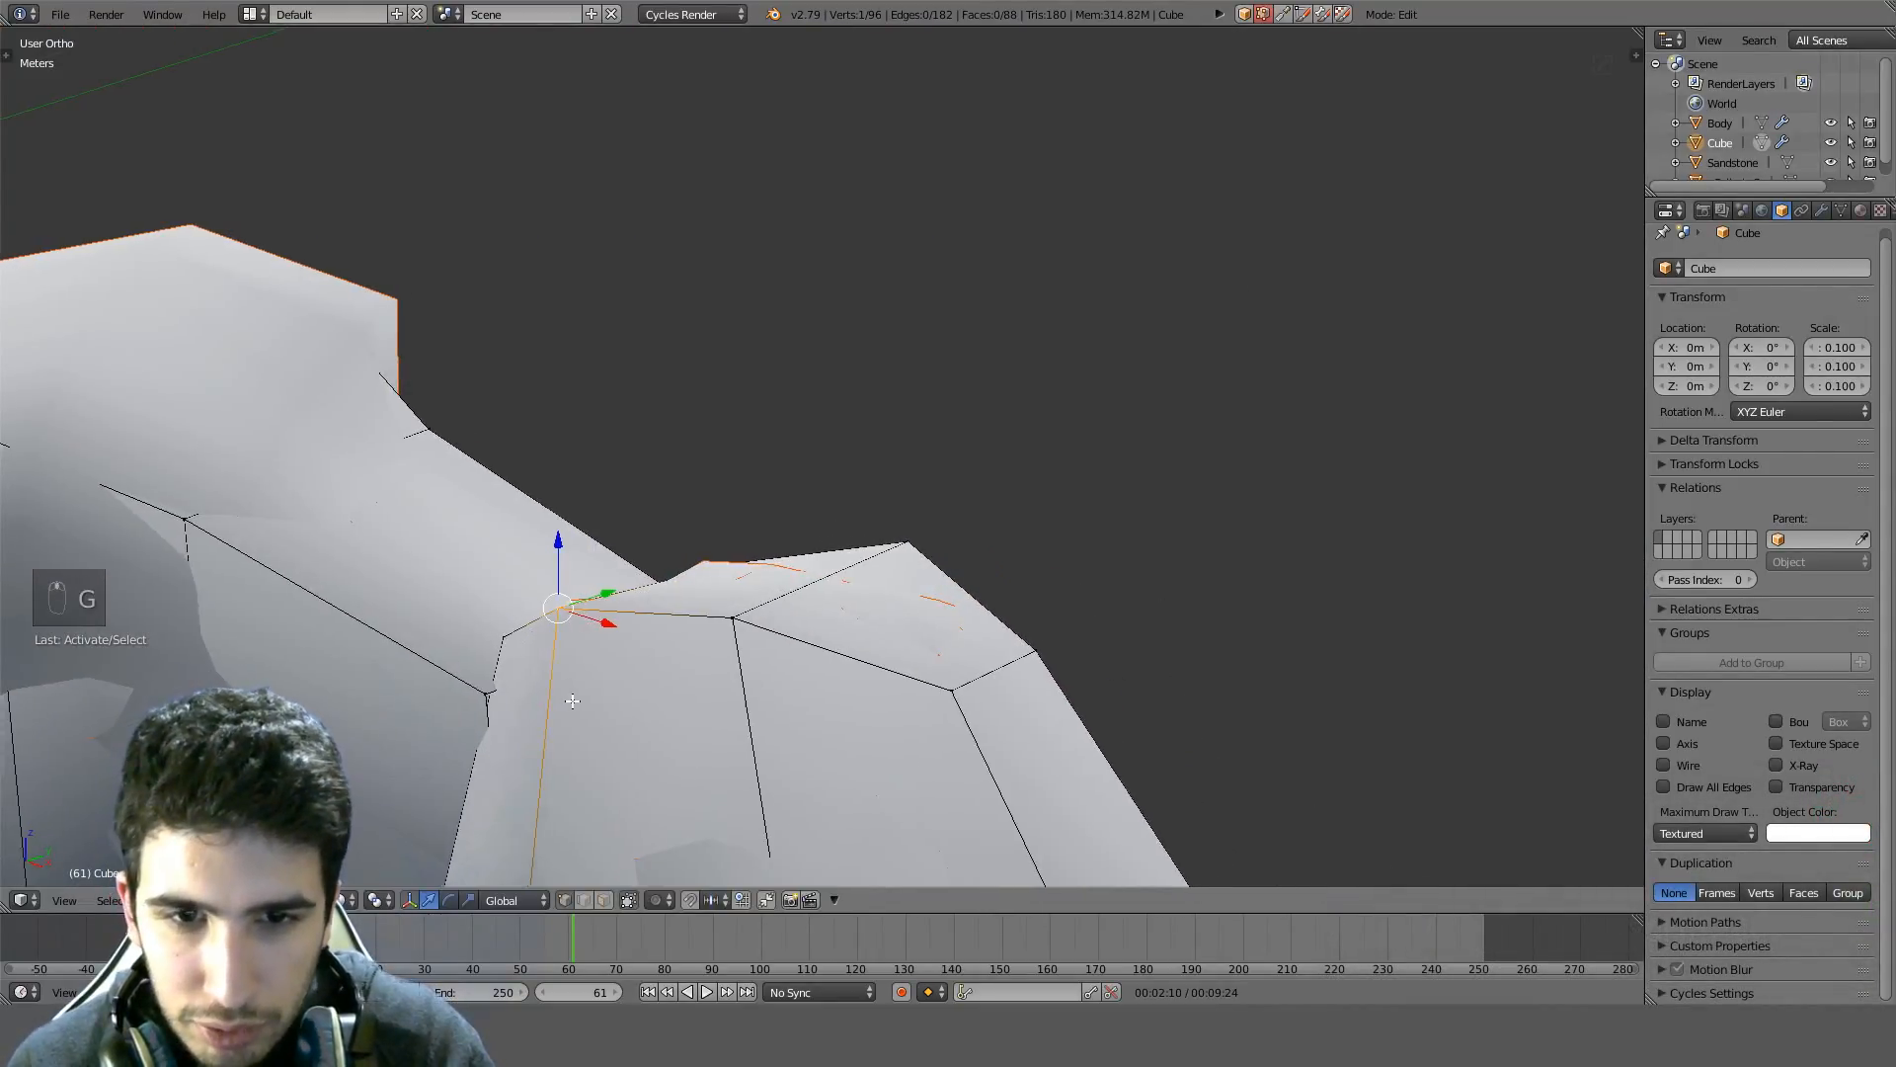
Select the two upper vertices of the arm sleeve's end and move them in top view deeper into the cap
{"action": "middle_click_drag", "start_coordinate": [582, 619], "coordinate": [910, 529]}
{"action": "scroll", "coordinate": [851, 457], "scroll_direction": "up", "scroll_amount": 3}
{"action": "scroll", "coordinate": [909, 529], "scroll_direction": "down", "scroll_amount": 3}
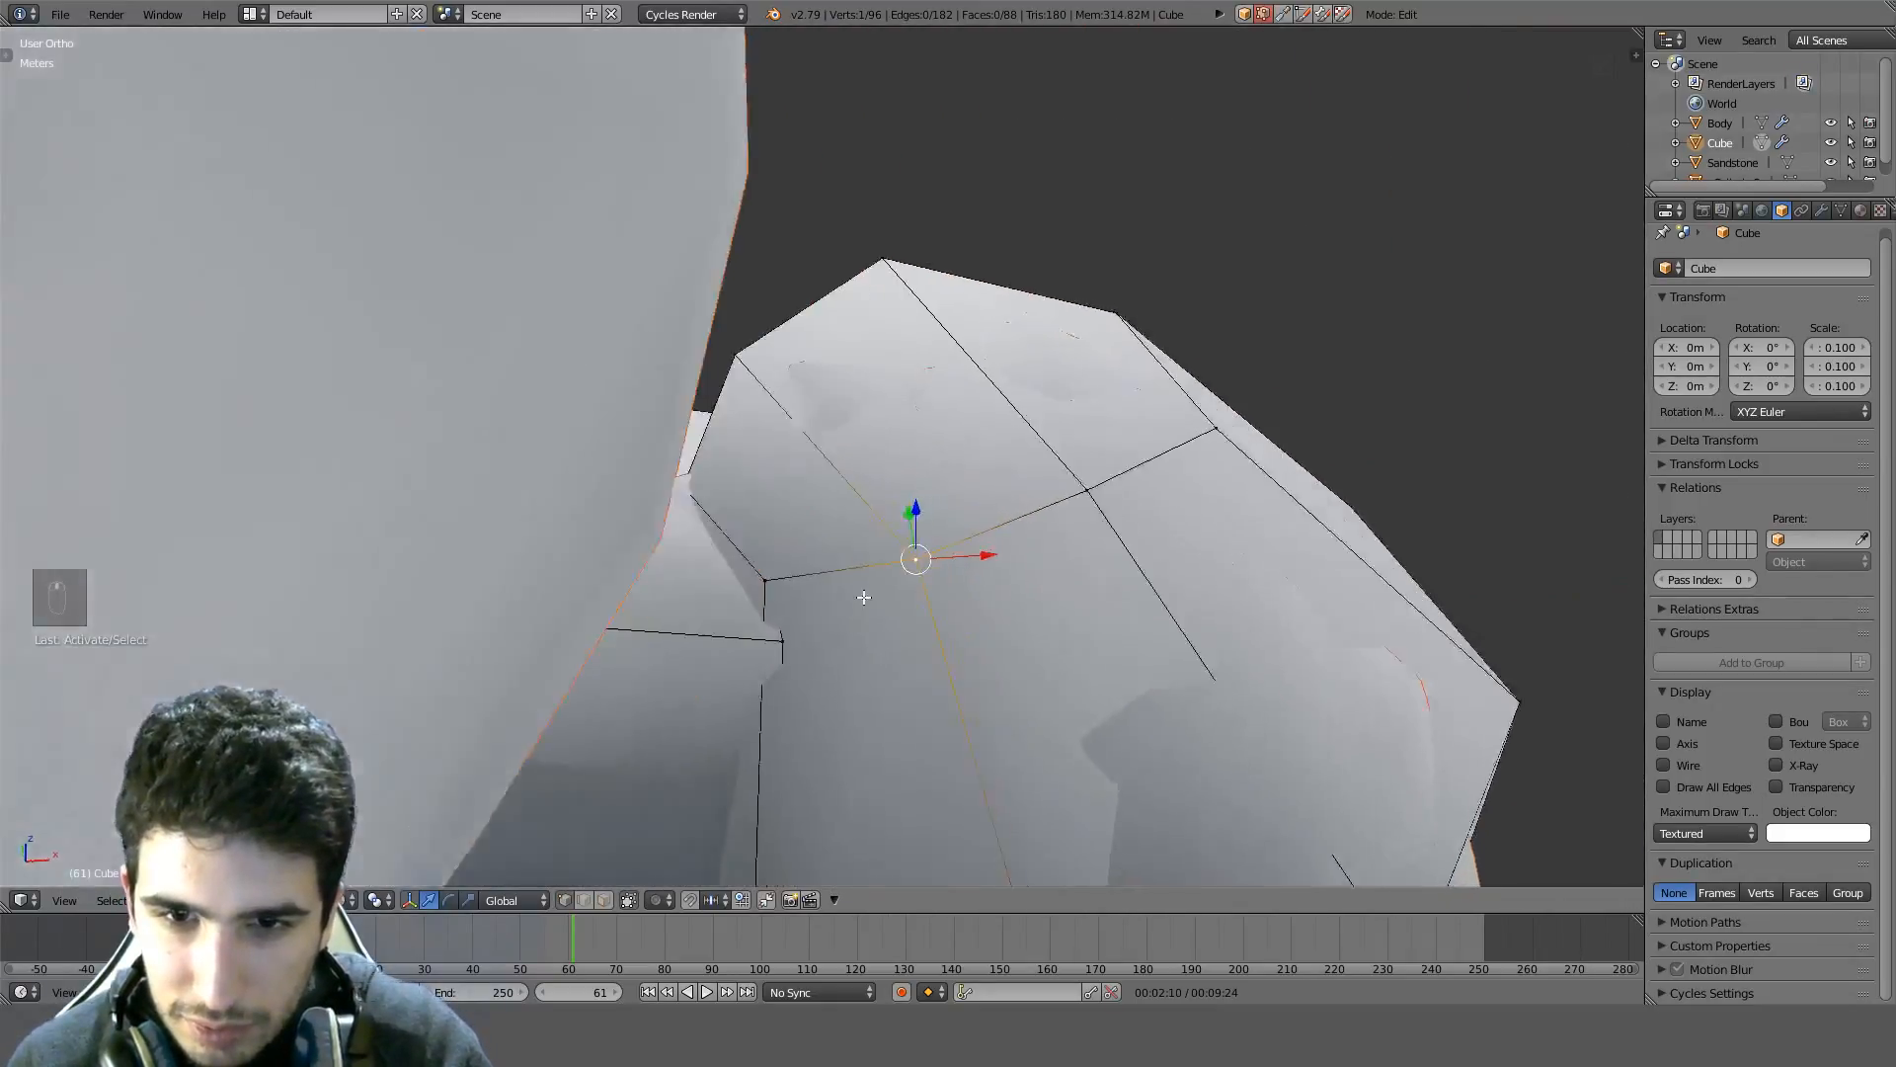
{"action": "middle_click_drag", "start_coordinate": [863, 593], "coordinate": [830, 553]}
{"action": "scroll", "coordinate": [762, 620], "scroll_direction": "down", "scroll_amount": 2}
{"action": "middle_click_drag", "start_coordinate": [762, 620], "coordinate": [774, 707]}
{"action": "key", "text": "z"}
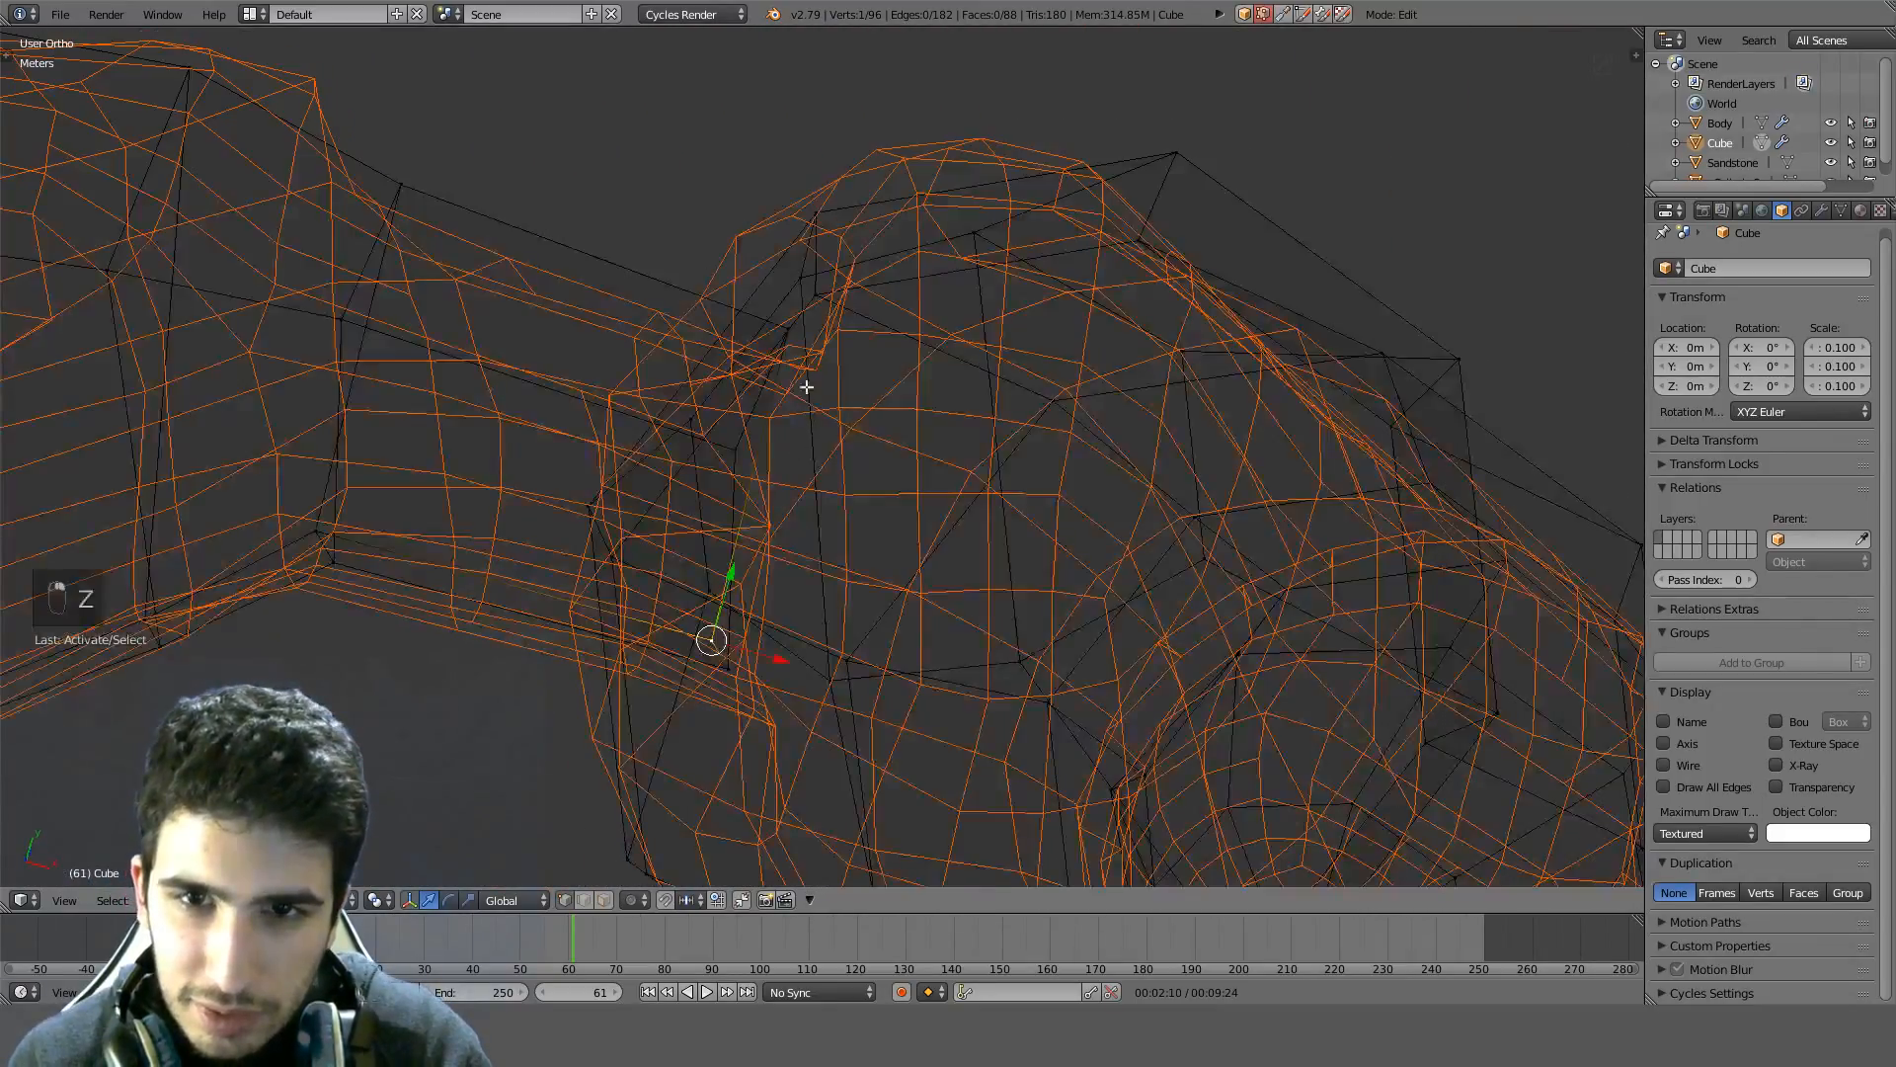
{"action": "key", "text": "z"}
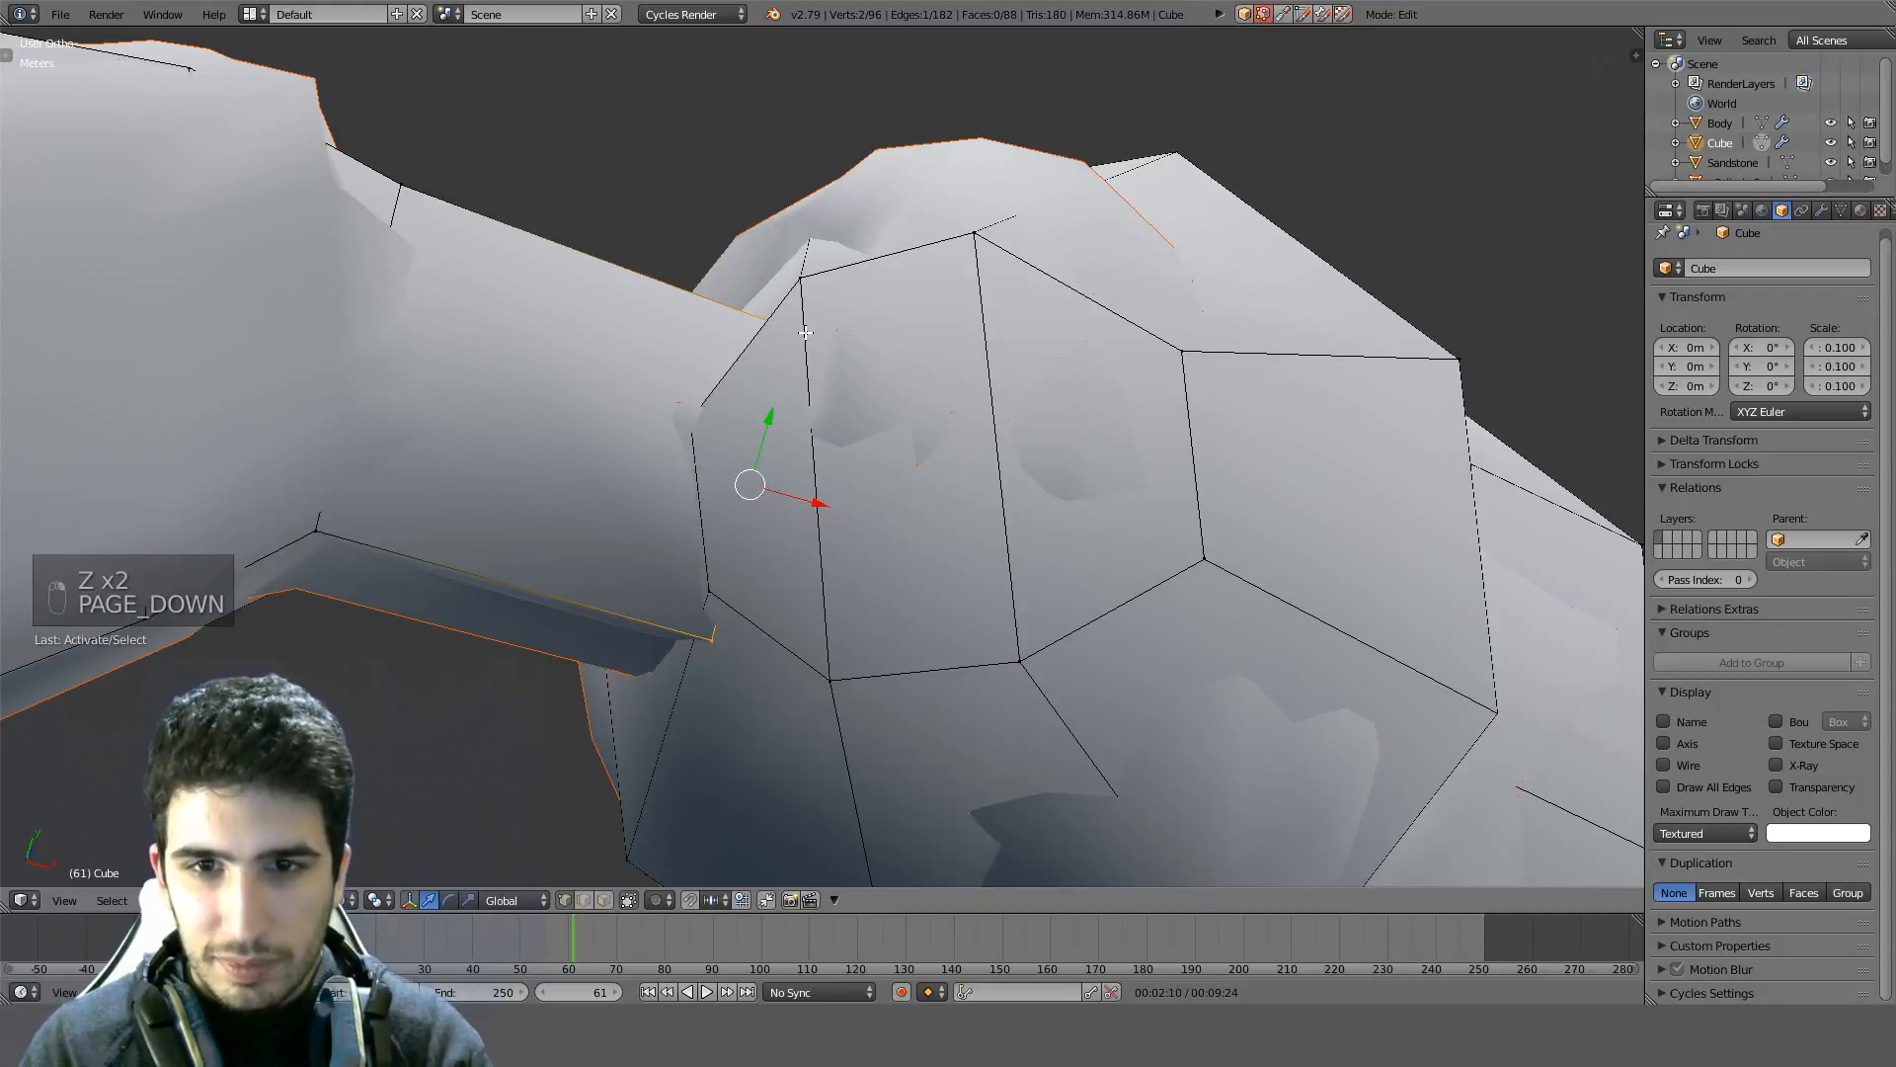
{"action": "key", "text": "KP_7"}
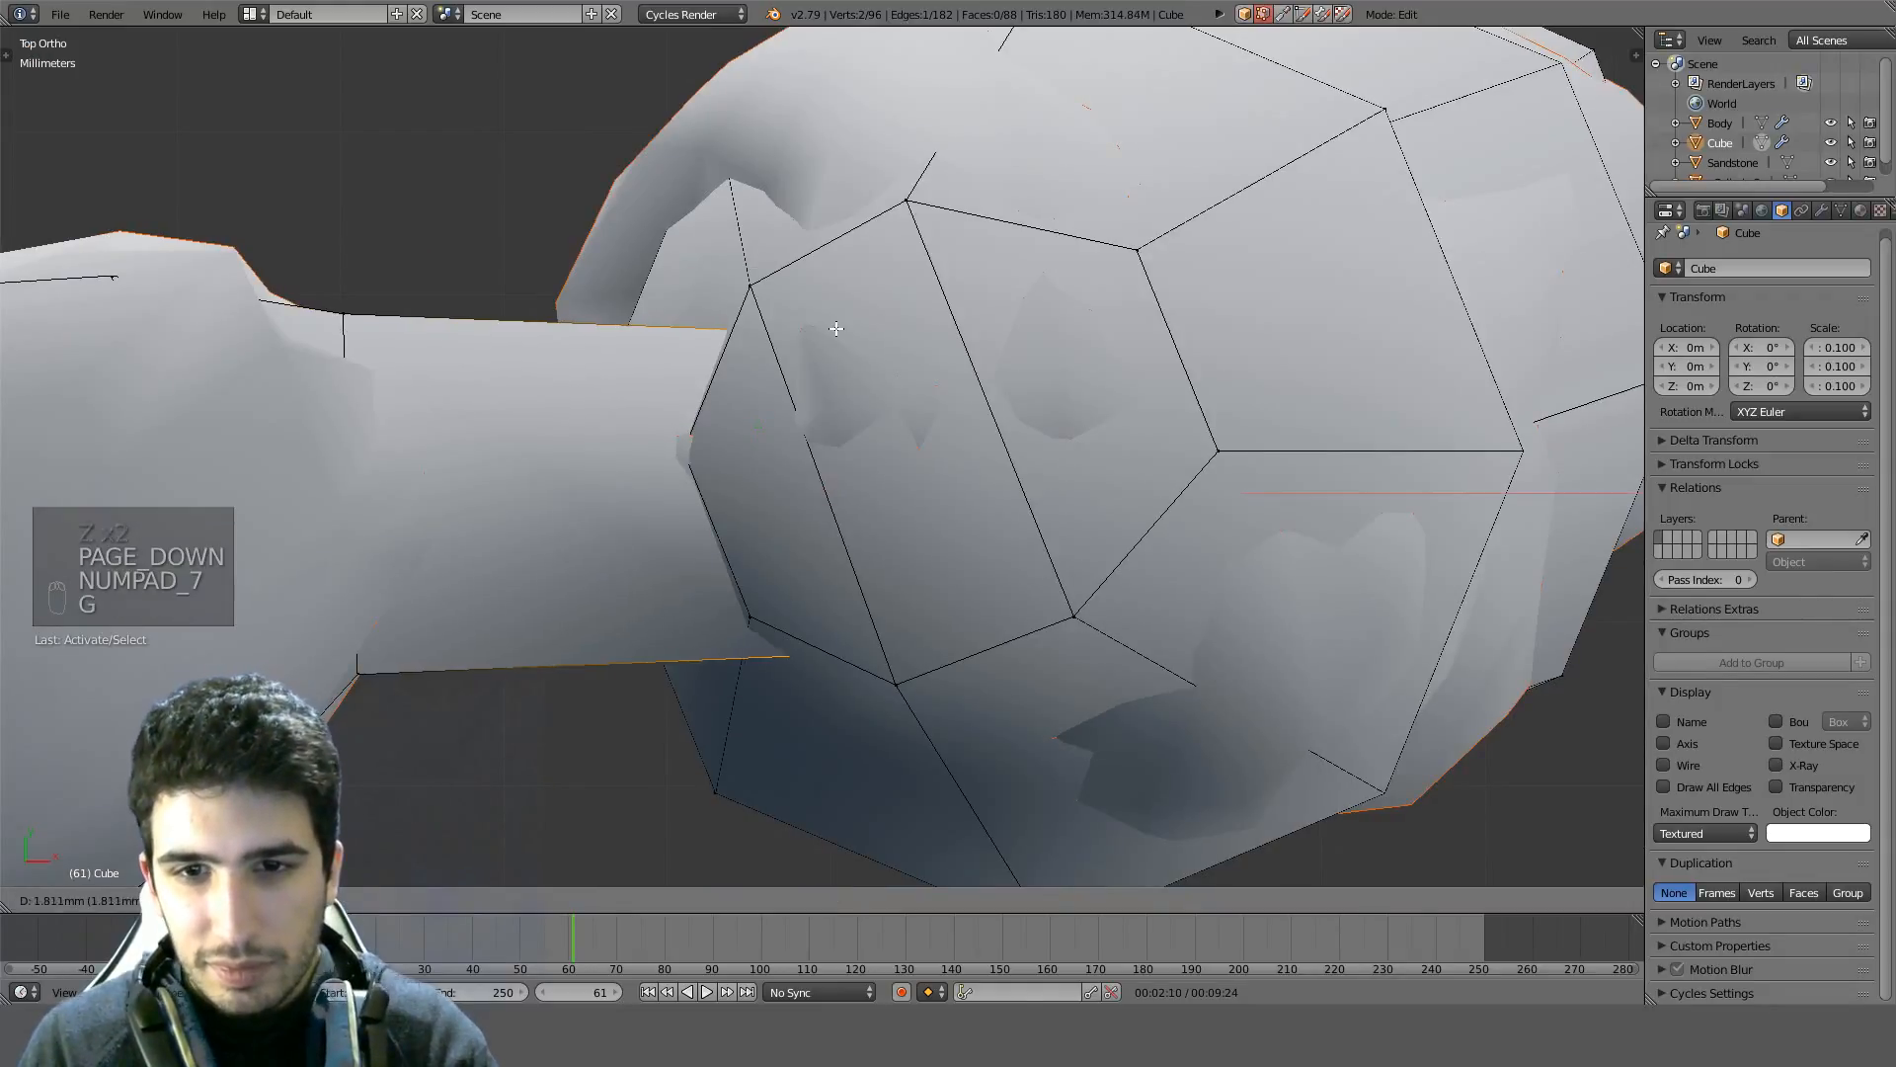
{"action": "left_click", "coordinate": [865, 329]}
{"action": "key", "text": "z"}
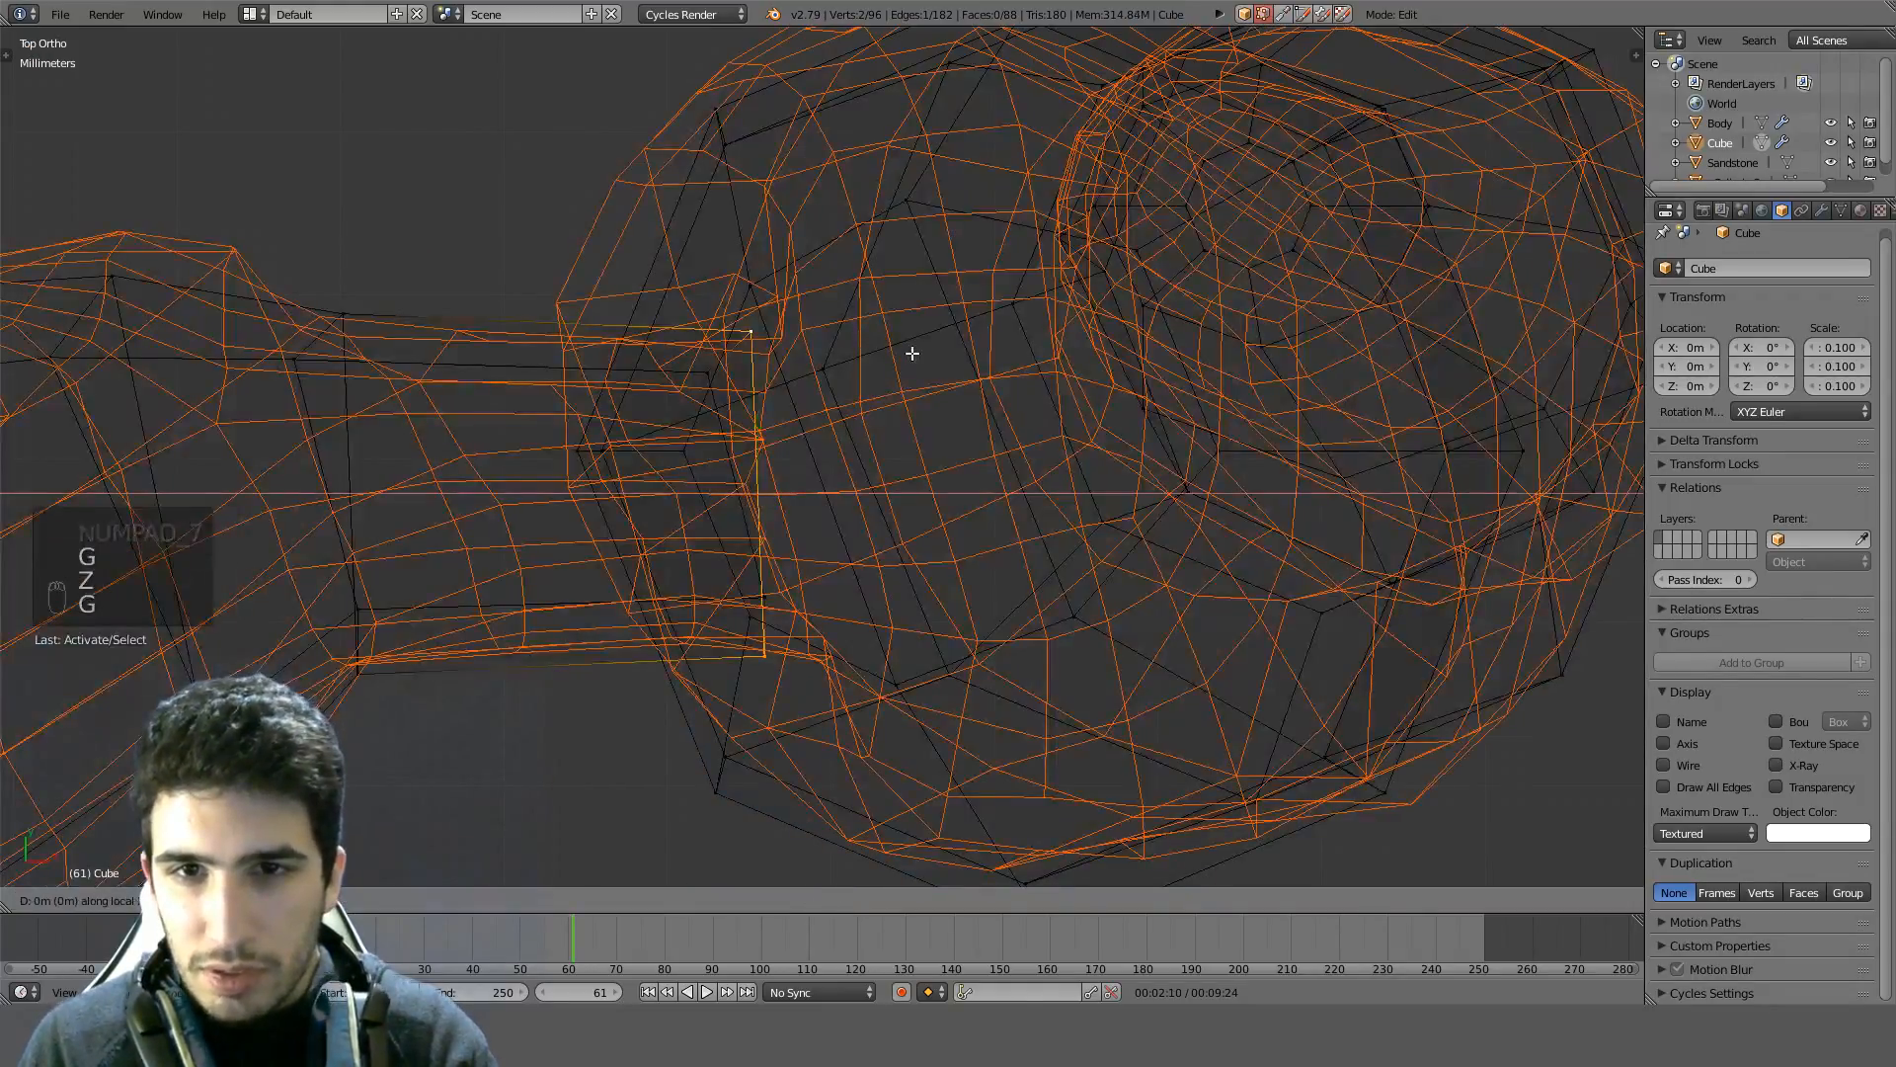
{"action": "left_click", "coordinate": [959, 358]}
{"action": "key", "text": "z"}
Examine in wireframe and solid shading how the arm sleeve's end meets the cap and limb
{"action": "middle_click_drag", "start_coordinate": [959, 359], "coordinate": [849, 448]}
{"action": "key", "text": "z"}
{"action": "key", "text": "z"}
{"action": "scroll", "coordinate": [850, 447], "scroll_direction": "down", "scroll_amount": 3}
{"action": "key", "text": "z"}
{"action": "middle_click_drag", "start_coordinate": [869, 533], "coordinate": [935, 486]}
{"action": "scroll", "coordinate": [935, 486], "scroll_direction": "up", "scroll_amount": 5}
{"action": "key", "text": "z"}
{"action": "middle_click_drag", "start_coordinate": [846, 583], "coordinate": [986, 490]}
{"action": "key", "text": "Tab"}
{"action": "key", "text": "Tab"}
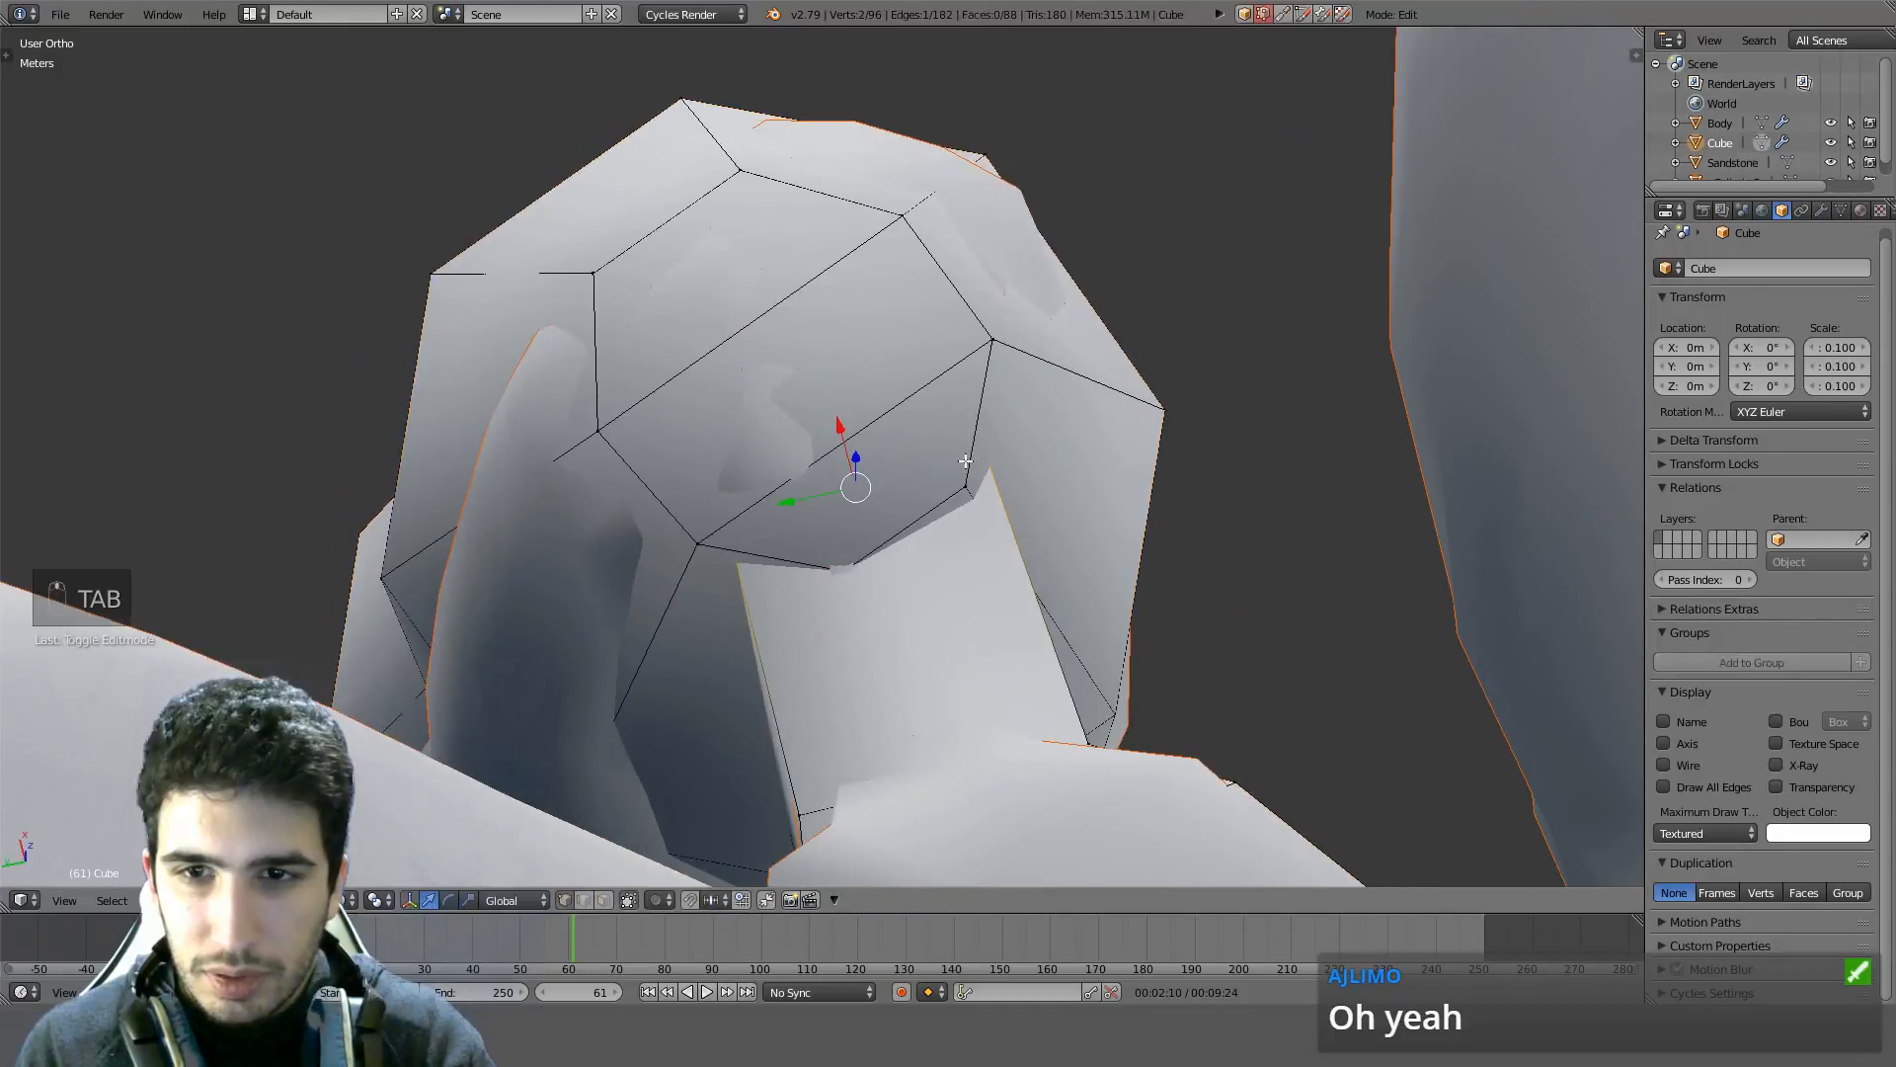
Rescale the upper vertex pair at the arm sleeve's end to fit the limb's width
{"action": "key", "text": "z"}
{"action": "key", "text": "s"}
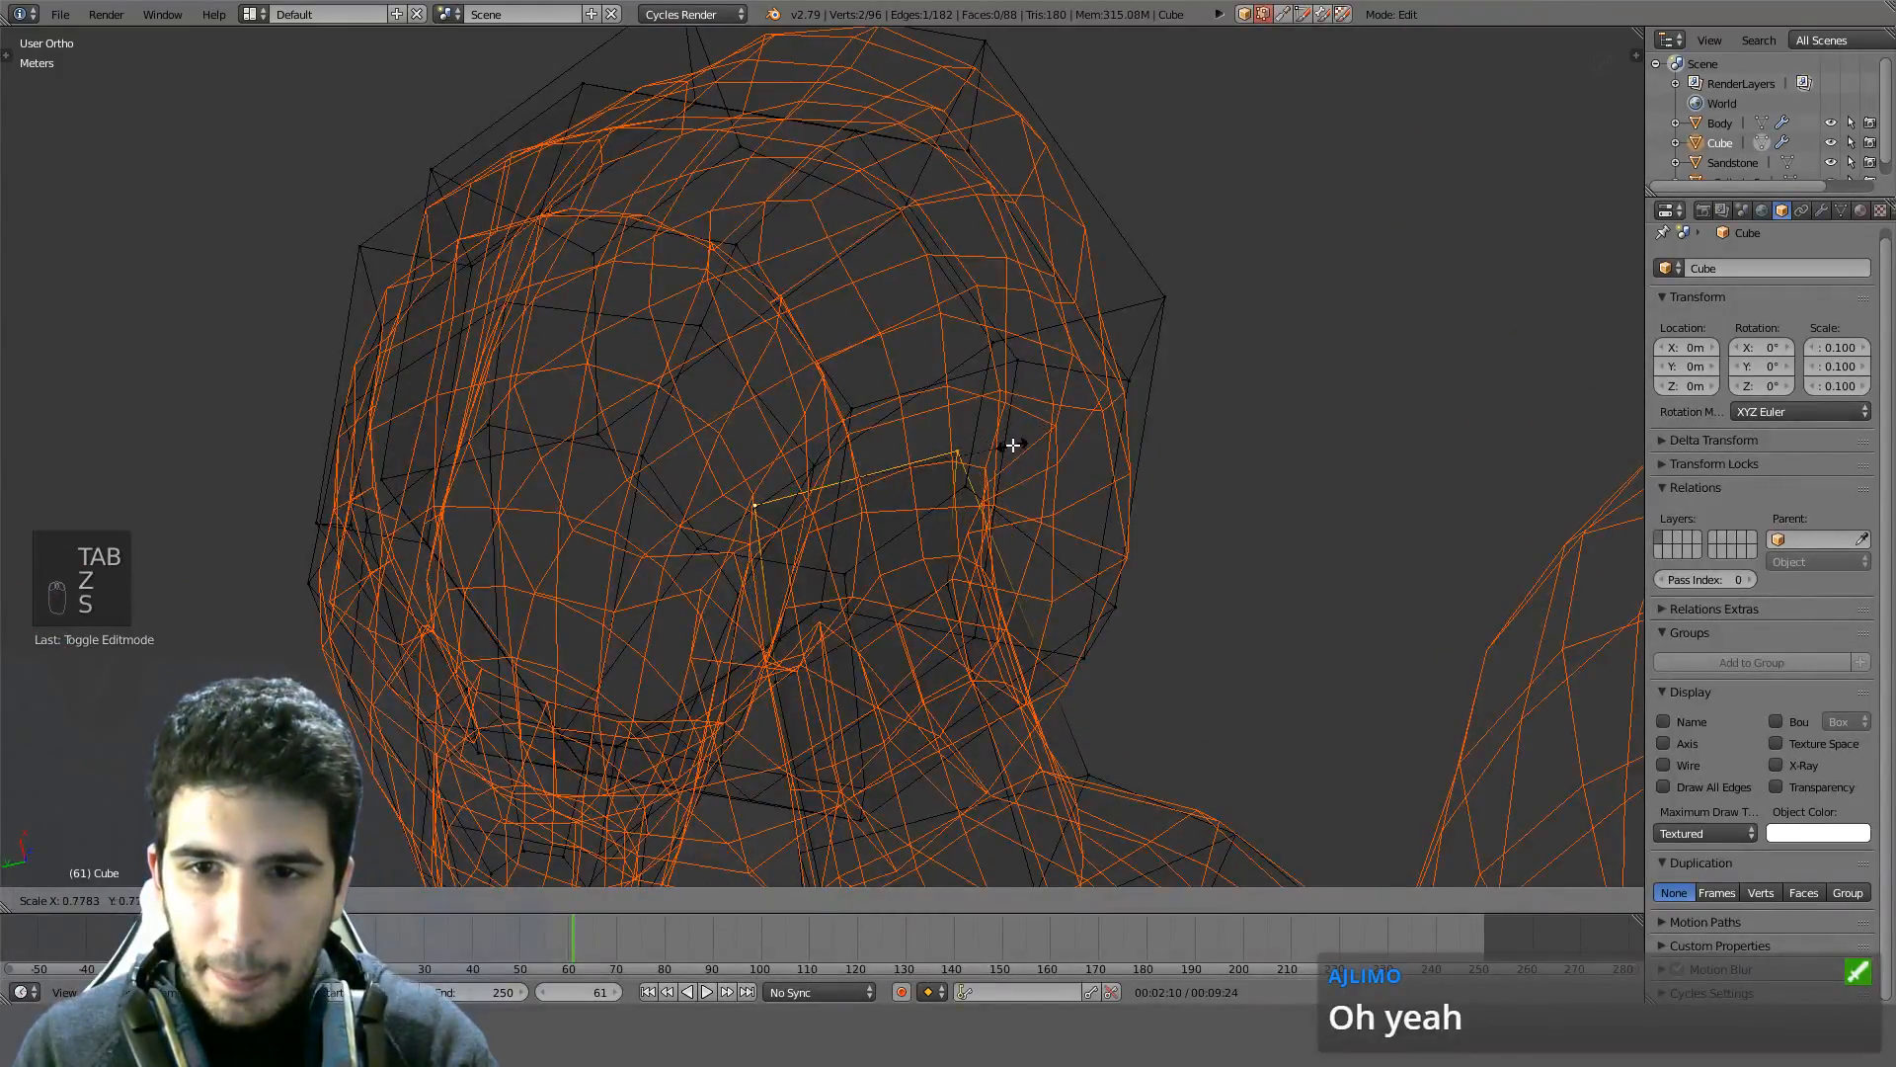
{"action": "middle_click", "coordinate": [1013, 444]}
{"action": "right_click", "coordinate": [1013, 444]}
{"action": "key", "text": "s"}
{"action": "left_click", "coordinate": [1032, 440]}
{"action": "key", "text": "z"}
{"action": "middle_click_drag", "start_coordinate": [1033, 441], "coordinate": [899, 521]}
Add two lengthwise loop cuts along the opposite sides of the arm sleeve
{"action": "key", "text": "Tab"}
{"action": "scroll", "coordinate": [1072, 483], "scroll_direction": "down", "scroll_amount": 4}
{"action": "key", "text": "Tab"}
{"action": "key", "text": "Tab"}
{"action": "key", "text": "Tab"}
{"action": "key", "text": "ctrl+r"}
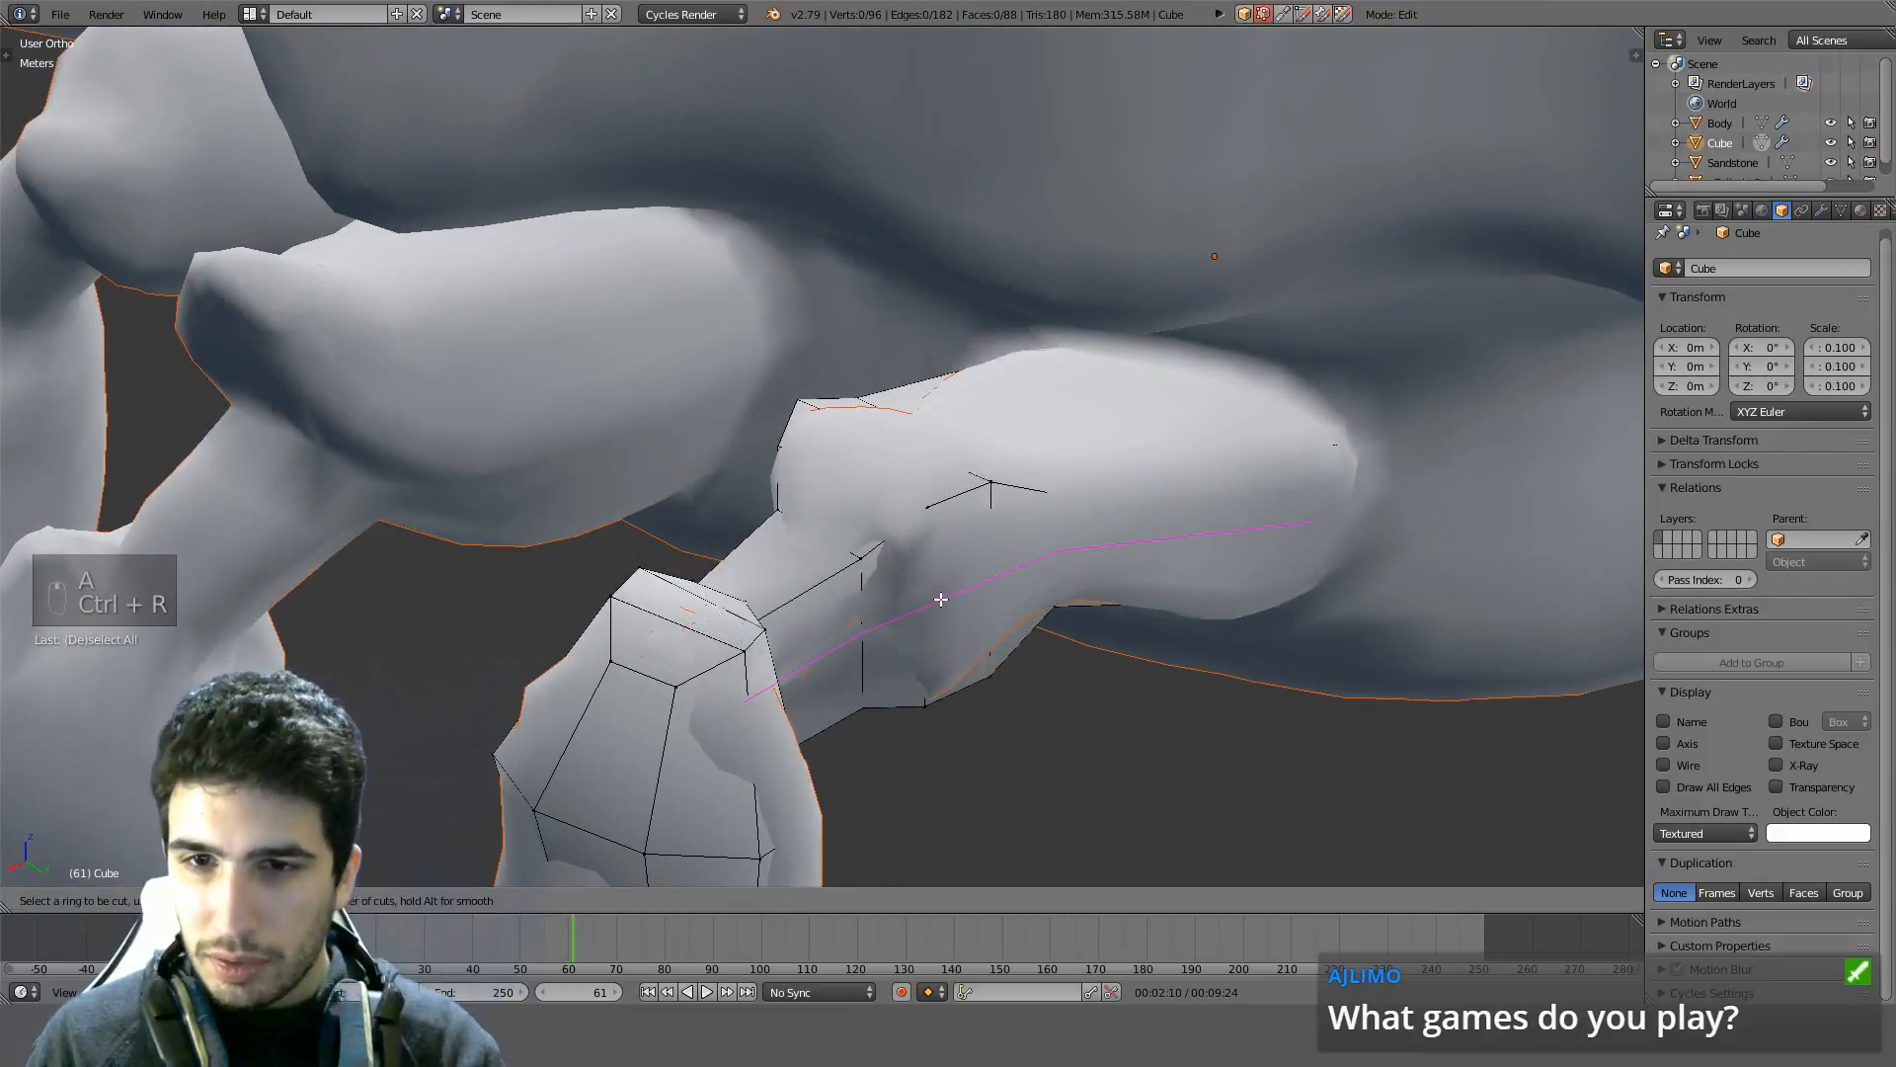
{"action": "left_click", "coordinate": [935, 593]}
{"action": "left_click", "coordinate": [936, 592]}
{"action": "middle_click_drag", "start_coordinate": [935, 593], "coordinate": [1236, 541]}
{"action": "key", "text": "ctrl+r"}
{"action": "left_click", "coordinate": [940, 526]}
{"action": "left_click", "coordinate": [940, 526]}
Try to widen the two lengthwise loops of the arm sleeve by scaling them along Y
{"action": "key", "text": "s"}
{"action": "key", "text": "y"}
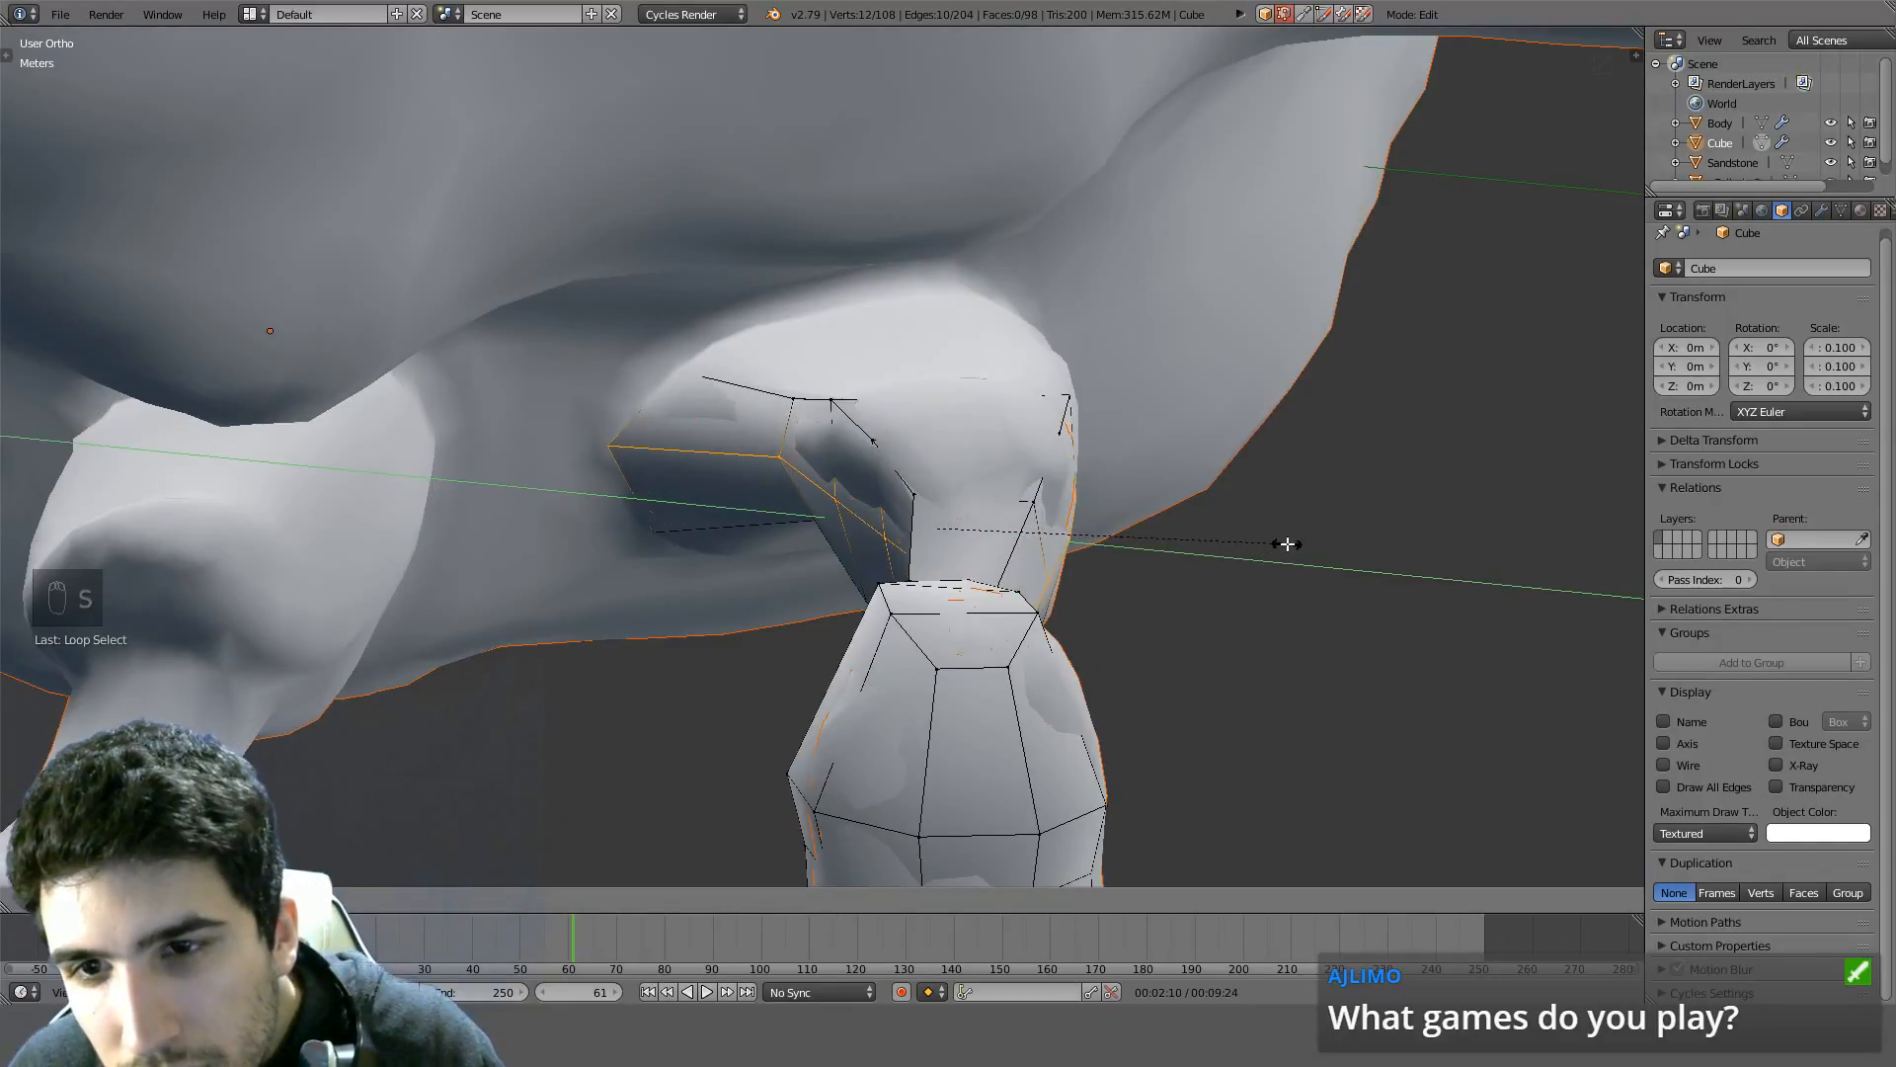
{"action": "right_click", "coordinate": [1298, 542]}
{"action": "middle_click_drag", "start_coordinate": [1298, 542], "coordinate": [1481, 499]}
{"action": "key", "text": "s"}
{"action": "key", "text": "y"}
{"action": "right_click", "coordinate": [1380, 578]}
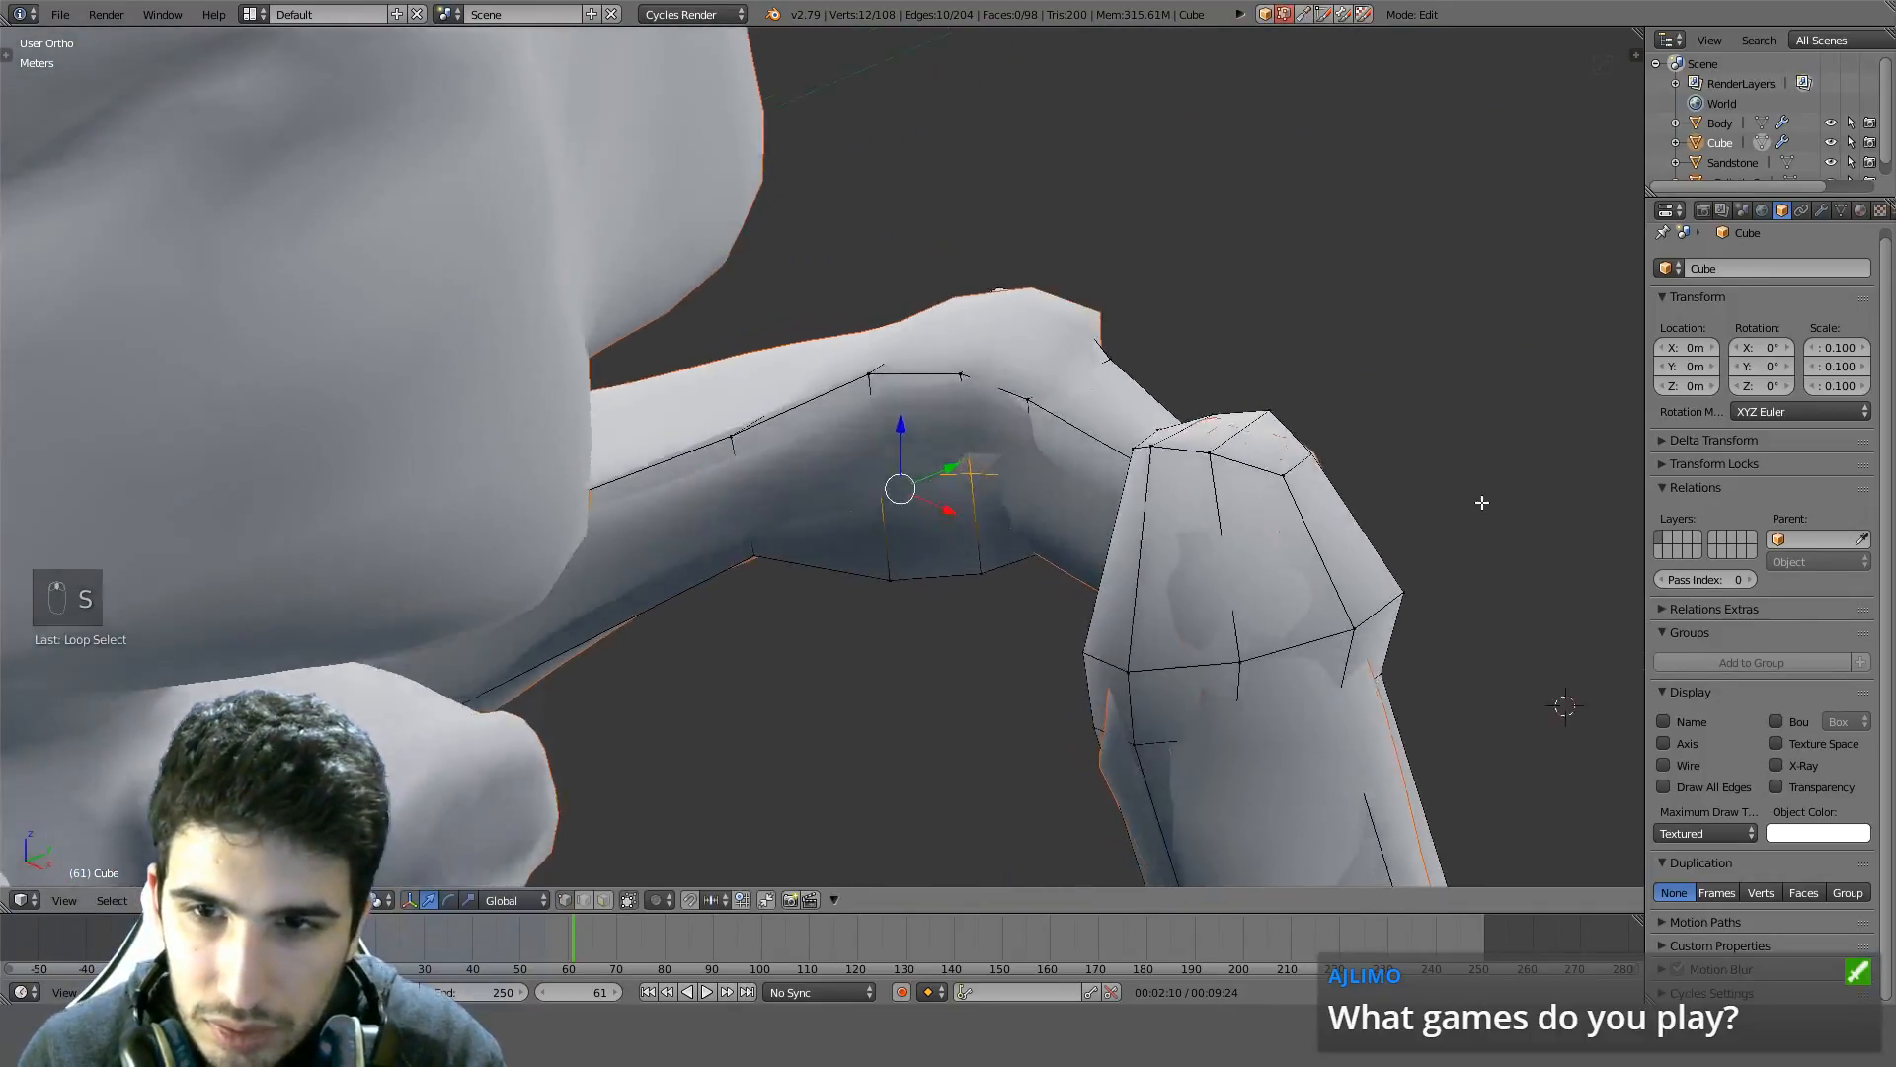
{"action": "key", "text": "z"}
{"action": "scroll", "coordinate": [1236, 475], "scroll_direction": "up", "scroll_amount": 3}
{"action": "middle_click_drag", "start_coordinate": [1237, 475], "coordinate": [1102, 617]}
{"action": "key", "text": "s"}
{"action": "key", "text": "y"}
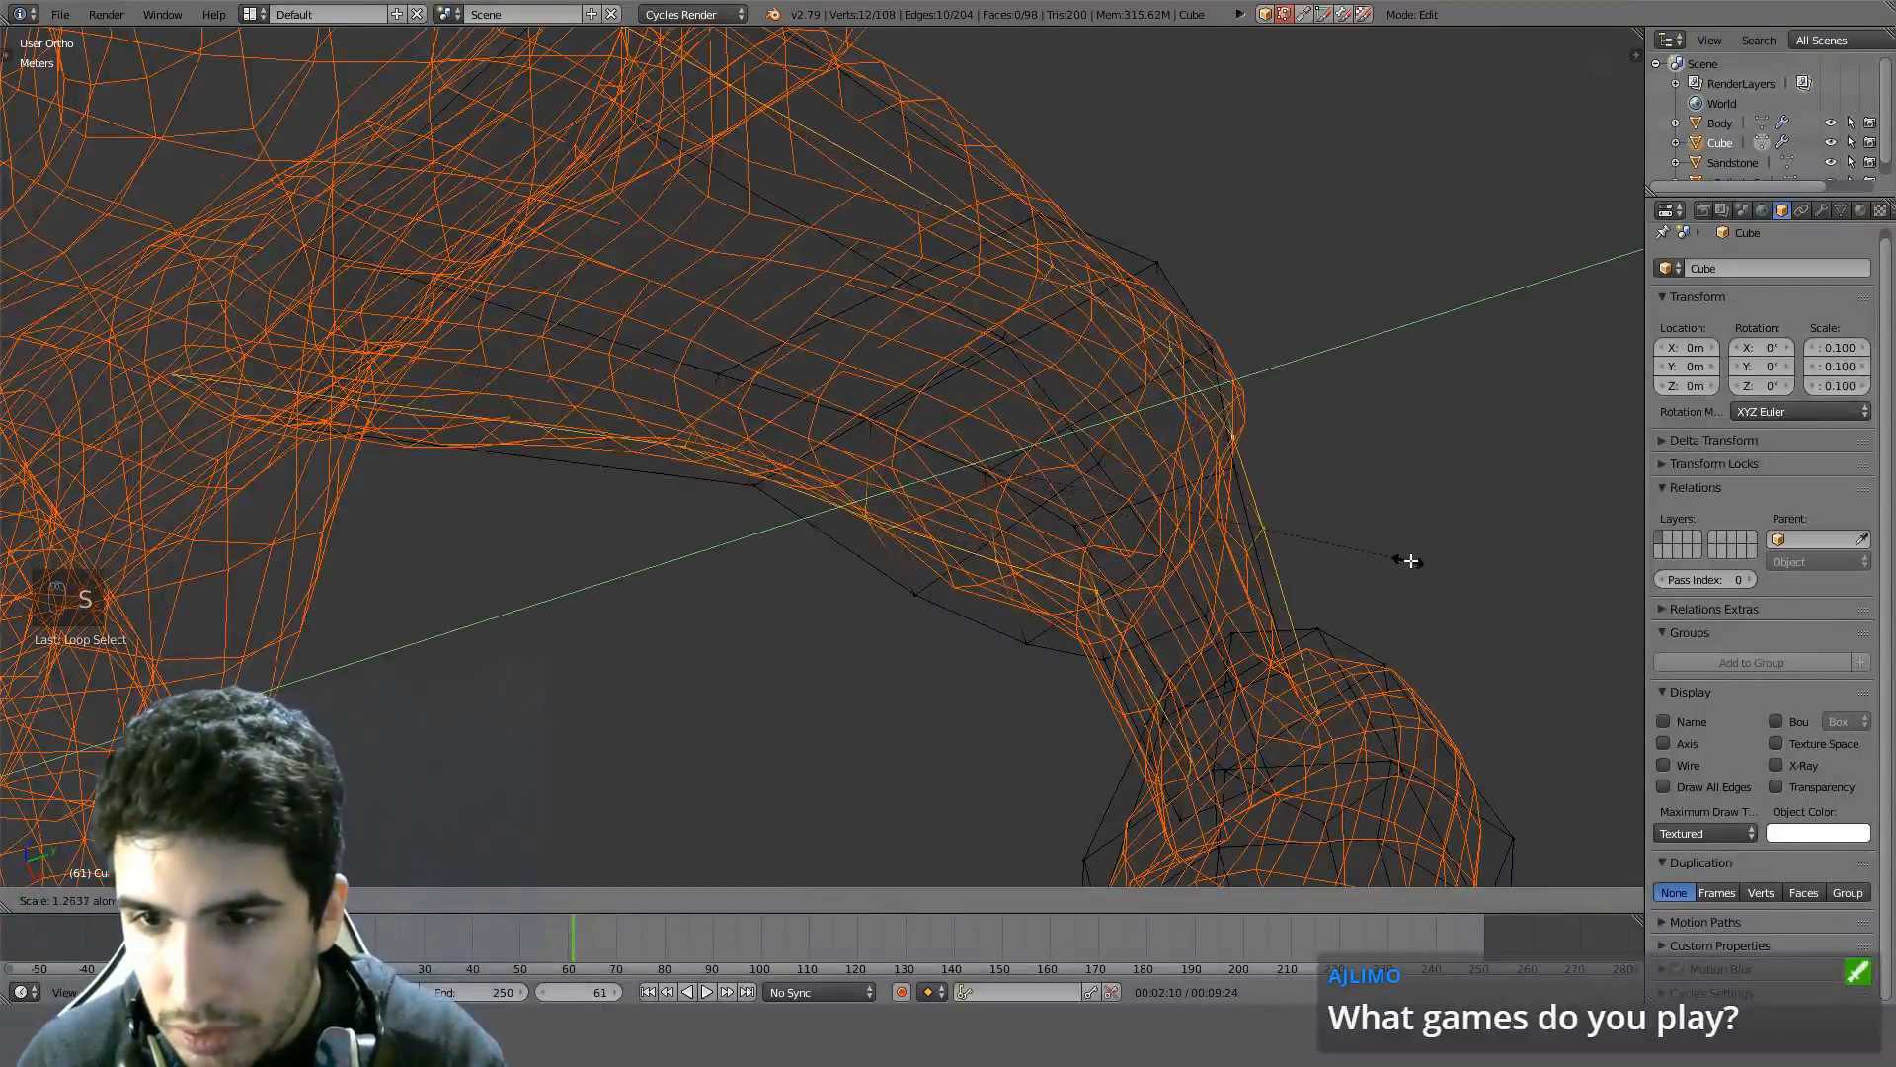
{"action": "right_click", "coordinate": [1454, 541]}
Fatten the two lengthwise loops outward along their normals and leave Edit Mode to inspect the sleeve
{"action": "key", "text": "alt+s"}
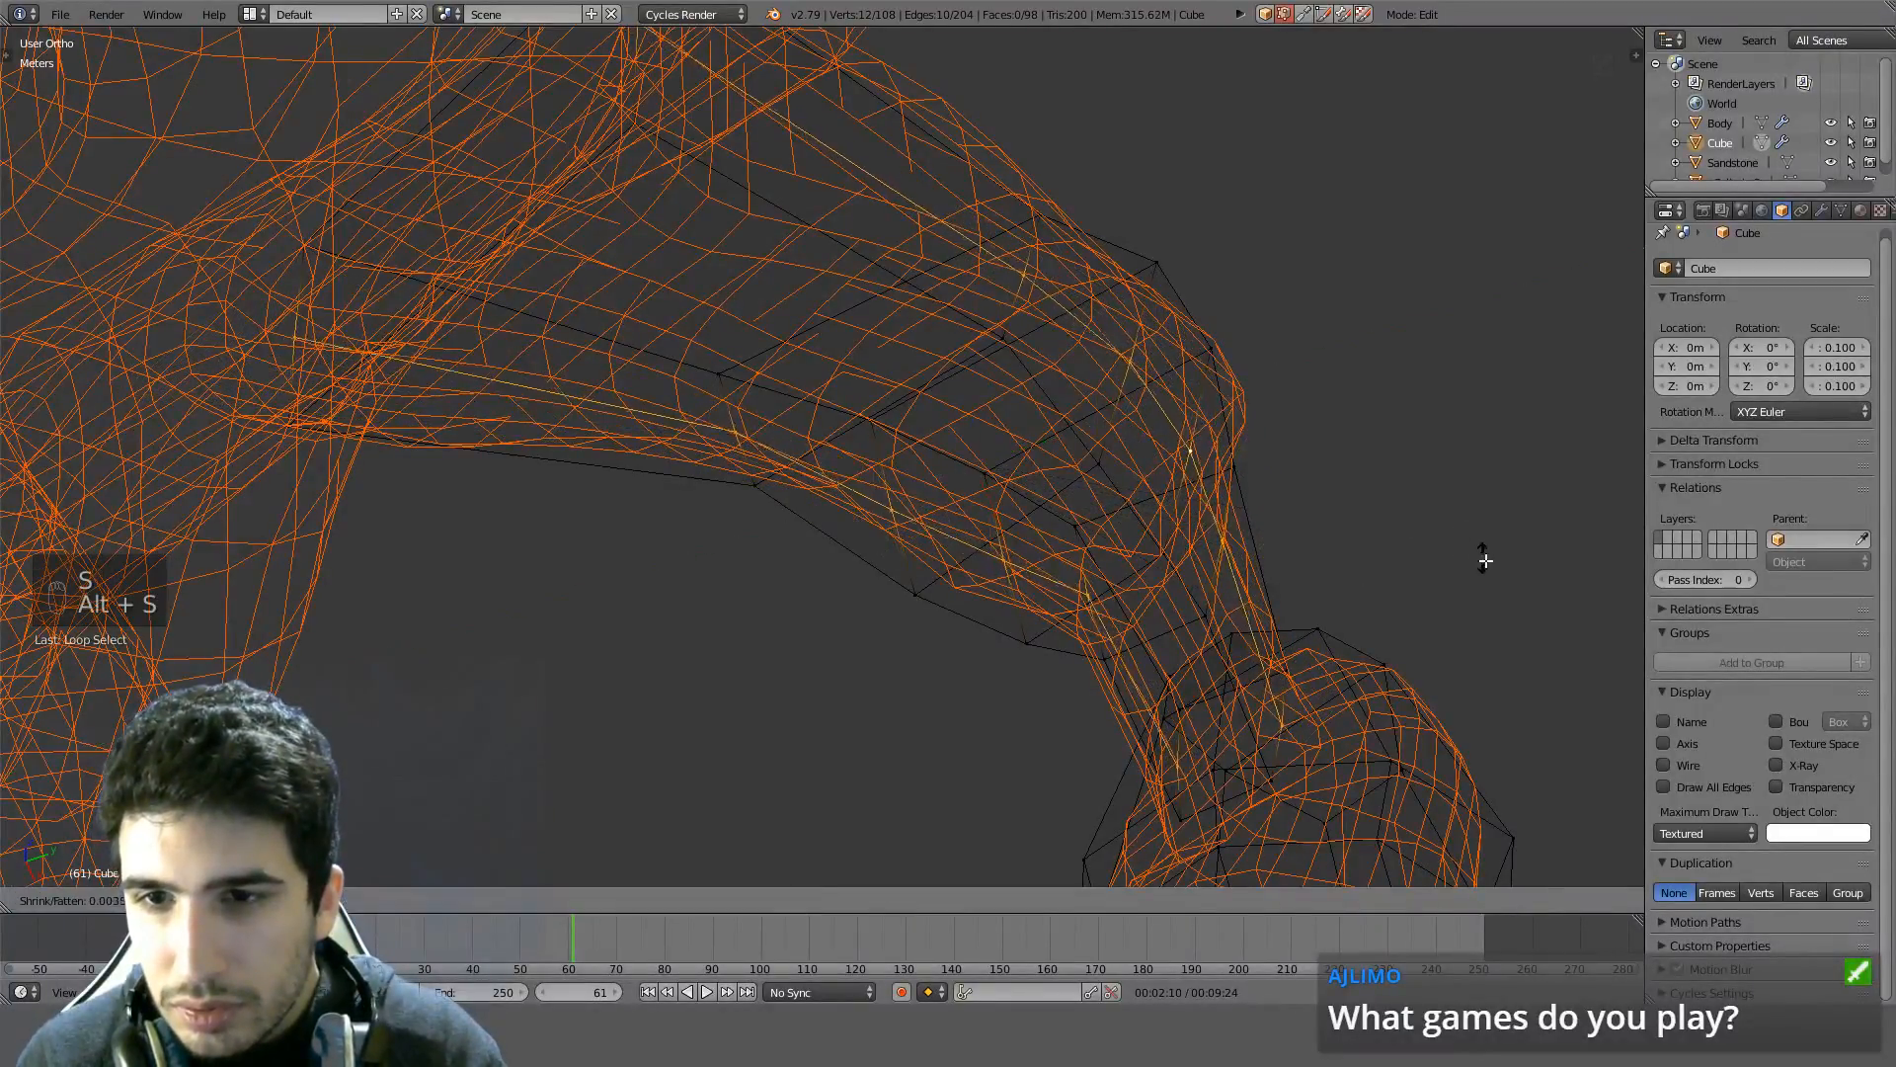
{"action": "right_click", "coordinate": [1521, 605]}
{"action": "key", "text": "z"}
{"action": "middle_click_drag", "start_coordinate": [1493, 559], "coordinate": [1400, 431]}
{"action": "key", "text": "alt+s"}
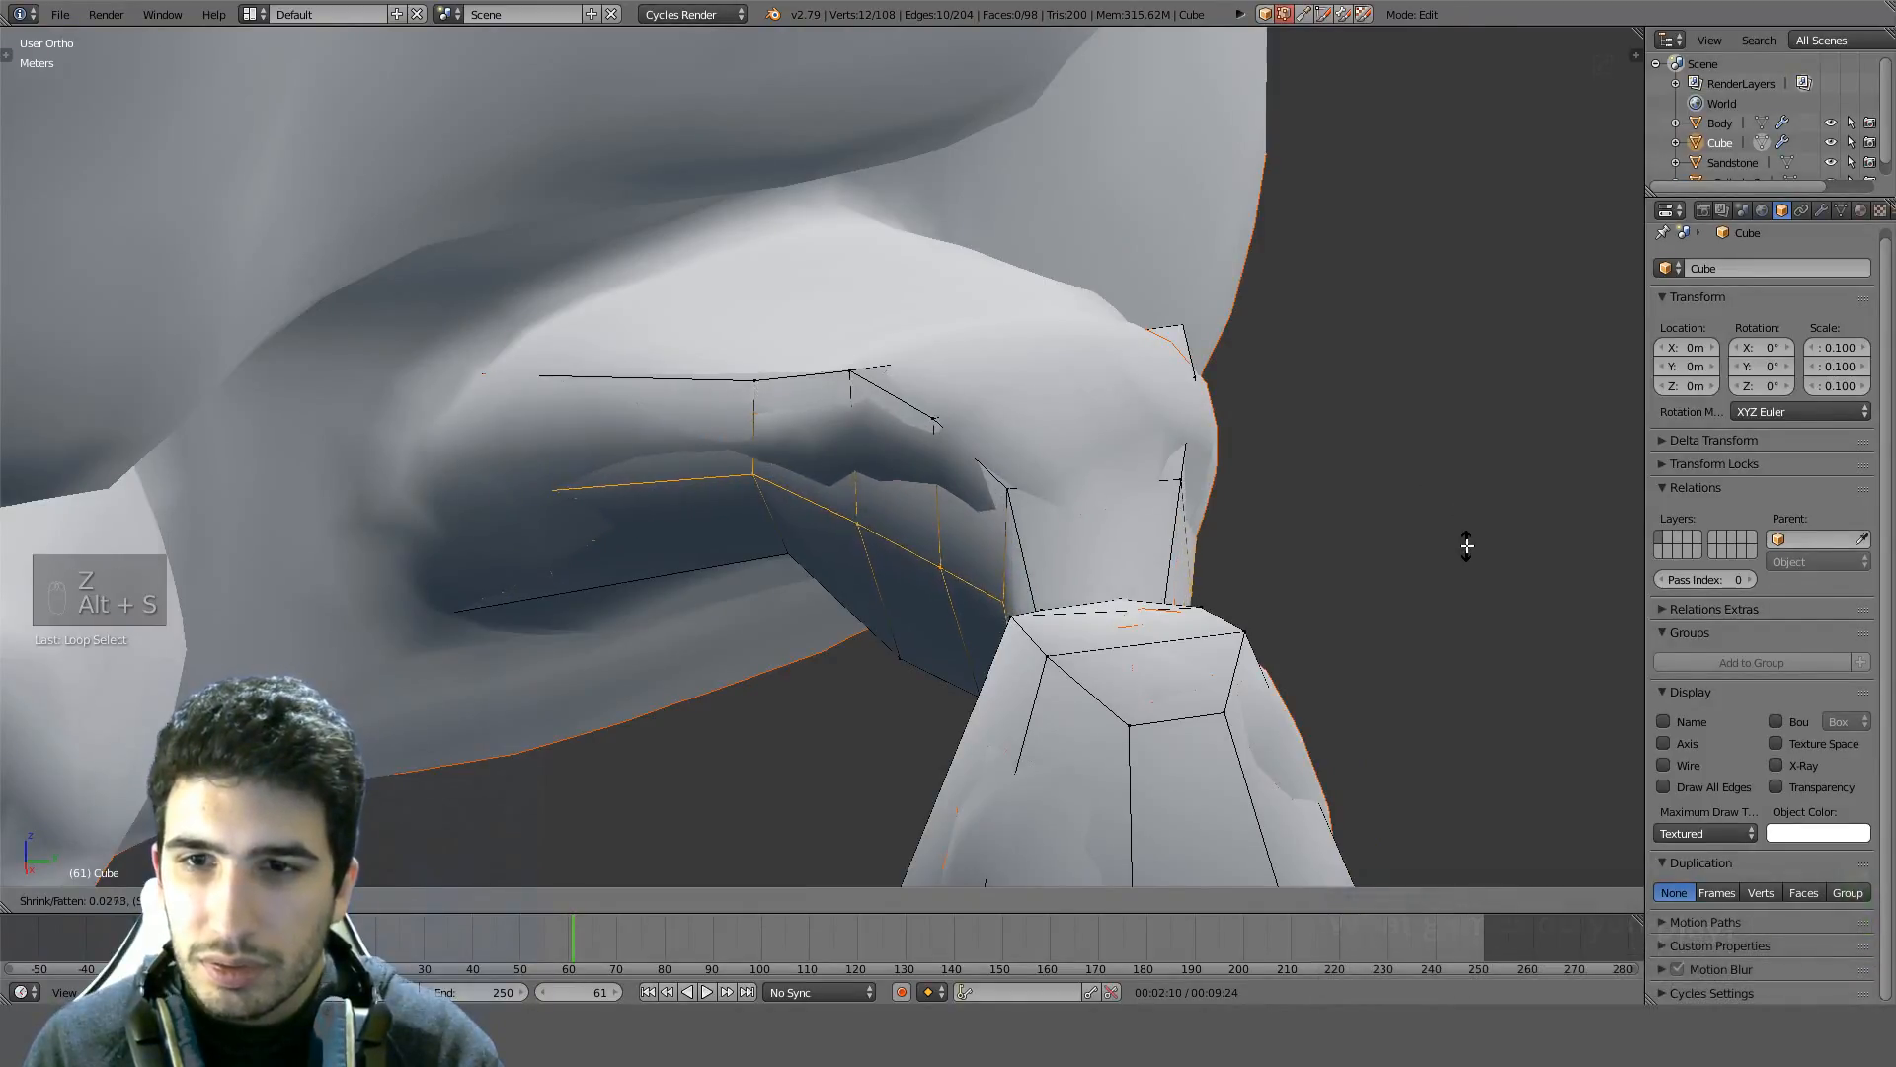
{"action": "left_click", "coordinate": [1484, 581]}
{"action": "middle_click_drag", "start_coordinate": [1481, 580], "coordinate": [1264, 481]}
{"action": "key", "text": "Tab"}
{"action": "middle_click_drag", "start_coordinate": [1134, 413], "coordinate": [1313, 381]}
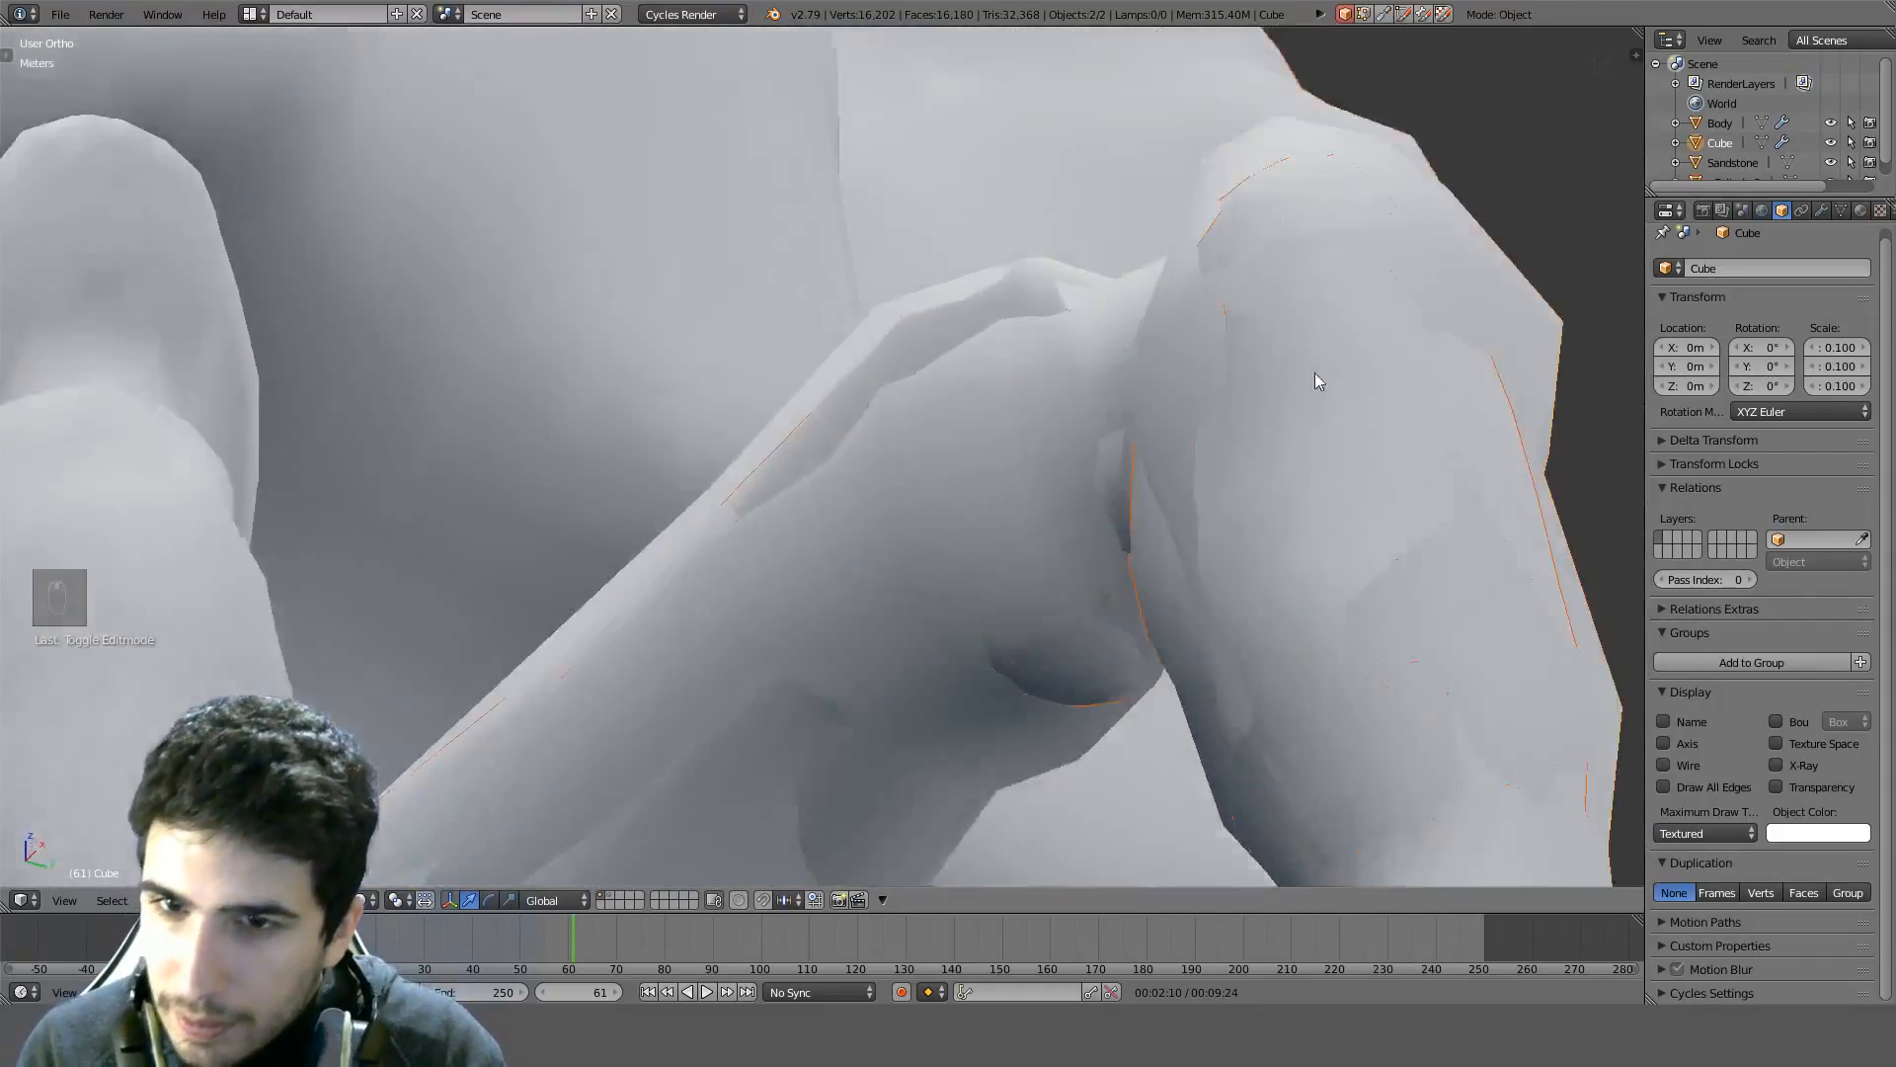
Hide the creature's body and reopen the sleeve mesh for editing in top view
{"action": "key", "text": "h"}
{"action": "scroll", "coordinate": [638, 445], "scroll_direction": "down", "scroll_amount": 3}
{"action": "middle_click_drag", "start_coordinate": [639, 446], "coordinate": [921, 689]}
{"action": "key", "text": "KP_7"}
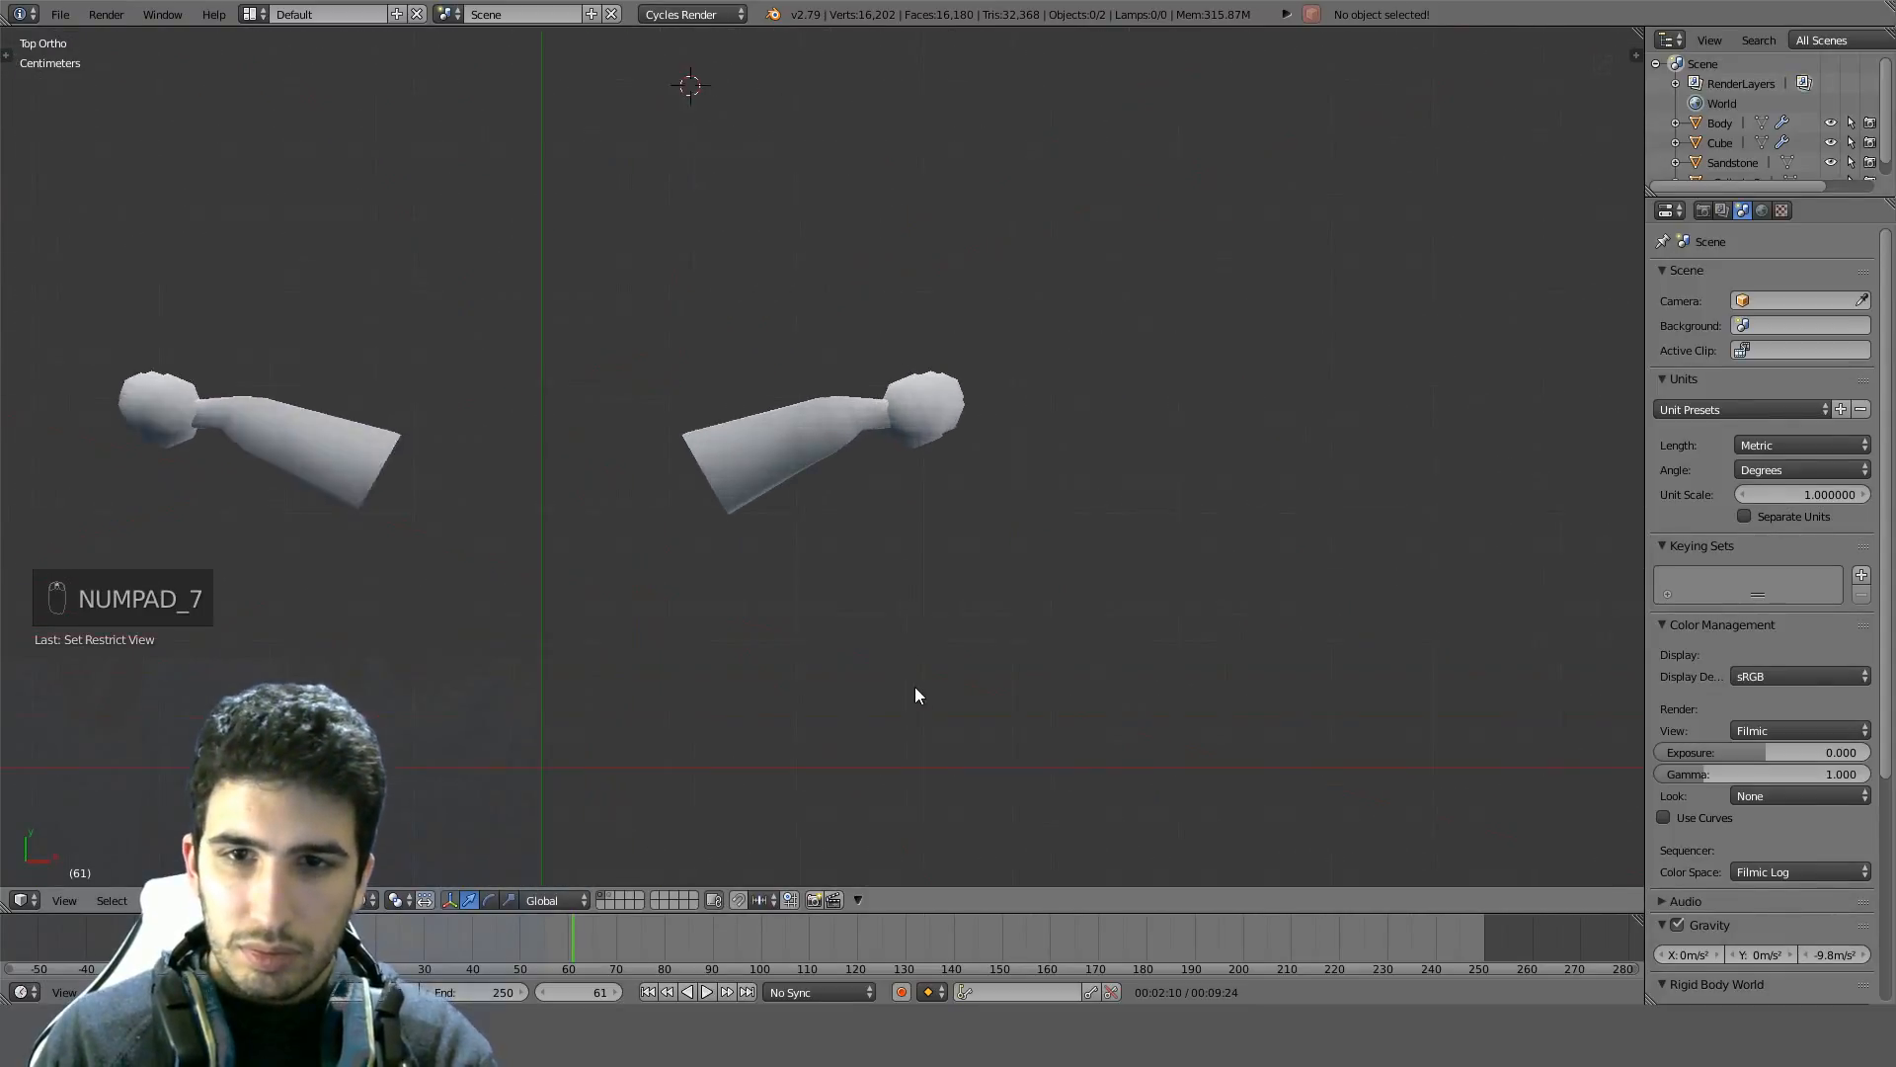
{"action": "scroll", "coordinate": [851, 322], "scroll_direction": "up", "scroll_amount": 7}
{"action": "right_click", "coordinate": [885, 393]}
{"action": "key", "text": "Tab"}
{"action": "scroll", "coordinate": [937, 369], "scroll_direction": "up", "scroll_amount": 2}
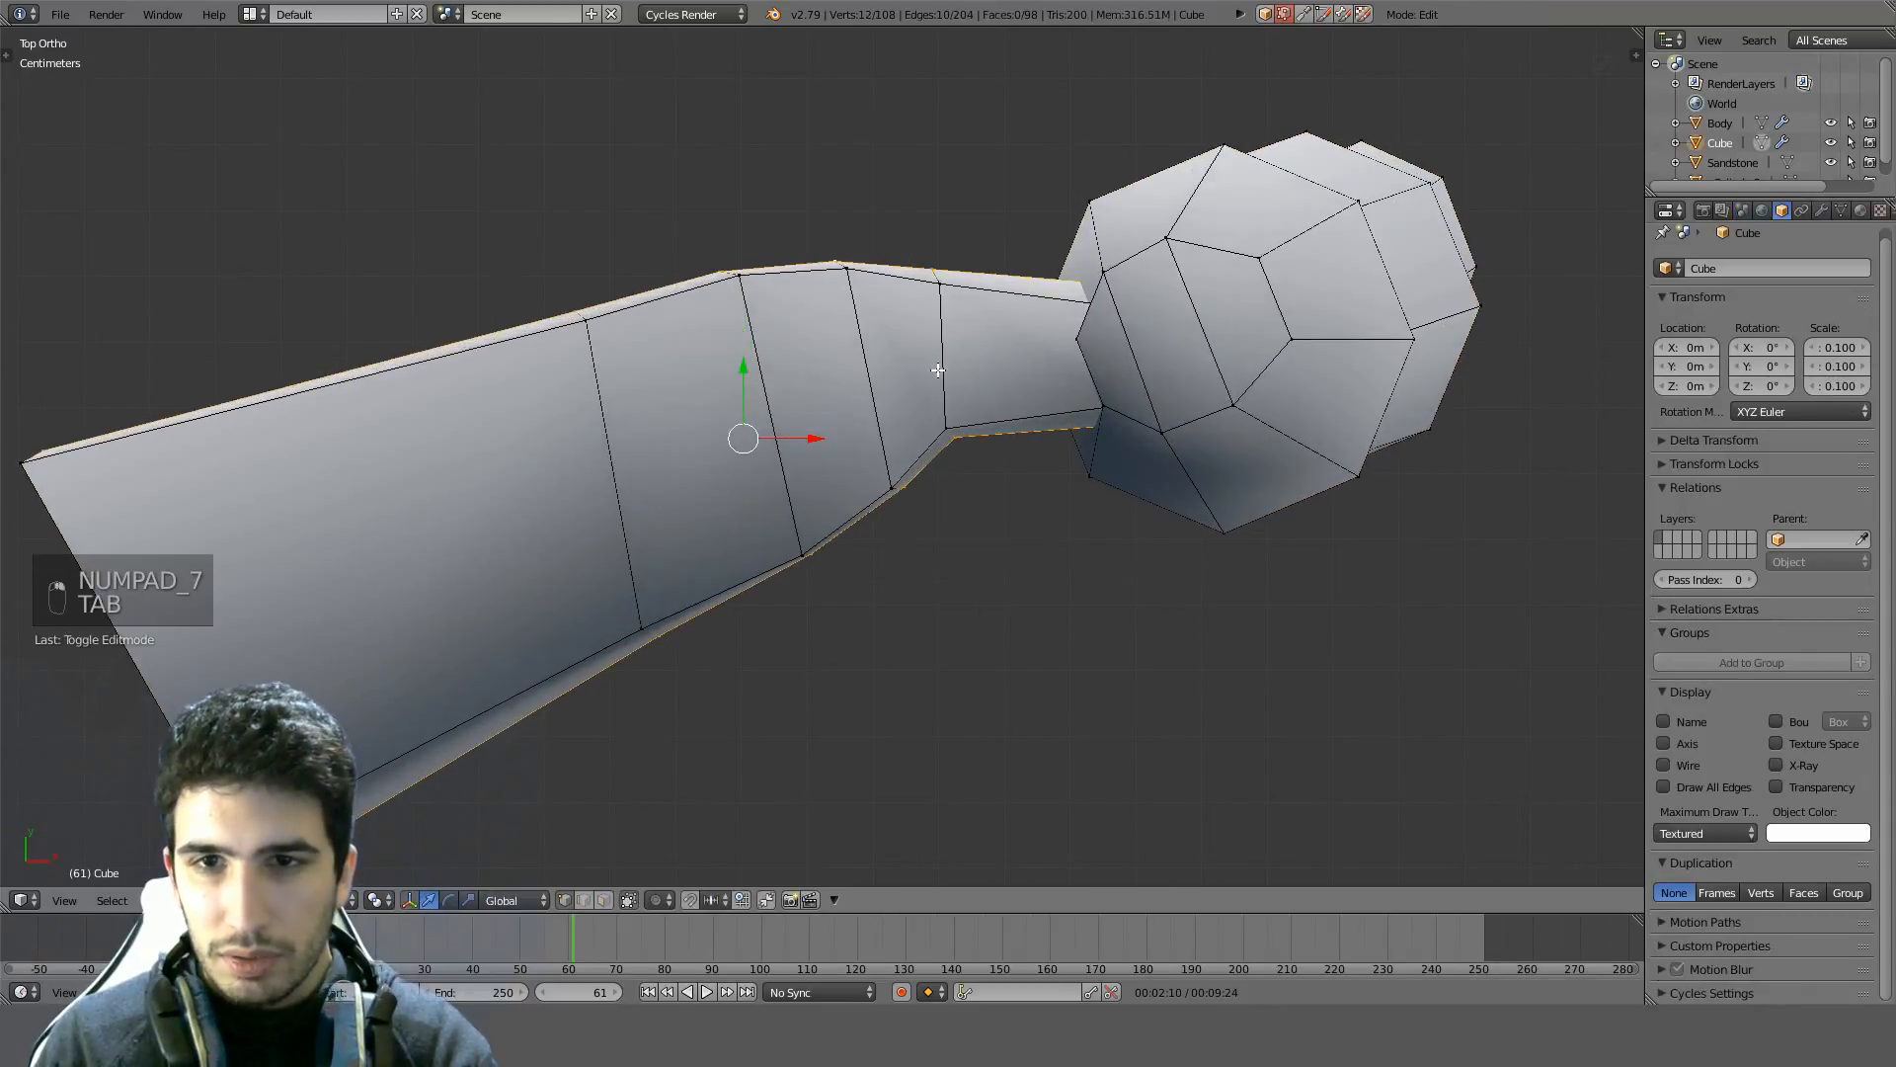
Try to rotate and move the single edge across the arm sleeve's neck in wireframe top view, and undo it
{"action": "key", "text": "z"}
{"action": "key", "text": "z"}
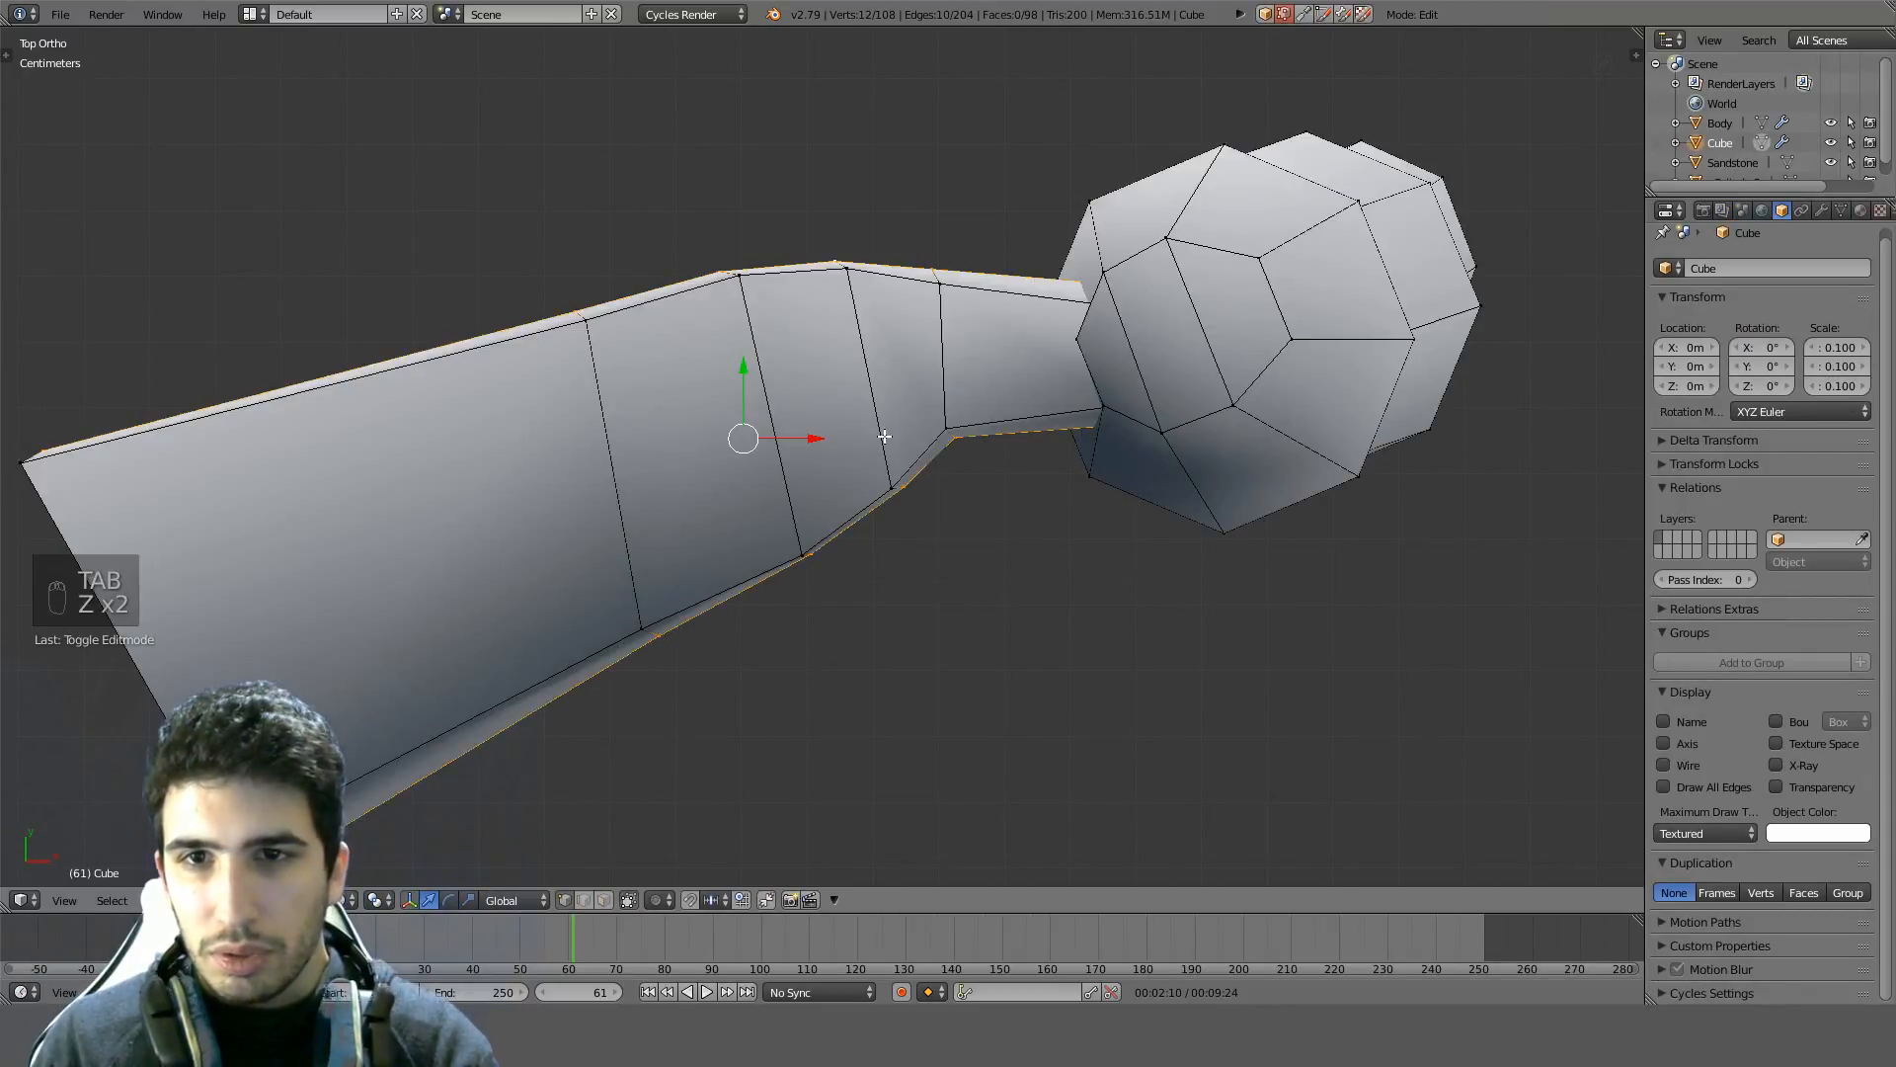
{"action": "key", "text": "z"}
{"action": "key", "text": "a"}
{"action": "scroll", "coordinate": [863, 474], "scroll_direction": "down", "scroll_amount": 4}
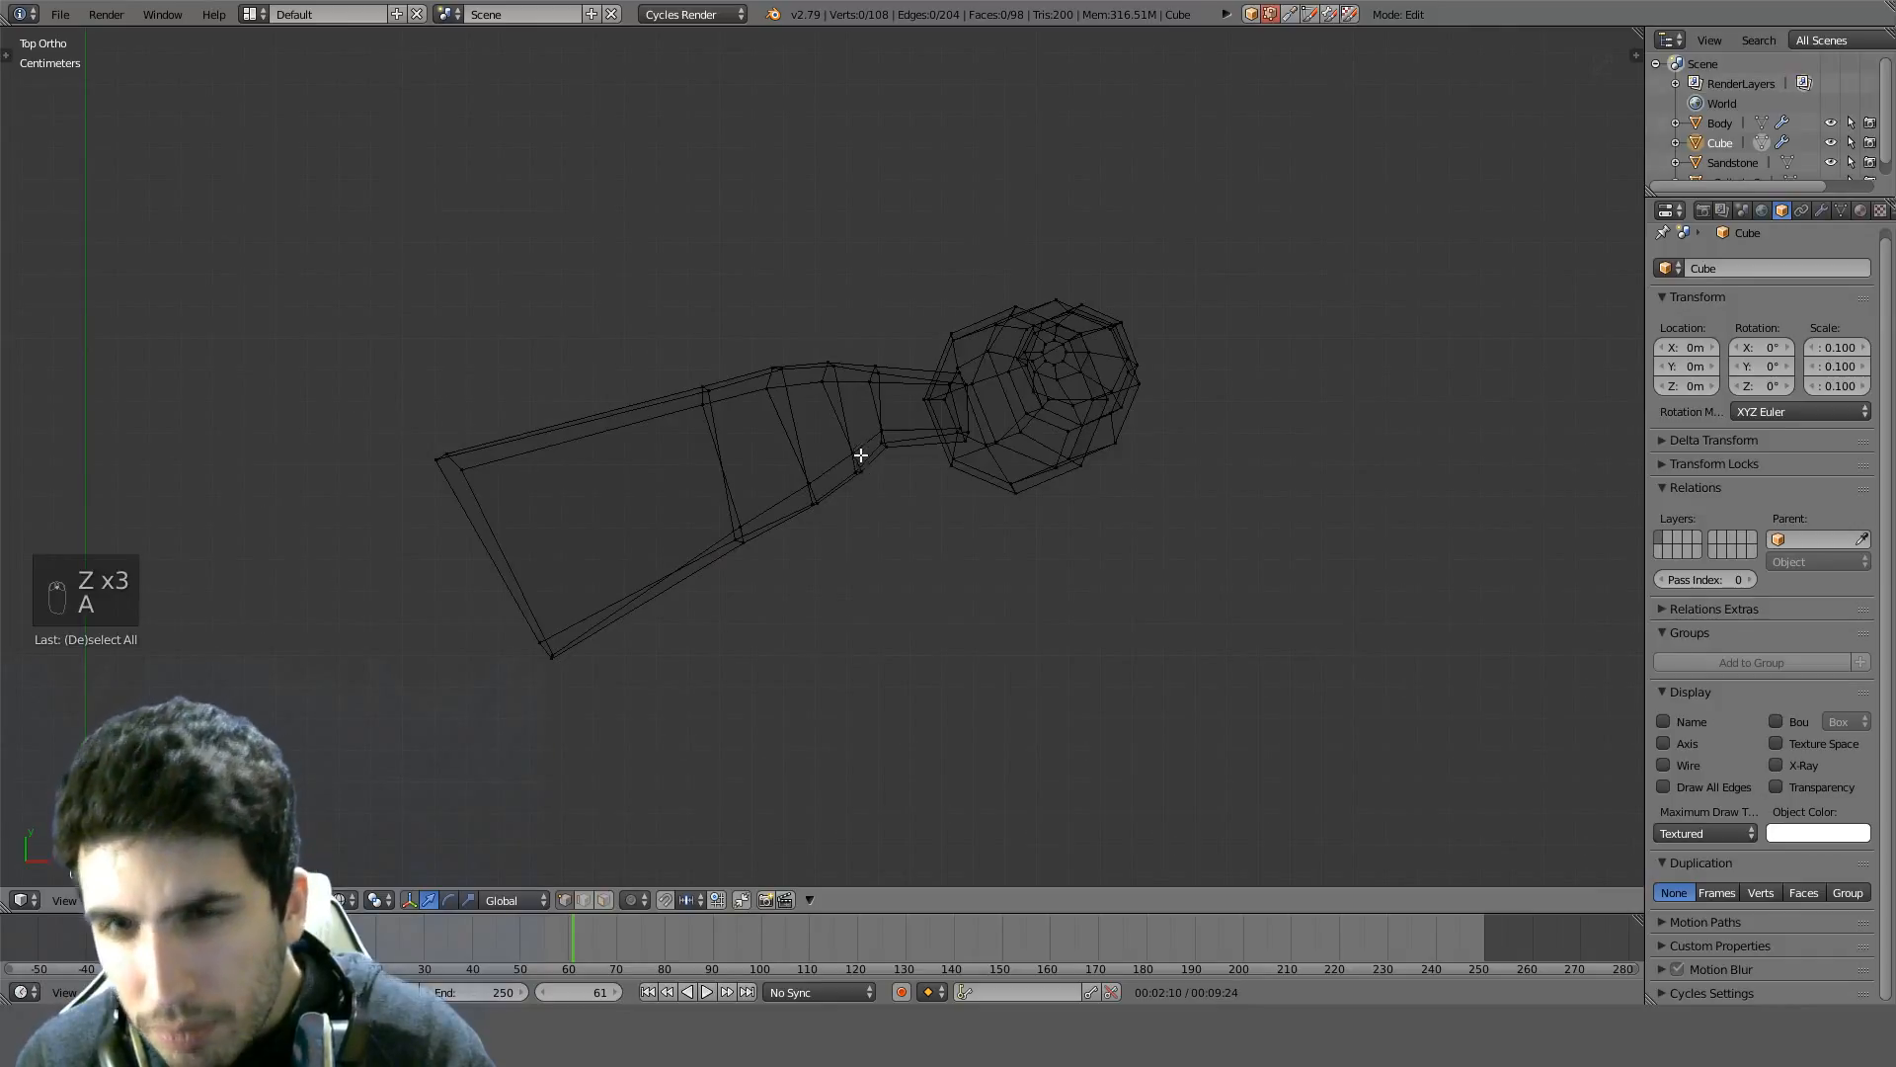
{"action": "scroll", "coordinate": [820, 447], "scroll_direction": "down", "scroll_amount": 4}
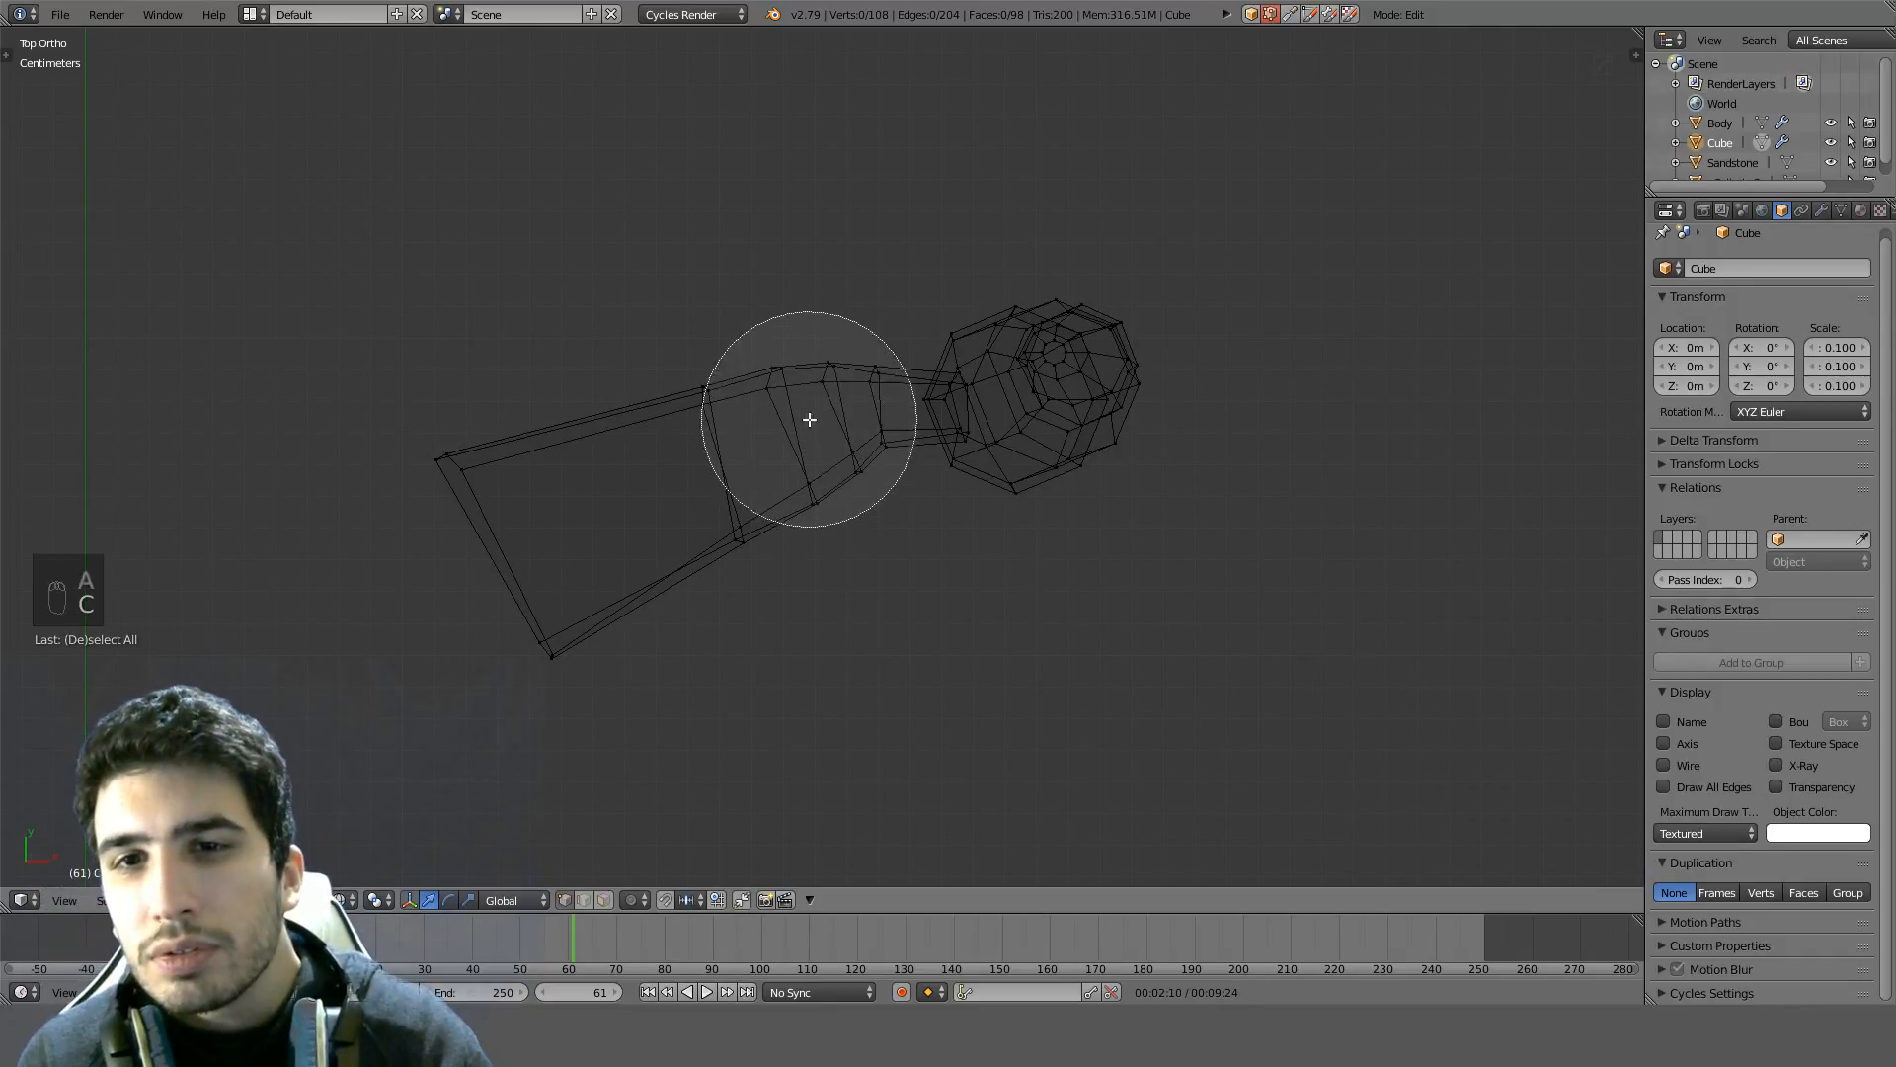
{"action": "scroll", "coordinate": [926, 326], "scroll_direction": "up", "scroll_amount": 3}
{"action": "right_click", "coordinate": [927, 335]}
{"action": "scroll", "coordinate": [928, 335], "scroll_direction": "up", "scroll_amount": 2}
{"action": "middle_click_drag", "start_coordinate": [927, 334], "coordinate": [787, 530], "text": "shift"}
{"action": "scroll", "coordinate": [790, 557], "scroll_direction": "up", "scroll_amount": 3}
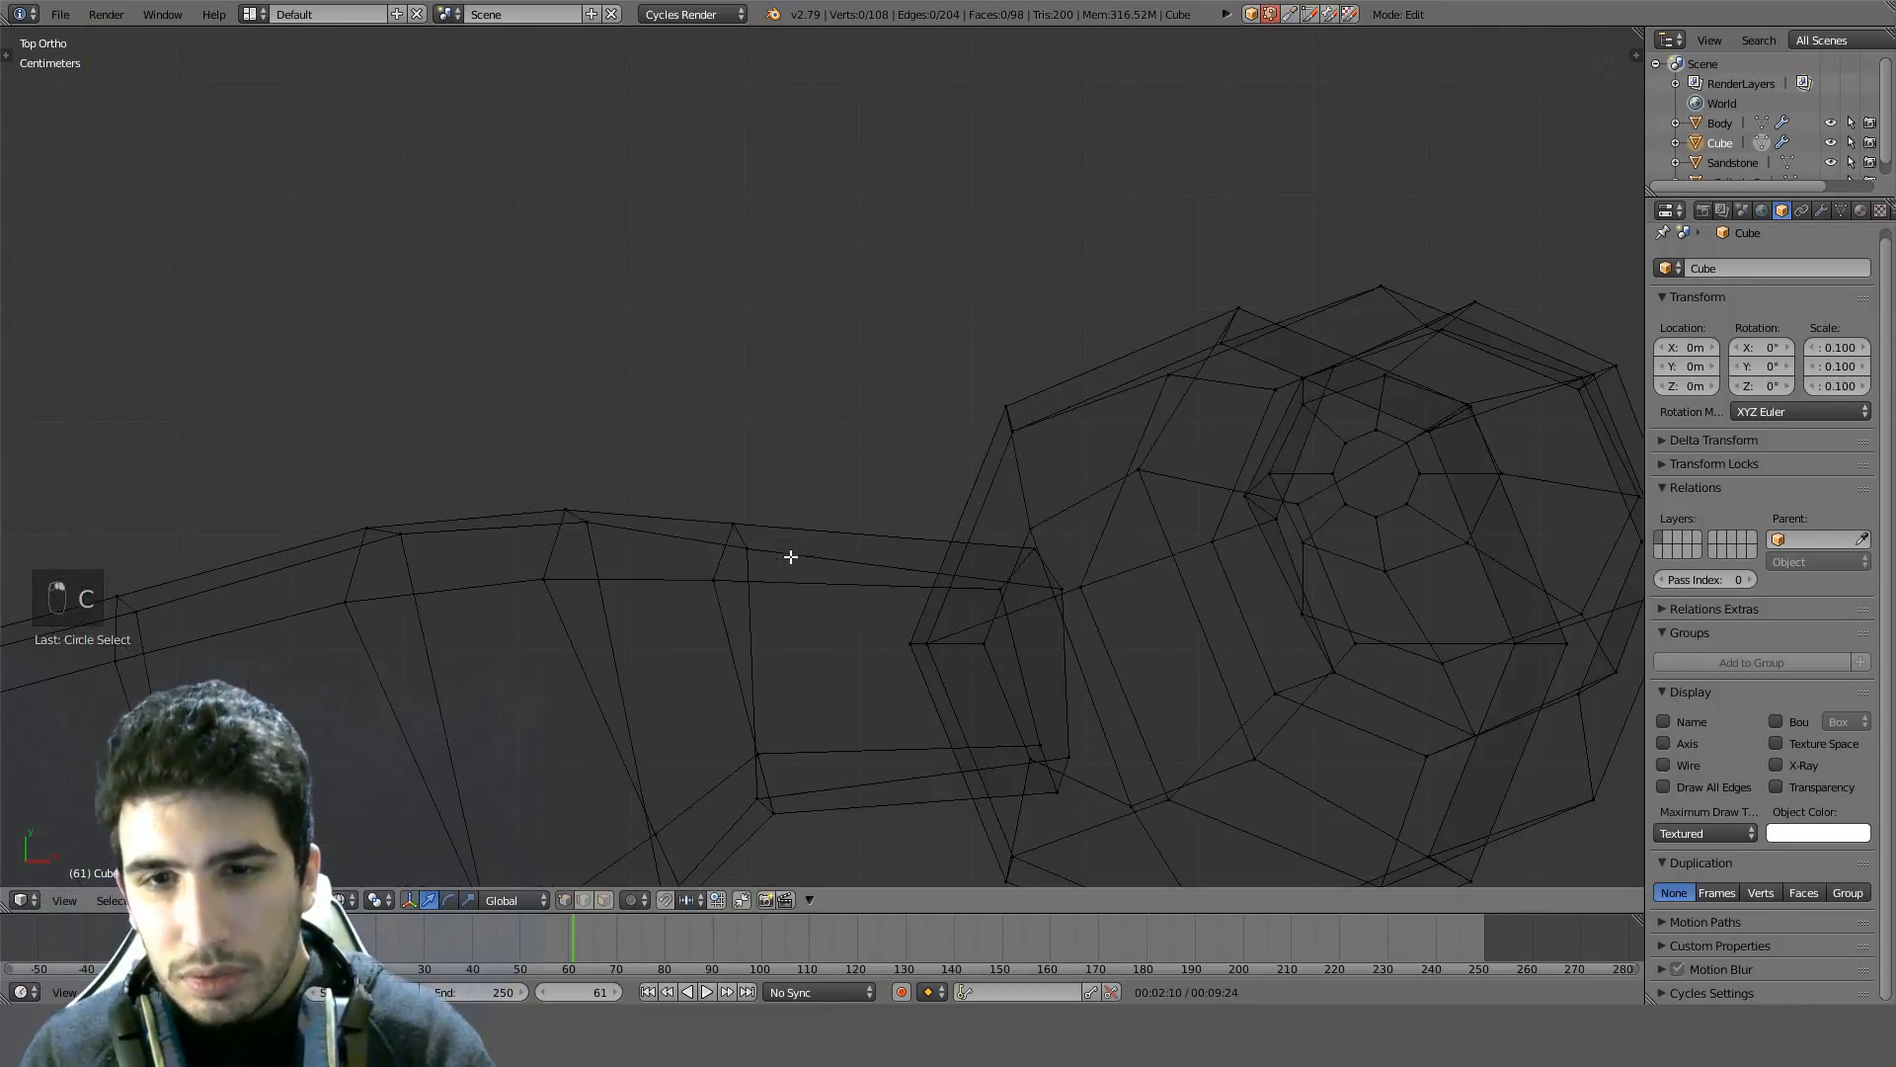
{"action": "right_click", "coordinate": [760, 768], "text": "shift"}
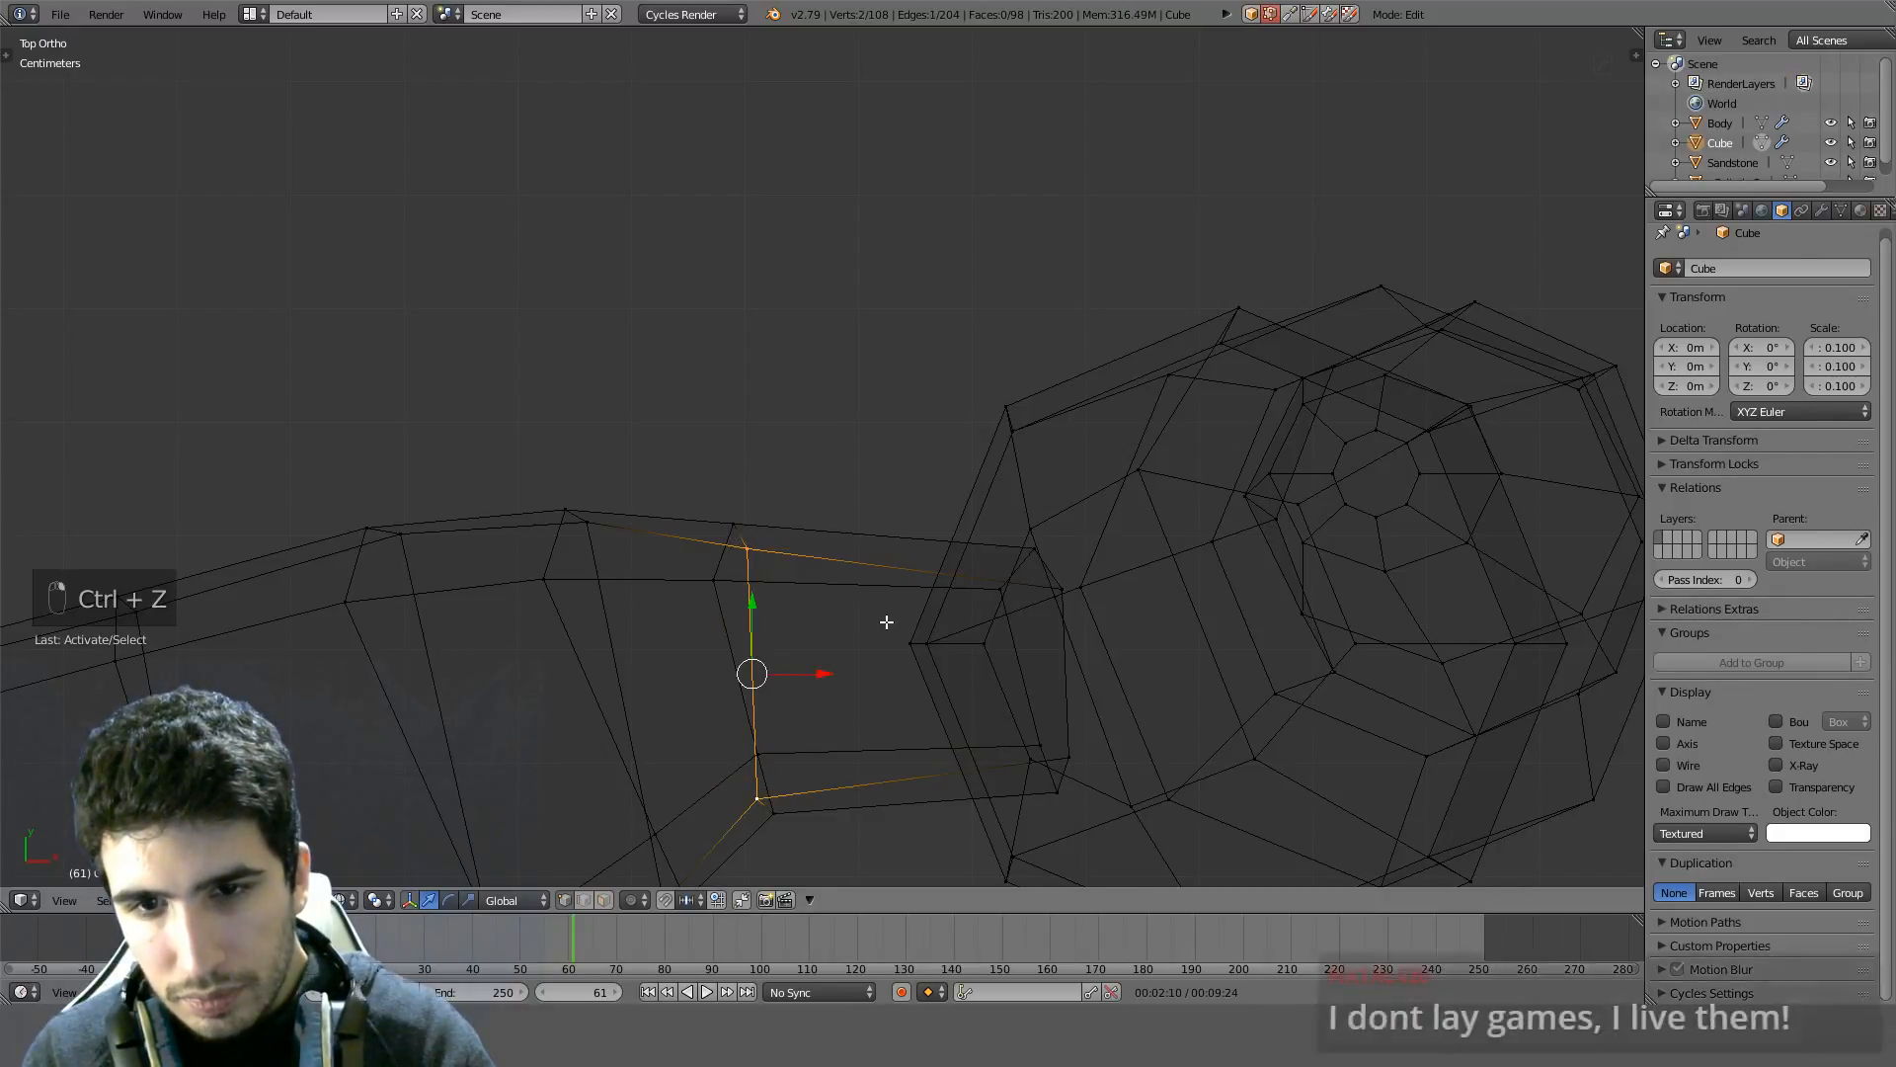
{"action": "key", "text": "r"}
{"action": "key", "text": "g"}
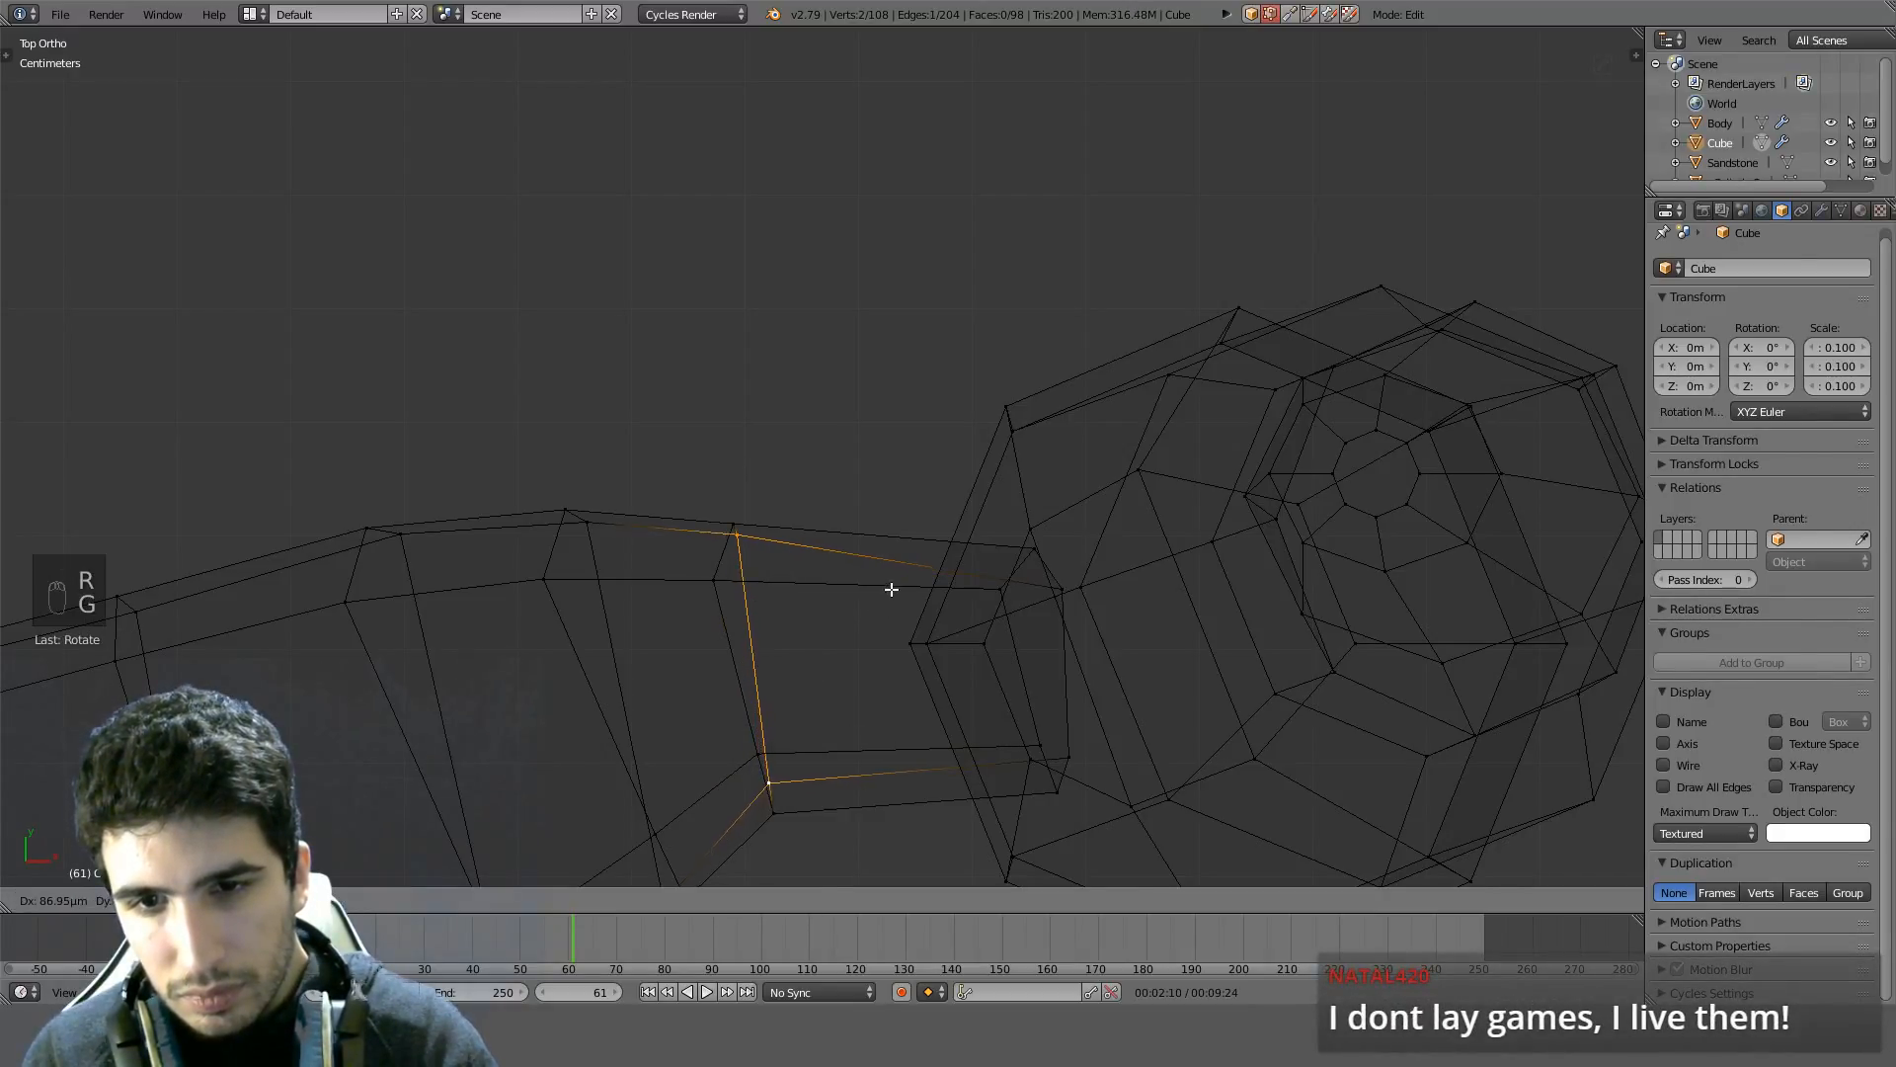
{"action": "key", "text": "ctrl+z"}
Flatten the arm sleeve's neck loop by scaling it to 0 along X, and rotate it by about -10° in top view
{"action": "key", "text": "Tab"}
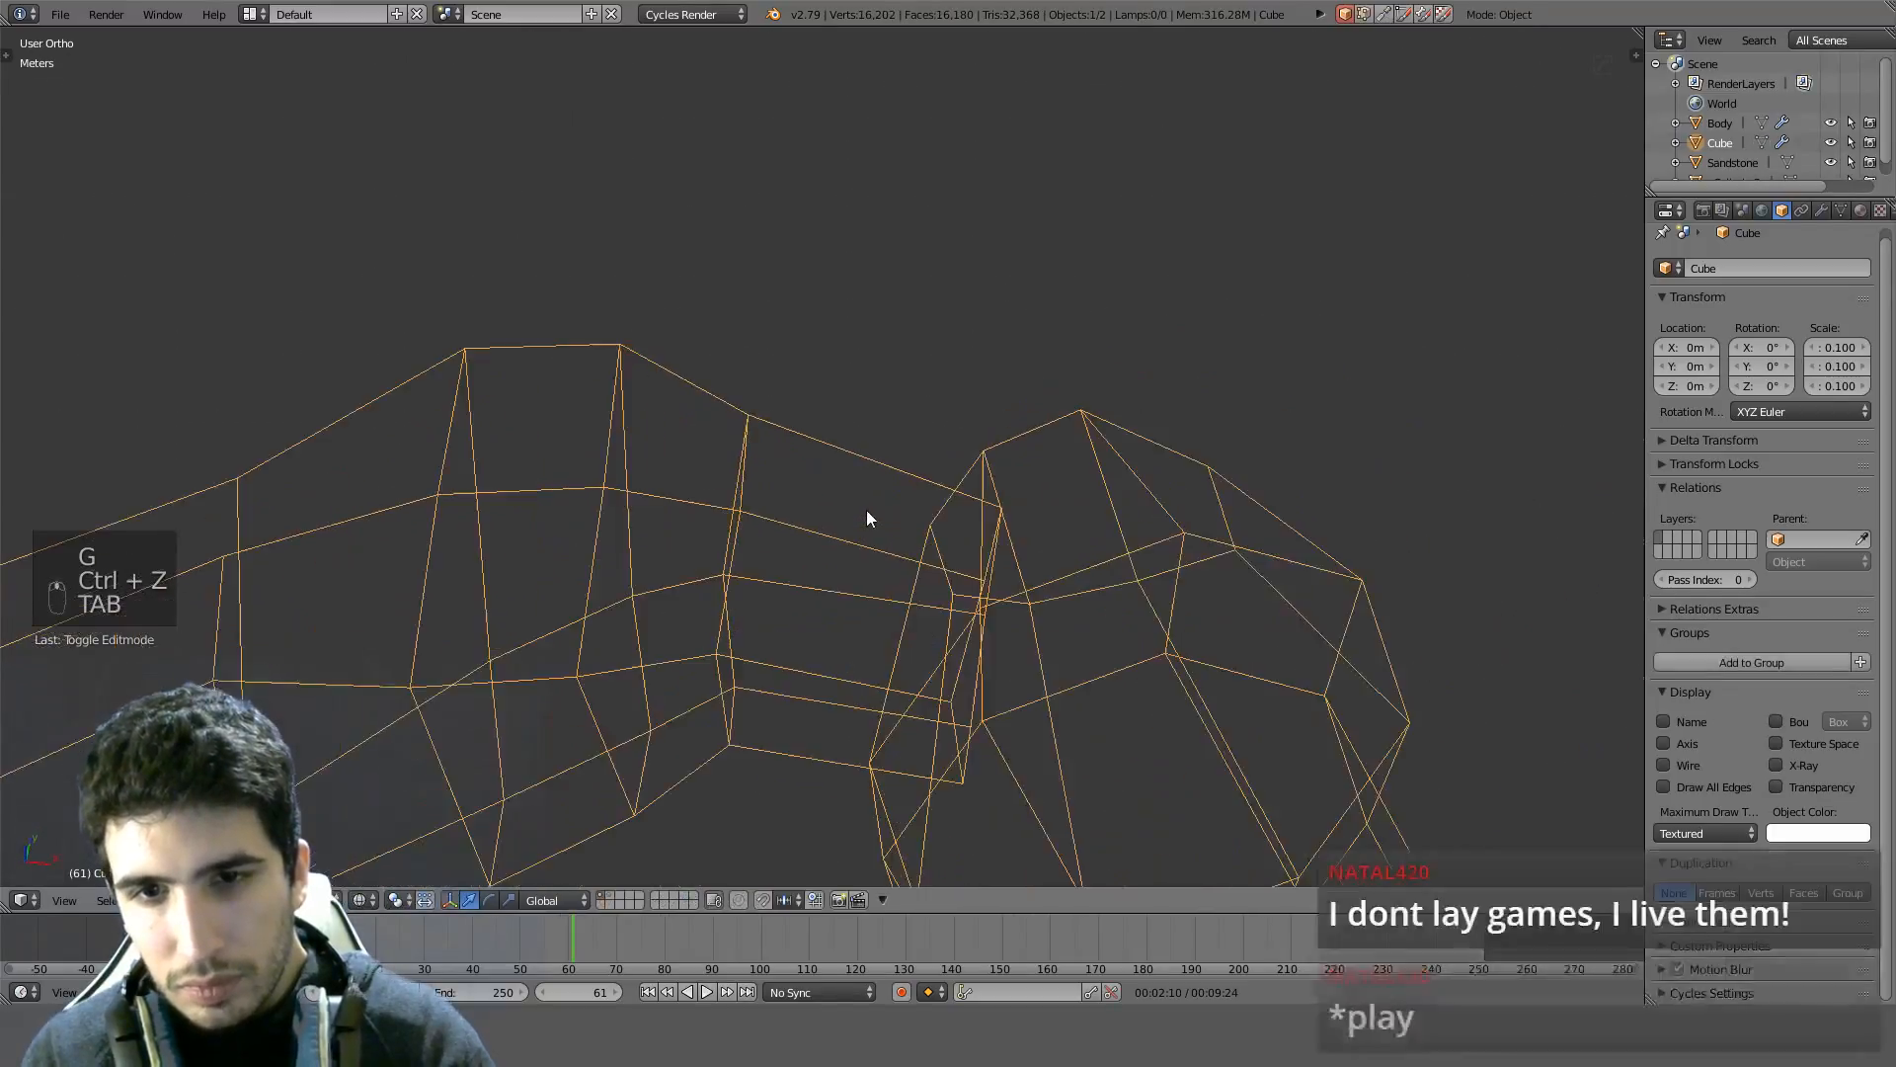
{"action": "key", "text": "KP_7"}
{"action": "key", "text": "z"}
{"action": "key", "text": "z"}
{"action": "key", "text": "Tab"}
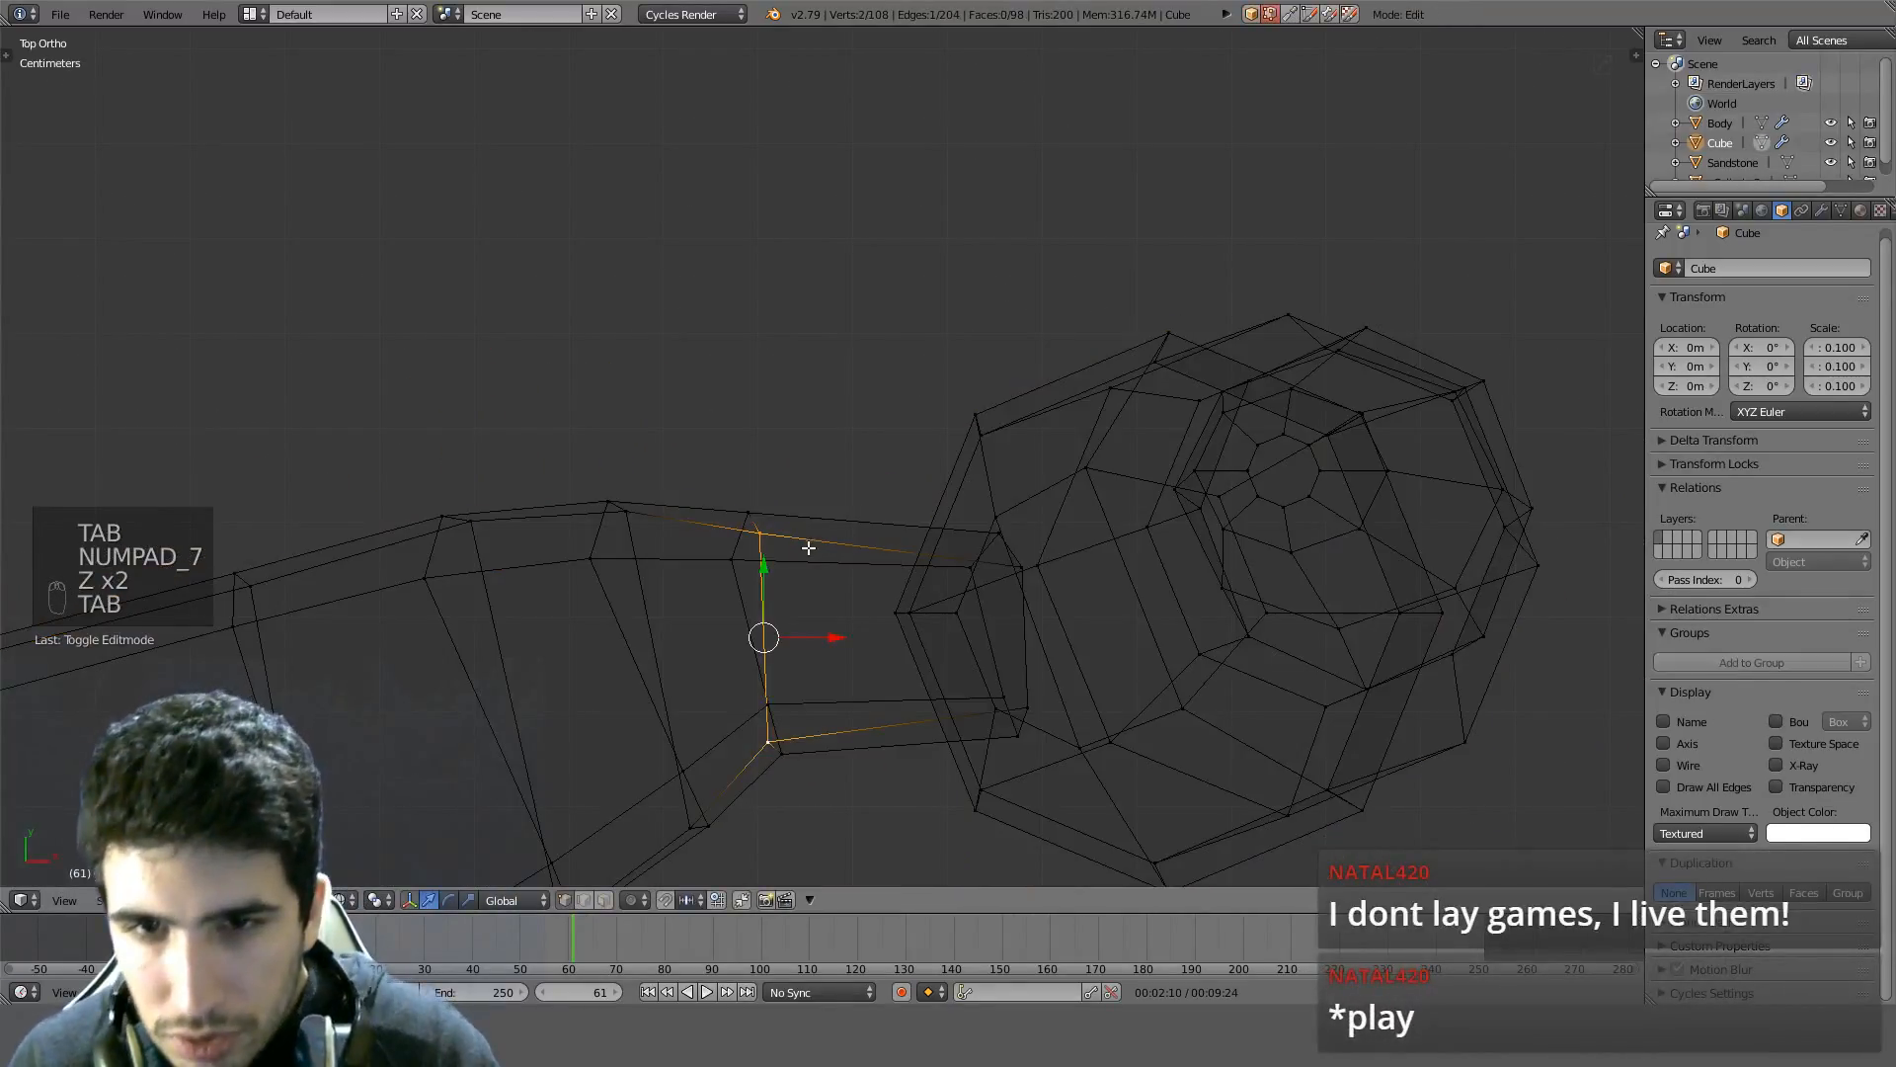
{"action": "right_click", "coordinate": [772, 578], "text": "alt"}
{"action": "key", "text": "s"}
{"action": "key", "text": "x"}
{"action": "key", "text": "0"}
{"action": "key", "text": "Return"}
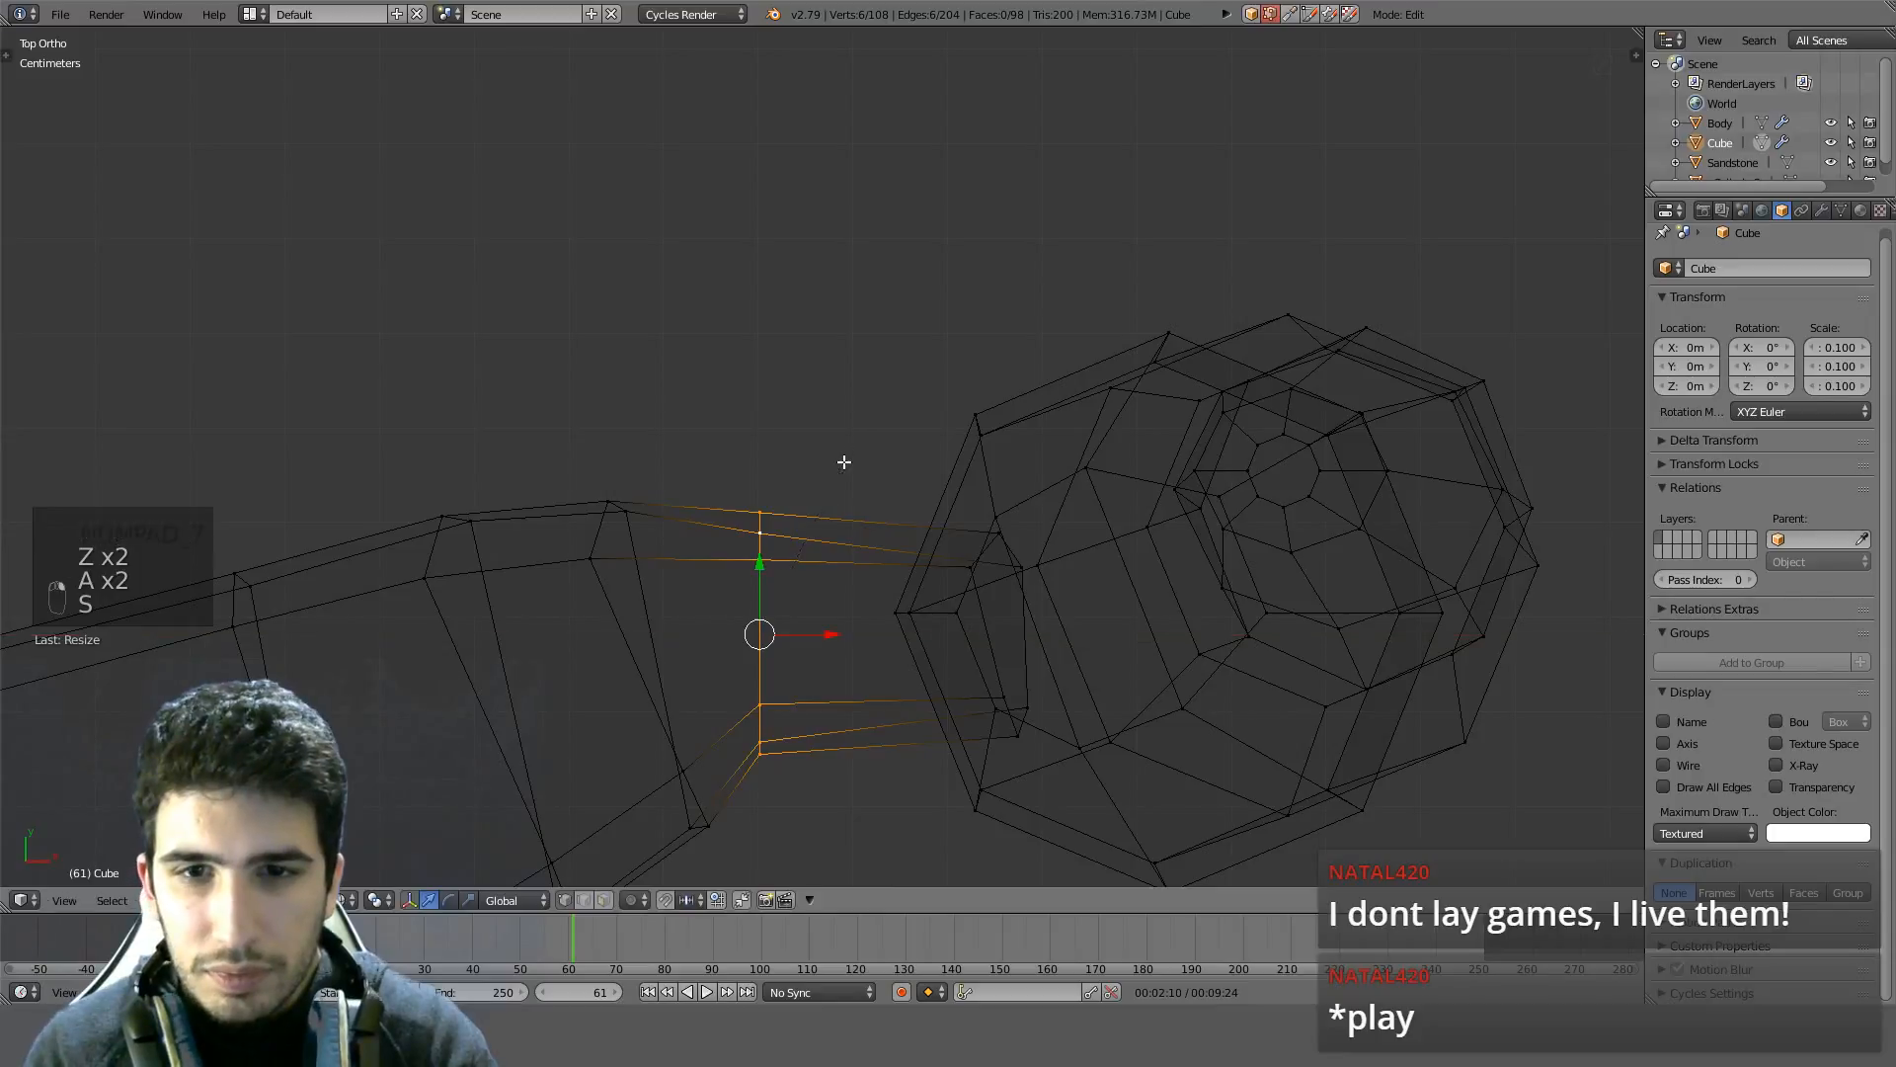
{"action": "key", "text": "r"}
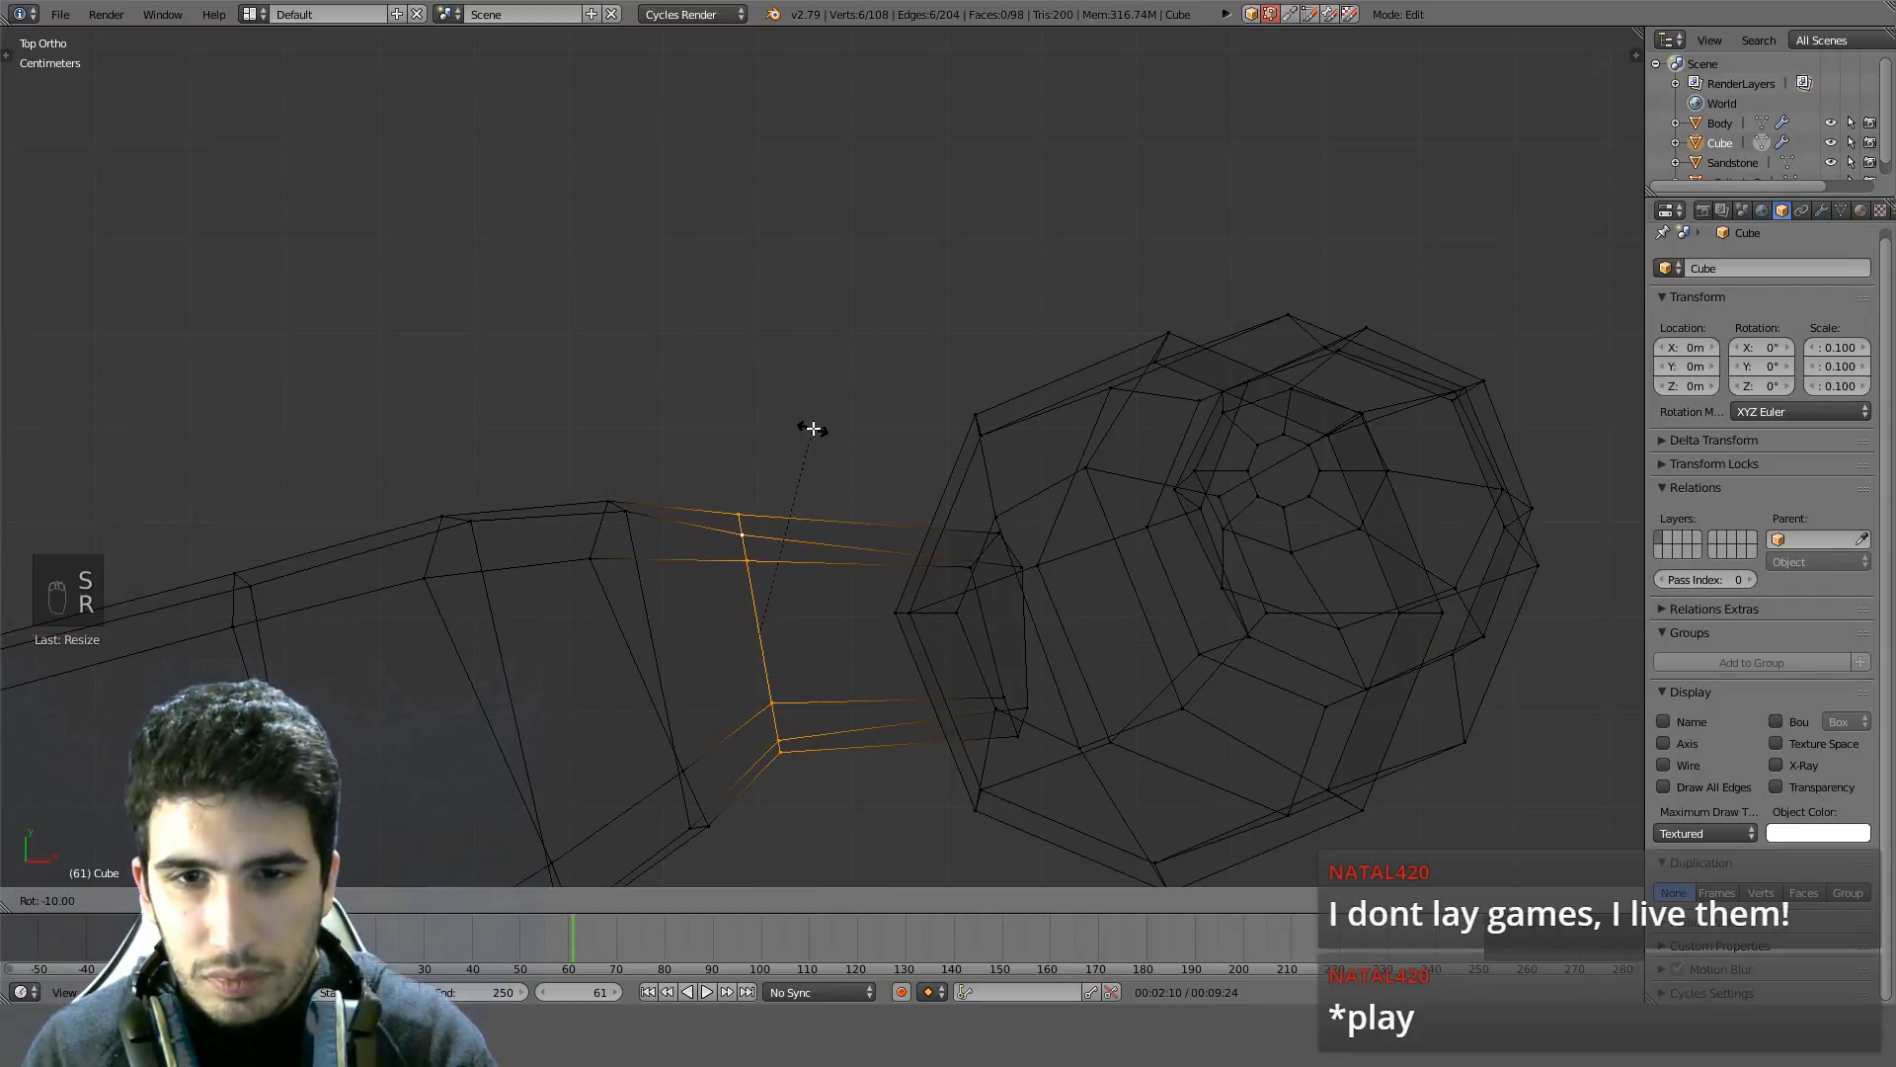
{"action": "key", "text": "z"}
Inspect the adjusted neck, leave Edit Mode and save the file over the existing one
{"action": "mouse_move", "coordinate": [813, 428]}
{"action": "middle_mouse_down"}
{"action": "mouse_move", "coordinate": [956, 406]}
{"action": "mouse_move", "coordinate": [894, 101]}
{"action": "middle_mouse_up"}
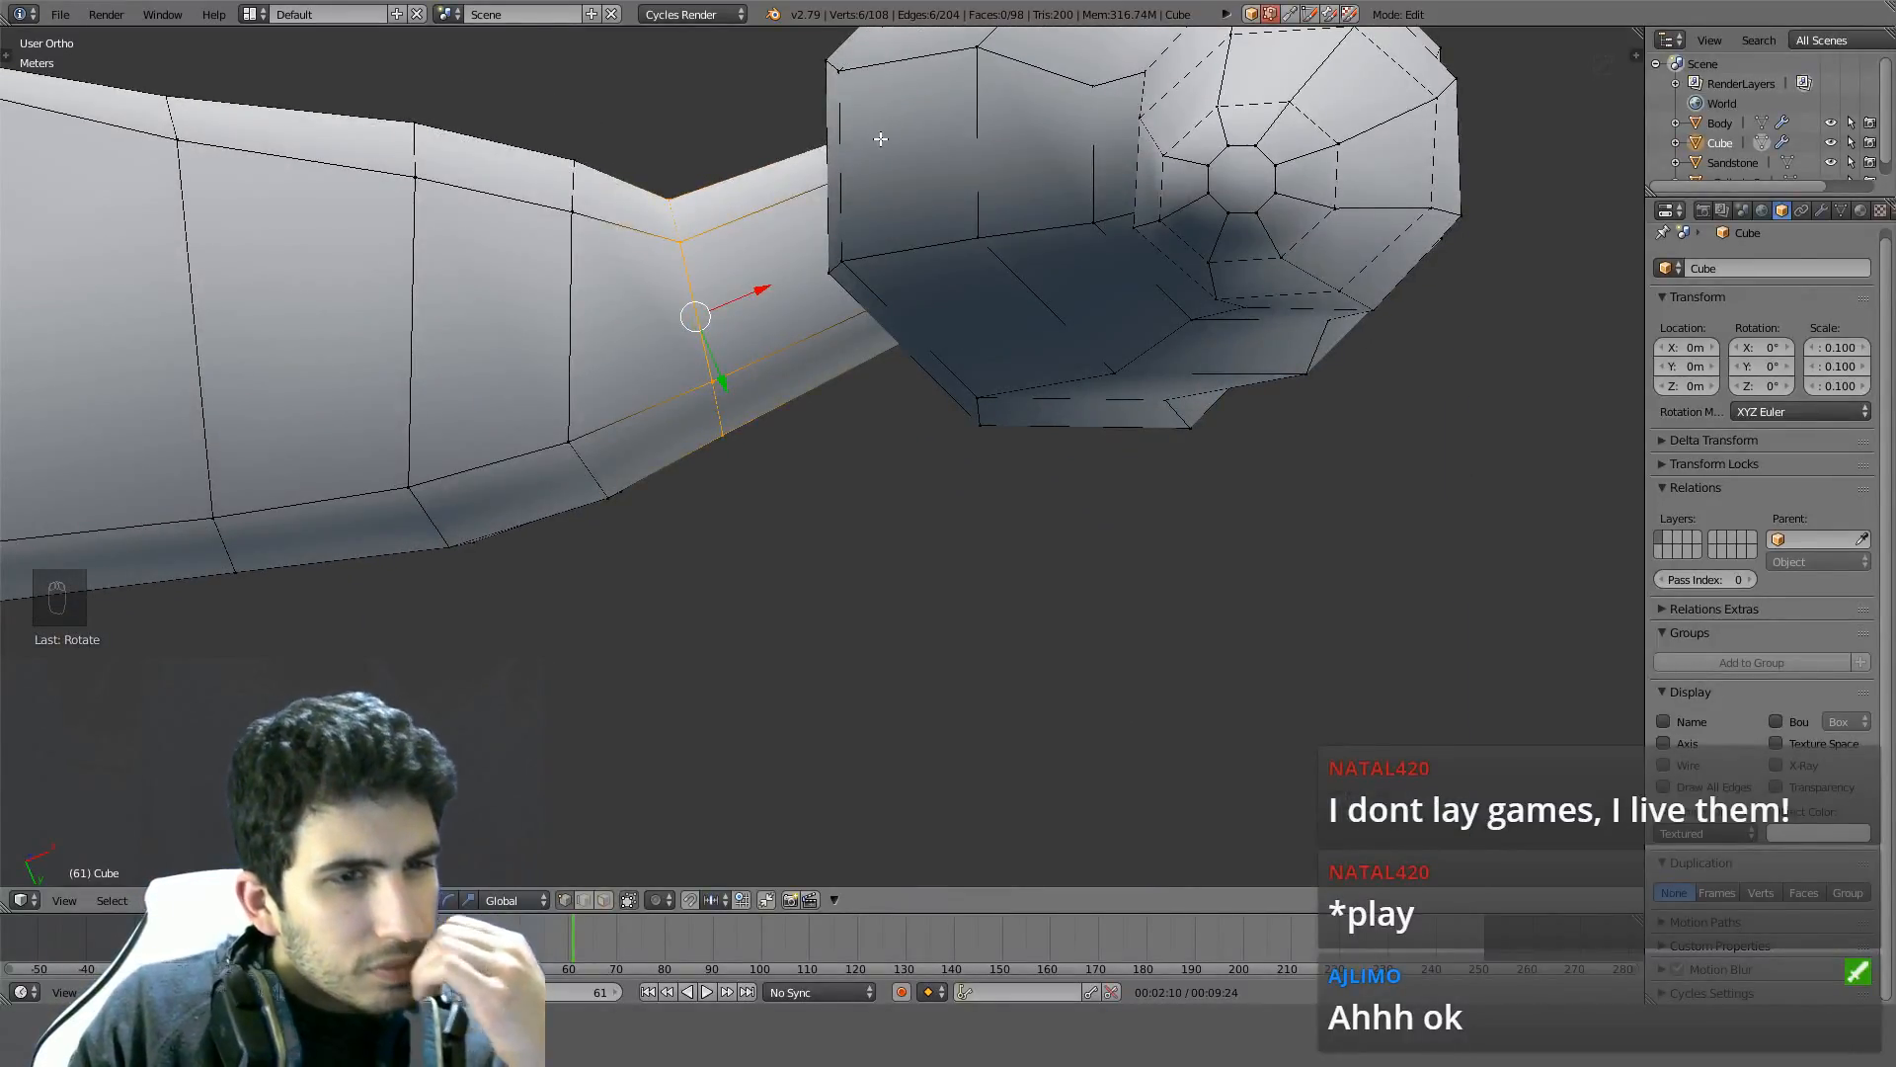
{"action": "middle_click_drag", "start_coordinate": [838, 411], "coordinate": [1111, 711]}
{"action": "key", "text": "Tab"}
{"action": "scroll", "coordinate": [1264, 579], "scroll_direction": "down", "scroll_amount": 5}
{"action": "middle_click_drag", "start_coordinate": [1264, 579], "coordinate": [1104, 606]}
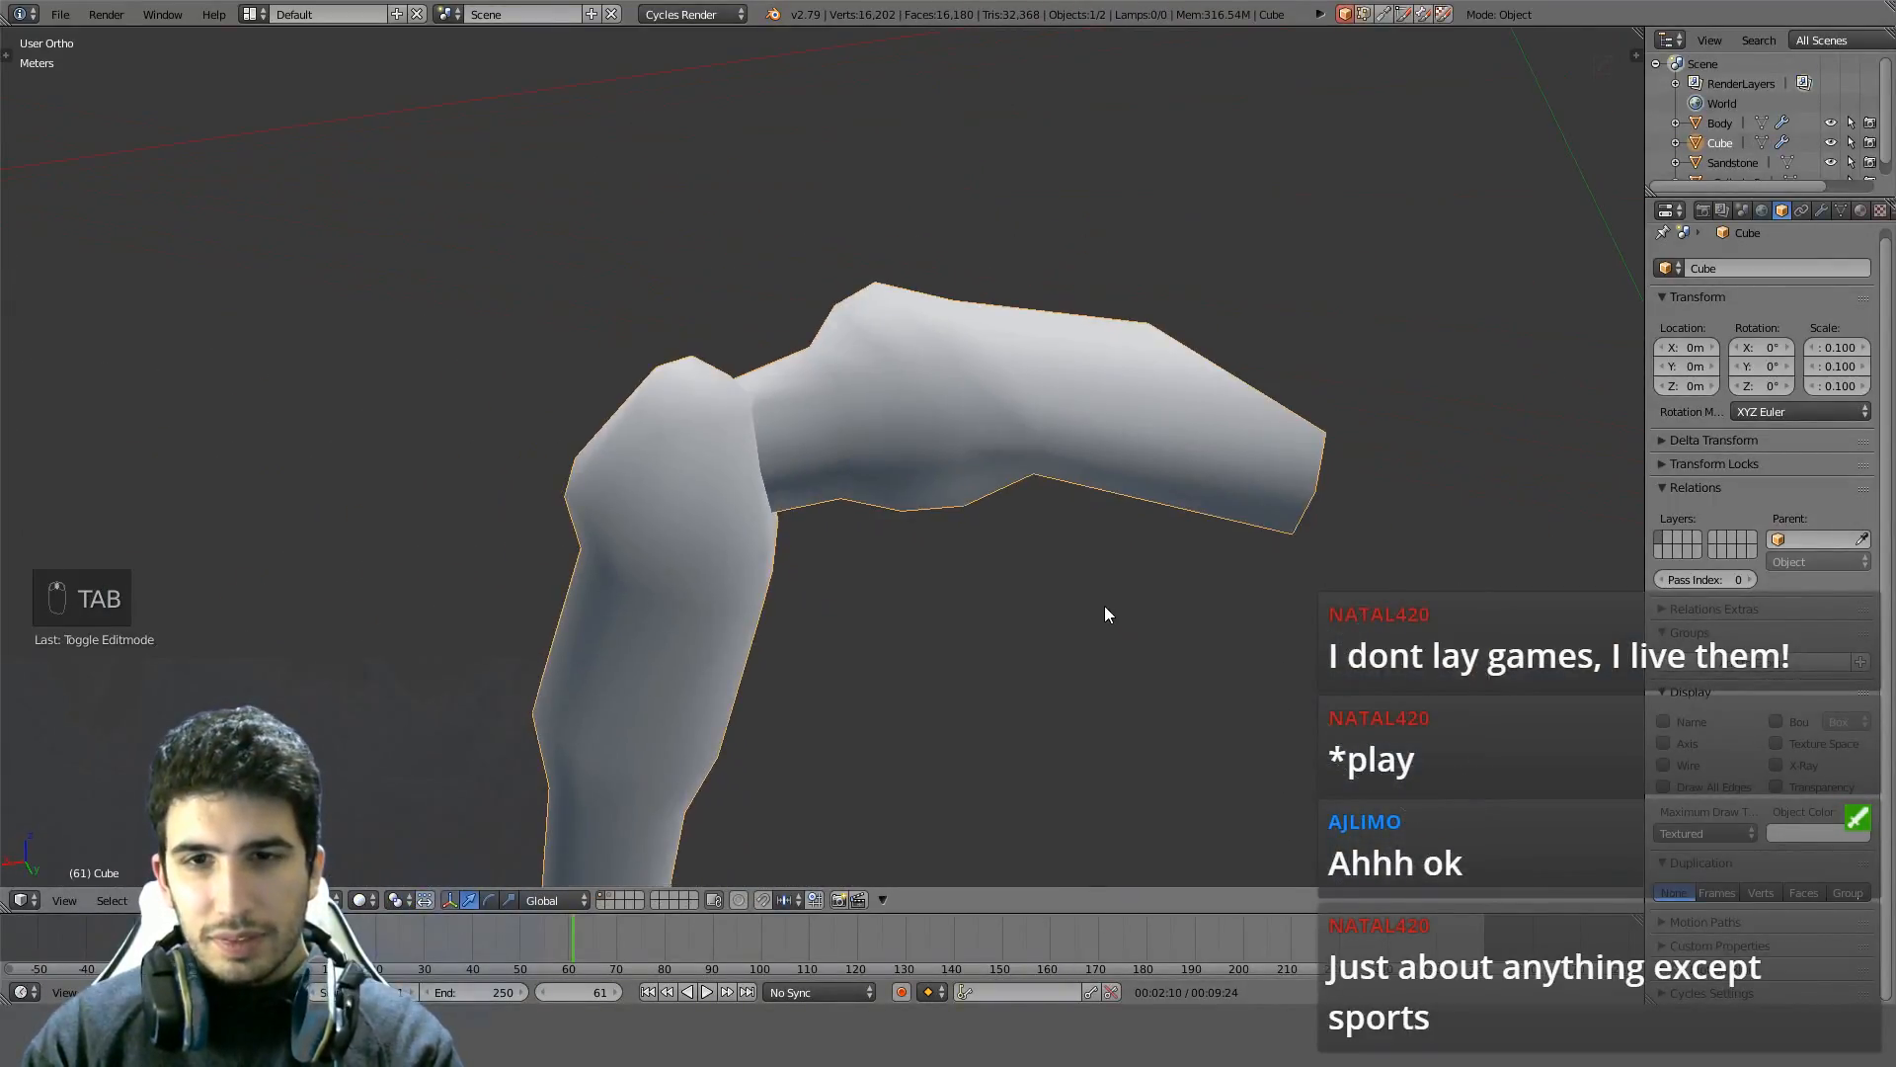
{"action": "key", "text": "ctrl+s"}
{"action": "left_click", "coordinate": [1102, 605]}
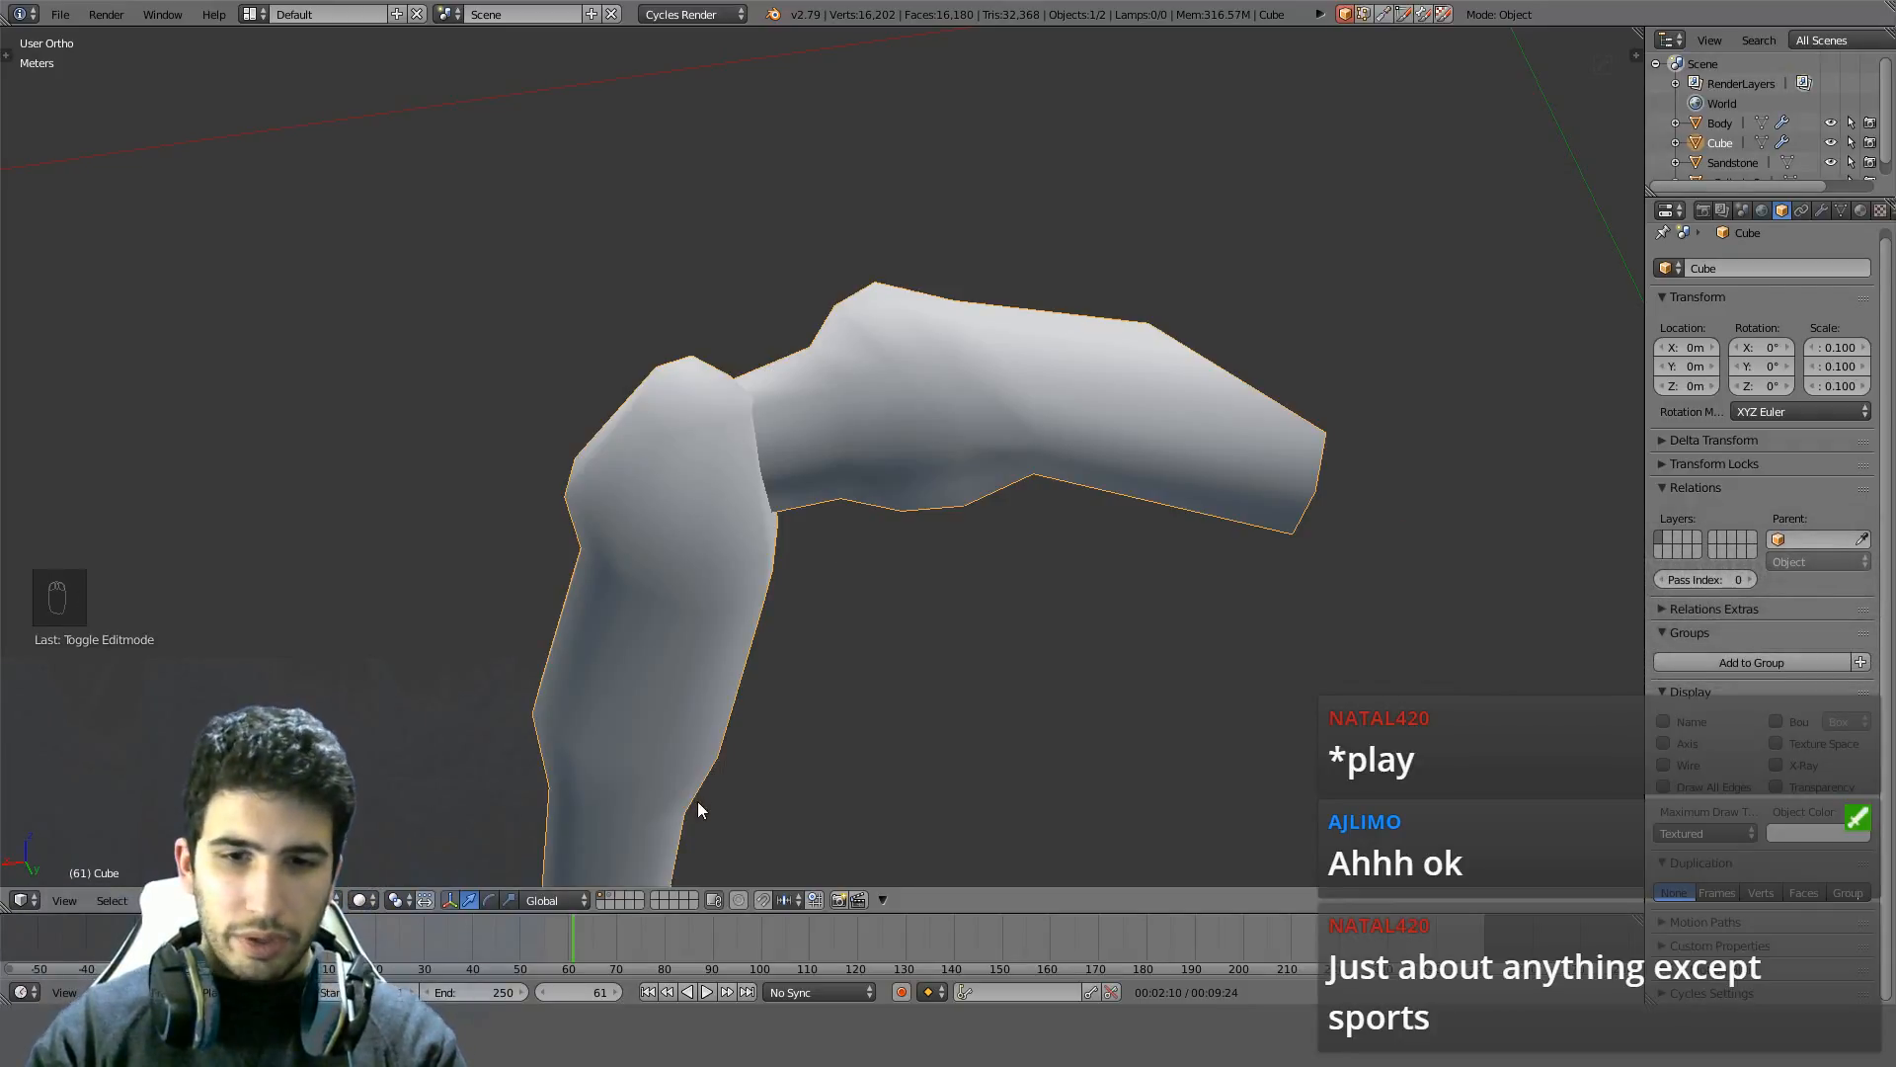
Reveal the hidden body and reopen the limb mesh for editing in top view with all its vertices selected
{"action": "key", "text": "alt+h"}
{"action": "middle_click_drag", "start_coordinate": [980, 626], "coordinate": [942, 481]}
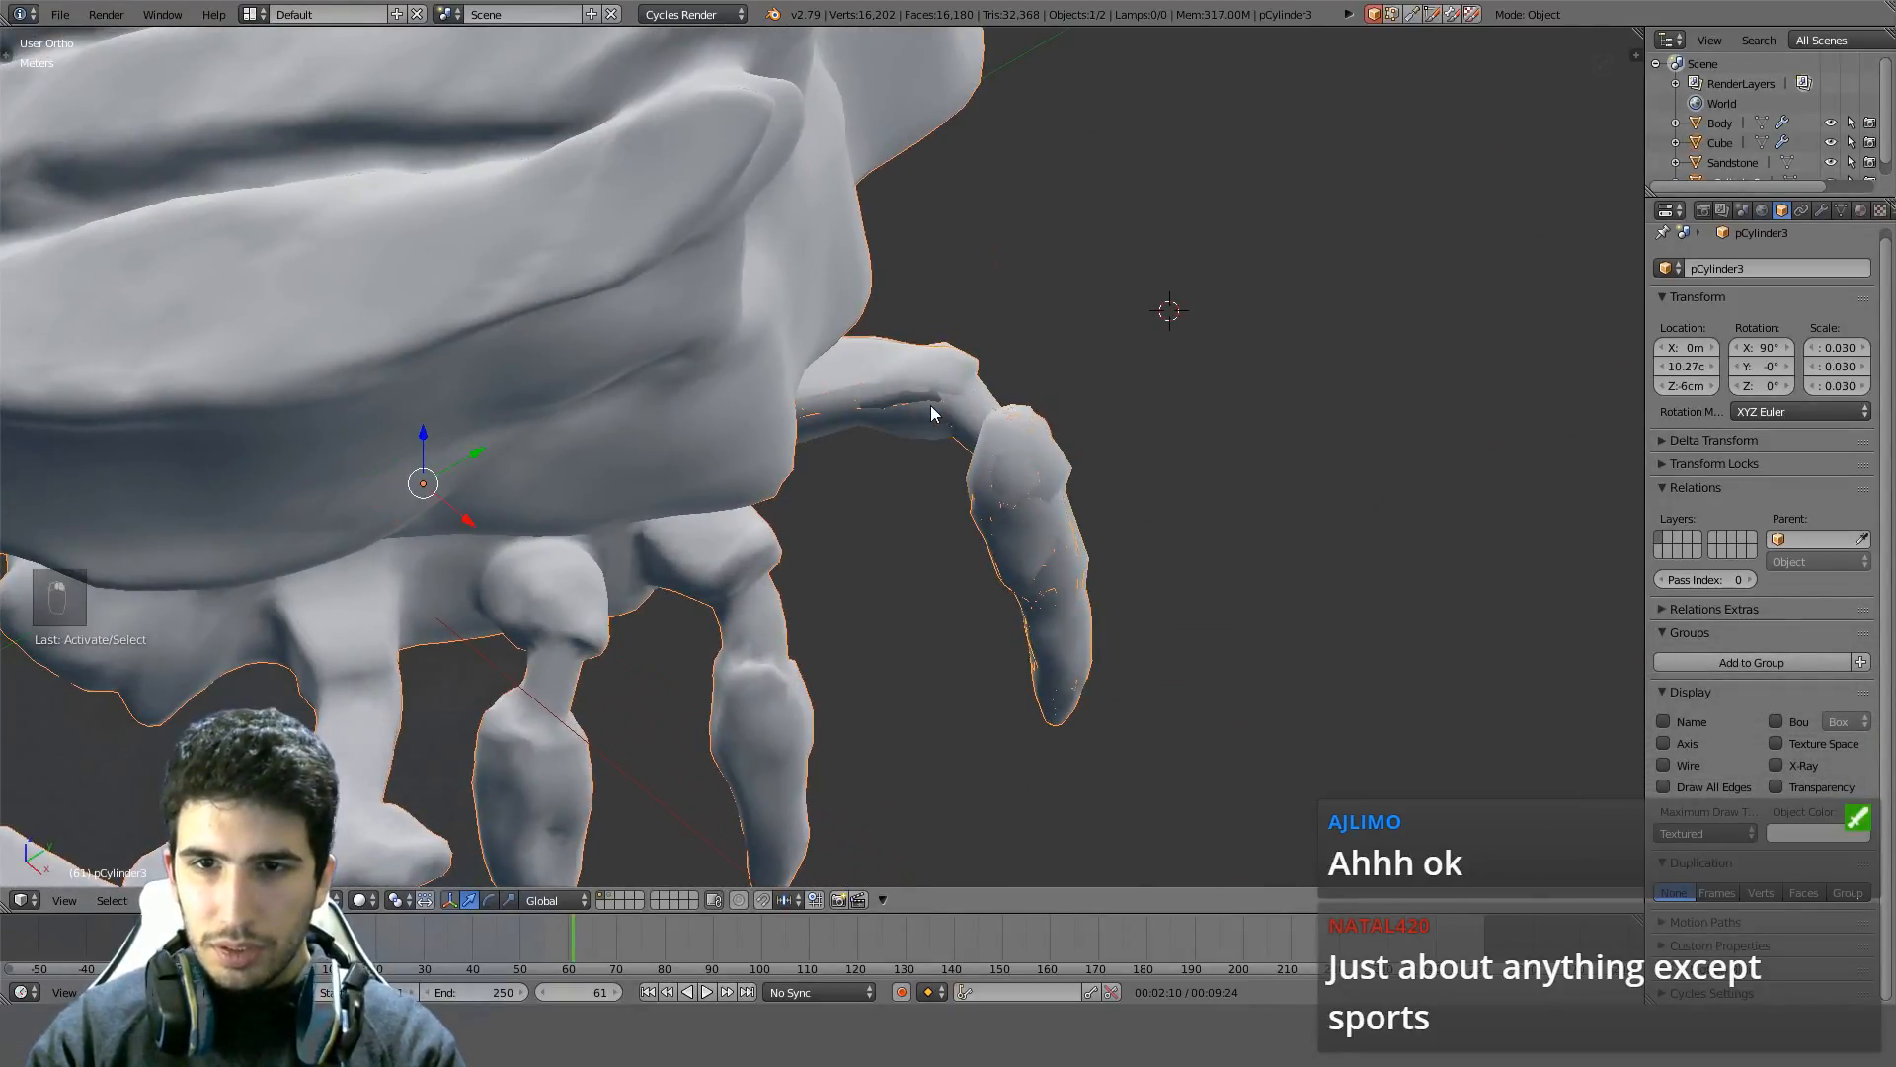
{"action": "right_click", "coordinate": [962, 365]}
{"action": "key", "text": "z"}
{"action": "key", "text": "z"}
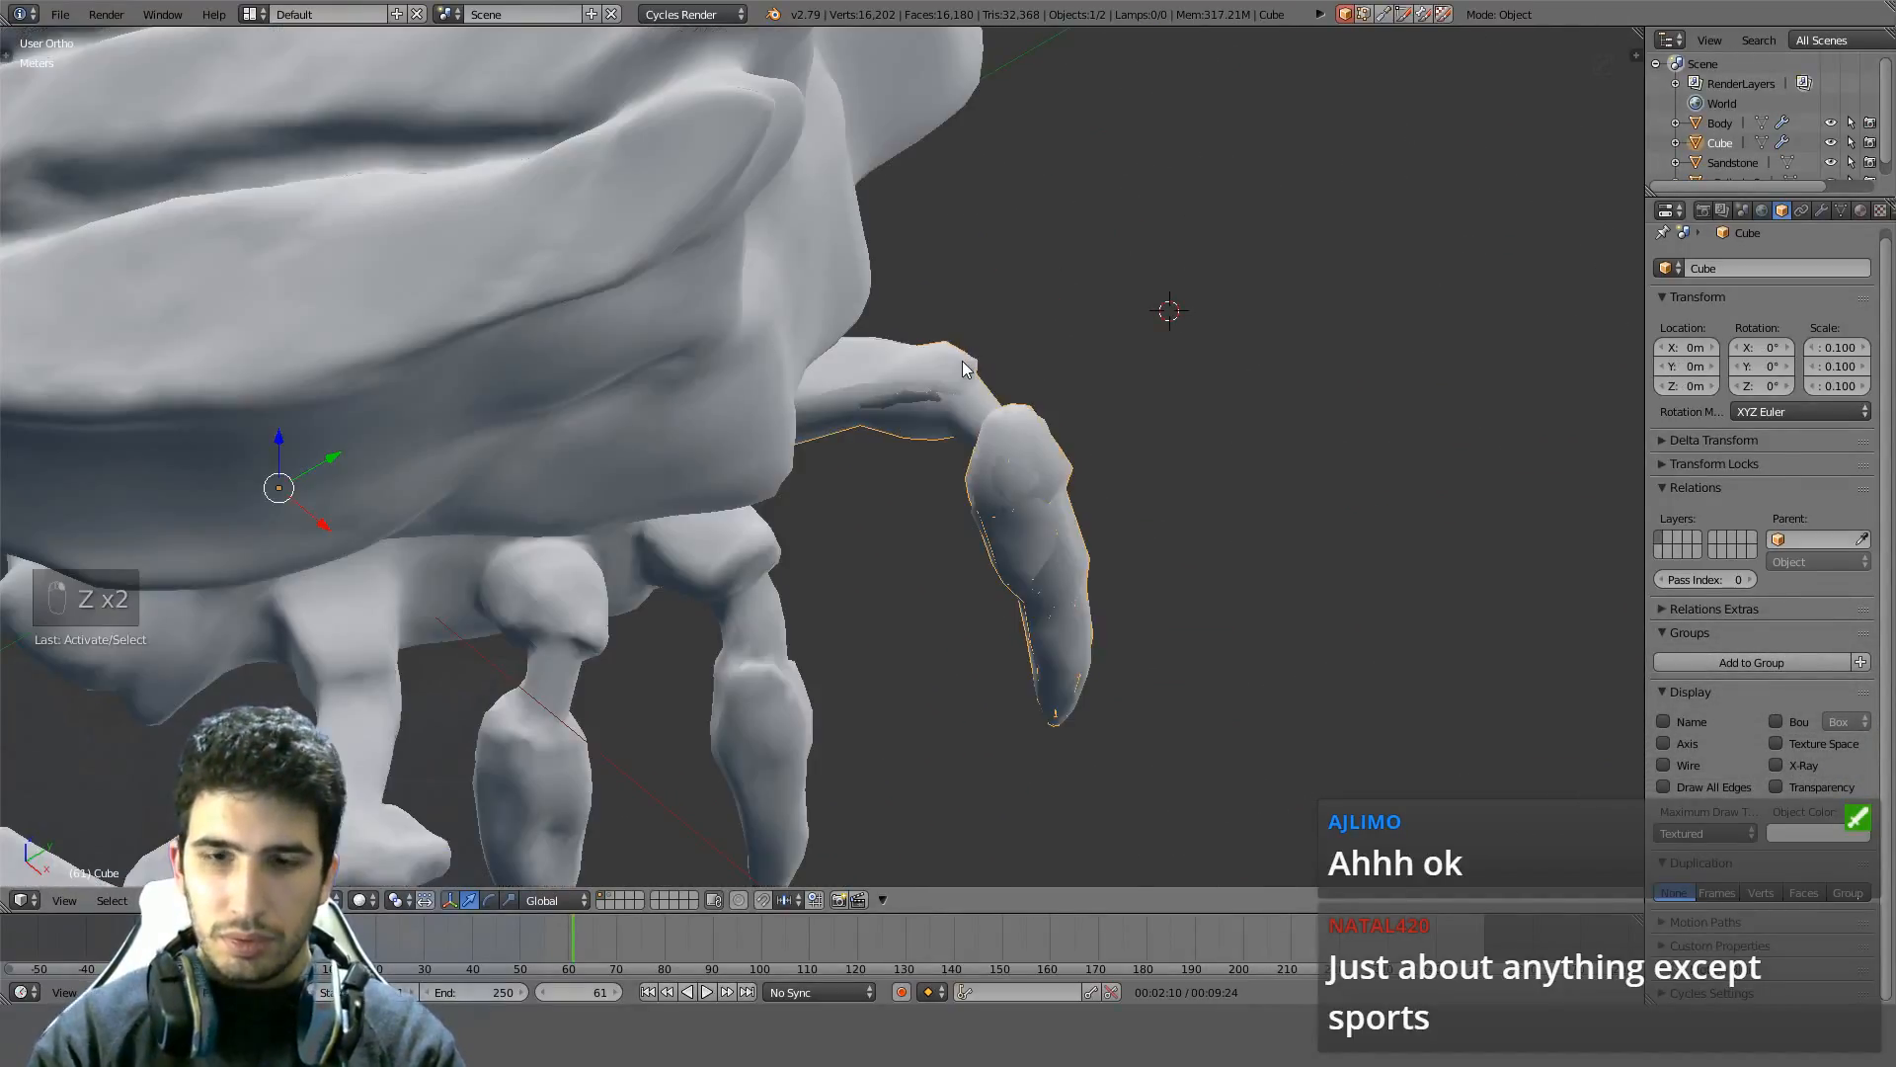
{"action": "key", "text": "Tab"}
{"action": "key", "text": "a"}
{"action": "key", "text": "a"}
{"action": "key", "text": "KP_7"}
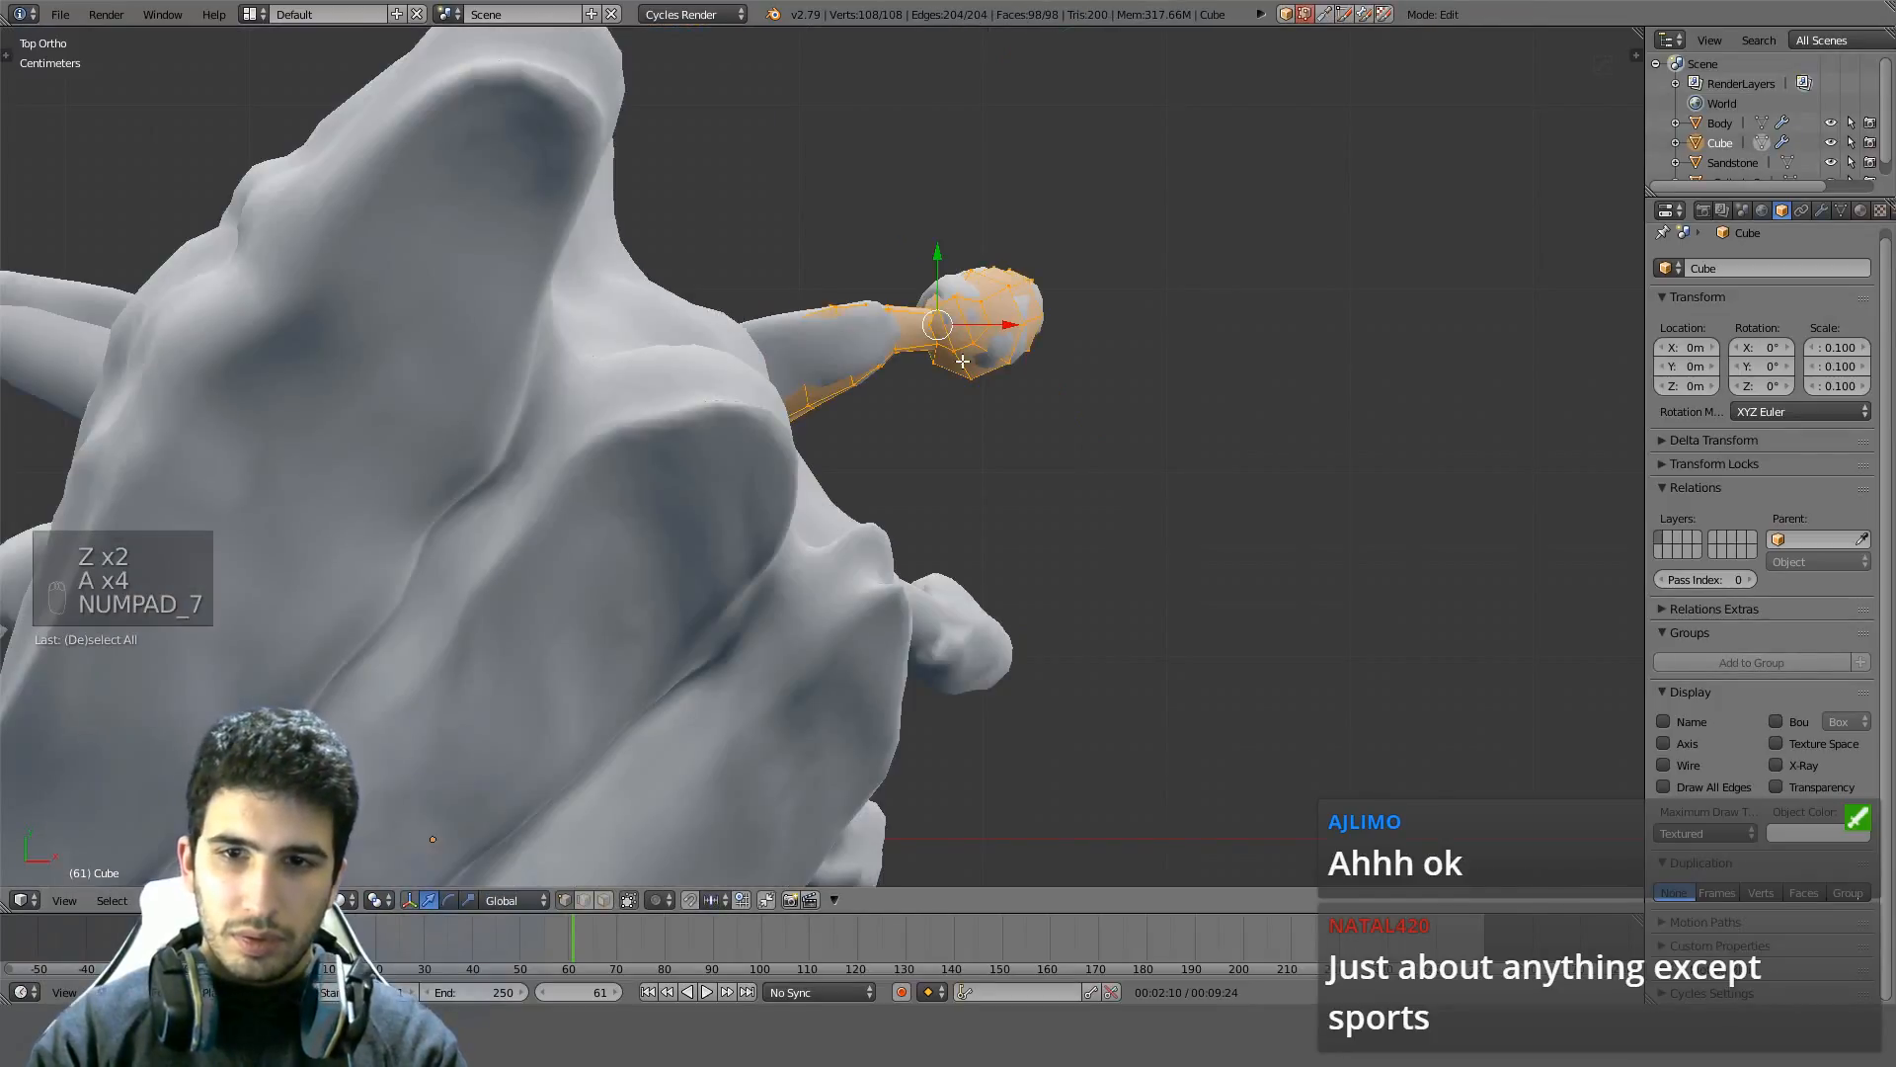
Duplicate the whole limb mesh, and rotate and move the copy onto the neighbouring leg in top view
{"action": "key", "text": "z"}
{"action": "key", "text": "shift+d"}
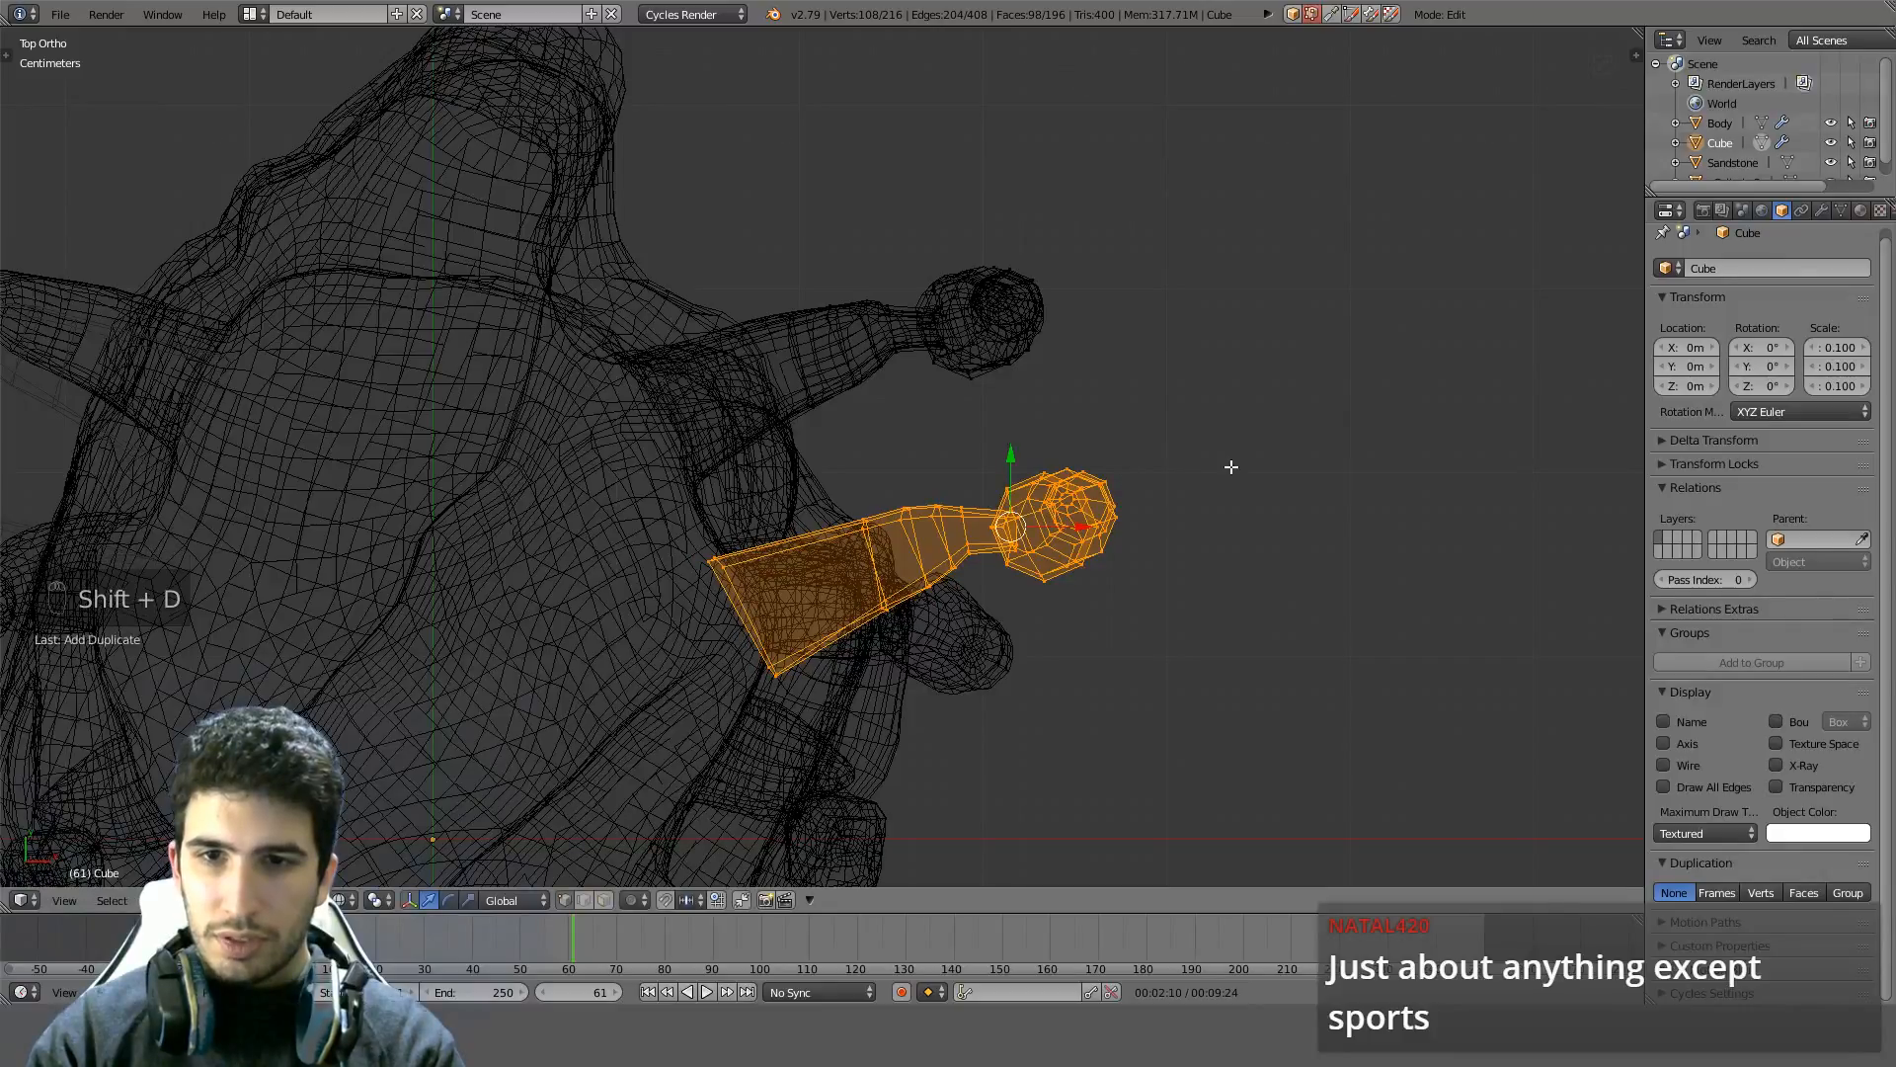
{"action": "key", "text": "r"}
{"action": "left_click", "coordinate": [1224, 577]}
{"action": "scroll", "coordinate": [1225, 576], "scroll_direction": "up", "scroll_amount": 3}
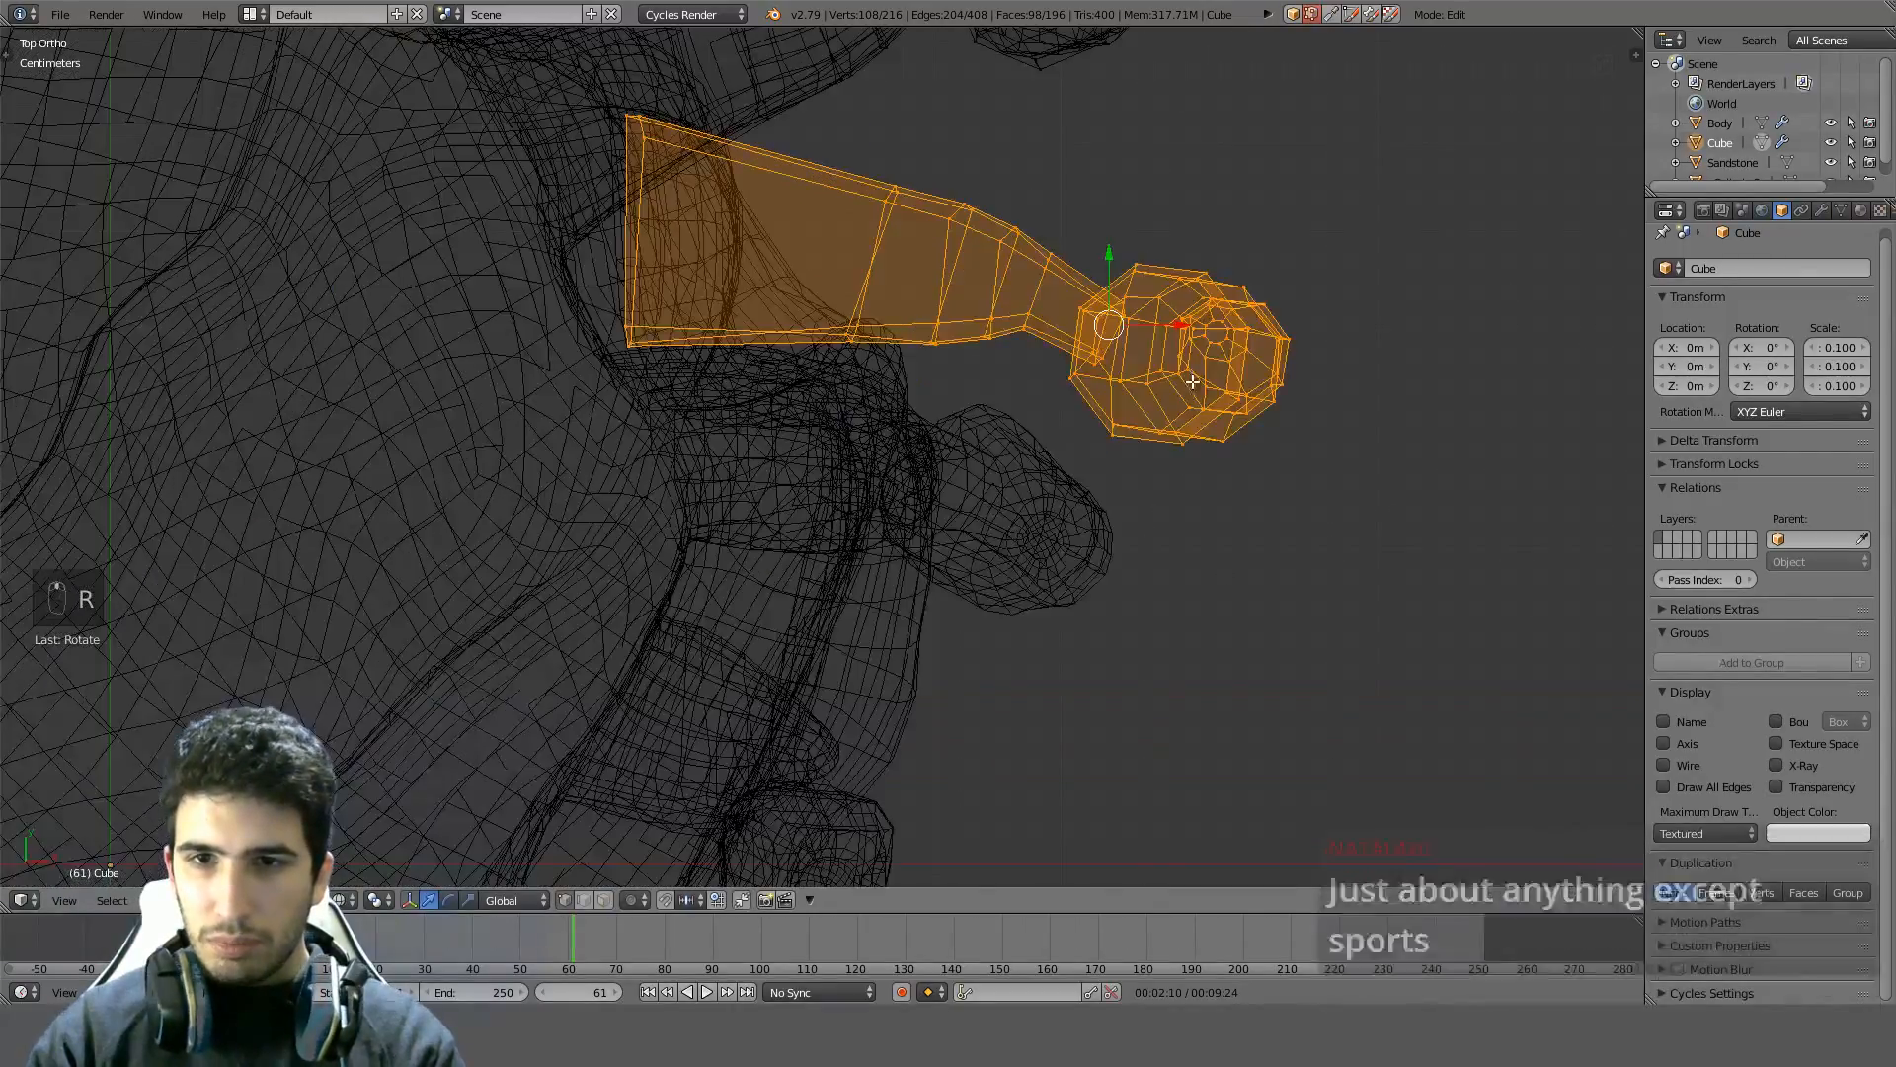
{"action": "key", "text": "g"}
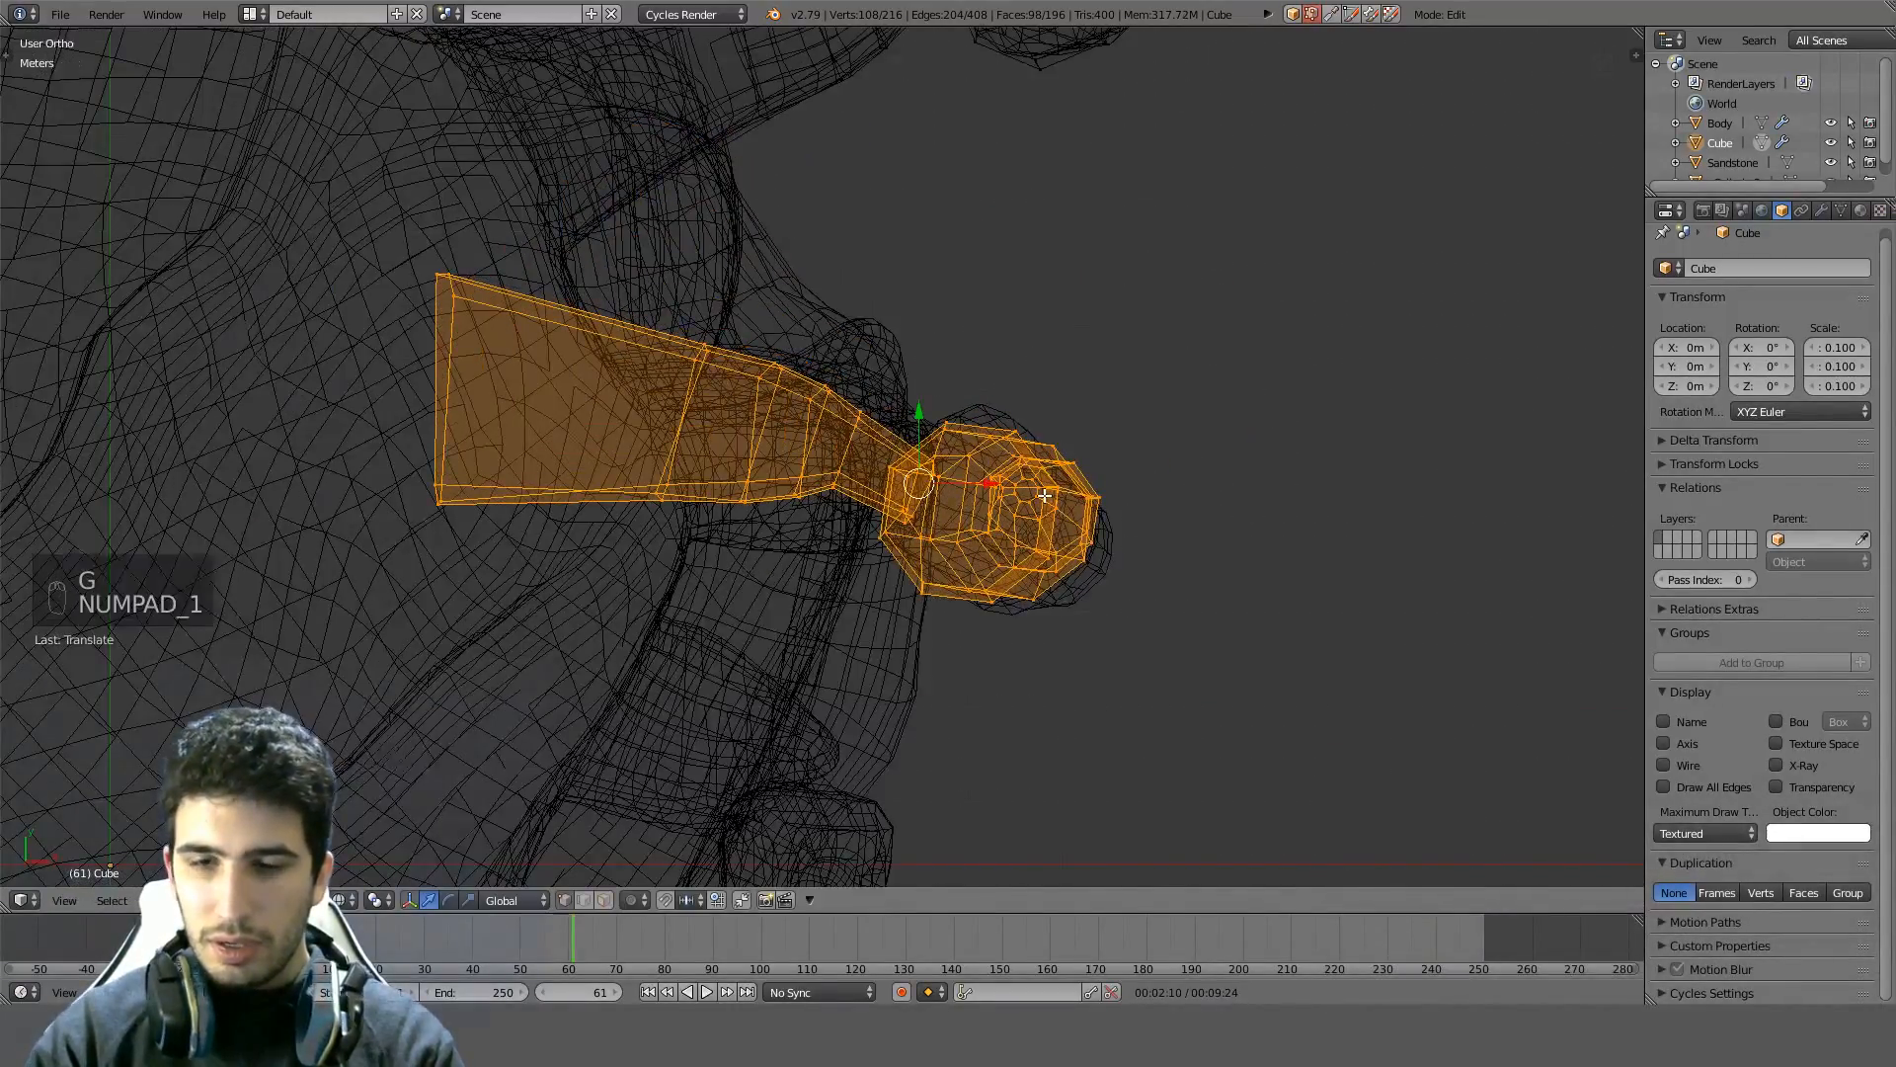
Lower the duplicated limb in side view to match the neighbouring leg, and shift it about -1 cm along Y
{"action": "key", "text": "KP_3"}
{"action": "key", "text": "z"}
{"action": "key", "text": "KP_1"}
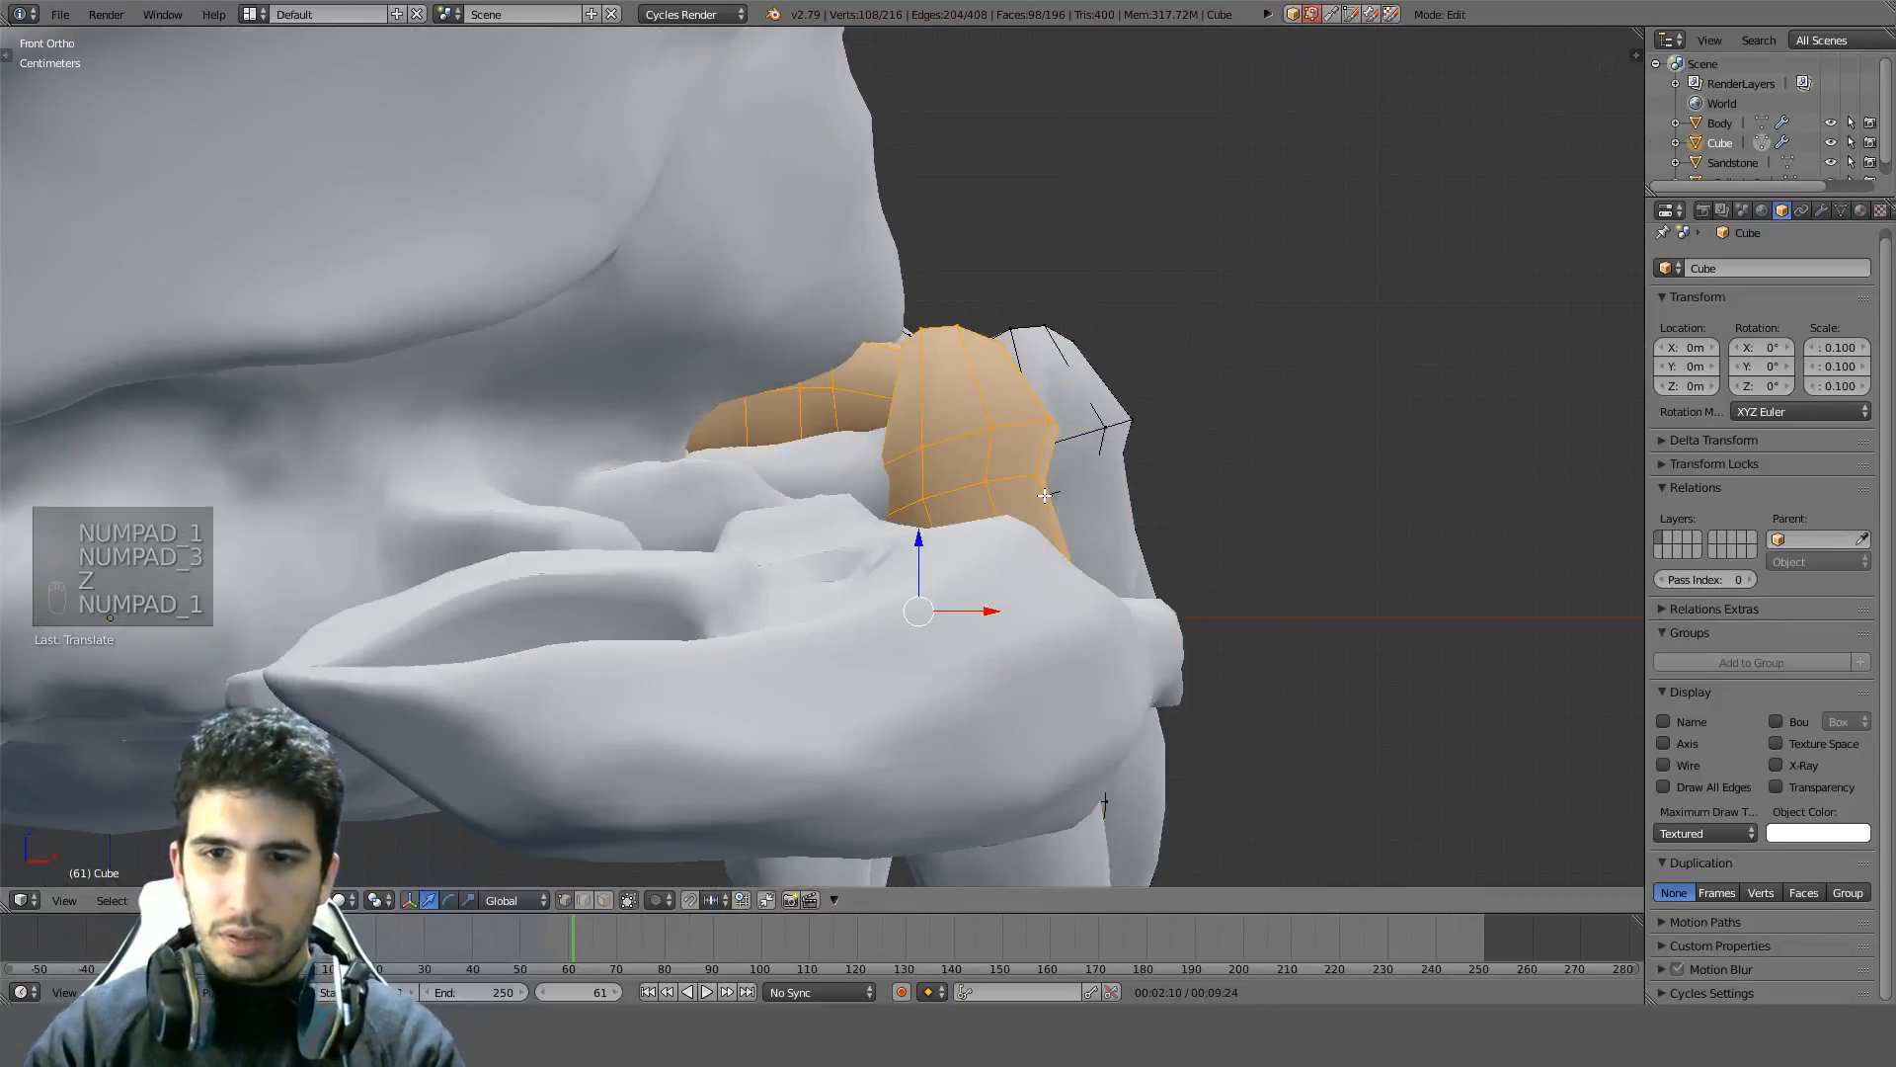
{"action": "key", "text": "KP_3"}
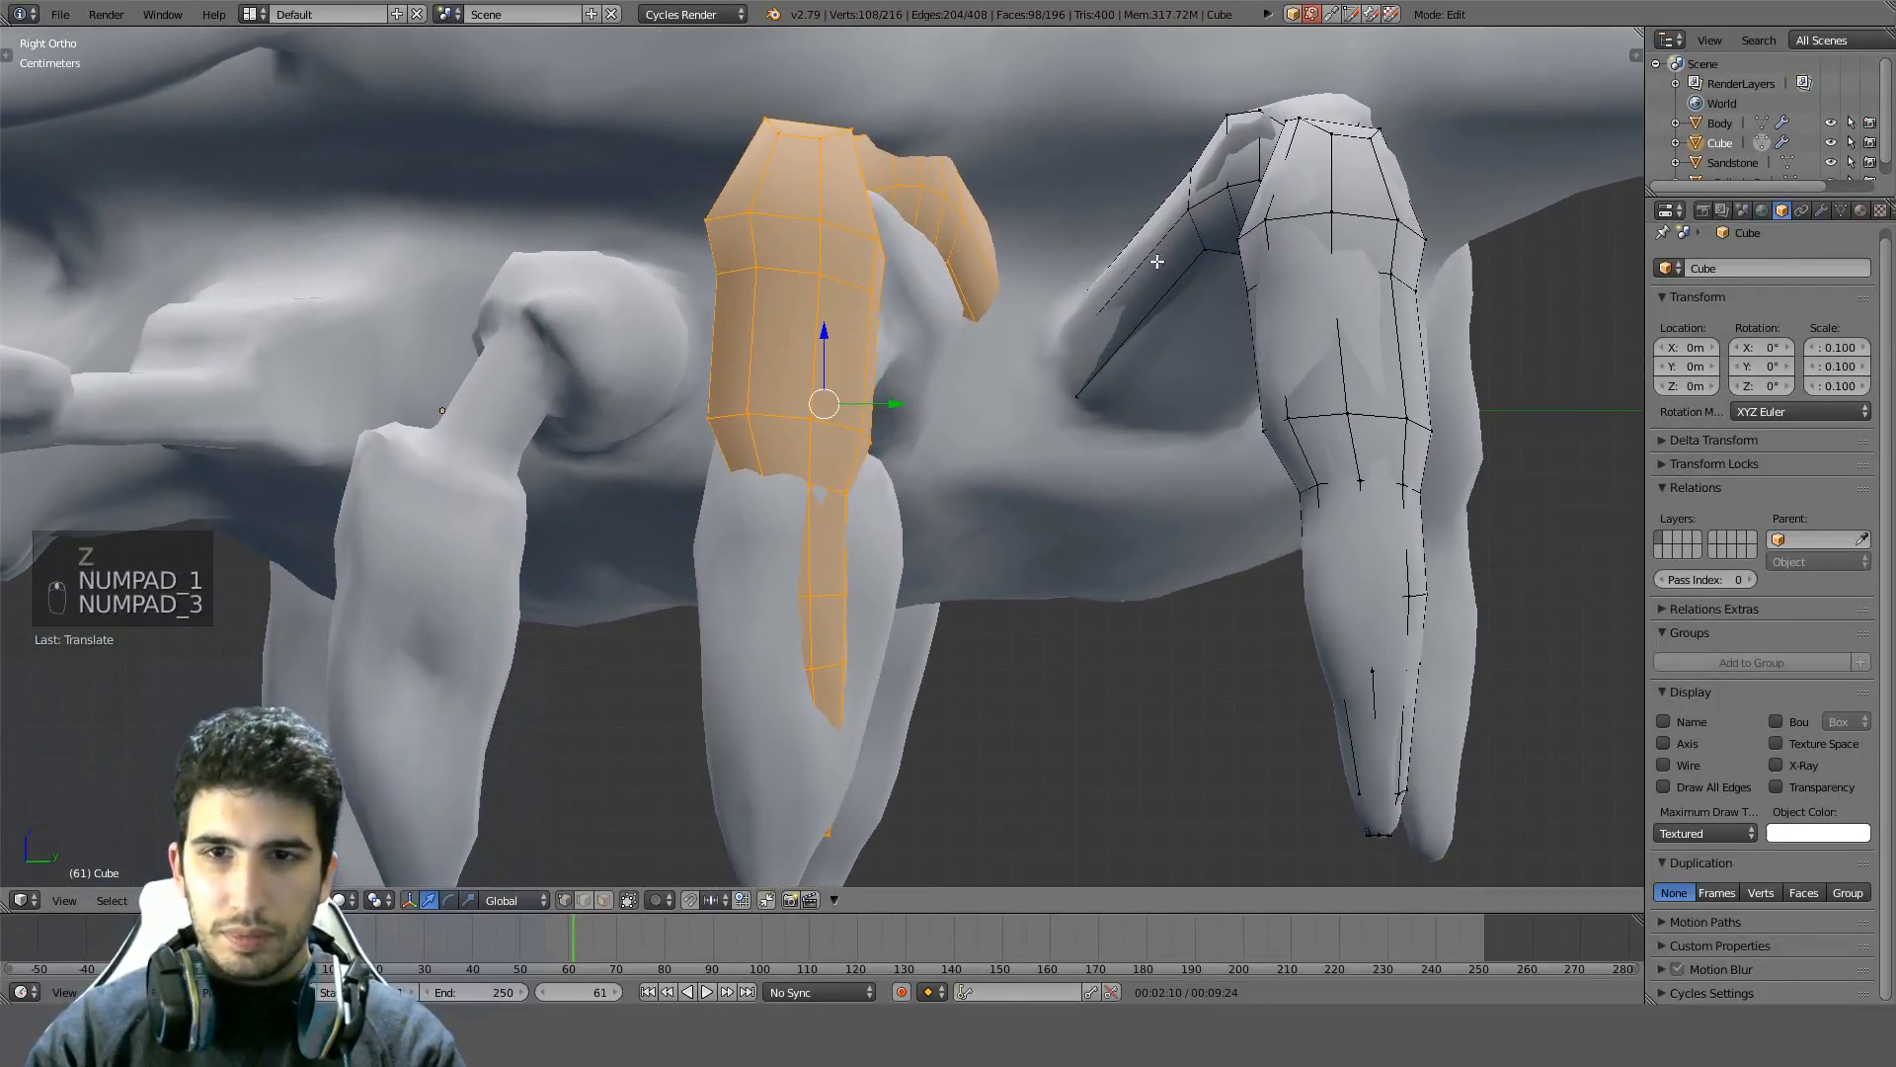
{"action": "key", "text": "z"}
{"action": "key", "text": "z"}
{"action": "middle_click_drag", "start_coordinate": [973, 429], "coordinate": [997, 259], "text": "shift"}
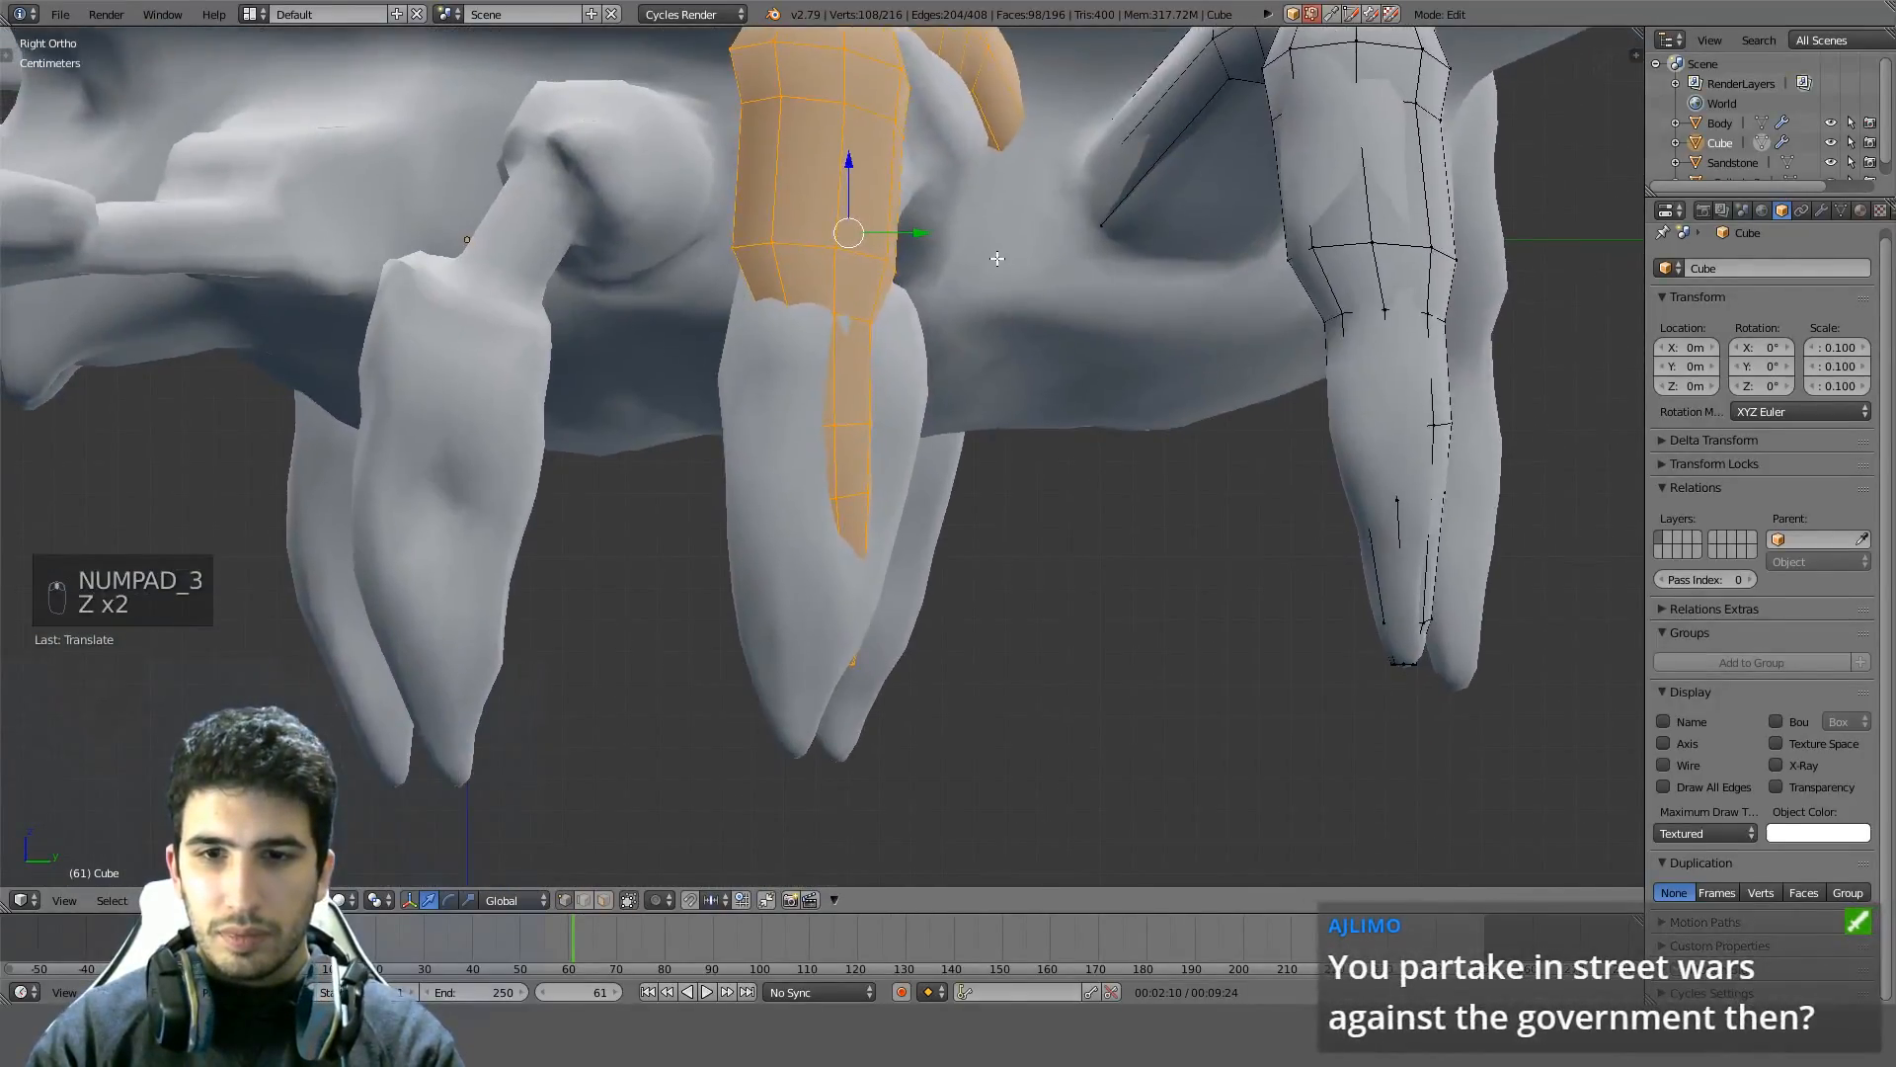
{"action": "key", "text": "g"}
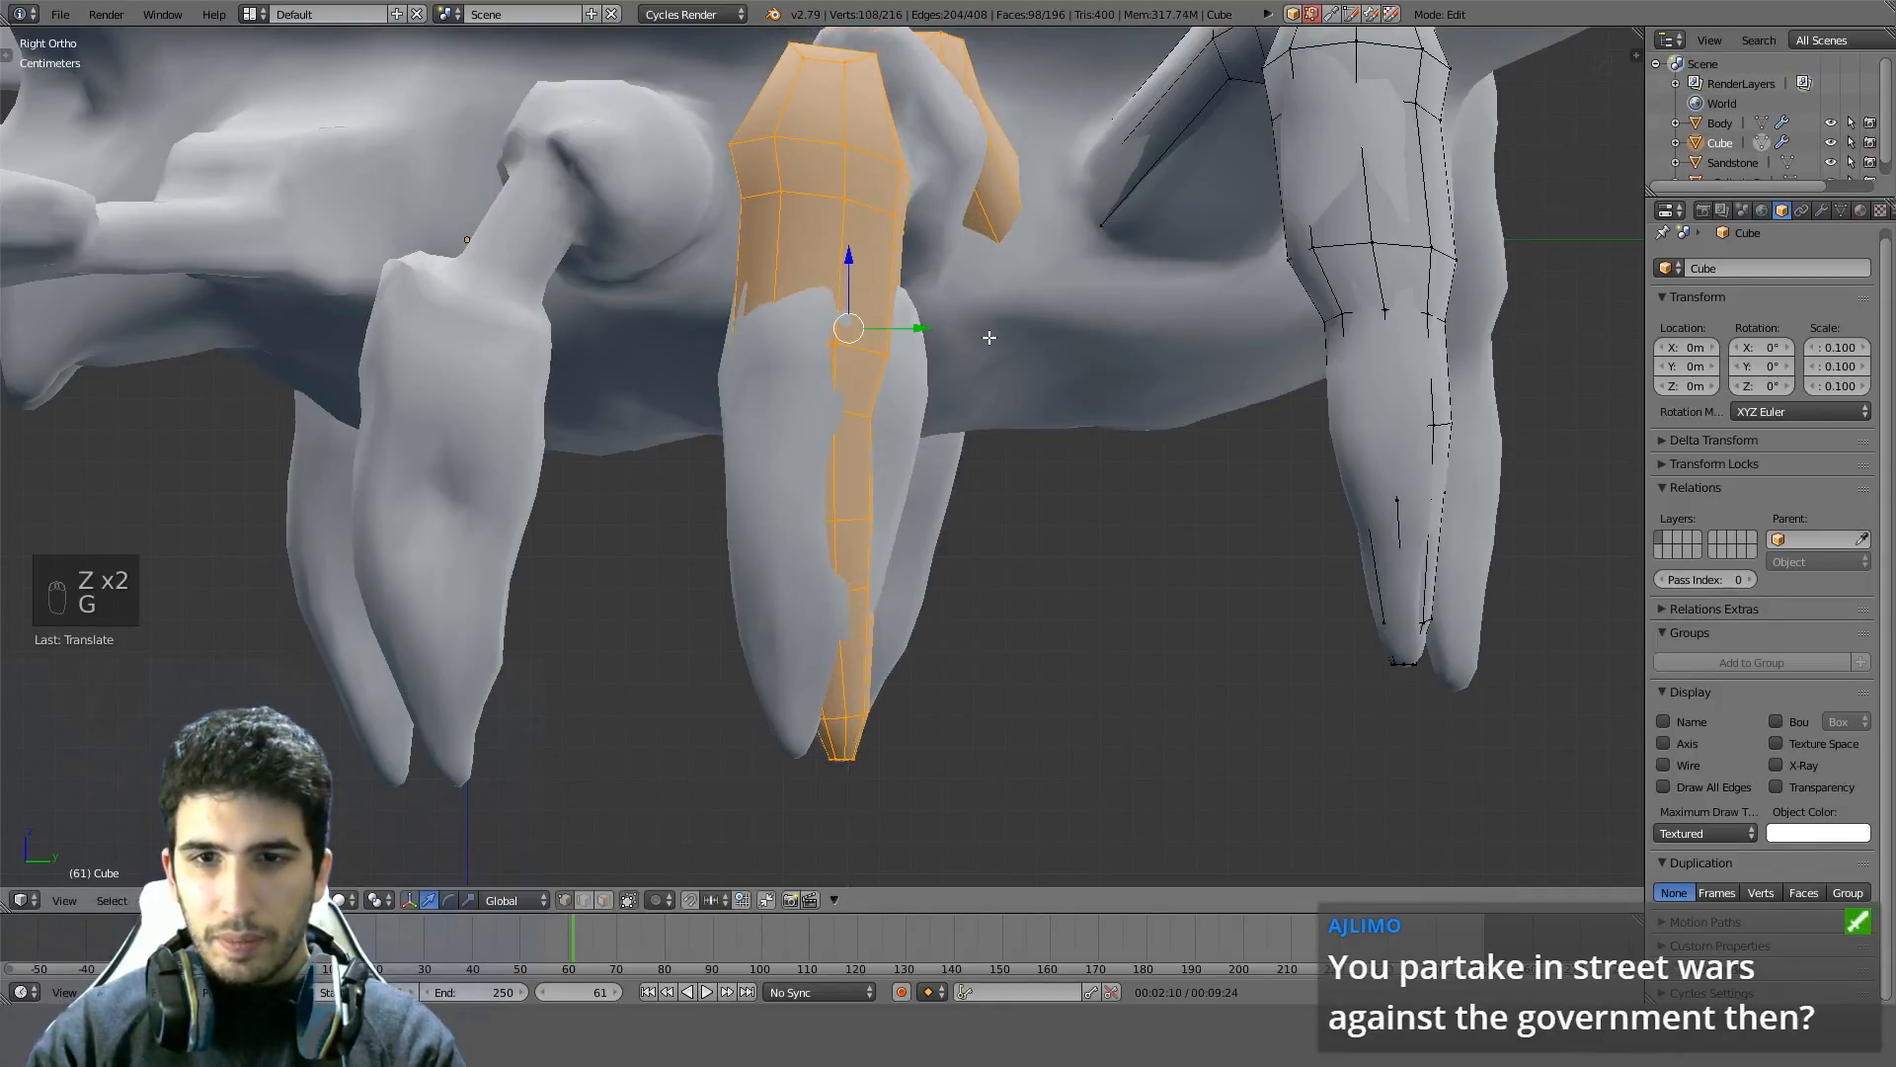
{"action": "key", "text": "g"}
{"action": "key", "text": "y"}
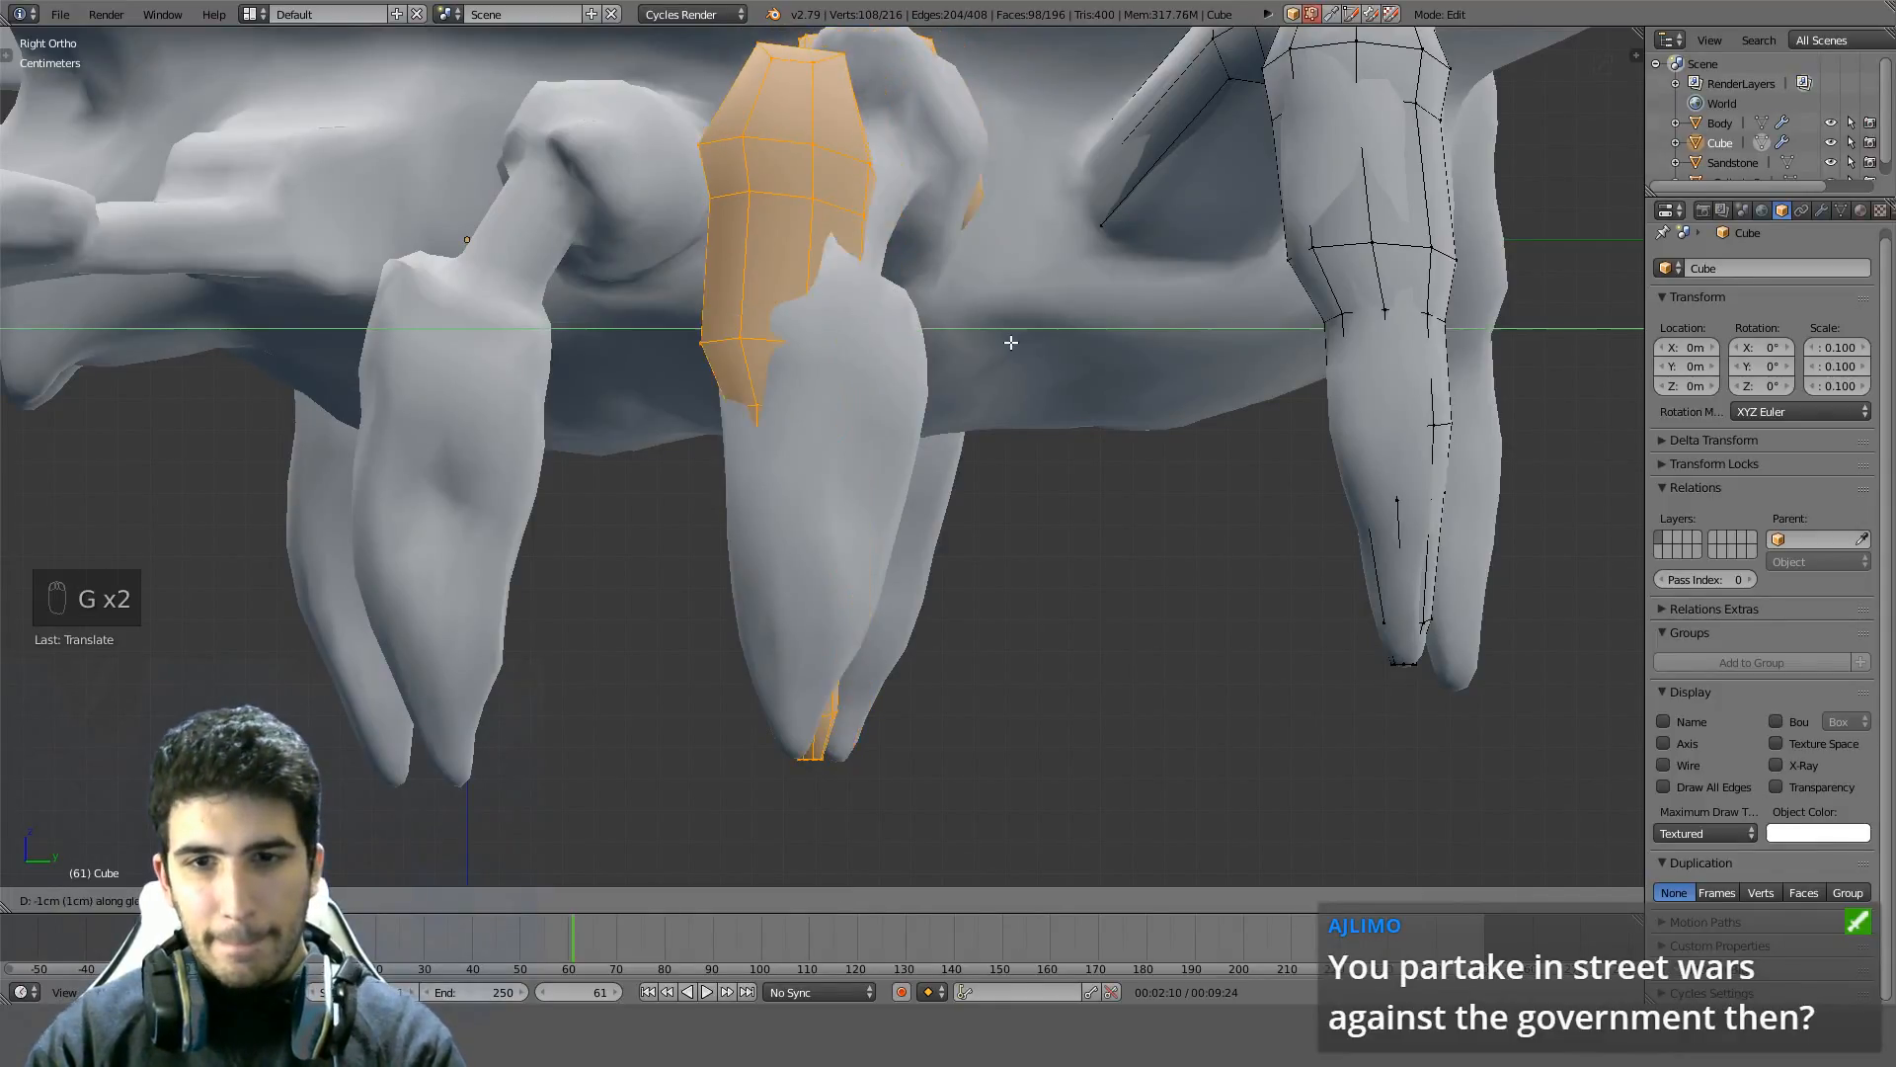
{"action": "left_click", "coordinate": [1007, 342]}
Compare the duplicated limb with the neighbouring leg and delete the copy
{"action": "mouse_move", "coordinate": [1004, 339]}
{"action": "middle_mouse_down"}
{"action": "mouse_move", "coordinate": [901, 415]}
{"action": "mouse_move", "coordinate": [894, 297]}
{"action": "mouse_move", "coordinate": [892, 313]}
{"action": "mouse_move", "coordinate": [939, 317]}
{"action": "mouse_move", "coordinate": [1026, 269]}
{"action": "mouse_move", "coordinate": [1045, 390]}
{"action": "middle_mouse_up"}
{"action": "key", "text": "z"}
{"action": "key", "text": "z"}
{"action": "key", "text": "z"}
{"action": "key", "text": "z"}
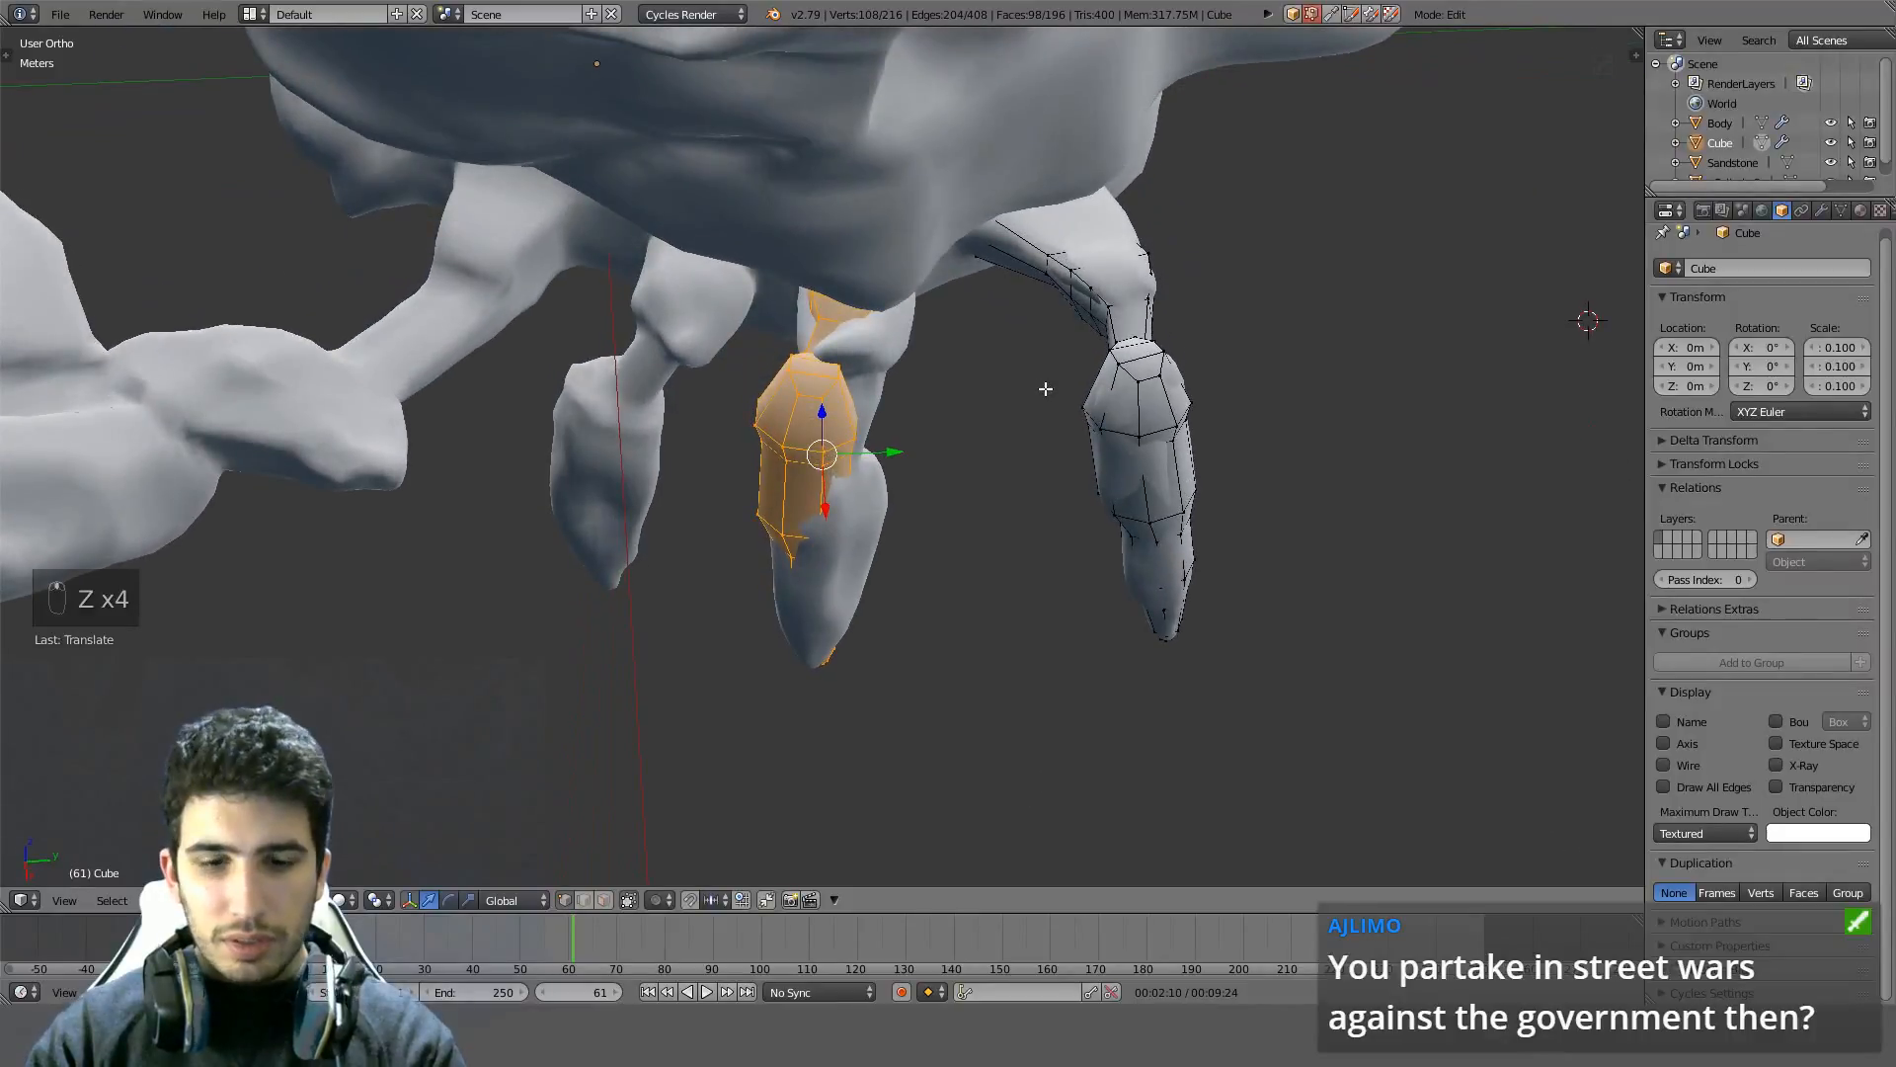
{"action": "key", "text": "Delete"}
{"action": "left_click", "coordinate": [1046, 389]}
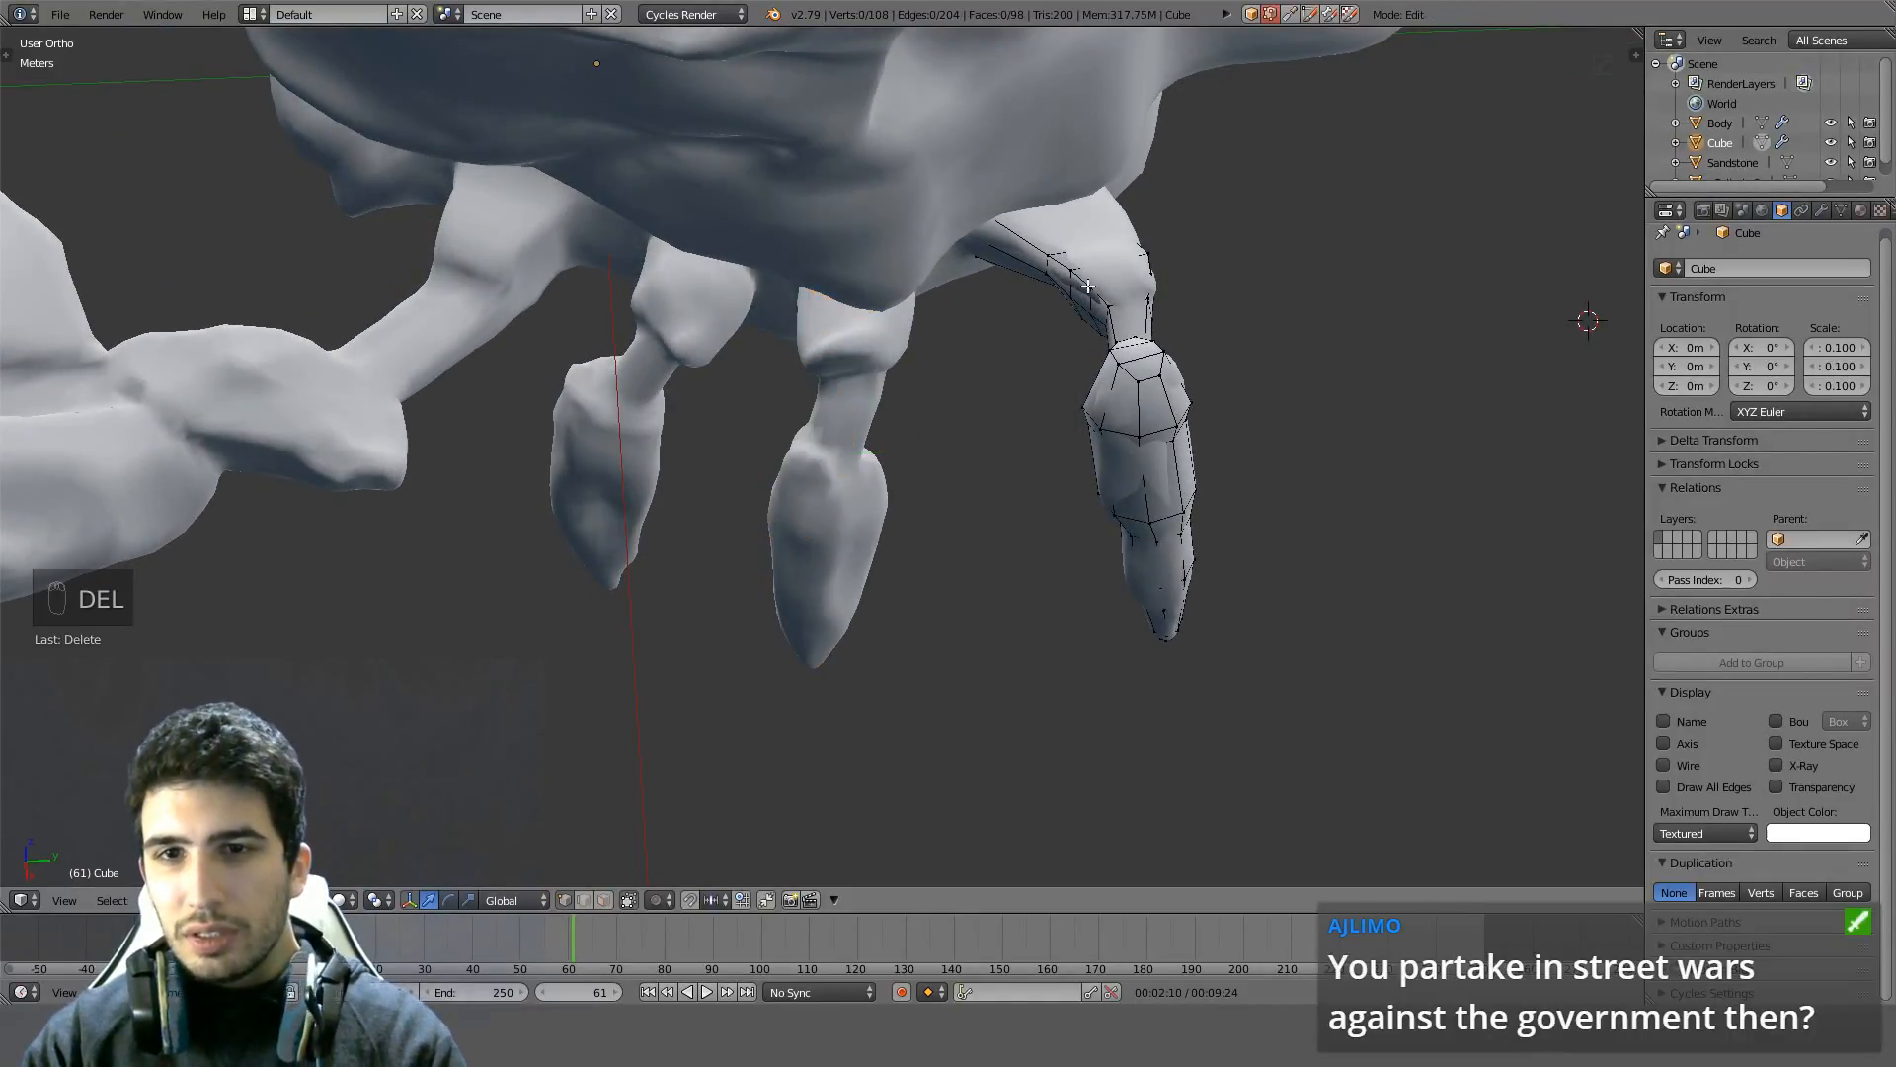
Duplicate only the linked arm sleeve, and rotate and move the copy over the neighbouring leg's upper segment in top view
{"action": "key", "text": "l"}
{"action": "key", "text": "l"}
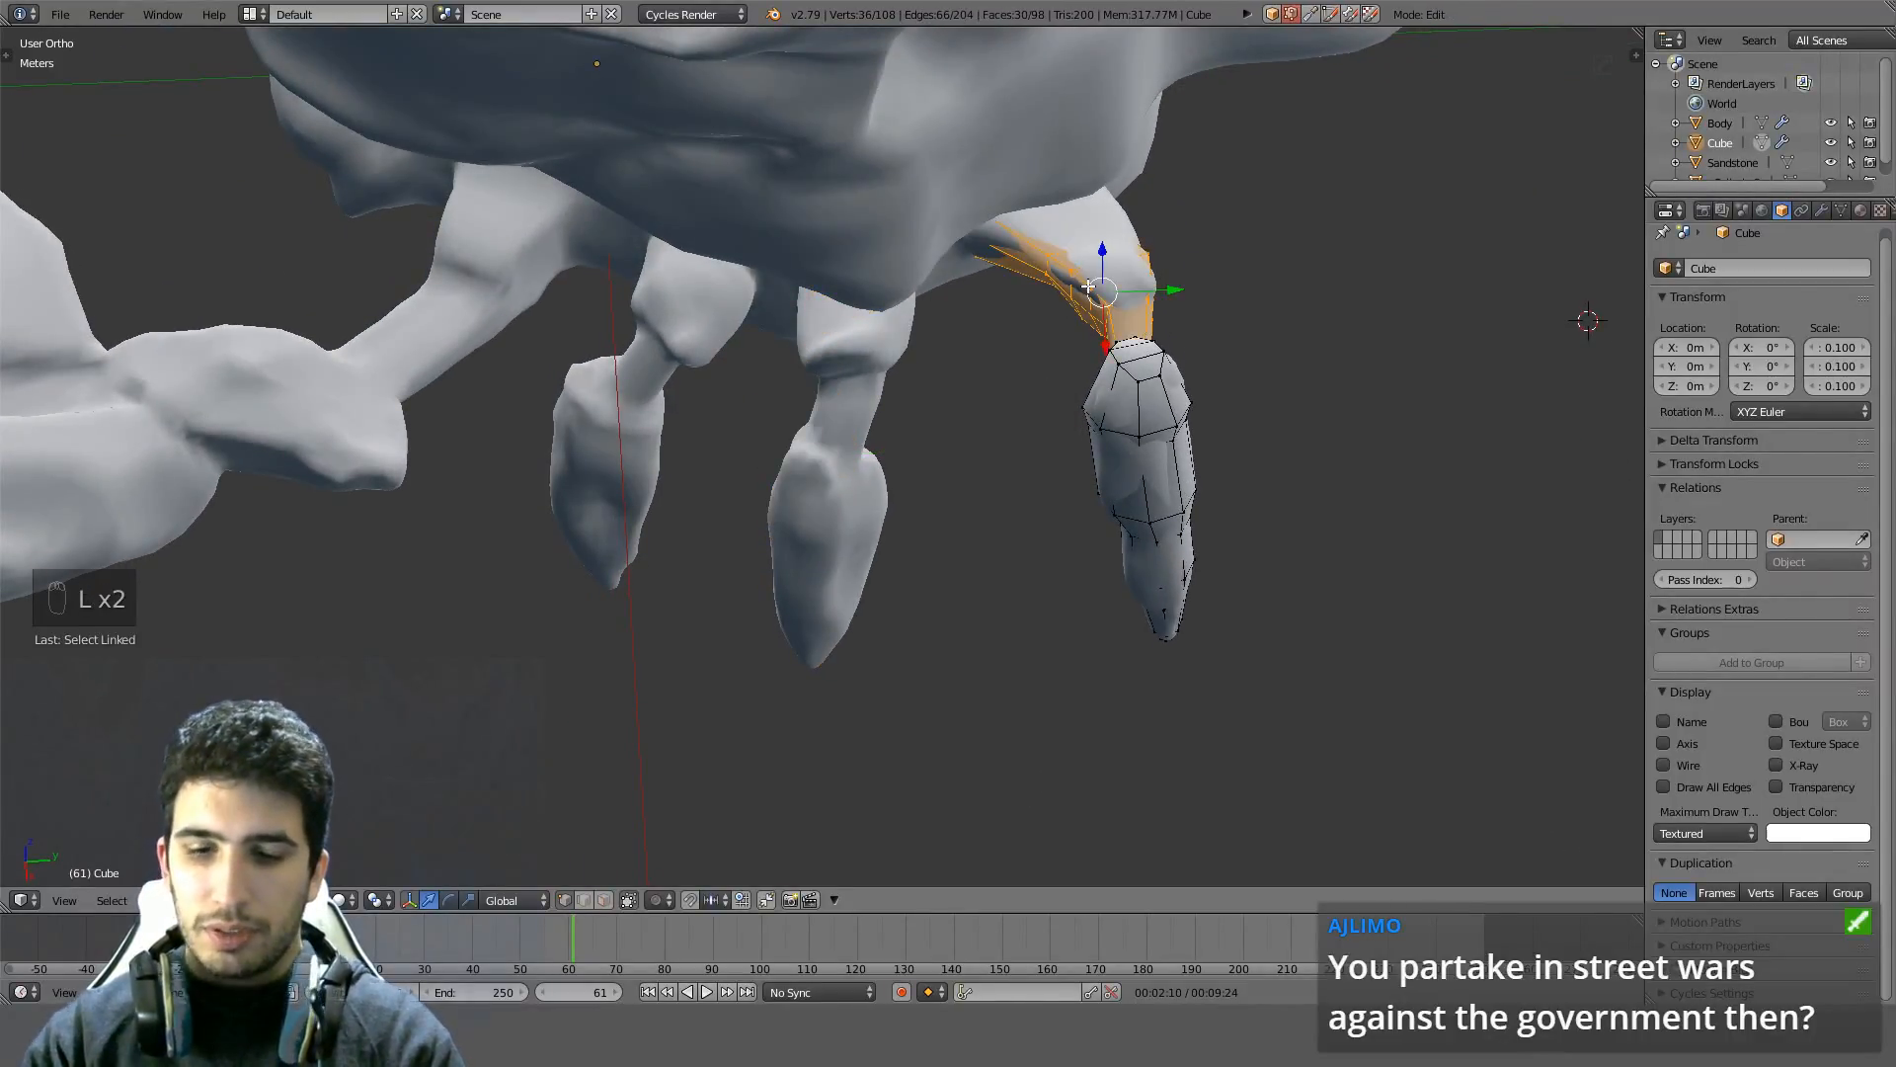
{"action": "key", "text": "KP_3"}
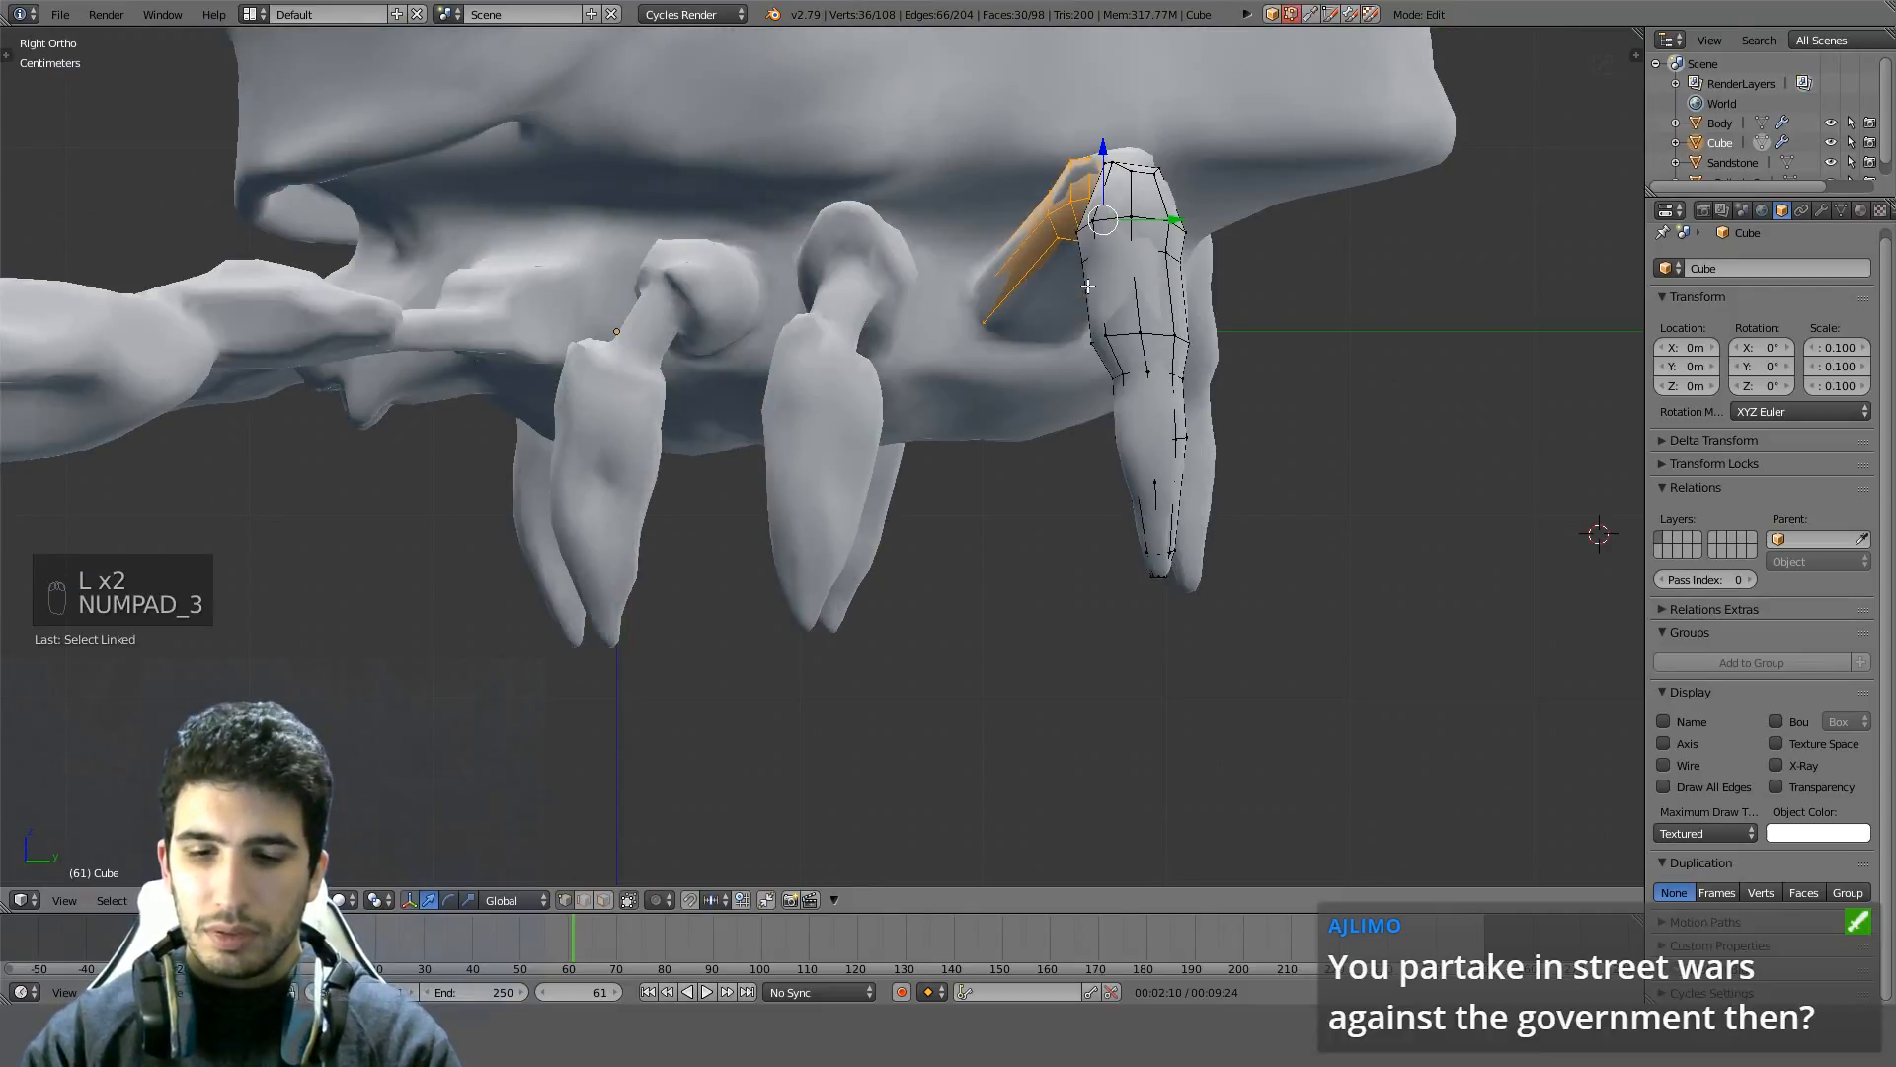
{"action": "key", "text": "KP_7"}
{"action": "key", "text": "z"}
{"action": "key", "text": "shift+d"}
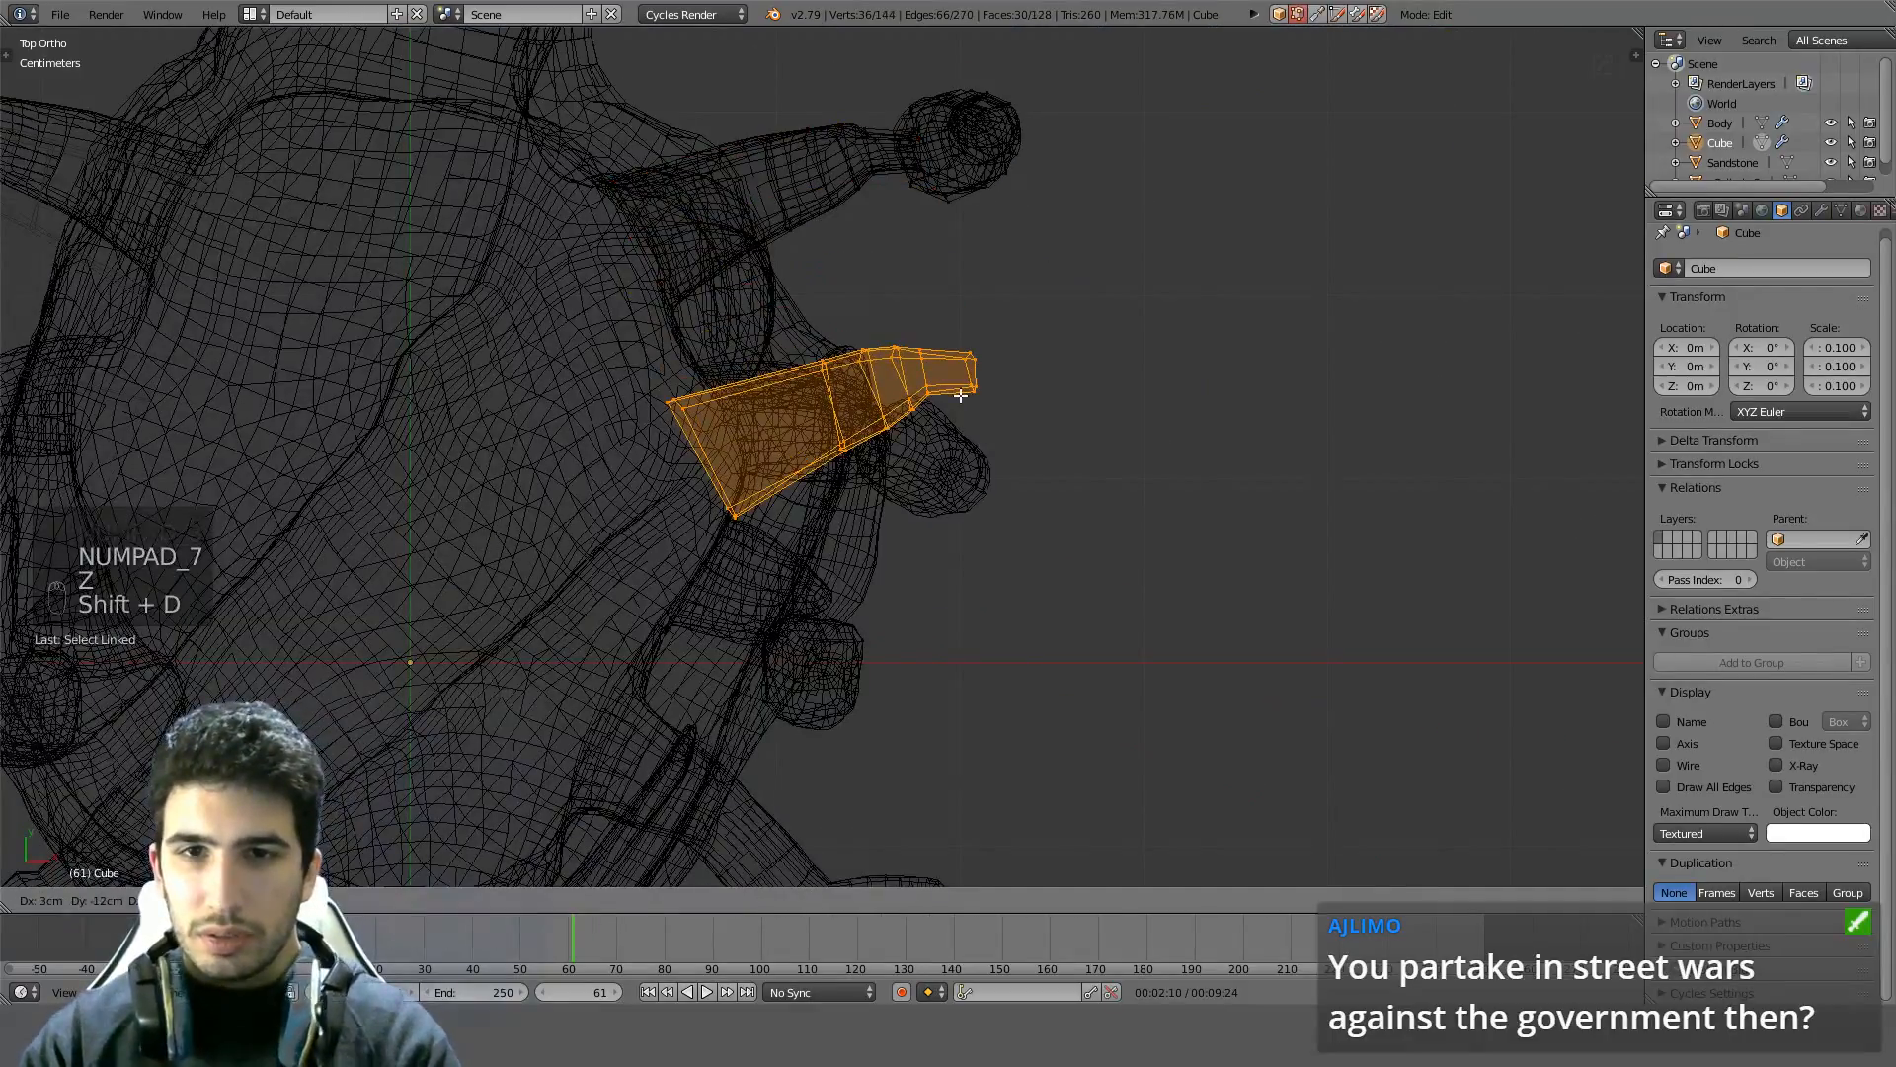
{"action": "left_click", "coordinate": [1090, 371]}
{"action": "key", "text": "r"}
{"action": "key", "text": "g"}
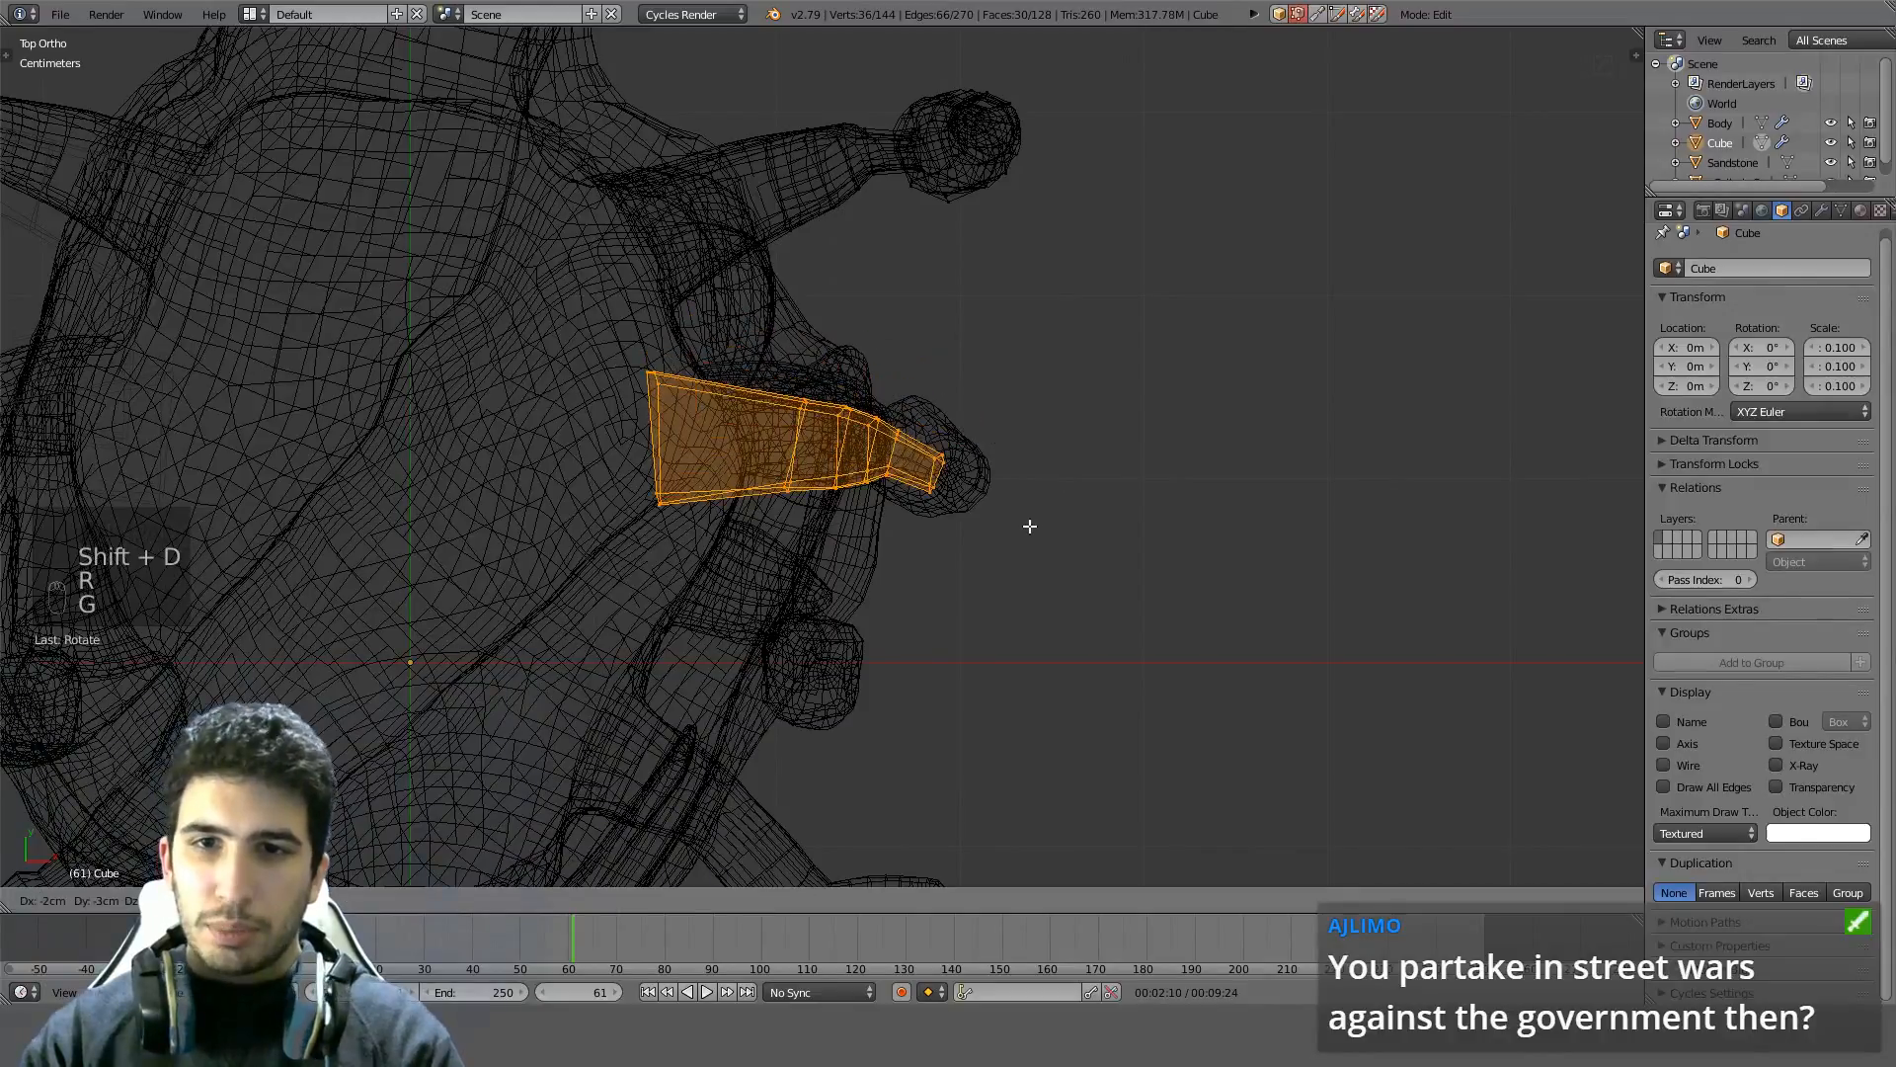
Check the duplicated arm sleeve against the neighbouring leg in solid shading and delete it
{"action": "key", "text": "z"}
{"action": "mouse_move", "coordinate": [1076, 496]}
{"action": "middle_mouse_down"}
{"action": "mouse_move", "coordinate": [1189, 419]}
{"action": "mouse_move", "coordinate": [1126, 305]}
{"action": "mouse_move", "coordinate": [881, 190]}
{"action": "middle_mouse_up"}
{"action": "key", "text": "KP_Decimal"}
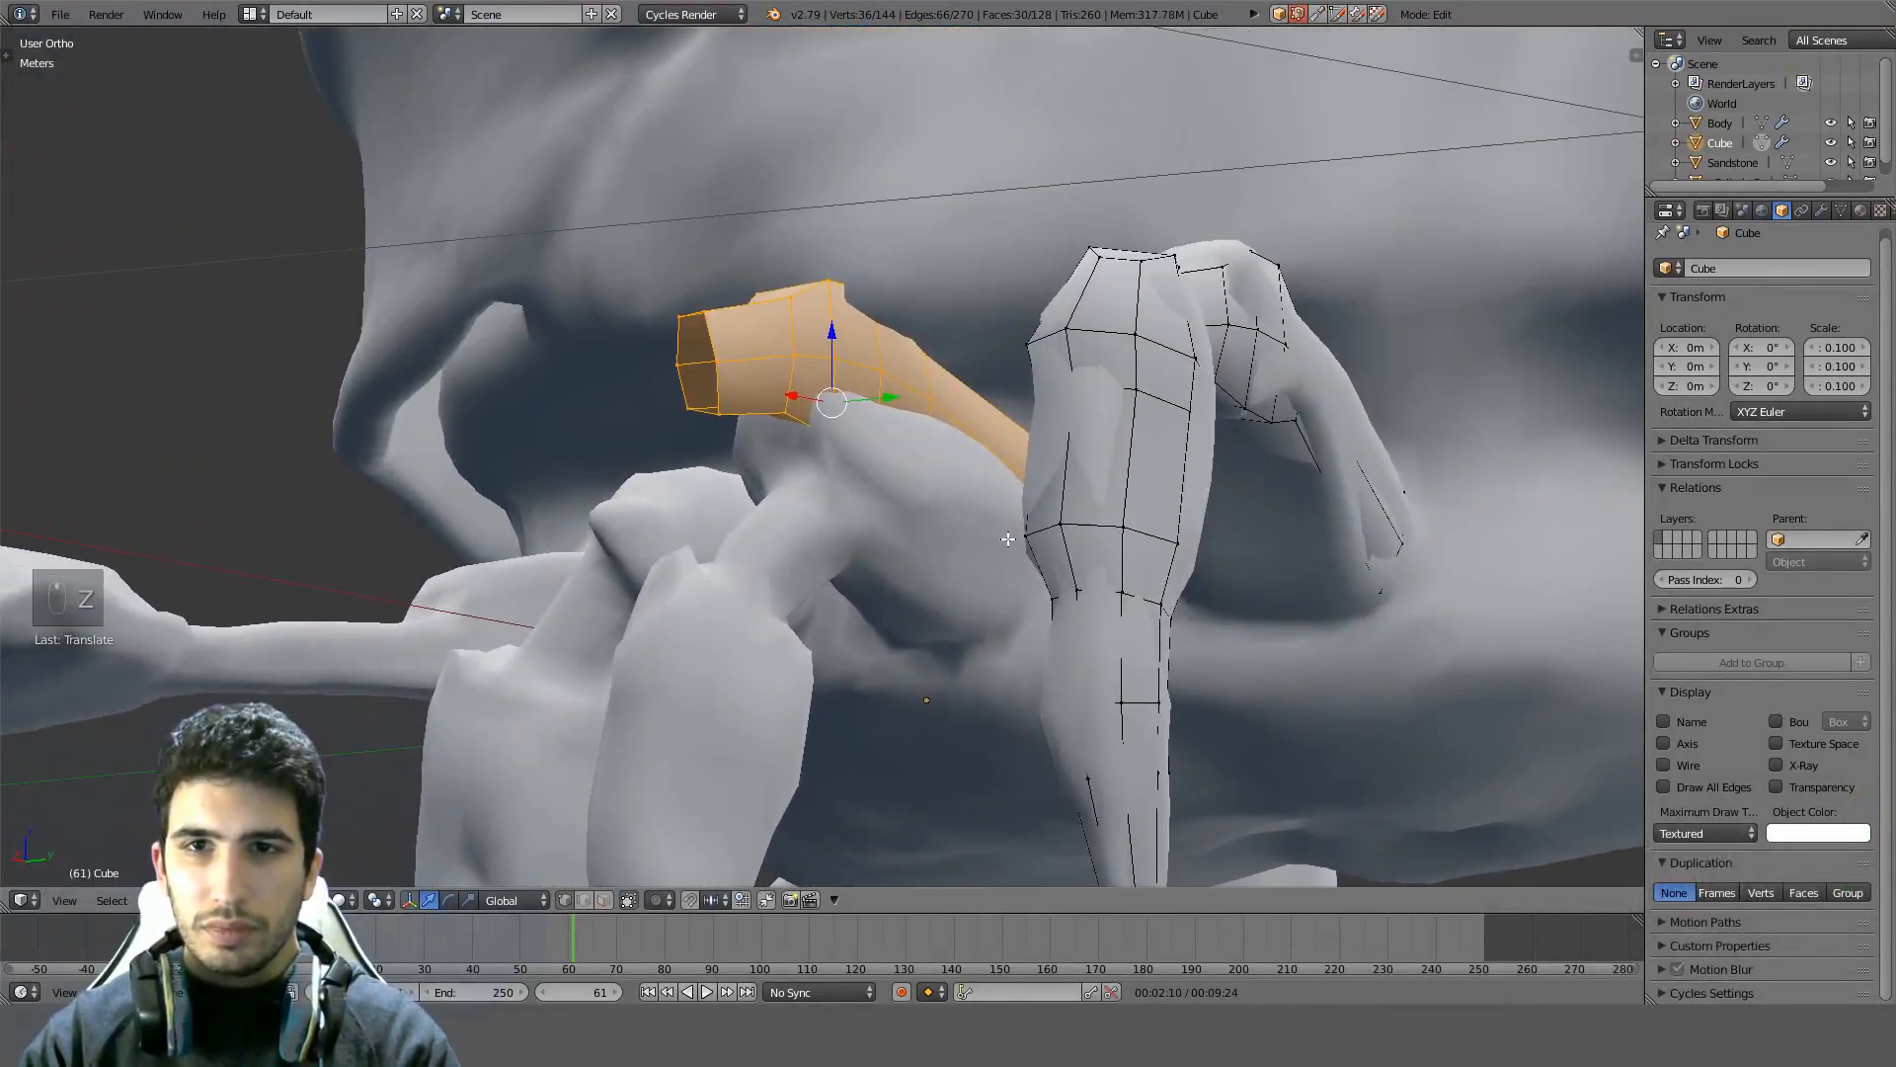
{"action": "middle_click_drag", "start_coordinate": [1017, 491], "coordinate": [825, 420]}
{"action": "key", "text": "Delete"}
{"action": "left_click", "coordinate": [997, 465]}
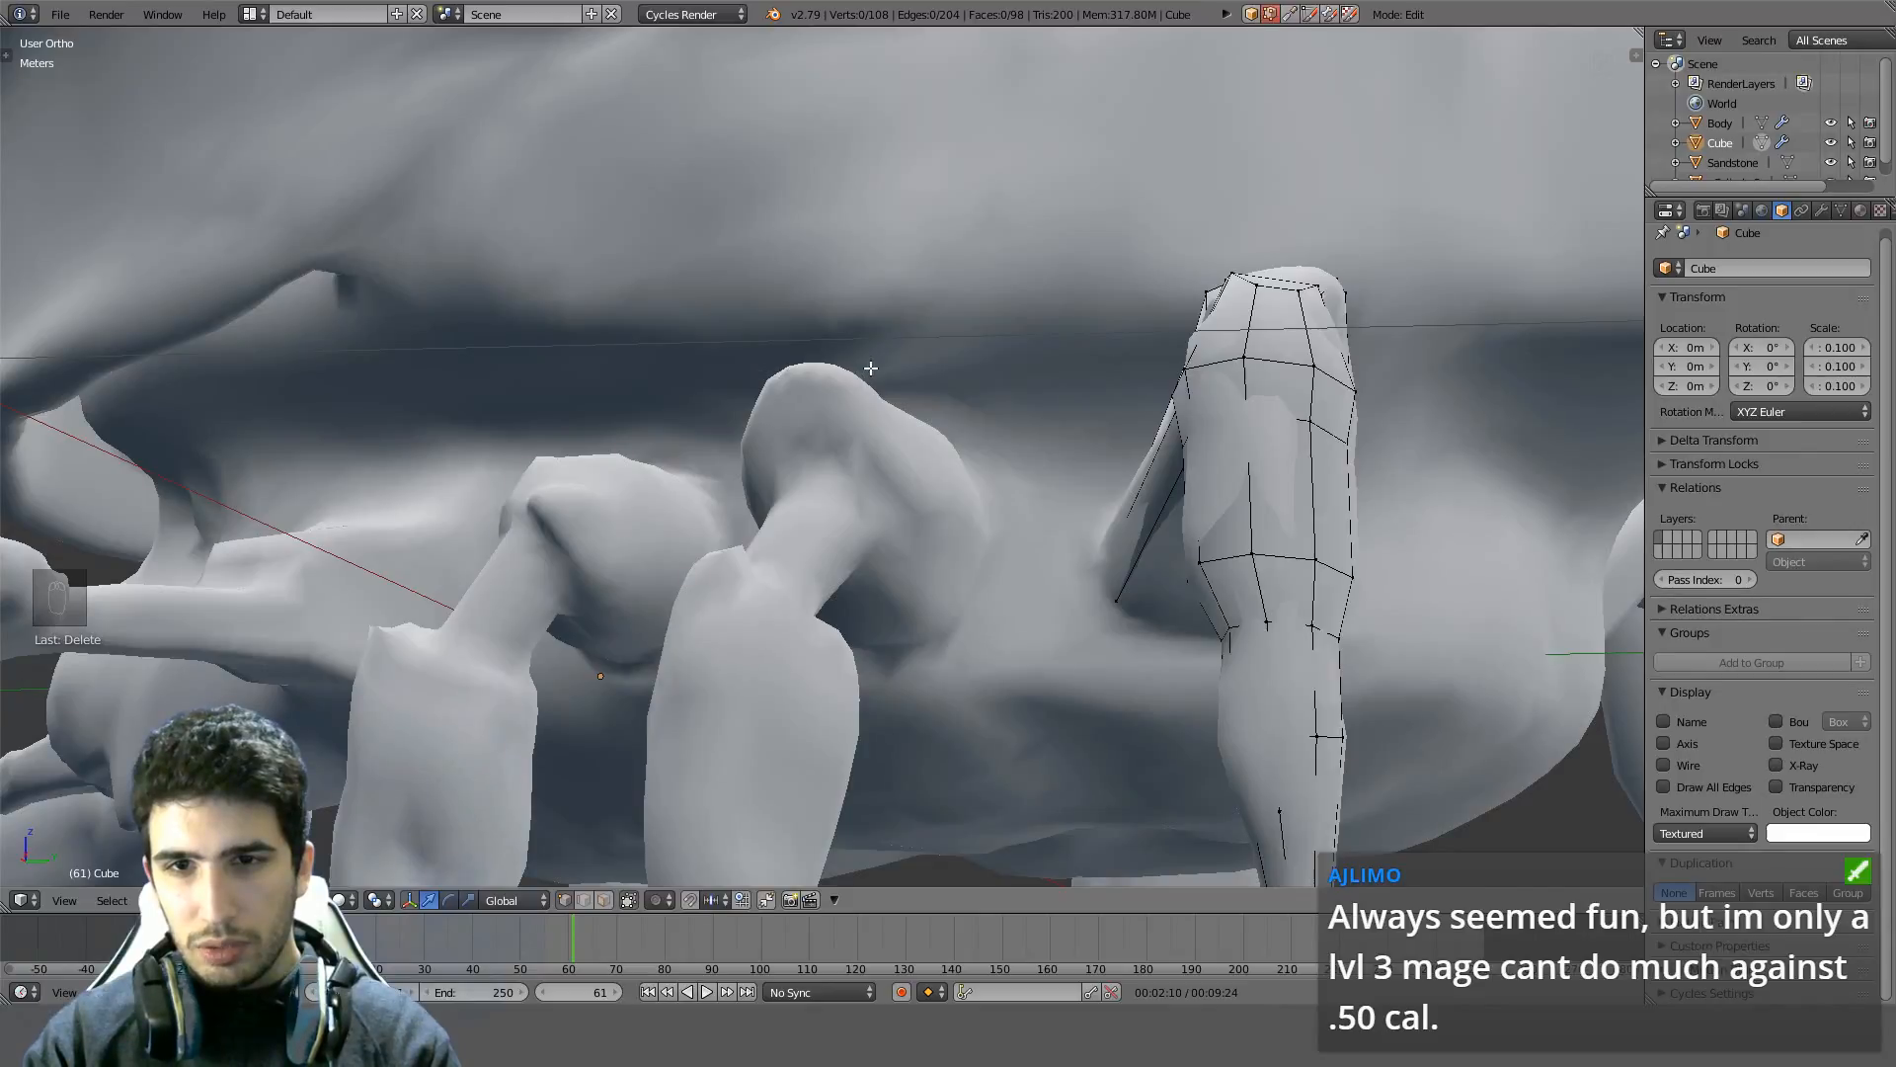
Add a cylinder with 6 vertices to the limb mesh as the base for the neighbouring leg
{"action": "middle_click_drag", "start_coordinate": [849, 473], "coordinate": [943, 637]}
{"action": "key", "text": "shift+a"}
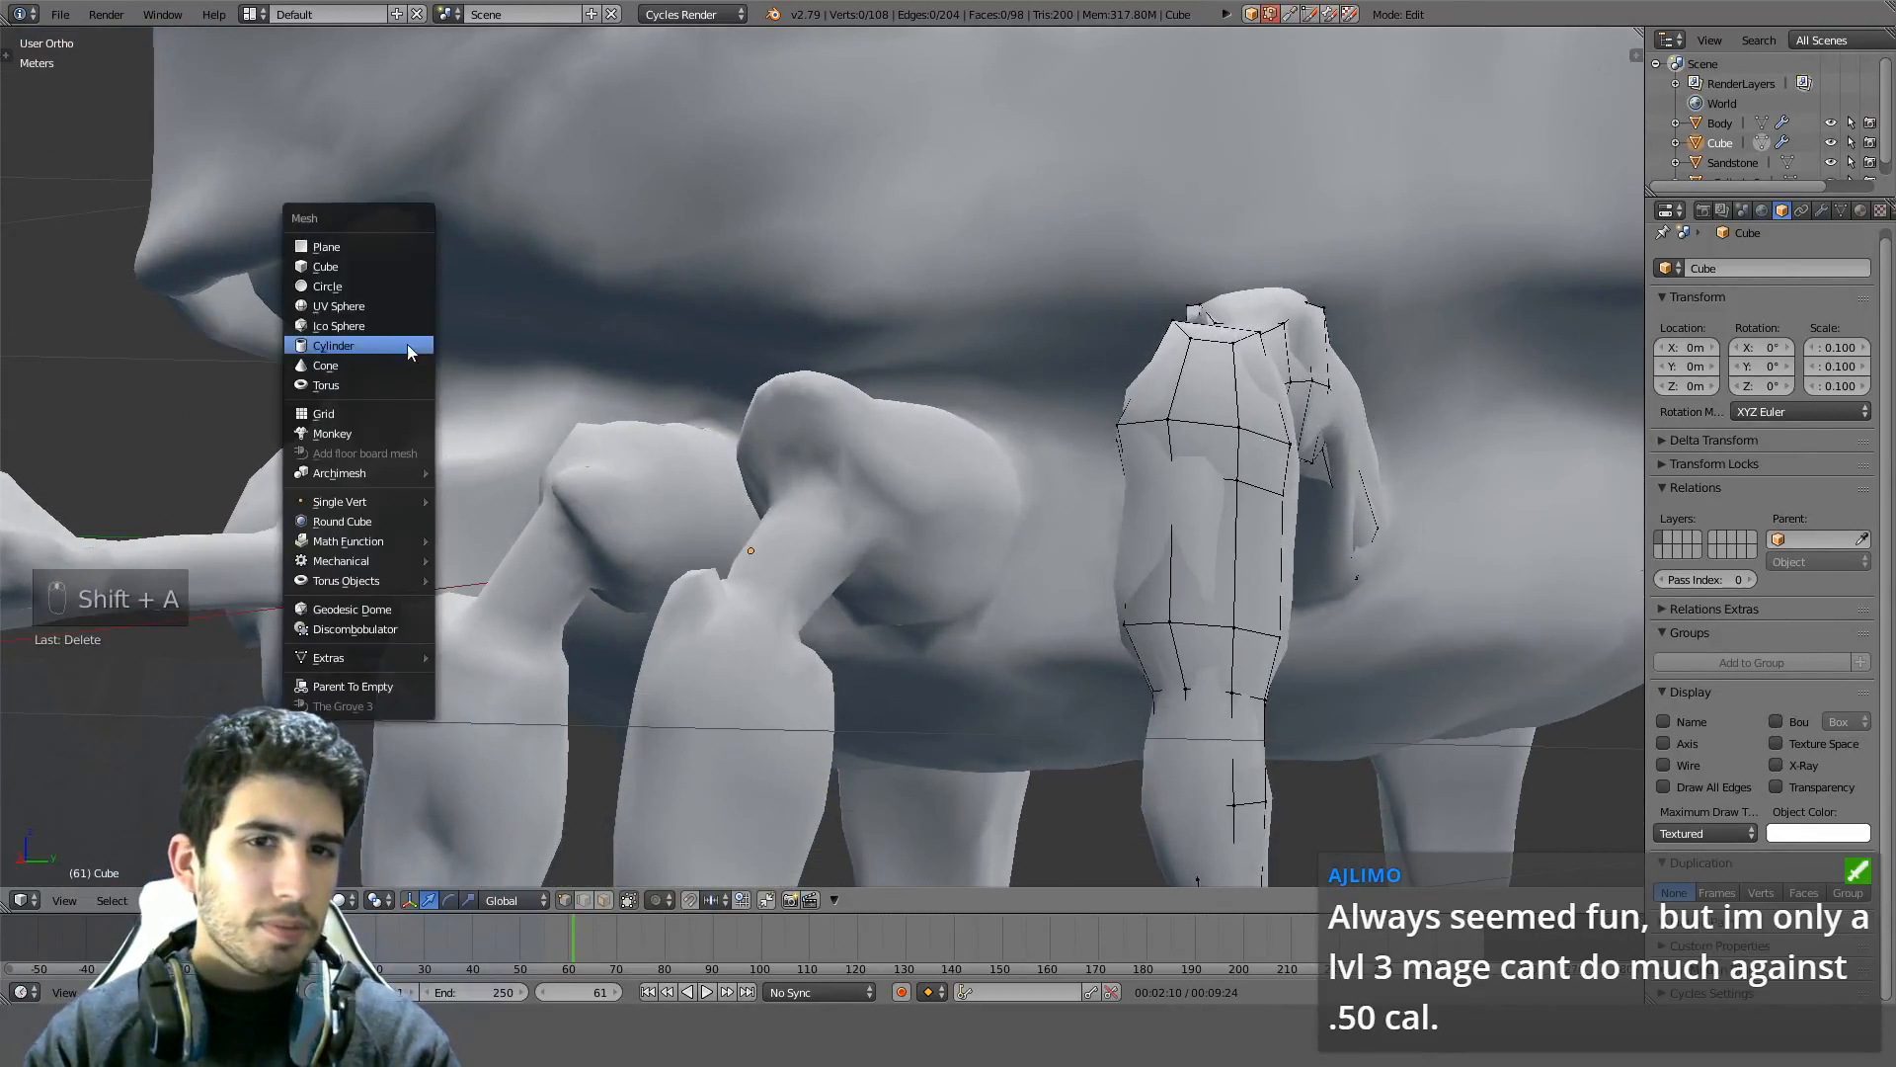
{"action": "left_click", "coordinate": [340, 347]}
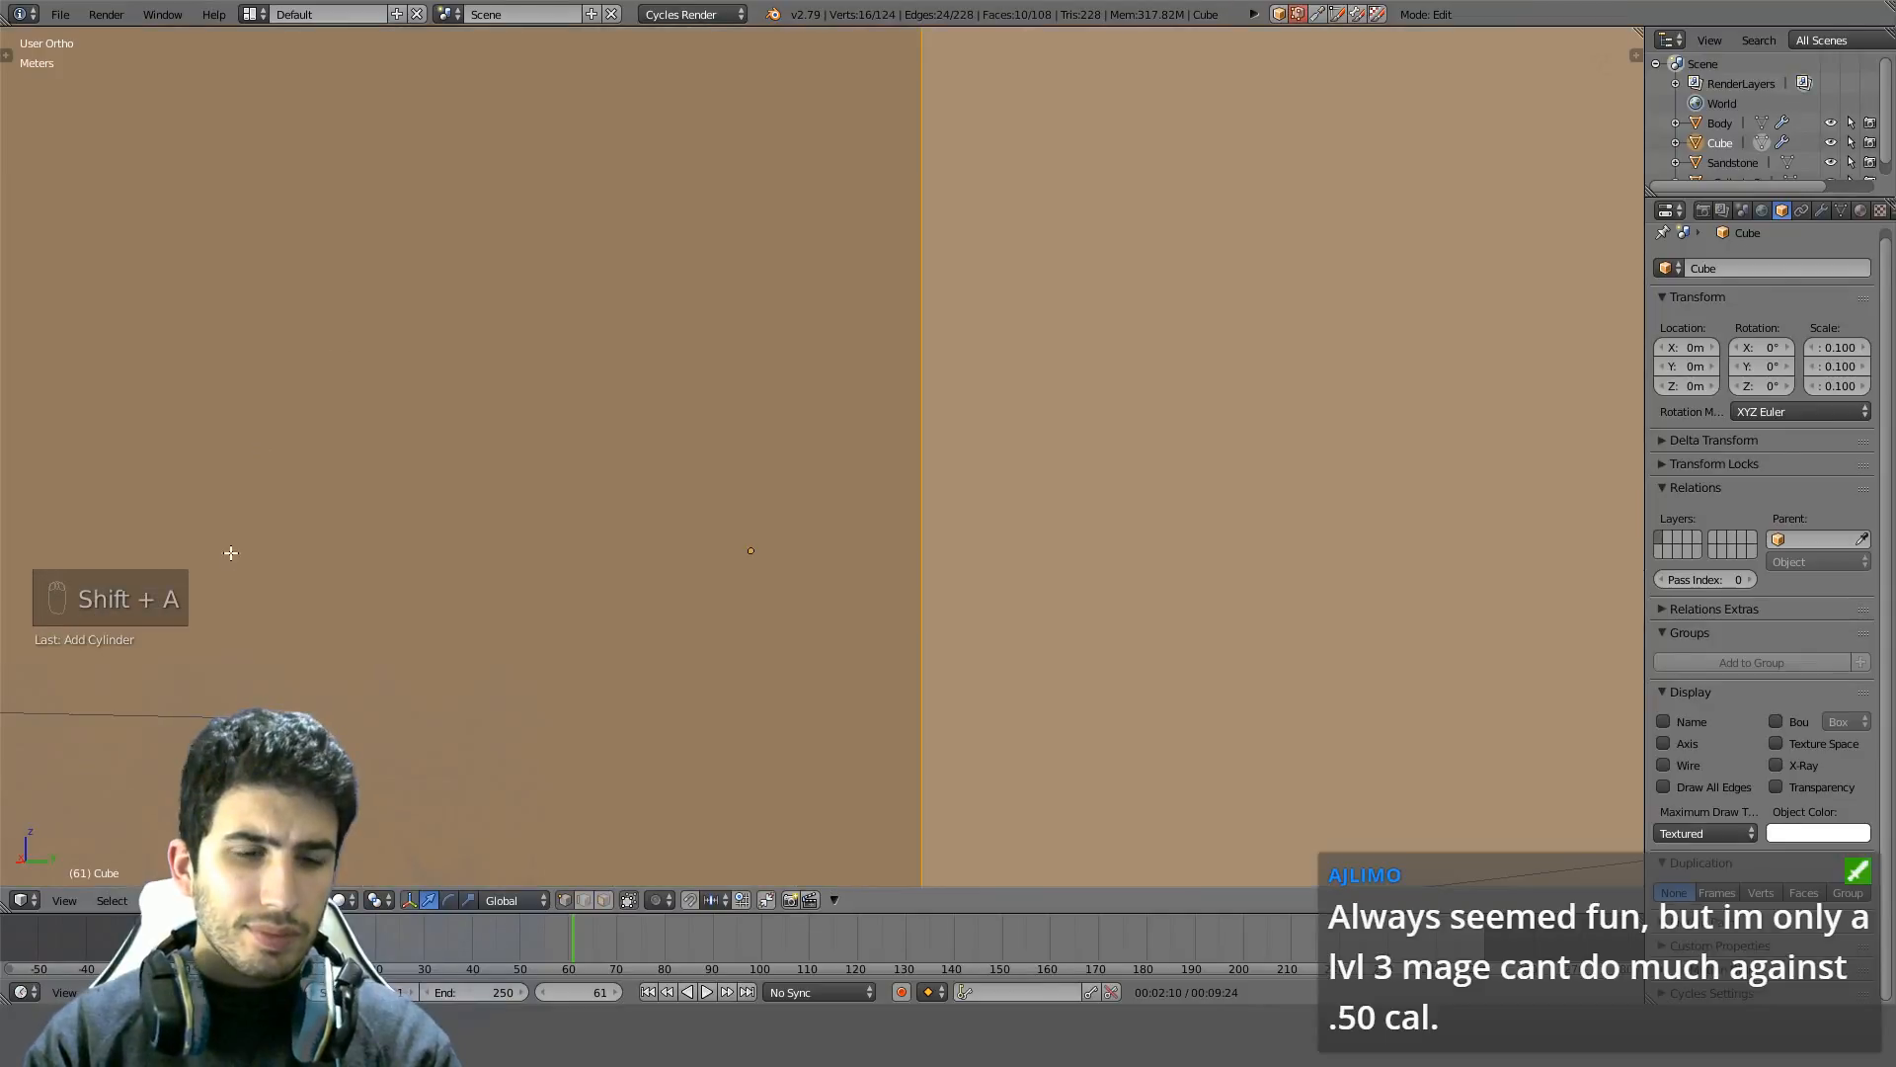
{"action": "type", "text": "t6"}
{"action": "key", "text": "Return"}
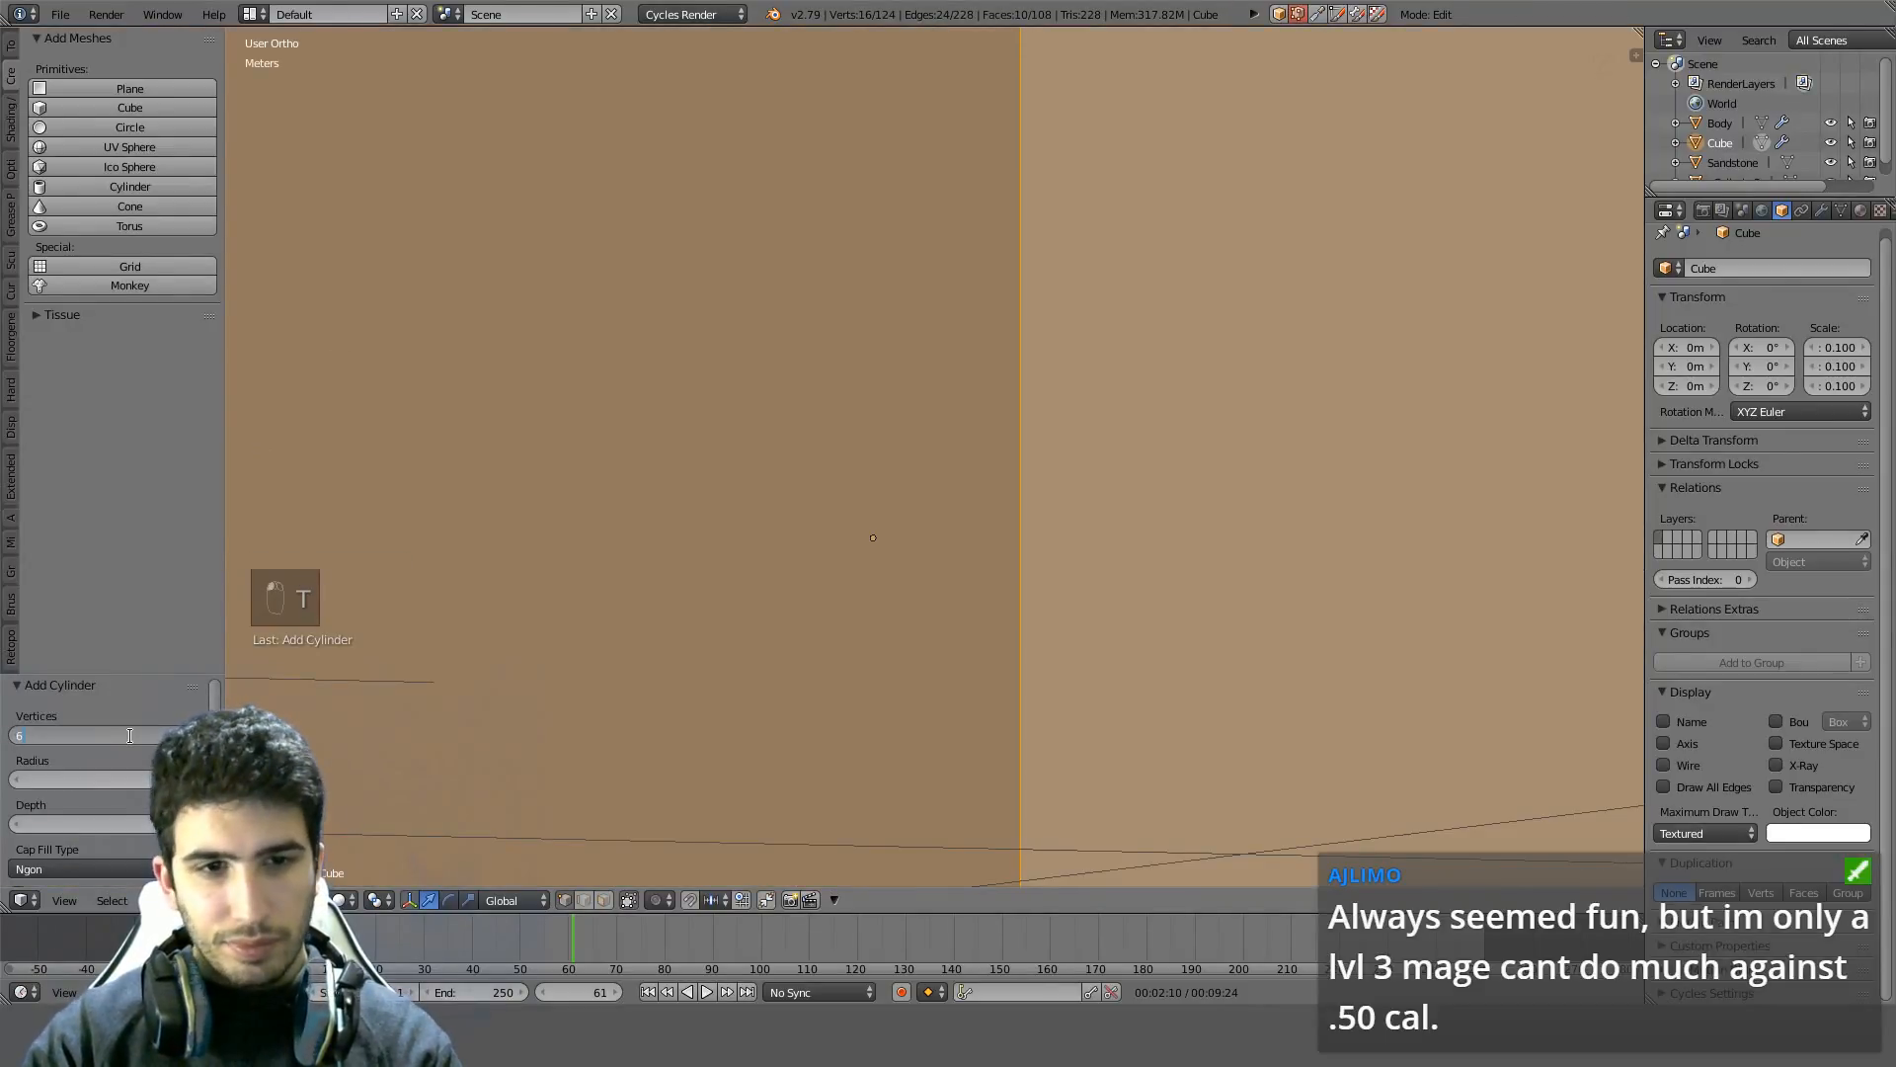
Rotate the new six-sided cylinder by 90° so its hexagonal ends face sideways along X, and resize it
{"action": "type", "text": "t"}
{"action": "type", "text": "r90"}
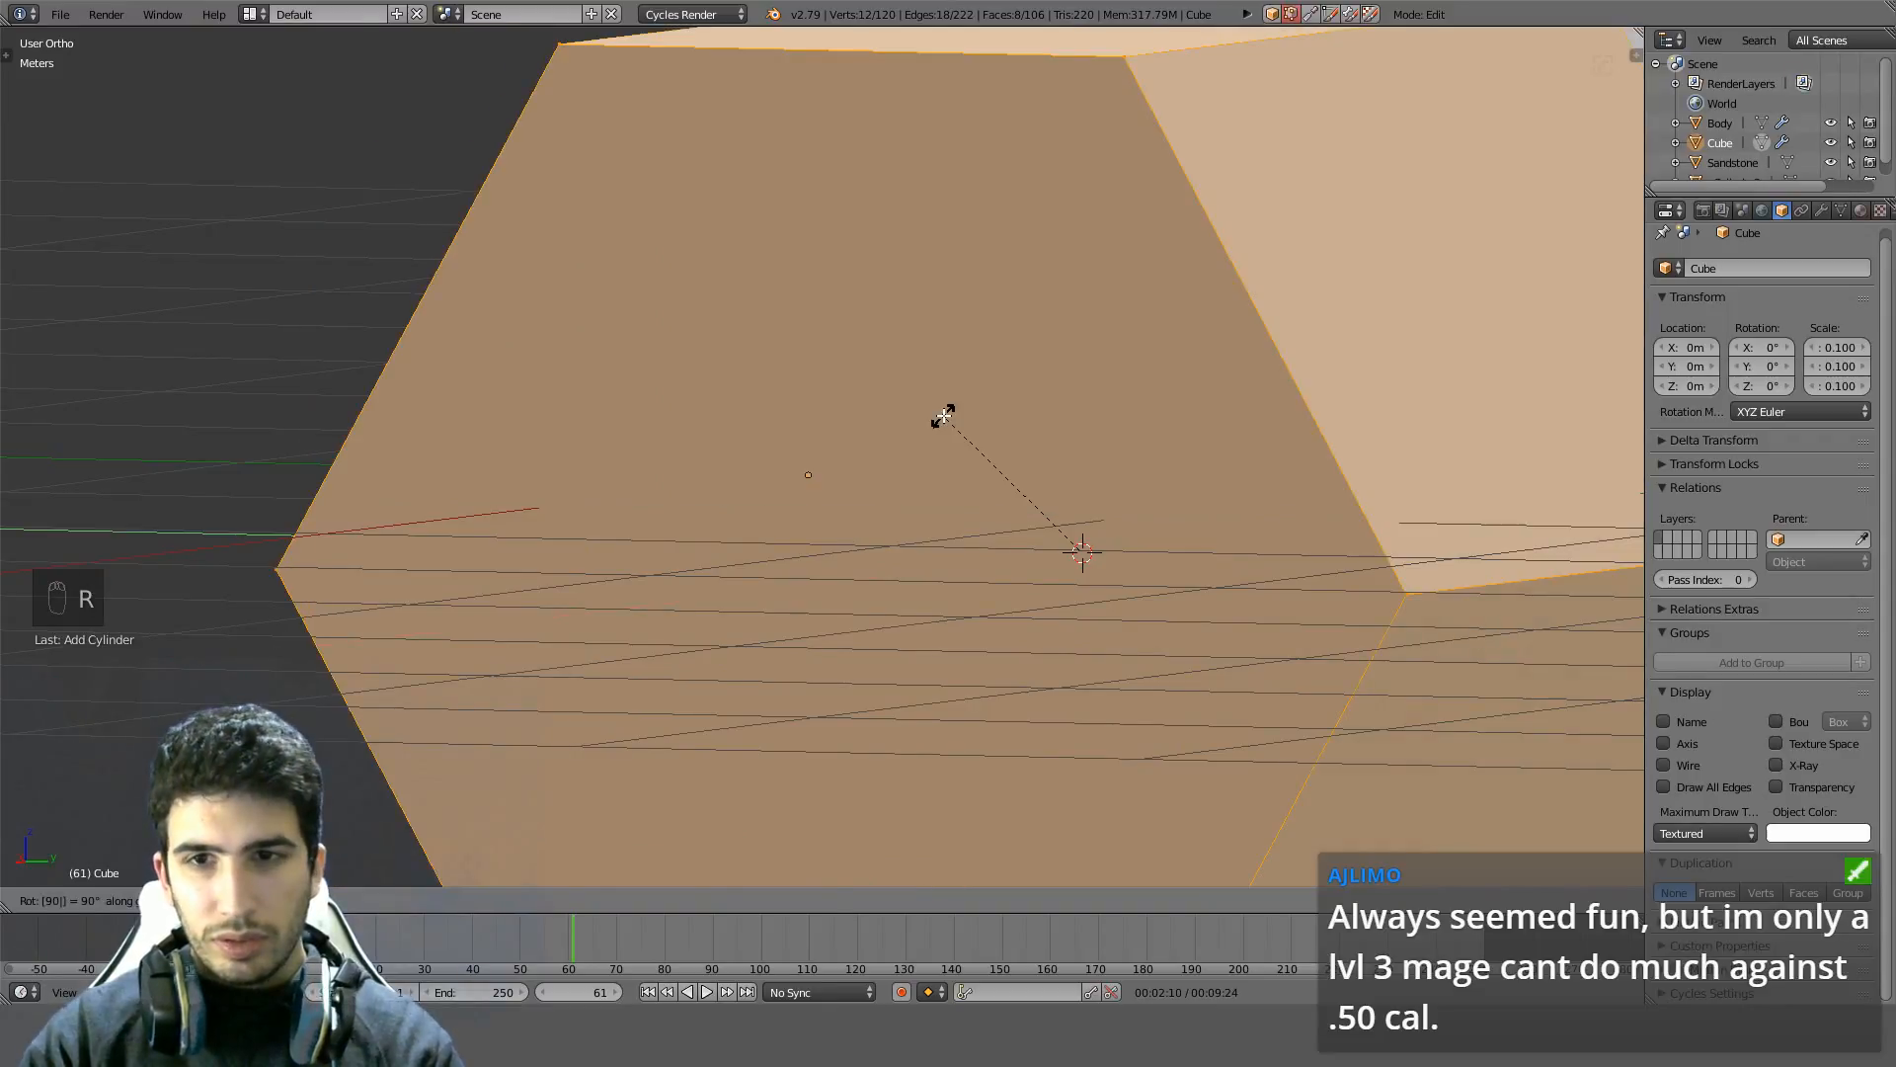
{"action": "key", "text": "Return"}
{"action": "scroll", "coordinate": [941, 415], "scroll_direction": "down", "scroll_amount": 4}
{"action": "key", "text": "s"}
{"action": "key", "text": "Return"}
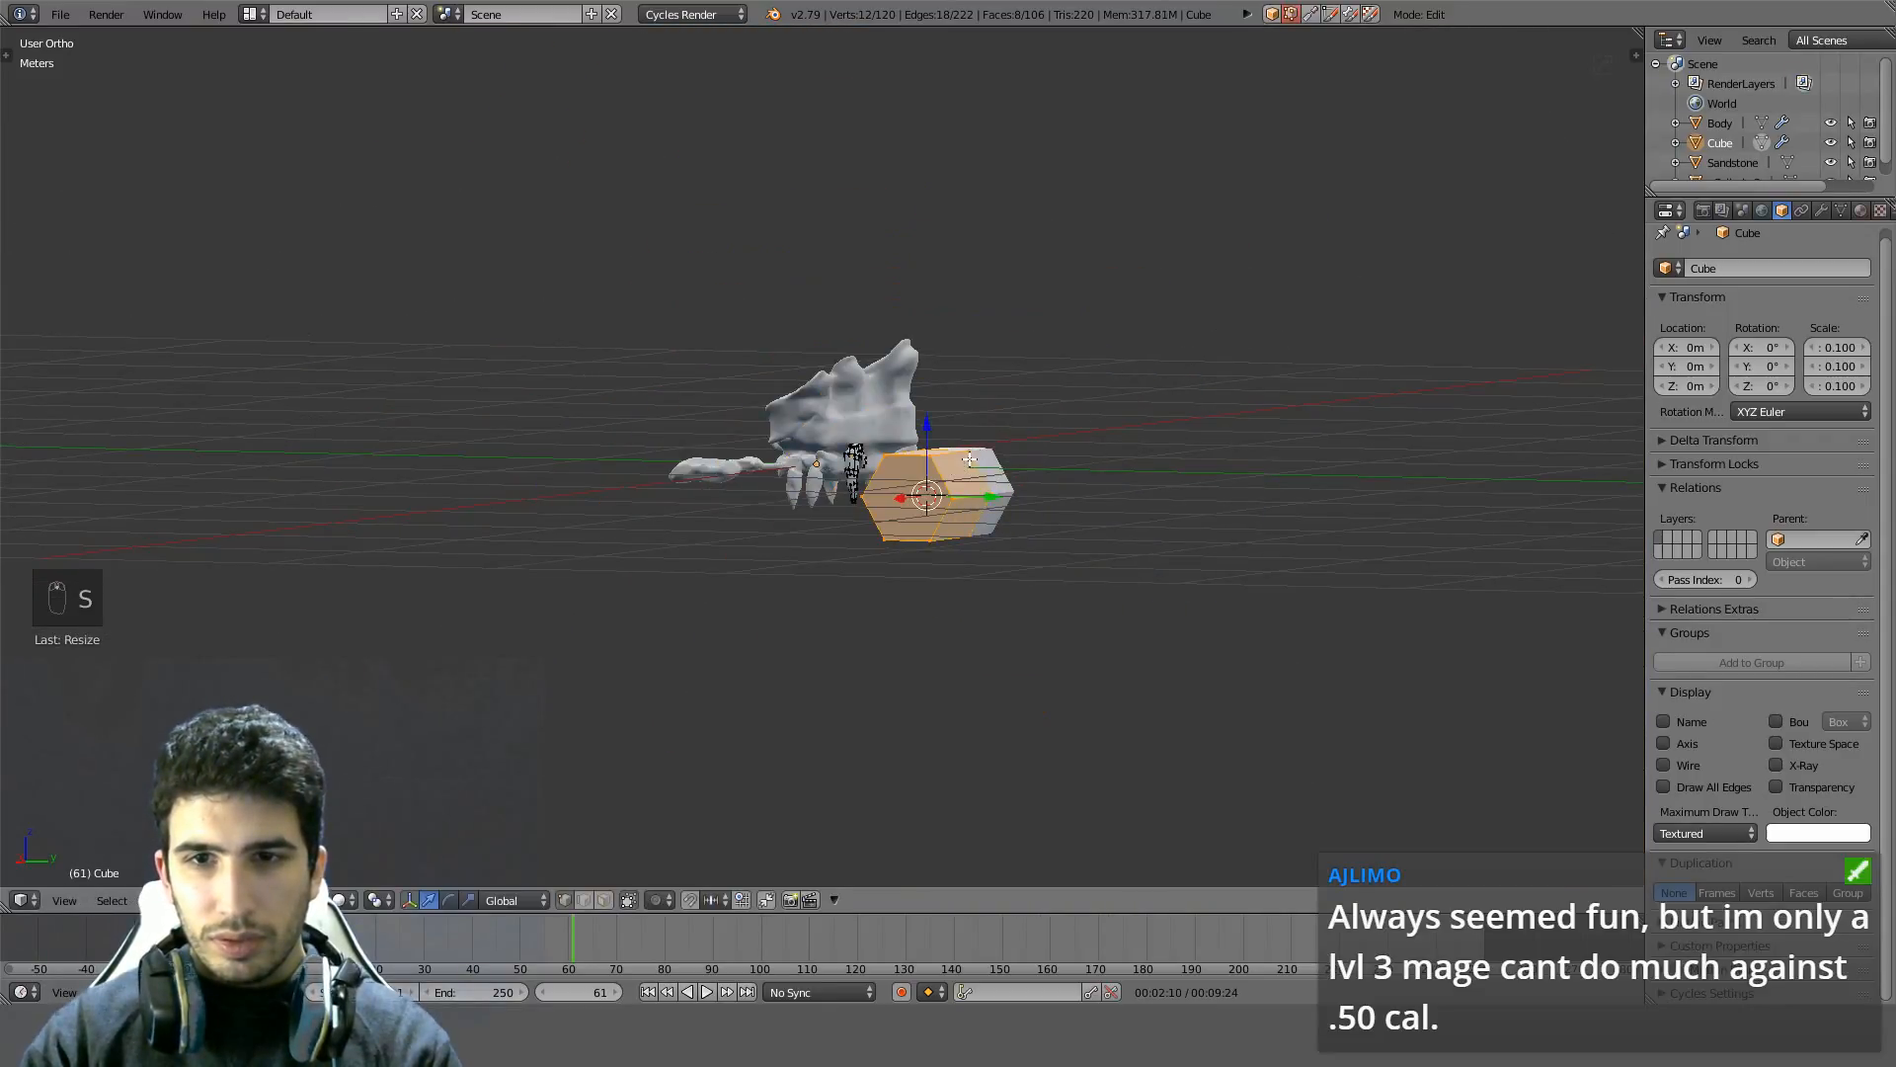
Move the cylinder across the creature's legs in the right orthographic view
{"action": "key", "text": "KP_1"}
{"action": "key", "text": "KP_3"}
{"action": "scroll", "coordinate": [970, 458], "scroll_direction": "up", "scroll_amount": 7}
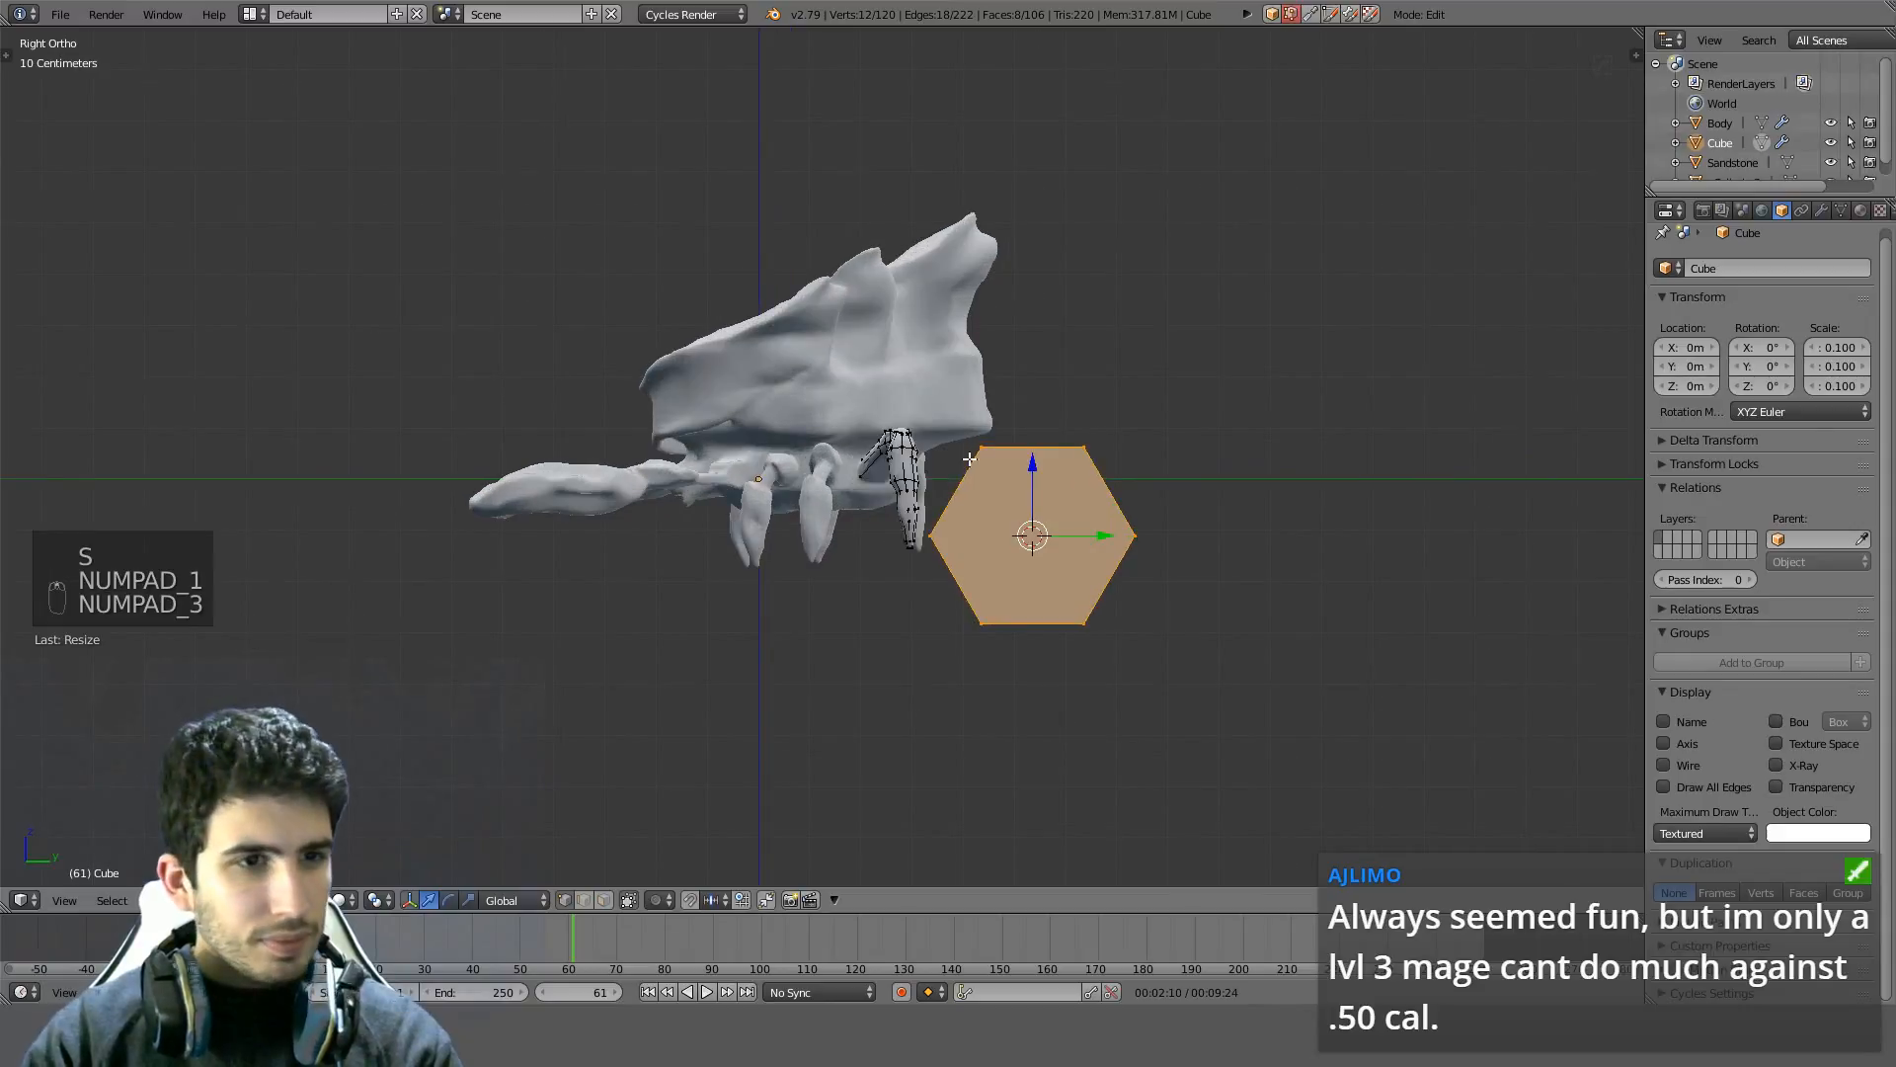
{"action": "scroll", "coordinate": [1172, 528], "scroll_direction": "up", "scroll_amount": 3}
{"action": "scroll", "coordinate": [1325, 630], "scroll_direction": "down", "scroll_amount": 3}
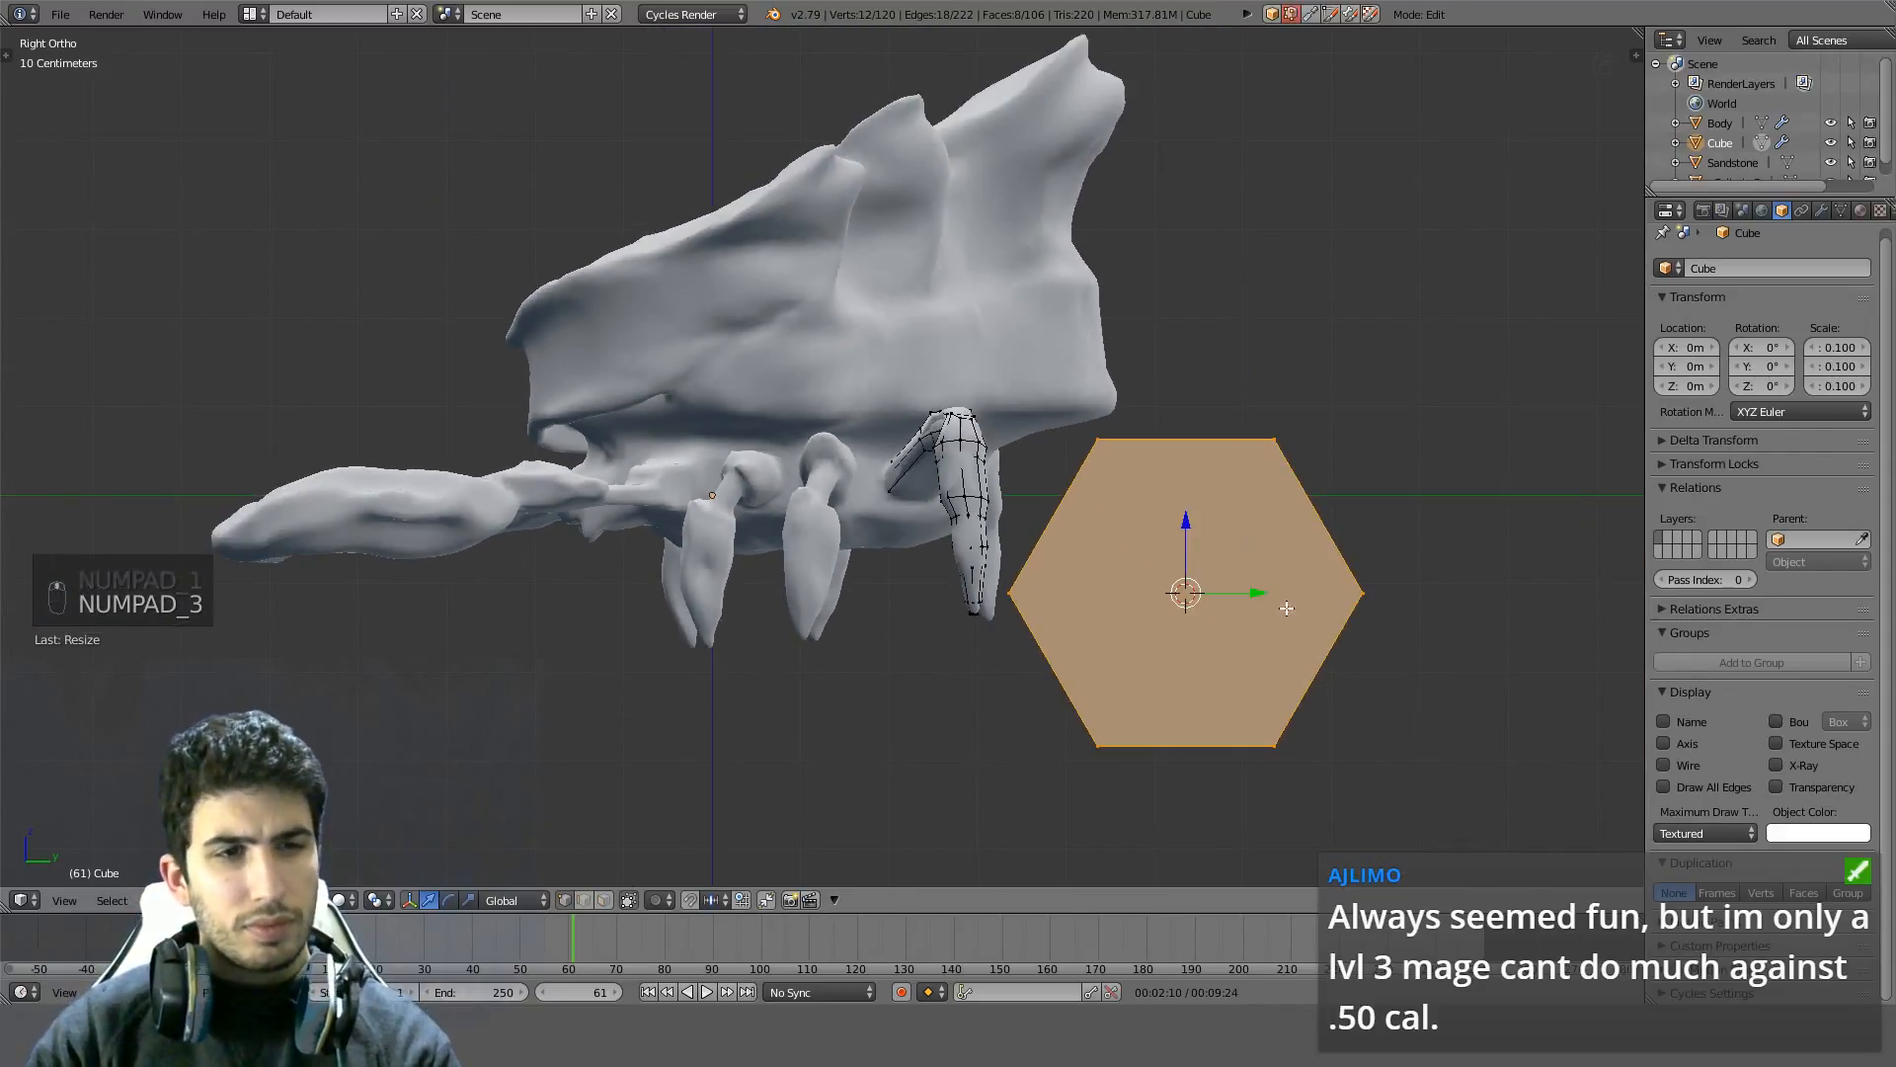
{"action": "key", "text": "g"}
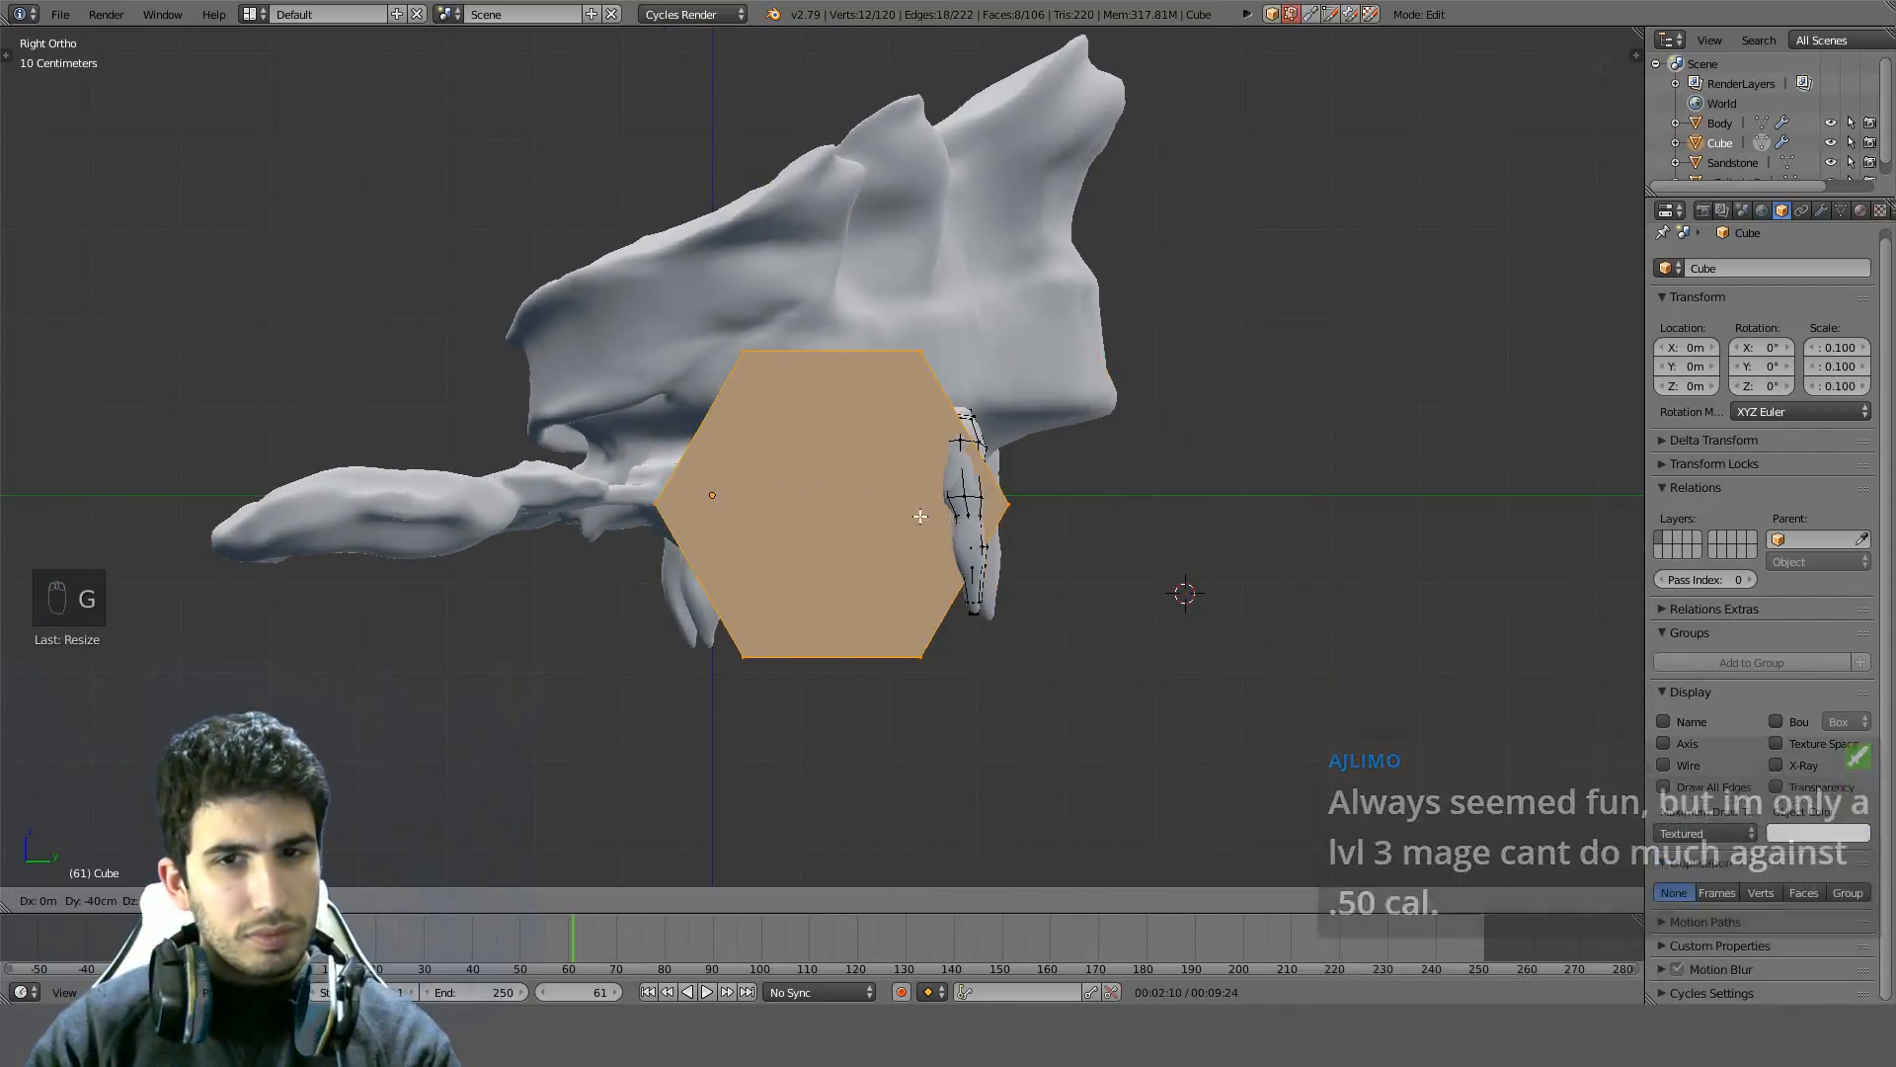
{"action": "left_click", "coordinate": [966, 465]}
Scale the cylinder down and centre it over the upper joint of the middle leg
{"action": "scroll", "coordinate": [967, 465], "scroll_direction": "up", "scroll_amount": 5}
{"action": "key", "text": "s"}
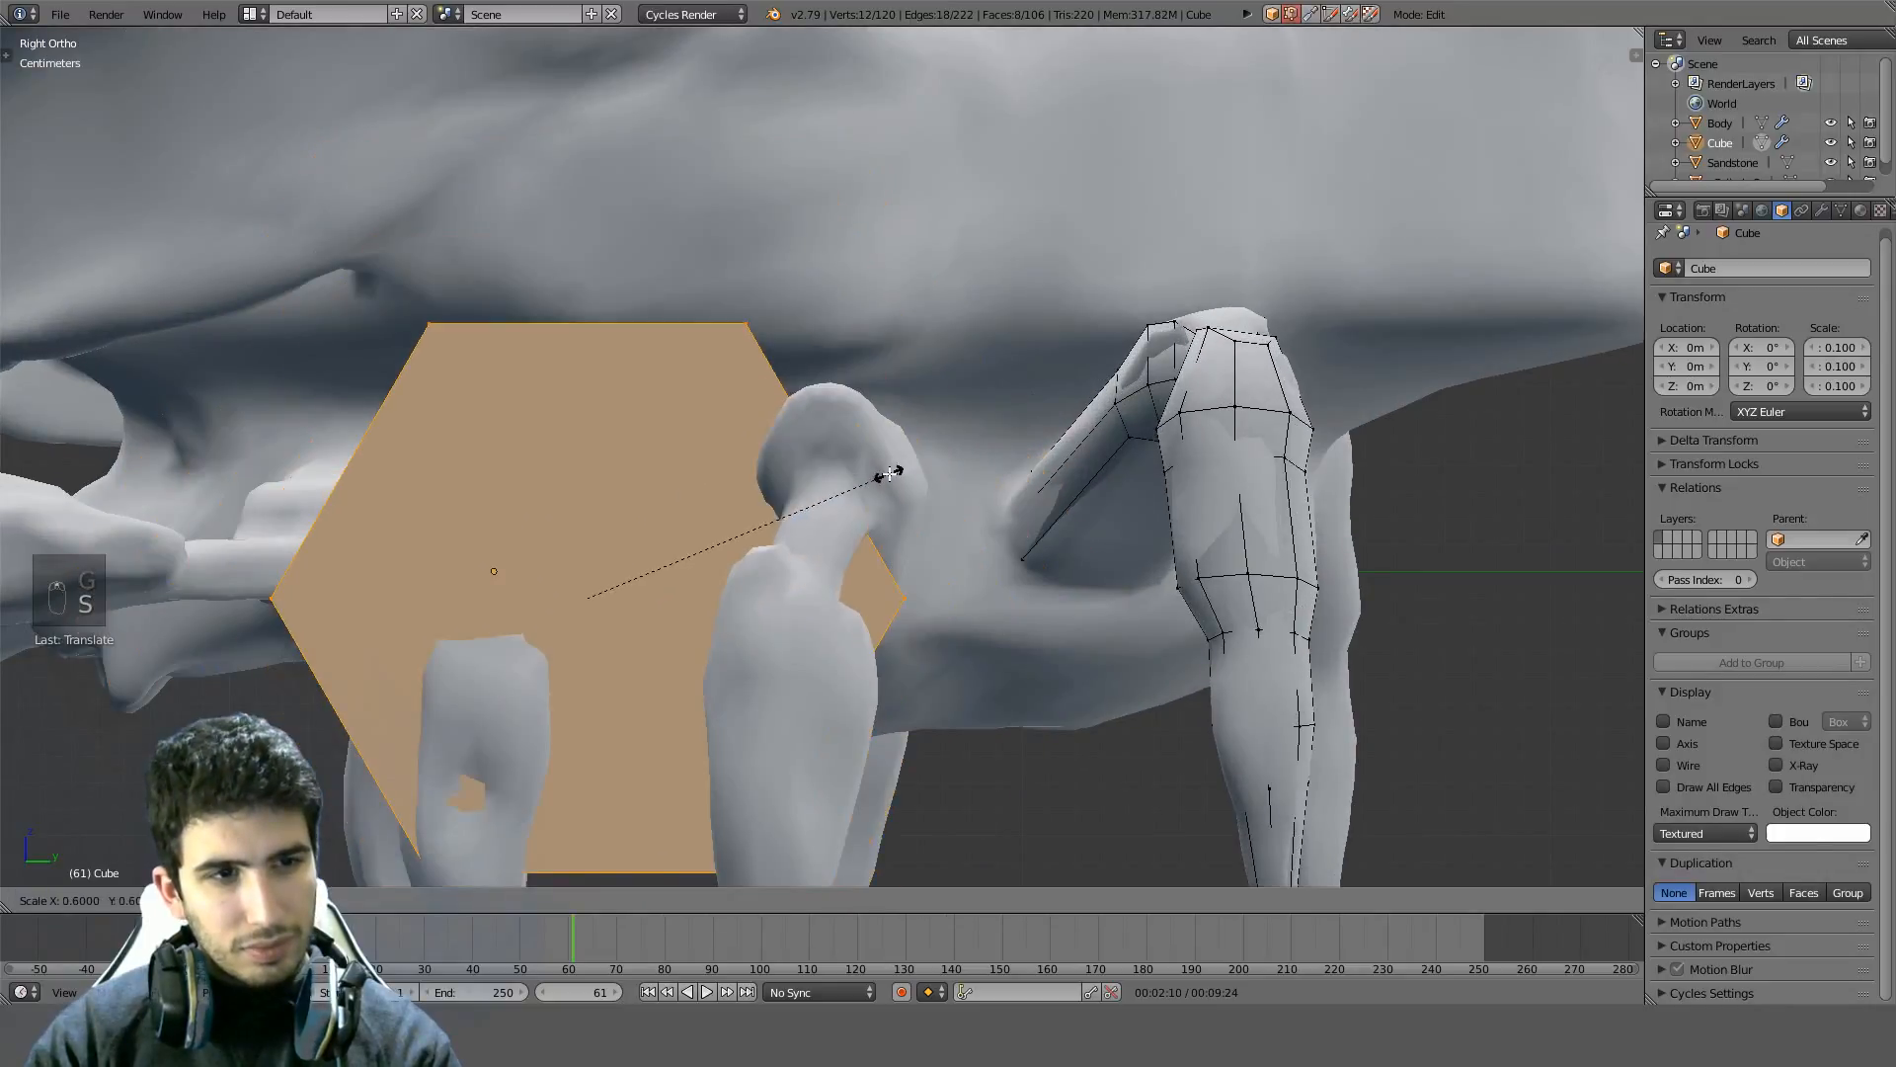
{"action": "left_click", "coordinate": [805, 517]}
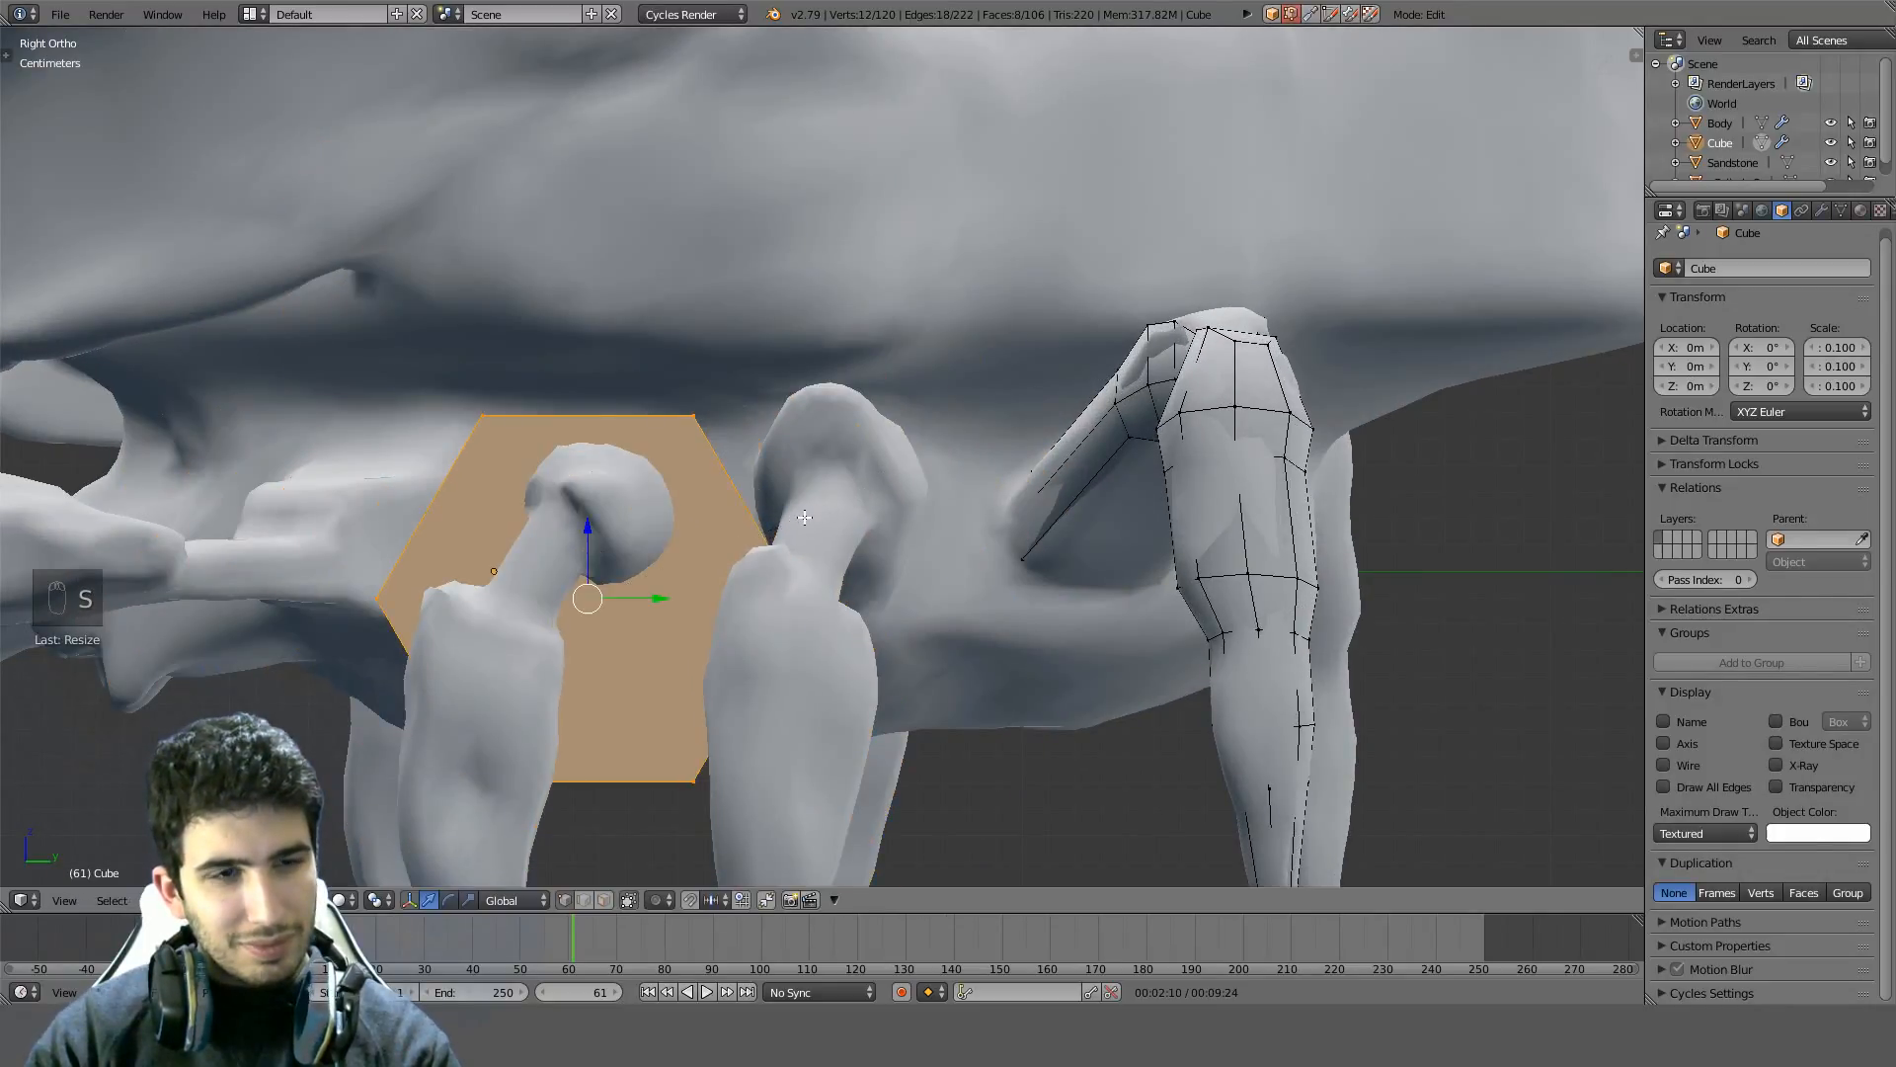
{"action": "key", "text": "g"}
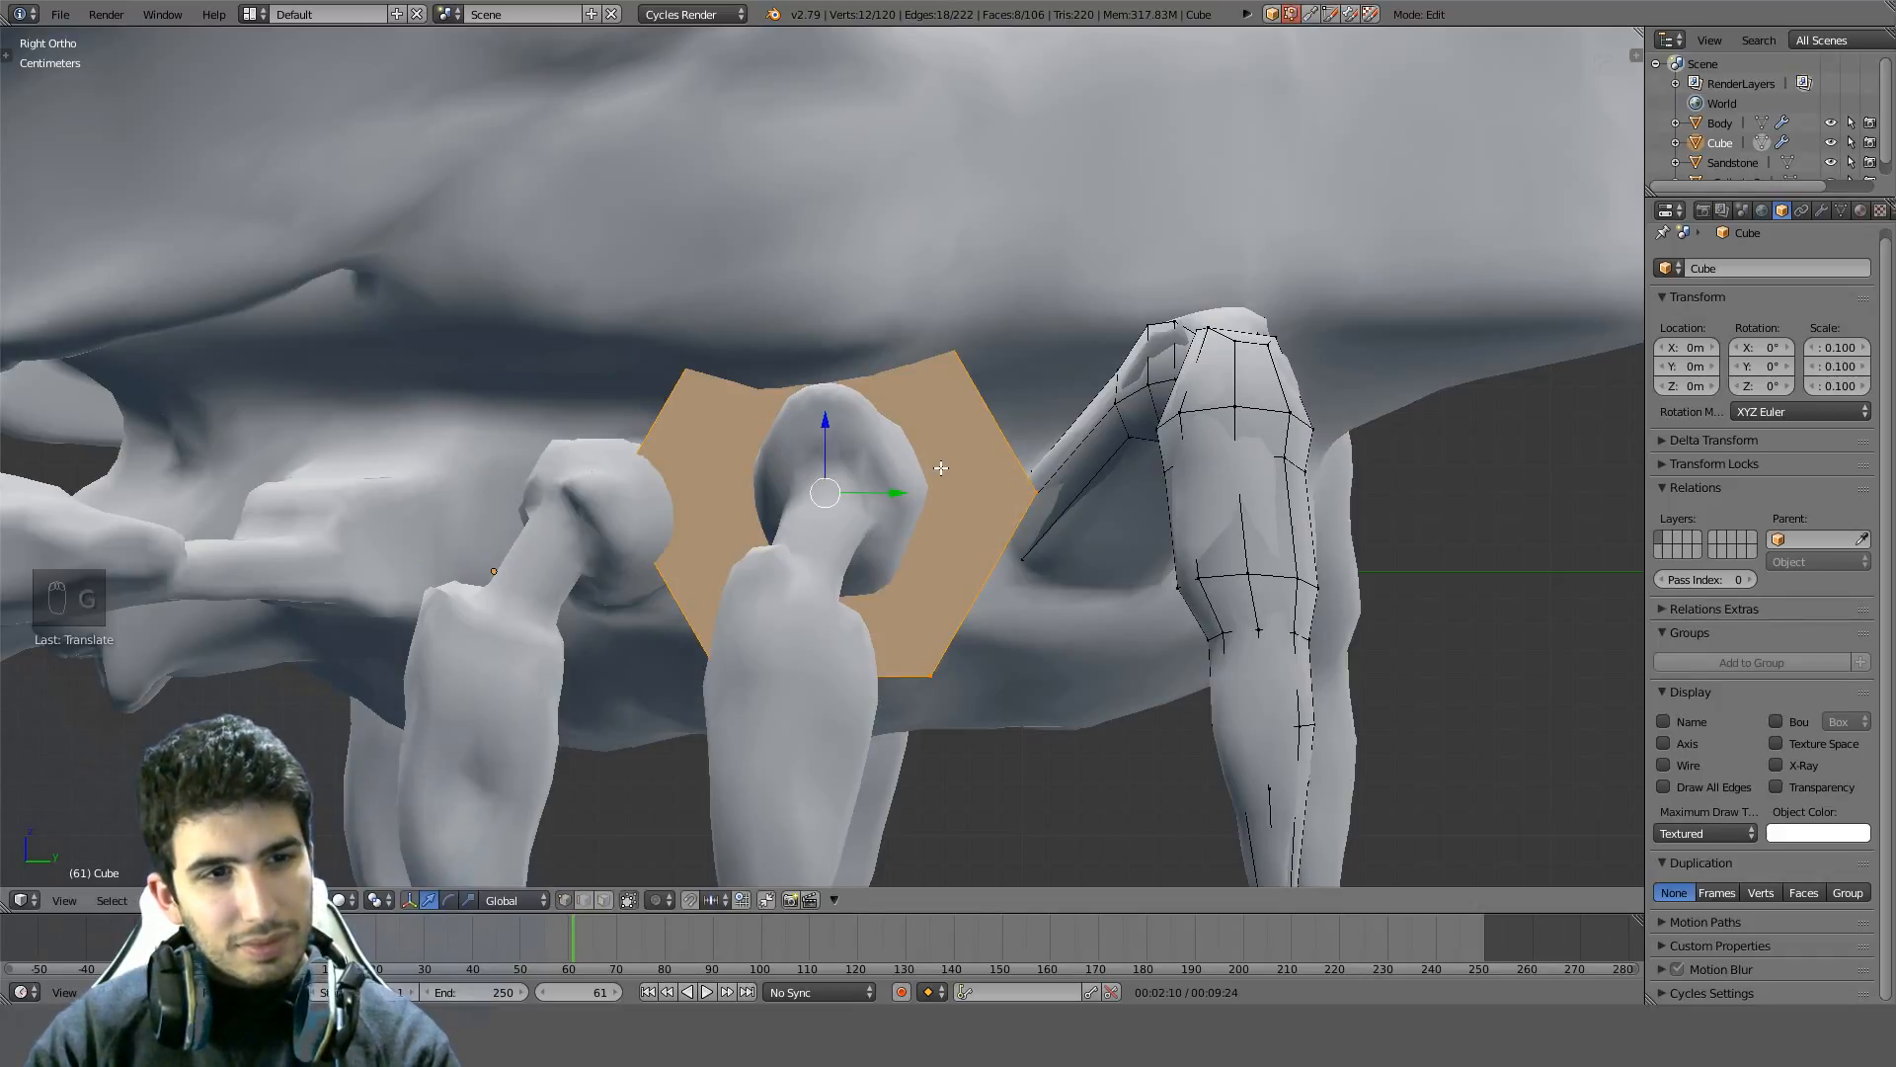
Scale the cylinder down further in top wireframe view and move it over the middle leg's segment where it leaves the body
{"action": "key", "text": "KP_7"}
{"action": "key", "text": "z"}
{"action": "scroll", "coordinate": [953, 445], "scroll_direction": "down", "scroll_amount": 1}
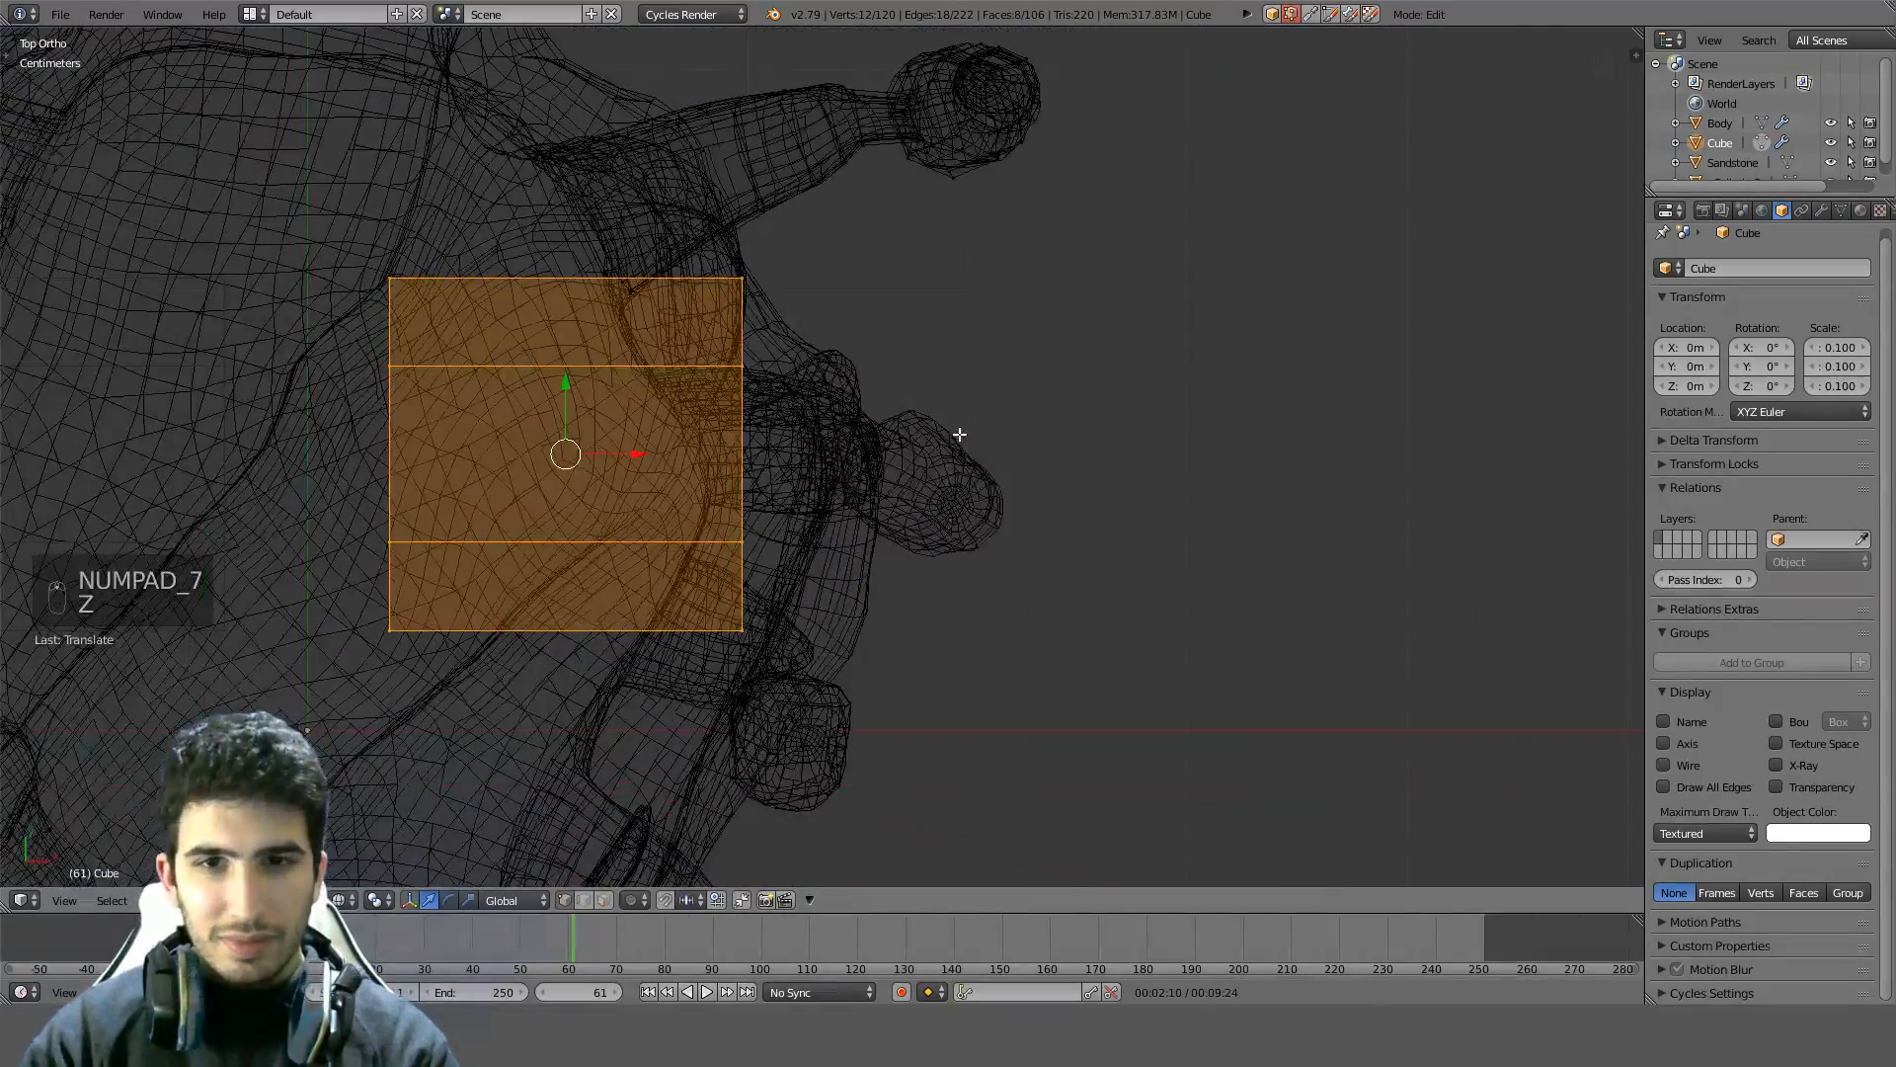
{"action": "scroll", "coordinate": [953, 454], "scroll_direction": "up", "scroll_amount": 3}
{"action": "key", "text": "s"}
{"action": "left_click", "coordinate": [643, 487]}
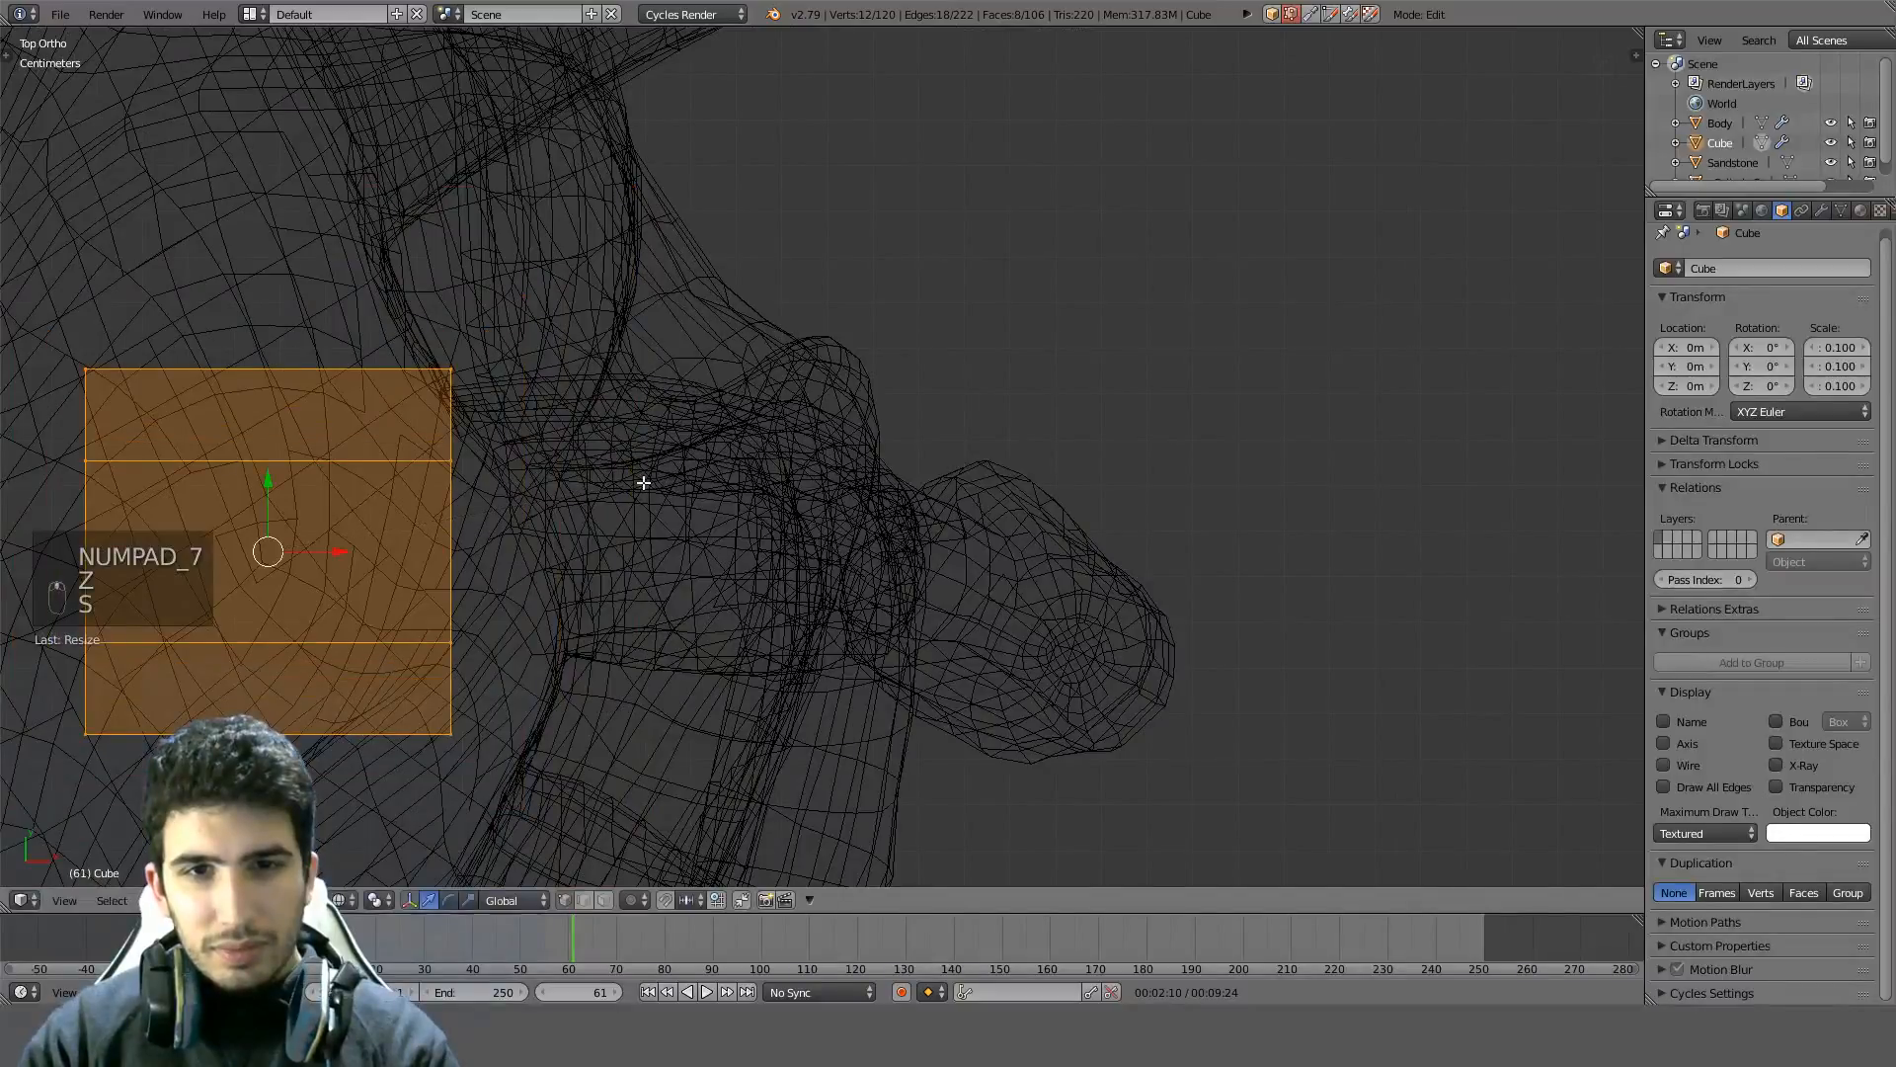
{"action": "key", "text": "g"}
{"action": "key", "text": "s"}
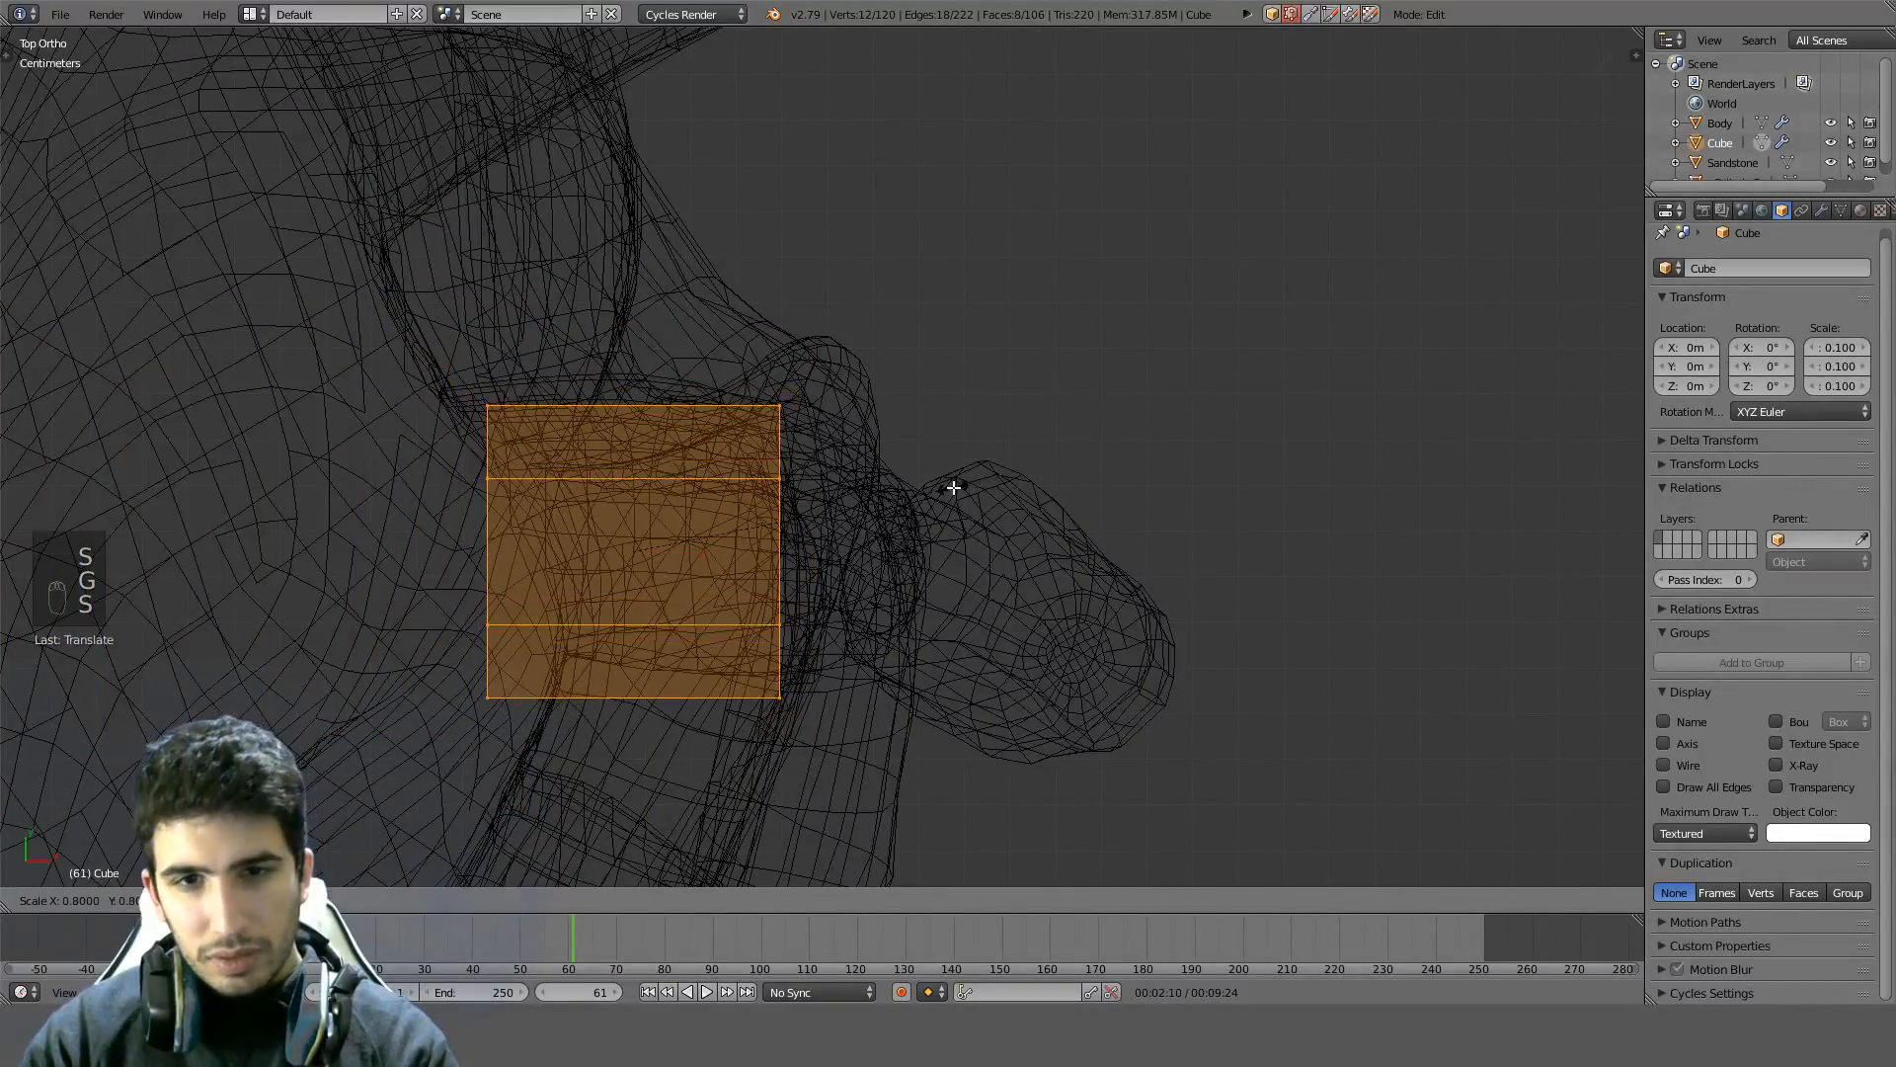
{"action": "left_click", "coordinate": [958, 445]}
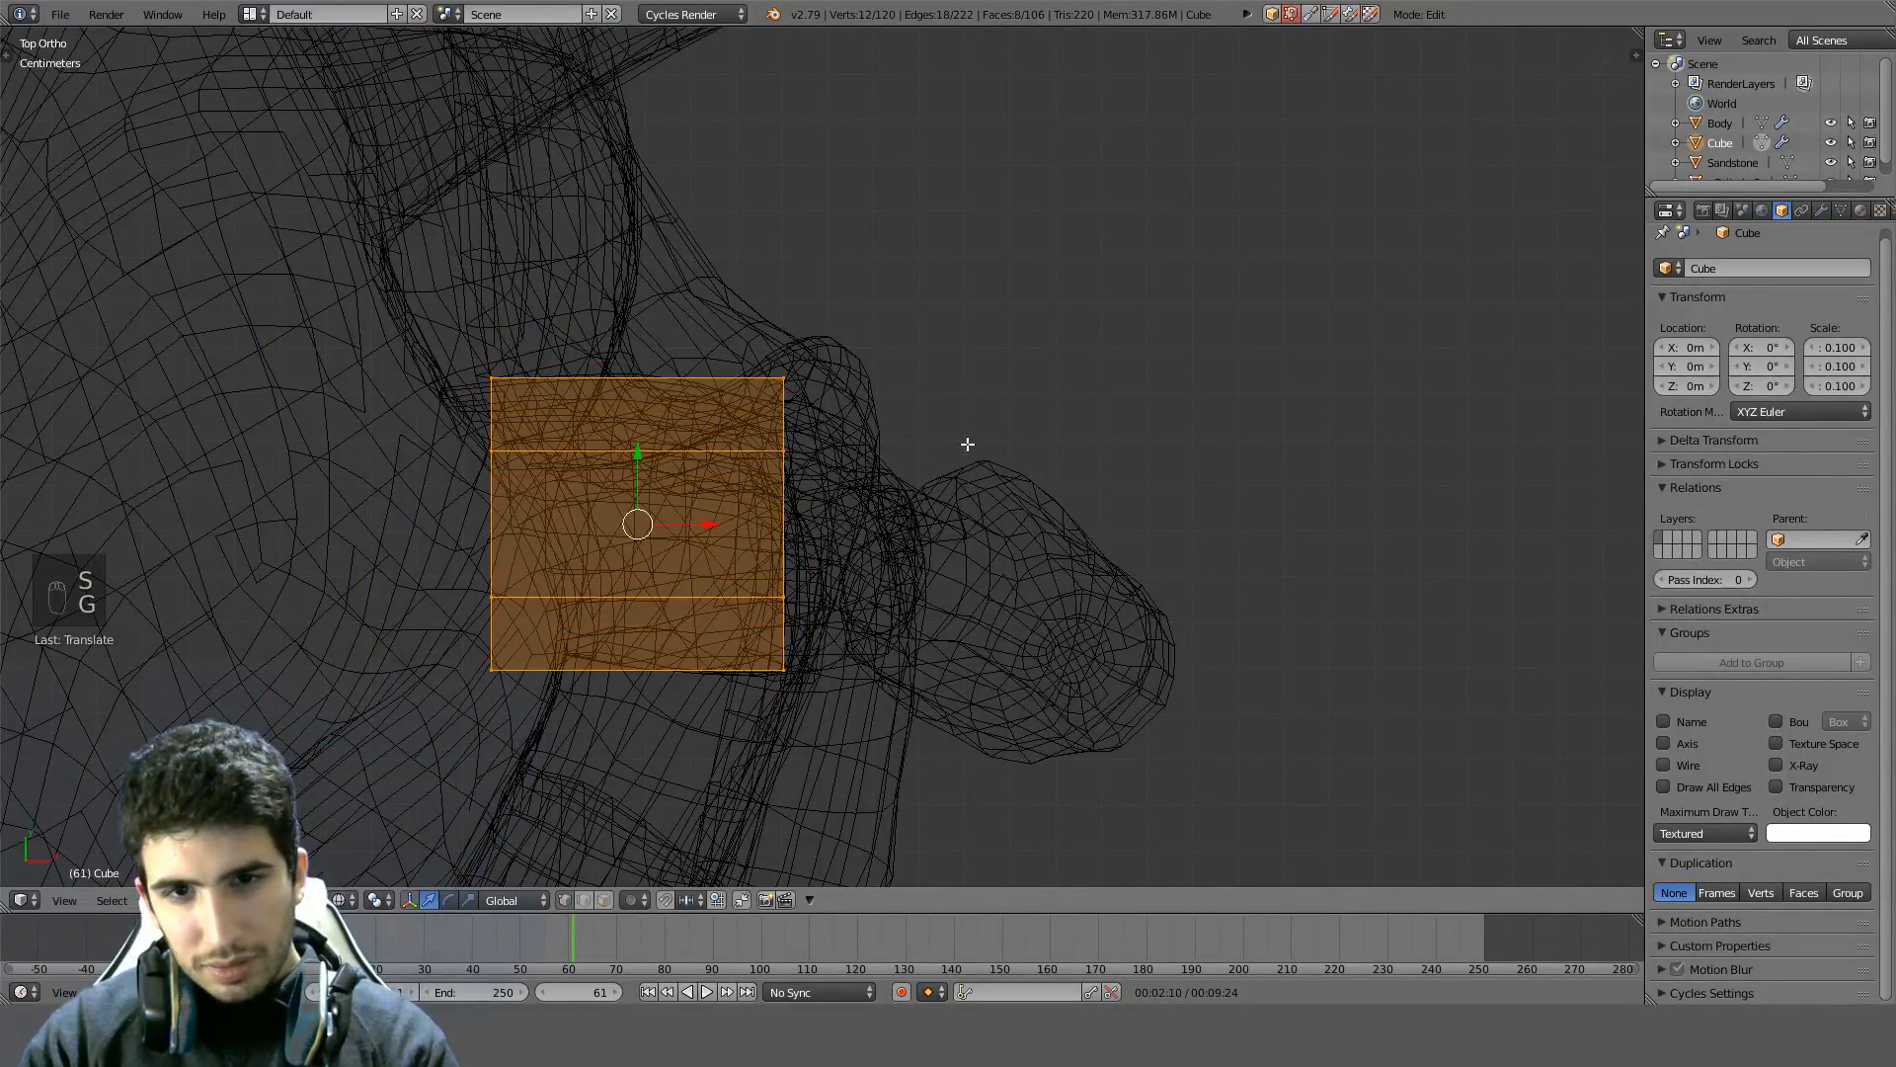
Examine from several angles in solid shading how the cylinder encloses the middle leg's upper segment
{"action": "key", "text": "z"}
{"action": "key", "text": "z"}
{"action": "key", "text": "z"}
{"action": "scroll", "coordinate": [931, 446], "scroll_direction": "up", "scroll_amount": 3}
{"action": "mouse_move", "coordinate": [931, 446]}
{"action": "middle_mouse_down"}
{"action": "mouse_move", "coordinate": [727, 424]}
{"action": "mouse_move", "coordinate": [639, 300]}
{"action": "mouse_move", "coordinate": [702, 173]}
{"action": "mouse_move", "coordinate": [615, 119]}
{"action": "mouse_move", "coordinate": [423, 155]}
{"action": "mouse_move", "coordinate": [627, 339]}
{"action": "mouse_move", "coordinate": [716, 351]}
{"action": "mouse_move", "coordinate": [738, 428]}
{"action": "mouse_move", "coordinate": [880, 410]}
{"action": "mouse_move", "coordinate": [890, 319]}
{"action": "middle_mouse_up"}
{"action": "key", "text": "z"}
{"action": "key", "text": "z"}
{"action": "key", "text": "z"}
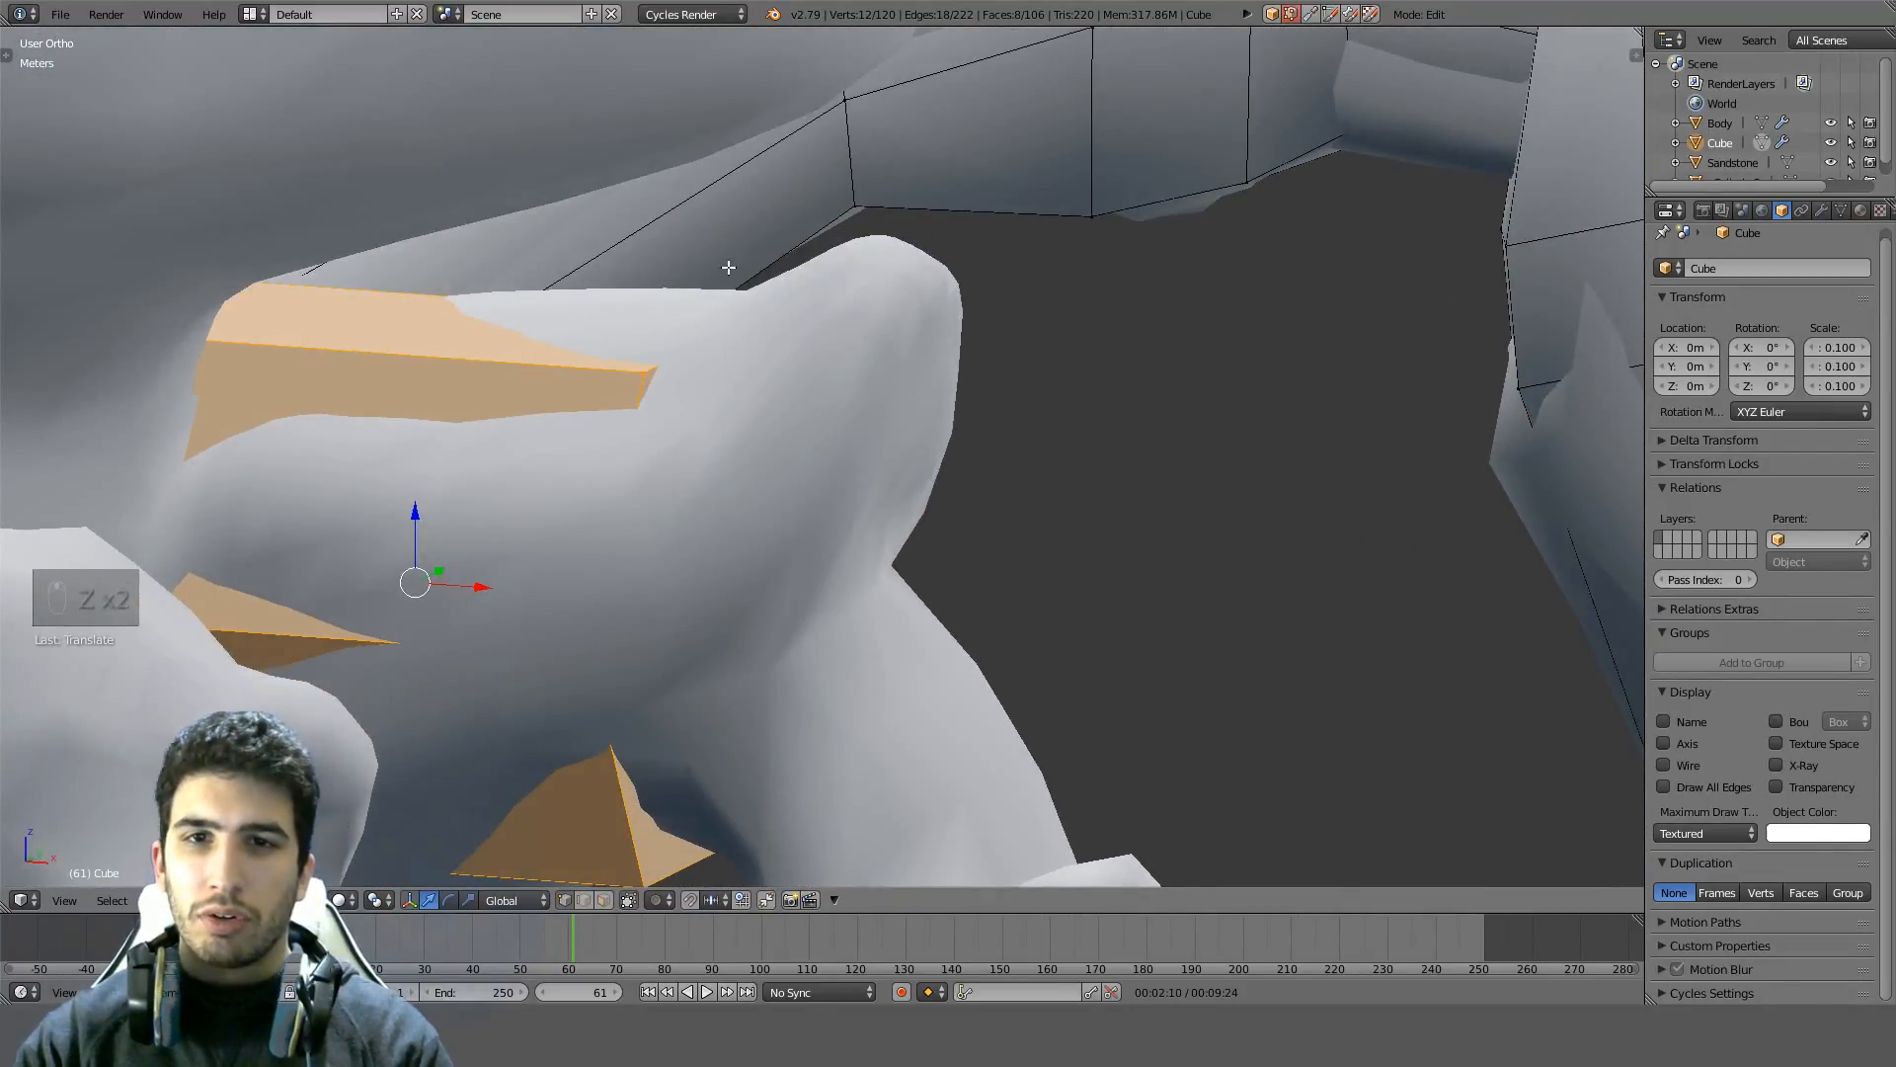
{"action": "middle_click_drag", "start_coordinate": [826, 584], "coordinate": [825, 245]}
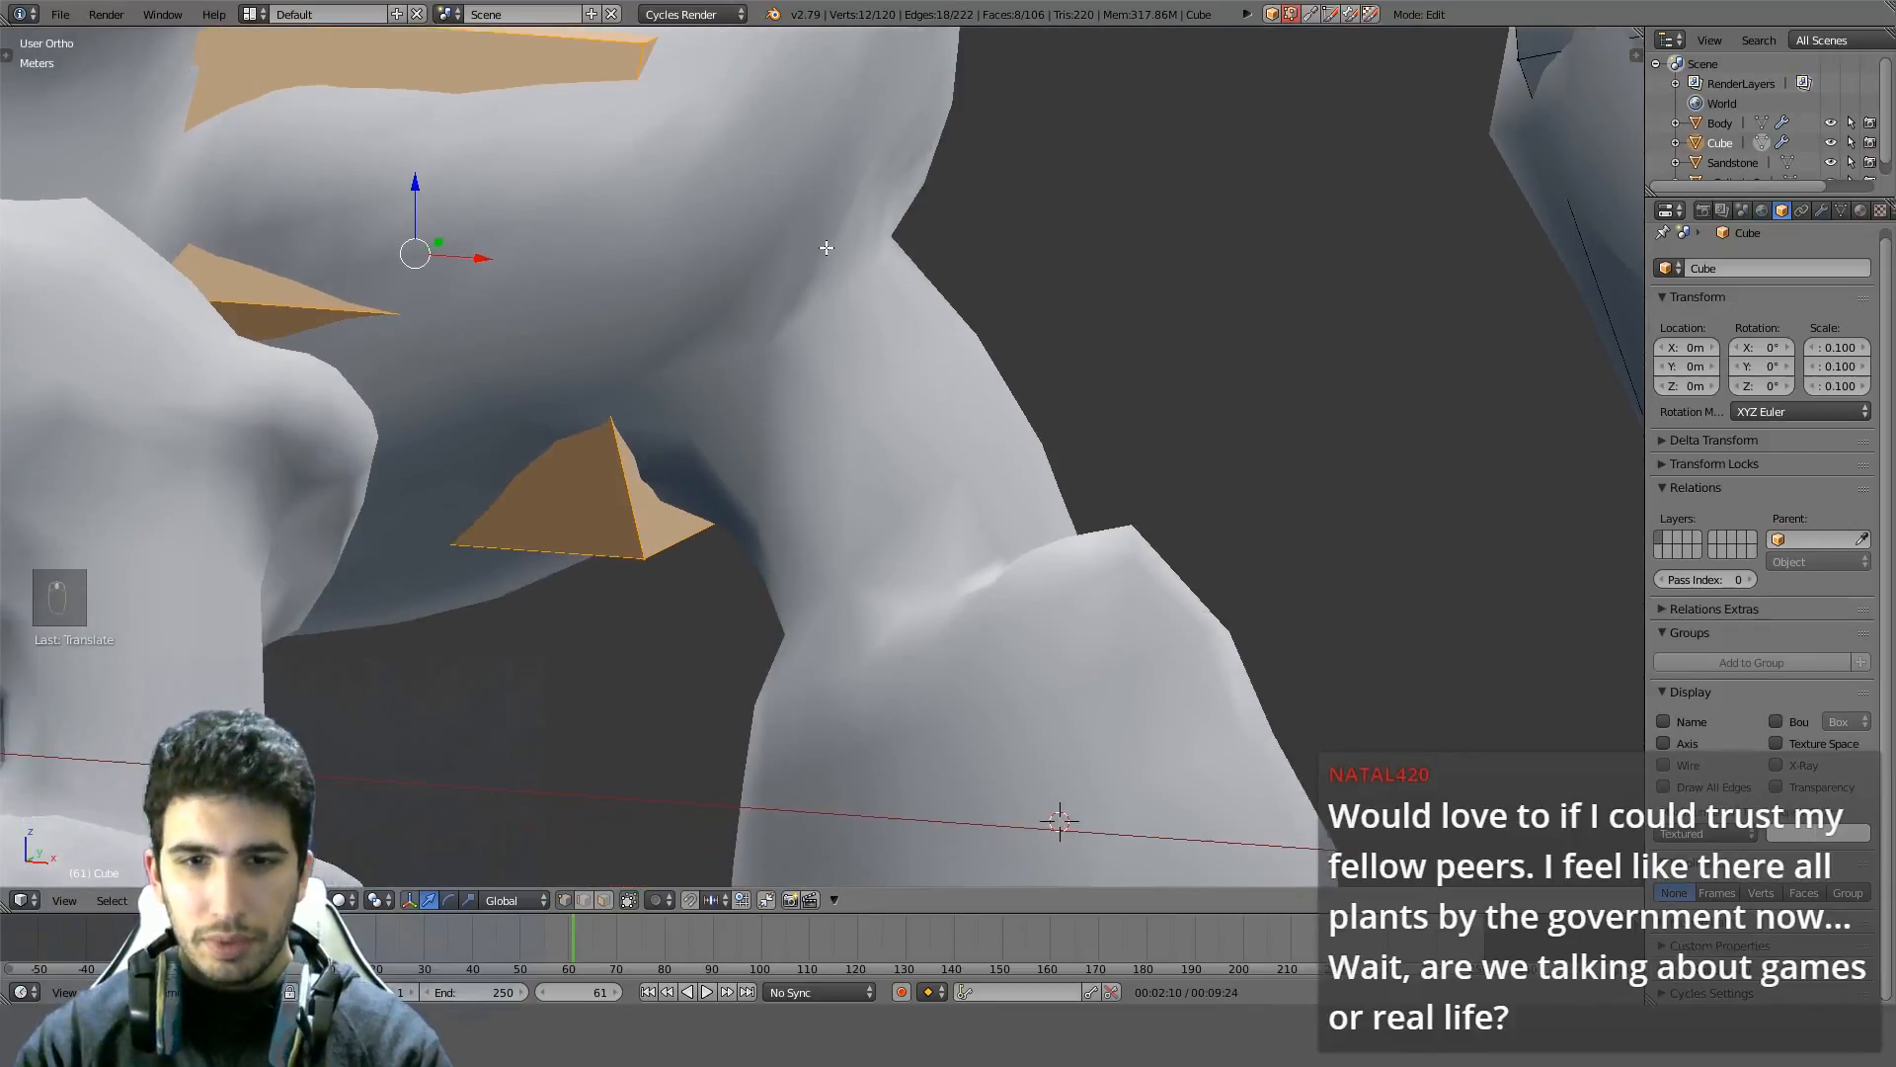
{"action": "middle_click_drag", "start_coordinate": [745, 309], "coordinate": [728, 259]}
{"action": "middle_click_drag", "start_coordinate": [445, 622], "coordinate": [481, 260]}
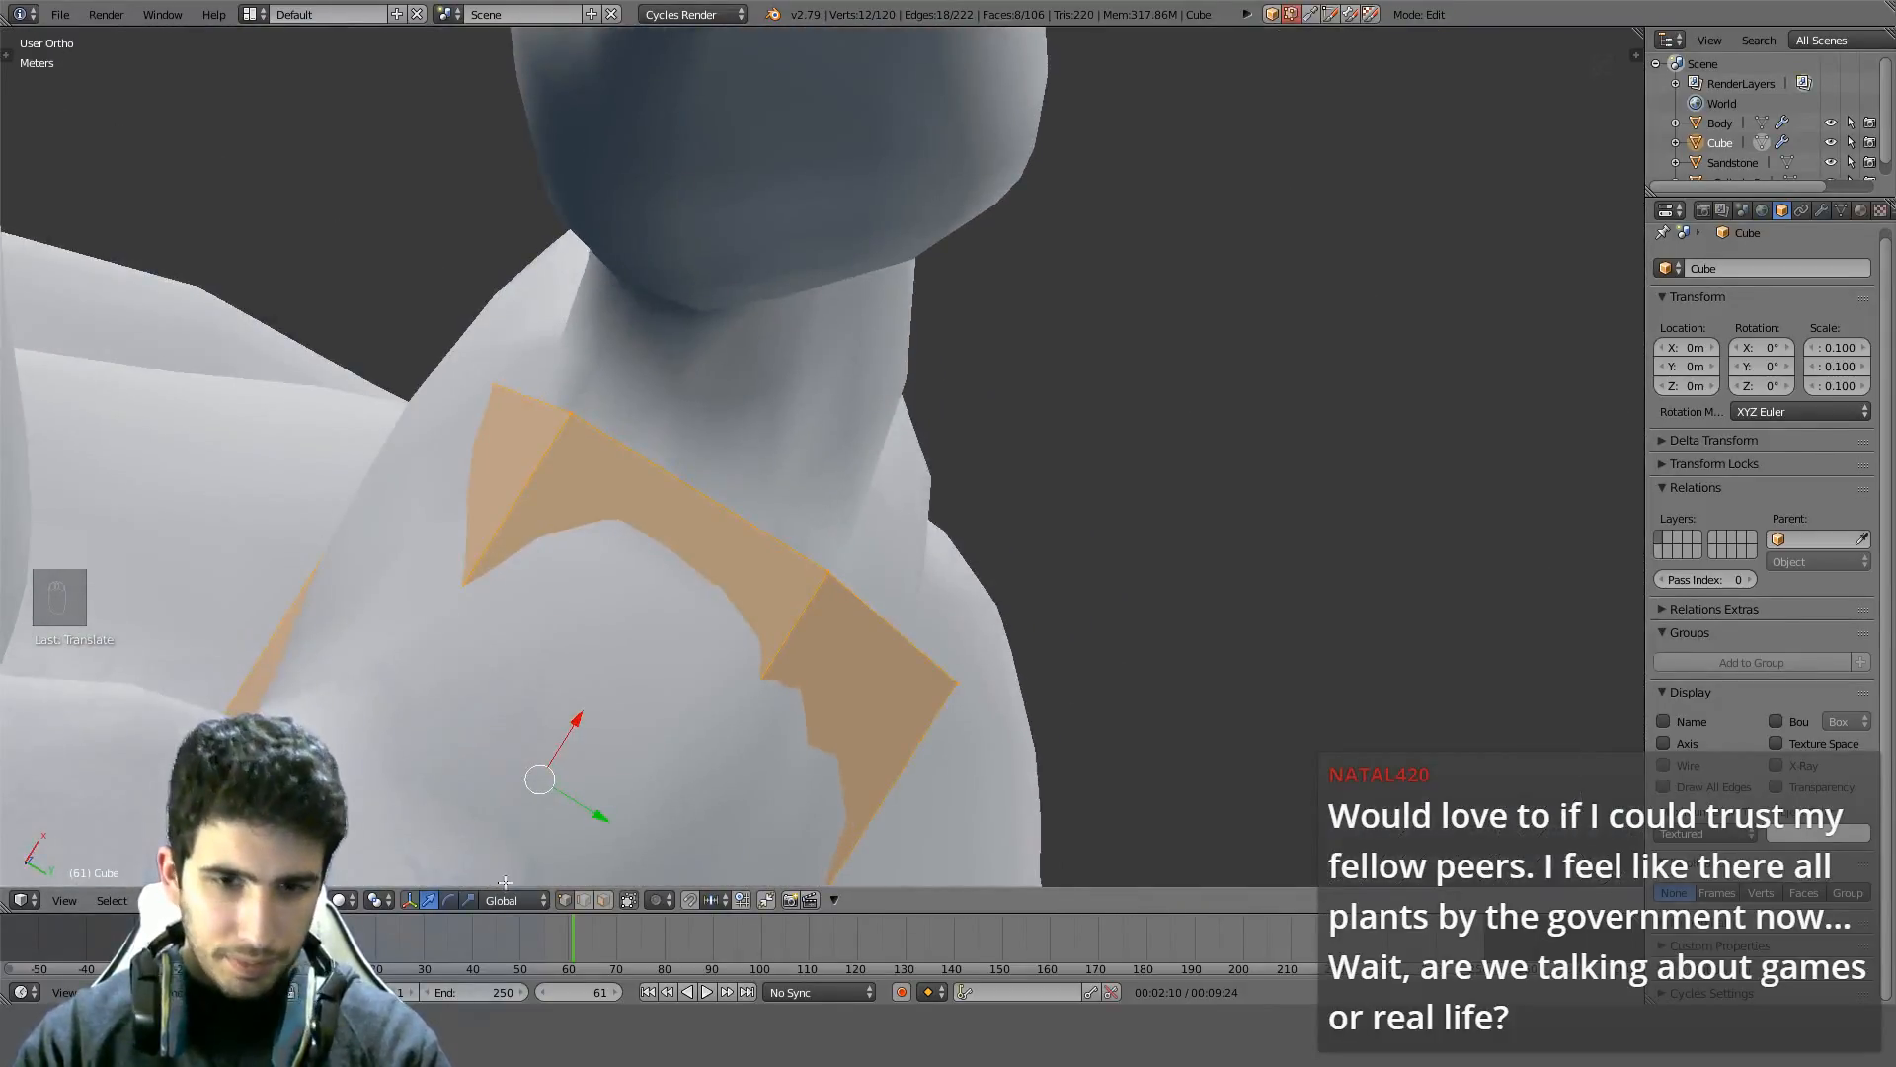
Collapse the lower edge at each end of the cylinder with Edge Collapse to give it a five-sided profile
{"action": "right_click", "coordinate": [692, 489]}
{"action": "key", "text": "z"}
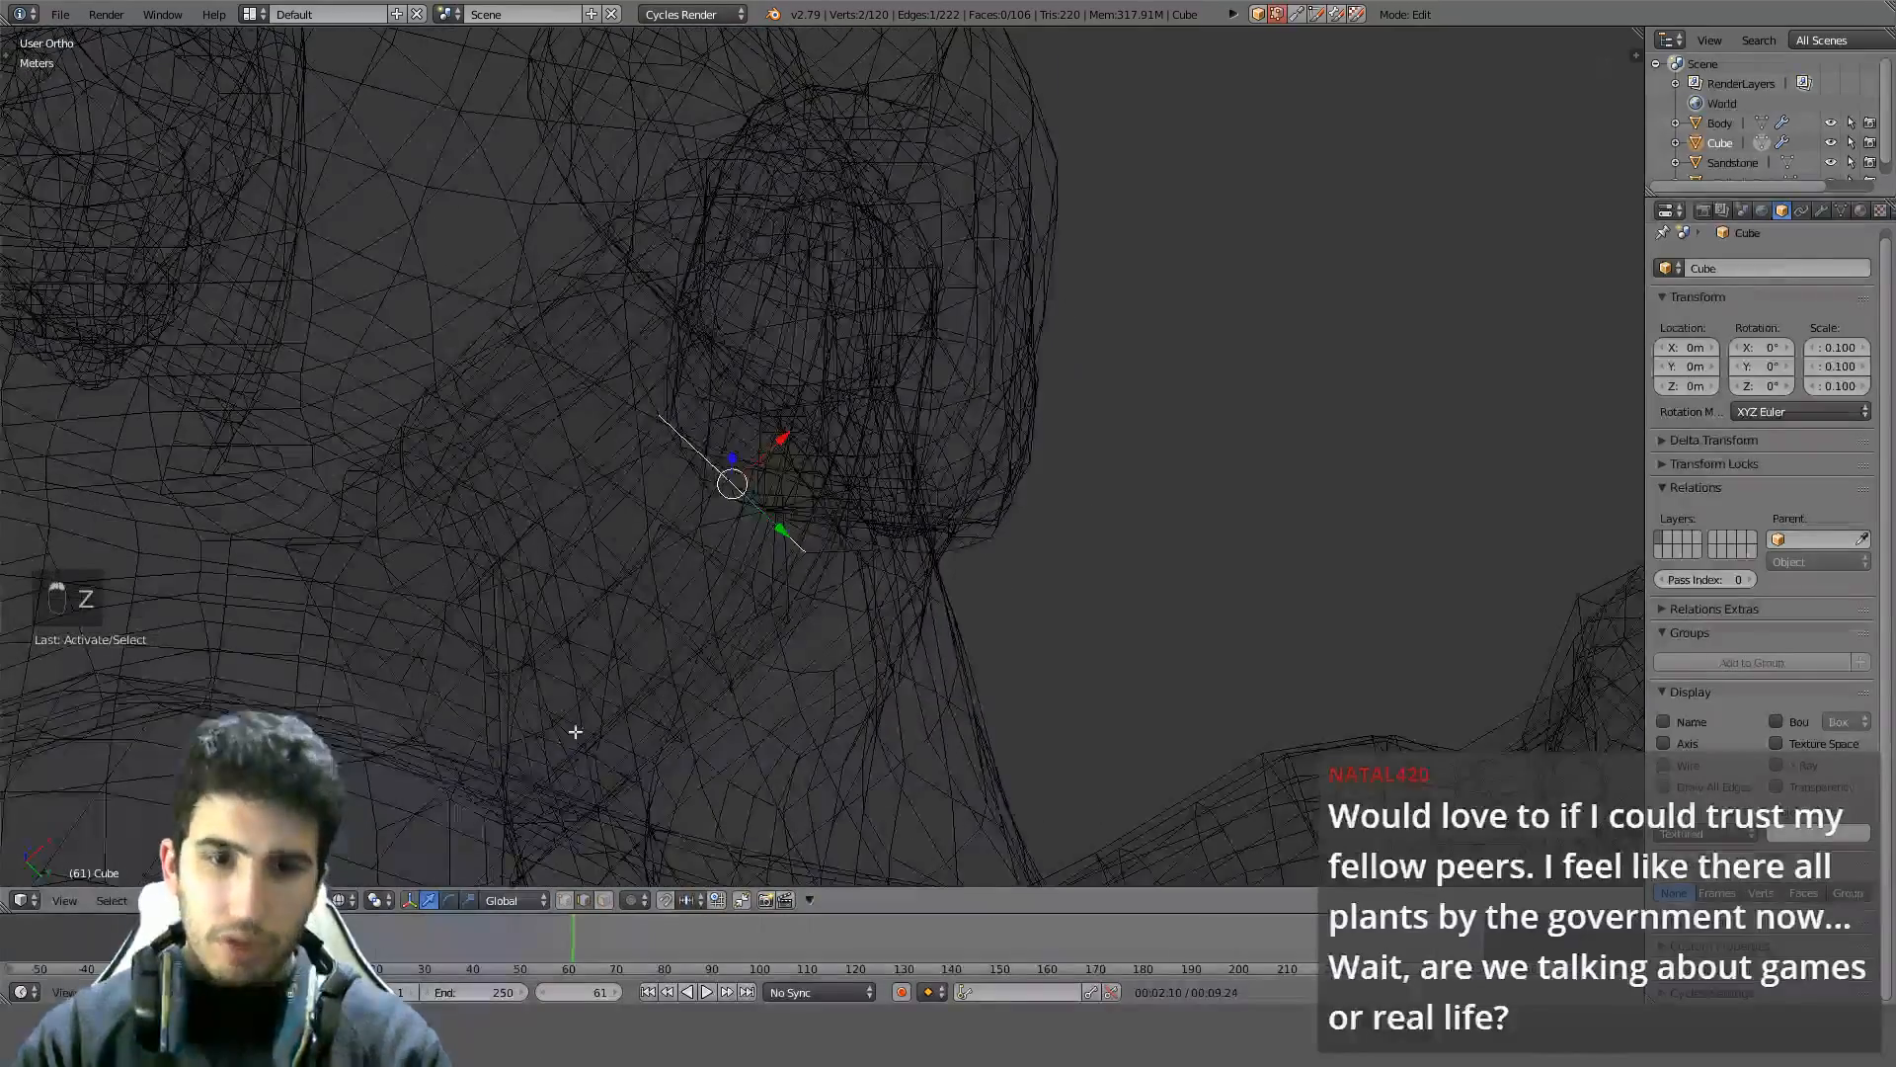
{"action": "key", "text": "Delete"}
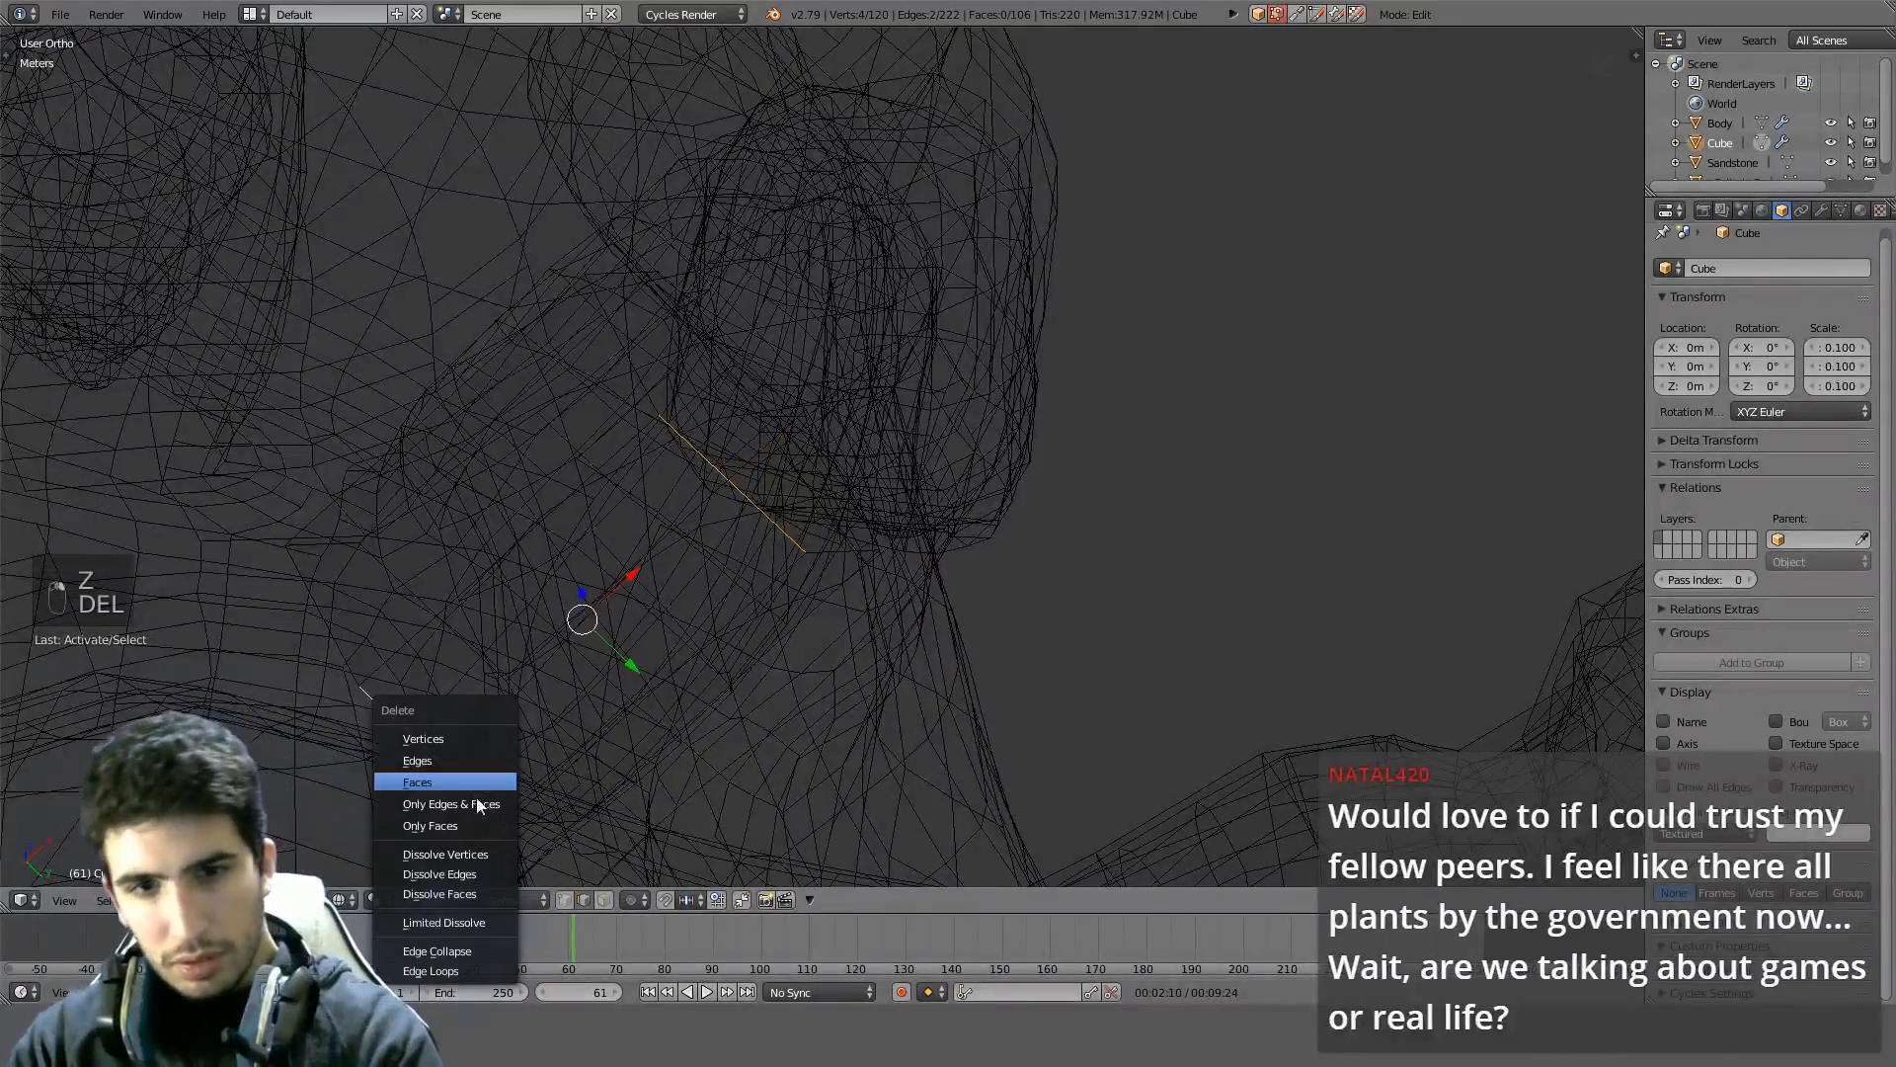
{"action": "left_click", "coordinate": [436, 951]}
Try to lower the long bottom edge of the five-sided sleeve vertically in the left orthographic view
{"action": "key", "text": "z"}
{"action": "middle_click_drag", "start_coordinate": [436, 951], "coordinate": [792, 658]}
{"action": "key", "text": "z"}
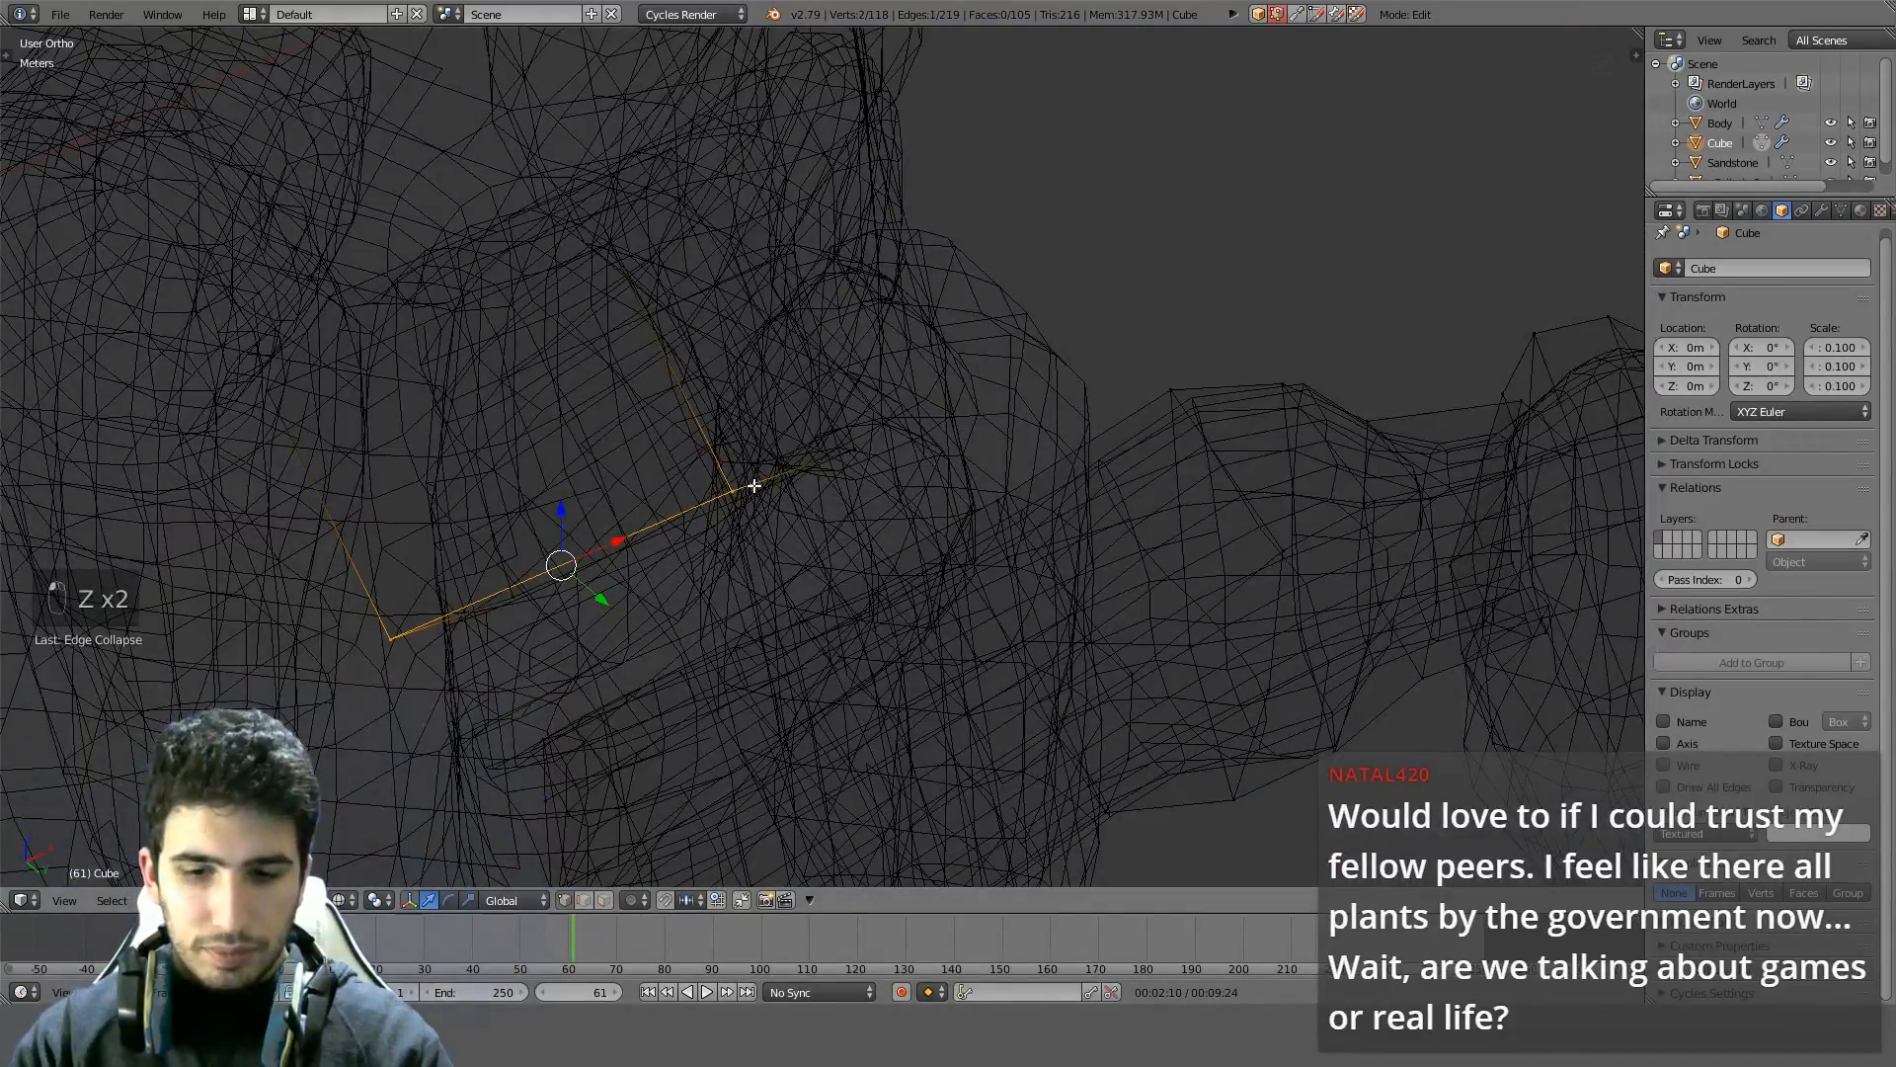
{"action": "key", "text": "KP_1"}
{"action": "key", "text": "ctrl+KP_3"}
{"action": "key", "text": "z"}
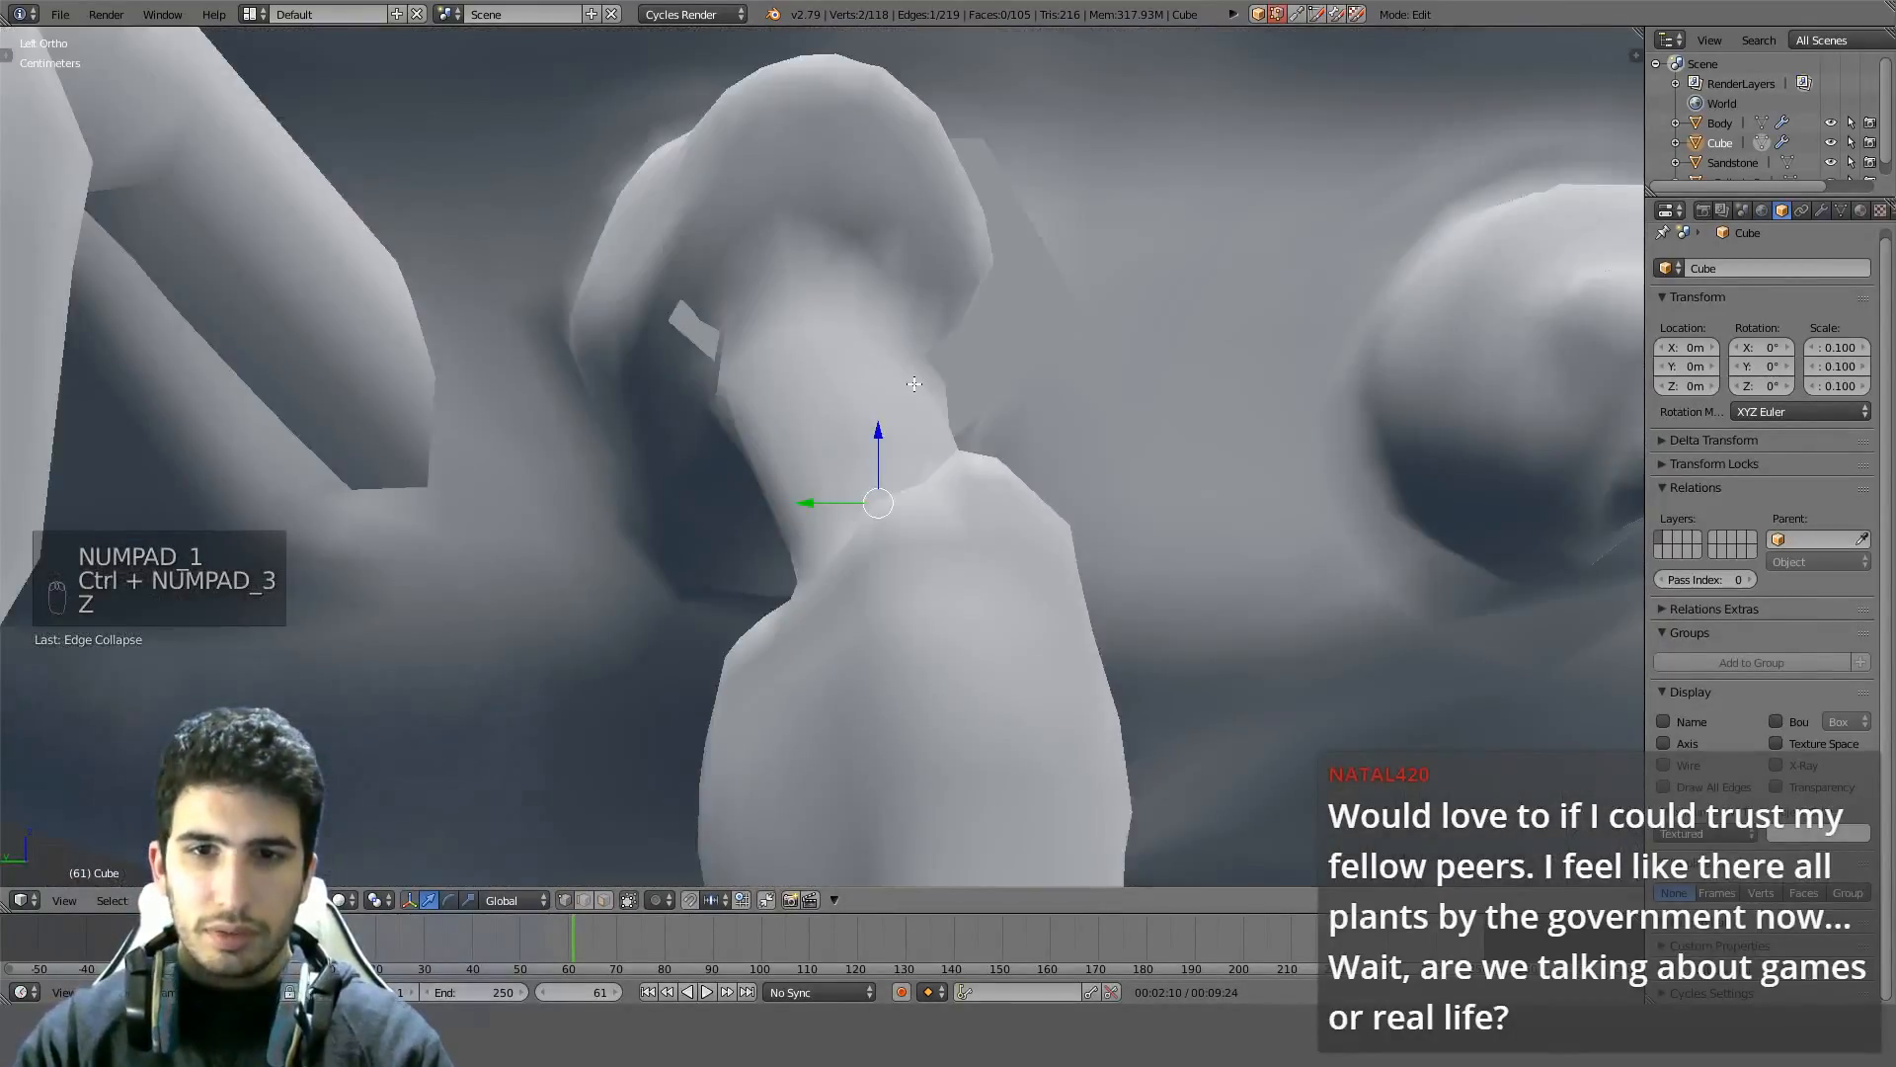
{"action": "key", "text": "g"}
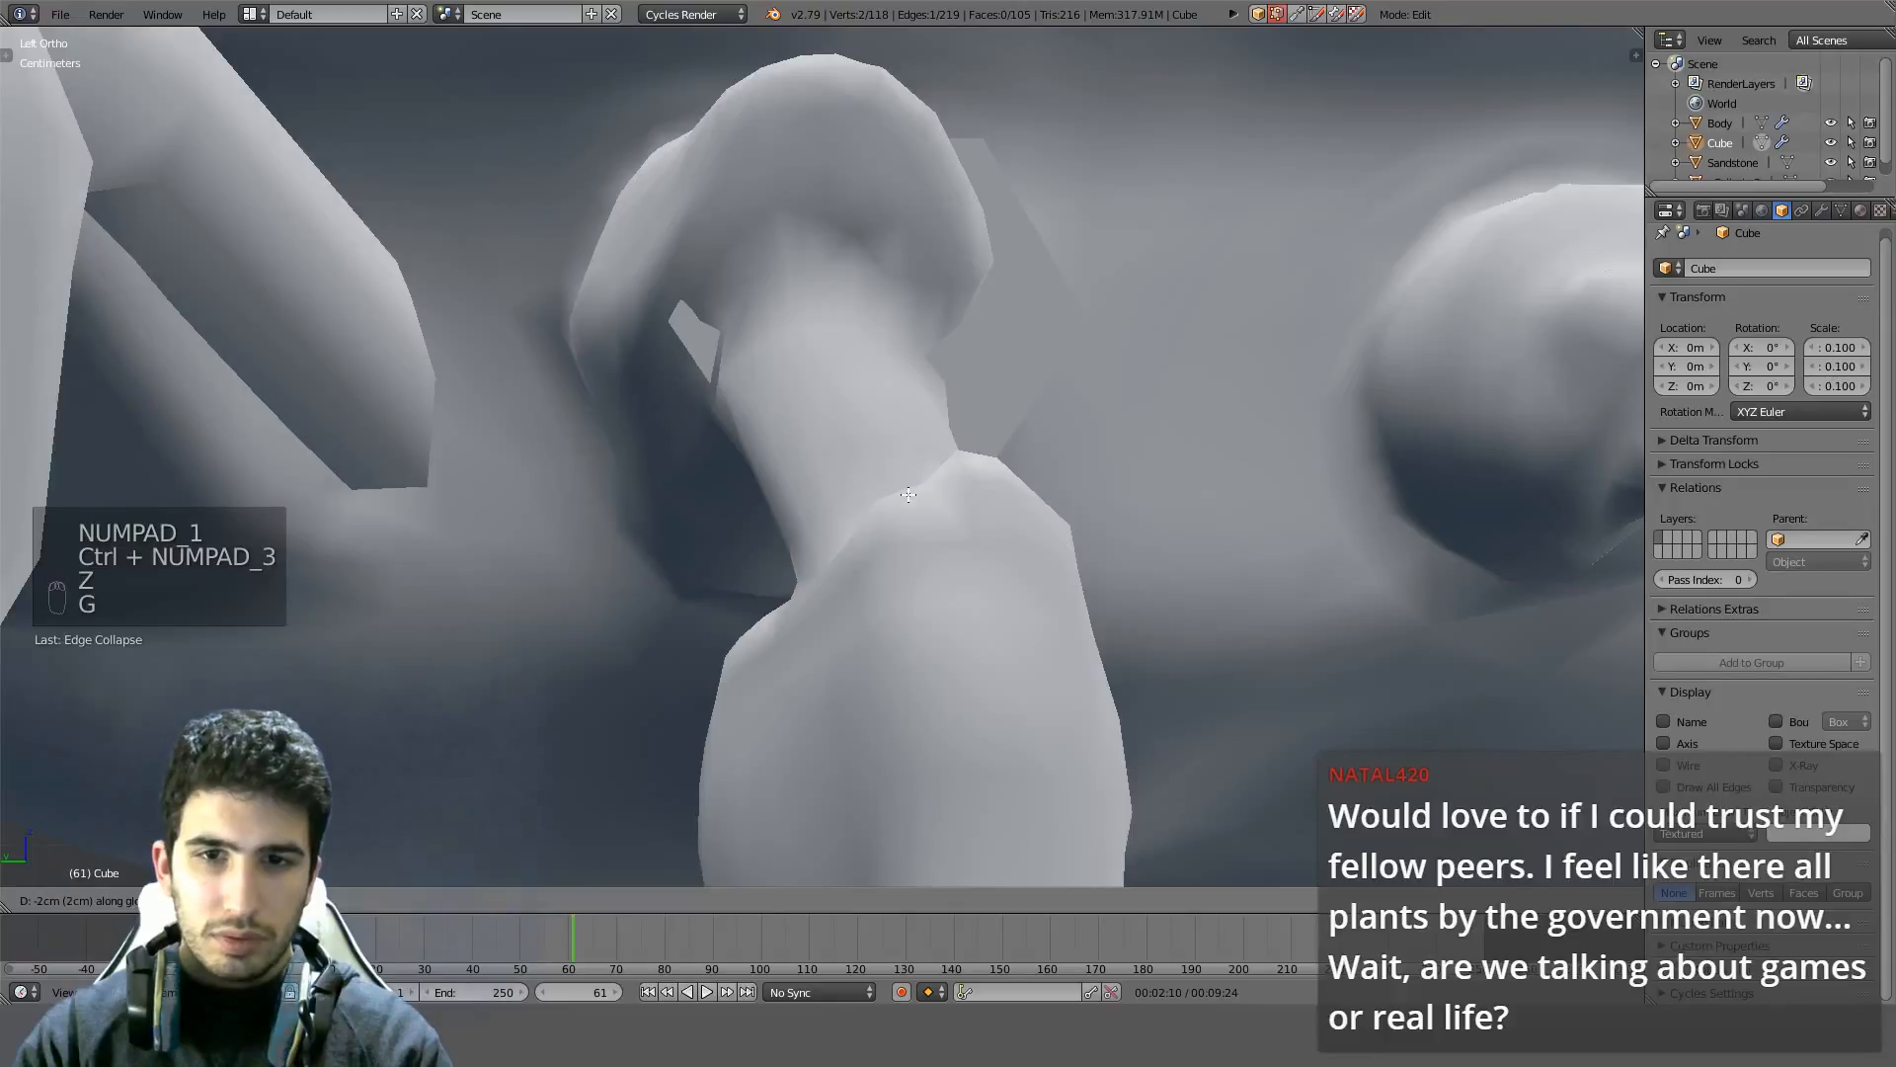
{"action": "left_click", "coordinate": [908, 494]}
Select the whole linked five-sided sleeve and compare its outline with the leg joint from the left and right, in solid and wireframe
{"action": "key", "text": "a"}
{"action": "right_click", "coordinate": [1061, 292]}
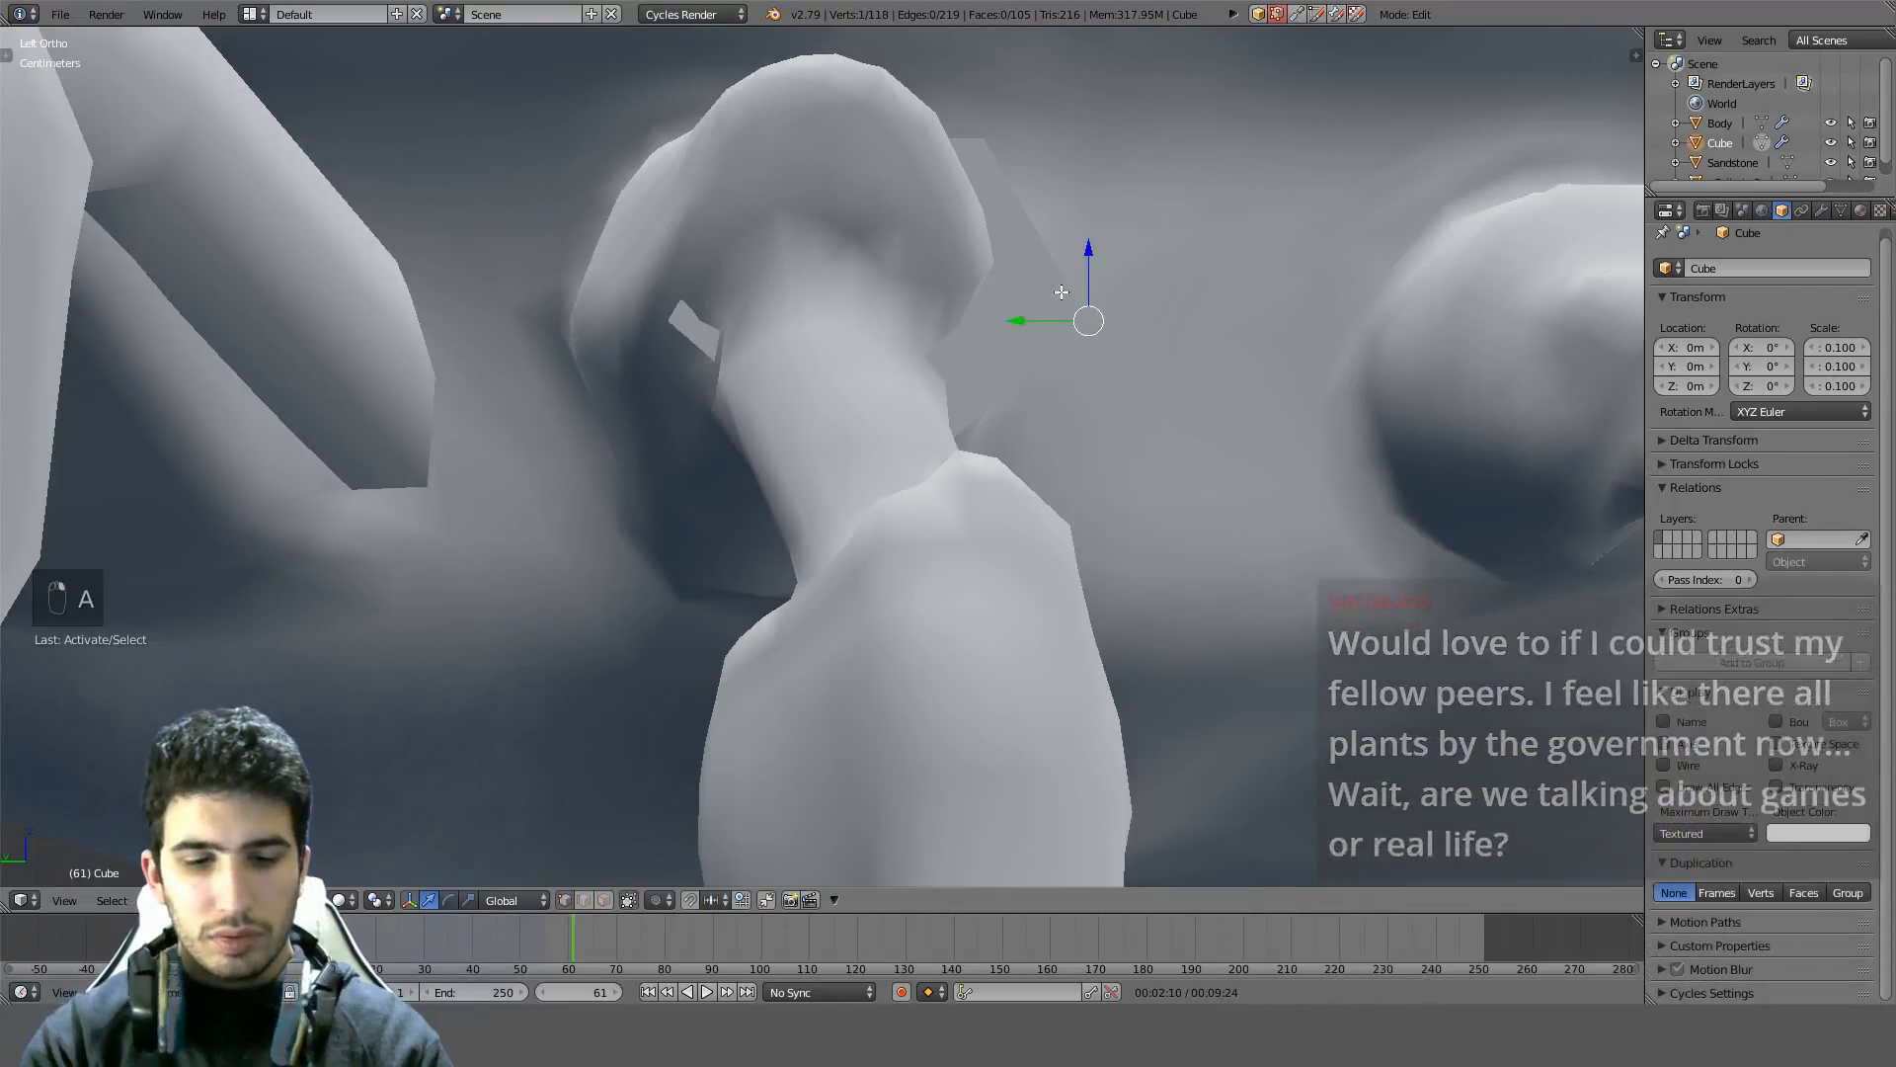
{"action": "key", "text": "ctrl+l"}
{"action": "key", "text": "ctrl+KP_3"}
{"action": "key", "text": "KP_3"}
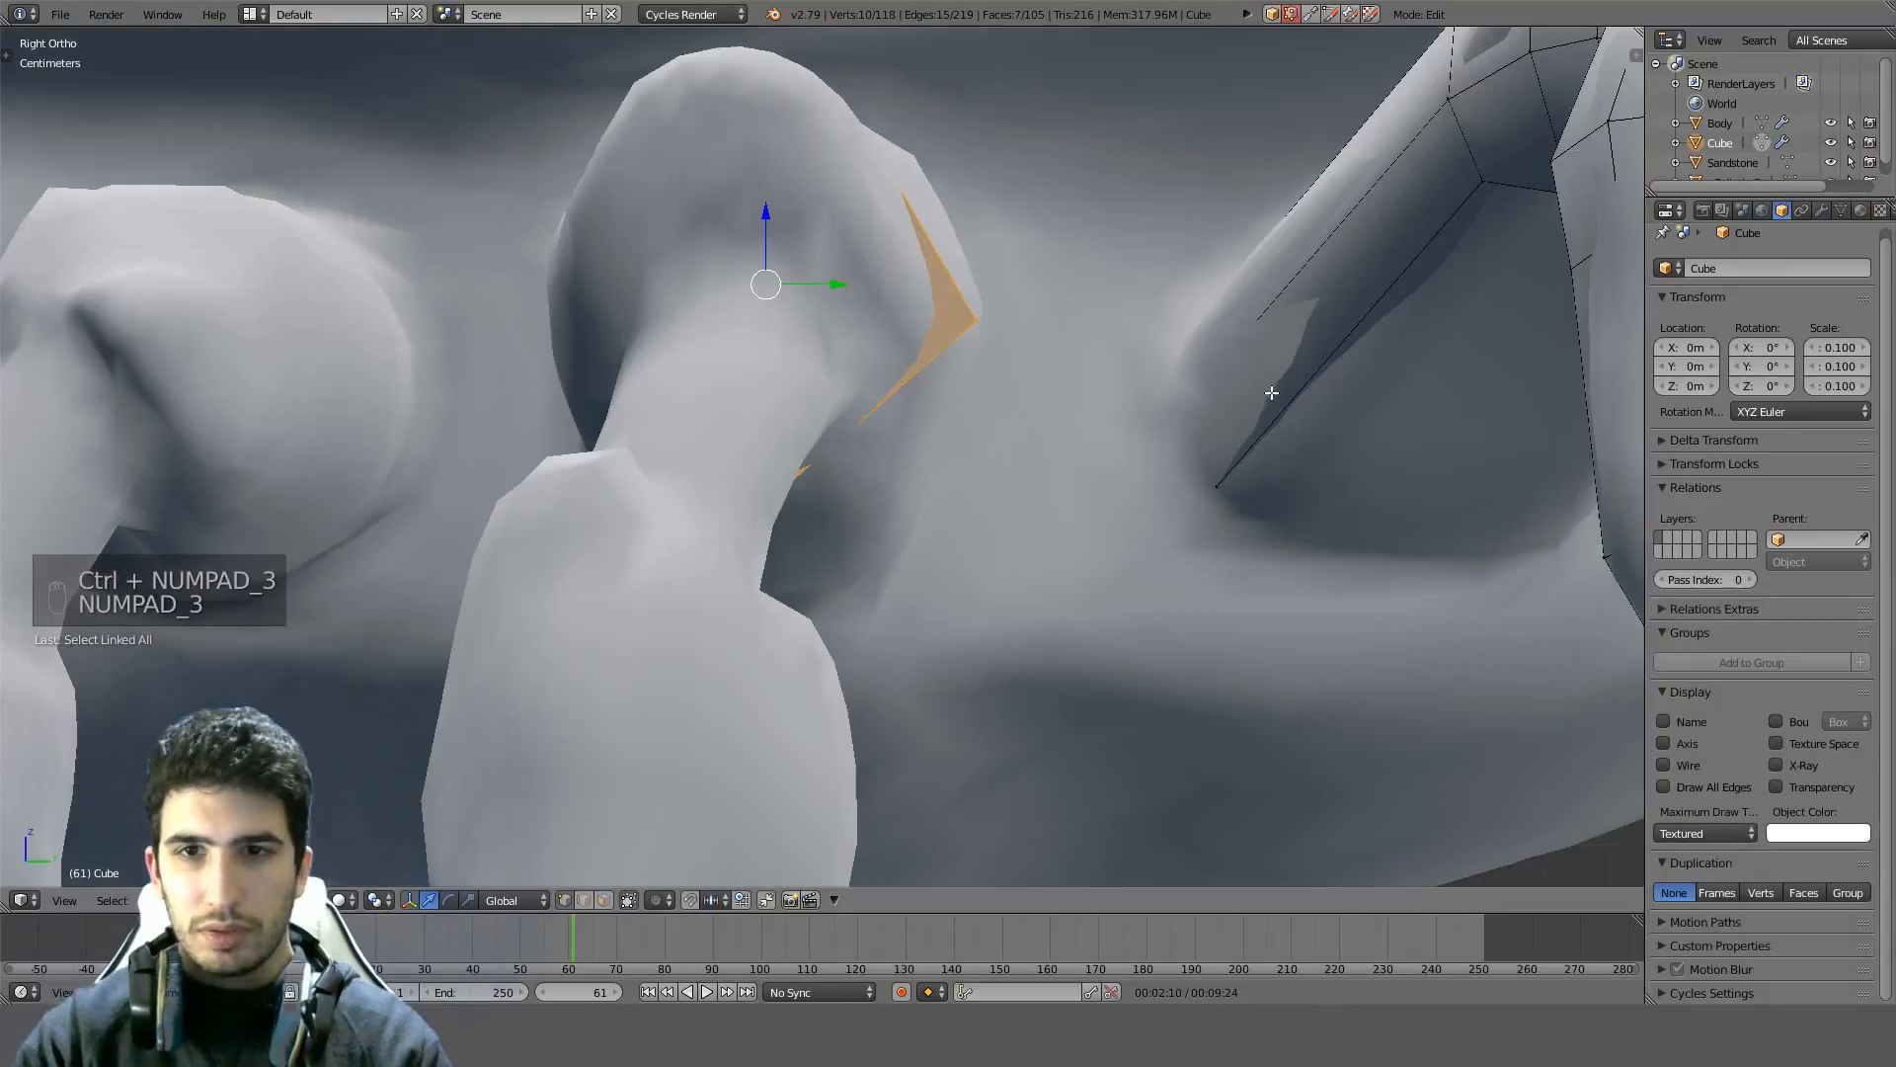
{"action": "key", "text": "z"}
{"action": "key", "text": "z"}
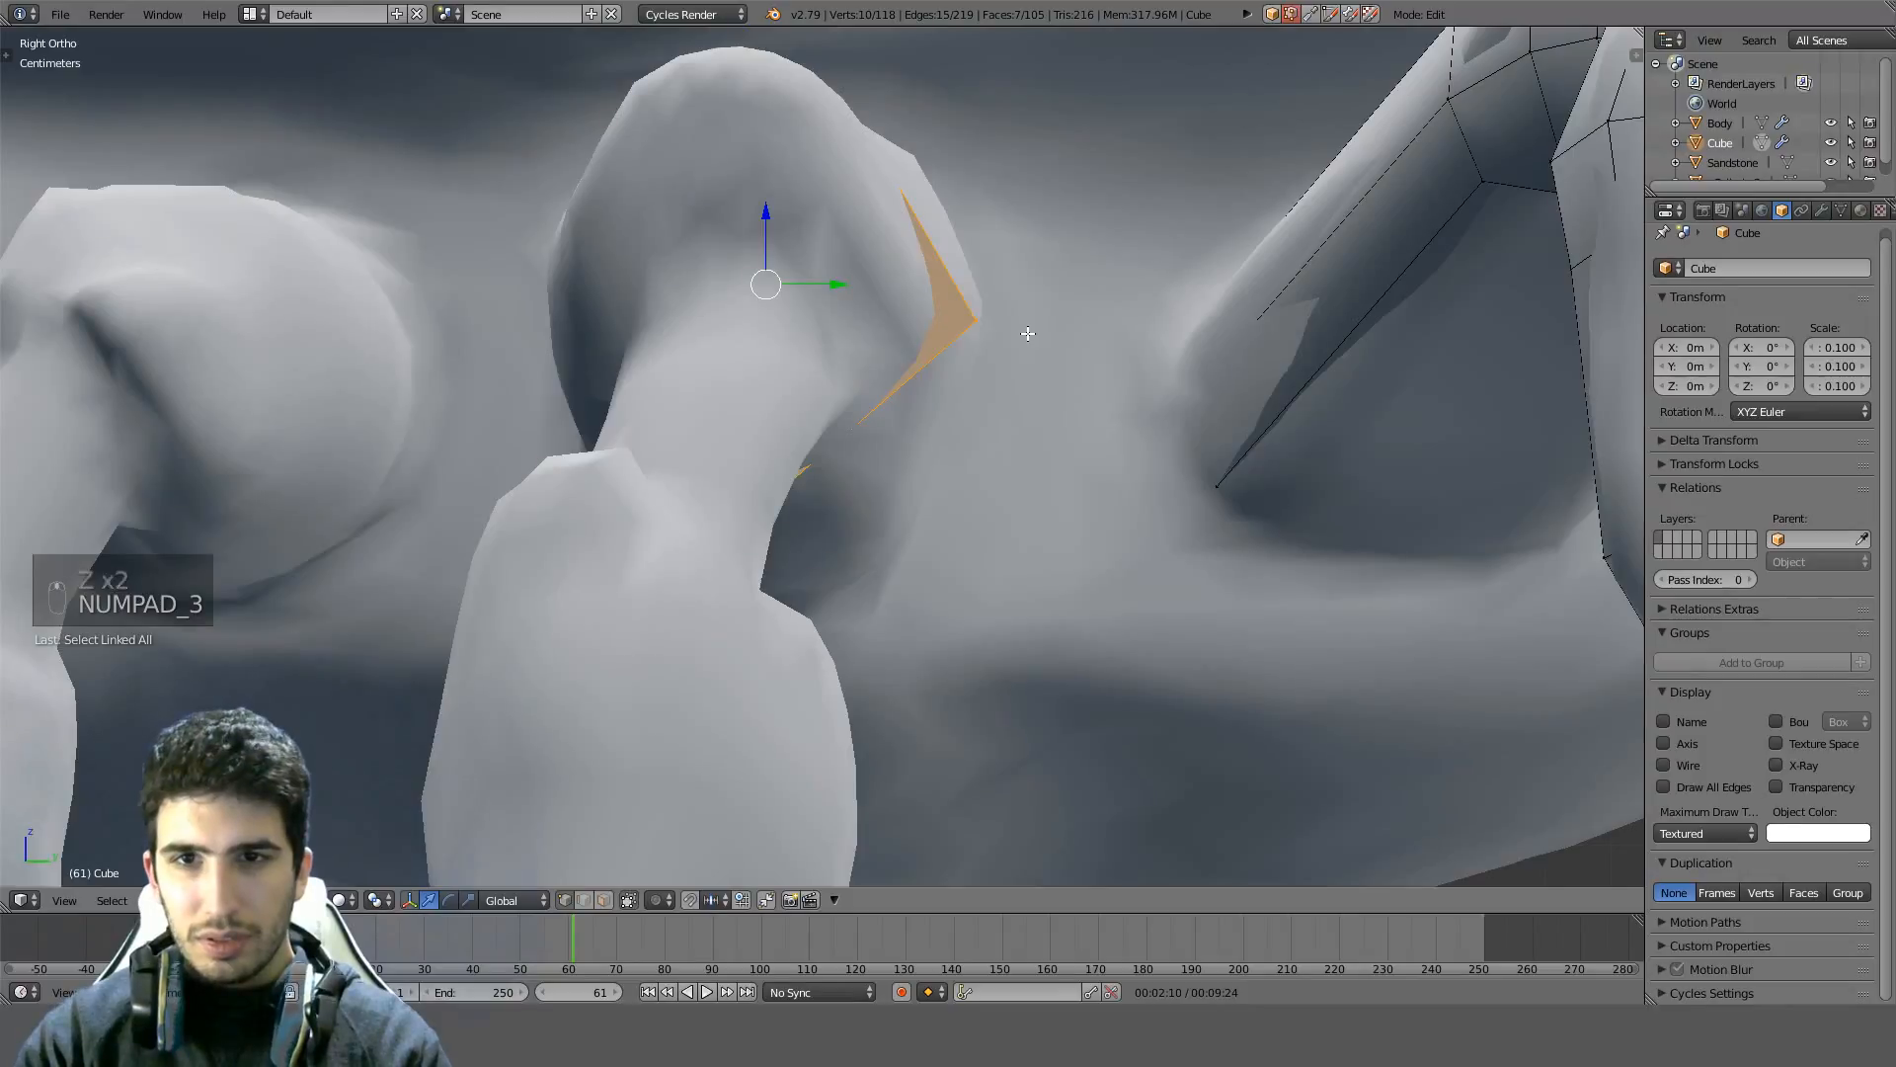
{"action": "key", "text": "ctrl+KP_3"}
{"action": "key", "text": "KP_3"}
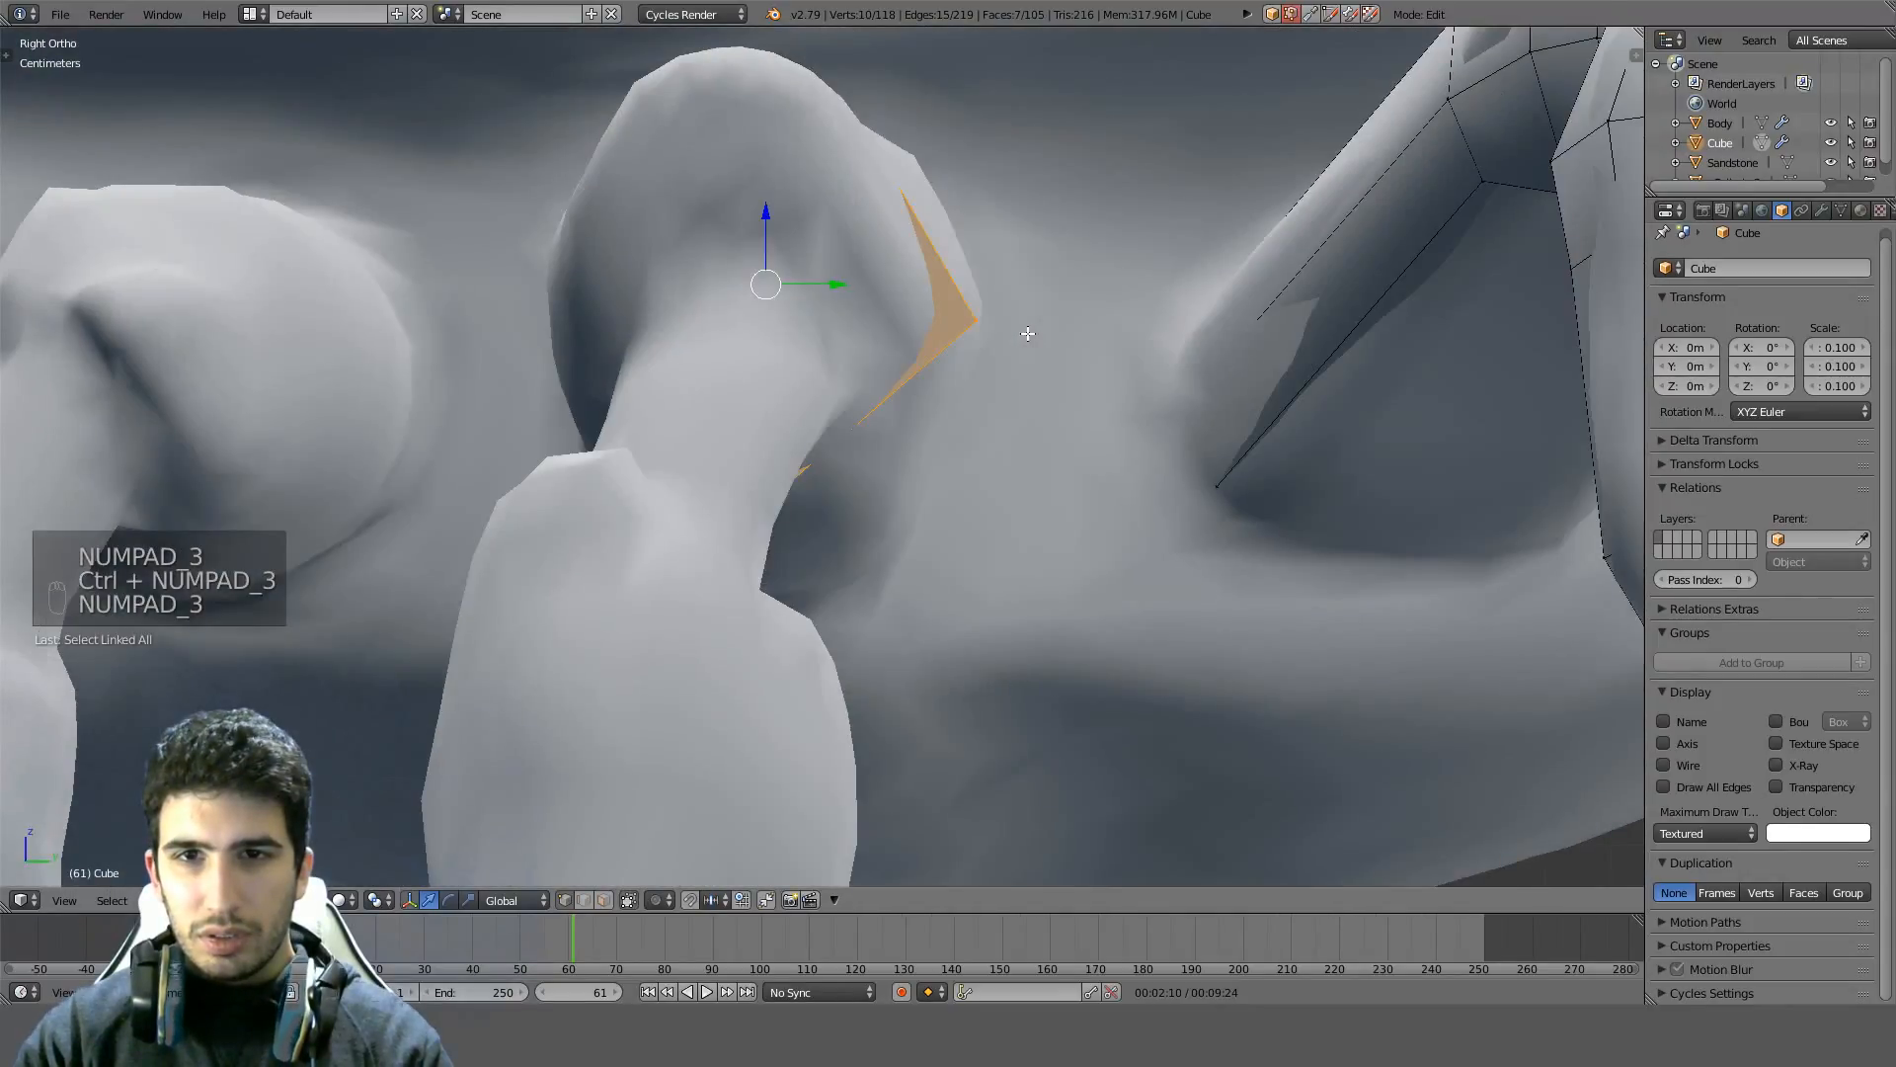
{"action": "key", "text": "ctrl+KP_3"}
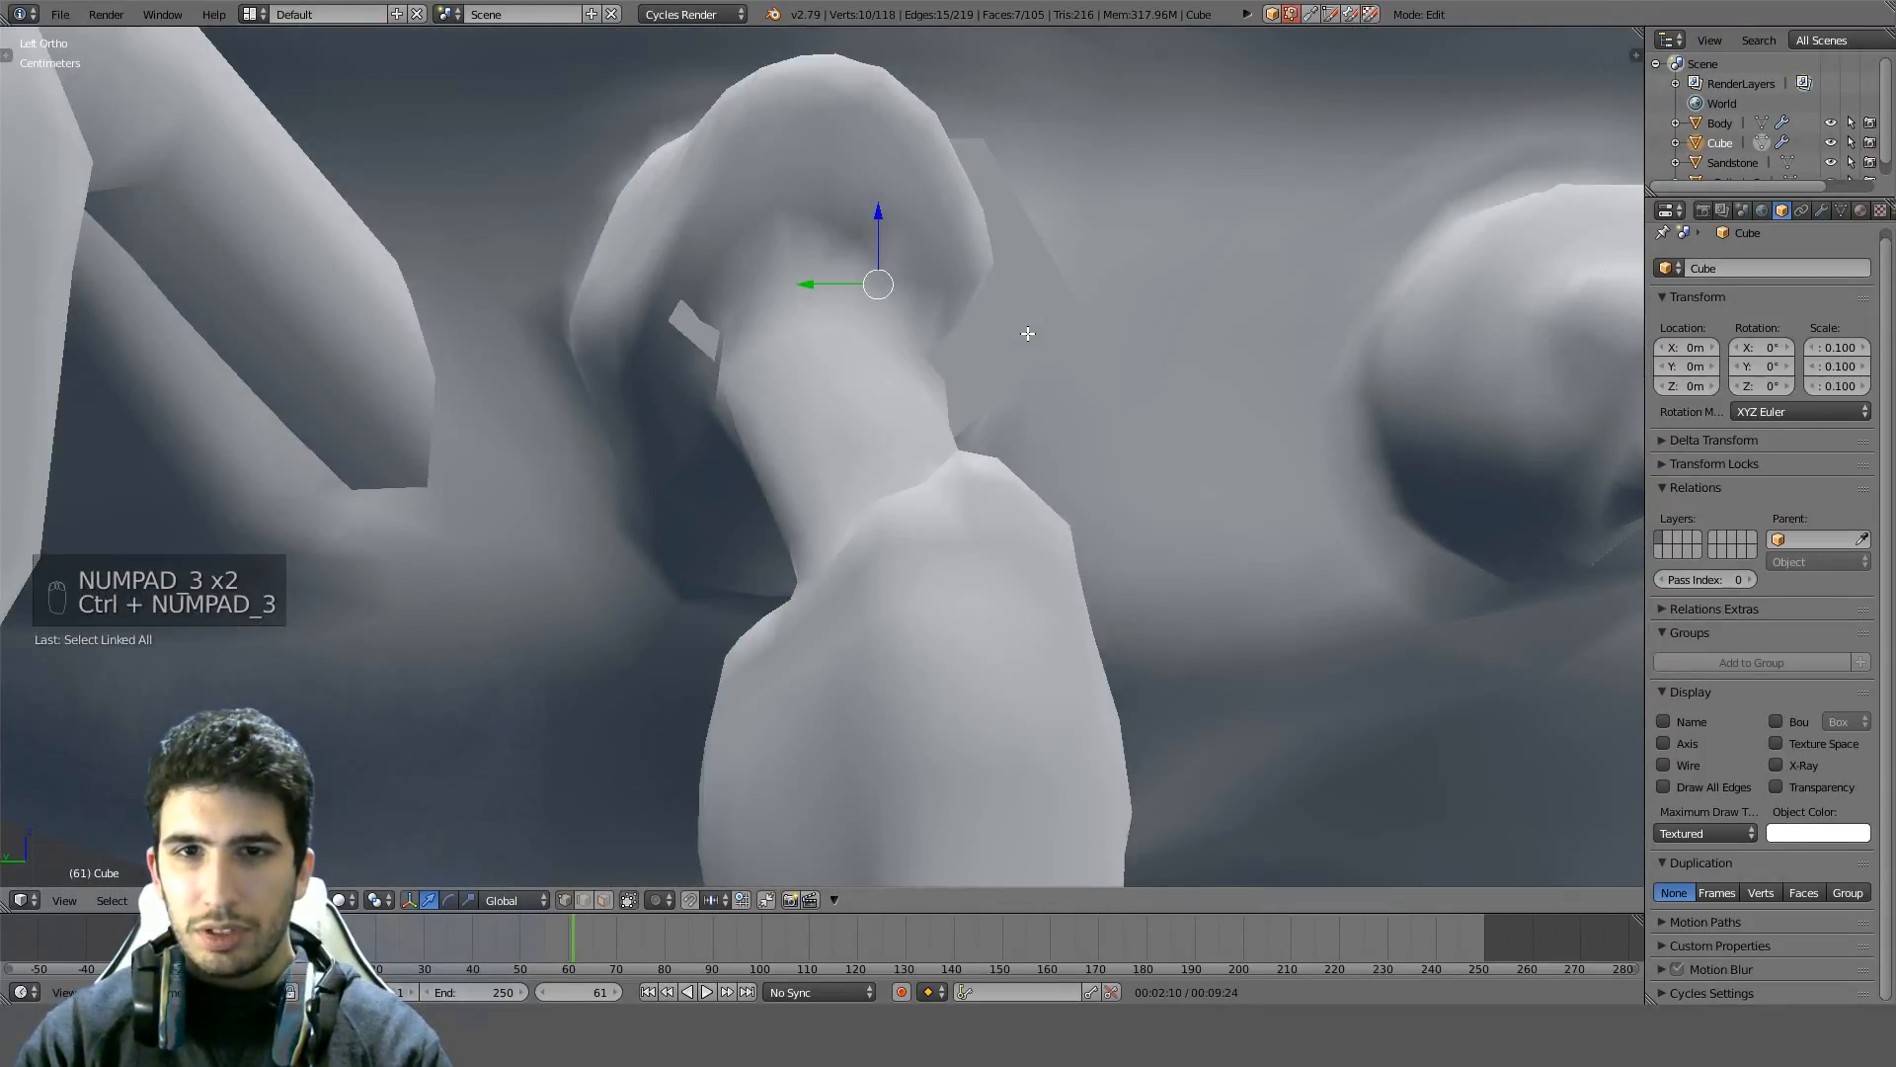
{"action": "key", "text": "KP_3"}
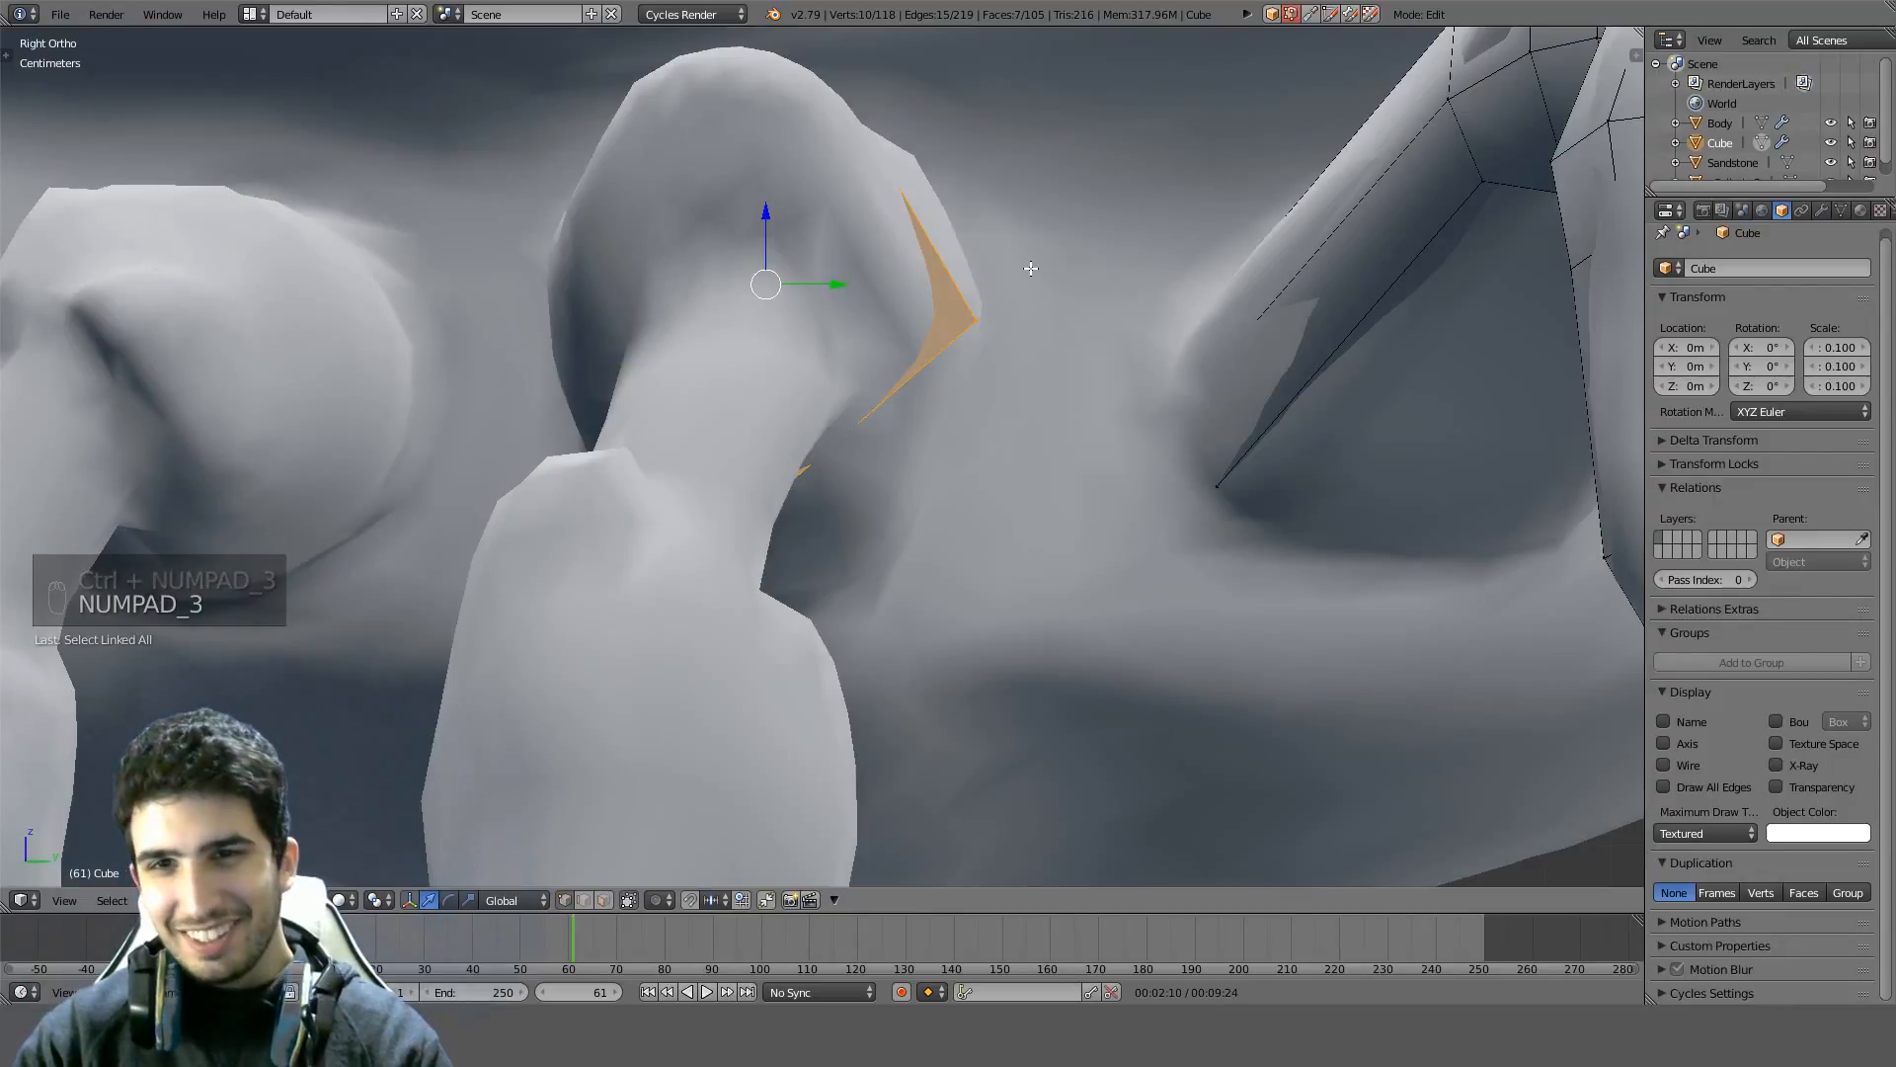
{"action": "key", "text": "z"}
{"action": "scroll", "coordinate": [840, 458], "scroll_direction": "down", "scroll_amount": 7}
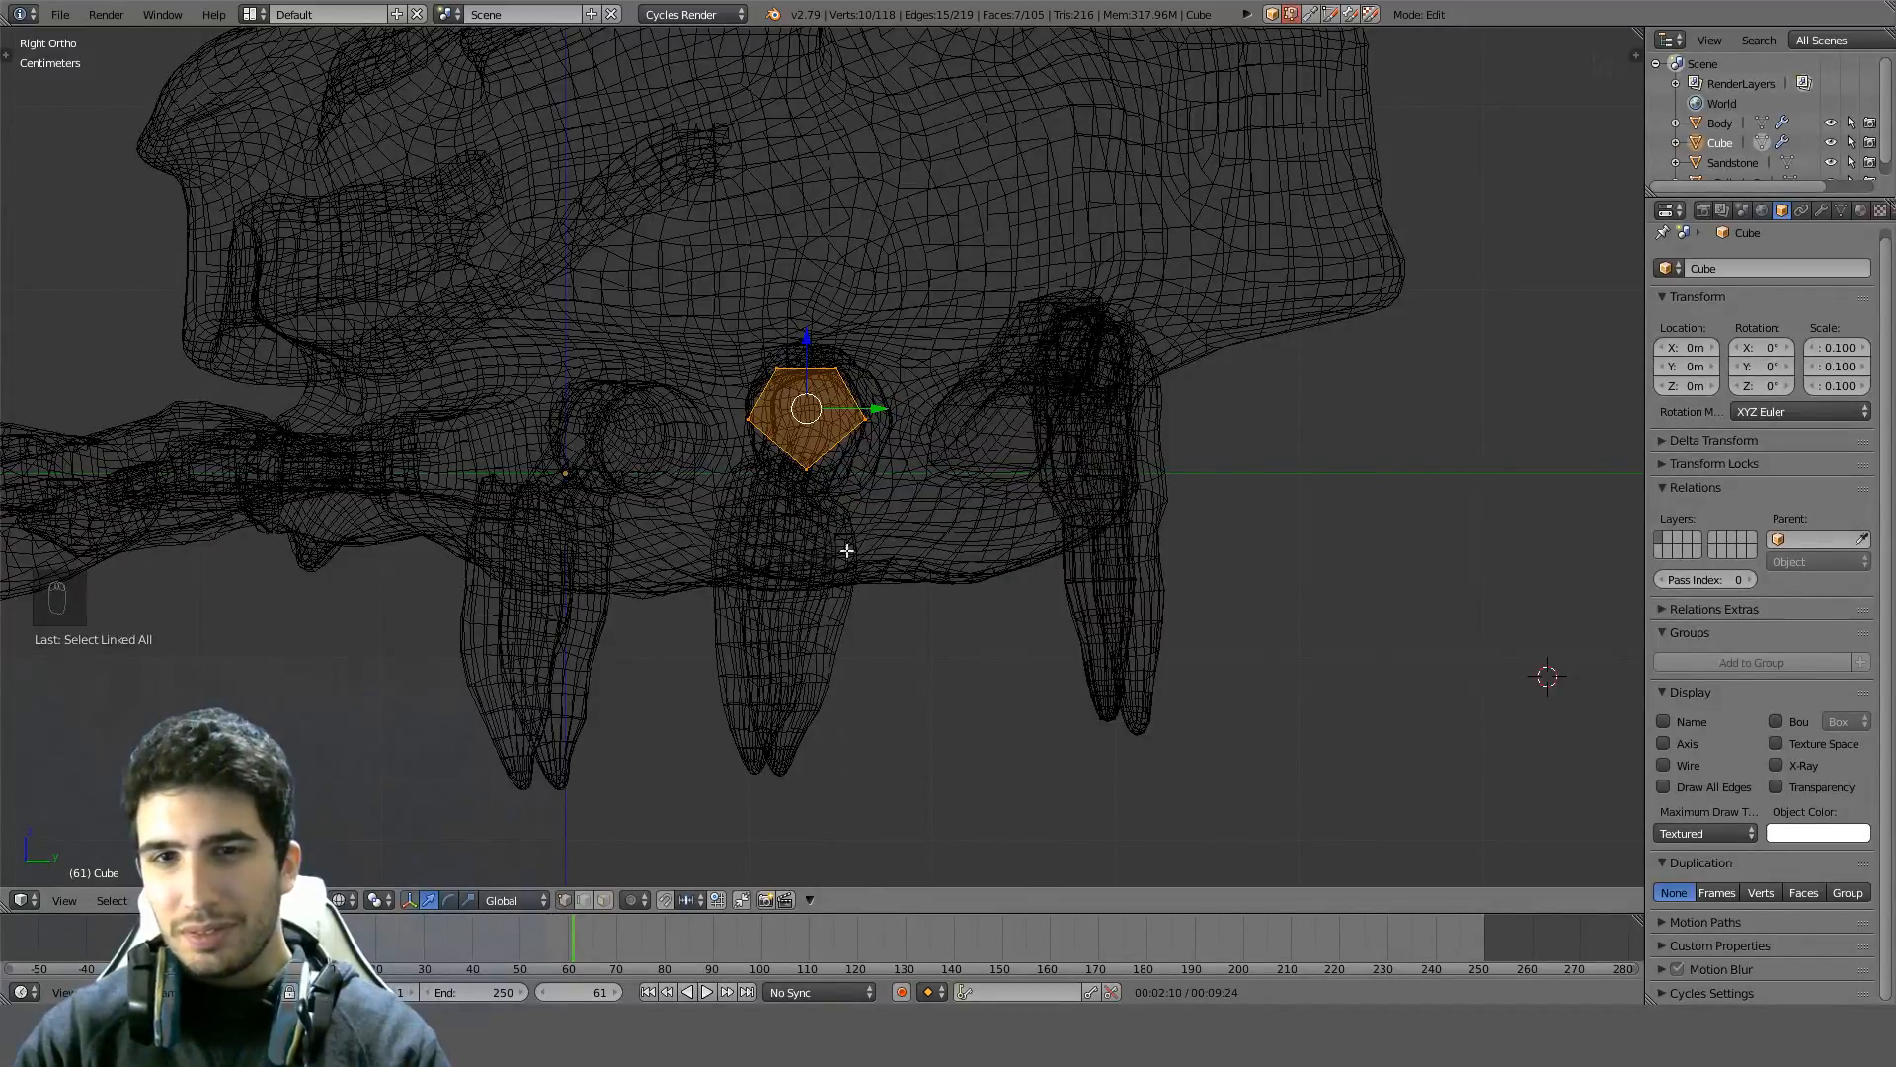
{"action": "scroll", "coordinate": [1130, 512], "scroll_direction": "up", "scroll_amount": 2}
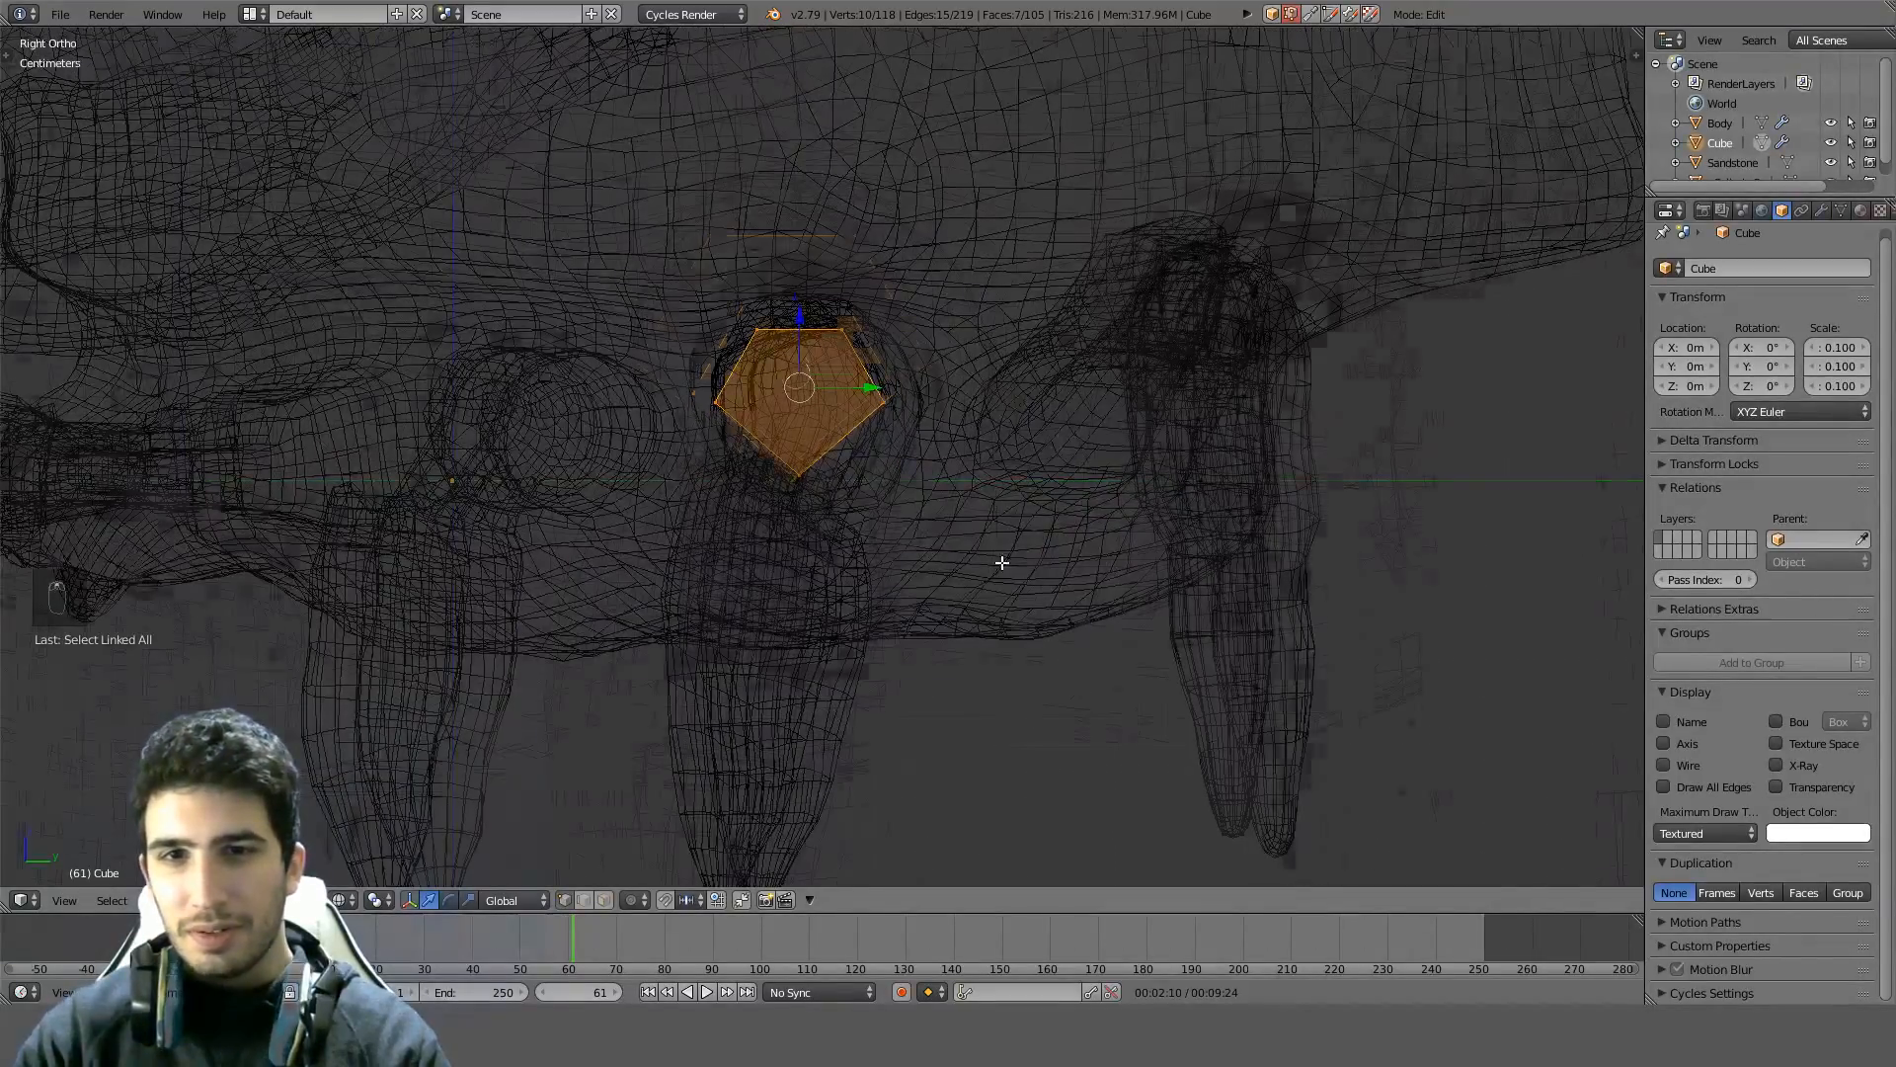
{"action": "scroll", "coordinate": [1003, 559], "scroll_direction": "up", "scroll_amount": 5}
Select the sleeve's long bottom edge and adjust its height beneath the middle leg's upper joint
{"action": "key", "text": "z"}
{"action": "right_click", "coordinate": [750, 503]}
{"action": "middle_click_drag", "start_coordinate": [750, 503], "coordinate": [1057, 763]}
{"action": "key", "text": "z"}
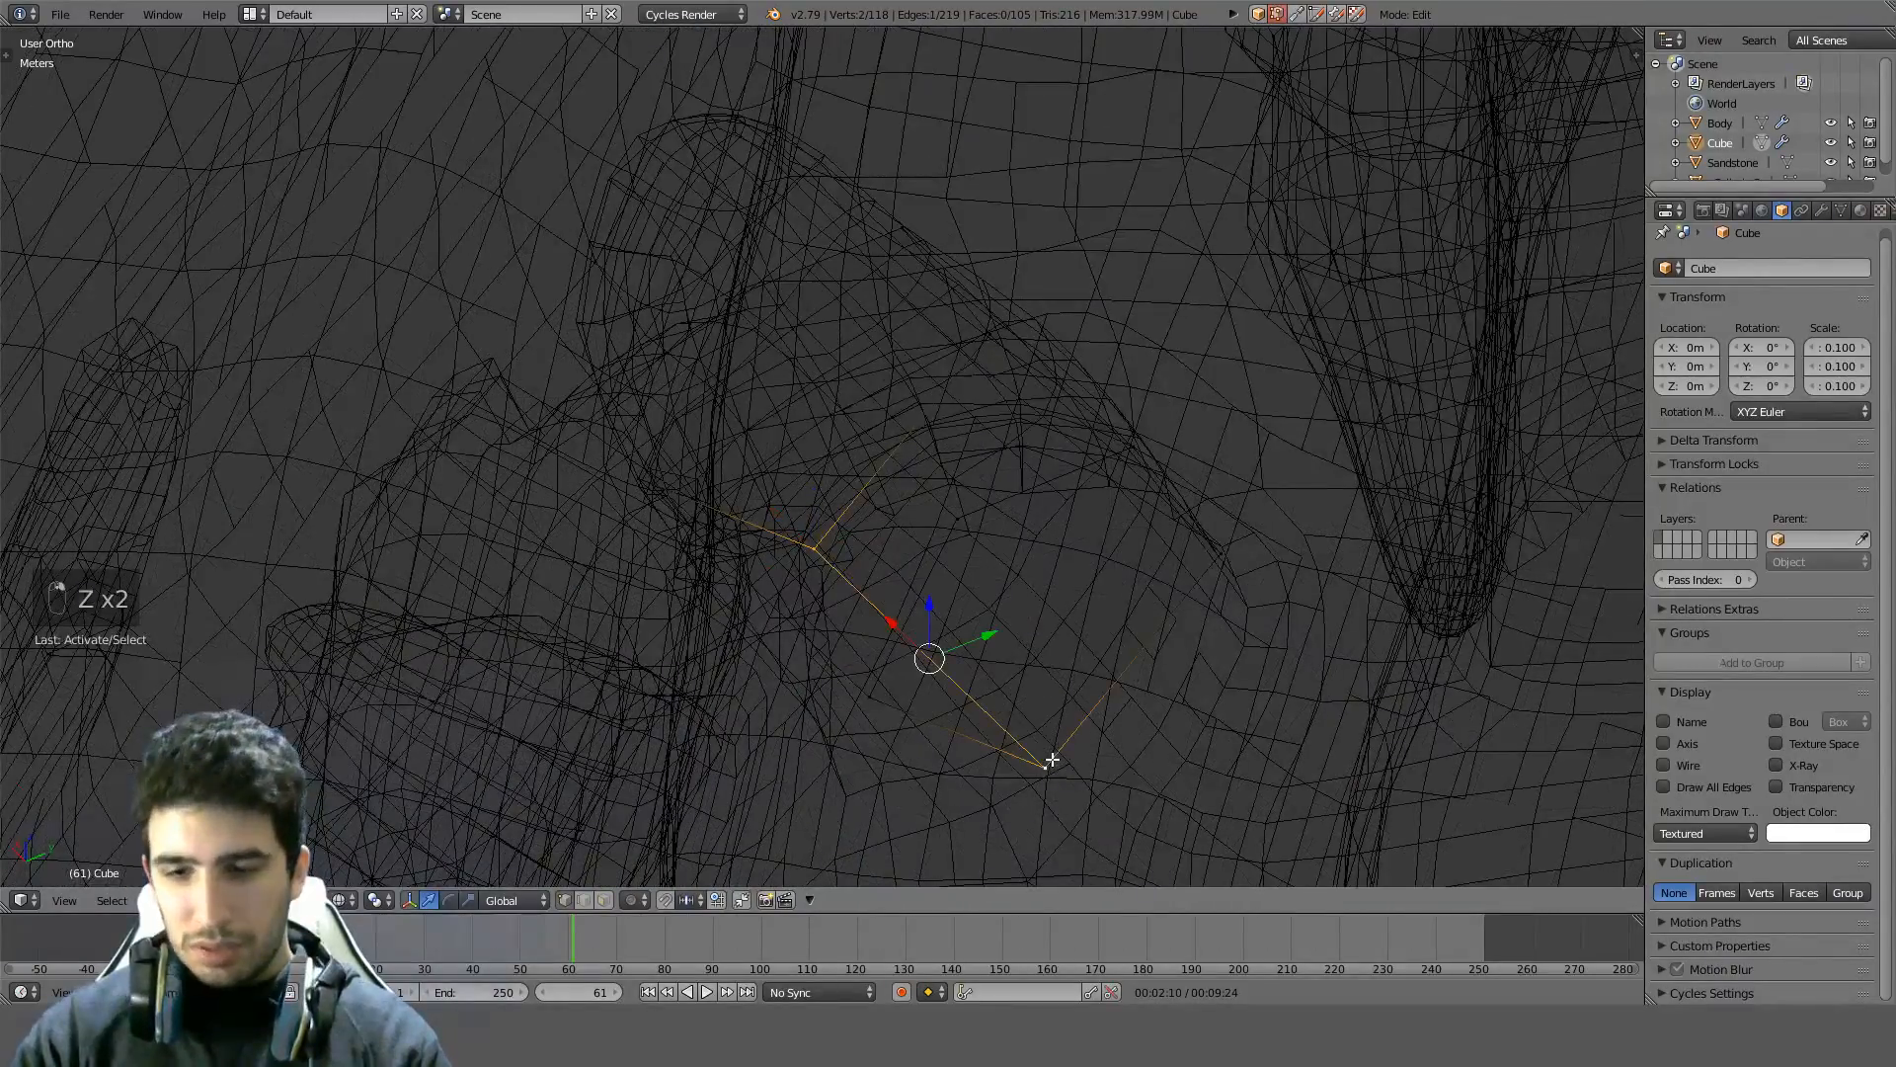
{"action": "key", "text": "KP_3"}
{"action": "key", "text": "z"}
{"action": "scroll", "coordinate": [1052, 759], "scroll_direction": "up", "scroll_amount": 3}
{"action": "key", "text": "g"}
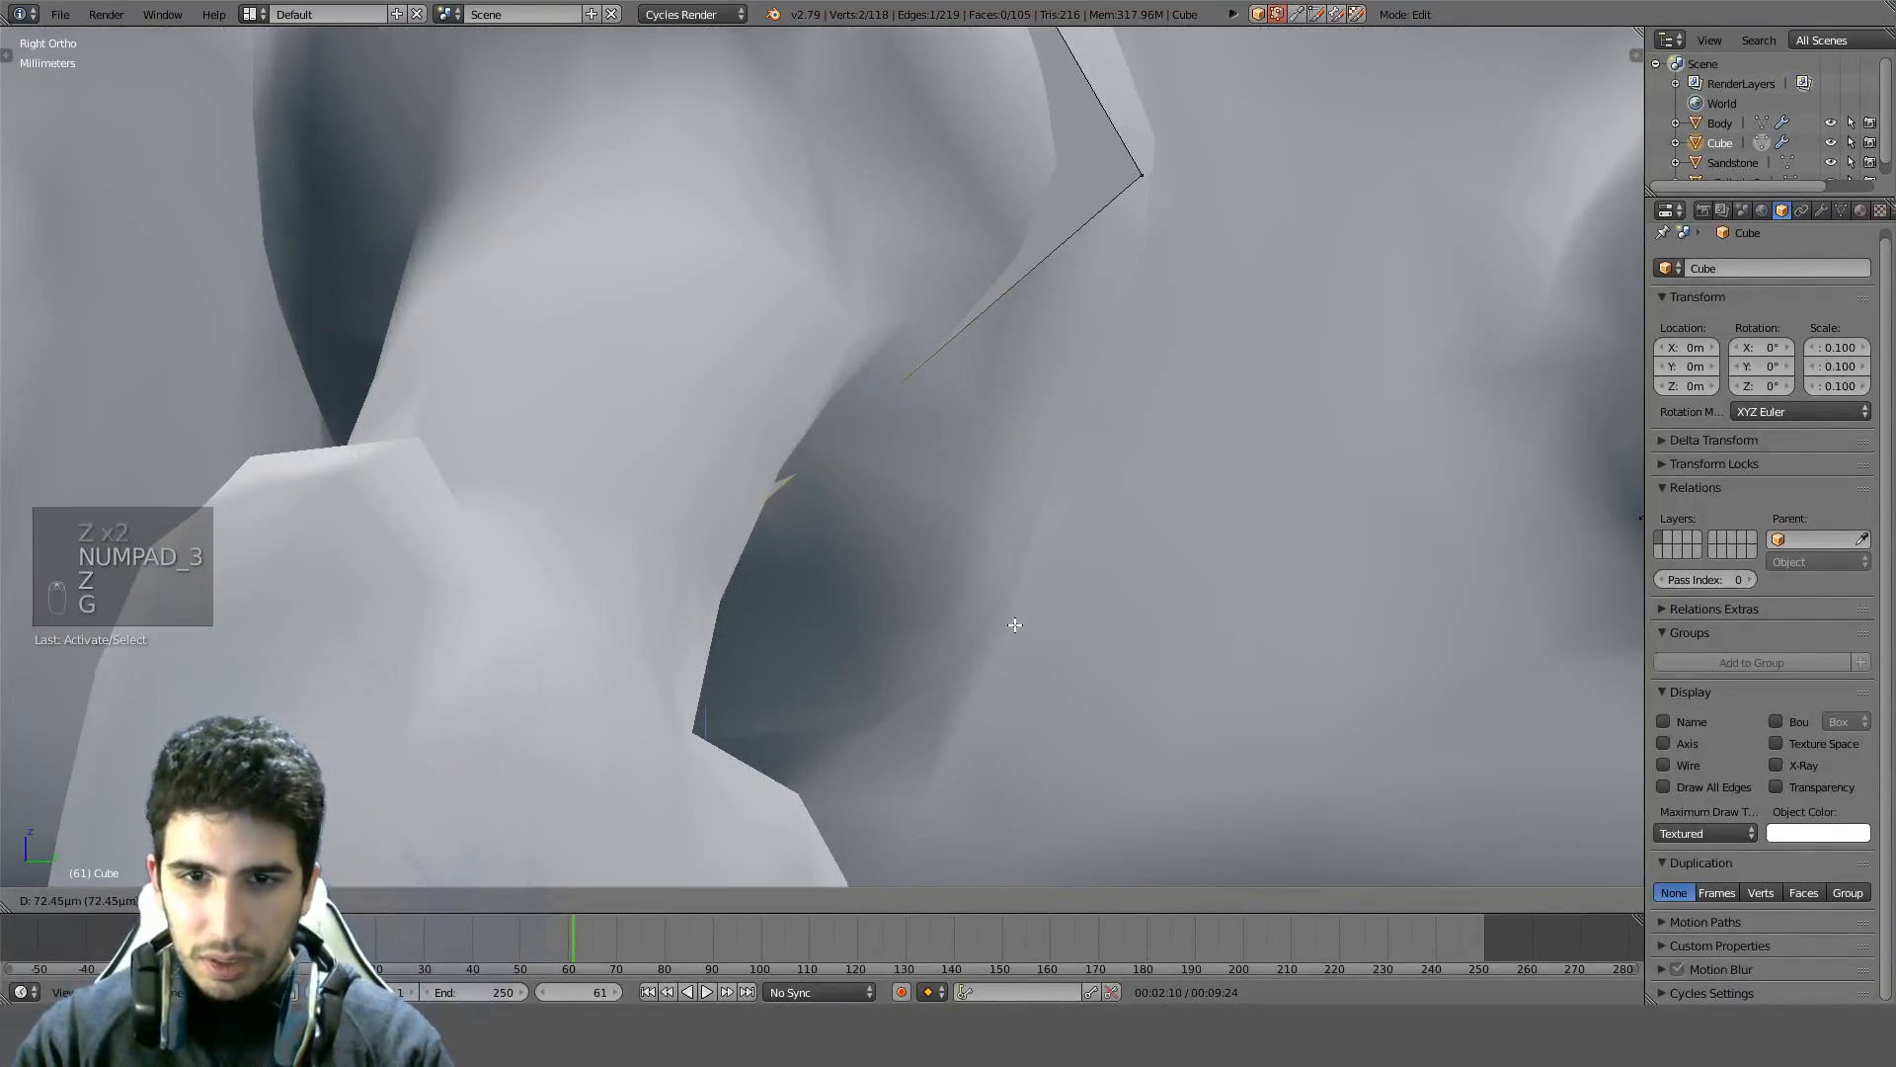
{"action": "left_click", "coordinate": [986, 796]}
{"action": "middle_click_drag", "start_coordinate": [987, 796], "coordinate": [888, 461]}
{"action": "key", "text": "g"}
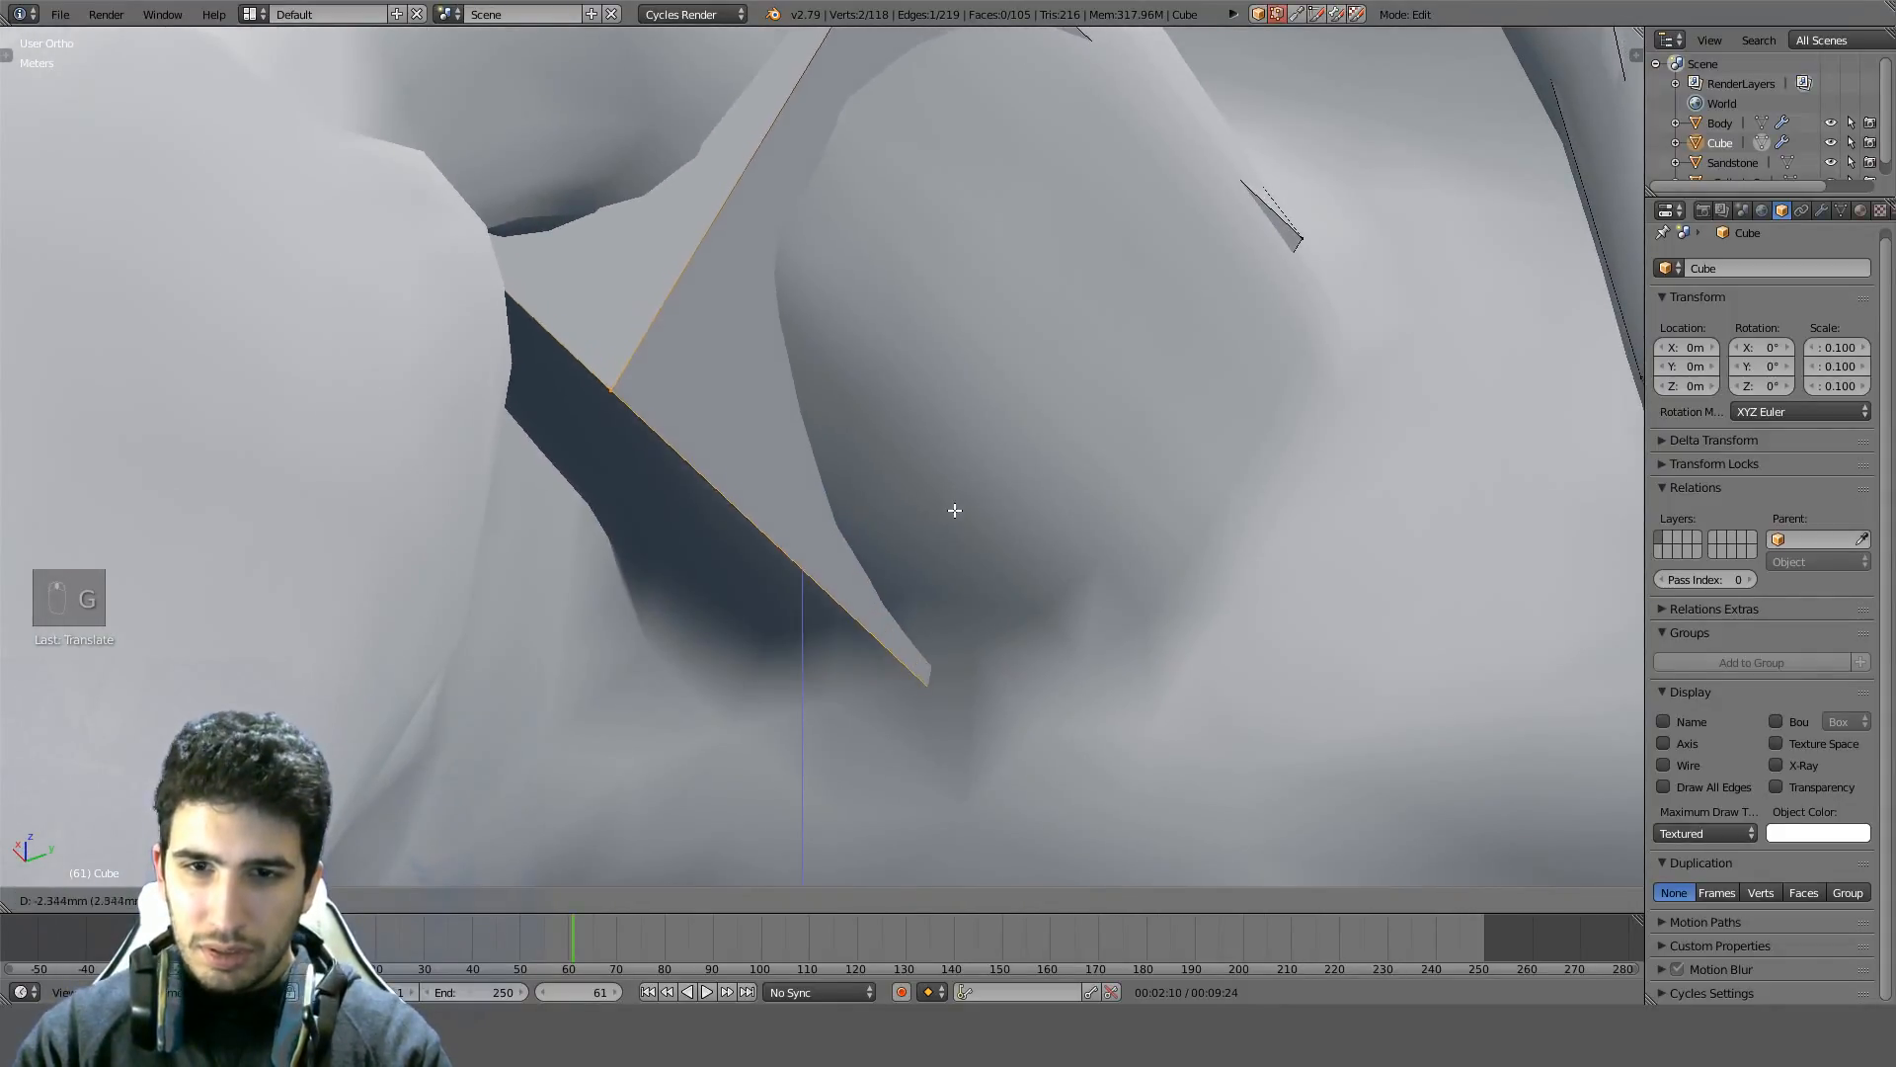
{"action": "left_click", "coordinate": [962, 500]}
Lower the sleeve's long bottom edge about 3 mm along Z in the right orthographic view
{"action": "key", "text": "ctrl+KP_3"}
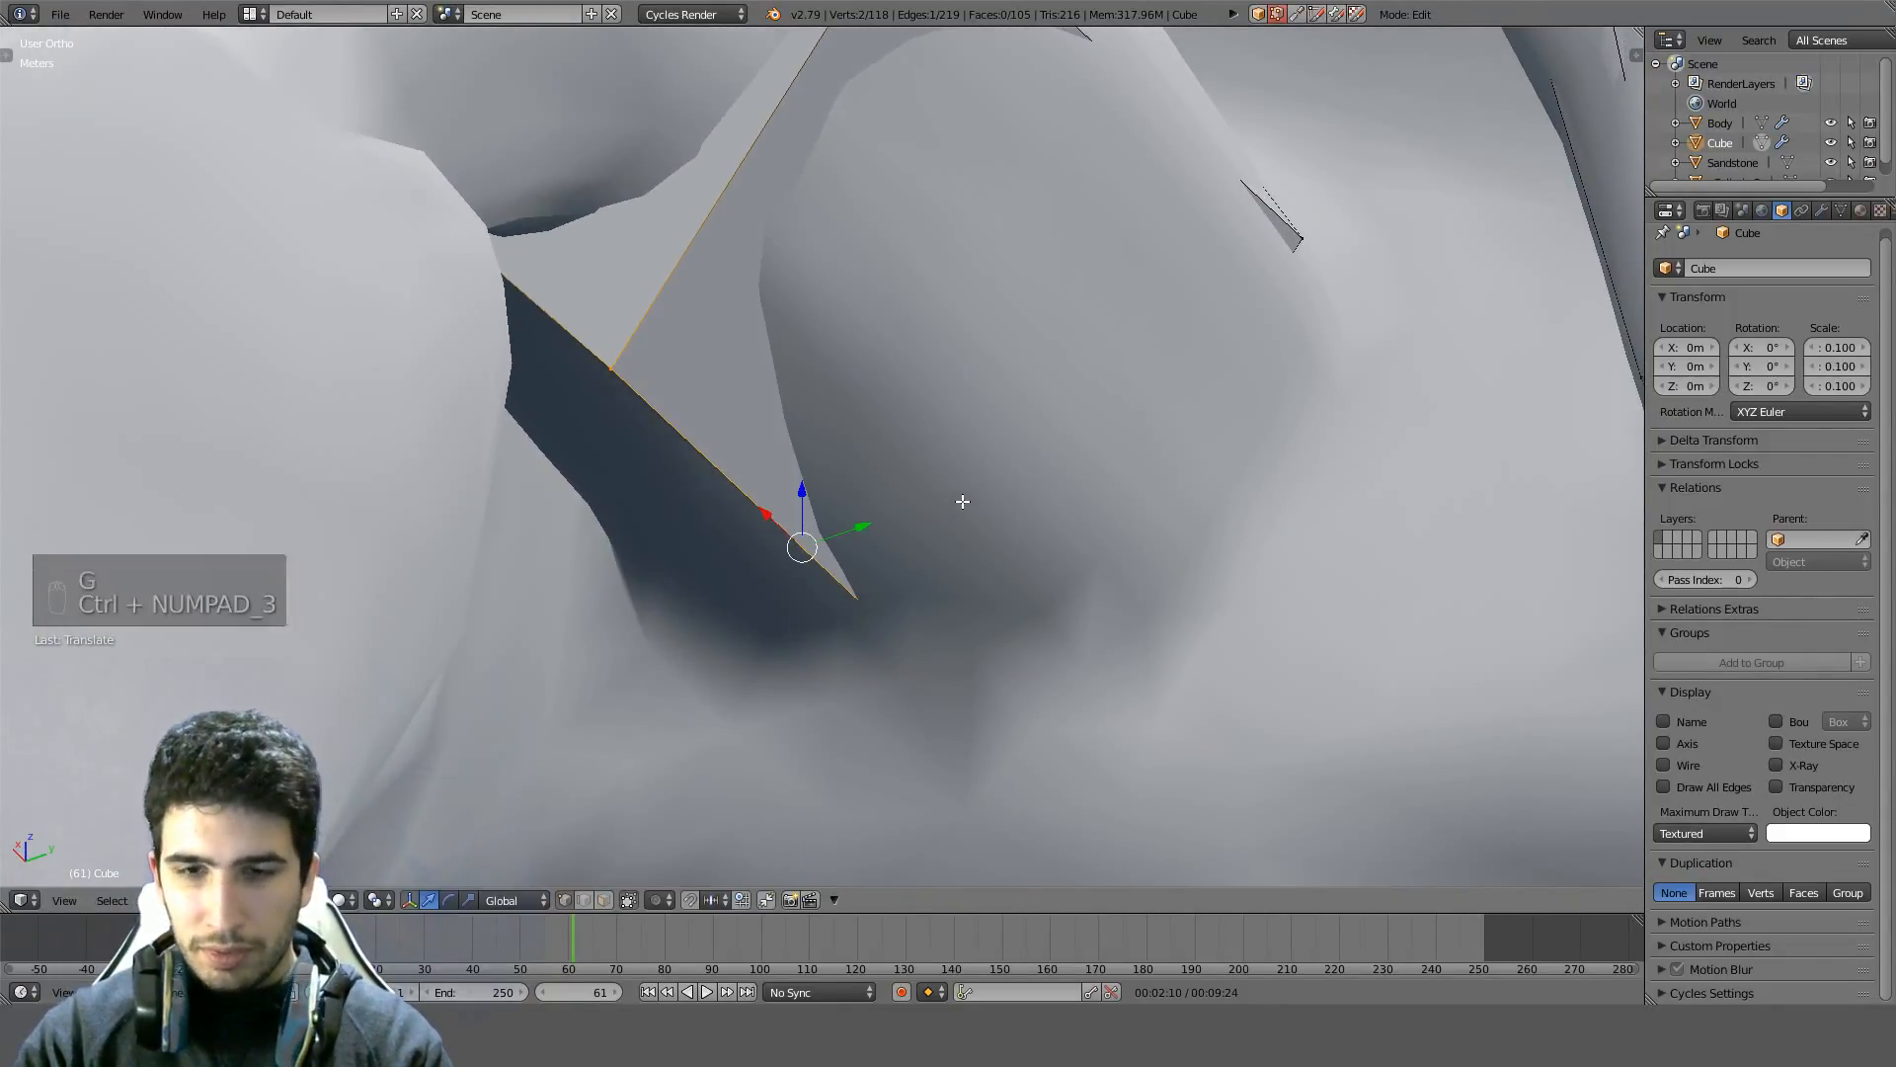
{"action": "key", "text": "z"}
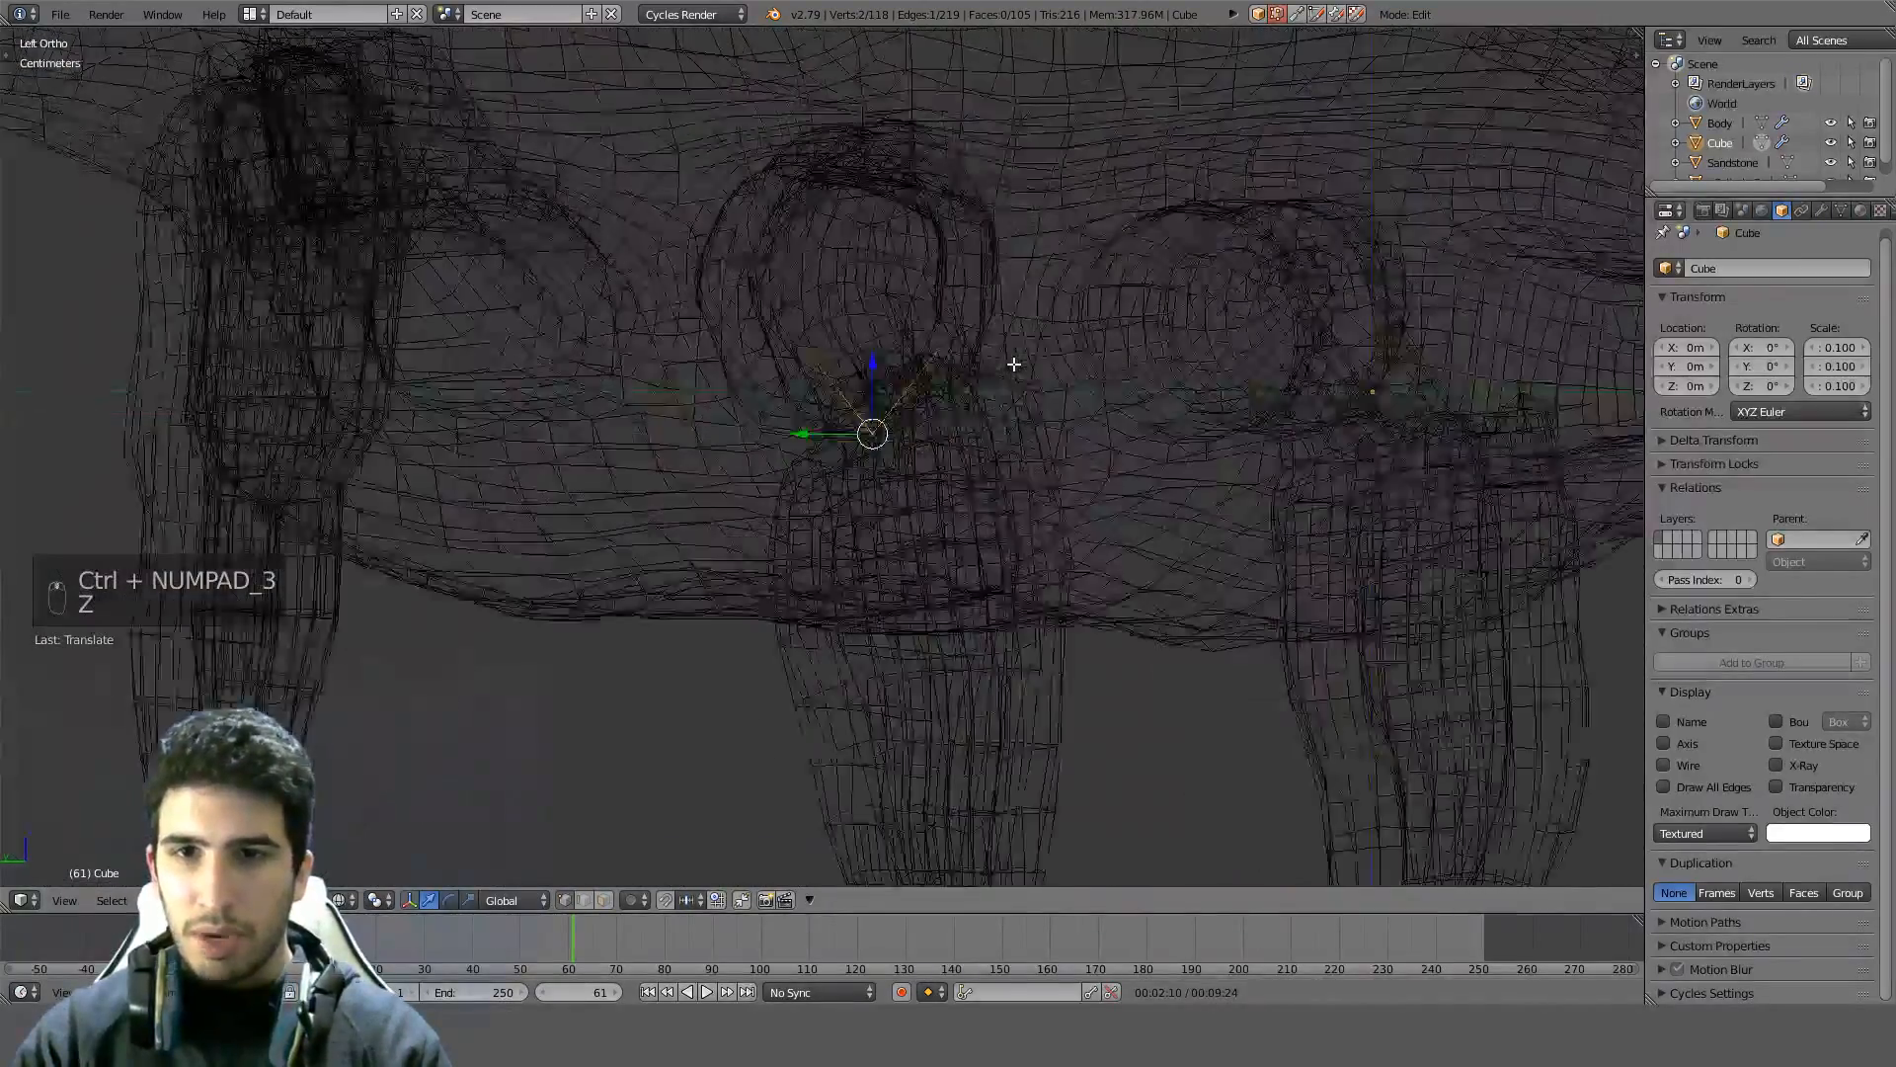
{"action": "scroll", "coordinate": [965, 347], "scroll_direction": "up", "scroll_amount": 5}
{"action": "key", "text": "KP_3"}
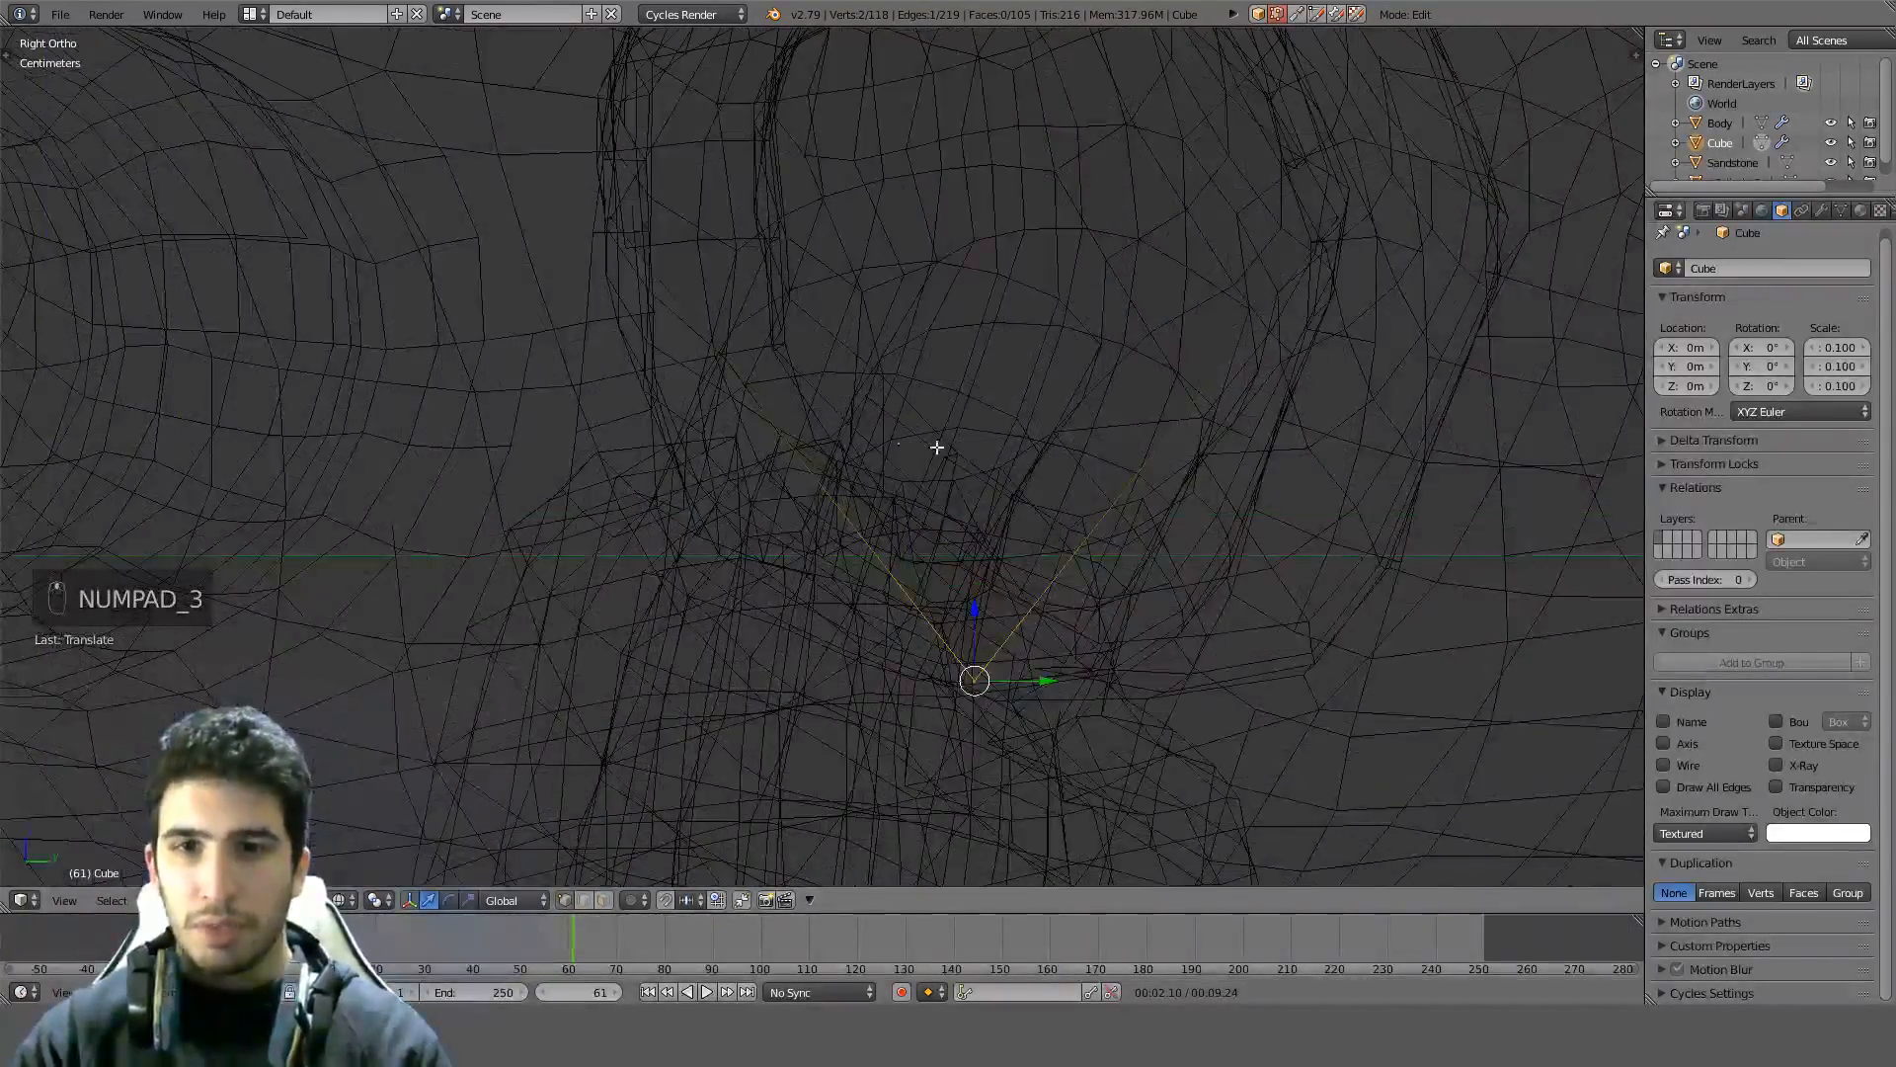
{"action": "key", "text": "g"}
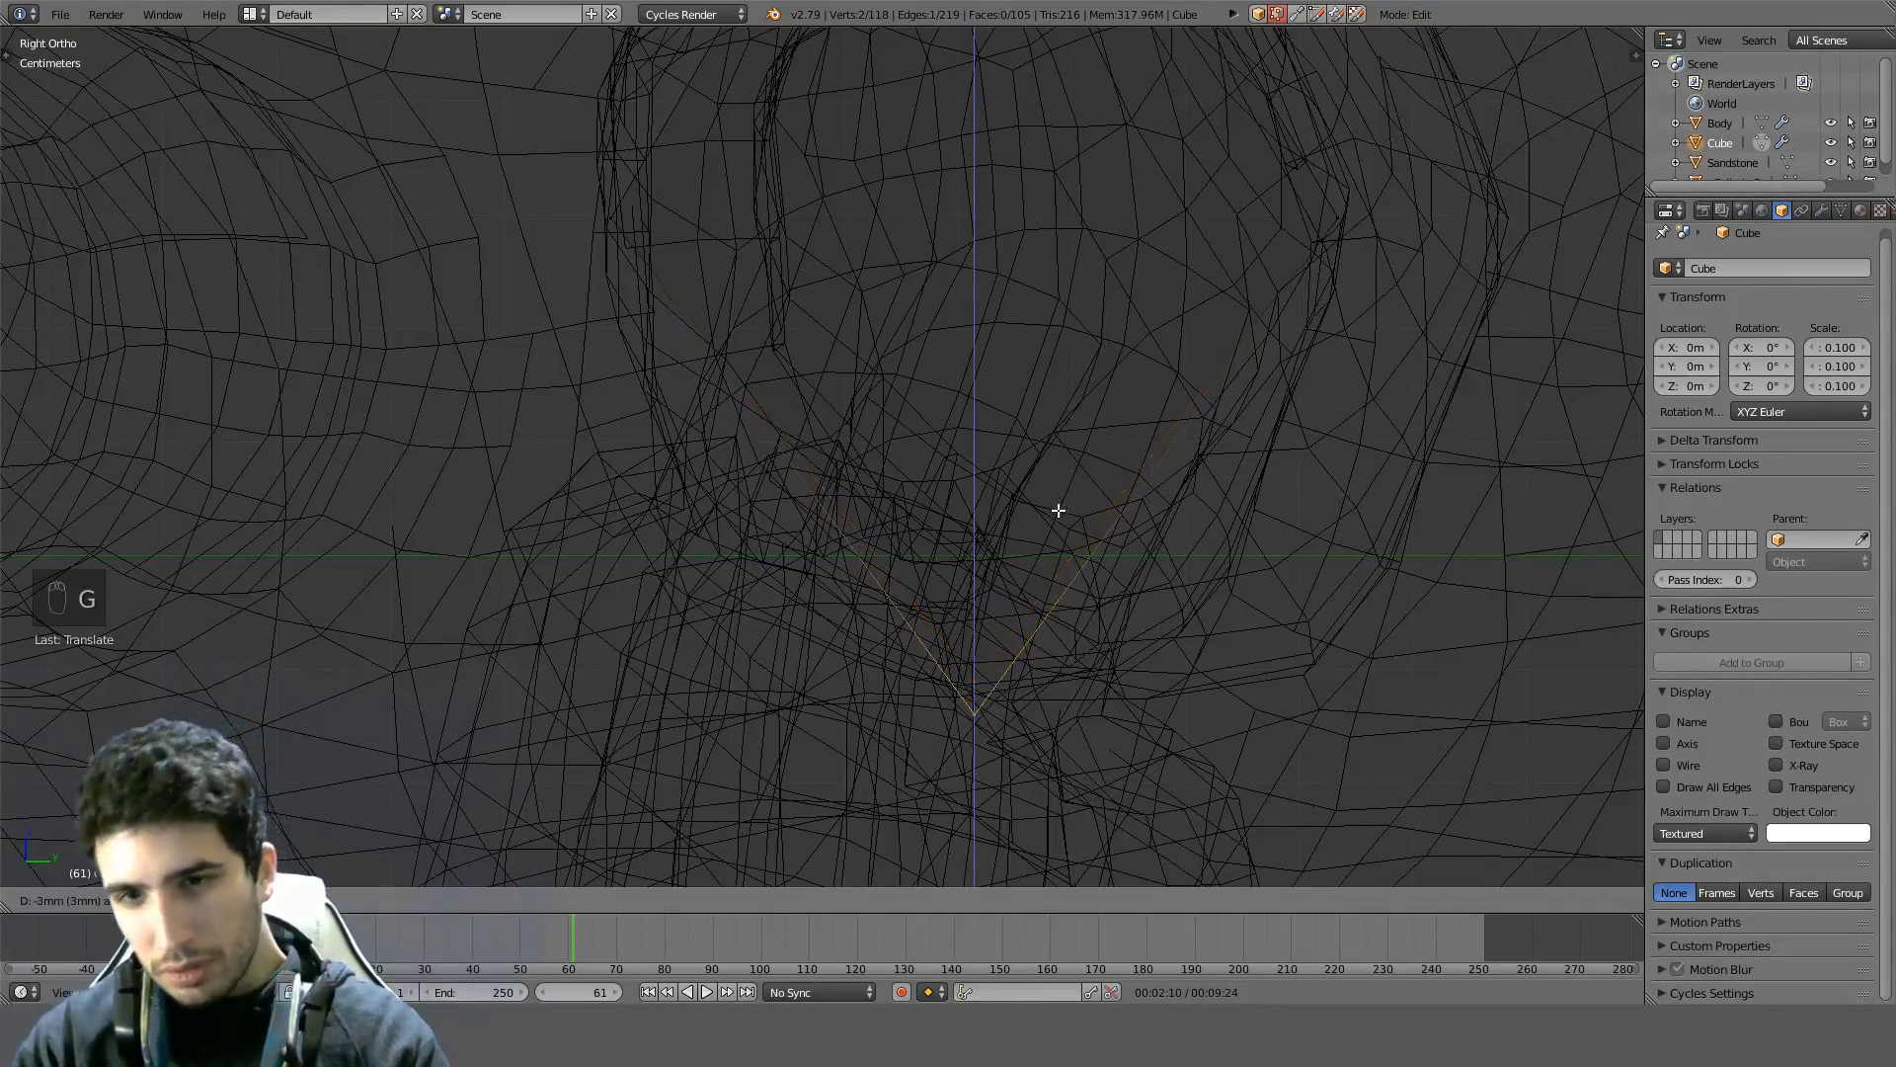
{"action": "left_click", "coordinate": [1056, 507]}
{"action": "mouse_move", "coordinate": [1054, 495]}
{"action": "middle_mouse_down"}
{"action": "mouse_move", "coordinate": [1037, 643]}
{"action": "mouse_move", "coordinate": [856, 718]}
{"action": "middle_mouse_up"}
{"action": "key", "text": "z"}
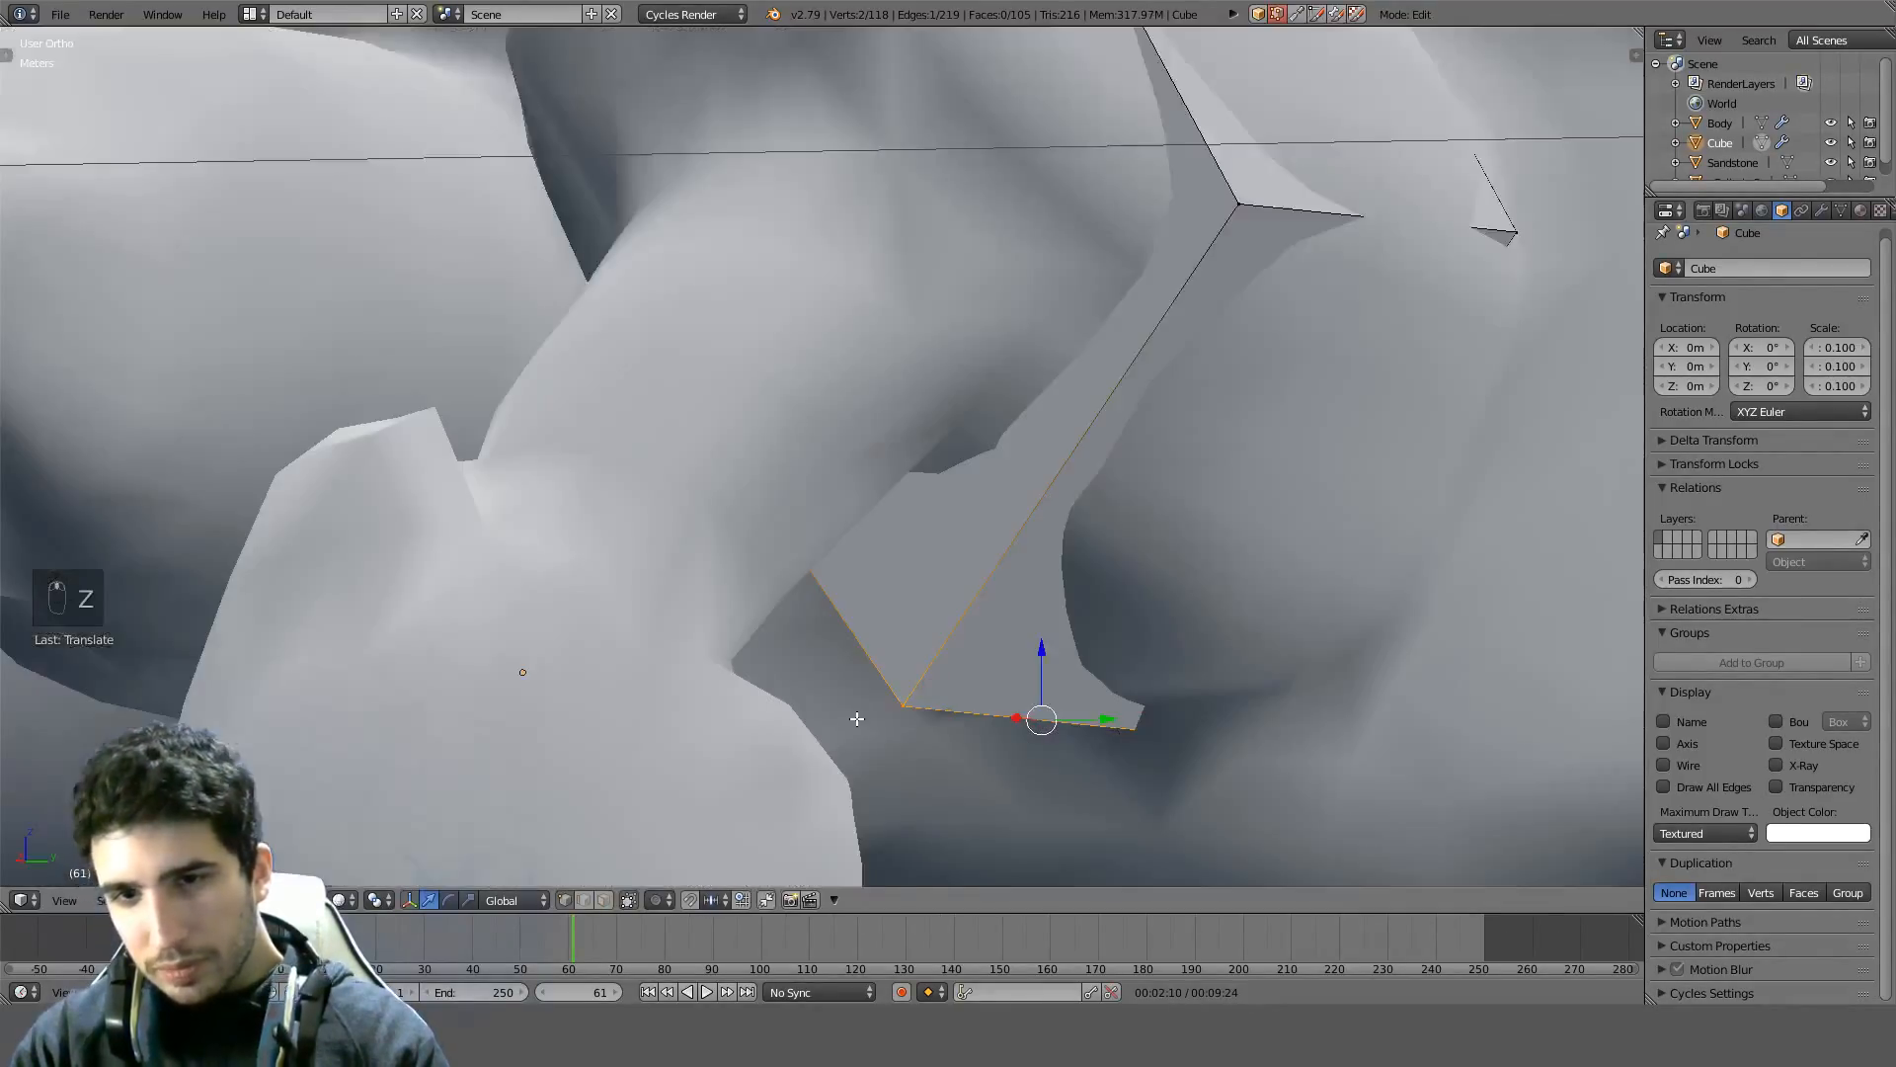
Raise the single bottom vertex at the sleeve's outer end vertically to the limb's underside in the back view
{"action": "key", "text": "ctrl+KP_3"}
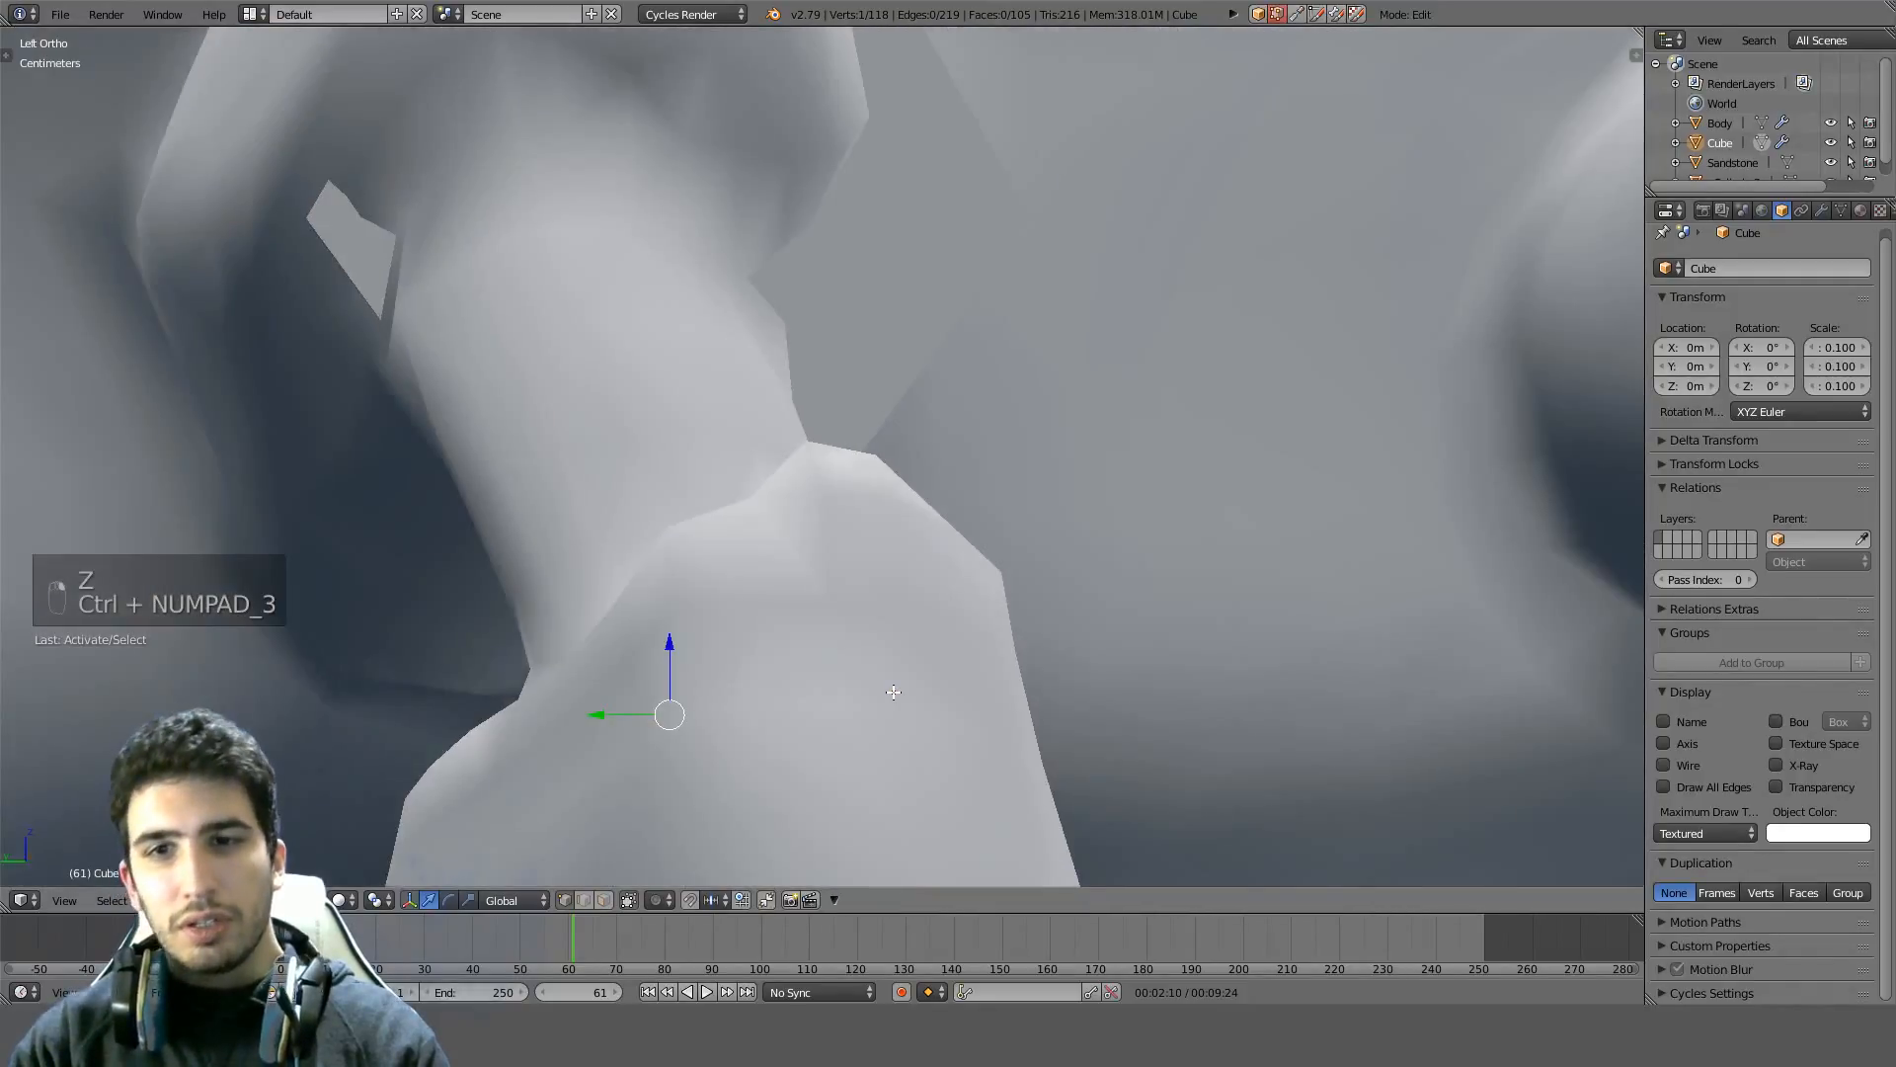
{"action": "key", "text": "ctrl+KP_1"}
{"action": "key", "text": "g"}
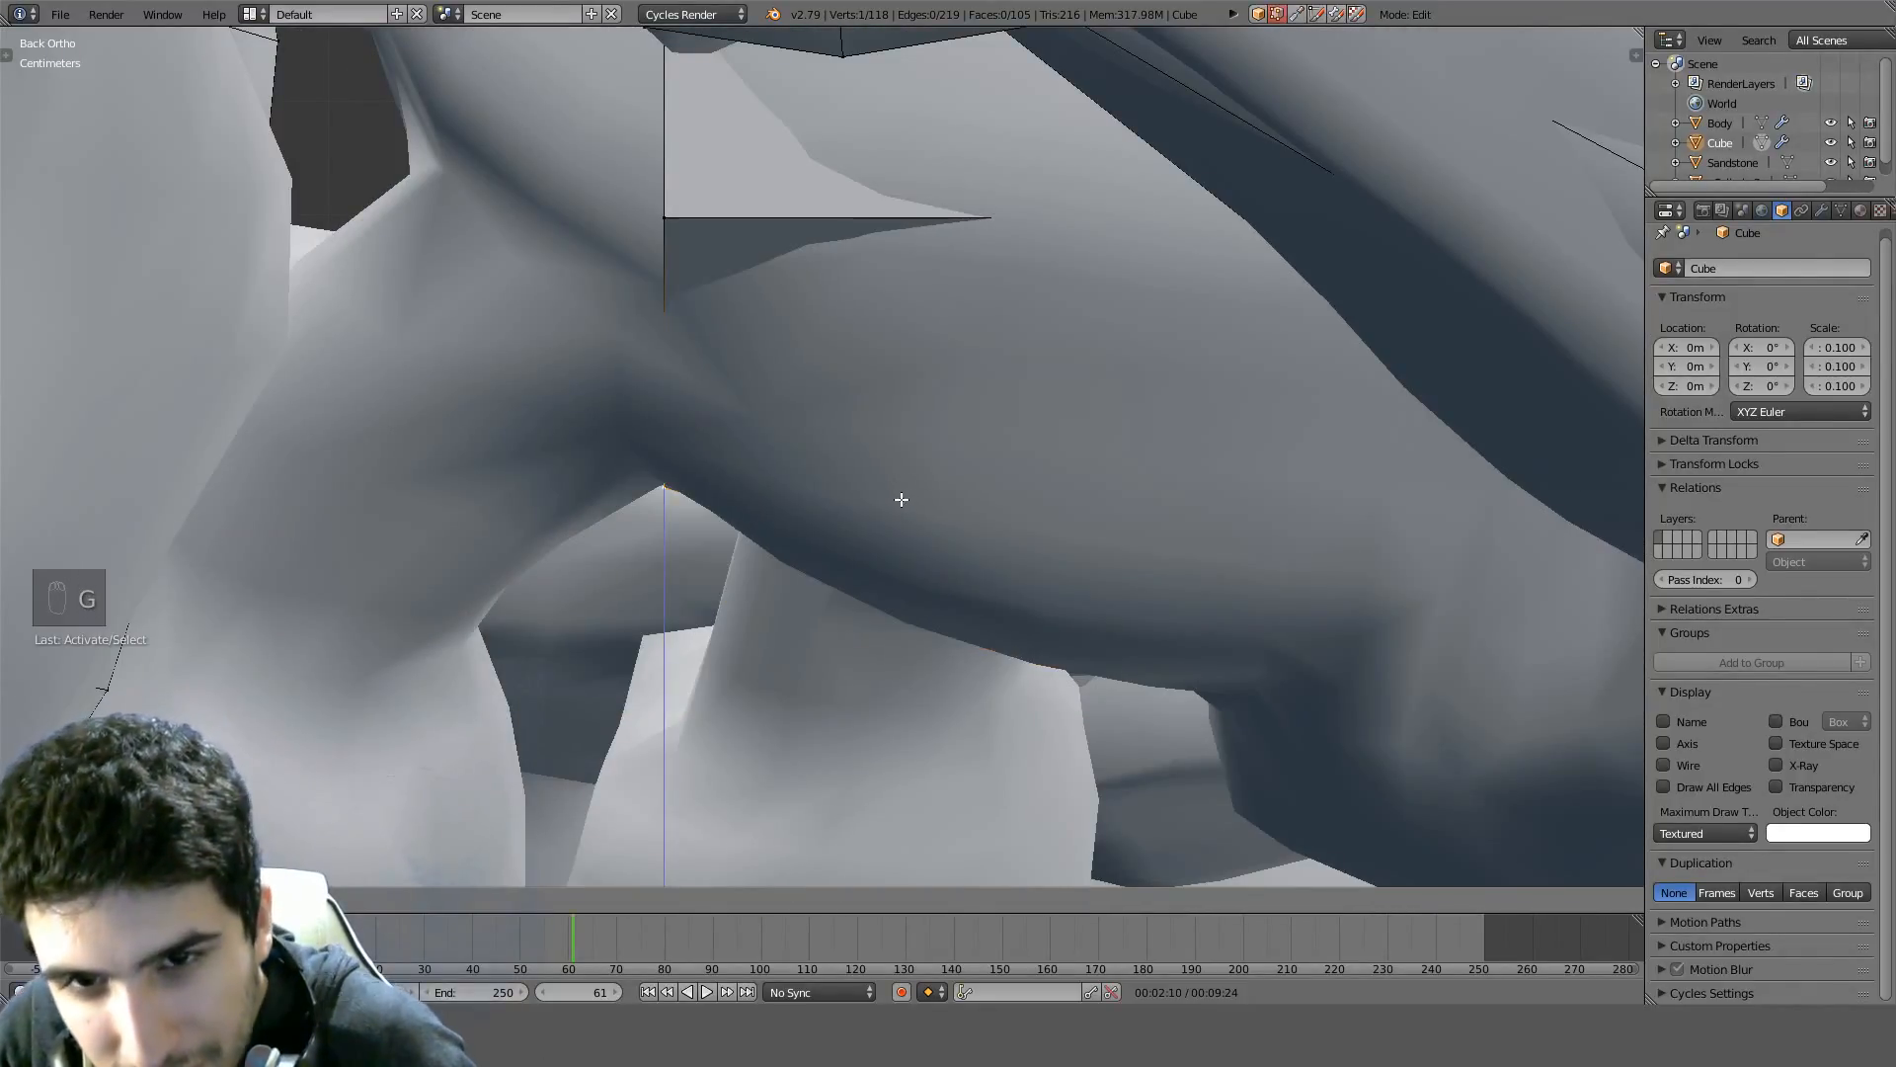
{"action": "left_click", "coordinate": [899, 395]}
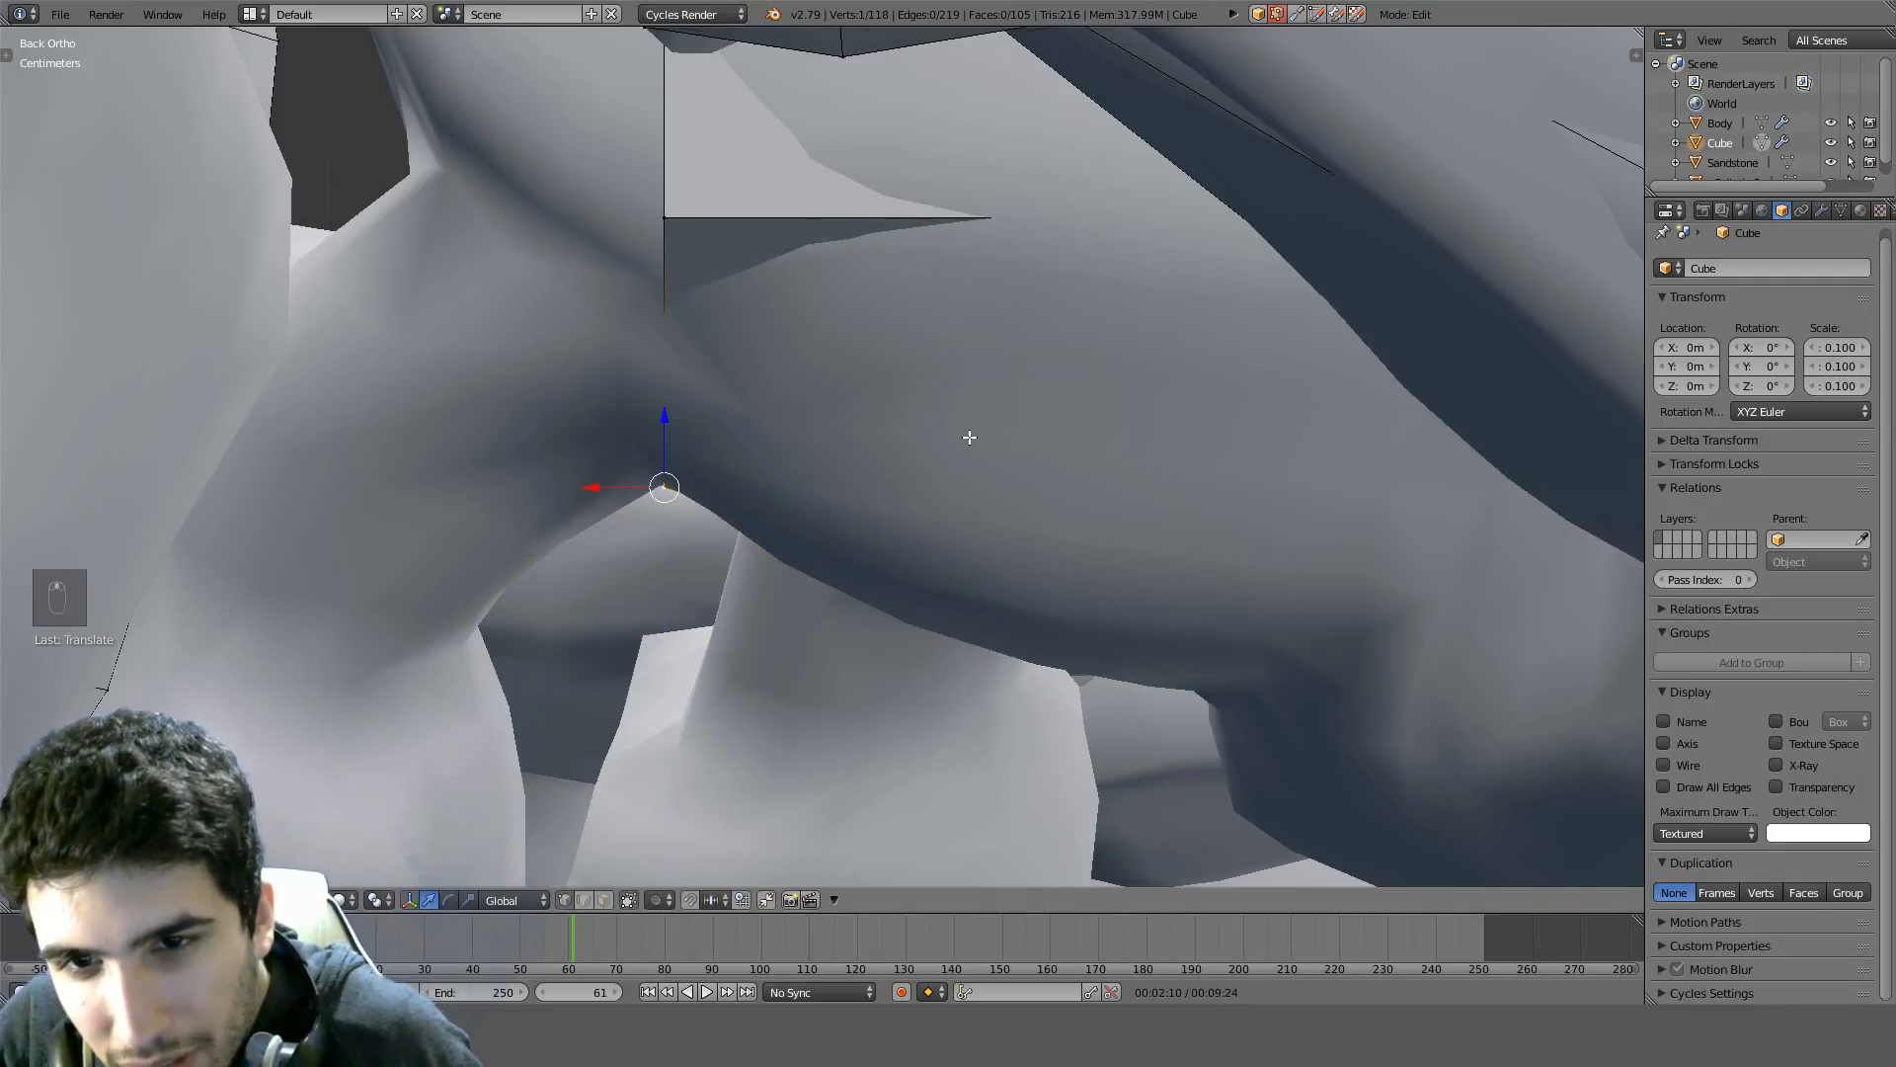
{"action": "key", "text": "z"}
{"action": "middle_click_drag", "start_coordinate": [983, 407], "coordinate": [953, 427]}
{"action": "key", "text": "z"}
{"action": "key", "text": "KP_3"}
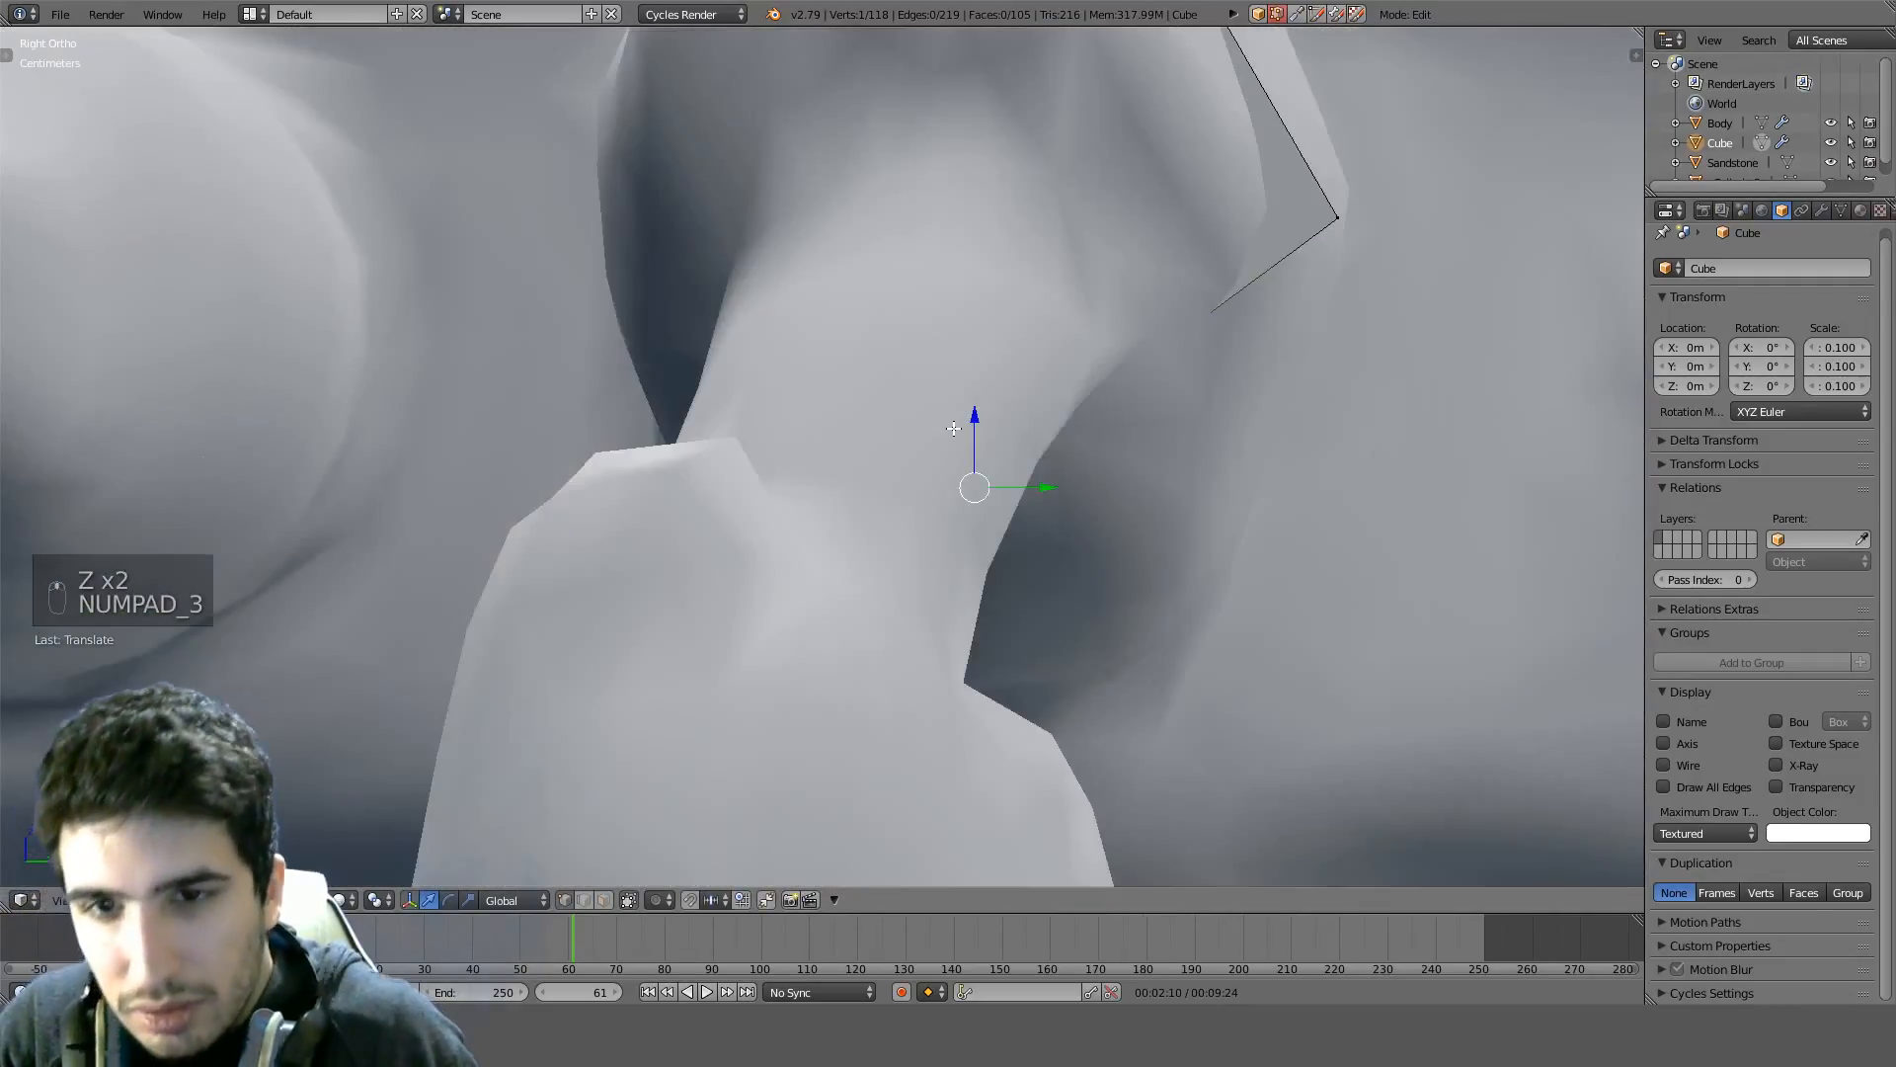
Add one centred loop cut around the five-sided sleeve, halfway along its length
{"action": "key", "text": "ctrl+KP_1"}
{"action": "key", "text": "z"}
{"action": "key", "text": "ctrl+r"}
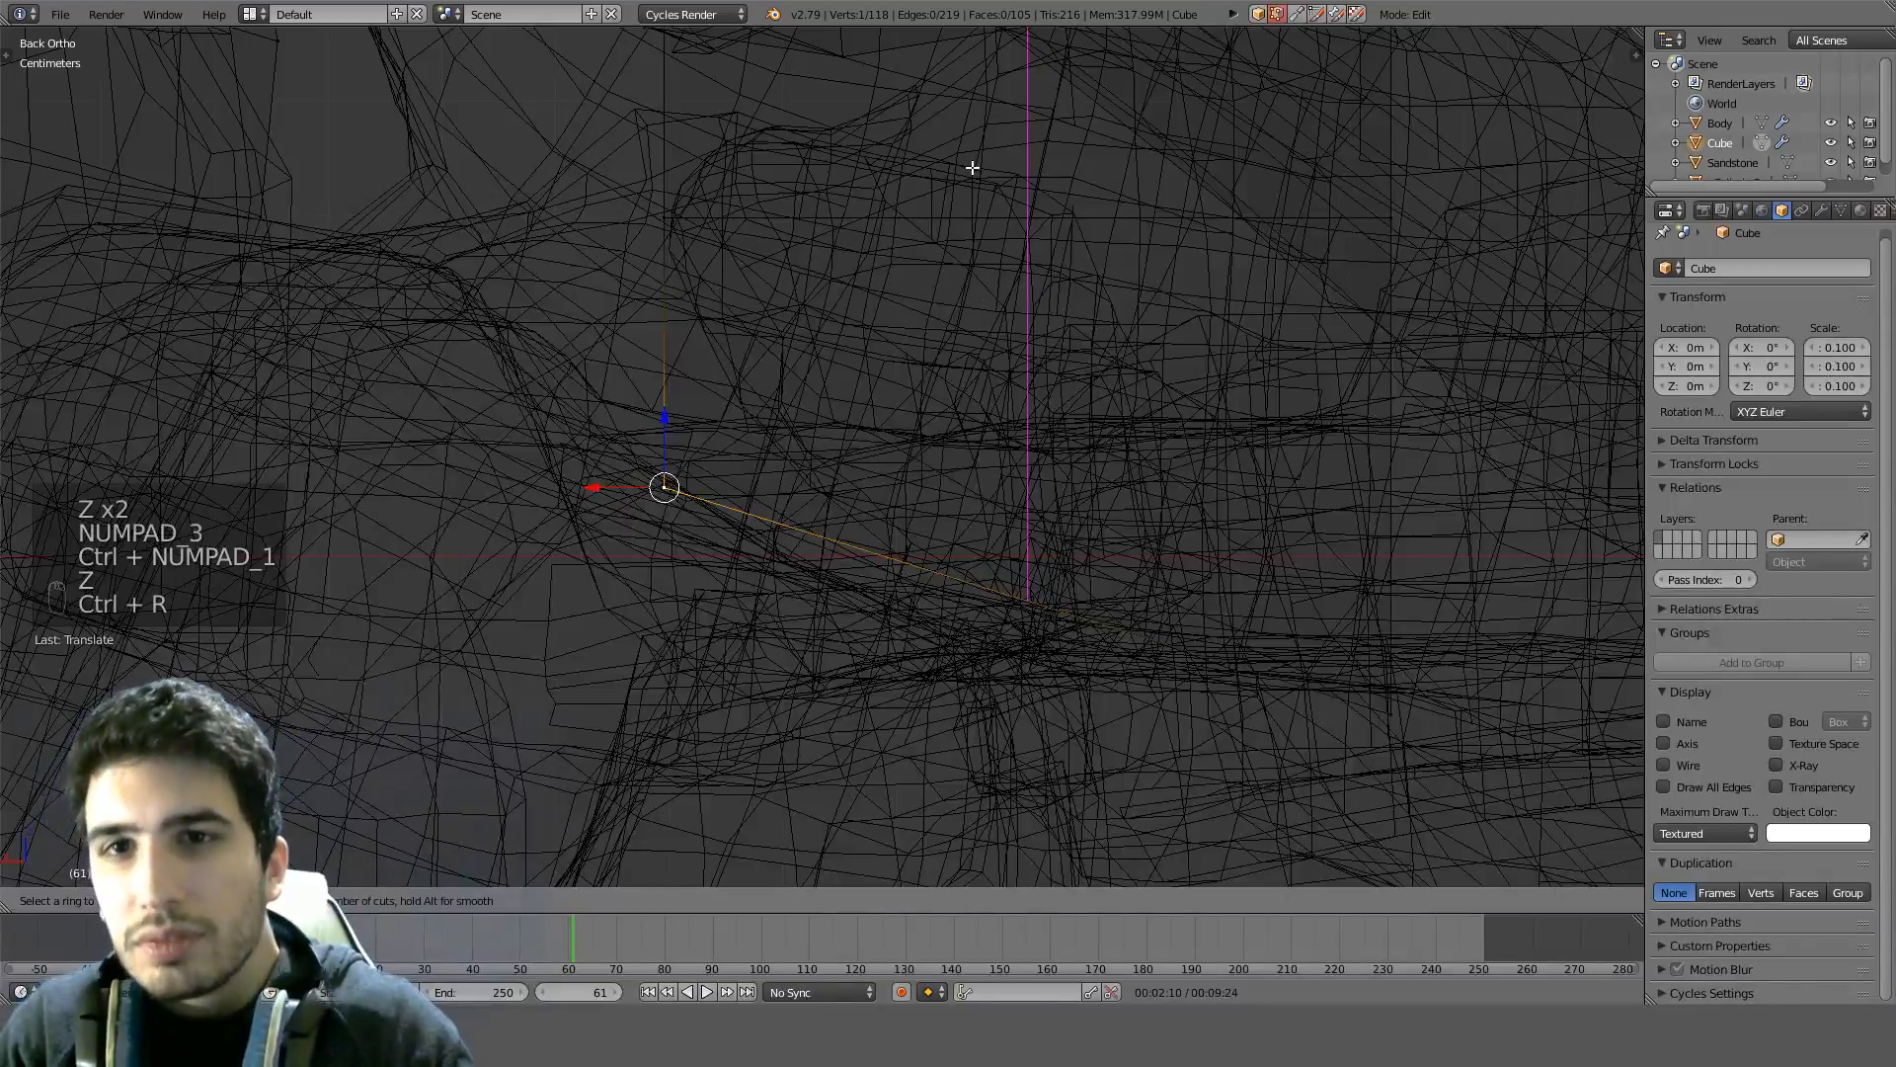
{"action": "left_click", "coordinate": [972, 168]}
{"action": "right_click", "coordinate": [974, 168]}
Select the new loop's bottom vertex and move it outward along the limb to fit the underside
{"action": "key", "text": "a"}
{"action": "key", "text": "c"}
{"action": "left_click", "coordinate": [1033, 604]}
{"action": "right_click", "coordinate": [1033, 604]}
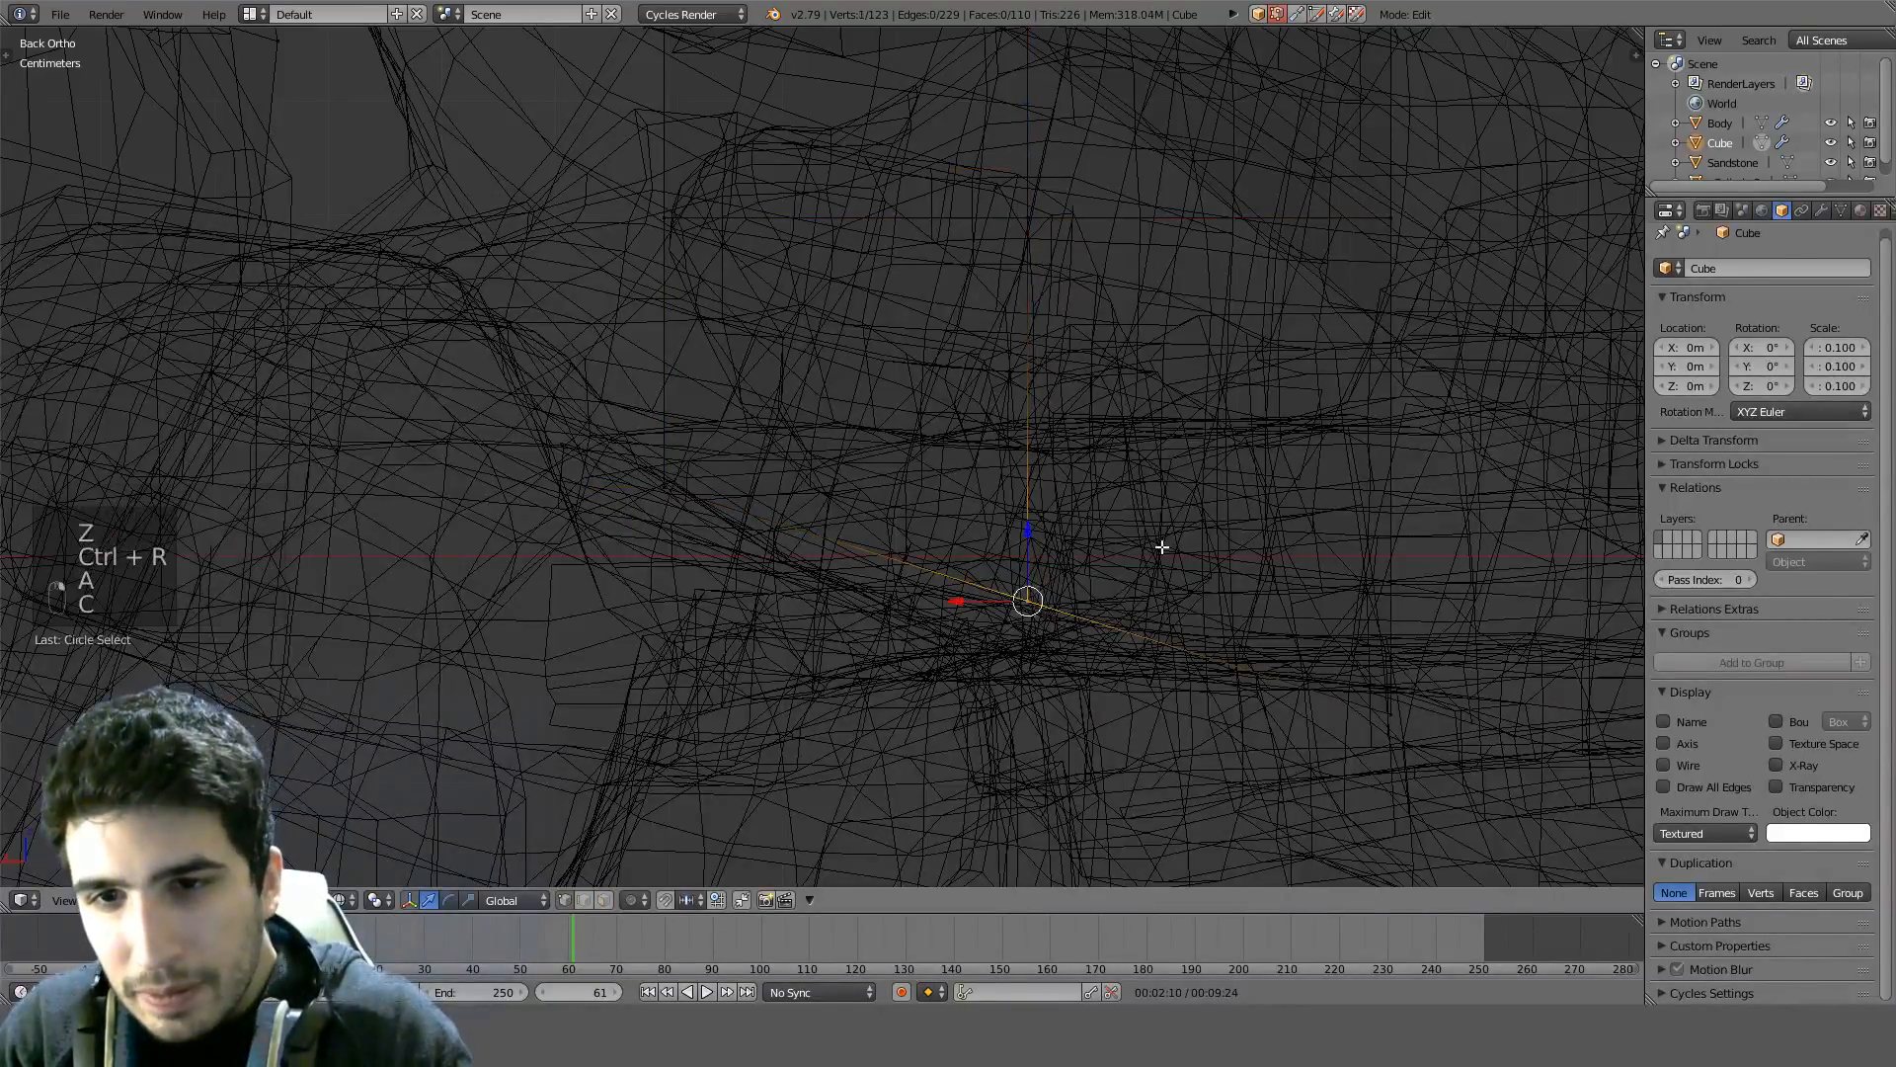
{"action": "key", "text": "g"}
{"action": "left_click", "coordinate": [1082, 565]}
{"action": "key", "text": "z"}
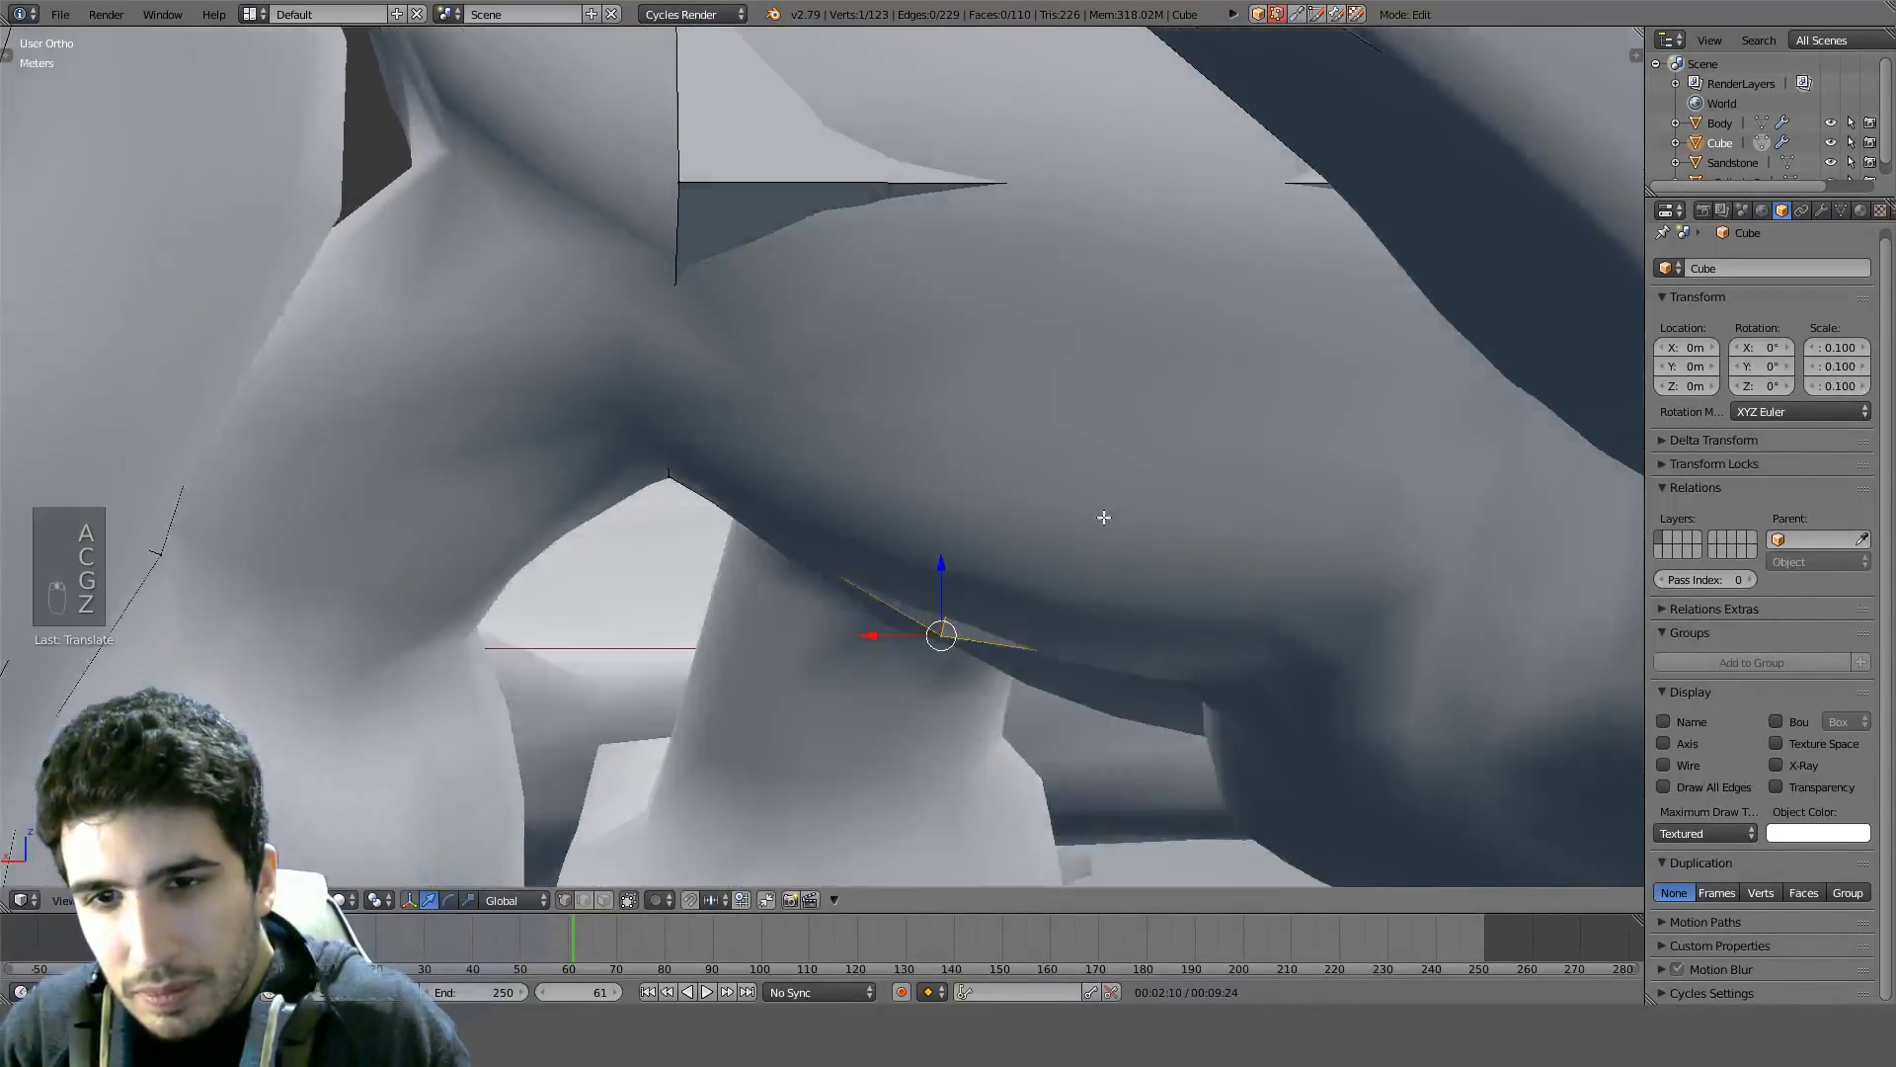
Select the two side vertices at the sleeve's inner end and move them about 9 mm toward the body along X
{"action": "mouse_move", "coordinate": [1101, 517]}
{"action": "middle_mouse_down"}
{"action": "mouse_move", "coordinate": [1129, 423]}
{"action": "mouse_move", "coordinate": [1178, 501]}
{"action": "mouse_move", "coordinate": [1283, 567]}
{"action": "mouse_move", "coordinate": [1262, 530]}
{"action": "mouse_move", "coordinate": [1092, 533]}
{"action": "mouse_move", "coordinate": [913, 401]}
{"action": "mouse_move", "coordinate": [974, 521]}
{"action": "mouse_move", "coordinate": [919, 669]}
{"action": "mouse_move", "coordinate": [1096, 441]}
{"action": "middle_mouse_up"}
{"action": "right_click", "coordinate": [1148, 412]}
{"action": "key", "text": "z"}
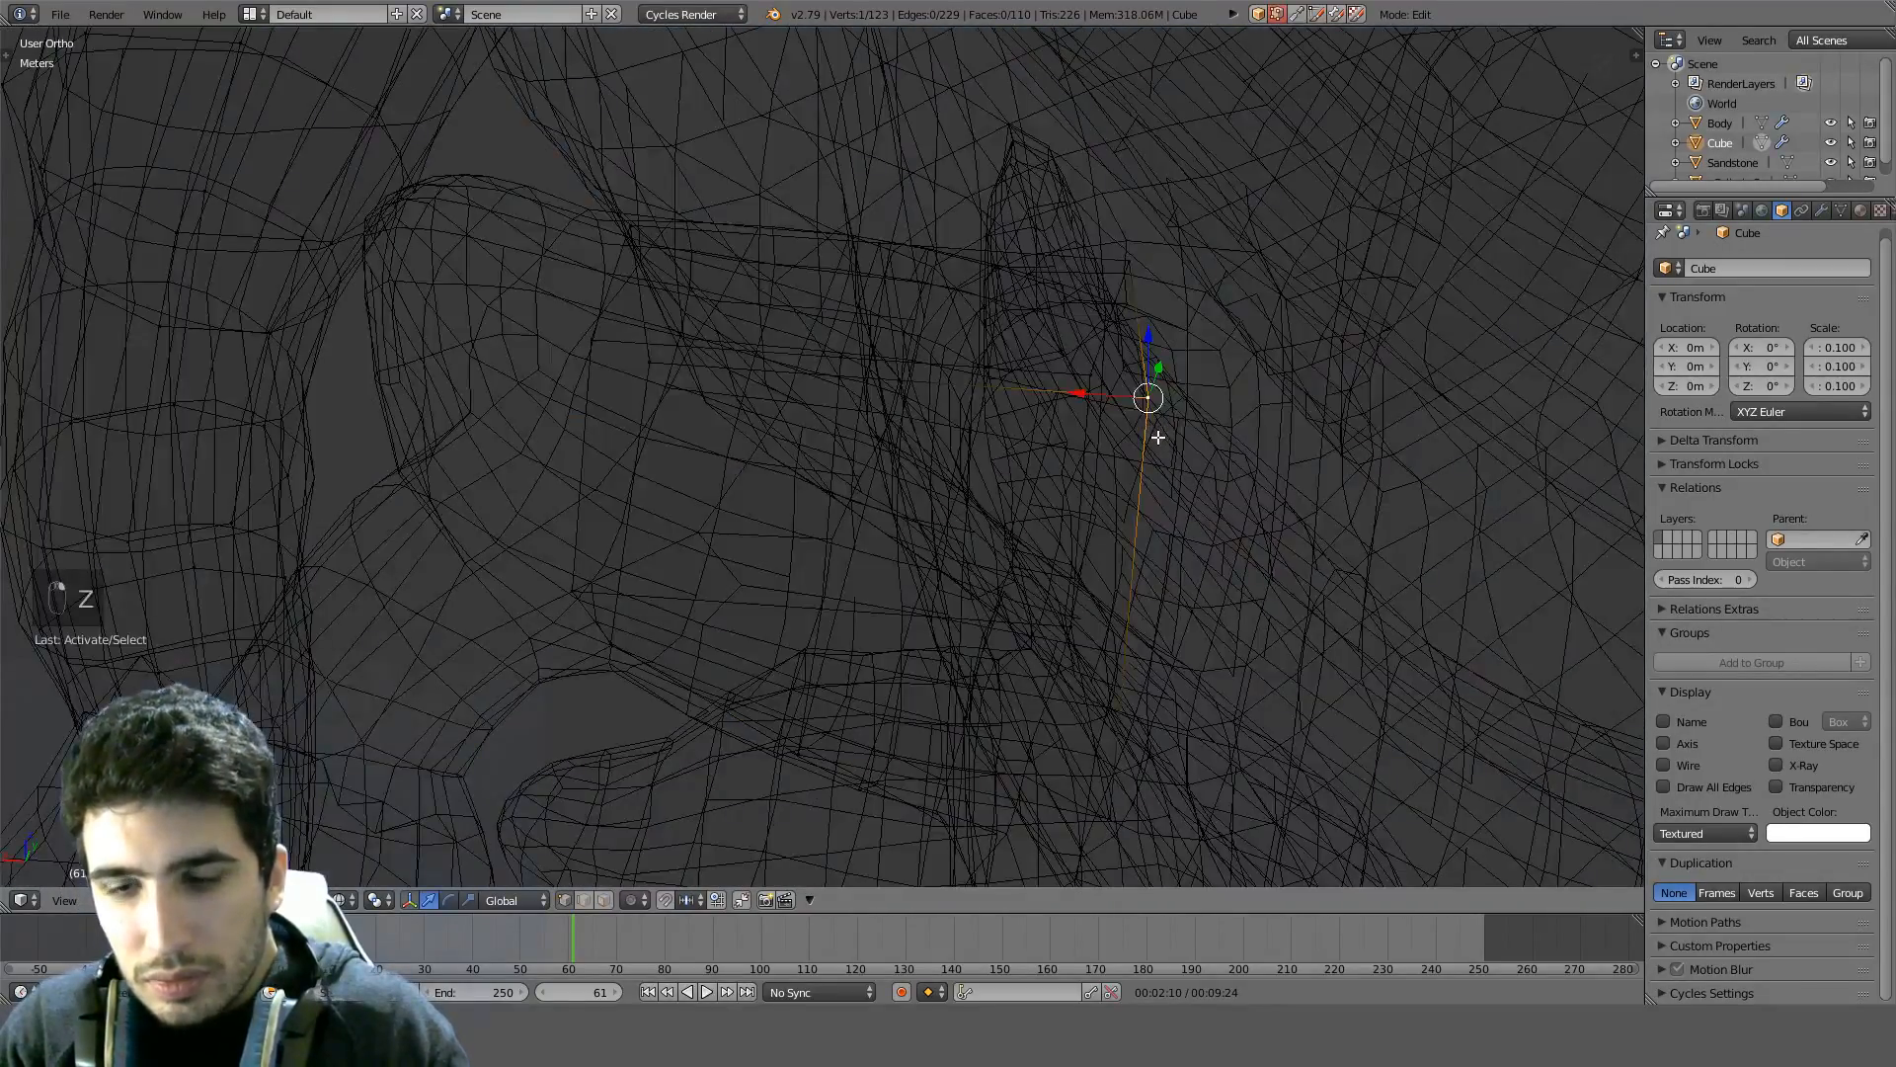
{"action": "key", "text": "KP_1"}
{"action": "key", "text": "ctrl+KP_1"}
{"action": "key", "text": "z"}
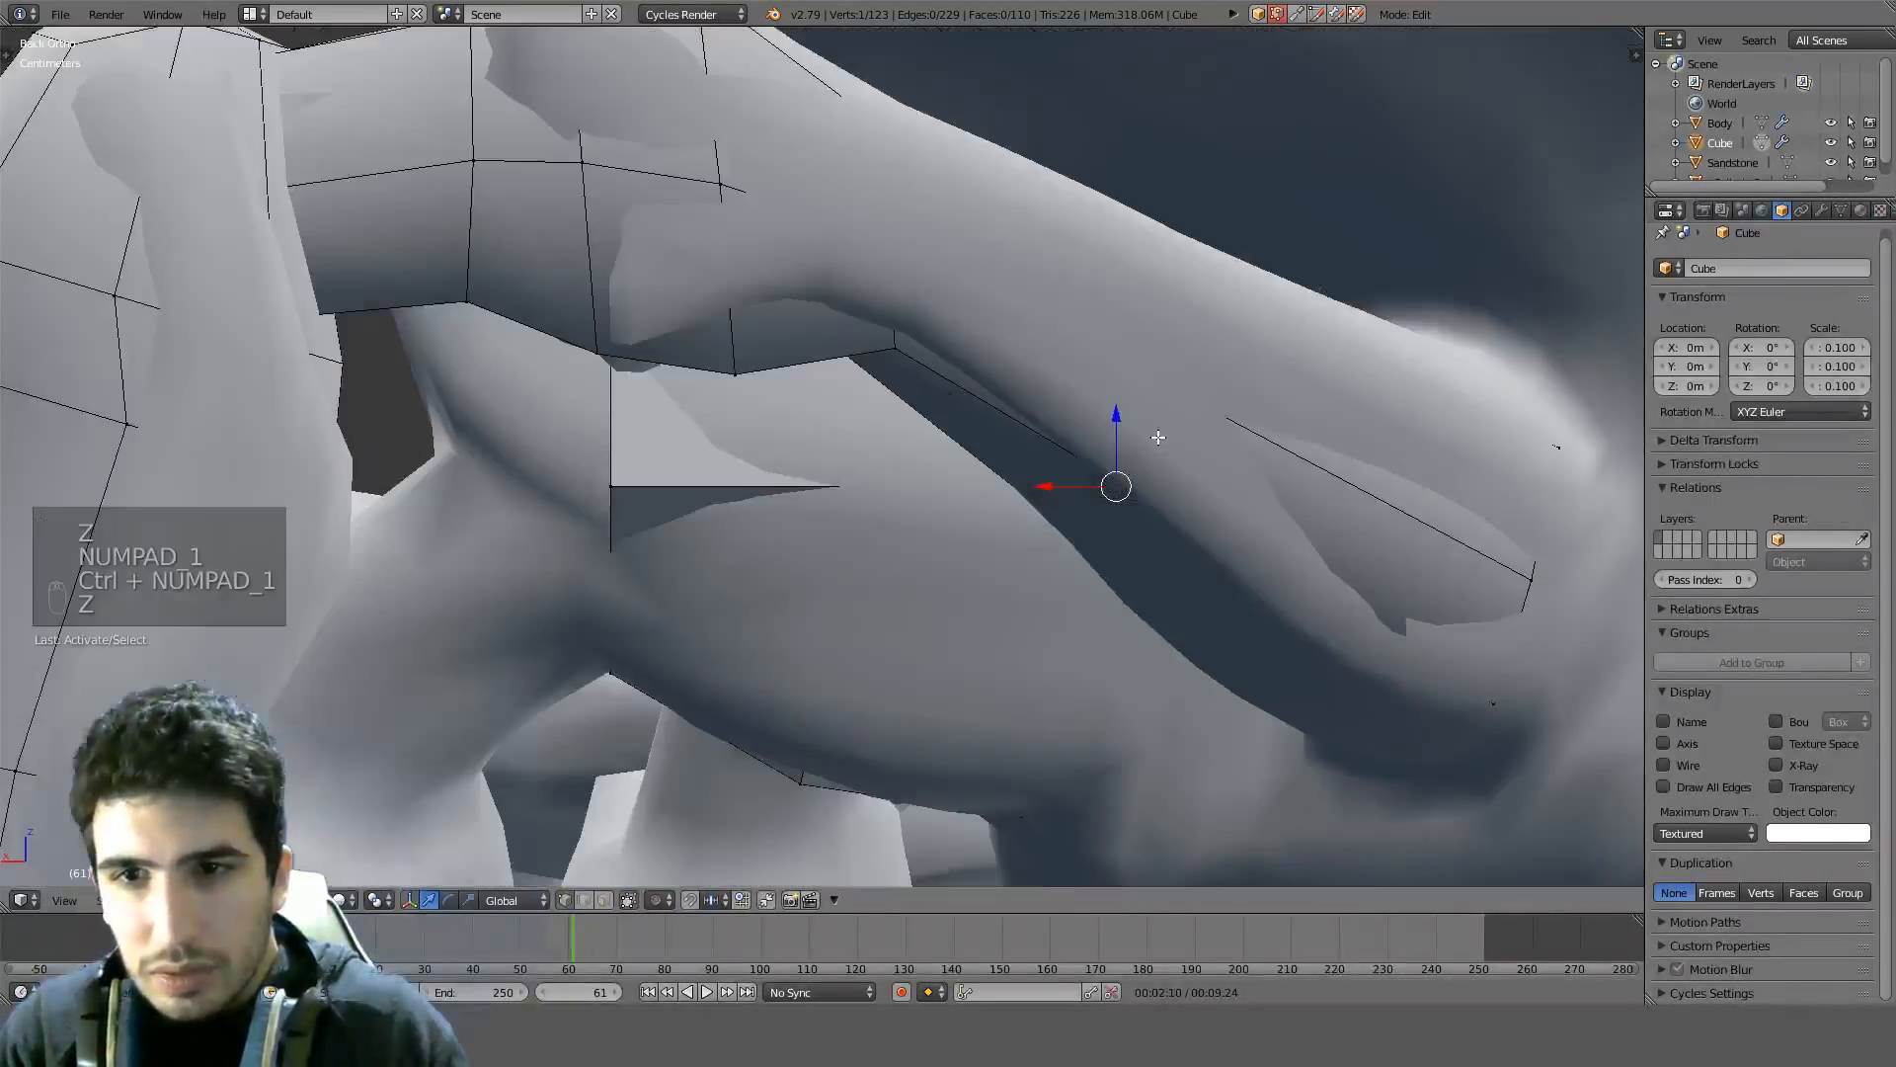
{"action": "key", "text": "z"}
{"action": "key", "text": "c"}
{"action": "left_click", "coordinate": [1117, 487]}
{"action": "right_click", "coordinate": [1145, 499]}
{"action": "key", "text": "z"}
{"action": "middle_click_drag", "start_coordinate": [1172, 516], "coordinate": [1071, 432], "text": "shift"}
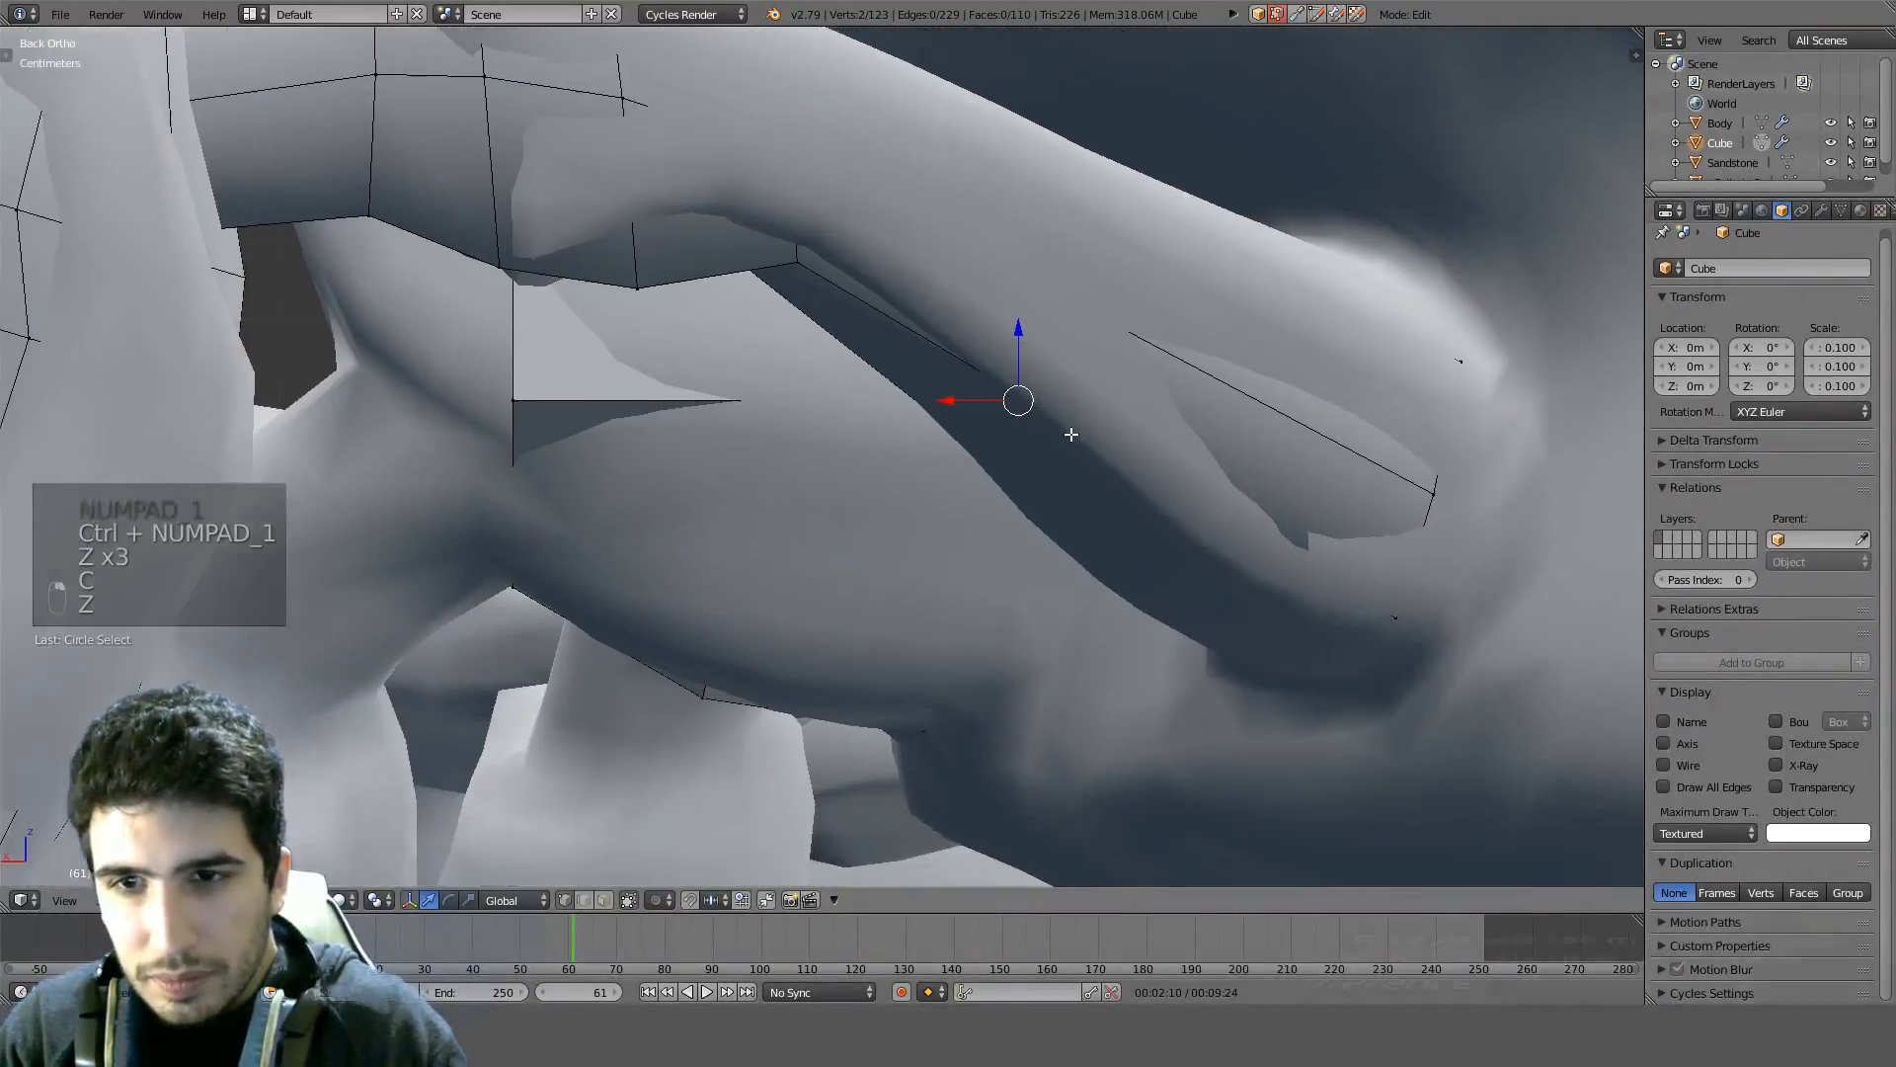
{"action": "key", "text": "z"}
{"action": "key", "text": "g"}
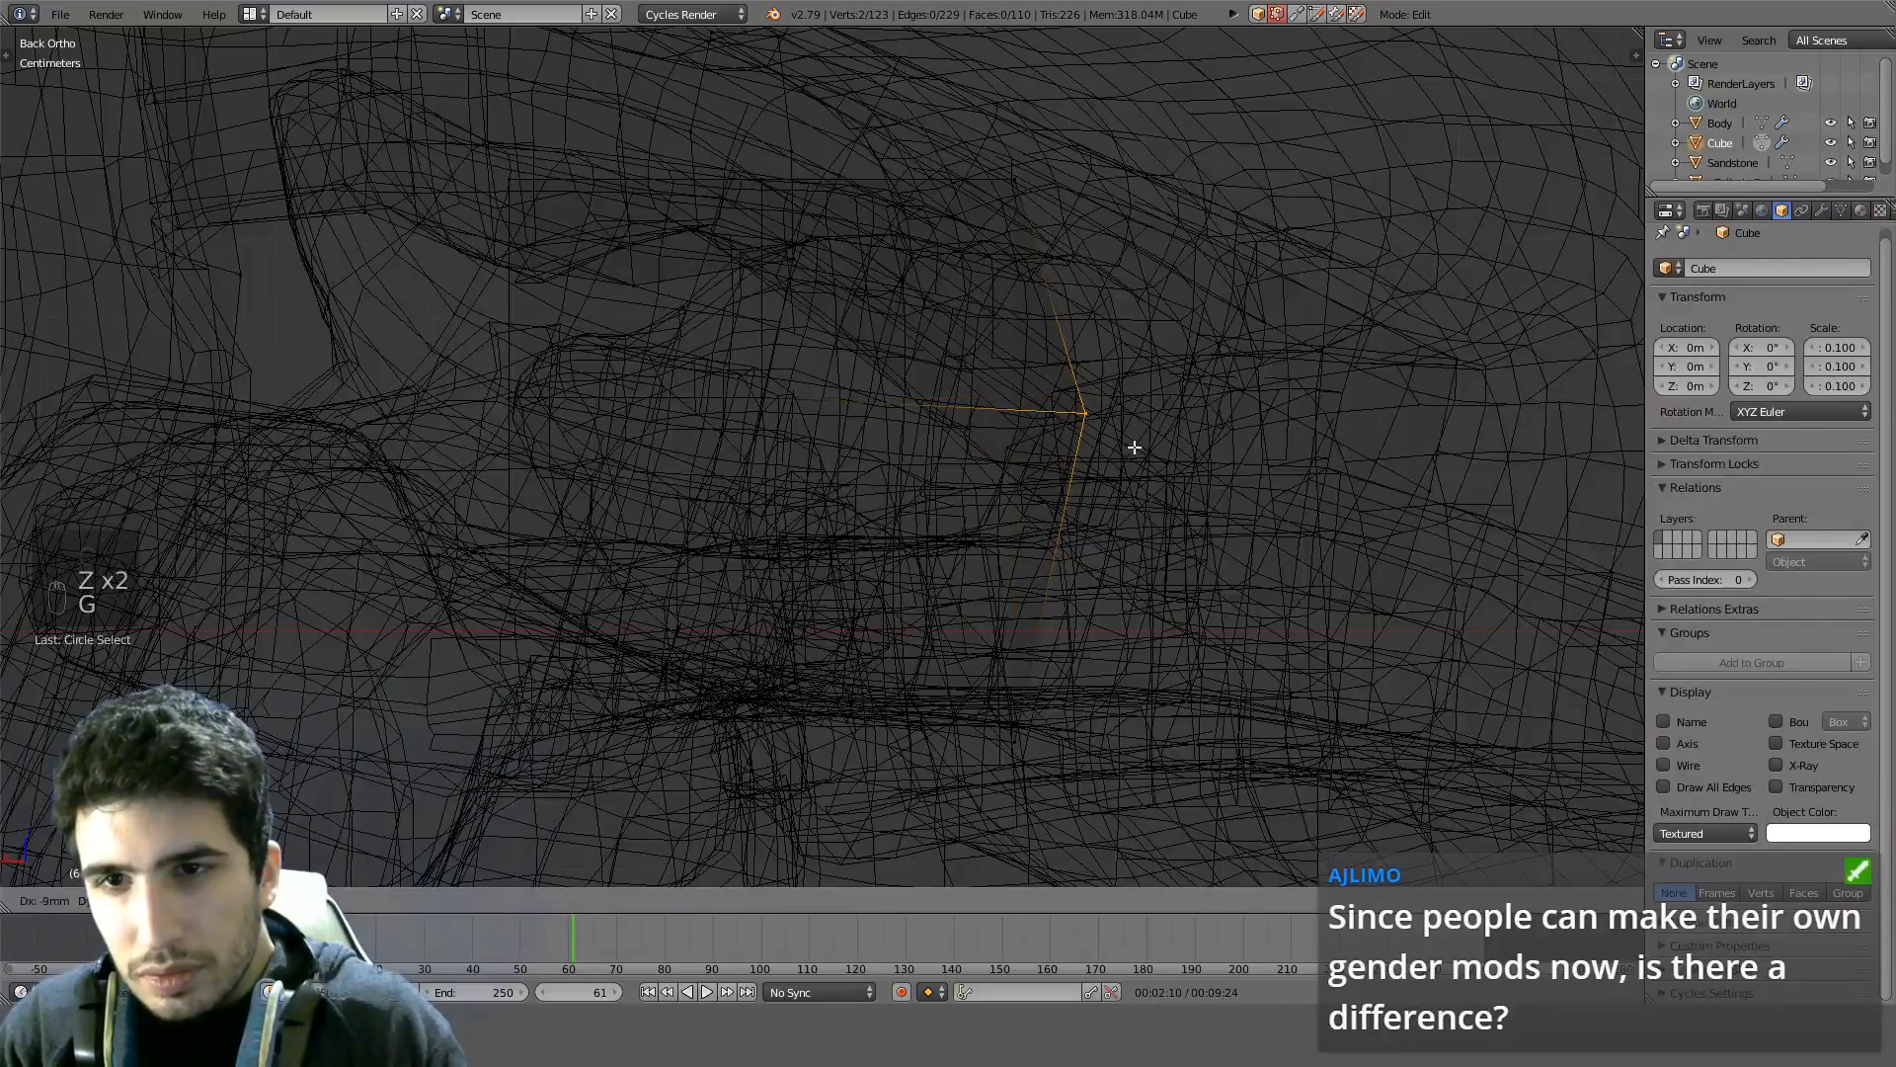
{"action": "left_click", "coordinate": [1121, 465]}
Check the inner end against the body in solid and wireframe, and nudge its two side vertices slightly further inward
{"action": "middle_click_drag", "start_coordinate": [1121, 465], "coordinate": [1076, 486]}
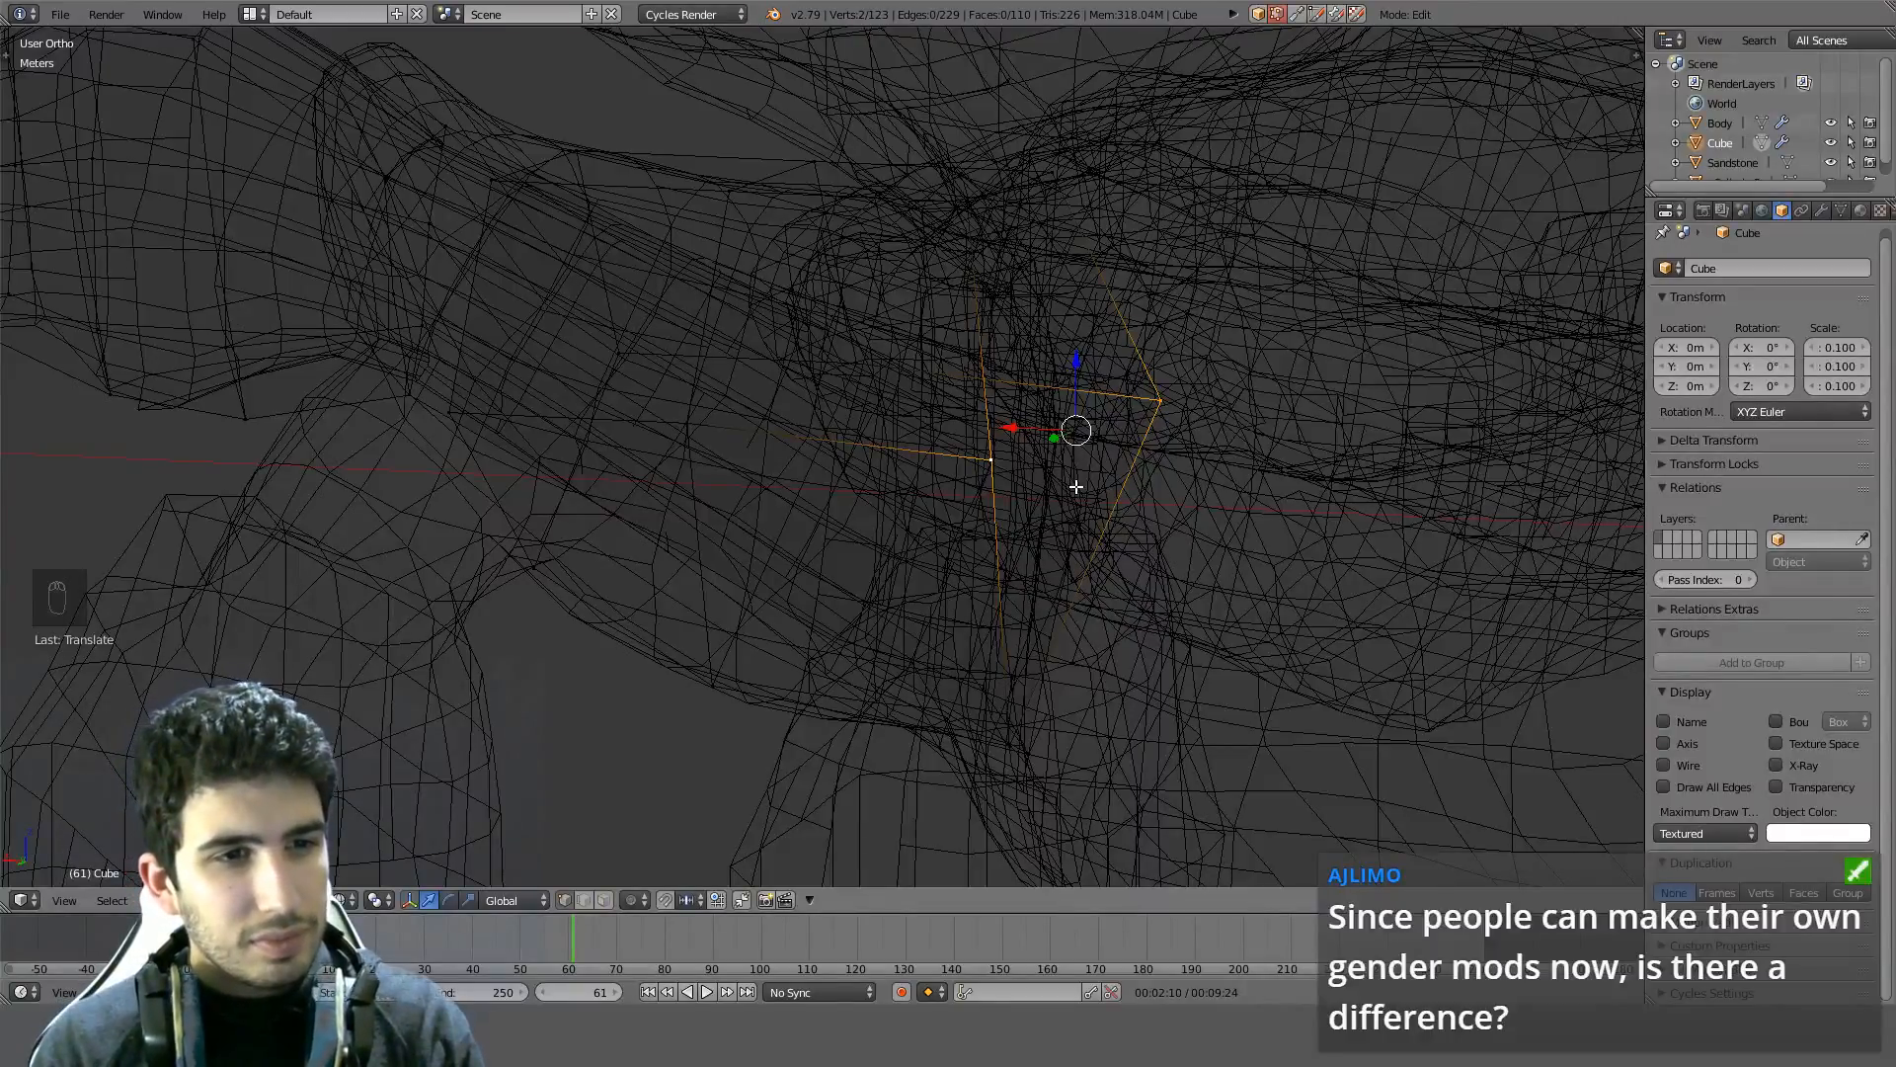
{"action": "key", "text": "z"}
{"action": "key", "text": "z"}
{"action": "key", "text": "z"}
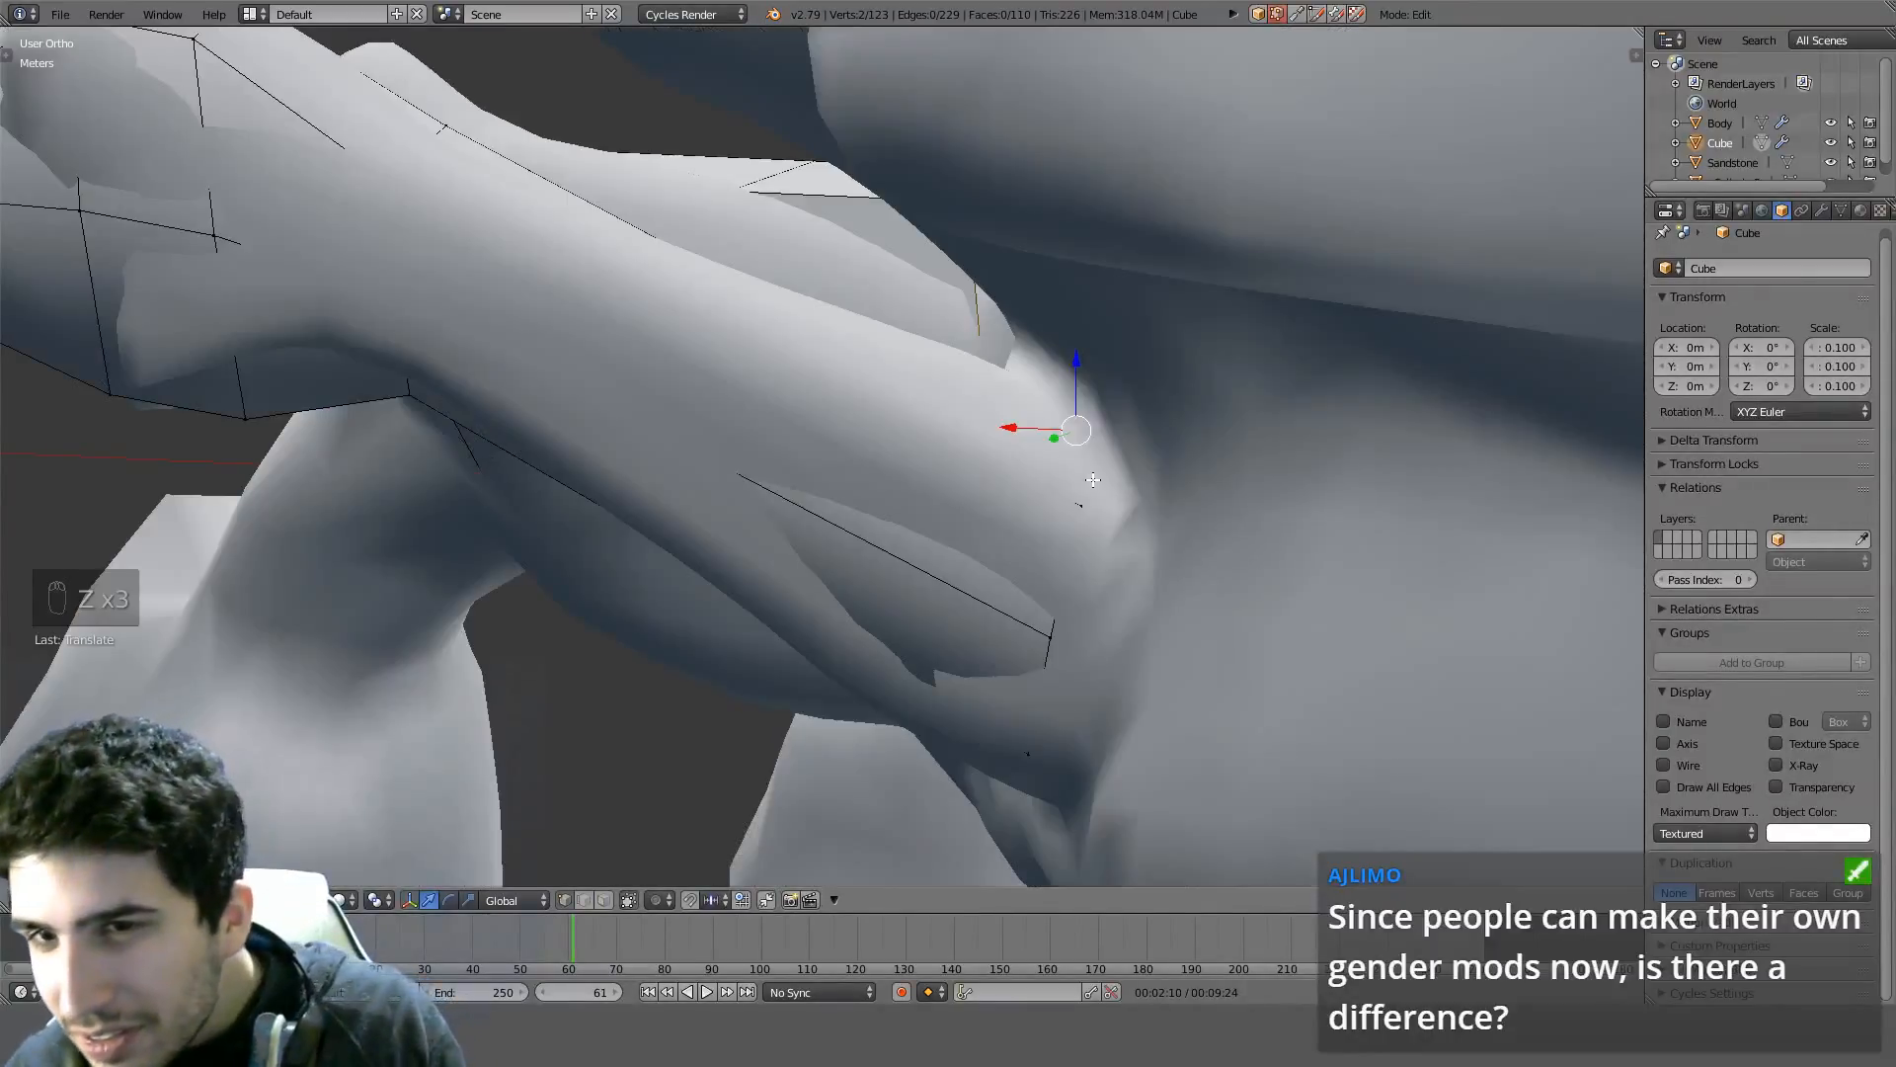
{"action": "key", "text": "ctrl+KP_1"}
{"action": "key", "text": "z"}
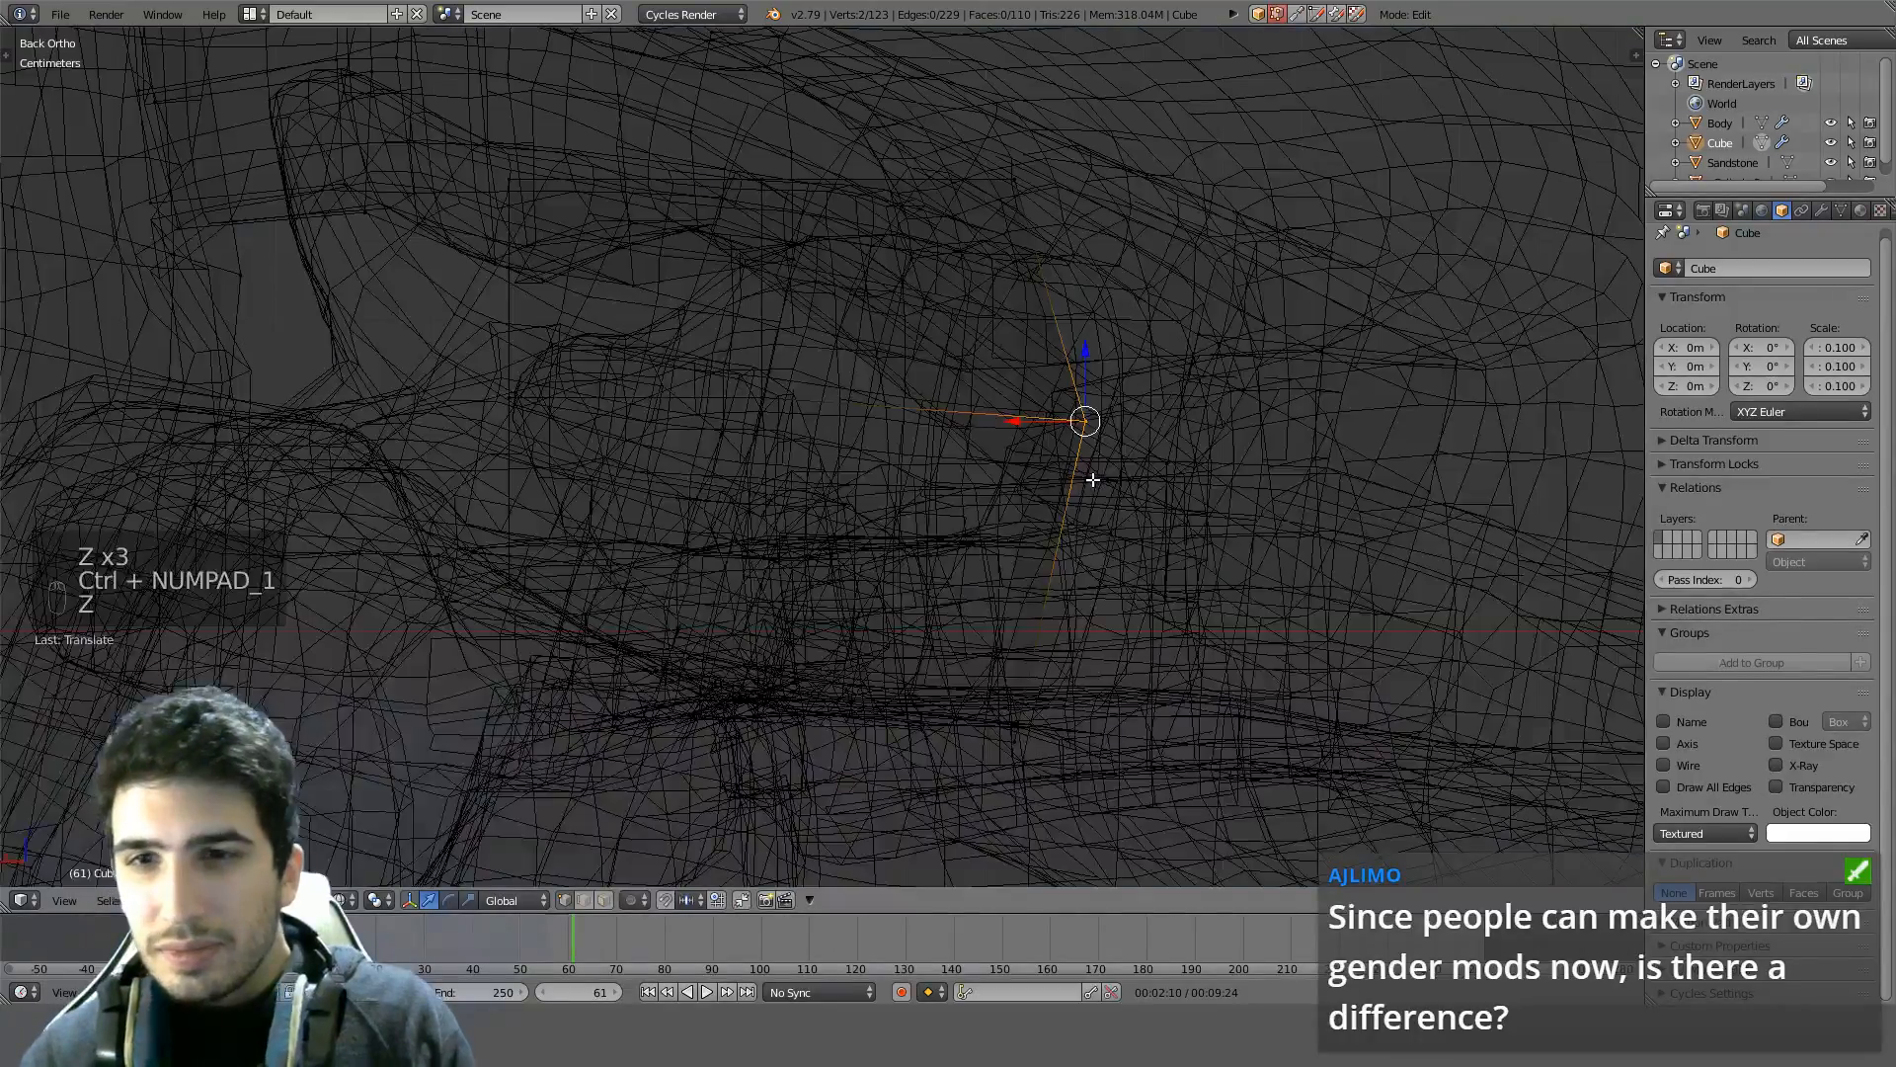
{"action": "key", "text": "z"}
{"action": "middle_click_drag", "start_coordinate": [1092, 479], "coordinate": [1163, 573]}
{"action": "key", "text": "ctrl+KP_1"}
{"action": "key", "text": "z"}
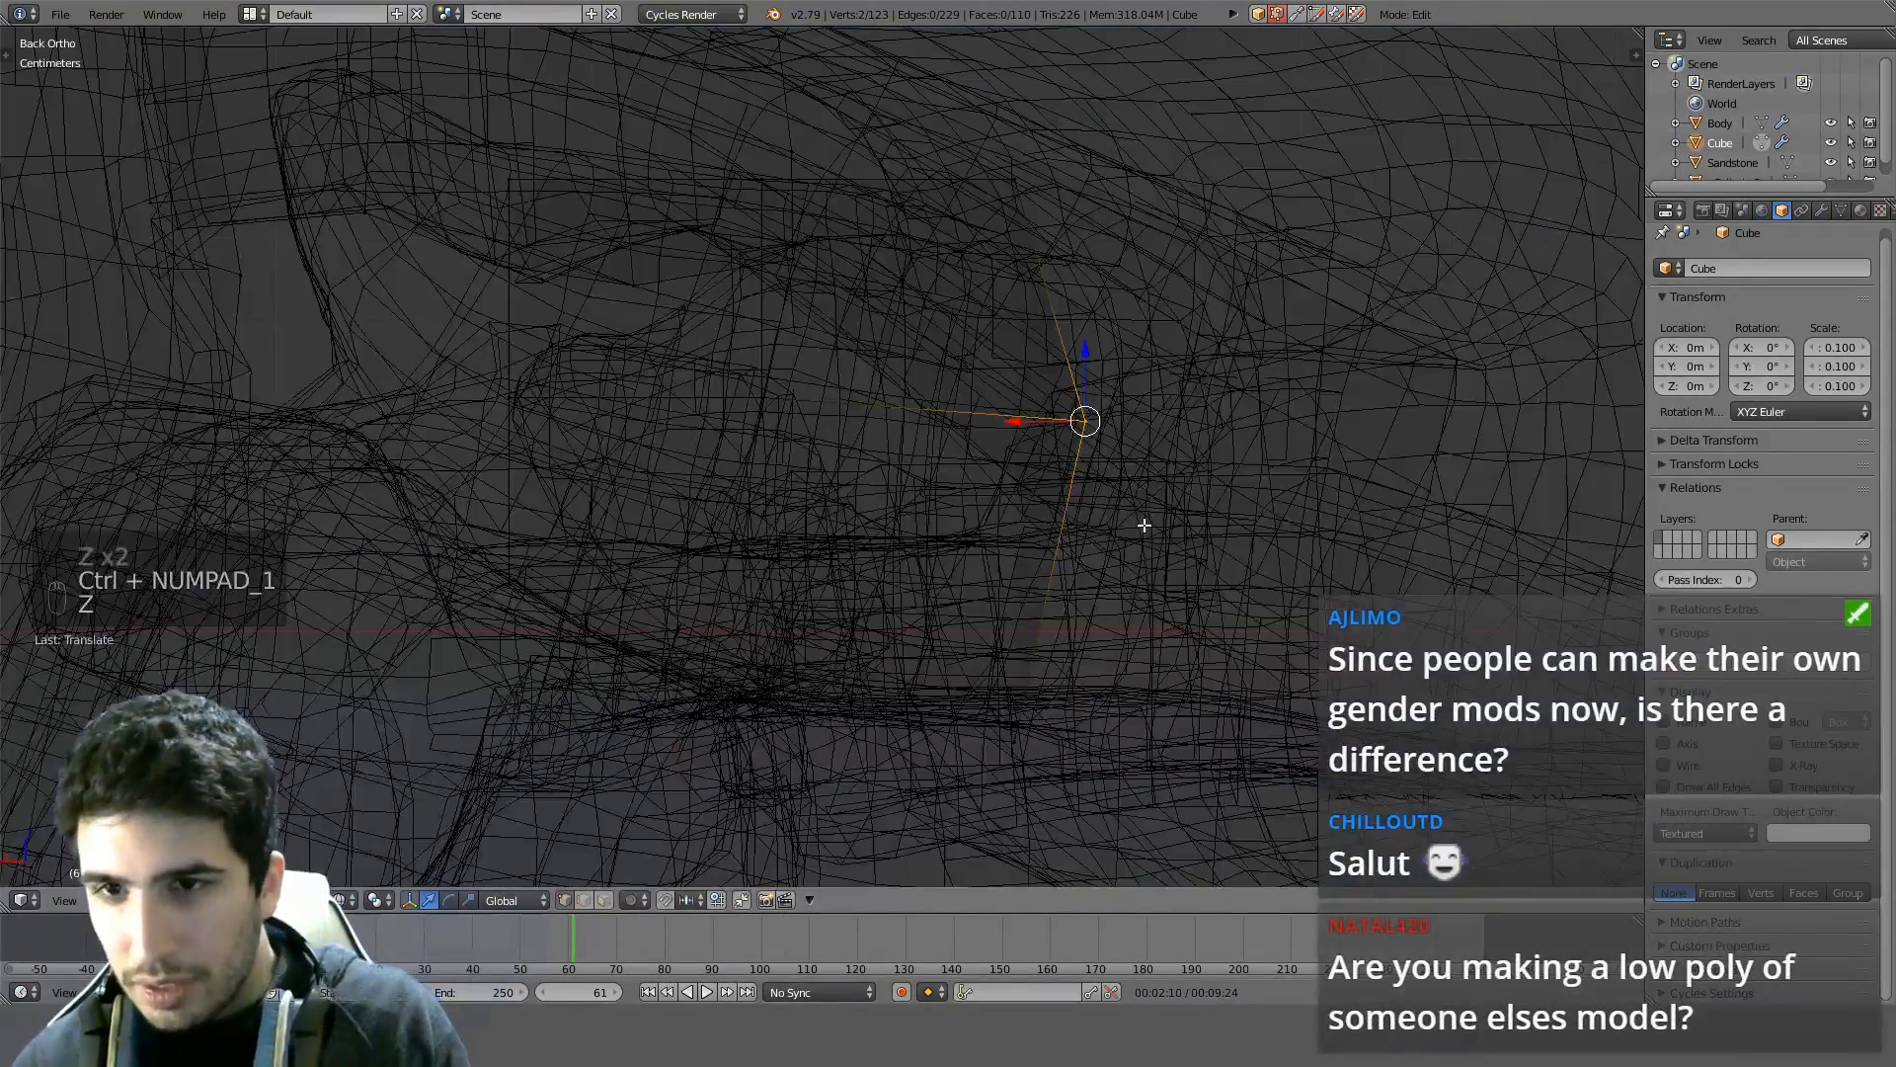
{"action": "key", "text": "g"}
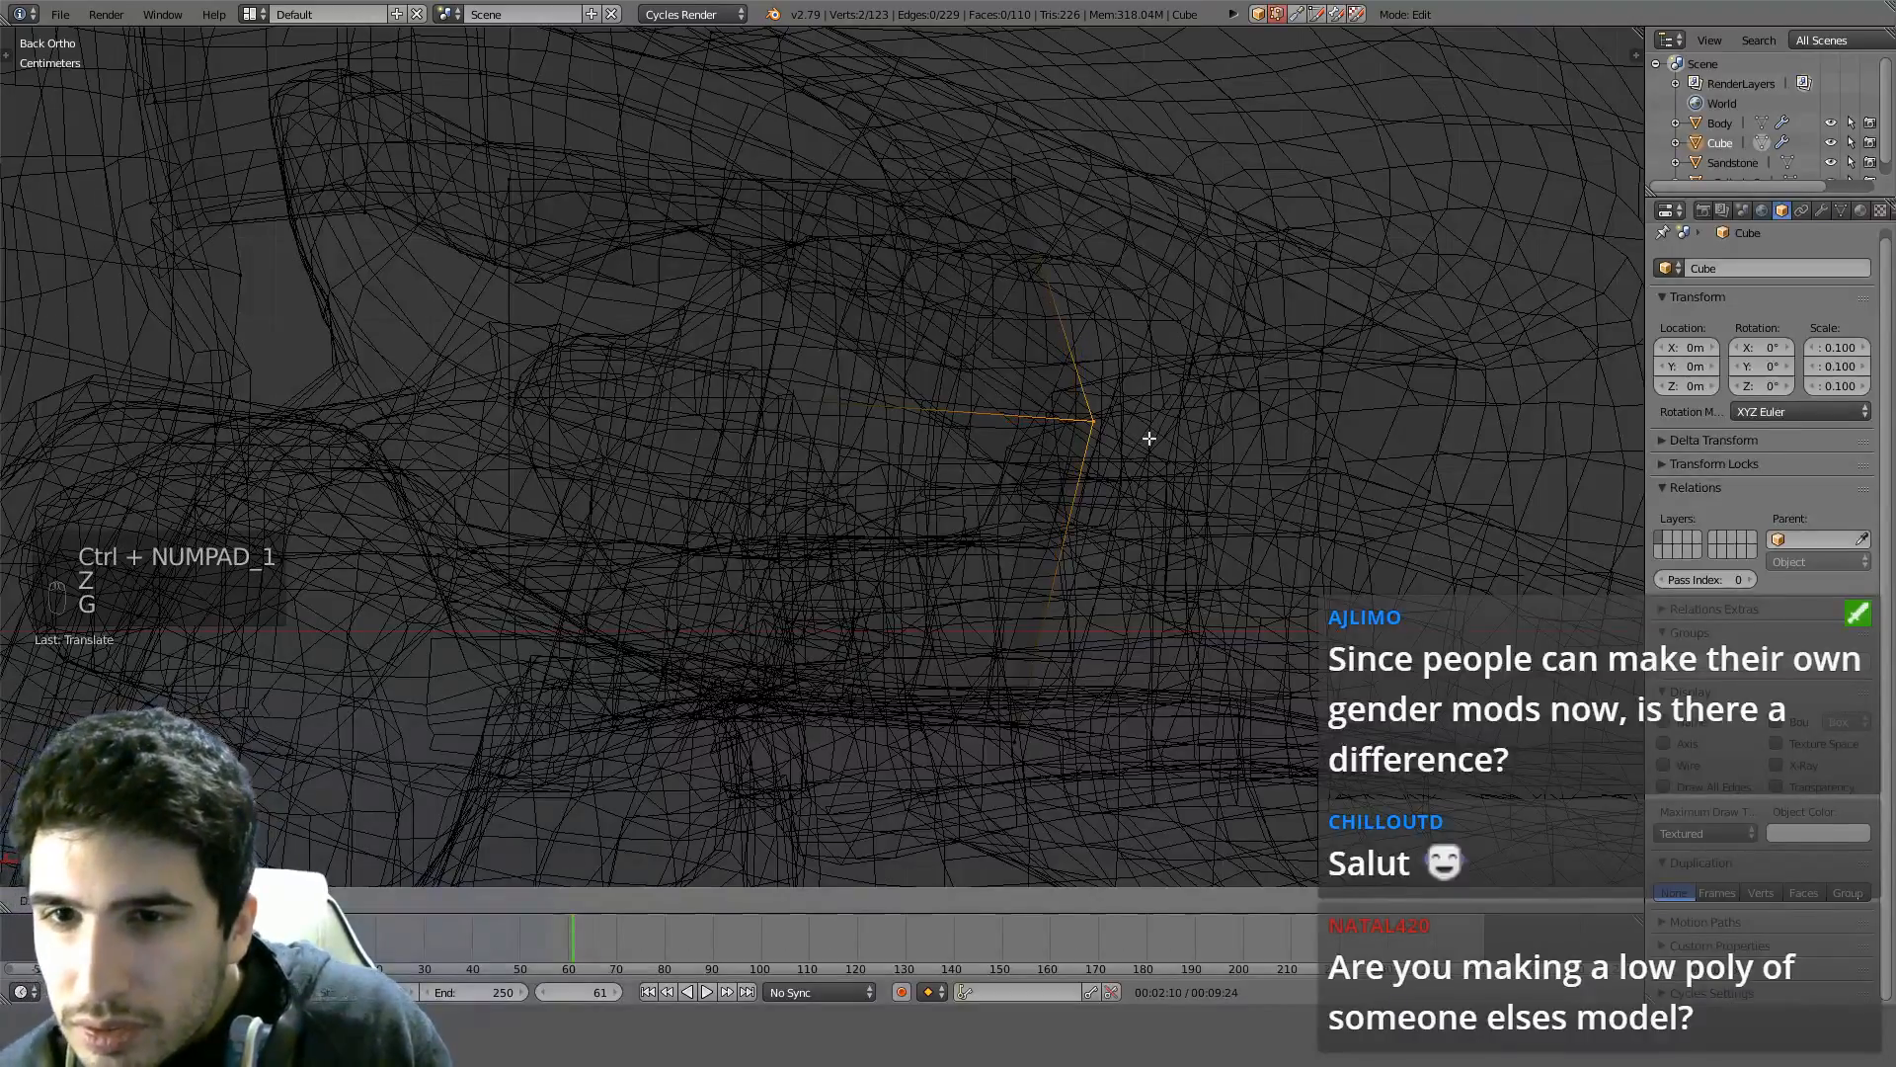
{"action": "key", "text": "z"}
{"action": "key", "text": "z"}
Select the short top edge at the sleeve's inner end and lower it in the back view
{"action": "key", "text": "a"}
{"action": "key", "text": "c"}
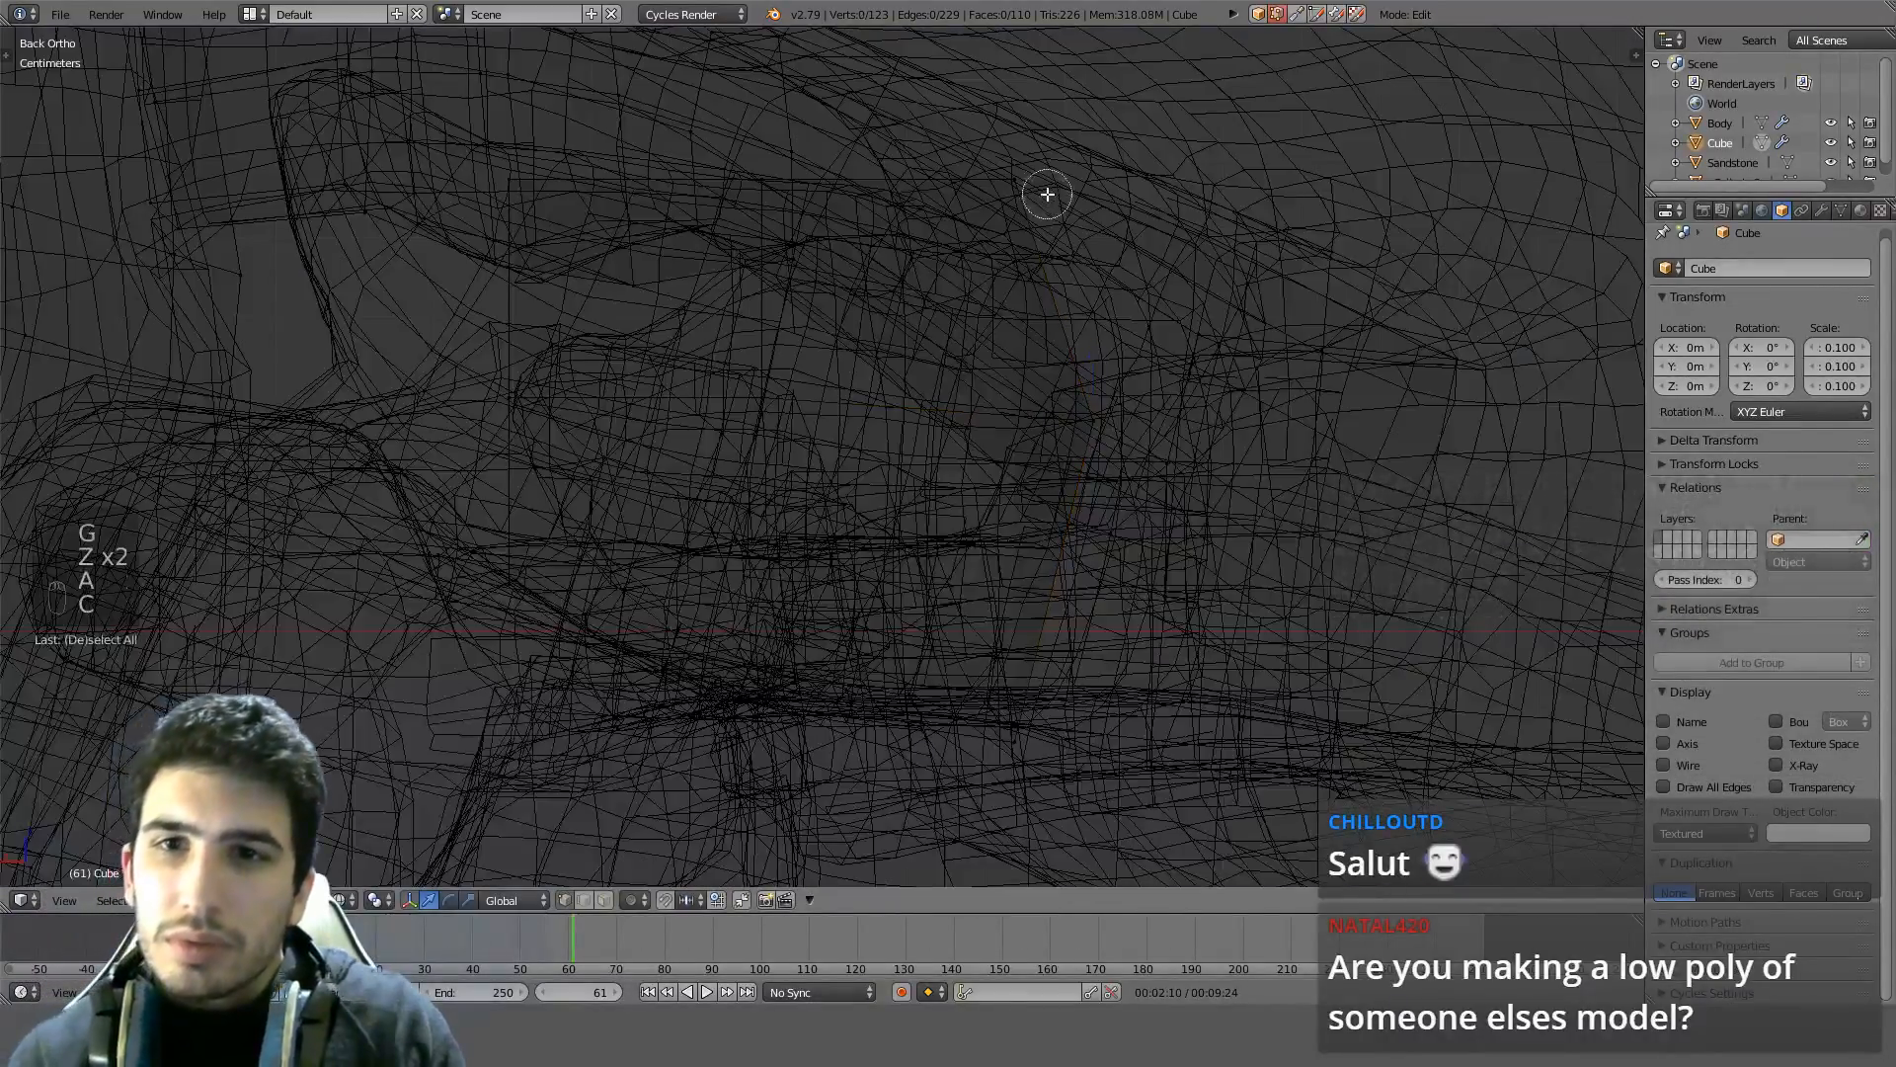
{"action": "left_click", "coordinate": [1012, 178]}
{"action": "key", "text": "g"}
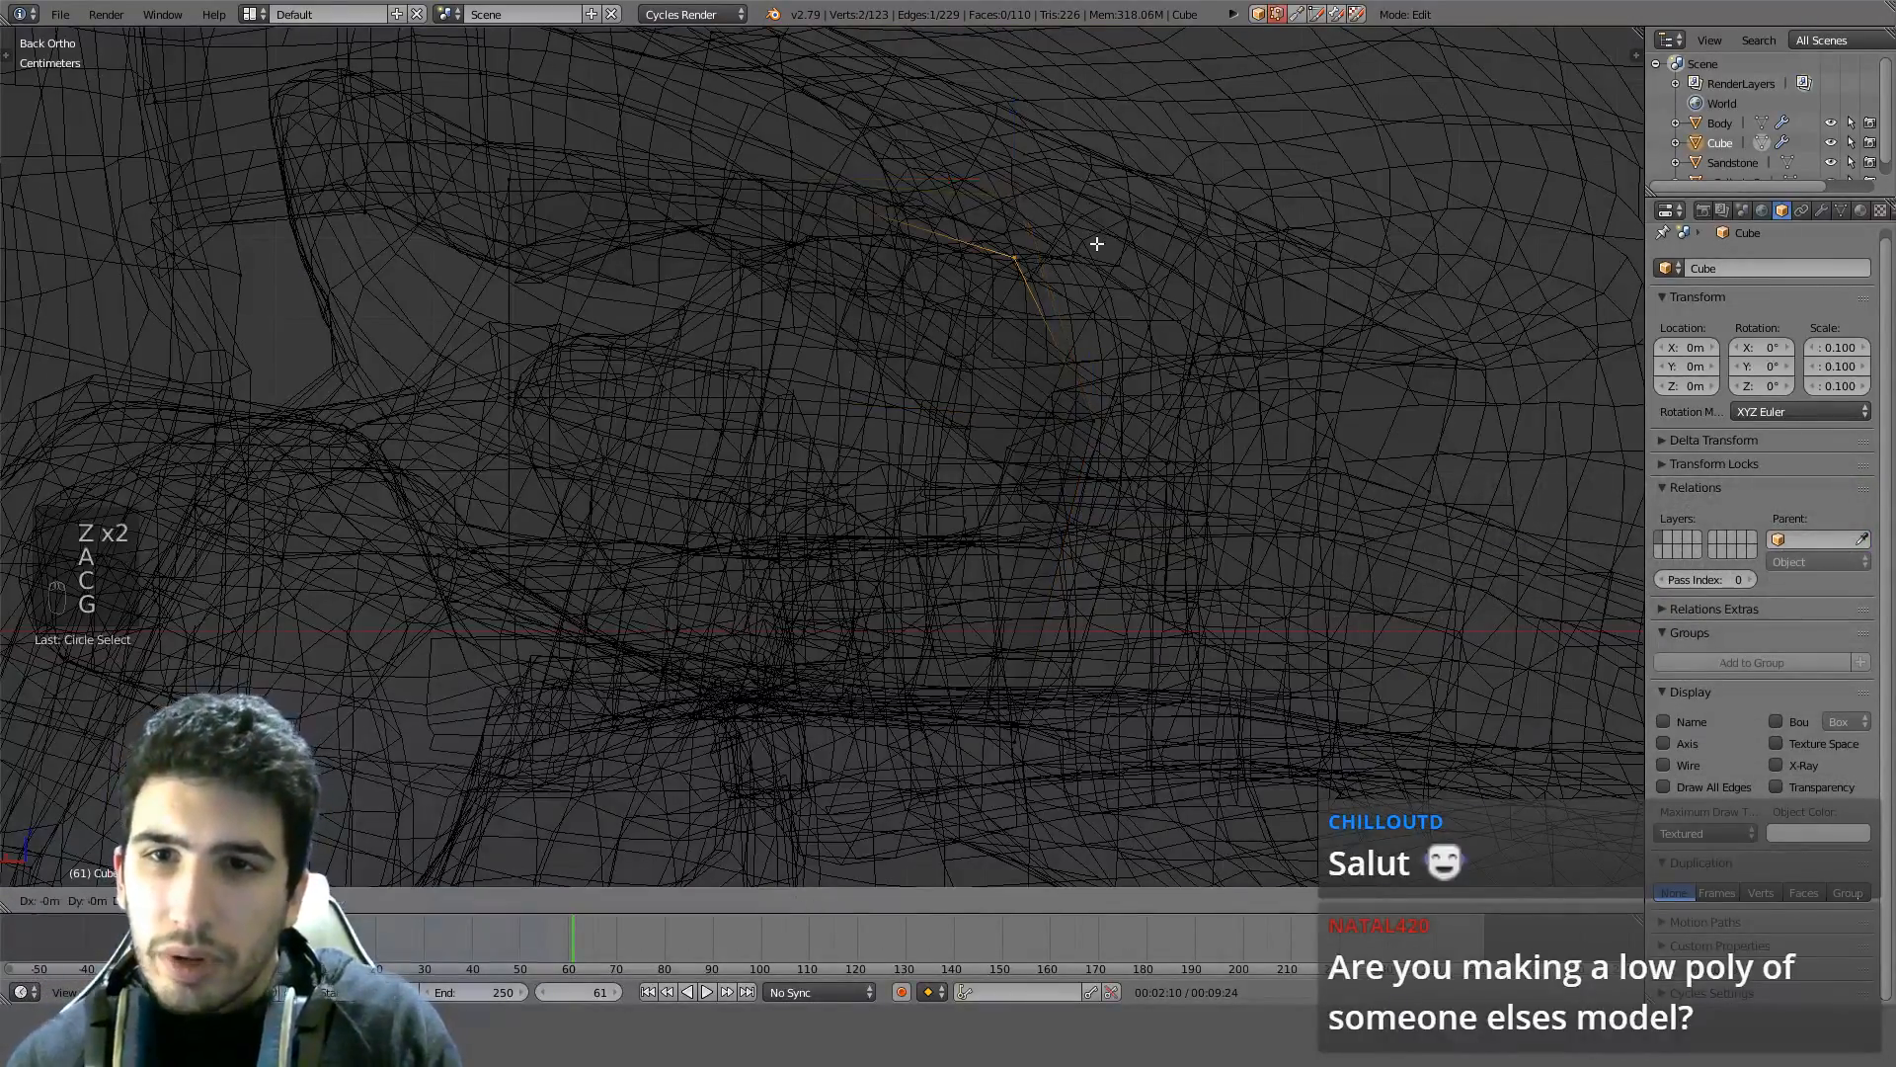
{"action": "left_click", "coordinate": [1096, 243]}
{"action": "key", "text": "z"}
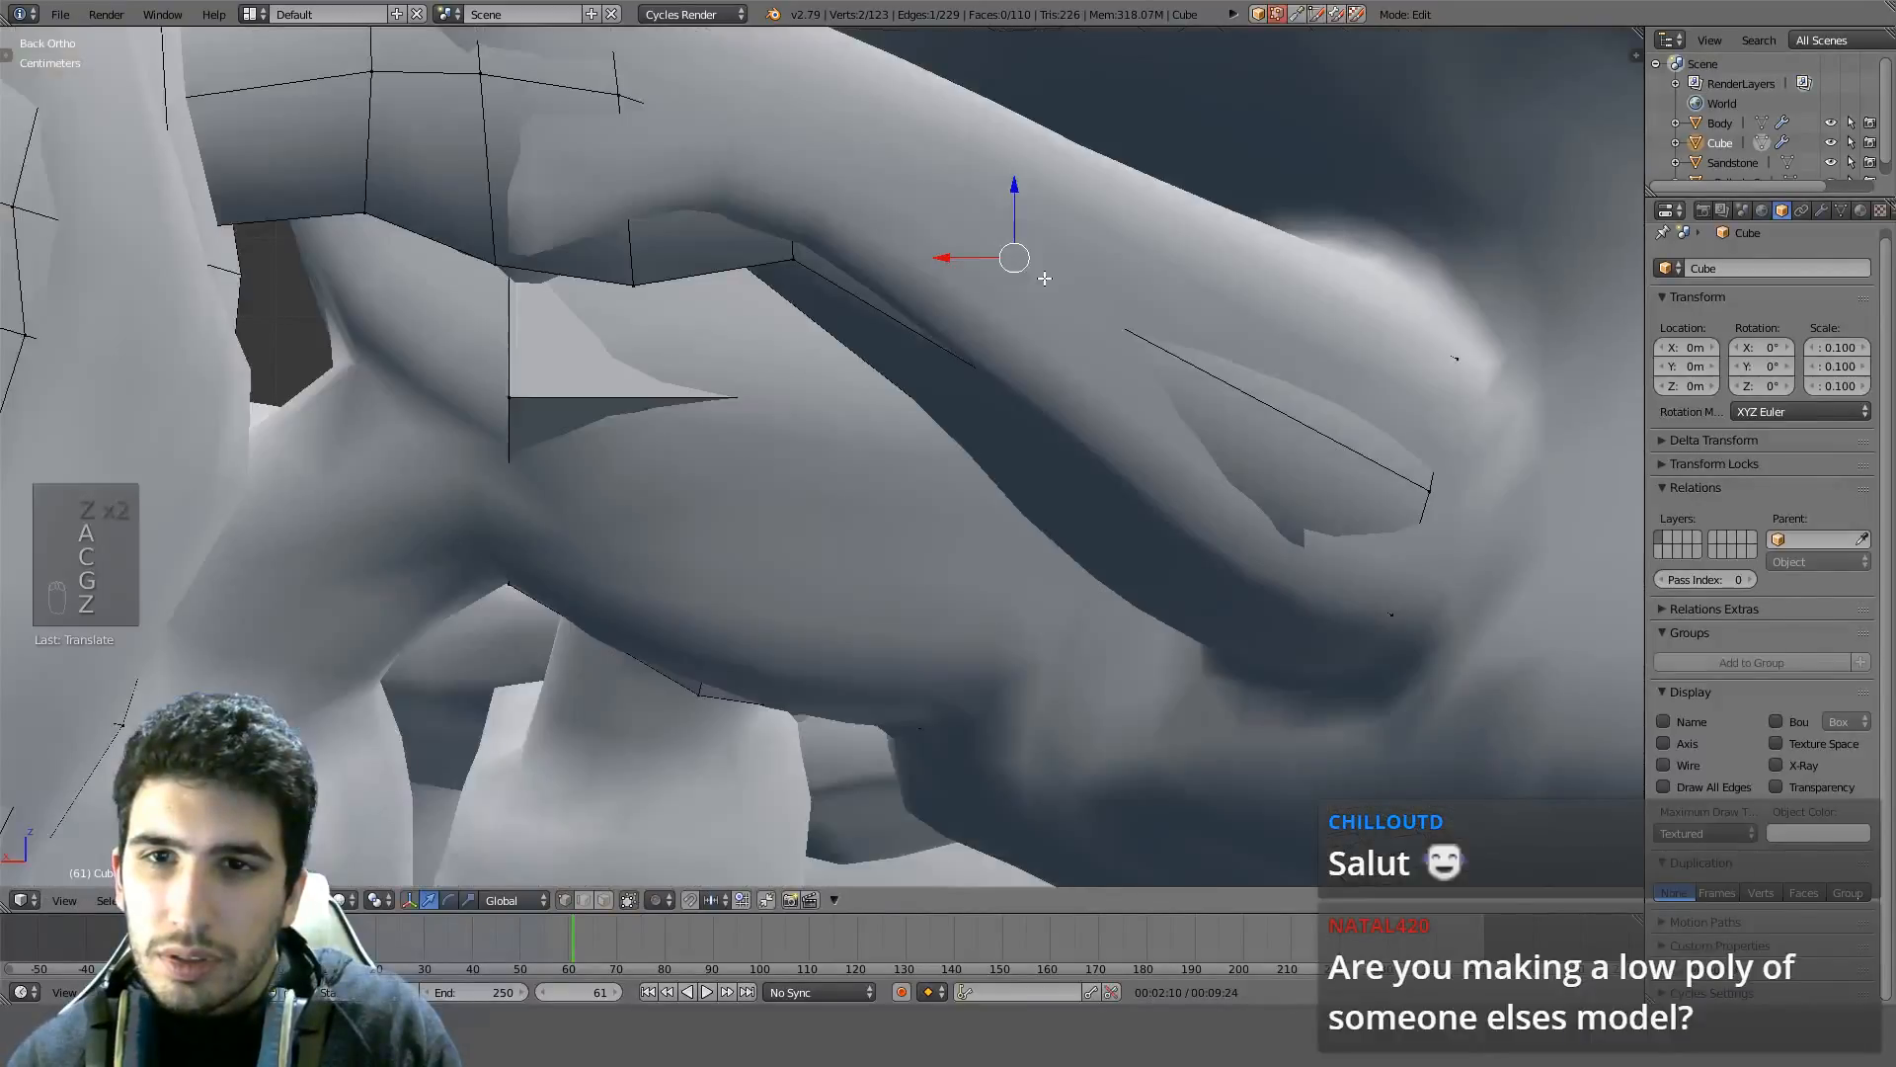
Select the two side vertices at the sleeve's outer end and shift them about -4 mm along Y to centre them on the joint
{"action": "middle_click_drag", "start_coordinate": [1045, 279], "coordinate": [1186, 242]}
{"action": "right_click", "coordinate": [862, 308]}
{"action": "middle_click_drag", "start_coordinate": [864, 309], "coordinate": [996, 364]}
{"action": "key", "text": "z"}
{"action": "middle_click_drag", "start_coordinate": [761, 424], "coordinate": [754, 495]}
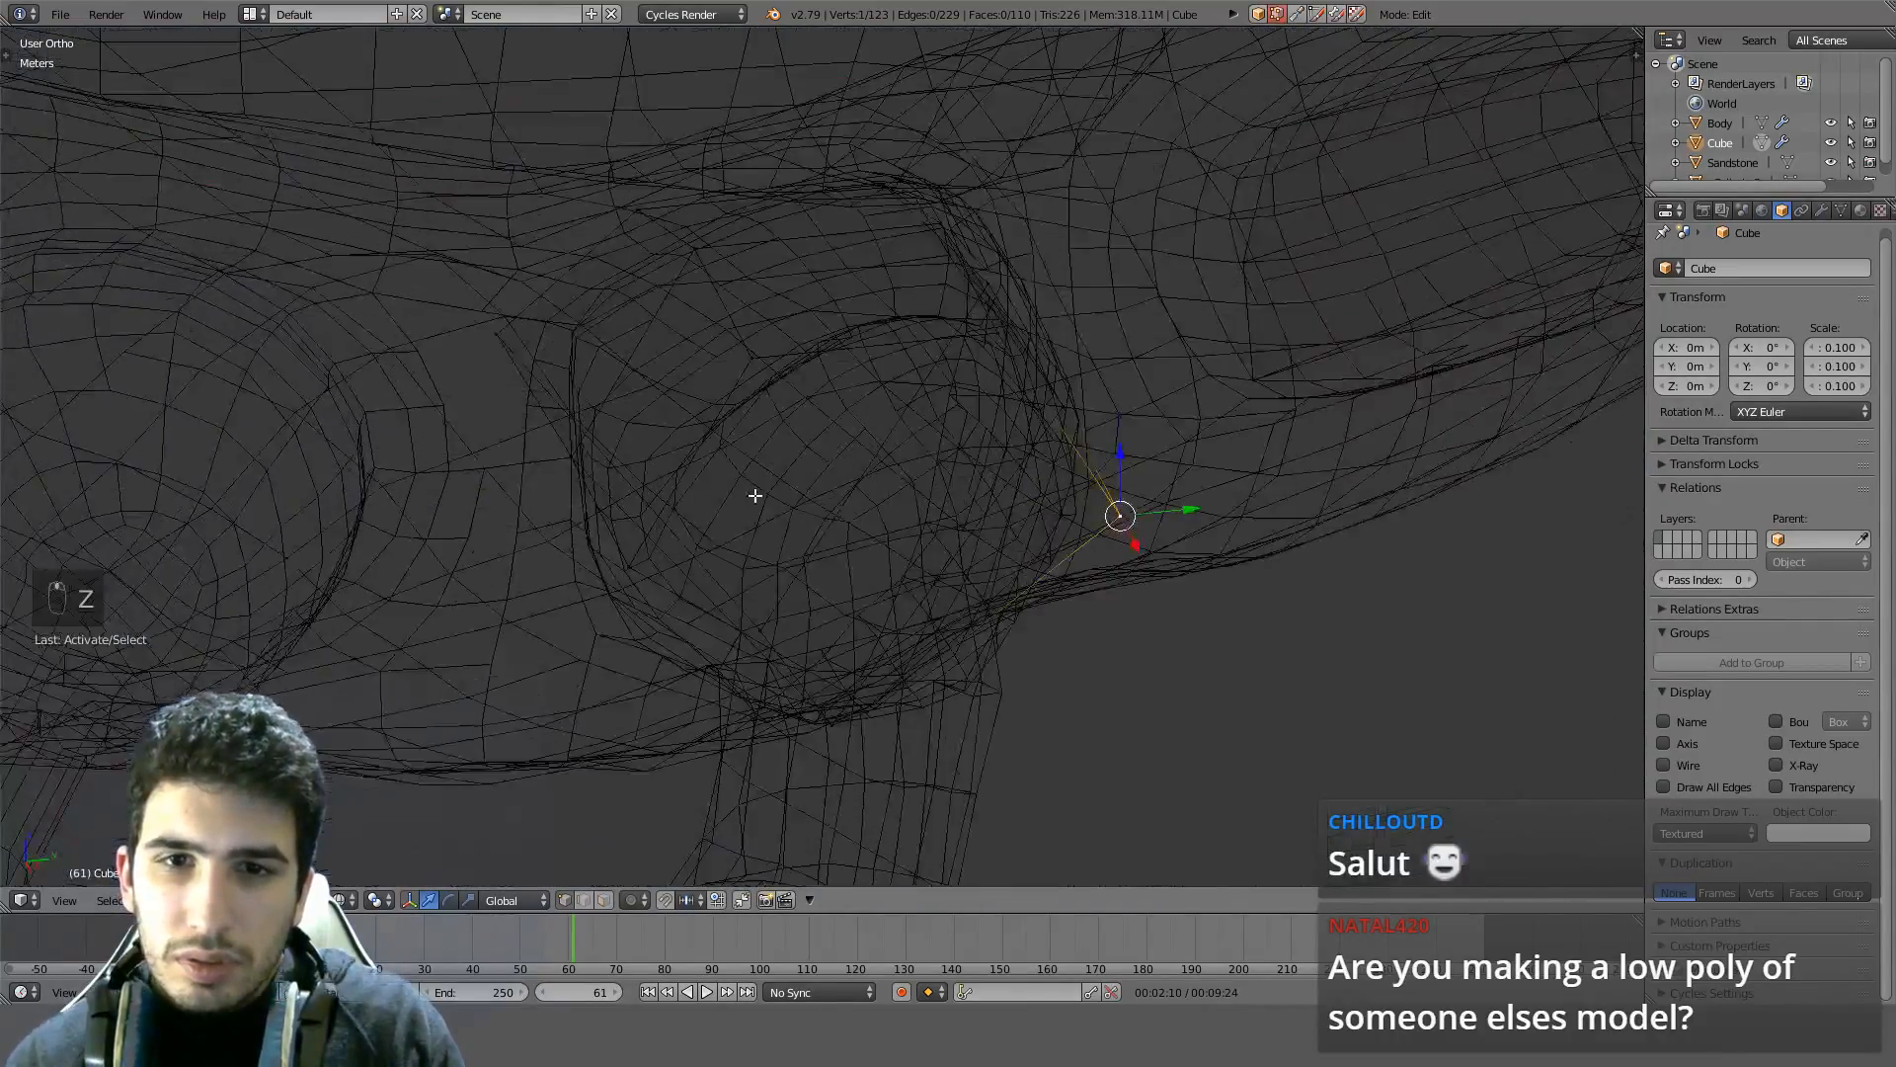
{"action": "right_click", "coordinate": [707, 554], "text": "shift"}
{"action": "key", "text": "z"}
{"action": "key", "text": "KP_3"}
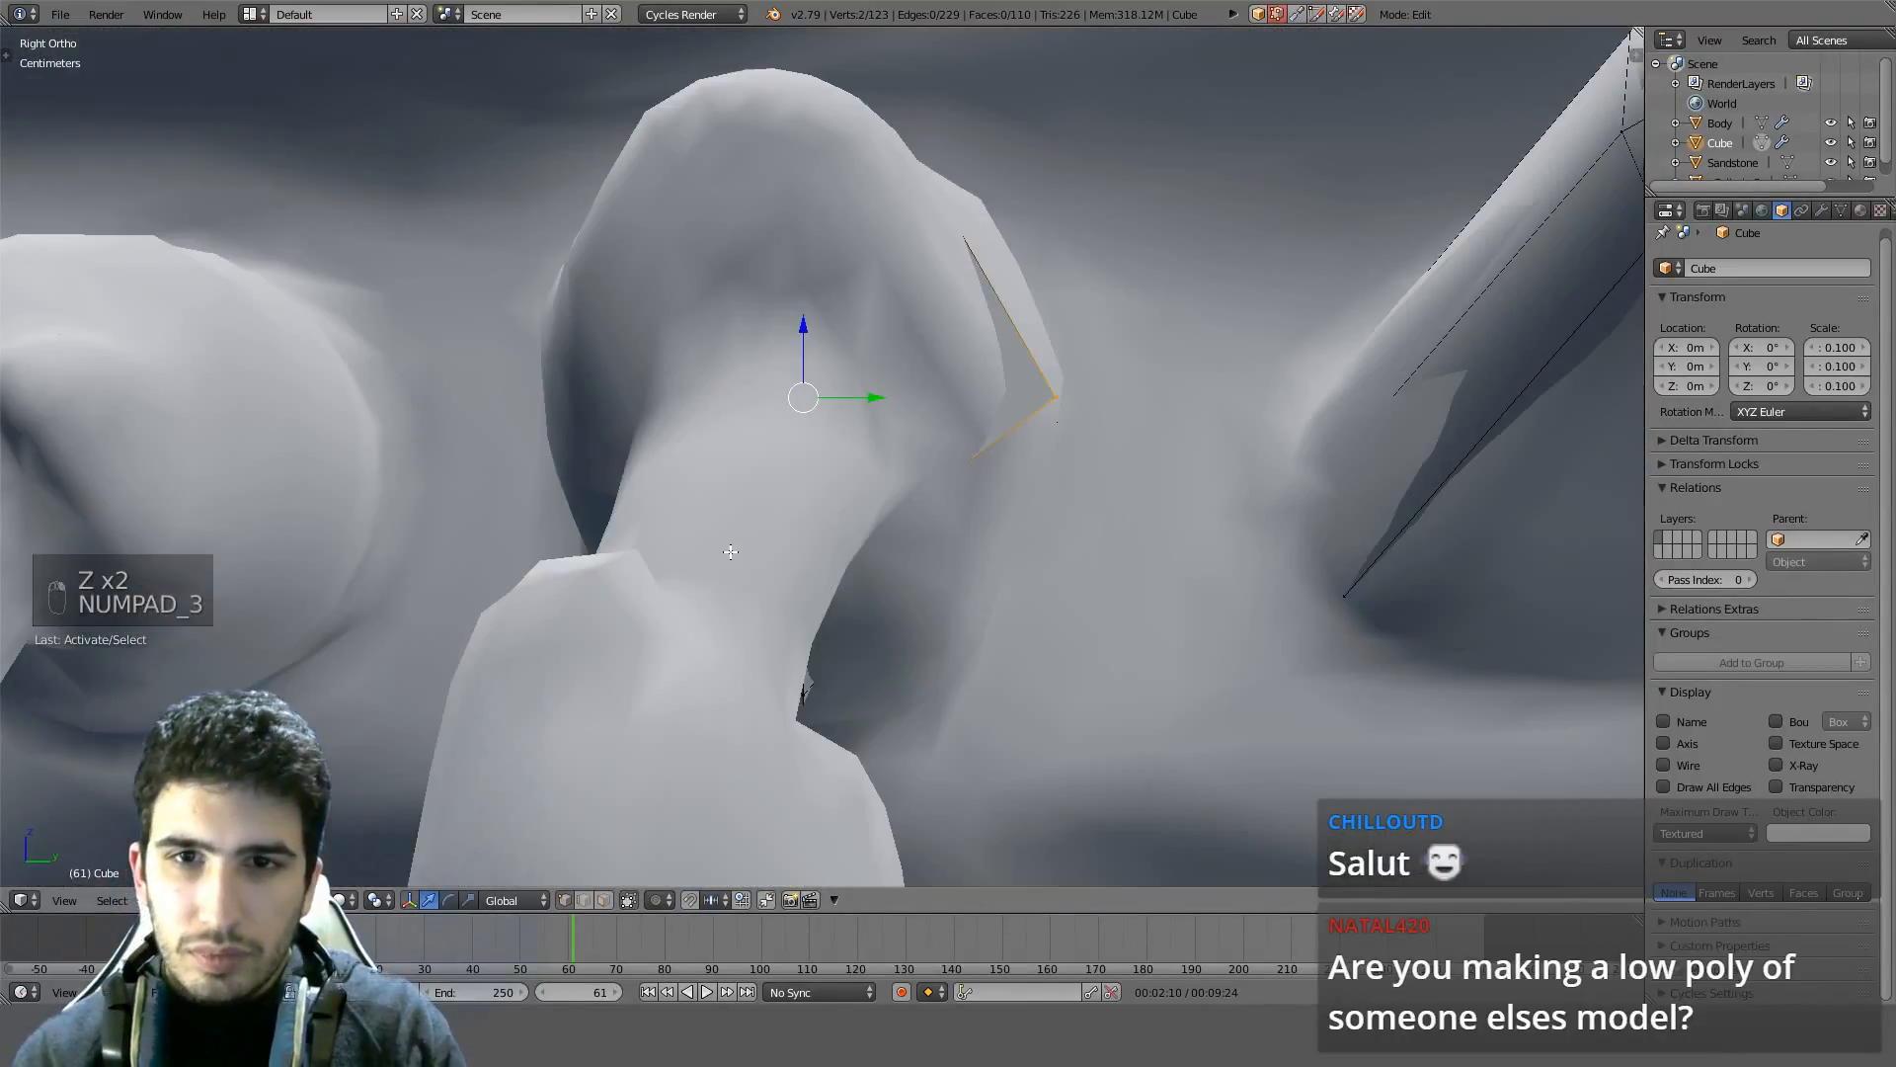
{"action": "key", "text": "g"}
{"action": "key", "text": "y"}
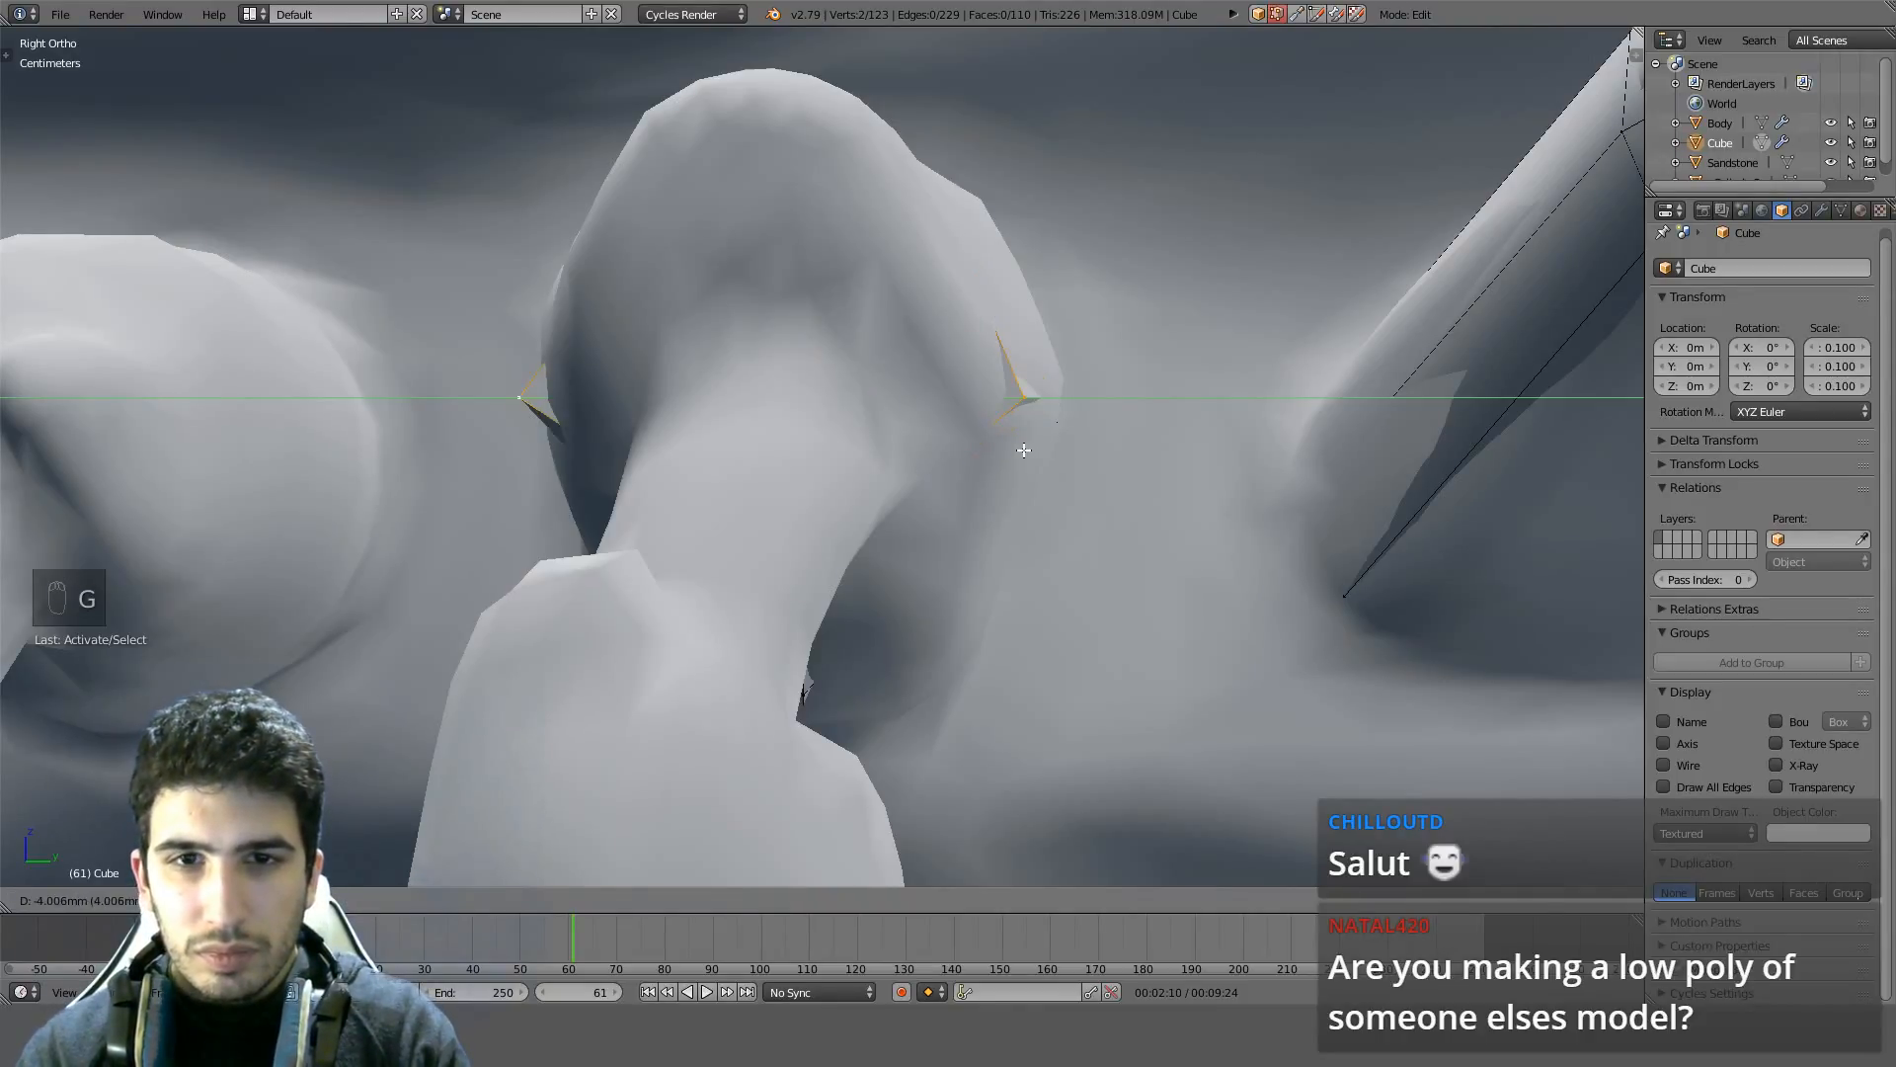
{"action": "left_click", "coordinate": [1025, 450]}
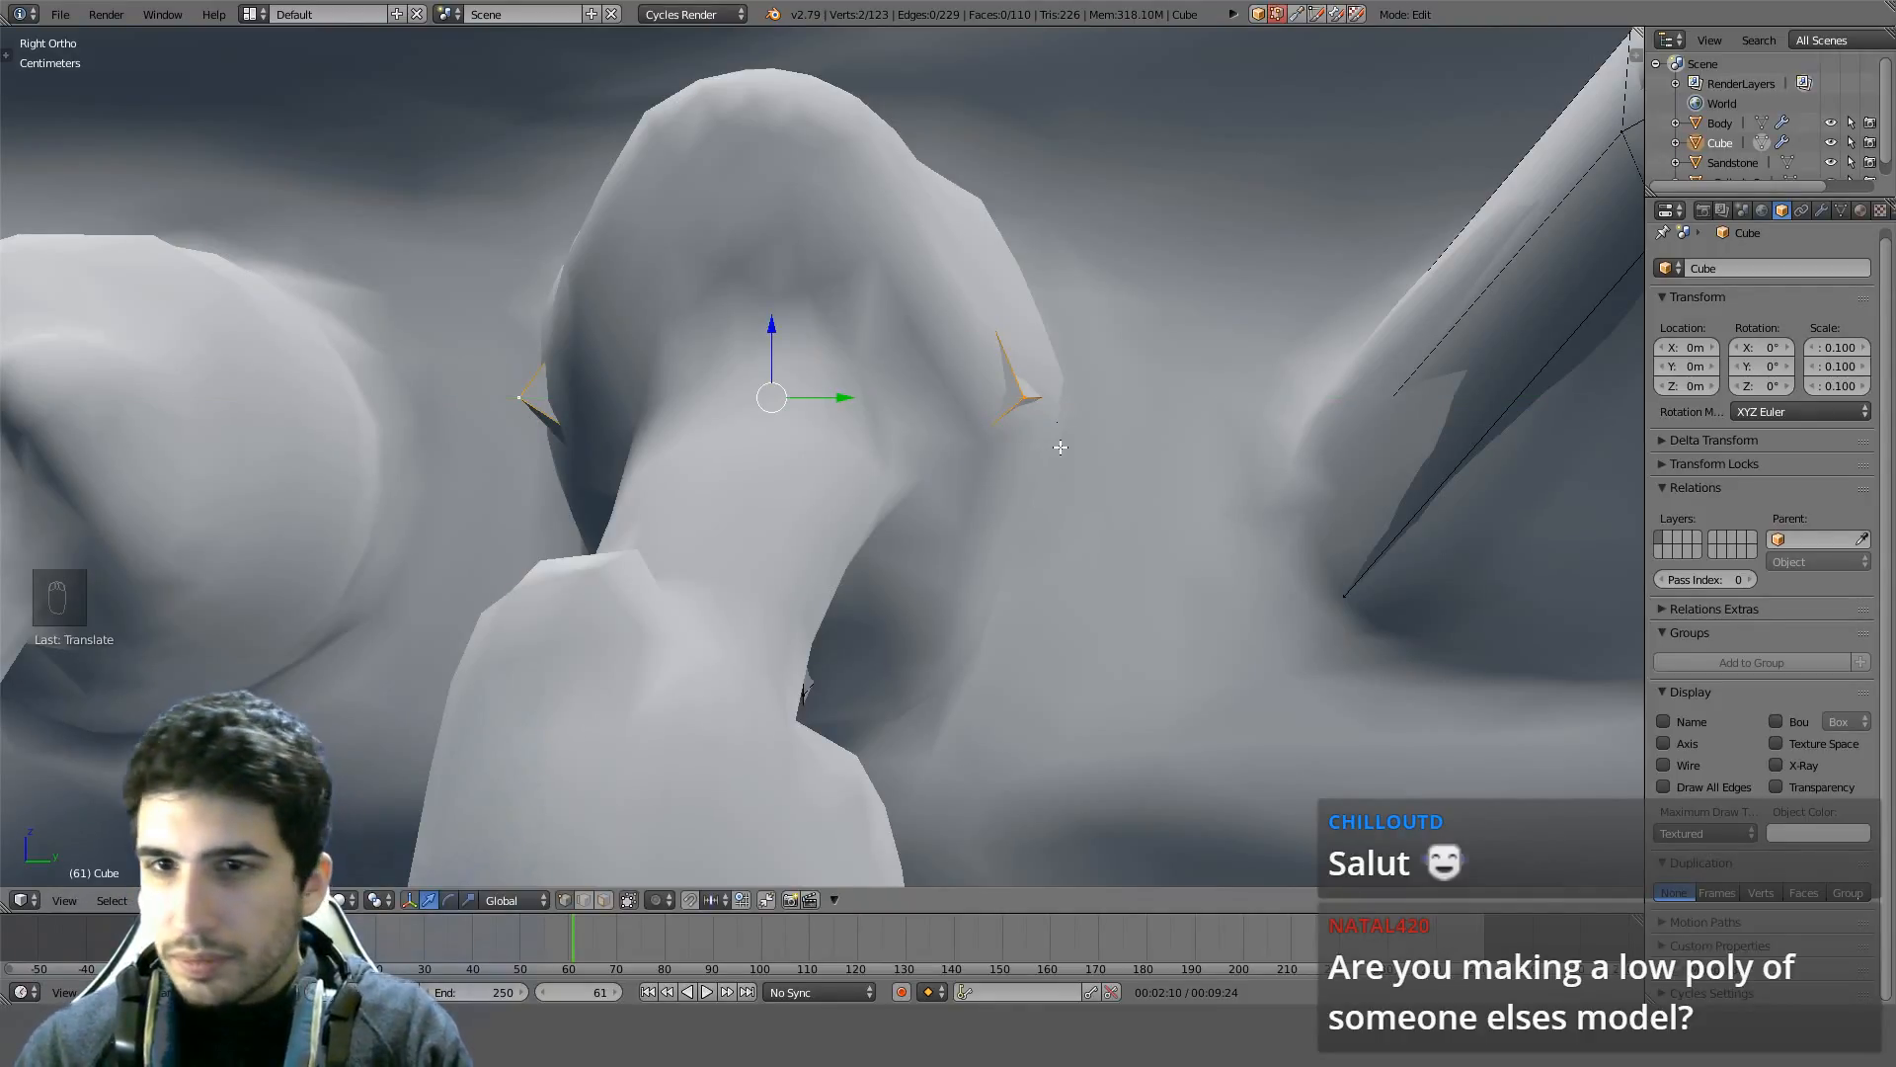
{"action": "key", "text": "s"}
{"action": "right_click", "coordinate": [1073, 444]}
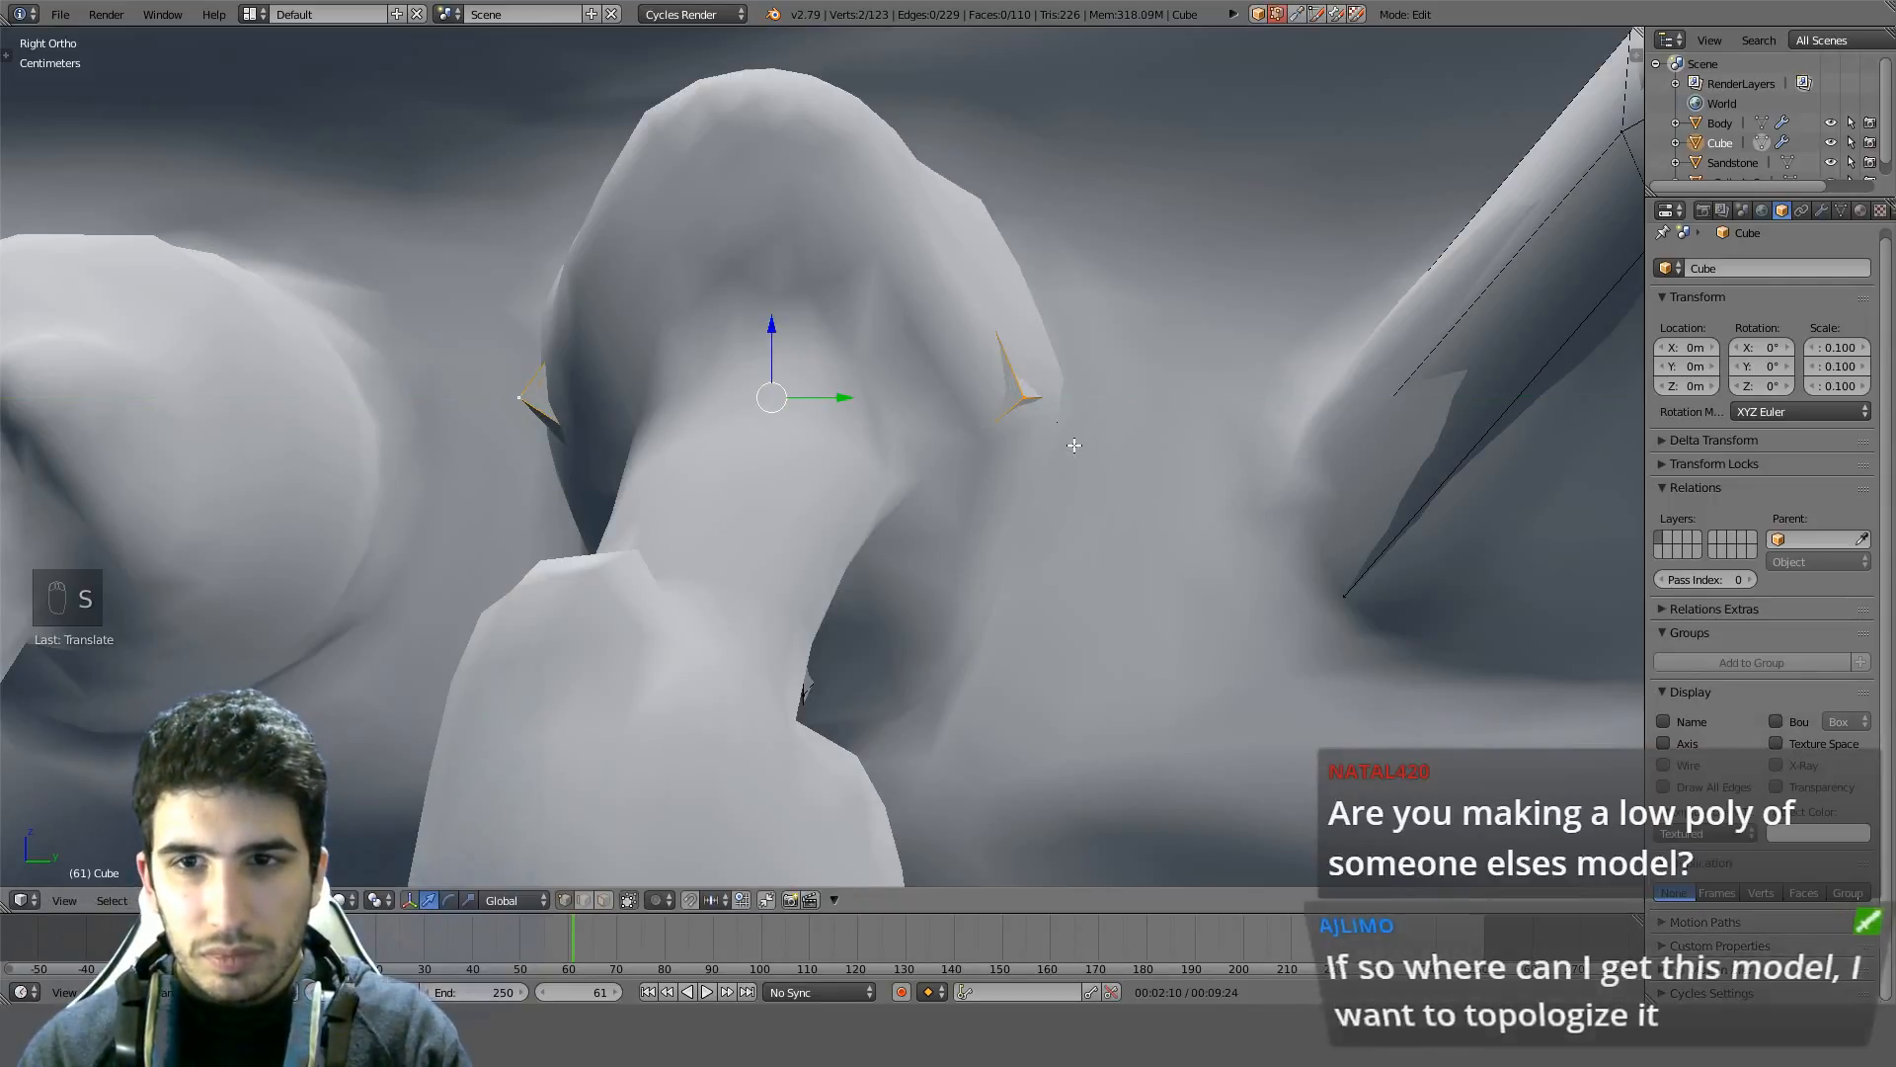
Select the outer end's short top edge and move it about 3 cm outward and up to the top of the joint
{"action": "key", "text": "z"}
{"action": "key", "text": "z"}
{"action": "key", "text": "z"}
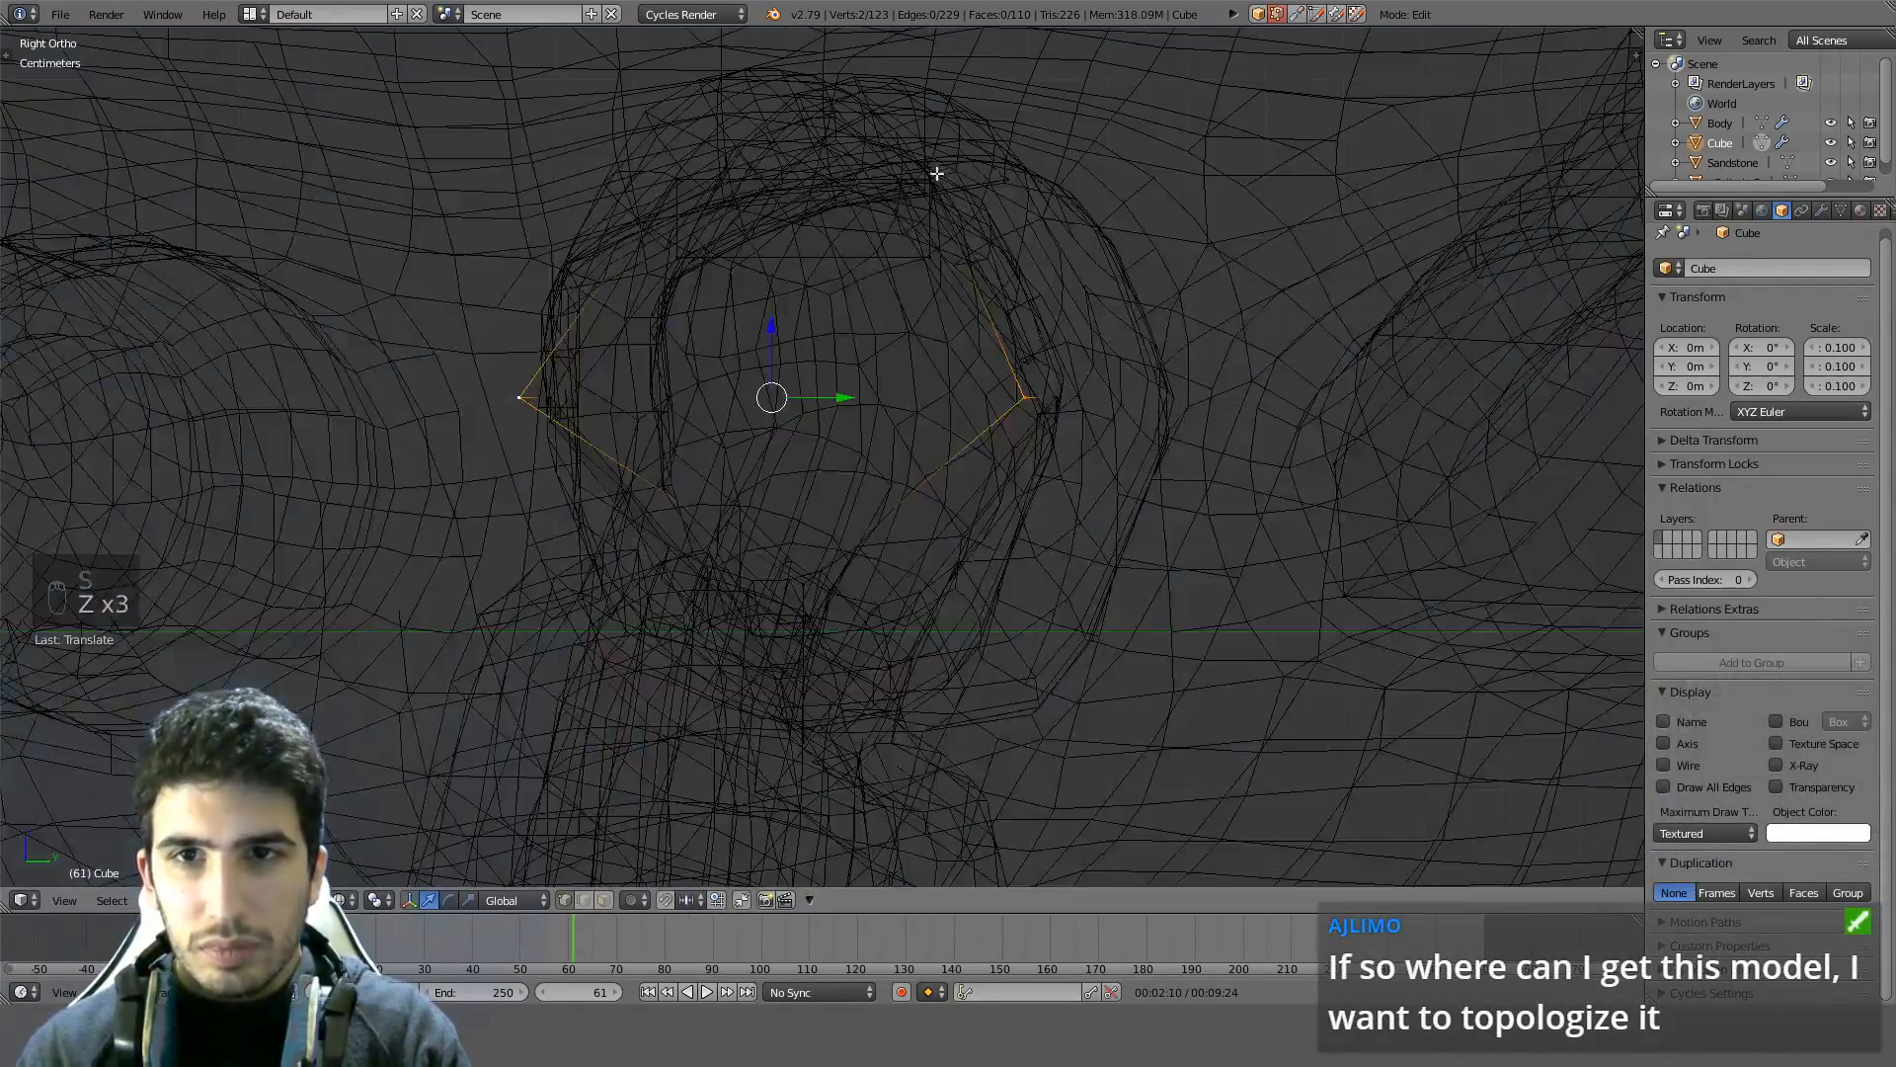
{"action": "right_click", "coordinate": [936, 174]}
{"action": "middle_click_drag", "start_coordinate": [936, 175], "coordinate": [482, 313]}
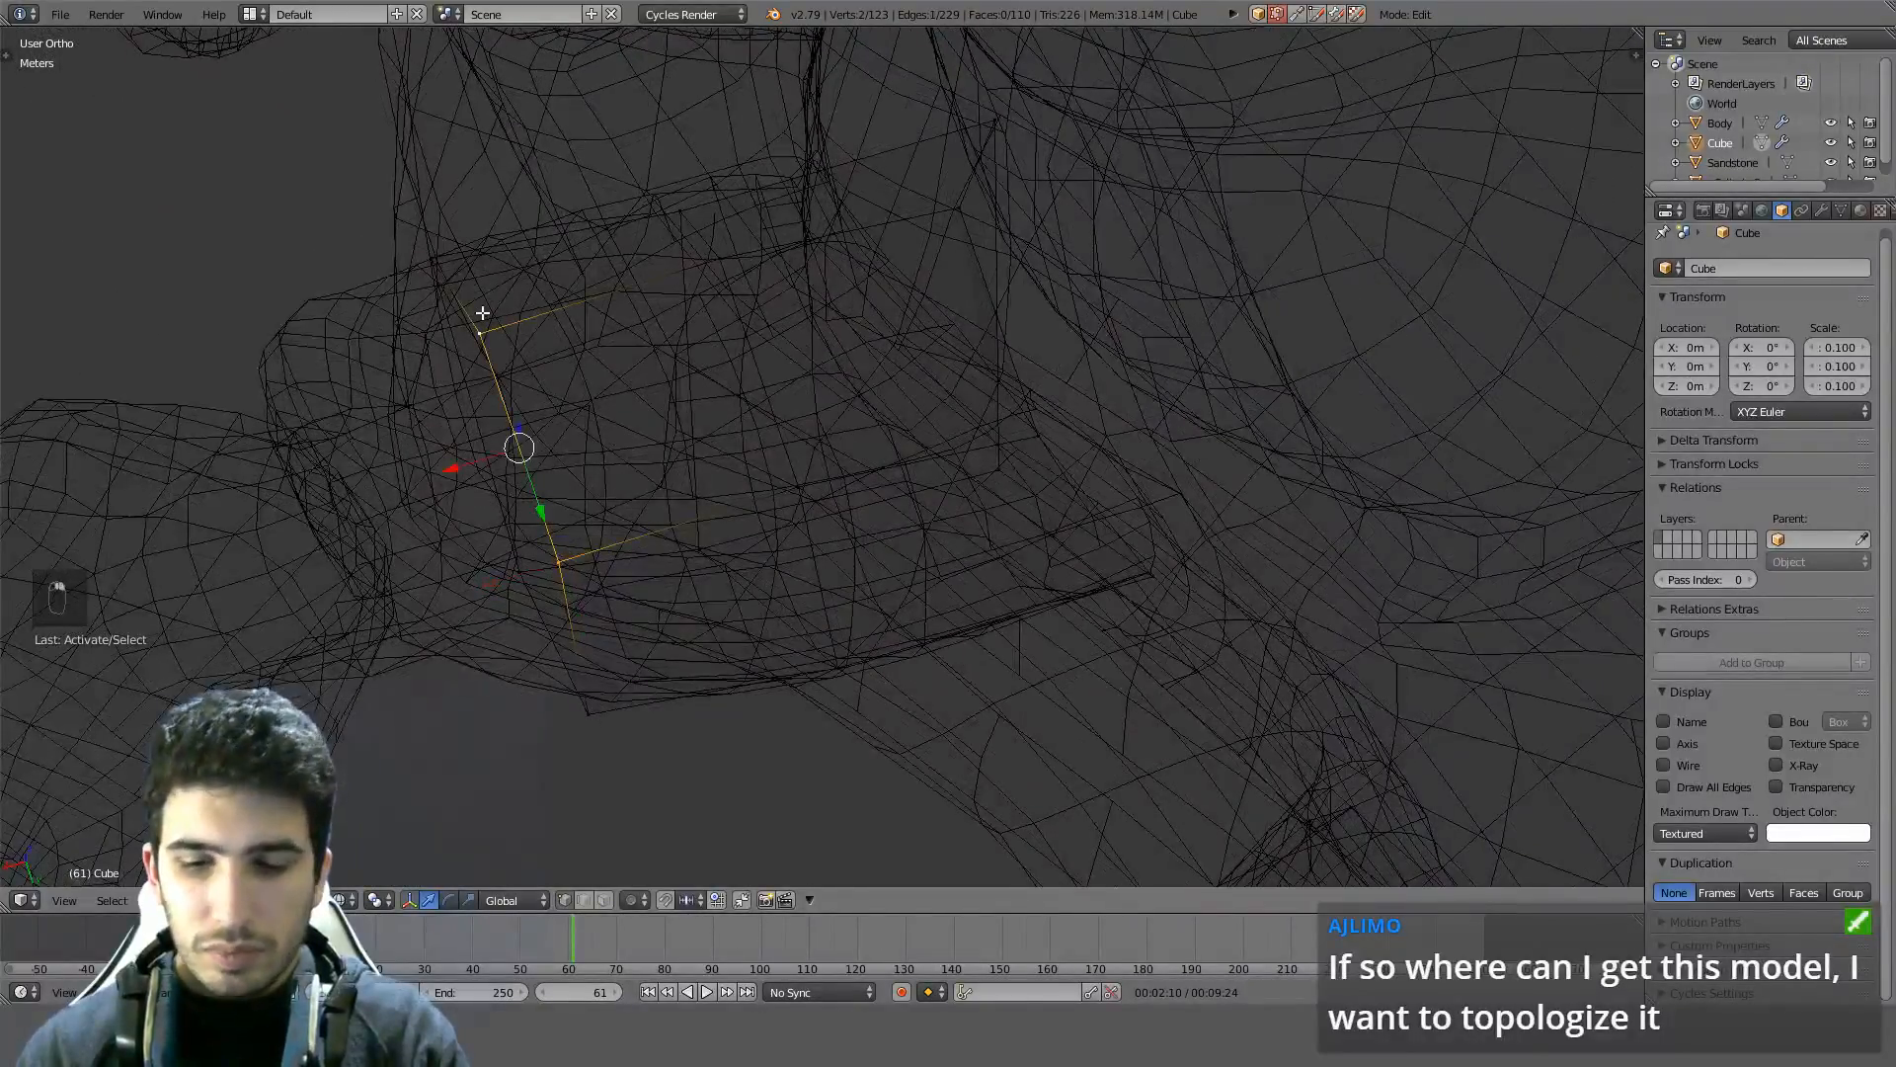
{"action": "key", "text": "KP_1"}
{"action": "key", "text": "z"}
{"action": "middle_click_drag", "start_coordinate": [1368, 101], "coordinate": [1082, 301], "text": "shift"}
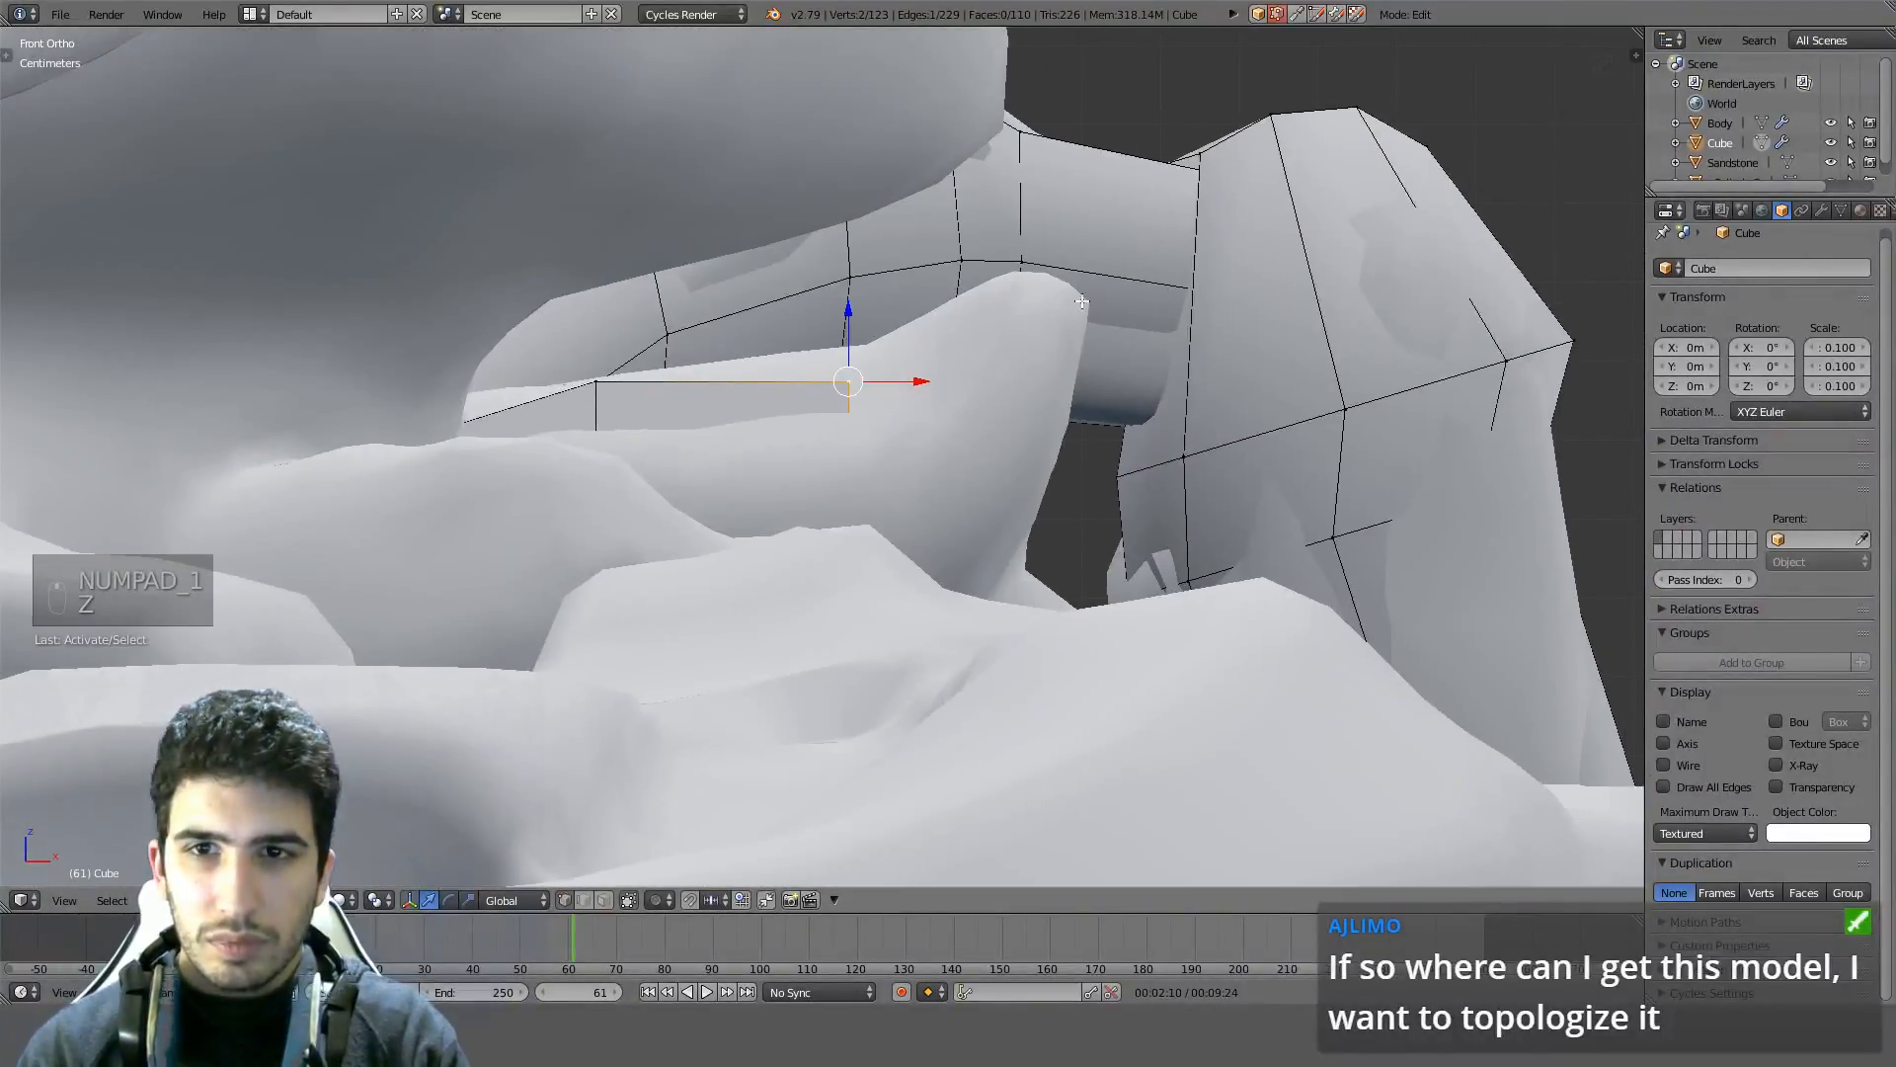
{"action": "key", "text": "g"}
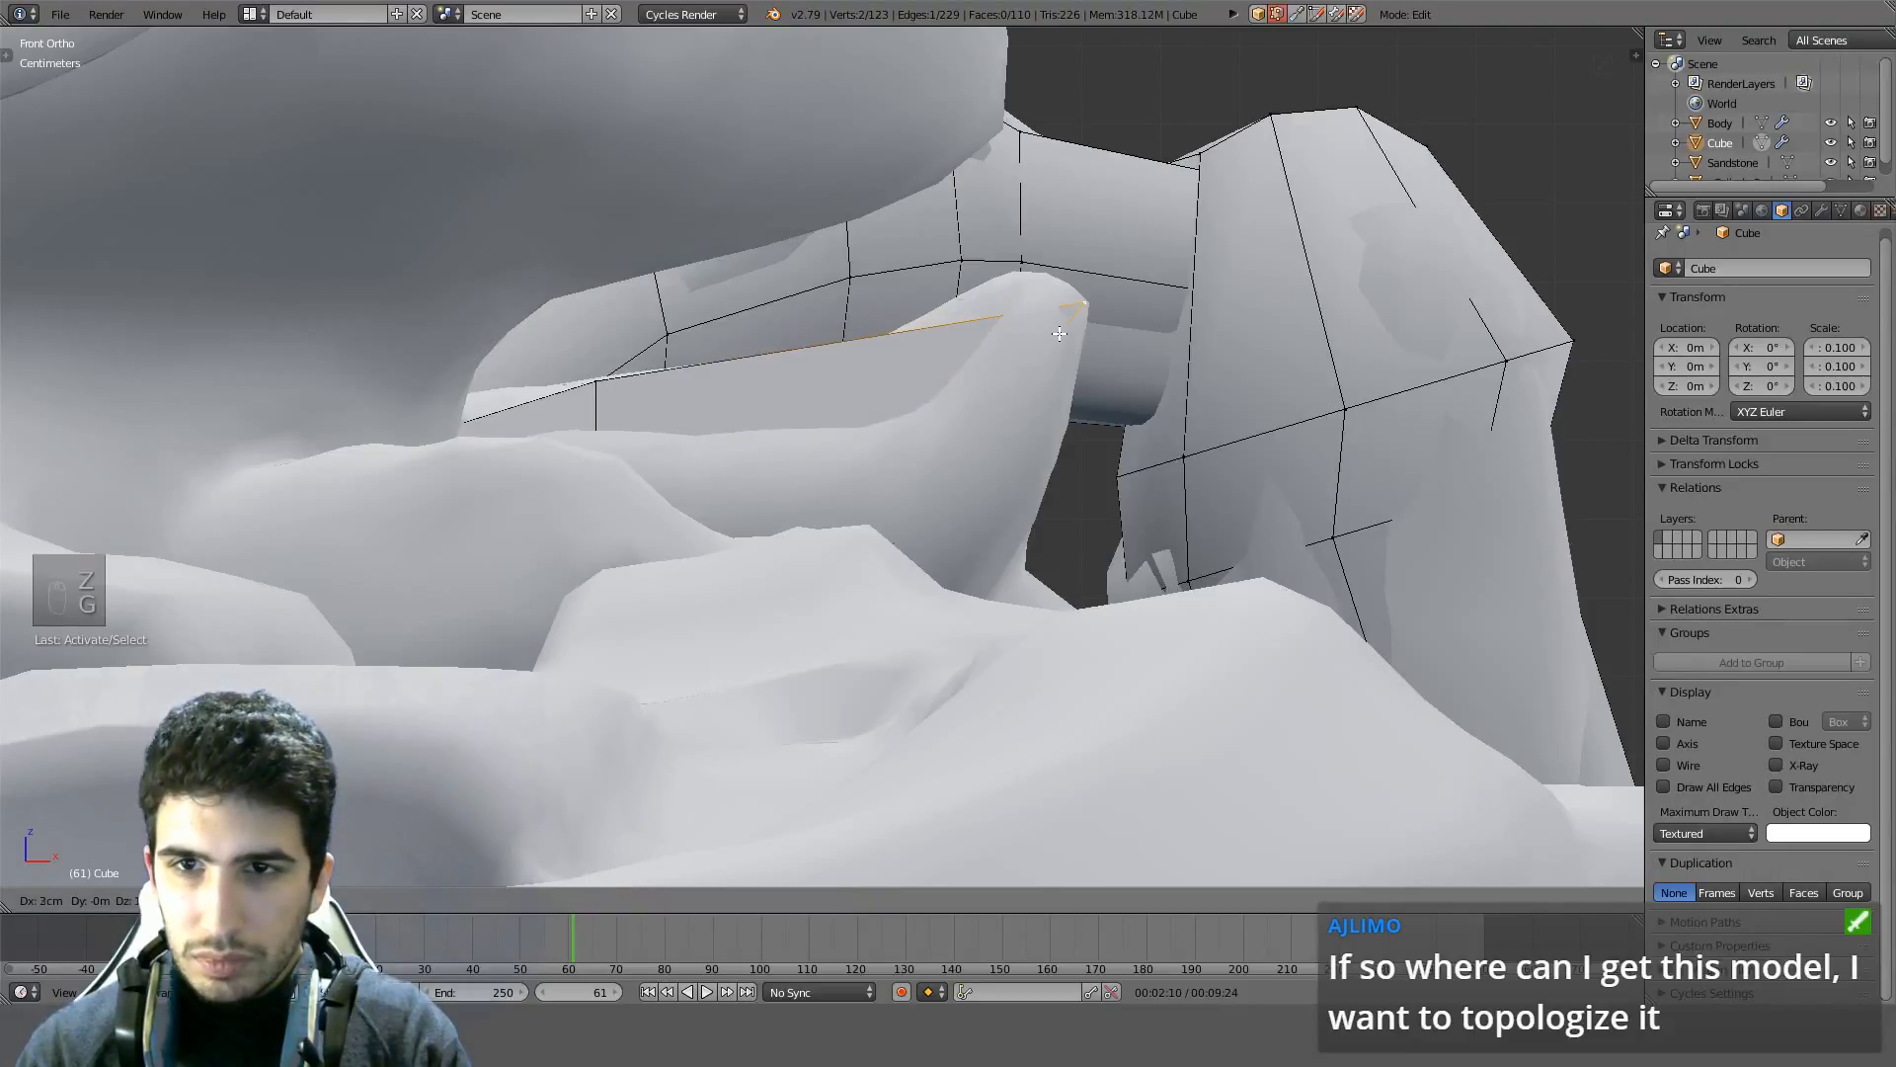
{"action": "left_click", "coordinate": [1062, 317]}
Narrow the short top edge at the sleeve's outer end along Y and shift it slightly along Y to centre it on the joint
{"action": "middle_click_drag", "start_coordinate": [1061, 317], "coordinate": [928, 425]}
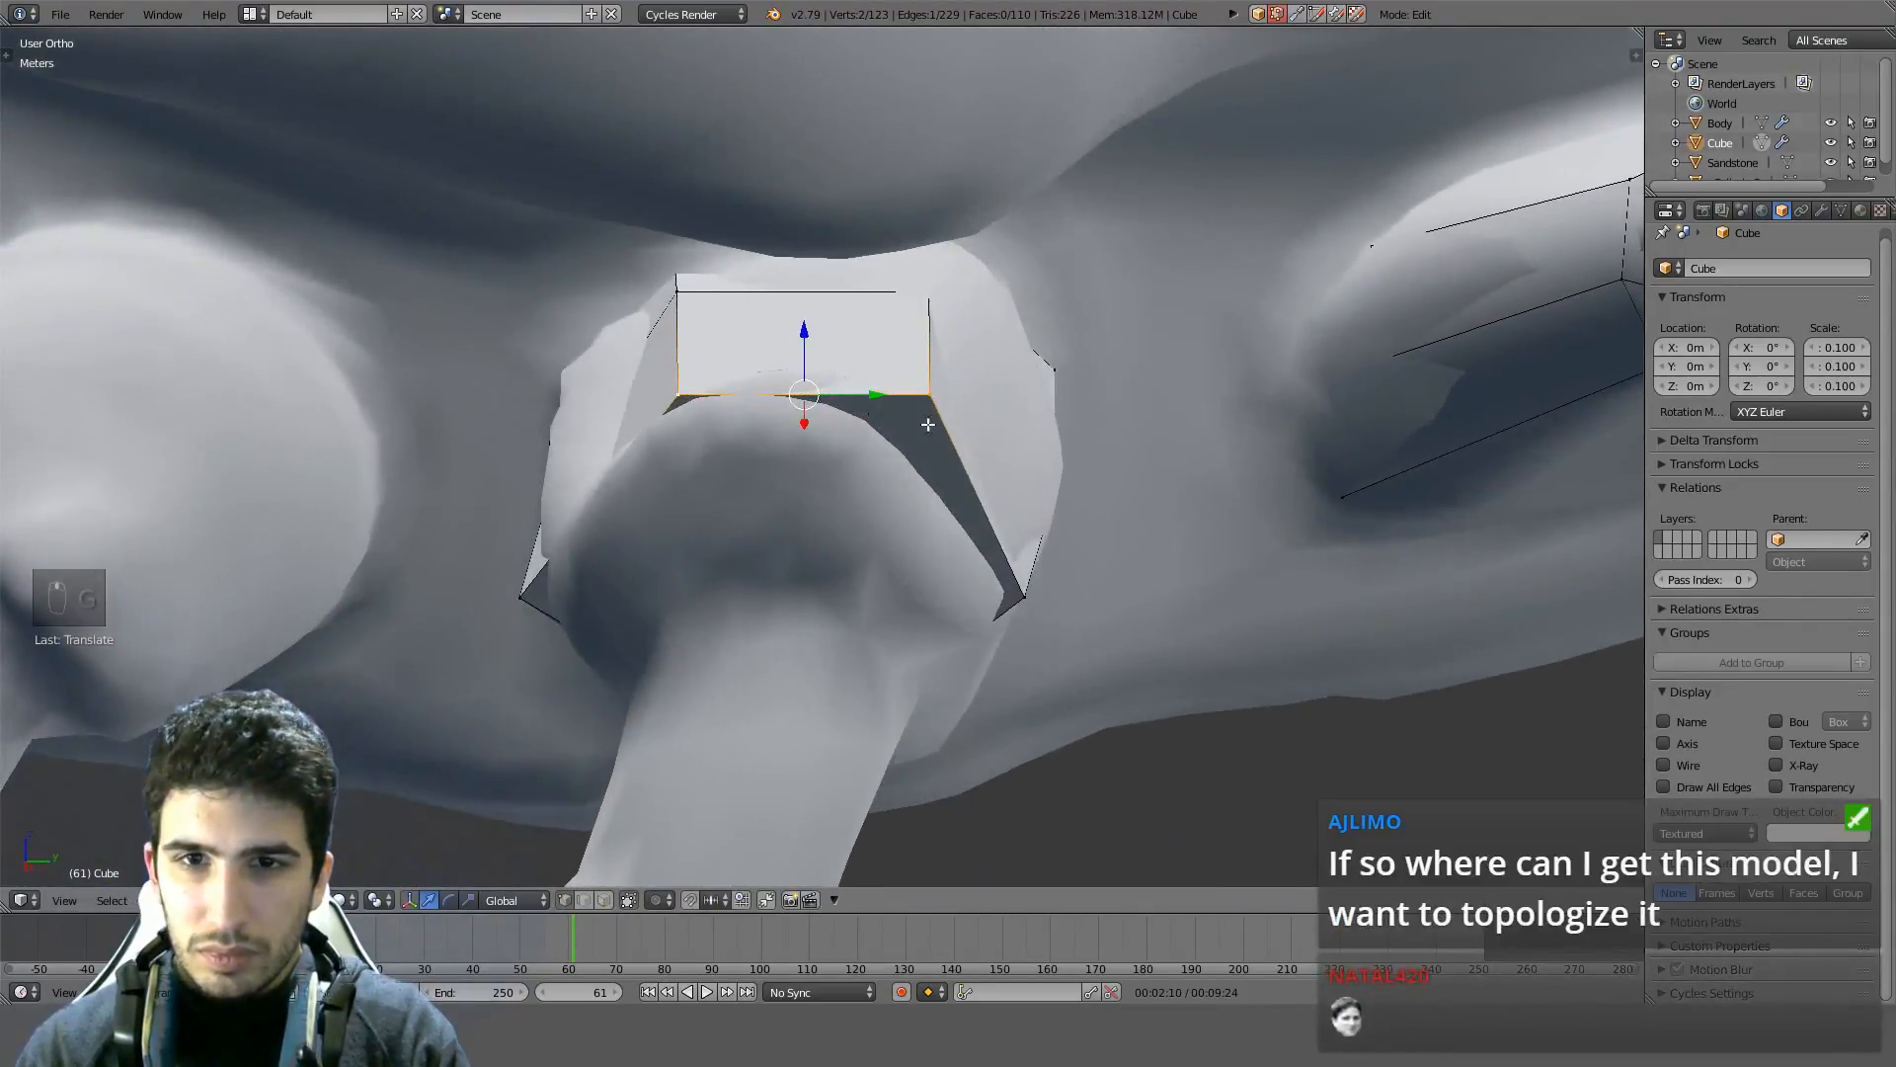
{"action": "key", "text": "s"}
{"action": "middle_click", "coordinate": [1047, 476]}
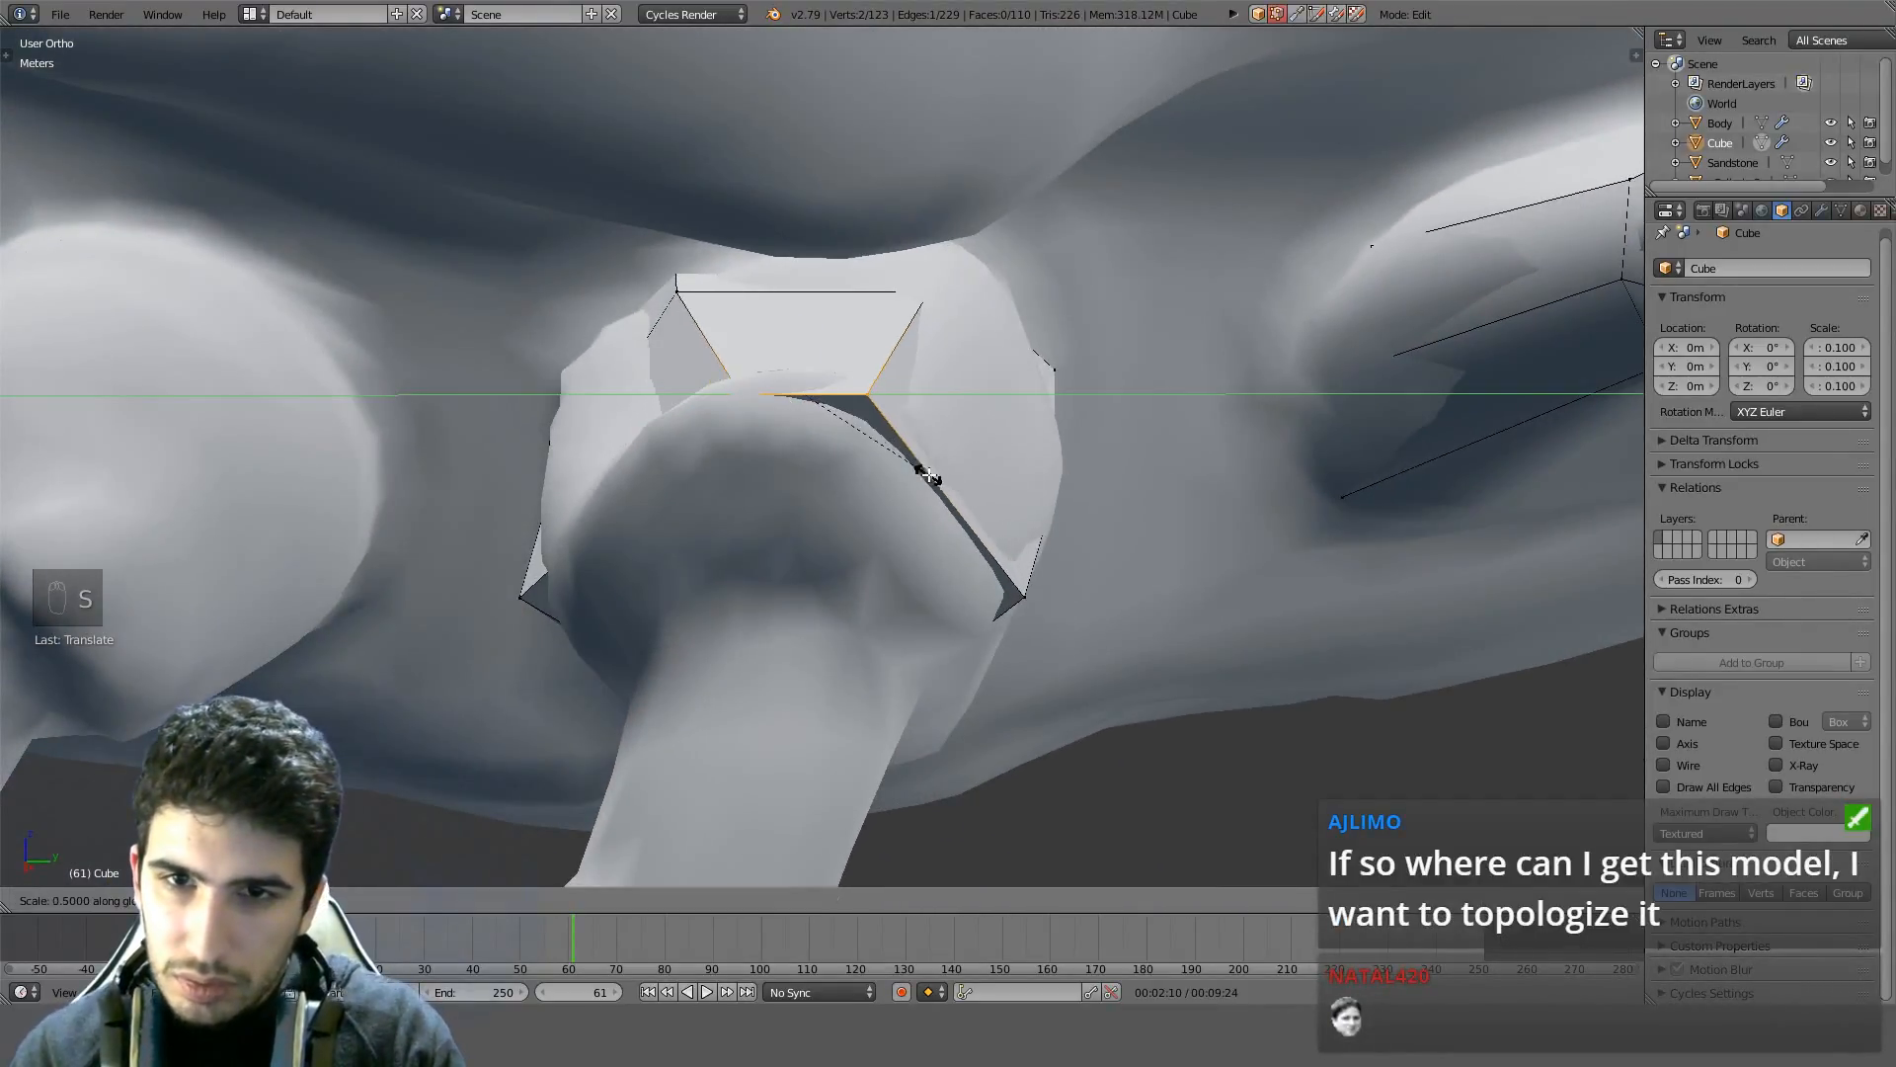
{"action": "left_click", "coordinate": [864, 472]}
{"action": "key", "text": "g"}
{"action": "middle_click", "coordinate": [923, 455]}
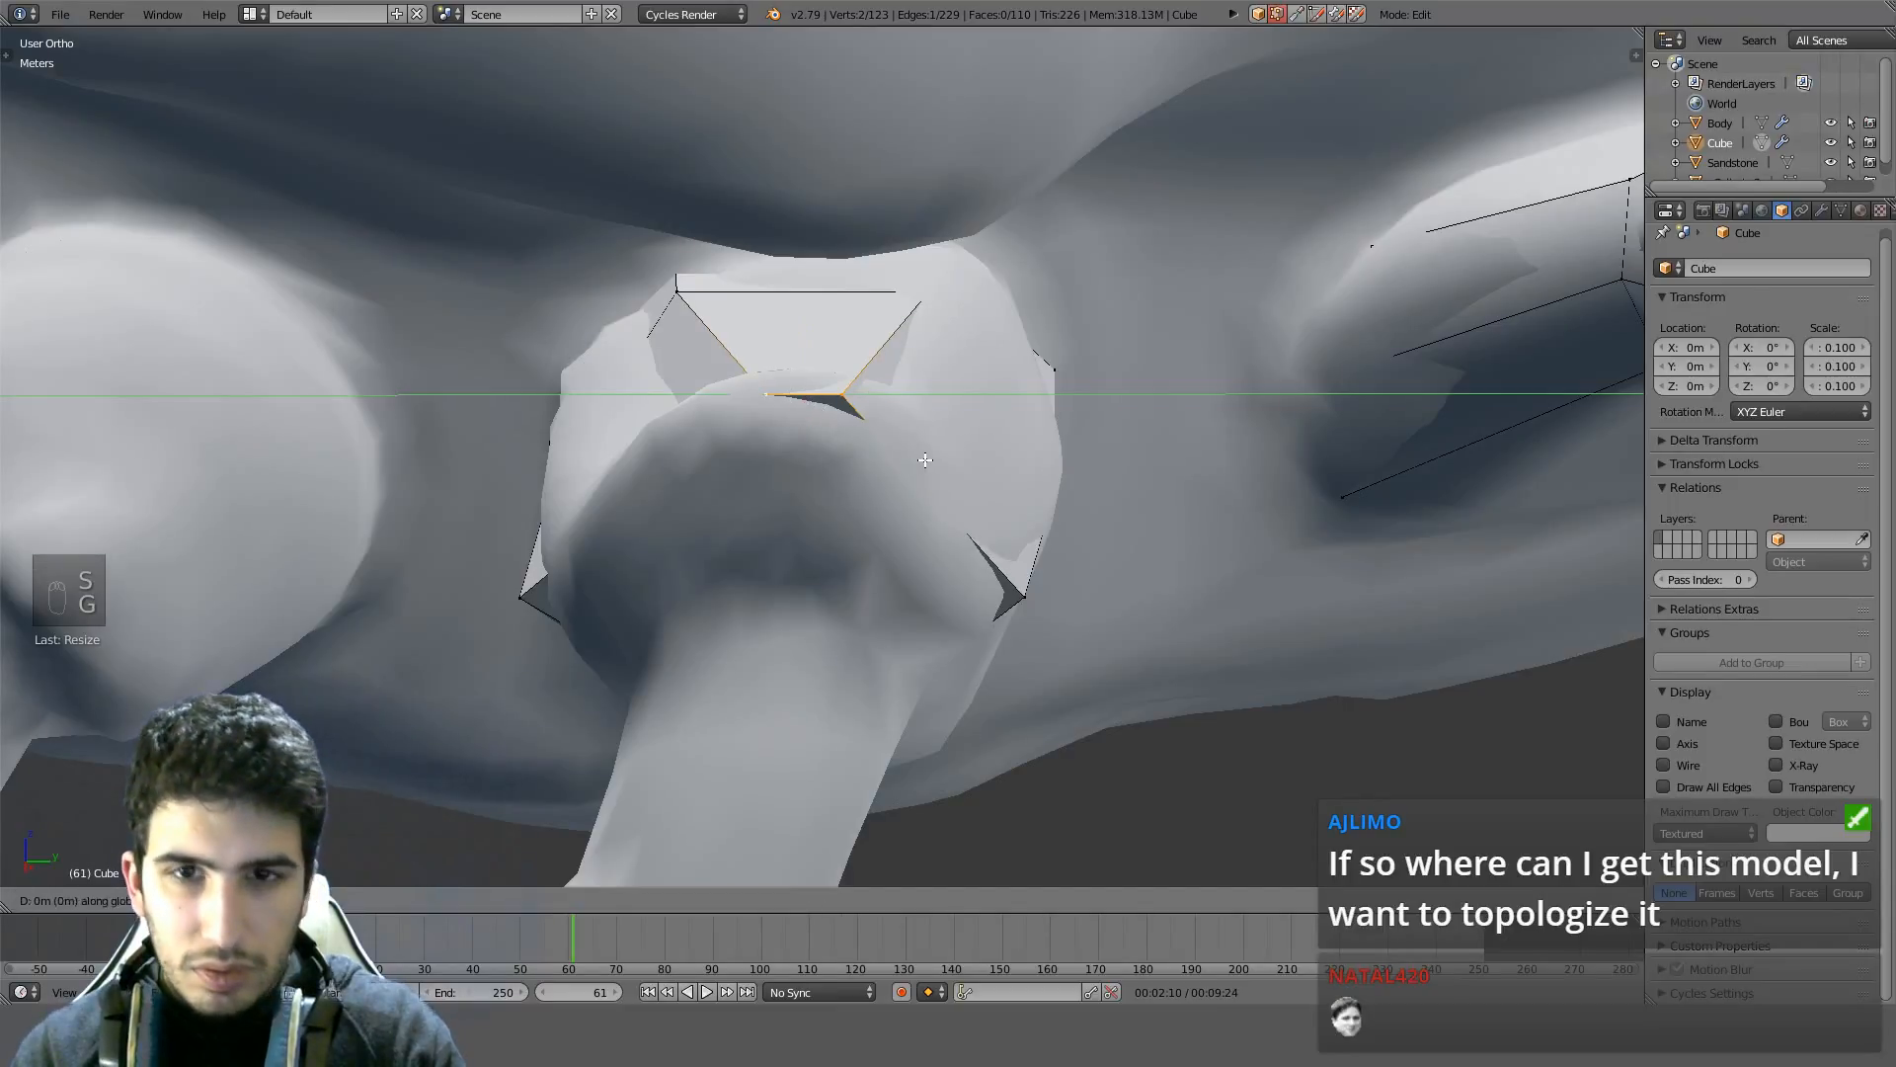
{"action": "left_click", "coordinate": [810, 448]}
Deselect everything and add an edge loop around the sleeve between the middle loop and the outer end
{"action": "middle_click_drag", "start_coordinate": [810, 447], "coordinate": [677, 479]}
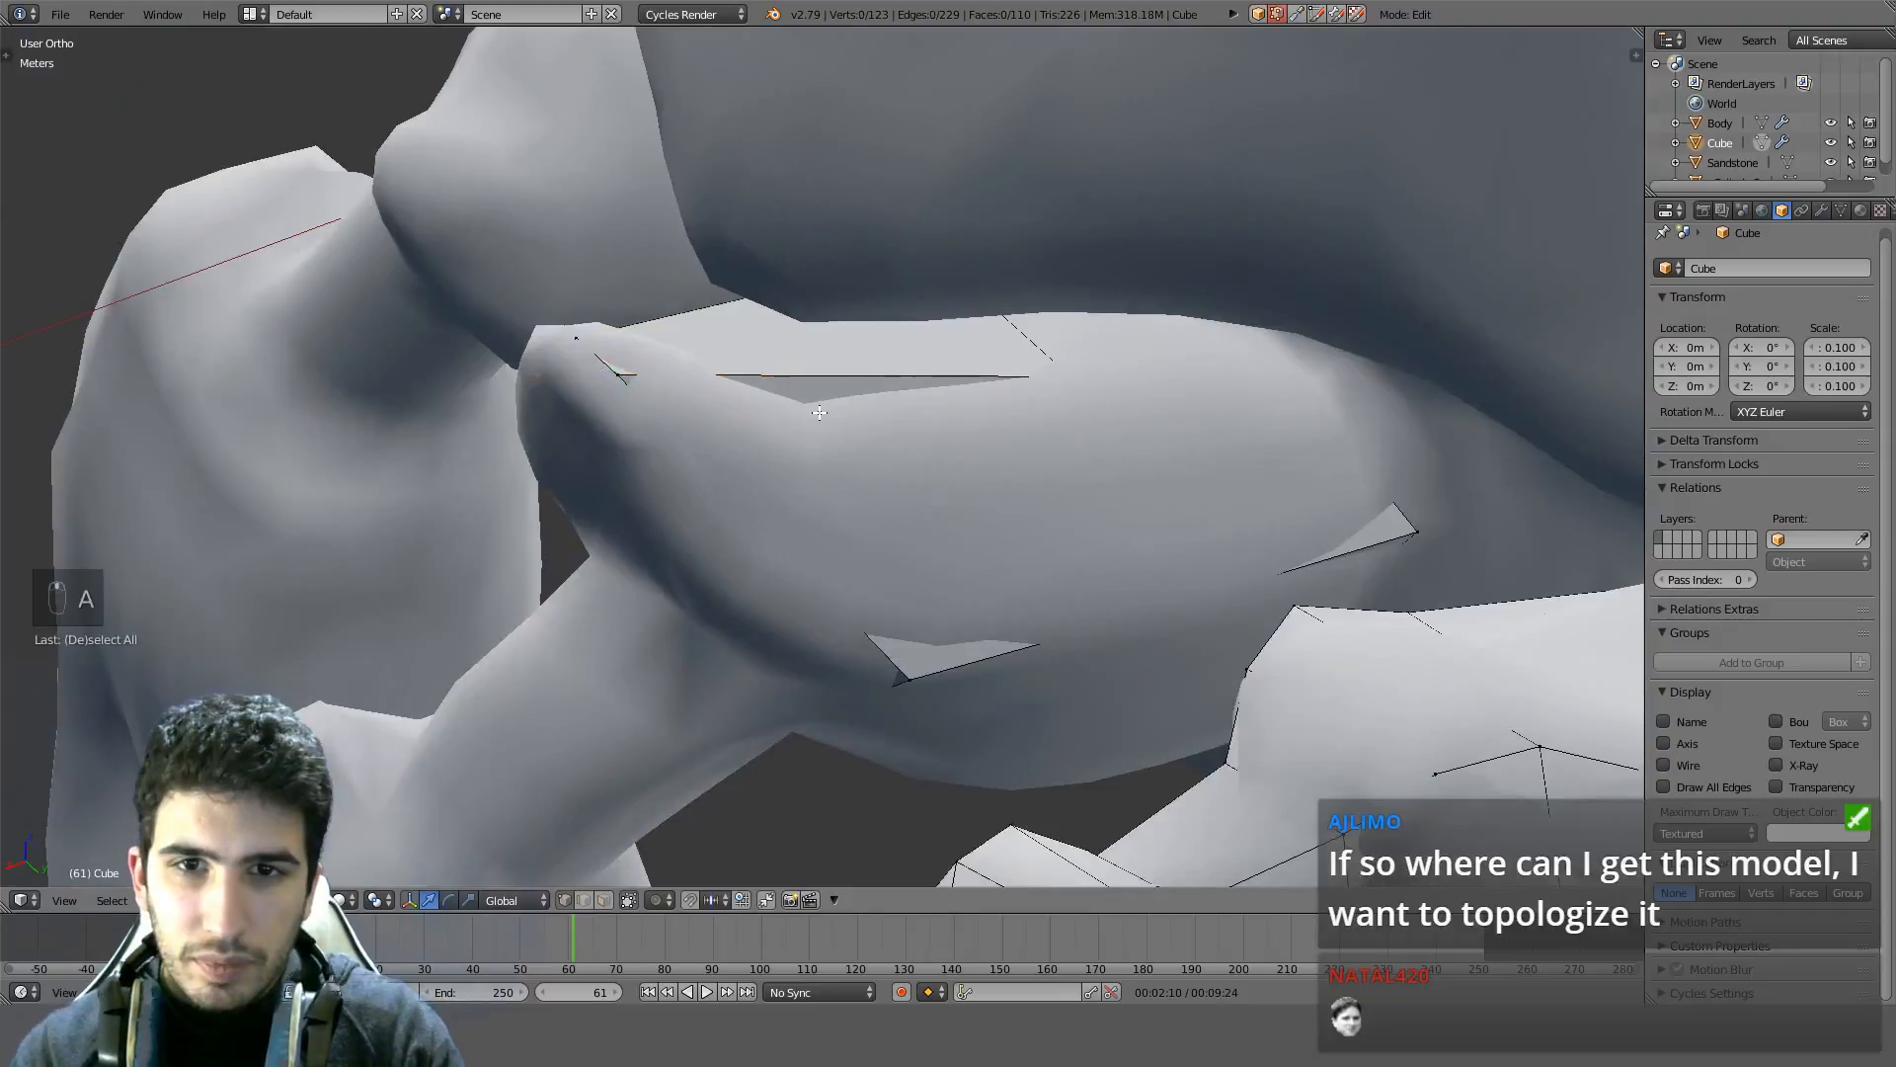
{"action": "middle_click_drag", "start_coordinate": [819, 412], "coordinate": [808, 287]}
{"action": "key", "text": "ctrl+r"}
{"action": "left_click", "coordinate": [808, 358]}
Select the new loop's short top edge and lower it slightly onto the limb in the front view
{"action": "right_click", "coordinate": [814, 334], "text": "shift"}
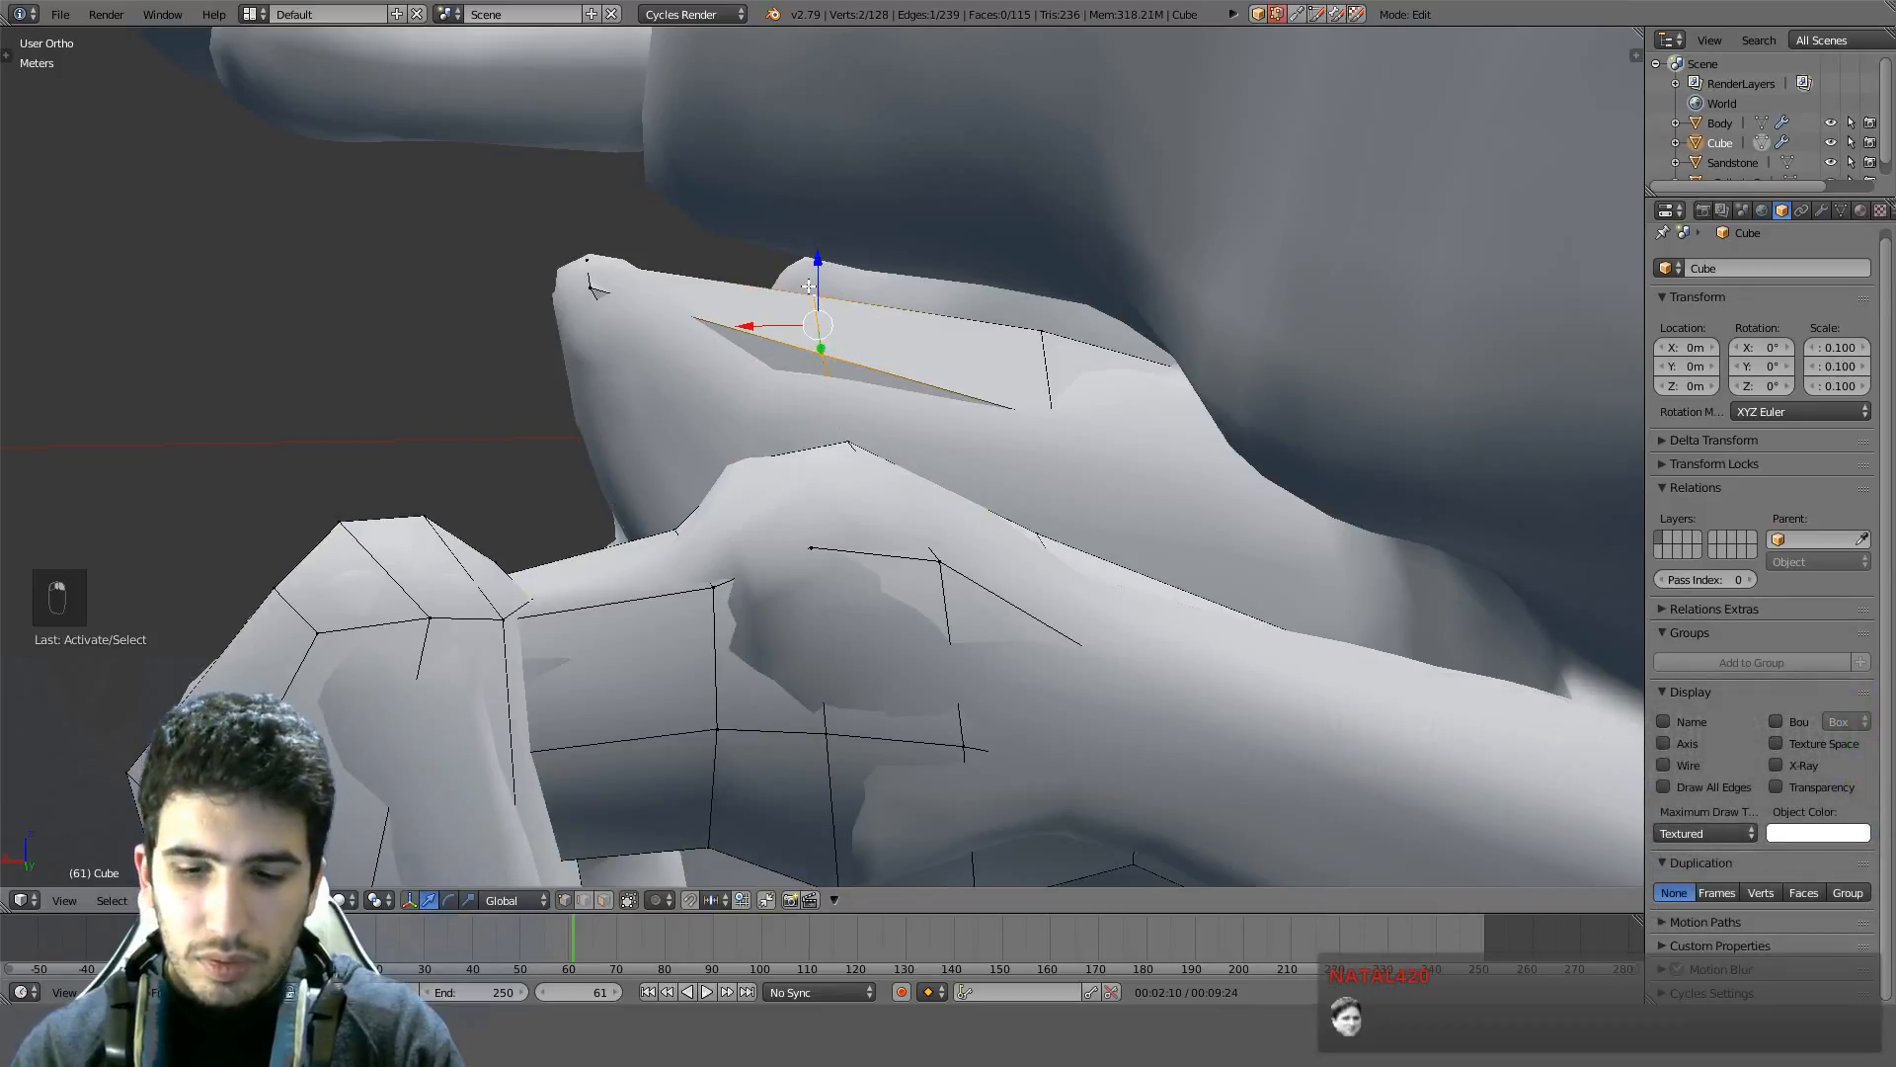
{"action": "key", "text": "KP_1"}
{"action": "key", "text": "z"}
{"action": "key", "text": "g"}
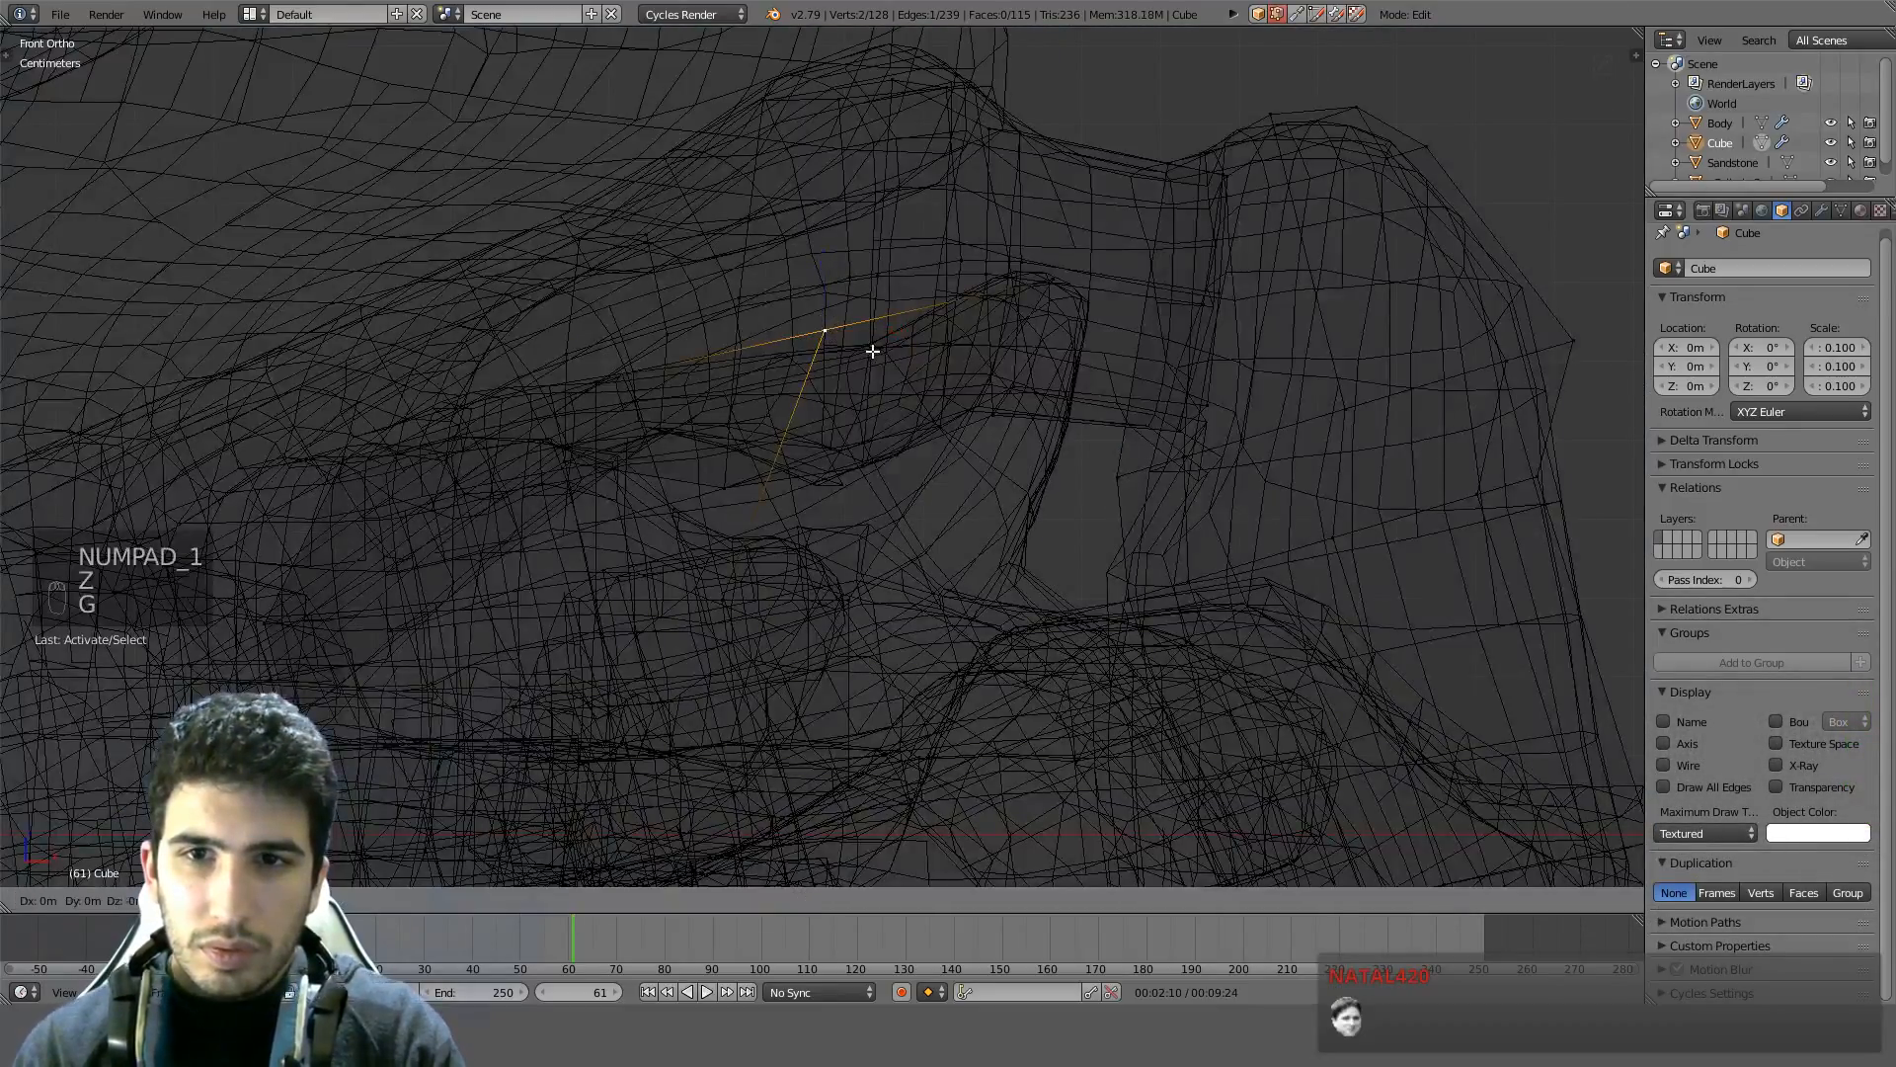
{"action": "left_click", "coordinate": [879, 361]}
Select the two top vertices at the sleeve's outer end and scale them by 2 along Y in the right view
{"action": "right_click", "coordinate": [1020, 304]}
{"action": "right_click", "coordinate": [1049, 280]}
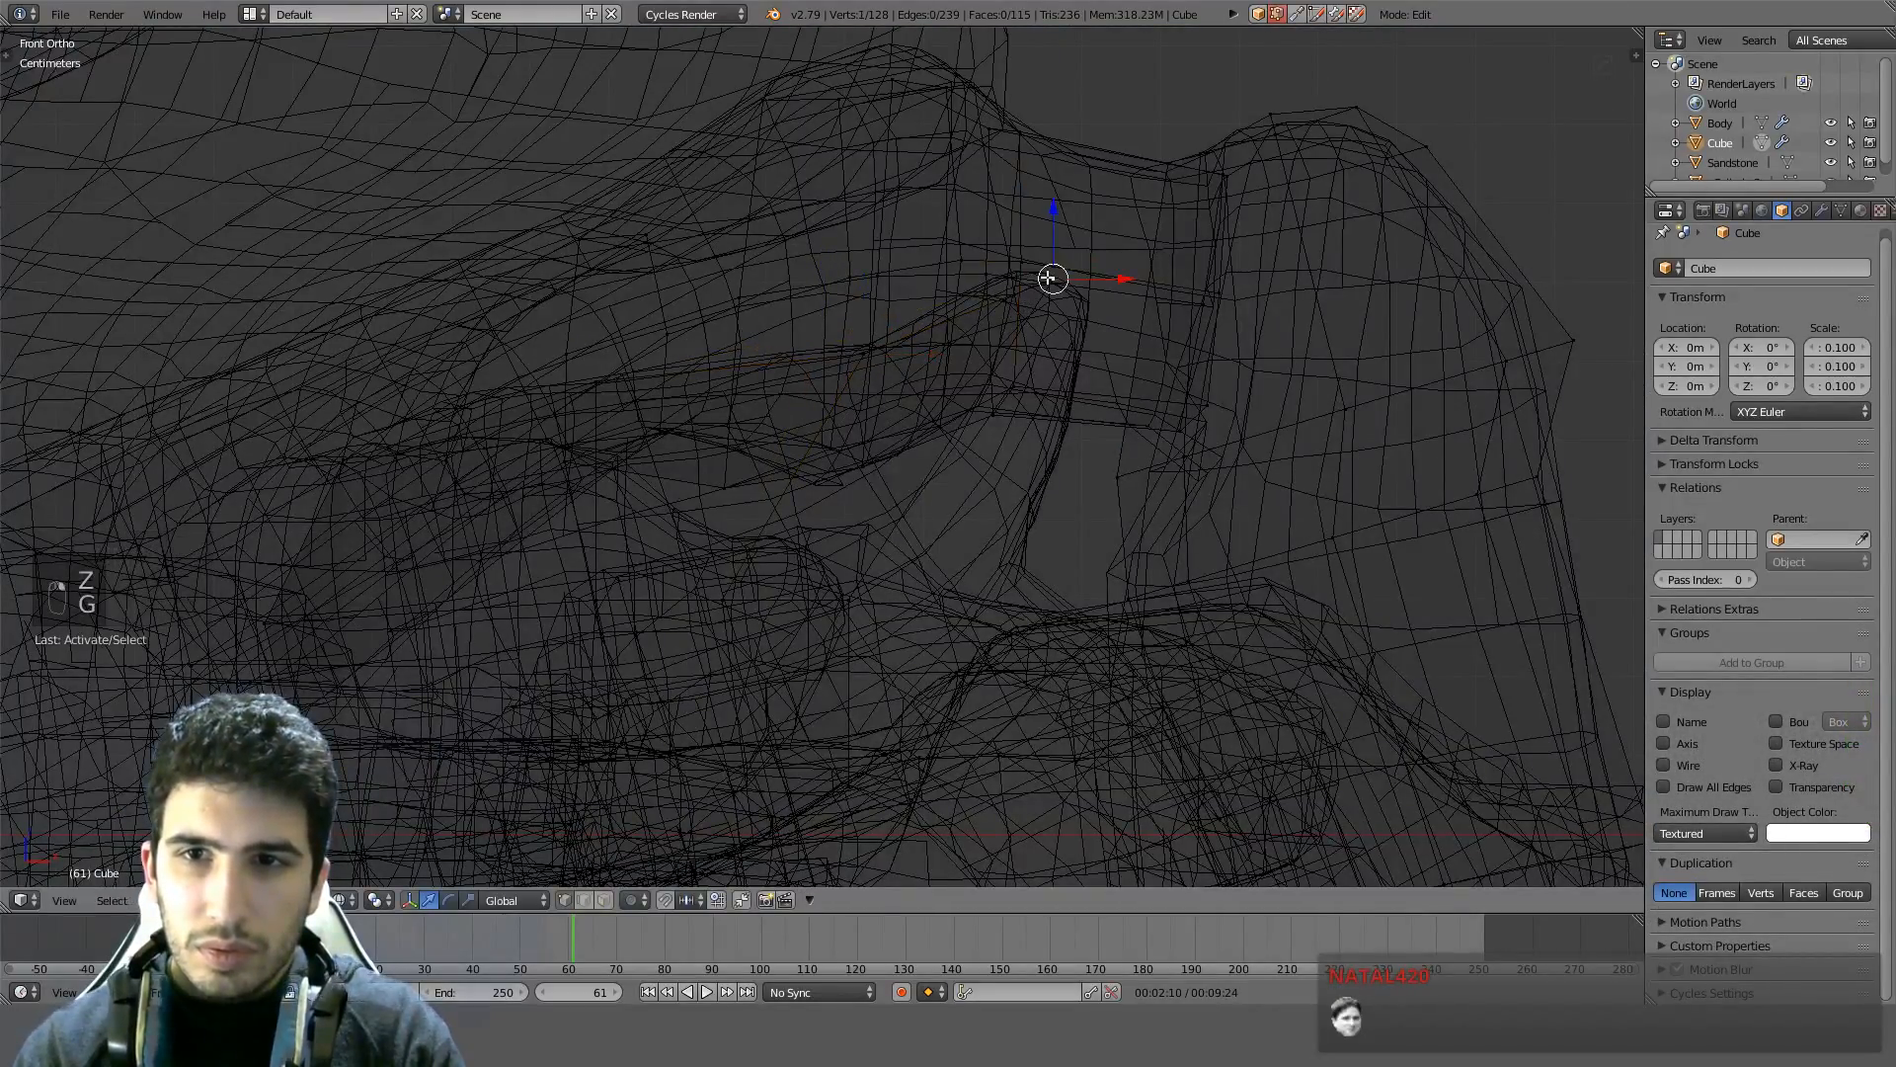
{"action": "mouse_move", "coordinate": [1082, 279]}
{"action": "middle_mouse_down"}
{"action": "mouse_move", "coordinate": [902, 467]}
{"action": "mouse_move", "coordinate": [957, 369]}
{"action": "middle_mouse_up"}
{"action": "key", "text": "z"}
{"action": "key", "text": "z"}
{"action": "scroll", "coordinate": [985, 435], "scroll_direction": "down", "scroll_amount": 3}
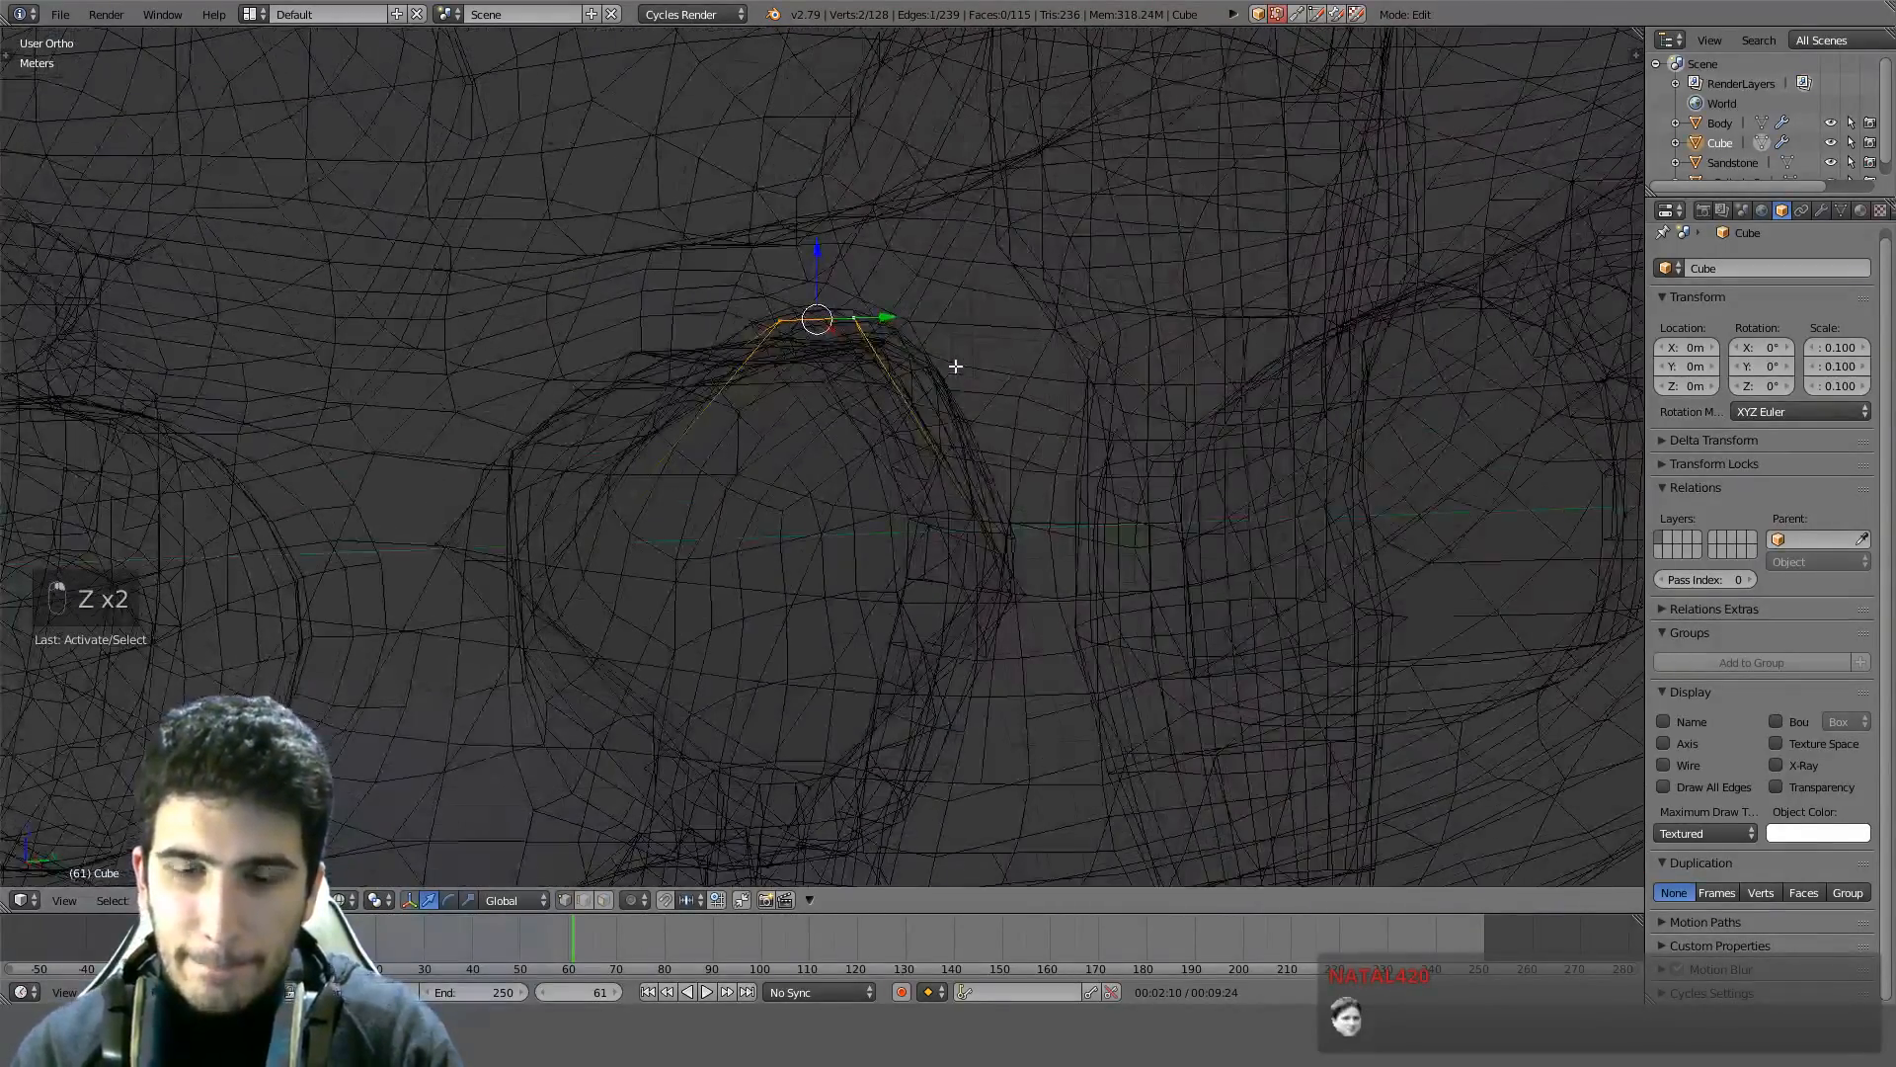
{"action": "right_click", "coordinate": [956, 366], "text": "shift"}
{"action": "key", "text": "ctrl+KP_1"}
{"action": "key", "text": "ctrl+KP_3"}
{"action": "key", "text": "z"}
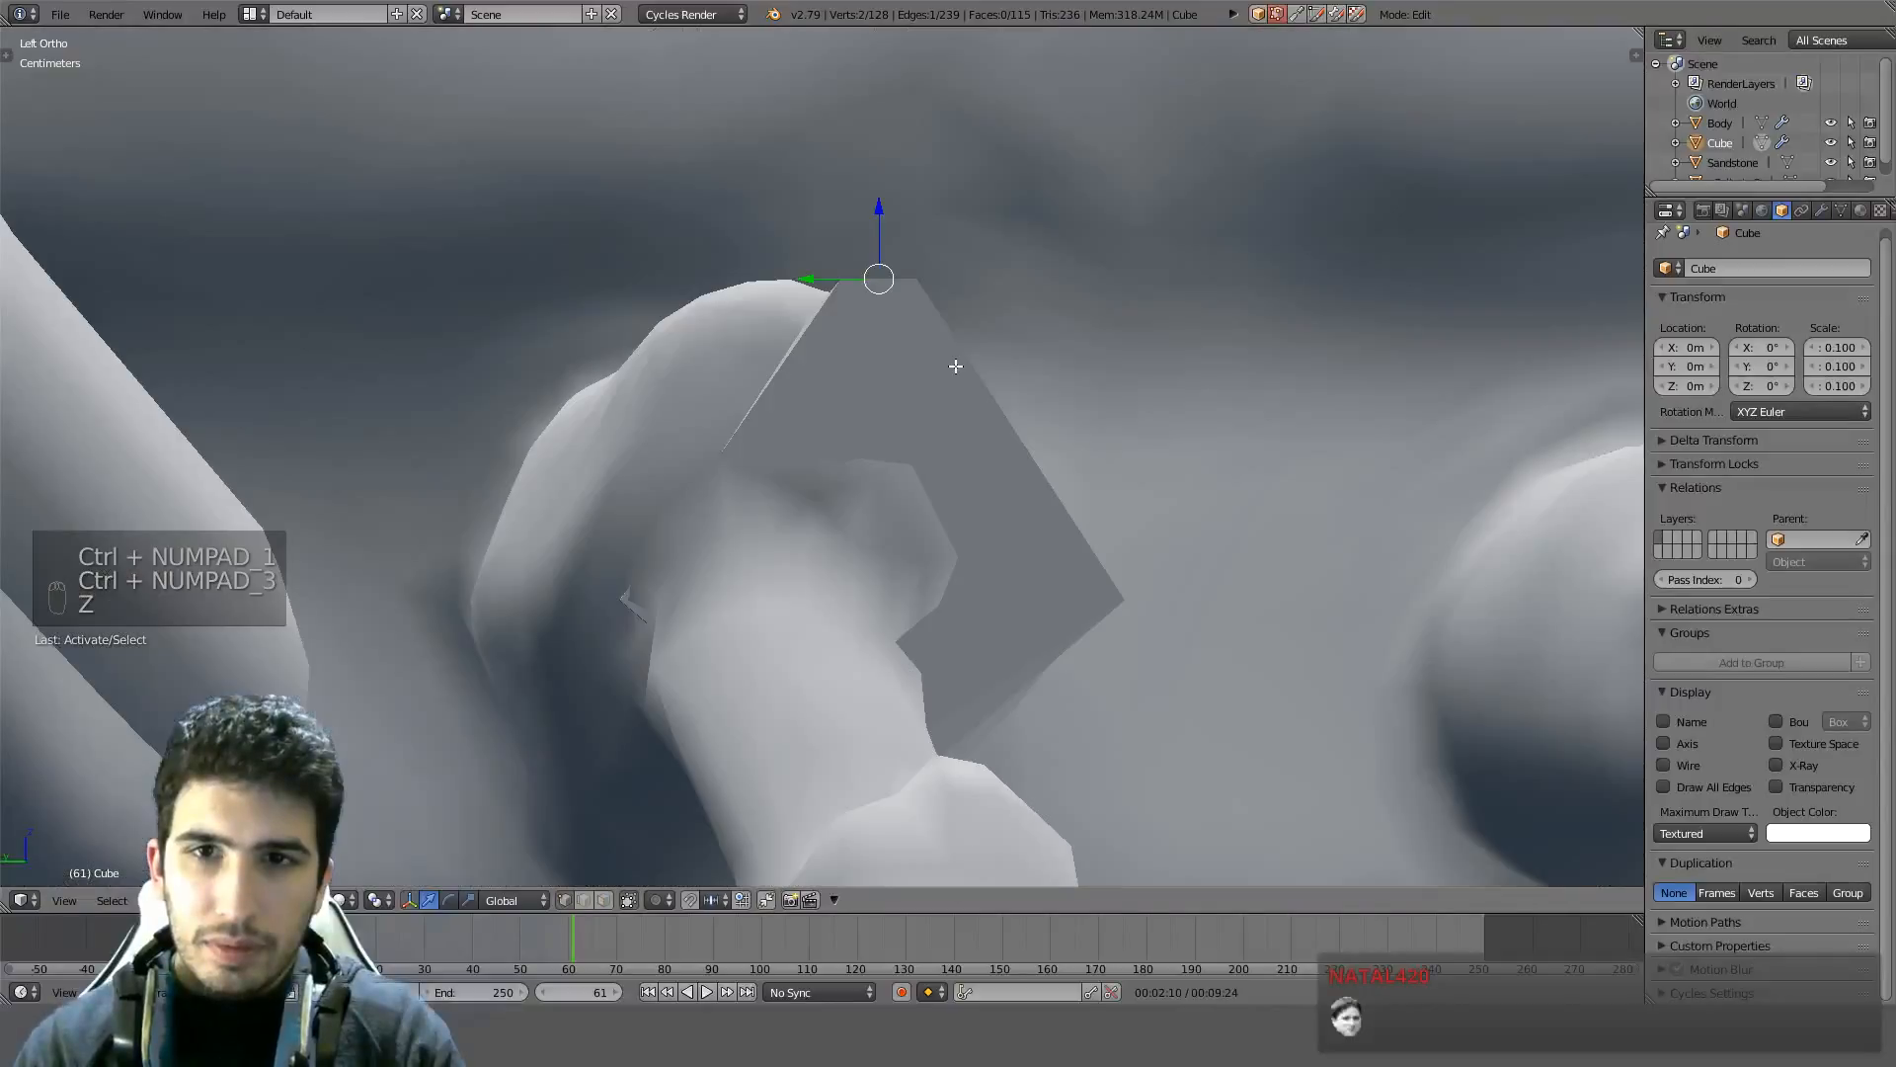
{"action": "key", "text": "KP_3"}
{"action": "key", "text": "z"}
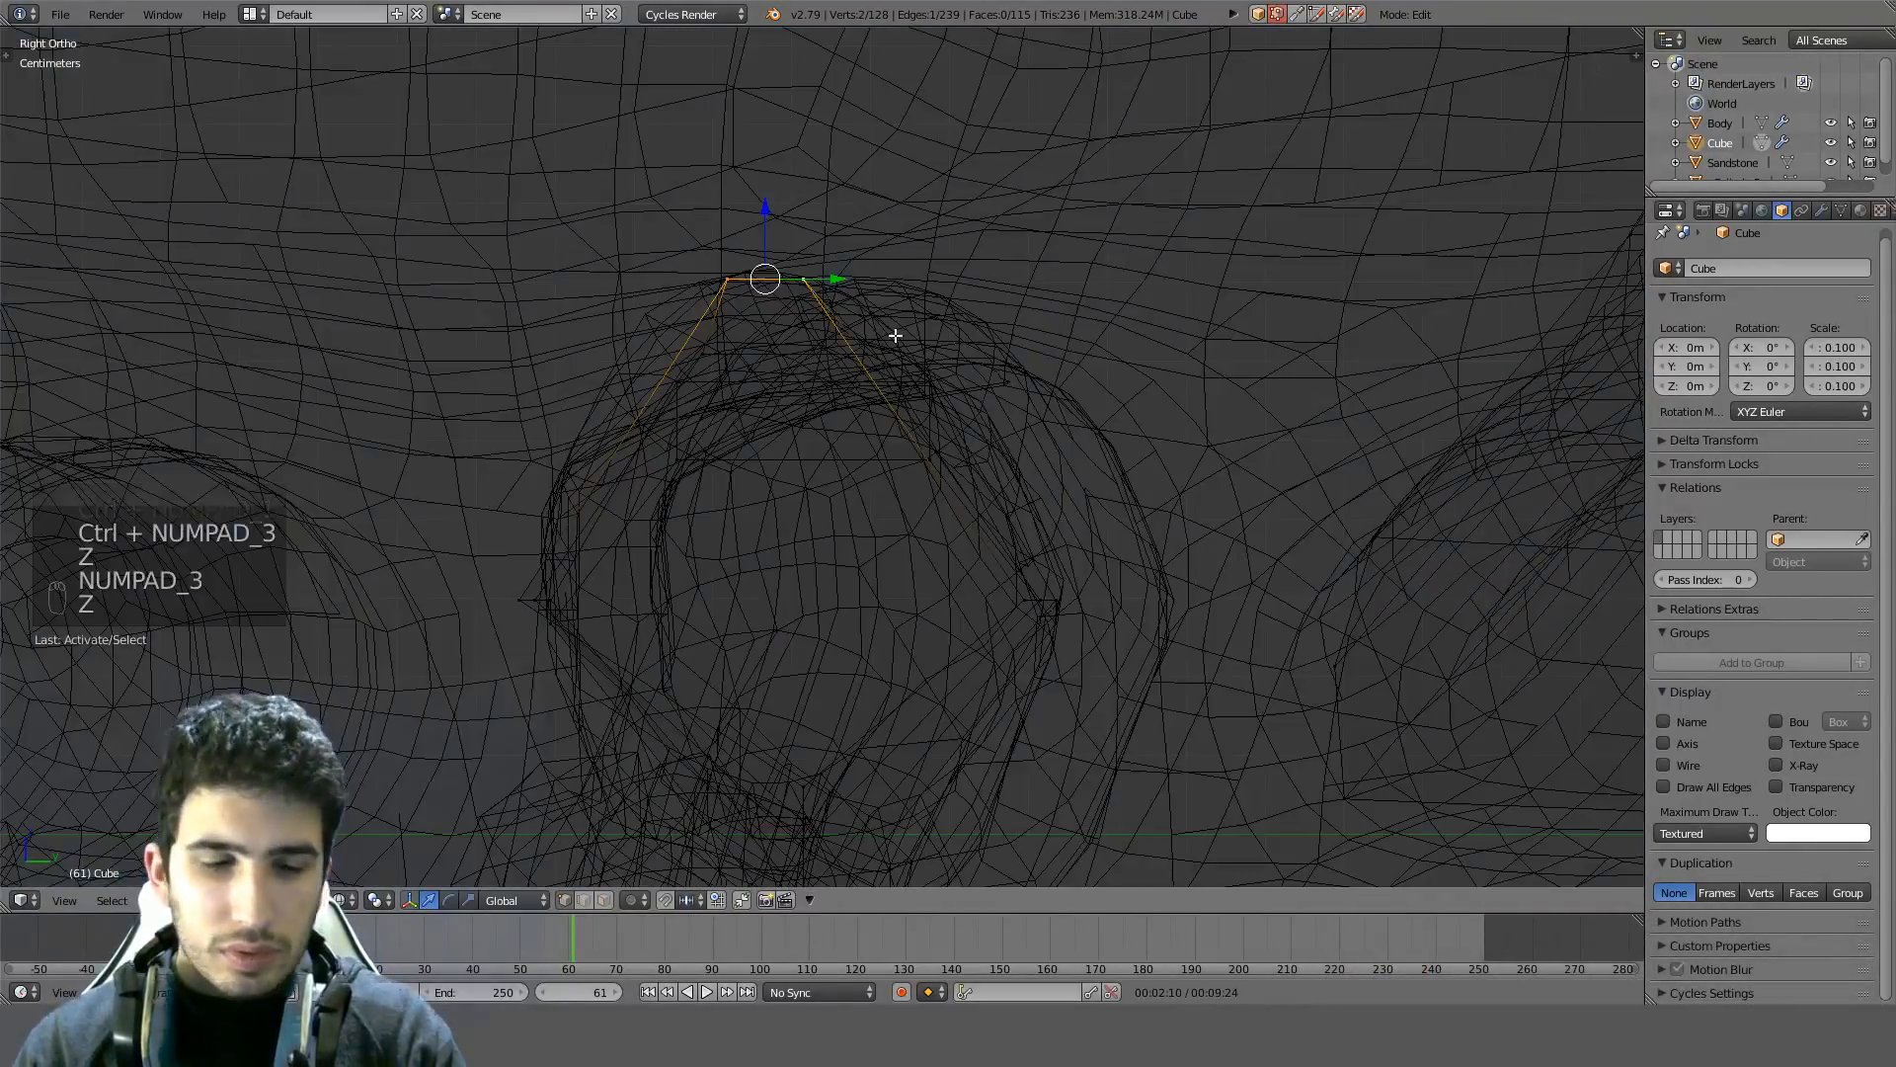
{"action": "key", "text": "s"}
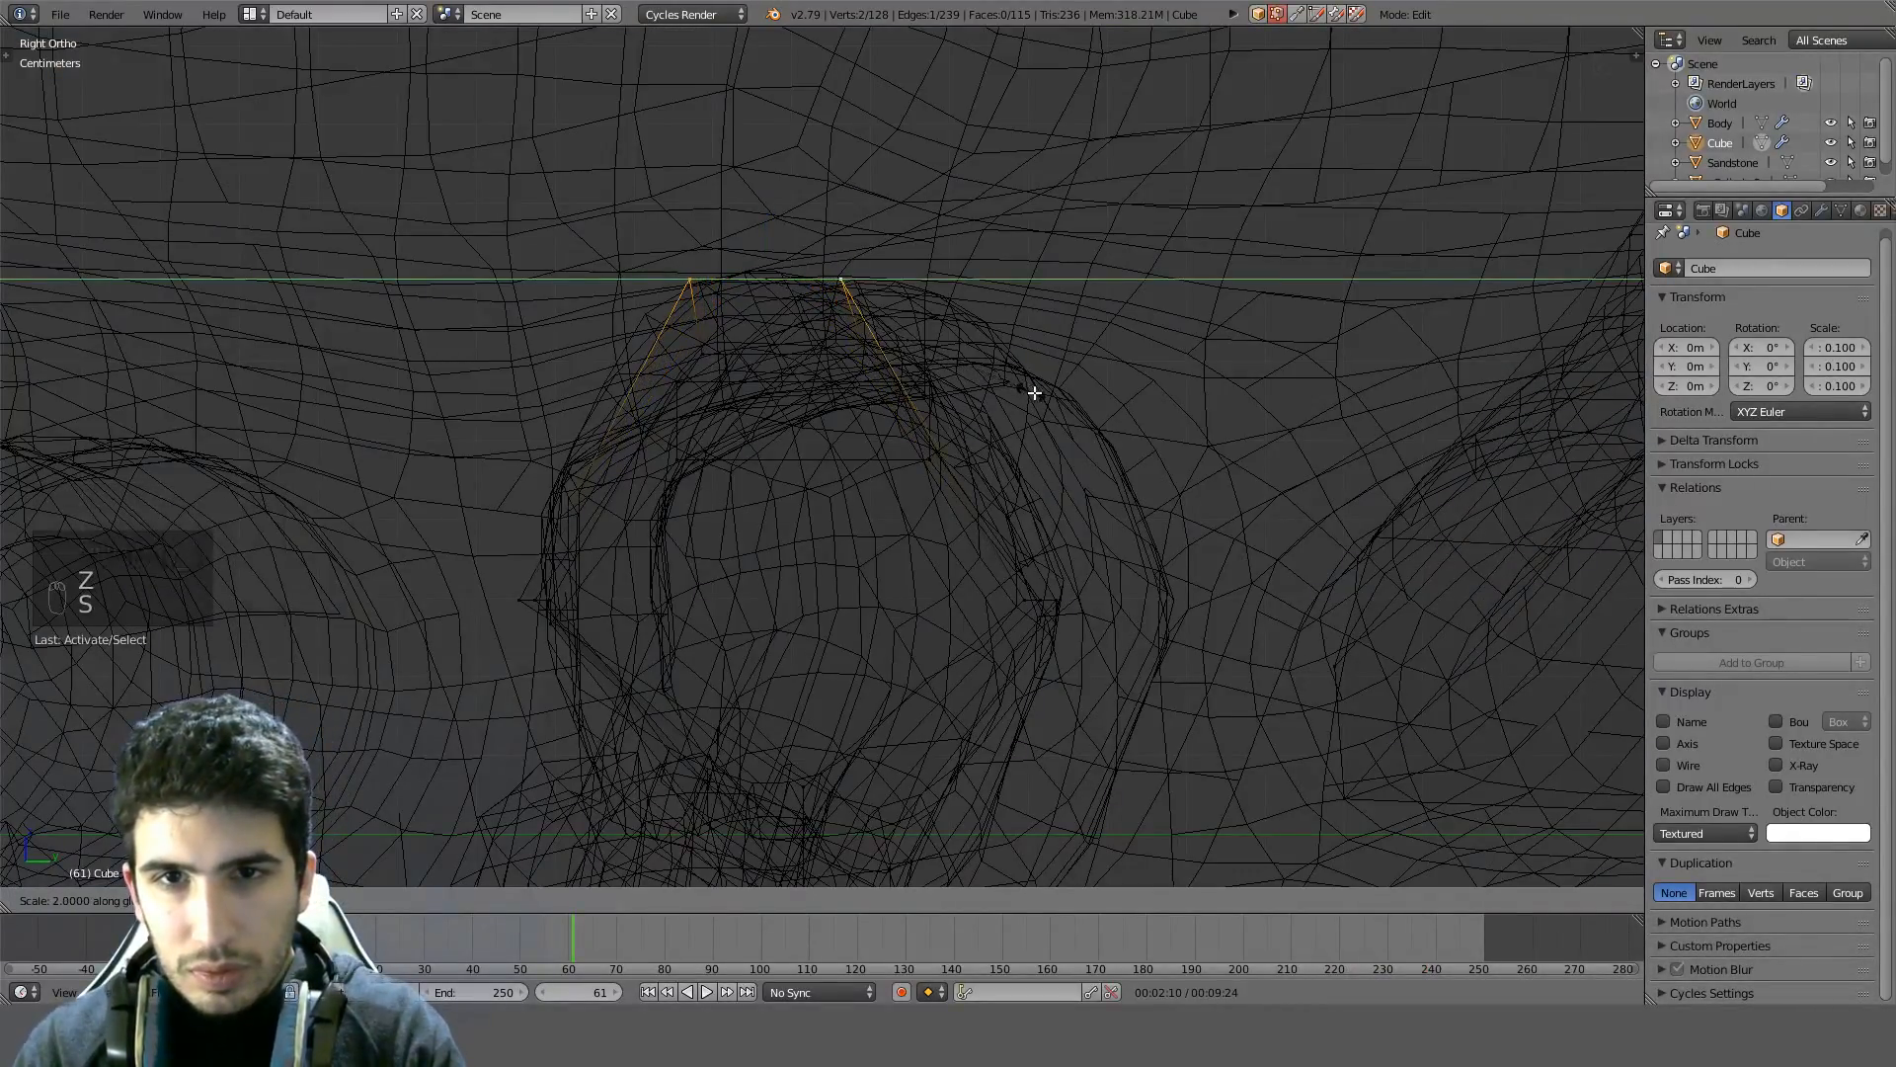
{"action": "left_click", "coordinate": [1034, 392]}
{"action": "key", "text": "z"}
{"action": "middle_click_drag", "start_coordinate": [953, 356], "coordinate": [761, 481]}
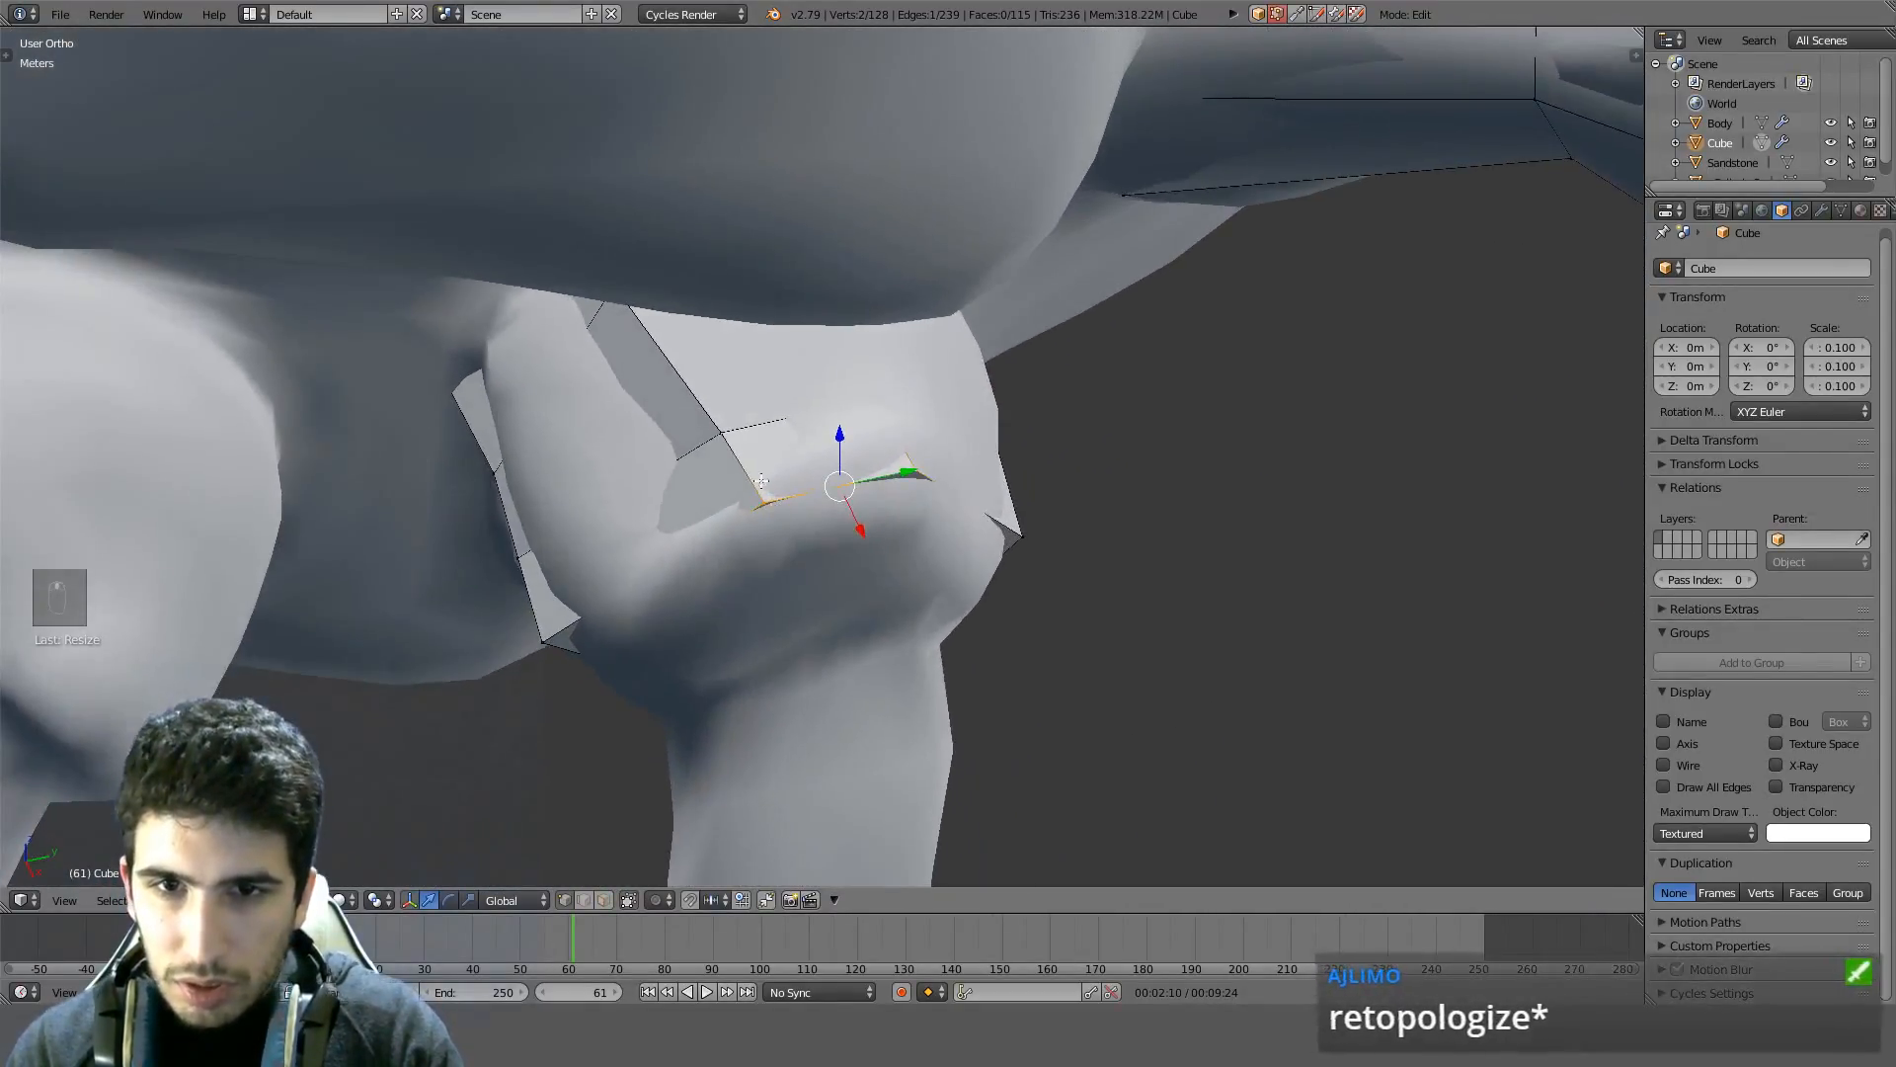
Widen the top edge of the loop nearest the outer end by about 1.92 along Y and lower it along Z
{"action": "middle_click_drag", "start_coordinate": [846, 432], "coordinate": [831, 422]}
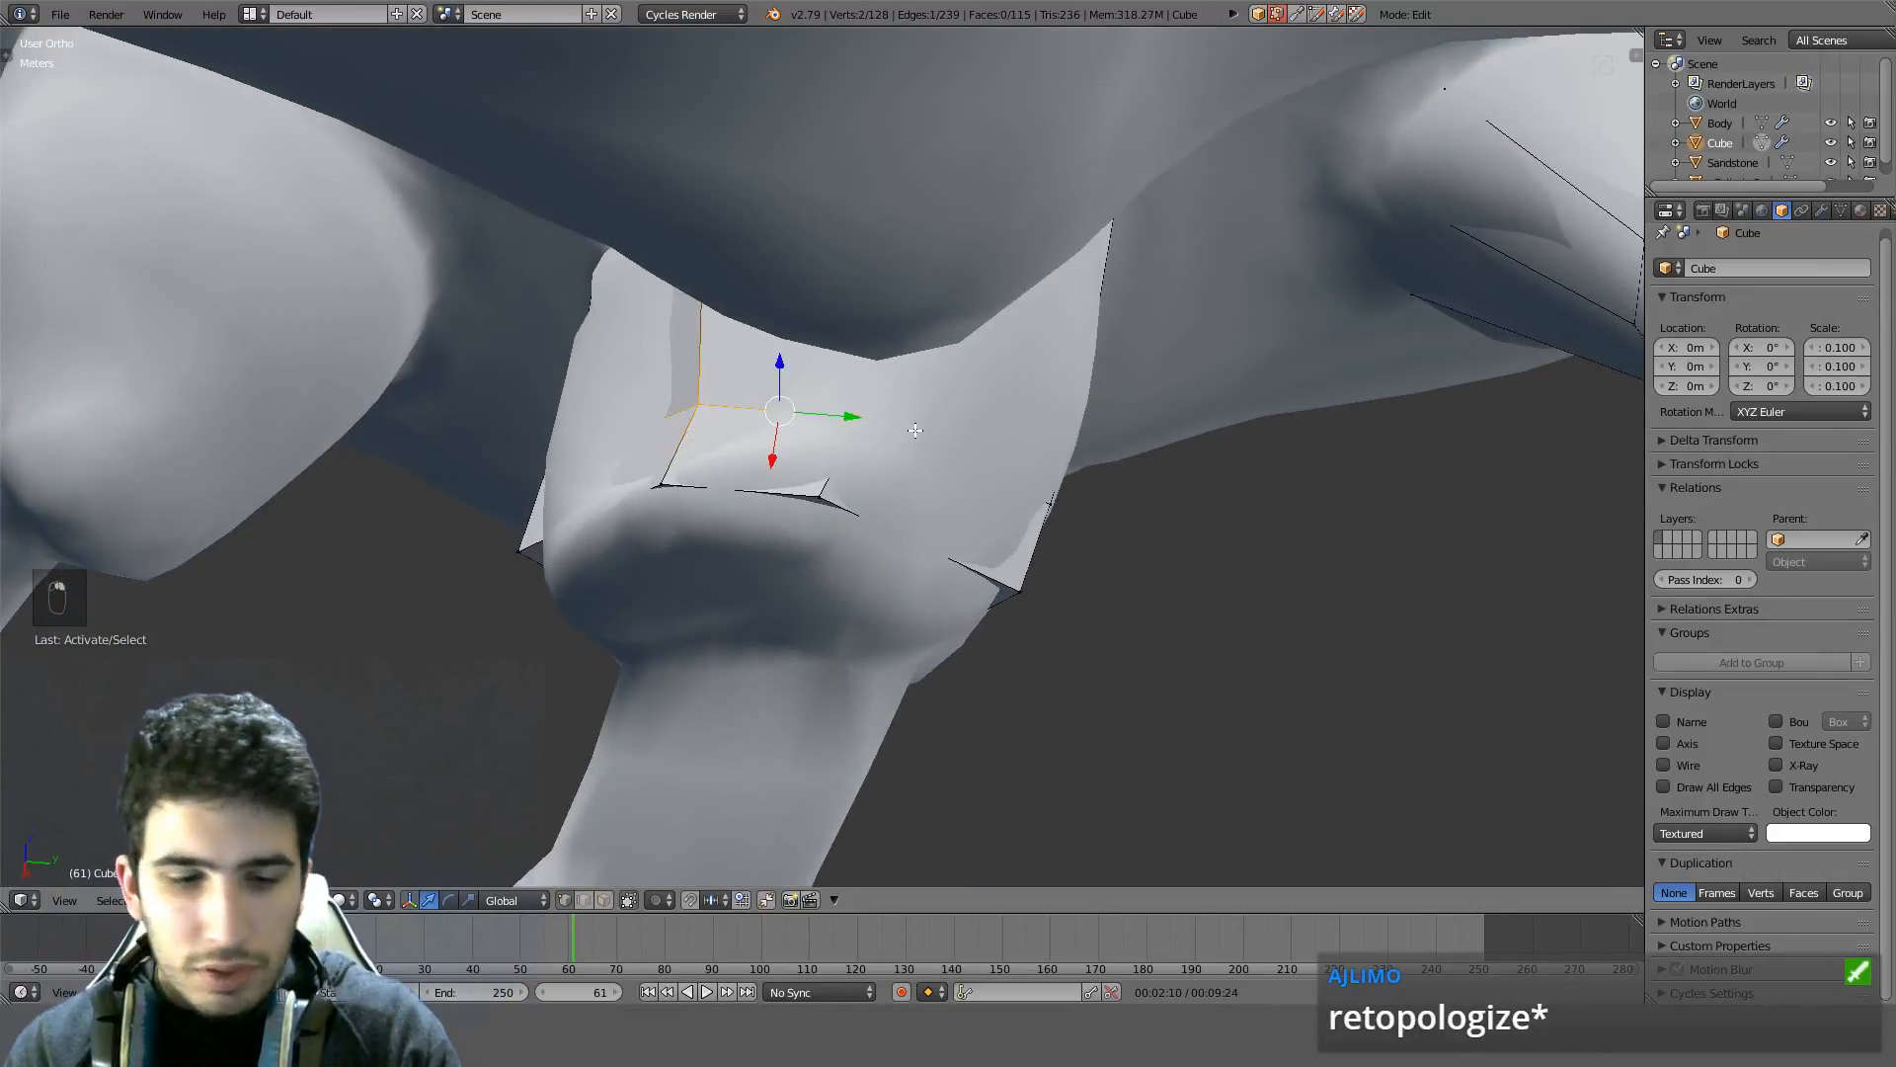
{"action": "key", "text": "s"}
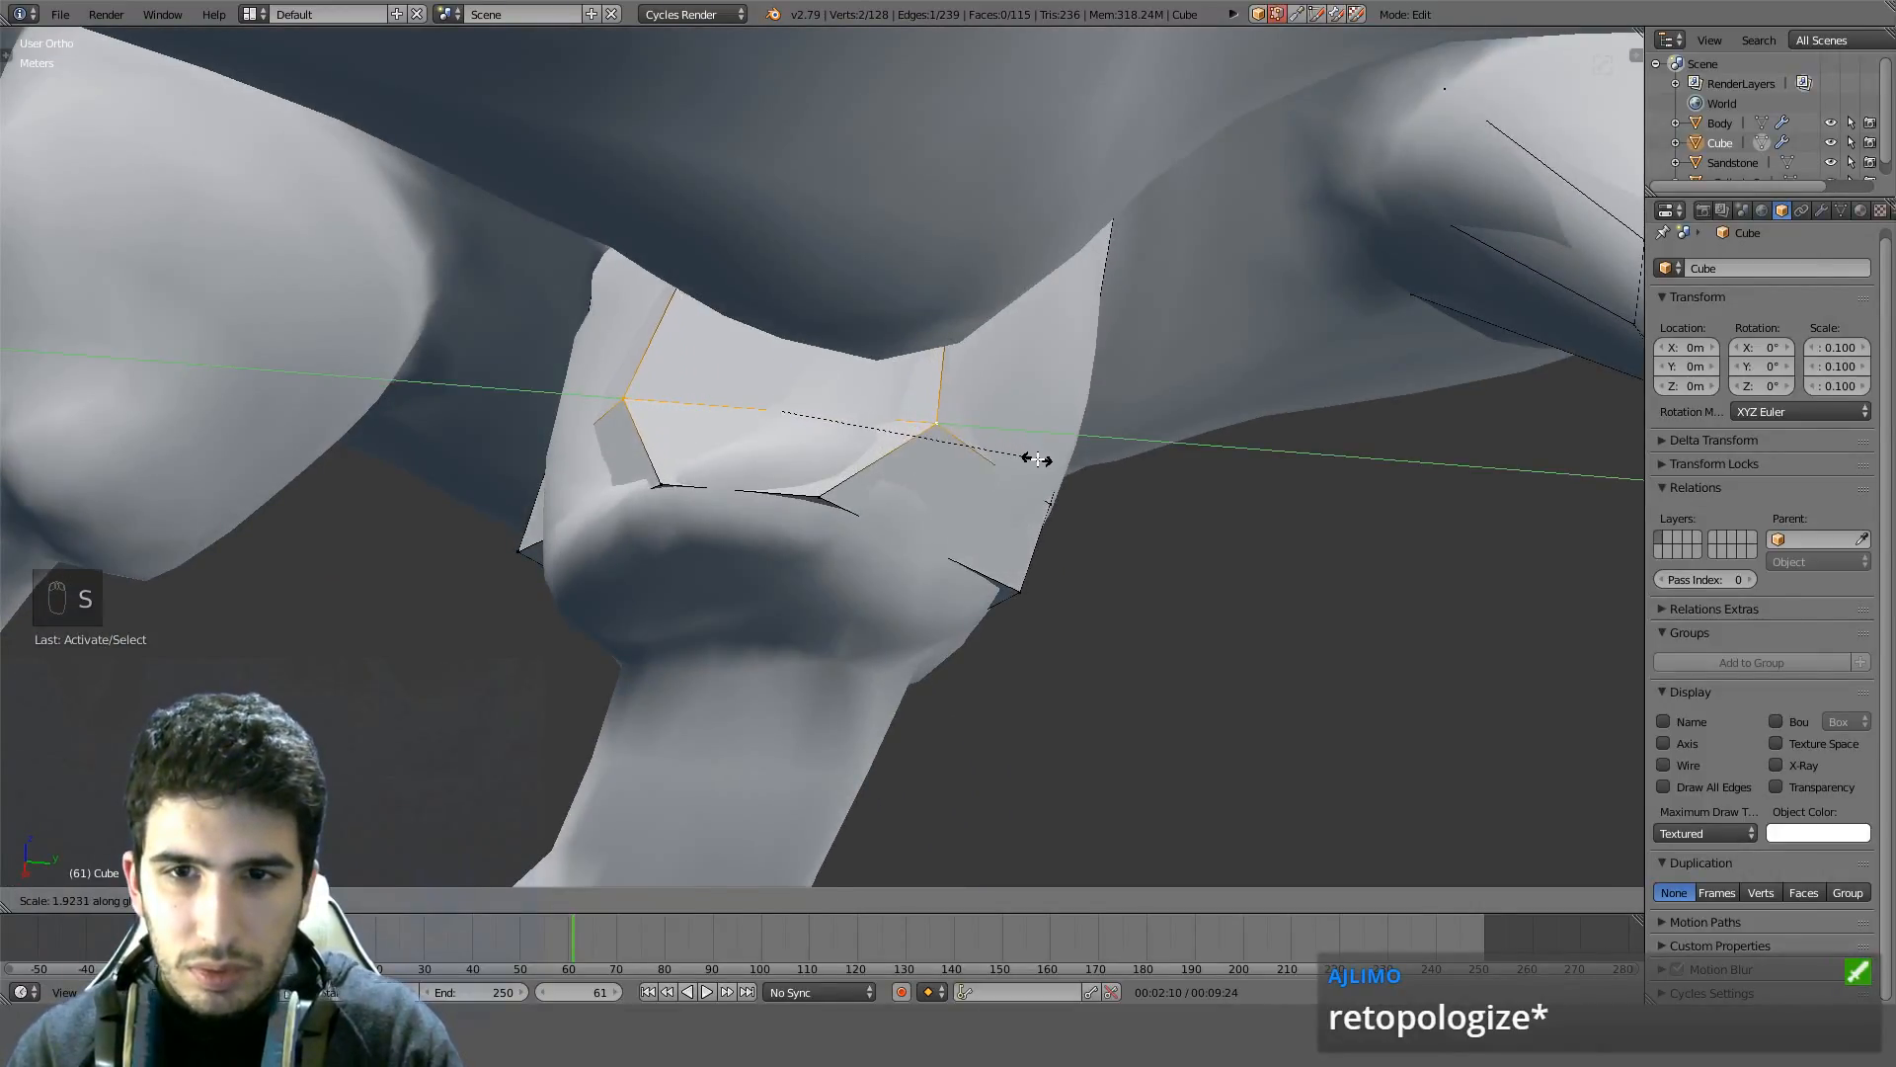
{"action": "left_click", "coordinate": [1036, 459]}
{"action": "middle_click_drag", "start_coordinate": [1036, 459], "coordinate": [986, 431]}
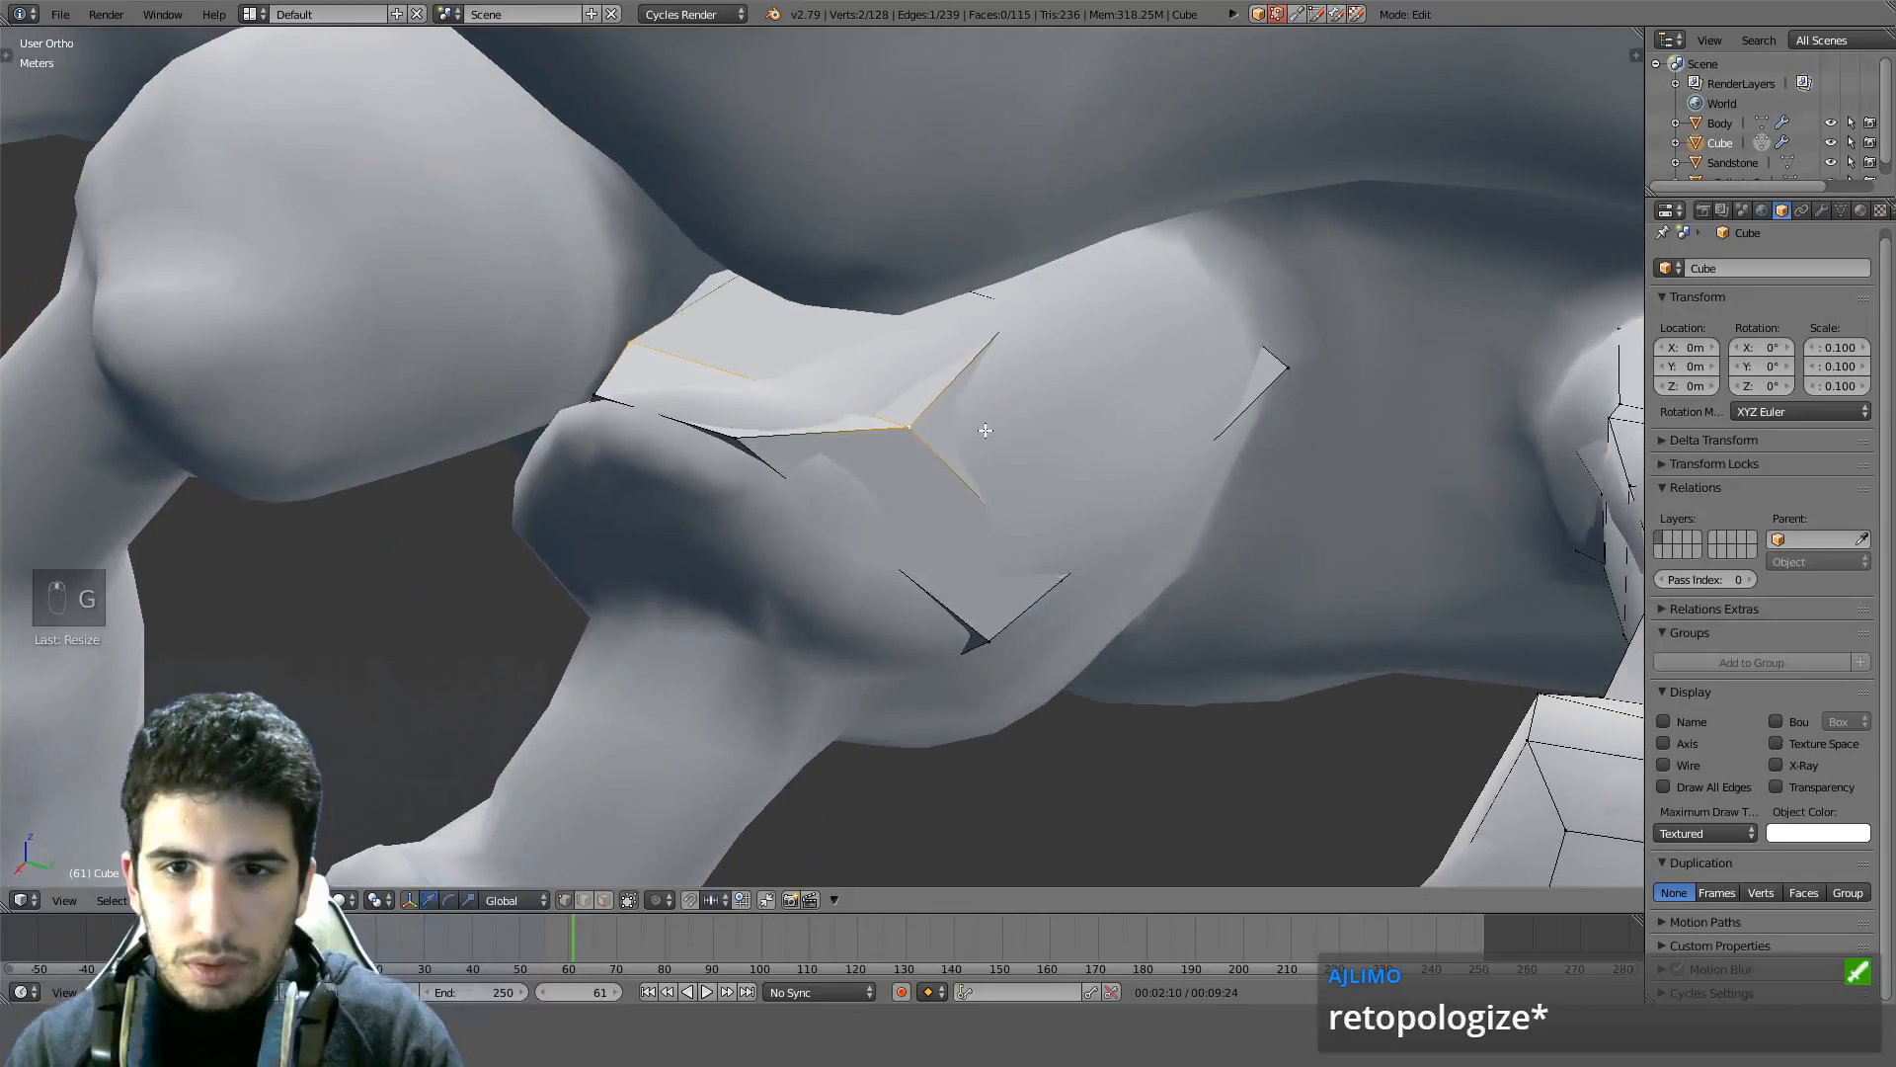
{"action": "key", "text": "g"}
{"action": "key", "text": "z"}
{"action": "left_click", "coordinate": [985, 457]}
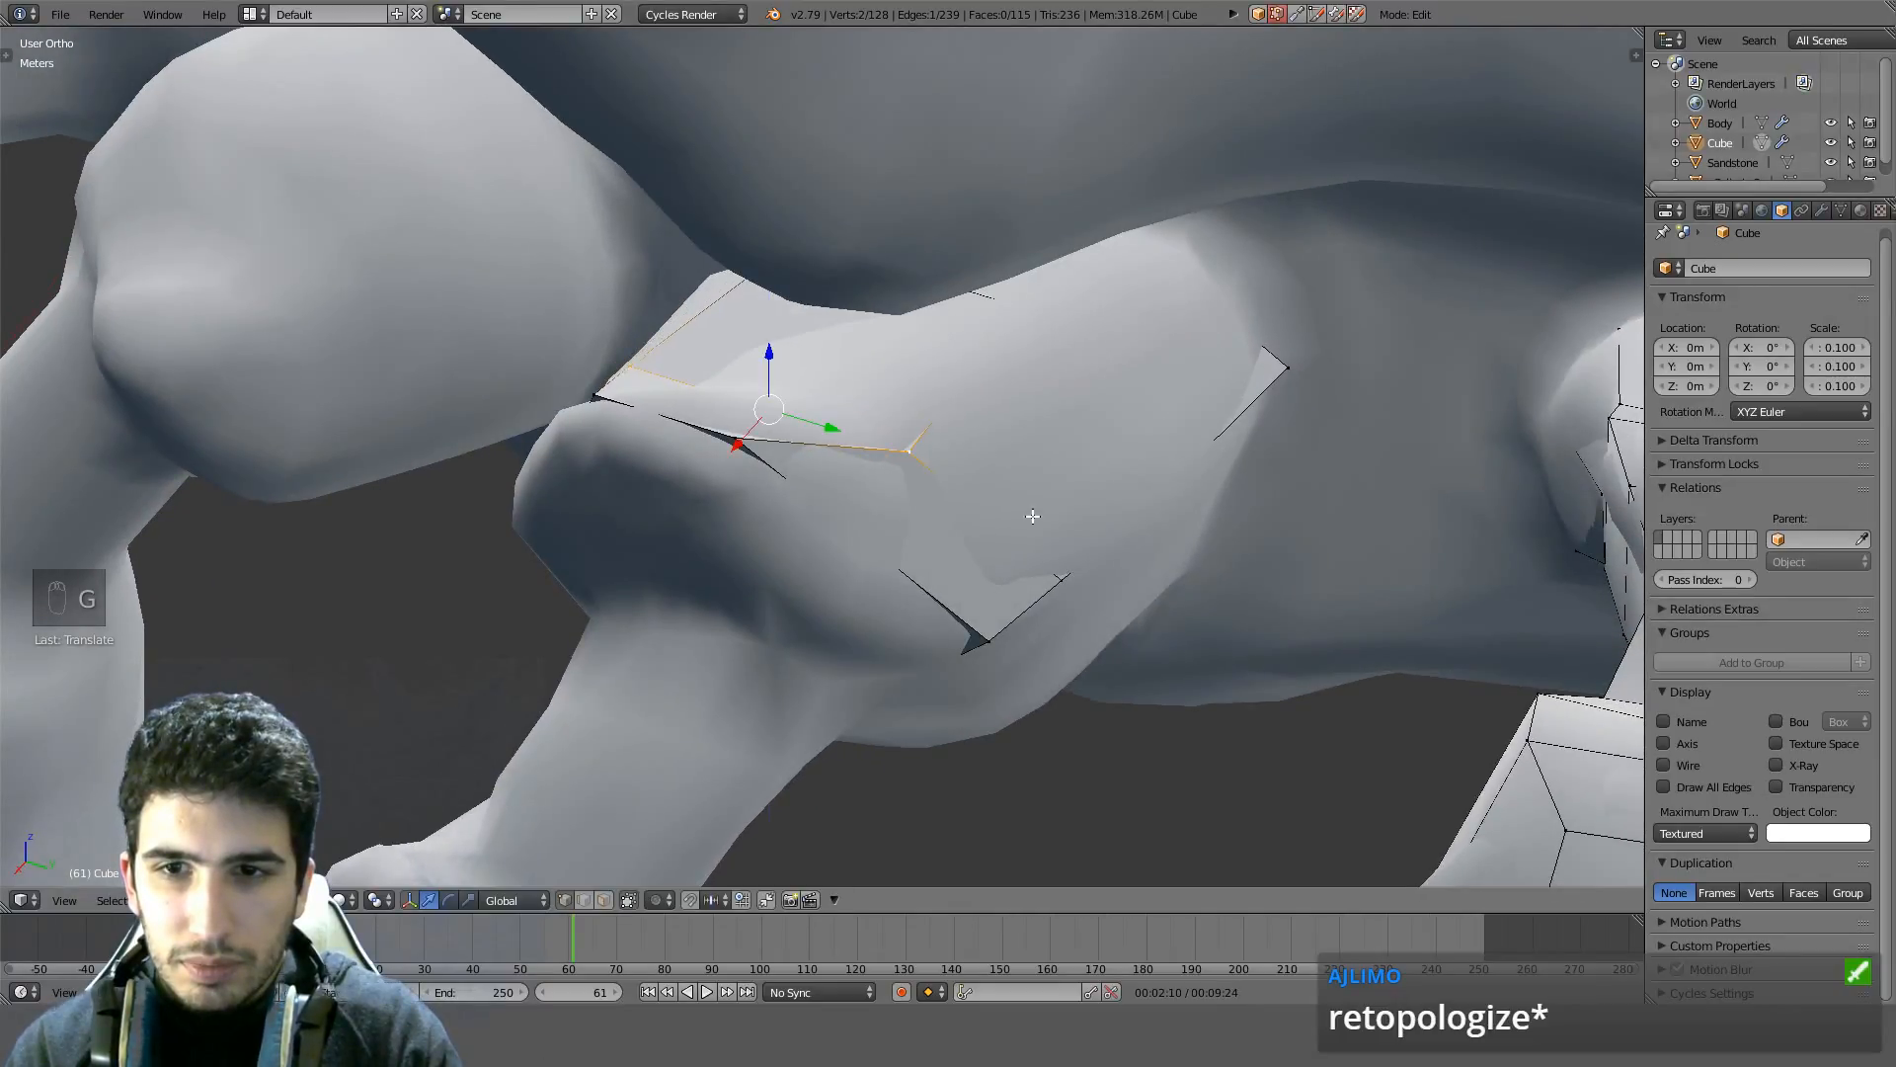
Slide the middle loop's top vertex on the negative Y side along its edge, and move it further outward along Y
{"action": "middle_click_drag", "start_coordinate": [1046, 518], "coordinate": [1011, 373]}
{"action": "right_click", "coordinate": [630, 328]}
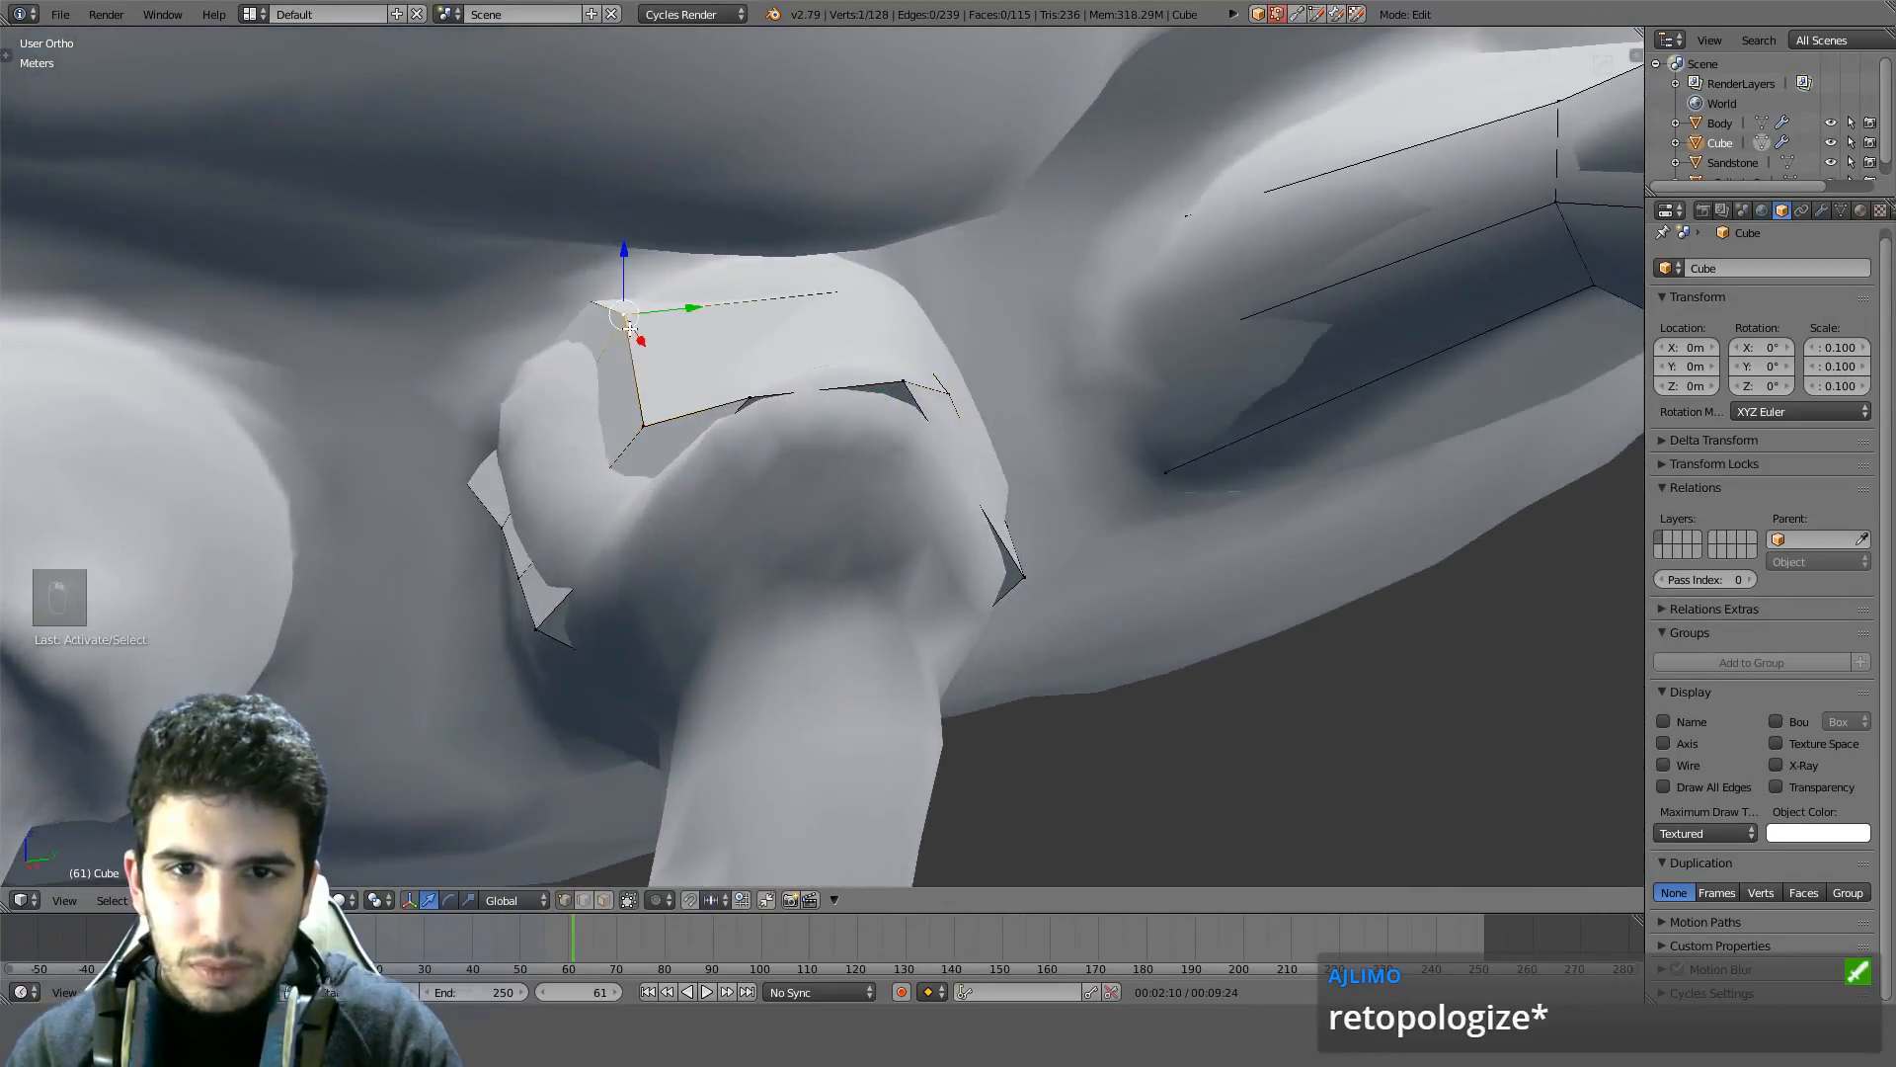
{"action": "key", "text": "g"}
{"action": "key", "text": "g"}
{"action": "left_click", "coordinate": [695, 364]}
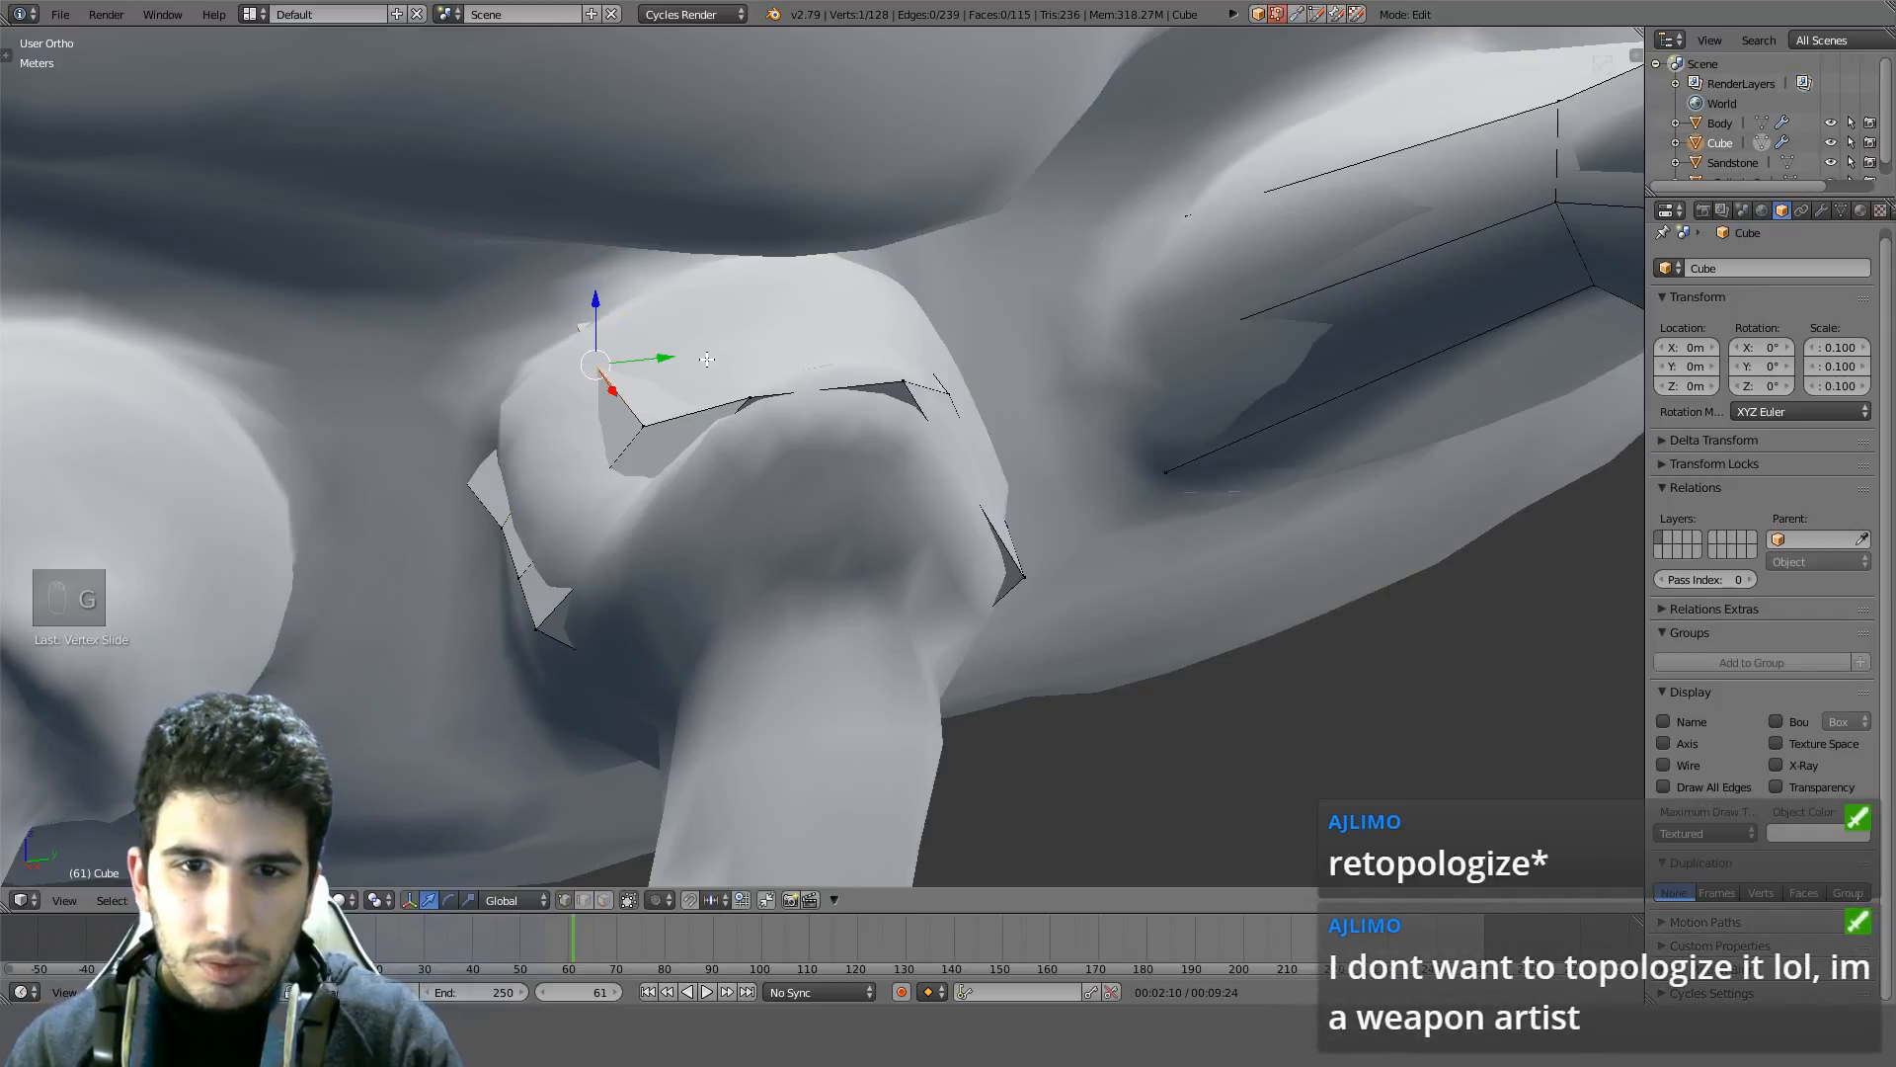
{"action": "key", "text": "g"}
{"action": "key", "text": "y"}
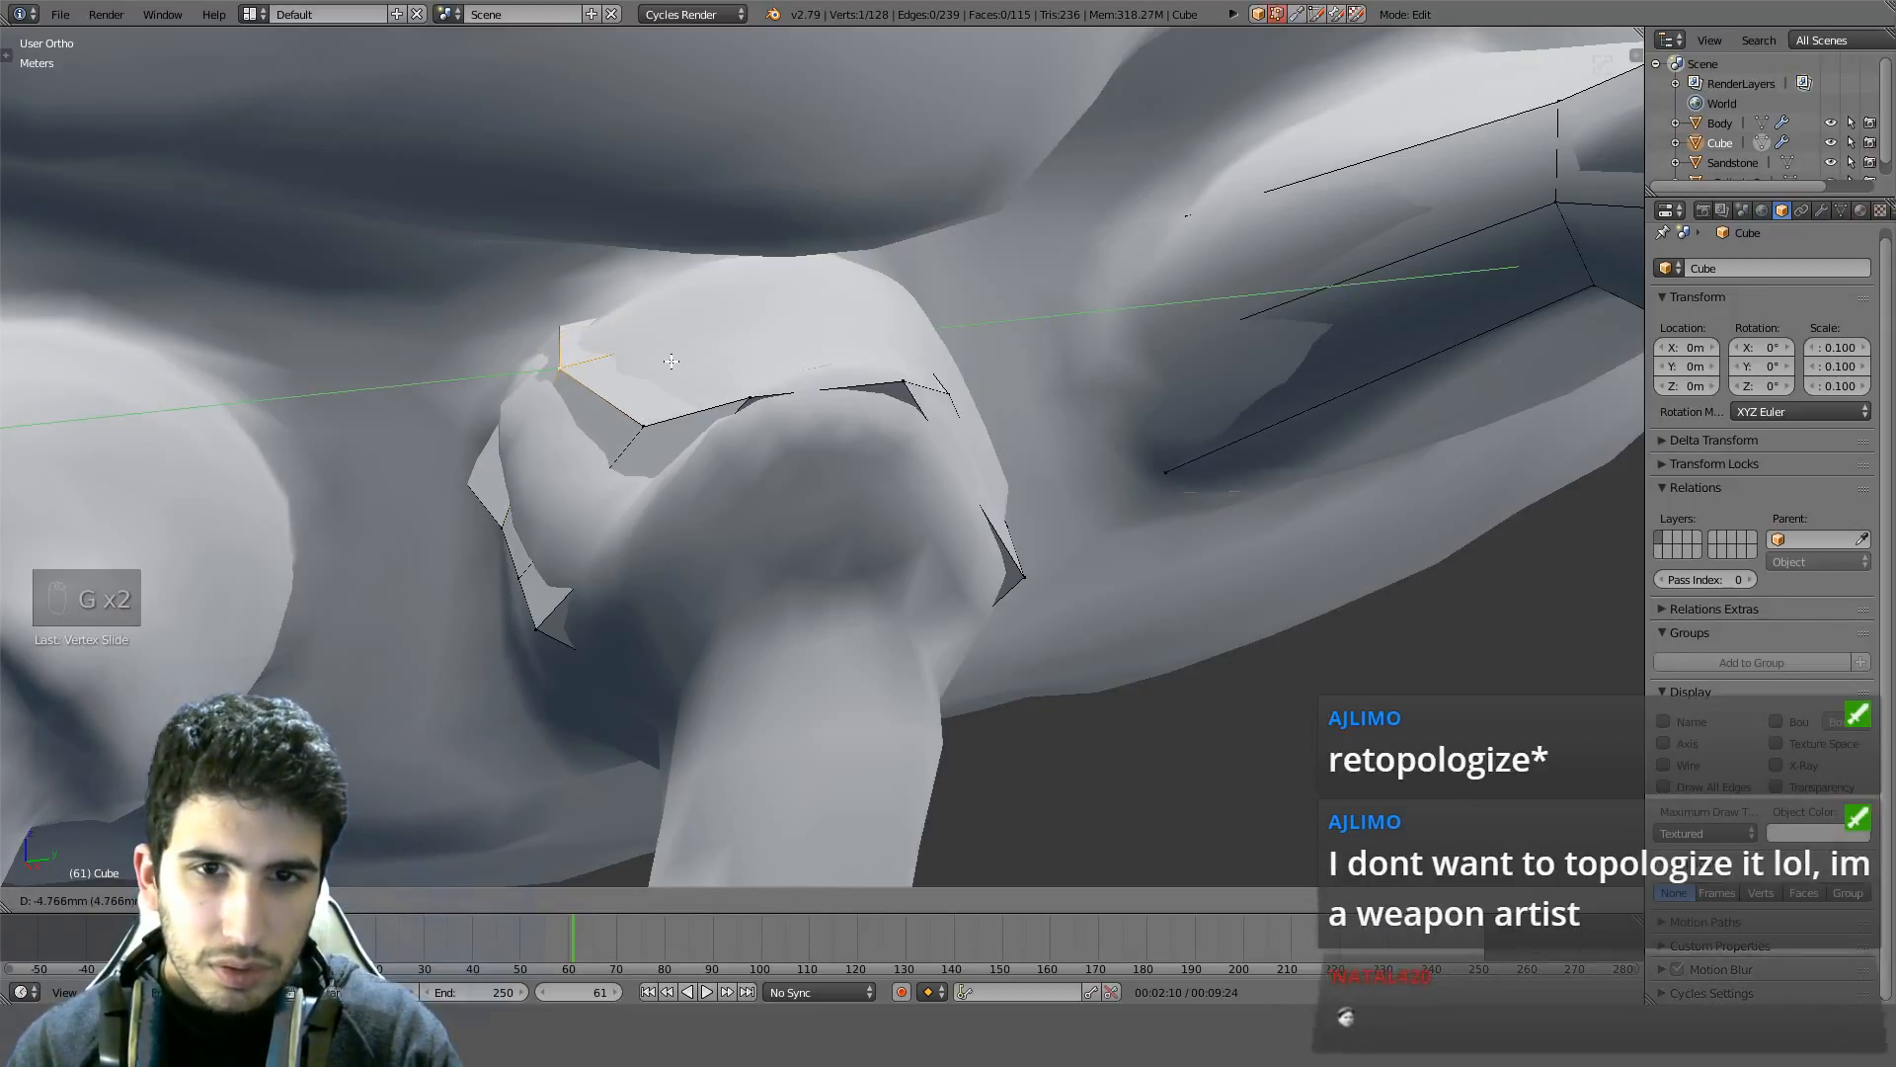
{"action": "left_click", "coordinate": [680, 360]}
Select the middle loop's opposite top vertex on the positive Y side and move it slightly outward along Y
{"action": "mouse_move", "coordinate": [681, 359]}
{"action": "middle_mouse_down"}
{"action": "mouse_move", "coordinate": [664, 361]}
{"action": "mouse_move", "coordinate": [711, 346]}
{"action": "middle_mouse_up"}
{"action": "key", "text": "z"}
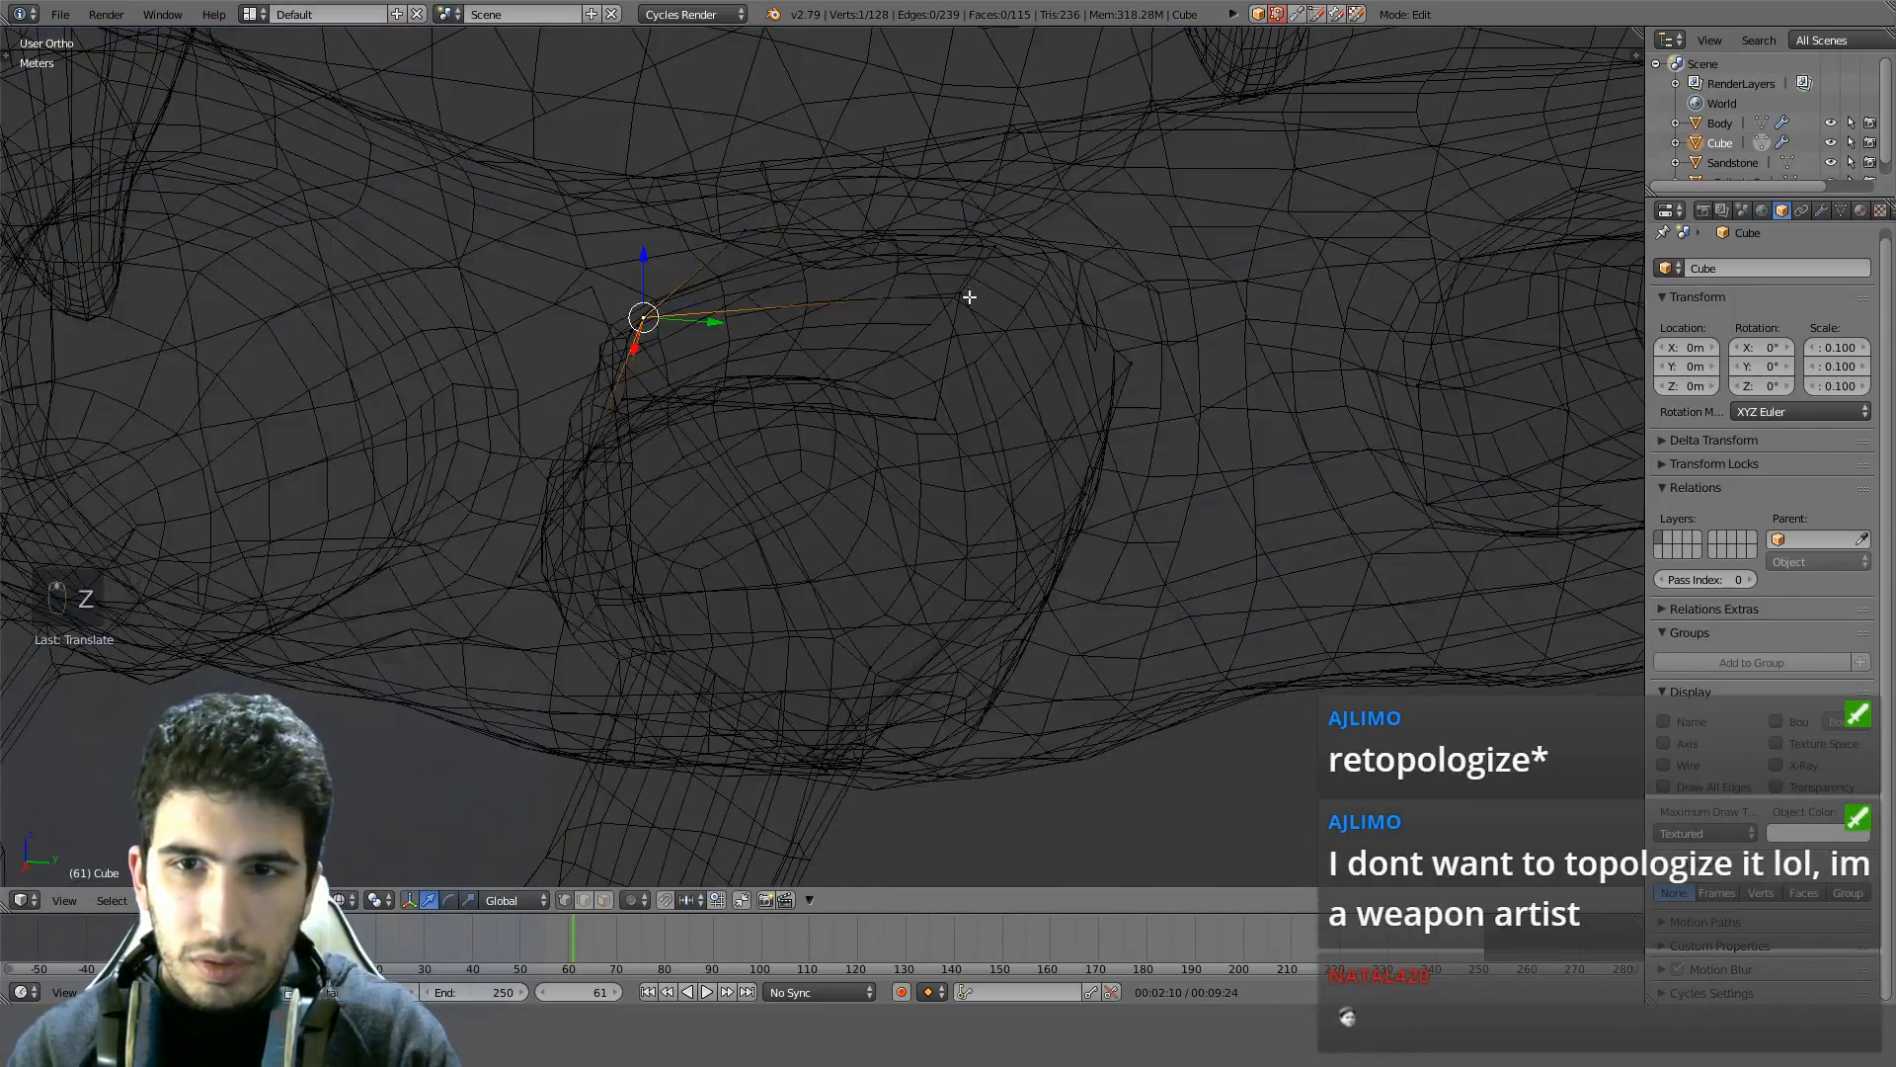
{"action": "left_click", "coordinate": [969, 296]}
{"action": "key", "text": "z"}
{"action": "key", "text": "g"}
{"action": "key", "text": "y"}
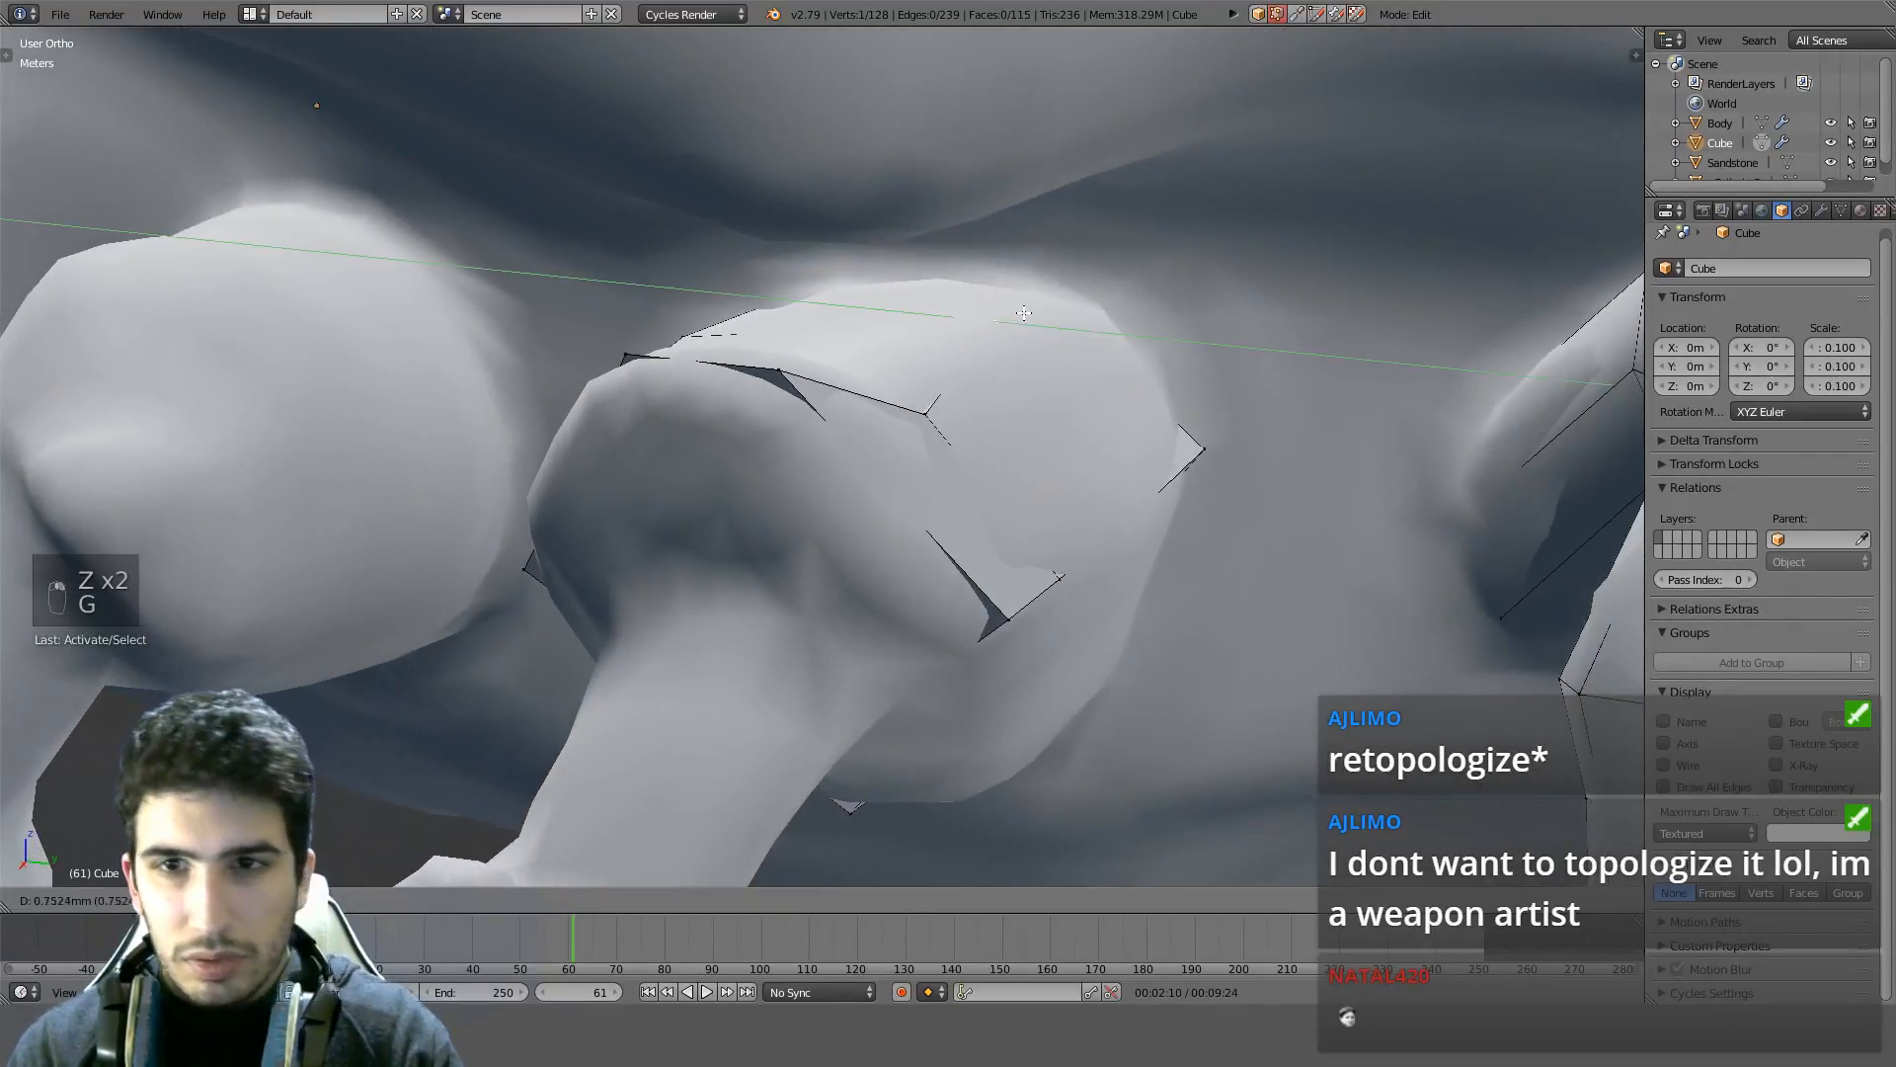
{"action": "right_click", "coordinate": [1044, 315]}
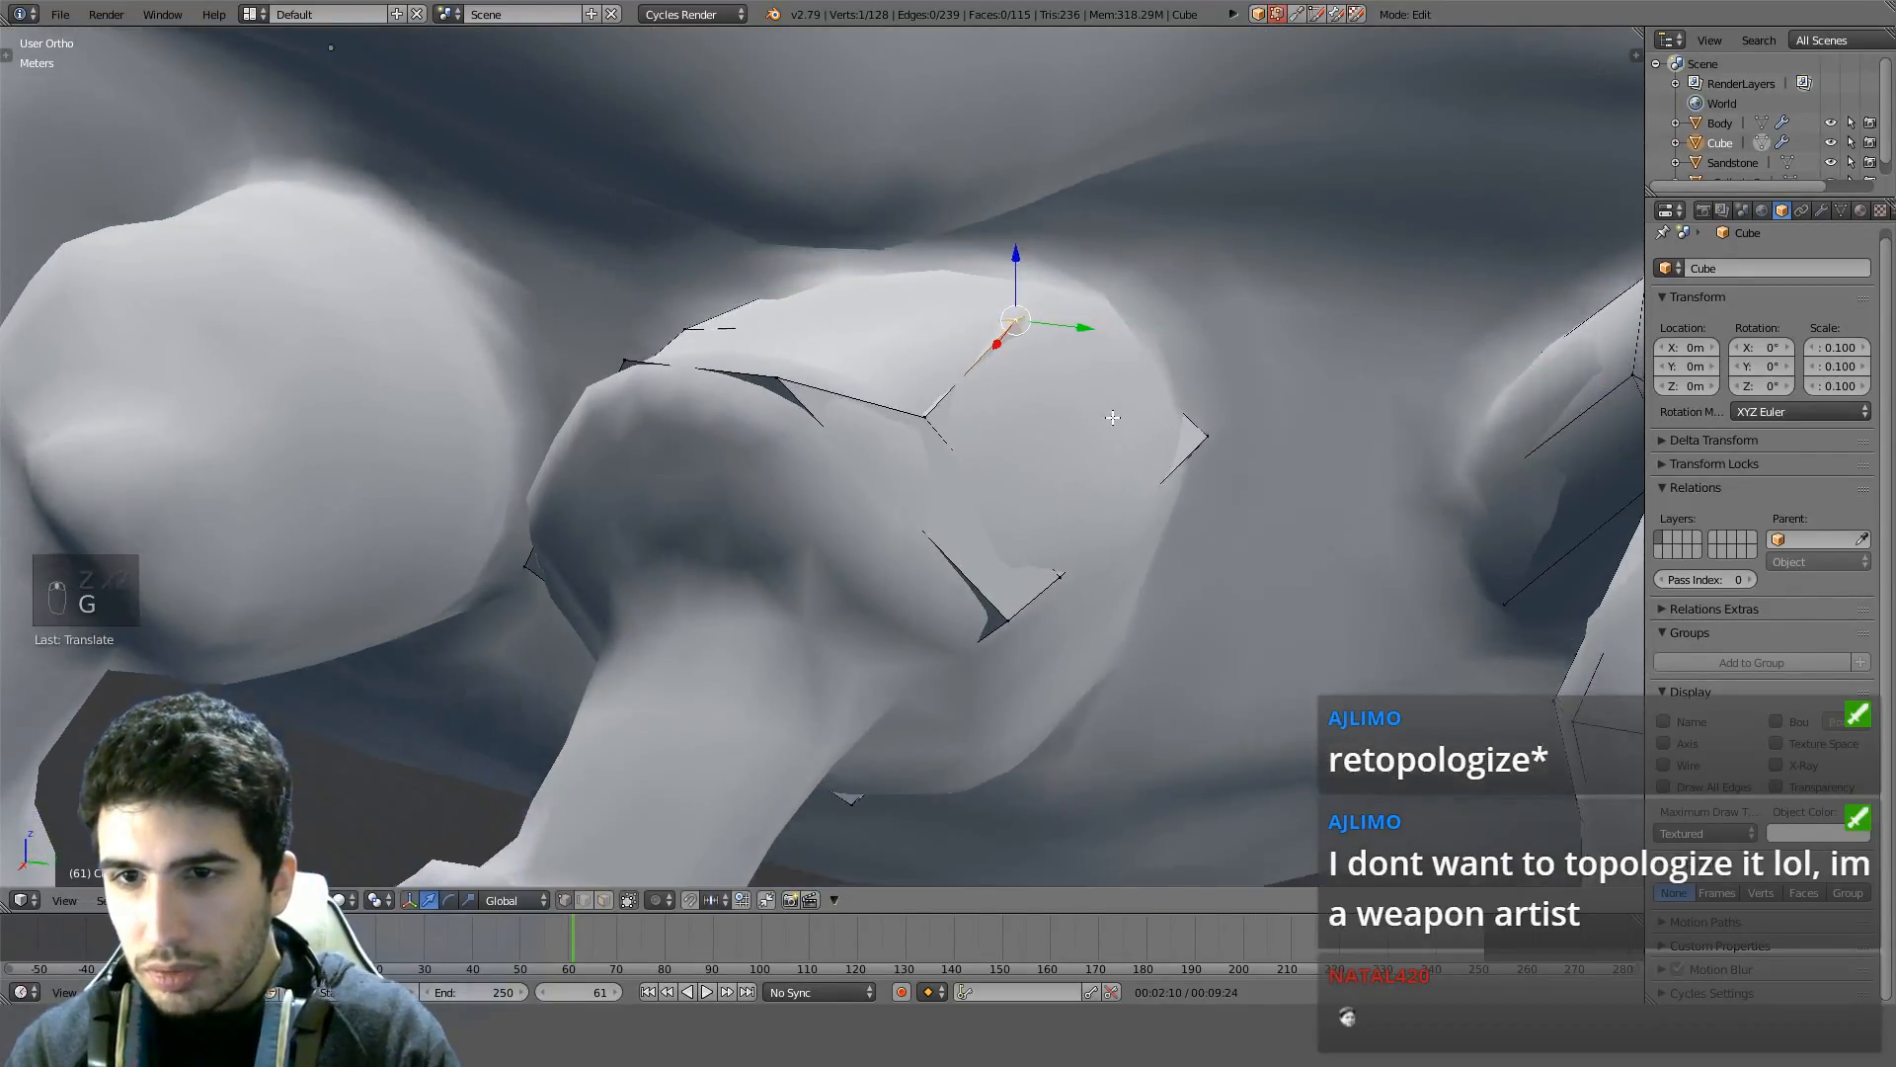
Move the positive Y side vertices of the middle loop and the inner end slightly outward from the limb surface
{"action": "key", "text": "z"}
{"action": "left_click", "coordinate": [1157, 505]}
{"action": "key", "text": "z"}
{"action": "key", "text": "g"}
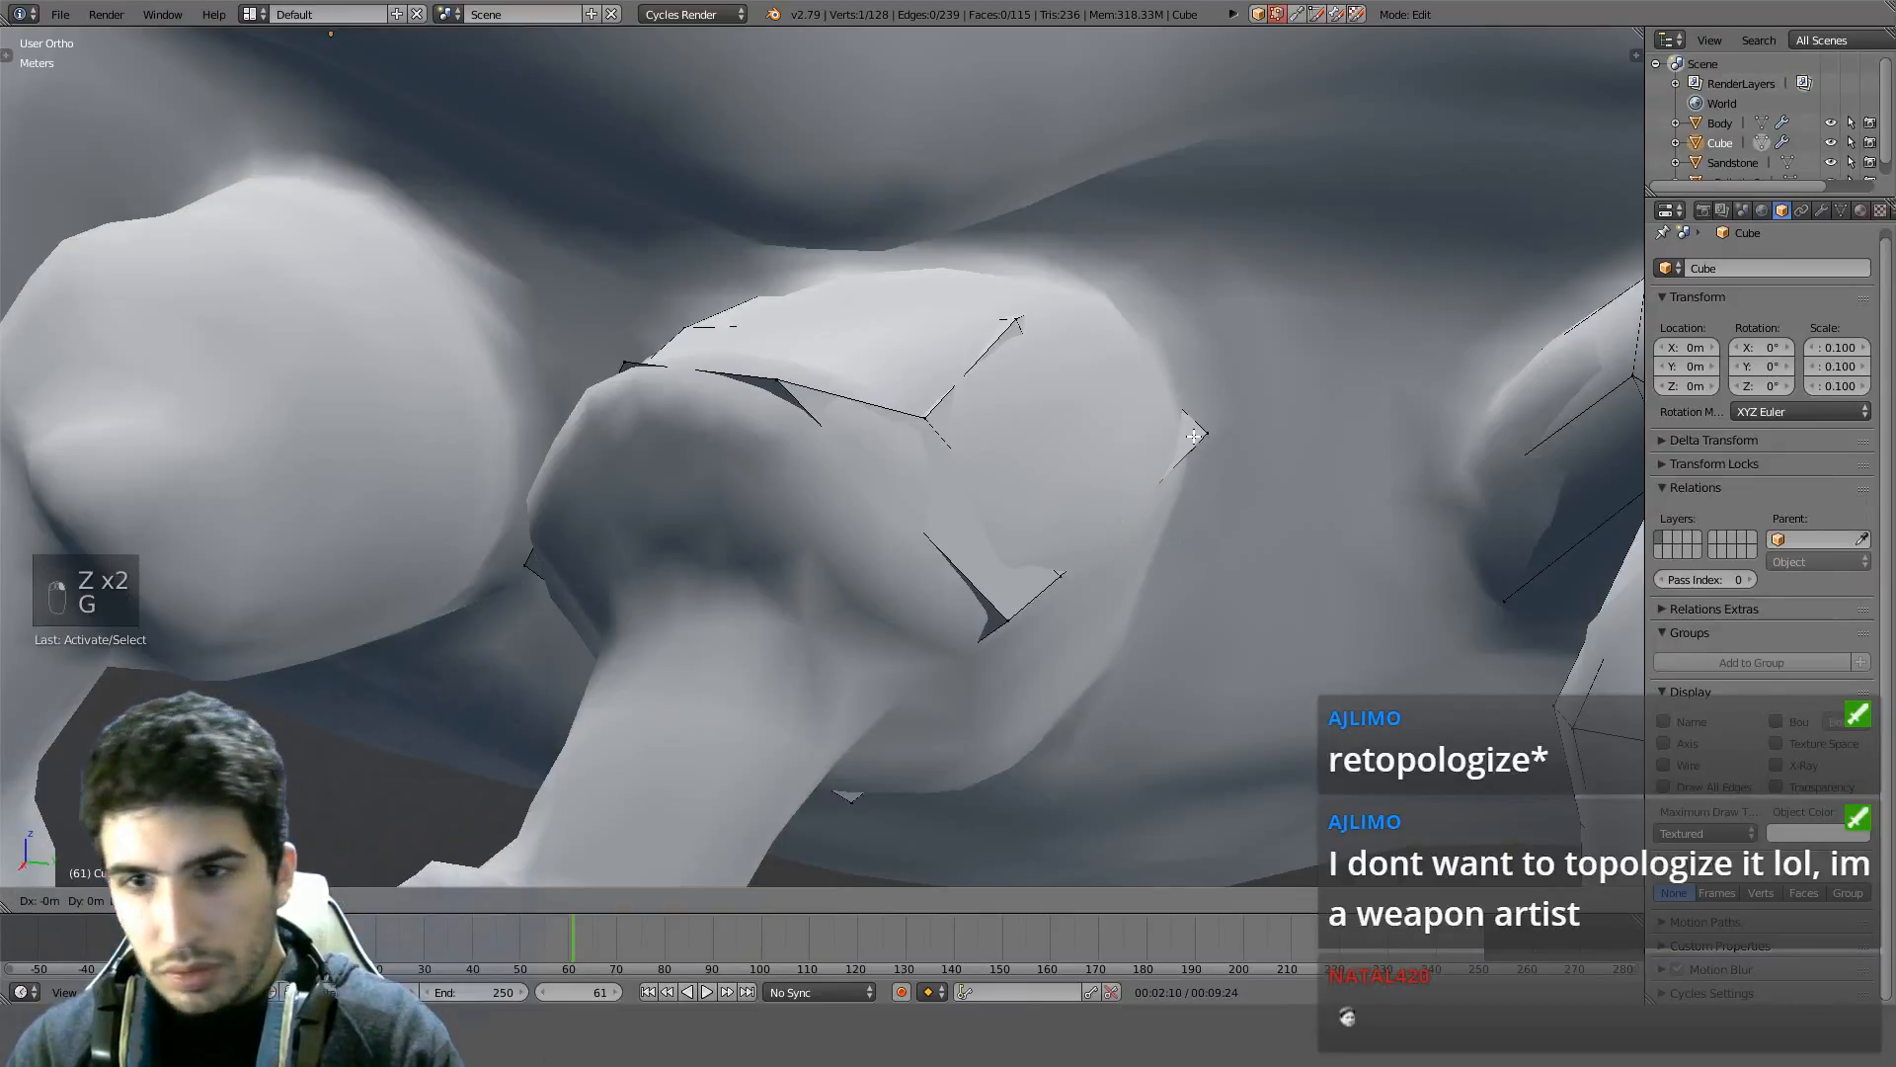
{"action": "left_click", "coordinate": [1211, 436]}
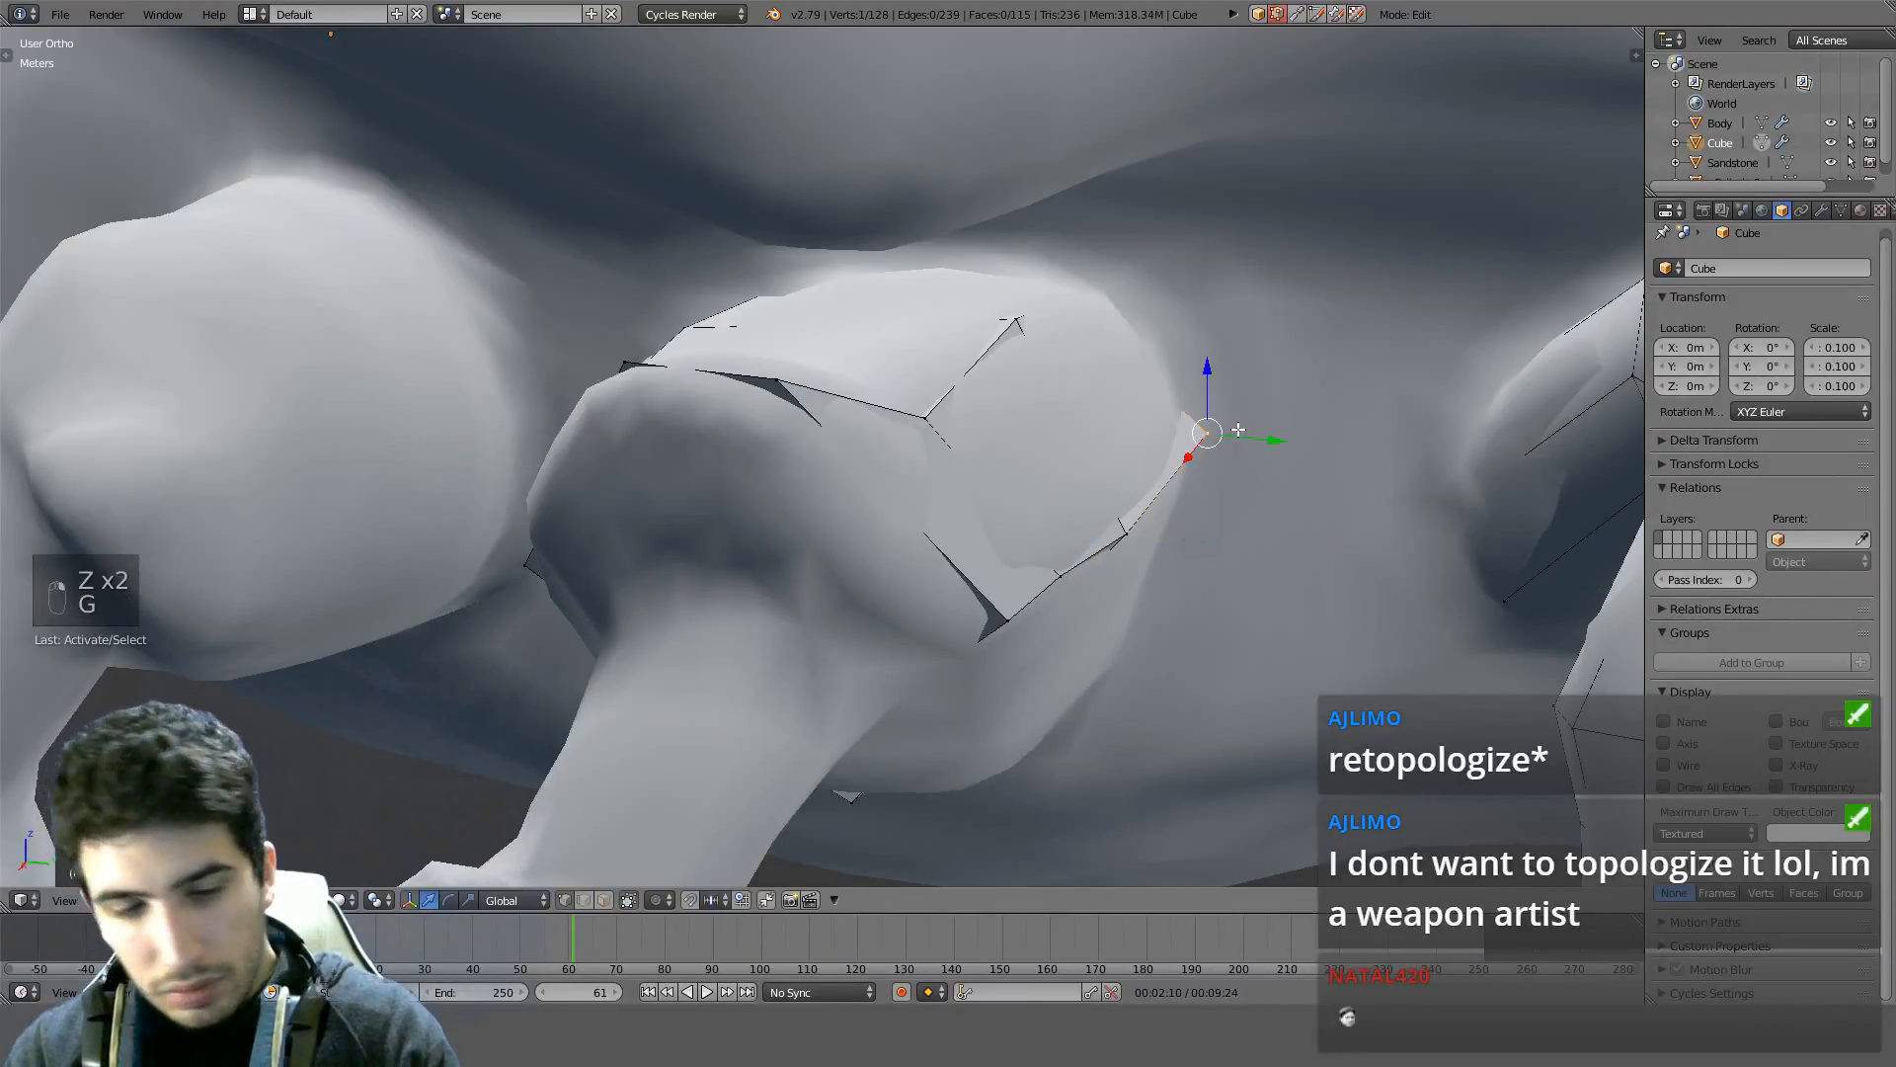
{"action": "key", "text": "g"}
{"action": "left_click", "coordinate": [1227, 426]}
Add two centred lengthwise edge loops to the sleeve, one through each row of lower side faces
{"action": "mouse_move", "coordinate": [1227, 424]}
{"action": "middle_mouse_down"}
{"action": "mouse_move", "coordinate": [892, 396]}
{"action": "mouse_move", "coordinate": [795, 441]}
{"action": "mouse_move", "coordinate": [774, 402]}
{"action": "mouse_move", "coordinate": [758, 547]}
{"action": "mouse_move", "coordinate": [701, 639]}
{"action": "mouse_move", "coordinate": [669, 597]}
{"action": "mouse_move", "coordinate": [647, 606]}
{"action": "mouse_move", "coordinate": [699, 550]}
{"action": "mouse_move", "coordinate": [761, 402]}
{"action": "mouse_move", "coordinate": [740, 487]}
{"action": "mouse_move", "coordinate": [833, 534]}
{"action": "mouse_move", "coordinate": [1033, 531]}
{"action": "middle_mouse_up"}
{"action": "key", "text": "z"}
{"action": "key", "text": "z"}
{"action": "key", "text": "z"}
{"action": "key", "text": "a"}
{"action": "key", "text": "ctrl+r"}
{"action": "left_click", "coordinate": [748, 487]}
{"action": "right_click", "coordinate": [747, 487]}
{"action": "key", "text": "ctrl+r"}
{"action": "left_click", "coordinate": [963, 539]}
{"action": "right_click", "coordinate": [963, 539]}
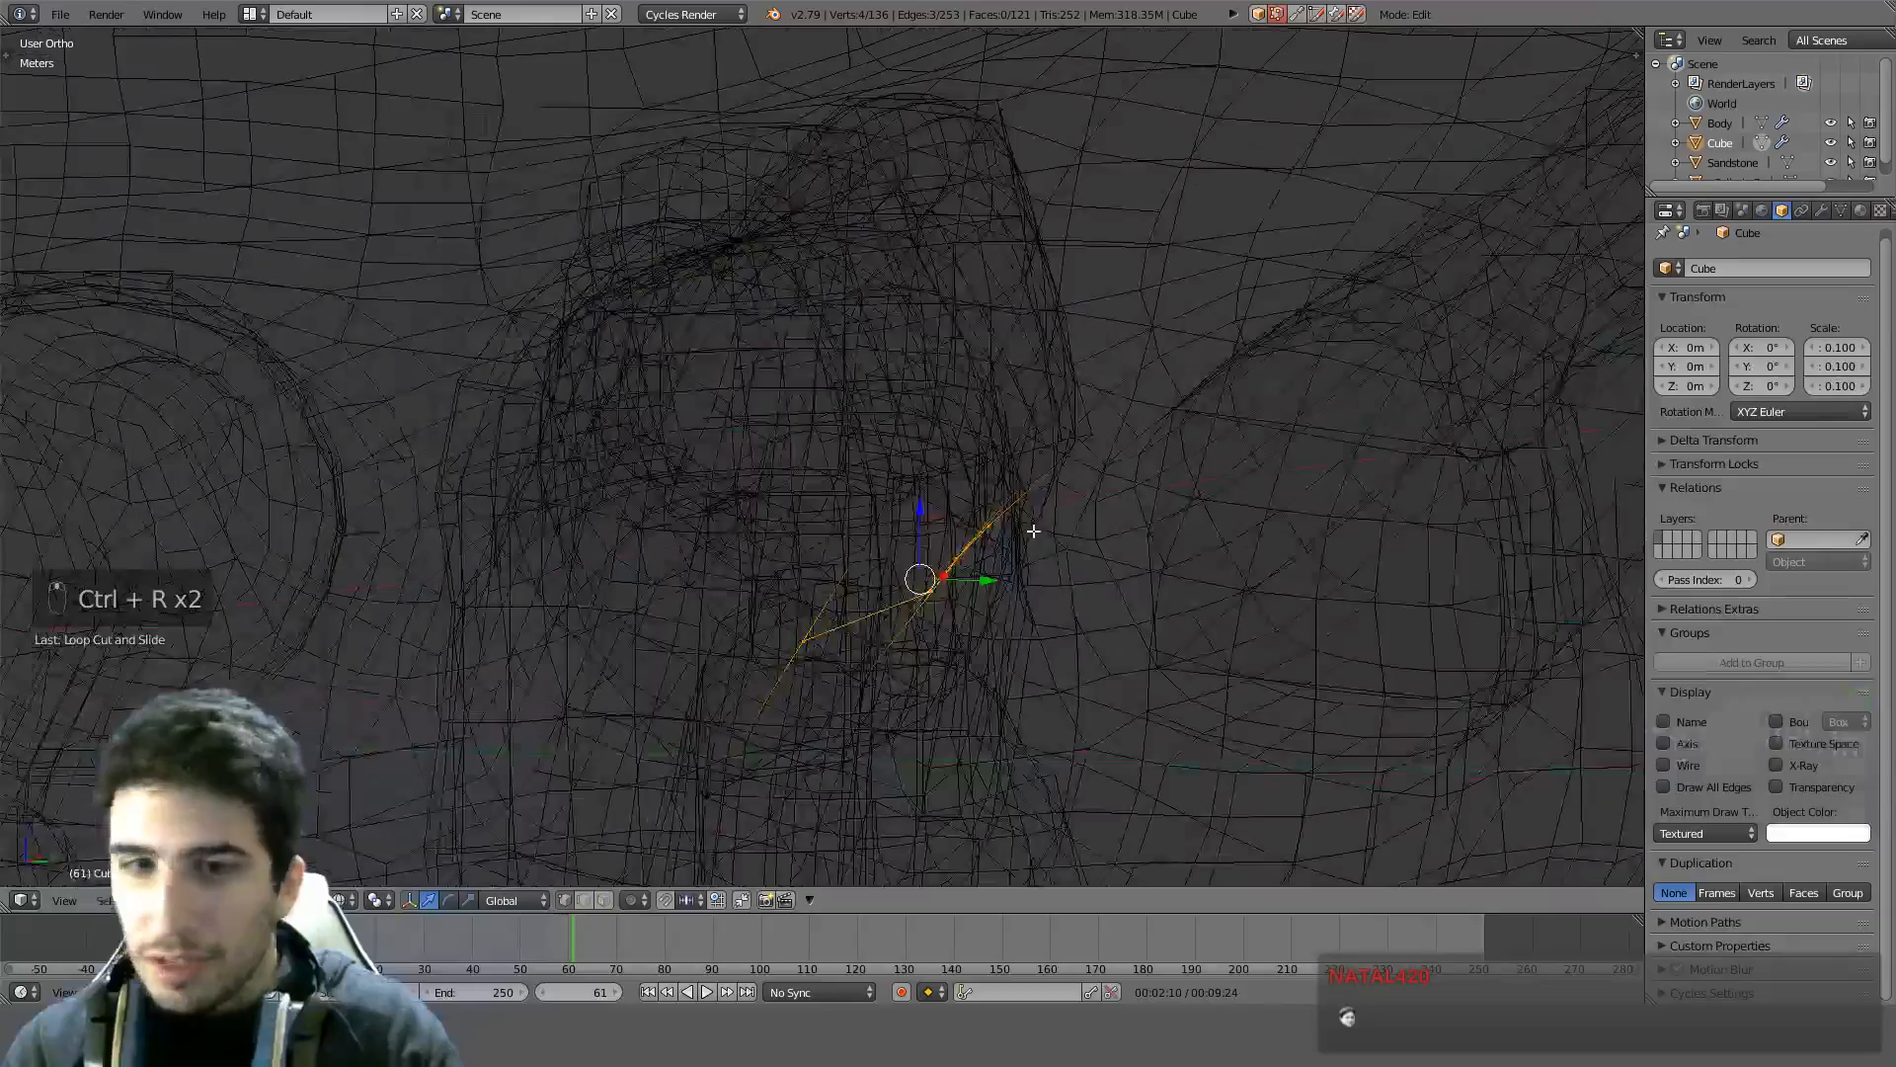
Select both new lengthwise loops, scale them apart along Y, and lower them along Z in the right view
{"action": "key", "text": "ctrl+z"}
{"action": "key", "text": "ctrl+z"}
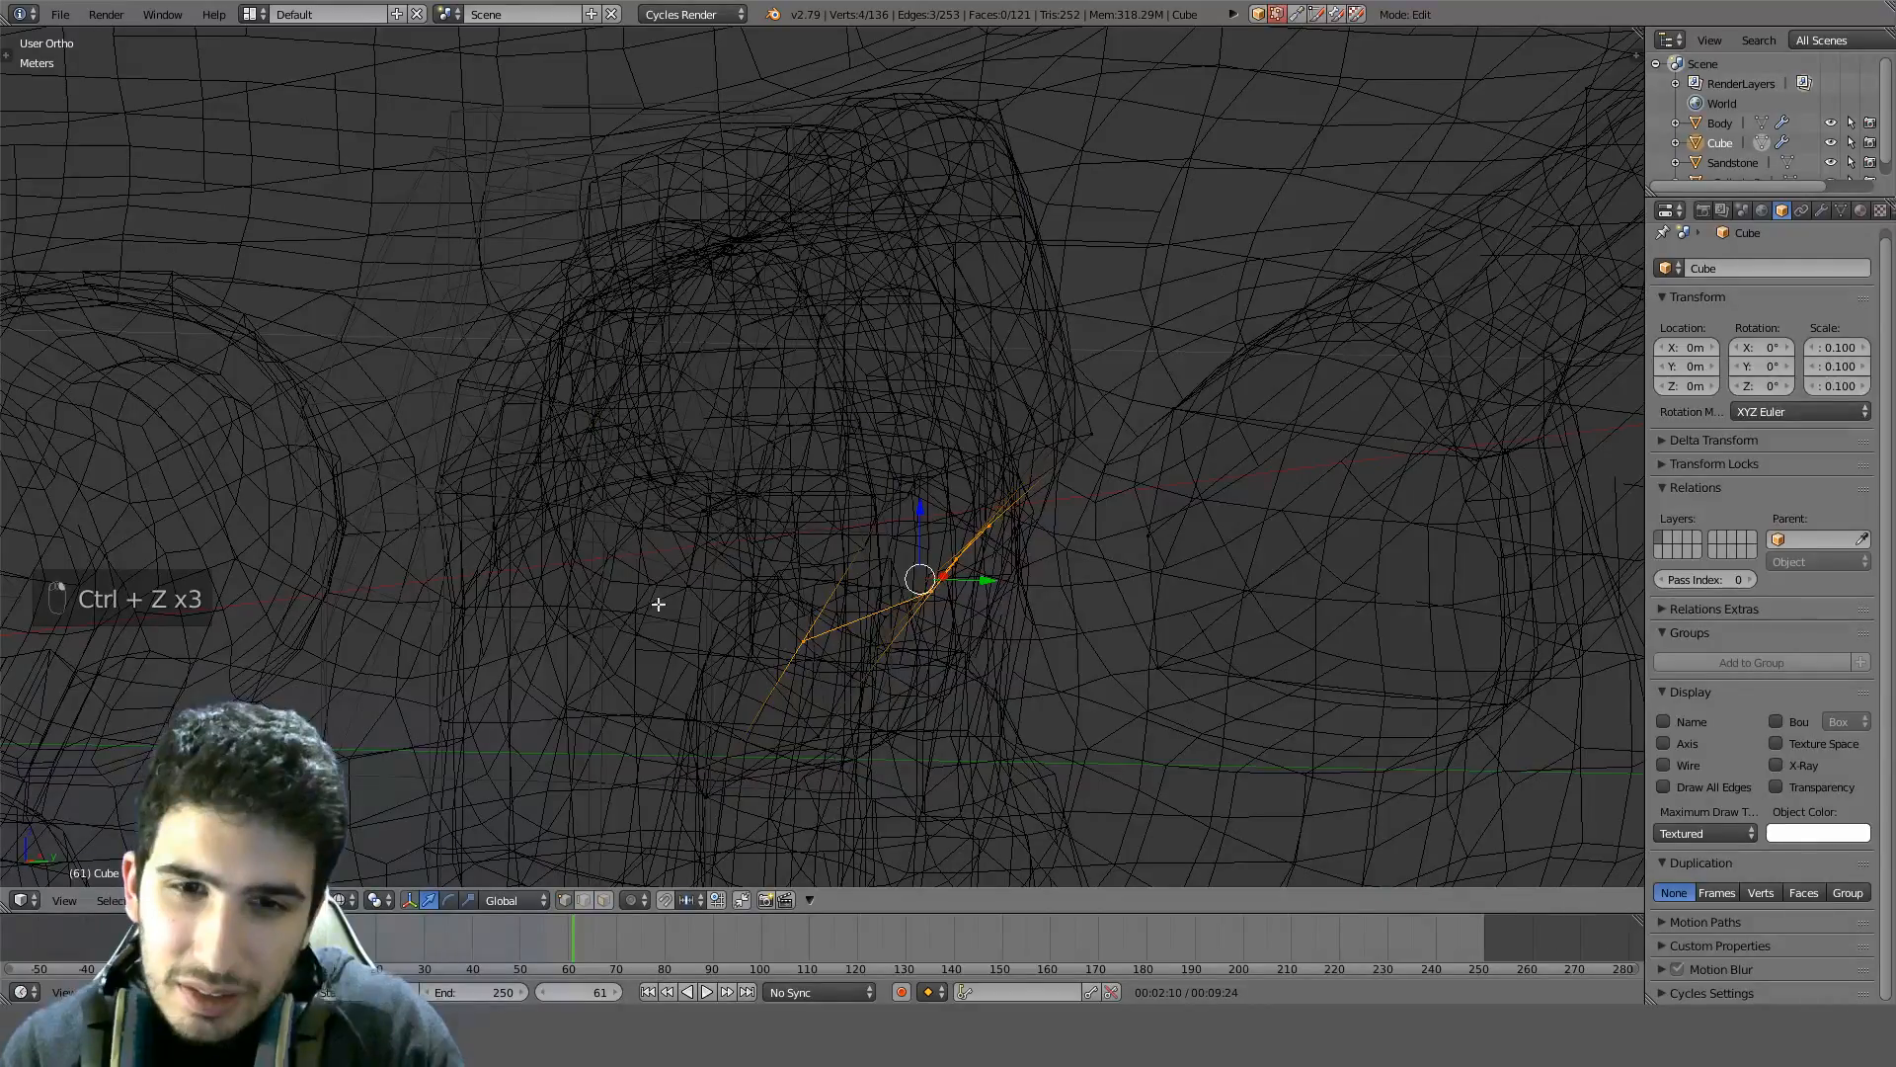
{"action": "key", "text": "ctrl+z"}
{"action": "key", "text": "ctrl+z"}
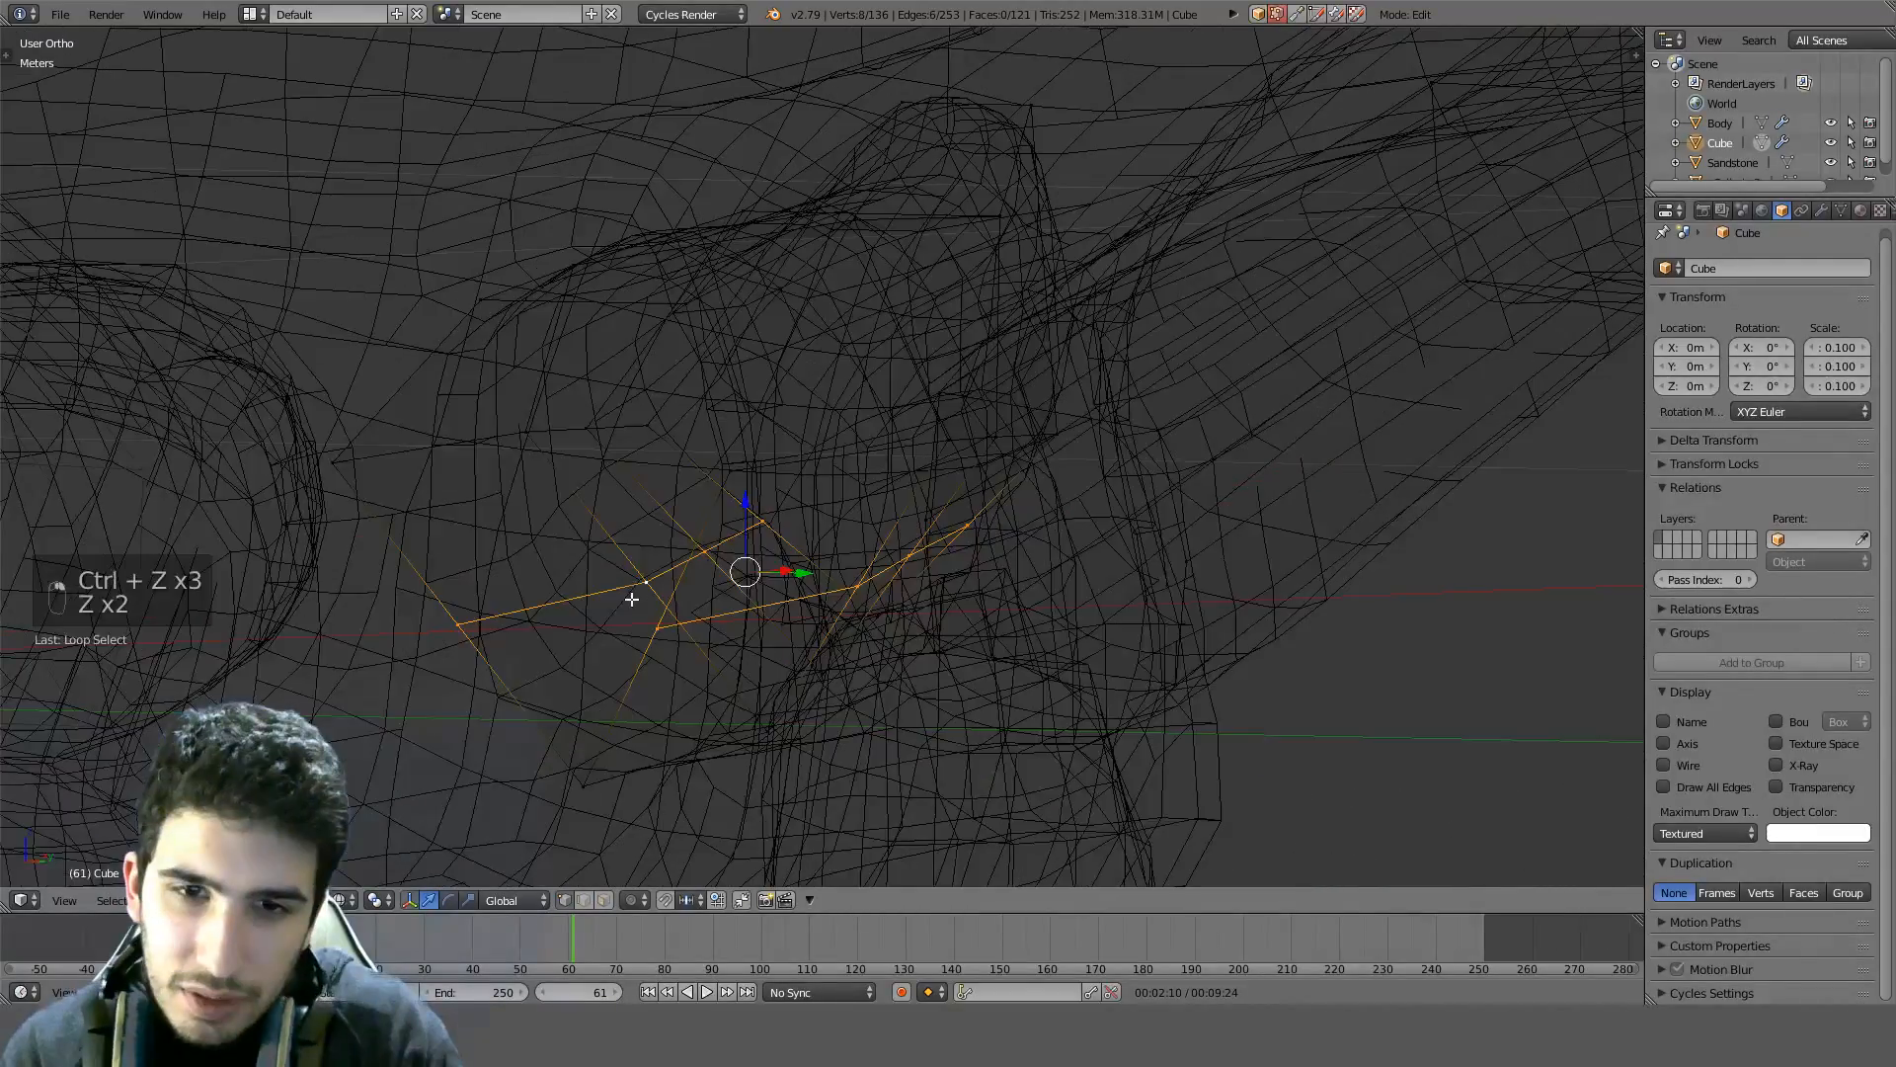
{"action": "key", "text": "KP_1"}
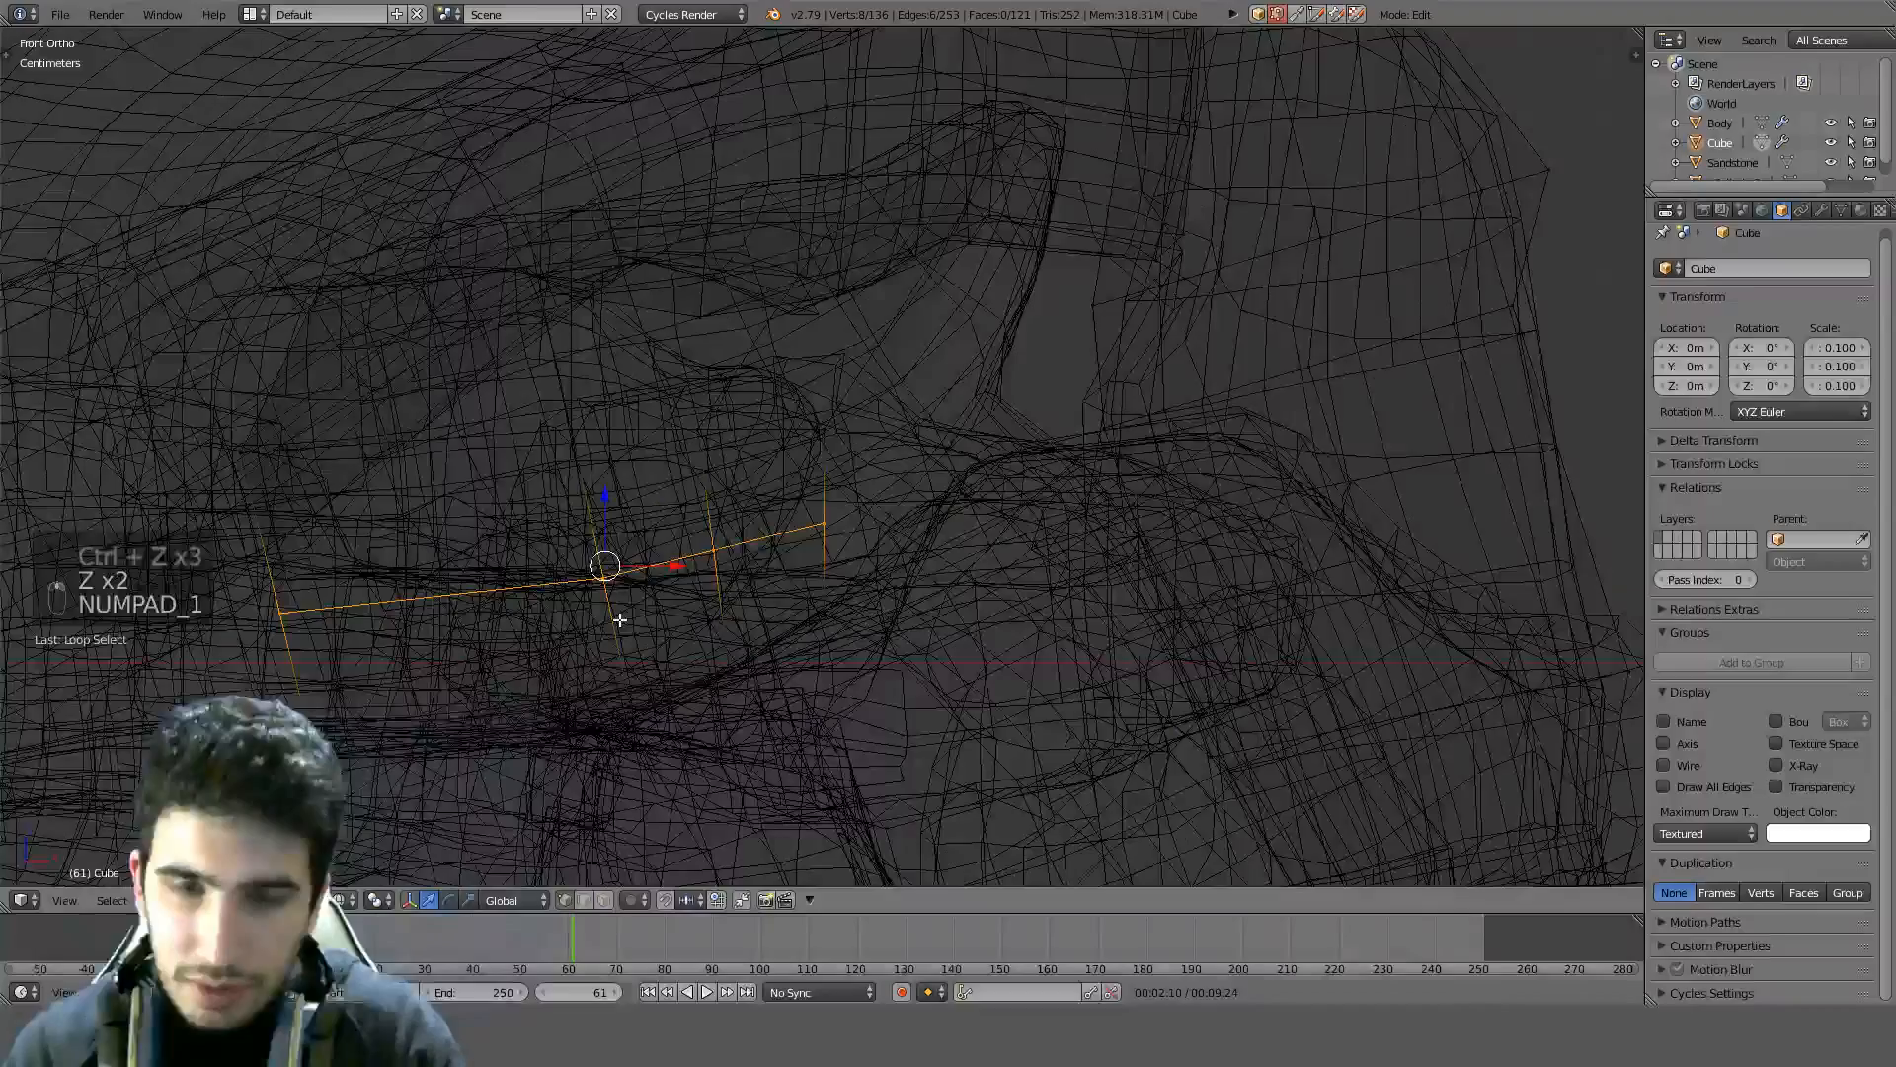
{"action": "key", "text": "z"}
{"action": "key", "text": "KP_3"}
{"action": "key", "text": "g"}
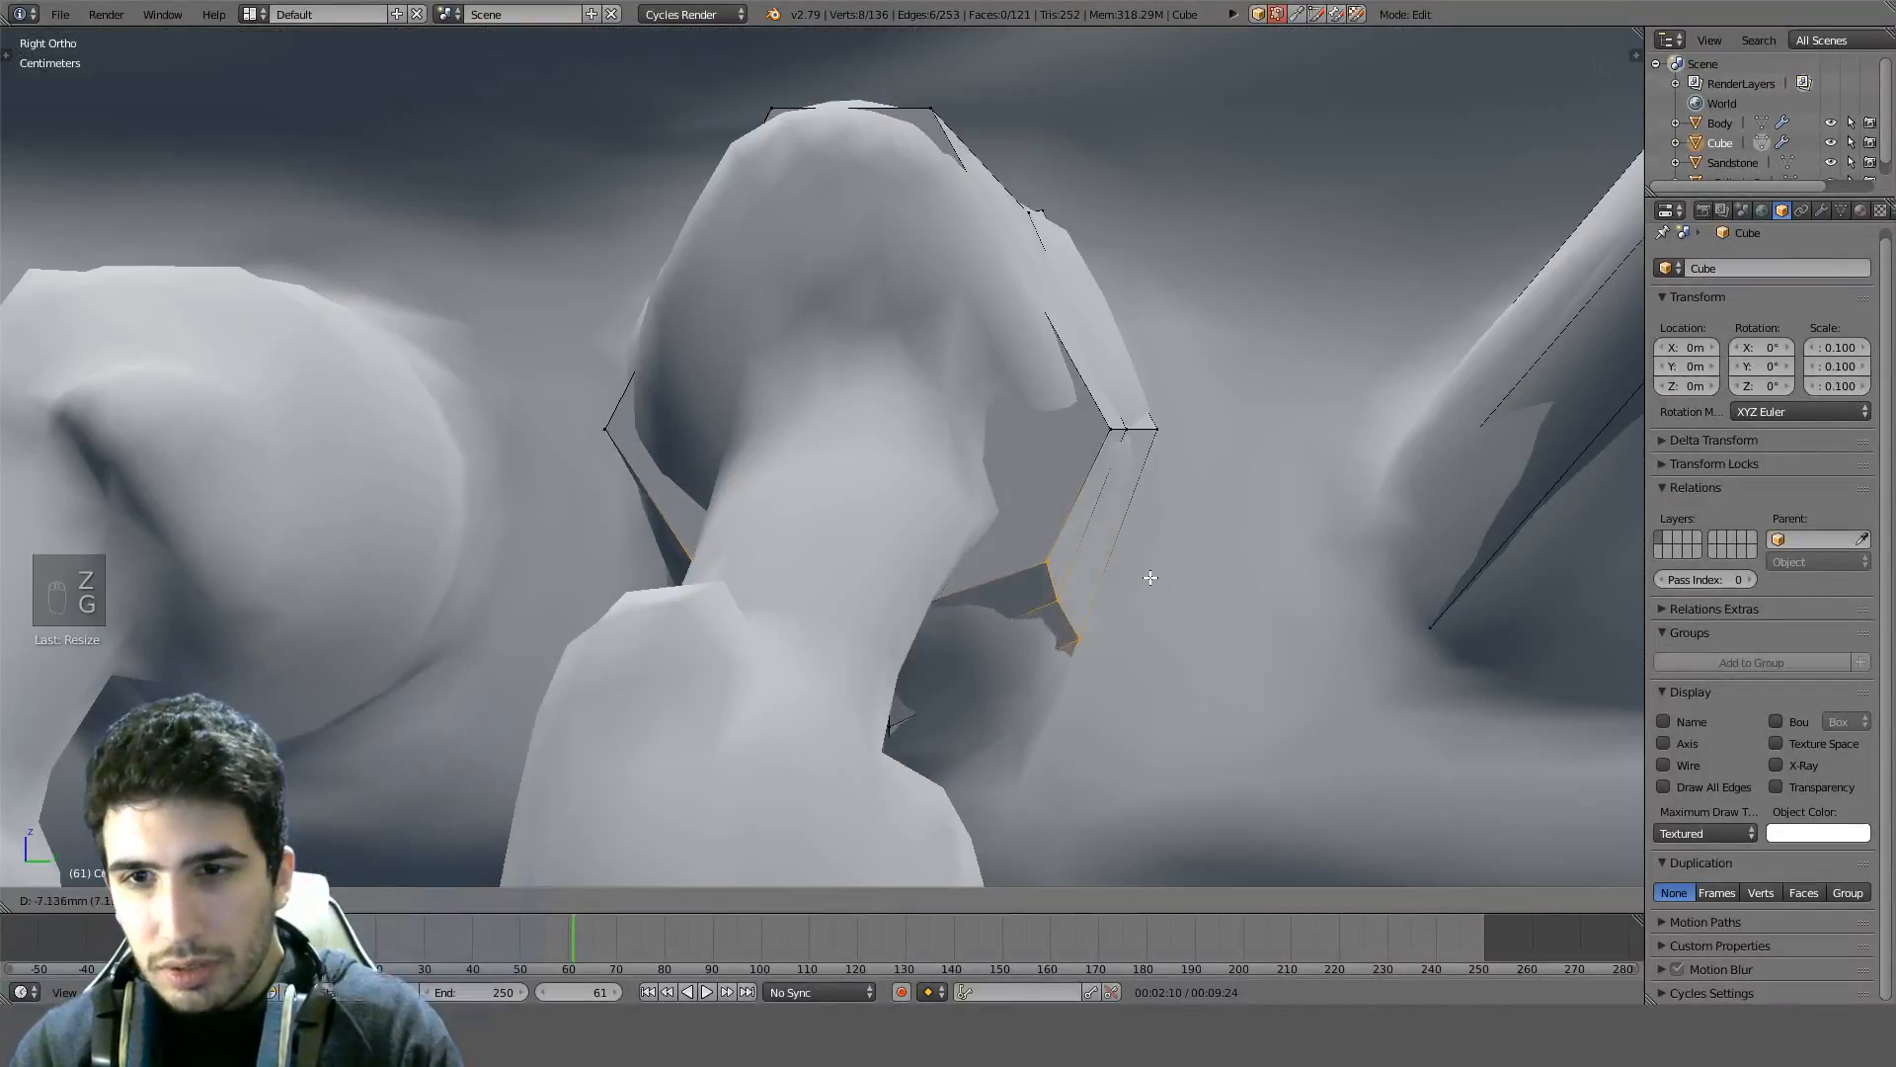
{"action": "right_click", "coordinate": [1047, 585]}
Select the two lower side vertices at the sleeve's outer end, scale them closer together along Y and raise them towards the limb
{"action": "middle_click_drag", "start_coordinate": [1046, 586], "coordinate": [1033, 566]}
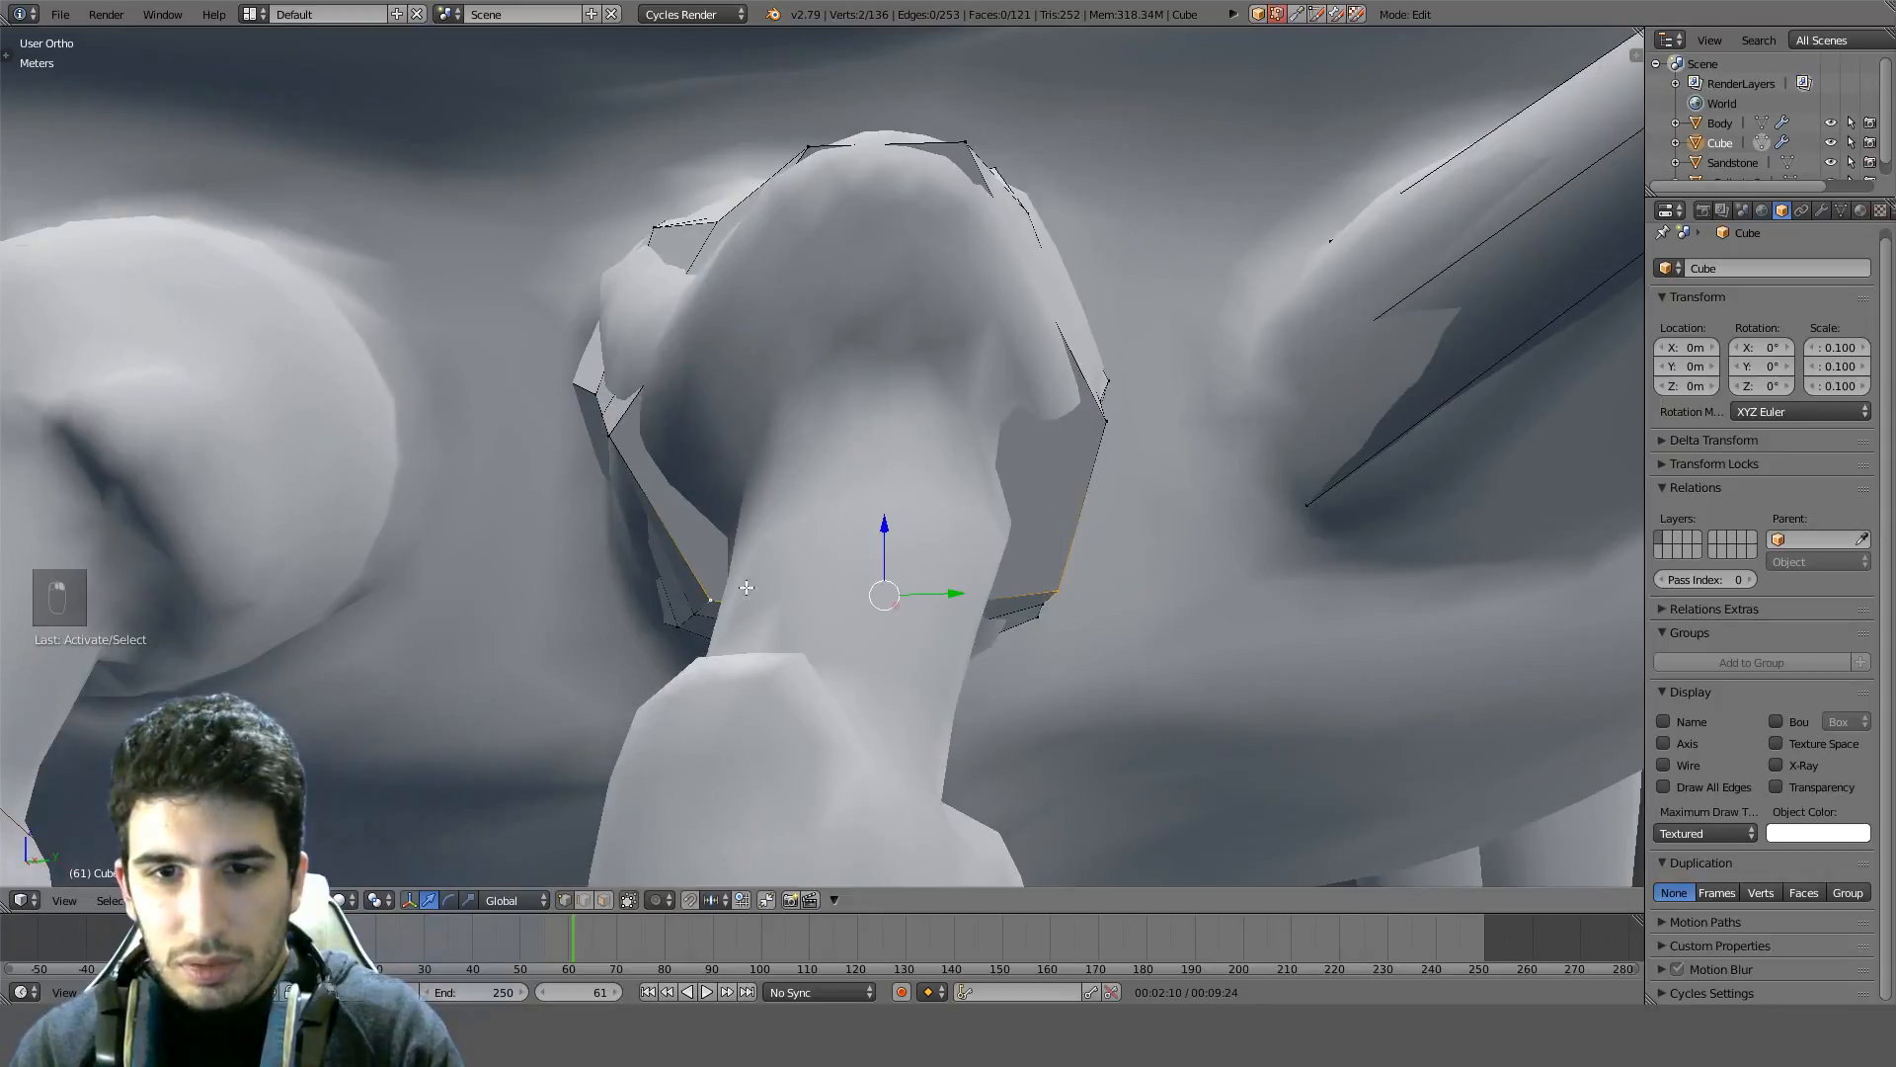
{"action": "middle_click_drag", "start_coordinate": [1083, 555], "coordinate": [1090, 499]}
{"action": "key", "text": "KP_3"}
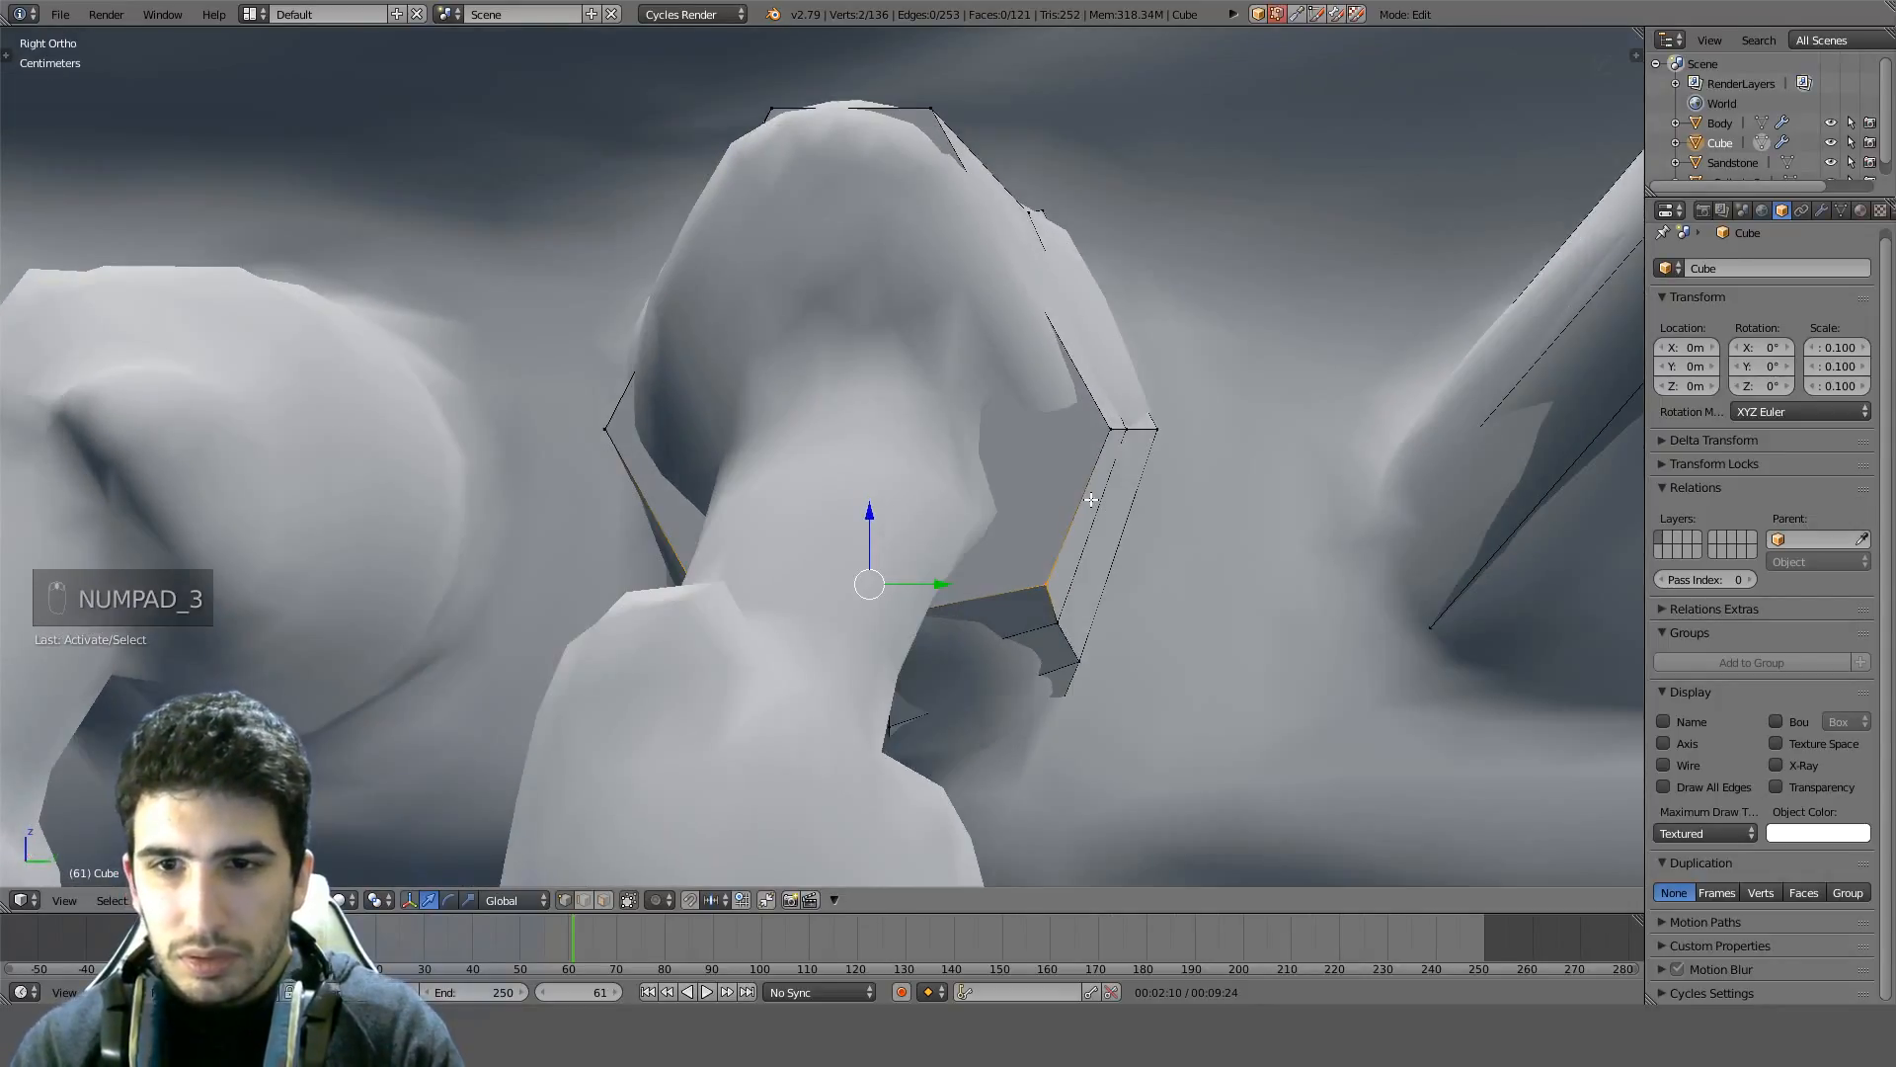
{"action": "key", "text": "s"}
{"action": "left_click", "coordinate": [1015, 505]}
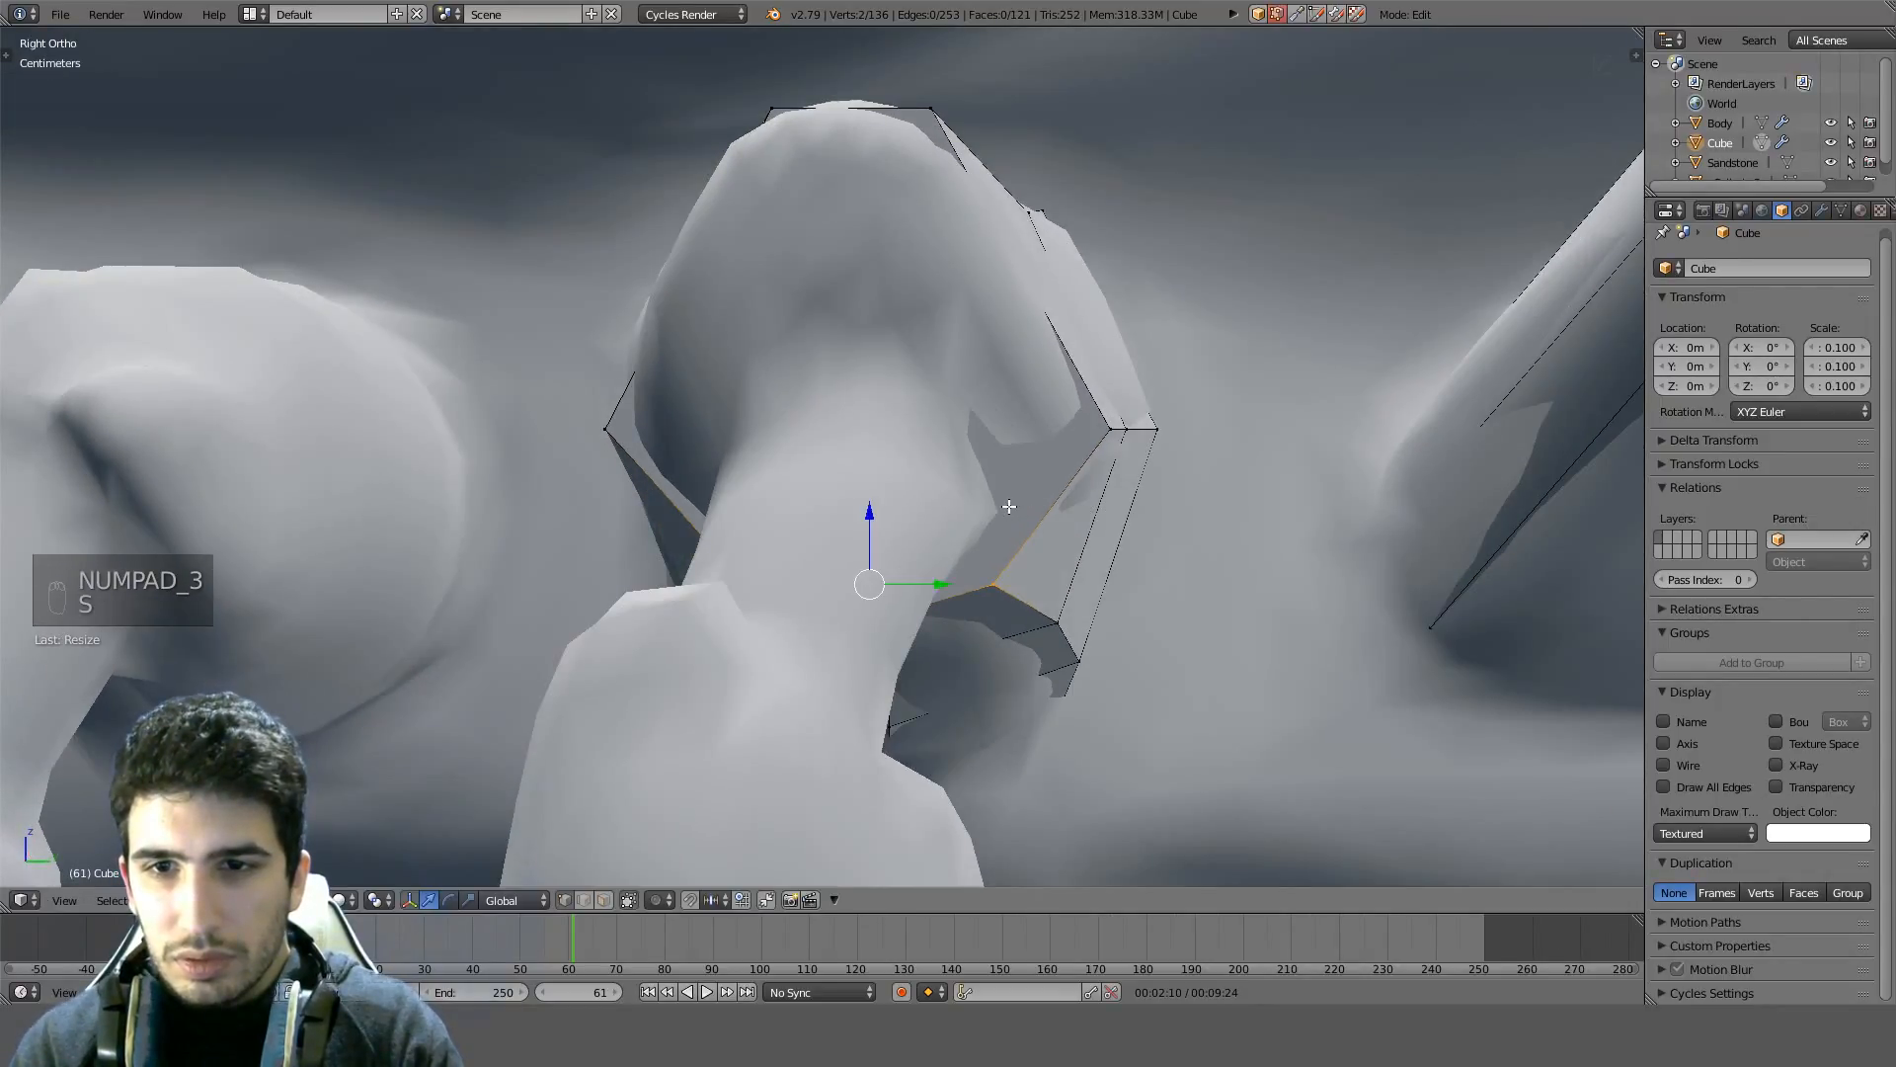
{"action": "key", "text": "g"}
{"action": "left_click", "coordinate": [1046, 565]}
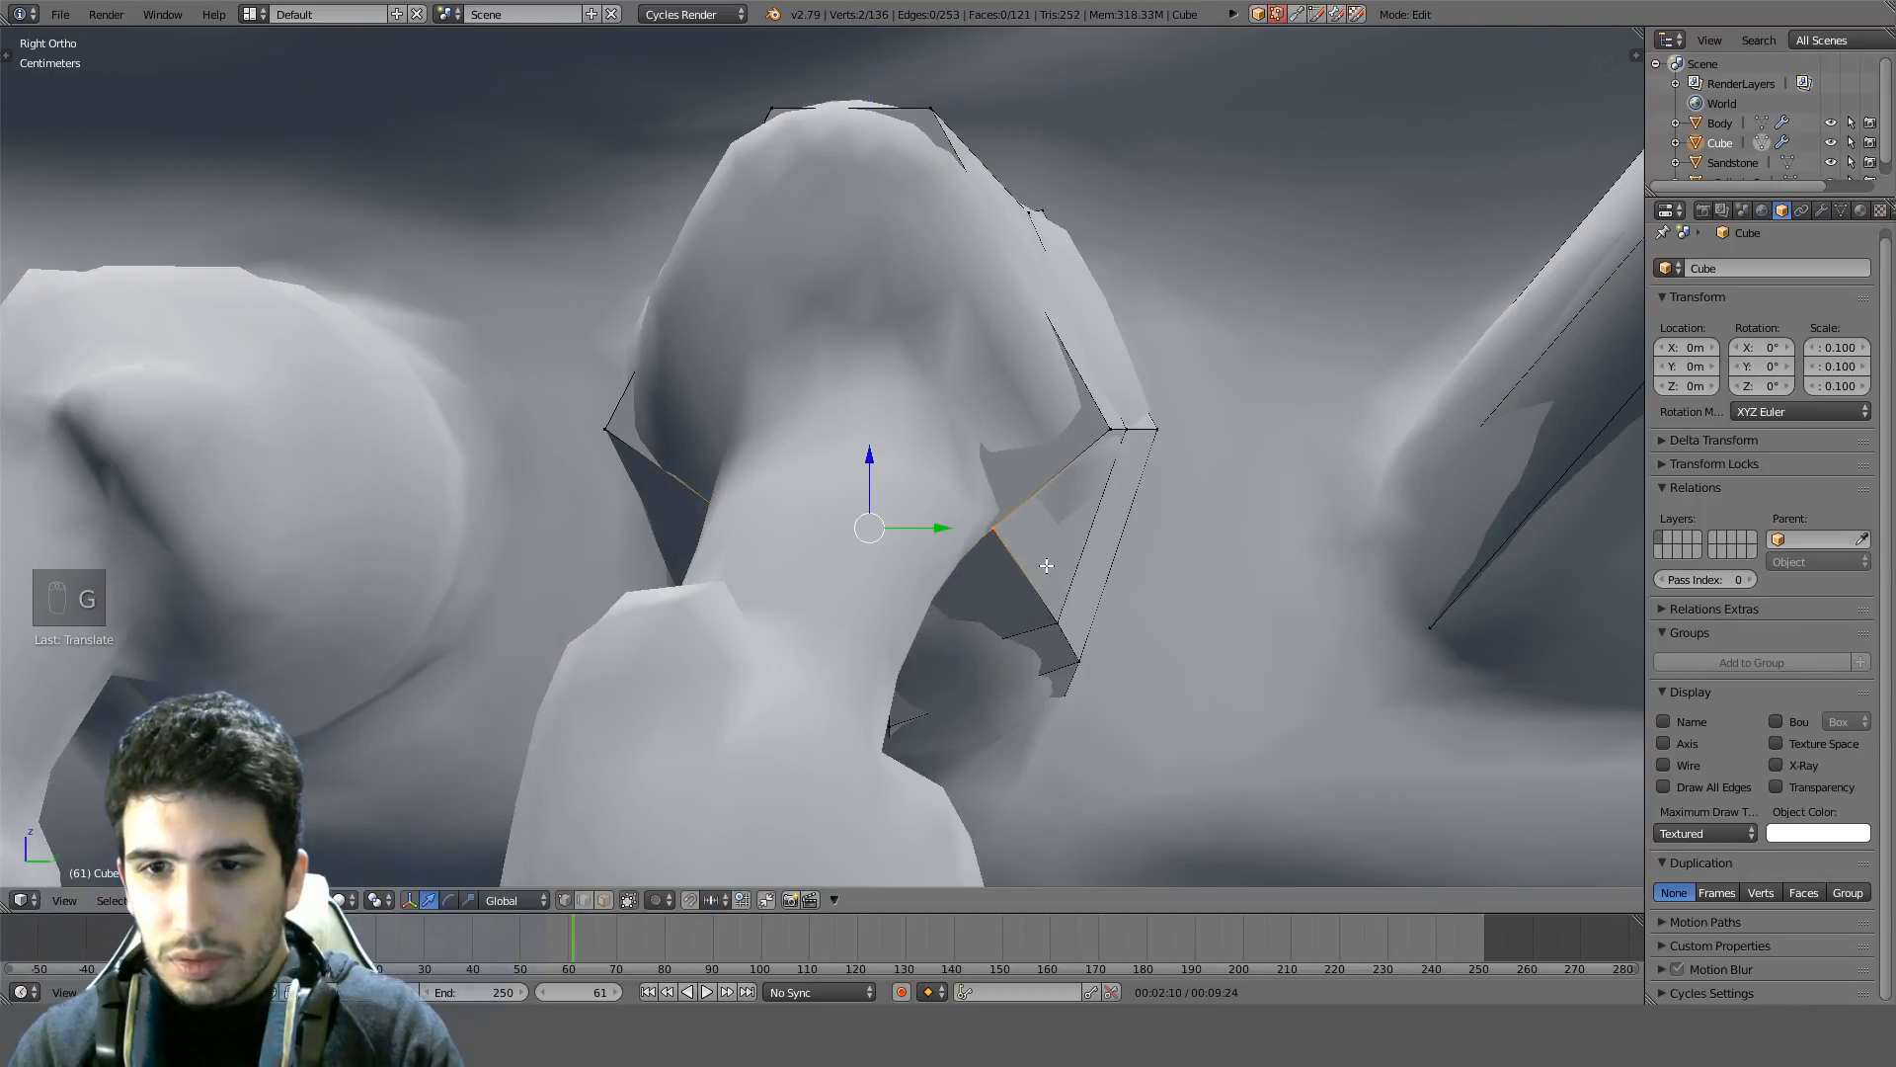
Select the two adjoining side vertices at the sleeve's inner end and slide them along their edges towards the outer end in the top view
{"action": "middle_click_drag", "start_coordinate": [1075, 702], "coordinate": [1178, 560]}
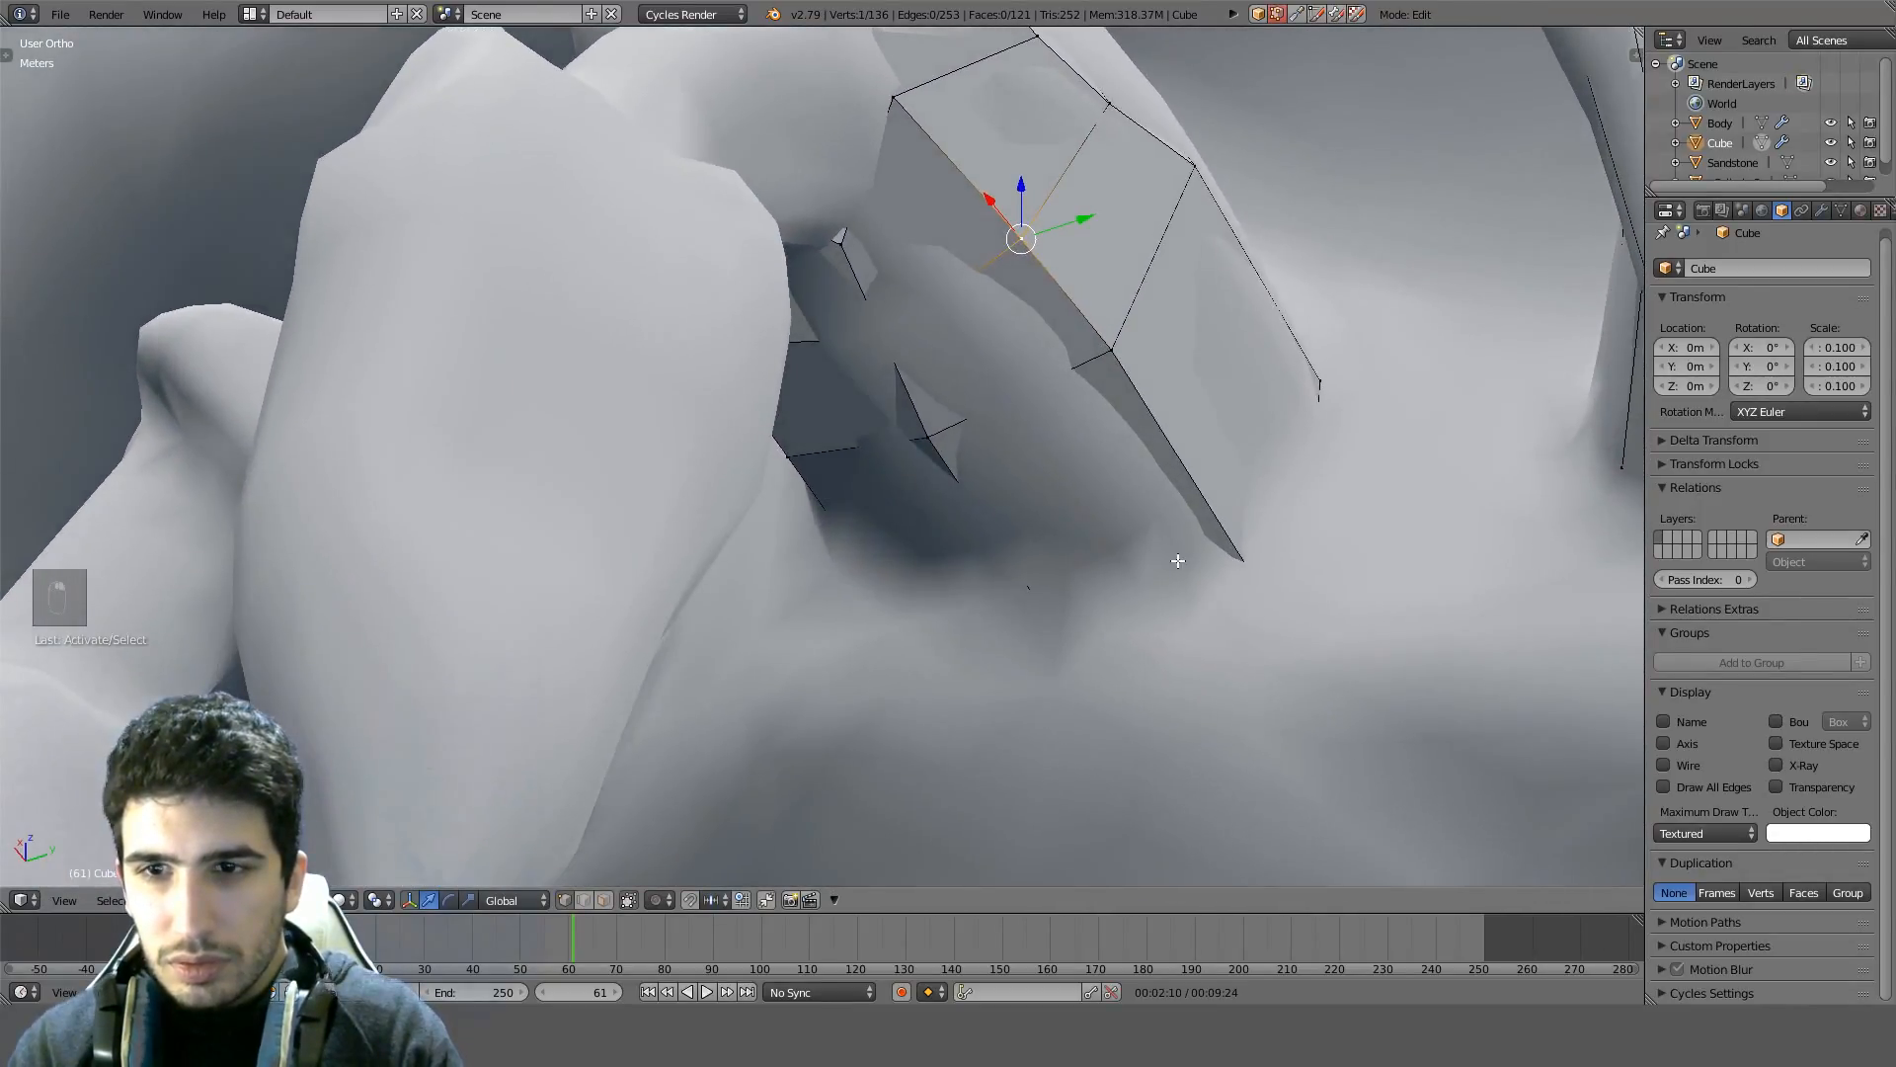
{"action": "middle_click_drag", "start_coordinate": [950, 585], "coordinate": [987, 605]}
{"action": "key", "text": "z"}
{"action": "key", "text": "z"}
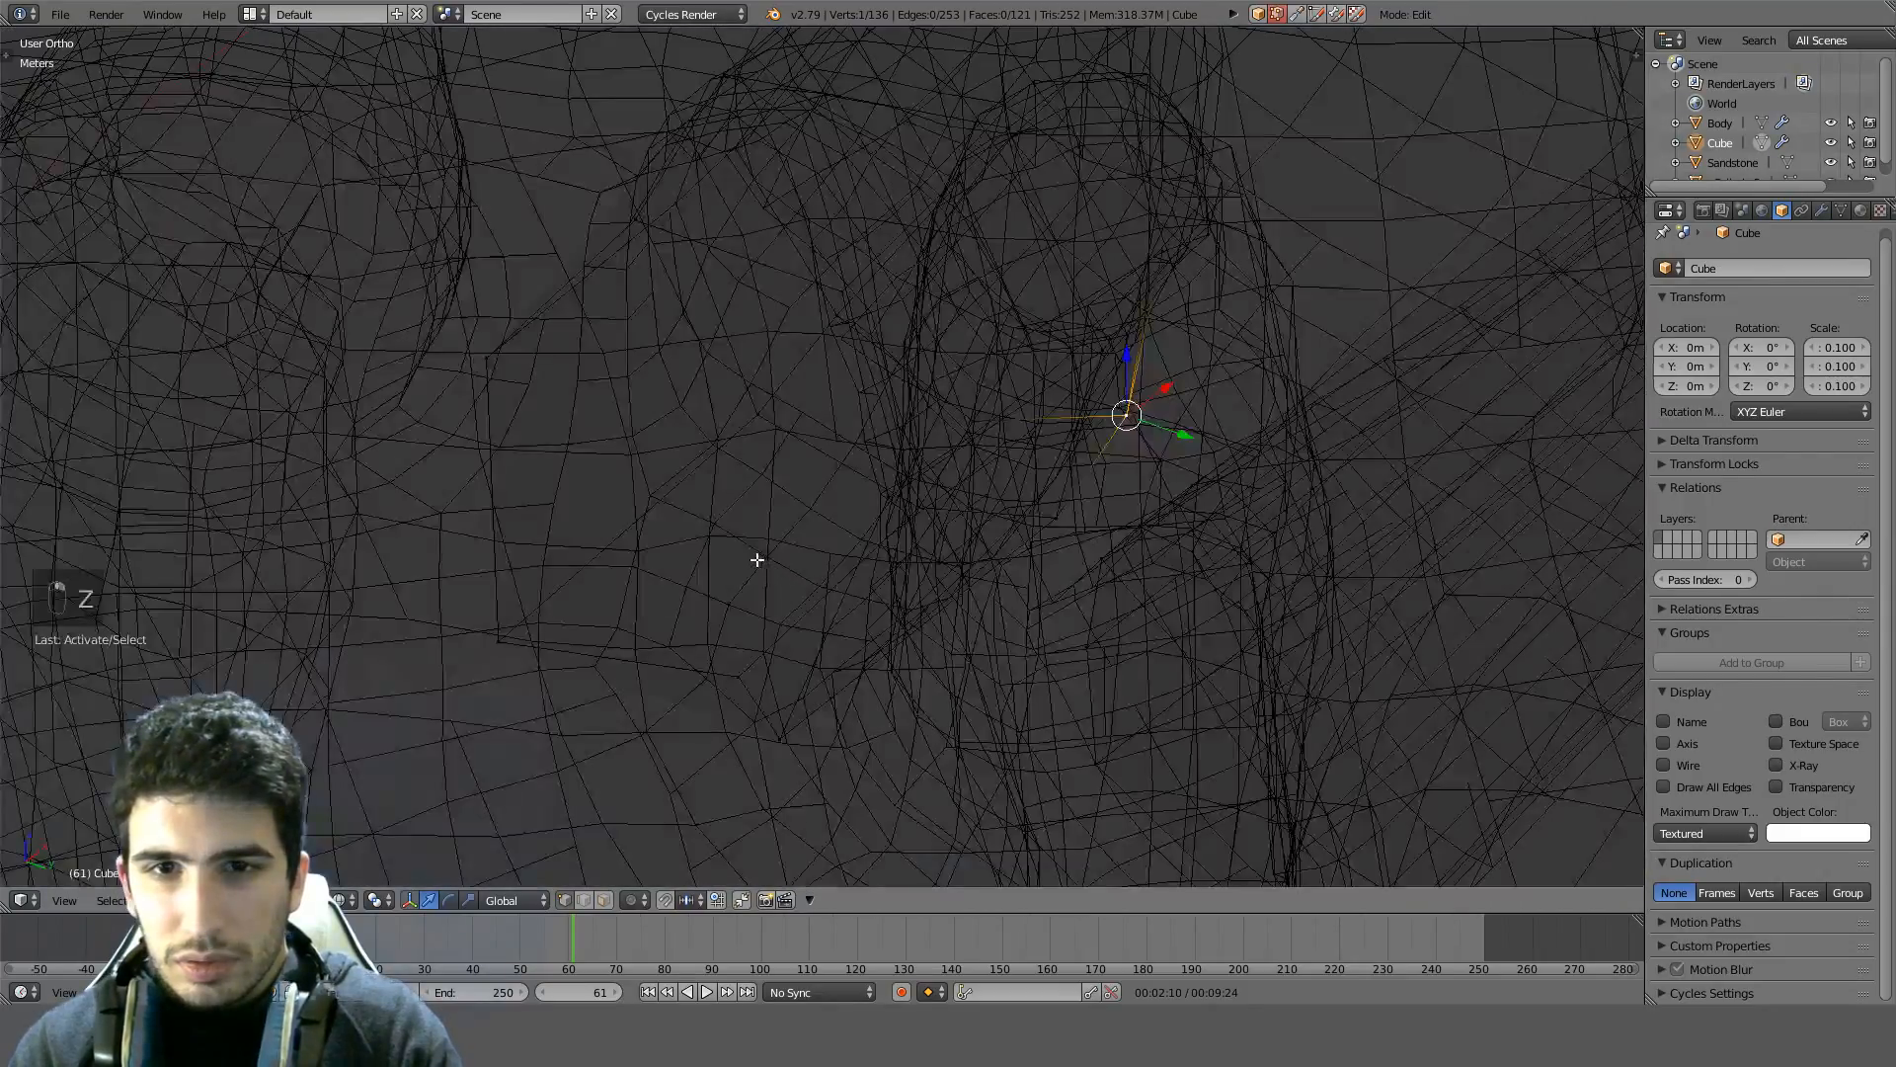
{"action": "key", "text": "z"}
{"action": "mouse_move", "coordinate": [613, 543]}
{"action": "middle_mouse_down"}
{"action": "mouse_move", "coordinate": [512, 502]}
{"action": "mouse_move", "coordinate": [589, 587]}
{"action": "middle_mouse_up"}
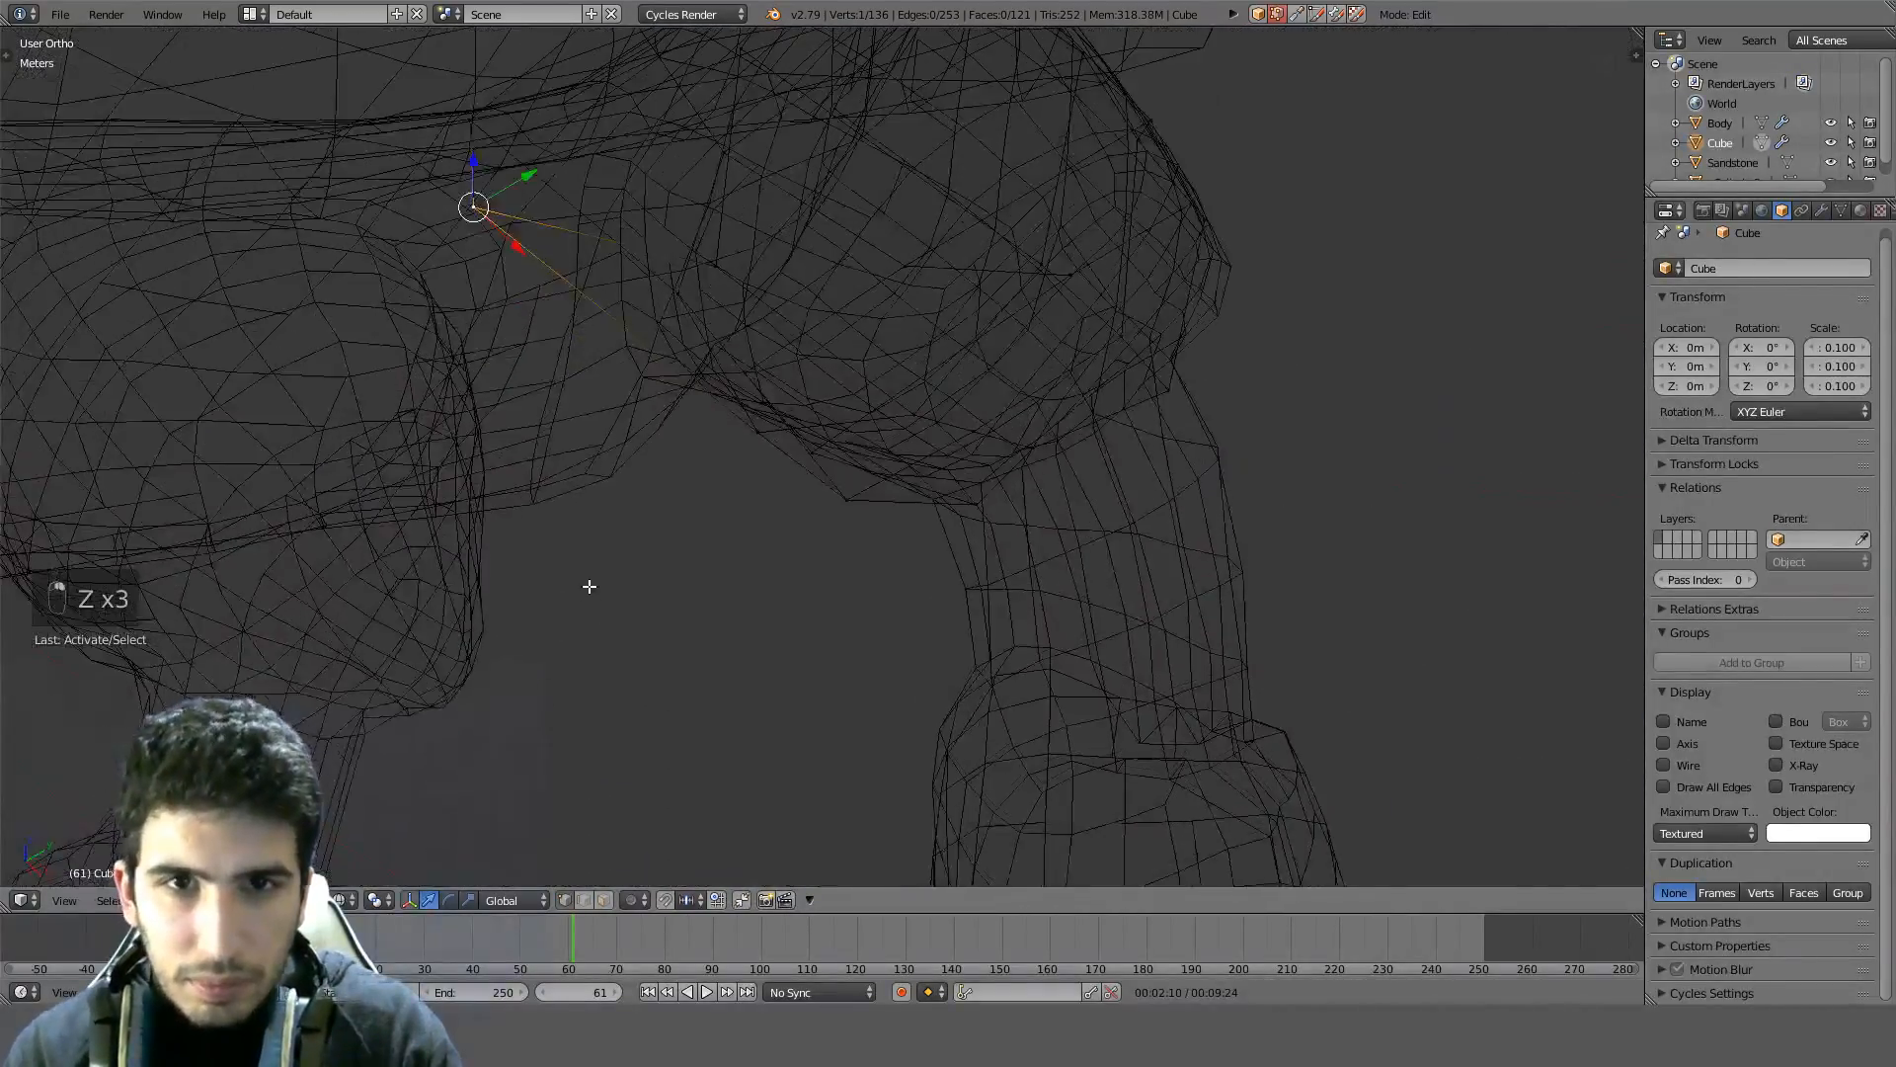
{"action": "key", "text": "KP_7"}
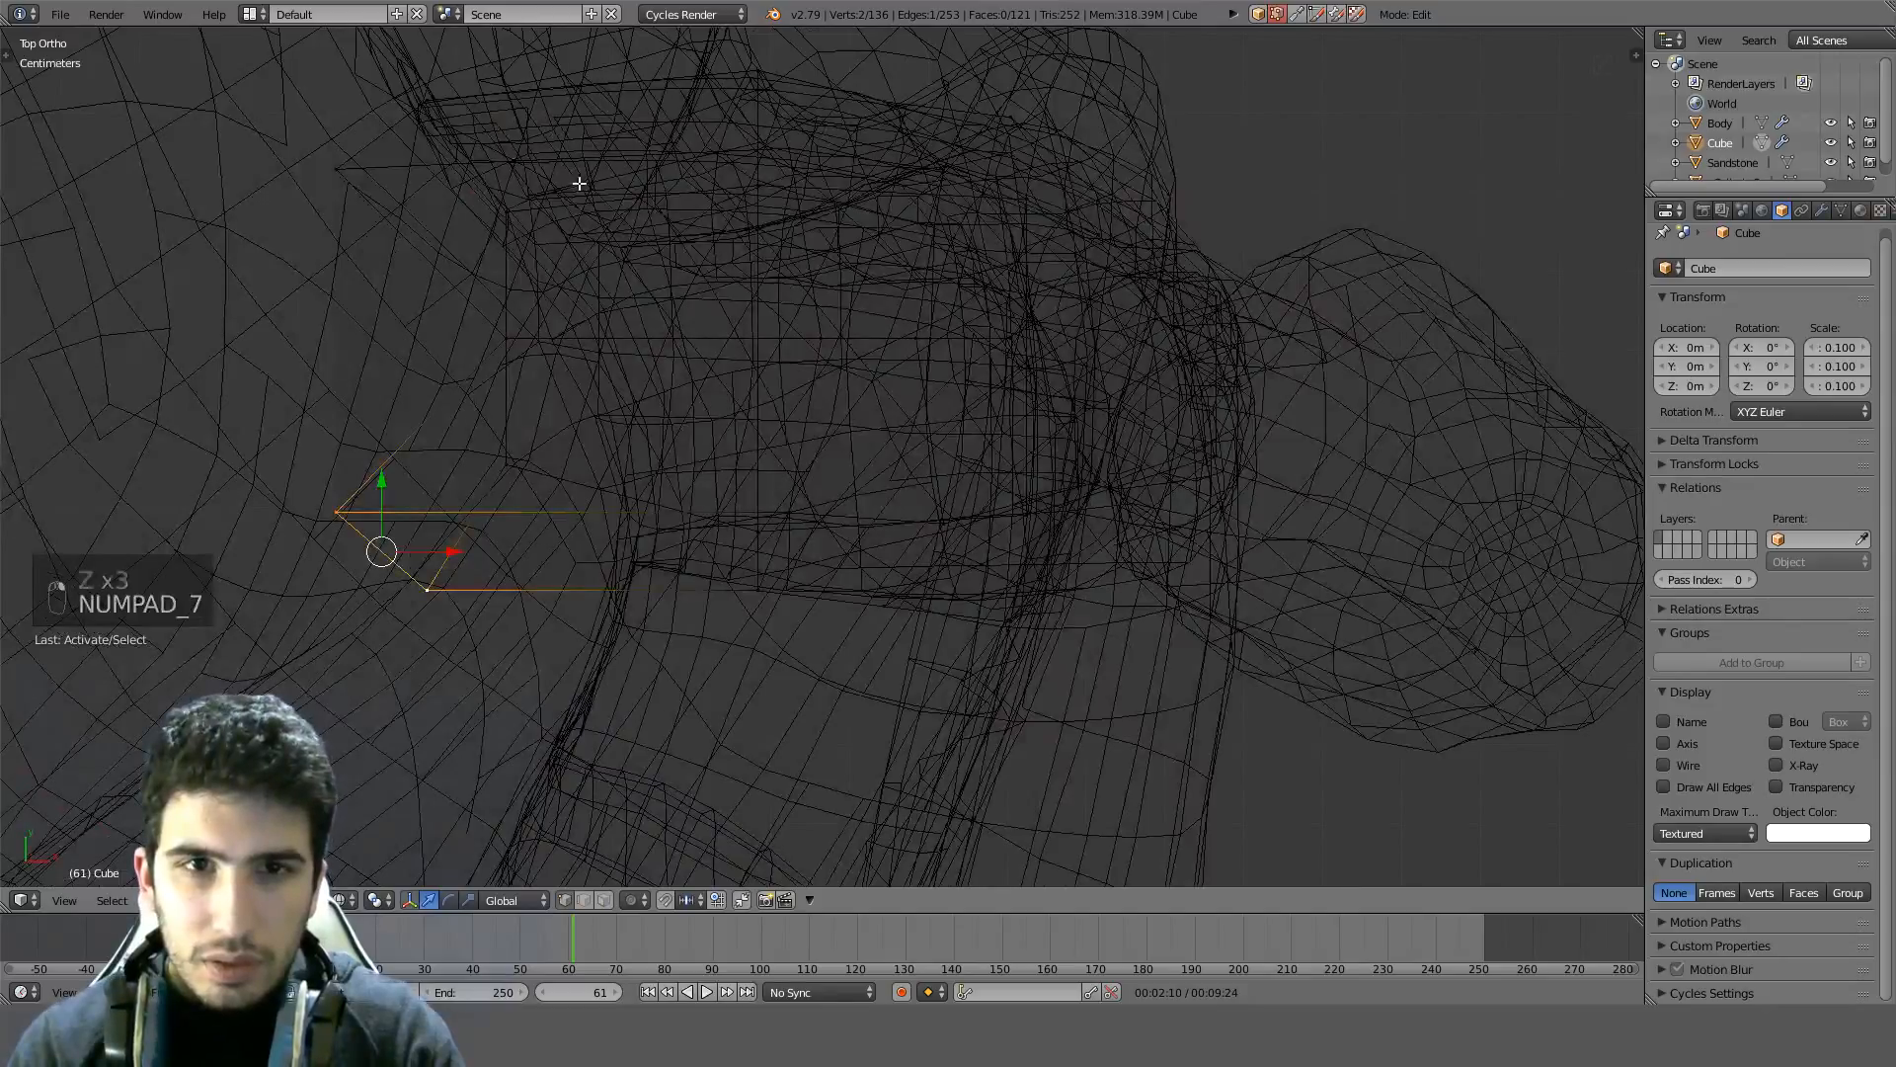
{"action": "key", "text": "z"}
{"action": "key", "text": "z"}
{"action": "key", "text": "g"}
{"action": "key", "text": "g"}
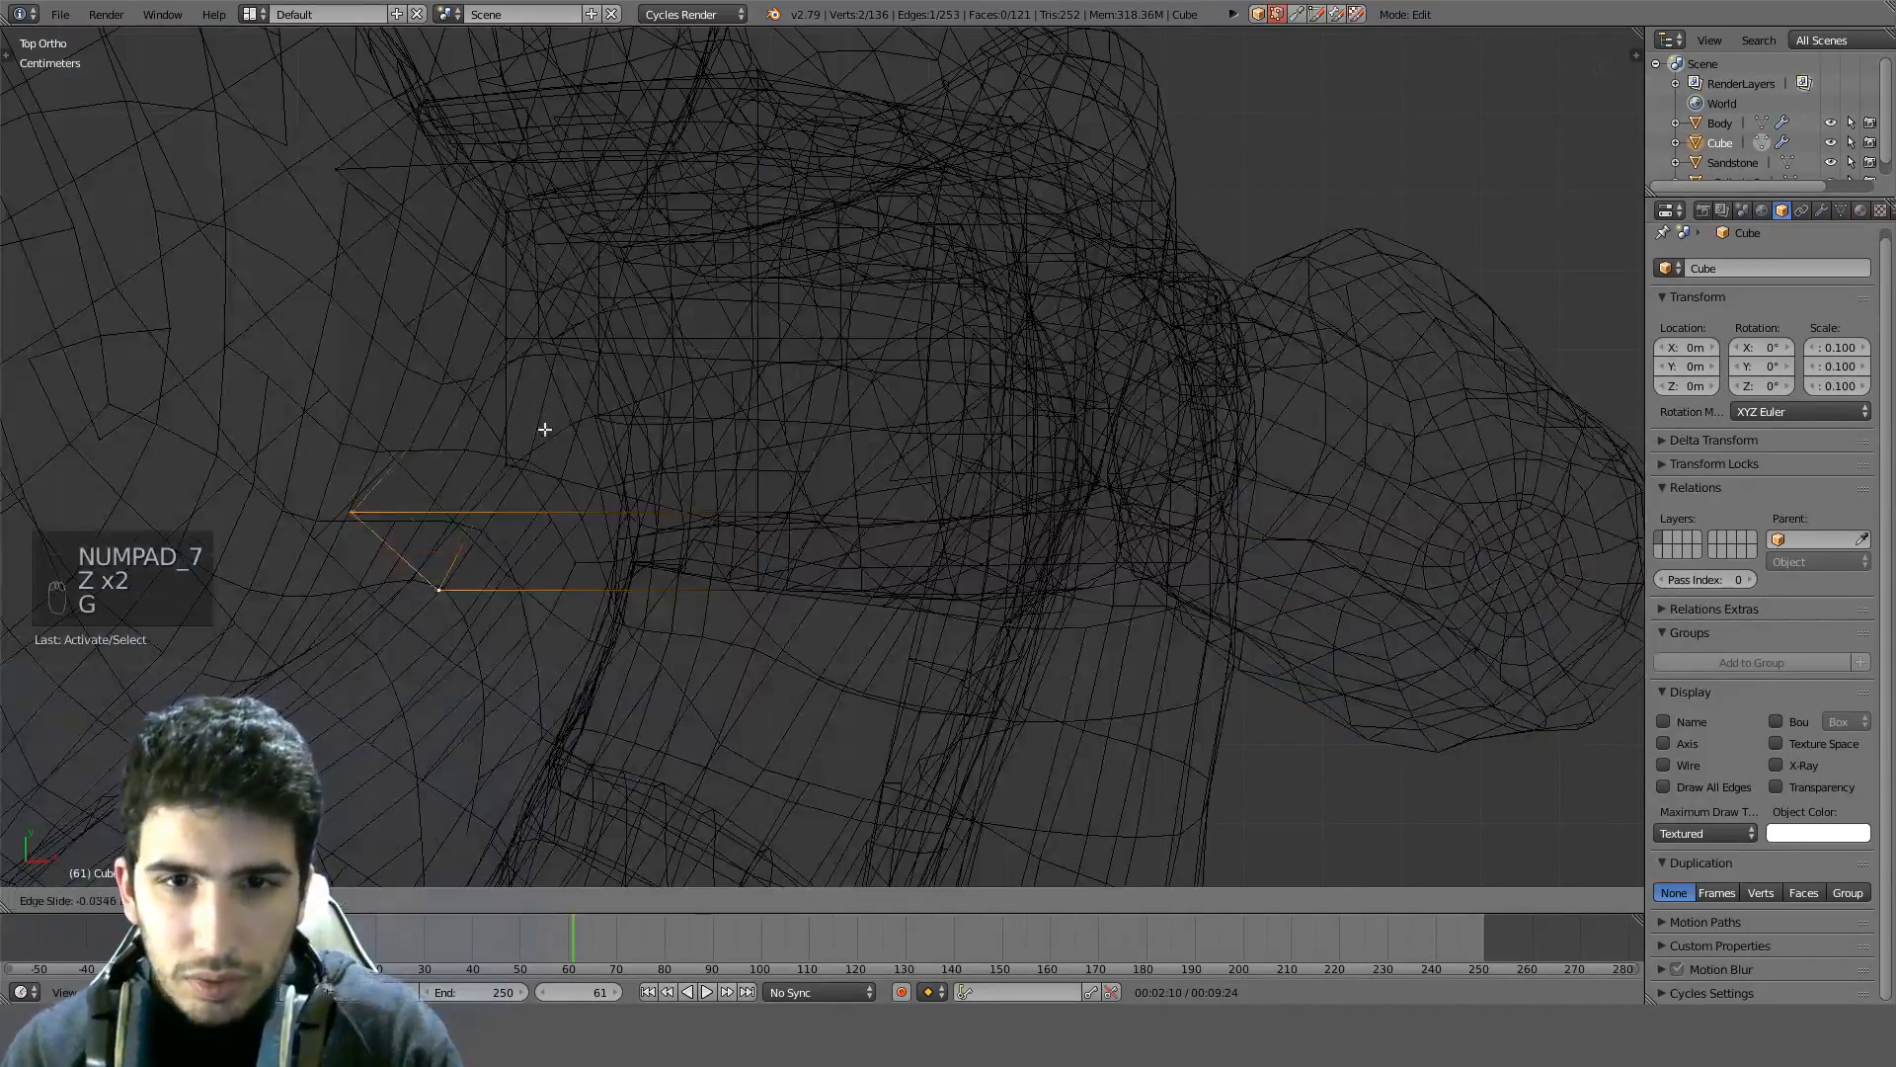
{"action": "left_click", "coordinate": [618, 402]}
Select all geometry linked to the middle leg's upper-joint sleeve, shade its faces smooth and return to object mode
{"action": "mouse_move", "coordinate": [617, 402]}
{"action": "middle_mouse_down"}
{"action": "mouse_move", "coordinate": [635, 296]}
{"action": "mouse_move", "coordinate": [494, 44]}
{"action": "middle_mouse_up"}
{"action": "key", "text": "z"}
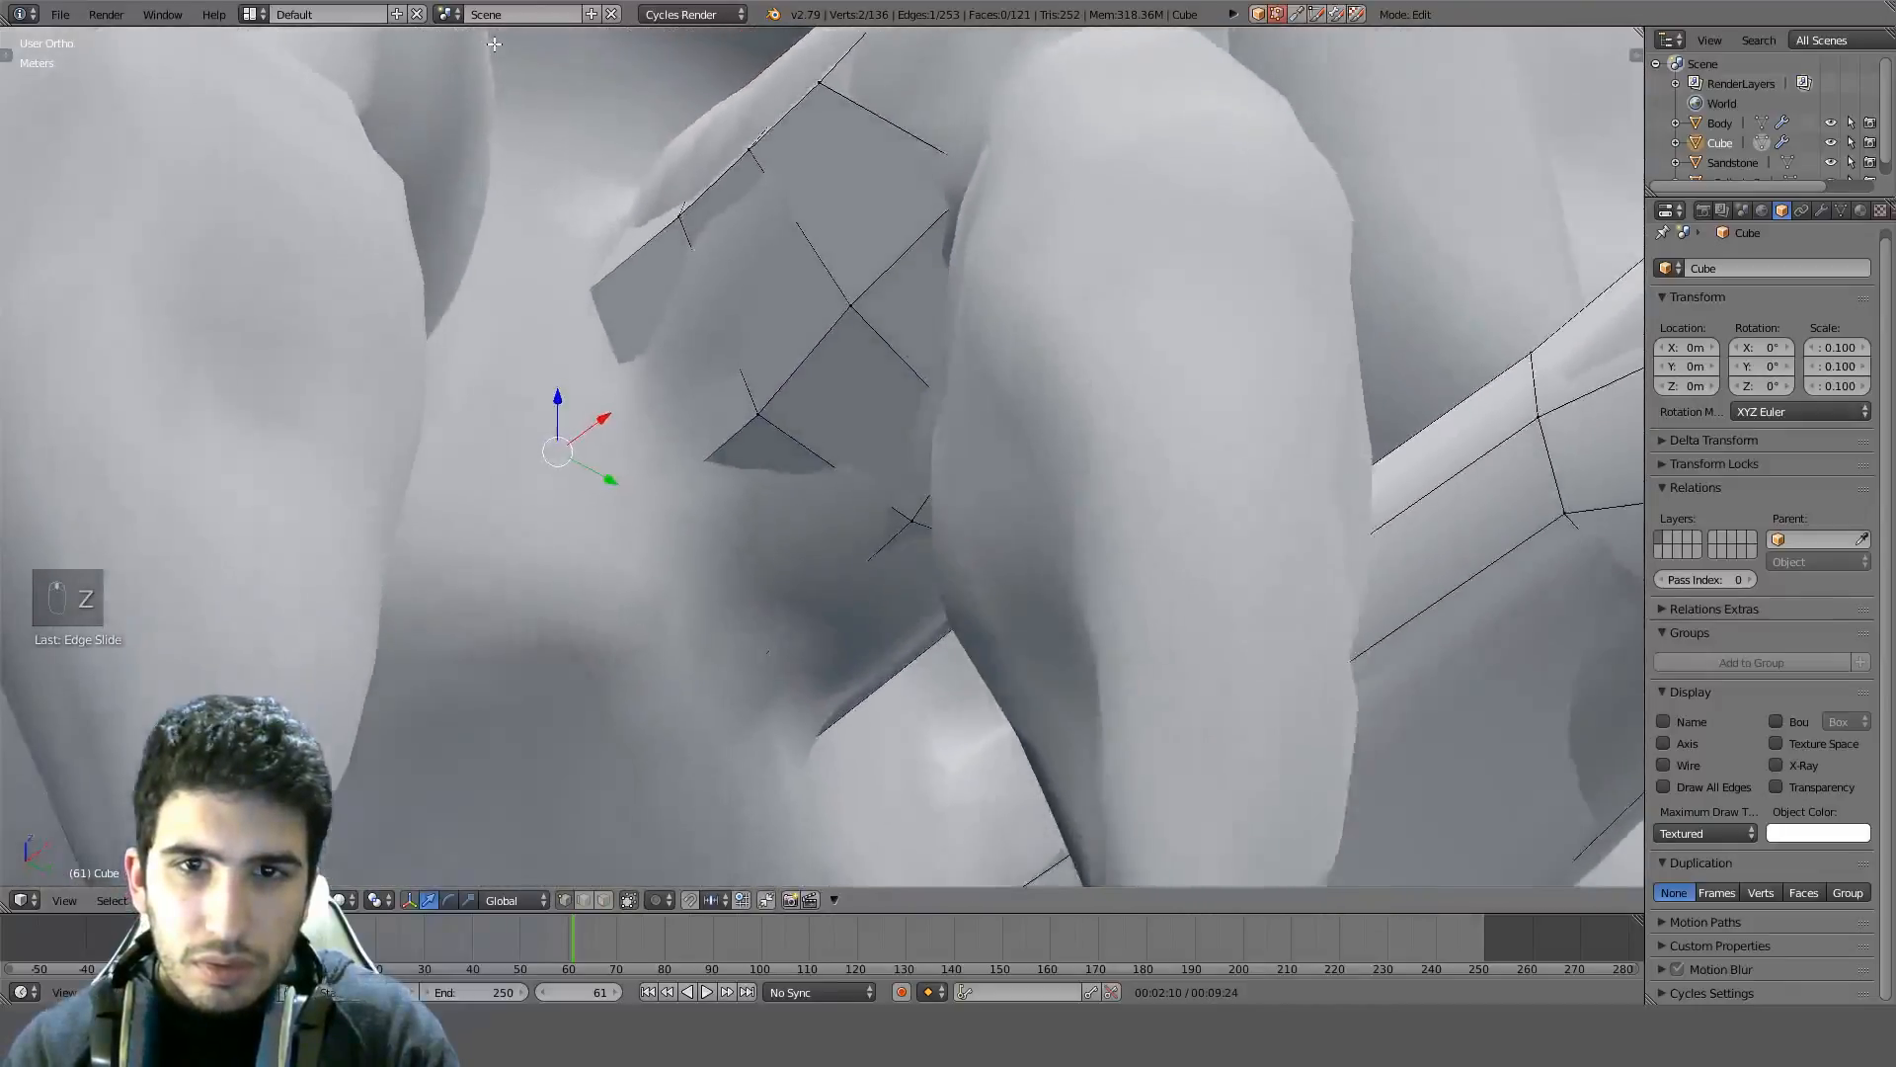
{"action": "key", "text": "z"}
{"action": "key", "text": "z"}
{"action": "key", "text": "z"}
{"action": "scroll", "coordinate": [850, 550], "scroll_direction": "down", "scroll_amount": 3}
{"action": "middle_click_drag", "start_coordinate": [850, 550], "coordinate": [850, 525]}
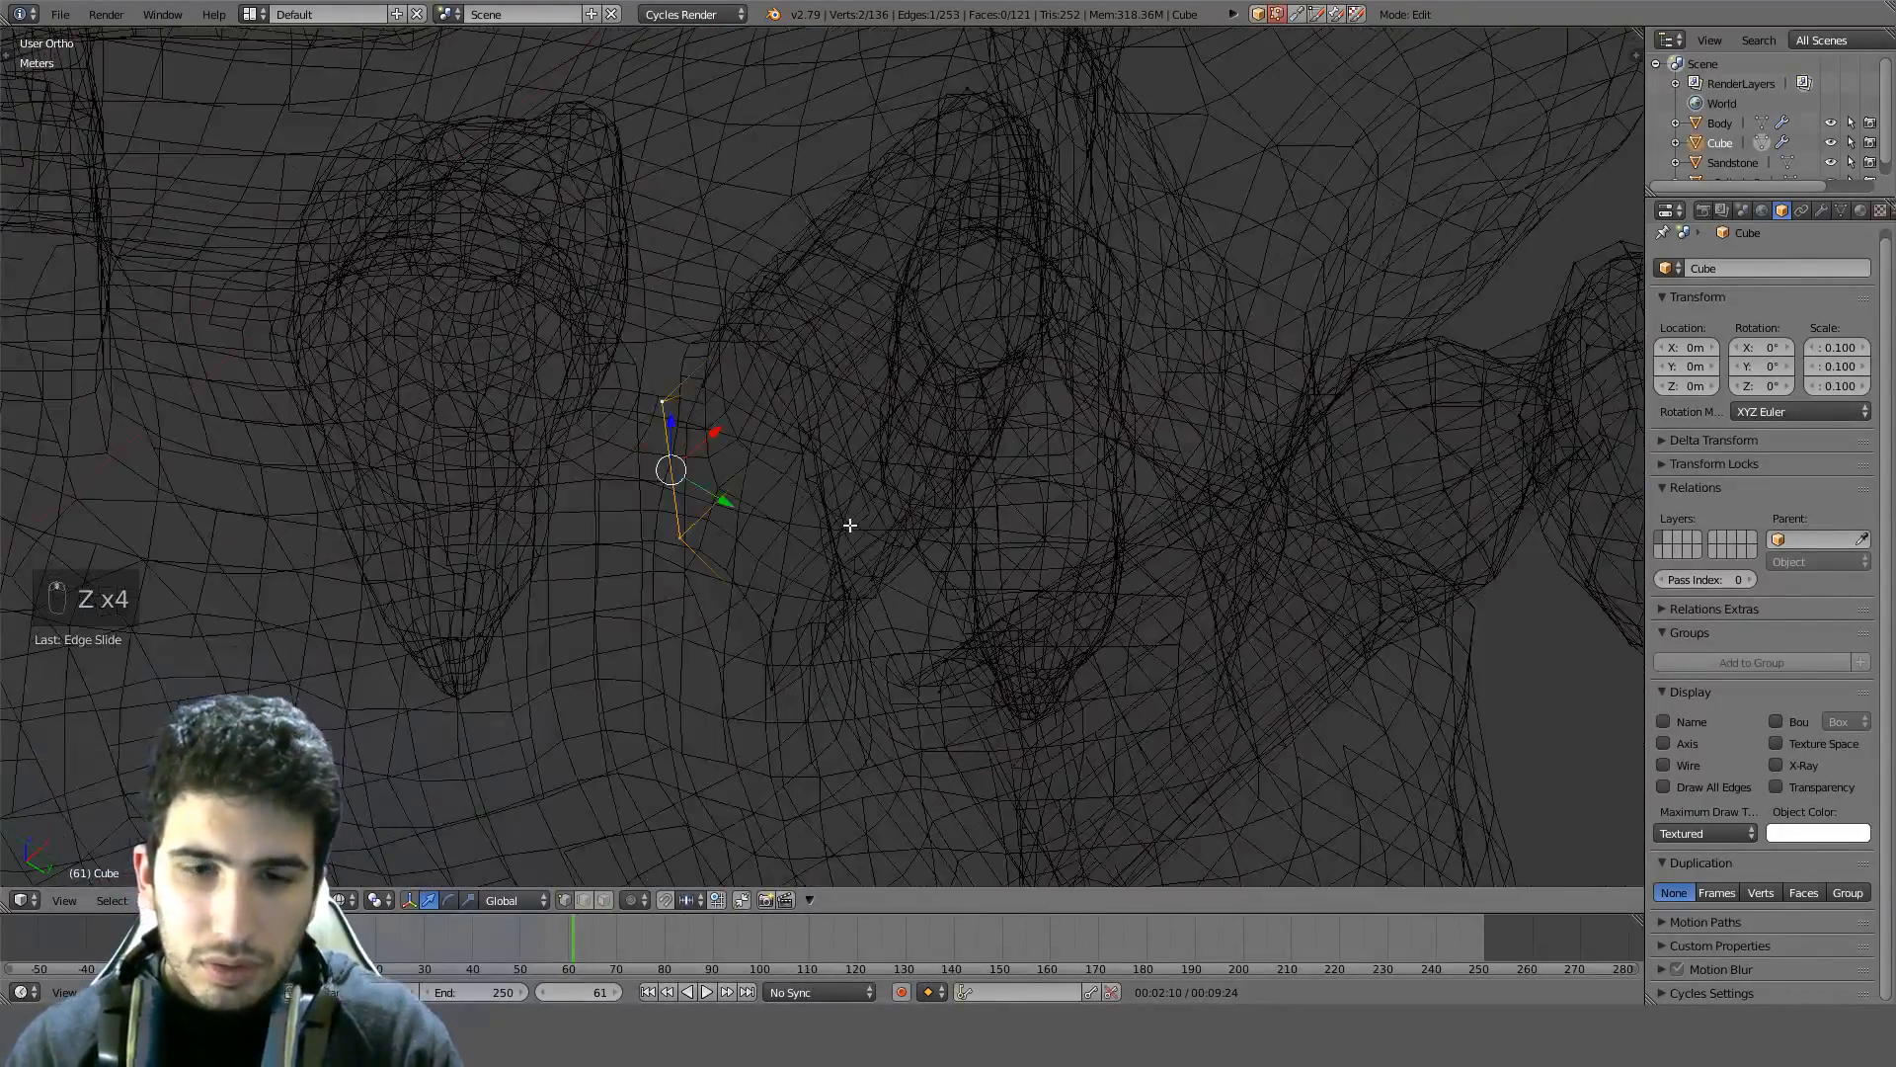
{"action": "key", "text": "ctrl+l"}
{"action": "key", "text": "ctrl+f"}
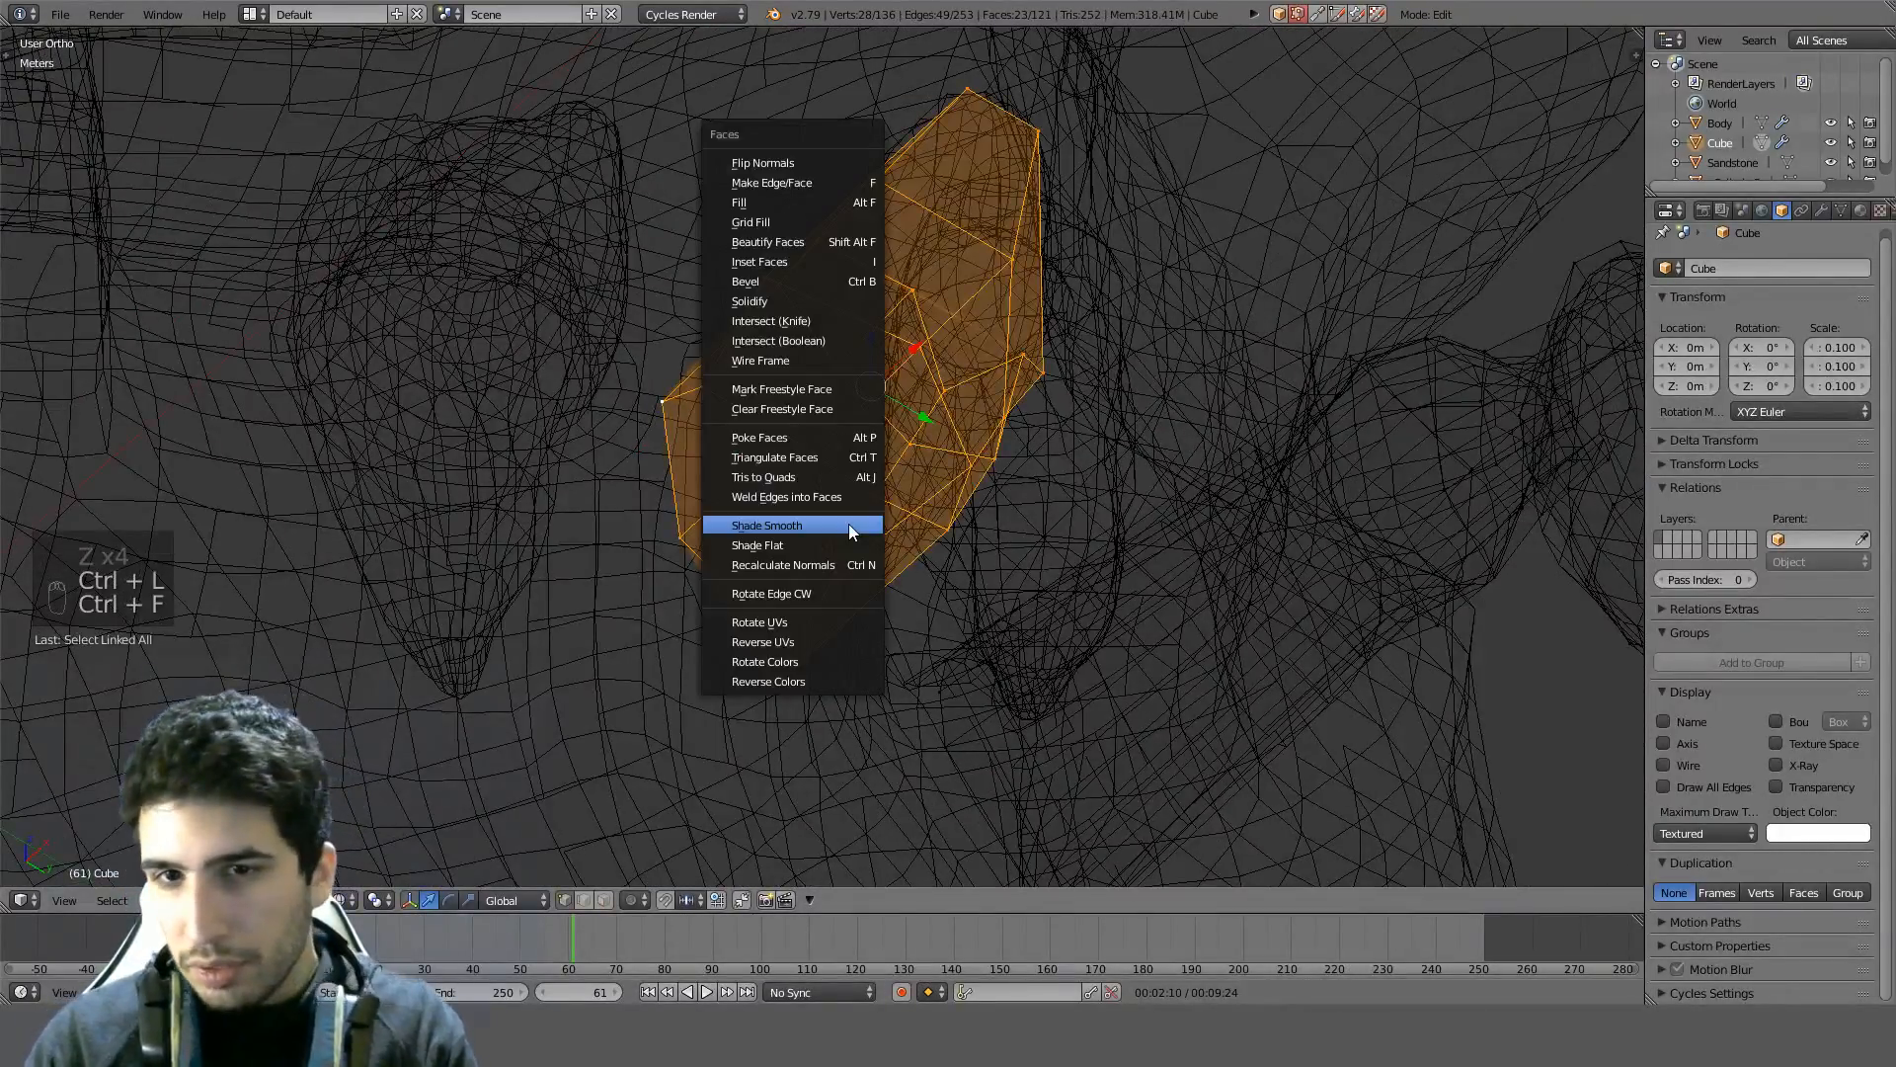
{"action": "left_click", "coordinate": [781, 515]}
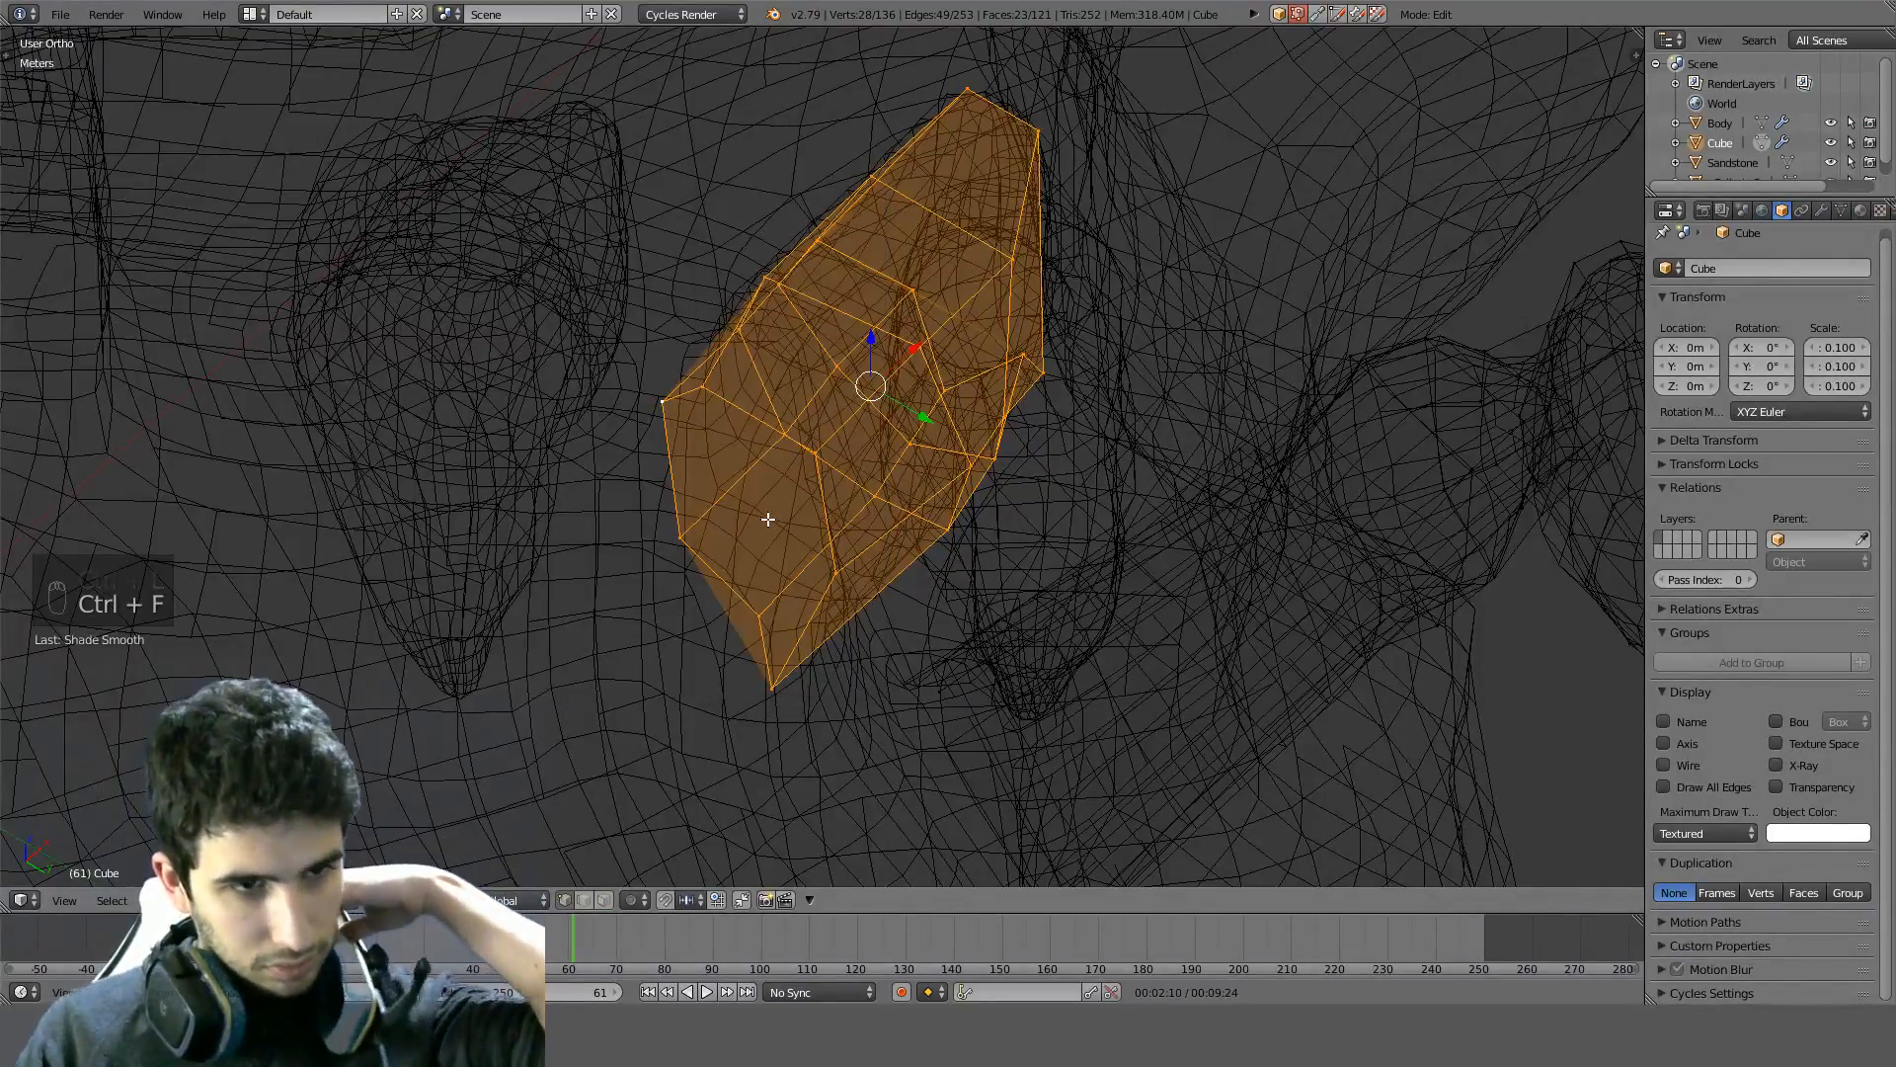
{"action": "middle_click_drag", "start_coordinate": [834, 554], "coordinate": [780, 576]}
{"action": "key", "text": "Tab"}
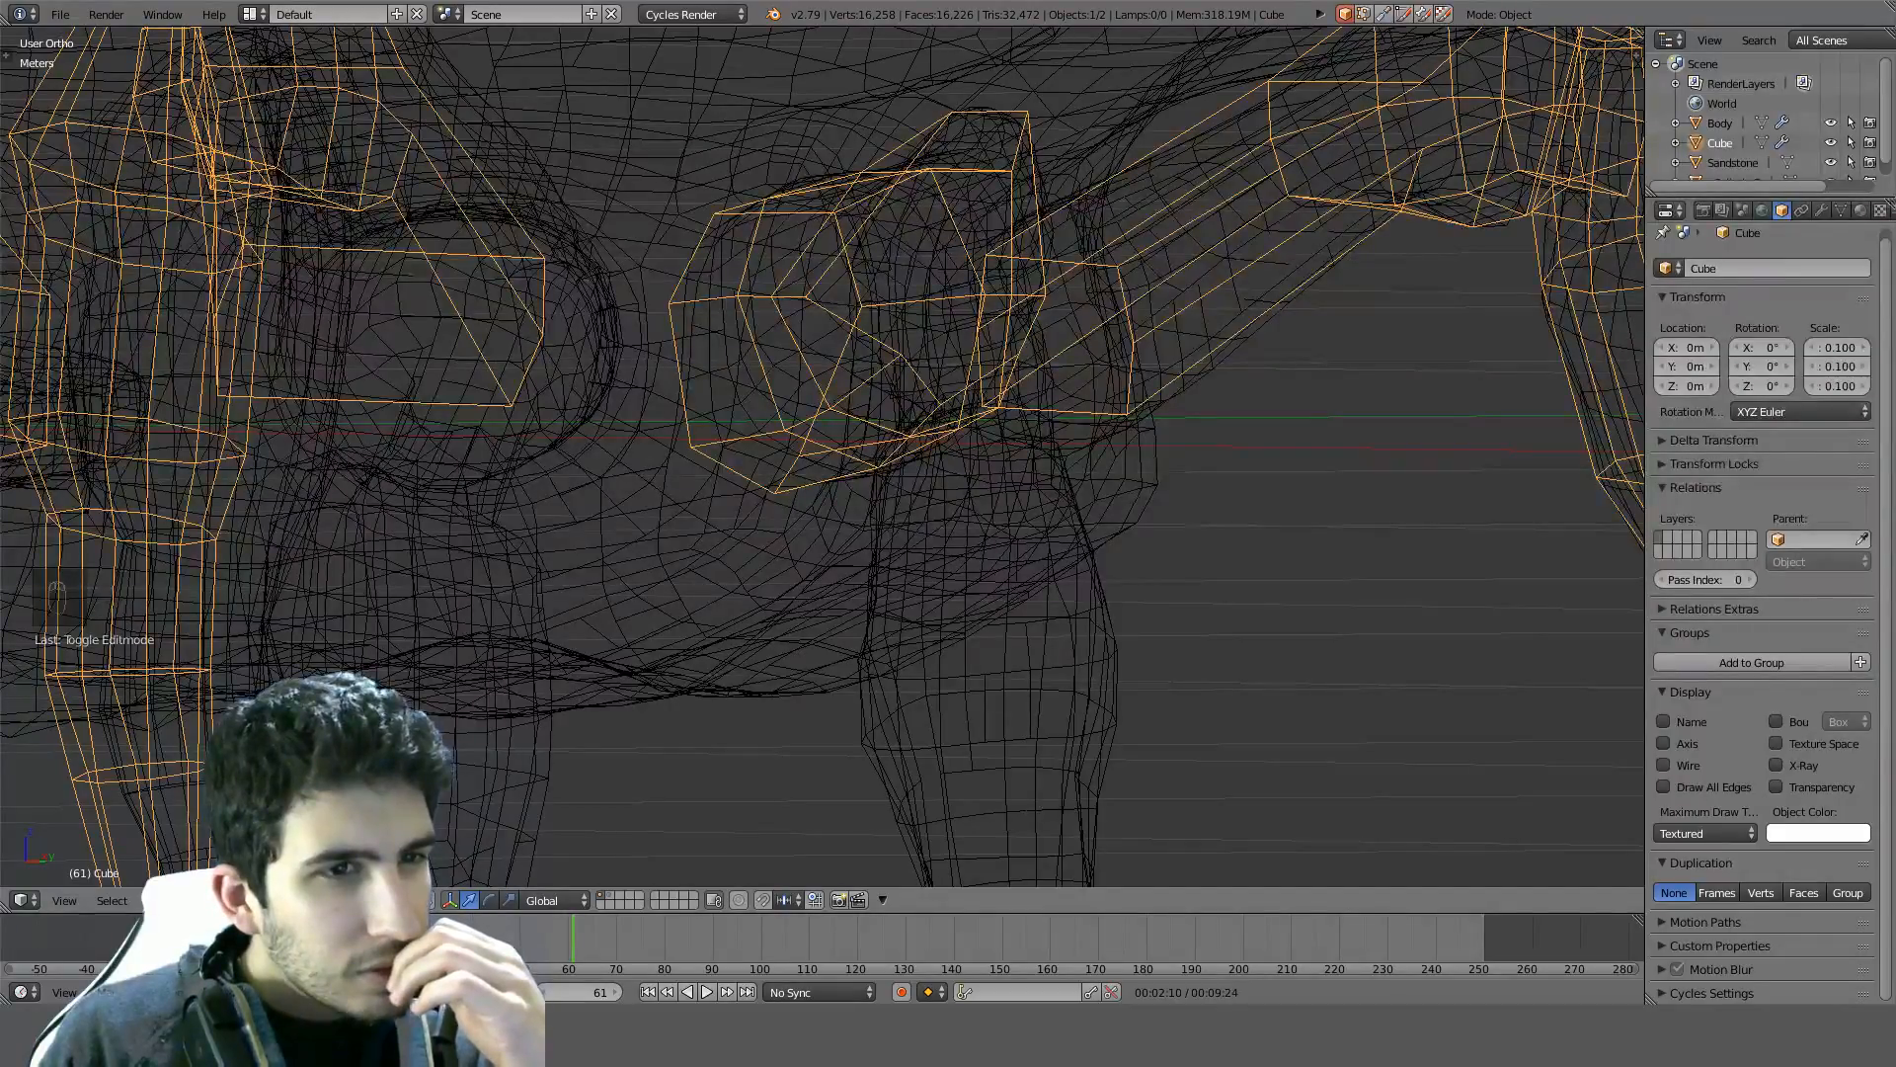
Examine the whole creature and its sleeved limbs in solid shading from the front and from angled views
{"action": "middle_click_drag", "start_coordinate": [474, 476], "coordinate": [525, 518]}
{"action": "scroll", "coordinate": [525, 518], "scroll_direction": "down", "scroll_amount": 5}
{"action": "key", "text": "z"}
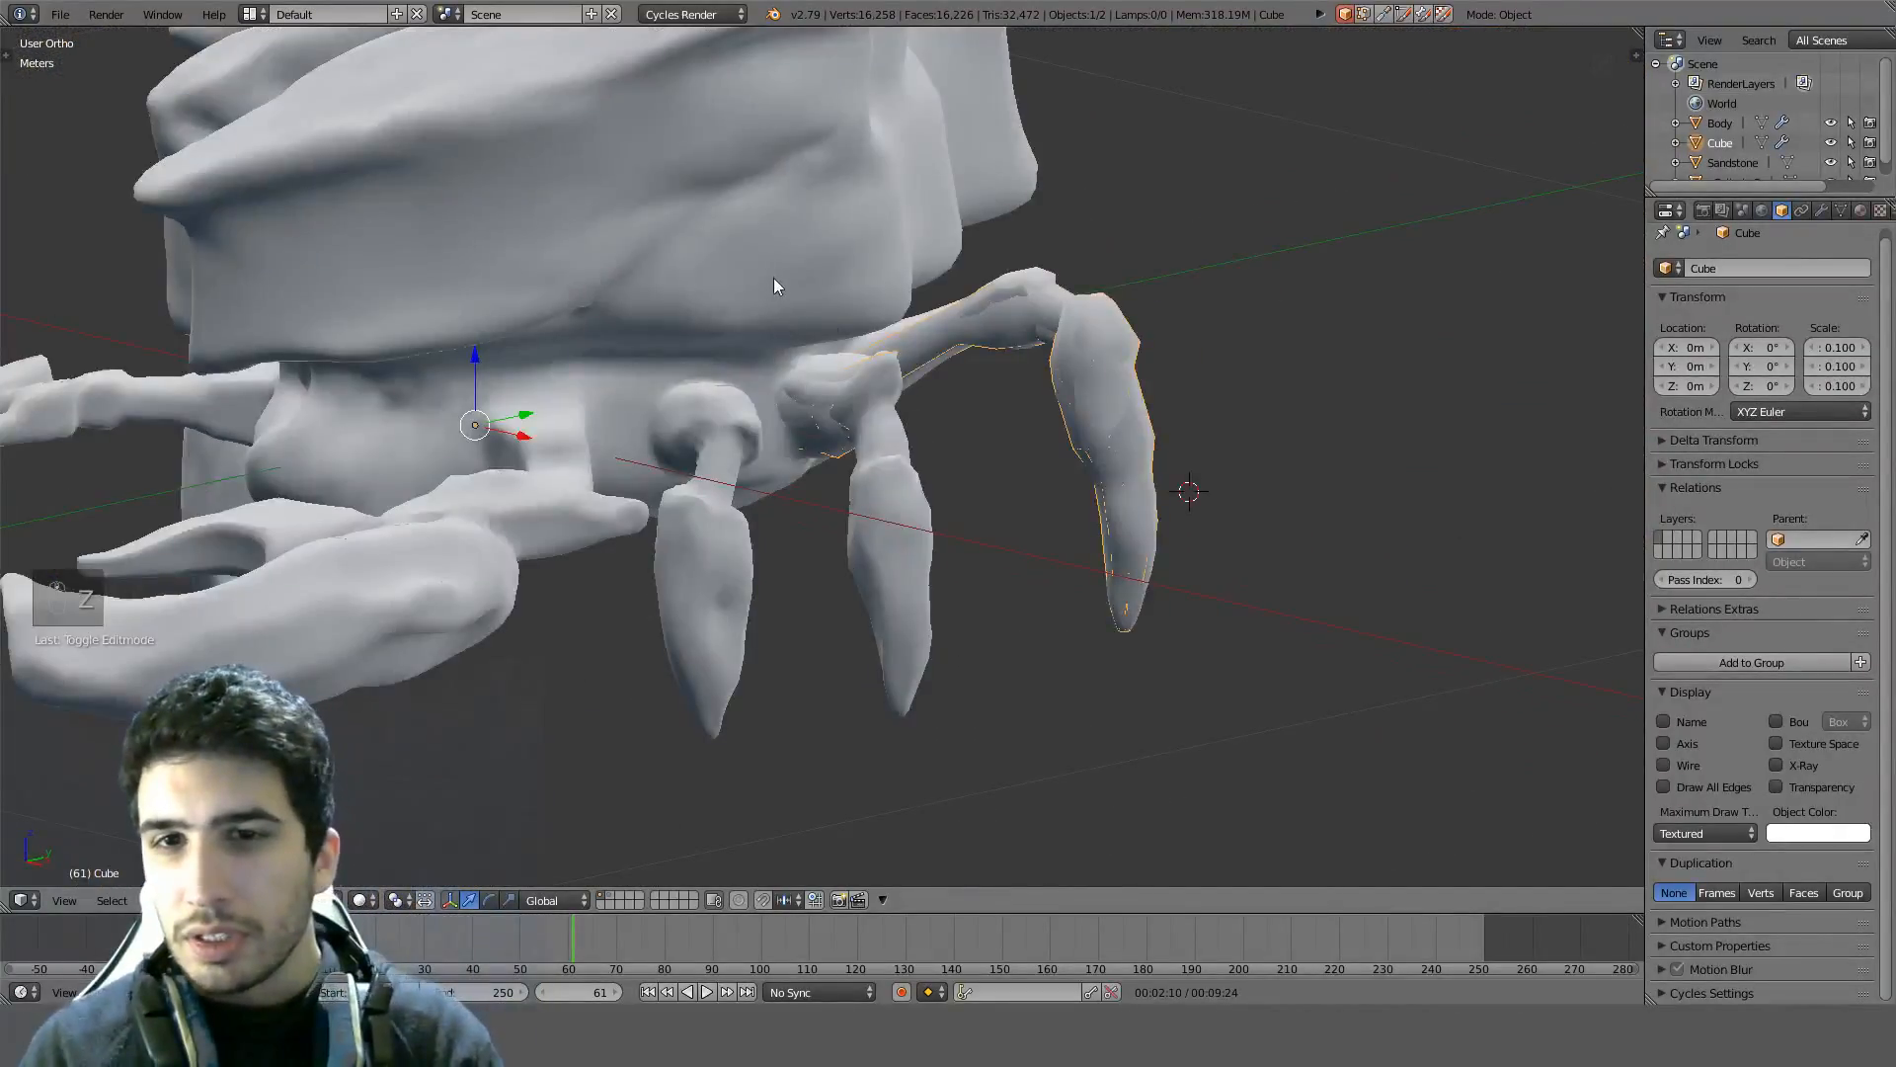
{"action": "key", "text": "Tab"}
{"action": "key", "text": "Tab"}
{"action": "scroll", "coordinate": [681, 321], "scroll_direction": "down", "scroll_amount": 6}
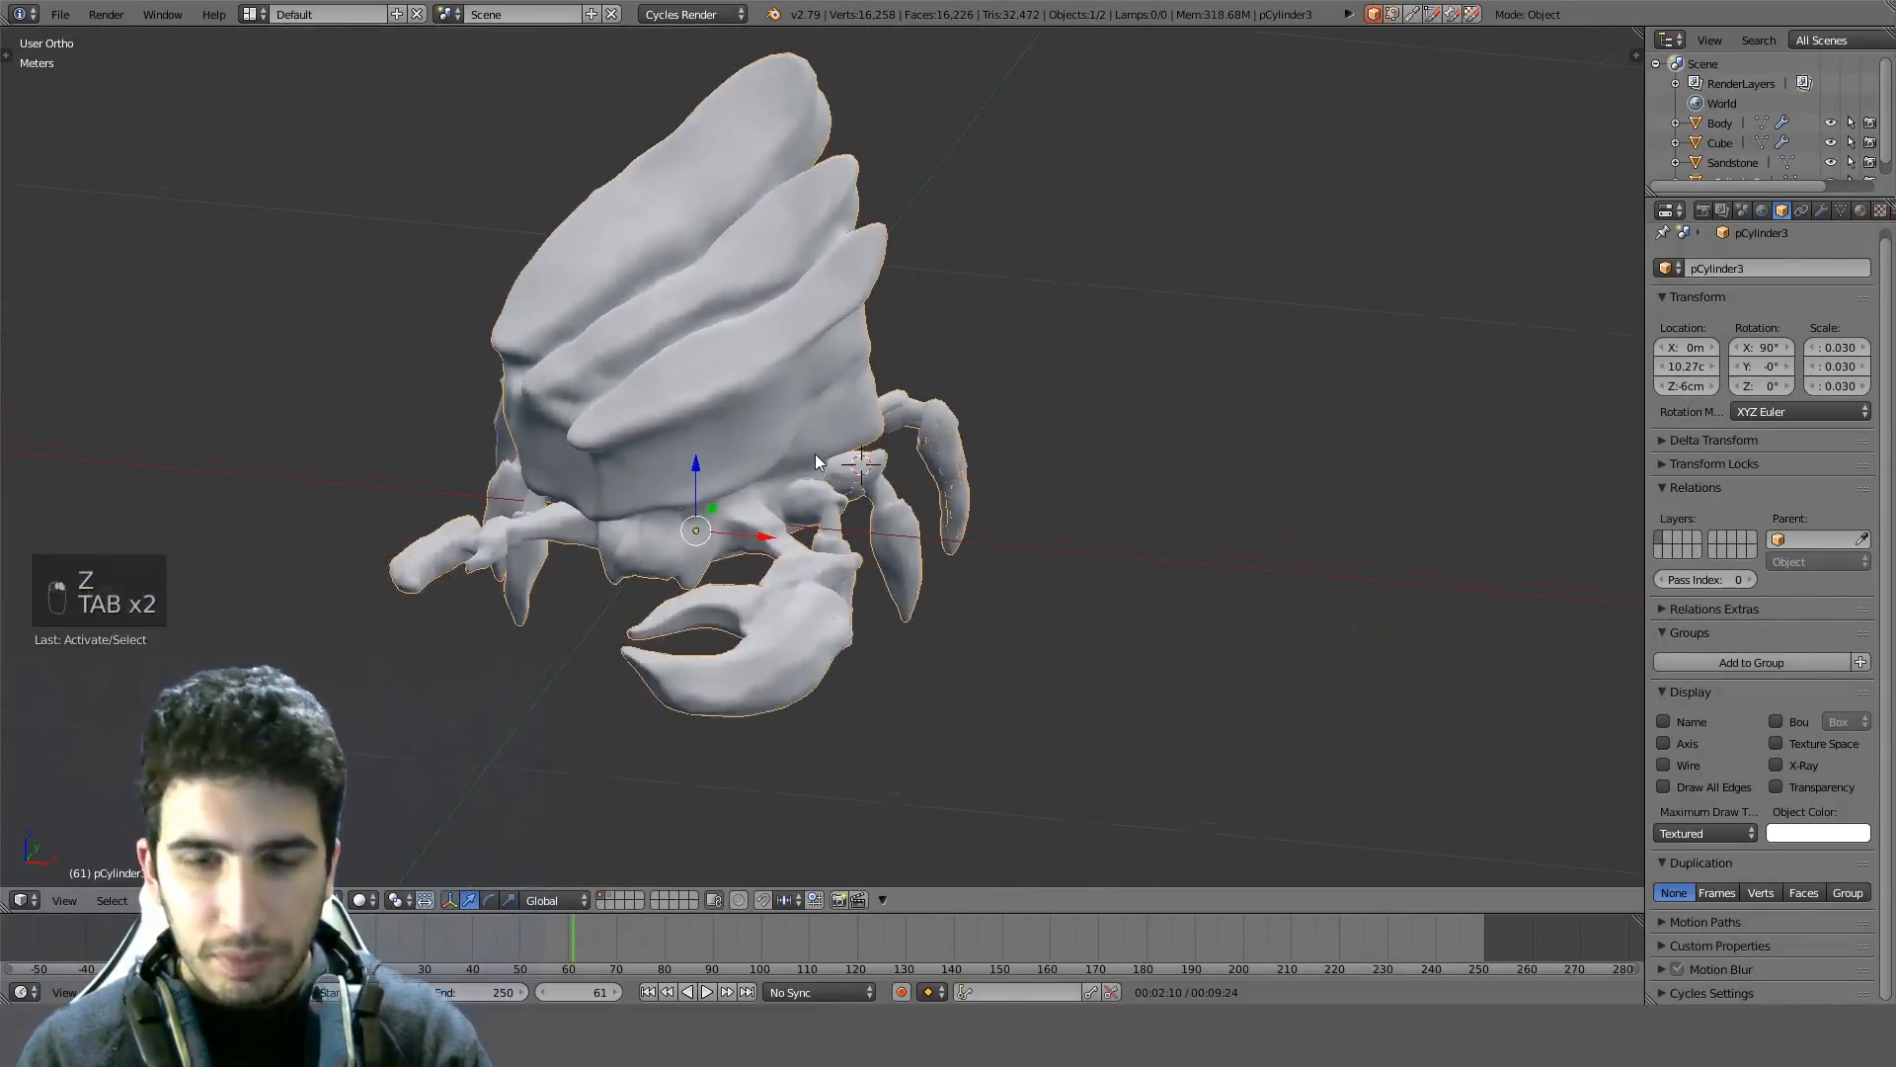
{"action": "key", "text": "KP_1"}
{"action": "right_click", "coordinate": [814, 460]}
{"action": "scroll", "coordinate": [815, 453], "scroll_direction": "up", "scroll_amount": 4}
{"action": "scroll", "coordinate": [428, 410], "scroll_direction": "down", "scroll_amount": 2}
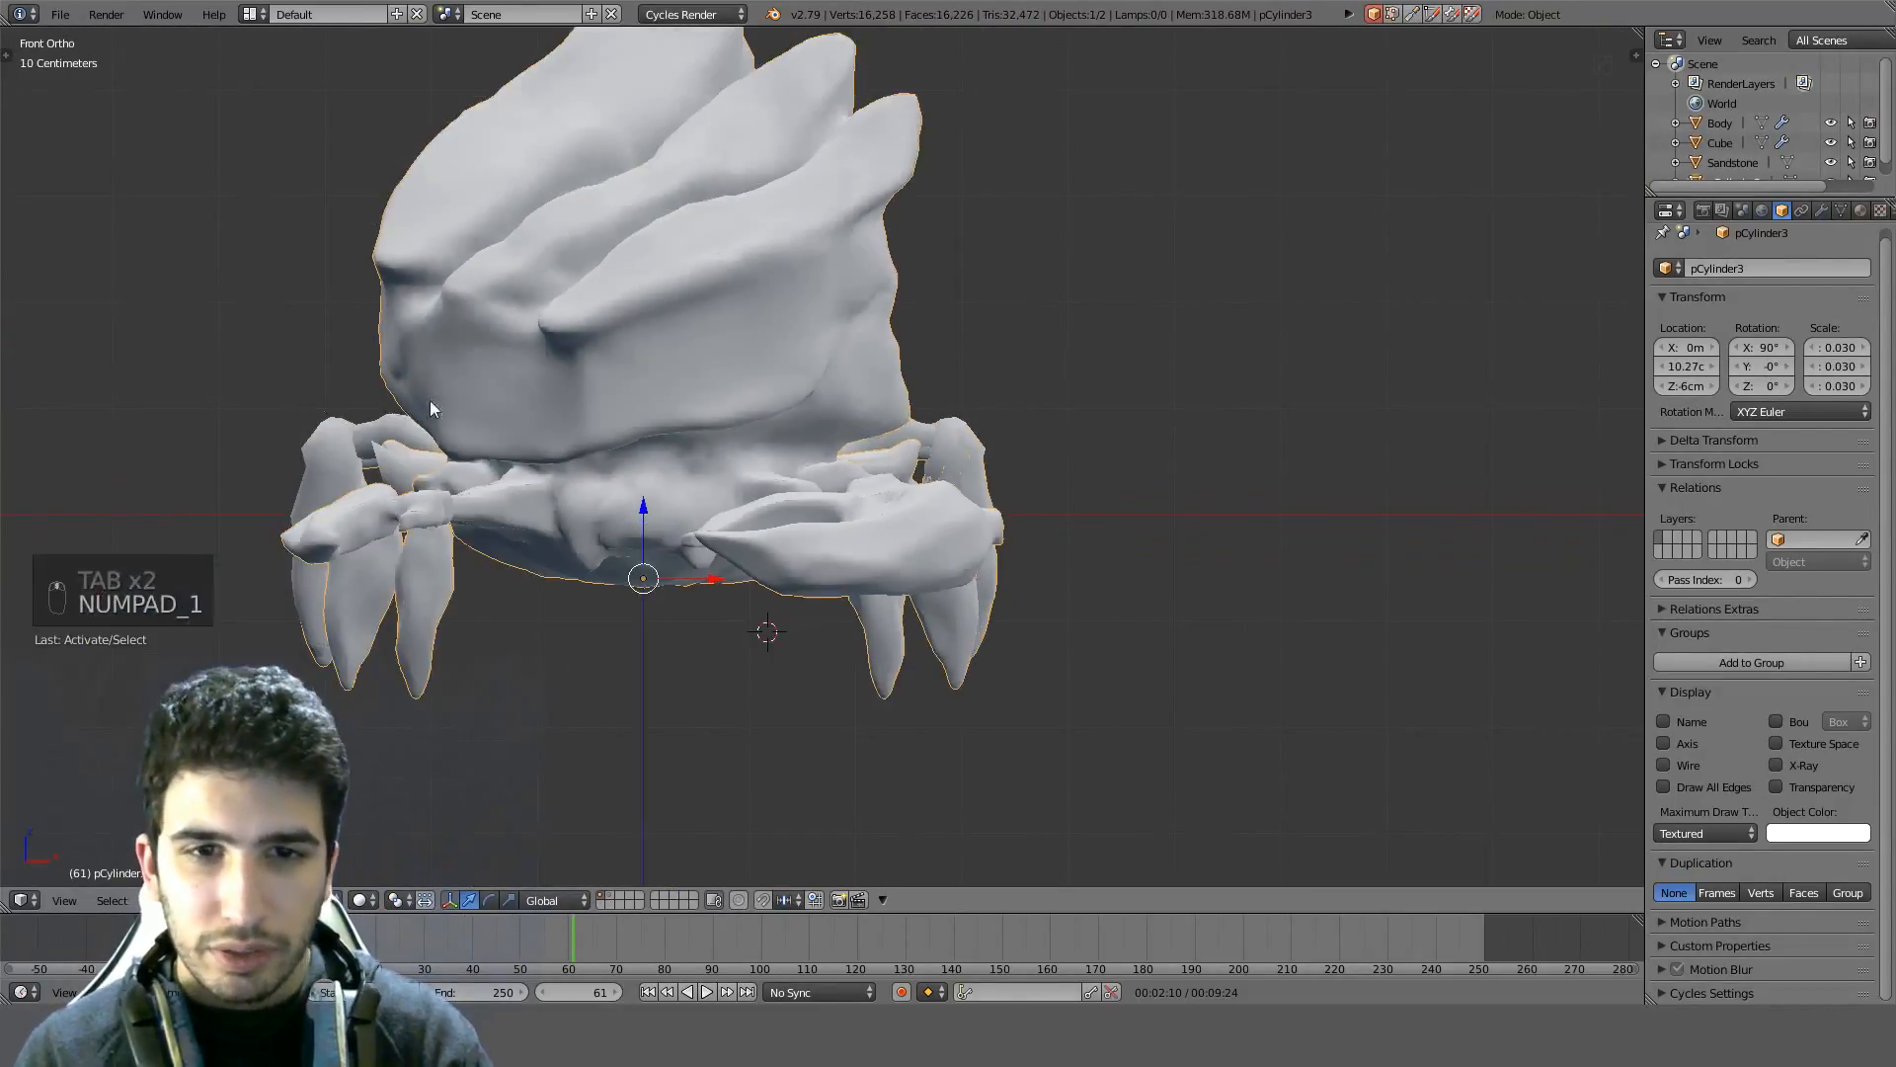
{"action": "middle_click_drag", "start_coordinate": [612, 414], "coordinate": [851, 518], "text": "shift"}
{"action": "middle_click_drag", "start_coordinate": [866, 604], "coordinate": [981, 516]}
{"action": "scroll", "coordinate": [980, 507], "scroll_direction": "up", "scroll_amount": 8}
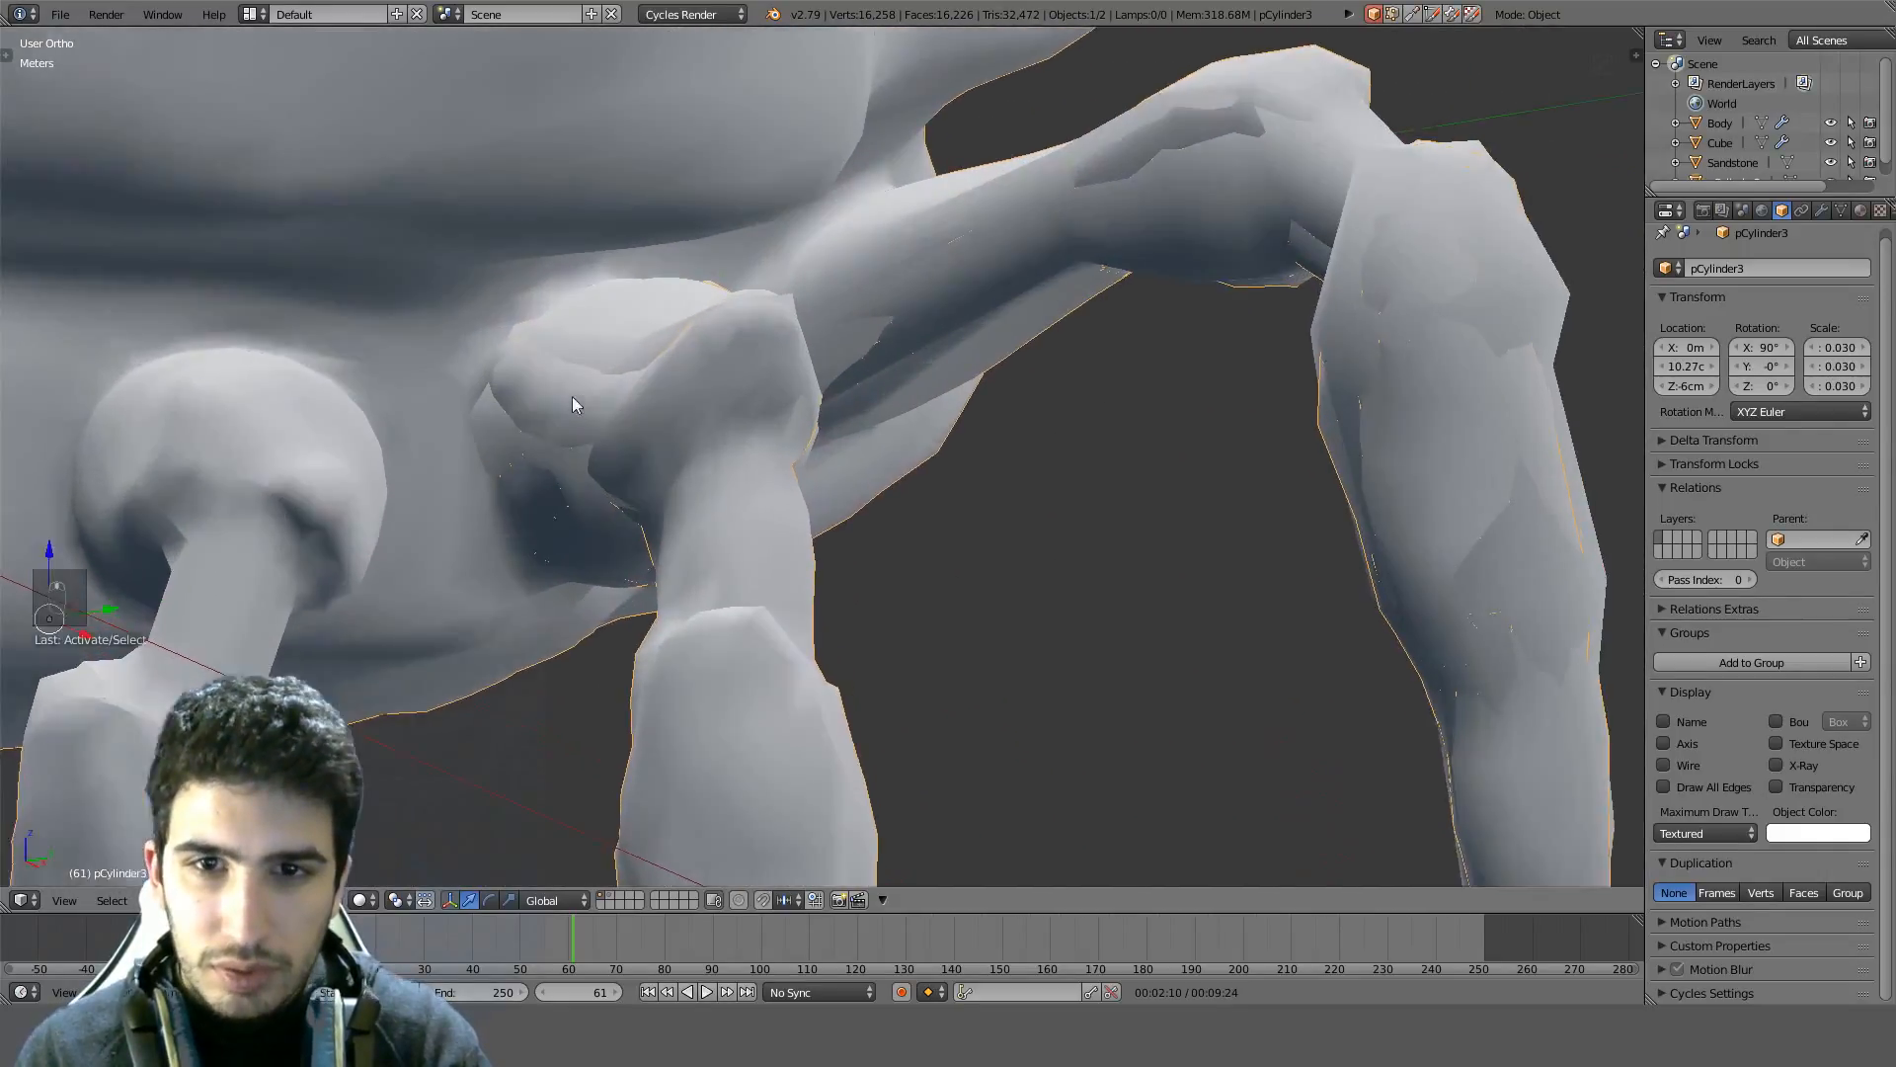
Inspect the sleeve's fit around the middle leg's upper joint, checking the sleeve and body meshes in object and edit mode
{"action": "right_click", "coordinate": [625, 287]}
{"action": "key", "text": "Tab"}
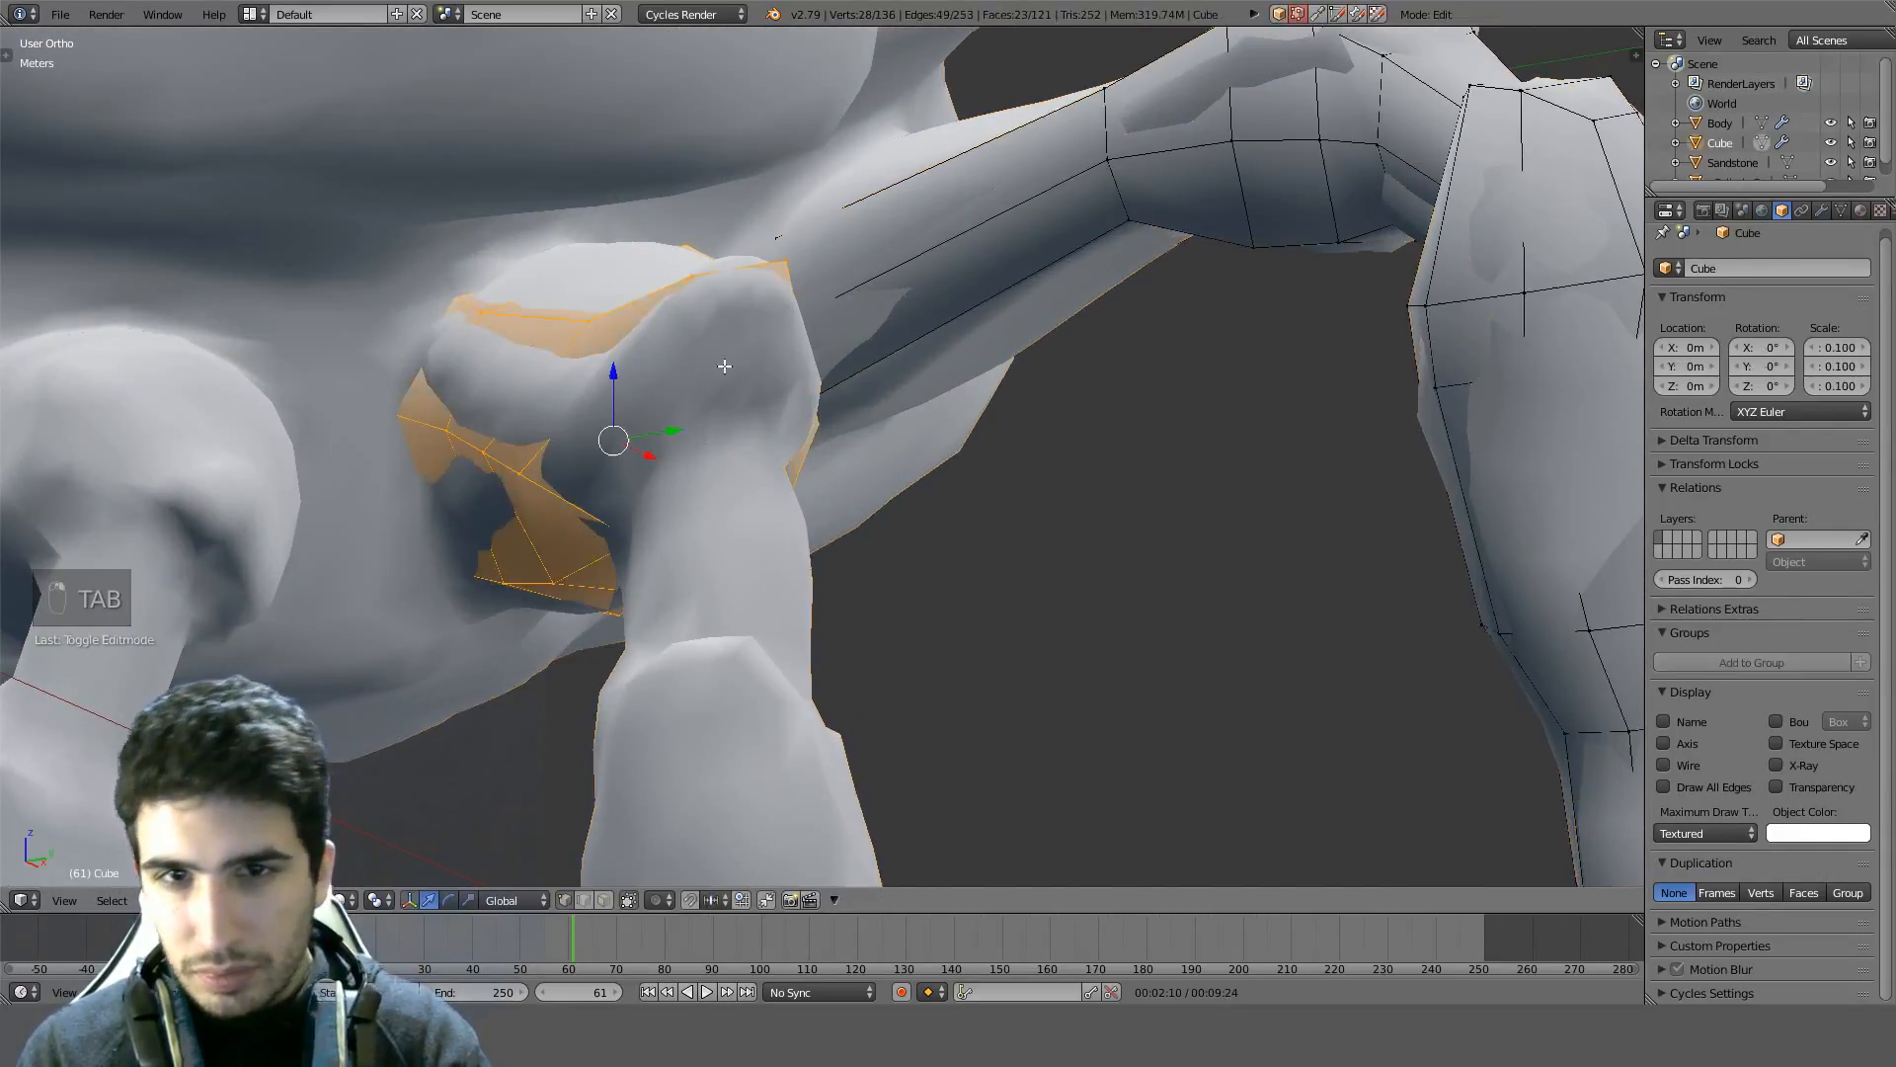
{"action": "middle_click_drag", "start_coordinate": [589, 304], "coordinate": [684, 281]}
{"action": "key", "text": "Tab"}
{"action": "scroll", "coordinate": [639, 432], "scroll_direction": "down", "scroll_amount": 5}
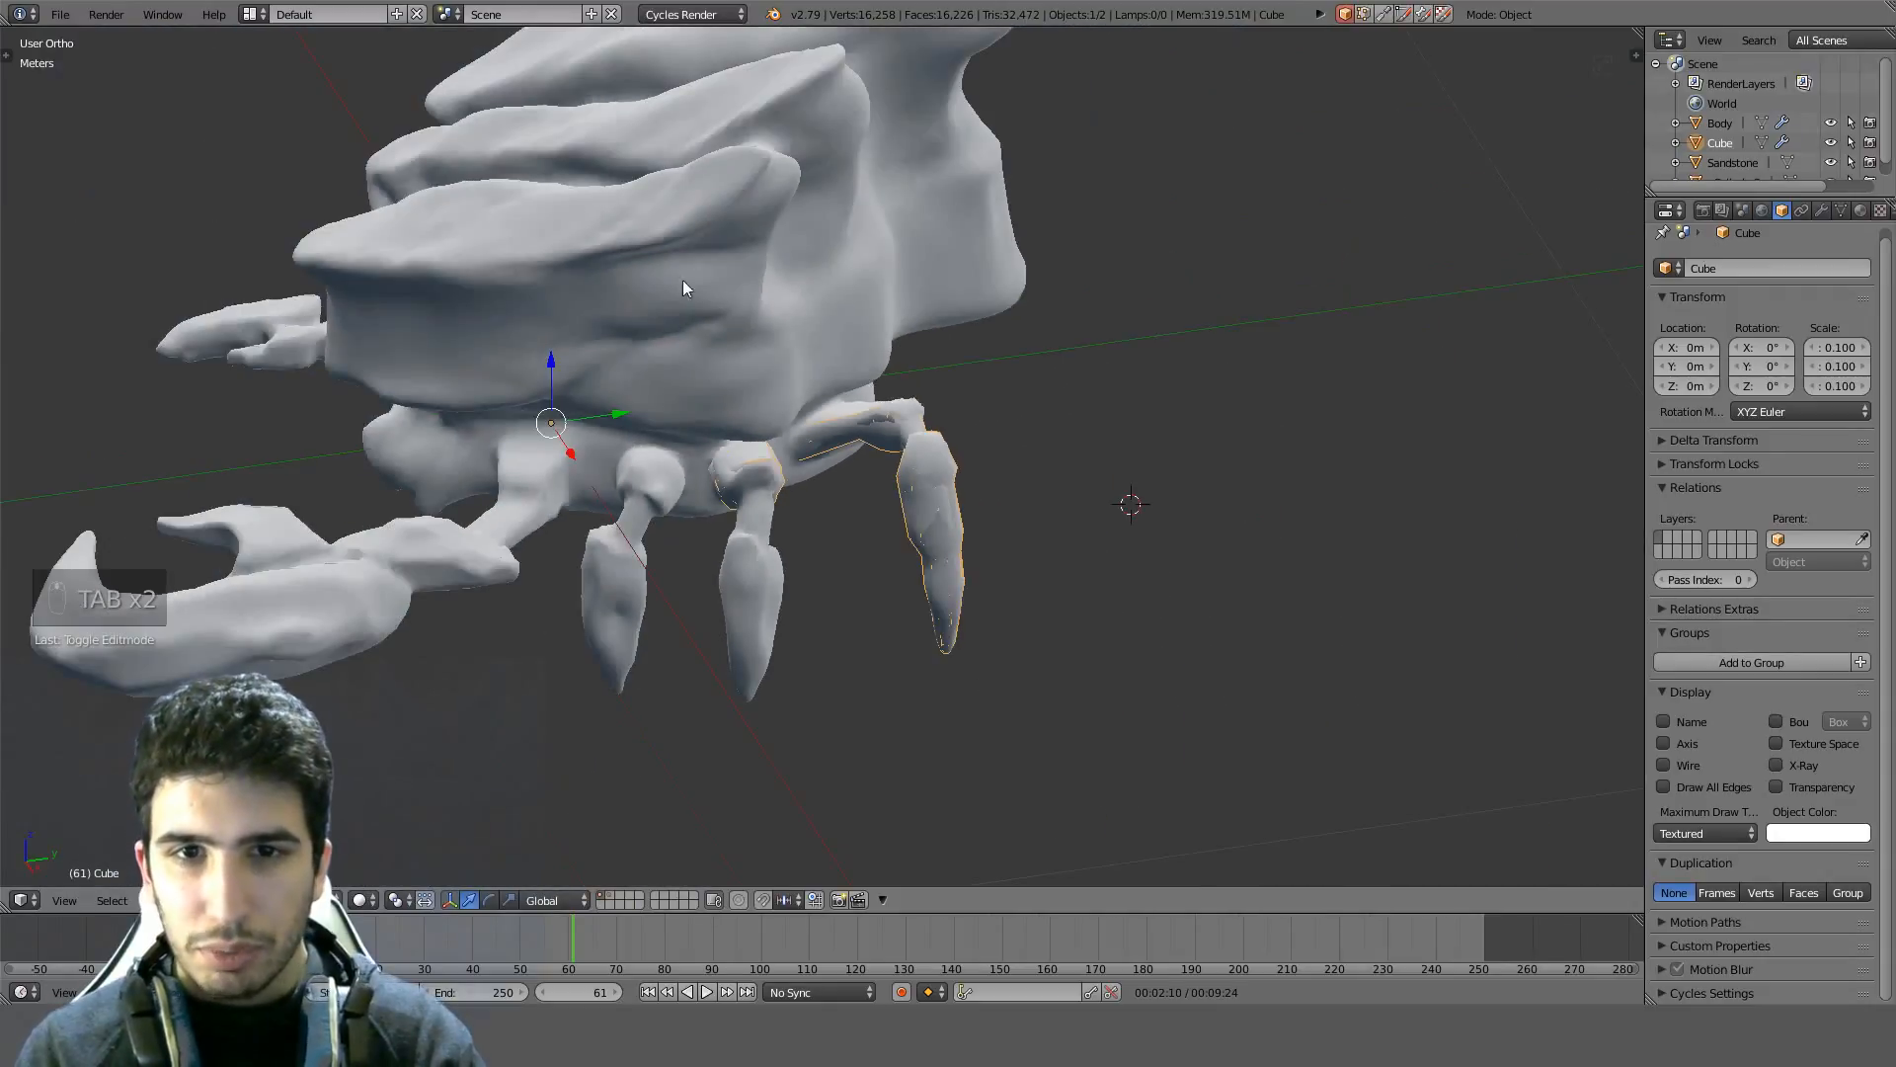
{"action": "right_click", "coordinate": [468, 469]}
{"action": "scroll", "coordinate": [468, 469], "scroll_direction": "down", "scroll_amount": 3}
{"action": "key", "text": "Tab"}
{"action": "middle_click_drag", "start_coordinate": [468, 469], "coordinate": [446, 503]}
{"action": "middle_click_drag", "start_coordinate": [756, 400], "coordinate": [800, 537]}
{"action": "key", "text": "Tab"}
{"action": "scroll", "coordinate": [800, 537], "scroll_direction": "up", "scroll_amount": 3}
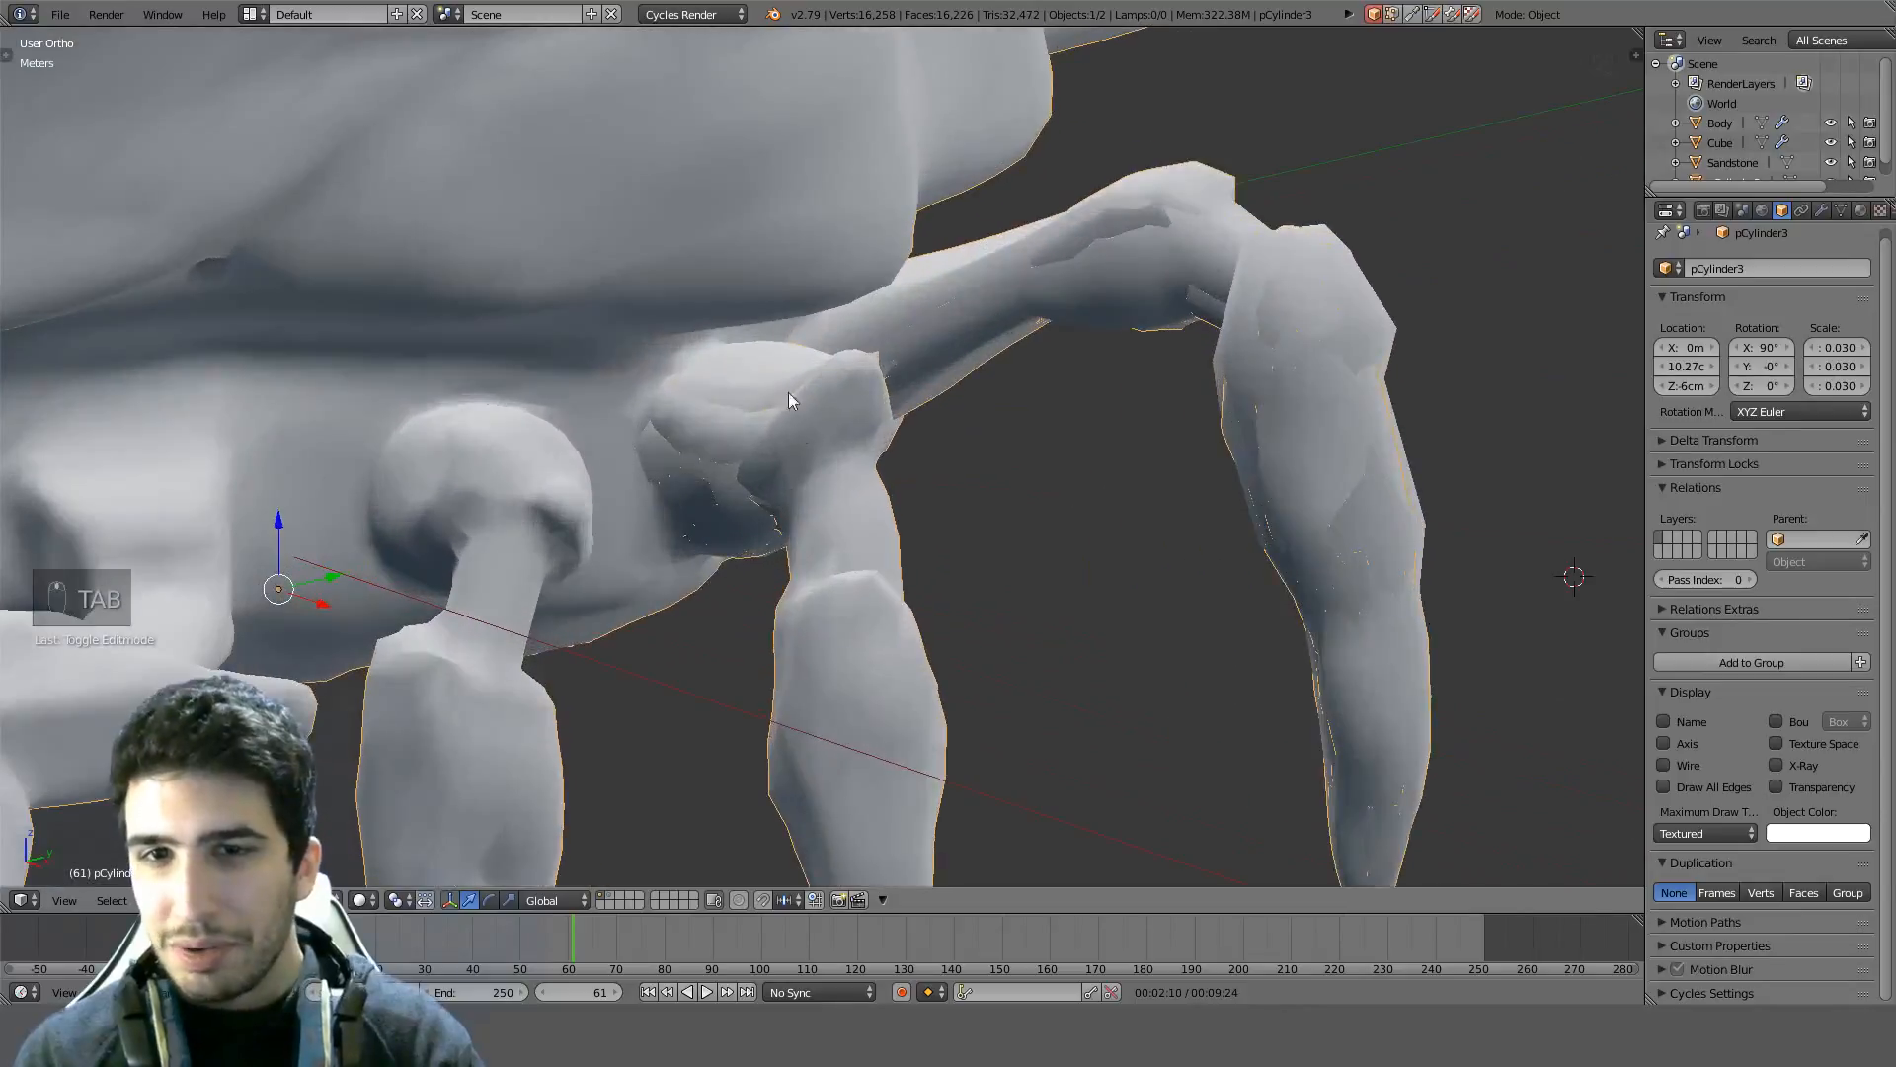
{"action": "right_click", "coordinate": [787, 390]}
{"action": "key", "text": "Tab"}
{"action": "middle_click_drag", "start_coordinate": [894, 483], "coordinate": [882, 516]}
{"action": "key", "text": "Tab"}
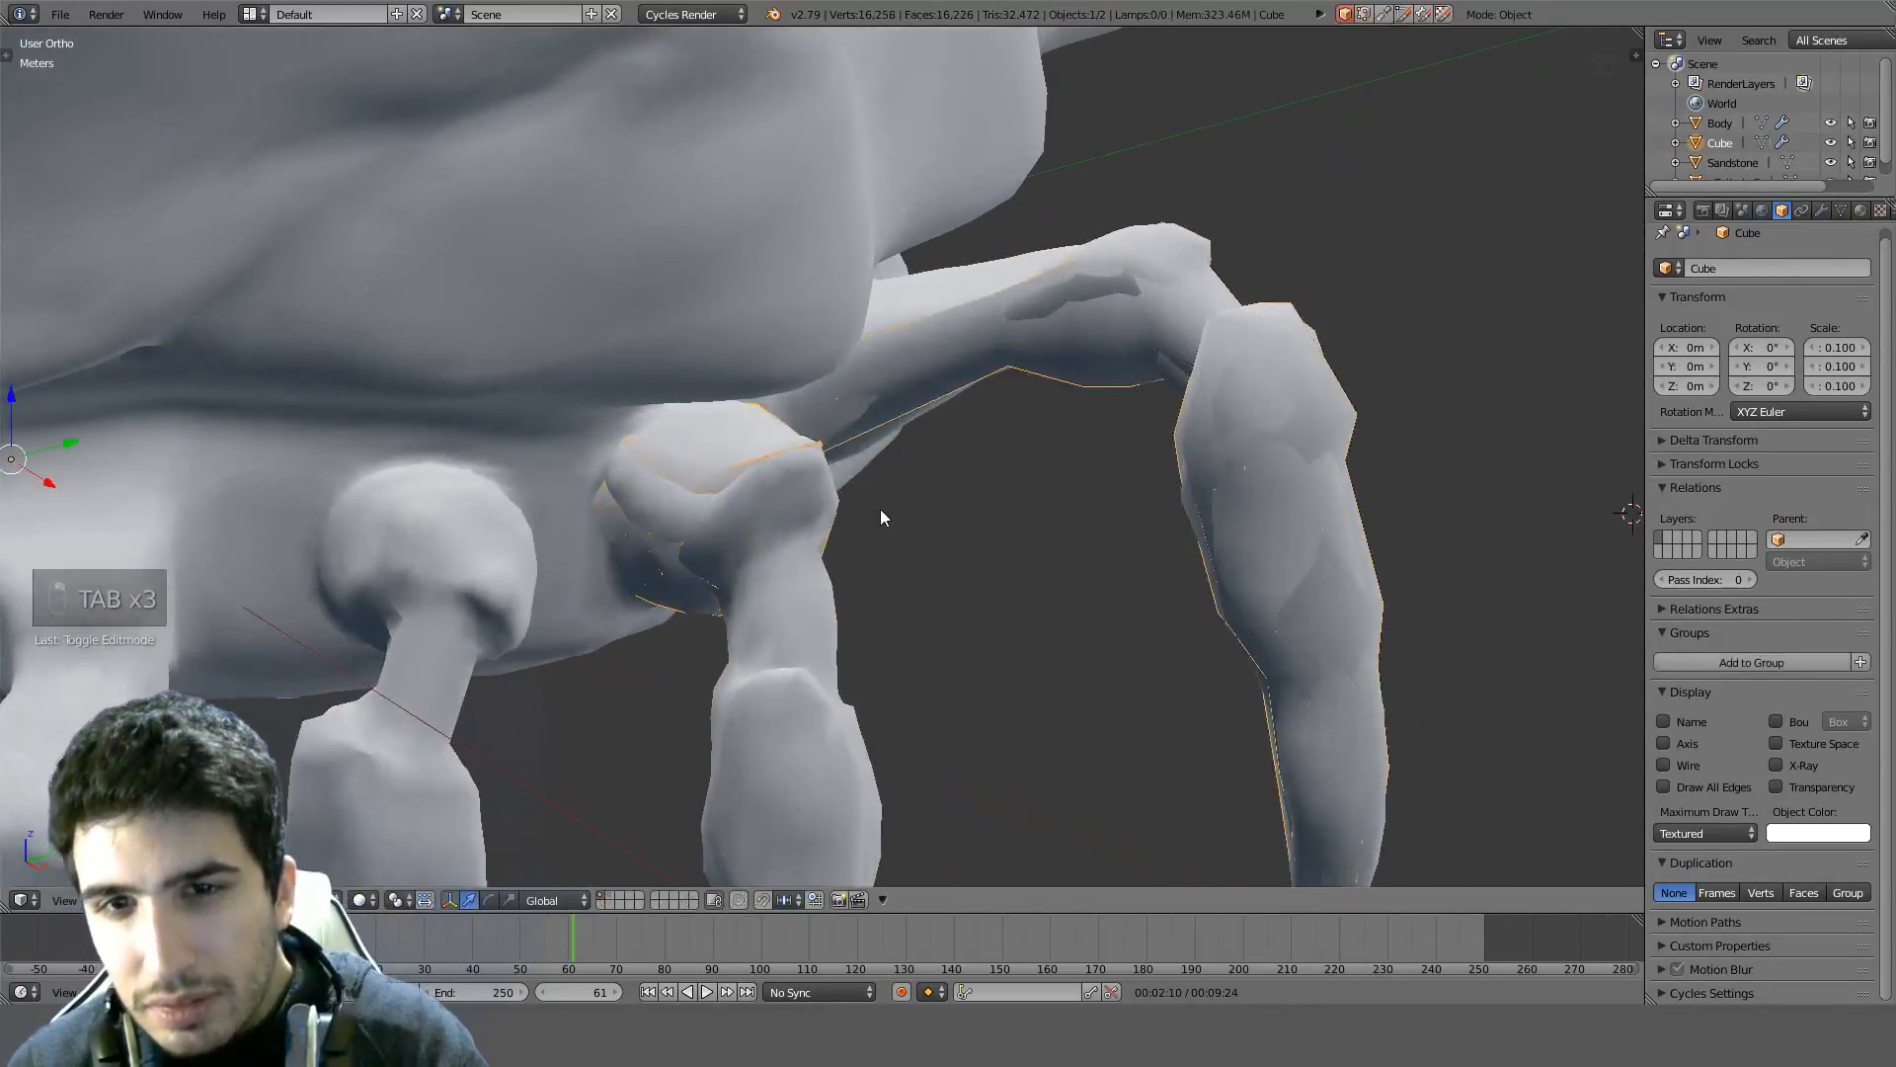
Select the seven-sided cap face closing the sleeve's inner end and delete that face
{"action": "key", "text": "Tab"}
{"action": "key", "text": "KP_1"}
{"action": "key", "text": "KP_3"}
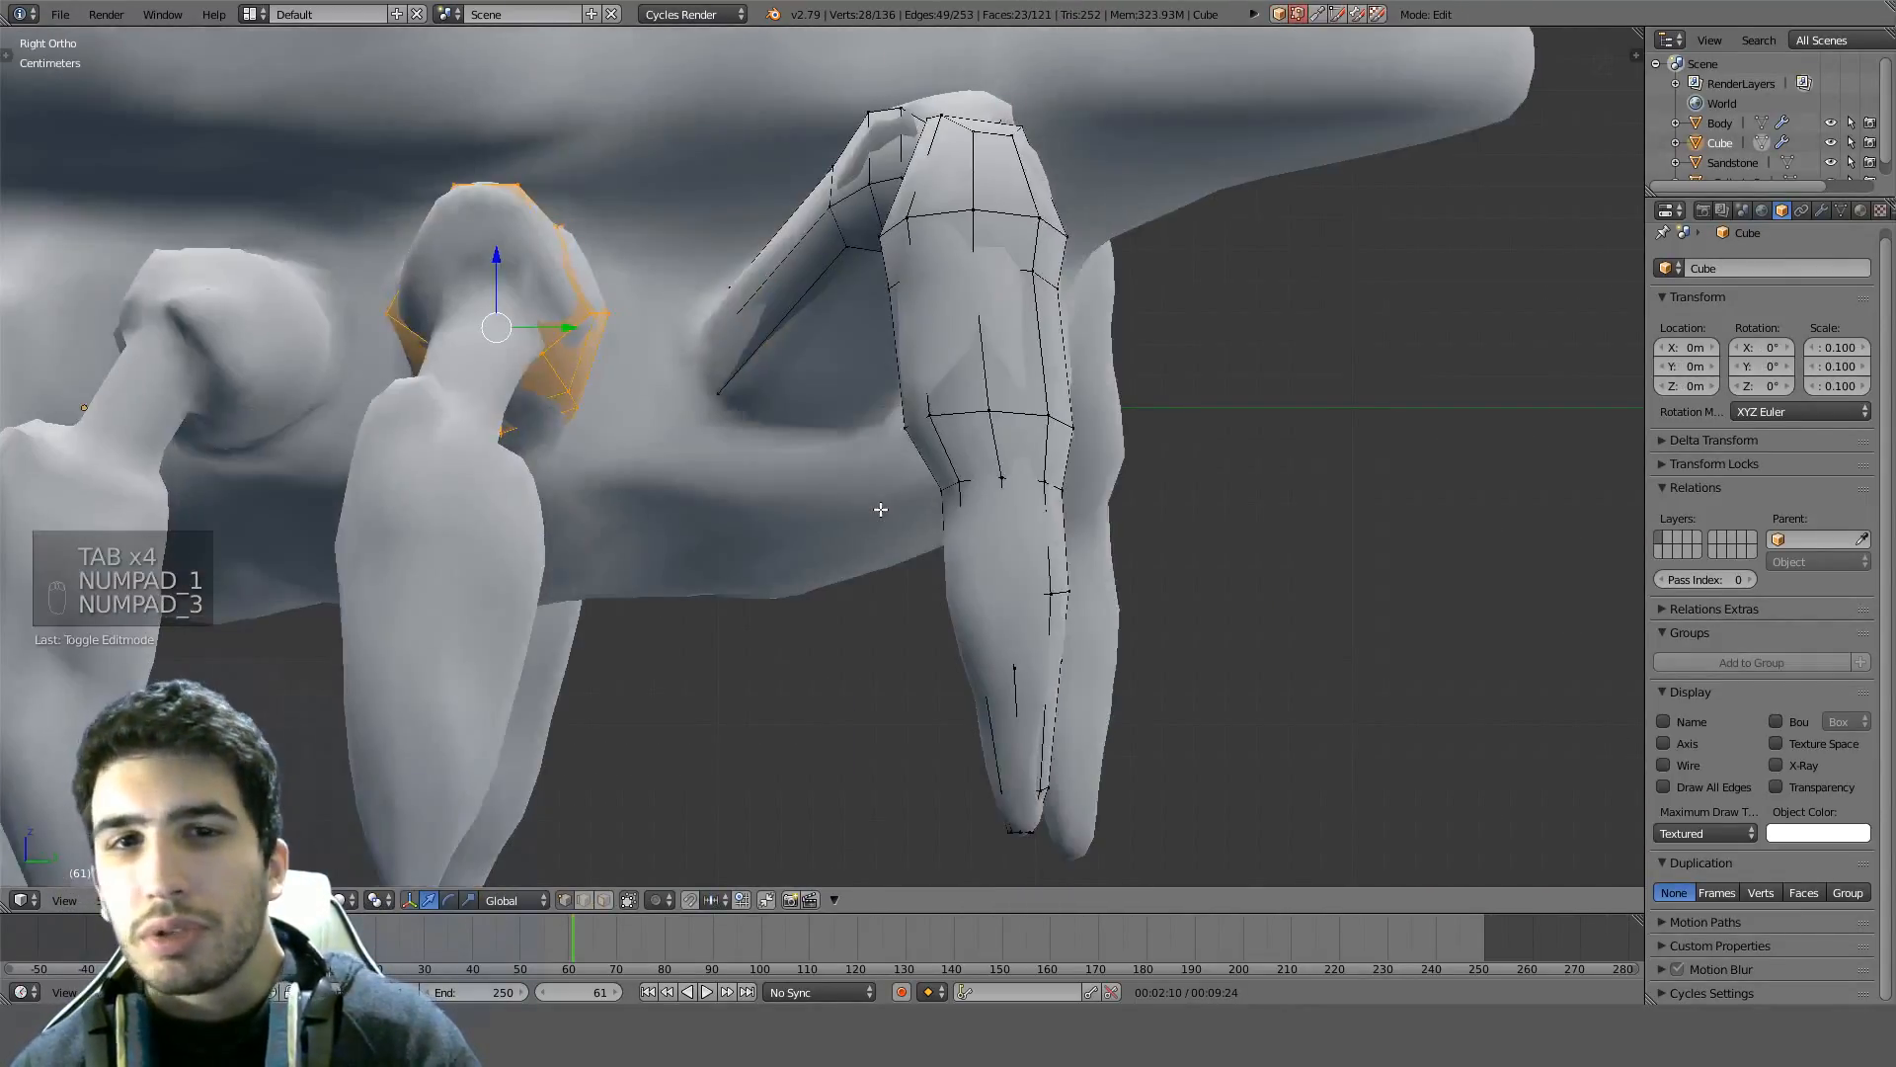
{"action": "key", "text": "z"}
{"action": "middle_click_drag", "start_coordinate": [403, 277], "coordinate": [603, 806]}
{"action": "left_click", "coordinate": [601, 900]}
{"action": "right_click", "coordinate": [697, 431]}
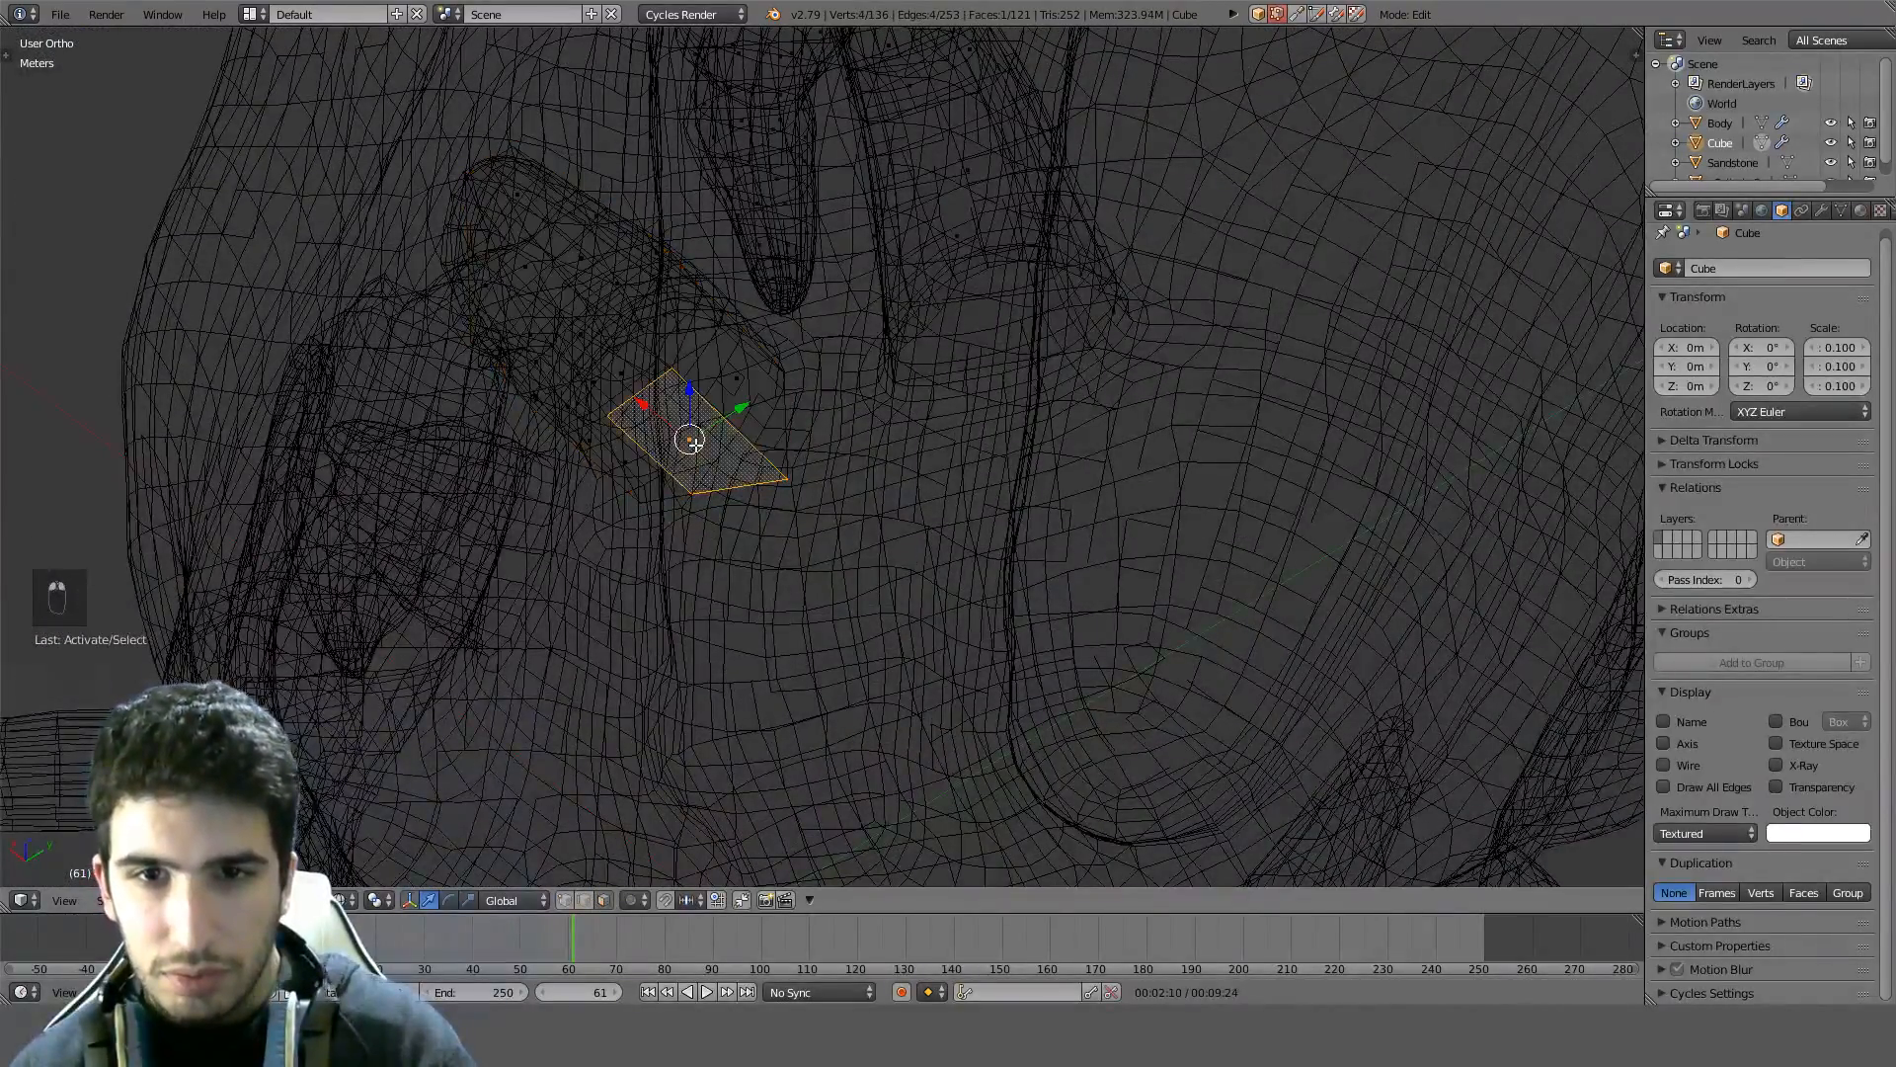
{"action": "key", "text": "Delete"}
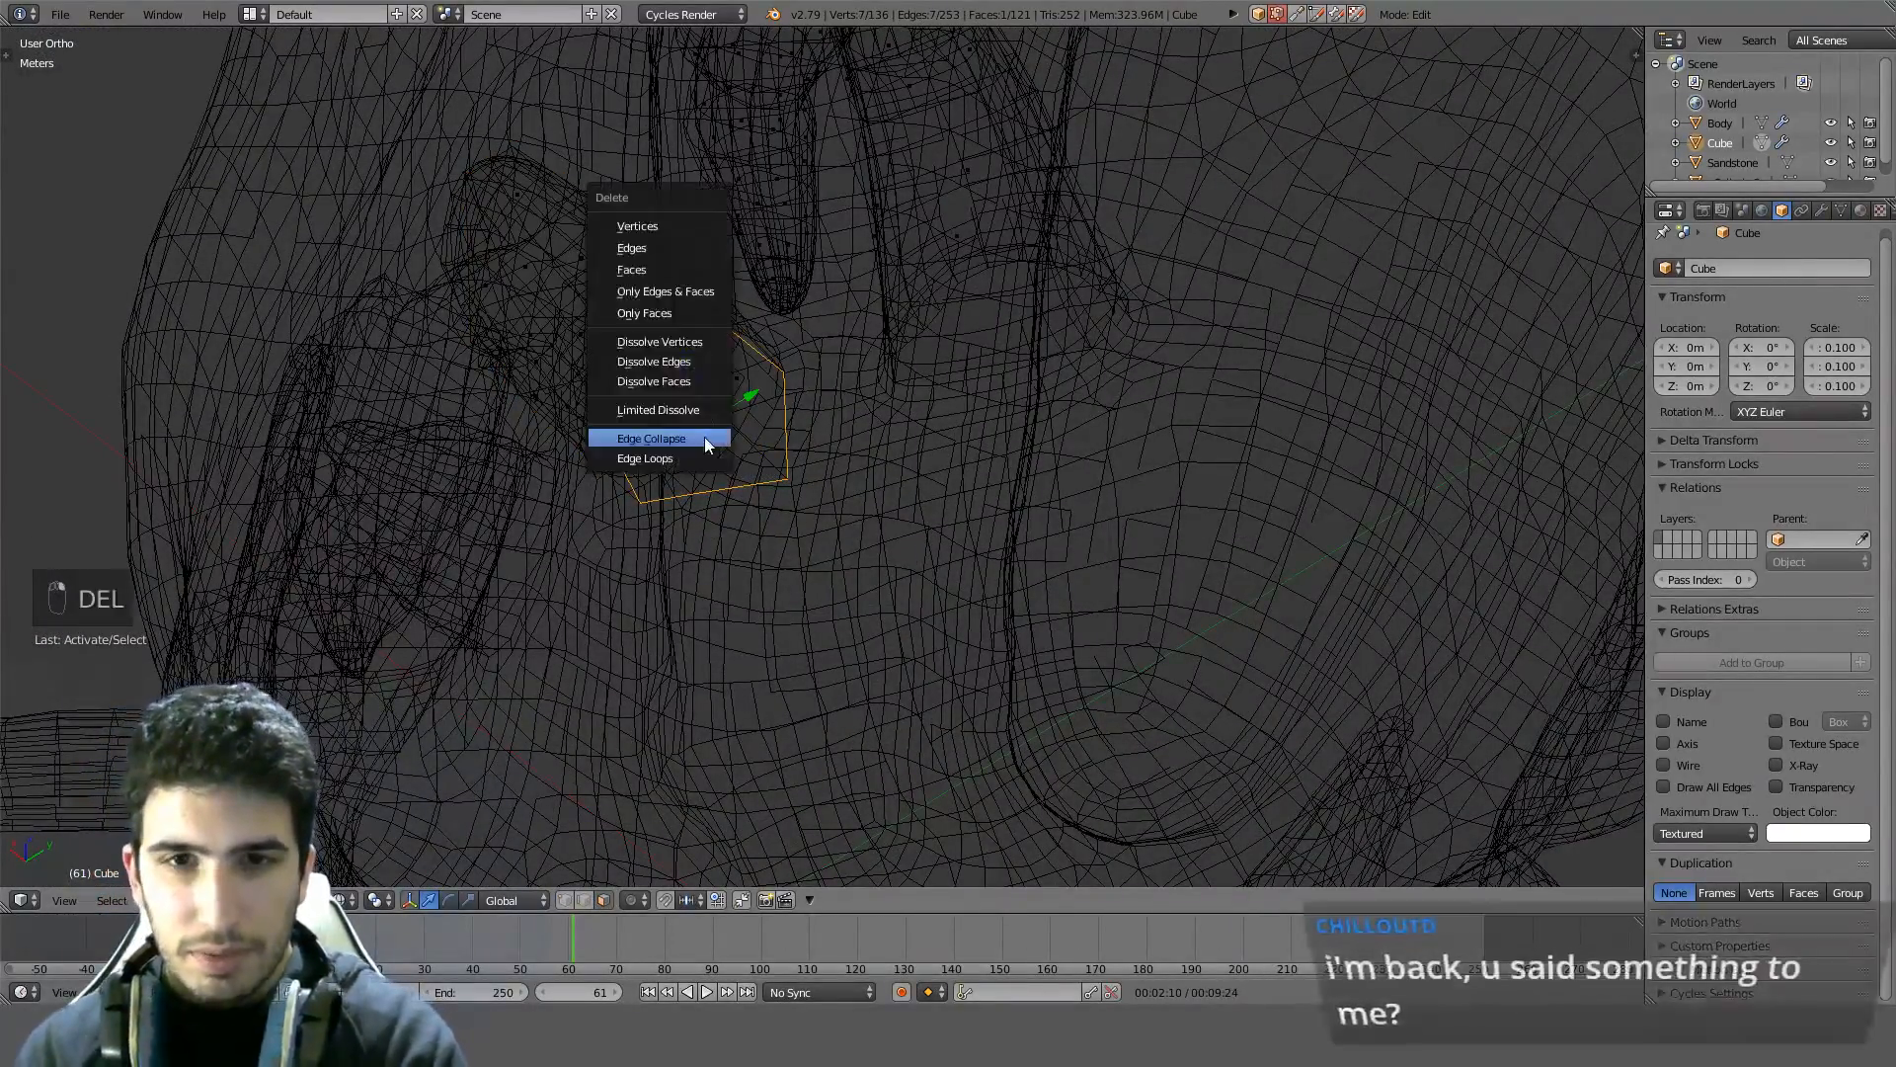
{"action": "left_click", "coordinate": [654, 271]}
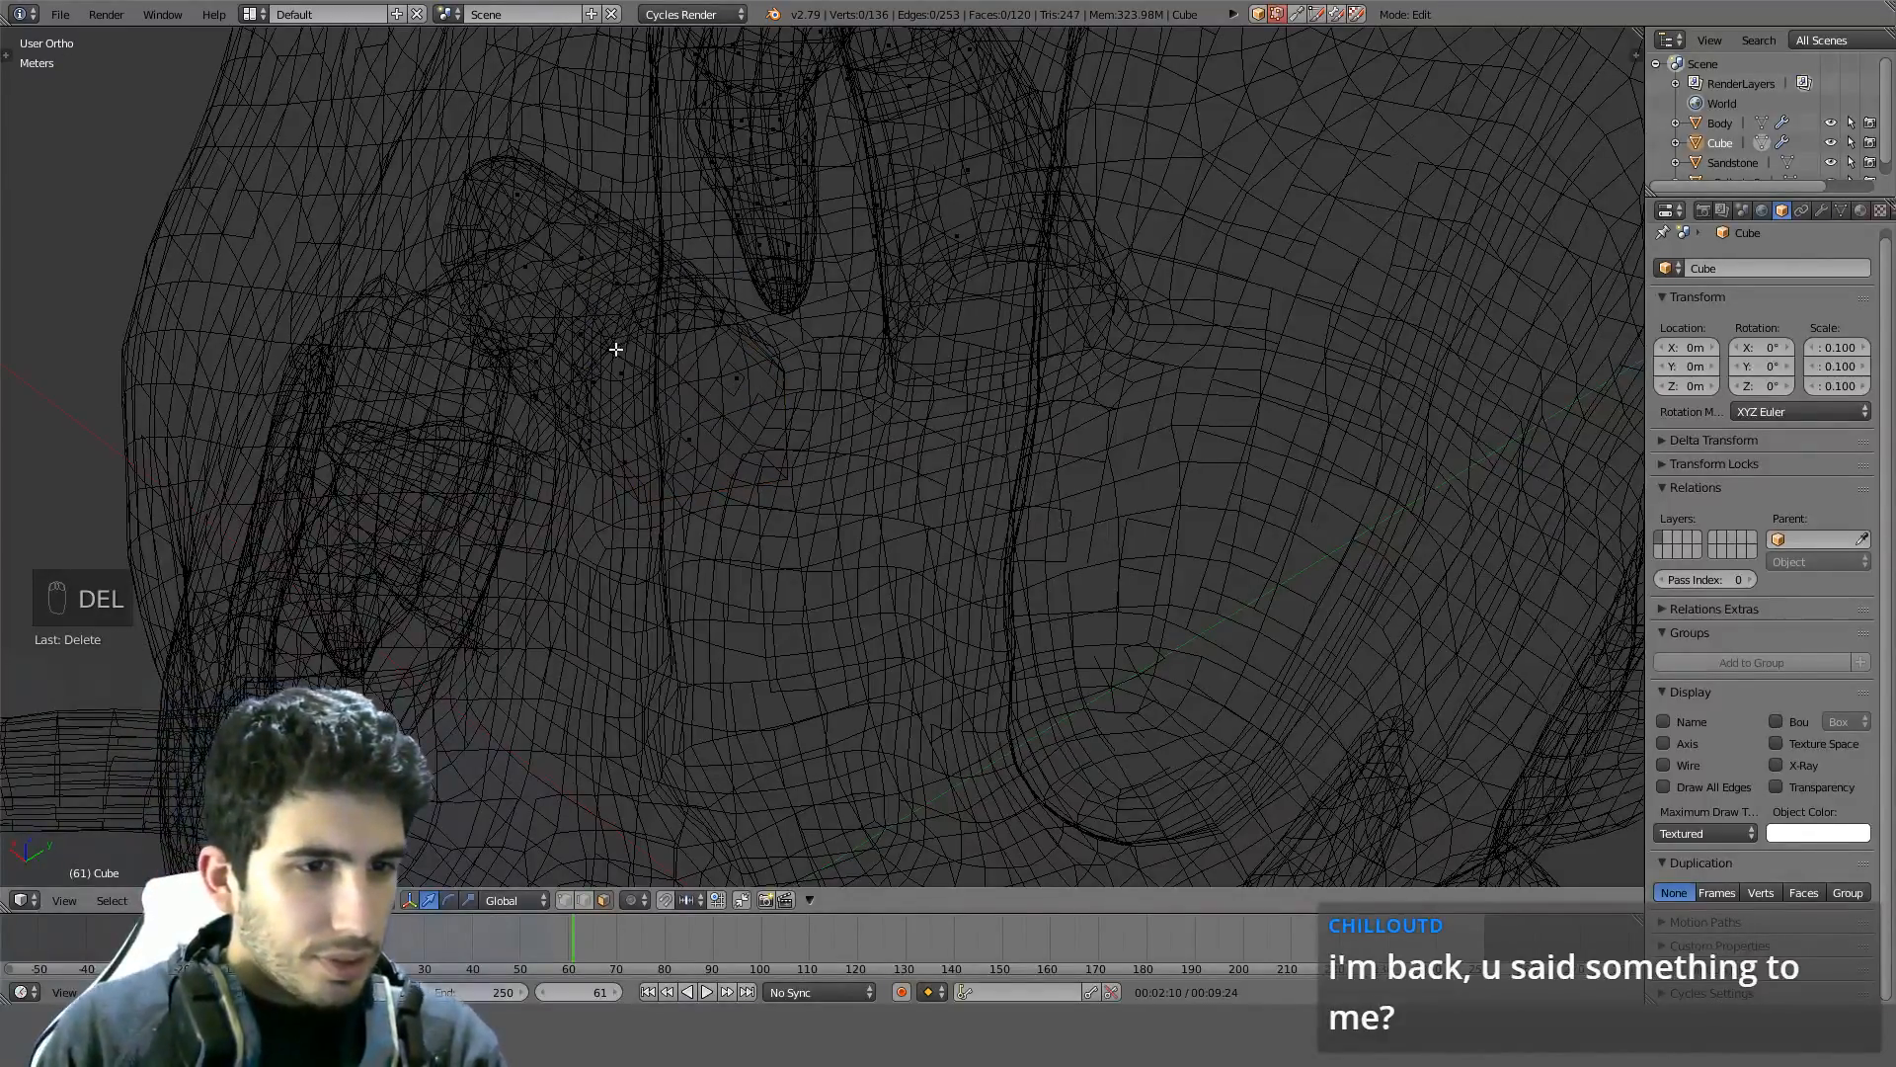
Add one centred lengthwise edge loop through the top faces of the middle leg's upper-joint sleeve
{"action": "mouse_move", "coordinate": [614, 364]}
{"action": "middle_mouse_down"}
{"action": "mouse_move", "coordinate": [719, 445]}
{"action": "mouse_move", "coordinate": [938, 486]}
{"action": "mouse_move", "coordinate": [789, 446]}
{"action": "mouse_move", "coordinate": [997, 366]}
{"action": "middle_mouse_up"}
{"action": "key", "text": "z"}
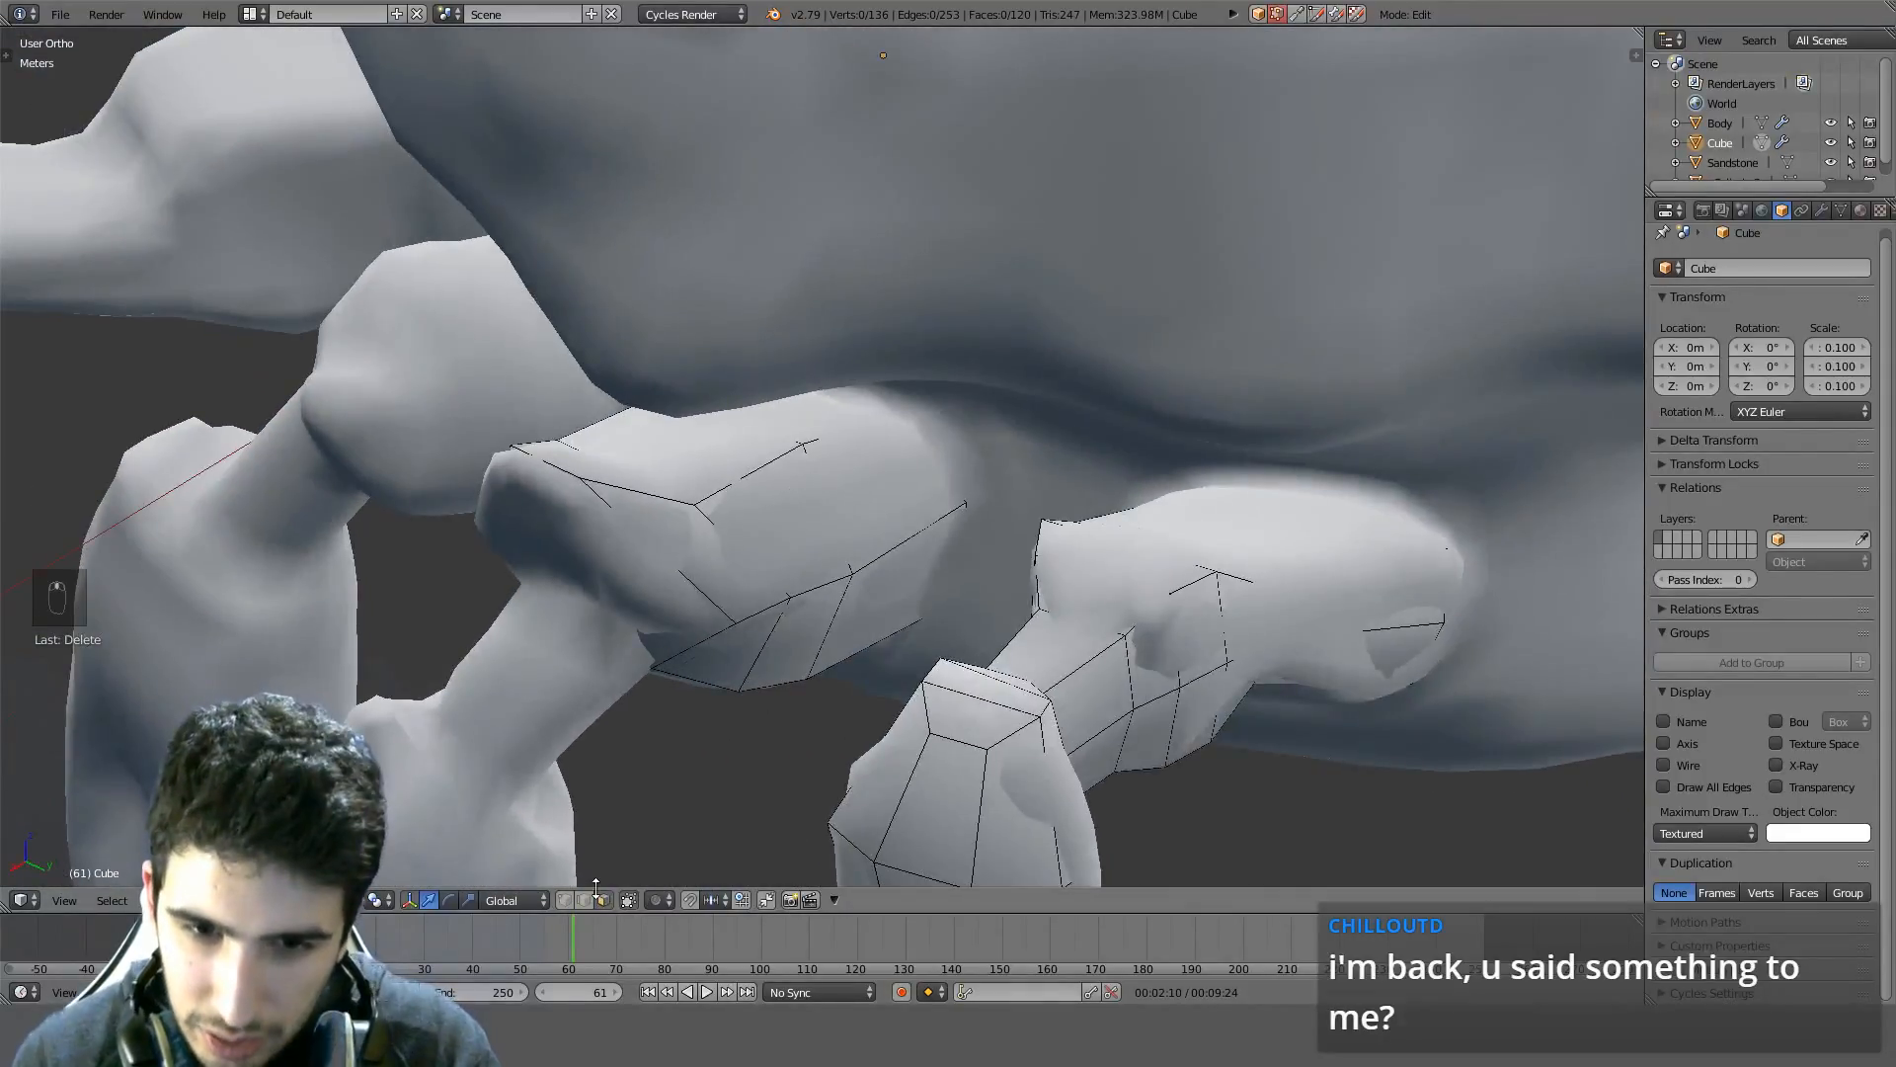
{"action": "key", "text": "ctrl+r"}
{"action": "left_click", "coordinate": [587, 460]}
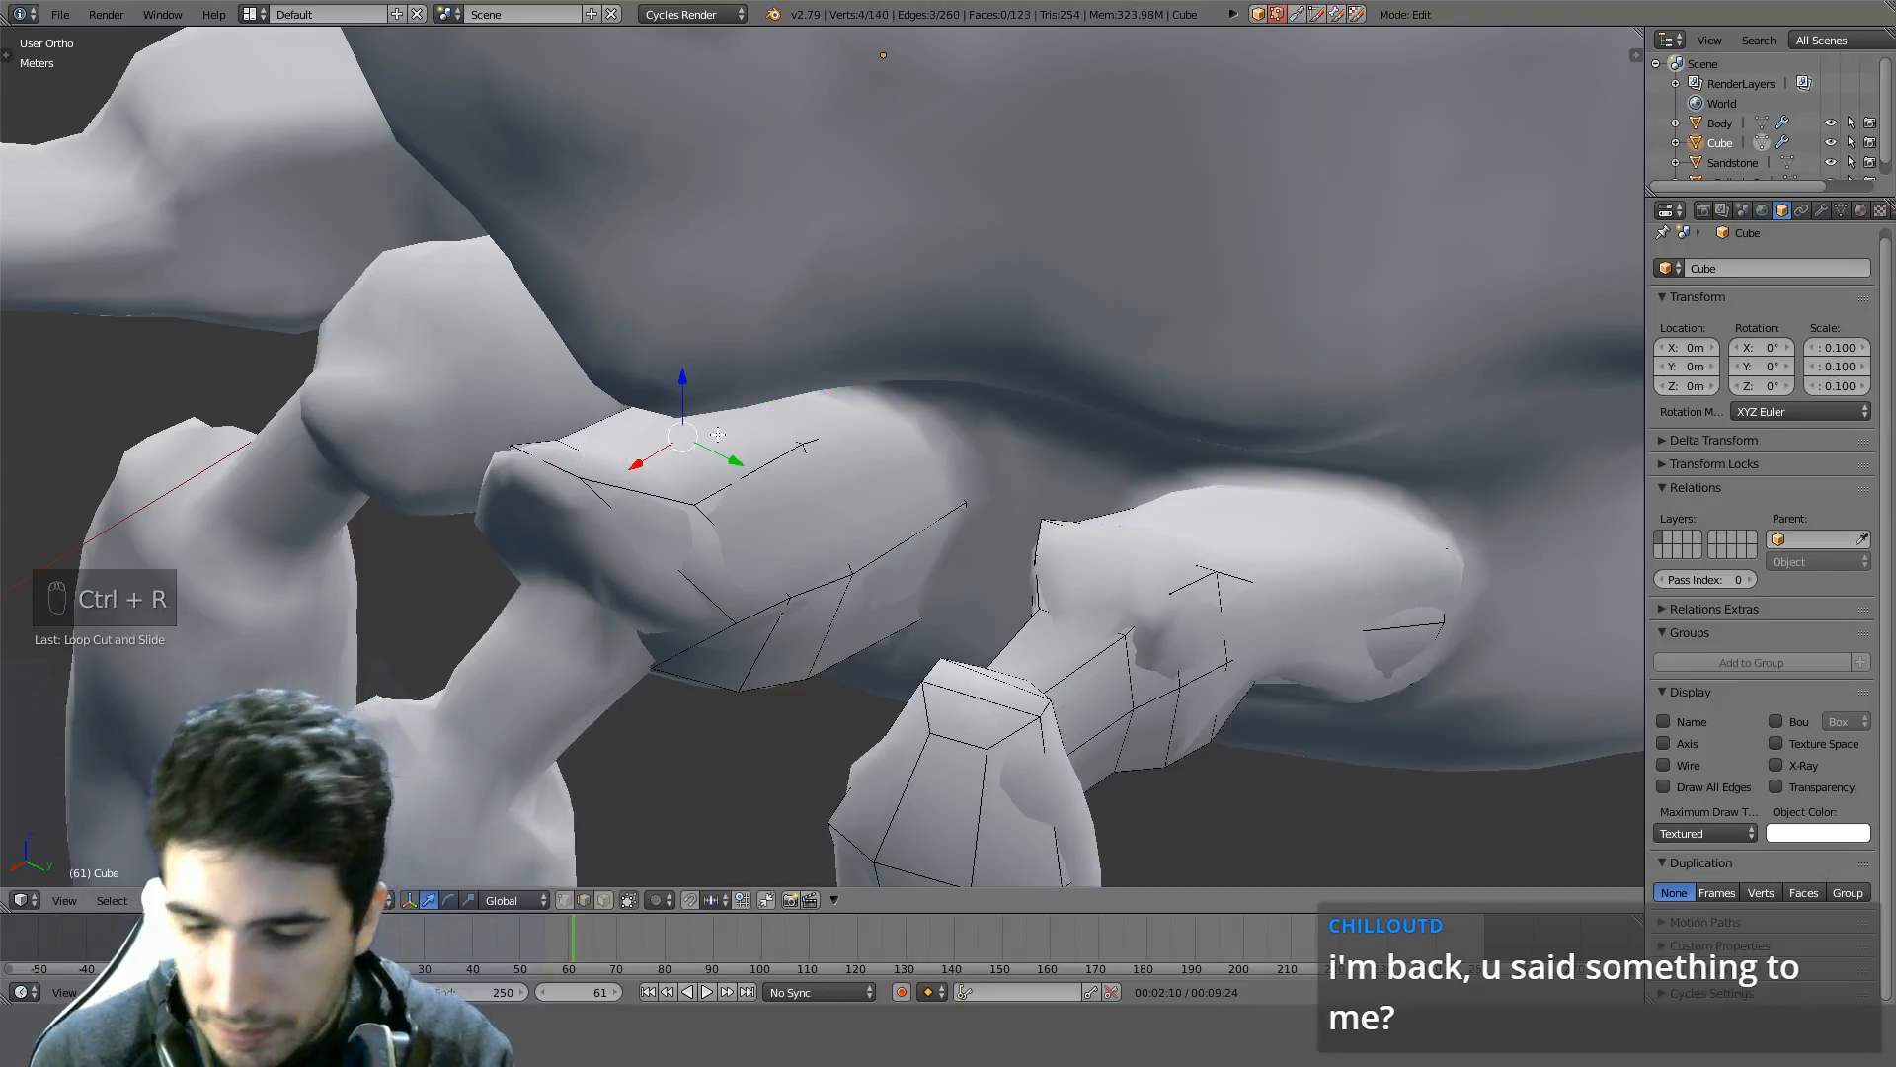
Raise the new top loop slightly in the right view so it follows the limb's rounded upper surface
{"action": "key", "text": "KP_1"}
{"action": "key", "text": "KP_3"}
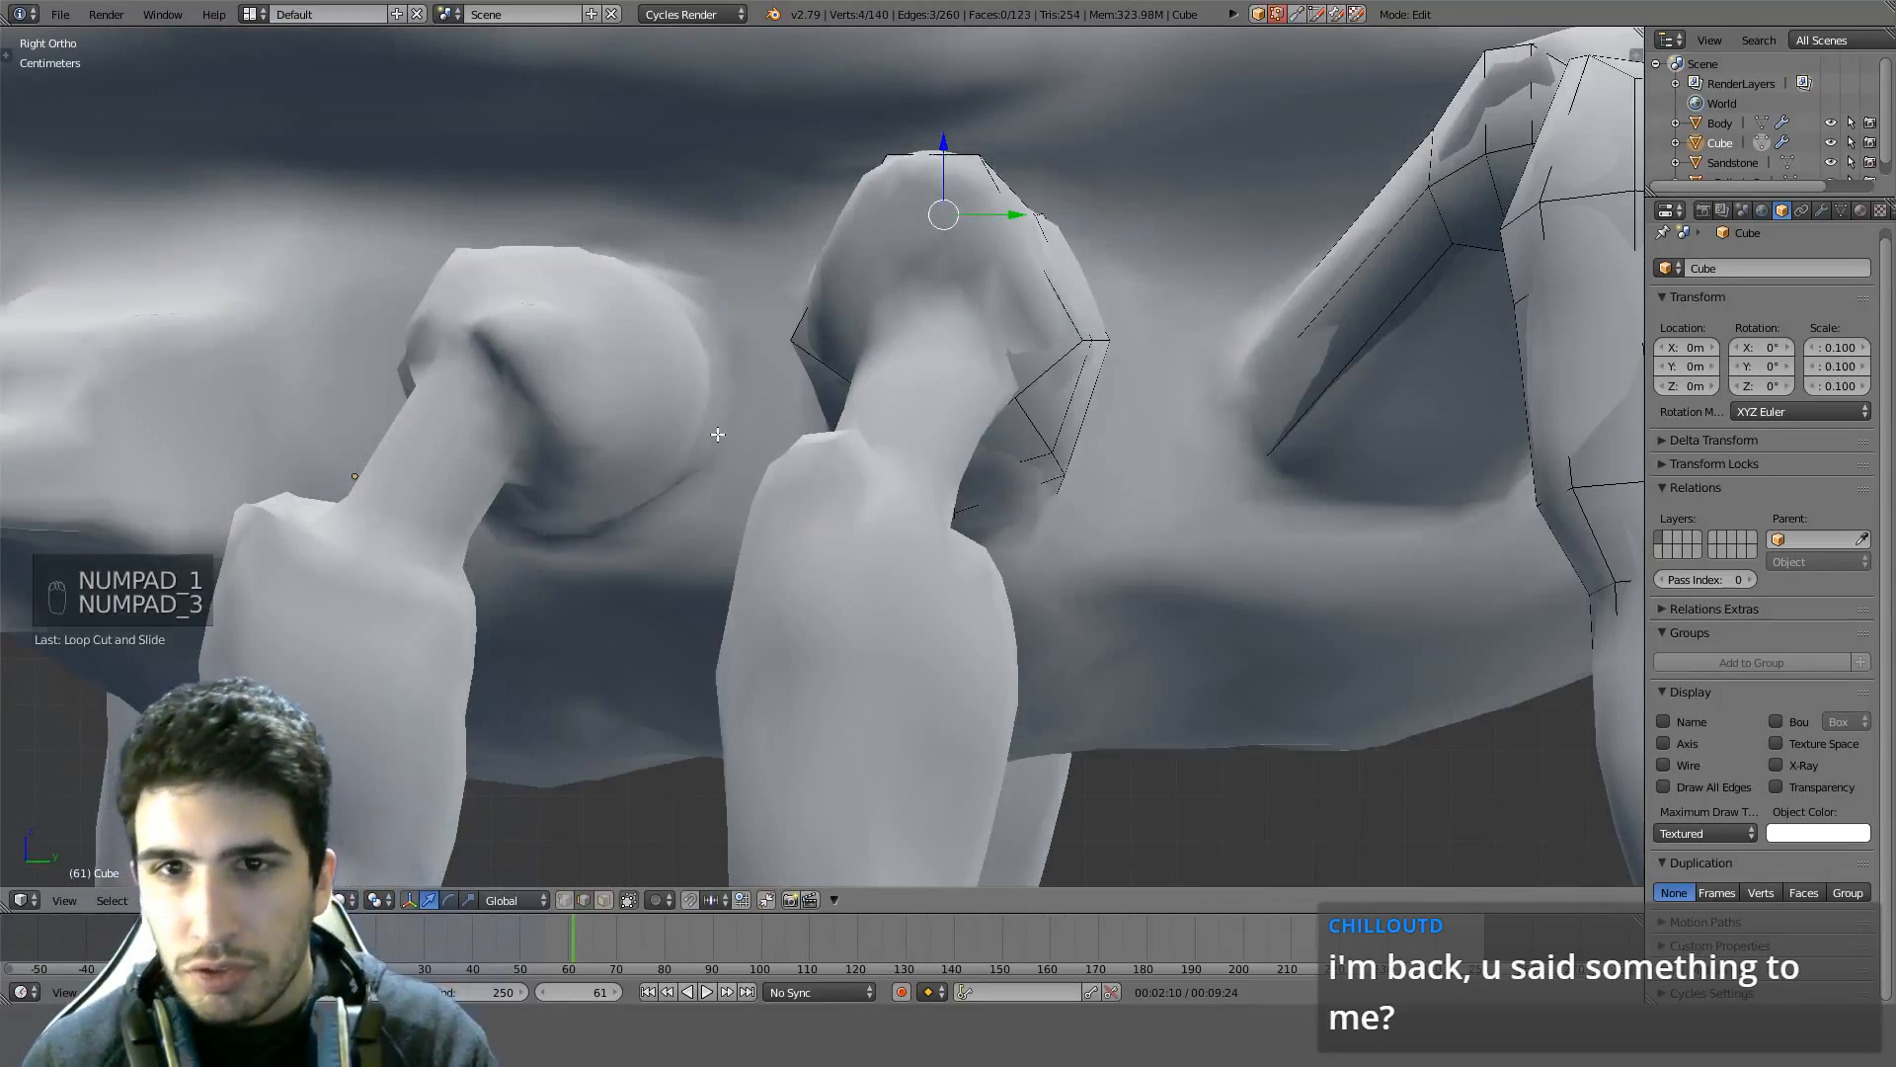
{"action": "key", "text": "z"}
{"action": "scroll", "coordinate": [978, 266], "scroll_direction": "up", "scroll_amount": 1}
{"action": "scroll", "coordinate": [939, 270], "scroll_direction": "up", "scroll_amount": 2}
{"action": "key", "text": "z"}
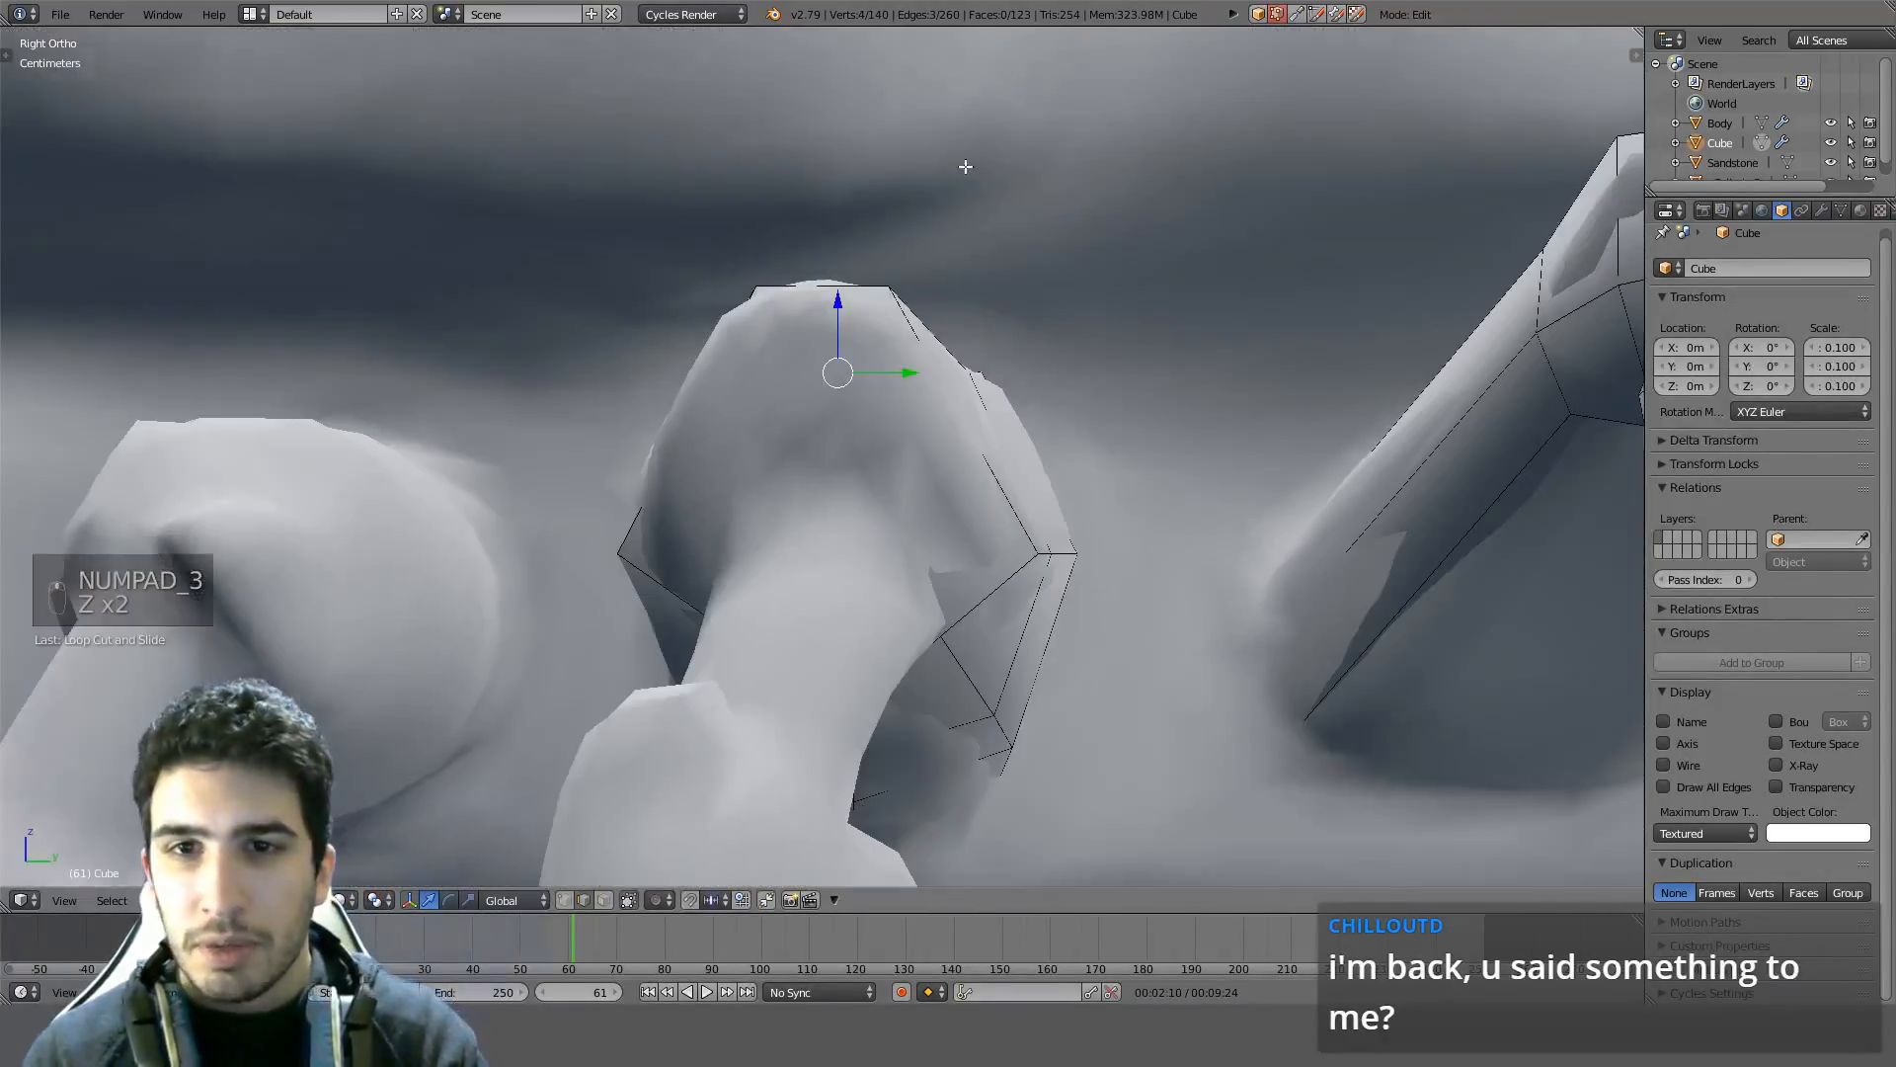
{"action": "scroll", "coordinate": [965, 169], "scroll_direction": "up", "scroll_amount": 2}
{"action": "key", "text": "g"}
{"action": "left_click", "coordinate": [852, 431]}
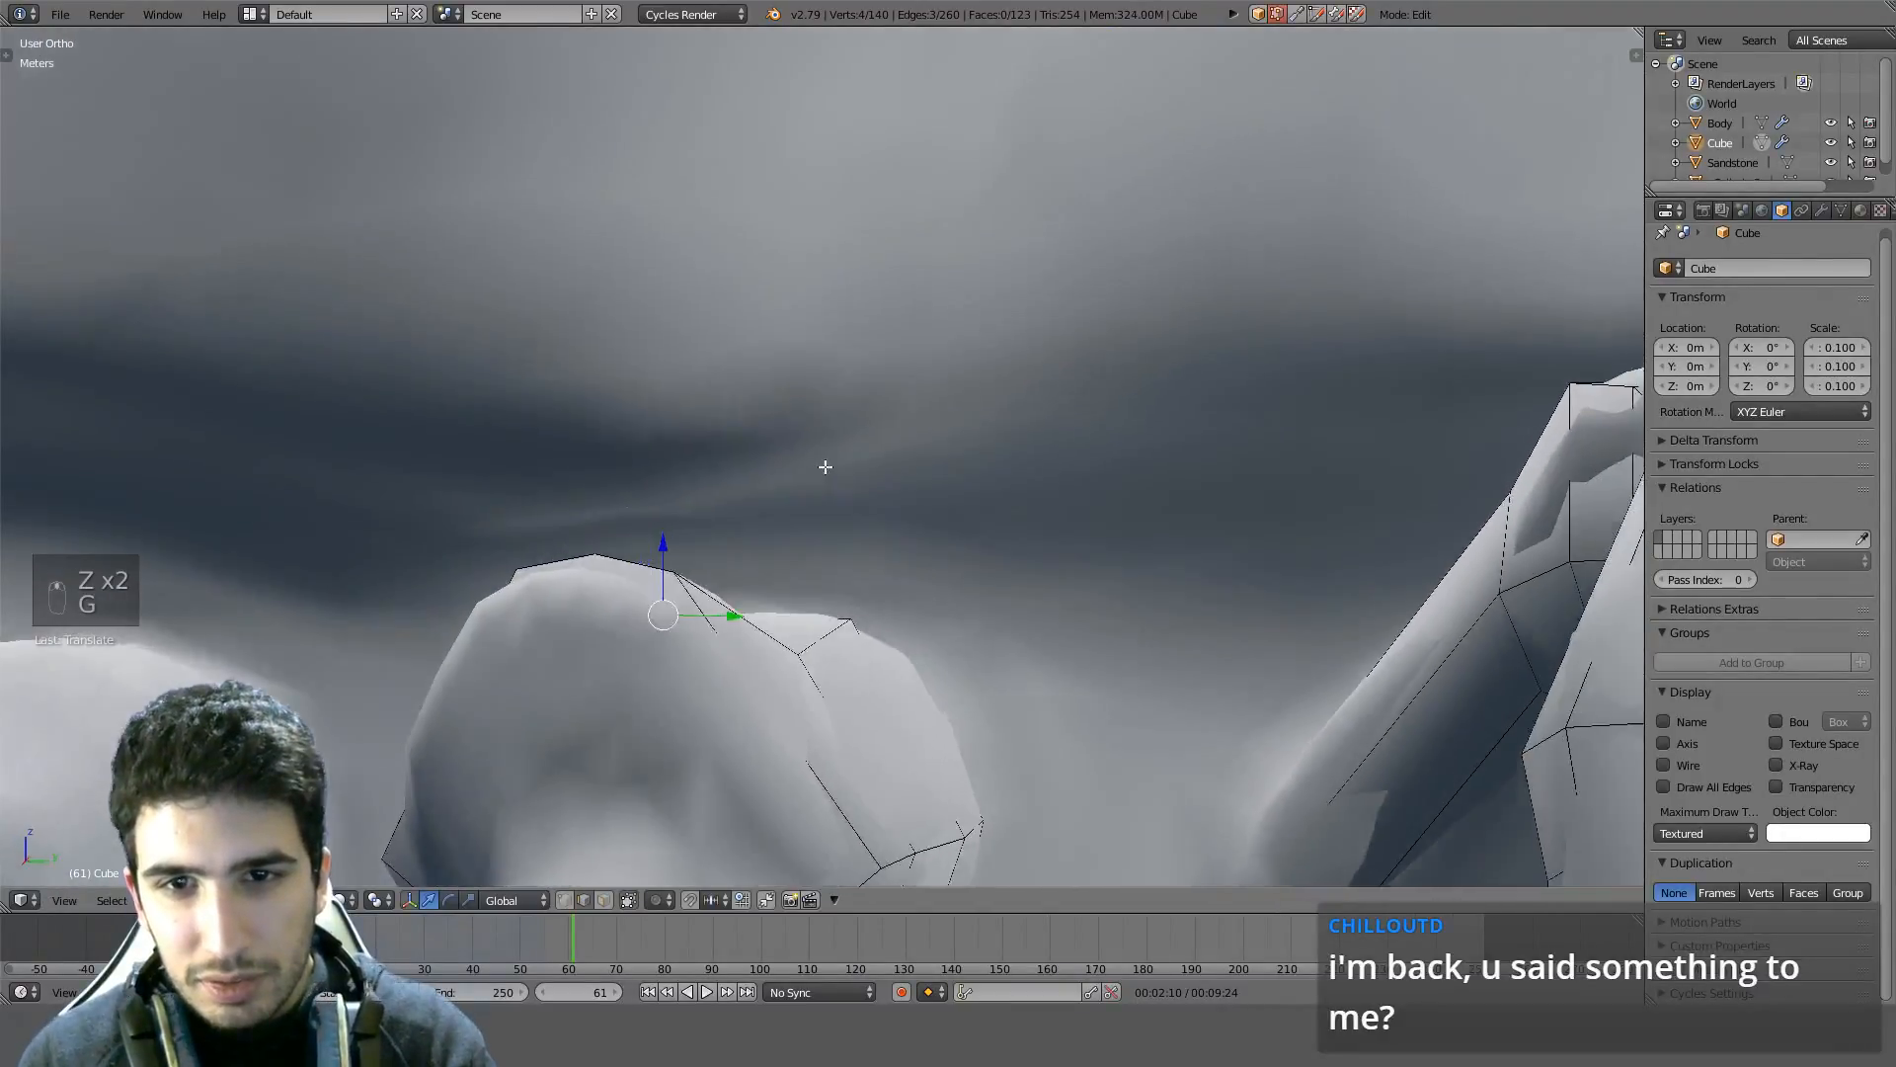
Select the negative Y upper vertex near the sleeve's outer end and slide it along its edge in the right view
{"action": "middle_click_drag", "start_coordinate": [826, 465], "coordinate": [1210, 412]}
{"action": "key", "text": "z"}
{"action": "scroll", "coordinate": [503, 446], "scroll_direction": "down", "scroll_amount": 4}
{"action": "key", "text": "z"}
{"action": "scroll", "coordinate": [830, 474], "scroll_direction": "up", "scroll_amount": 3}
{"action": "key", "text": "KP_3"}
{"action": "scroll", "coordinate": [1210, 412], "scroll_direction": "up", "scroll_amount": 2}
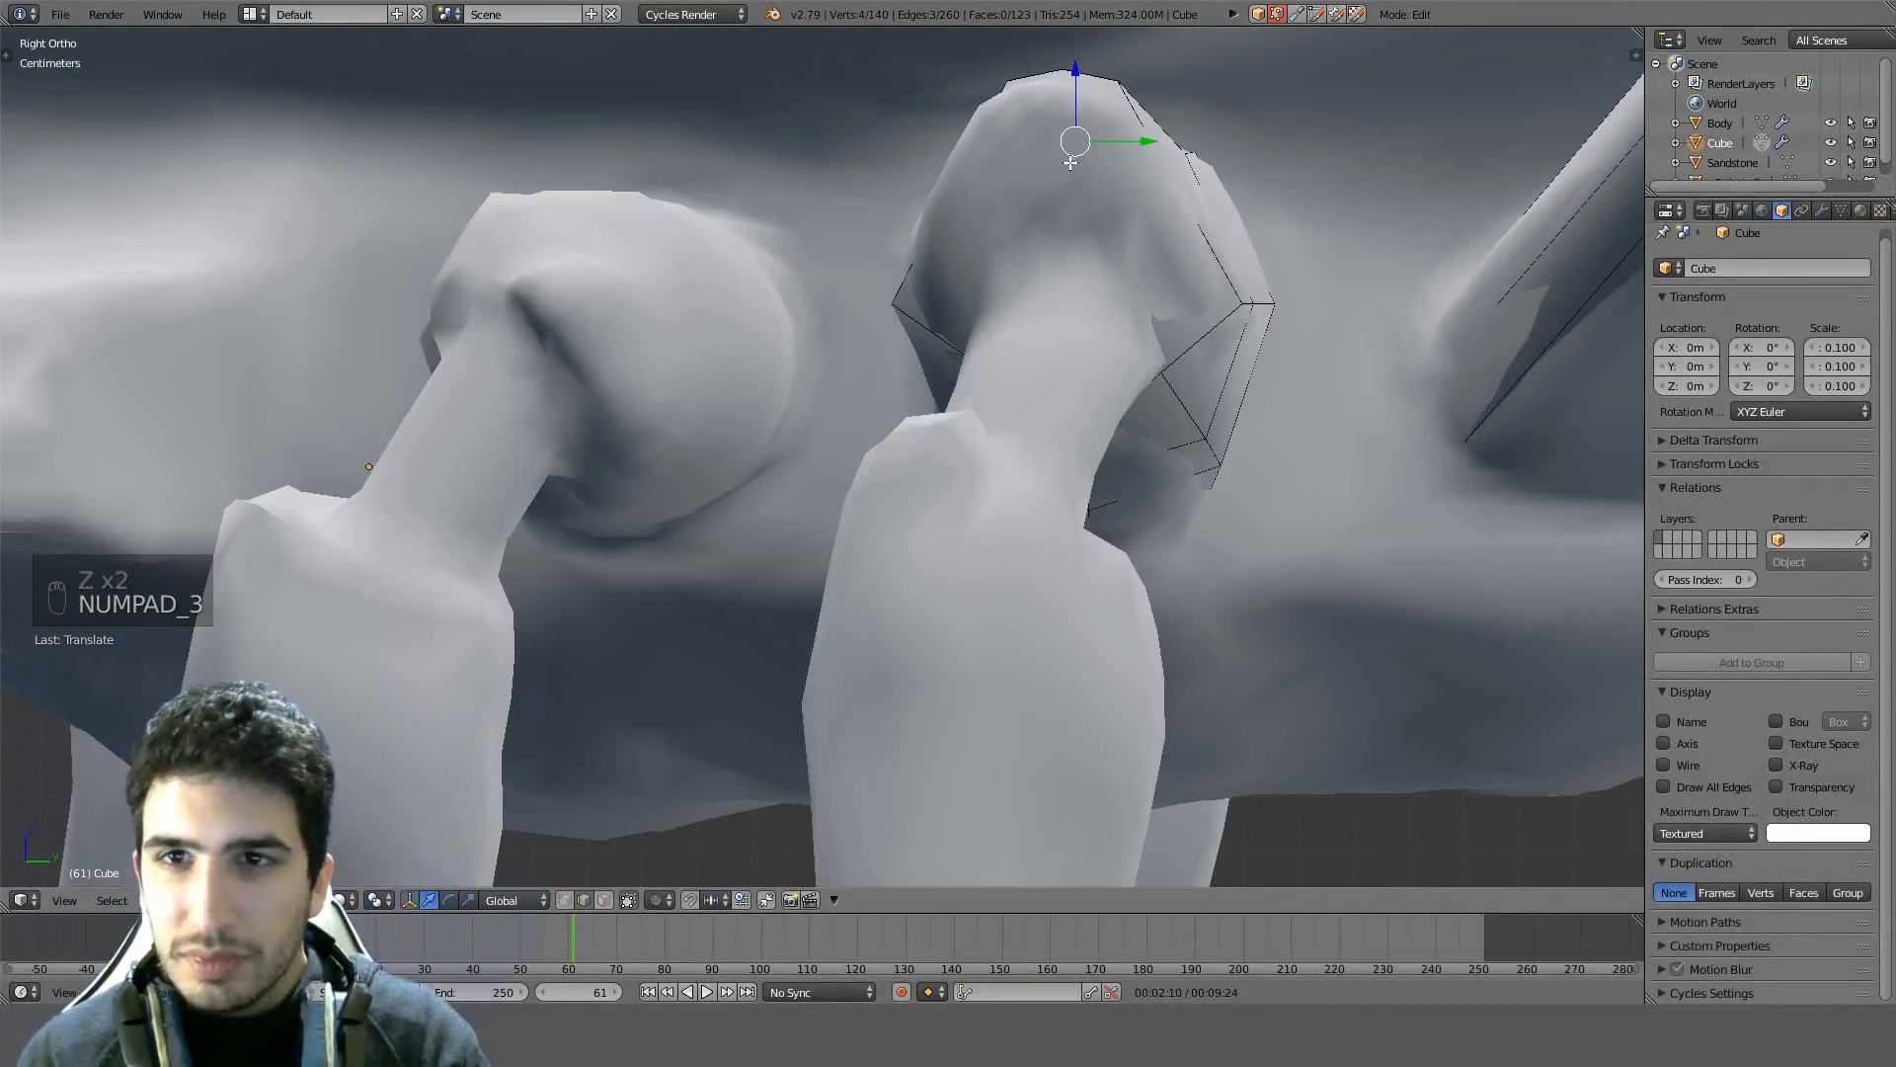
{"action": "middle_click_drag", "start_coordinate": [1071, 162], "coordinate": [1076, 523]}
{"action": "key", "text": "z"}
{"action": "key", "text": "z"}
{"action": "right_click", "coordinate": [1097, 543]}
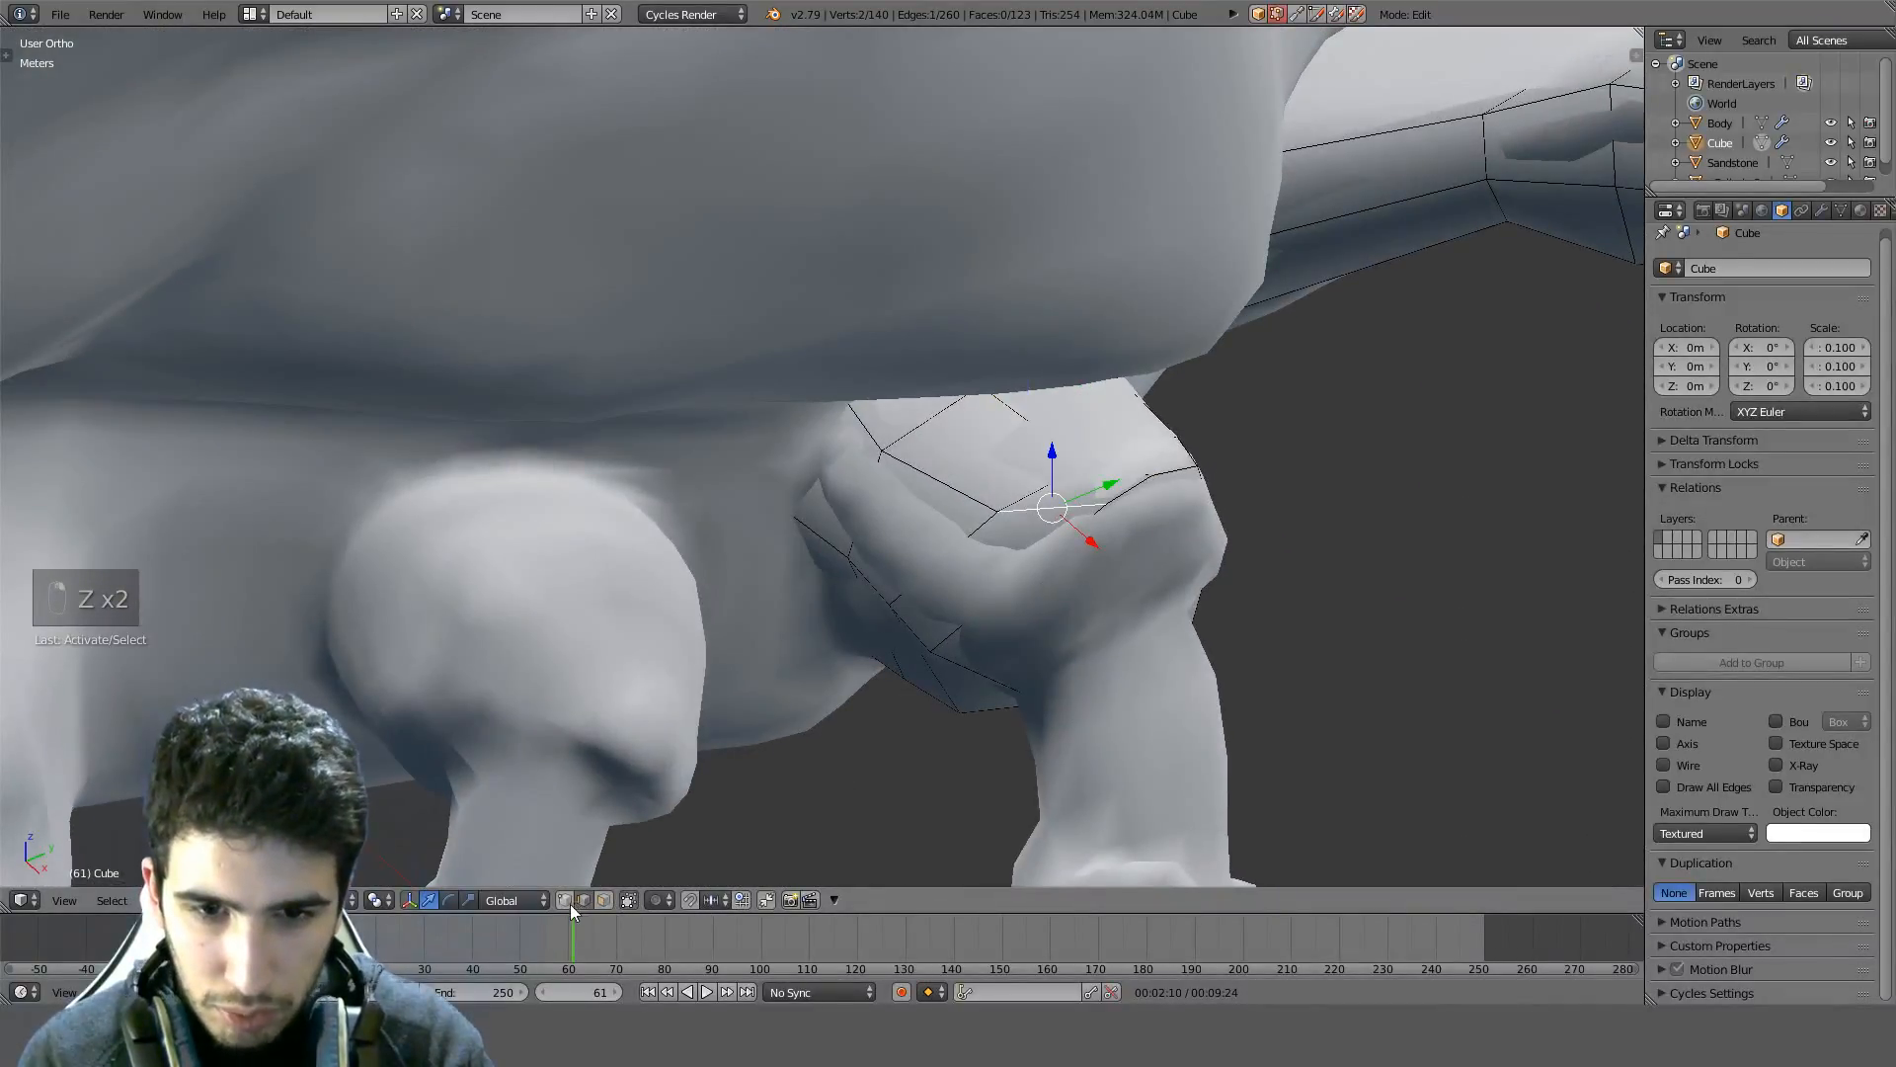
{"action": "right_click", "coordinate": [1122, 515]}
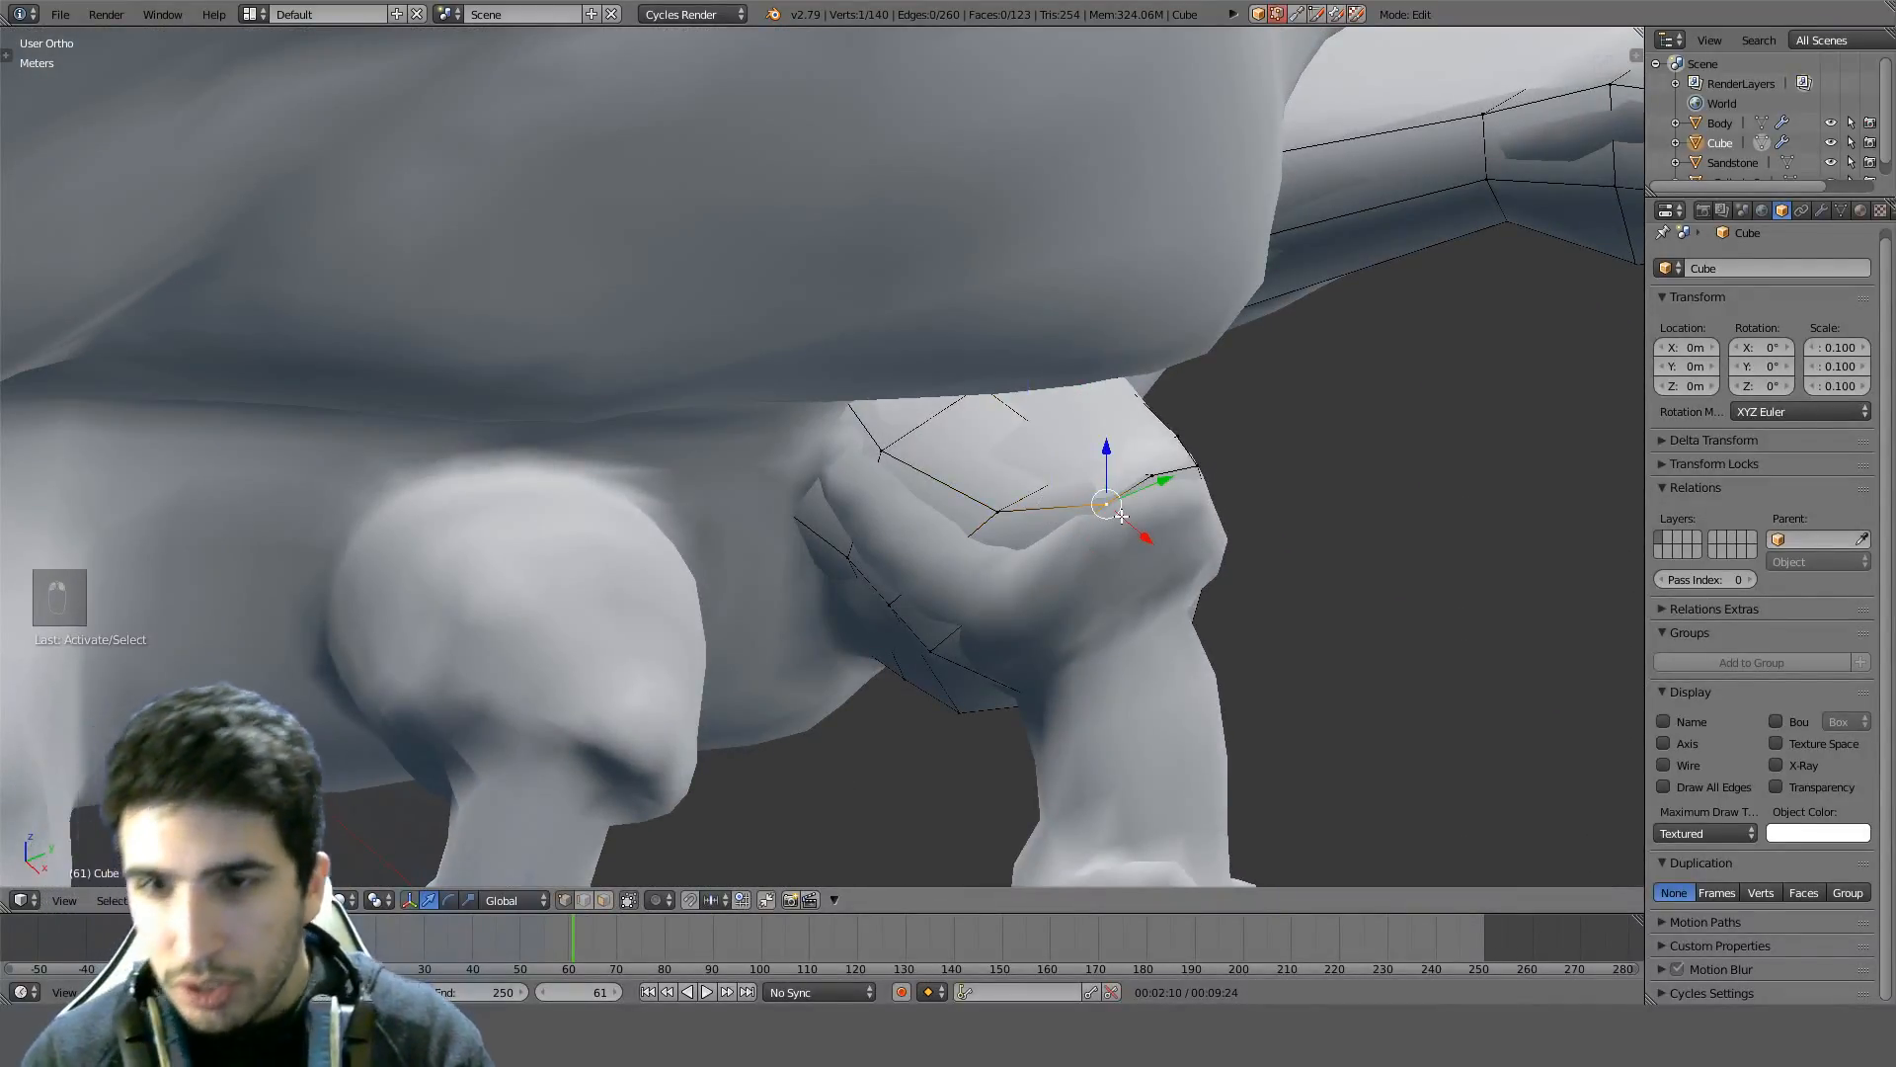
{"action": "key", "text": "KP_3"}
{"action": "key", "text": "g"}
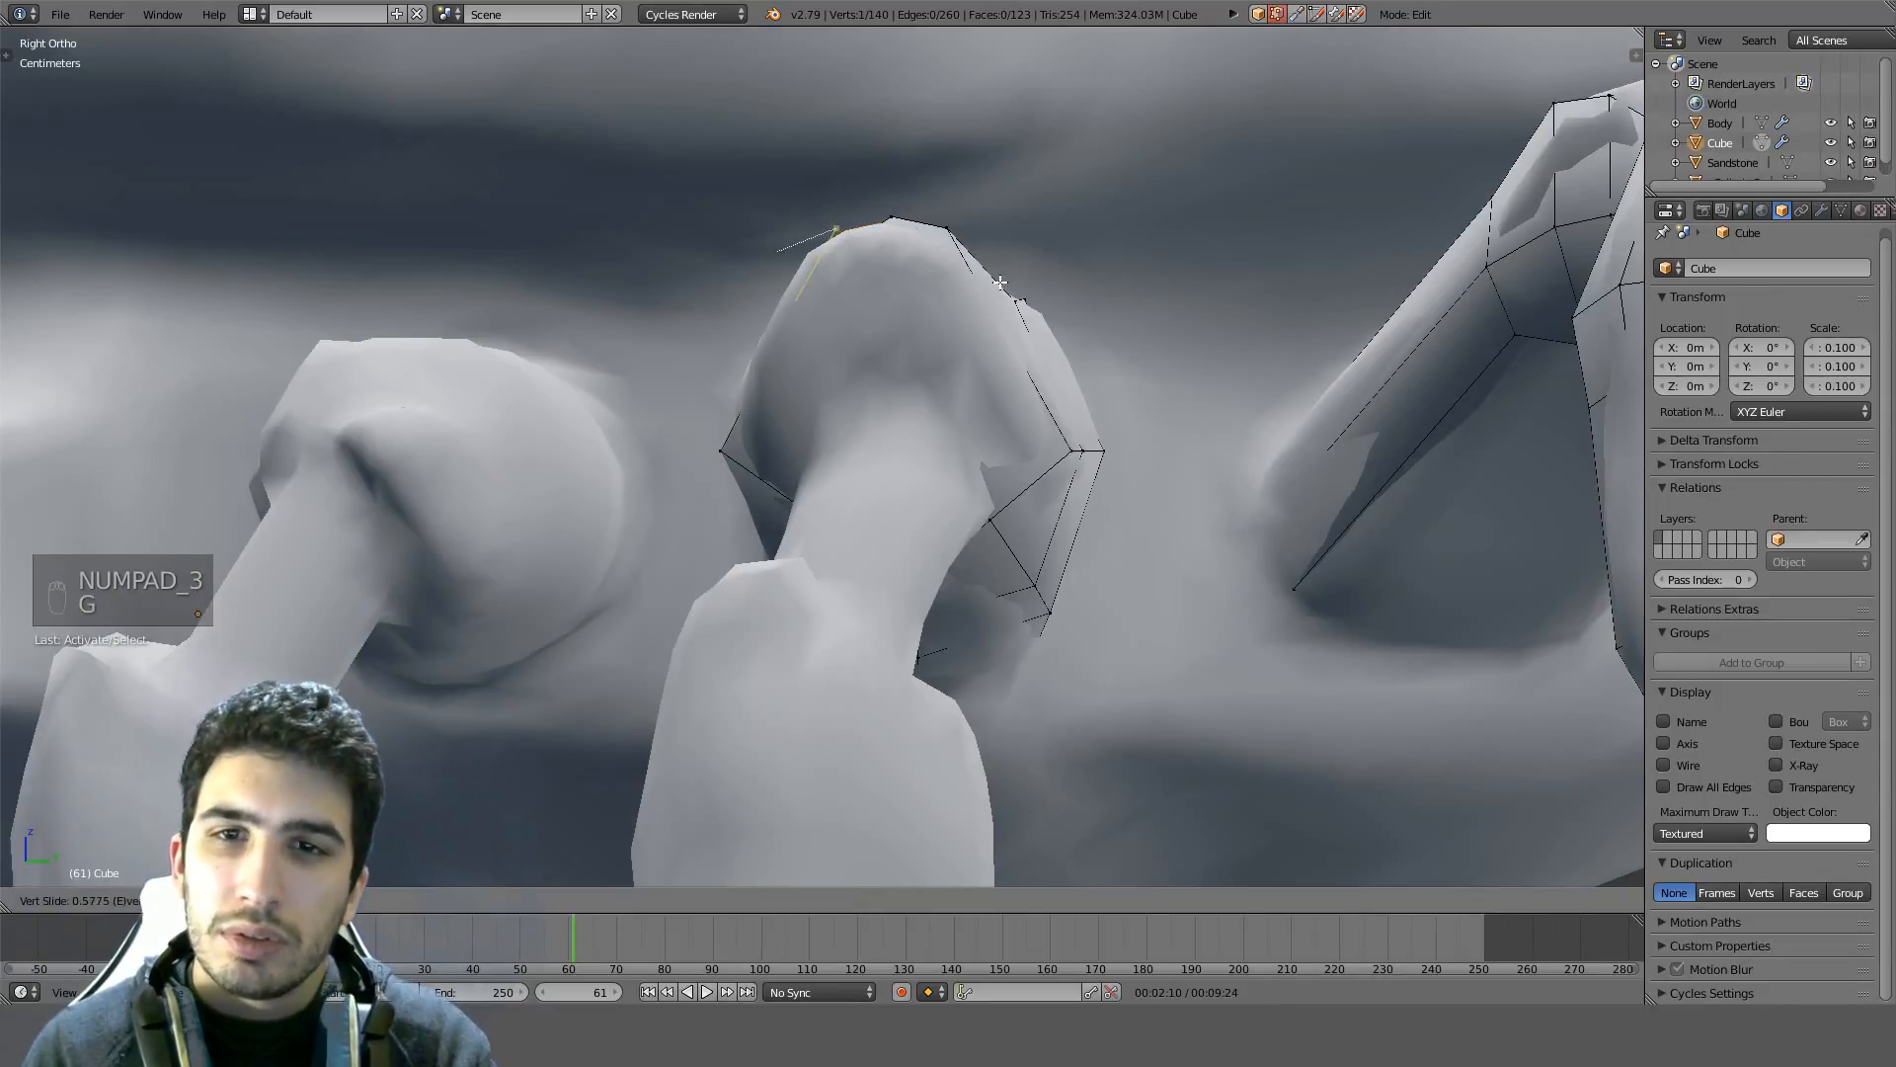
{"action": "left_click", "coordinate": [1001, 282]}
{"action": "key", "text": "g"}
{"action": "key", "text": "g"}
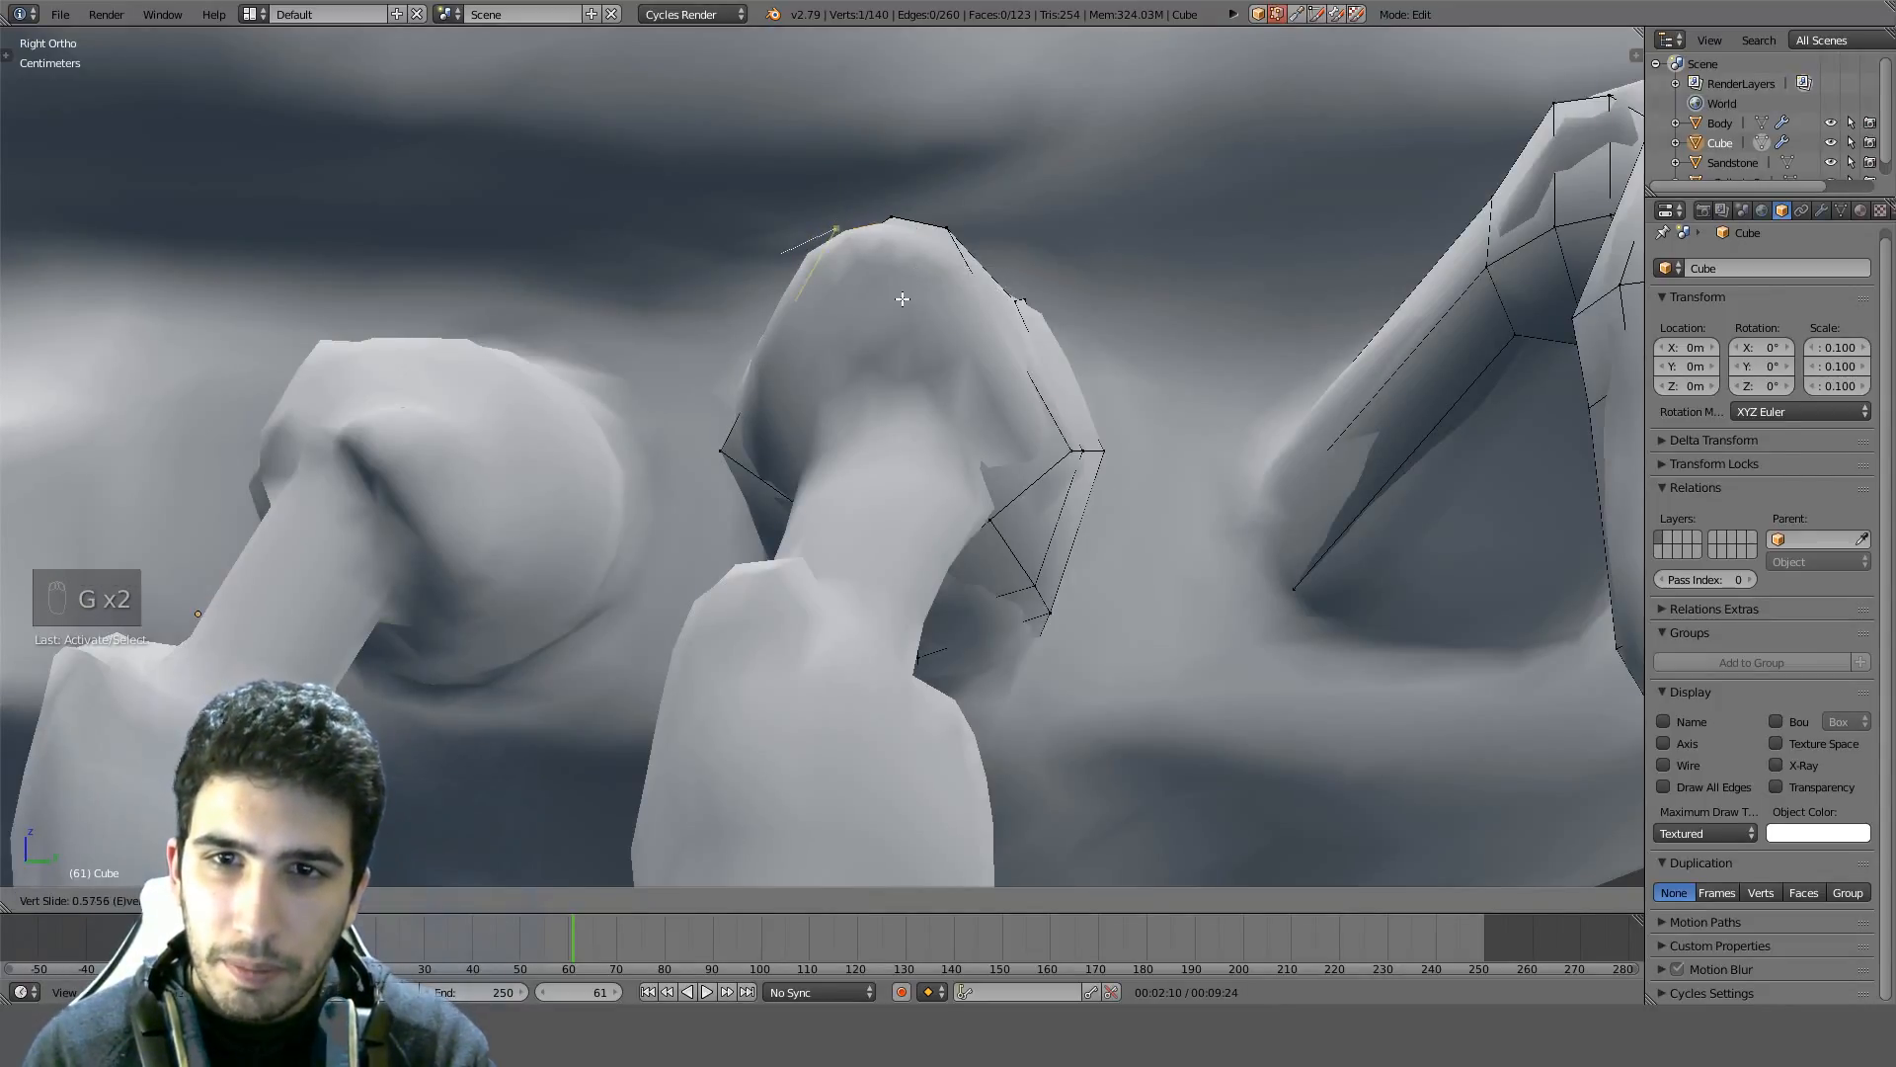
{"action": "left_click", "coordinate": [910, 293]}
Move the slid upper vertex outward and down in the right view to follow the limb's rounded outline
{"action": "key", "text": "z"}
{"action": "key", "text": "g"}
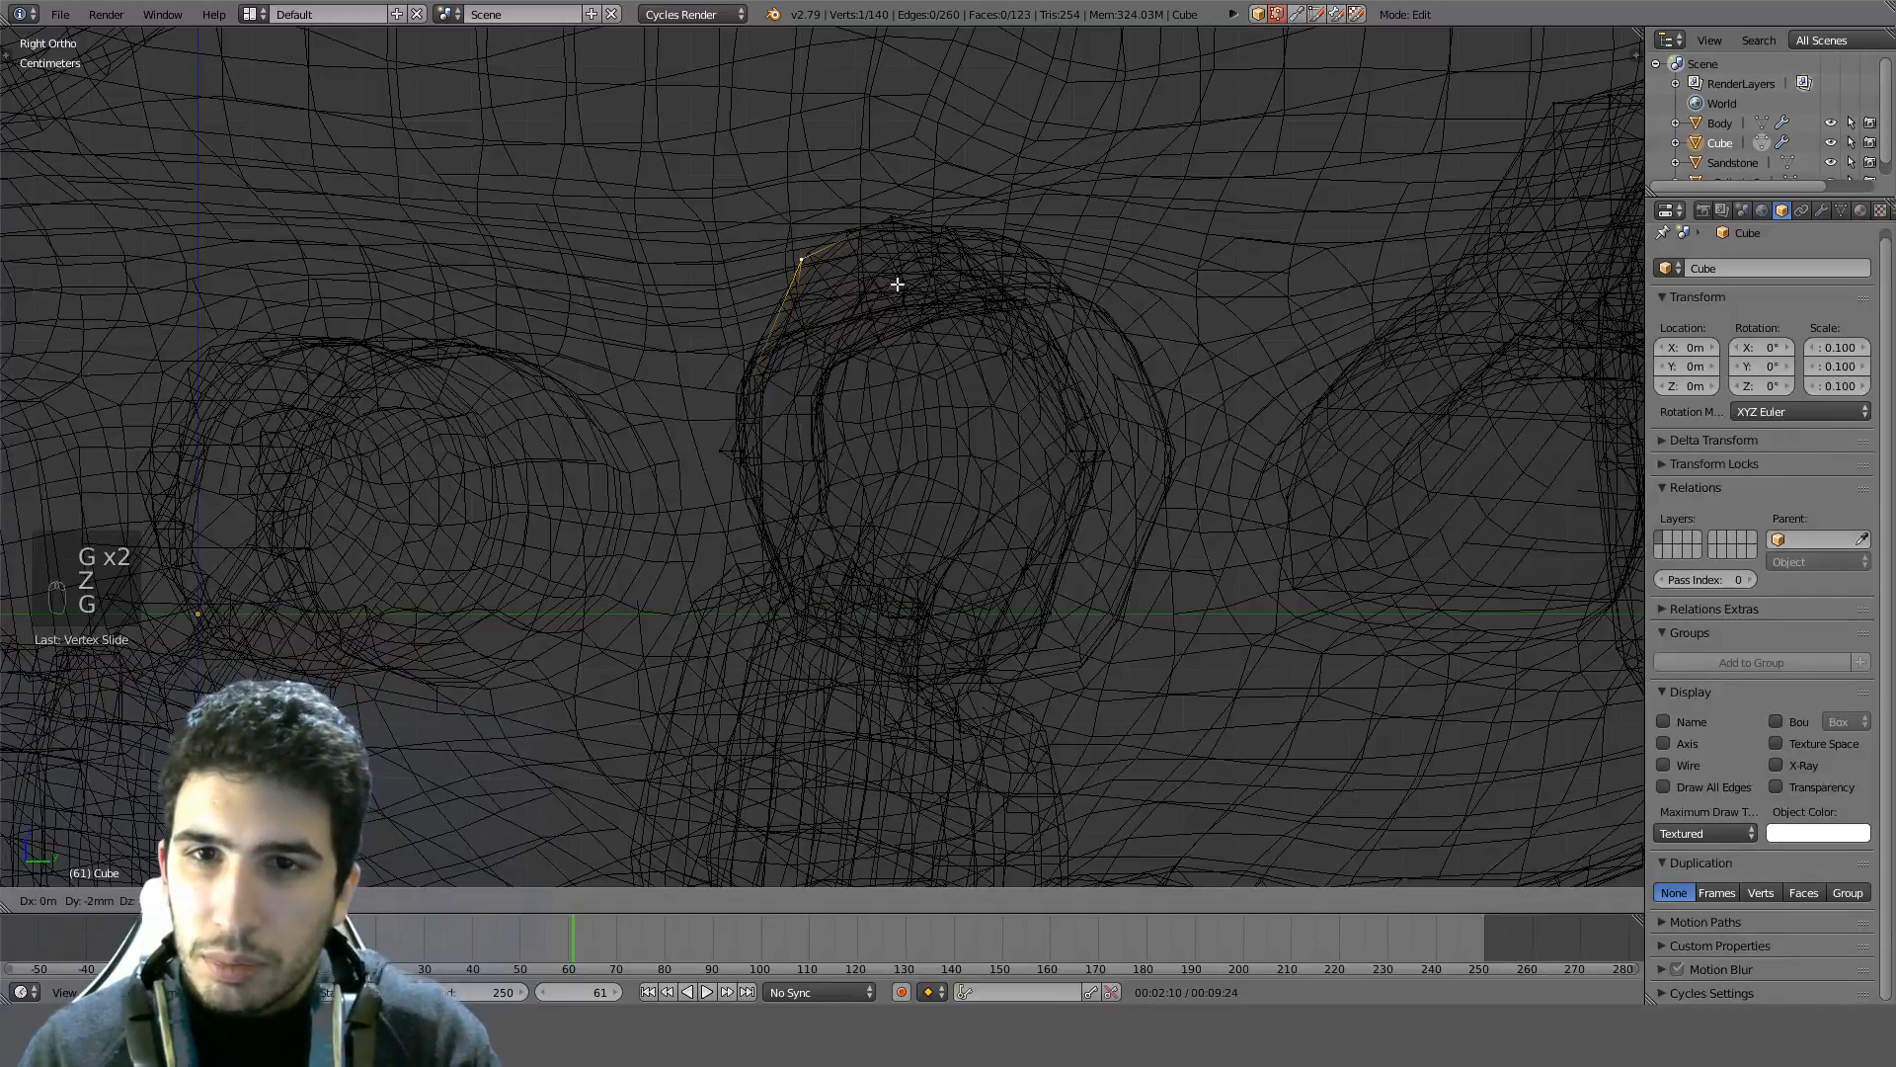
{"action": "left_click", "coordinate": [897, 284]}
{"action": "key", "text": "z"}
Move the same upper vertex along the X axis toward the sleeve's outer end
{"action": "middle_click_drag", "start_coordinate": [889, 284], "coordinate": [972, 338]}
{"action": "middle_click_drag", "start_coordinate": [984, 425], "coordinate": [1040, 546]}
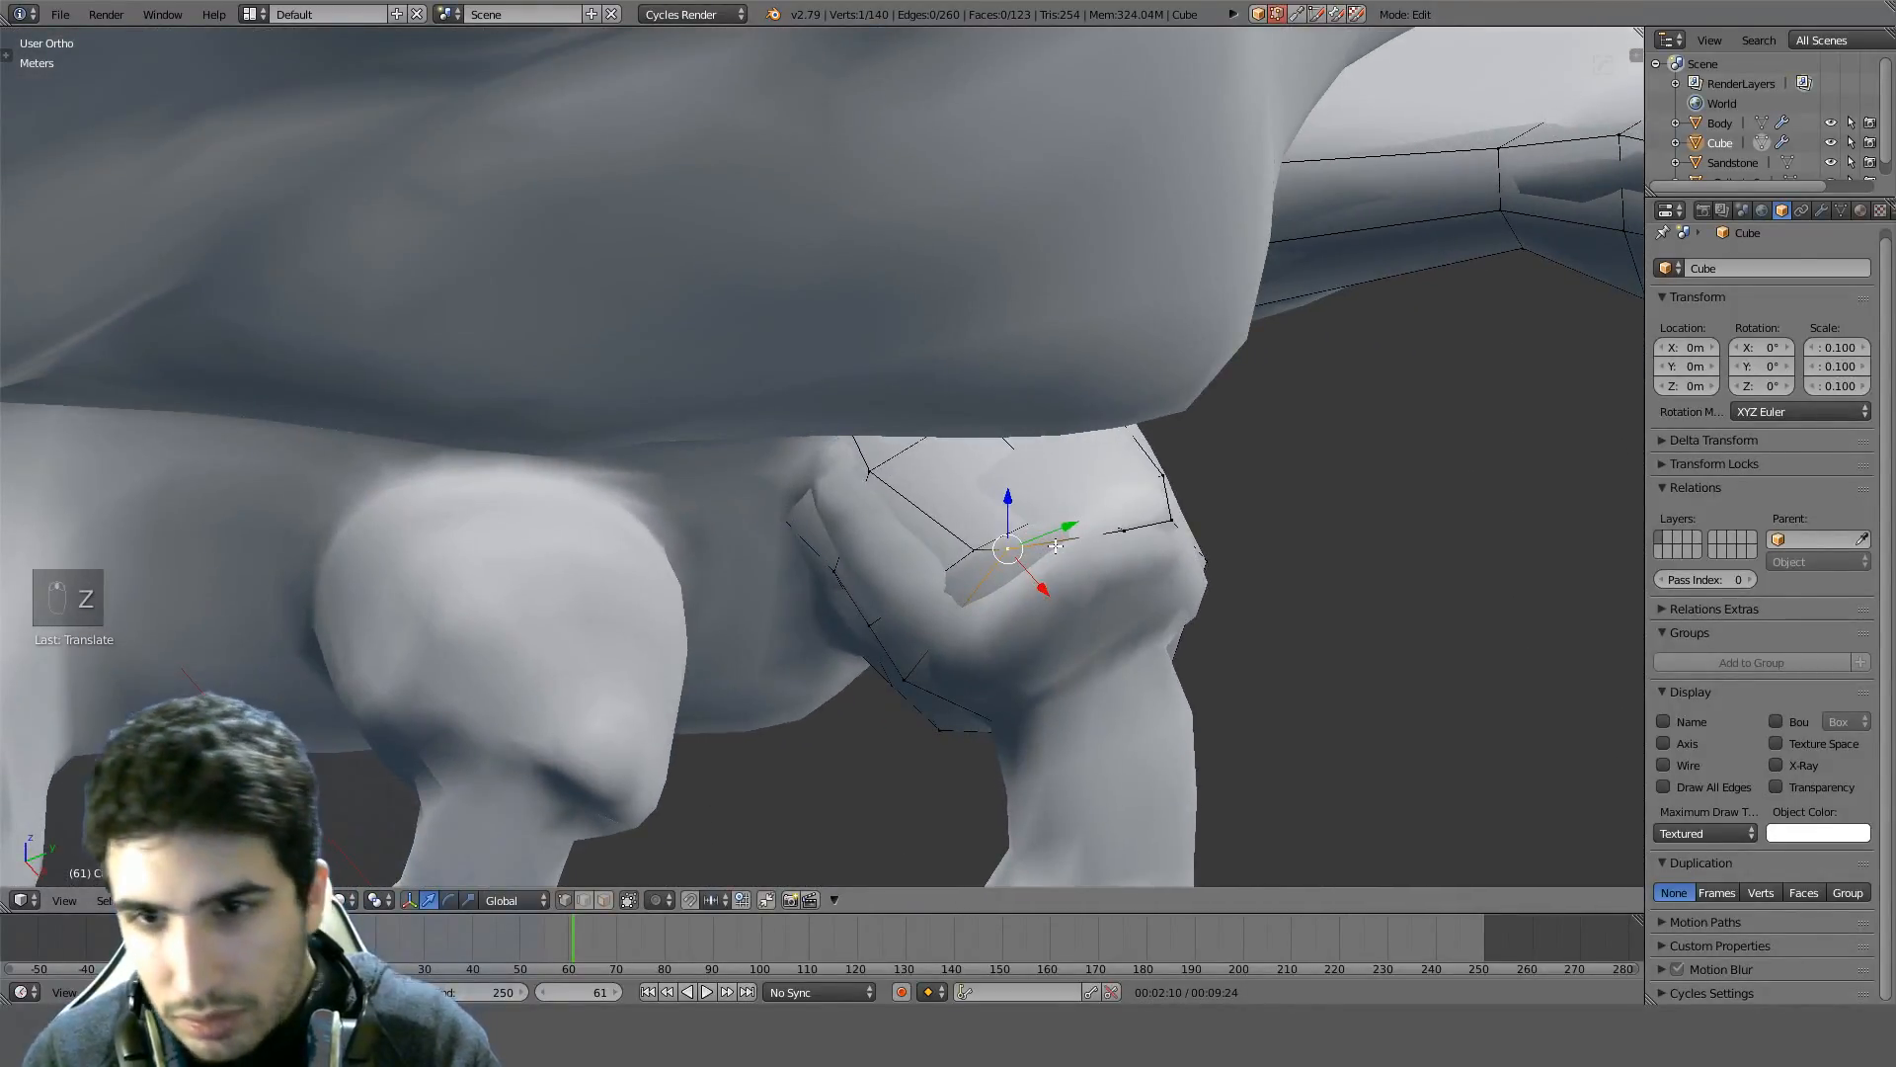
{"action": "key", "text": "g"}
{"action": "key", "text": "x"}
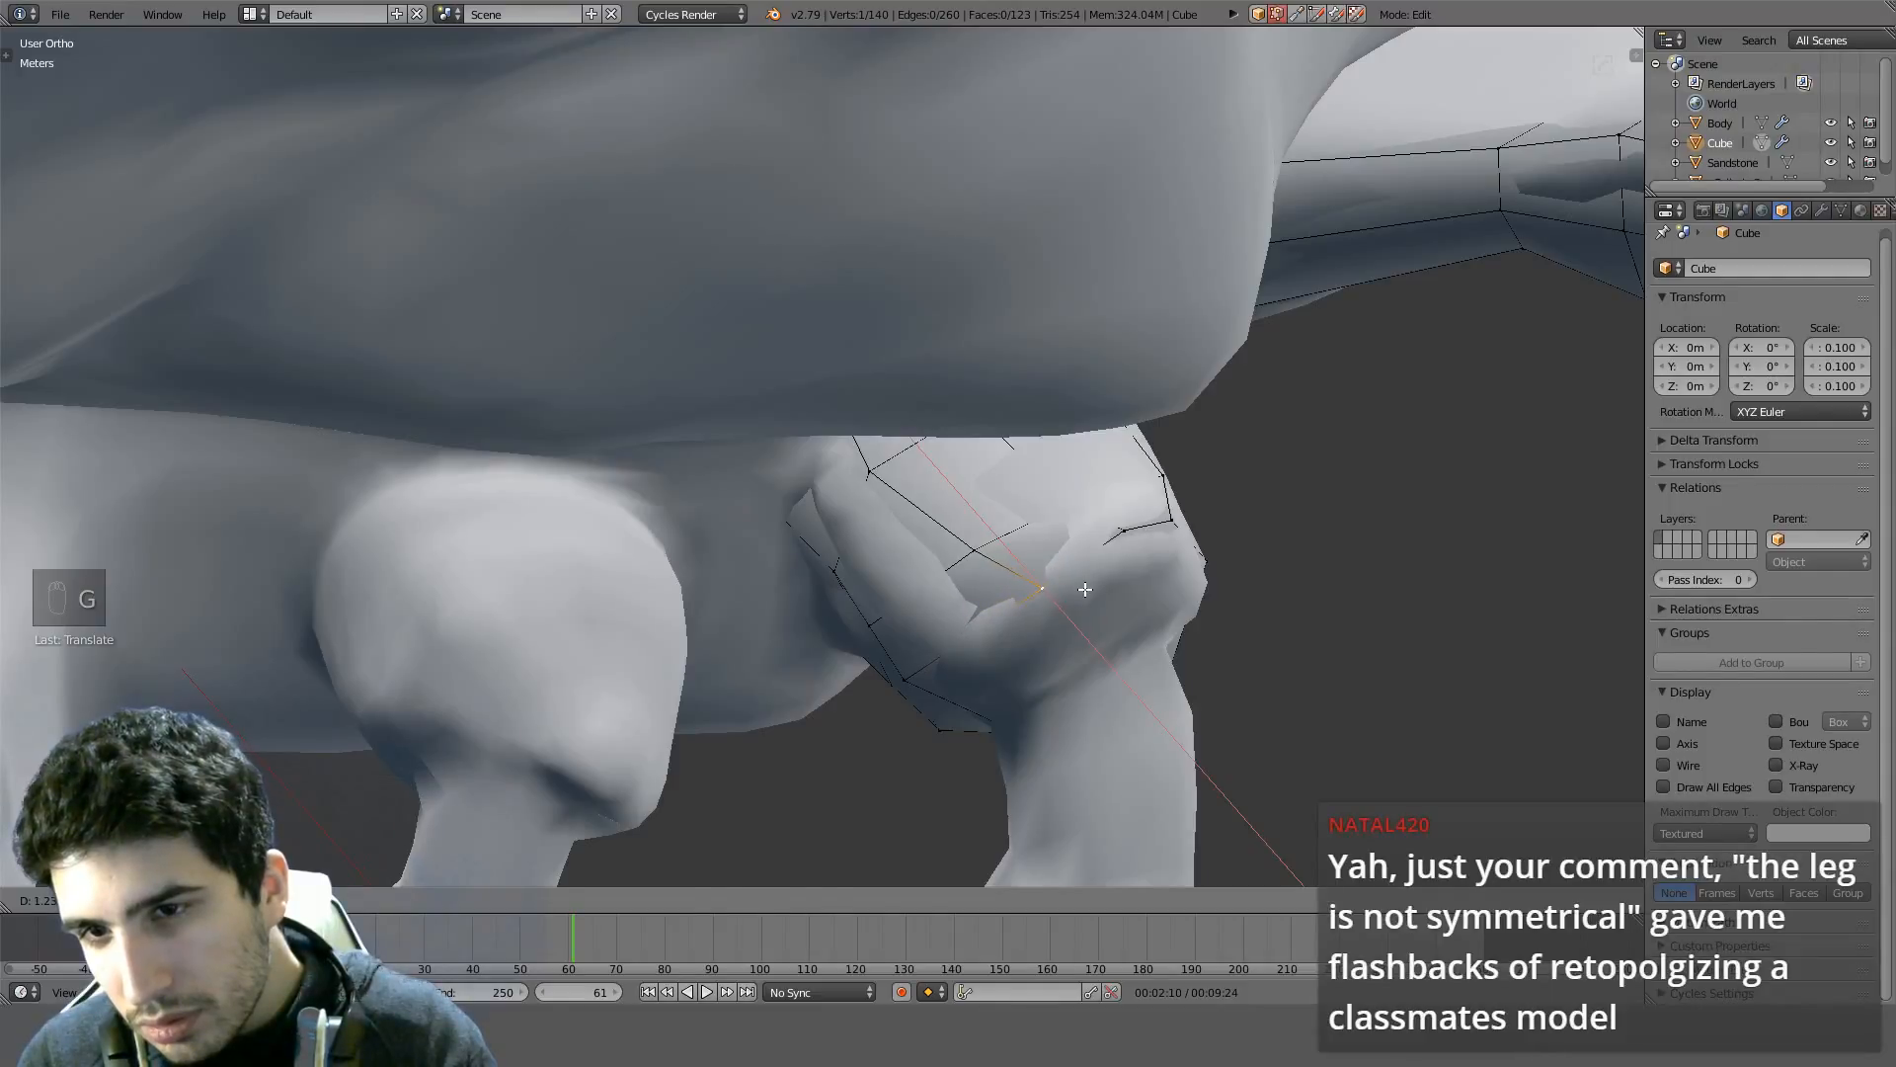
{"action": "left_click", "coordinate": [1084, 590]}
Try selecting the two opposite side vertices on the sleeve's outer end as a pair
{"action": "right_click", "coordinate": [973, 549]}
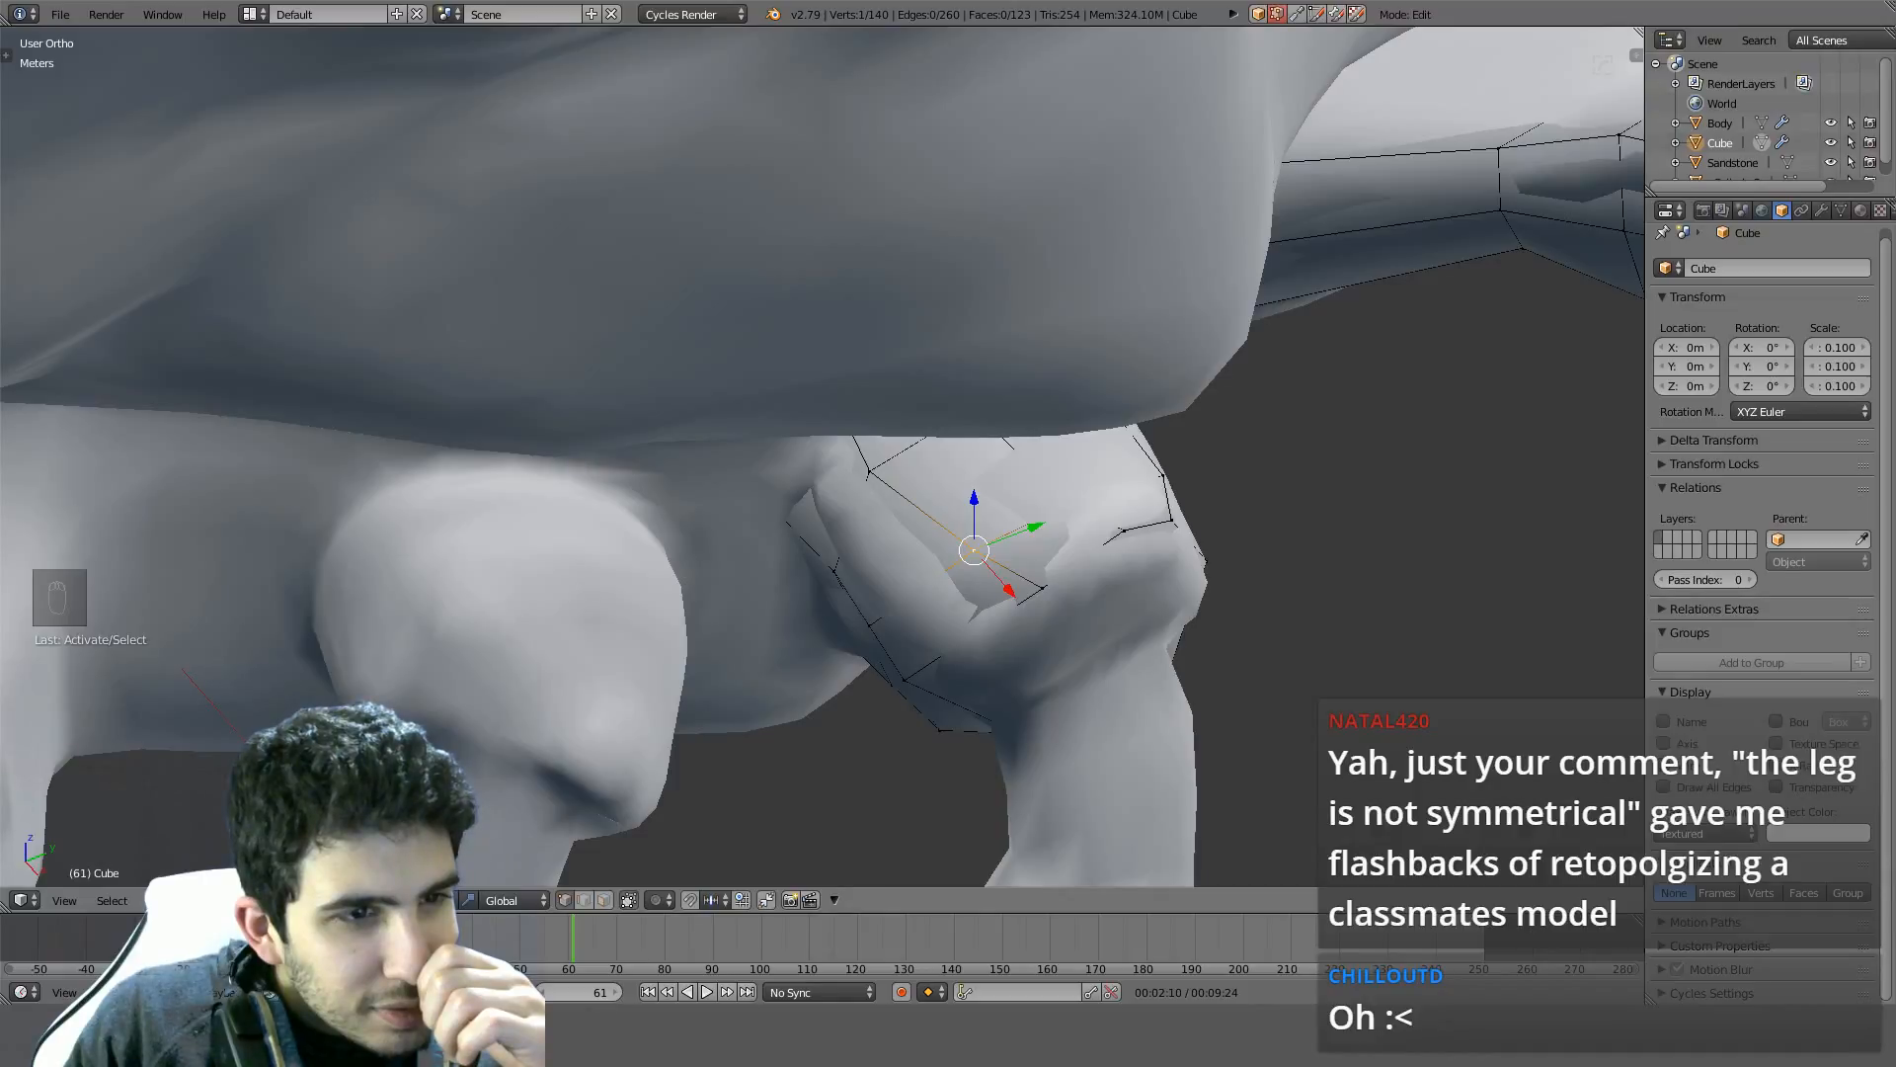
{"action": "middle_click_drag", "start_coordinate": [1094, 521], "coordinate": [1132, 499]}
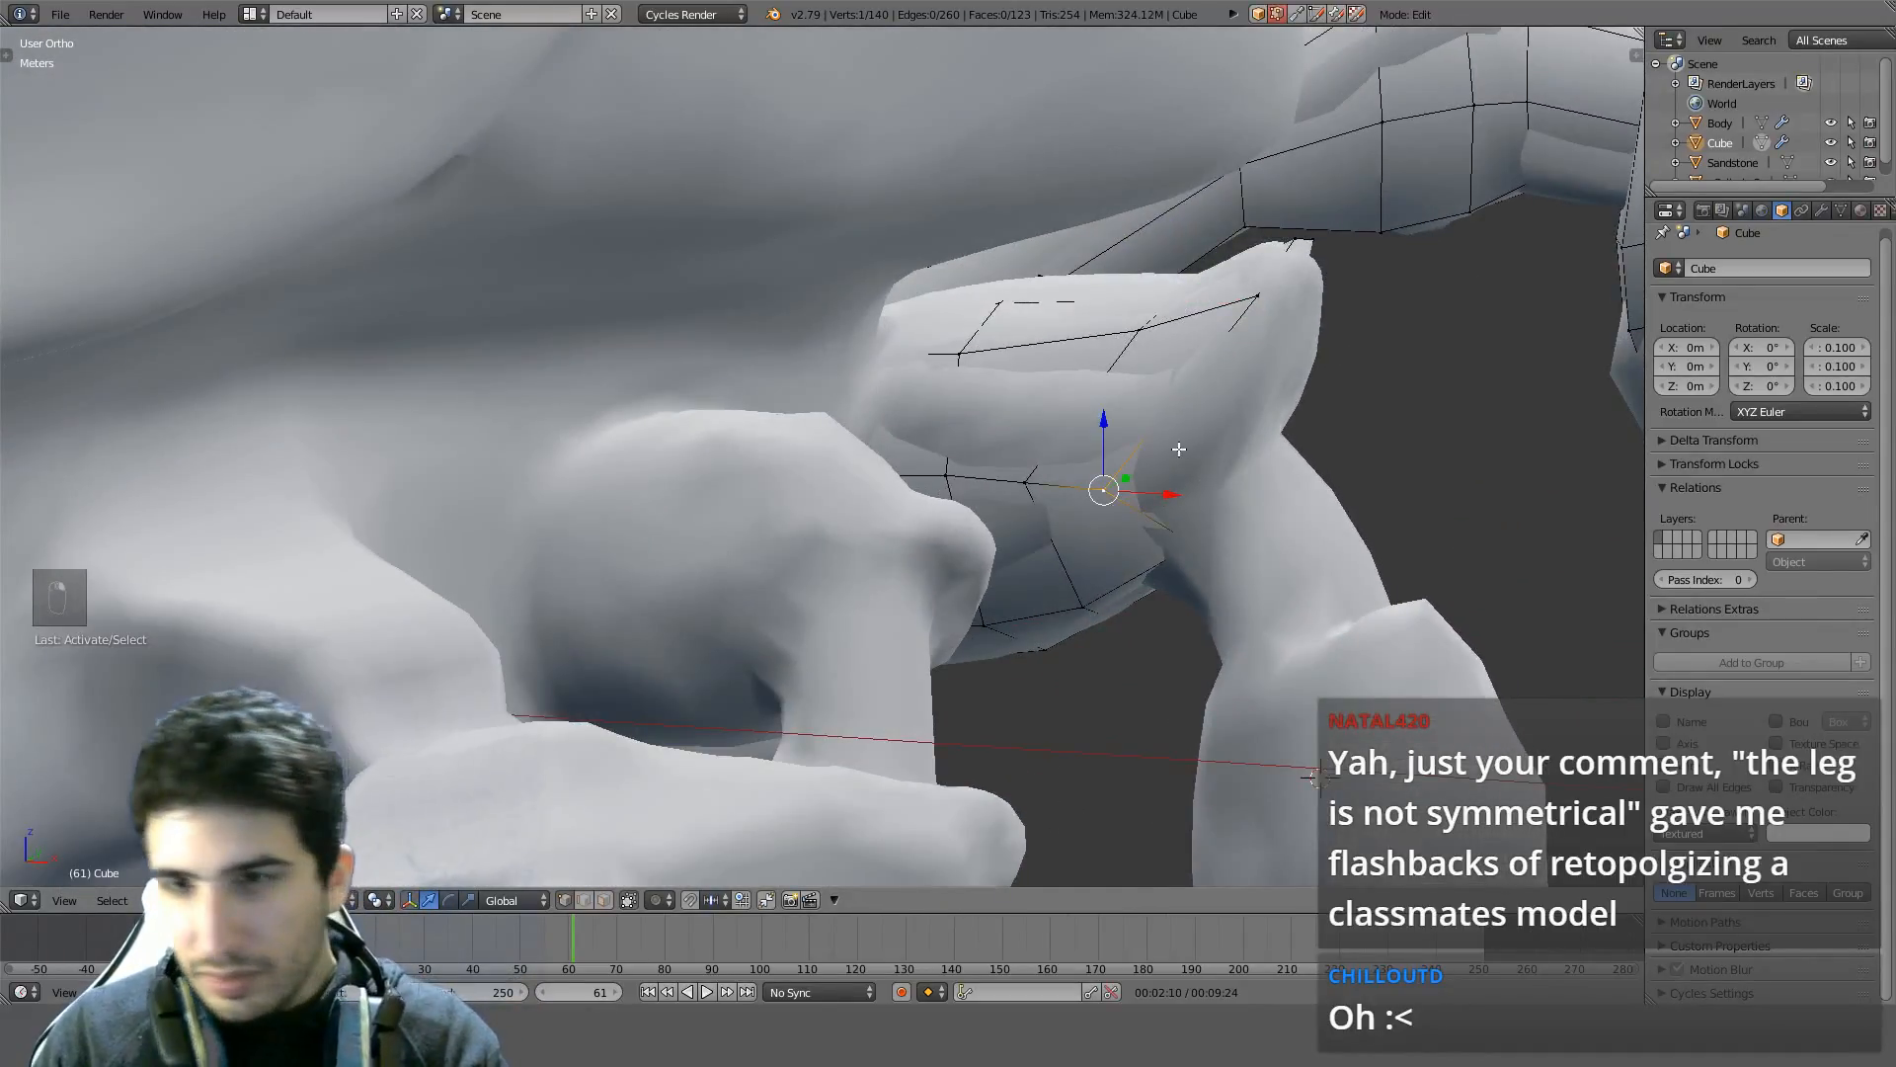
{"action": "key", "text": "g"}
{"action": "key", "text": "z"}
{"action": "key", "text": "z"}
{"action": "left_click", "coordinate": [1210, 448]}
{"action": "middle_click_drag", "start_coordinate": [1210, 449], "coordinate": [1127, 436]}
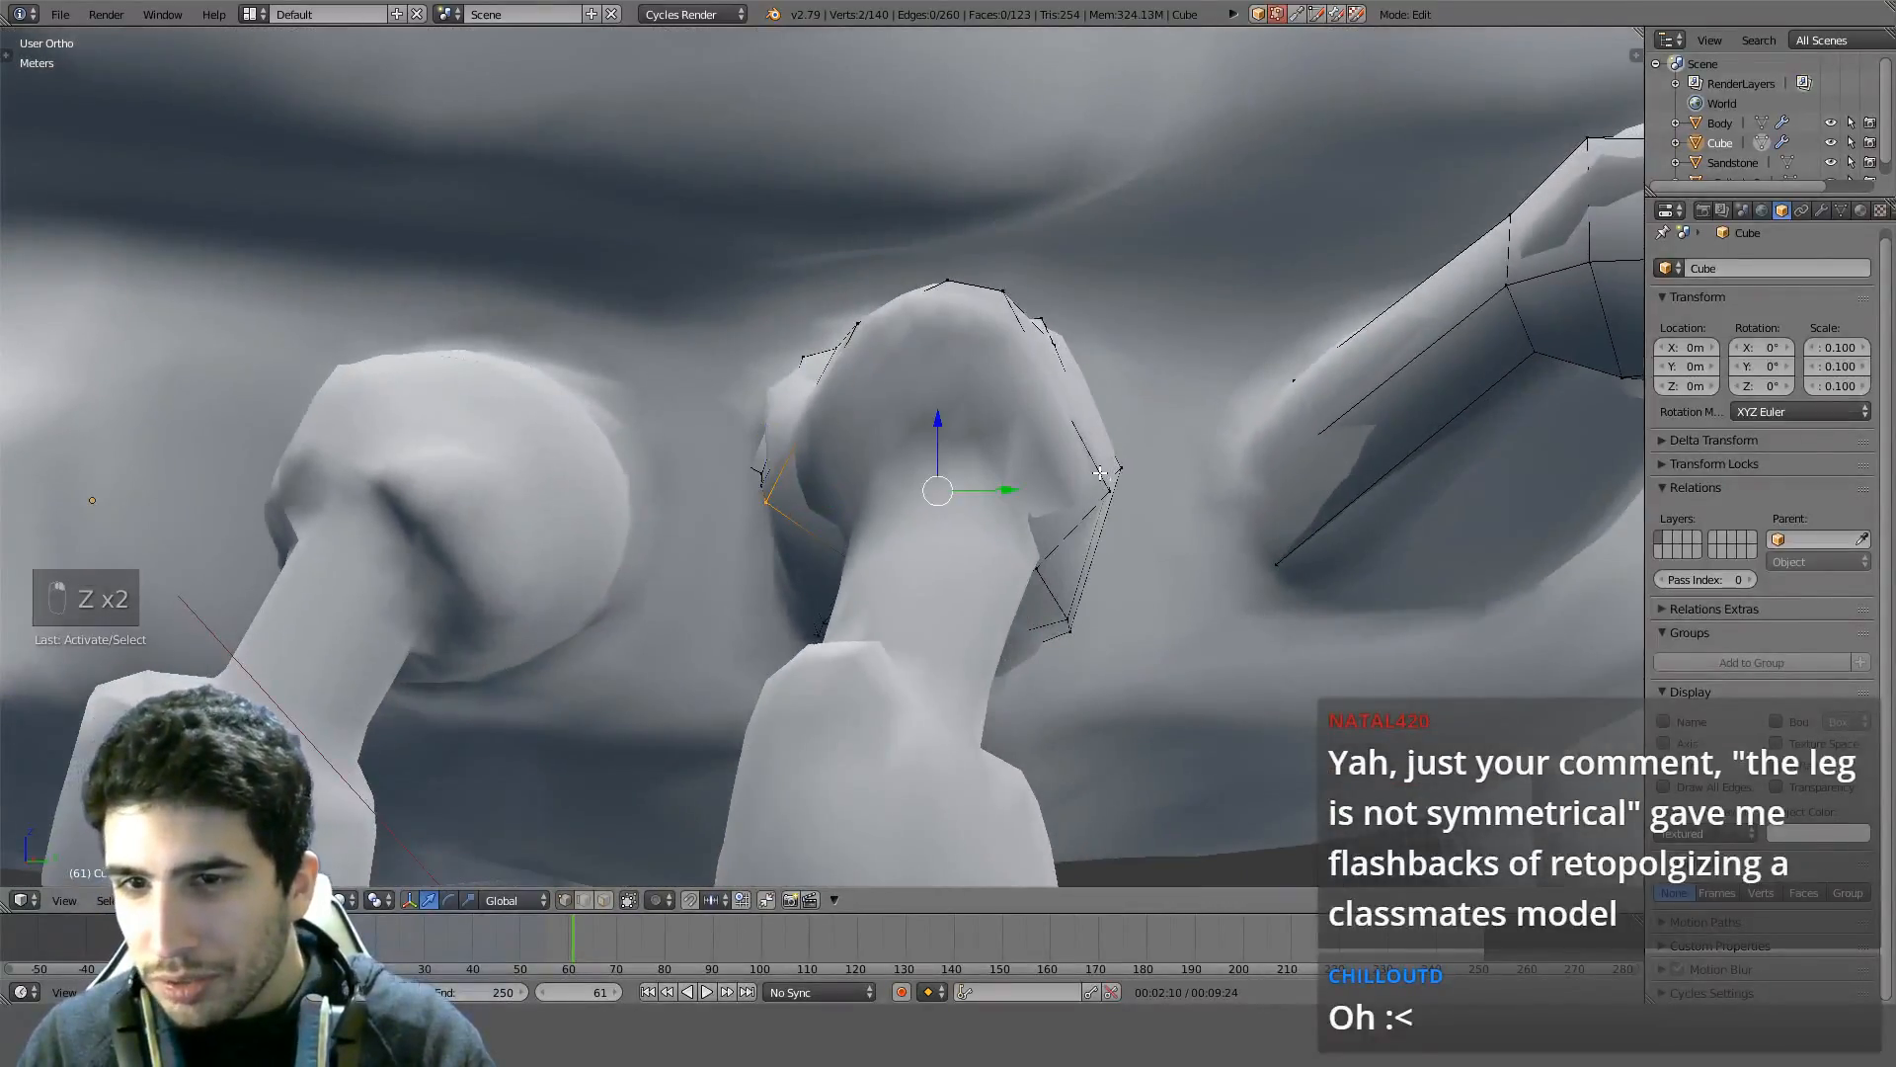
{"action": "key", "text": "z"}
{"action": "key", "text": "ctrl+z"}
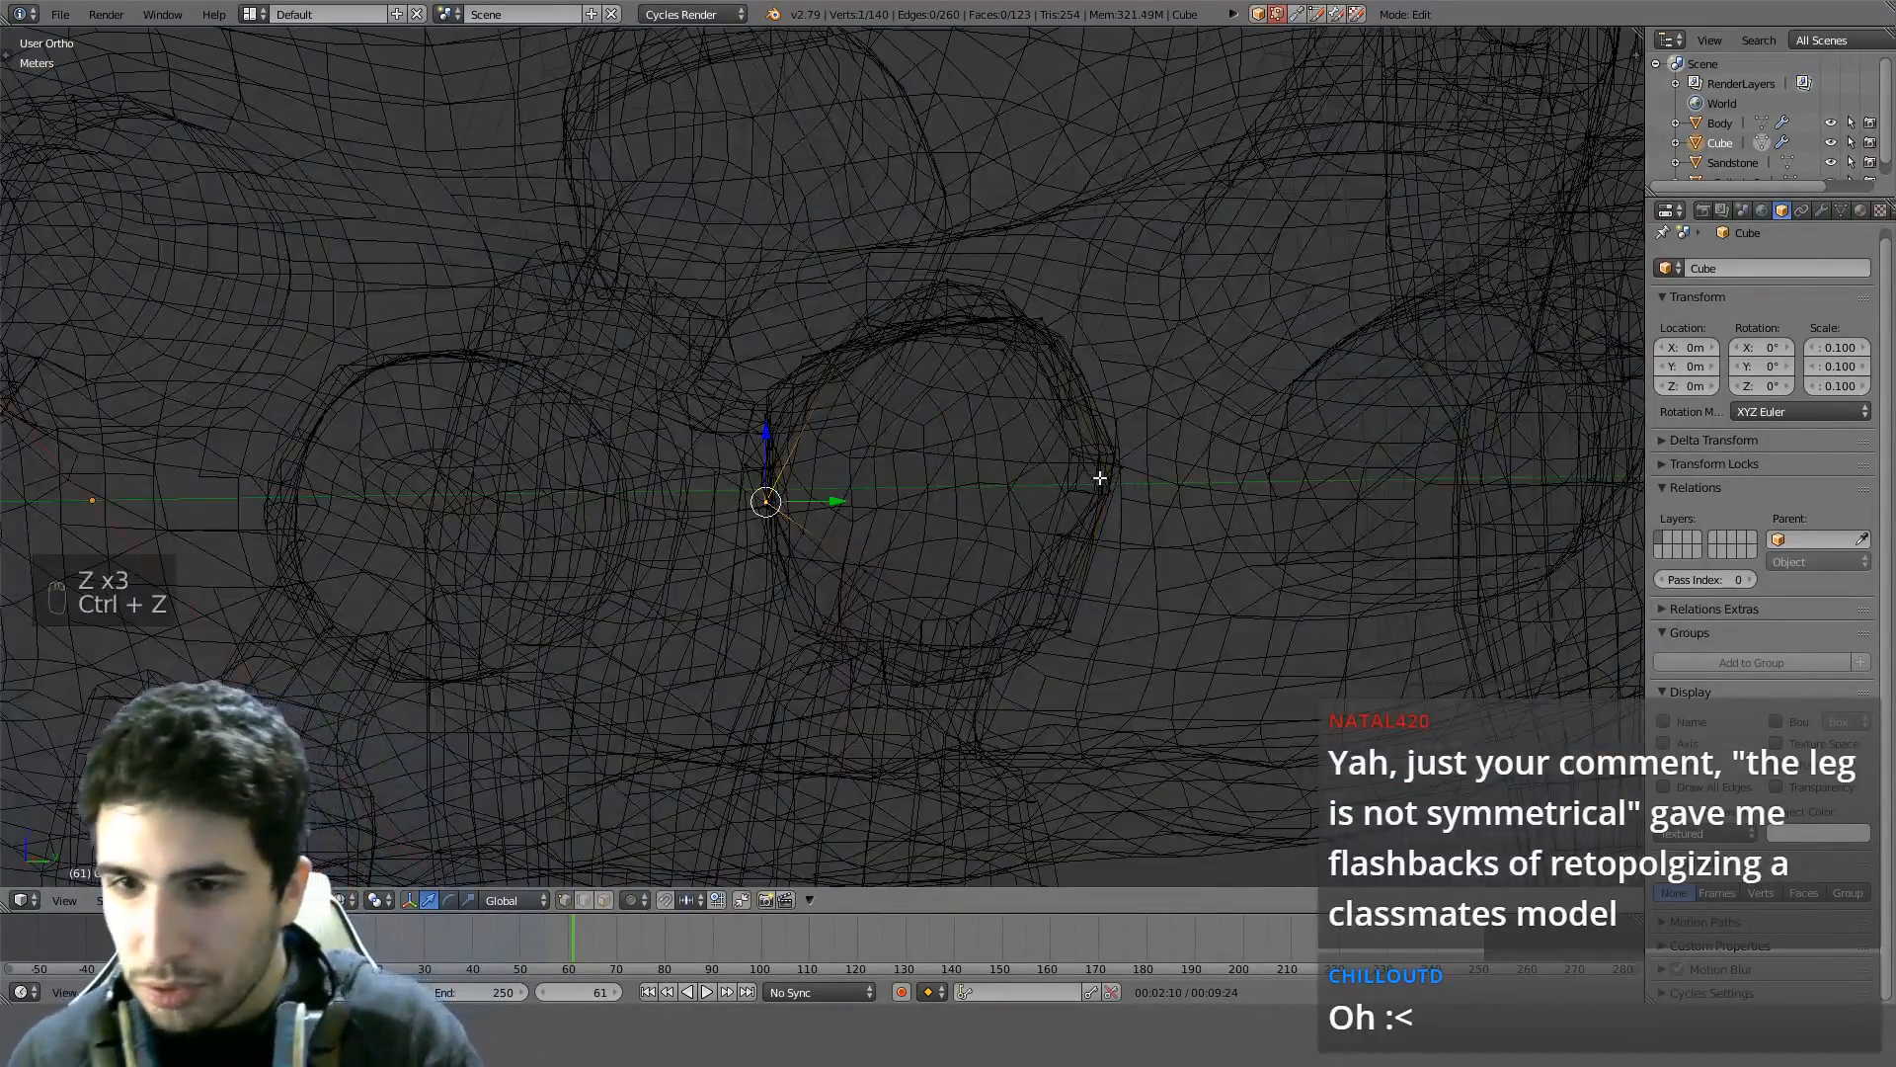
Split the sleeve's outer cap into three faces by connecting two upper vertices to the lower vertices opposite them
{"action": "mouse_move", "coordinate": [1144, 485]}
{"action": "middle_mouse_down"}
{"action": "mouse_move", "coordinate": [1008, 474]}
{"action": "mouse_move", "coordinate": [809, 504]}
{"action": "mouse_move", "coordinate": [852, 389]}
{"action": "mouse_move", "coordinate": [910, 317]}
{"action": "mouse_move", "coordinate": [981, 334]}
{"action": "mouse_move", "coordinate": [899, 435]}
{"action": "mouse_move", "coordinate": [1016, 449]}
{"action": "mouse_move", "coordinate": [1017, 470]}
{"action": "middle_mouse_up"}
{"action": "key", "text": "z"}
{"action": "key", "text": "z"}
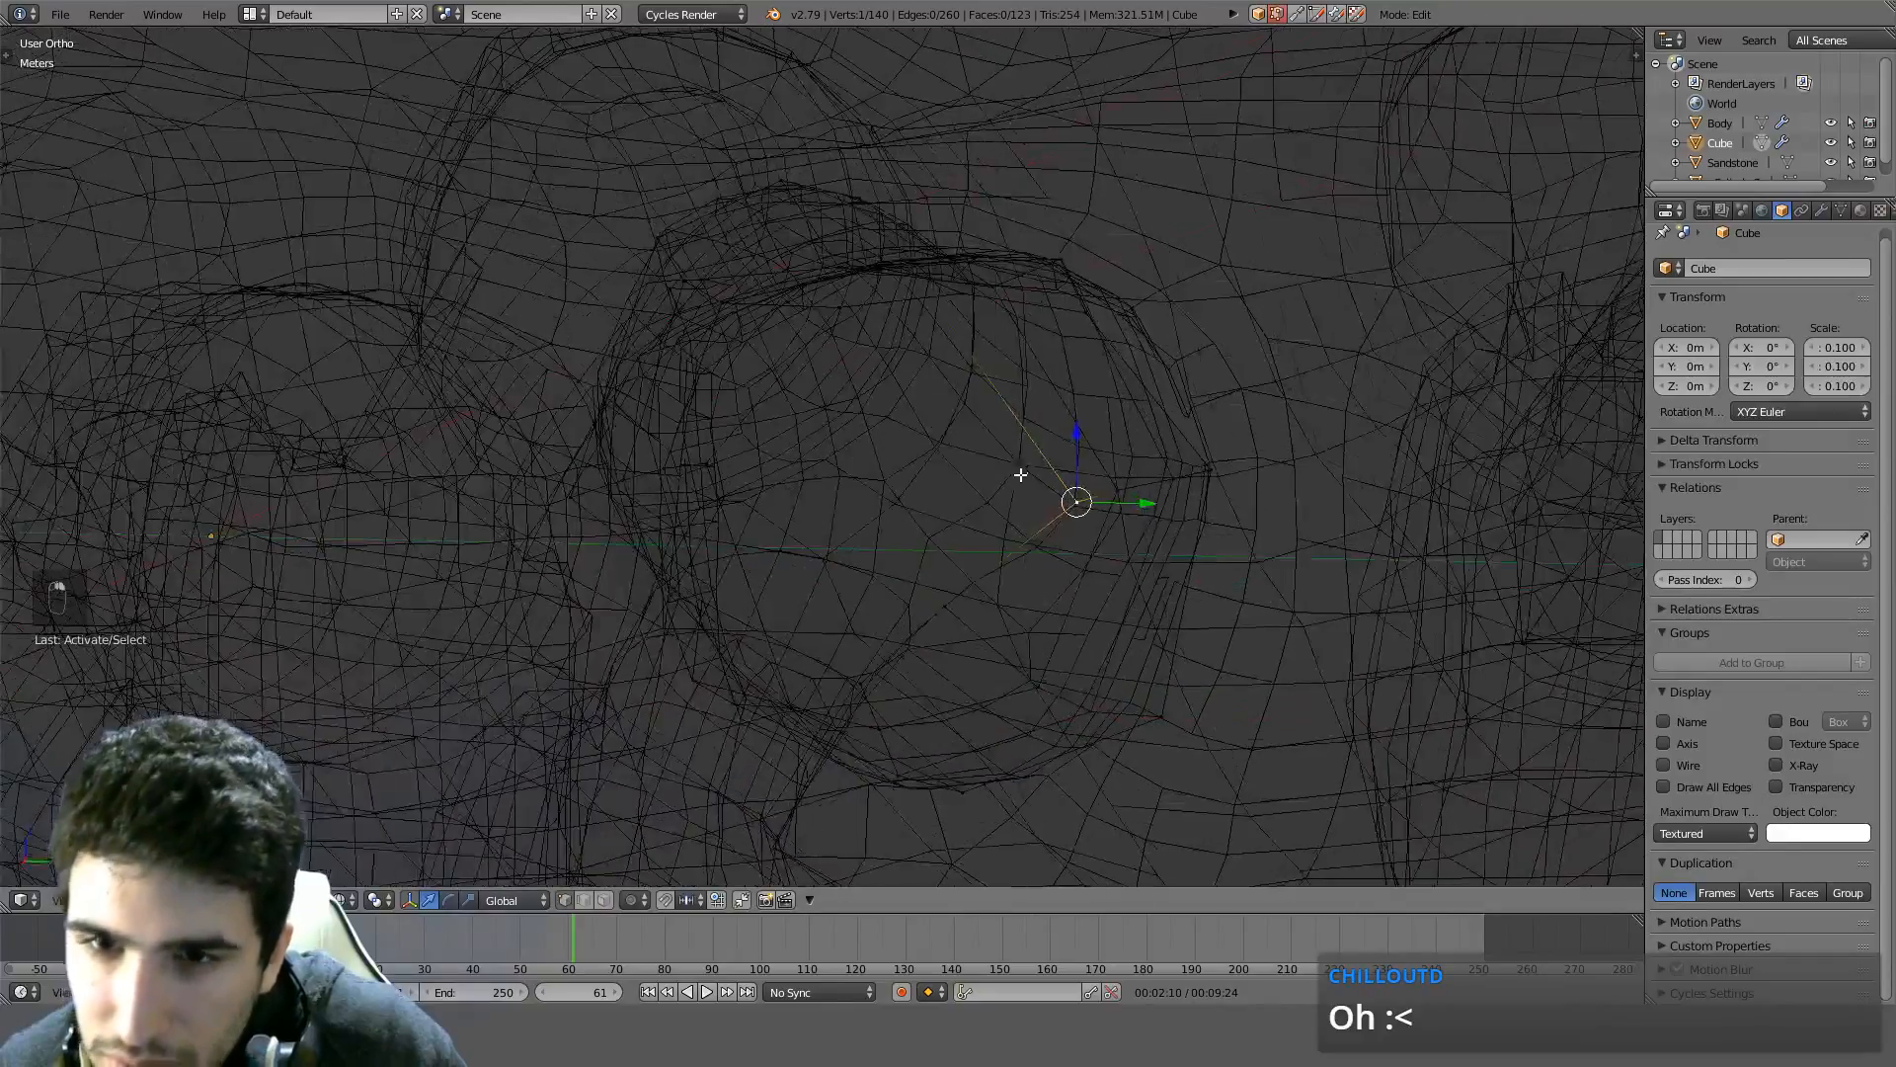
{"action": "key", "text": "z"}
{"action": "key", "text": "z"}
{"action": "middle_click_drag", "start_coordinate": [883, 278], "coordinate": [848, 289]}
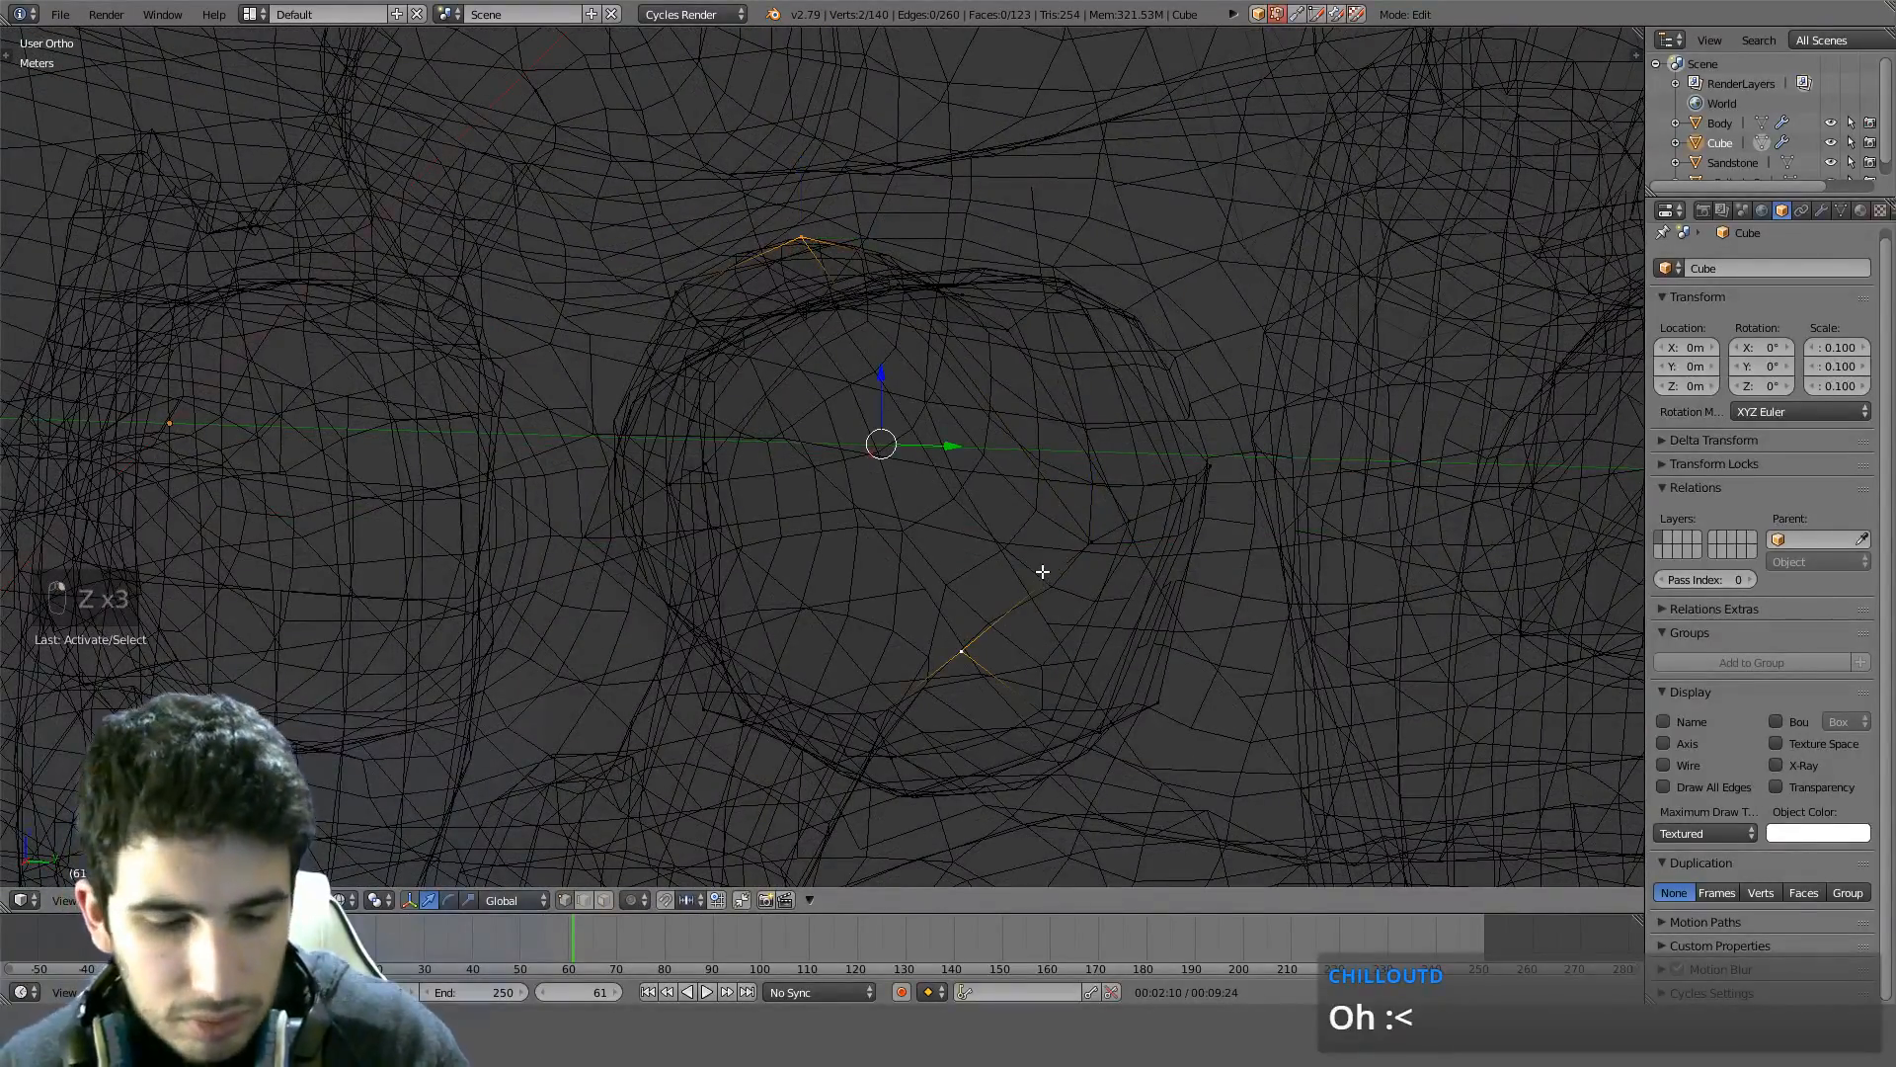
{"action": "mouse_move", "coordinate": [1040, 534]}
{"action": "middle_mouse_down"}
{"action": "mouse_move", "coordinate": [1016, 454]}
{"action": "mouse_move", "coordinate": [1041, 474]}
{"action": "mouse_move", "coordinate": [1034, 560]}
{"action": "middle_mouse_up"}
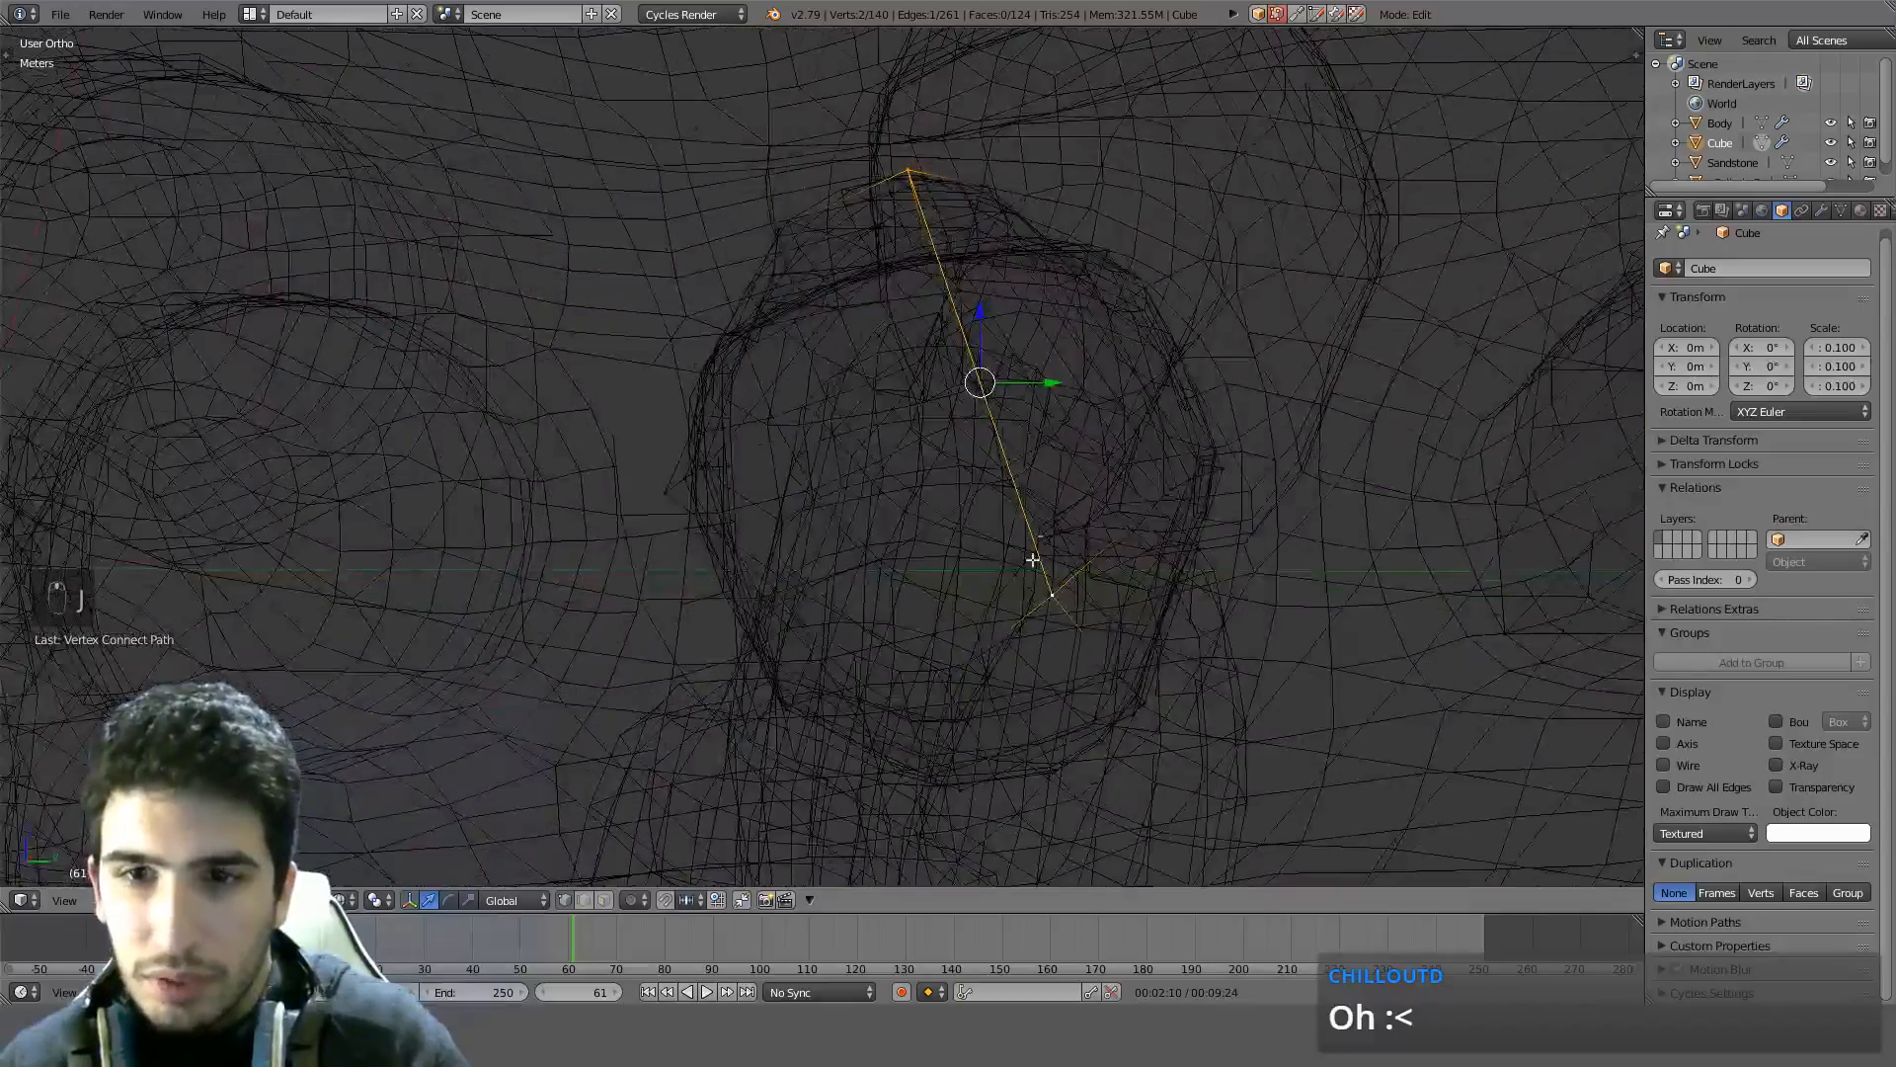
{"action": "left_click", "coordinate": [960, 671]}
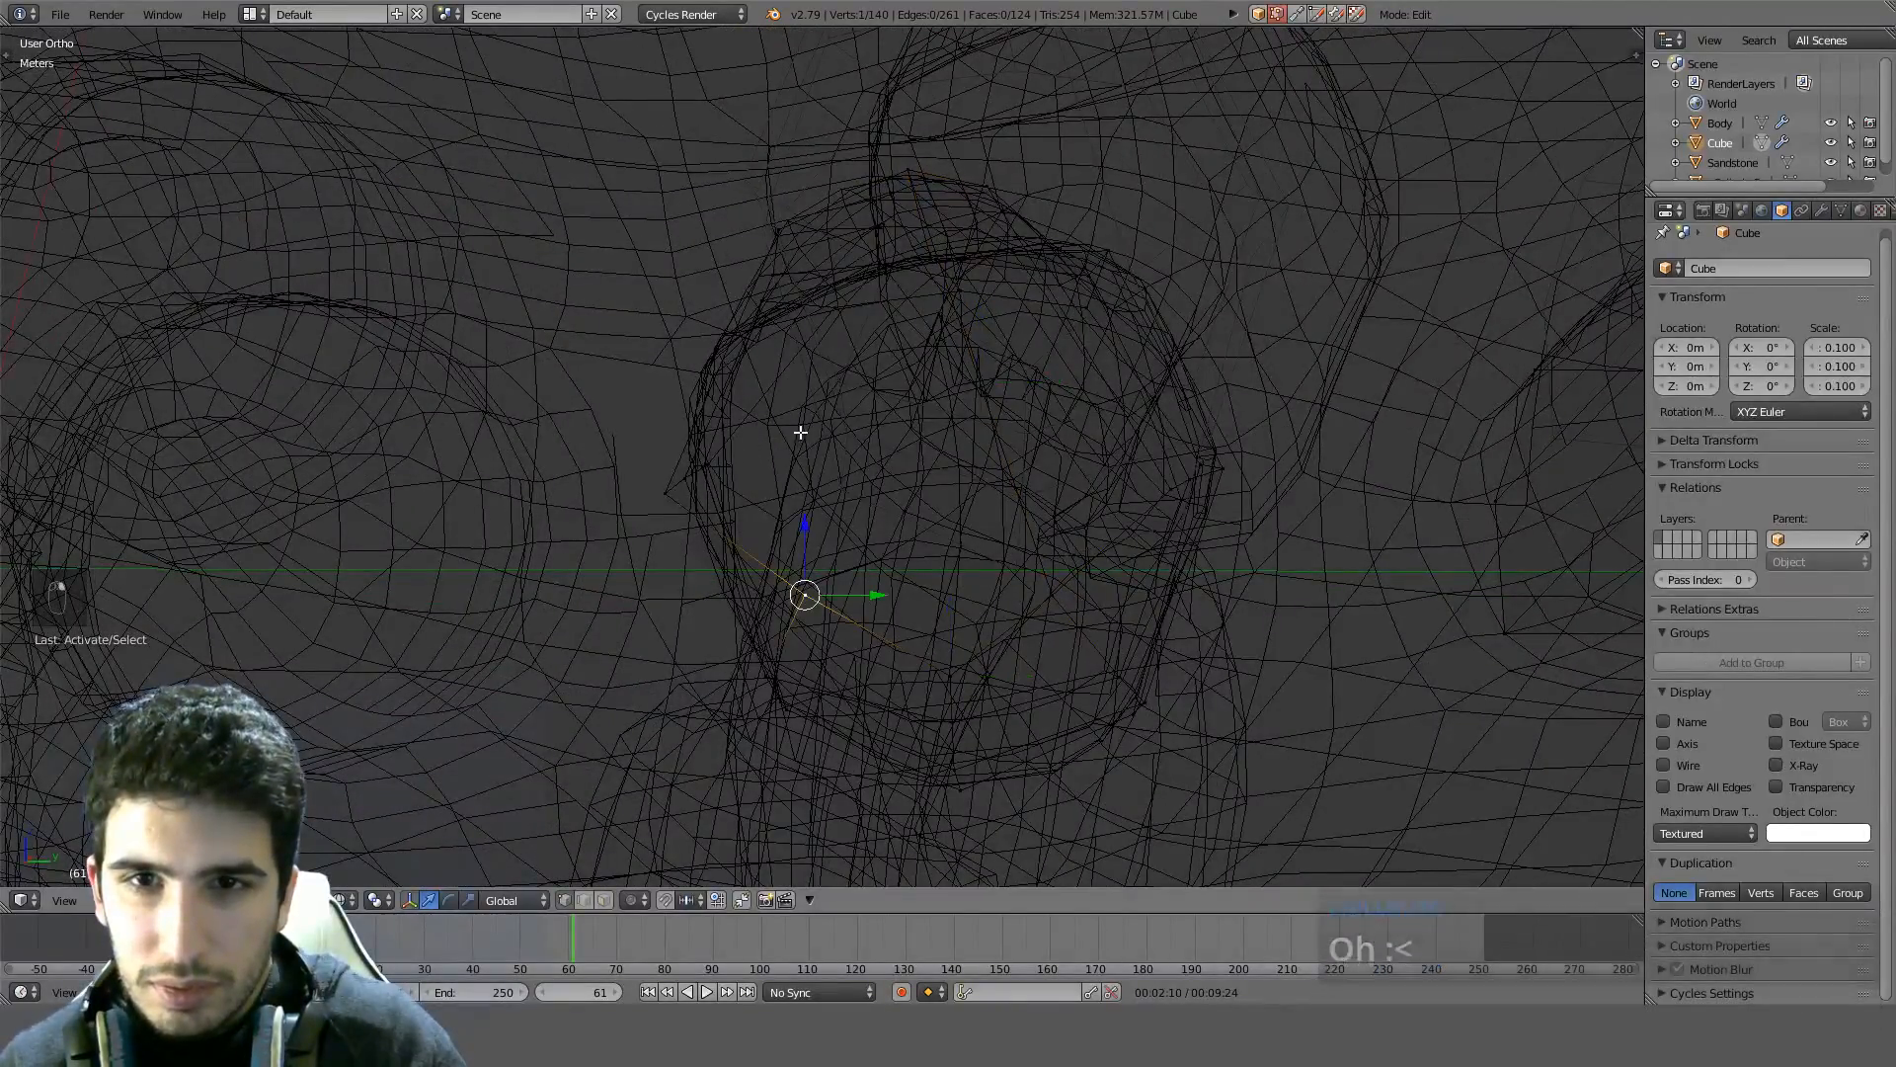
{"action": "right_click", "coordinate": [910, 176]}
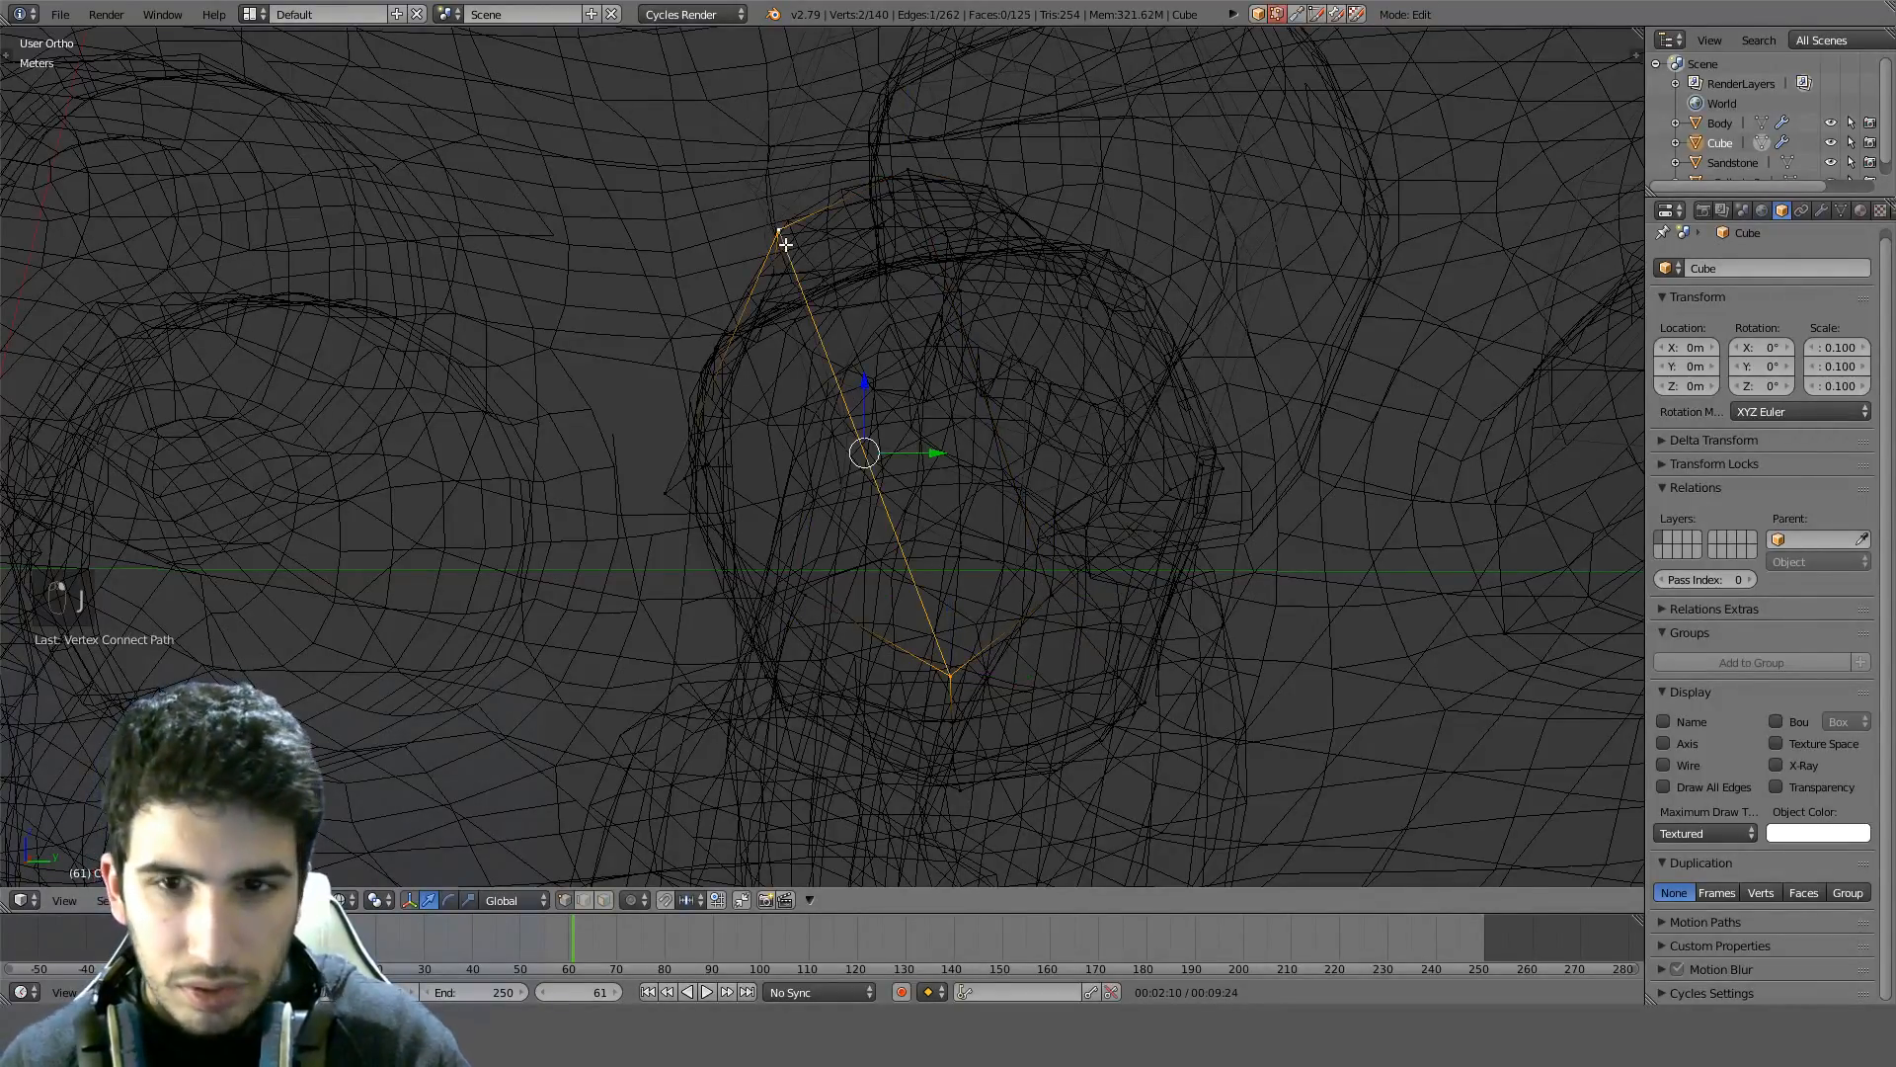
Select the three faces of the sleeve's outer cap and compare them with the limb from above and the side
{"action": "mouse_move", "coordinate": [903, 476]}
{"action": "middle_mouse_down"}
{"action": "mouse_move", "coordinate": [931, 508]}
{"action": "mouse_move", "coordinate": [888, 520]}
{"action": "mouse_move", "coordinate": [922, 541]}
{"action": "mouse_move", "coordinate": [948, 635]}
{"action": "mouse_move", "coordinate": [889, 711]}
{"action": "middle_mouse_up"}
{"action": "key", "text": "z"}
{"action": "key", "text": "z"}
{"action": "middle_click_drag", "start_coordinate": [890, 594], "coordinate": [894, 530]}
{"action": "mouse_move", "coordinate": [991, 470]}
{"action": "middle_mouse_down"}
{"action": "mouse_move", "coordinate": [1007, 507]}
{"action": "mouse_move", "coordinate": [999, 491]}
{"action": "mouse_move", "coordinate": [1067, 428]}
{"action": "mouse_move", "coordinate": [1050, 463]}
{"action": "mouse_move", "coordinate": [1079, 469]}
{"action": "mouse_move", "coordinate": [969, 483]}
{"action": "mouse_move", "coordinate": [920, 521]}
{"action": "mouse_move", "coordinate": [906, 571]}
{"action": "mouse_move", "coordinate": [948, 605]}
{"action": "mouse_move", "coordinate": [773, 597]}
{"action": "mouse_move", "coordinate": [750, 614]}
{"action": "mouse_move", "coordinate": [764, 605]}
{"action": "middle_mouse_up"}
{"action": "key", "text": "z"}
{"action": "key", "text": "z"}
{"action": "key", "text": "z"}
{"action": "key", "text": "z"}
{"action": "key", "text": "KP_7"}
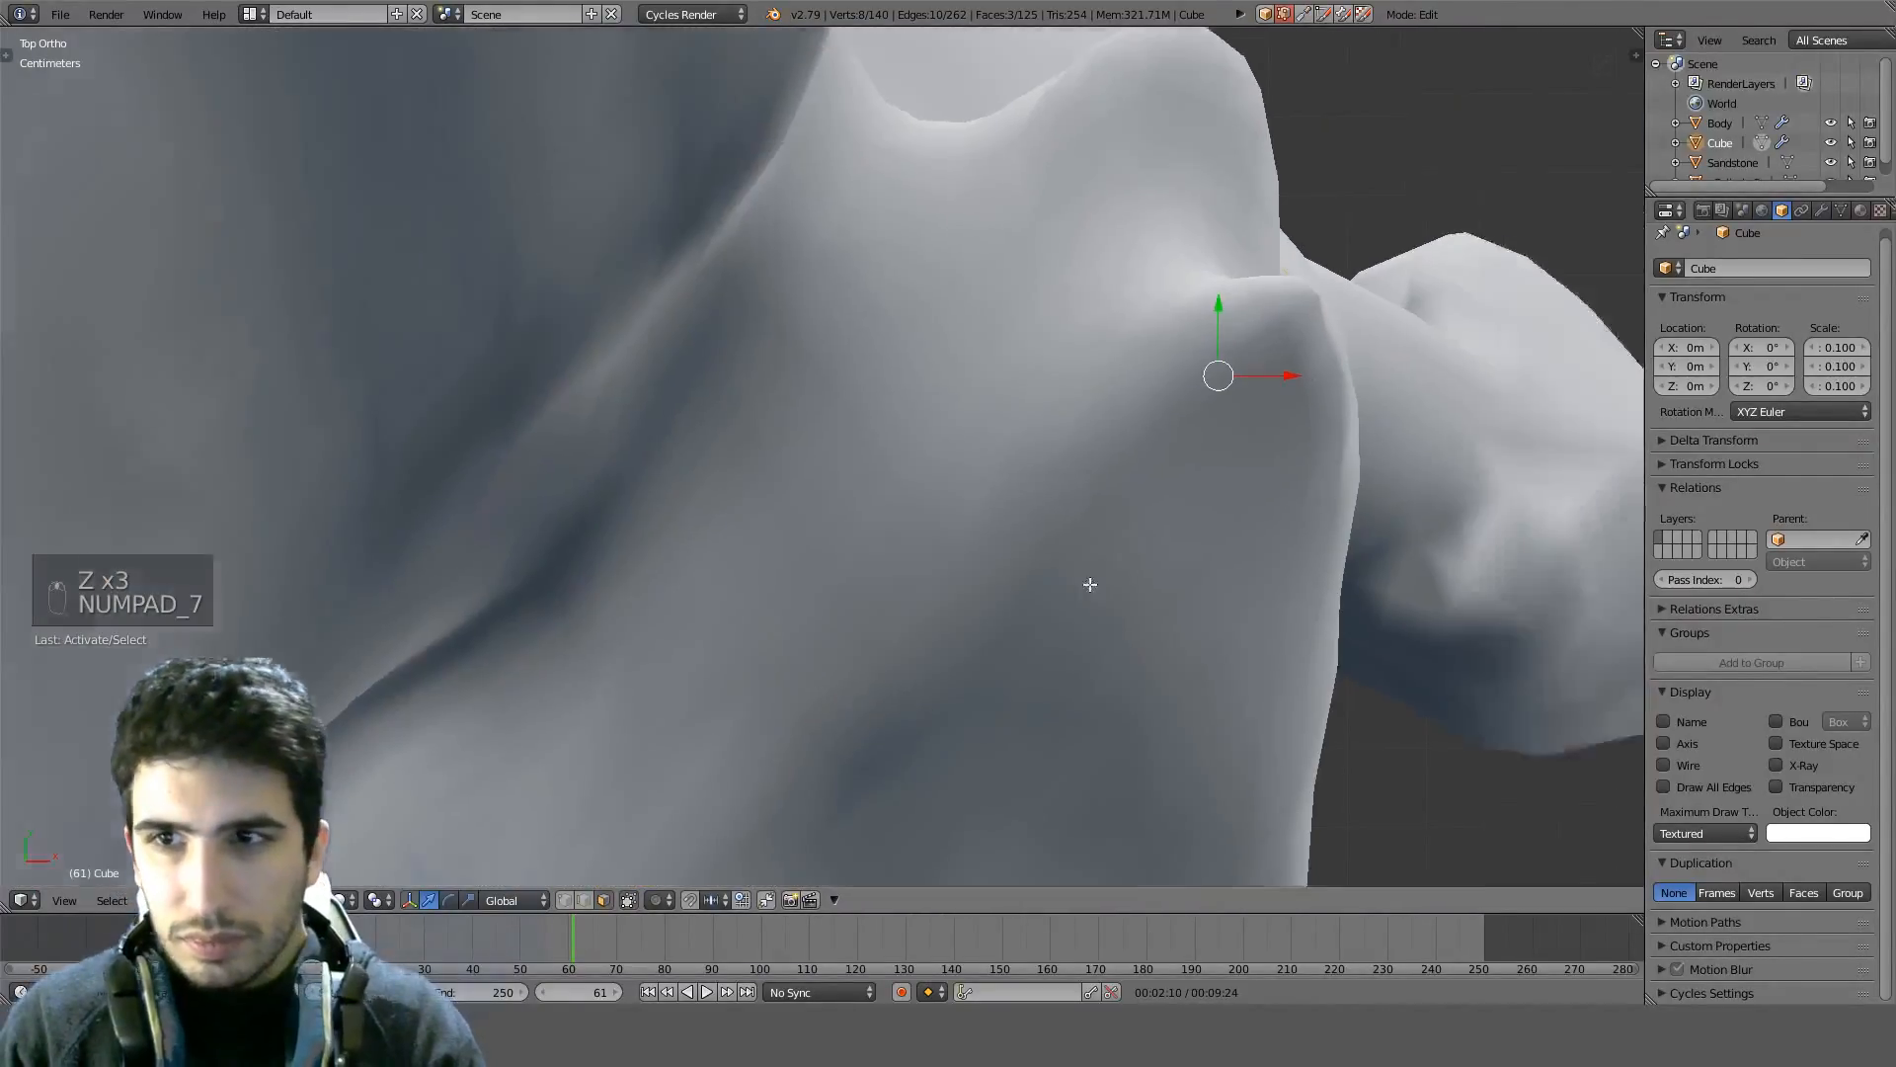
{"action": "key", "text": "z"}
{"action": "mouse_move", "coordinate": [1023, 553]}
{"action": "middle_mouse_down"}
{"action": "mouse_move", "coordinate": [1016, 580]}
{"action": "mouse_move", "coordinate": [1092, 404]}
{"action": "mouse_move", "coordinate": [1241, 361]}
{"action": "mouse_move", "coordinate": [1156, 306]}
{"action": "mouse_move", "coordinate": [969, 305]}
{"action": "mouse_move", "coordinate": [974, 433]}
{"action": "mouse_move", "coordinate": [1075, 368]}
{"action": "mouse_move", "coordinate": [1194, 332]}
{"action": "middle_mouse_up"}
{"action": "key", "text": "z"}
Try scaling the three outer cap faces along one axis and flattening them with LoopTools
{"action": "key", "text": "s"}
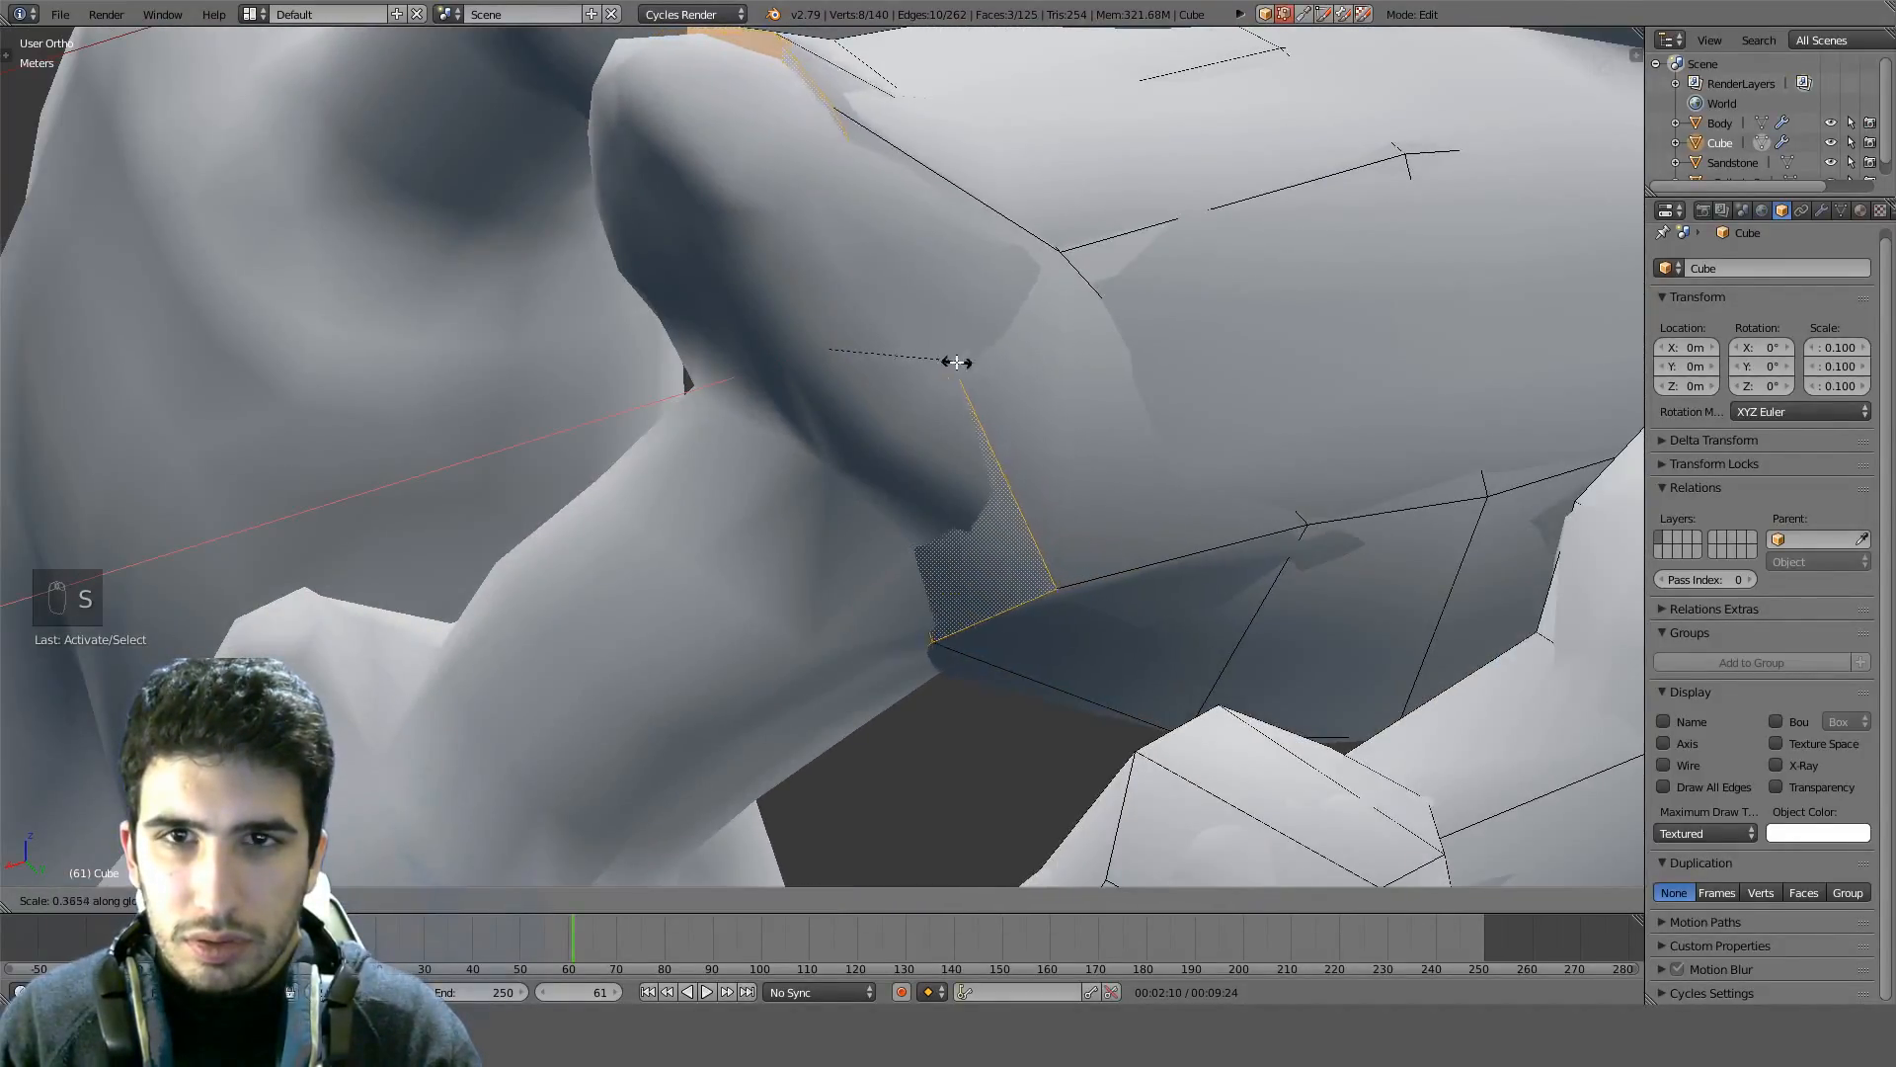
{"action": "right_click", "coordinate": [956, 363]}
{"action": "key", "text": "w"}
{"action": "mouse_move", "coordinate": [987, 155]}
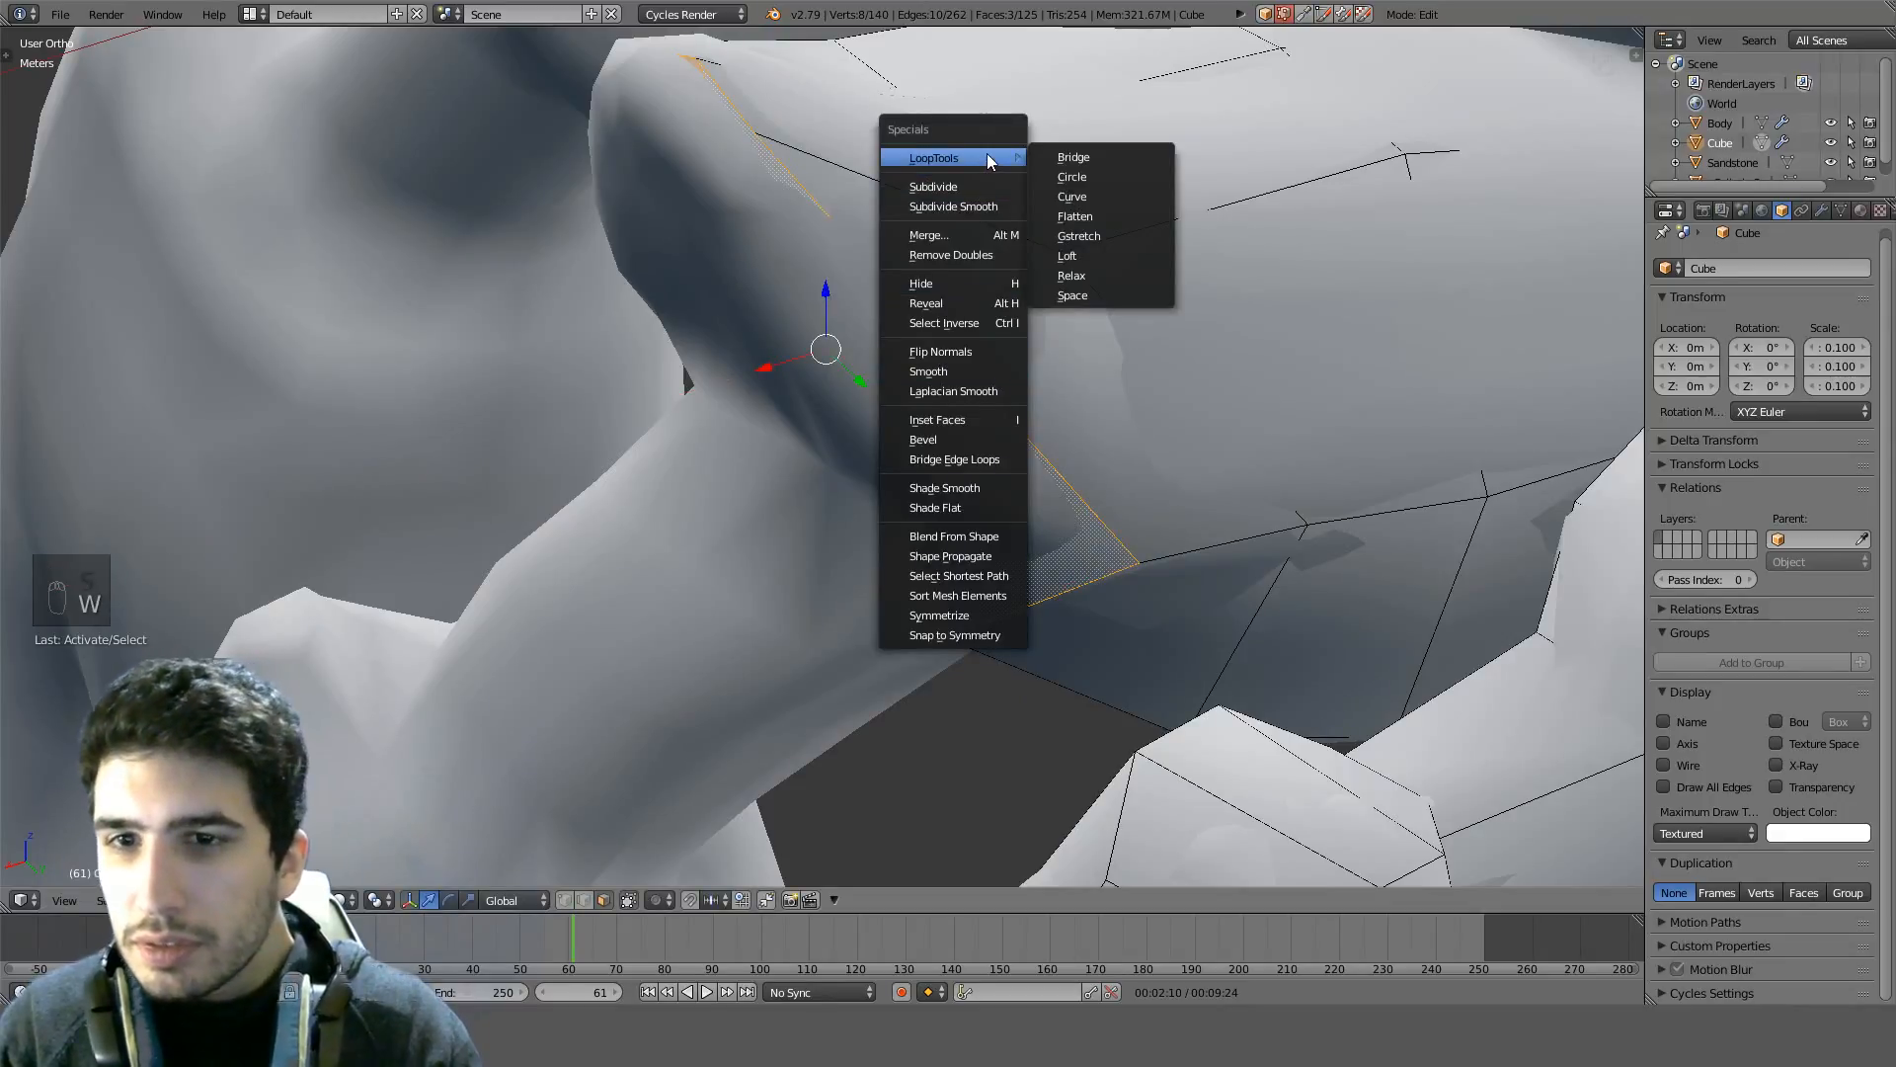
{"action": "left_click", "coordinate": [1084, 216]}
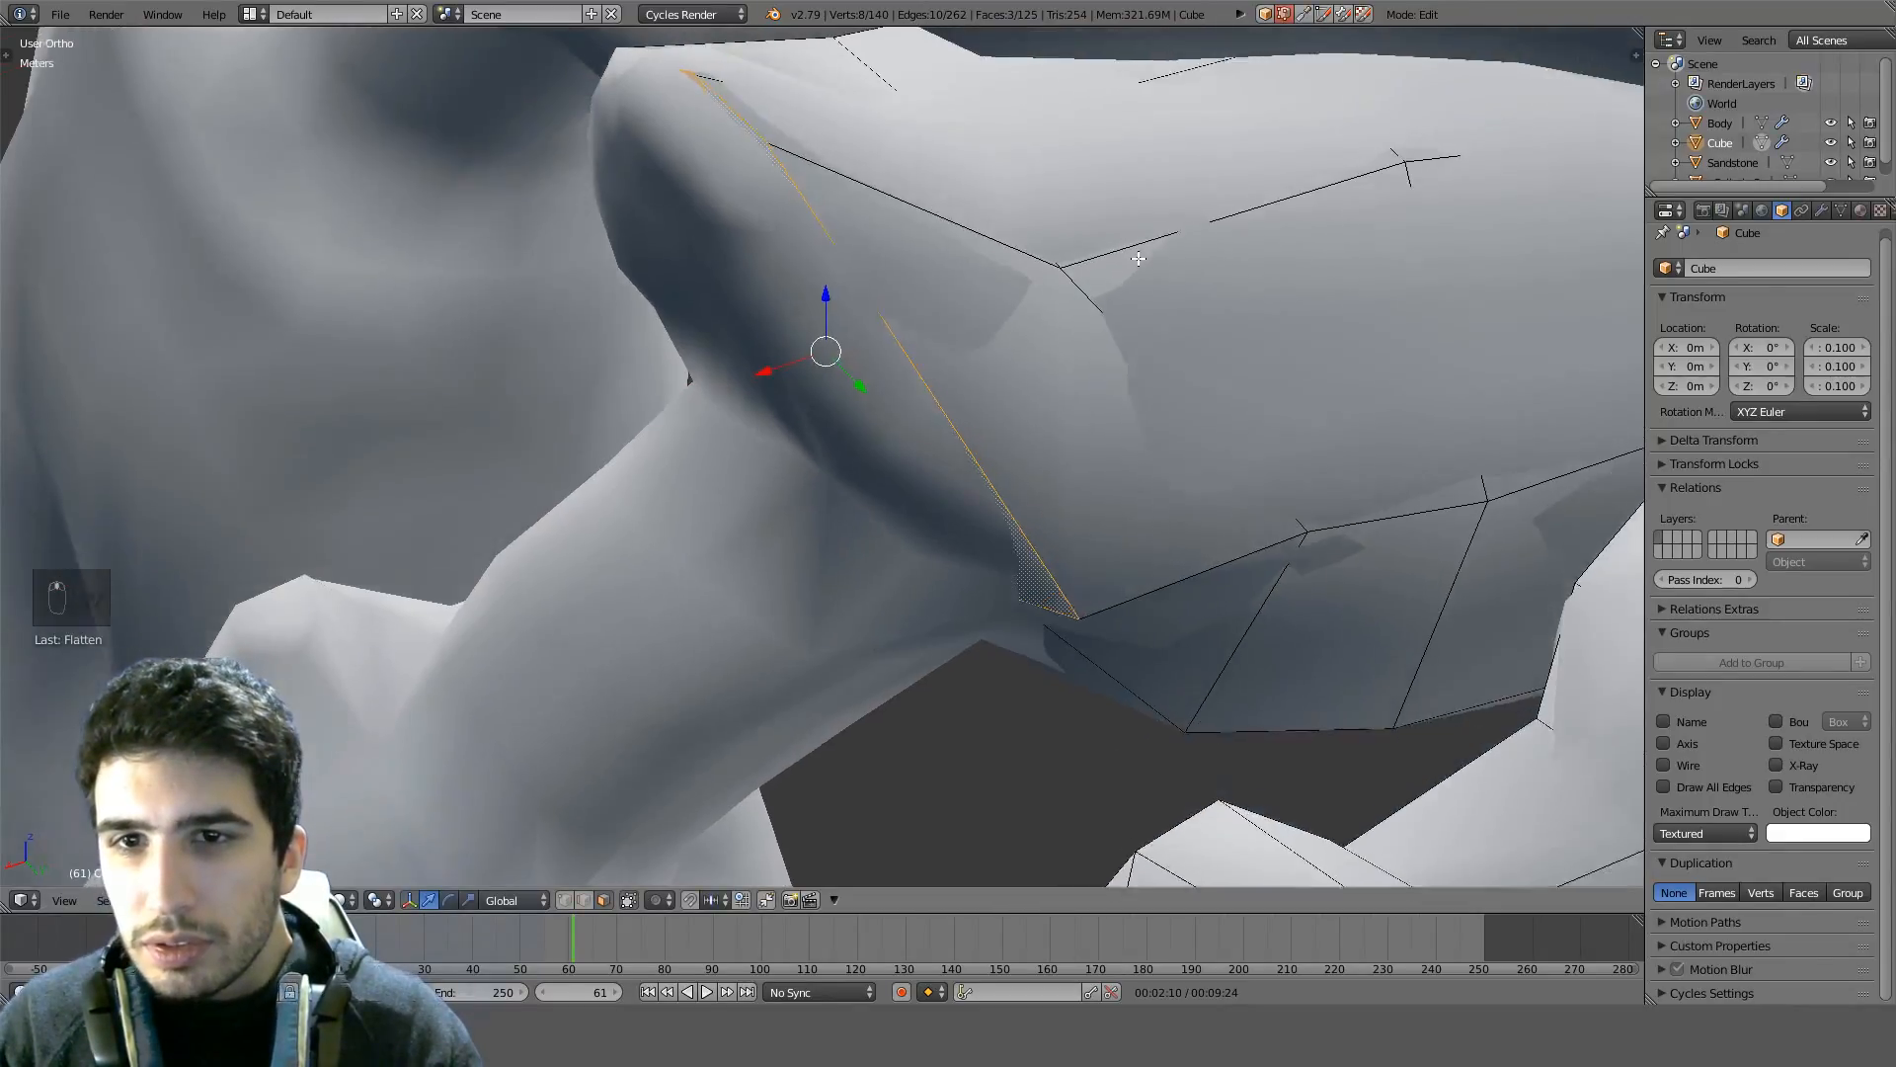
{"action": "middle_click_drag", "start_coordinate": [1139, 259], "coordinate": [1103, 242]}
{"action": "key", "text": "ctrl+z"}
Move the three outer cap faces outward along the X axis so the sleeve covers more of the limb's end
{"action": "key", "text": "g"}
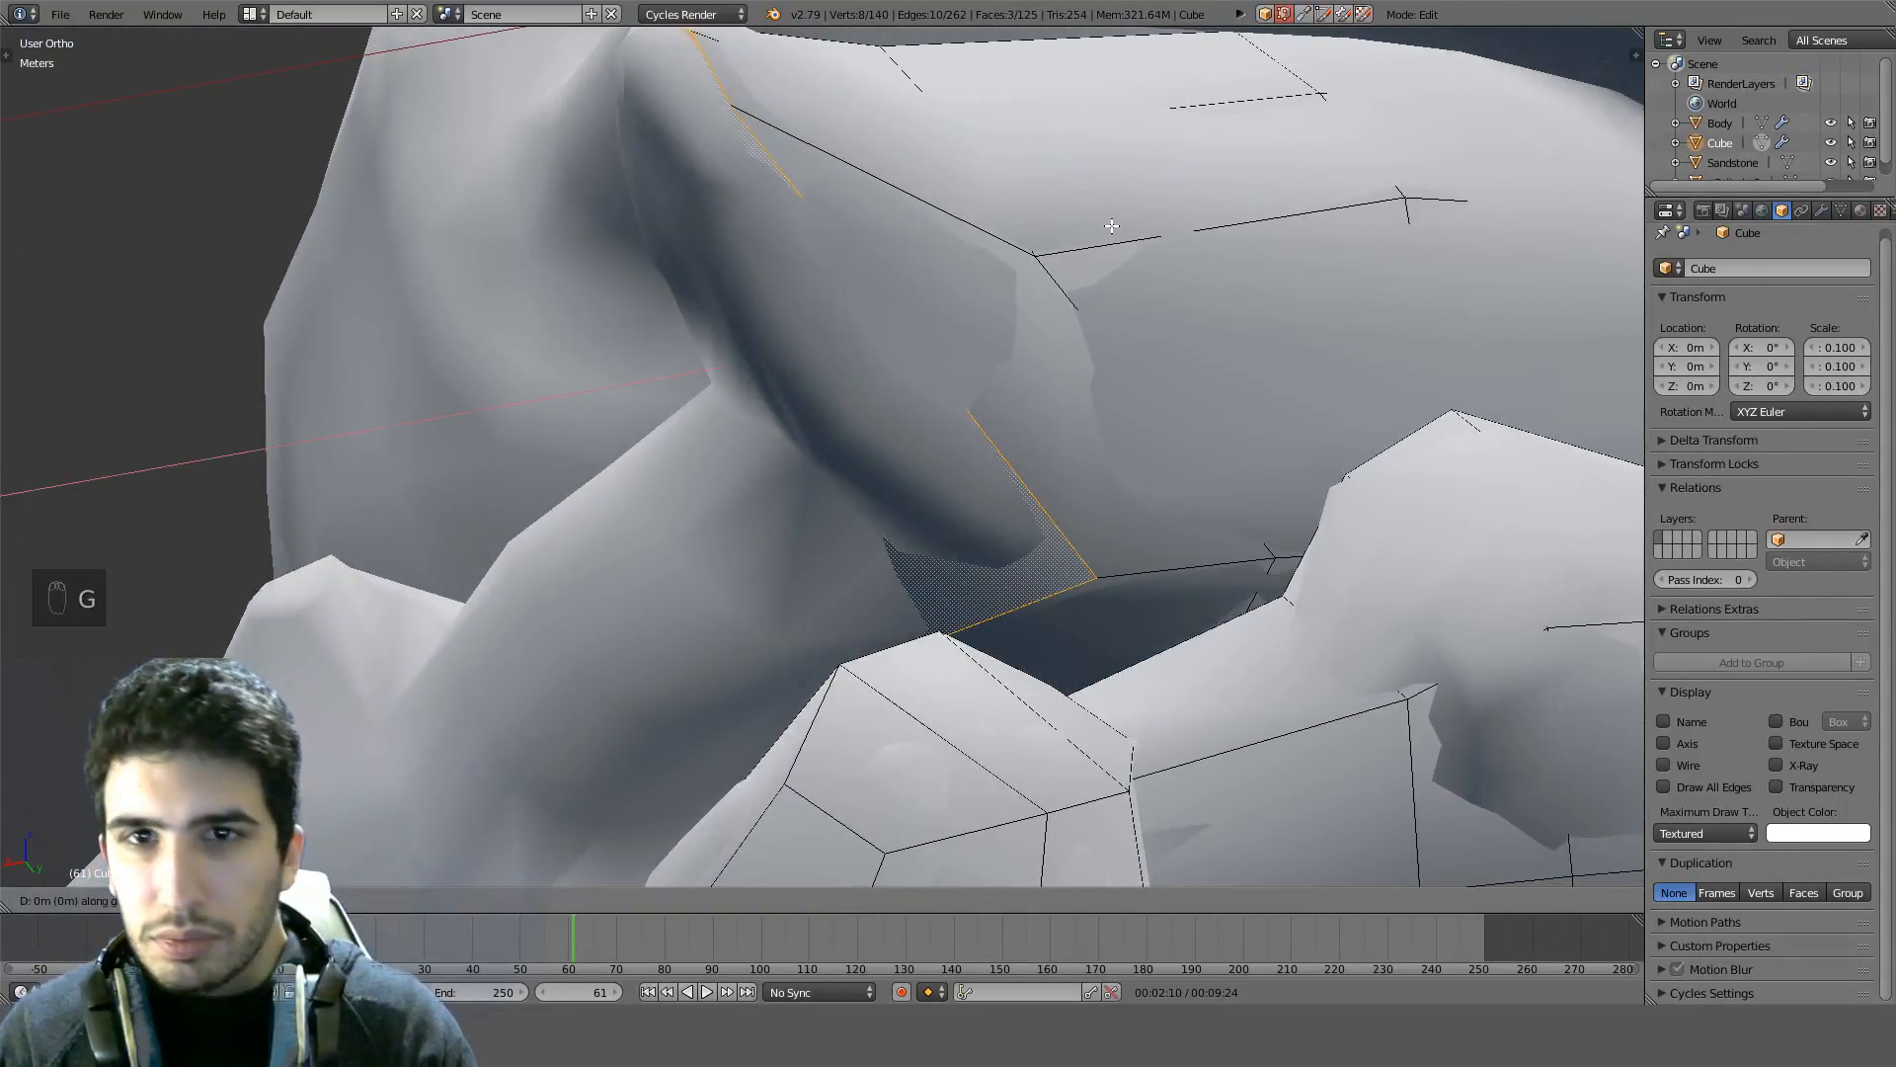
{"action": "left_click", "coordinate": [1046, 234]}
{"action": "scroll", "coordinate": [1046, 234], "scroll_direction": "down", "scroll_amount": 2}
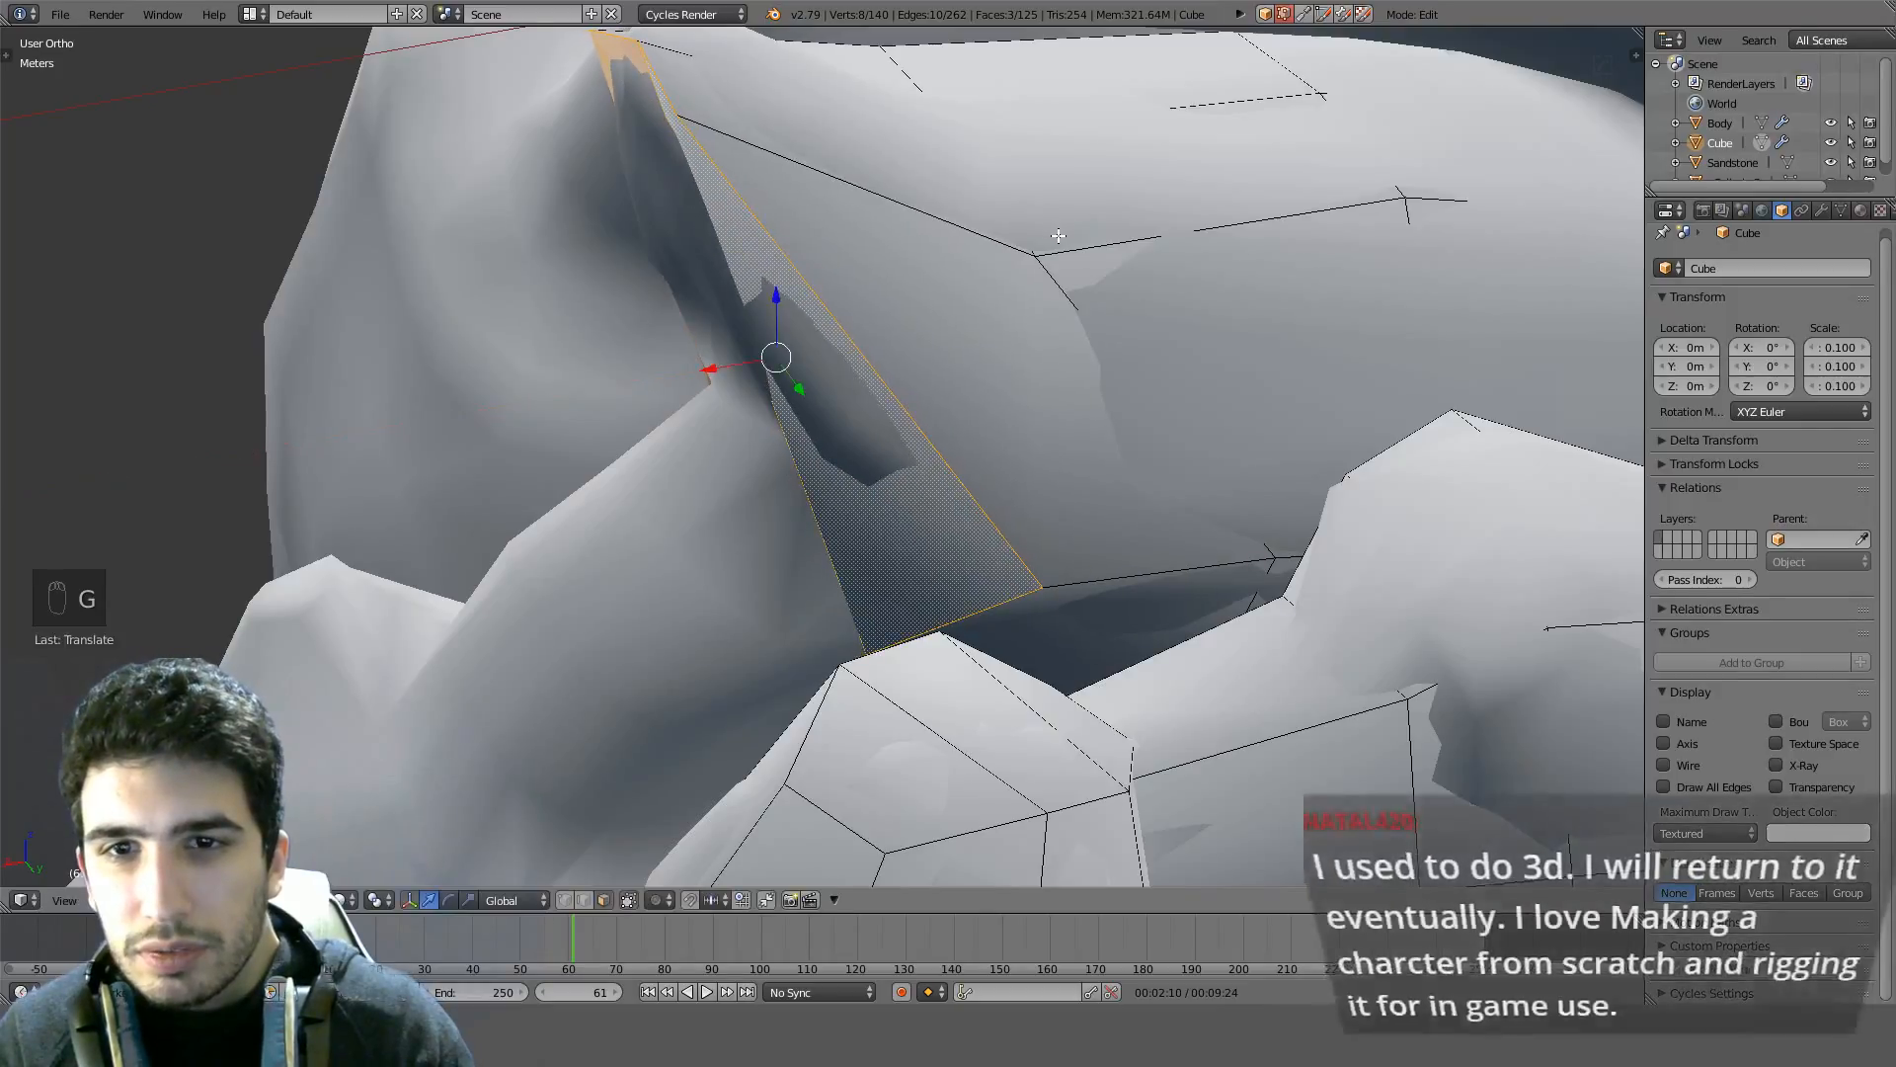
{"action": "middle_click_drag", "start_coordinate": [1046, 234], "coordinate": [1231, 192]}
{"action": "middle_click_drag", "start_coordinate": [1267, 214], "coordinate": [1279, 237]}
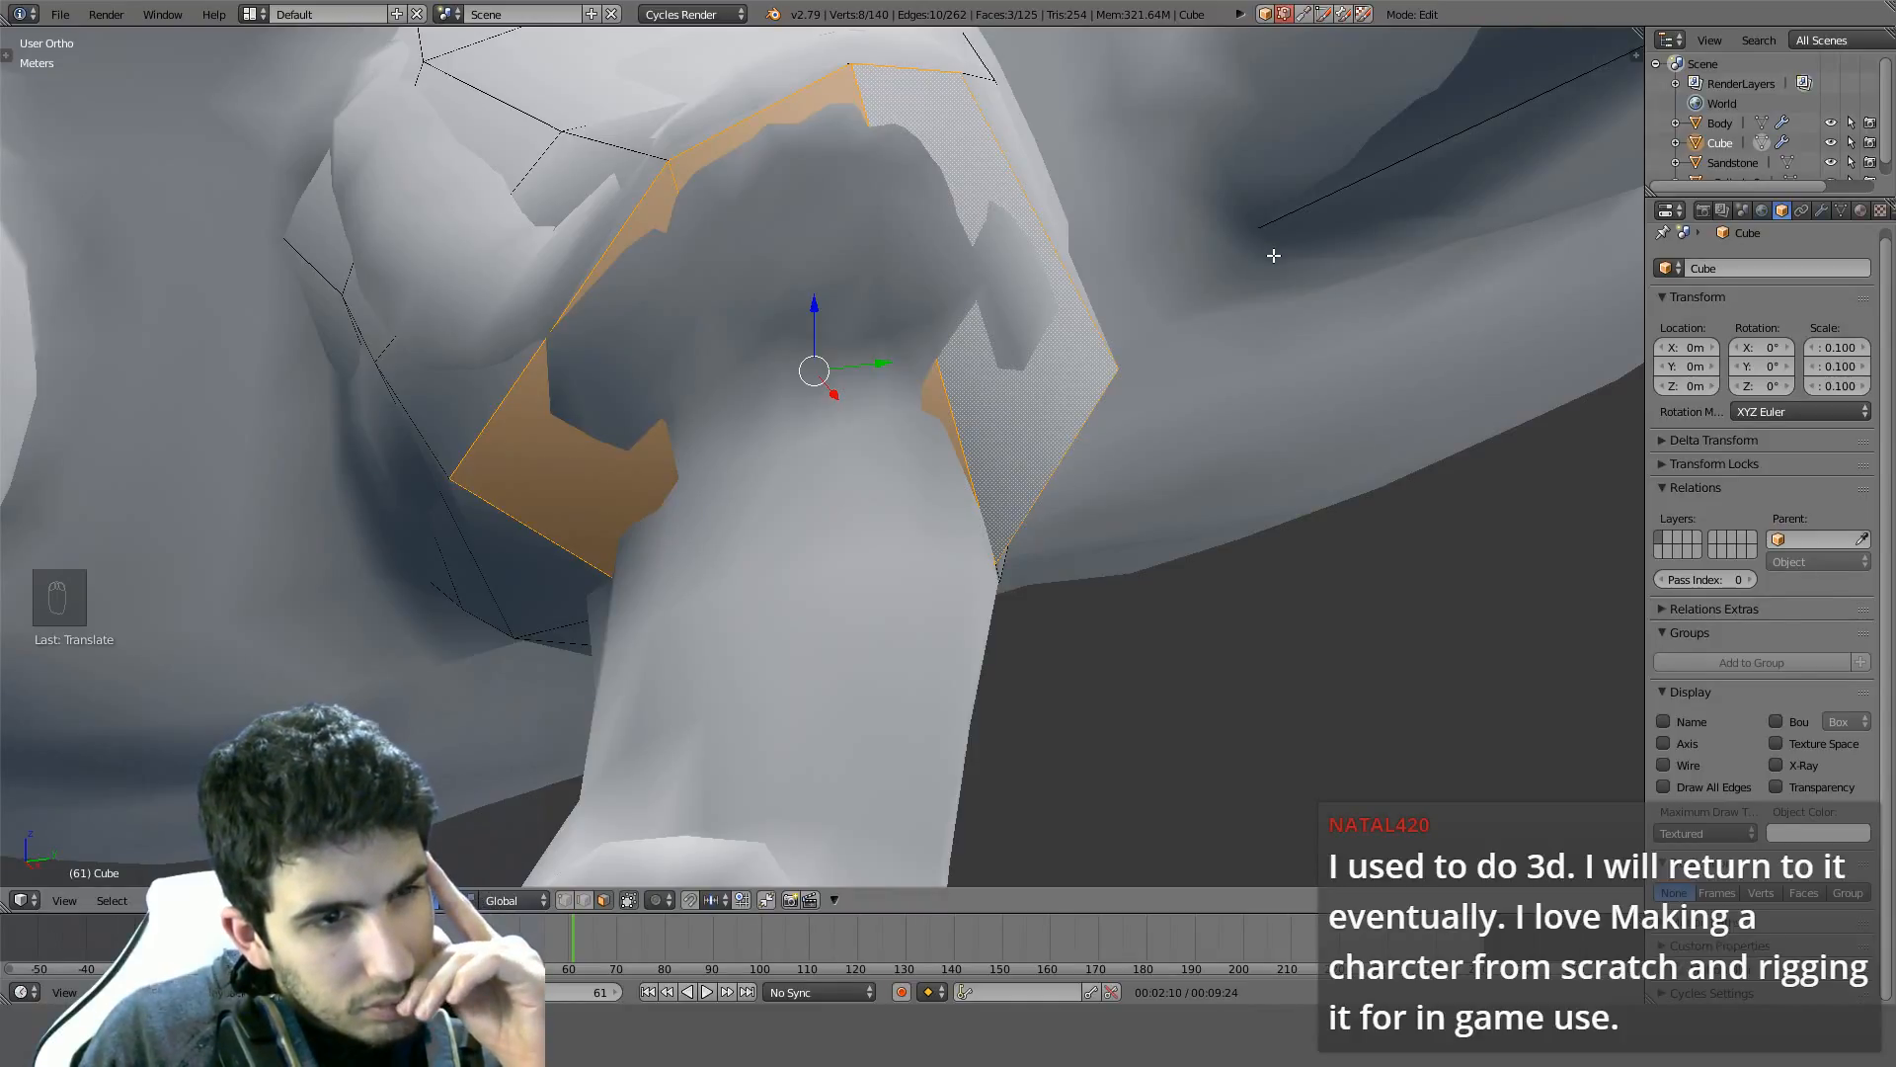
Examine the extended sleeve's fit against the middle leg in object mode and in front wireframe view
{"action": "middle_click_drag", "start_coordinate": [1274, 257], "coordinate": [972, 442]}
{"action": "key", "text": "Tab"}
{"action": "scroll", "coordinate": [964, 409], "scroll_direction": "down", "scroll_amount": 4}
{"action": "key", "text": "KP_1"}
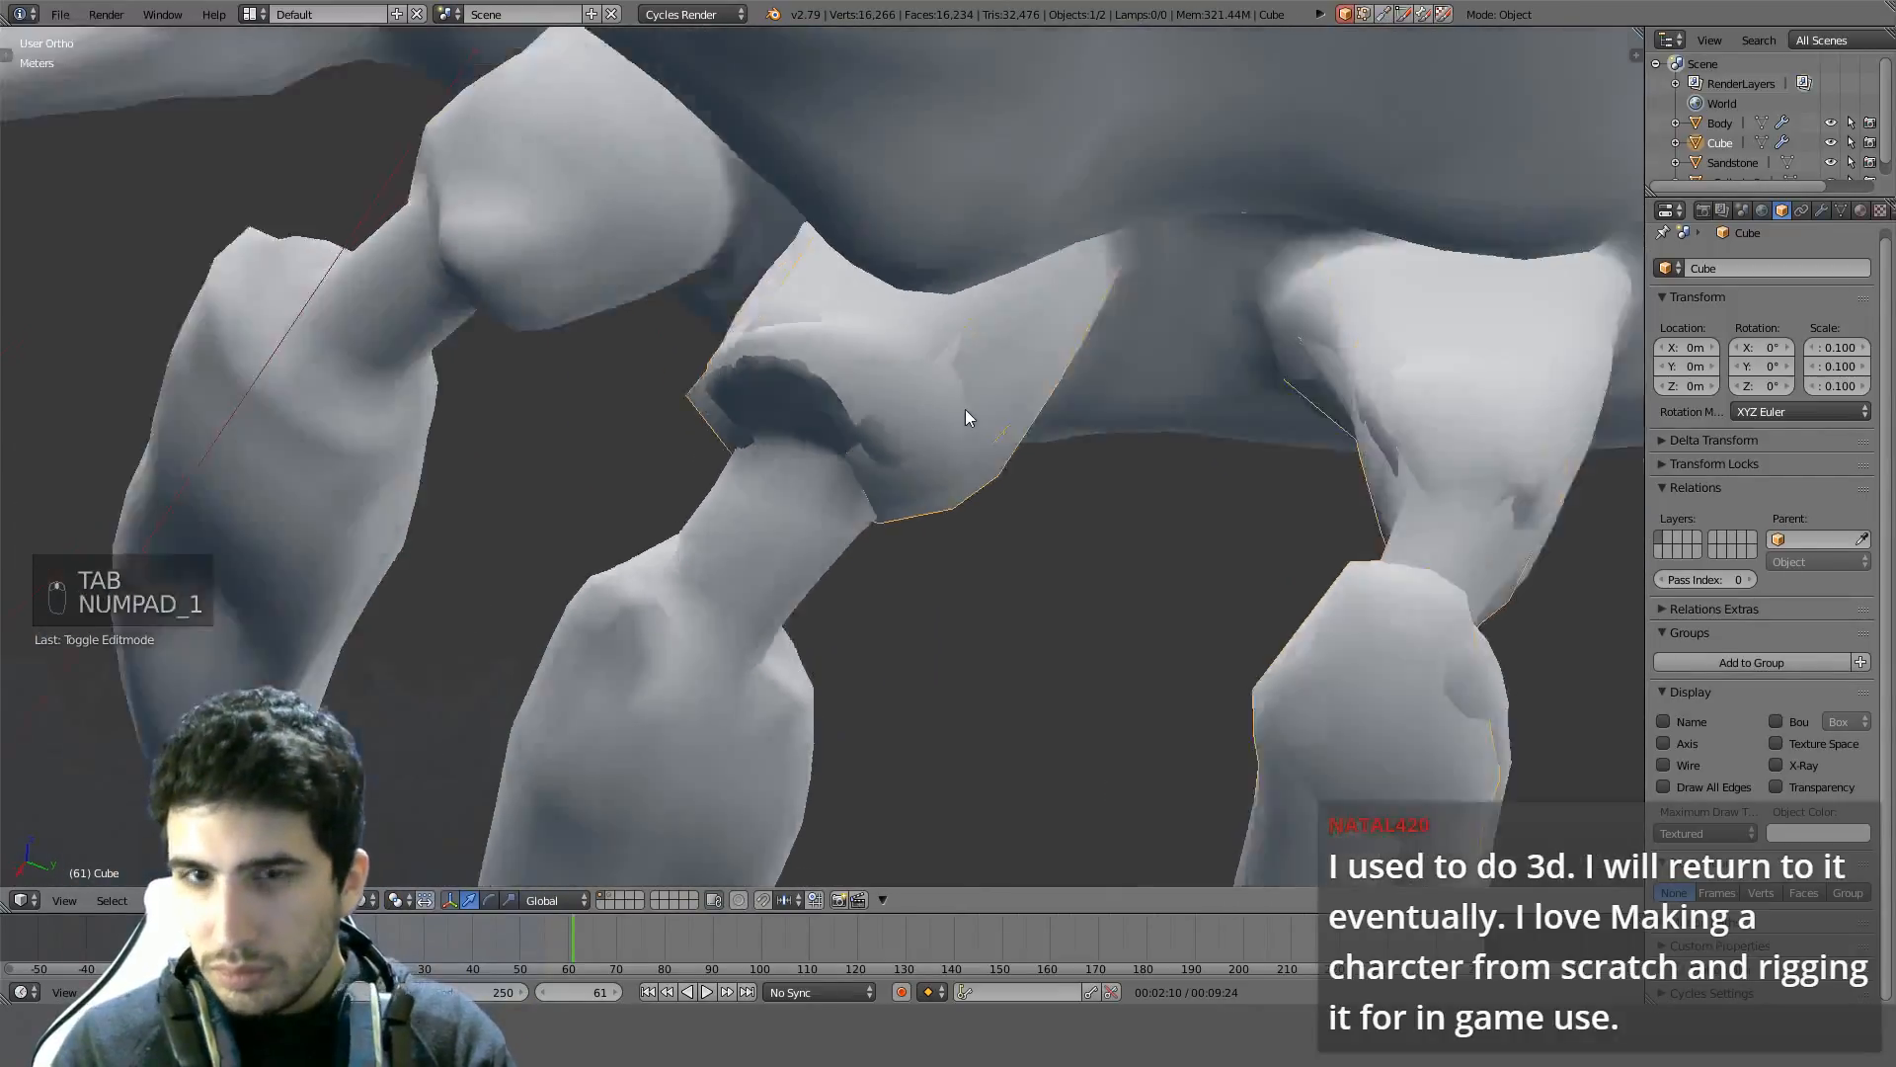
{"action": "scroll", "coordinate": [964, 409], "scroll_direction": "up", "scroll_amount": 5}
{"action": "key", "text": "Tab"}
{"action": "key", "text": "z"}
{"action": "scroll", "coordinate": [905, 509], "scroll_direction": "up", "scroll_amount": 2}
{"action": "key", "text": "a"}
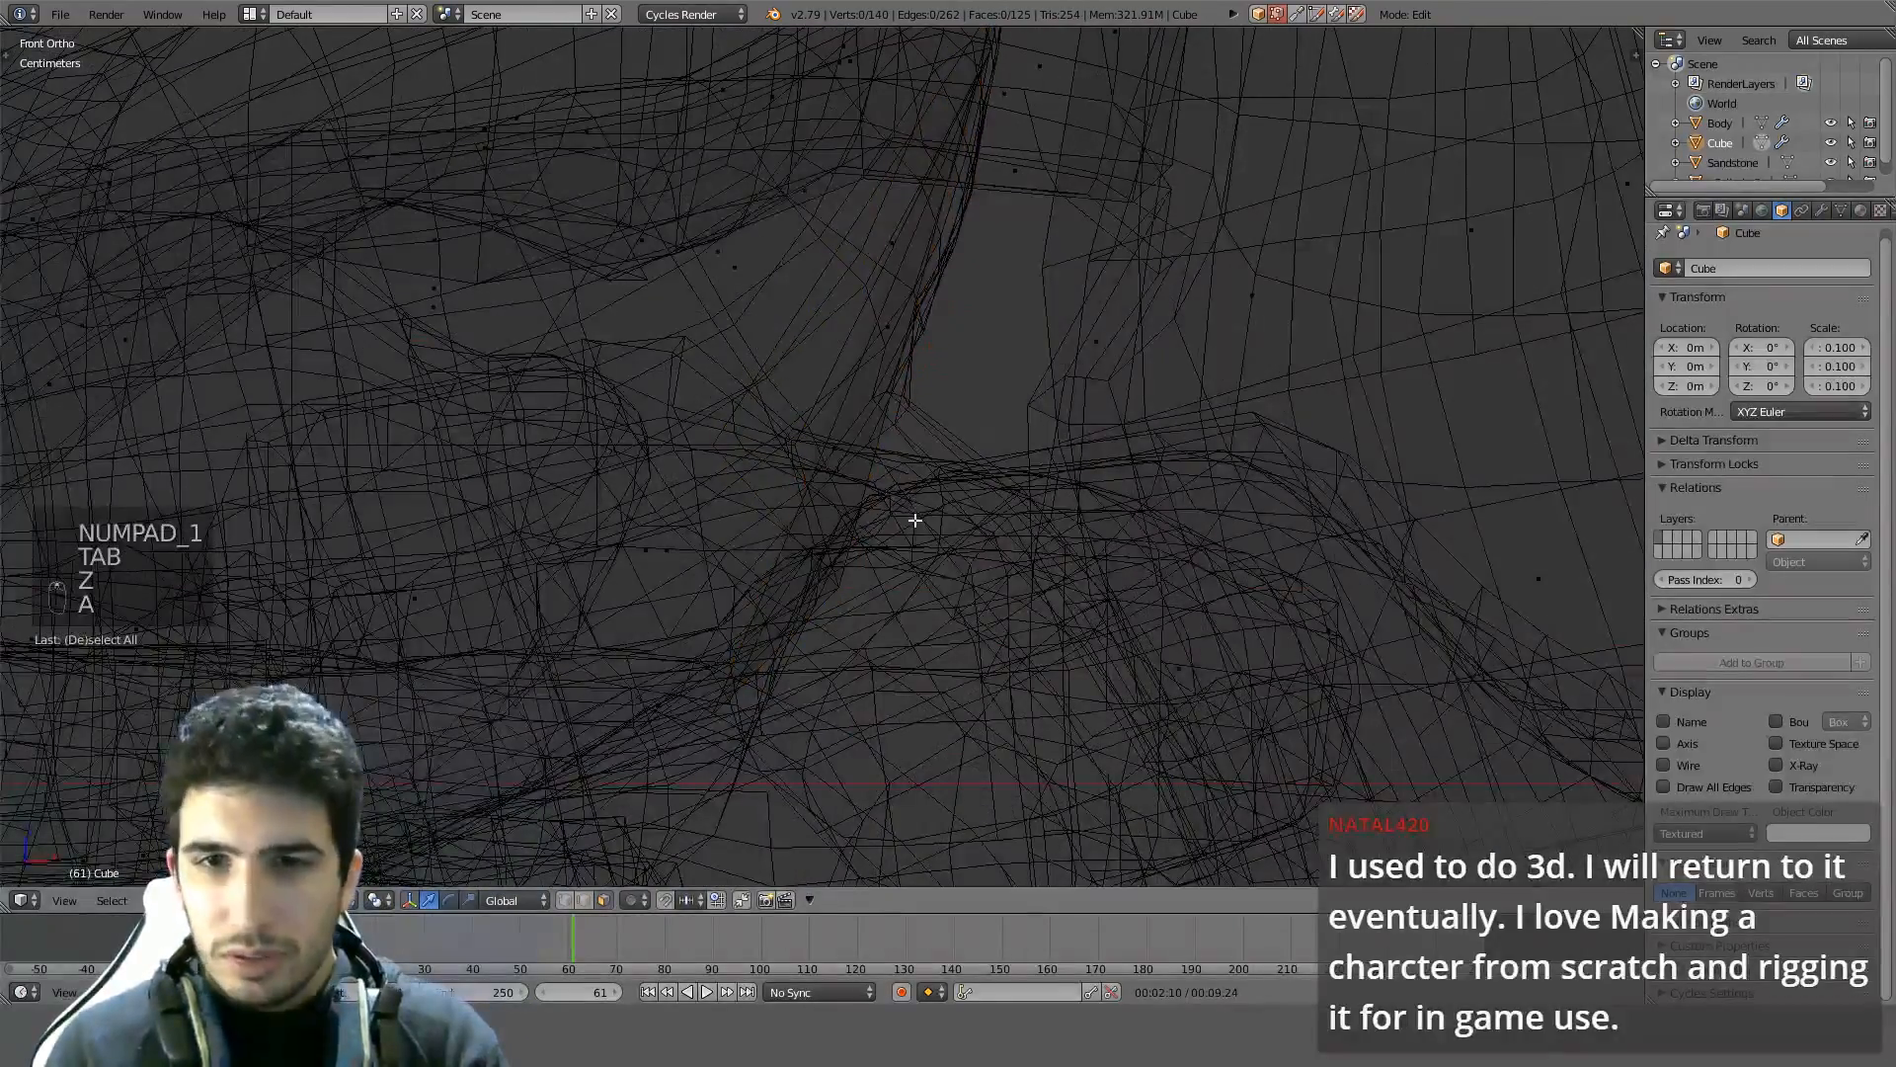
{"action": "key", "text": "Tab"}
{"action": "key", "text": "z"}
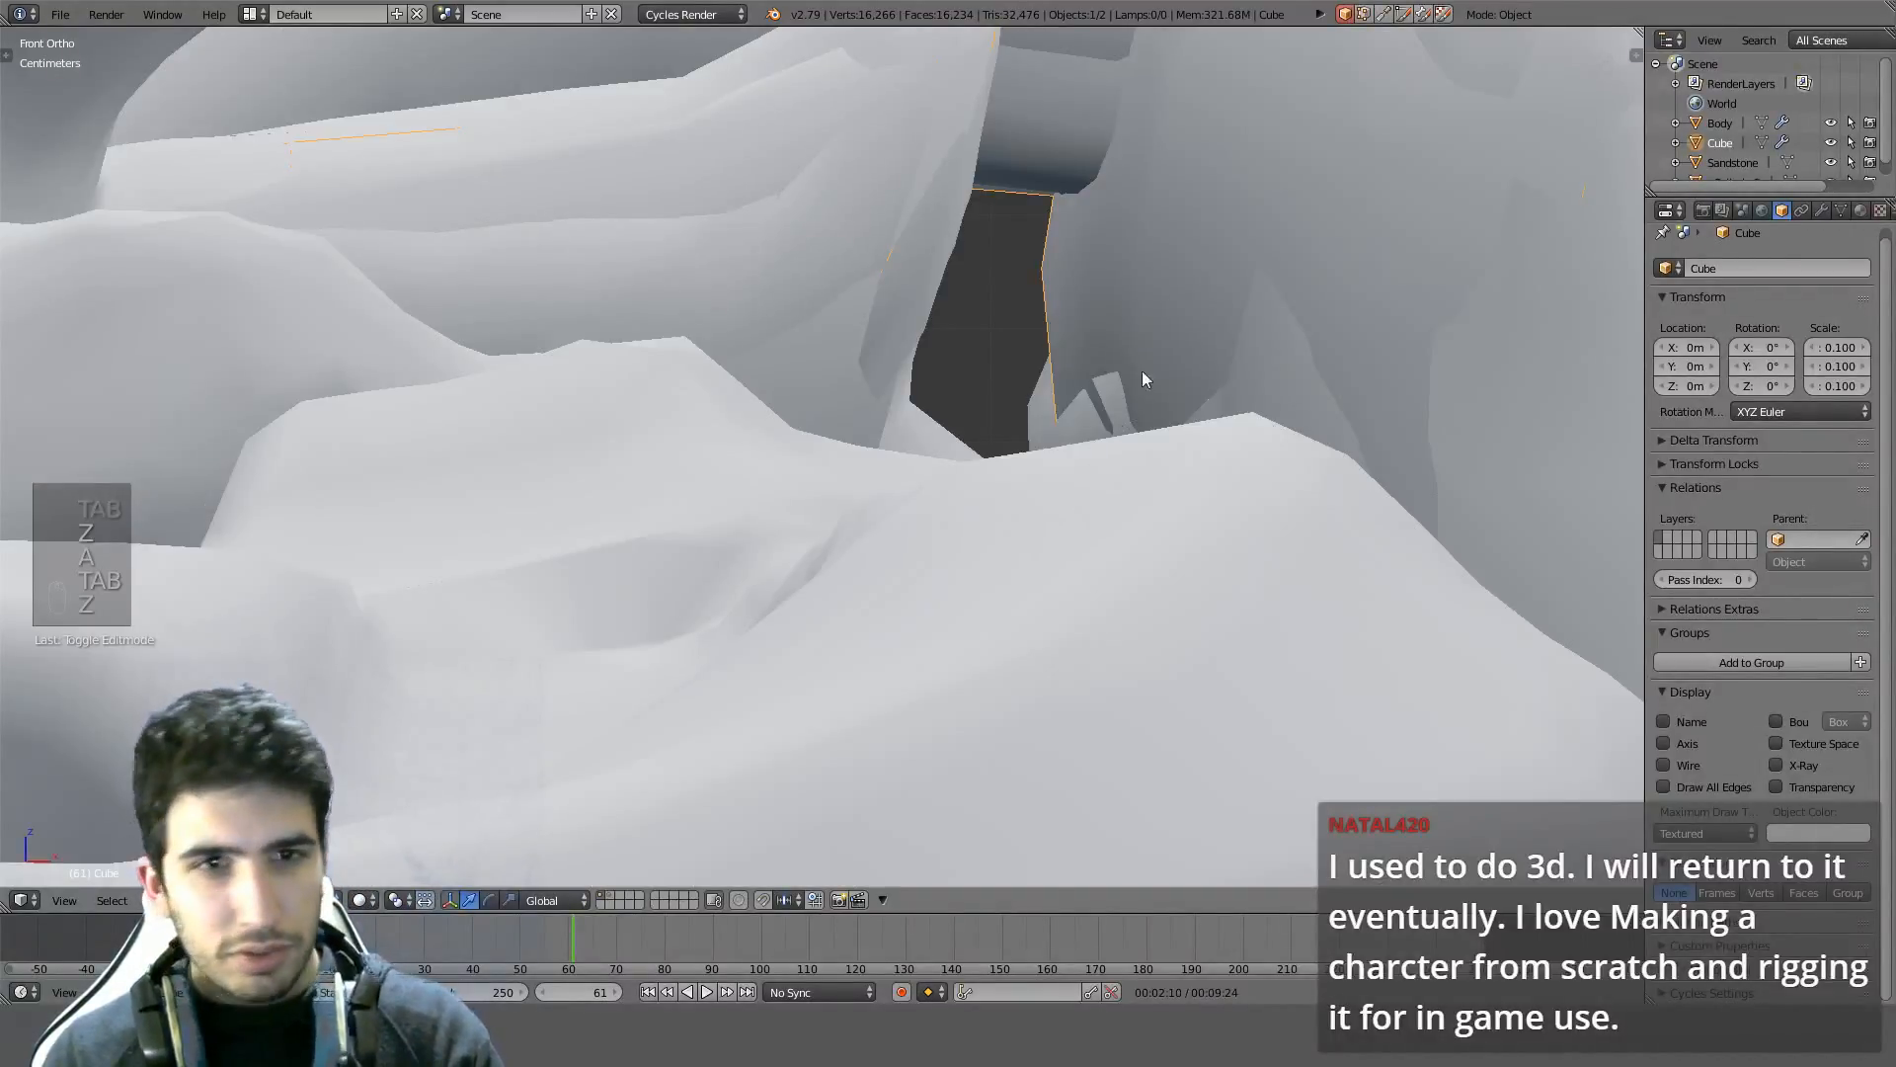
{"action": "middle_click_drag", "start_coordinate": [1141, 381], "coordinate": [1028, 194]}
{"action": "scroll", "coordinate": [993, 205], "scroll_direction": "up", "scroll_amount": 2}
{"action": "scroll", "coordinate": [996, 216], "scroll_direction": "down", "scroll_amount": 3}
{"action": "right_click", "coordinate": [813, 263]}
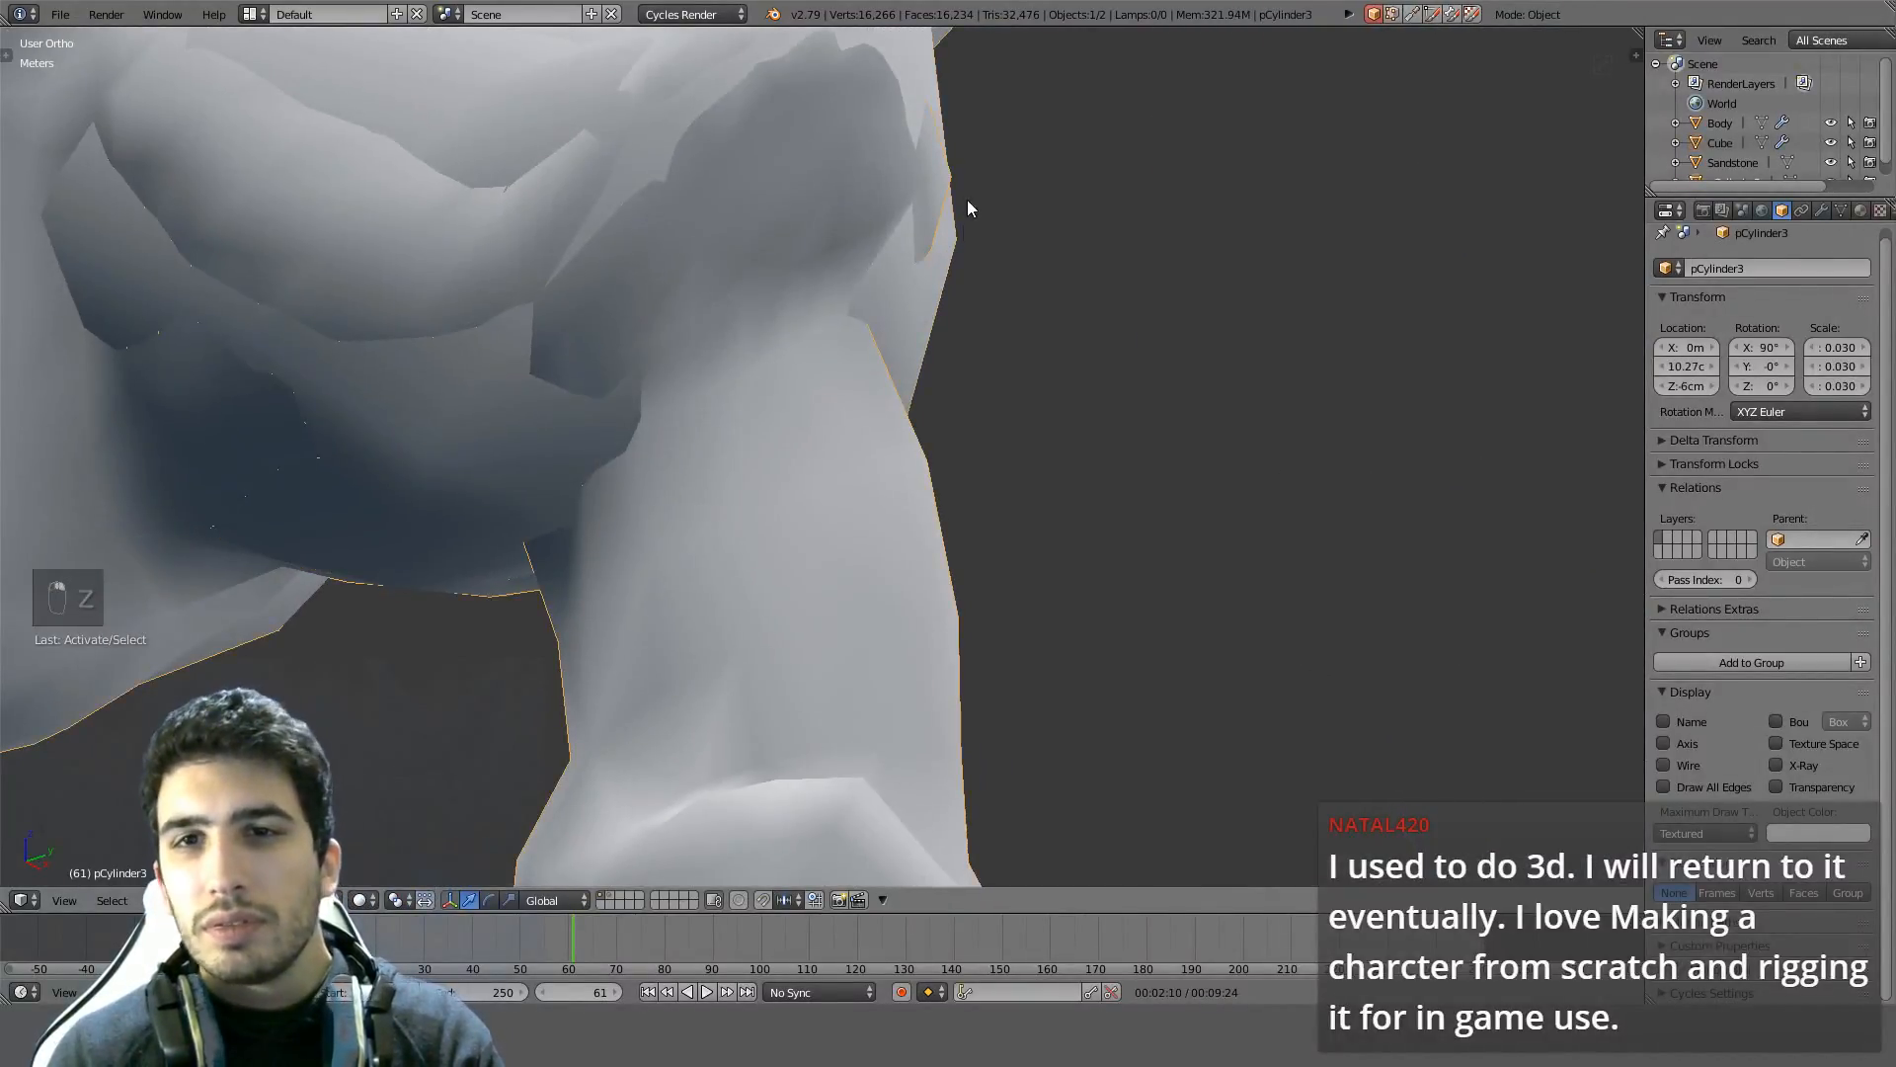
{"action": "key", "text": "Tab"}
{"action": "key", "text": "Tab"}
{"action": "right_click", "coordinate": [932, 308]}
{"action": "key", "text": "Tab"}
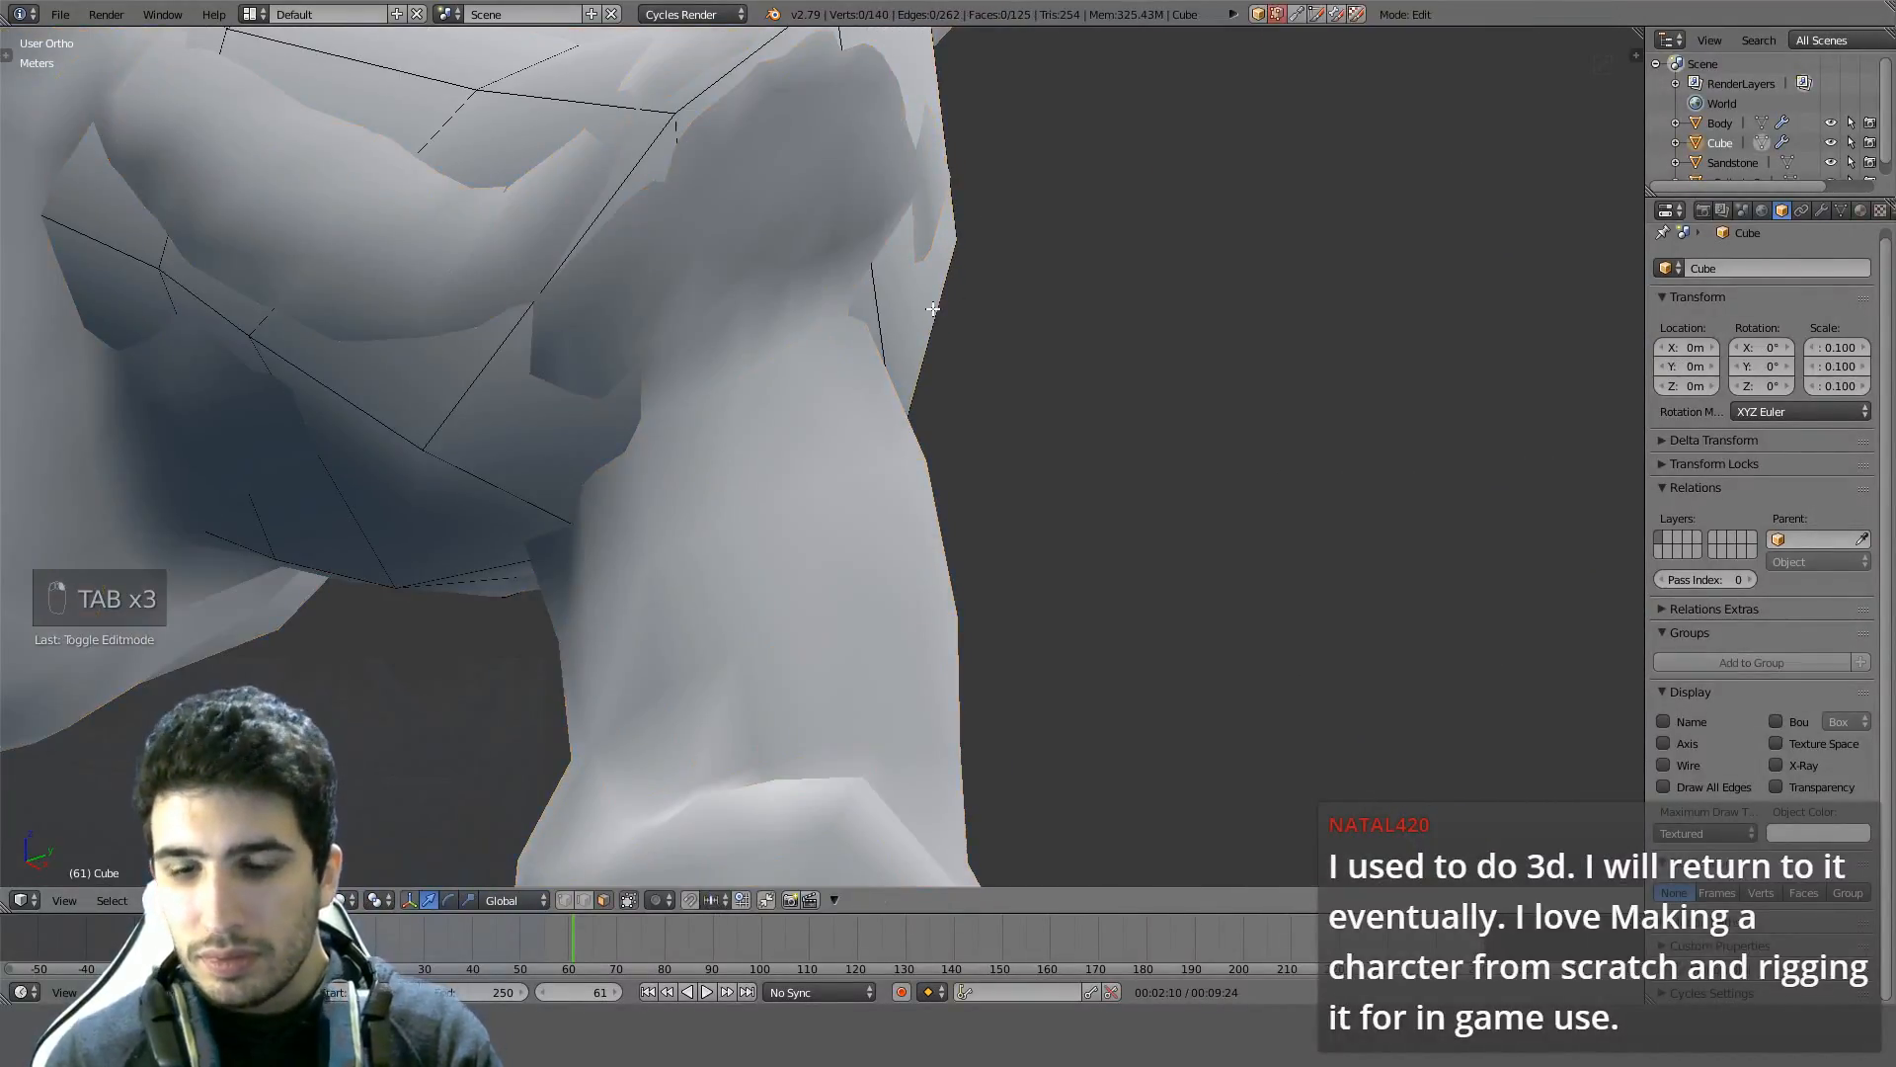
Examine the sleeves on the middle leg and its neighbouring limbs from the front and several angles in object mode
{"action": "key", "text": "KP_1"}
{"action": "key", "text": "Tab"}
{"action": "key", "text": "Tab"}
{"action": "key", "text": "Tab"}
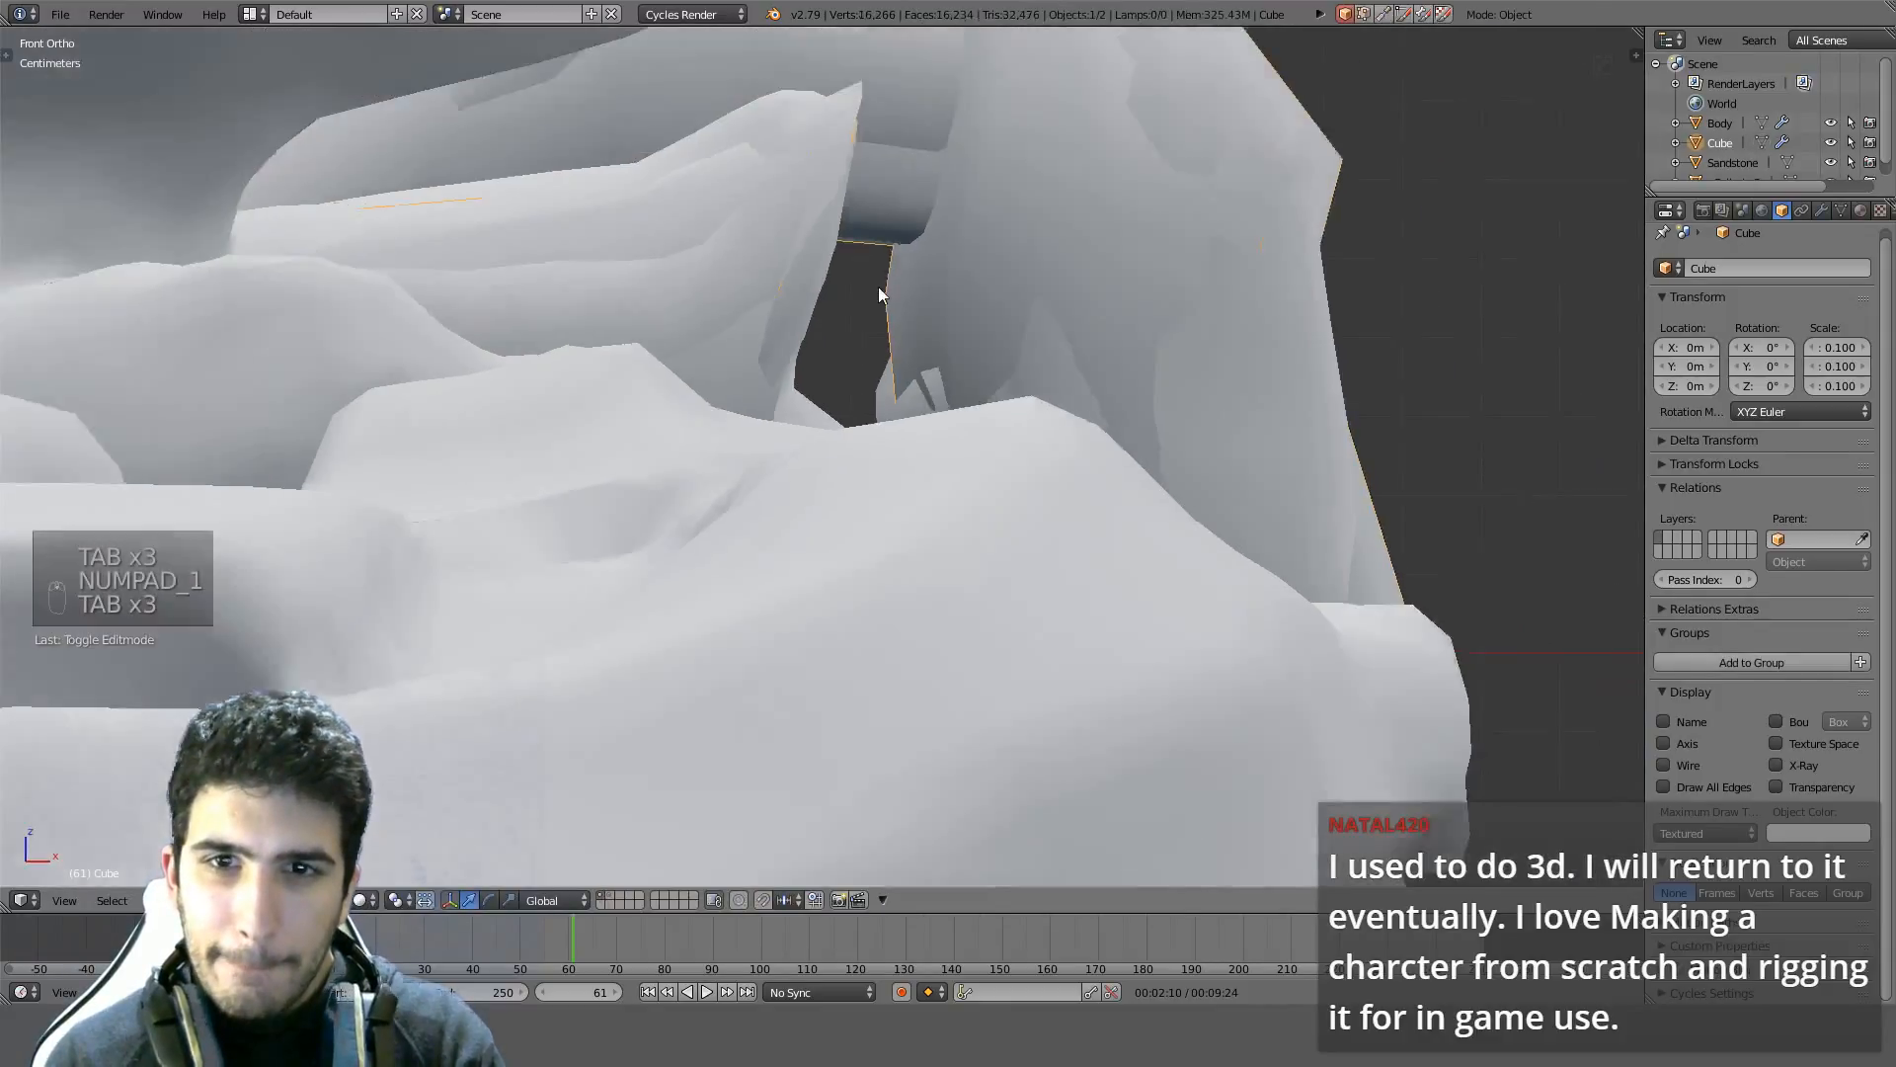
{"action": "middle_click_drag", "start_coordinate": [879, 294], "coordinate": [1090, 385]}
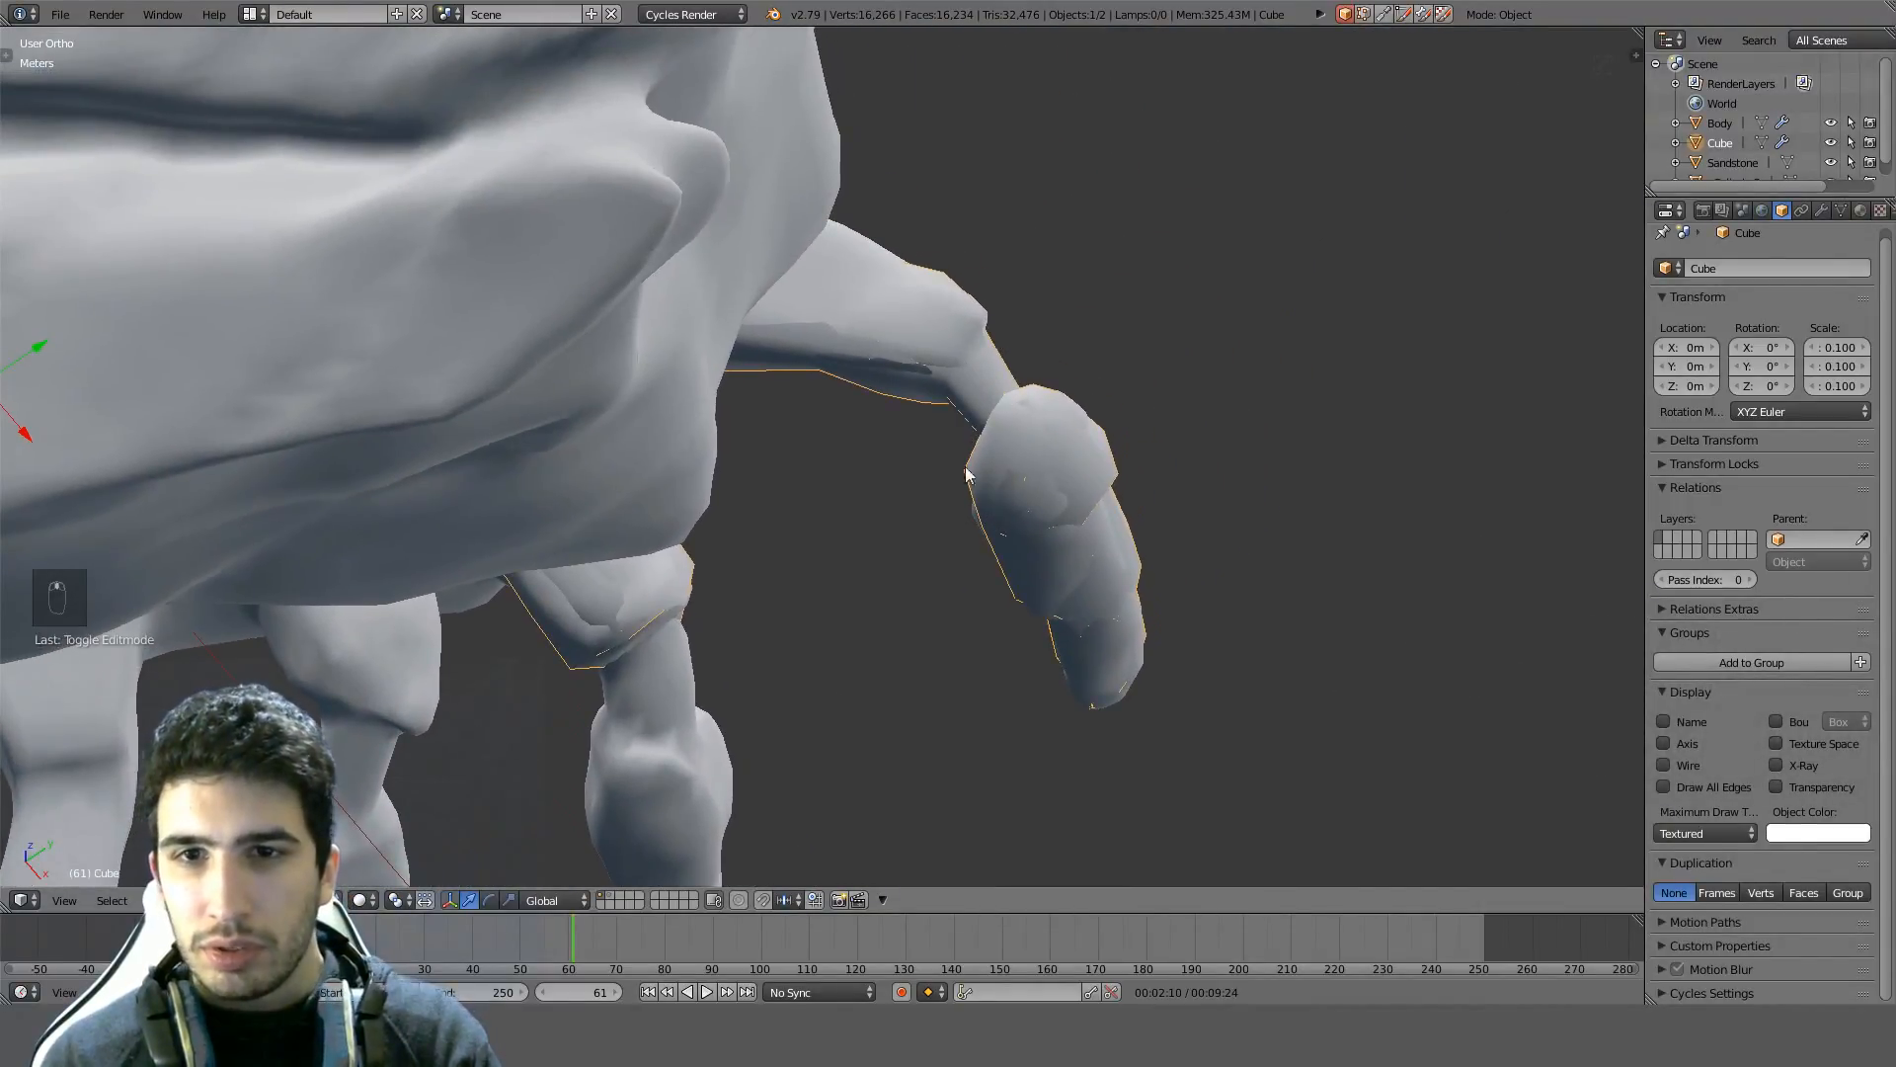
{"action": "middle_click_drag", "start_coordinate": [964, 466], "coordinate": [883, 483]}
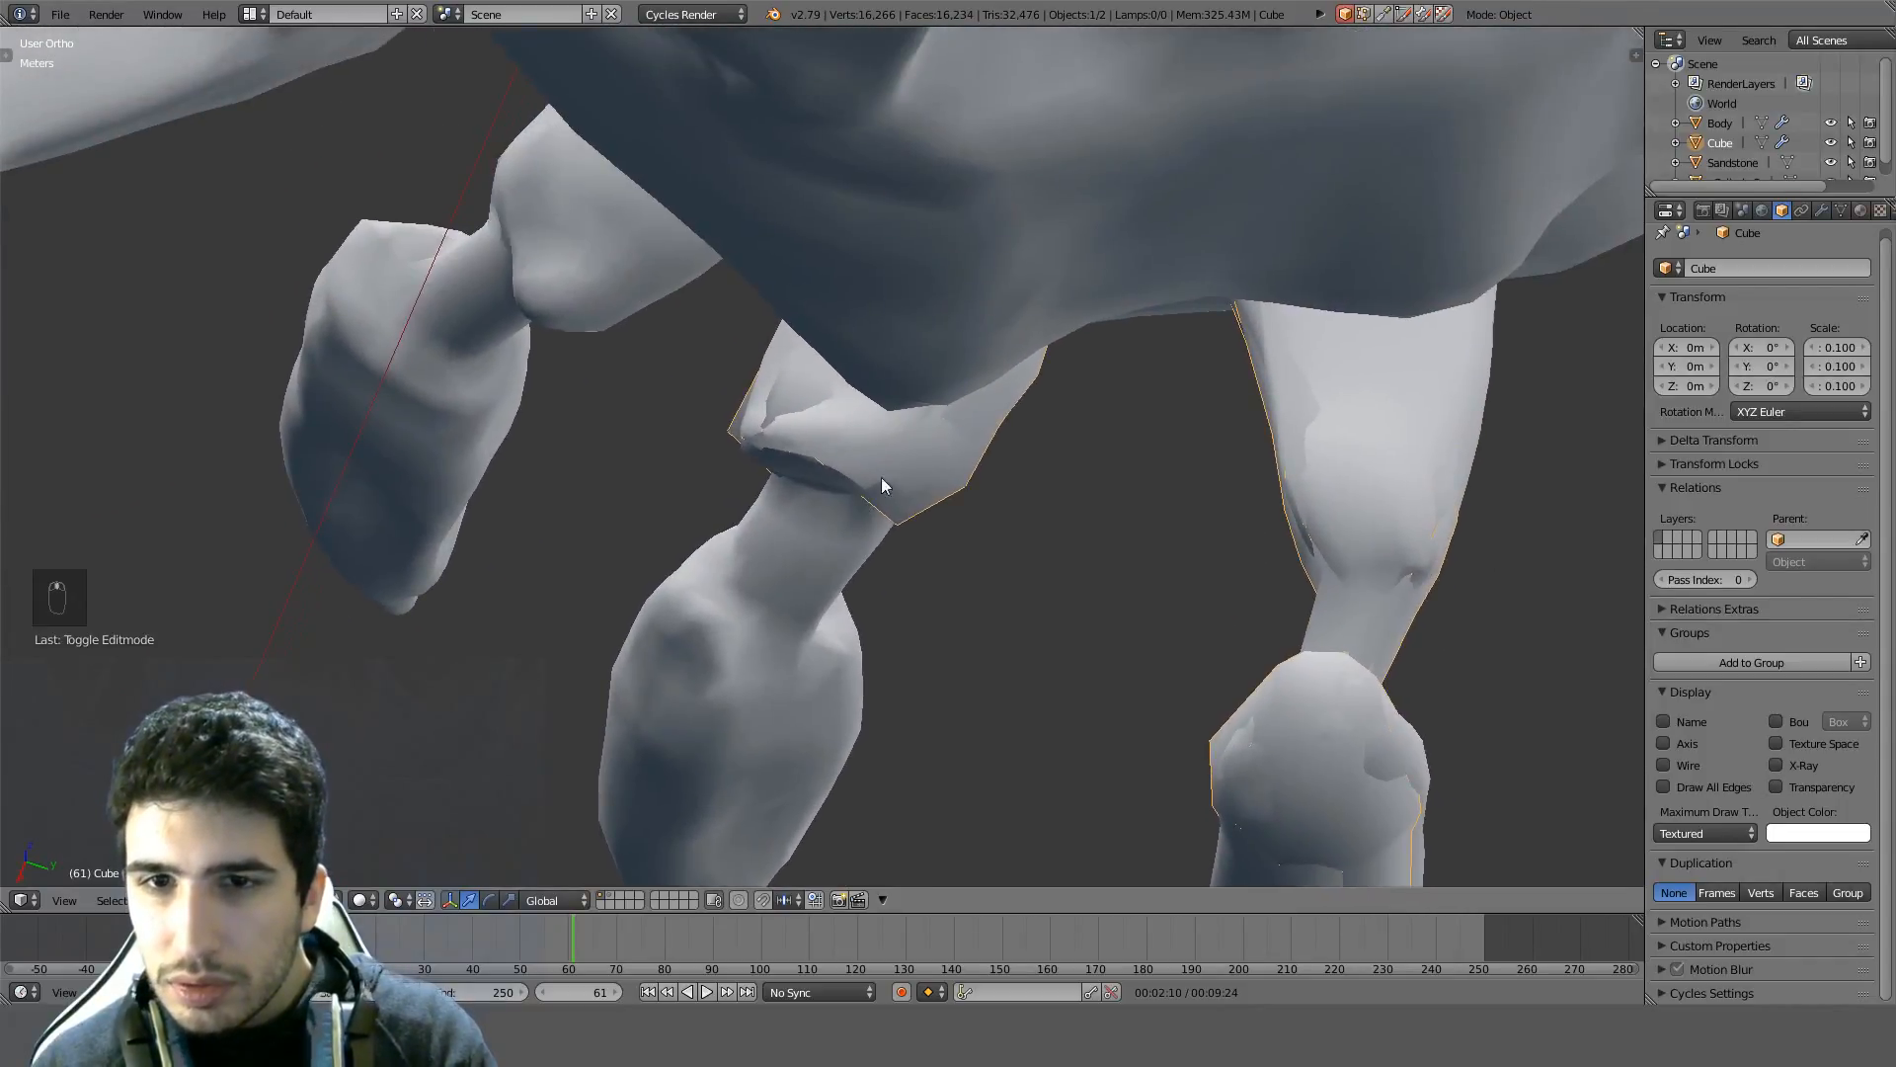
Return to editing the sleeve mesh and add a cylinder with 8 vertices inside it
{"action": "key", "text": "Tab"}
{"action": "key", "text": "Tab"}
{"action": "key", "text": "Tab"}
{"action": "key", "text": "z"}
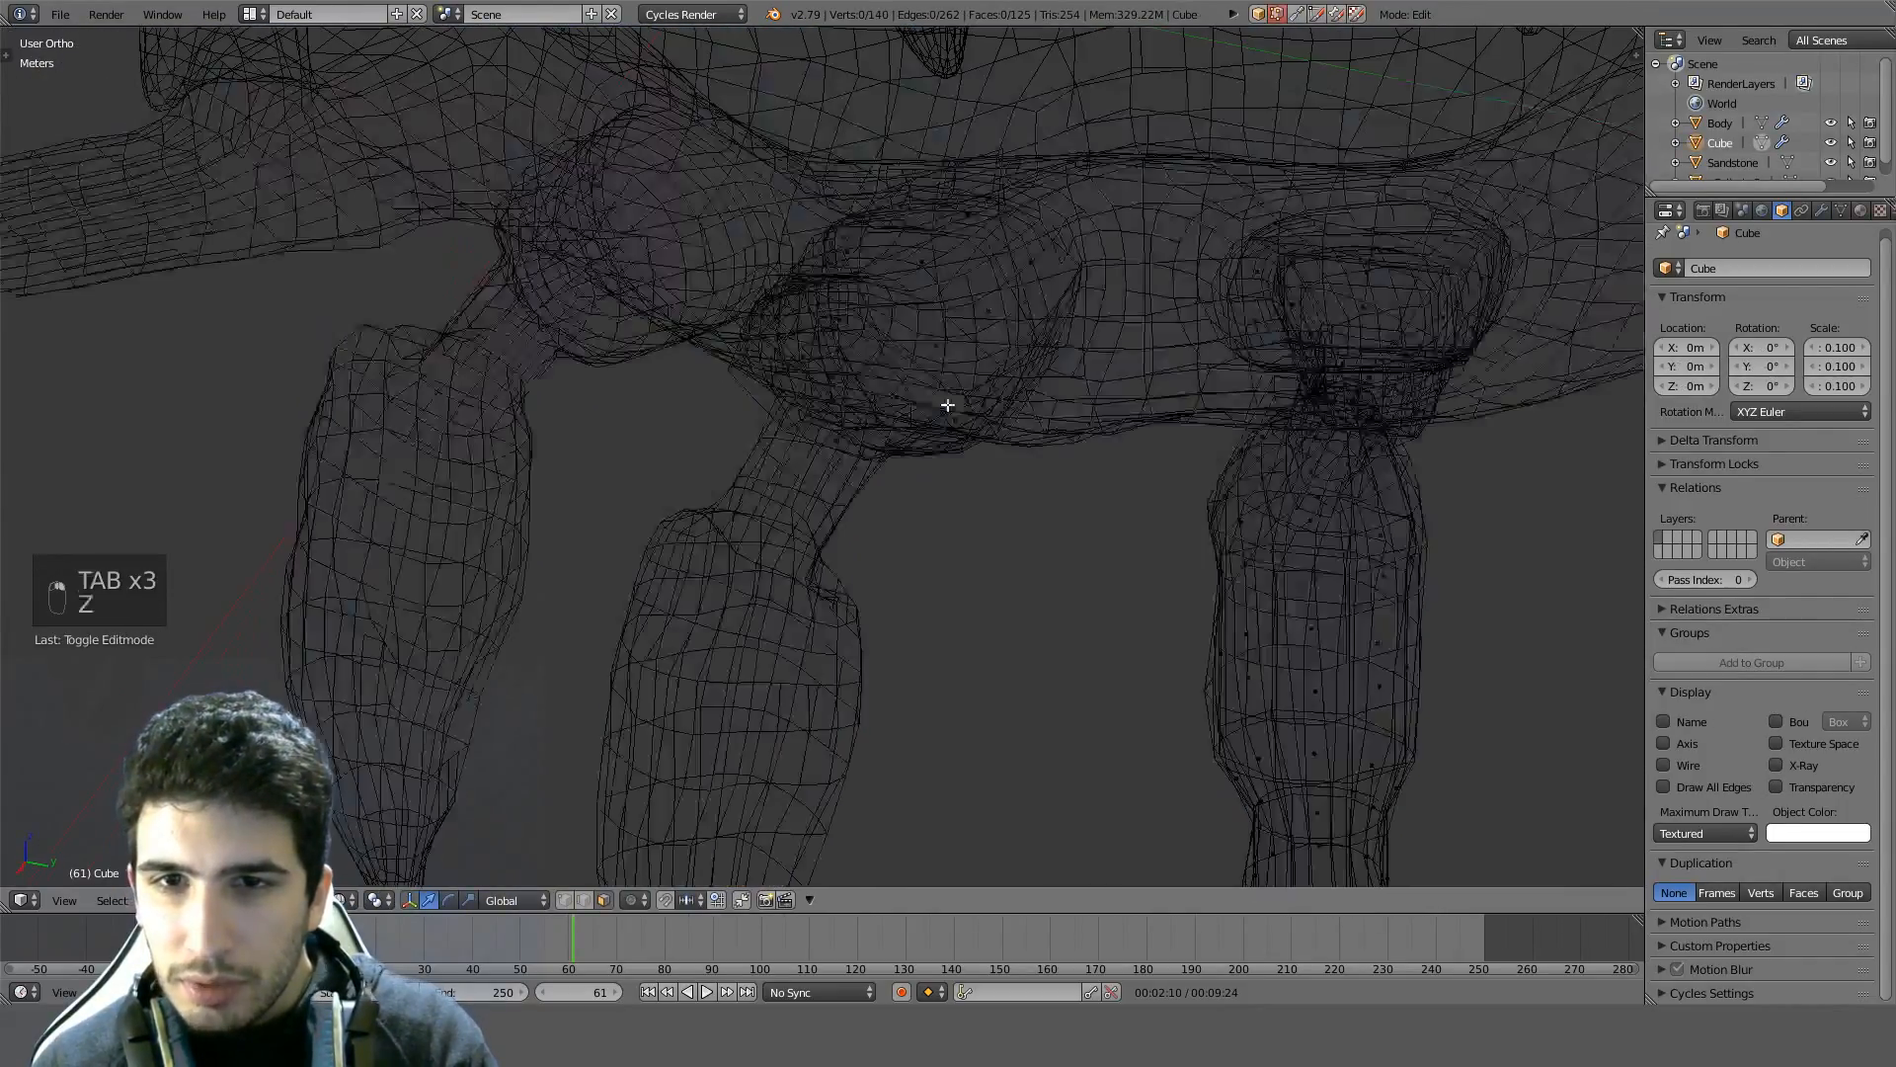
{"action": "key", "text": "z"}
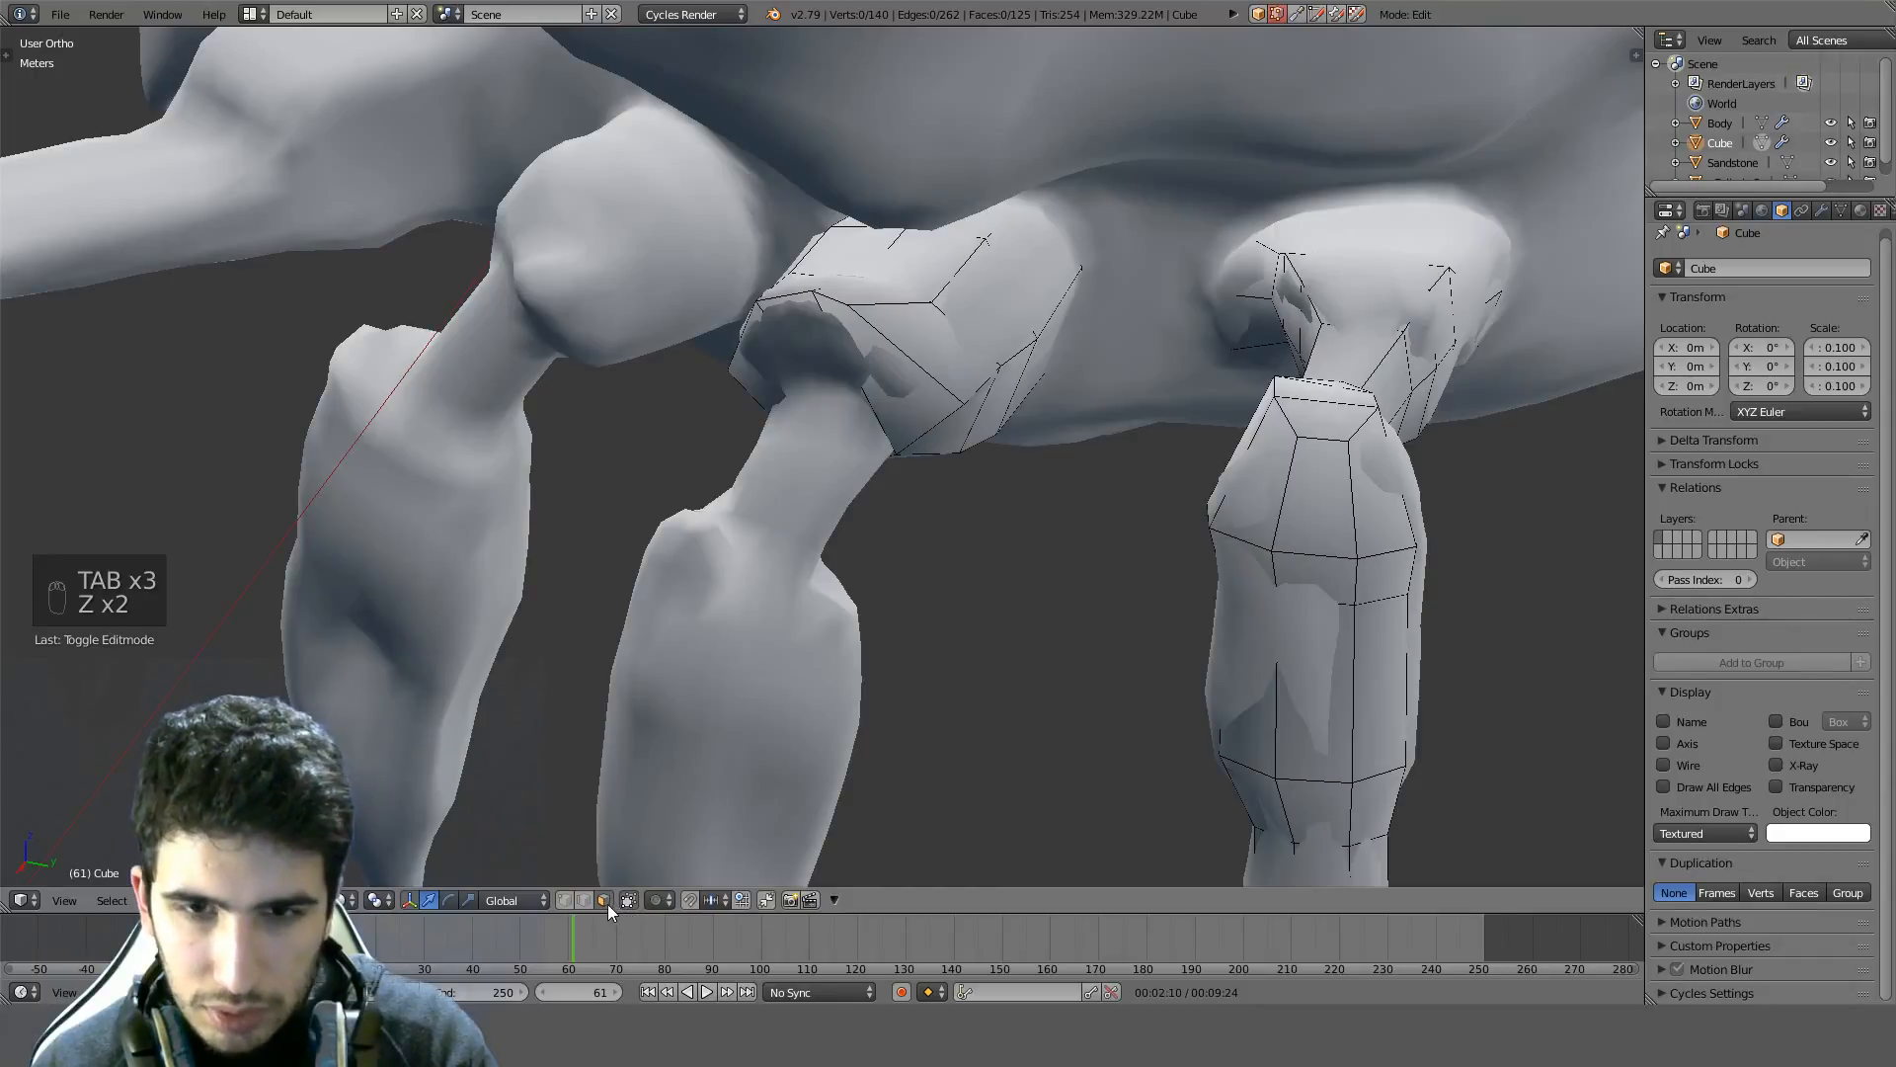
{"action": "middle_click_drag", "start_coordinate": [936, 375], "coordinate": [806, 529]}
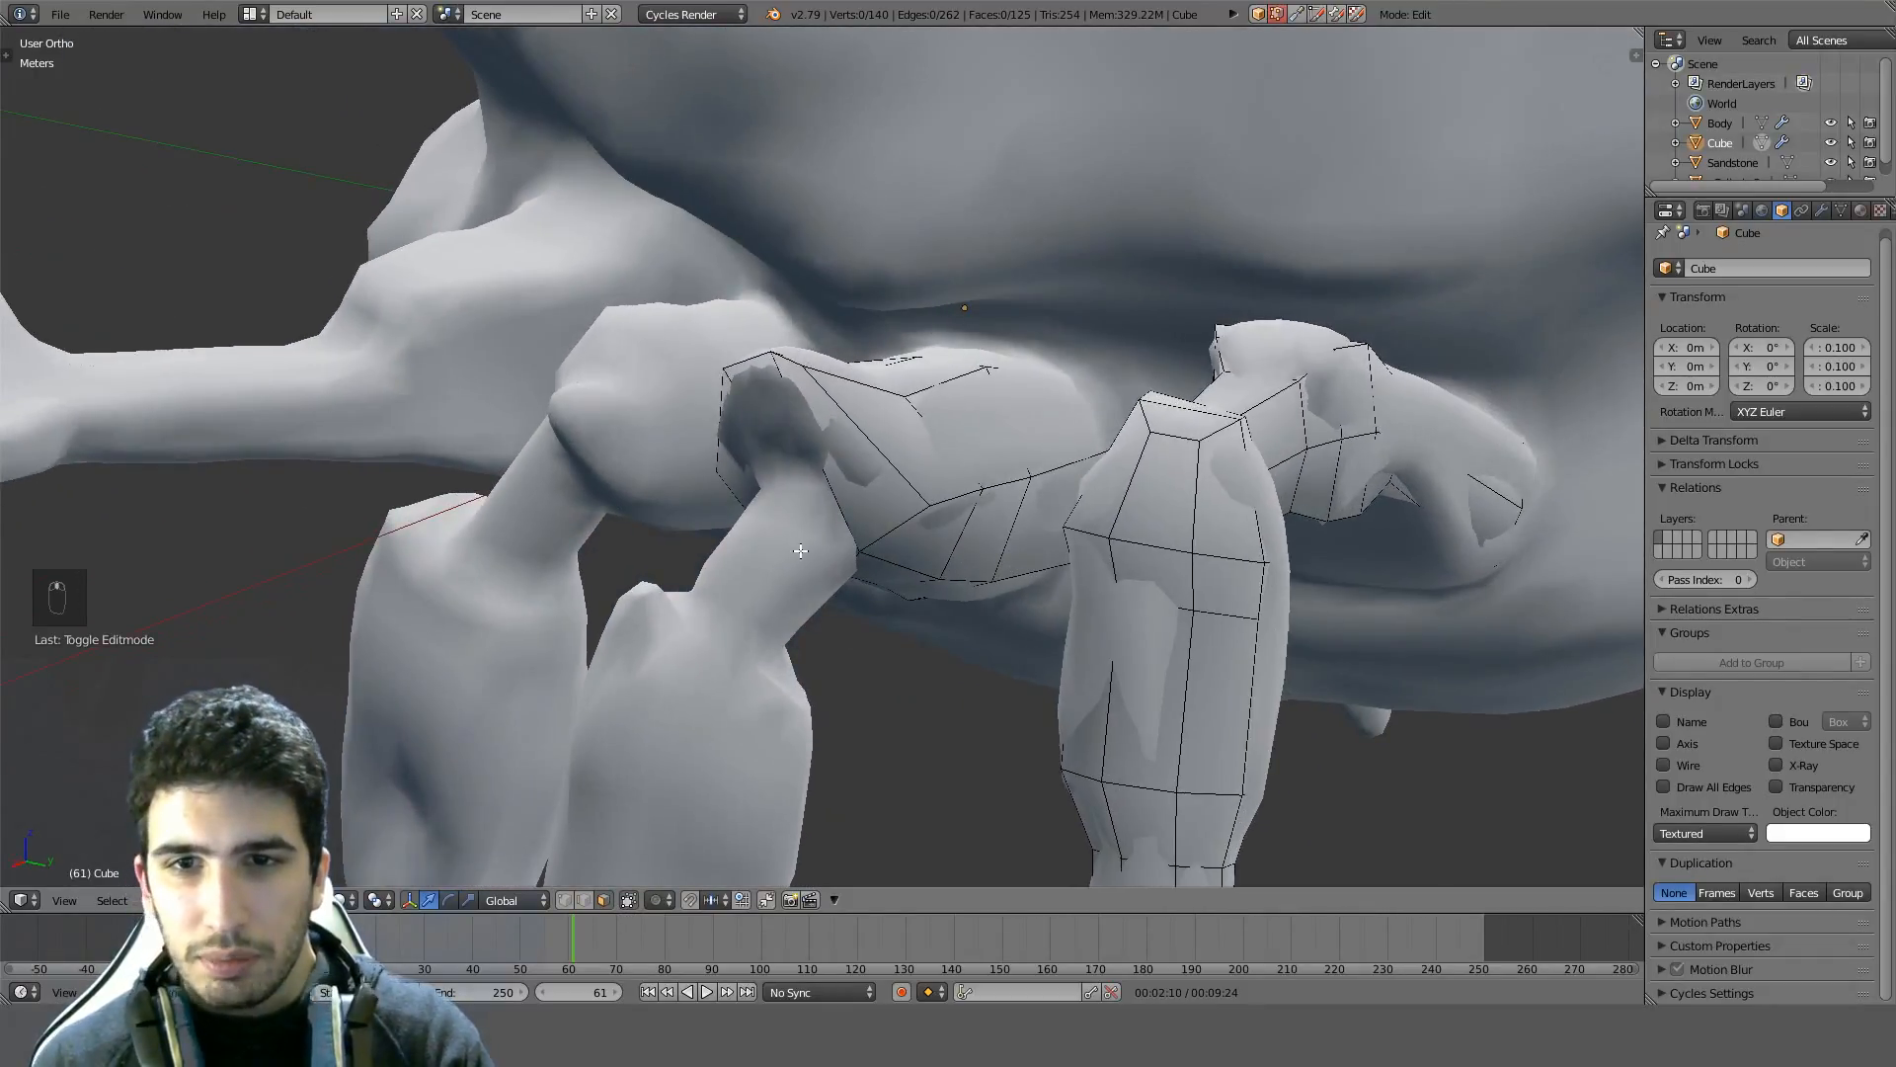
{"action": "key", "text": "shift+a"}
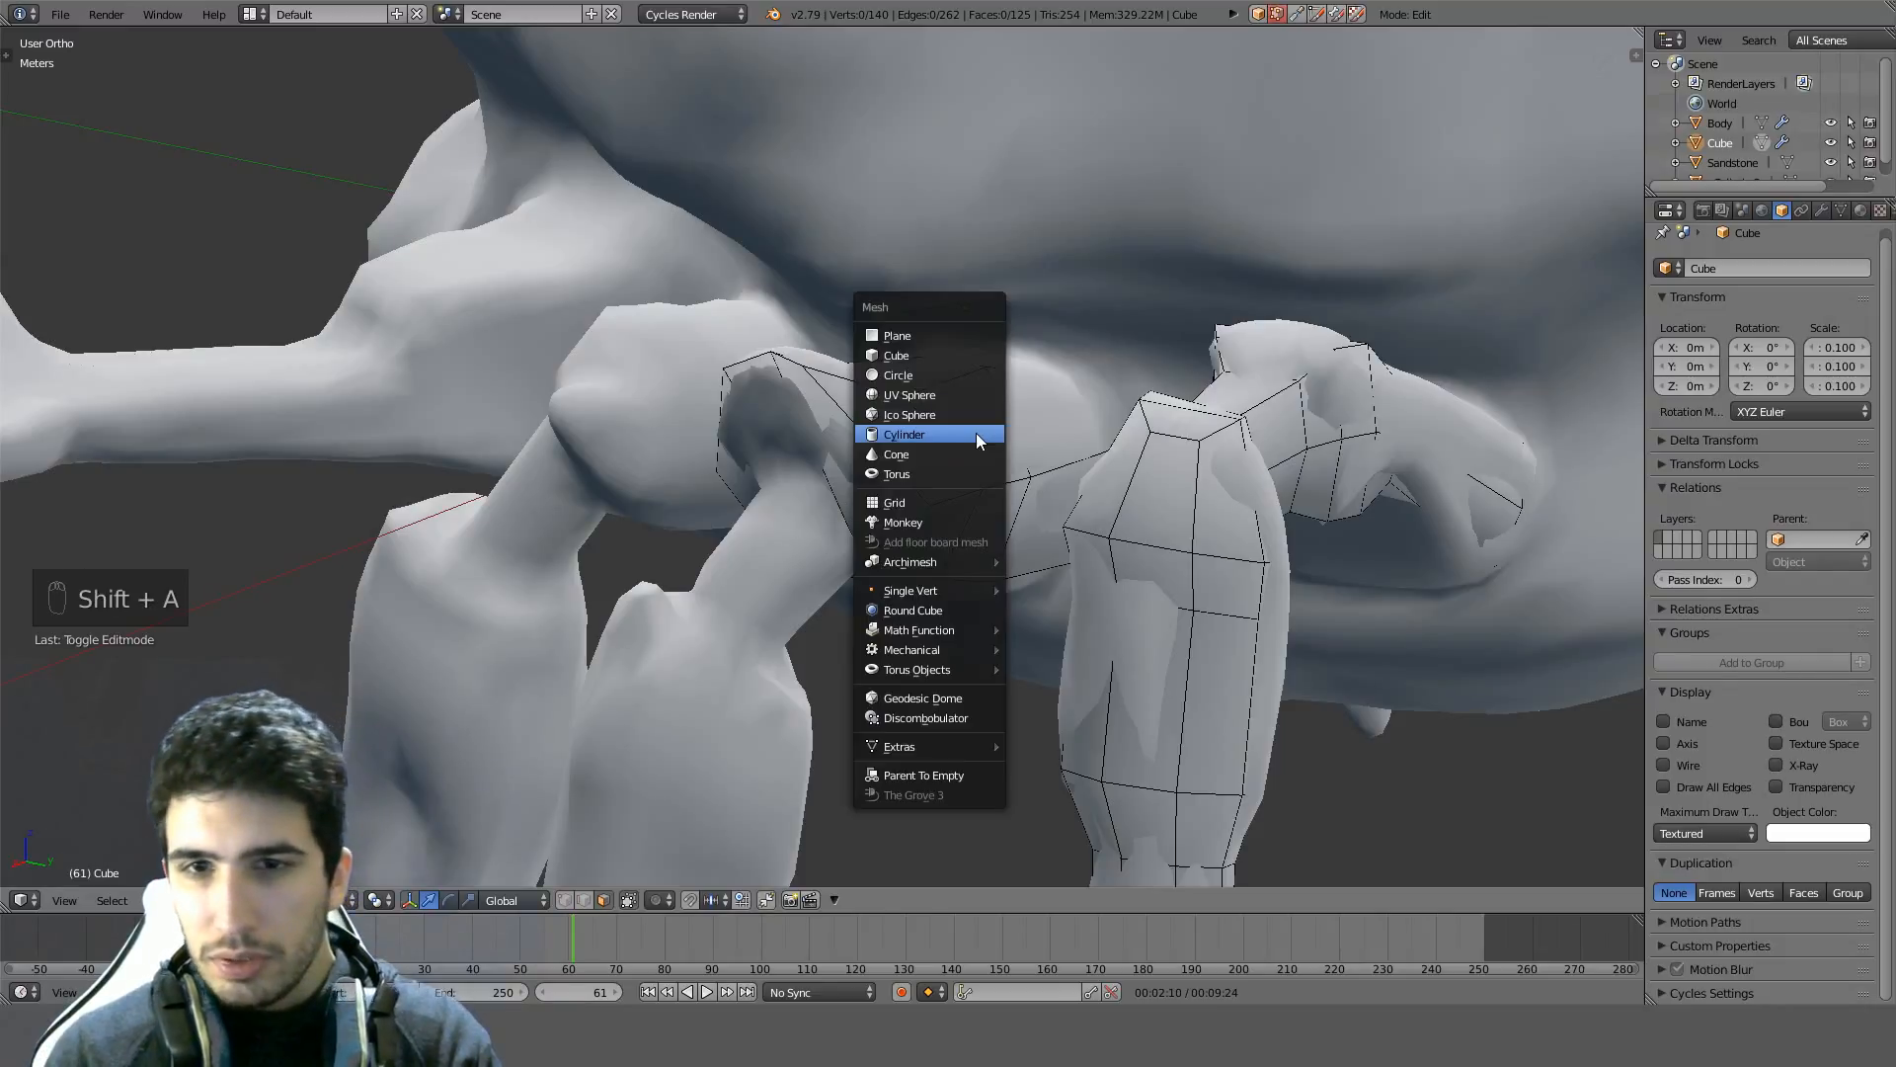
{"action": "left_click", "coordinate": [975, 432]}
{"action": "scroll", "coordinate": [945, 464], "scroll_direction": "down", "scroll_amount": 2}
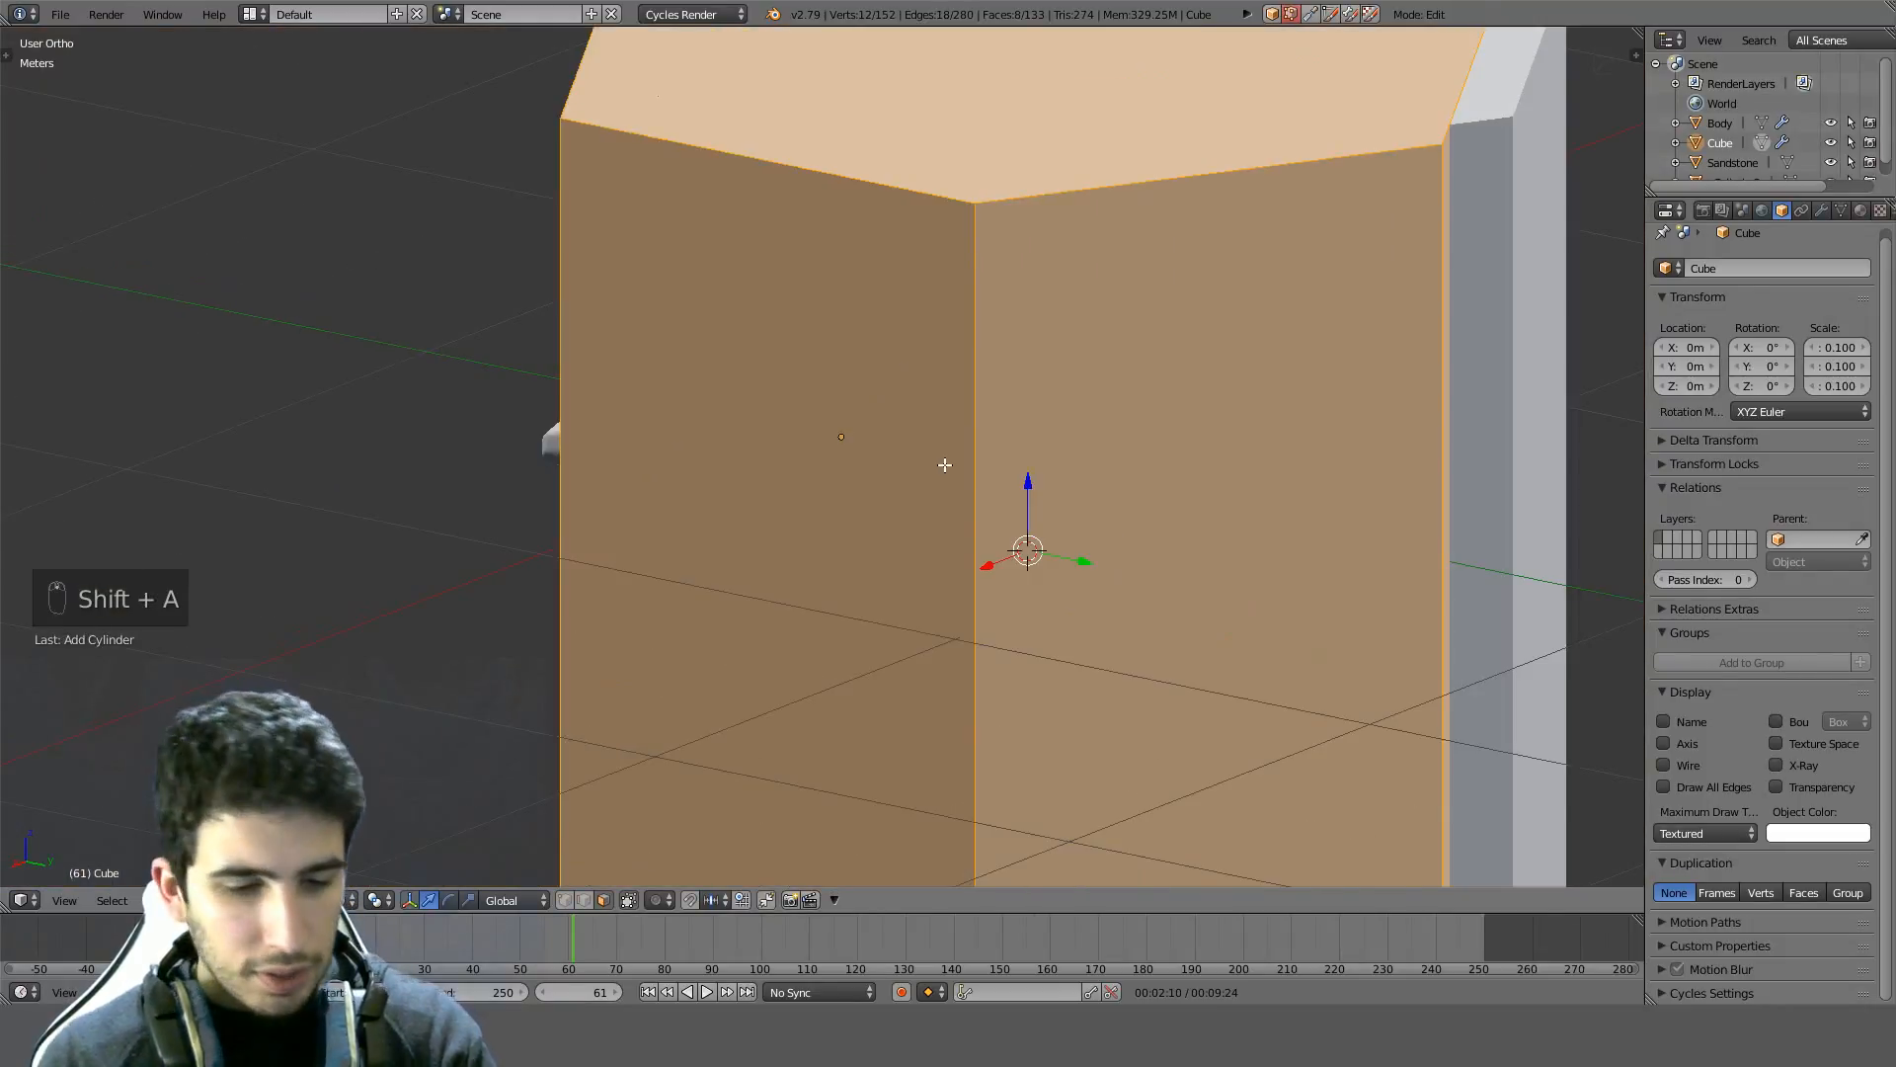
{"action": "scroll", "coordinate": [1063, 348], "scroll_direction": "up", "scroll_amount": 2}
{"action": "scroll", "coordinate": [1070, 346], "scroll_direction": "down", "scroll_amount": 3}
{"action": "key", "text": "t"}
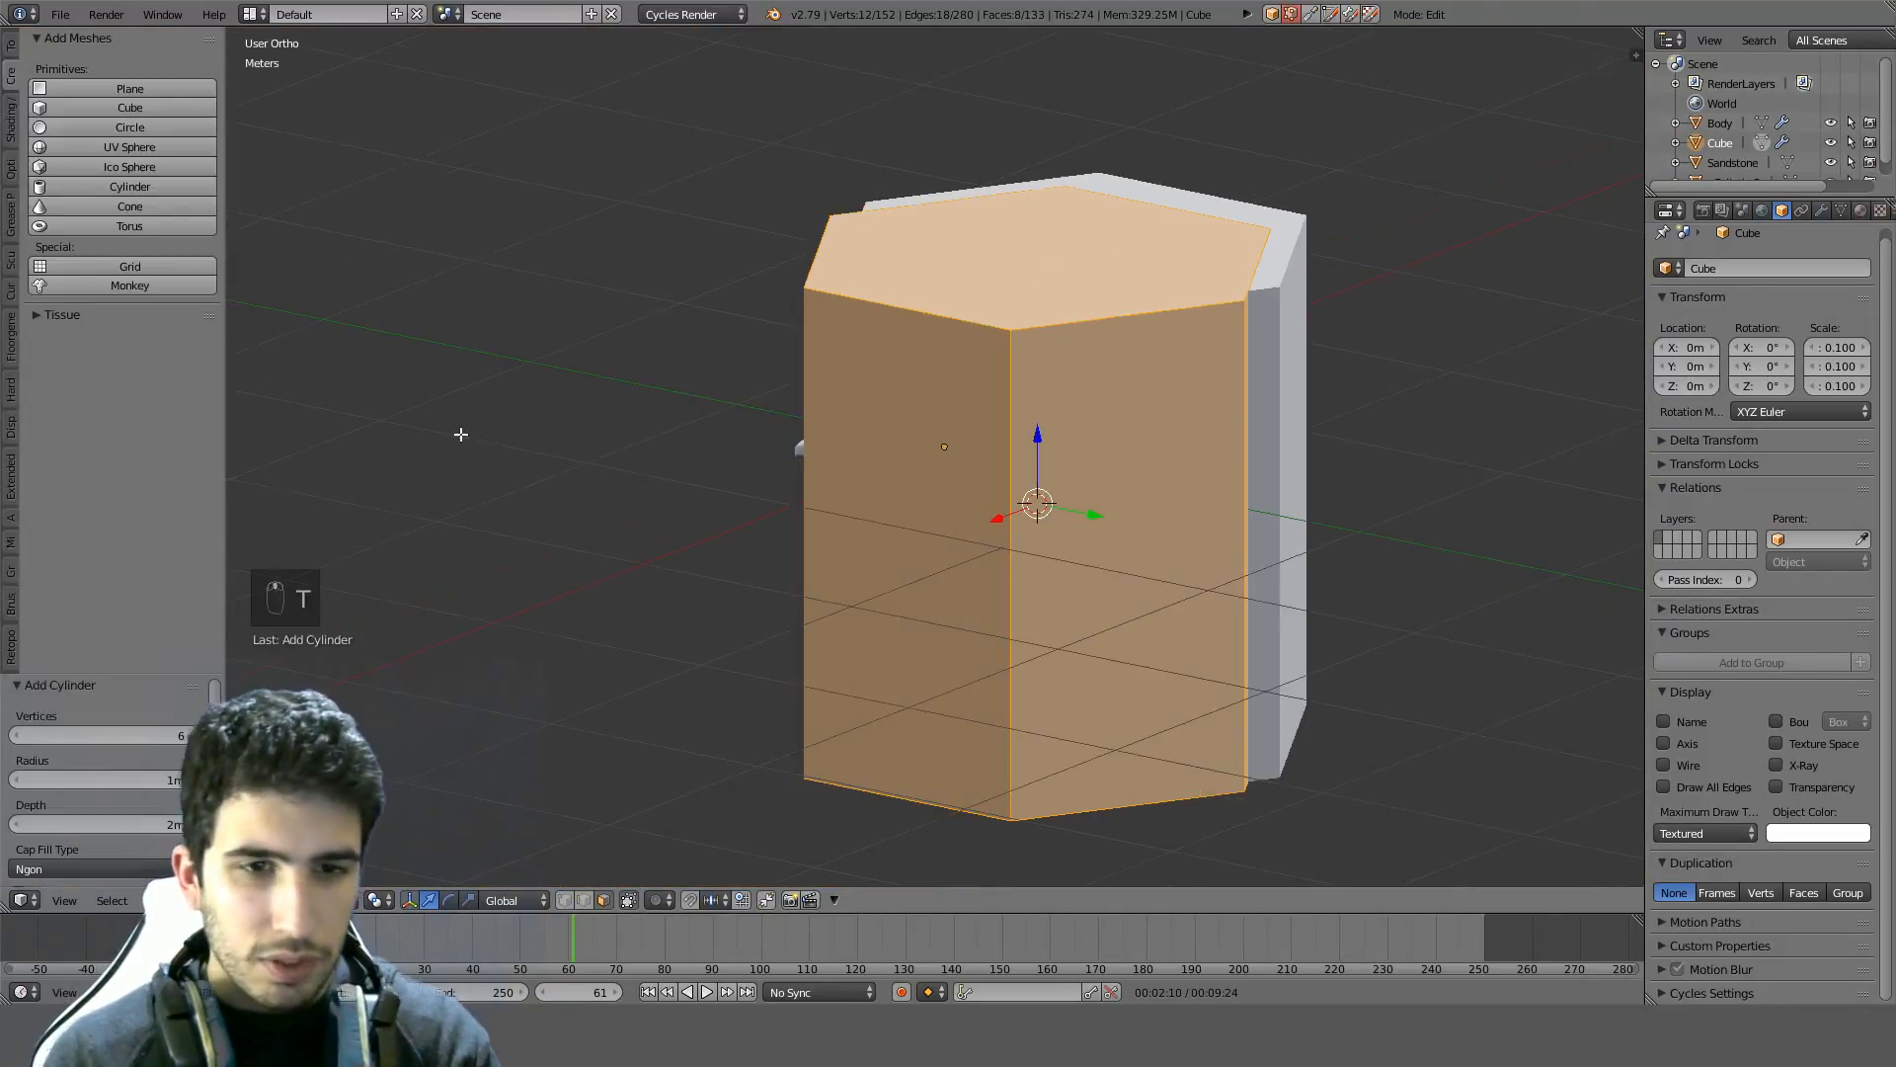
{"action": "type", "text": "8"}
{"action": "key", "text": "Return"}
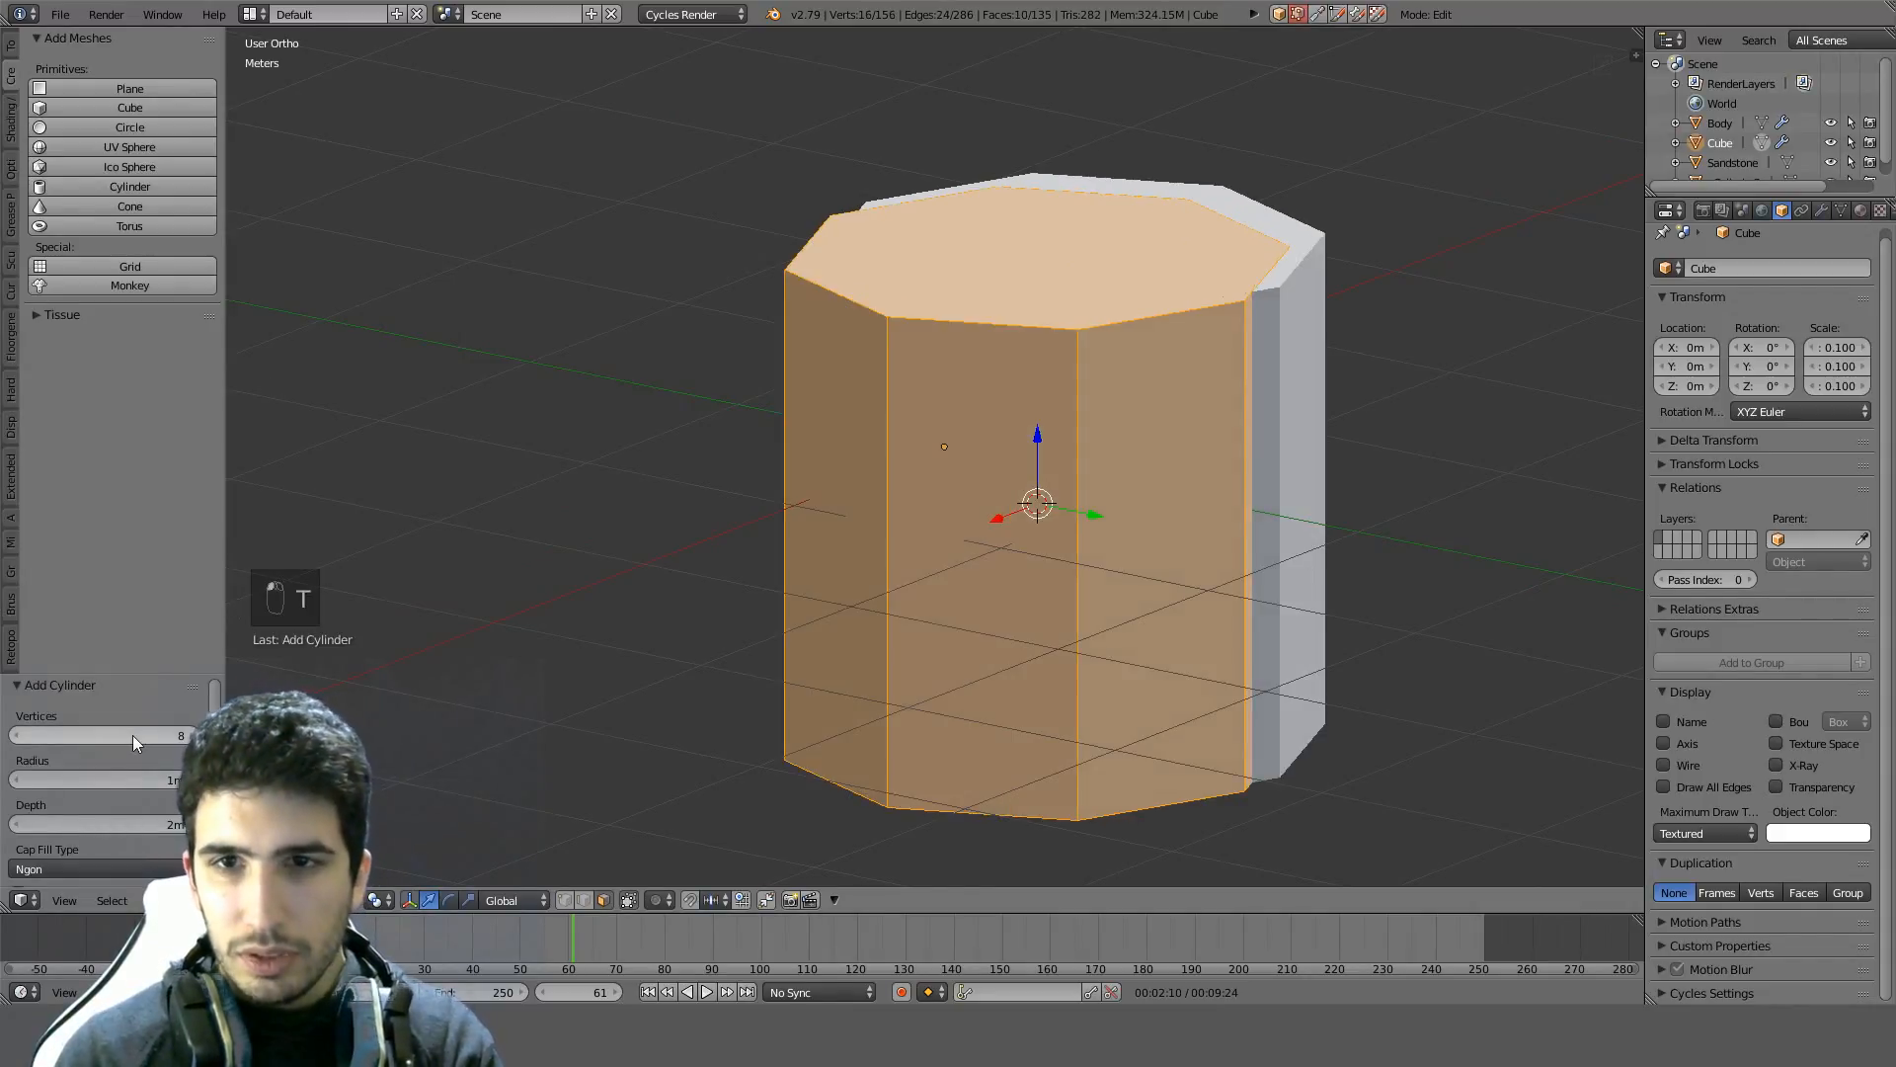
Scale down the newly added eight-sided cylinder
{"action": "key", "text": "t"}
{"action": "key", "text": "s"}
{"action": "scroll", "coordinate": [1001, 475], "scroll_direction": "down", "scroll_amount": 3}
{"action": "left_click", "coordinate": [1002, 475]}
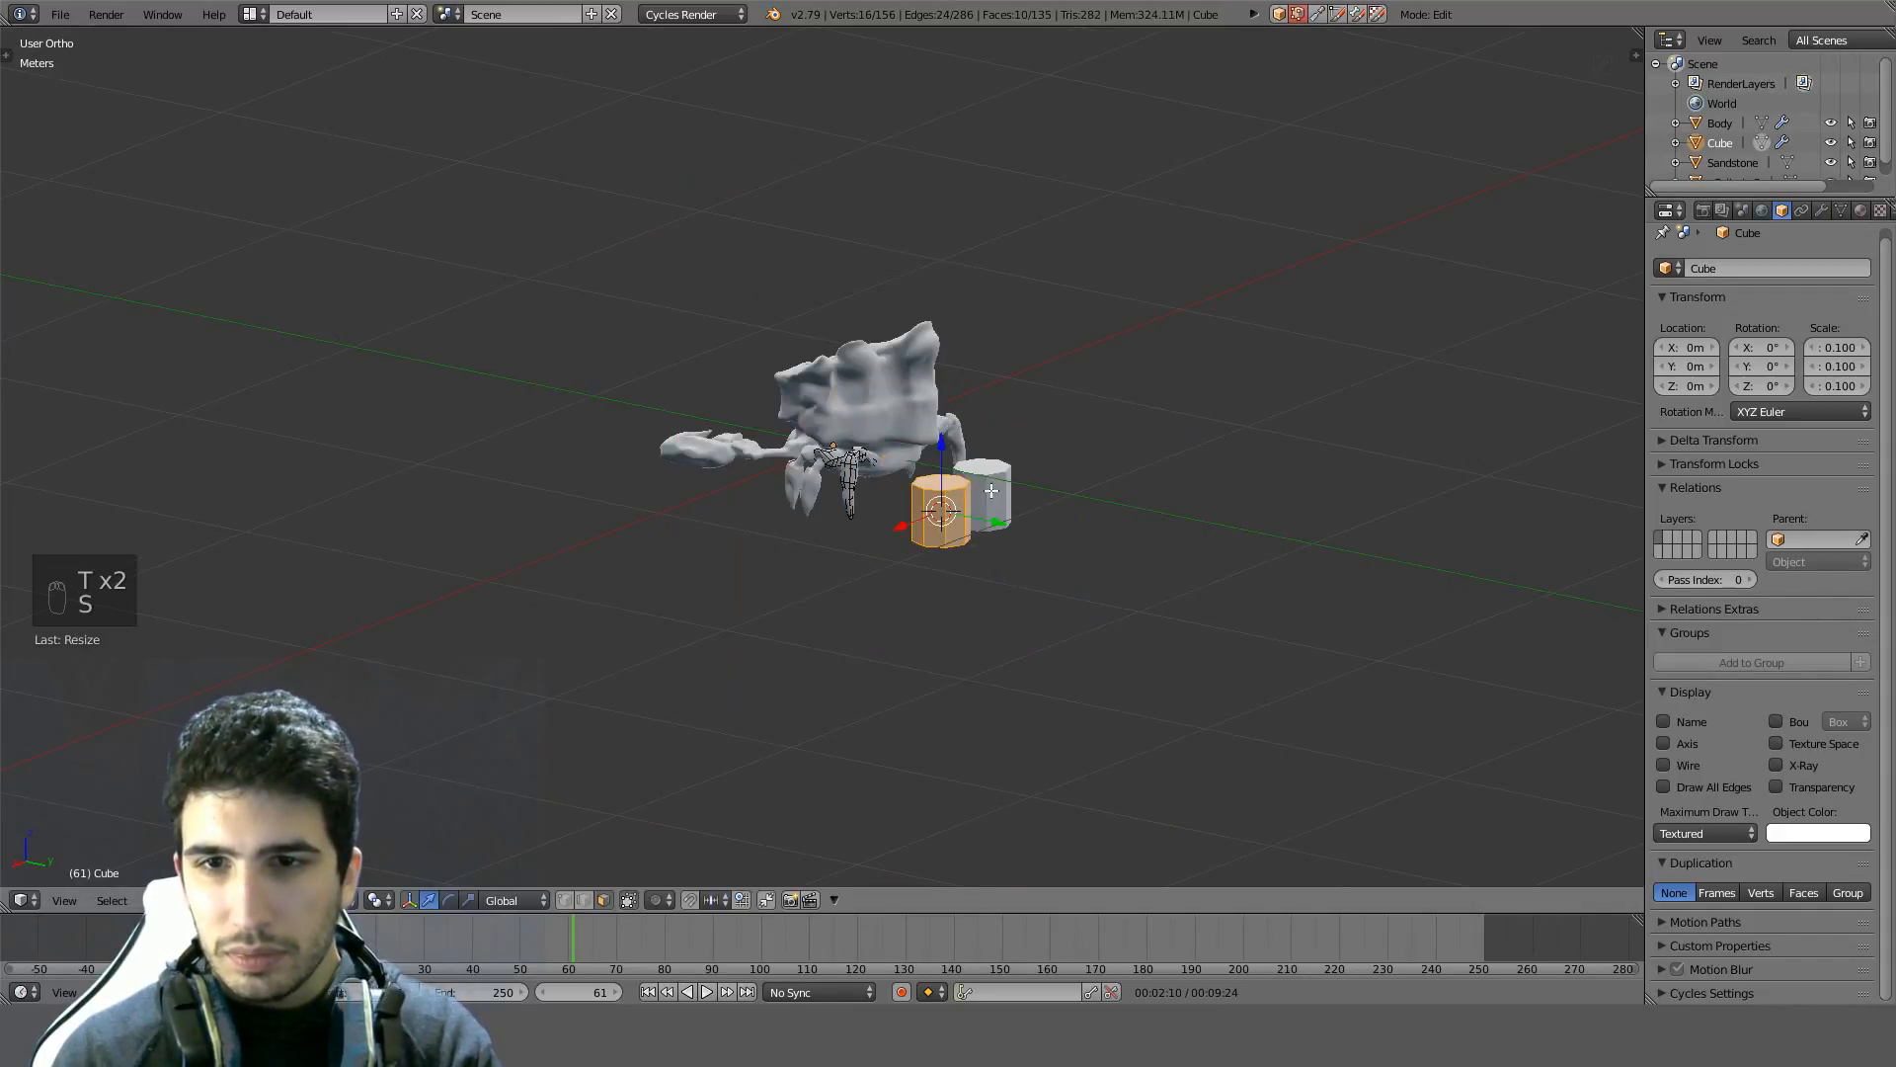
Move the eight-sided cylinder over the middle leg in top wireframe view
{"action": "scroll", "coordinate": [1027, 474], "scroll_direction": "up", "scroll_amount": 6}
{"action": "key", "text": "KP_7"}
{"action": "key", "text": "z"}
{"action": "scroll", "coordinate": [1047, 296], "scroll_direction": "down", "scroll_amount": 3}
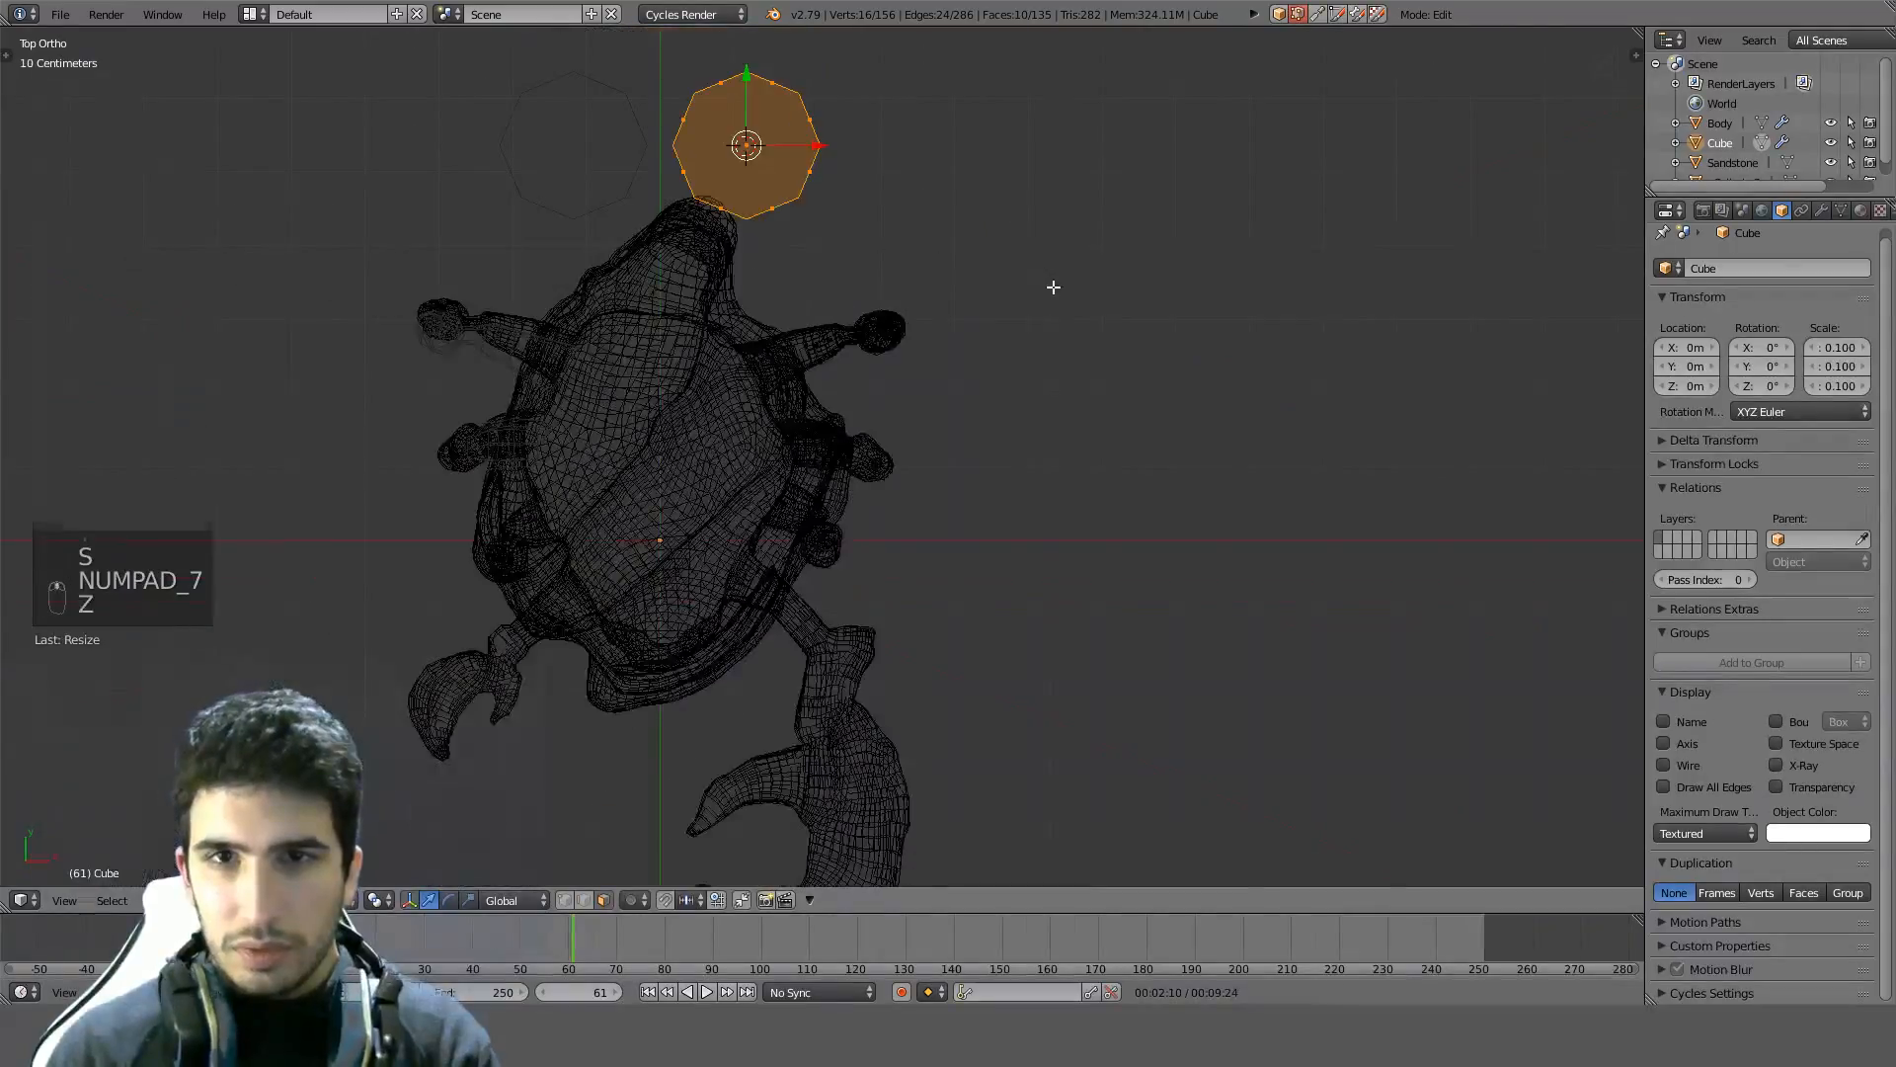
{"action": "key", "text": "g"}
{"action": "left_click", "coordinate": [868, 565]}
{"action": "scroll", "coordinate": [1004, 533], "scroll_direction": "up", "scroll_amount": 6}
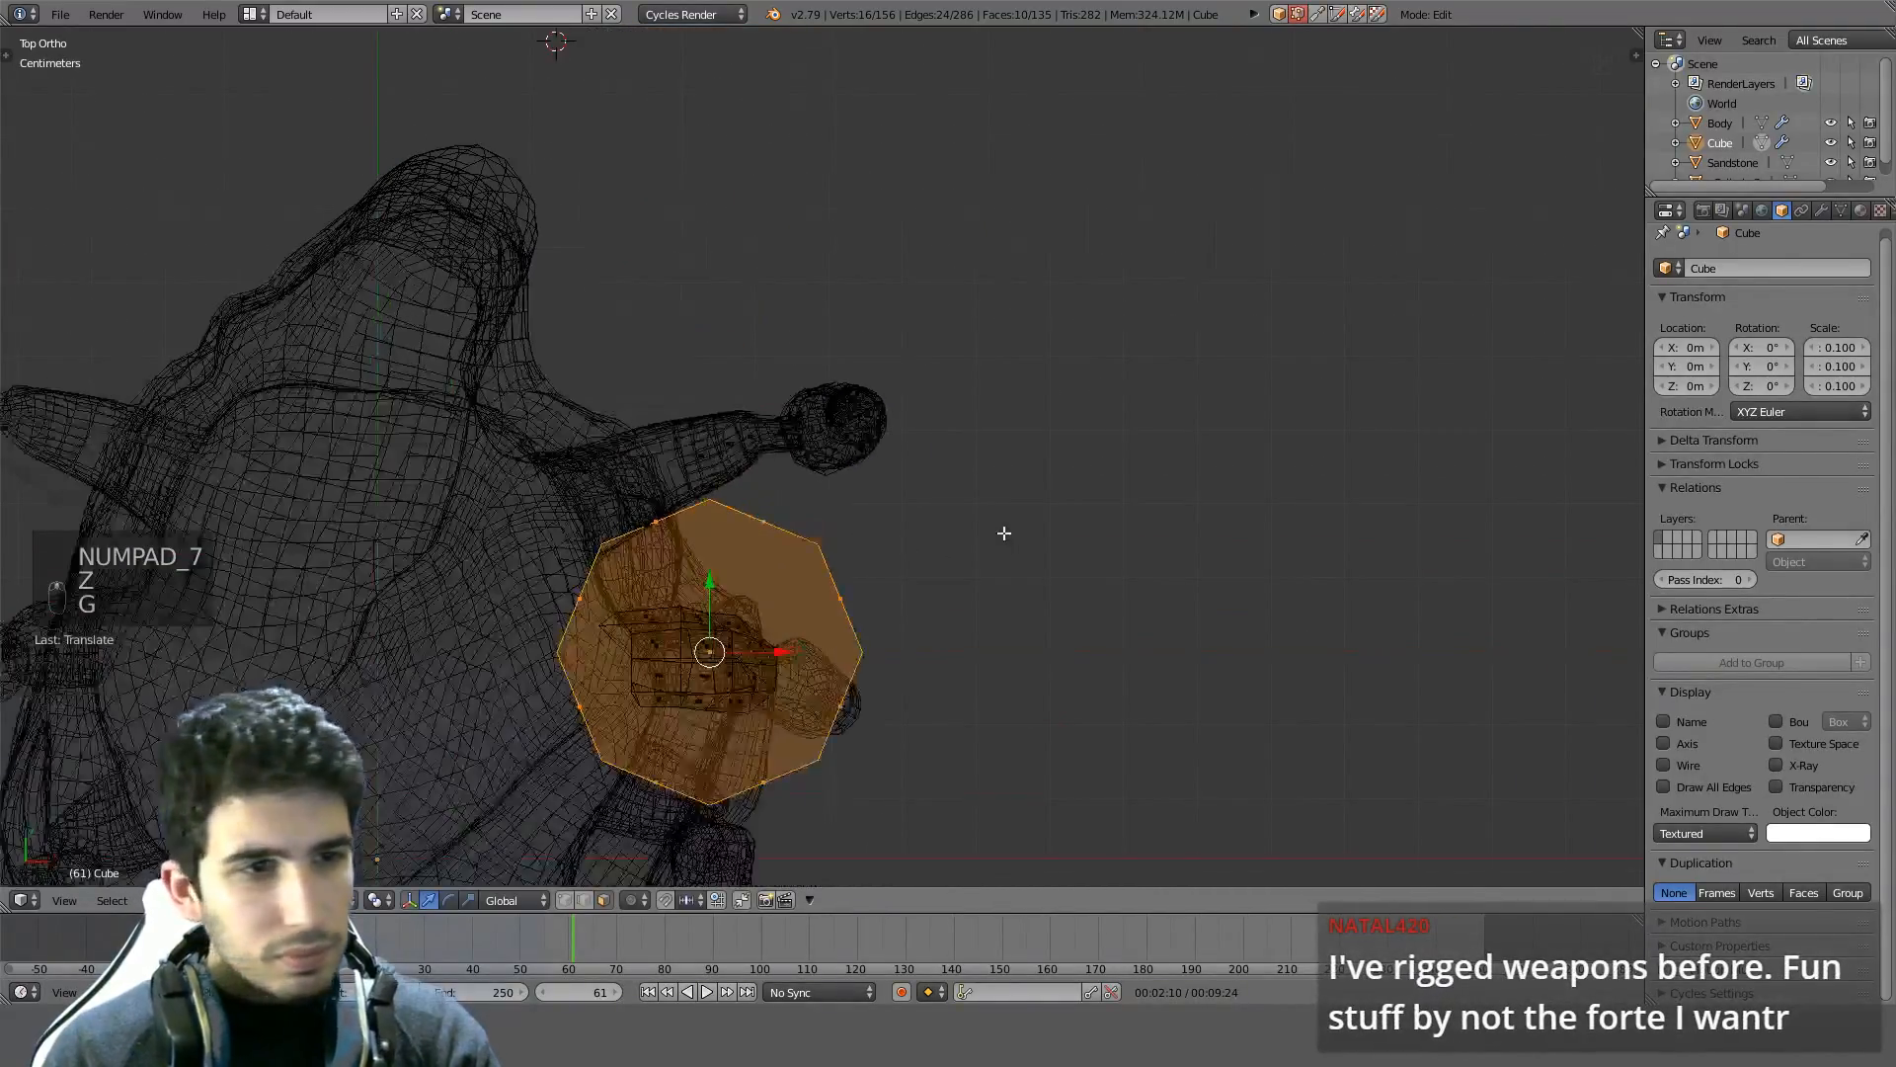
Scale the cylinder down close to the leg's thickness and shift it onto the thin leg segment
{"action": "key", "text": "s"}
{"action": "left_click", "coordinate": [759, 452]}
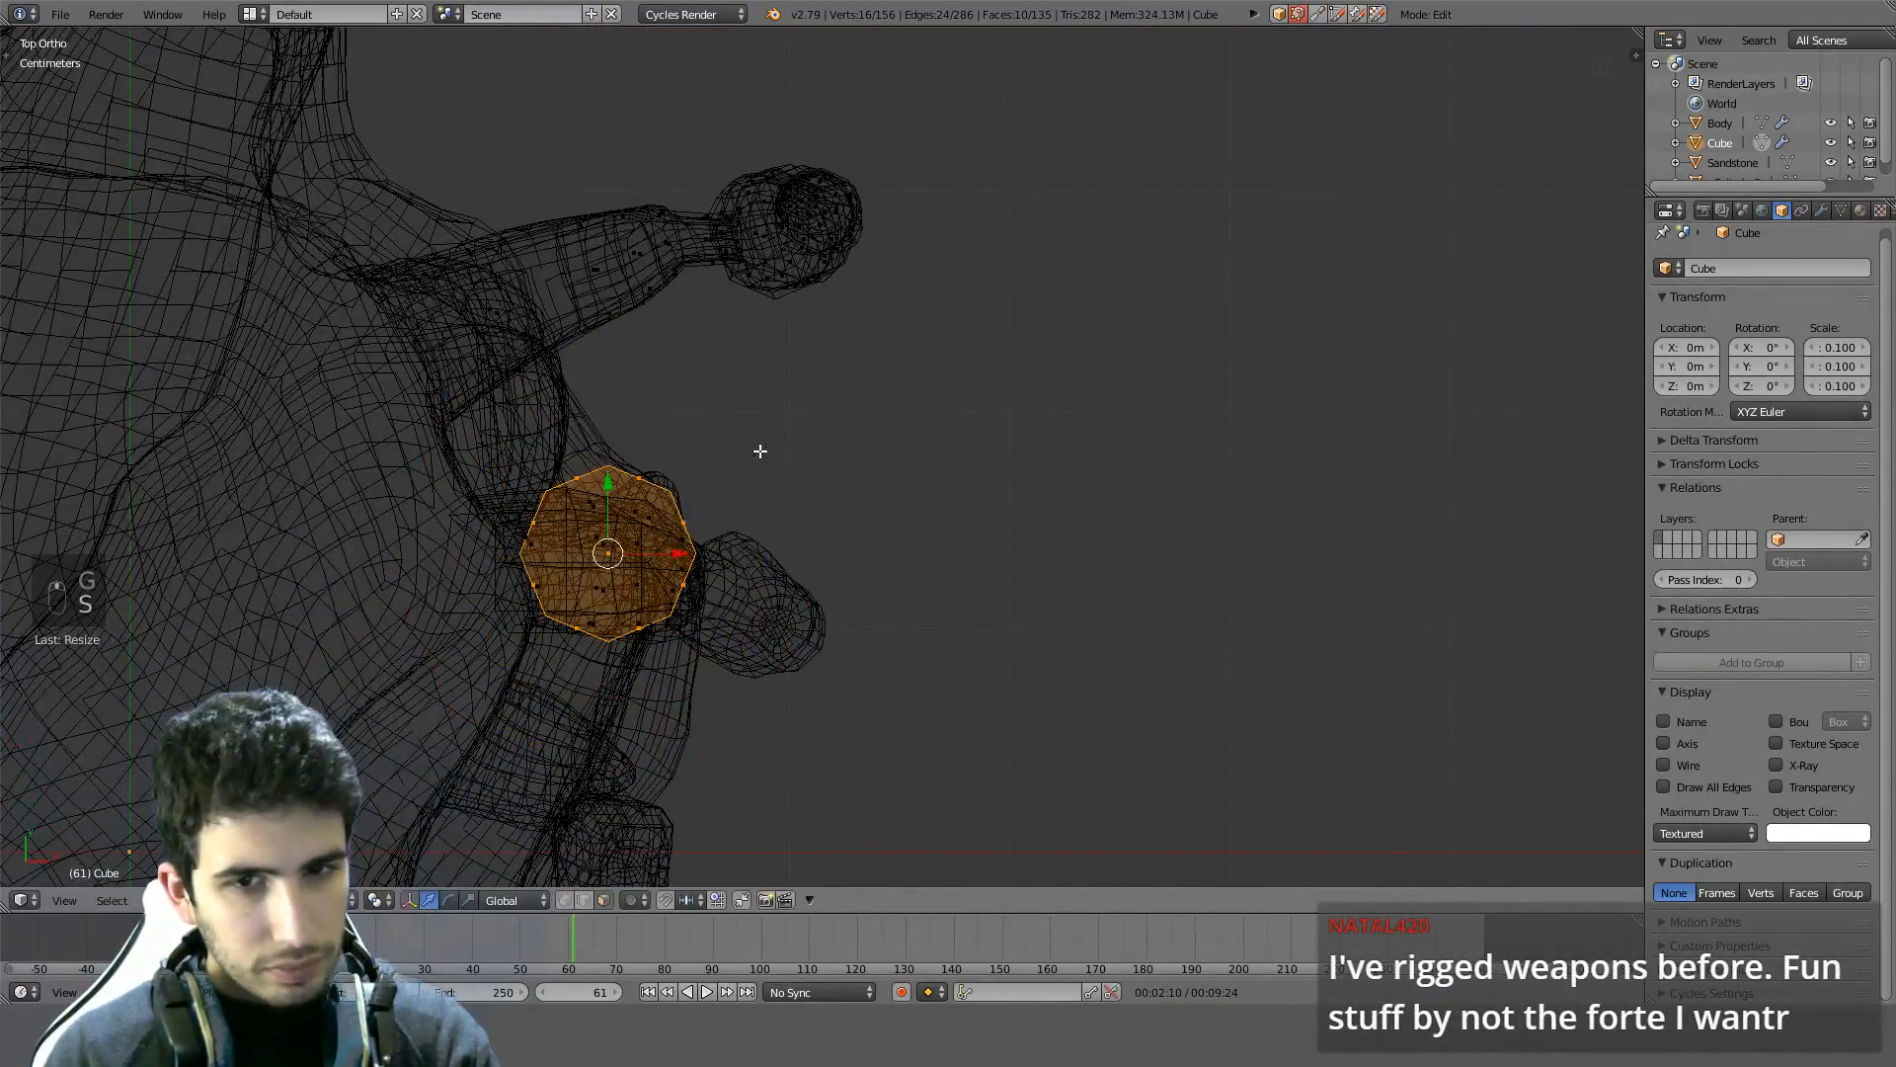
{"action": "key", "text": "g"}
{"action": "left_click", "coordinate": [909, 536]}
{"action": "middle_click_drag", "start_coordinate": [908, 536], "coordinate": [908, 483]}
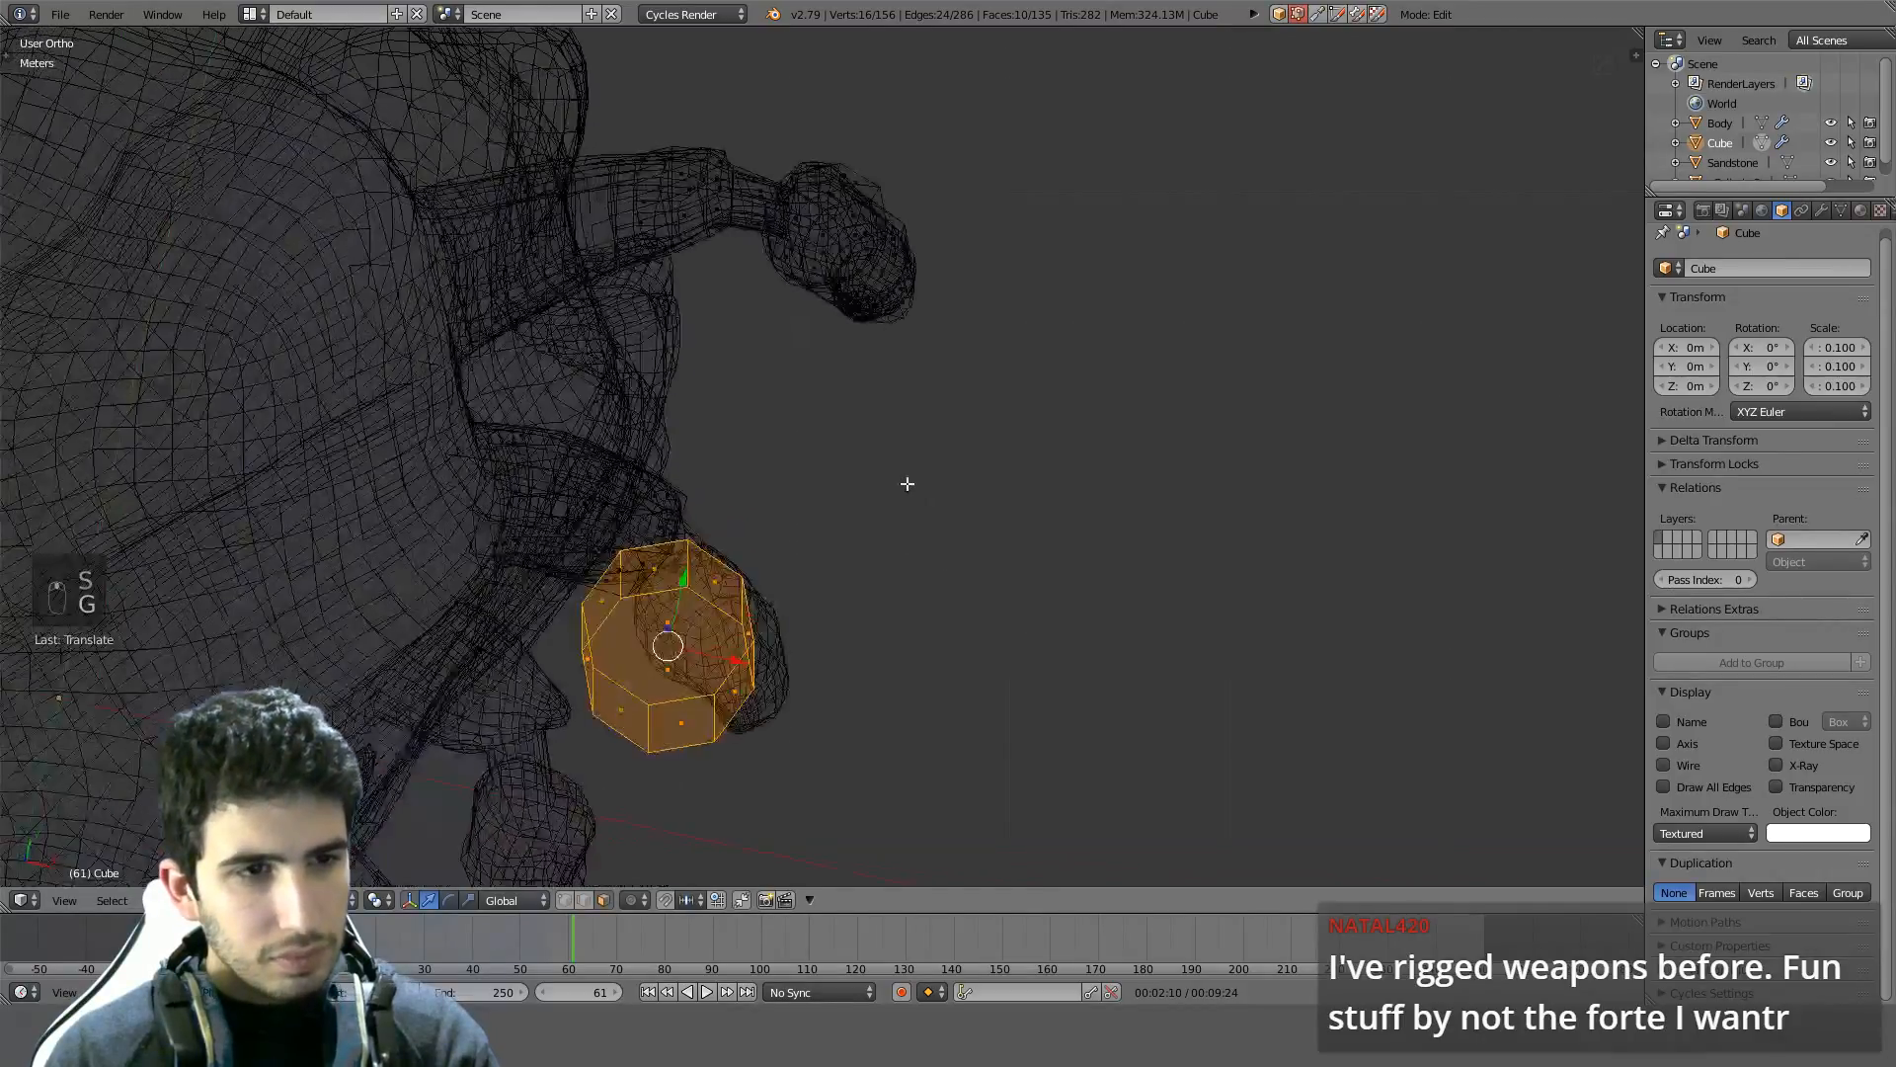
Raise the cylinder vertically in the right view to the thin segment below the middle leg's upper-joint sleeve
{"action": "key", "text": "KP_1"}
{"action": "key", "text": "z"}
{"action": "scroll", "coordinate": [904, 462], "scroll_direction": "up", "scroll_amount": 3}
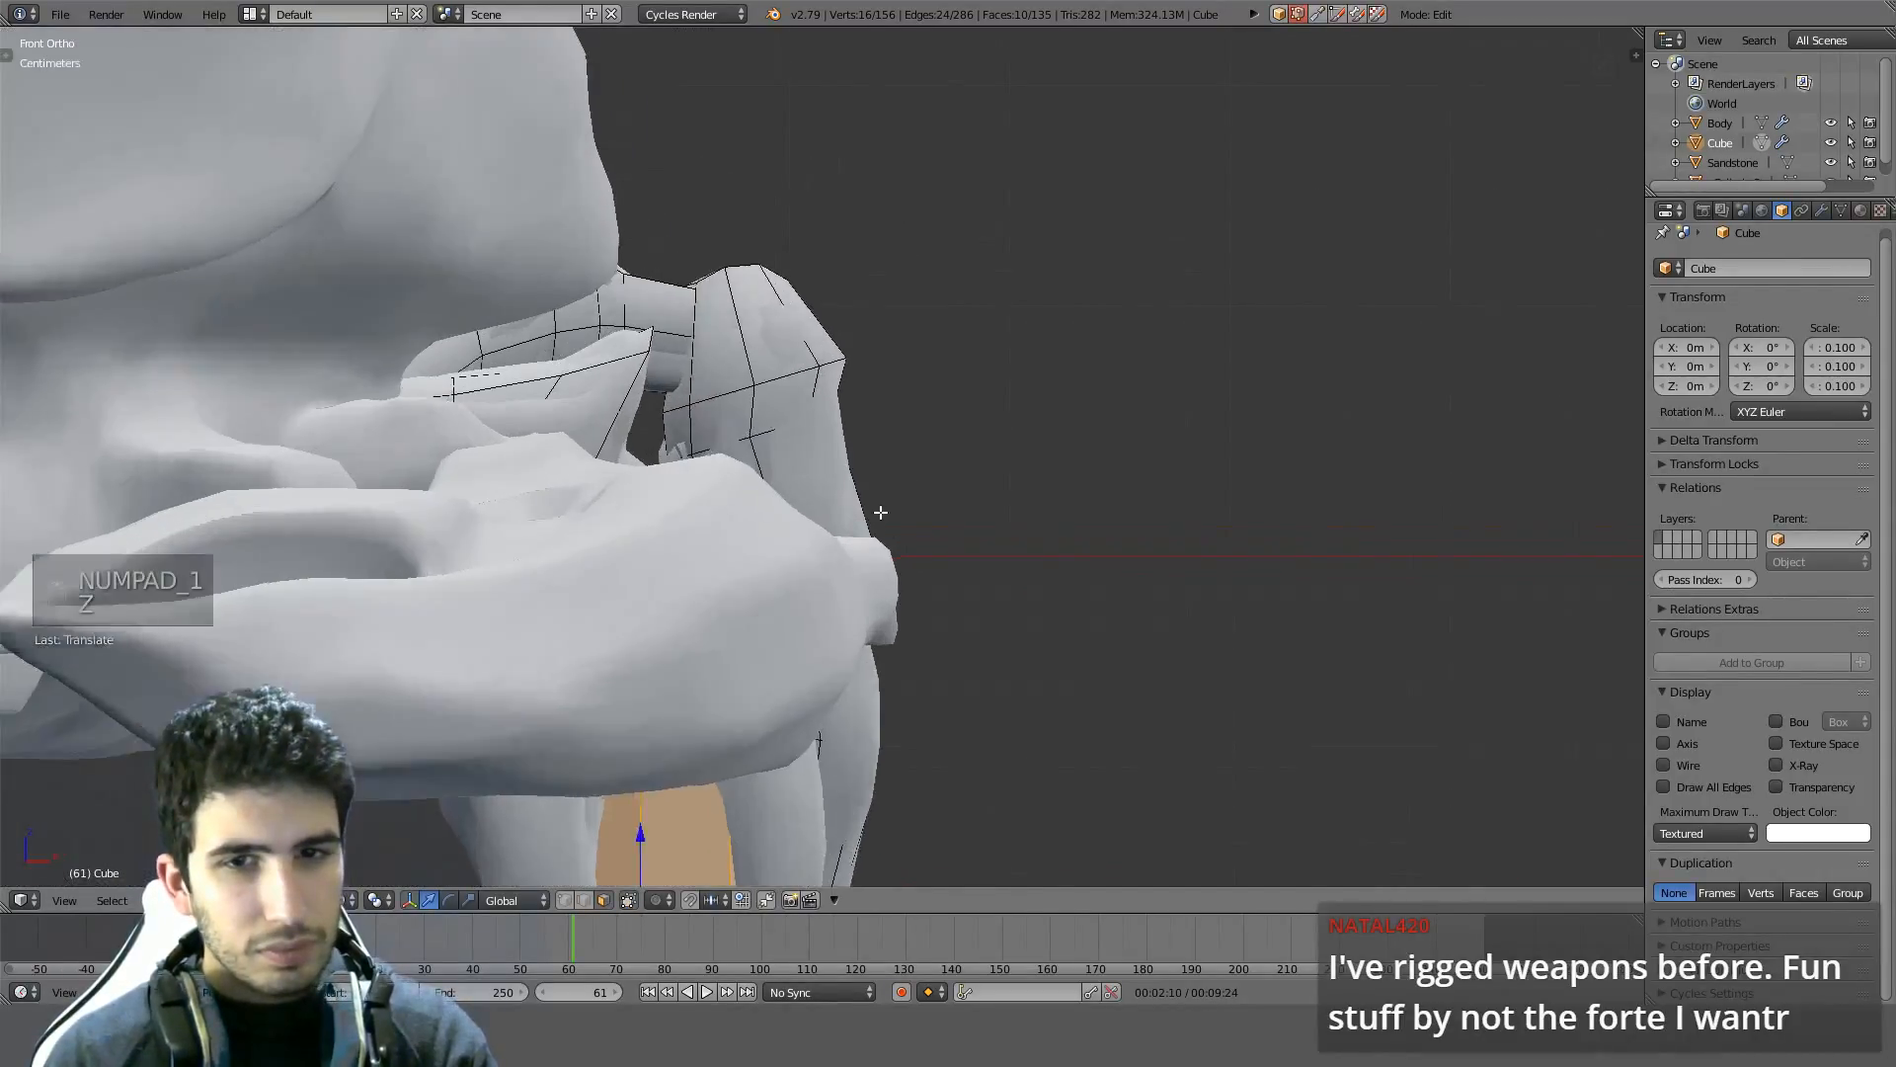
{"action": "key", "text": "z"}
{"action": "key", "text": "z"}
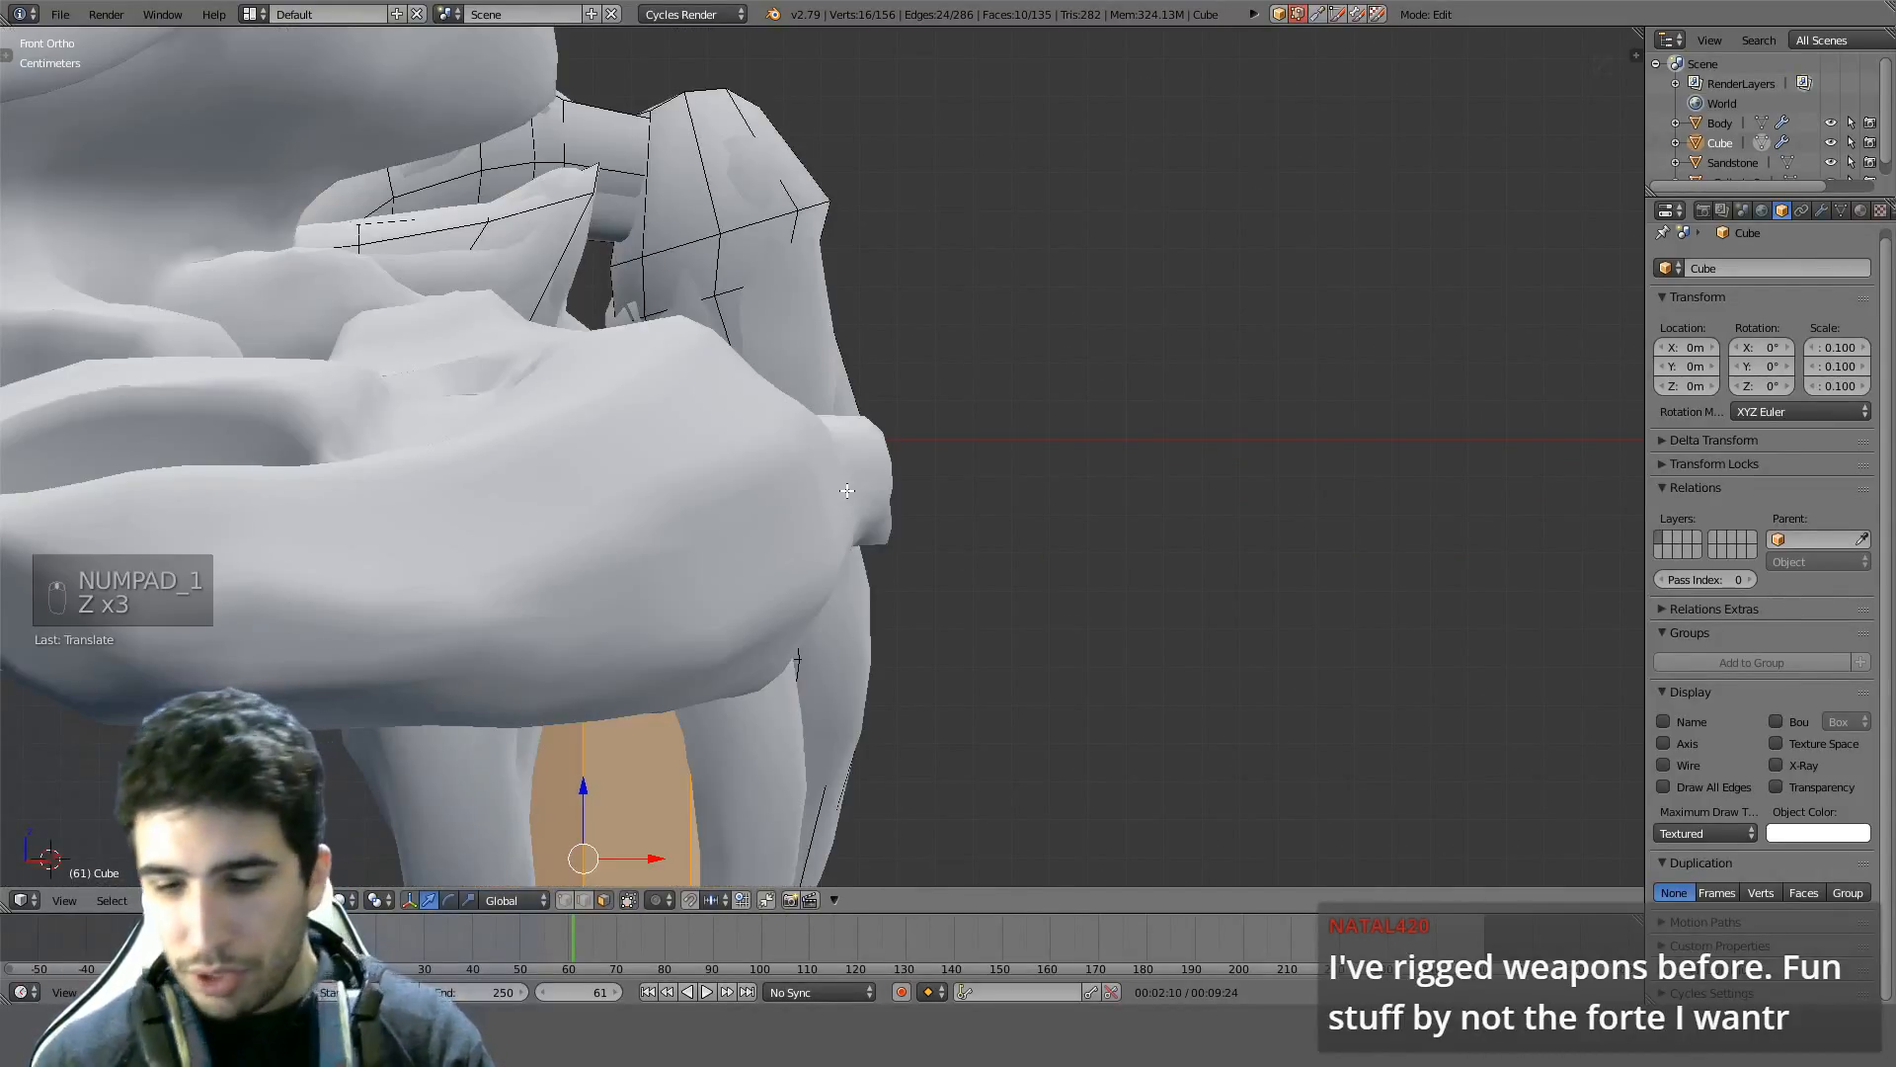
{"action": "key", "text": "KP_3"}
{"action": "key", "text": "g"}
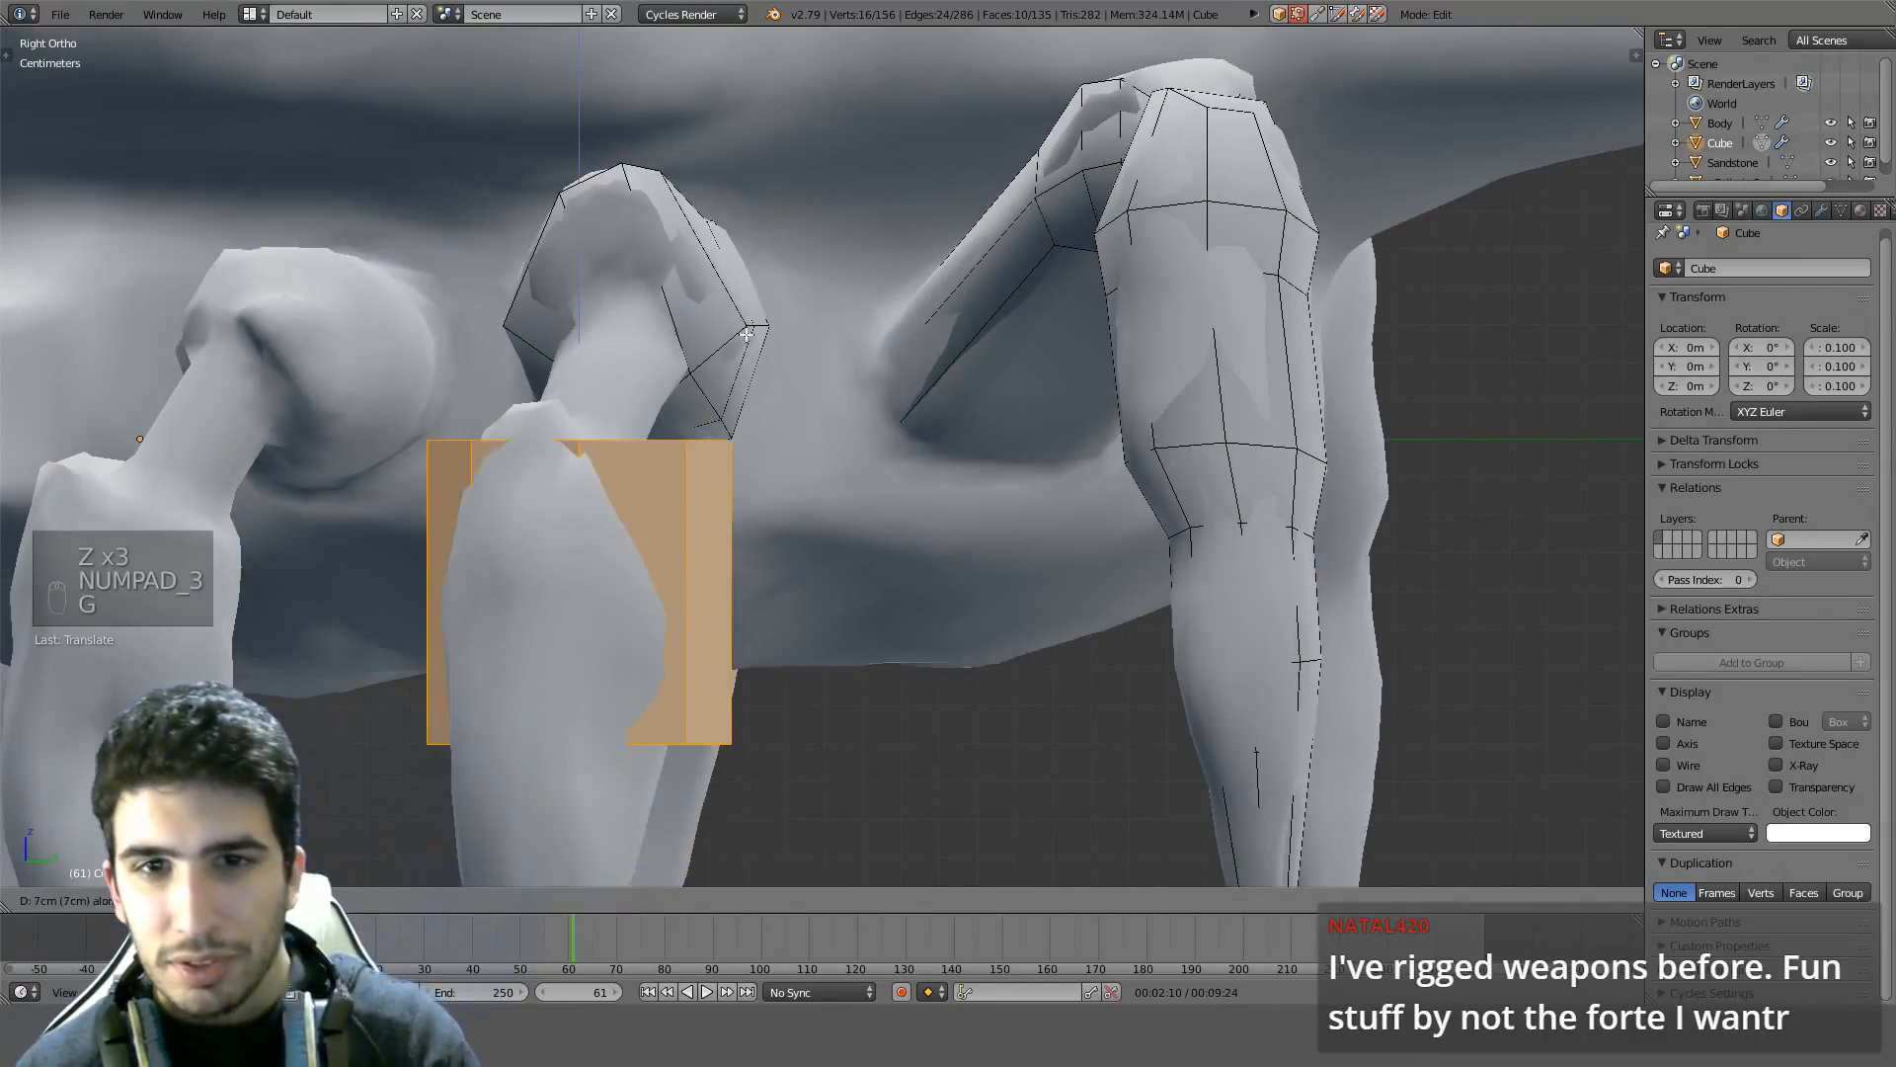
{"action": "left_click", "coordinate": [774, 205]}
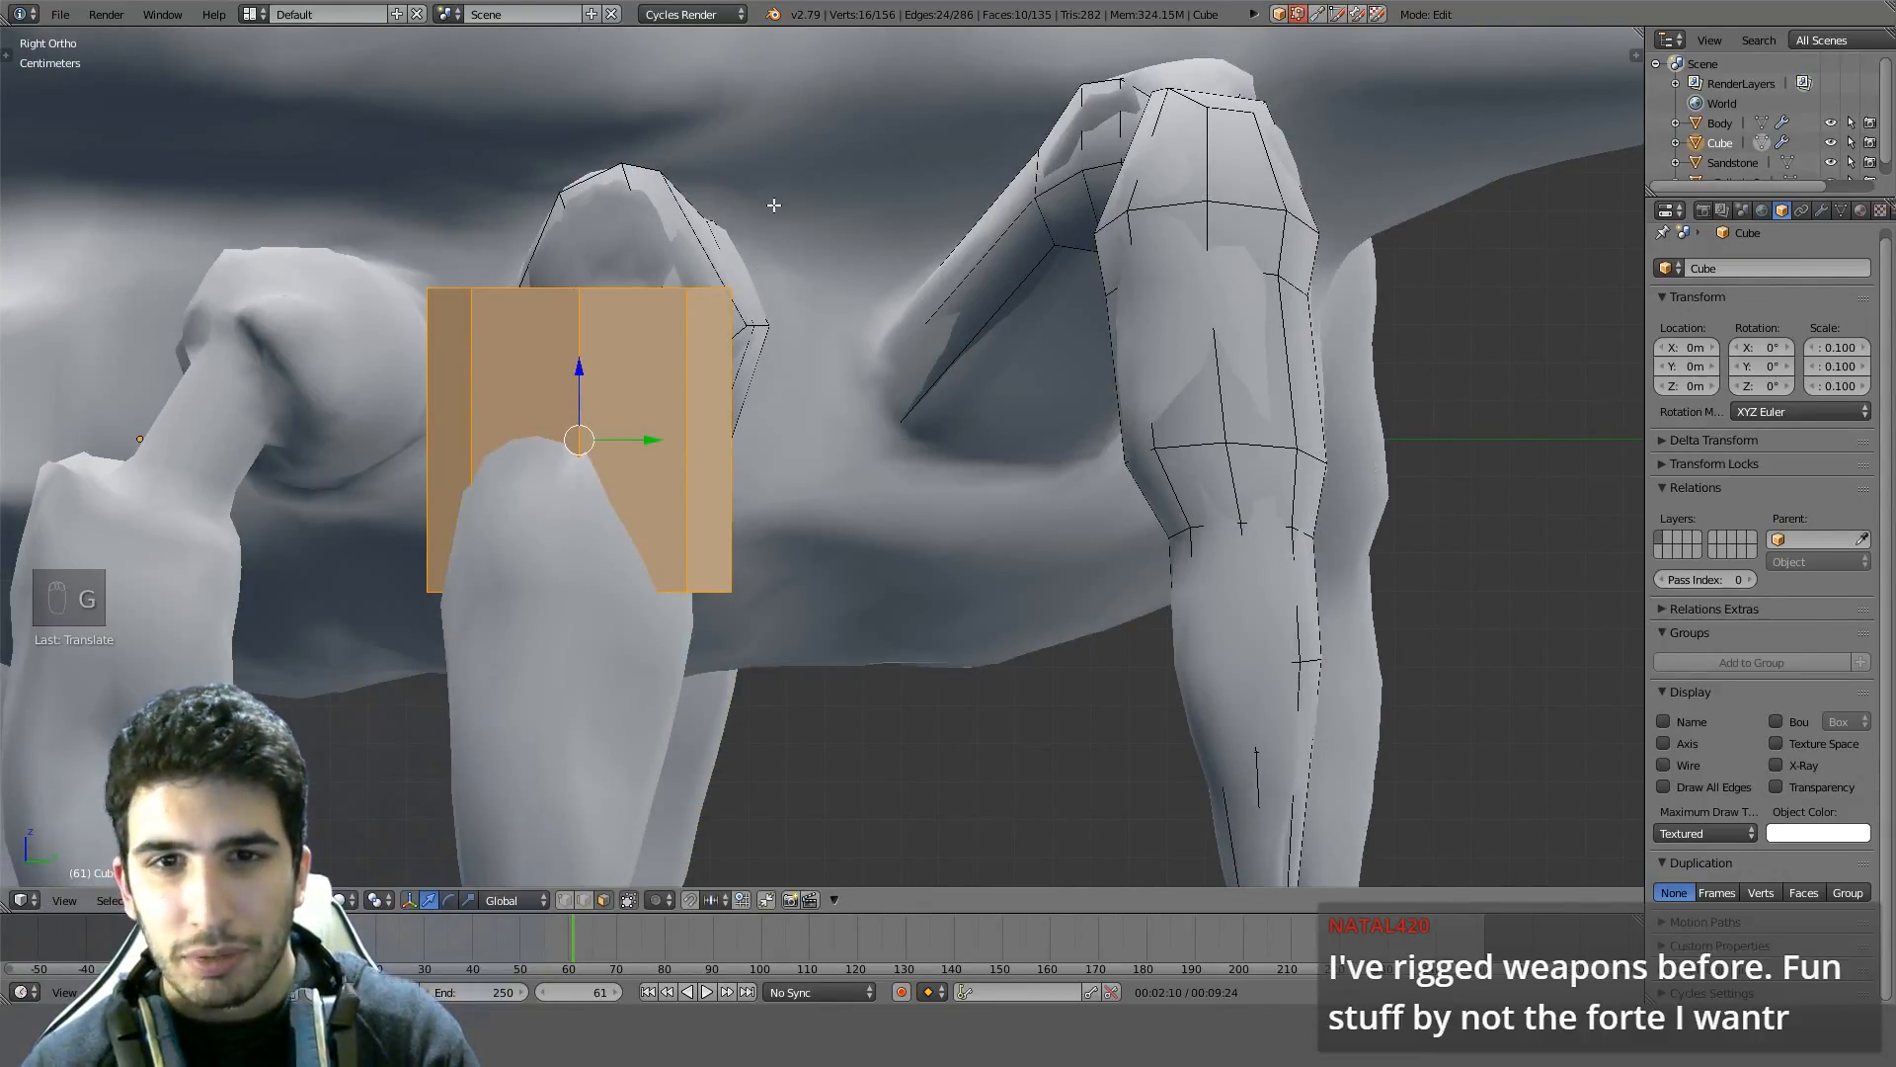
Tilt the cylinder in the back view toward the leg segment's direction and shade its faces smooth
{"action": "key", "text": "ctrl+KP_1"}
{"action": "key", "text": "z"}
{"action": "key", "text": "z"}
{"action": "key", "text": "r"}
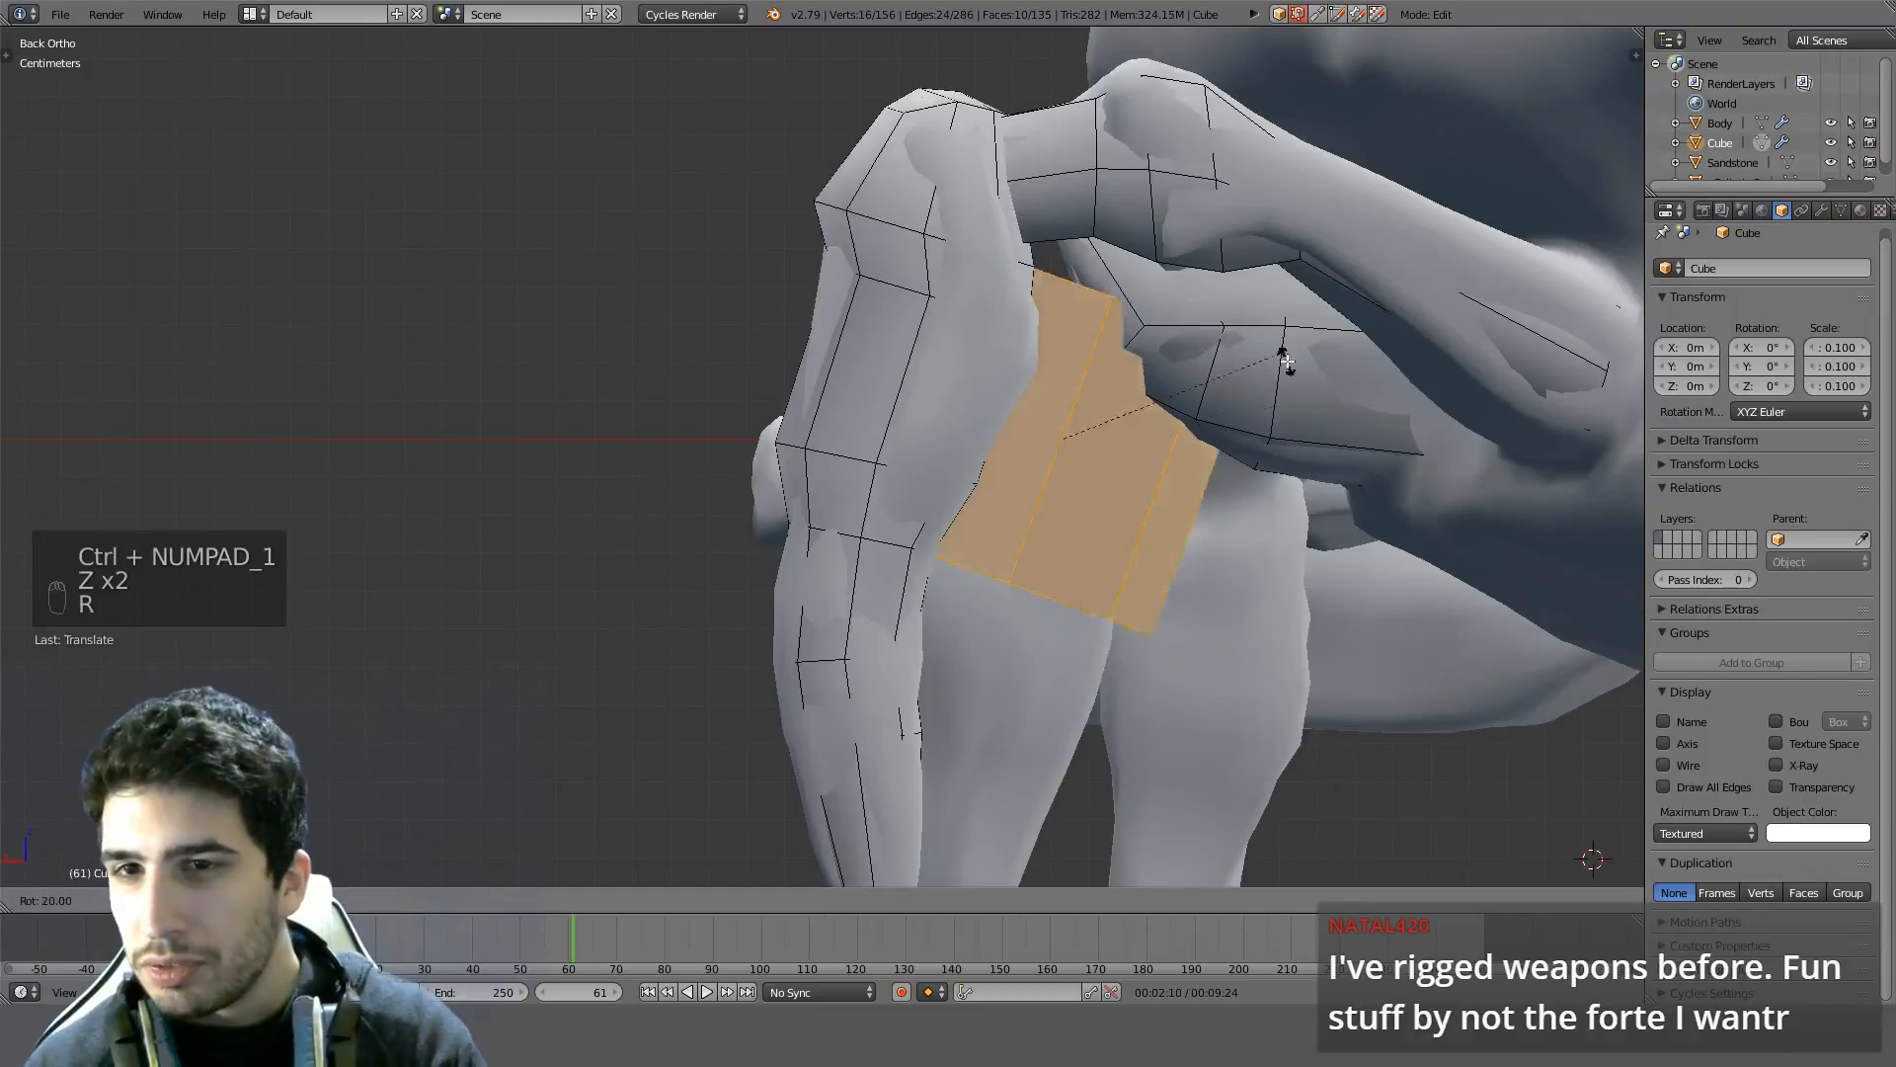
{"action": "left_click", "coordinate": [1352, 441]}
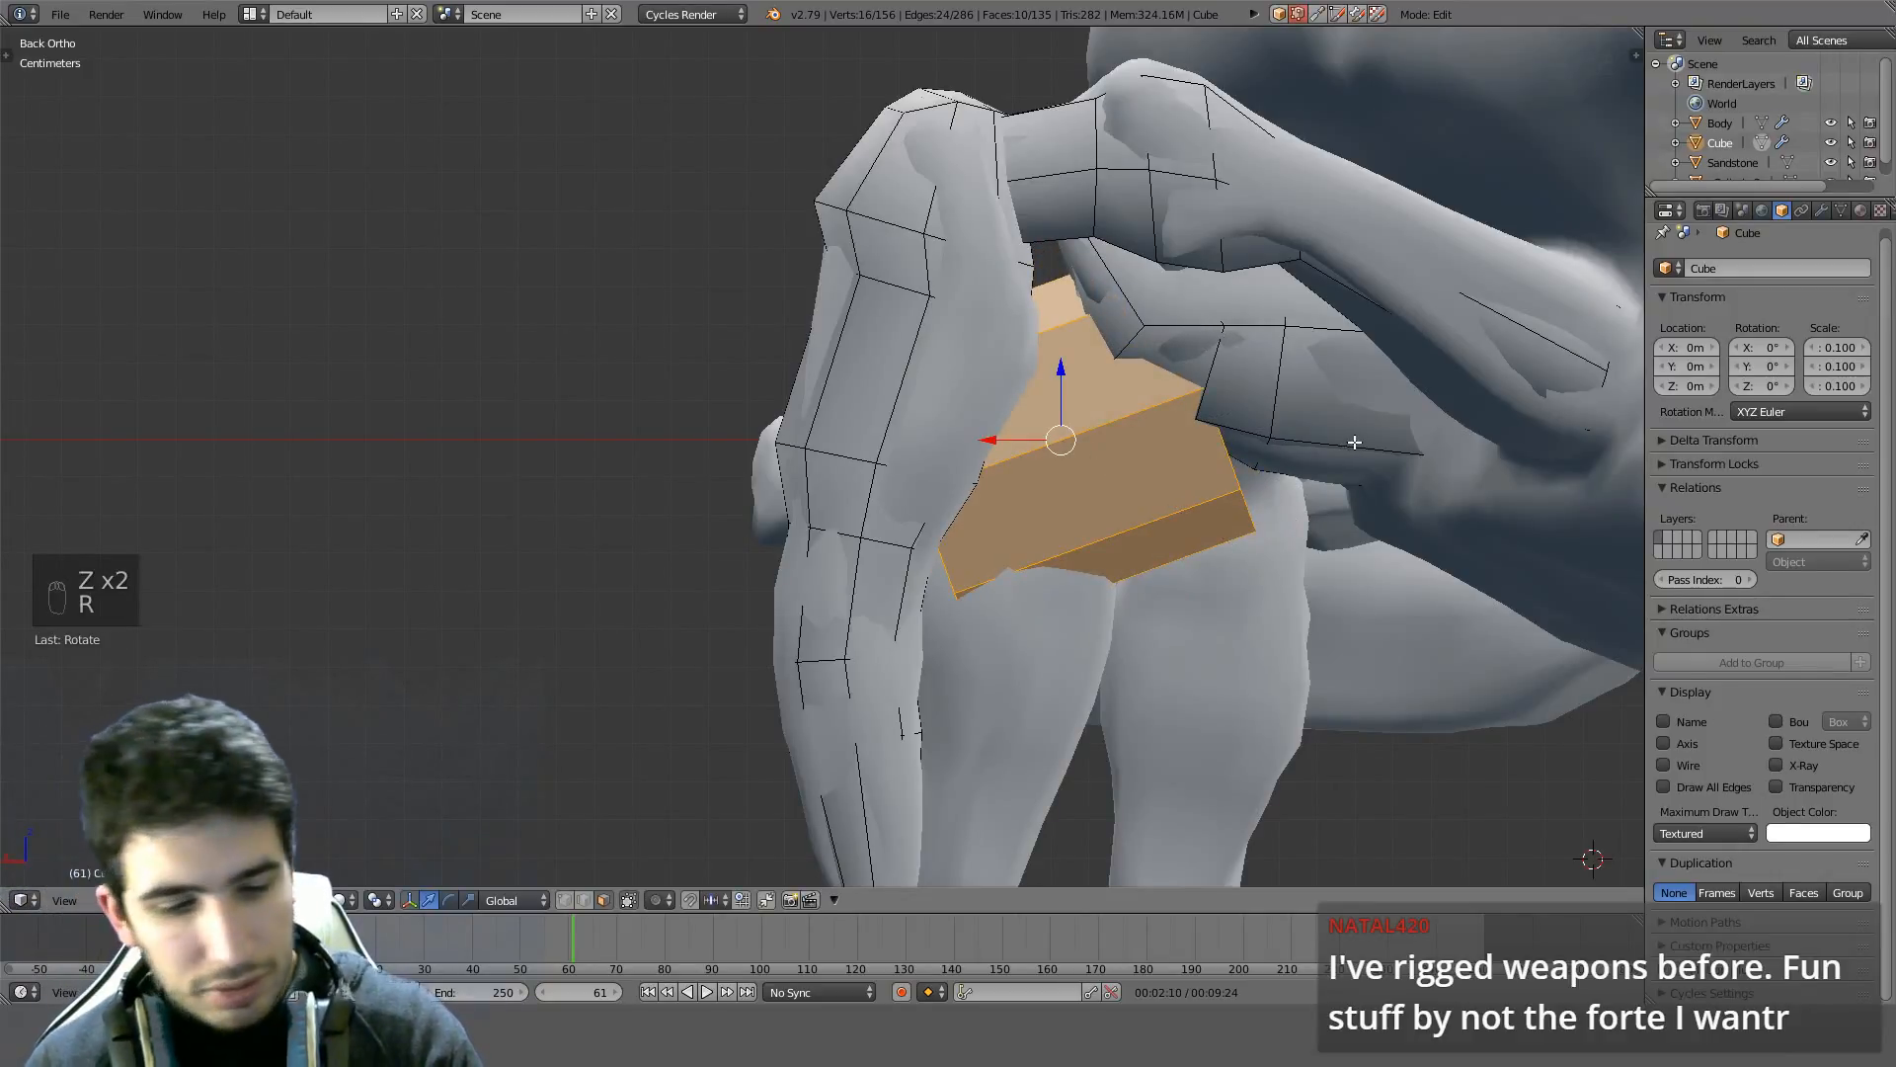
{"action": "key", "text": "ctrl+f"}
{"action": "left_click", "coordinate": [1354, 442]}
{"action": "middle_click_drag", "start_coordinate": [1329, 441], "coordinate": [1026, 803]}
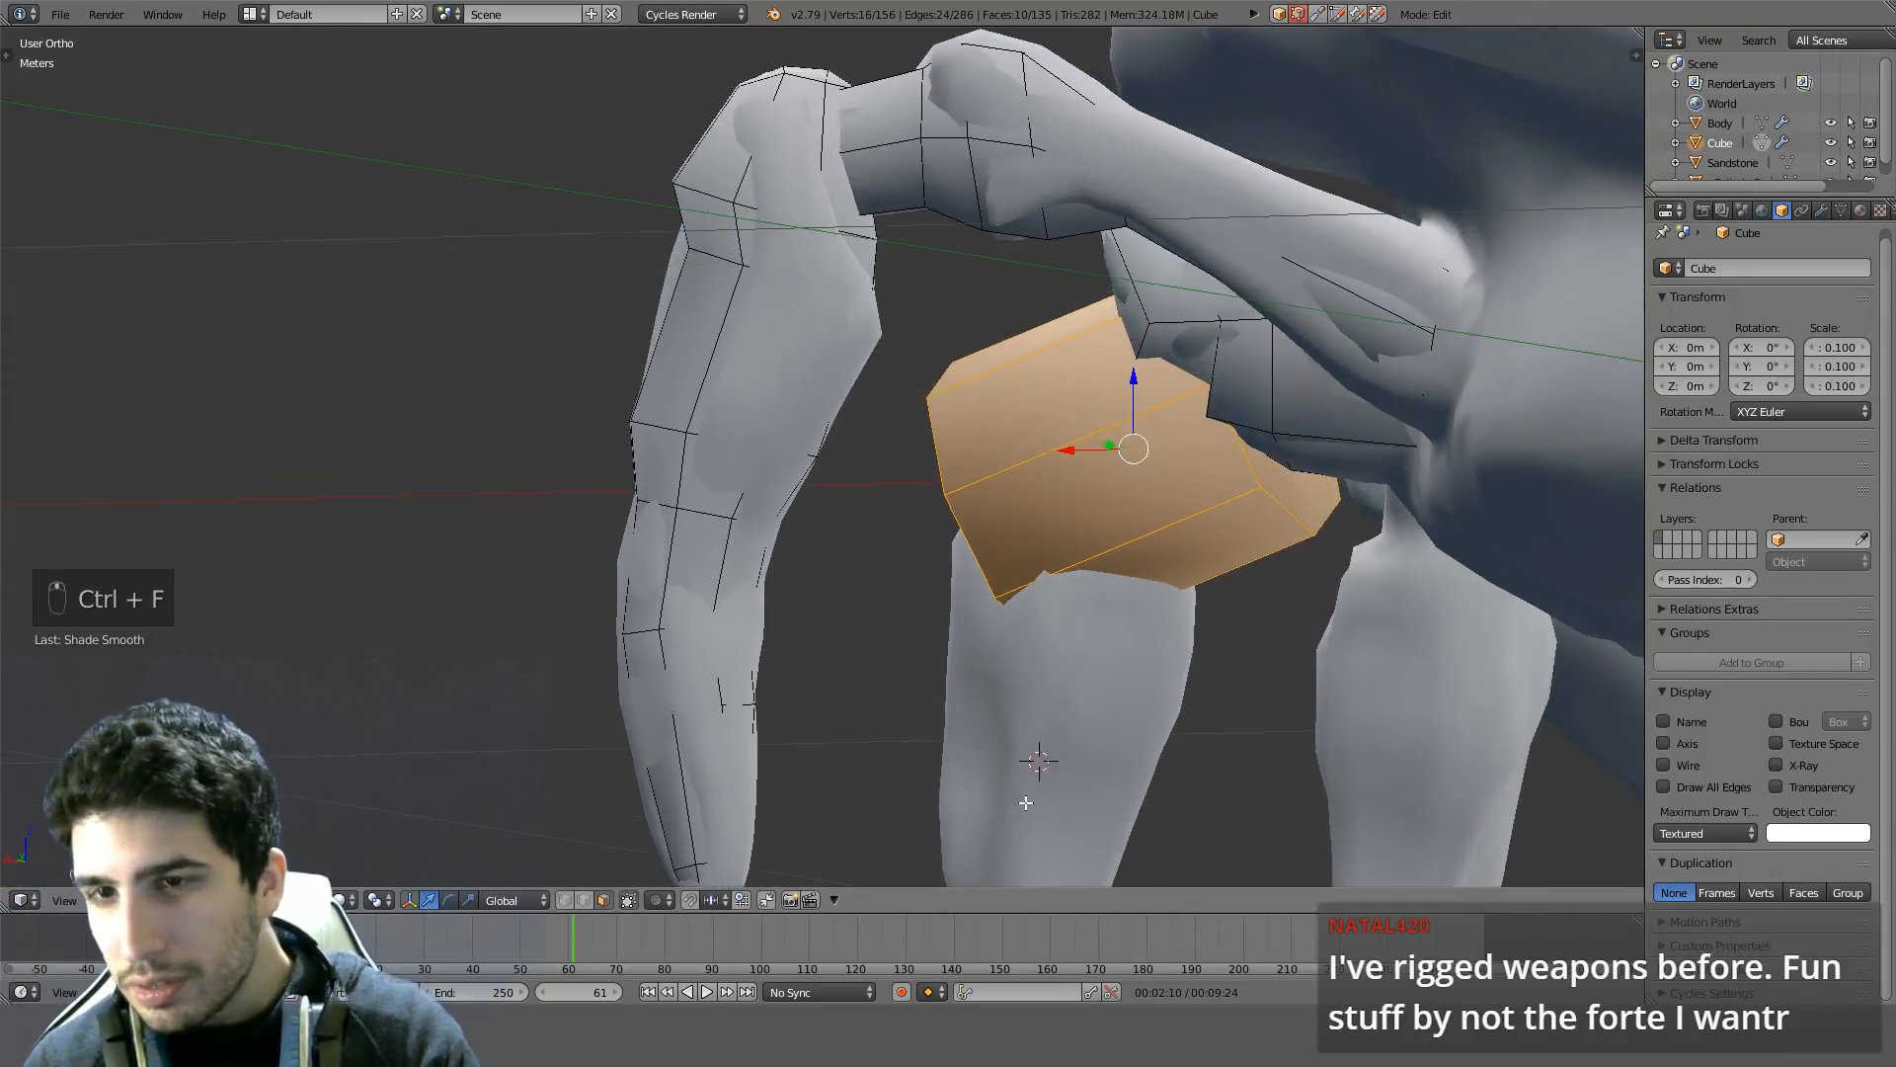
Delete the two end-cap faces of the cylinder to leave an open tube
{"action": "right_click", "coordinate": [1284, 484]}
{"action": "middle_click_drag", "start_coordinate": [1283, 483], "coordinate": [1467, 464]}
{"action": "right_click", "coordinate": [709, 517], "text": "shift"}
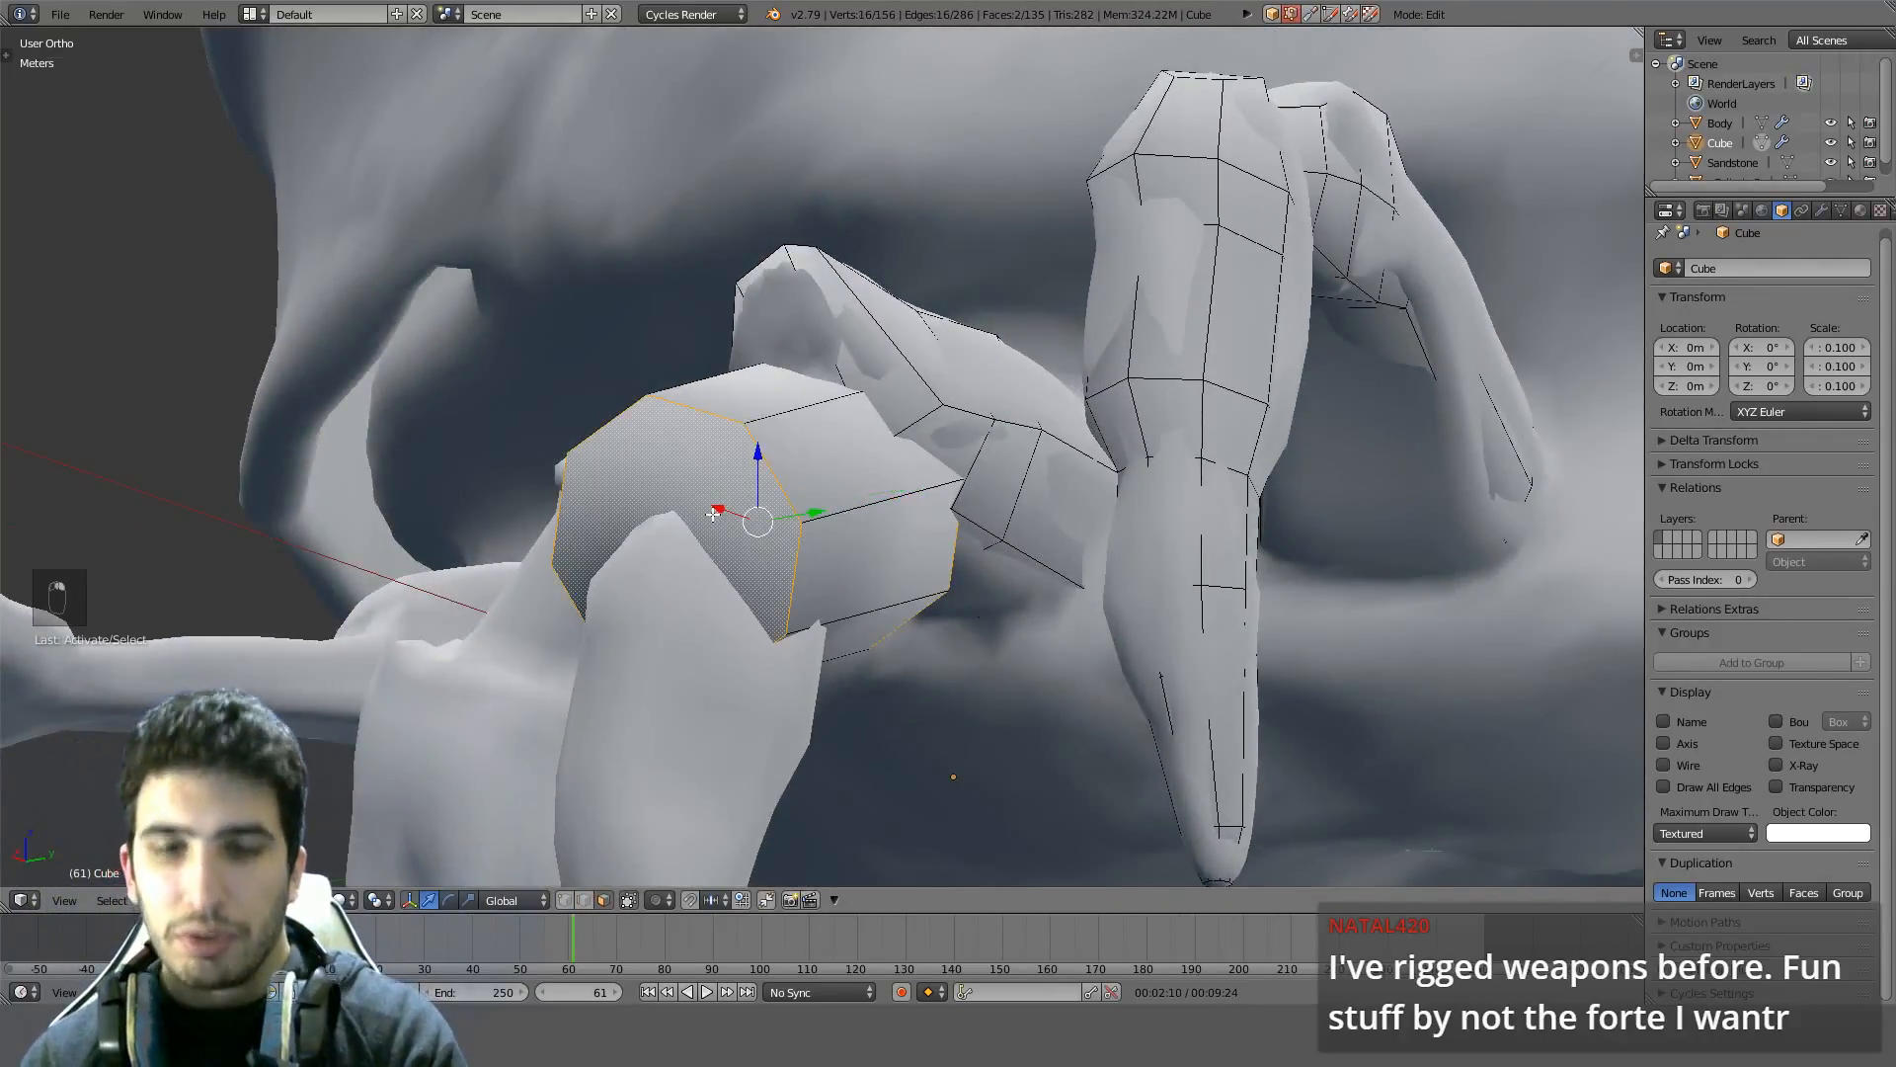
{"action": "key", "text": "Delete"}
{"action": "left_click", "coordinate": [713, 514]}
{"action": "mouse_move", "coordinate": [812, 531]}
{"action": "middle_mouse_down"}
{"action": "mouse_move", "coordinate": [851, 588]}
{"action": "mouse_move", "coordinate": [813, 504]}
{"action": "middle_mouse_up"}
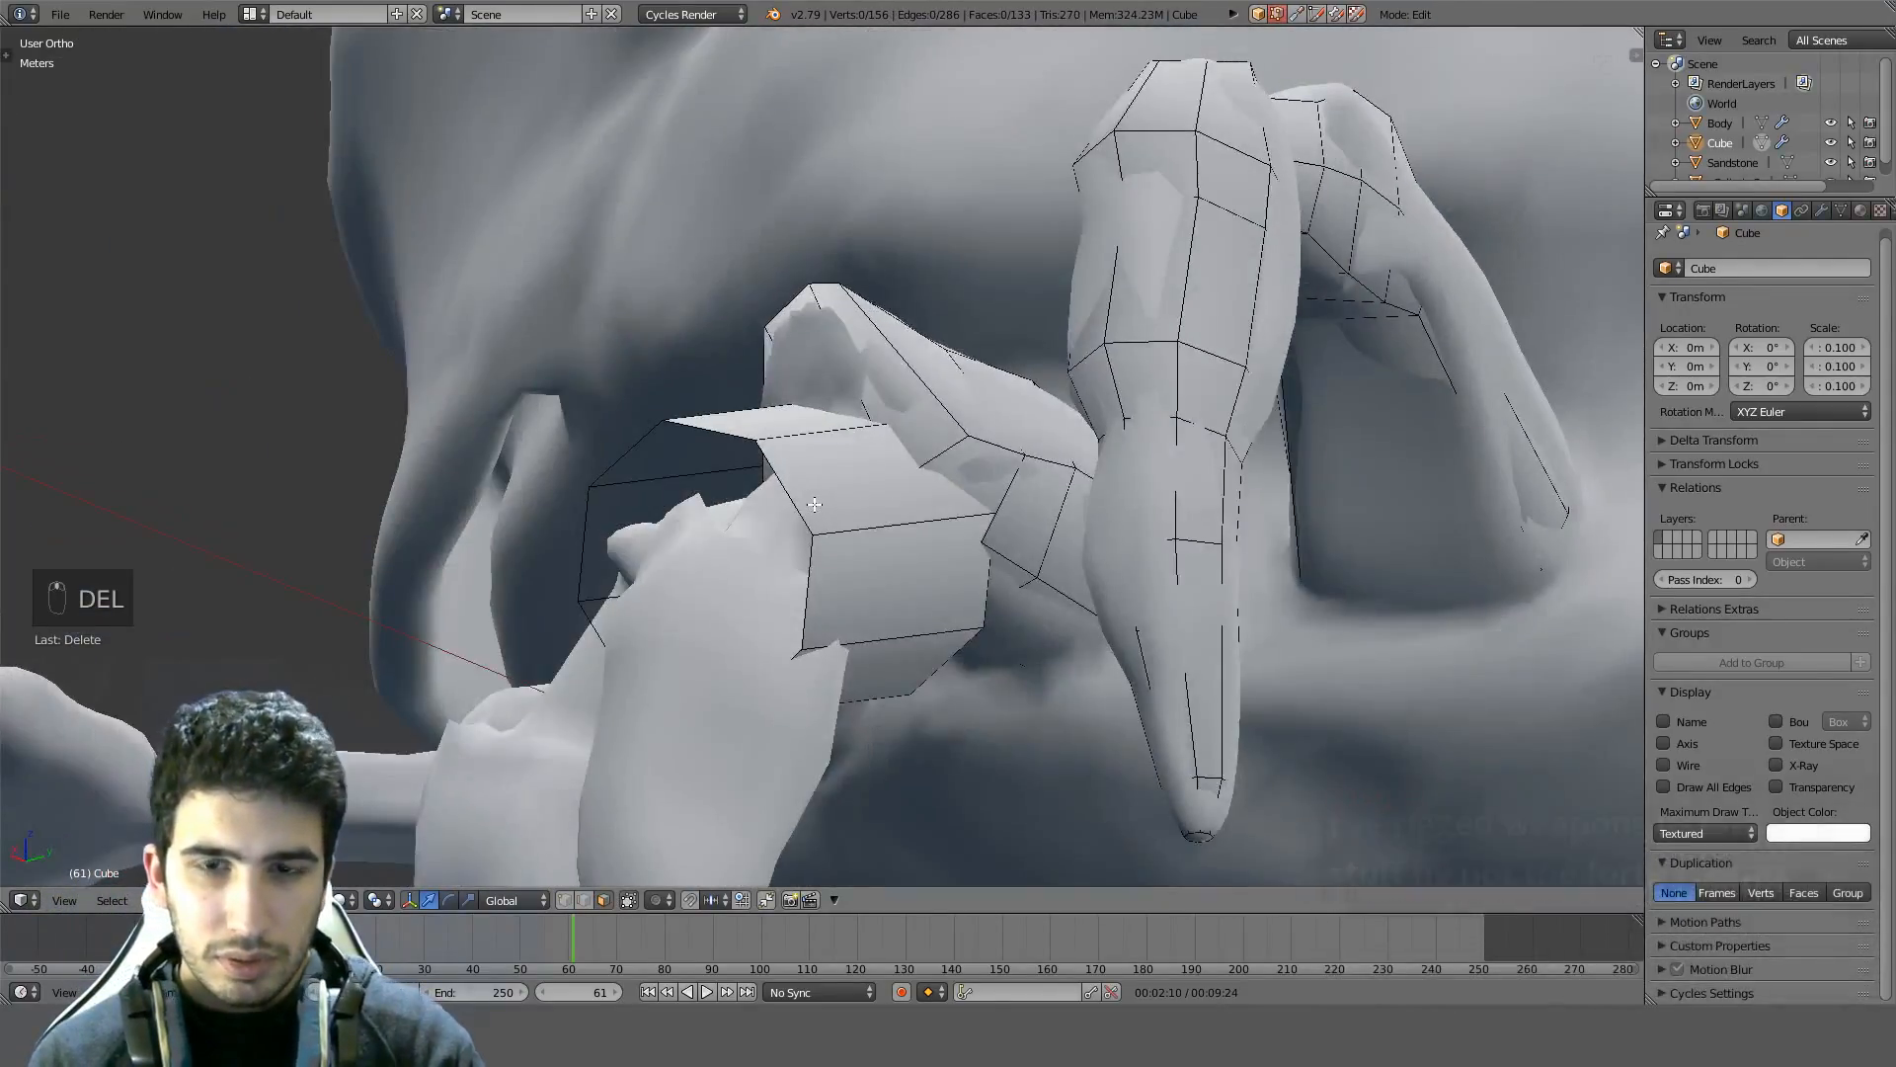
Select all linked geometry of the open tube and view it from the back
{"action": "key", "text": "l"}
{"action": "key", "text": "l"}
{"action": "middle_click_drag", "start_coordinate": [893, 606], "coordinate": [842, 592]}
{"action": "key", "text": "KP_3"}
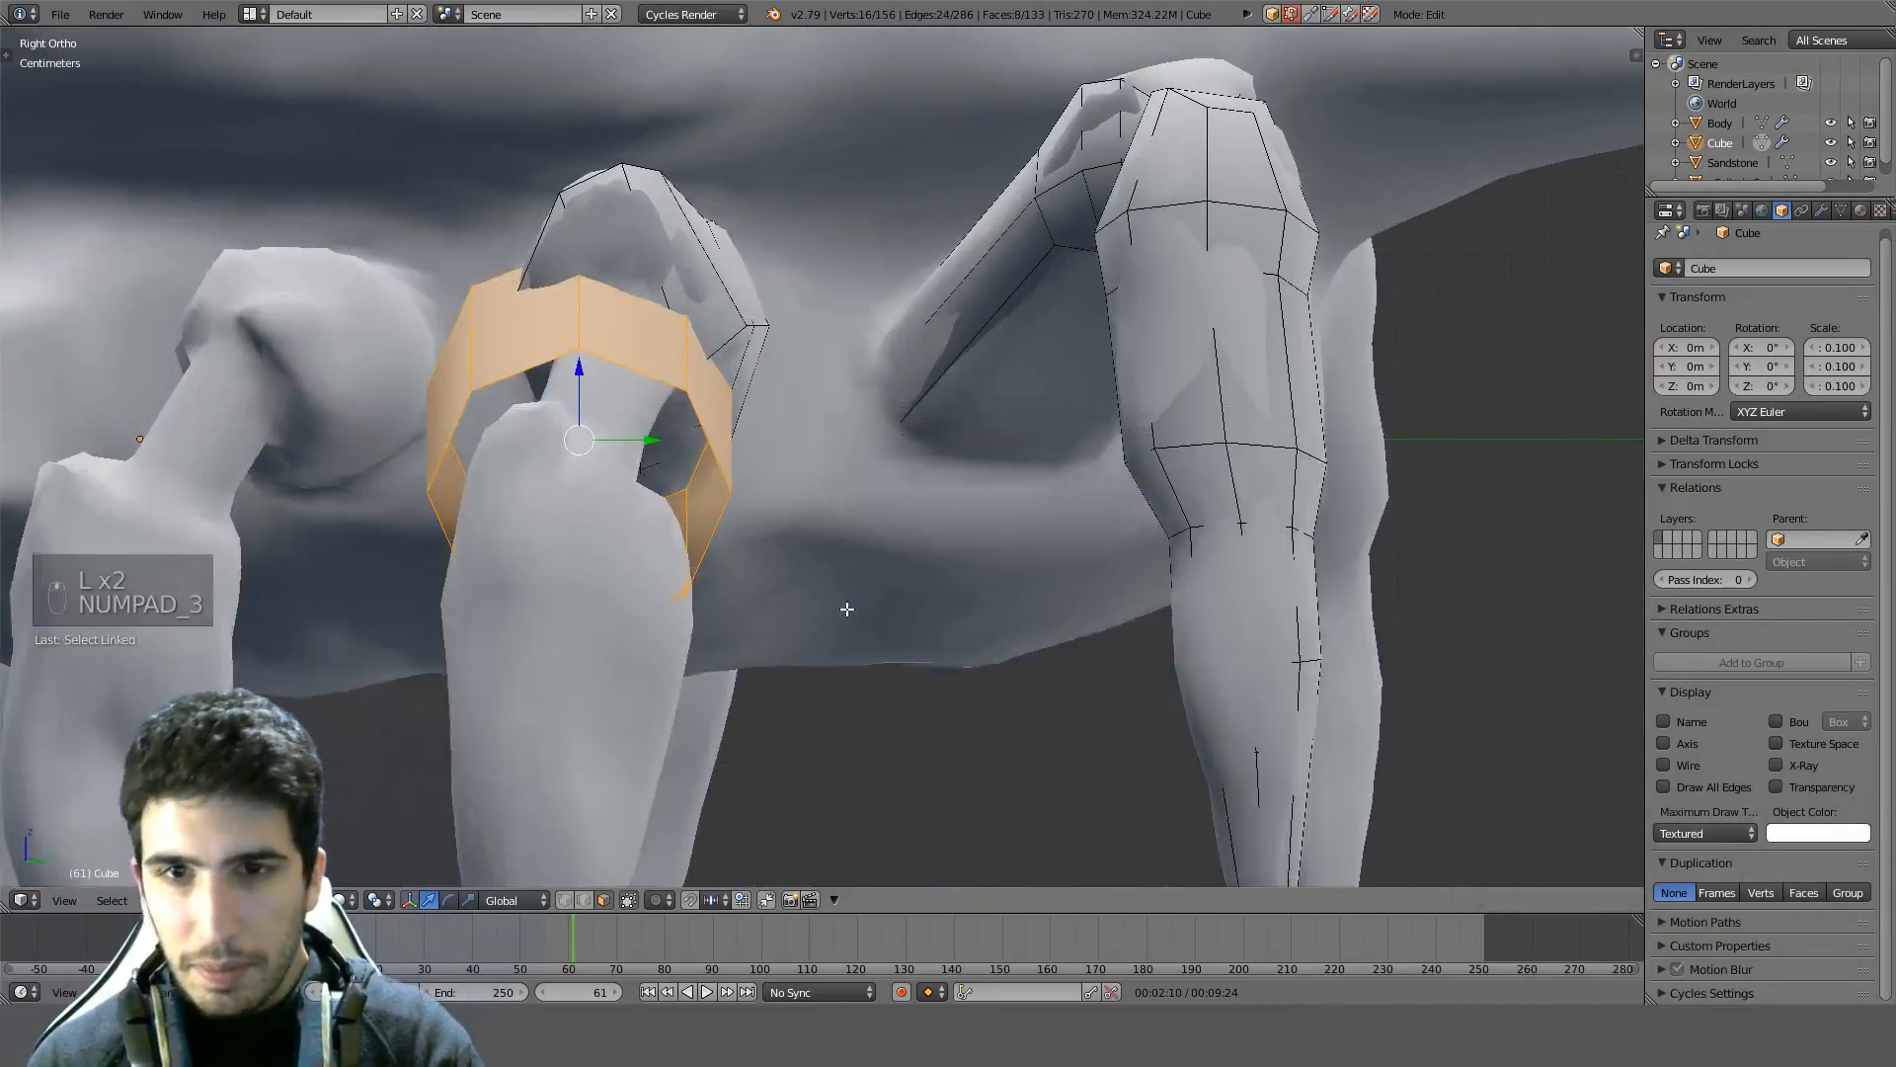
{"action": "key", "text": "KP_1"}
{"action": "key", "text": "ctrl+KP_1"}
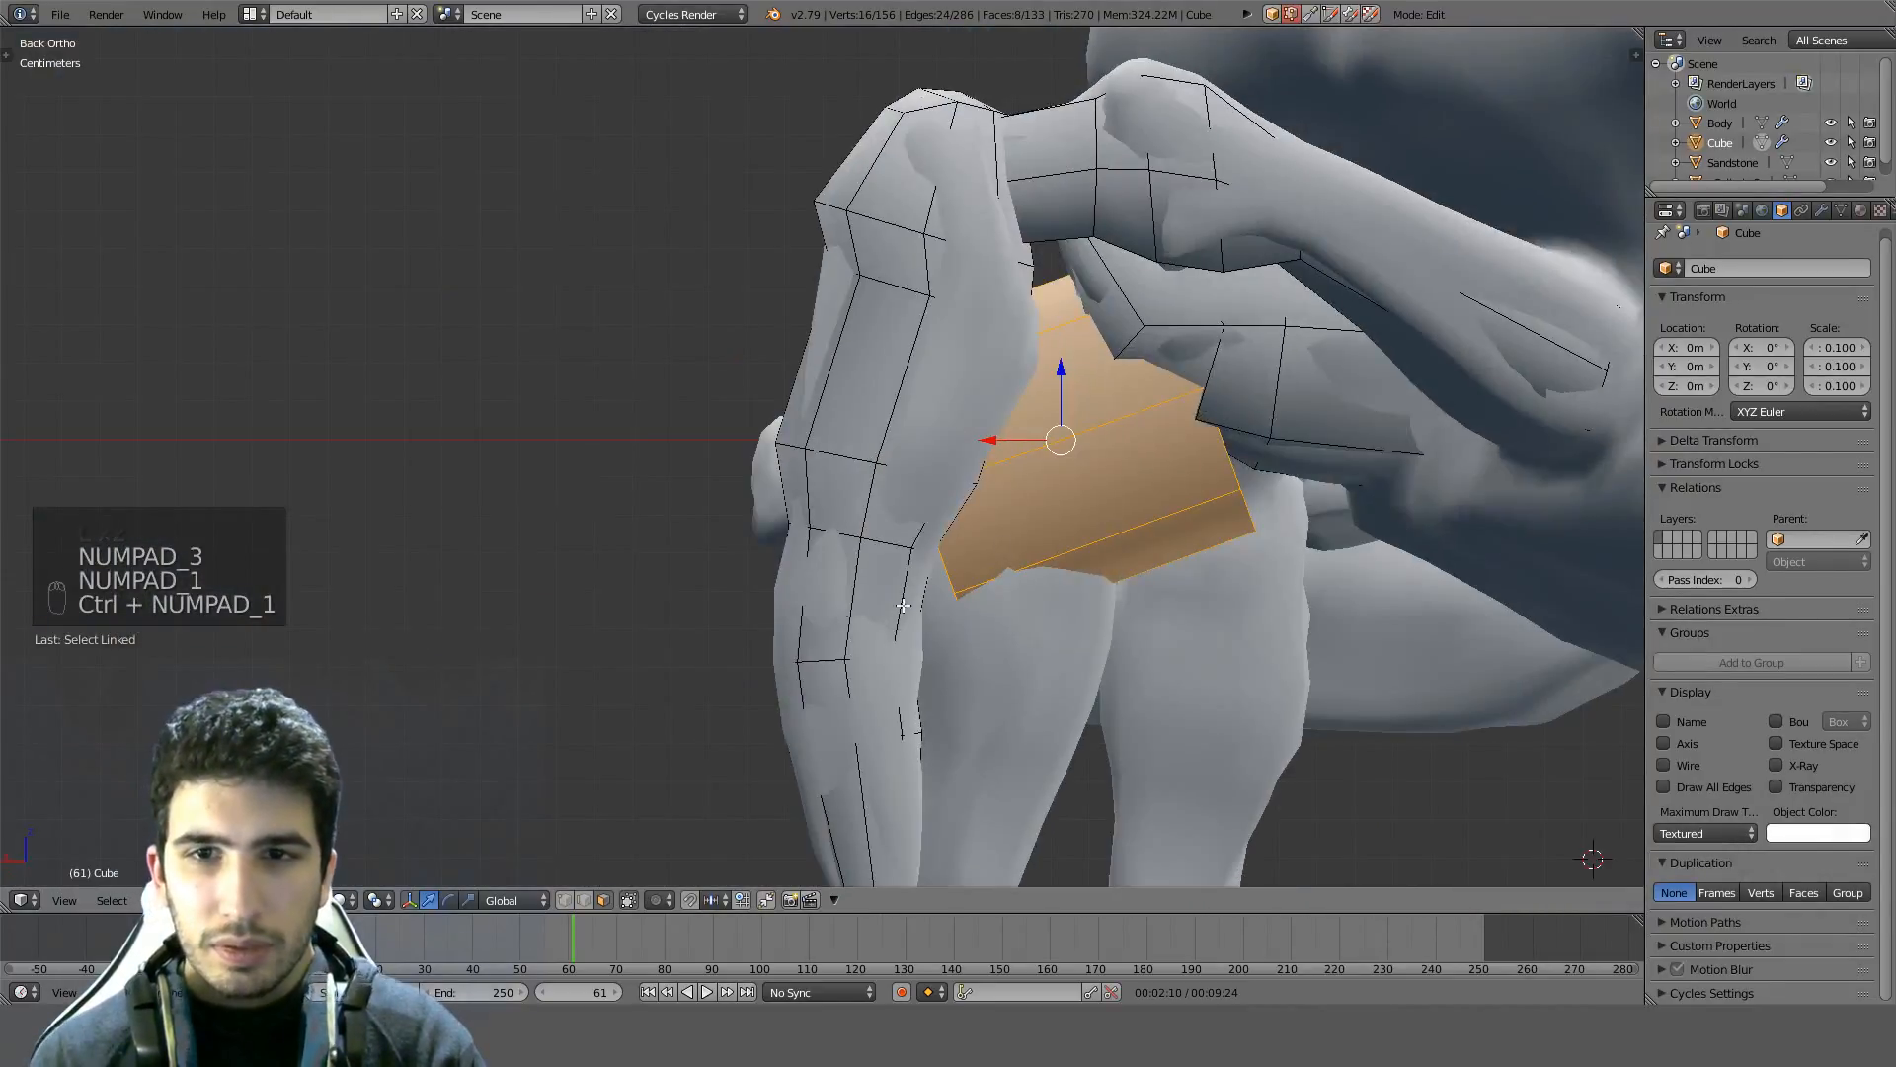
{"action": "middle_click_drag", "start_coordinate": [1211, 322], "coordinate": [1110, 323], "text": "shift"}
{"action": "key", "text": "s"}
{"action": "right_click", "coordinate": [1102, 414]}
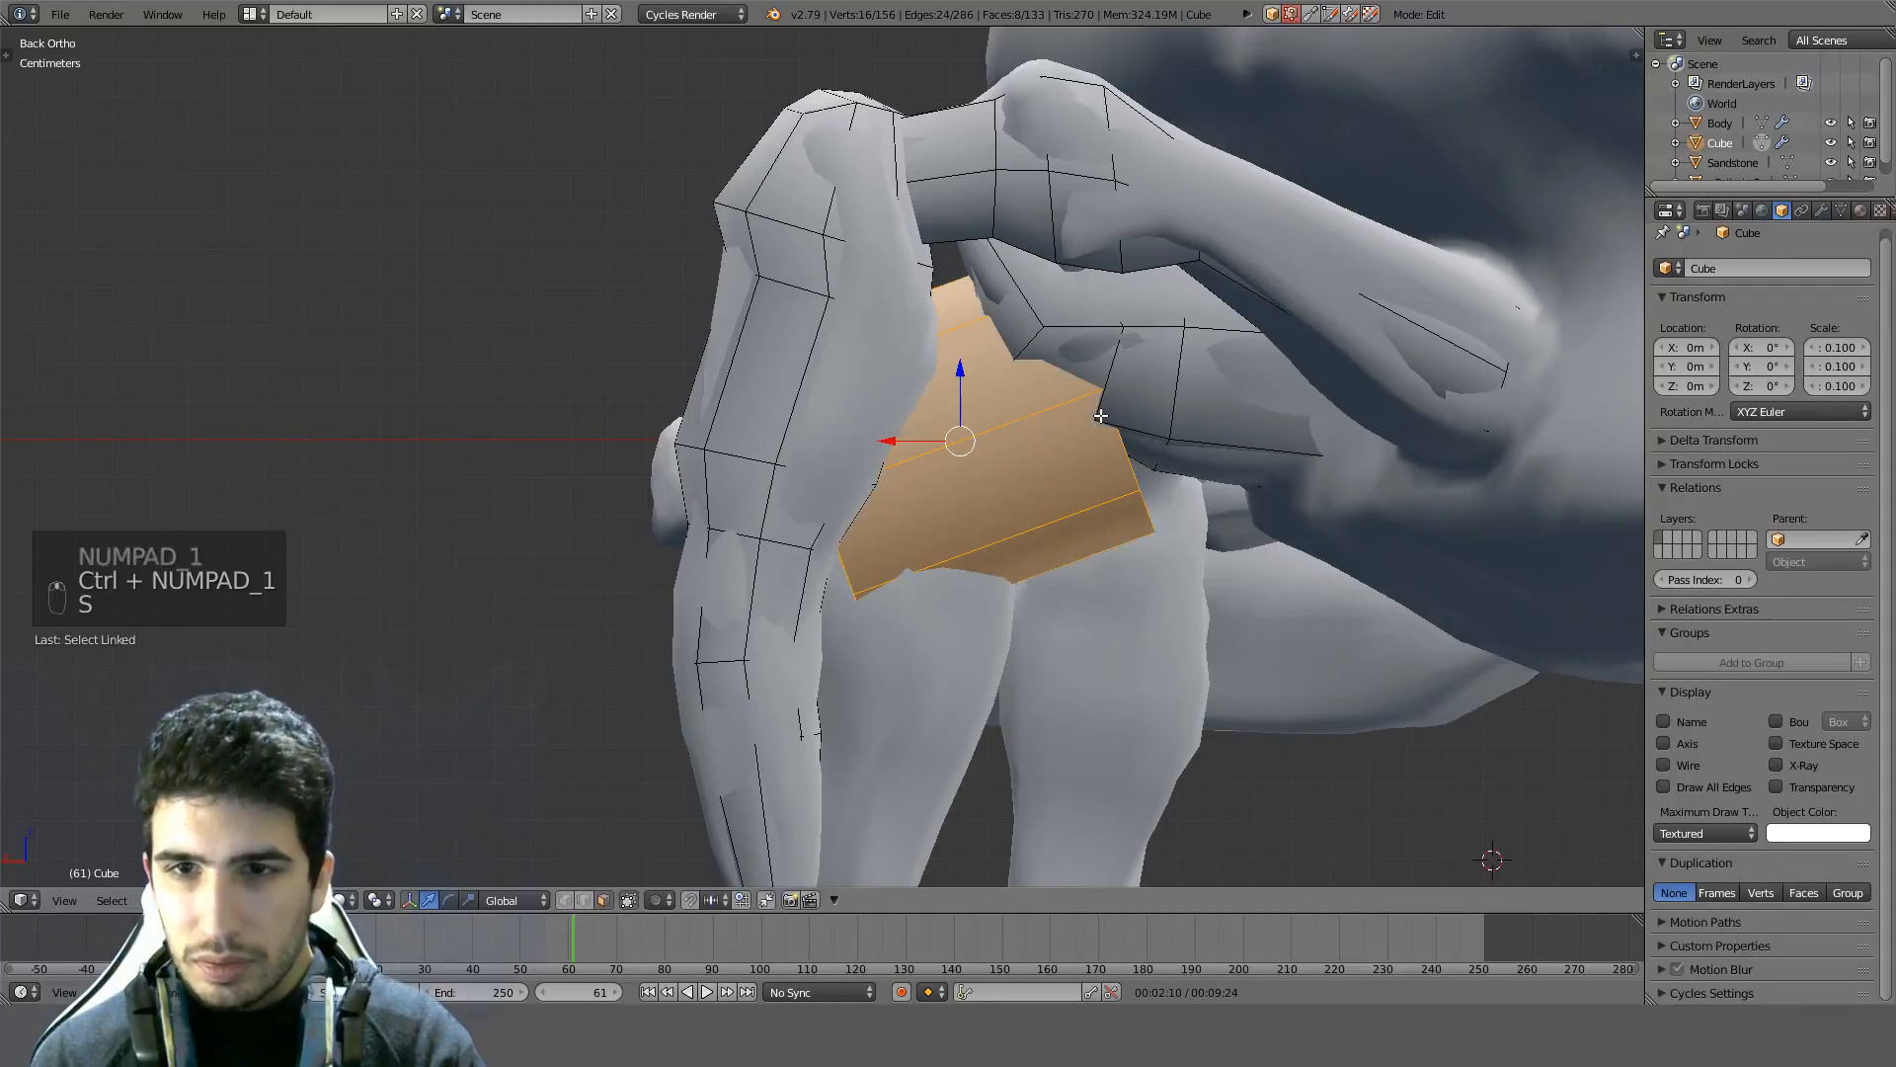
{"action": "key", "text": "s"}
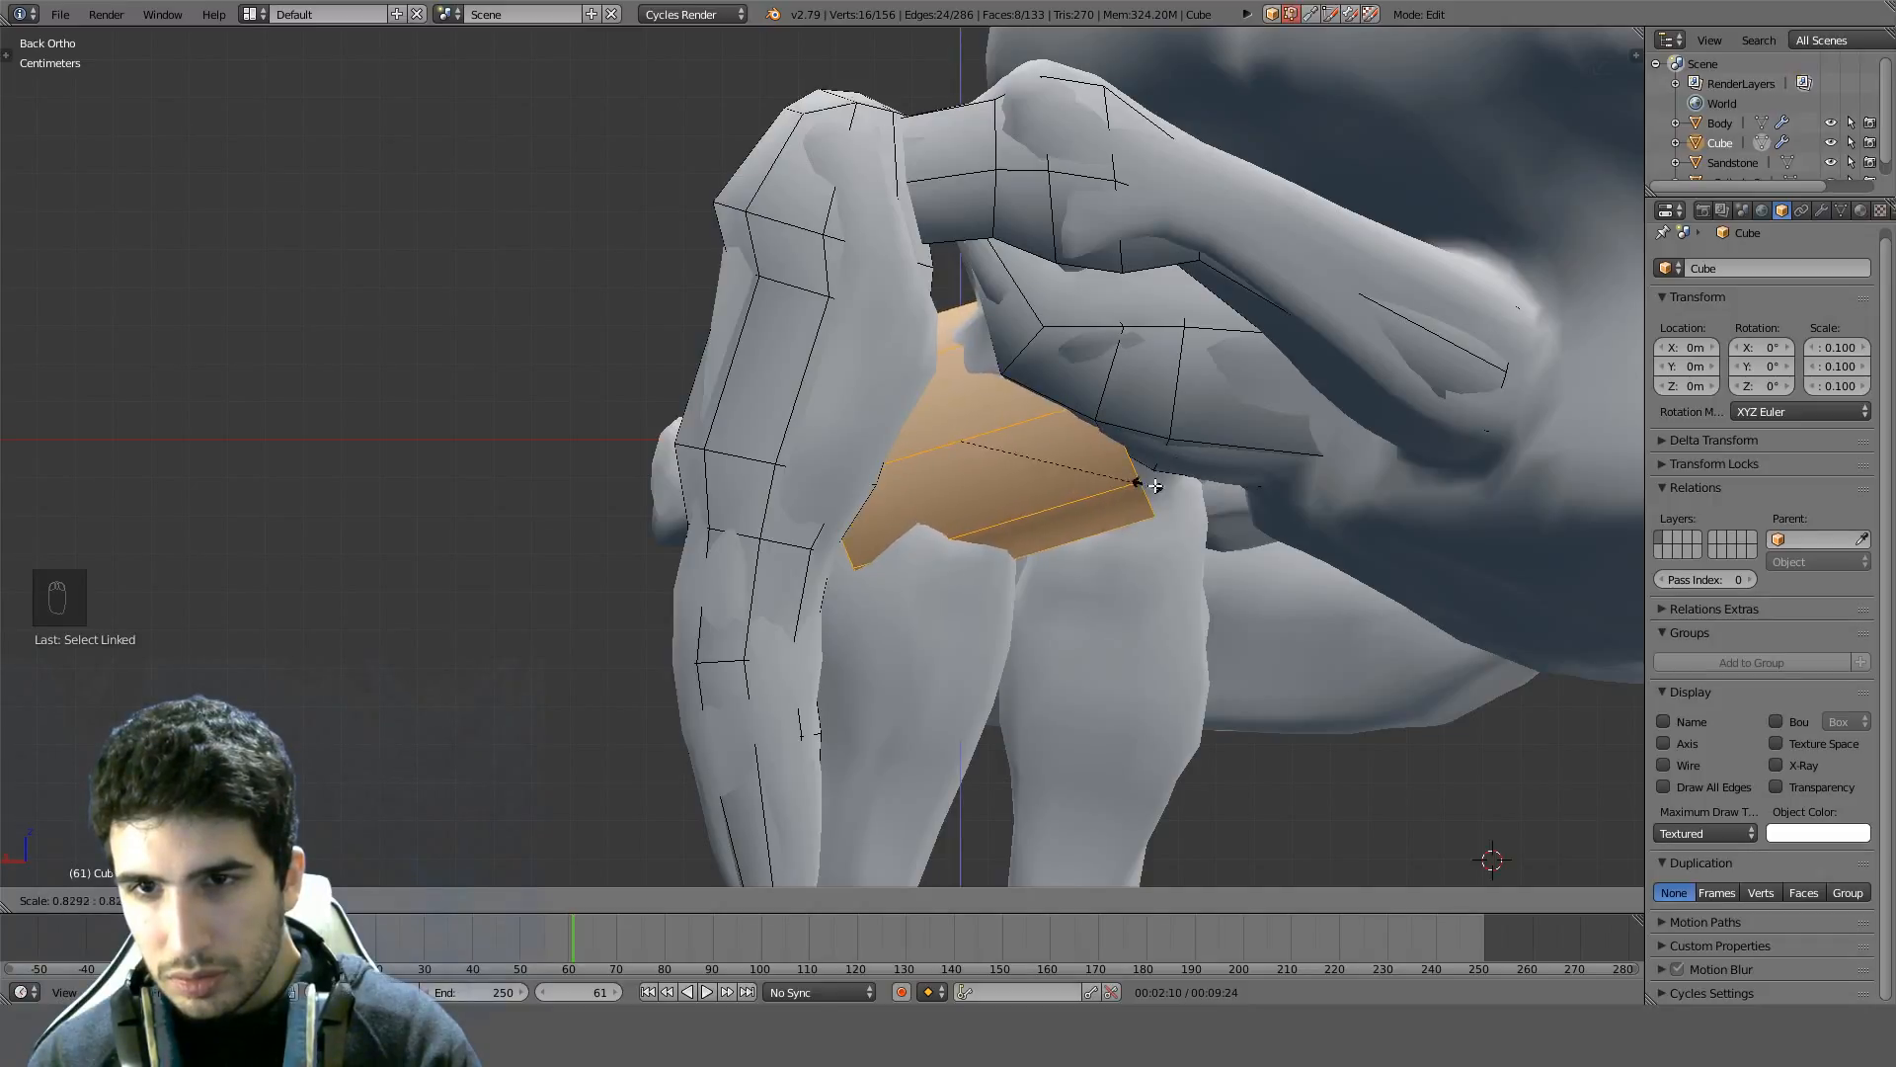
{"action": "key", "text": "x"}
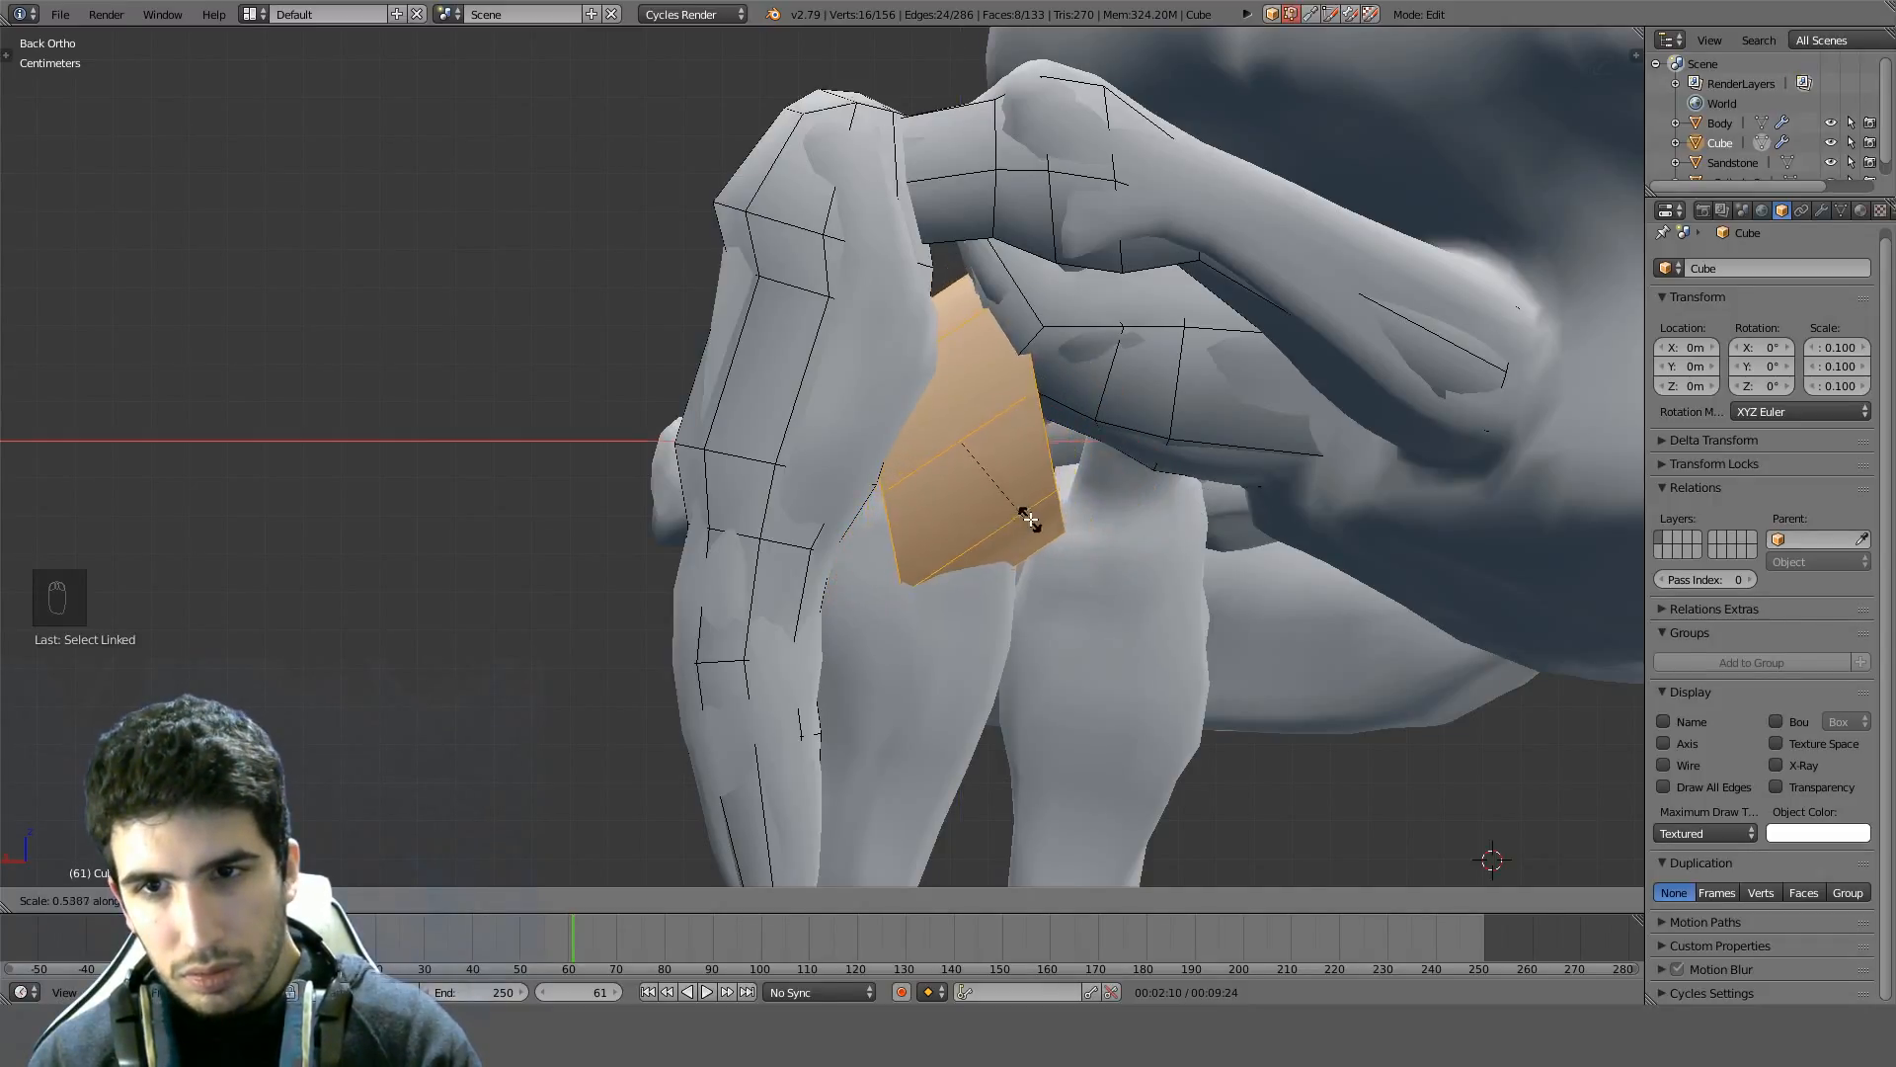
{"action": "left_click", "coordinate": [1067, 507]}
{"action": "scroll", "coordinate": [1299, 425], "scroll_direction": "up", "scroll_amount": 2}
{"action": "key", "text": "s"}
{"action": "right_click", "coordinate": [1300, 425]}
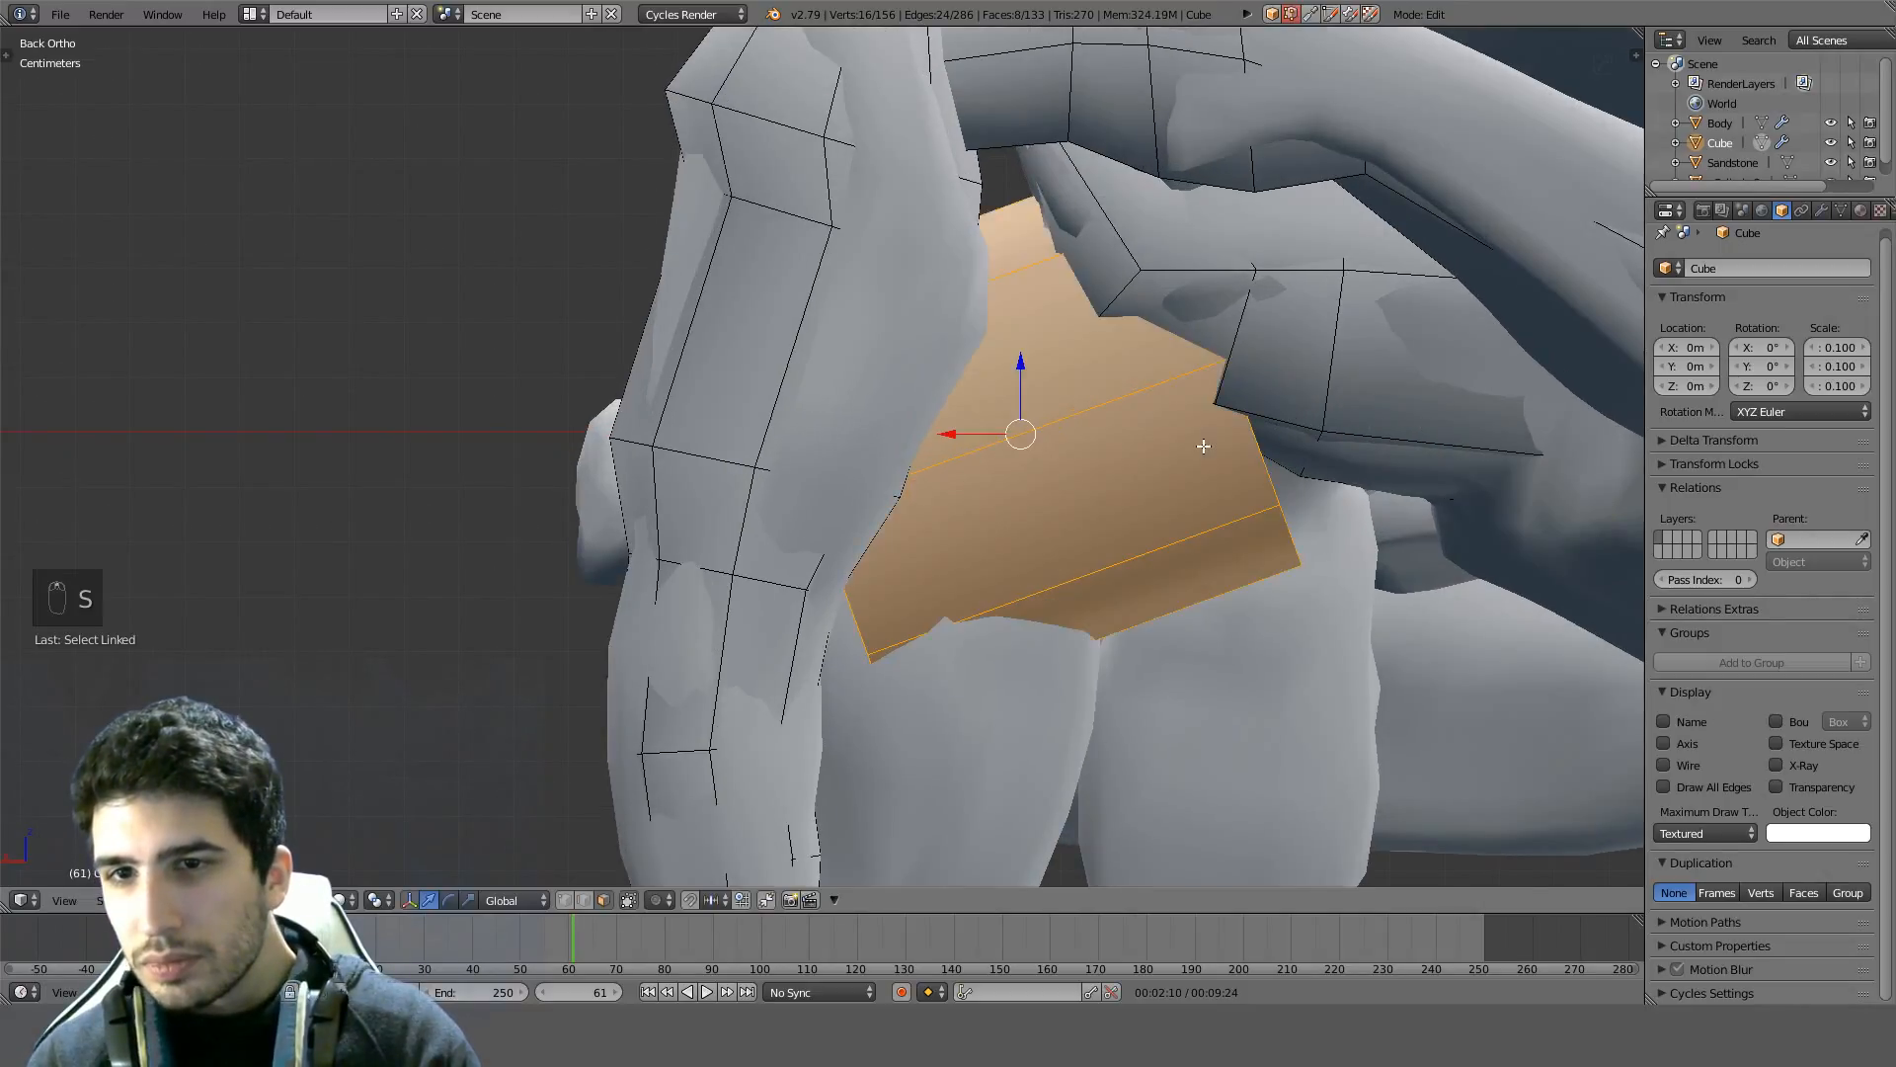
Rotate the tube level in the back view and scale down its cross-section to suit the thin leg segment
{"action": "key", "text": "r"}
{"action": "left_click", "coordinate": [1288, 535]}
{"action": "key", "text": "s"}
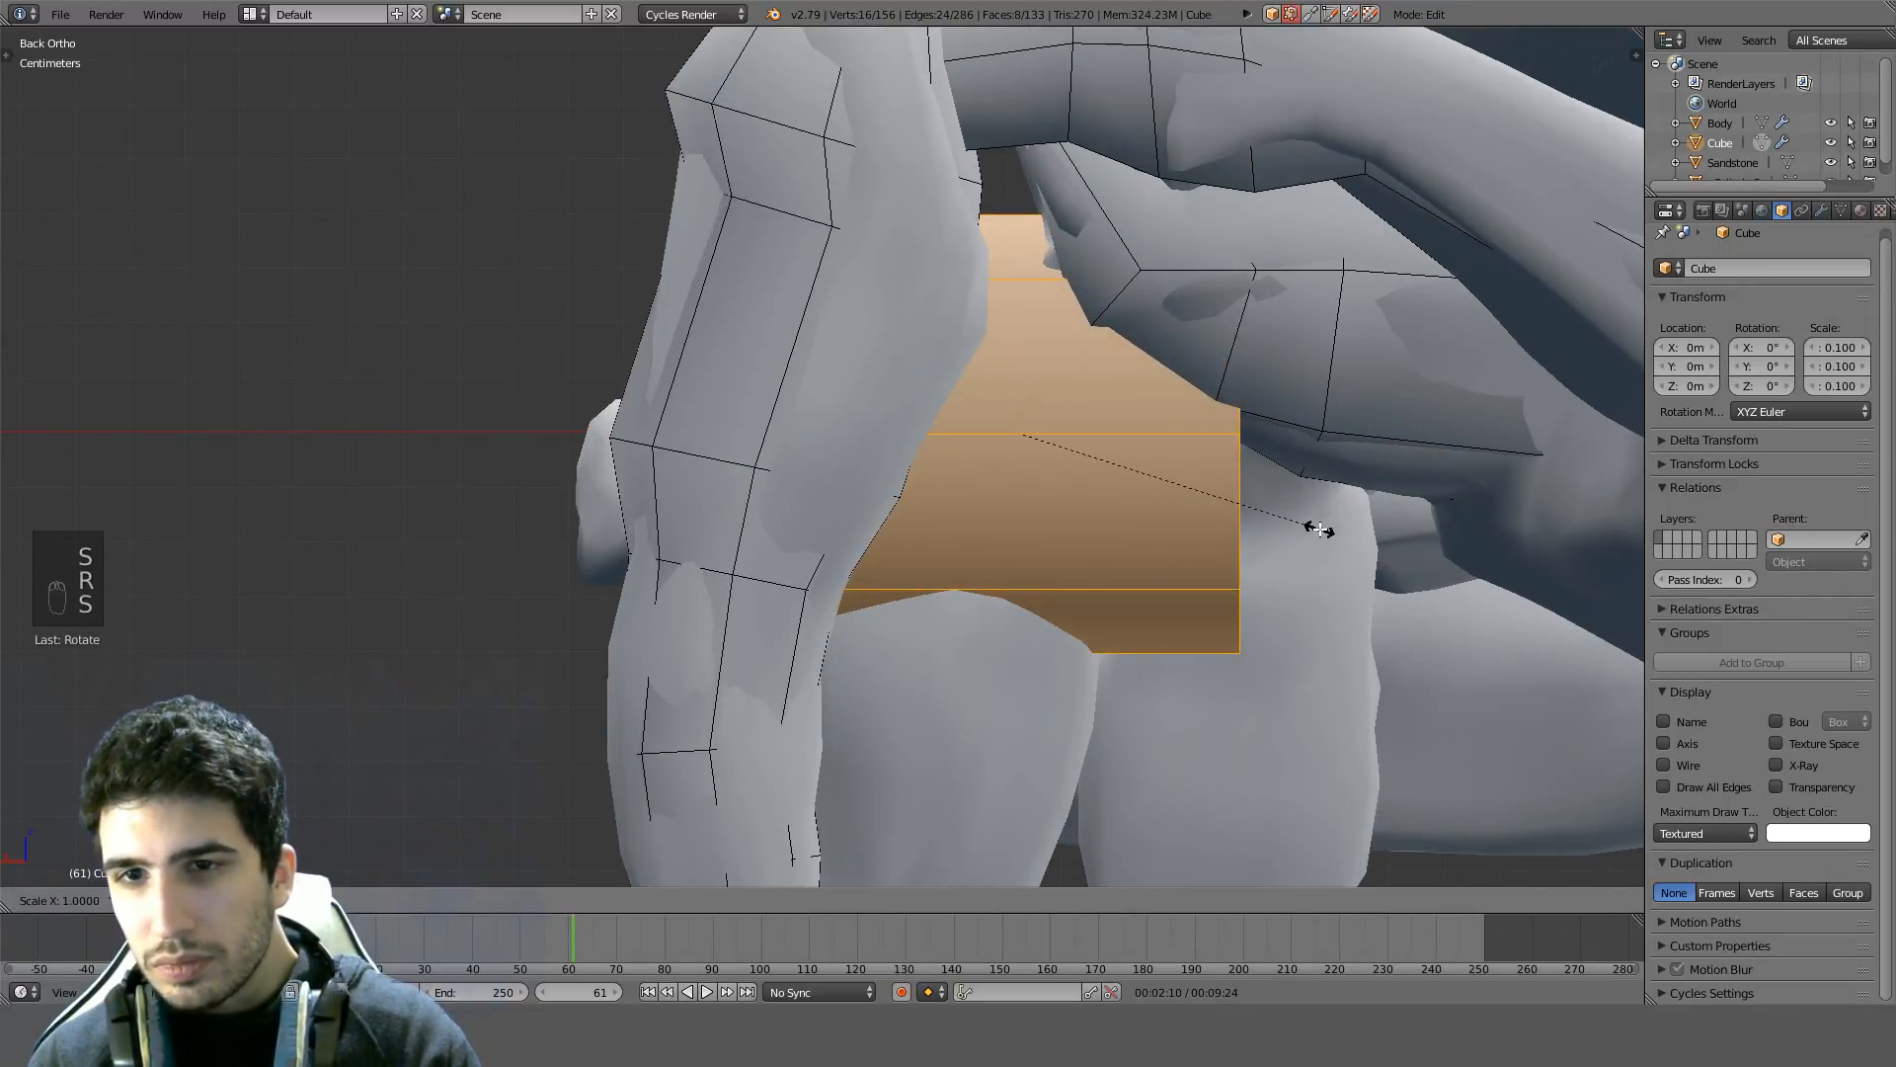
{"action": "left_click", "coordinate": [1147, 521]}
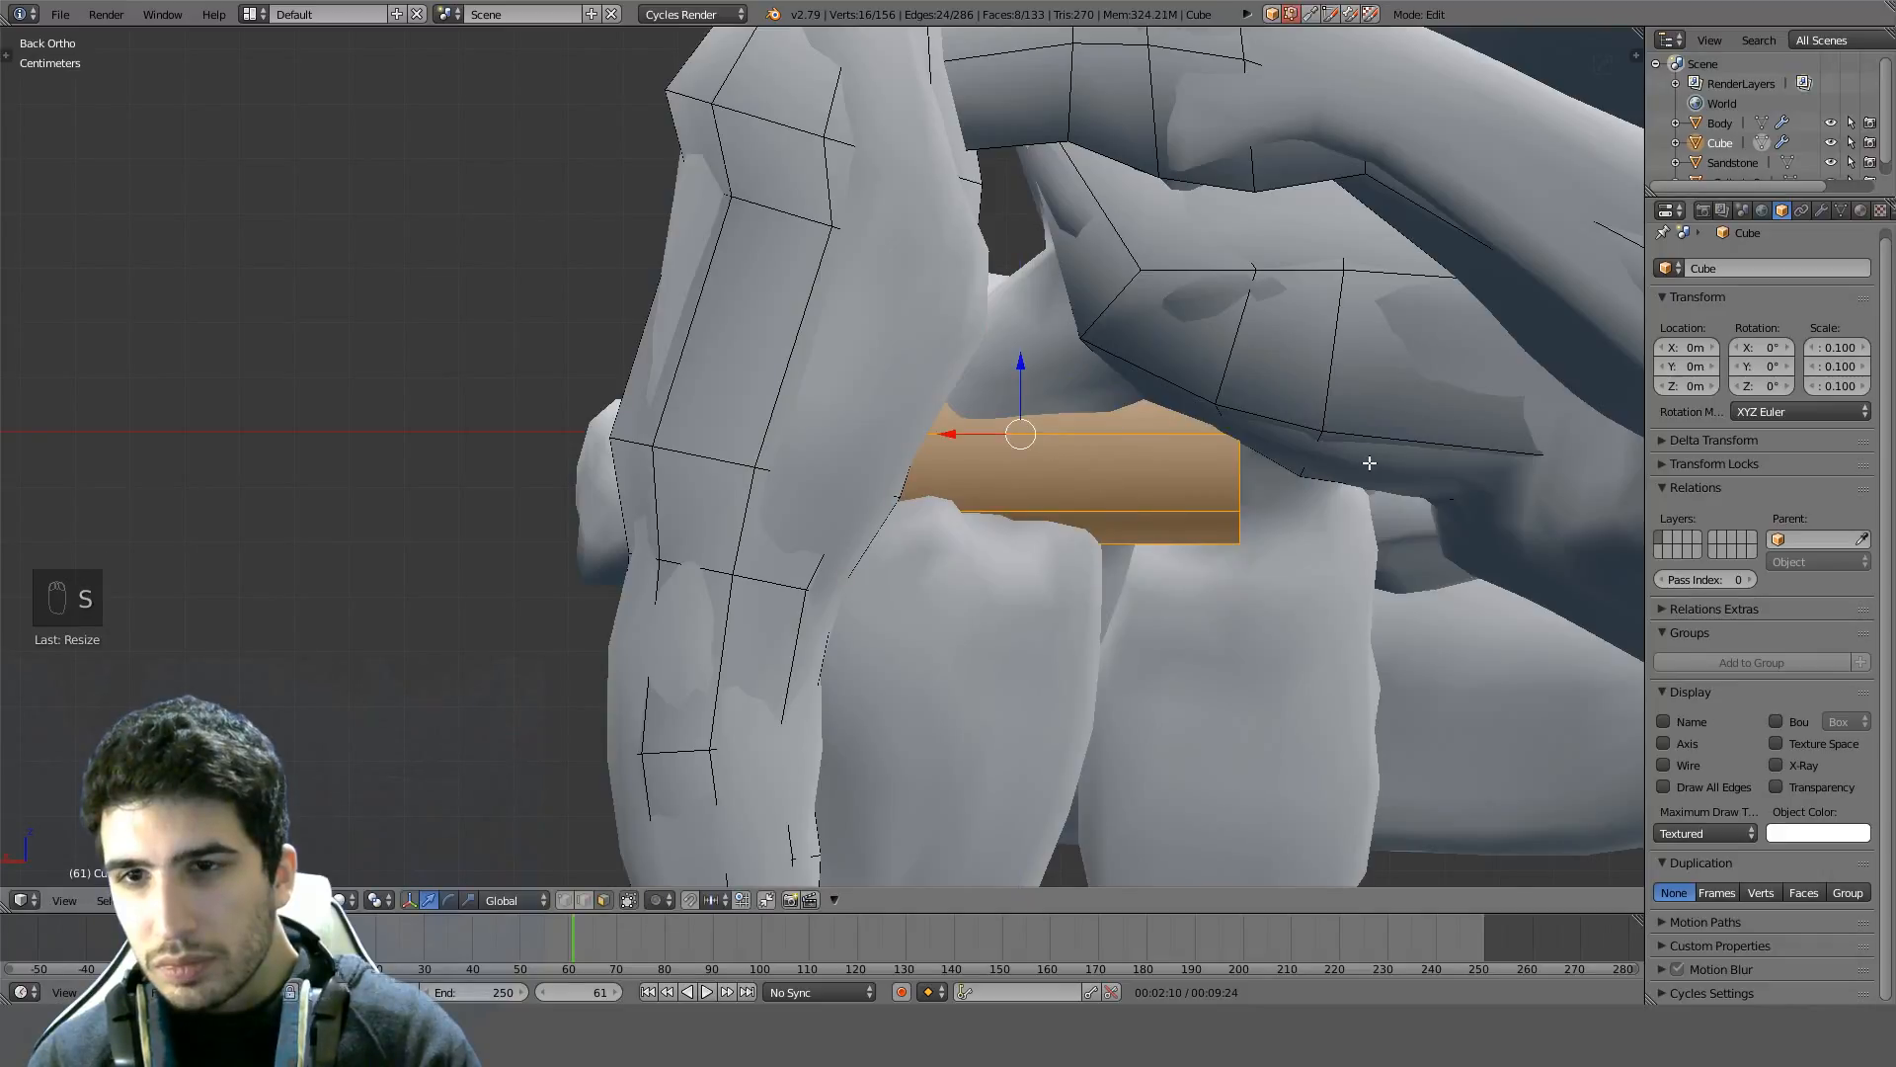
{"action": "key", "text": "s"}
Rotate the tube by -40 degrees in the back view and move it onto the thin leg segment
{"action": "key", "text": "r"}
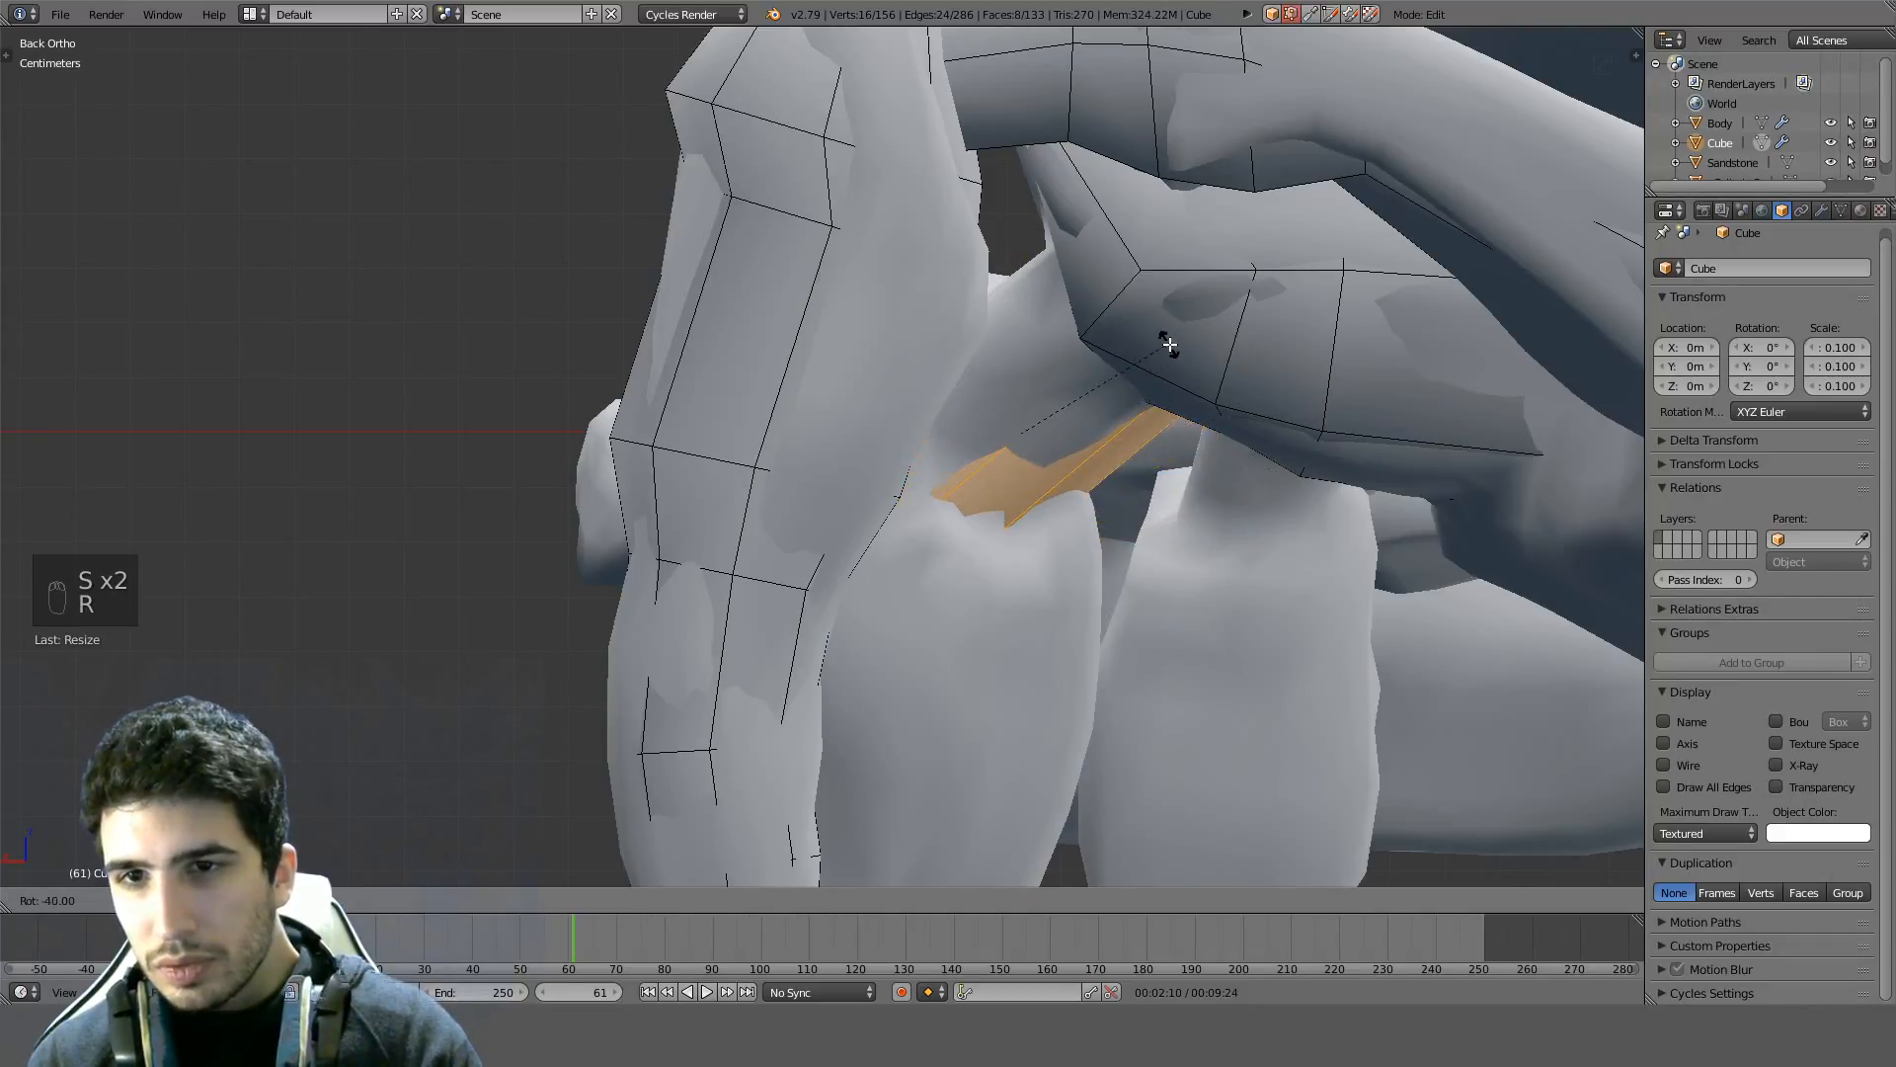
{"action": "left_click", "coordinate": [1170, 345]}
{"action": "key", "text": "g"}
{"action": "left_click", "coordinate": [1177, 290]}
Rotate the tube in the top view to follow the leg segment and reposition it over the segment
{"action": "key", "text": "KP_7"}
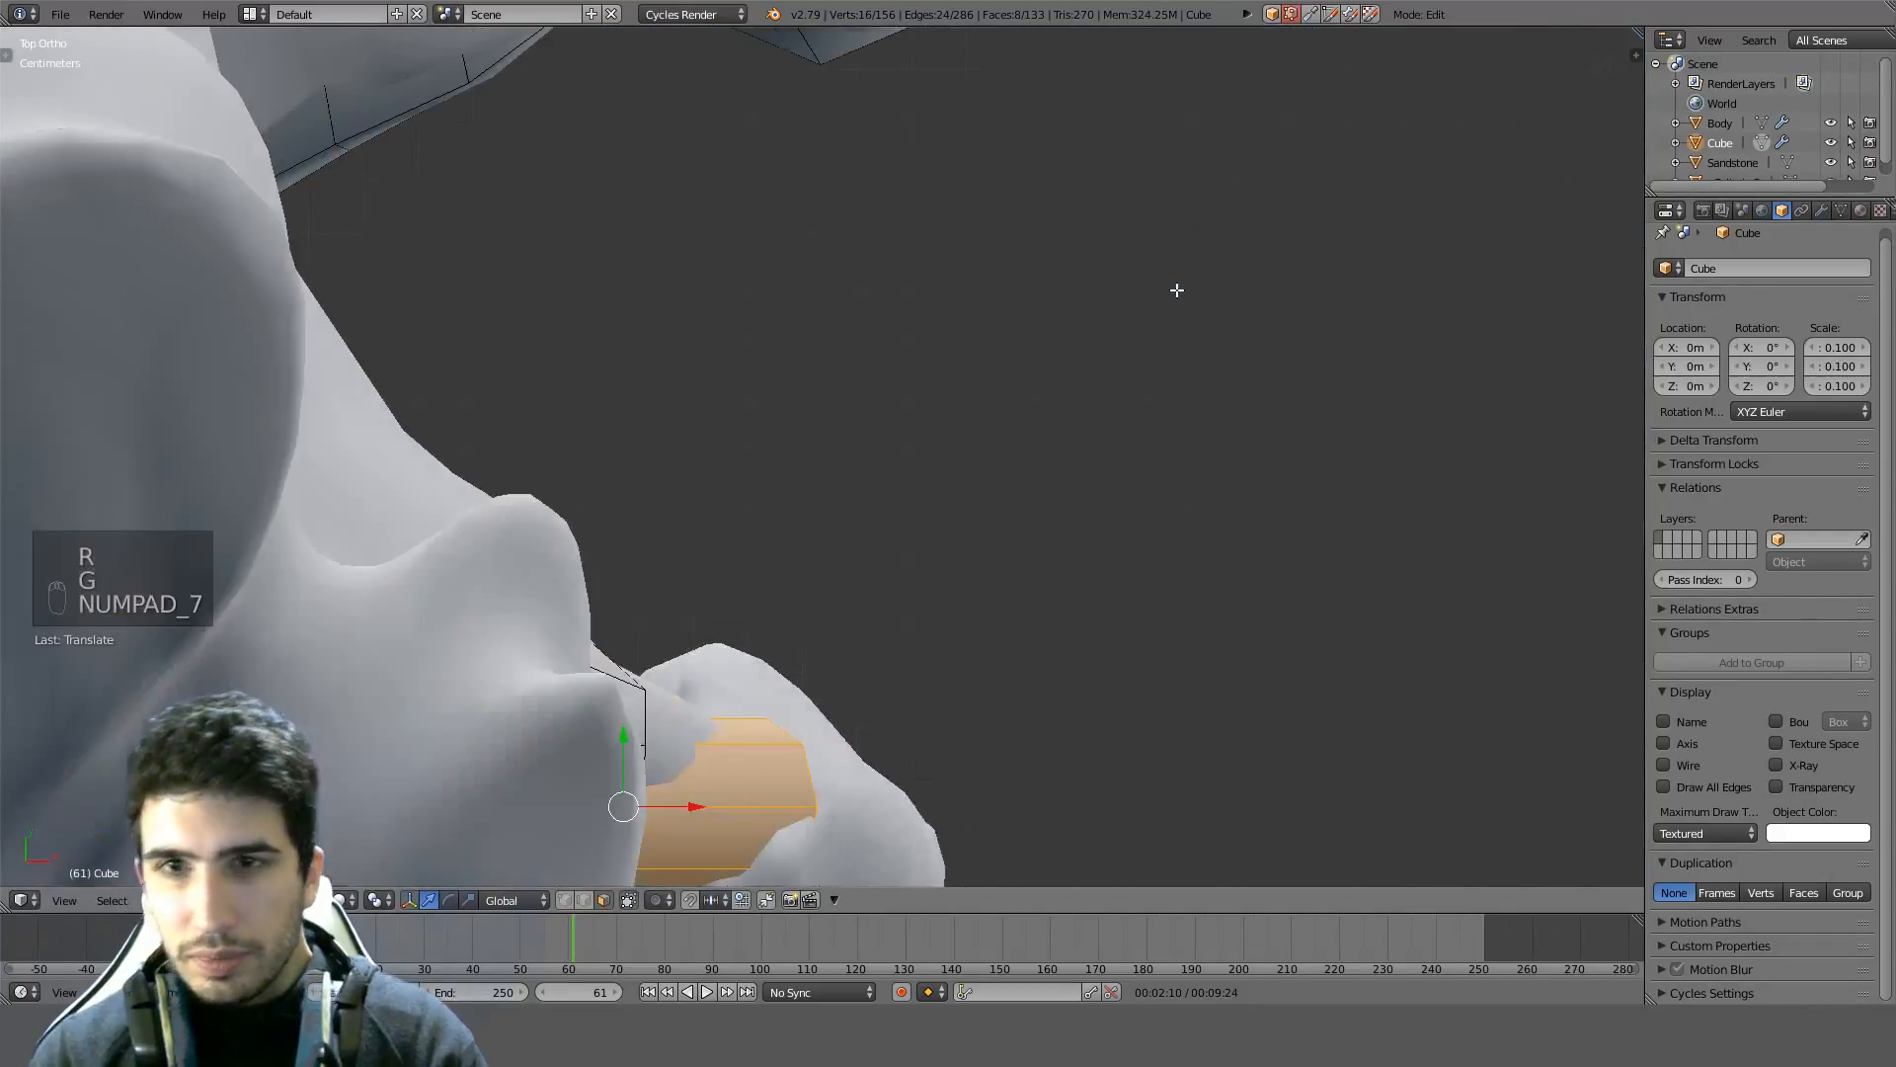
{"action": "key", "text": "z"}
{"action": "key", "text": "z"}
{"action": "middle_click_drag", "start_coordinate": [923, 597], "coordinate": [949, 427], "text": "shift"}
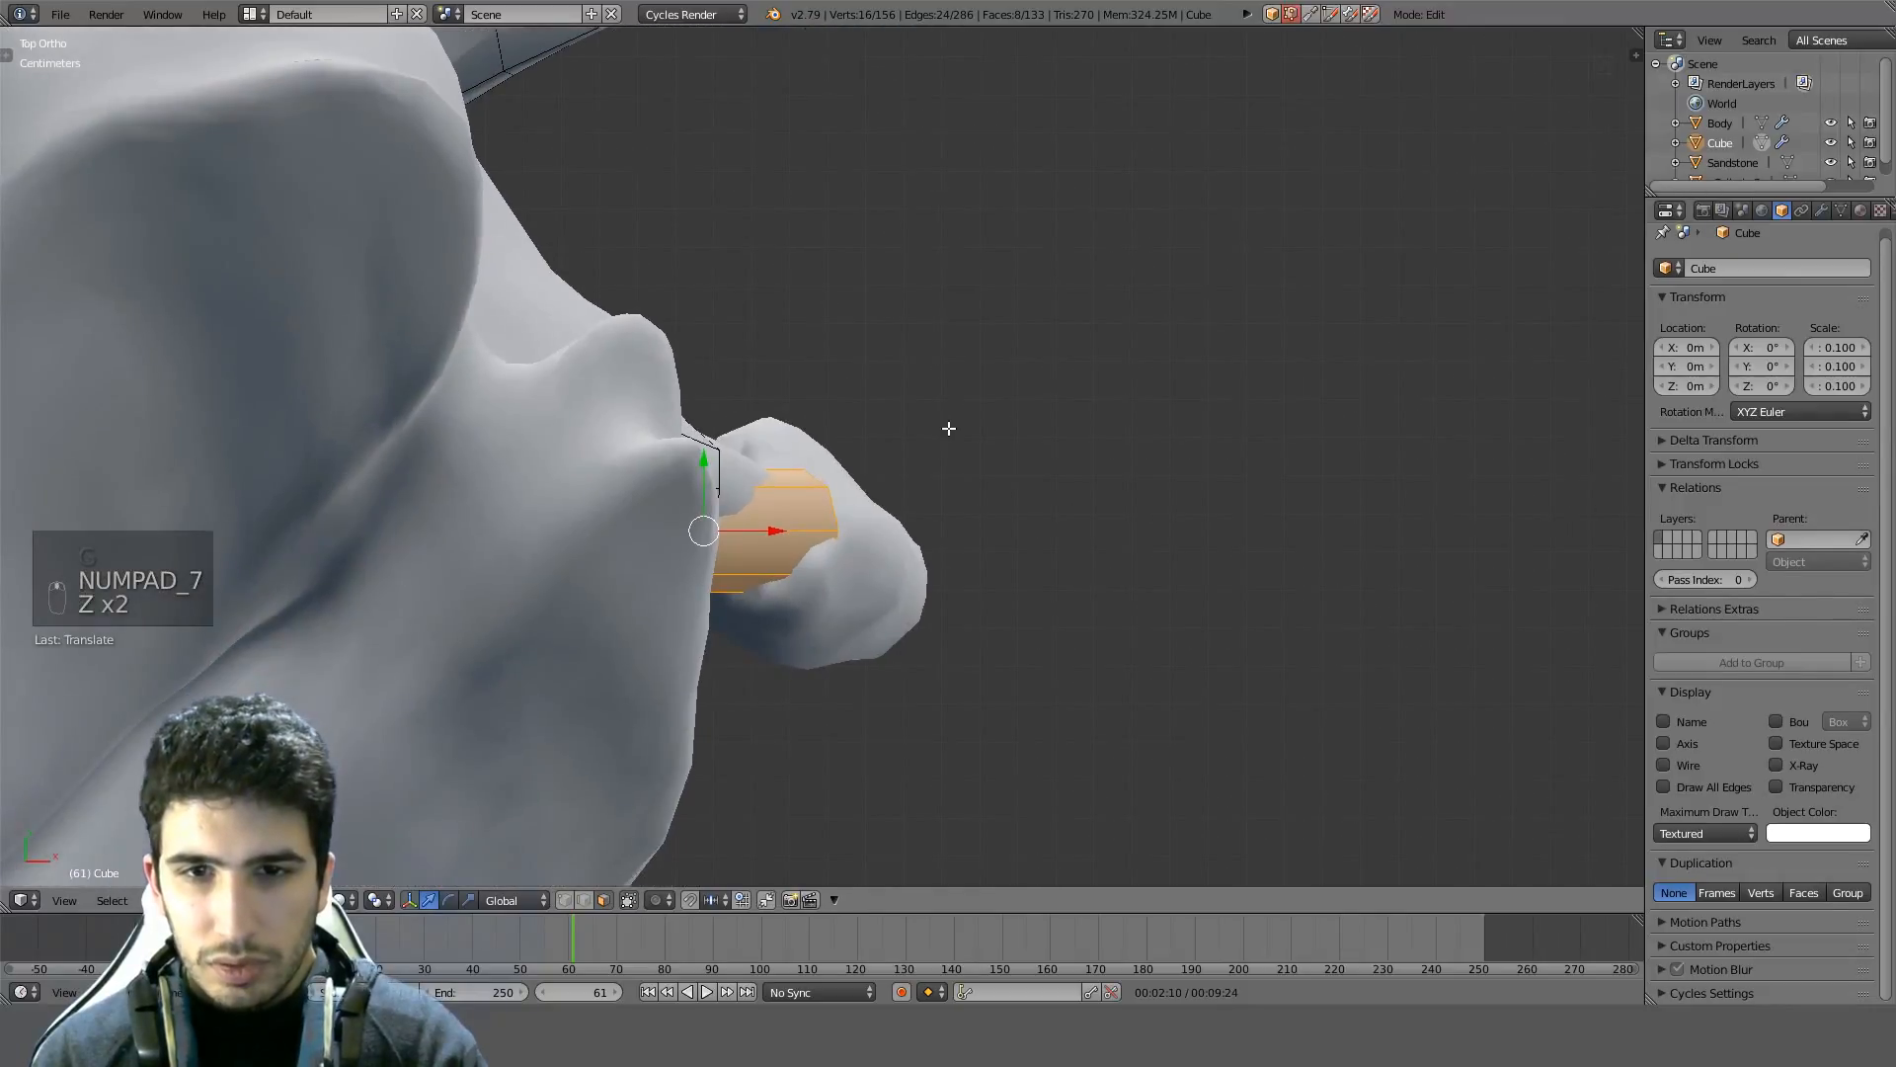
{"action": "key", "text": "r"}
{"action": "left_click", "coordinate": [931, 534]}
{"action": "key", "text": "g"}
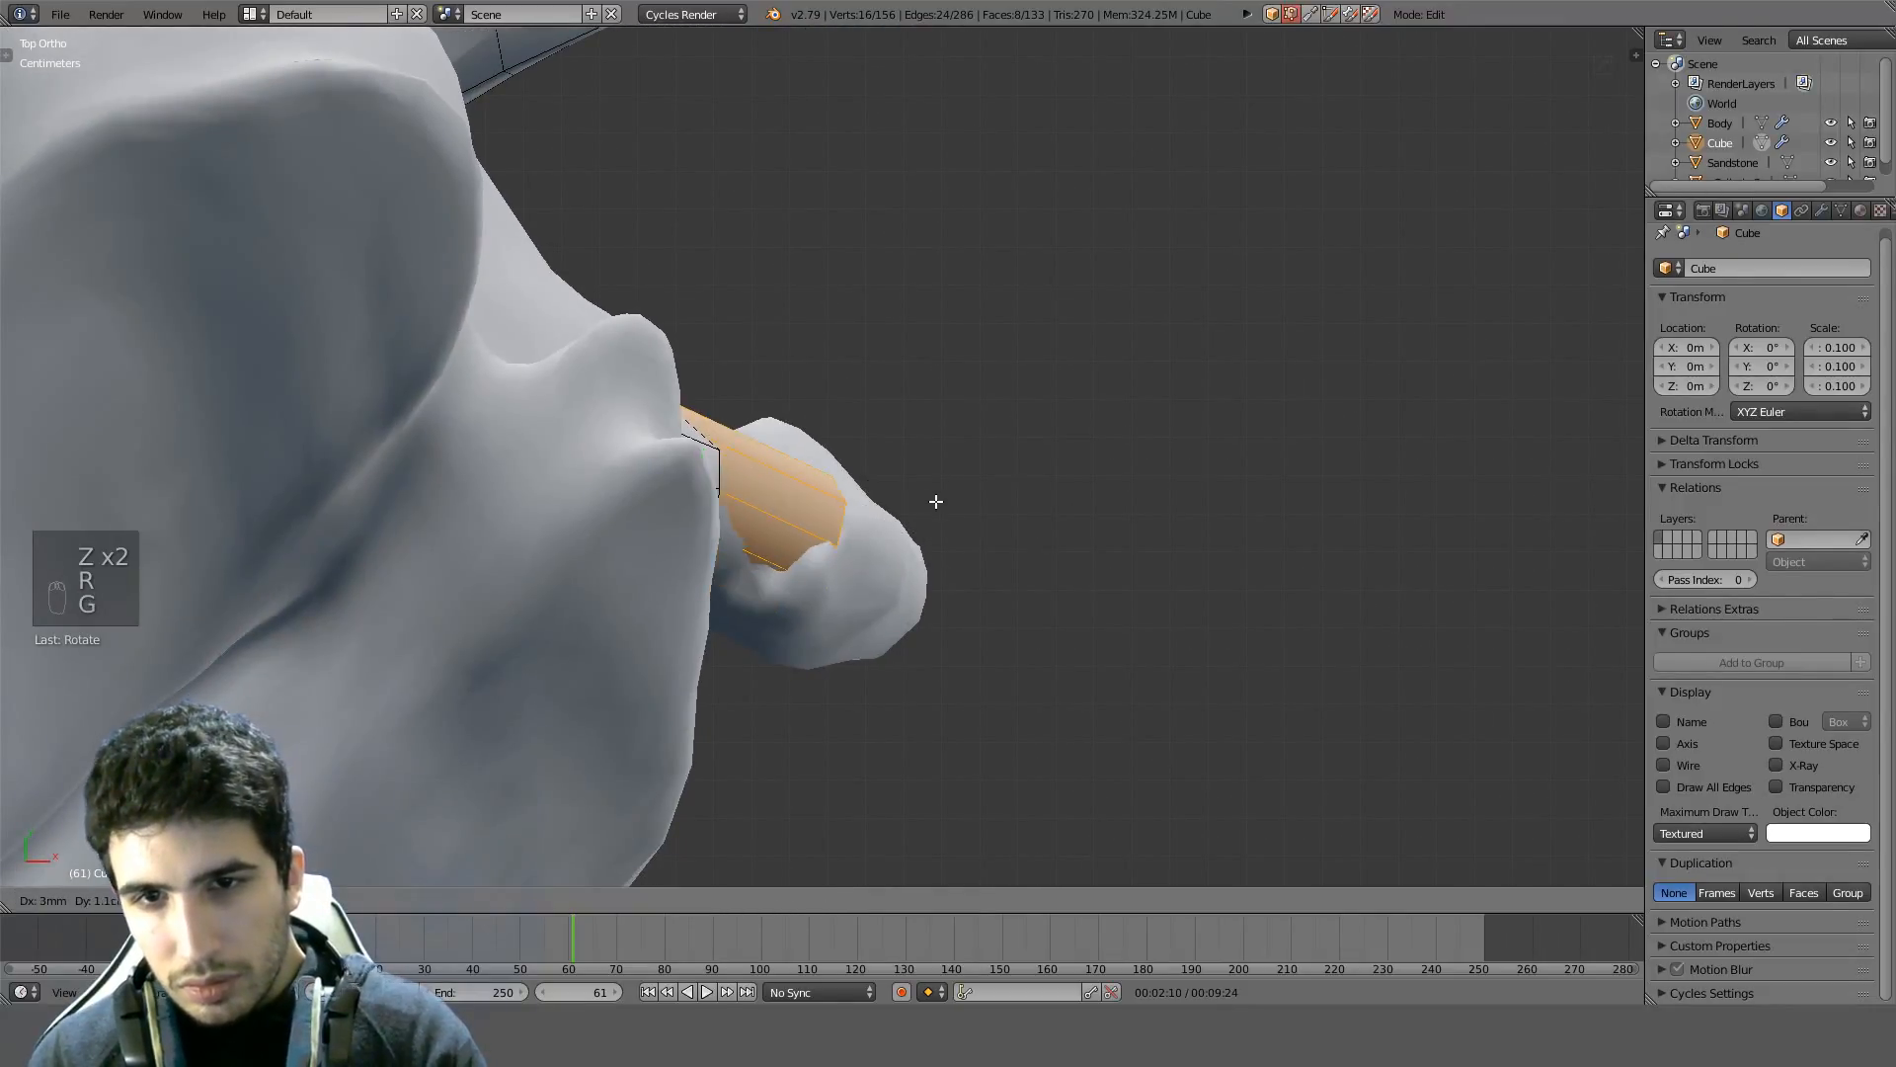
{"action": "left_click", "coordinate": [836, 664]}
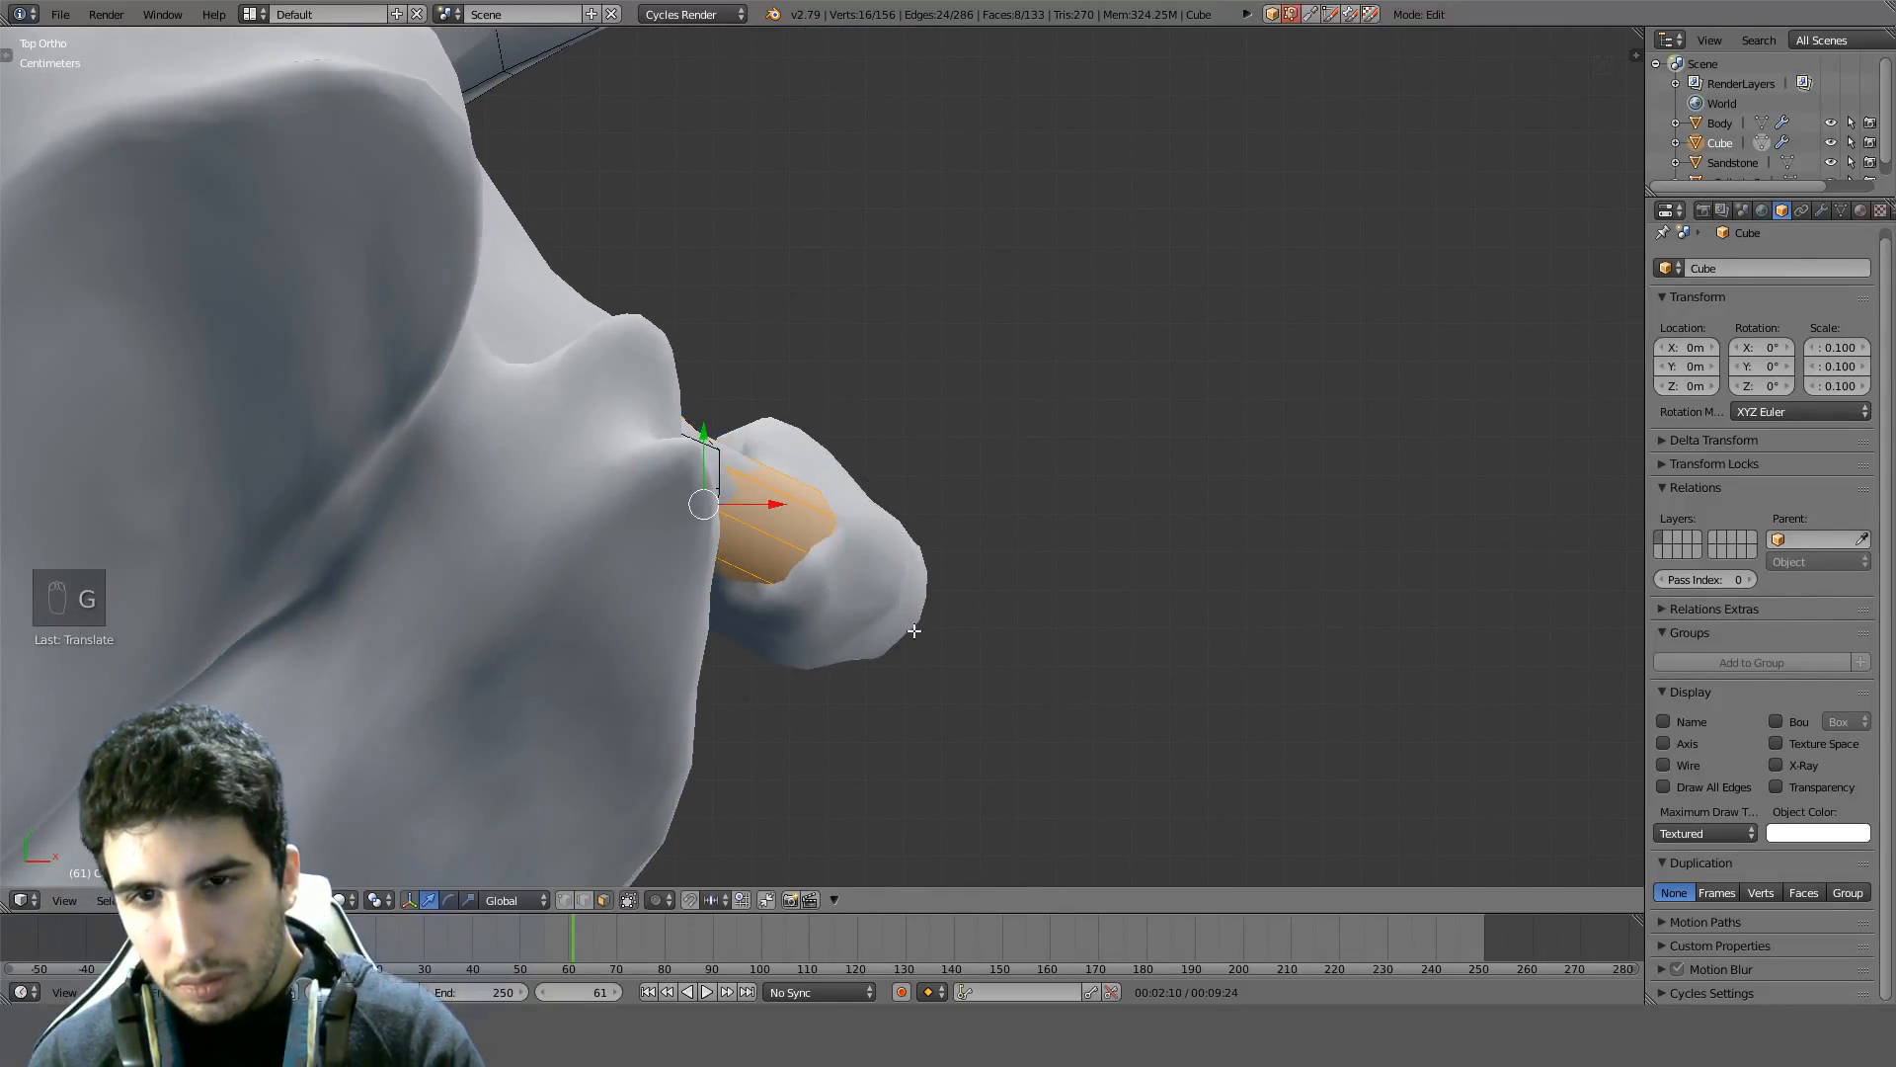
Refine the tube's tilt and position along the thin leg segment in the back view
{"action": "middle_click_drag", "start_coordinate": [837, 664], "coordinate": [640, 299]}
{"action": "key", "text": "ctrl+KP_3"}
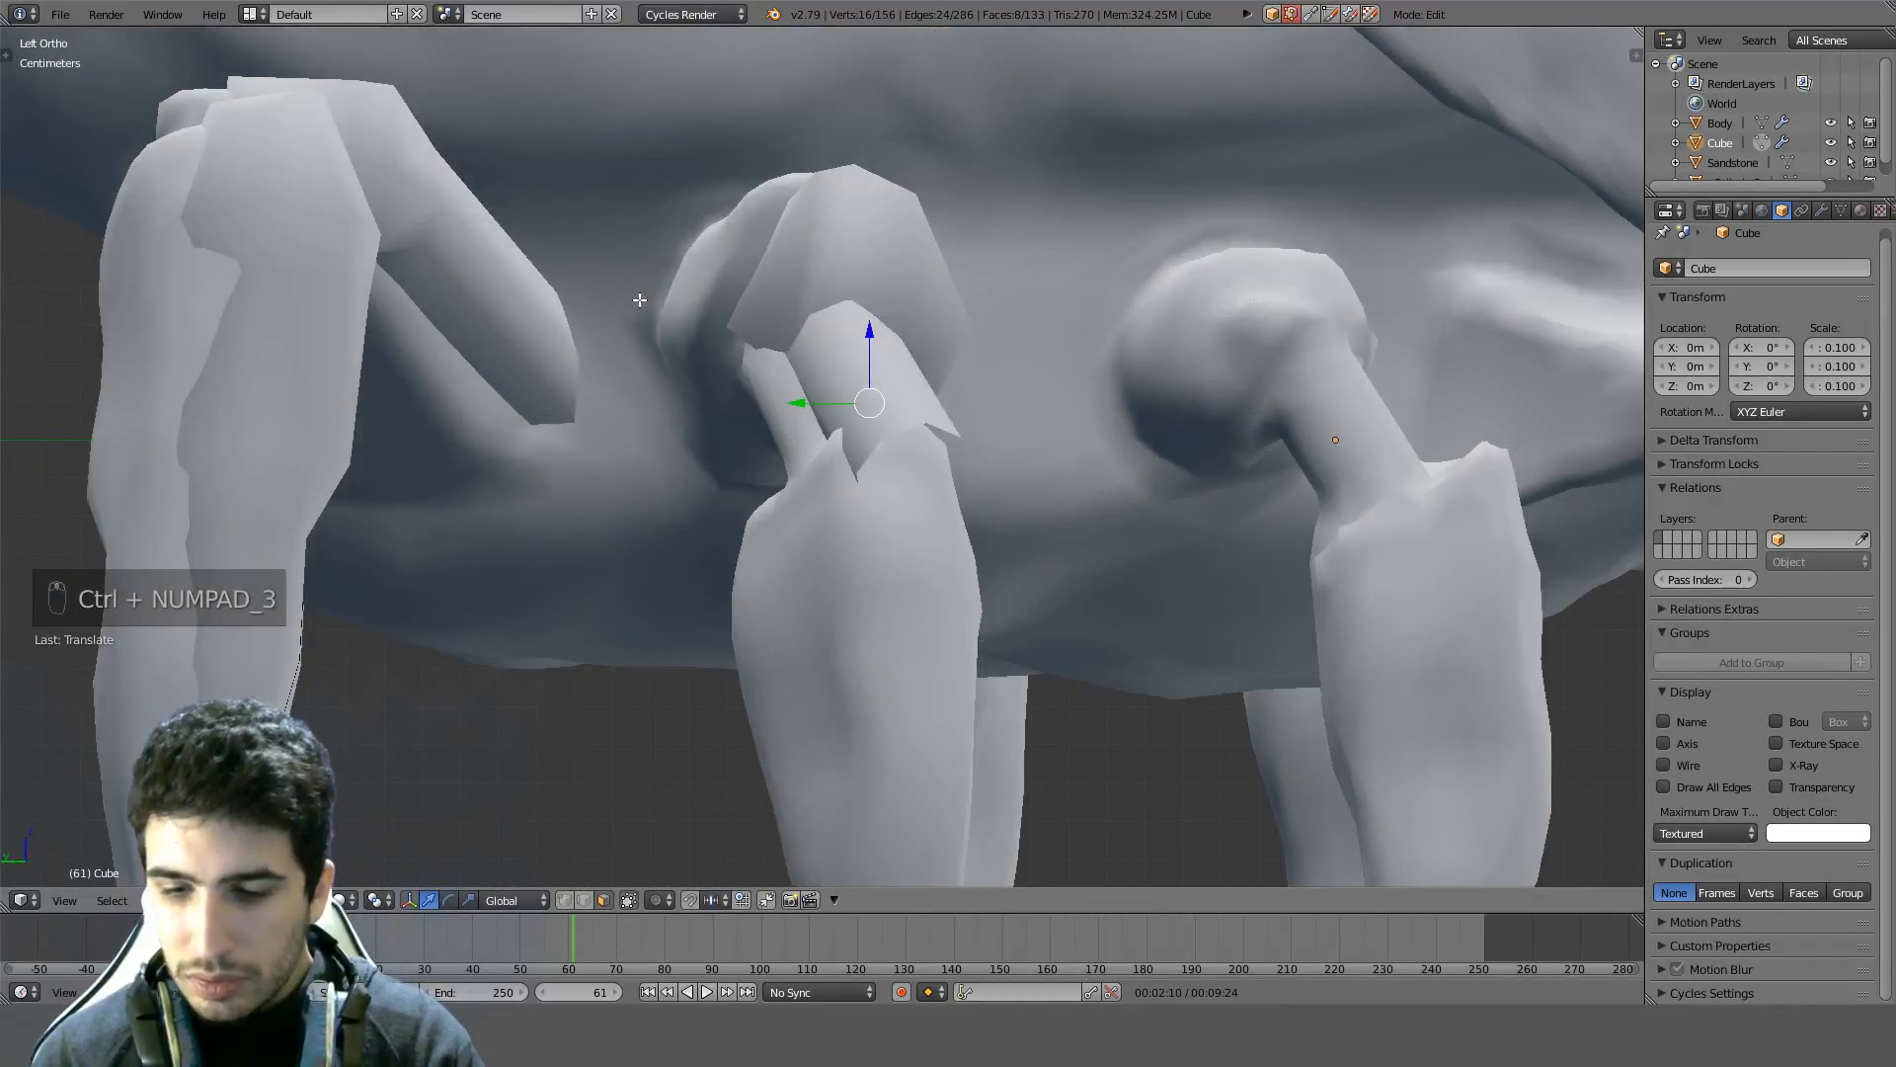
{"action": "key", "text": "KP_3"}
{"action": "key", "text": "ctrl+KP_1"}
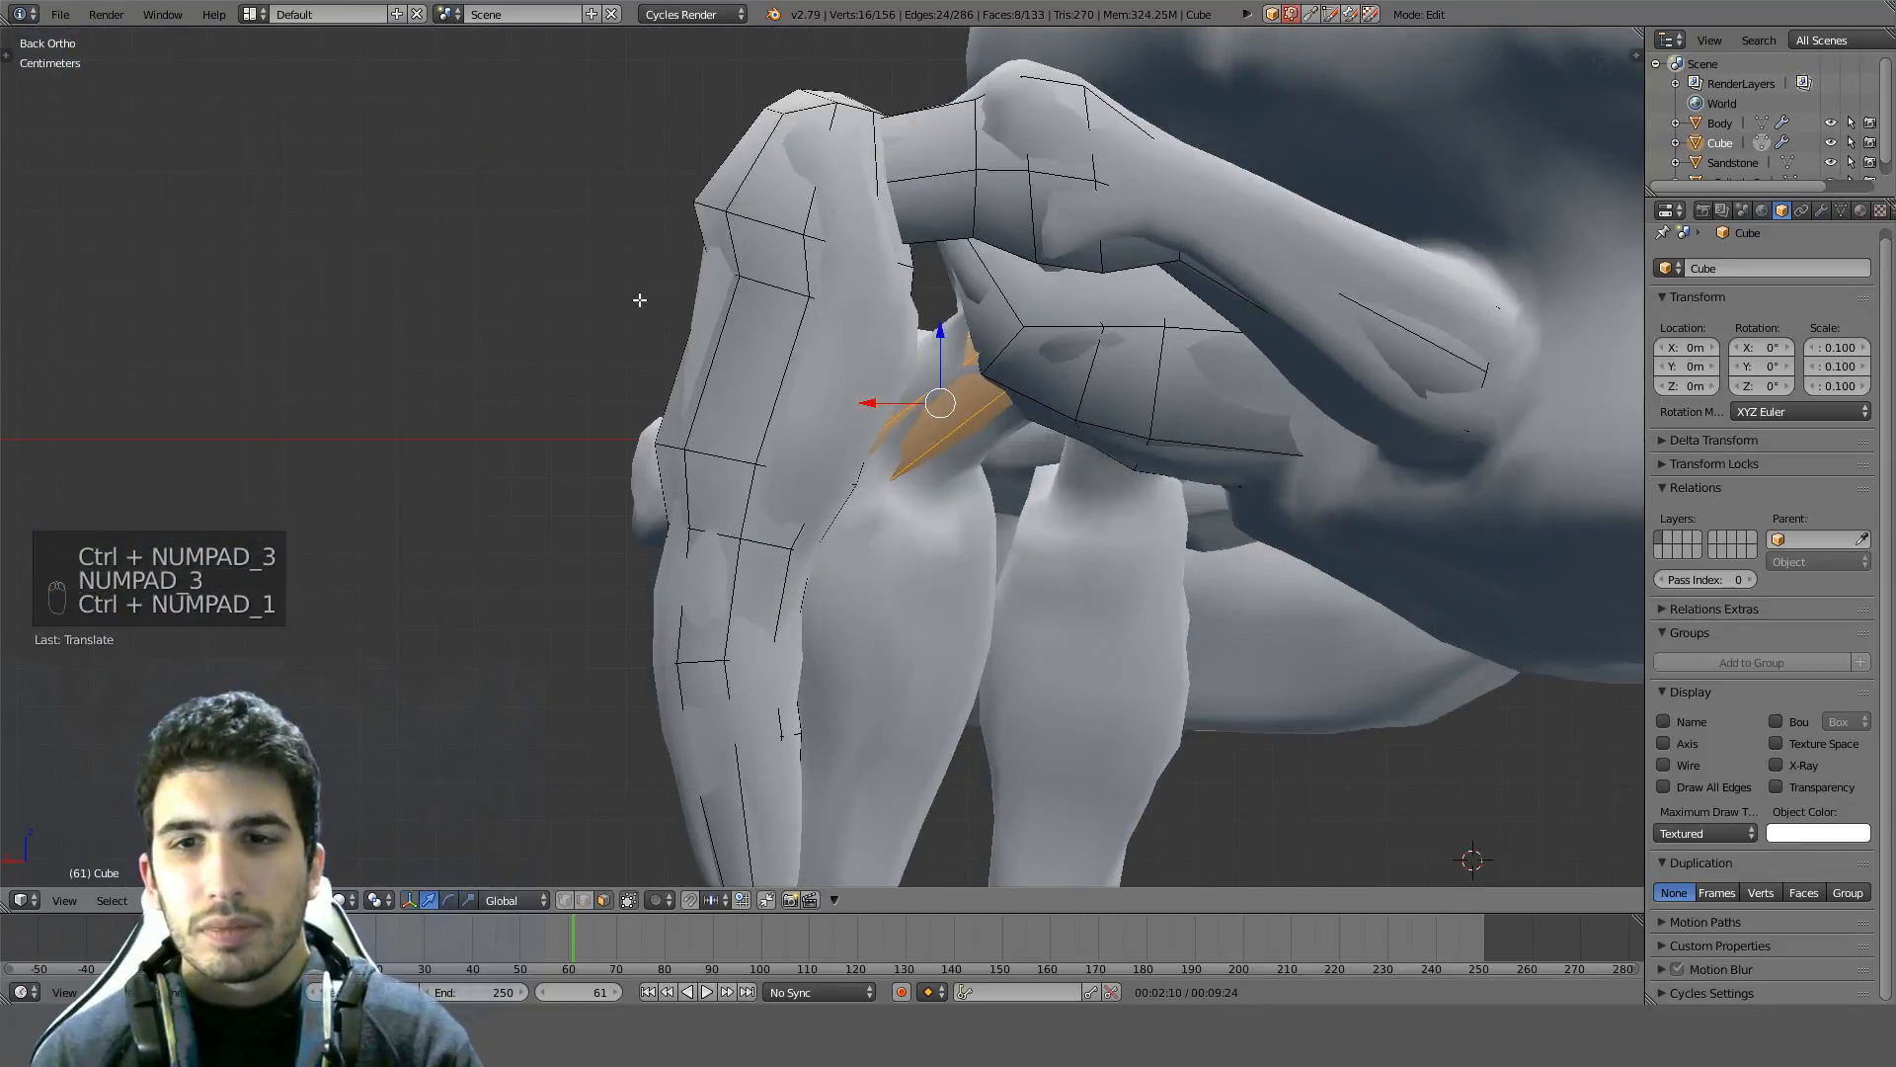
{"action": "key", "text": "r"}
{"action": "left_click", "coordinate": [1138, 318]}
{"action": "key", "text": "g"}
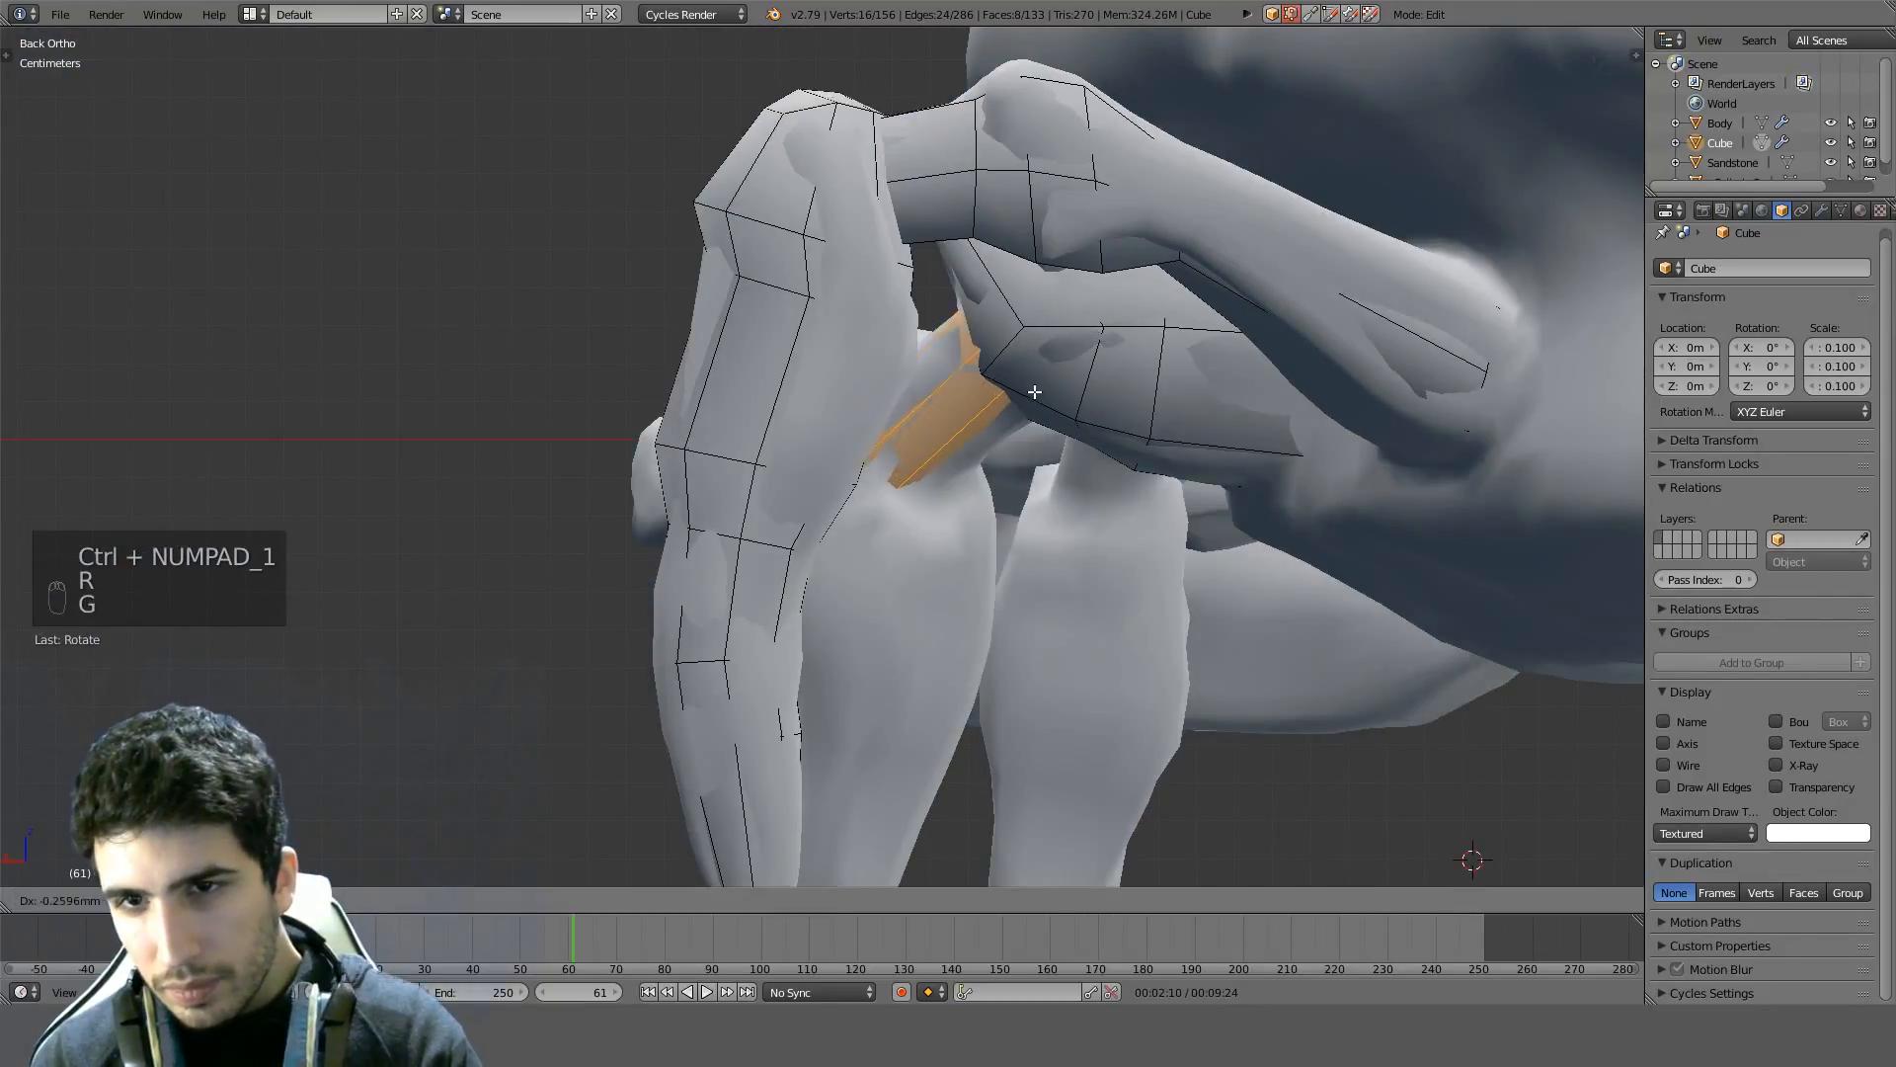
{"action": "left_click", "coordinate": [983, 265]}
Scale the tube up to about 1.1 times and adjust its position on the leg segment in the top view
{"action": "middle_click_drag", "start_coordinate": [1073, 406], "coordinate": [1087, 417]}
{"action": "key", "text": "s"}
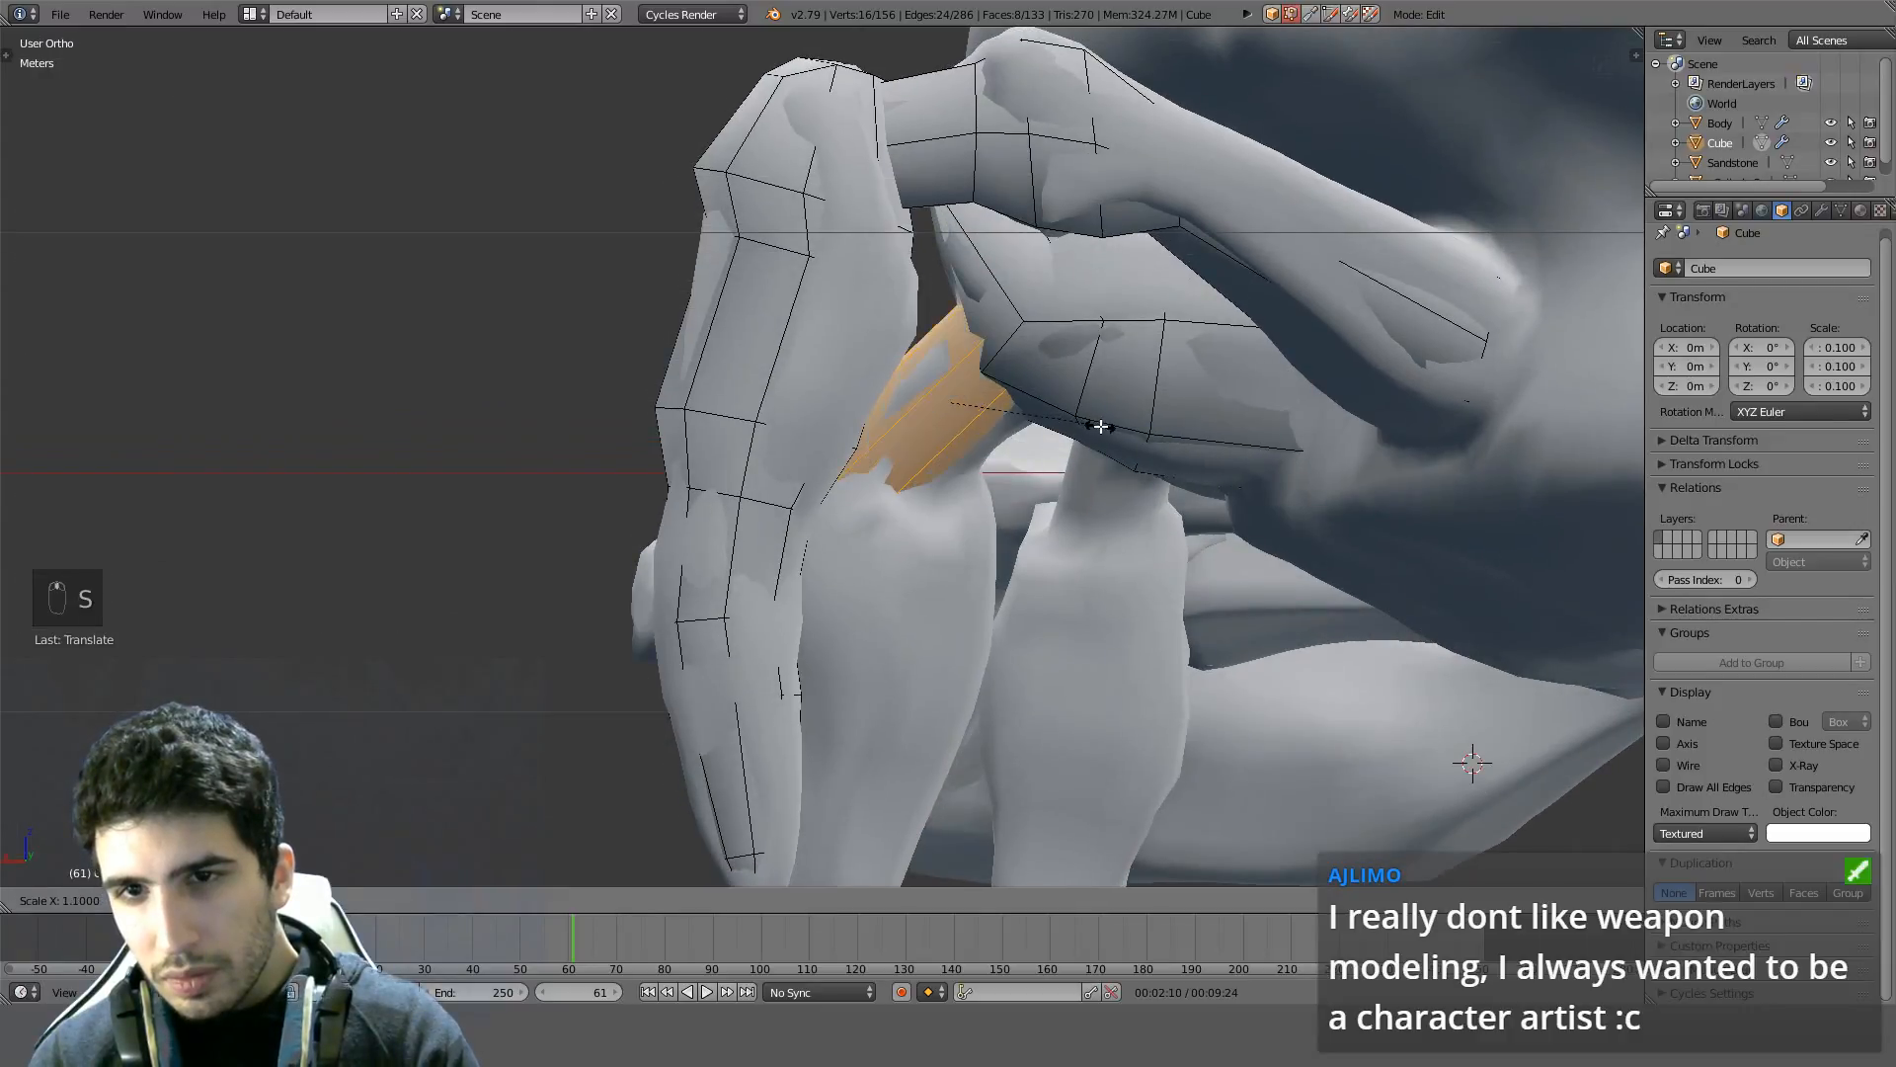
{"action": "left_click", "coordinate": [1107, 427]}
{"action": "key", "text": "KP_7"}
{"action": "key", "text": "z"}
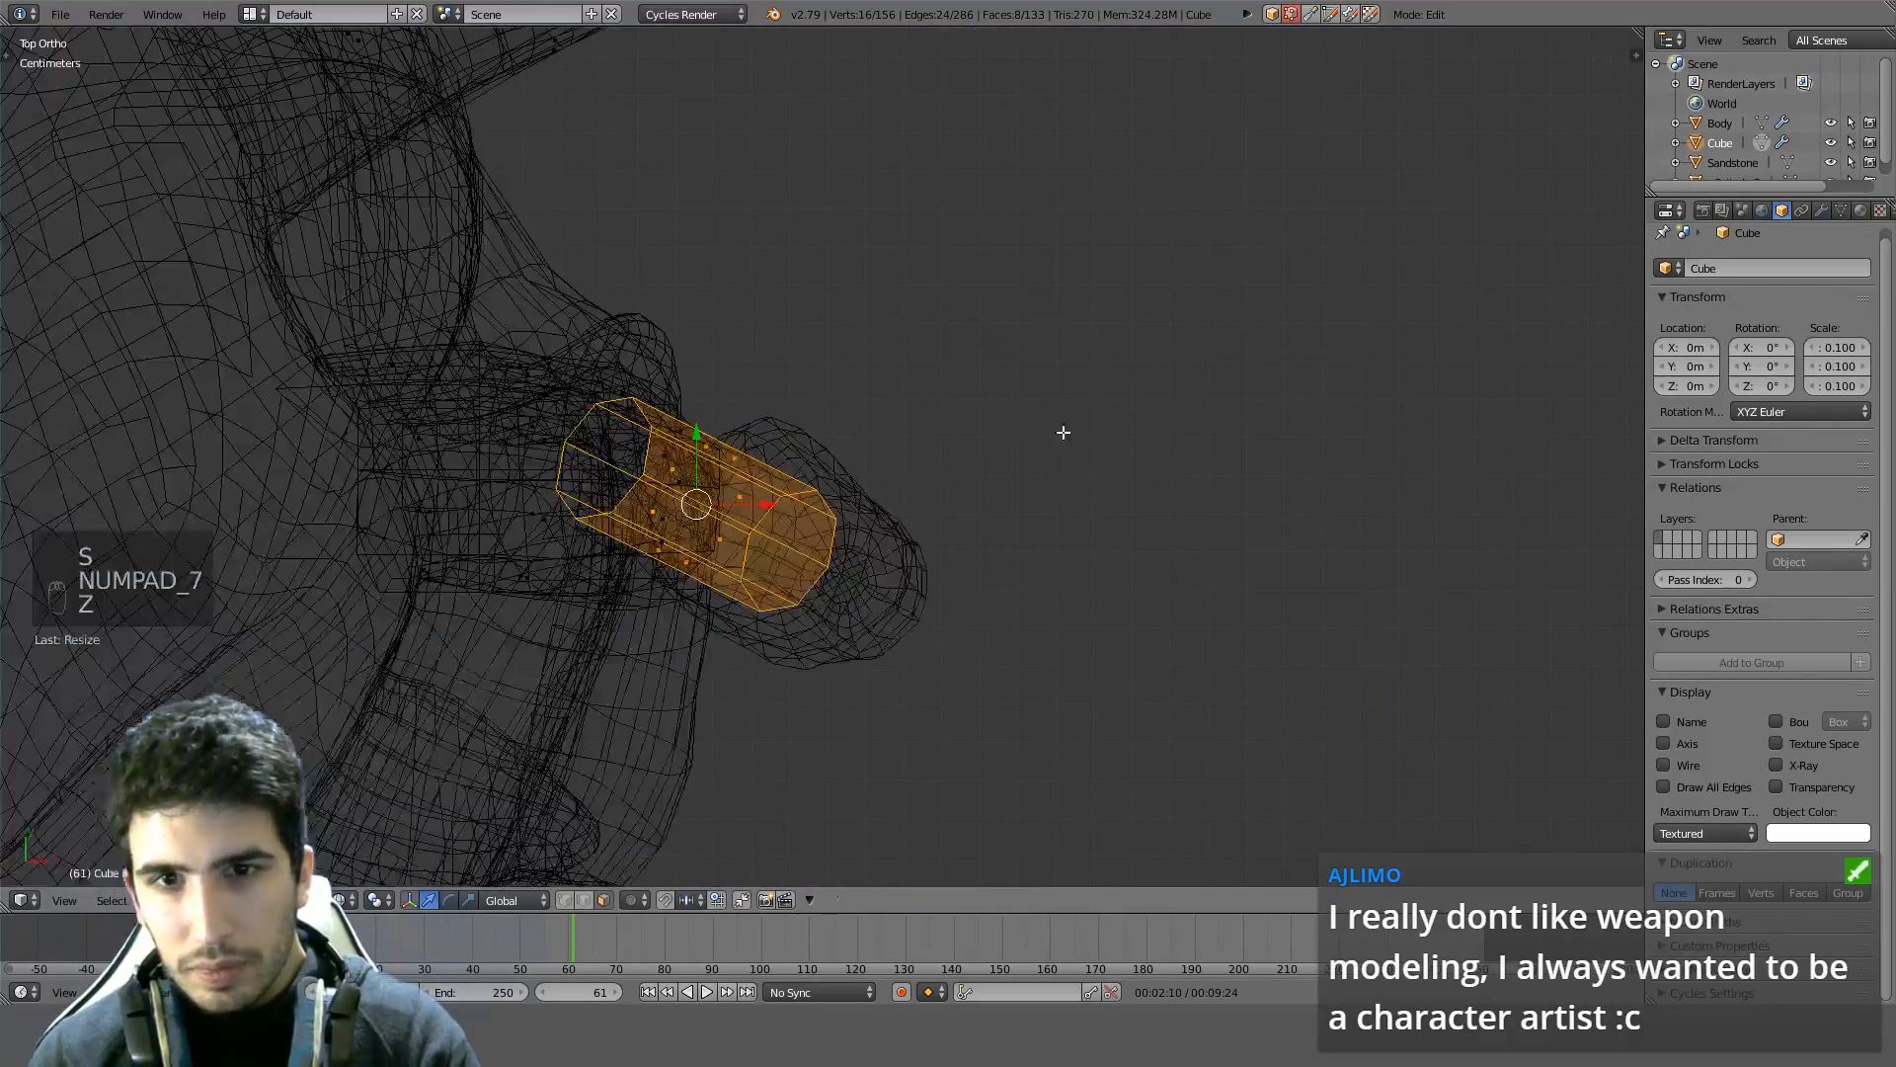
{"action": "scroll", "coordinate": [835, 381], "scroll_direction": "up", "scroll_amount": 3}
{"action": "key", "text": "z"}
{"action": "key", "text": "g"}
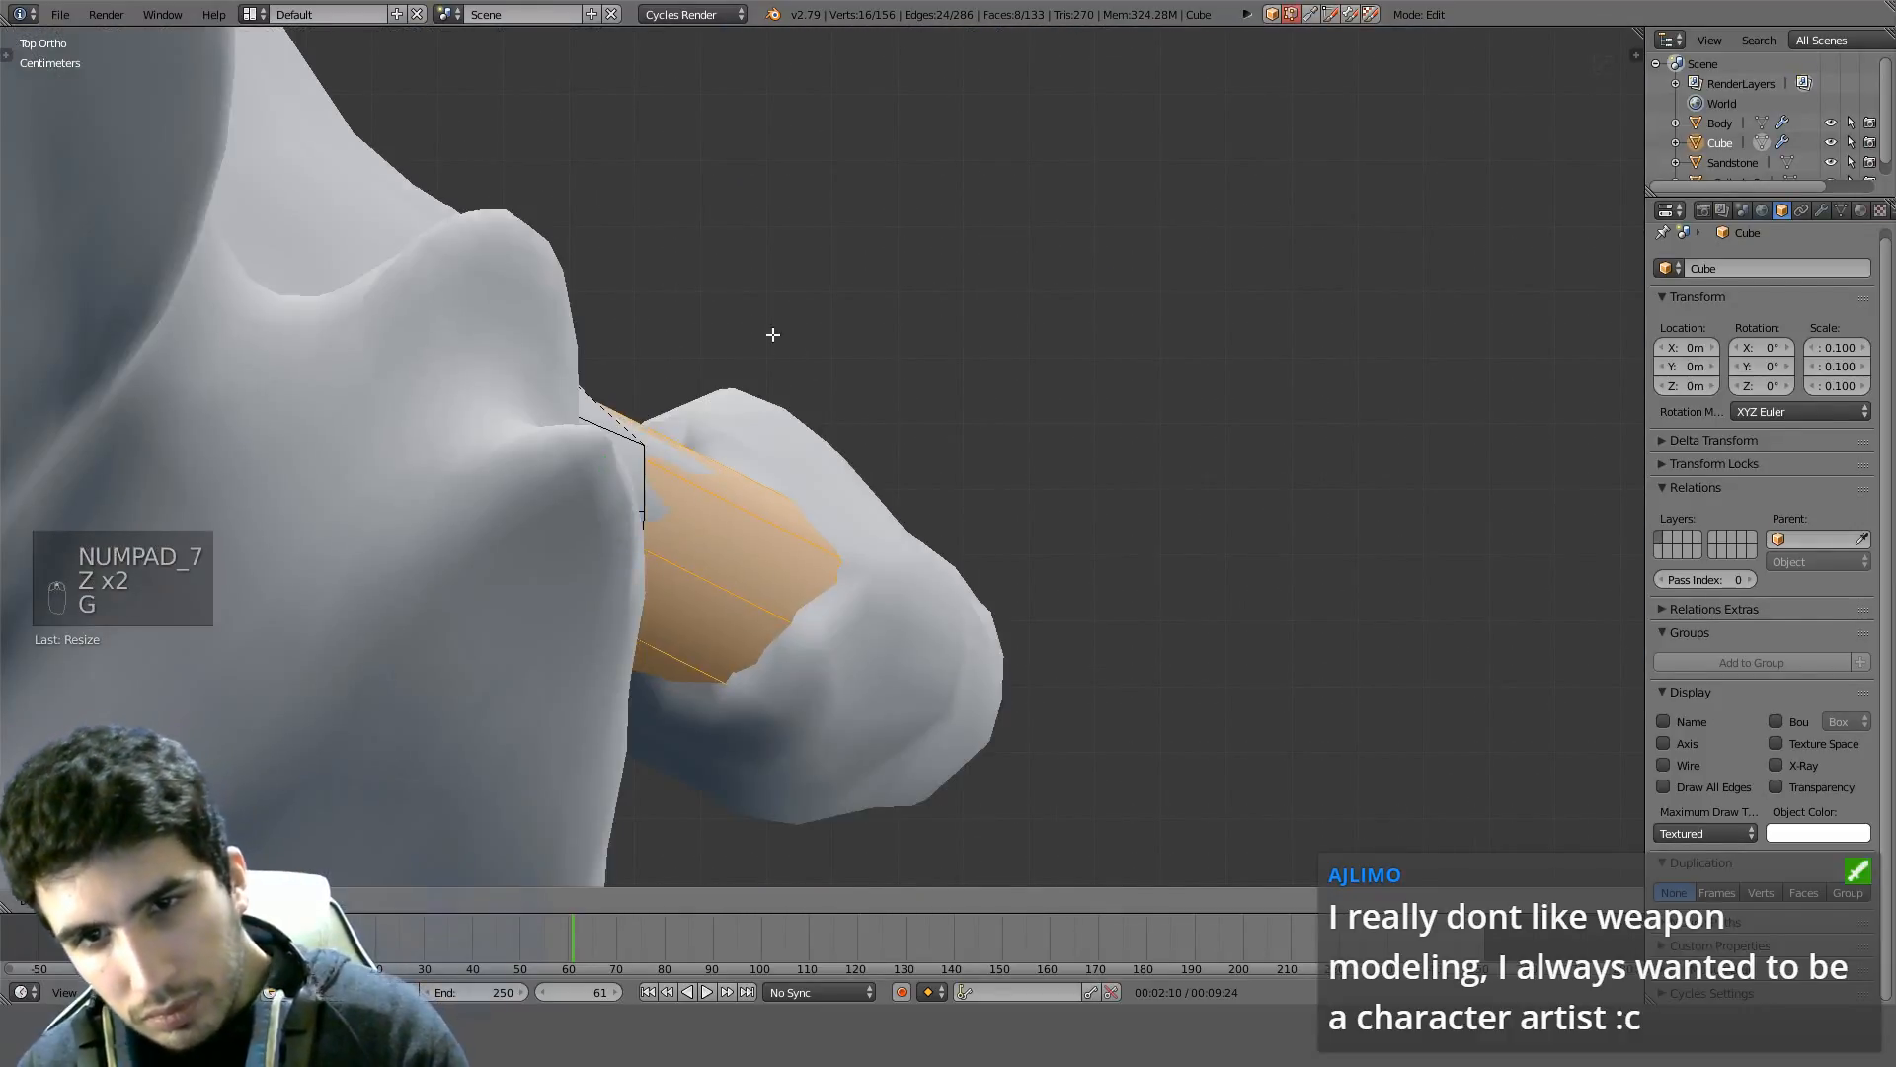
{"action": "left_click", "coordinate": [583, 304]}
Examine the tube's fit around the thin leg segment from several angles, including in object mode
{"action": "middle_click_drag", "start_coordinate": [691, 376], "coordinate": [965, 463]}
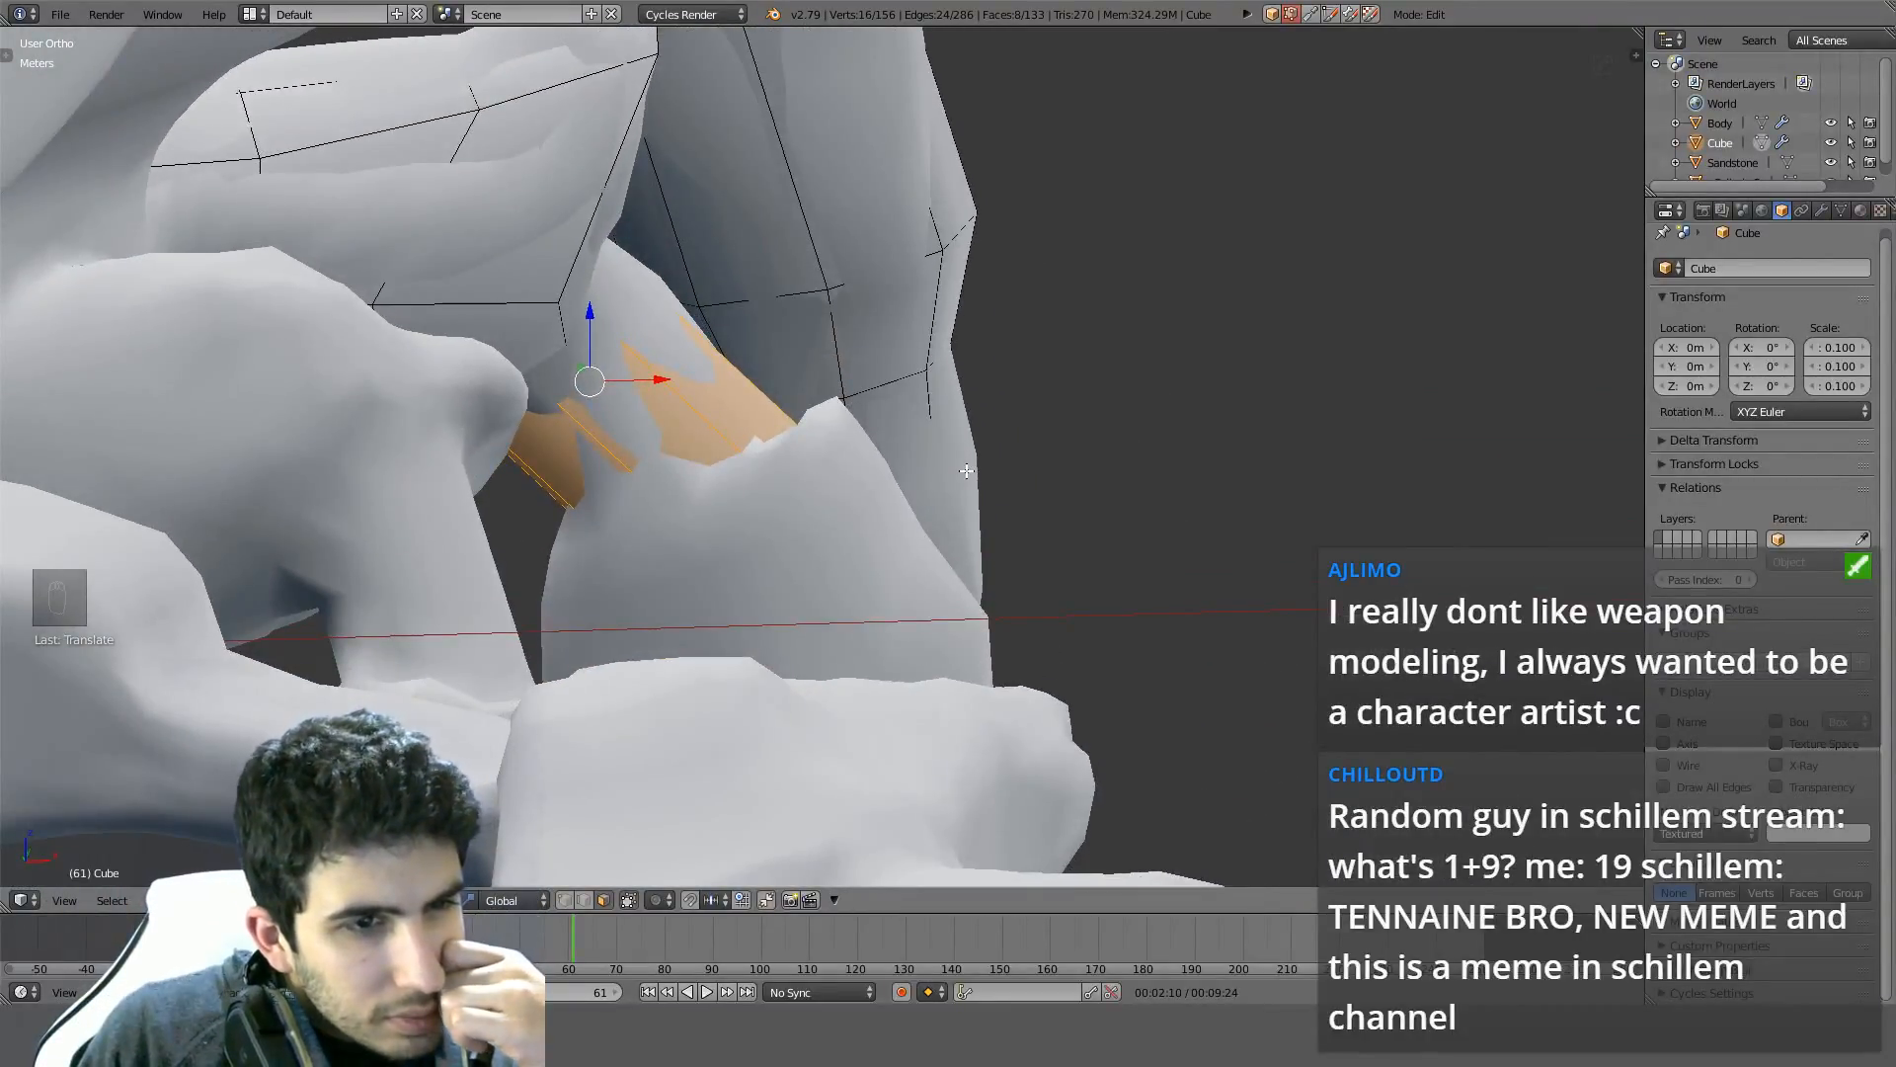
{"action": "middle_click_drag", "start_coordinate": [1088, 452], "coordinate": [842, 517]}
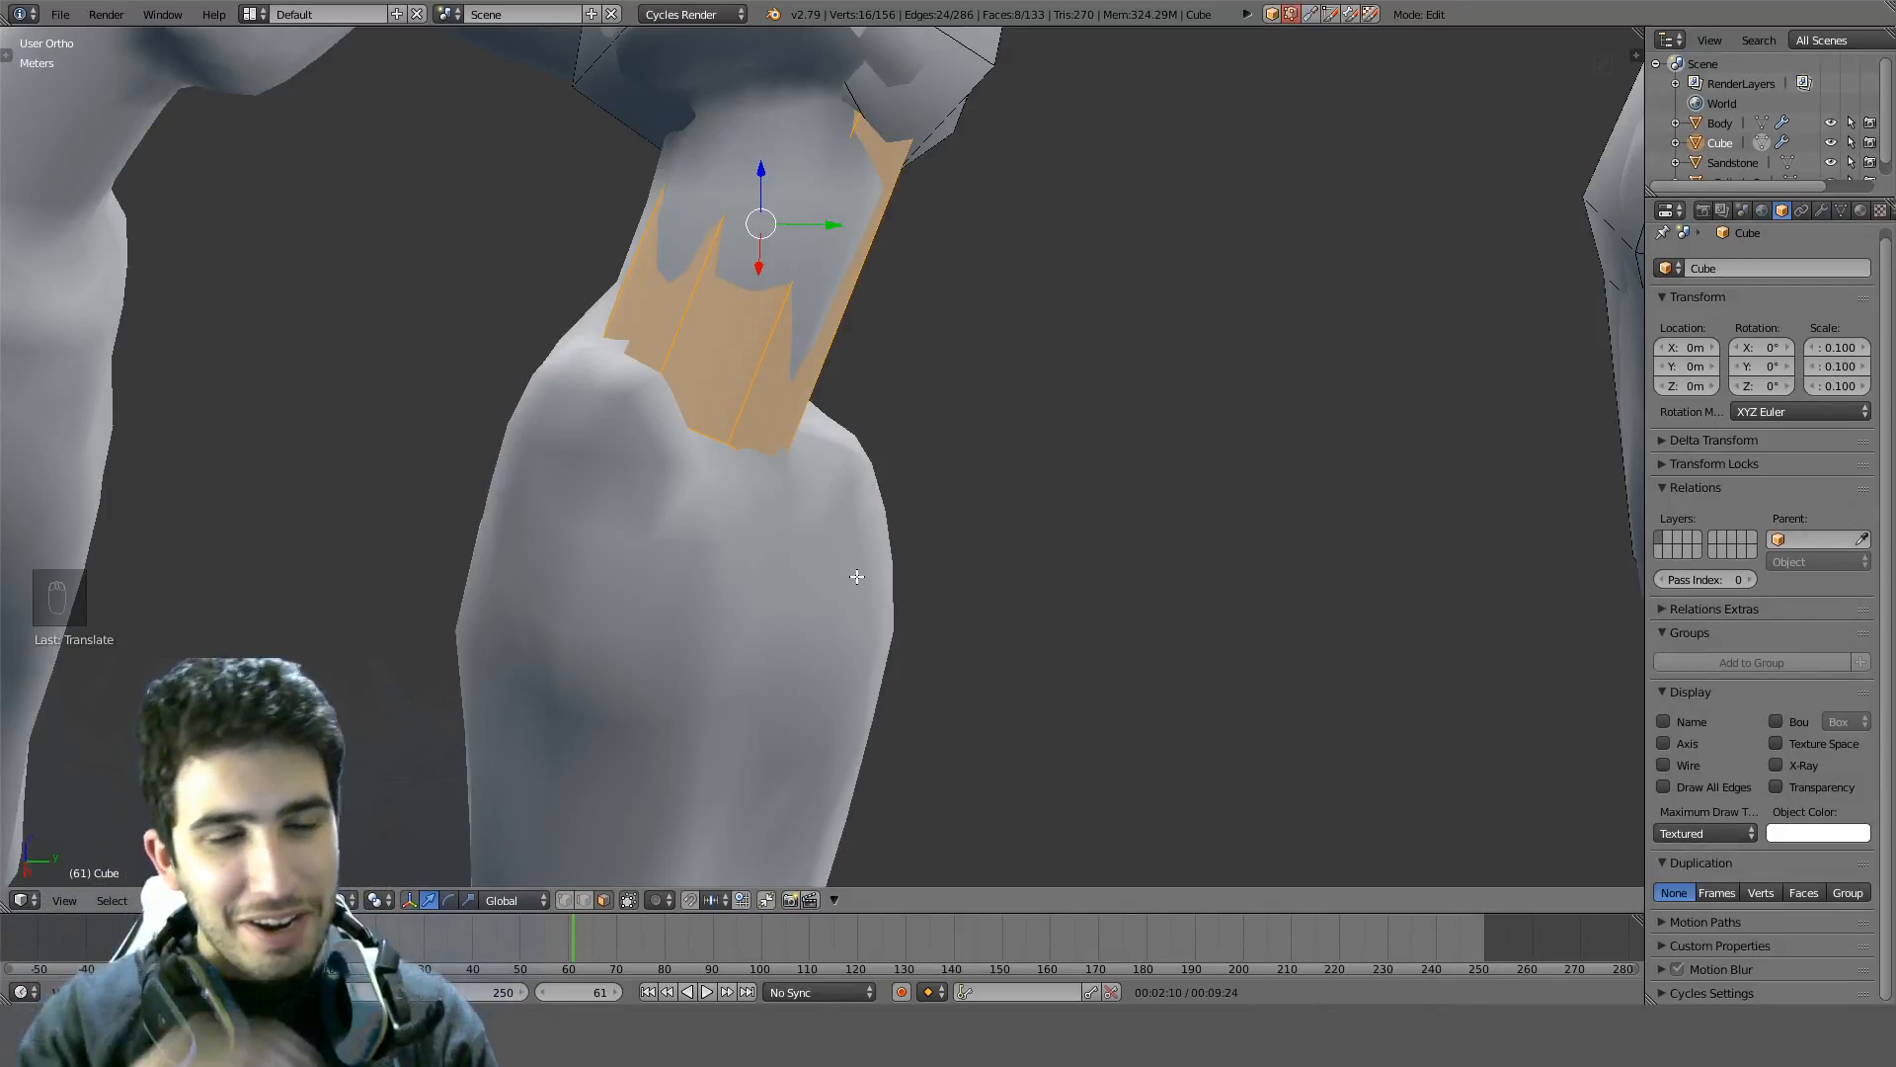
{"action": "middle_click_drag", "start_coordinate": [856, 577], "coordinate": [740, 474]}
{"action": "key", "text": "Tab"}
{"action": "middle_click_drag", "start_coordinate": [998, 520], "coordinate": [1130, 516]}
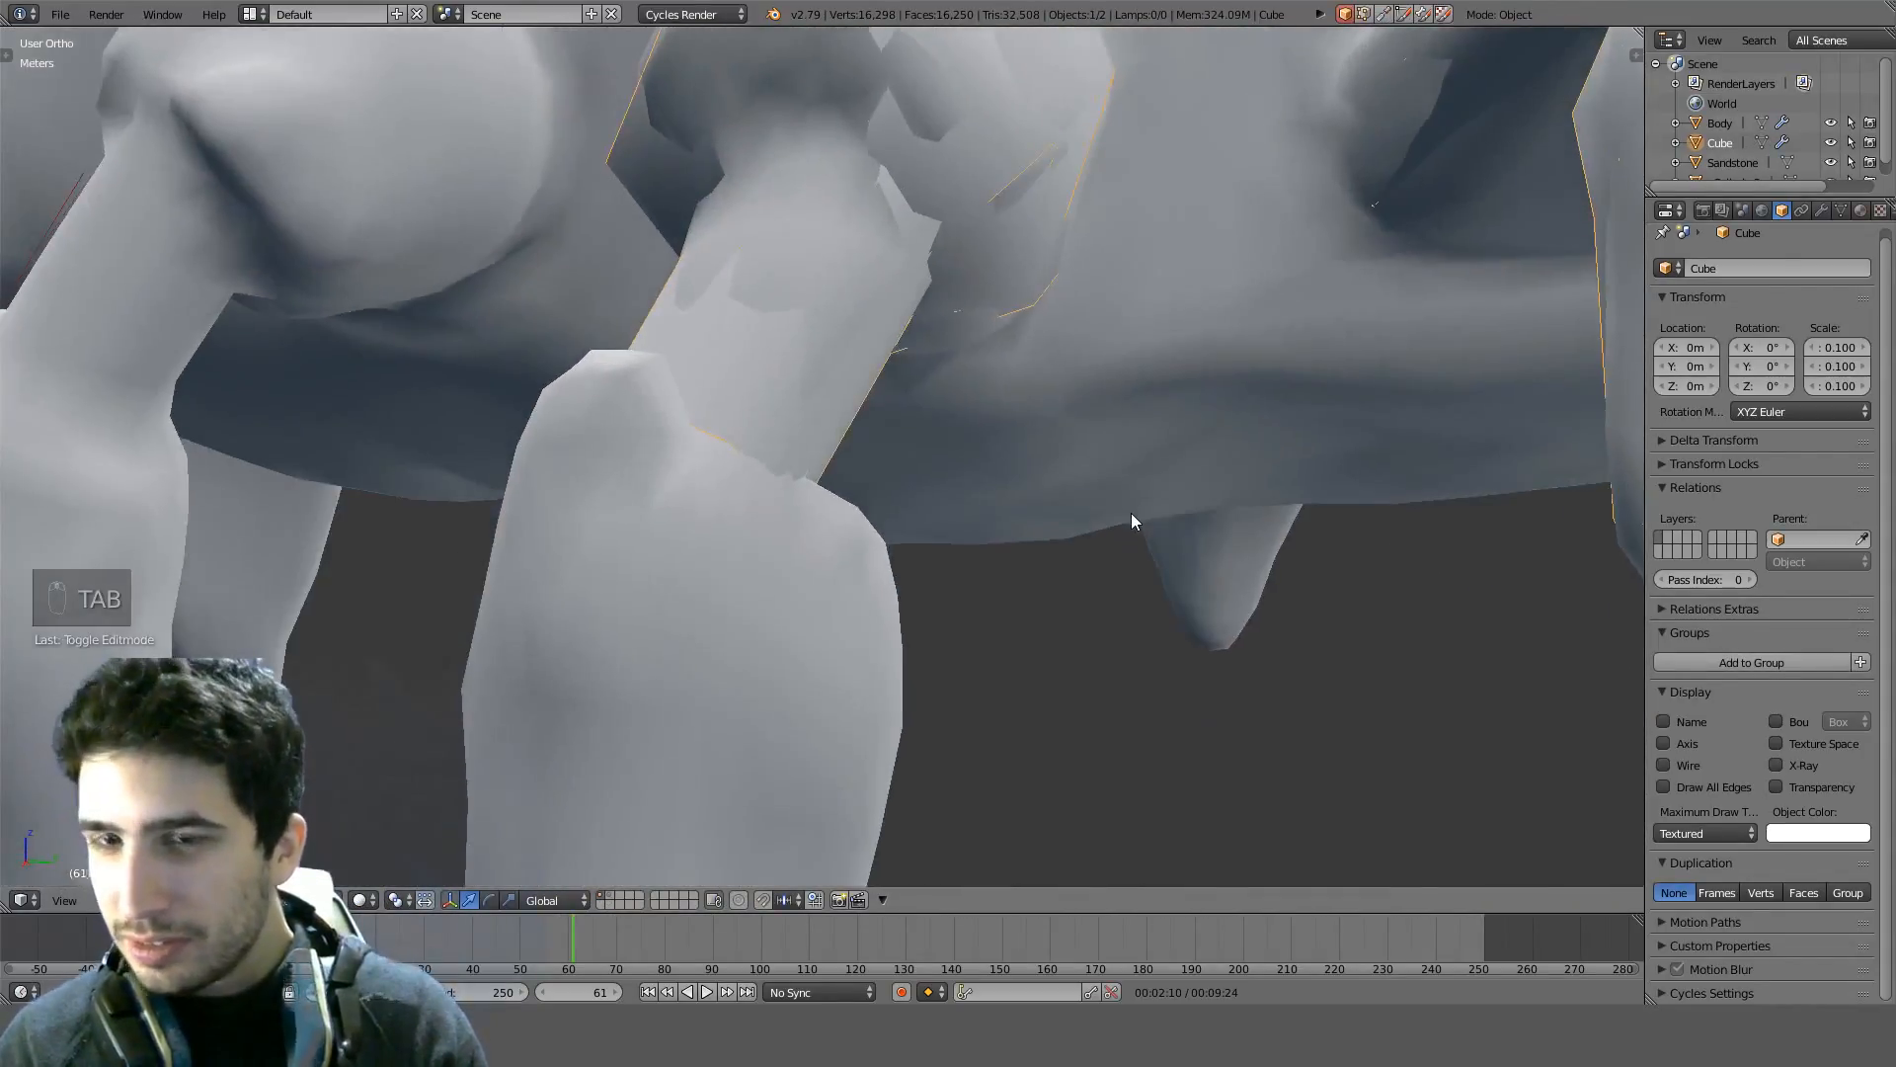
{"action": "key", "text": "KP_1"}
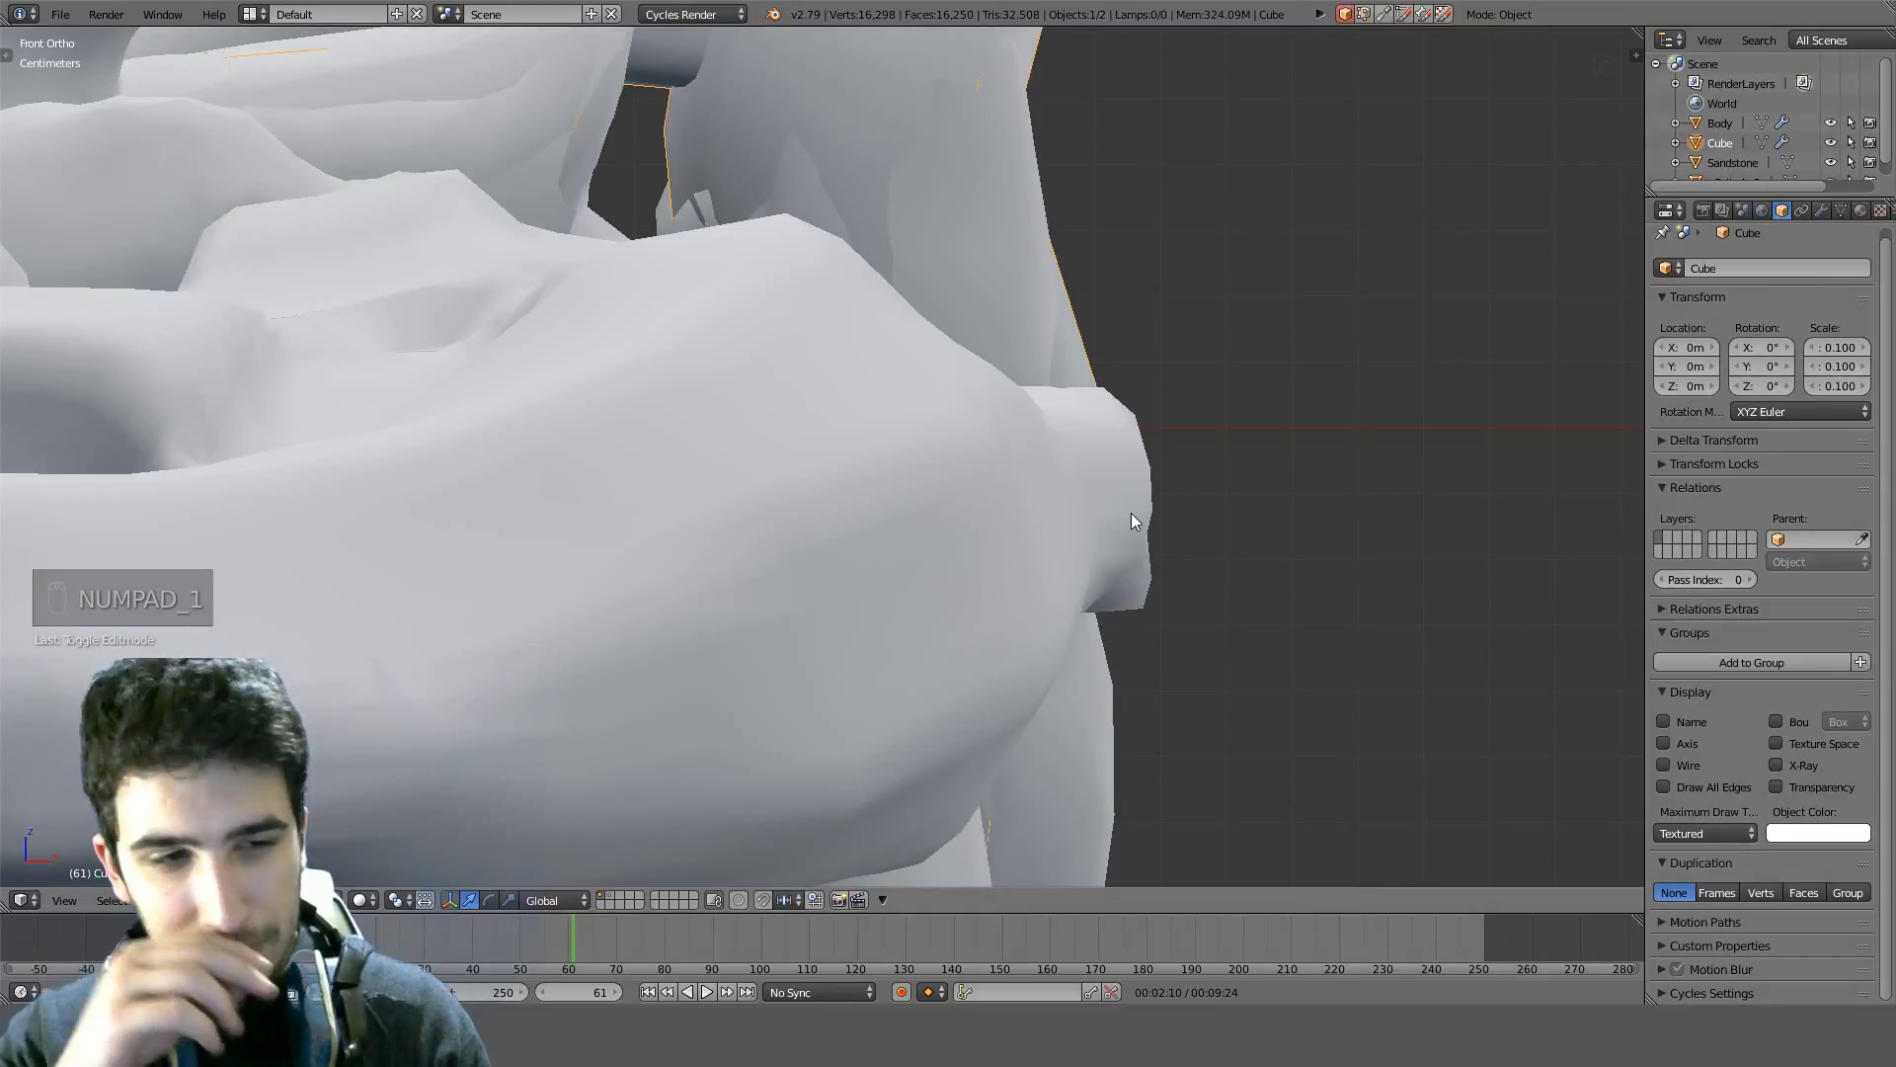
{"action": "key", "text": "ctrl+KP_1"}
{"action": "middle_click_drag", "start_coordinate": [1130, 513], "coordinate": [930, 425]}
Return to editing the sleeve mesh and select the edge loop at the tube's lower end in edge select mode
{"action": "key", "text": "Tab"}
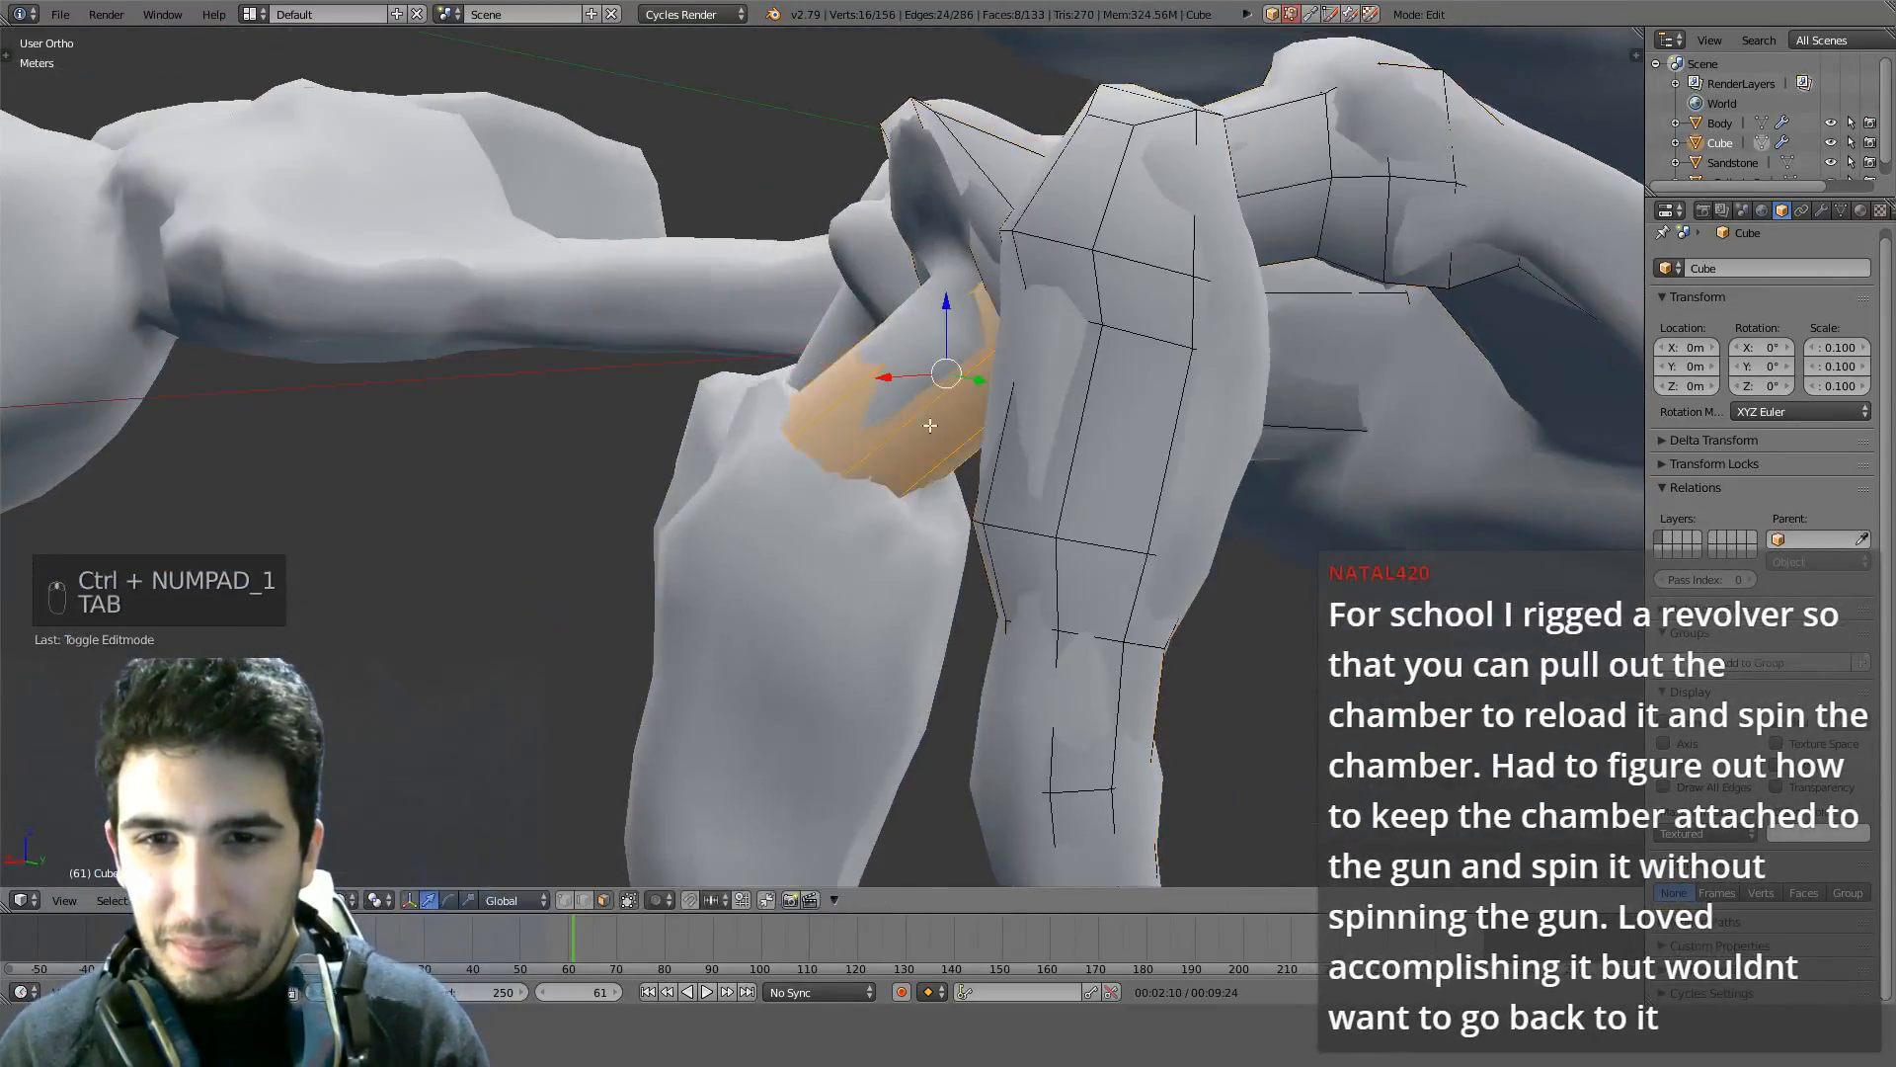
{"action": "left_click", "coordinate": [585, 899]}
{"action": "key", "text": "z"}
{"action": "right_click", "coordinate": [798, 481], "text": "alt"}
{"action": "key", "text": "z"}
{"action": "middle_click_drag", "start_coordinate": [1024, 466], "coordinate": [1144, 485]}
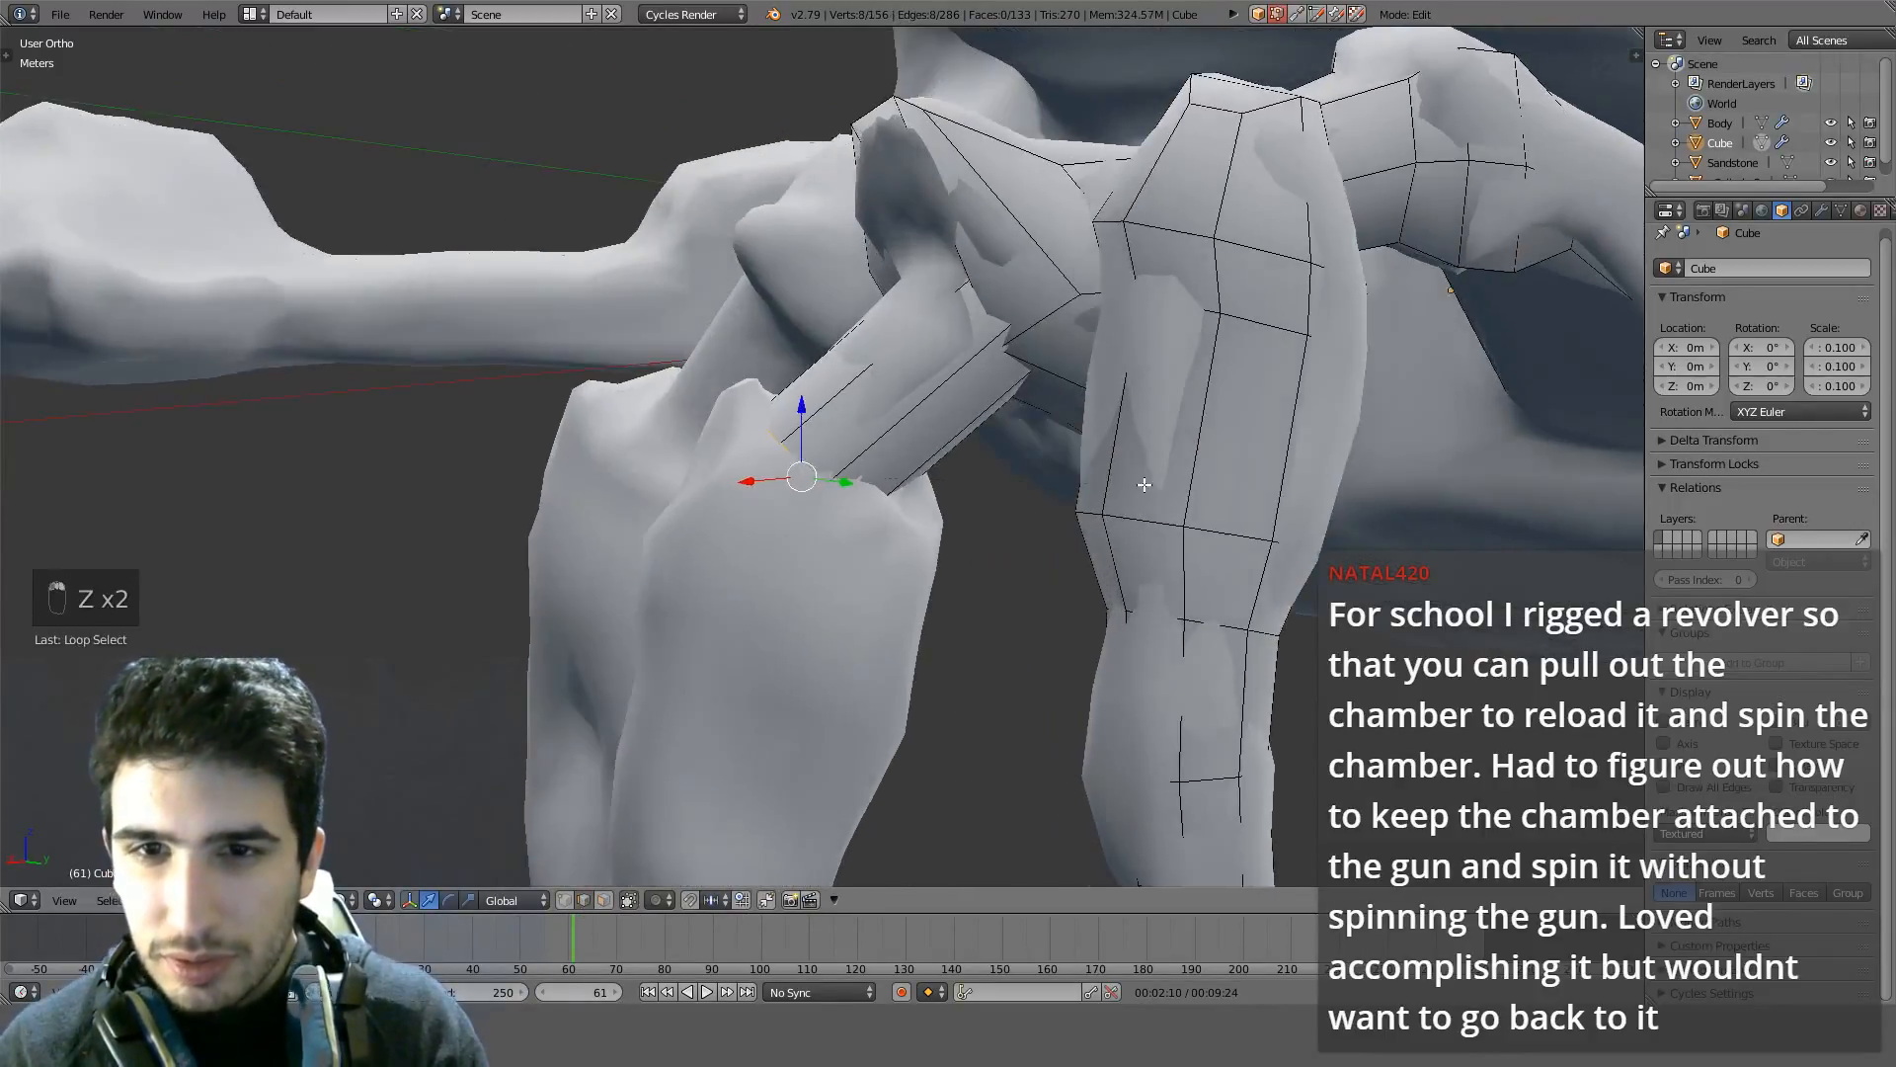
Scale the selected end edge loop of the tube around the middle leg's upper segment and exit mesh editing
{"action": "key", "text": "s"}
{"action": "left_click", "coordinate": [1063, 479]}
{"action": "key", "text": "z"}
{"action": "middle_click_drag", "start_coordinate": [1041, 436], "coordinate": [889, 261]}
{"action": "key", "text": "z"}
{"action": "key", "text": "Tab"}
{"action": "scroll", "coordinate": [905, 524], "scroll_direction": "down", "scroll_amount": 3}
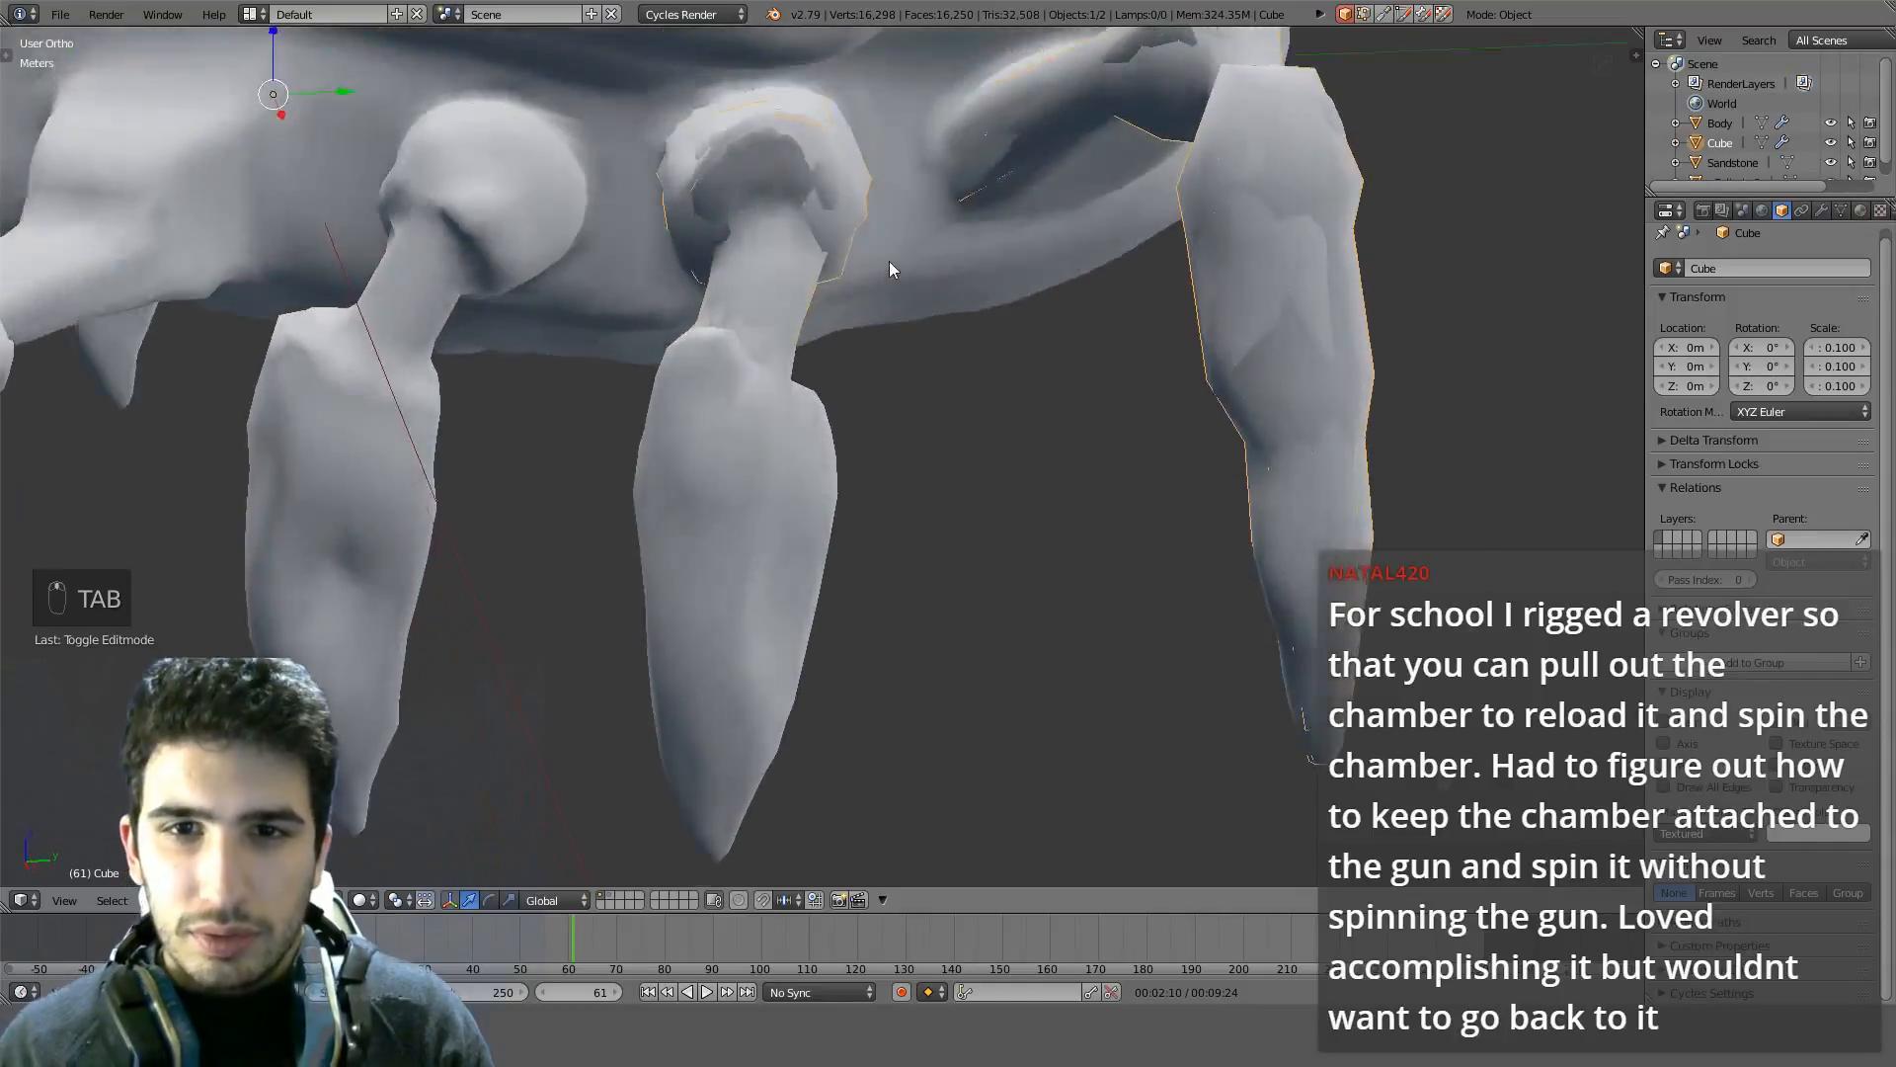
Examine how the low-poly mesh fits the creature's legs from angled, front and back views
{"action": "scroll", "coordinate": [889, 260], "scroll_direction": "up", "scroll_amount": 3}
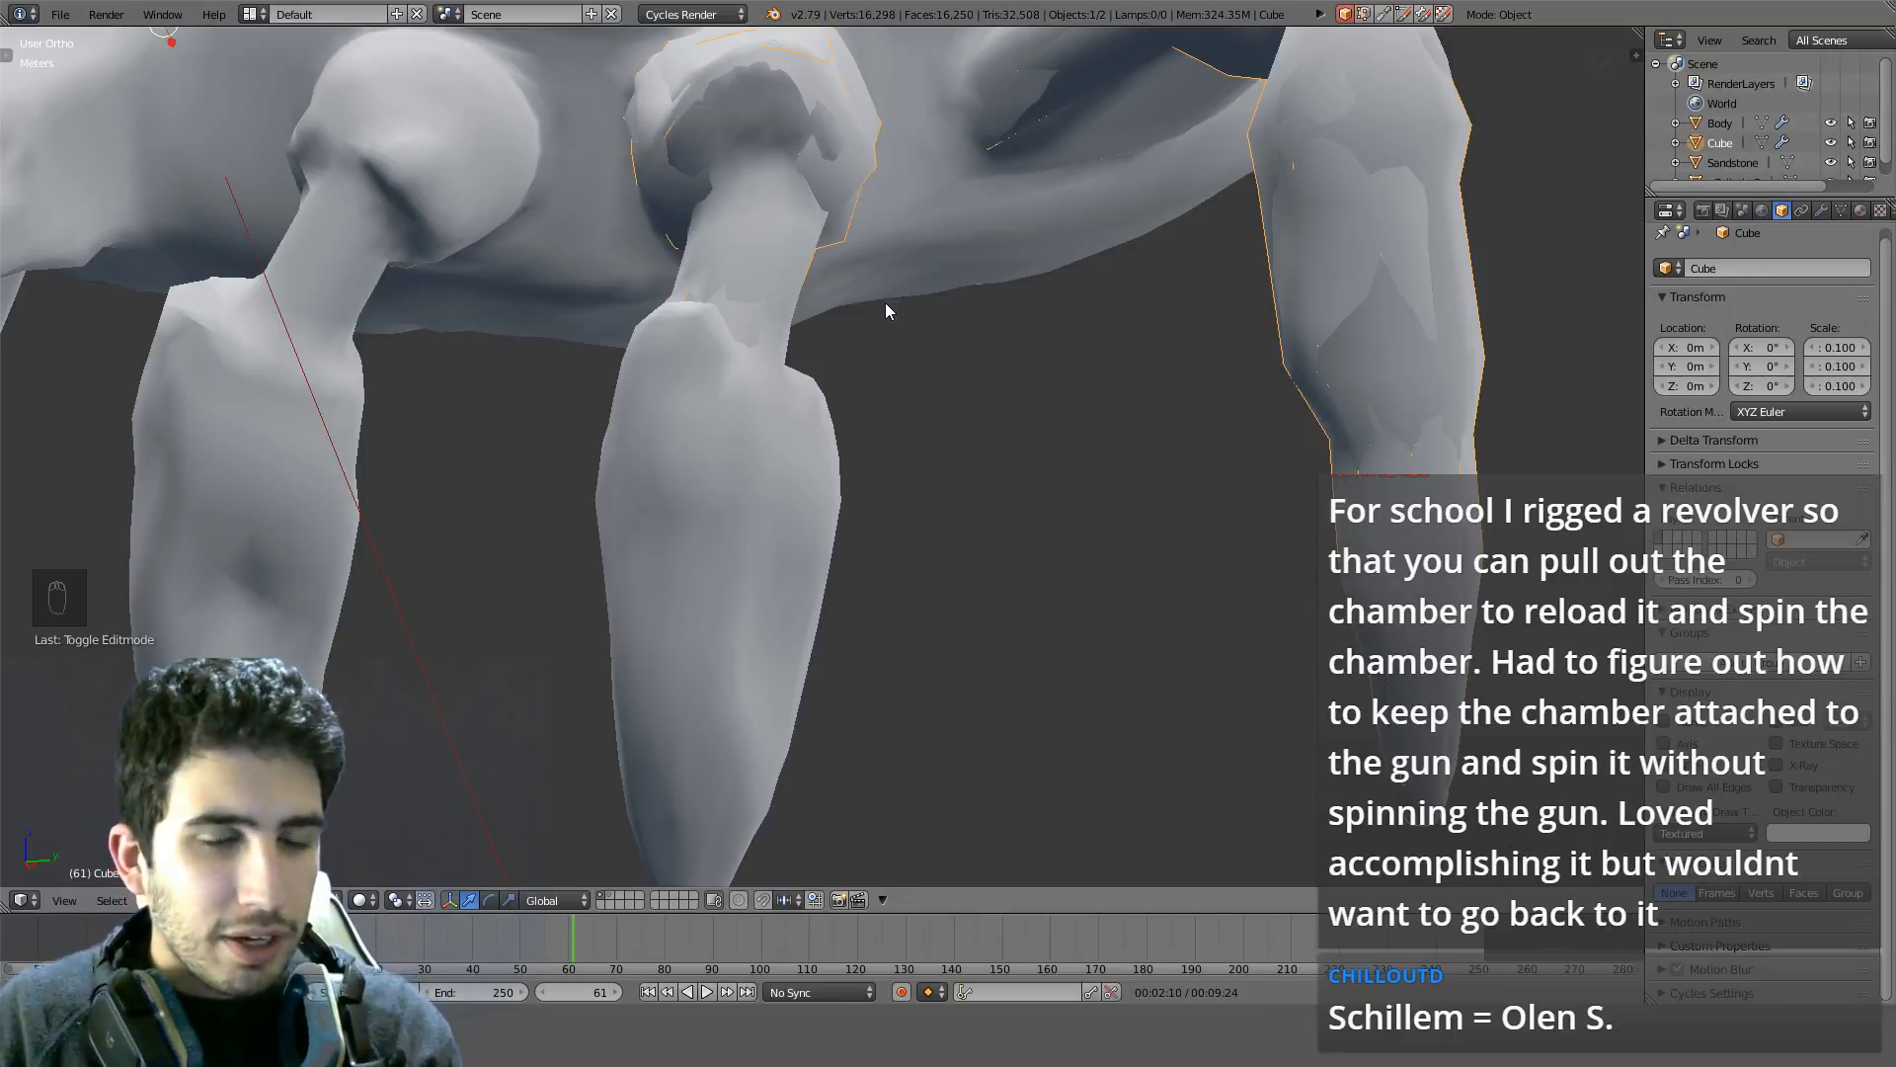
{"action": "middle_click_drag", "start_coordinate": [885, 303], "coordinate": [784, 365]}
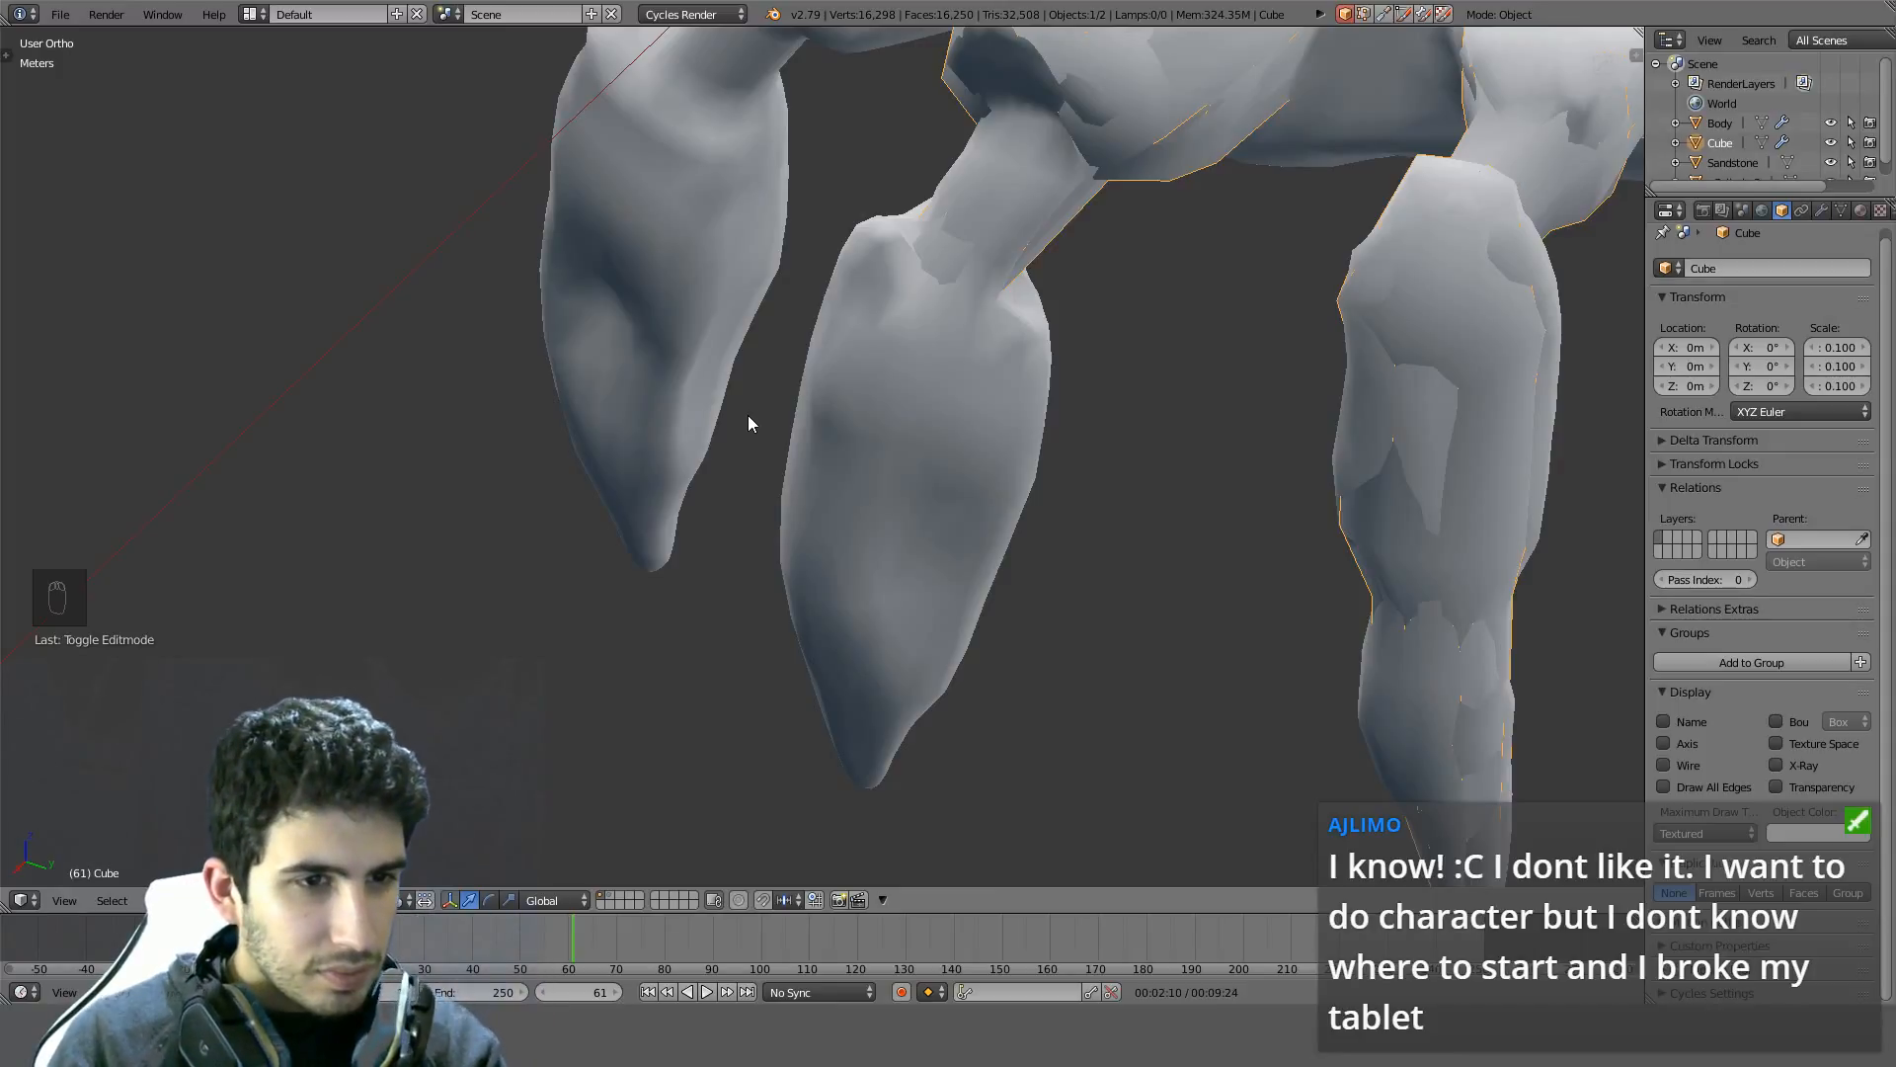
{"action": "middle_click_drag", "start_coordinate": [871, 486], "coordinate": [869, 444]}
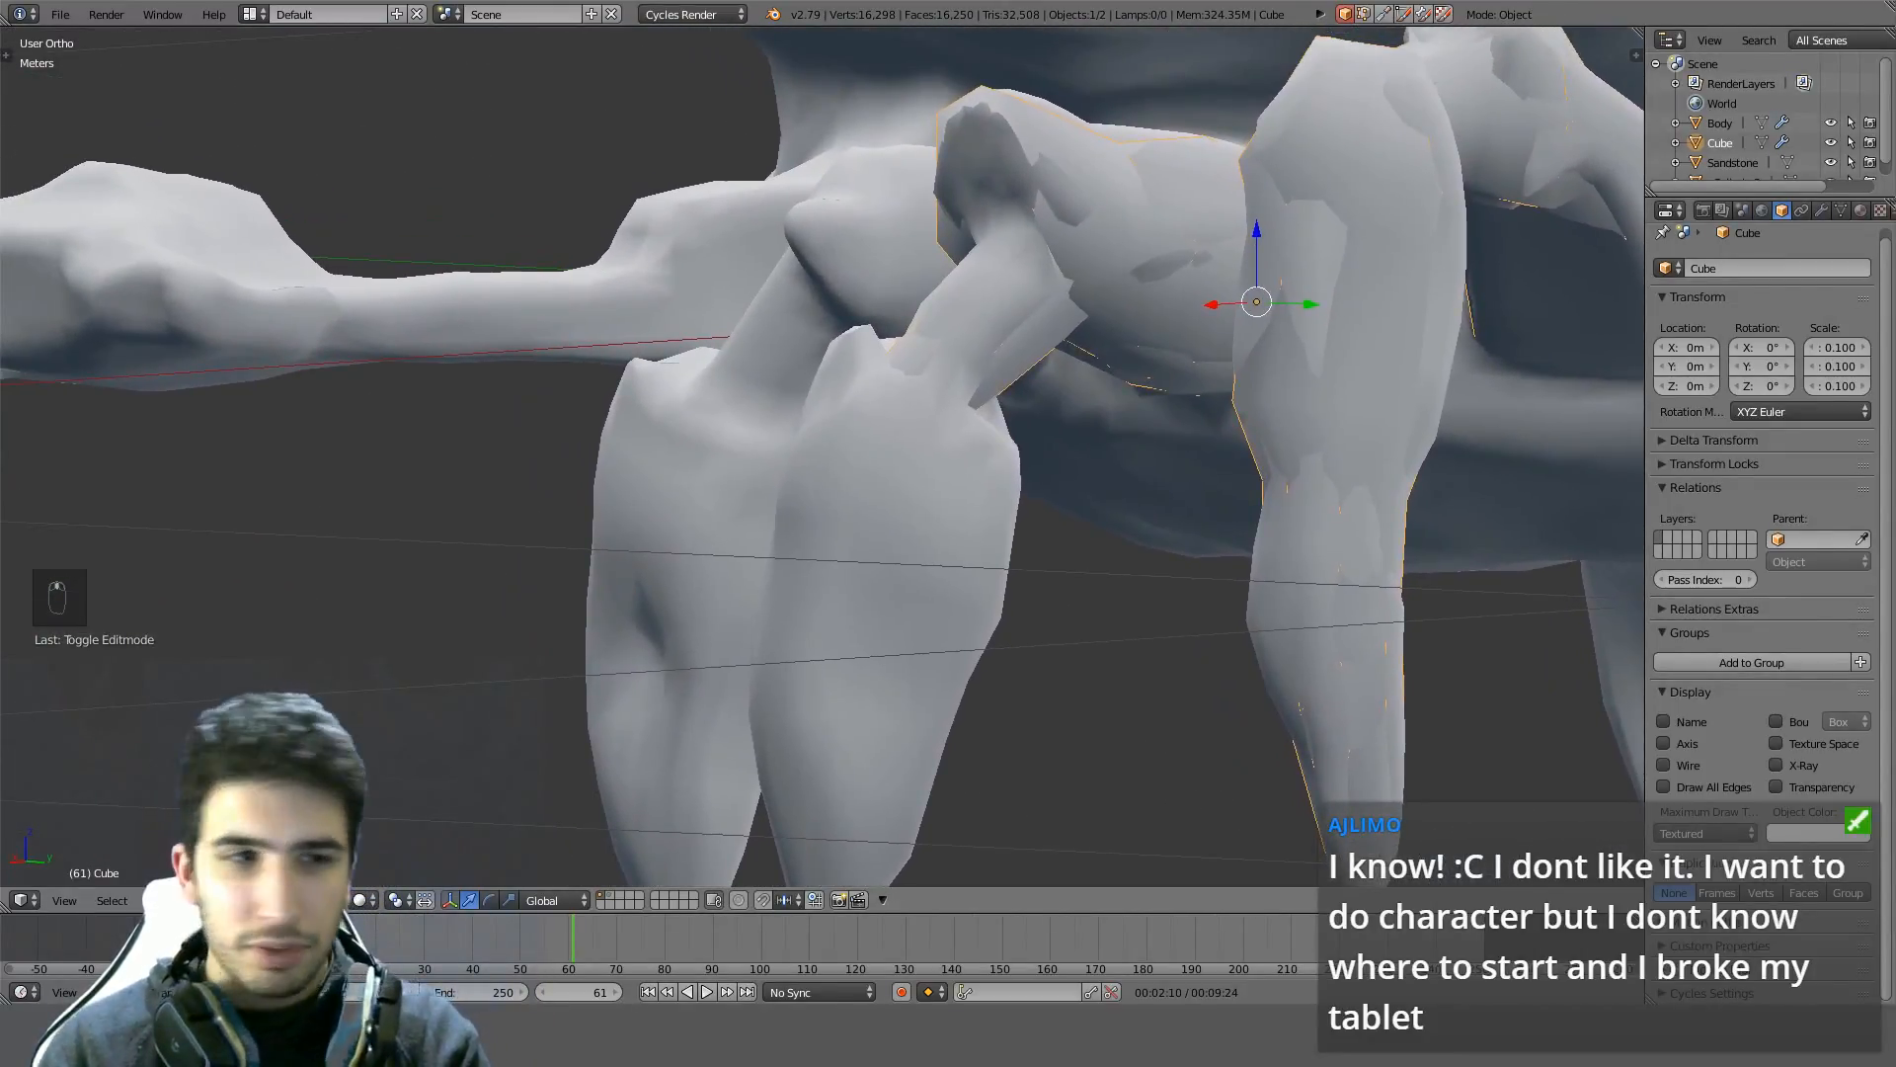
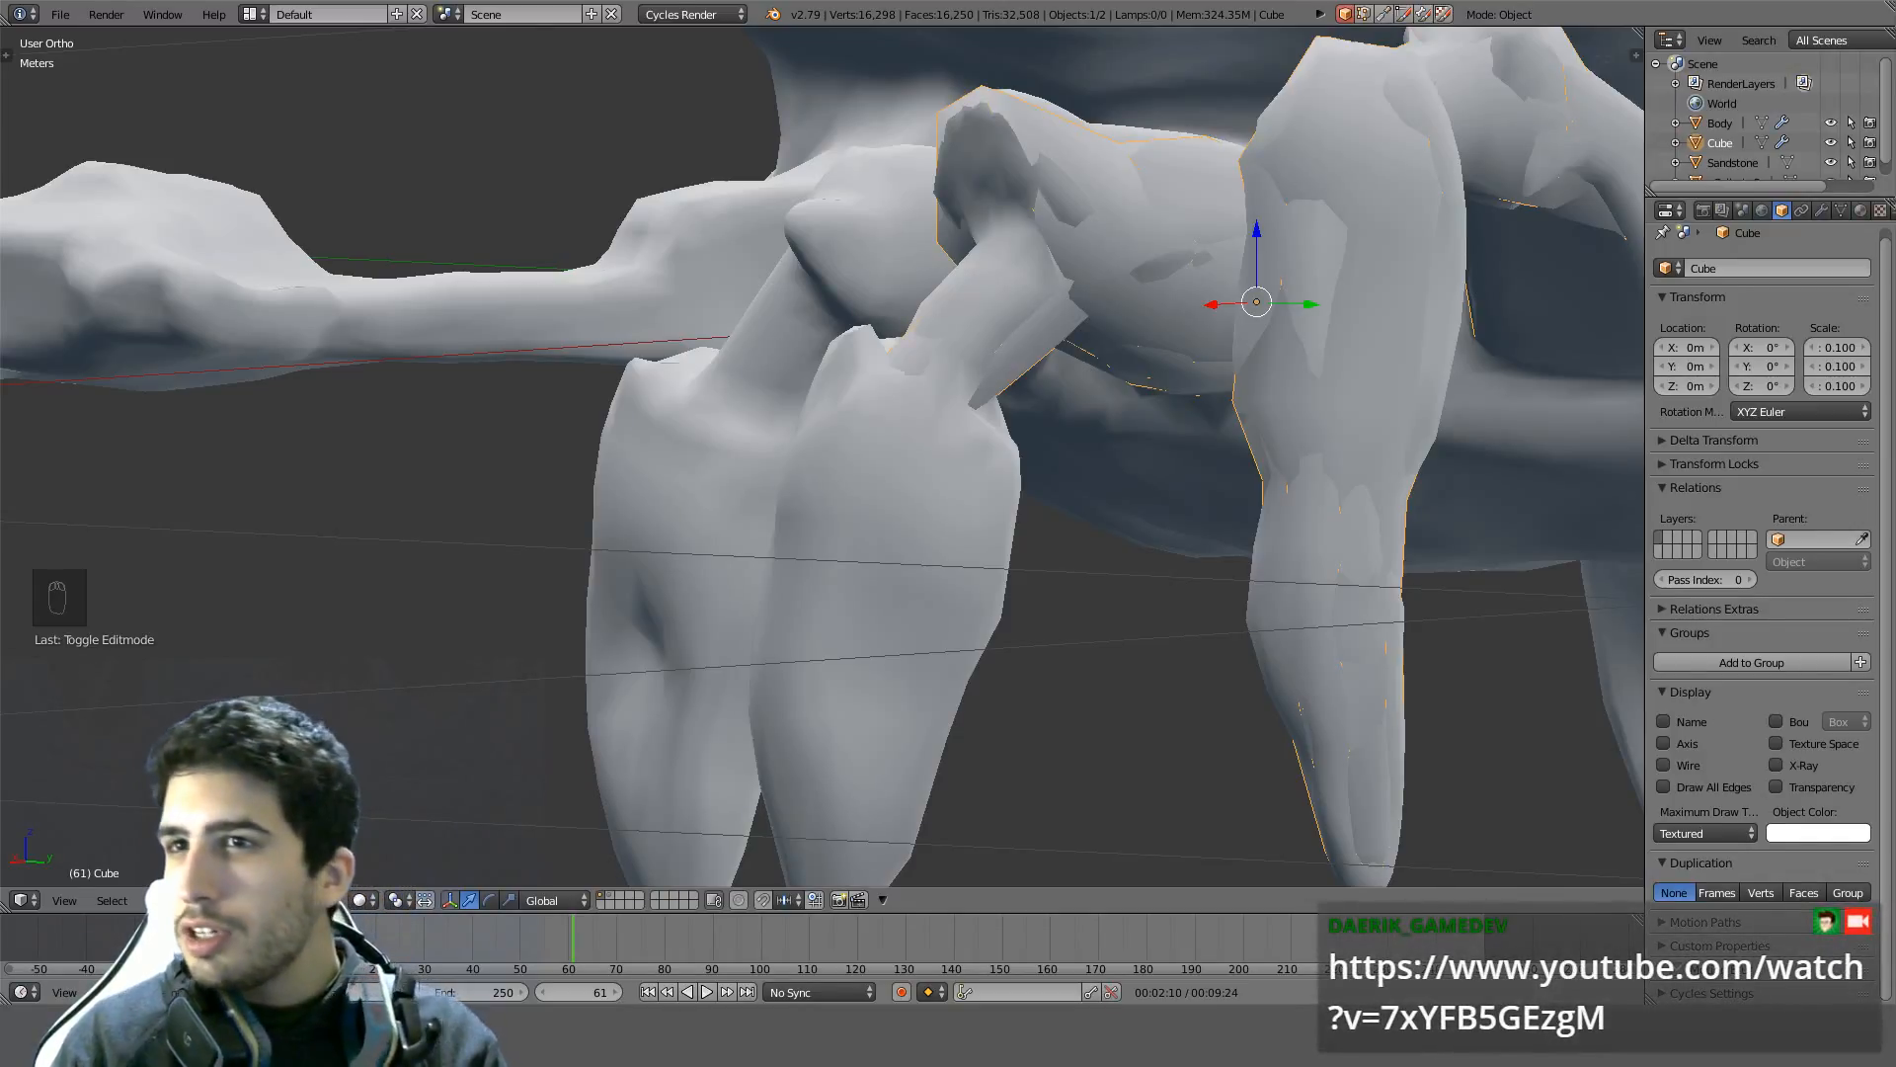
{"action": "middle_click_drag", "start_coordinate": [1197, 306], "coordinate": [1187, 401]}
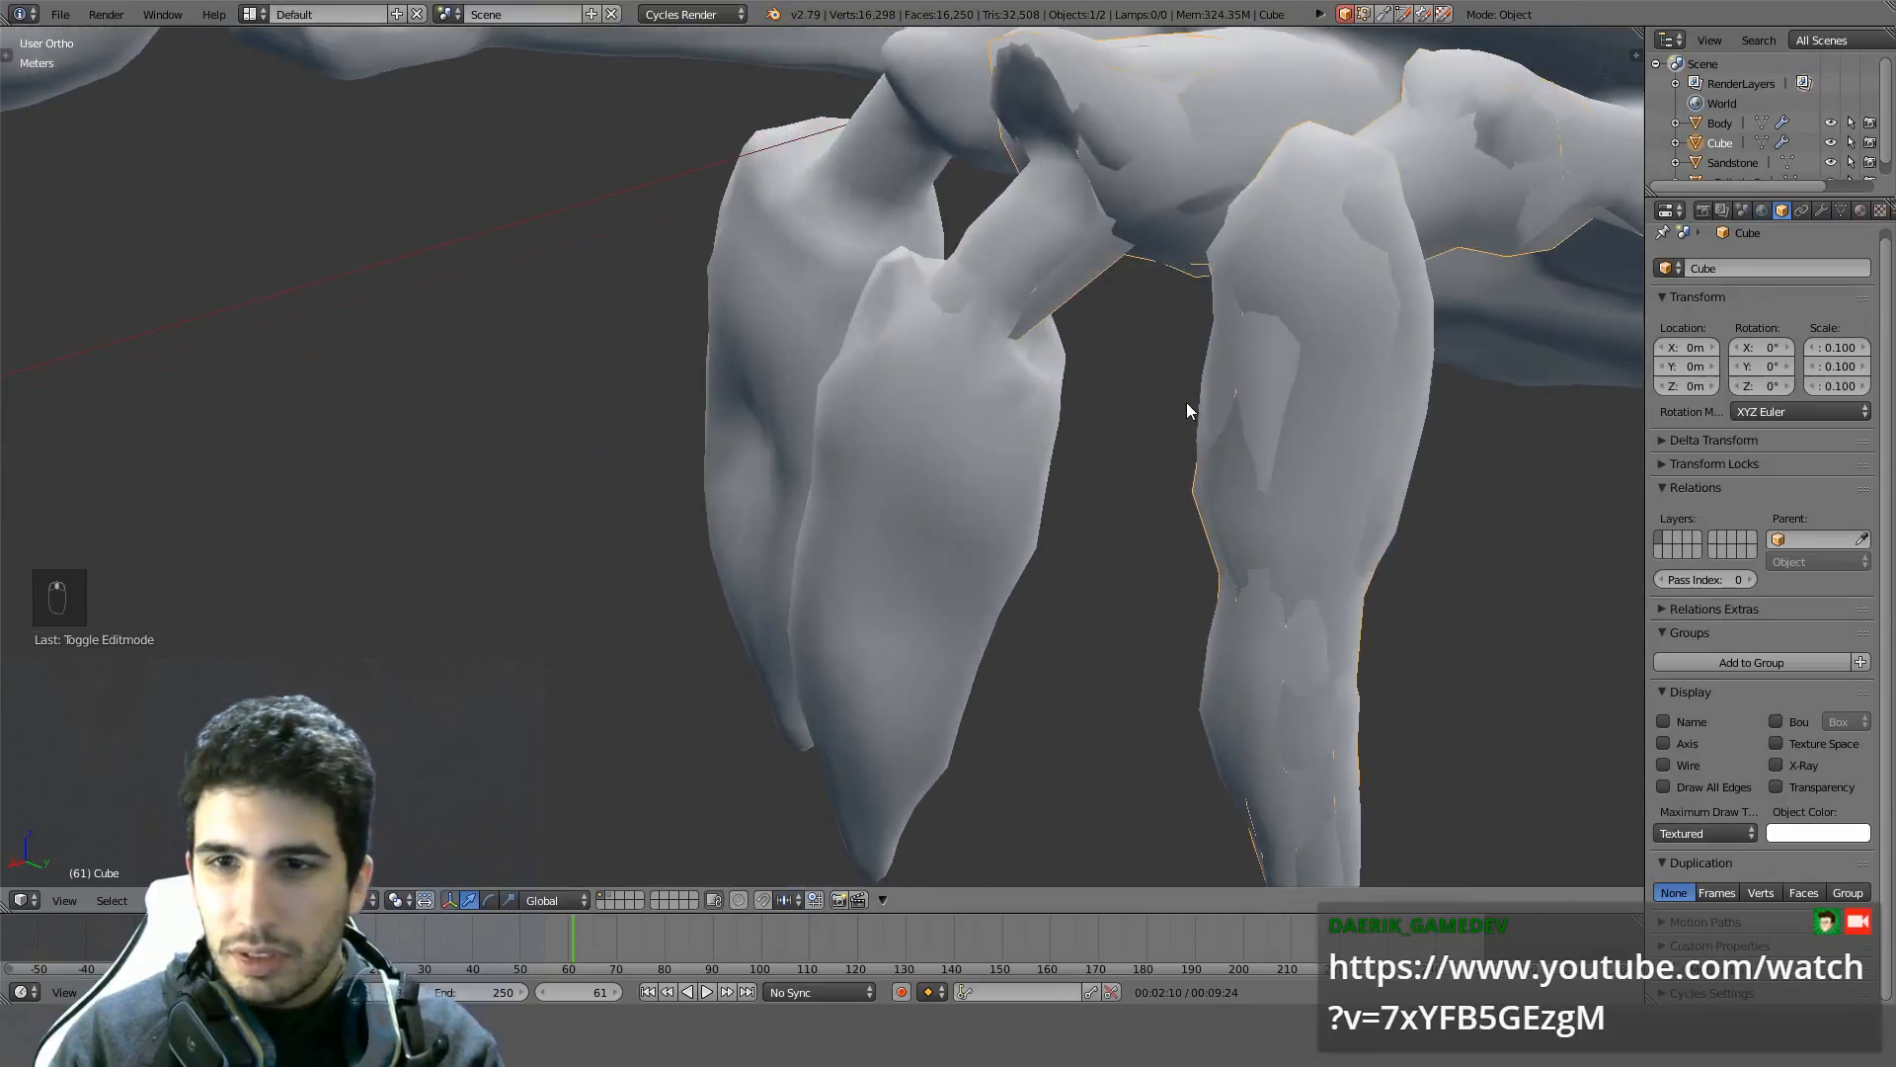
{"action": "right_click", "coordinate": [1100, 269]}
{"action": "key", "text": "KP_1"}
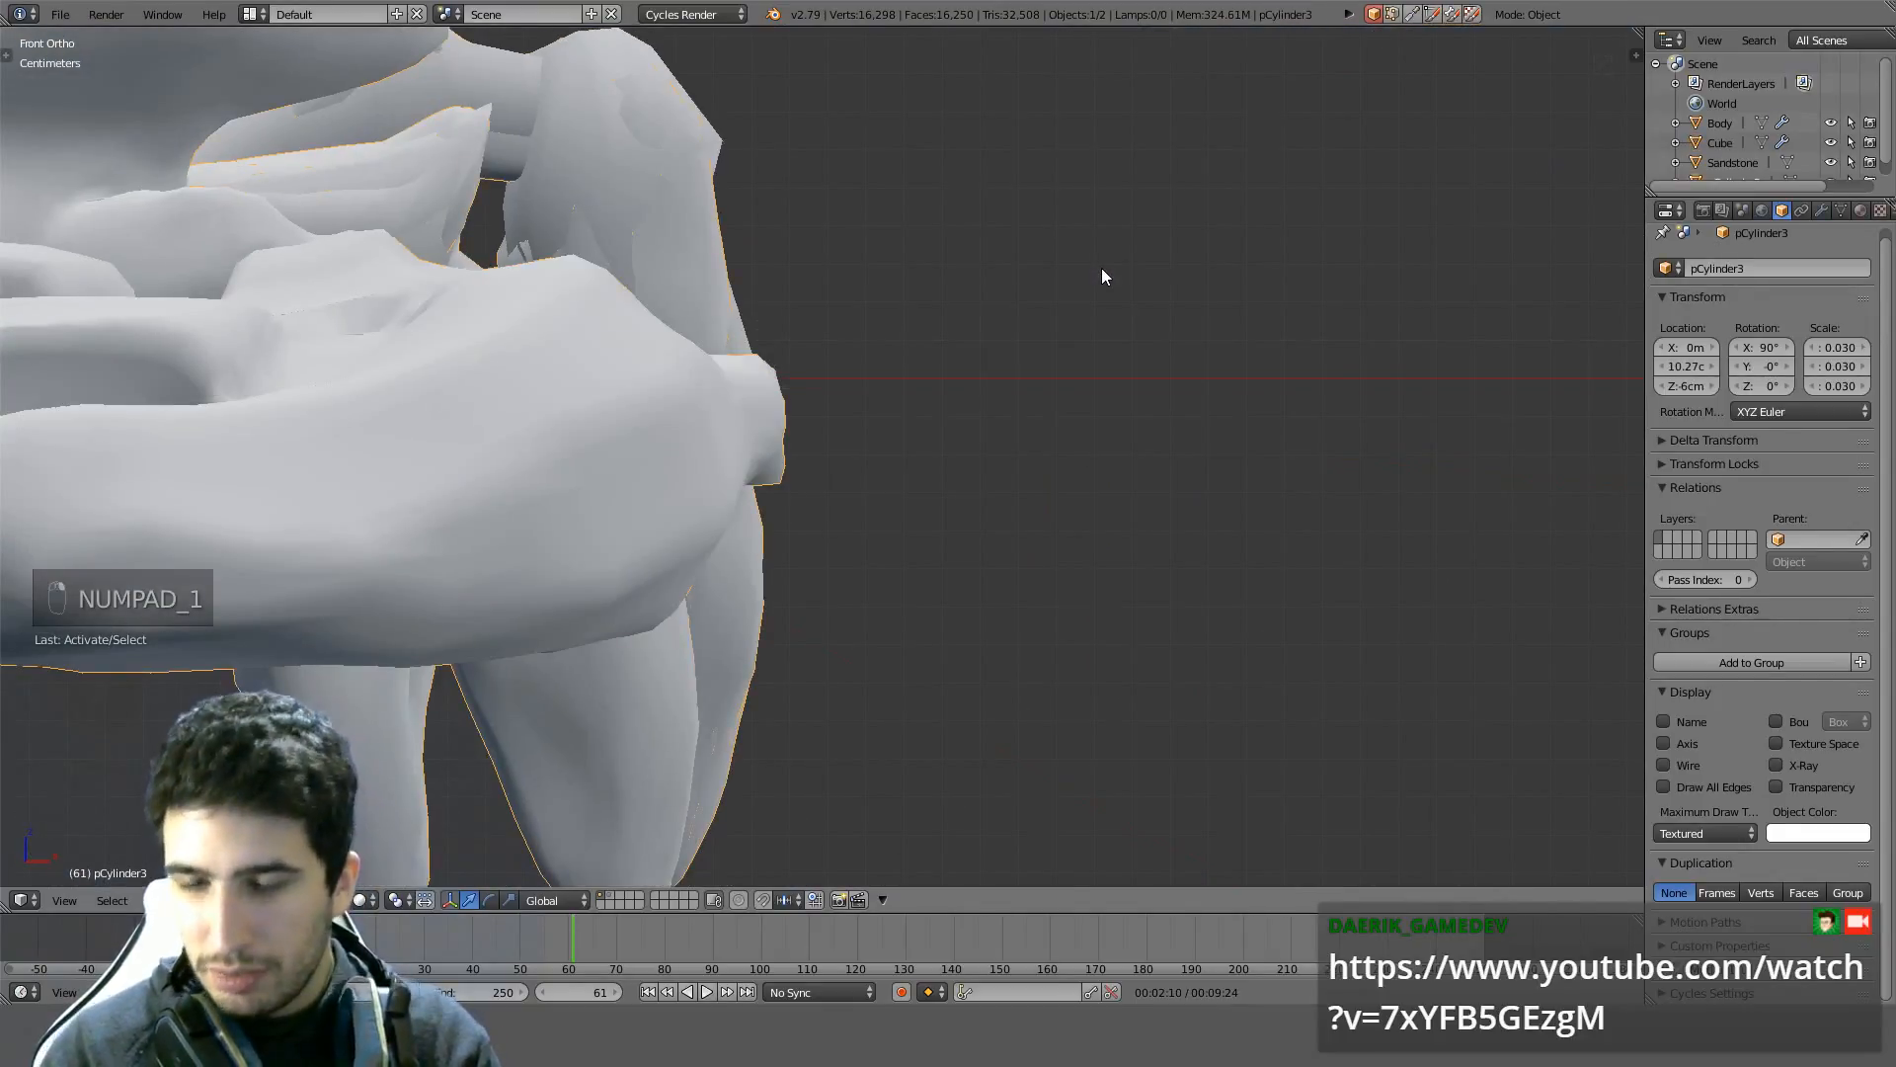
{"action": "key", "text": "ctrl+KP_1"}
{"action": "key", "text": "KP_1"}
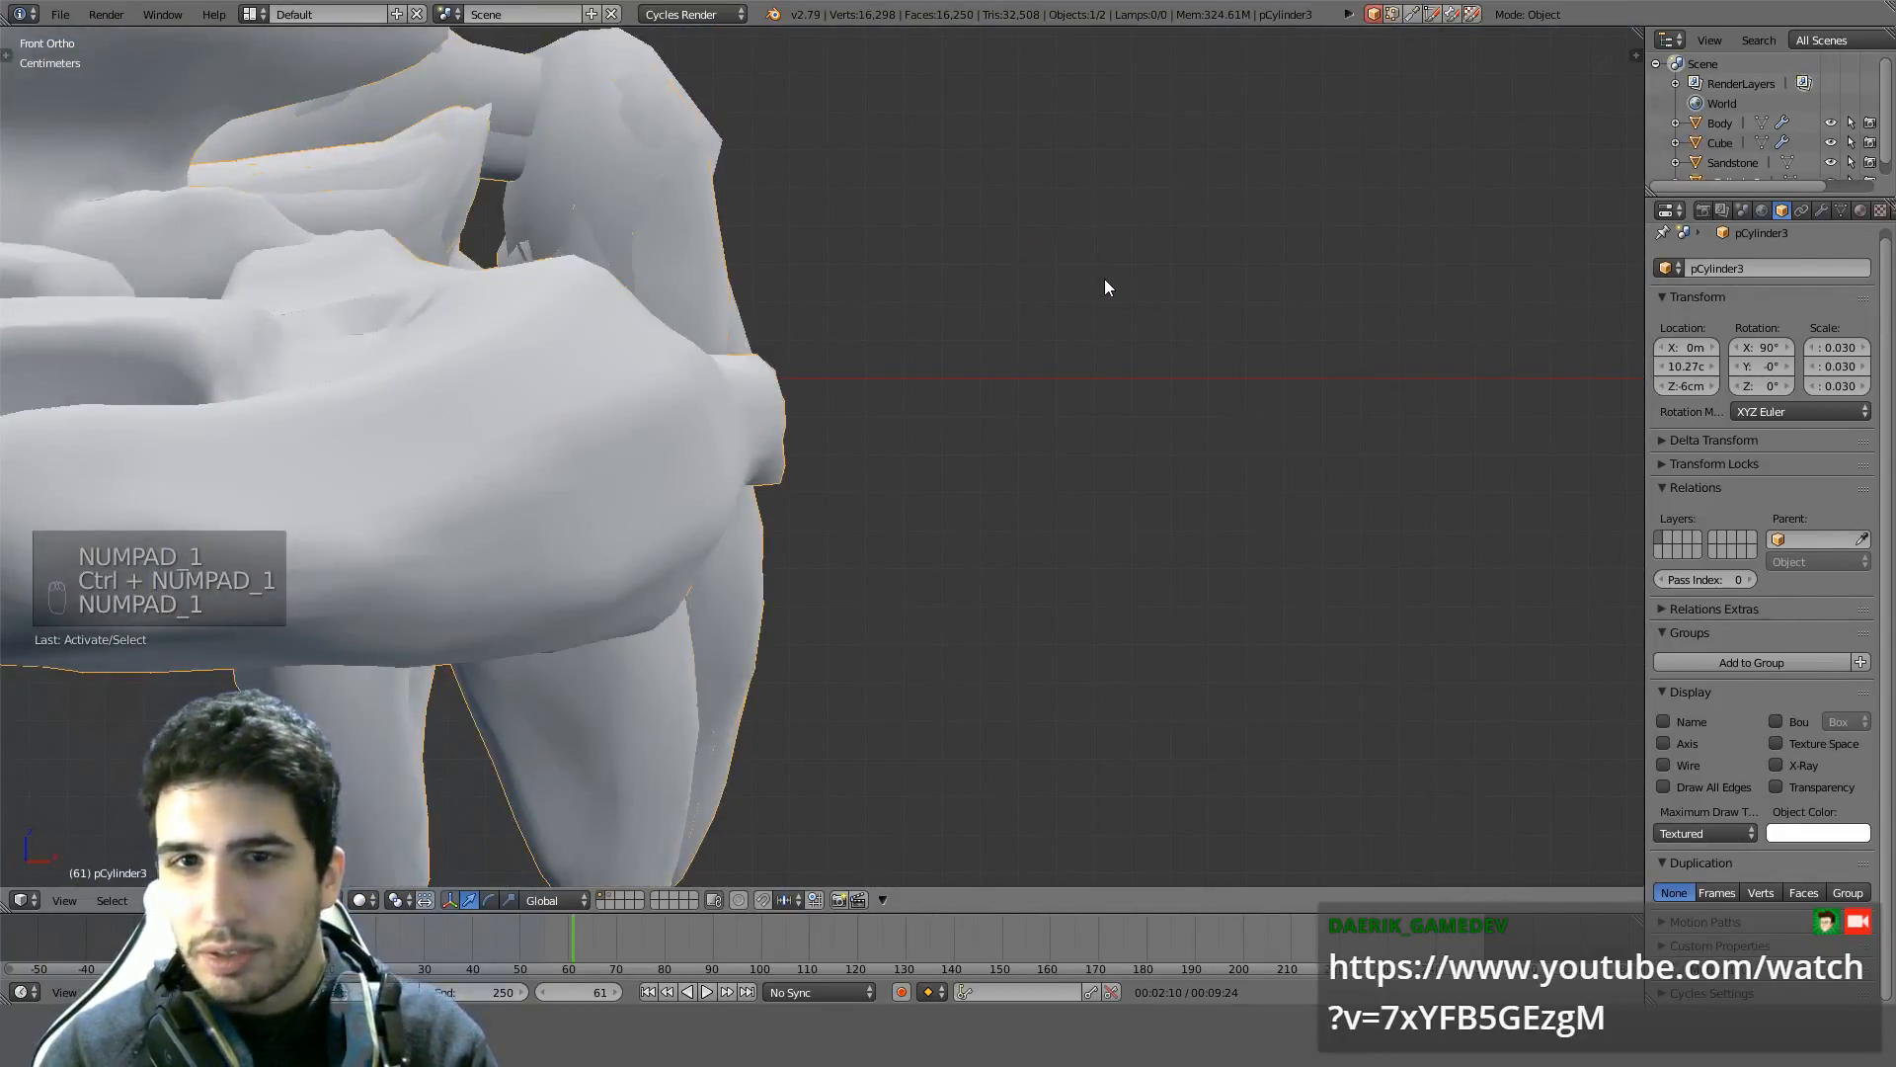
{"action": "key", "text": "z"}
{"action": "key", "text": "ctrl+KP_1"}
{"action": "key", "text": "z"}
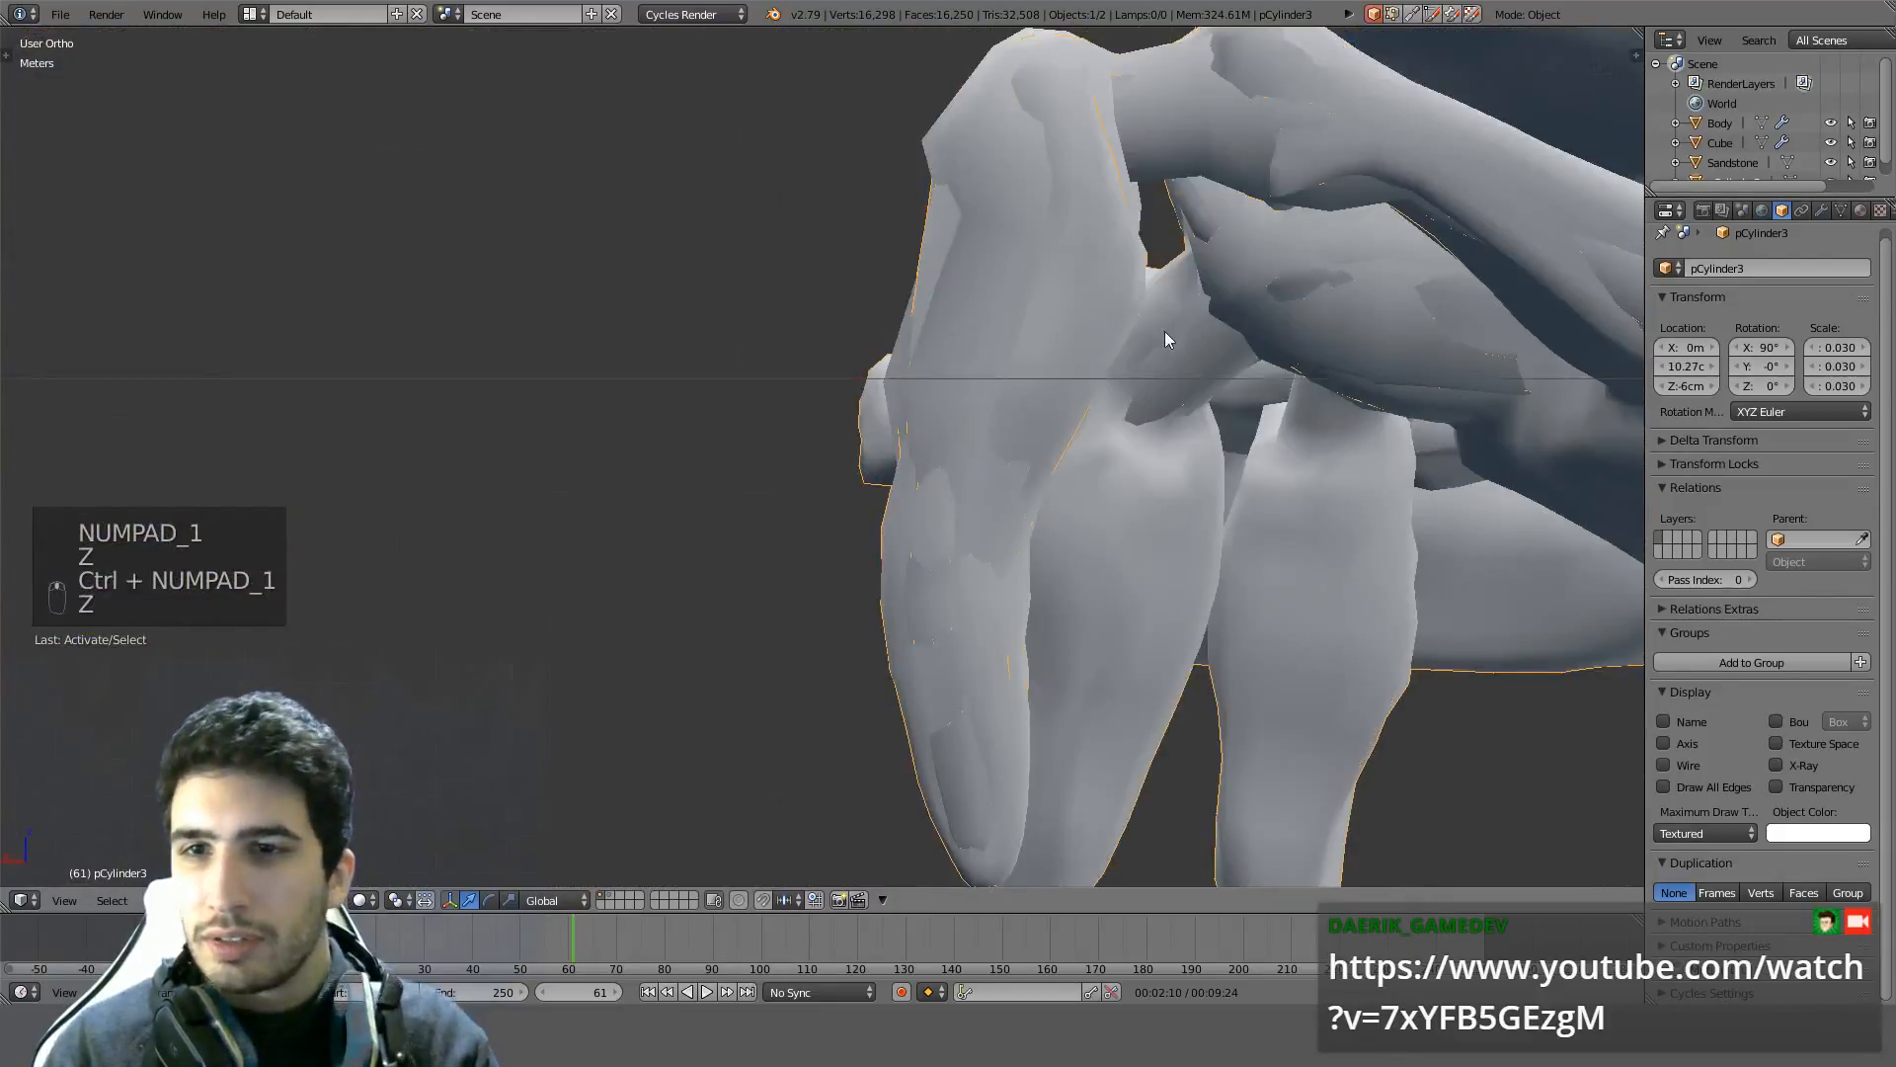
{"action": "mouse_move", "coordinate": [1168, 338]}
{"action": "middle_mouse_down"}
{"action": "mouse_move", "coordinate": [1249, 381]}
{"action": "mouse_move", "coordinate": [1110, 332]}
{"action": "middle_mouse_up"}
Duplicate the linked tube on the Cube mesh's middle leg and place the copy over the lower leg in back view
{"action": "right_click", "coordinate": [1004, 246]}
{"action": "key", "text": "Tab"}
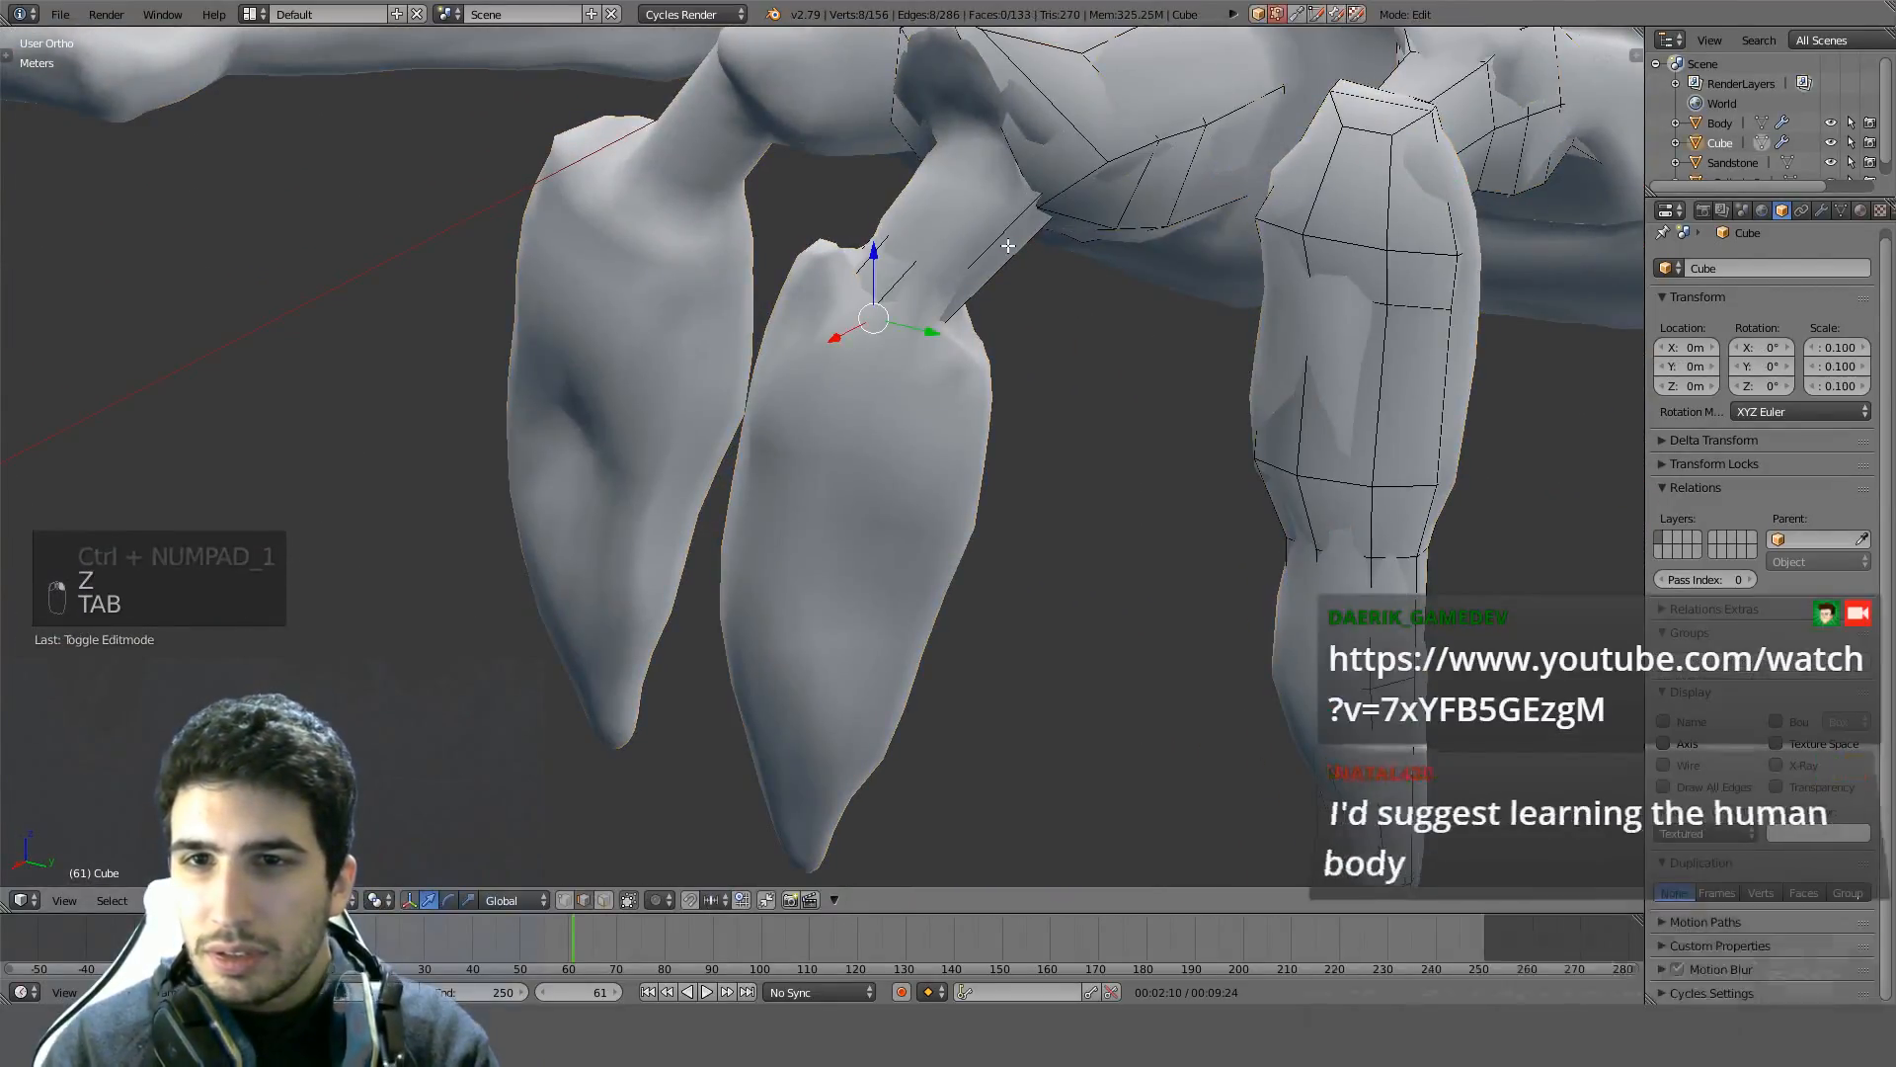
{"action": "key", "text": "l"}
{"action": "key", "text": "ctrl+KP_1"}
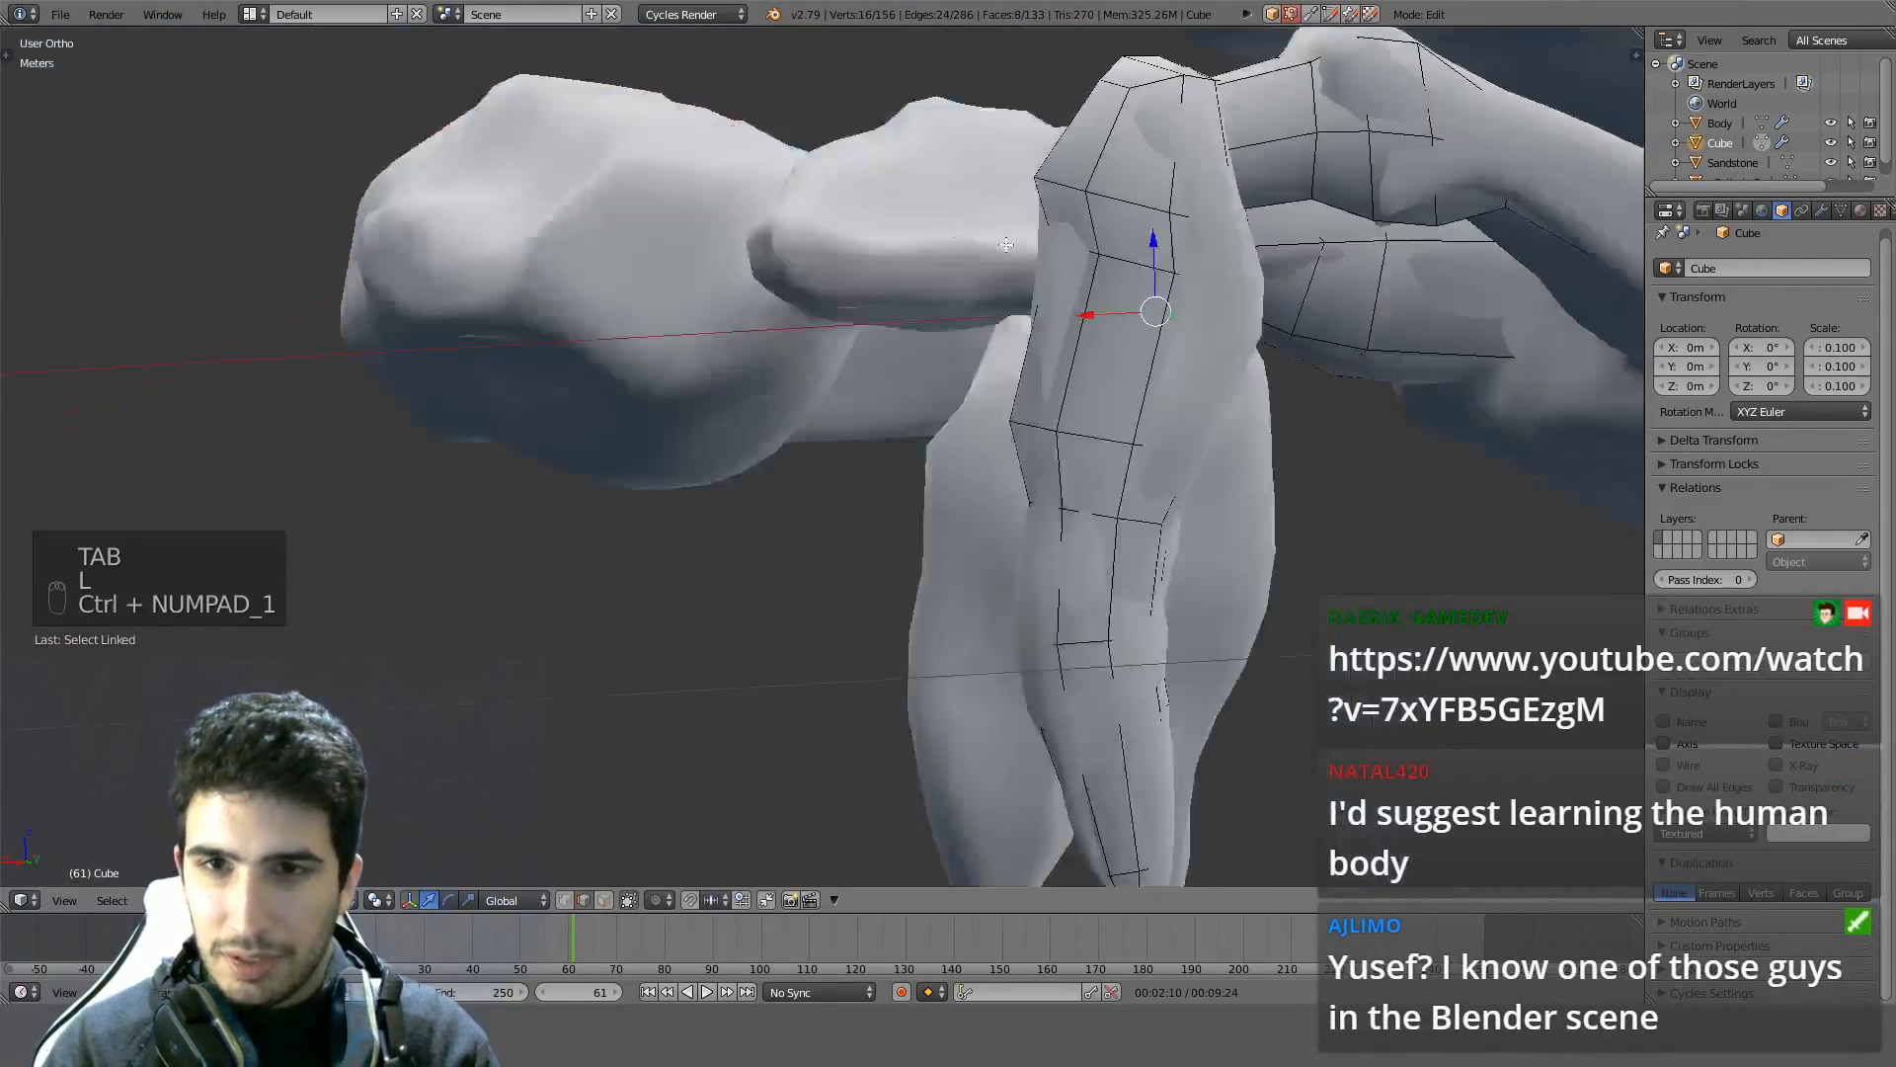
{"action": "key", "text": "shift+d"}
{"action": "left_click", "coordinate": [960, 637]}
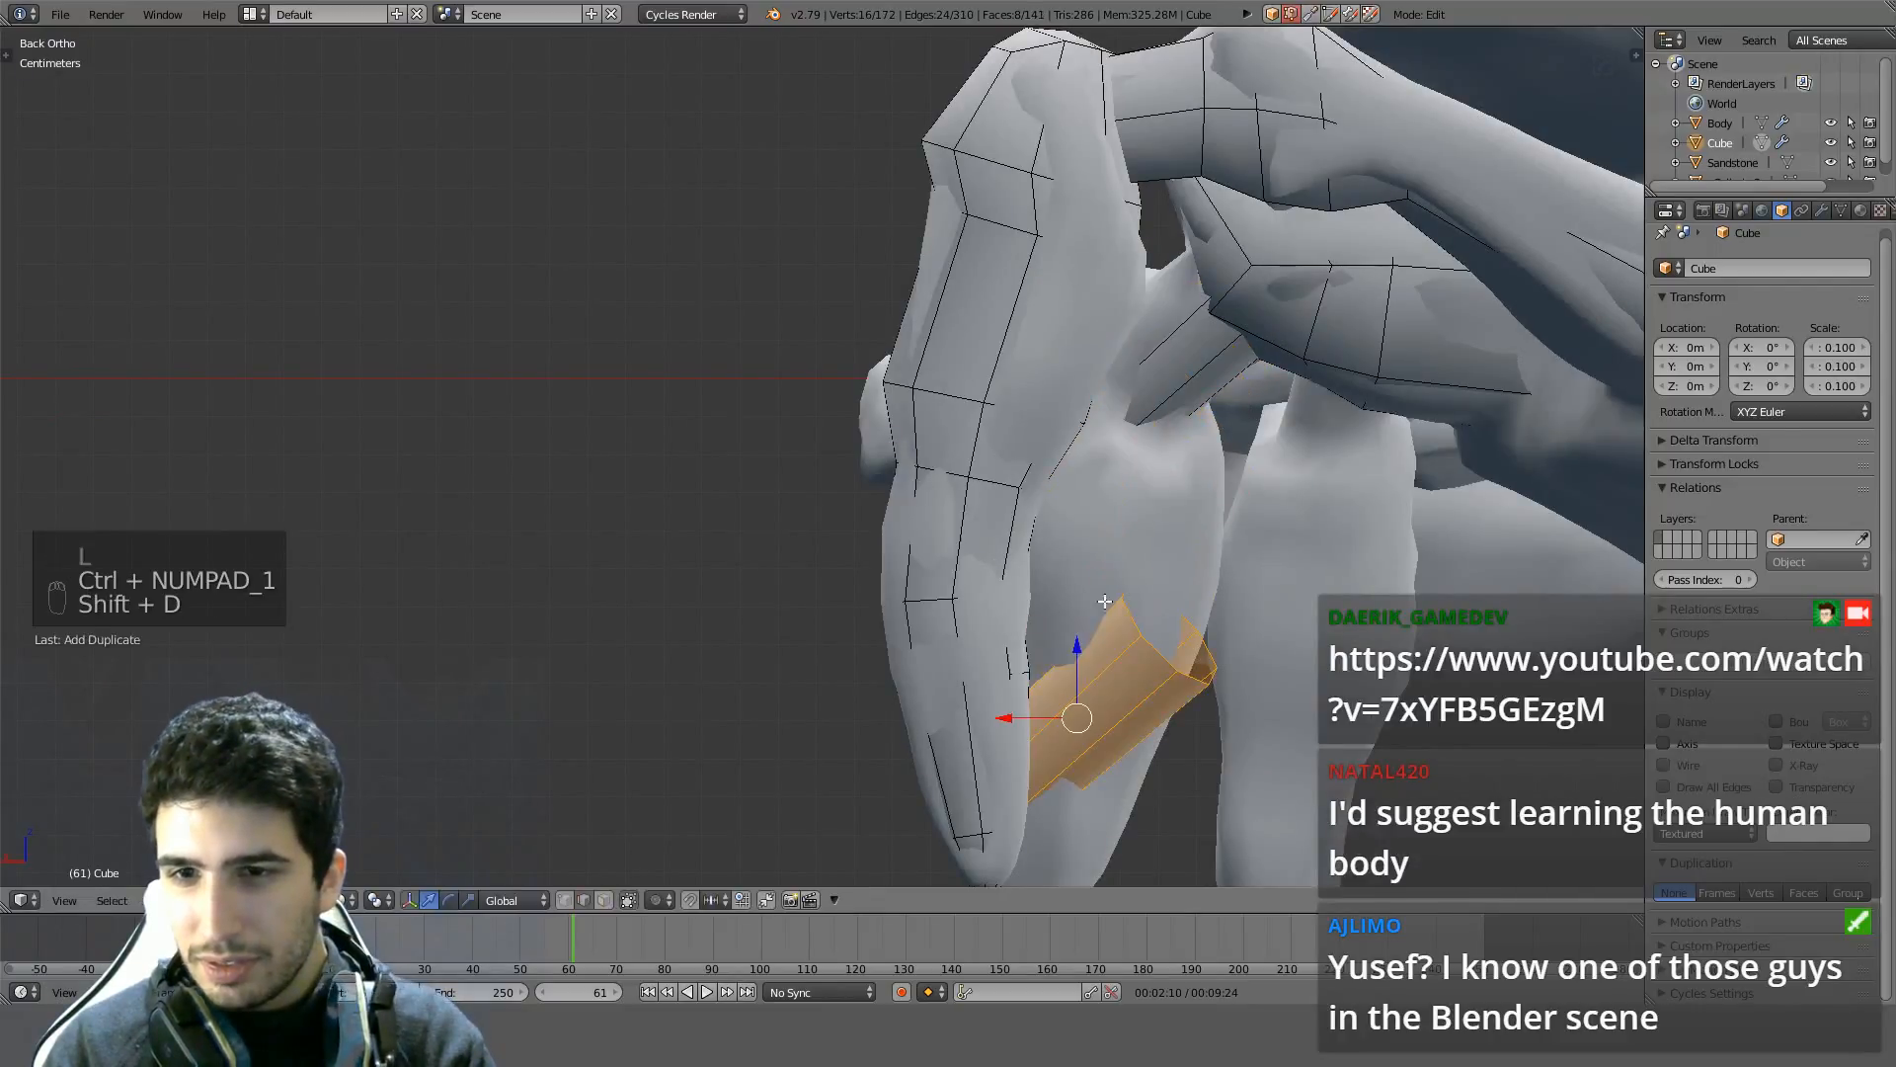
Stand the duplicated tube upright by rotating it about -45° in back view and around the global X axis in top view
{"action": "key", "text": "r"}
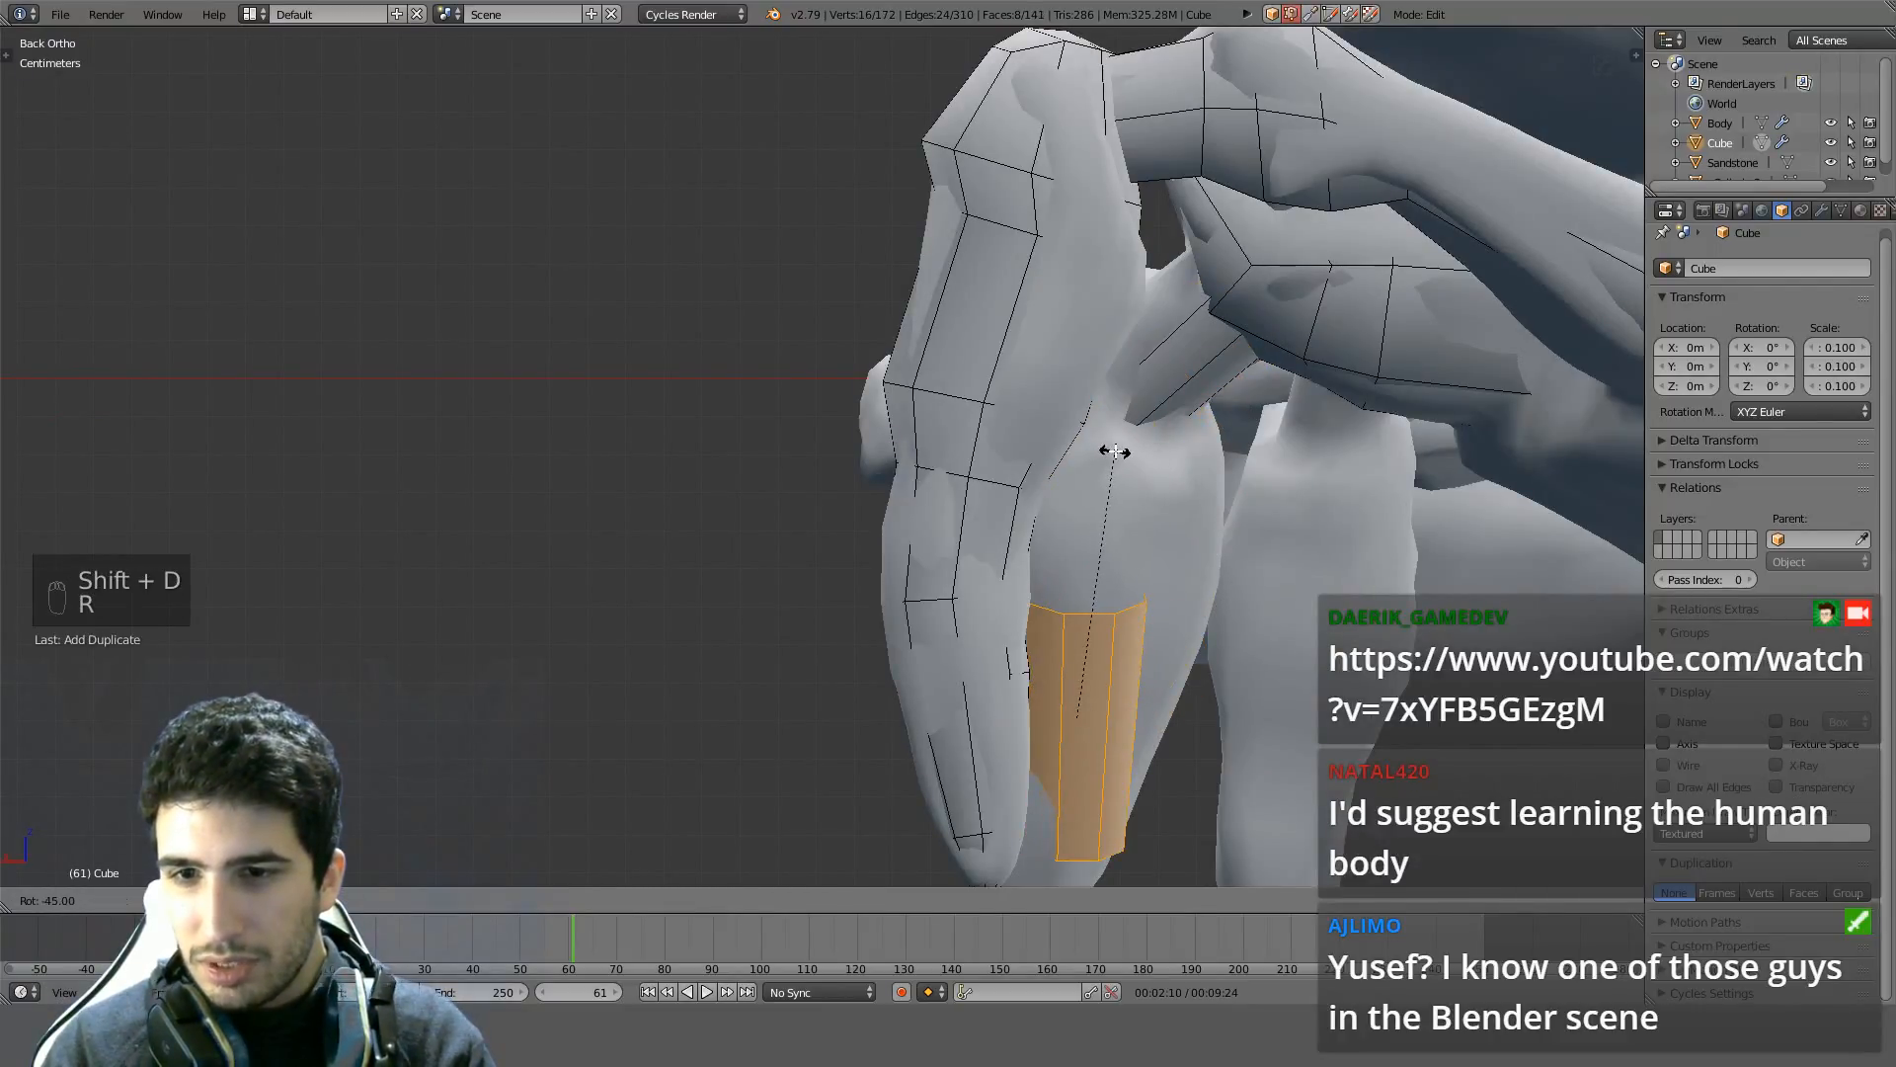
{"action": "left_click", "coordinate": [1109, 451]}
{"action": "key", "text": "KP_7"}
{"action": "key", "text": "z"}
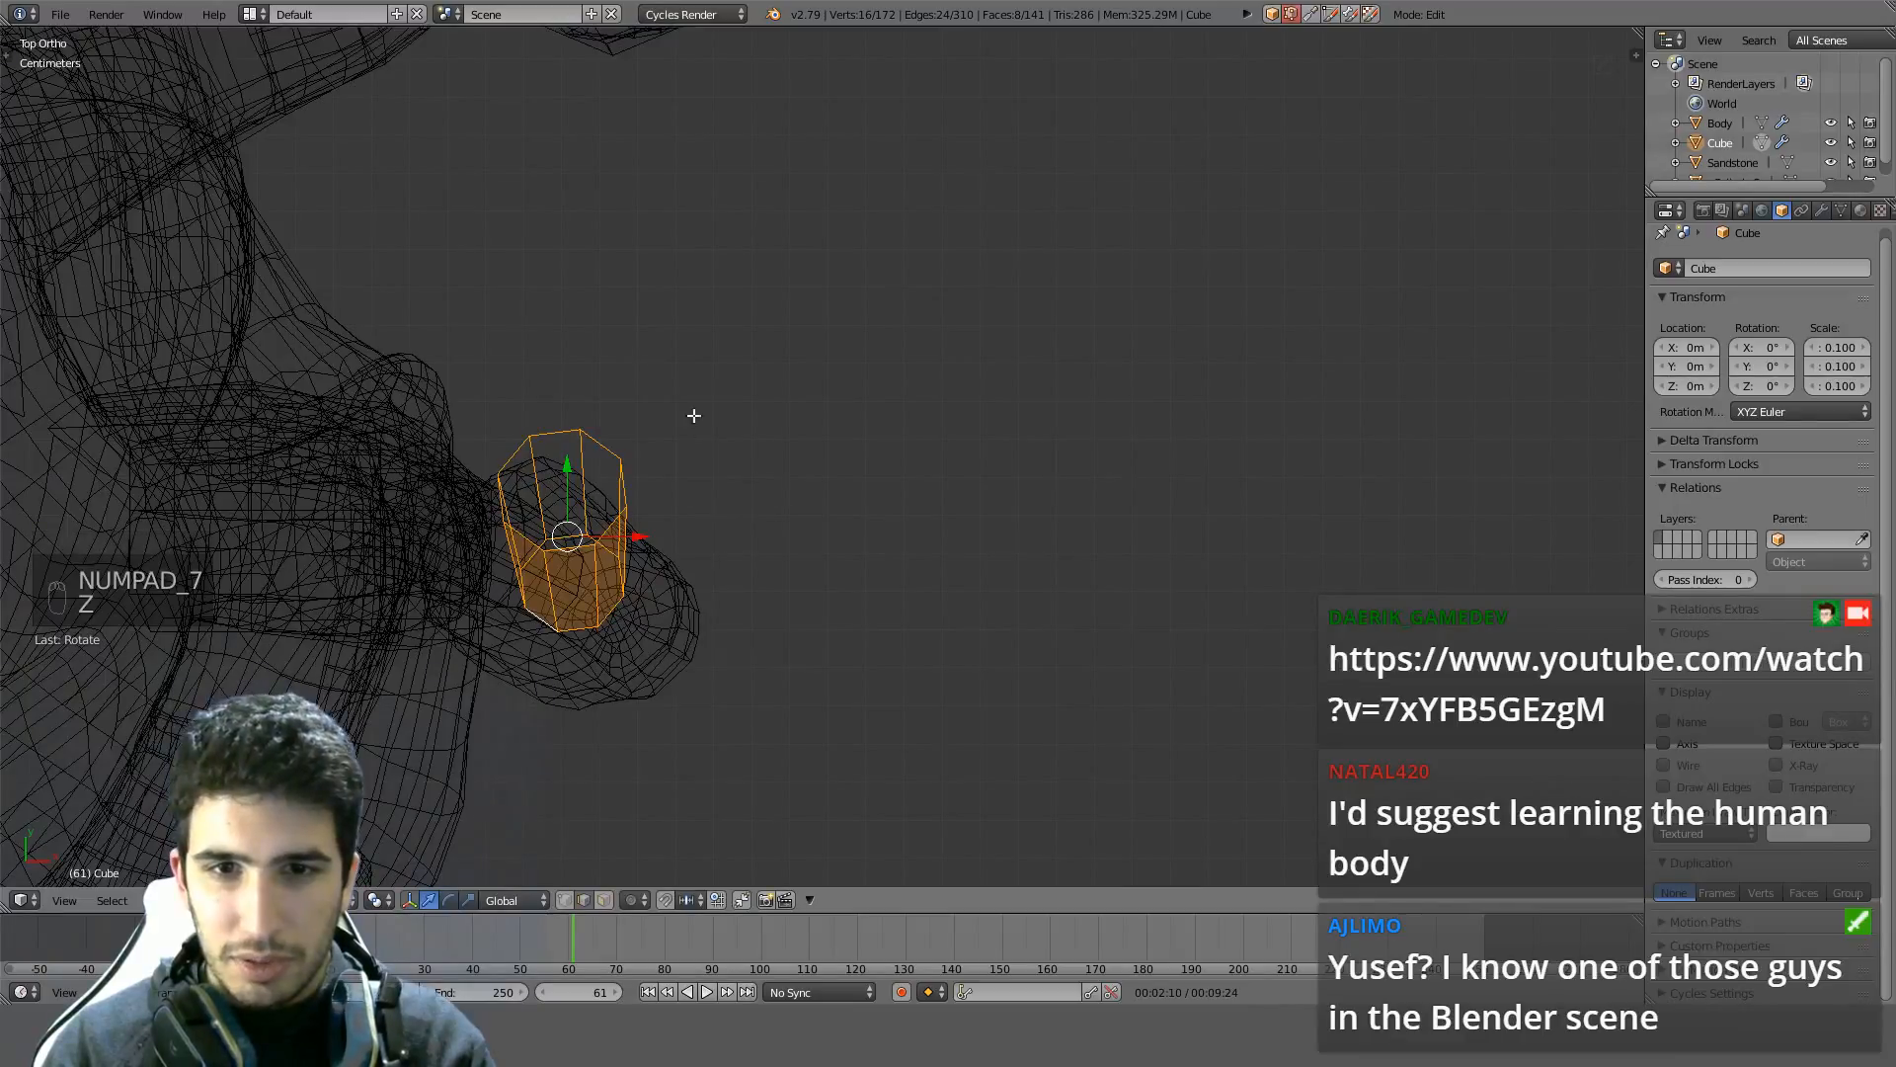
{"action": "key", "text": "r"}
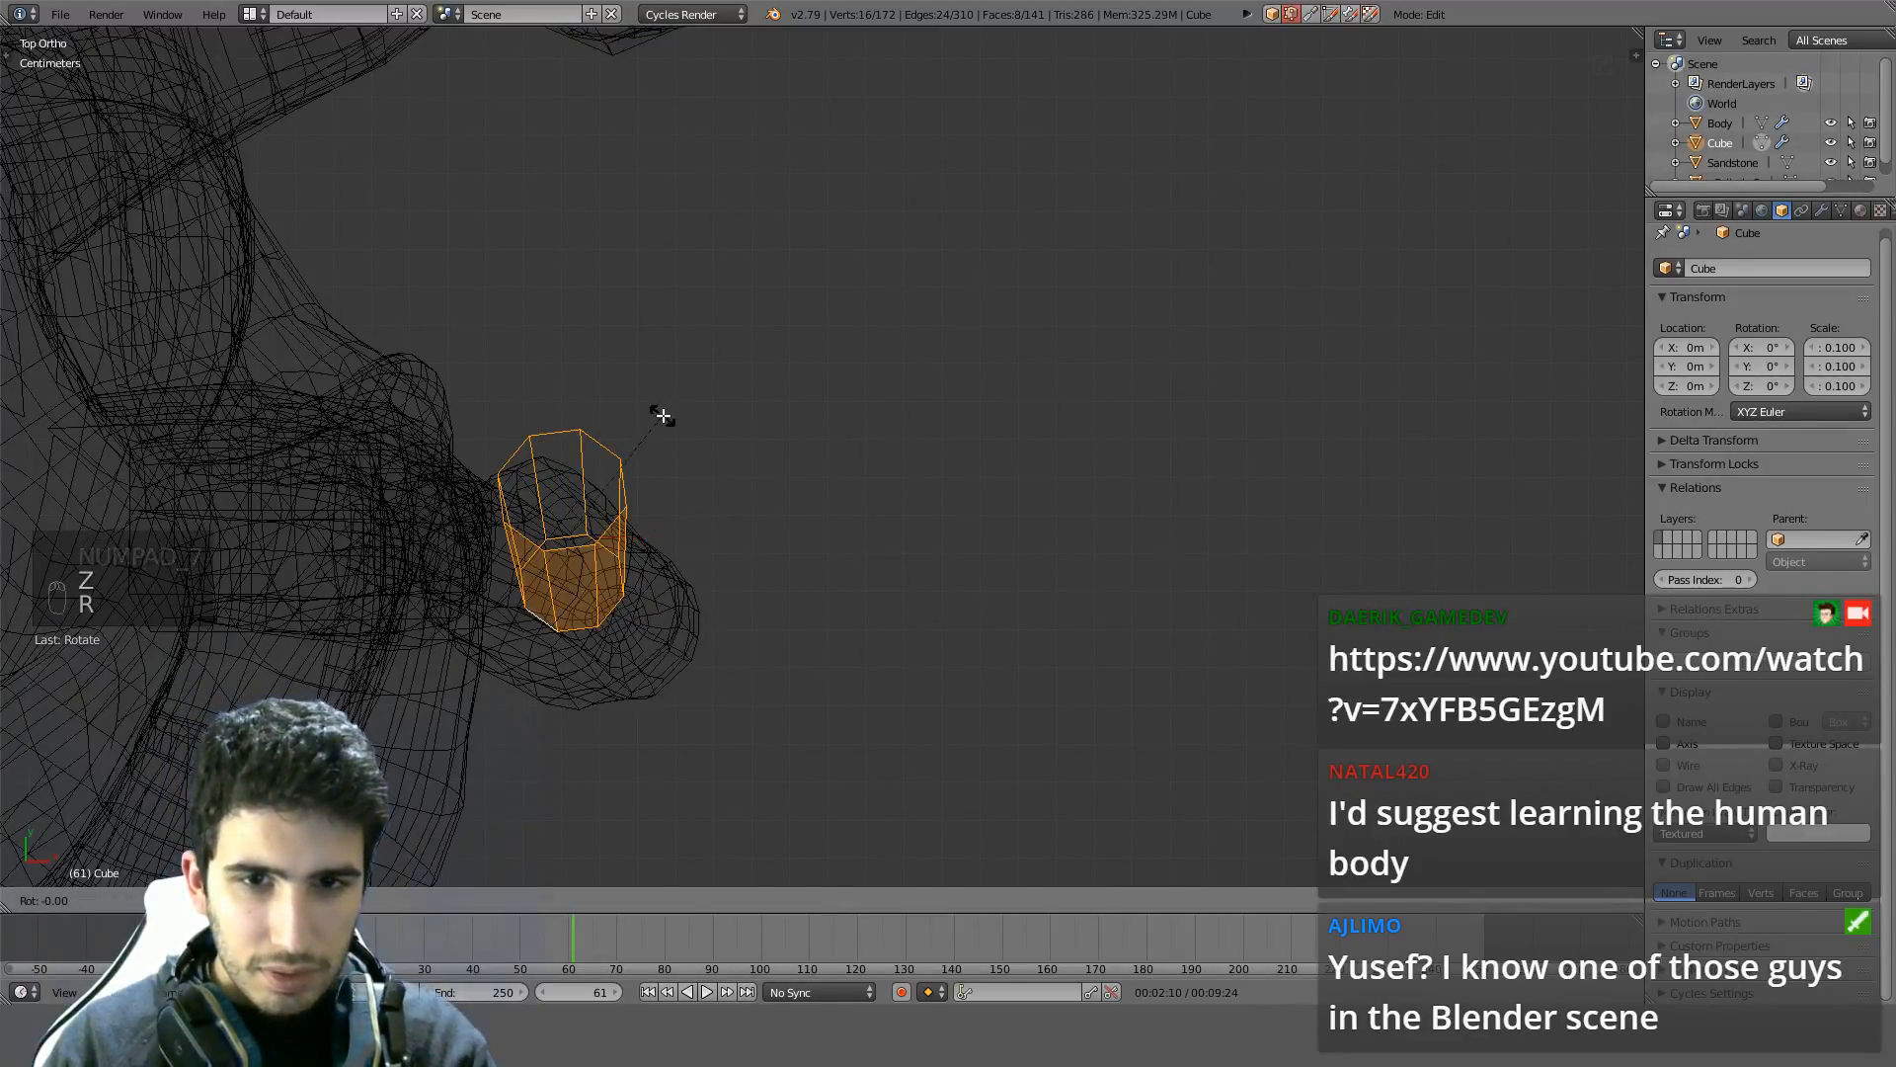
{"action": "right_click", "coordinate": [696, 406]}
{"action": "key", "text": "r"}
{"action": "key", "text": "x"}
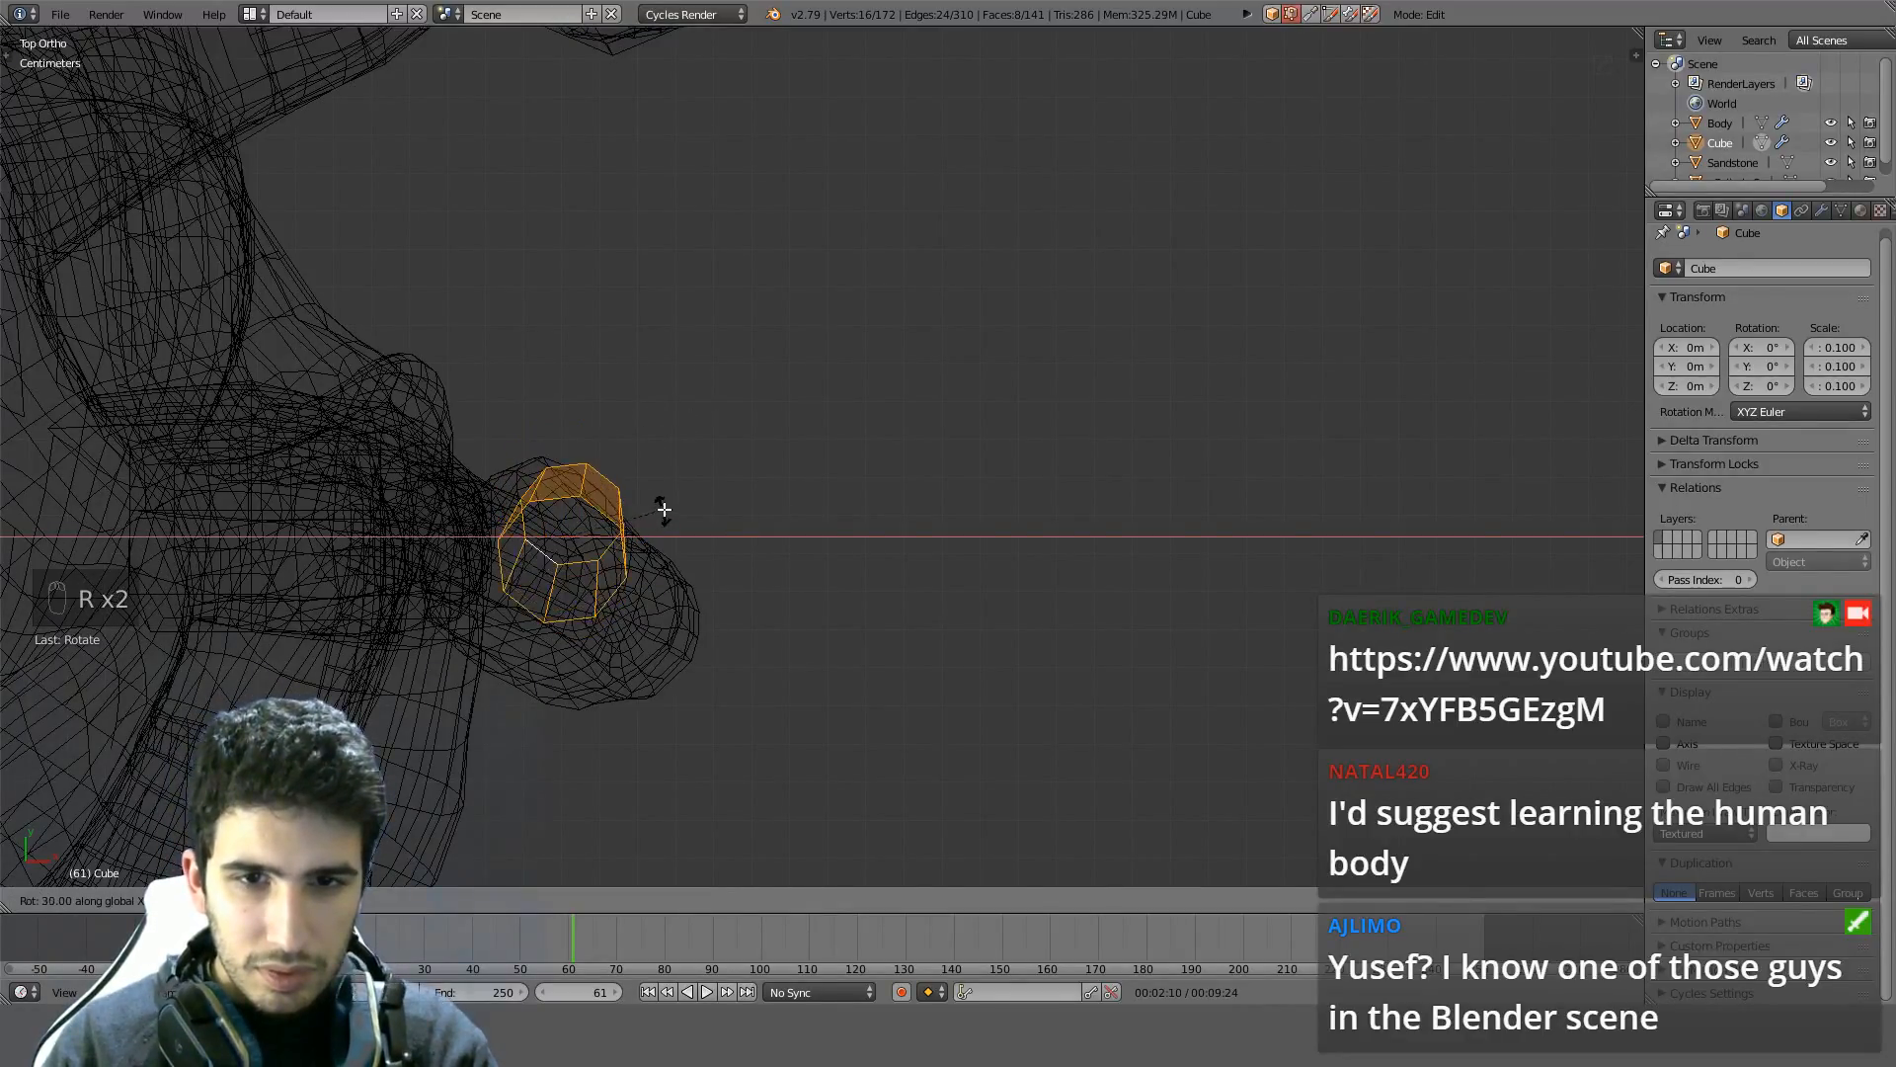
{"action": "left_click", "coordinate": [678, 506]}
Centre the tube inside the lower leg's outline in top view and scale it down to roughly half size
{"action": "key", "text": "g"}
{"action": "left_click", "coordinate": [720, 567]}
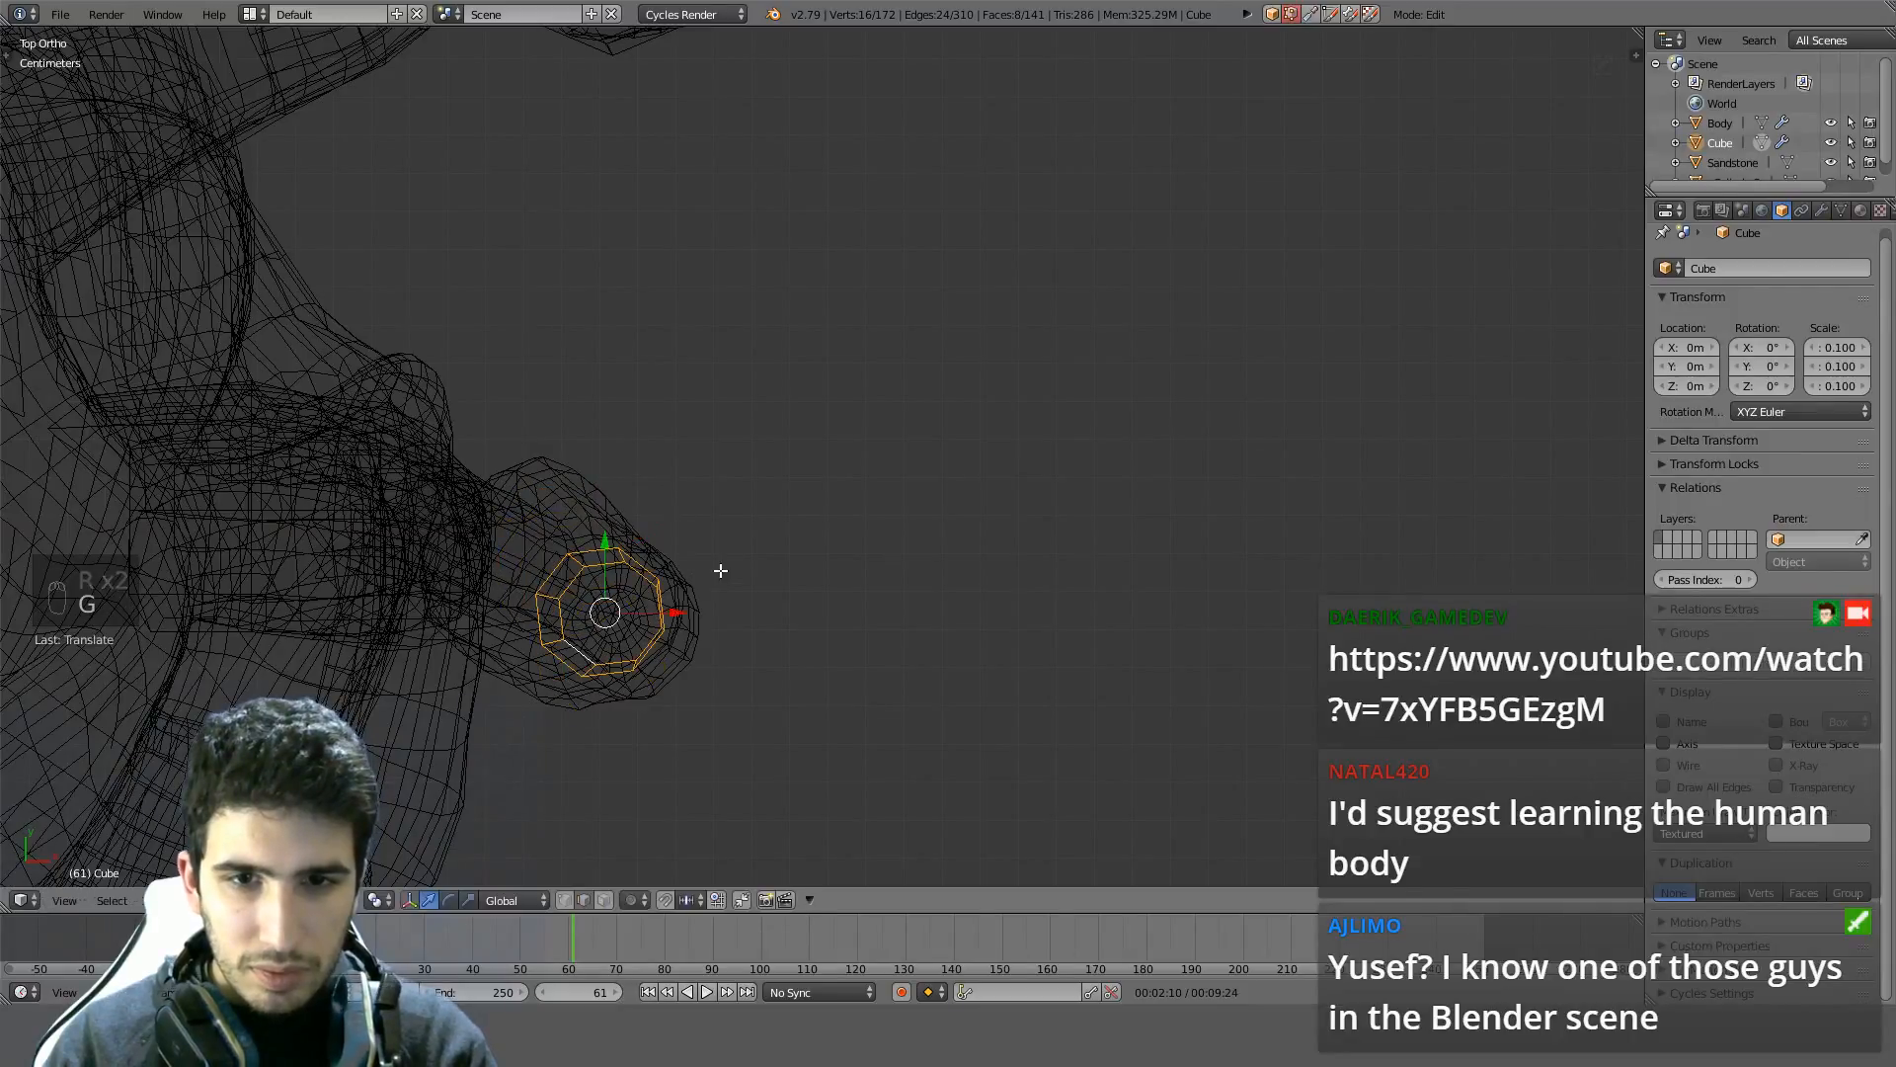
{"action": "key", "text": "s"}
{"action": "left_click", "coordinate": [720, 602]}
{"action": "key", "text": "g"}
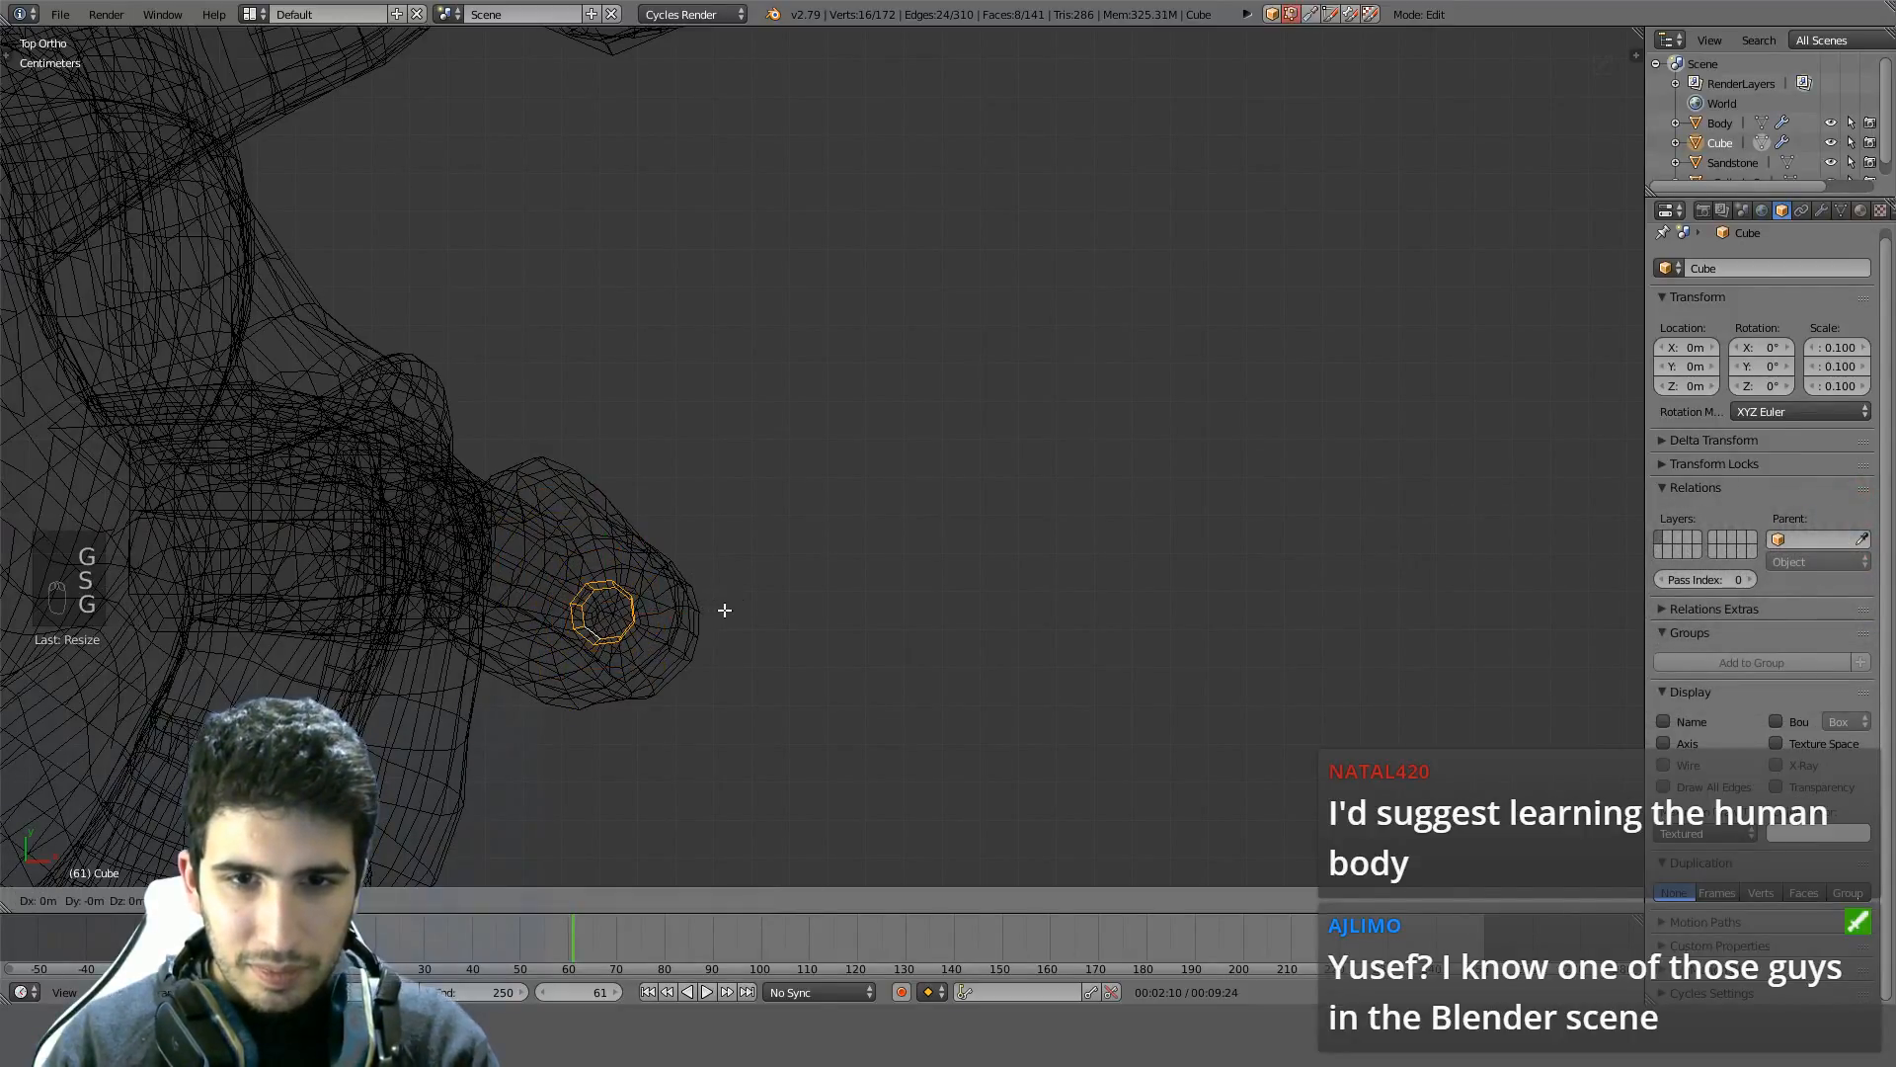
{"action": "left_click", "coordinate": [677, 649]}
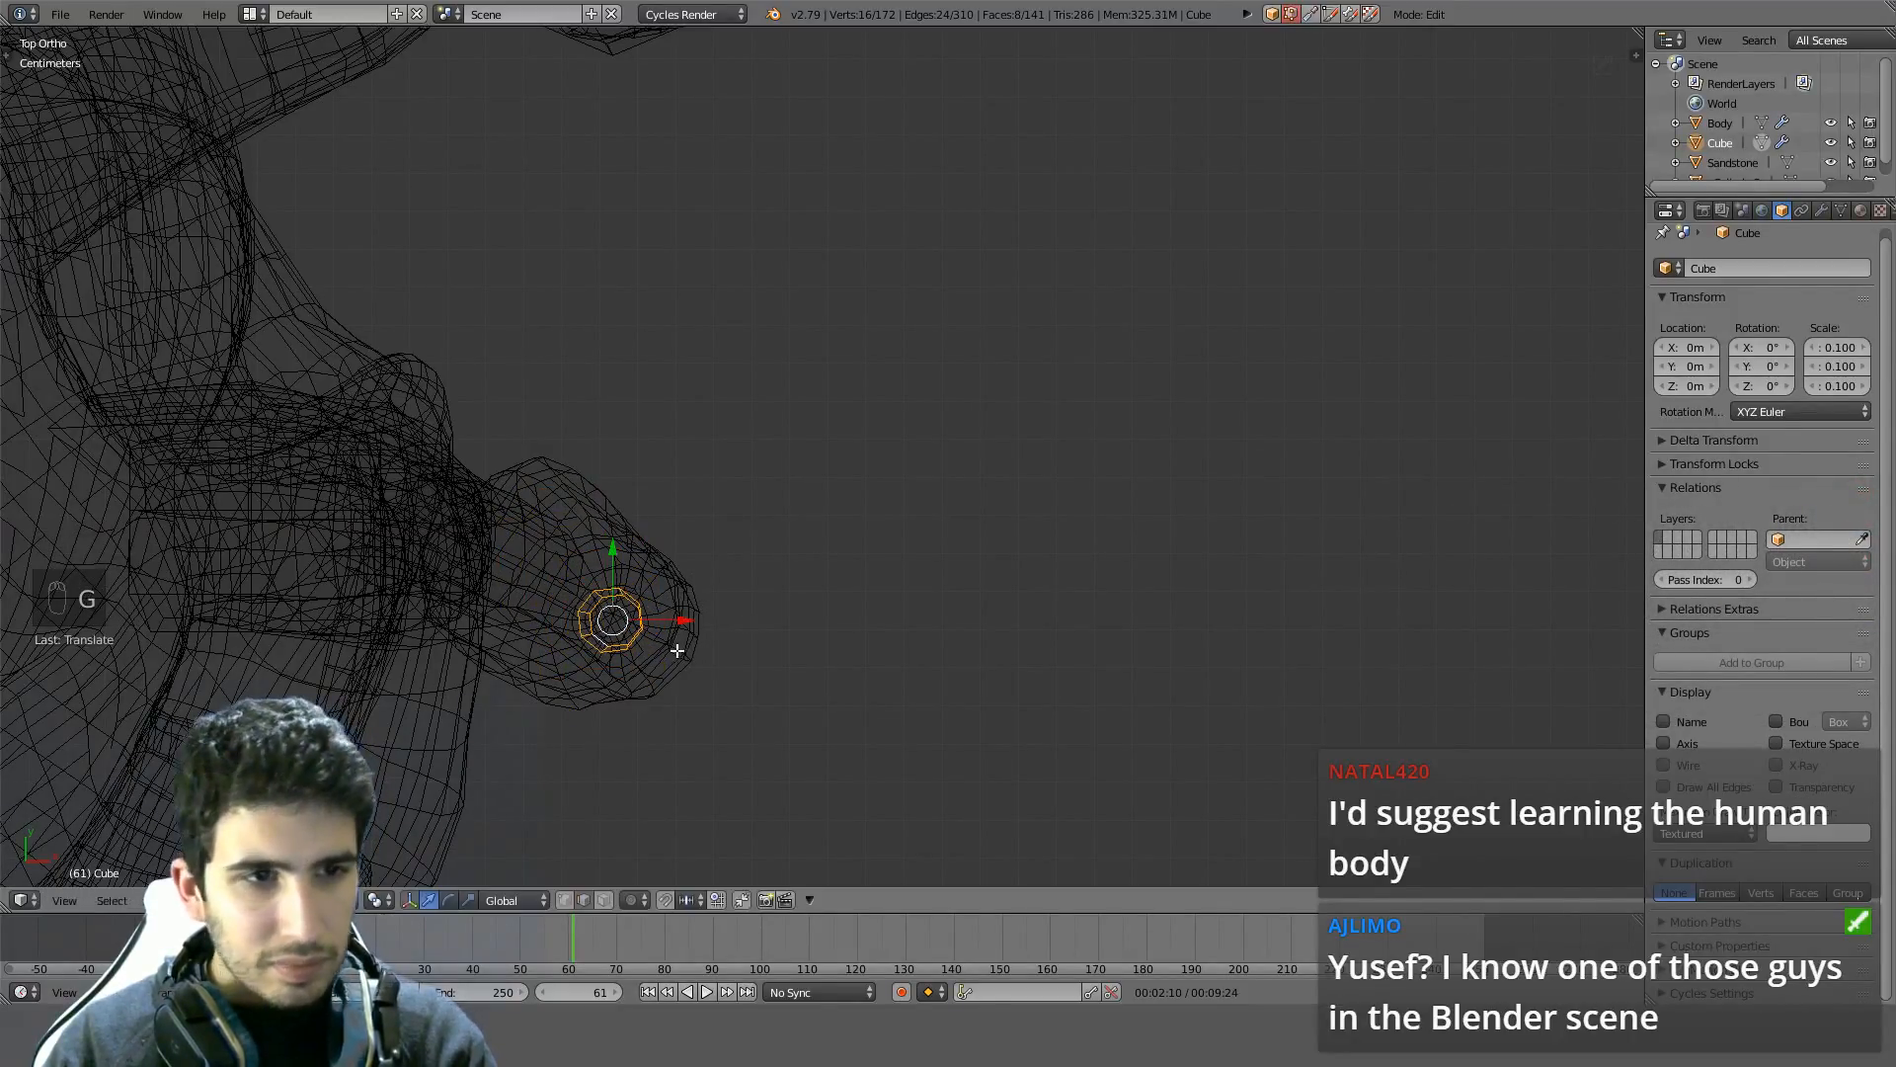
Lower the tube along the Z axis in side view so it surrounds the middle leg's pointed tip
{"action": "key", "text": "KP_3"}
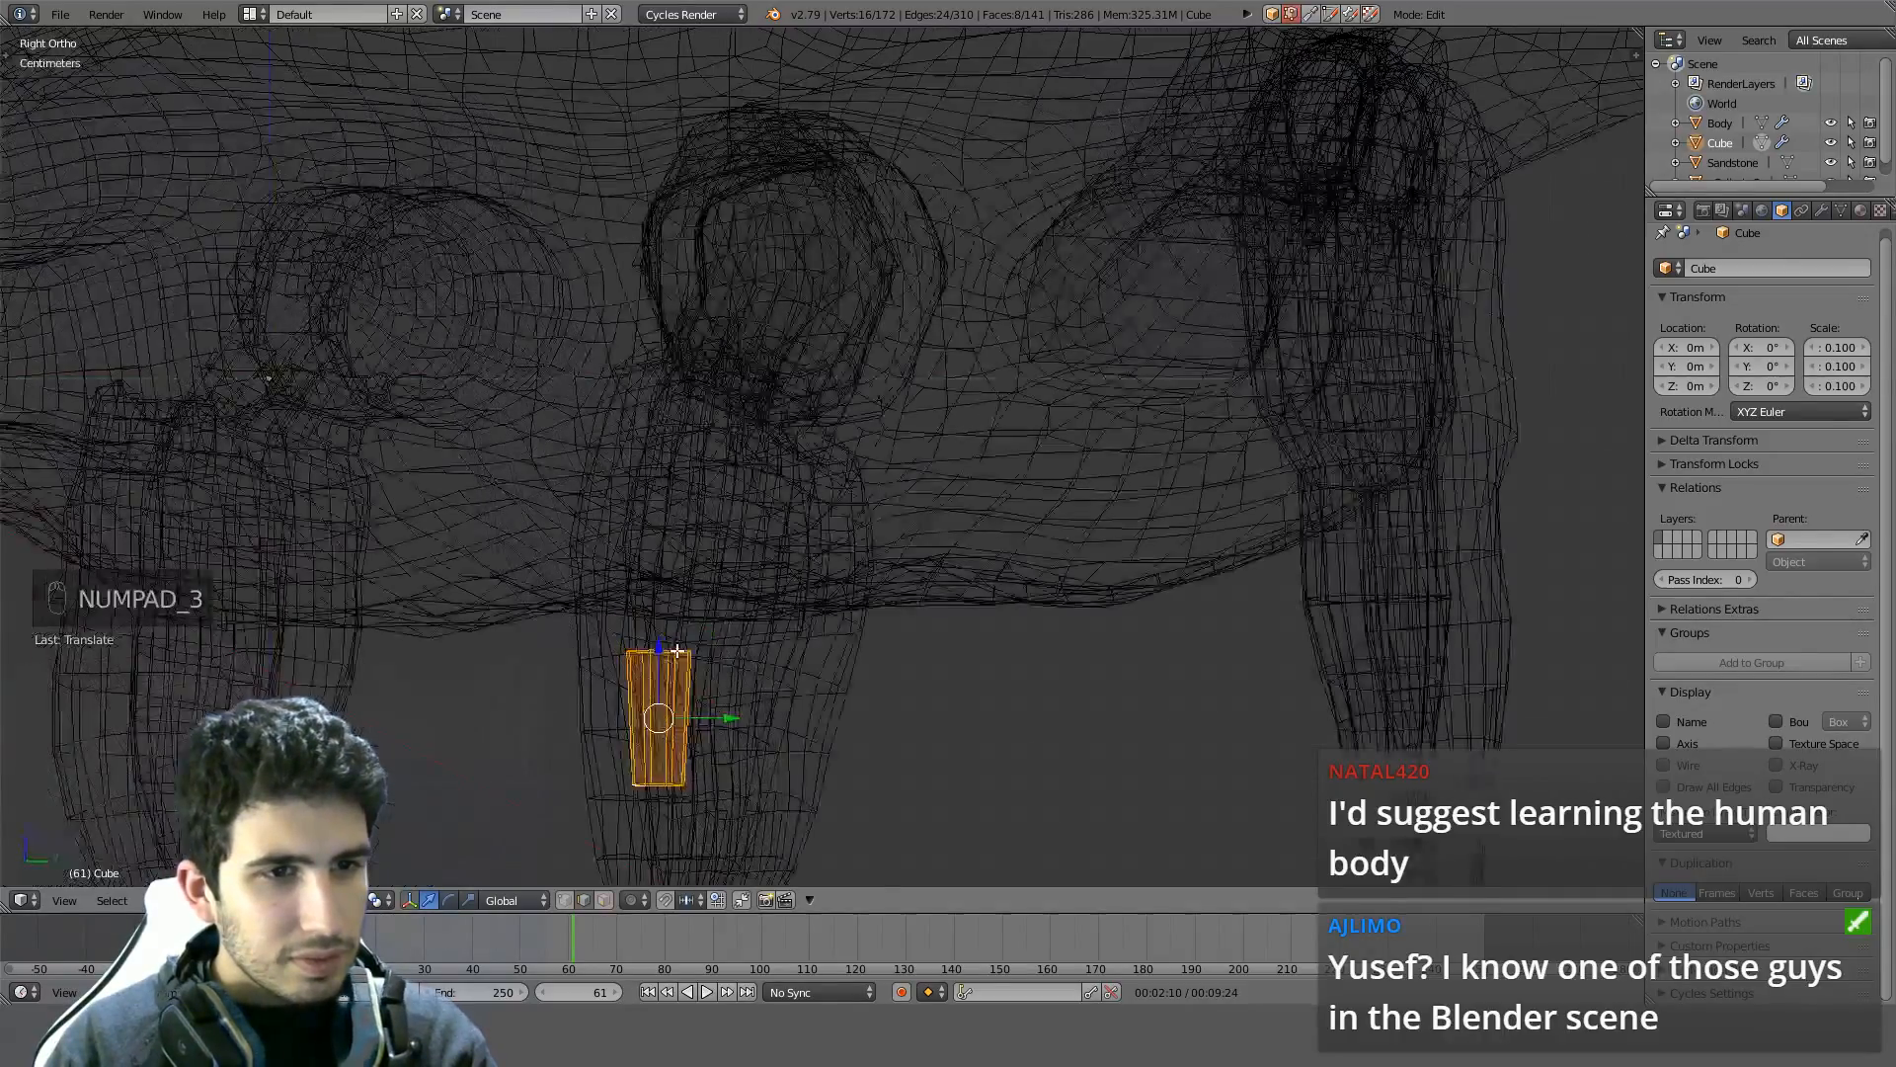
{"action": "key", "text": "z"}
{"action": "scroll", "coordinate": [542, 470], "scroll_direction": "down", "scroll_amount": 5, "text": "shift"}
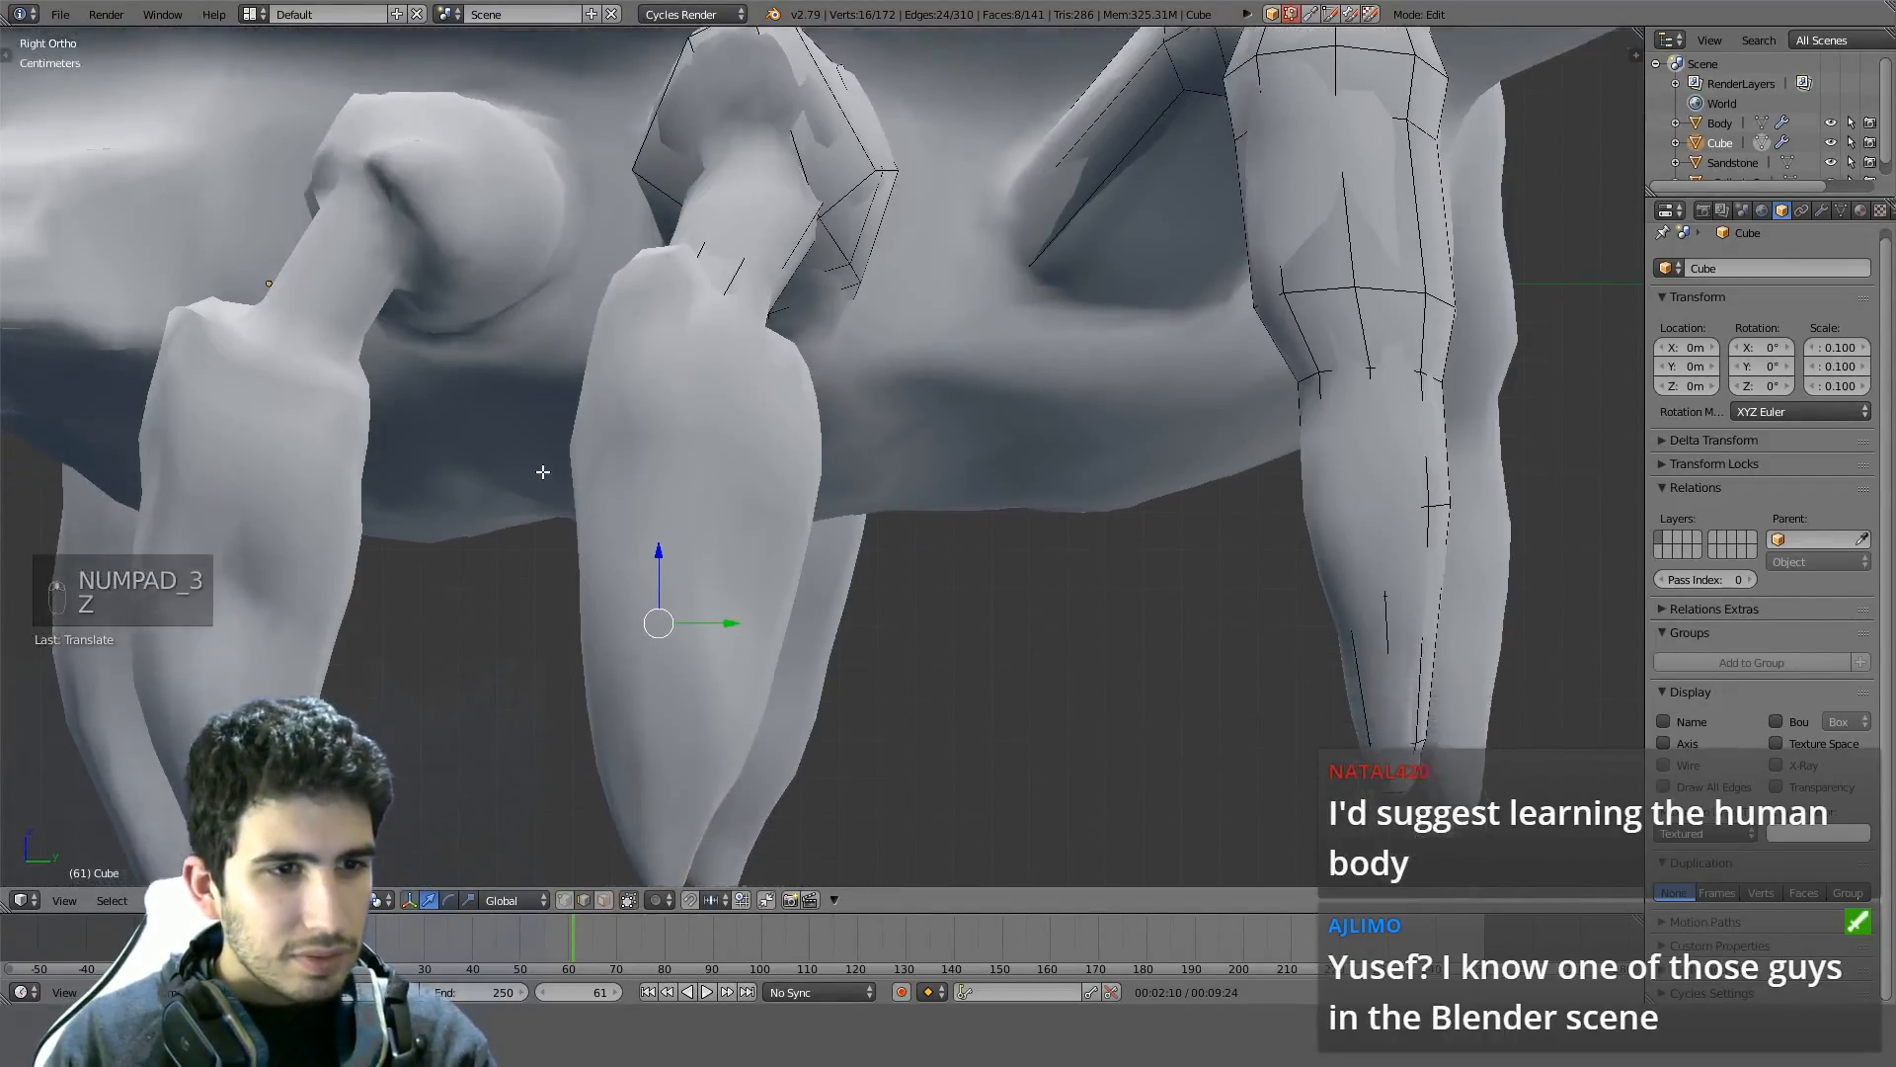
{"action": "key", "text": "z"}
{"action": "key", "text": "g"}
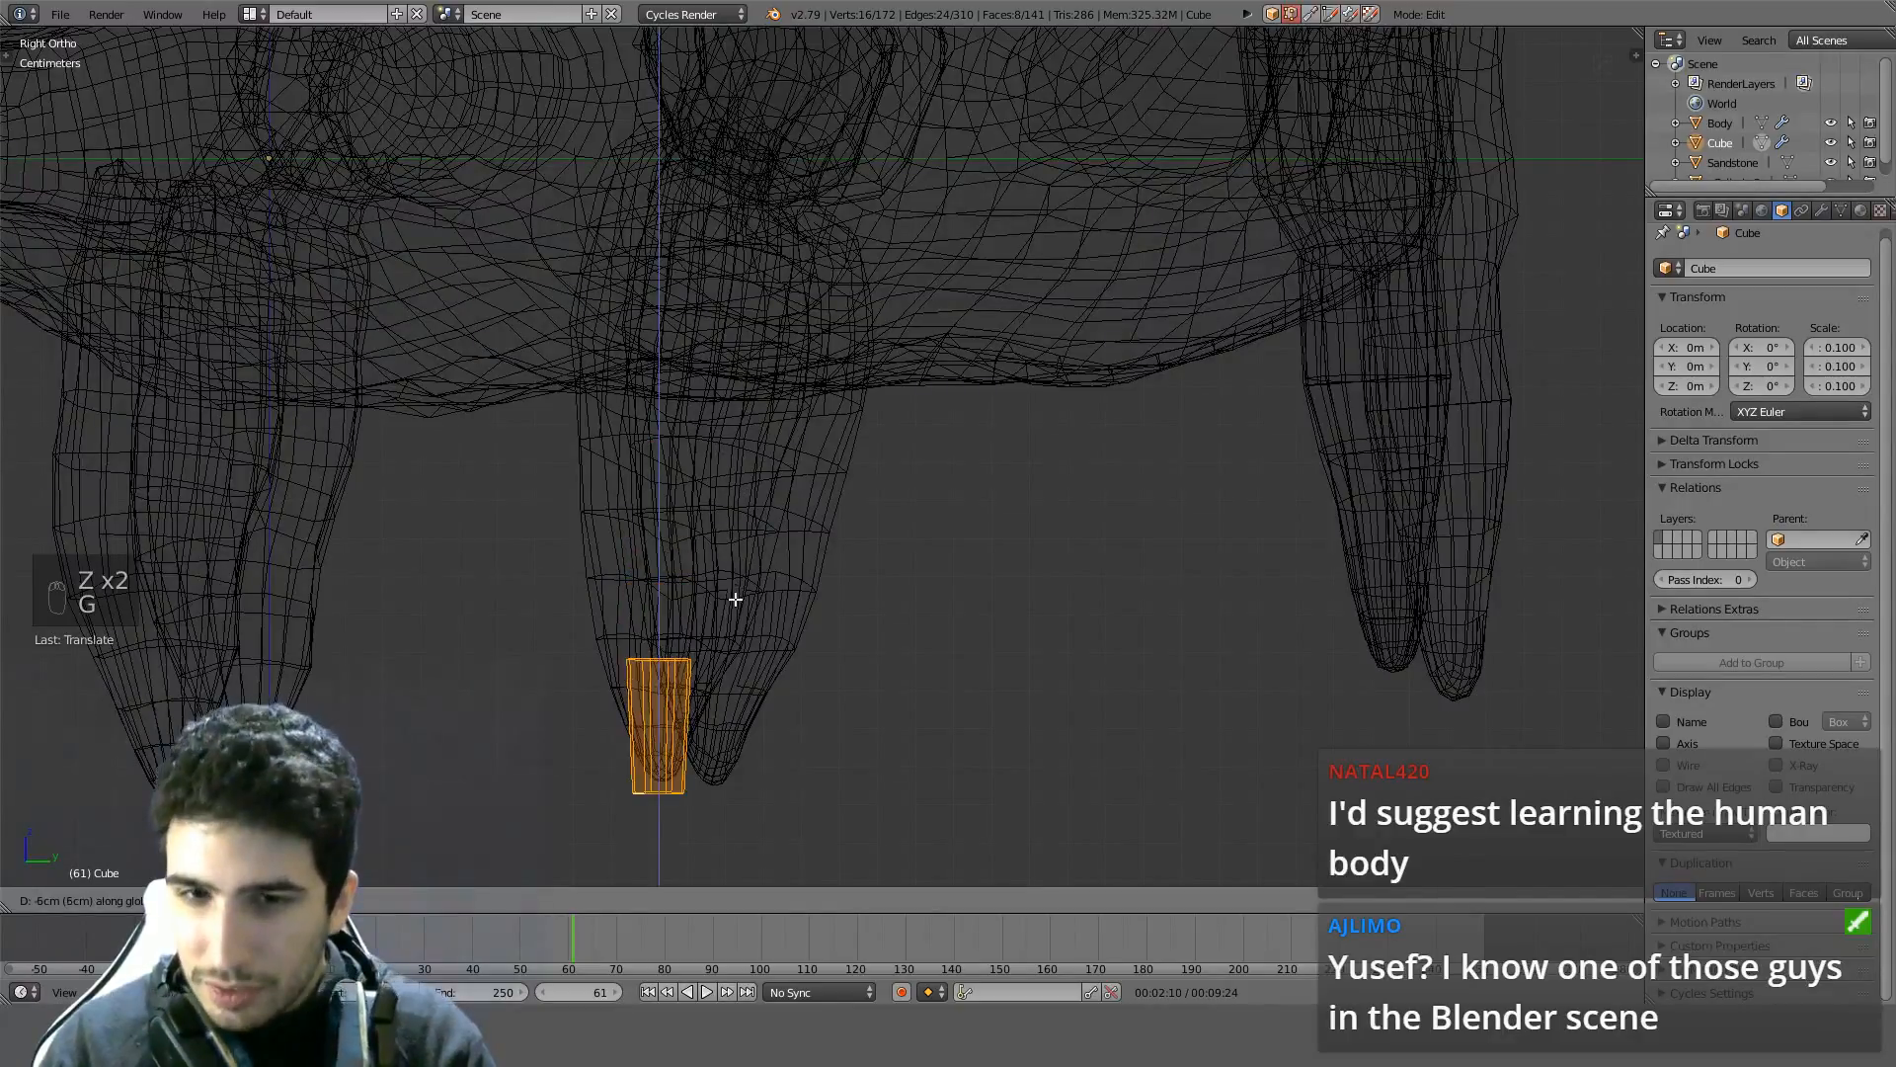
{"action": "left_click", "coordinate": [728, 665]}
{"action": "scroll", "coordinate": [707, 665], "scroll_direction": "up", "scroll_amount": 1}
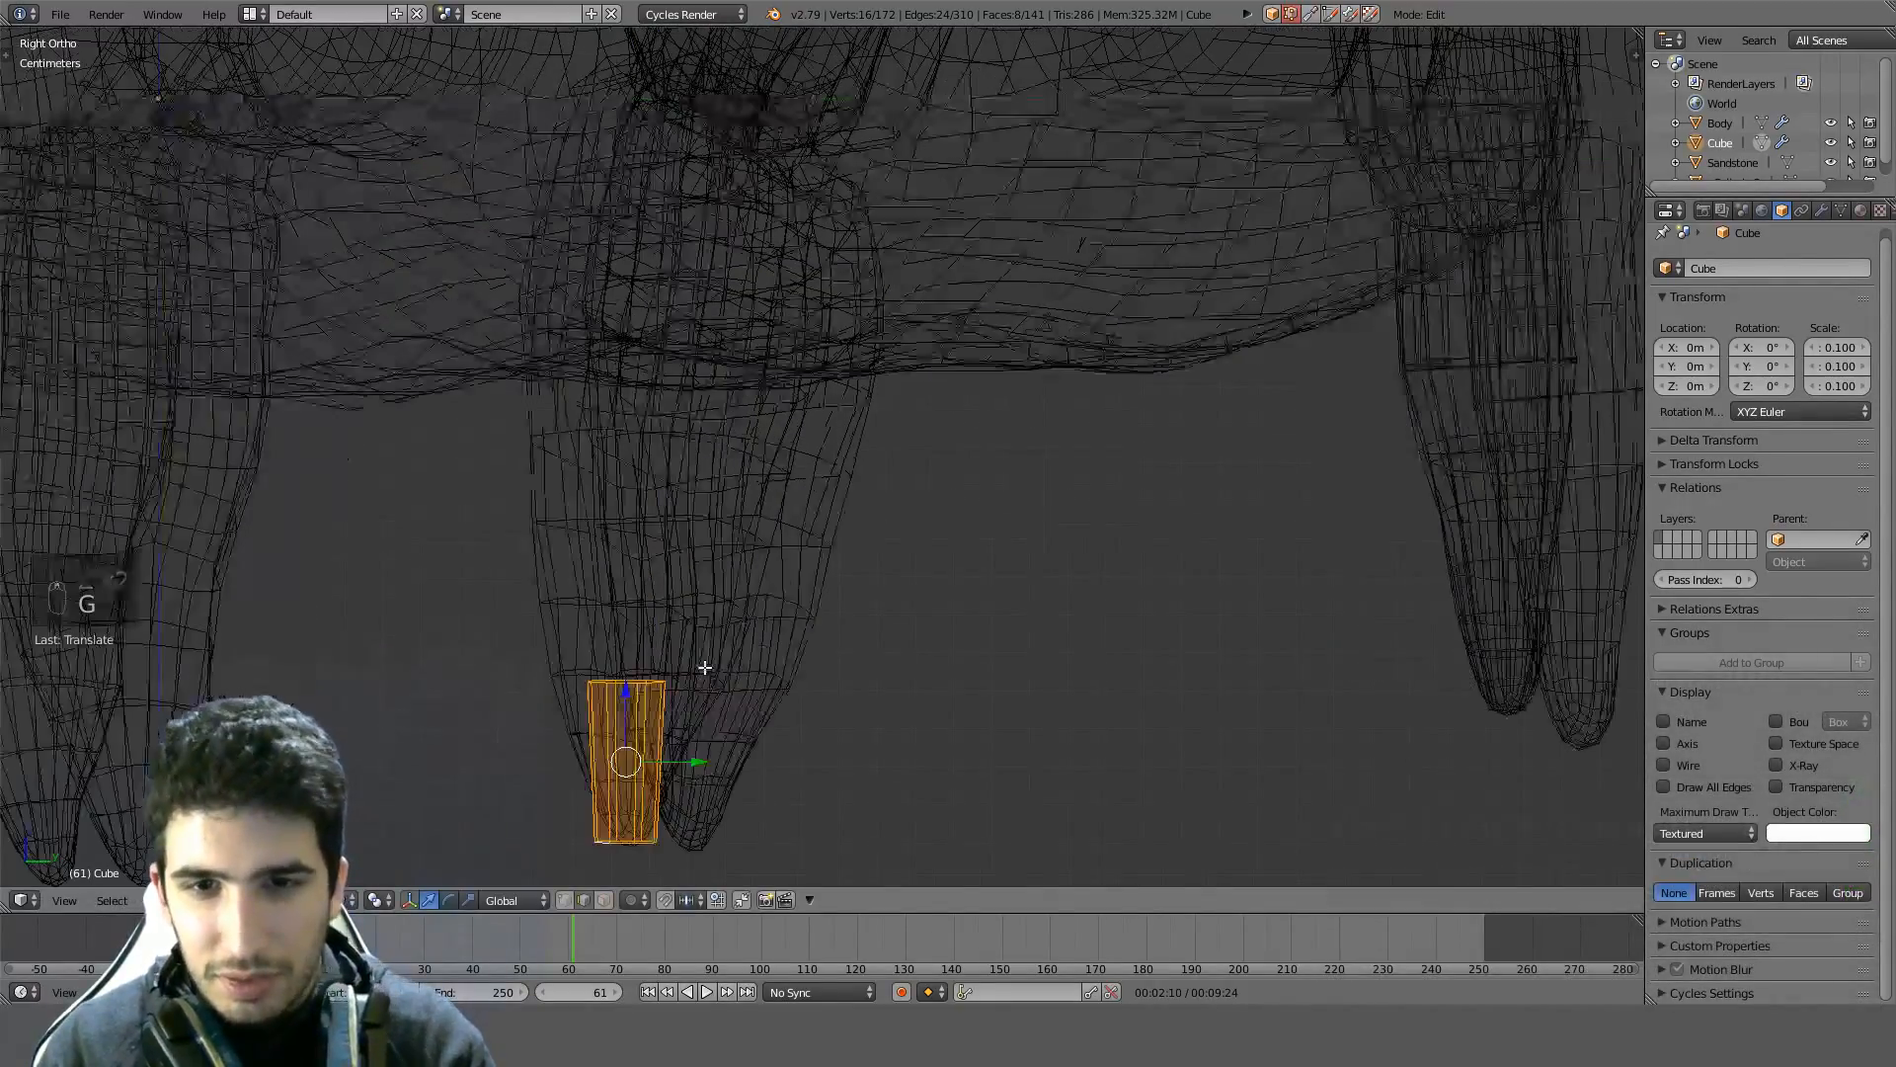
{"action": "scroll", "coordinate": [615, 848], "scroll_direction": "down", "scroll_amount": 2, "text": "shift"}
Scale up the tube's top edge loop to match the leg's width at that height
{"action": "key", "text": "a"}
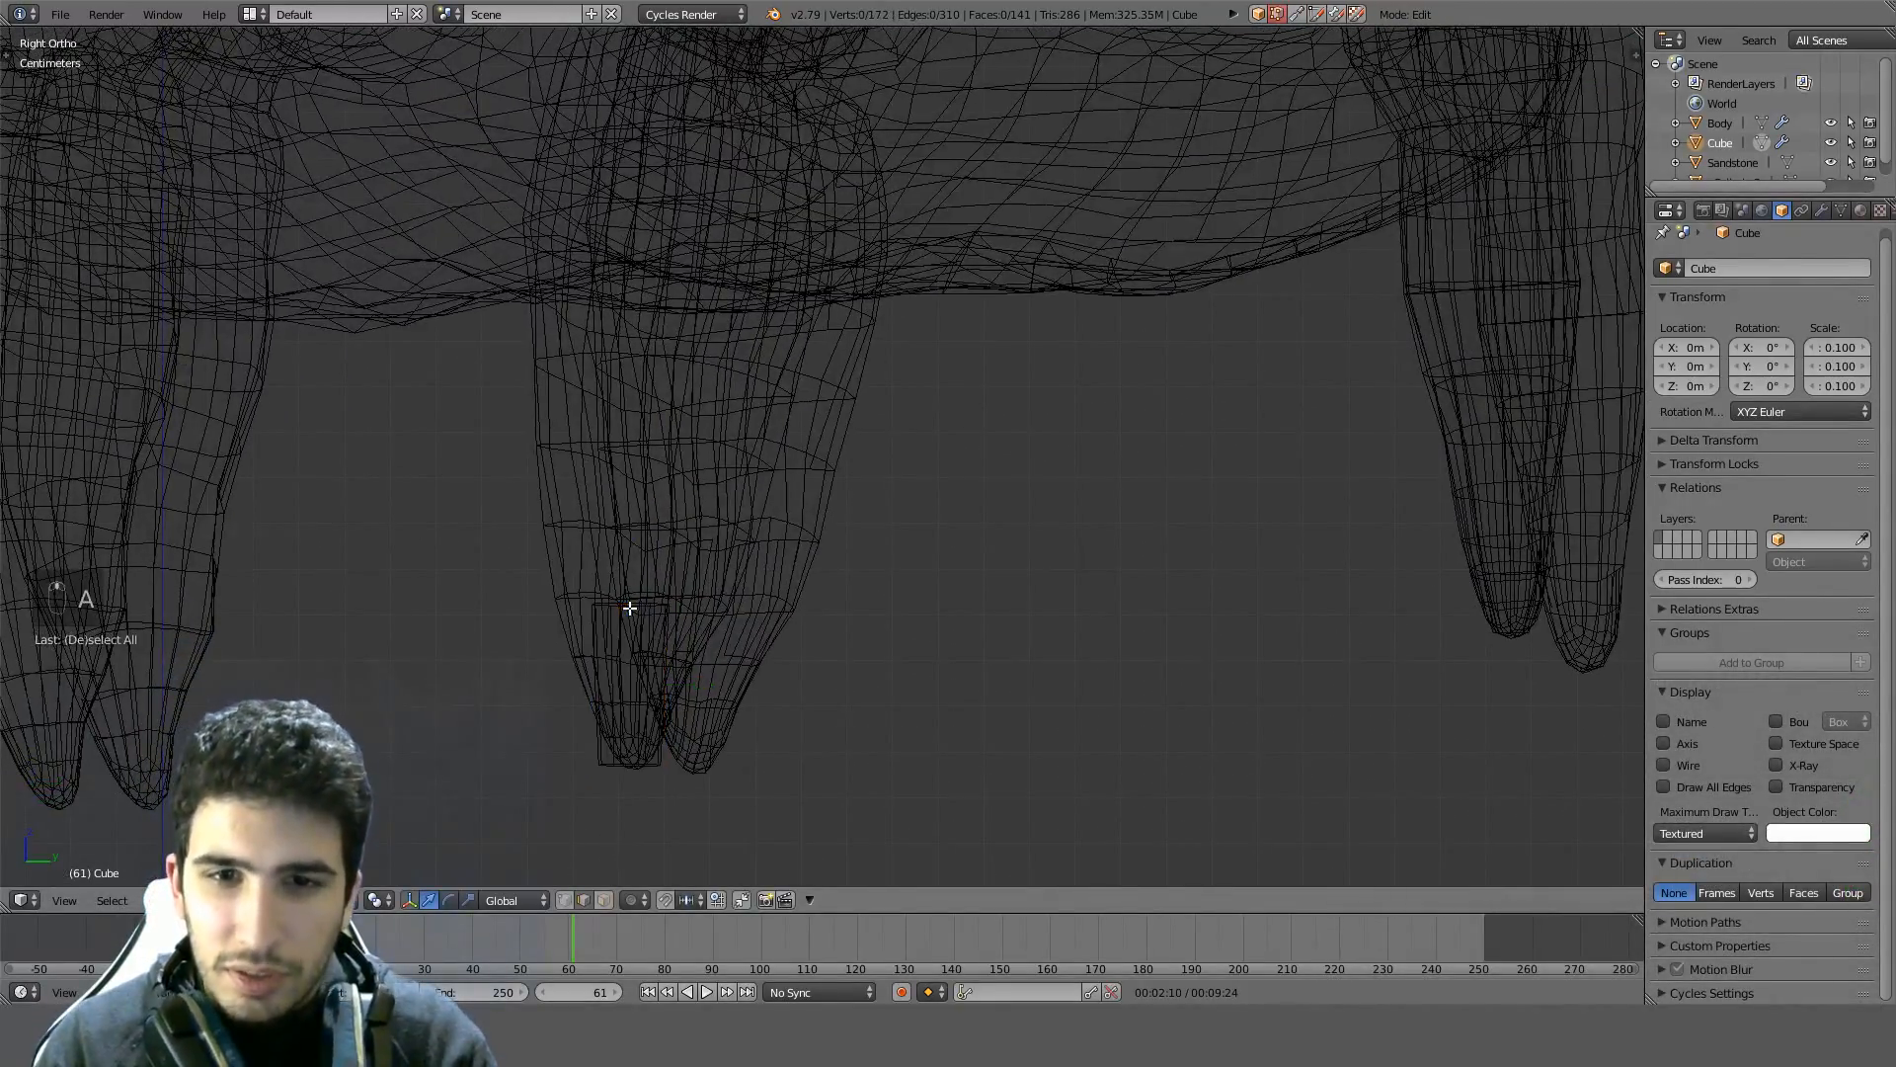
{"action": "right_click", "coordinate": [626, 604], "text": "alt"}
{"action": "key", "text": "s"}
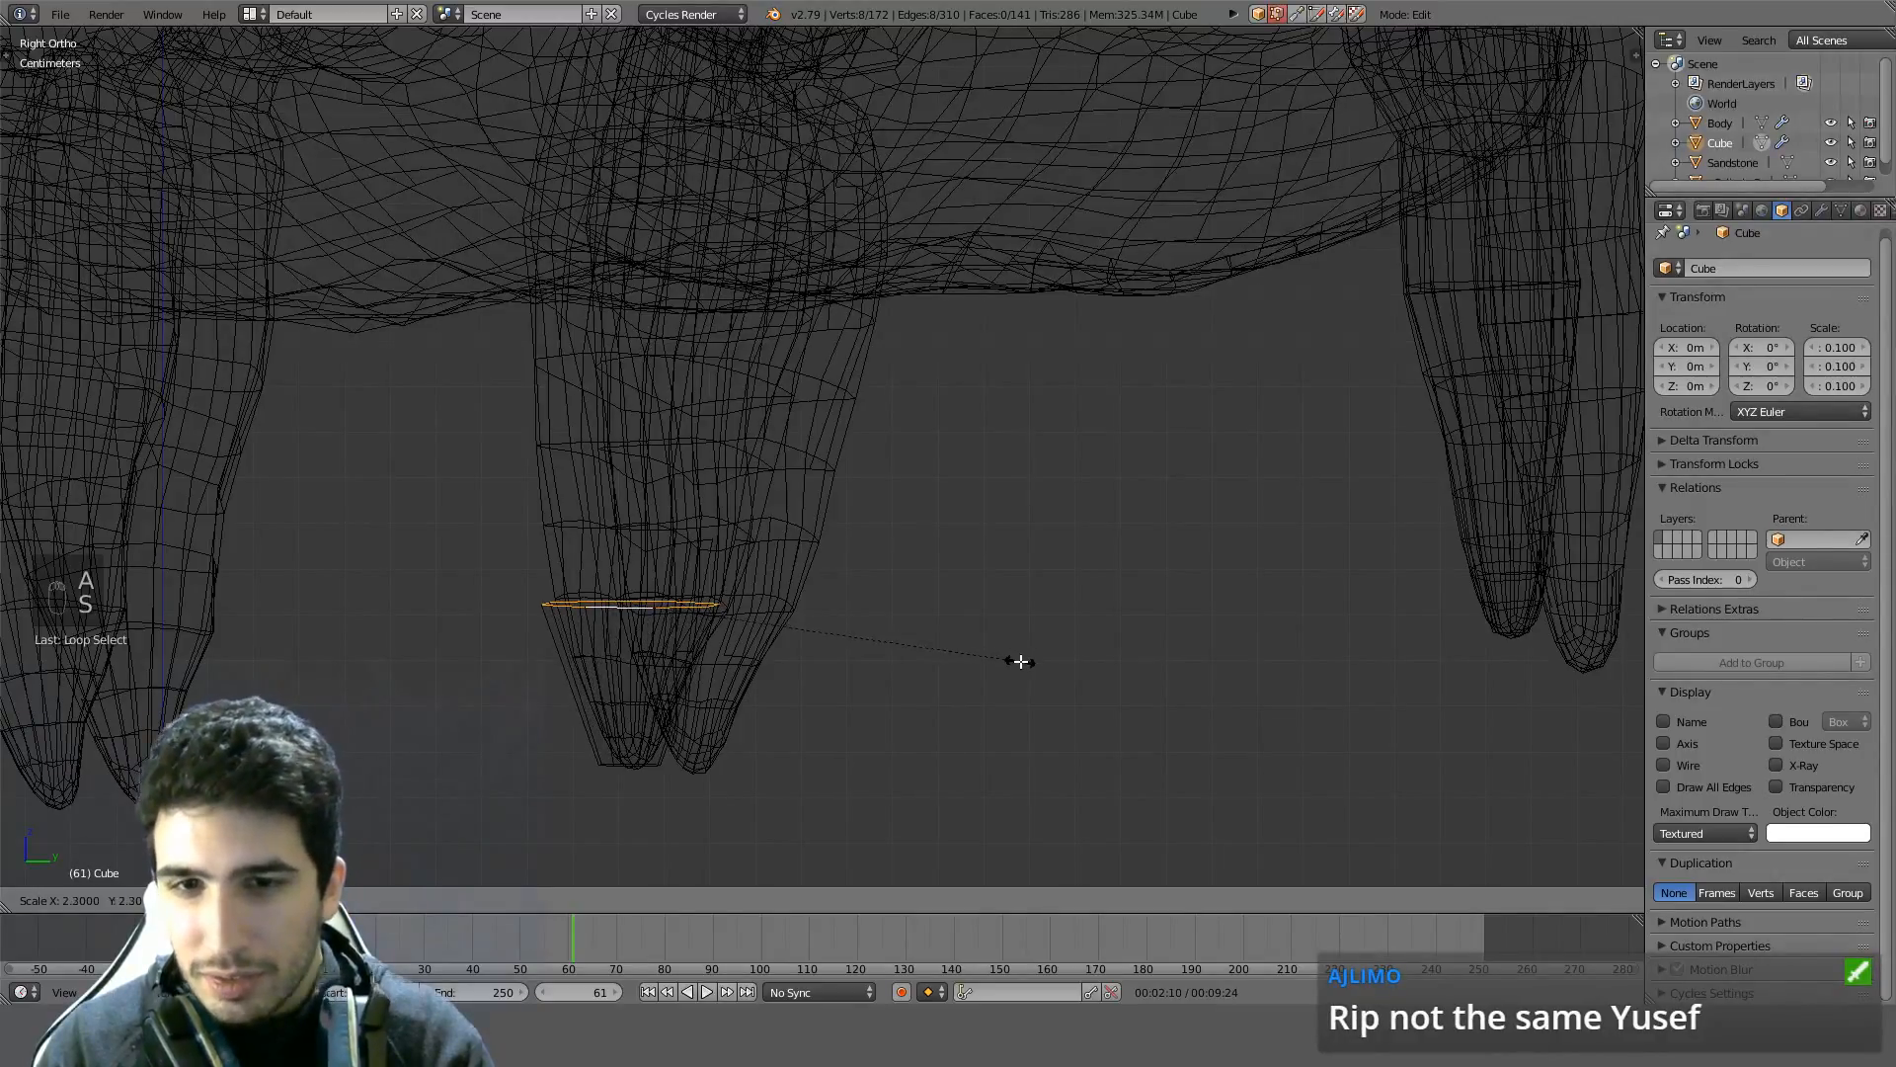
{"action": "left_click", "coordinate": [1011, 661]}
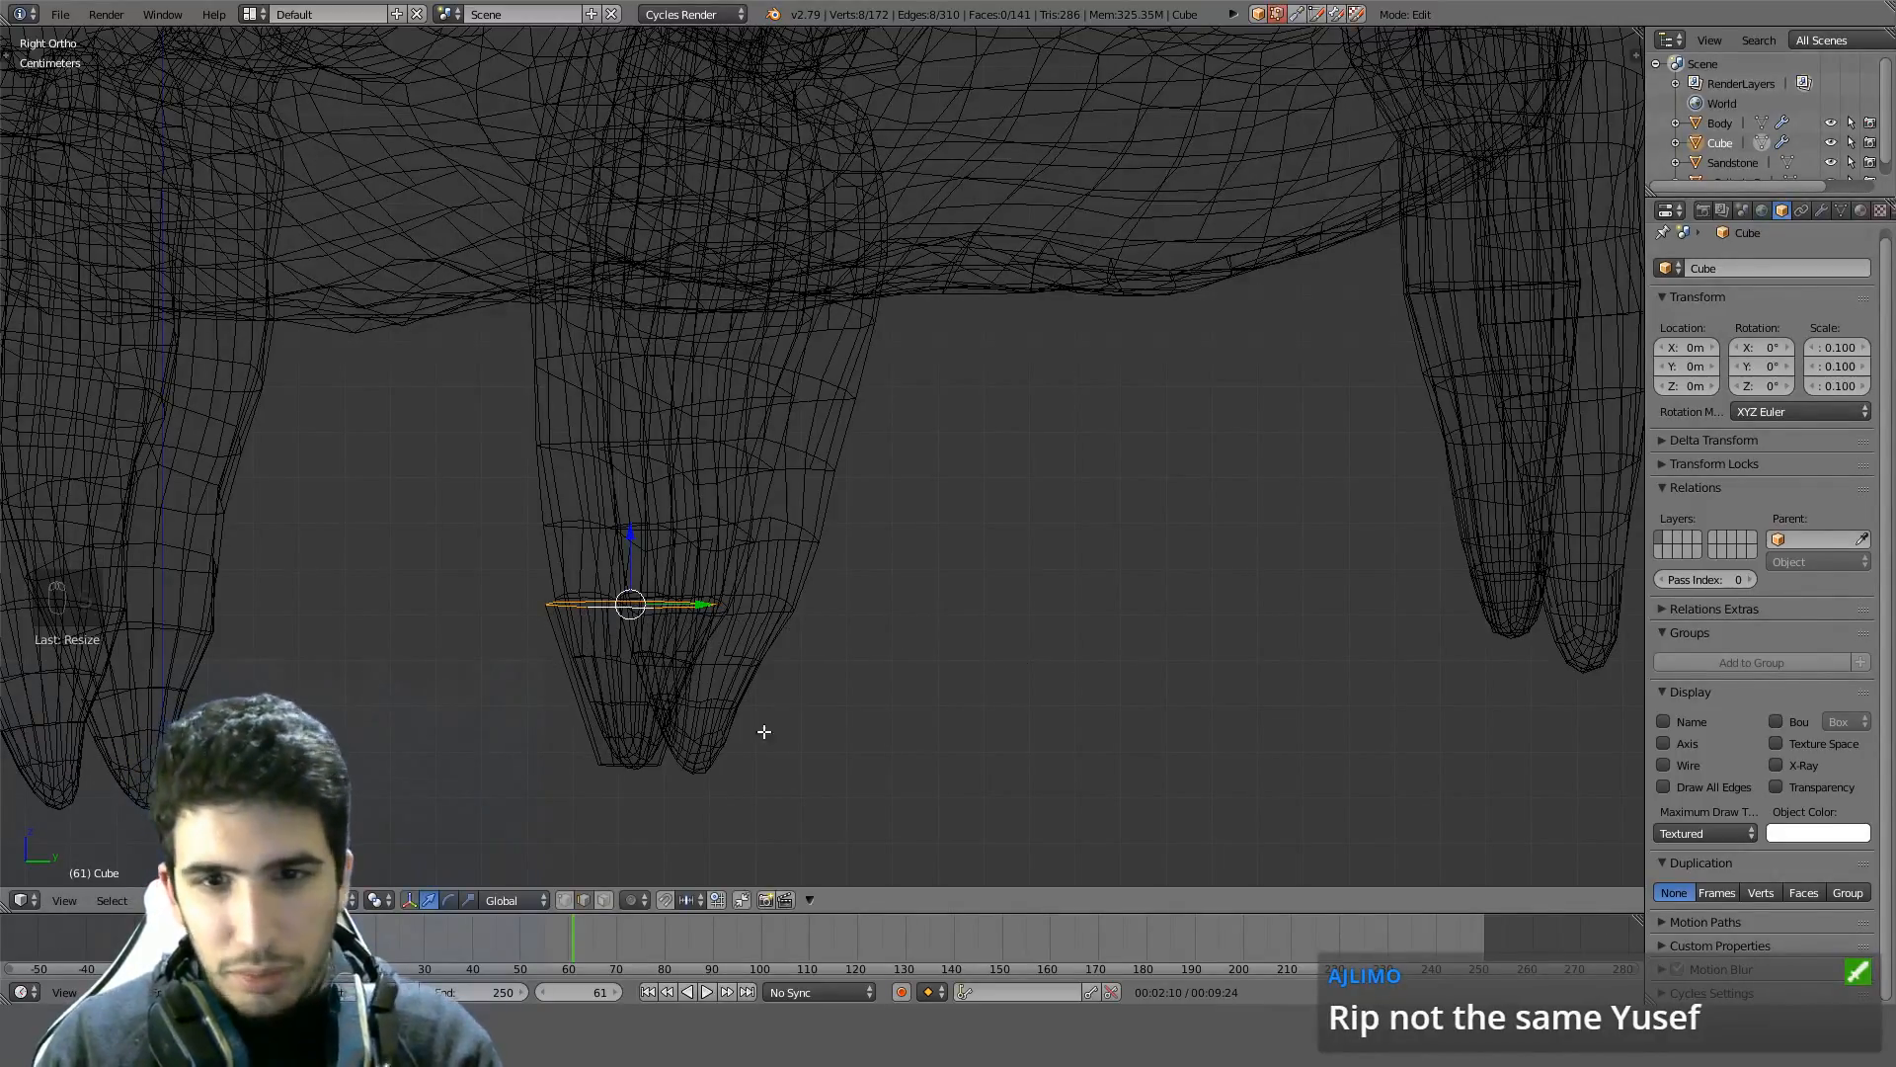
Shrink the tube's bottom edge loop to fit the leg tip and fill it with a face
{"action": "right_click", "coordinate": [619, 766], "text": "alt"}
{"action": "key", "text": "s"}
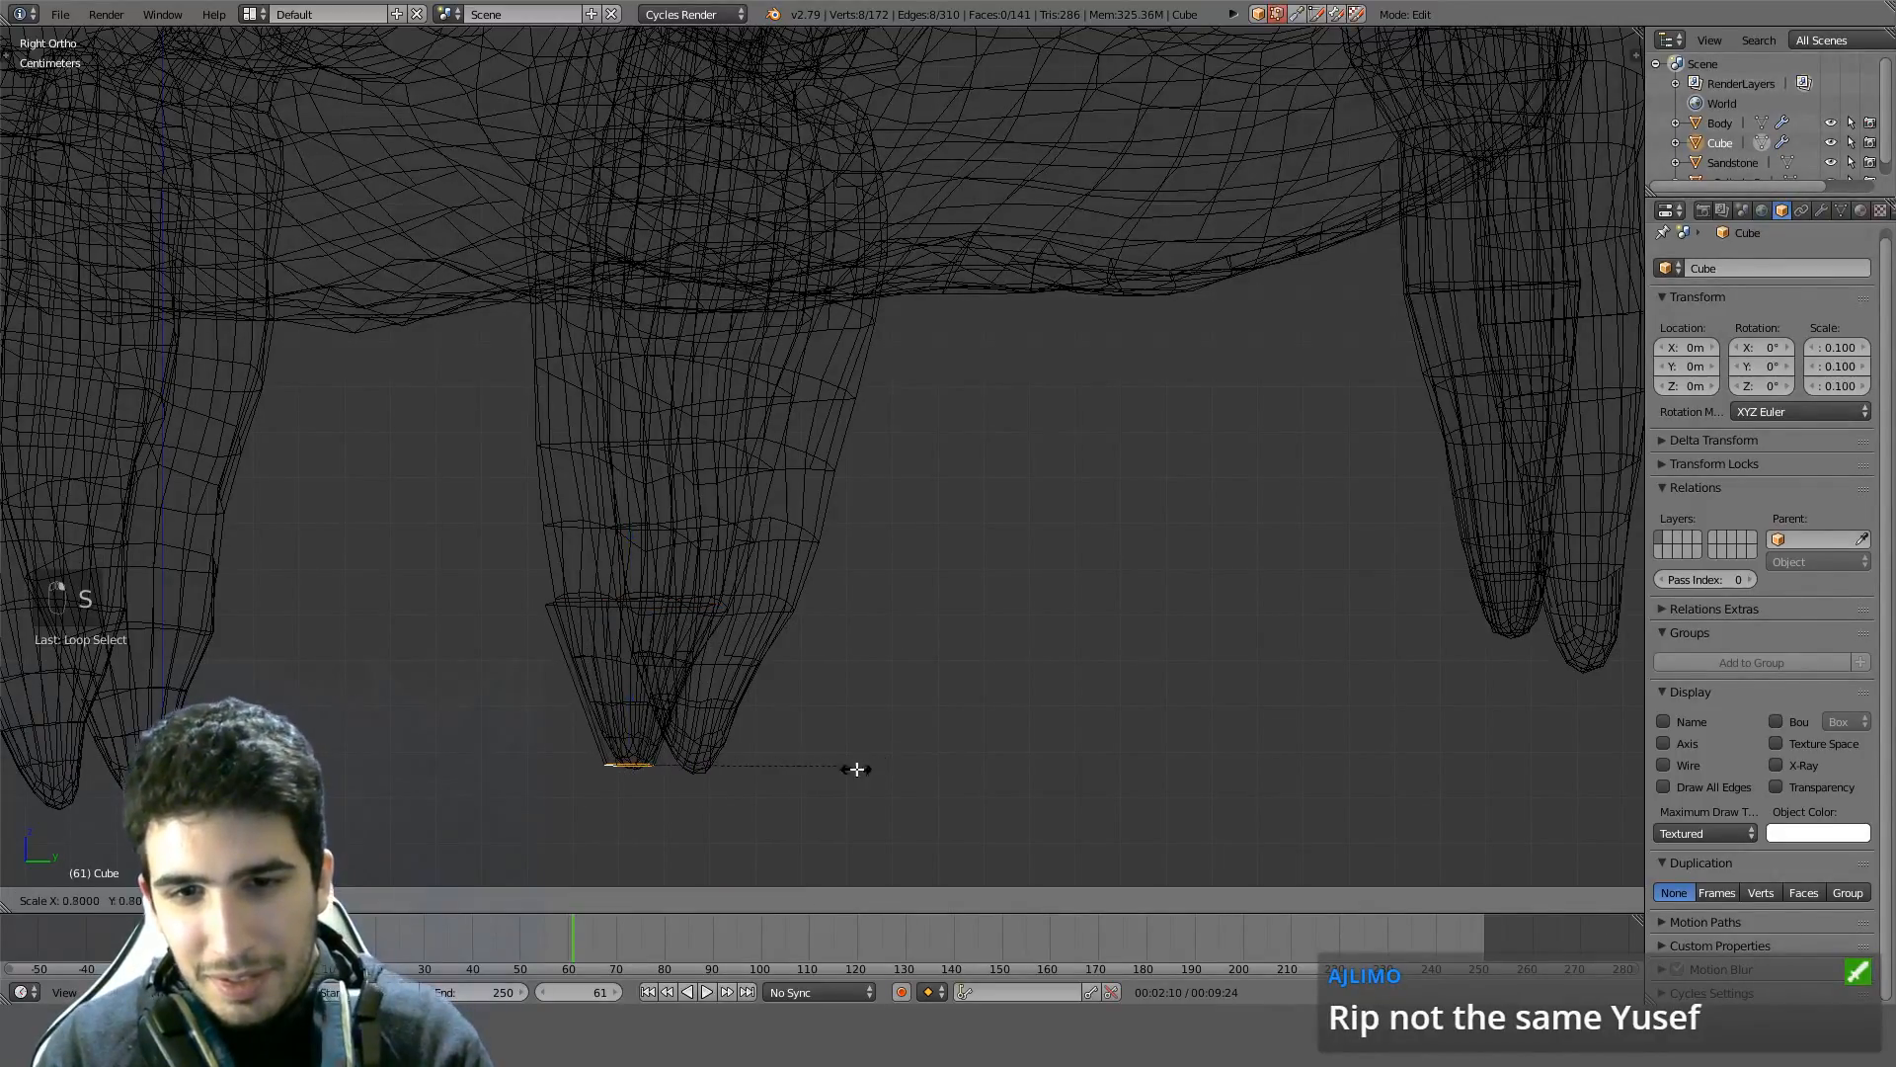
{"action": "left_click", "coordinate": [846, 769]}
{"action": "key", "text": "f"}
Extrude the tip piece's top edge loop upward along the lower leg in side view
{"action": "right_click", "coordinate": [604, 599], "text": "alt"}
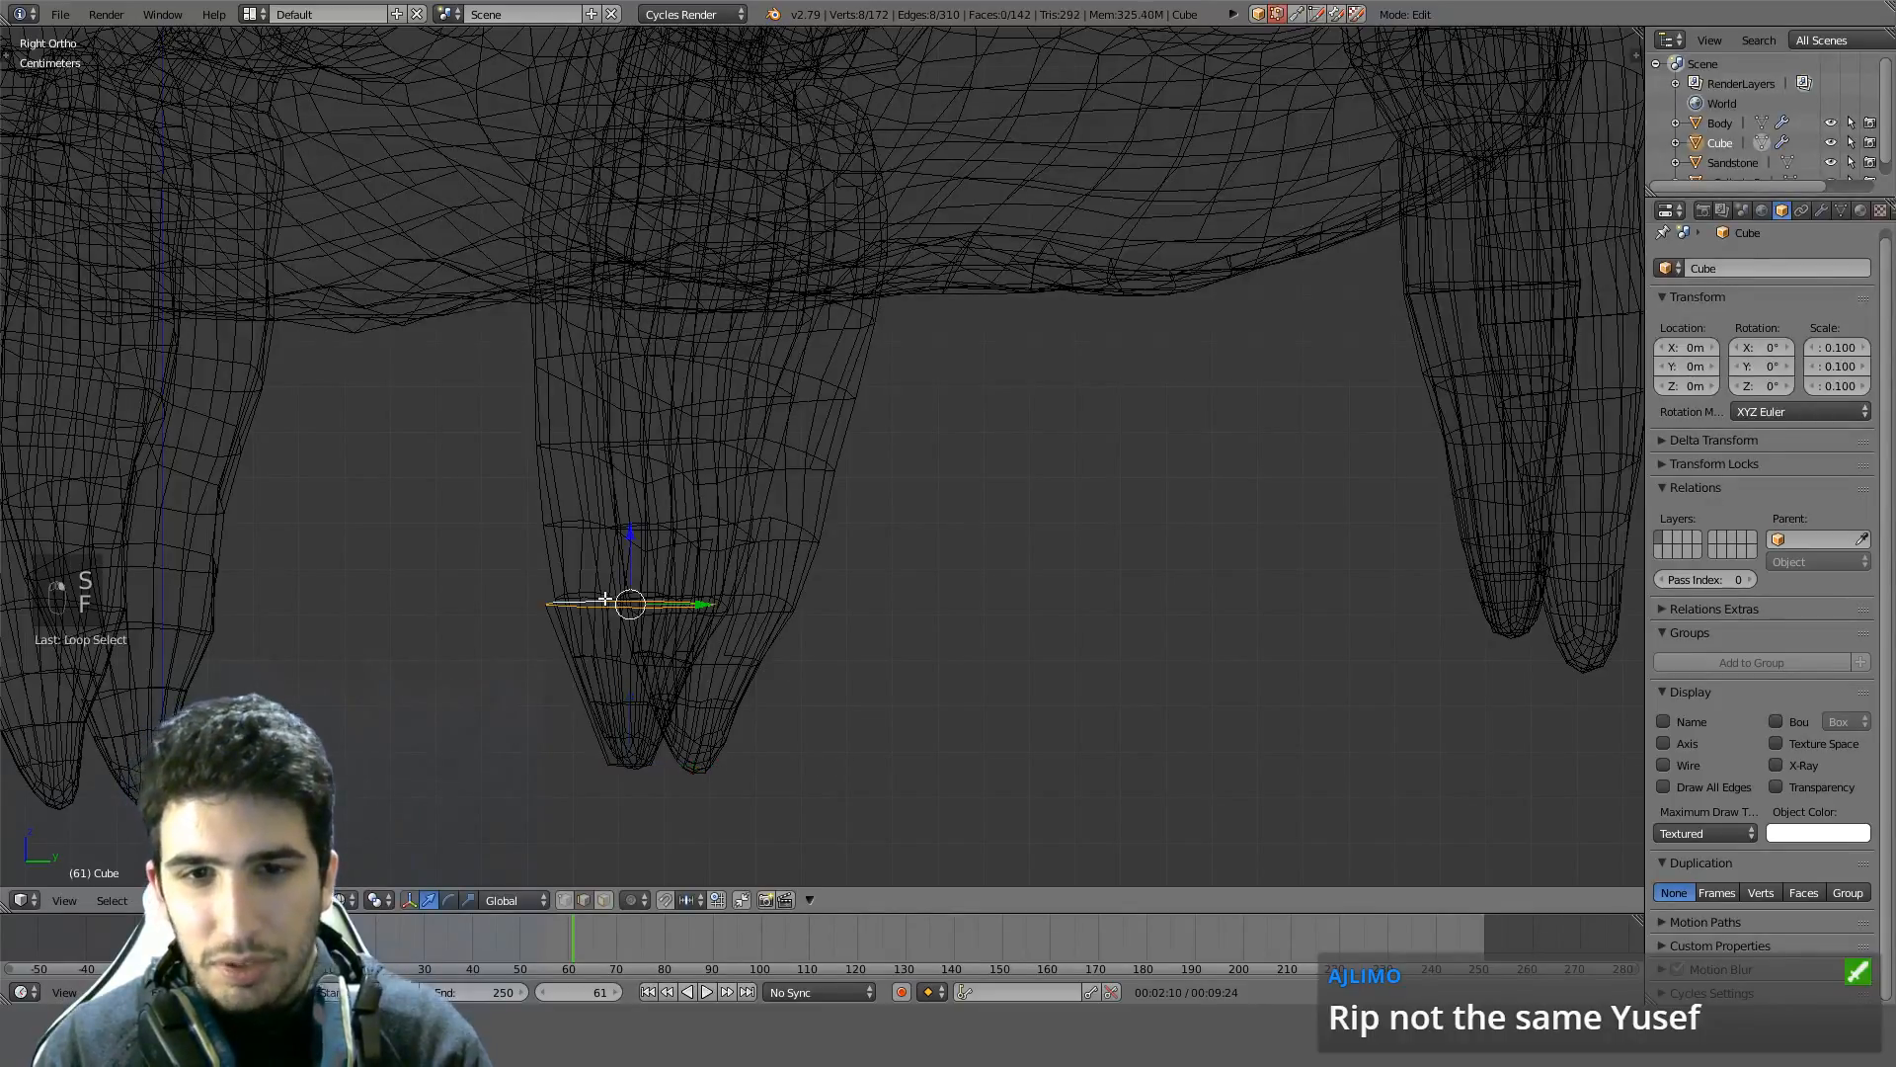
{"action": "scroll", "coordinate": [749, 613], "scroll_direction": "down", "scroll_amount": 2}
{"action": "key", "text": "KP_1"}
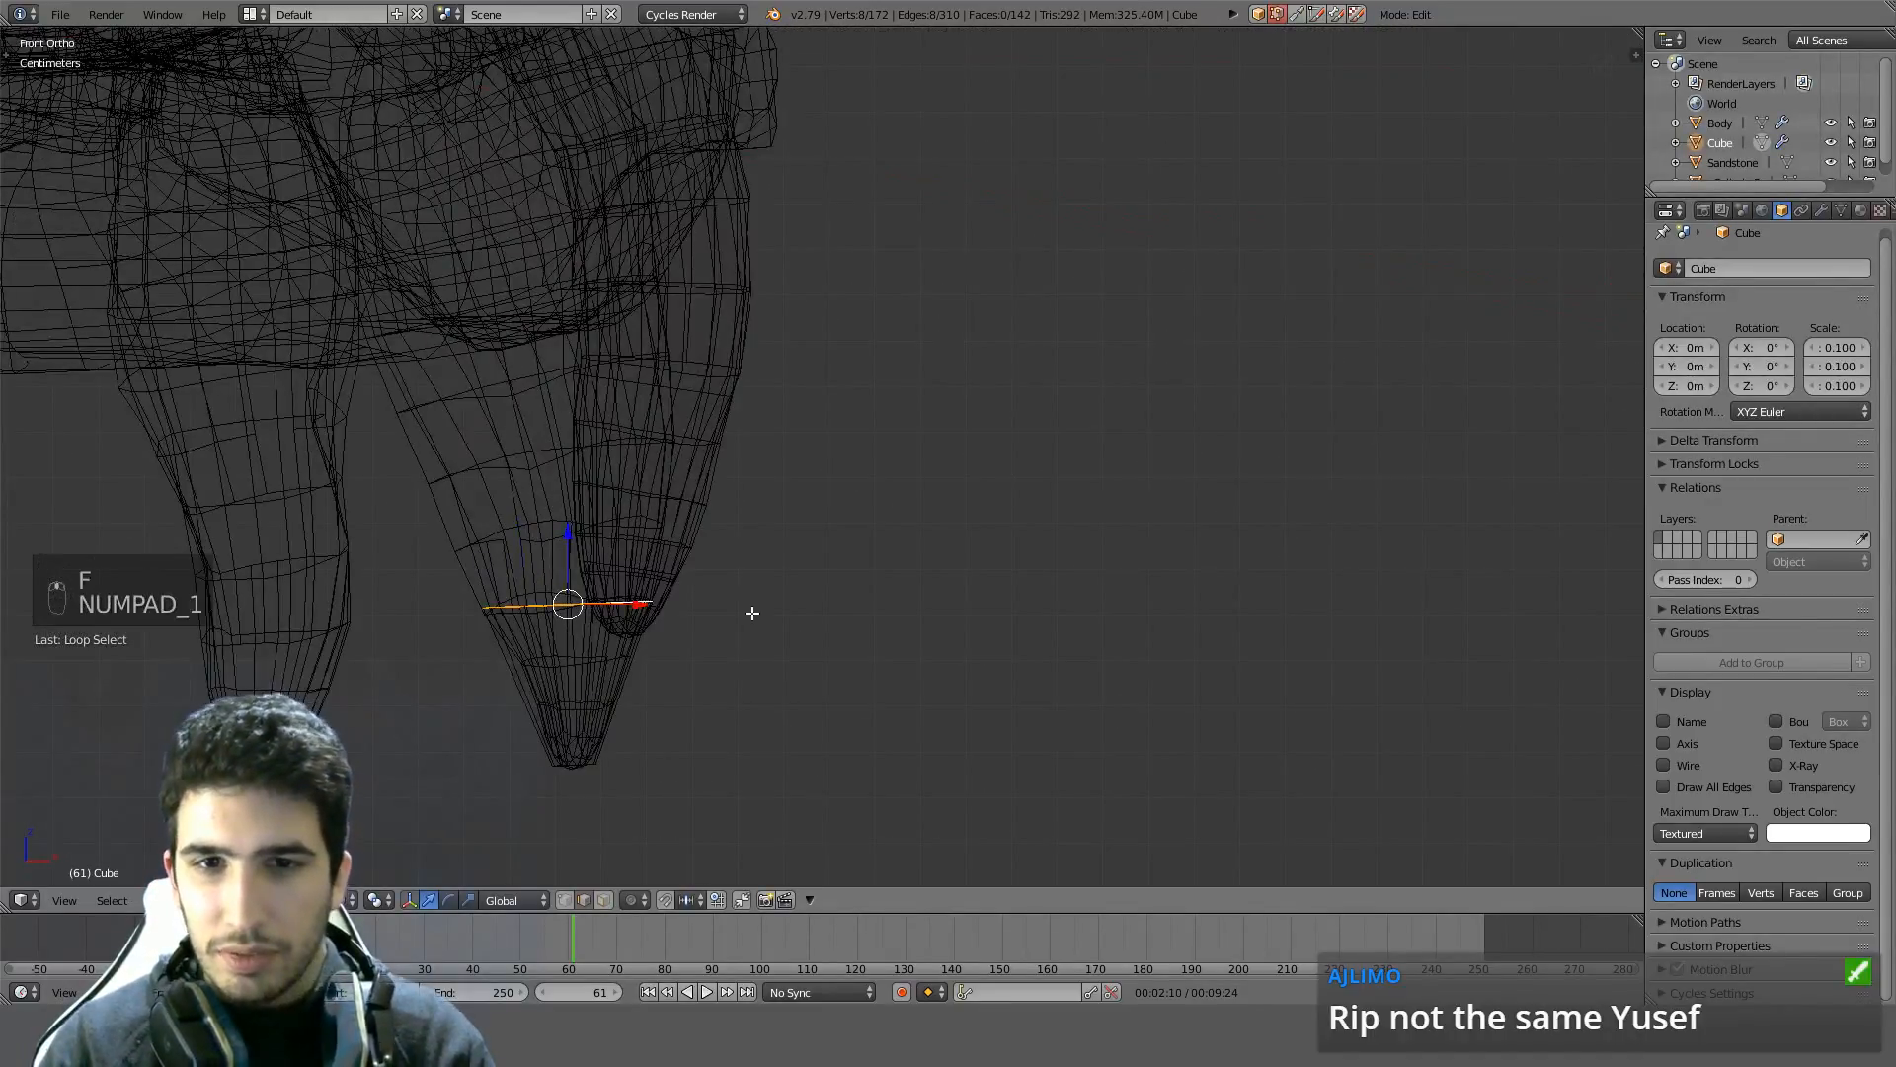
{"action": "key", "text": "z"}
{"action": "middle_click_drag", "start_coordinate": [765, 619], "coordinate": [785, 350]}
{"action": "key", "text": "KP_3"}
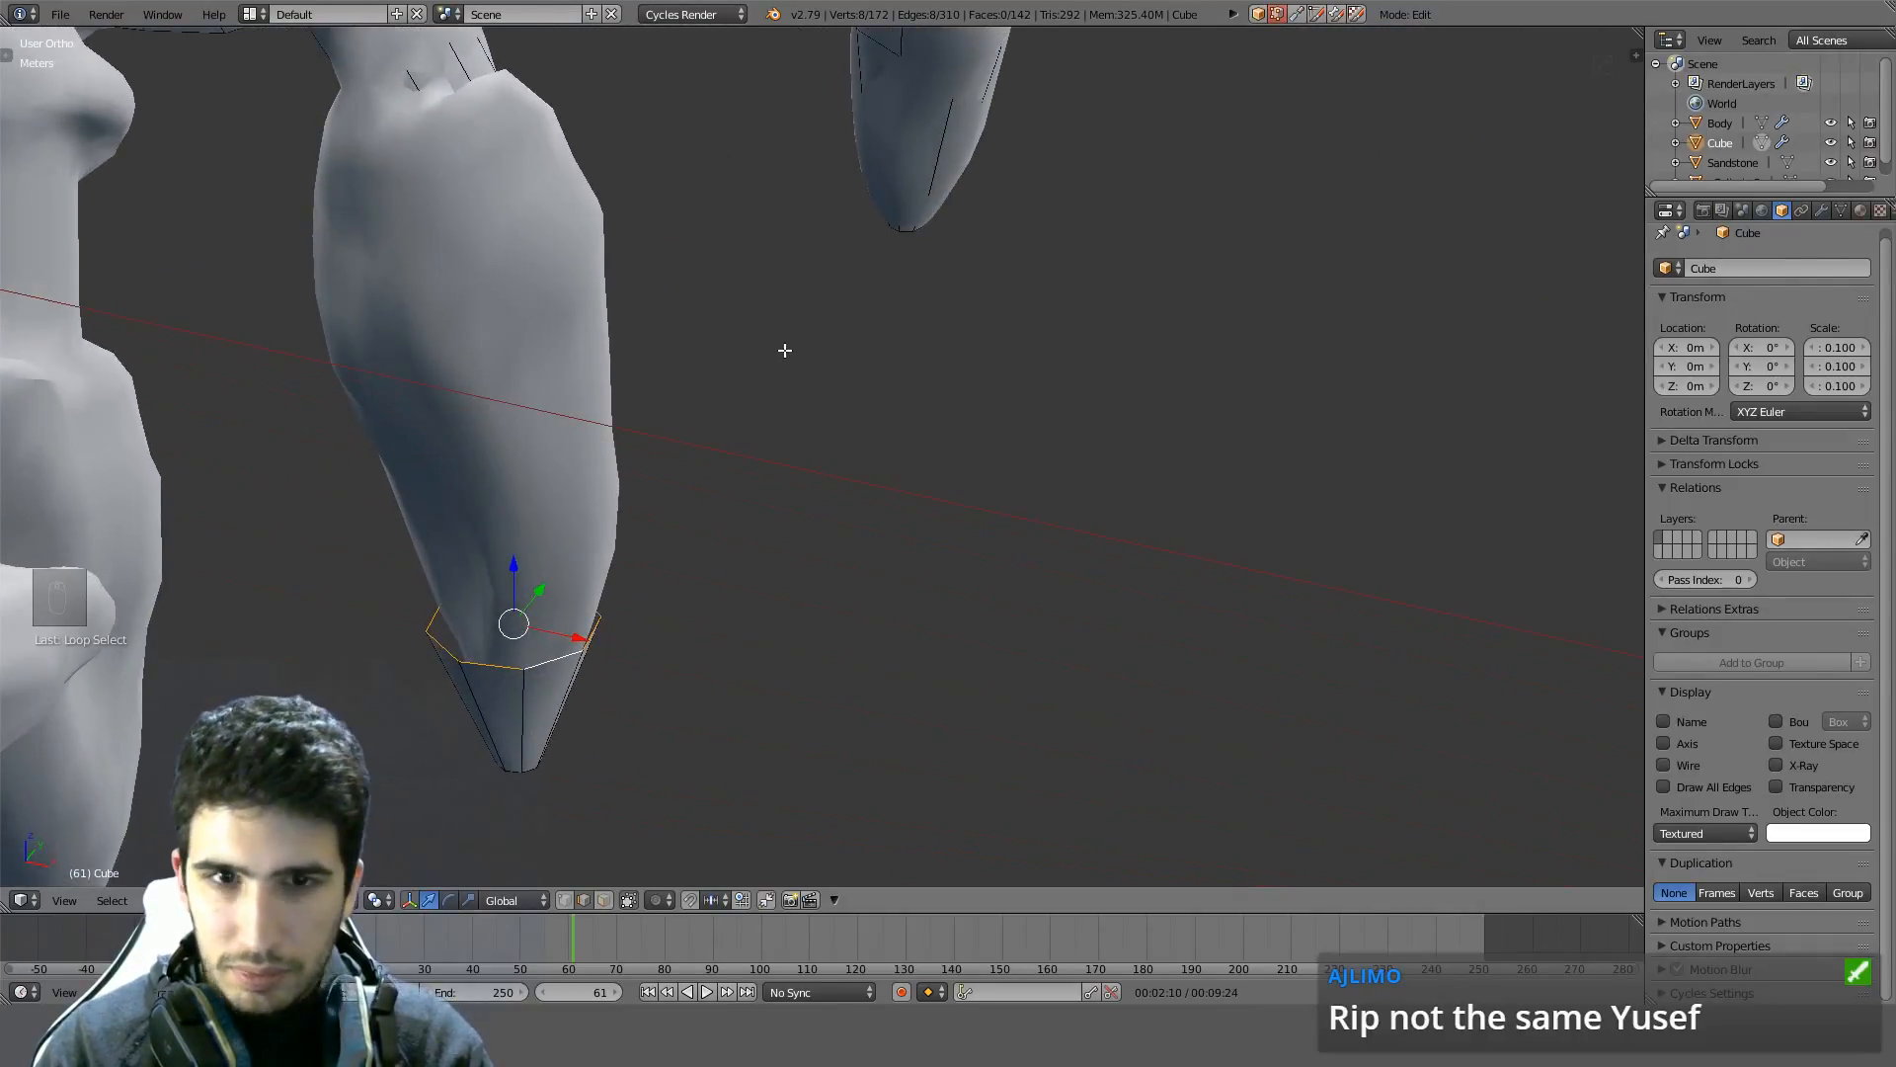
{"action": "key", "text": "KP_3"}
{"action": "key", "text": "z"}
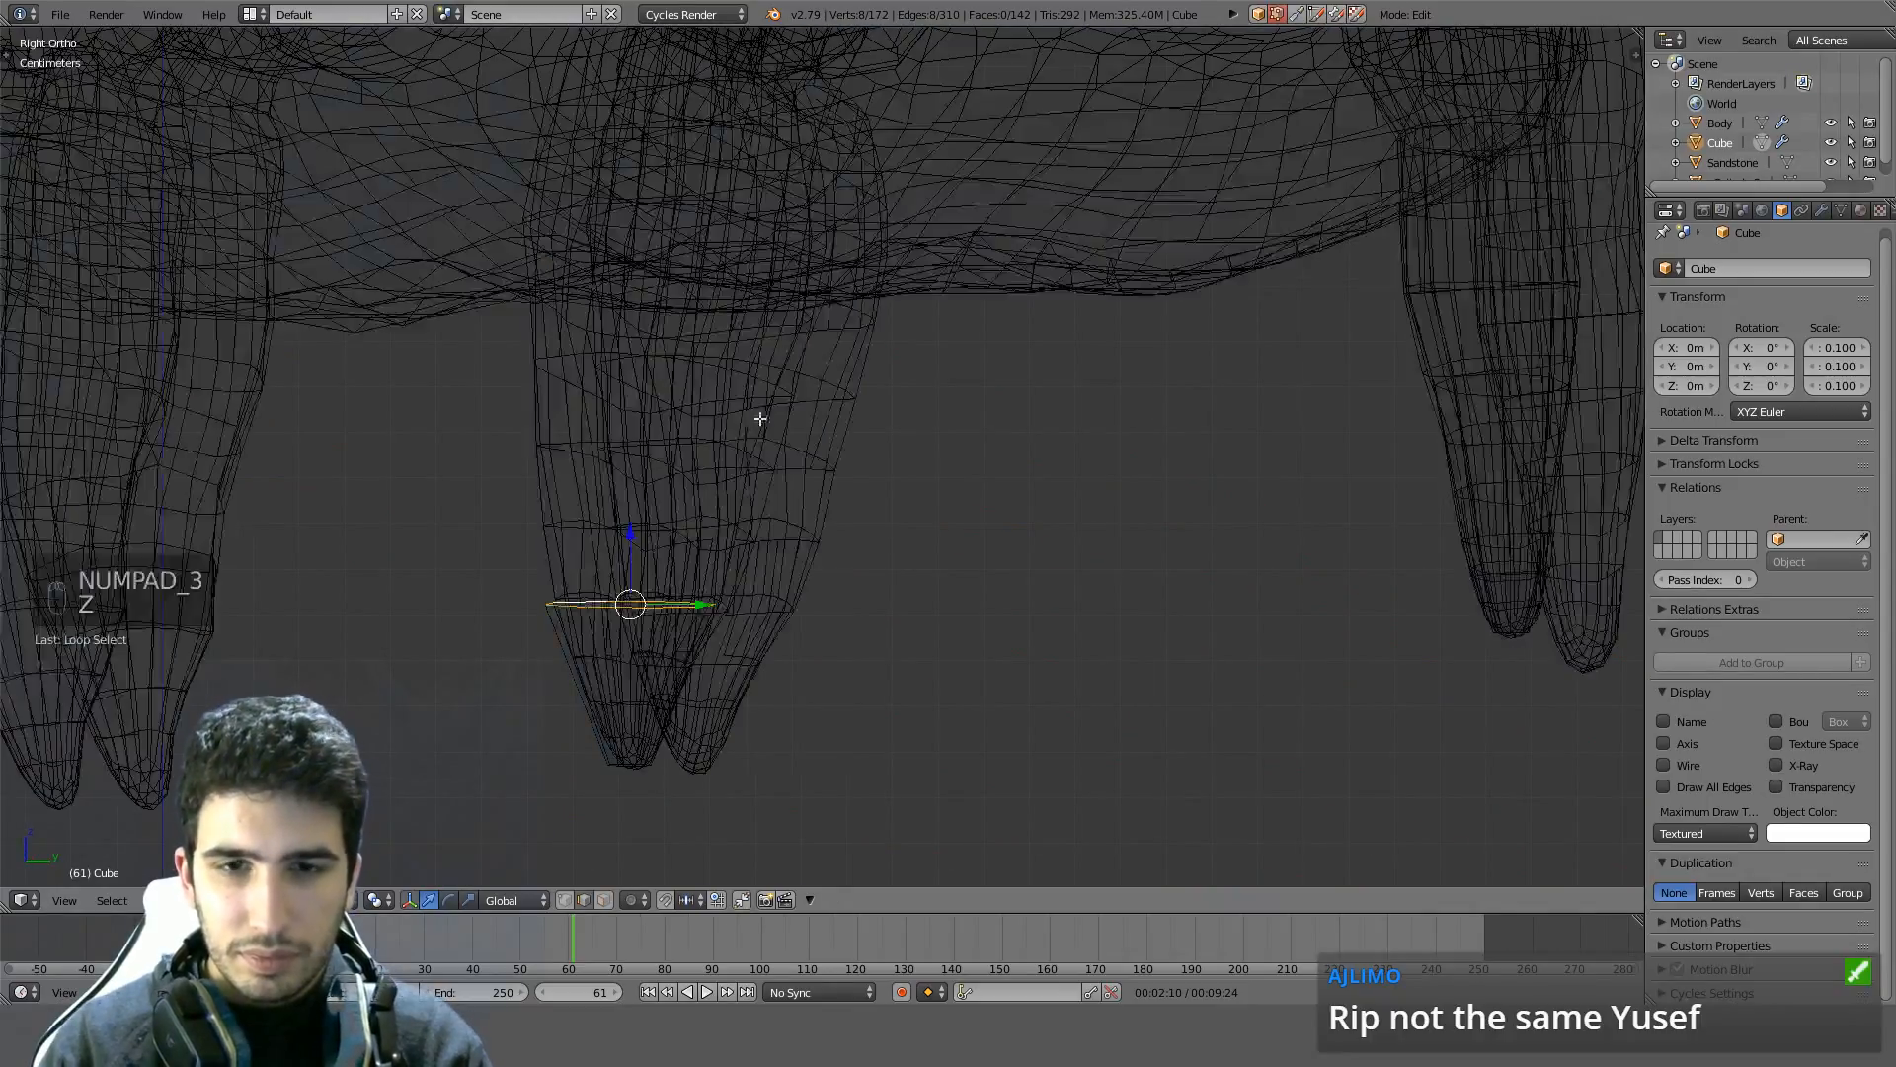
{"action": "key", "text": "e"}
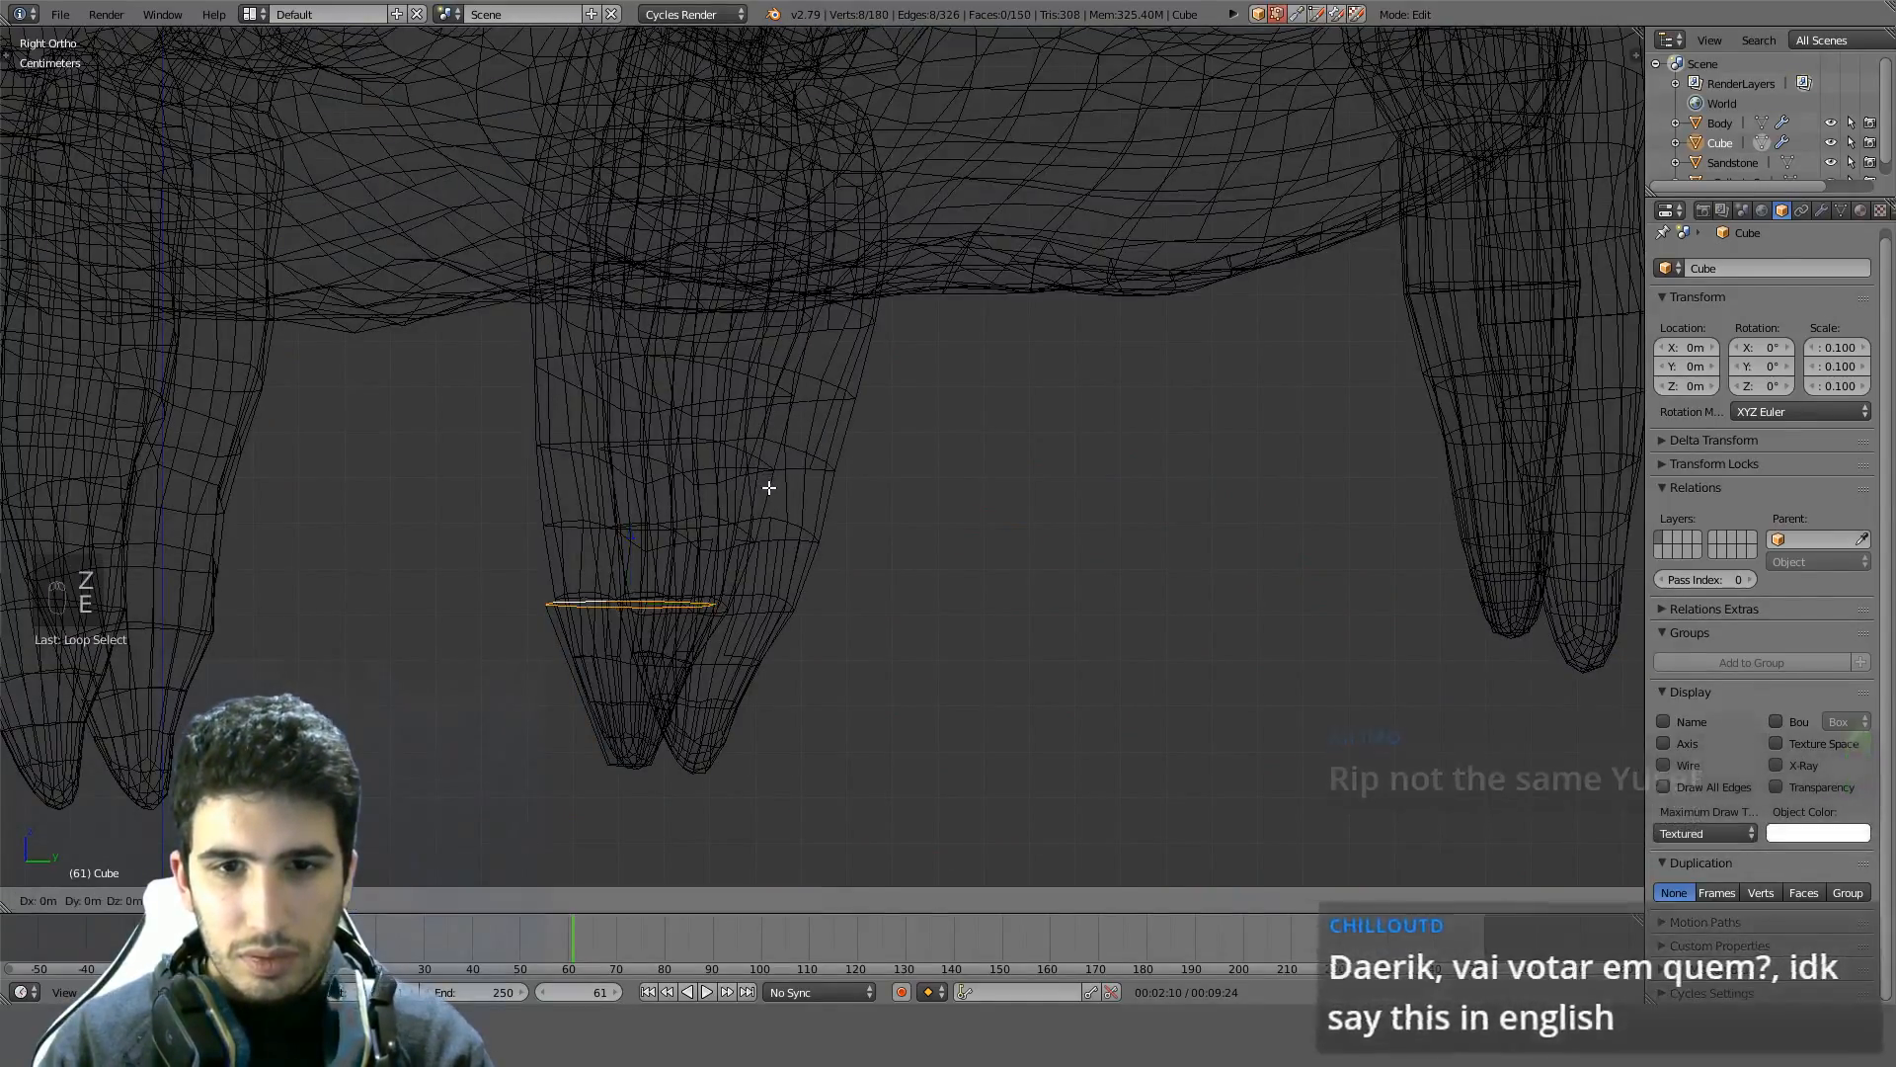
{"action": "left_click", "coordinate": [781, 290]}
Enlarge the extruded top edge loop to wrap around the leg and shift it slightly along Y
{"action": "key", "text": "z"}
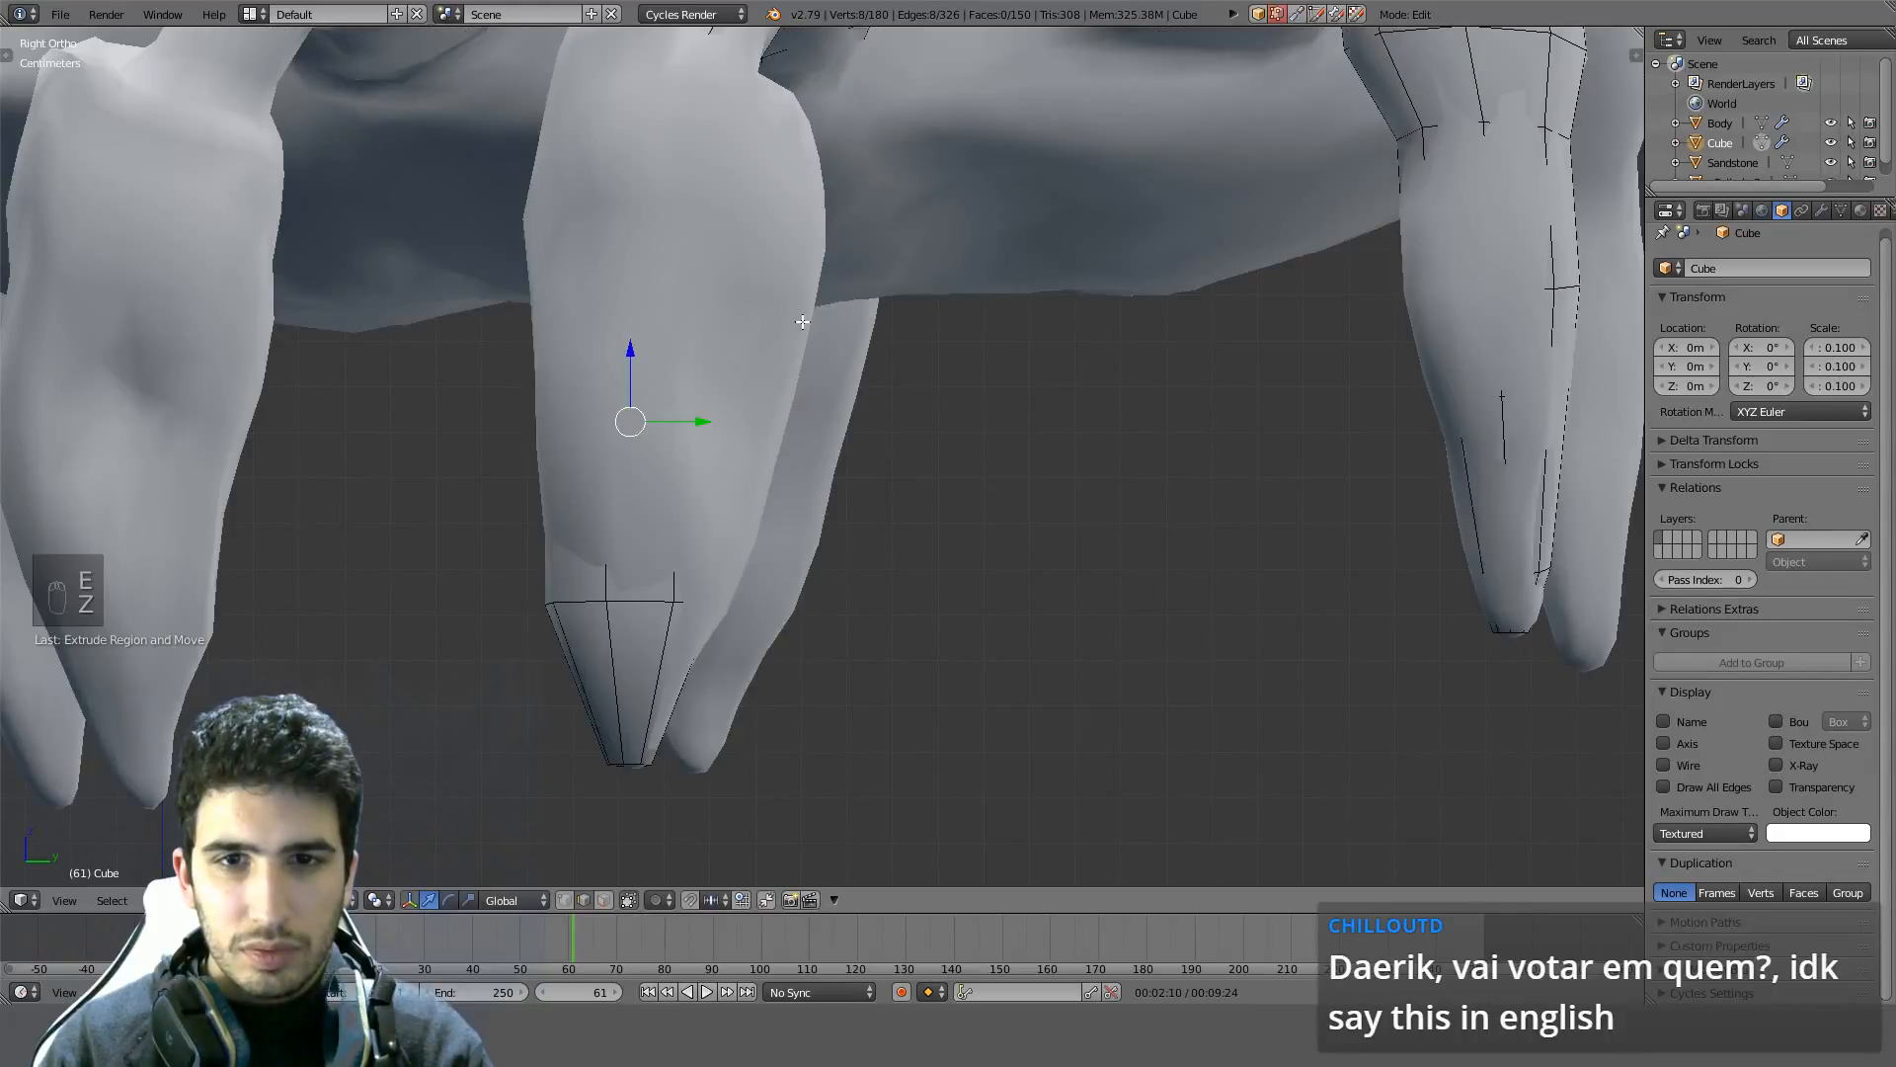
{"action": "key", "text": "s"}
{"action": "left_click", "coordinate": [882, 349]}
{"action": "key", "text": "g"}
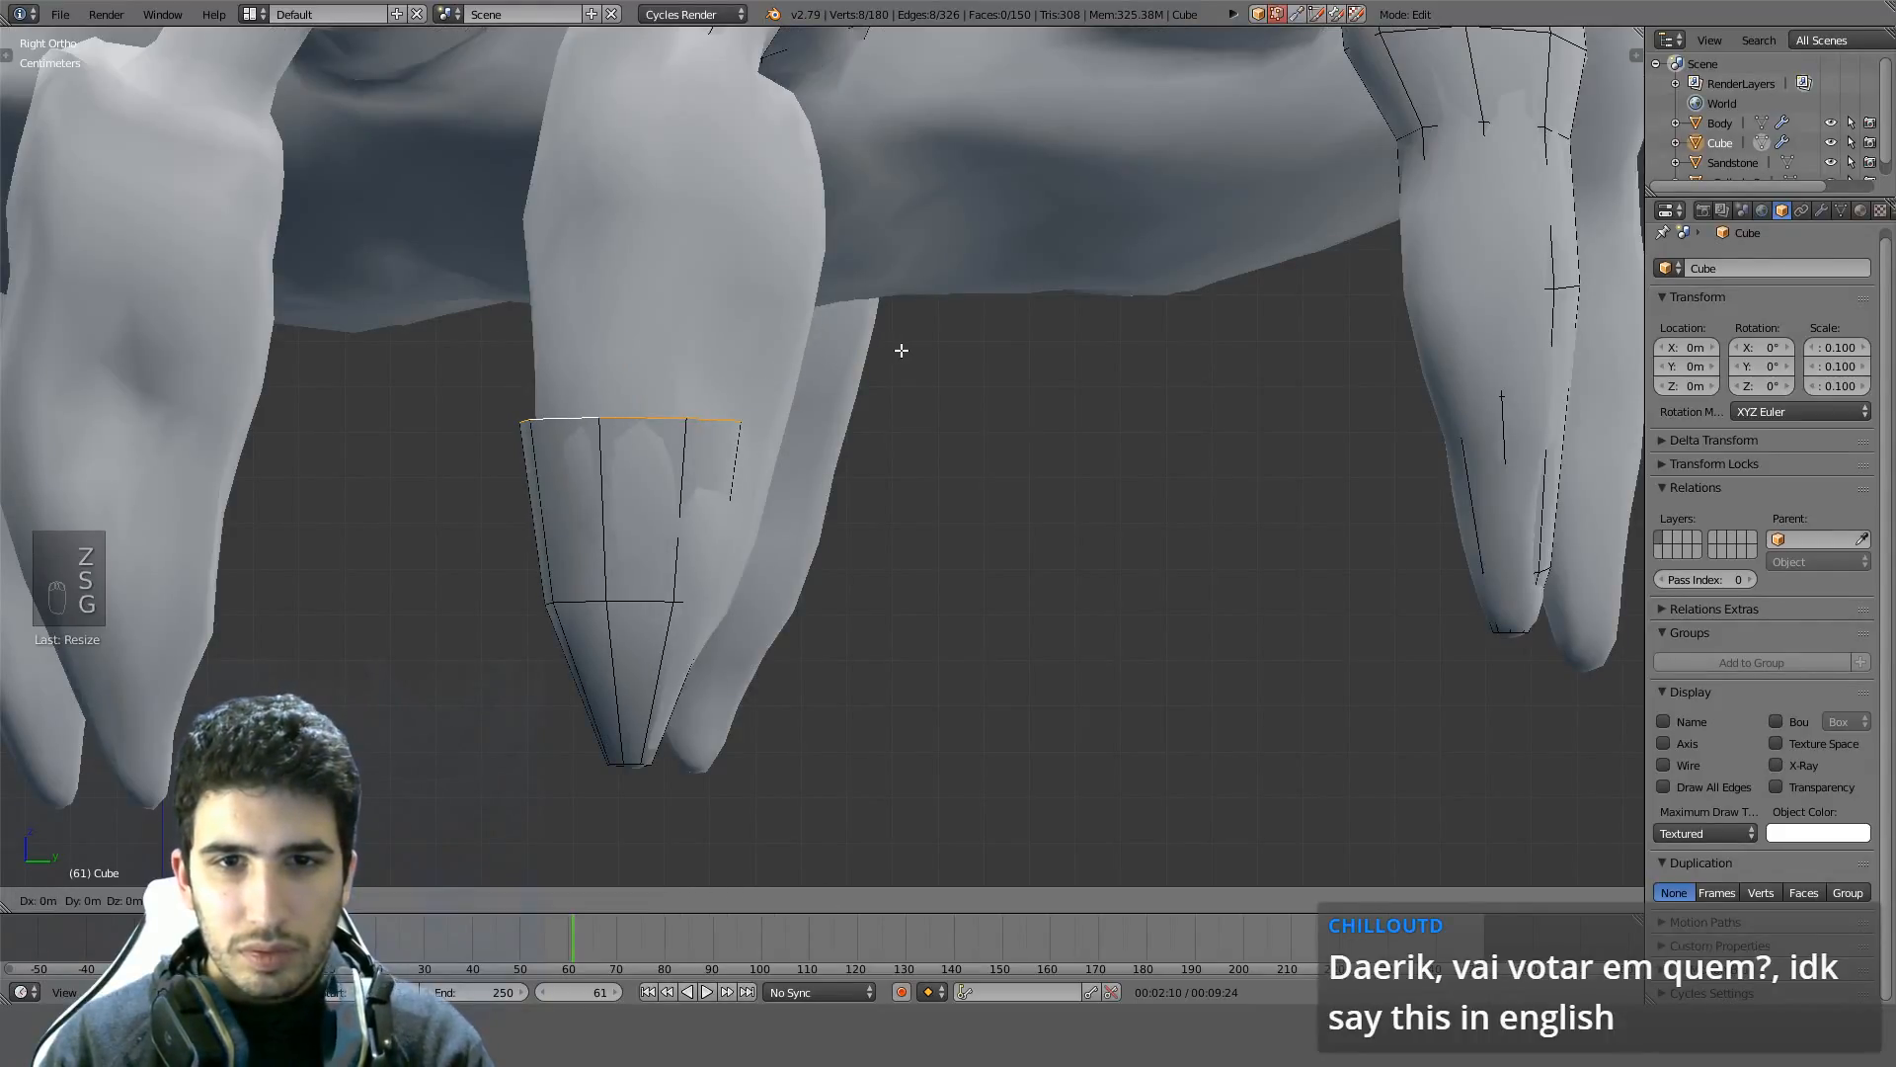
{"action": "left_click", "coordinate": [732, 364]}
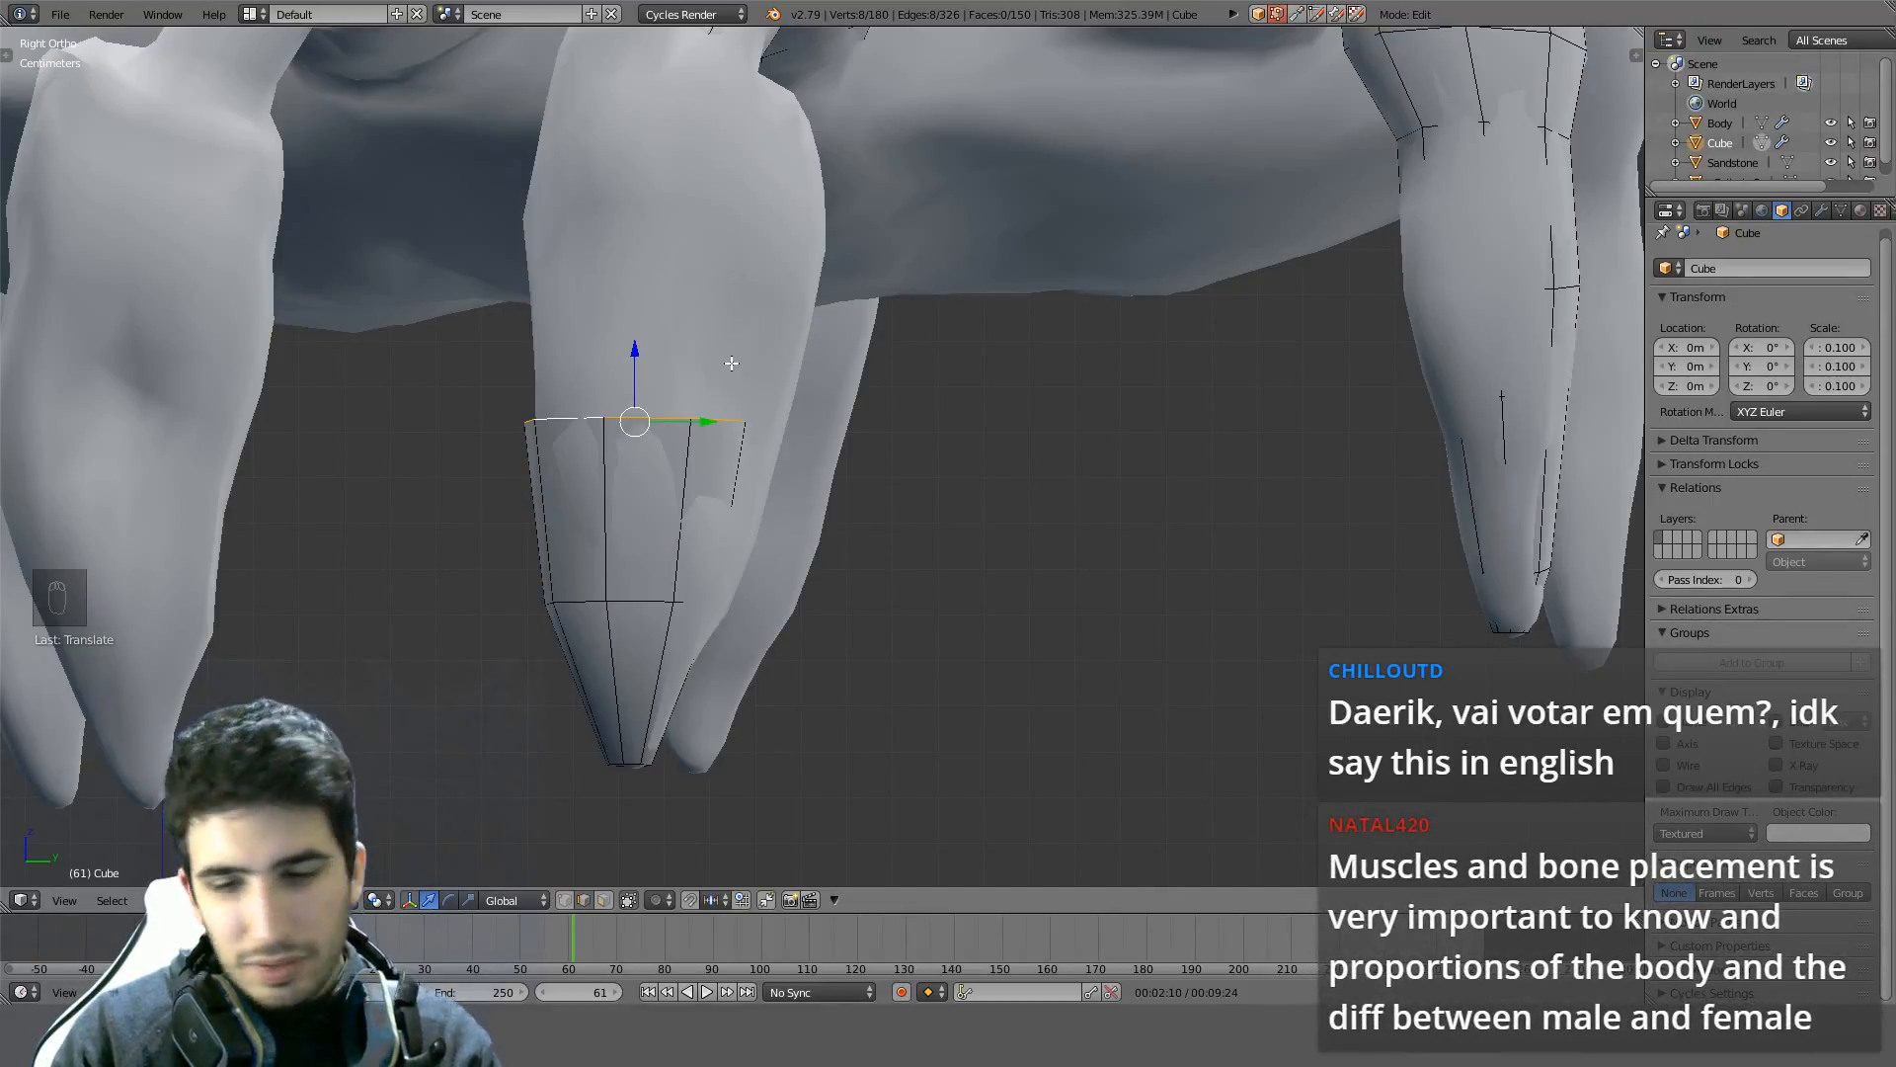
Move the extruded edge loop toward the body in top view so it encircles the middle leg's lower part
{"action": "key", "text": "KP_7"}
{"action": "key", "text": "z"}
{"action": "key", "text": "z"}
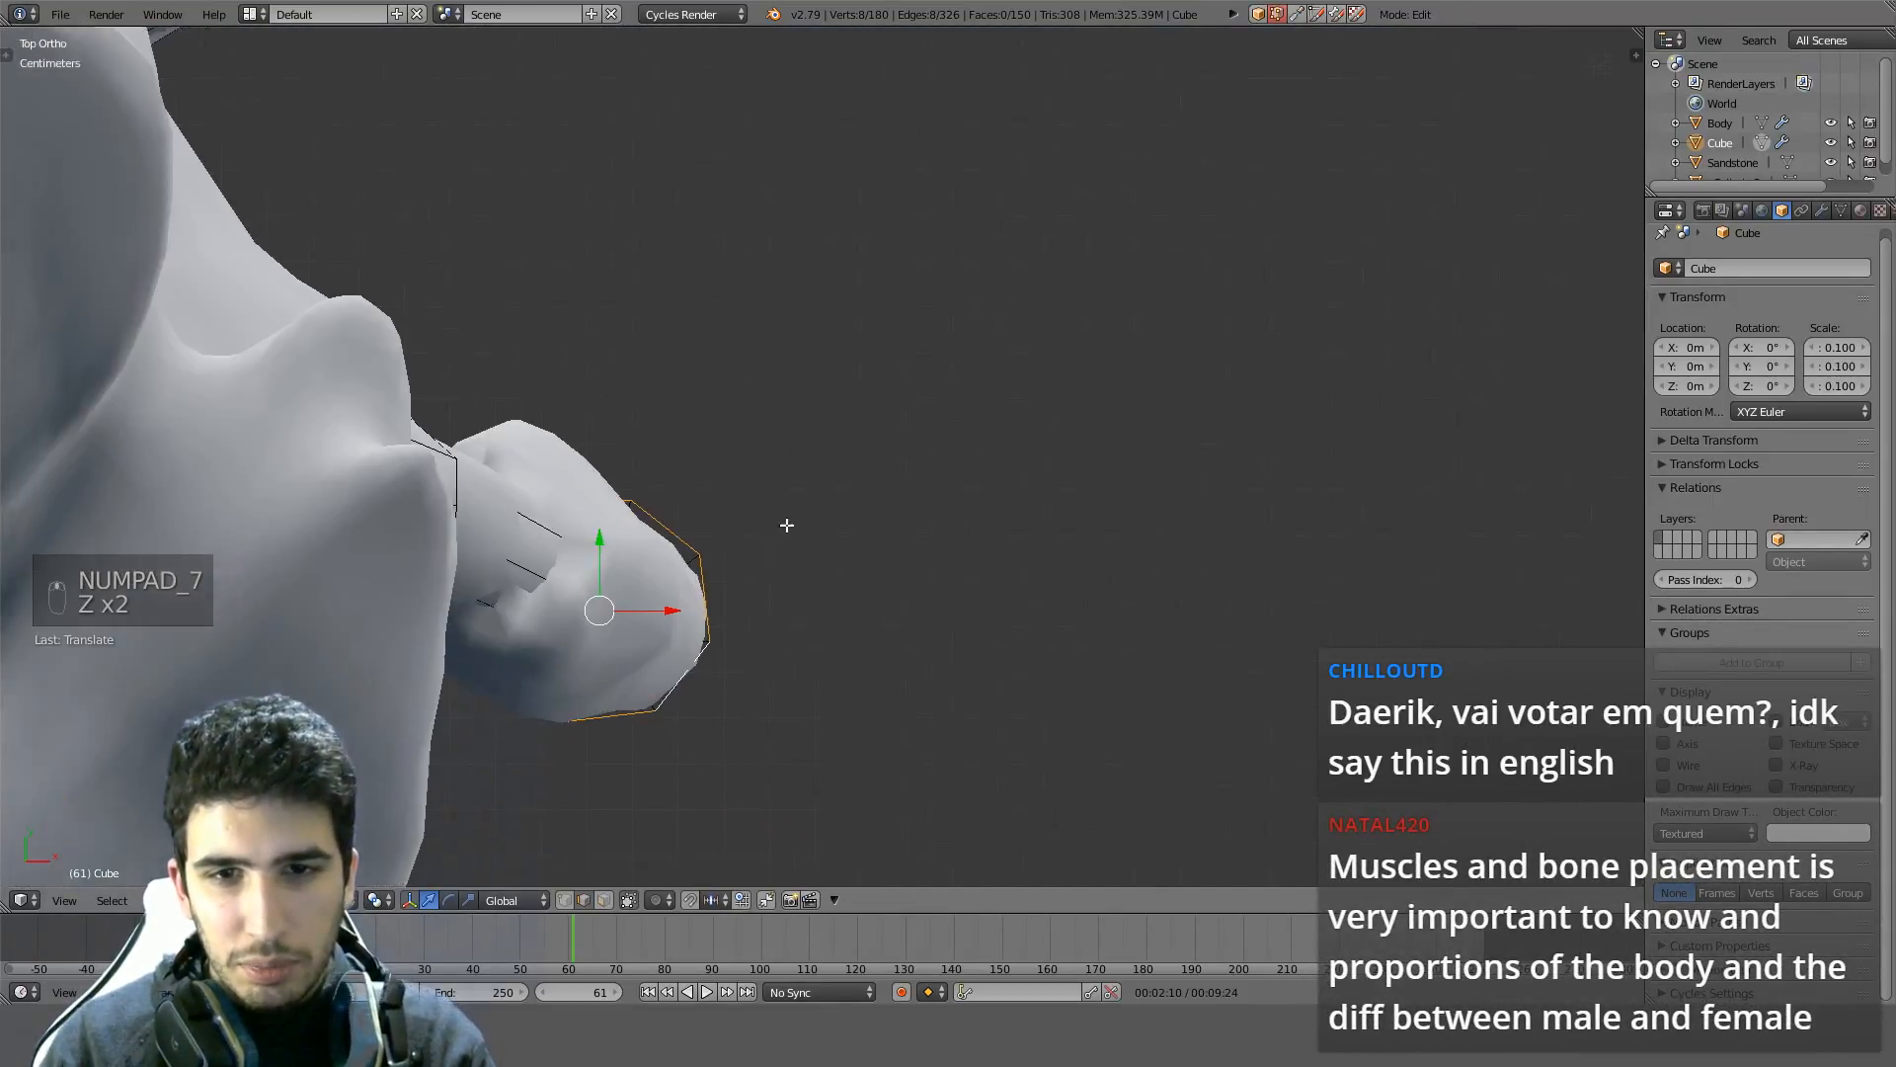
{"action": "middle_click_drag", "start_coordinate": [786, 525], "coordinate": [1063, 267]}
{"action": "key", "text": "KP_7"}
{"action": "key", "text": "z"}
{"action": "scroll", "coordinate": [969, 371], "scroll_direction": "up", "scroll_amount": 3}
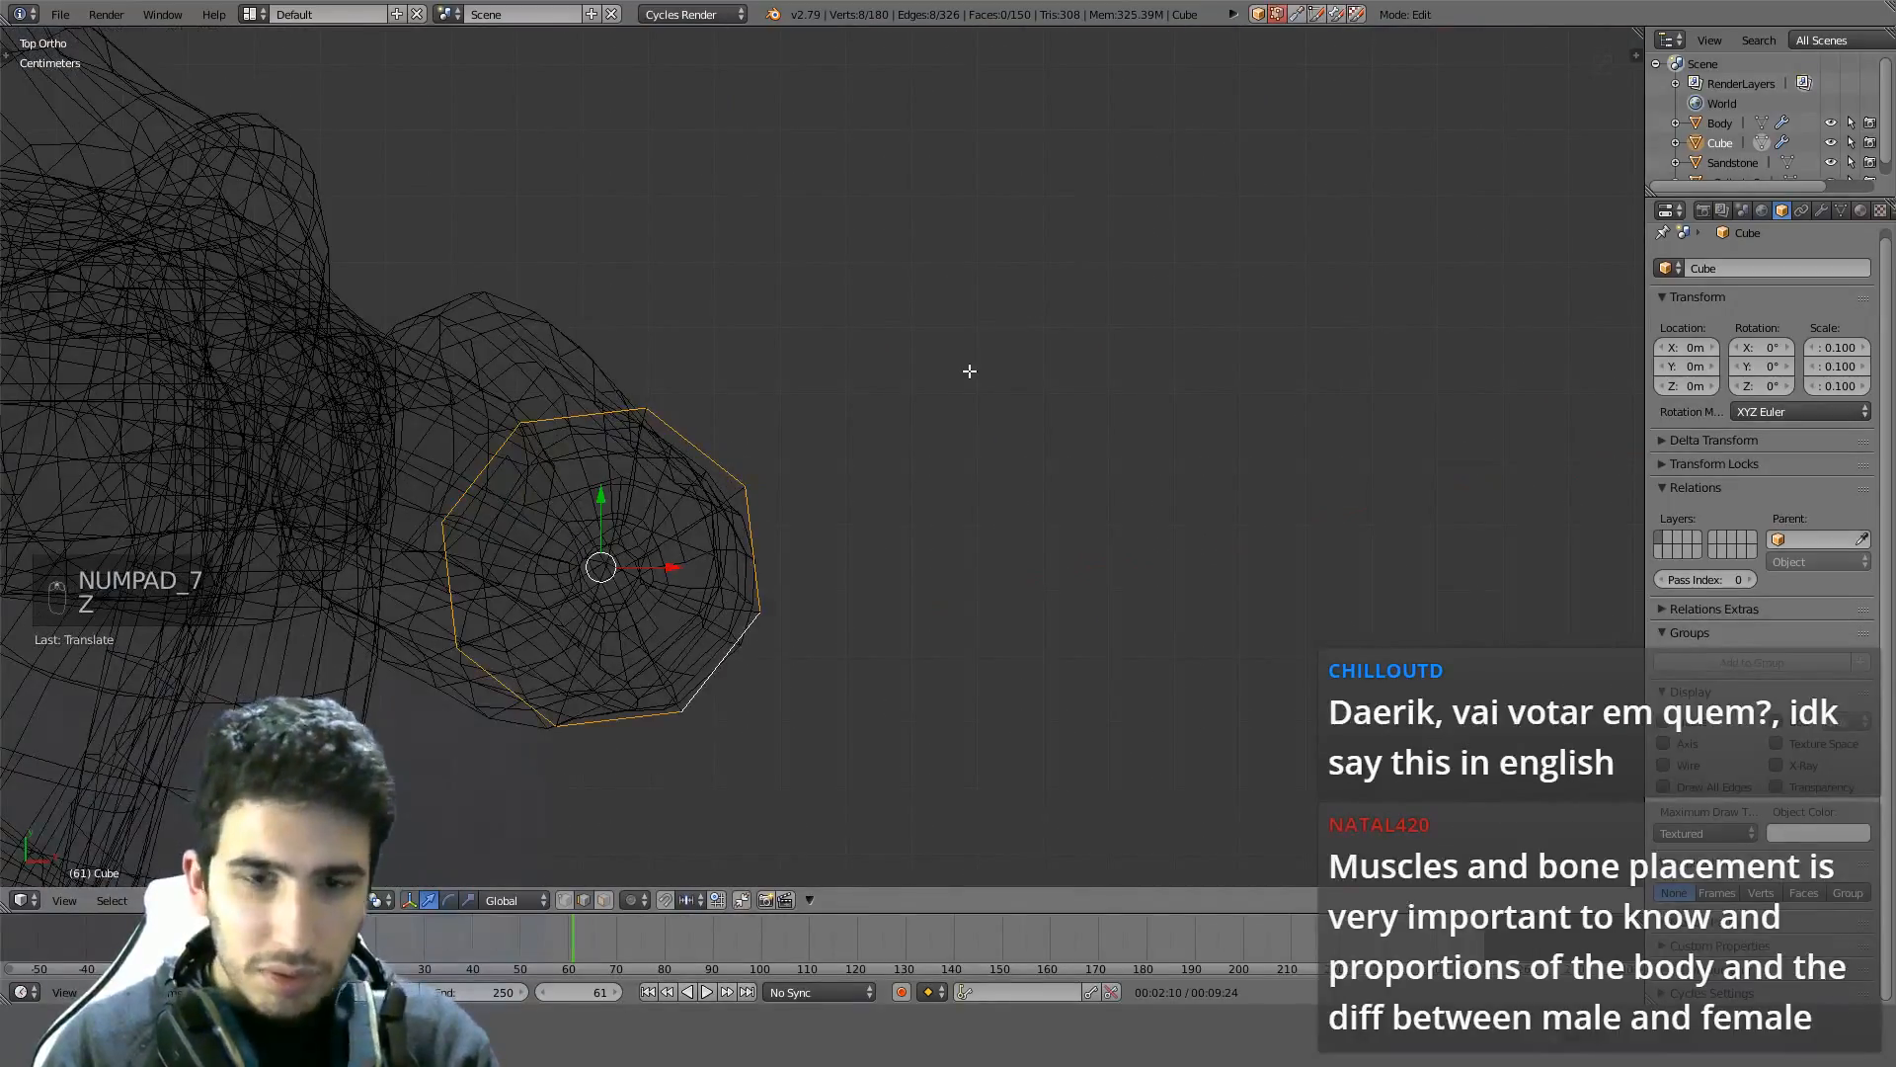
{"action": "key", "text": "g"}
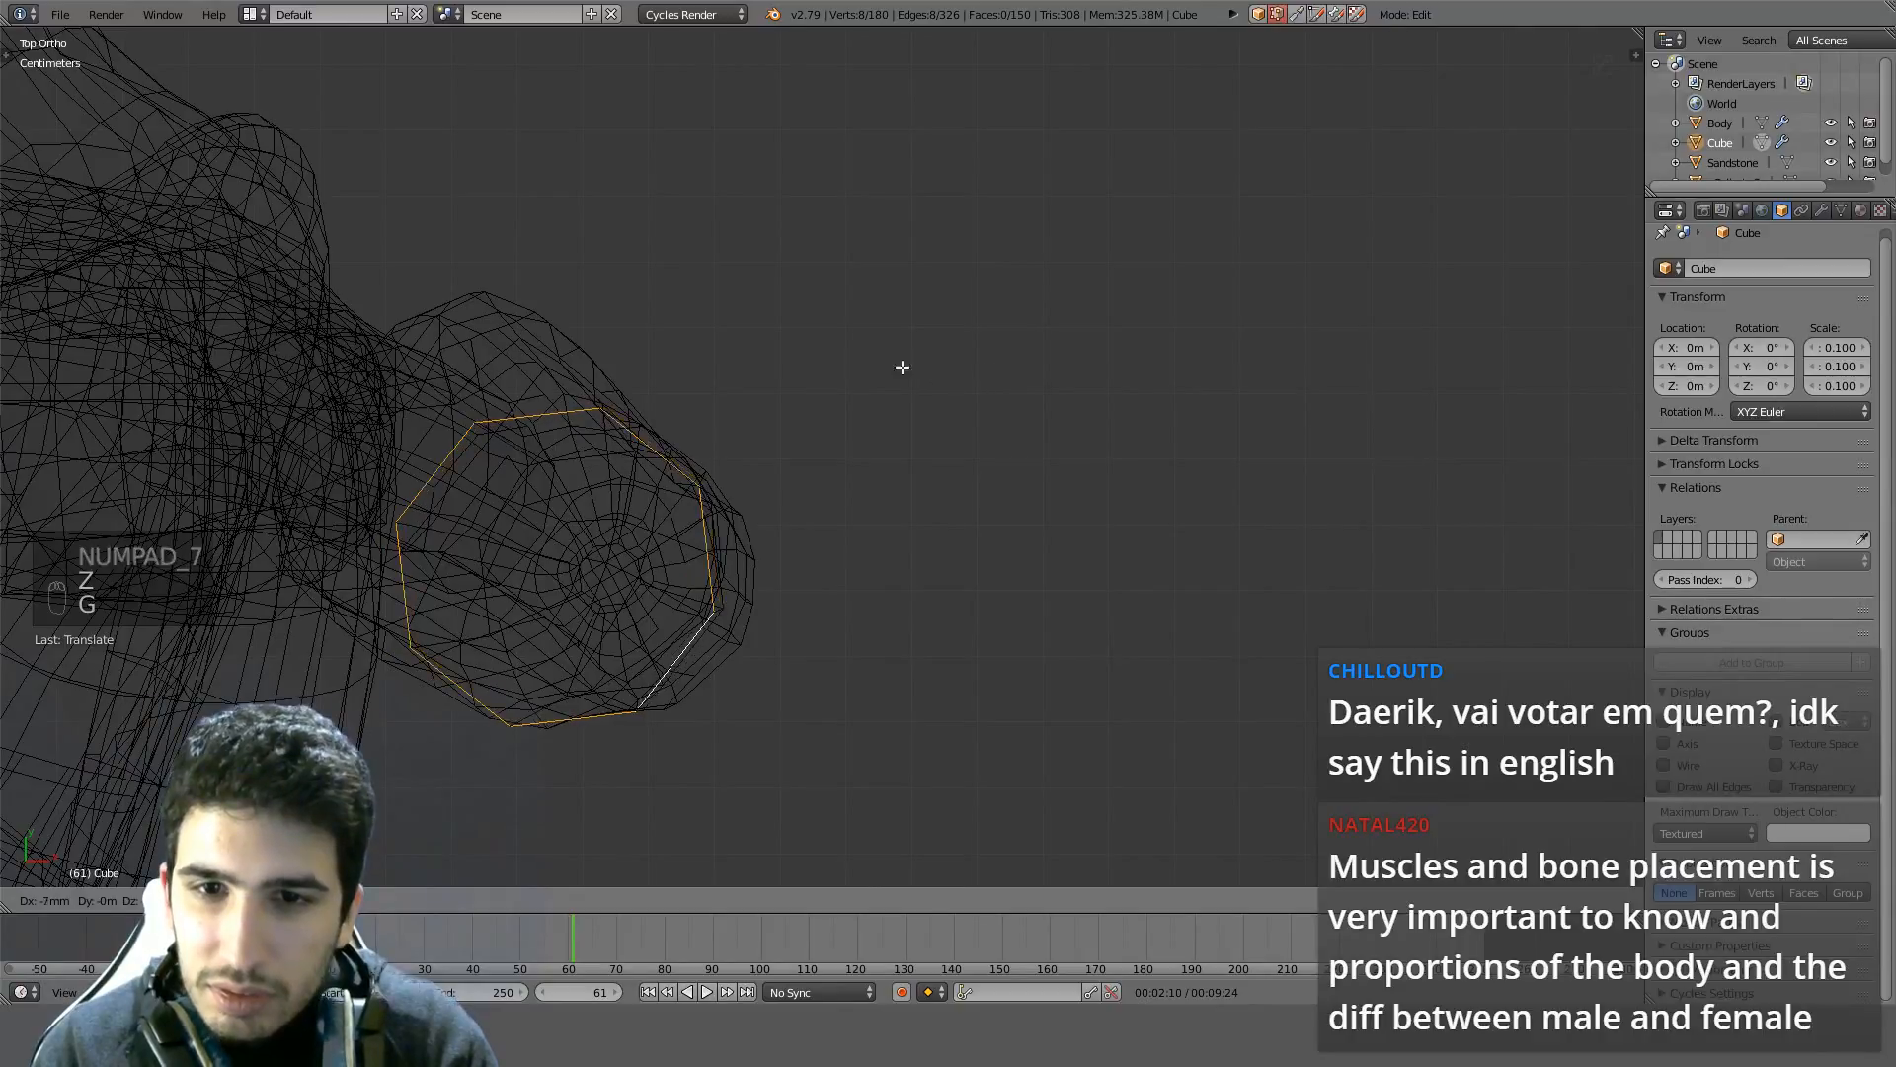
{"action": "left_click", "coordinate": [836, 267]}
{"action": "key", "text": "z"}
{"action": "mouse_move", "coordinate": [839, 437]}
{"action": "middle_mouse_down"}
{"action": "mouse_move", "coordinate": [787, 300]}
{"action": "mouse_move", "coordinate": [791, 178]}
{"action": "mouse_move", "coordinate": [978, 128]}
{"action": "mouse_move", "coordinate": [978, 187]}
{"action": "mouse_move", "coordinate": [901, 270]}
{"action": "mouse_move", "coordinate": [902, 373]}
{"action": "mouse_move", "coordinate": [850, 368]}
{"action": "middle_mouse_up"}
{"action": "key", "text": "s"}
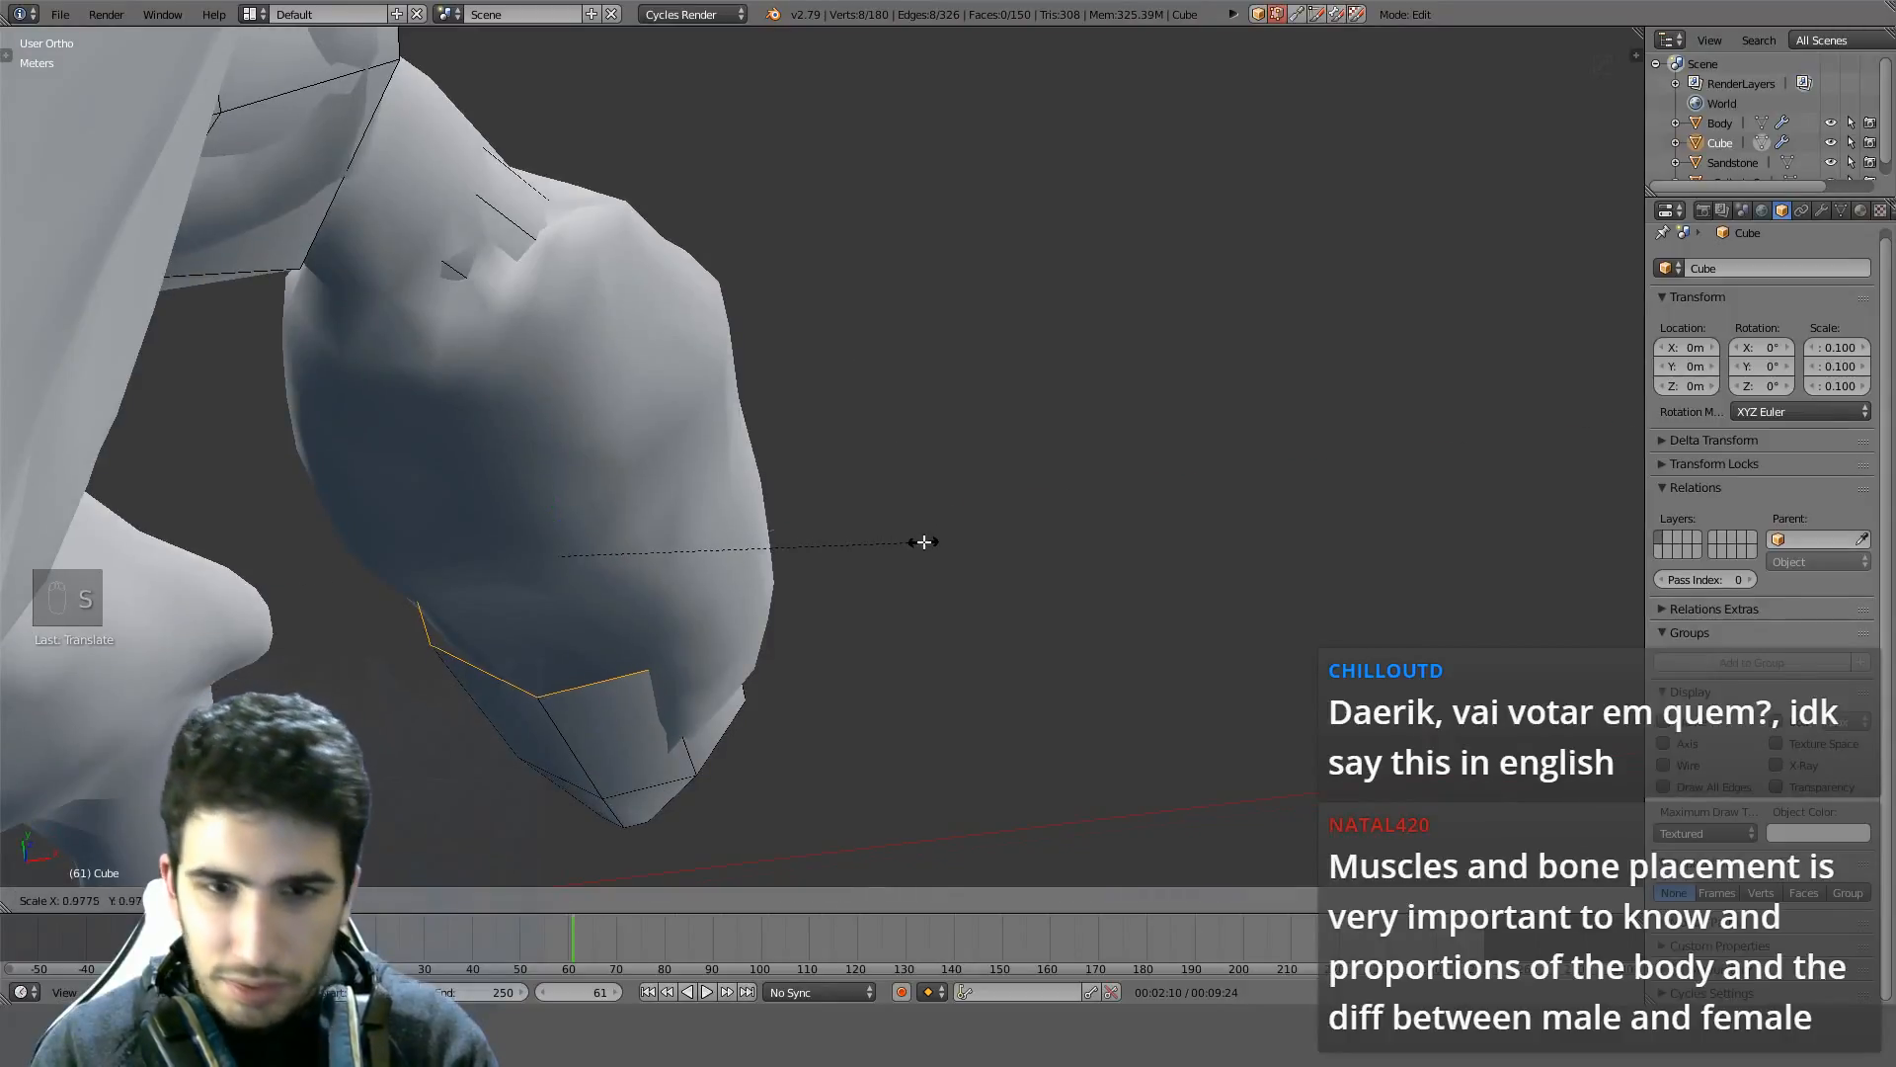
{"action": "key", "text": "x"}
{"action": "right_click", "coordinate": [1021, 563]}
{"action": "middle_click_drag", "start_coordinate": [1023, 563], "coordinate": [927, 419]}
{"action": "key", "text": "s"}
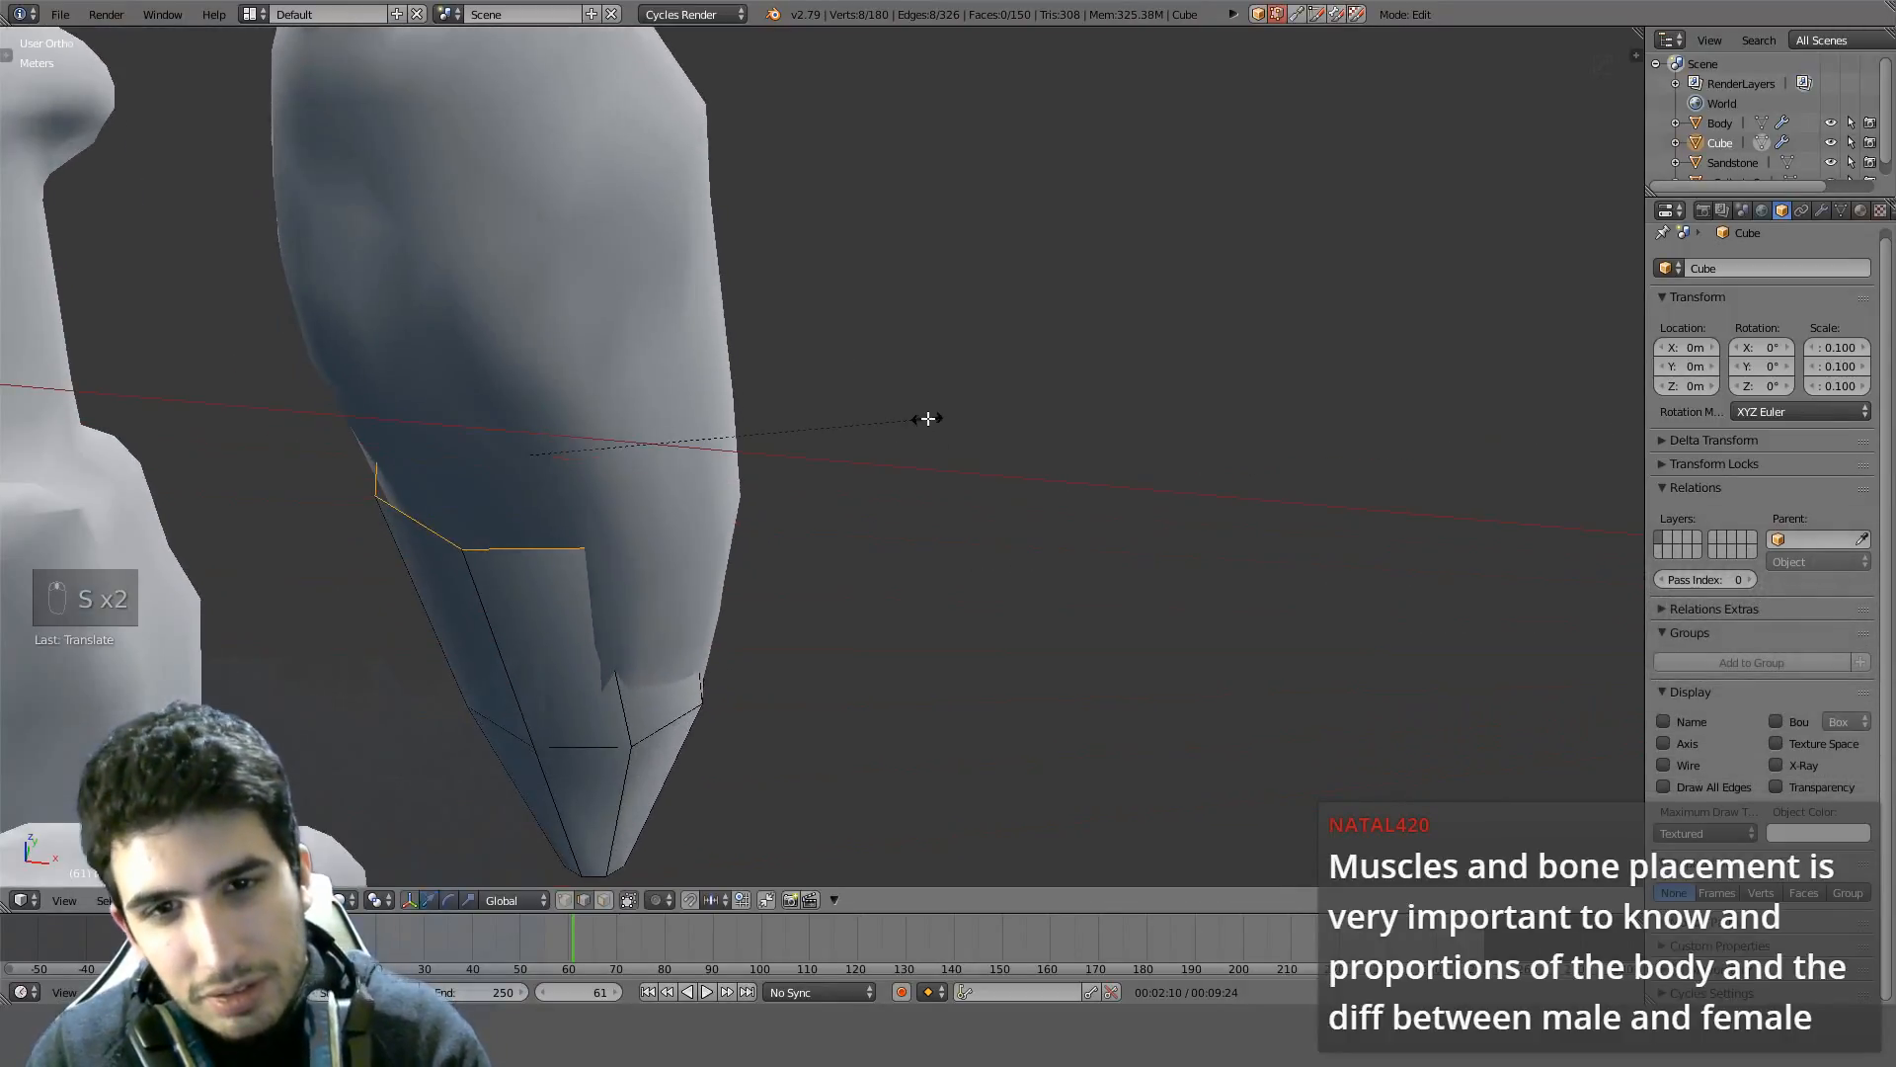
{"action": "key", "text": "x"}
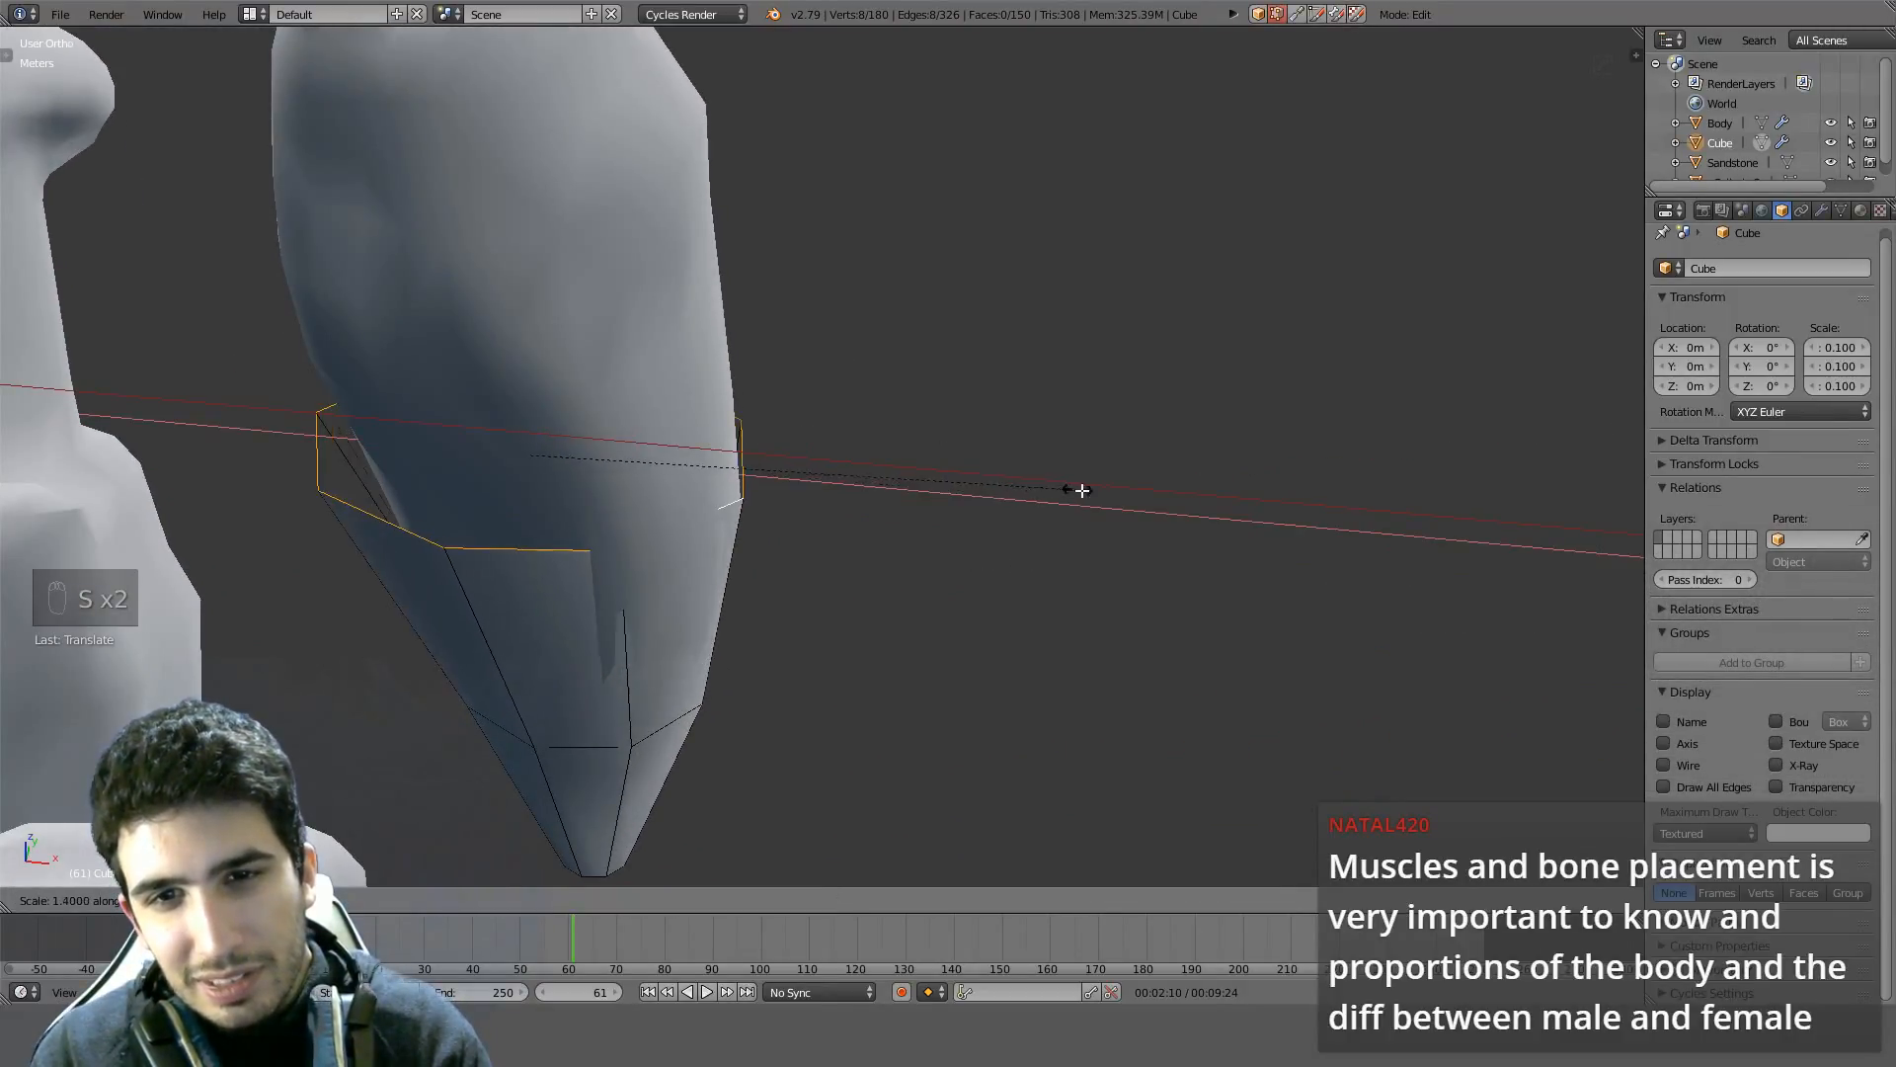
{"action": "right_click", "coordinate": [1129, 494]}
{"action": "middle_click_drag", "start_coordinate": [1130, 494], "coordinate": [952, 419]}
{"action": "key", "text": "KP_1"}
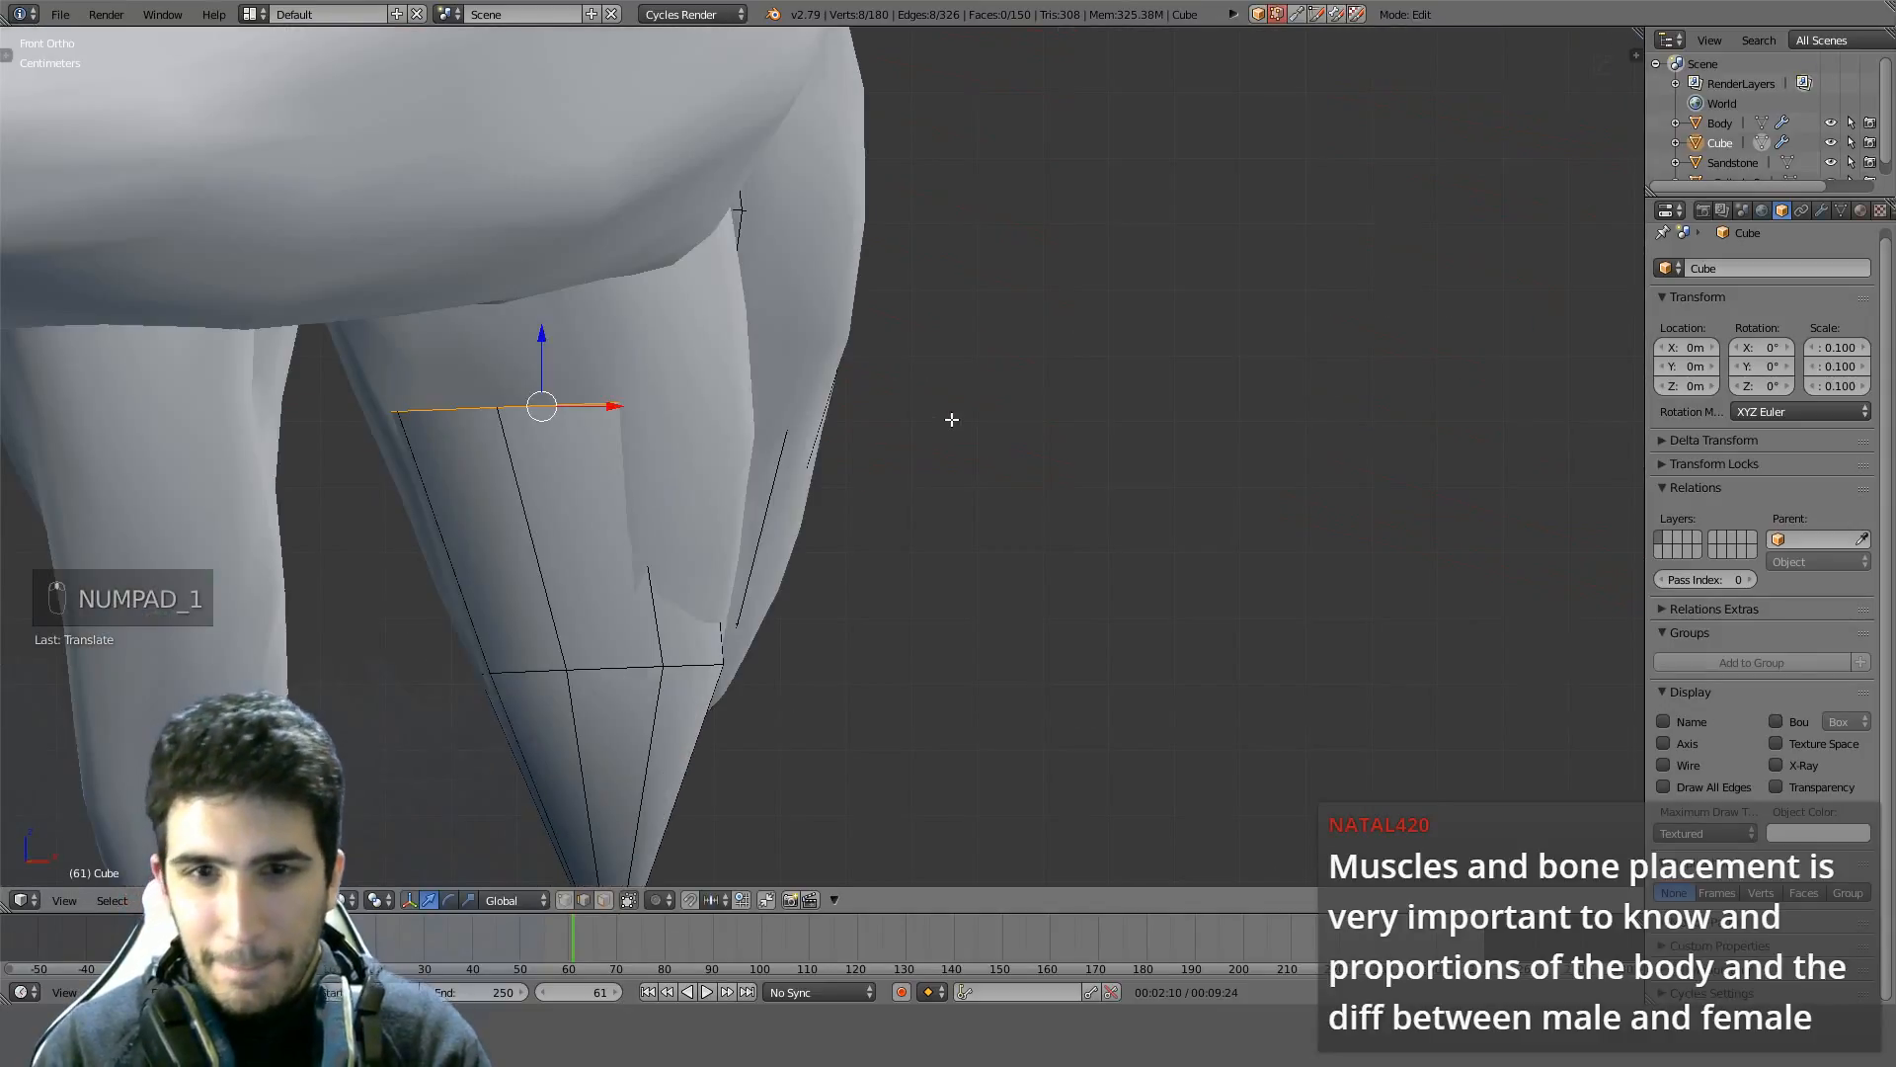
{"action": "key", "text": "KP_3"}
{"action": "key", "text": "KP_1"}
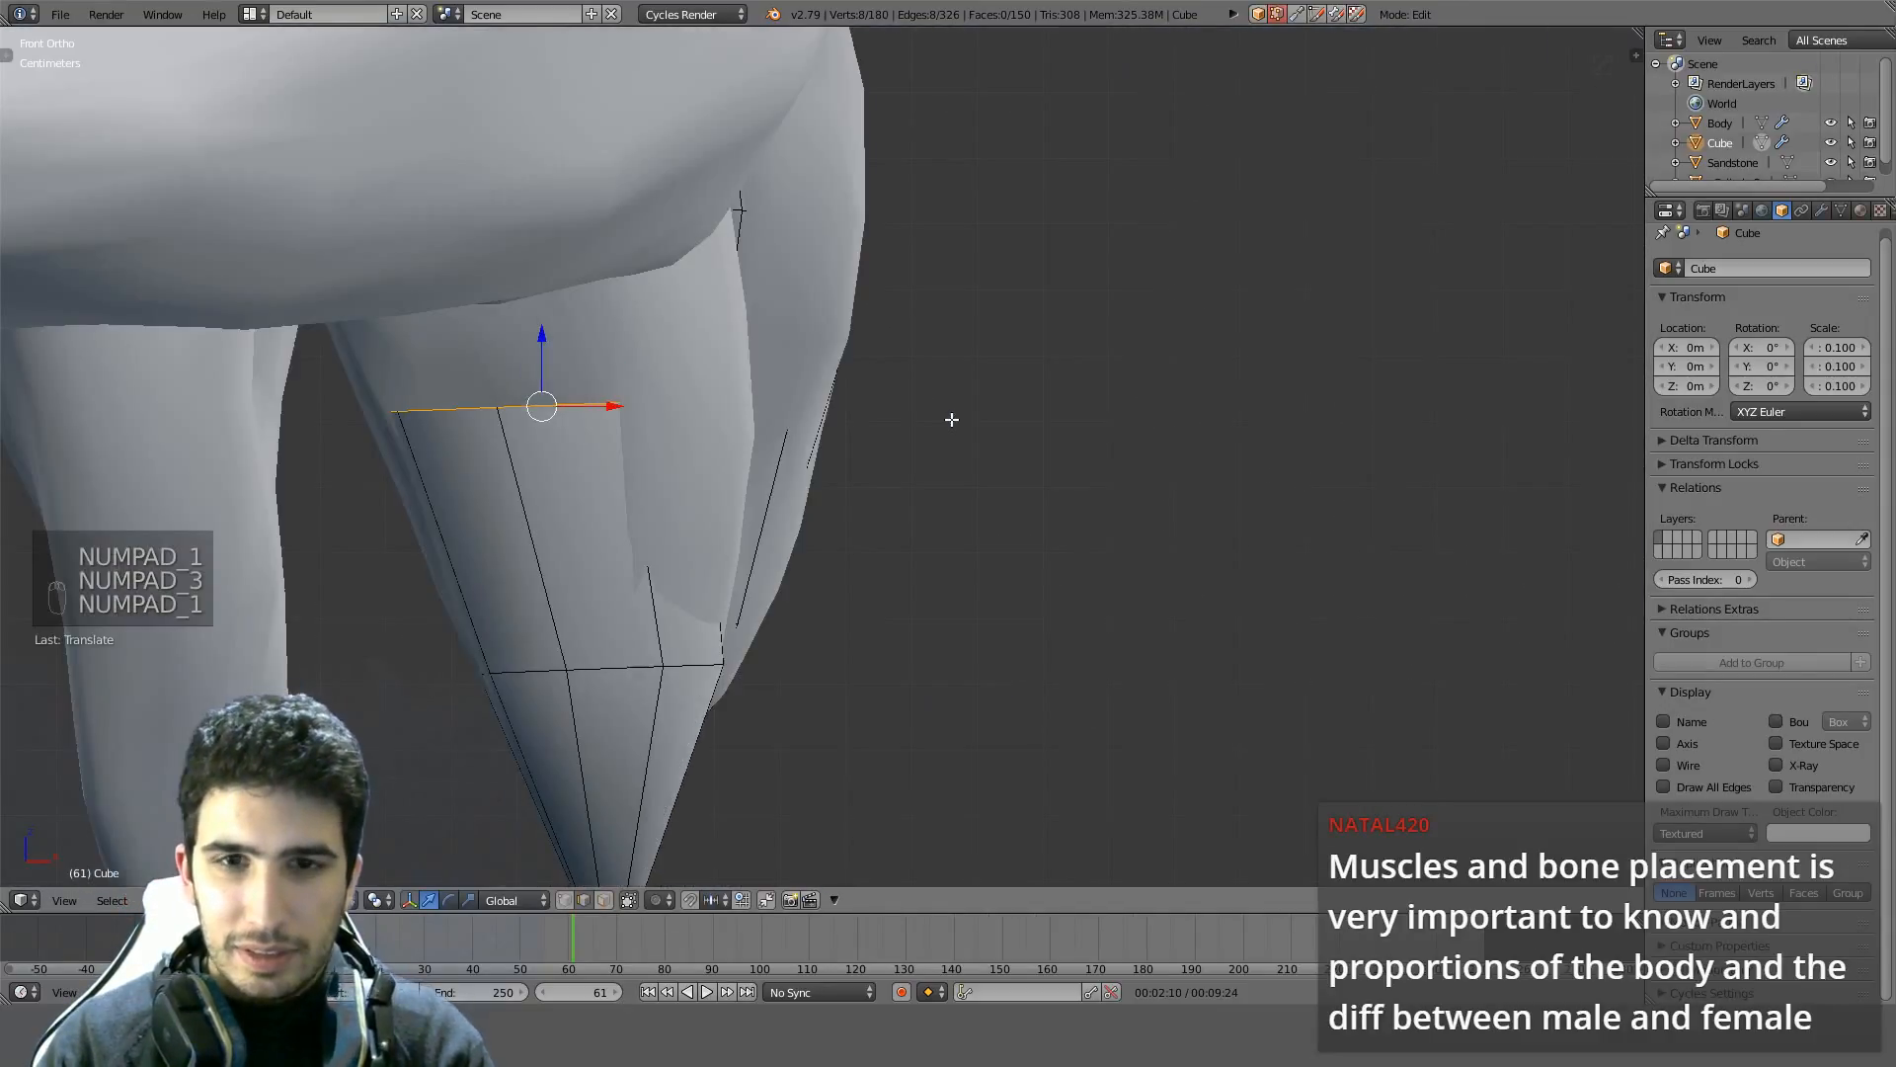
{"action": "middle_click_drag", "start_coordinate": [948, 414], "coordinate": [863, 543]}
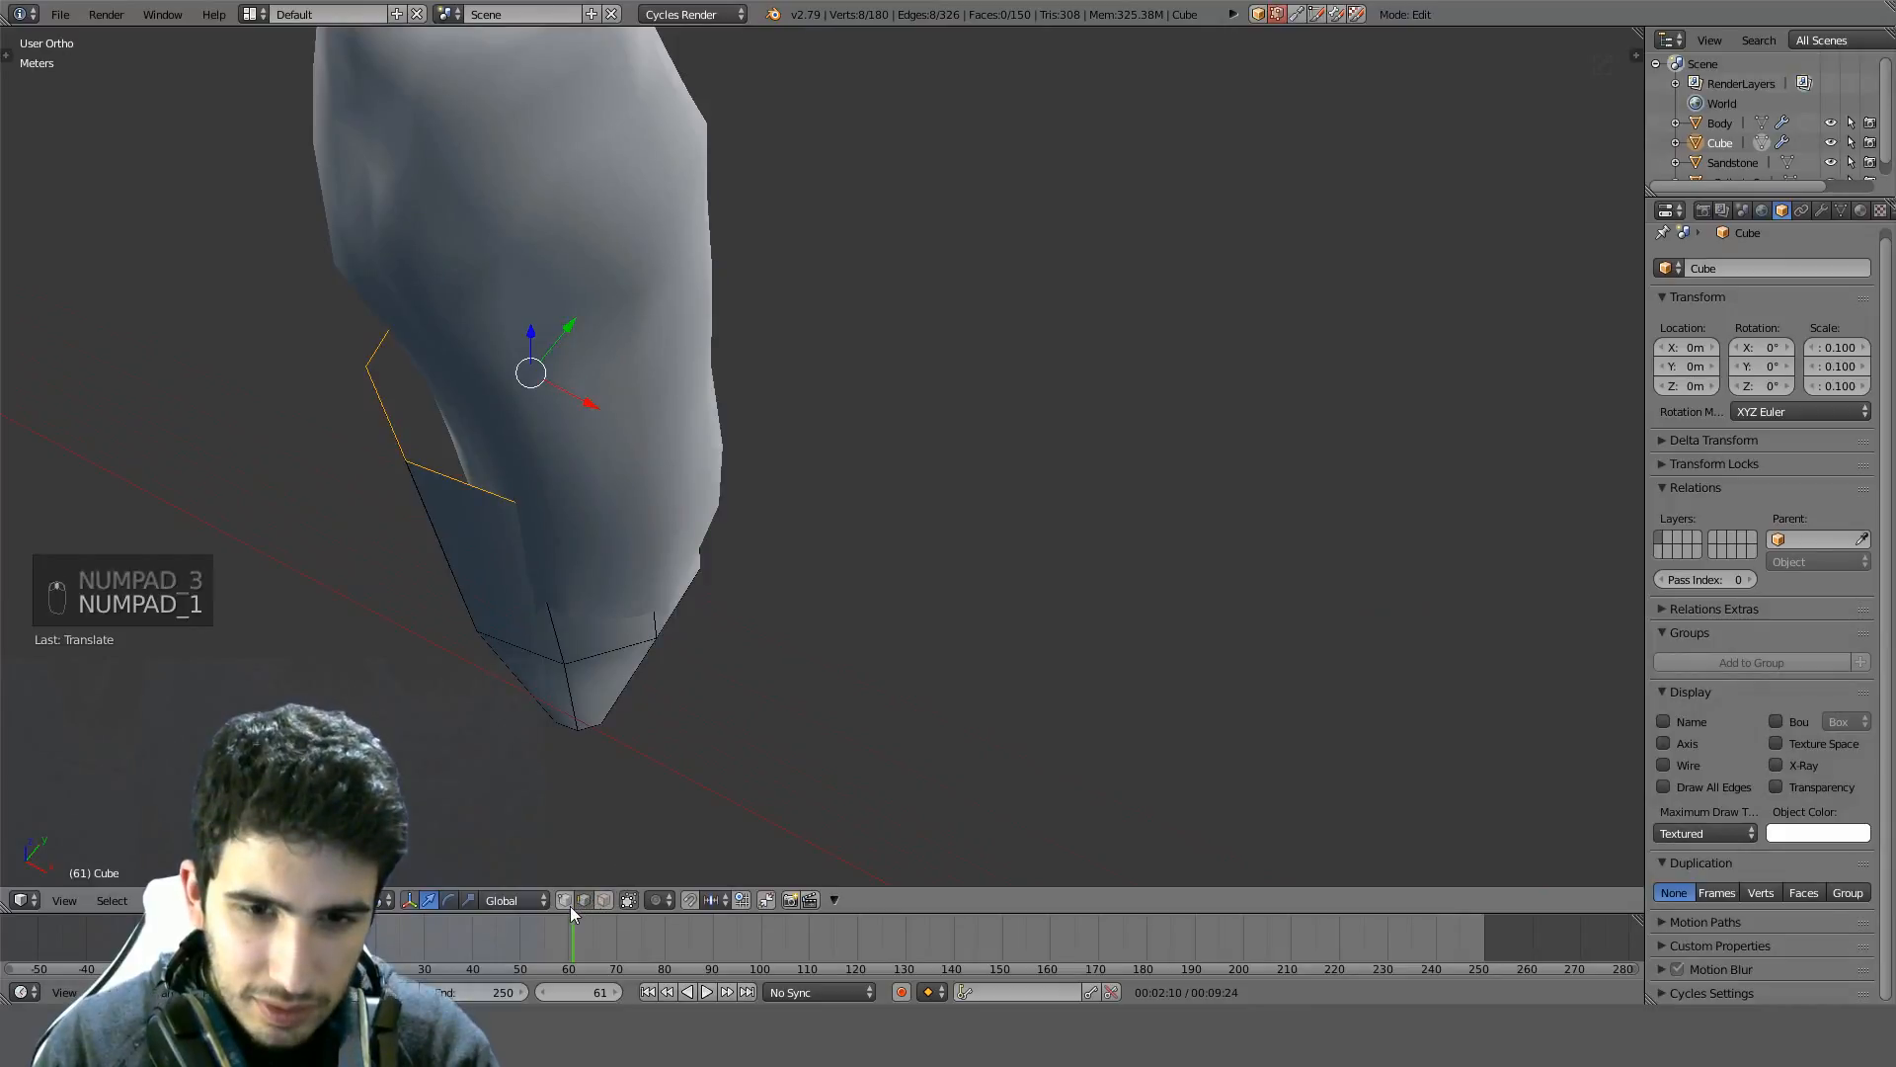
Move the four vertices of the inner front face slightly inward in top view to follow the leg's surface
{"action": "middle_click_drag", "start_coordinate": [583, 903], "coordinate": [572, 665]}
{"action": "right_click", "coordinate": [521, 691]}
{"action": "right_click", "coordinate": [405, 639], "text": "shift"}
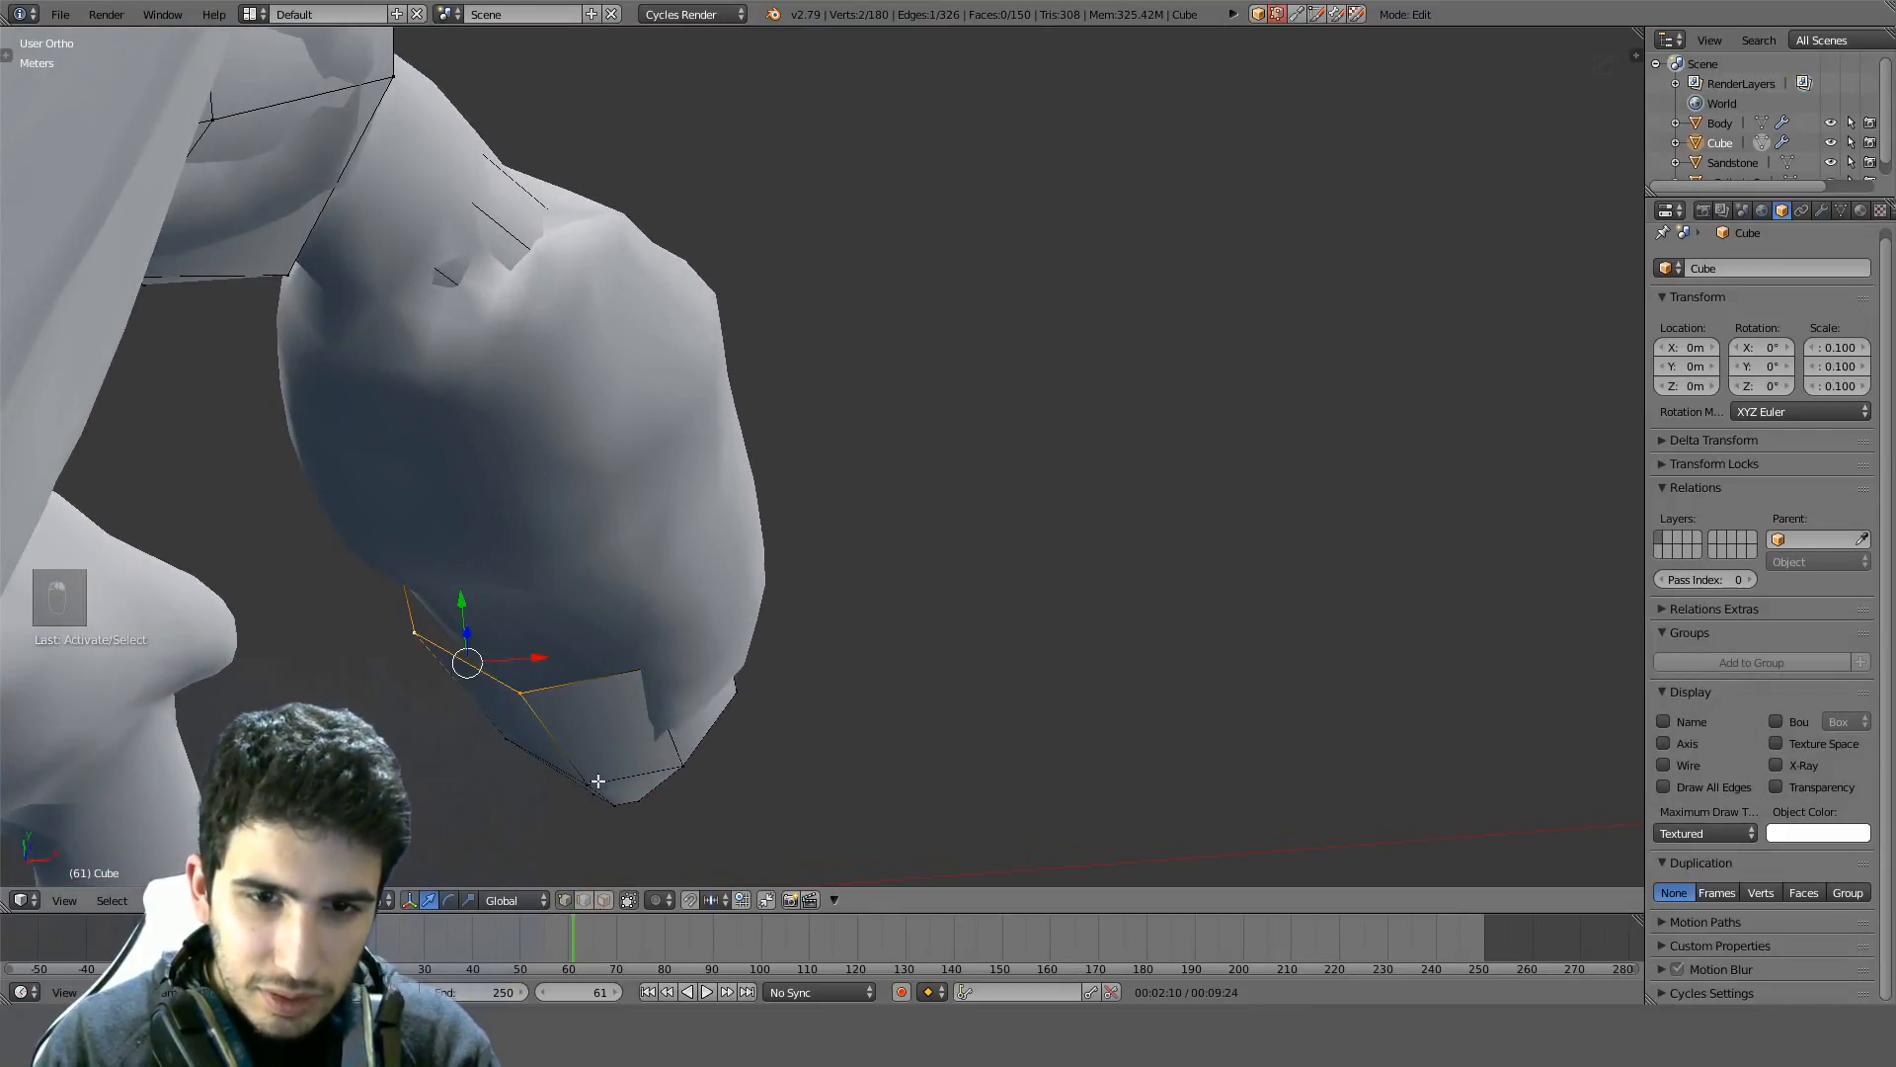
{"action": "right_click", "coordinate": [595, 784], "text": "shift"}
{"action": "right_click", "coordinate": [513, 758], "text": "shift"}
{"action": "right_click", "coordinate": [592, 783]}
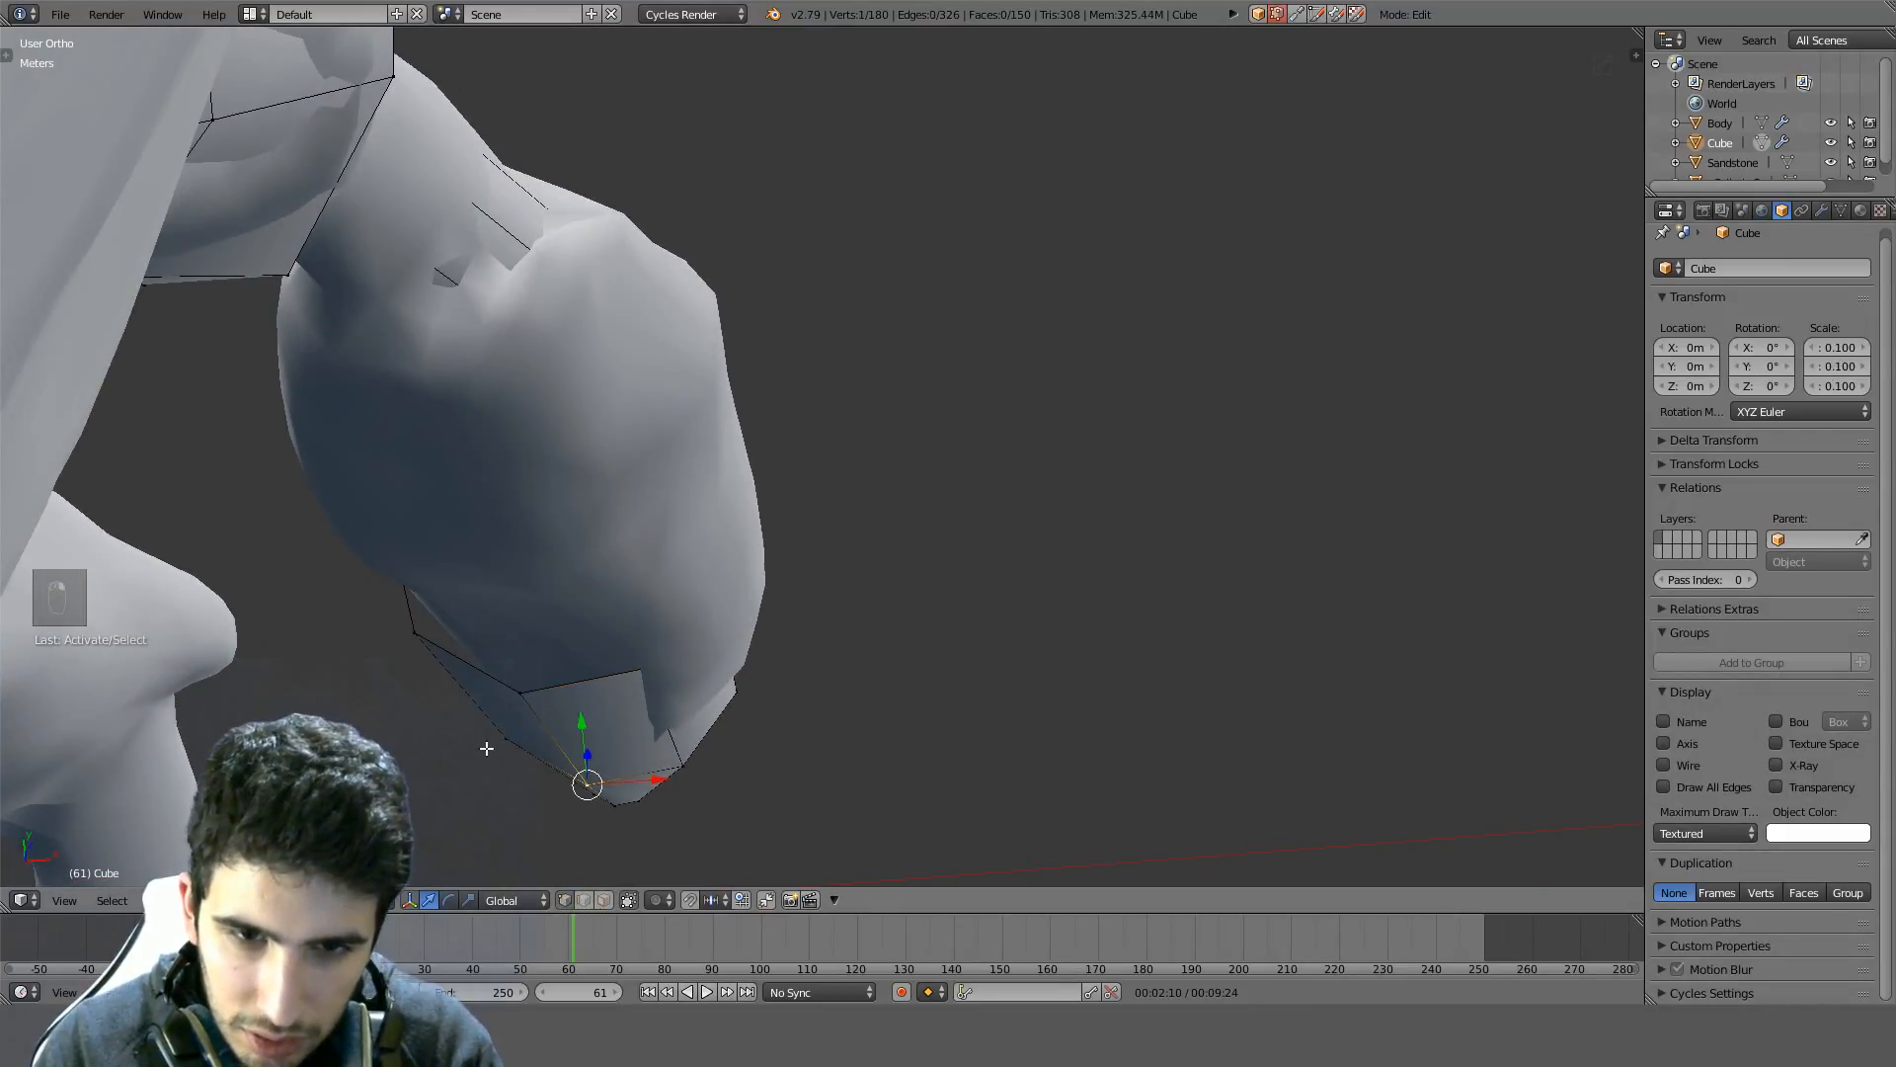
{"action": "right_click", "coordinate": [503, 740], "text": "shift"}
{"action": "right_click", "coordinate": [524, 686], "text": "shift"}
{"action": "right_click", "coordinate": [415, 628], "text": "shift"}
{"action": "key", "text": "KP_7"}
{"action": "key", "text": "z"}
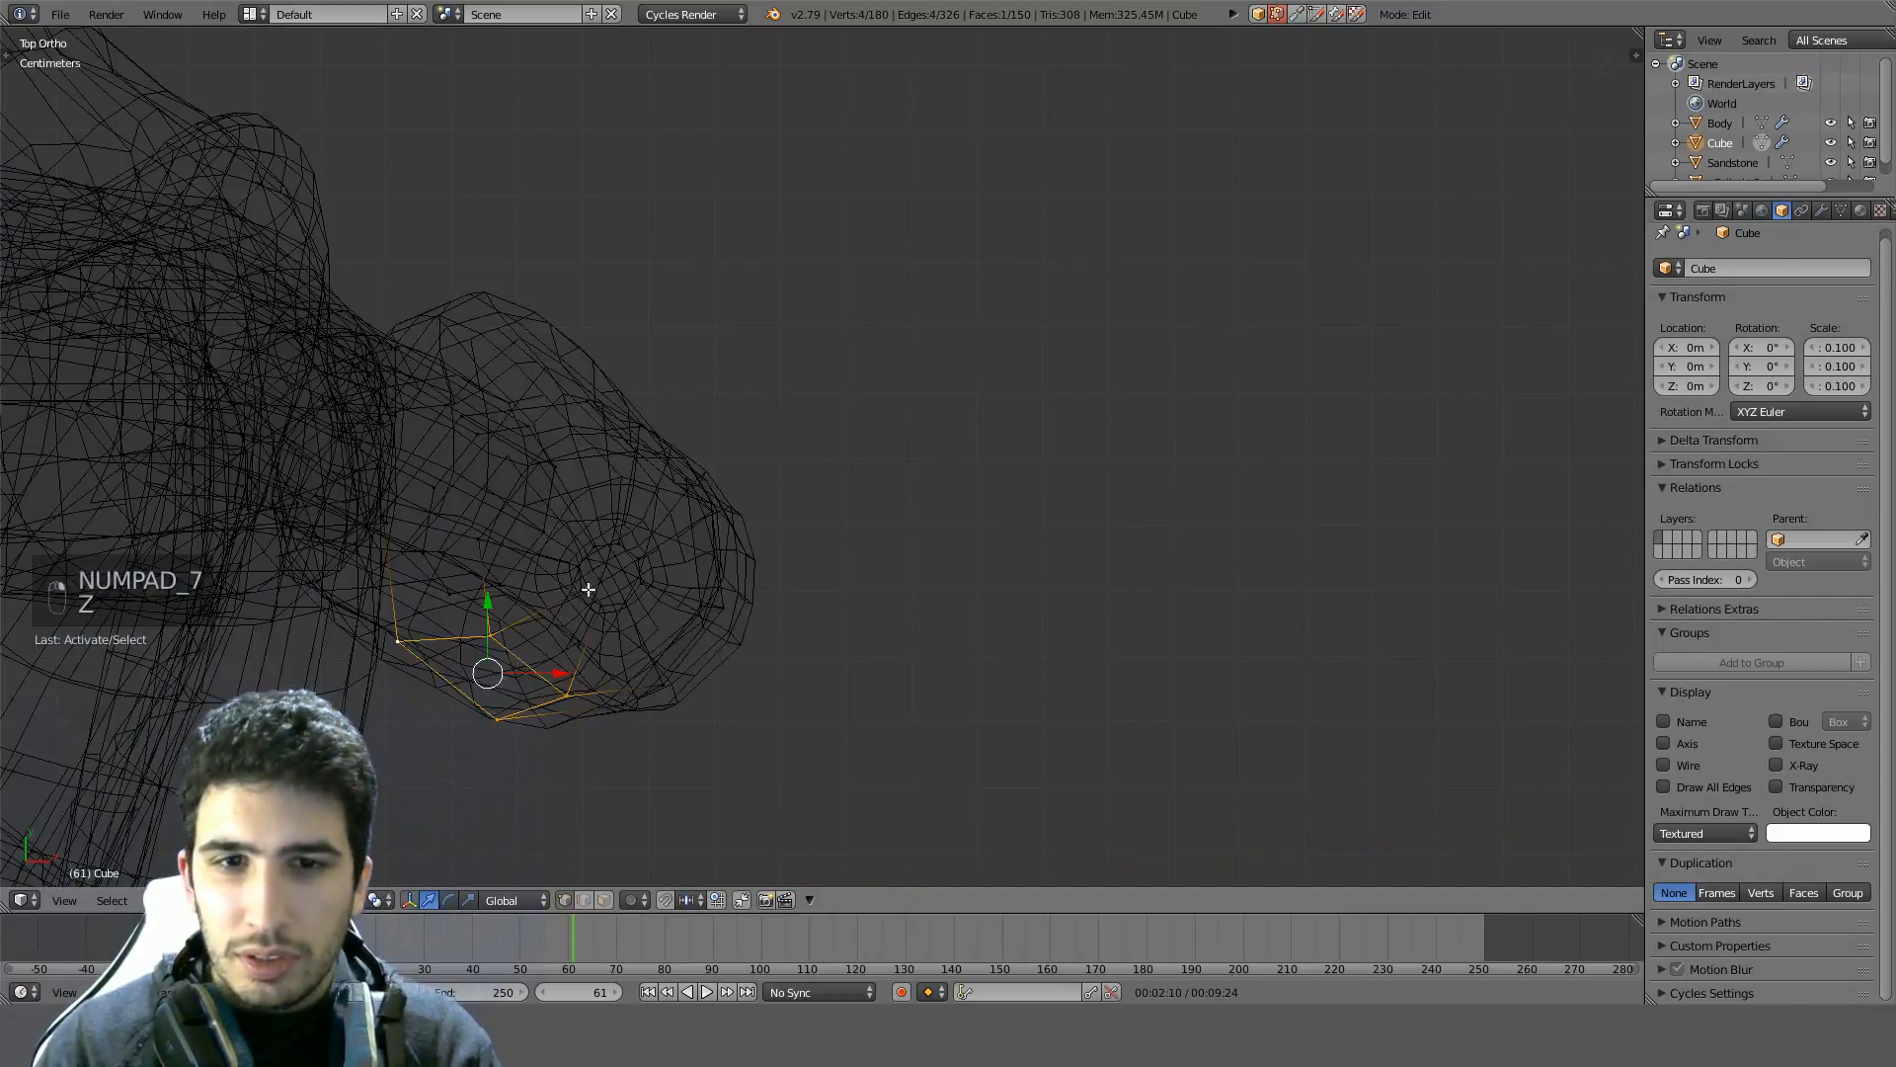
{"action": "key", "text": "g"}
{"action": "key", "text": "g"}
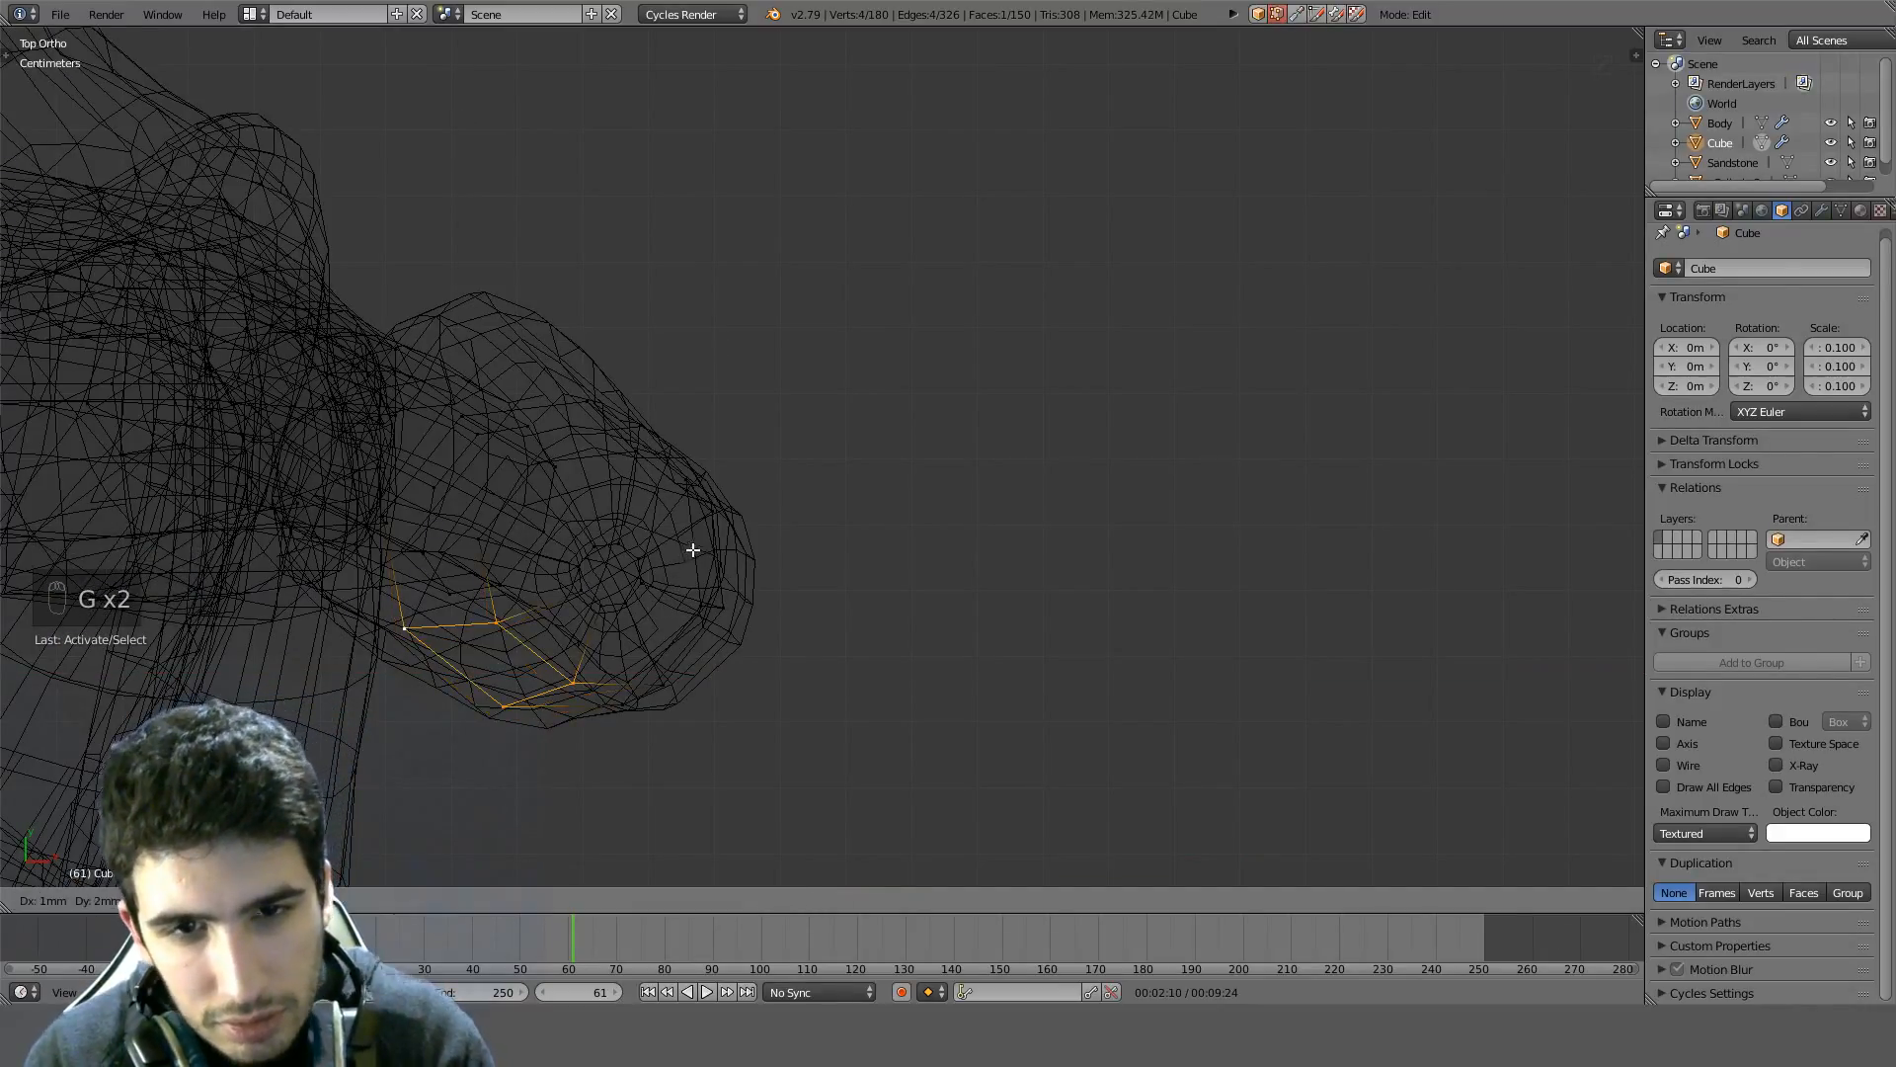
{"action": "left_click", "coordinate": [796, 432]}
{"action": "key", "text": "z"}
Move the rear vertex of the upper edge loop outward along X, closer to the leg's surface
{"action": "middle_click_drag", "start_coordinate": [652, 699], "coordinate": [969, 341]}
{"action": "right_click", "coordinate": [913, 346]}
{"action": "key", "text": "z"}
{"action": "key", "text": "z"}
{"action": "key", "text": "g"}
{"action": "key", "text": "x"}
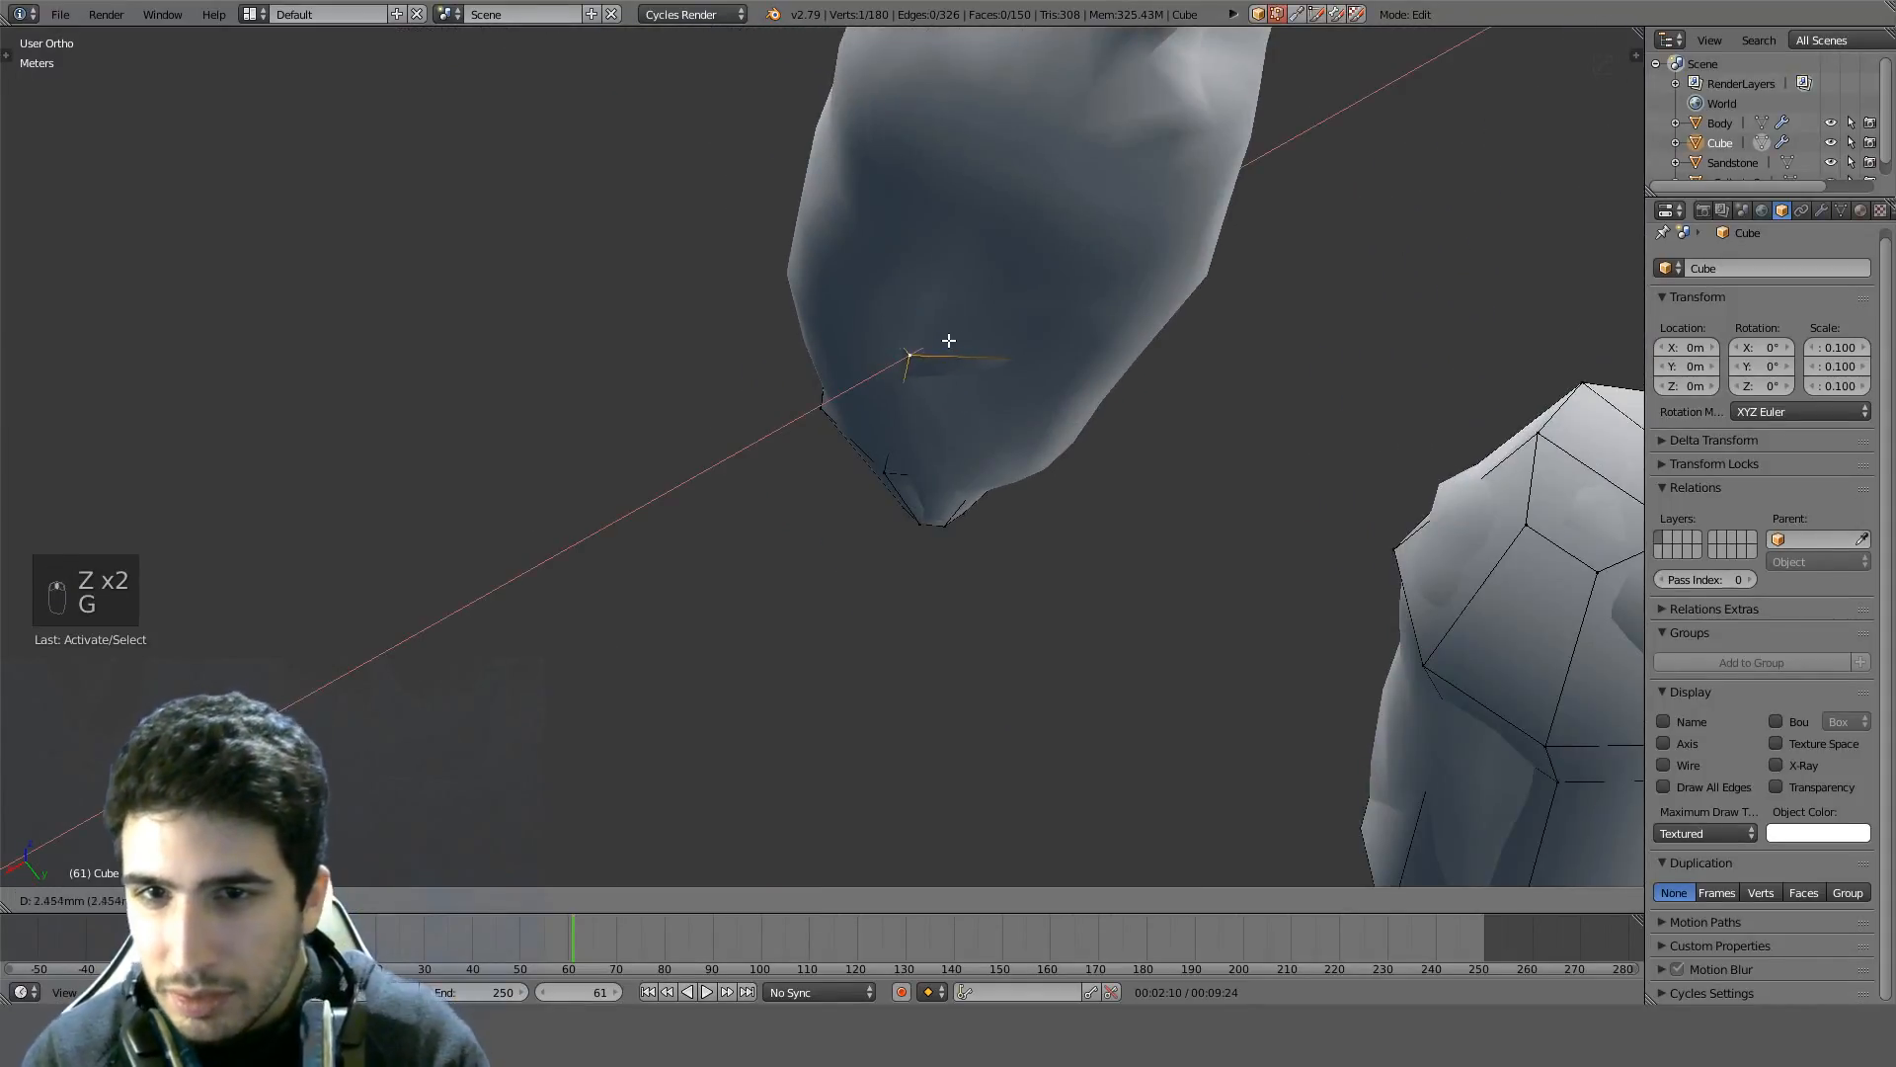
{"action": "left_click", "coordinate": [899, 371]}
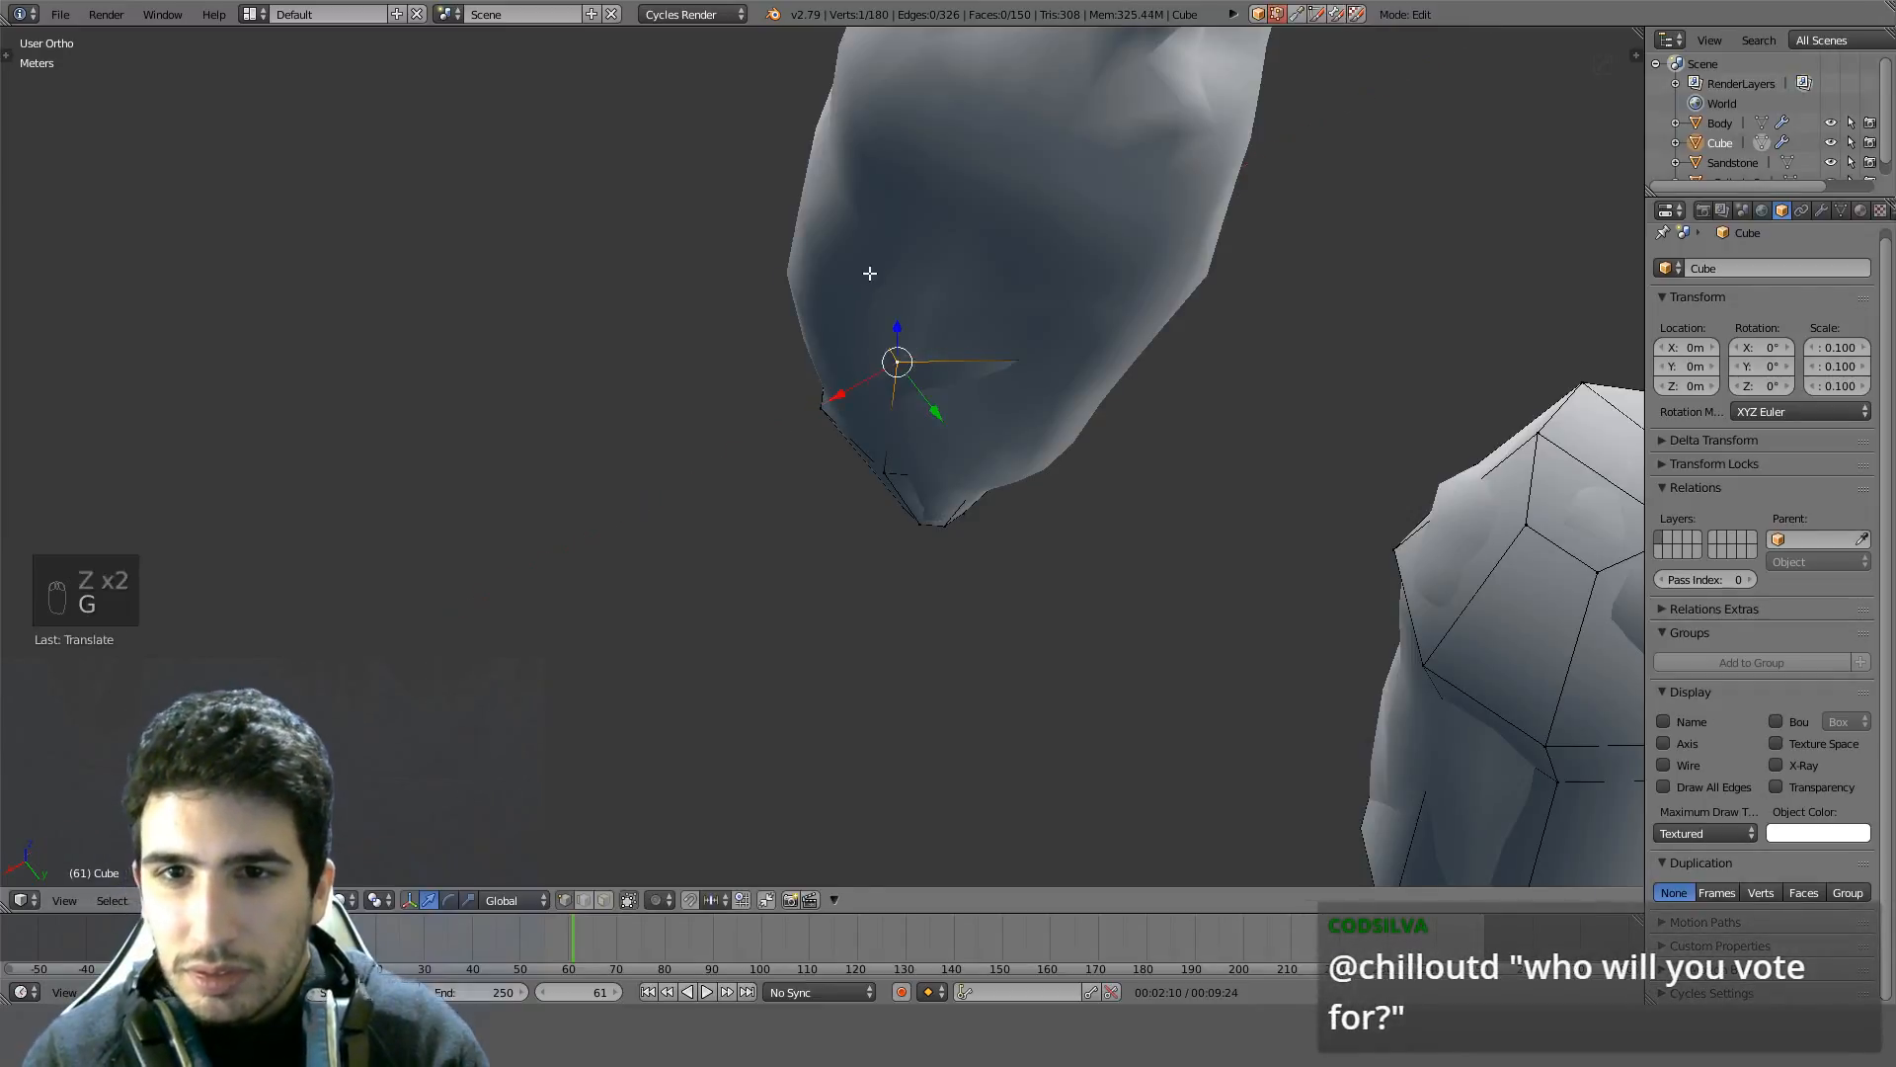
Move the neighbouring outer vertex of the upper edge loop onto the leg's outer outline
{"action": "right_click", "coordinate": [862, 274]}
{"action": "key", "text": "z"}
{"action": "mouse_move", "coordinate": [872, 296]}
{"action": "middle_mouse_down"}
{"action": "mouse_move", "coordinate": [933, 251]}
{"action": "mouse_move", "coordinate": [855, 305]}
{"action": "middle_mouse_up"}
{"action": "key", "text": "z"}
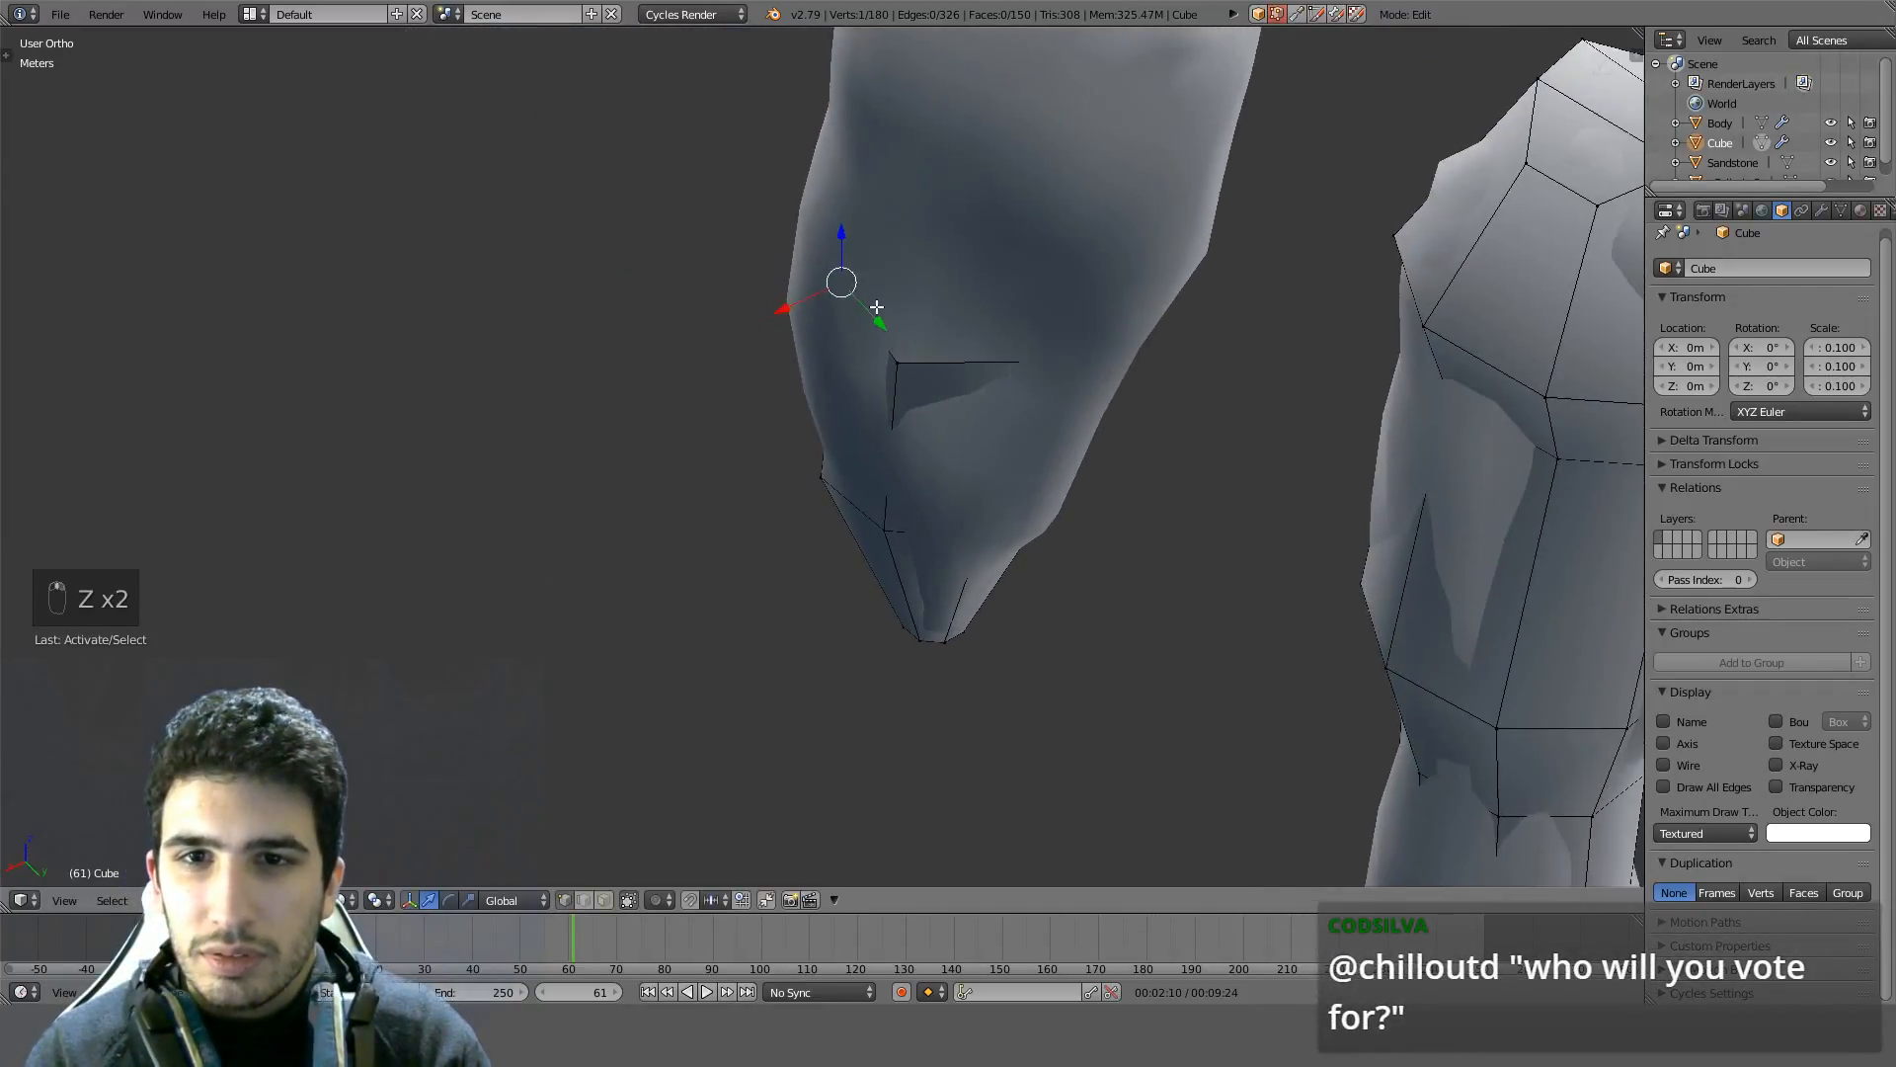
{"action": "key", "text": "g"}
{"action": "left_click", "coordinate": [800, 333]}
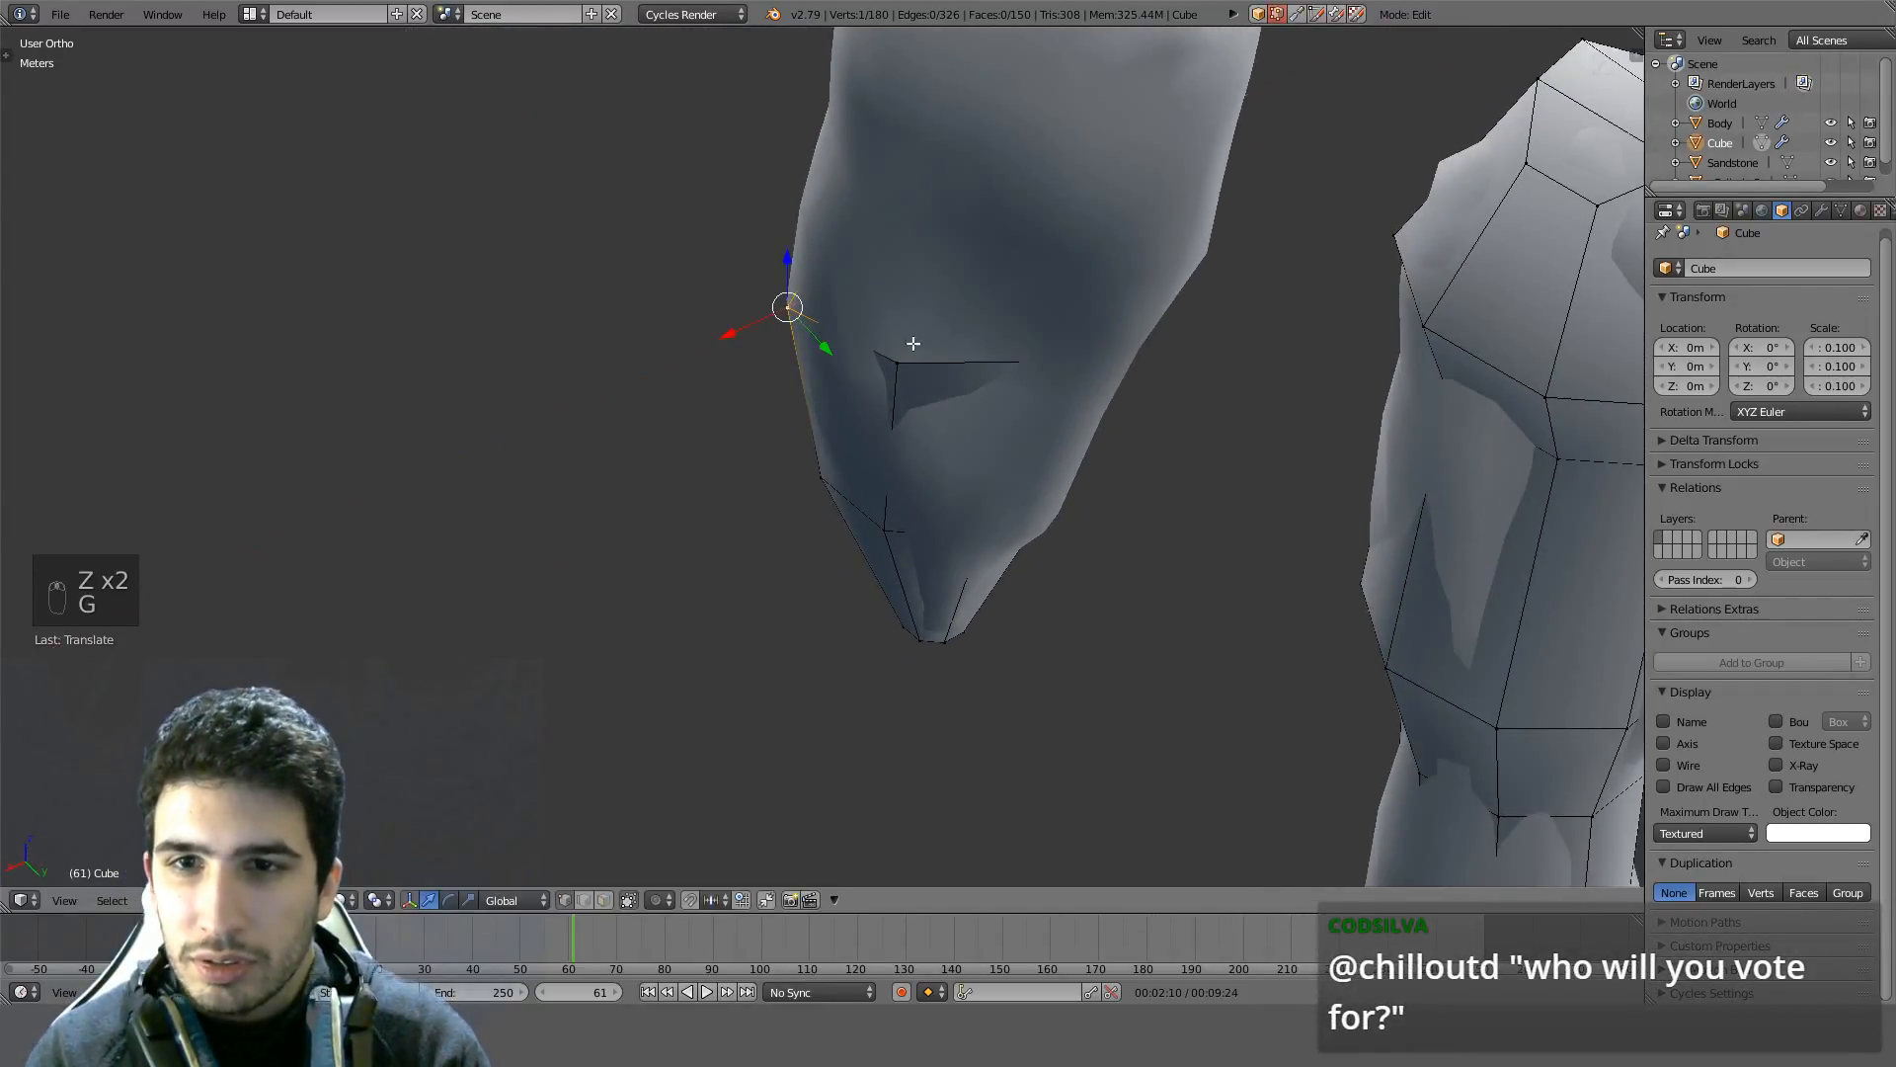
Pull the inner rear vertex of the upper edge loop out to the leg's surface
{"action": "right_click", "coordinate": [1109, 383]}
{"action": "middle_click_drag", "start_coordinate": [1111, 387], "coordinate": [1134, 296]}
{"action": "key", "text": "g"}
{"action": "key", "text": "g"}
{"action": "right_click", "coordinate": [1188, 424]}
Move the inner rear vertex of the loop above the leg tip outward to match the leg's contour
{"action": "right_click", "coordinate": [988, 621]}
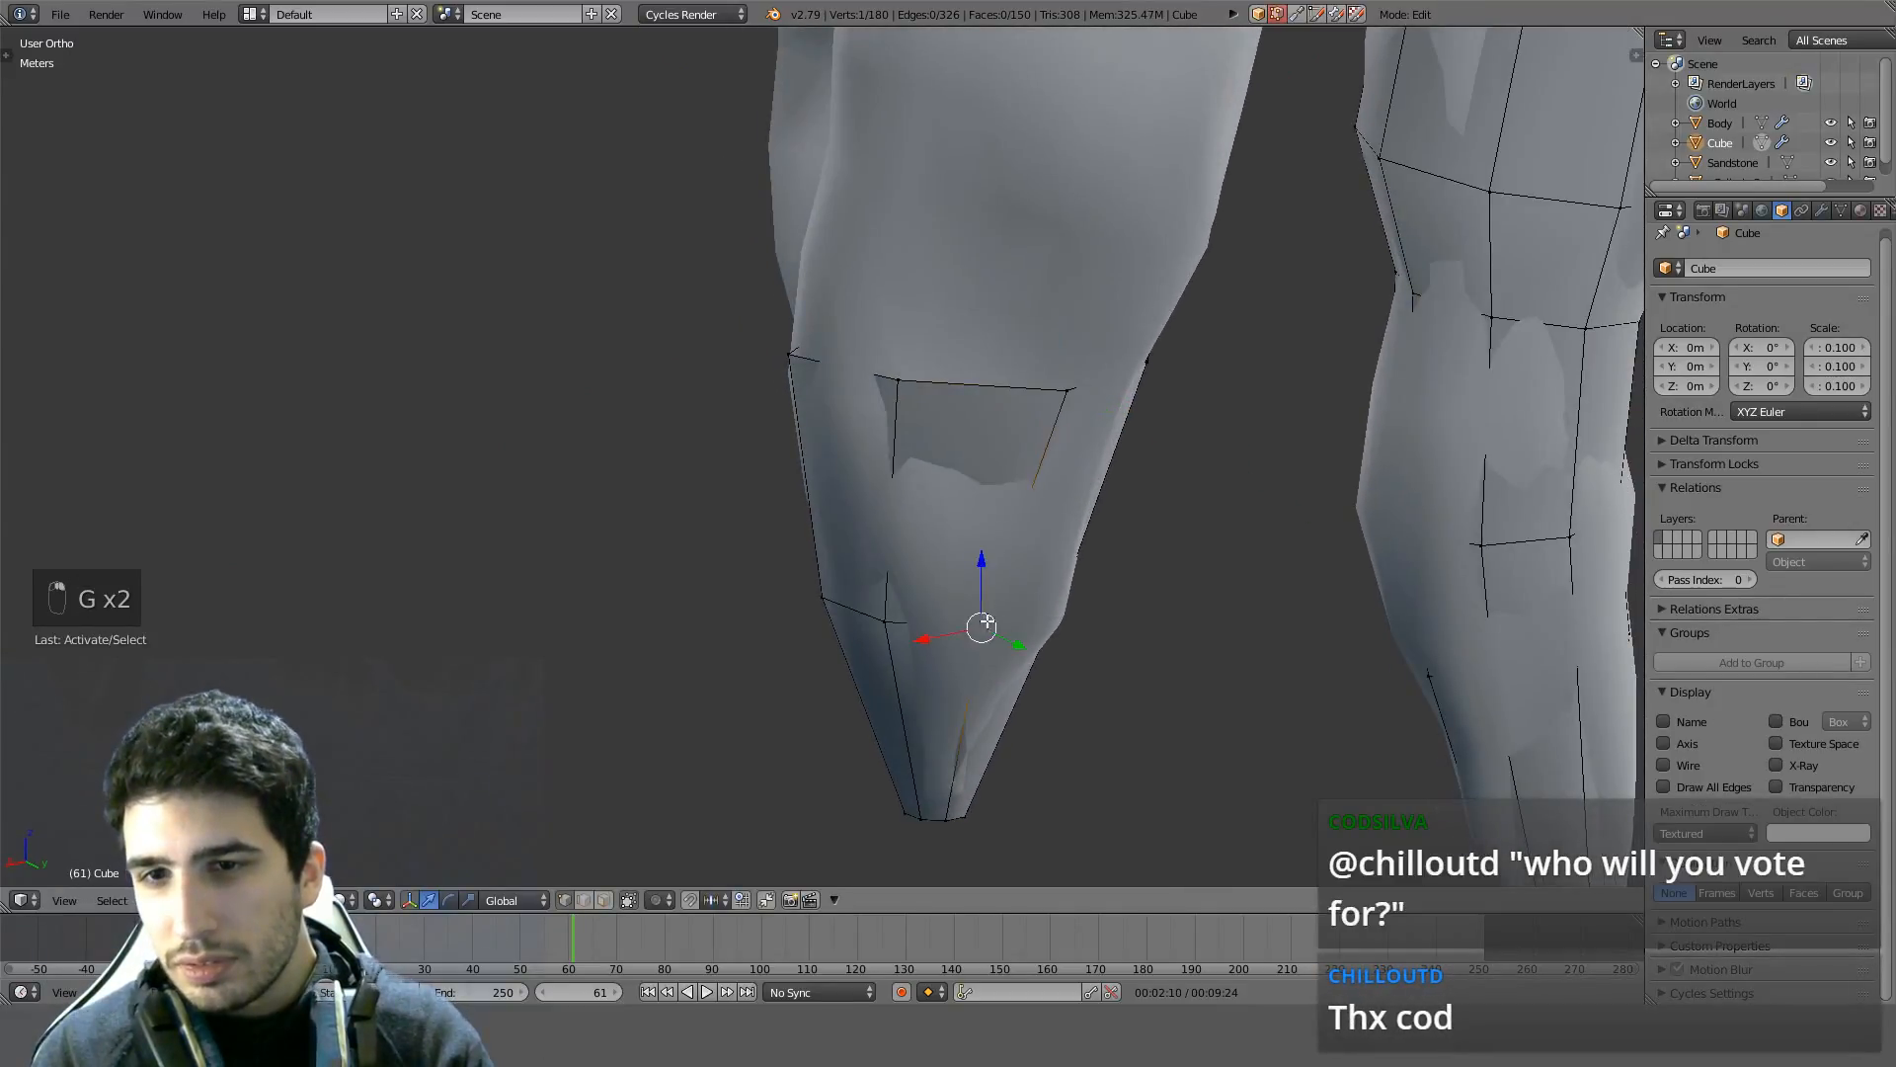
{"action": "middle_click_drag", "start_coordinate": [987, 620], "coordinate": [1050, 648]}
{"action": "key", "text": "g"}
{"action": "left_click", "coordinate": [1063, 647]}
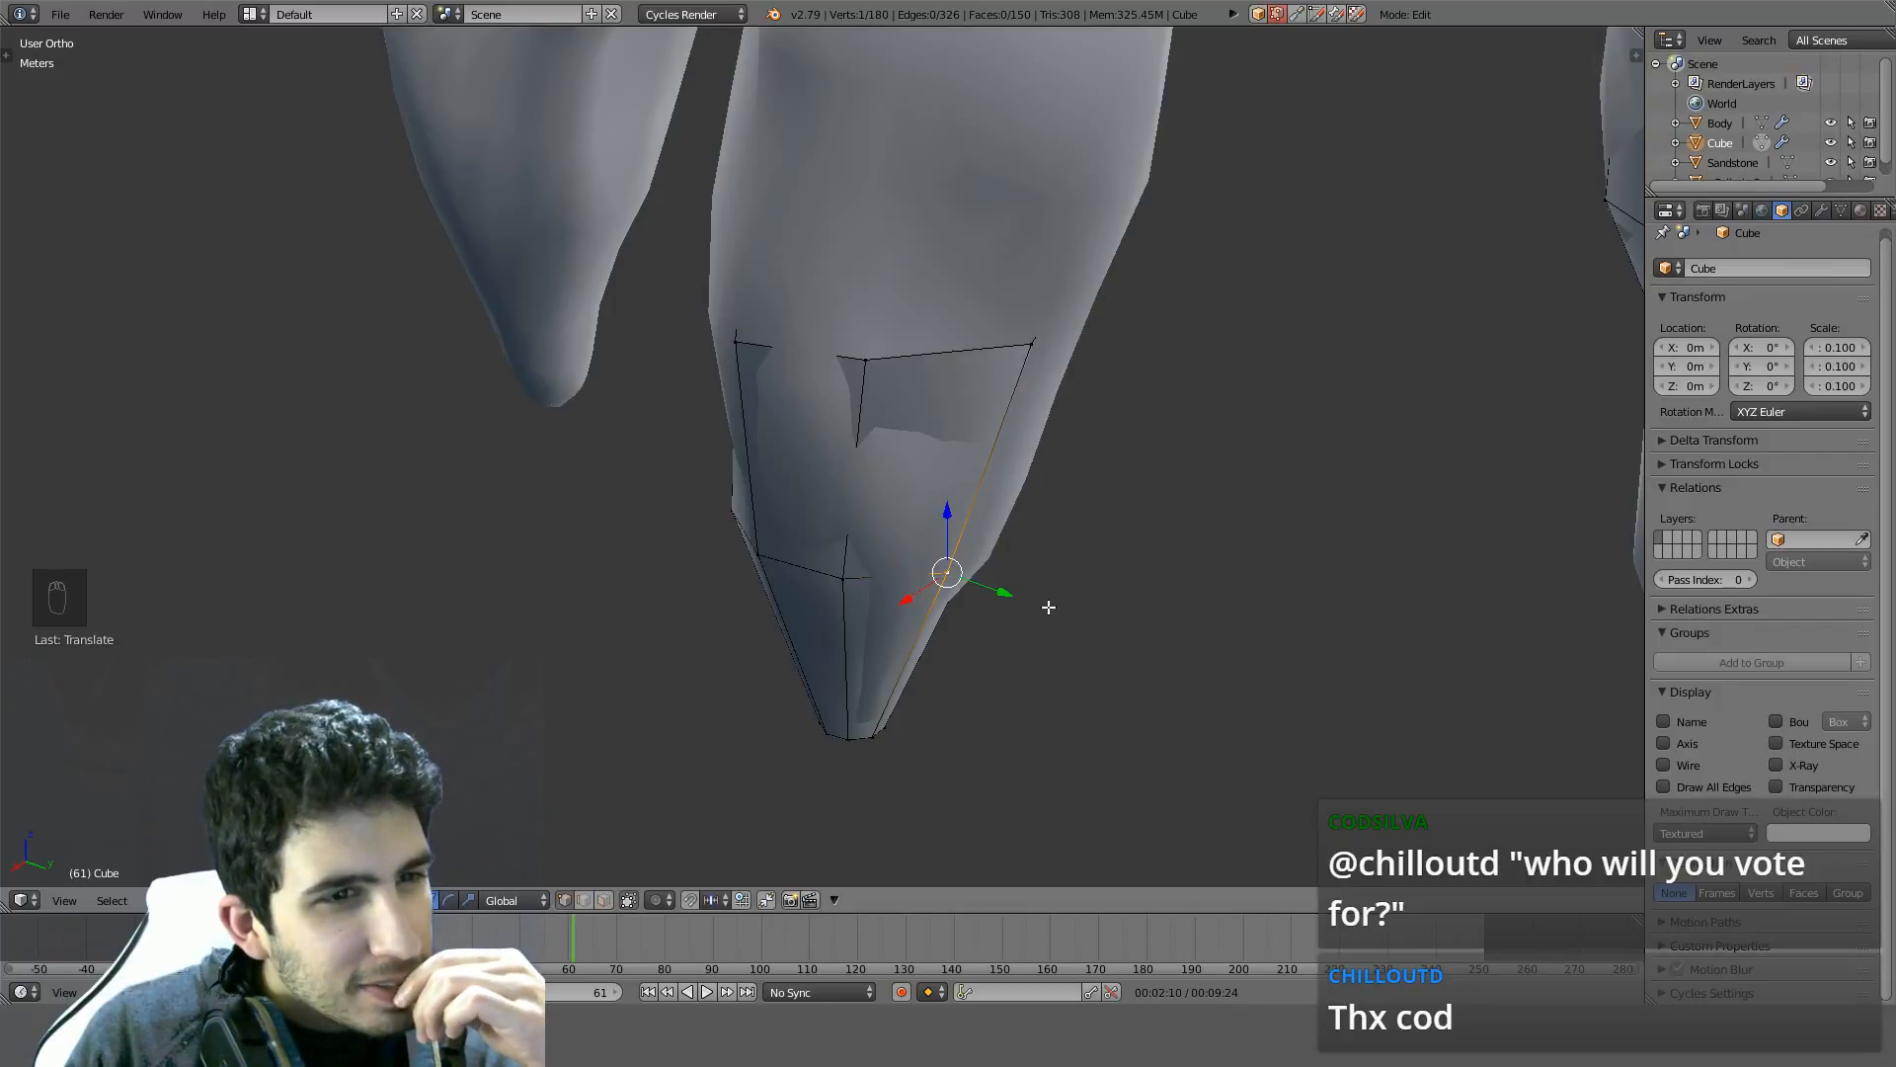
{"action": "middle_click_drag", "start_coordinate": [1049, 606], "coordinate": [1024, 594]}
{"action": "middle_click_drag", "start_coordinate": [976, 603], "coordinate": [1067, 412]}
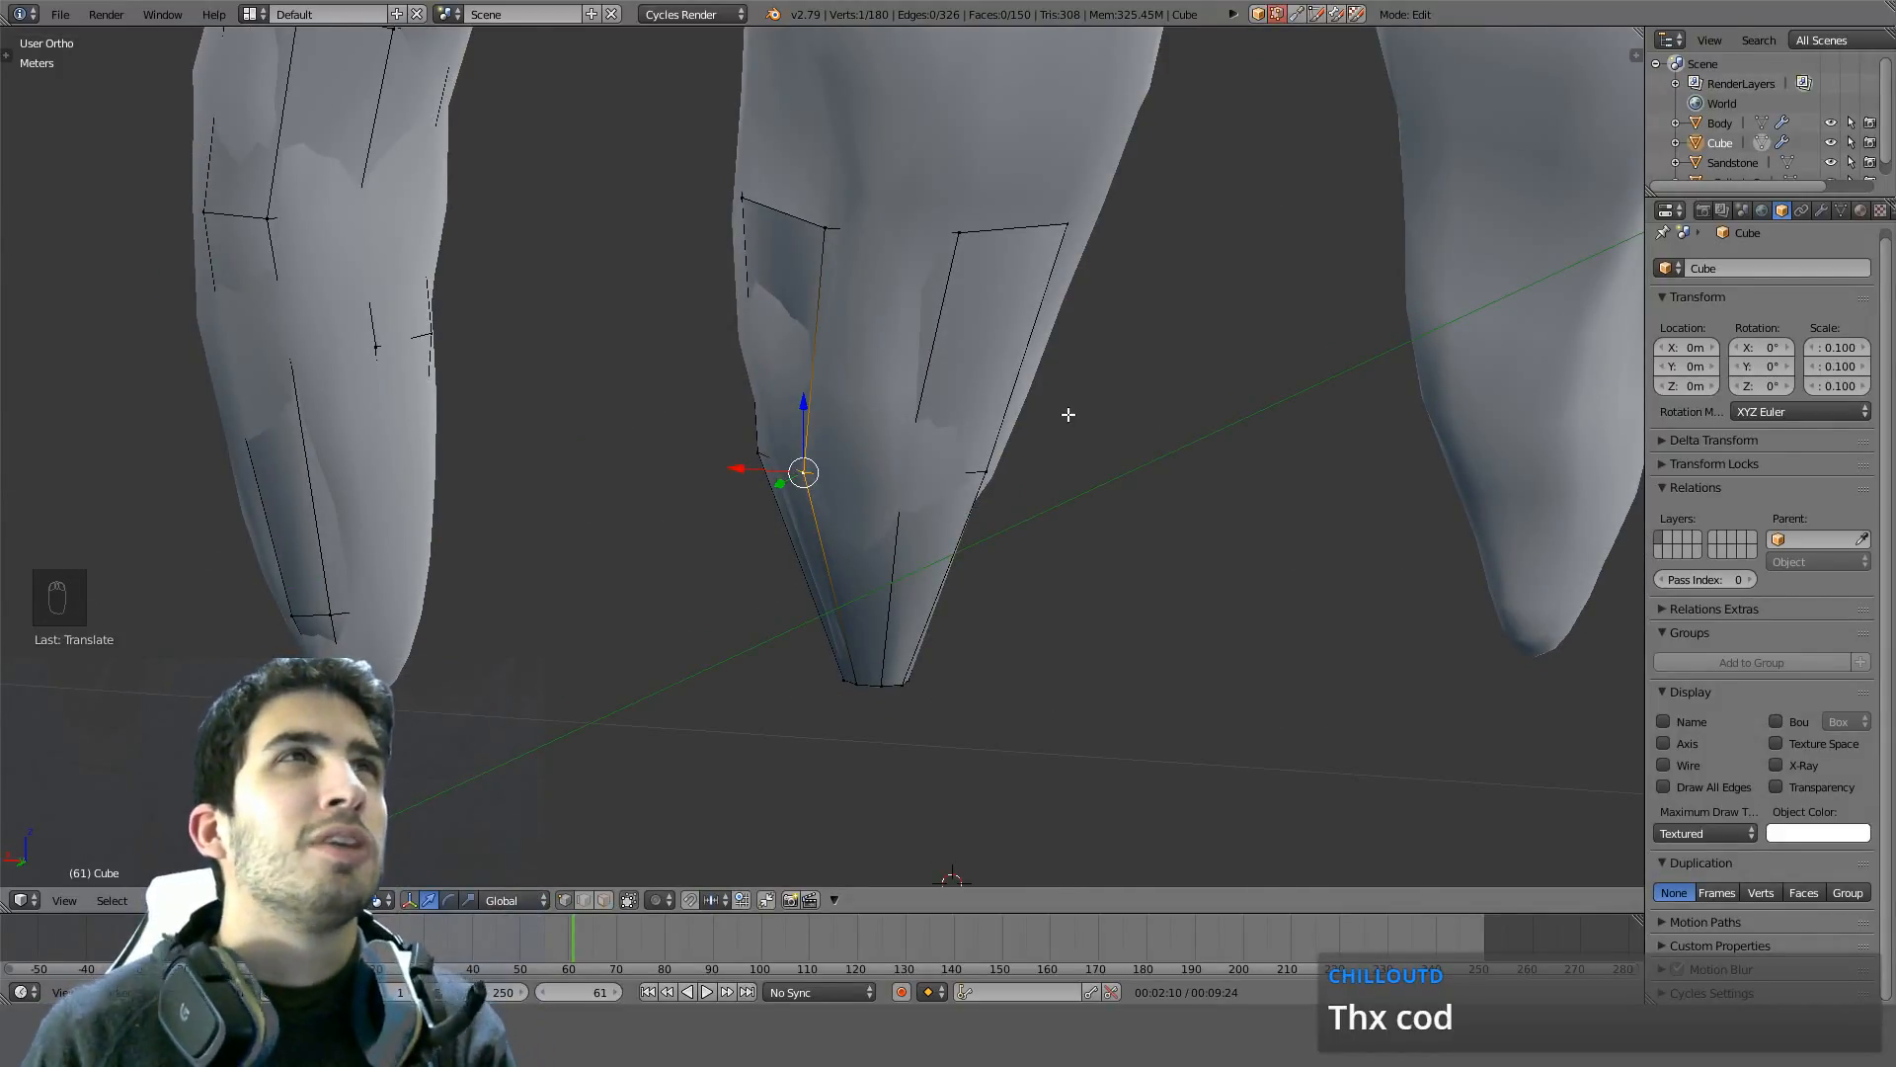
Extrude the upper edge loop further up the middle leg in front view
{"action": "middle_click_drag", "start_coordinate": [1114, 499], "coordinate": [990, 220]}
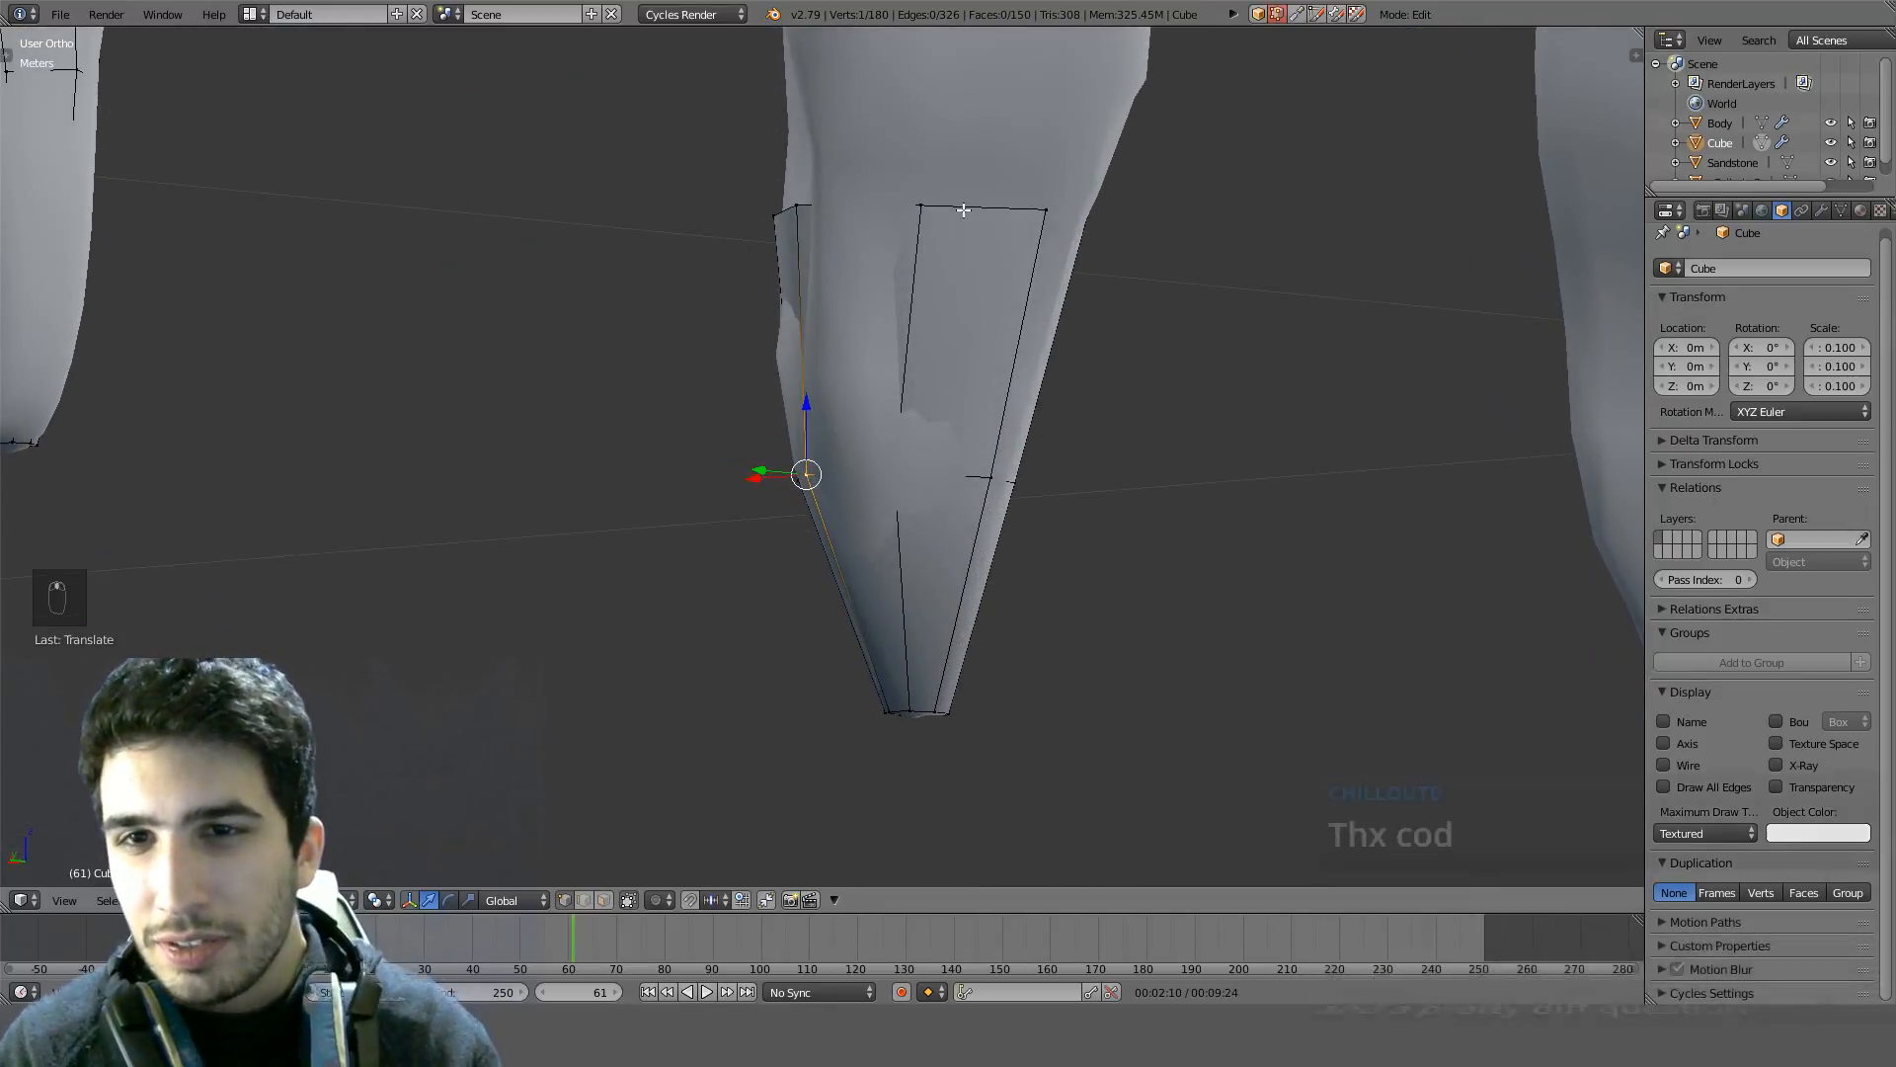
{"action": "right_click", "coordinate": [963, 210], "text": "alt"}
{"action": "key", "text": "KP_1"}
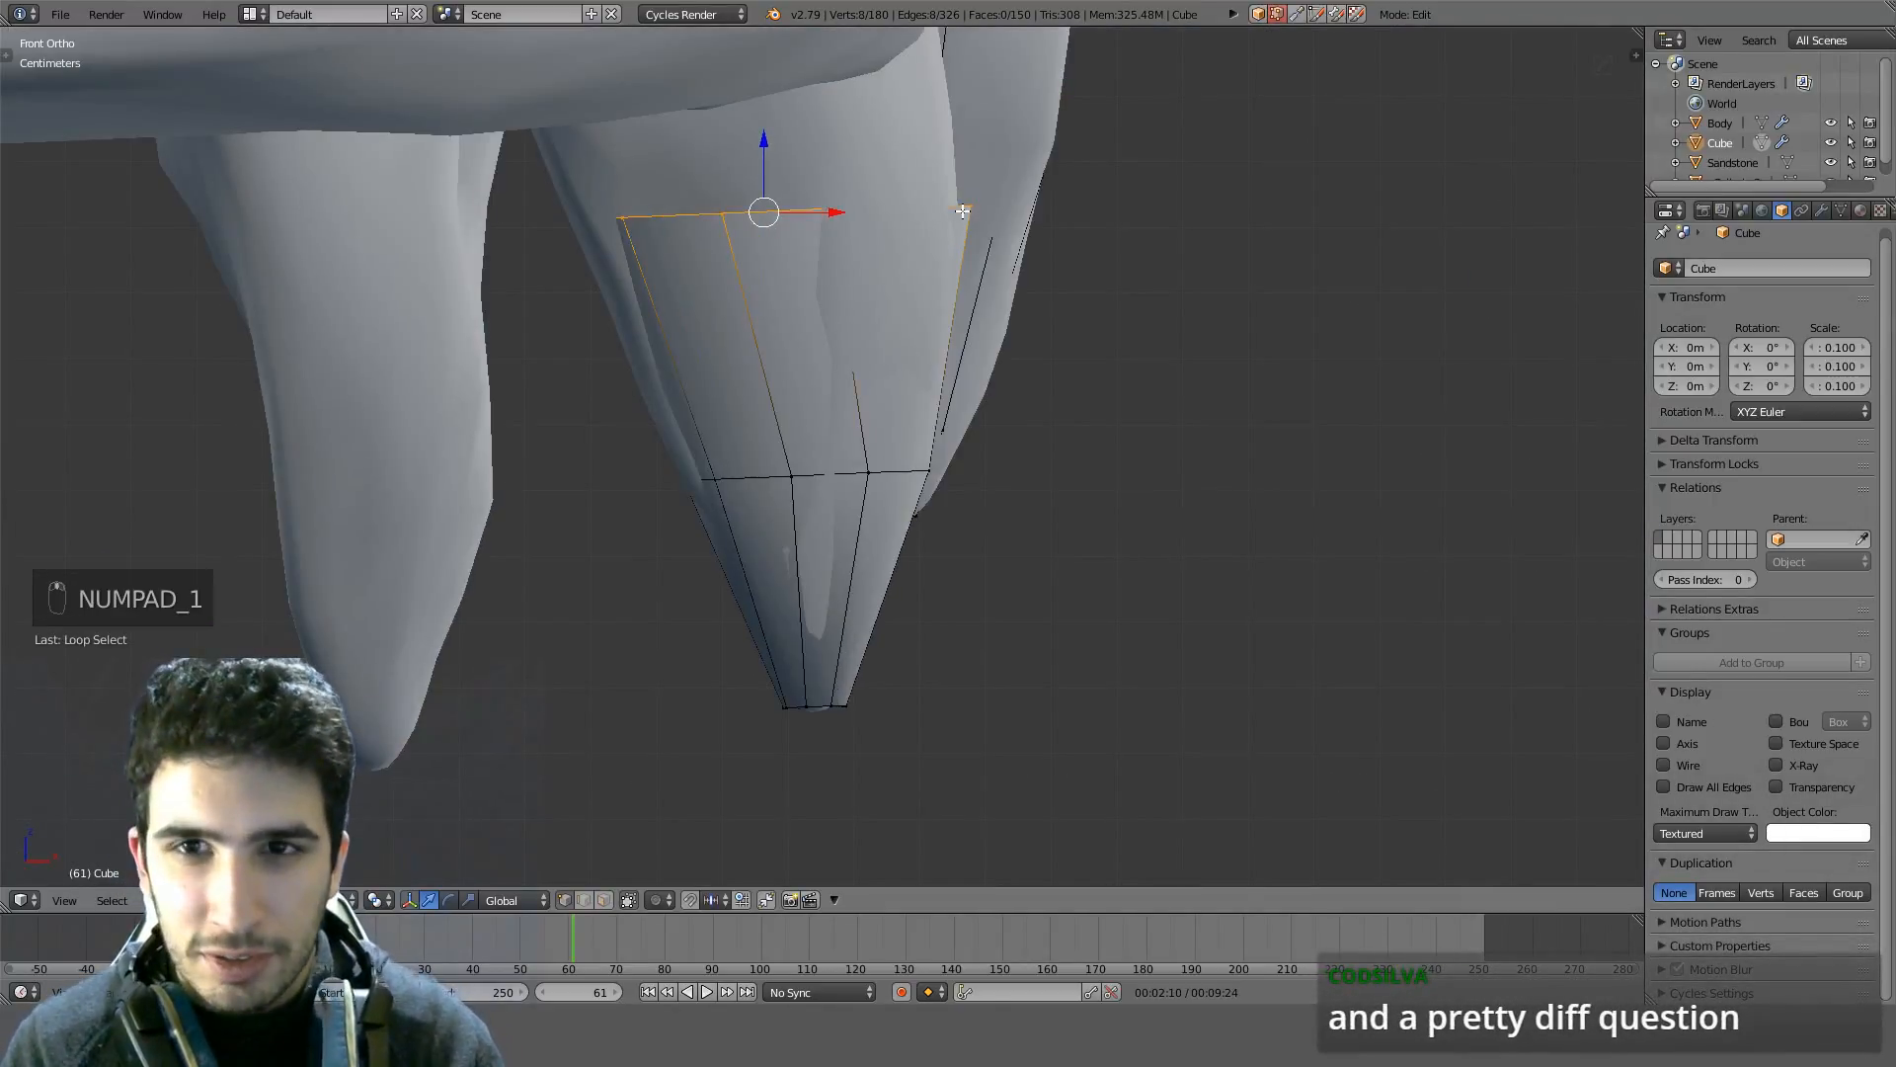
{"action": "middle_click_drag", "start_coordinate": [963, 210], "coordinate": [997, 539], "text": "shift"}
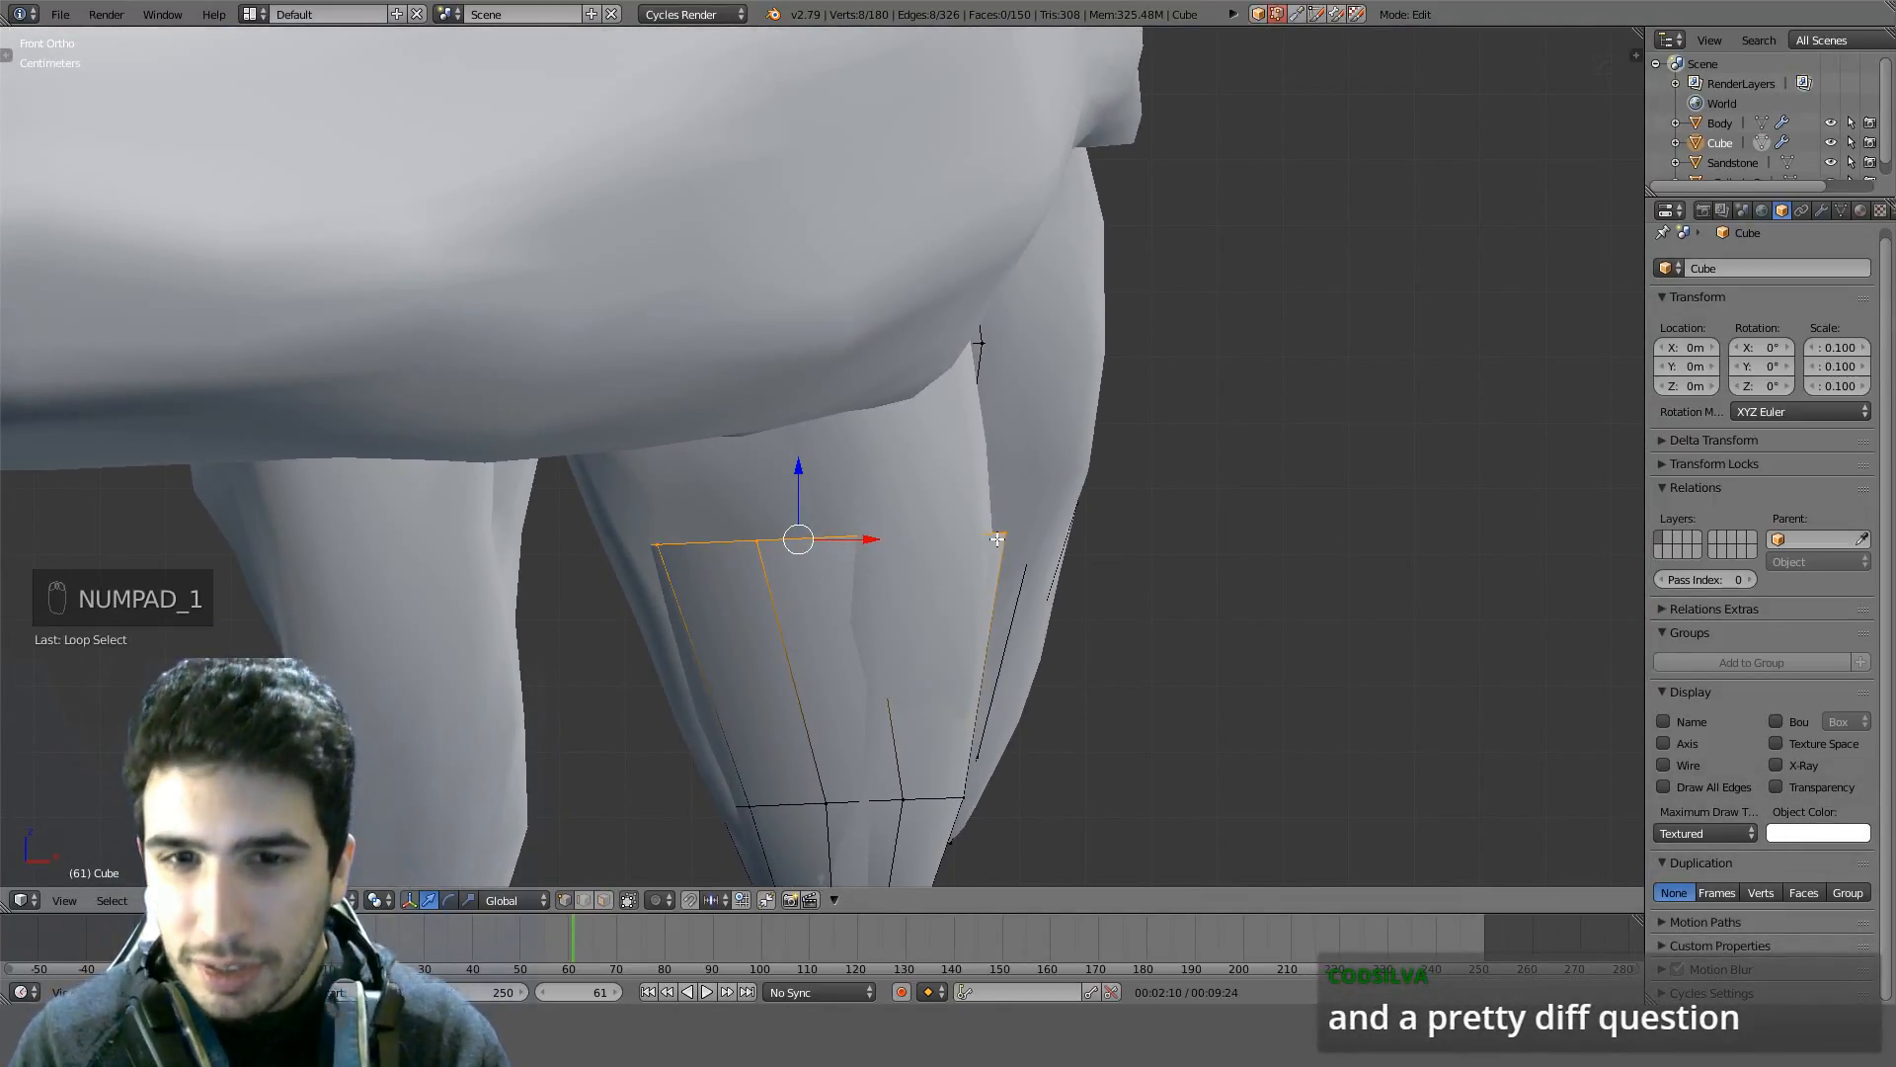
{"action": "key", "text": "e"}
{"action": "middle_click_drag", "start_coordinate": [1056, 408], "coordinate": [978, 431]}
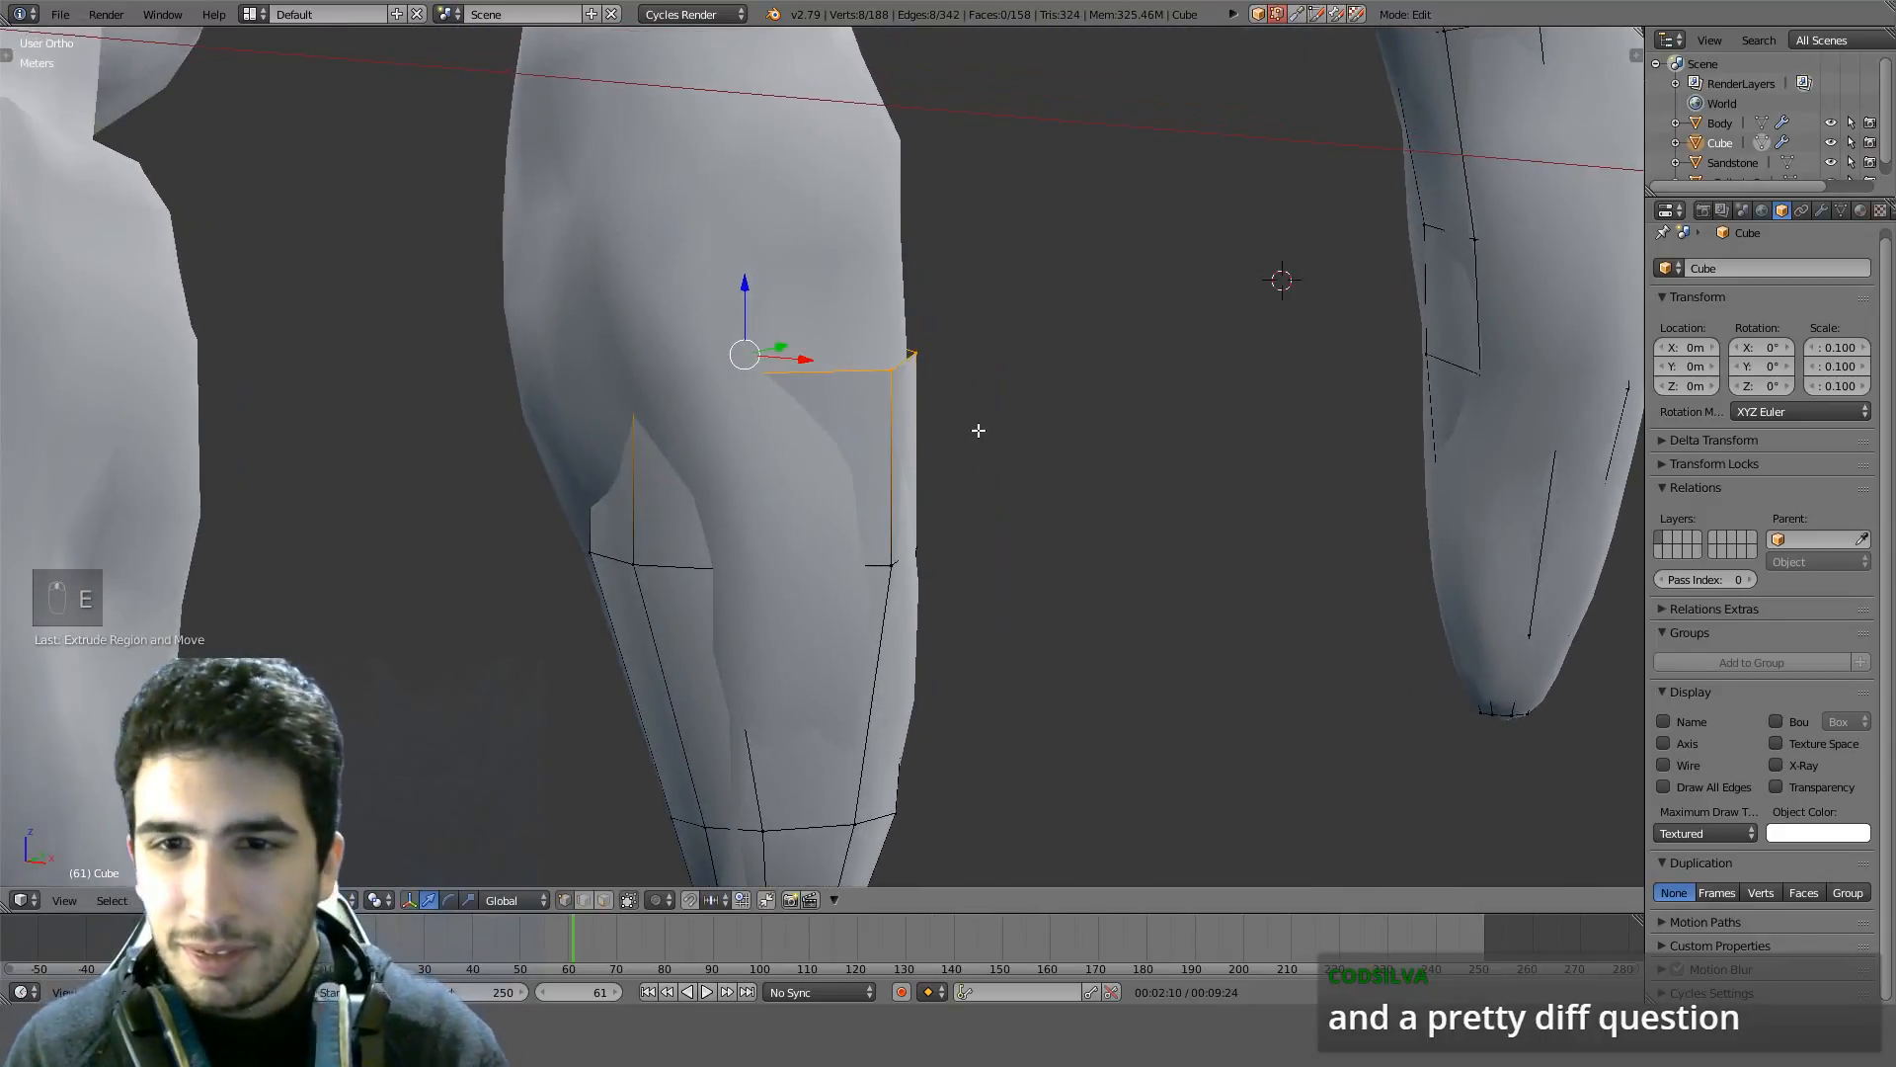
Raise the new top edge loop, scale it up about 1.2 times, and shift it along Y to match the leg's width
{"action": "key", "text": "KP_3"}
{"action": "scroll", "coordinate": [978, 431], "scroll_direction": "down", "scroll_amount": 4}
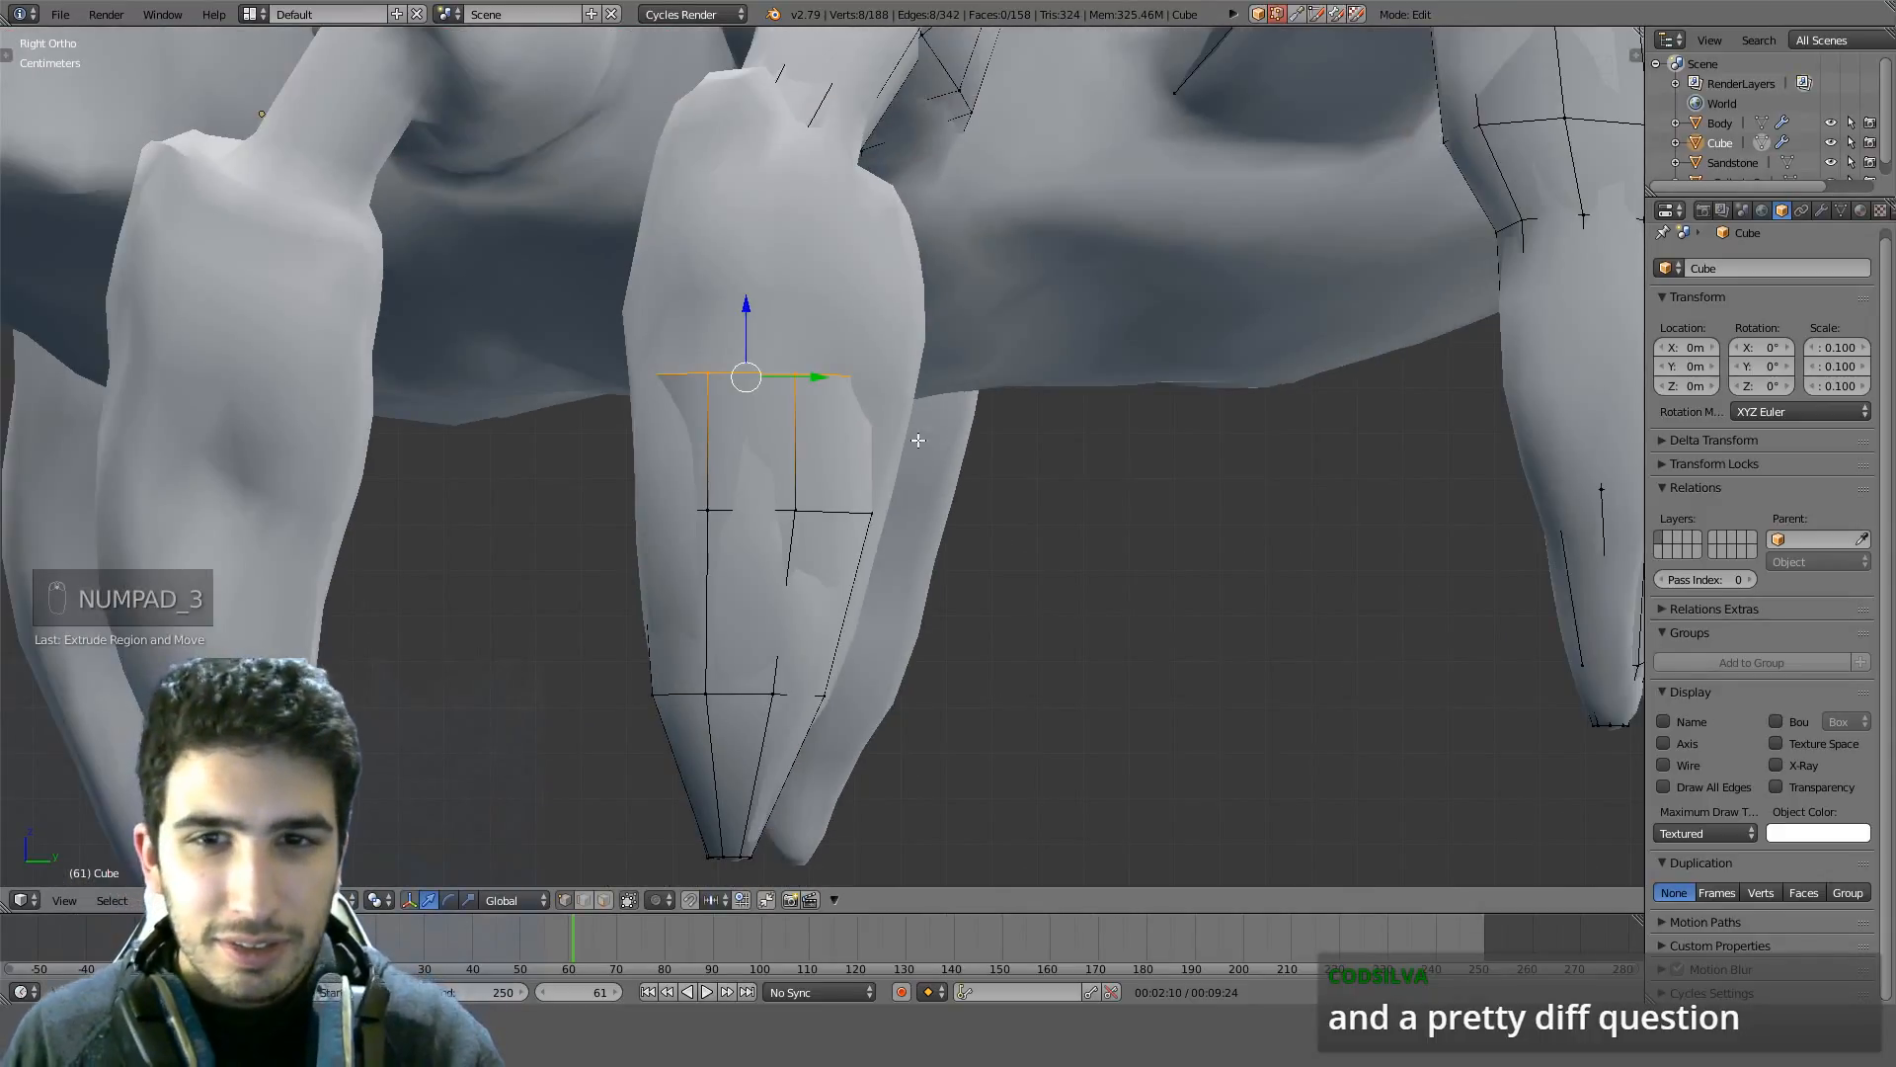
{"action": "key", "text": "g"}
{"action": "key", "text": "s"}
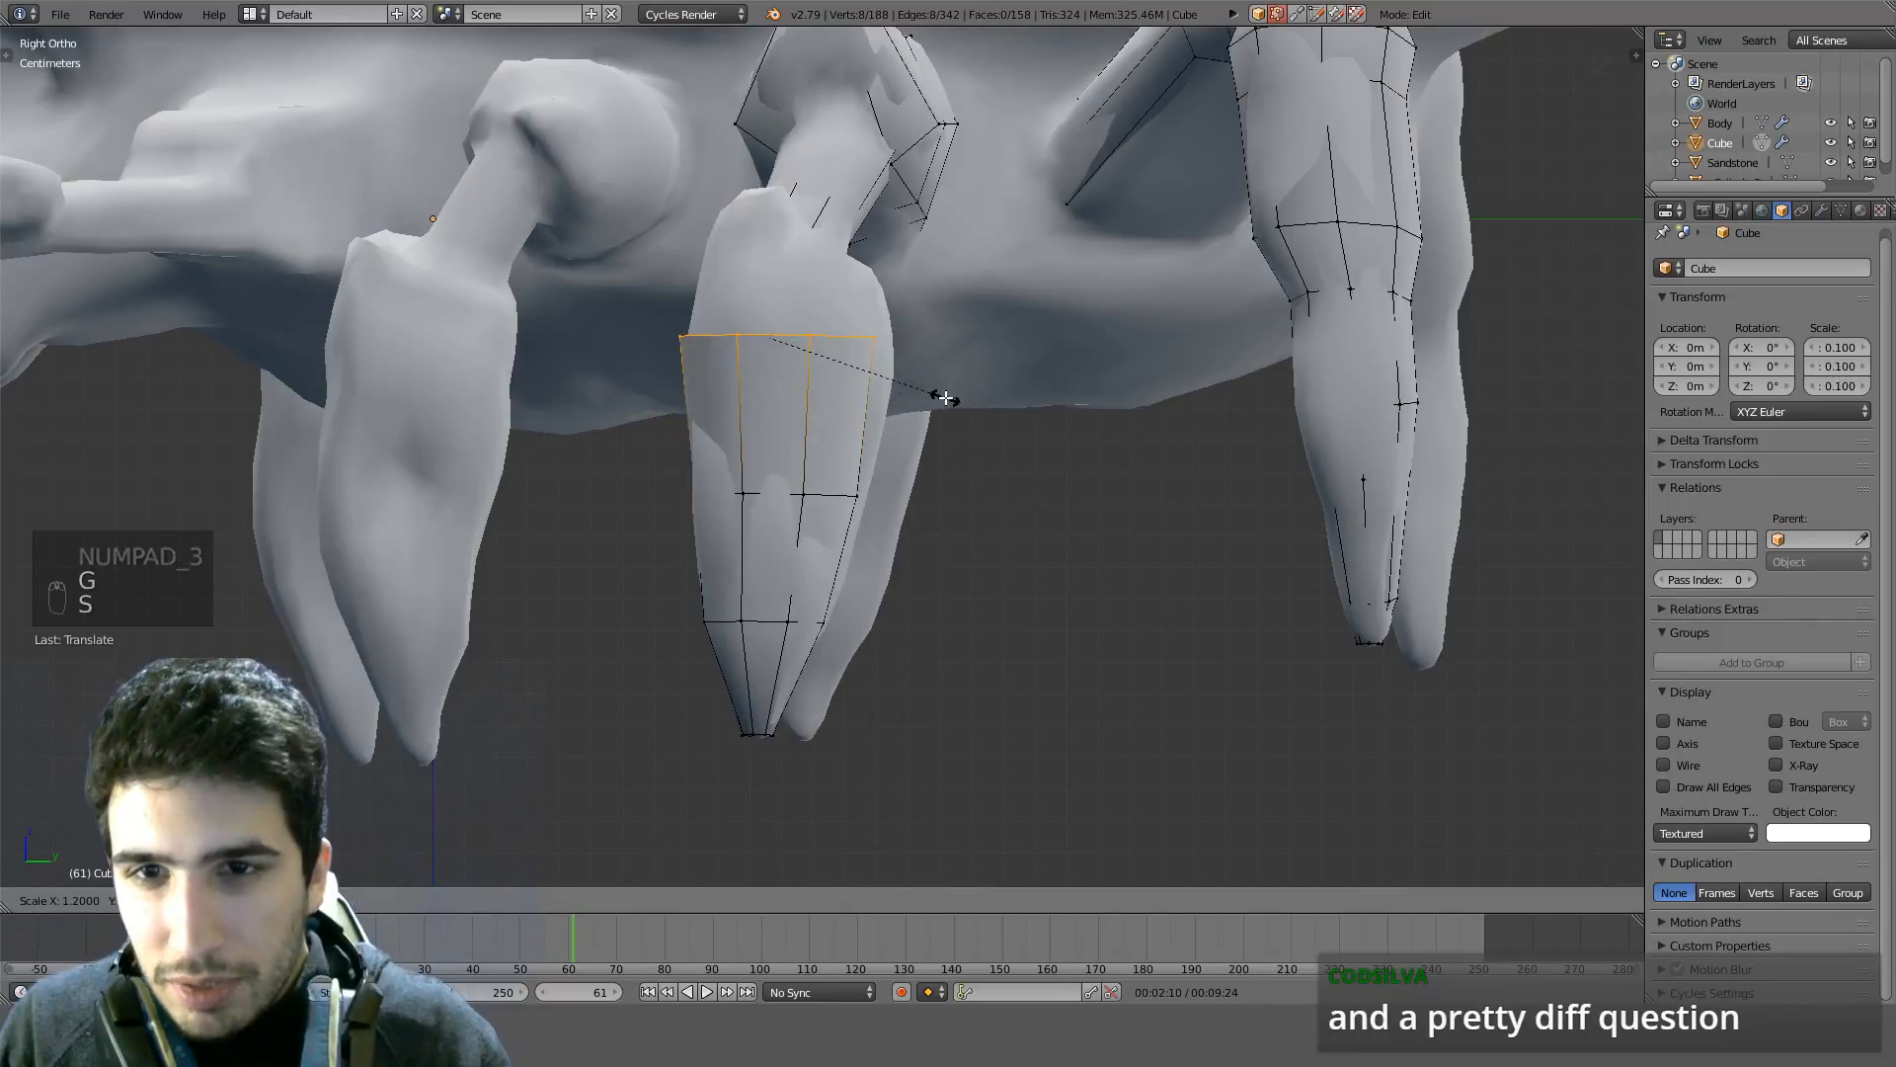
{"action": "key", "text": "g"}
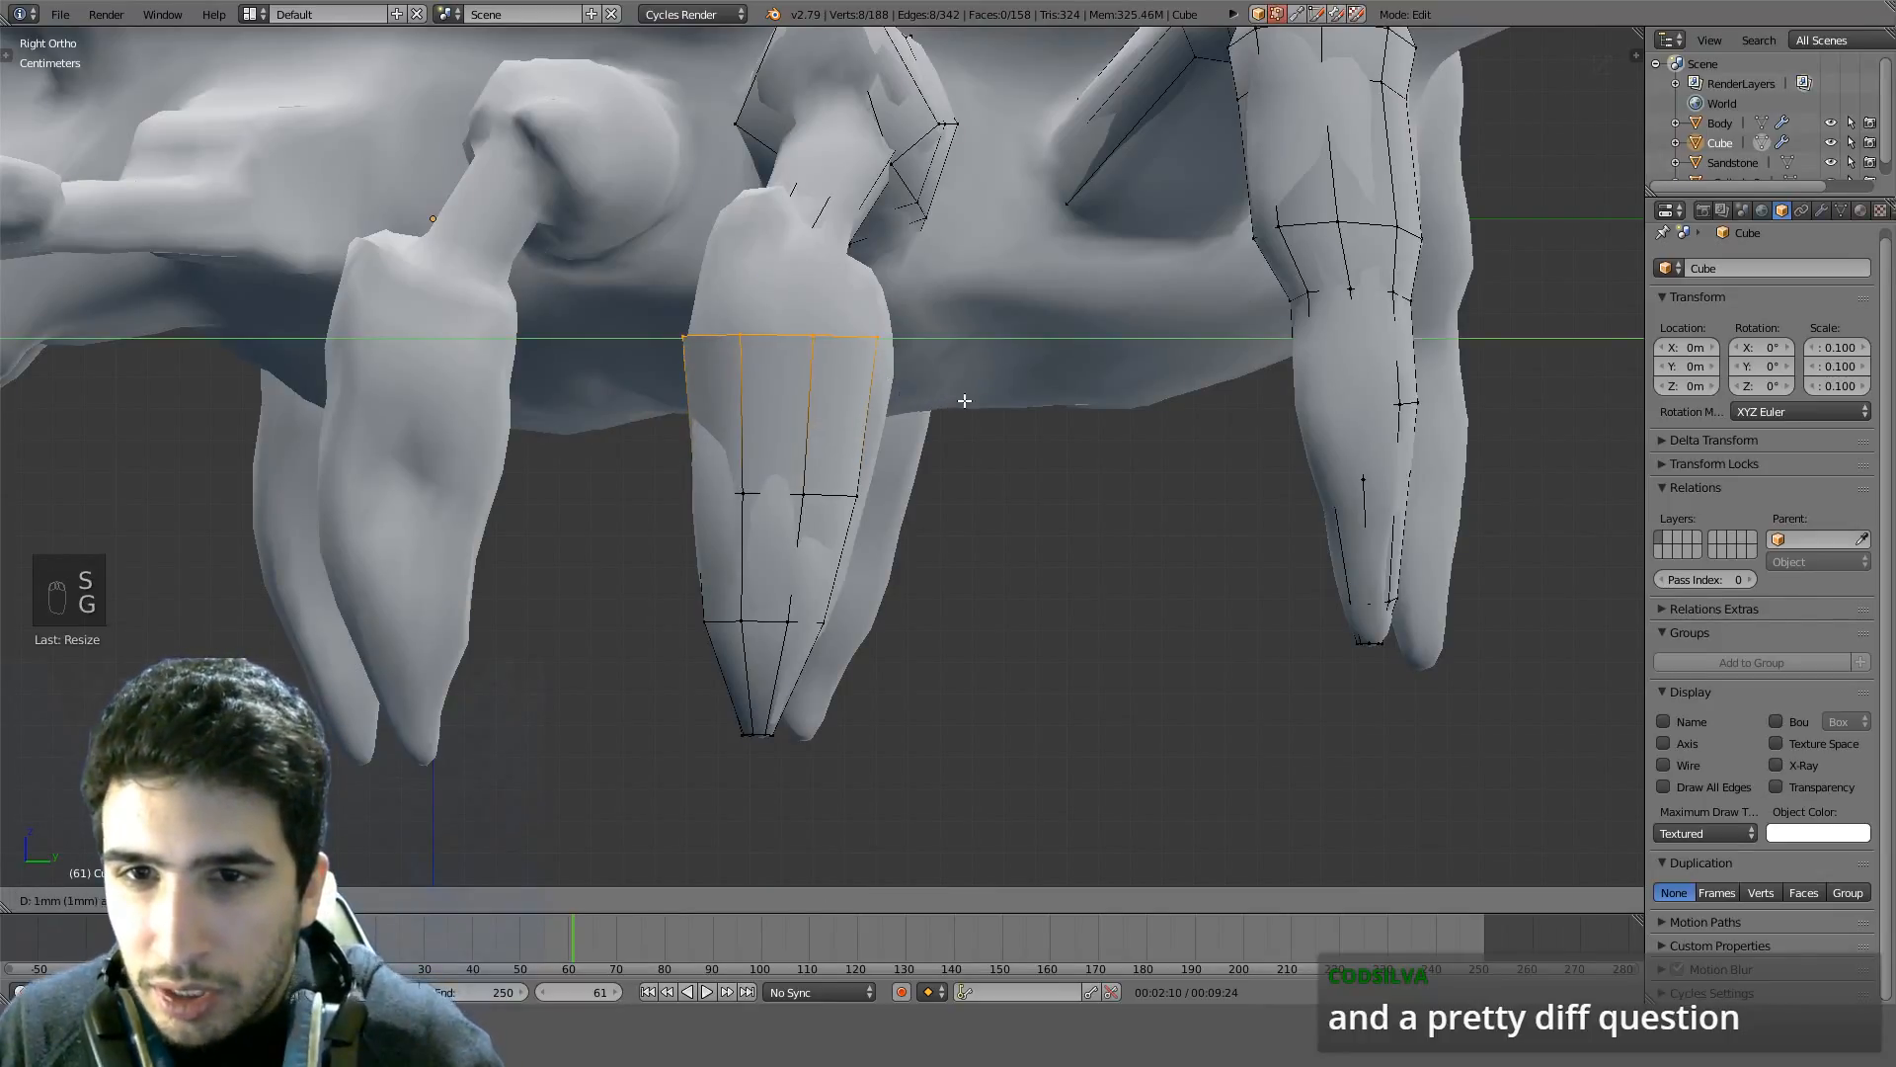
{"action": "left_click", "coordinate": [1041, 431]}
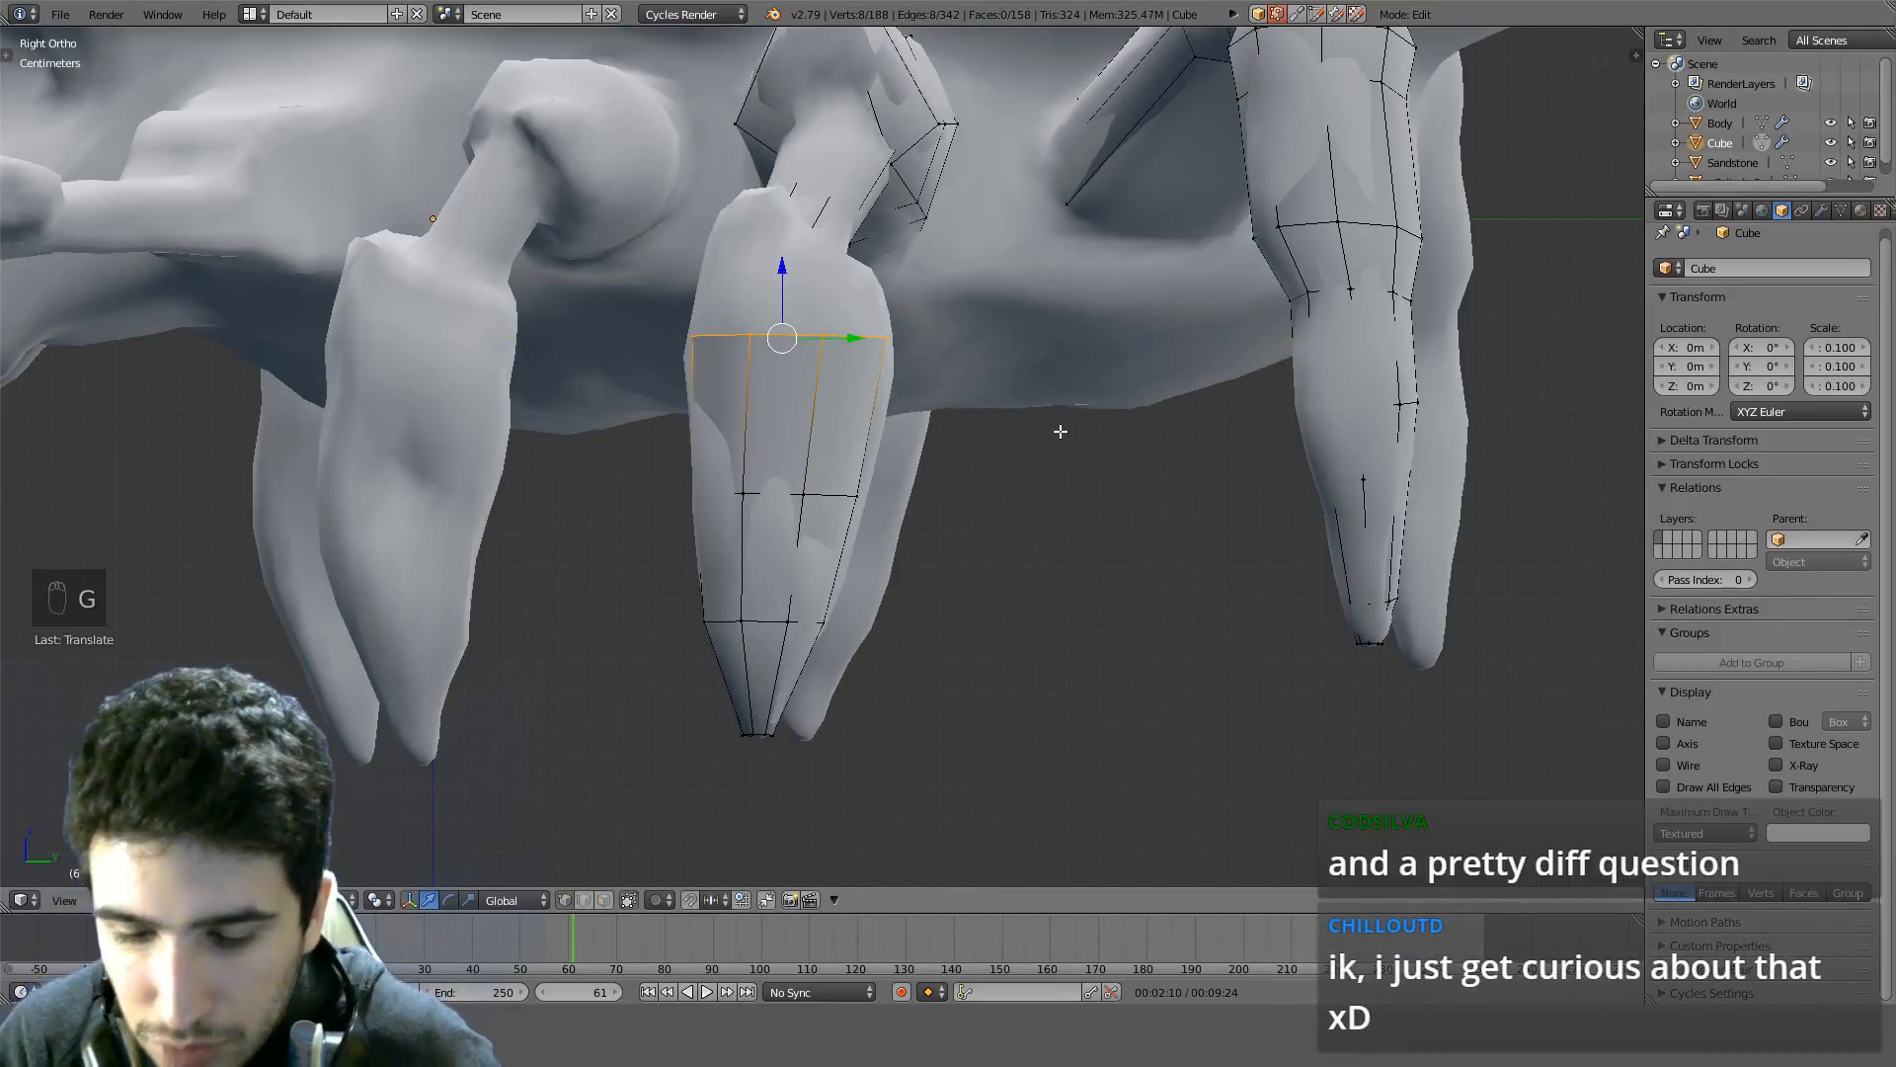
Move the new top edge loop toward the body in top view
{"action": "key", "text": "KP_7"}
{"action": "key", "text": "z"}
{"action": "key", "text": "z"}
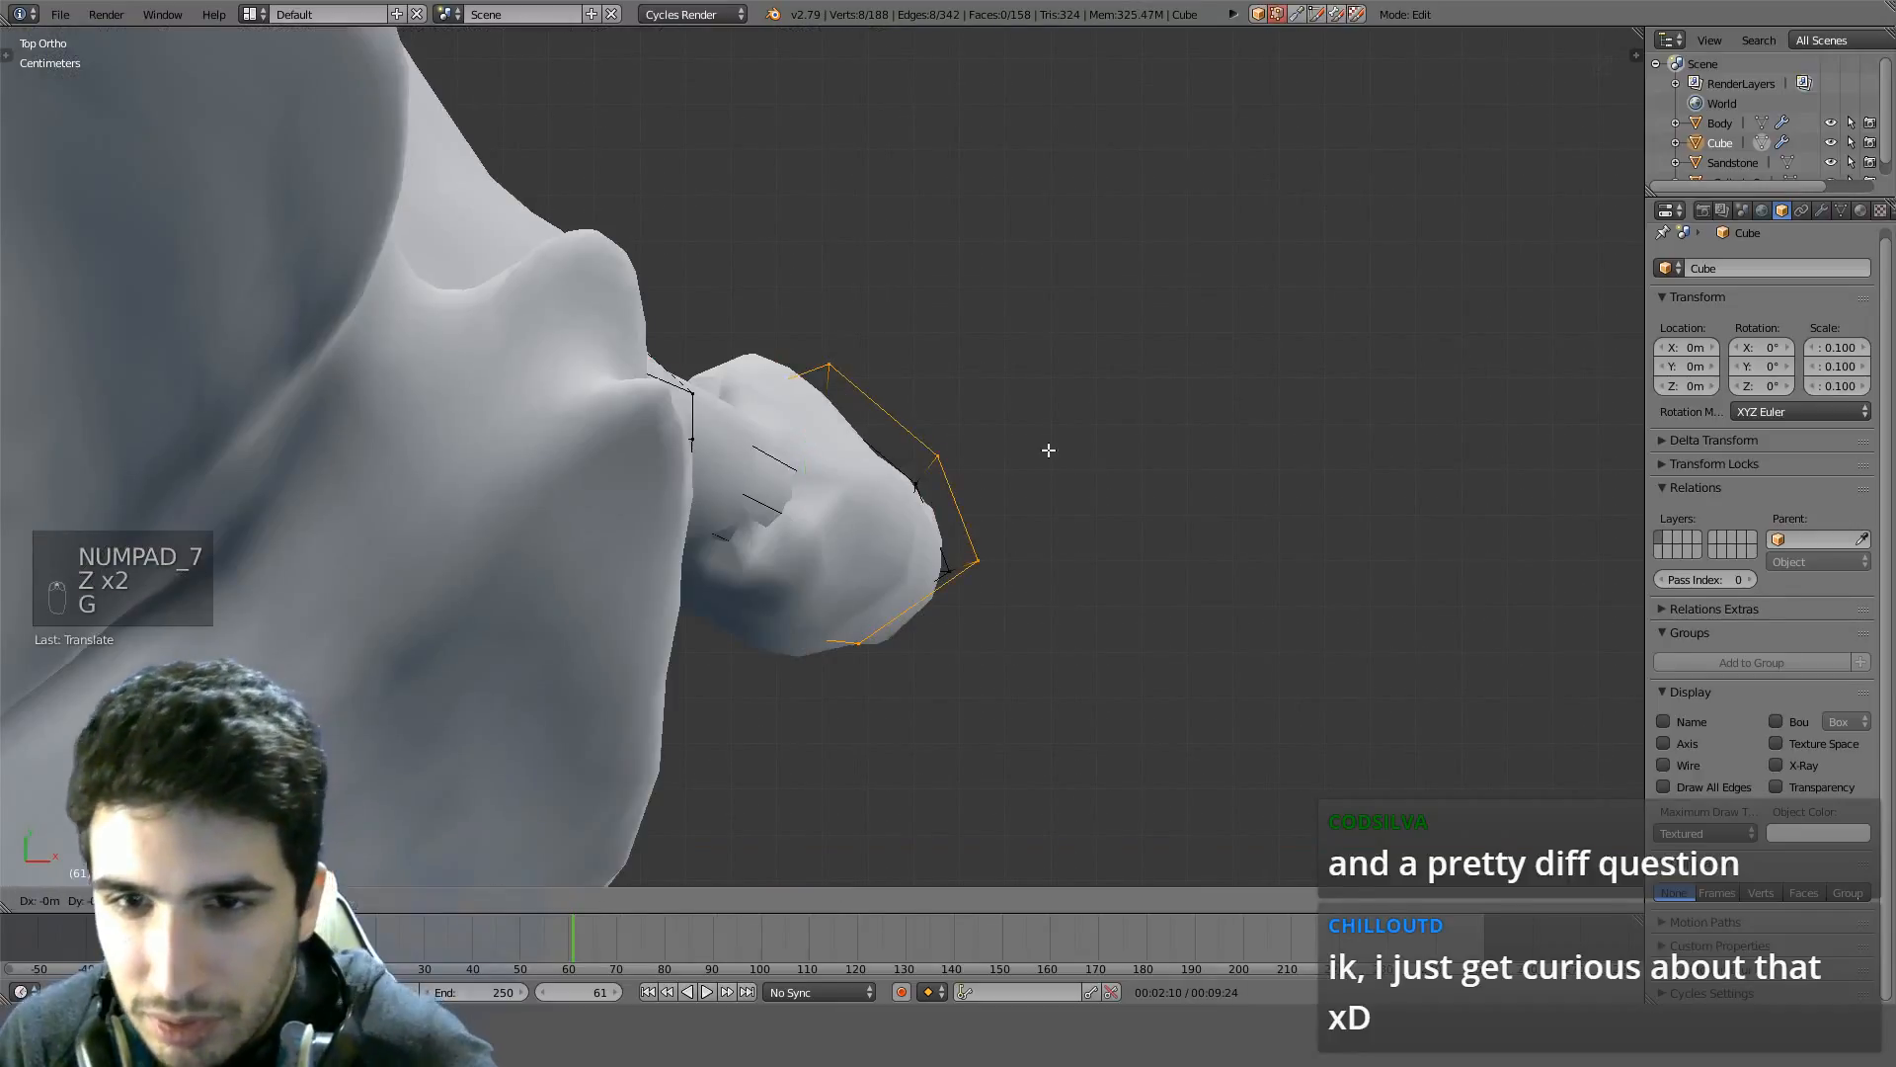
{"action": "left_click", "coordinate": [925, 279]}
{"action": "middle_click_drag", "start_coordinate": [923, 280], "coordinate": [1068, 424]}
Shift the top edge loop along X in front view to align it with the leg's wireframe
{"action": "key", "text": "KP_1"}
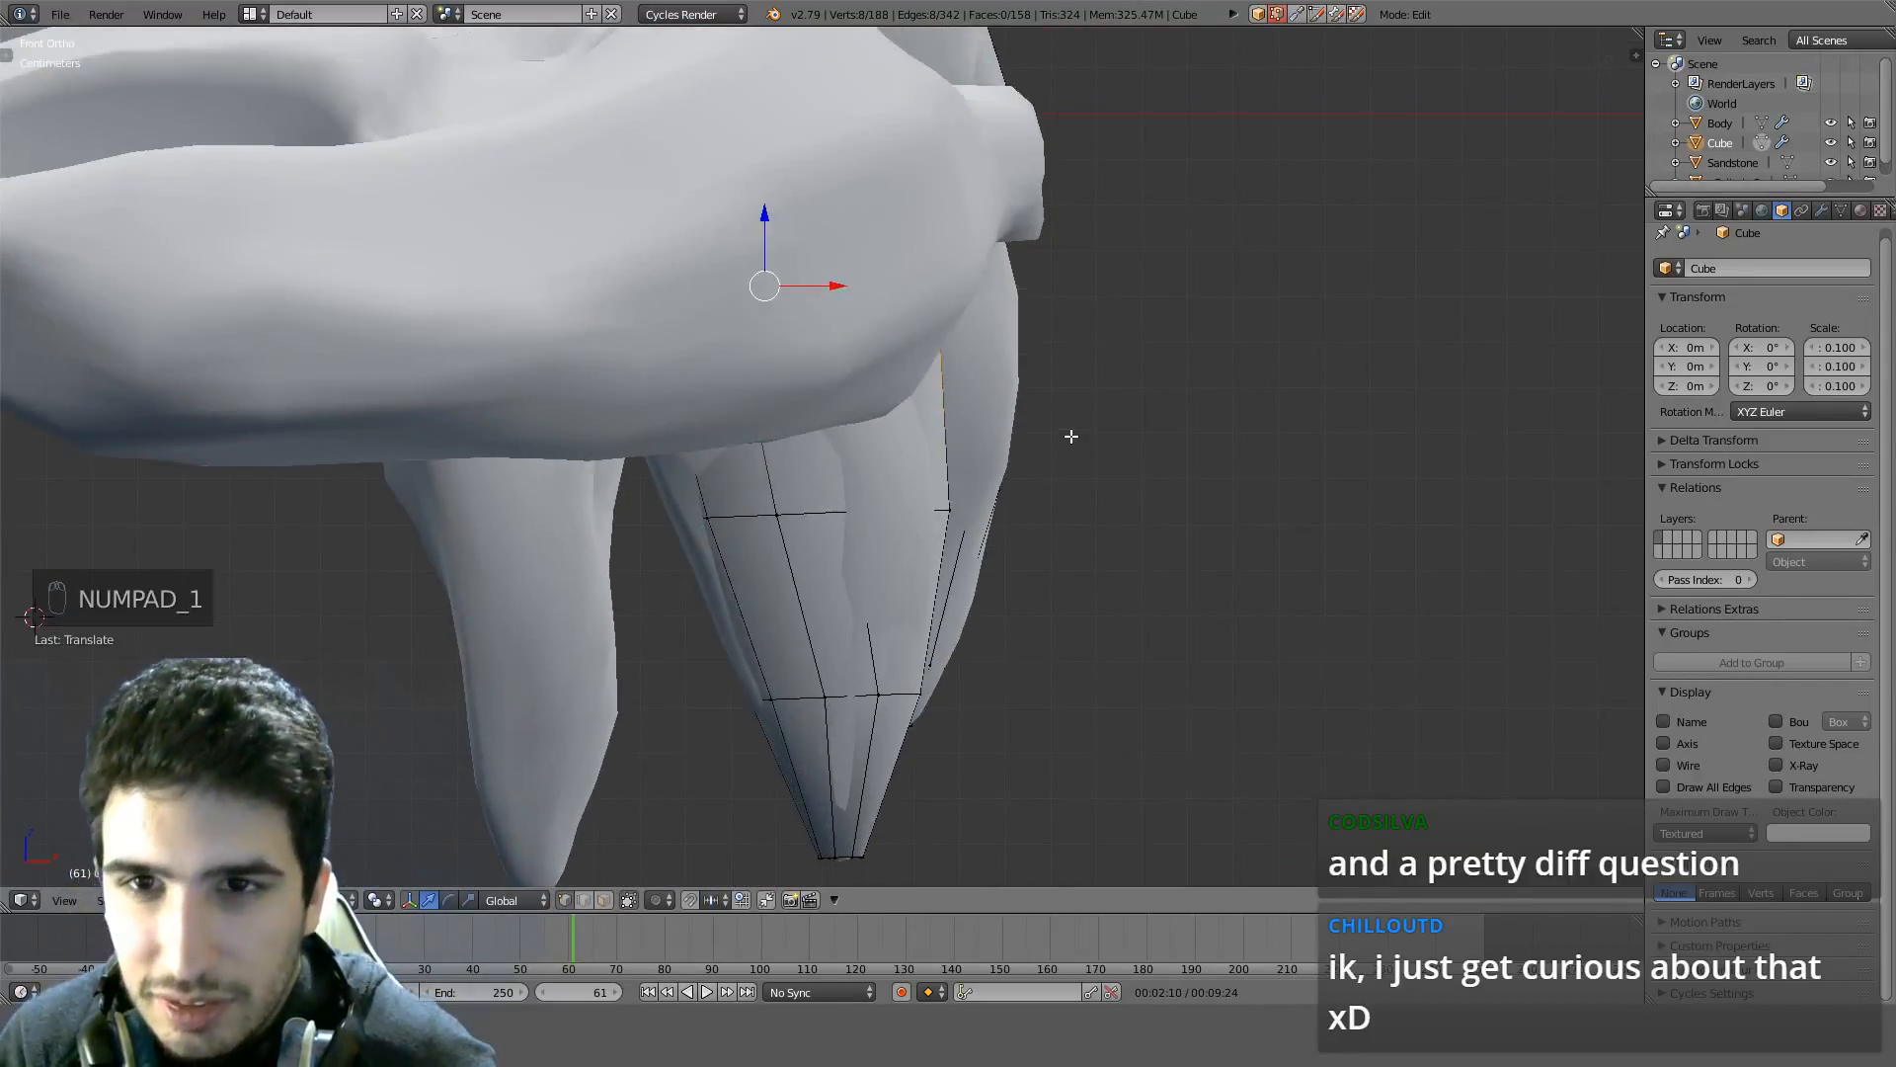
{"action": "key", "text": "z"}
{"action": "key", "text": "g"}
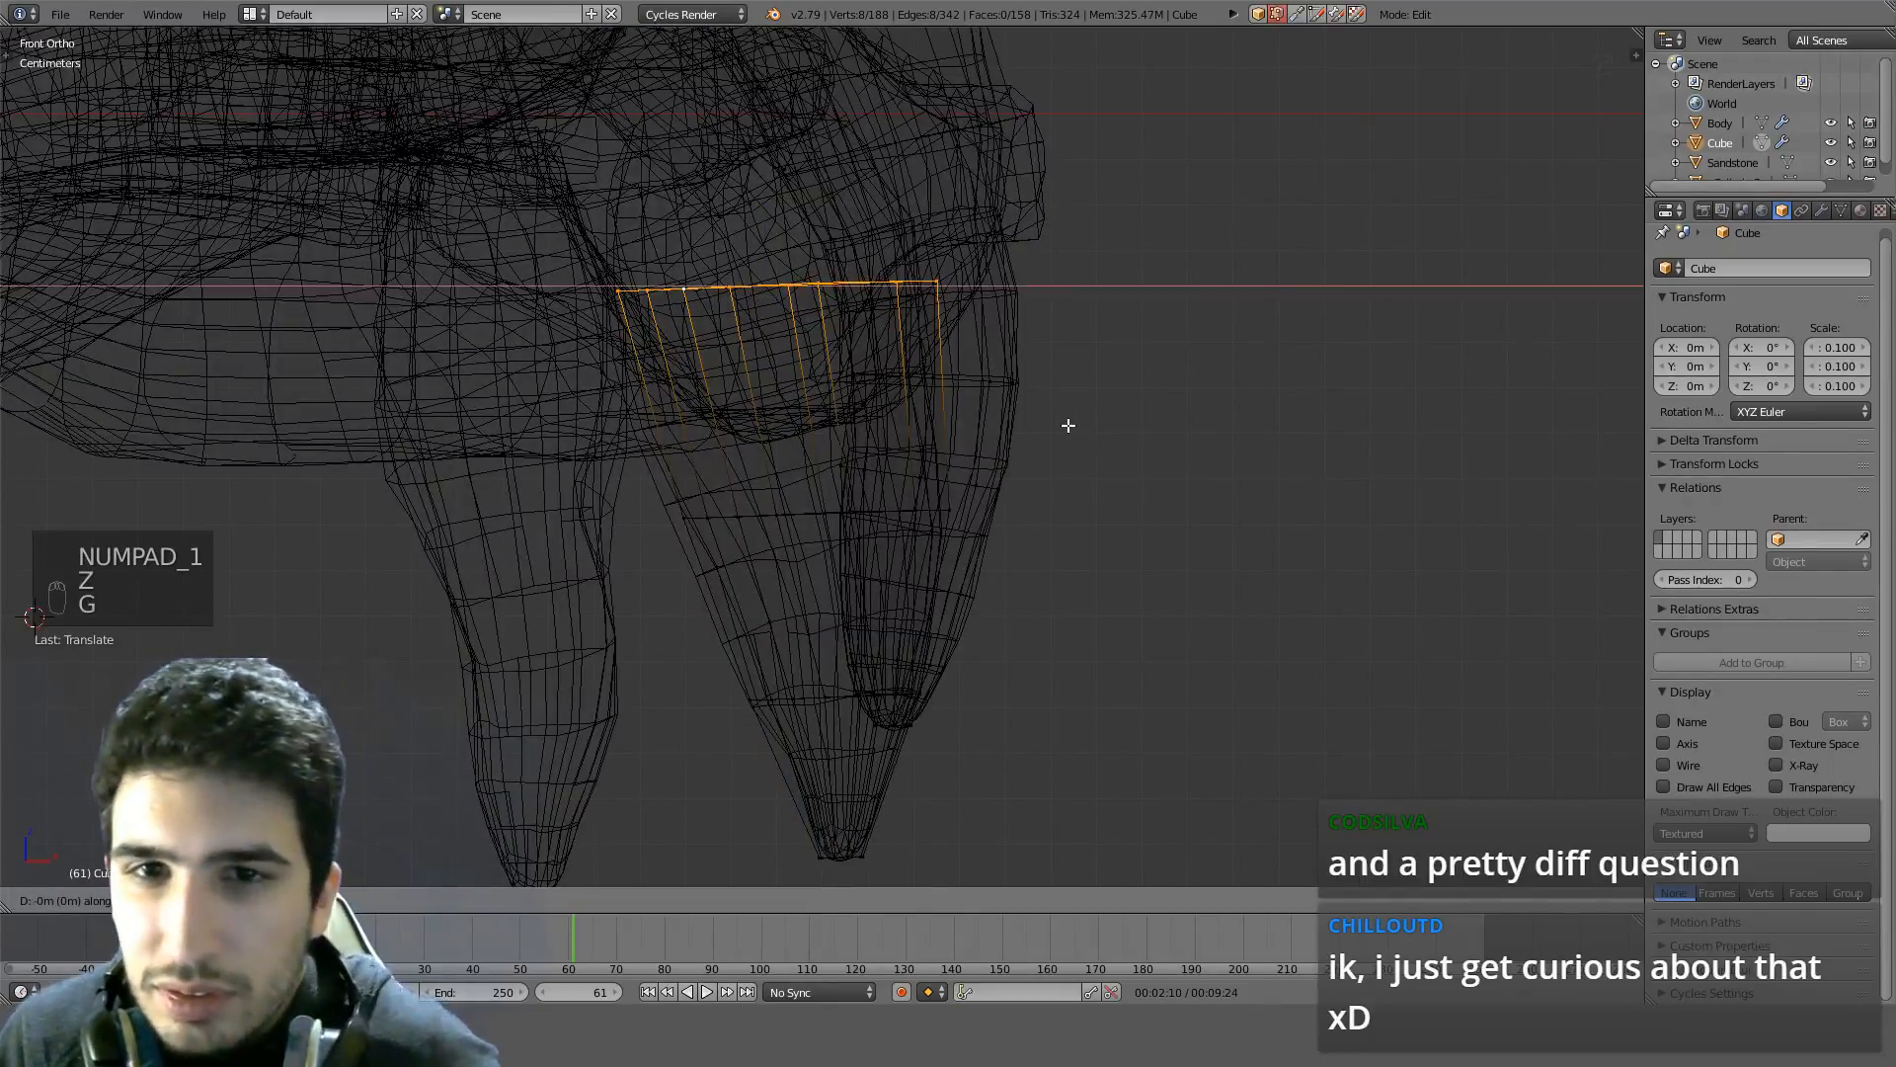
{"action": "left_click", "coordinate": [1100, 425]}
{"action": "key", "text": "z"}
Reposition the top edge loop in top view so it wraps around the leg evenly
{"action": "mouse_move", "coordinate": [1100, 424]}
{"action": "middle_mouse_down"}
{"action": "mouse_move", "coordinate": [780, 439]}
{"action": "mouse_move", "coordinate": [818, 567]}
{"action": "middle_mouse_up"}
{"action": "key", "text": "KP_7"}
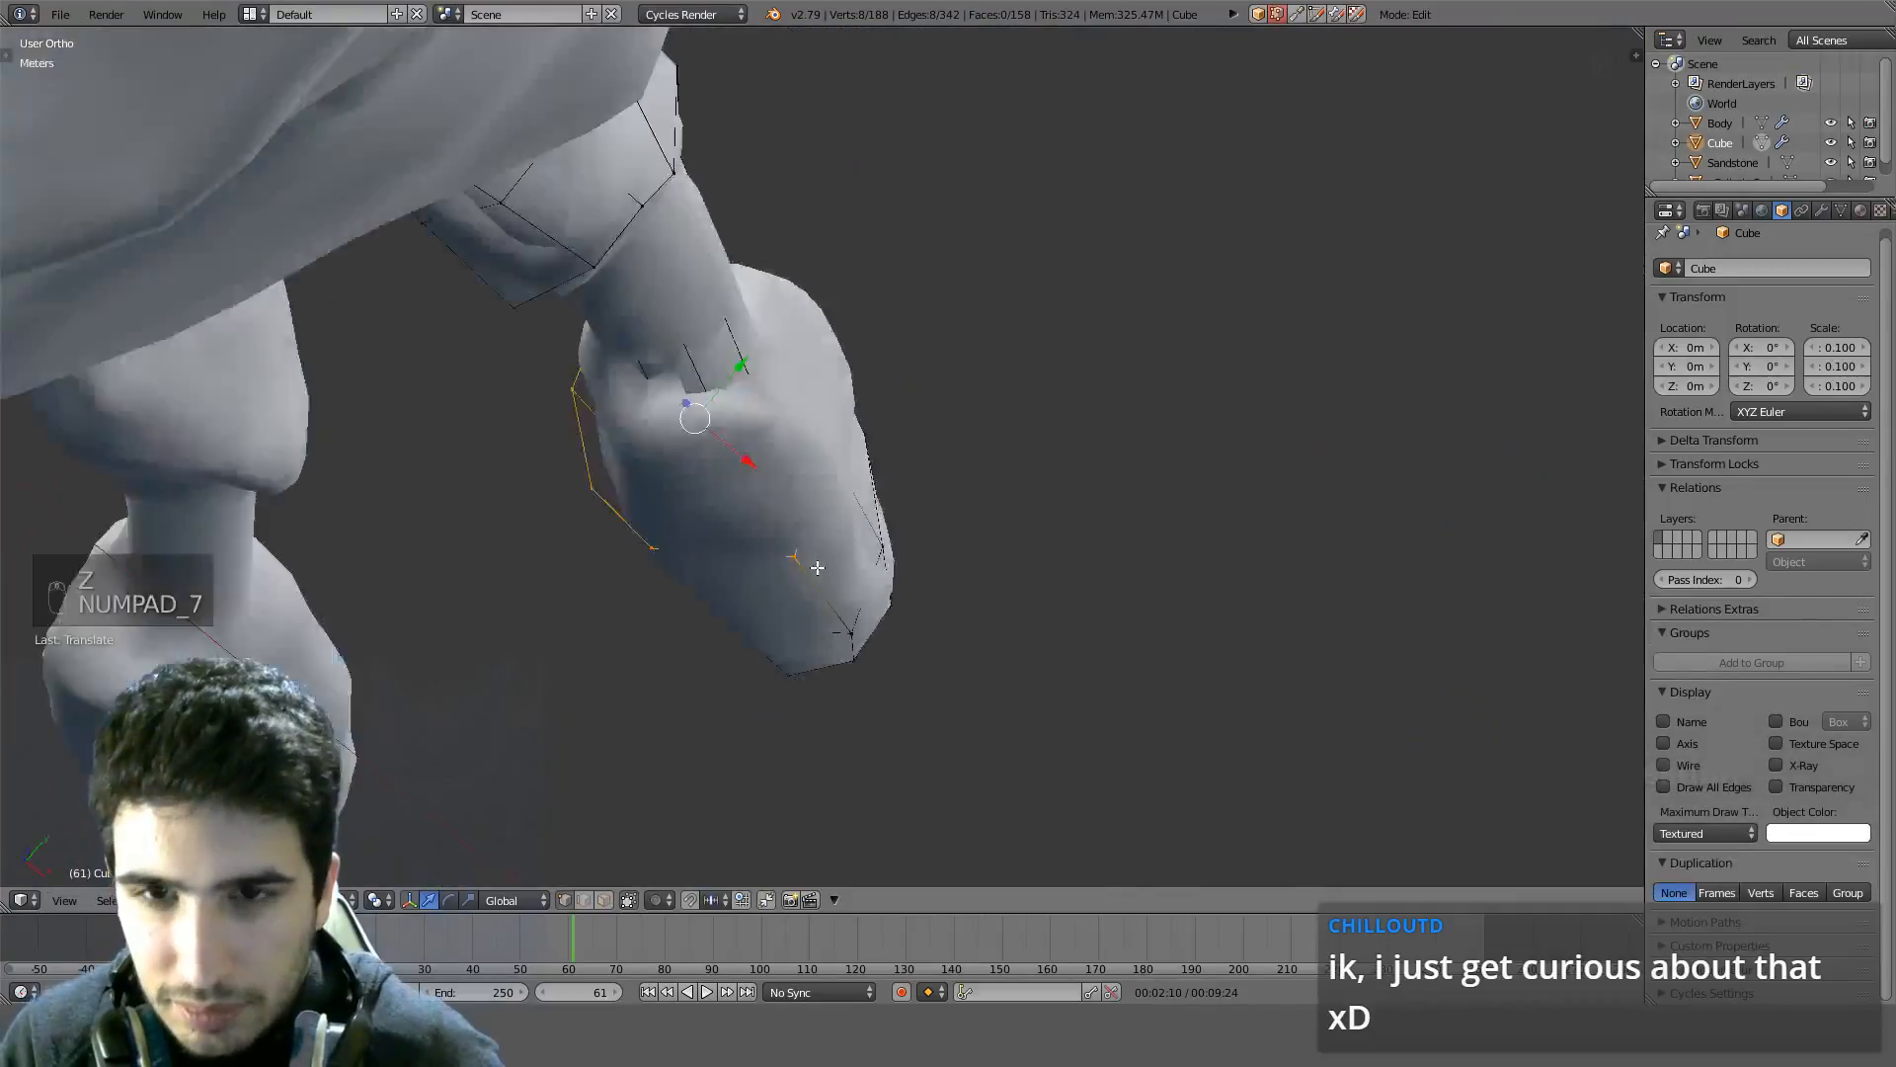
{"action": "scroll", "coordinate": [818, 568], "scroll_direction": "up", "scroll_amount": 3}
{"action": "key", "text": "g"}
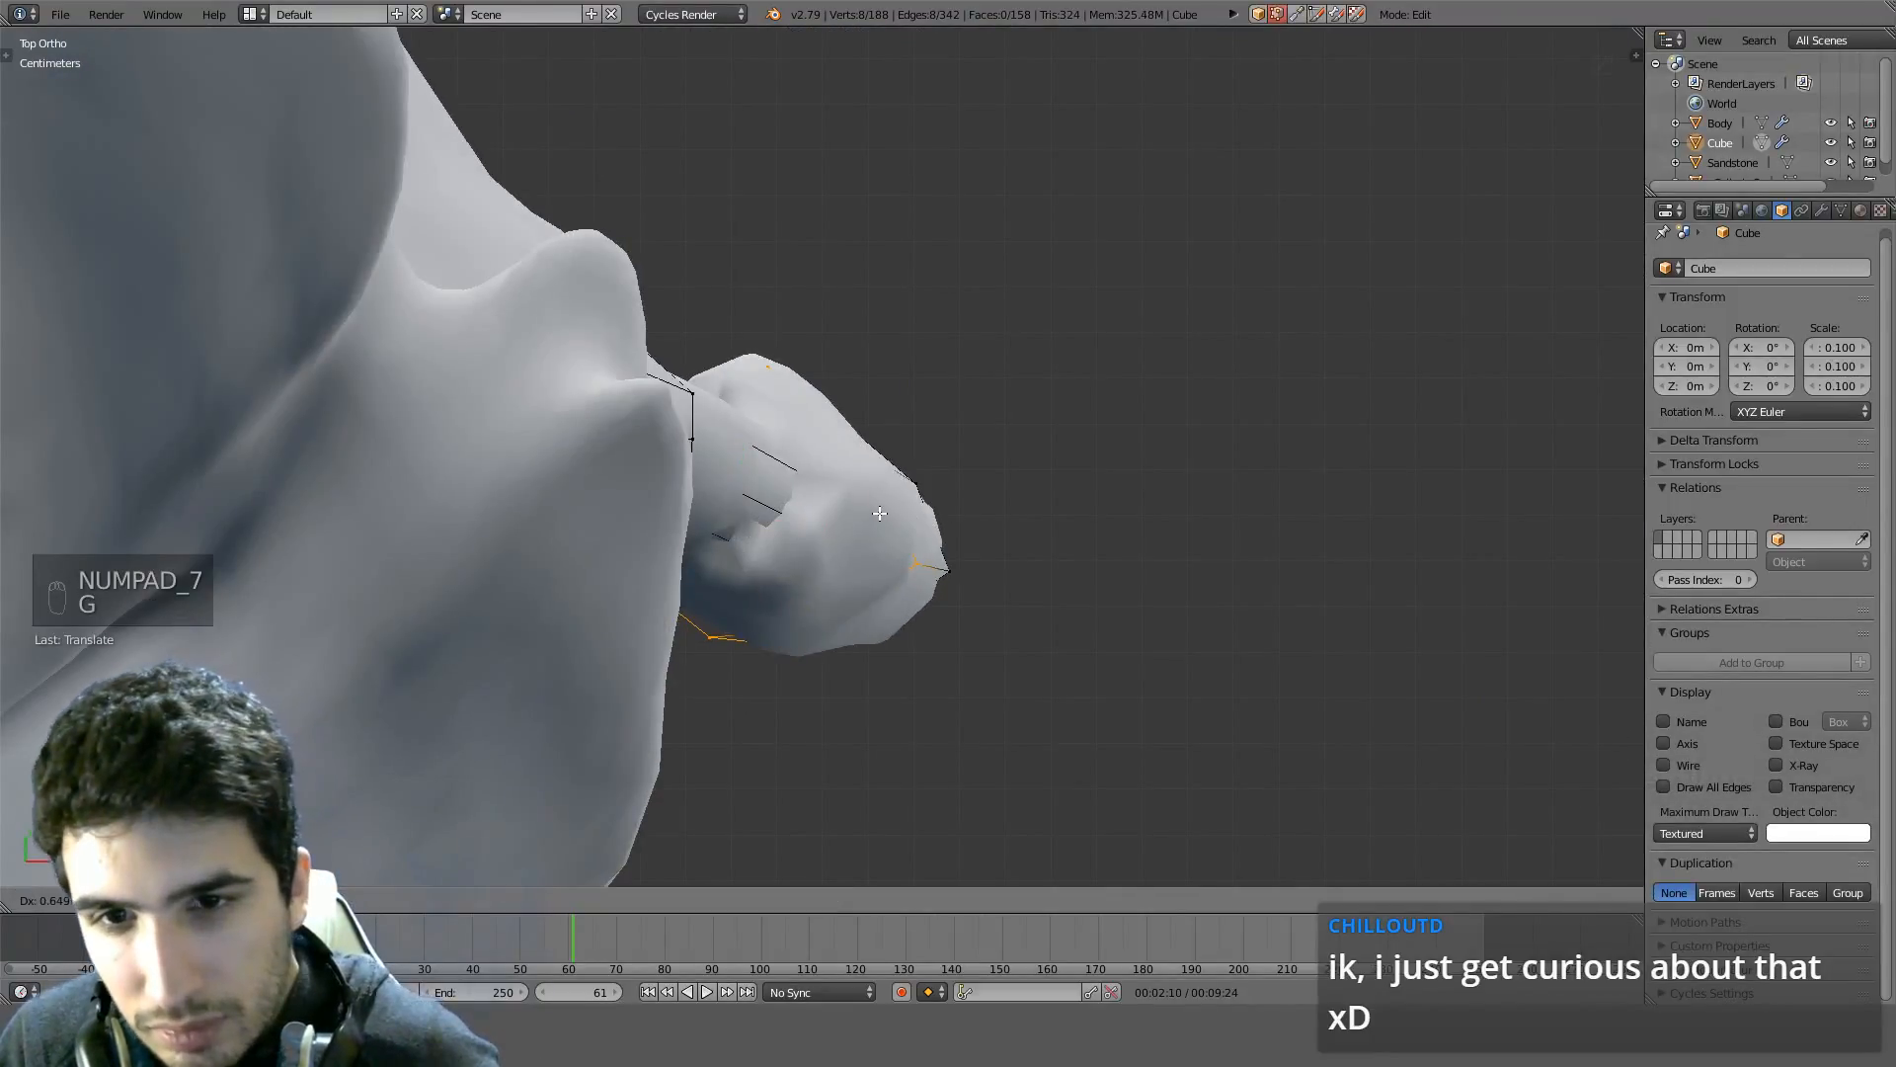
{"action": "left_click", "coordinate": [889, 488]}
Extrude the top edge loop of the middle leg's lower segment straight up toward the joint in side view
{"action": "middle_click_drag", "start_coordinate": [890, 488], "coordinate": [945, 420]}
{"action": "scroll", "coordinate": [845, 372], "scroll_direction": "up", "scroll_amount": 1}
{"action": "key", "text": "KP_1"}
{"action": "key", "text": "ctrl+KP_1"}
{"action": "key", "text": "ctrl+KP_3"}
{"action": "scroll", "coordinate": [906, 442], "scroll_direction": "down", "scroll_amount": 3}
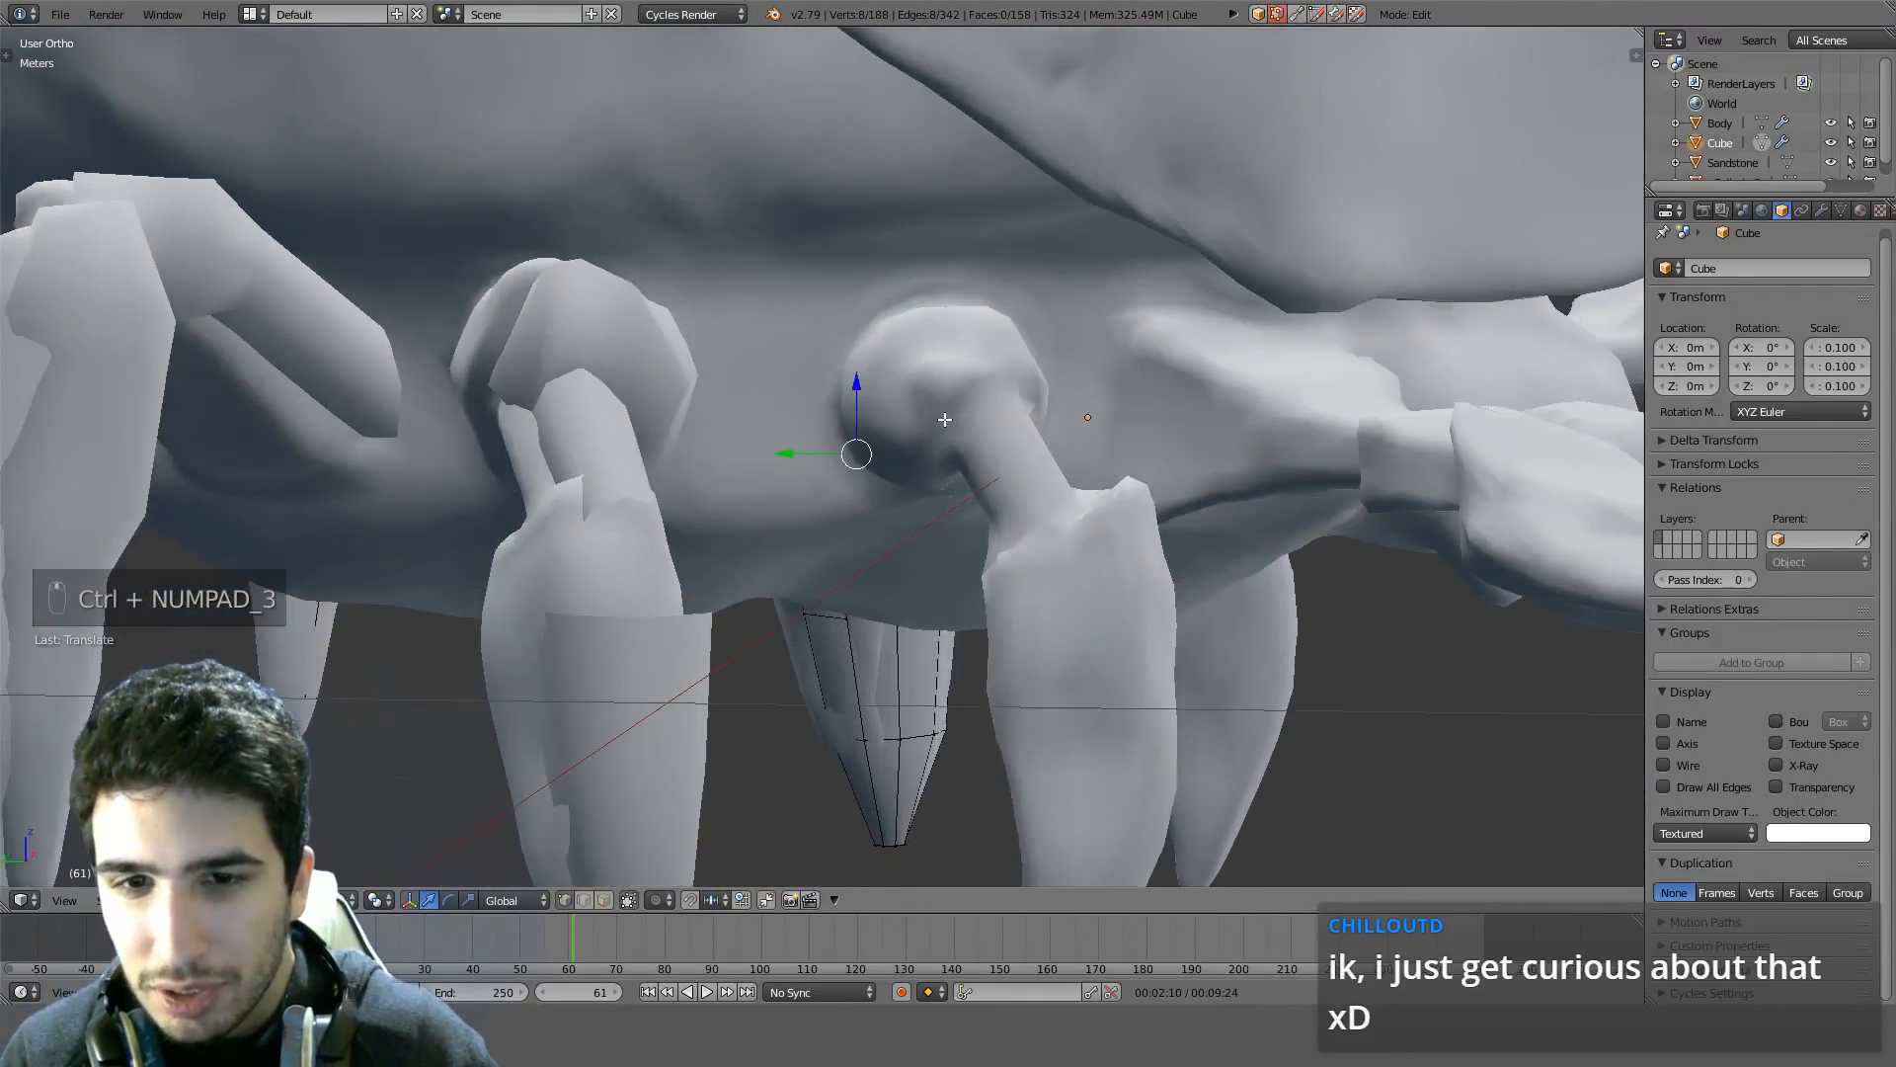
{"action": "key", "text": "KP_3"}
{"action": "scroll", "coordinate": [939, 415], "scroll_direction": "up", "scroll_amount": 3}
{"action": "key", "text": "e"}
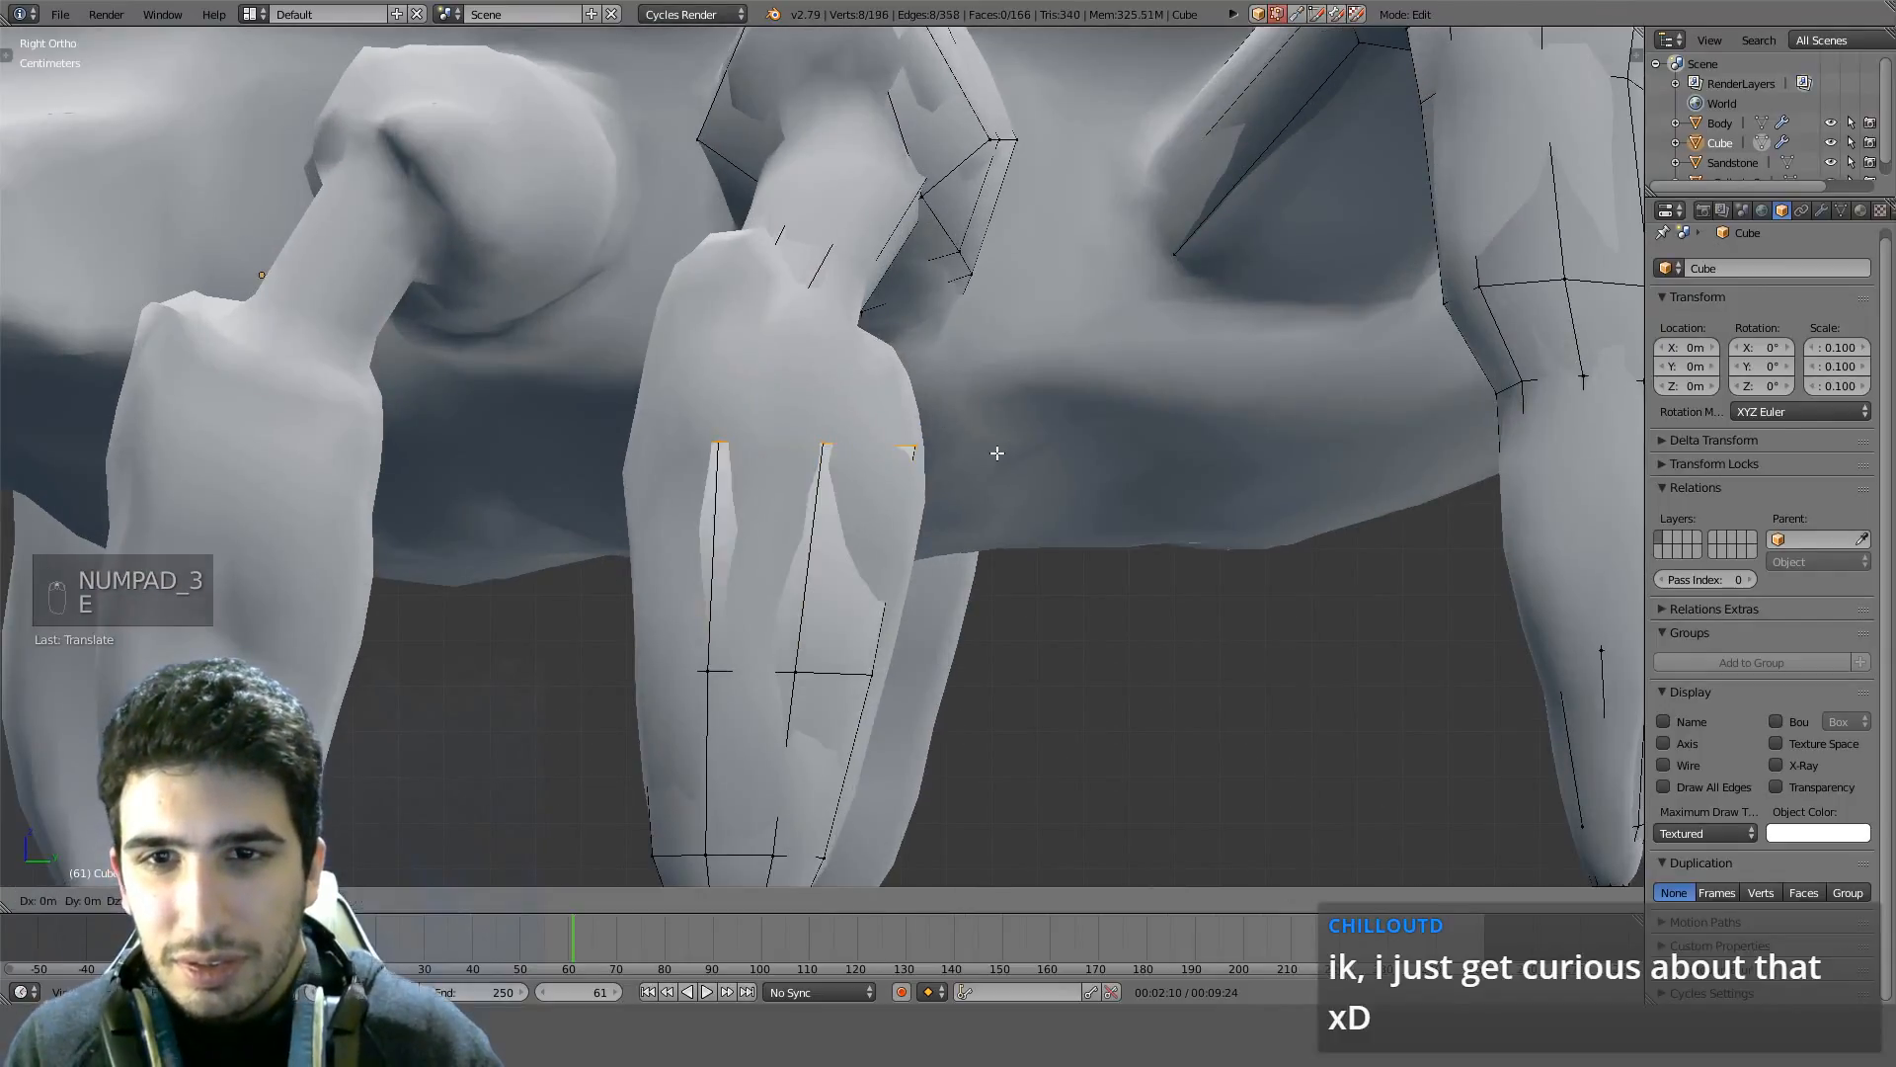
{"action": "left_click", "coordinate": [996, 340]}
Rotate the newly extruded top loop about -15° to tilt it along the slope of the leg's upper end
{"action": "middle_click_drag", "start_coordinate": [995, 309], "coordinate": [1206, 415]}
{"action": "key", "text": "ctrl+KP_1"}
{"action": "key", "text": "z"}
{"action": "key", "text": "z"}
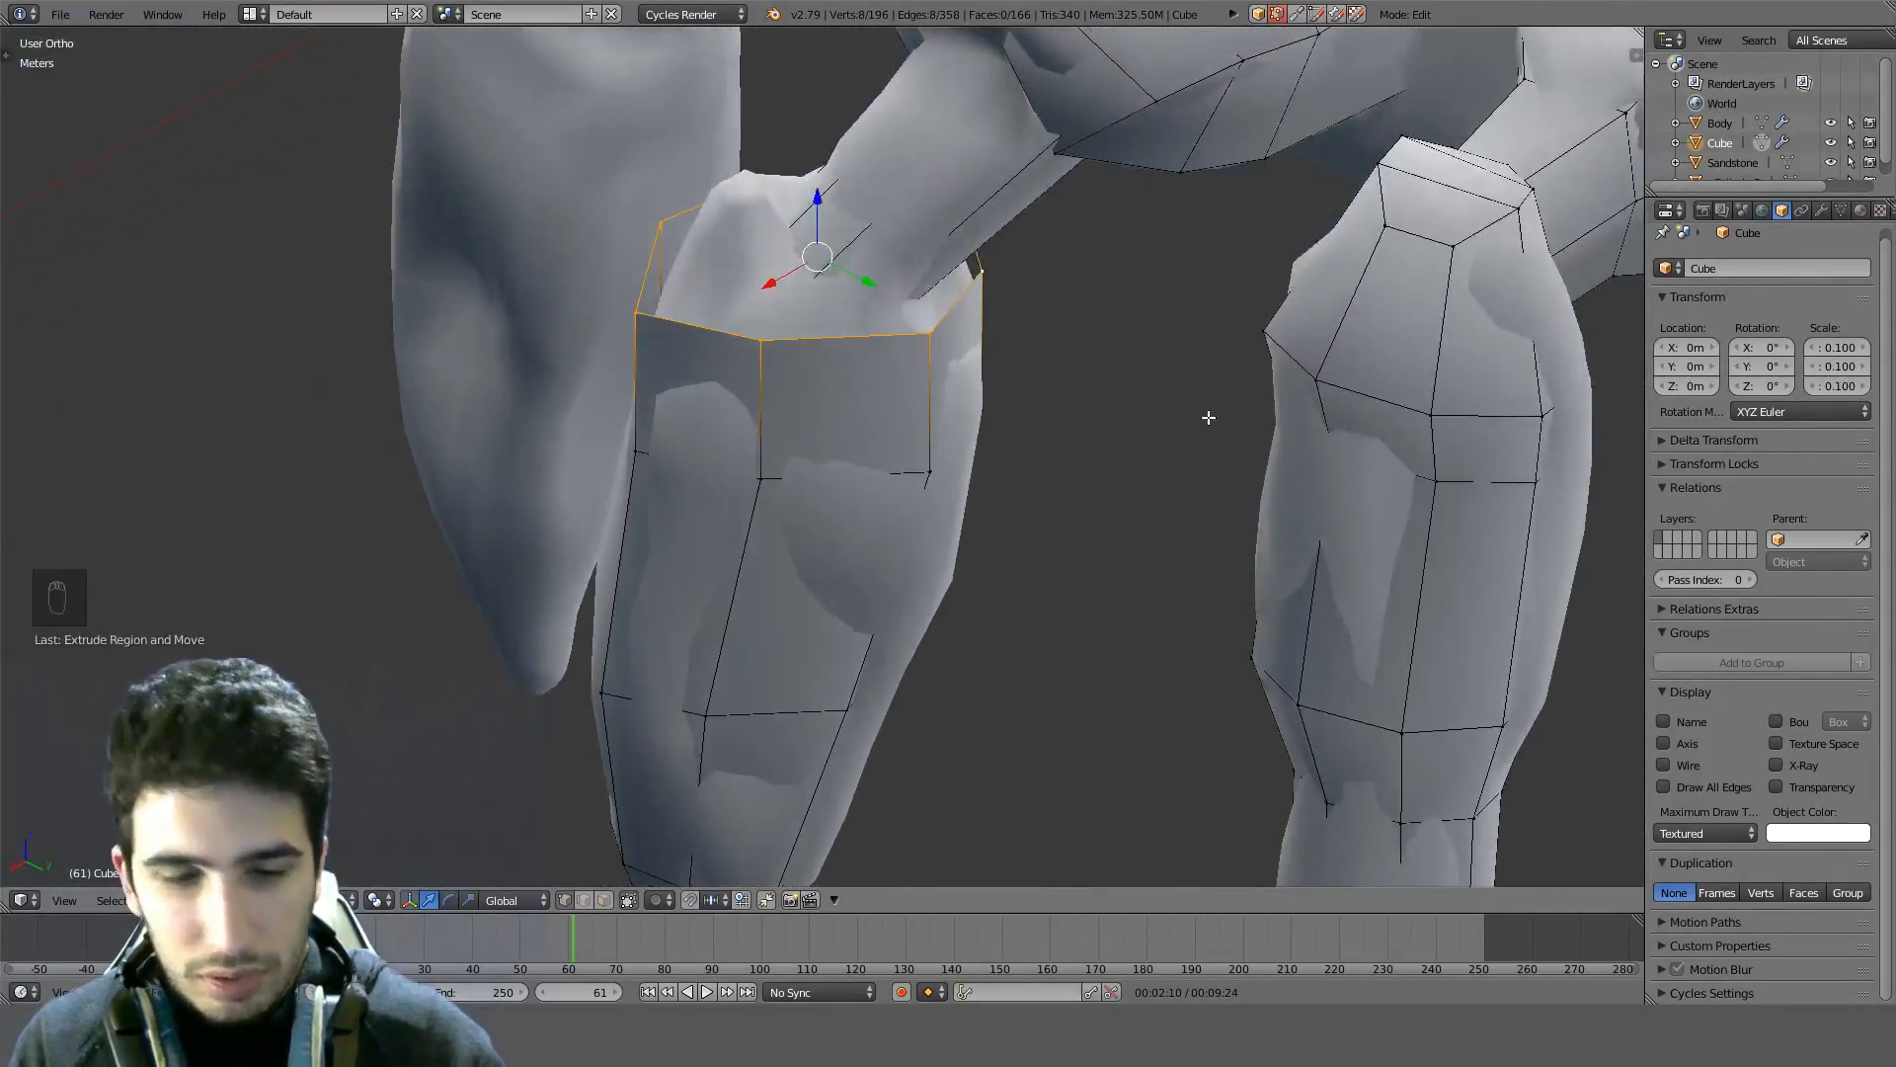
{"action": "key", "text": "r"}
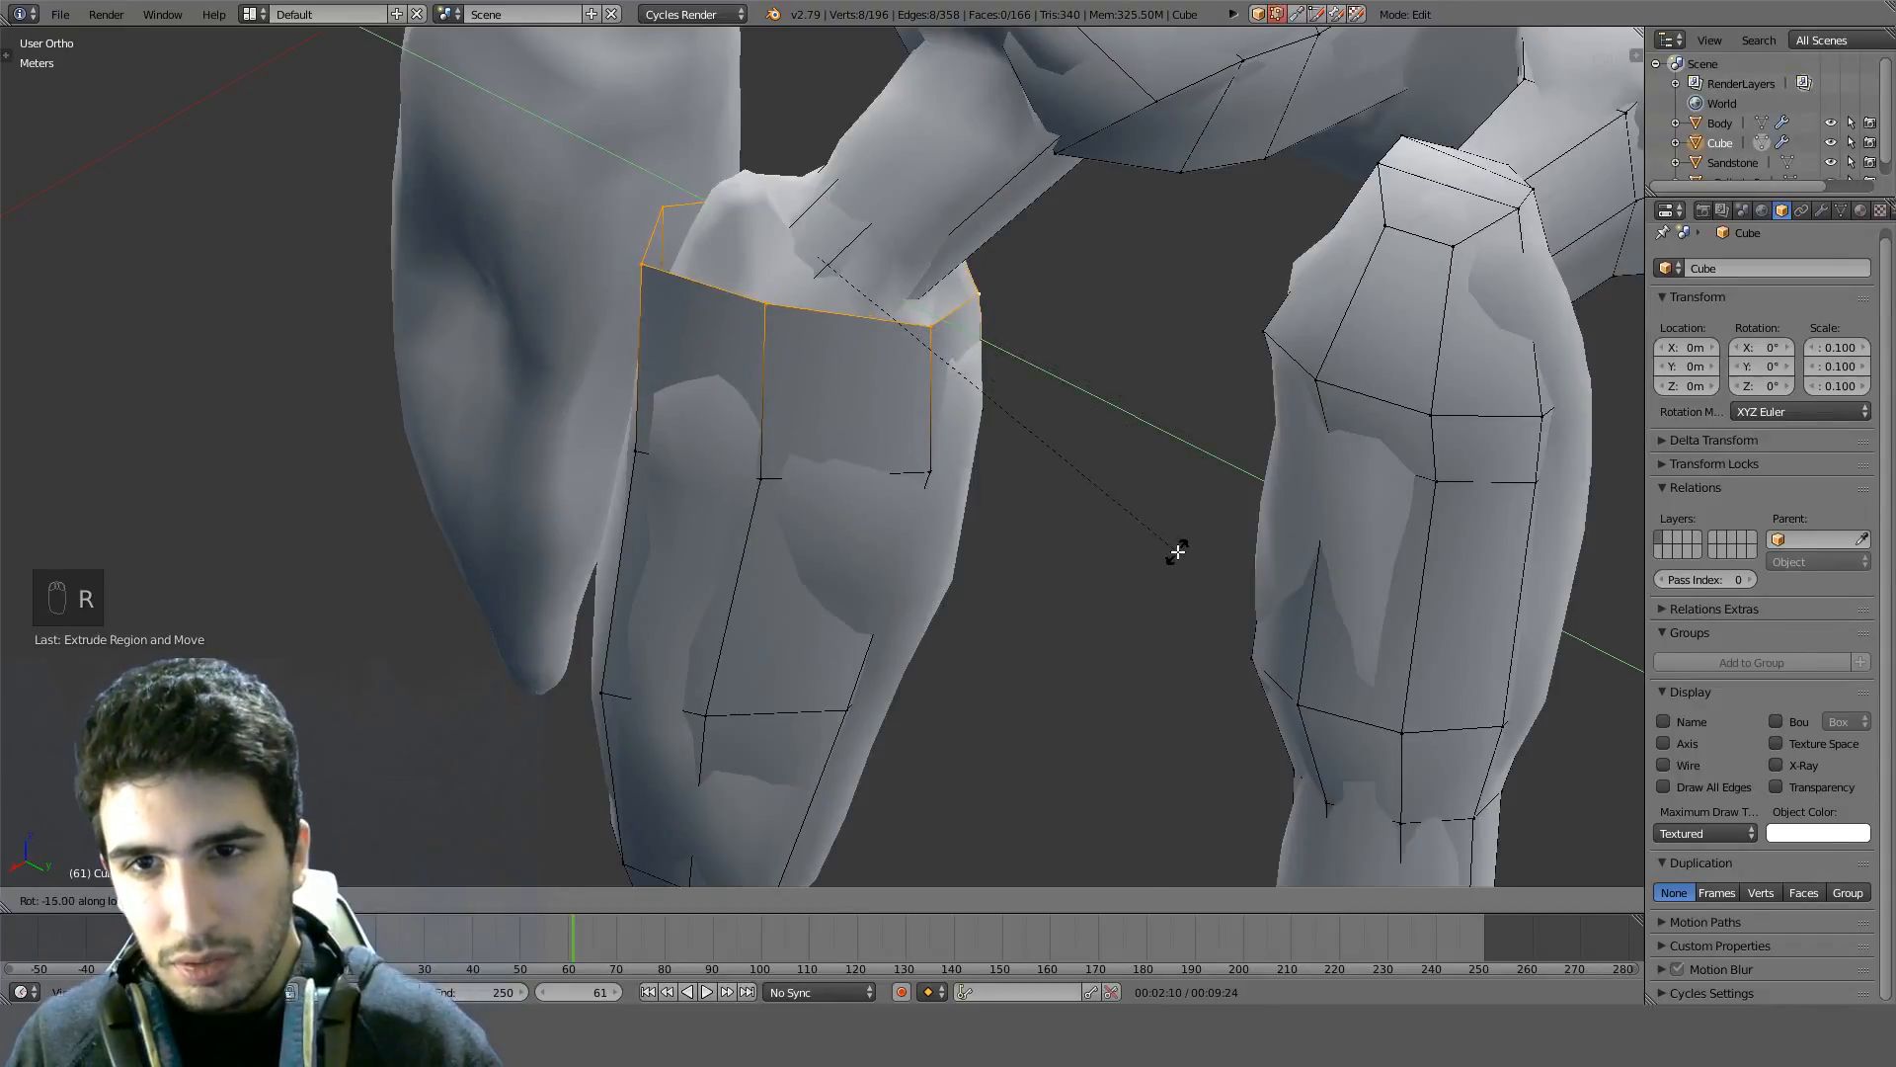
{"action": "left_click", "coordinate": [1173, 556]}
Scale the tilted top loop down, shift it along X, and reposition it in top view to fit the leg
{"action": "middle_click_drag", "start_coordinate": [997, 486], "coordinate": [1113, 543]}
{"action": "key", "text": "s"}
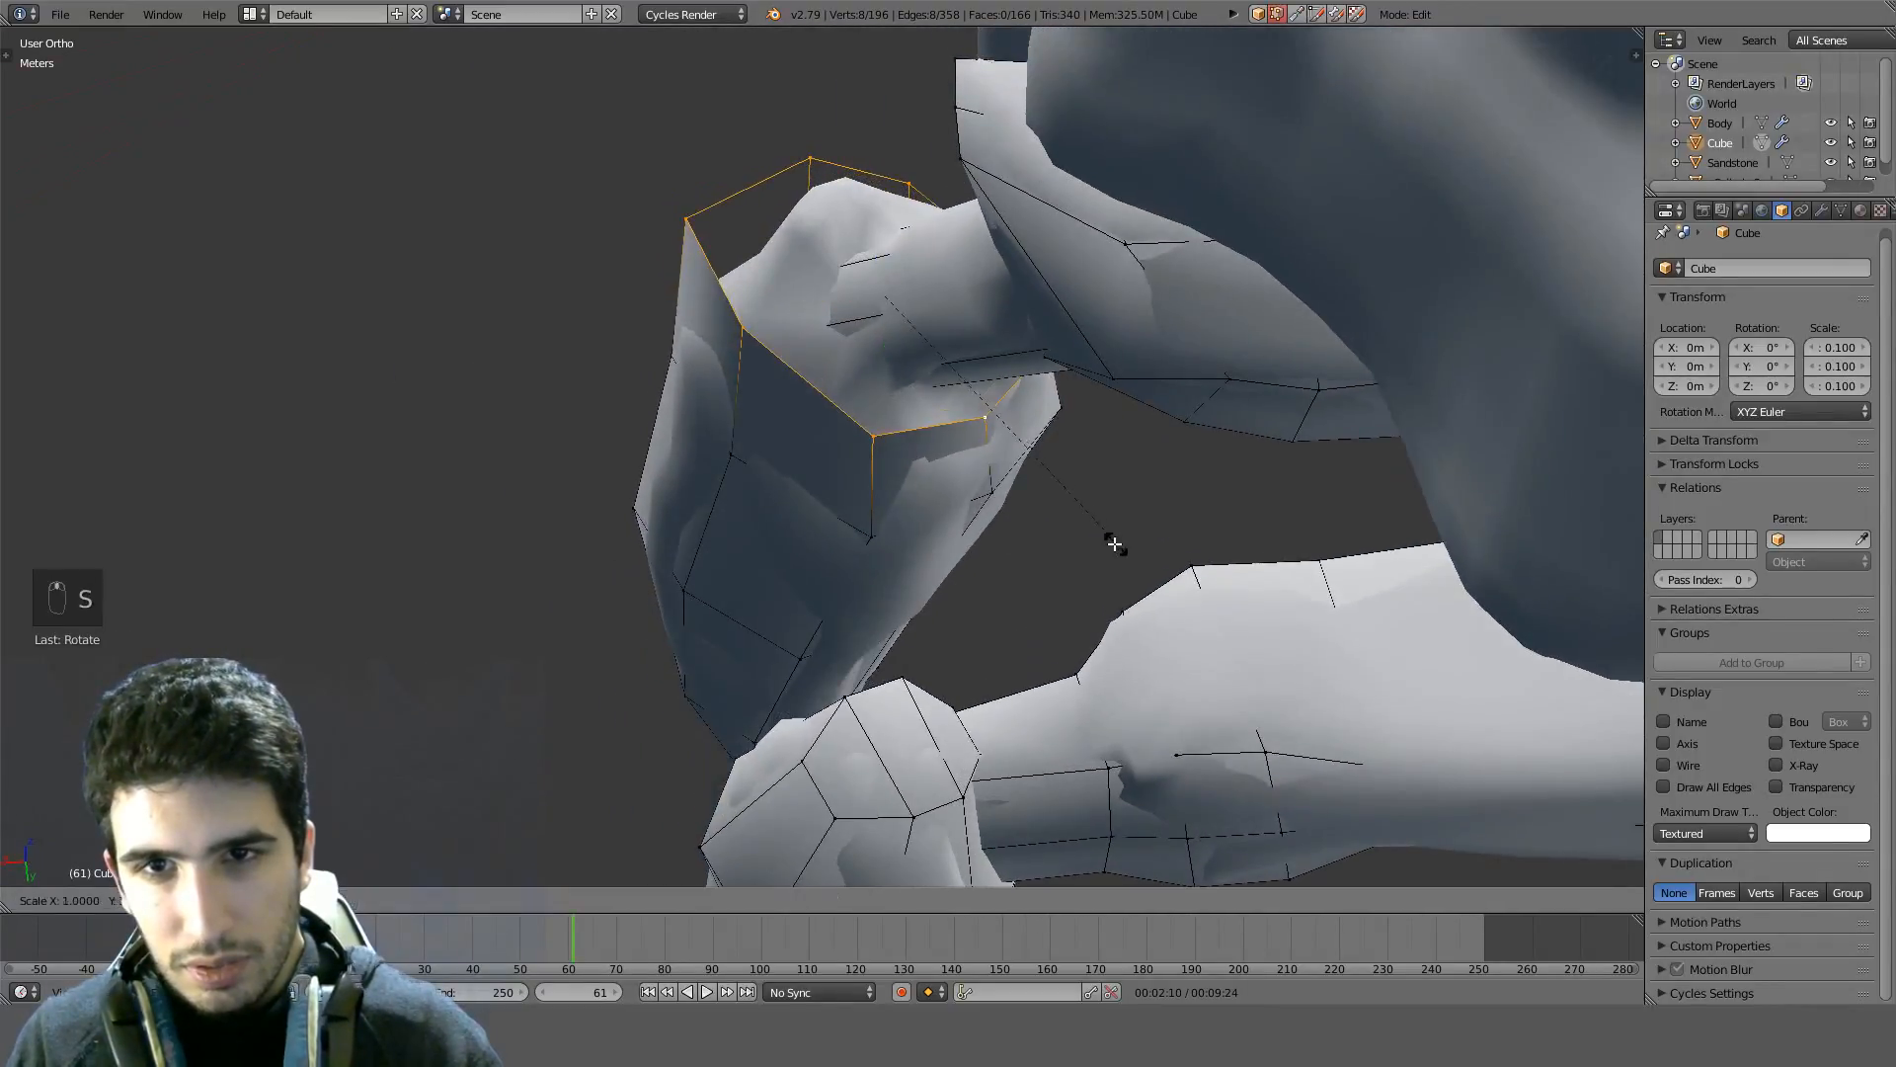
{"action": "key", "text": "g"}
{"action": "key", "text": "x"}
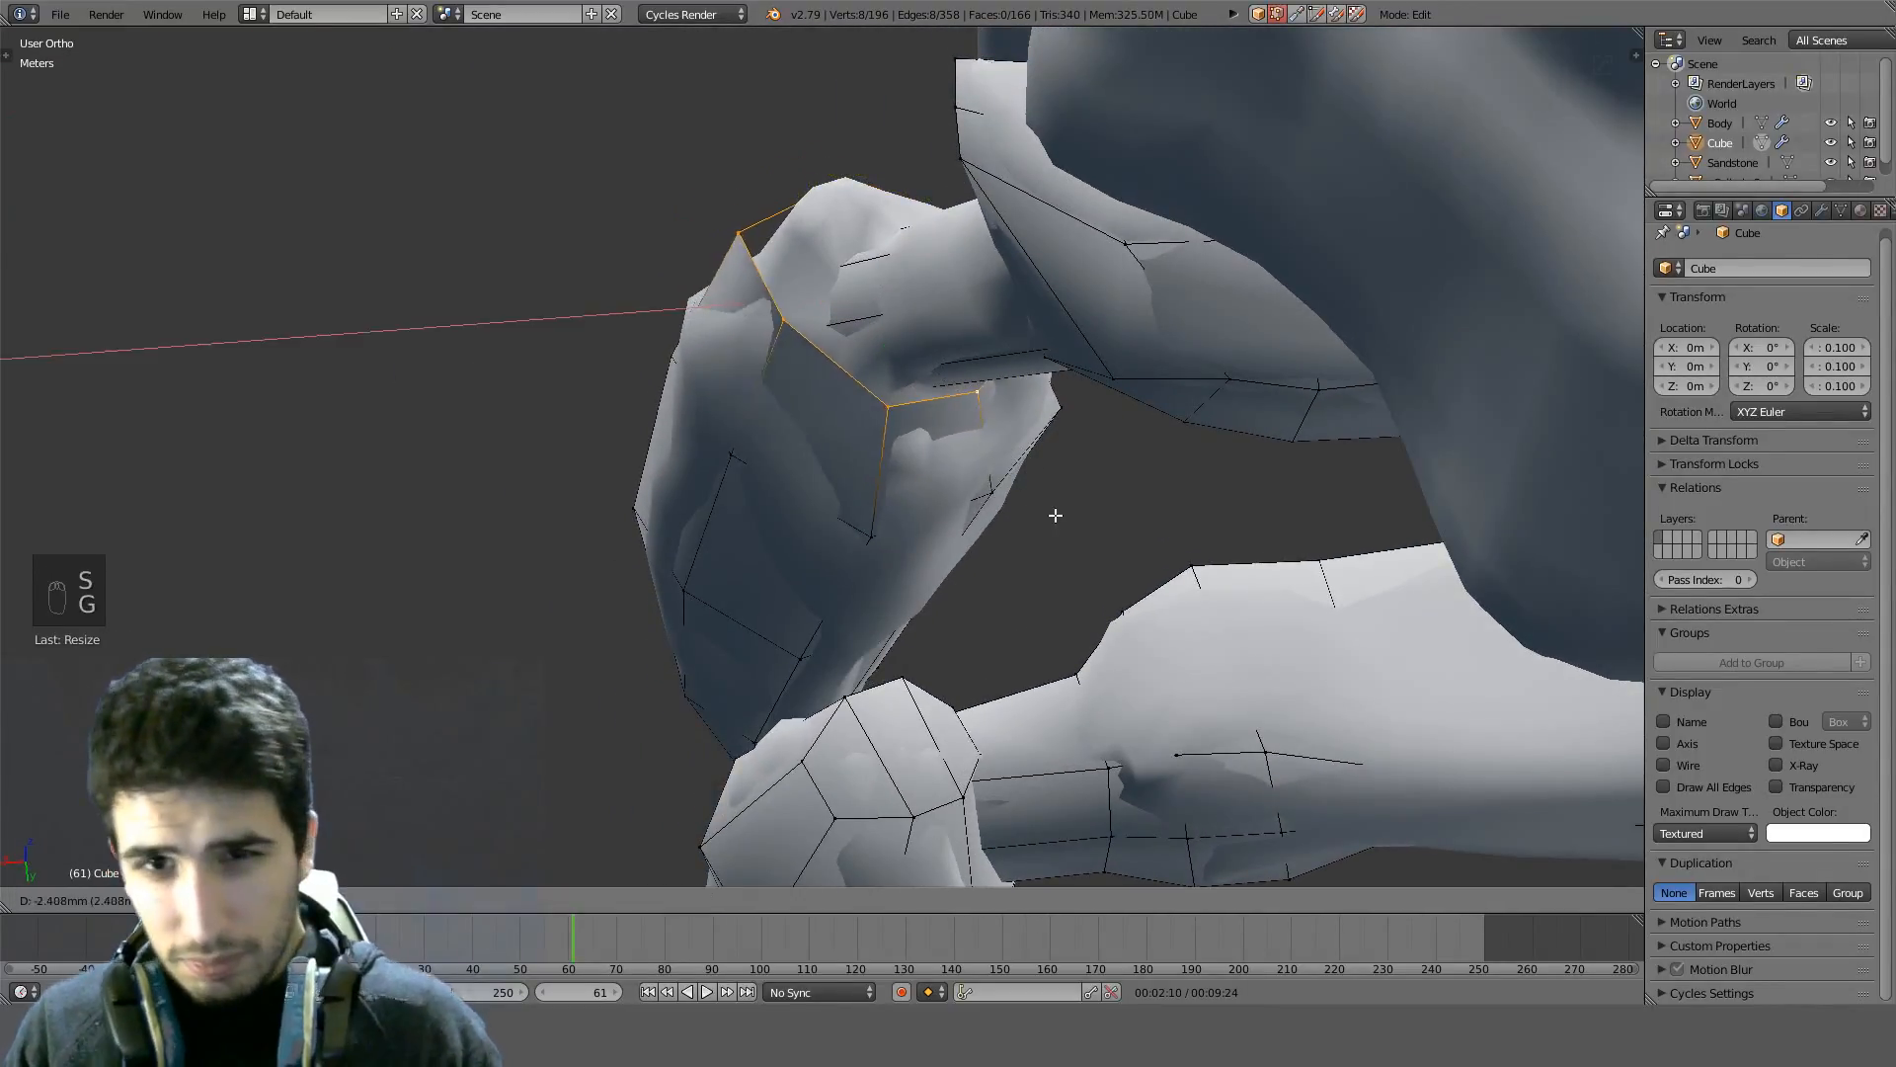
{"action": "left_click", "coordinate": [1143, 524]}
{"action": "key", "text": "KP_7"}
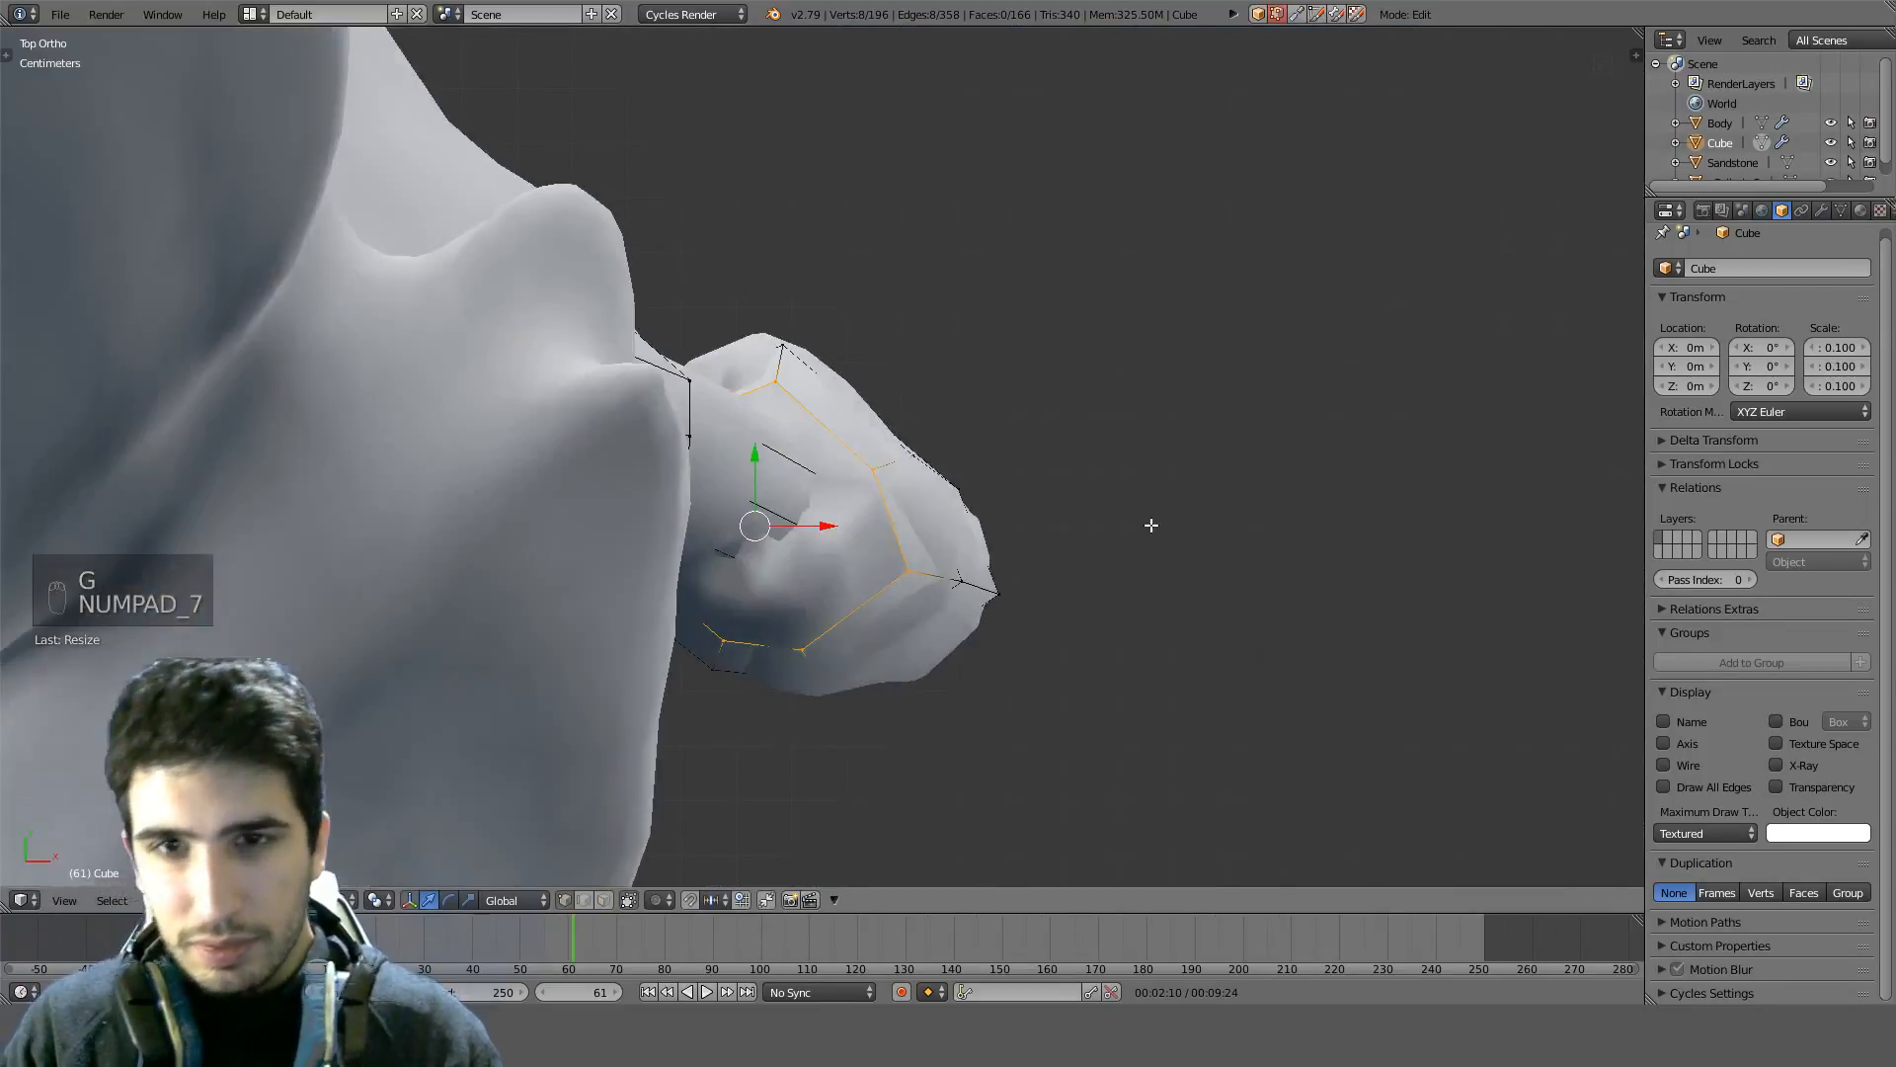
{"action": "key", "text": "g"}
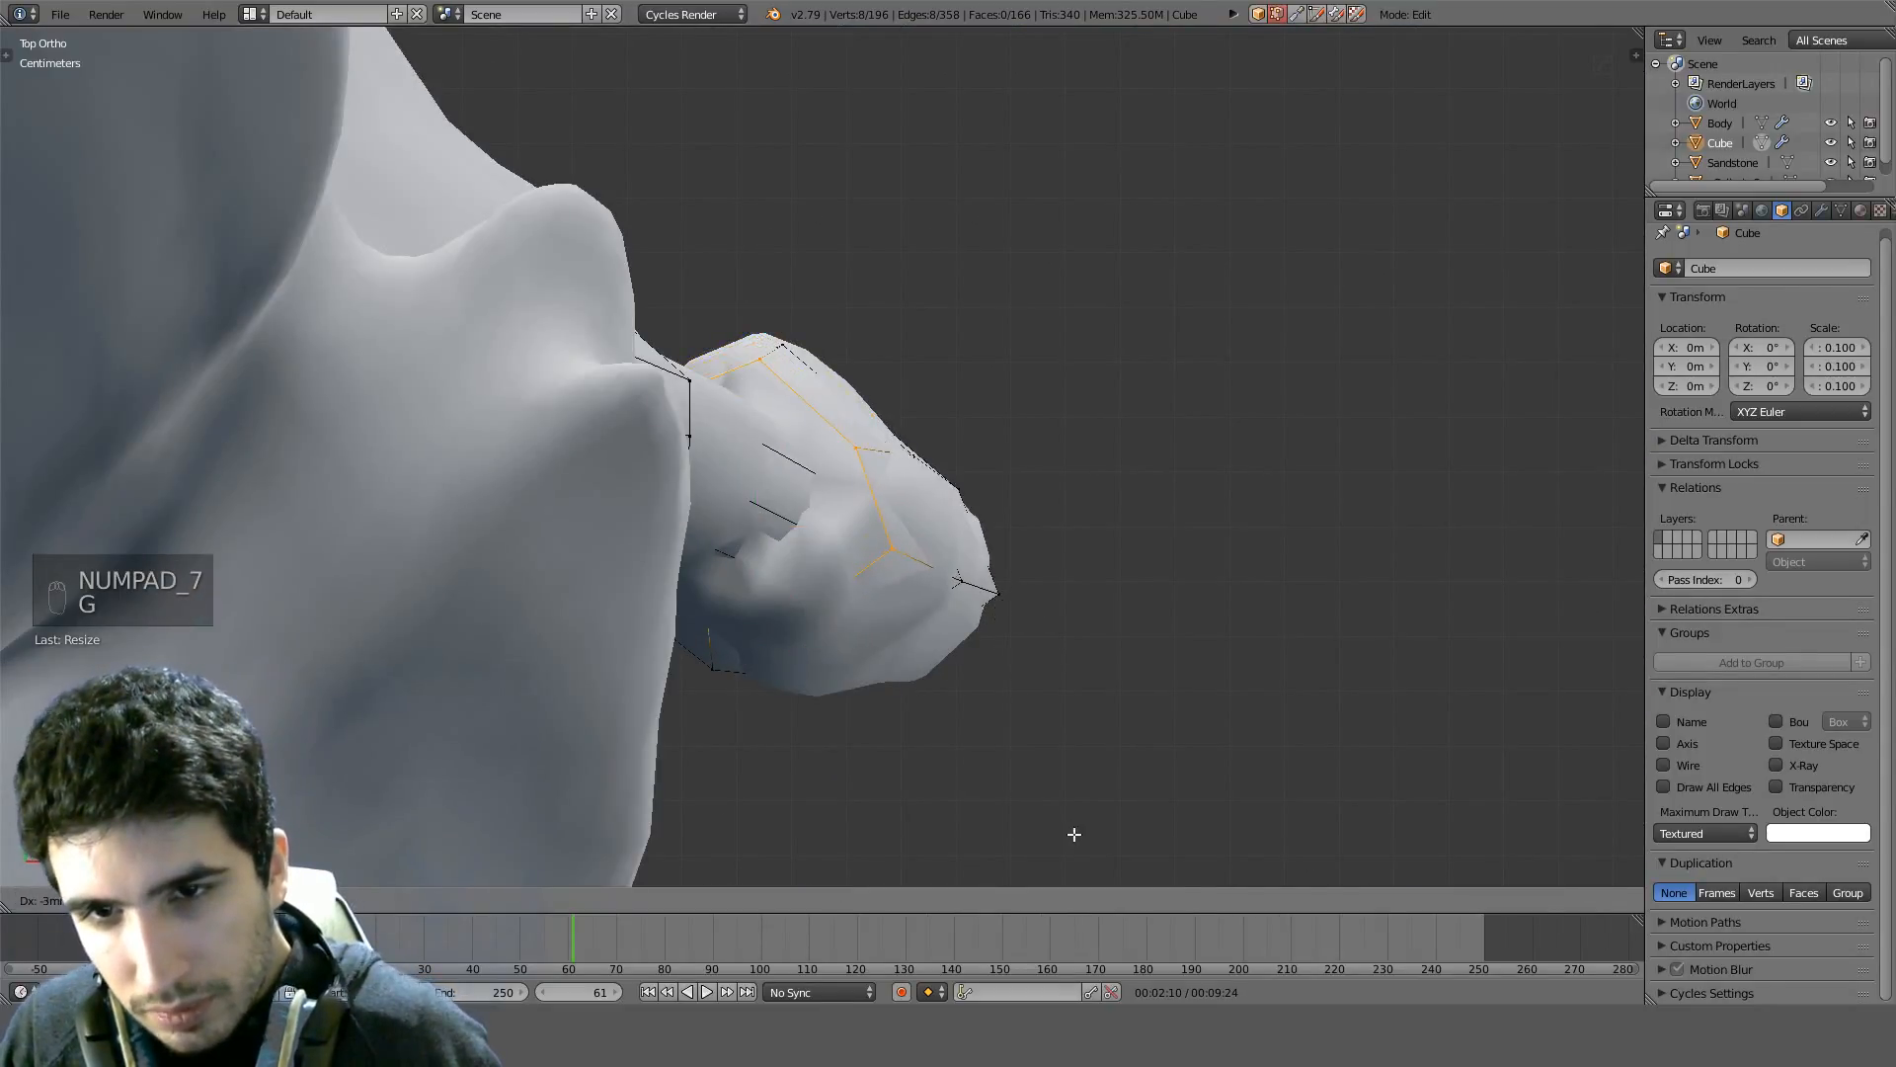
{"action": "left_click", "coordinate": [1082, 849]}
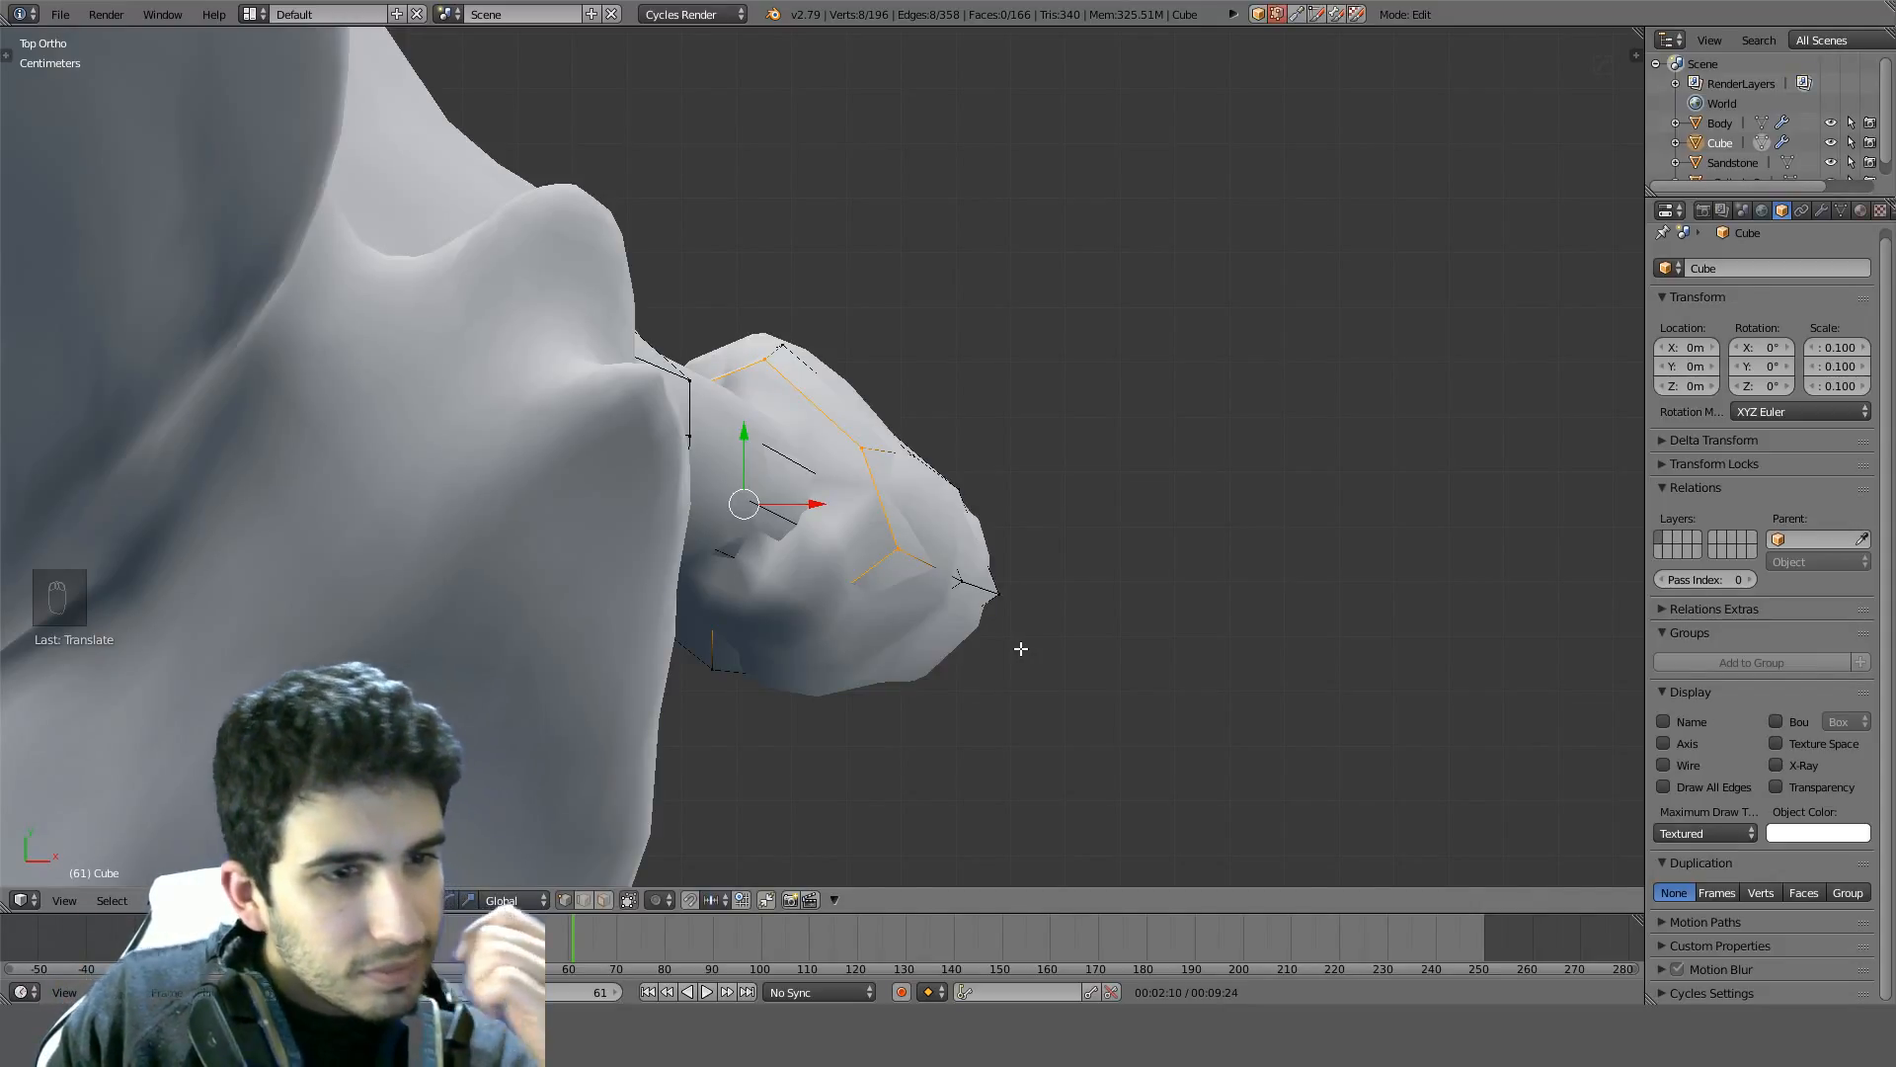
Cap the leg's top loop with a face and connect opposite vertices to split it into quads
{"action": "middle_click_drag", "start_coordinate": [1009, 618], "coordinate": [745, 517]}
{"action": "key", "text": "f"}
{"action": "scroll", "coordinate": [747, 383], "scroll_direction": "up", "scroll_amount": 2}
{"action": "mouse_move", "coordinate": [943, 467]}
{"action": "middle_mouse_down"}
{"action": "mouse_move", "coordinate": [840, 435]}
{"action": "mouse_move", "coordinate": [761, 446]}
{"action": "middle_mouse_up"}
{"action": "key", "text": "z"}
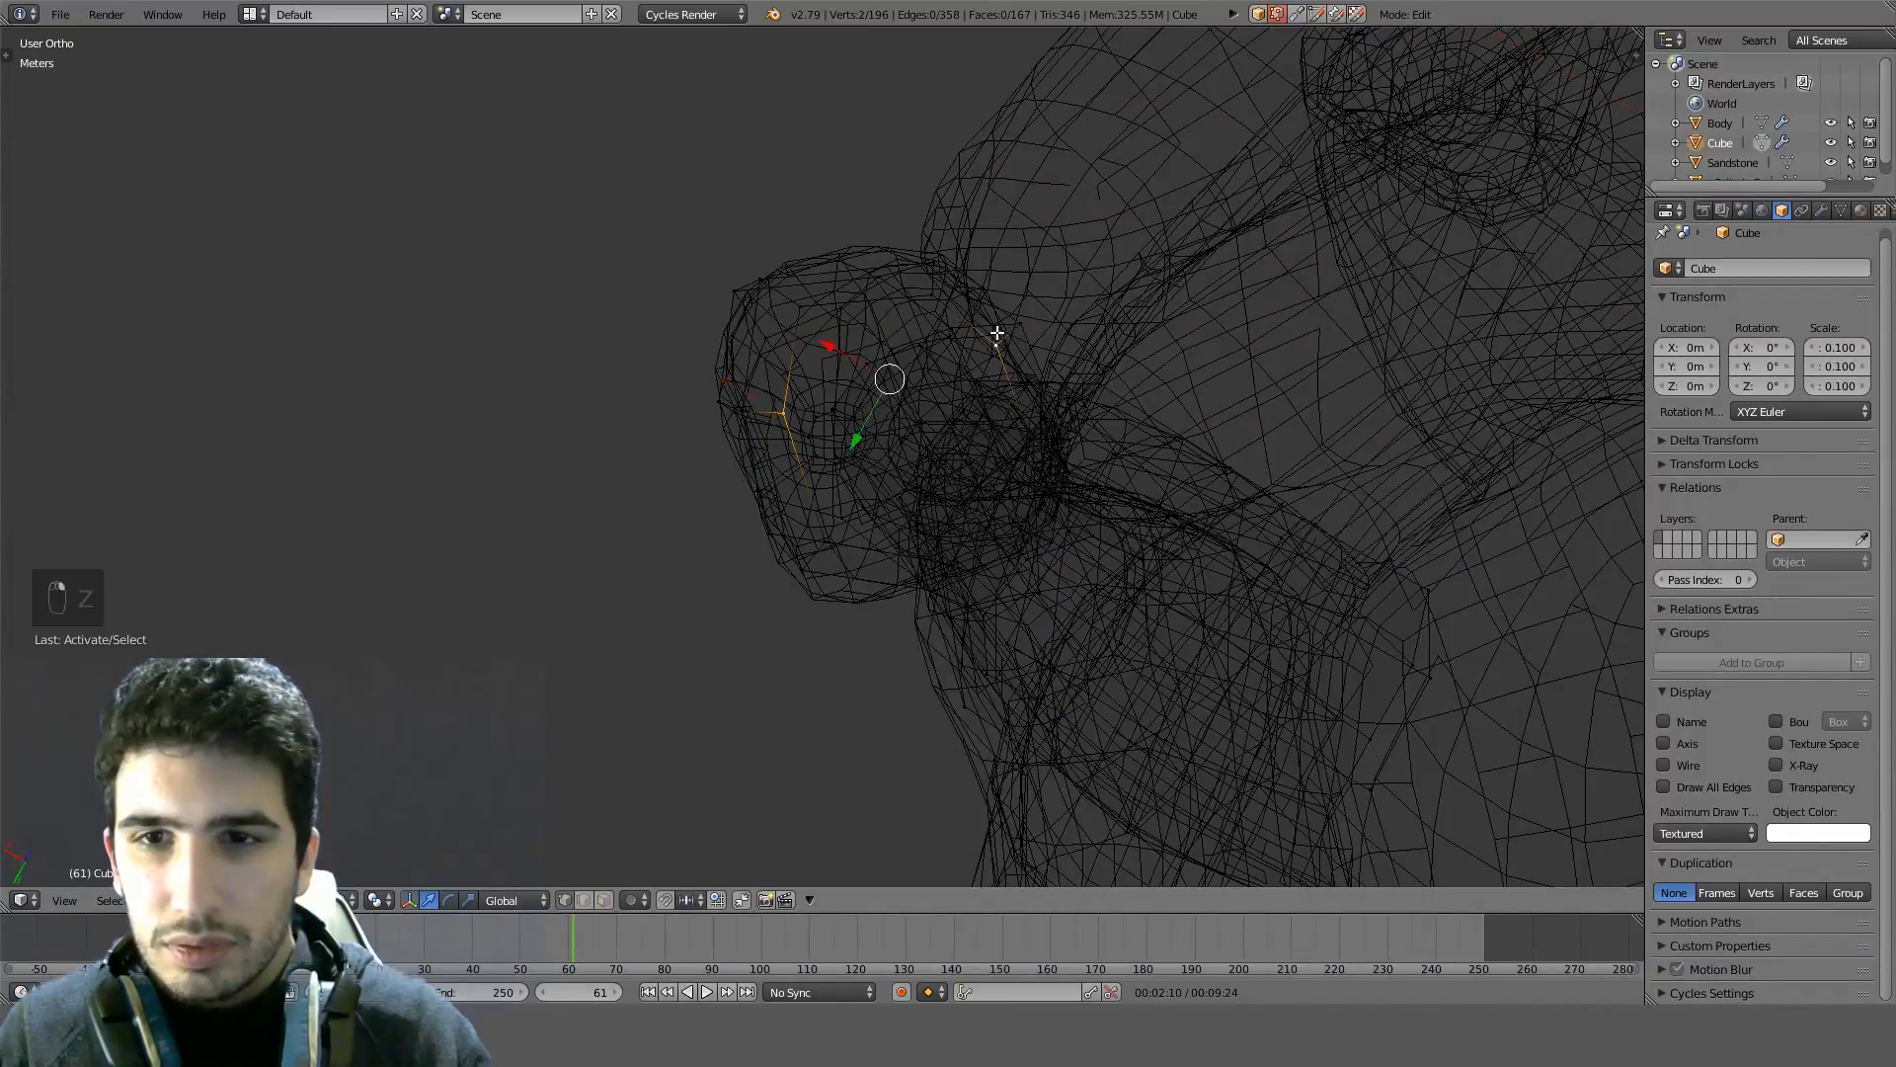
{"action": "middle_click_drag", "start_coordinate": [998, 334], "coordinate": [1041, 298]}
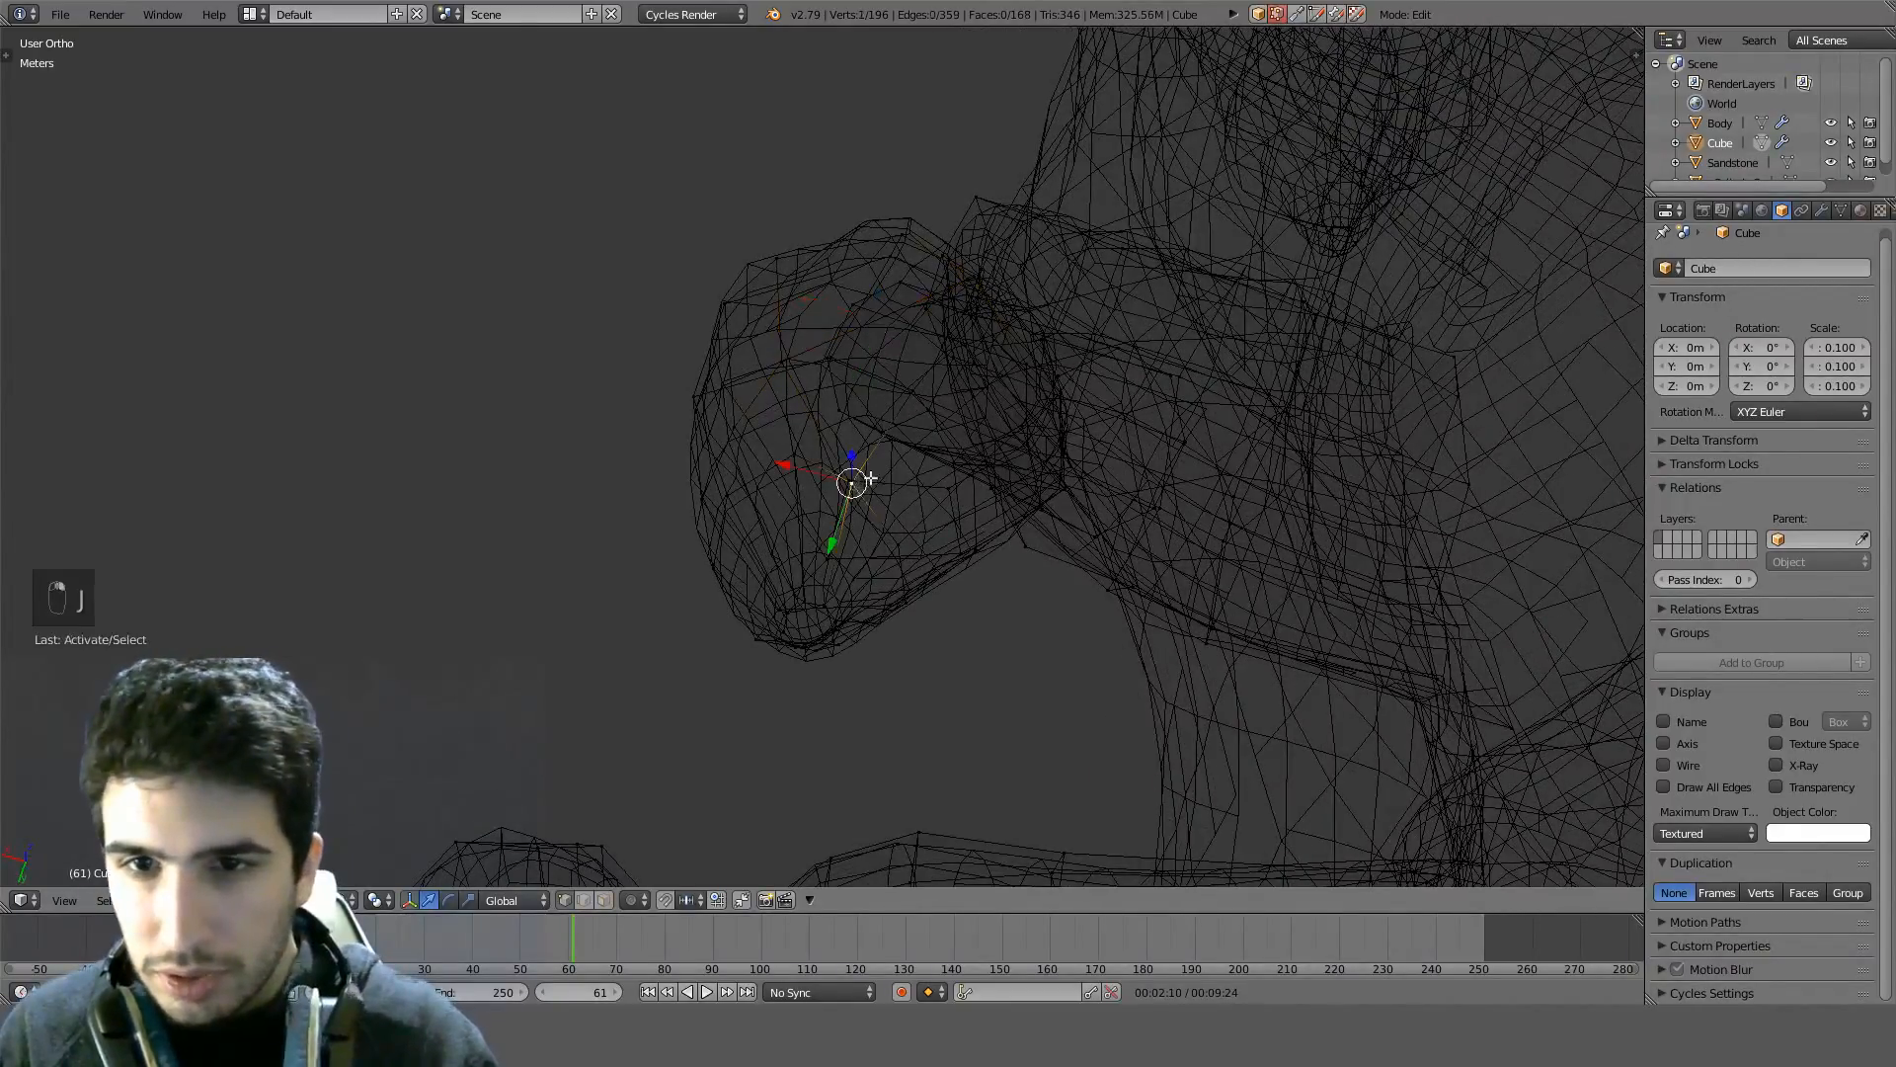
{"action": "middle_click_drag", "start_coordinate": [869, 478], "coordinate": [1094, 631]}
{"action": "key", "text": "ctrl+z"}
{"action": "right_click", "coordinate": [989, 379]}
{"action": "key", "text": "z"}
{"action": "key", "text": "z"}
Raise the outer edge of the top loop along Z toward the sculpt's upper end
{"action": "middle_click_drag", "start_coordinate": [948, 255], "coordinate": [953, 657]}
{"action": "key", "text": "z"}
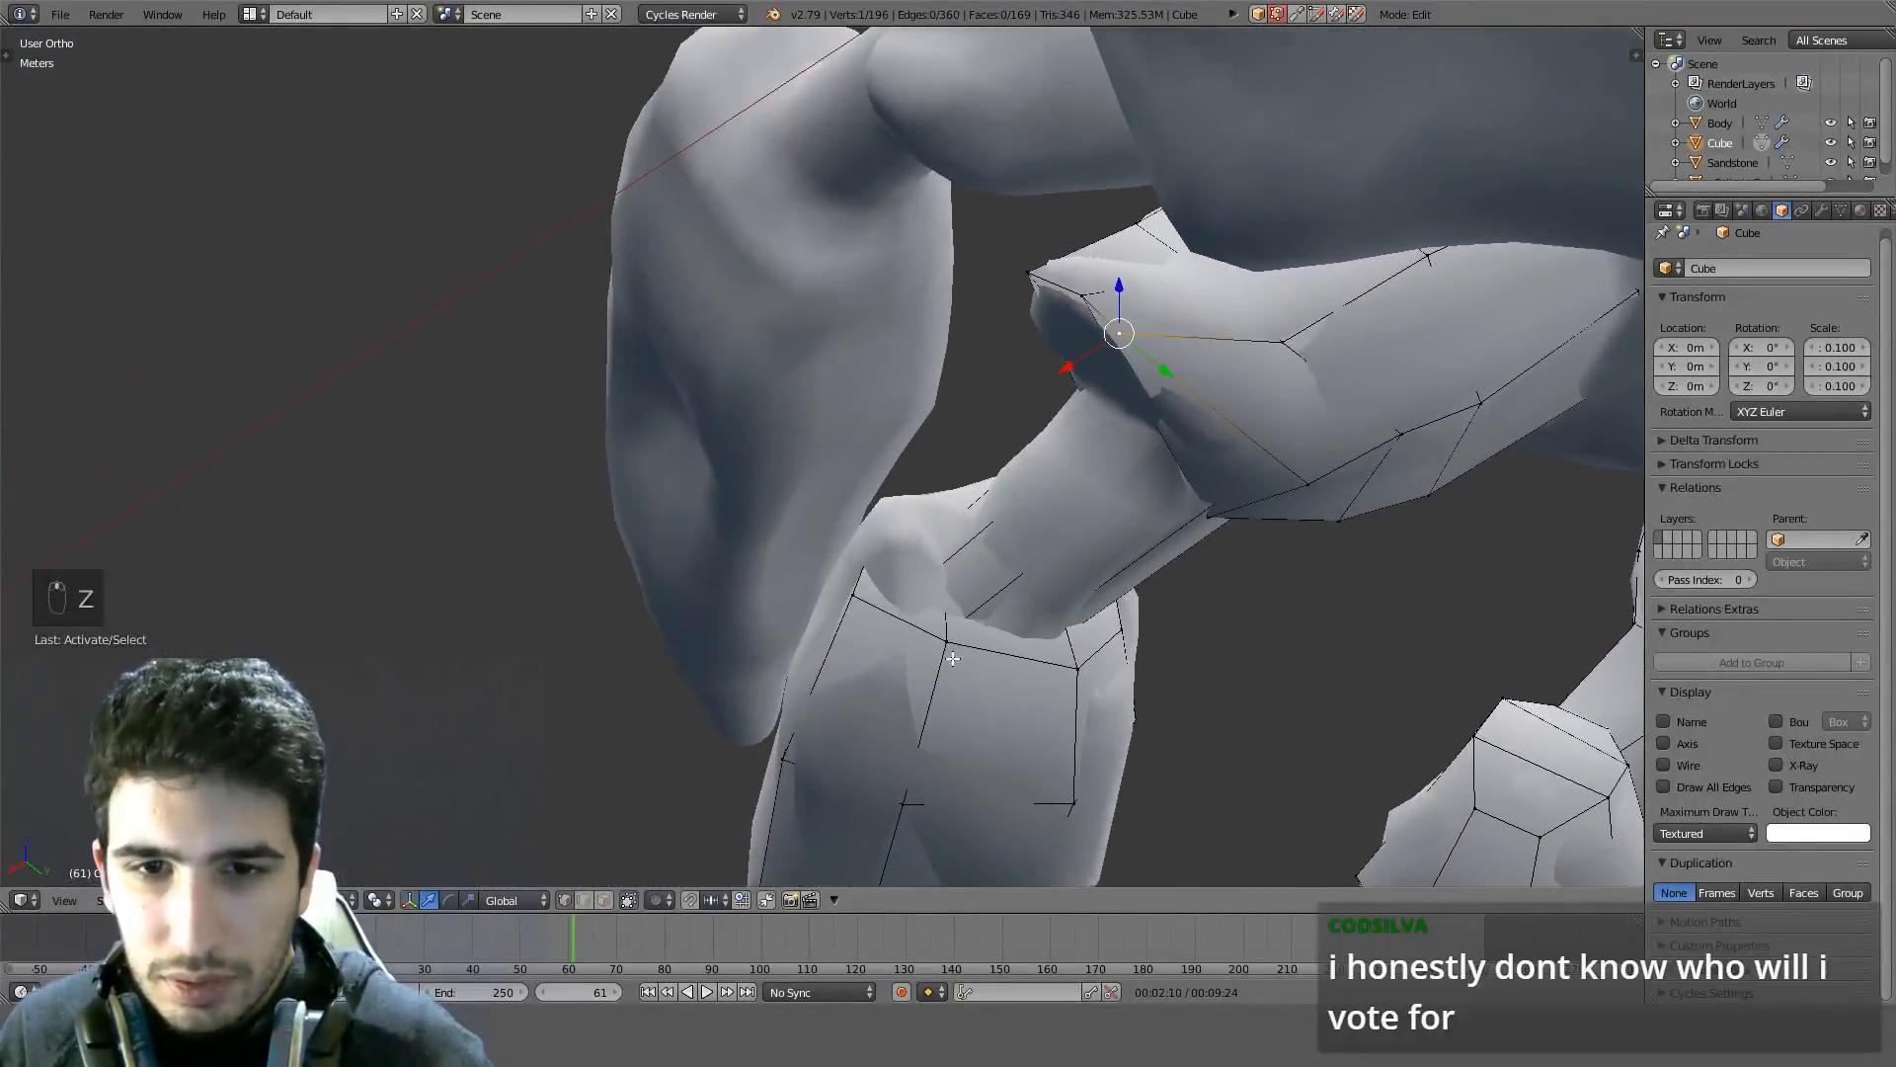
{"action": "middle_click_drag", "start_coordinate": [840, 600], "coordinate": [995, 670]}
{"action": "key", "text": "z"}
{"action": "middle_click_drag", "start_coordinate": [941, 525], "coordinate": [1027, 521]}
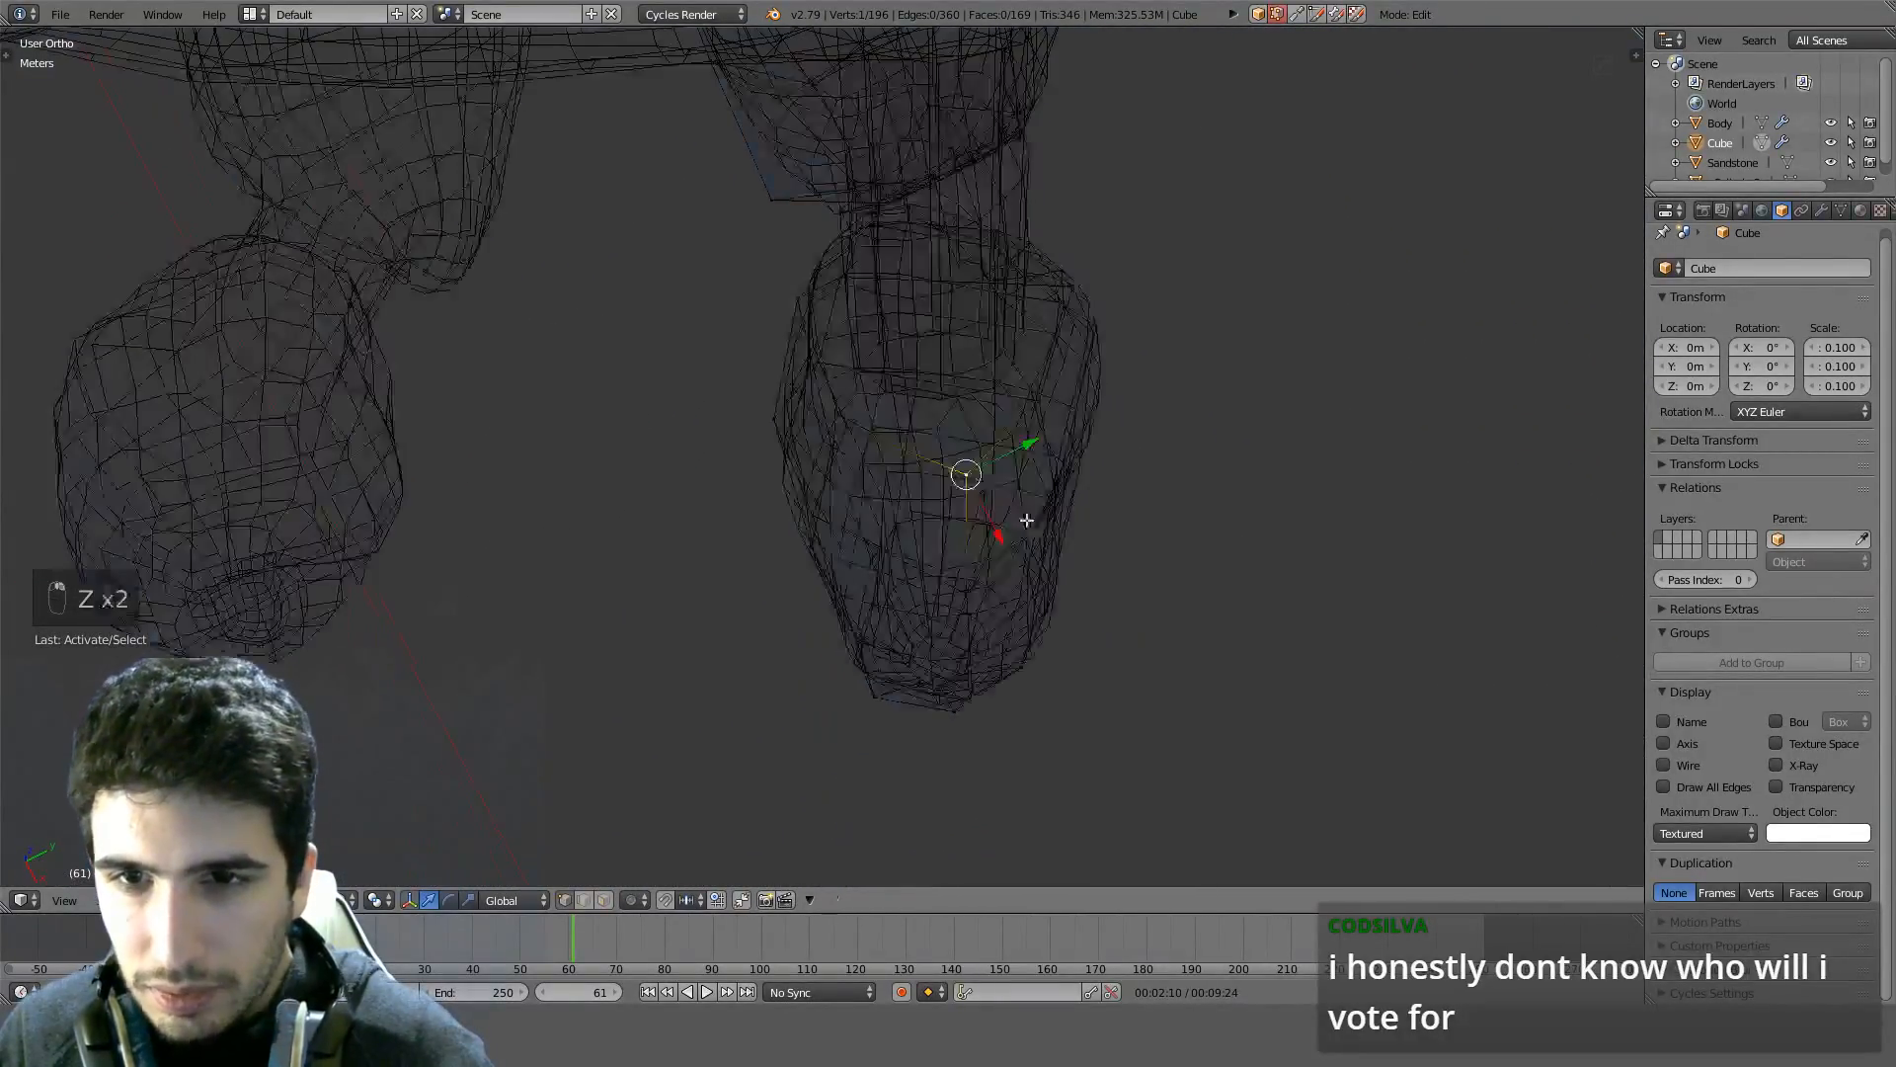
{"action": "key", "text": "z"}
{"action": "scroll", "coordinate": [1044, 465], "scroll_direction": "up", "scroll_amount": 5}
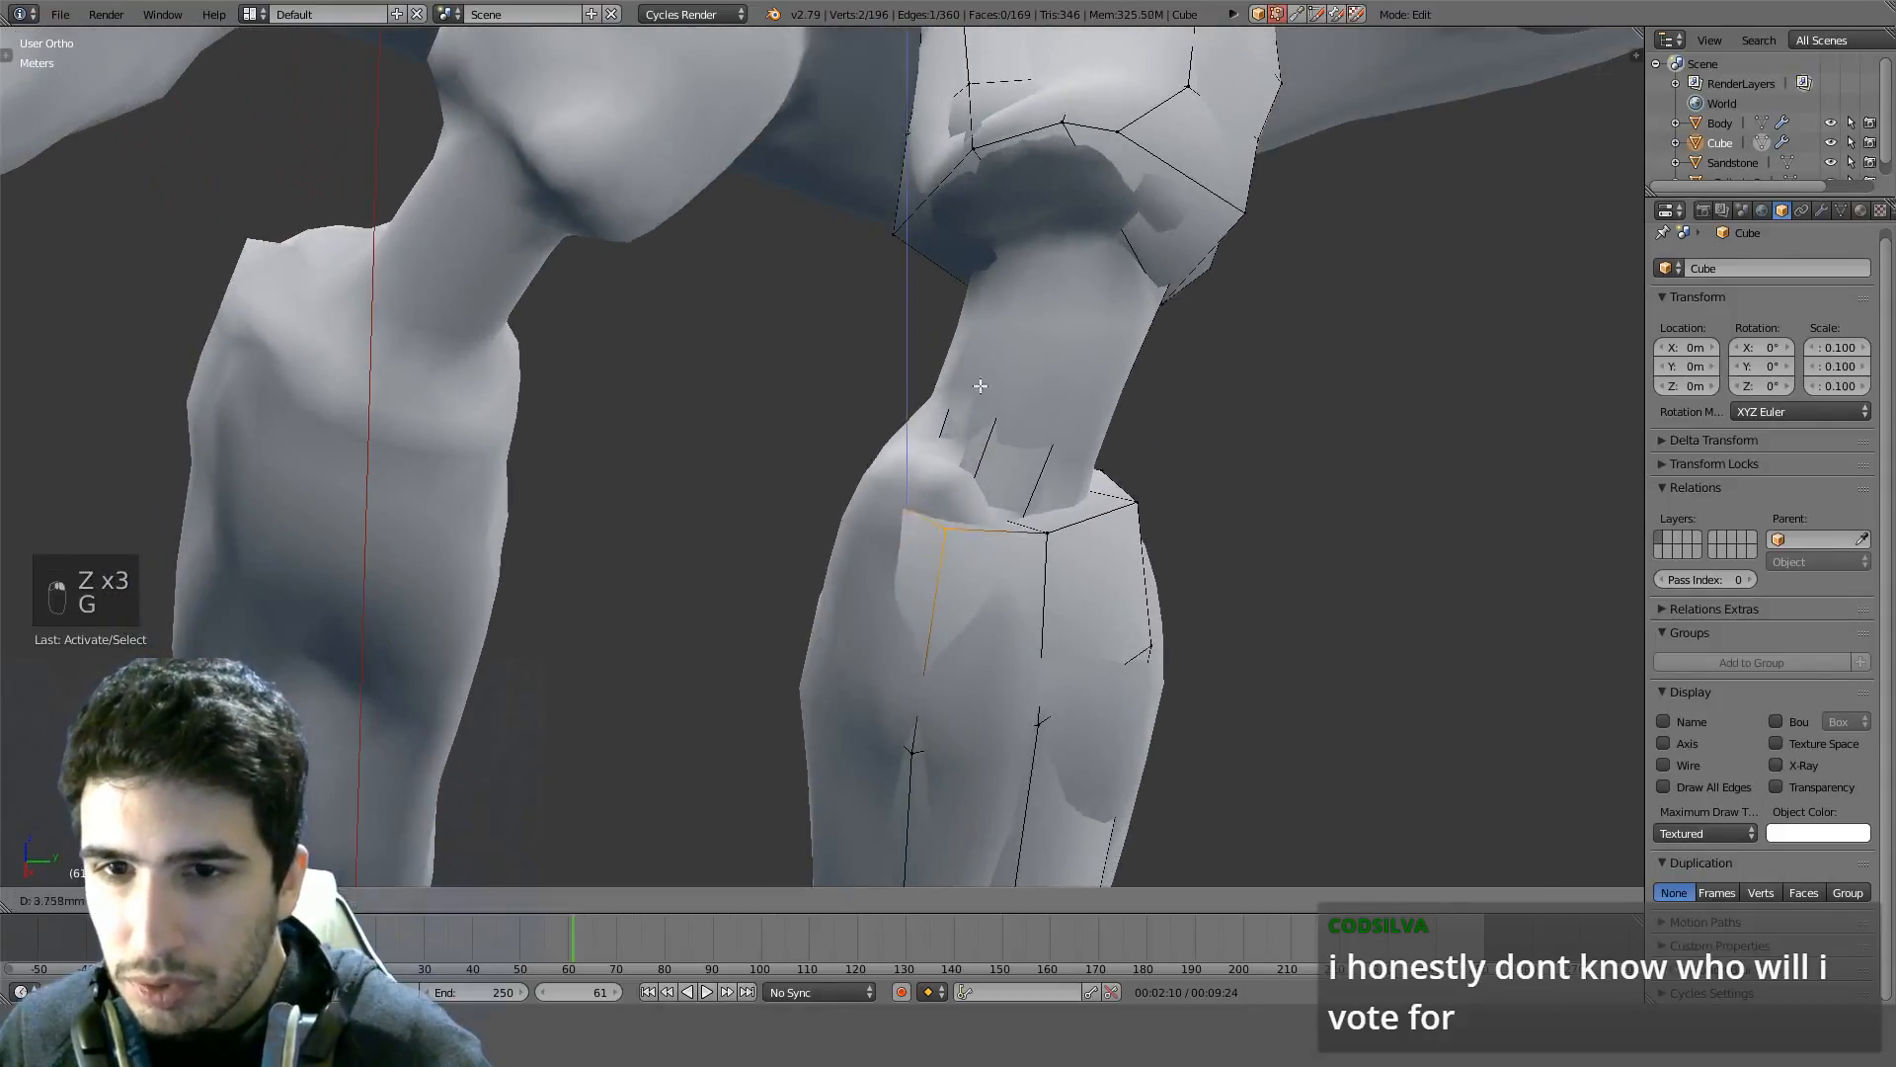
{"action": "key", "text": "g"}
Move two vertices on the front side of the lower leg segment outward along X to follow the sculpt
{"action": "mouse_move", "coordinate": [1010, 354]}
{"action": "middle_mouse_down"}
{"action": "mouse_move", "coordinate": [871, 538]}
{"action": "mouse_move", "coordinate": [889, 501]}
{"action": "middle_mouse_up"}
{"action": "key", "text": "z"}
{"action": "key", "text": "z"}
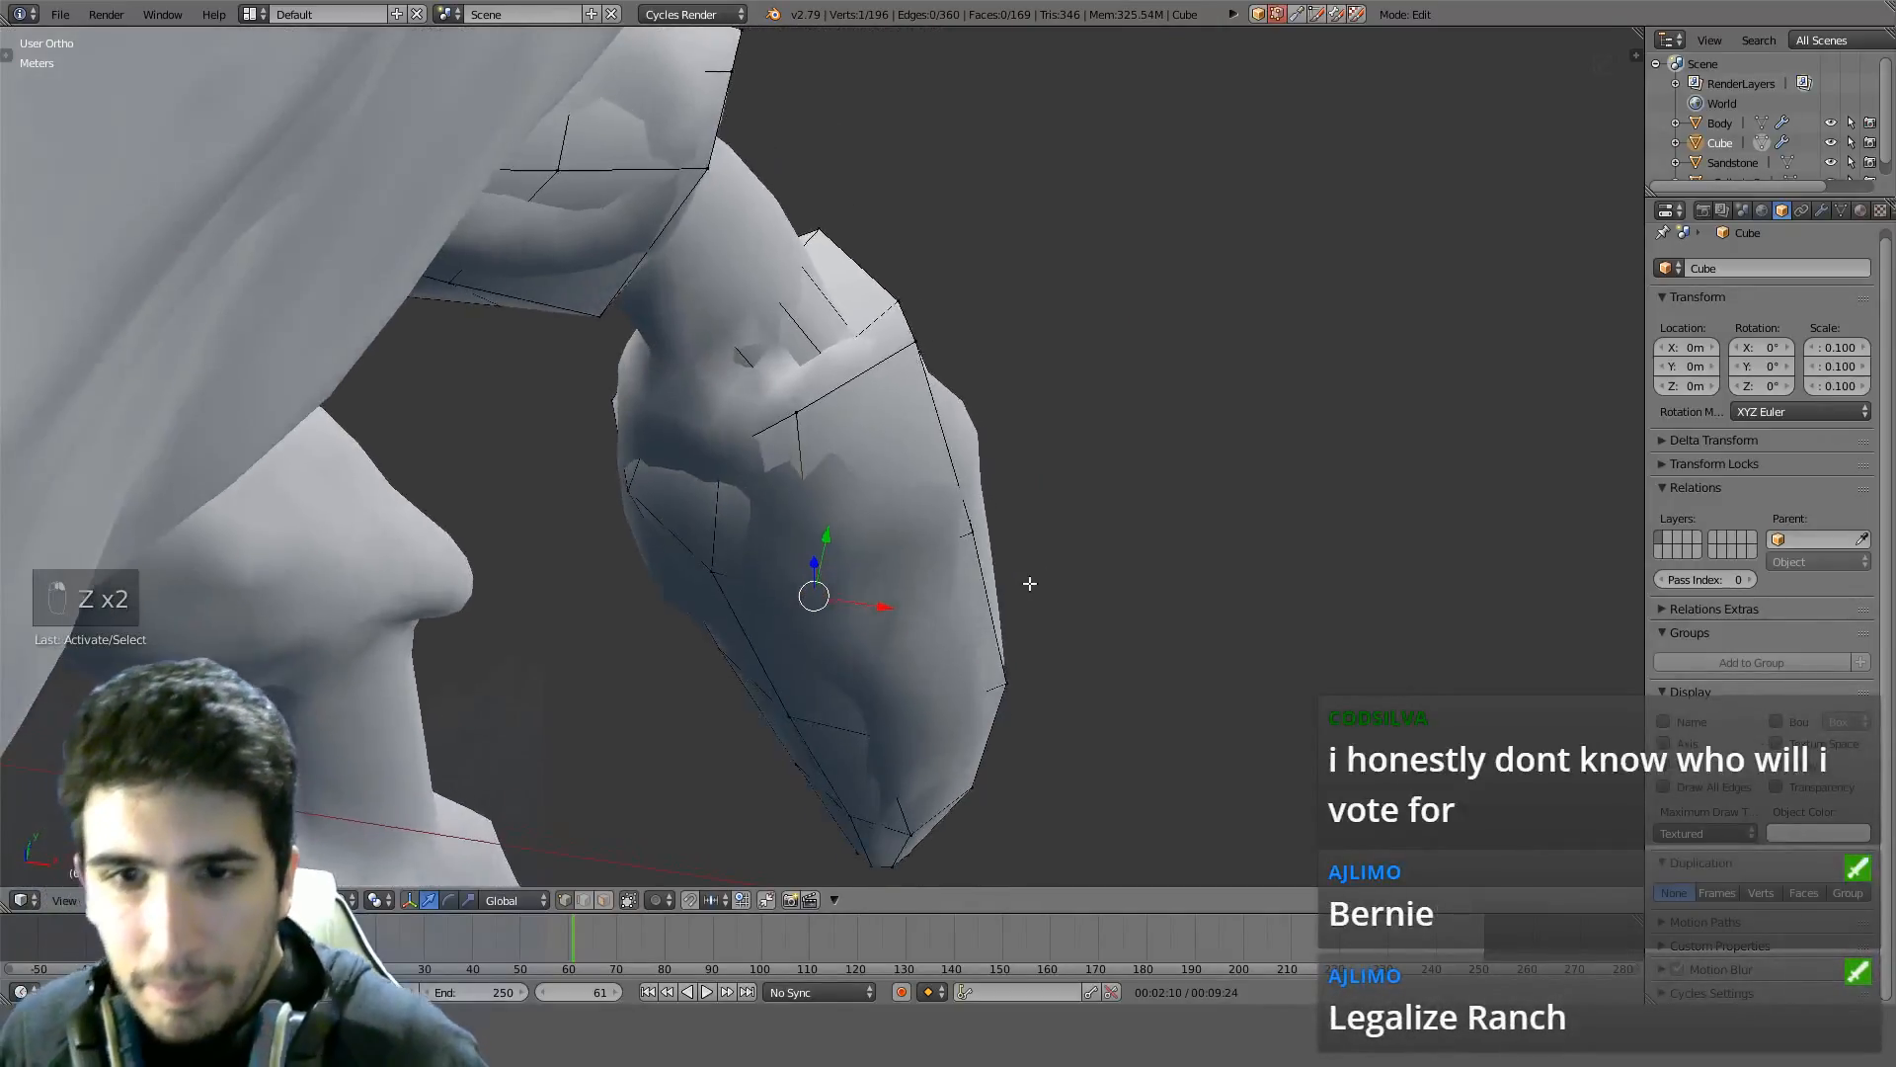
{"action": "key", "text": "g"}
{"action": "key", "text": "x"}
{"action": "left_click", "coordinate": [1071, 597]}
{"action": "right_click", "coordinate": [906, 717]}
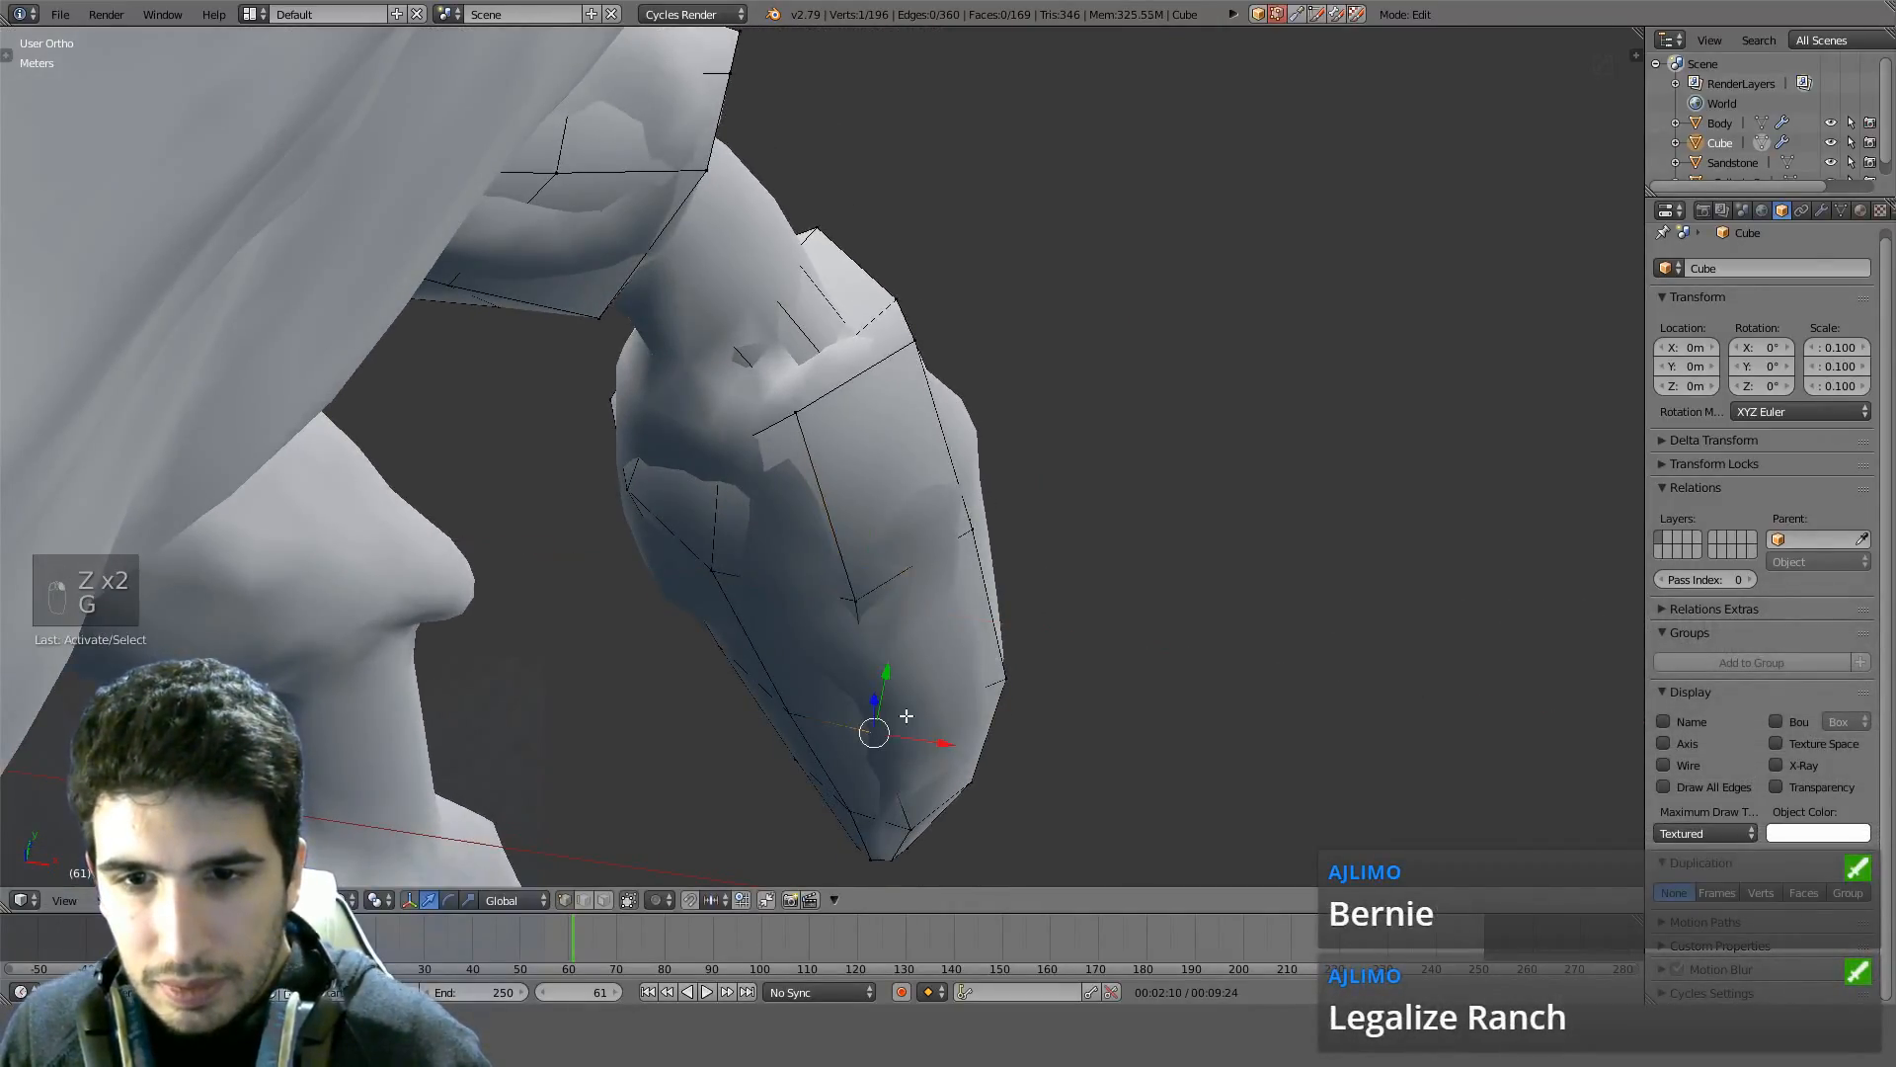
{"action": "key", "text": "g"}
{"action": "key", "text": "x"}
{"action": "left_click", "coordinate": [982, 726]}
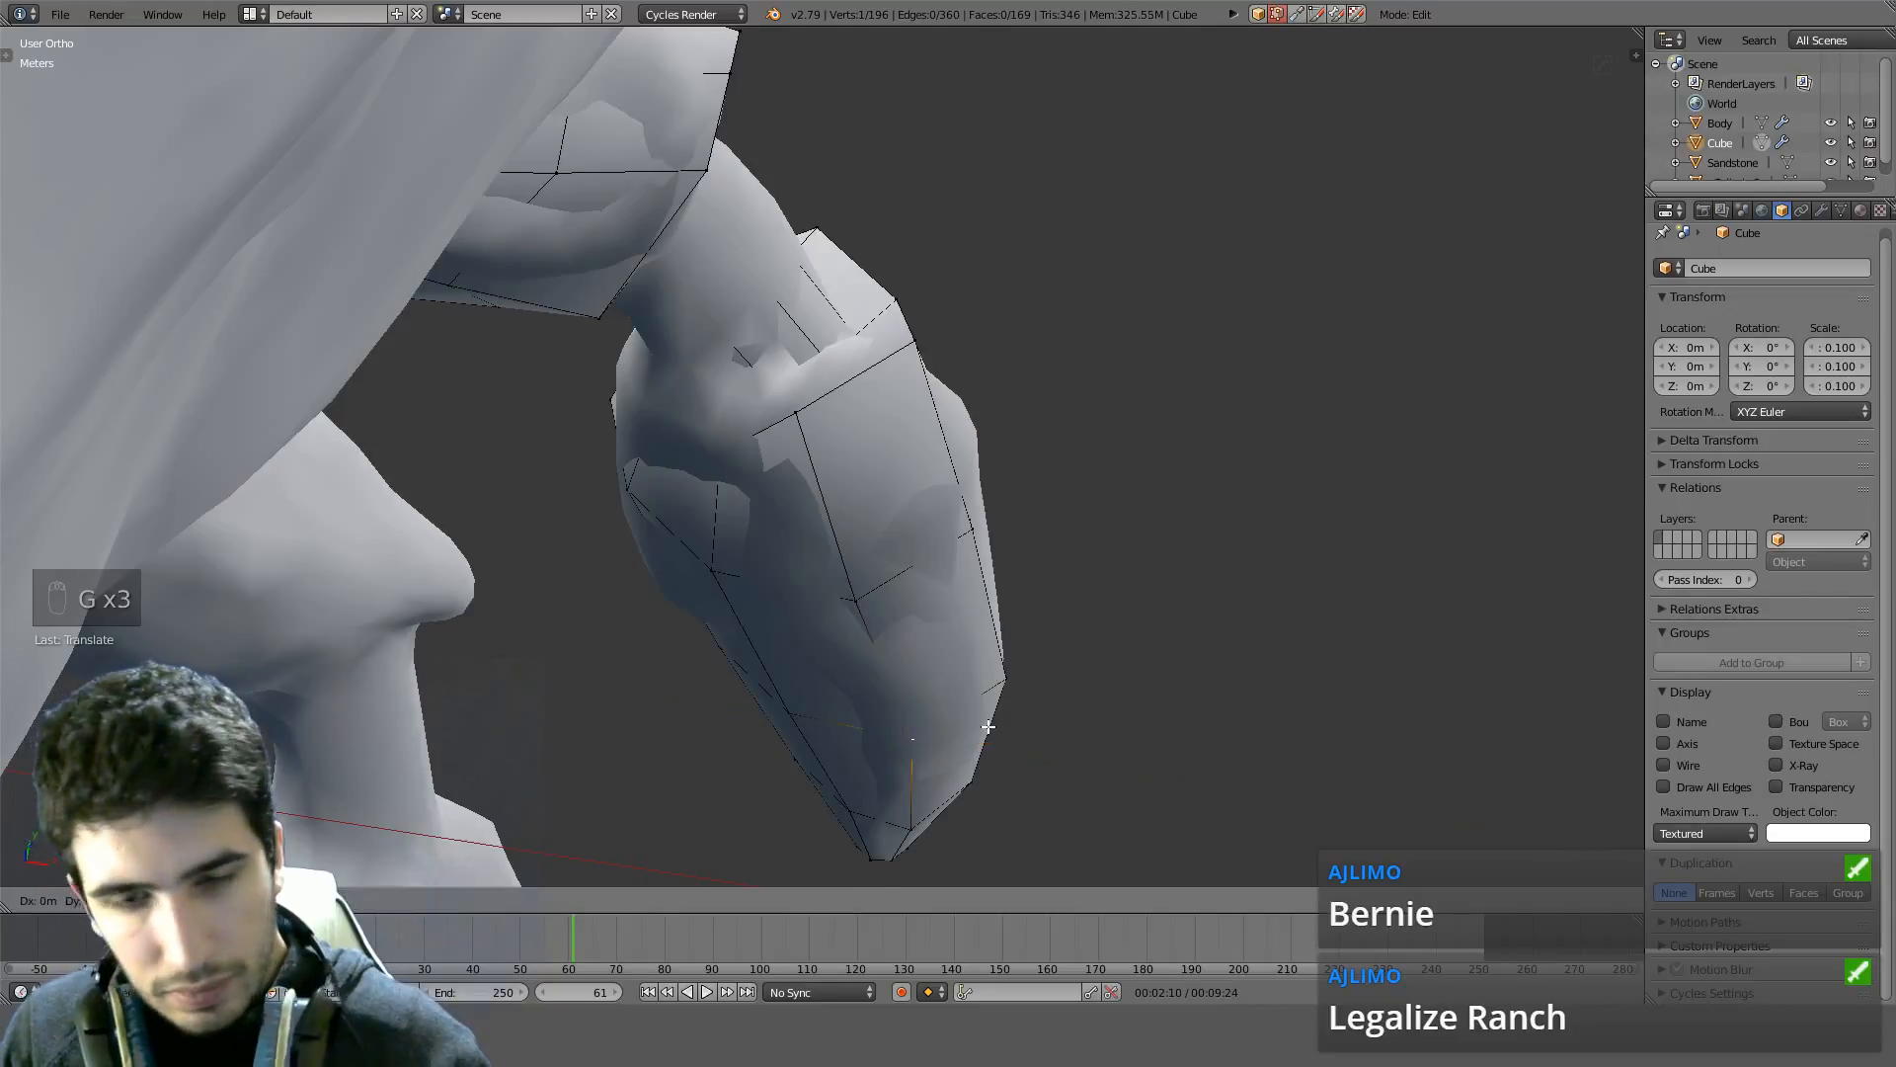
{"action": "left_click", "coordinate": [978, 732]}
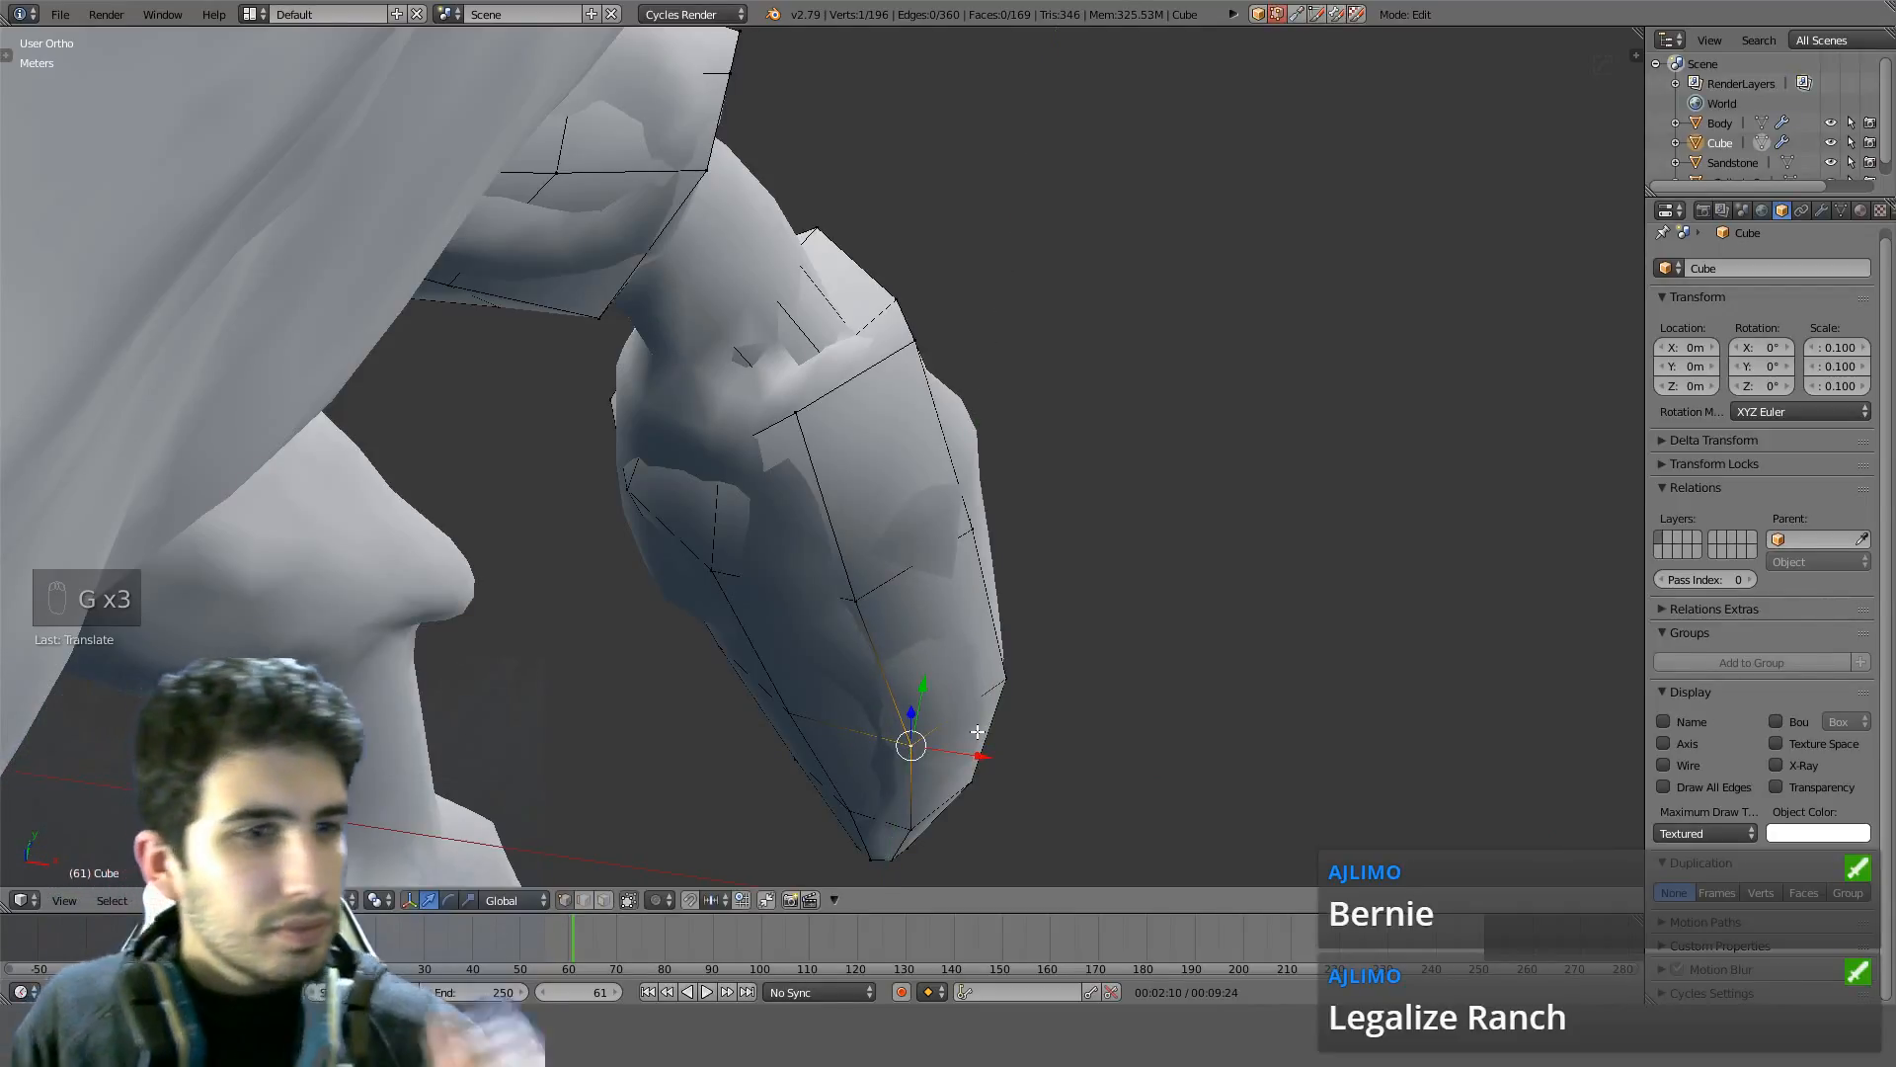
Raise the three body-side vertices of the top loop along Z and shift them along X
{"action": "mouse_move", "coordinate": [1083, 698]}
{"action": "middle_mouse_down"}
{"action": "mouse_move", "coordinate": [1071, 678]}
{"action": "mouse_move", "coordinate": [978, 666]}
{"action": "mouse_move", "coordinate": [1142, 596]}
{"action": "mouse_move", "coordinate": [770, 576]}
{"action": "middle_mouse_up"}
{"action": "key", "text": "z"}
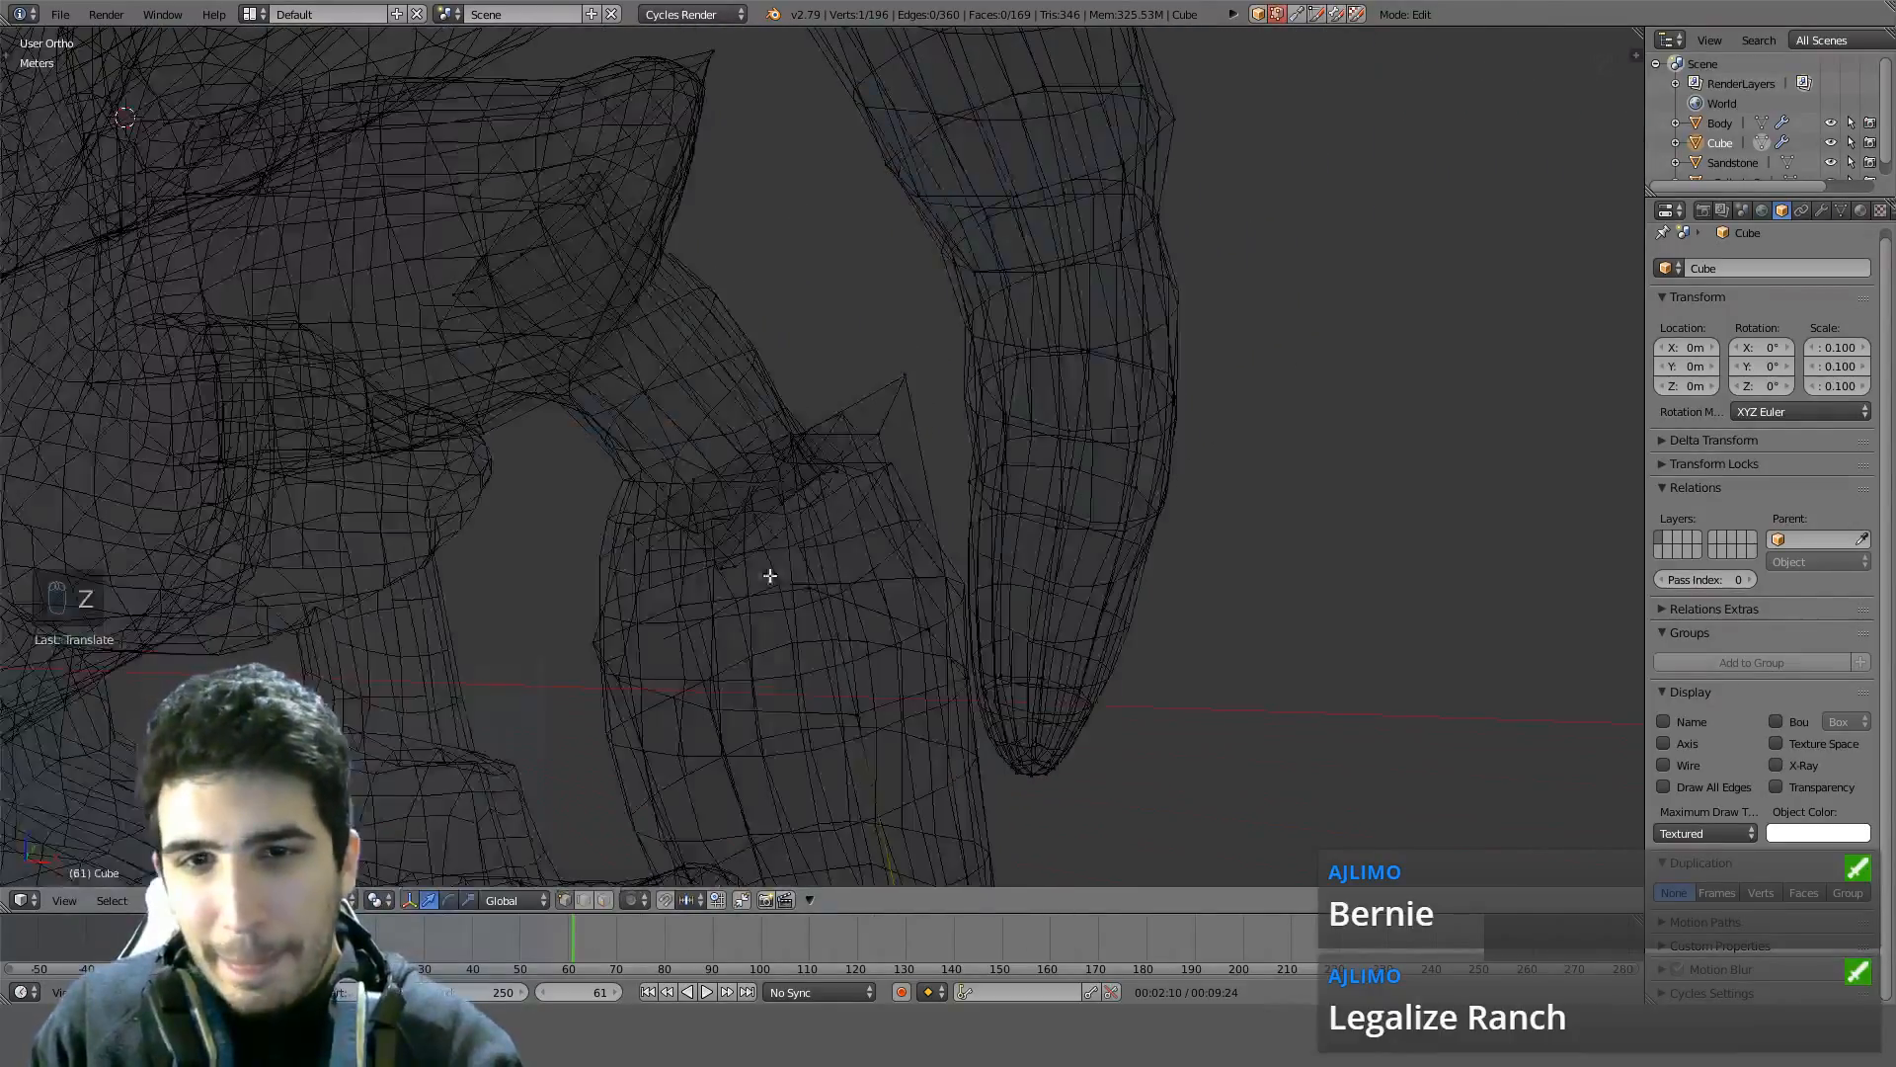
{"action": "key", "text": "g"}
{"action": "key", "text": "z"}
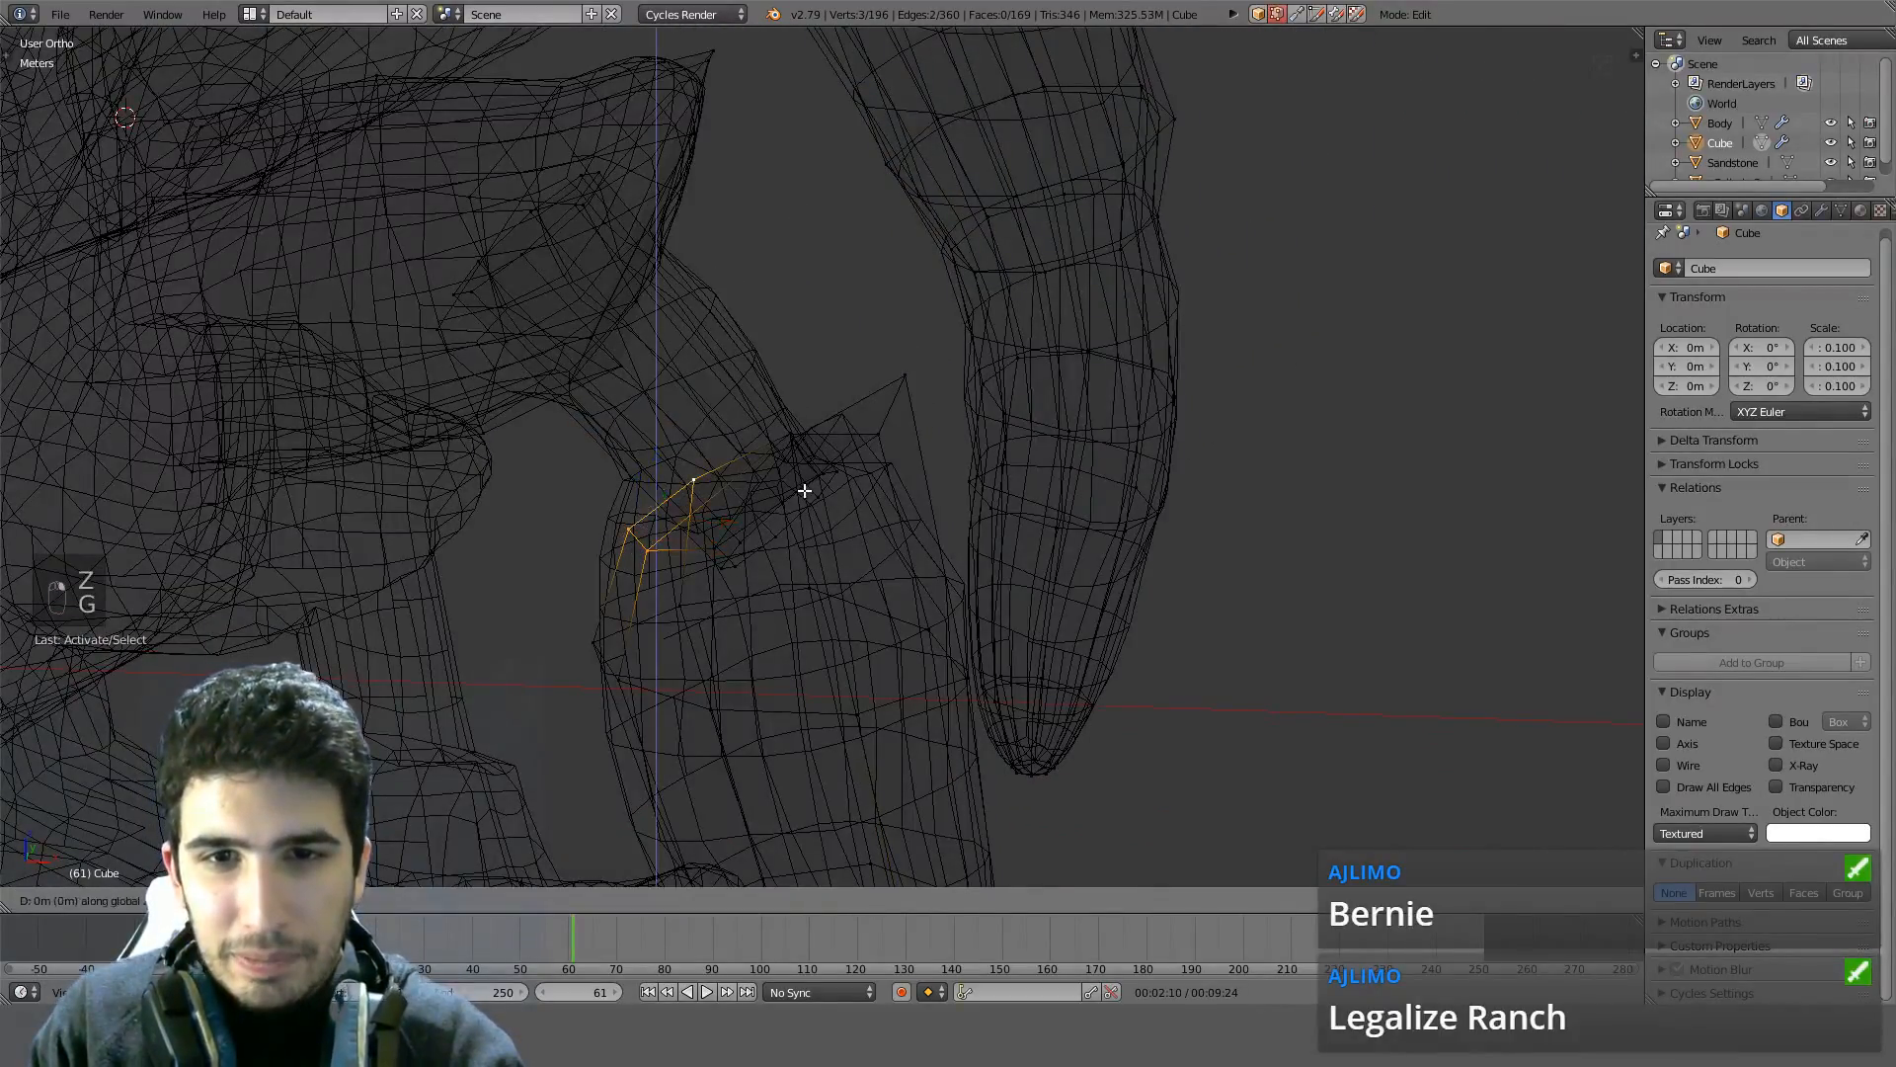
{"action": "left_click", "coordinate": [796, 452]}
{"action": "key", "text": "z"}
{"action": "mouse_move", "coordinate": [849, 468]}
{"action": "middle_mouse_down"}
{"action": "mouse_move", "coordinate": [880, 495]}
{"action": "mouse_move", "coordinate": [842, 530]}
{"action": "mouse_move", "coordinate": [796, 533]}
{"action": "mouse_move", "coordinate": [839, 493]}
{"action": "middle_mouse_up"}
{"action": "key", "text": "g"}
{"action": "key", "text": "x"}
{"action": "left_click", "coordinate": [855, 501]}
Reposition individual vertices on the back of the top loop, lowering them along Z to the sculpt's rim
{"action": "right_click", "coordinate": [750, 482]}
{"action": "key", "text": "g"}
{"action": "left_click", "coordinate": [946, 458]}
{"action": "middle_click_drag", "start_coordinate": [946, 458], "coordinate": [1134, 576]}
{"action": "key", "text": "g"}
{"action": "left_click", "coordinate": [1140, 674]}
{"action": "key", "text": "g"}
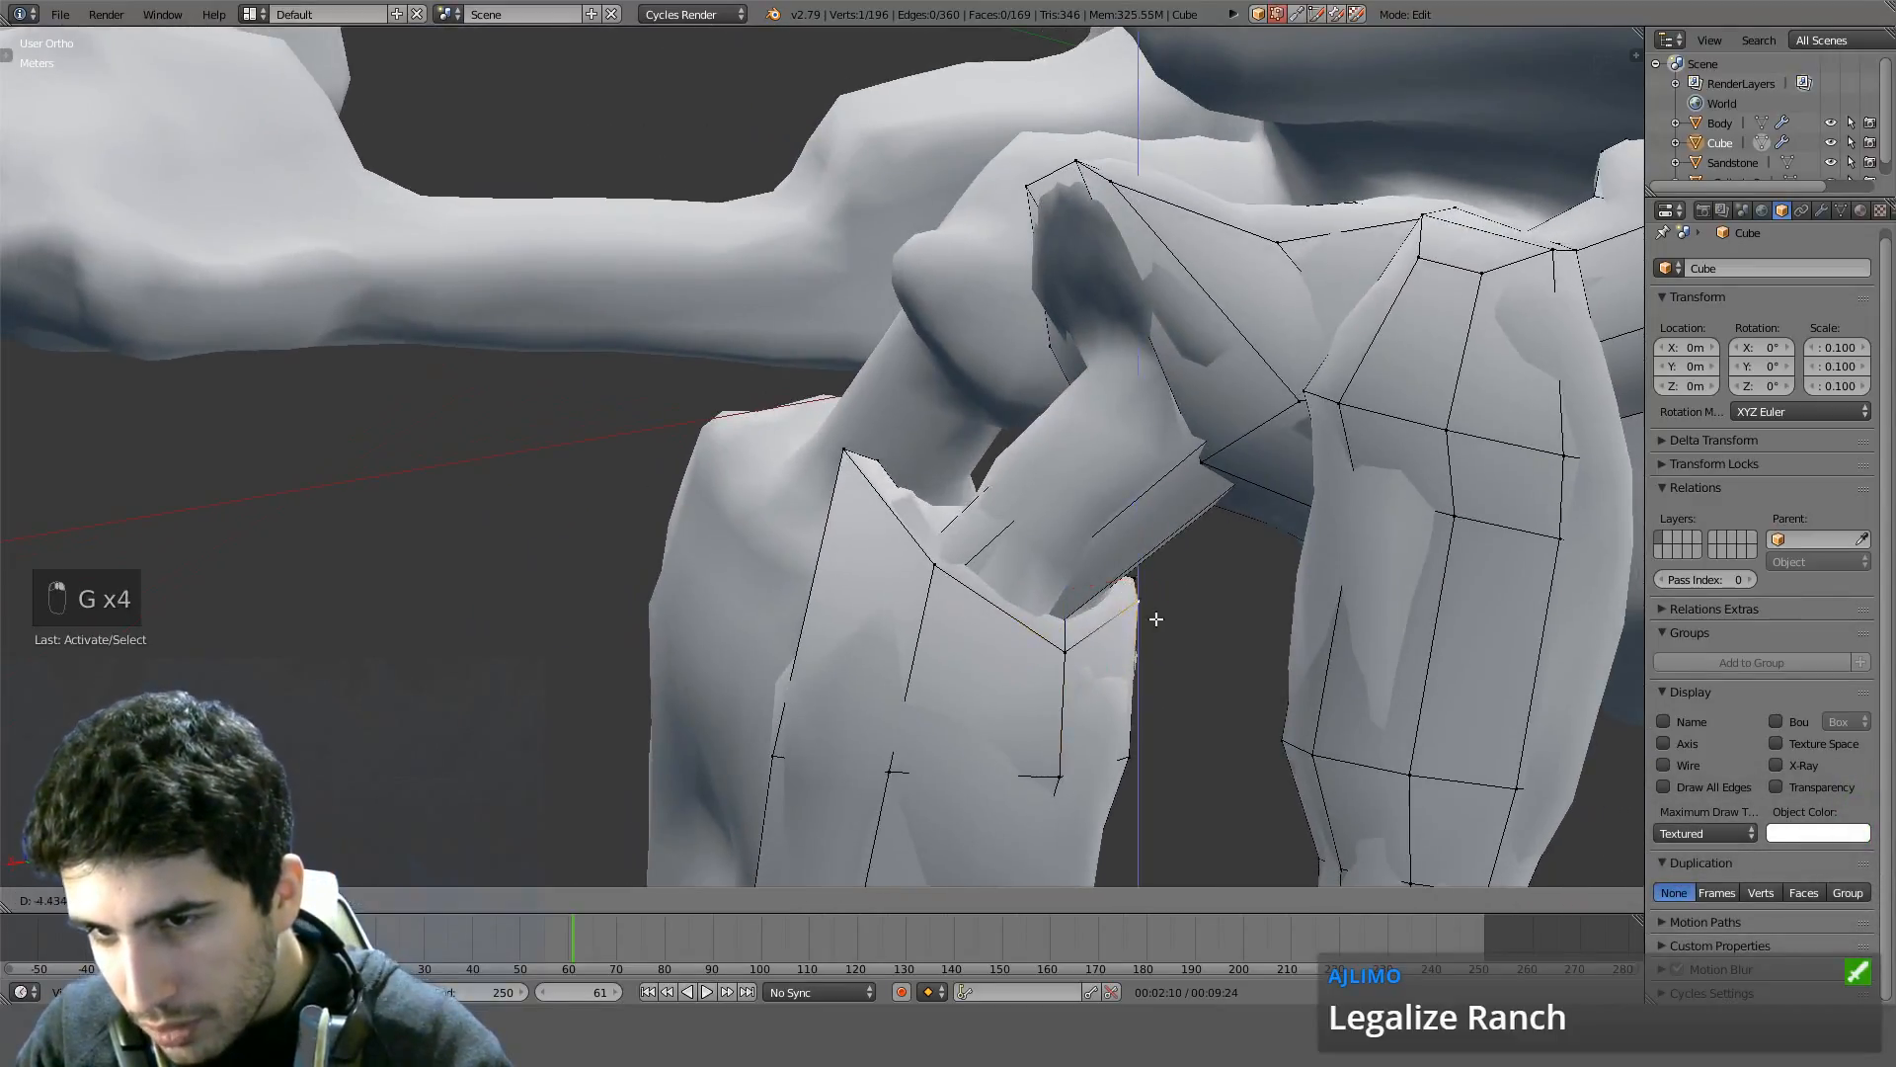
{"action": "left_click", "coordinate": [1143, 653]}
Lower two neighbouring body-side vertices of the top loop along Z so they sit below the joint
{"action": "middle_click_drag", "start_coordinate": [1144, 654], "coordinate": [1008, 537]}
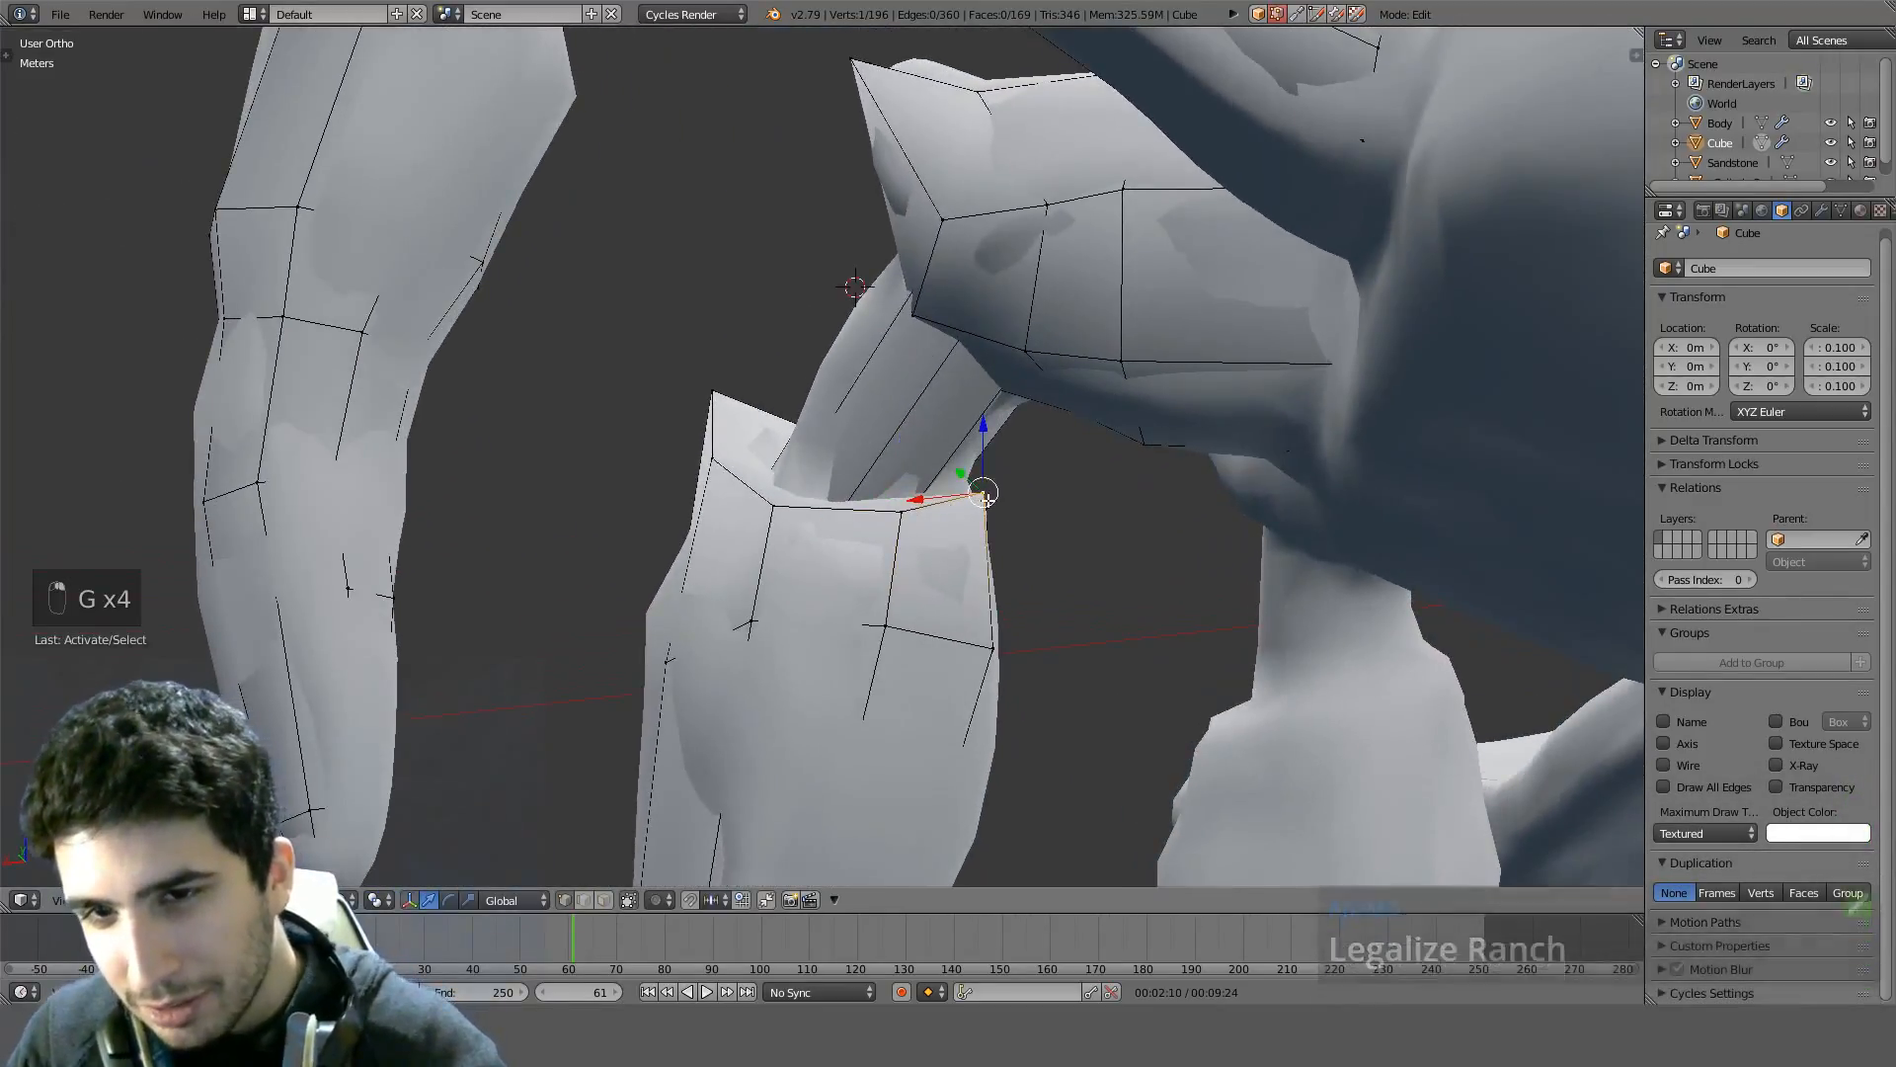
{"action": "key", "text": "g"}
{"action": "left_click", "coordinate": [989, 528]}
{"action": "right_click", "coordinate": [904, 535]}
{"action": "key", "text": "g"}
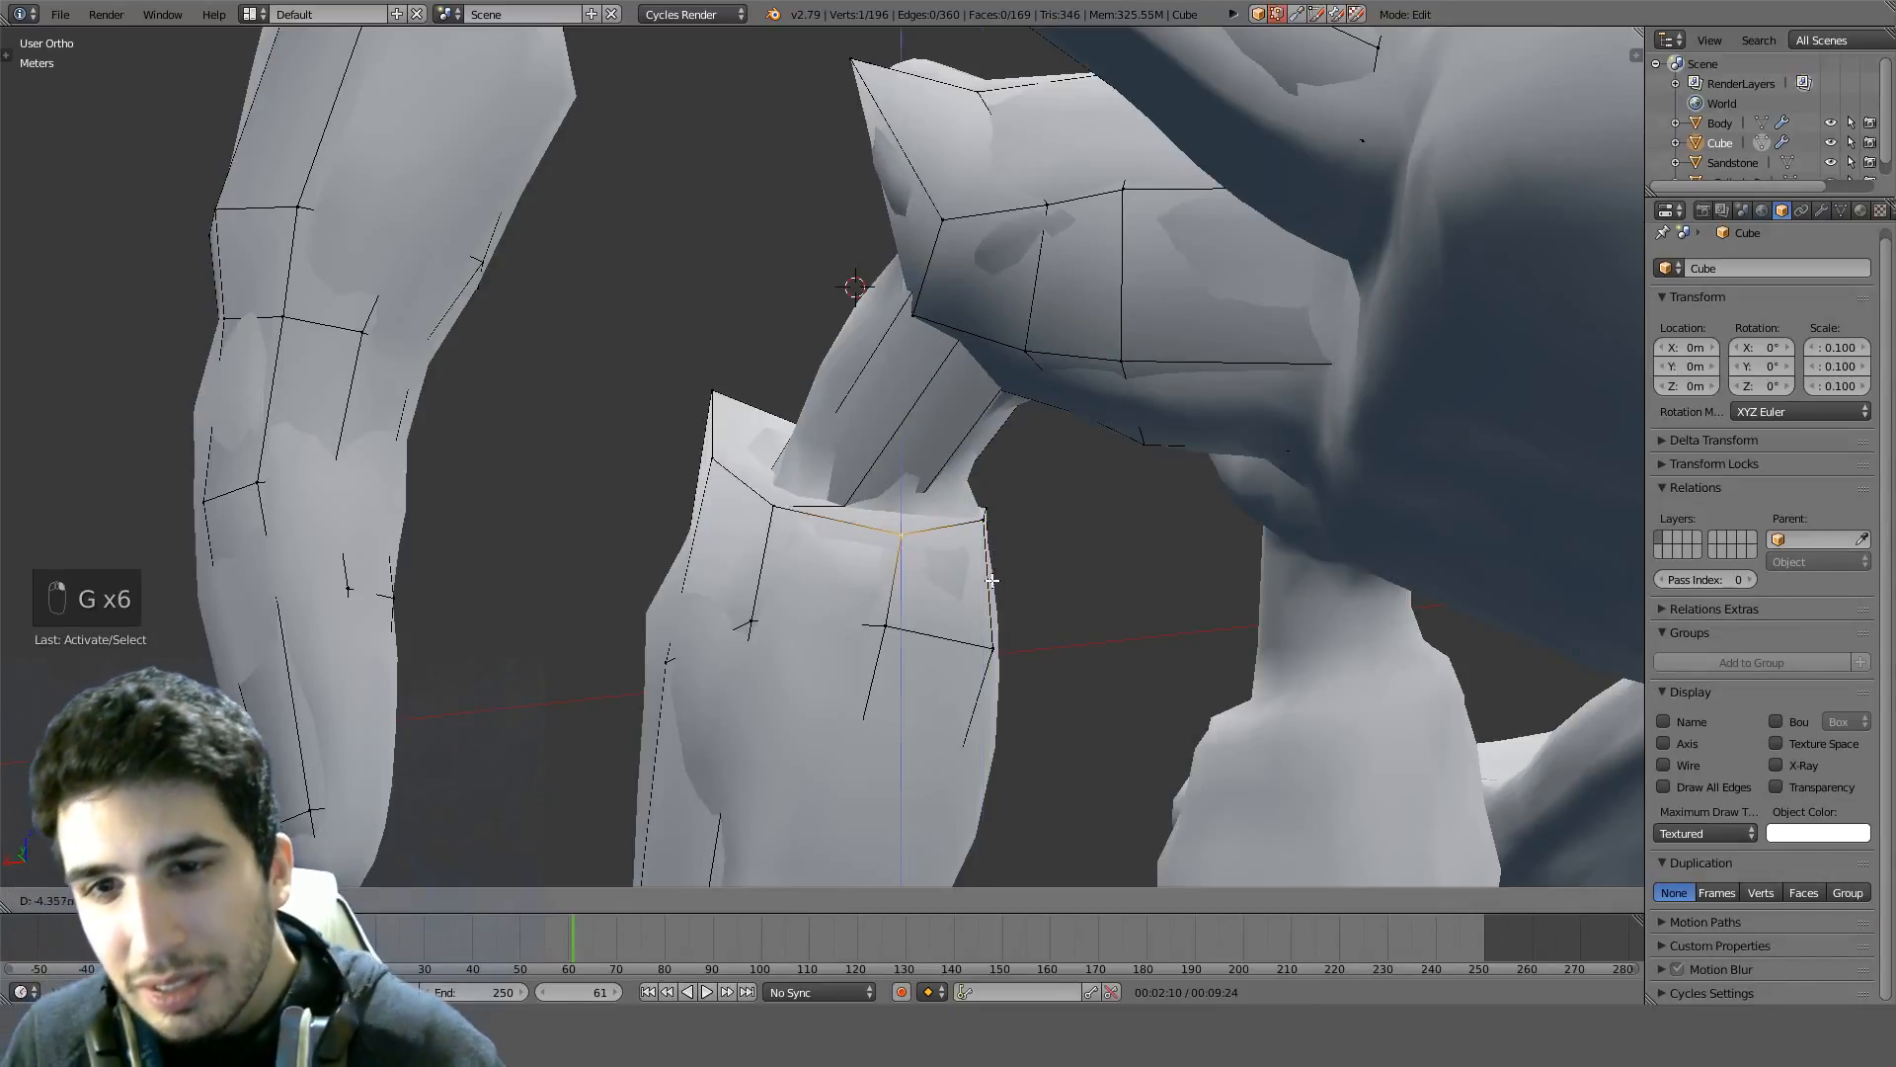
{"action": "left_click", "coordinate": [987, 584]}
Adjust further top-loop vertices one by one to follow the rim of the sculpted leg
{"action": "middle_click_drag", "start_coordinate": [988, 583], "coordinate": [758, 476]}
{"action": "left_click", "coordinate": [855, 562]}
{"action": "key", "text": "g"}
{"action": "left_click", "coordinate": [931, 452]}
{"action": "right_click", "coordinate": [774, 452]}
{"action": "key", "text": "g"}
{"action": "right_click", "coordinate": [774, 452]}
{"action": "key", "text": "g"}
{"action": "left_click", "coordinate": [740, 520]}
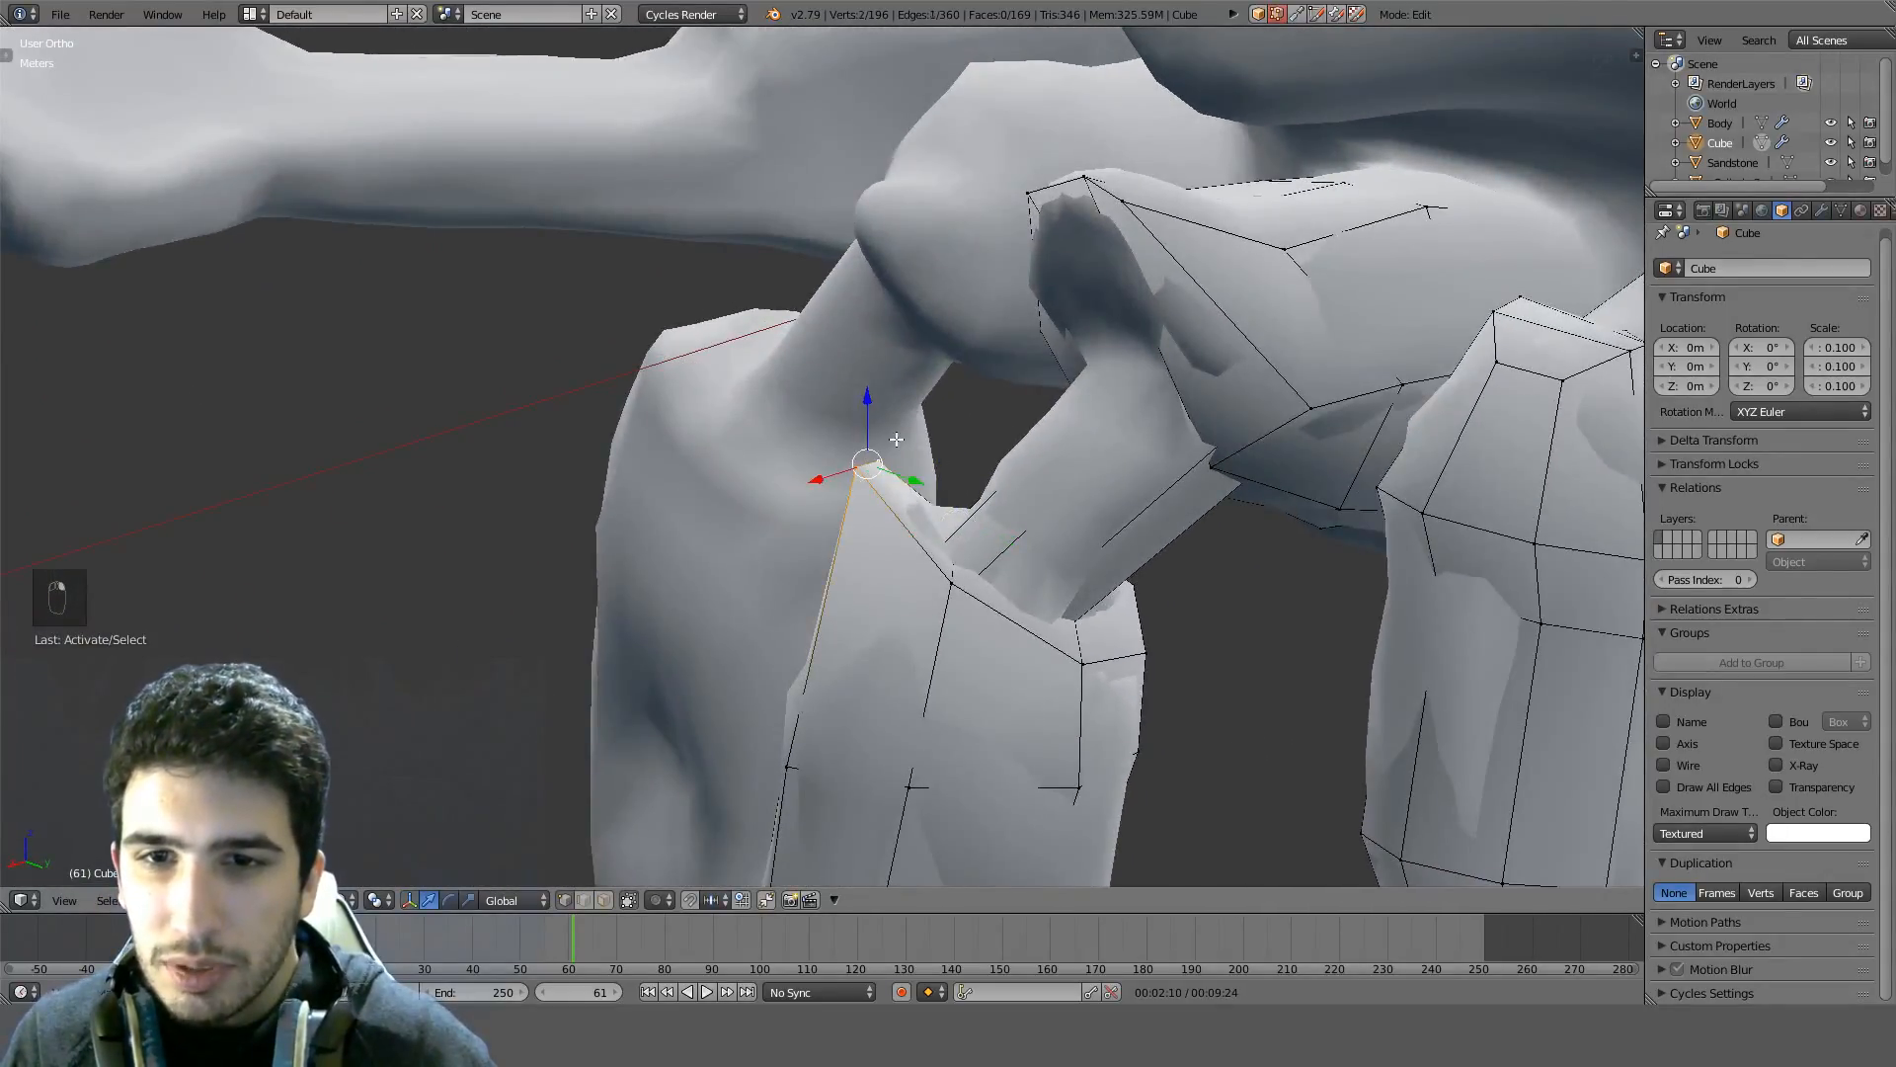
Lower the outer edge of the top loop in side view to match the sculpt's upper contour
{"action": "key", "text": "KP_1"}
{"action": "key", "text": "KP_3"}
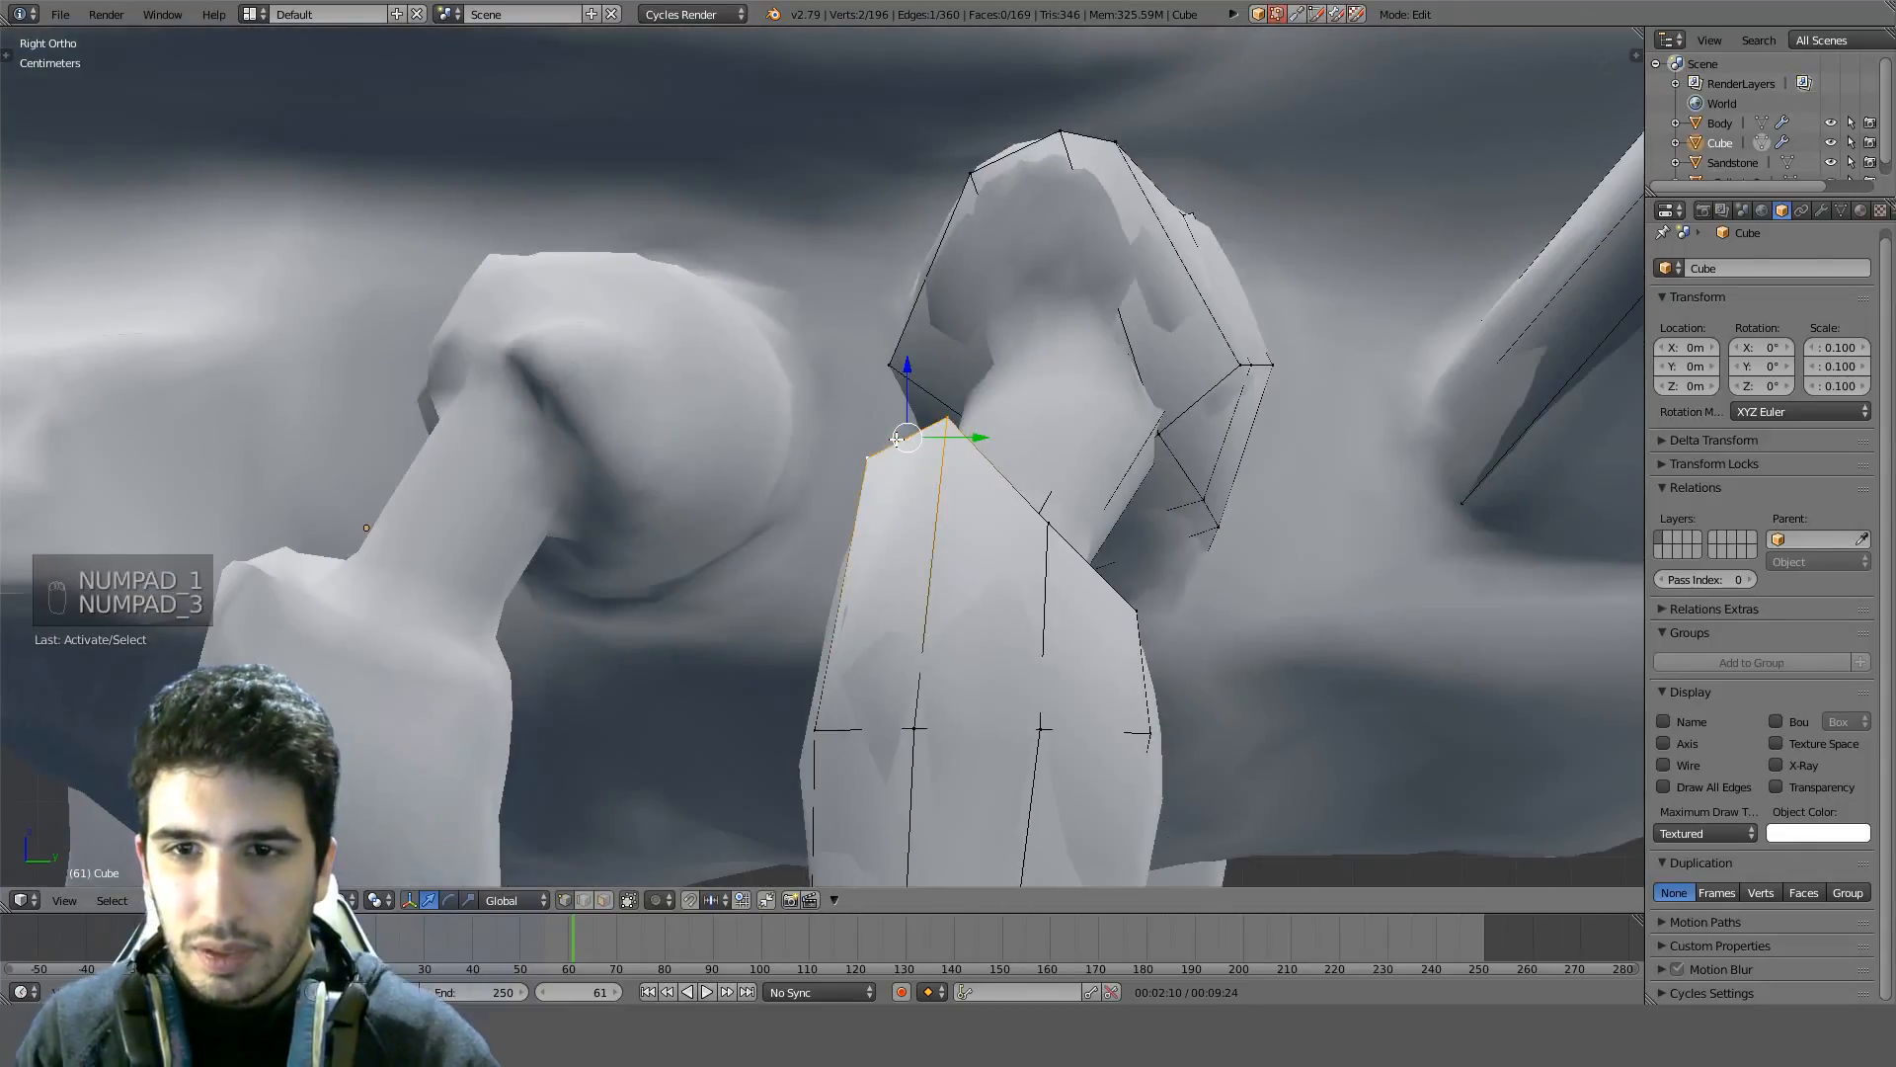
{"action": "key", "text": "g"}
{"action": "left_click", "coordinate": [965, 451]}
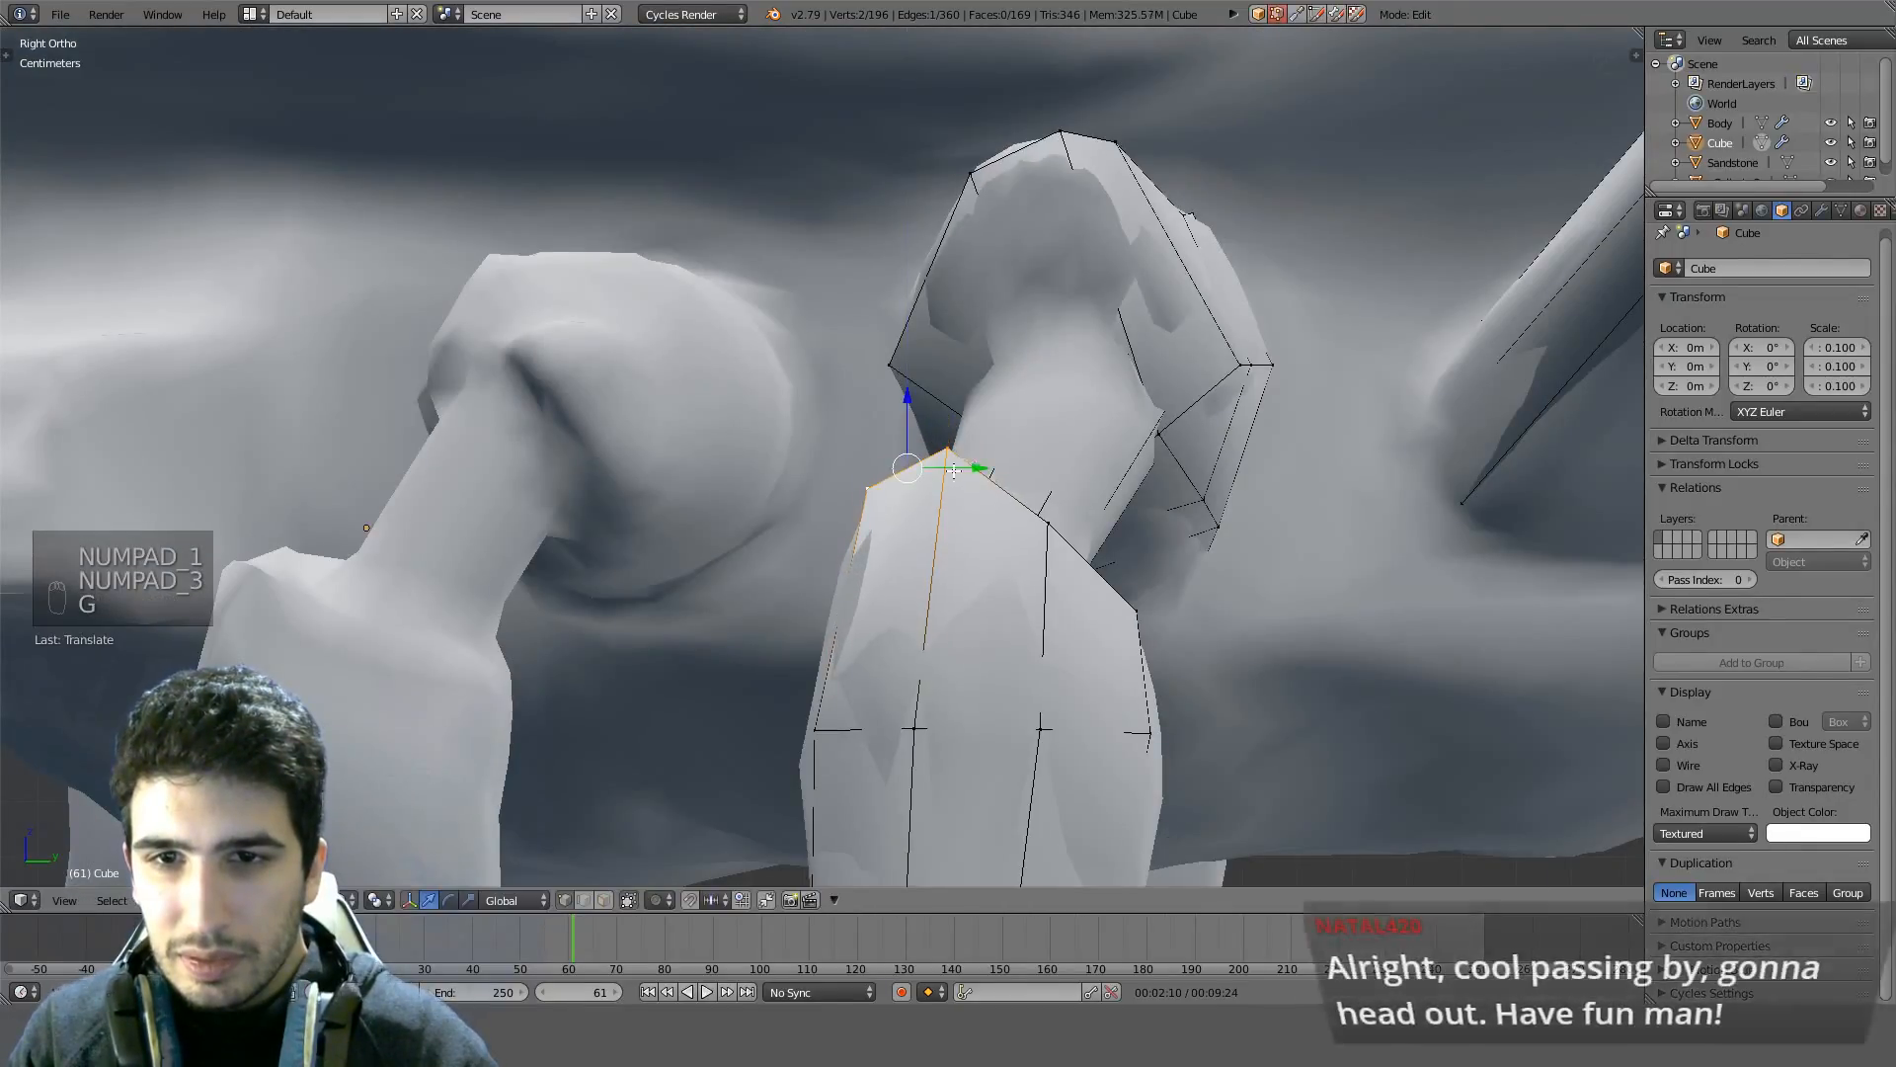
Reposition a single outer vertex of the top loop in top view so the loop curves evenly around the leg
{"action": "middle_click_drag", "start_coordinate": [965, 451], "coordinate": [853, 593]}
{"action": "right_click", "coordinate": [854, 590]}
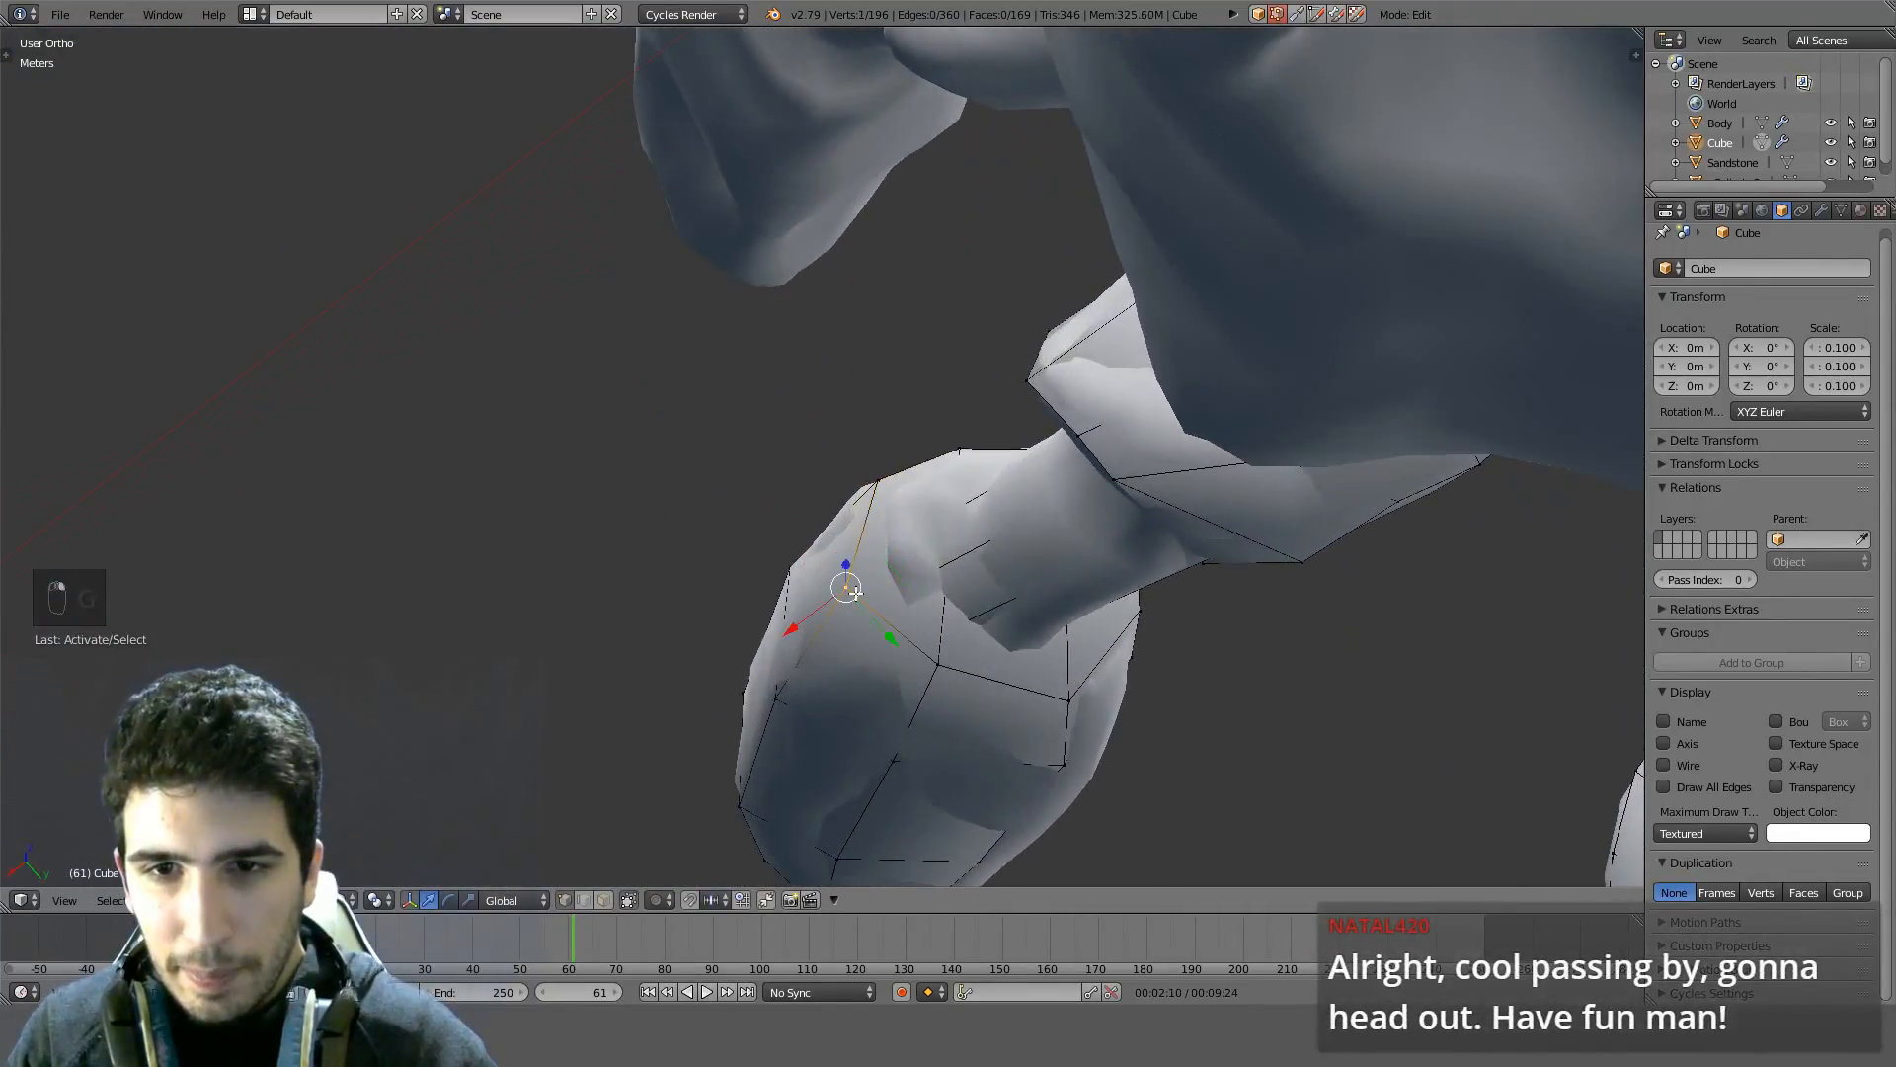
{"action": "key", "text": "KP_7"}
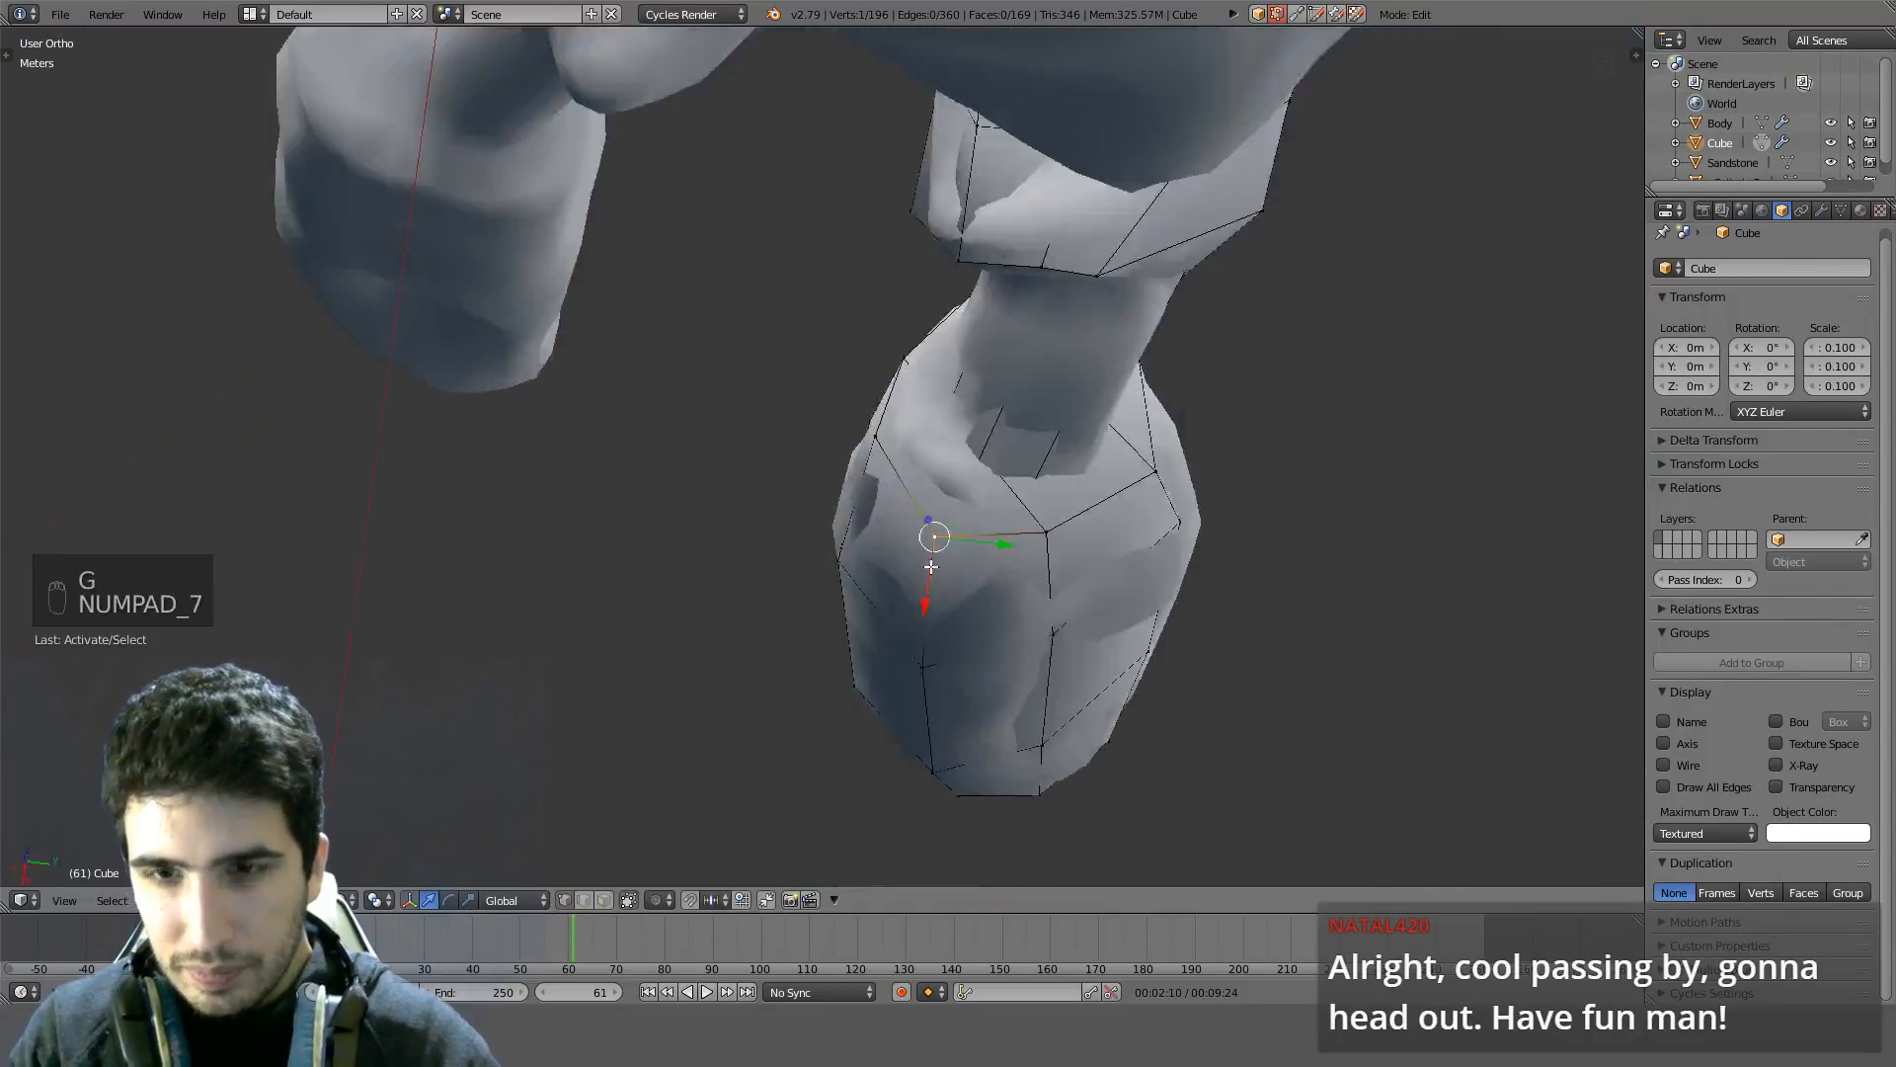
{"action": "scroll", "coordinate": [1008, 474], "scroll_direction": "up", "scroll_amount": 5}
{"action": "key", "text": "g"}
{"action": "left_click", "coordinate": [1064, 294]}
{"action": "scroll", "coordinate": [1065, 316], "scroll_direction": "down", "scroll_amount": 3}
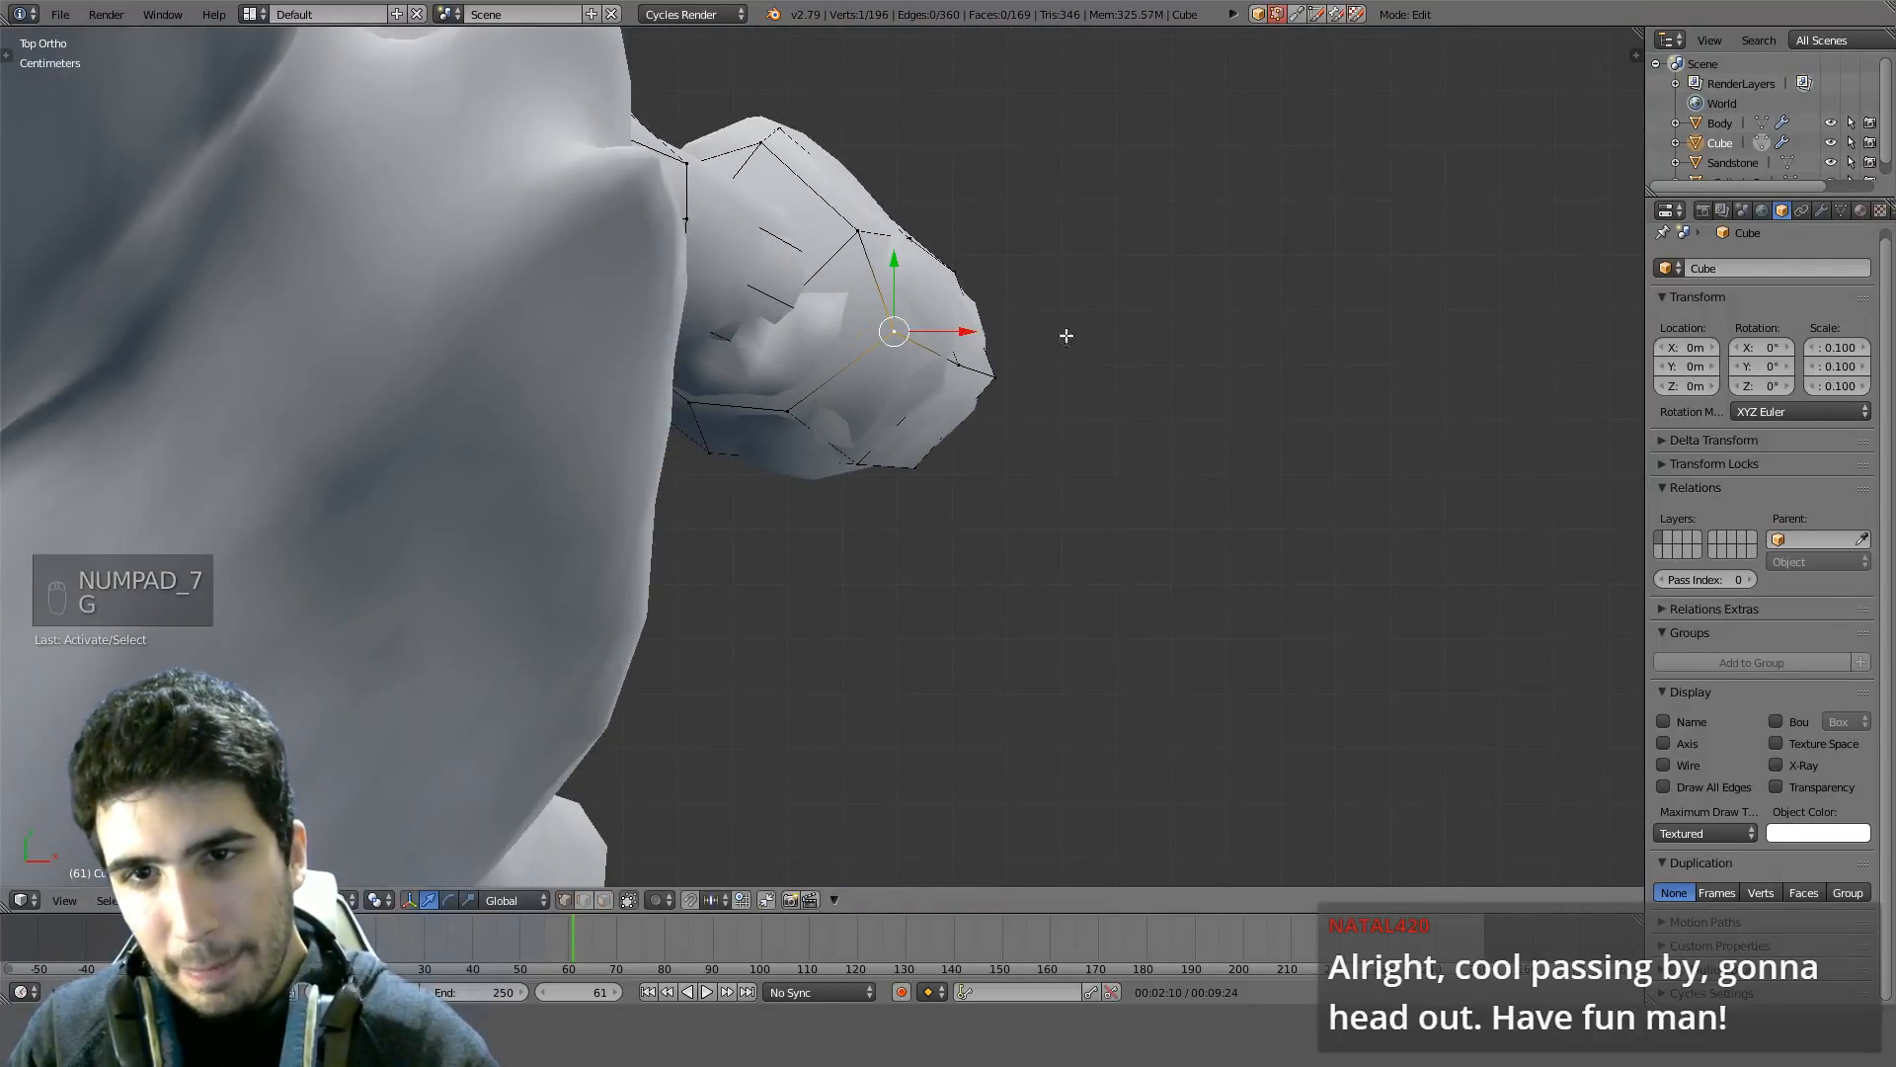
Leave mesh editing, hide the sculpt to inspect the retopology mesh on its own, and reveal the sculpt again
{"action": "key", "text": "Tab"}
{"action": "middle_click_drag", "start_coordinate": [1067, 329], "coordinate": [1261, 279]}
{"action": "key", "text": "h"}
{"action": "scroll", "coordinate": [1104, 370], "scroll_direction": "down", "scroll_amount": 3}
{"action": "middle_click_drag", "start_coordinate": [1104, 370], "coordinate": [1189, 418]}
{"action": "key", "text": "alt+h"}
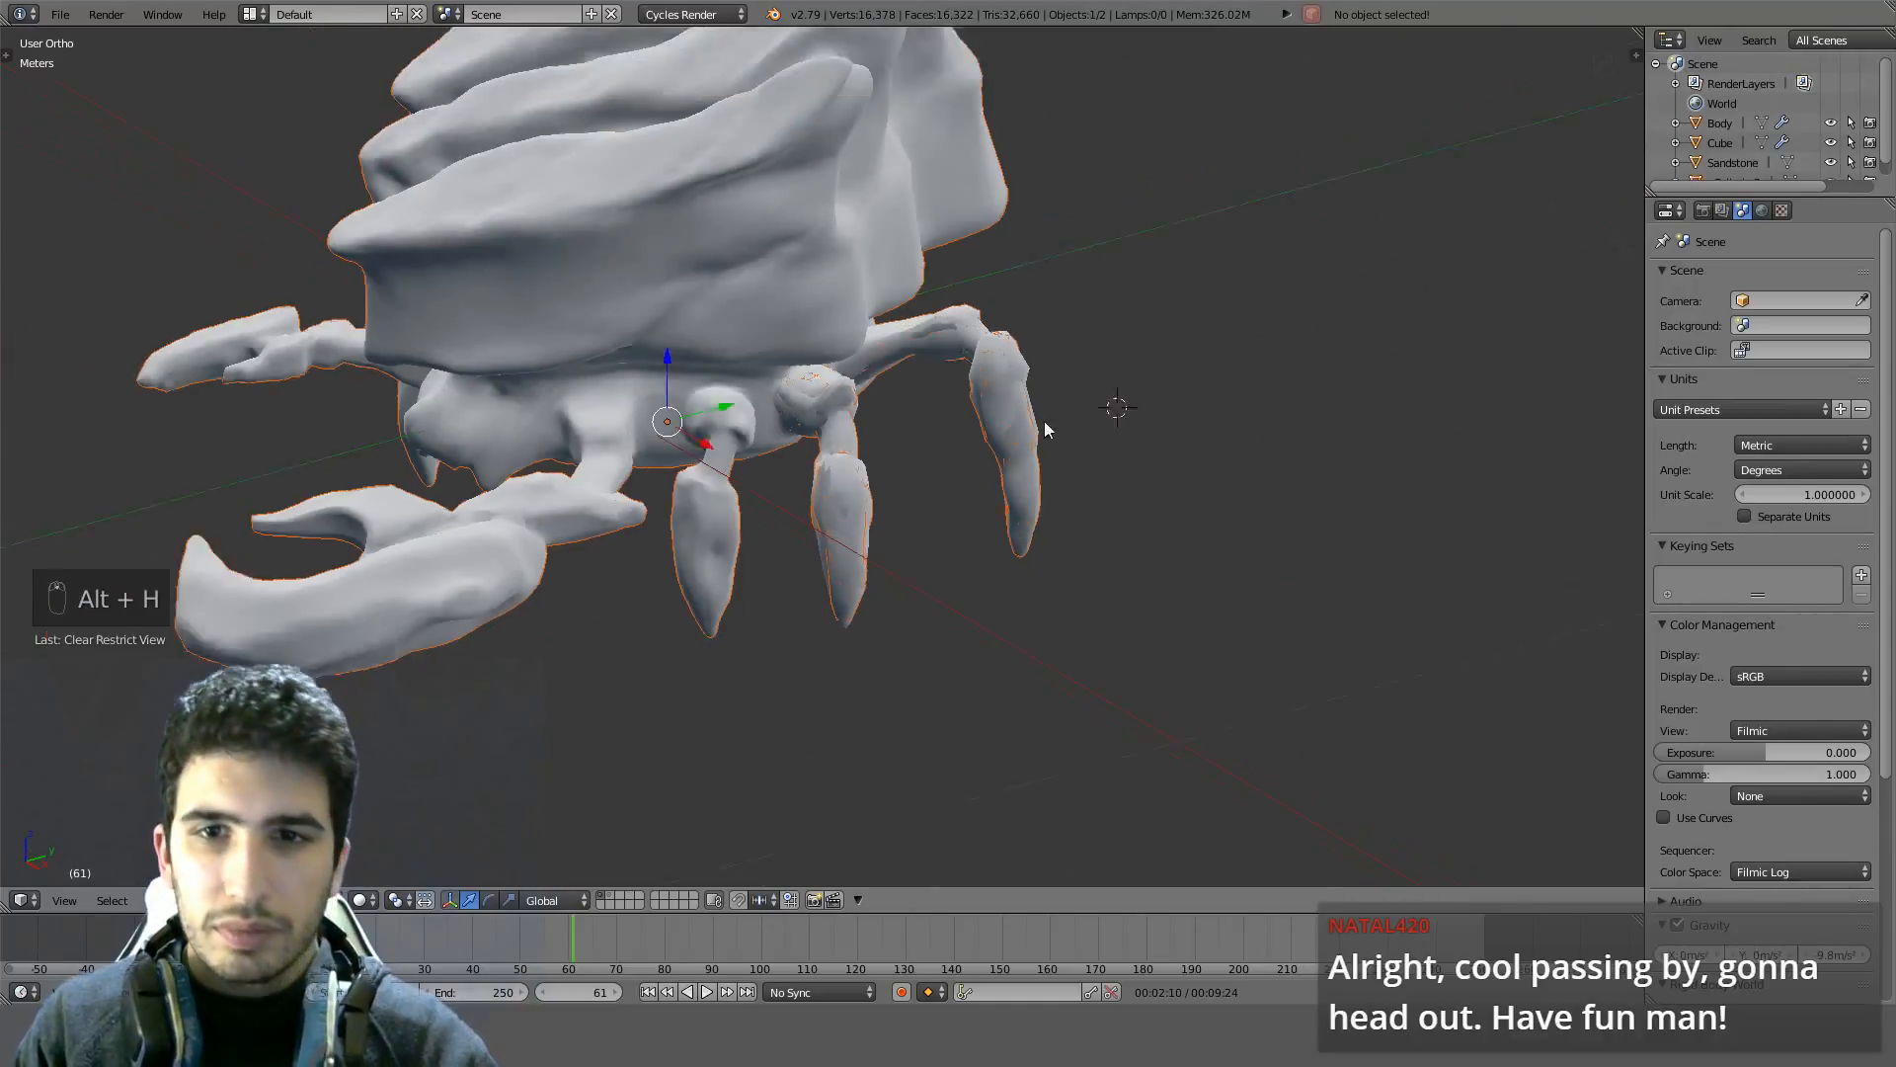
Deselect all objects and save over SandstoneCrabFix.blend
{"action": "key", "text": "a"}
{"action": "key", "text": "ctrl+s"}
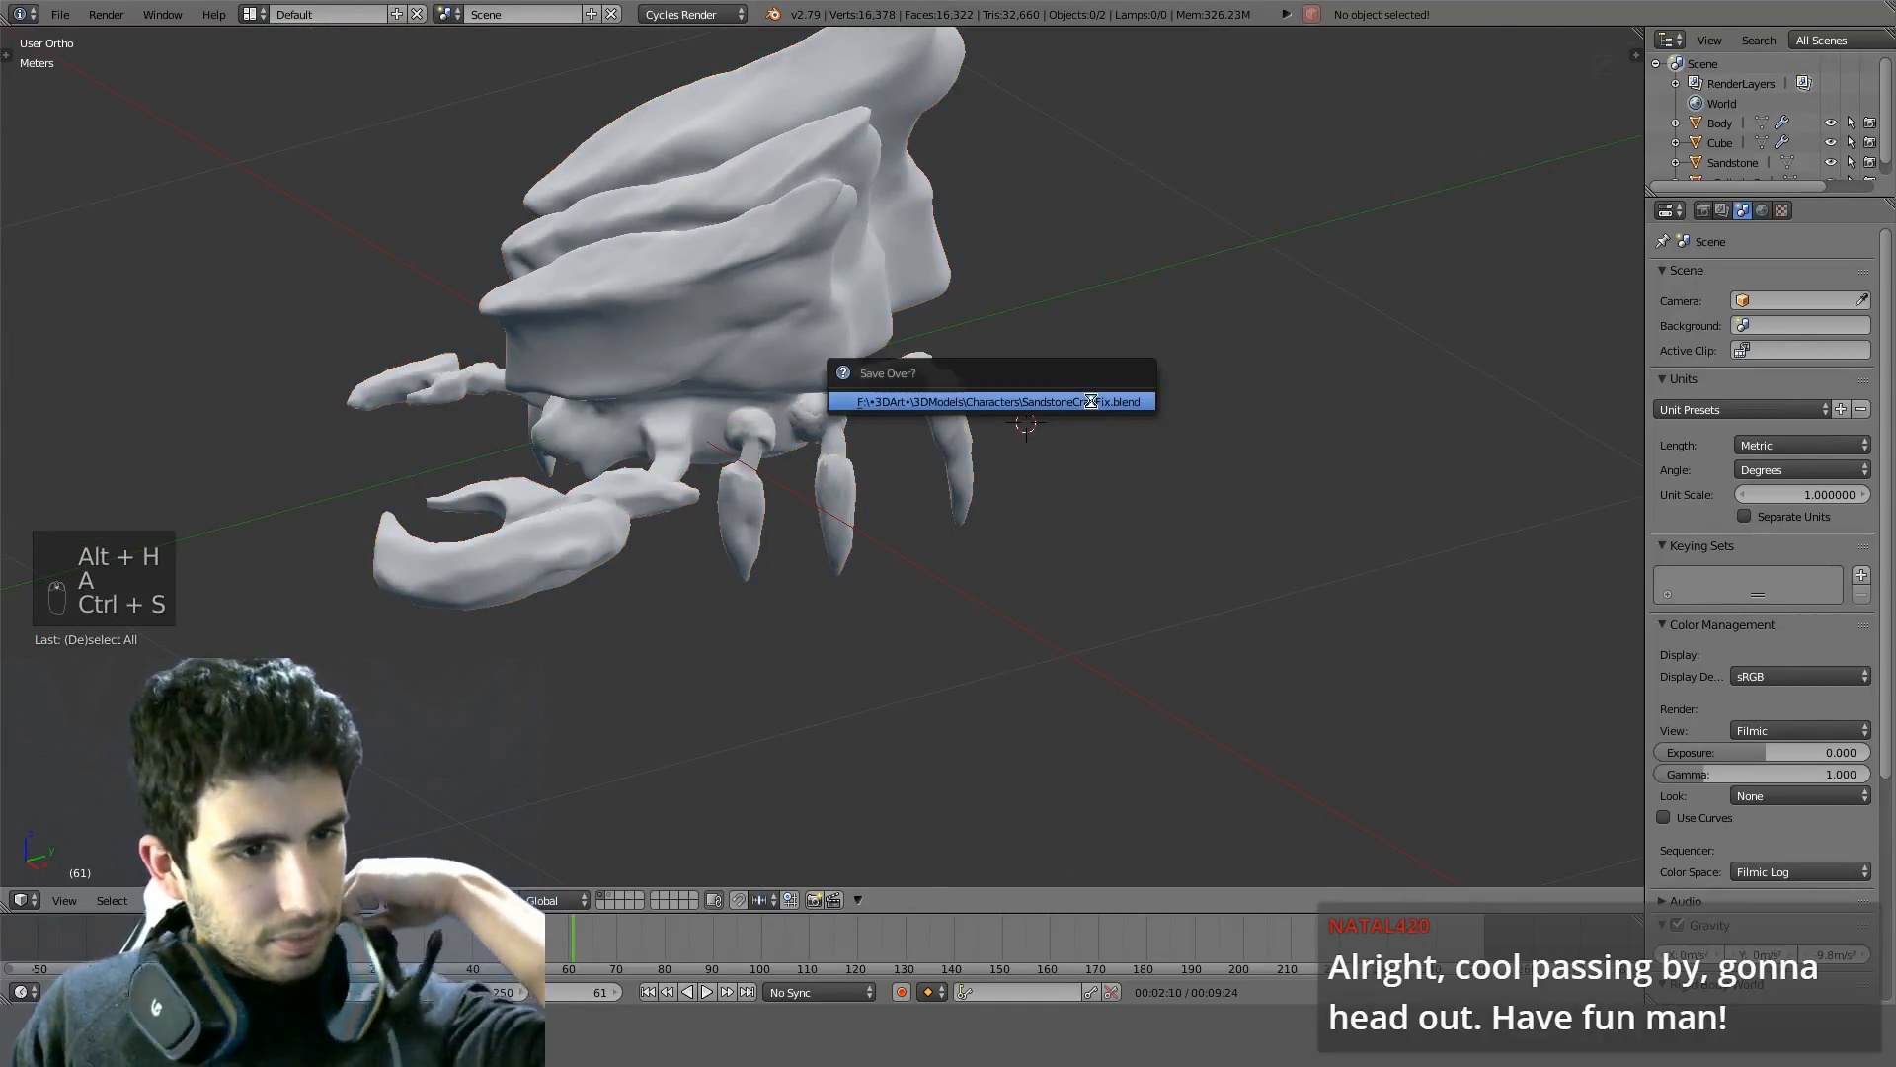
{"action": "left_click", "coordinate": [1090, 401]}
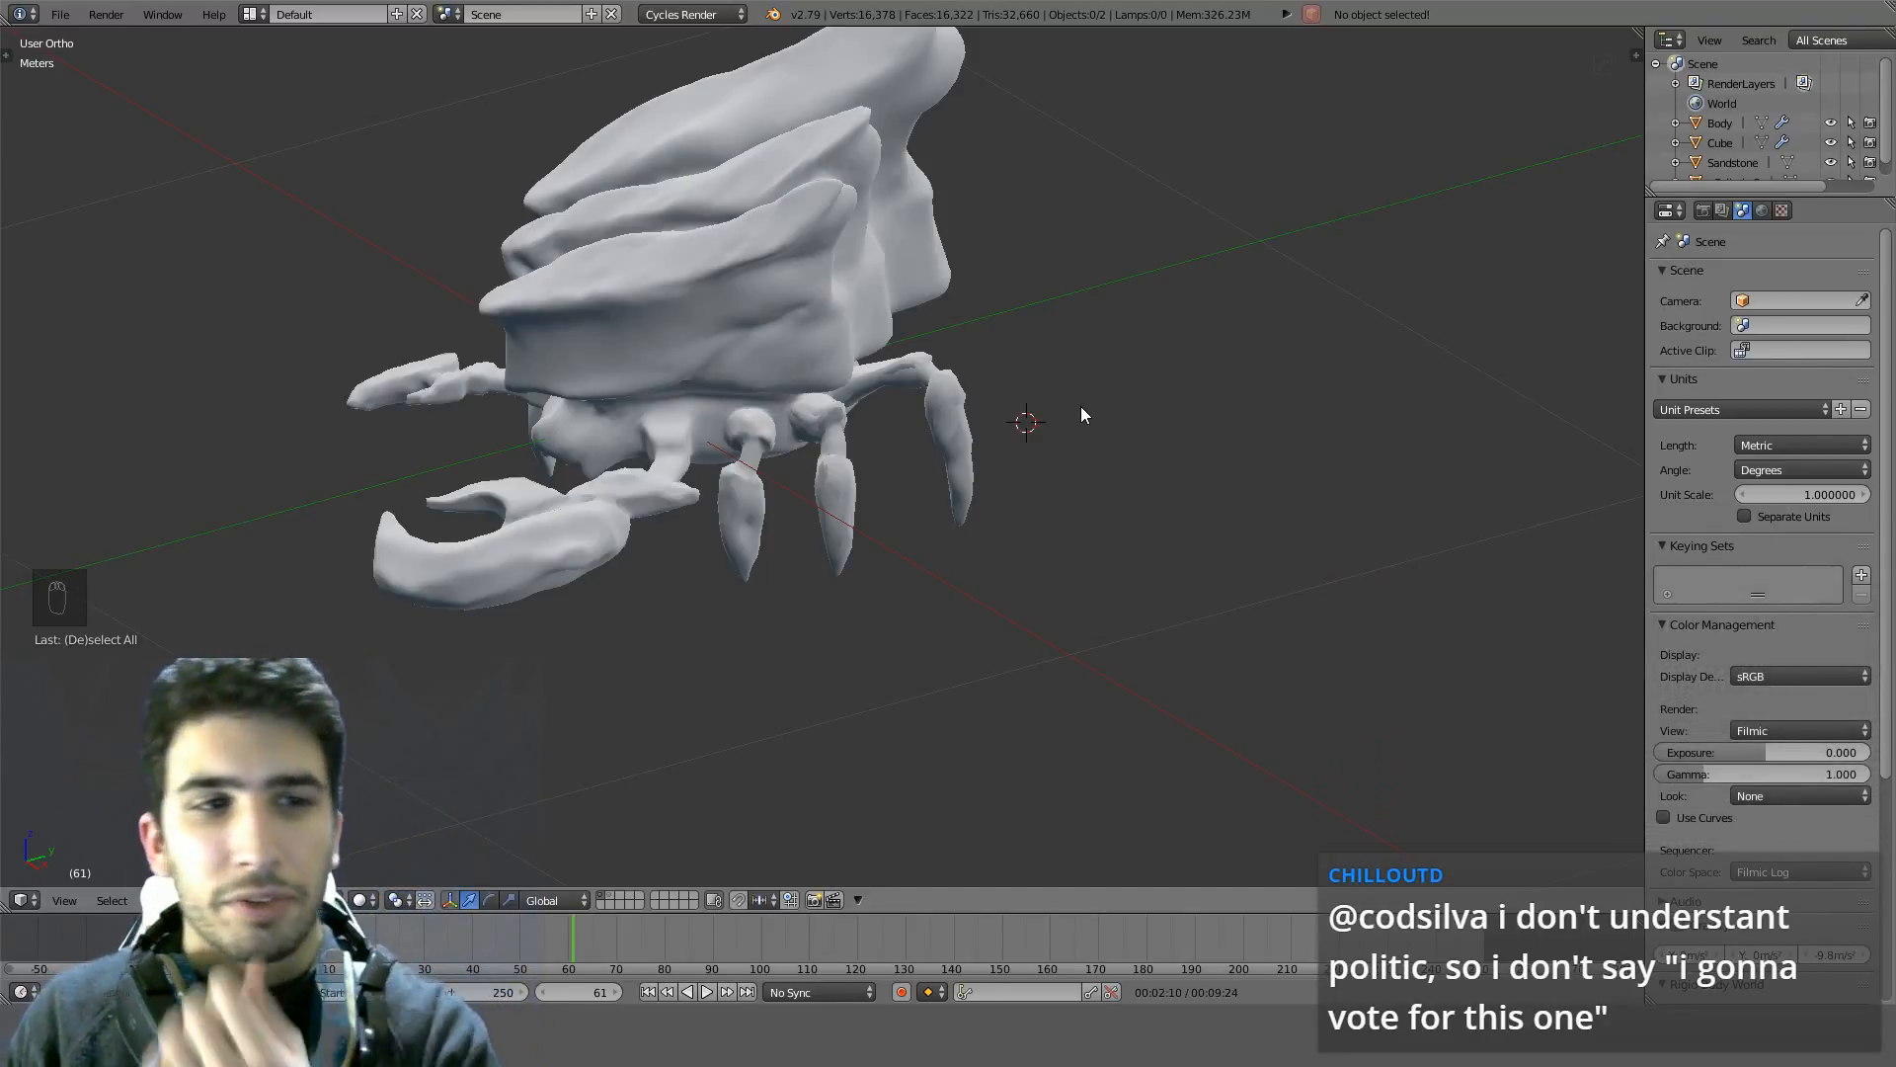
Select the crab sculpt and save over SandstoneCrabFix.blend
{"action": "middle_click_drag", "start_coordinate": [1082, 408], "coordinate": [864, 311]}
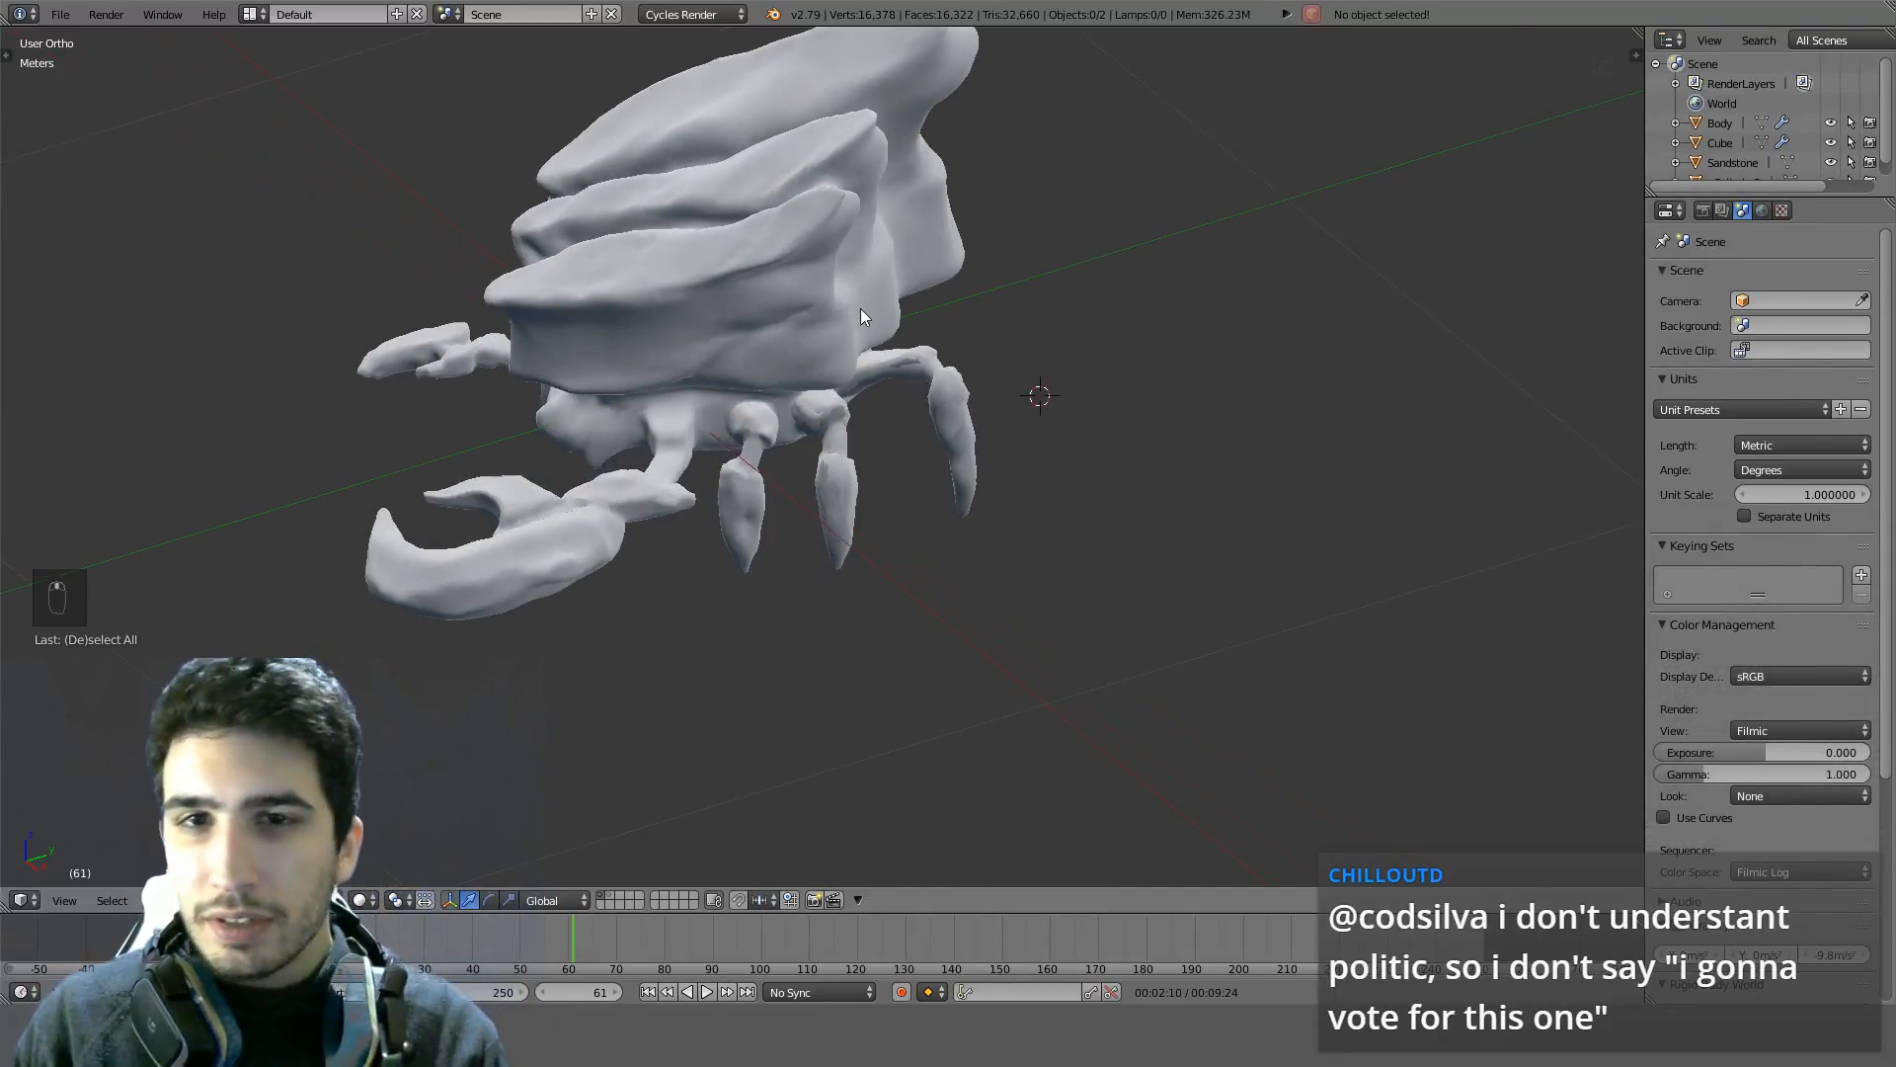
{"action": "right_click", "coordinate": [864, 311]}
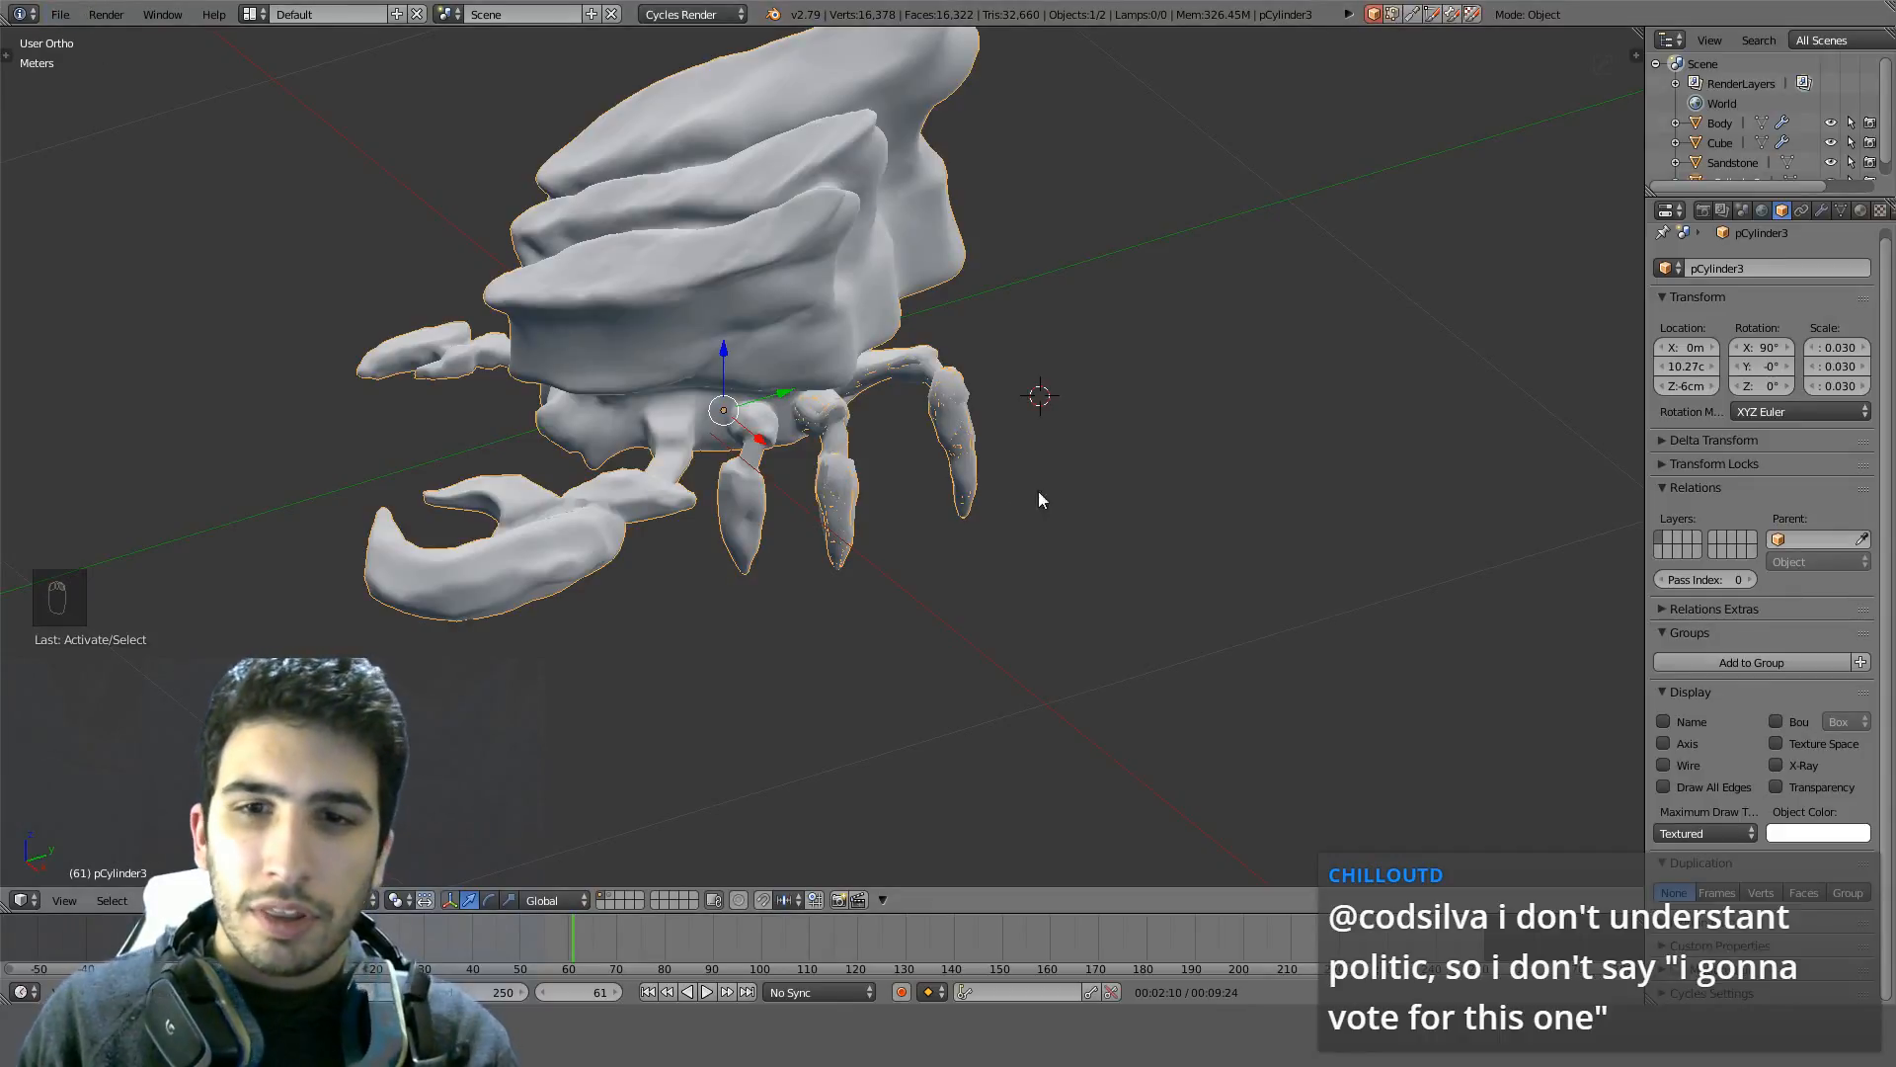
{"action": "key", "text": "ctrl+s"}
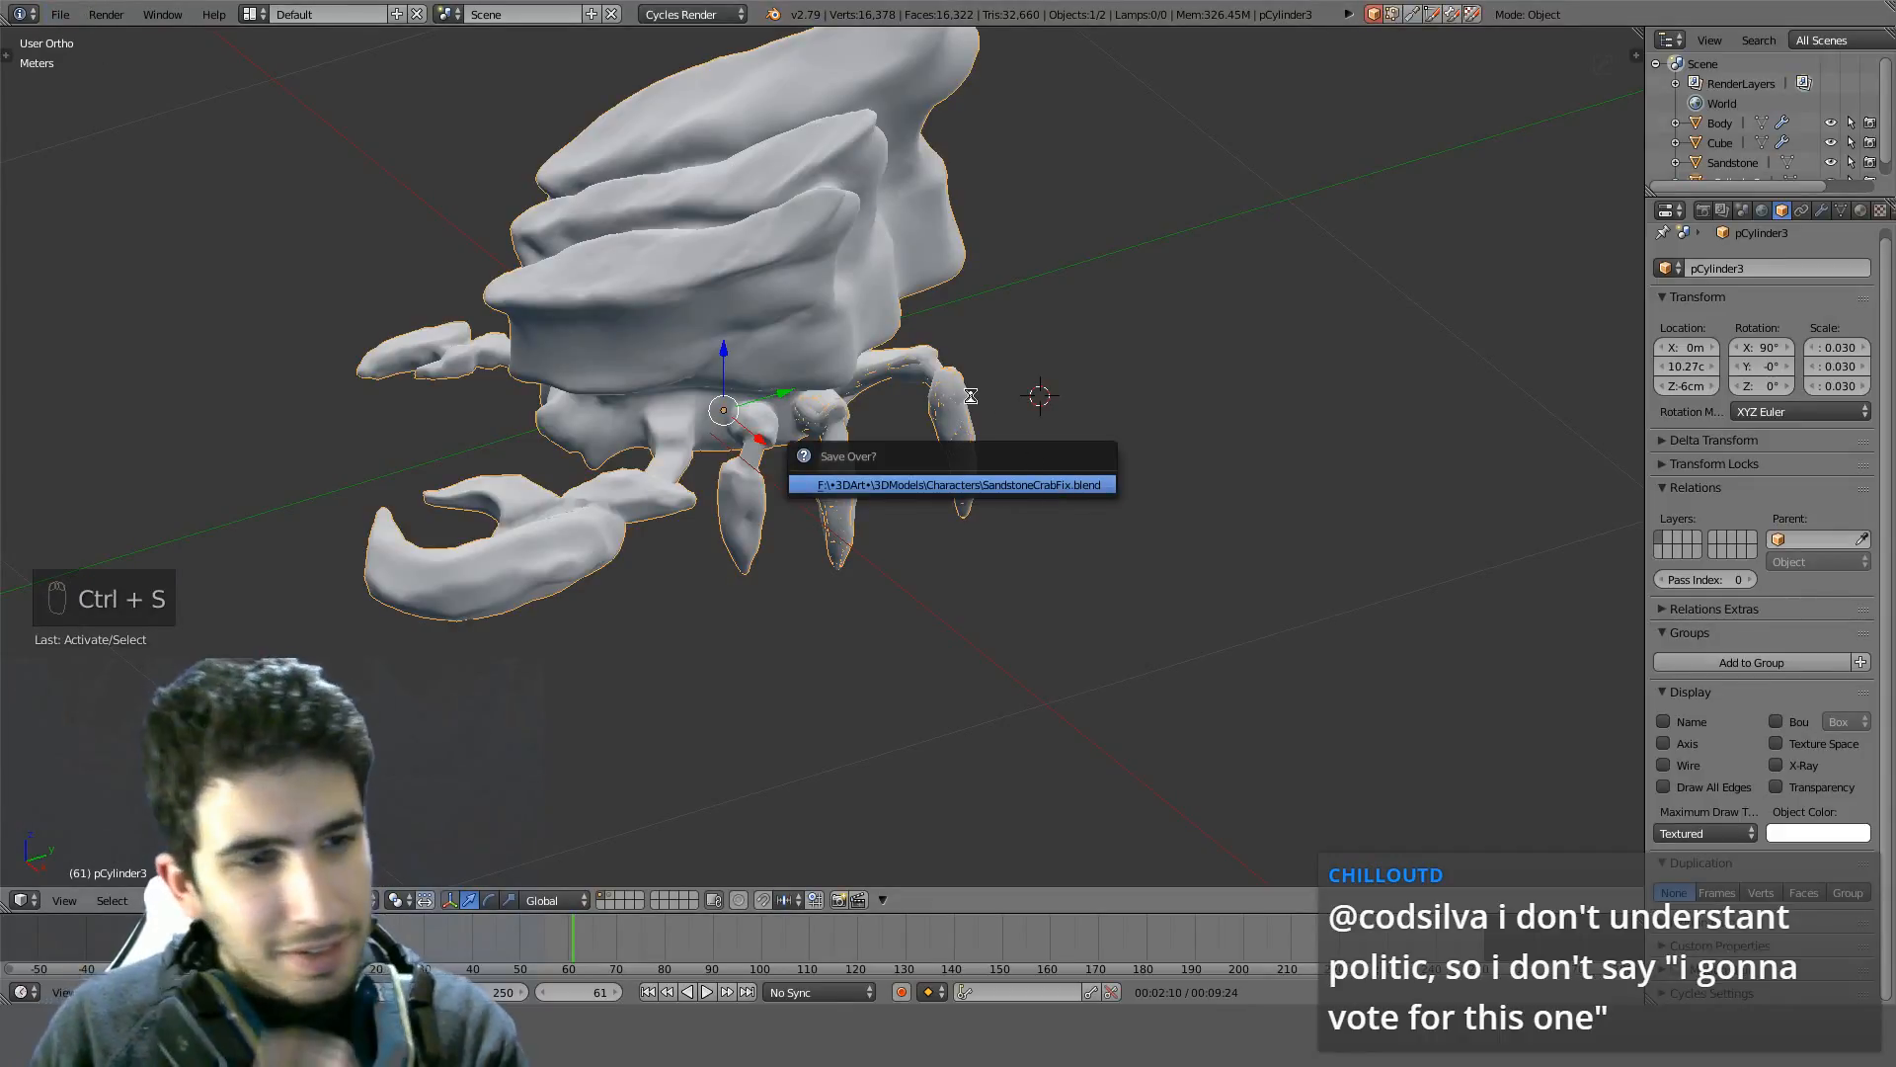
Open the bed model's blend file from the Furniture folder inside 3DModels\Objects
{"action": "left_click", "coordinate": [59, 17]}
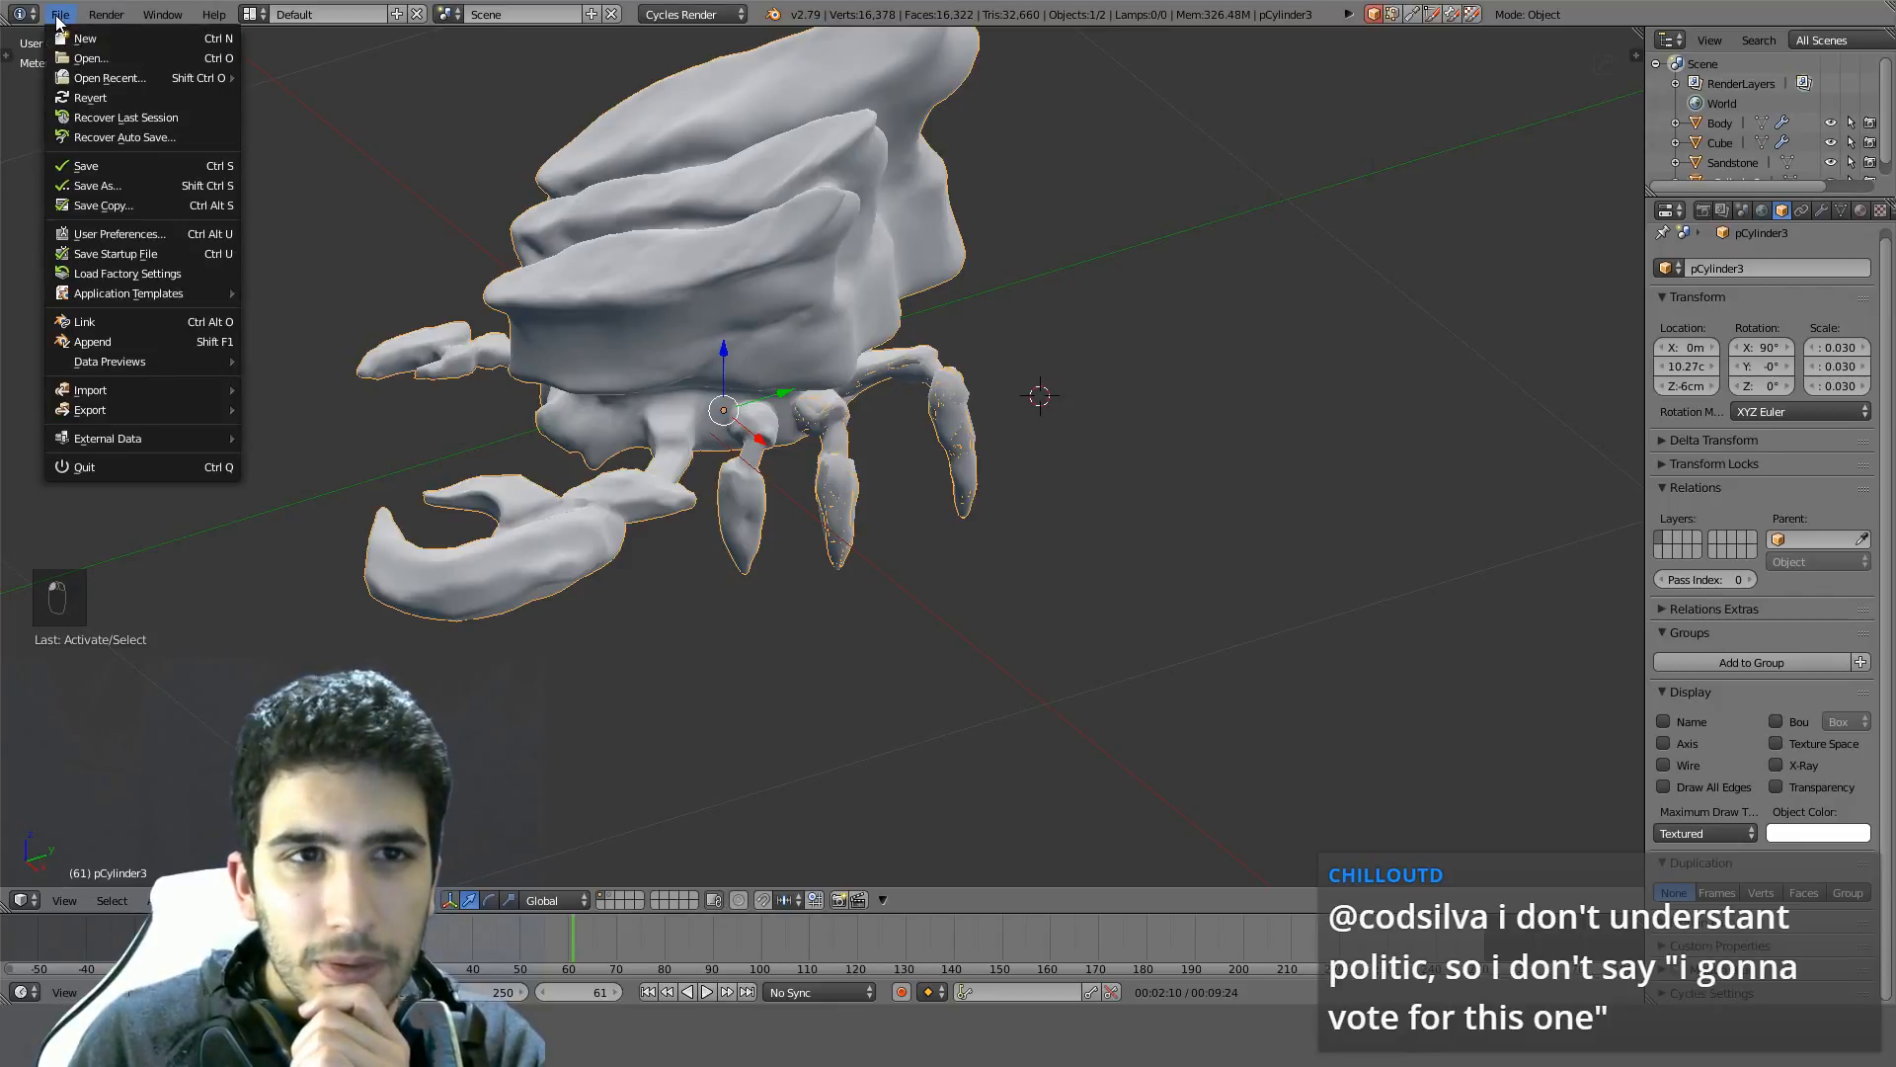
{"action": "left_click", "coordinate": [111, 56]}
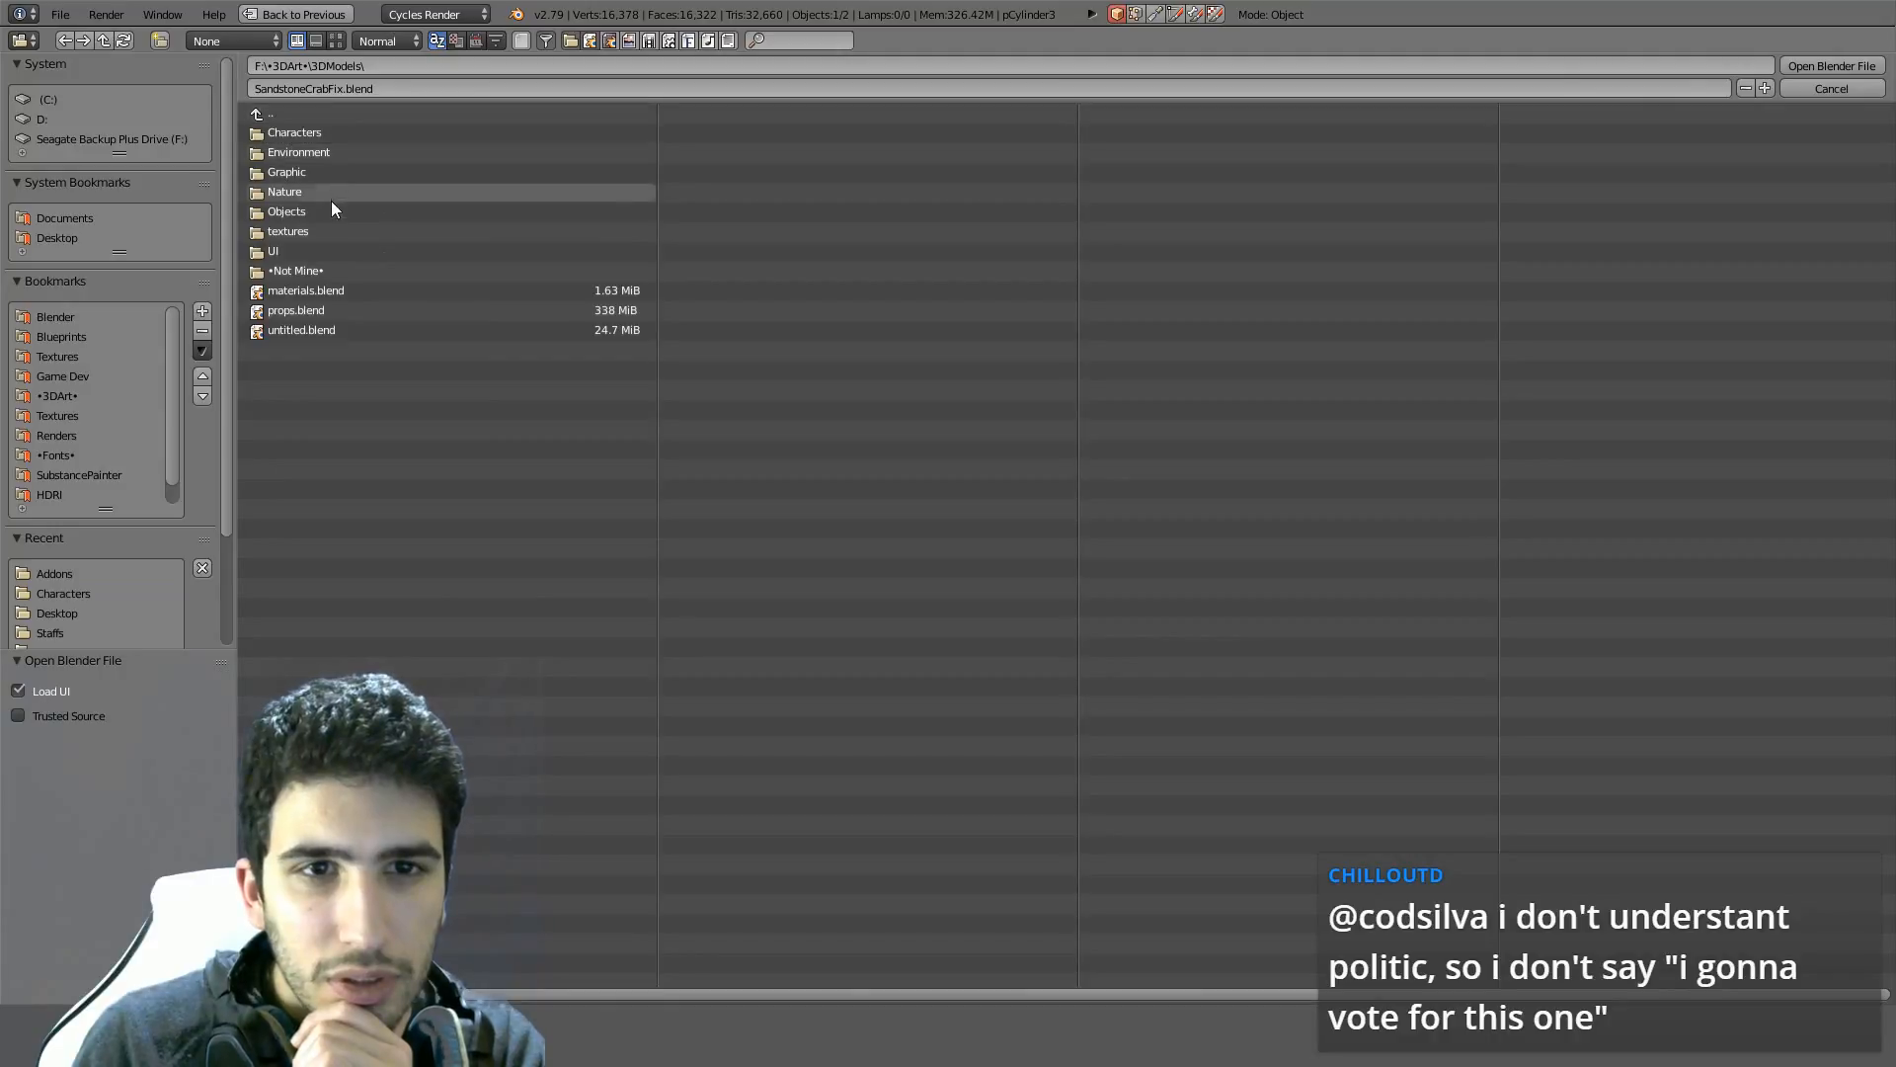
{"action": "left_click", "coordinate": [305, 213]}
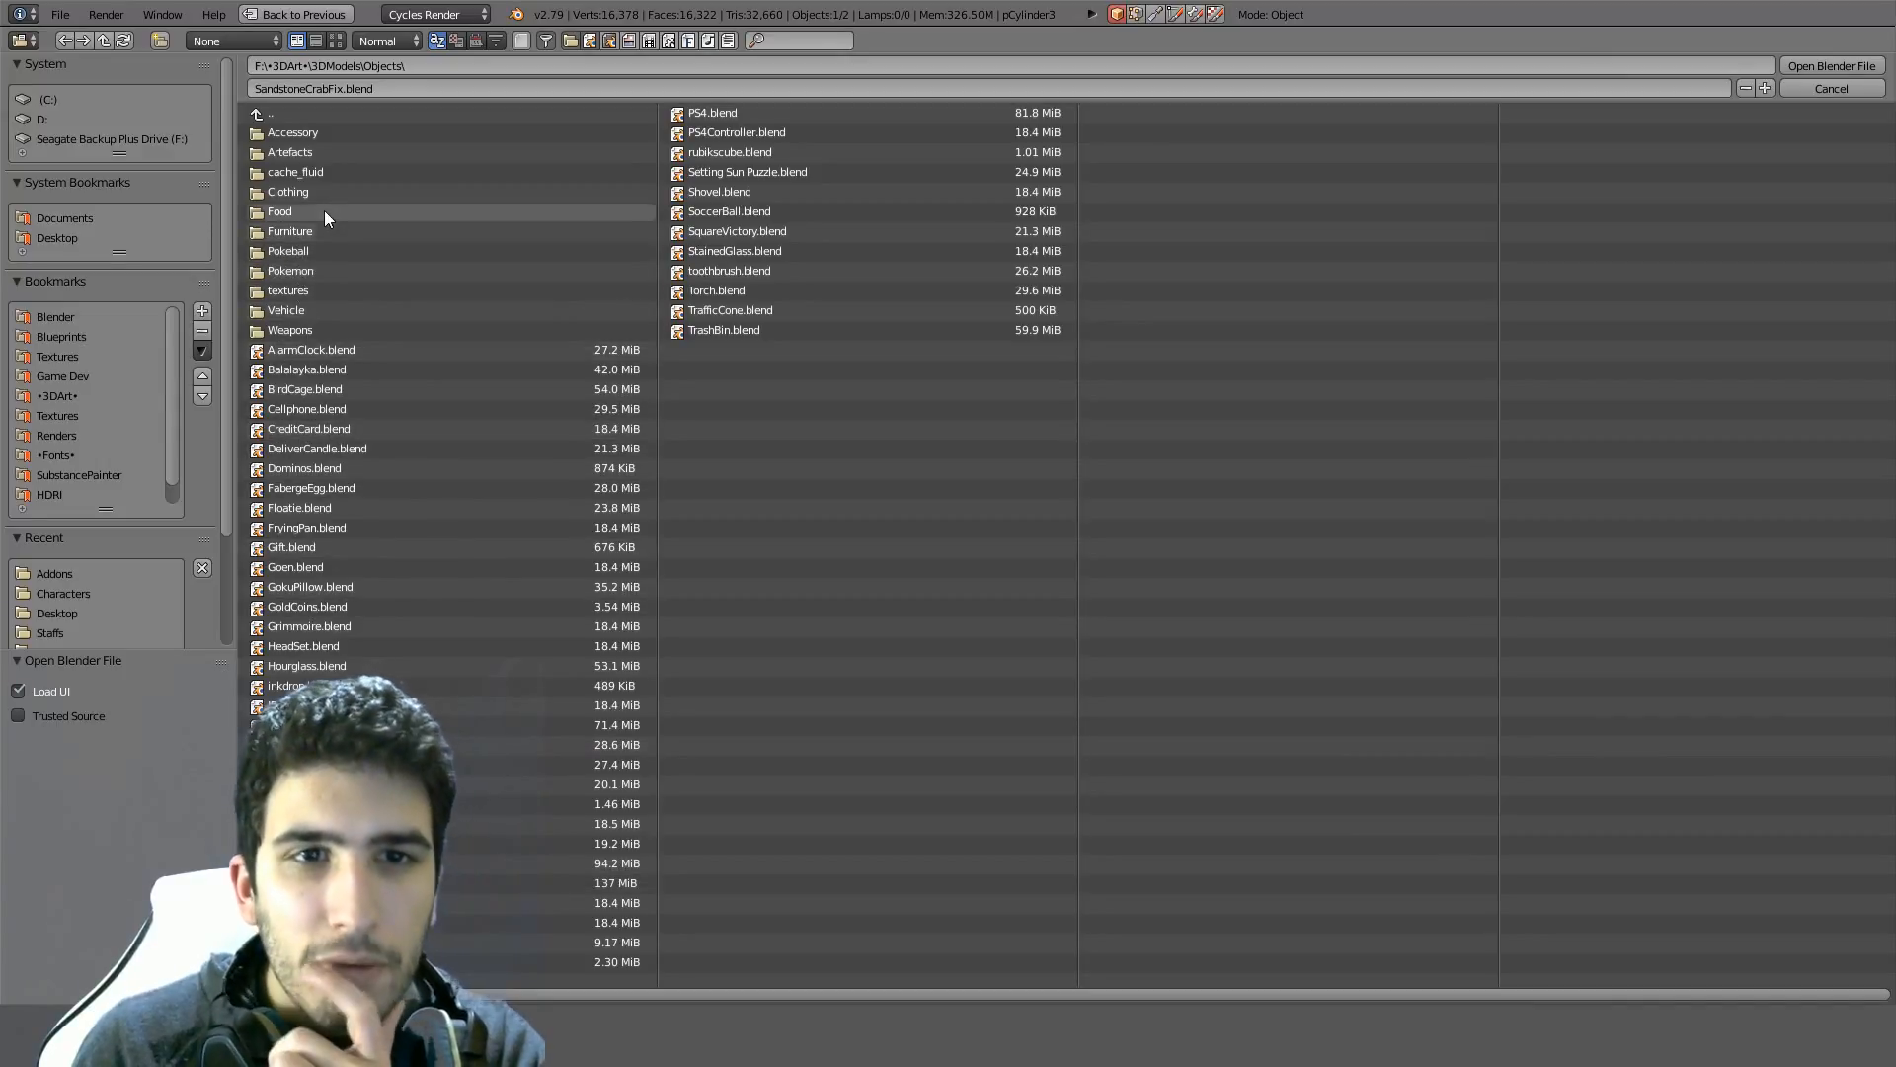
{"action": "left_click", "coordinate": [293, 232]}
{"action": "left_click", "coordinate": [332, 151]}
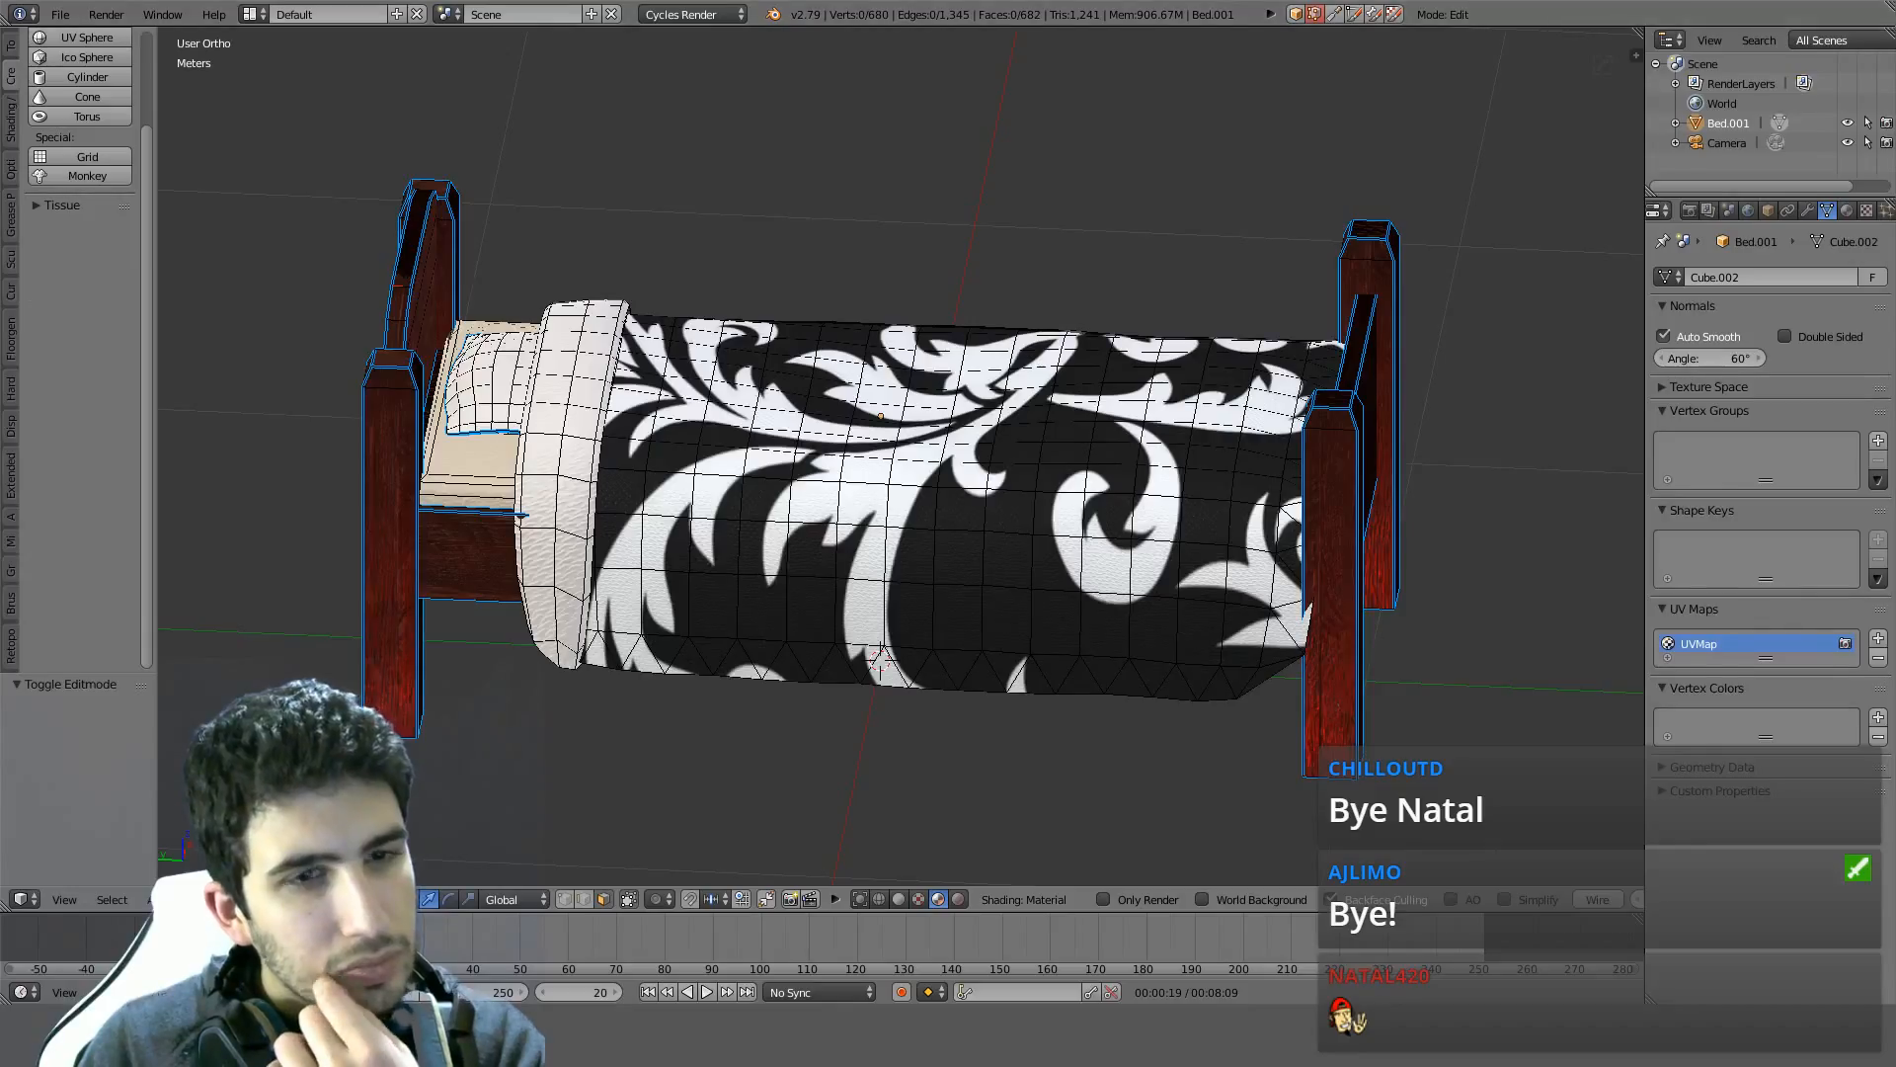
Split the 3D view into two side-by-side views and hide the tool shelf in both
{"action": "middle_click_drag", "start_coordinate": [1058, 271], "coordinate": [1281, 250]}
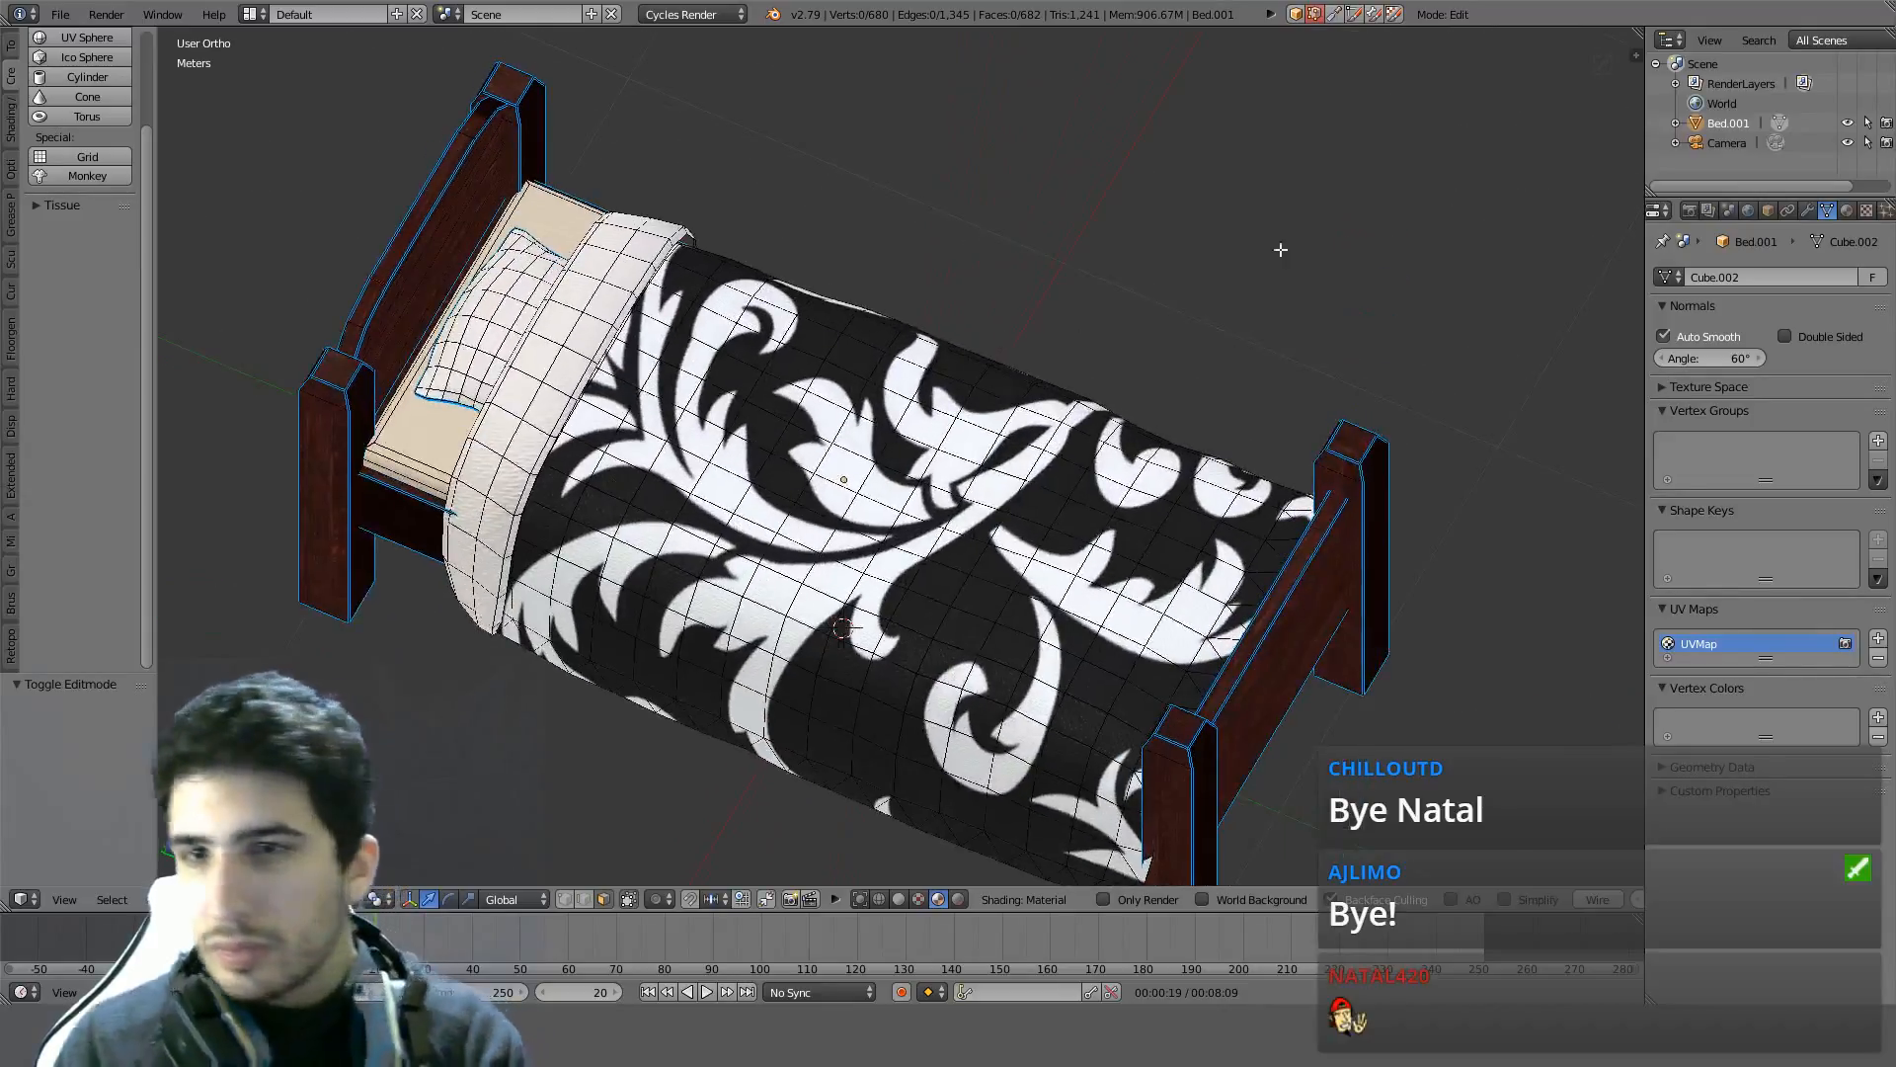
{"action": "left_click_drag", "start_coordinate": [1639, 32], "coordinate": [935, 158]}
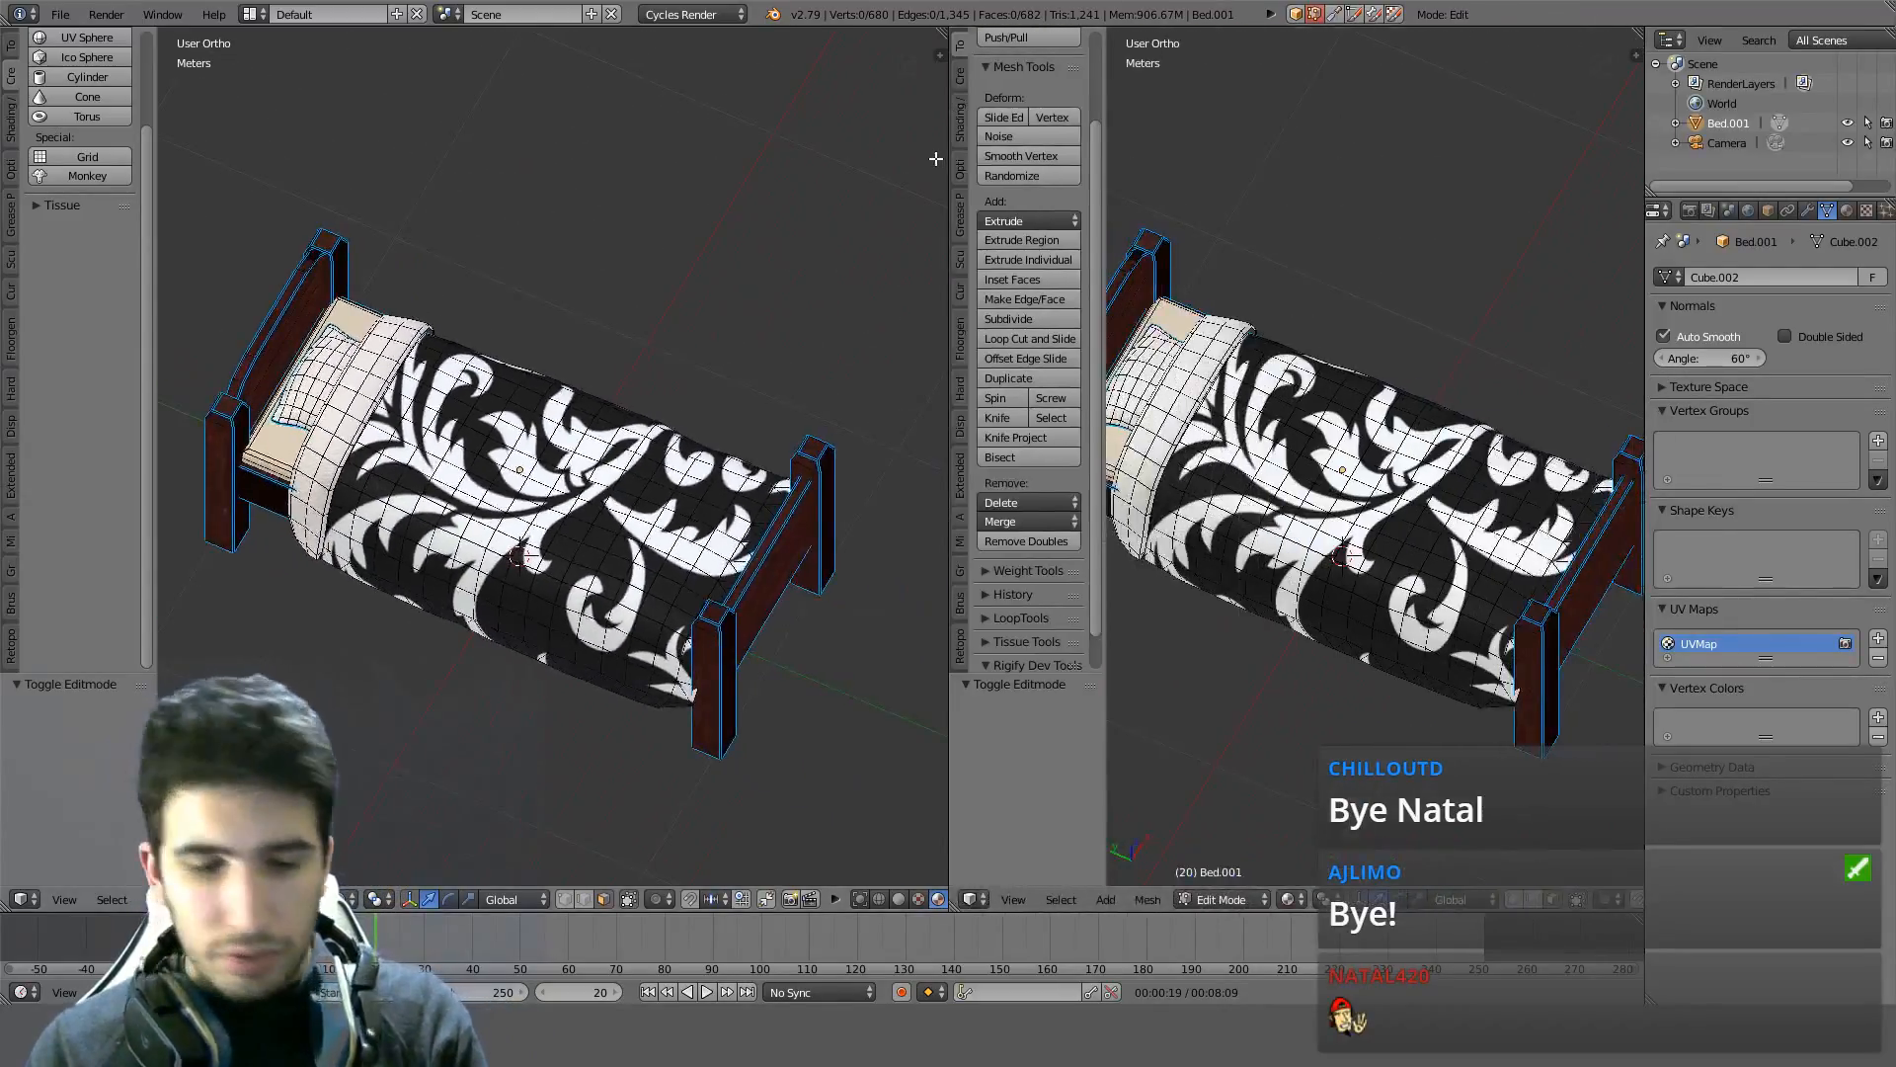
{"action": "key", "text": "t"}
{"action": "key", "text": "n"}
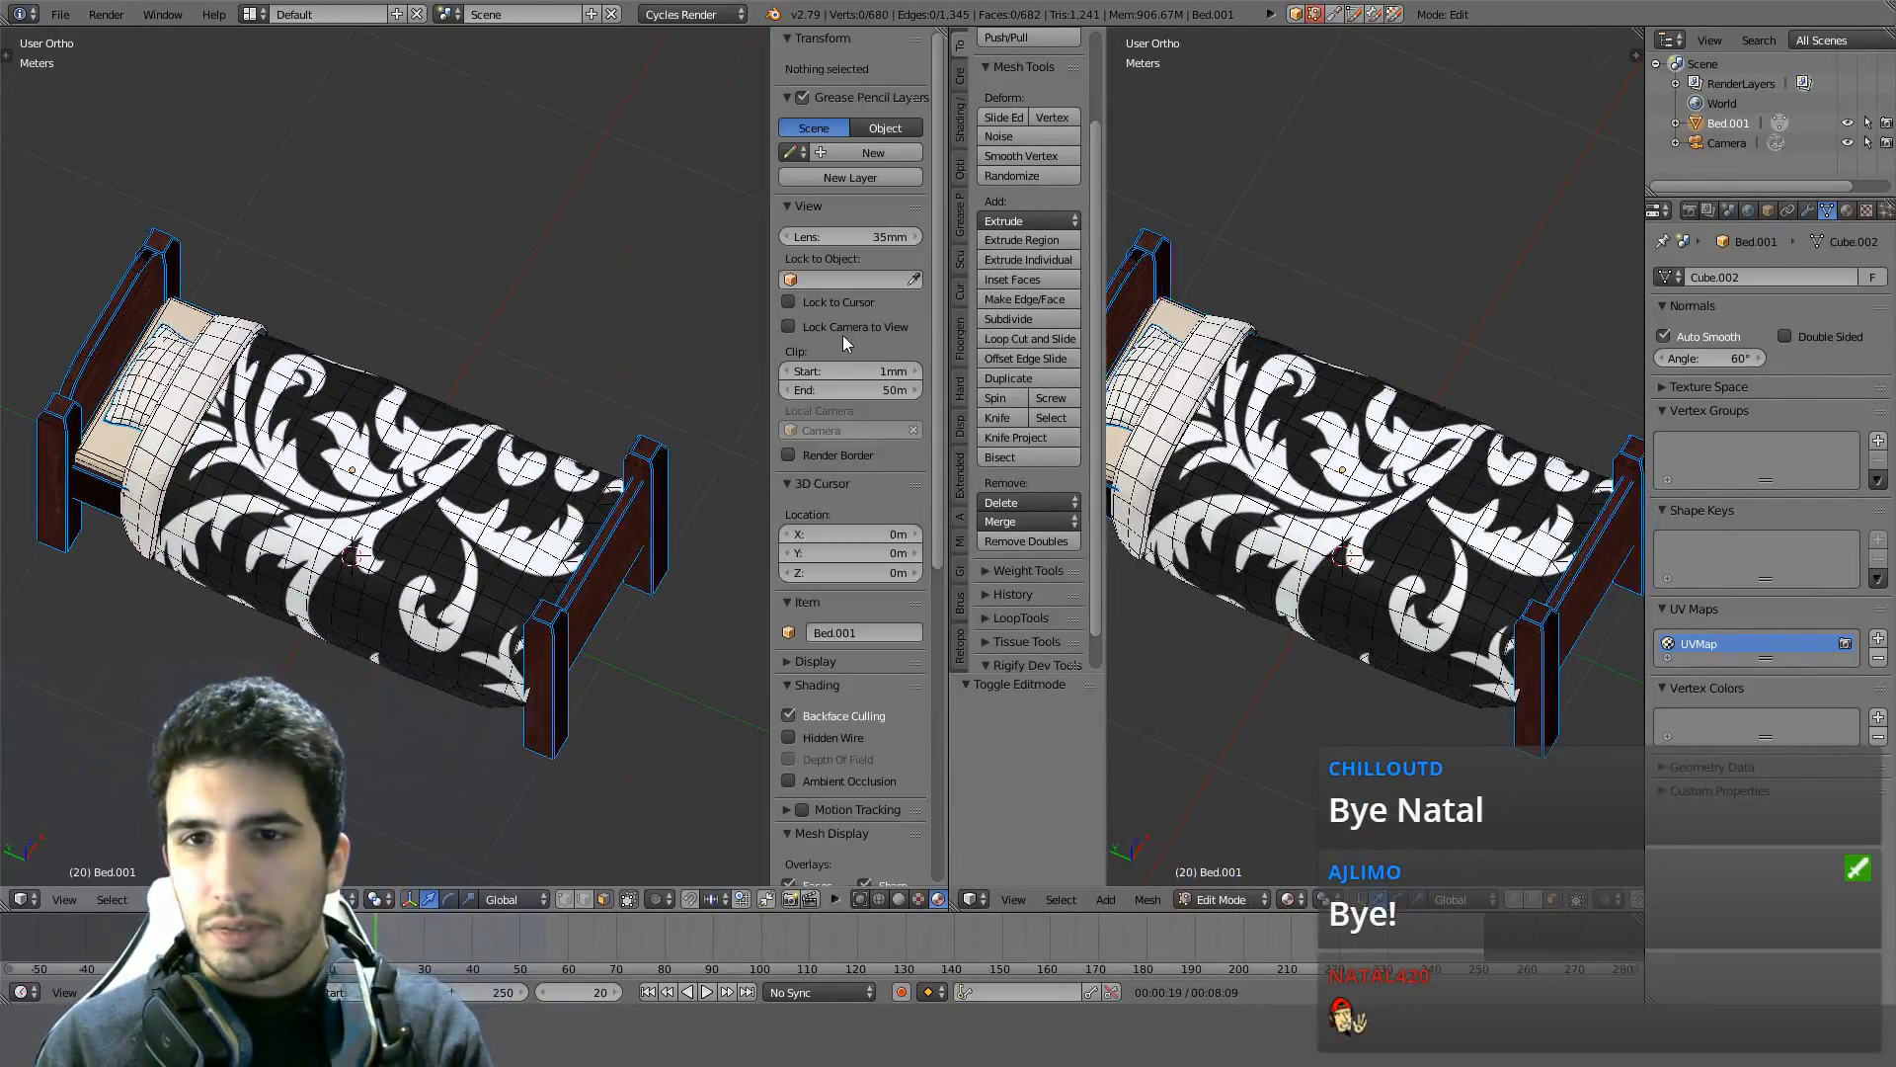
{"action": "key", "text": "n"}
{"action": "key", "text": "t"}
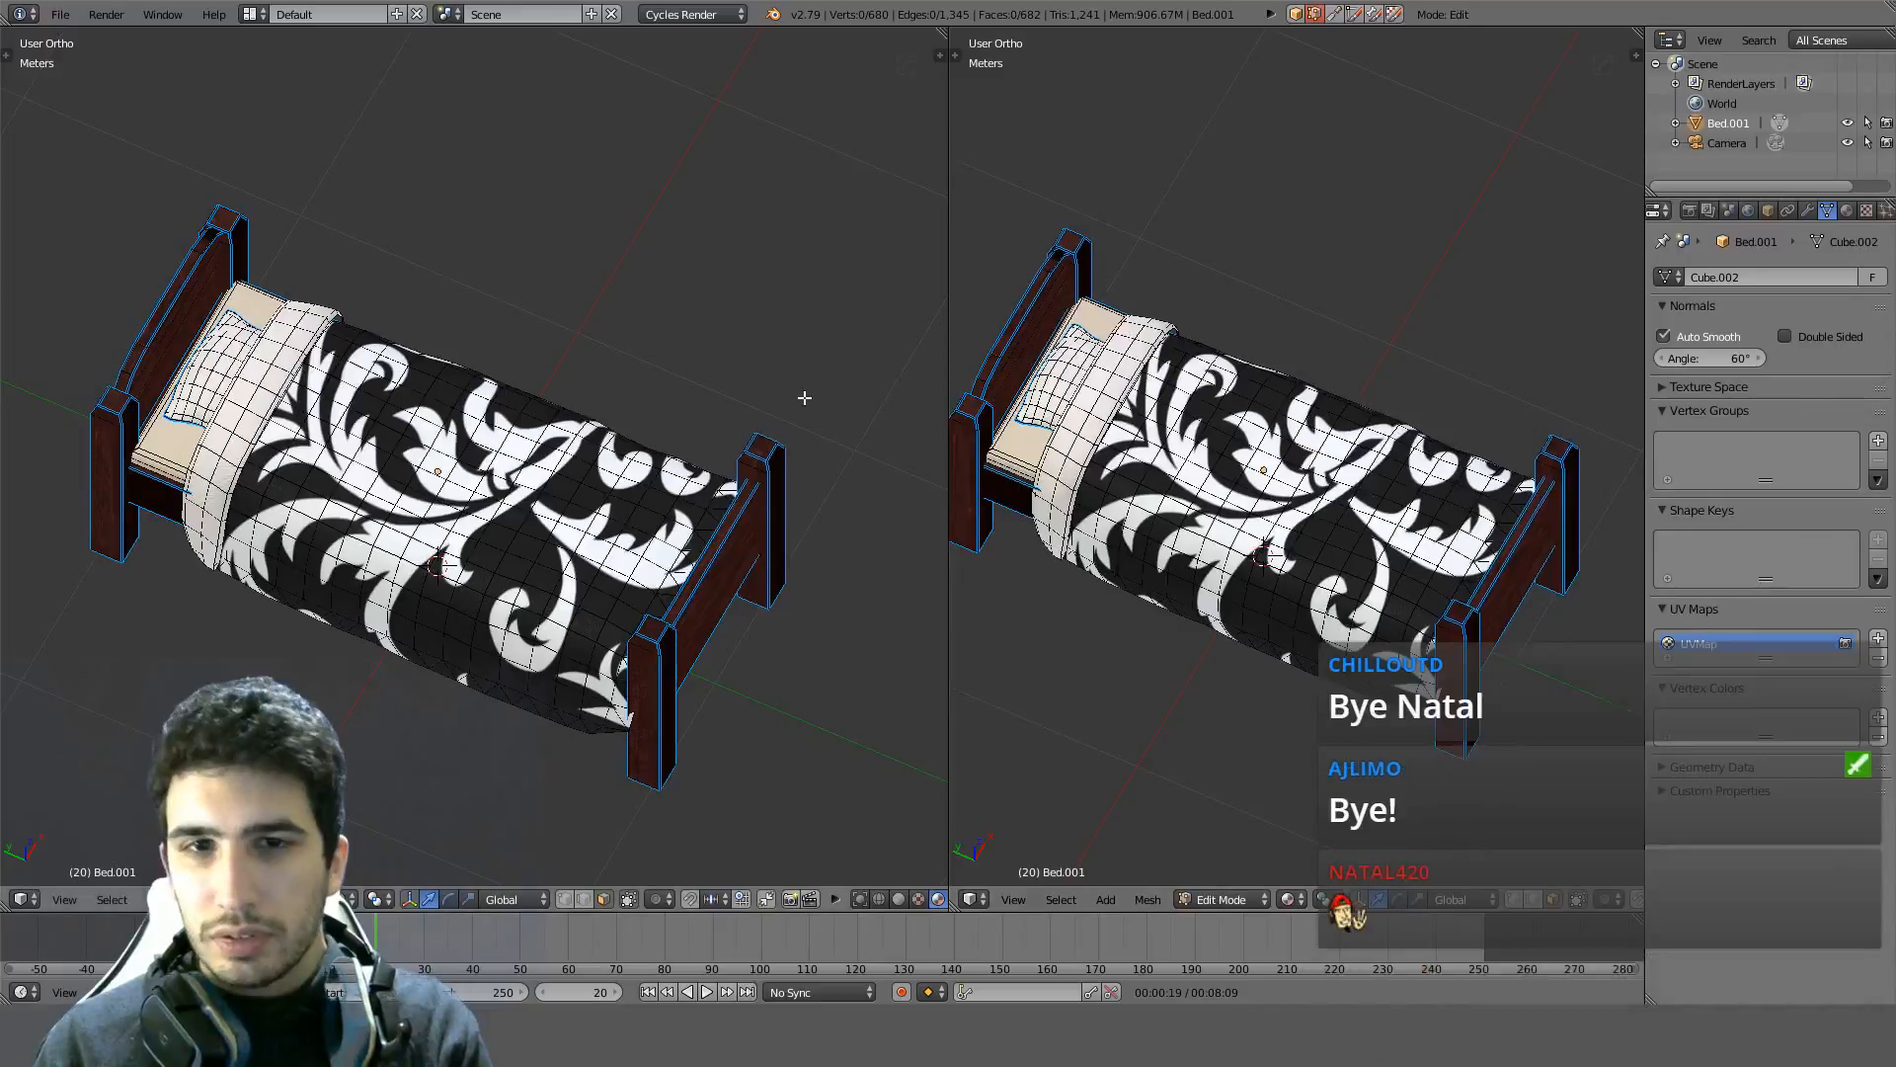
Turn the second view into a UV/Image Editor without the Render Result image and display the whole bed's UV layout
{"action": "left_click", "coordinate": [981, 899]}
{"action": "left_click", "coordinate": [1017, 746]}
{"action": "key", "text": "a"}
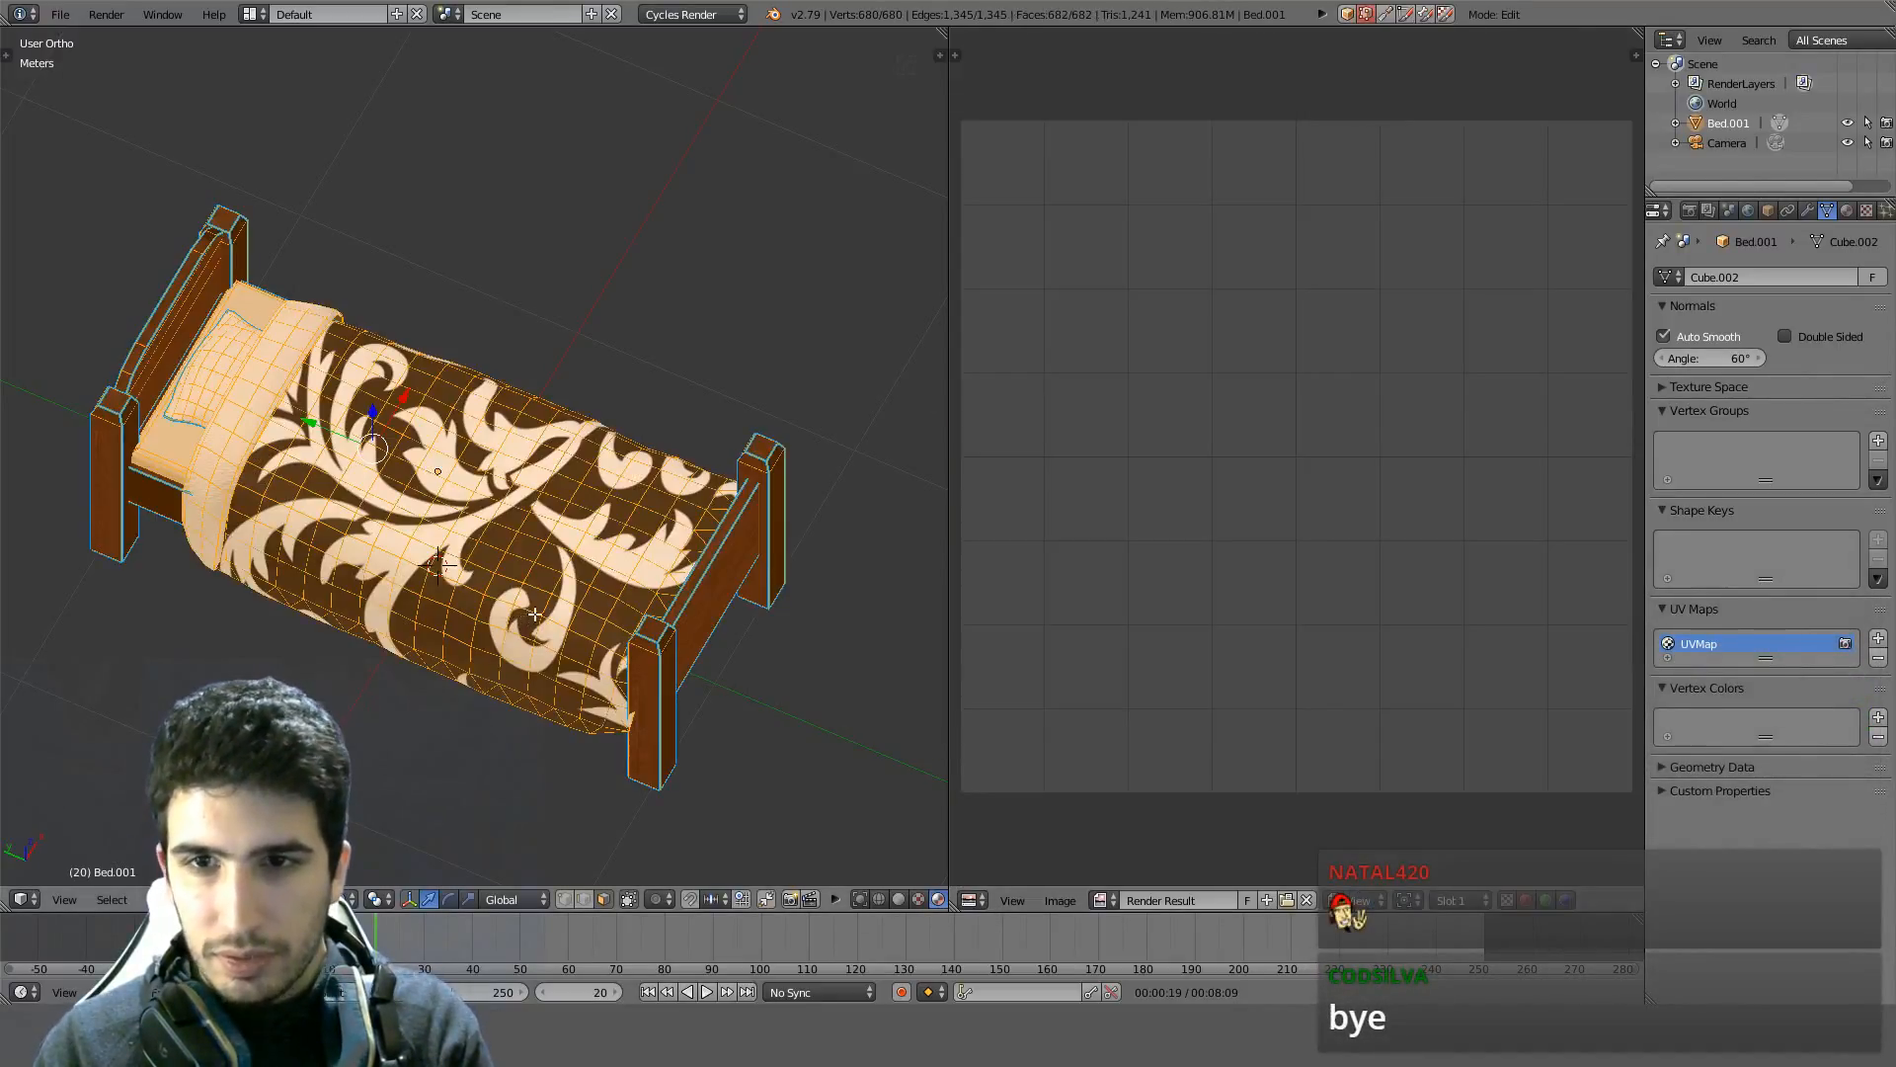
{"action": "left_click", "coordinate": [1307, 901]}
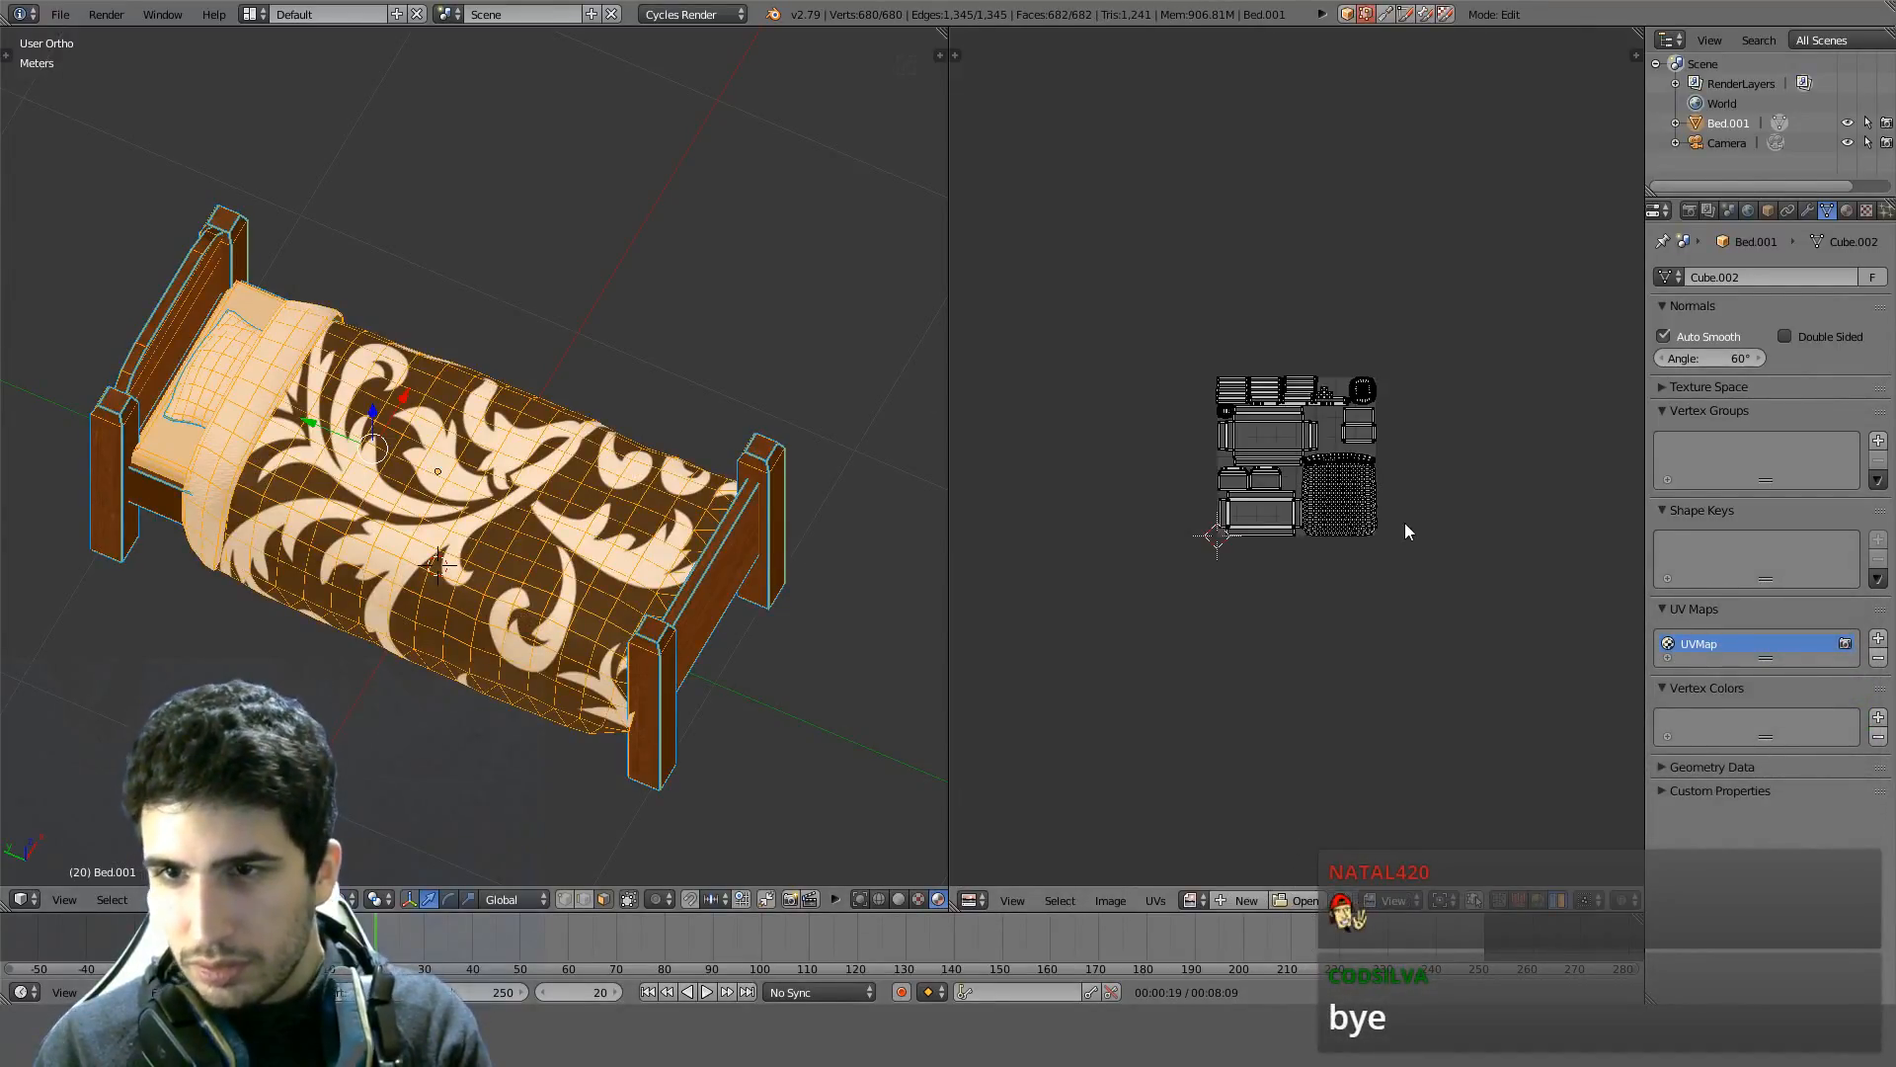
{"action": "scroll", "coordinate": [1406, 529], "scroll_direction": "up", "scroll_amount": 6}
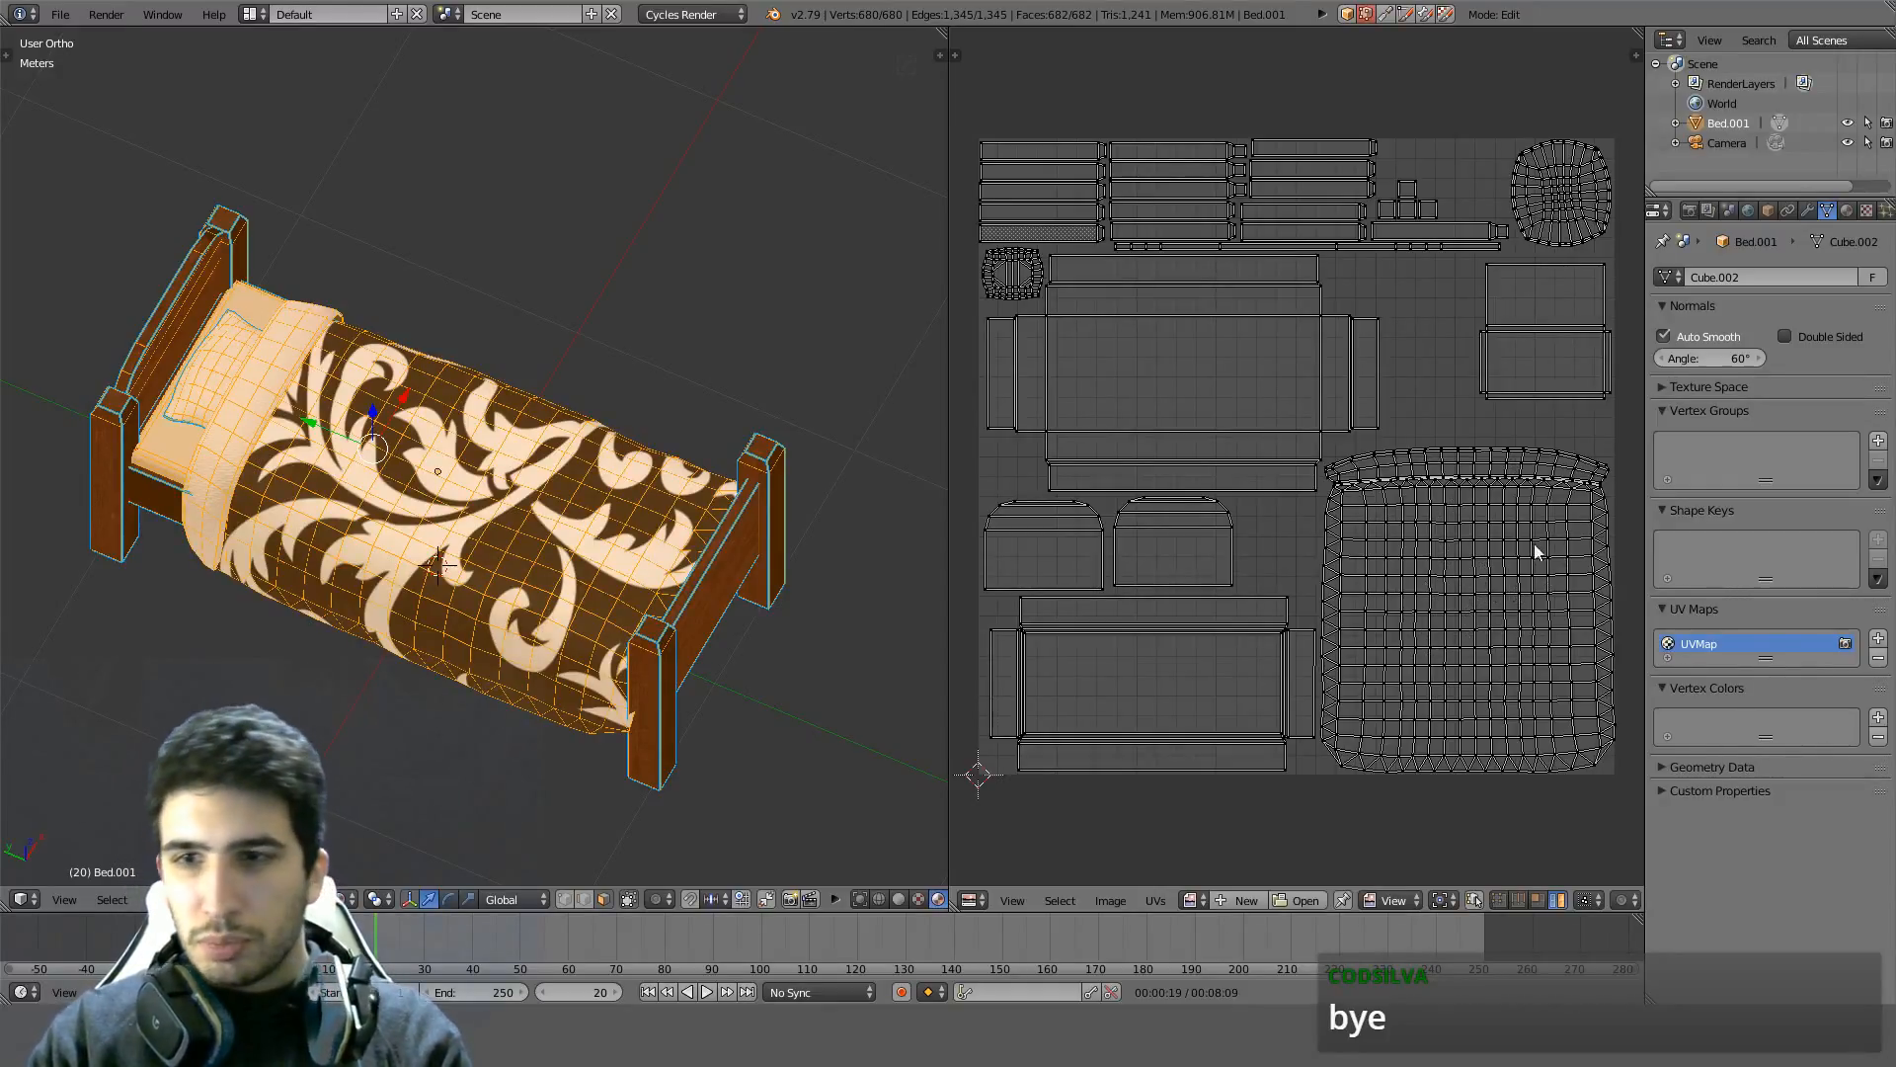
Pick the blanket's UV island and examine how the textures look on the bed's footboard and blanket
{"action": "right_click", "coordinate": [1413, 612]}
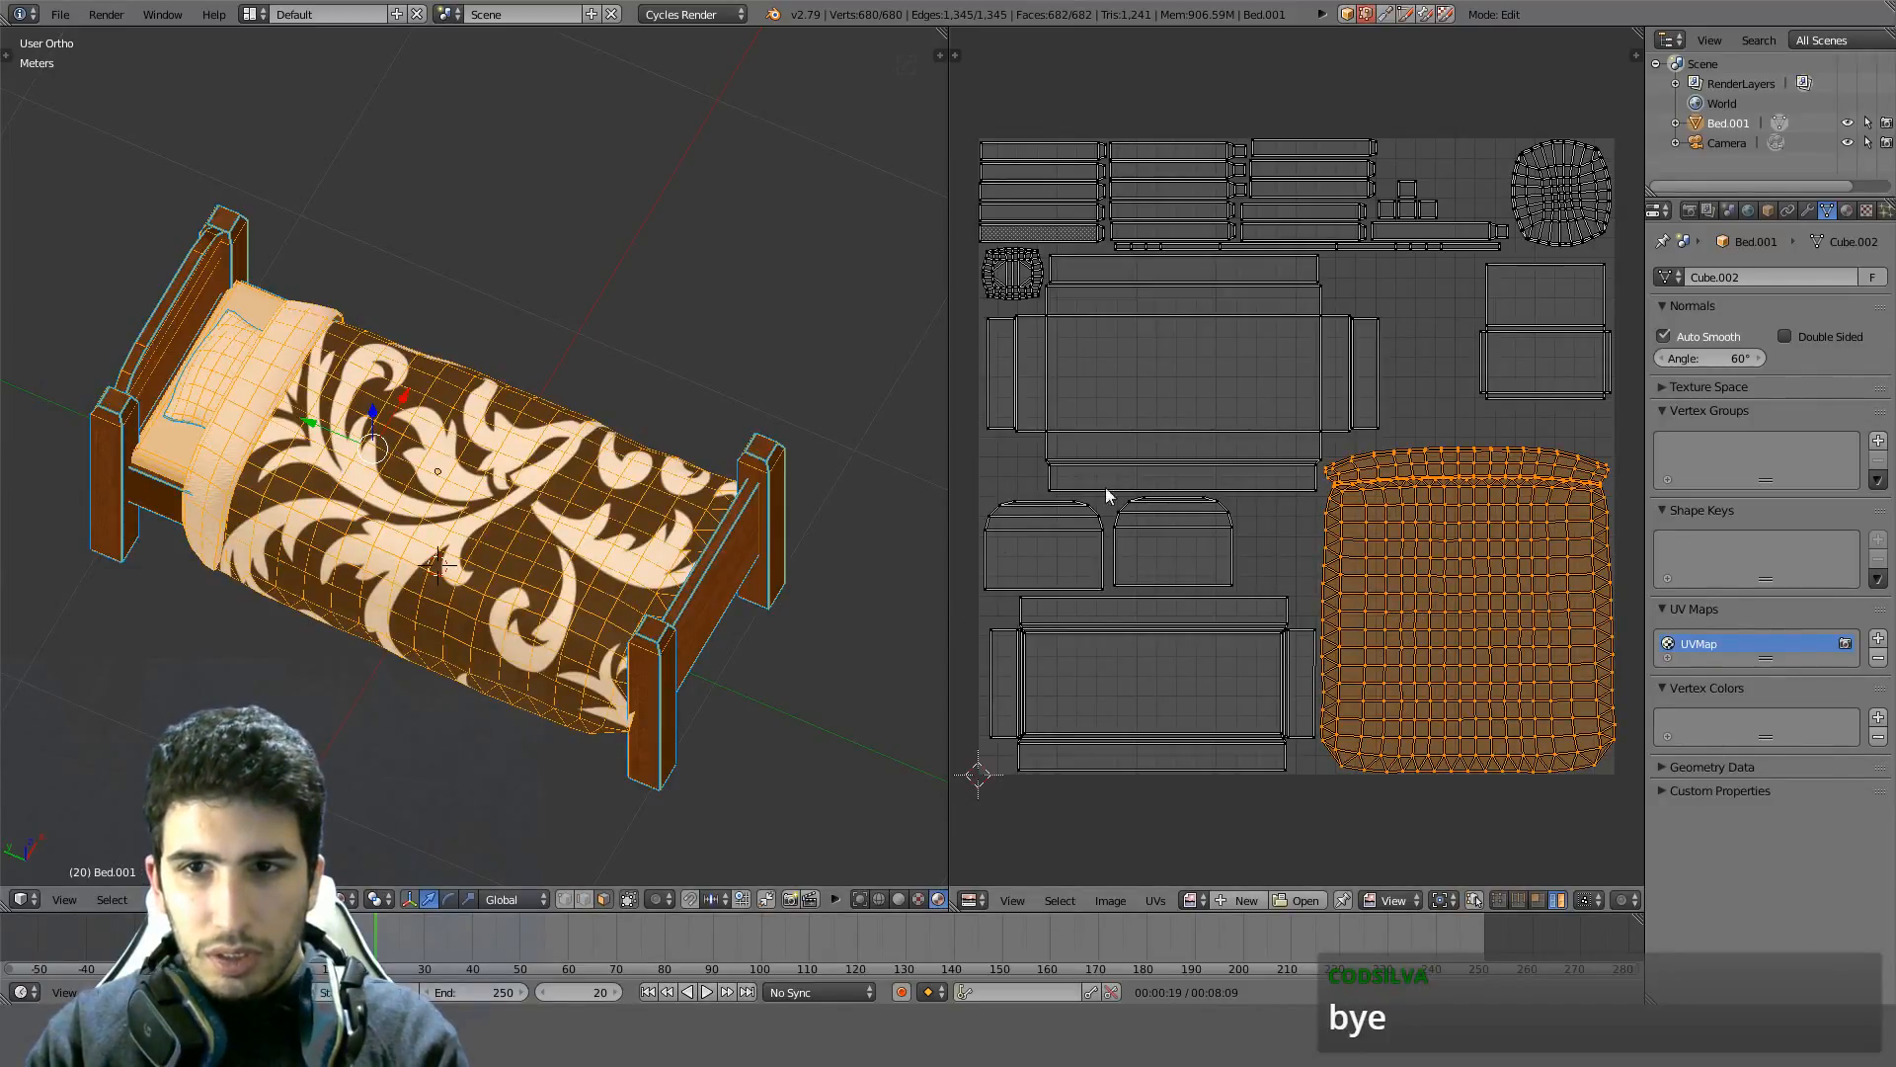
{"action": "middle_click_drag", "start_coordinate": [769, 533], "coordinate": [643, 417]}
{"action": "scroll", "coordinate": [588, 420], "scroll_direction": "up", "scroll_amount": 6}
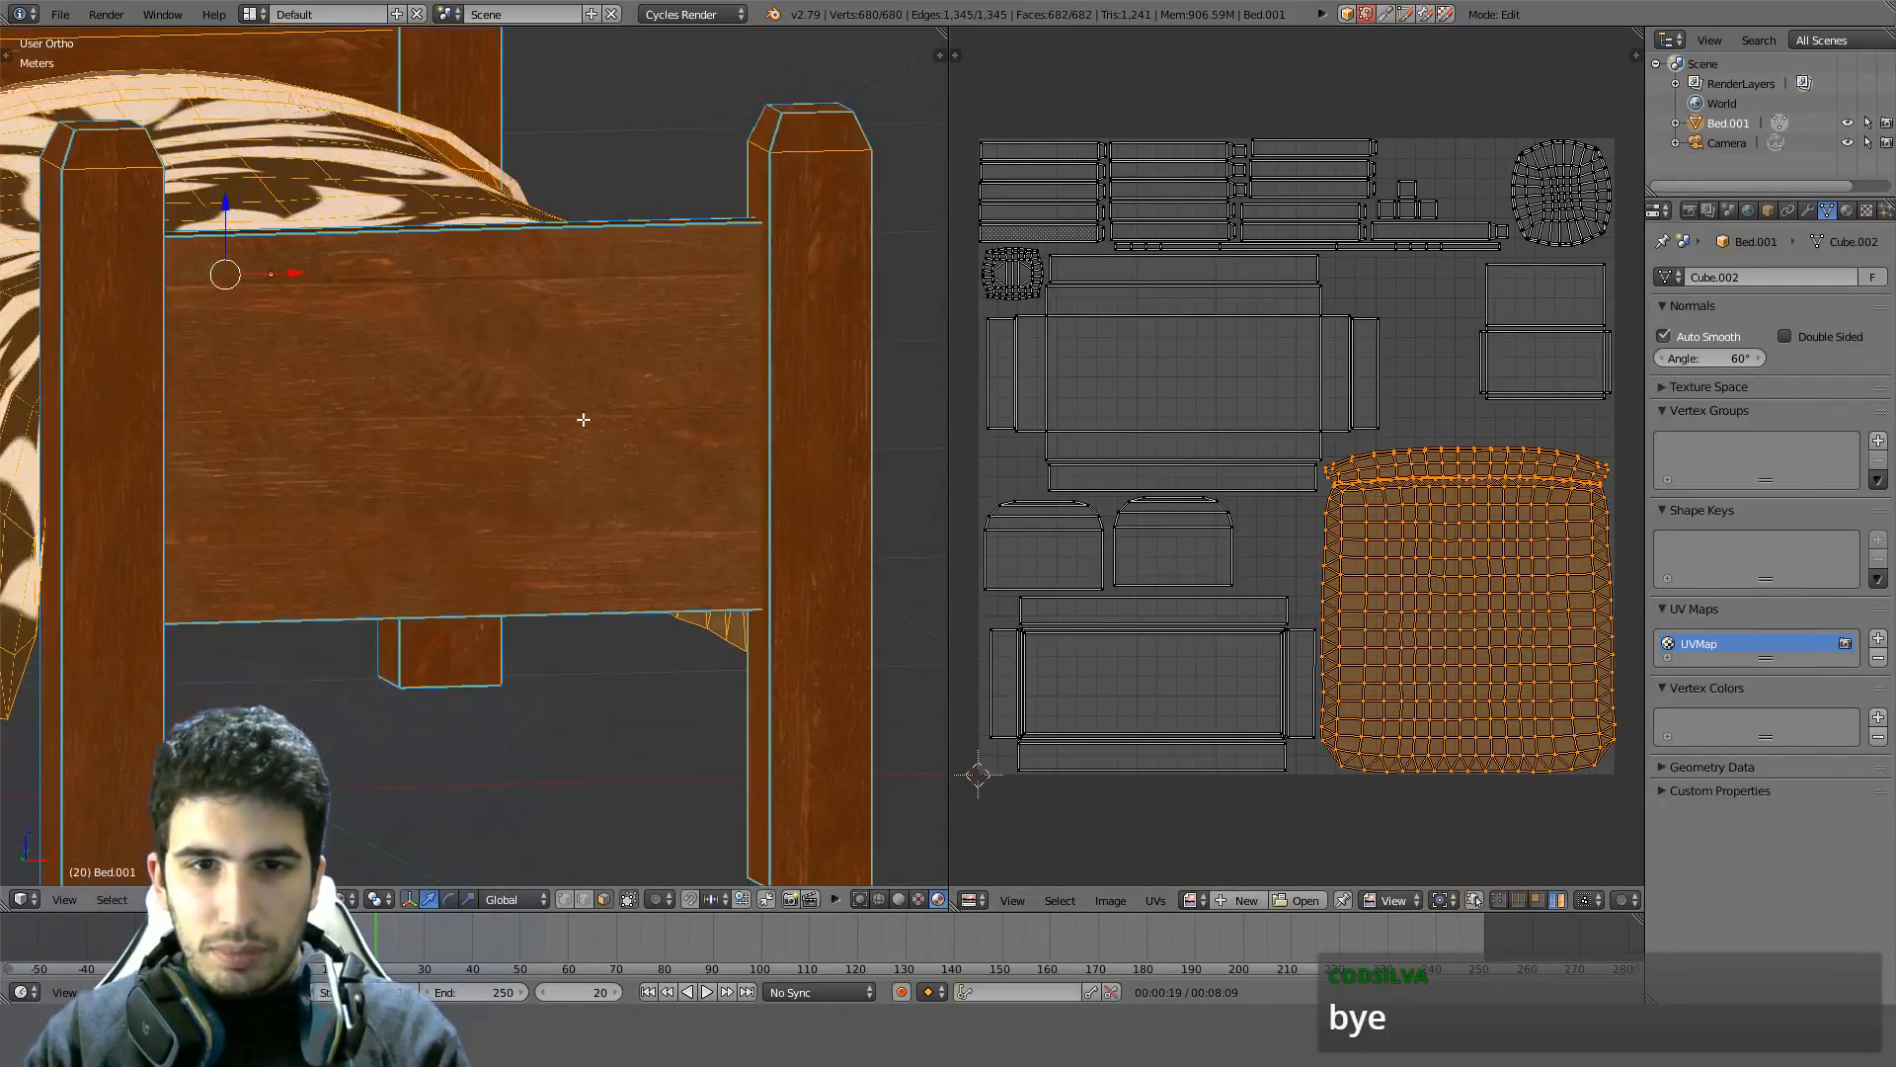
{"action": "middle_click_drag", "start_coordinate": [563, 493], "coordinate": [705, 503], "text": "shift"}
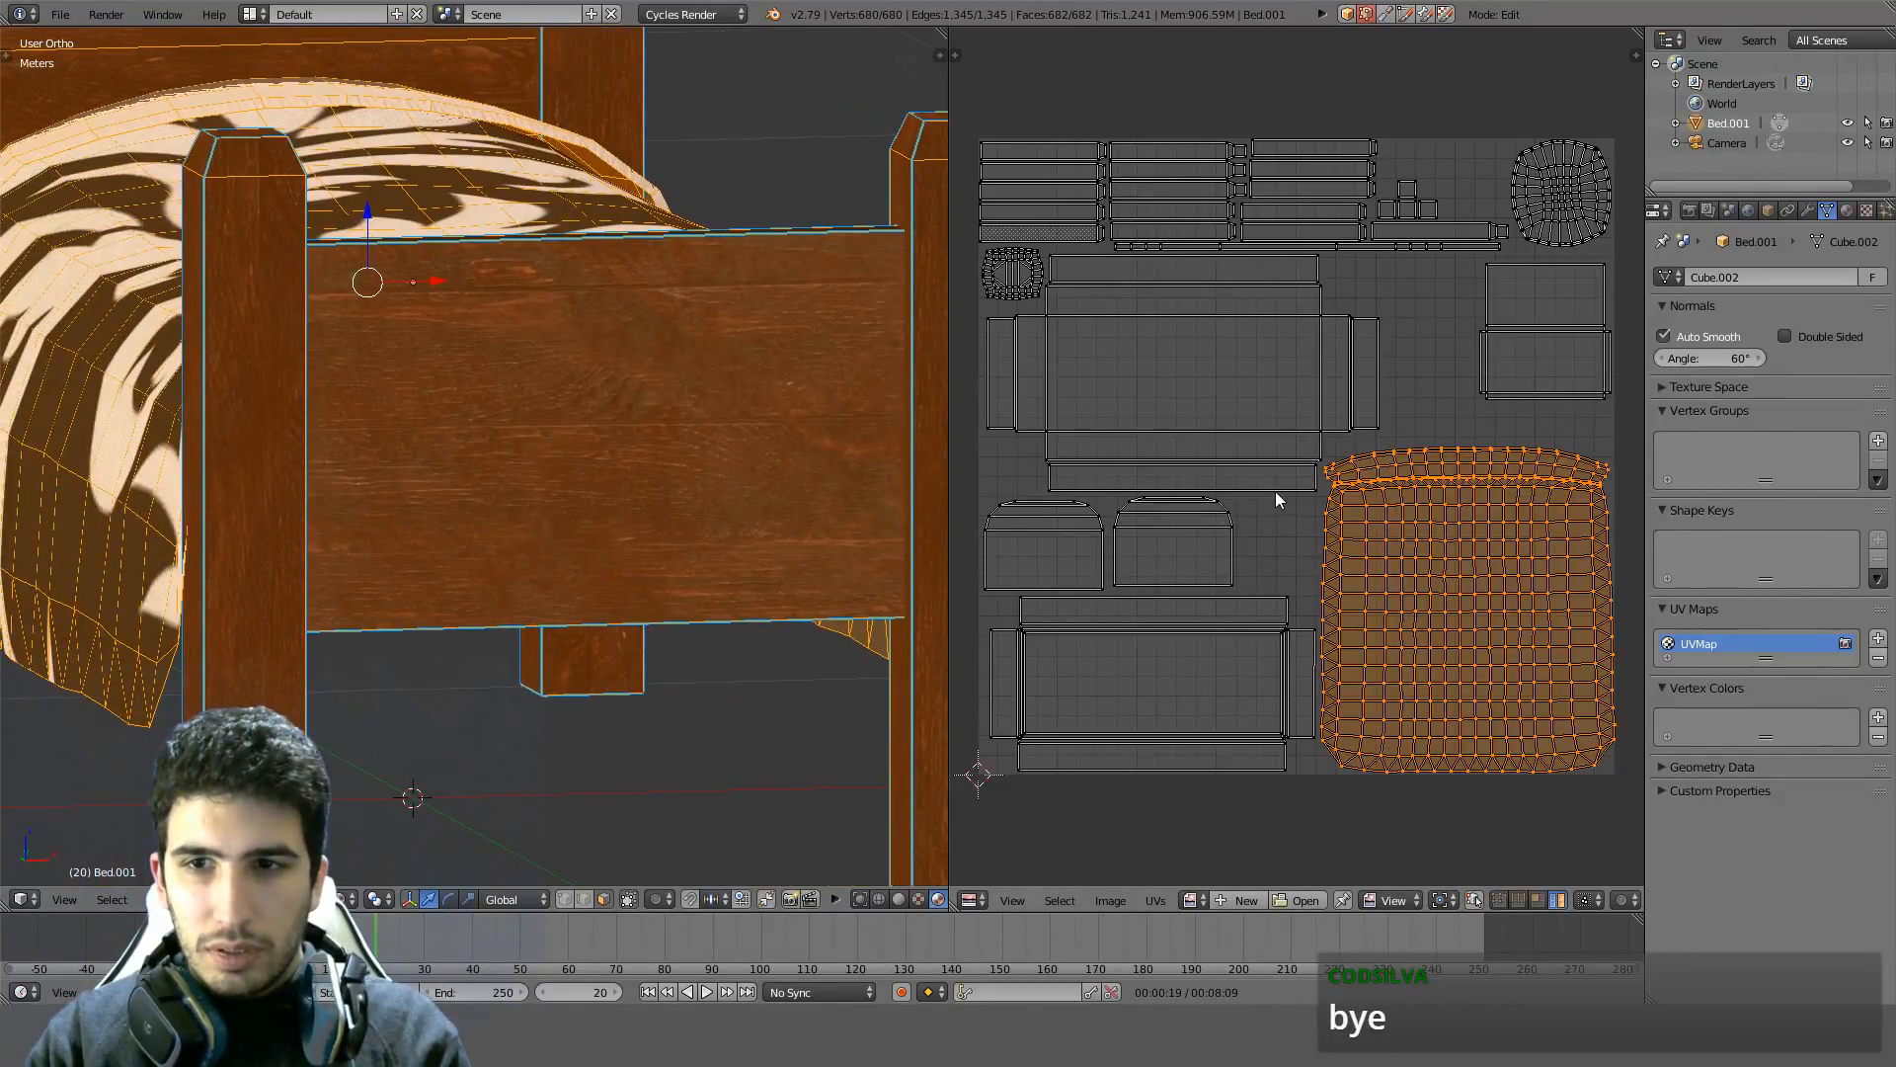
{"action": "scroll", "coordinate": [406, 465], "scroll_direction": "down", "scroll_amount": 4}
{"action": "scroll", "coordinate": [406, 466], "scroll_direction": "up", "scroll_amount": 1}
{"action": "middle_click_drag", "start_coordinate": [406, 465], "coordinate": [988, 454]}
{"action": "middle_click_drag", "start_coordinate": [508, 493], "coordinate": [886, 514]}
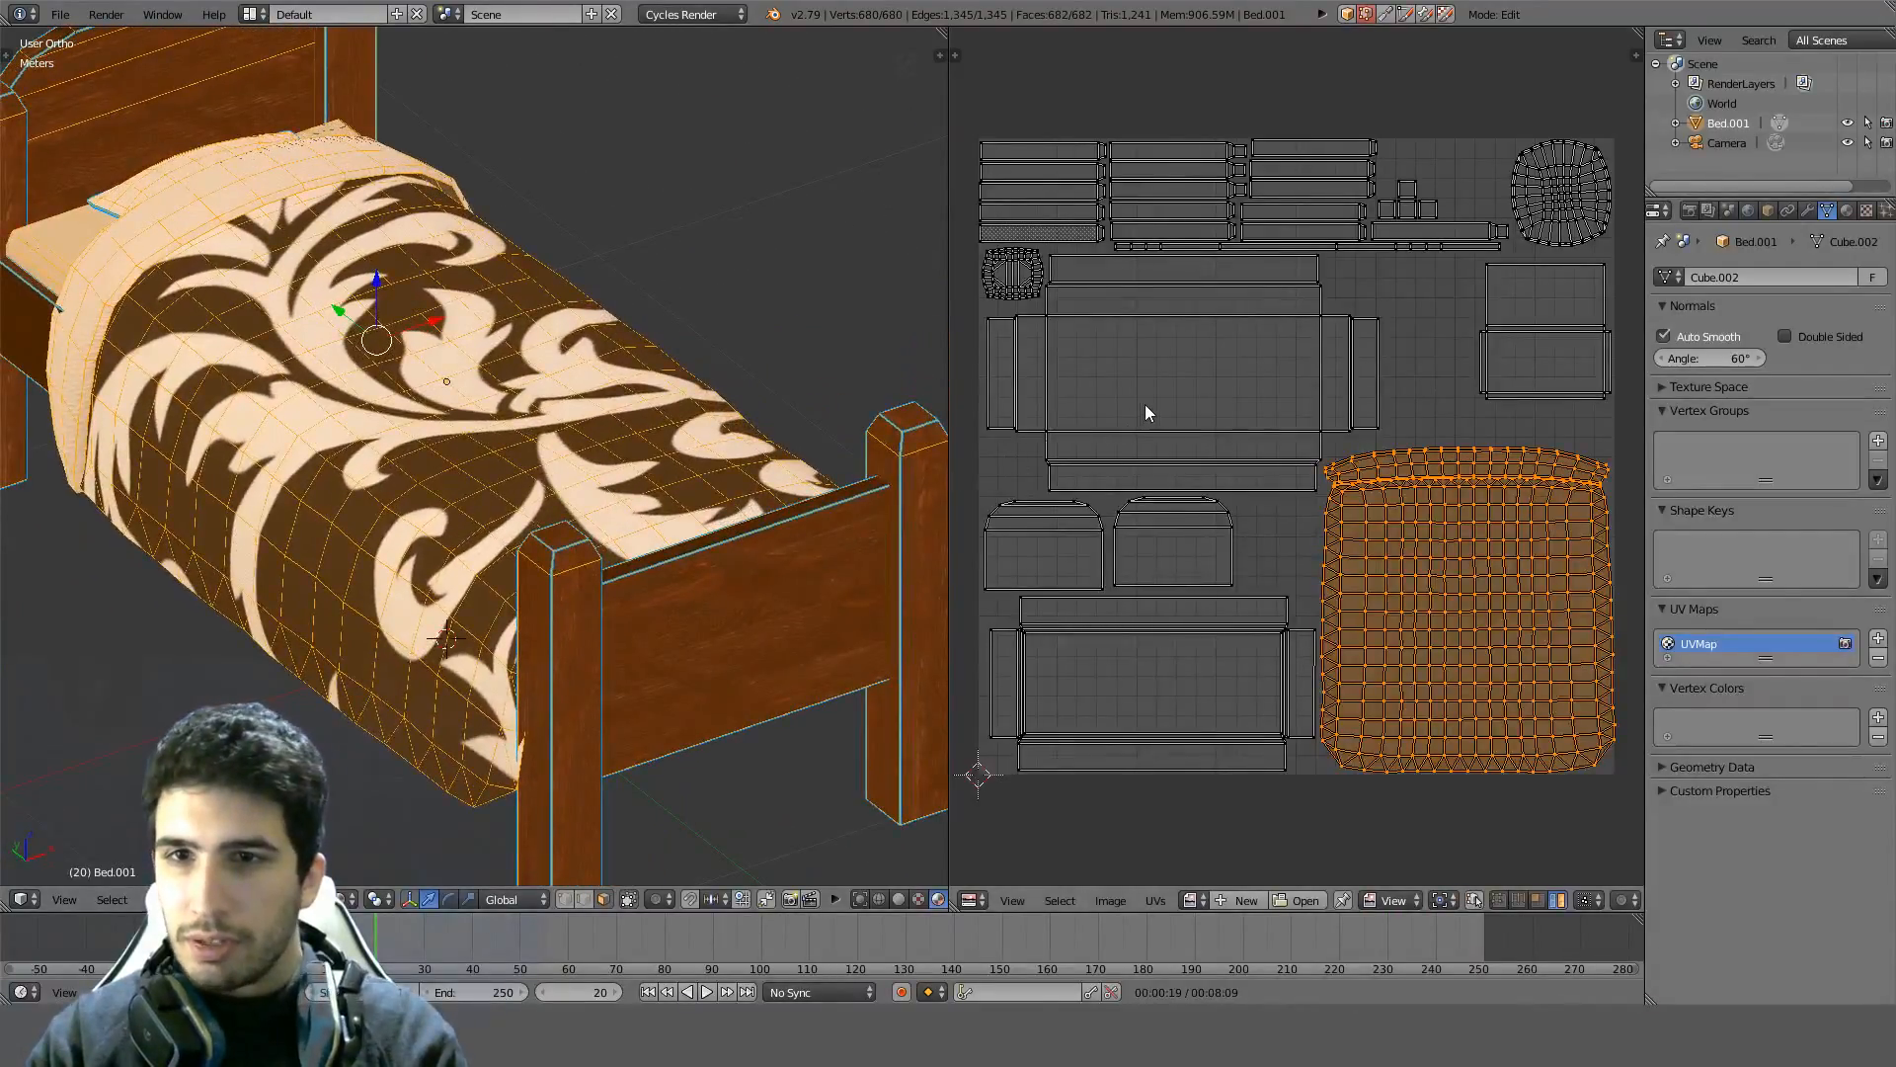
Select the upper box-shaped UV island and add the square panels and nearby narrow strips to the selection
{"action": "right_click", "coordinate": [1214, 392]}
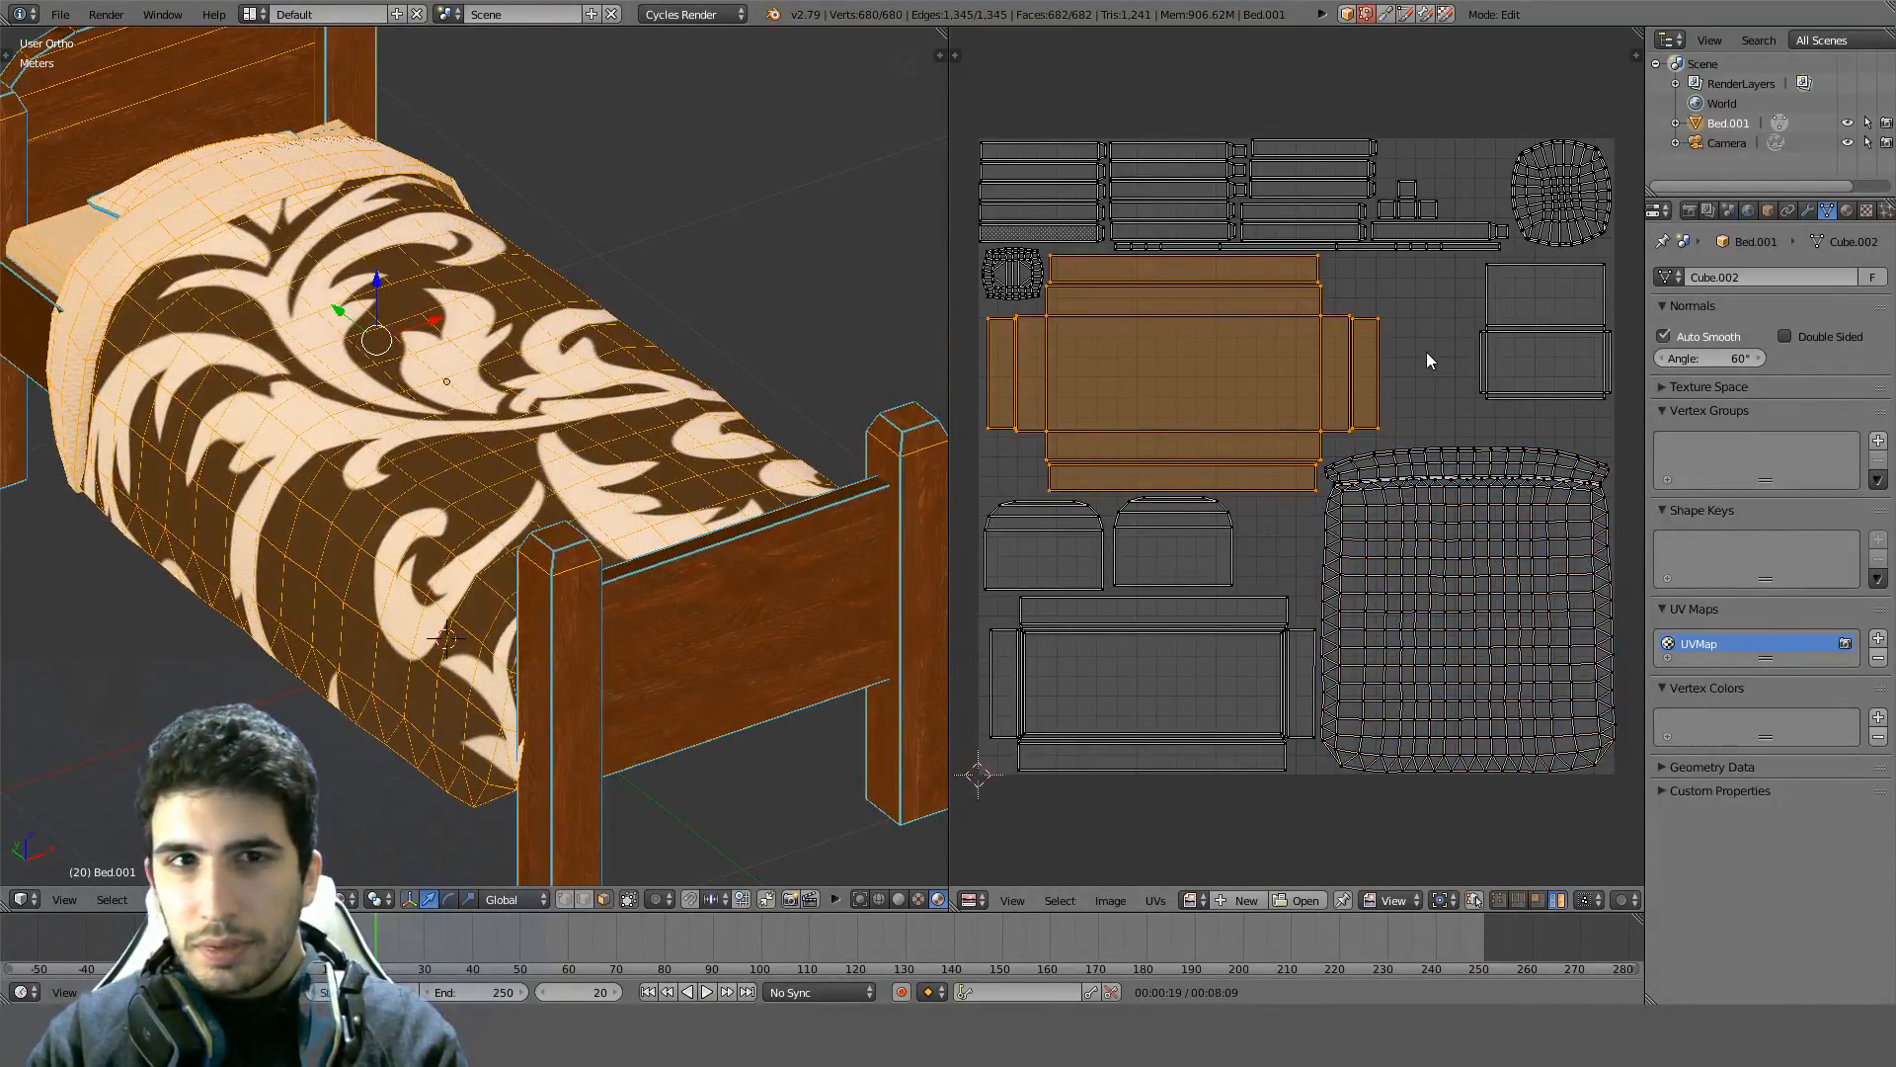
{"action": "right_click", "coordinate": [1507, 345], "text": "shift"}
{"action": "right_click", "coordinate": [1430, 247], "text": "shift"}
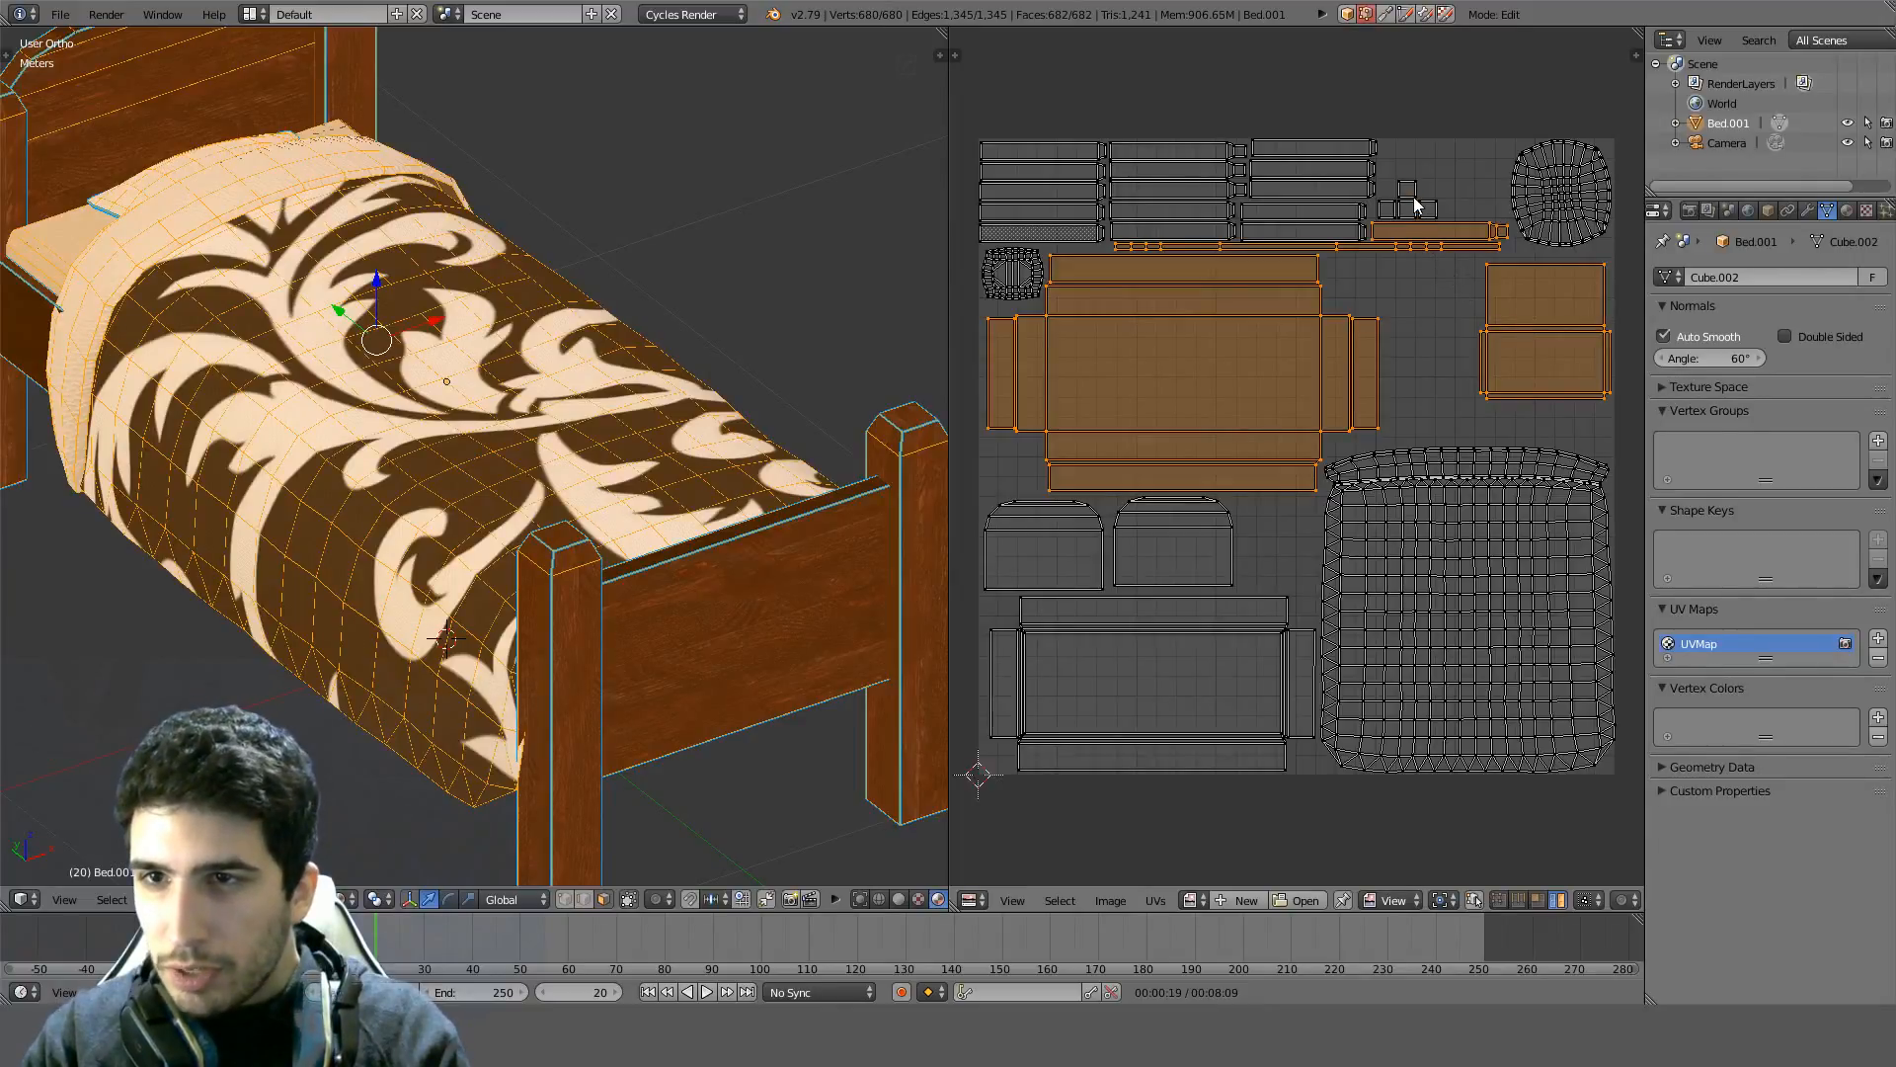
{"action": "right_click", "coordinate": [1413, 204], "text": "shift"}
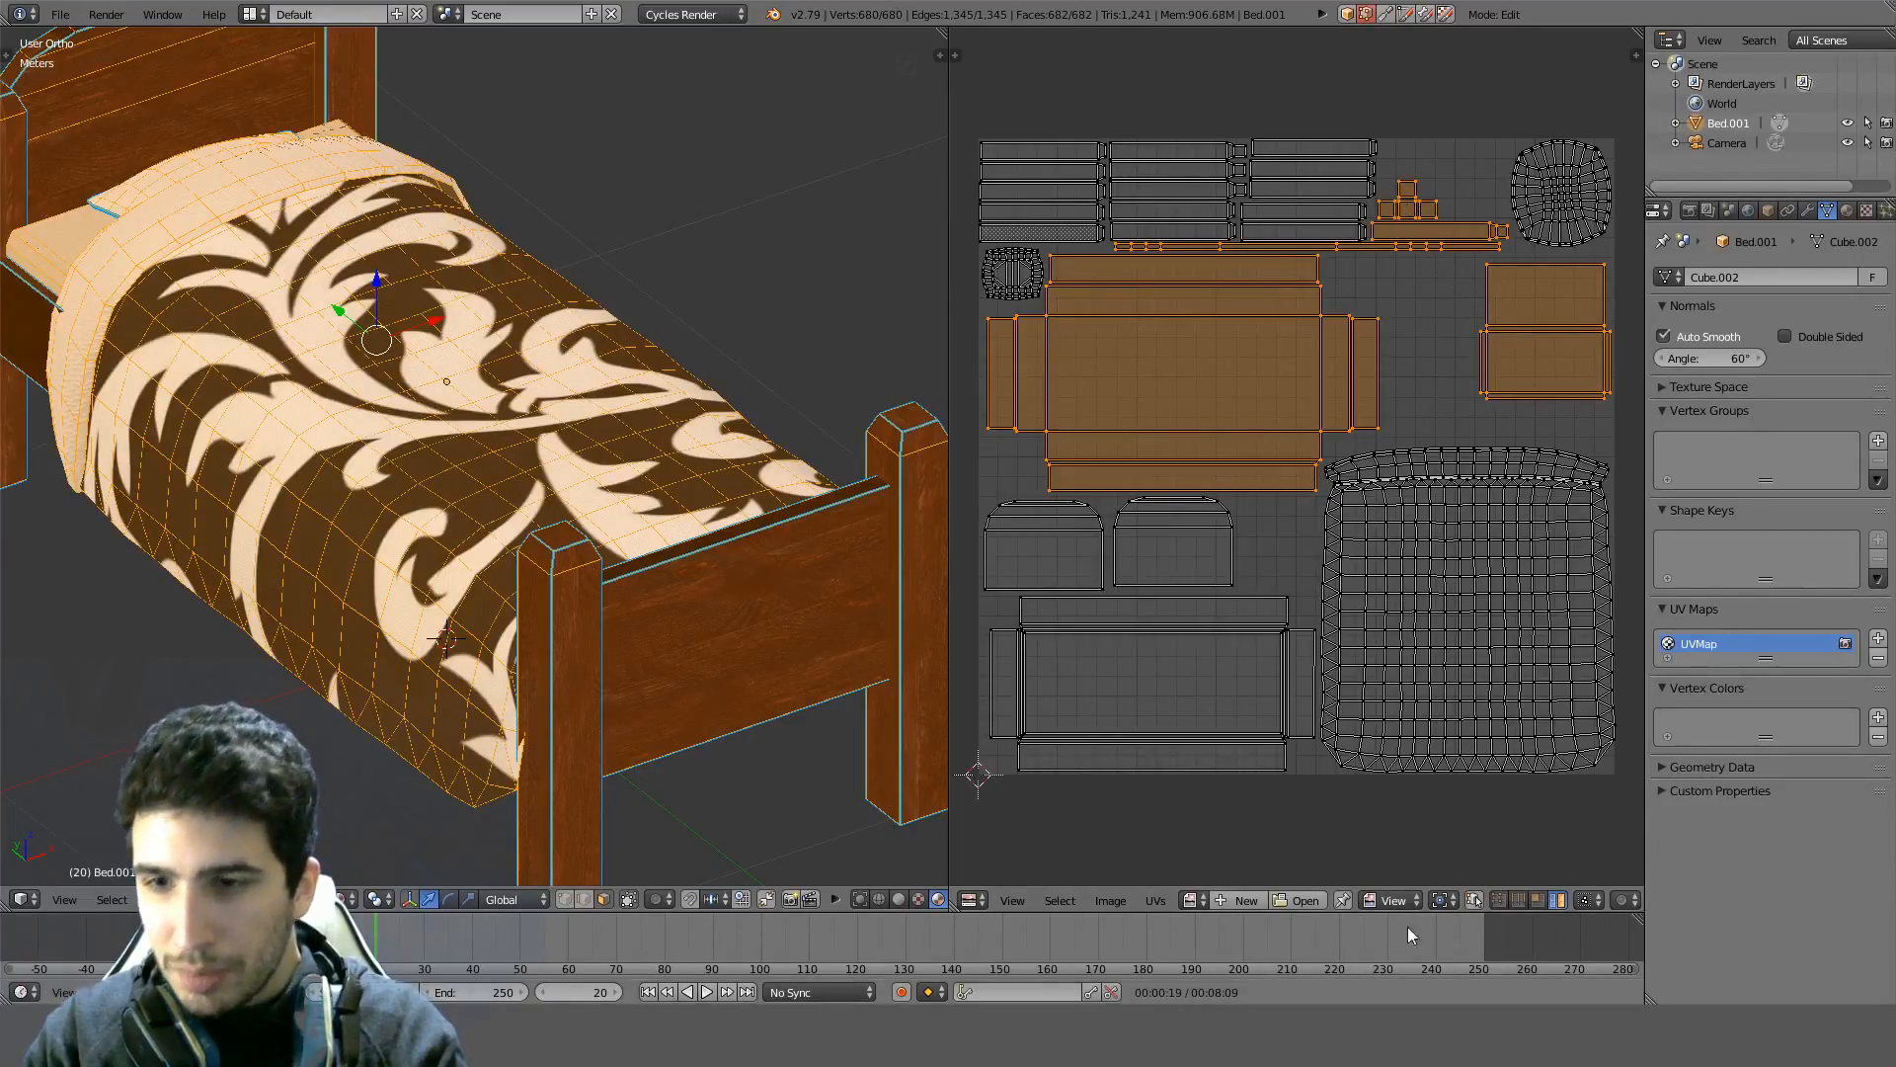
{"action": "right_click", "coordinate": [1317, 213], "text": "shift"}
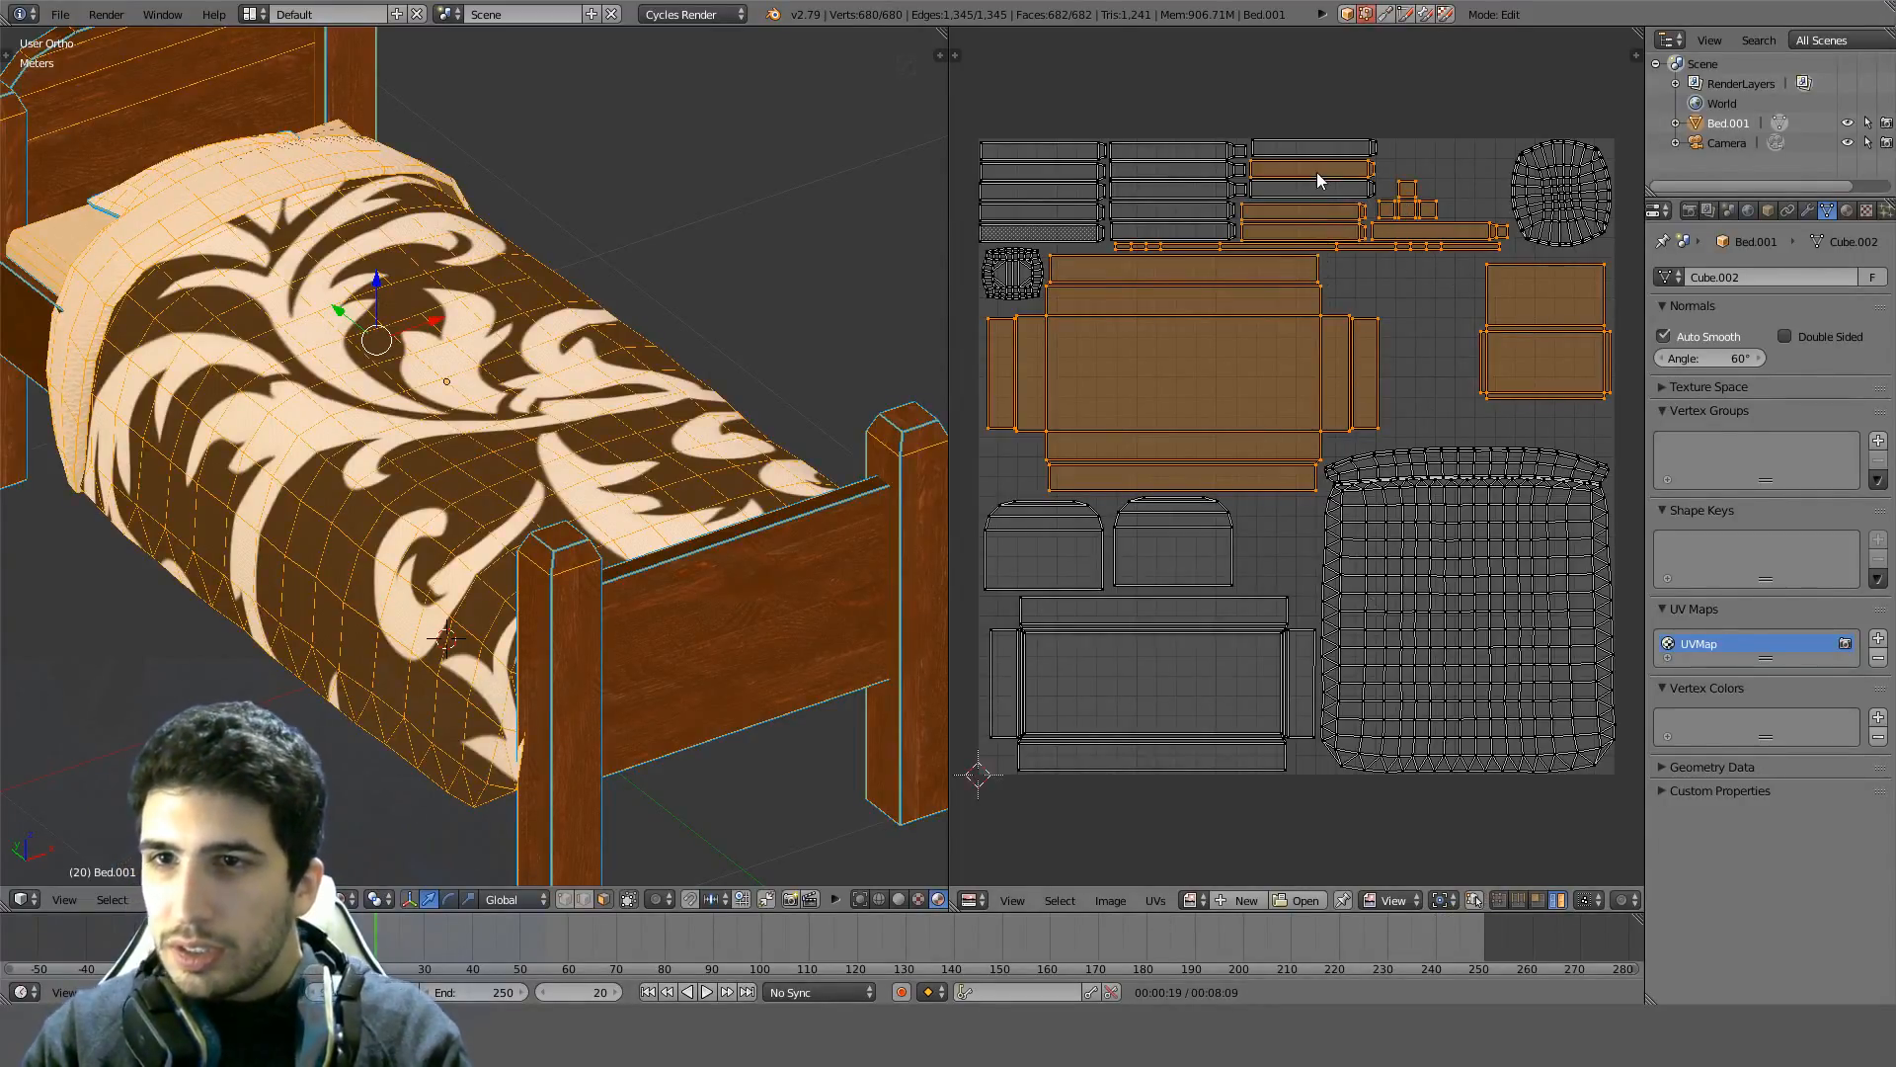
{"action": "right_click", "coordinate": [1300, 164], "text": "shift"}
{"action": "scroll", "coordinate": [1224, 194], "scroll_direction": "down", "scroll_amount": 4}
{"action": "scroll", "coordinate": [1230, 237], "scroll_direction": "up", "scroll_amount": 4}
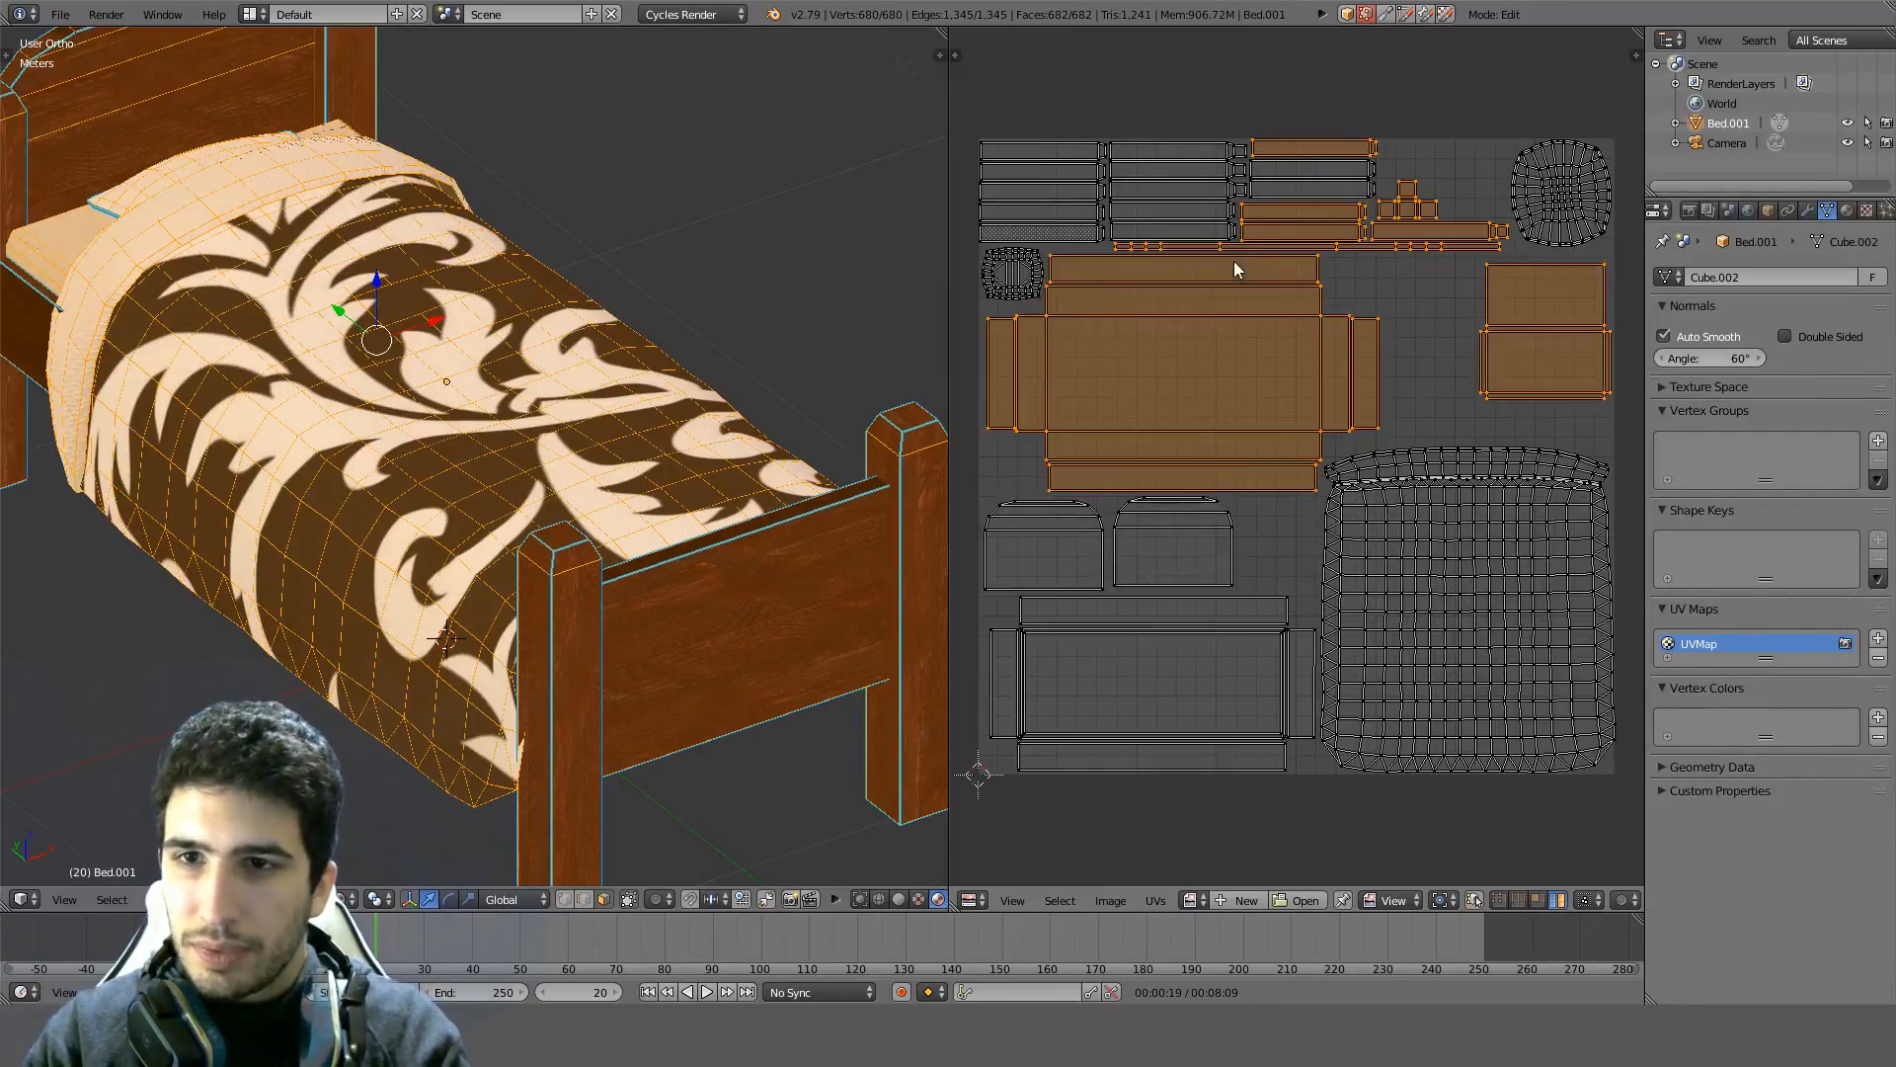
Add the remaining plank strips and lower panel islands to the selection, leaving out the blanket and the two rounded islands
{"action": "scroll", "coordinate": [1167, 193], "scroll_direction": "down", "scroll_amount": 3}
{"action": "left_click_drag", "start_coordinate": [1167, 192], "coordinate": [1153, 181]}
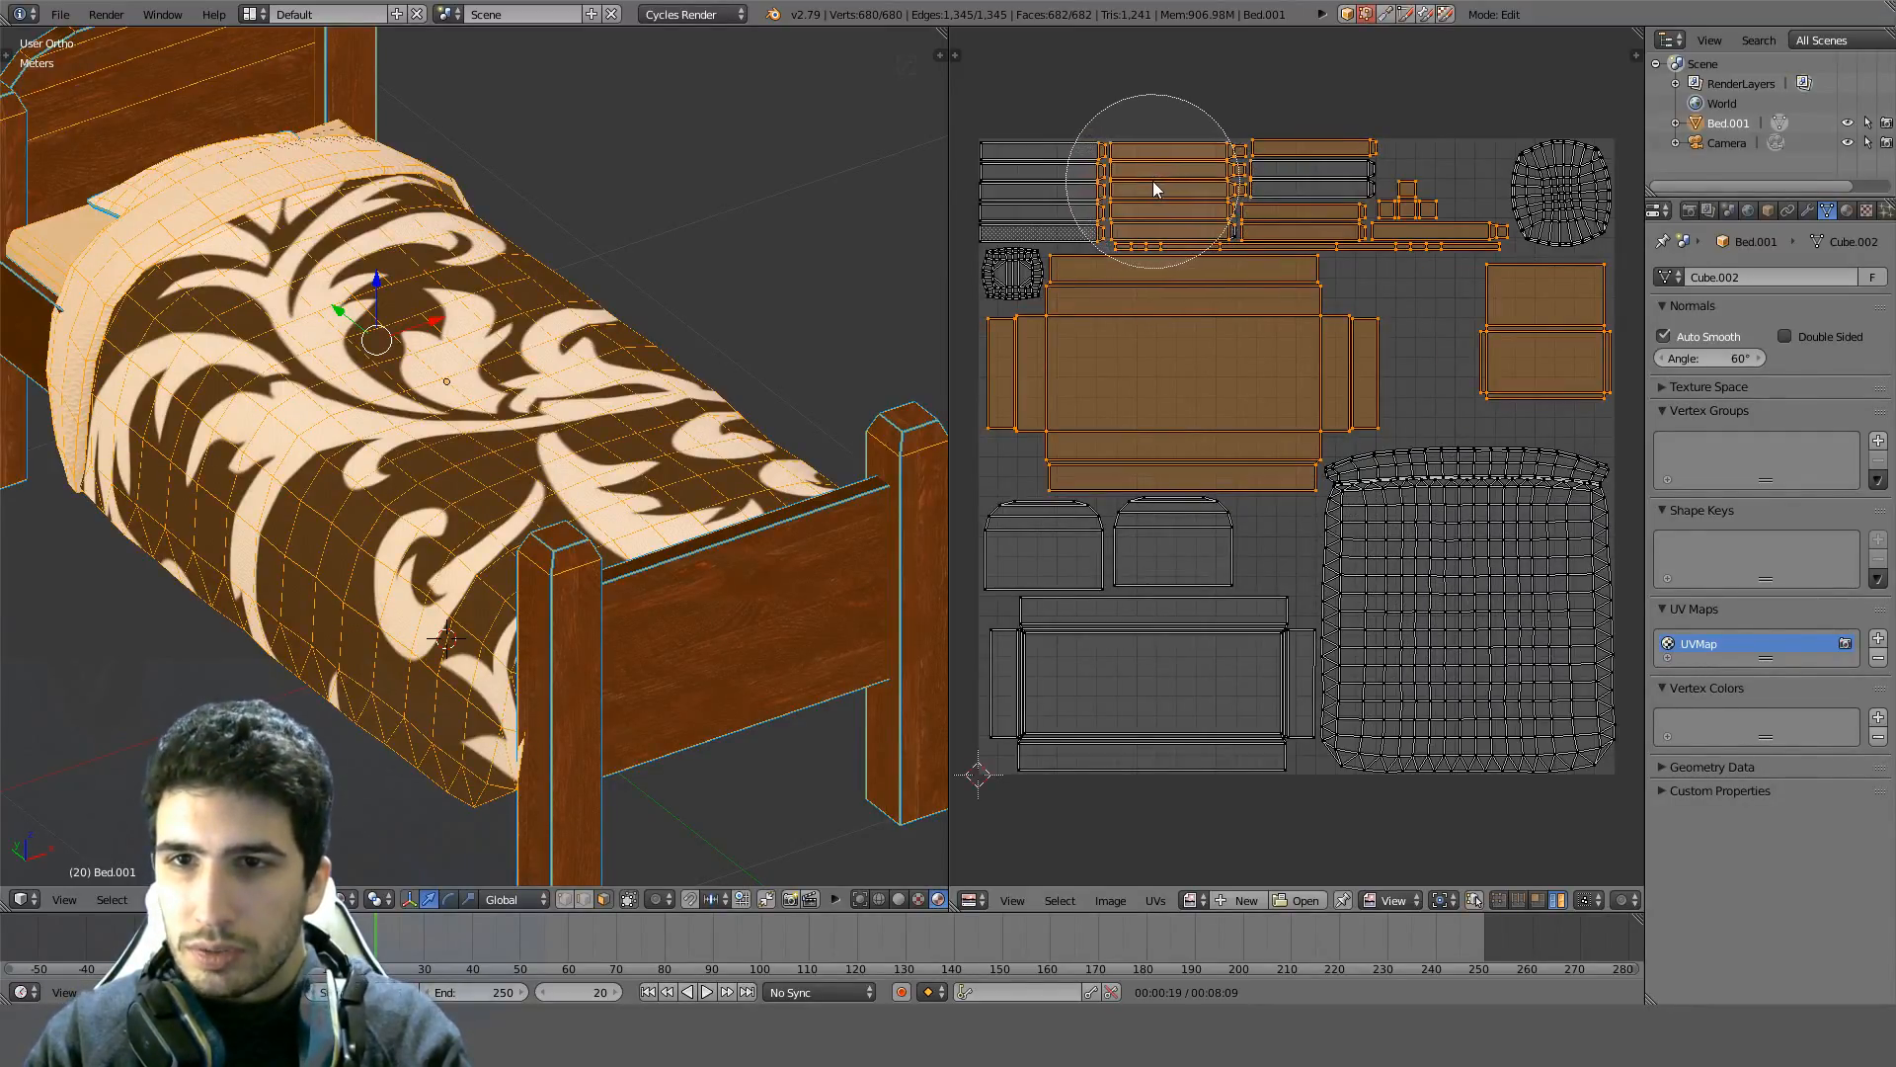
{"action": "right_click", "coordinate": [1152, 181]}
{"action": "key", "text": "c"}
{"action": "left_click", "coordinate": [1014, 150]}
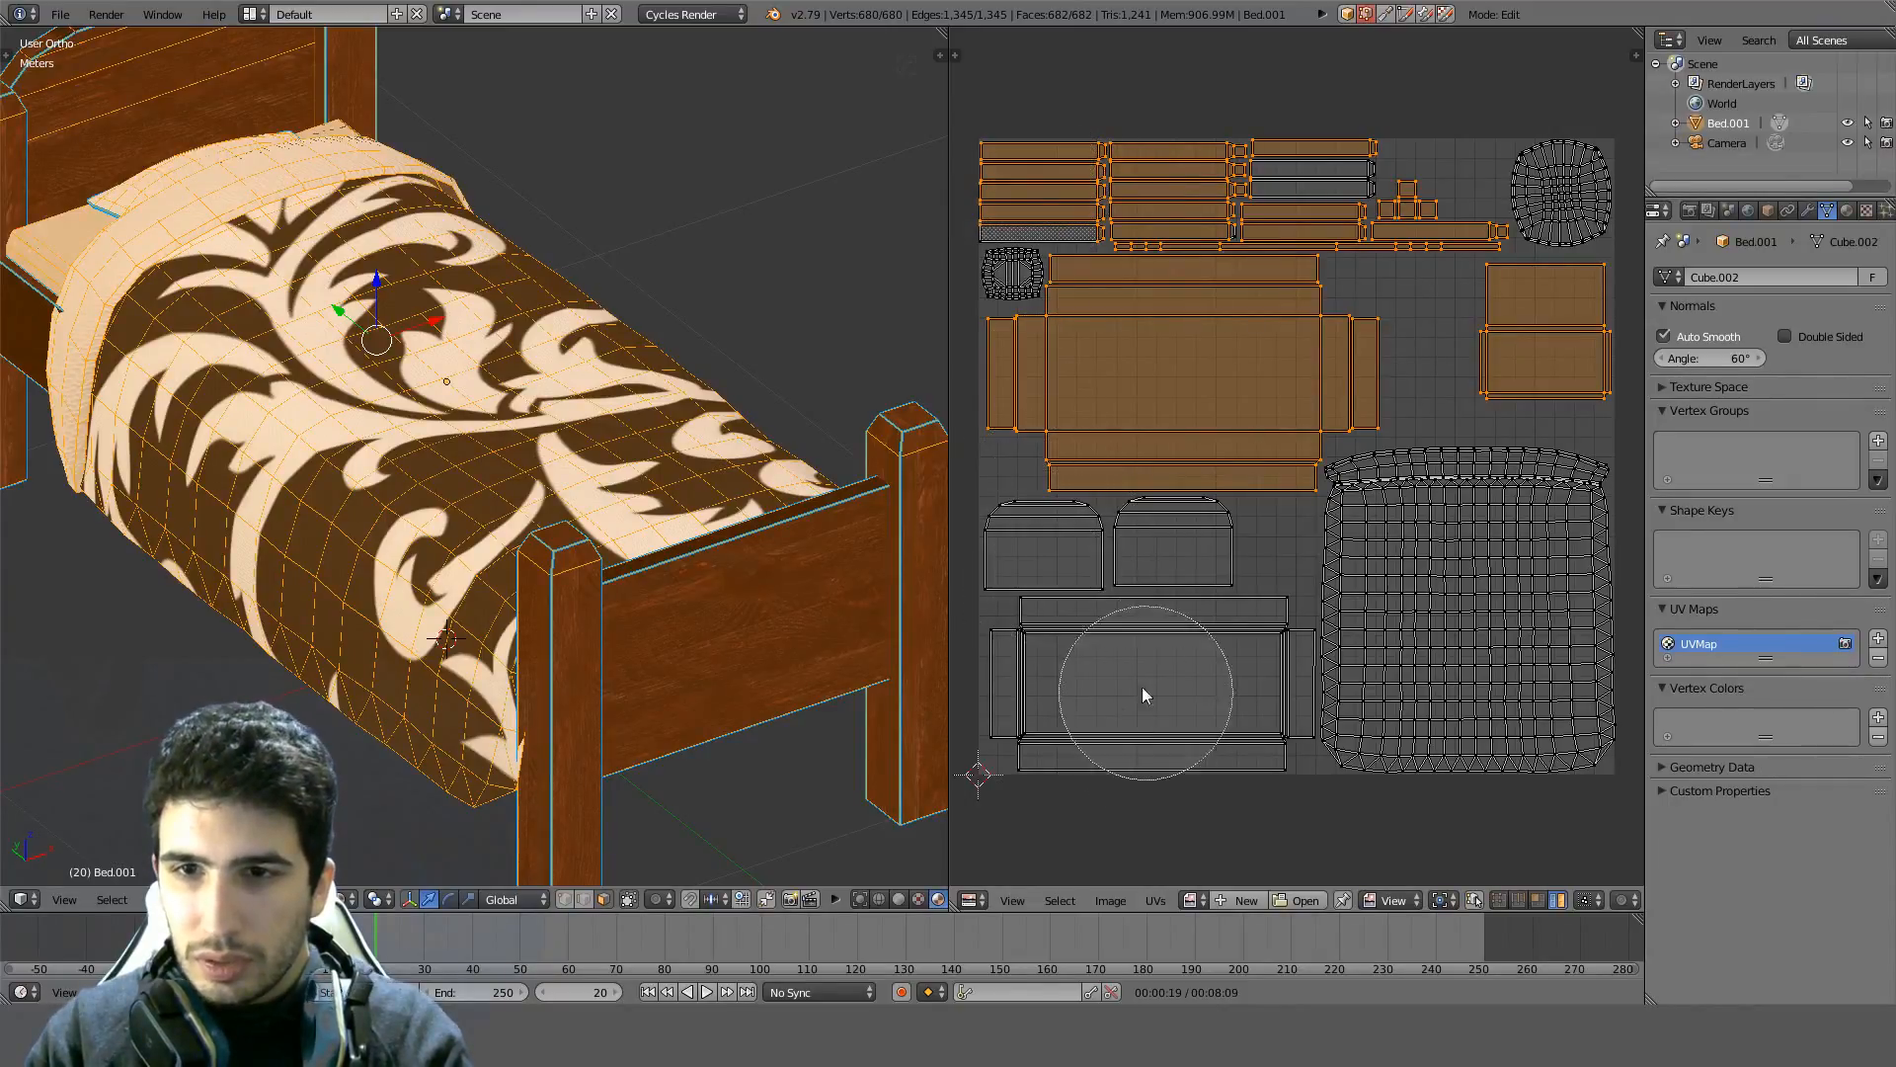
{"action": "key", "text": "l"}
{"action": "key", "text": "l"}
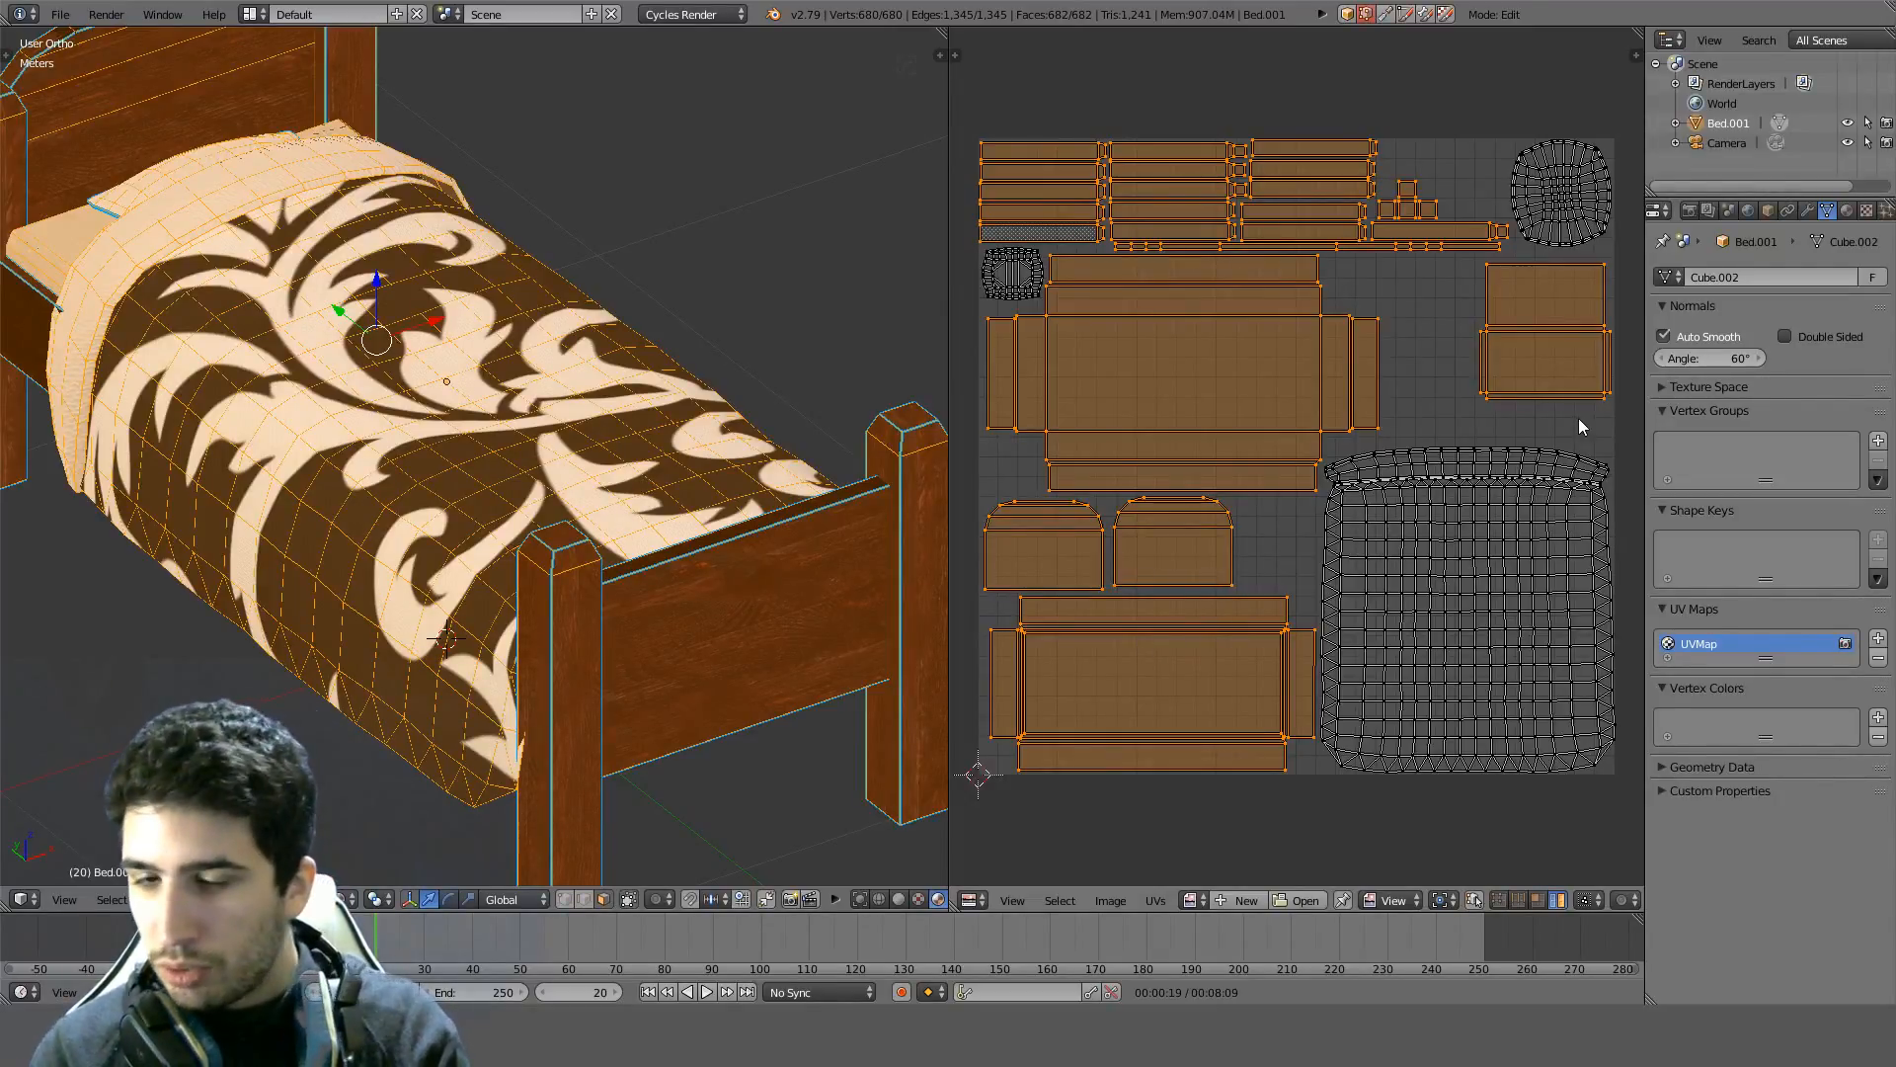
Scale the selected UV islands by 0.5
{"action": "type", "text": "s"}
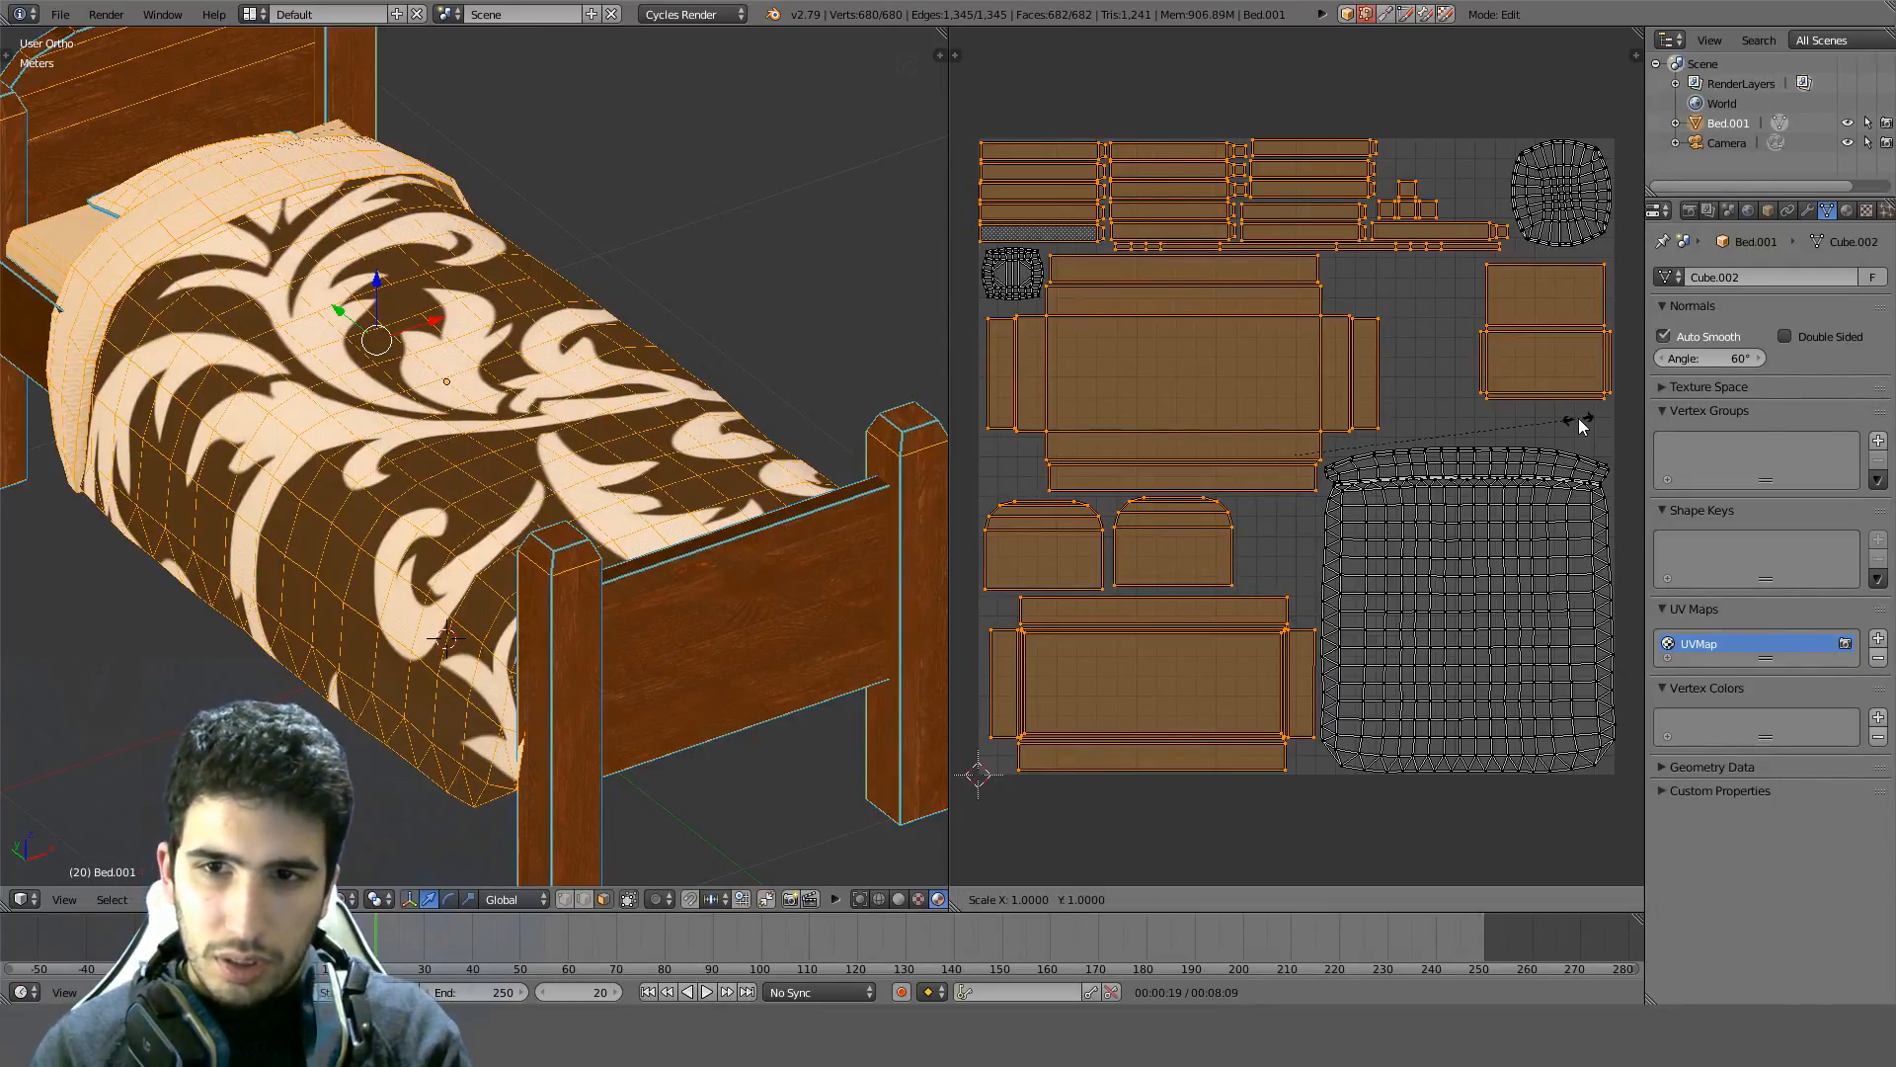
{"action": "type", "text": "0.5"}
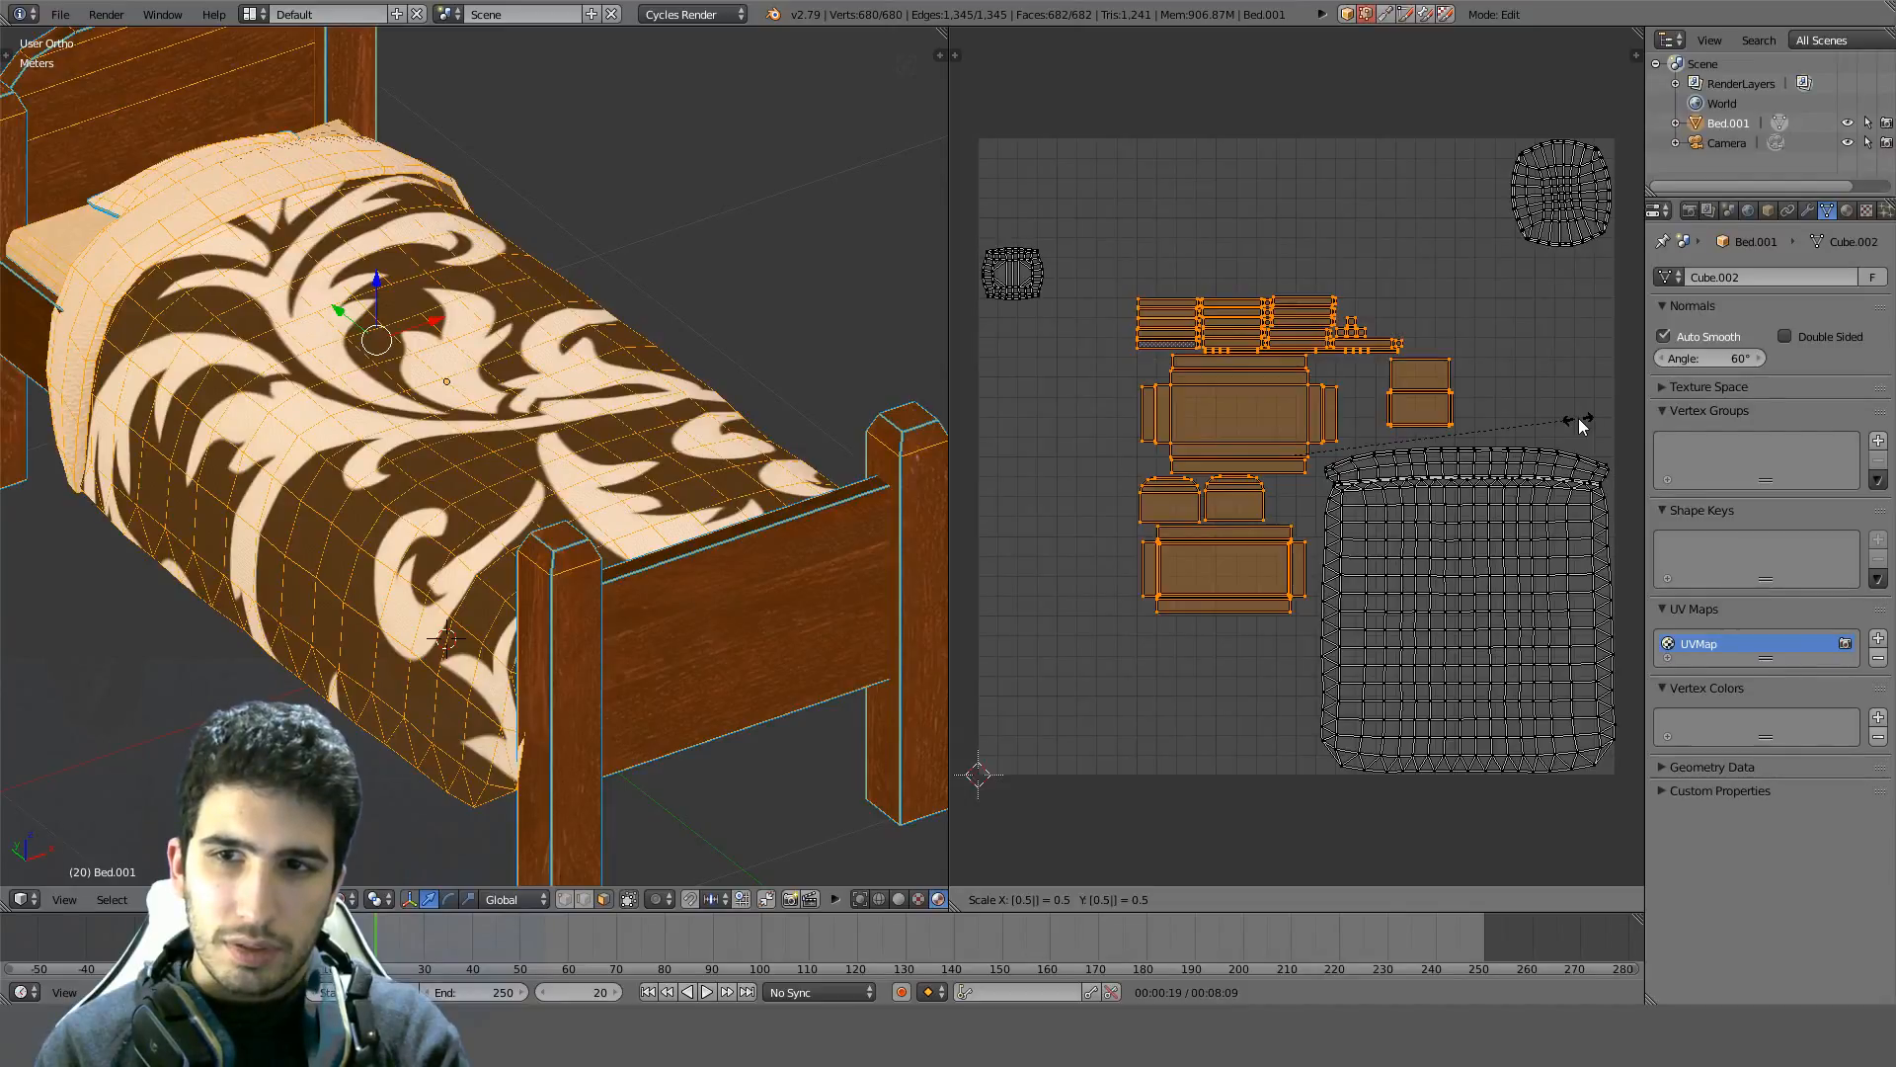
{"action": "key", "text": "Return"}
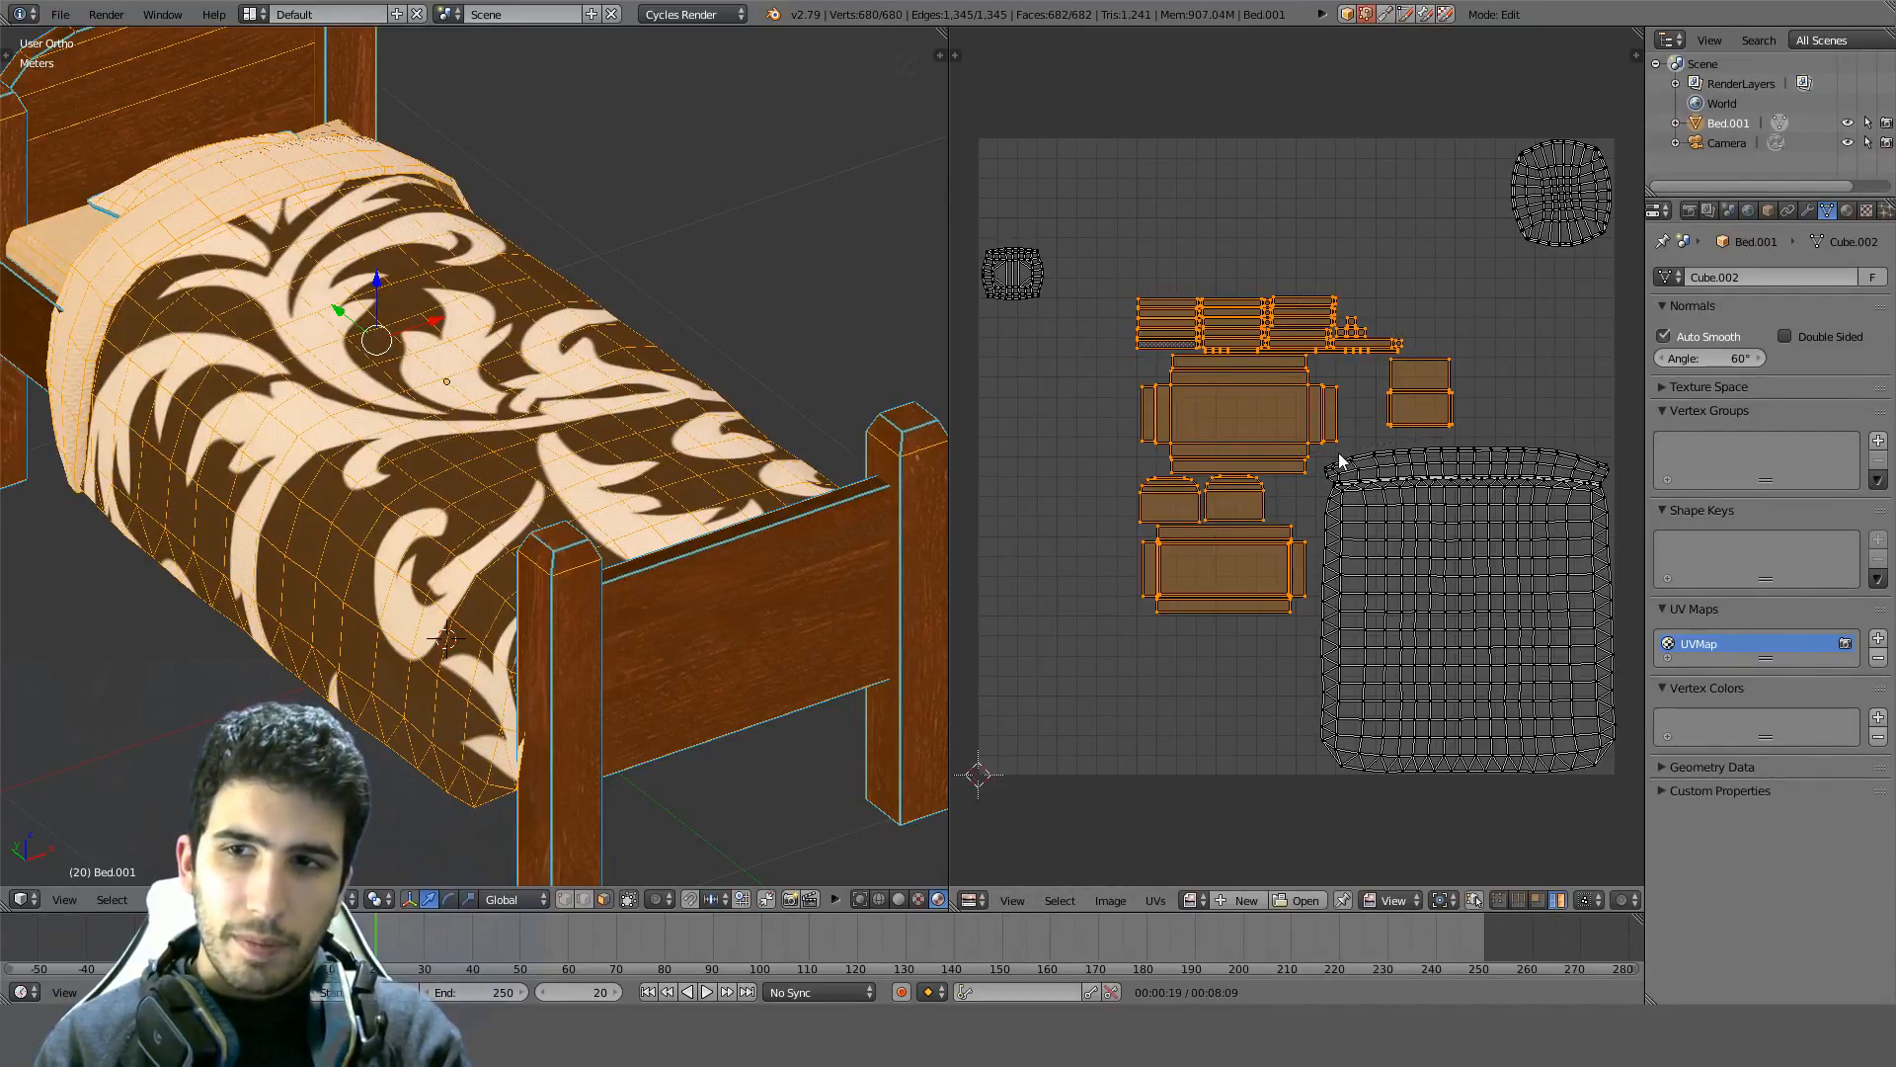
Select all the bed's UV islands and pack them with a margin of 0.02
{"action": "key", "text": "a"}
{"action": "key", "text": "a"}
{"action": "key", "text": "ctrl+p"}
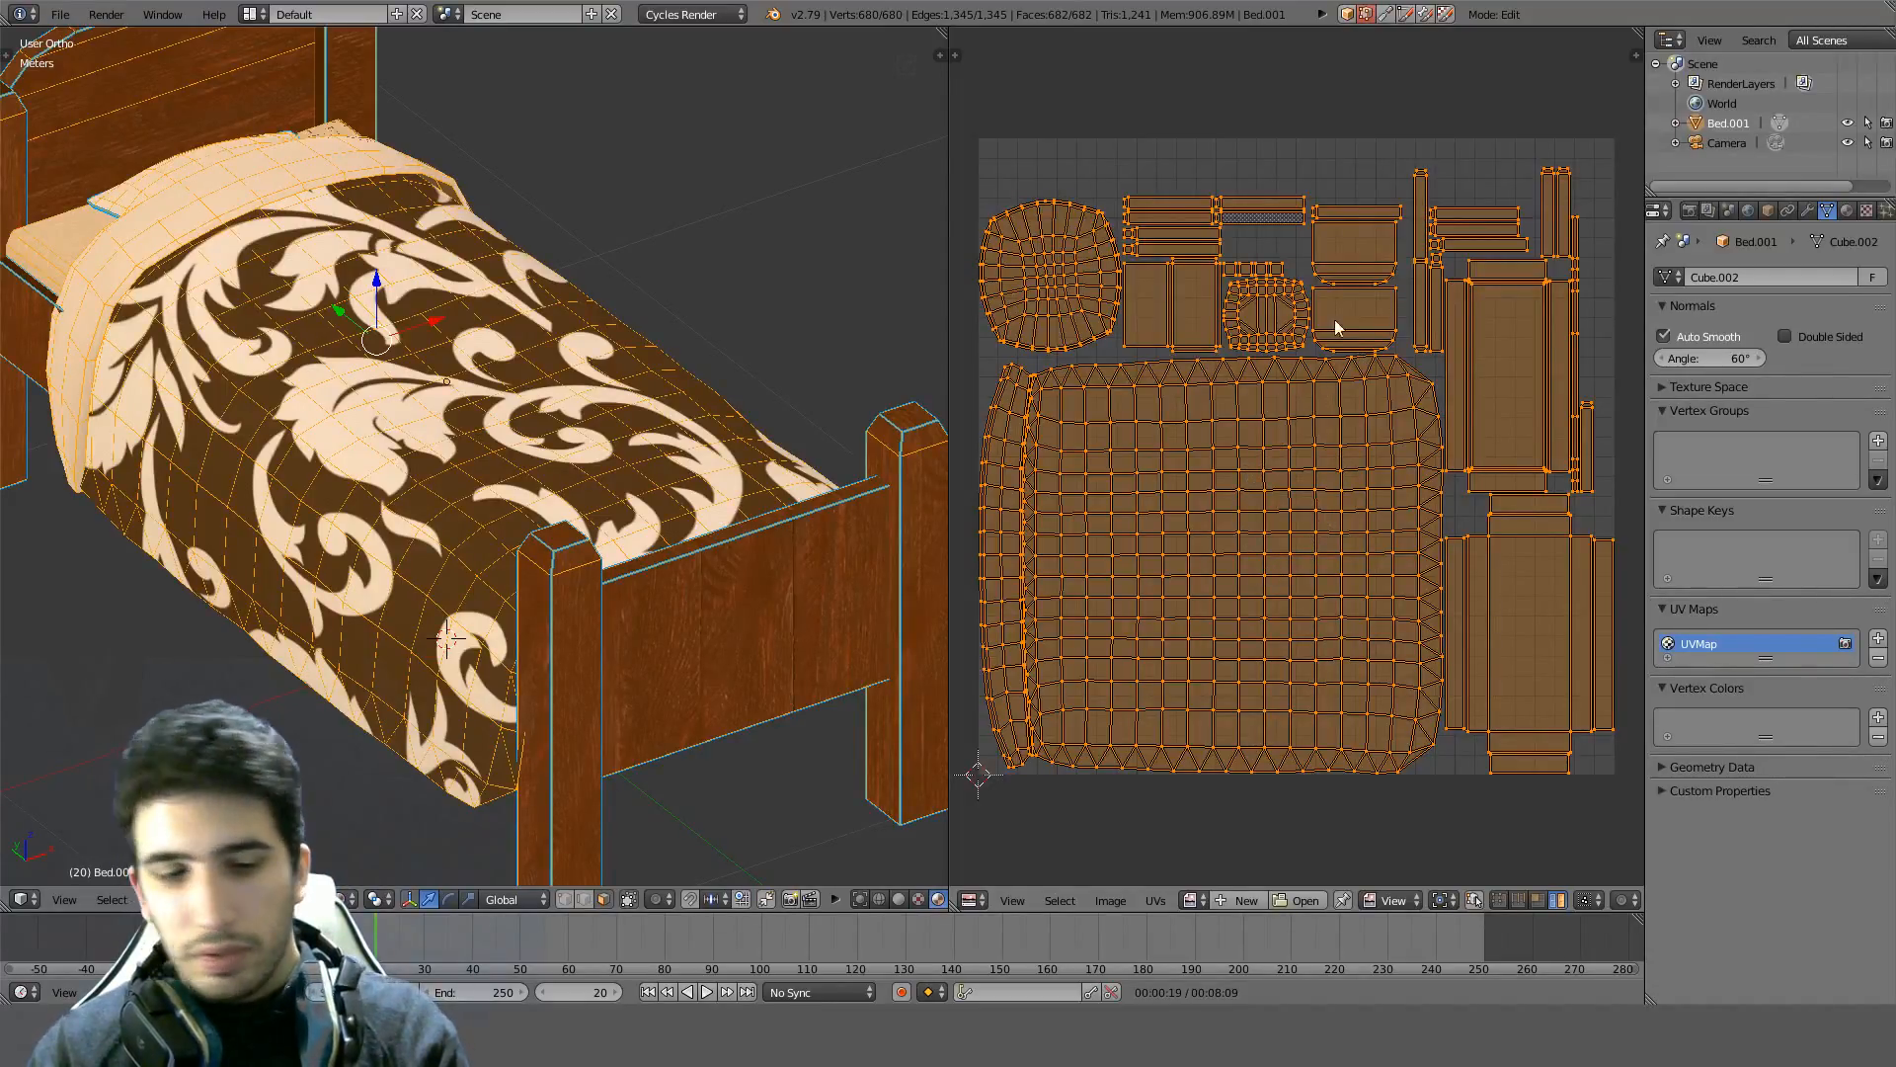
{"action": "key", "text": "t"}
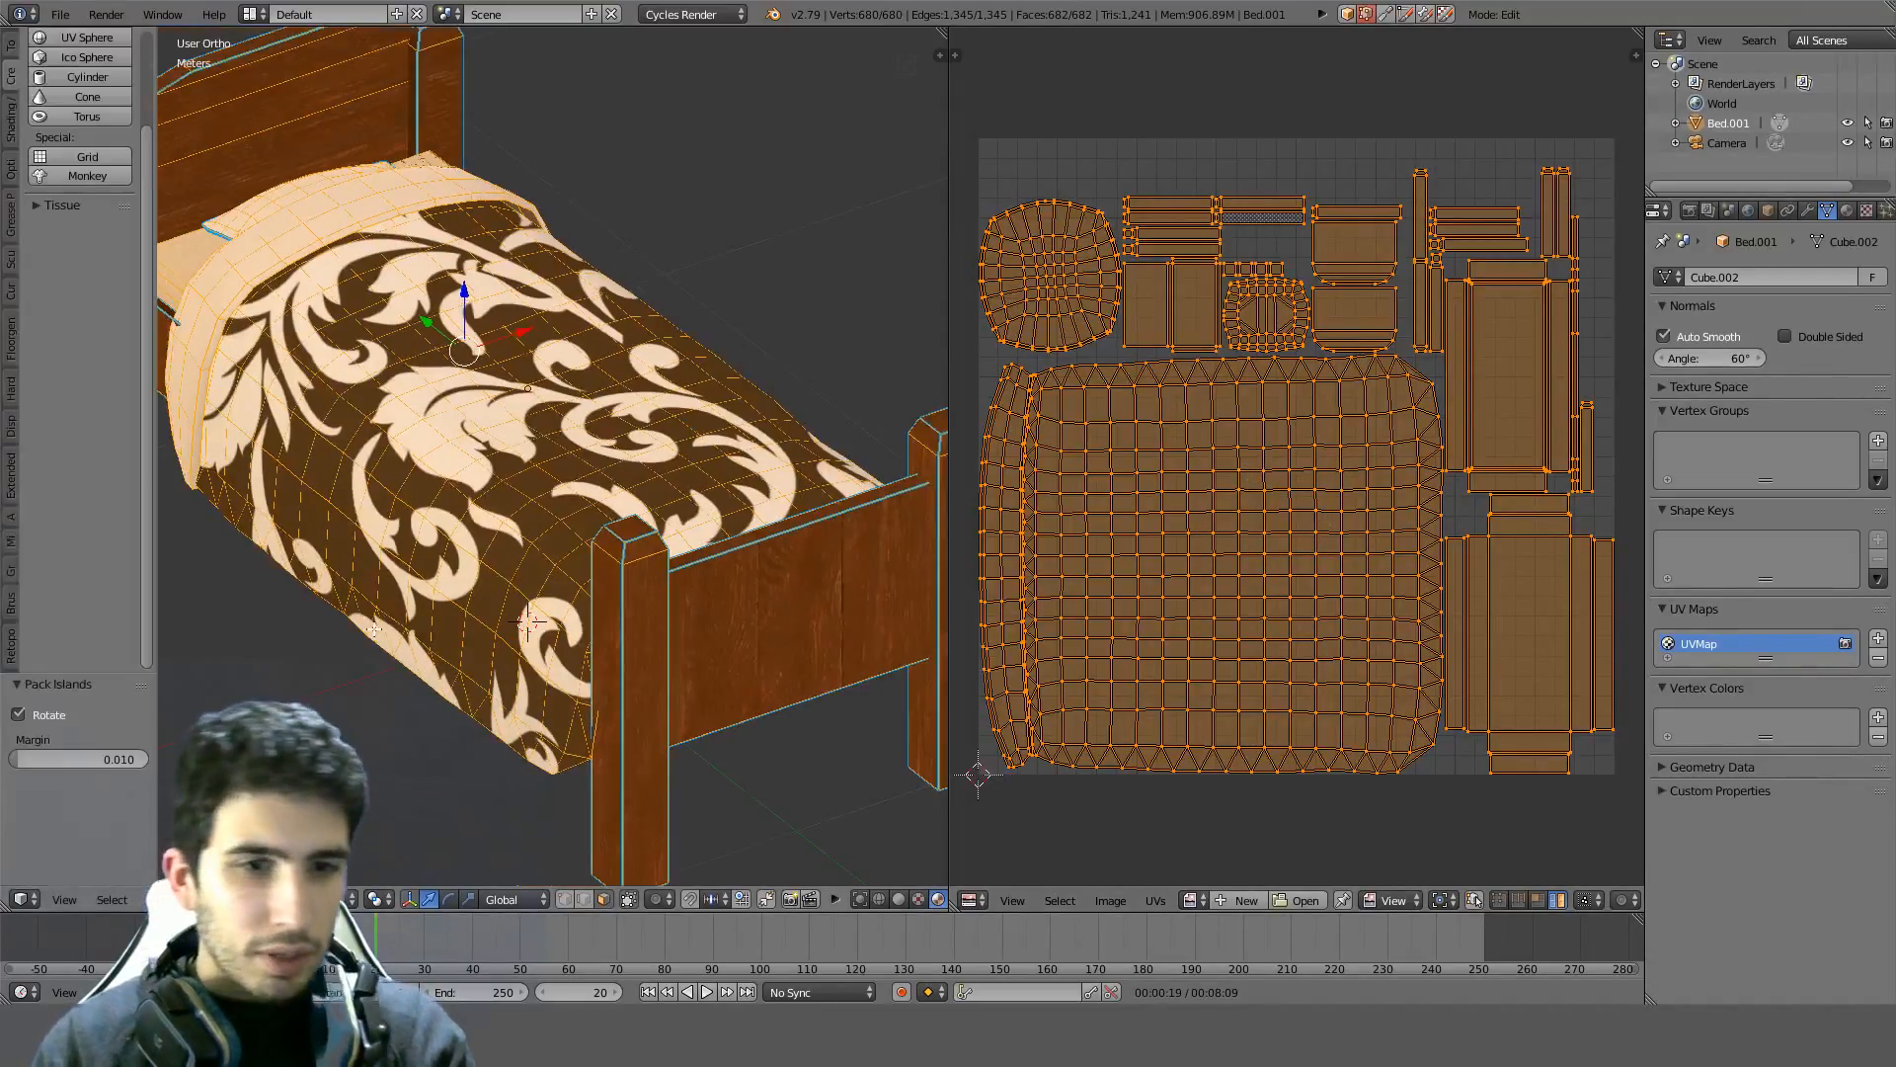
{"action": "left_click", "coordinate": [103, 763]}
{"action": "type", "text": "0.01"}
{"action": "type", "text": "0"}
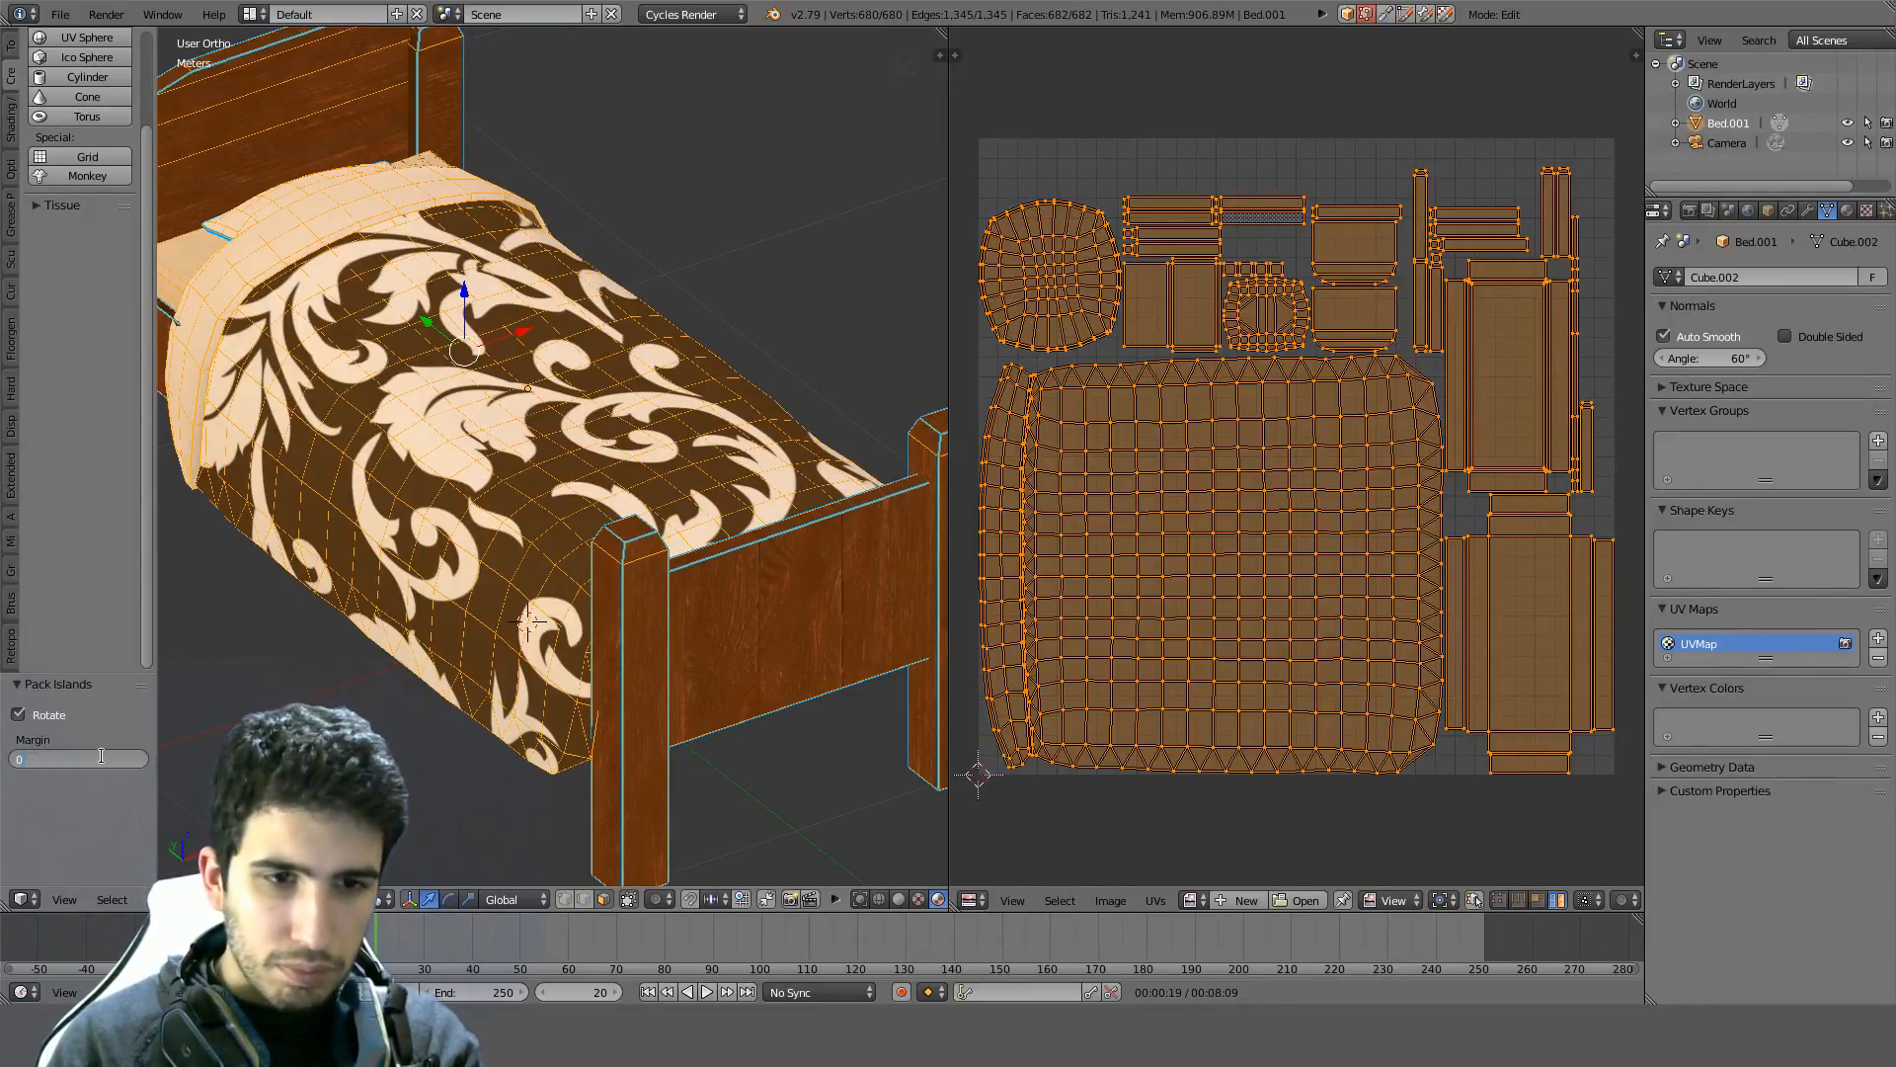
{"action": "key", "text": "Return"}
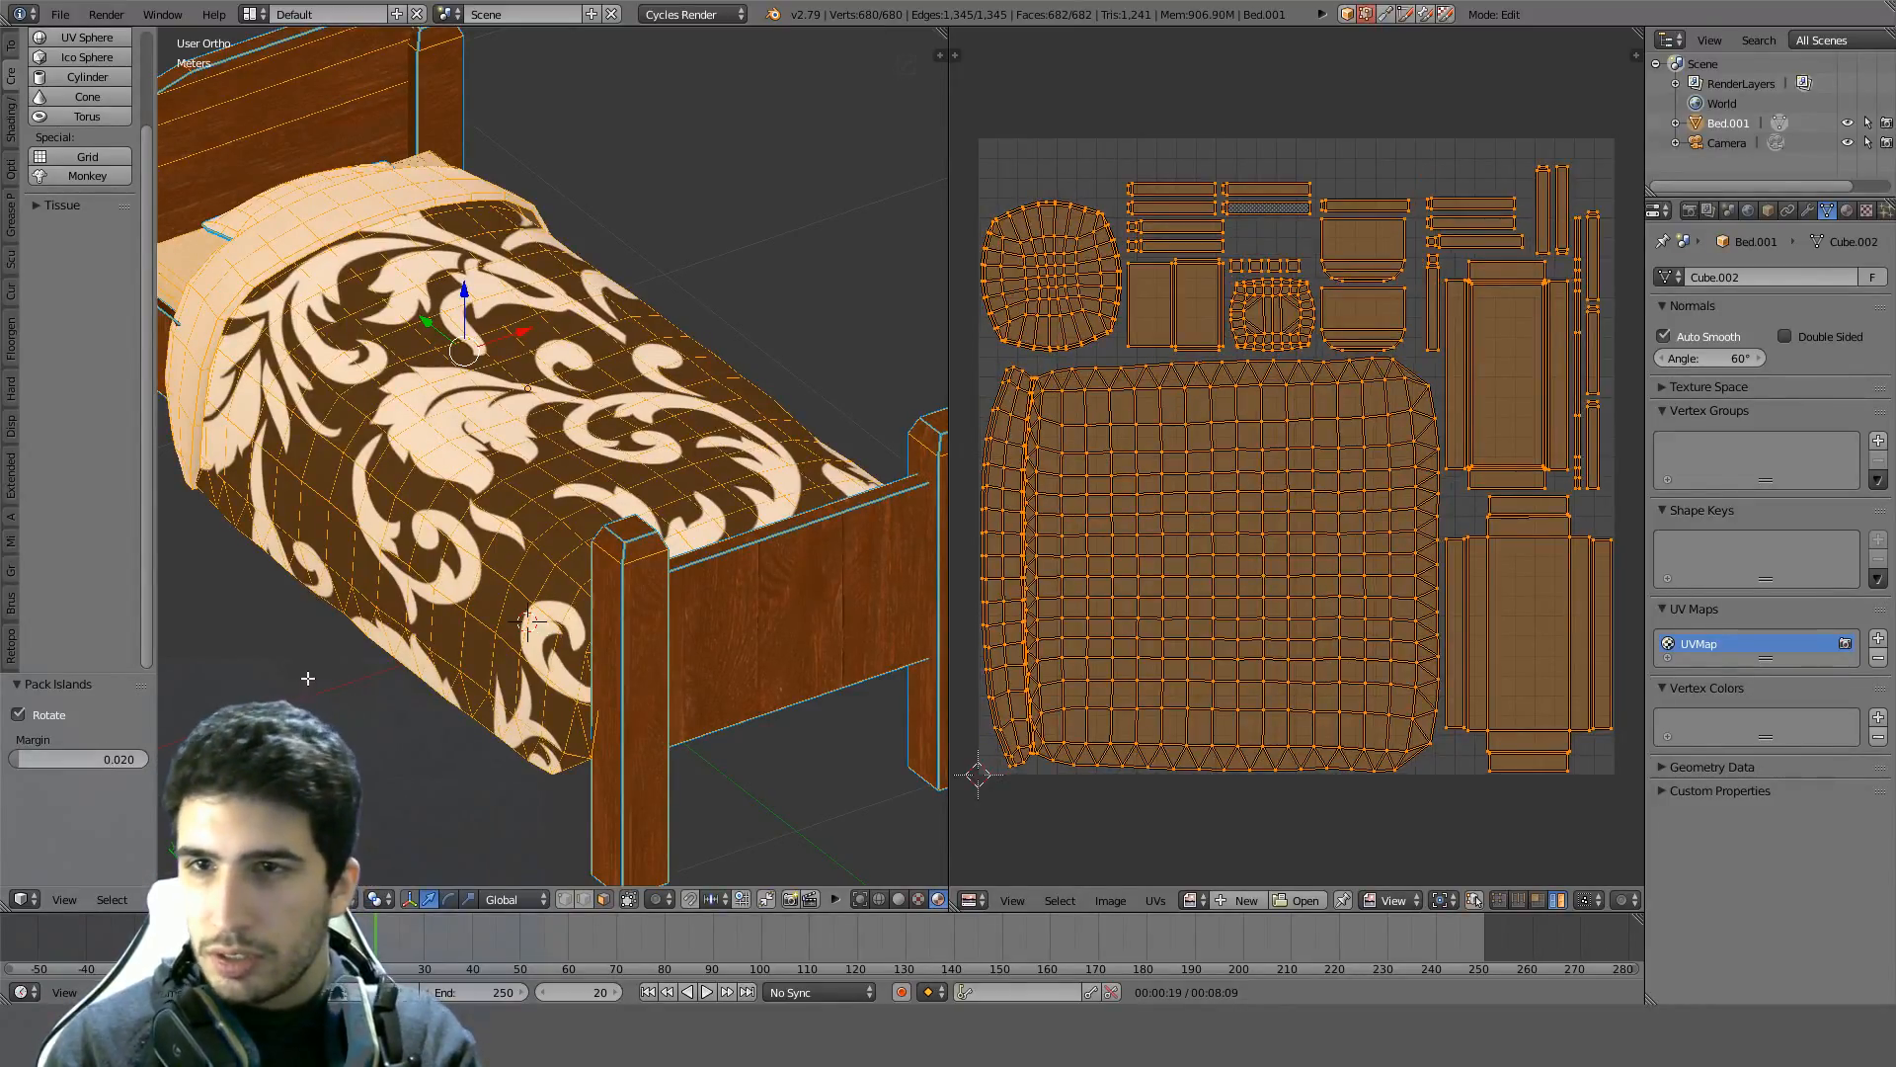
{"action": "key", "text": "t"}
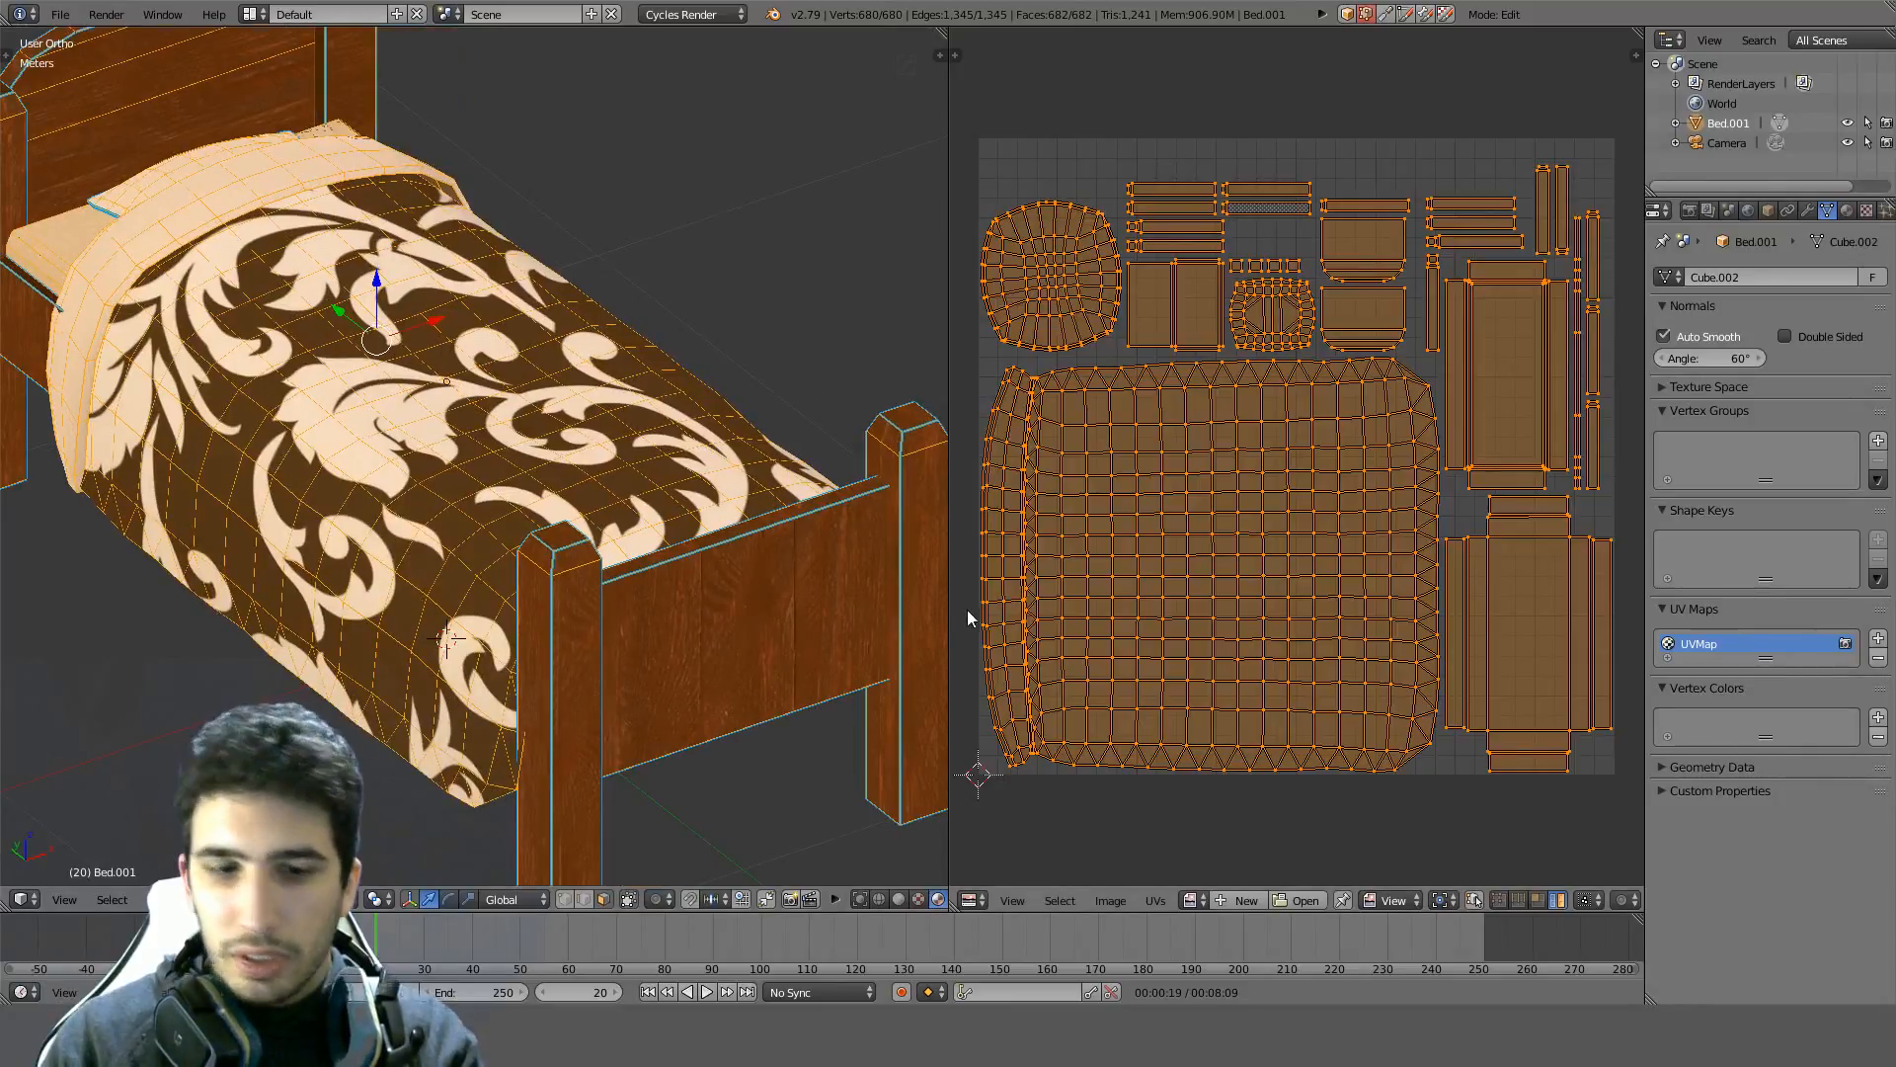
Pack the bed's UV islands with UVPackmaster, set its margin to 0.02 and pack them again
{"action": "key", "text": "t"}
{"action": "left_click", "coordinate": [963, 426]}
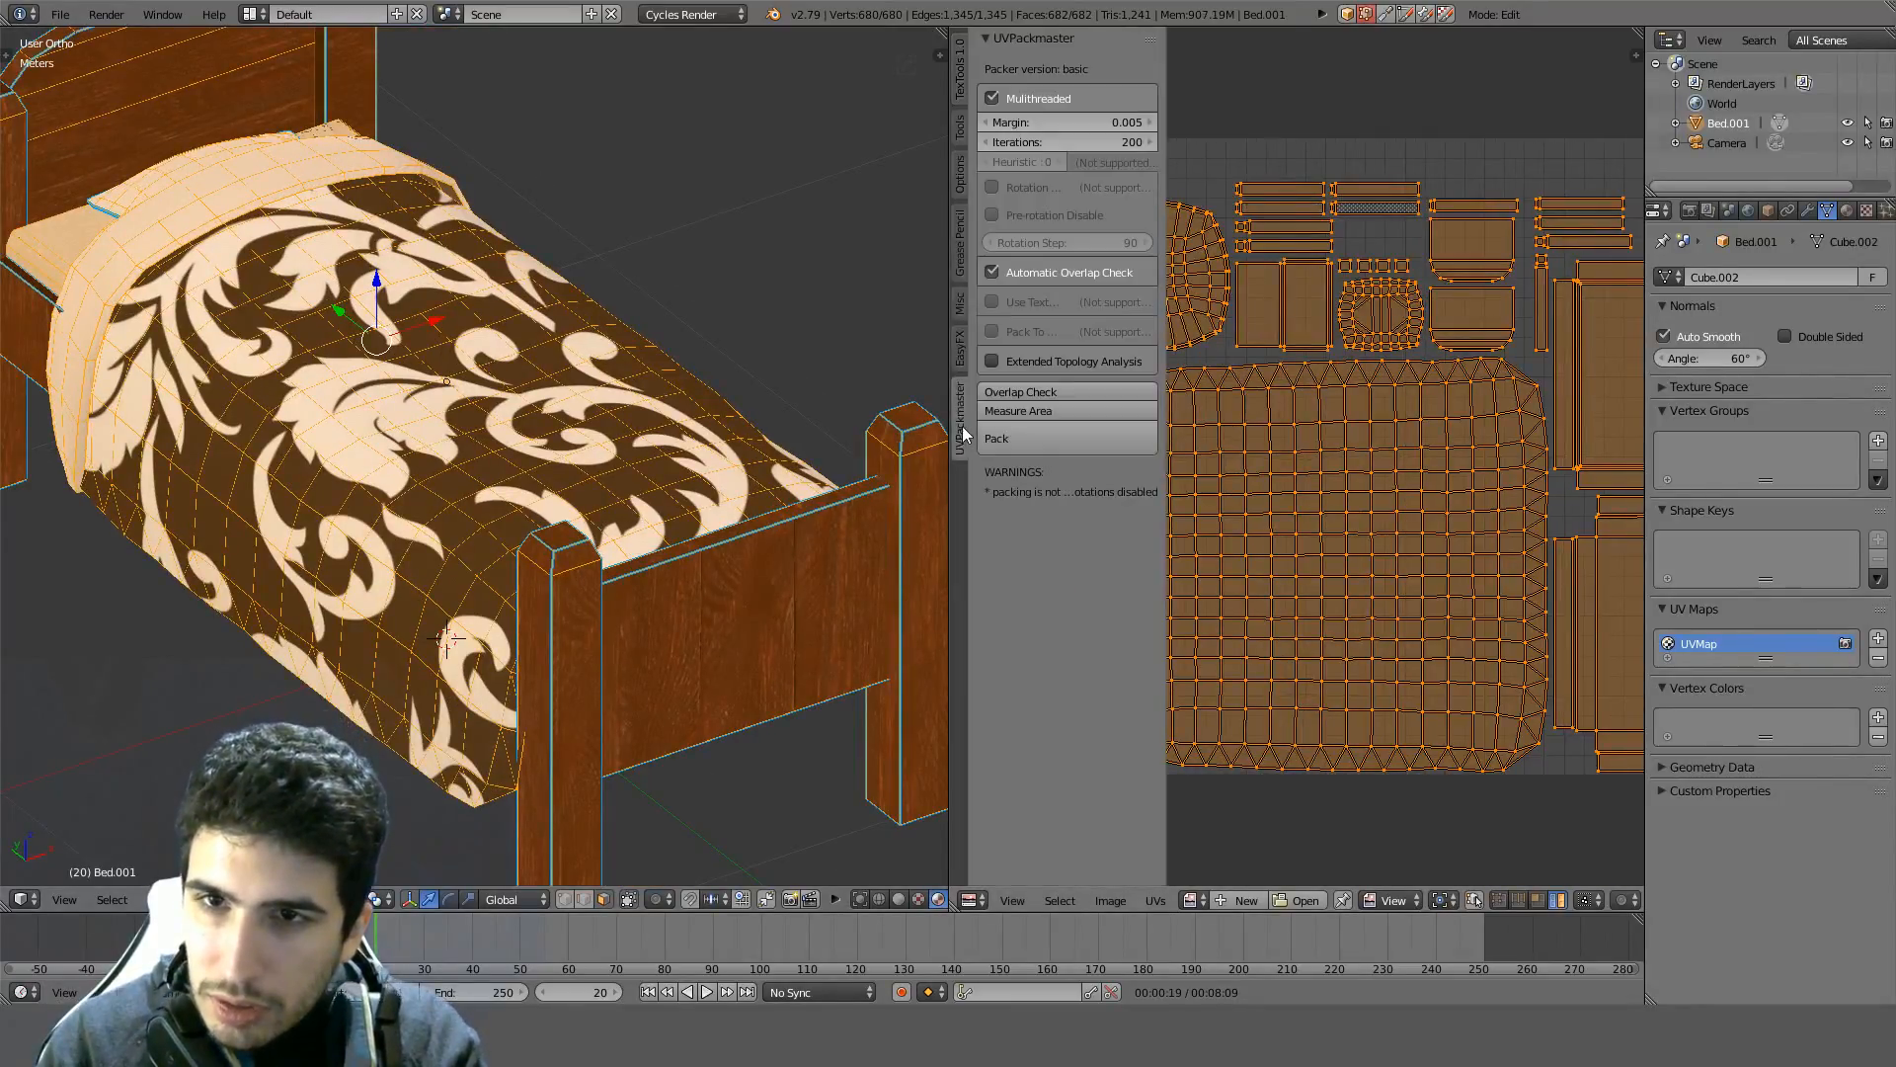
{"action": "left_click", "coordinate": [1022, 437]}
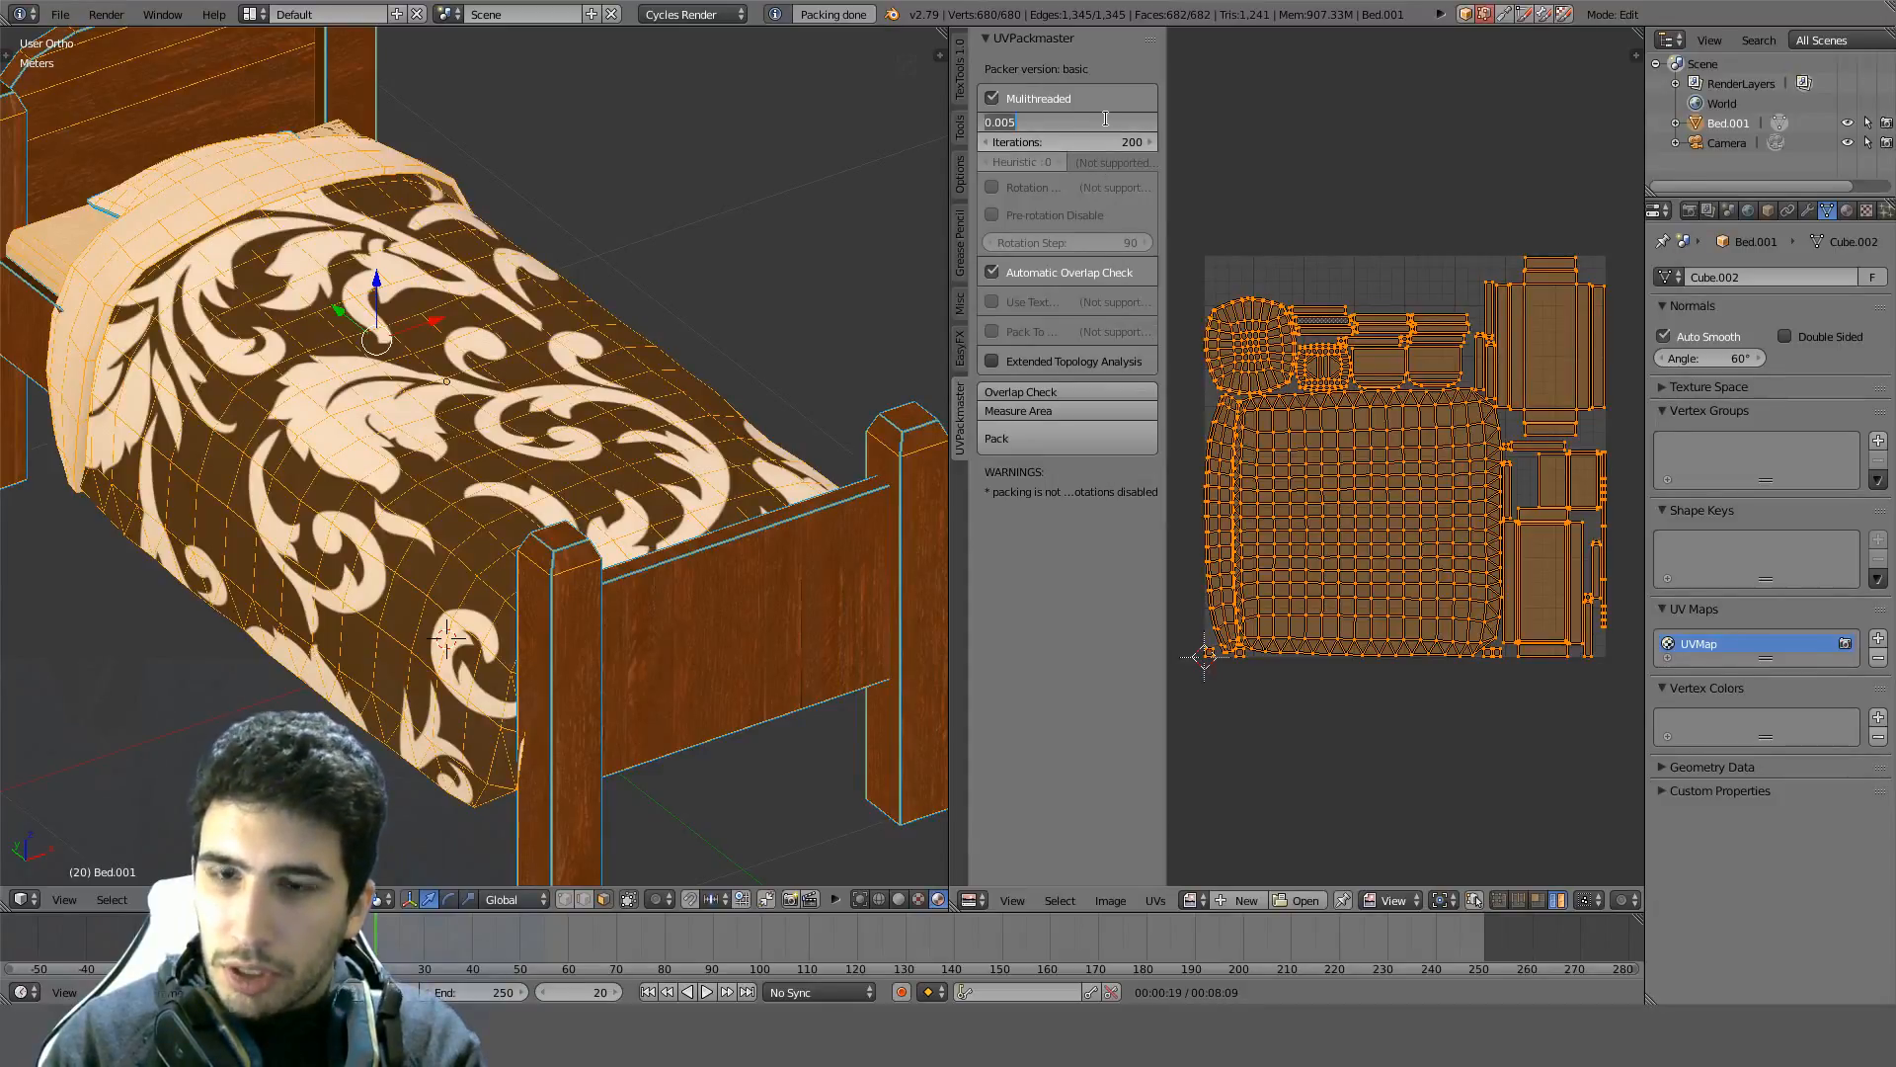
{"action": "type", "text": "0.02"}
{"action": "key", "text": "Return"}
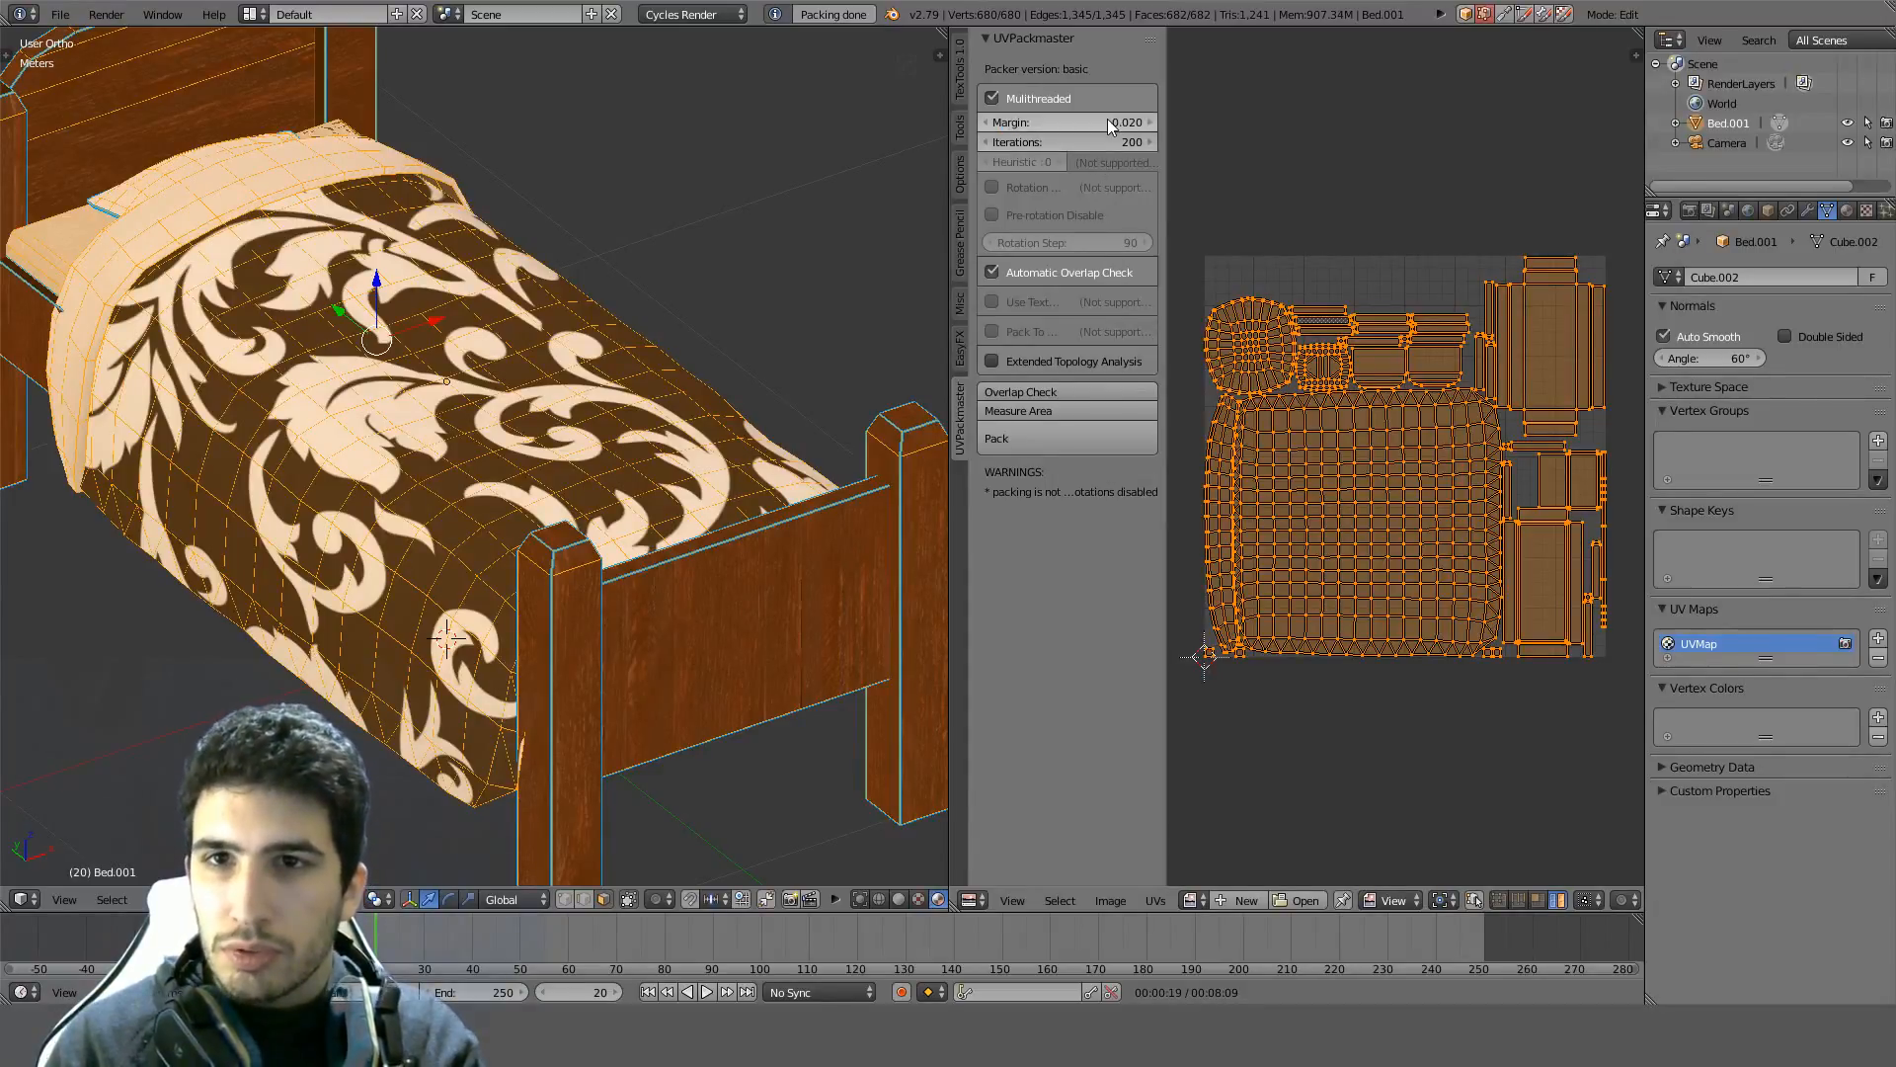
{"action": "left_click", "coordinate": [1050, 435]}
{"action": "scroll", "coordinate": [1454, 459], "scroll_direction": "up", "scroll_amount": 2}
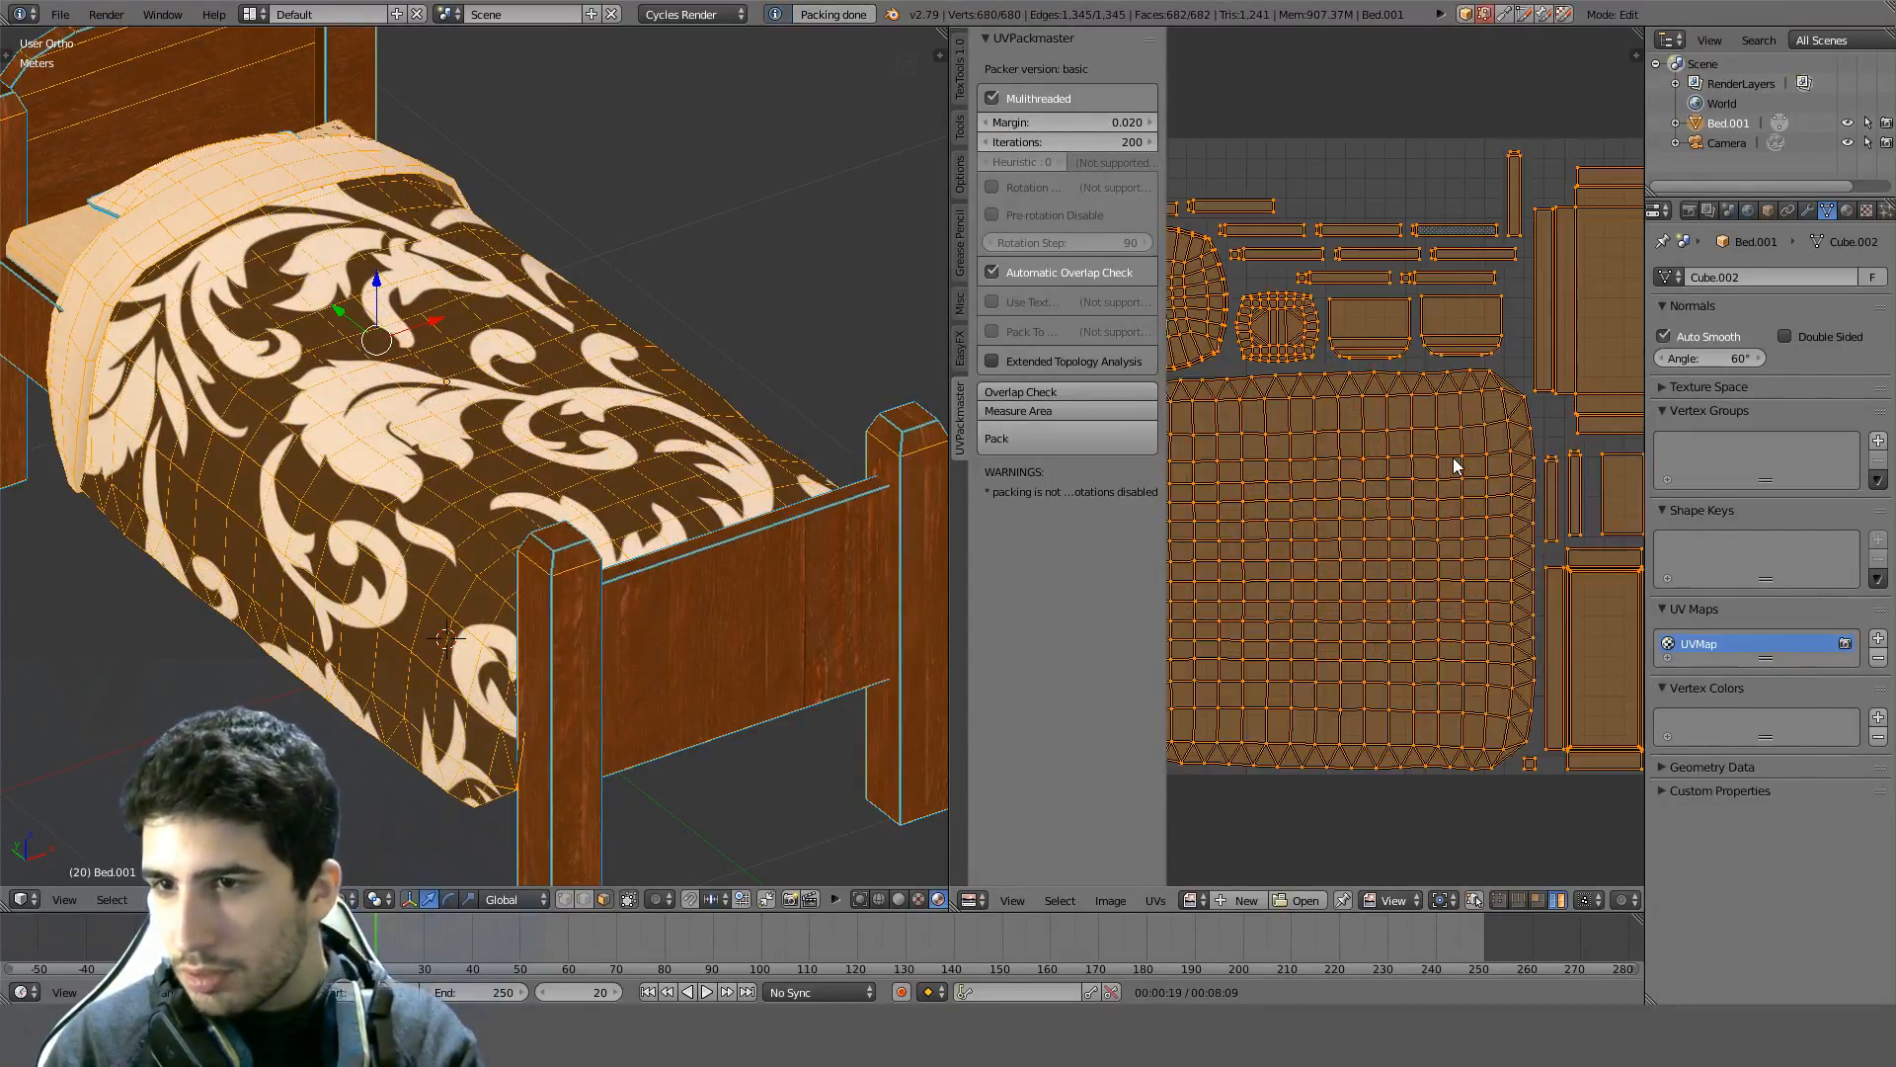
{"action": "scroll", "coordinate": [1454, 460], "scroll_direction": "down", "scroll_amount": 2}
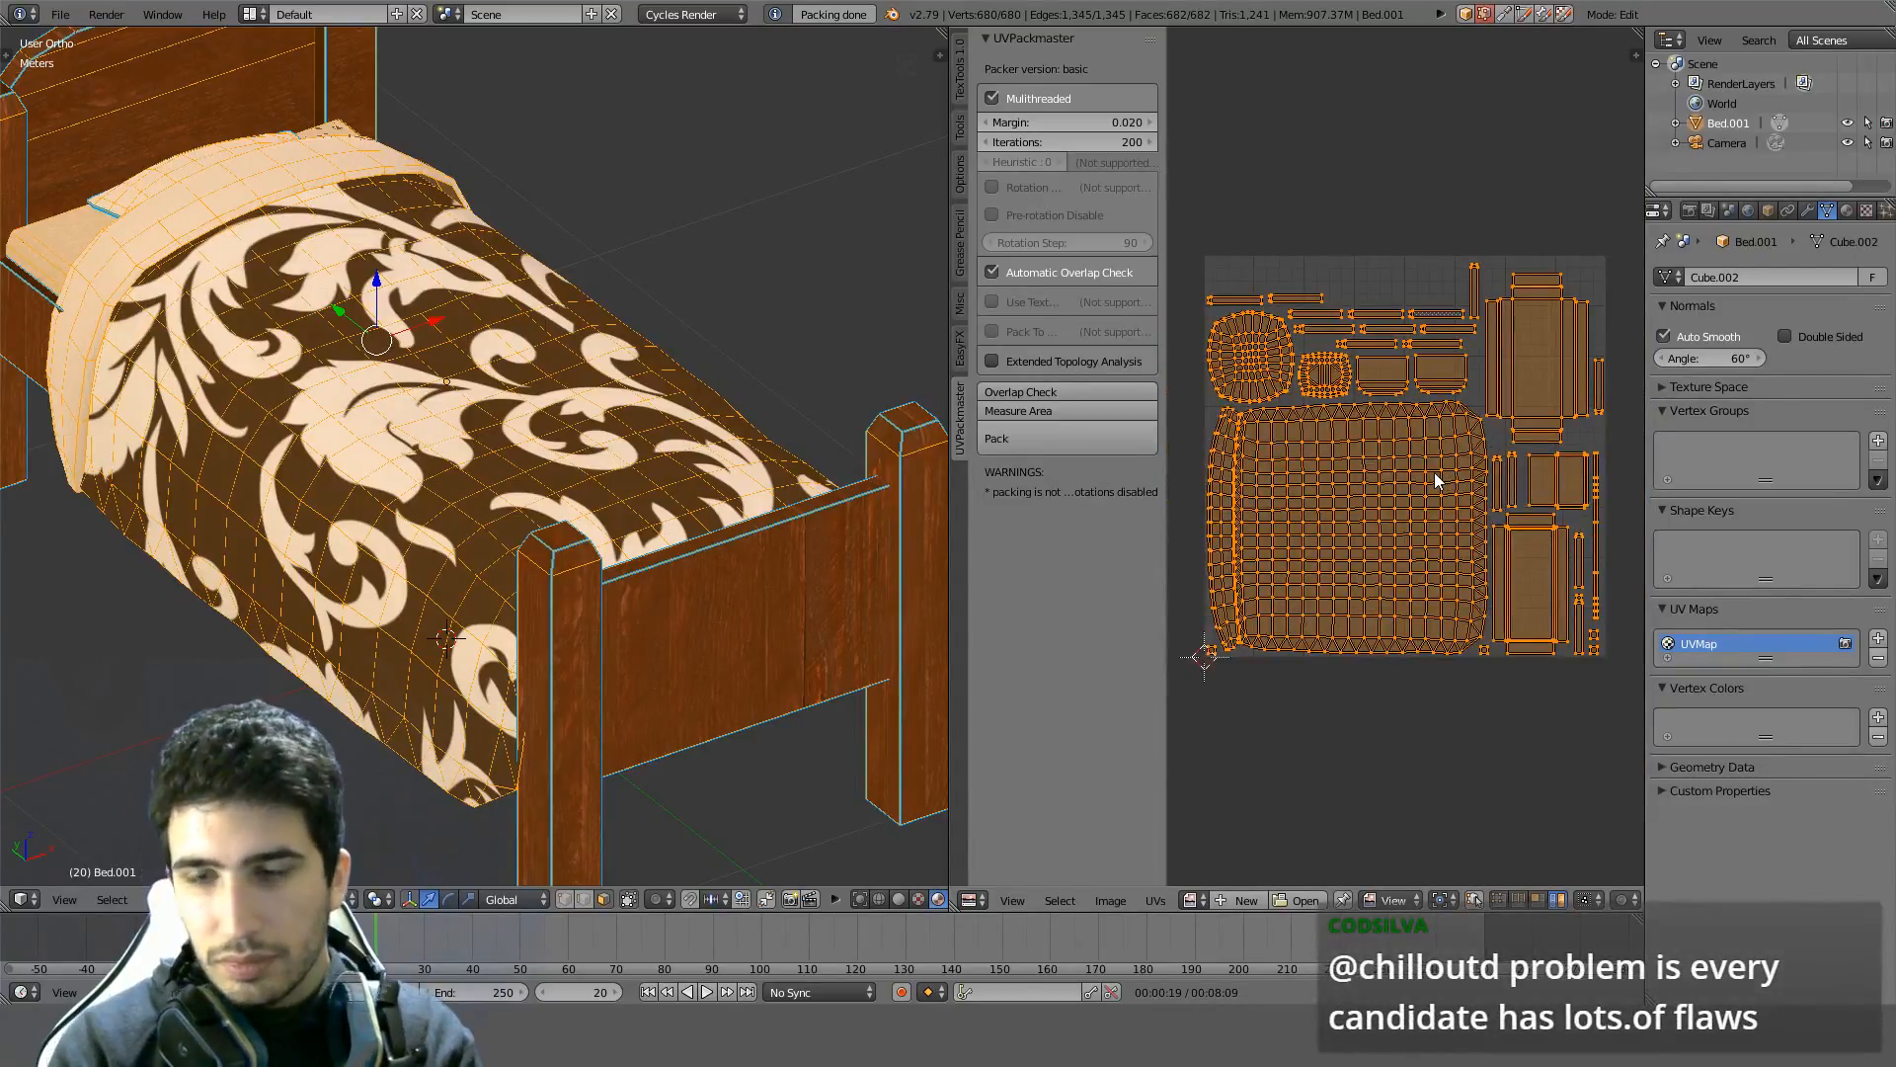
Repack all the bed's UV islands with the built-in Pack Islands operation and hide the UVPackmaster settings
{"action": "key", "text": "ctrl+p"}
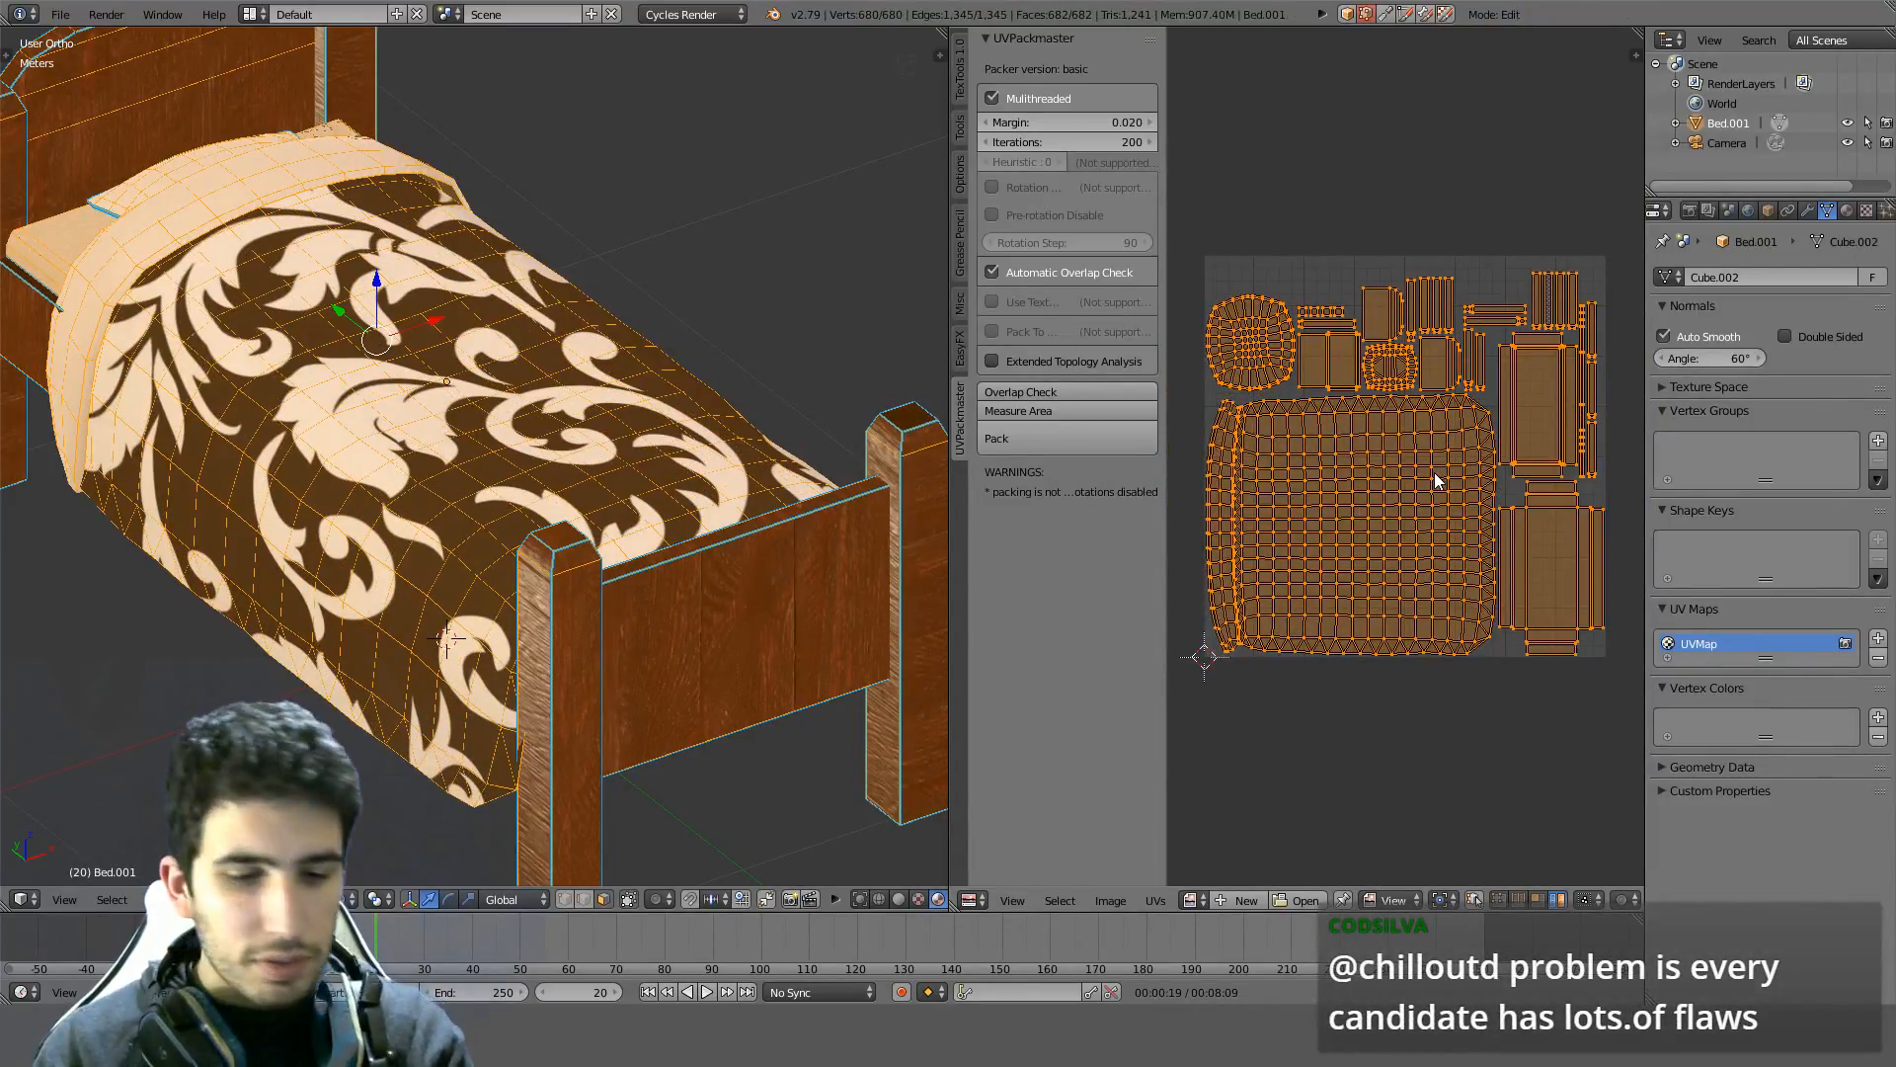
{"action": "key", "text": "t"}
{"action": "scroll", "coordinate": [1431, 428], "scroll_direction": "up", "scroll_amount": 3}
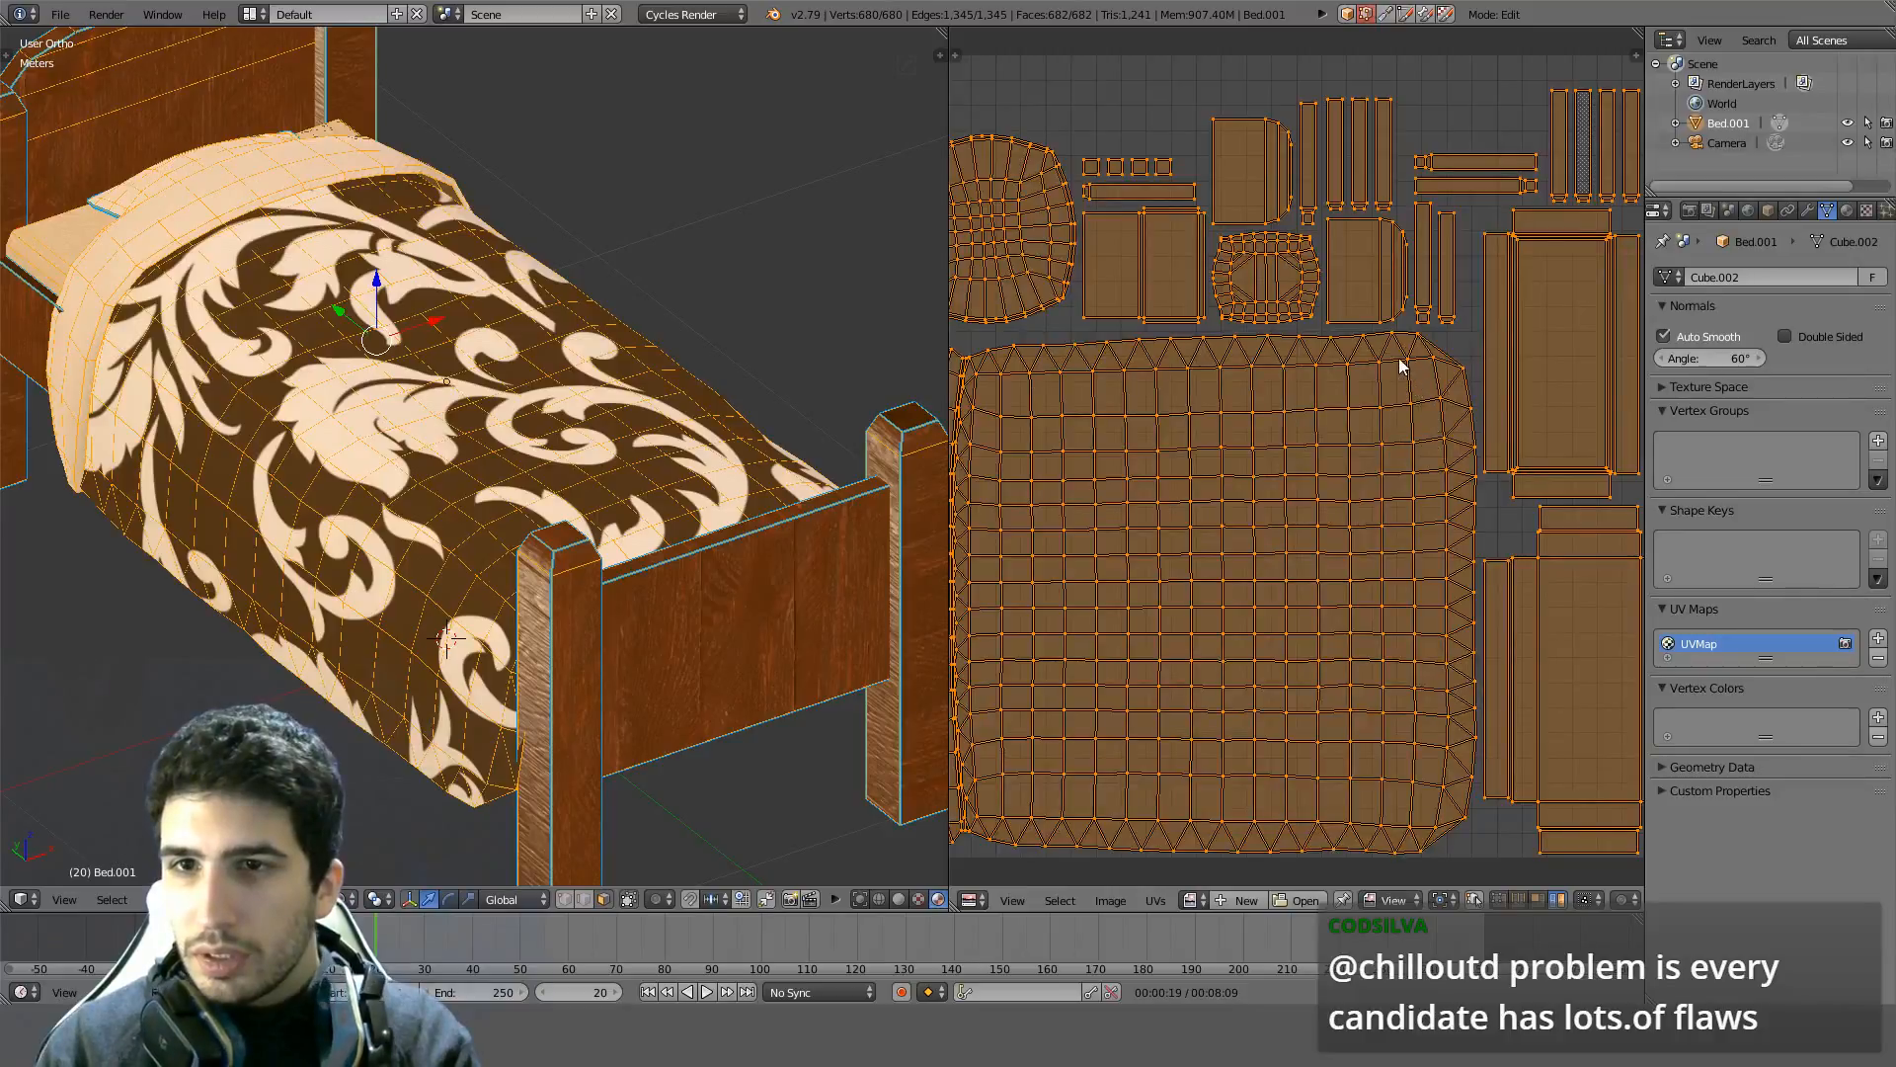
{"action": "scroll", "coordinate": [1401, 365], "scroll_direction": "down", "scroll_amount": 4}
{"action": "scroll", "coordinate": [1483, 476], "scroll_direction": "up", "scroll_amount": 4}
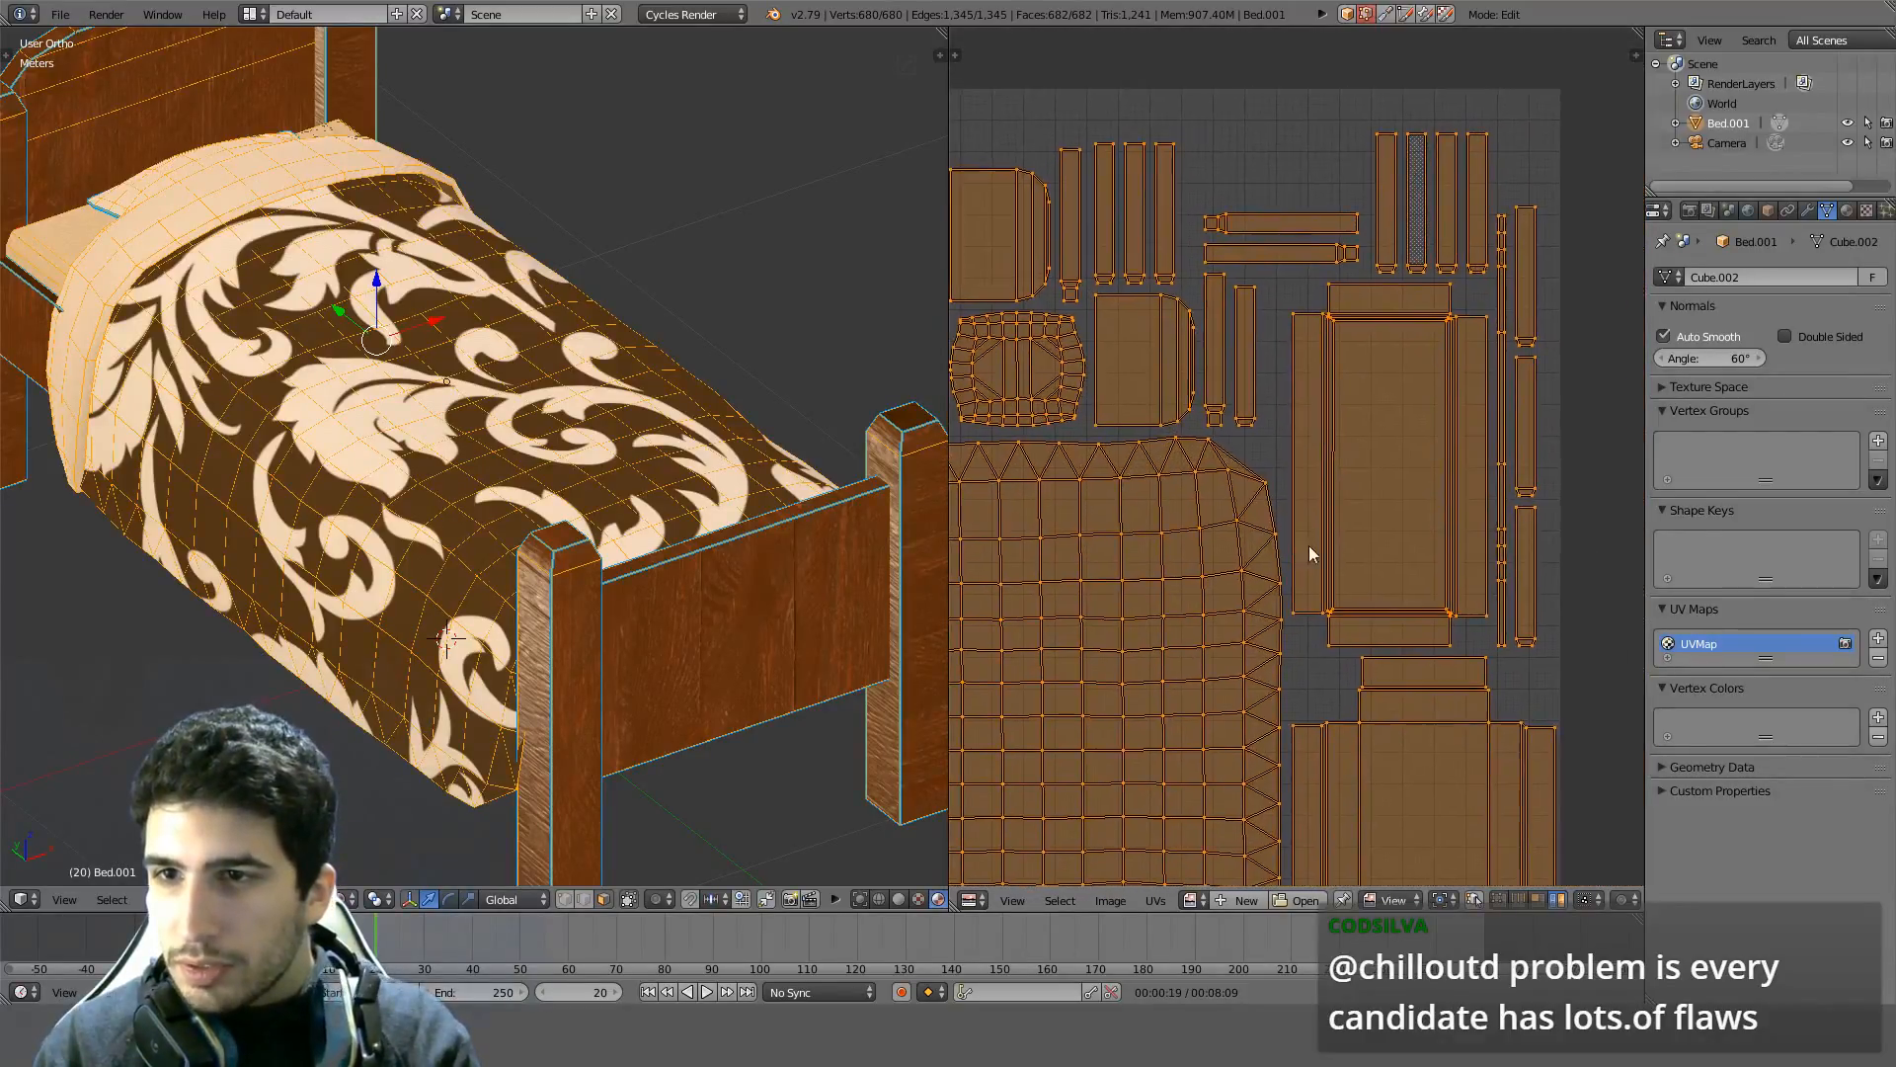
{"action": "scroll", "coordinate": [1499, 553], "scroll_direction": "down", "scroll_amount": 1}
{"action": "scroll", "coordinate": [1373, 612], "scroll_direction": "up", "scroll_amount": 2}
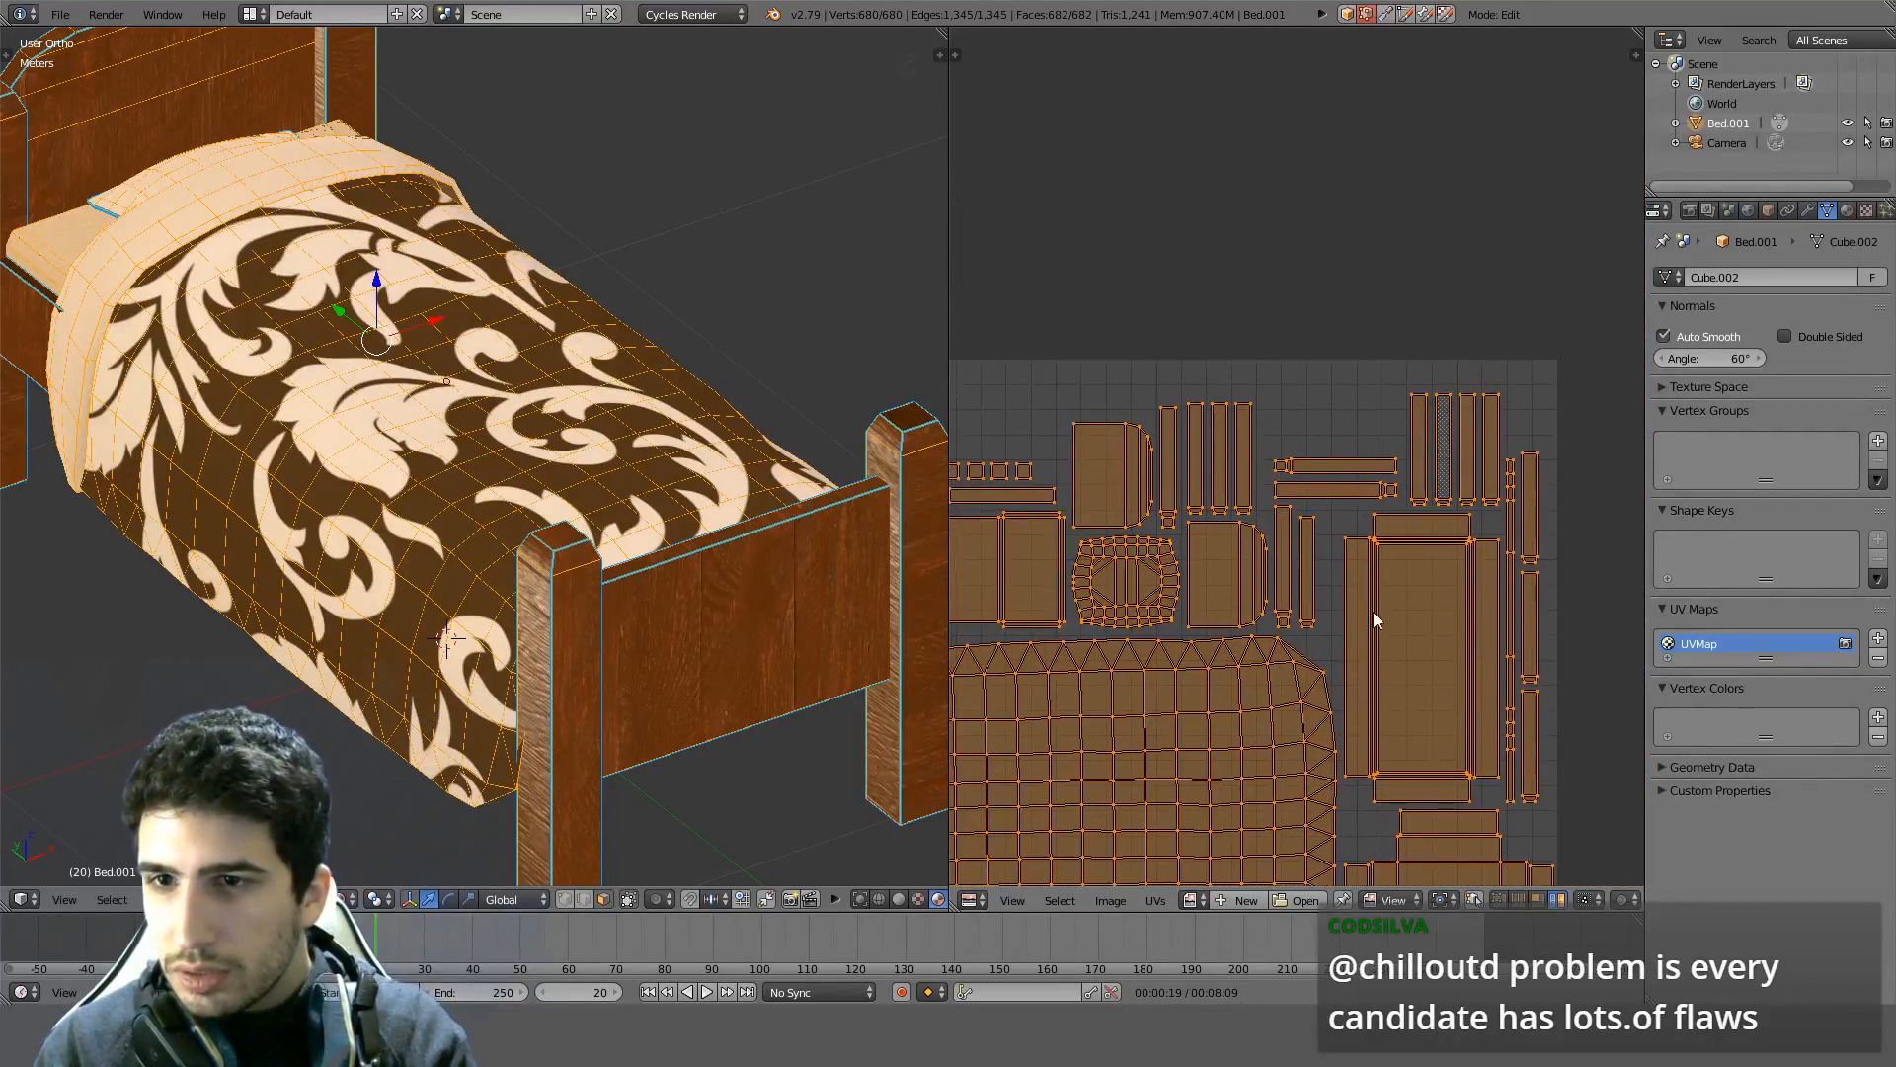
Rotate the lower of the two horizontal strip UV islands above the long box-shaped island by 90 degrees
{"action": "left_click", "coordinate": [1341, 505]}
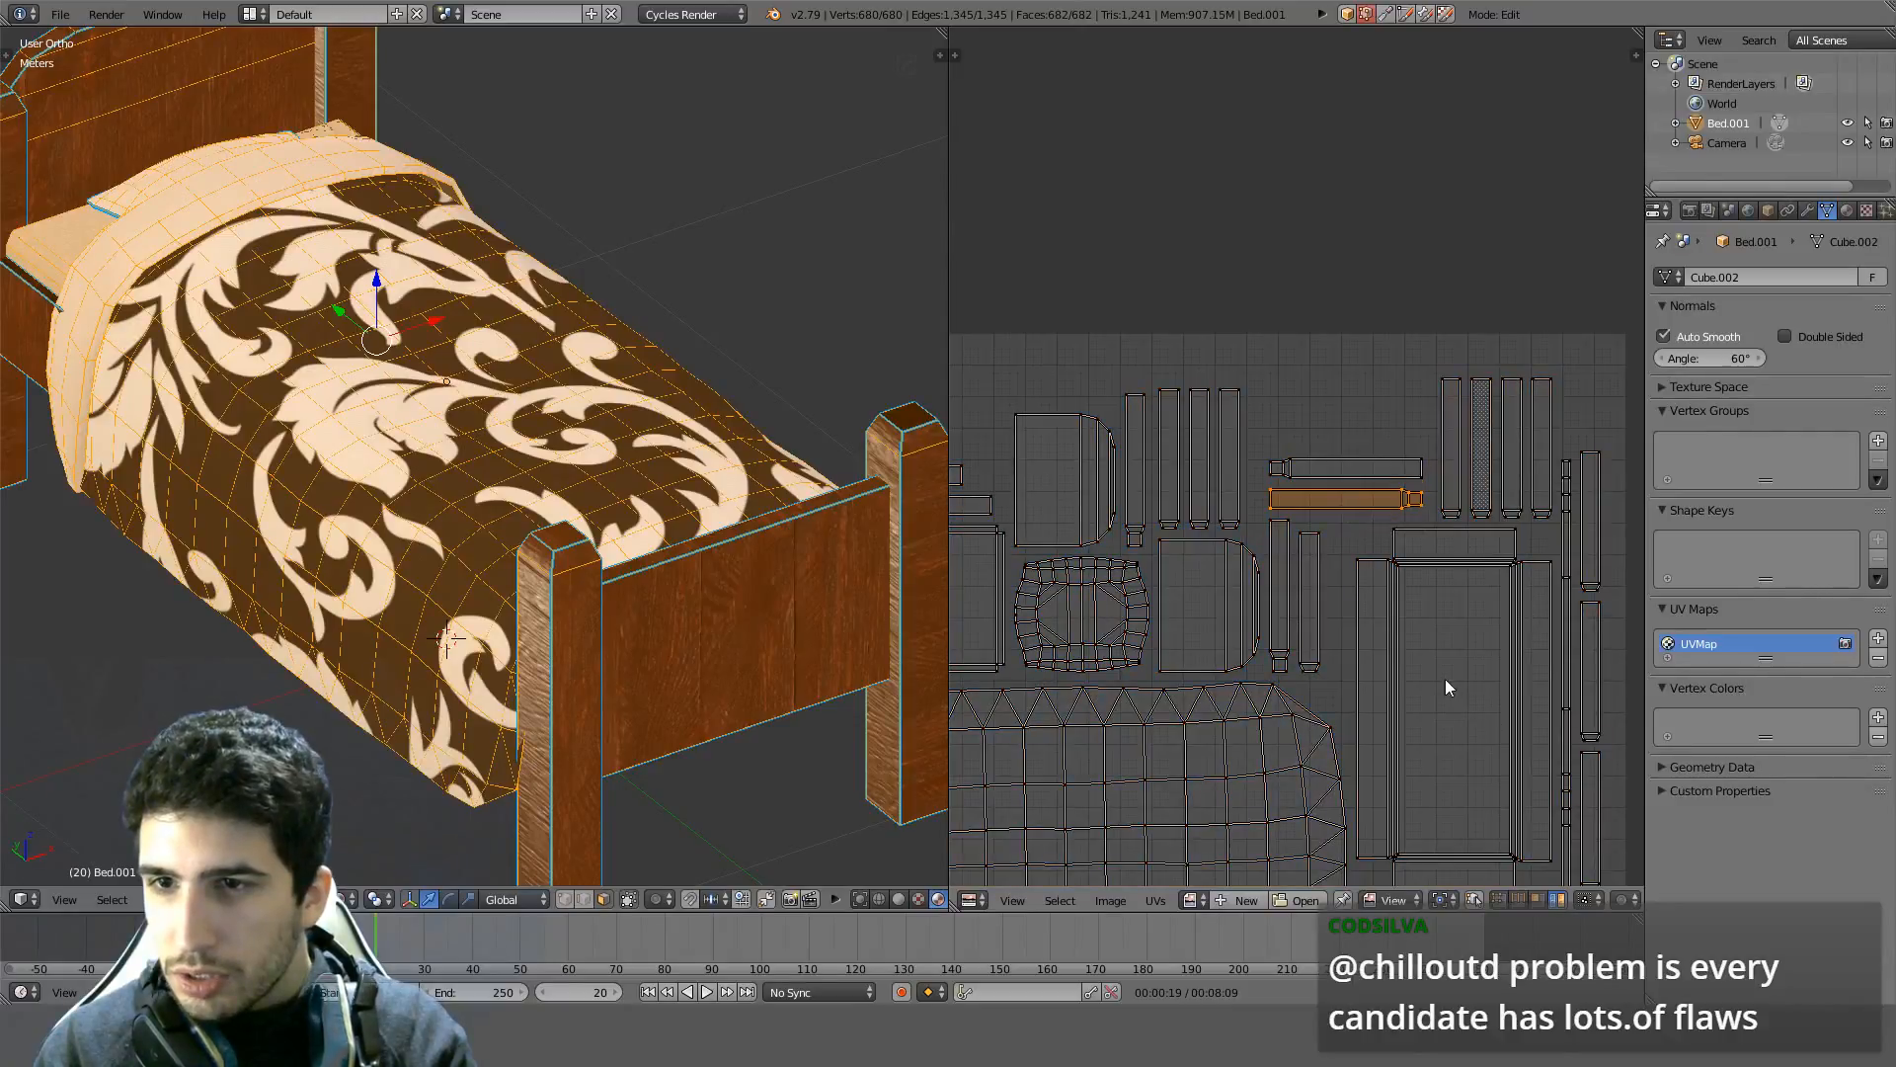
{"action": "type", "text": "r90"}
{"action": "key", "text": "Return"}
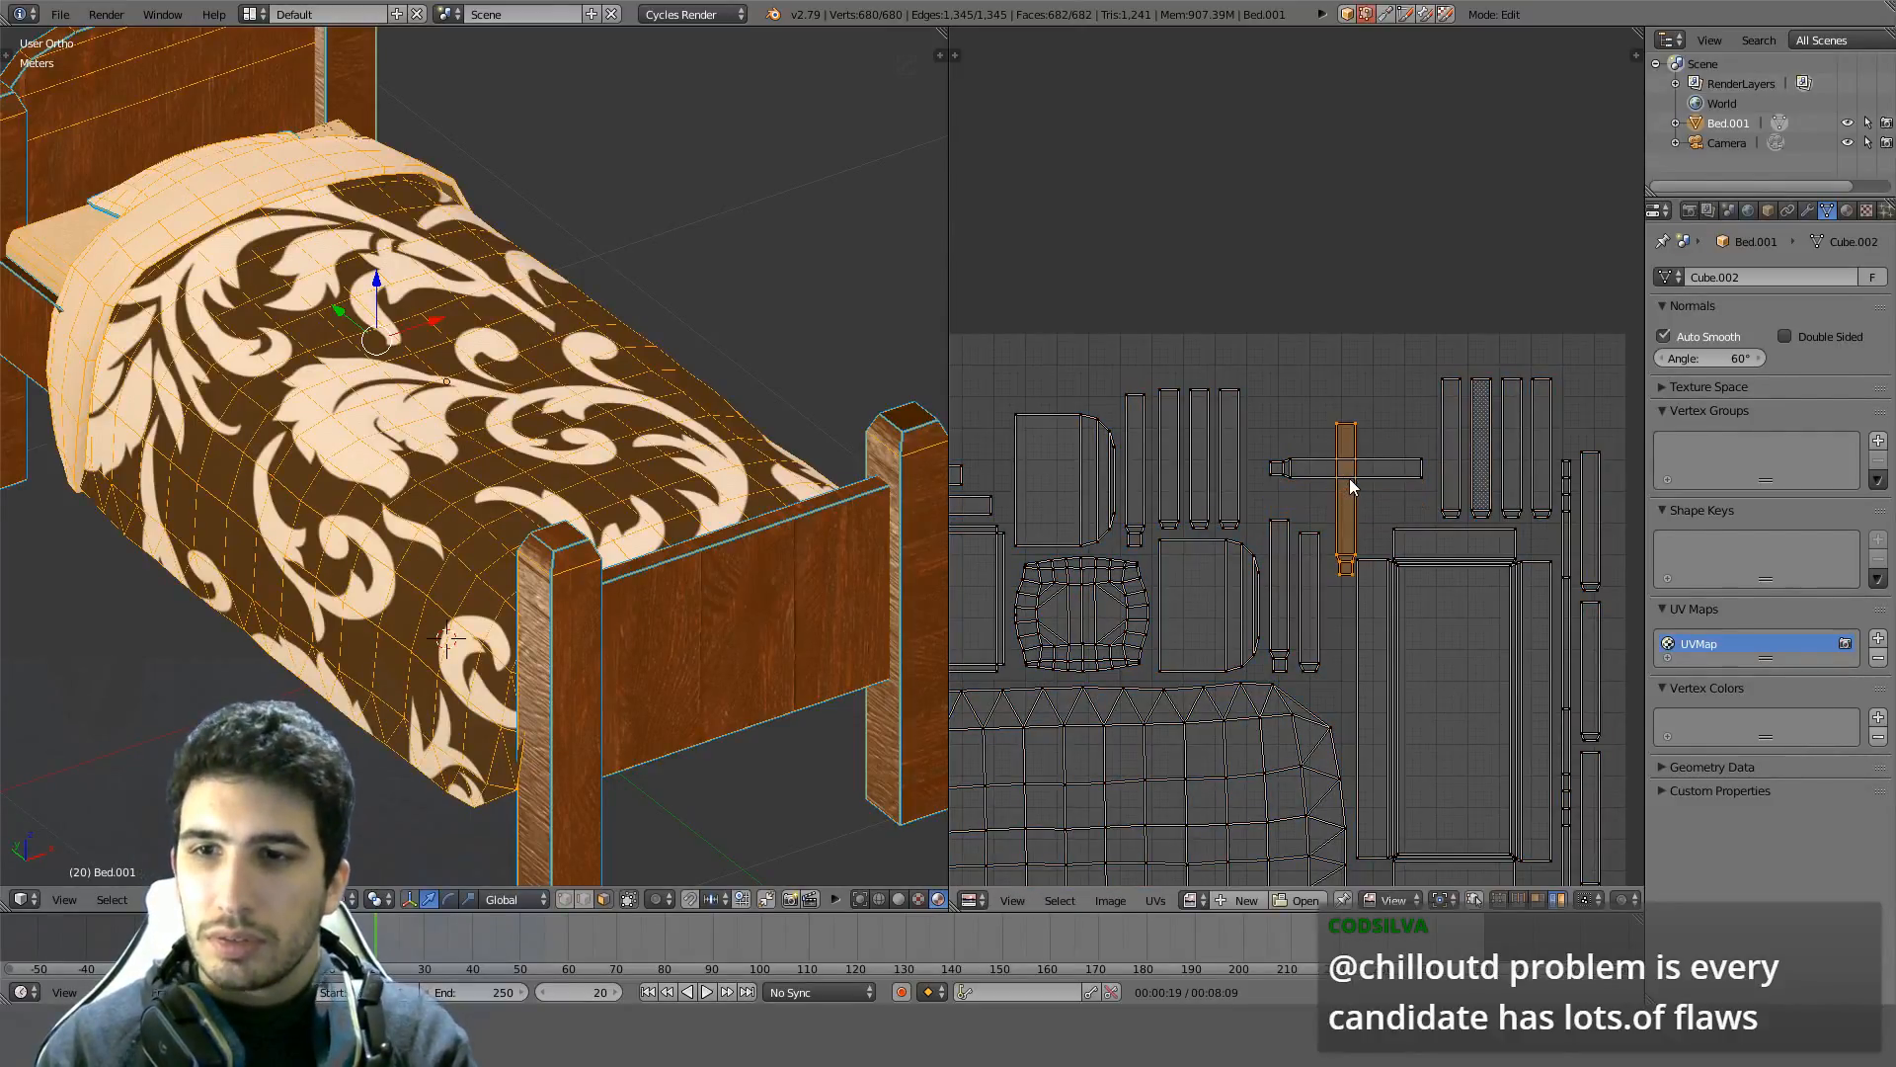
Rotate the remaining horizontal strip island by -90 degrees and move both turned strips beside the row of upright strips
{"action": "right_click", "coordinate": [1359, 472]}
{"action": "type", "text": "r90"}
{"action": "key", "text": "Return"}
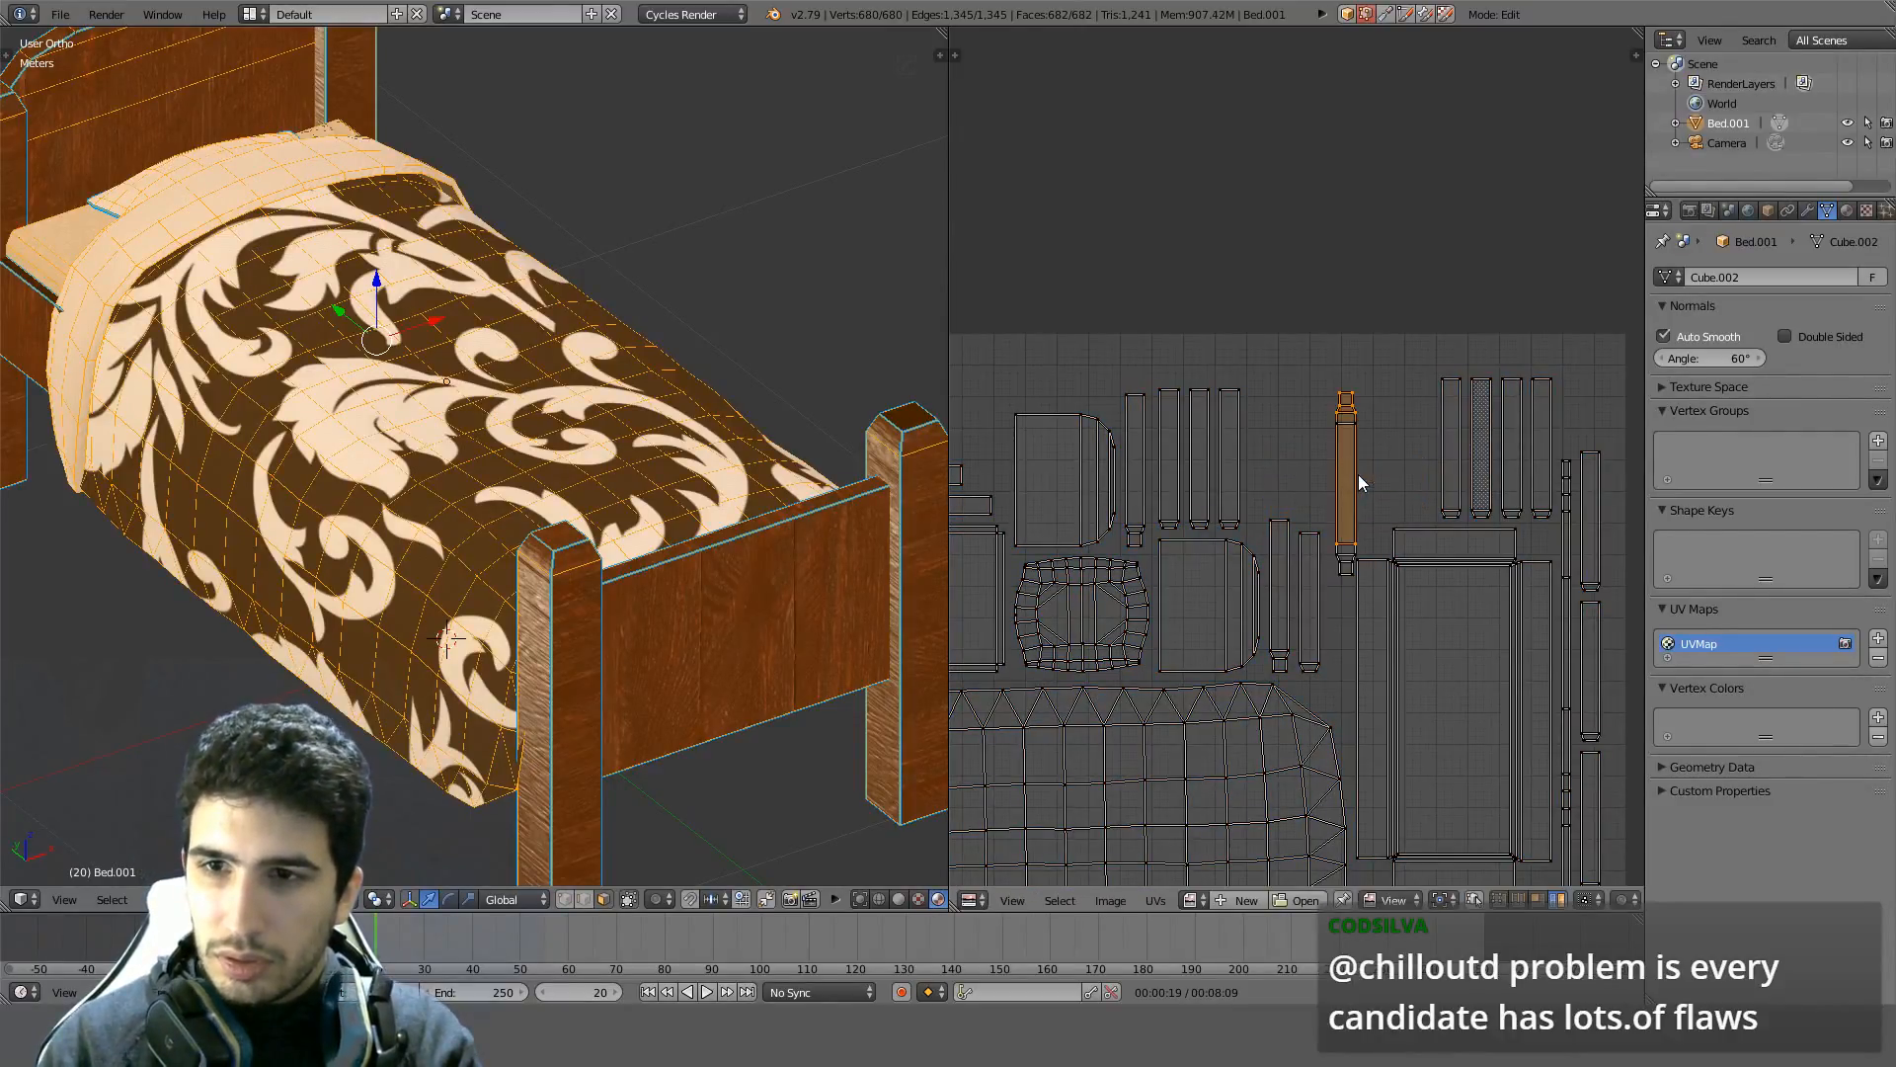
{"action": "type", "text": "r180"}
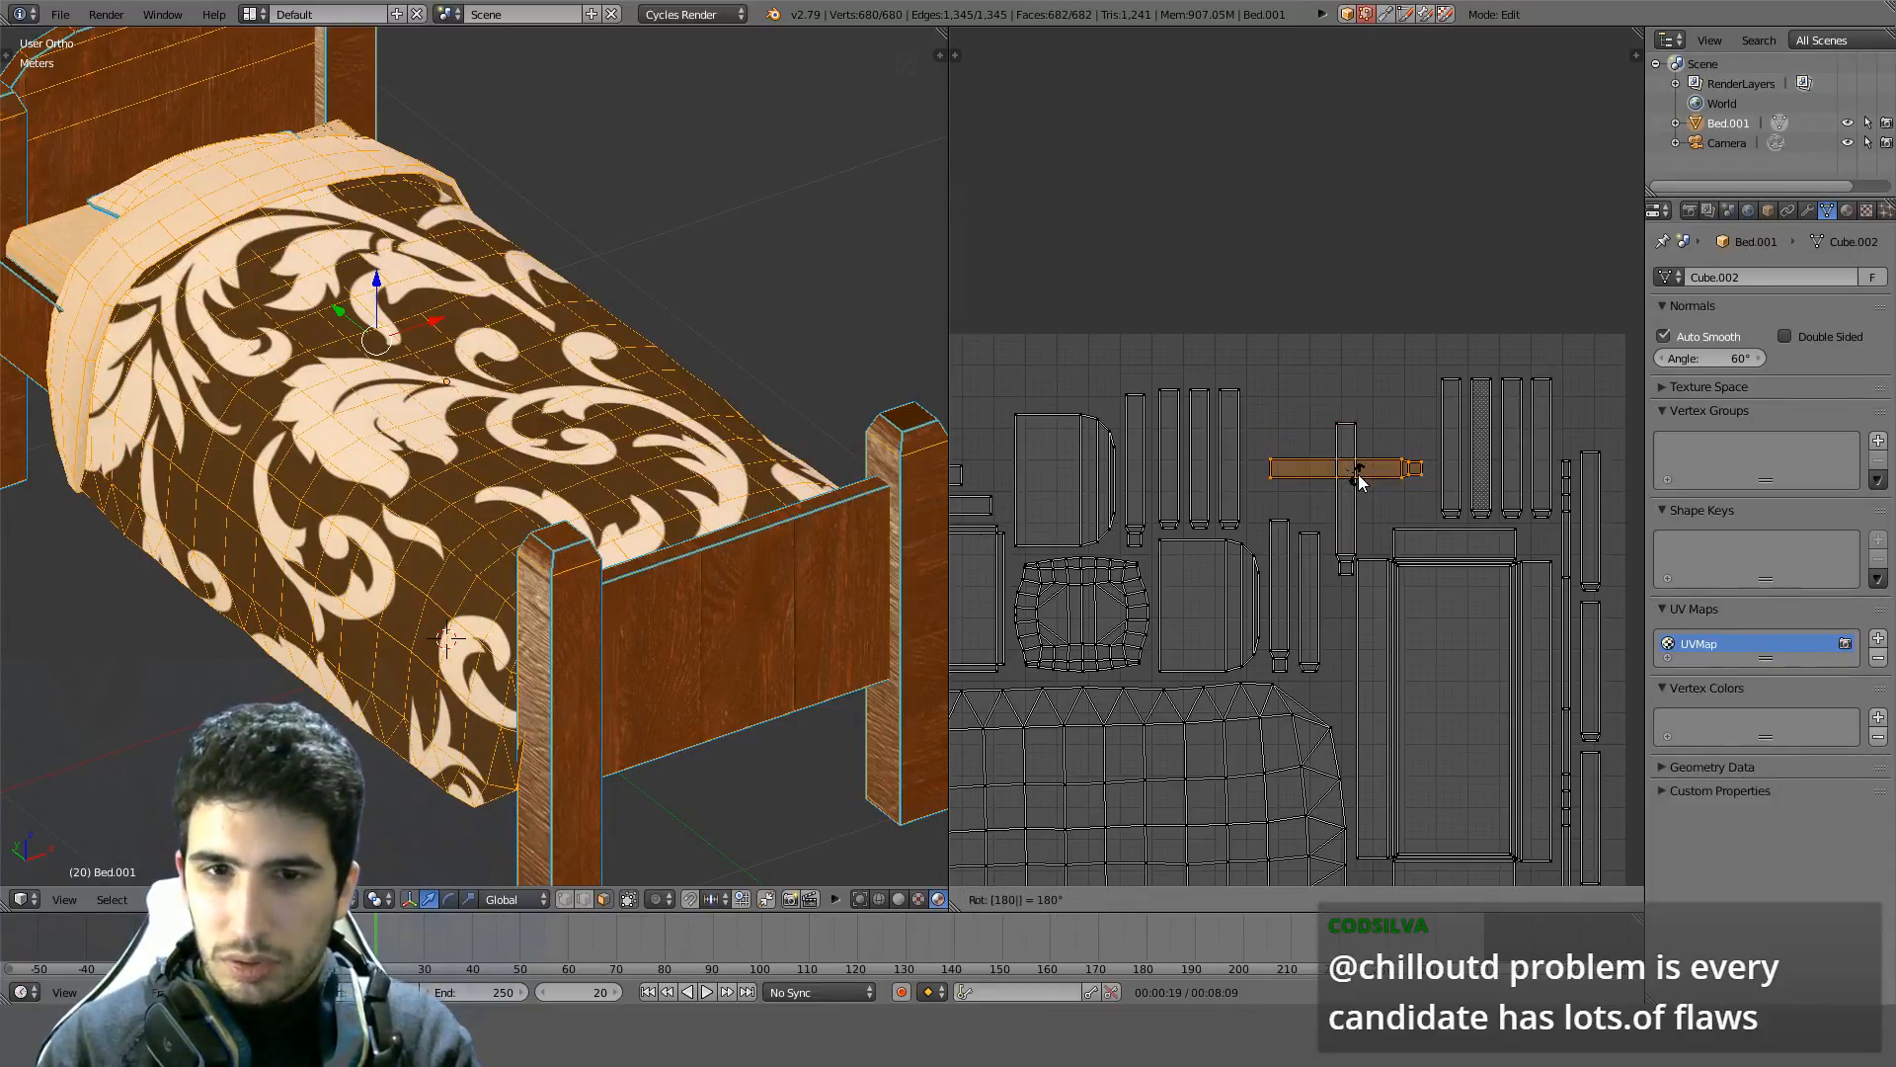
{"action": "key", "text": "BackSpace"}
{"action": "key", "text": "BackSpace"}
{"action": "key", "text": "BackSpace"}
{"action": "type", "text": "-90"}
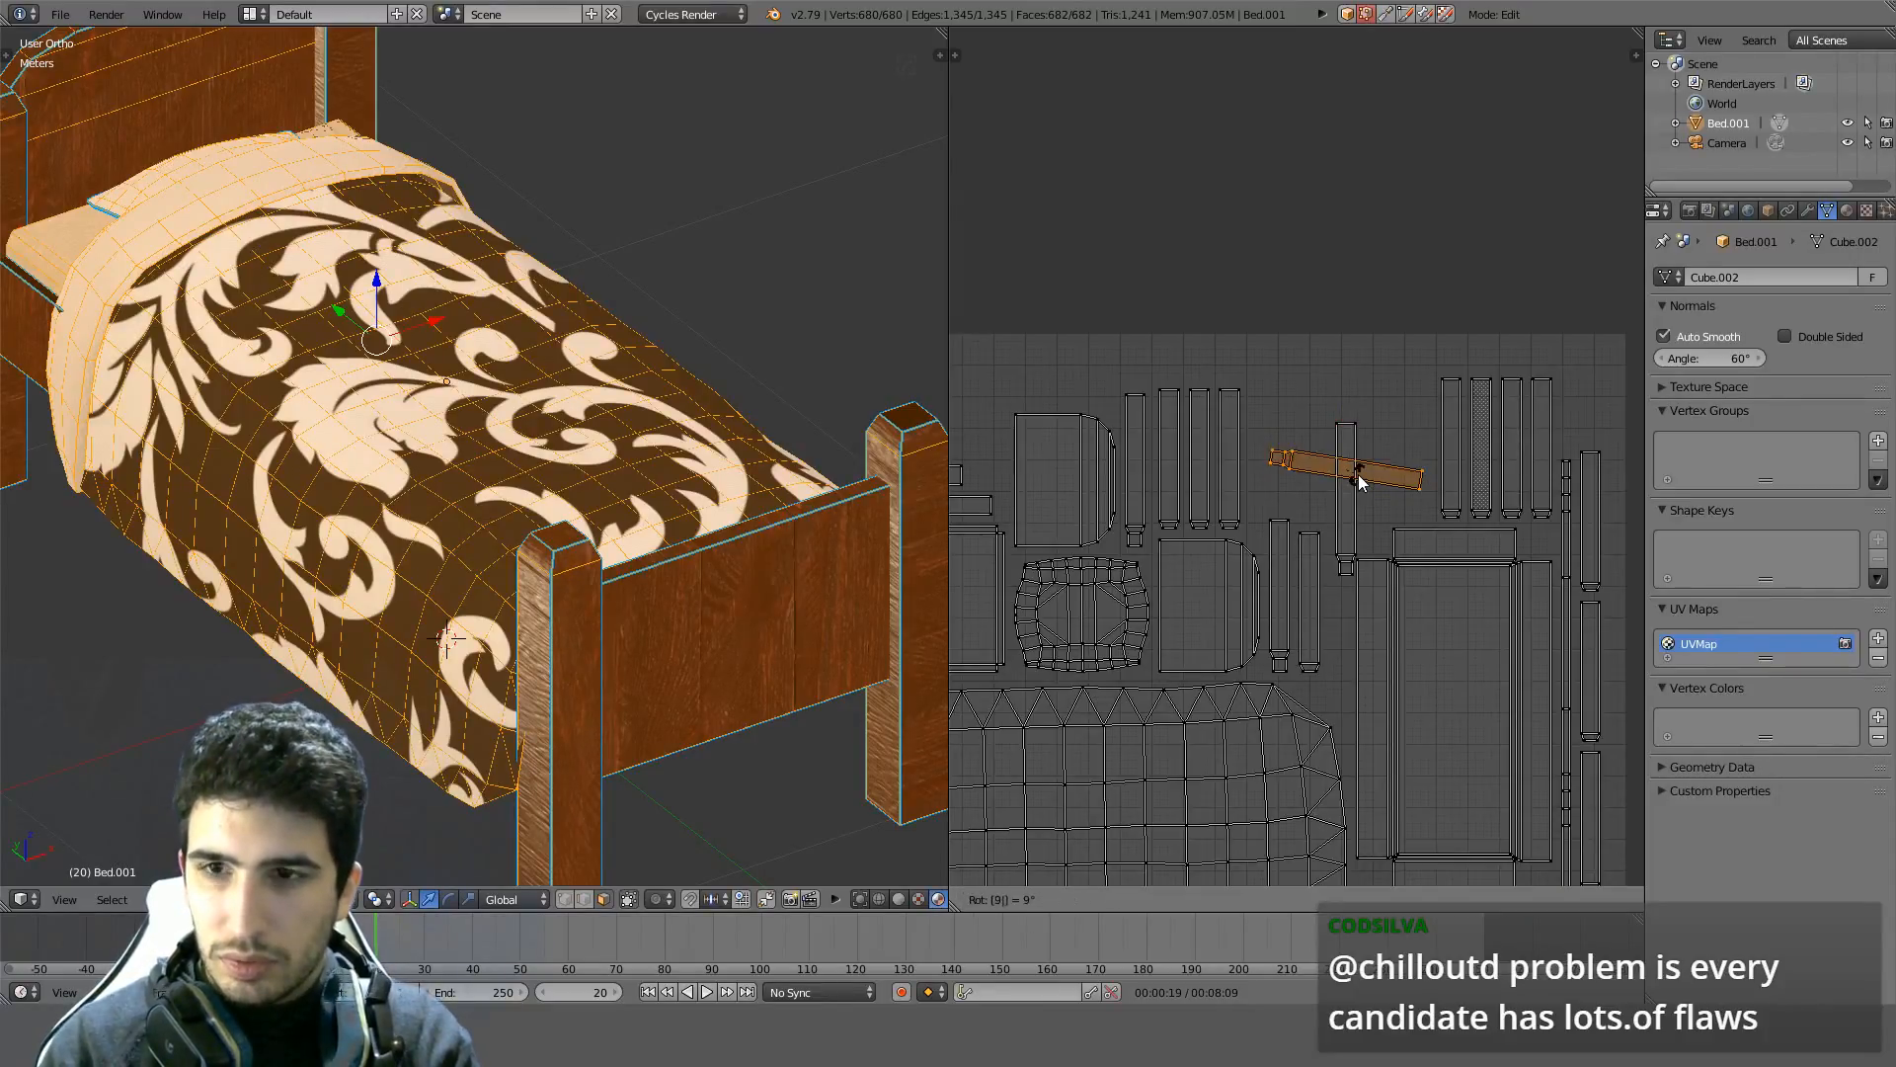
{"action": "key", "text": "Return"}
{"action": "key", "text": "g"}
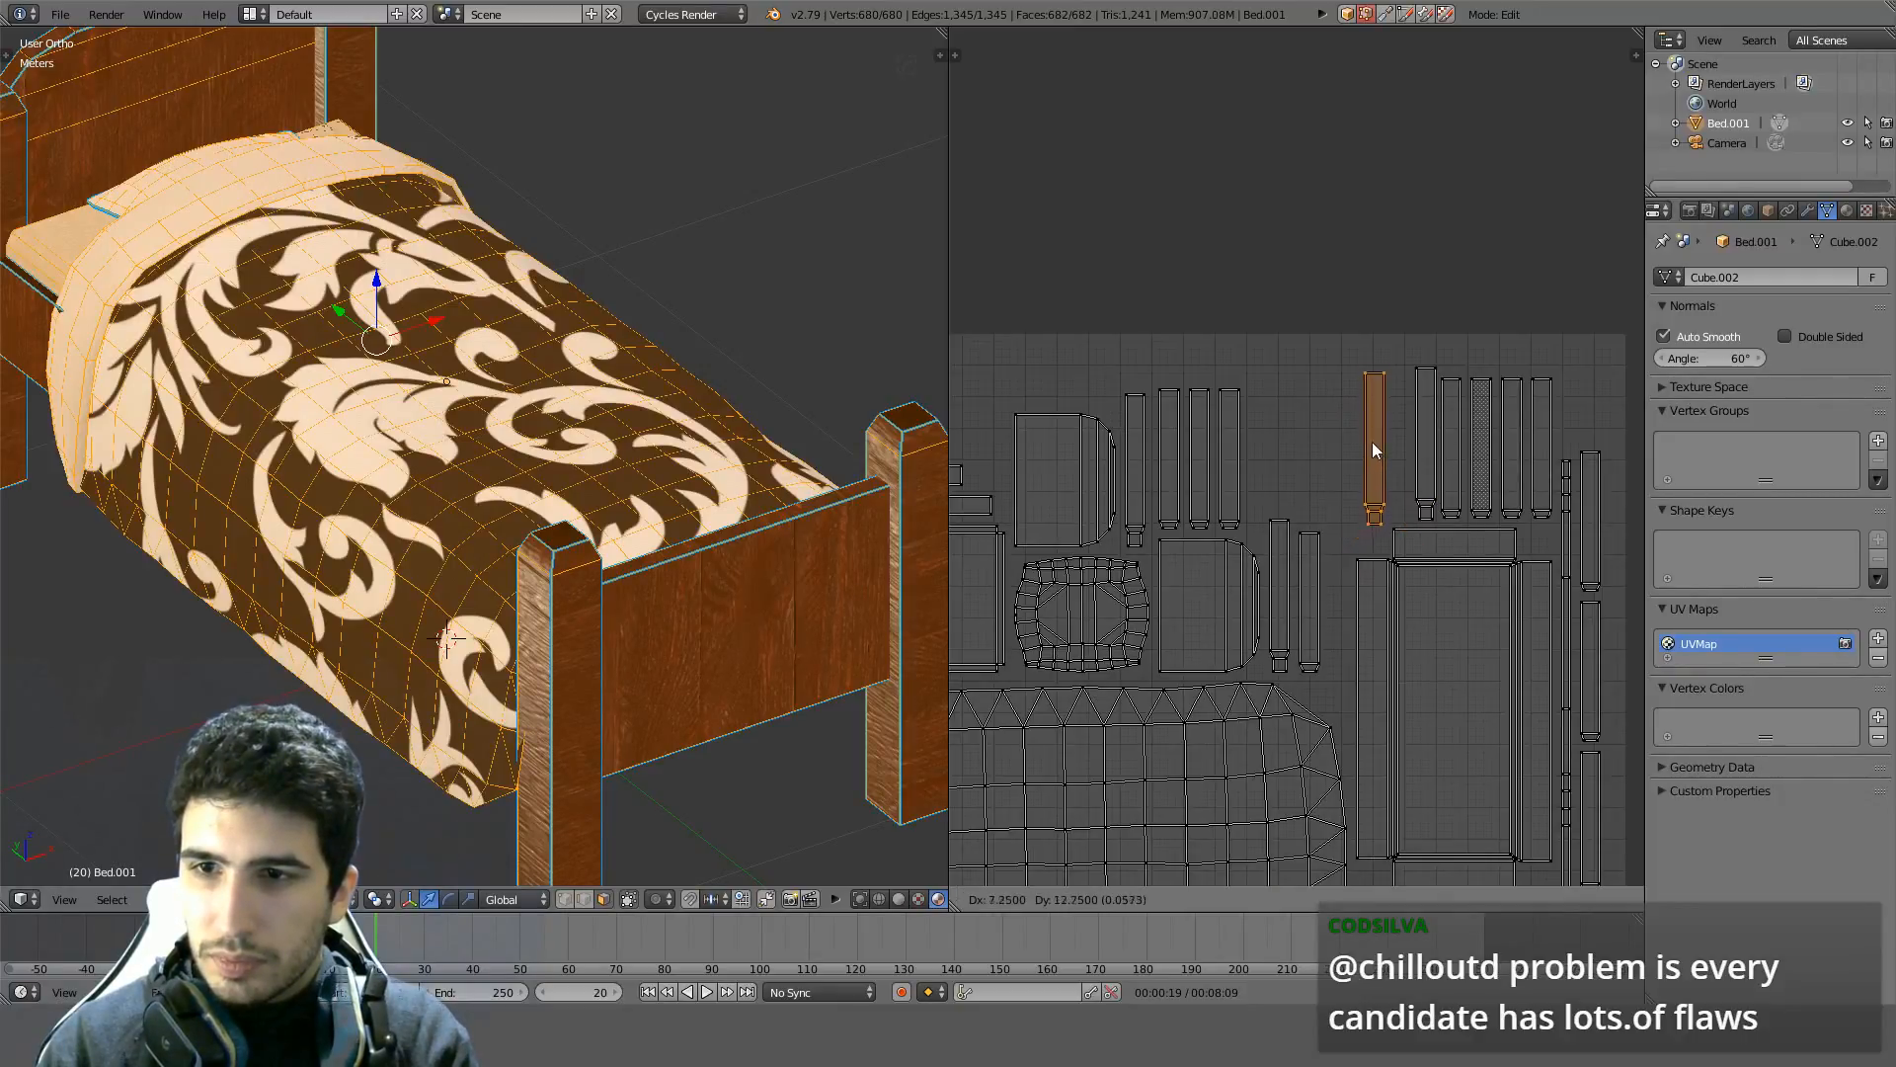
{"action": "left_click", "coordinate": [1395, 435]}
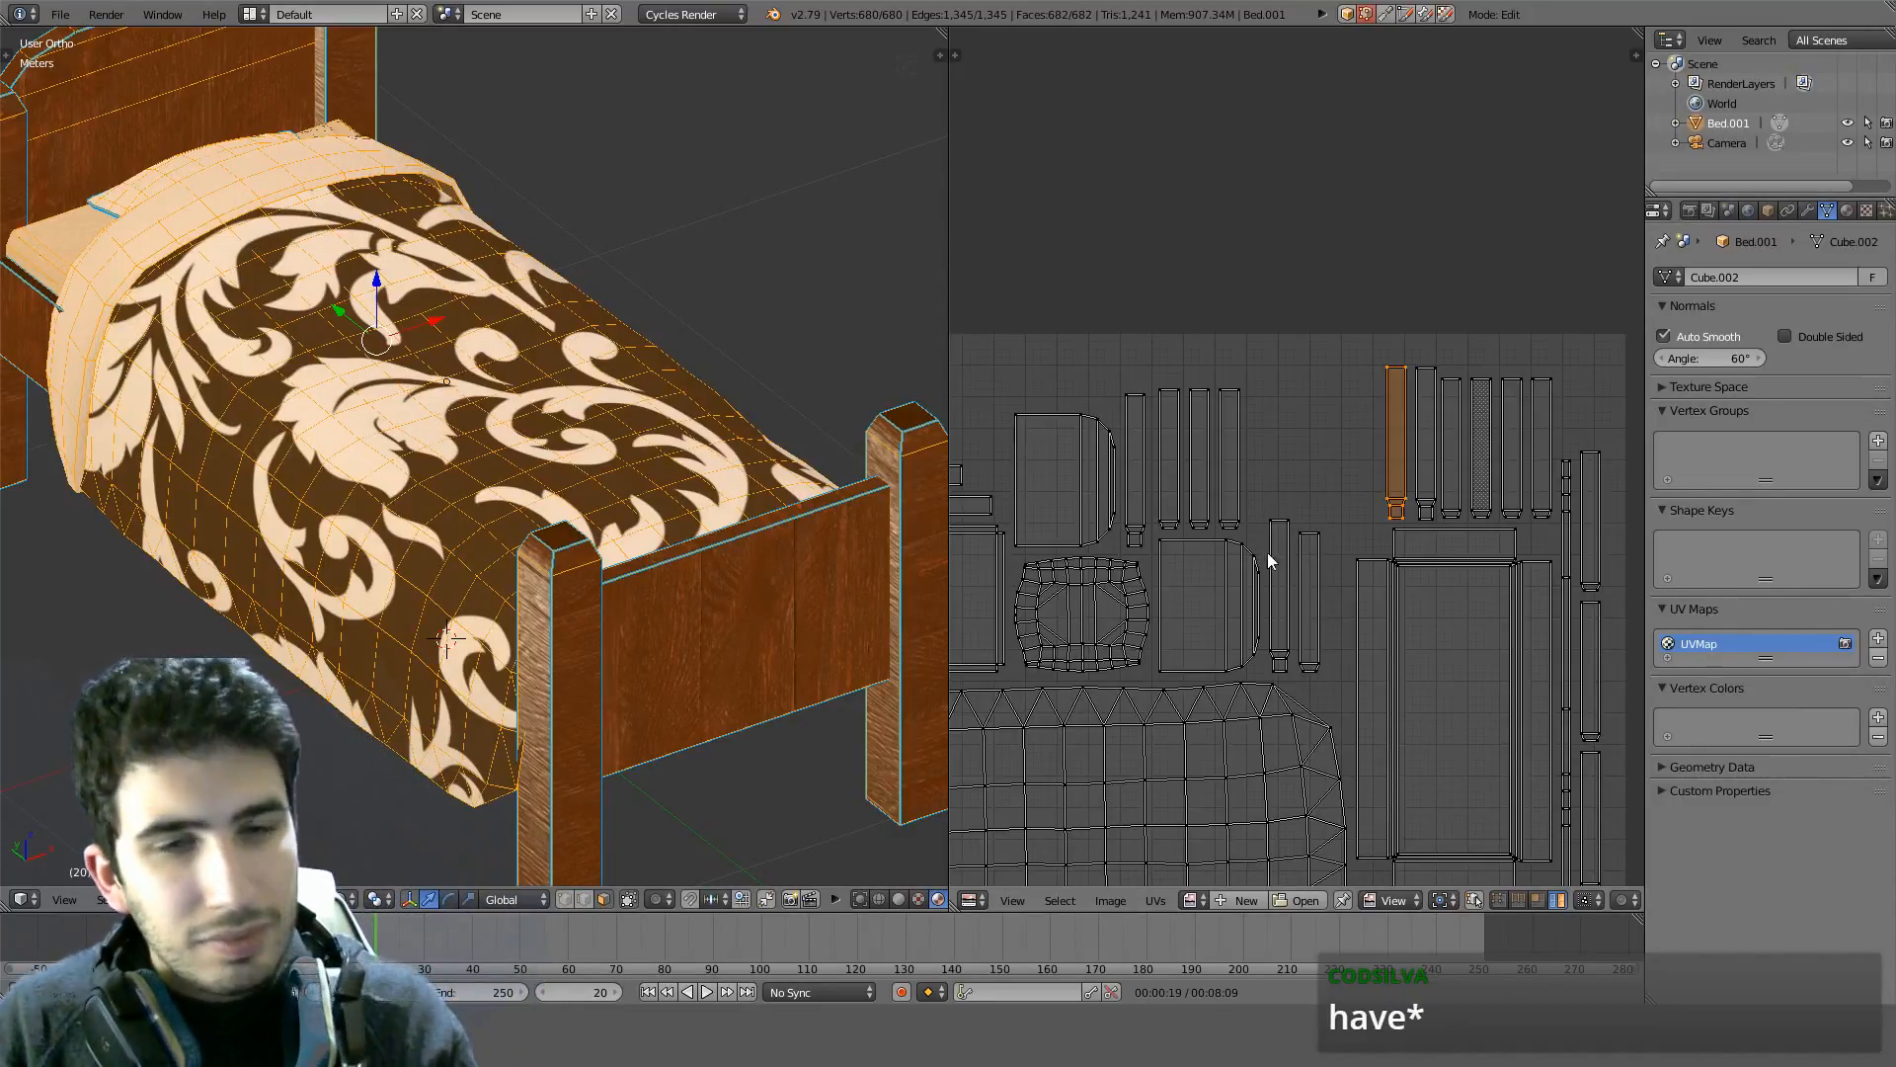
Inspect the footboard post's wood grain by selecting its side faces to locate their UVs, and clear the selection
{"action": "middle_click_drag", "start_coordinate": [1366, 619], "coordinate": [1343, 498]}
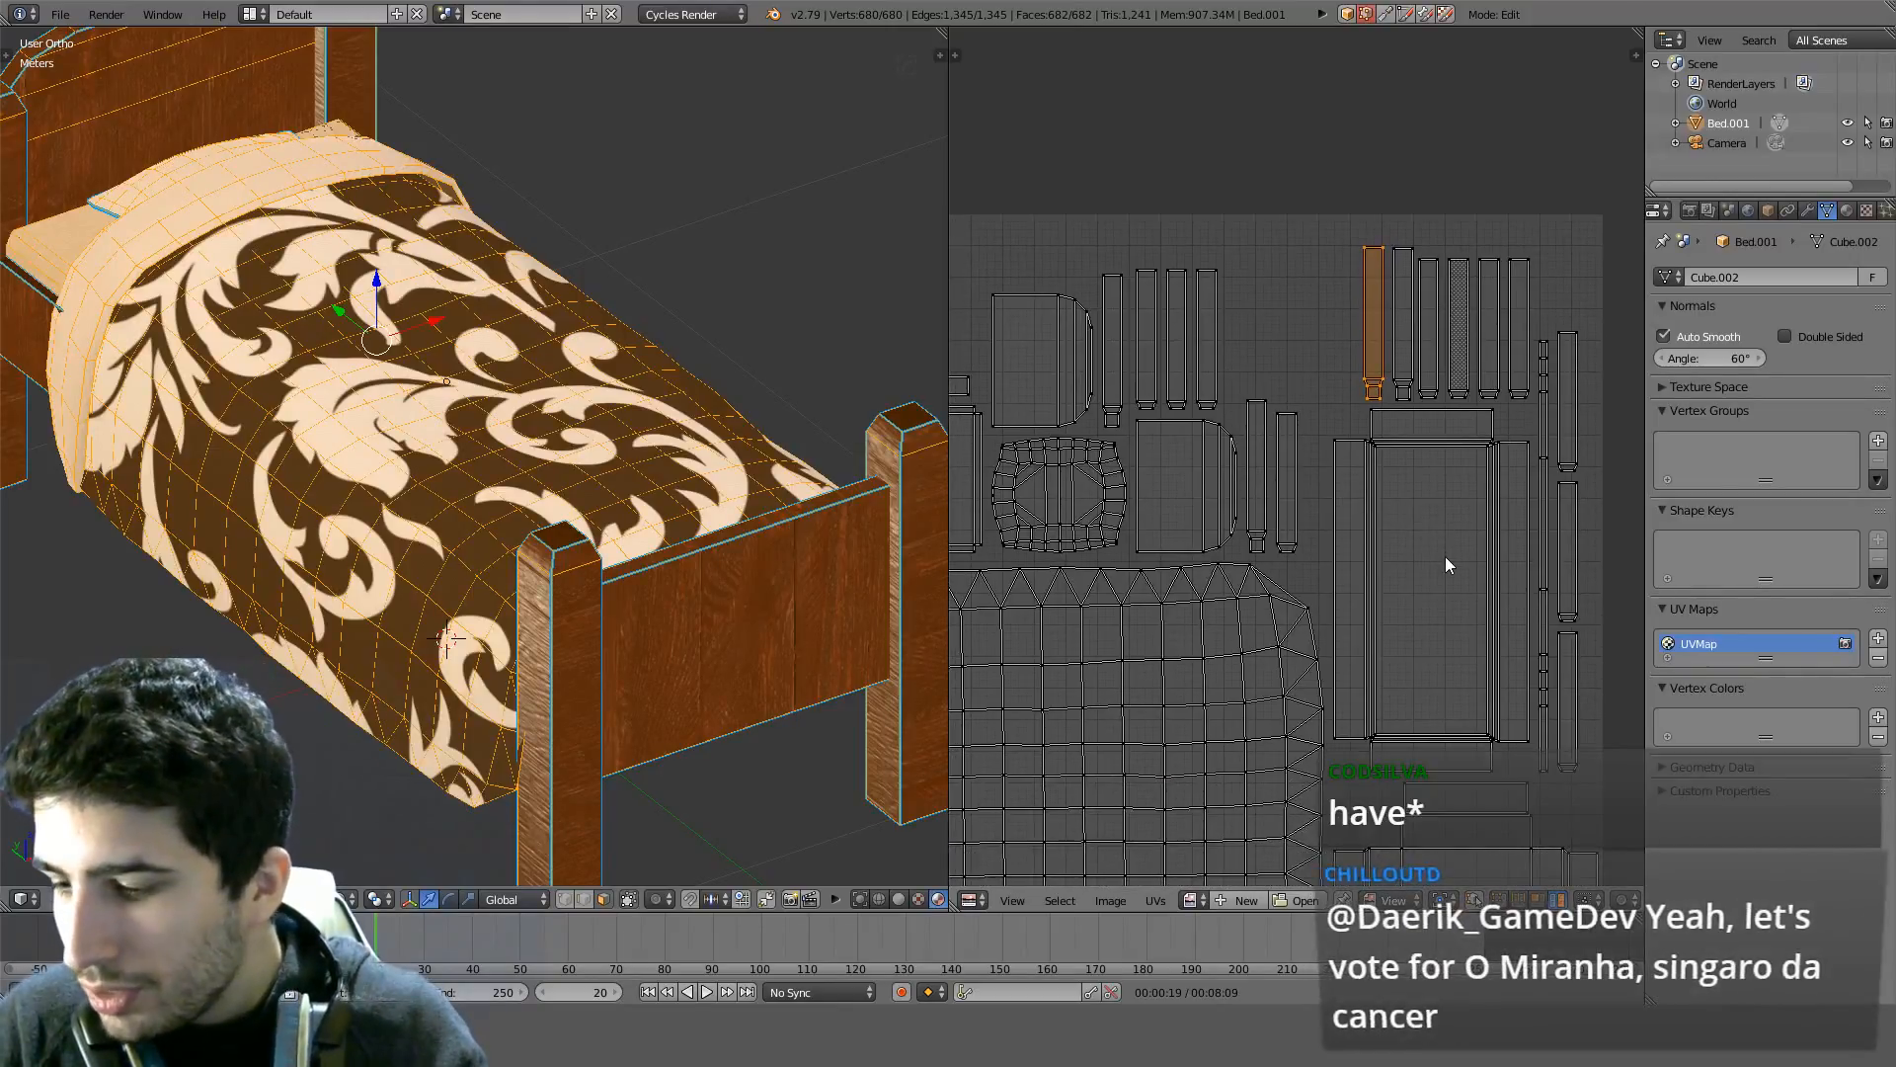
{"action": "middle_click_drag", "start_coordinate": [1391, 560], "coordinate": [1385, 535]}
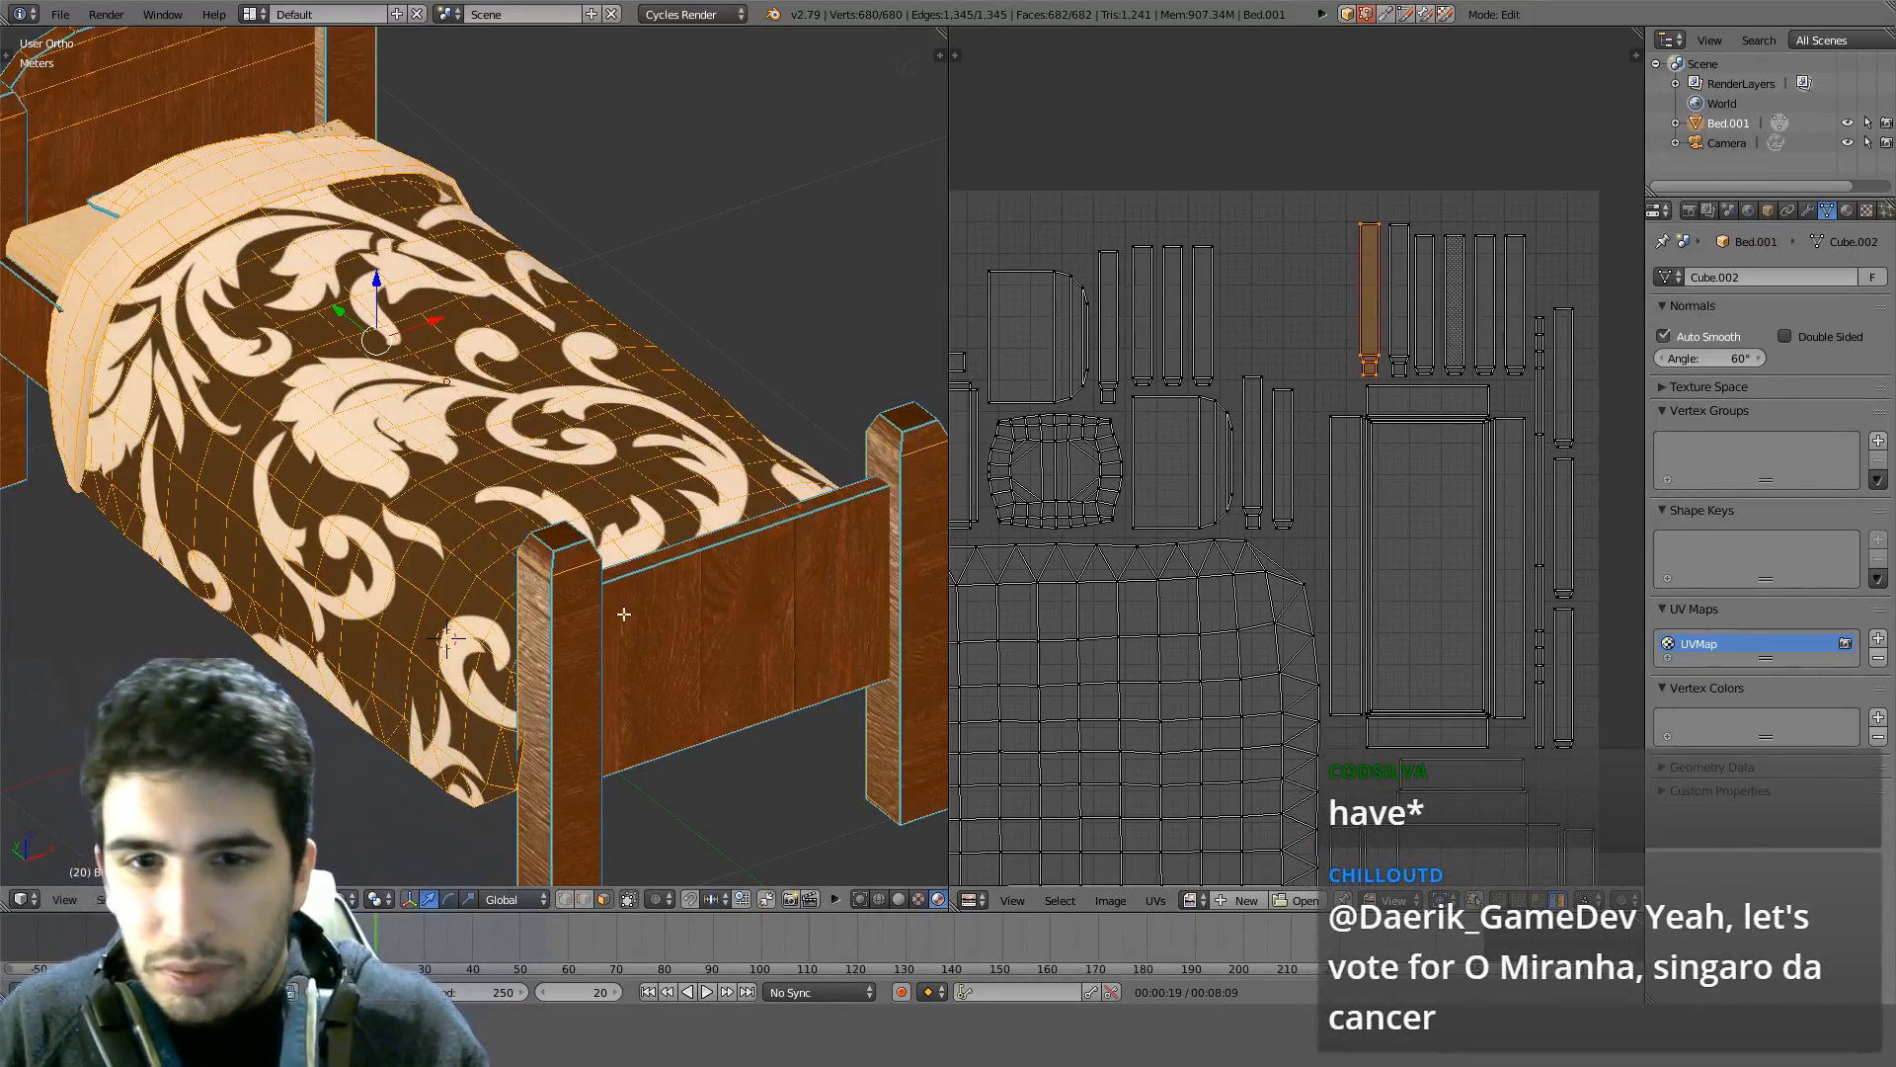
{"action": "middle_click_drag", "start_coordinate": [474, 494], "coordinate": [699, 611]}
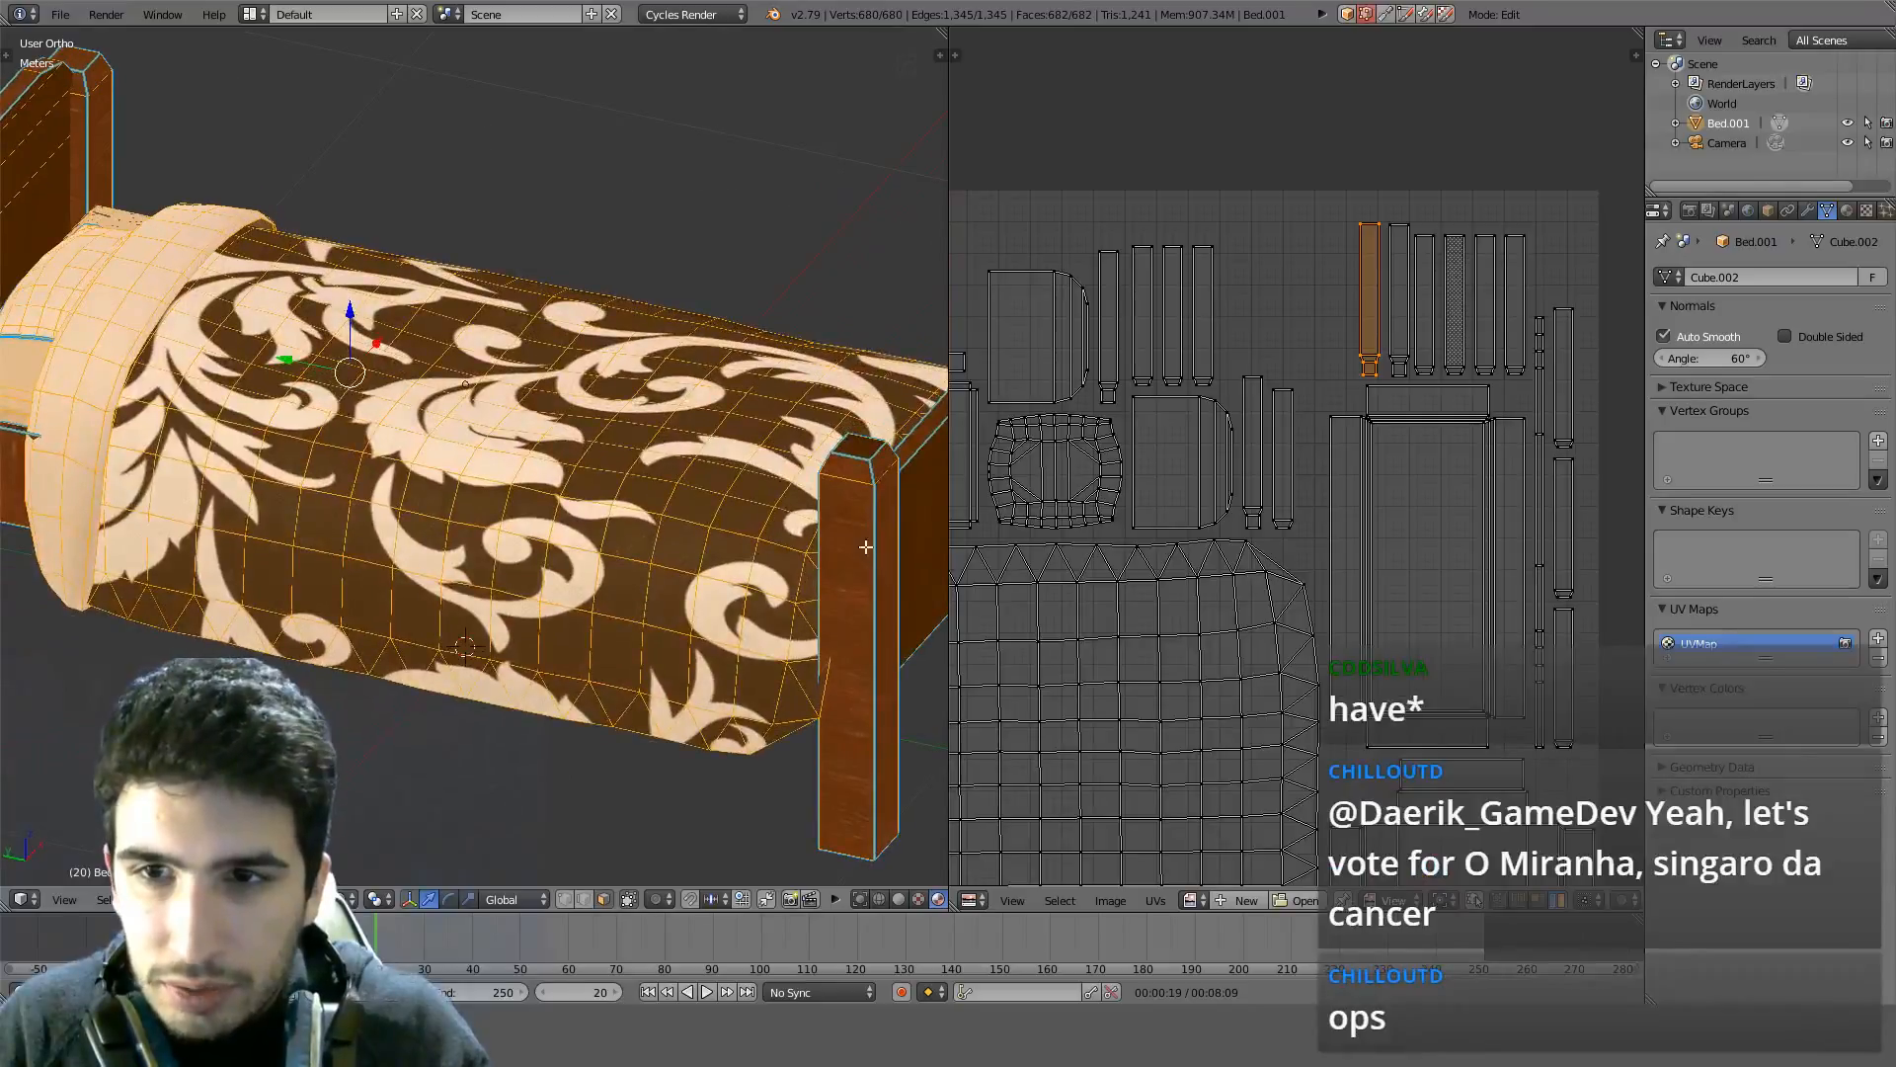
{"action": "right_click", "coordinate": [873, 572]}
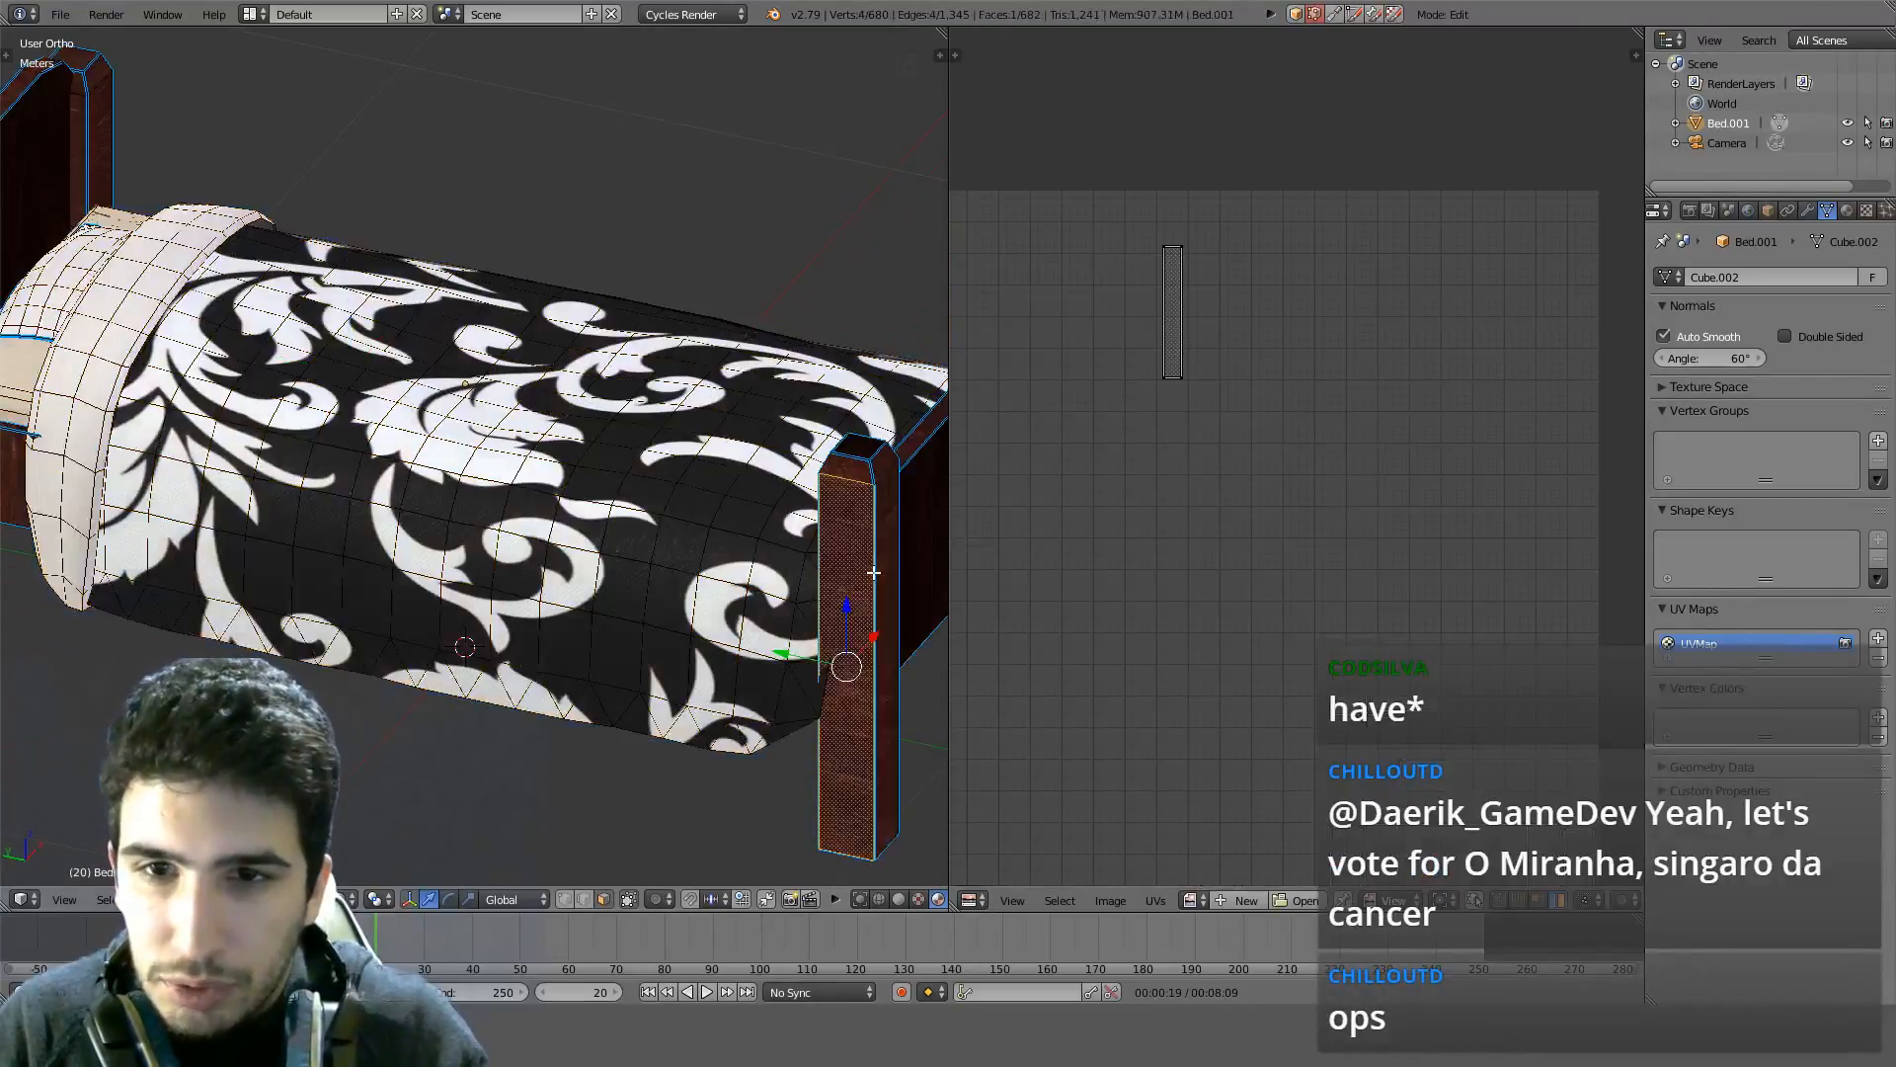
{"action": "right_click", "coordinate": [869, 478], "text": "shift"}
{"action": "key", "text": "a"}
{"action": "middle_click_drag", "start_coordinate": [856, 563], "coordinate": [692, 415]}
{"action": "scroll", "coordinate": [741, 405], "scroll_direction": "up", "scroll_amount": 4}
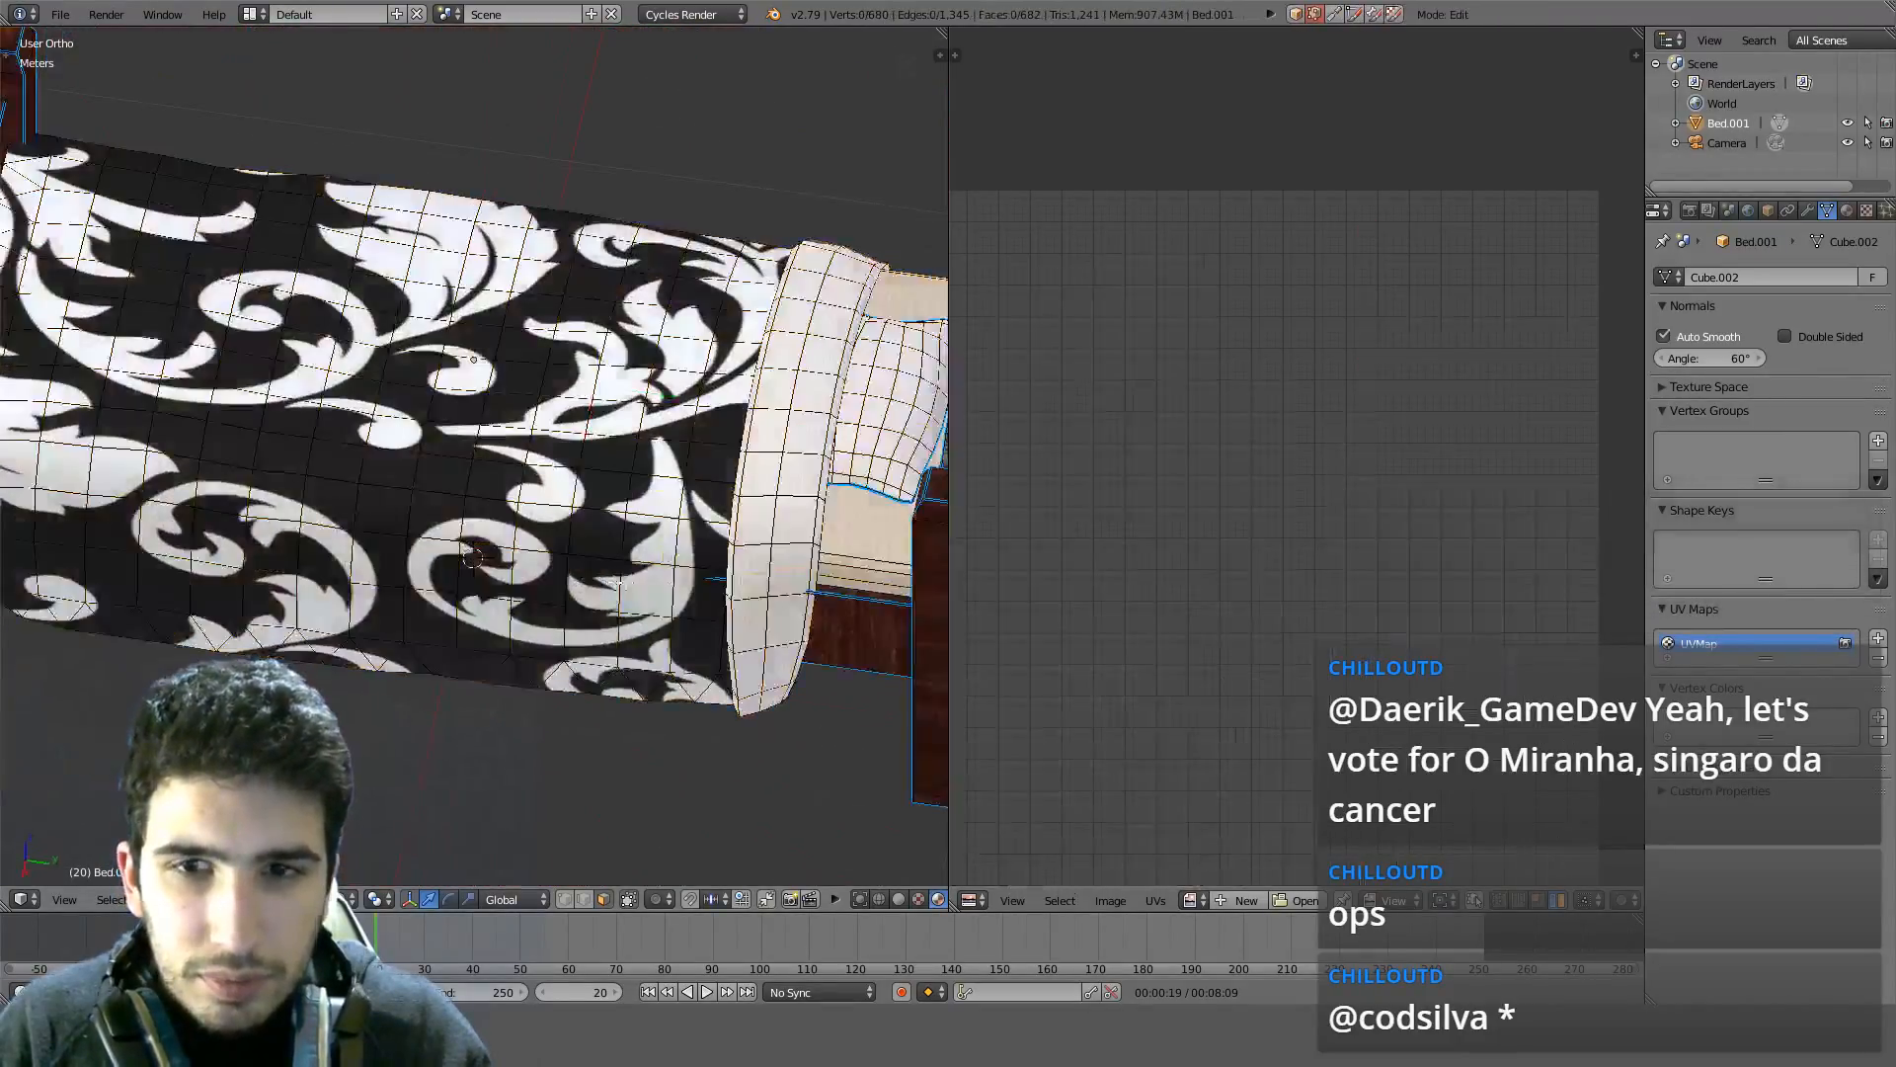
Select the whole bed mesh and examine the headboard and its posts alongside the UV layout
{"action": "key", "text": "a"}
{"action": "scroll", "coordinate": [1224, 568], "scroll_direction": "down", "scroll_amount": 1}
{"action": "middle_click_drag", "start_coordinate": [1233, 570], "coordinate": [1273, 595]}
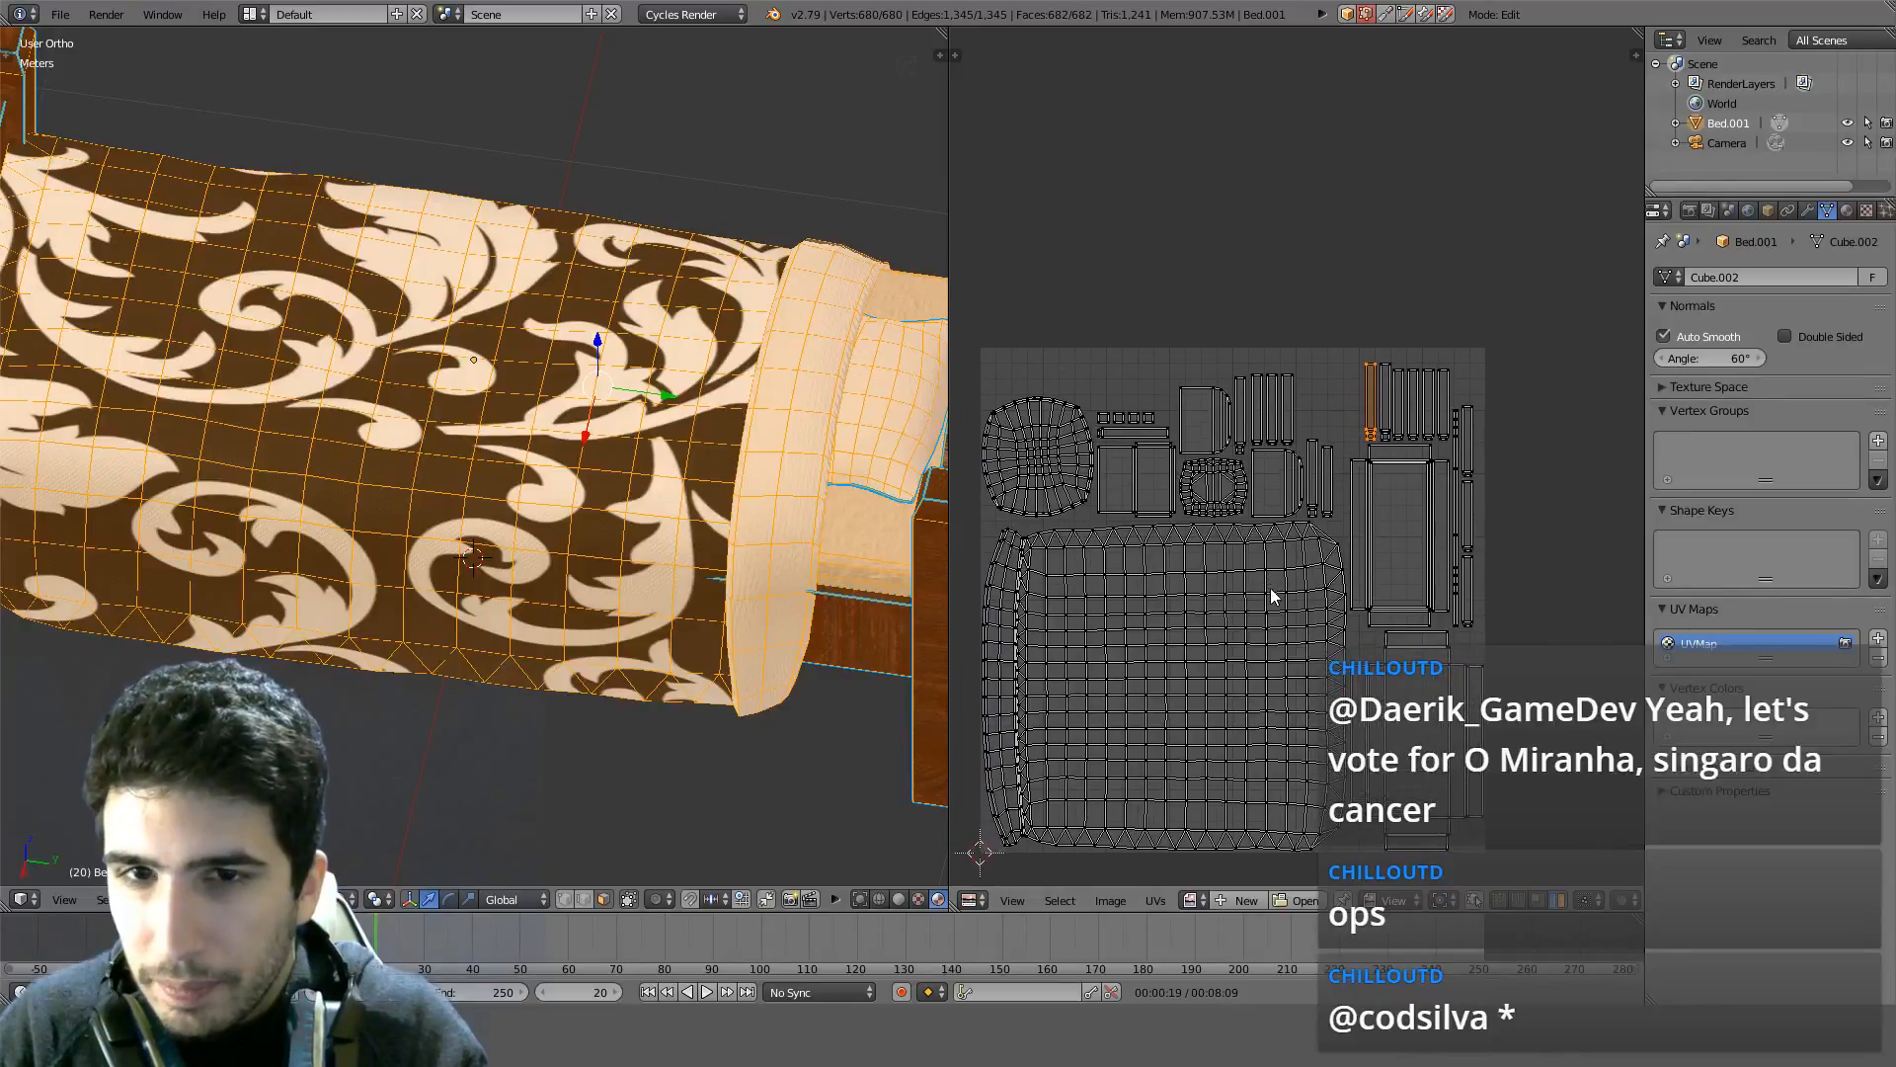
{"action": "middle_click_drag", "start_coordinate": [750, 533], "coordinate": [686, 546]}
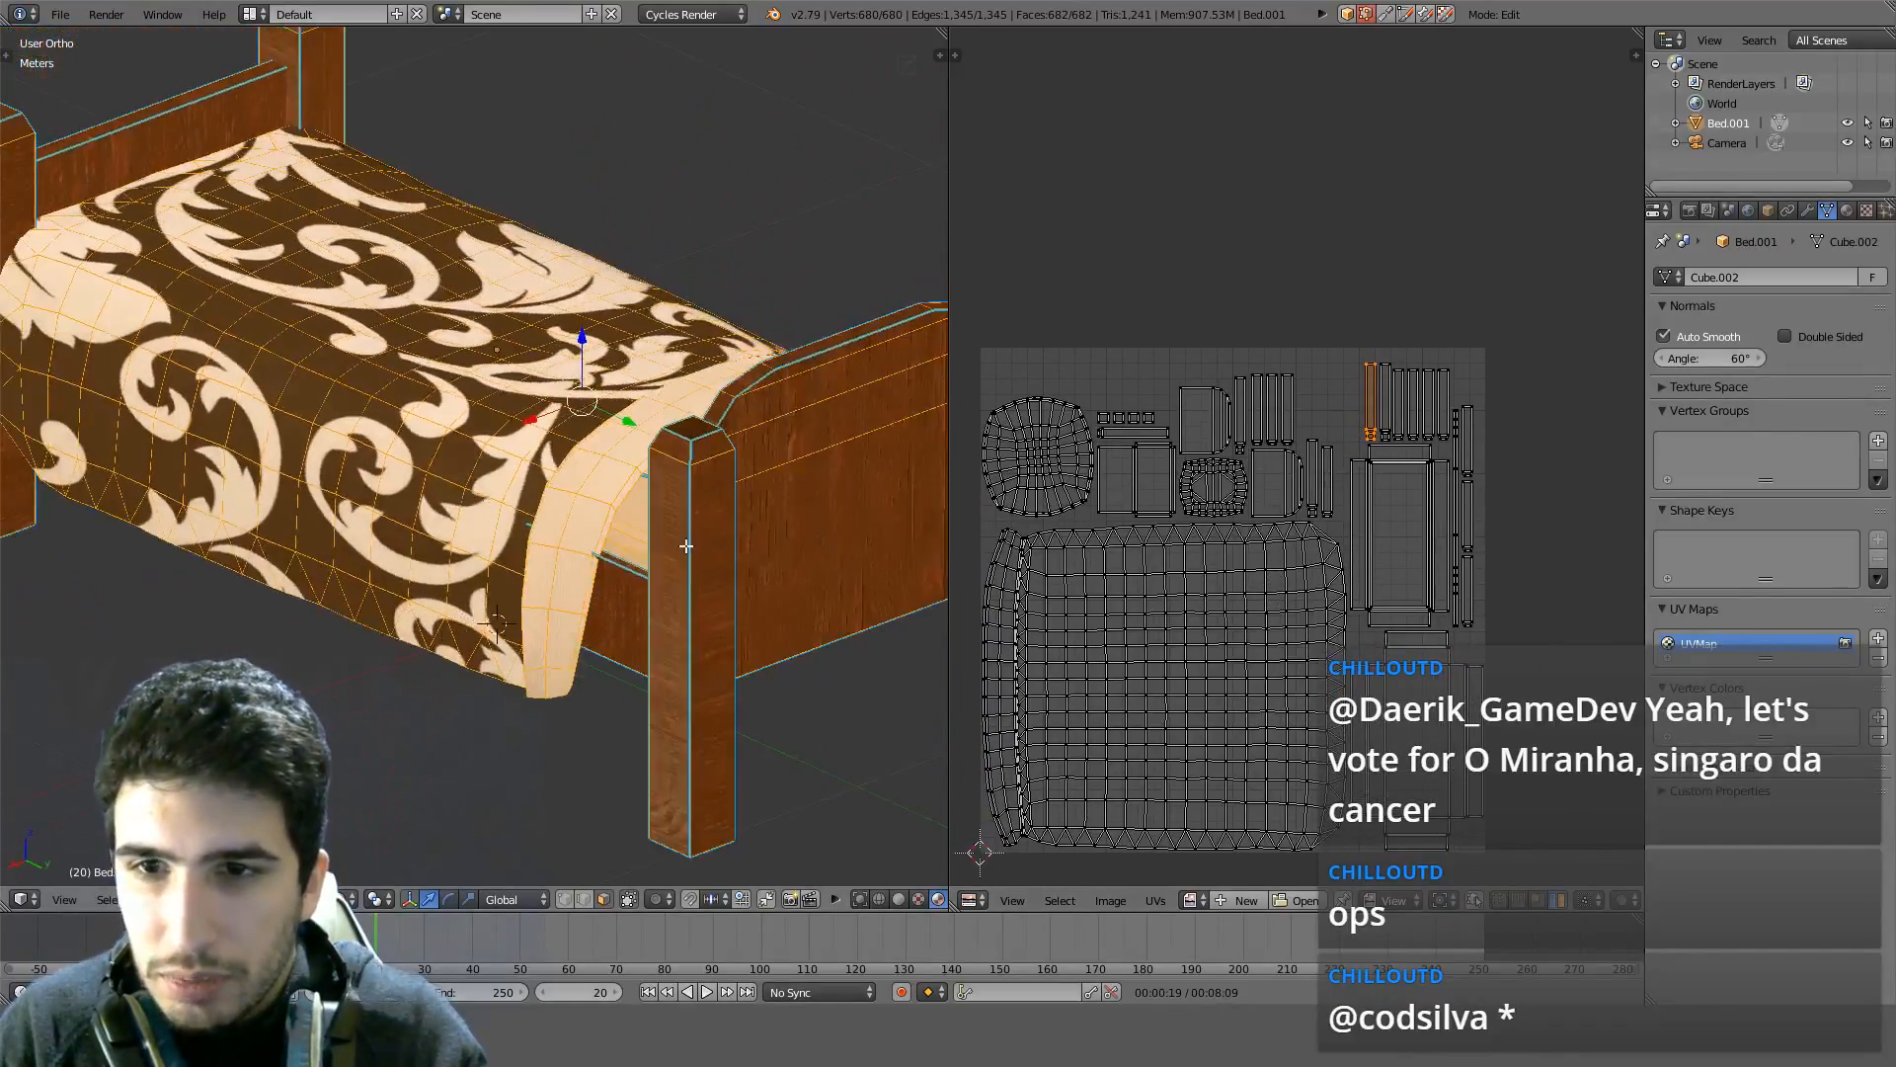
{"action": "scroll", "coordinate": [1205, 549], "scroll_direction": "up", "scroll_amount": 2}
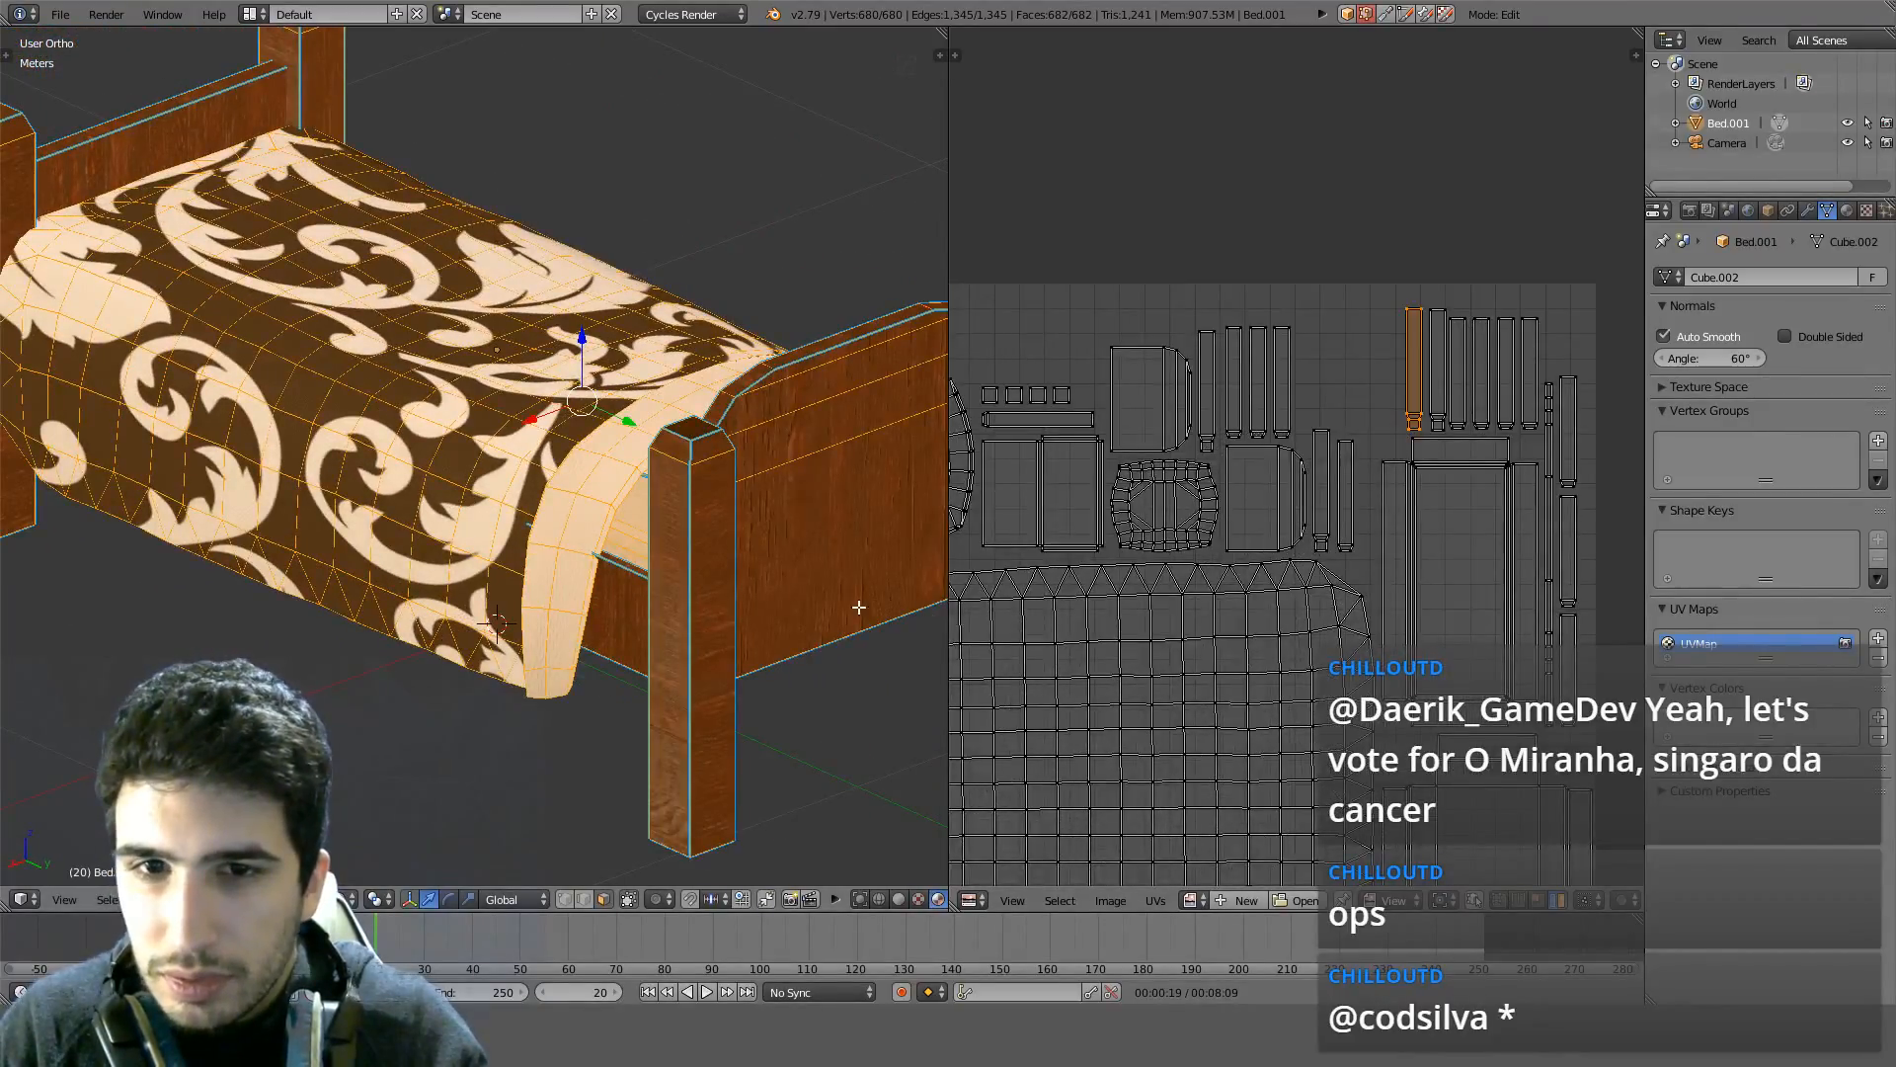
{"action": "middle_click_drag", "start_coordinate": [859, 607], "coordinate": [745, 606], "text": "shift"}
{"action": "middle_click_drag", "start_coordinate": [1143, 542], "coordinate": [1291, 537]}
{"action": "scroll", "coordinate": [1291, 537], "scroll_direction": "down", "scroll_amount": 2}
{"action": "scroll", "coordinate": [1426, 563], "scroll_direction": "up", "scroll_amount": 2}
{"action": "scroll", "coordinate": [1426, 563], "scroll_direction": "up", "scroll_amount": 1}
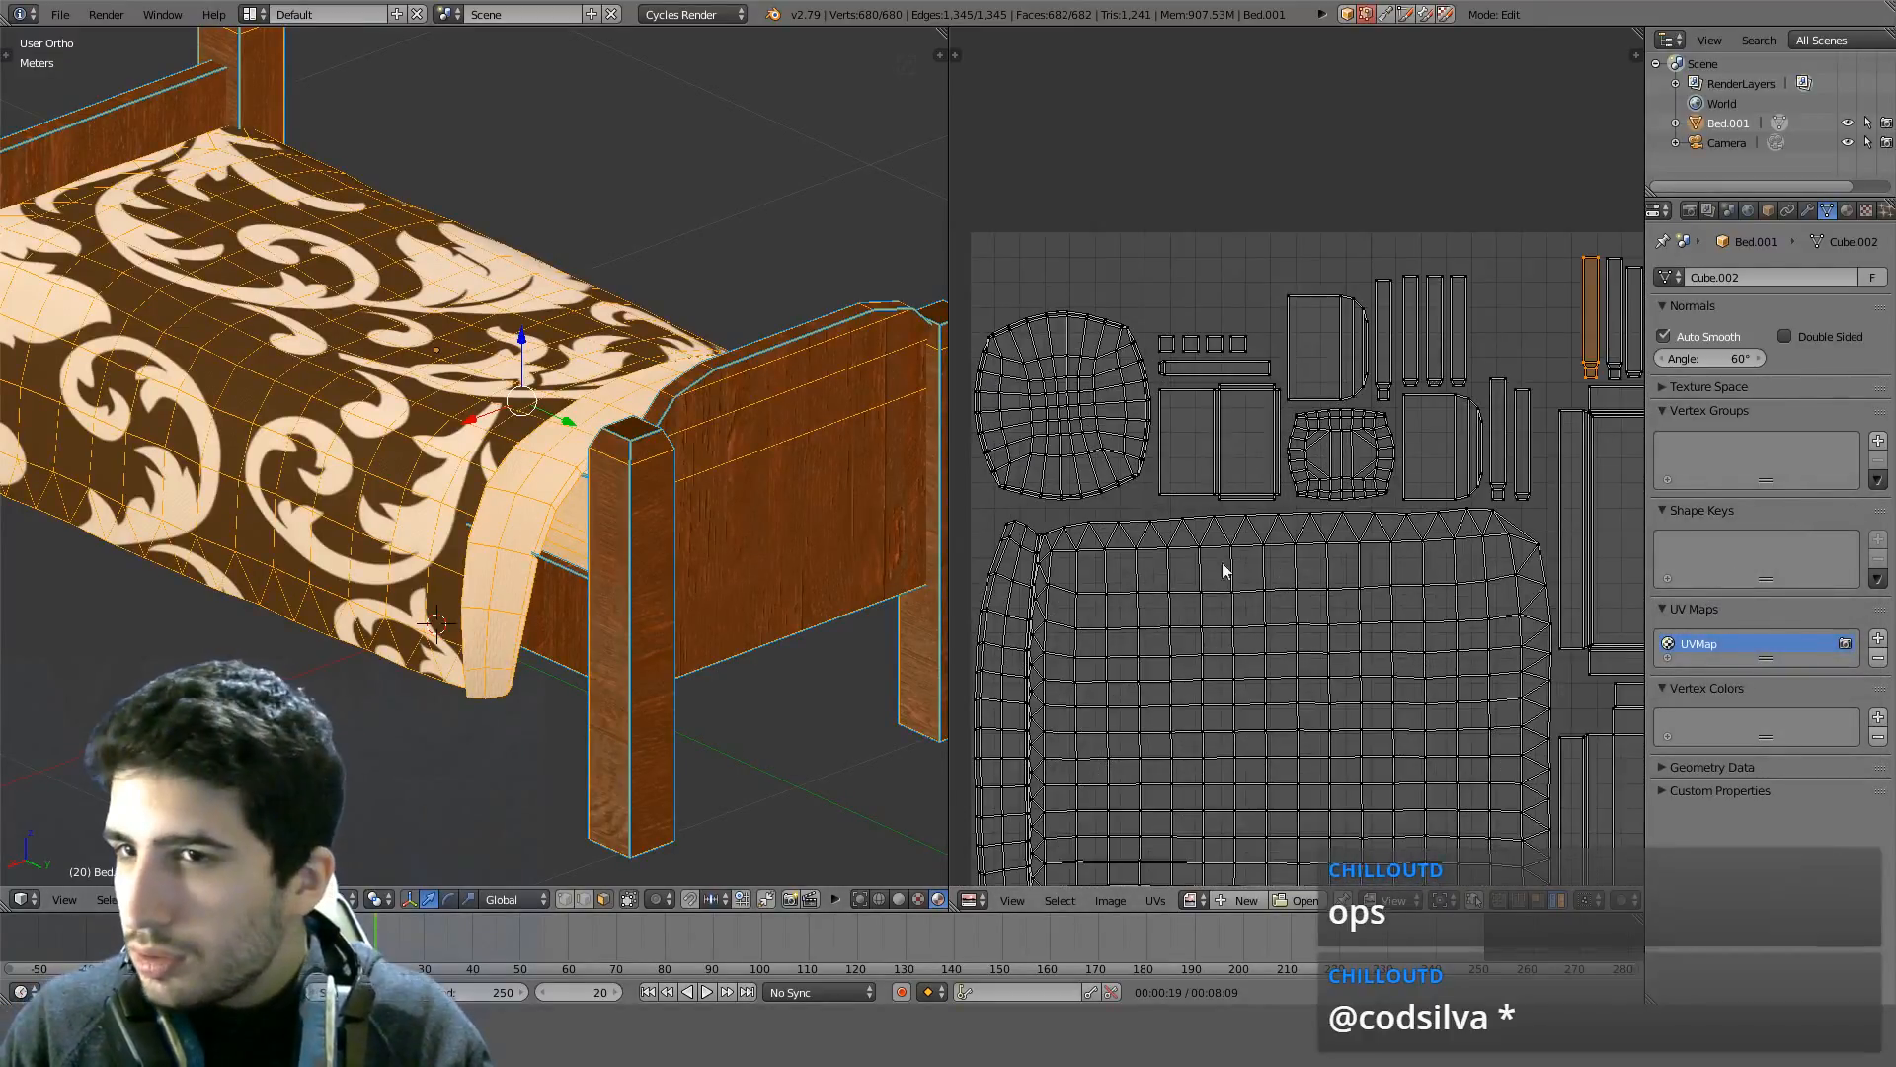
{"action": "middle_click_drag", "start_coordinate": [703, 410], "coordinate": [657, 271]}
{"action": "scroll", "coordinate": [605, 629], "scroll_direction": "up", "scroll_amount": 5}
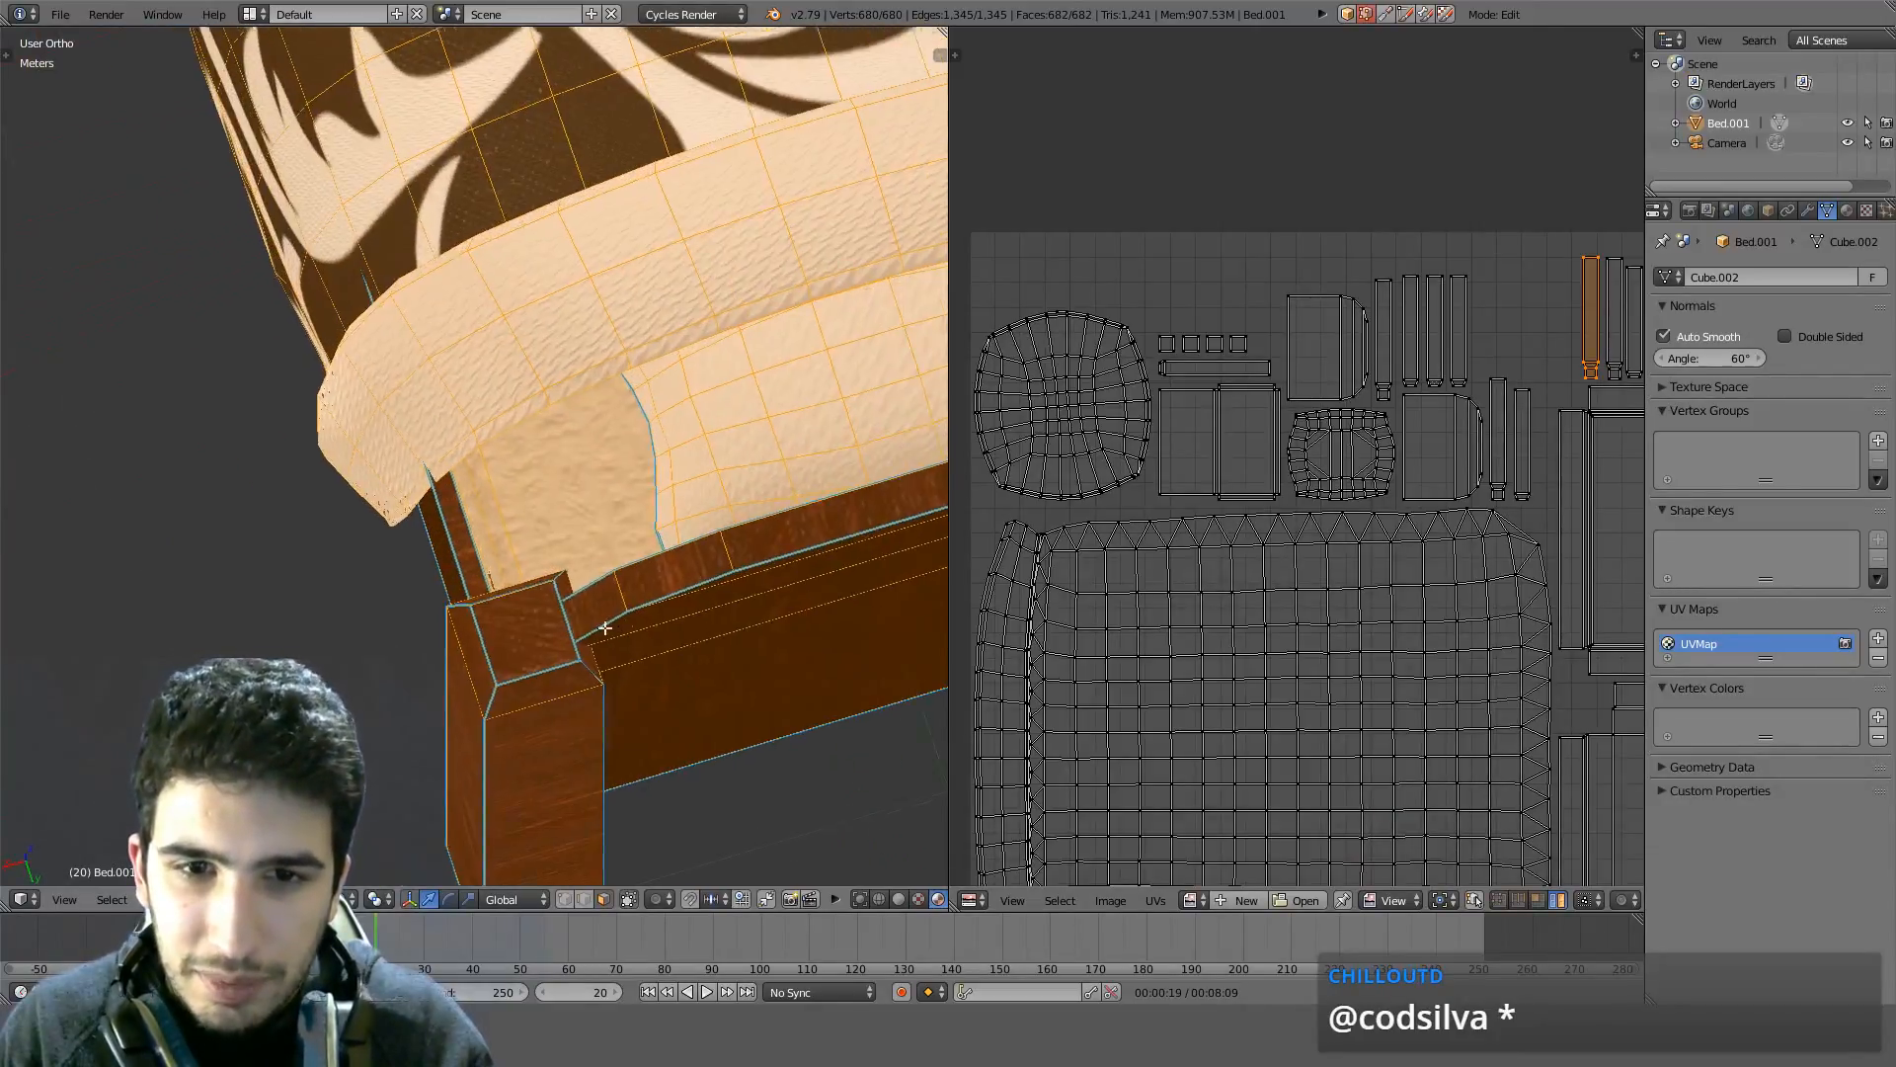
Select the top face of a headboard post to locate its UV square, and clear the selection
{"action": "scroll", "coordinate": [605, 628], "scroll_direction": "down", "scroll_amount": 4}
{"action": "middle_click_drag", "start_coordinate": [622, 603], "coordinate": [297, 642]}
{"action": "scroll", "coordinate": [296, 642], "scroll_direction": "up", "scroll_amount": 4}
{"action": "right_click", "coordinate": [182, 669]}
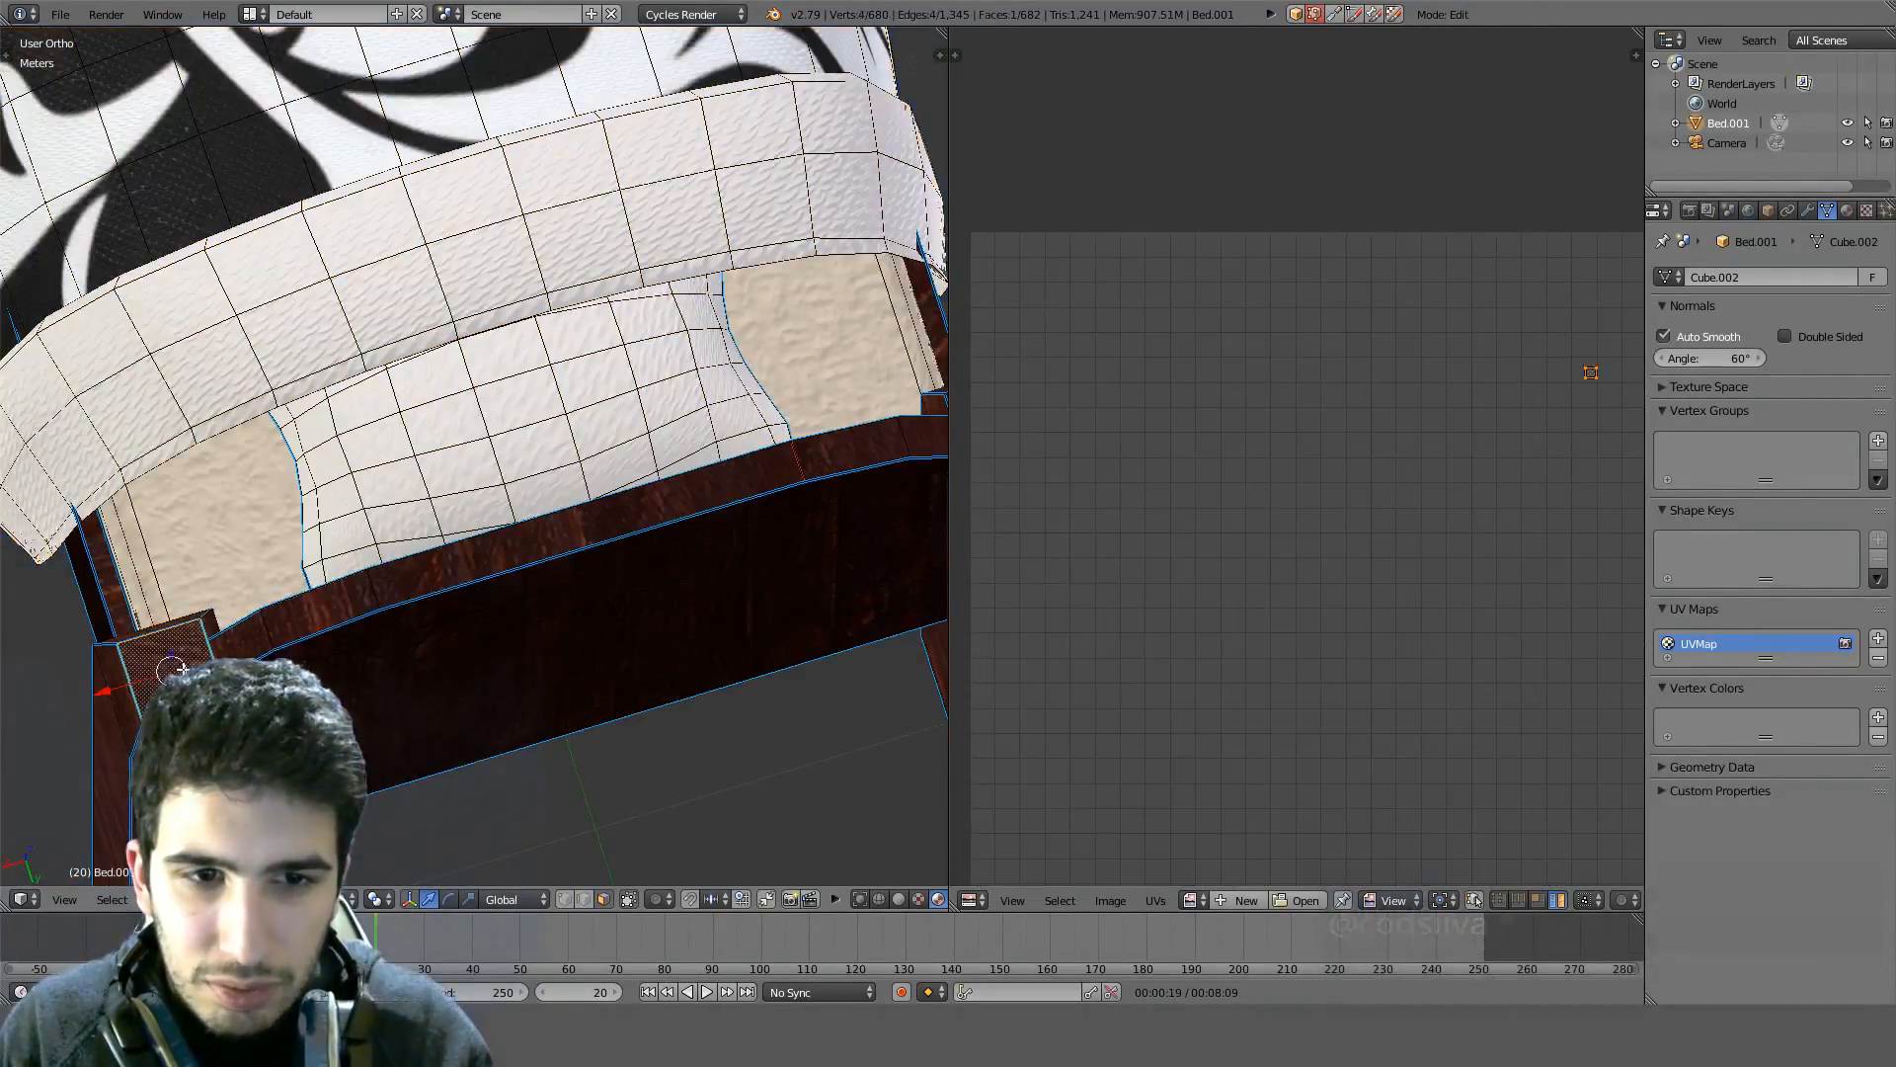
{"action": "scroll", "coordinate": [627, 626], "scroll_direction": "down", "scroll_amount": 4}
{"action": "key", "text": "a"}
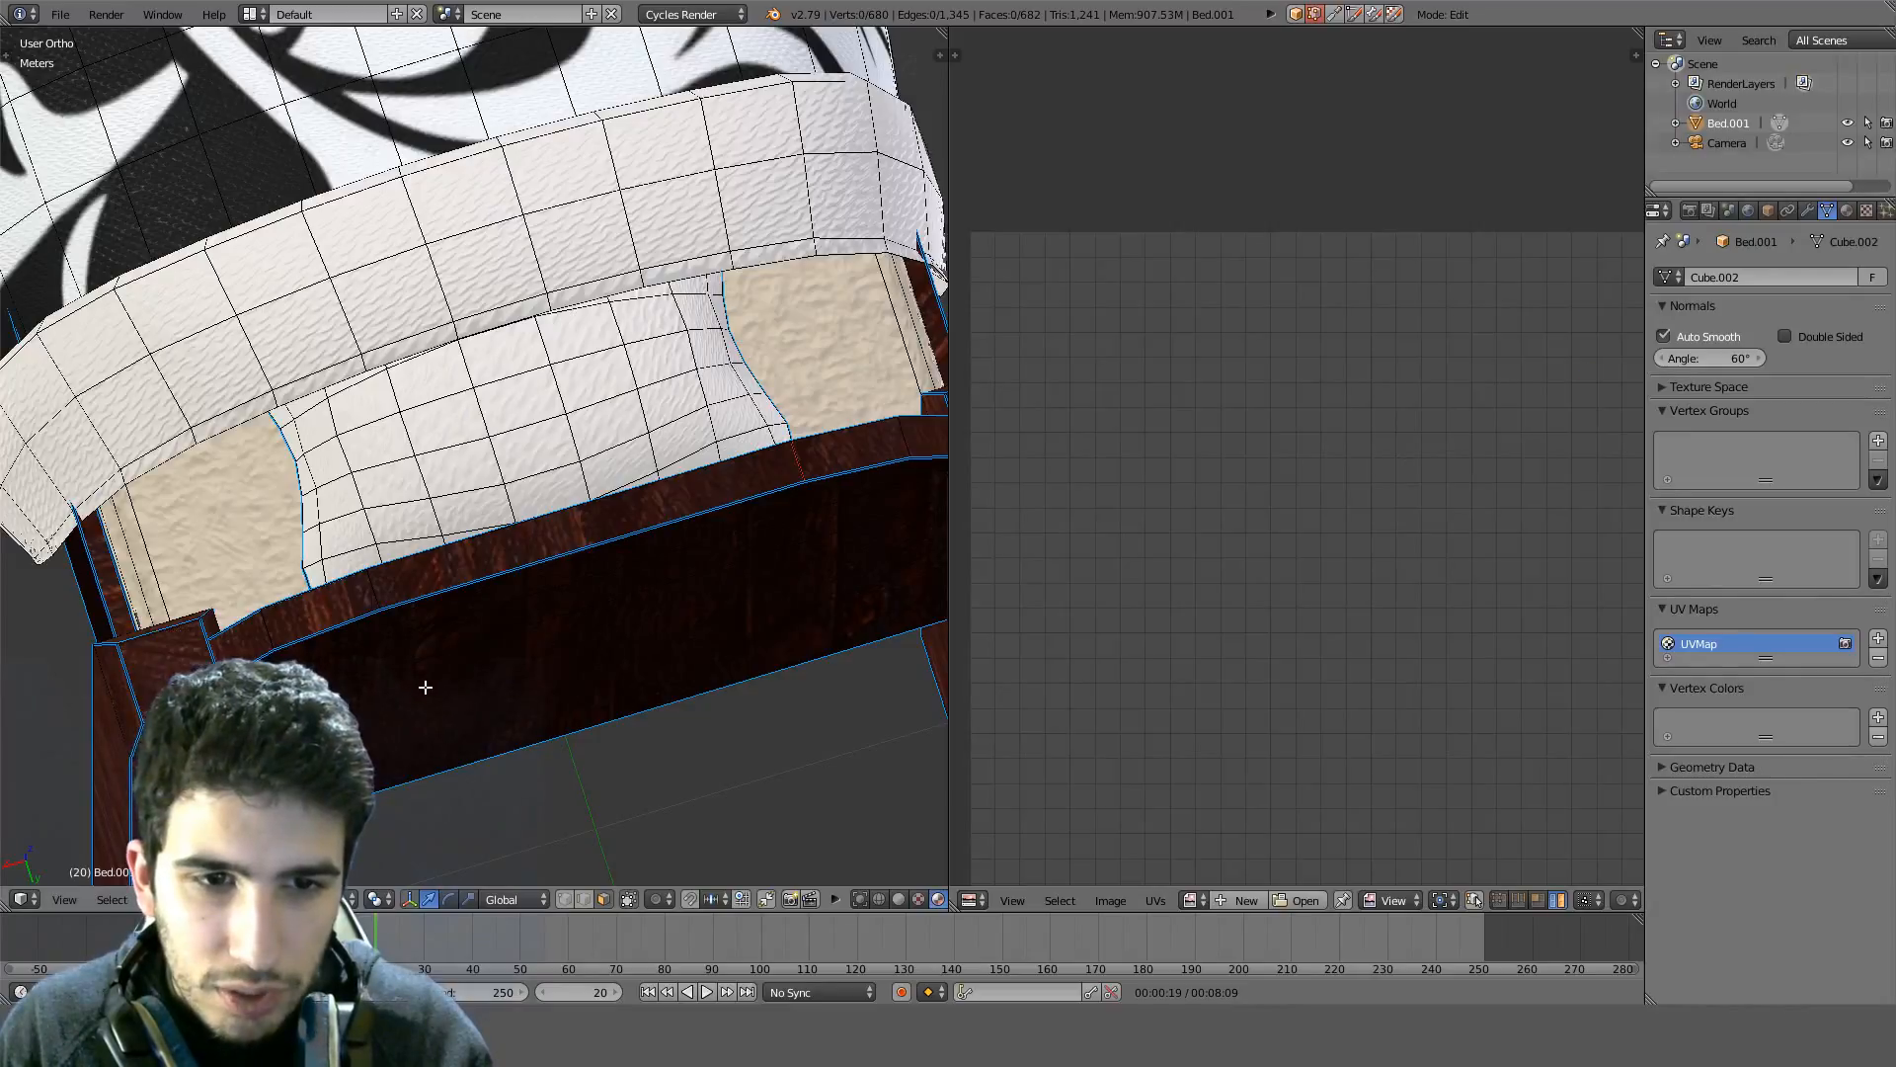
From the top view, select the headboard posts' top faces one at a time to compare their grain direction and UV squares
{"action": "scroll", "coordinate": [419, 706], "scroll_direction": "up", "scroll_amount": 3}
{"action": "key", "text": "KP_7"}
{"action": "scroll", "coordinate": [553, 592], "scroll_direction": "down", "scroll_amount": 3}
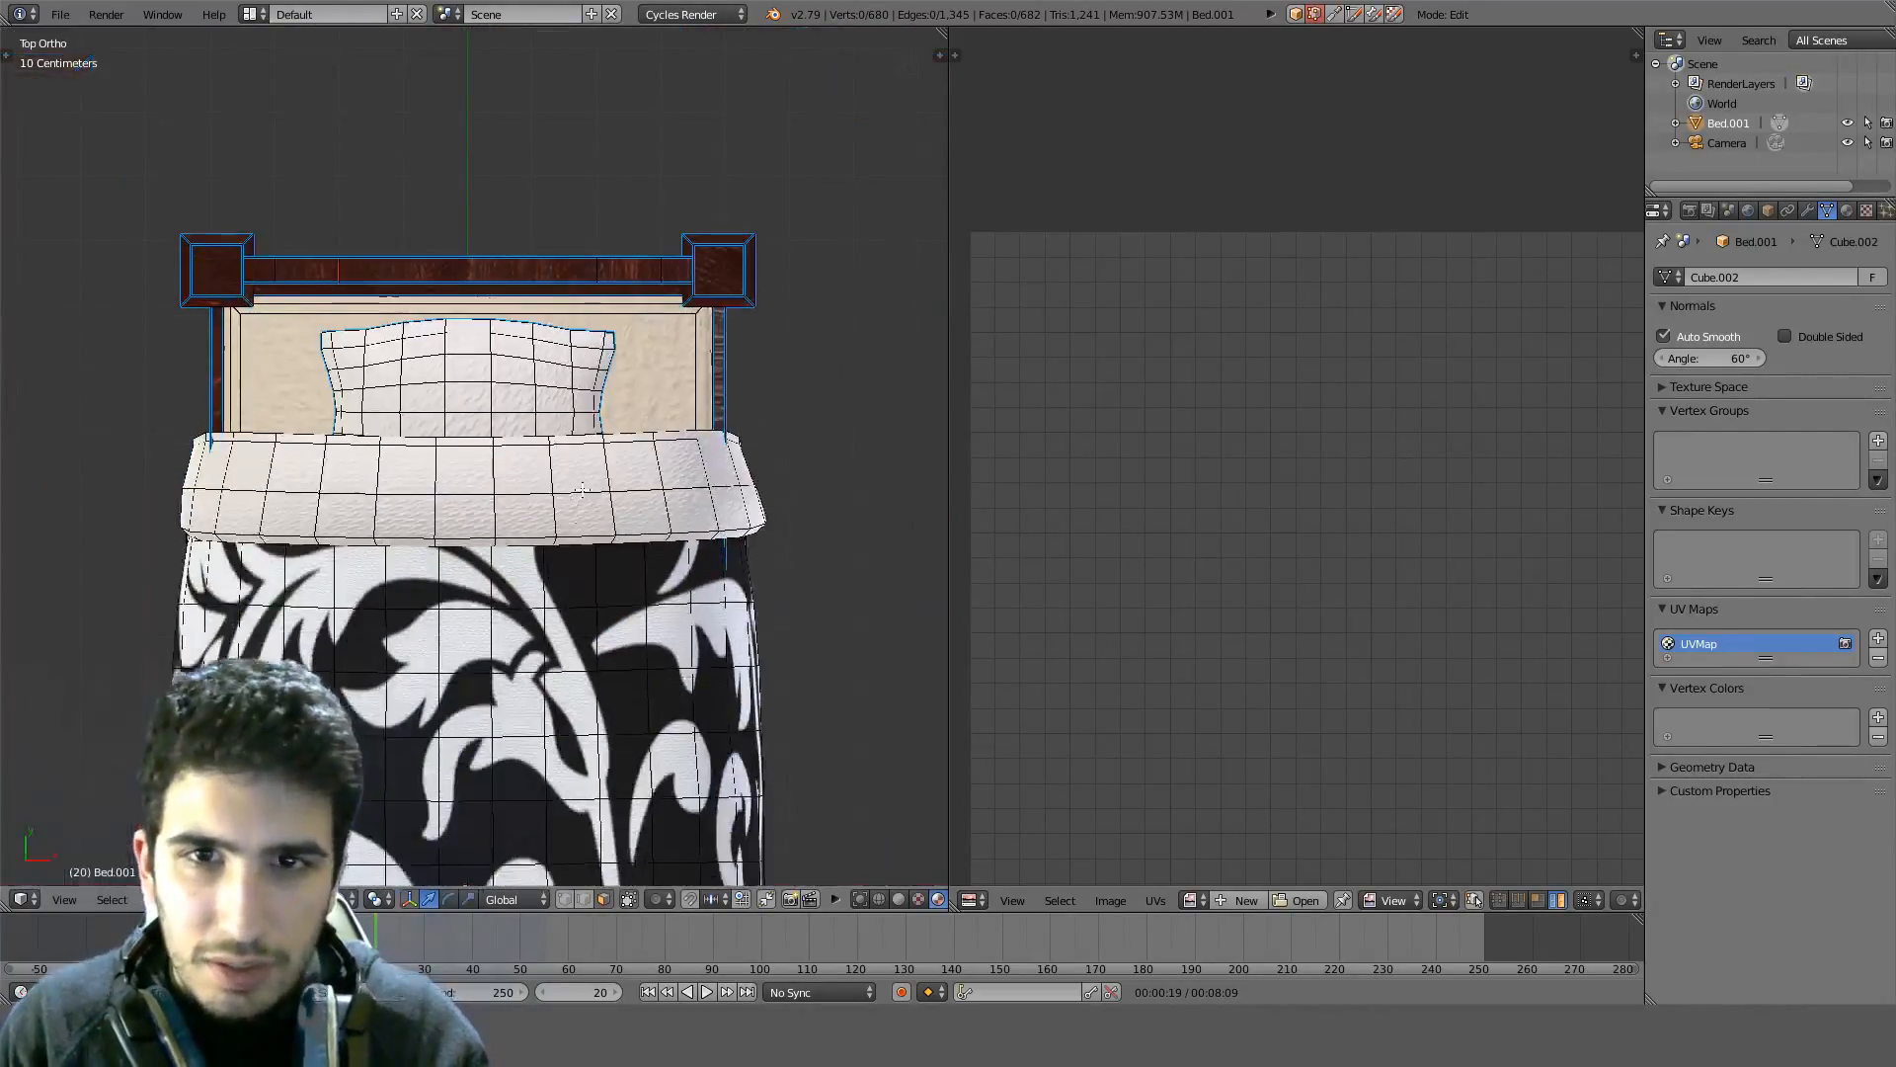
{"action": "scroll", "coordinate": [683, 572], "scroll_direction": "up", "scroll_amount": 4}
{"action": "scroll", "coordinate": [714, 515], "scroll_direction": "down", "scroll_amount": 2}
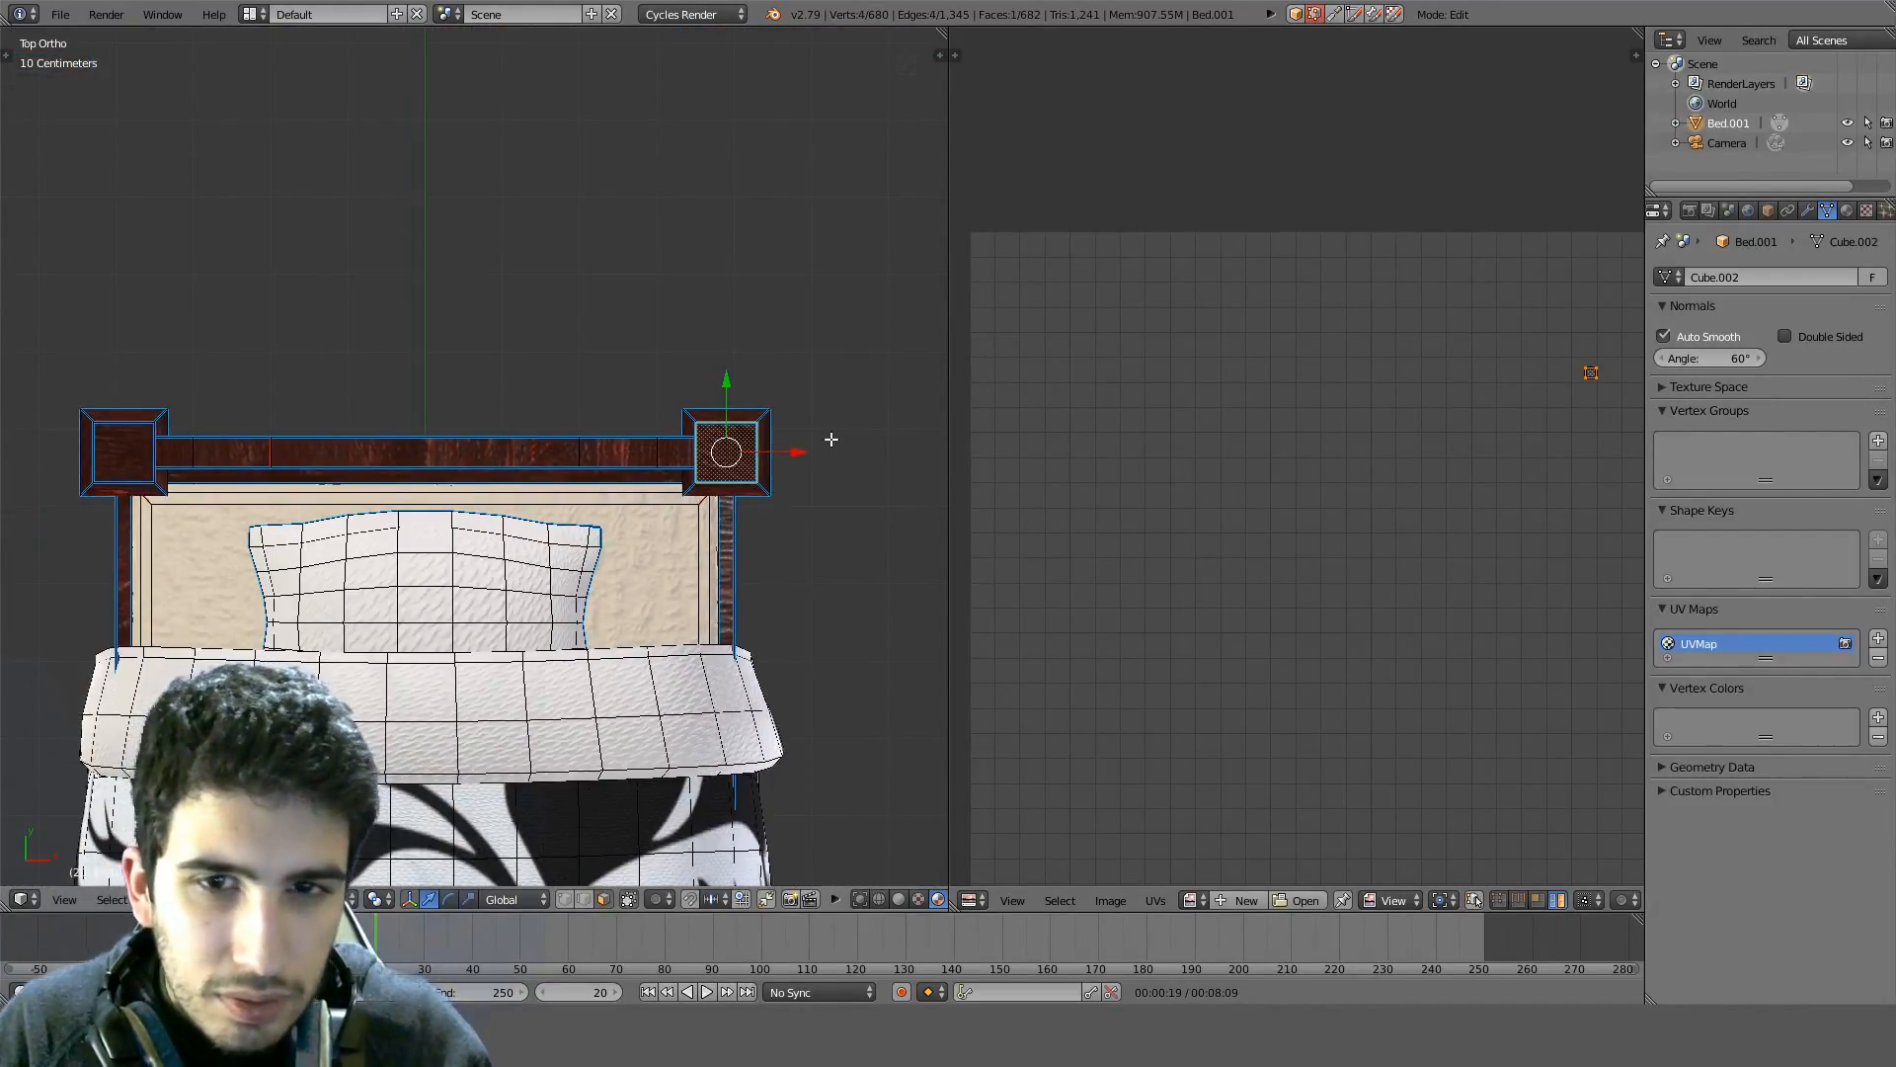
{"action": "scroll", "coordinate": [445, 422], "scroll_direction": "up", "scroll_amount": 2}
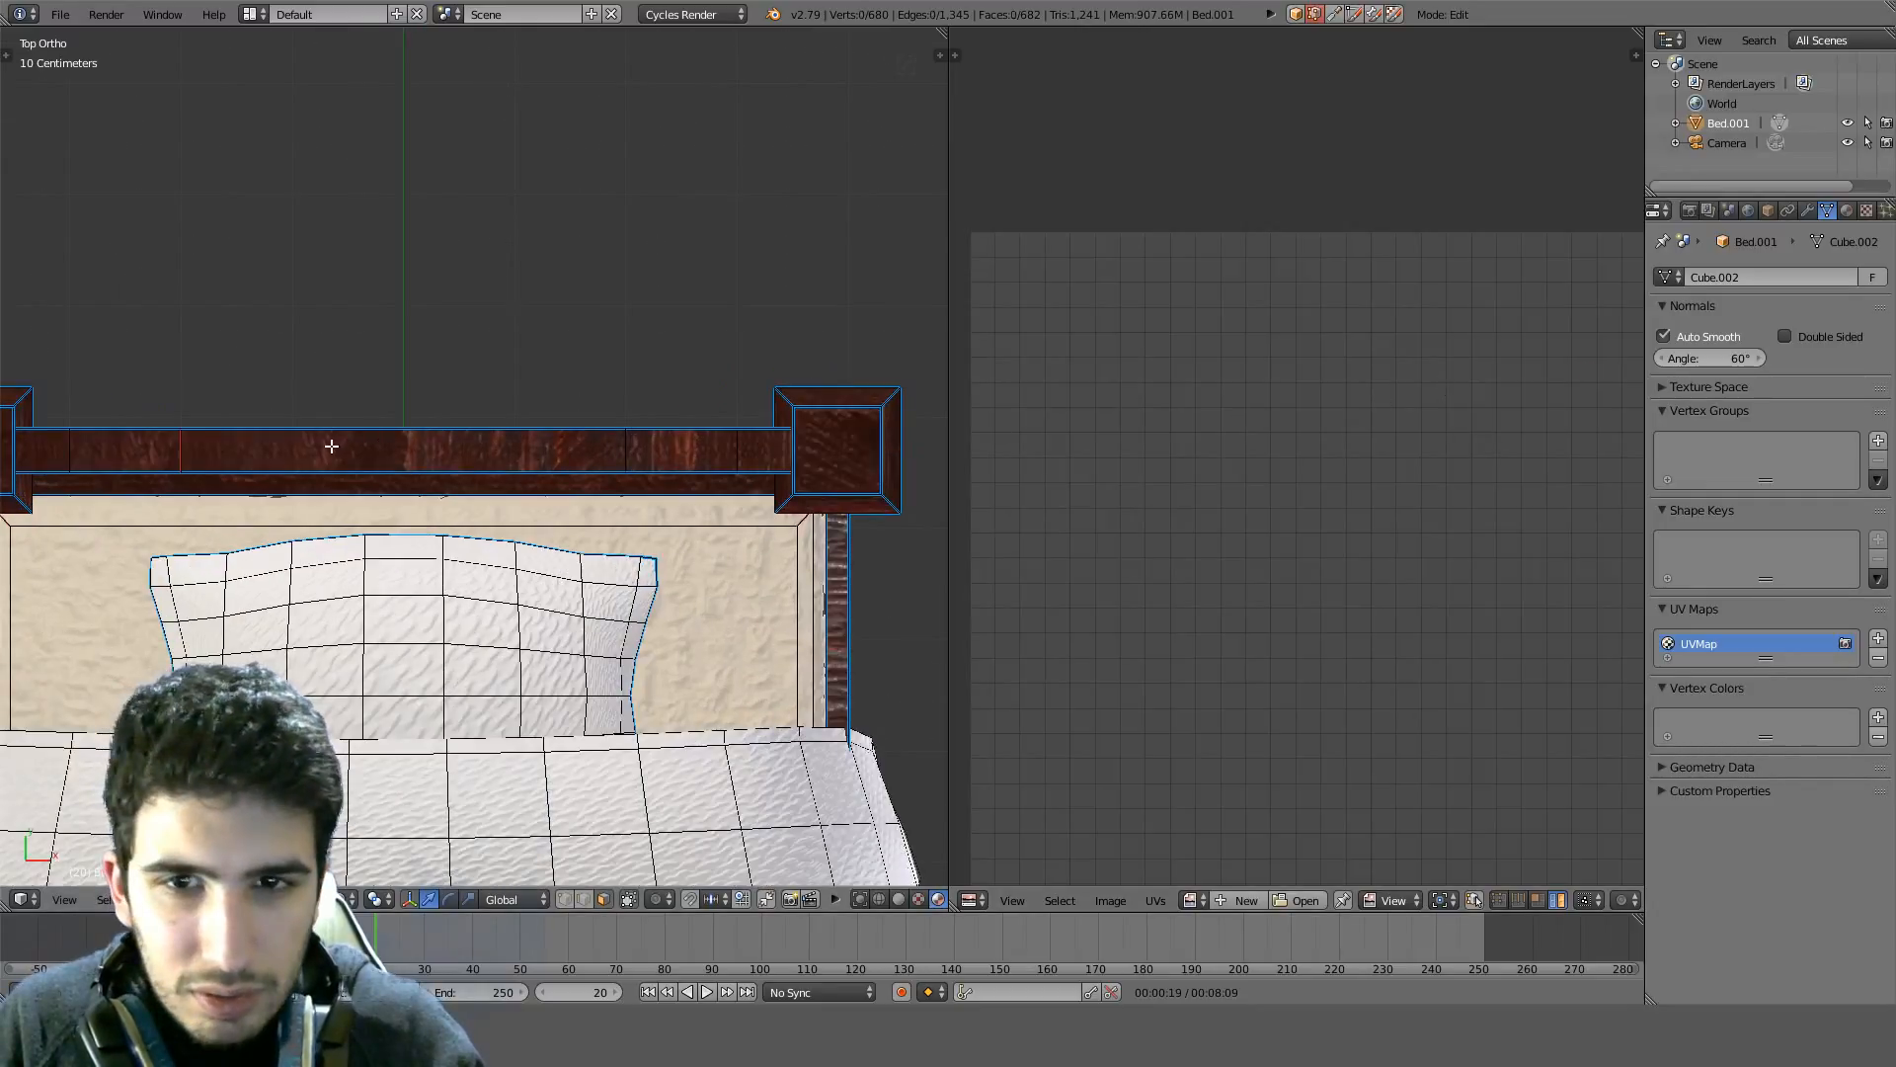
{"action": "key", "text": "a"}
{"action": "scroll", "coordinate": [326, 464], "scroll_direction": "up", "scroll_amount": 3, "text": "ctrl"}
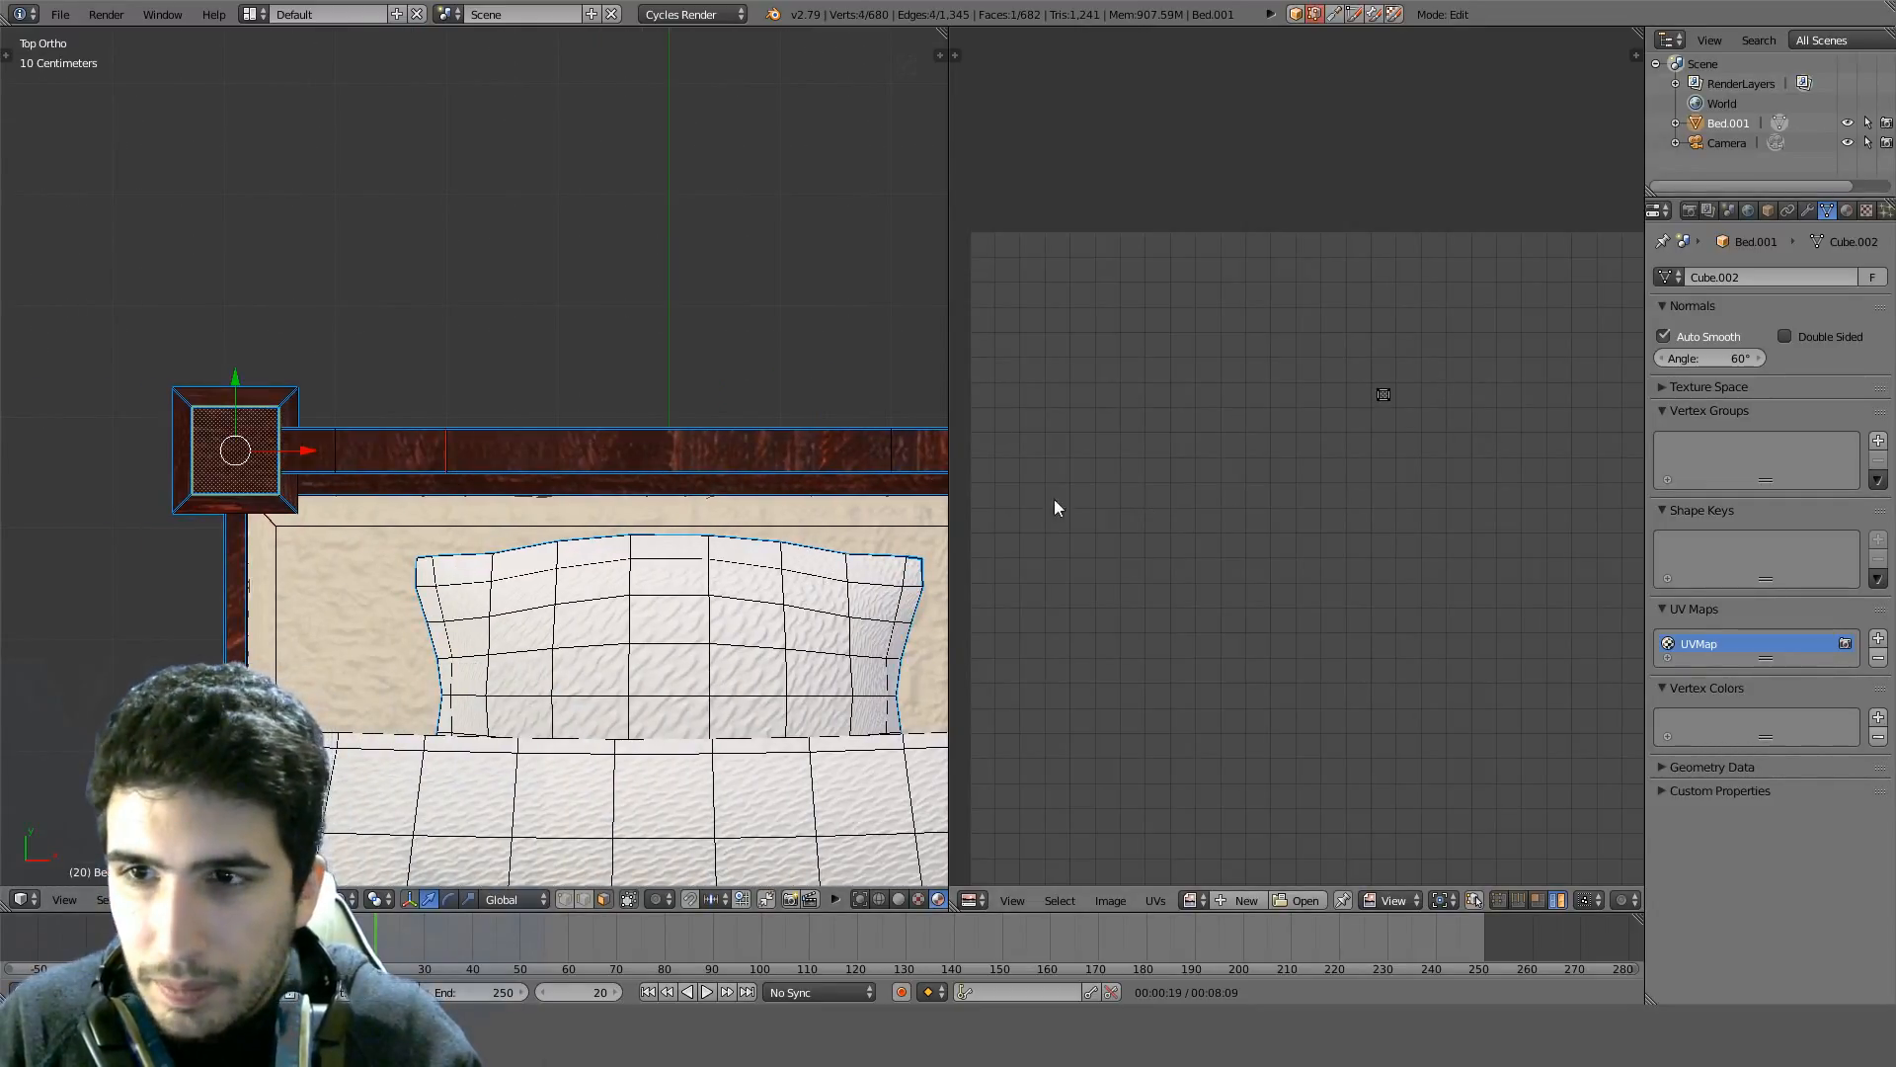
Rotate the UV square of the right headboard post's top face by 90 degrees
{"action": "middle_click_drag", "start_coordinate": [909, 498], "coordinate": [628, 511], "text": "shift"}
{"action": "right_click", "coordinate": [859, 492]}
{"action": "middle_click_drag", "start_coordinate": [1299, 502], "coordinate": [869, 561]}
{"action": "type", "text": "r90"}
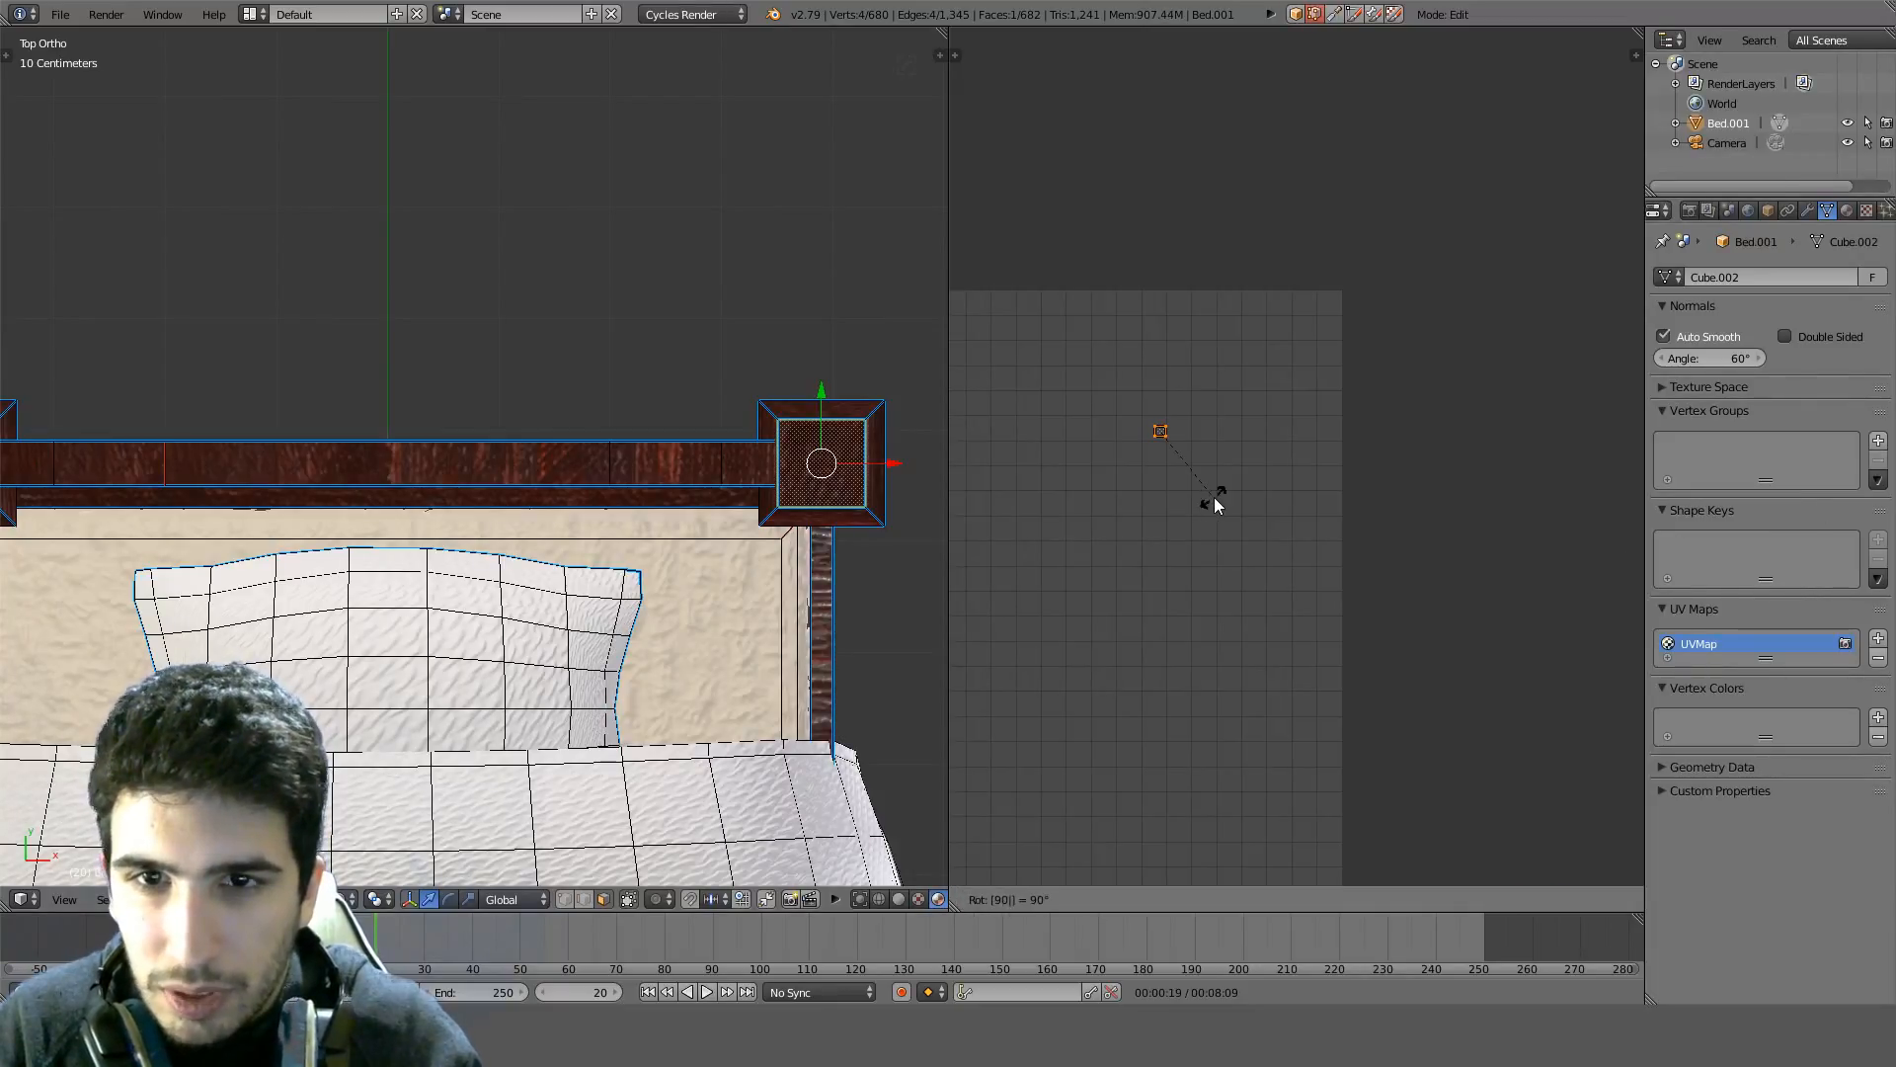
{"action": "key", "text": "Return"}
{"action": "scroll", "coordinate": [1249, 424], "scroll_direction": "up", "scroll_amount": 3}
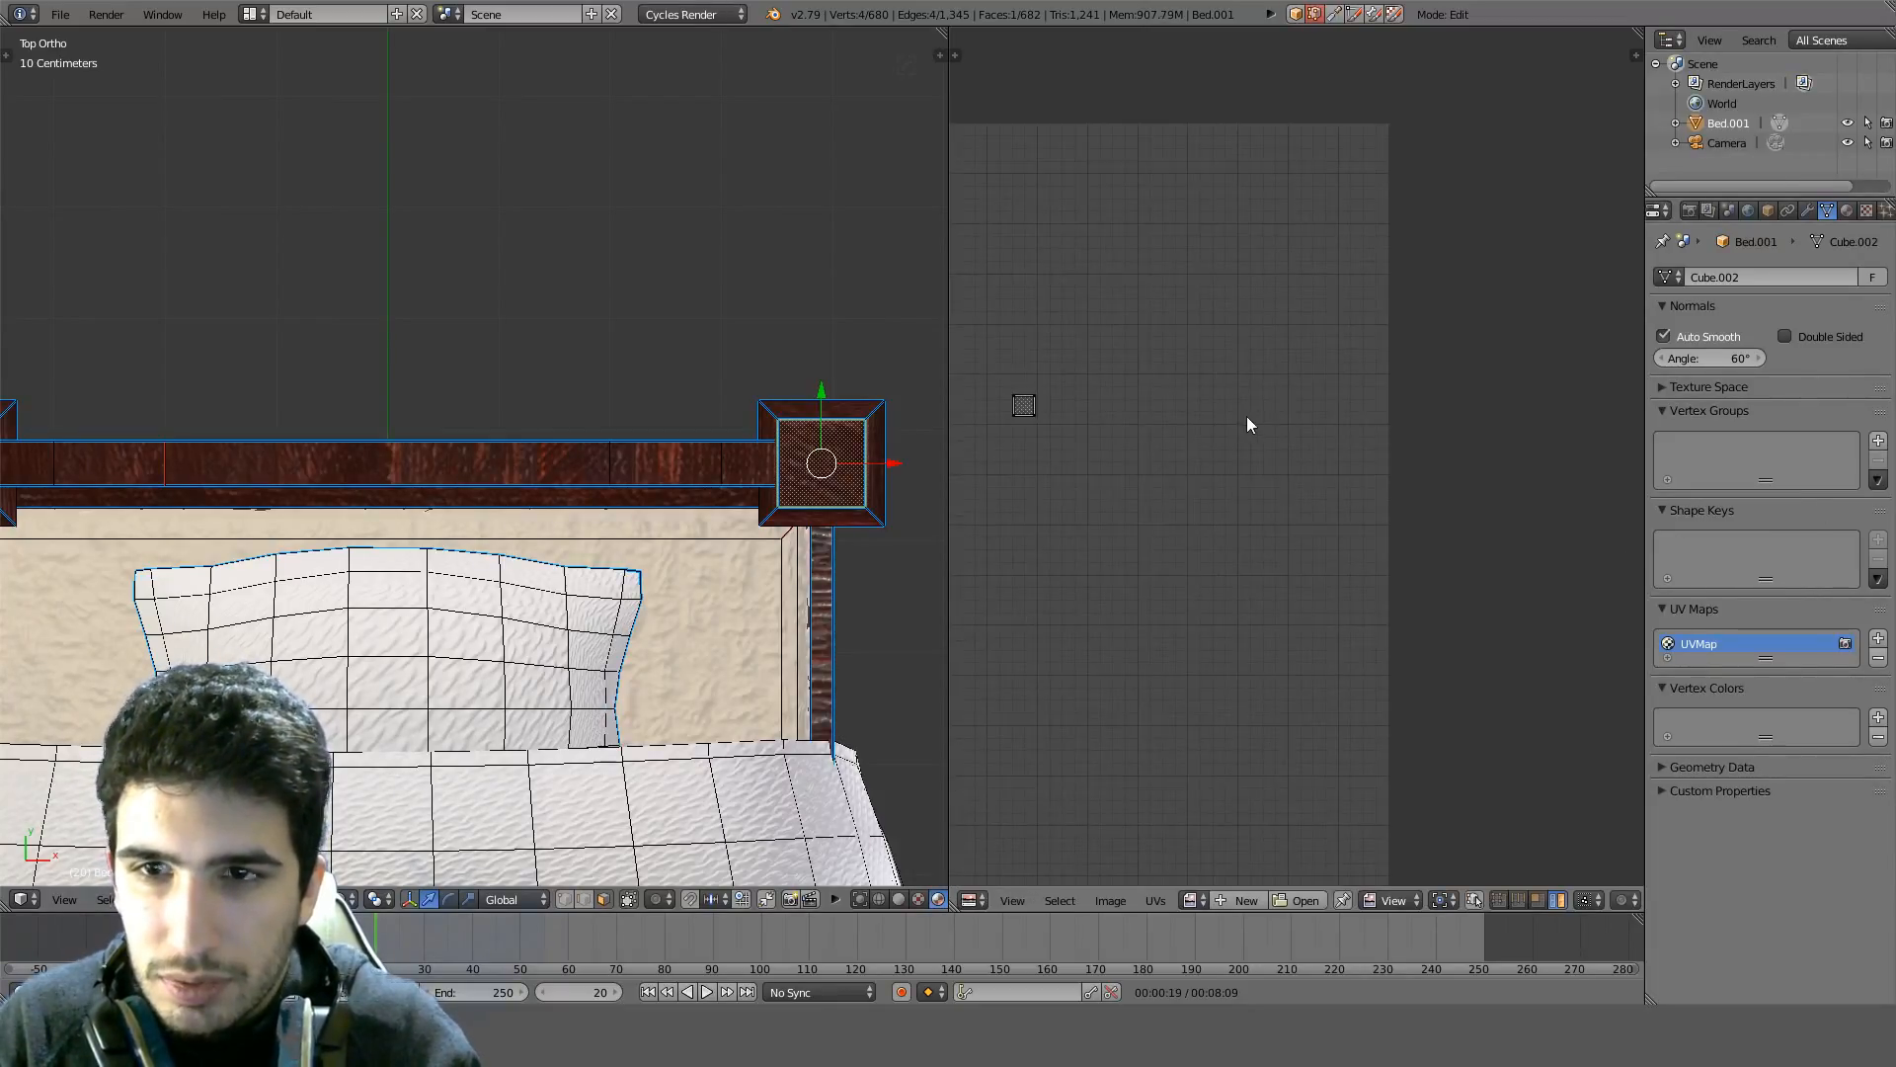
{"action": "scroll", "coordinate": [796, 534], "scroll_direction": "down", "scroll_amount": 5}
{"action": "scroll", "coordinate": [740, 221], "scroll_direction": "up", "scroll_amount": 5}
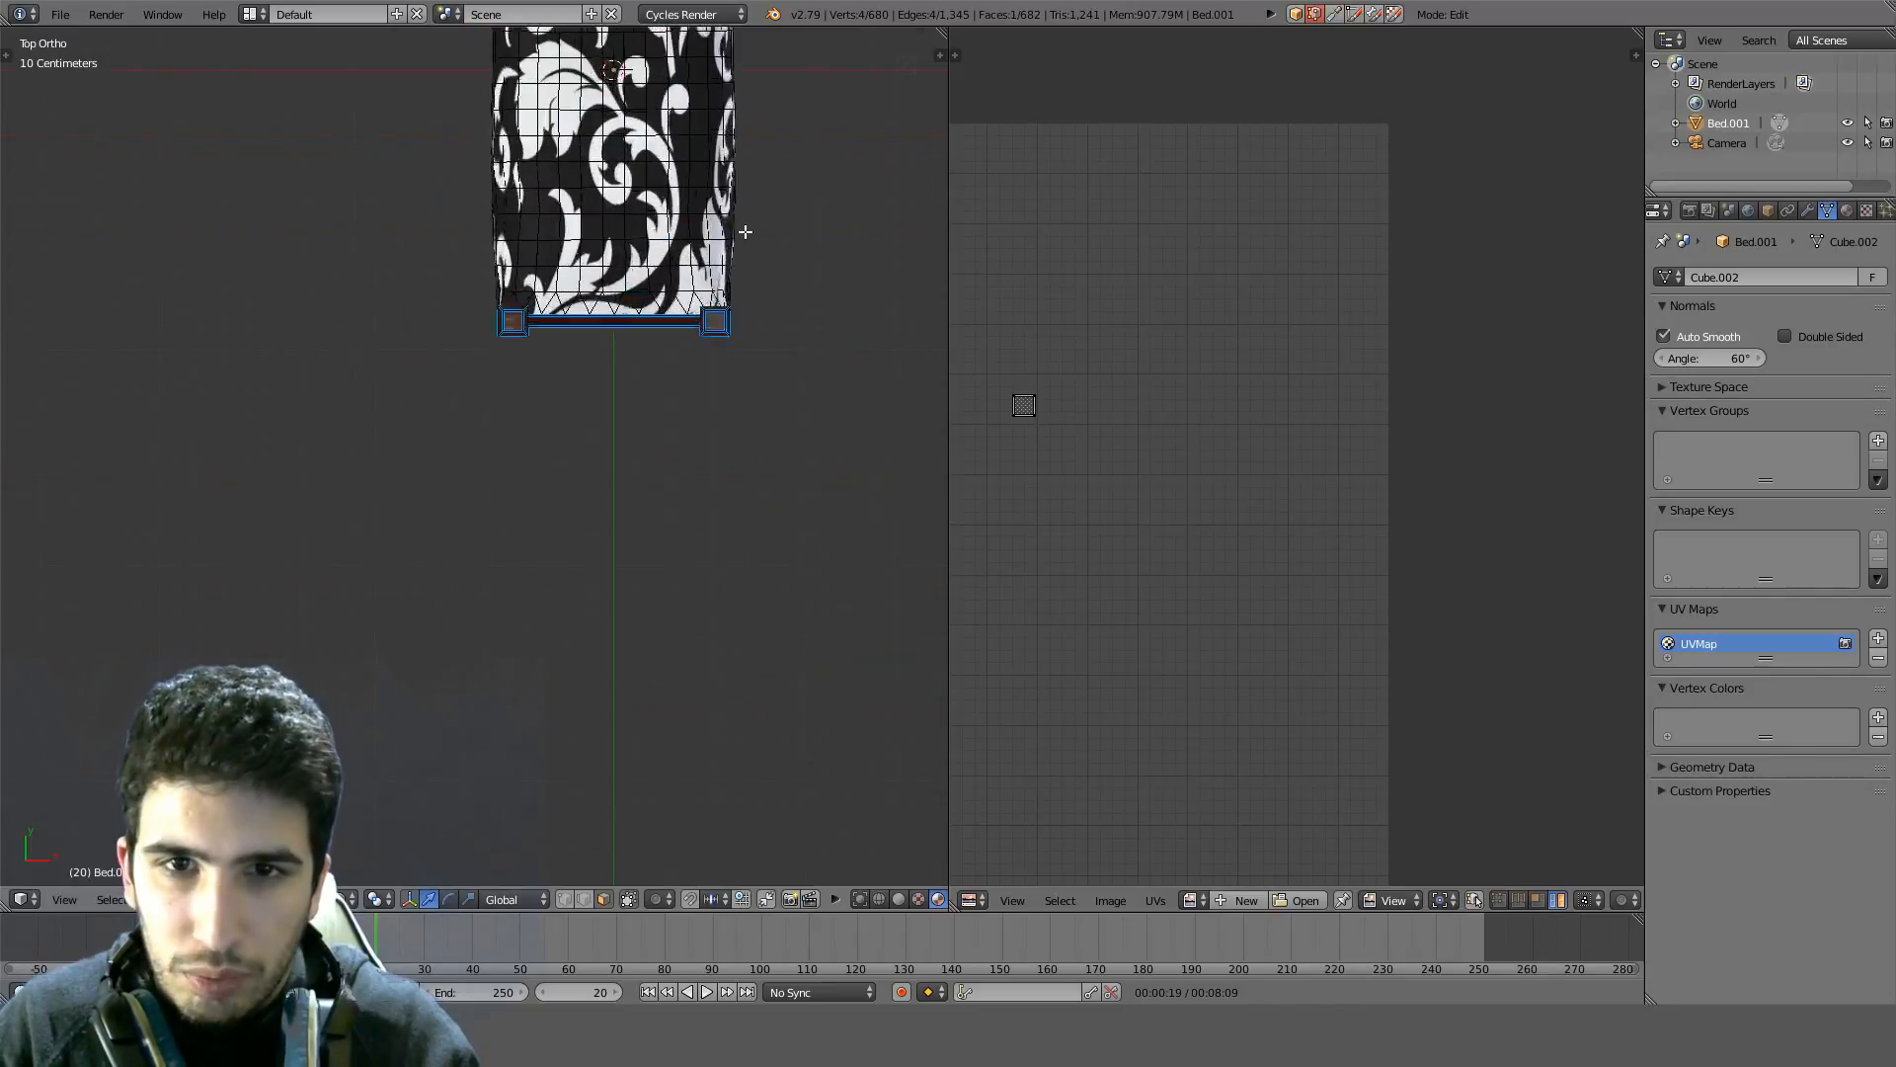
Examine the wood grain on the footboard and headboard post tops, and select the whole mesh to view its full UV layout
{"action": "middle_click_drag", "start_coordinate": [690, 306], "coordinate": [347, 495], "text": "shift"}
{"action": "scroll", "coordinate": [597, 520], "scroll_direction": "down", "scroll_amount": 4}
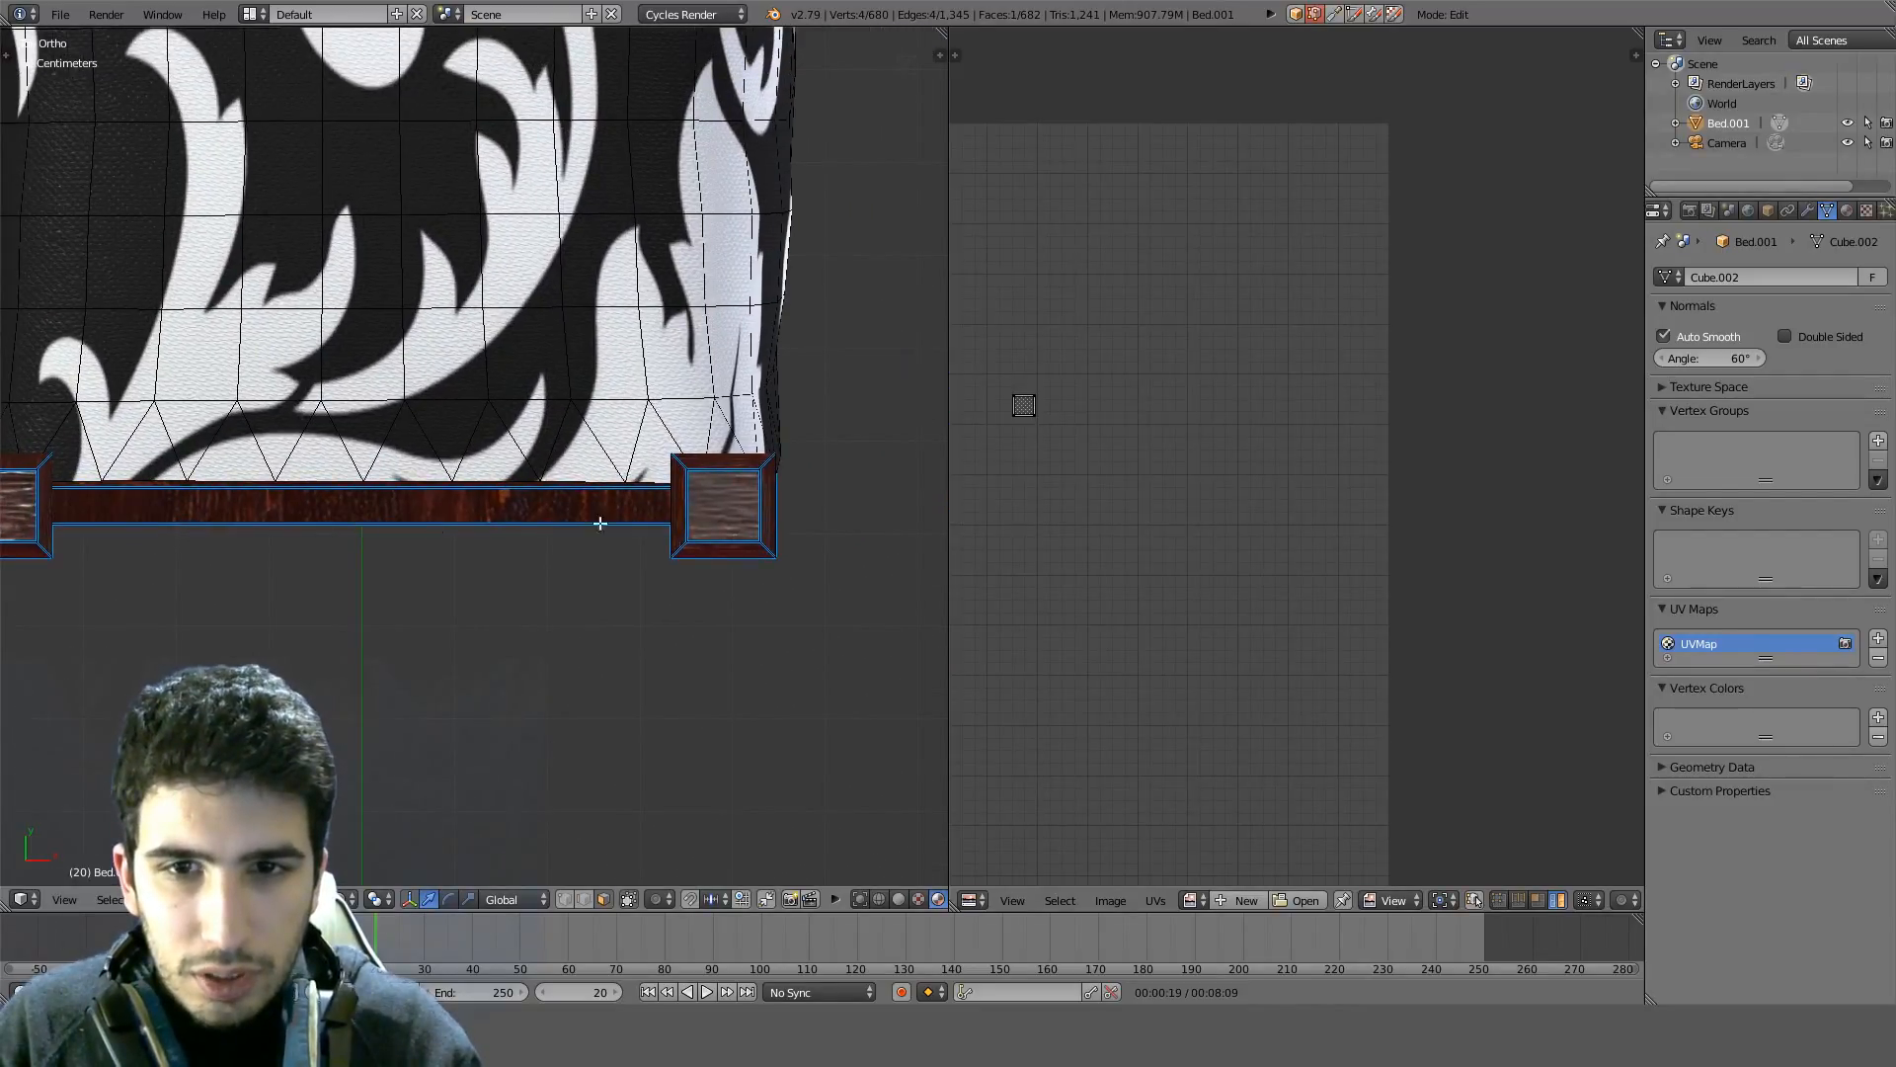
{"action": "middle_click_drag", "start_coordinate": [777, 103], "coordinate": [669, 550], "text": "shift"}
{"action": "scroll", "coordinate": [339, 337], "scroll_direction": "up", "scroll_amount": 4}
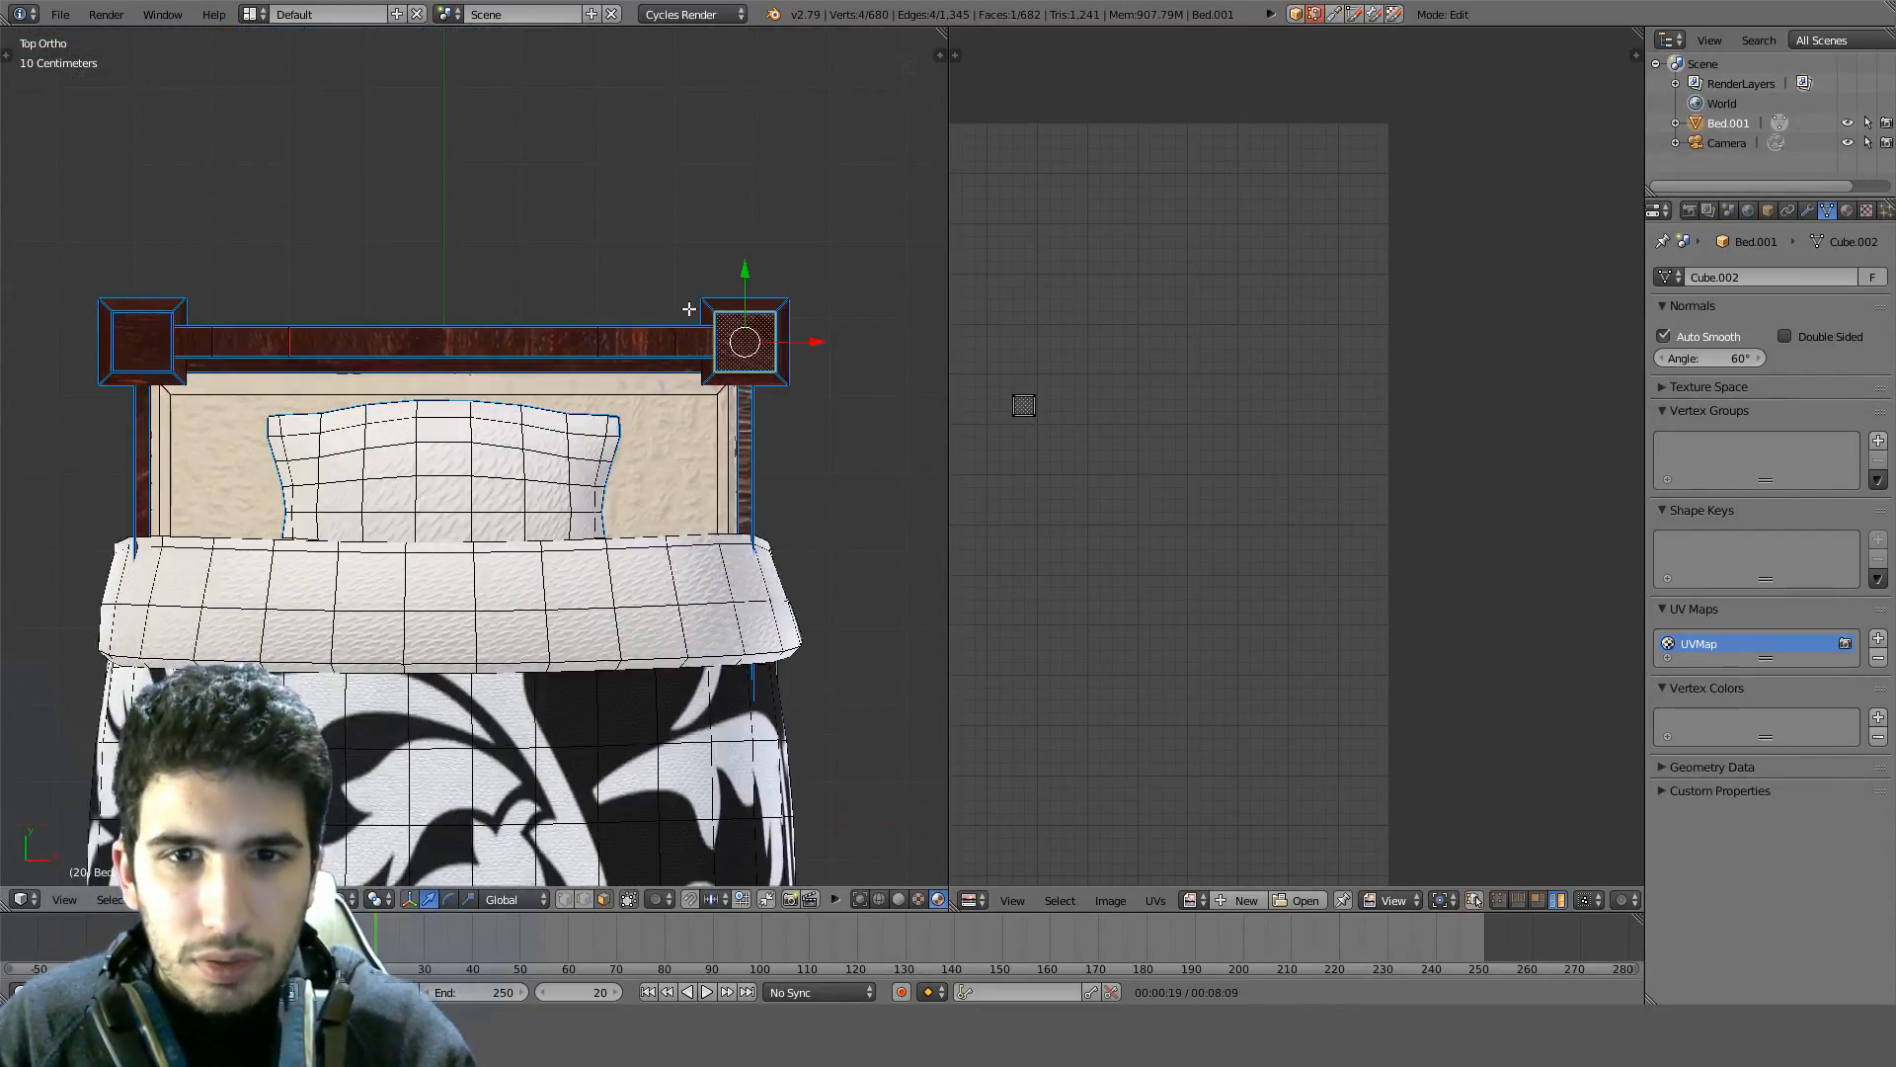
{"action": "key", "text": "a"}
{"action": "key", "text": "a"}
{"action": "scroll", "coordinate": [859, 491], "scroll_direction": "down", "scroll_amount": 4}
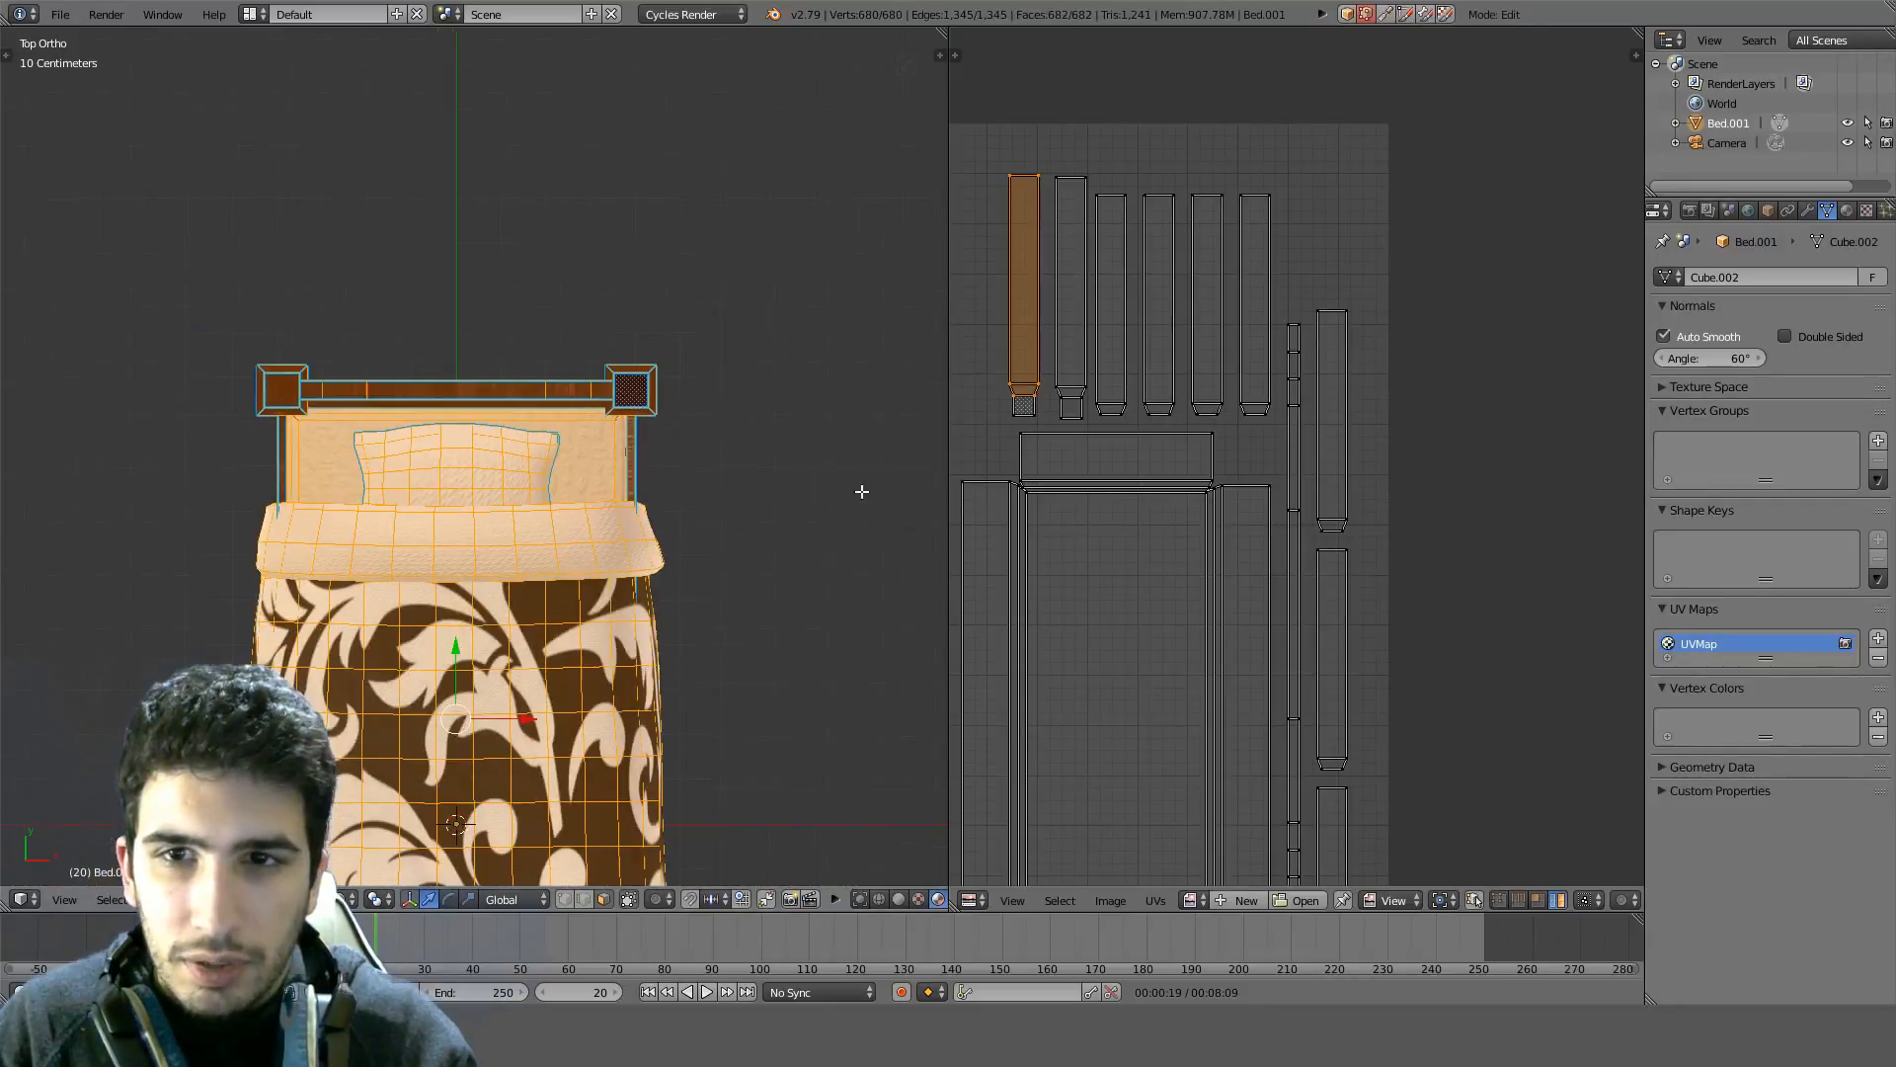
{"action": "scroll", "coordinate": [1272, 572], "scroll_direction": "down", "scroll_amount": 6}
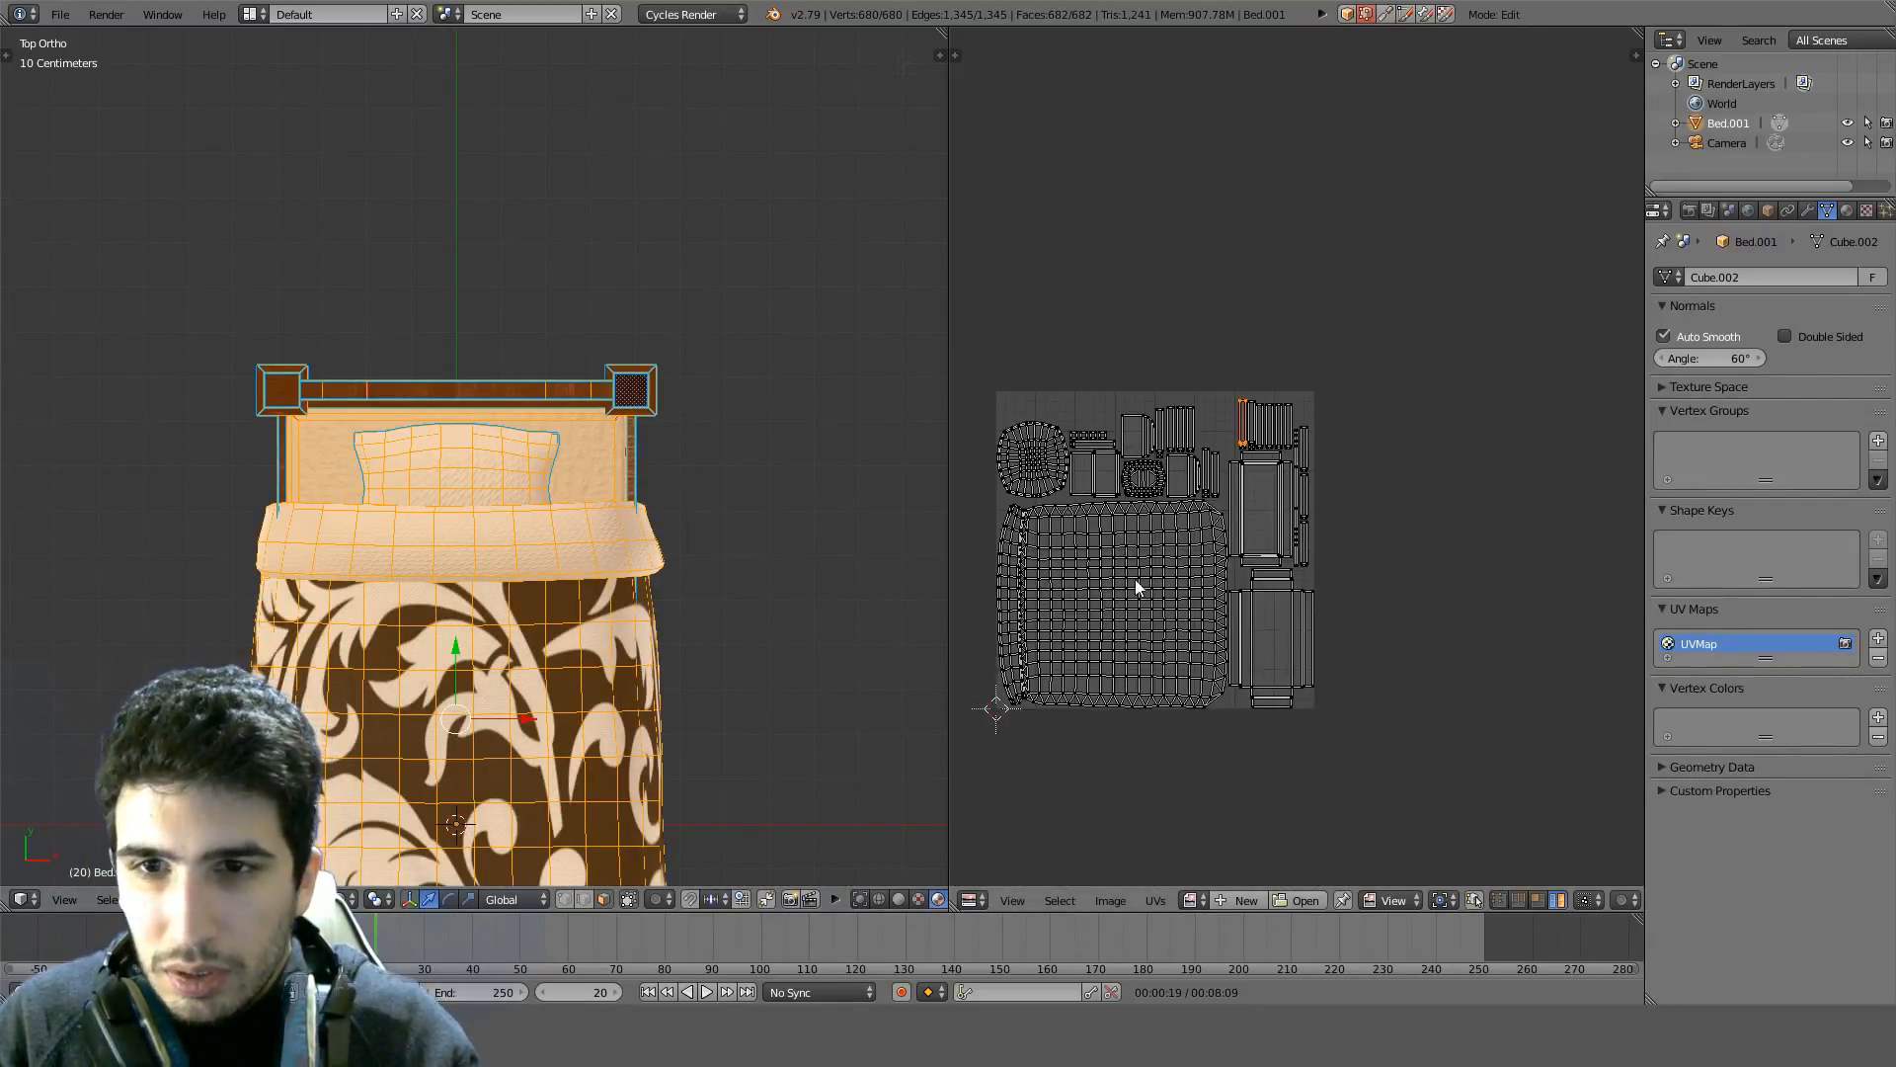
Return to Object Mode and save over TavernBed.blend
{"action": "key", "text": "Tab"}
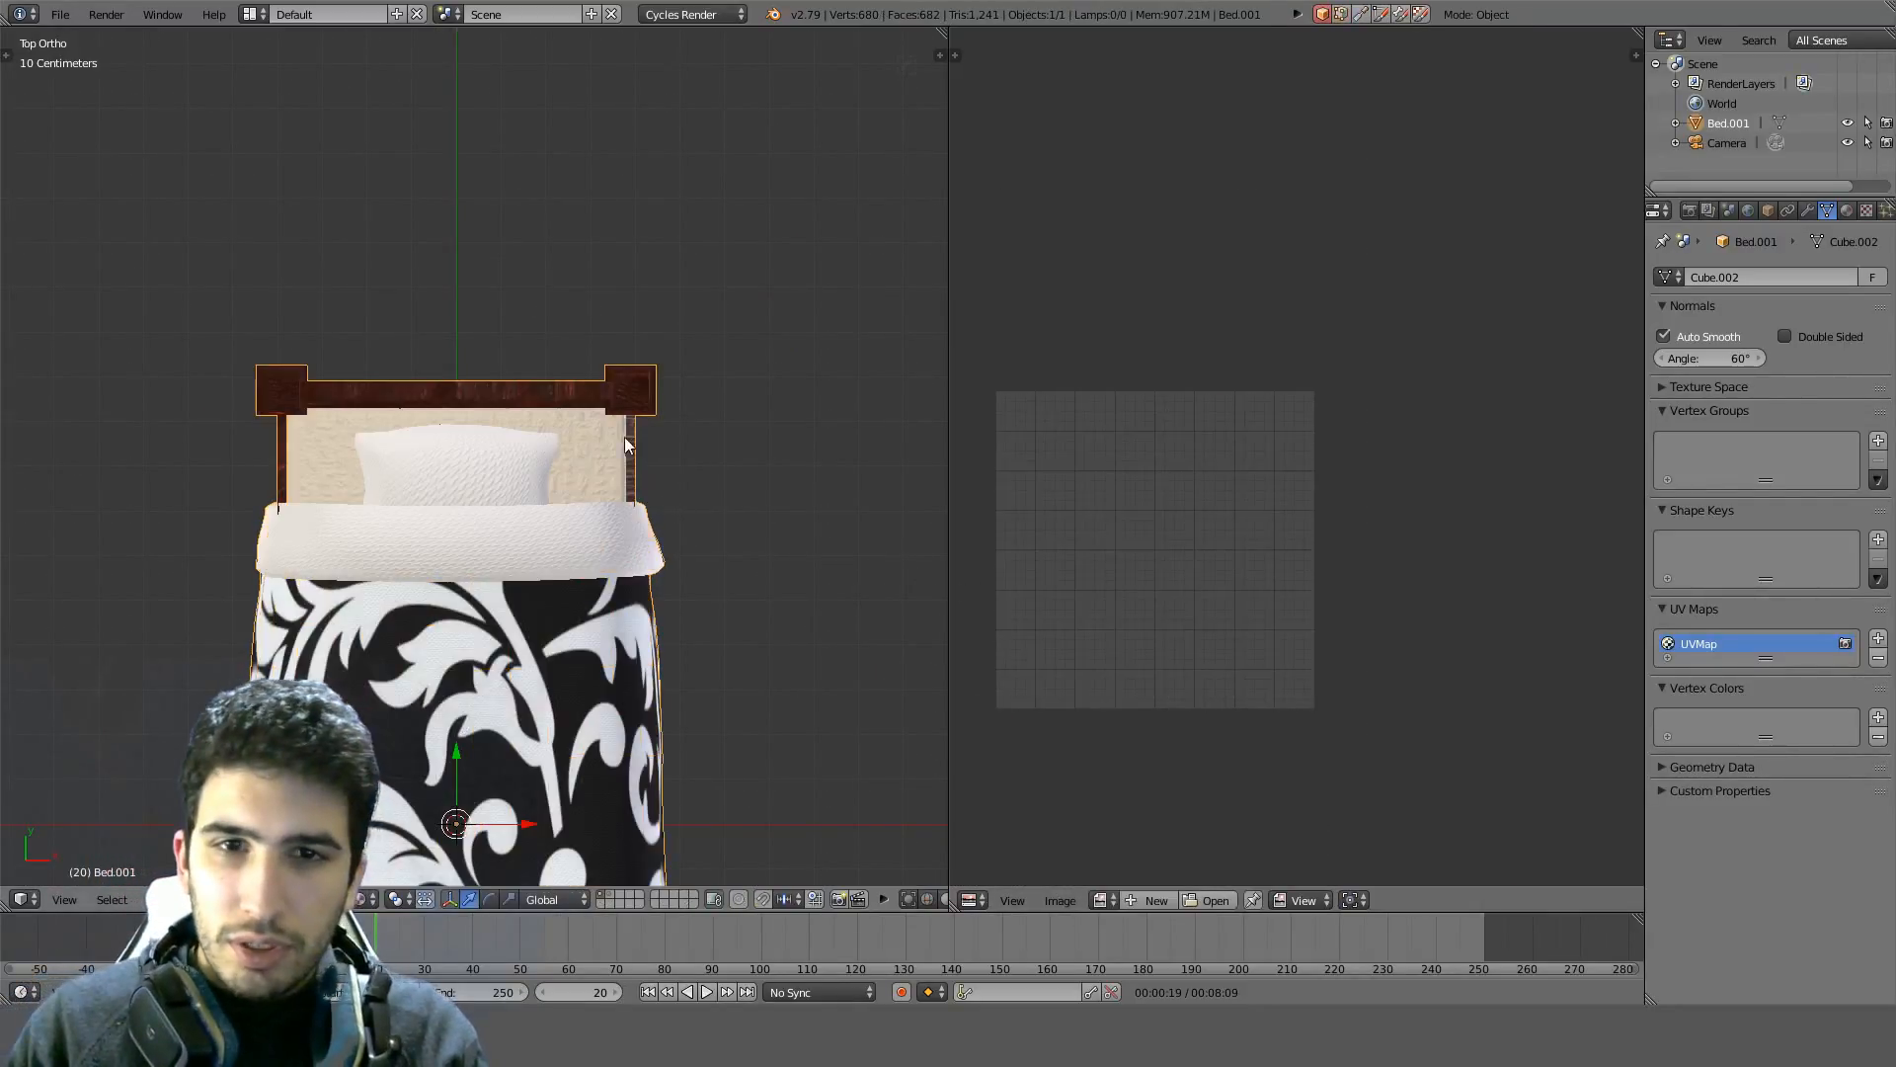
{"action": "middle_click_drag", "start_coordinate": [624, 436], "coordinate": [161, 47]}
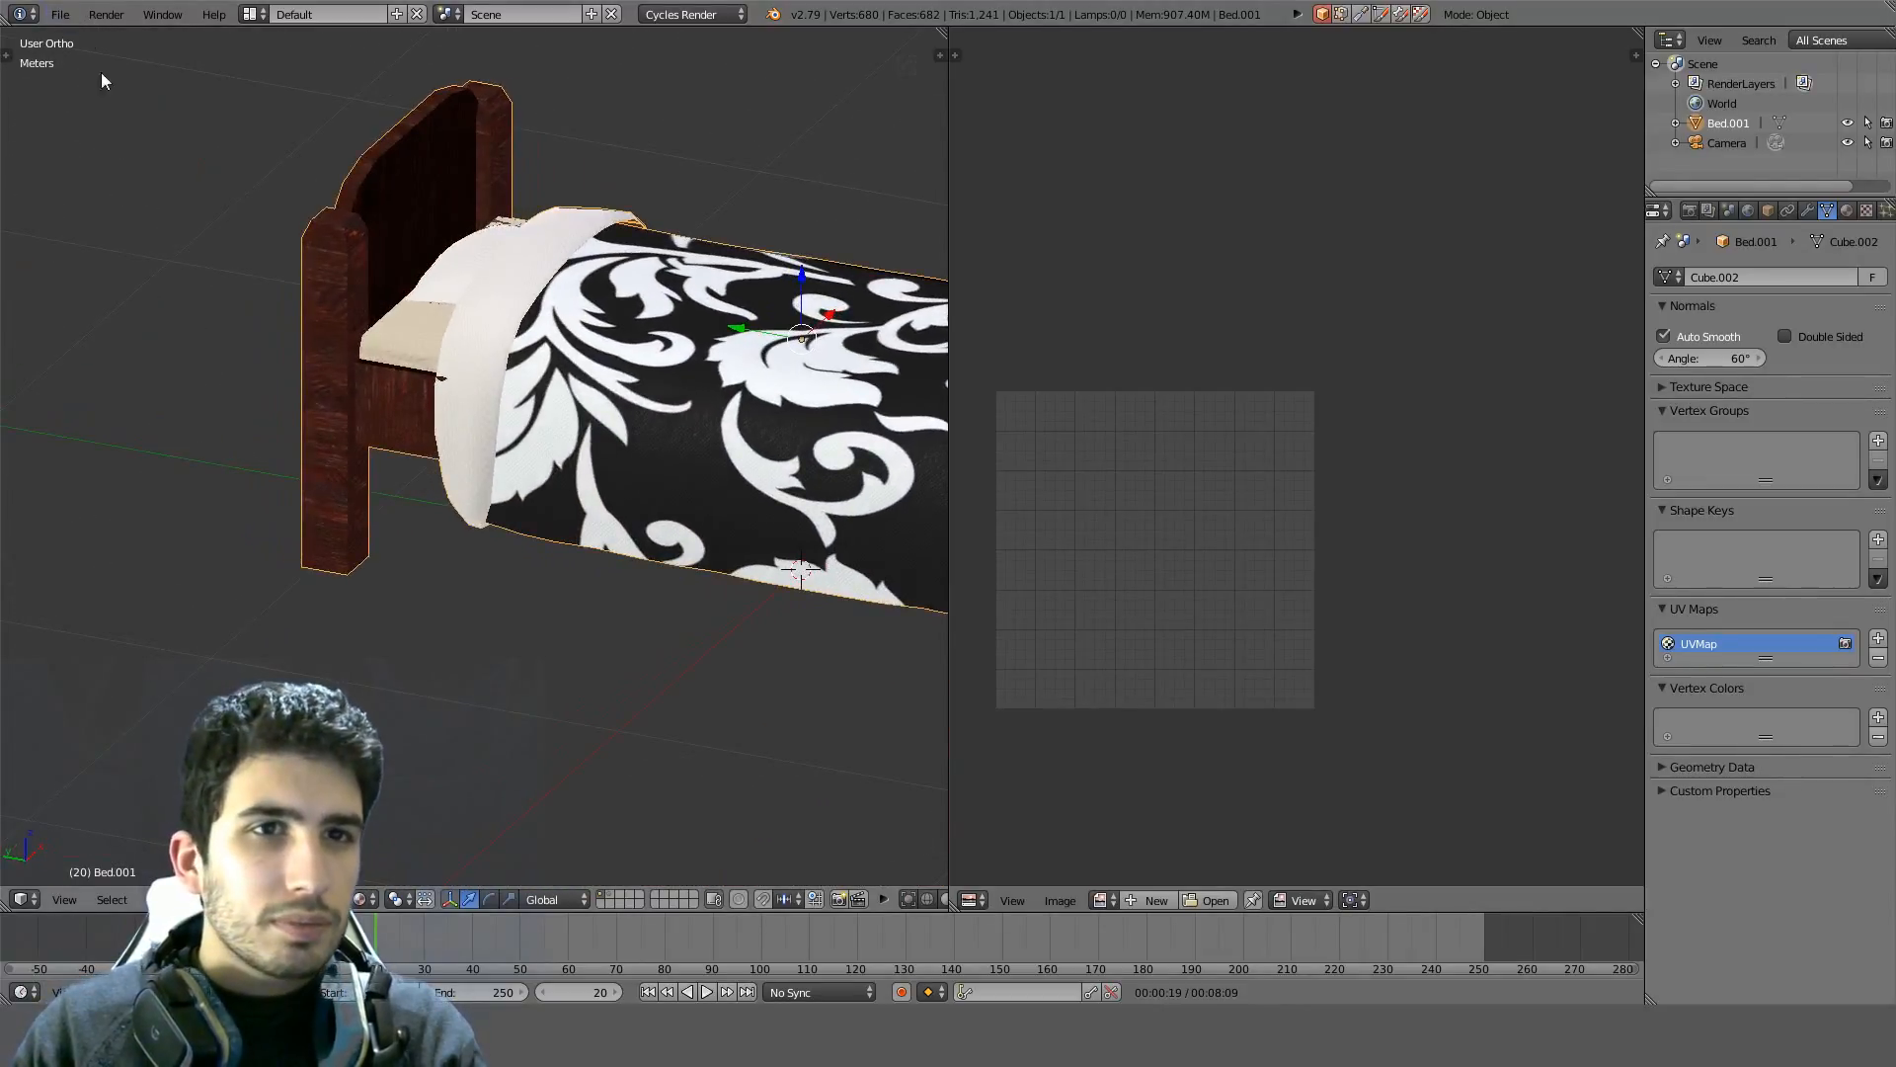
{"action": "key", "text": "ctrl+s"}
{"action": "left_click", "coordinate": [141, 132]}
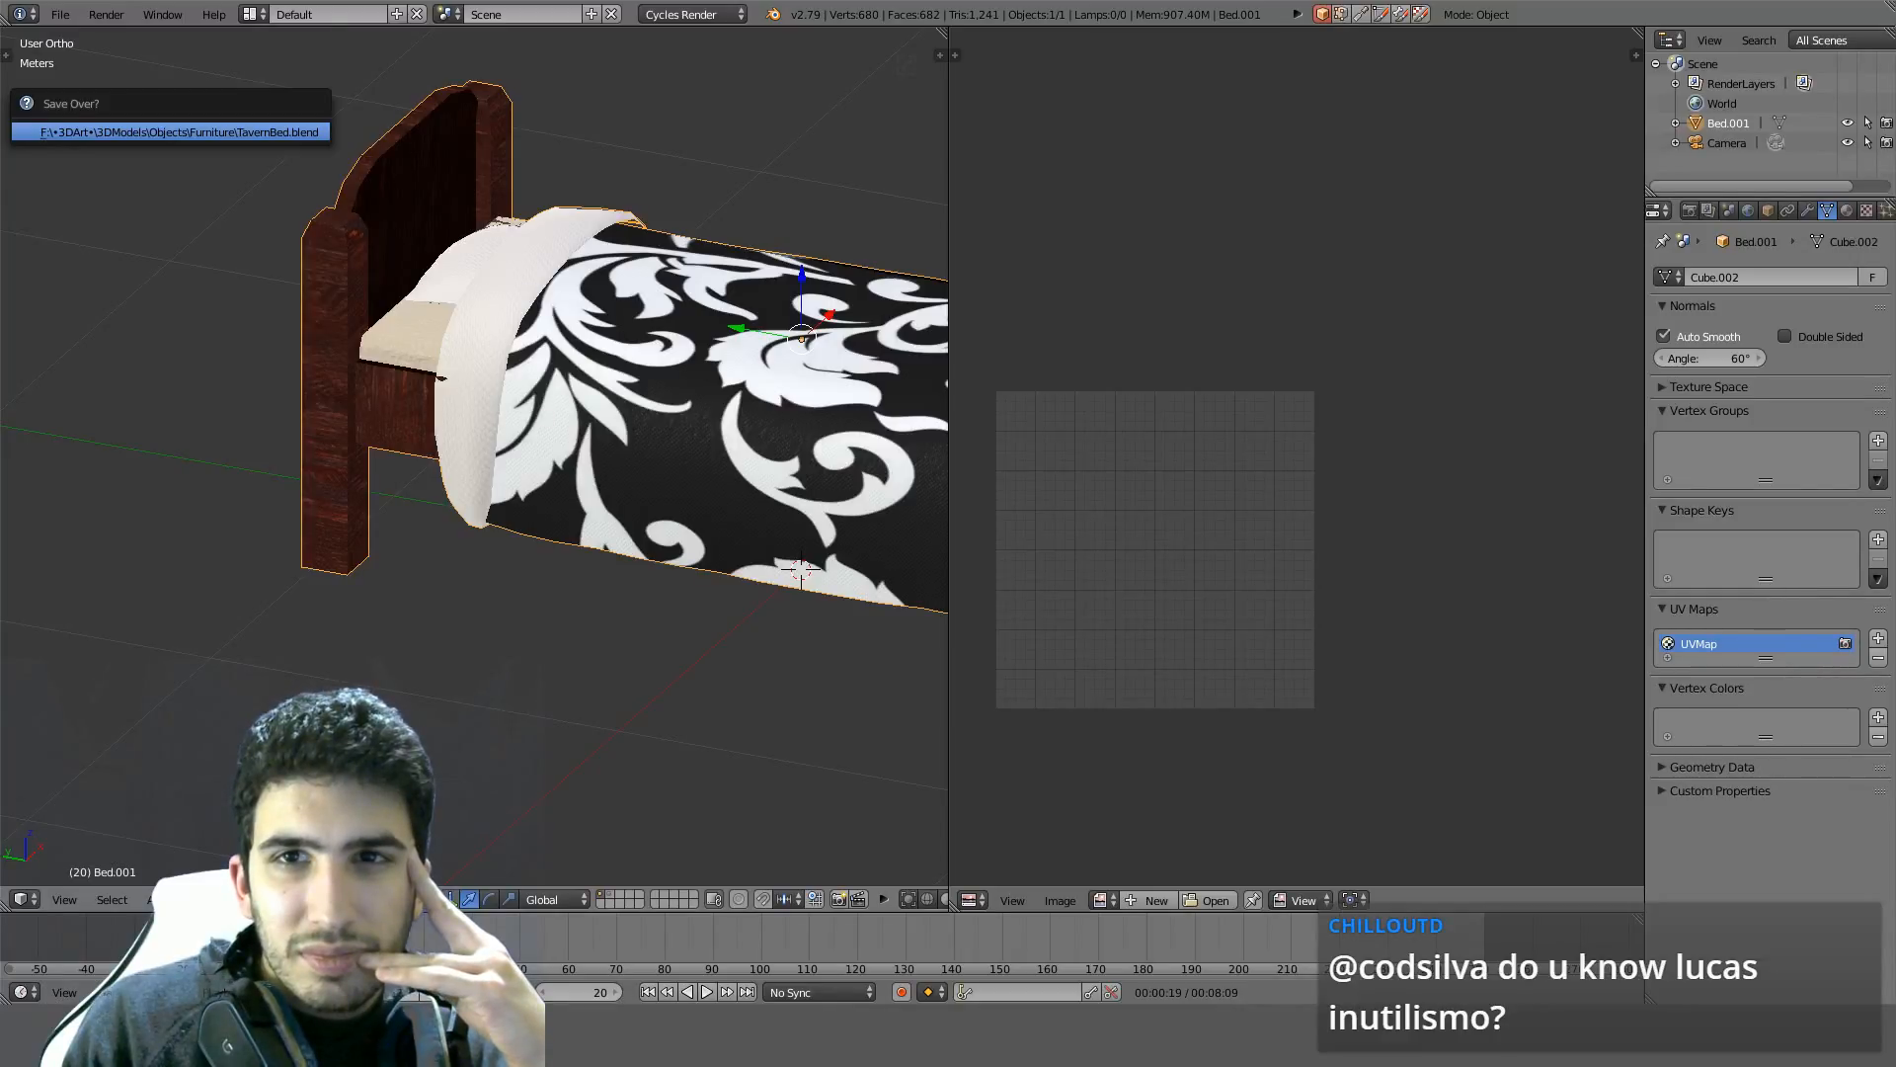
{"action": "key", "text": "Return"}
Merge the UV editor's area into the 3D viewport and bring the whole bed into view
{"action": "left_click_drag", "start_coordinate": [936, 34], "coordinate": [1063, 42]}
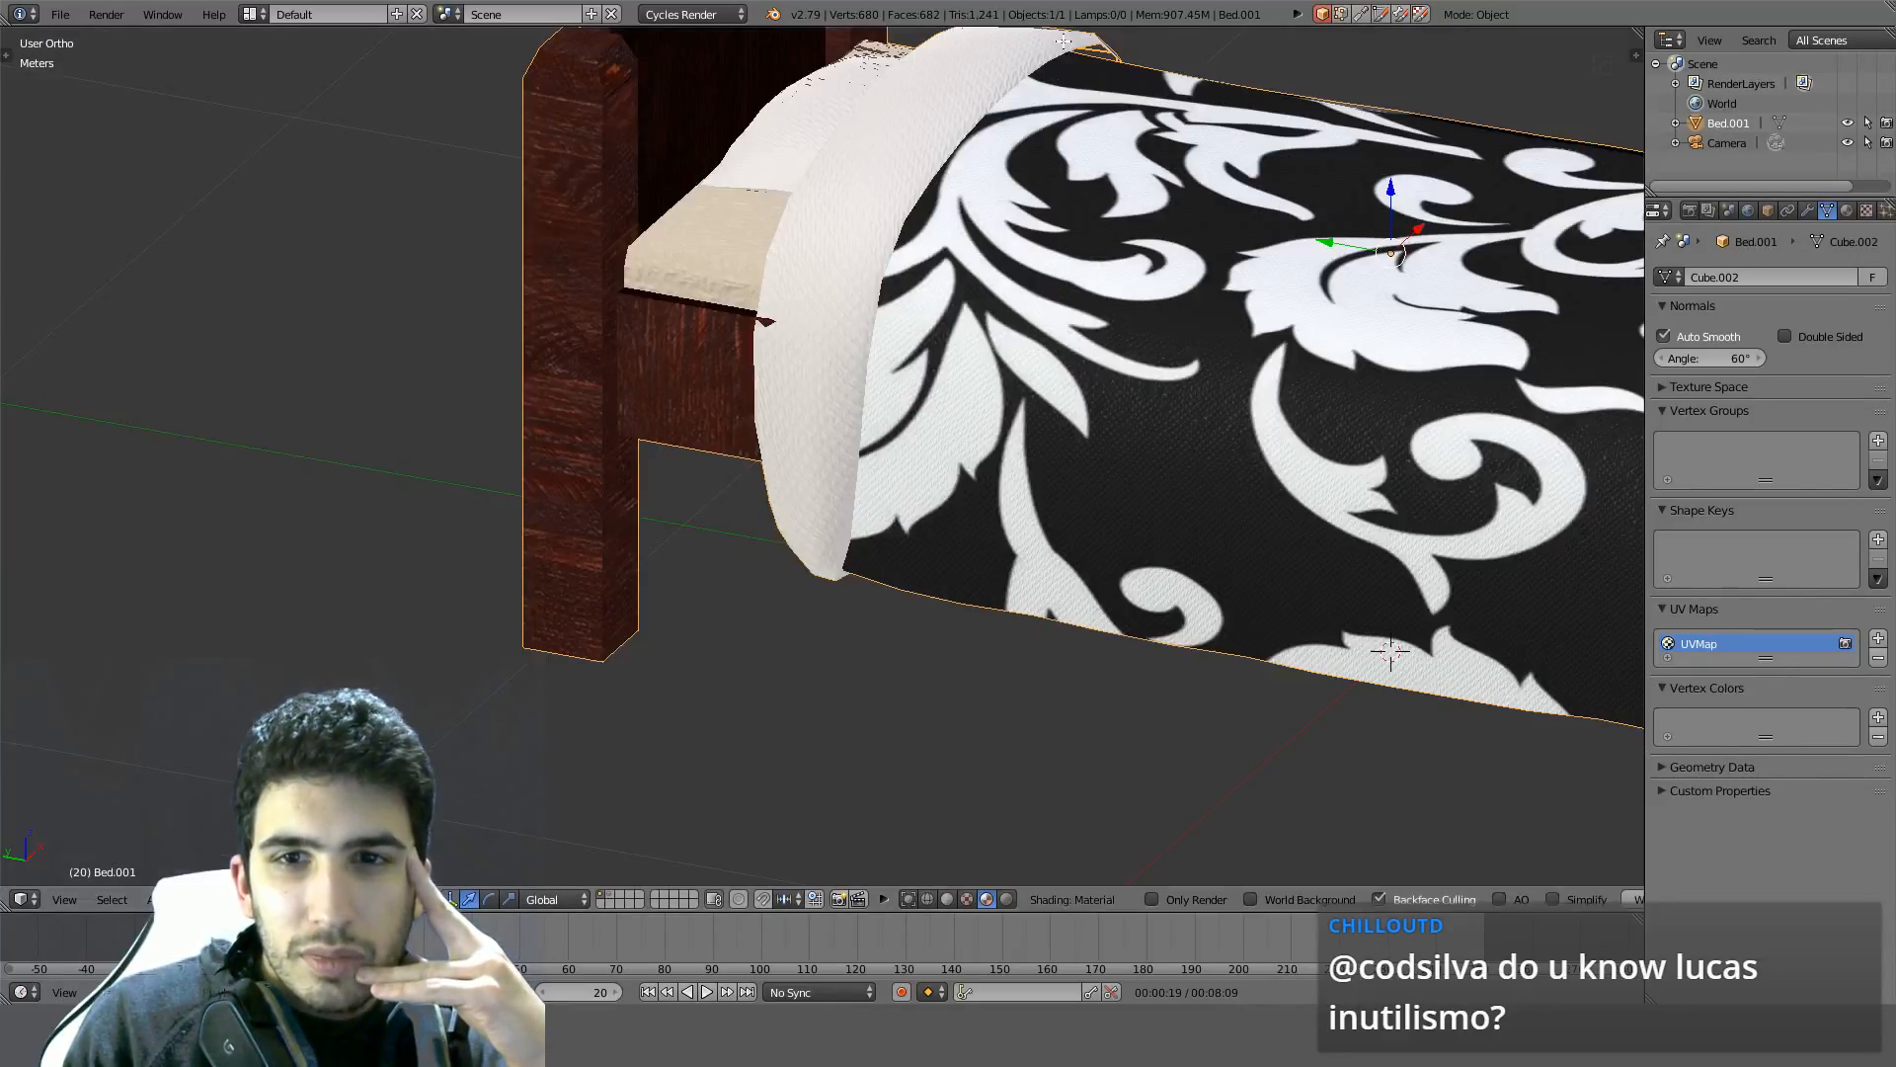
{"action": "scroll", "coordinate": [1111, 300], "scroll_direction": "down", "scroll_amount": 2}
{"action": "middle_click_drag", "start_coordinate": [1102, 316], "coordinate": [875, 385]}
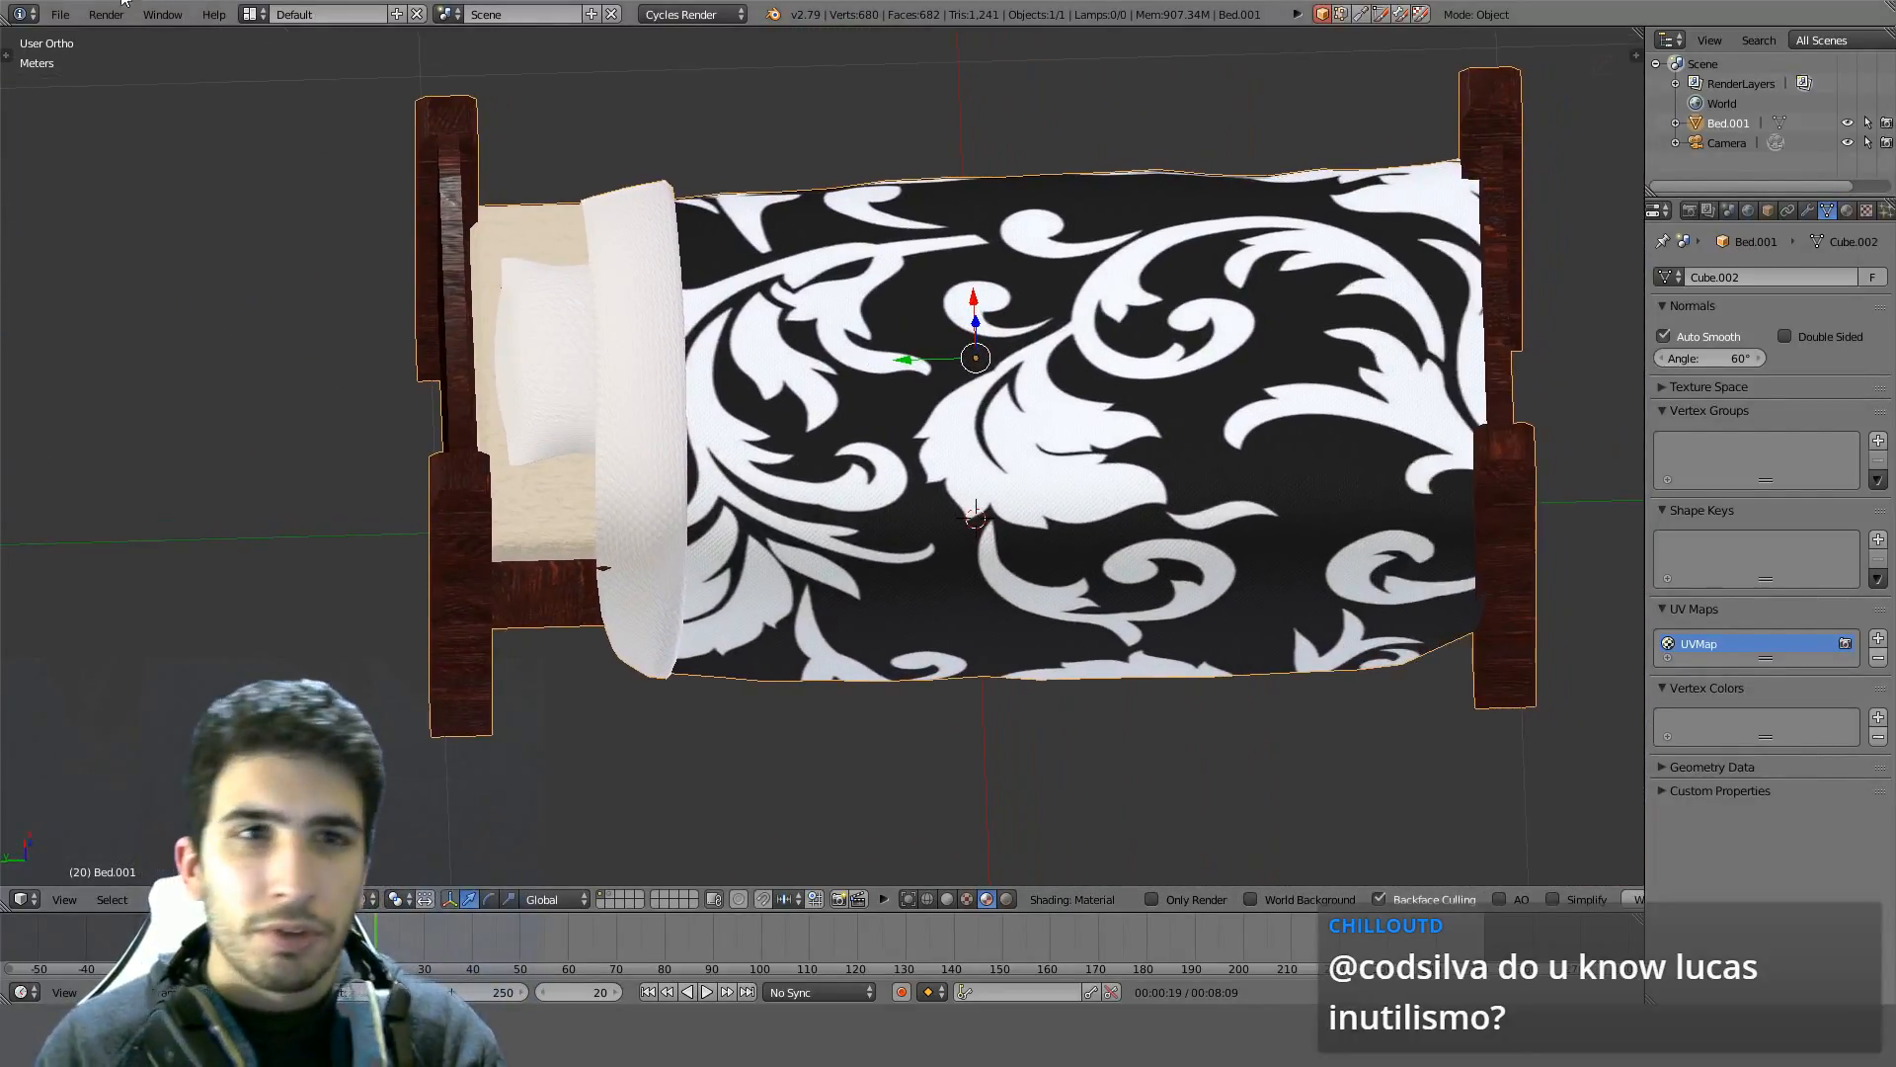
Export the bed as TavernBed.fbx using the operator preset with Selected Objects, Y Forward and Z Up
{"action": "left_click", "coordinate": [61, 14]}
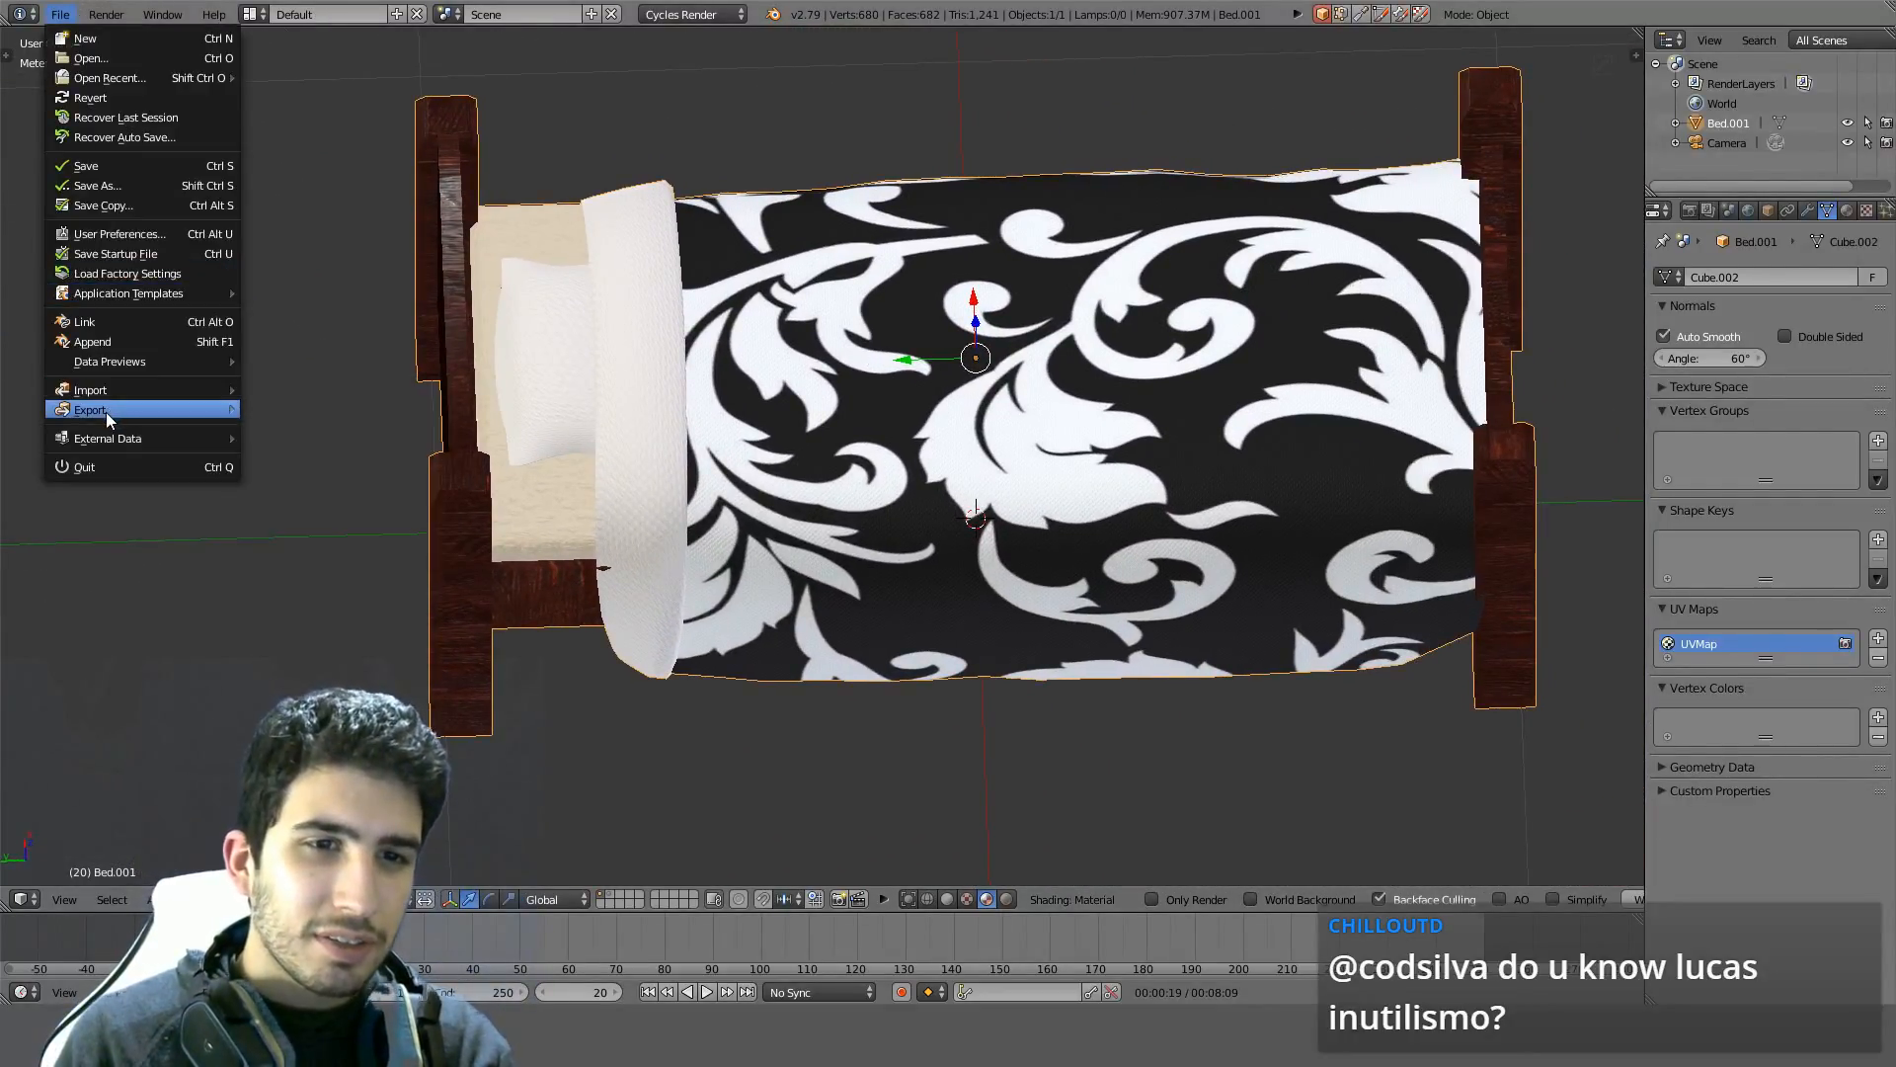
{"action": "mouse_move", "coordinate": [107, 413]}
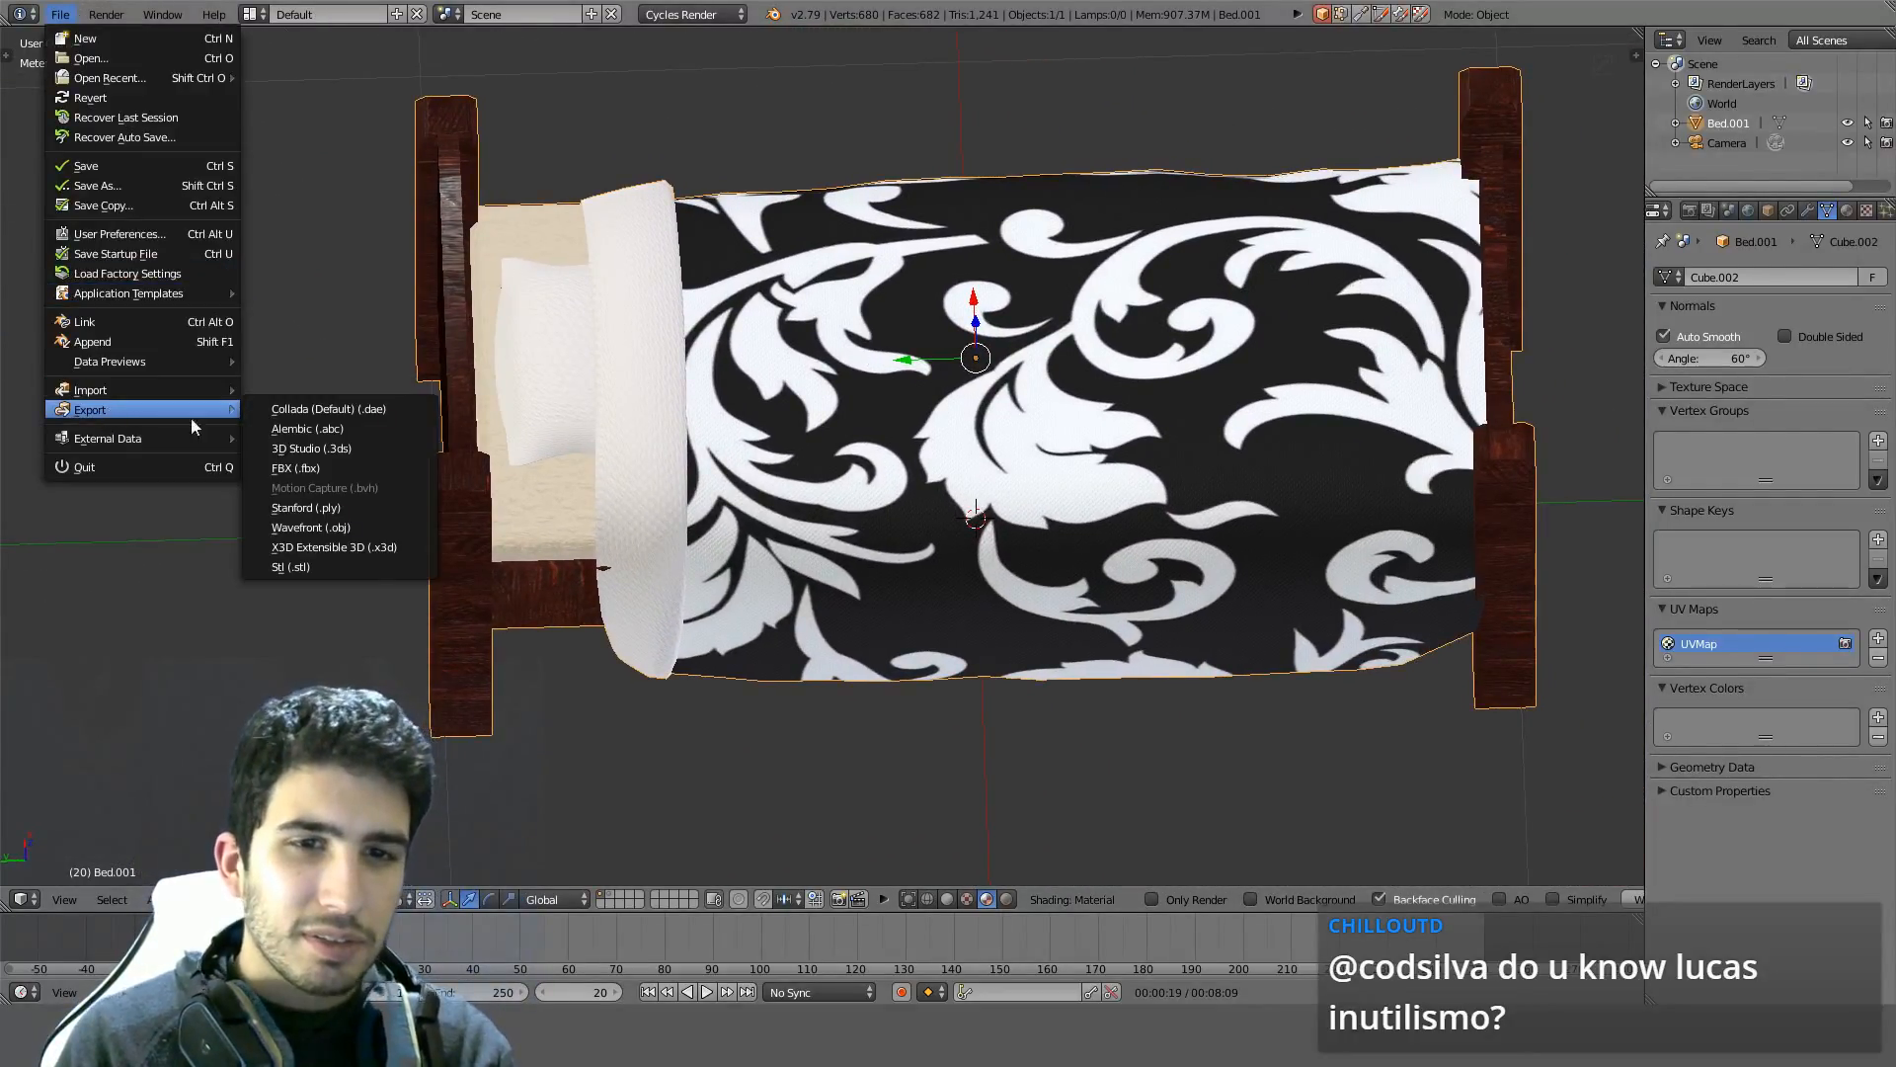
{"action": "left_click", "coordinate": [329, 466]}
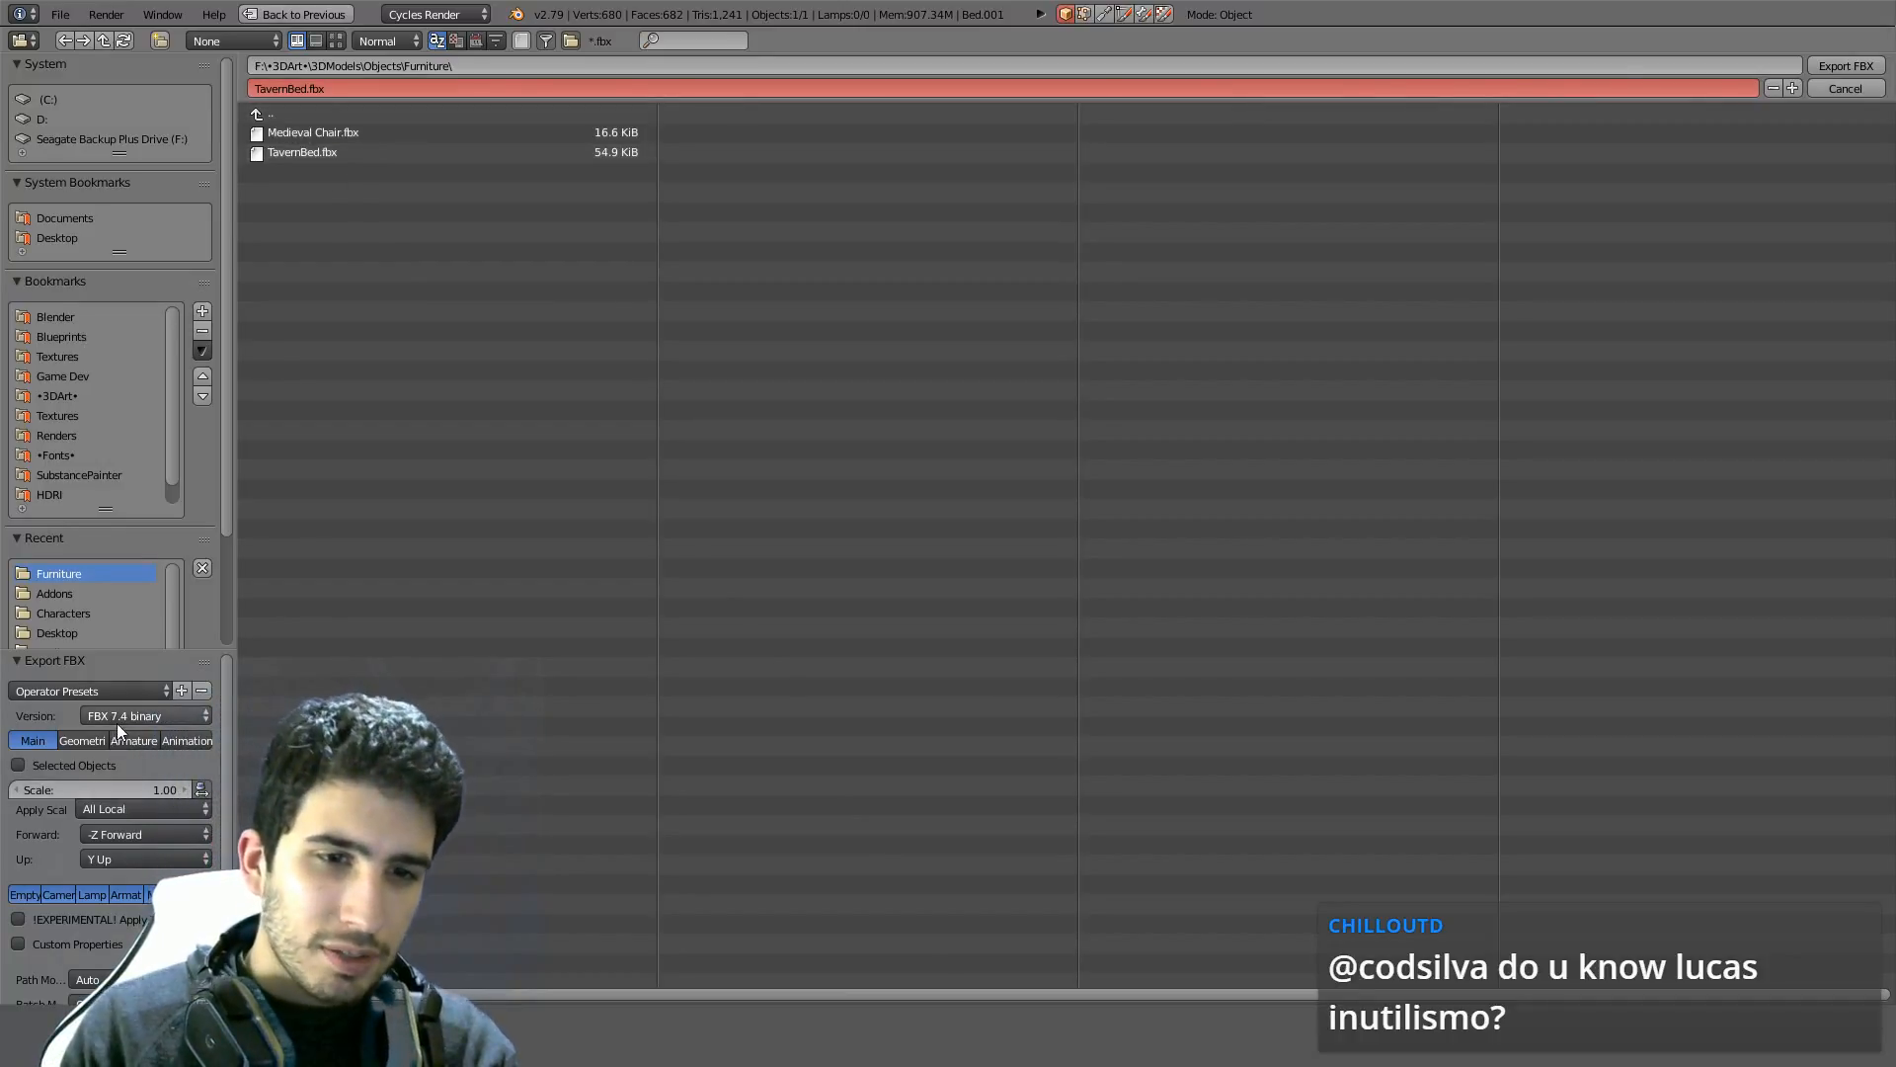
{"action": "left_click", "coordinate": [126, 689]}
{"action": "left_click", "coordinate": [69, 739]}
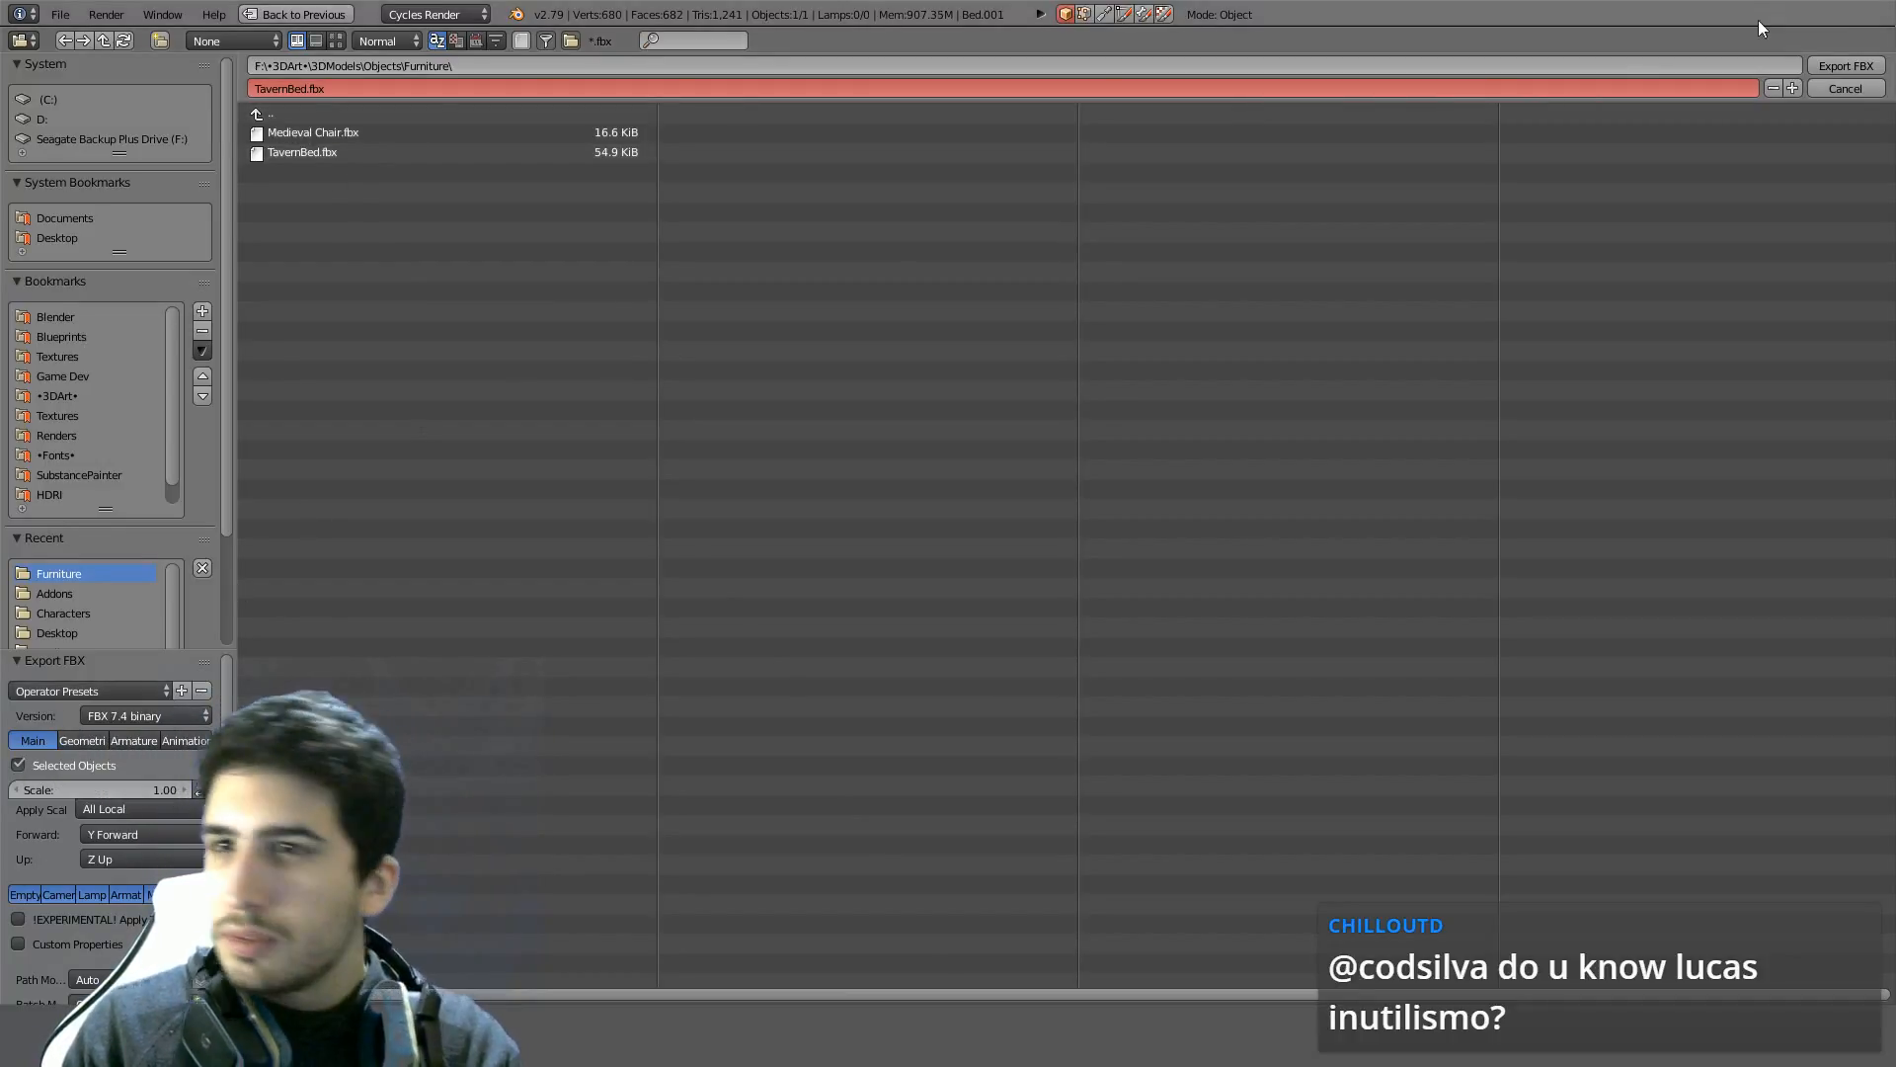
{"action": "left_click", "coordinate": [1845, 66]}
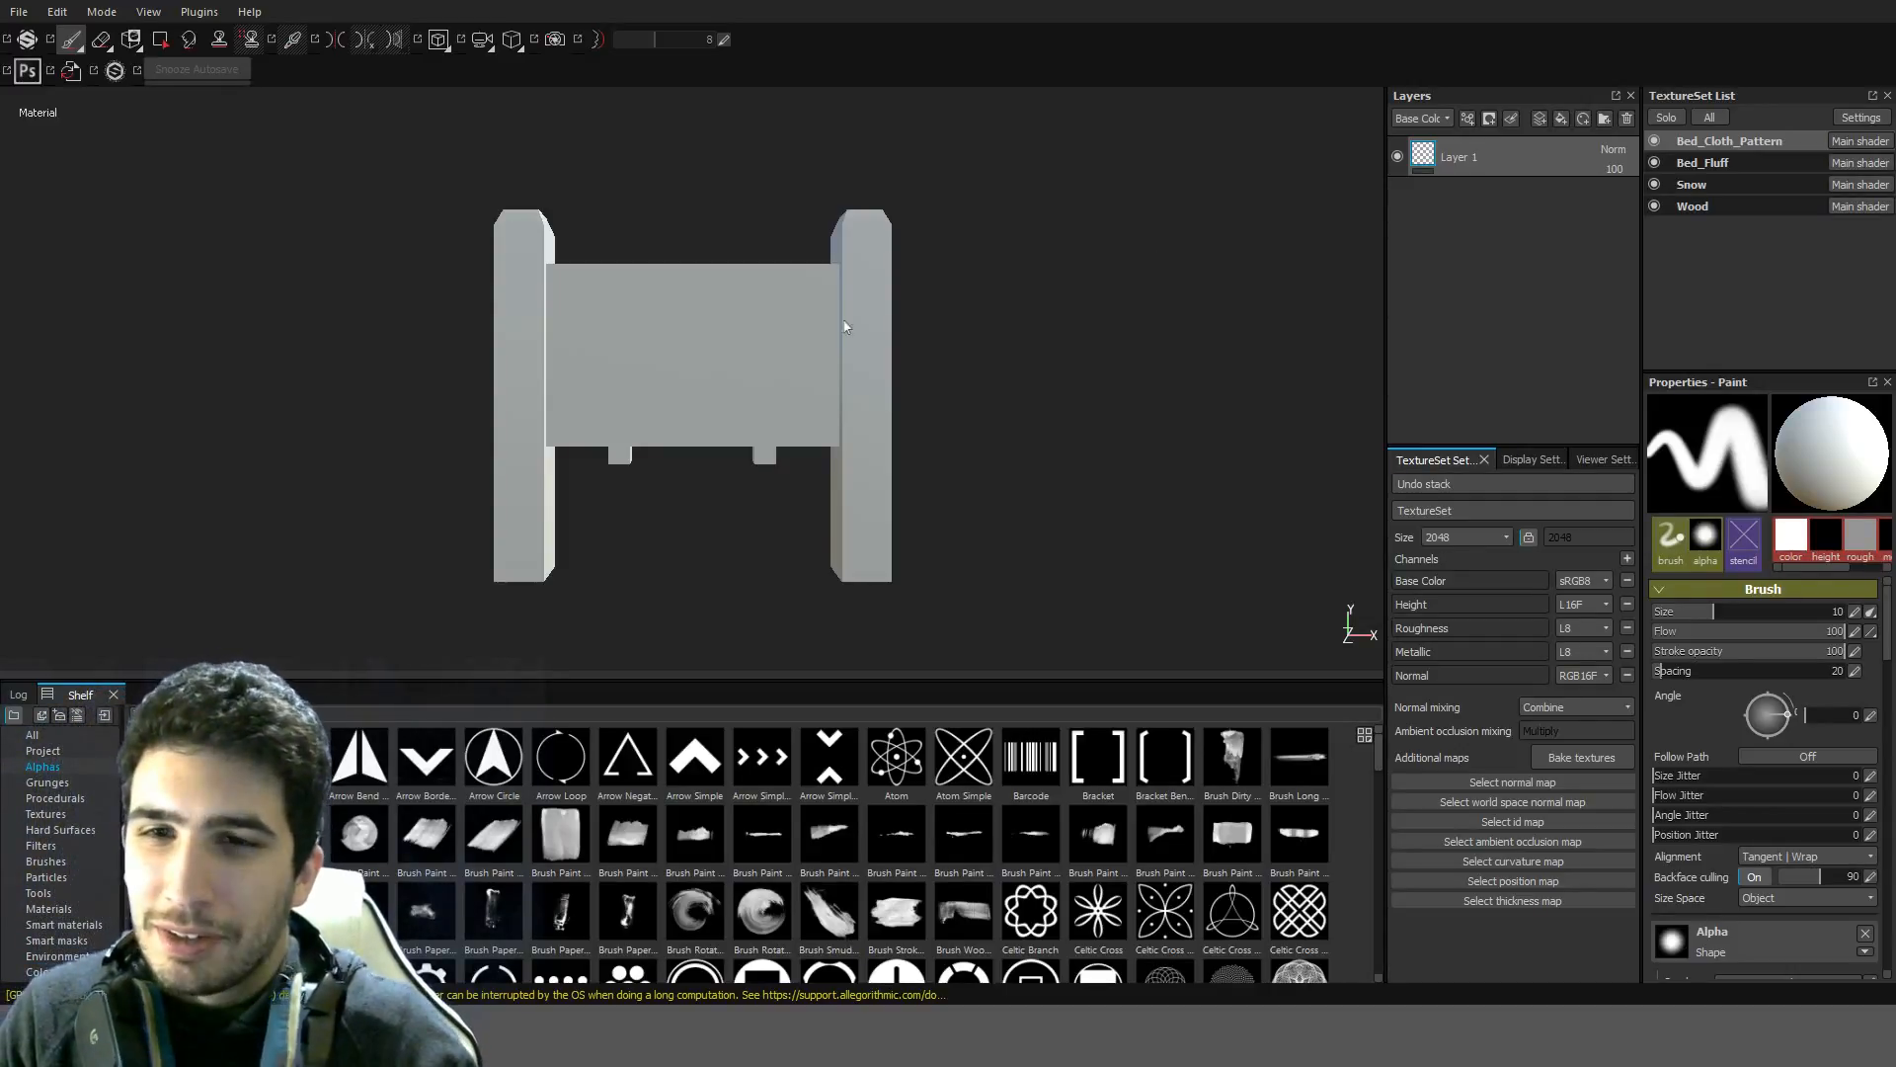
In Substance Painter, inspect the imported bed from above, search the alphas for "cloth", and clear the search
{"action": "left_click_drag", "start_coordinate": [839, 328], "coordinate": [817, 435], "text": "alt"}
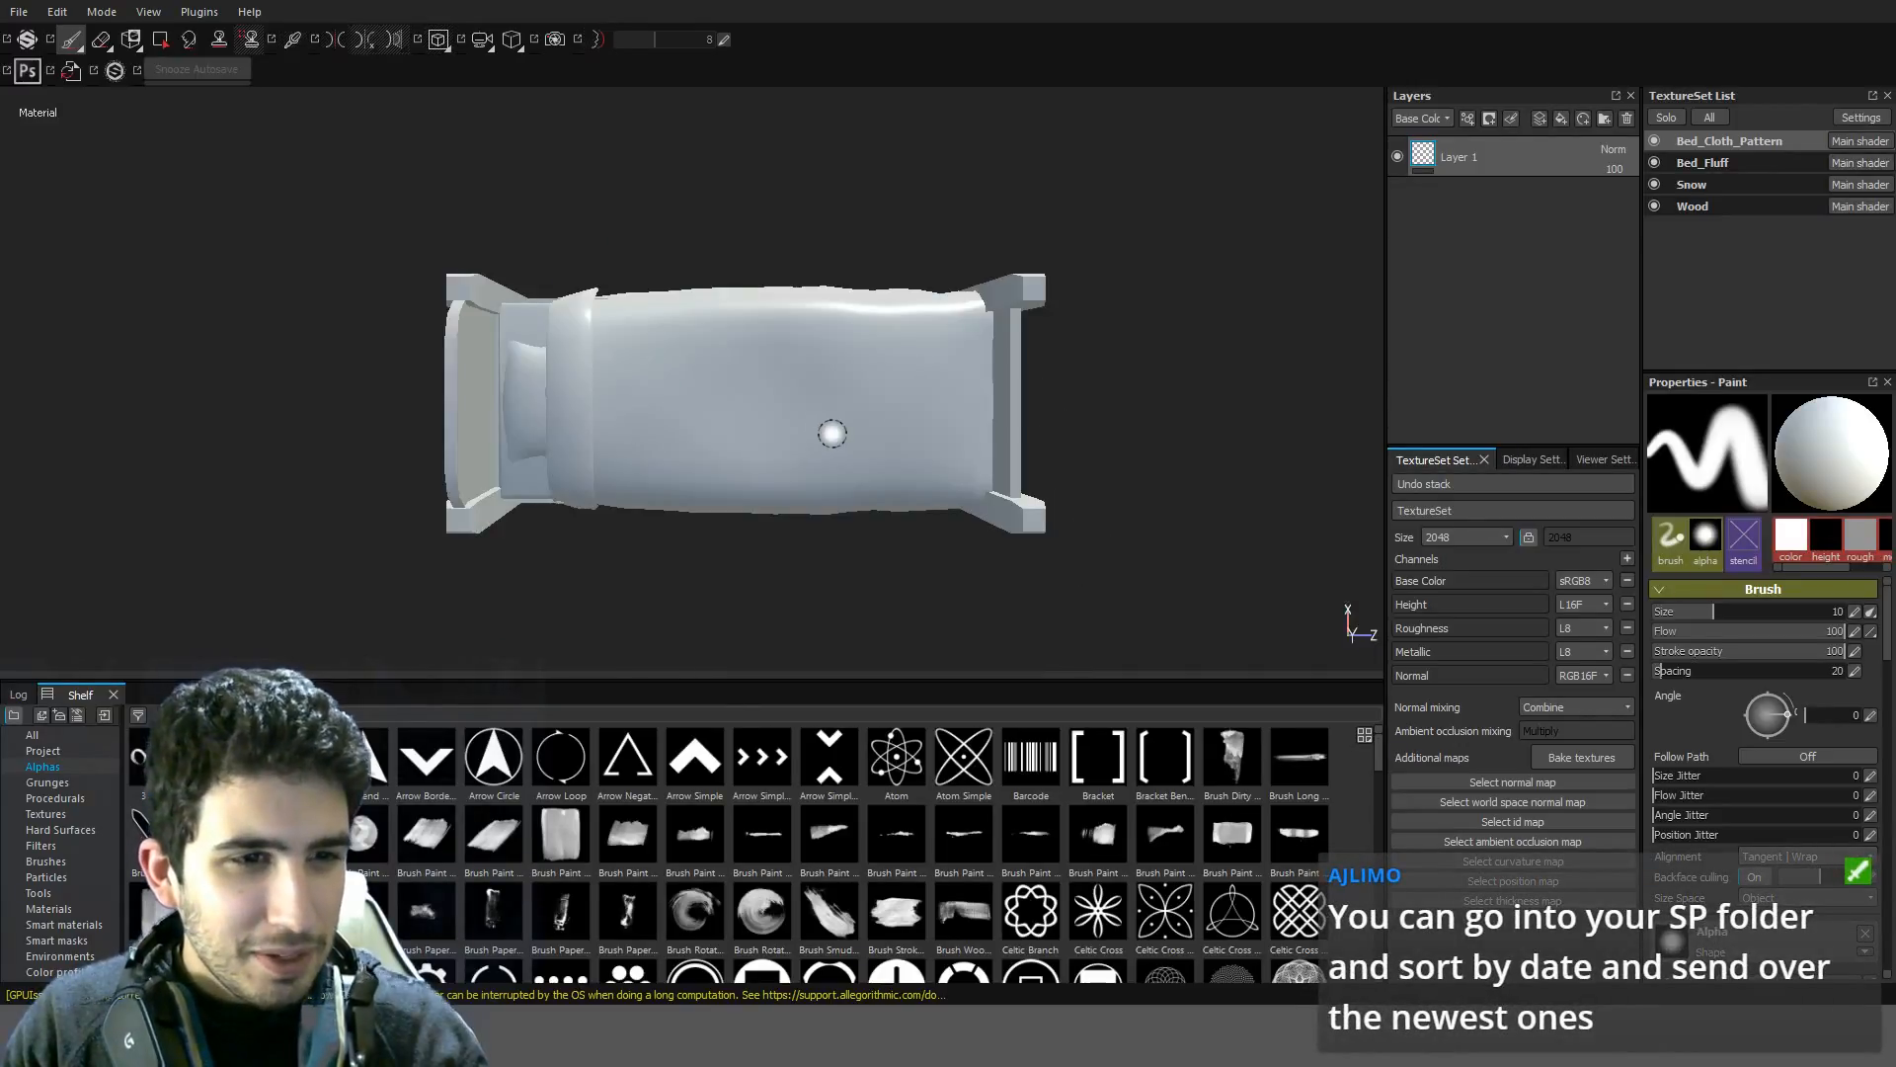
{"action": "scroll", "coordinate": [832, 432], "scroll_direction": "up", "scroll_amount": 1}
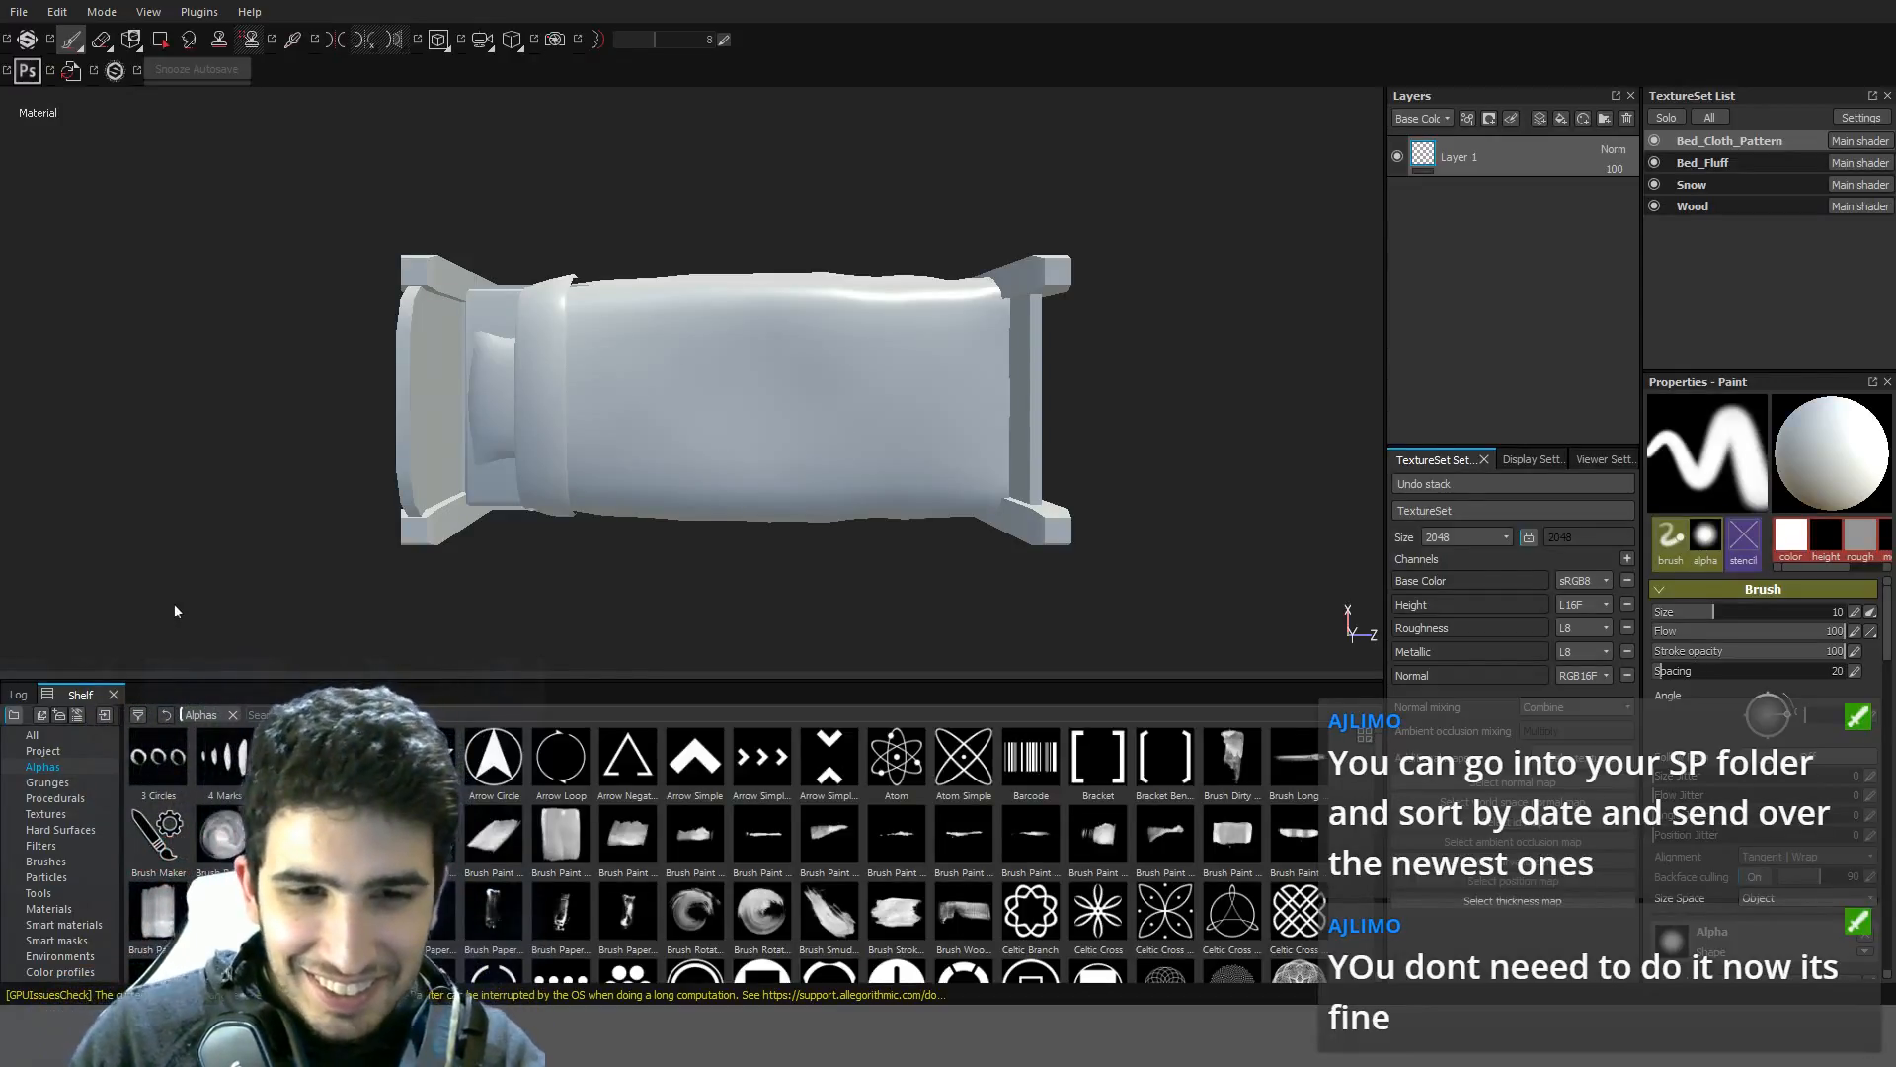
{"action": "type", "text": "cloth"}
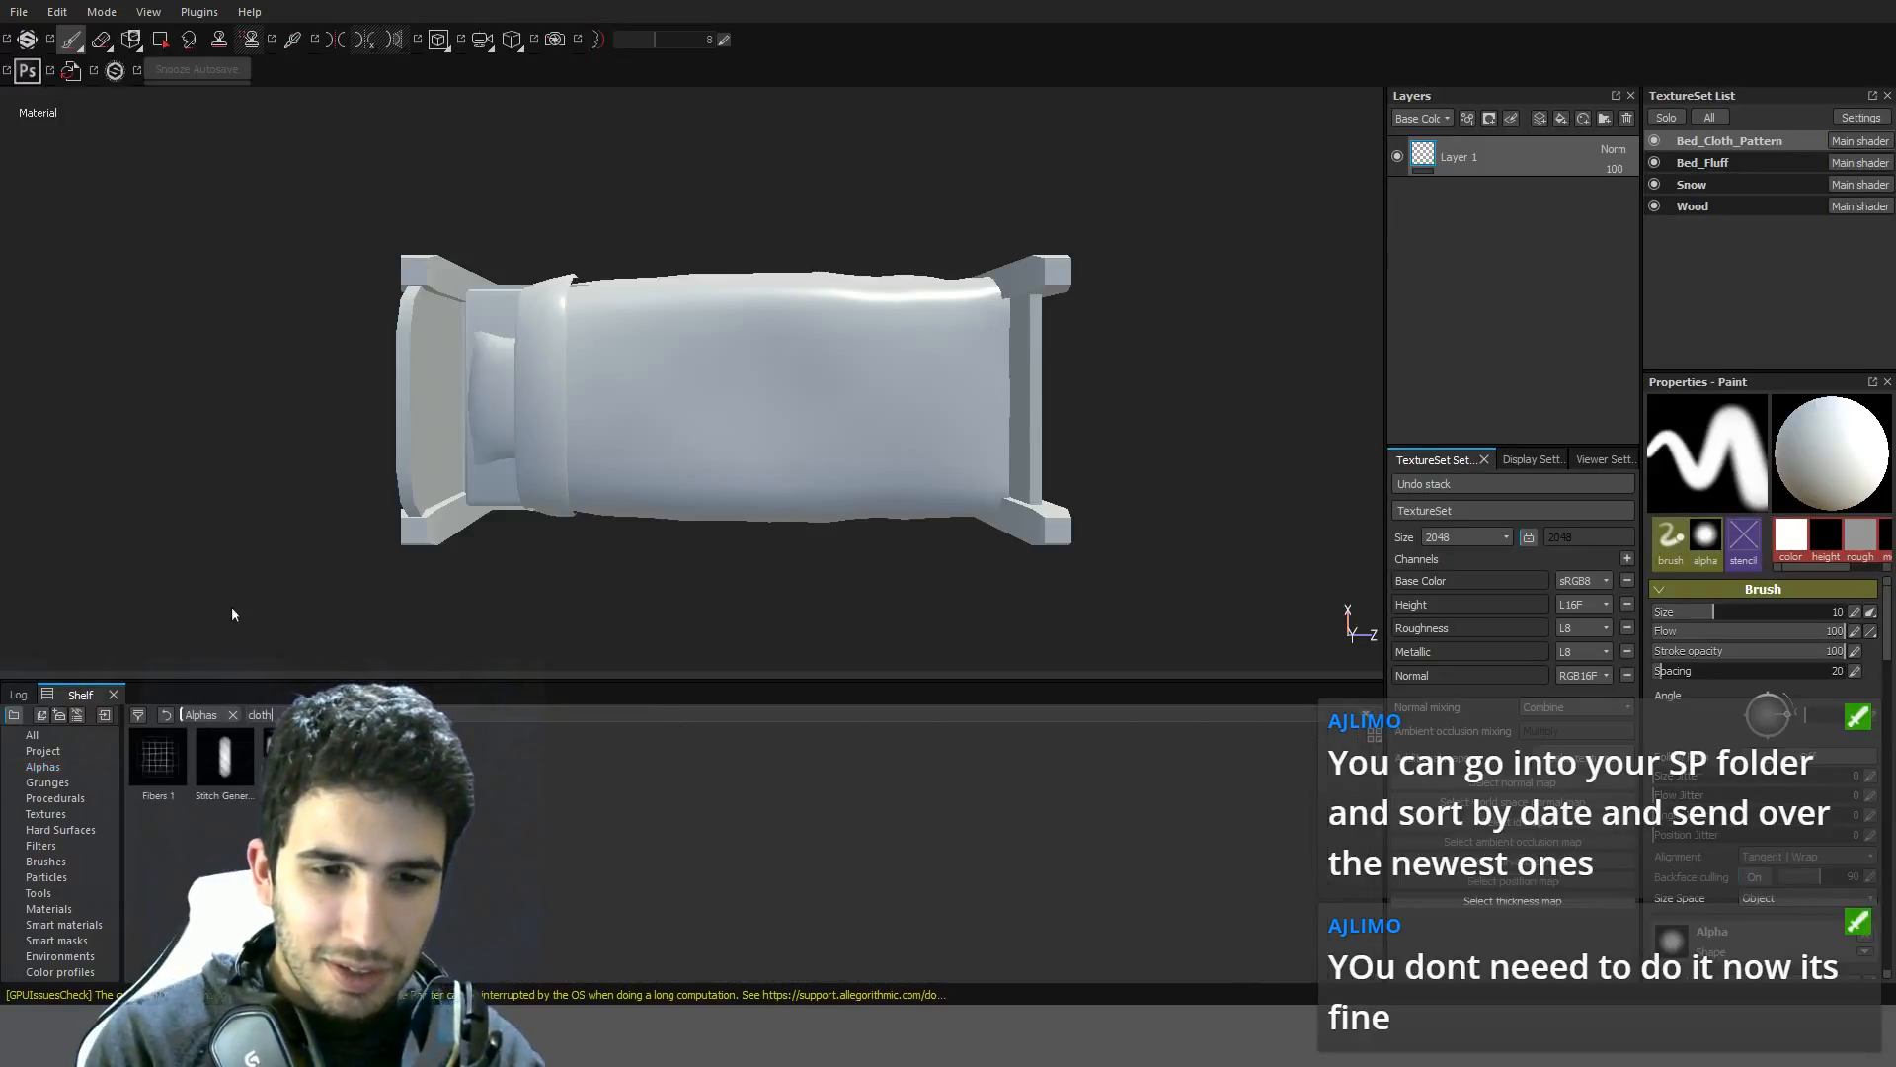
{"action": "key", "text": "BackSpace"}
{"action": "key", "text": "BackSpace"}
{"action": "key", "text": "BackSpace"}
{"action": "key", "text": "BackSpace"}
{"action": "key", "text": "BackSpace"}
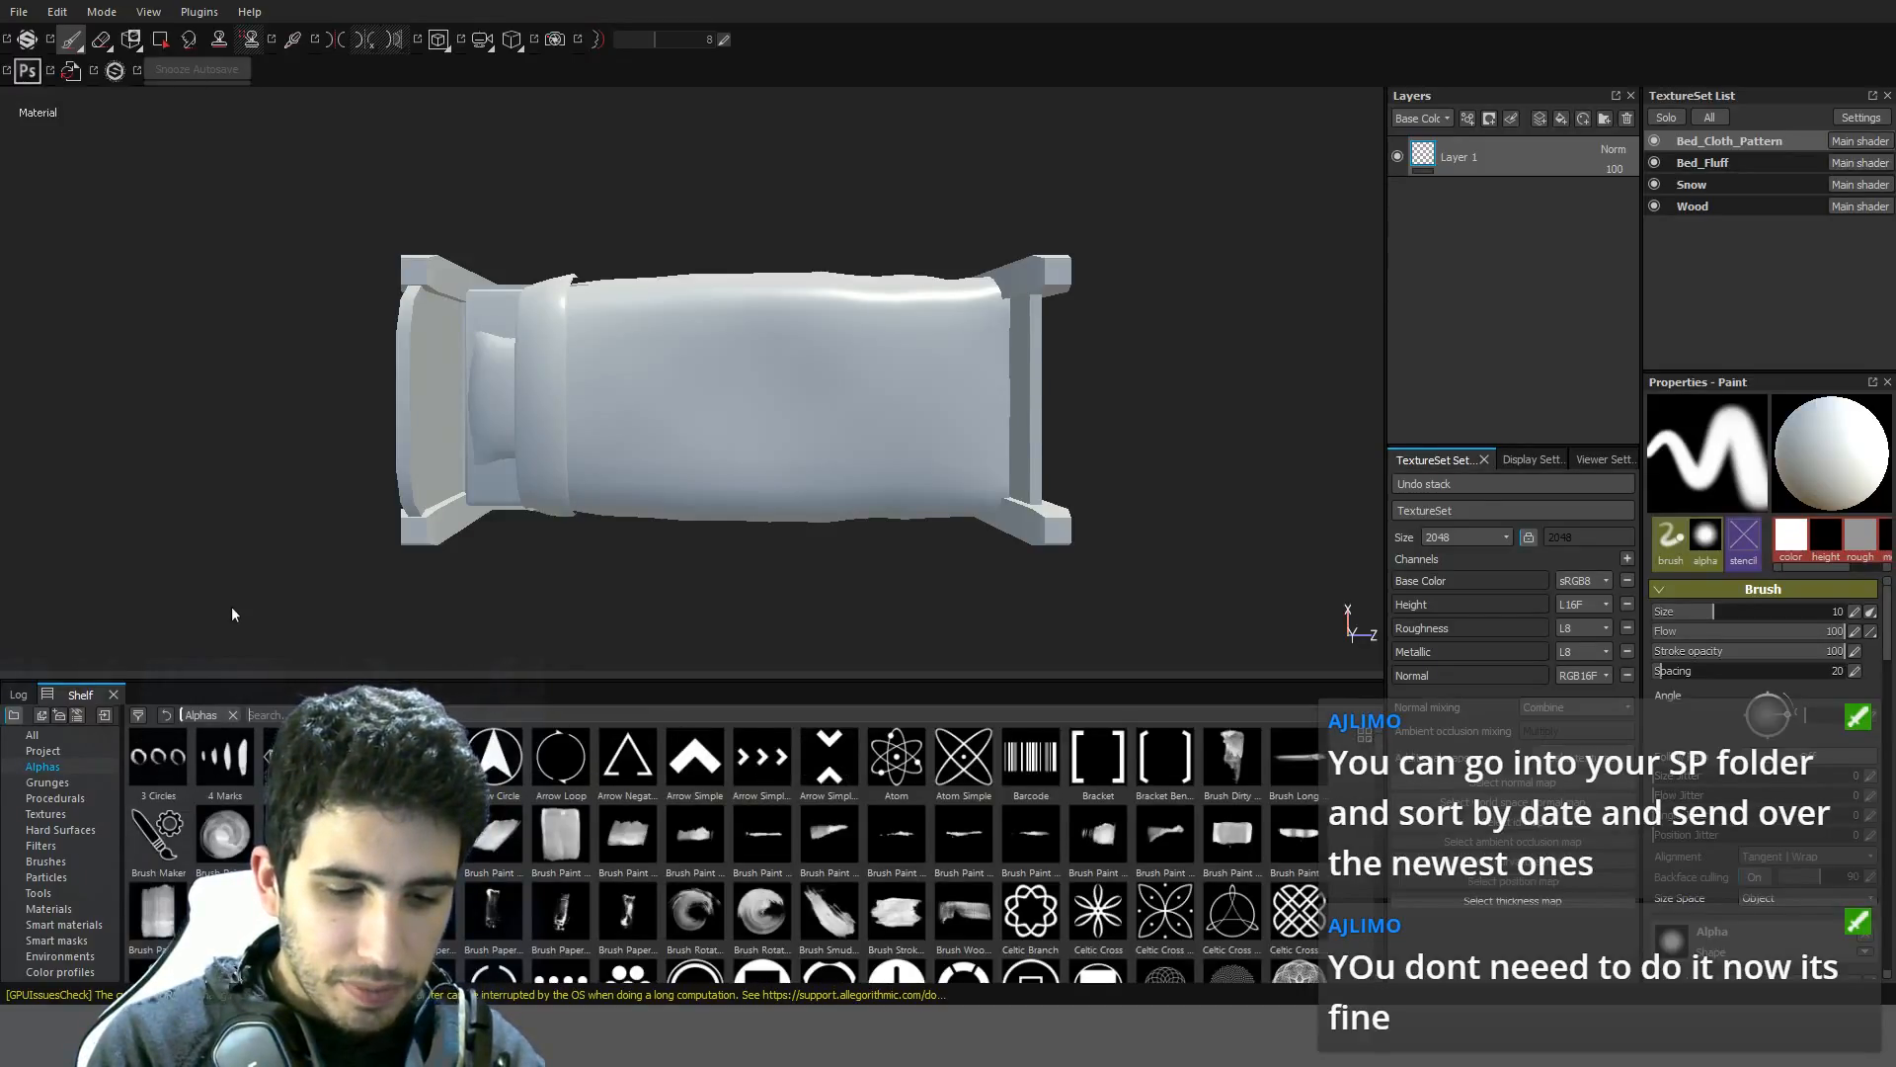
Search the alphas for "fiber", and browse the project resources and the unfiltered alphas
{"action": "type", "text": "fiber"}
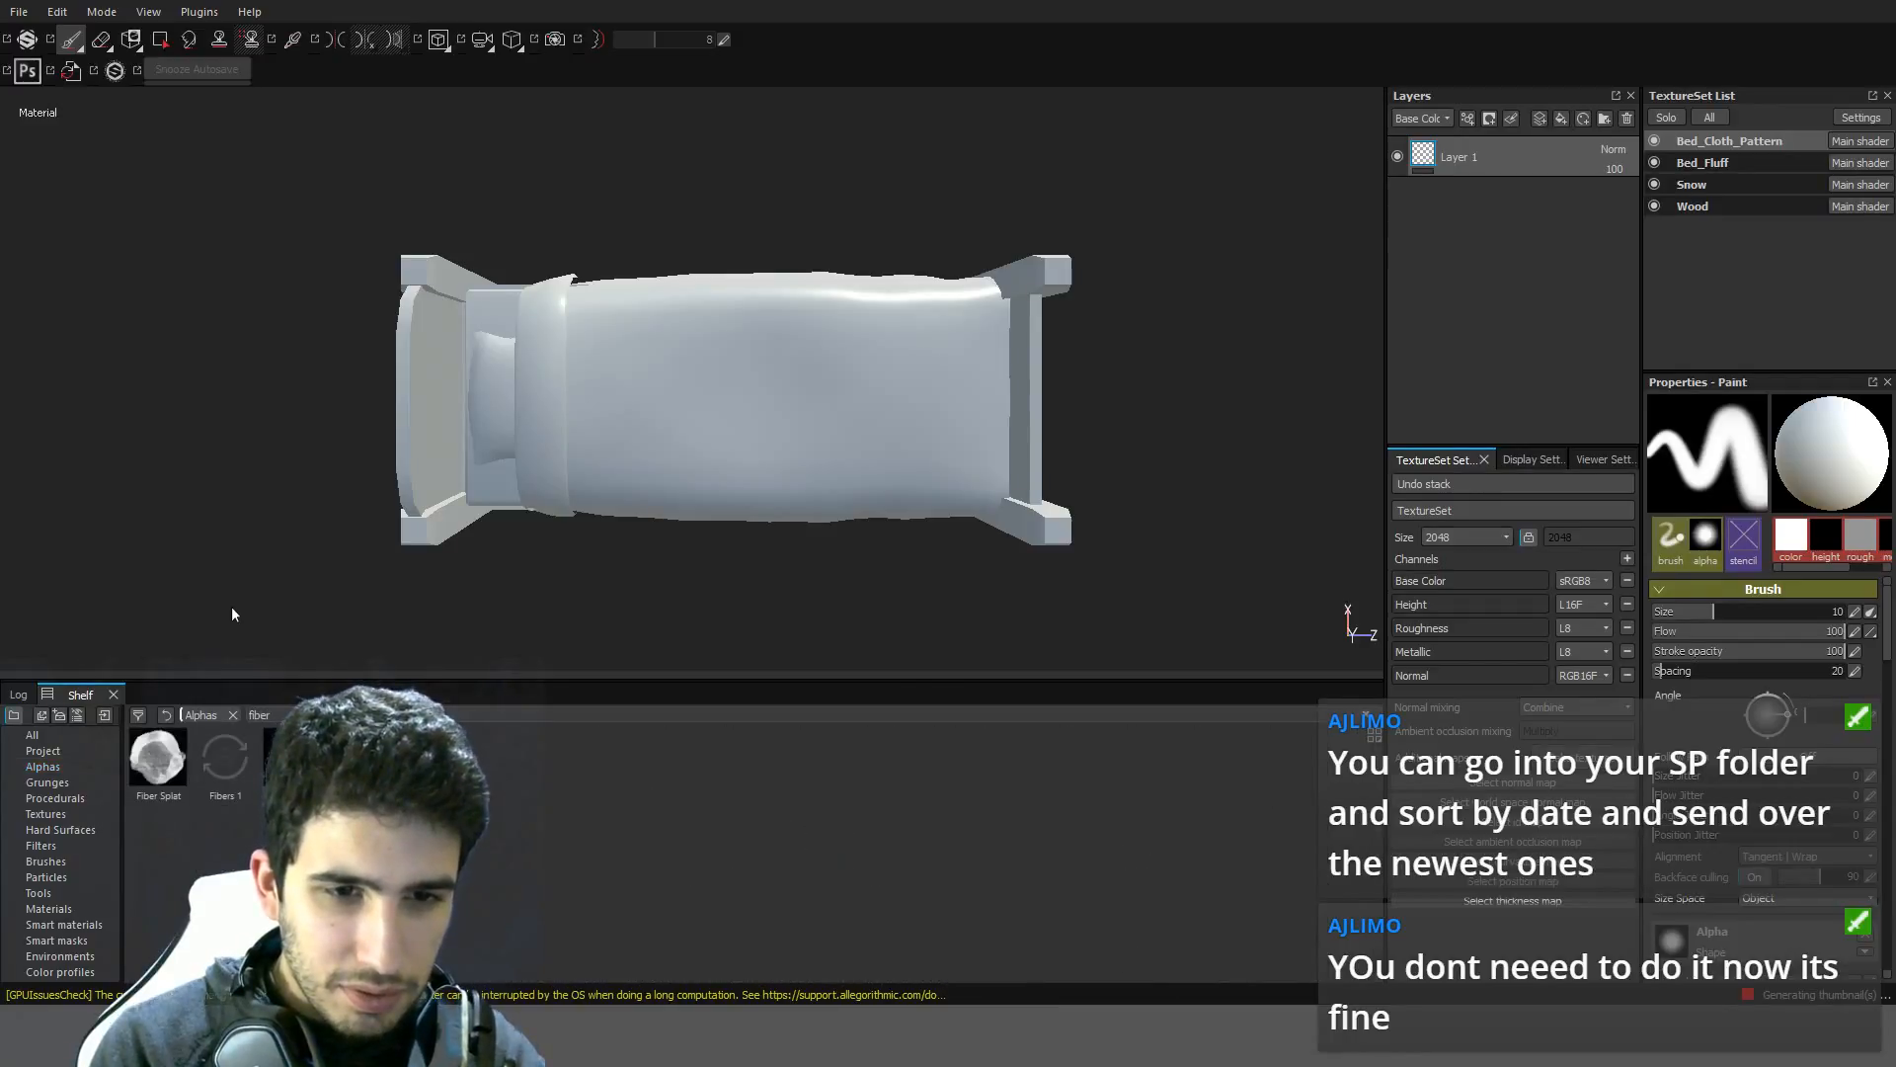
{"action": "key", "text": "BackSpace"}
{"action": "key", "text": "BackSpace"}
{"action": "key", "text": "BackSpace"}
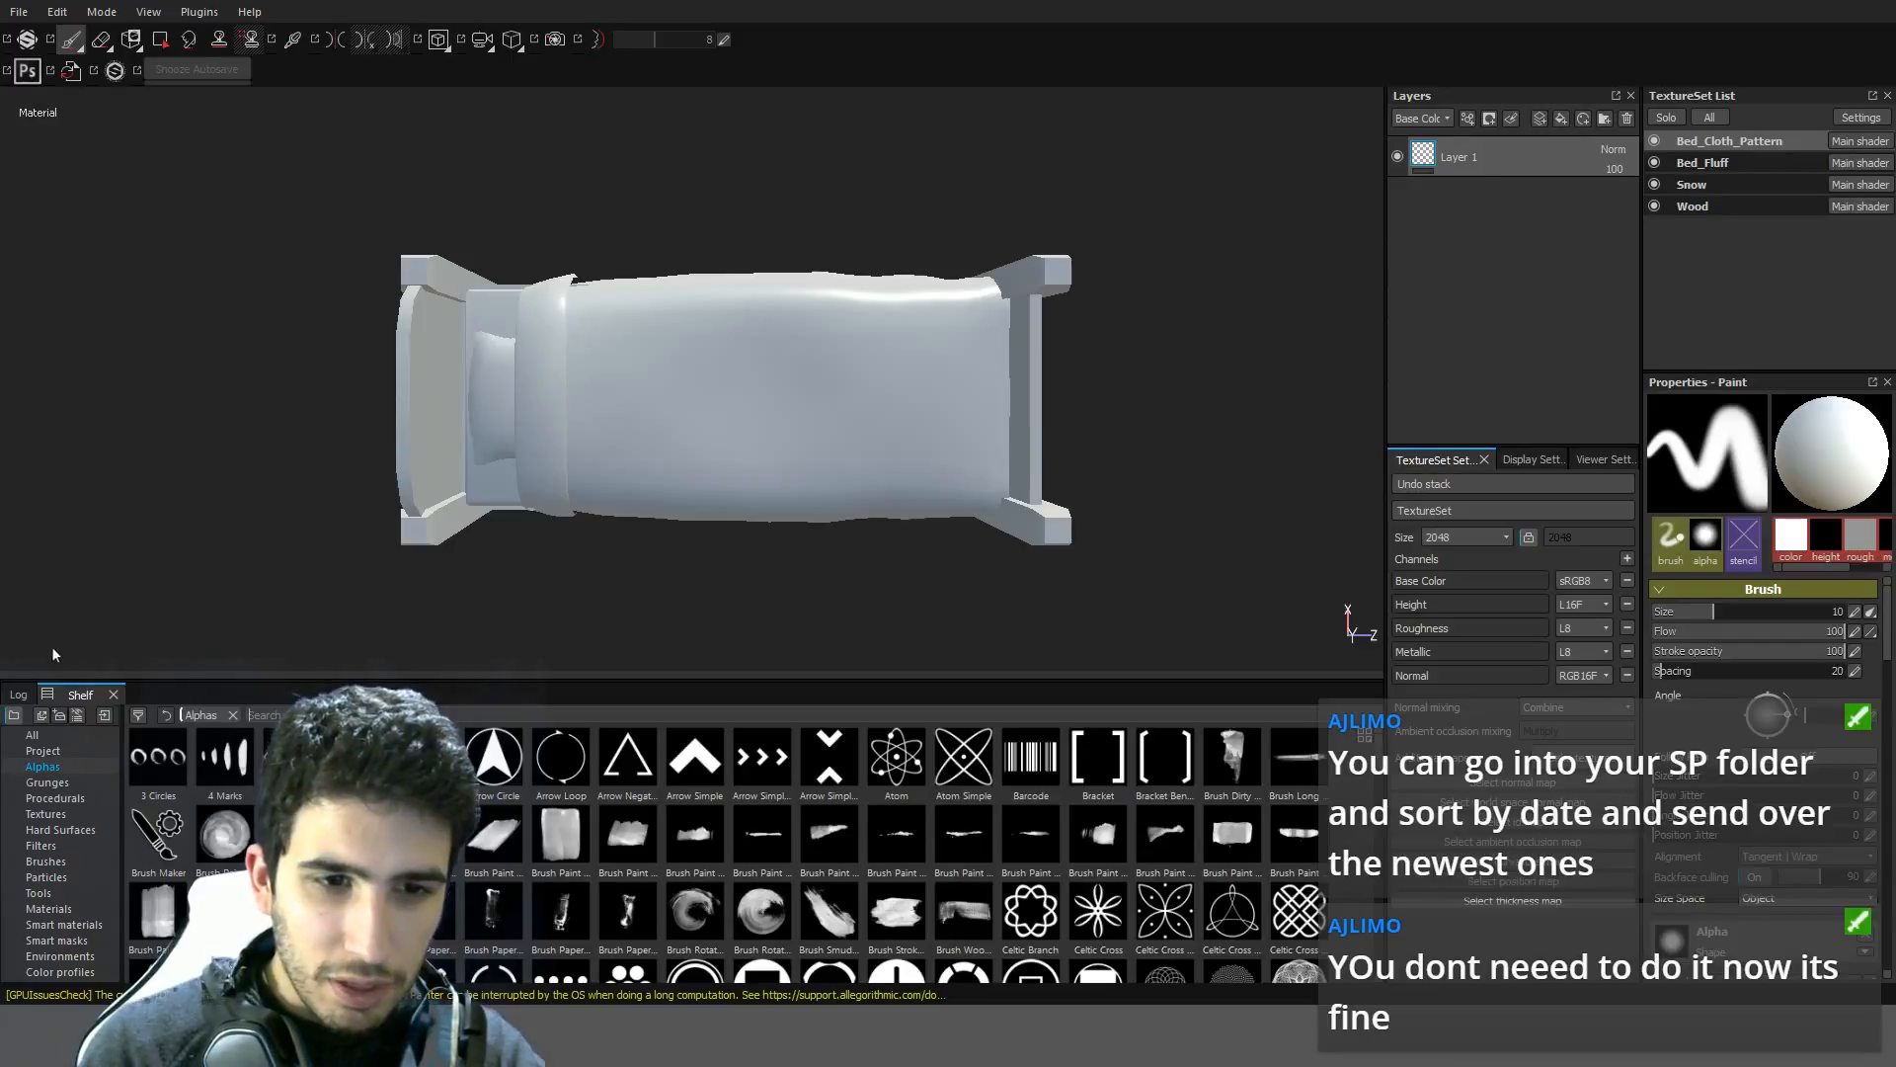
{"action": "left_click", "coordinate": [44, 750]}
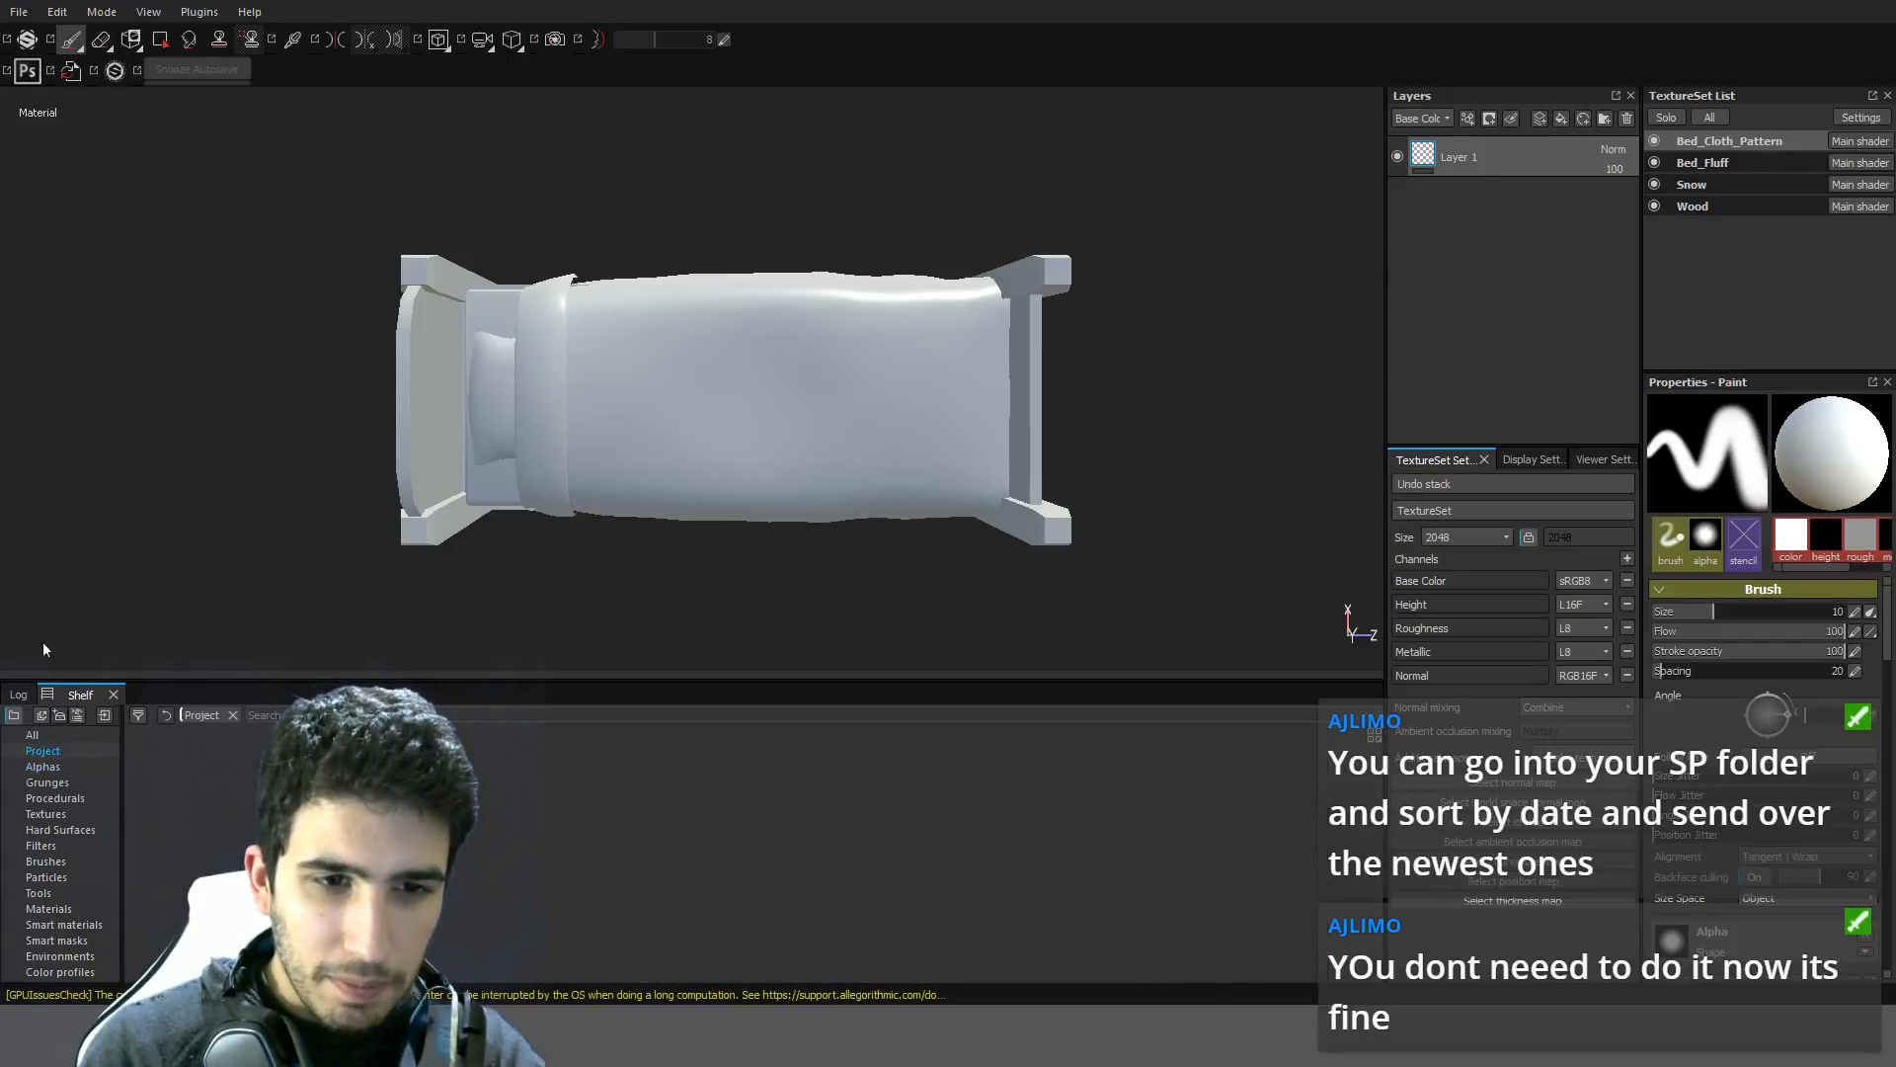
{"action": "left_click", "coordinate": [43, 766]}
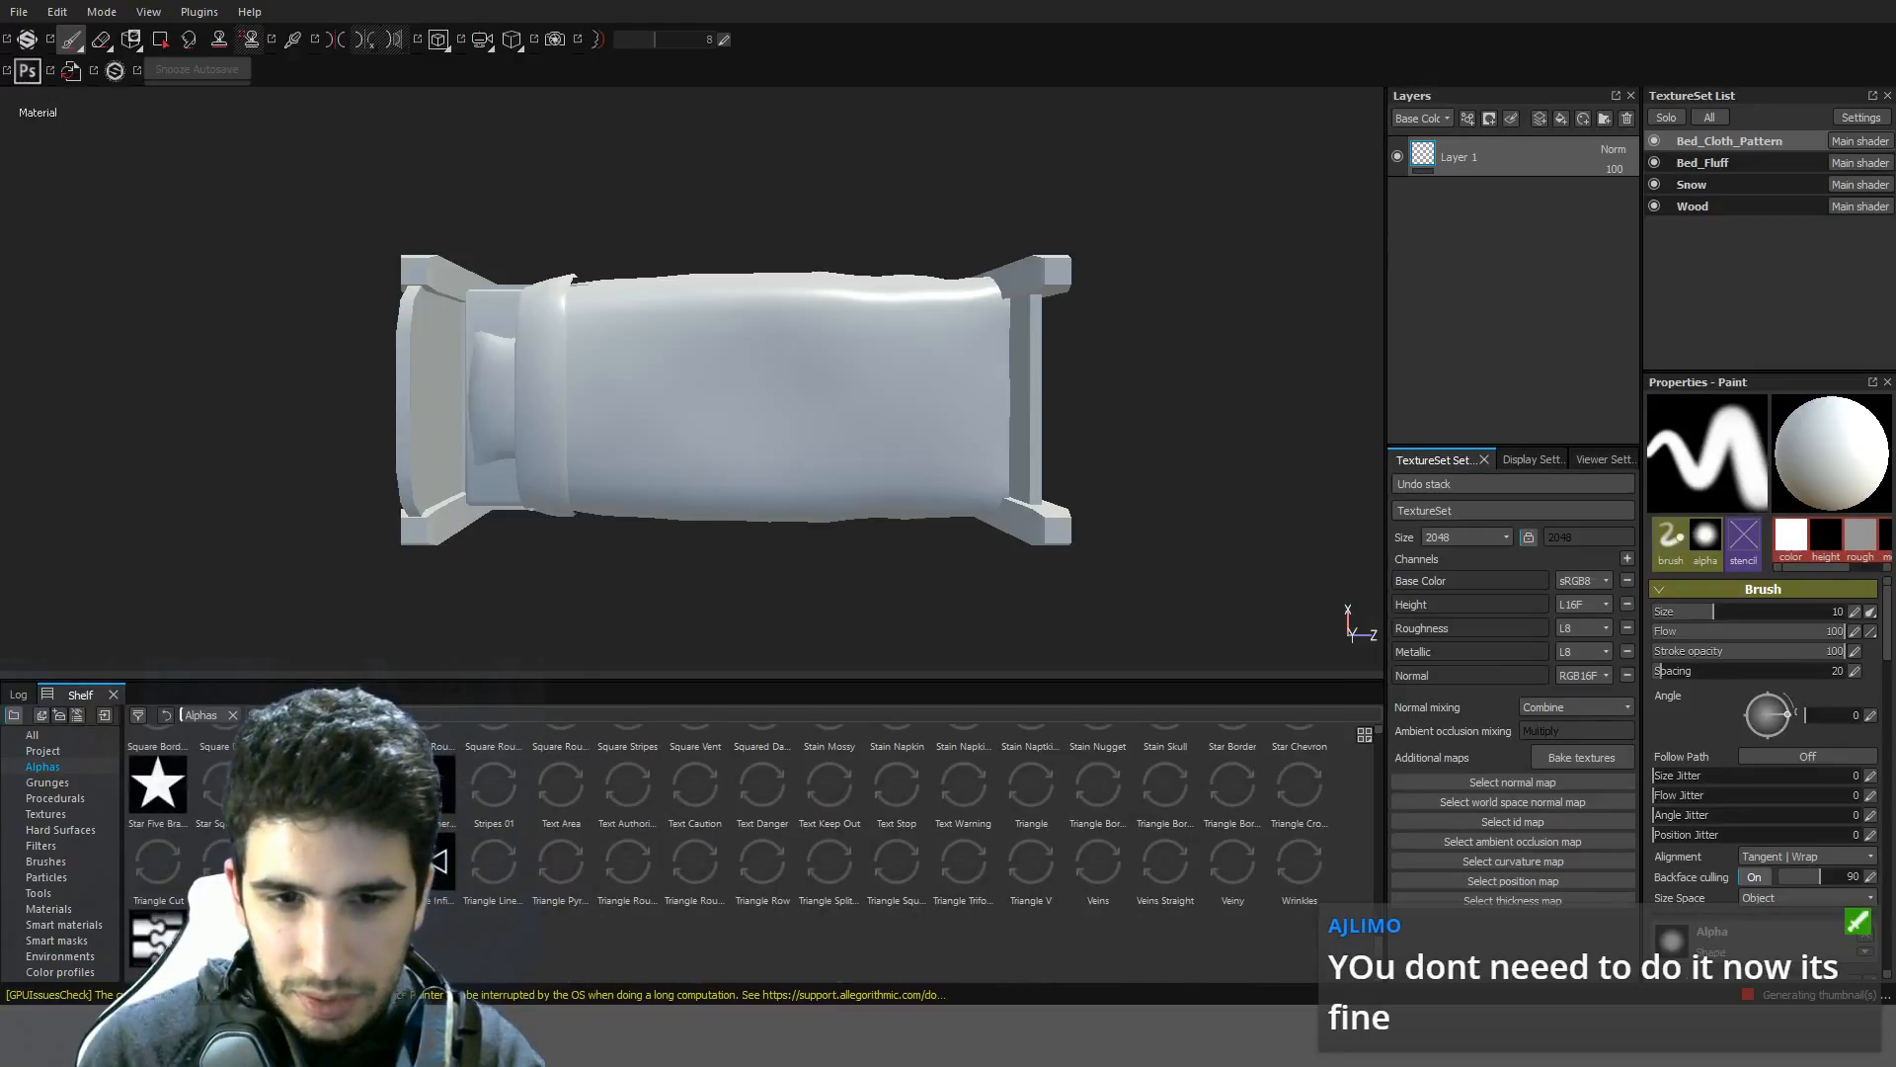
{"action": "mouse_move", "coordinate": [798, 460]}
{"action": "left_mouse_down", "text": "alt"}
{"action": "mouse_move", "coordinate": [662, 345]}
{"action": "mouse_move", "coordinate": [702, 280]}
{"action": "mouse_move", "coordinate": [732, 369]}
{"action": "left_mouse_up", "text": "alt"}
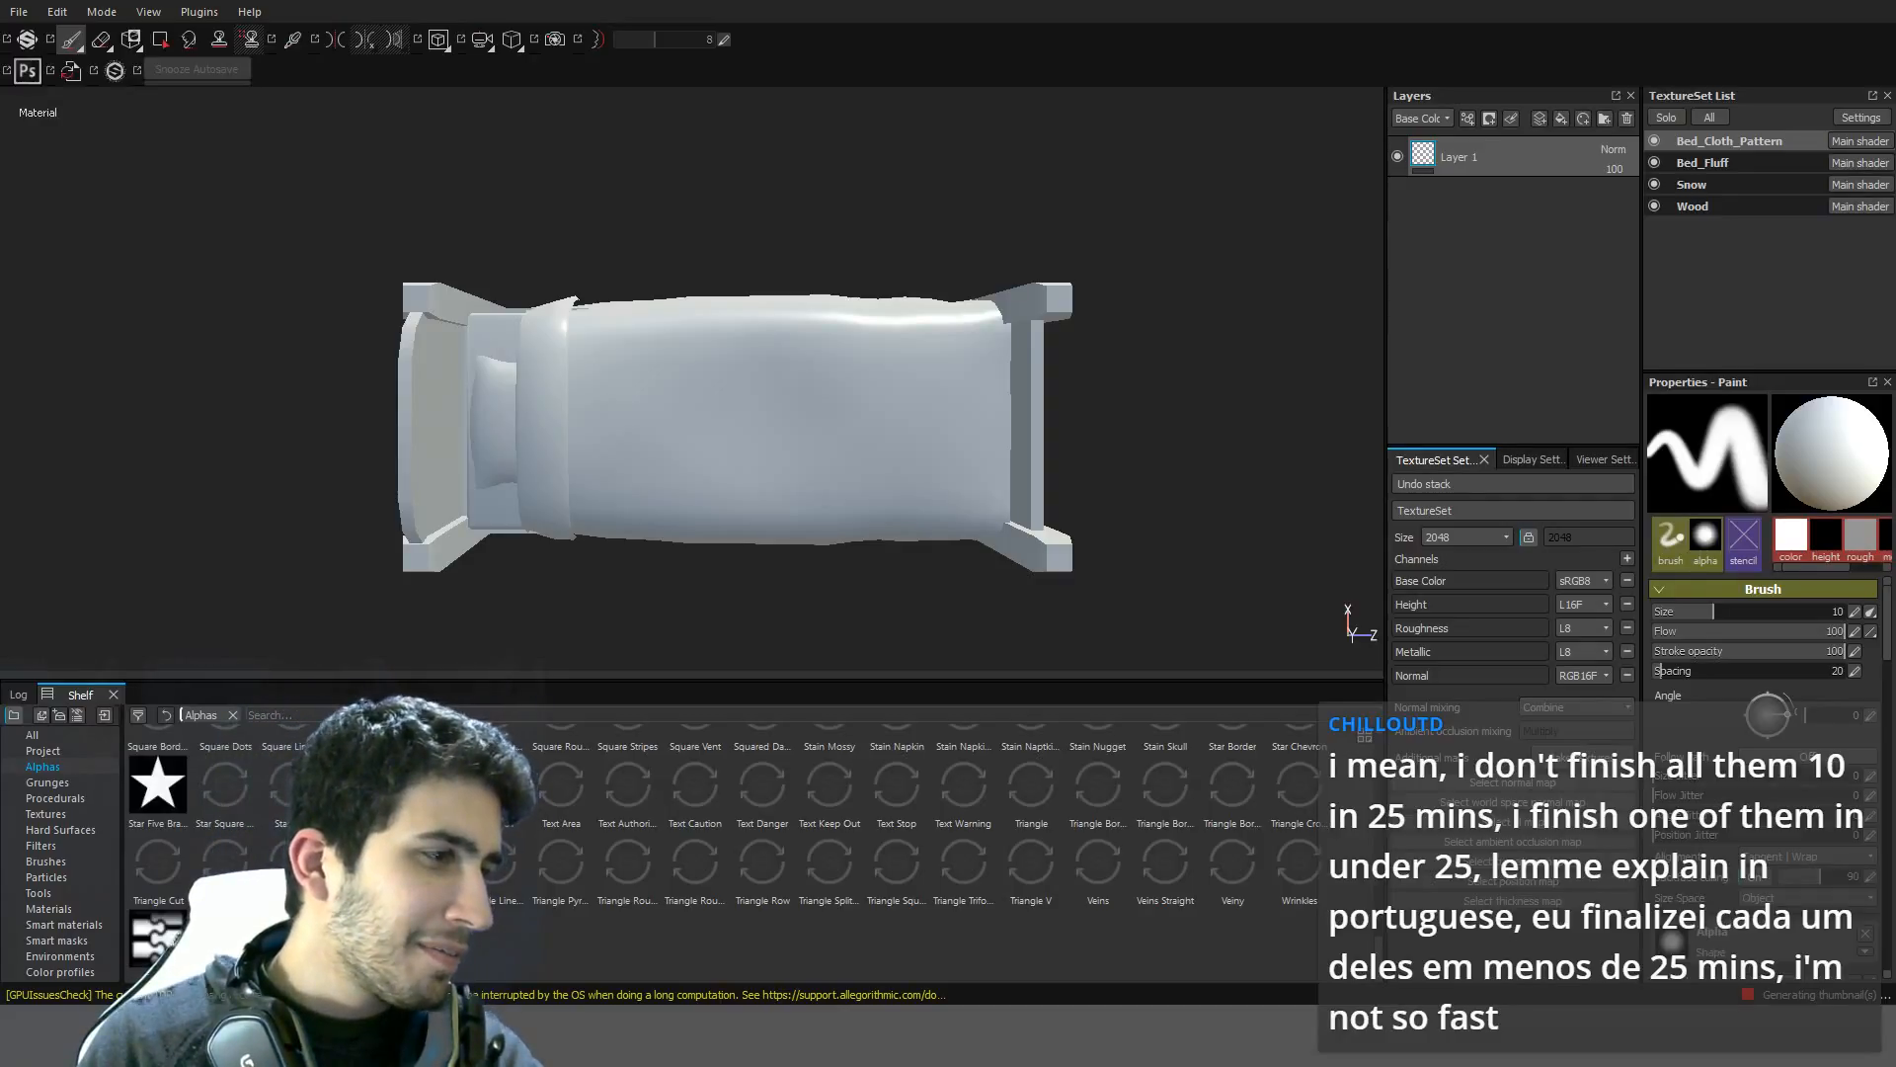
Switch back to Blender and remove the Snow, Wood and Bed_Fluff material slots from the bed
{"action": "key", "text": "alt+Tab"}
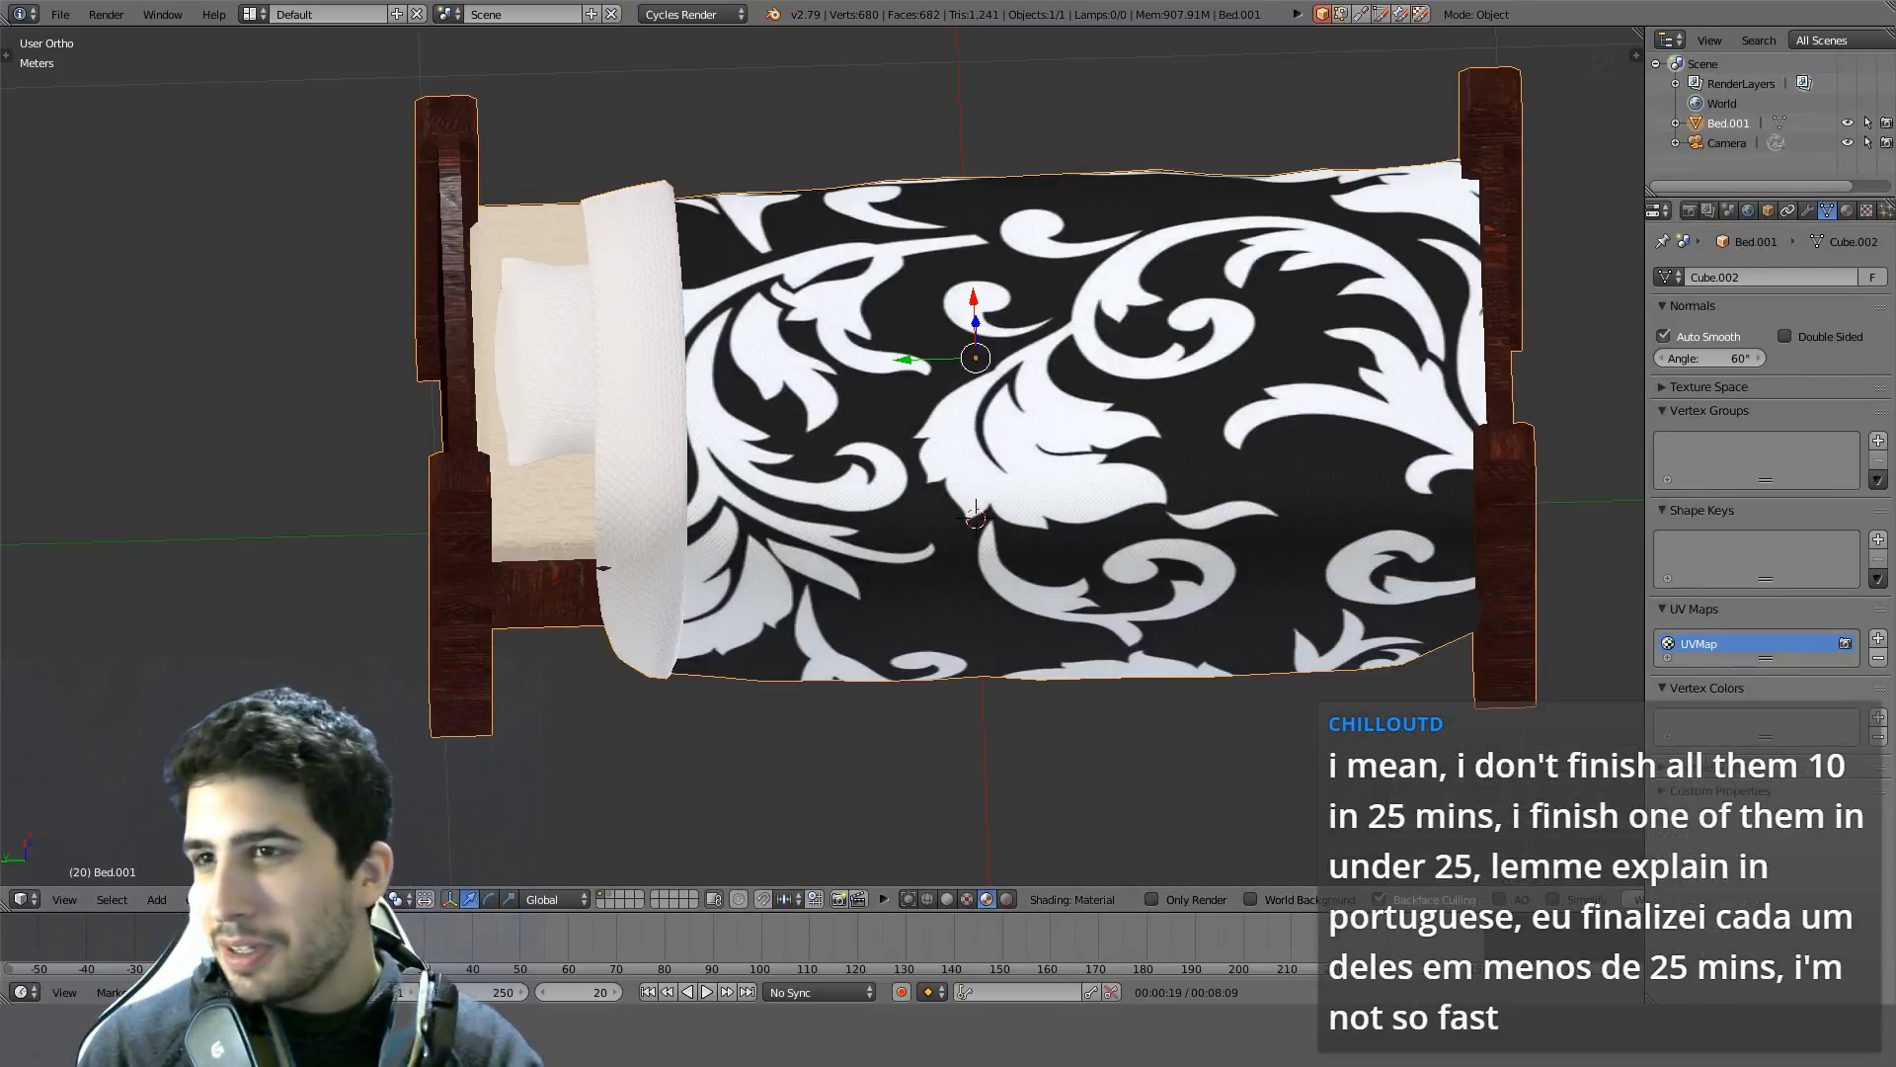
{"action": "key", "text": "ctrl+Tab"}
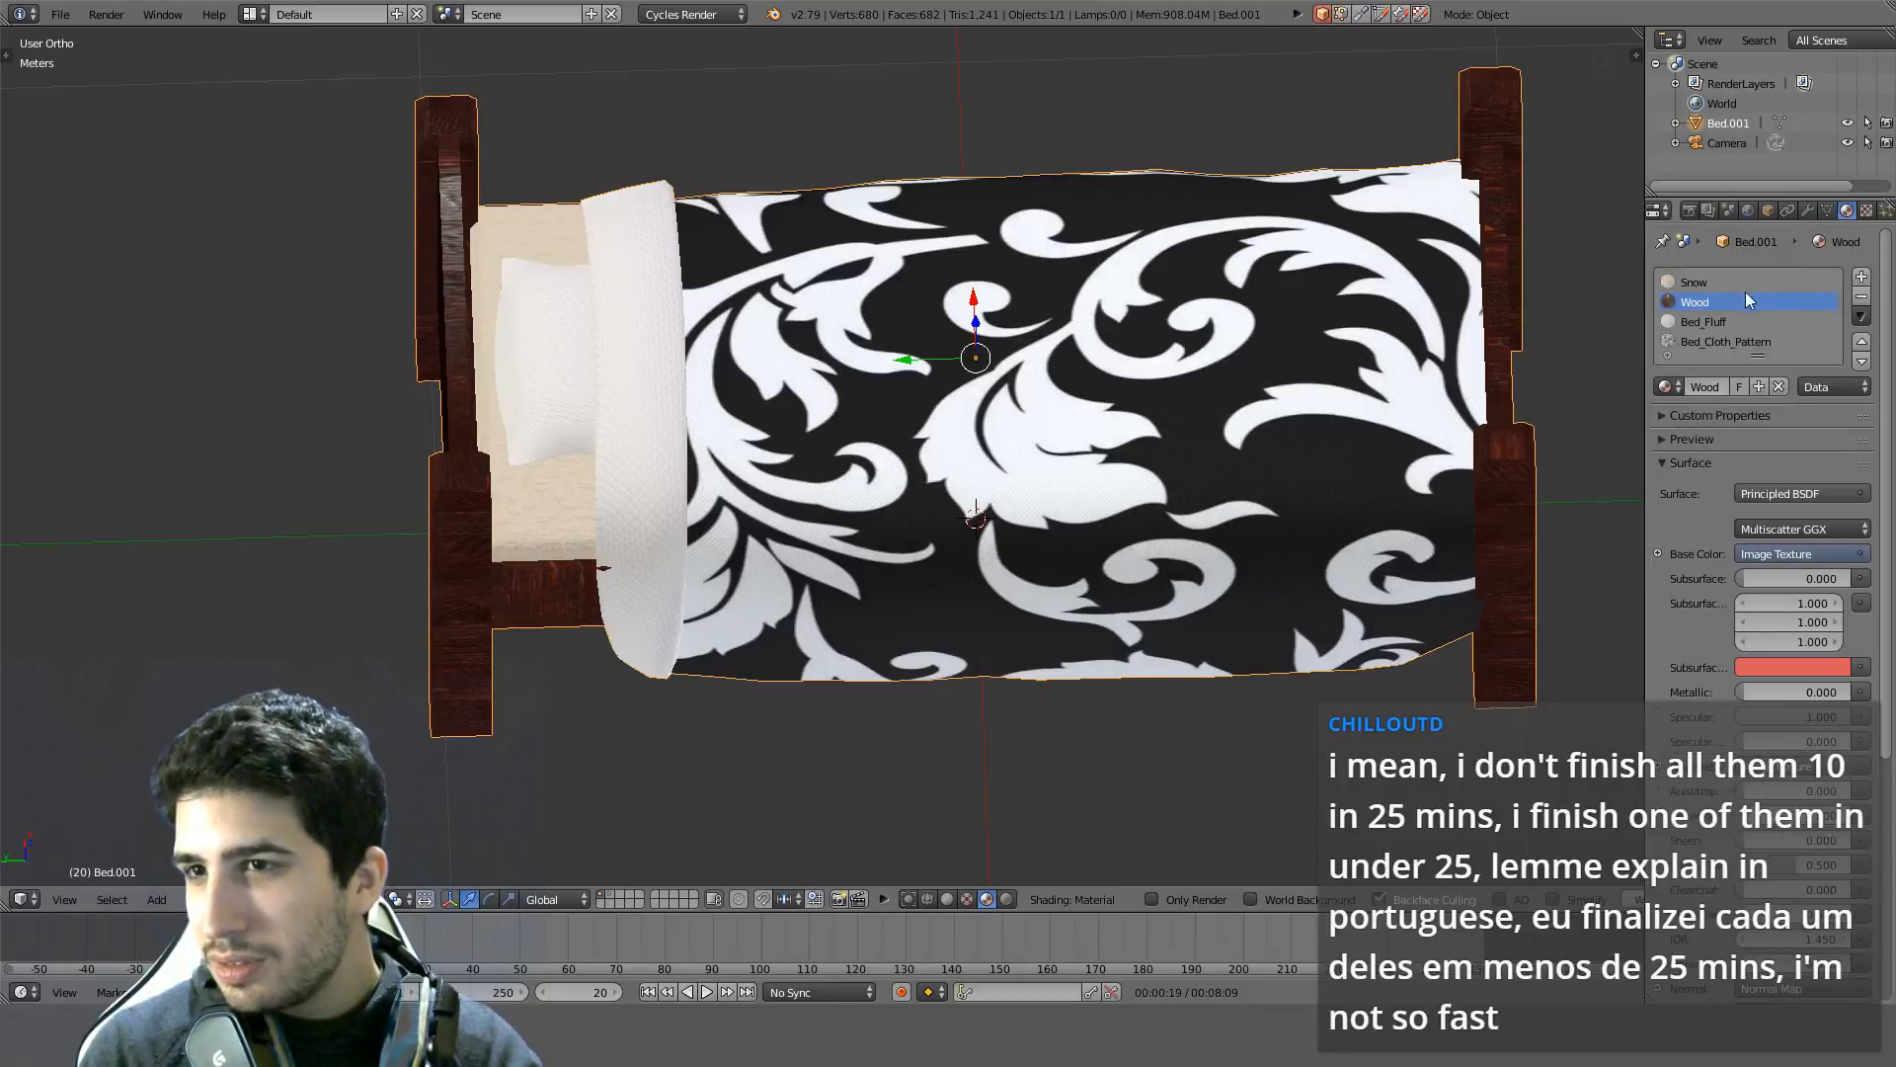
{"action": "left_click", "coordinate": [1691, 283]}
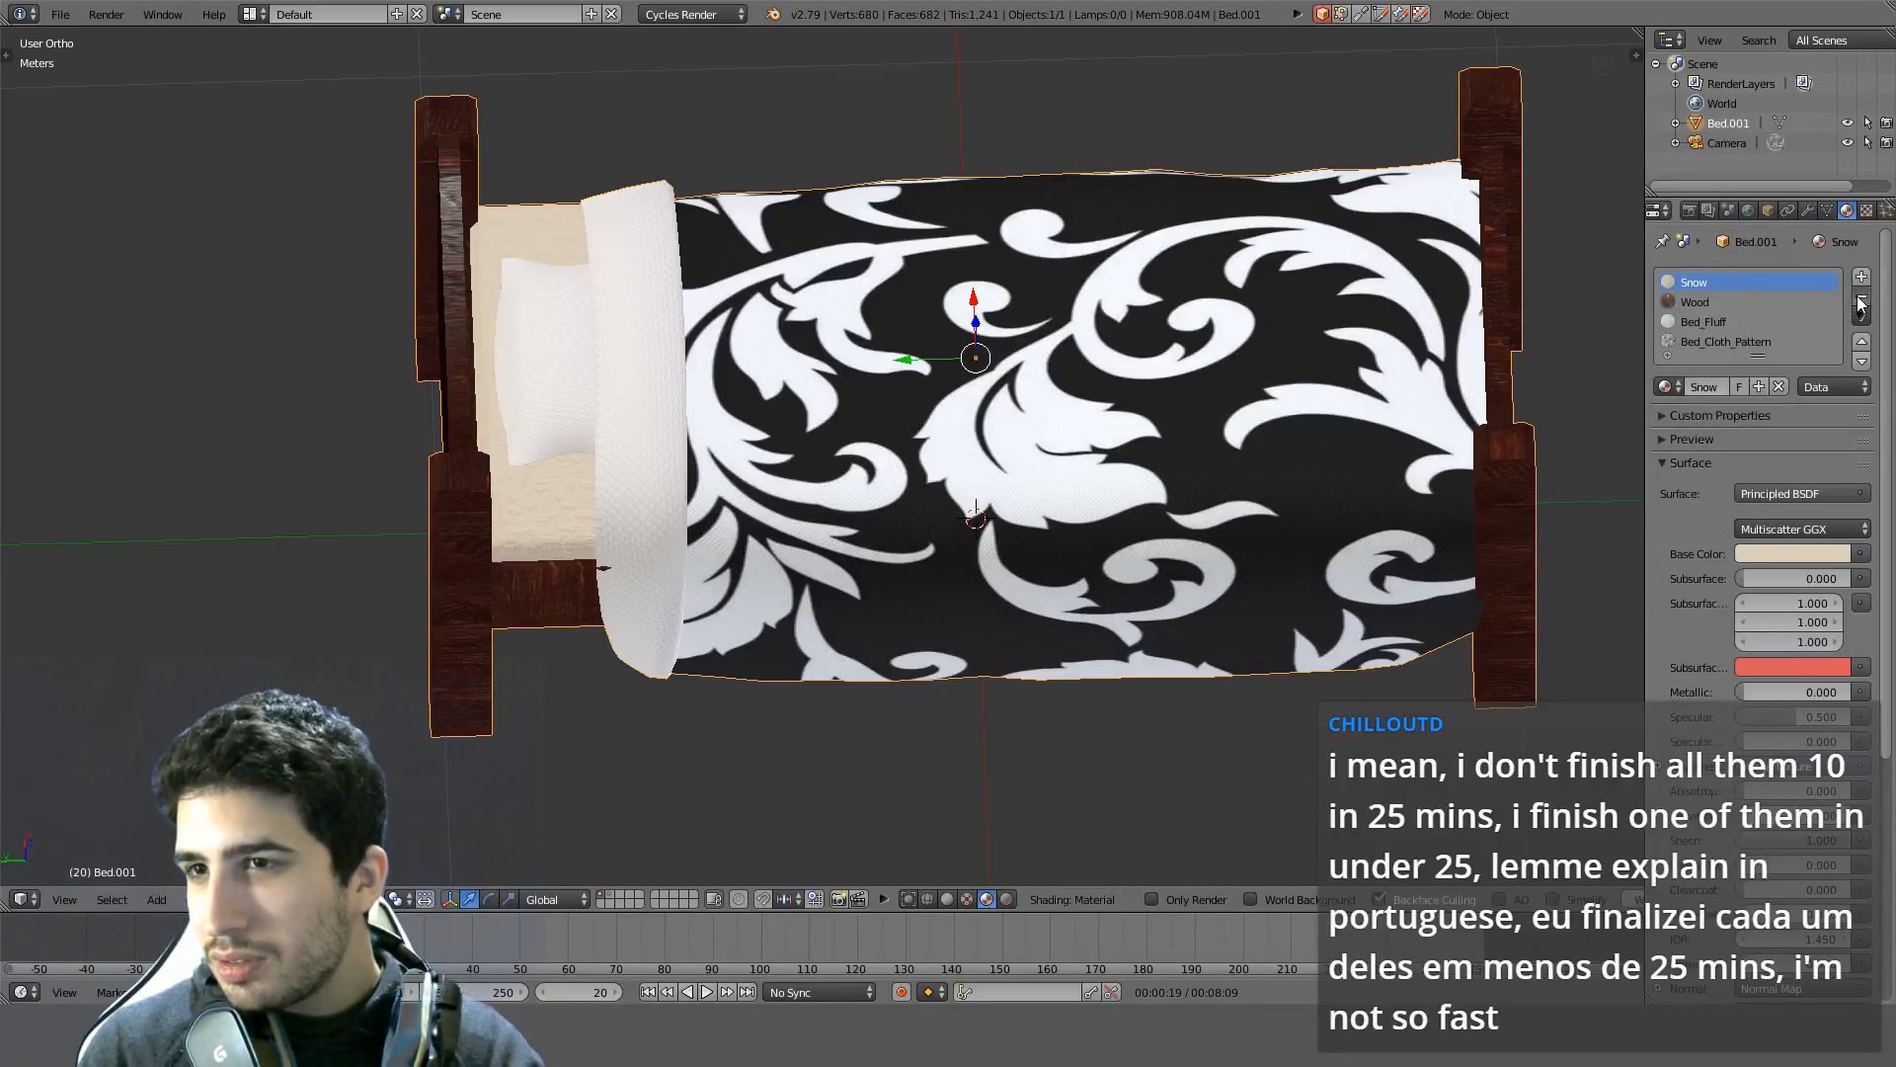
{"action": "left_click", "coordinate": [1862, 302]}
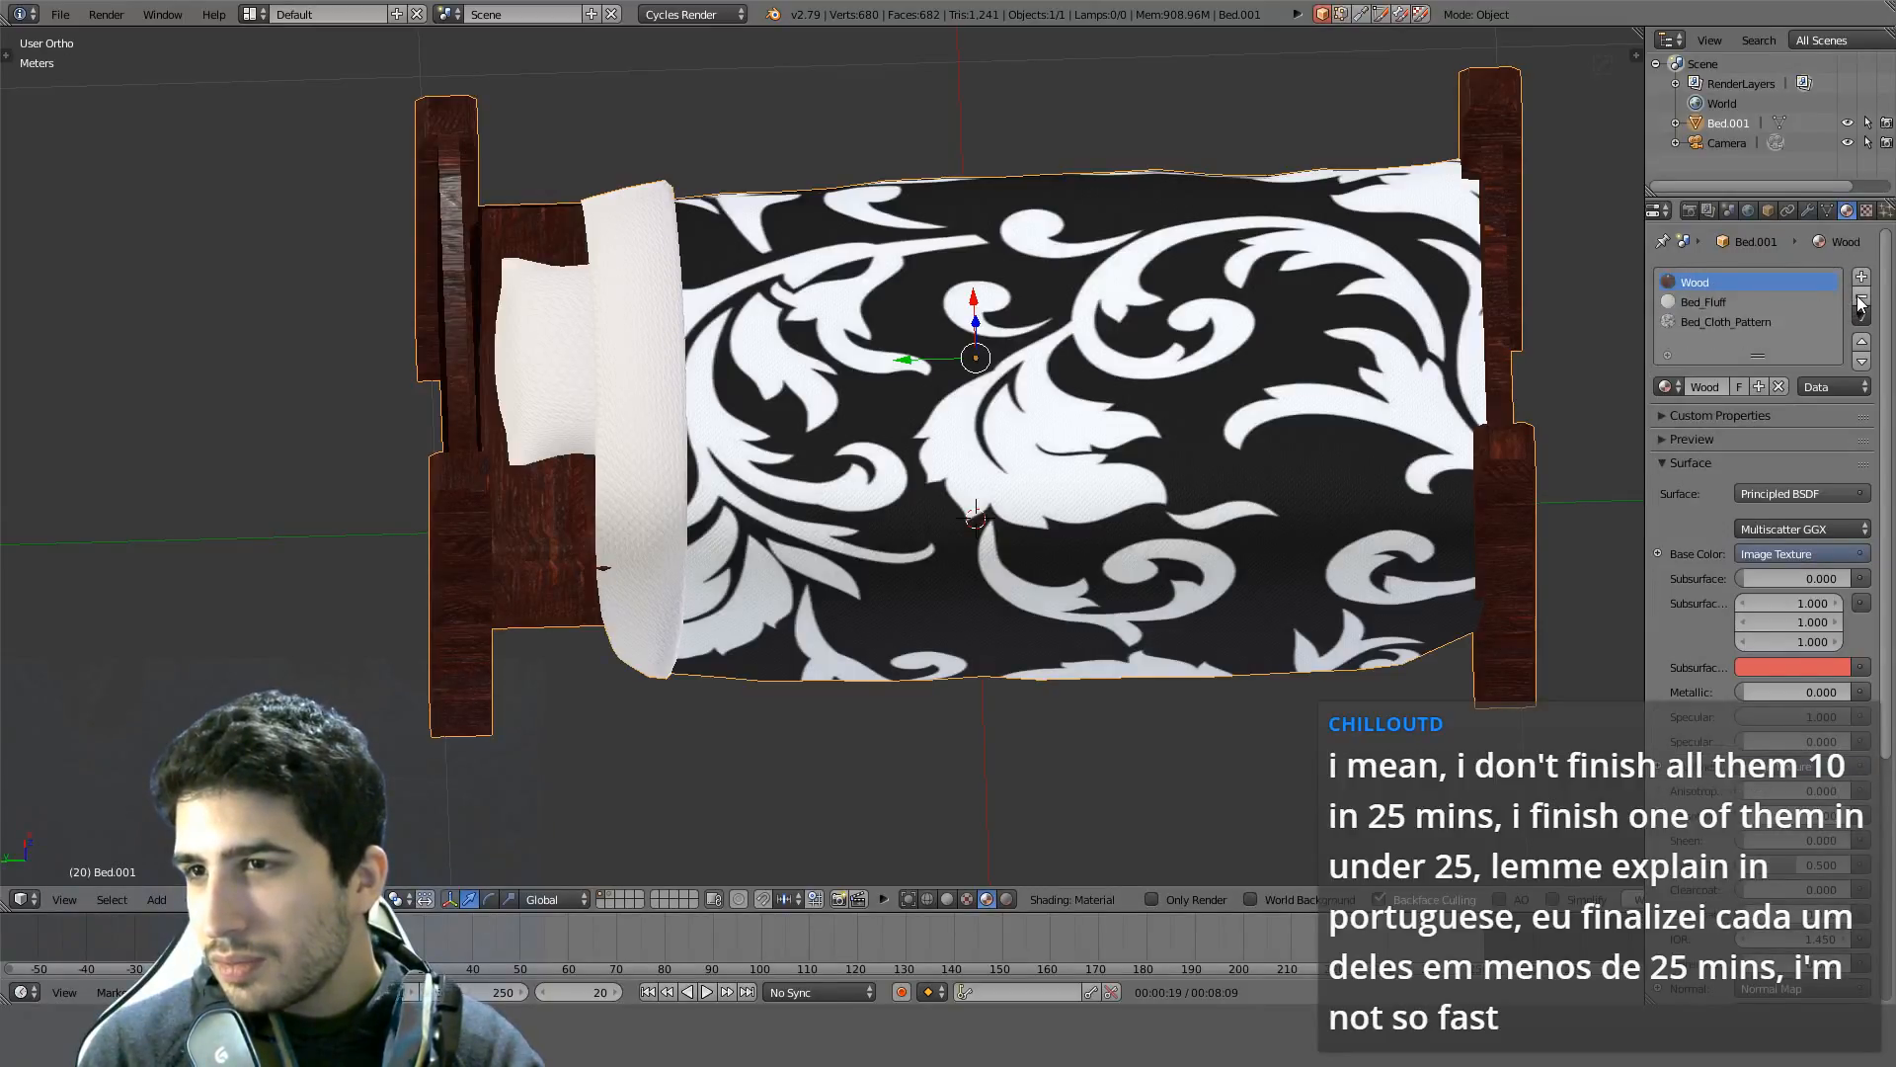
{"action": "left_click", "coordinate": [1861, 302]}
{"action": "left_click", "coordinate": [1860, 302]}
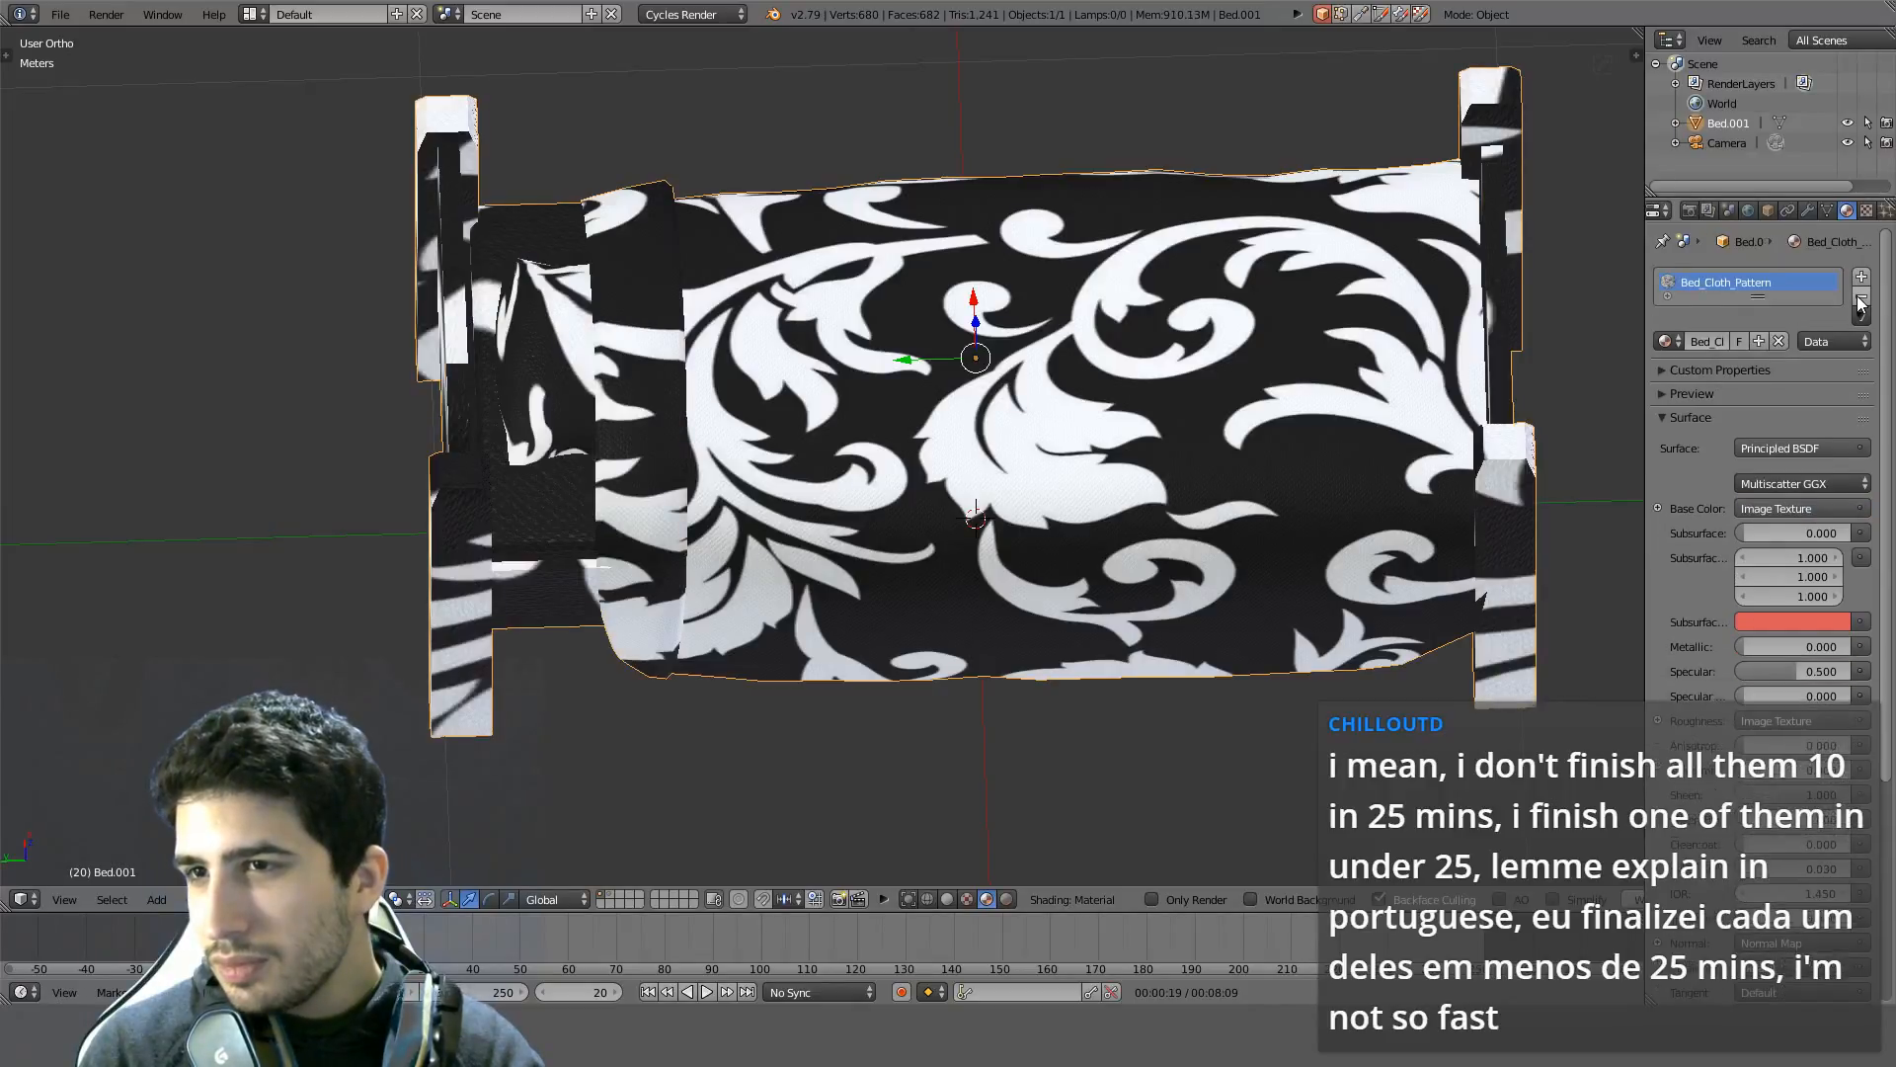
Rename the bed's remaining Bed_Cloth_Pattern material to MAT_Inn_Bed
{"action": "double_click", "coordinate": [1768, 281]}
{"action": "type", "text": "MAT_B"}
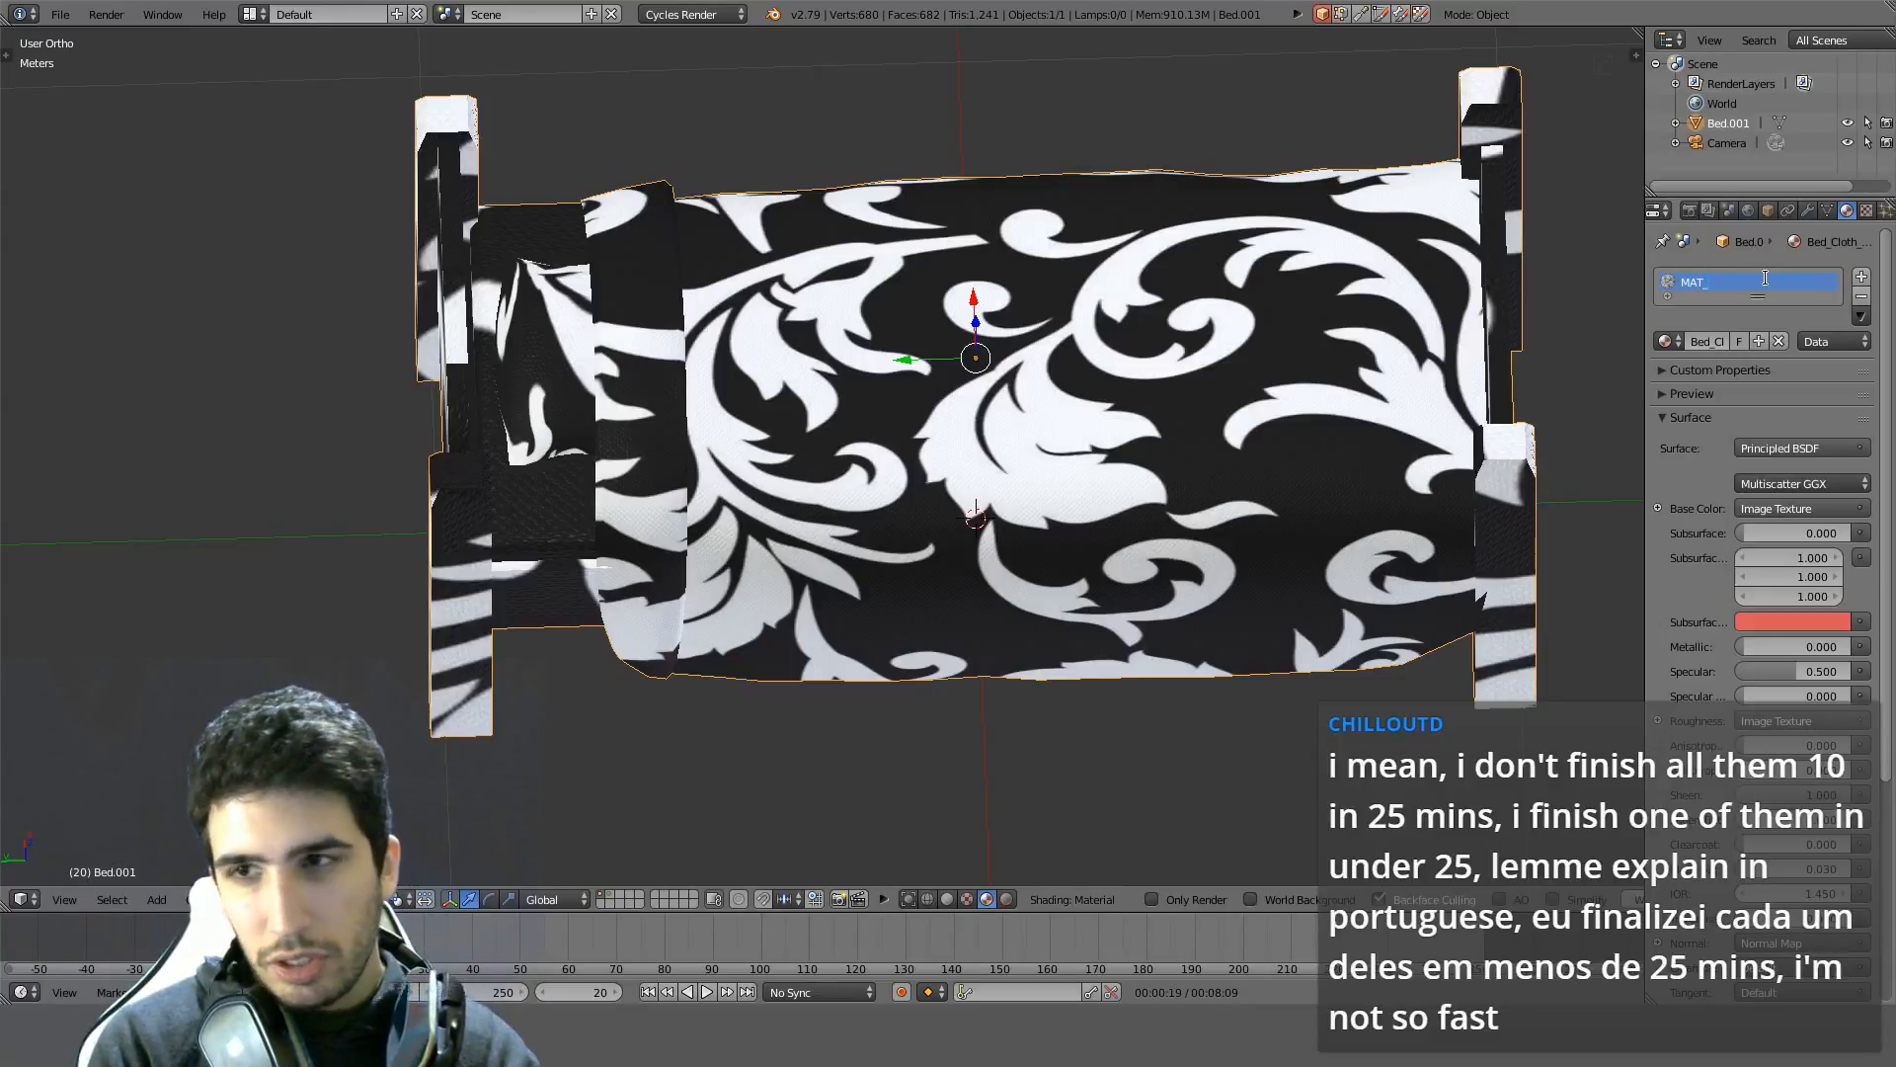
{"action": "key", "text": "BackSpace"}
{"action": "type", "text": "INN"}
{"action": "key", "text": "BackSpace"}
{"action": "key", "text": "BackSpace"}
{"action": "key", "text": "BackSpace"}
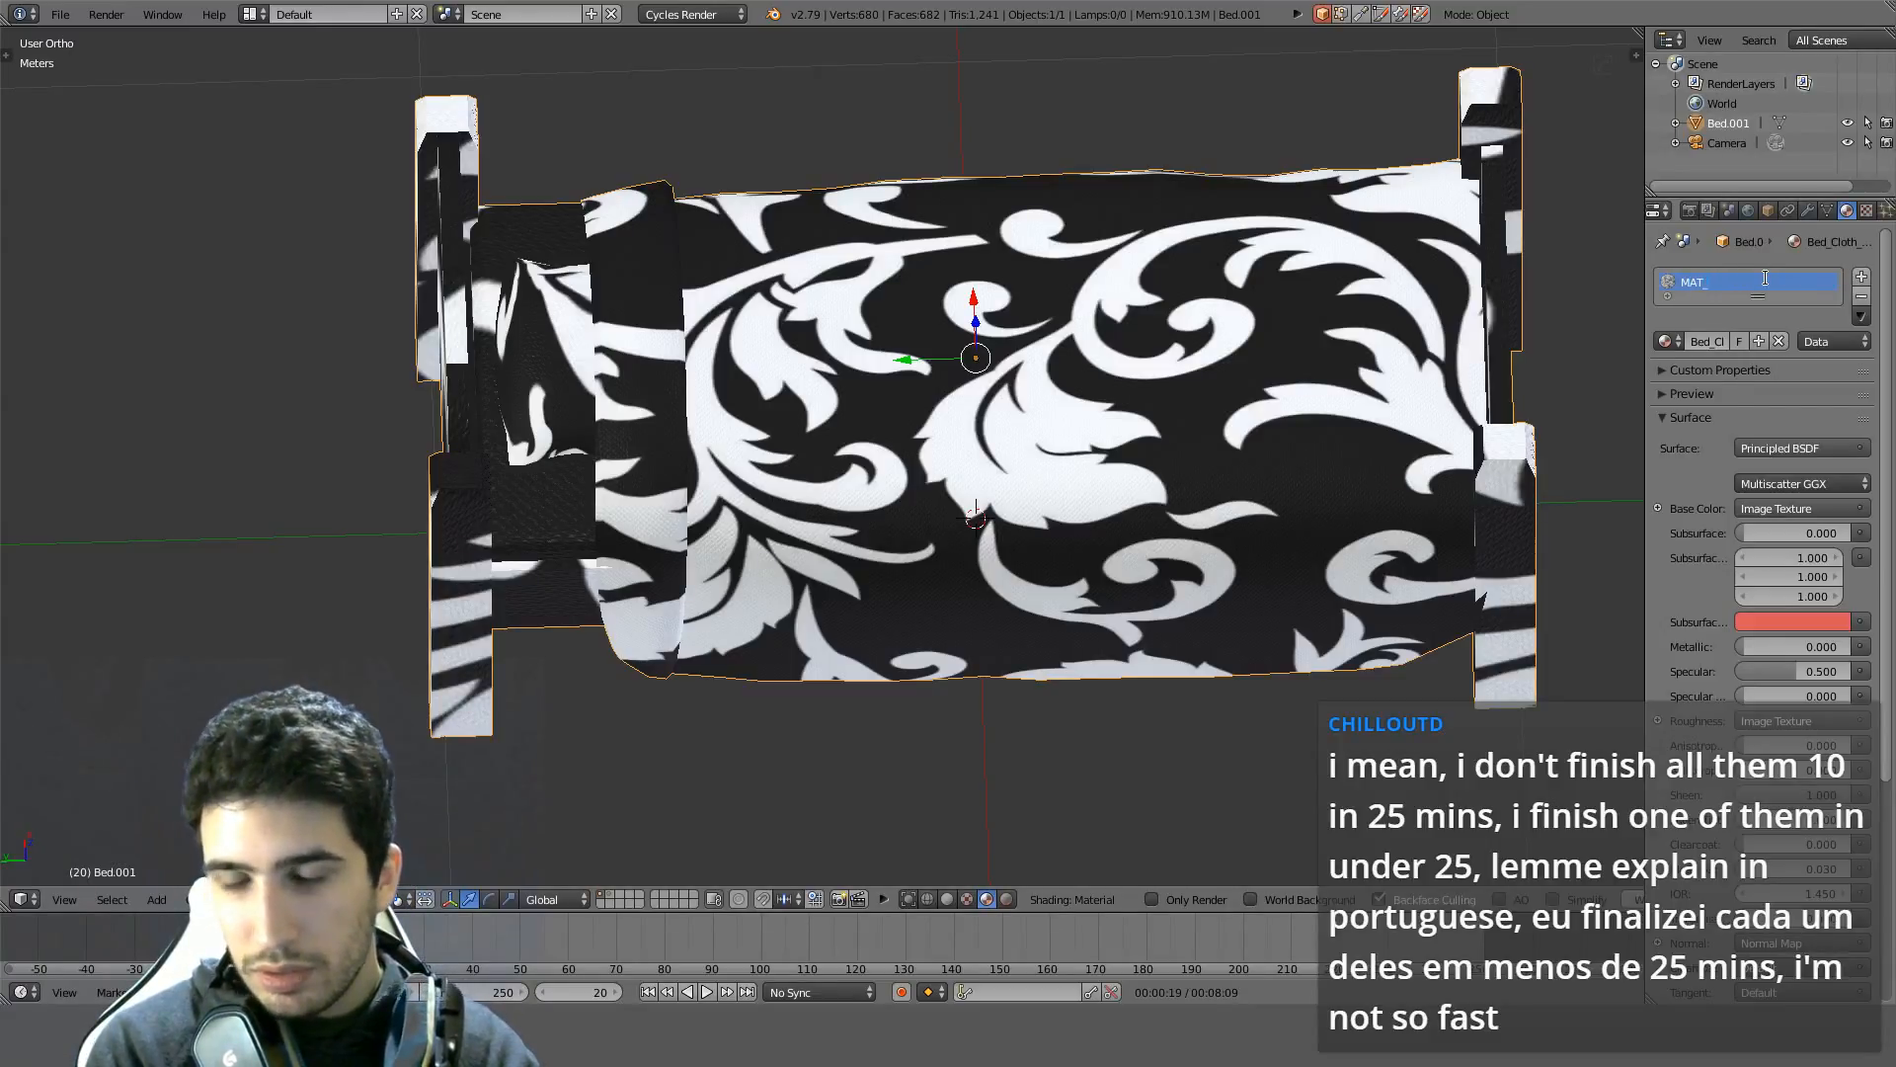
{"action": "type", "text": "Inn_"}
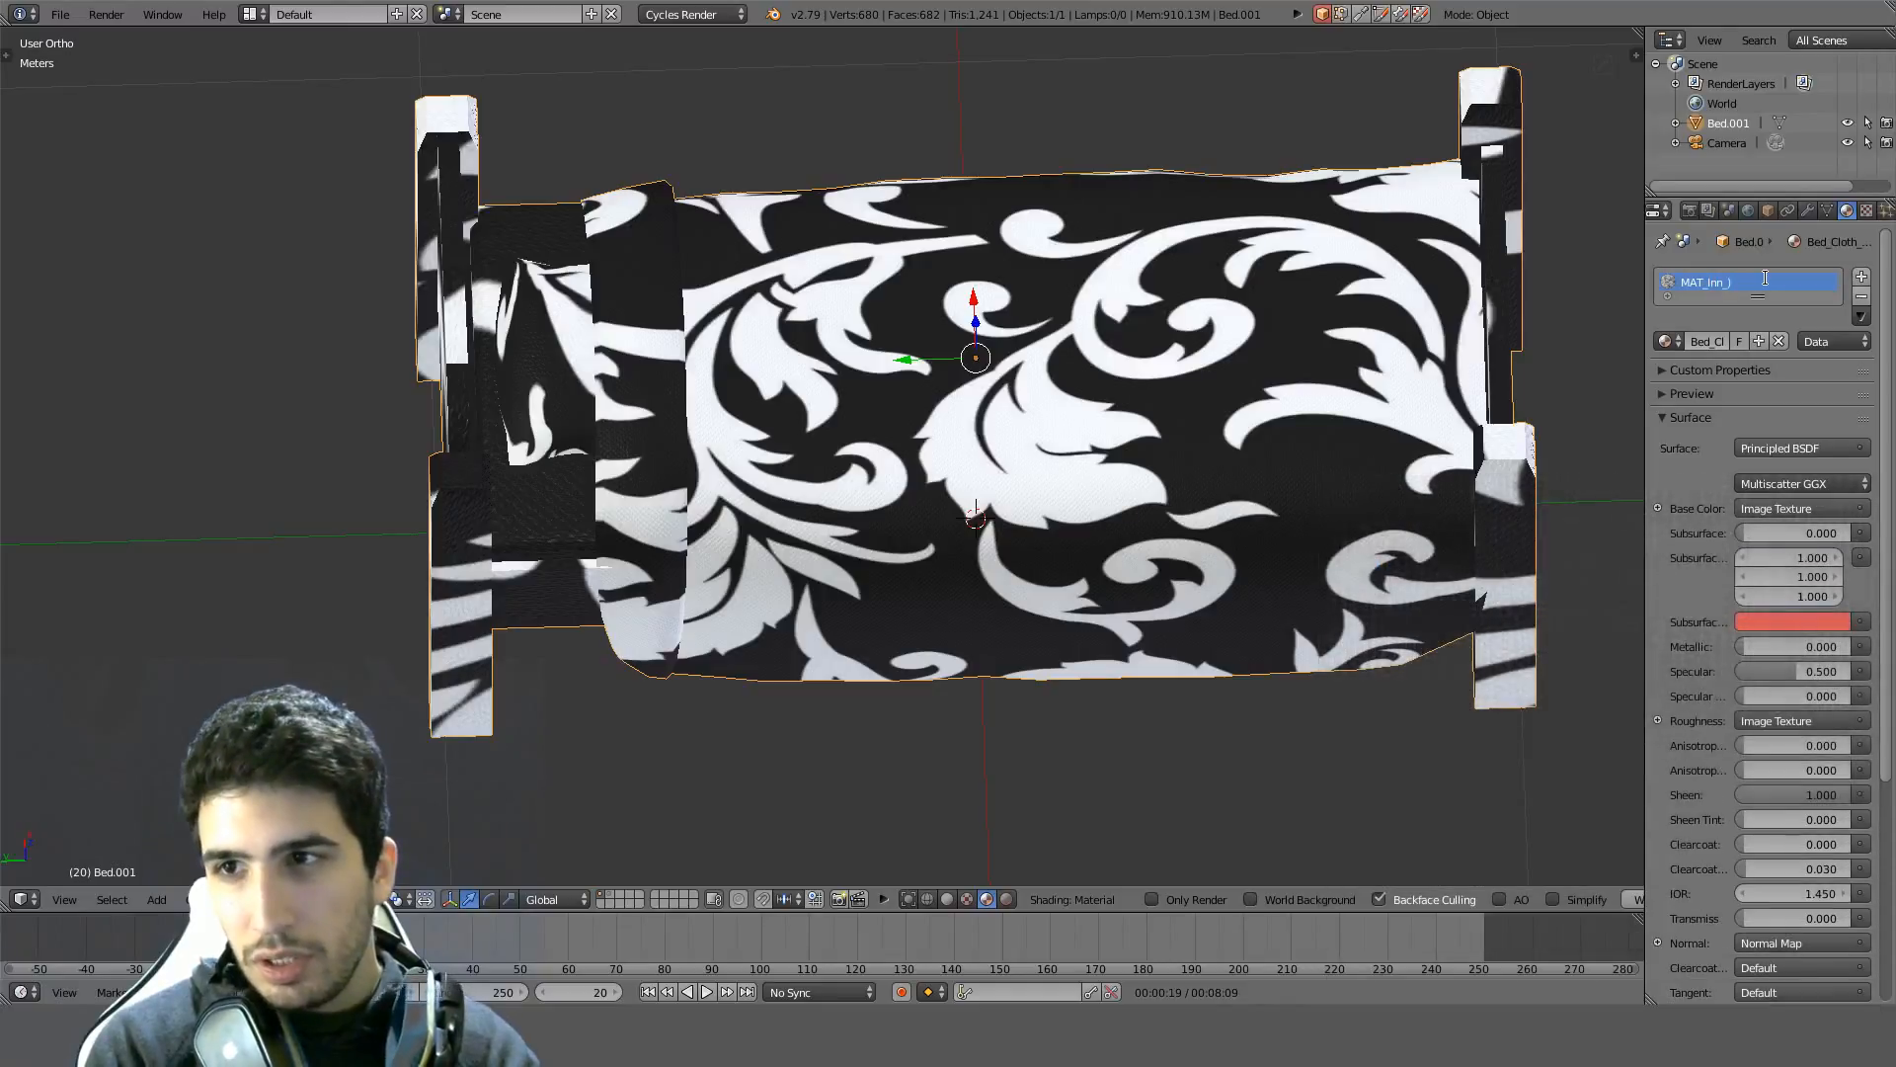
{"action": "type", "text": "Bed"}
{"action": "key", "text": "Return"}
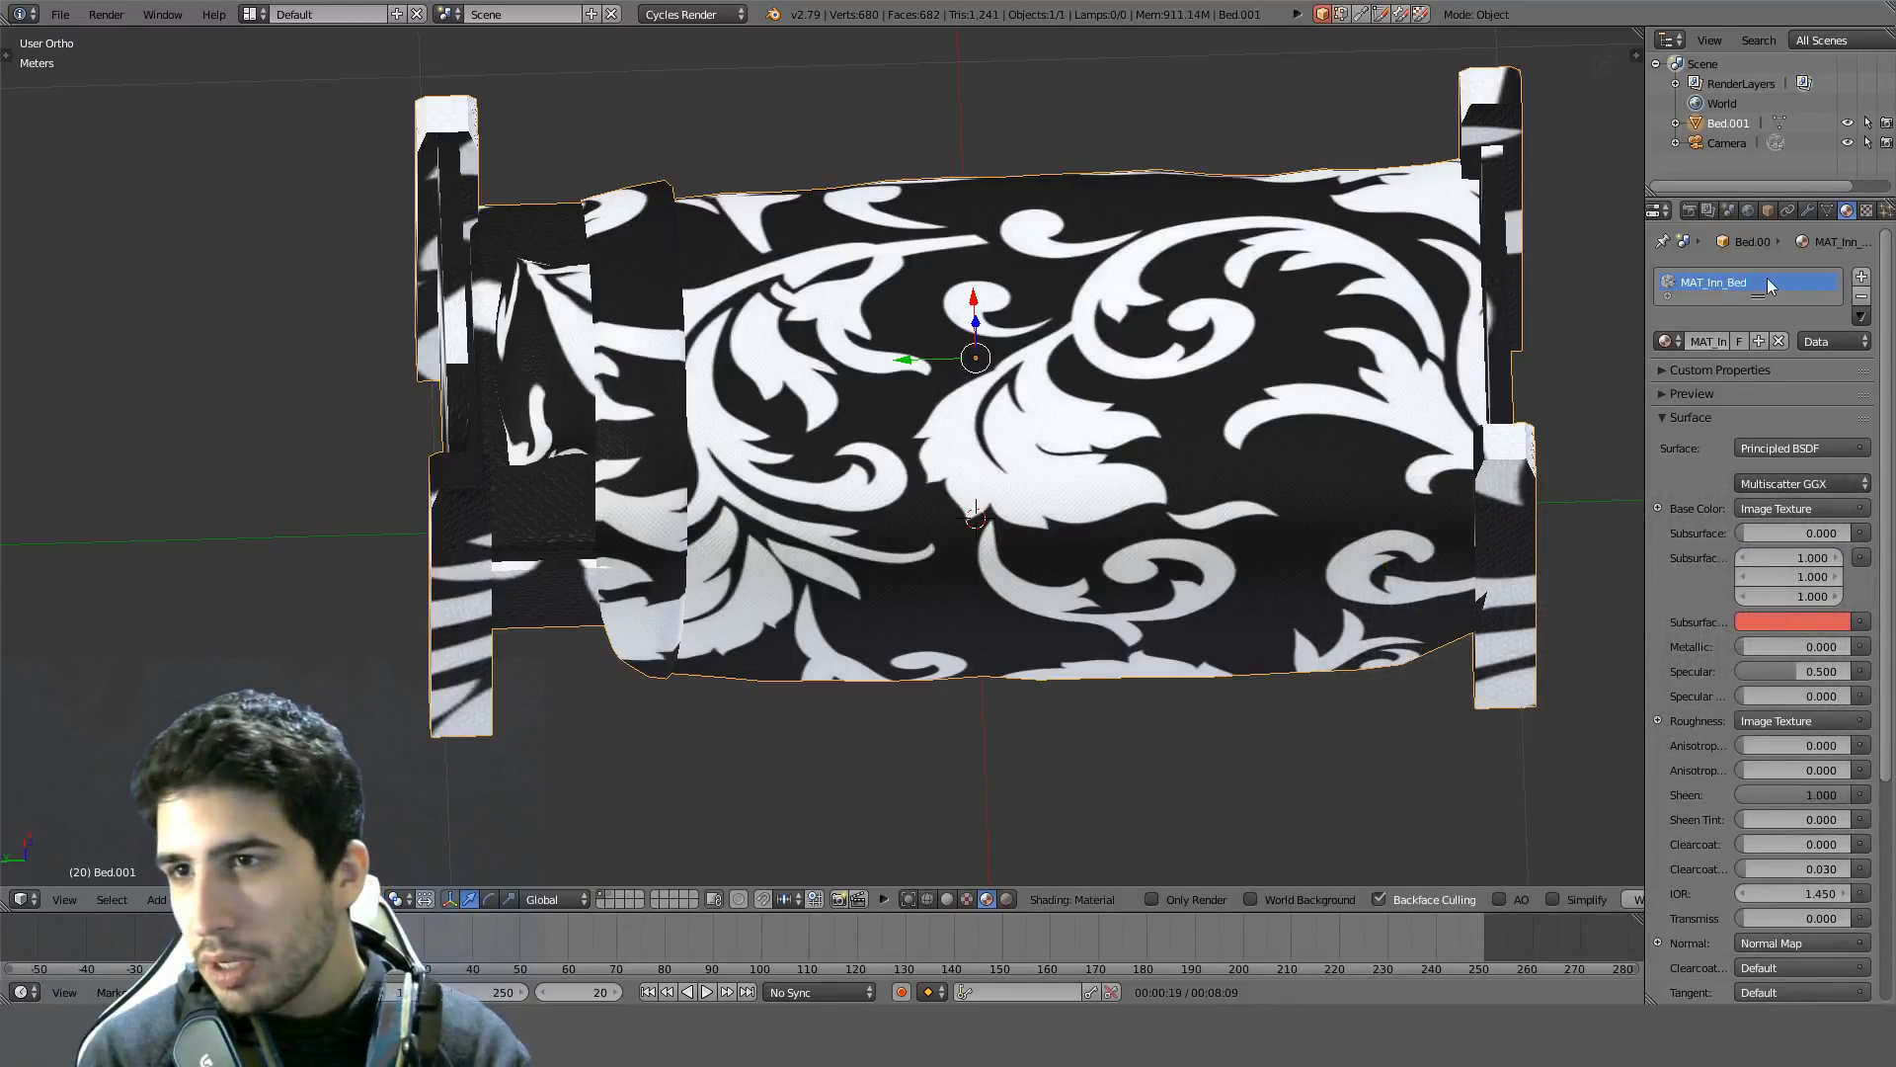
Export the selected bed as FBX to the Furniture folder, overwriting TavernBed.fbx
{"action": "left_click", "coordinate": [60, 14]}
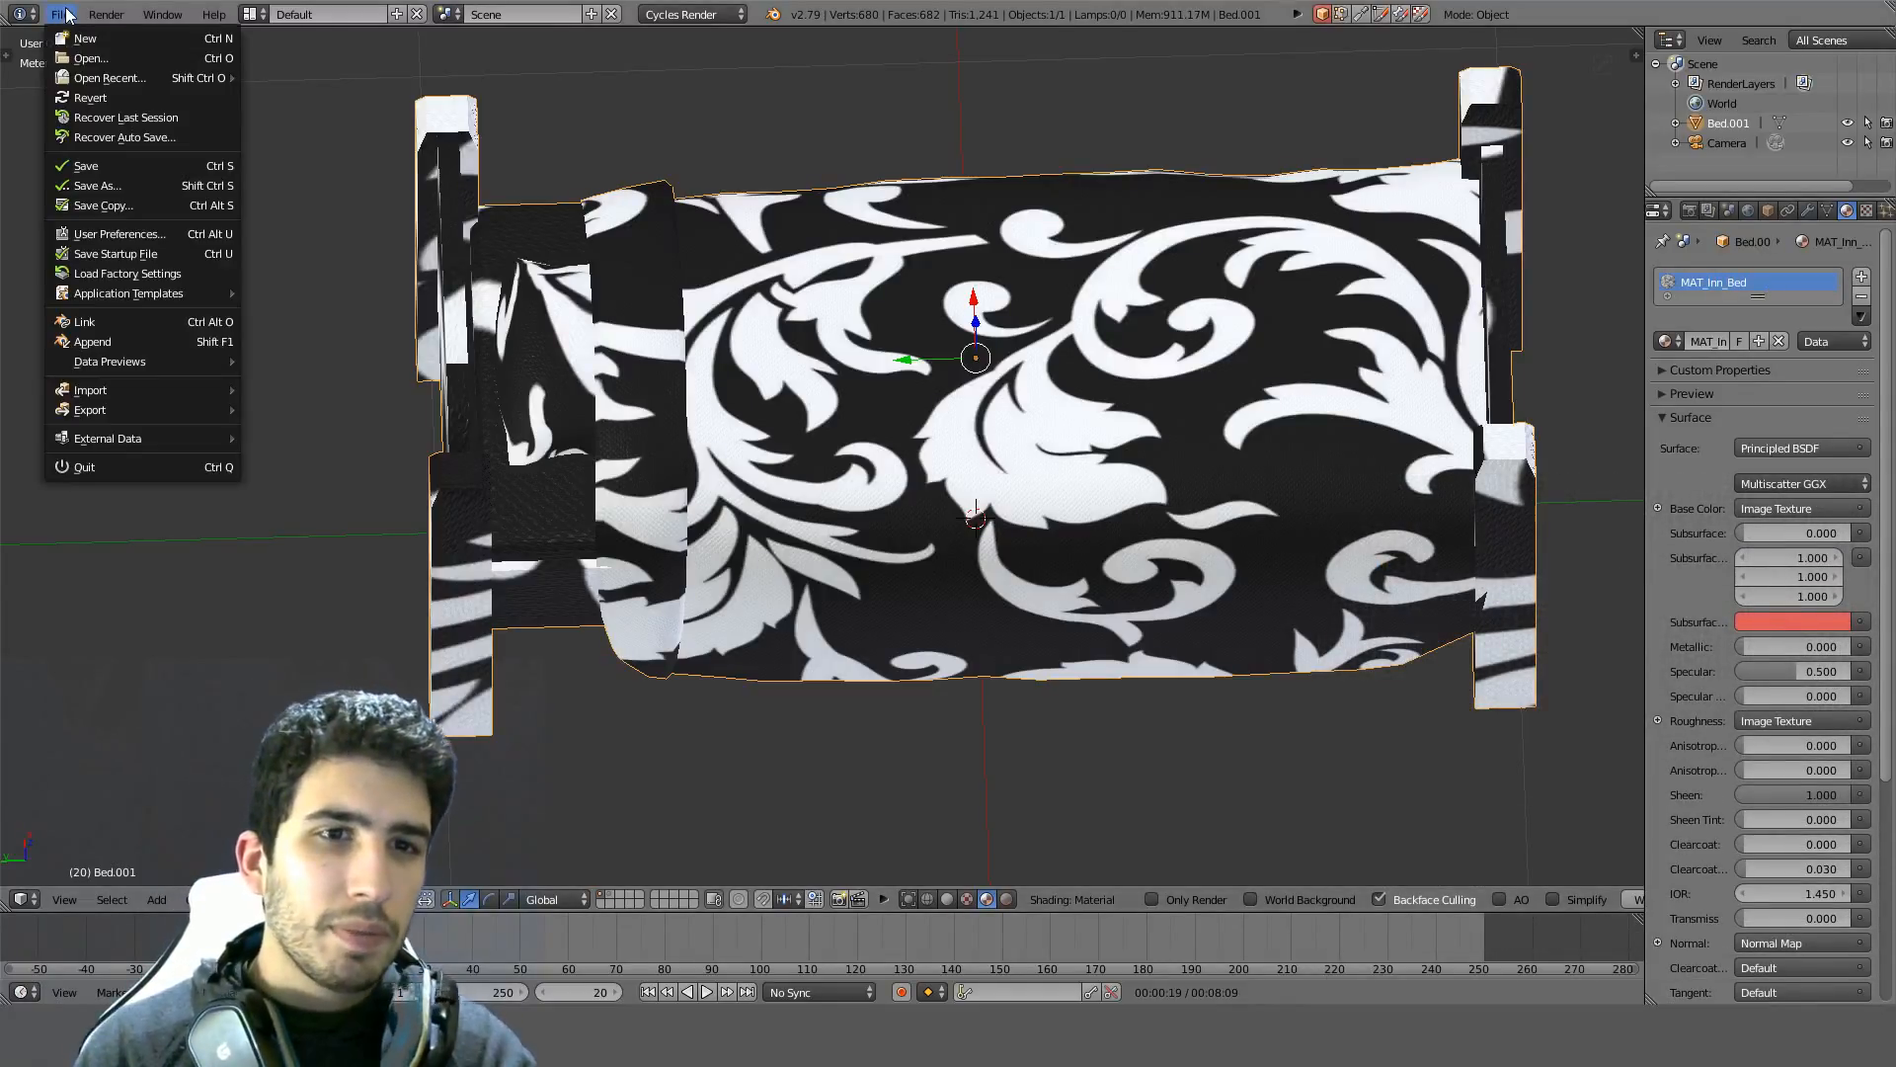
{"action": "mouse_move", "coordinate": [103, 415]}
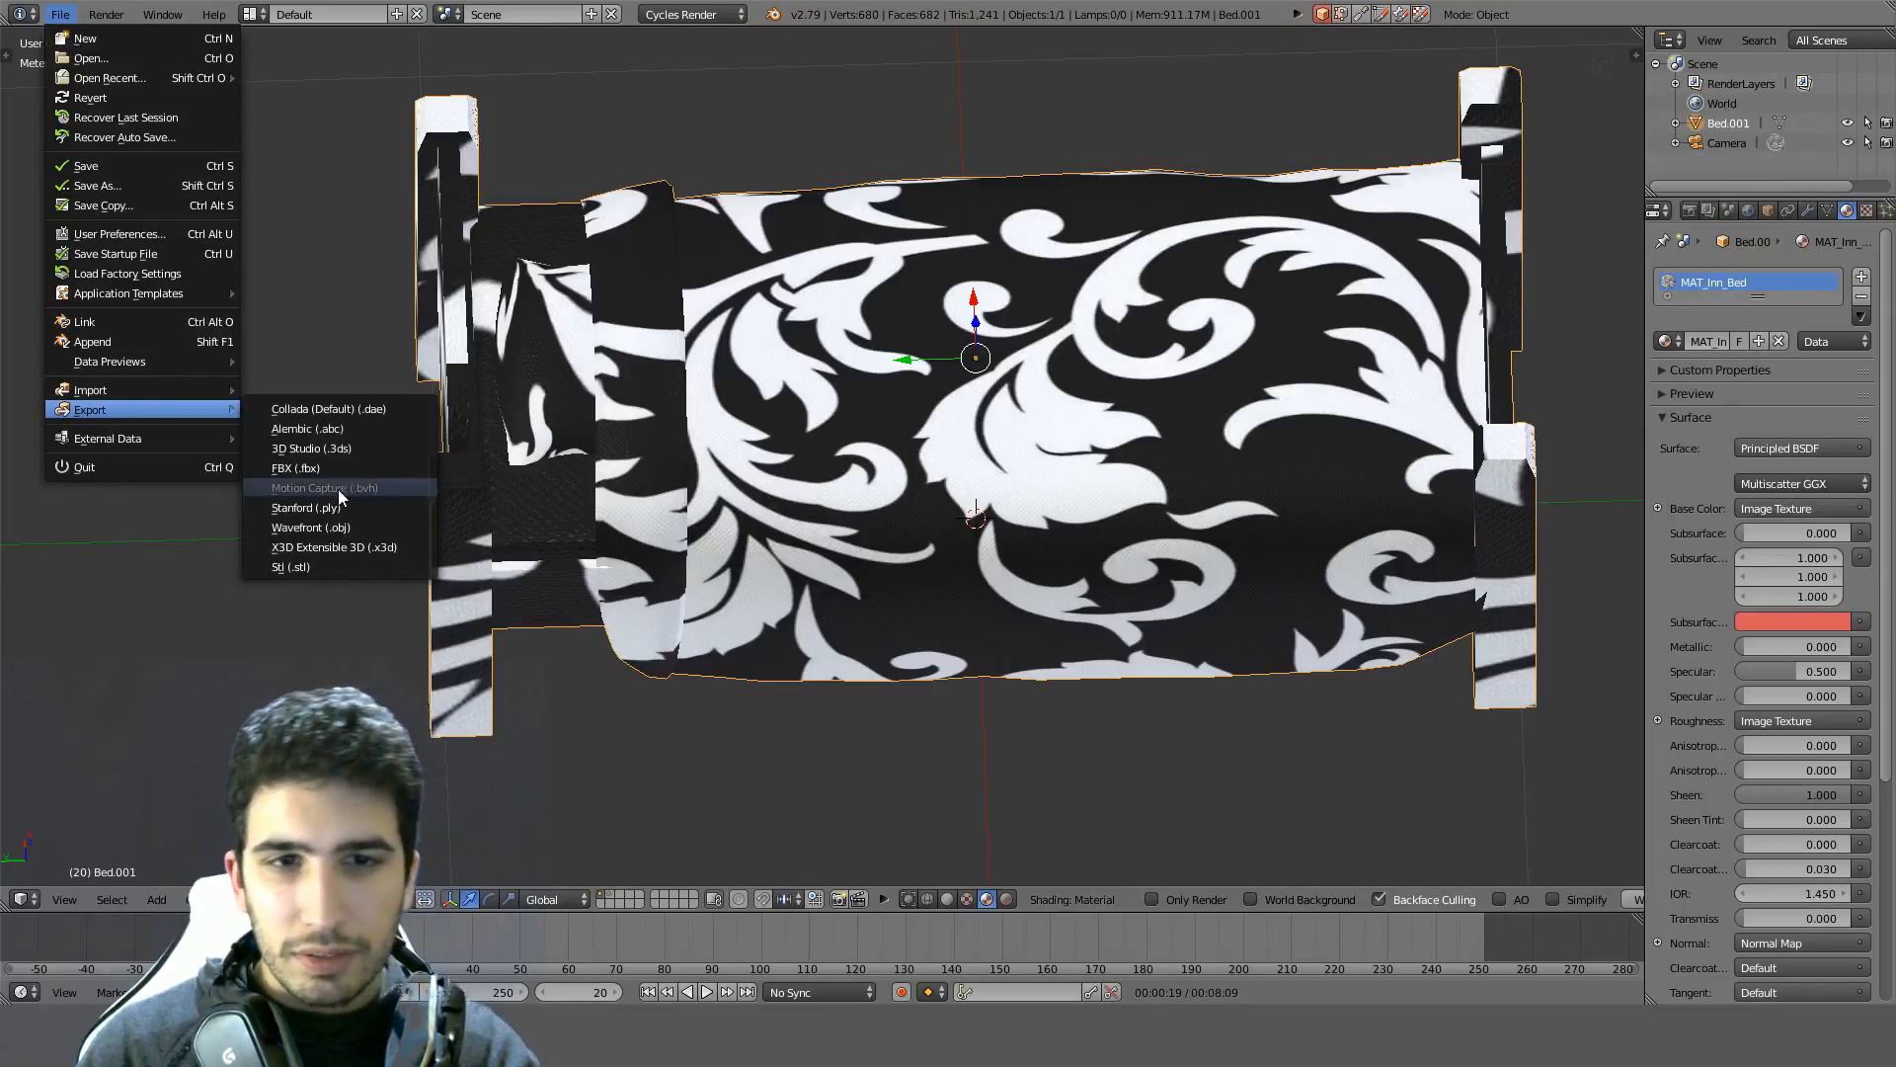
{"action": "left_click", "coordinate": [333, 464]}
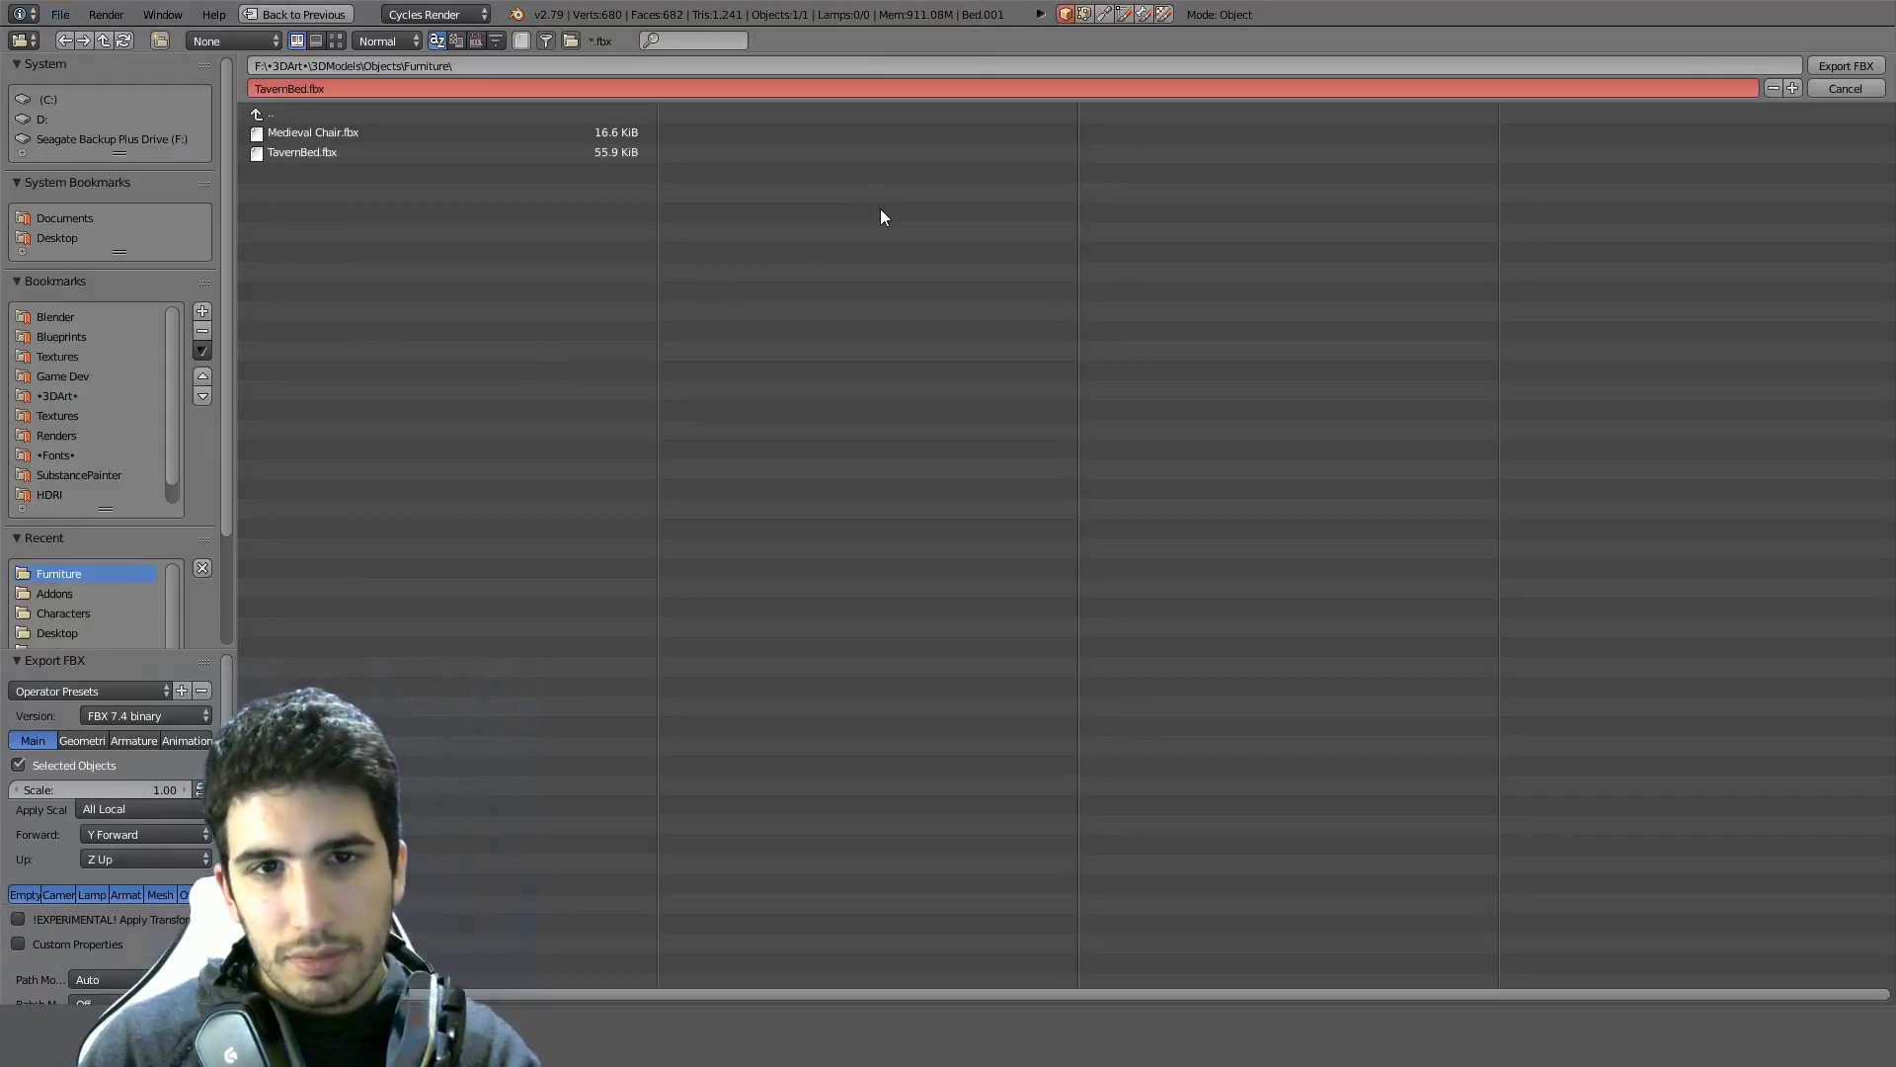
{"action": "left_click", "coordinate": [103, 690]}
{"action": "left_click", "coordinate": [68, 744]}
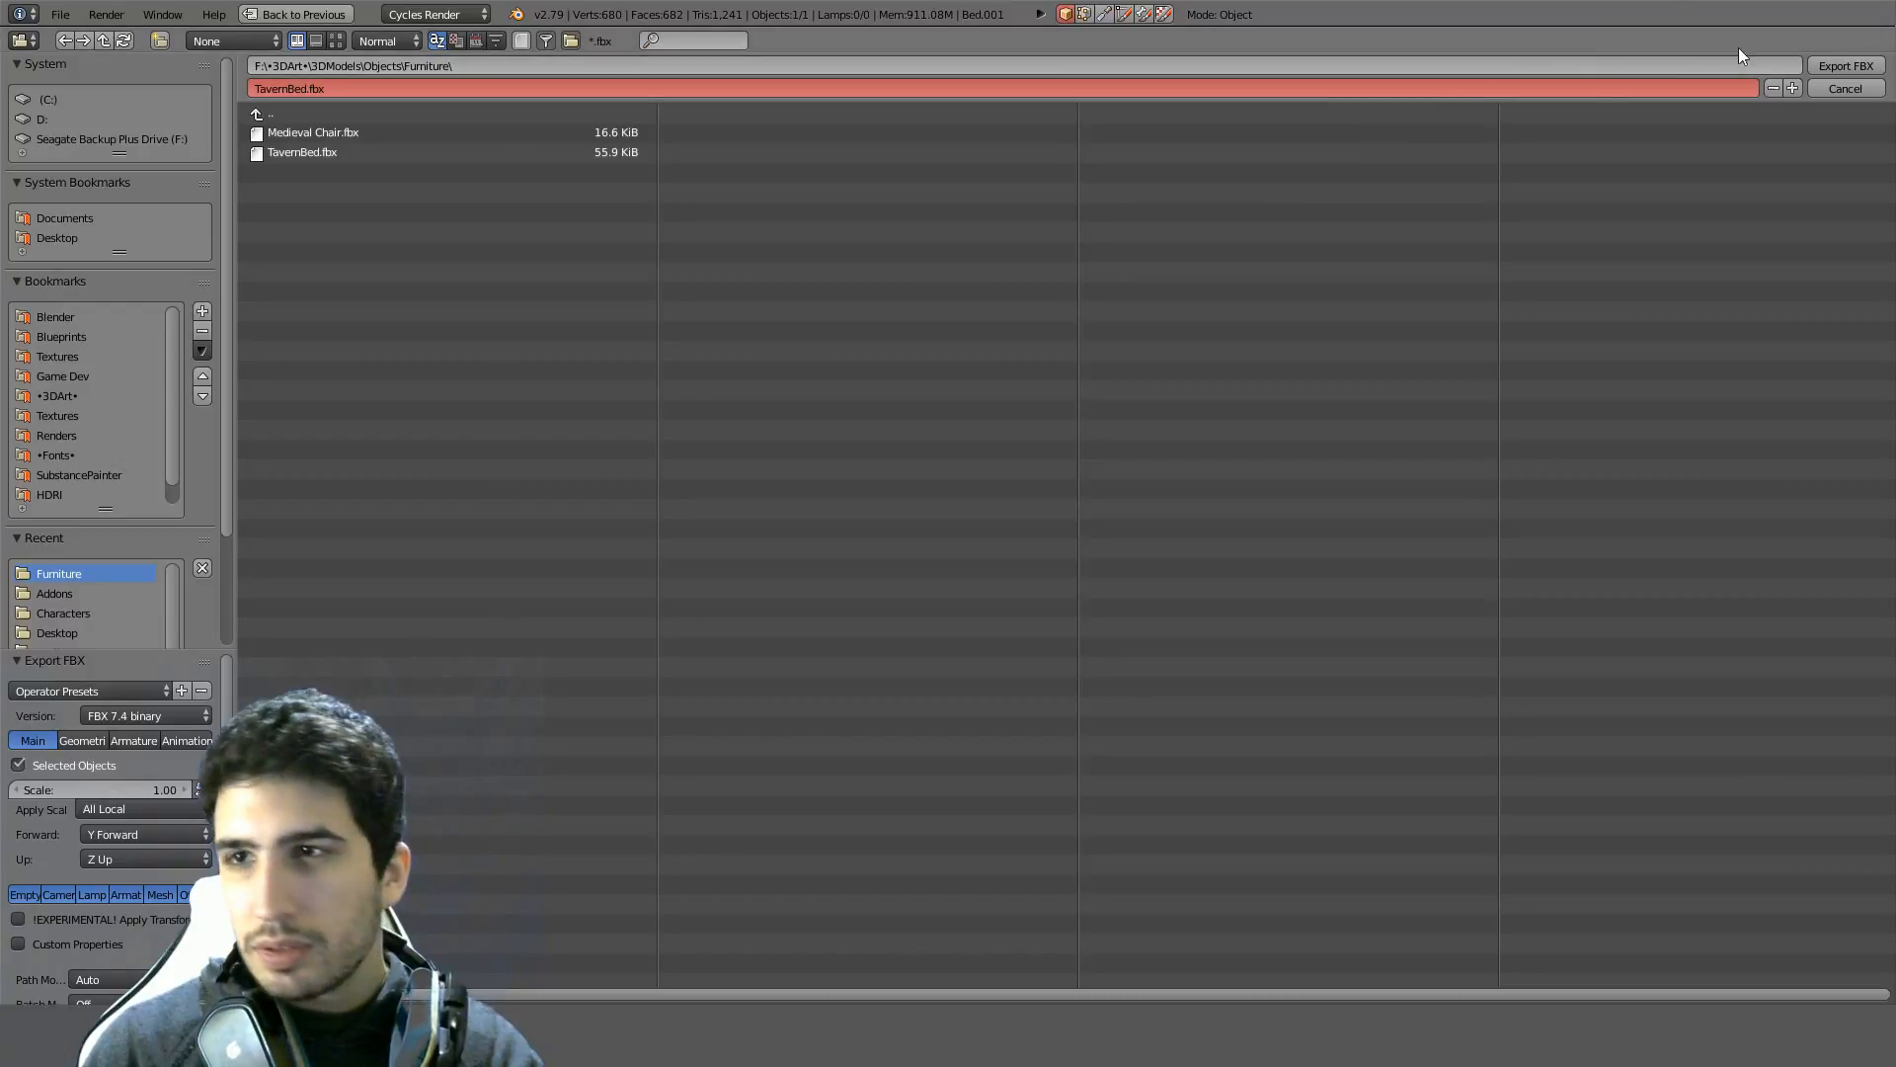
{"action": "key", "text": "Return"}
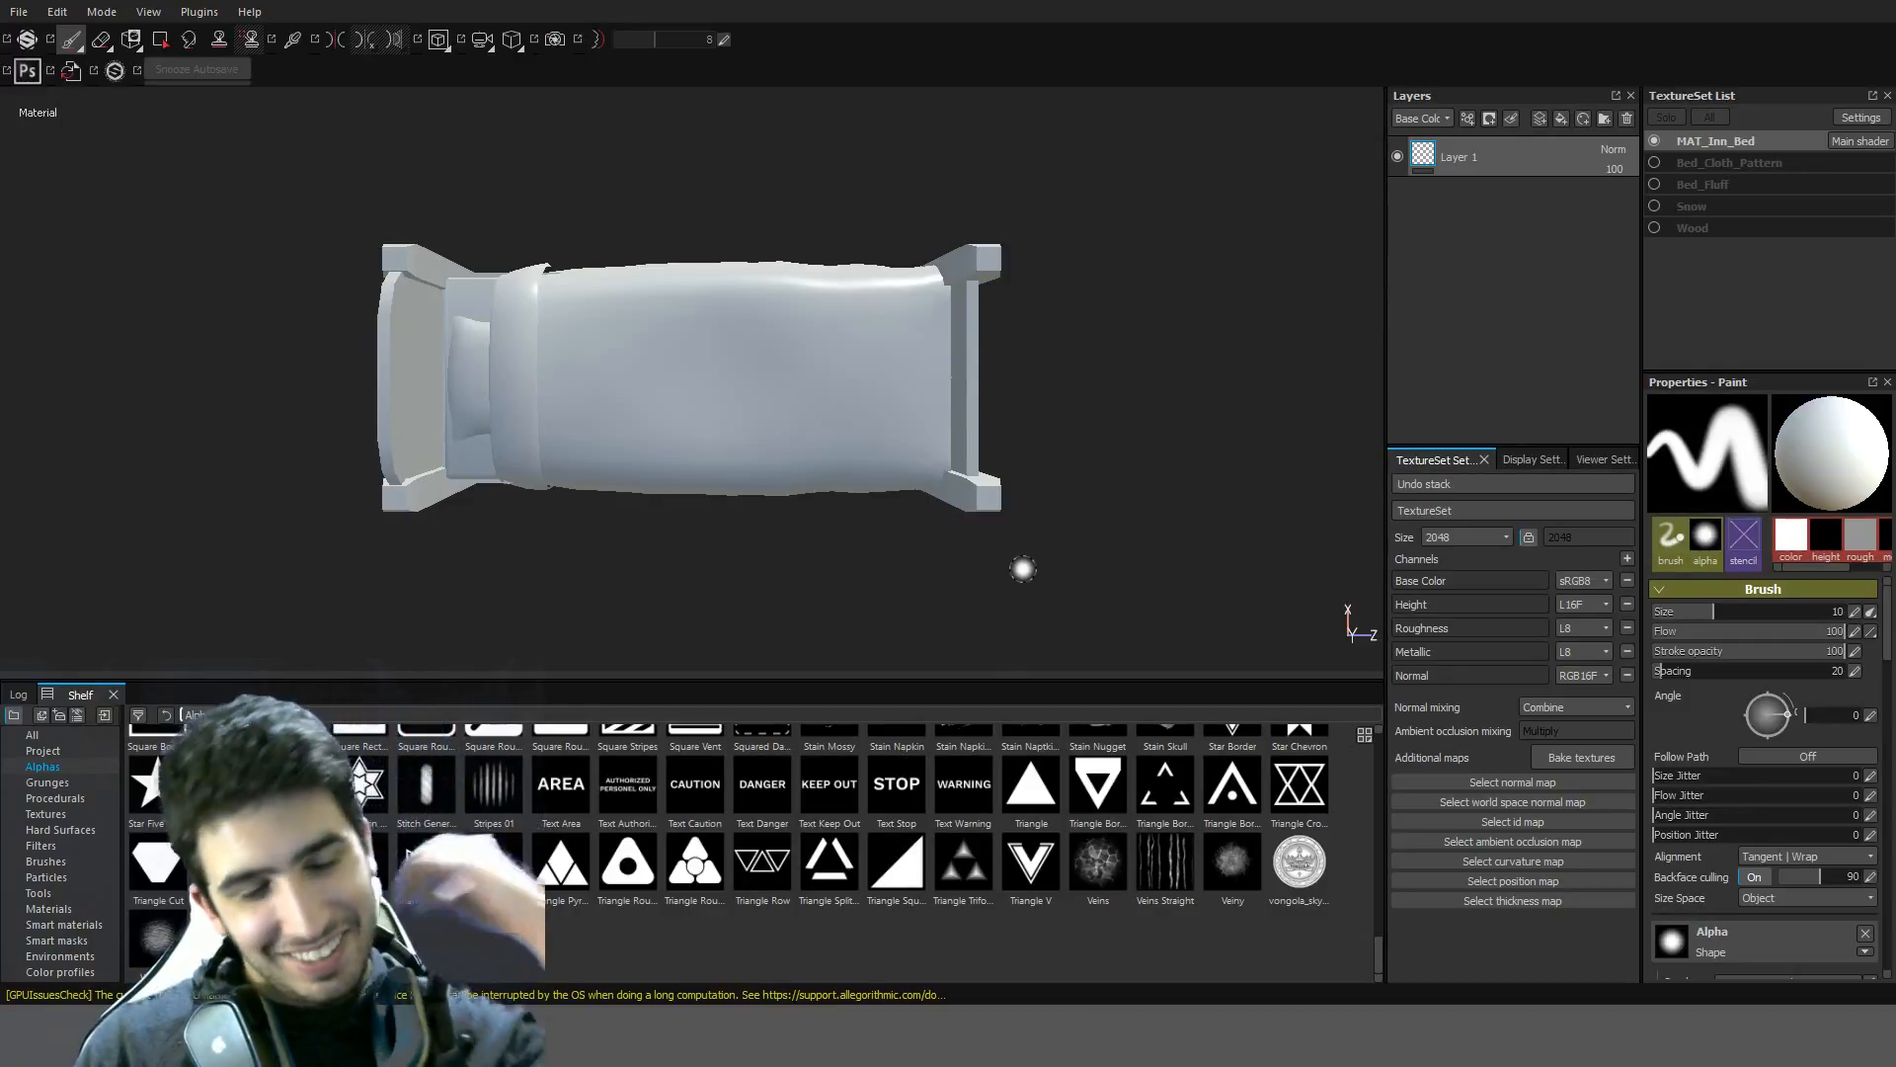
In Substance Painter, inspect the bed from the side, turn it to a top-down view, and set the viewport to orthographic projection
{"action": "mouse_move", "coordinate": [957, 554]}
{"action": "left_mouse_down", "text": "alt"}
{"action": "mouse_move", "coordinate": [847, 508]}
{"action": "mouse_move", "coordinate": [829, 371]}
{"action": "mouse_move", "coordinate": [868, 520]}
{"action": "mouse_move", "coordinate": [852, 554]}
{"action": "left_mouse_up", "text": "alt"}
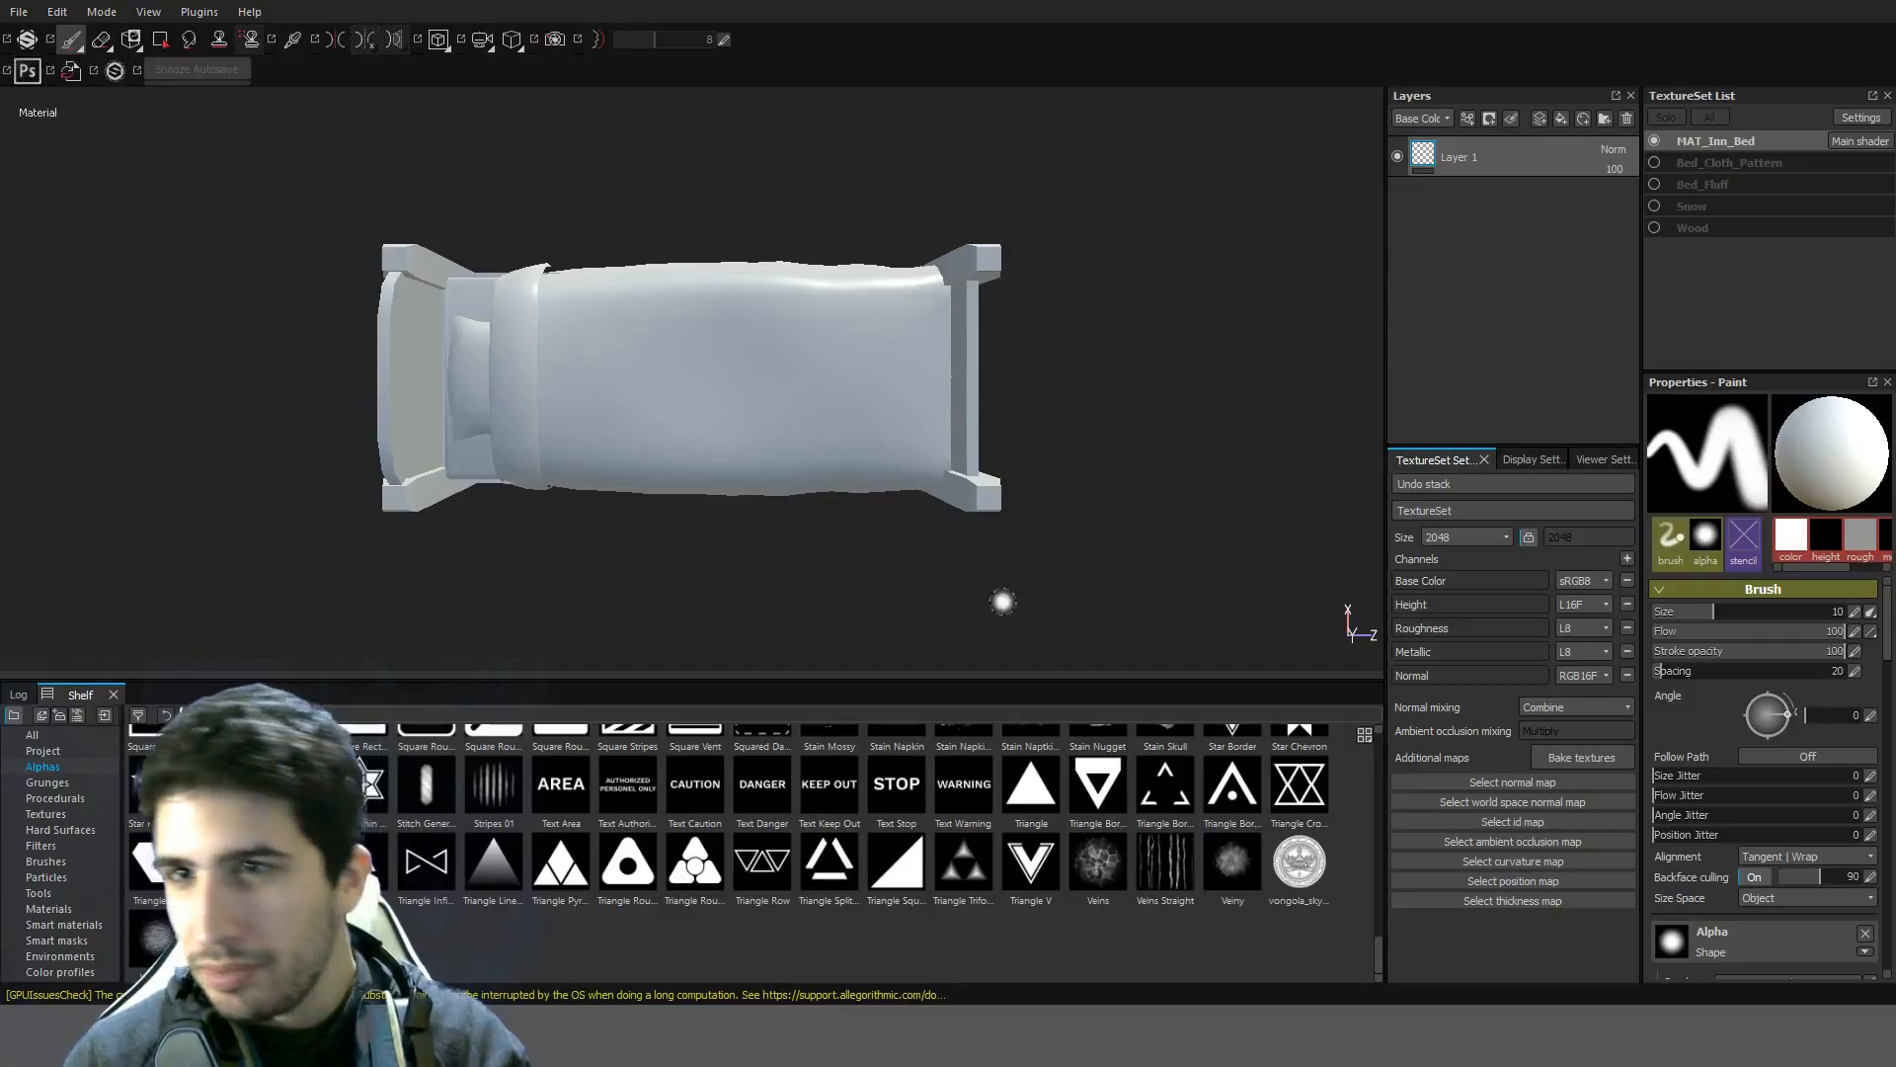
{"action": "left_click_drag", "start_coordinate": [1003, 597], "coordinate": [1133, 276], "text": "alt"}
{"action": "scroll", "coordinate": [838, 838], "scroll_direction": "up", "scroll_amount": 10}
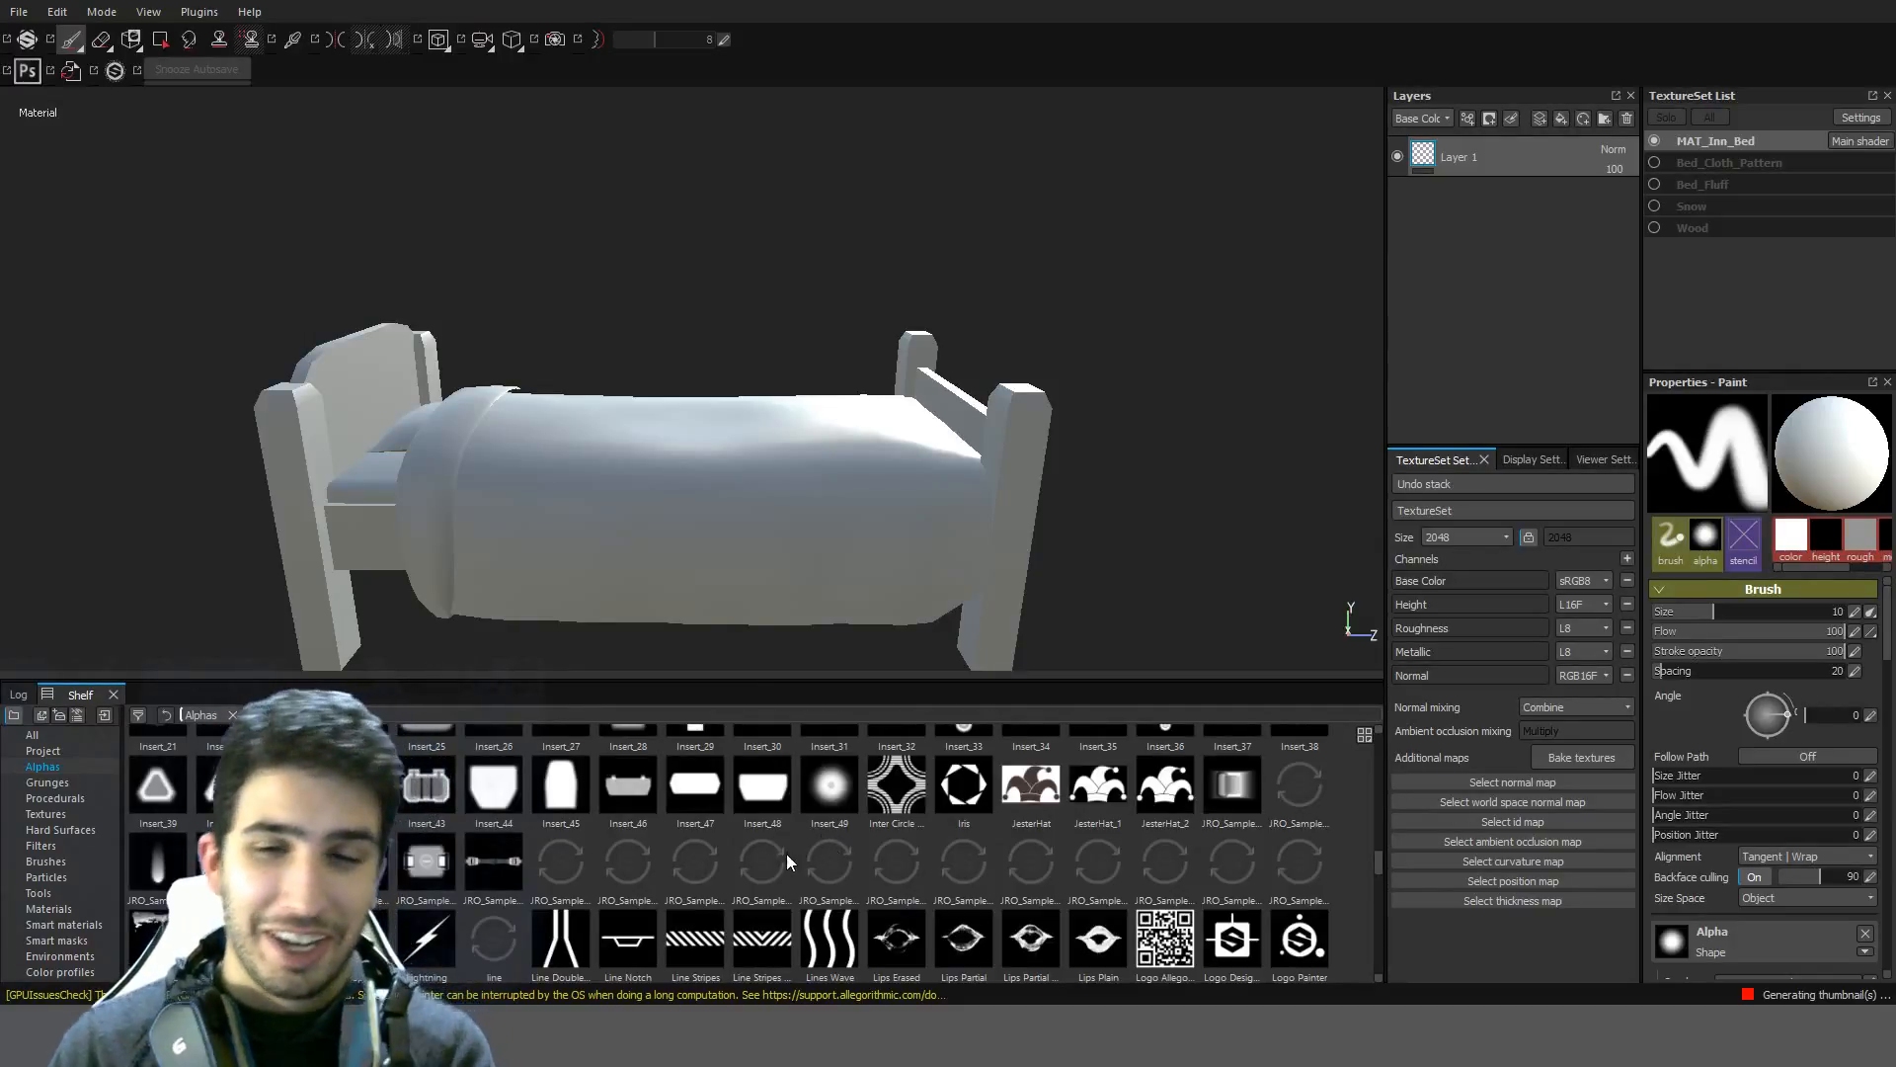
{"action": "scroll", "coordinate": [1100, 874], "scroll_direction": "down", "scroll_amount": 10}
{"action": "scroll", "coordinate": [1081, 864], "scroll_direction": "up", "scroll_amount": 10}
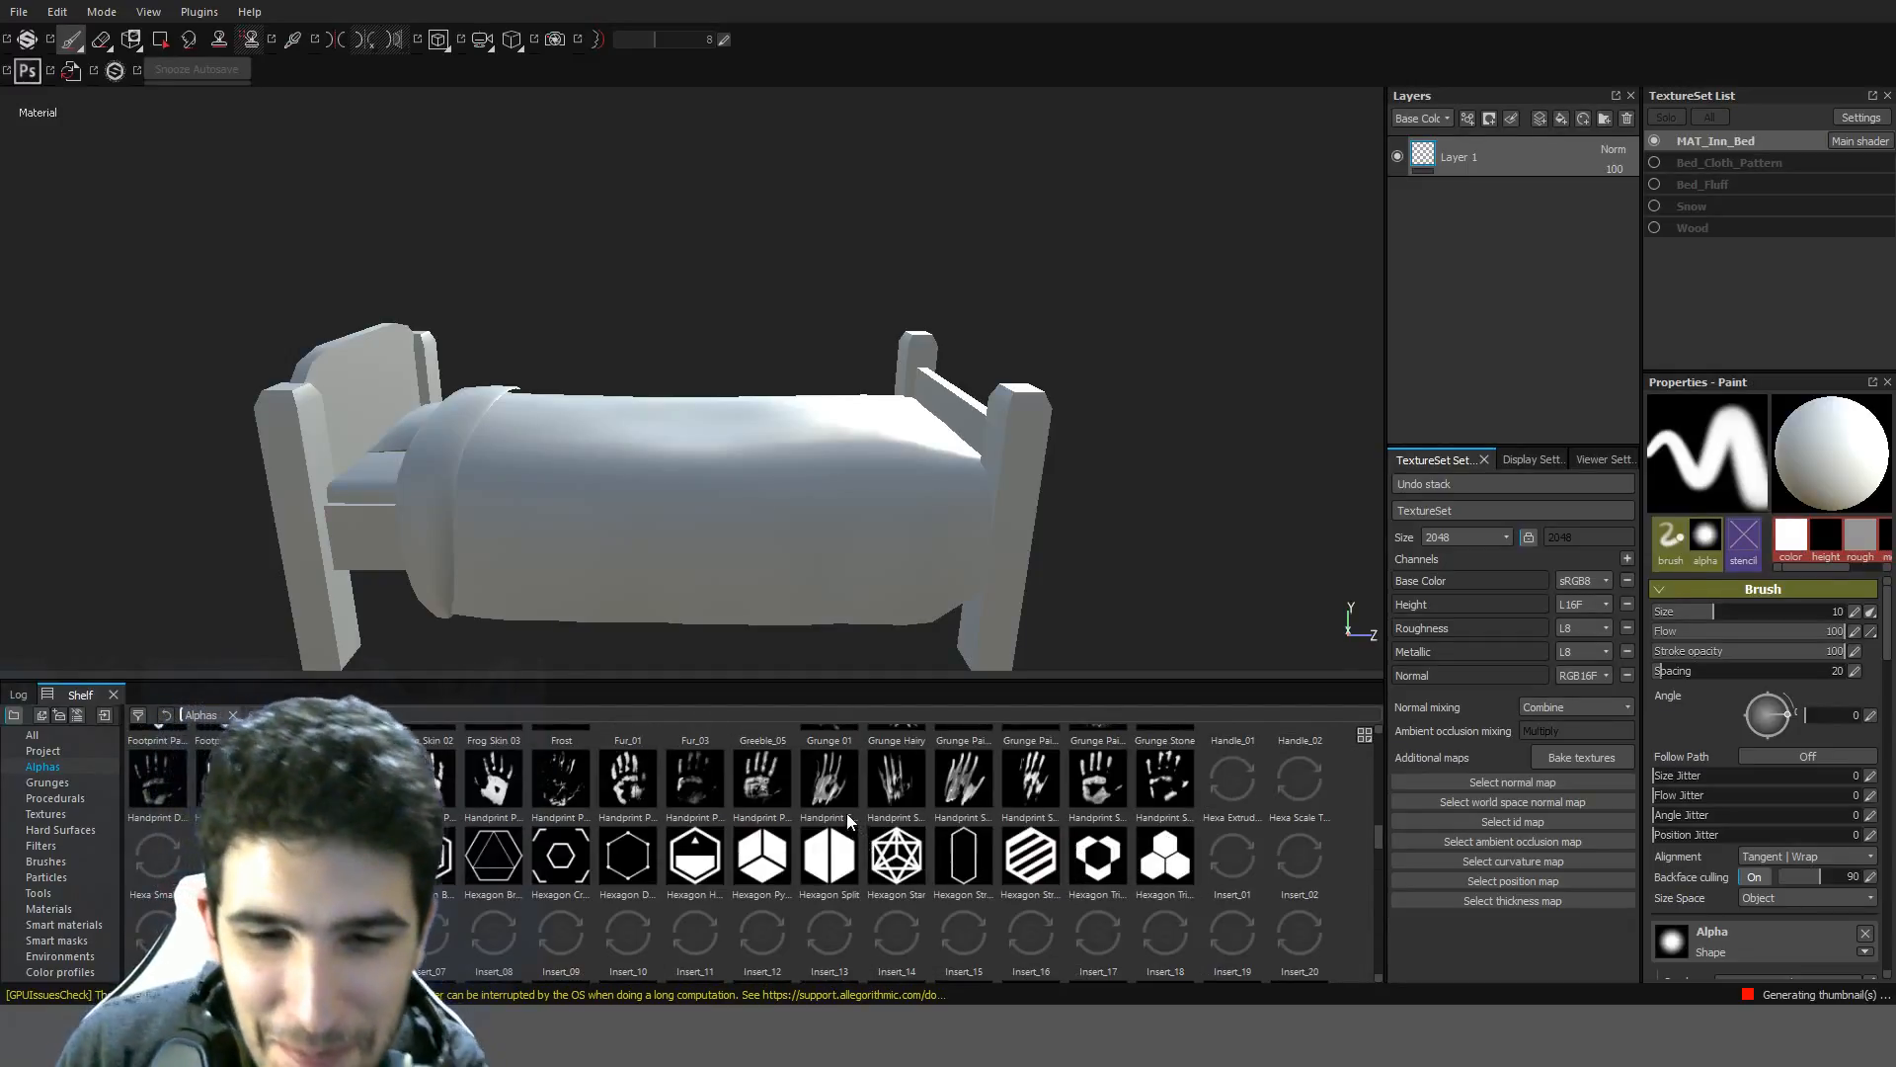
{"action": "left_click_drag", "start_coordinate": [1042, 283], "coordinate": [774, 311], "text": "alt"}
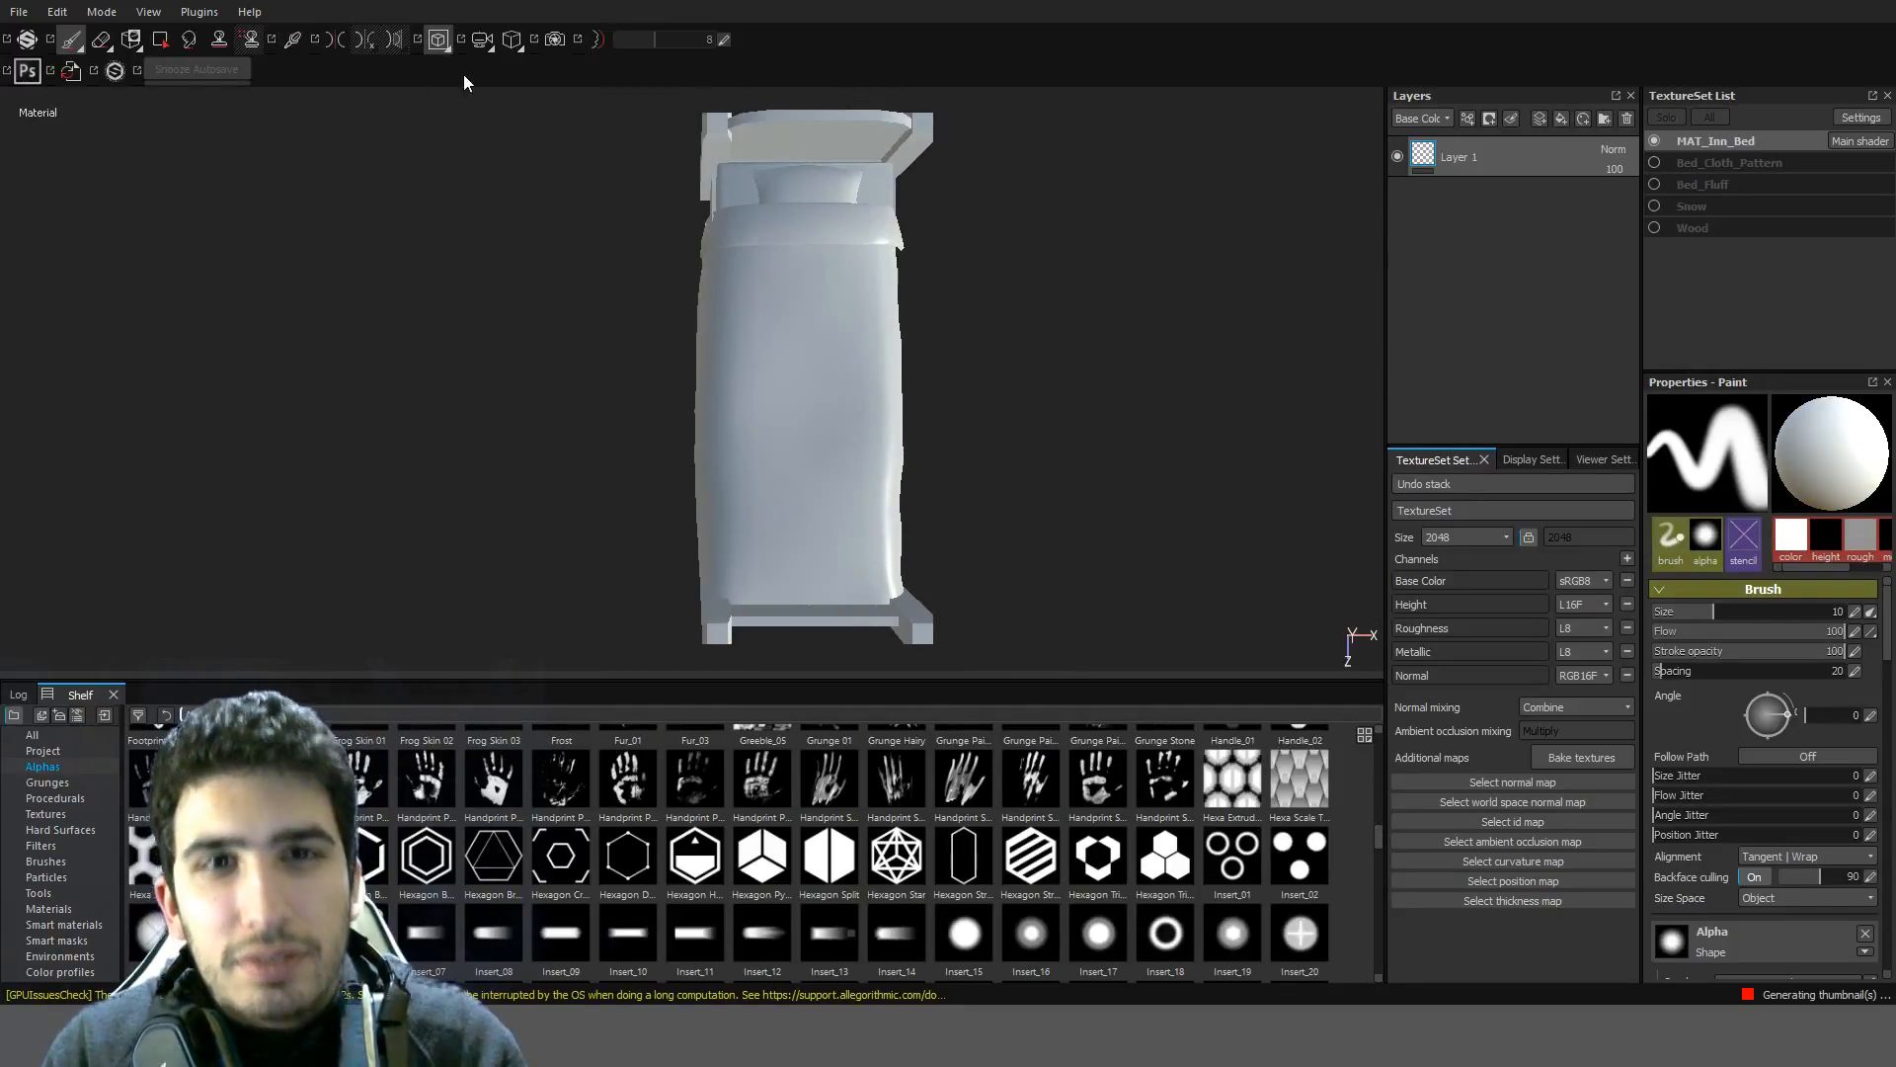
{"action": "left_click", "coordinate": [511, 40]}
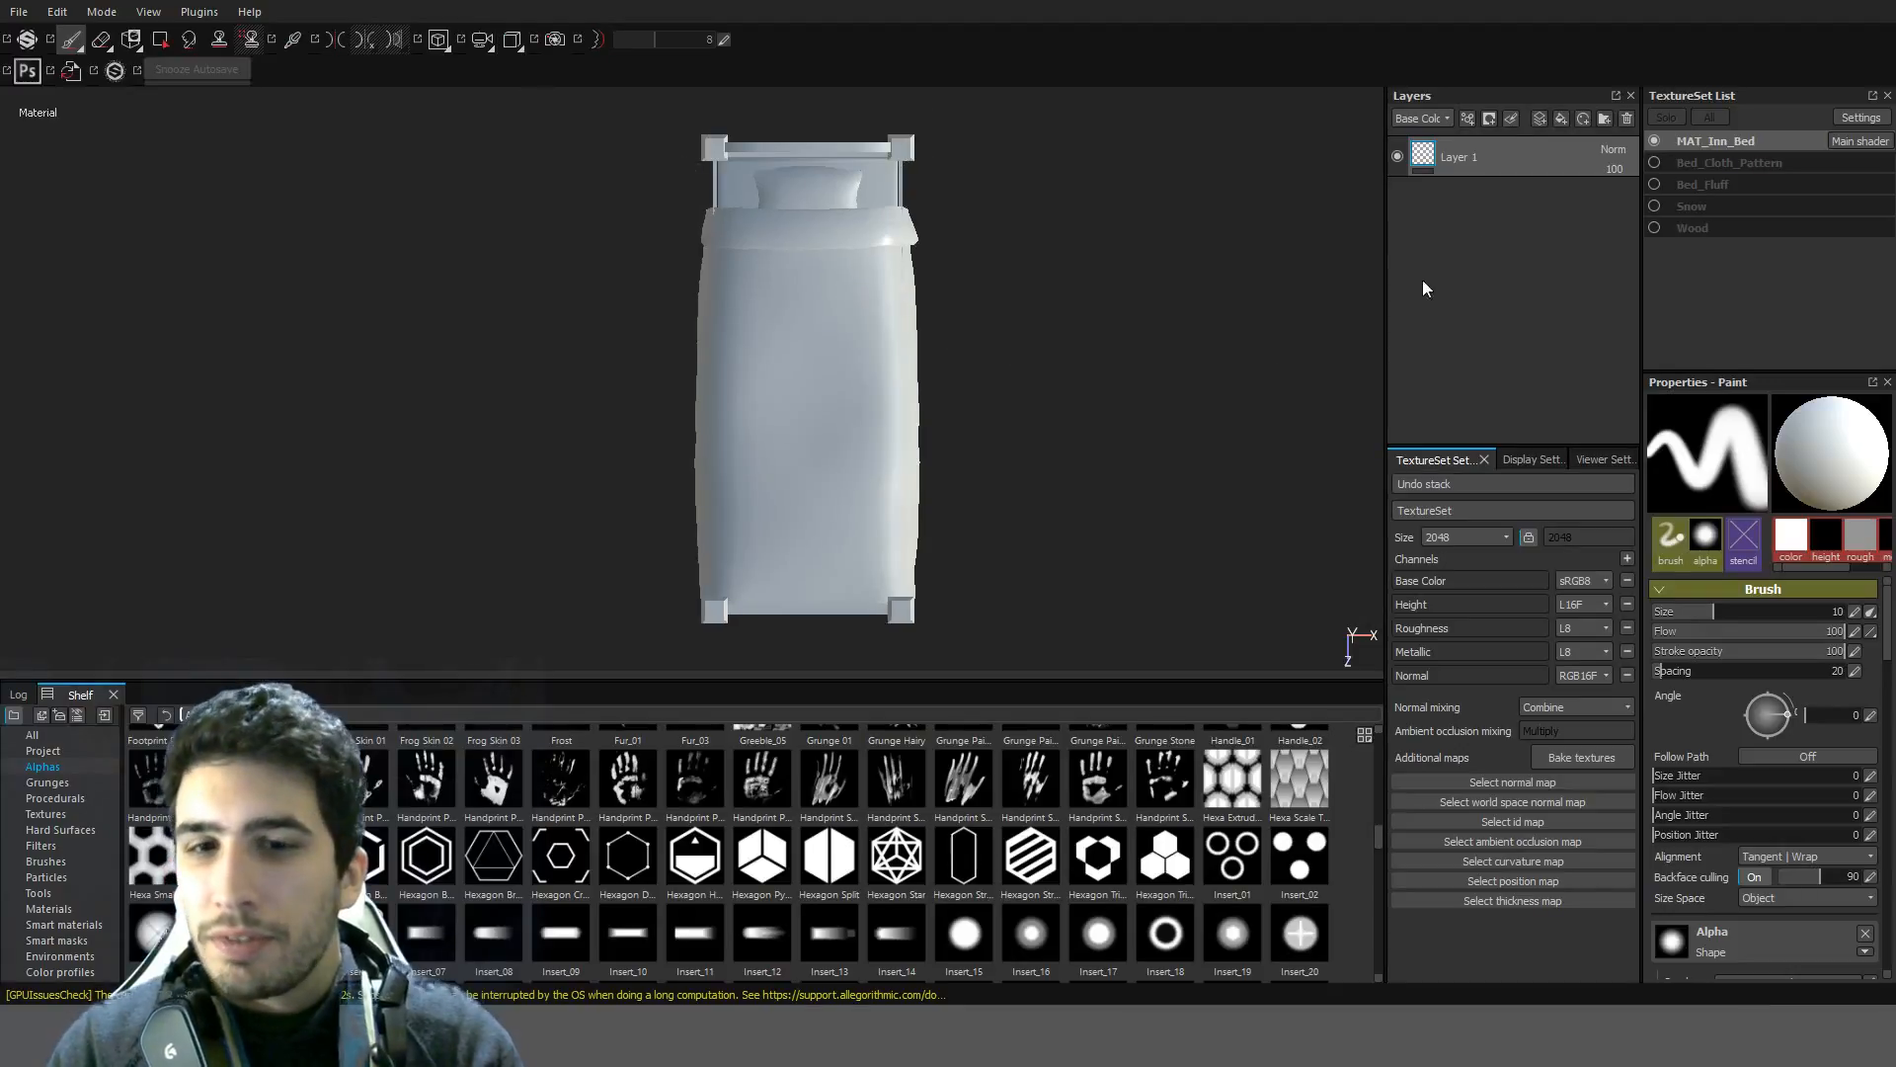
Browse the alphas, search them for "dot" and for "fib", and clear the search
{"action": "scroll", "coordinate": [703, 929], "scroll_direction": "up", "scroll_amount": 3}
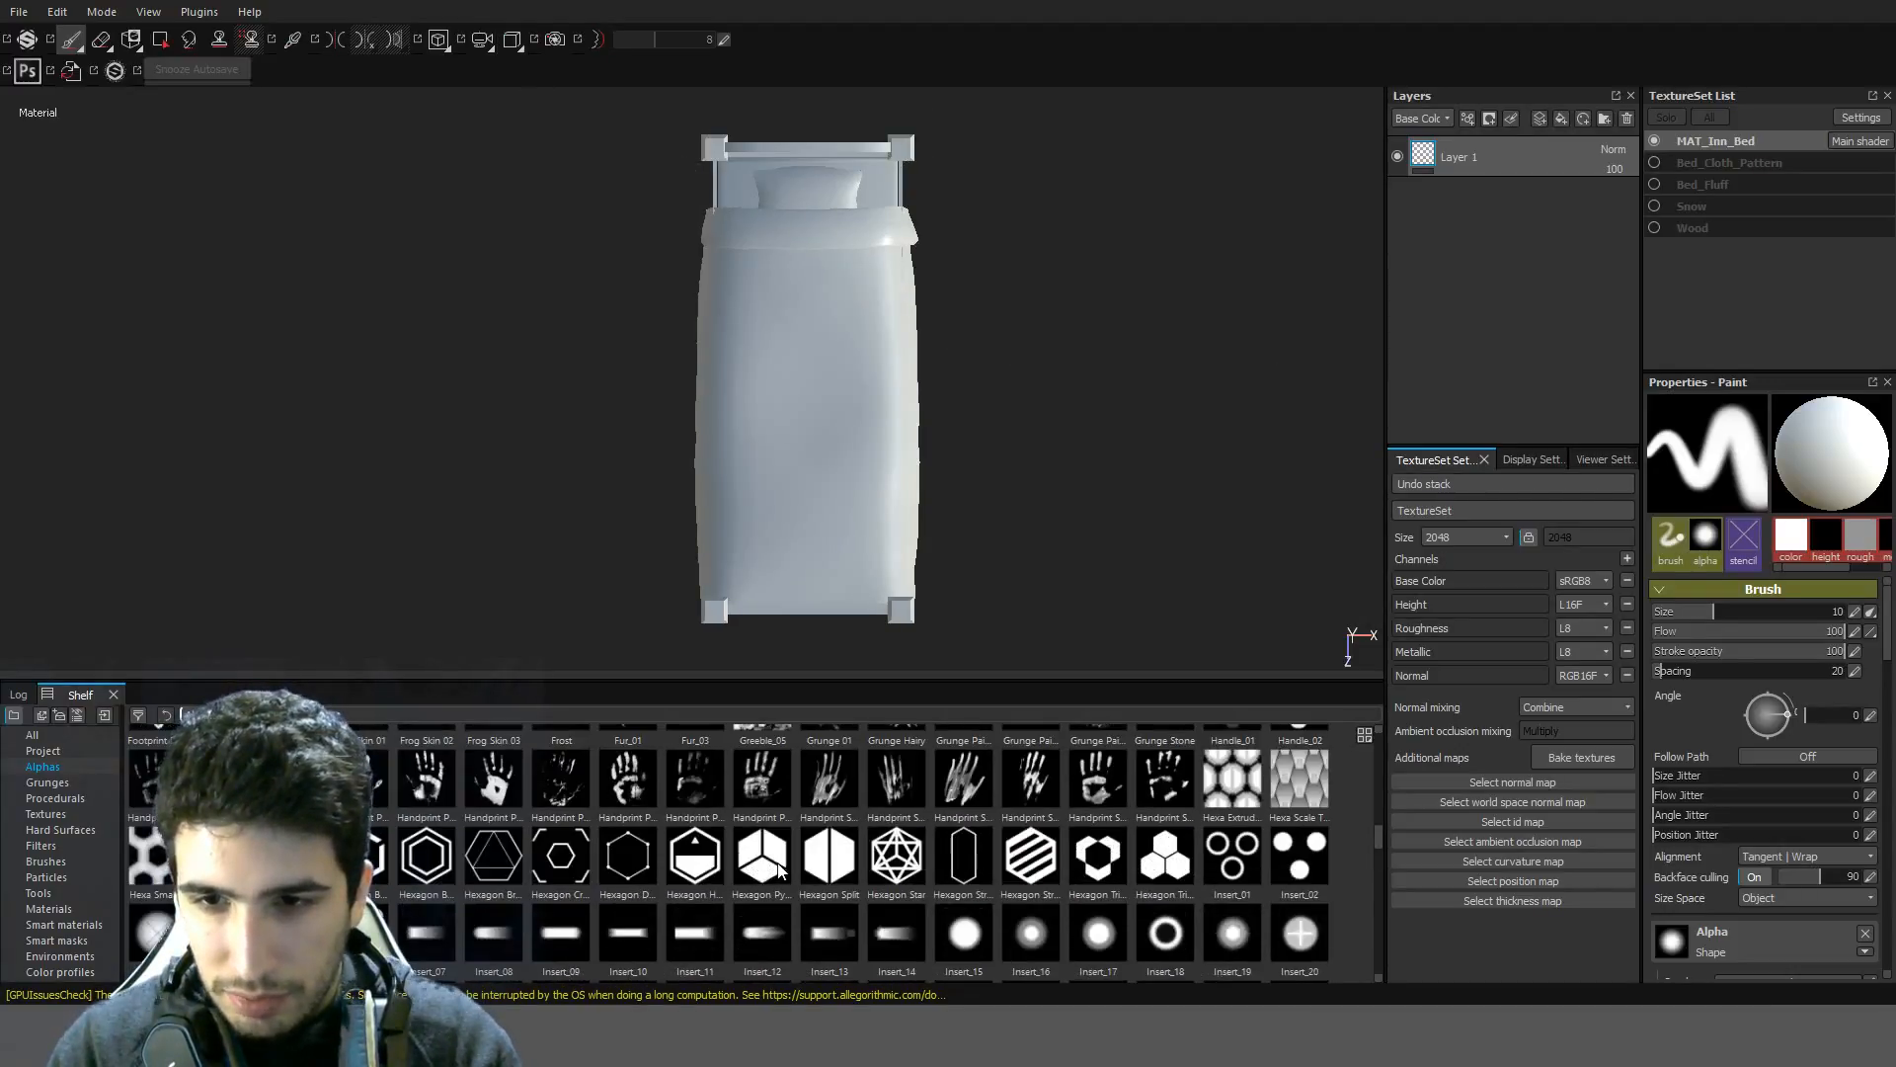
{"action": "scroll", "coordinate": [780, 851], "scroll_direction": "down", "scroll_amount": 3}
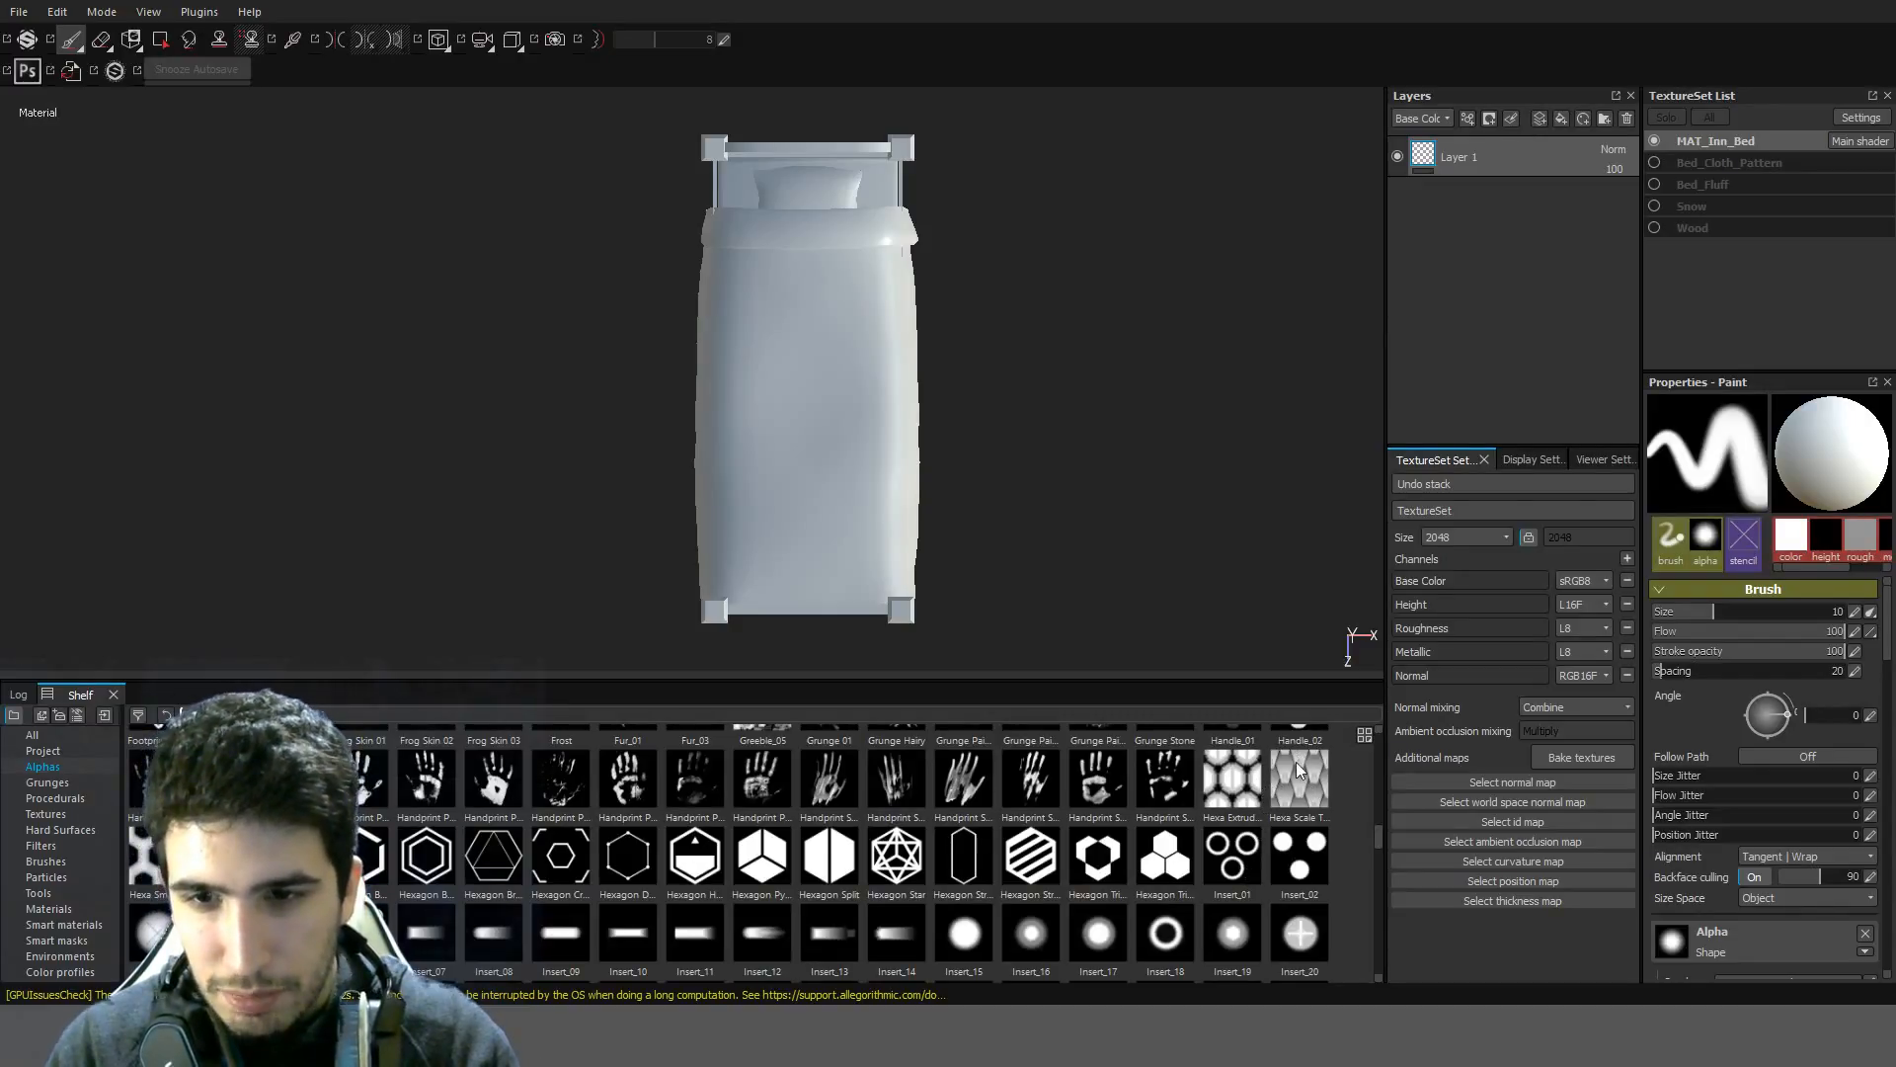
{"action": "scroll", "coordinate": [1289, 777], "scroll_direction": "up", "scroll_amount": 6}
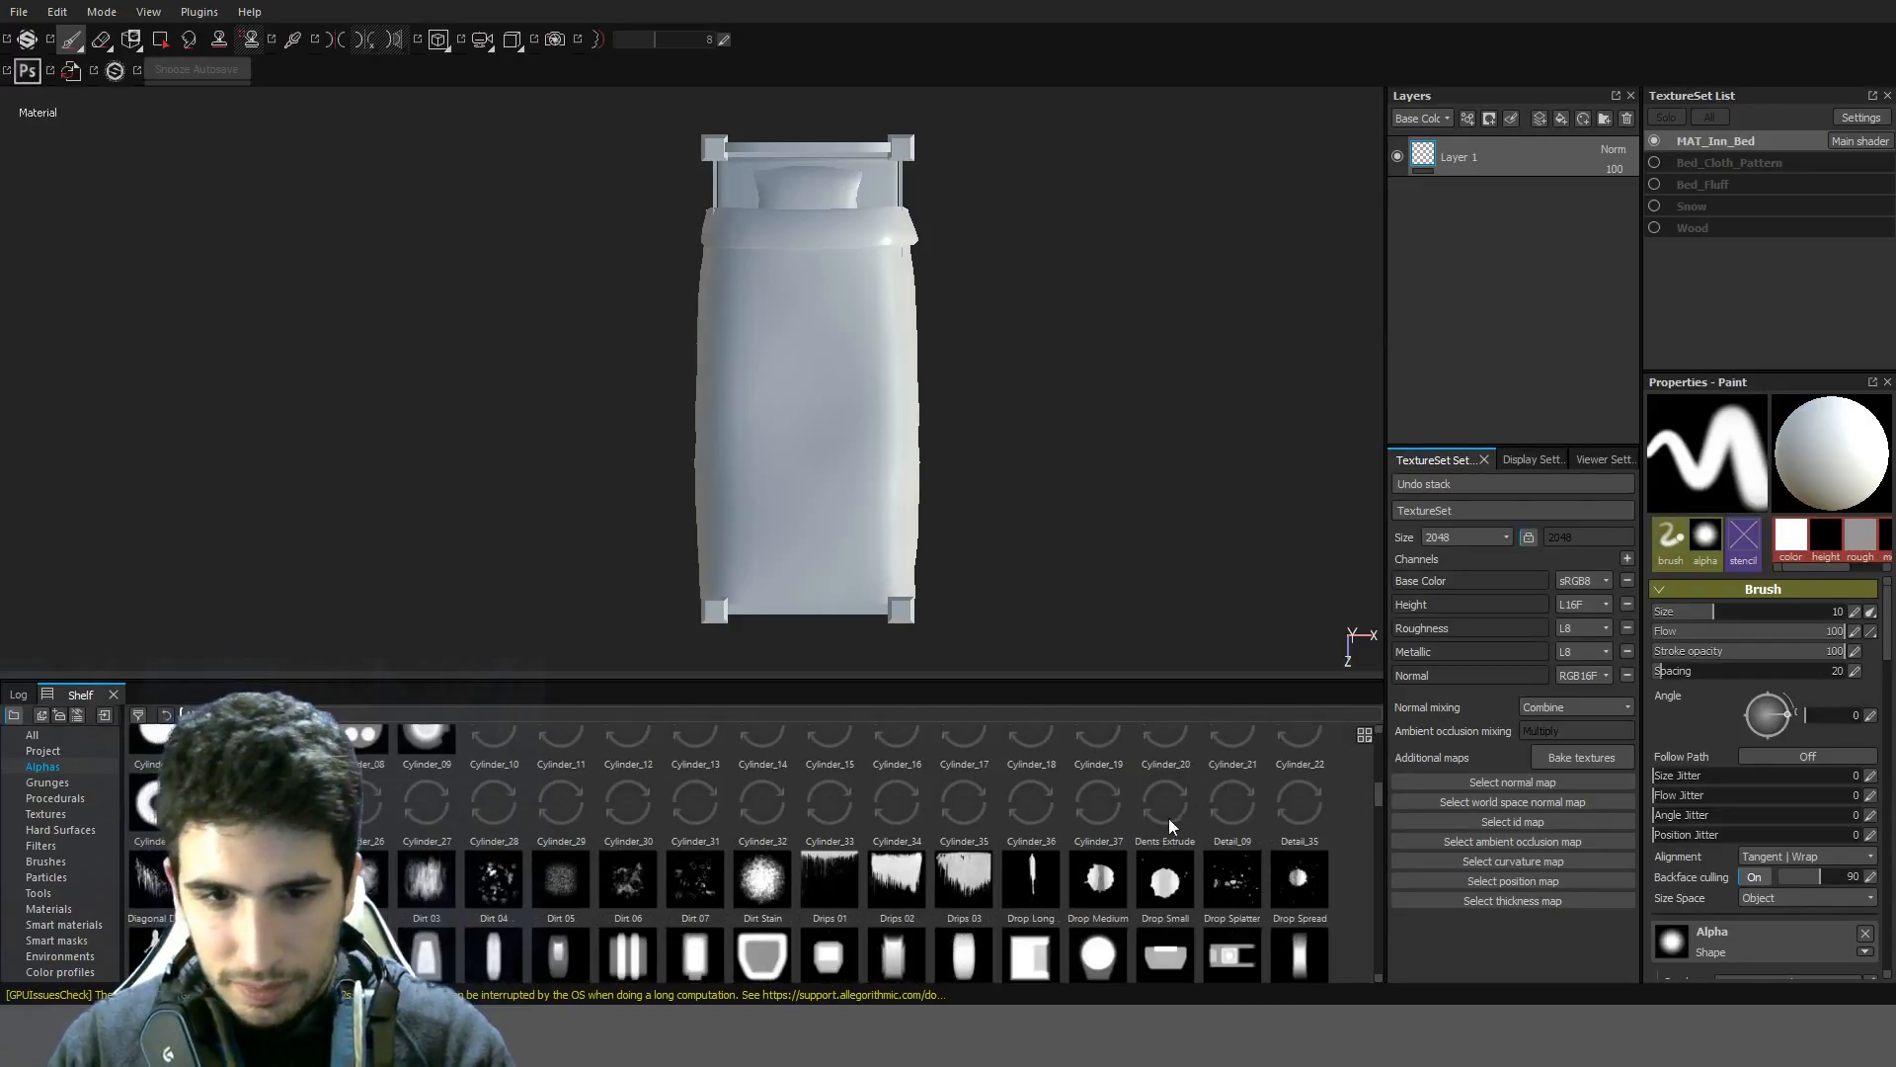
{"action": "scroll", "coordinate": [666, 741], "scroll_direction": "up", "scroll_amount": 3}
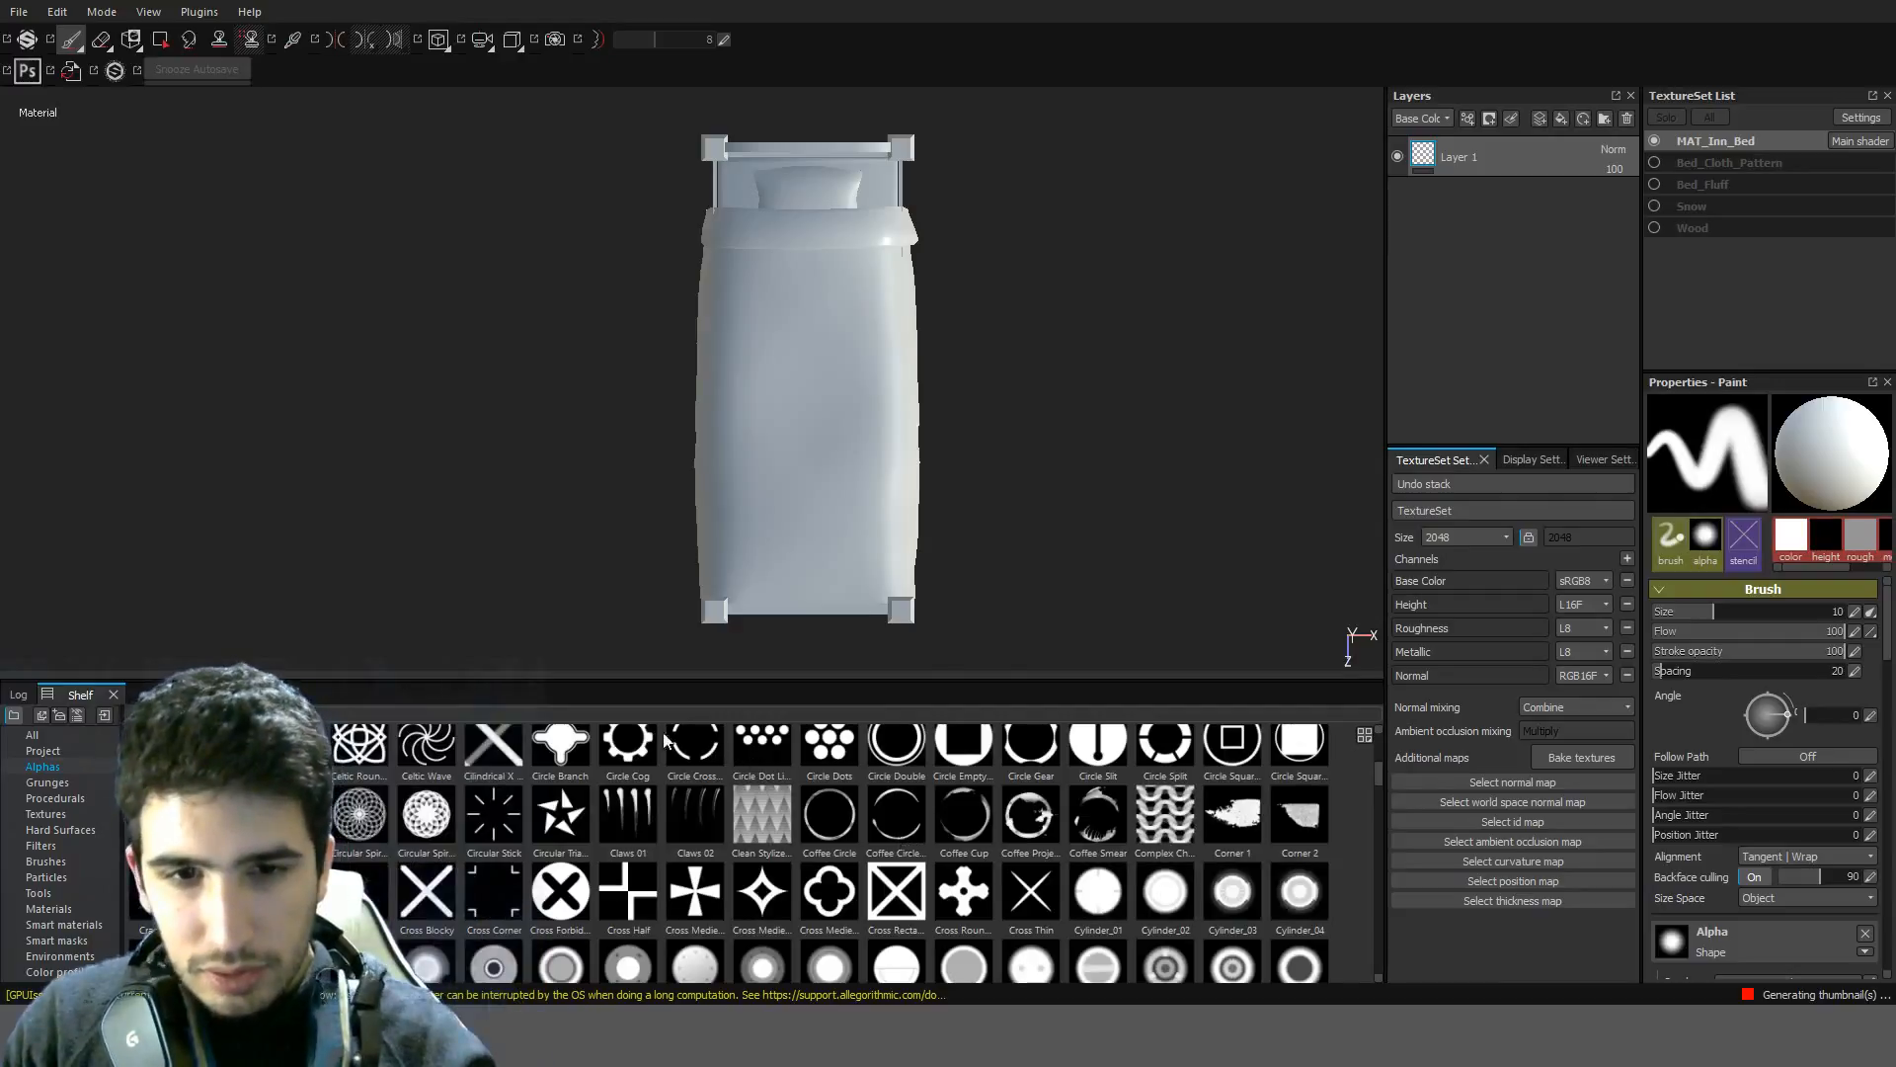
{"action": "type", "text": "dot"}
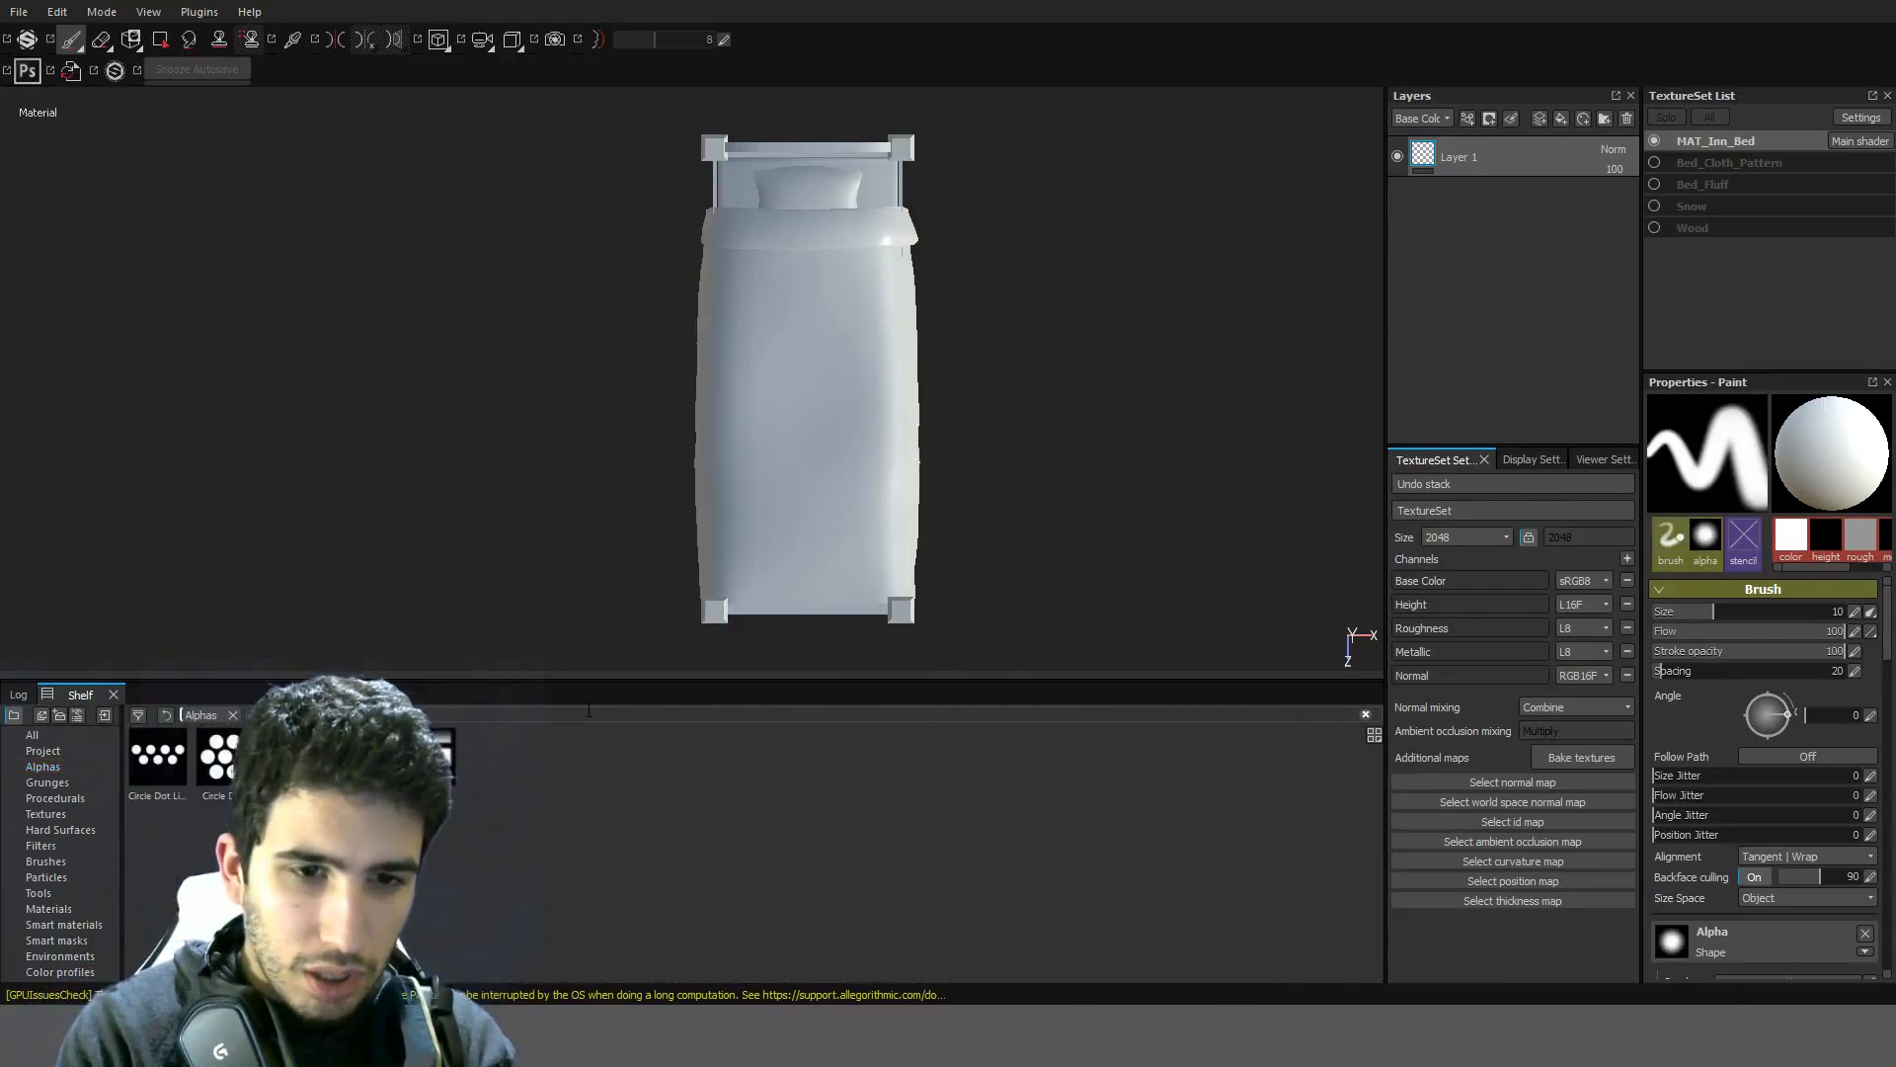
{"action": "key", "text": "BackSpace"}
{"action": "key", "text": "BackSpace"}
{"action": "key", "text": "BackSpace"}
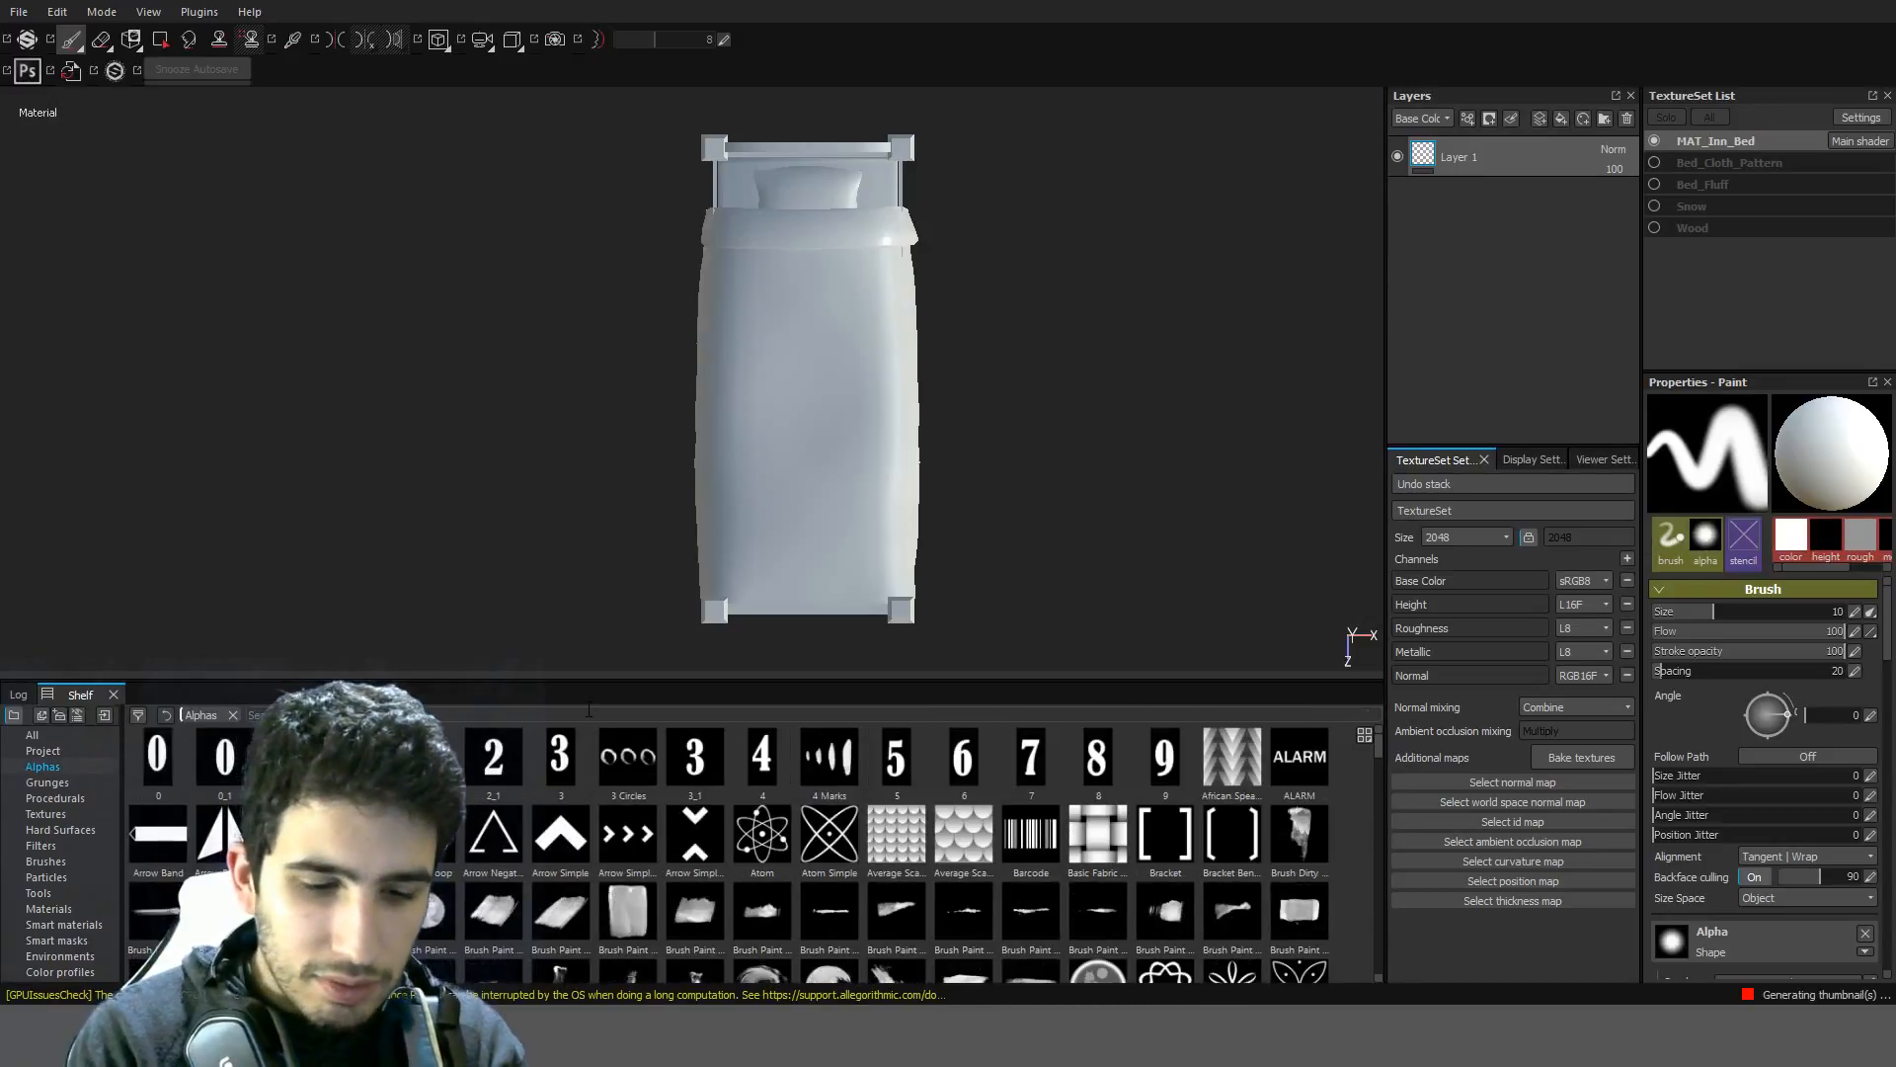
{"action": "type", "text": "fib"}
{"action": "key", "text": "BackSpace"}
{"action": "key", "text": "BackSpace"}
{"action": "key", "text": "BackSpace"}
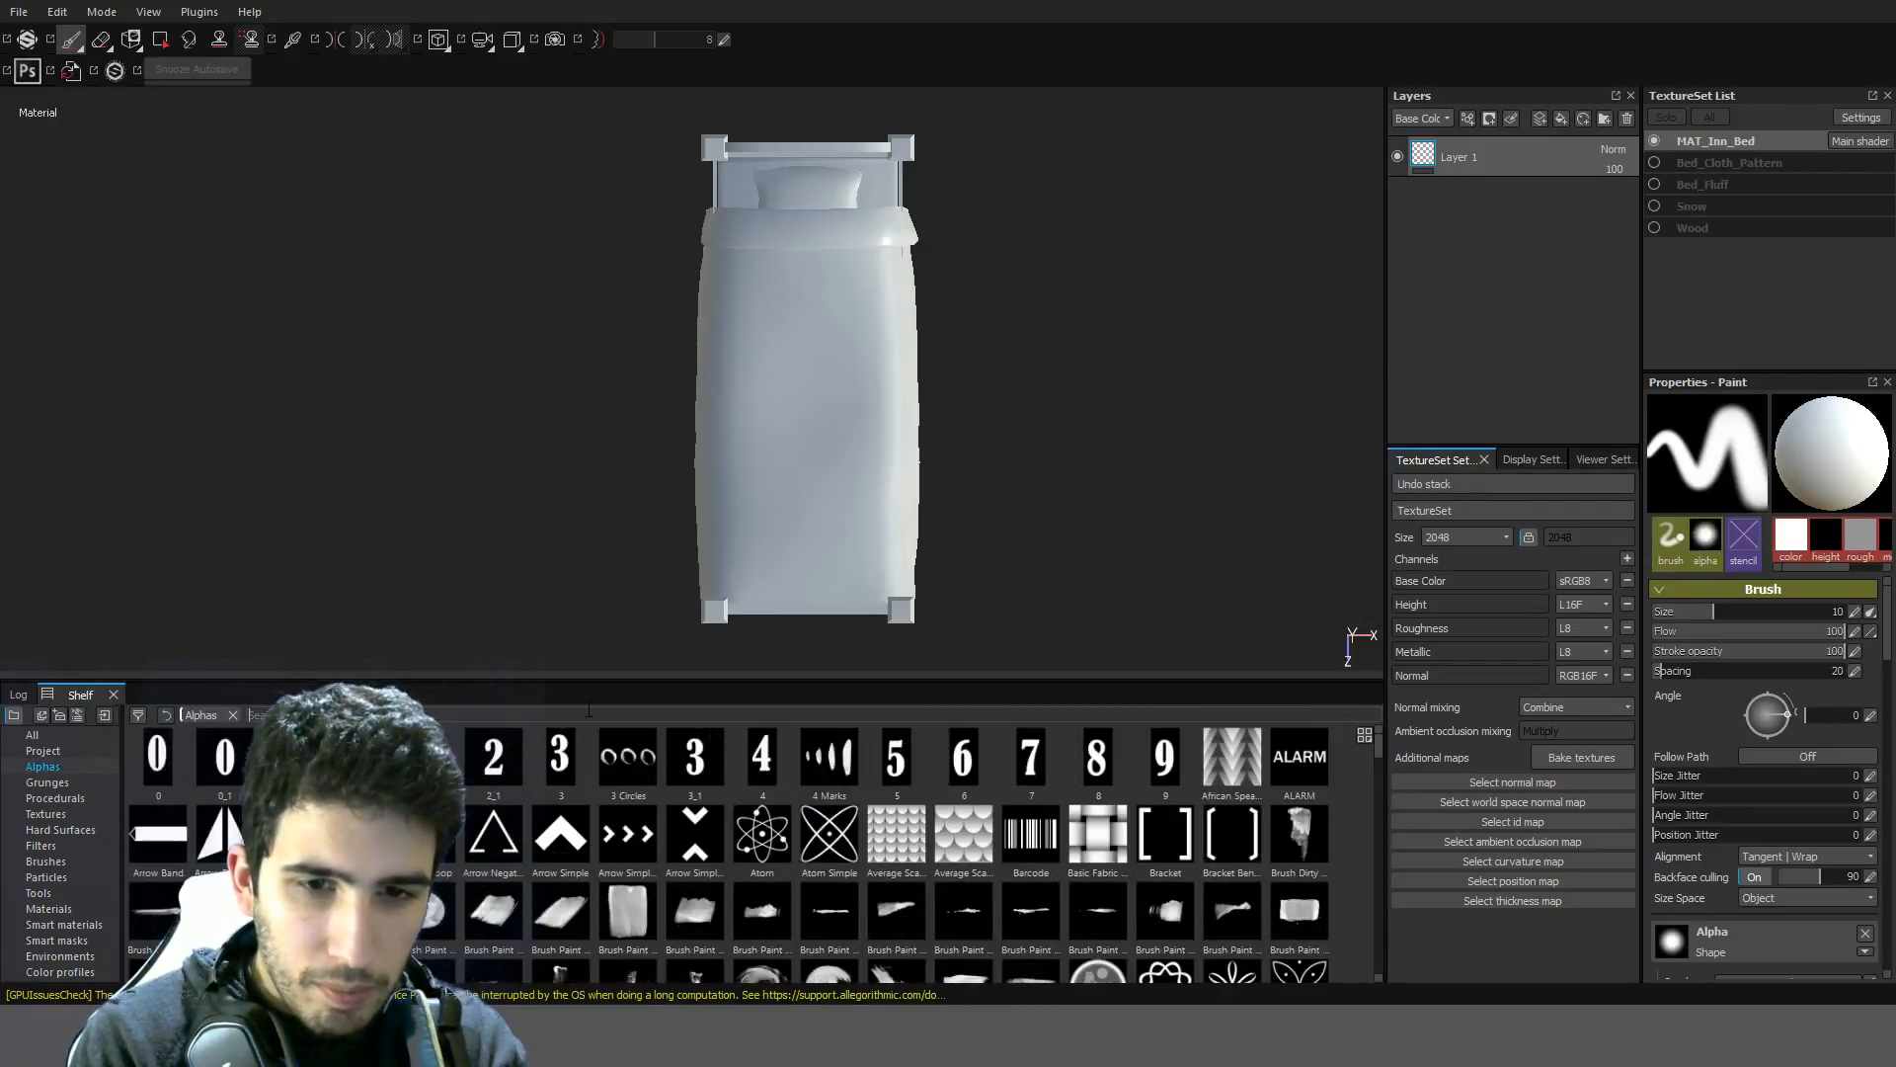
Set the brush alpha to Circle Empty Square
{"action": "scroll", "coordinate": [956, 857], "scroll_direction": "down", "scroll_amount": 5}
{"action": "scroll", "coordinate": [946, 838], "scroll_direction": "down", "scroll_amount": 4}
{"action": "left_click", "coordinate": [947, 834]}
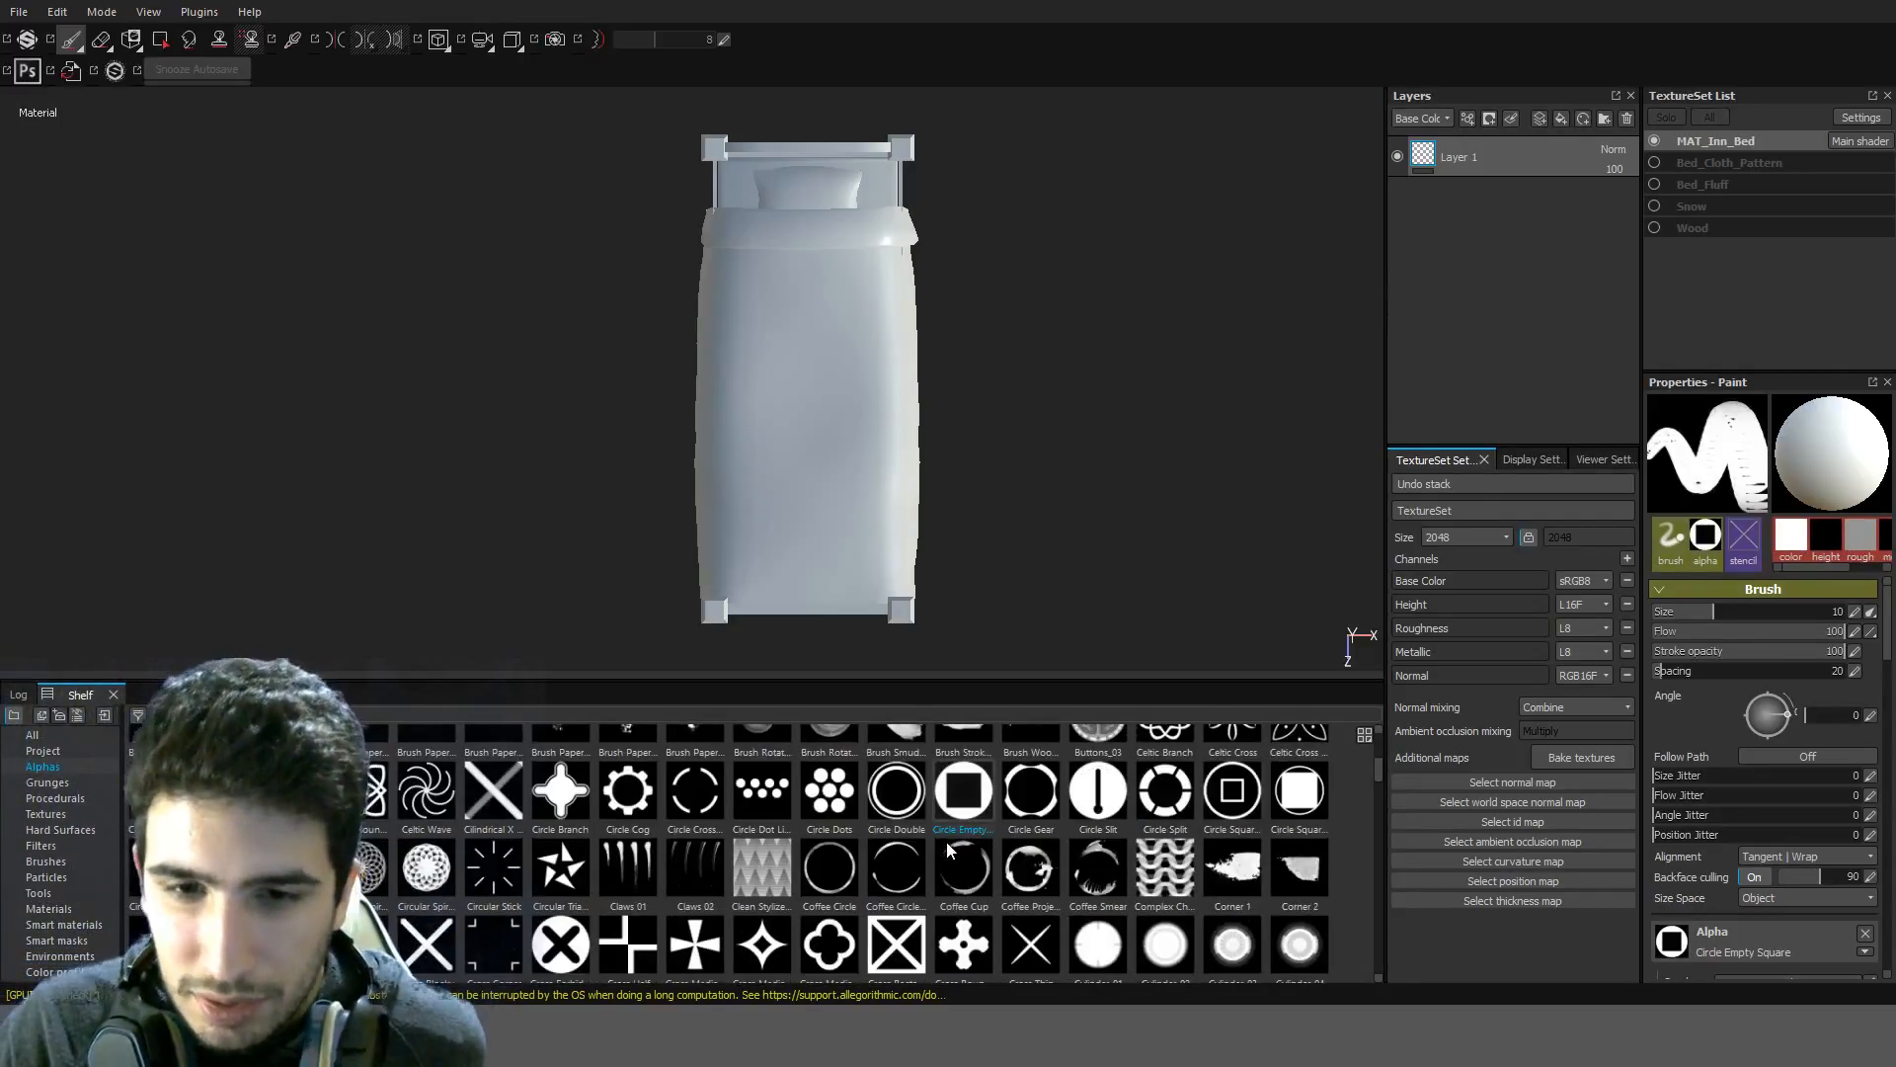
Browse the whole list of alphas for a pattern that could suit the bed's cloth
{"action": "scroll", "coordinate": [946, 847], "scroll_direction": "up", "scroll_amount": 10}
{"action": "scroll", "coordinate": [946, 847], "scroll_direction": "down", "scroll_amount": 9}
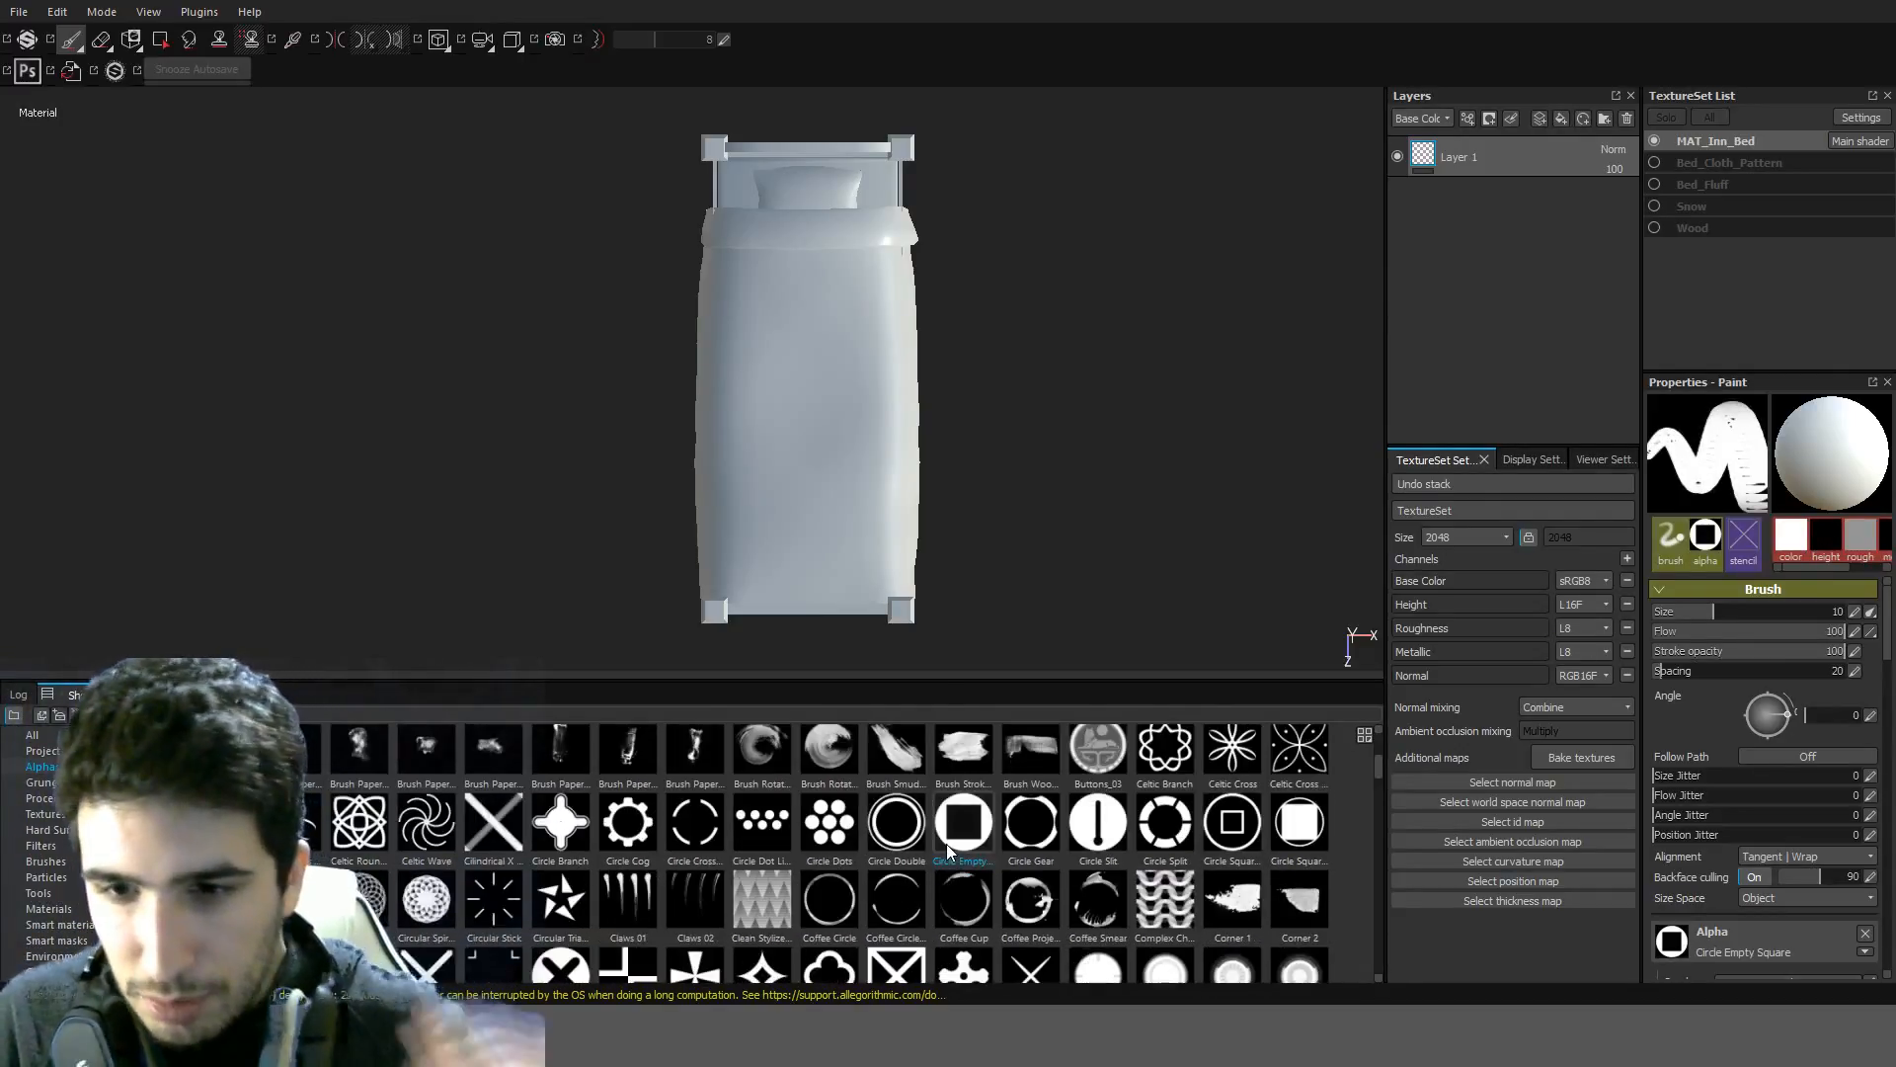
{"action": "scroll", "coordinate": [933, 893], "scroll_direction": "down", "scroll_amount": 3}
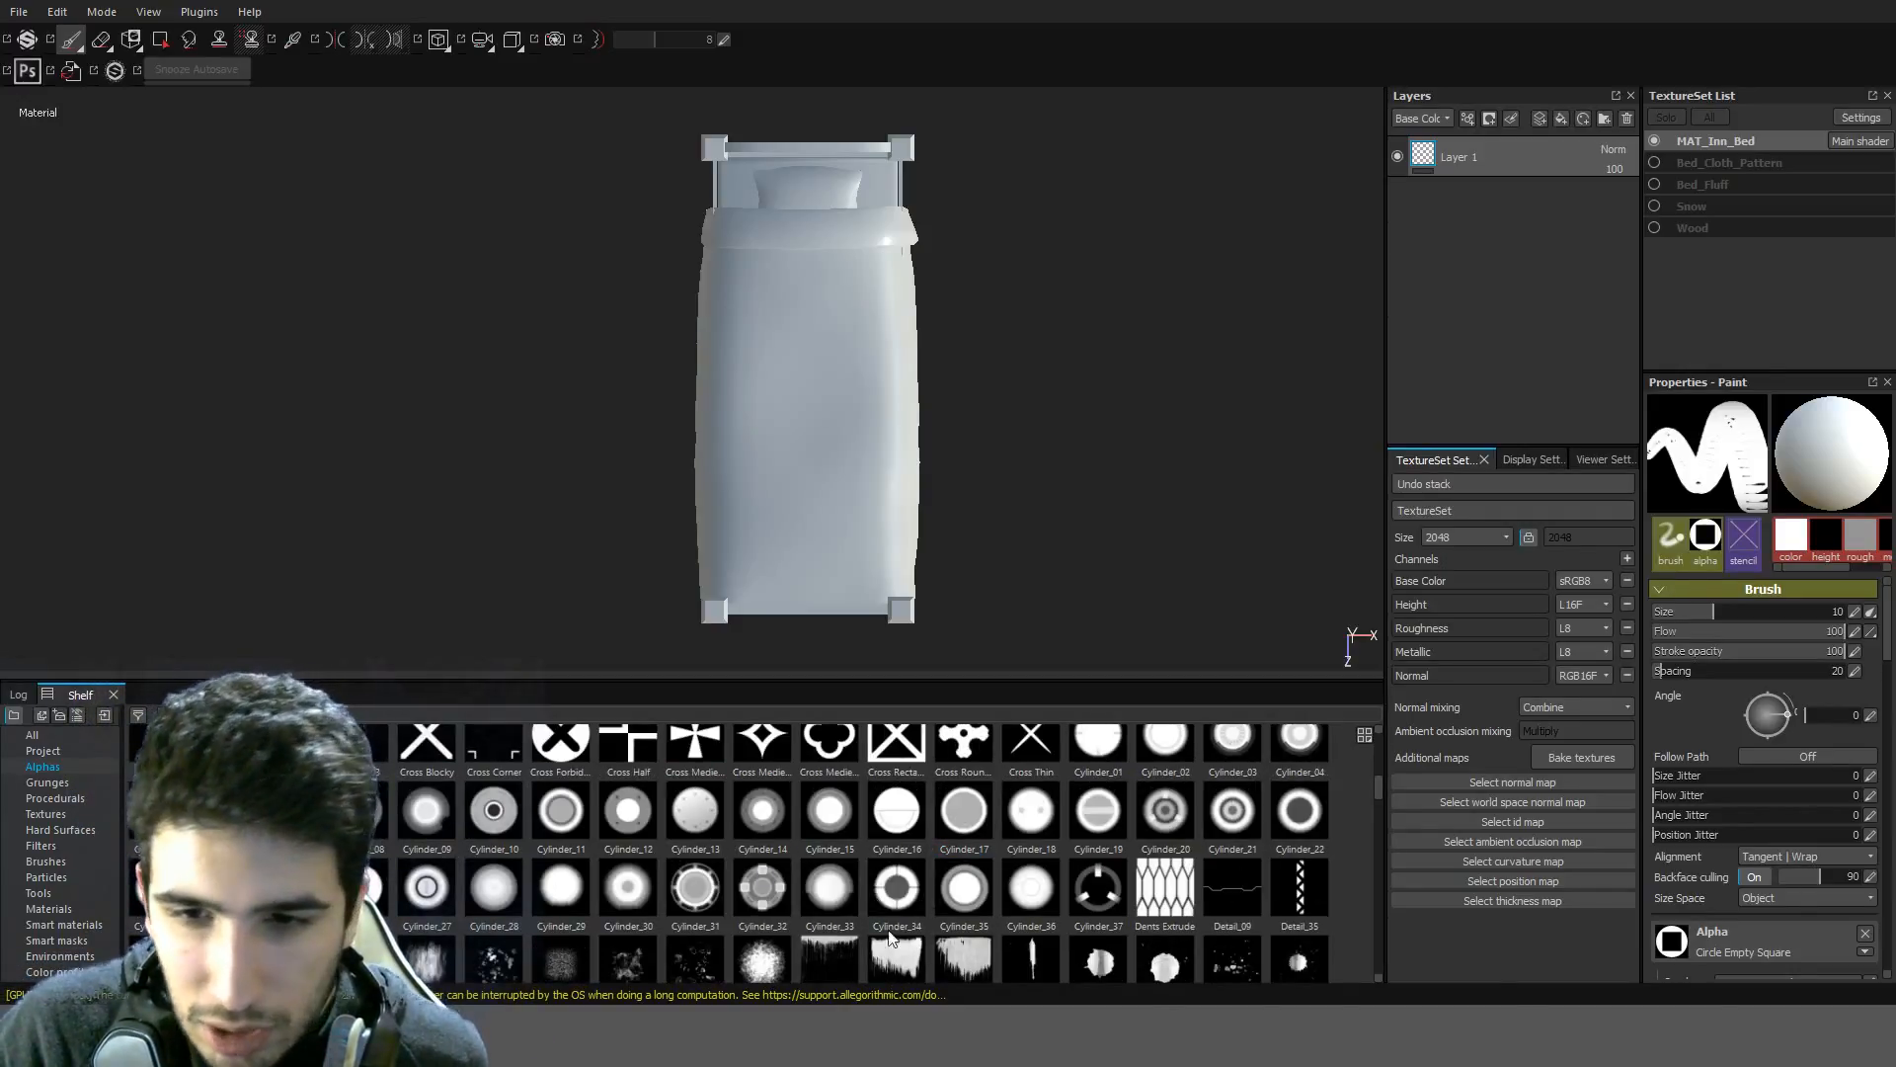
{"action": "scroll", "coordinate": [1070, 849], "scroll_direction": "down", "scroll_amount": 4}
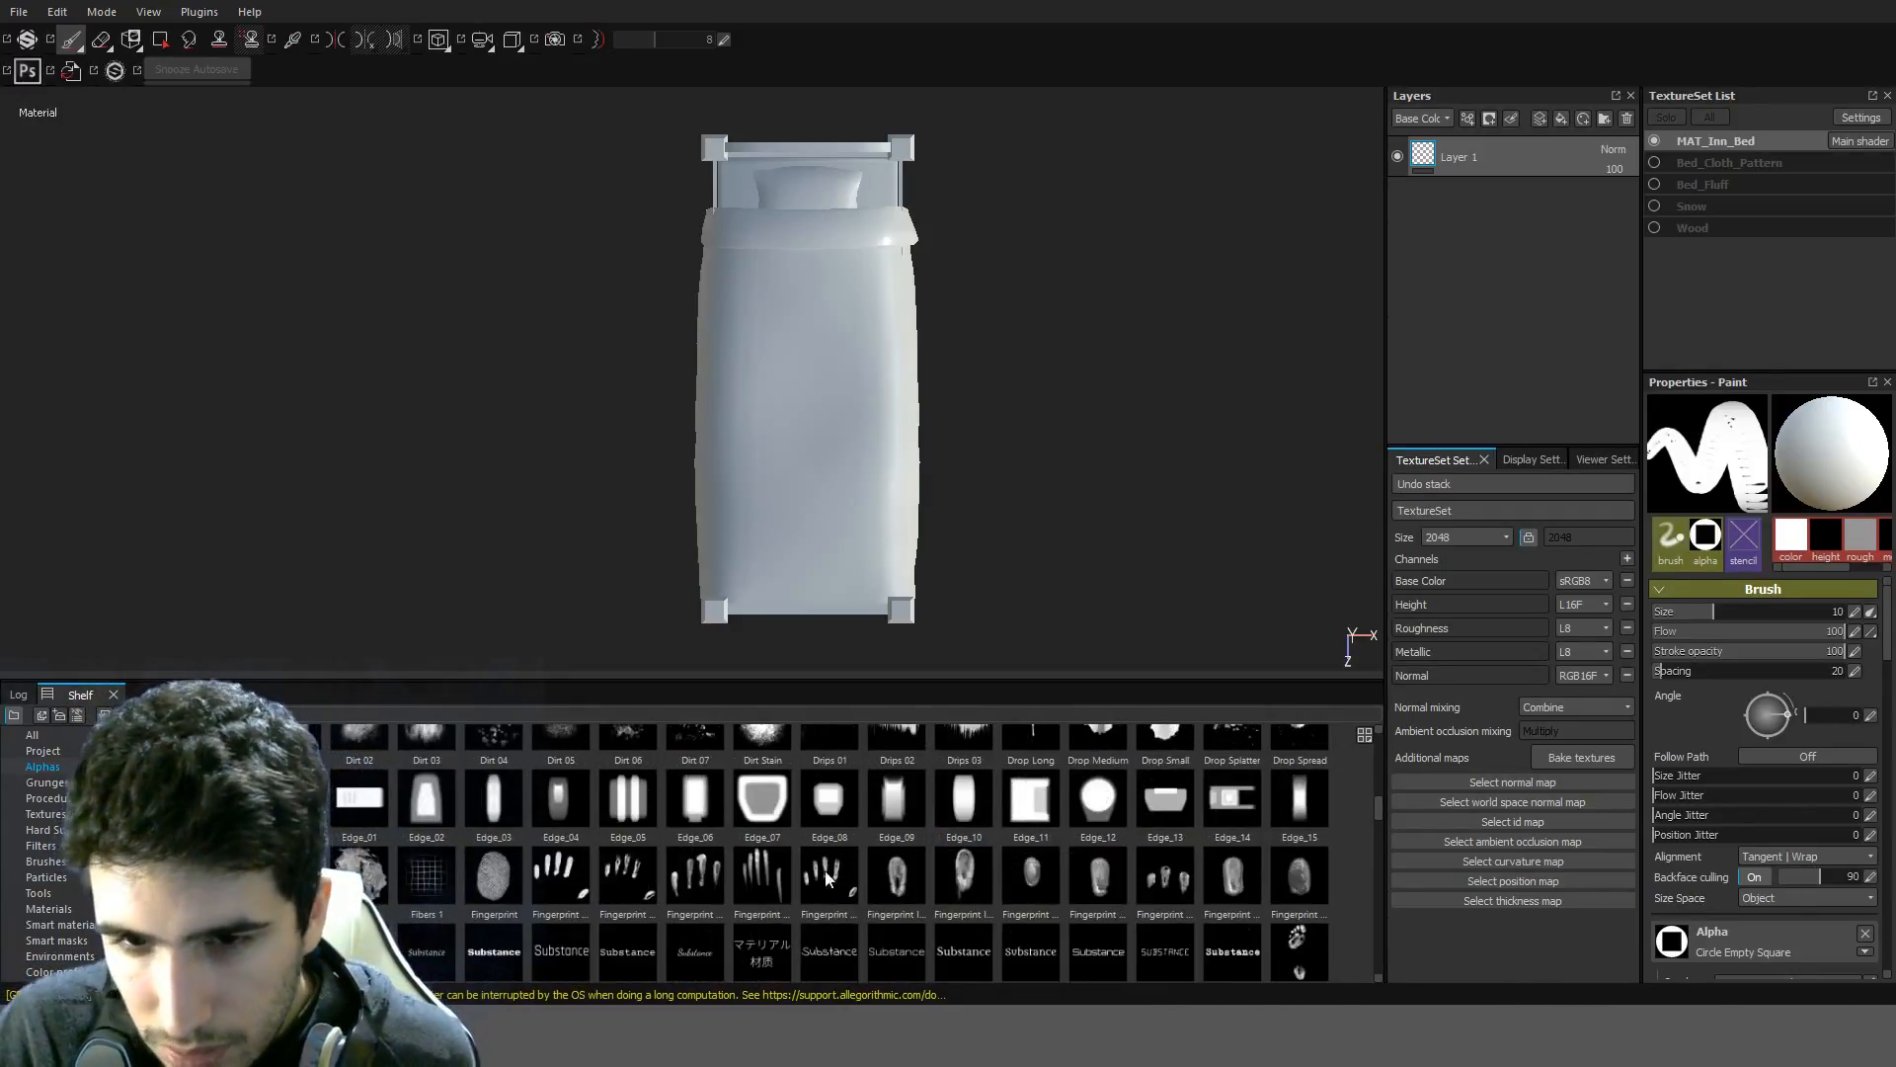
{"action": "scroll", "coordinate": [827, 878], "scroll_direction": "down", "scroll_amount": 3}
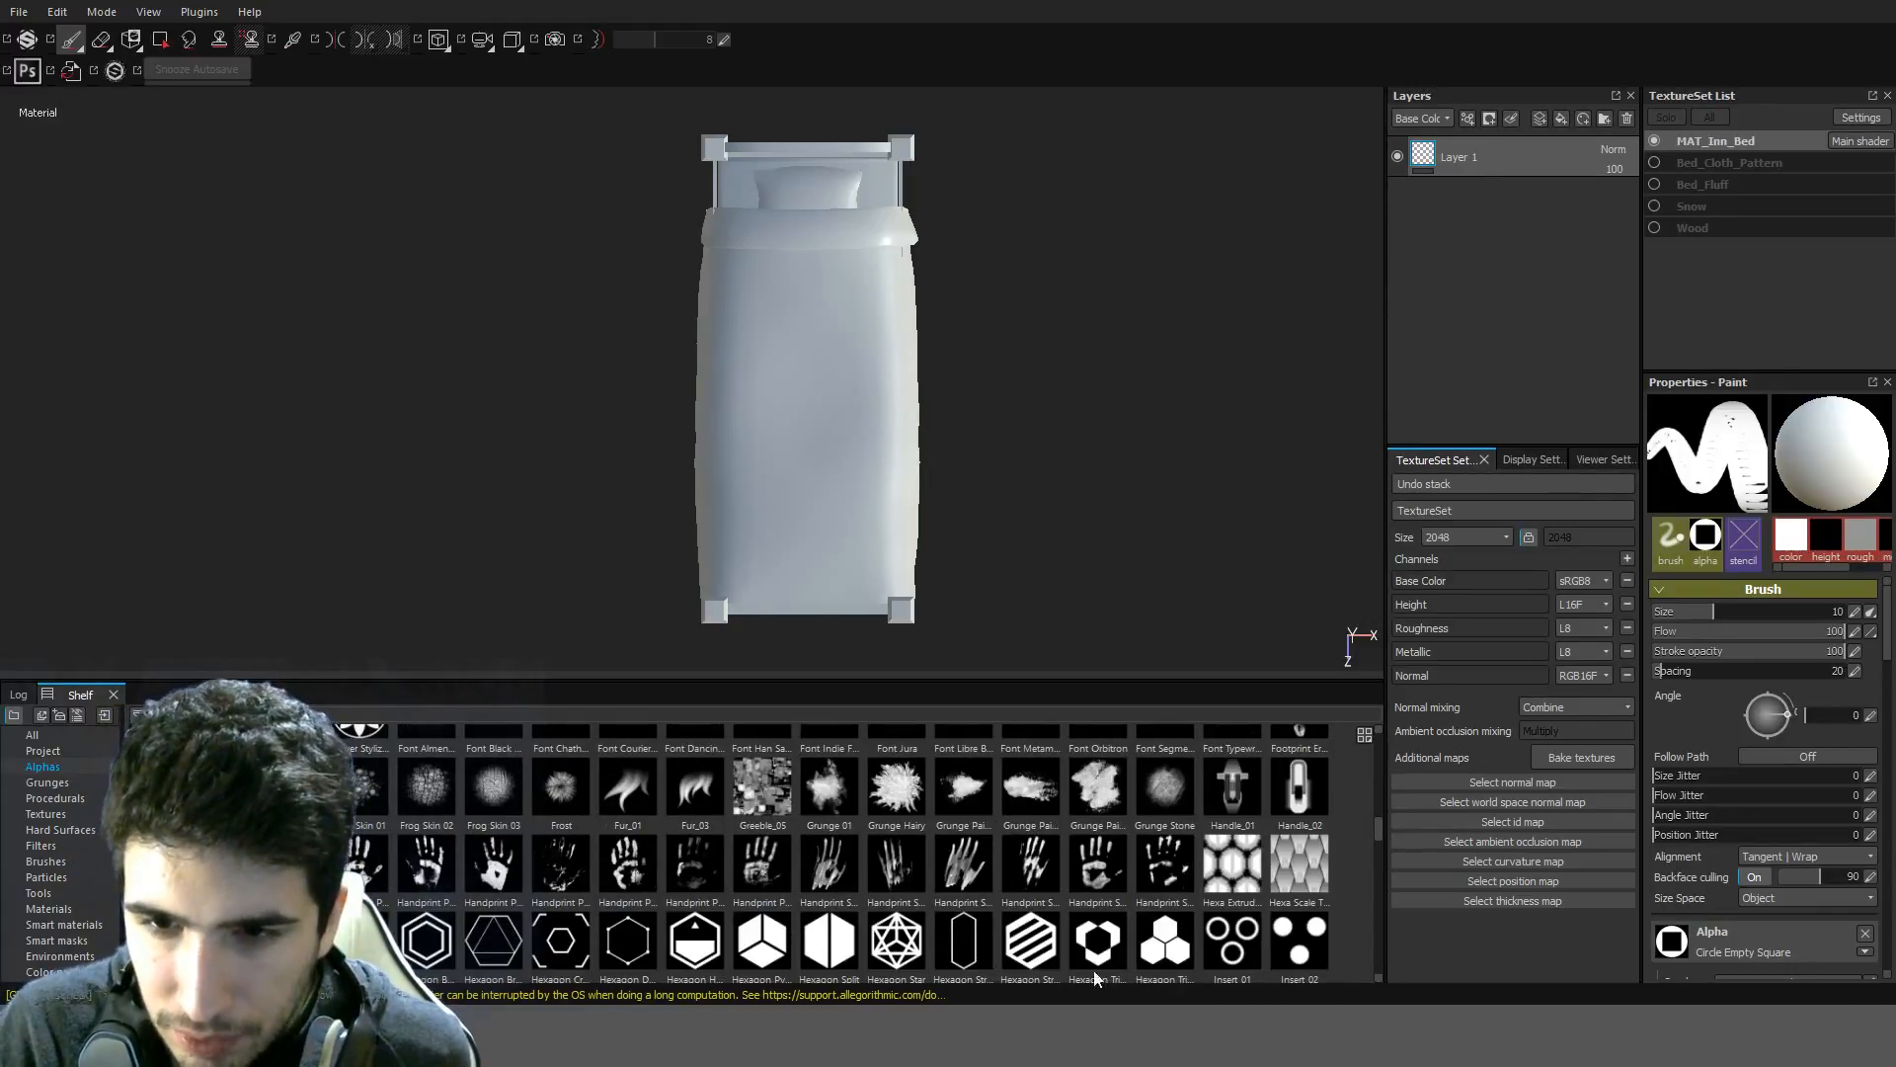
{"action": "scroll", "coordinate": [1071, 938], "scroll_direction": "down", "scroll_amount": 3}
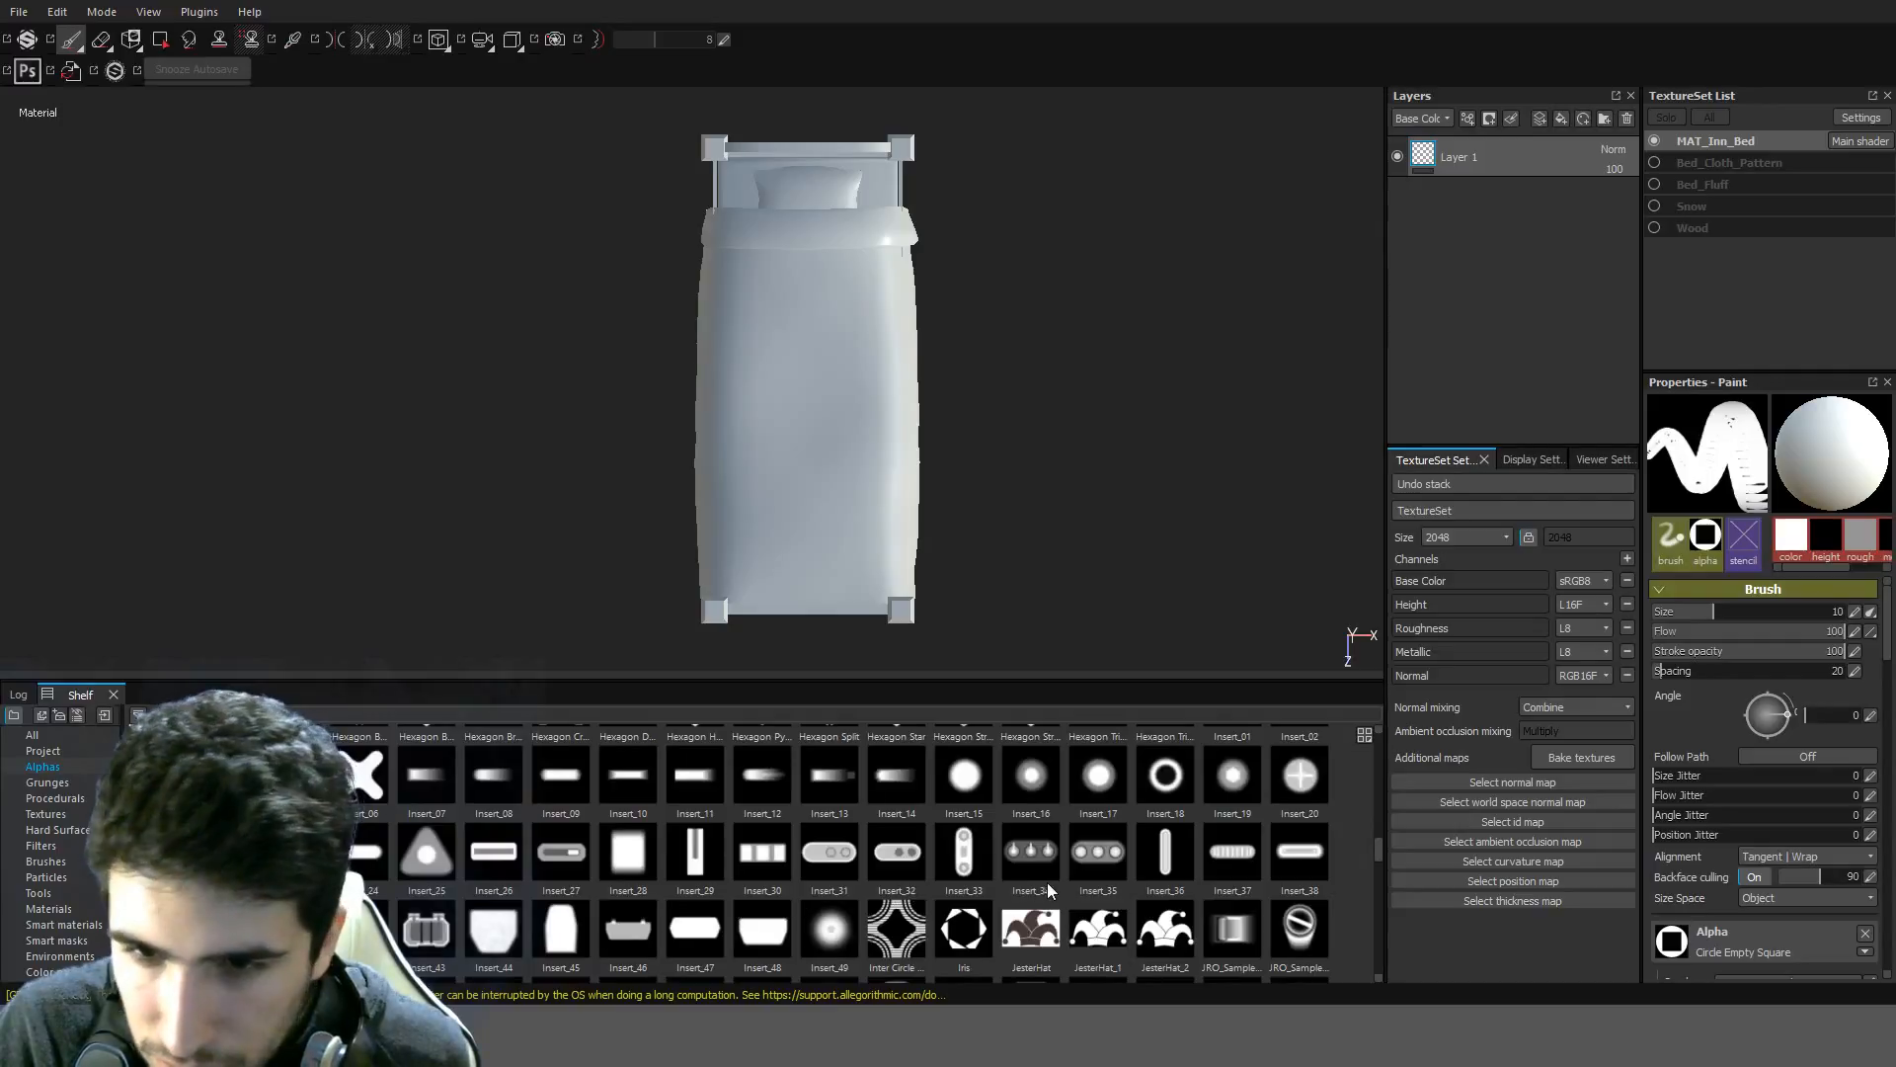
{"action": "scroll", "coordinate": [1049, 885], "scroll_direction": "down", "scroll_amount": 3}
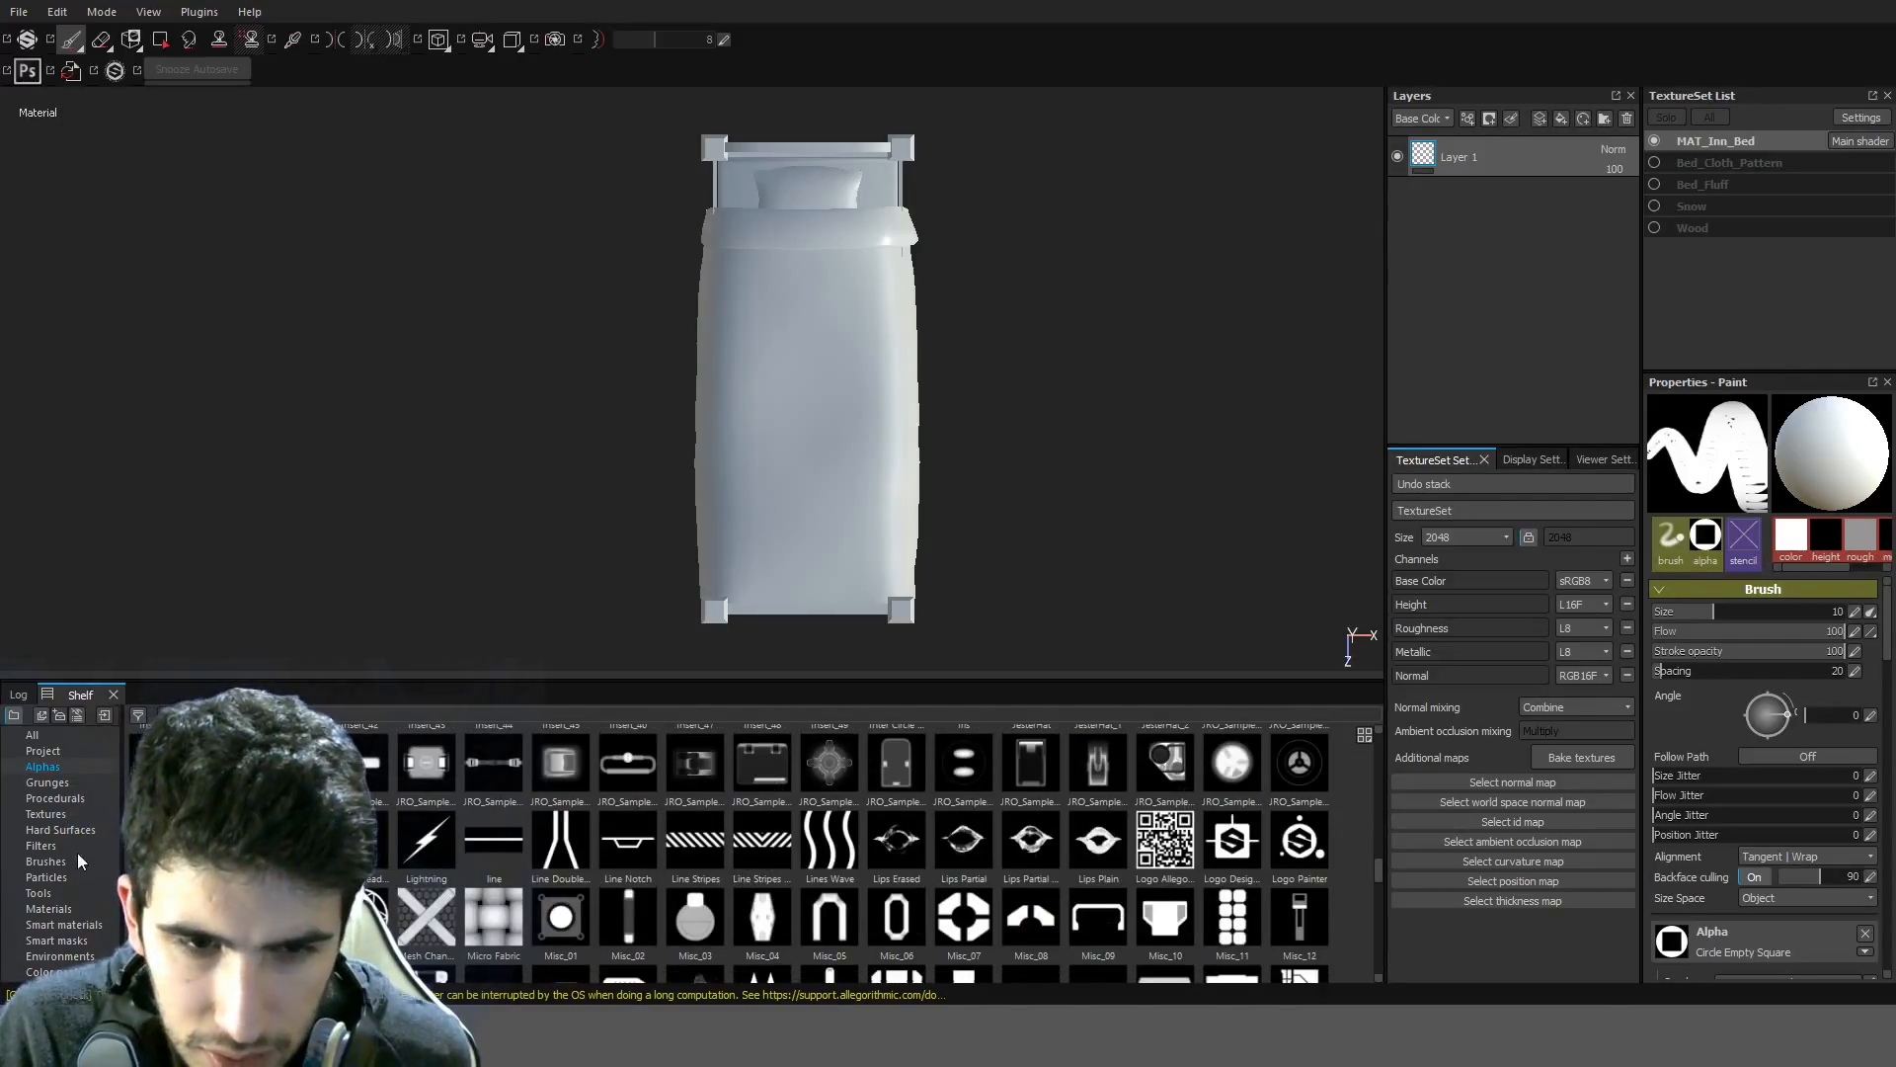
{"action": "scroll", "coordinate": [1061, 826], "scroll_direction": "down", "scroll_amount": 3}
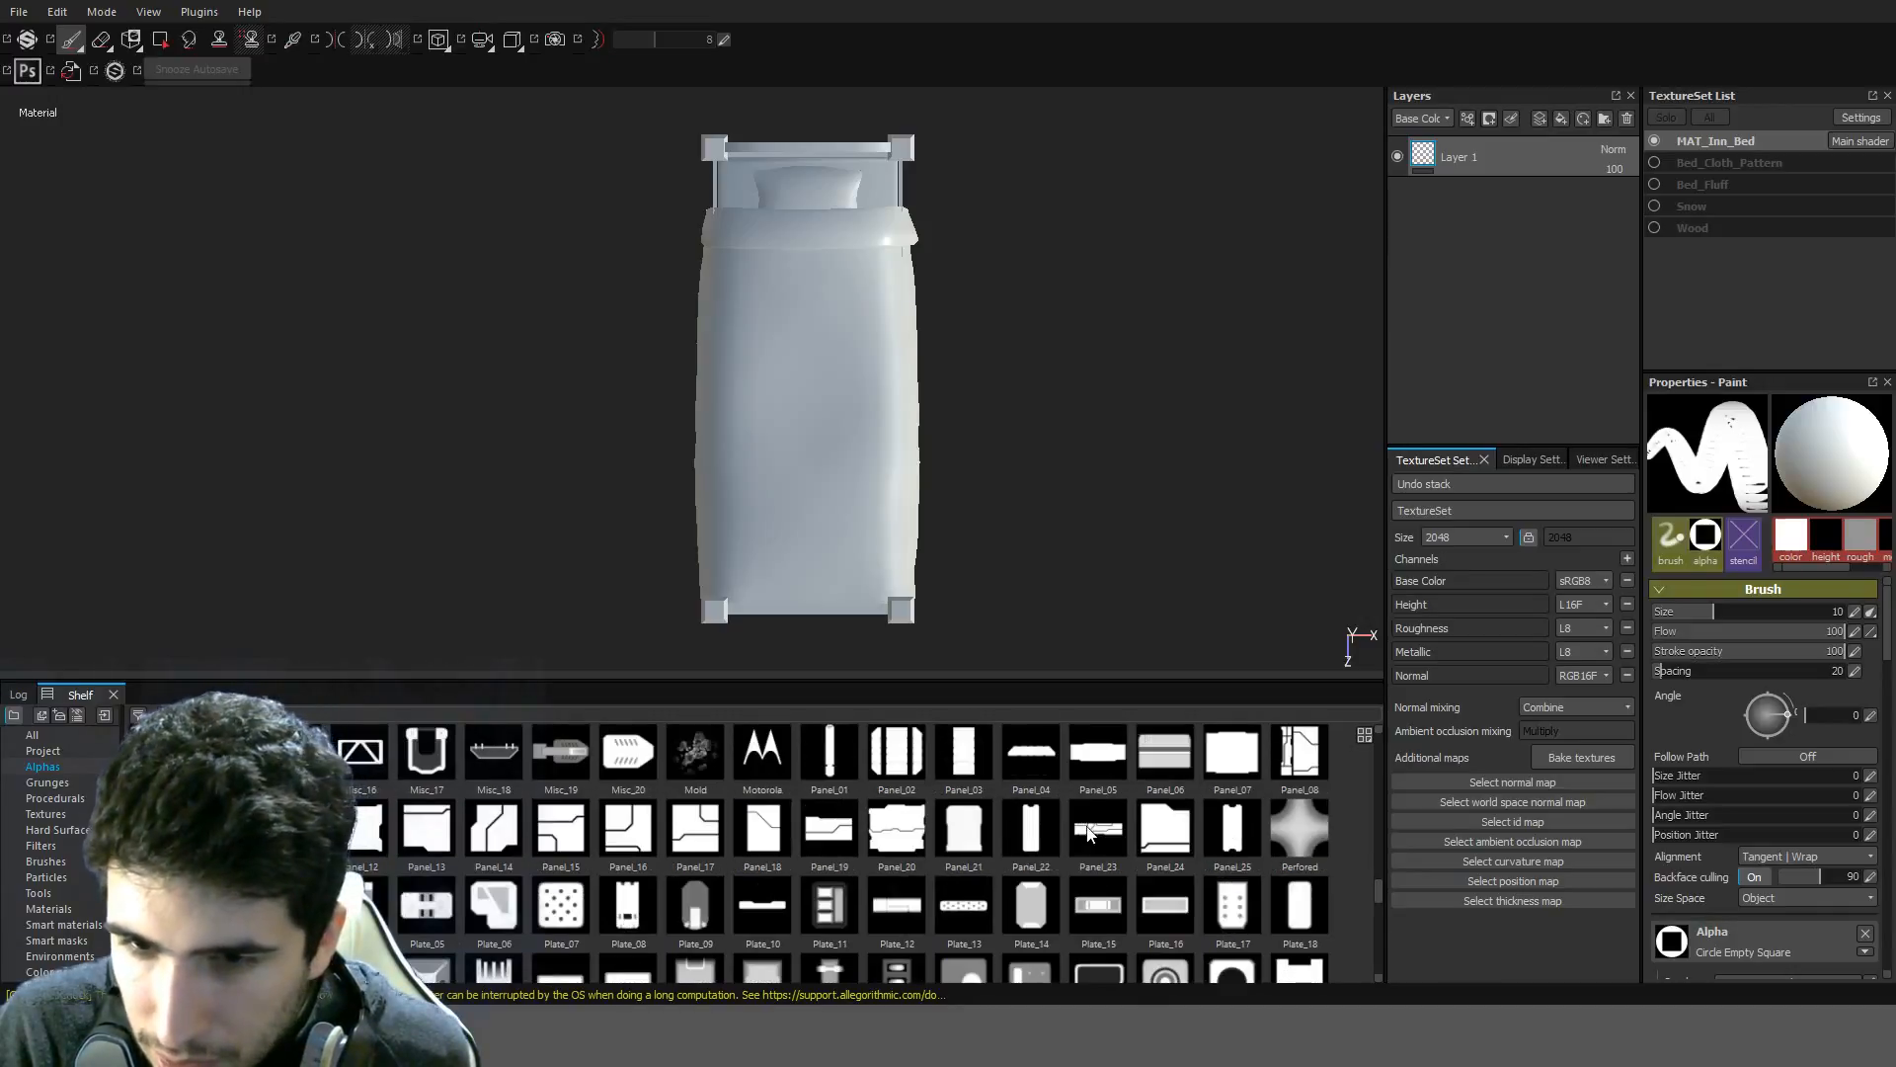
{"action": "scroll", "coordinate": [1036, 832], "scroll_direction": "down", "scroll_amount": 3}
{"action": "scroll", "coordinate": [893, 826], "scroll_direction": "down", "scroll_amount": 2}
{"action": "scroll", "coordinate": [893, 822], "scroll_direction": "up", "scroll_amount": 2}
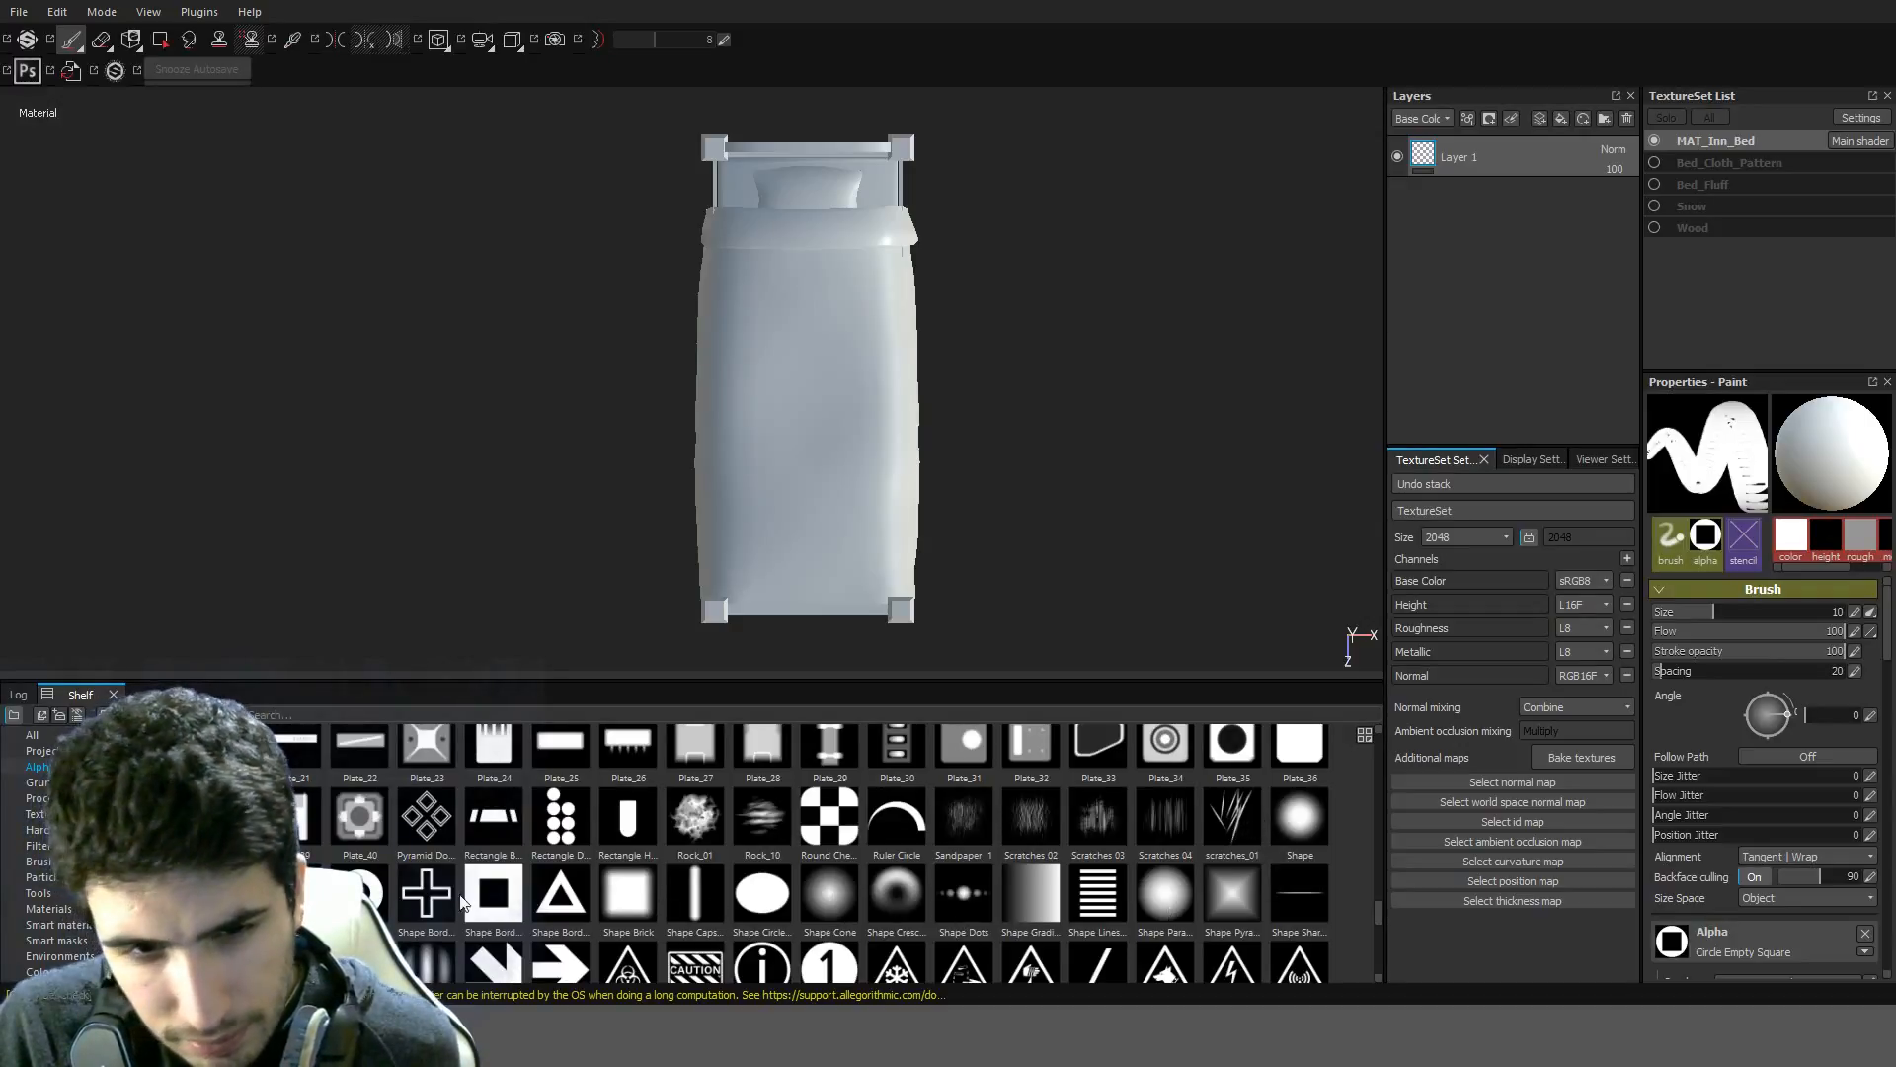
{"action": "scroll", "coordinate": [463, 900], "scroll_direction": "down", "scroll_amount": 3}
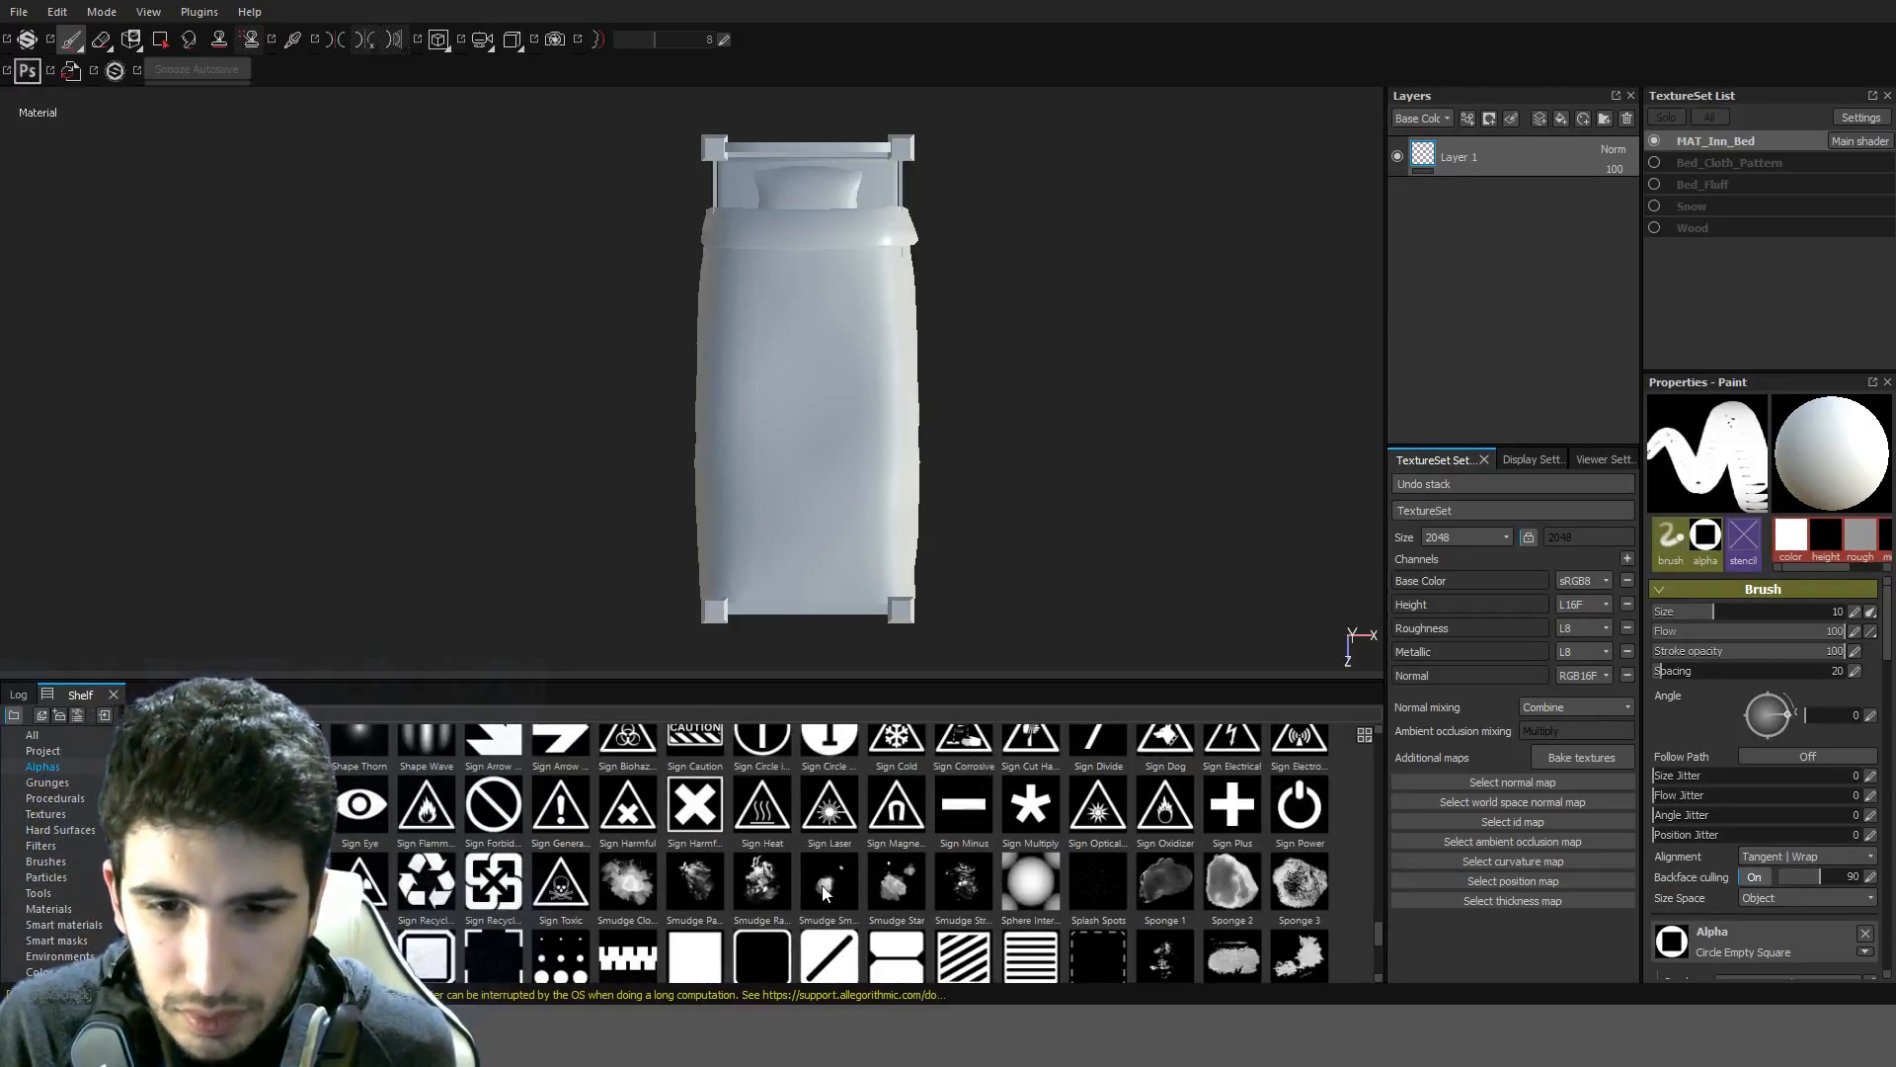
{"action": "scroll", "coordinate": [1063, 877], "scroll_direction": "down", "scroll_amount": 3}
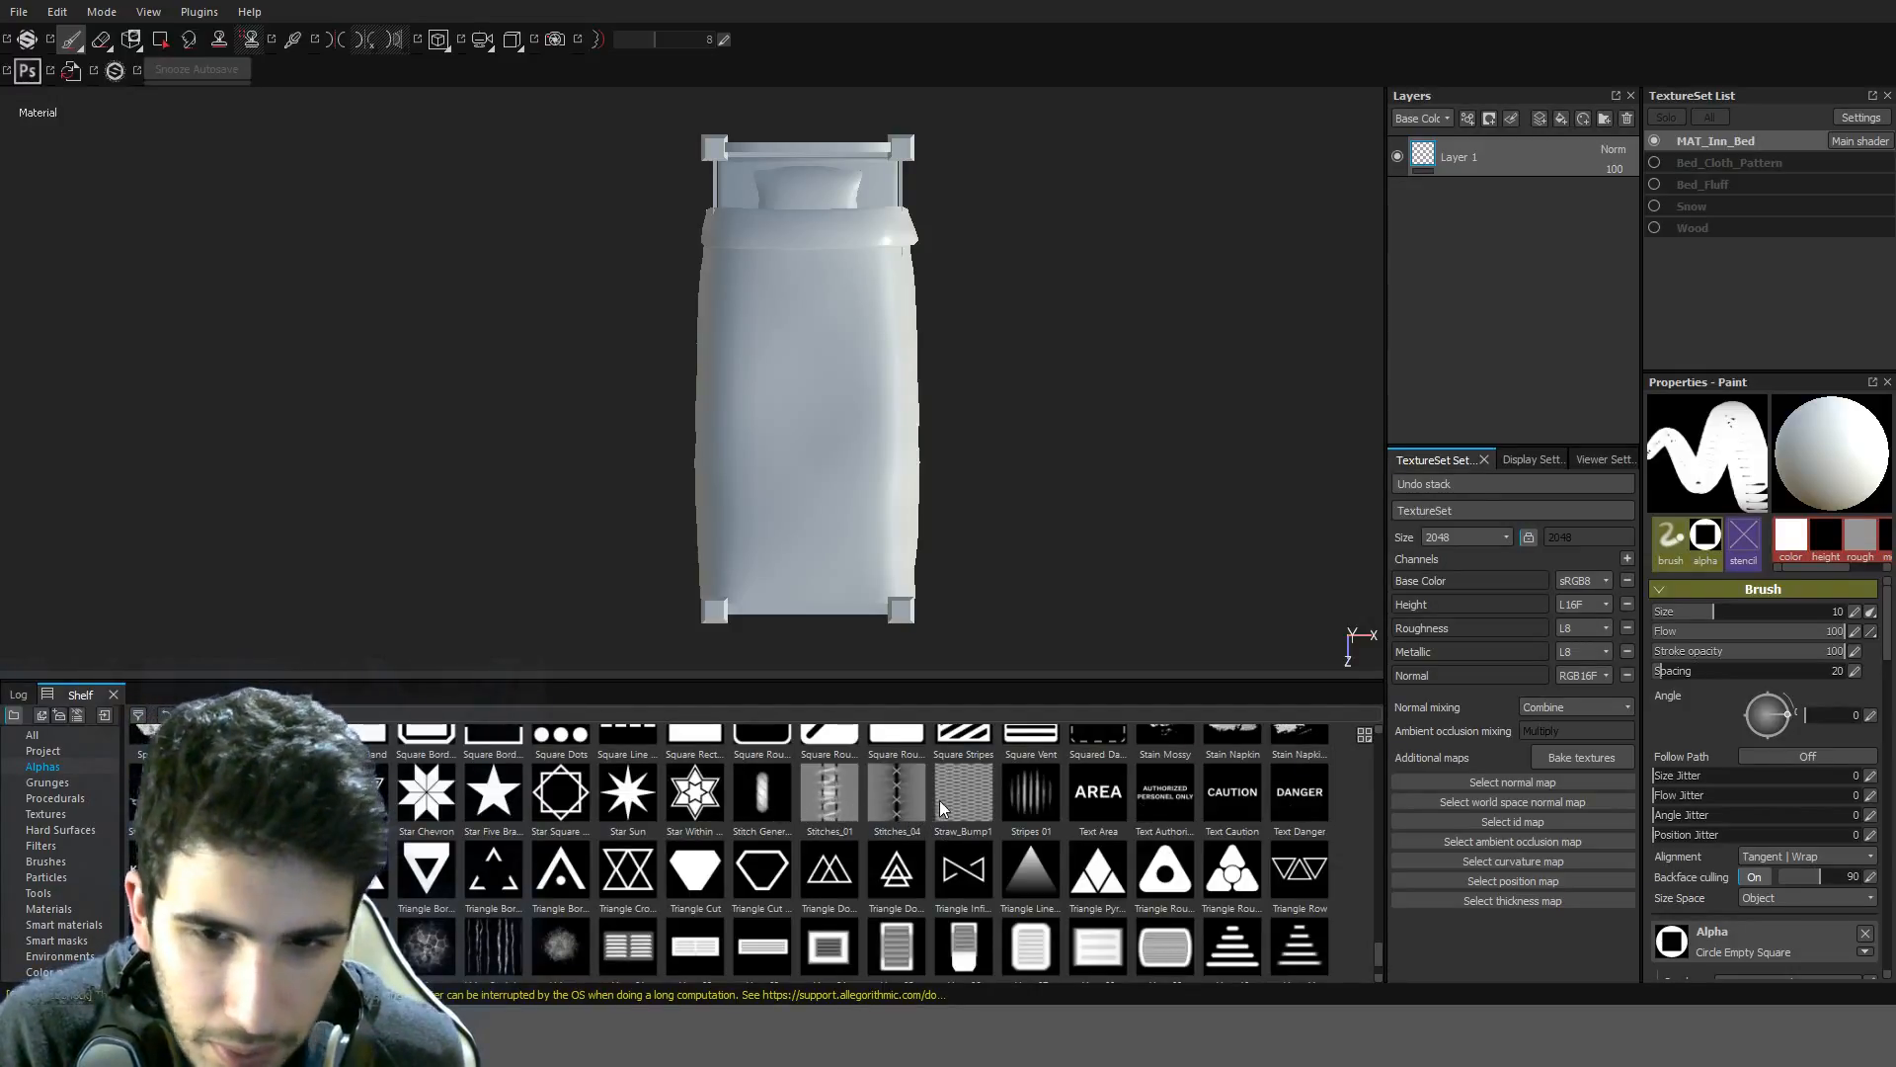
{"action": "scroll", "coordinate": [968, 802], "scroll_direction": "up", "scroll_amount": 3}
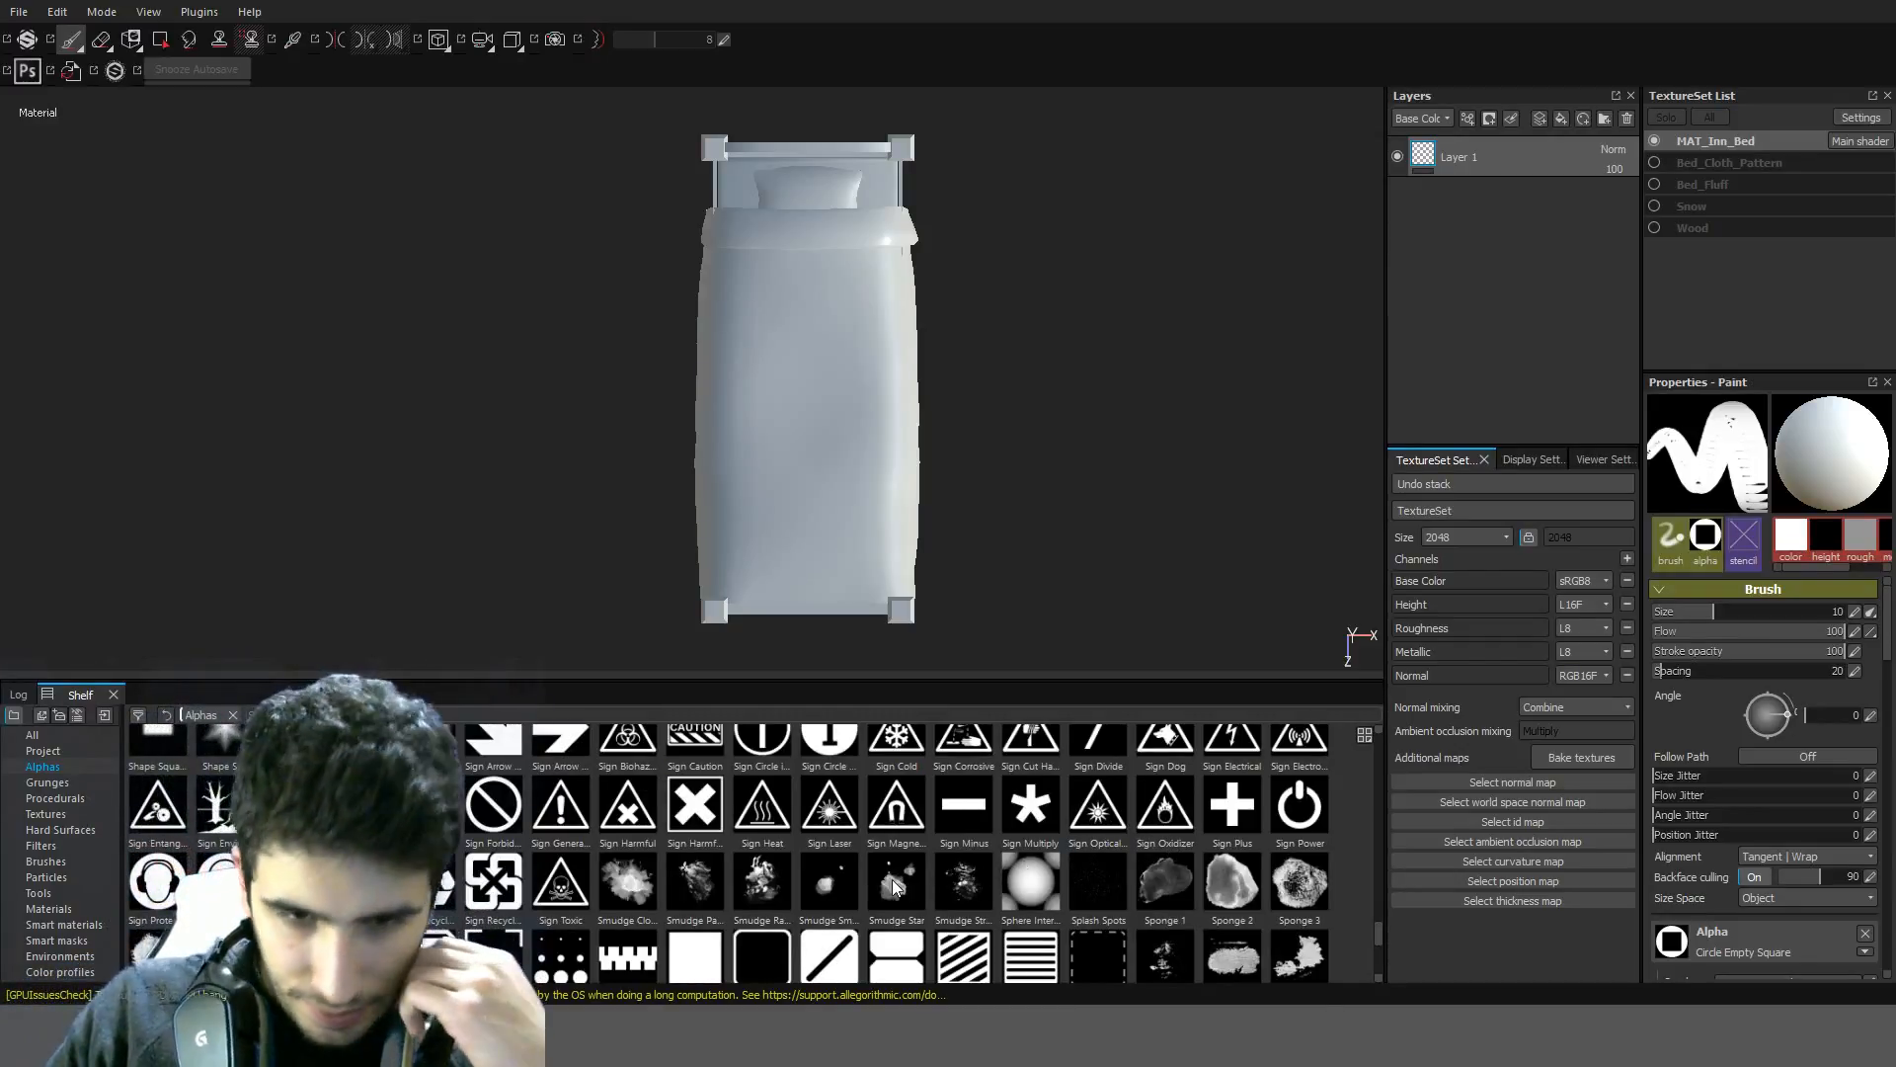
{"action": "scroll", "coordinate": [894, 881], "scroll_direction": "down", "scroll_amount": 5}
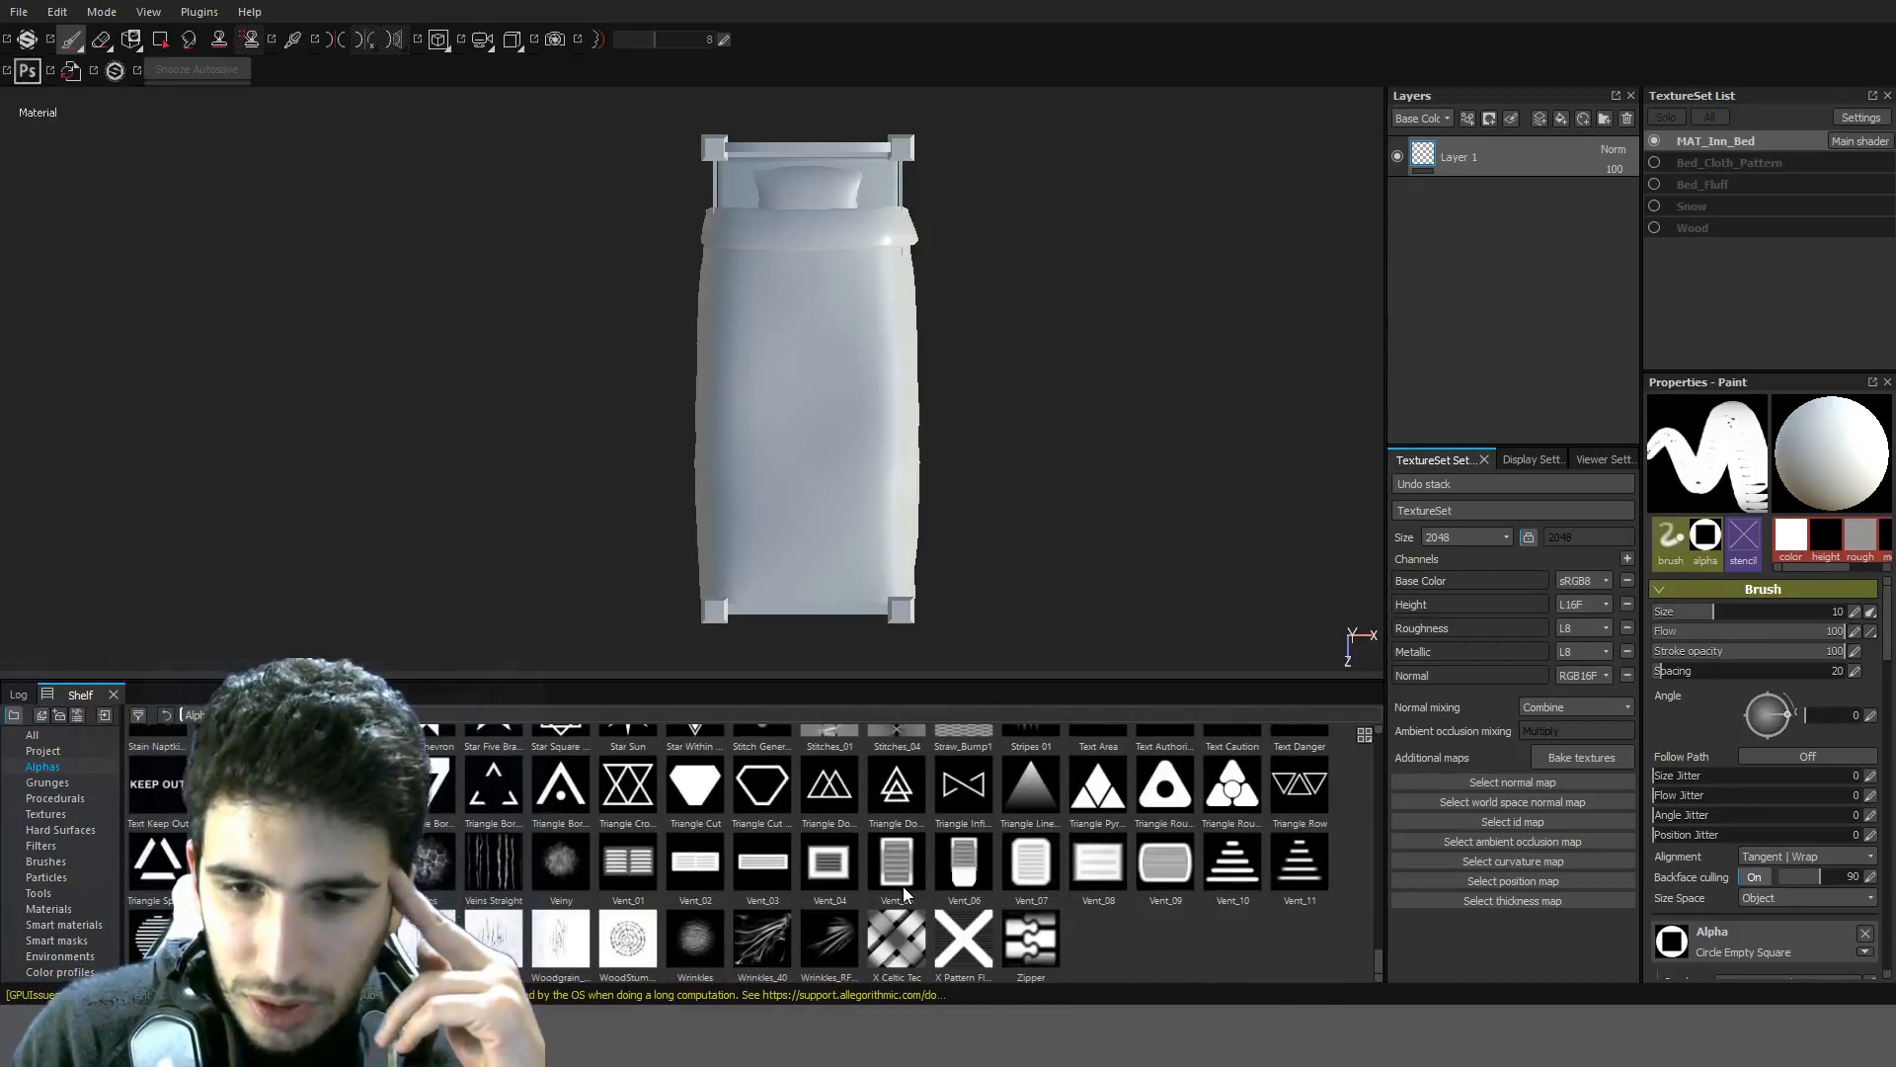
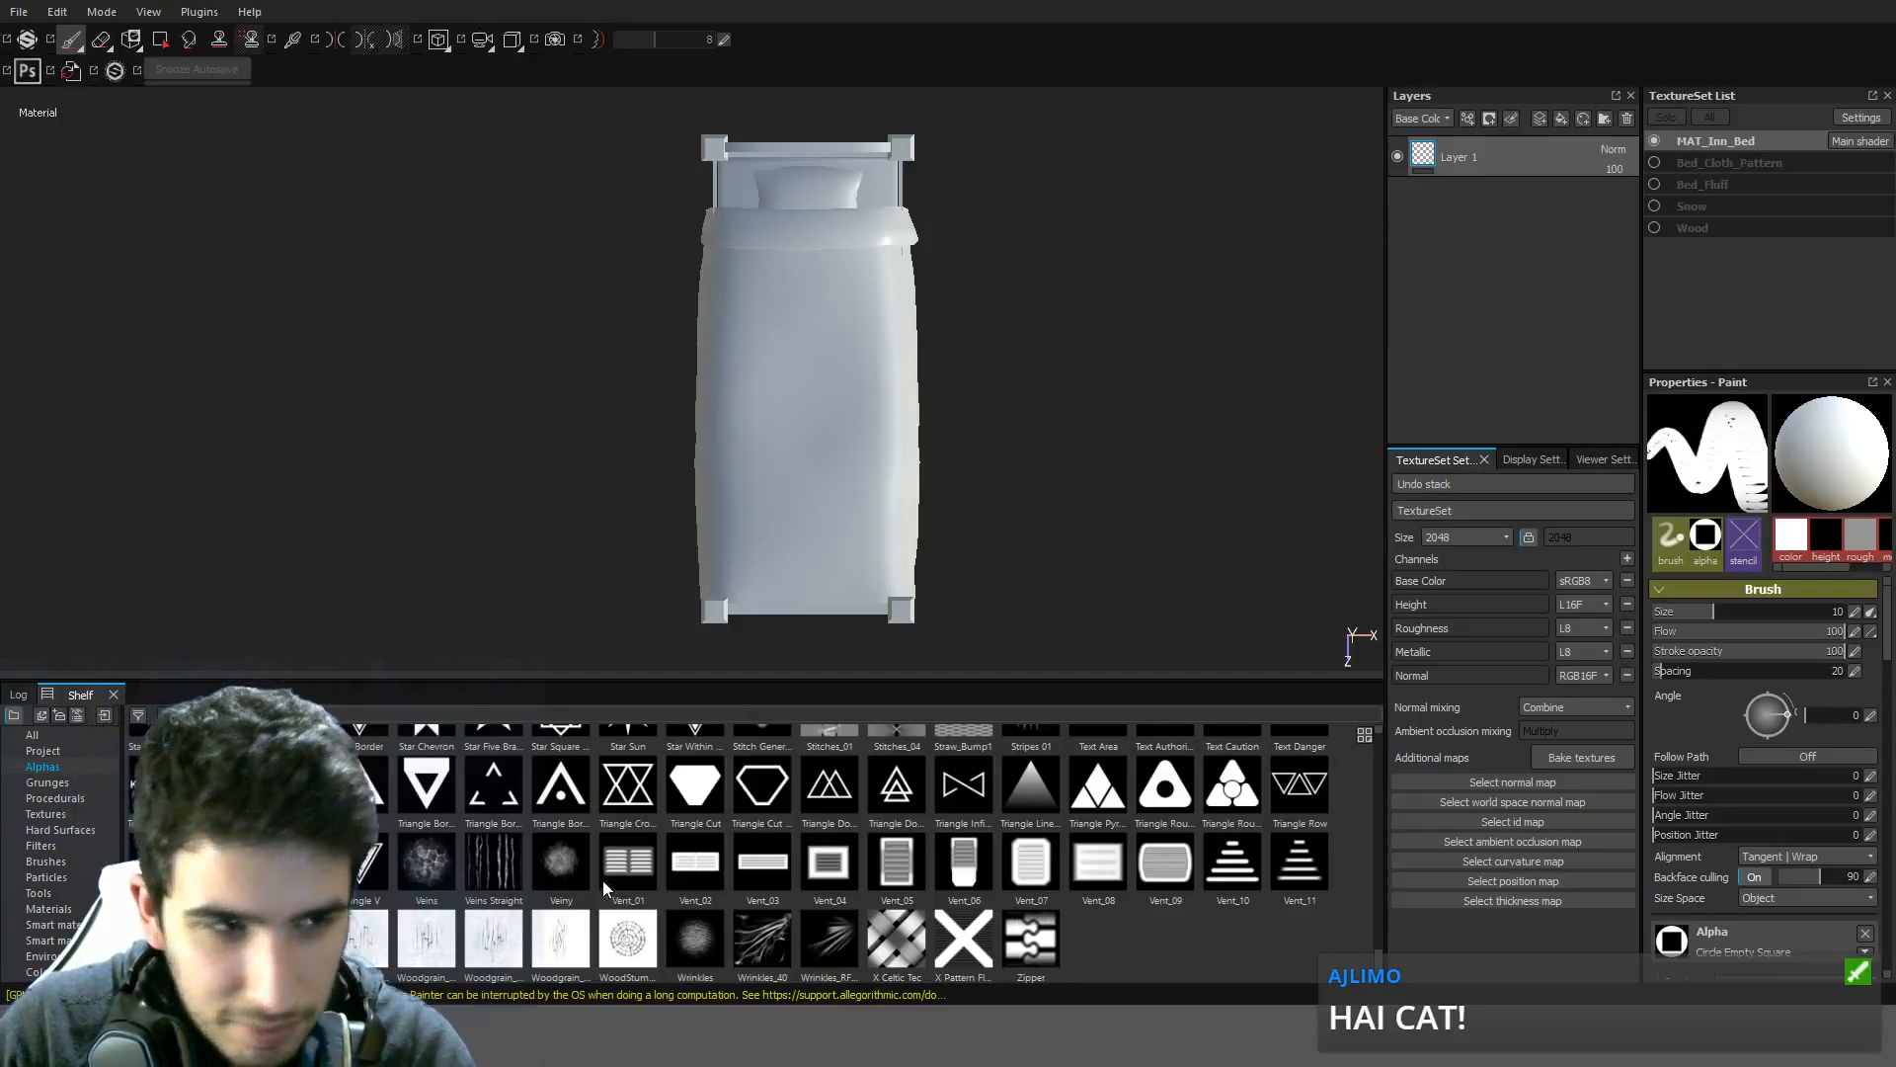
{"action": "scroll", "coordinate": [589, 877], "scroll_direction": "up", "scroll_amount": 3}
{"action": "scroll", "coordinate": [589, 879], "scroll_direction": "down", "scroll_amount": 3}
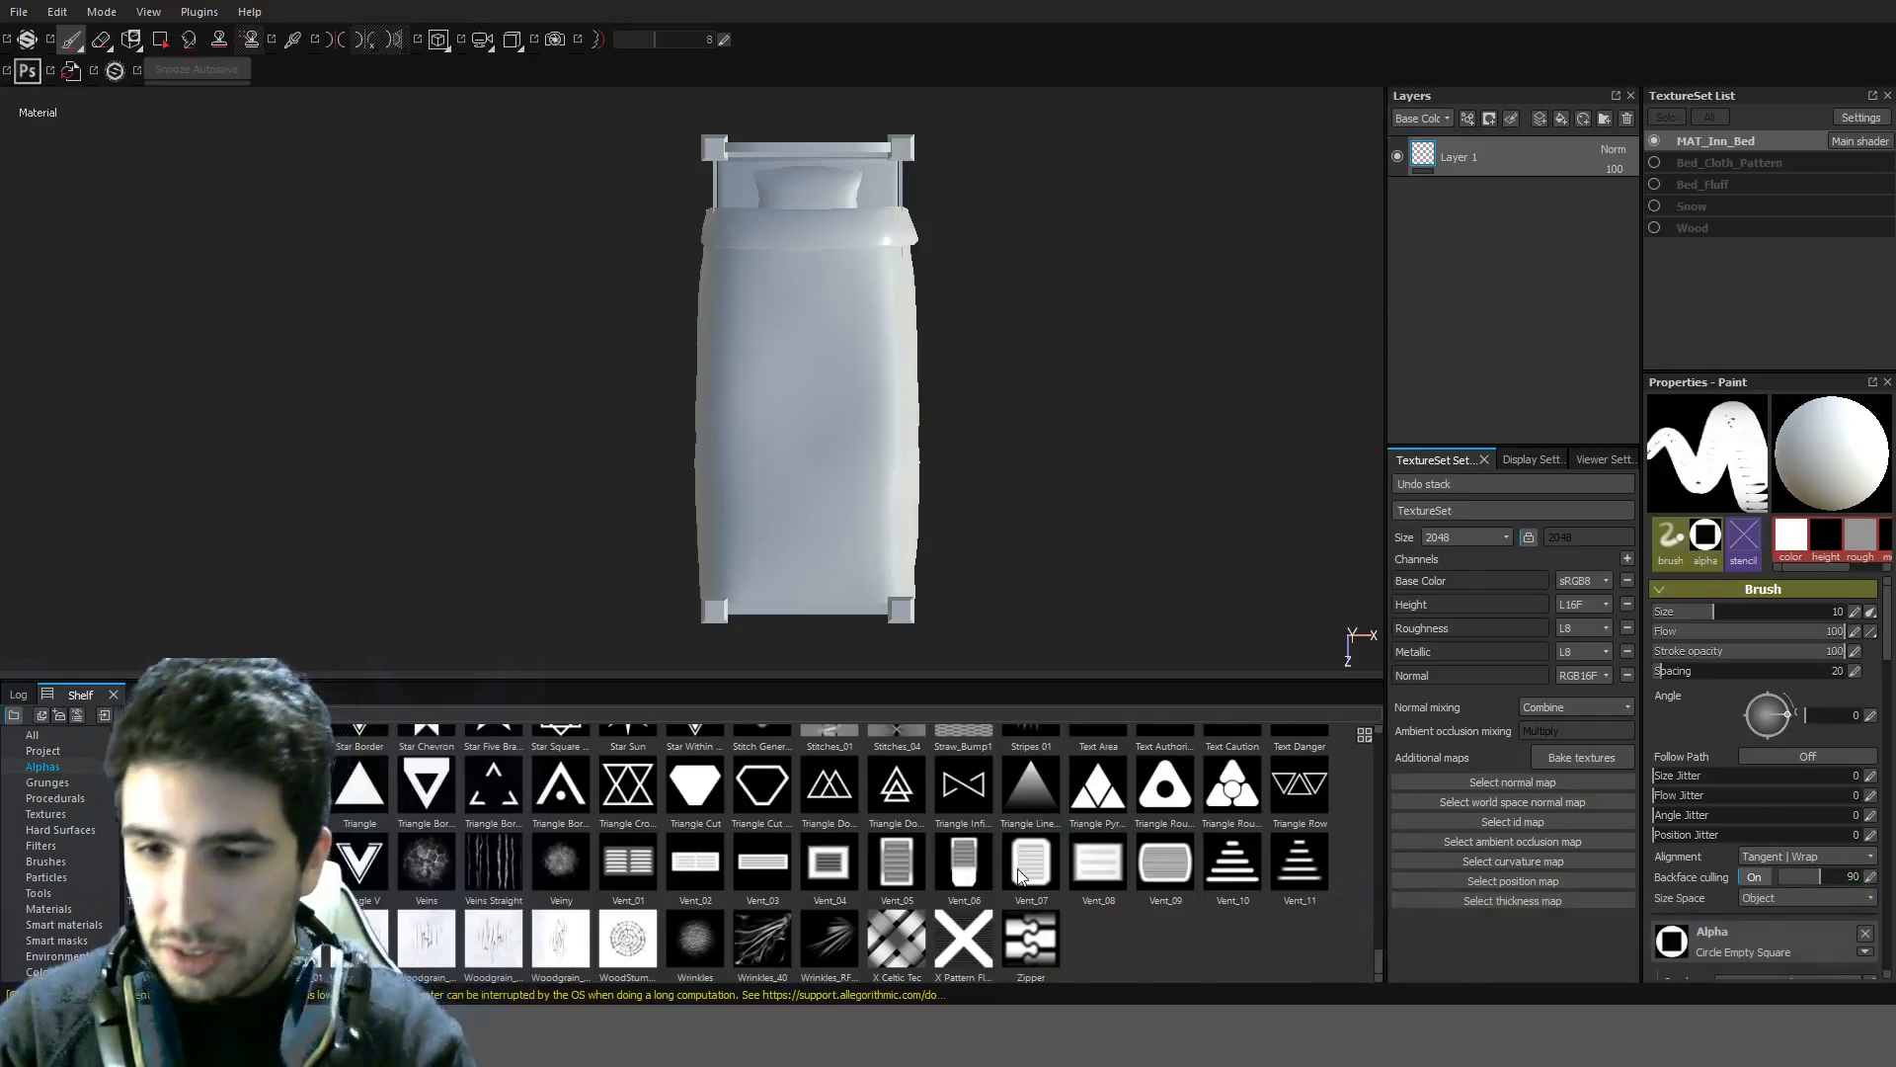
{"action": "scroll", "coordinate": [929, 873], "scroll_direction": "up", "scroll_amount": 3}
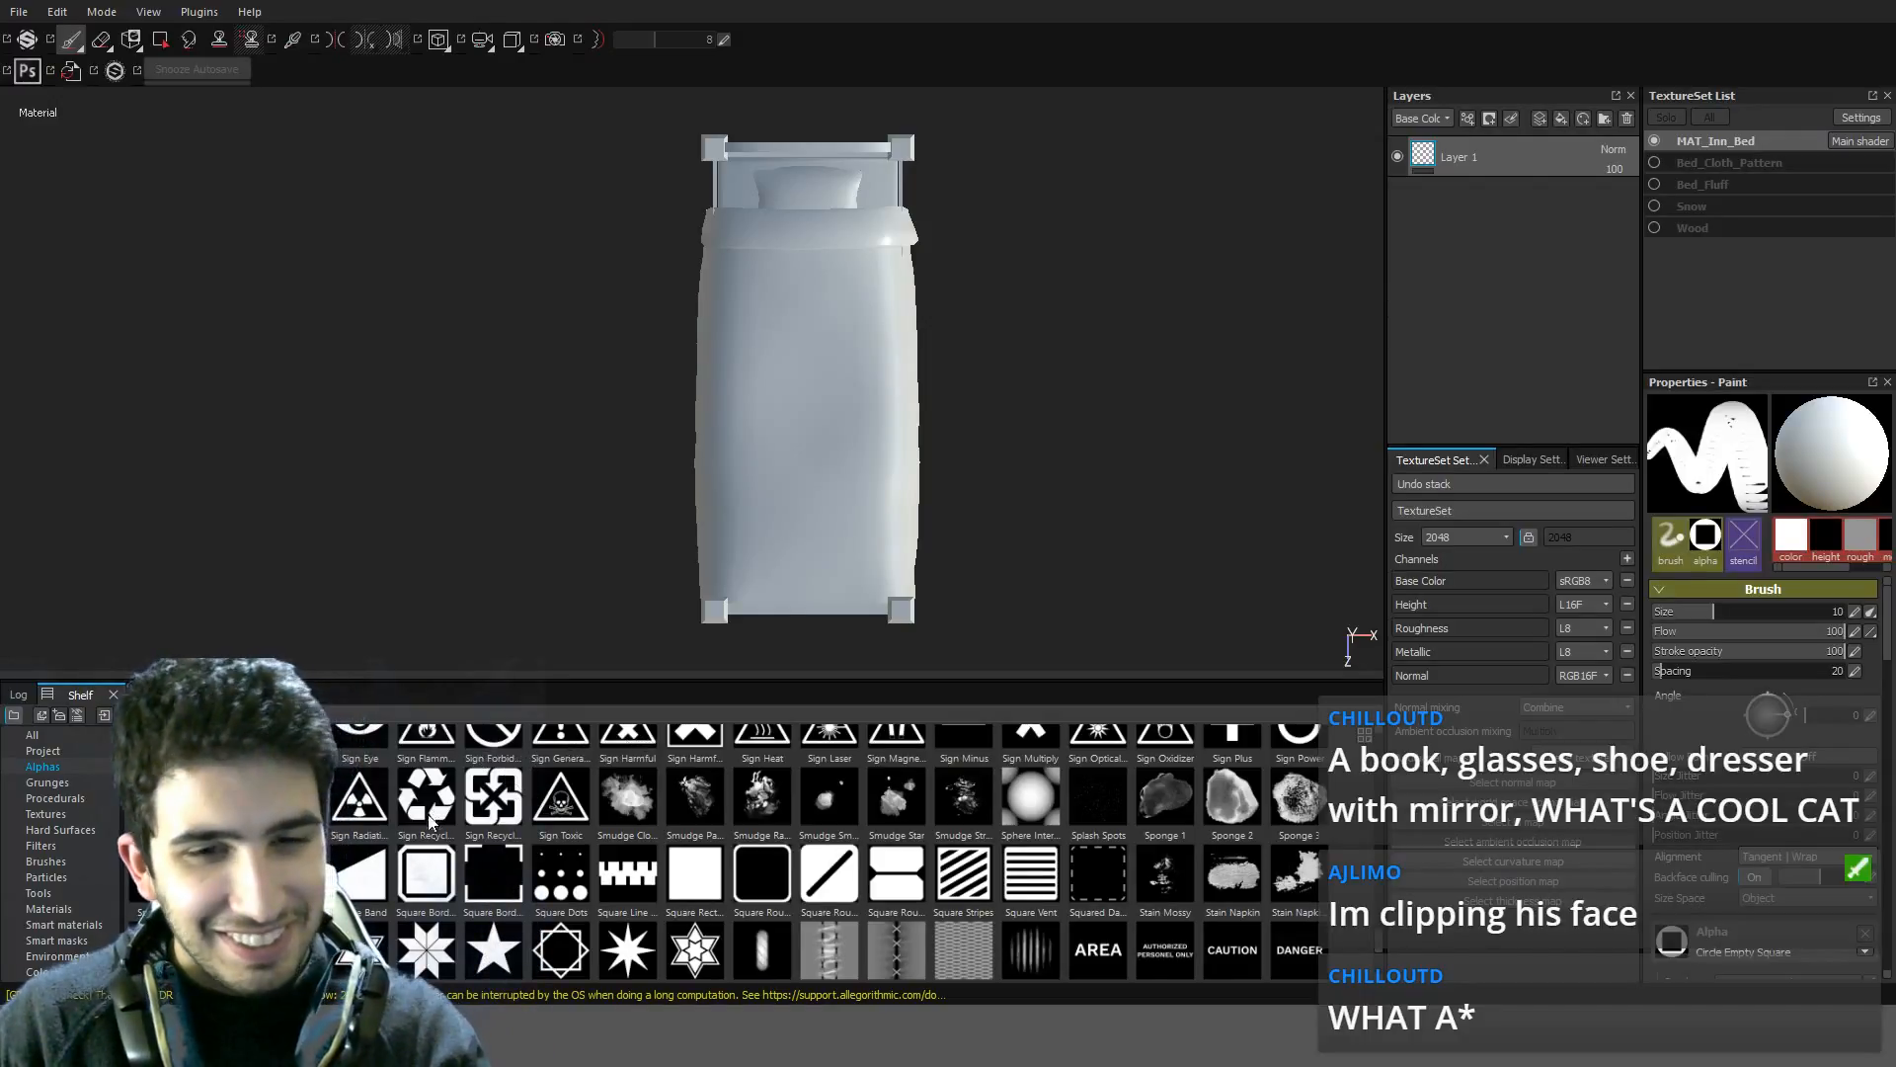
{"action": "scroll", "coordinate": [474, 840], "scroll_direction": "up", "scroll_amount": 5}
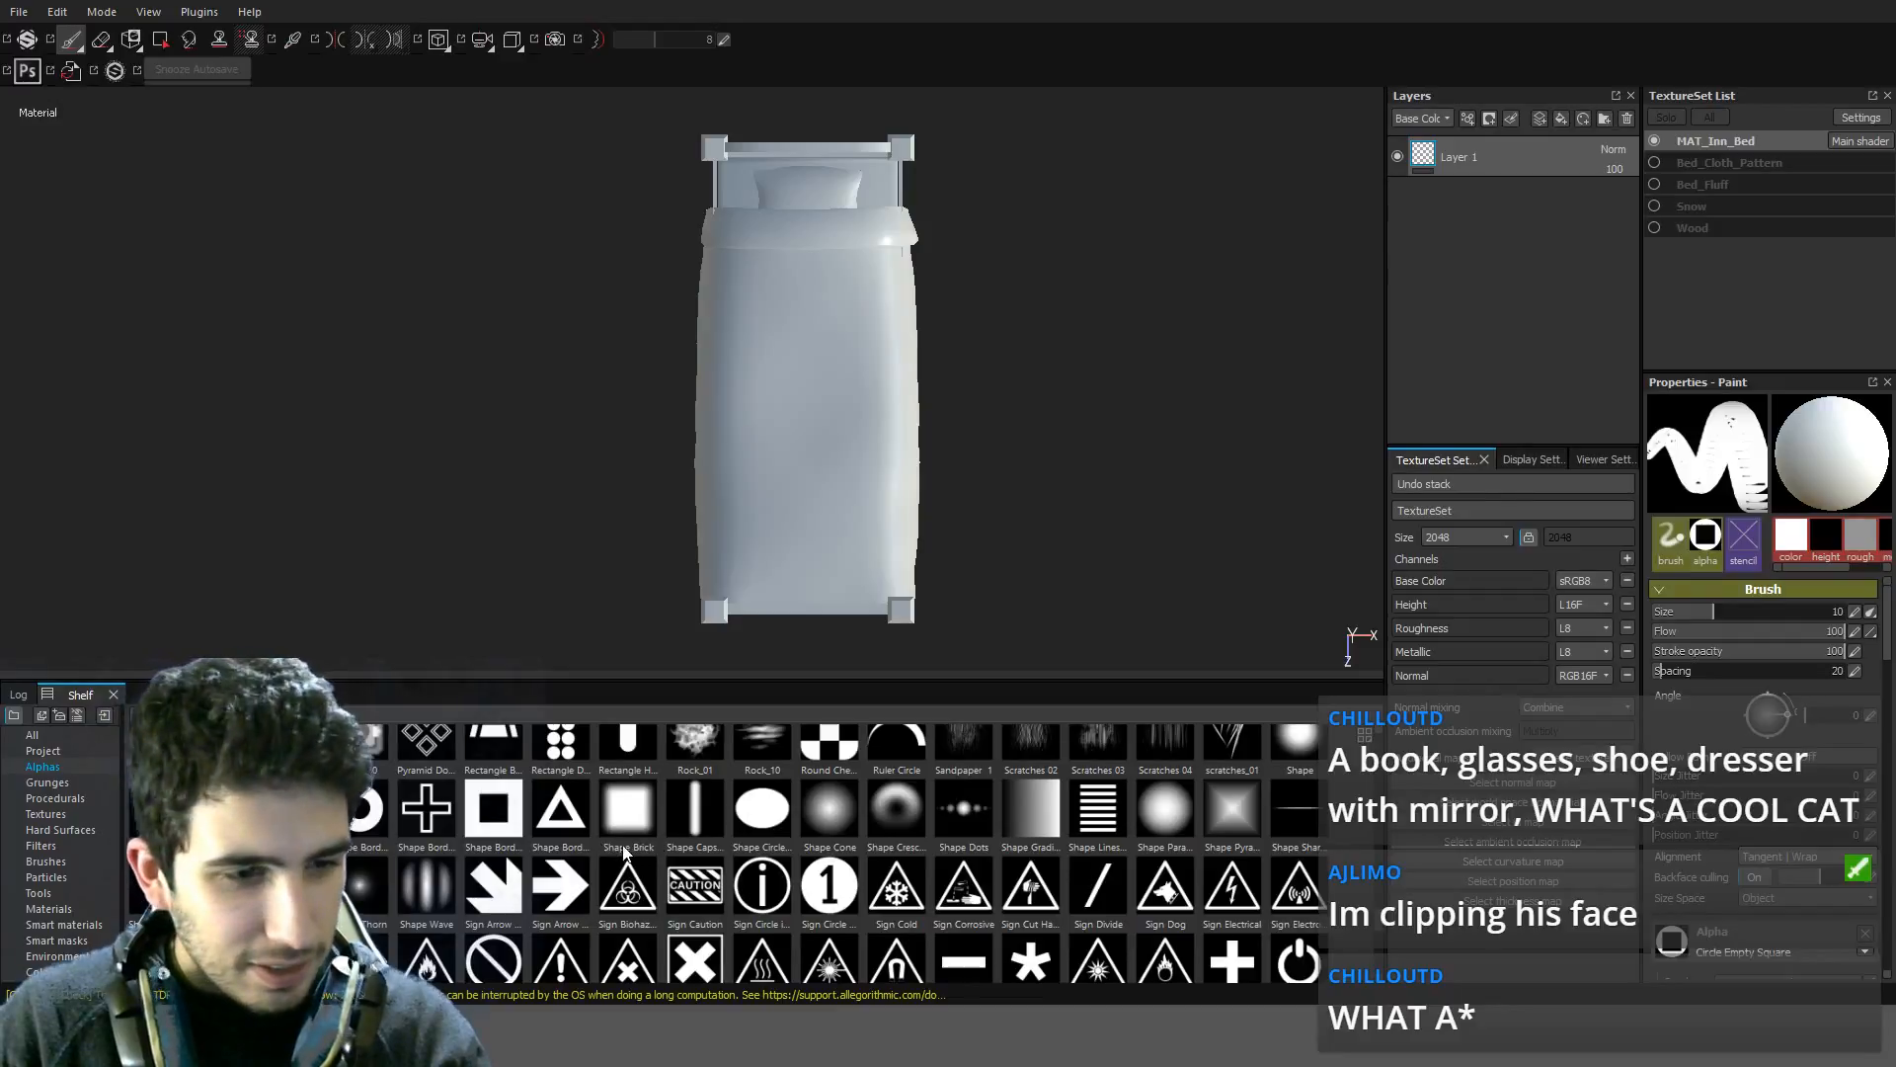
{"action": "scroll", "coordinate": [533, 861], "scroll_direction": "up", "scroll_amount": 3}
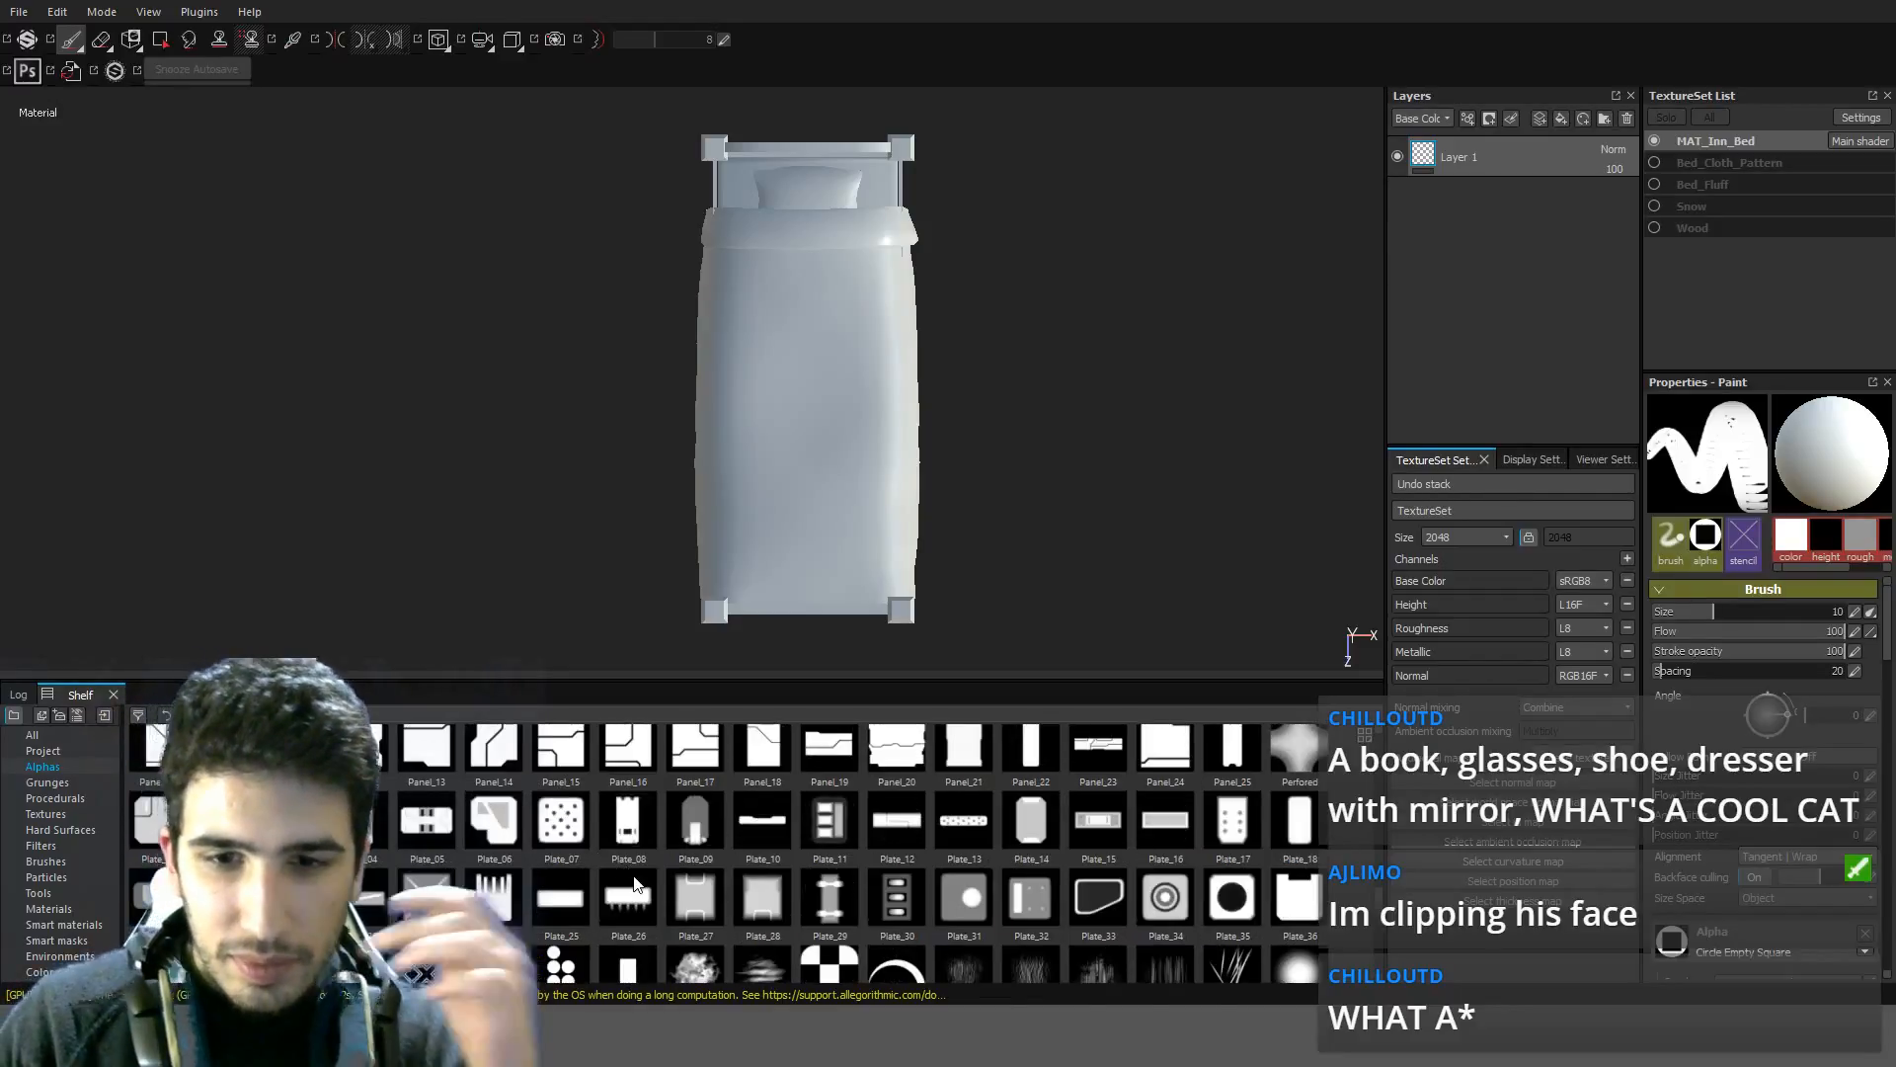
{"action": "scroll", "coordinate": [647, 884], "scroll_direction": "down", "scroll_amount": 3}
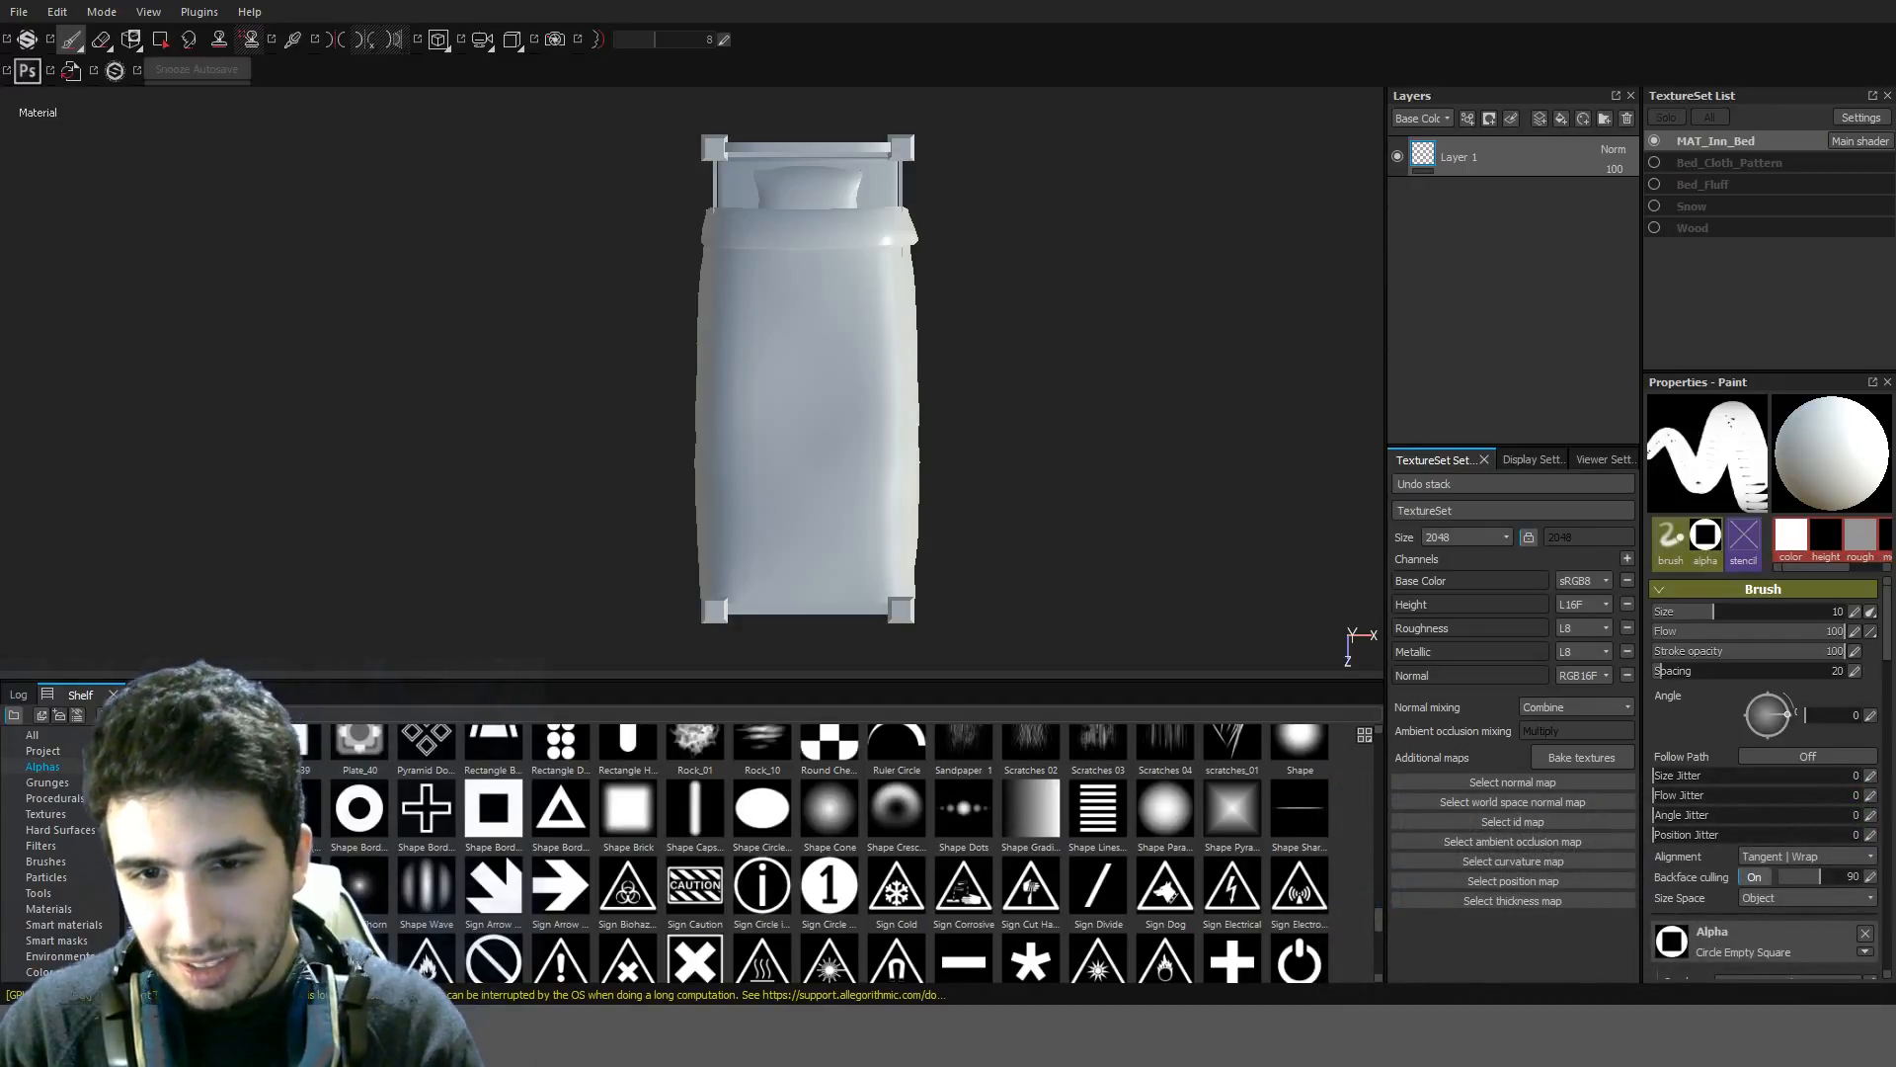
{"action": "left_click", "coordinate": [33, 766]}
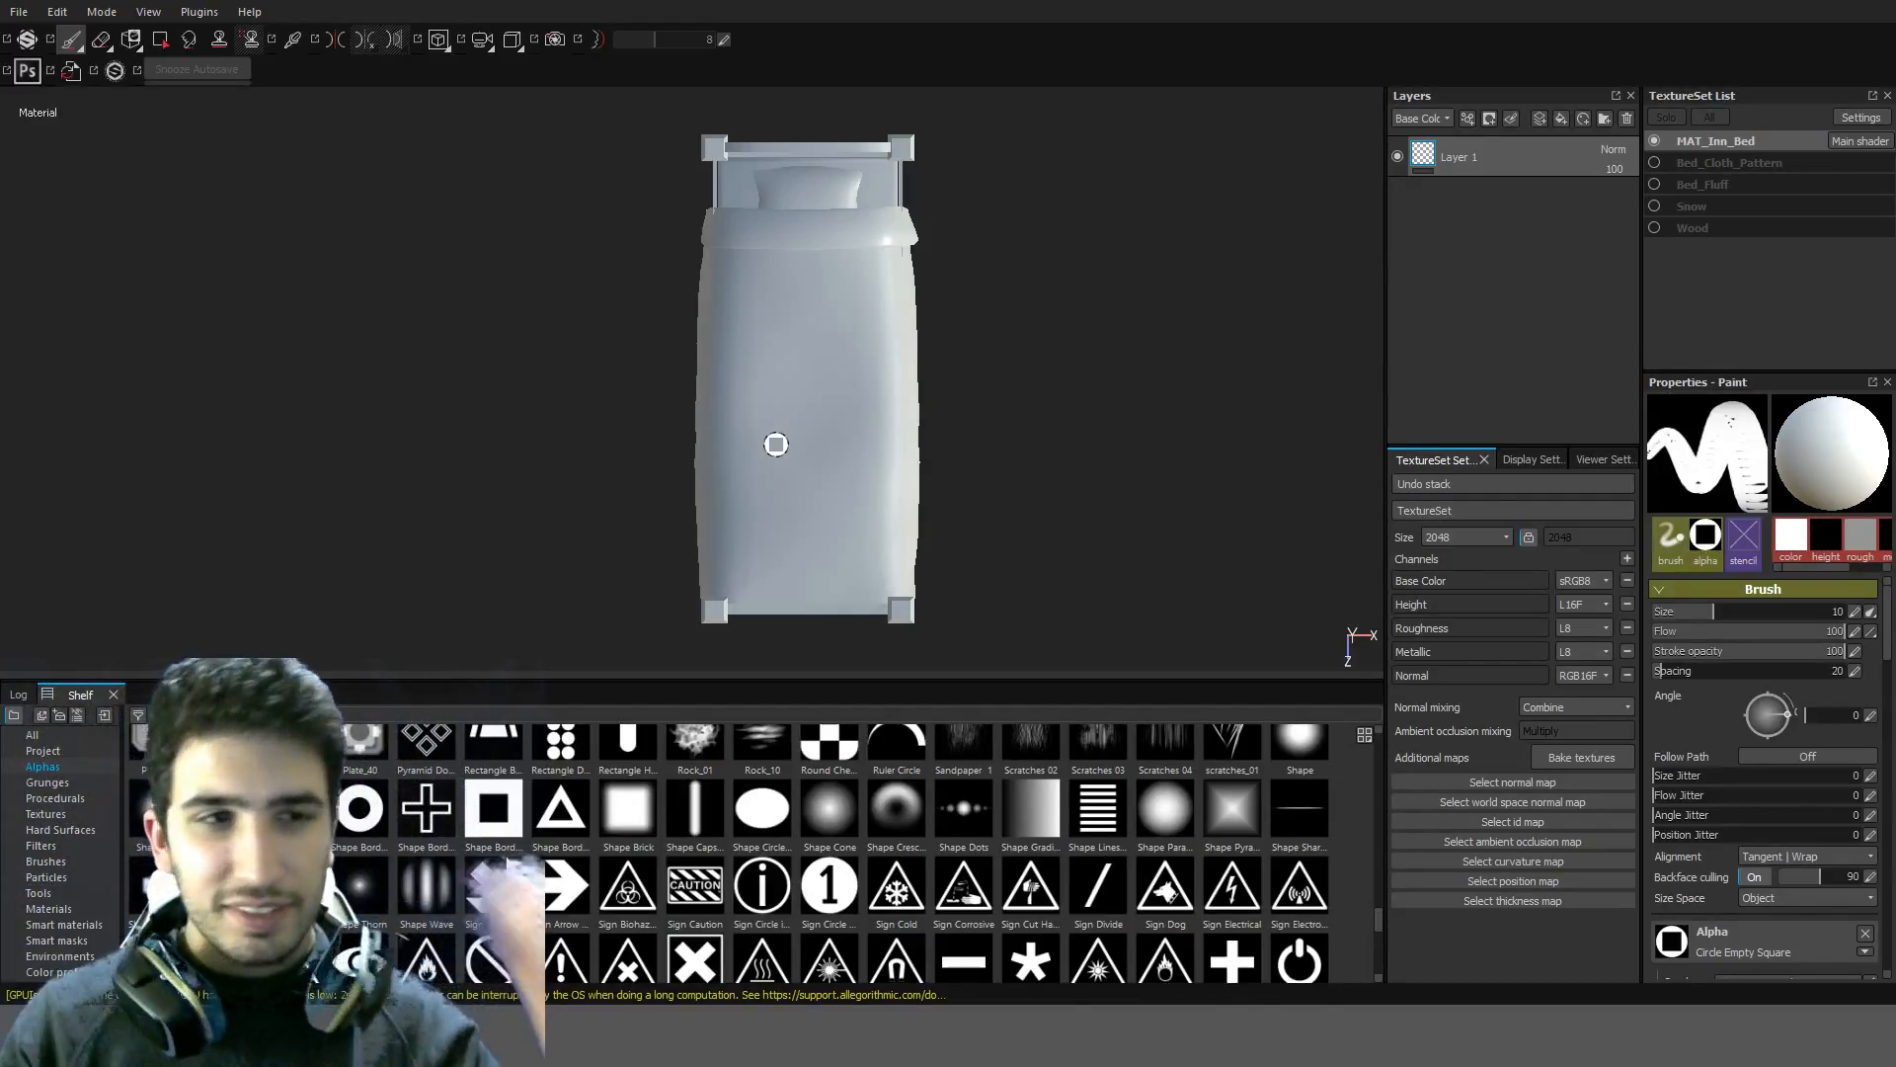
Search all shelf assets for "wood" and add the Wood Walnut material to the layer stack beneath Layer 1
{"action": "left_click_drag", "start_coordinate": [447, 296], "coordinate": [757, 330], "text": "alt"}
{"action": "left_click", "coordinate": [48, 737]}
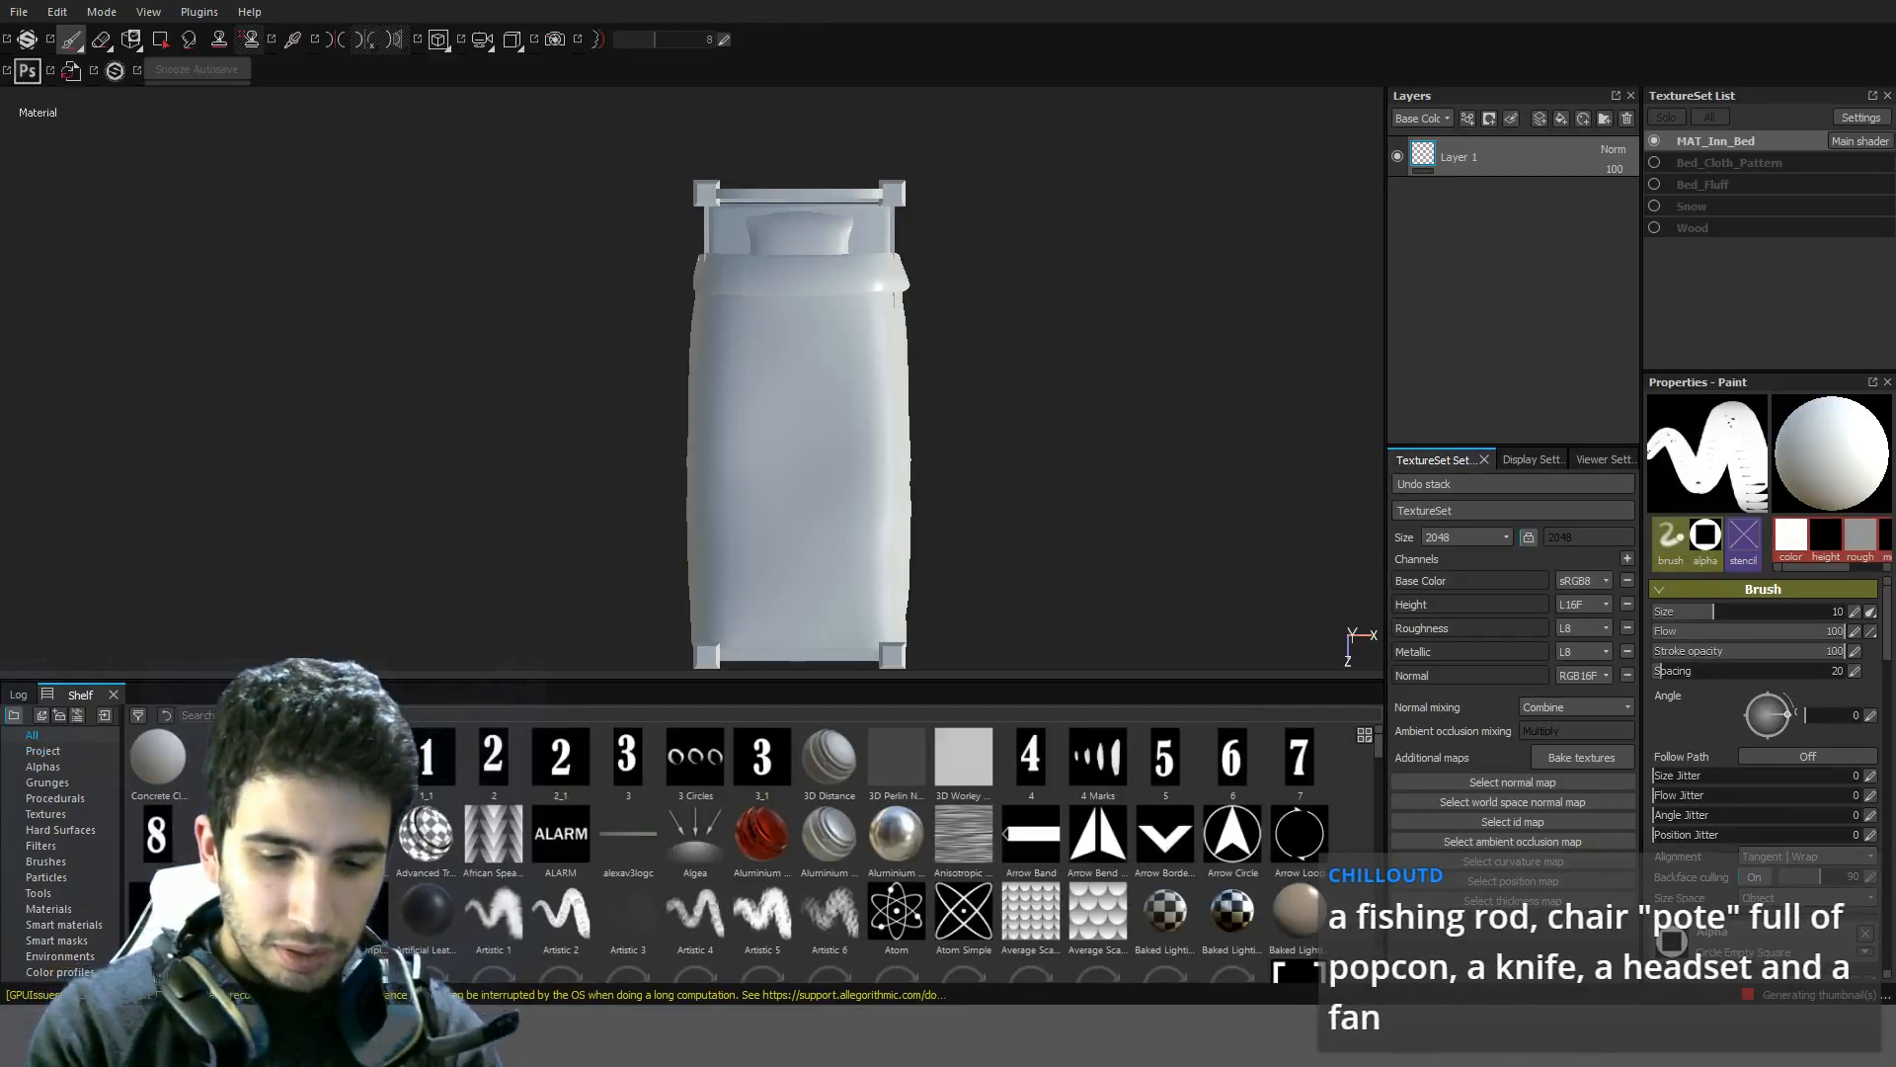
{"action": "type", "text": "wood"}
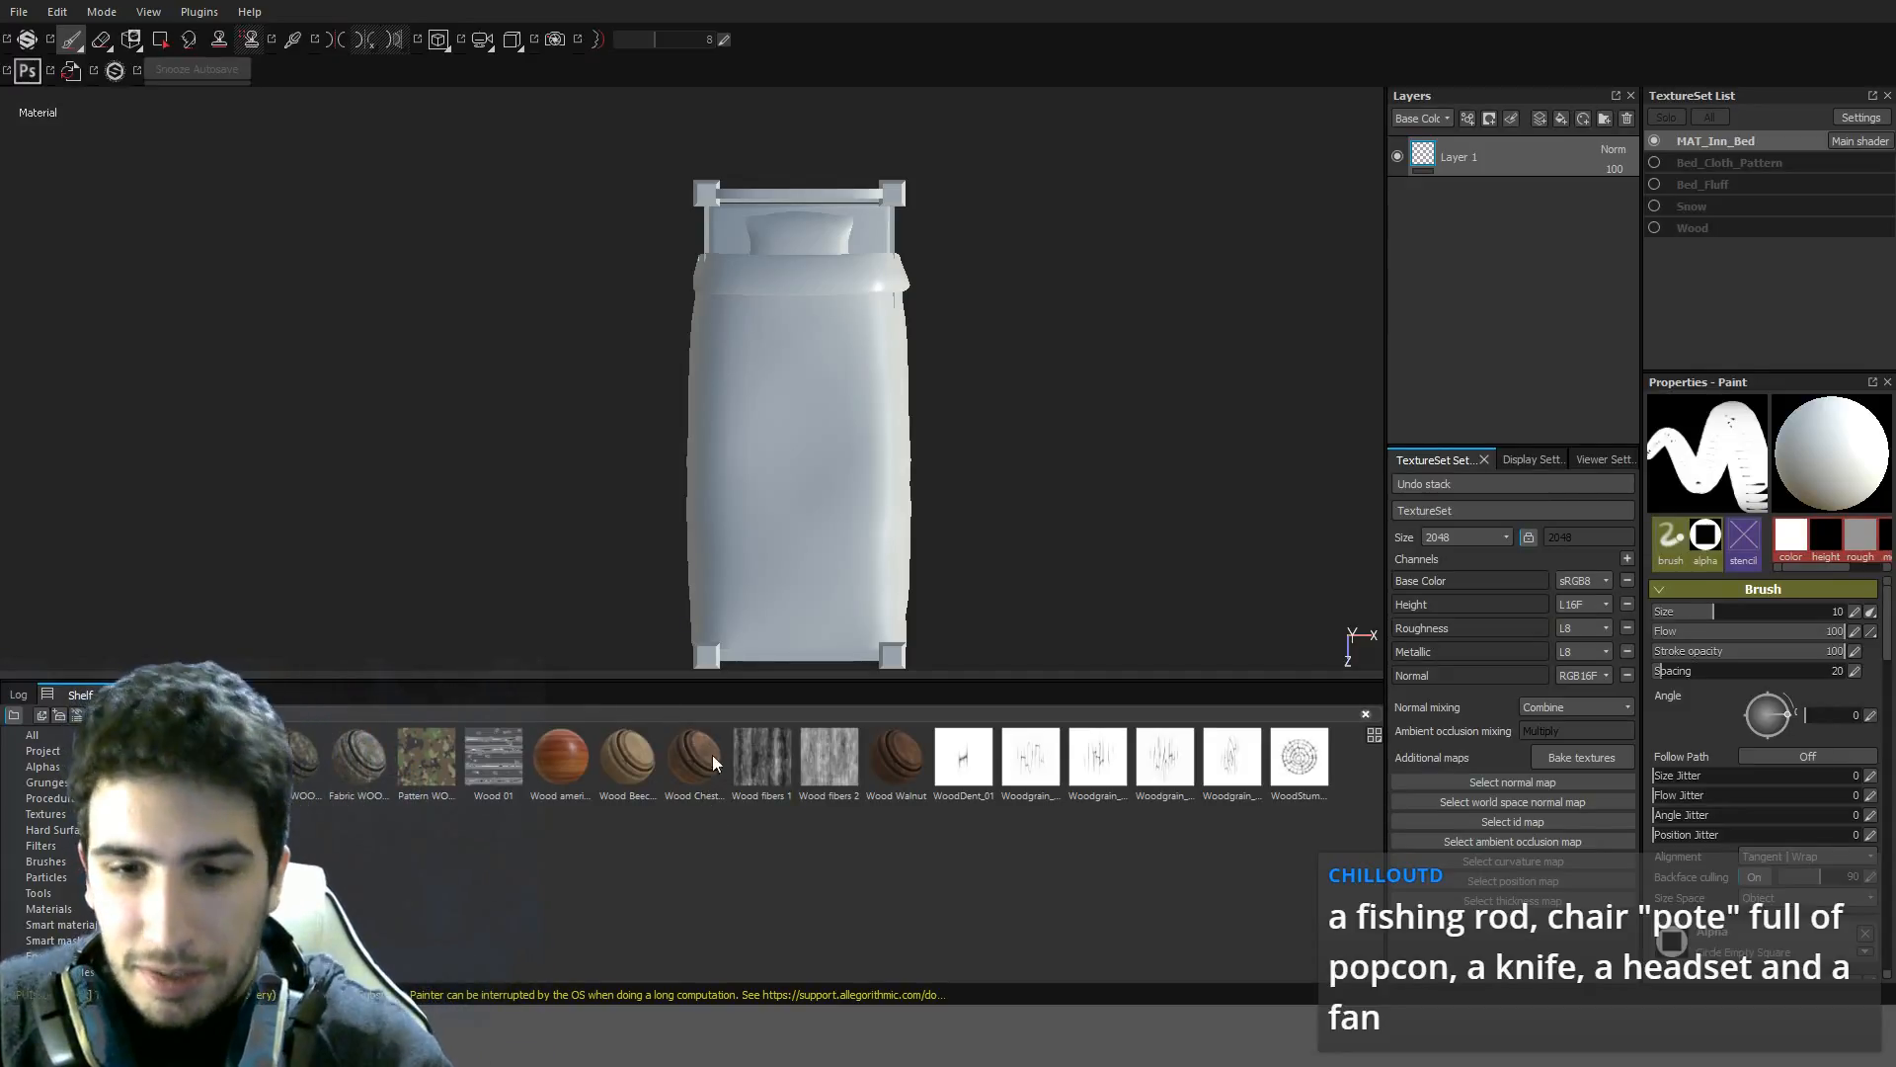
{"action": "left_click_drag", "start_coordinate": [909, 770], "coordinate": [1477, 241]}
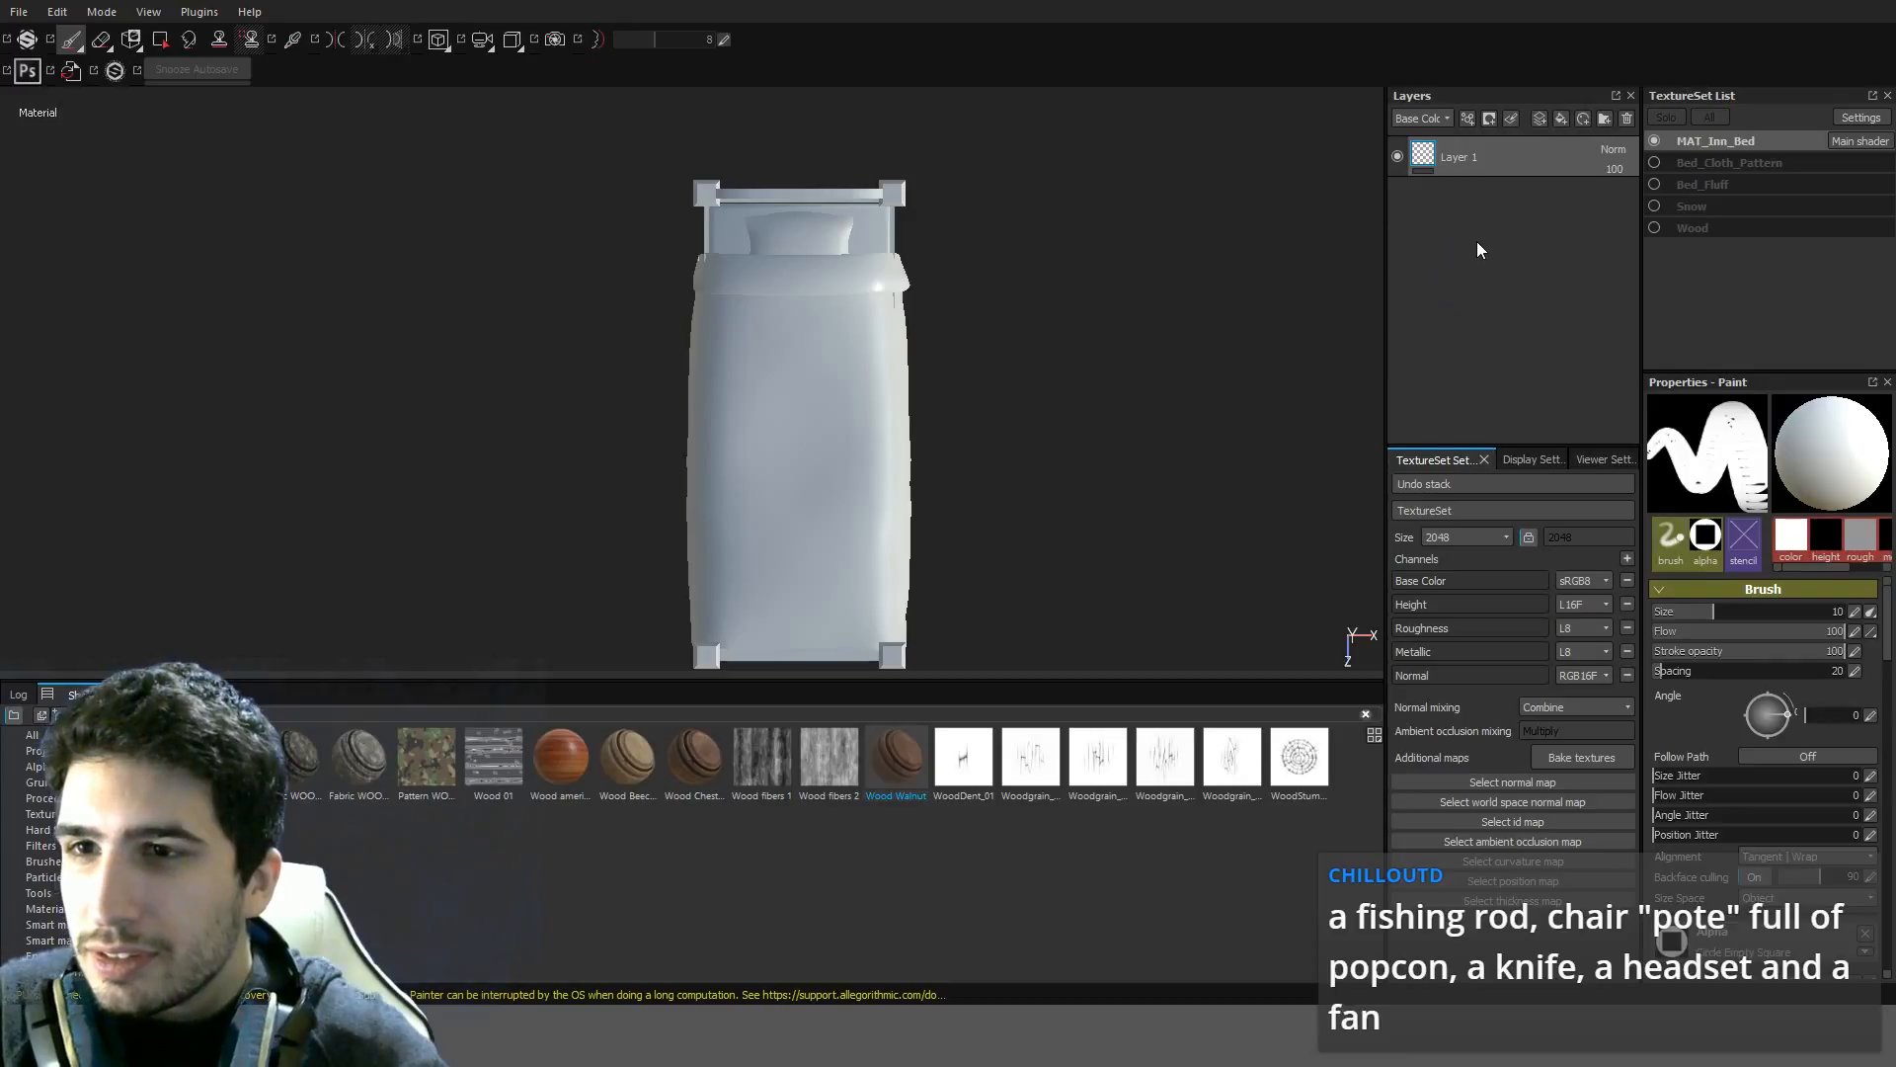
Add a black mask to the Wood Walnut layer so the material is hidden across the entire bed
{"action": "left_click_drag", "start_coordinate": [846, 339], "coordinate": [982, 453], "text": "alt"}
{"action": "scroll", "coordinate": [968, 433], "scroll_direction": "up", "scroll_amount": 4}
{"action": "left_click_drag", "start_coordinate": [608, 486], "coordinate": [1040, 423], "text": "alt"}
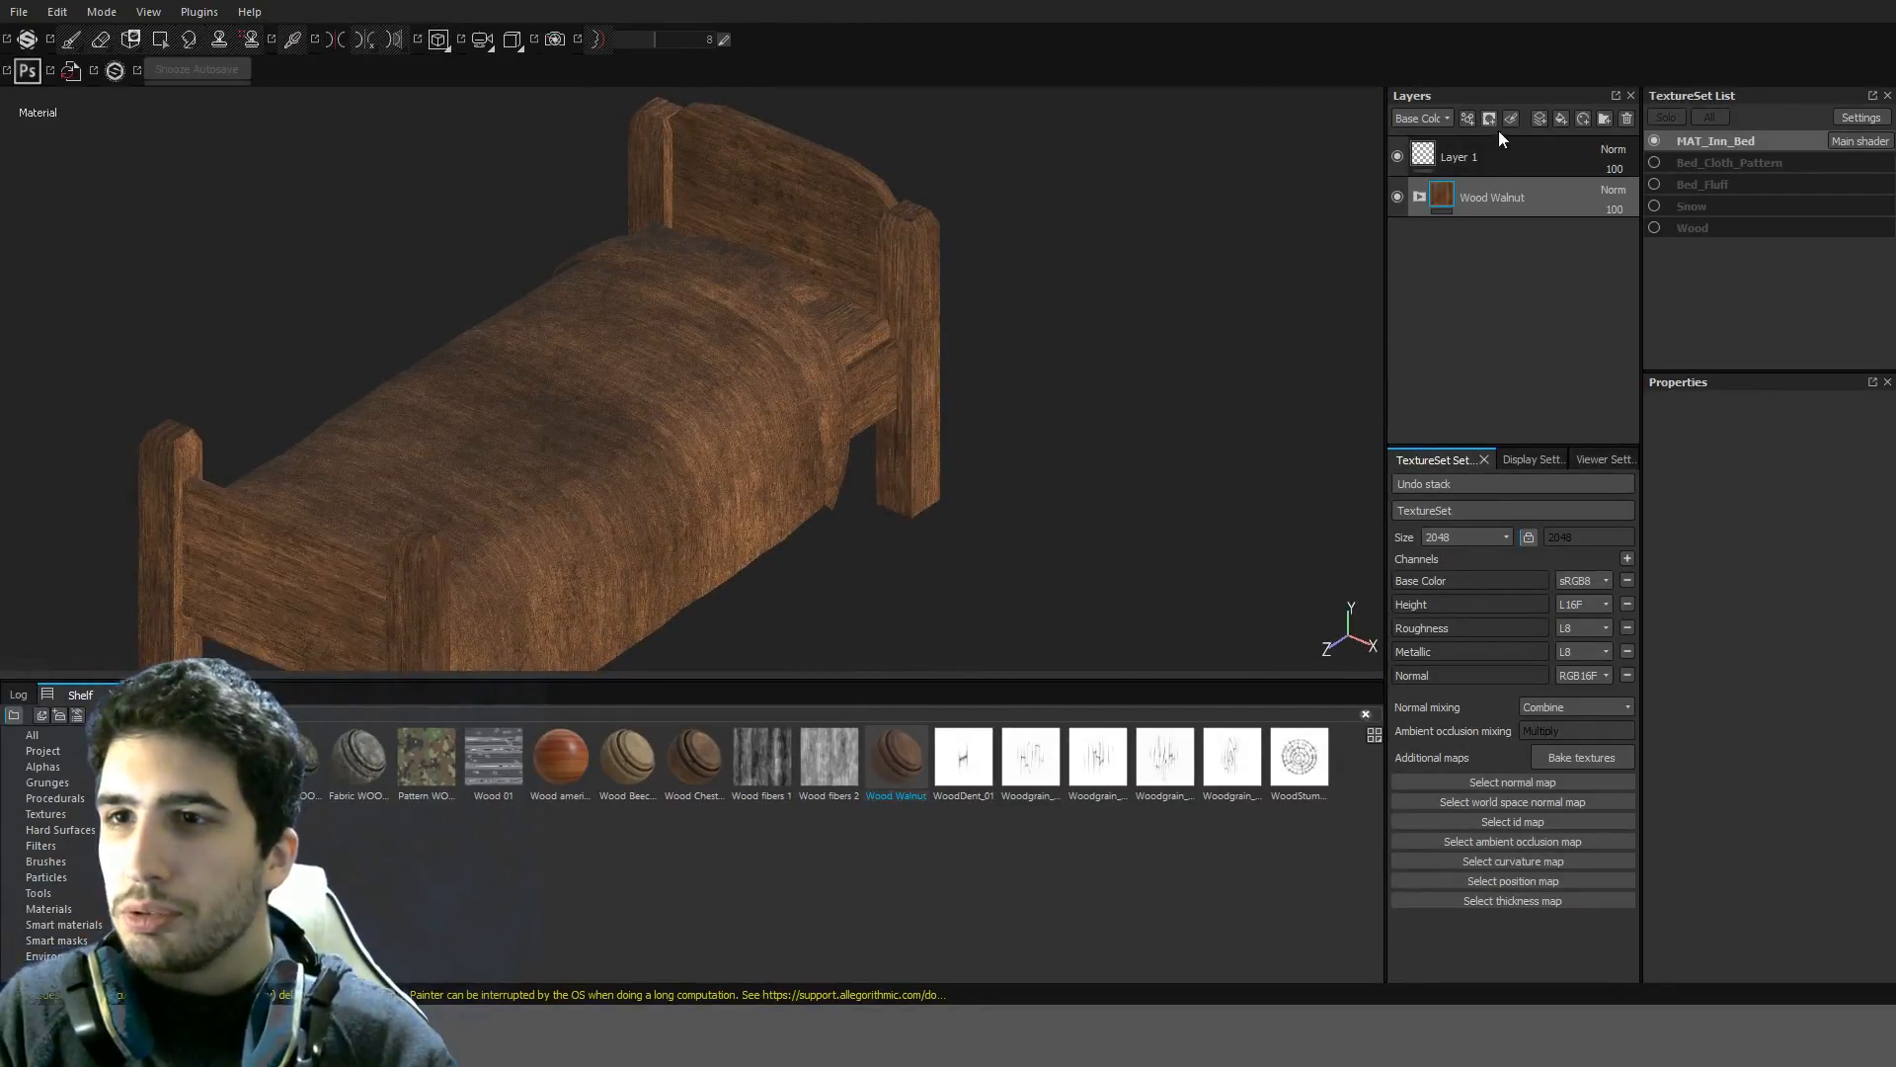
{"action": "left_click", "coordinate": [1511, 155]}
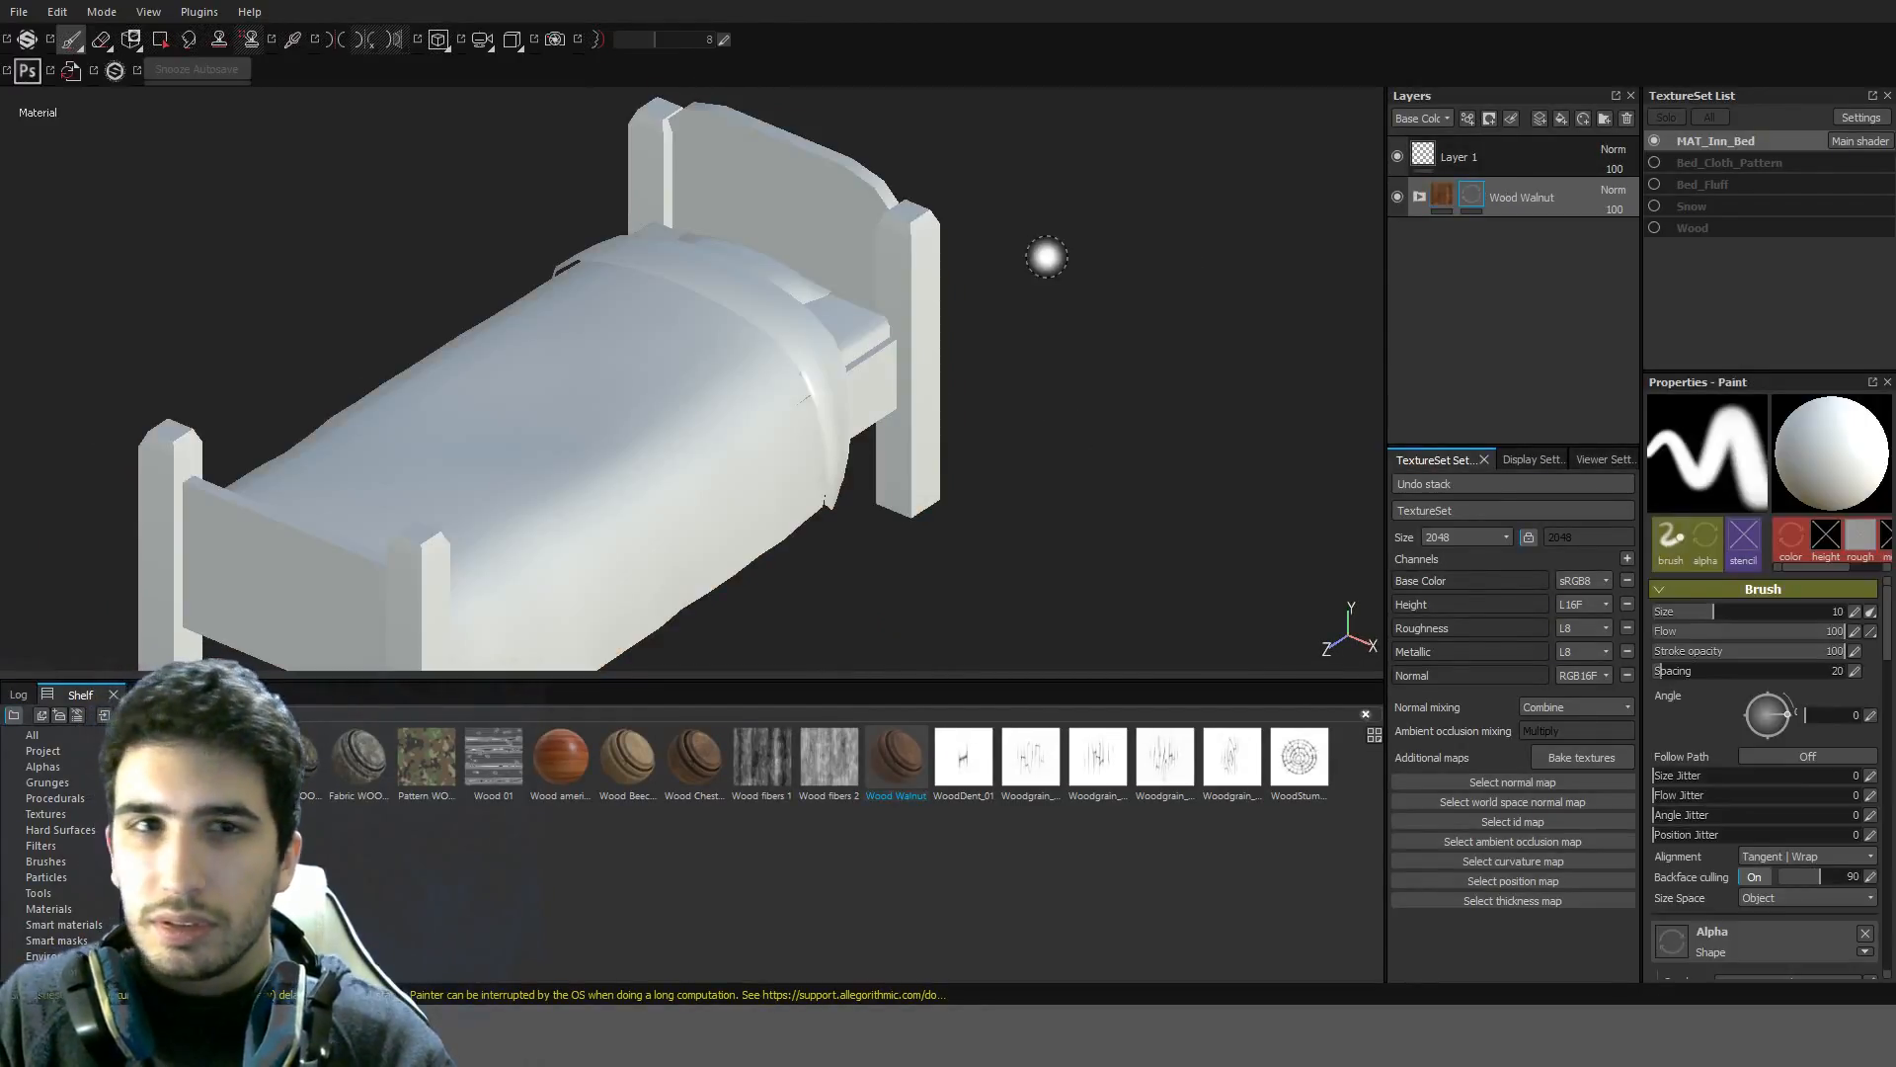
Use Polygon Fill in mesh mode on the Wood Walnut mask to reveal the wood on the headboard, footboard, posts and side rails
{"action": "left_click", "coordinate": [160, 43]}
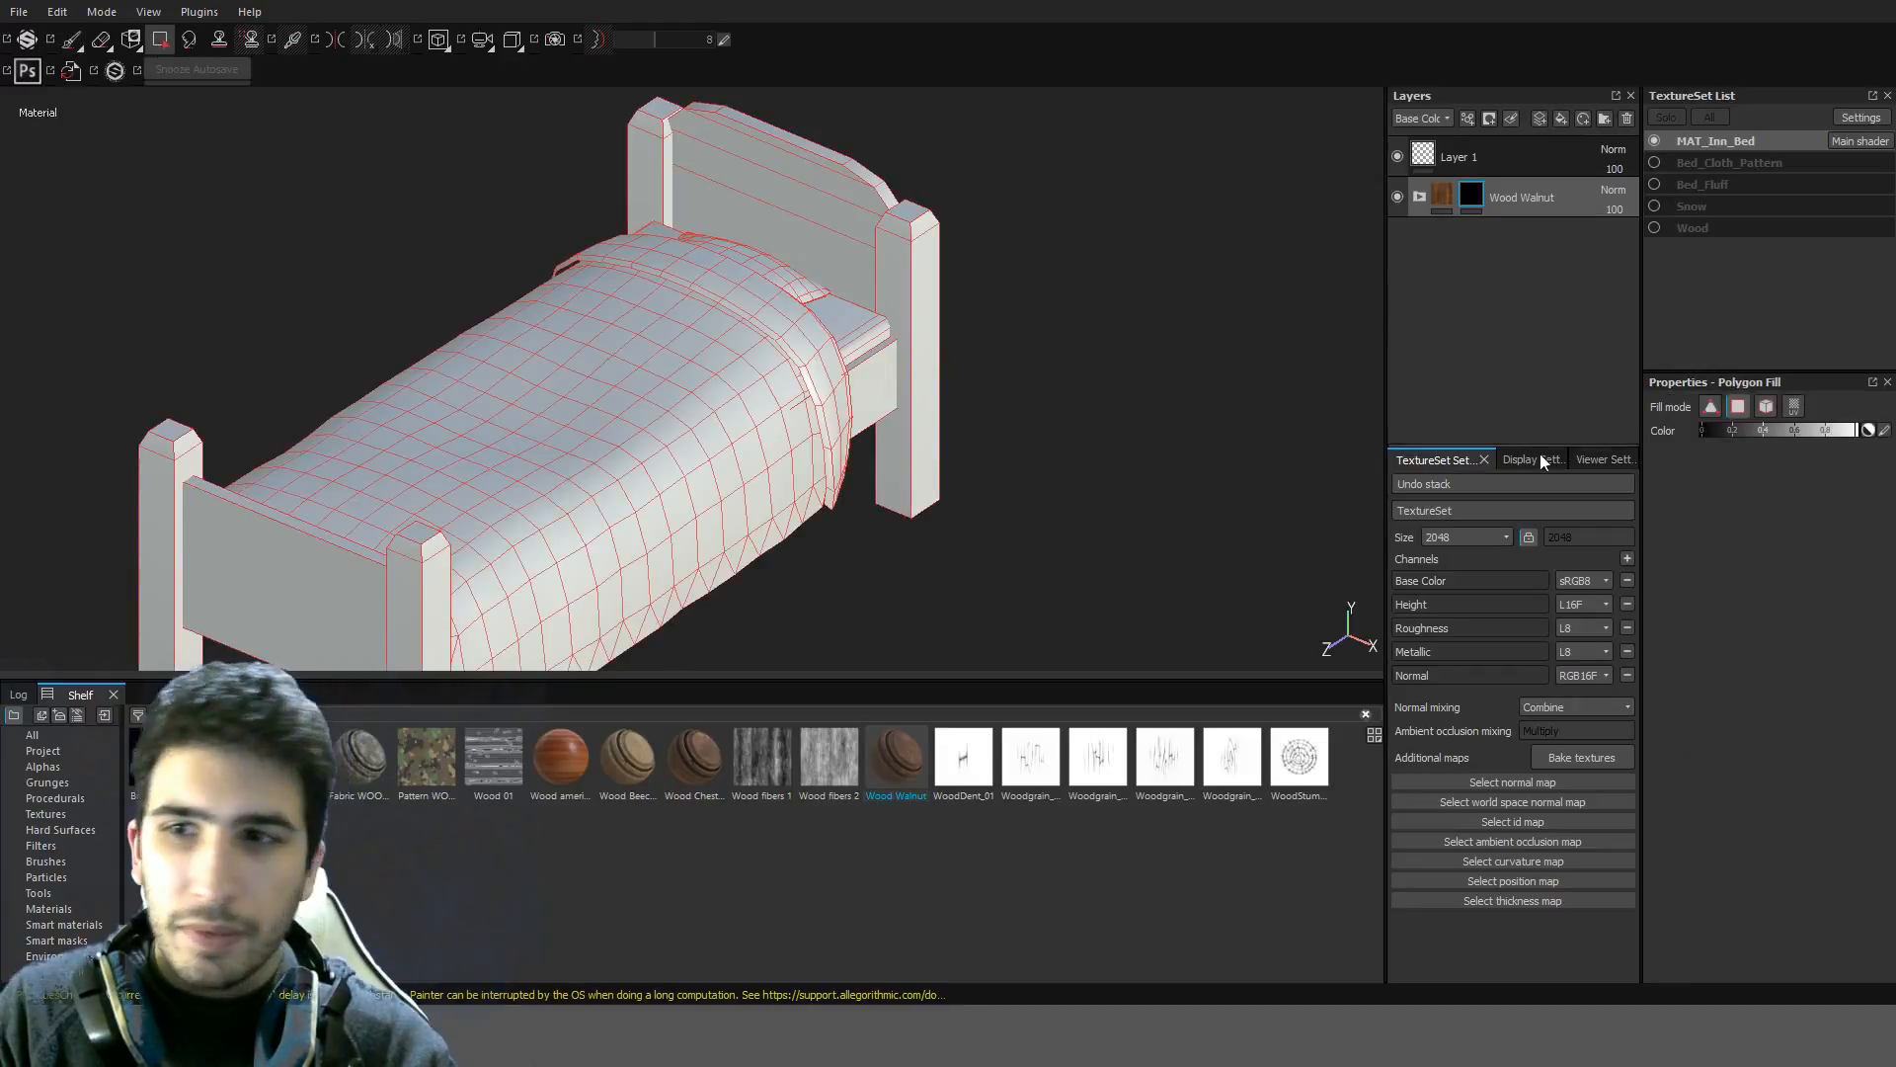
{"action": "left_click_drag", "start_coordinate": [842, 246], "coordinate": [871, 237]}
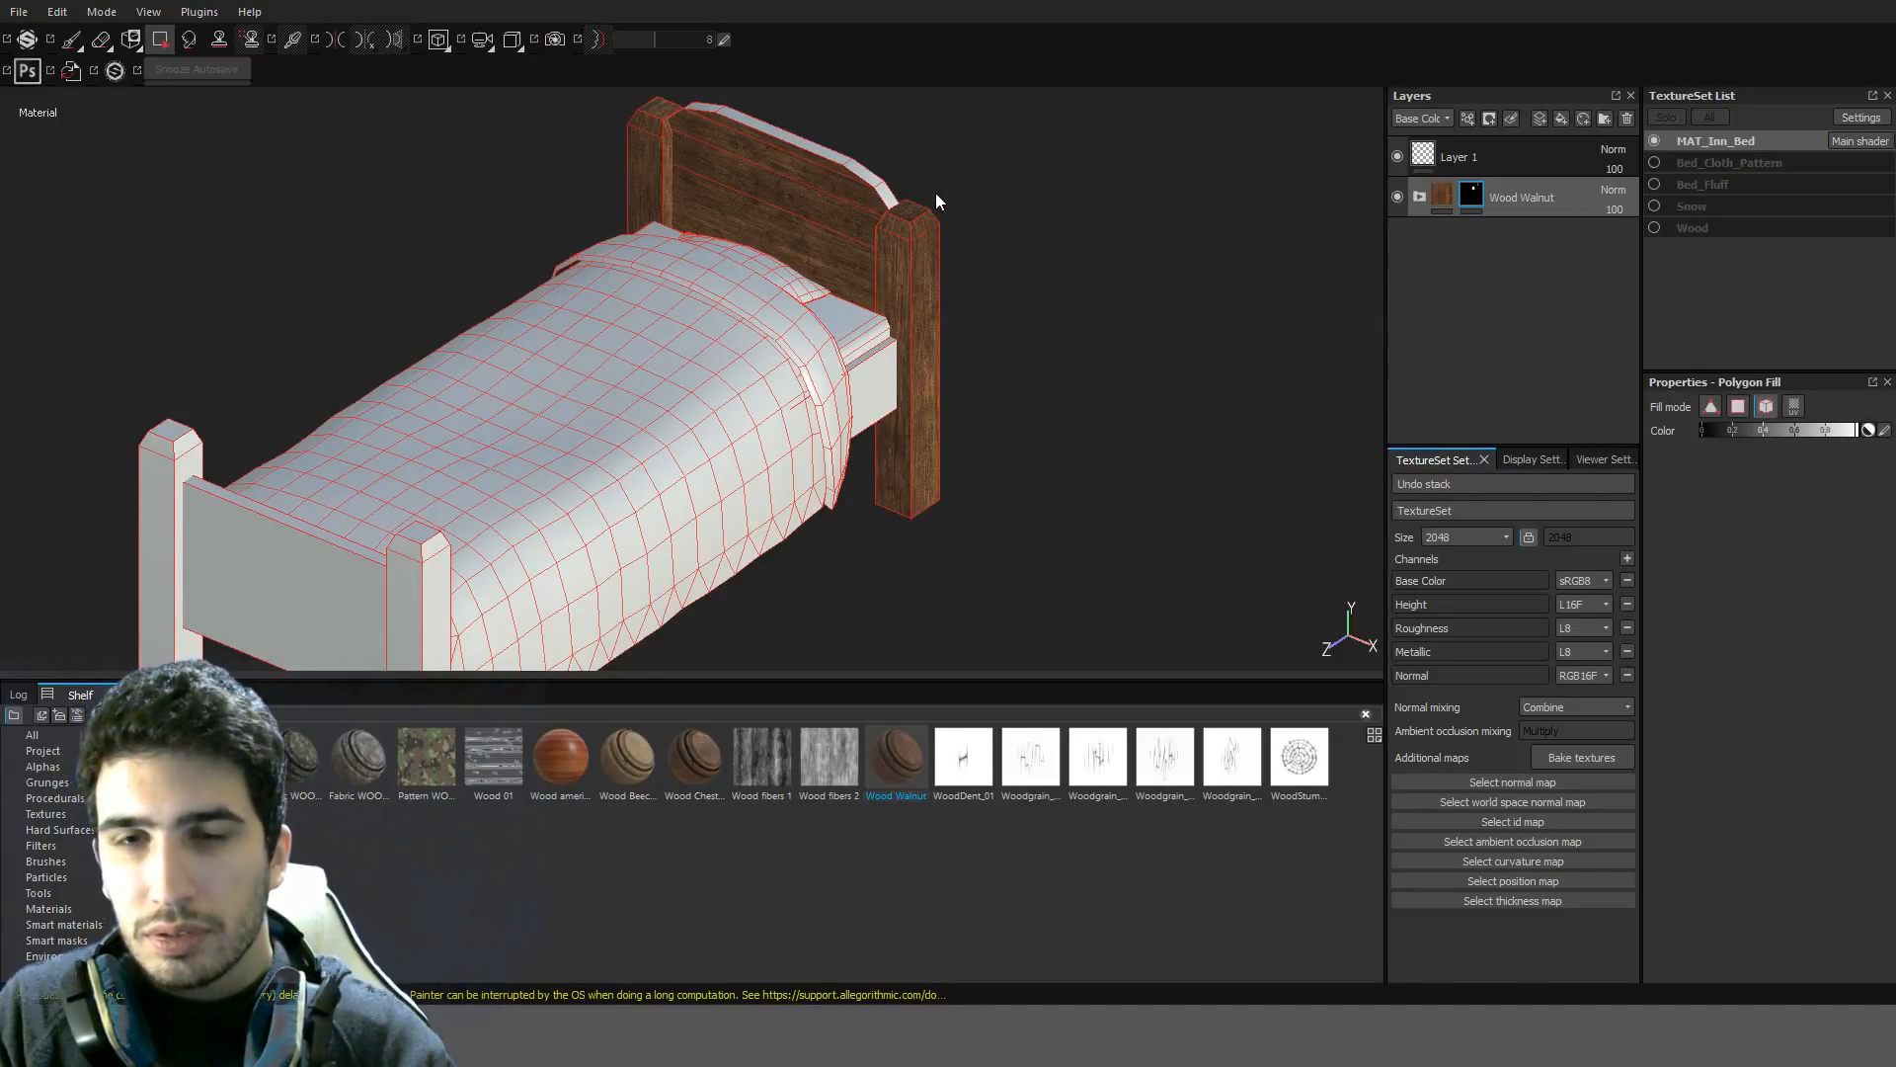
{"action": "left_click_drag", "start_coordinate": [937, 201], "coordinate": [770, 402], "text": "alt"}
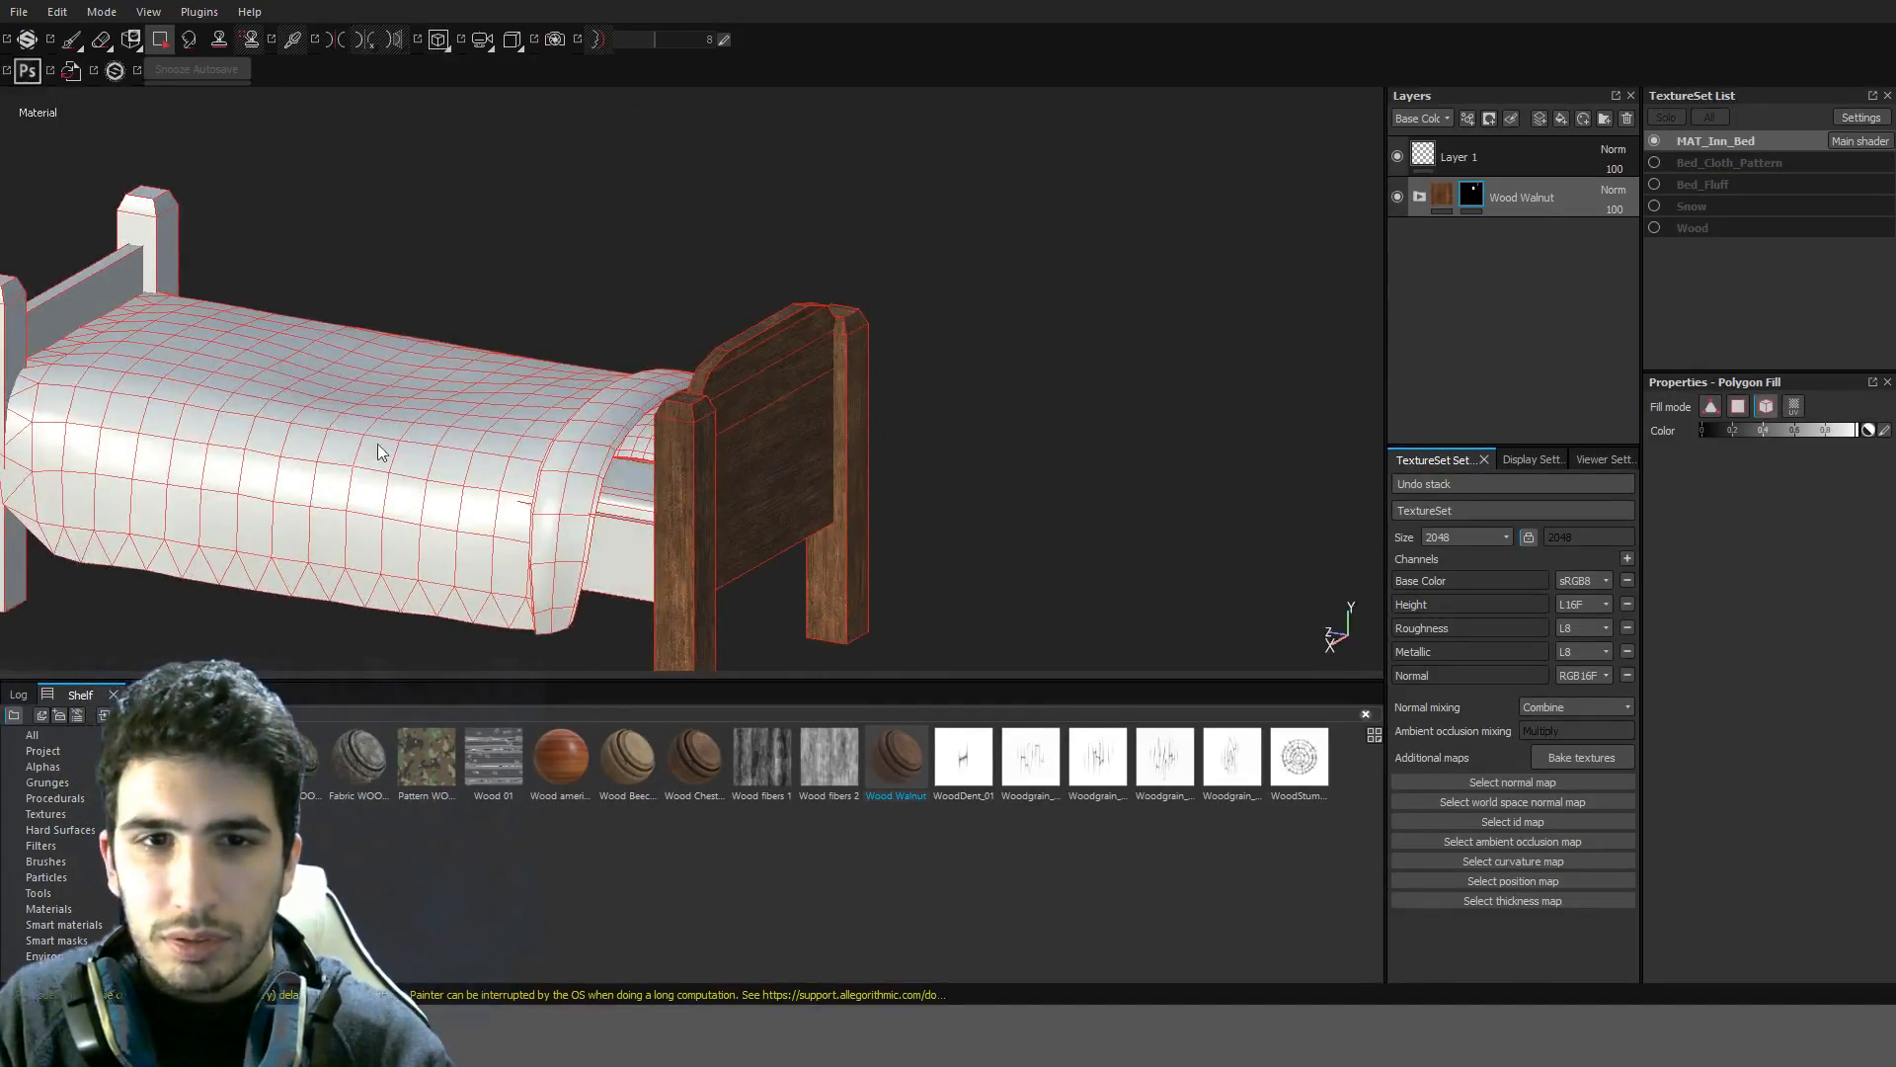
{"action": "left_click_drag", "start_coordinate": [380, 453], "coordinate": [691, 514], "text": "alt"}
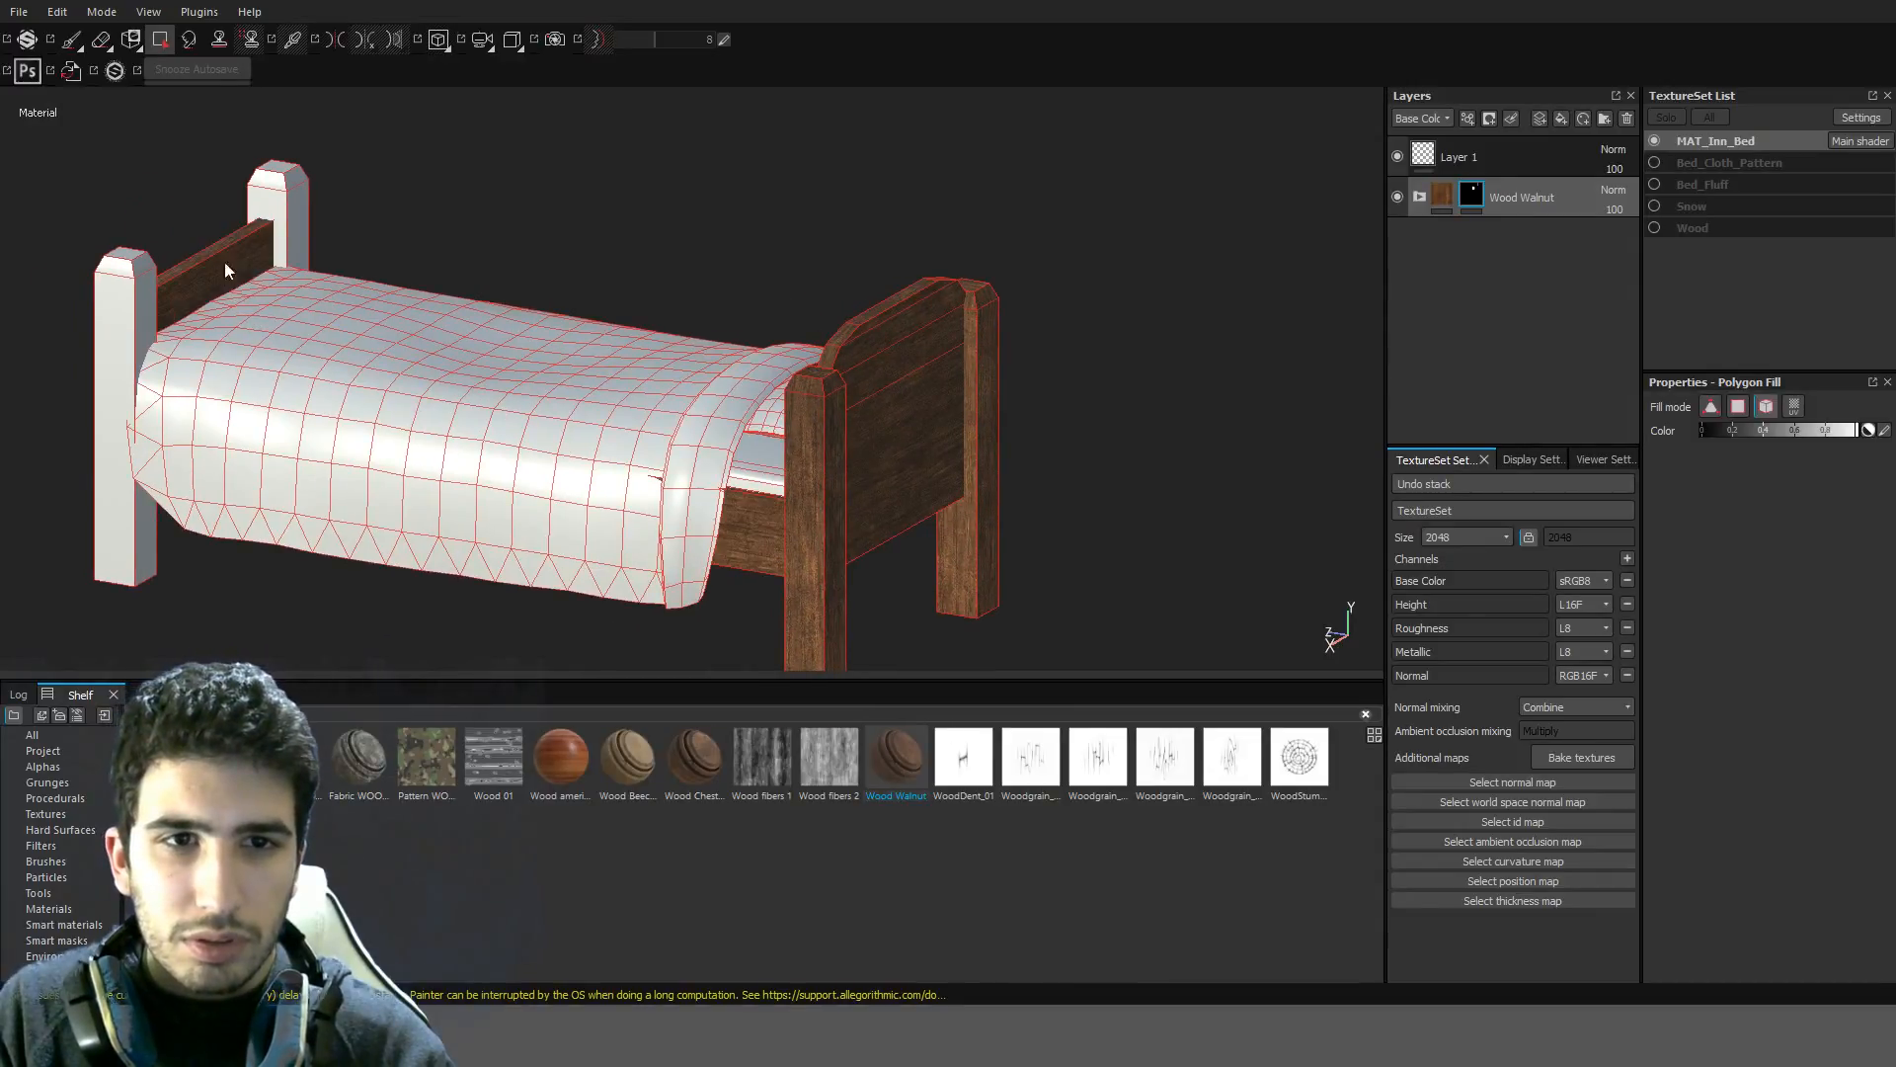
{"action": "left_click_drag", "start_coordinate": [148, 282], "coordinate": [642, 420], "text": "alt"}
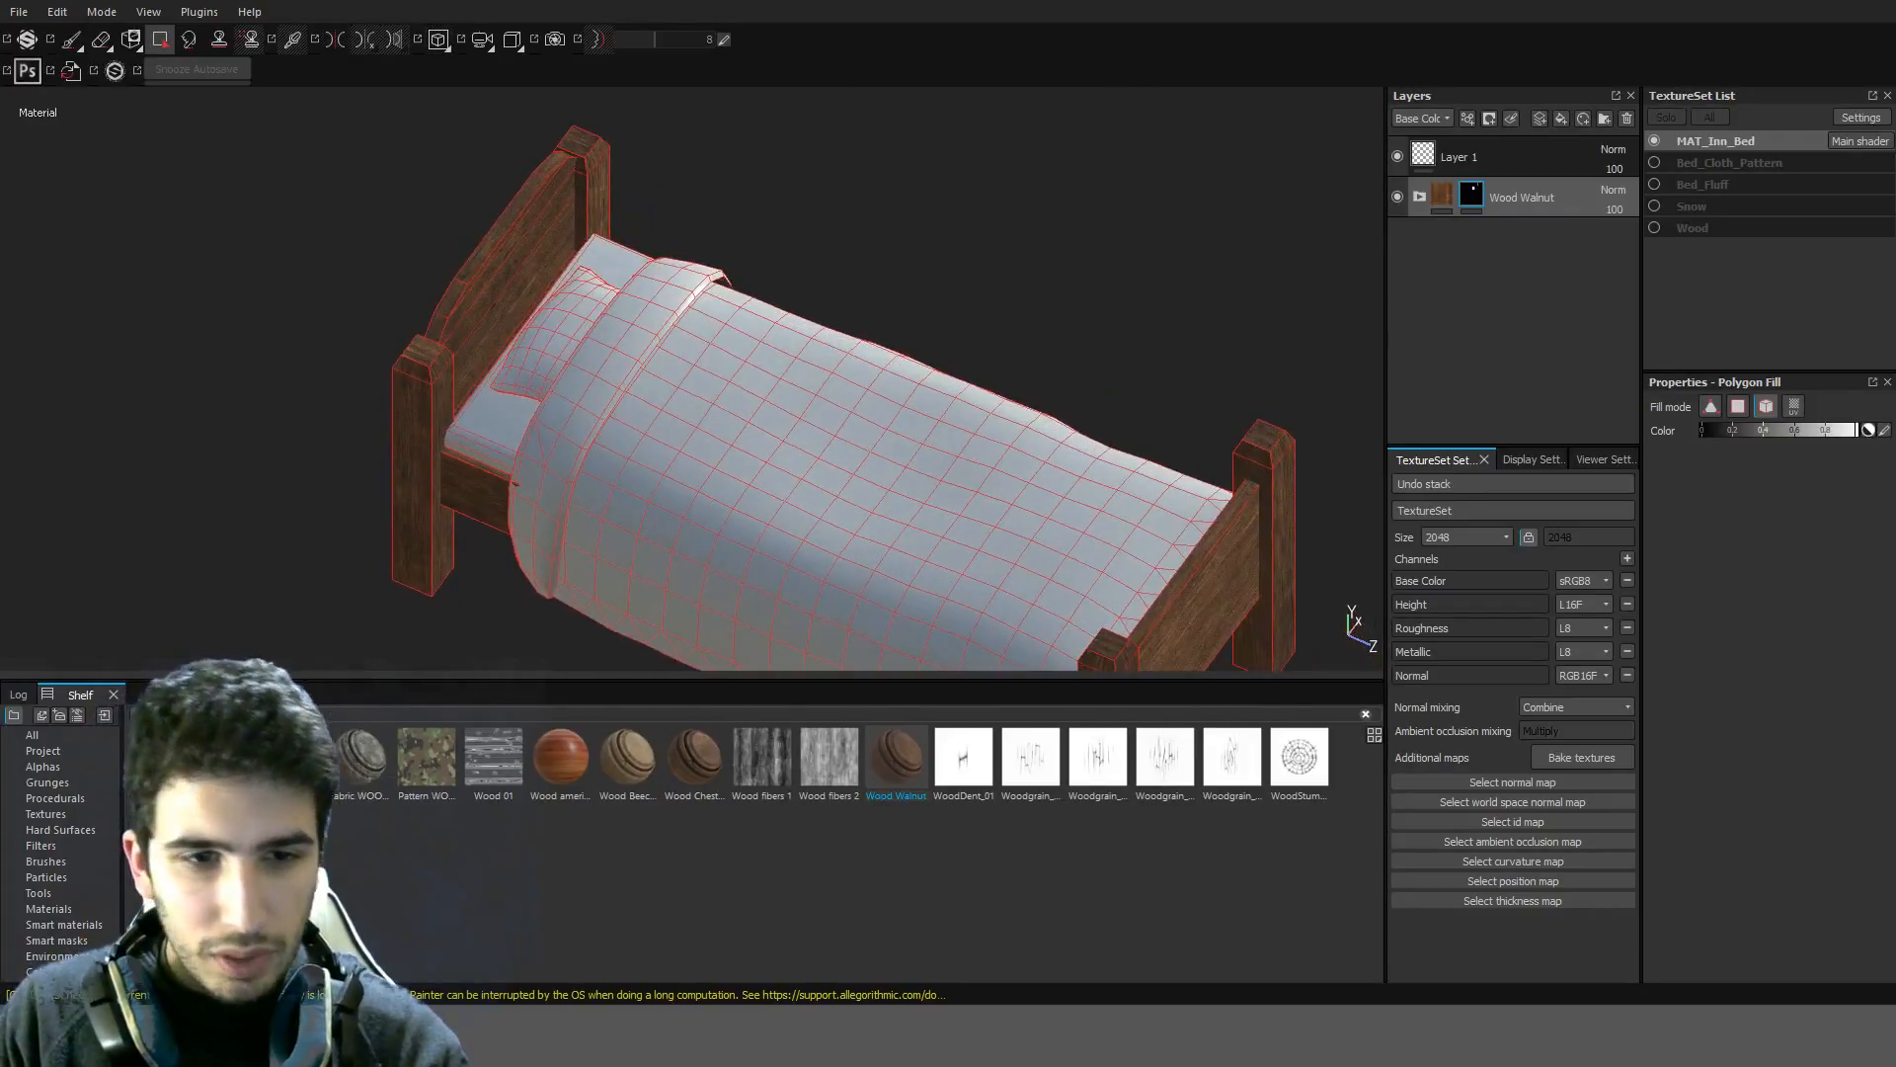
Search the shelf for "cloth", and browse all shelf assets filtered by "cl" and by "c" for a fabric
{"action": "left_click", "coordinate": [162, 715]}
{"action": "type", "text": "cl"}
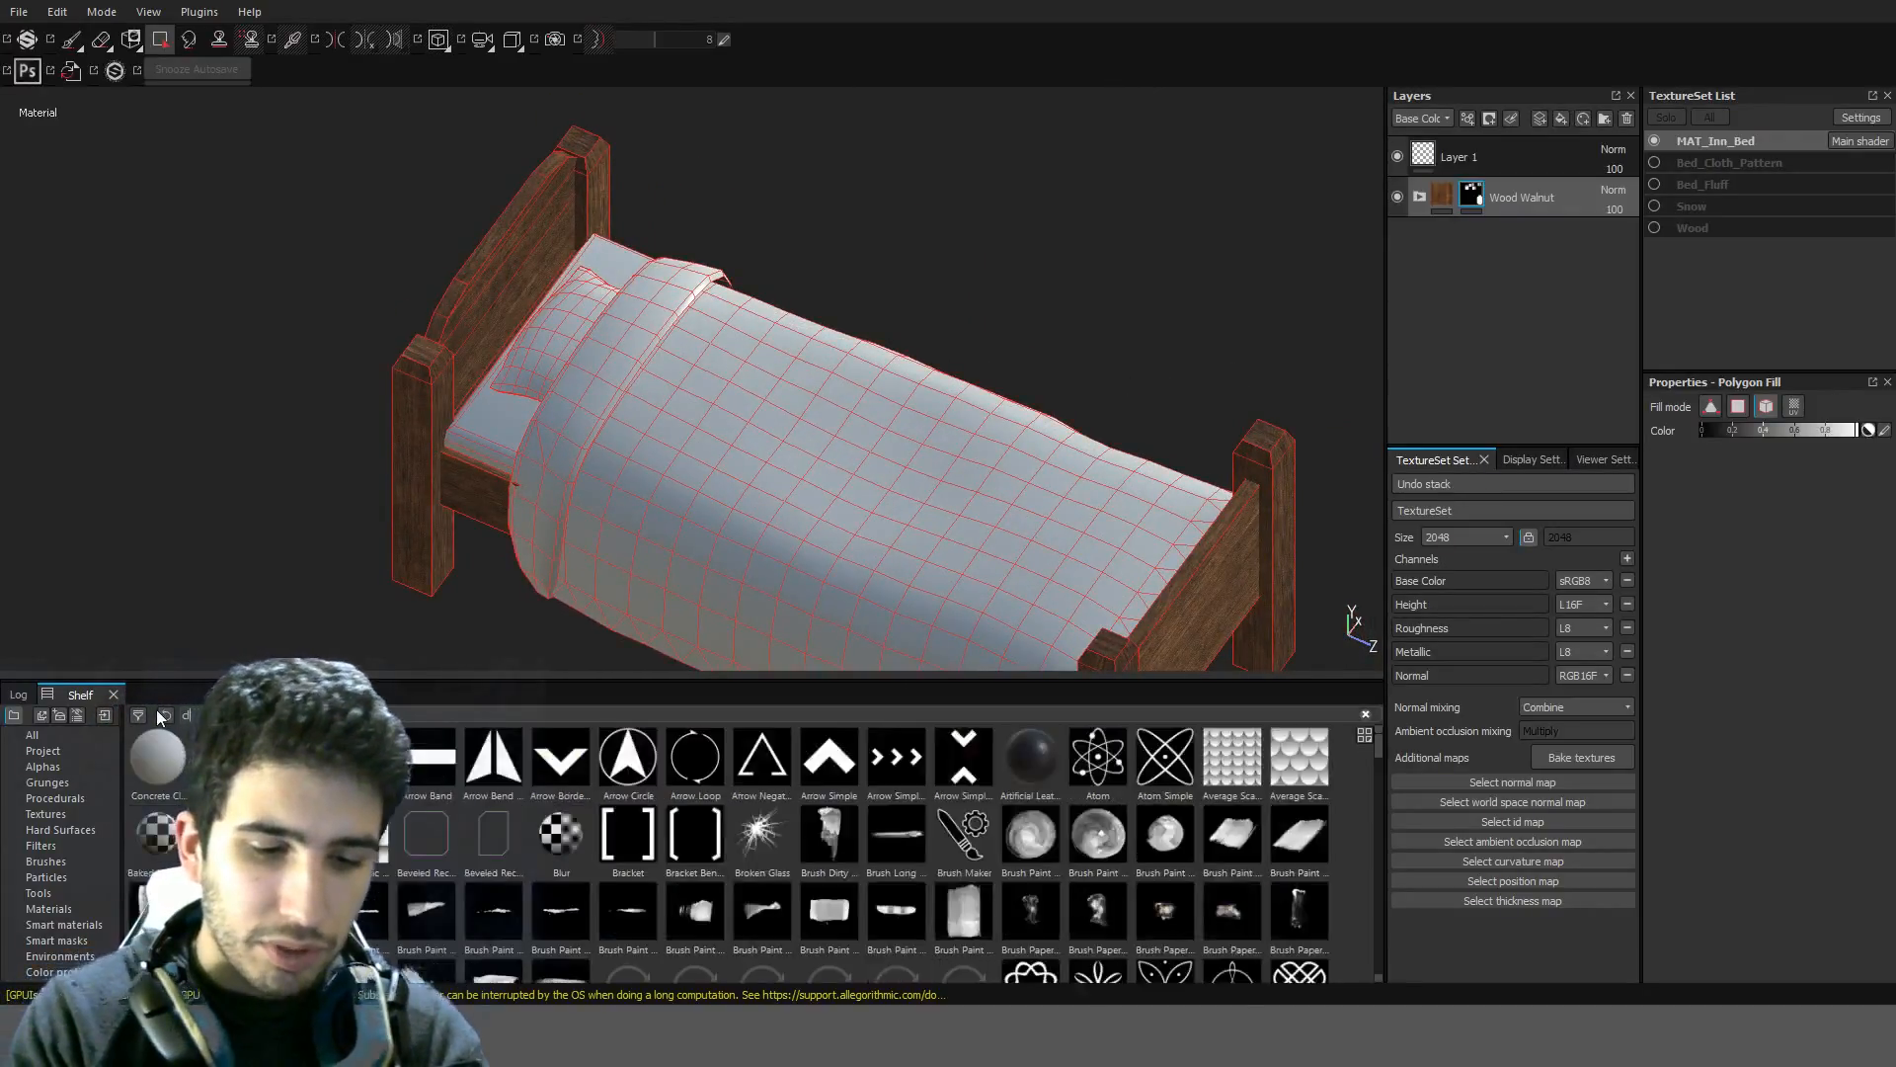
{"action": "type", "text": "oth"}
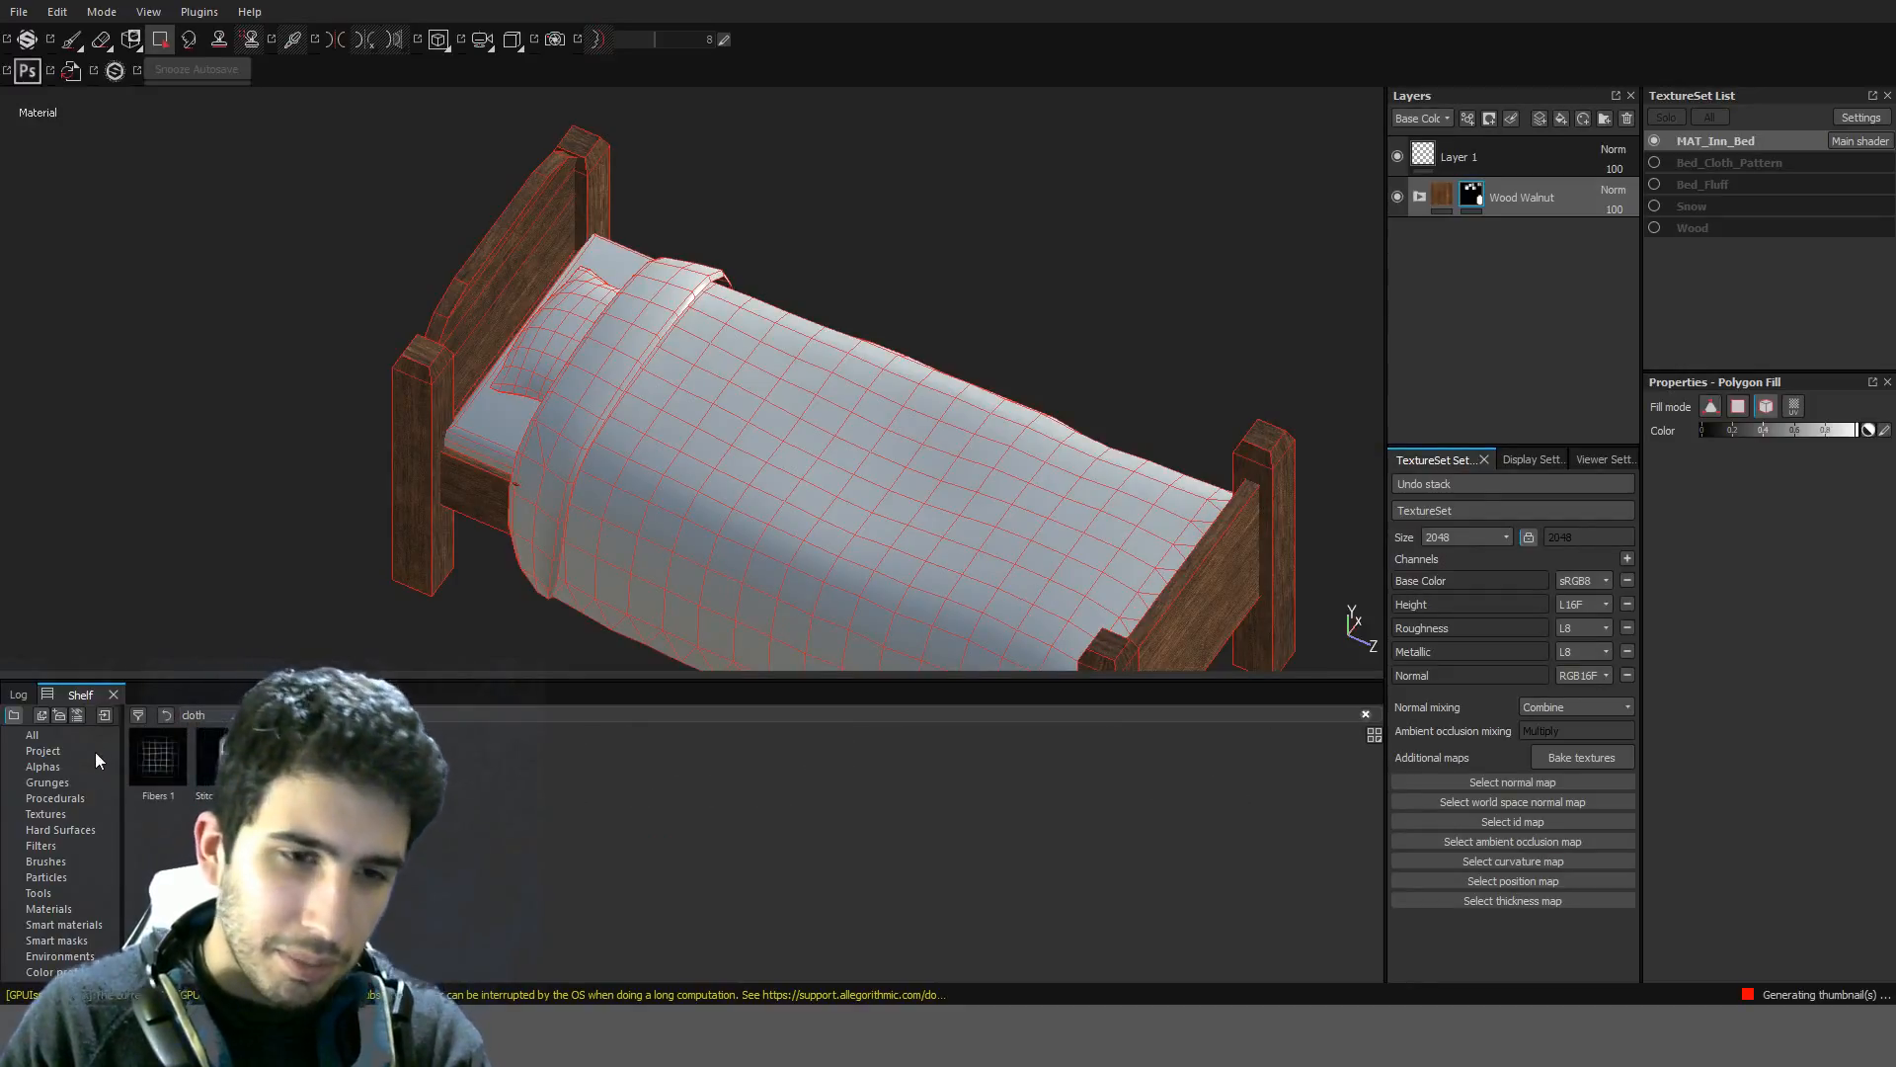
{"action": "left_click", "coordinate": [38, 737]}
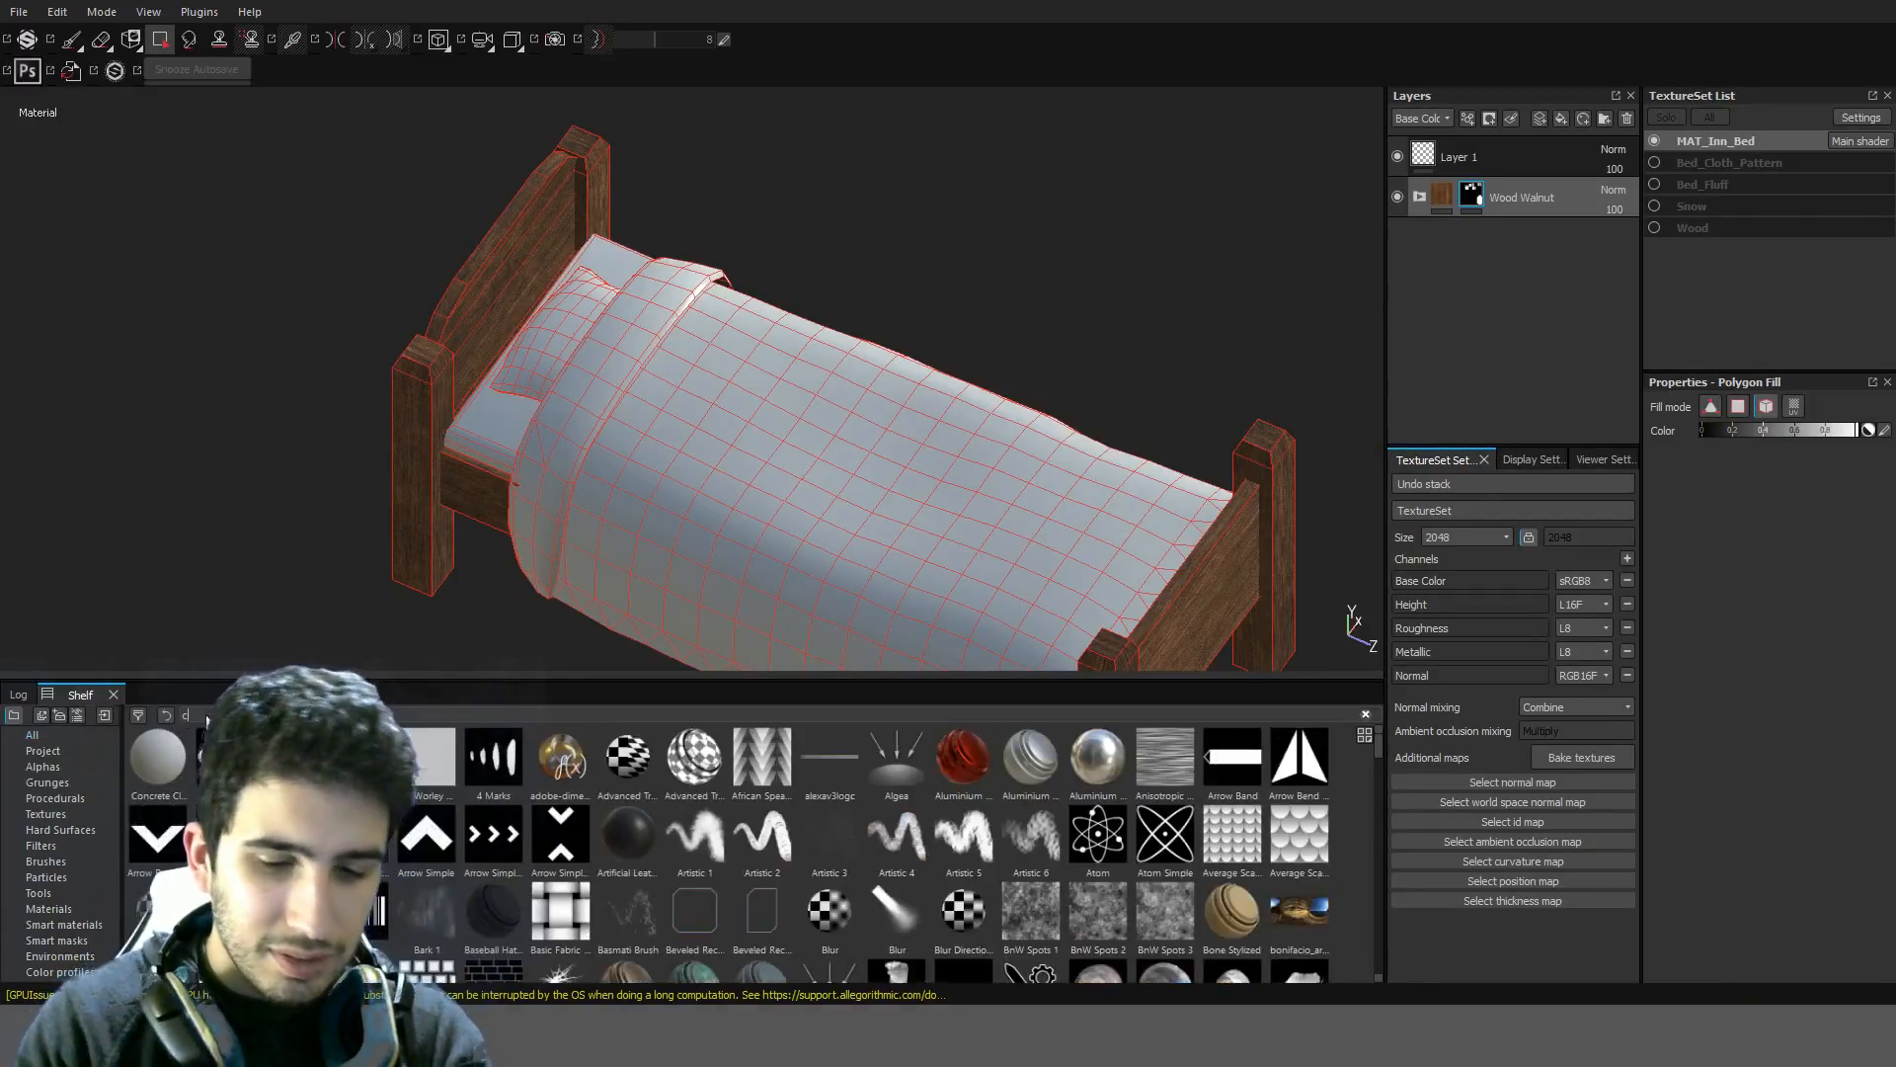
{"action": "type", "text": "l"}
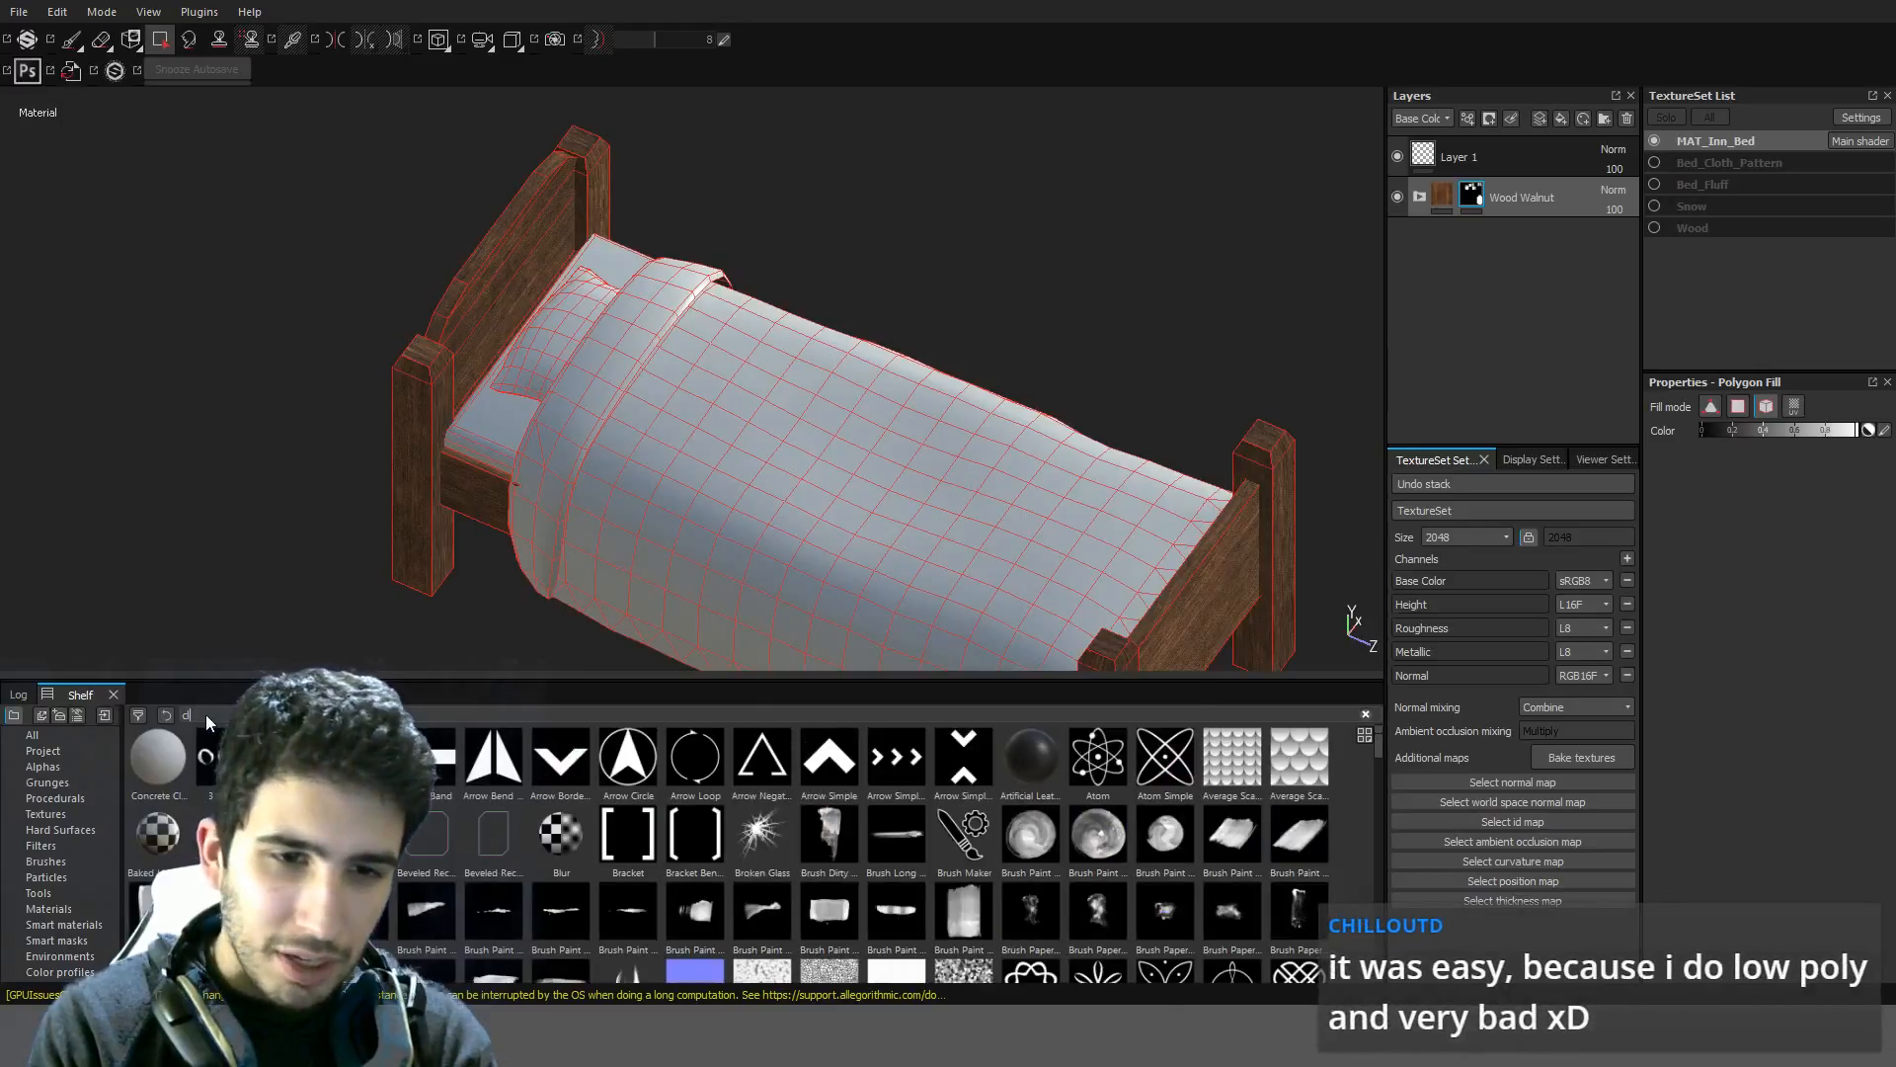
{"action": "key", "text": "BackSpace"}
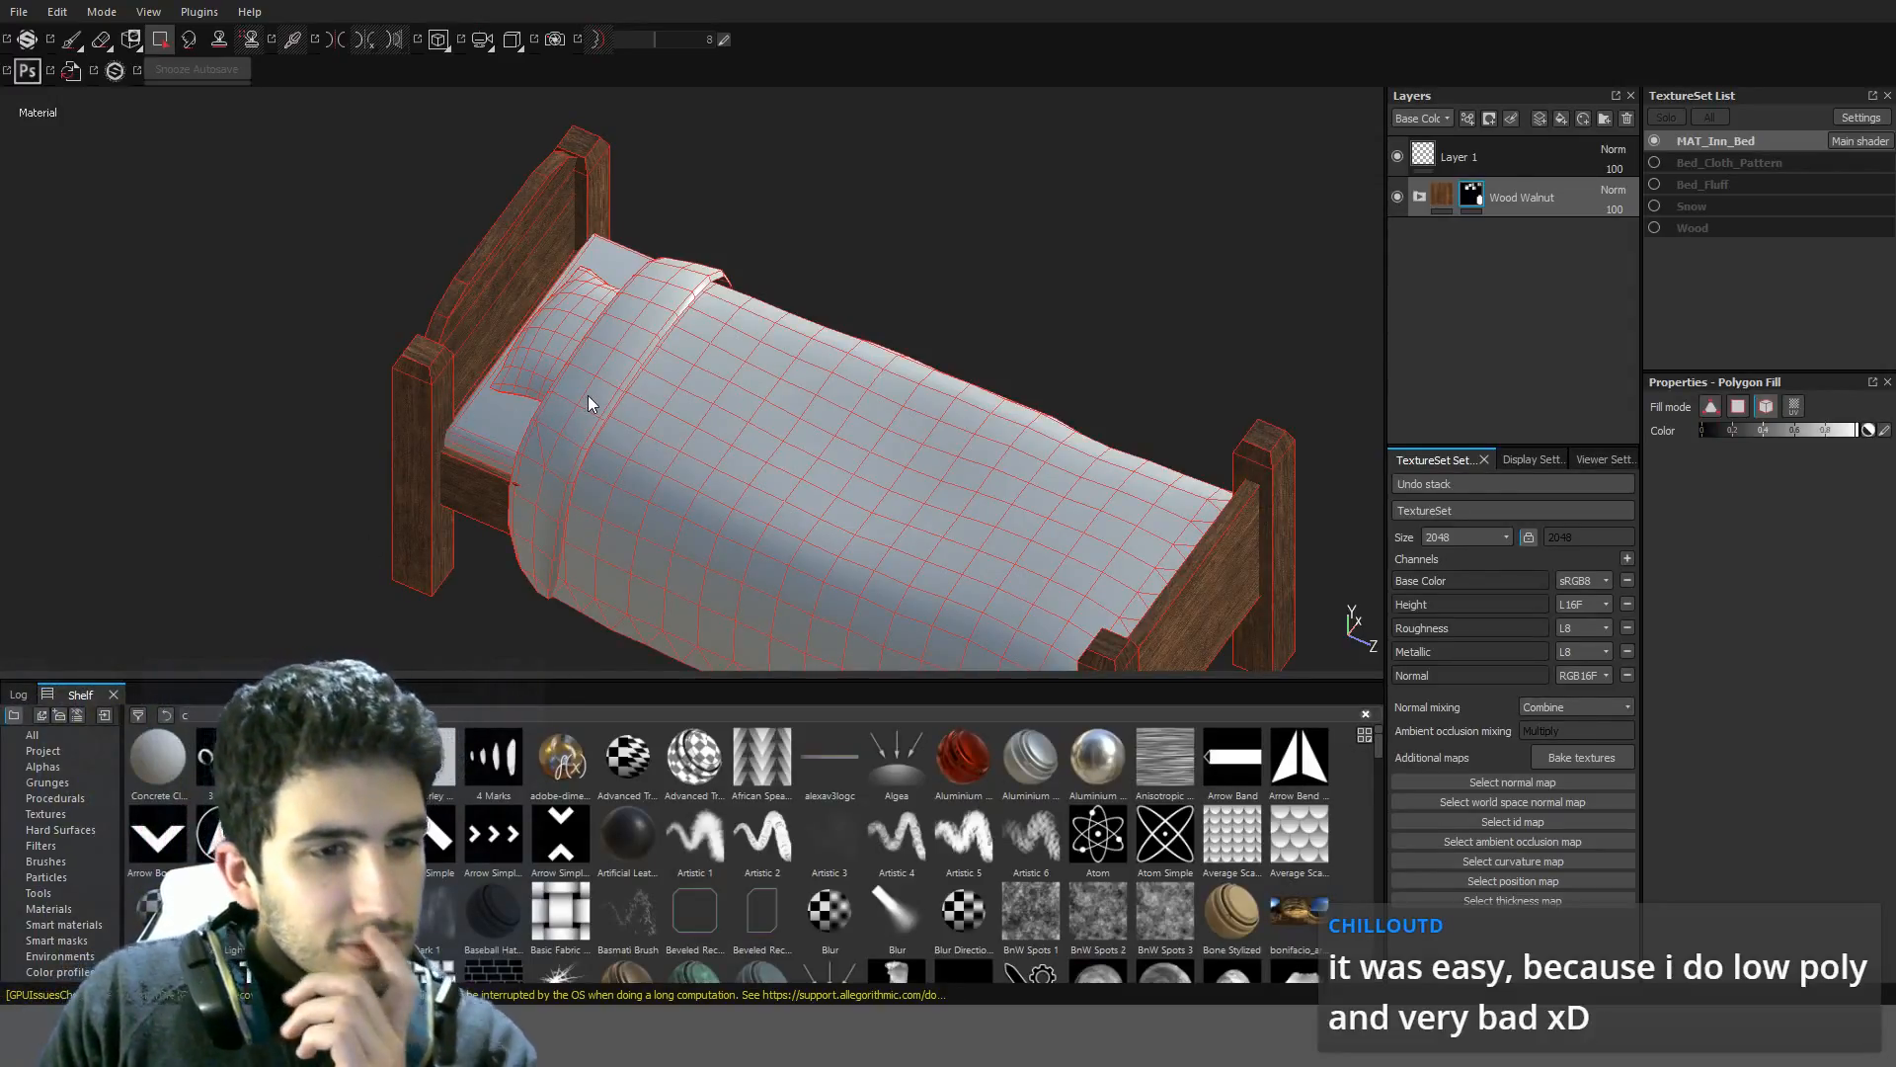
{"action": "left_click_drag", "start_coordinate": [589, 397], "coordinate": [757, 521], "text": "alt"}
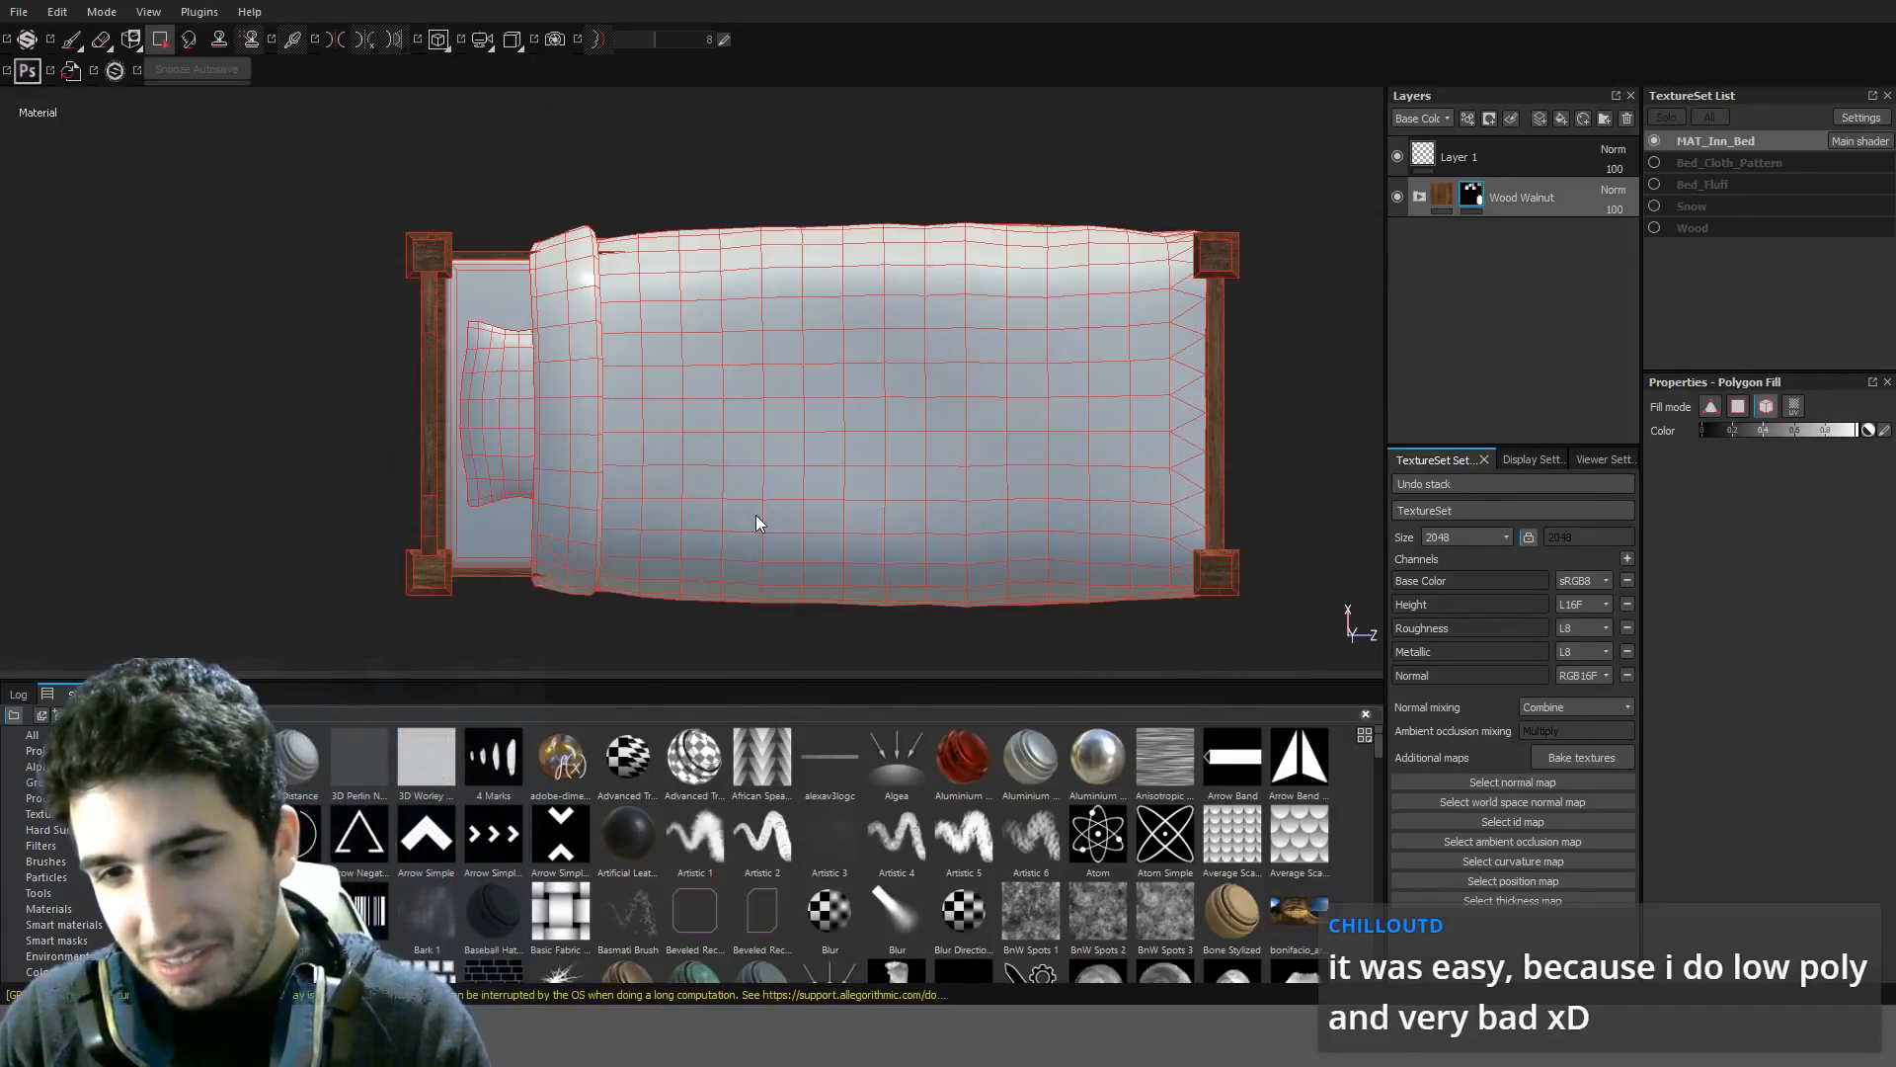
Browse the shelf assets for a fabric that suits the bed's cloth
{"action": "scroll", "coordinate": [1041, 550], "scroll_direction": "up", "scroll_amount": 5}
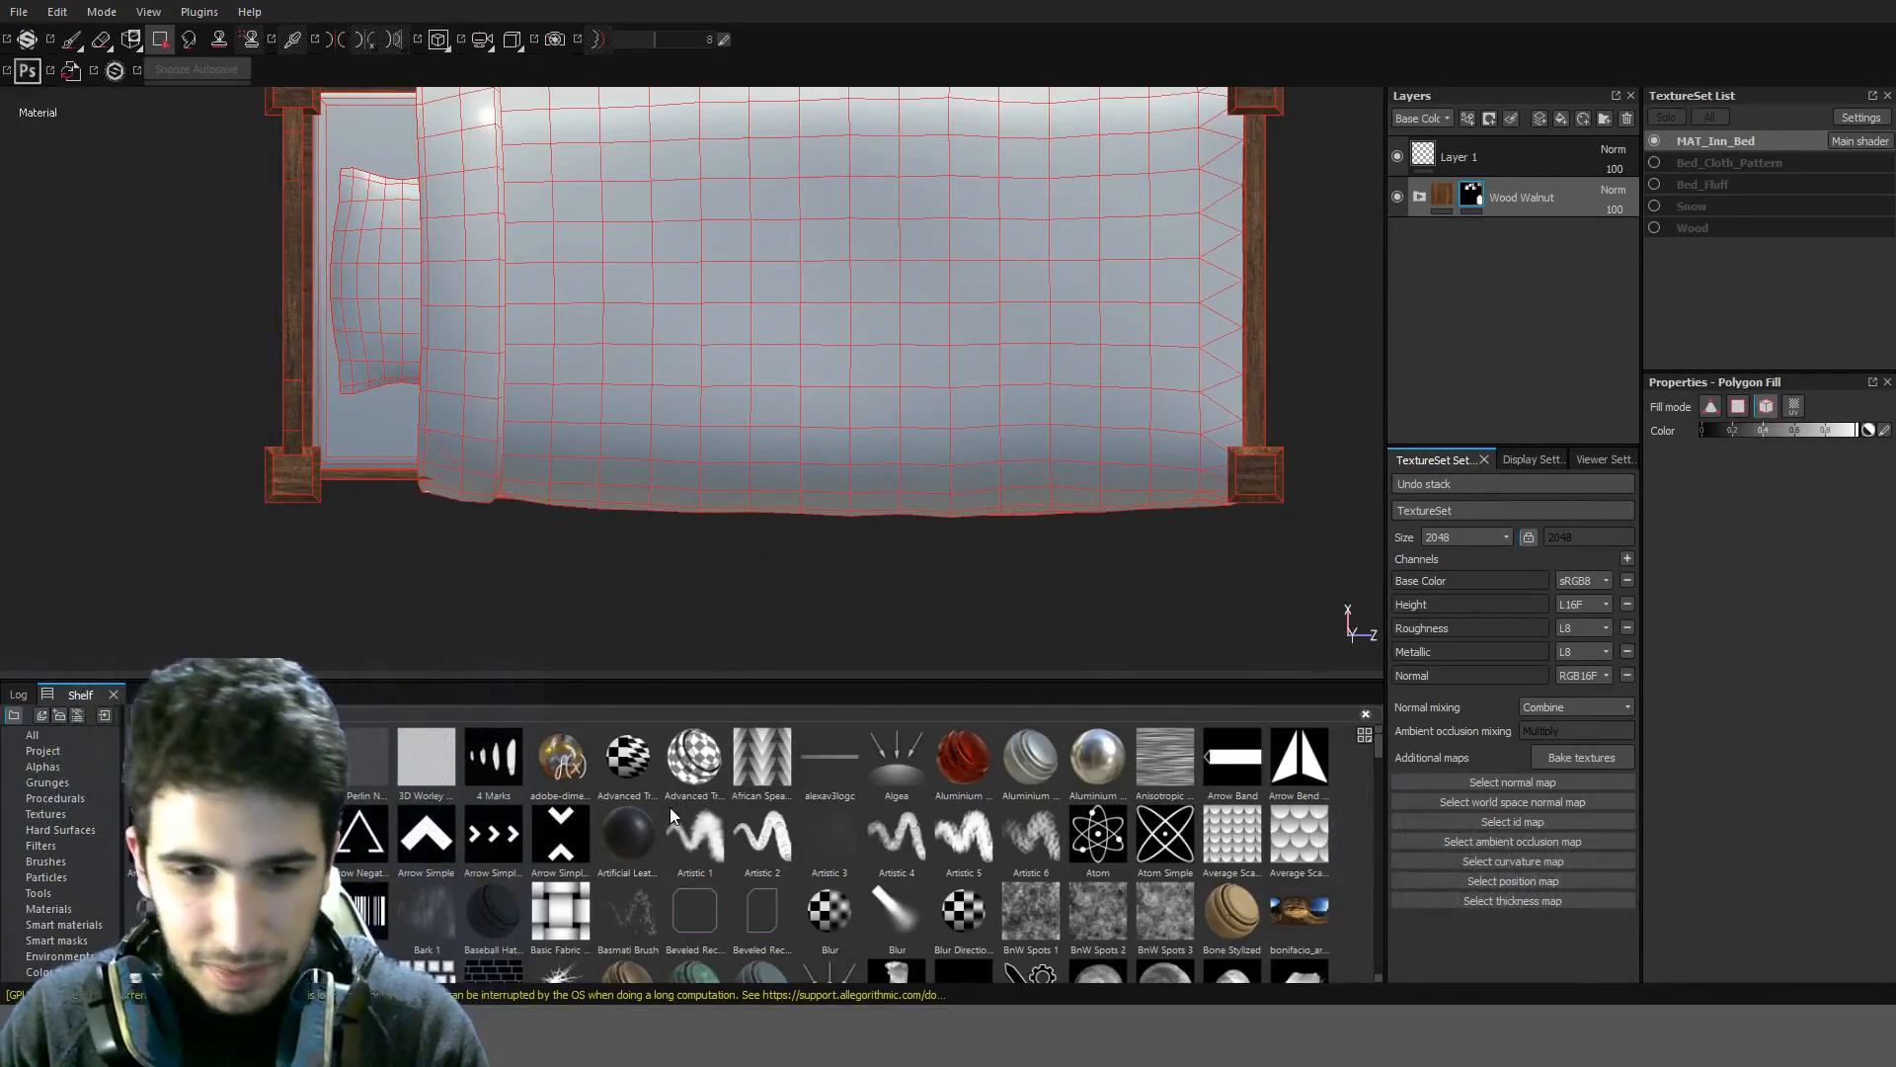
{"action": "scroll", "coordinate": [592, 849], "scroll_direction": "down", "scroll_amount": 5}
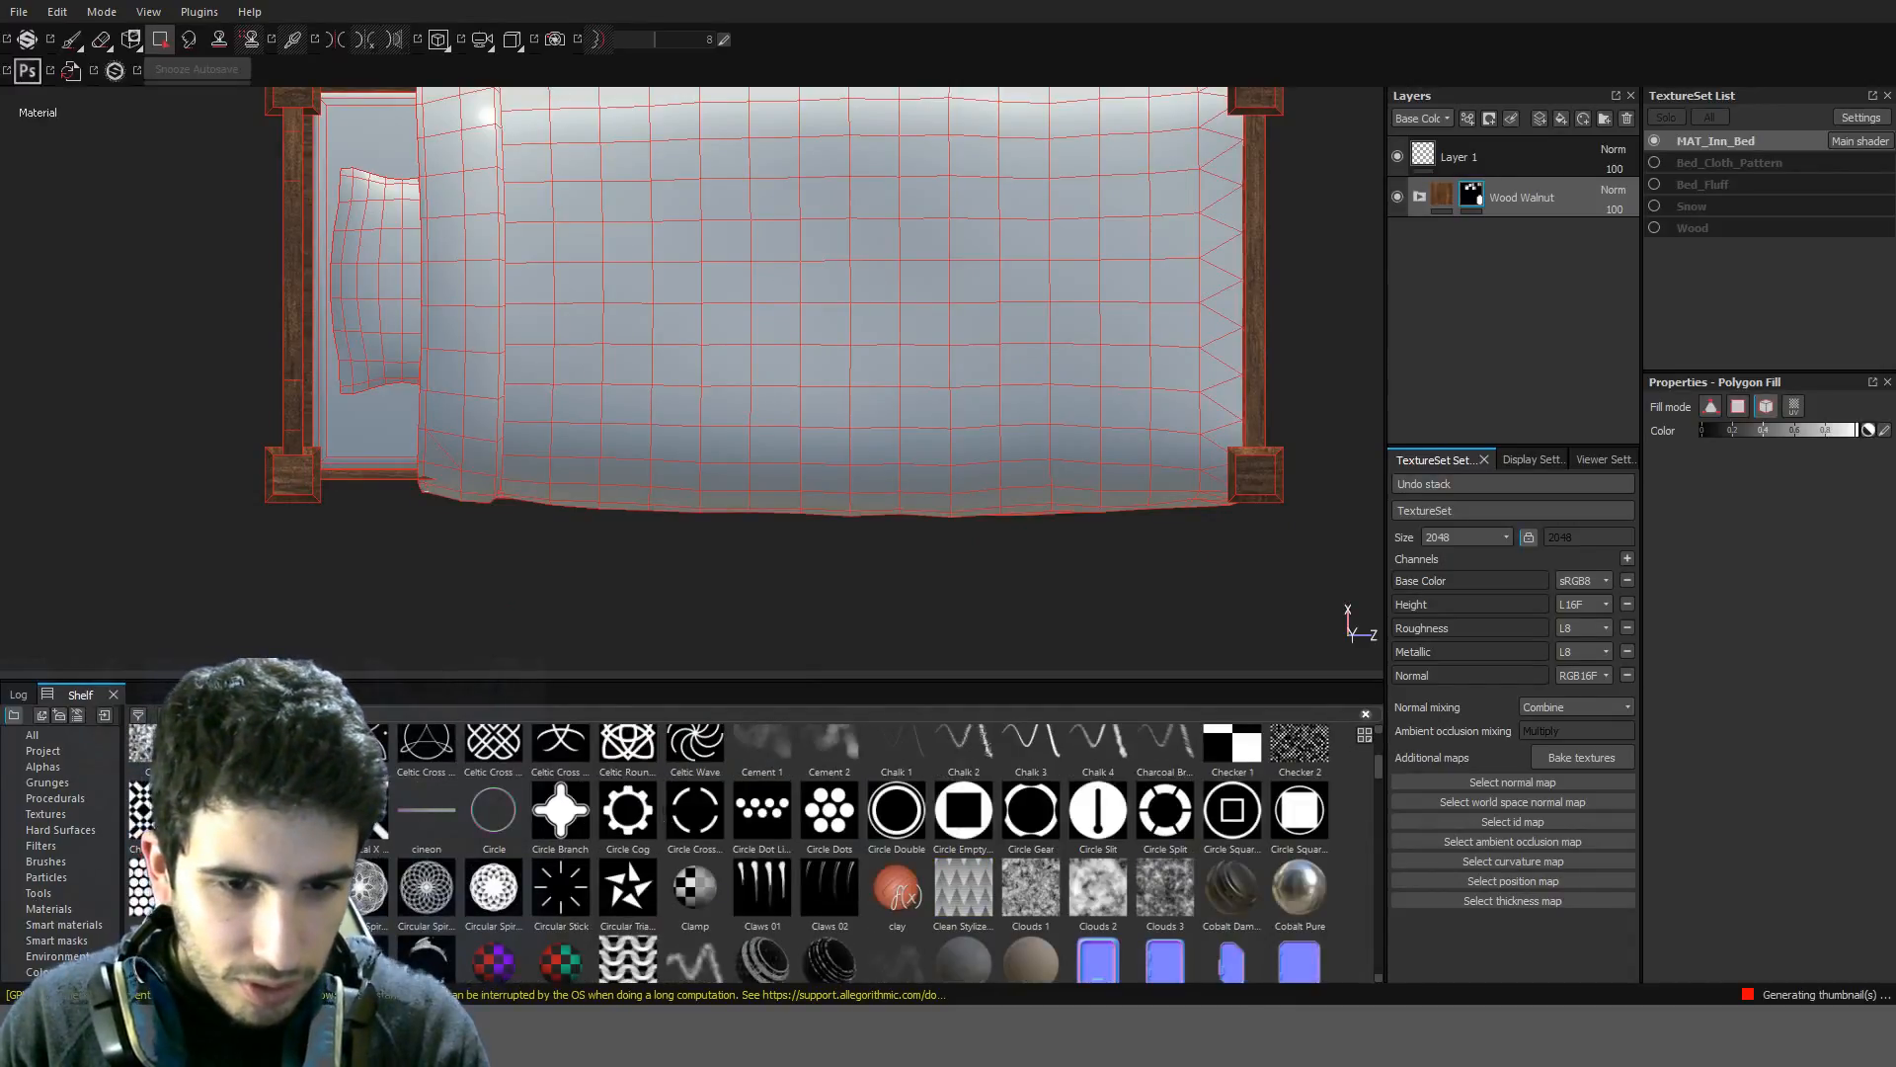
{"action": "scroll", "coordinate": [403, 822], "scroll_direction": "up", "scroll_amount": 5}
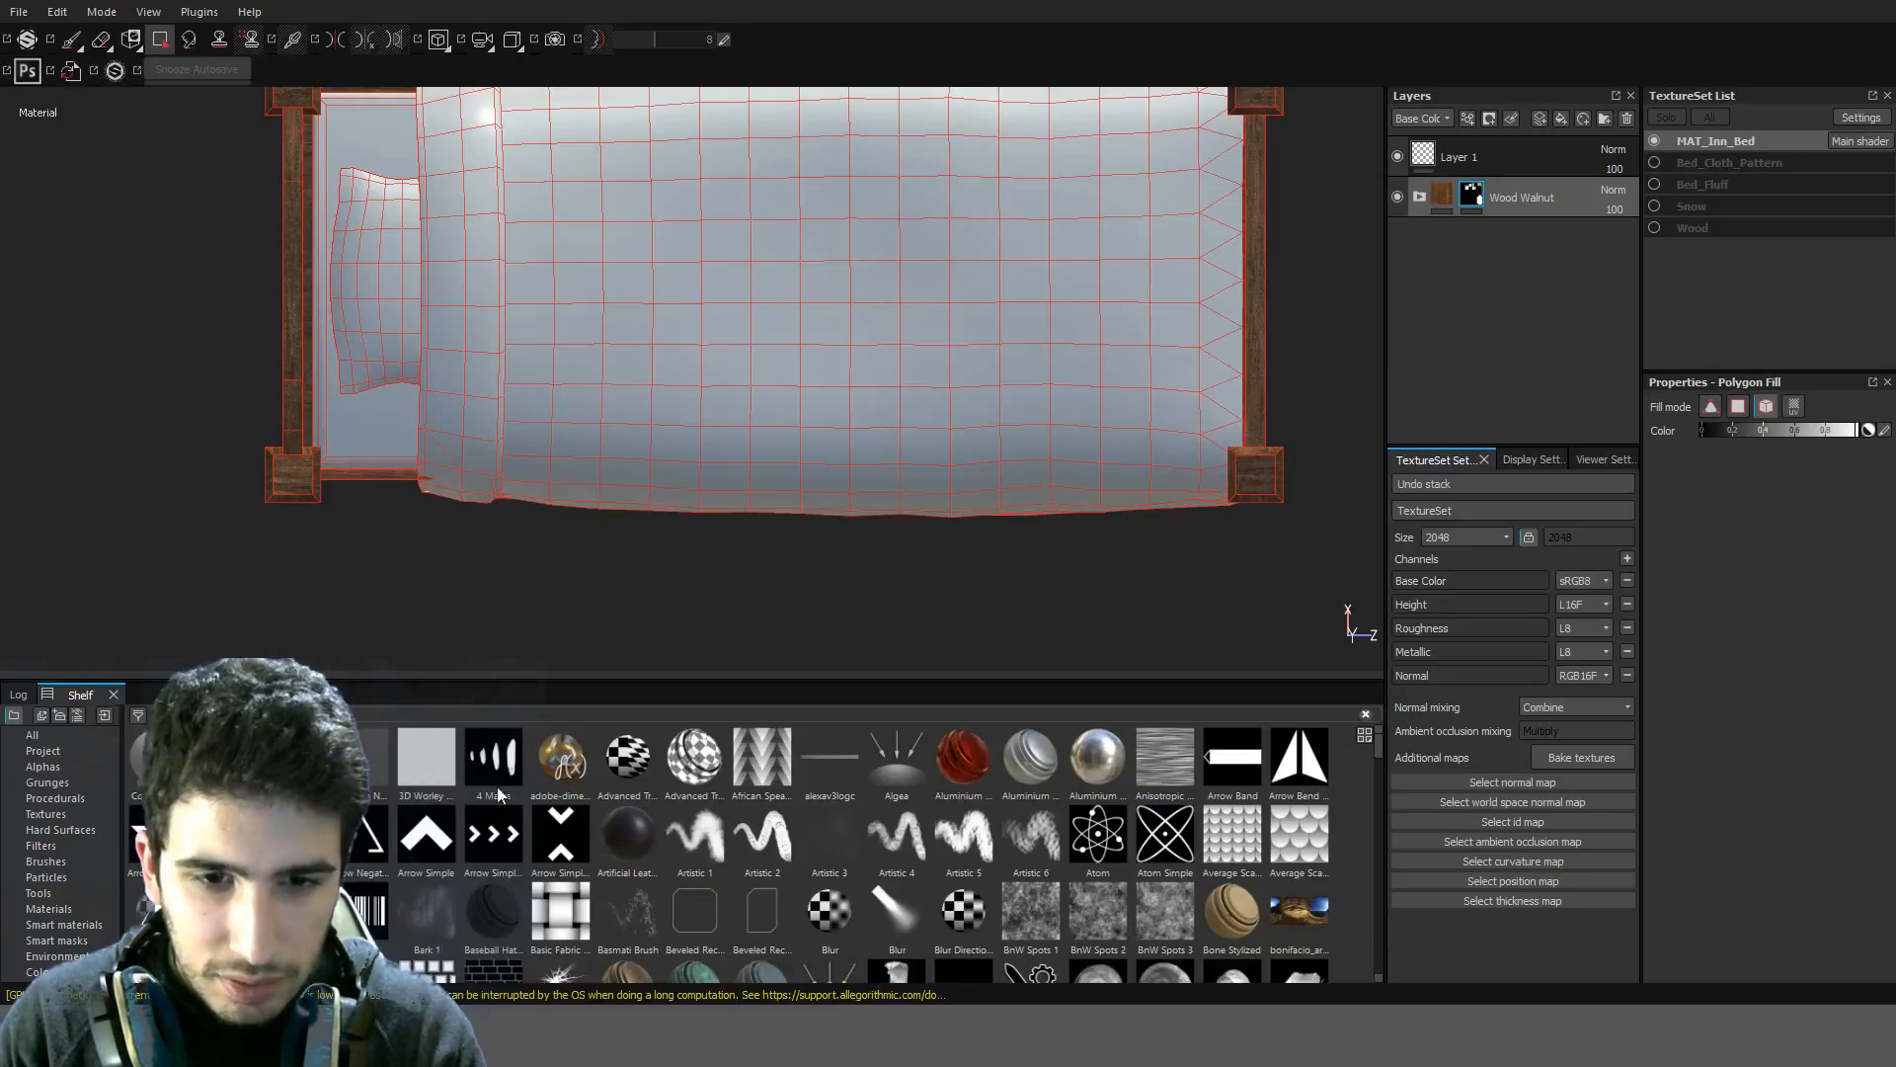
{"action": "scroll", "coordinate": [1083, 871], "scroll_direction": "down", "scroll_amount": 3}
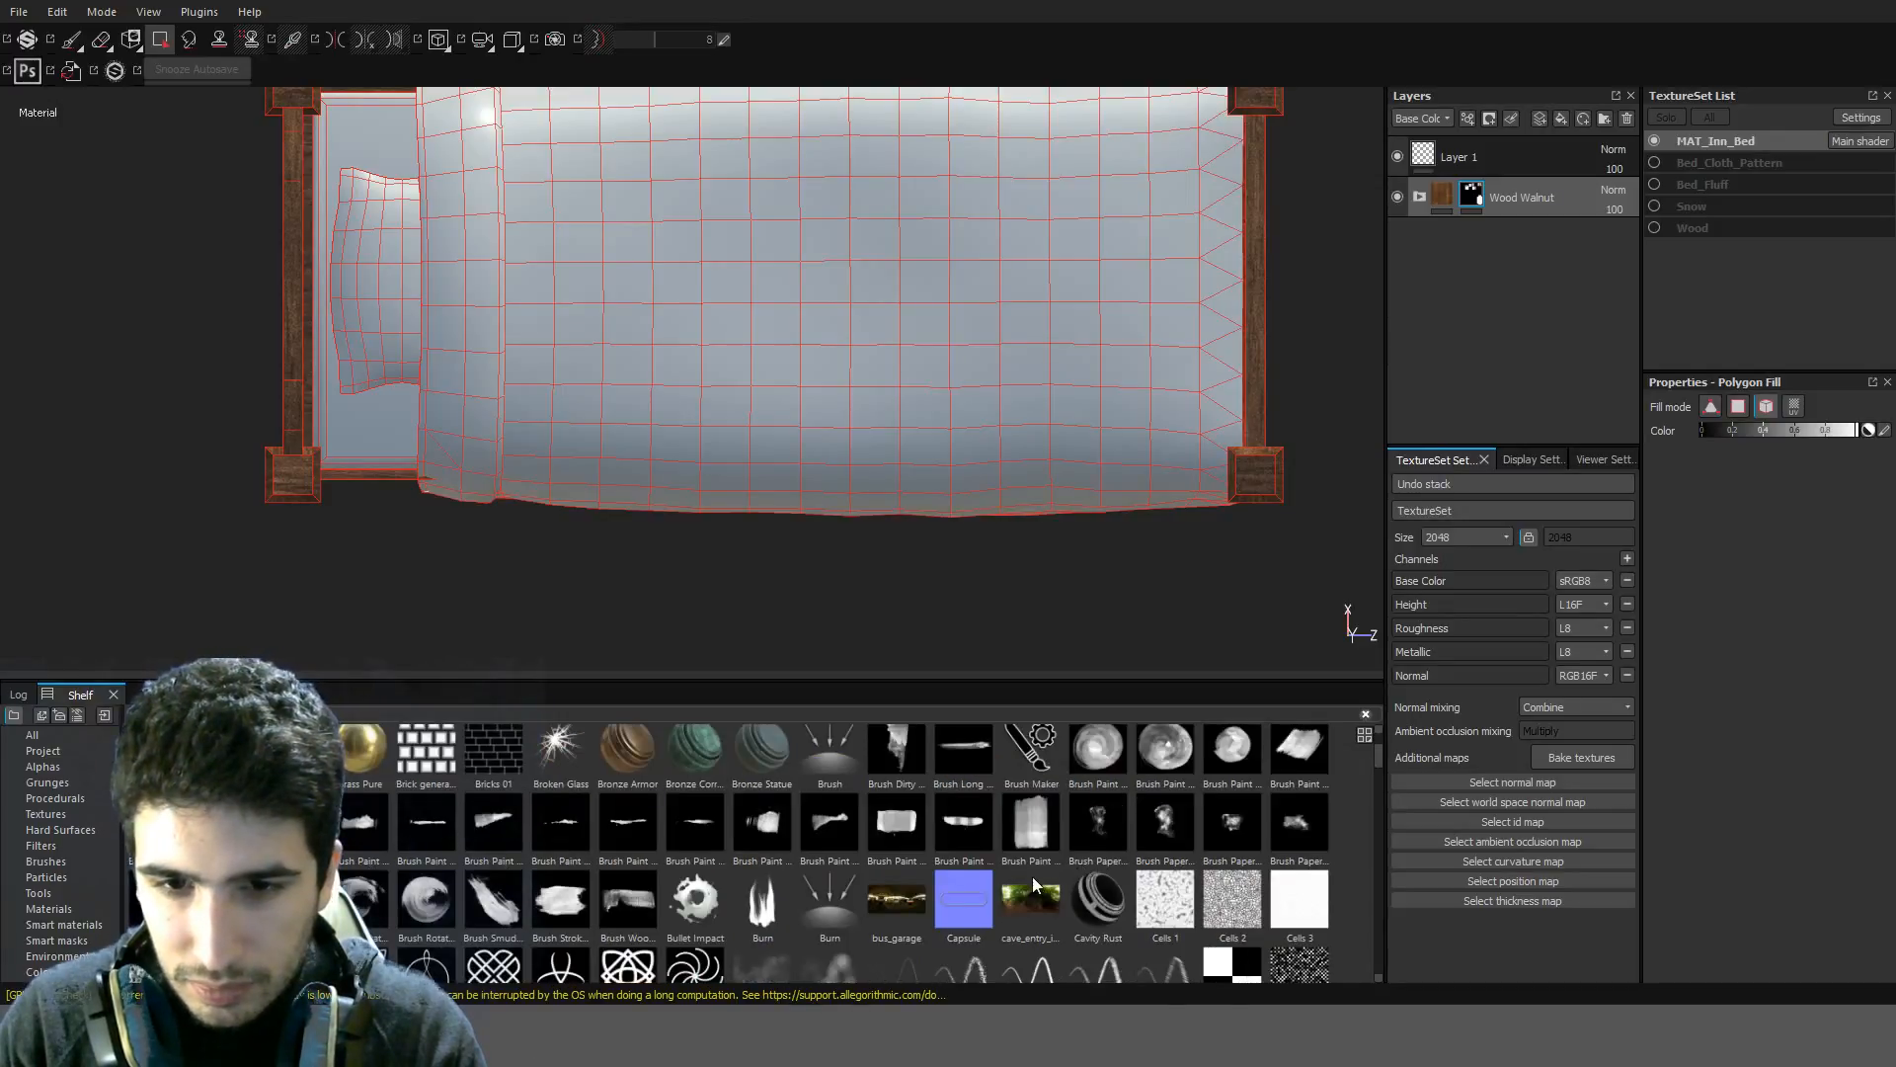
{"action": "scroll", "coordinate": [1033, 875], "scroll_direction": "down", "scroll_amount": 3}
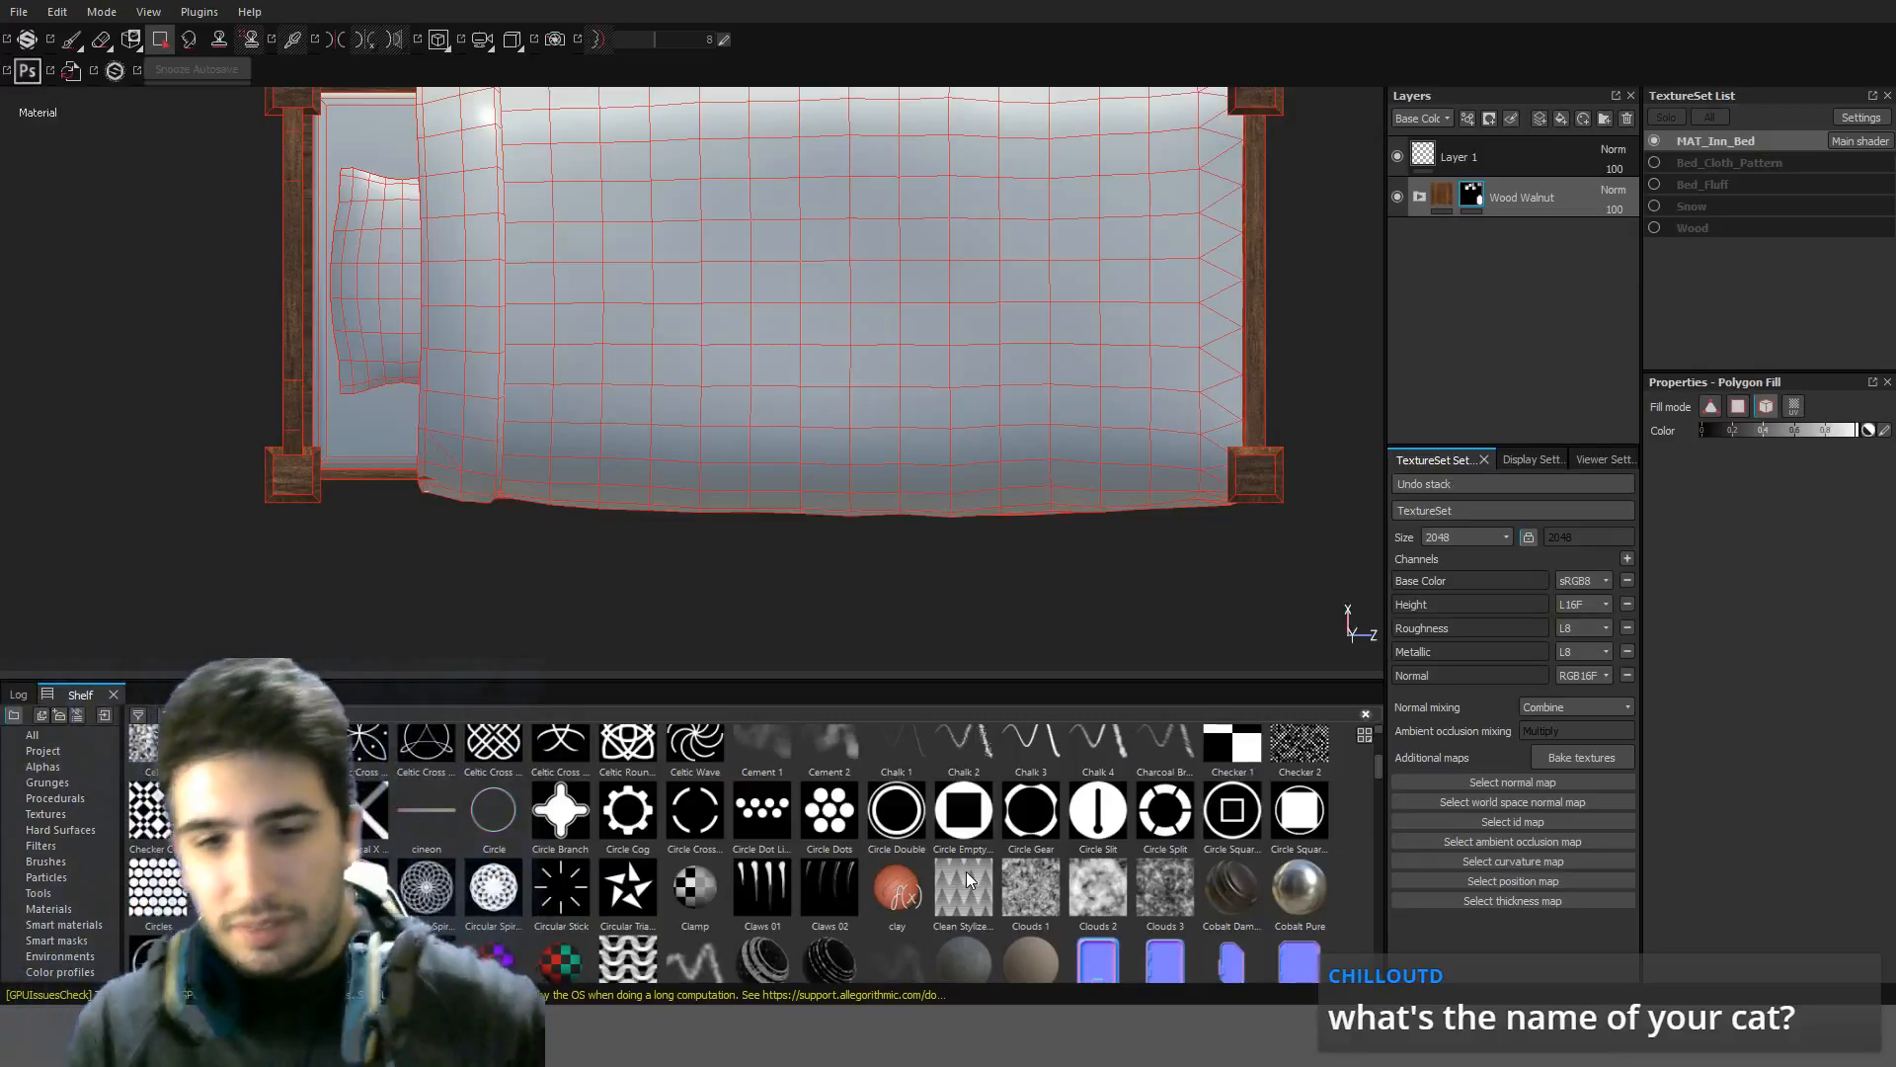
{"action": "scroll", "coordinate": [748, 936], "scroll_direction": "down", "scroll_amount": 3}
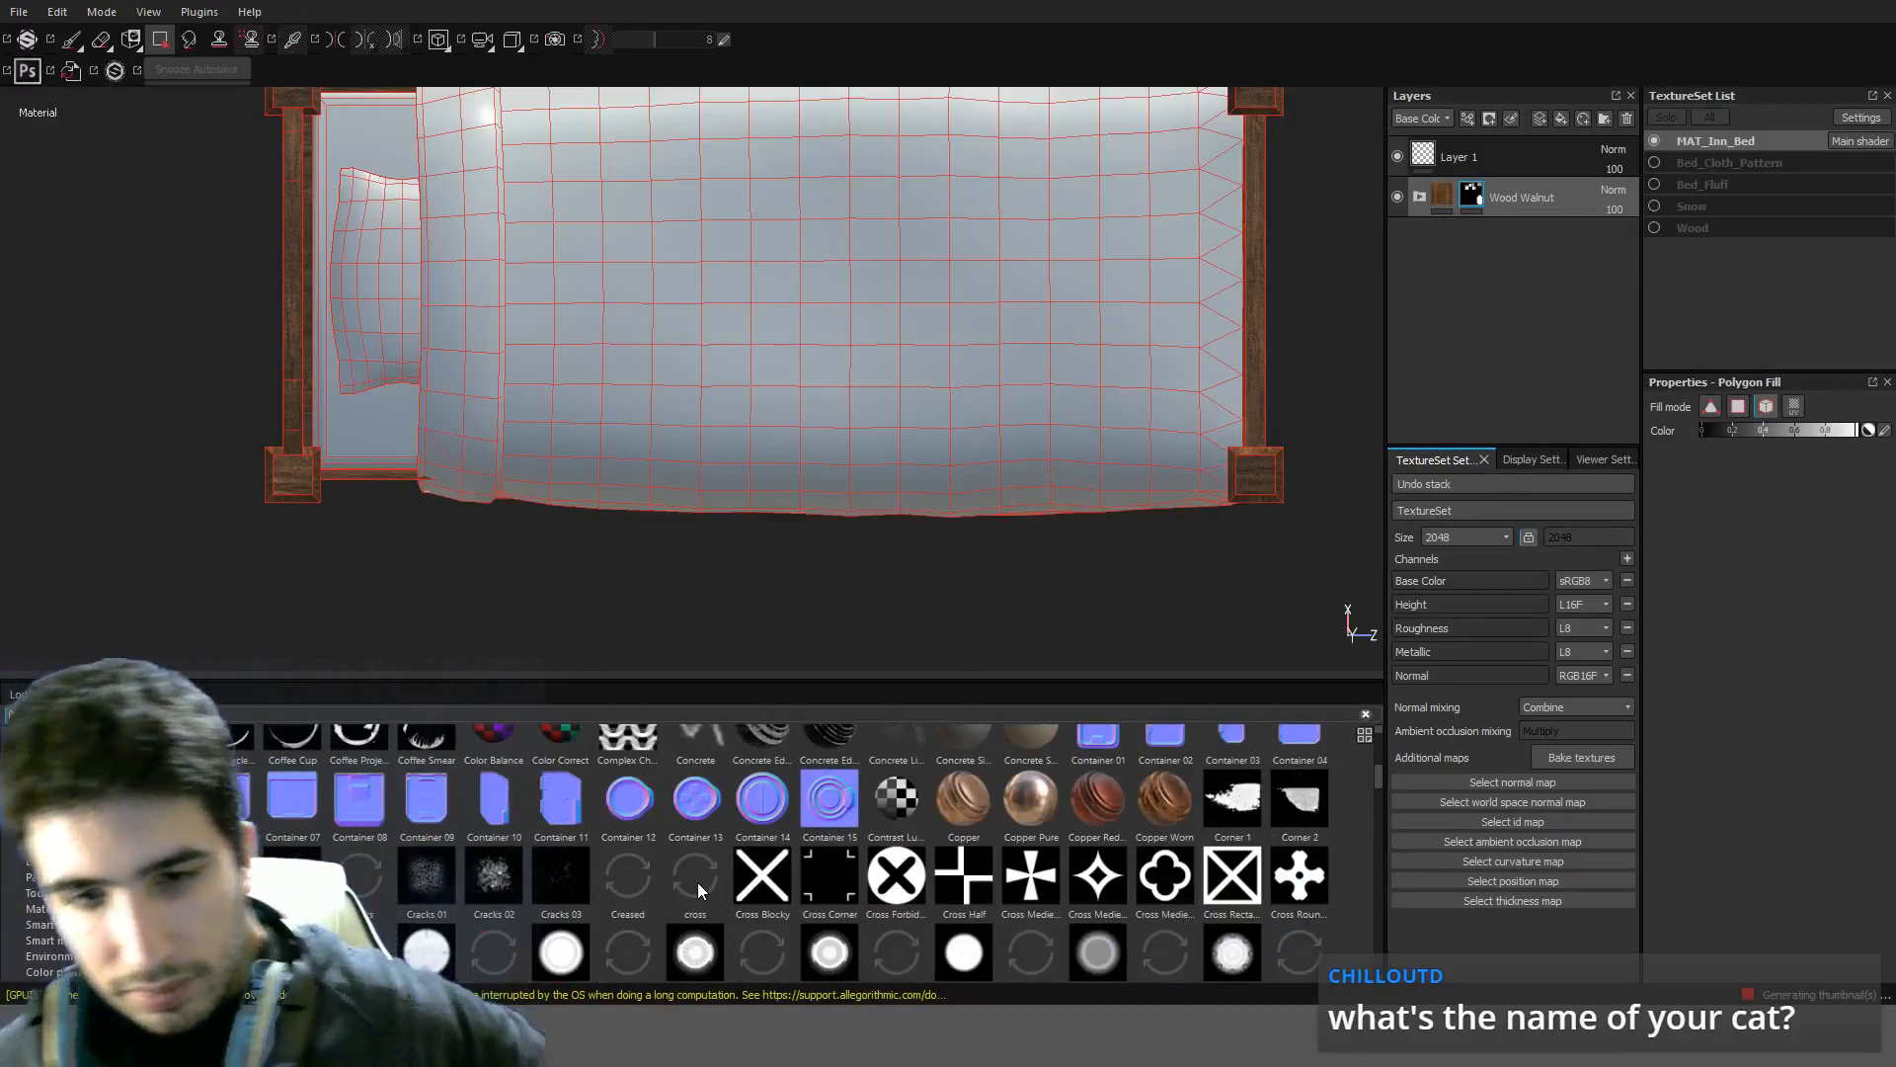
{"action": "scroll", "coordinate": [790, 756], "scroll_direction": "up", "scroll_amount": 3}
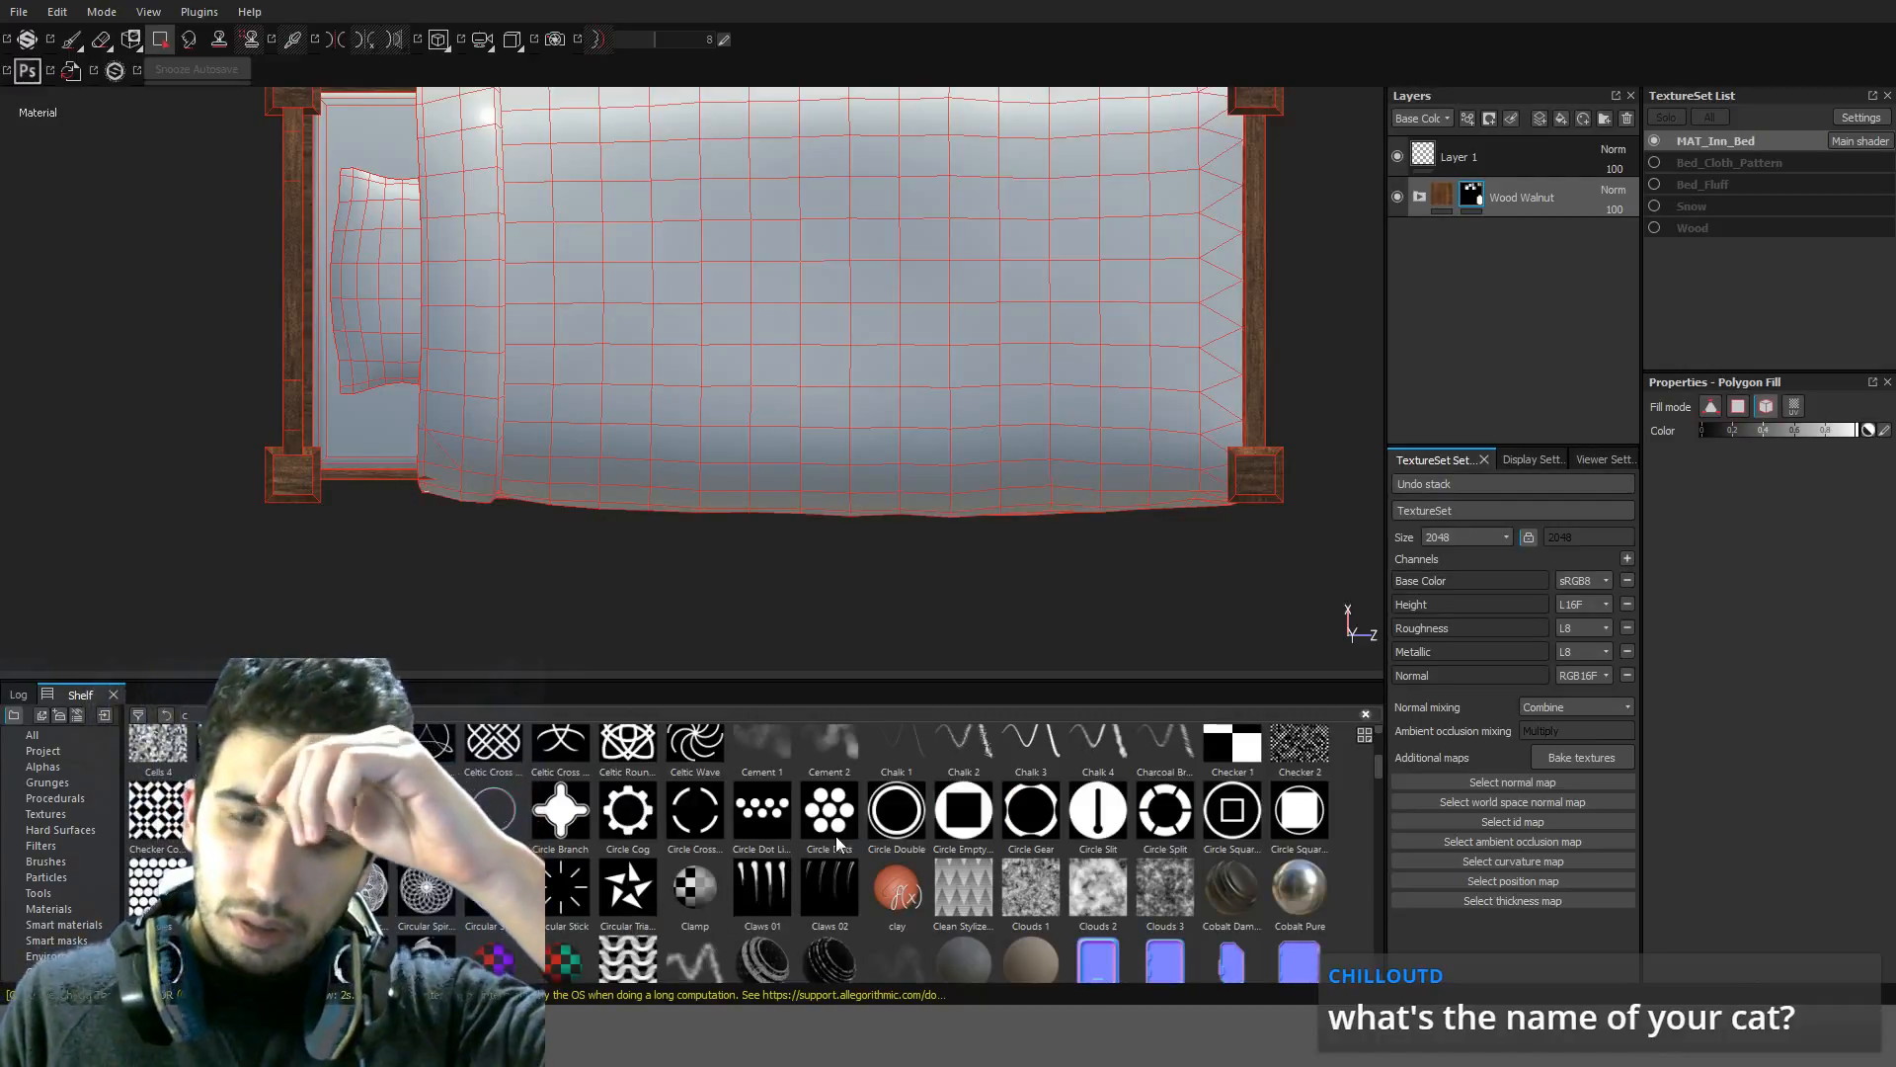
{"action": "scroll", "coordinate": [897, 849], "scroll_direction": "down", "scroll_amount": 5}
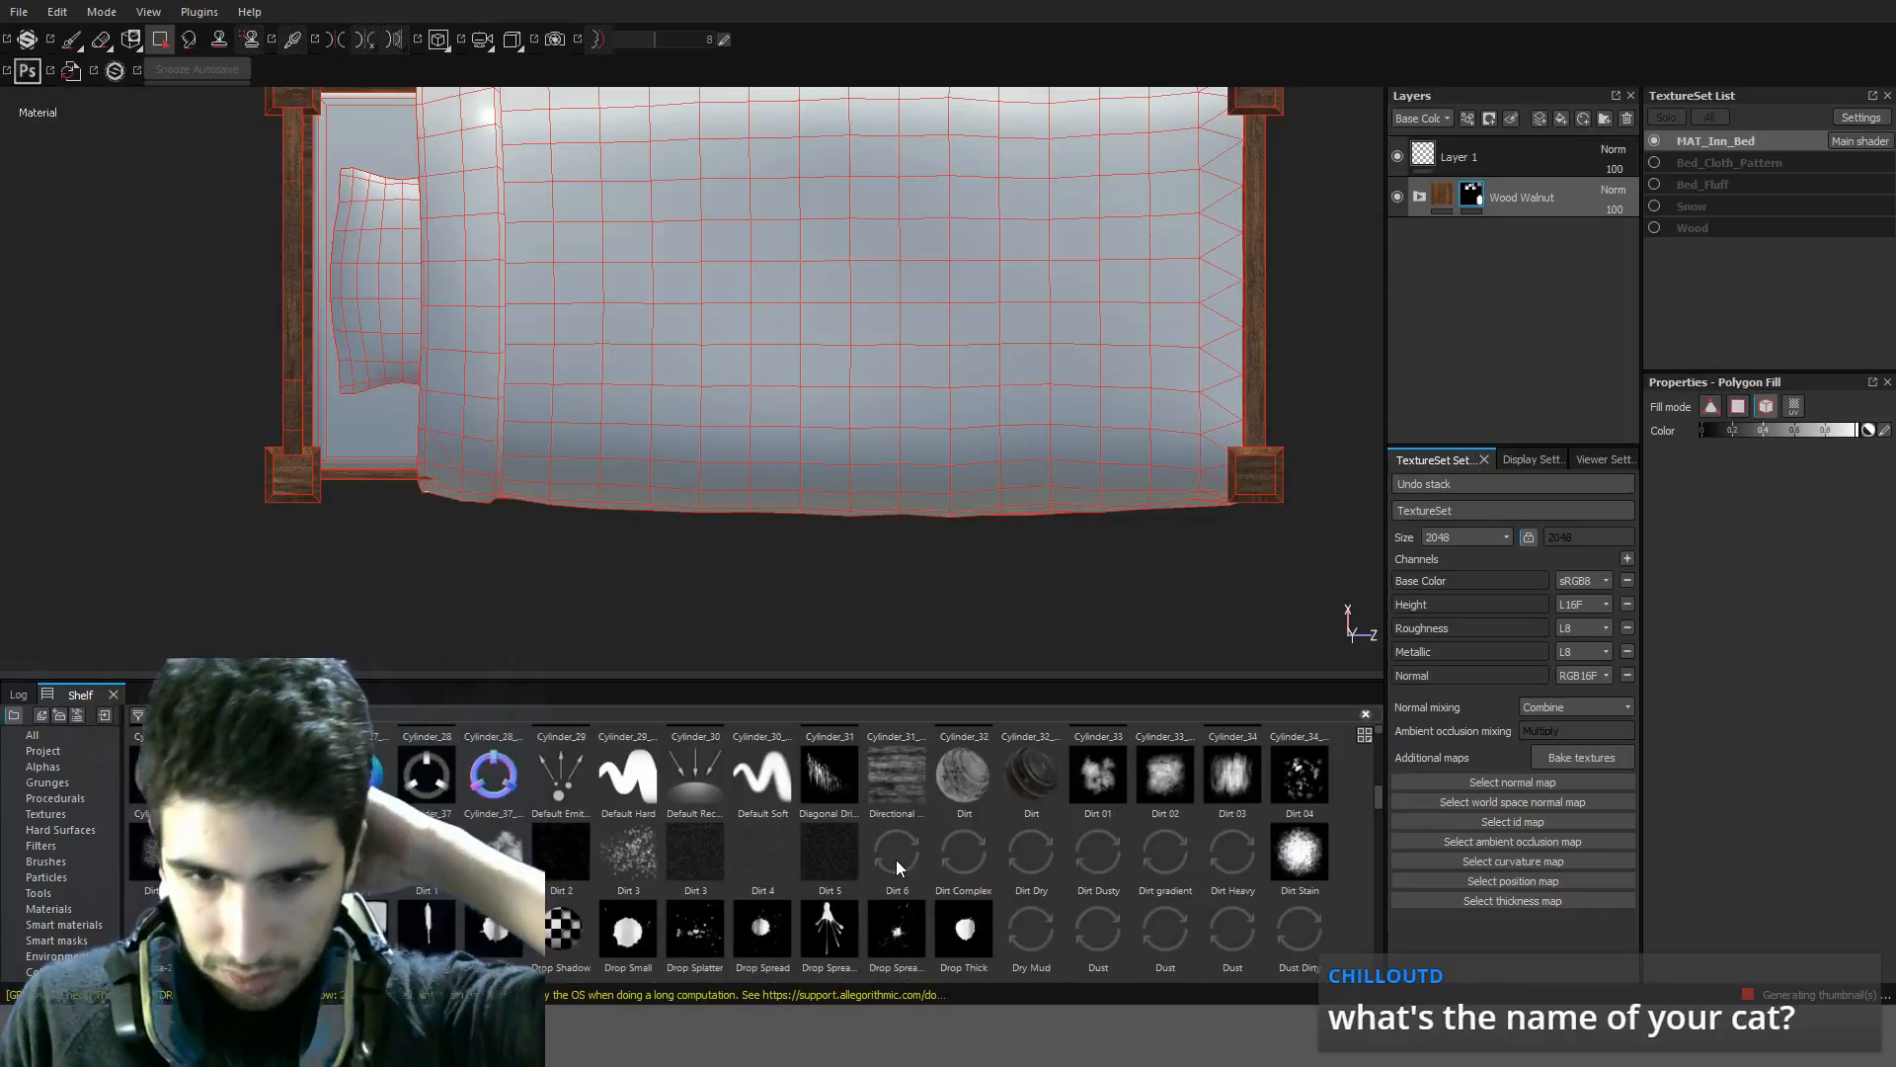
{"action": "scroll", "coordinate": [921, 856], "scroll_direction": "down", "scroll_amount": 3}
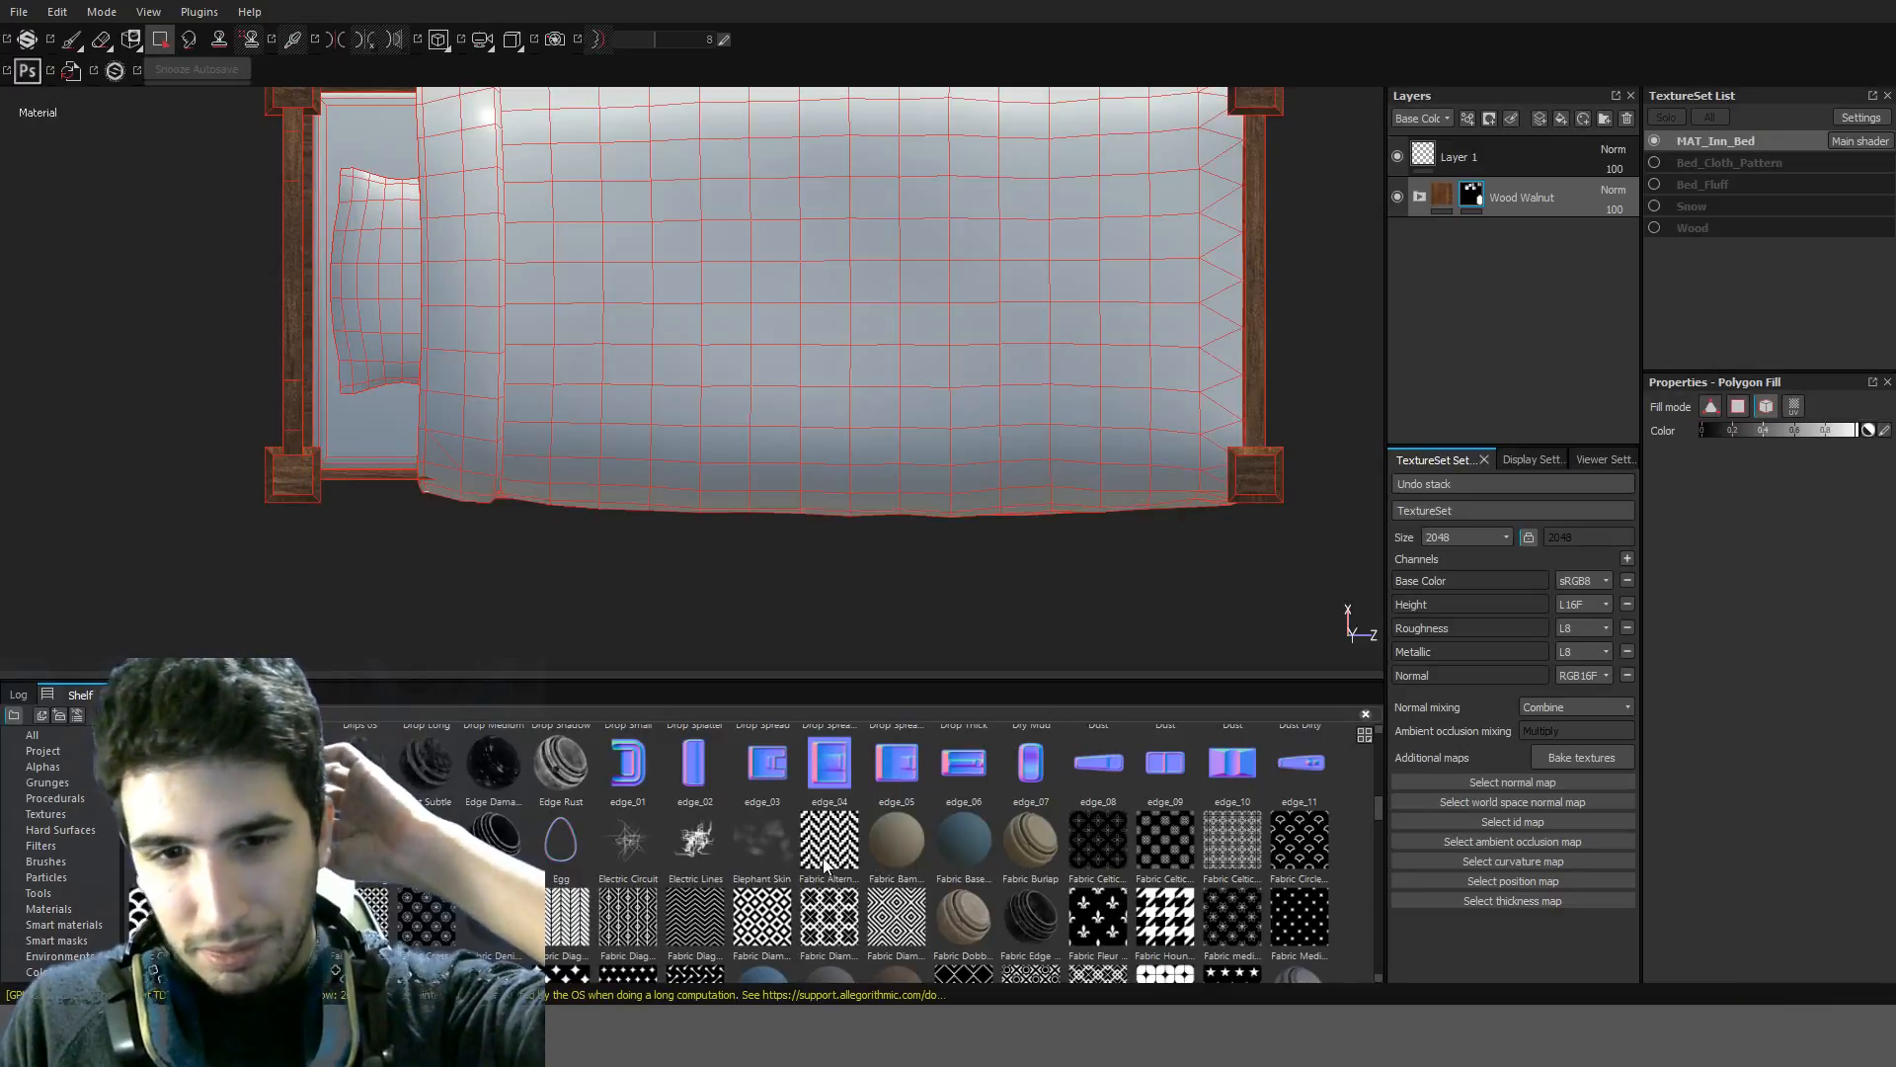
{"action": "scroll", "coordinate": [825, 864], "scroll_direction": "down", "scroll_amount": 3}
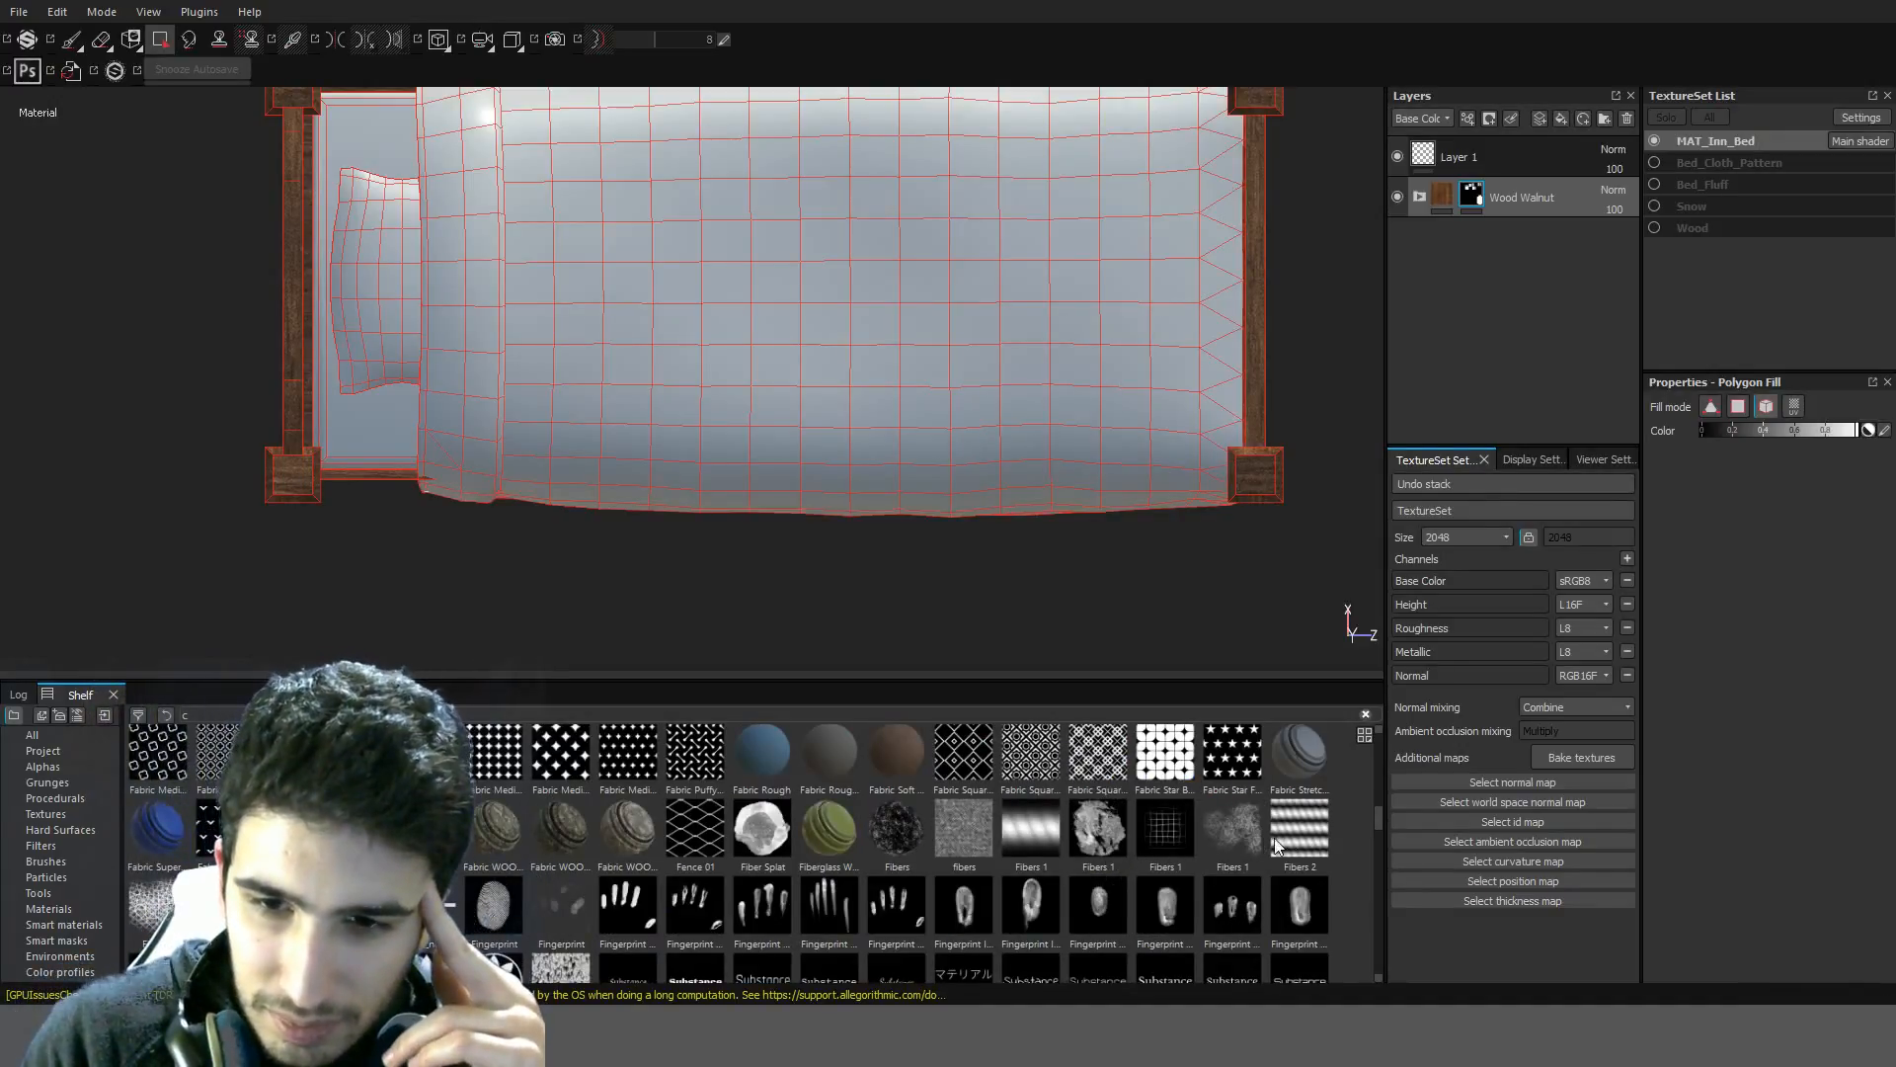
{"action": "scroll", "coordinate": [693, 877], "scroll_direction": "down", "scroll_amount": 3}
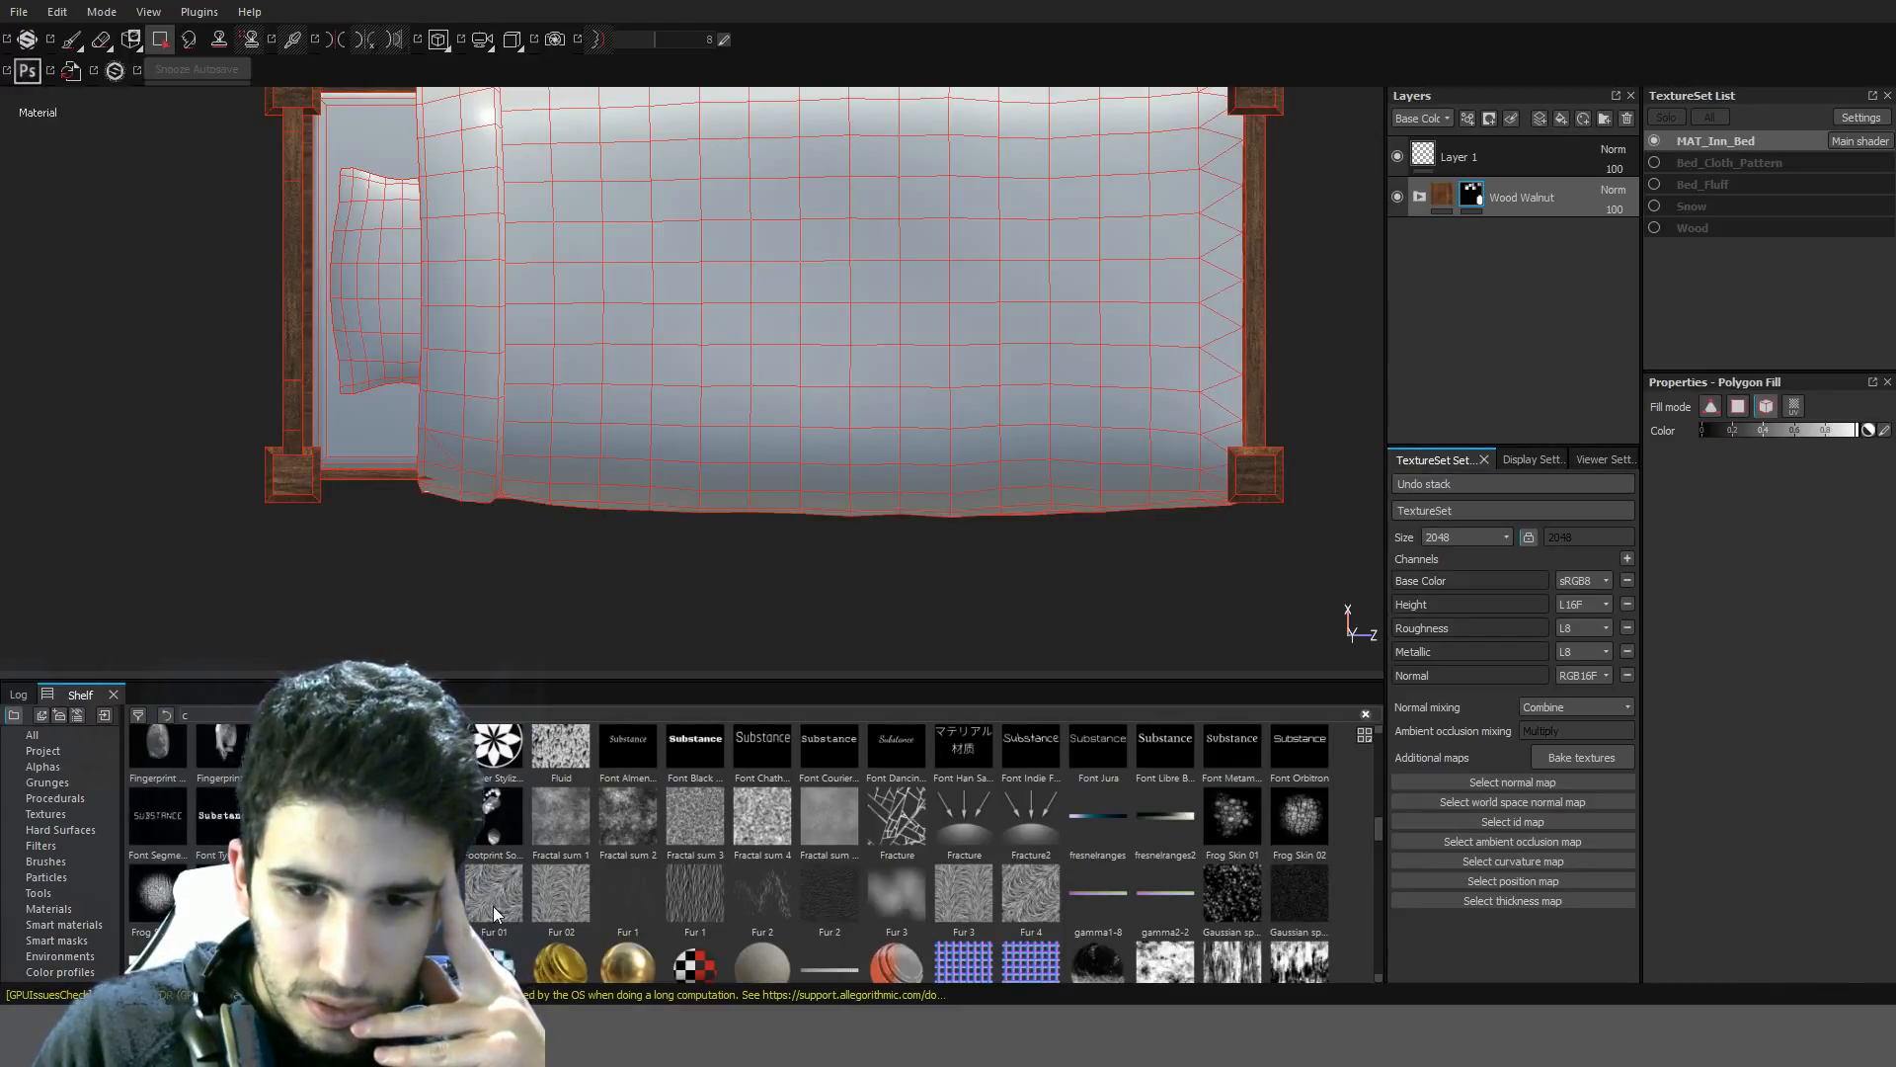
{"action": "scroll", "coordinate": [1228, 882], "scroll_direction": "down", "scroll_amount": 3}
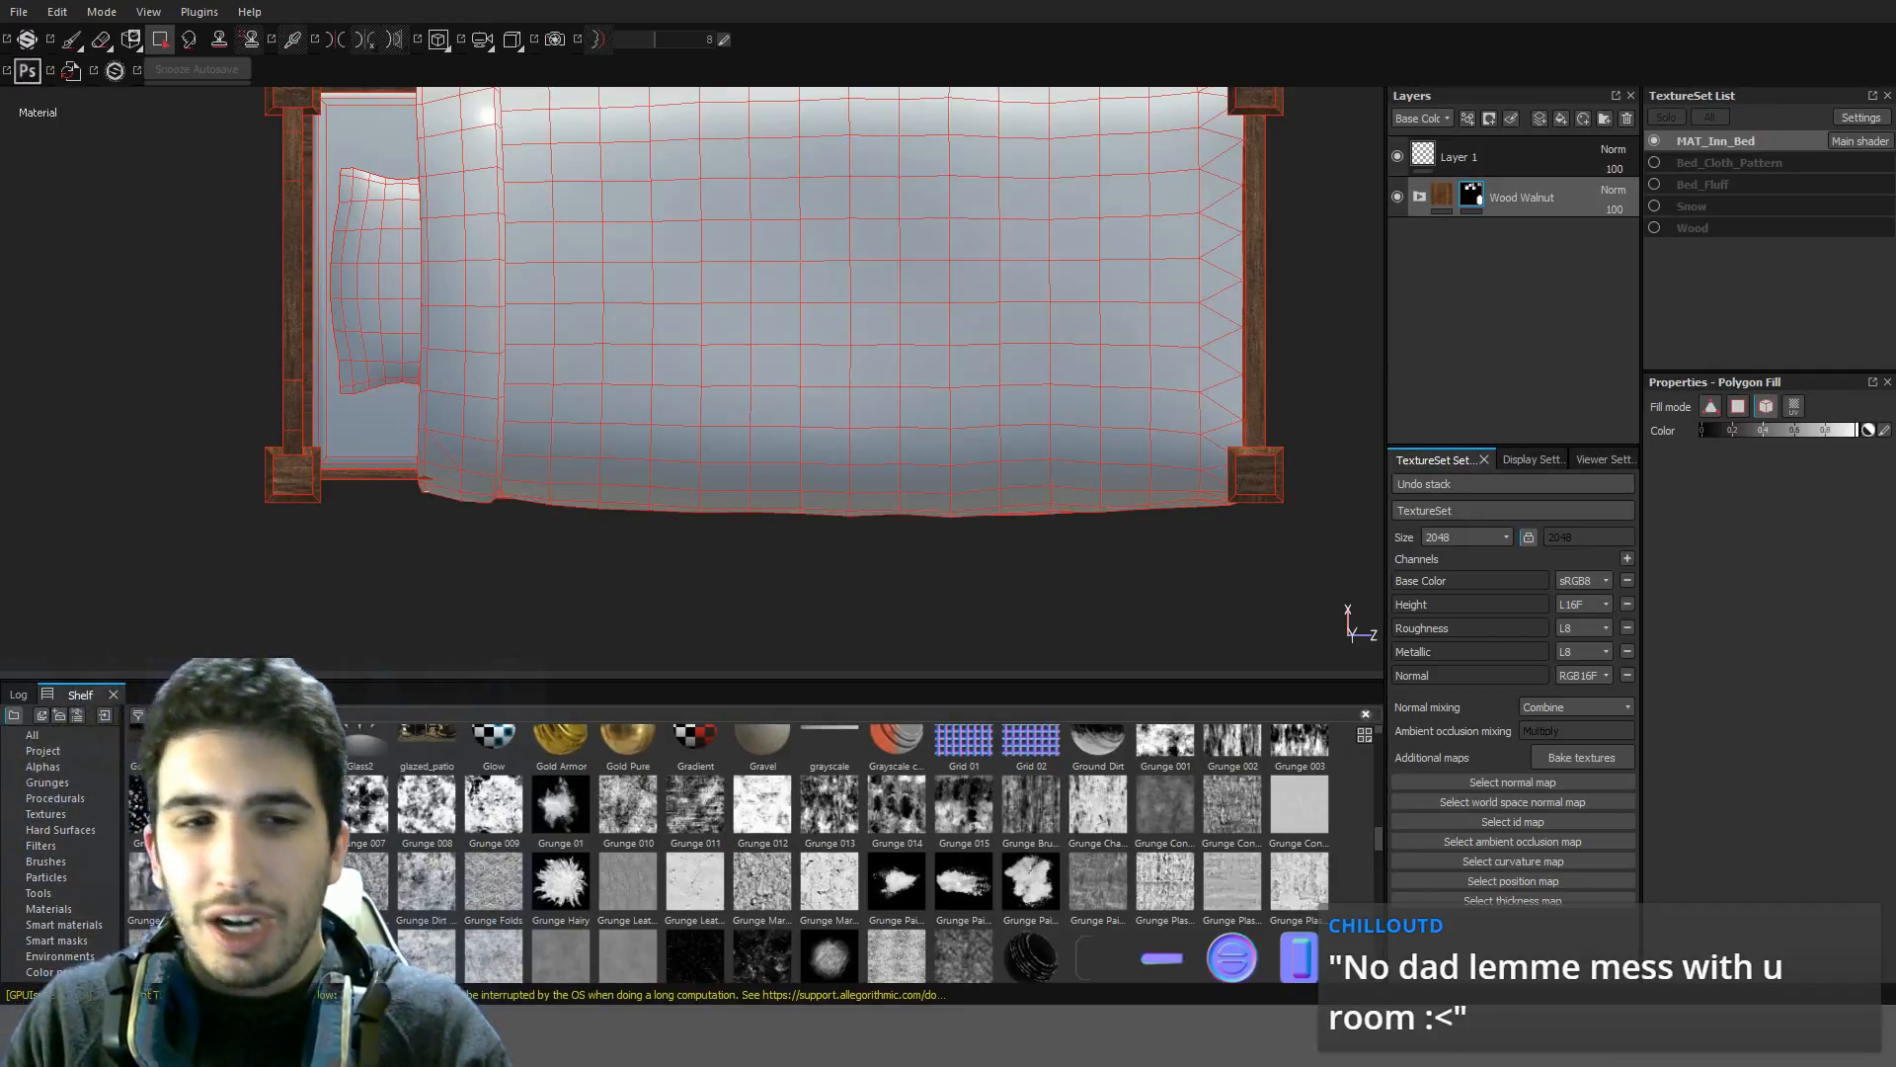
Search the shelf for "wrink", and set up the Paint tool on Layer 1 with Wrinkles_40 as the brush alpha
{"action": "type", "text": "wrin"}
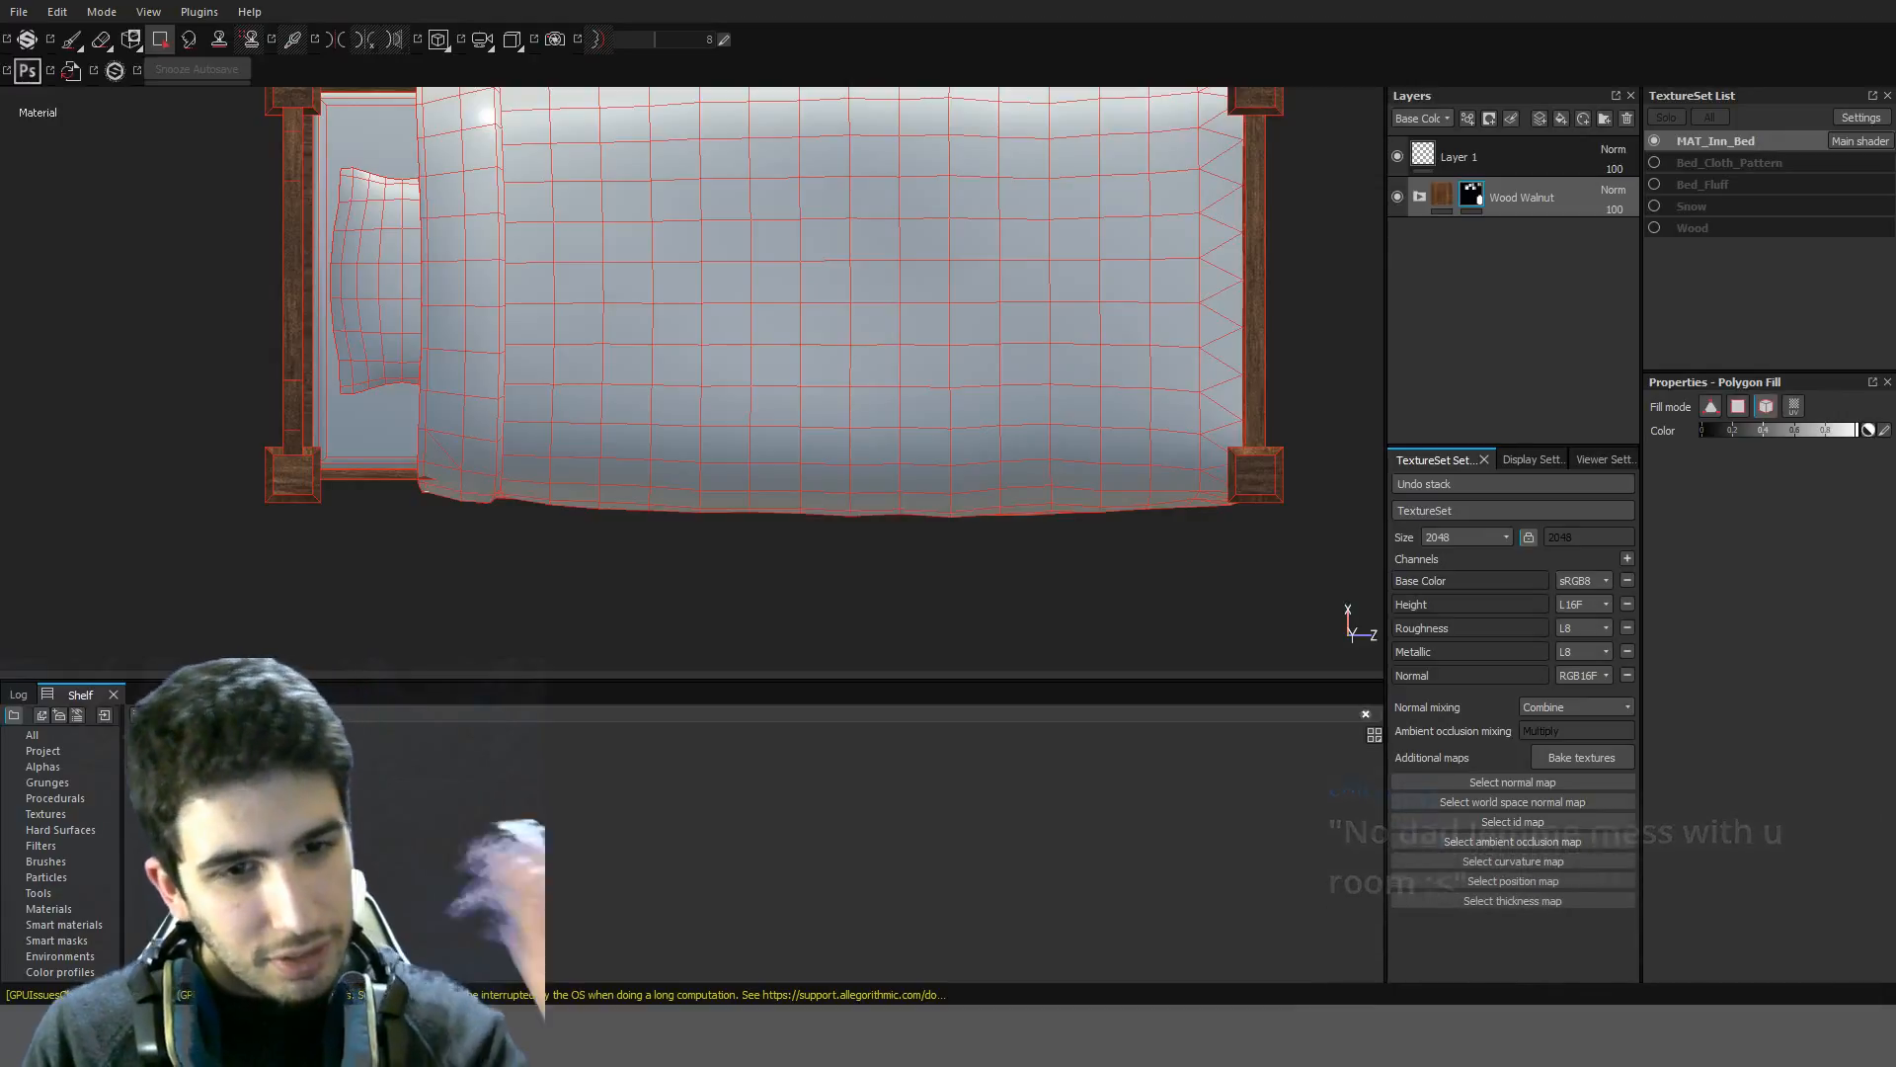
{"action": "type", "text": "k"}
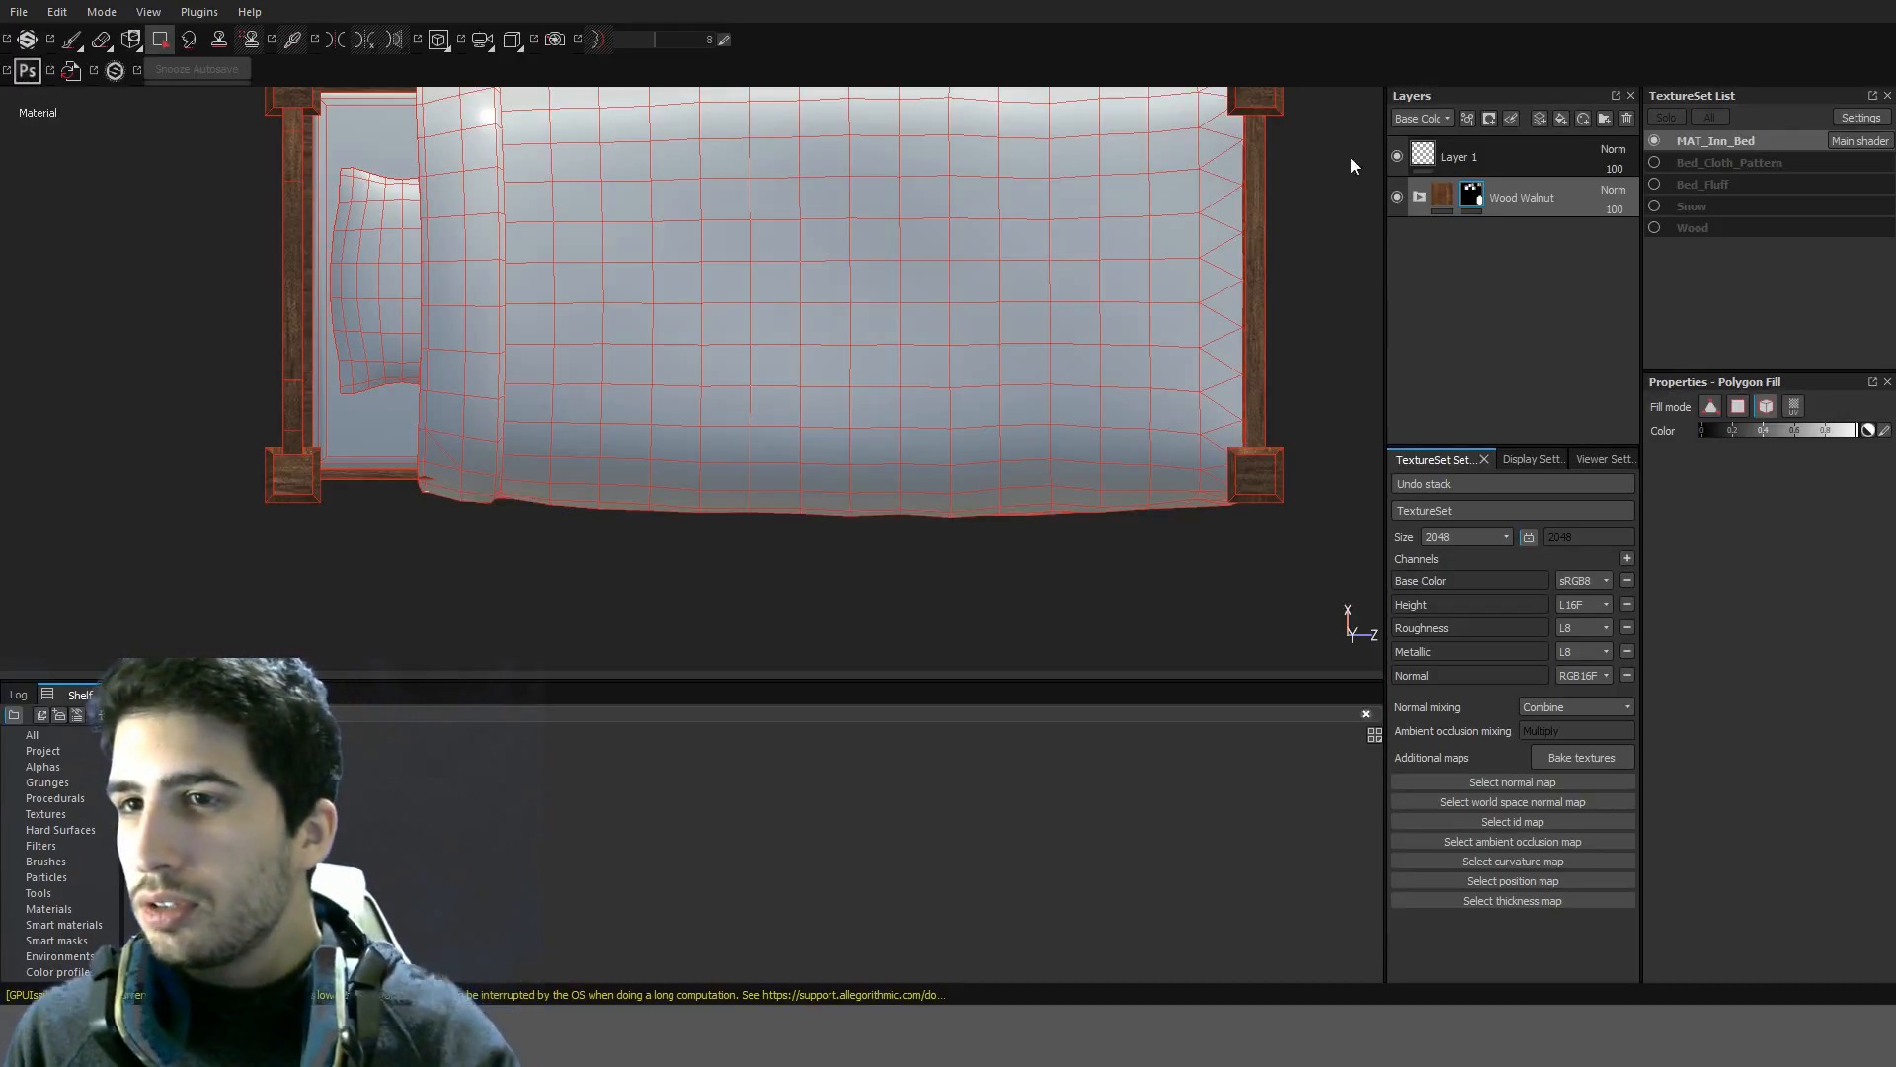
{"action": "left_click", "coordinate": [1466, 150]}
{"action": "key", "text": "1"}
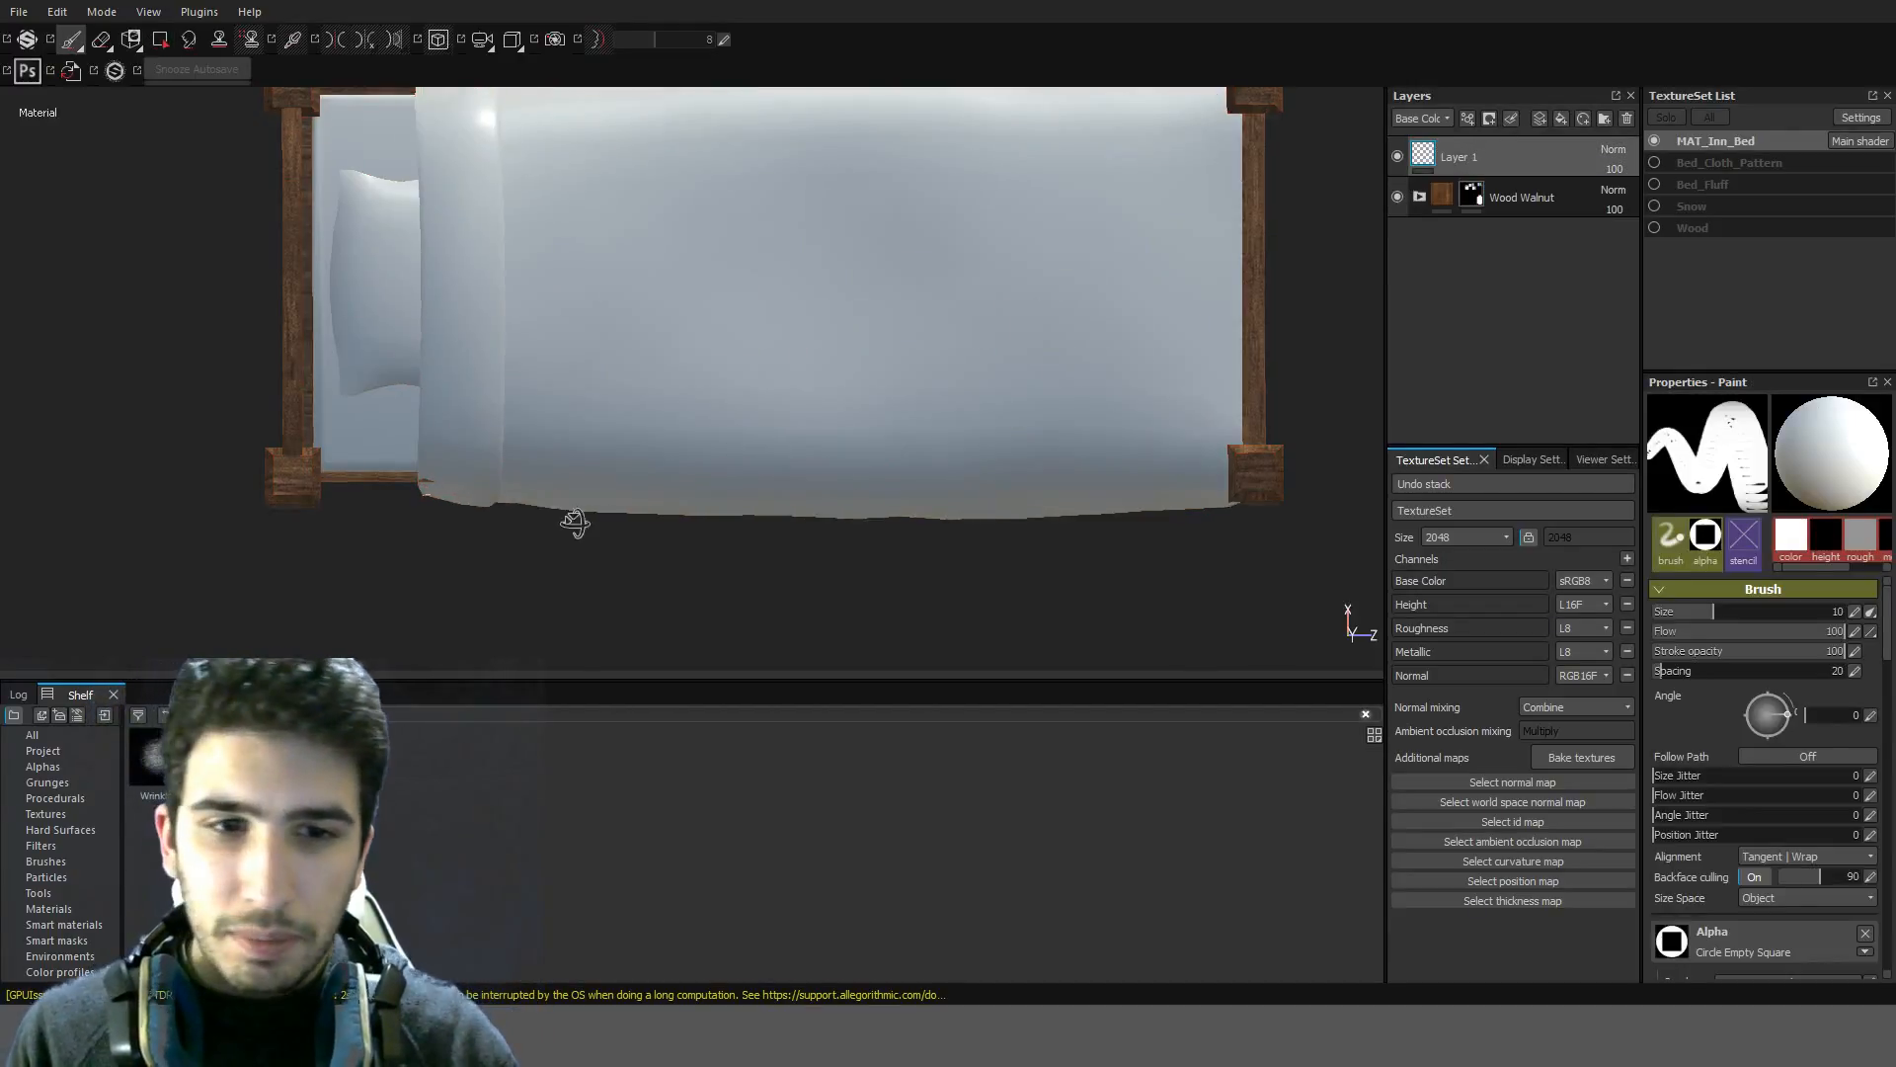
{"action": "left_click_drag", "start_coordinate": [572, 521], "coordinate": [669, 495], "text": "alt"}
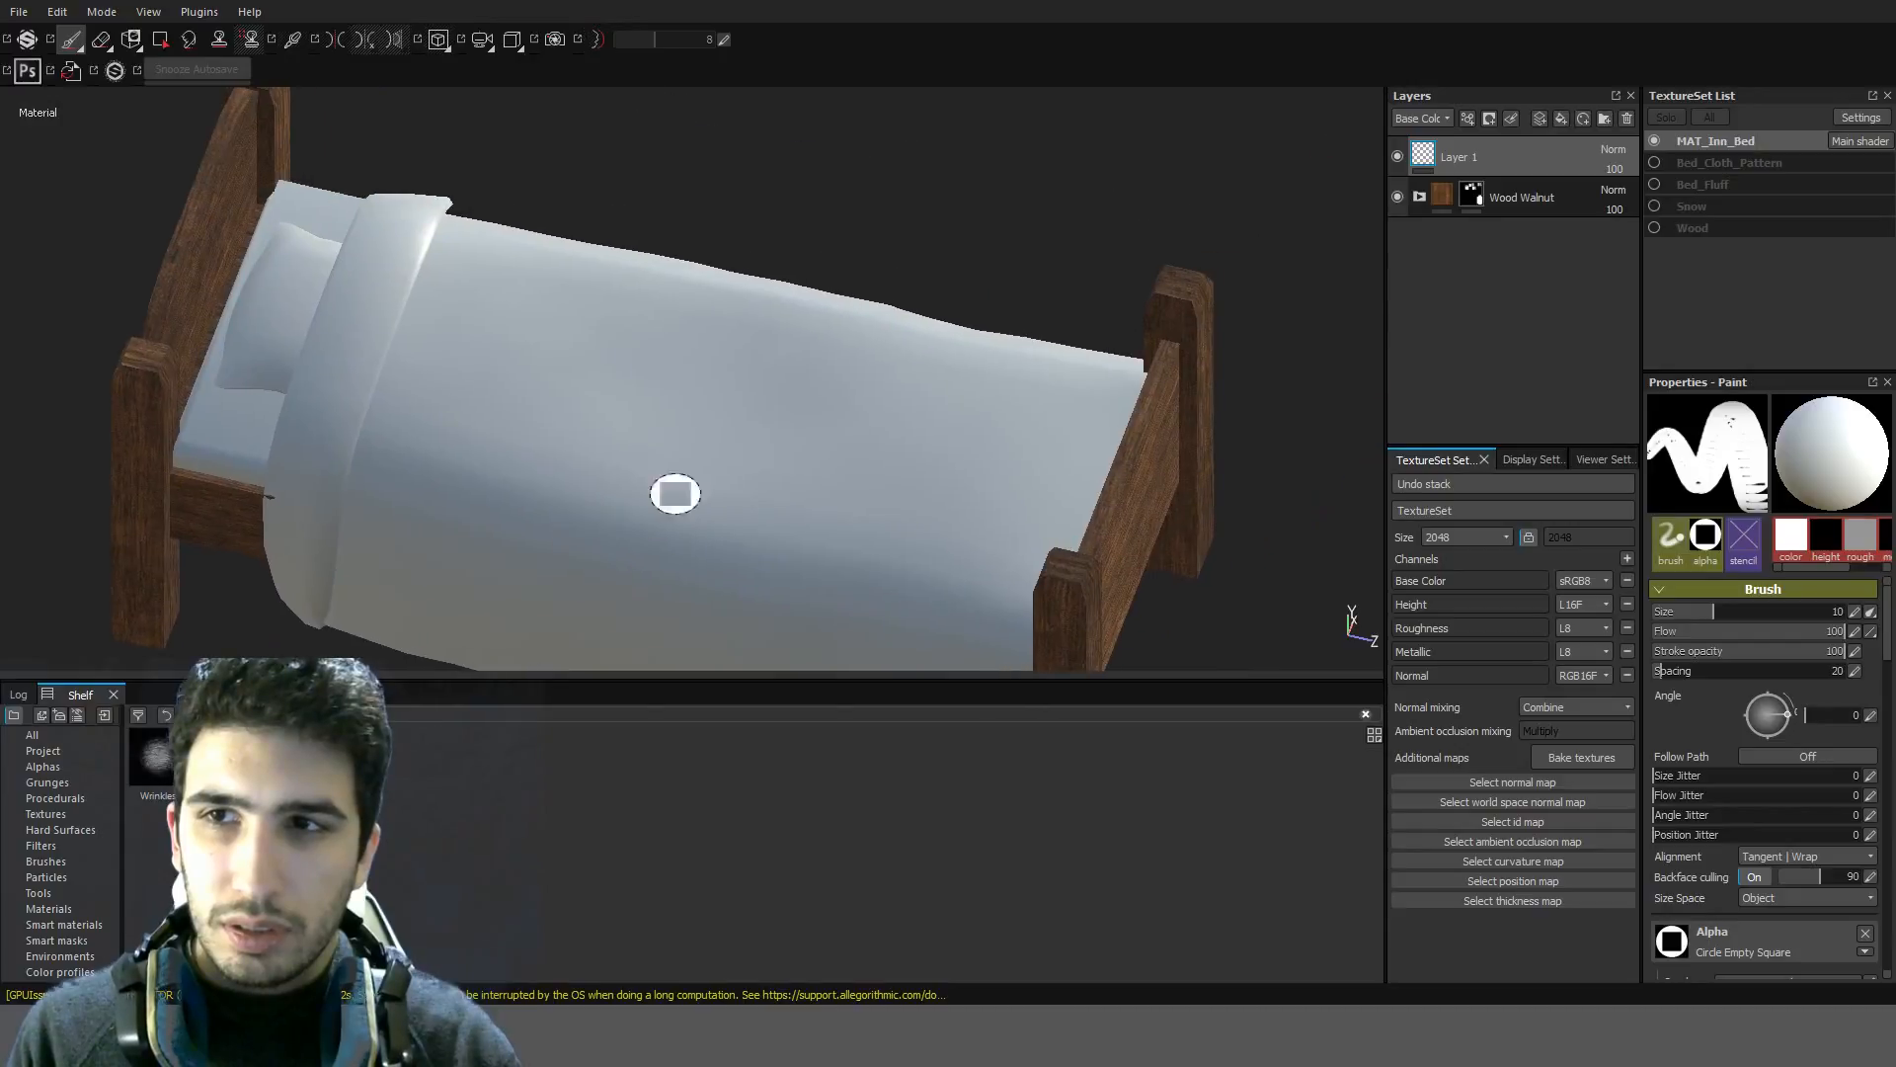
{"action": "left_click_drag", "start_coordinate": [492, 482], "coordinate": [516, 453], "text": "alt"}
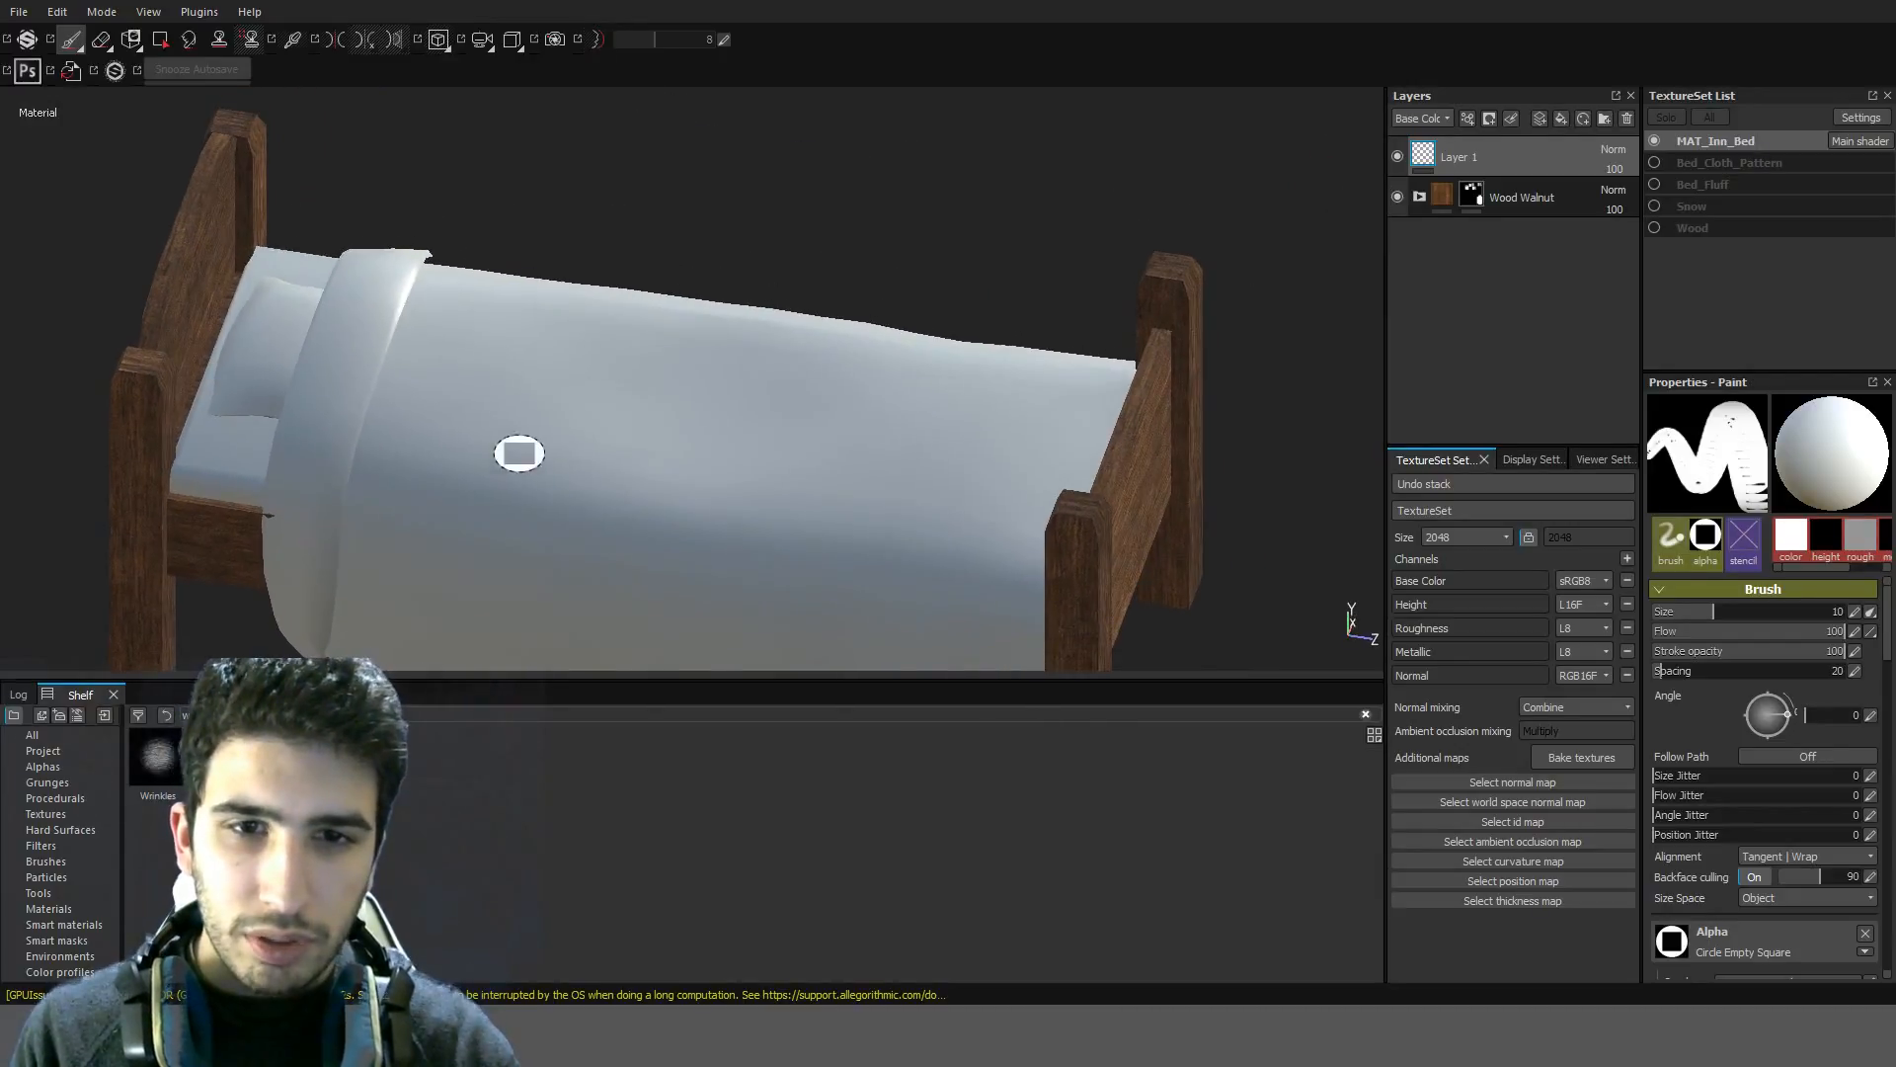
{"action": "left_click", "coordinate": [226, 759]}
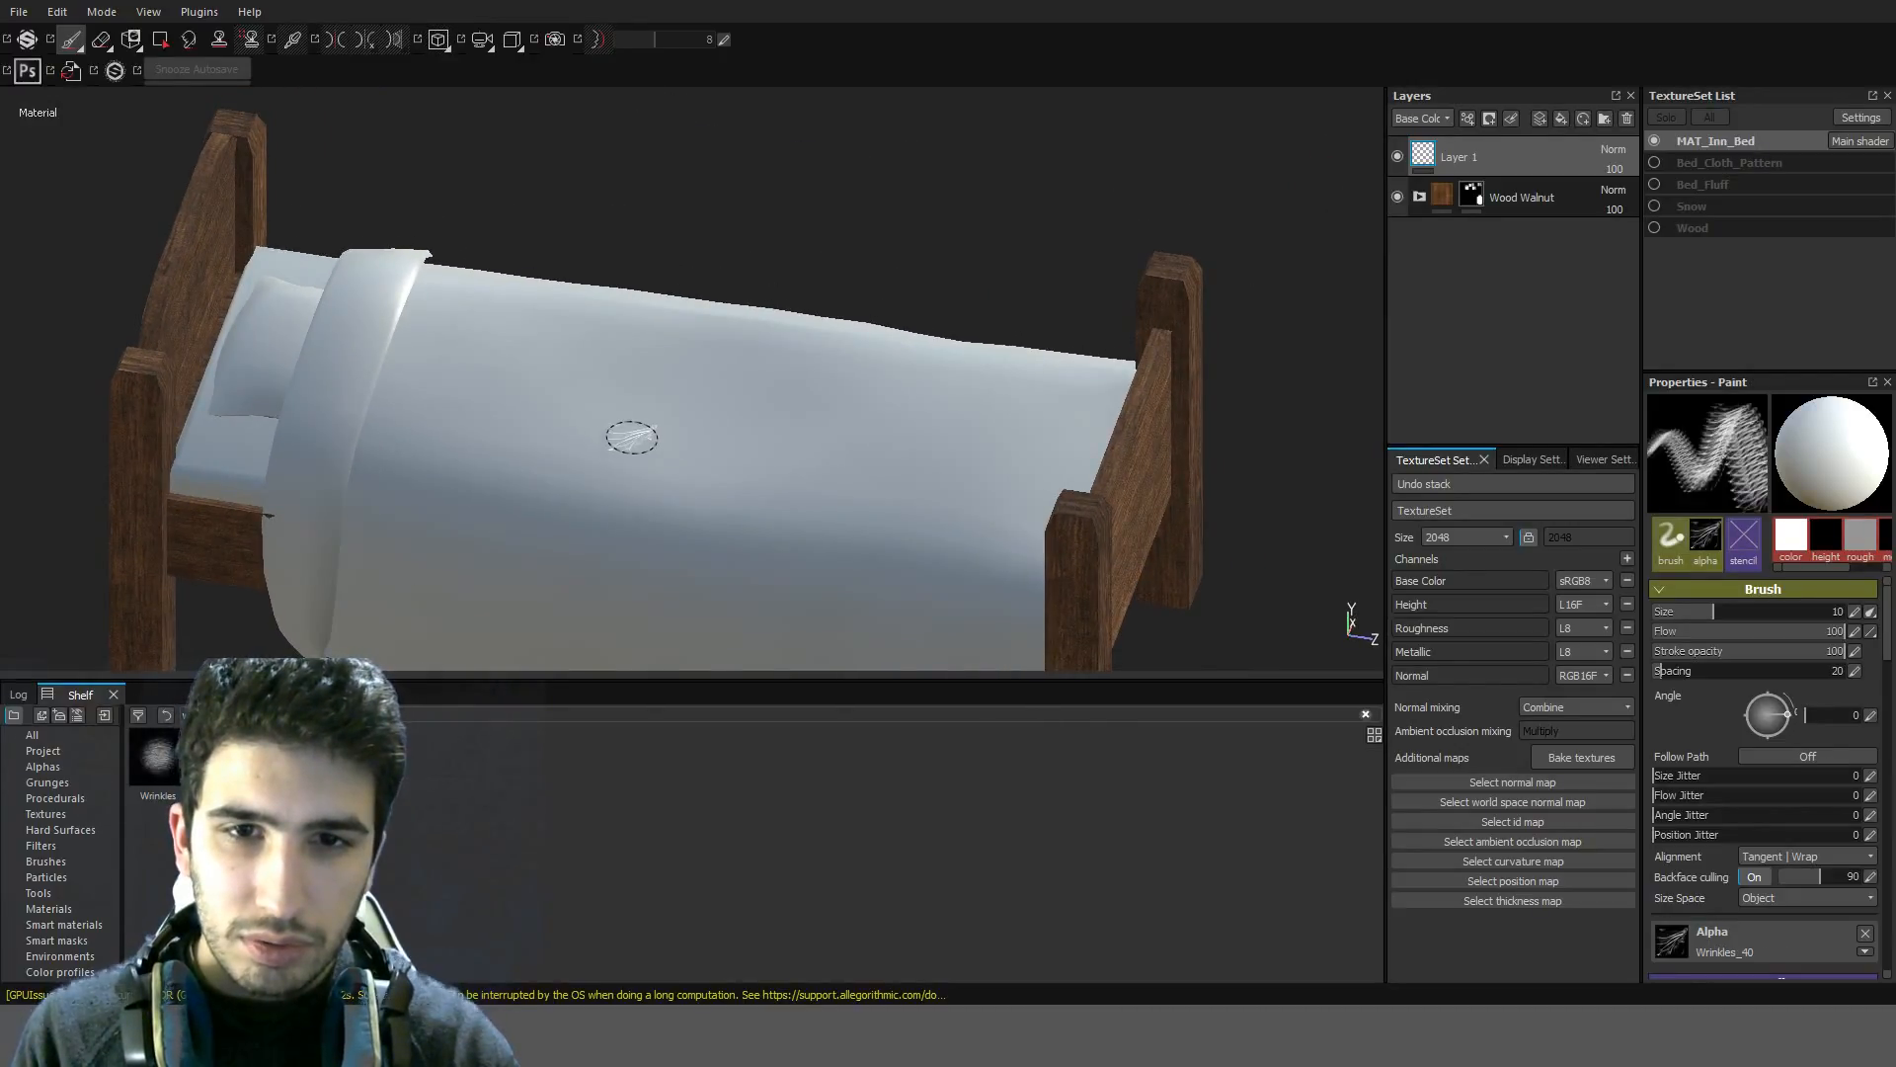
{"action": "left_click_drag", "start_coordinate": [626, 427], "coordinate": [750, 553], "text": "alt"}
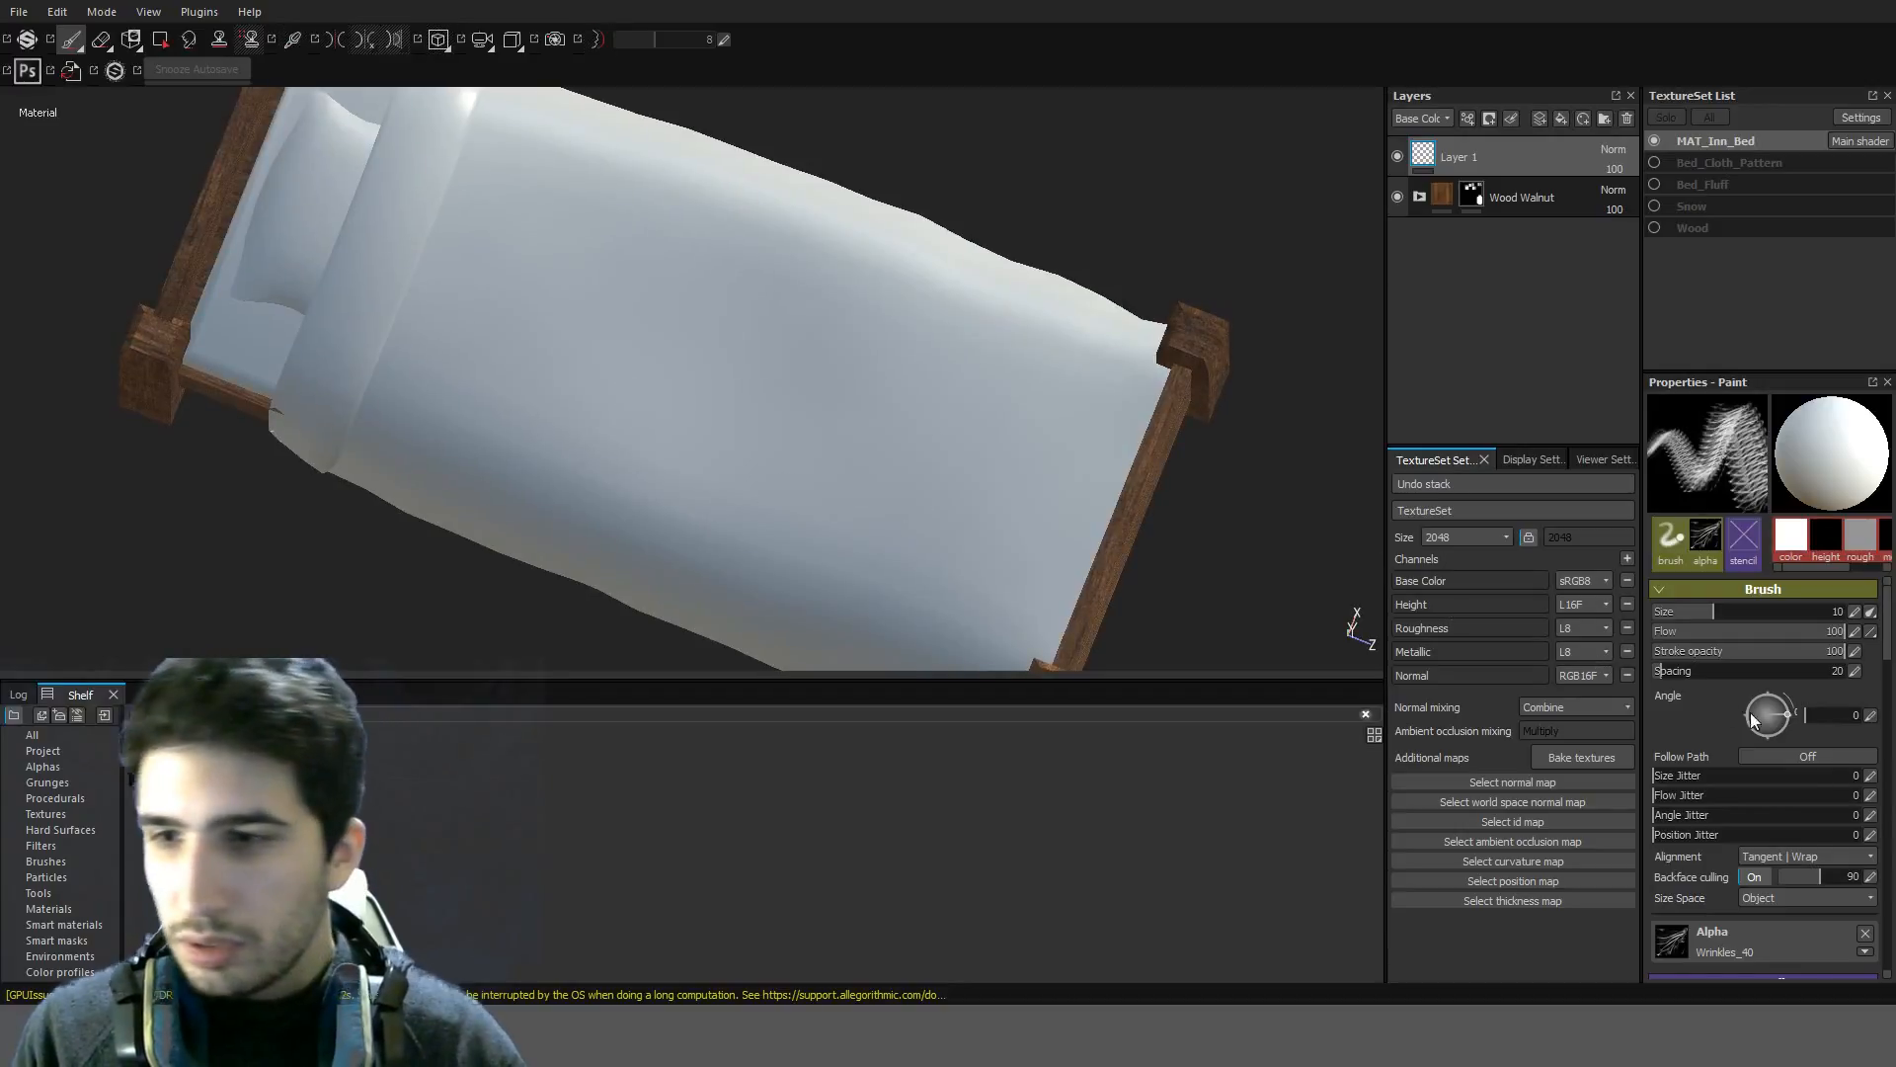
Clear the brush alpha and make the brush paint only the height channel, using the Wrinkles_40 texture
{"action": "scroll", "coordinate": [1829, 828], "scroll_direction": "down", "scroll_amount": 3}
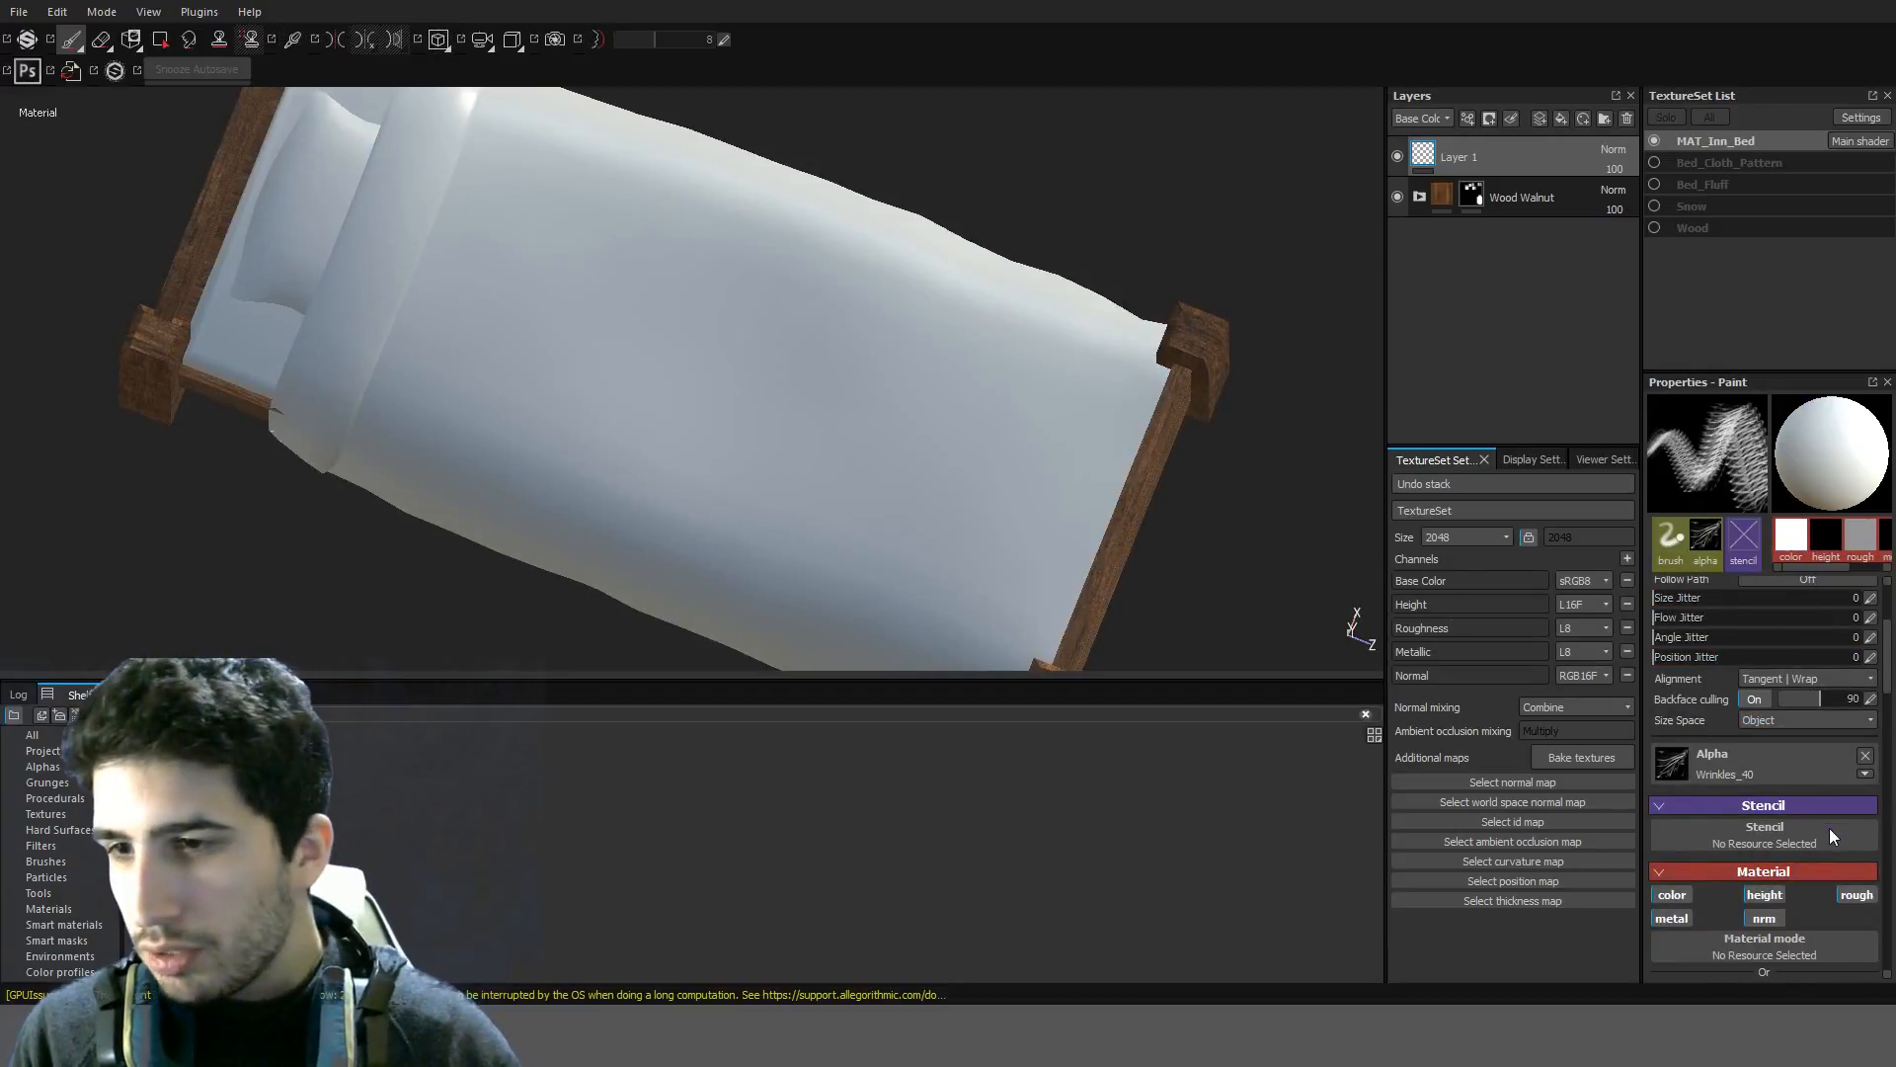
{"action": "left_click", "coordinate": [1866, 756]}
{"action": "scroll", "coordinate": [1828, 809], "scroll_direction": "down", "scroll_amount": 2}
{"action": "scroll", "coordinate": [1798, 885], "scroll_direction": "down", "scroll_amount": 3}
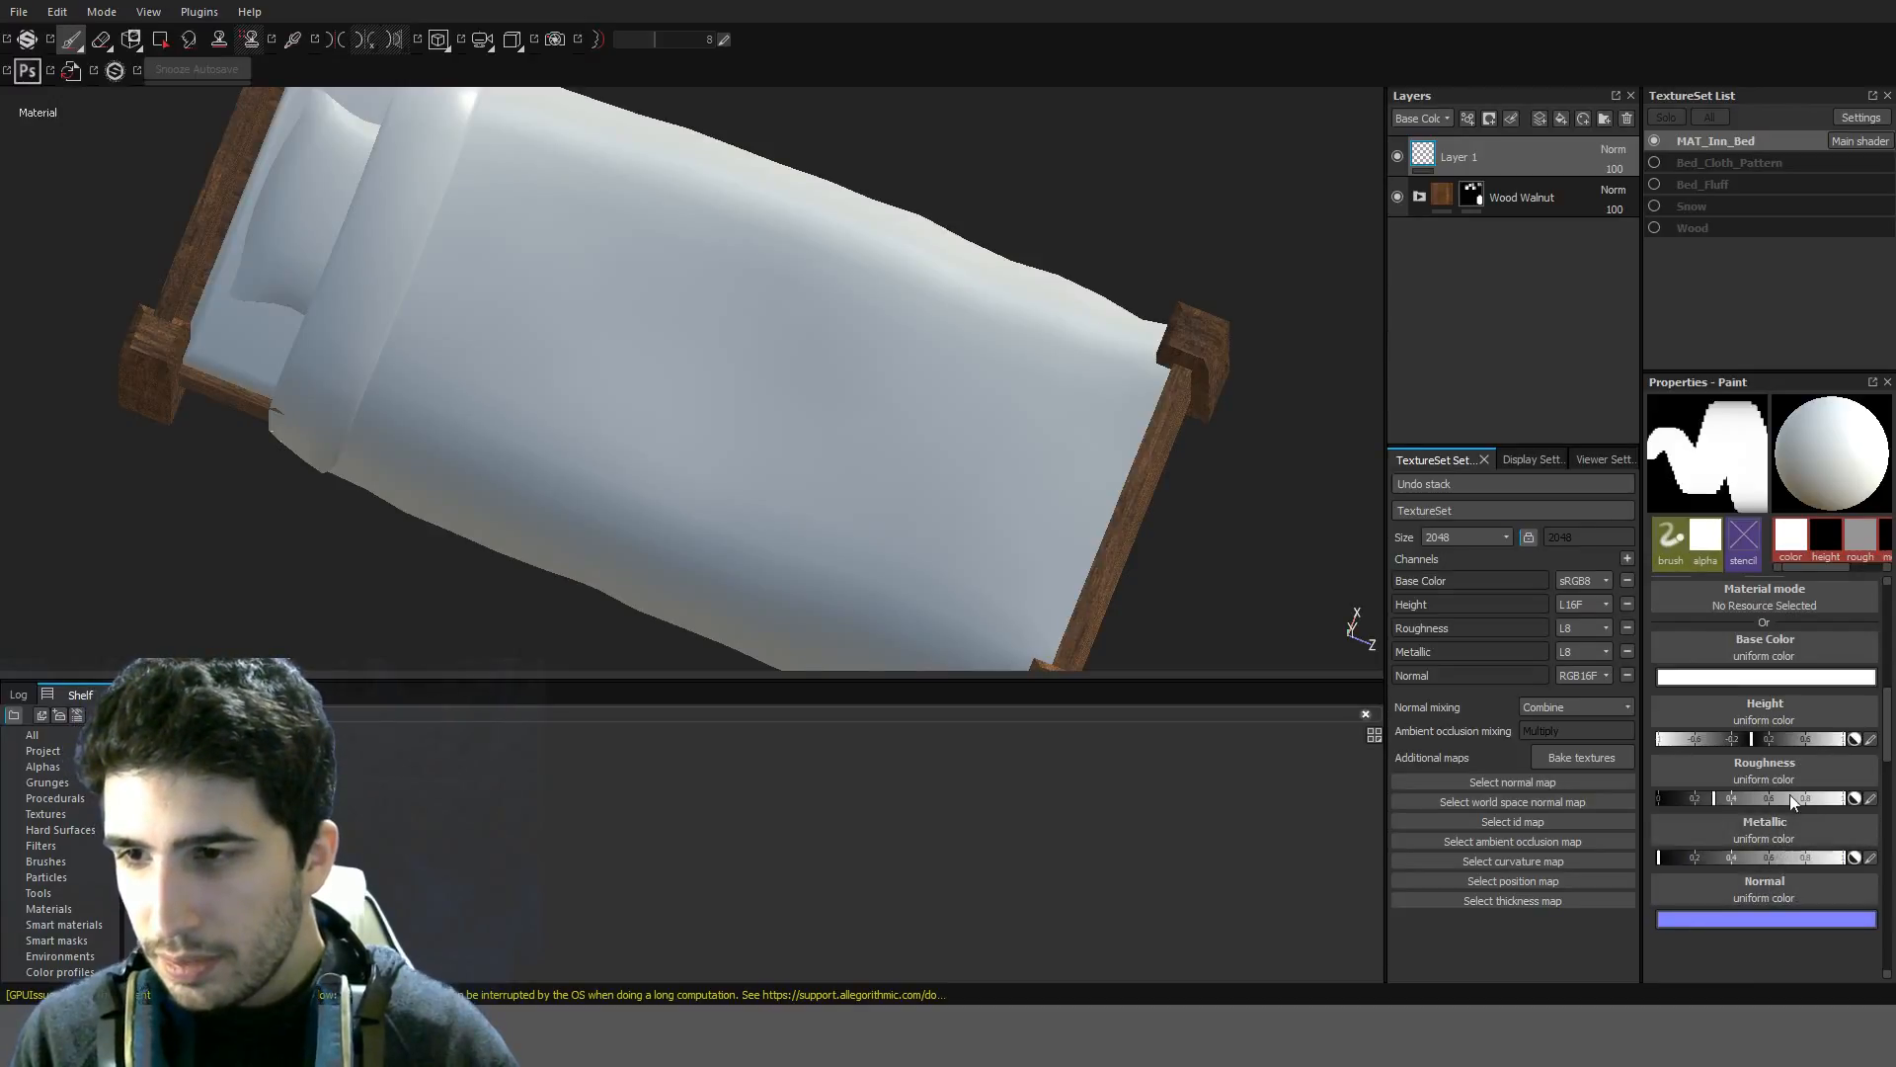
{"action": "scroll", "coordinate": [1798, 753], "scroll_direction": "up", "scroll_amount": 2}
{"action": "left_click", "coordinate": [1676, 672]}
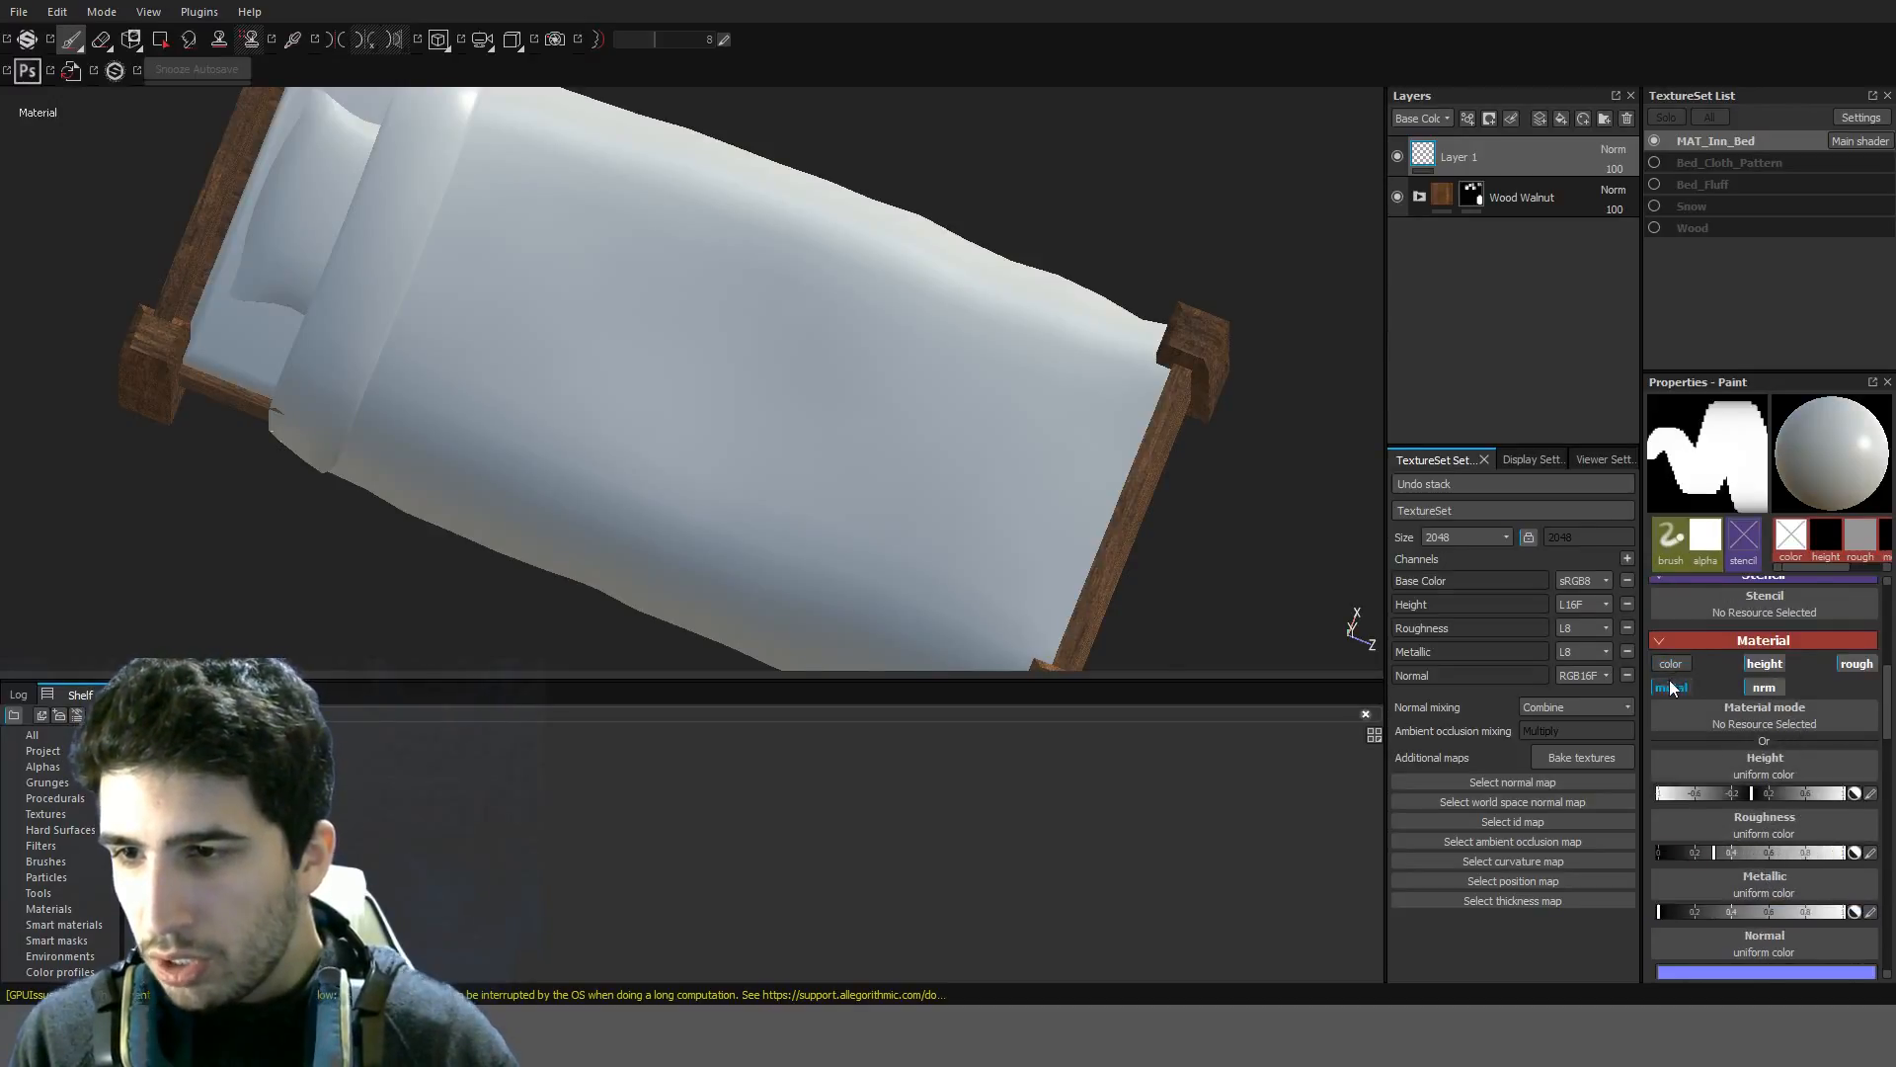
{"action": "left_click", "coordinate": [1673, 687]}
{"action": "left_click", "coordinate": [1765, 685]}
{"action": "left_click", "coordinate": [1848, 667]}
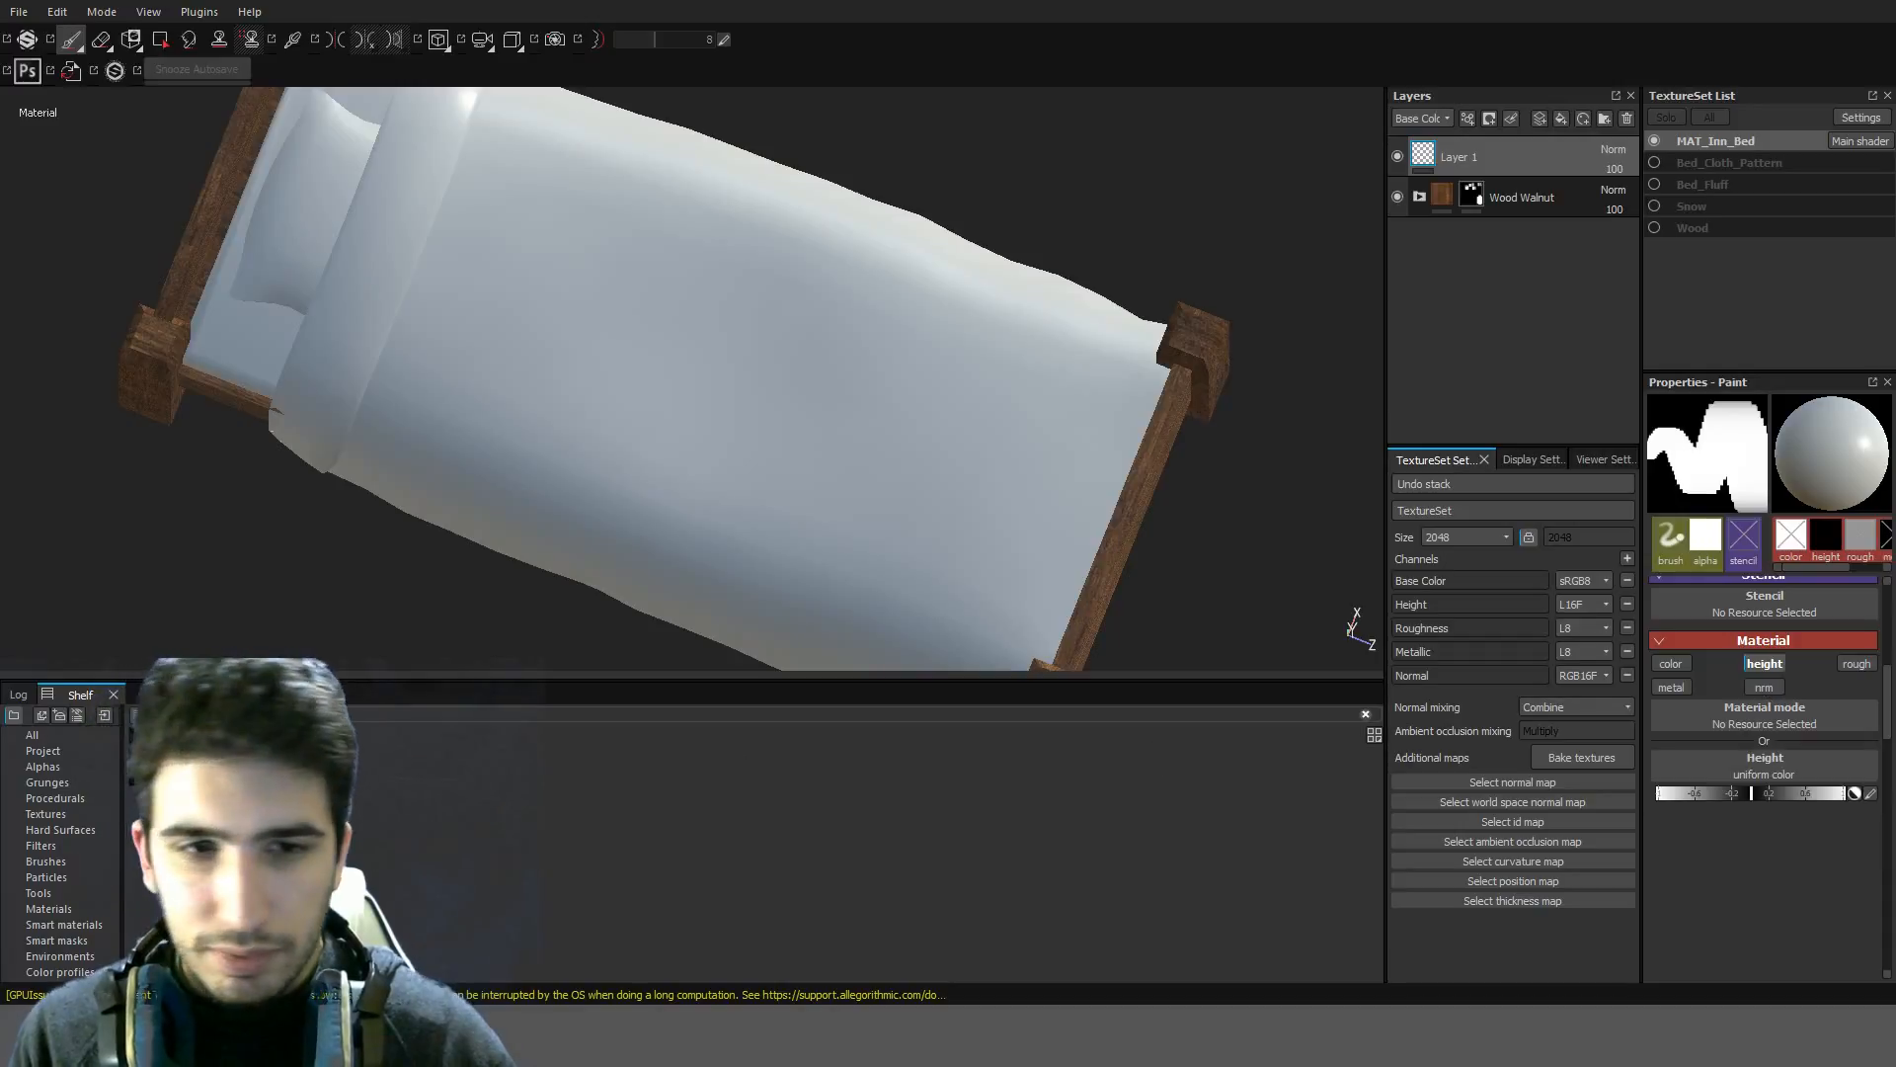
{"action": "mouse_move", "coordinate": [655, 740]}
{"action": "left_mouse_down"}
{"action": "mouse_move", "coordinate": [1695, 752]}
{"action": "mouse_move", "coordinate": [1760, 774]}
{"action": "left_mouse_up"}
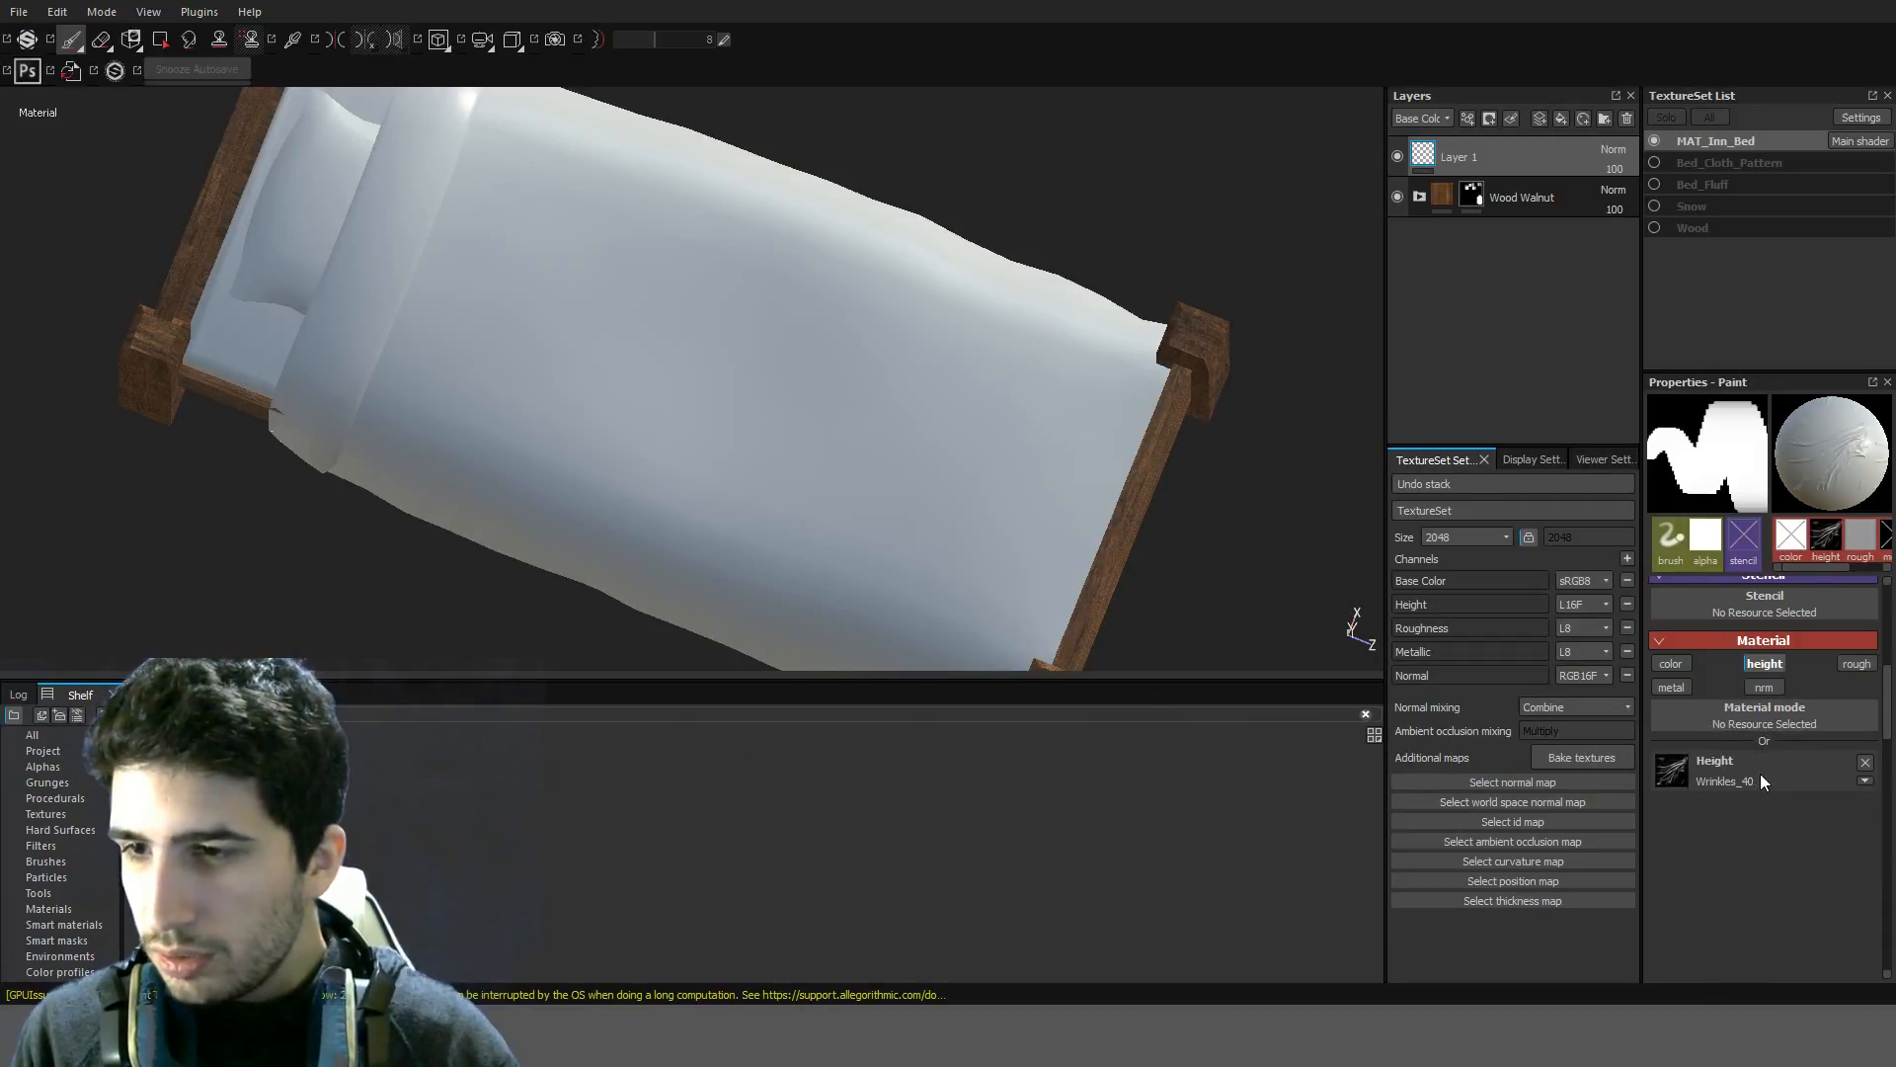
Try stamping the Wrinkles_40 height on the blanket, undo it, and check the brush settings
{"action": "left_click", "coordinate": [824, 403]}
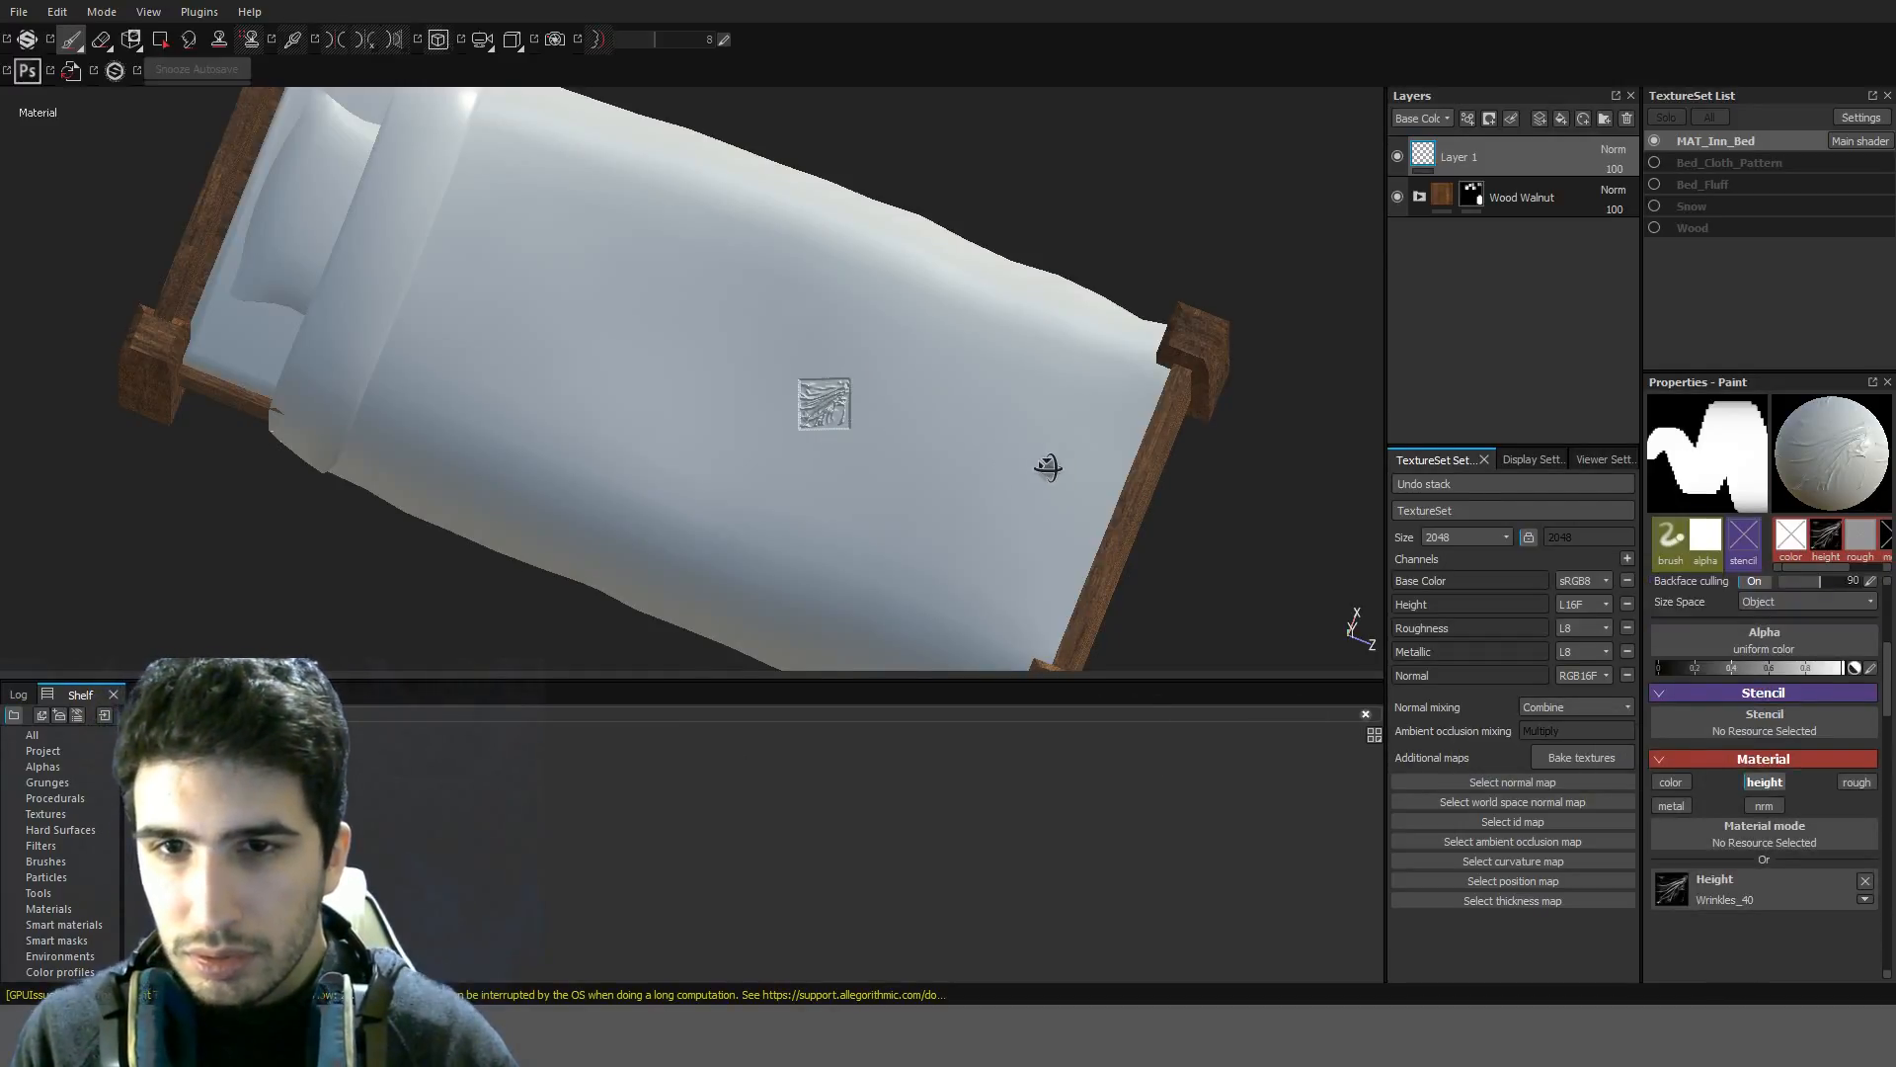
{"action": "scroll", "coordinate": [1050, 444], "scroll_direction": "up", "scroll_amount": 6}
{"action": "left_click_drag", "start_coordinate": [749, 472], "coordinate": [788, 435], "text": "alt"}
{"action": "key", "text": "ctrl+z"}
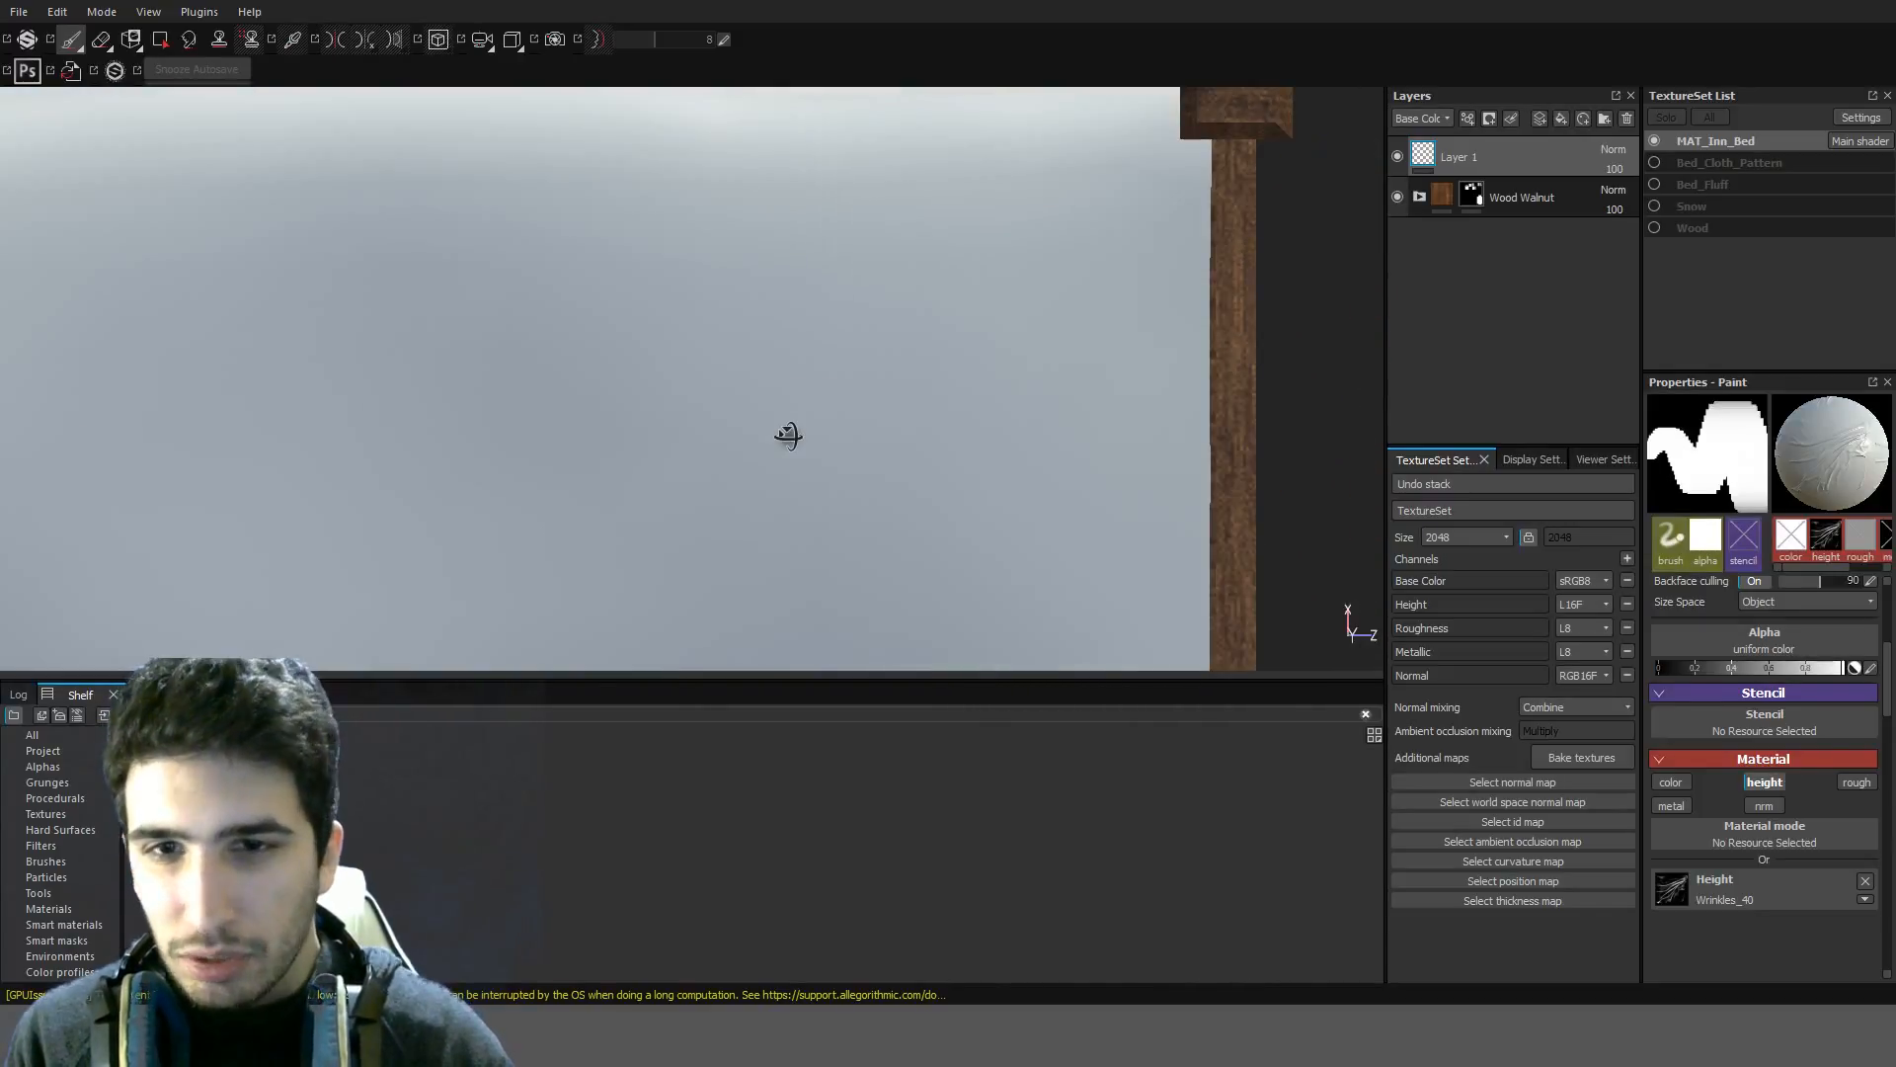
{"action": "scroll", "coordinate": [1768, 687], "scroll_direction": "up", "scroll_amount": 5}
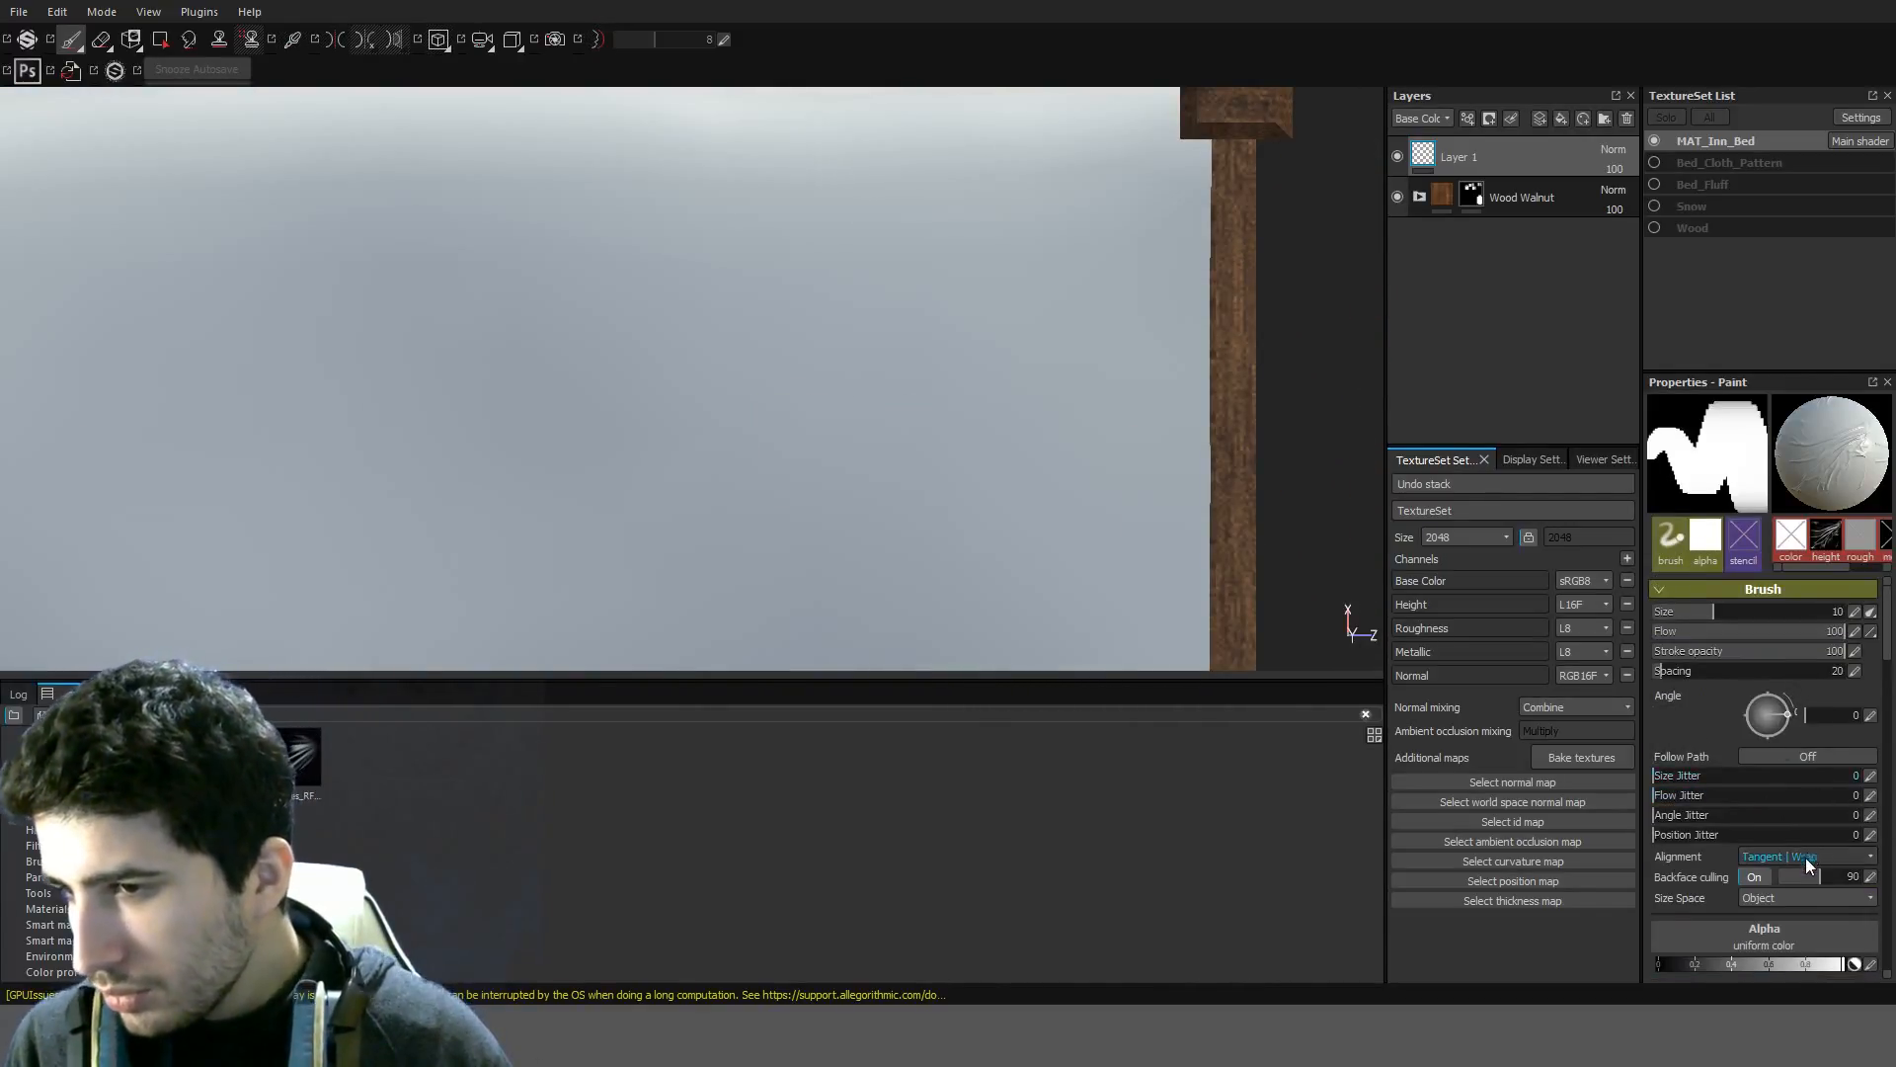
{"action": "scroll", "coordinate": [1801, 784], "scroll_direction": "down", "scroll_amount": 3}
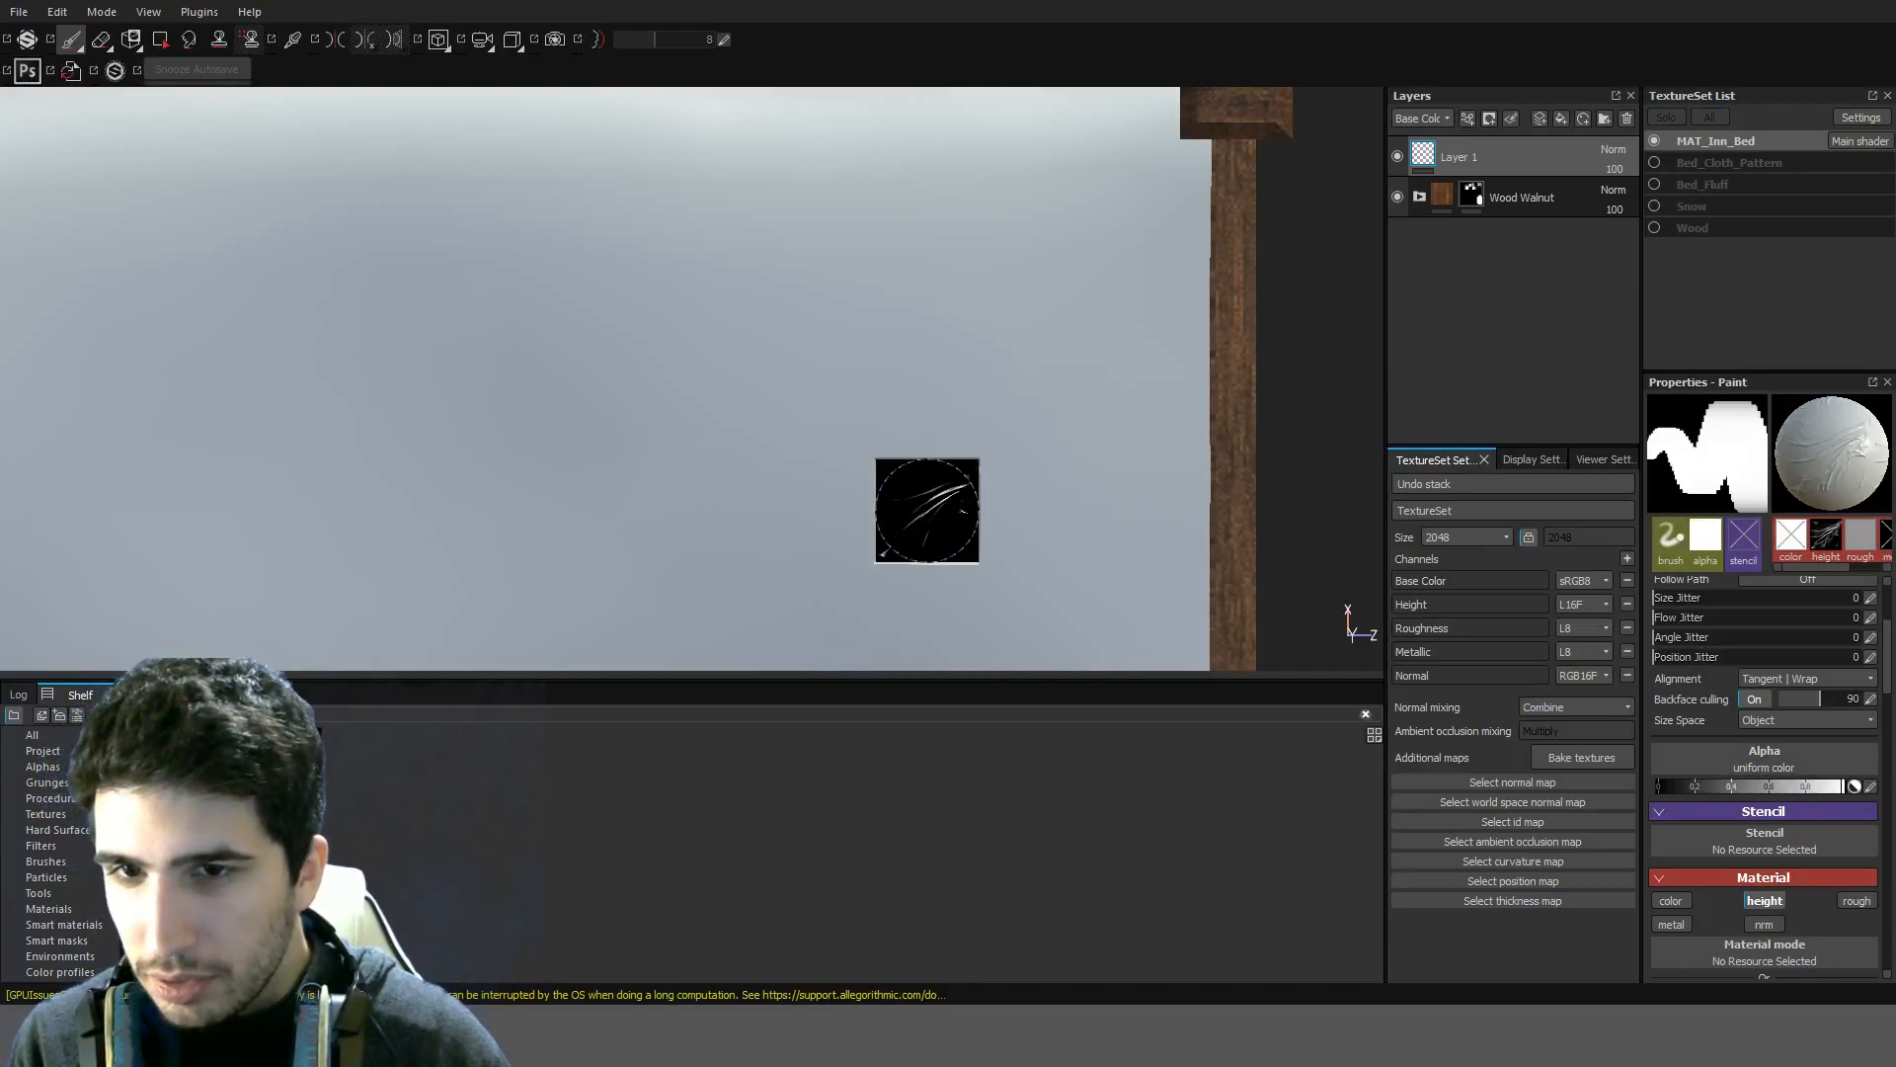
{"action": "left_click", "coordinate": [927, 510]}
{"action": "scroll", "coordinate": [1679, 832], "scroll_direction": "down", "scroll_amount": 4}
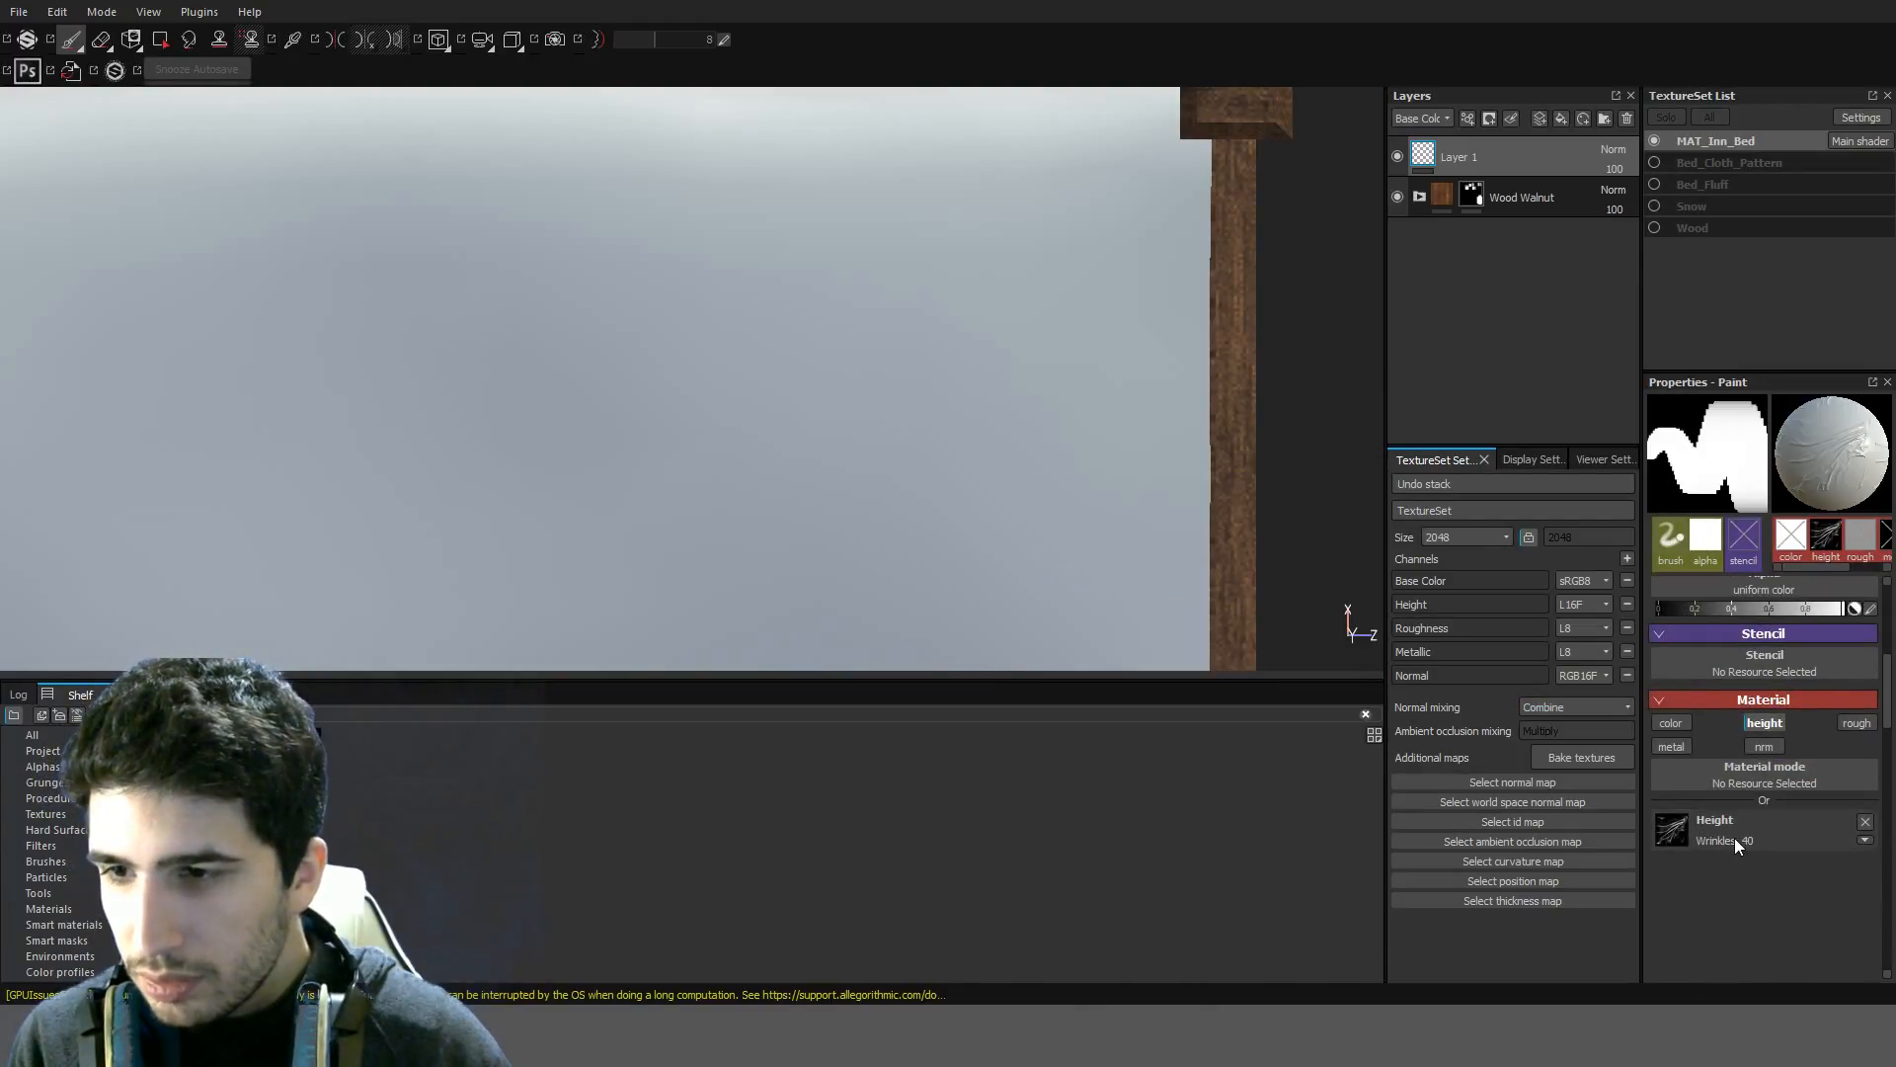
Set the brush alpha to Square Rectangle
{"action": "scroll", "coordinate": [1734, 838], "scroll_direction": "up", "scroll_amount": 3}
{"action": "scroll", "coordinate": [1817, 696], "scroll_direction": "up", "scroll_amount": 5}
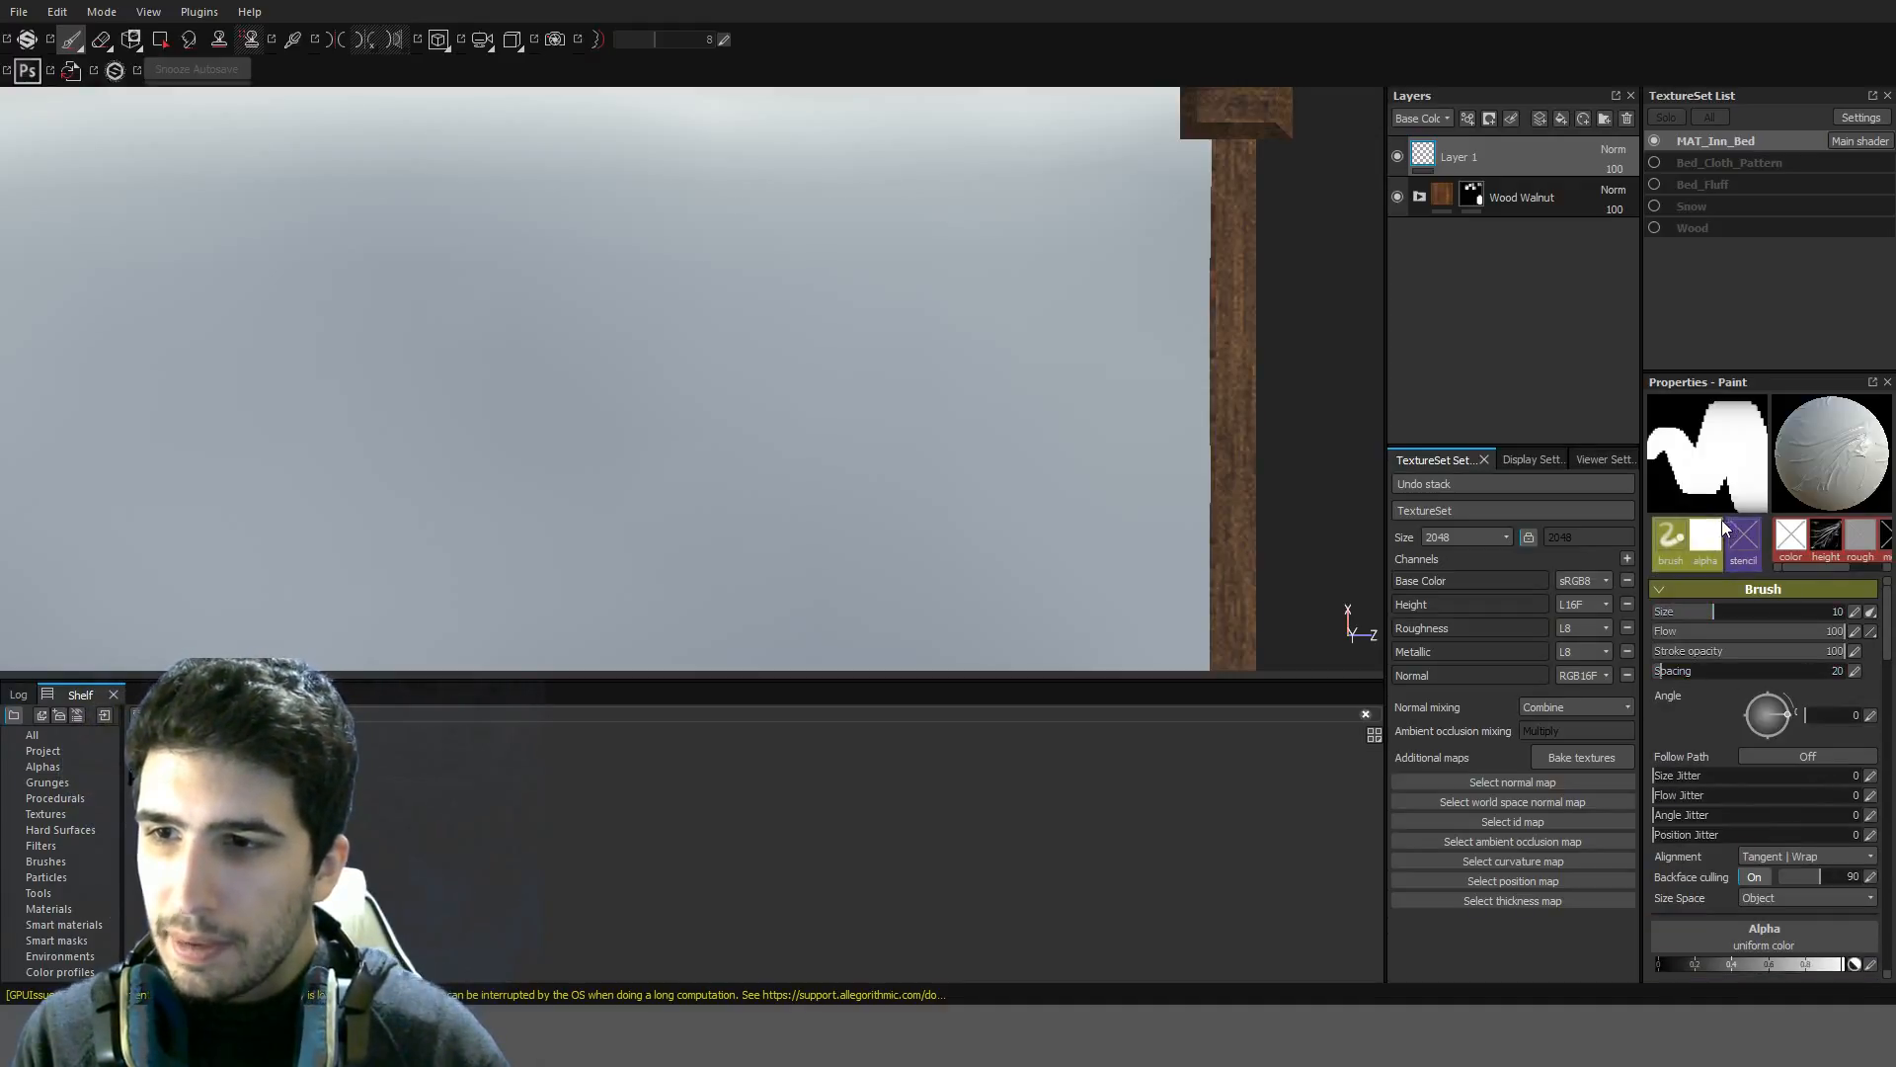
{"action": "scroll", "coordinate": [1750, 651], "scroll_direction": "down", "scroll_amount": 2}
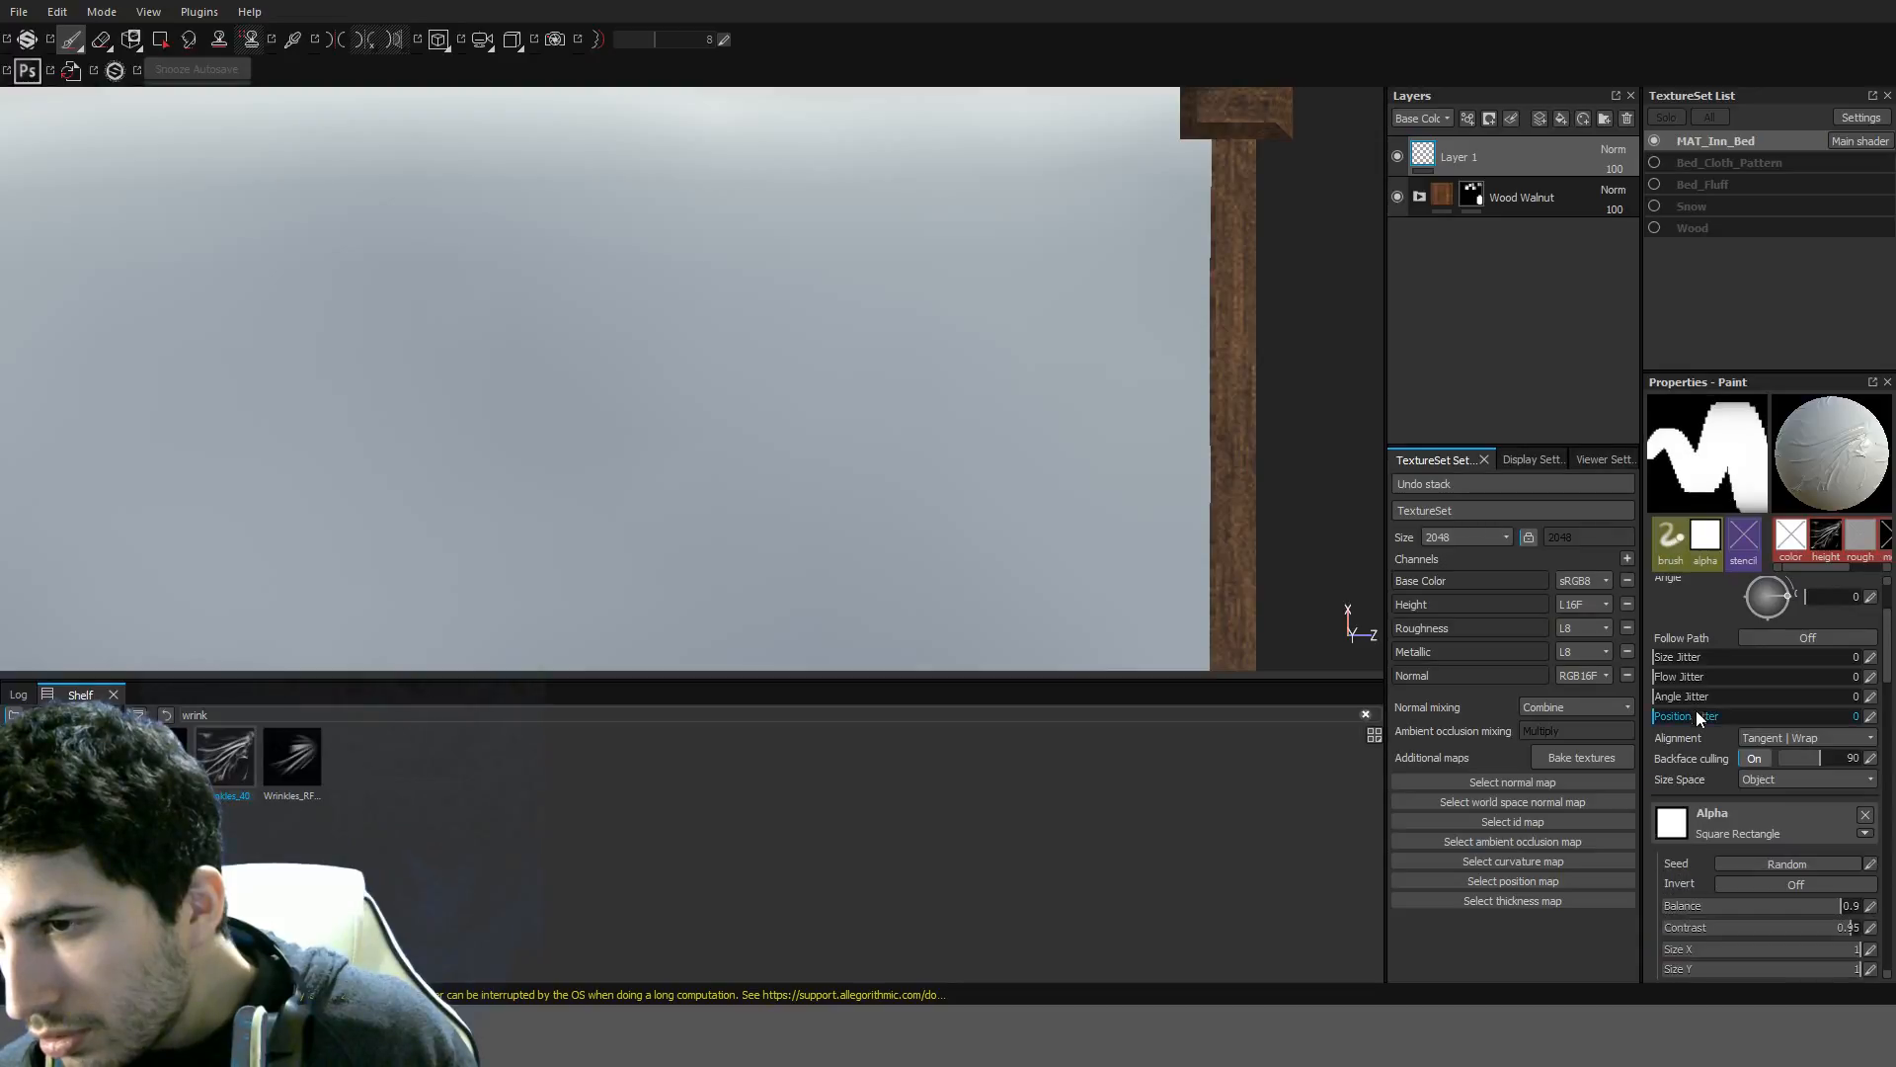
{"action": "scroll", "coordinate": [1756, 818], "scroll_direction": "down", "scroll_amount": 1}
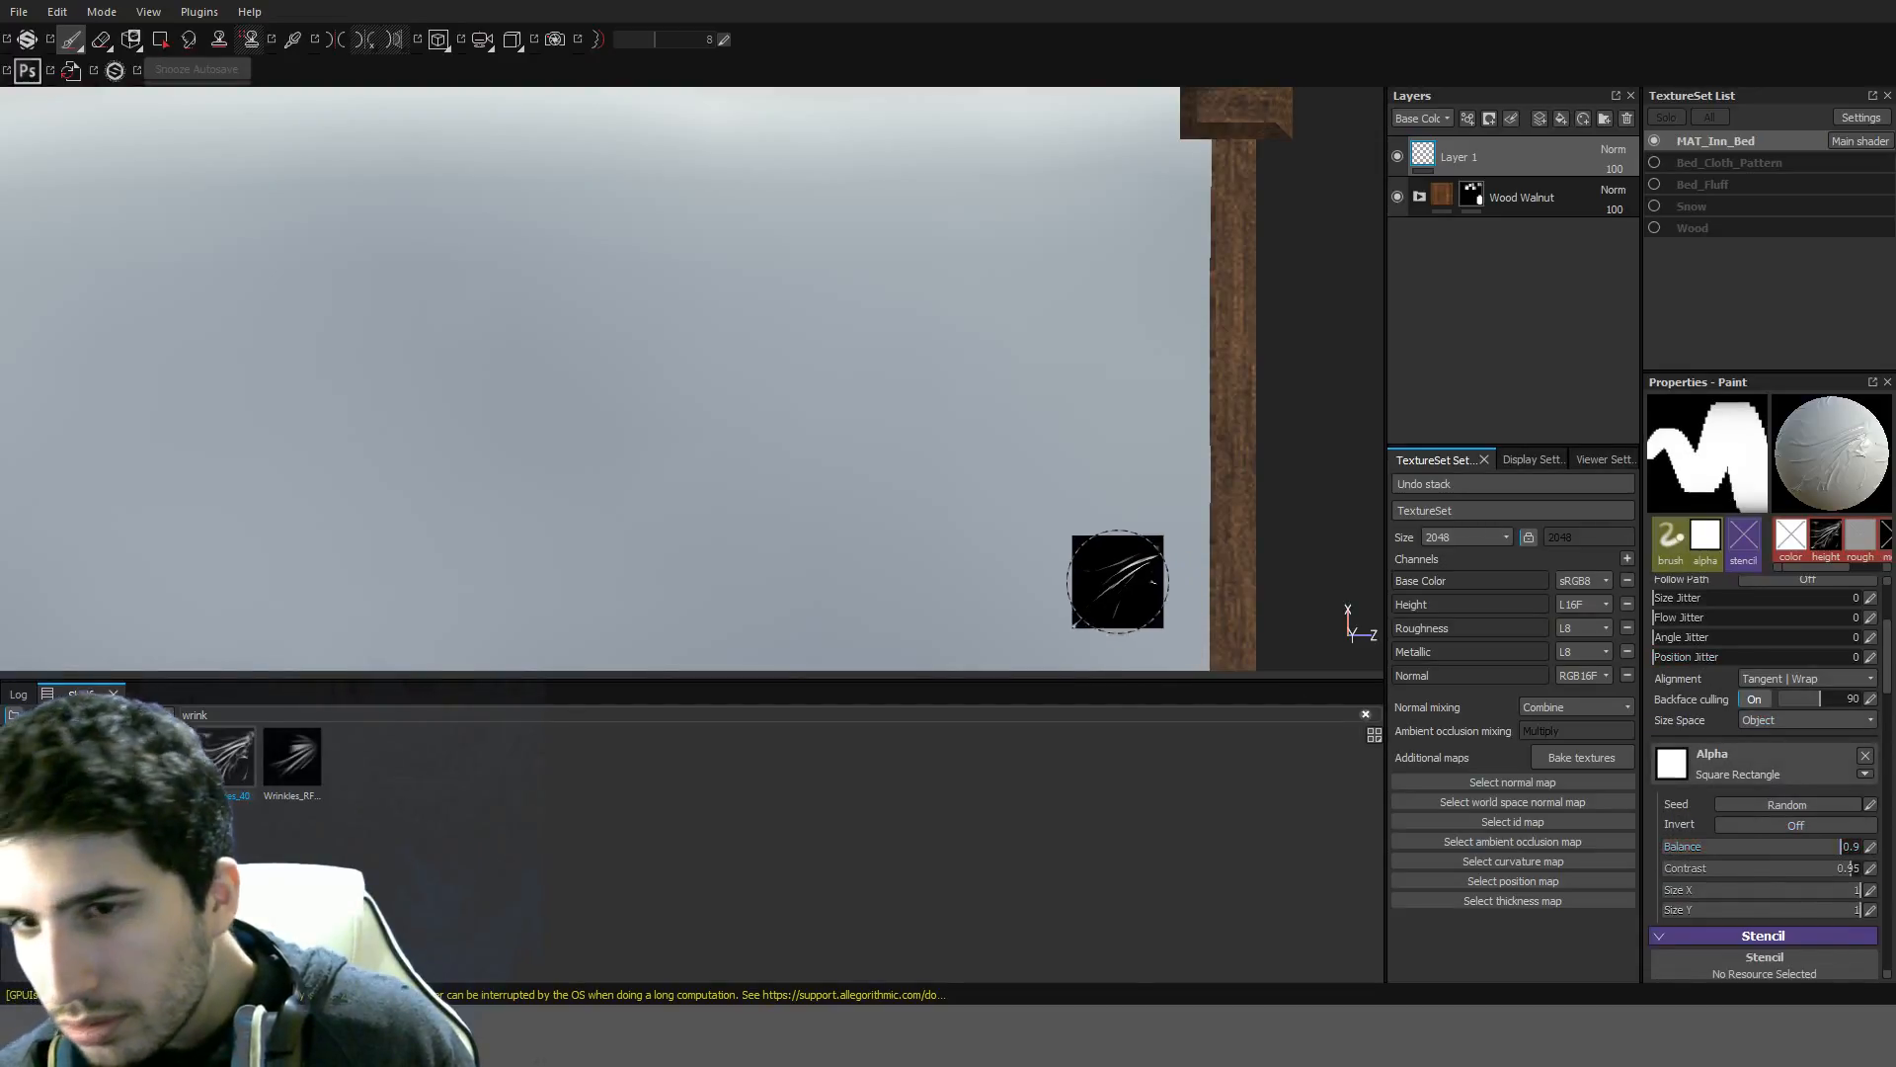
Stamp the Wrinkles_40 height once on the blanket's top surface, undoing the first stamp nearer its foot end
{"action": "left_click", "coordinate": [962, 526]}
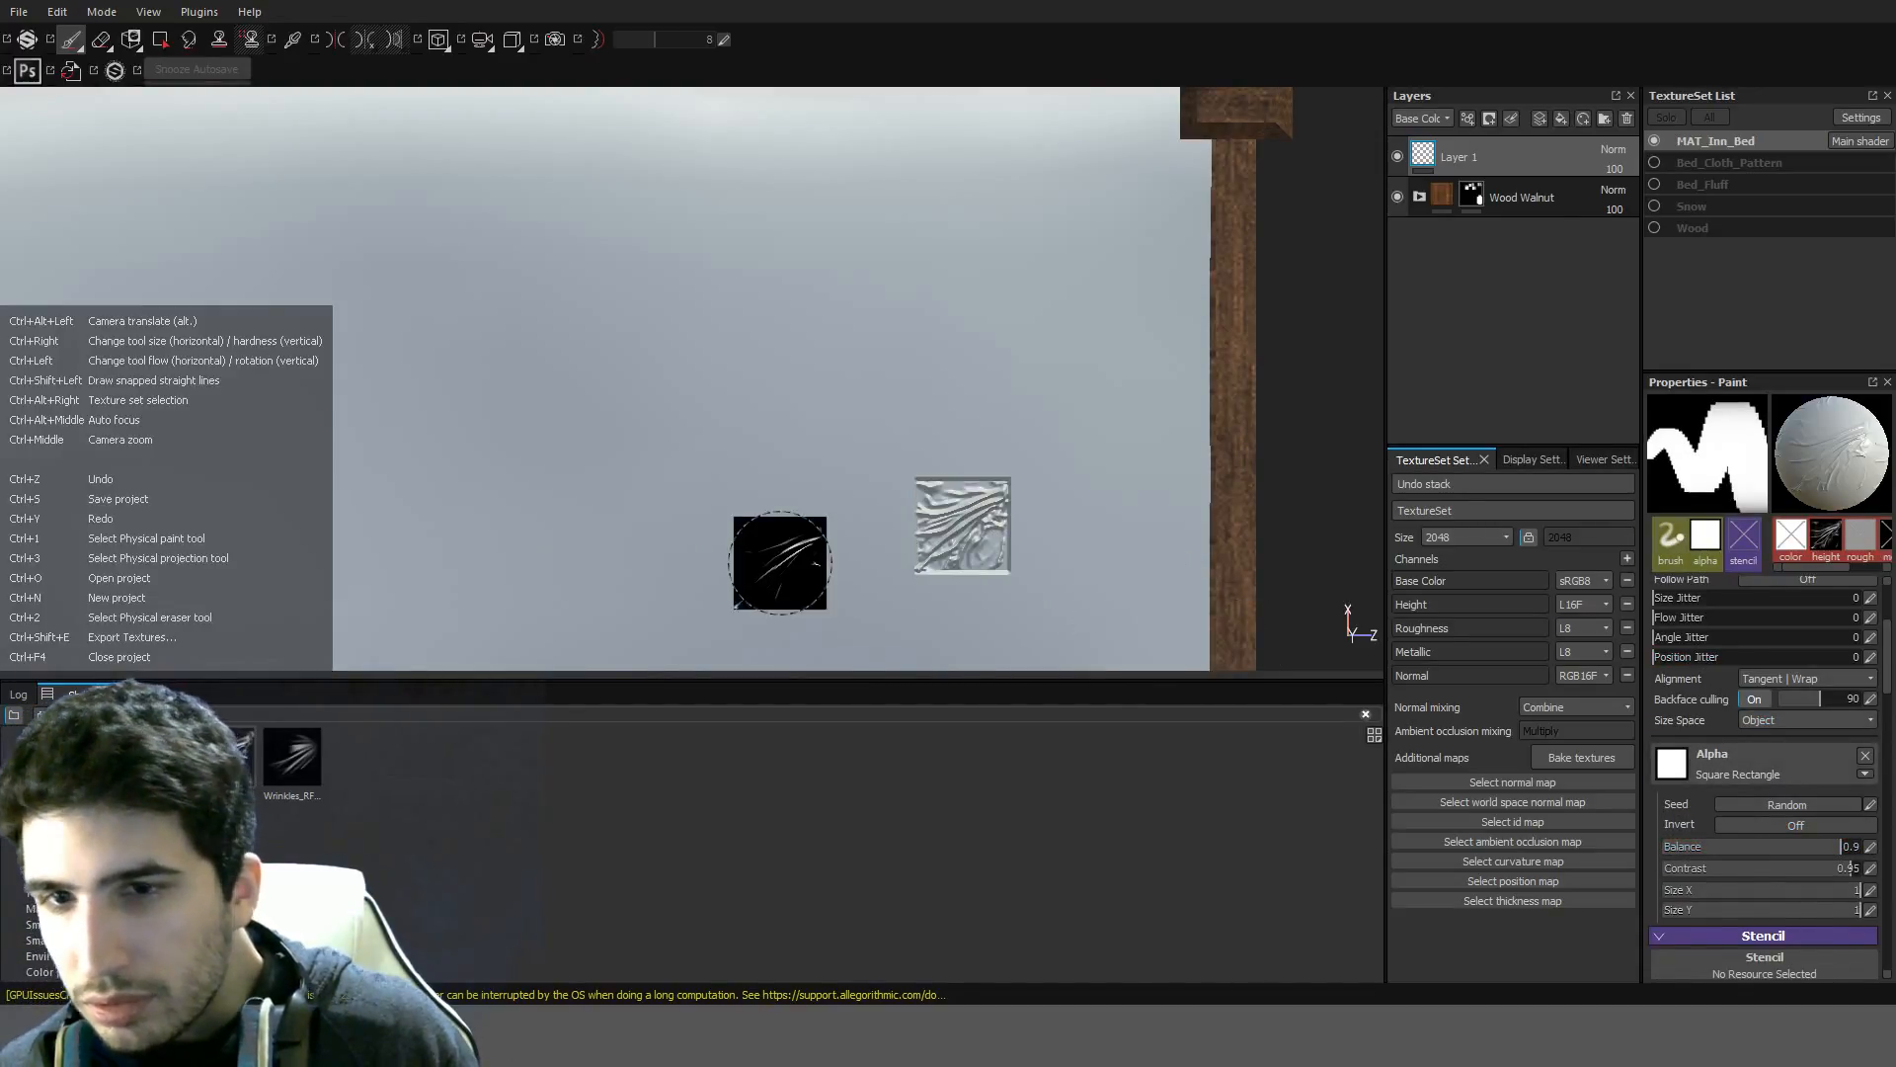
{"action": "key", "text": "ctrl+z"}
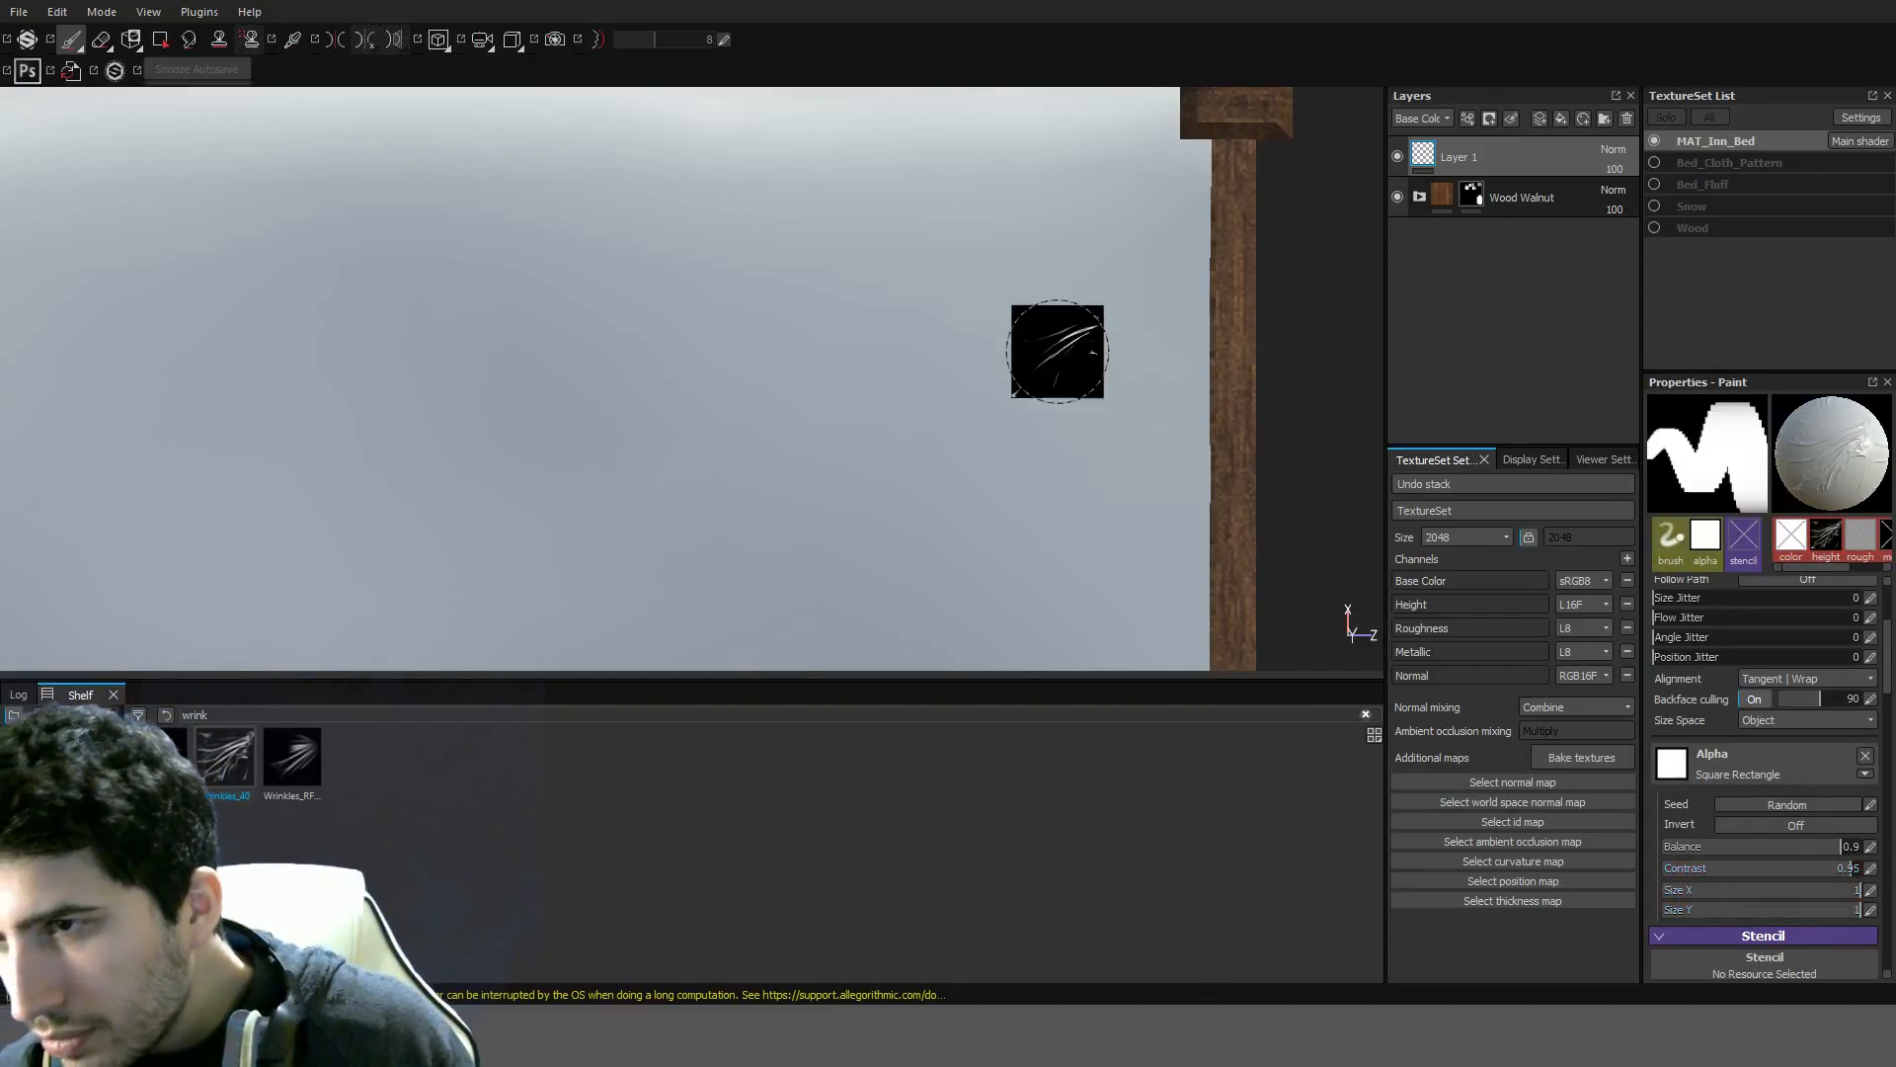
{"action": "left_click", "coordinate": [748, 376]}
{"action": "scroll", "coordinate": [888, 500], "scroll_direction": "up", "scroll_amount": 3}
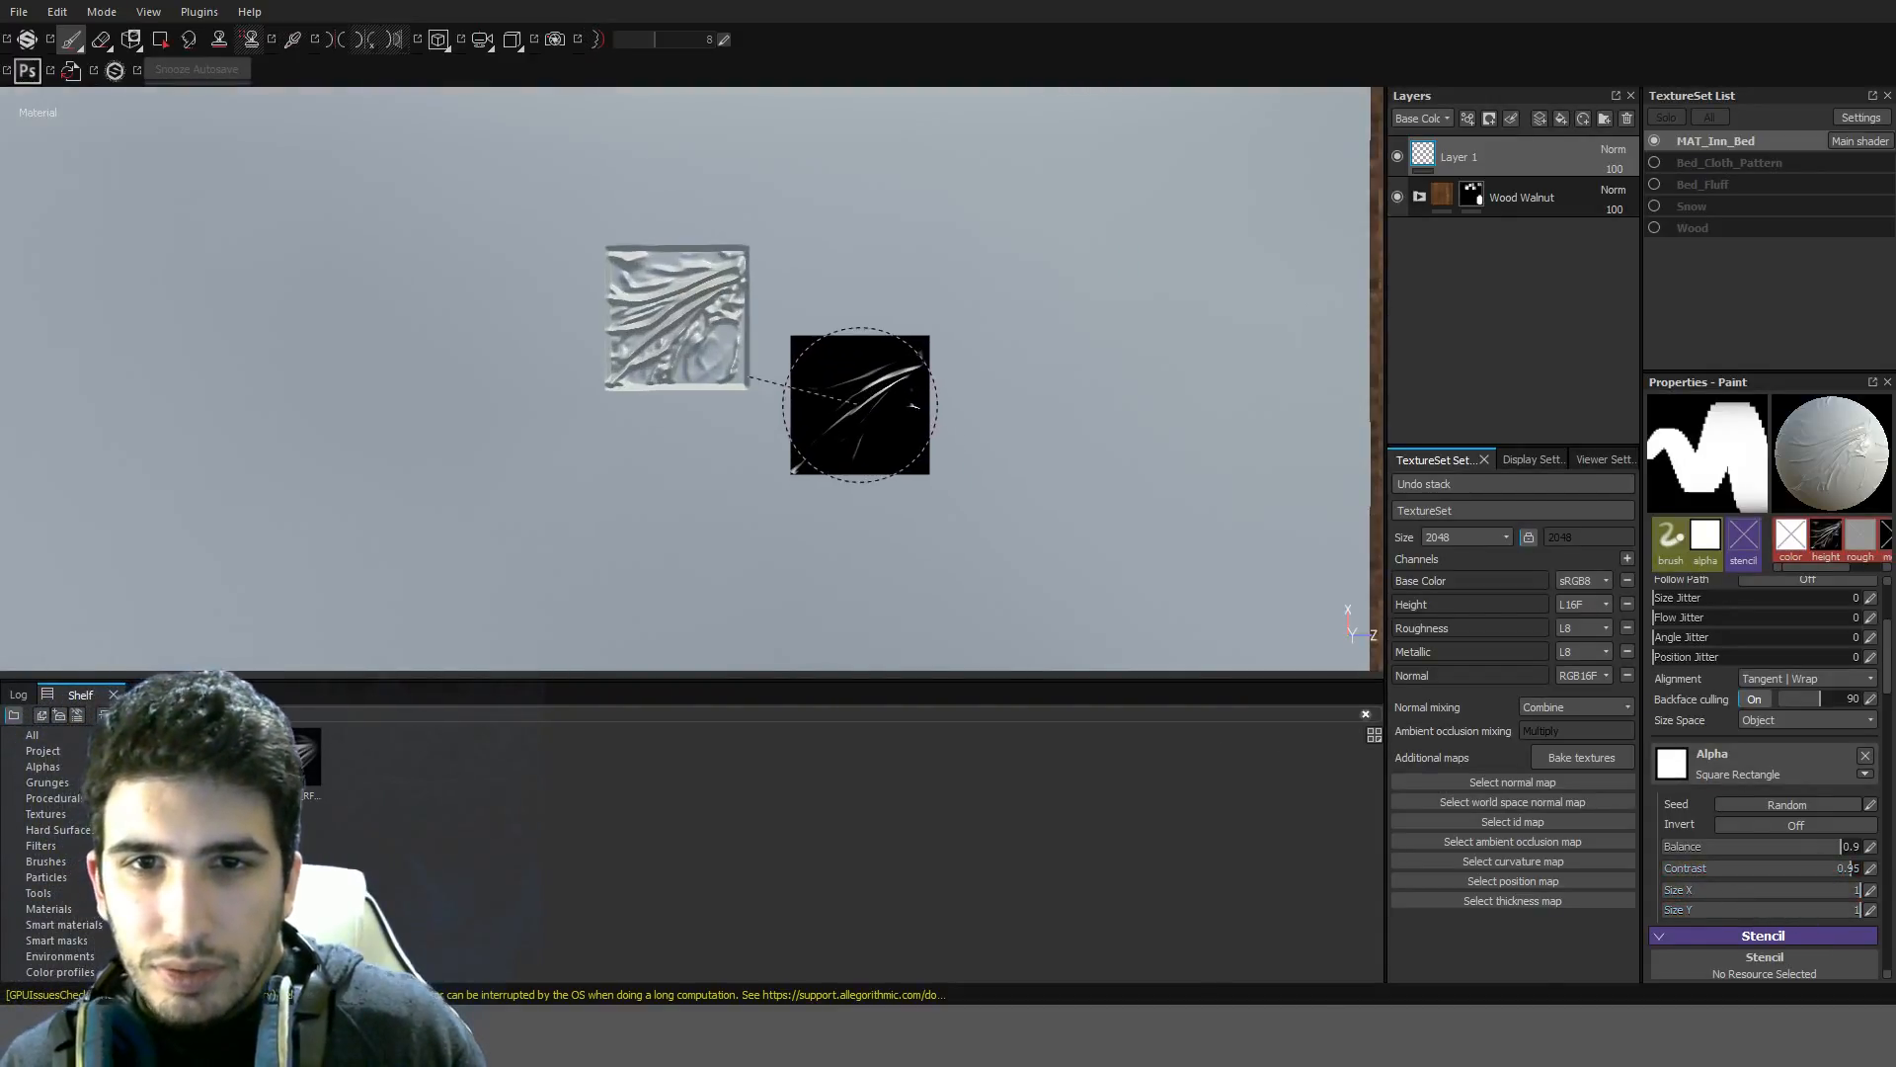
Clear the Square Rectangle brush alpha and use the Wrinkles_40 texture as the alpha instead
{"action": "middle_click_drag", "start_coordinate": [863, 402], "coordinate": [1003, 596], "text": "alt"}
{"action": "mouse_move", "coordinate": [1003, 597]}
{"action": "left_mouse_down", "text": "alt"}
{"action": "mouse_move", "coordinate": [981, 413]}
{"action": "mouse_move", "coordinate": [975, 513]}
{"action": "mouse_move", "coordinate": [1041, 423]}
{"action": "mouse_move", "coordinate": [987, 550]}
{"action": "mouse_move", "coordinate": [990, 513]}
{"action": "mouse_move", "coordinate": [1062, 491]}
{"action": "mouse_move", "coordinate": [974, 479]}
{"action": "left_mouse_up", "text": "alt"}
{"action": "middle_click_drag", "start_coordinate": [996, 575], "coordinate": [1002, 430], "text": "alt"}
{"action": "left_click", "coordinate": [1865, 757]}
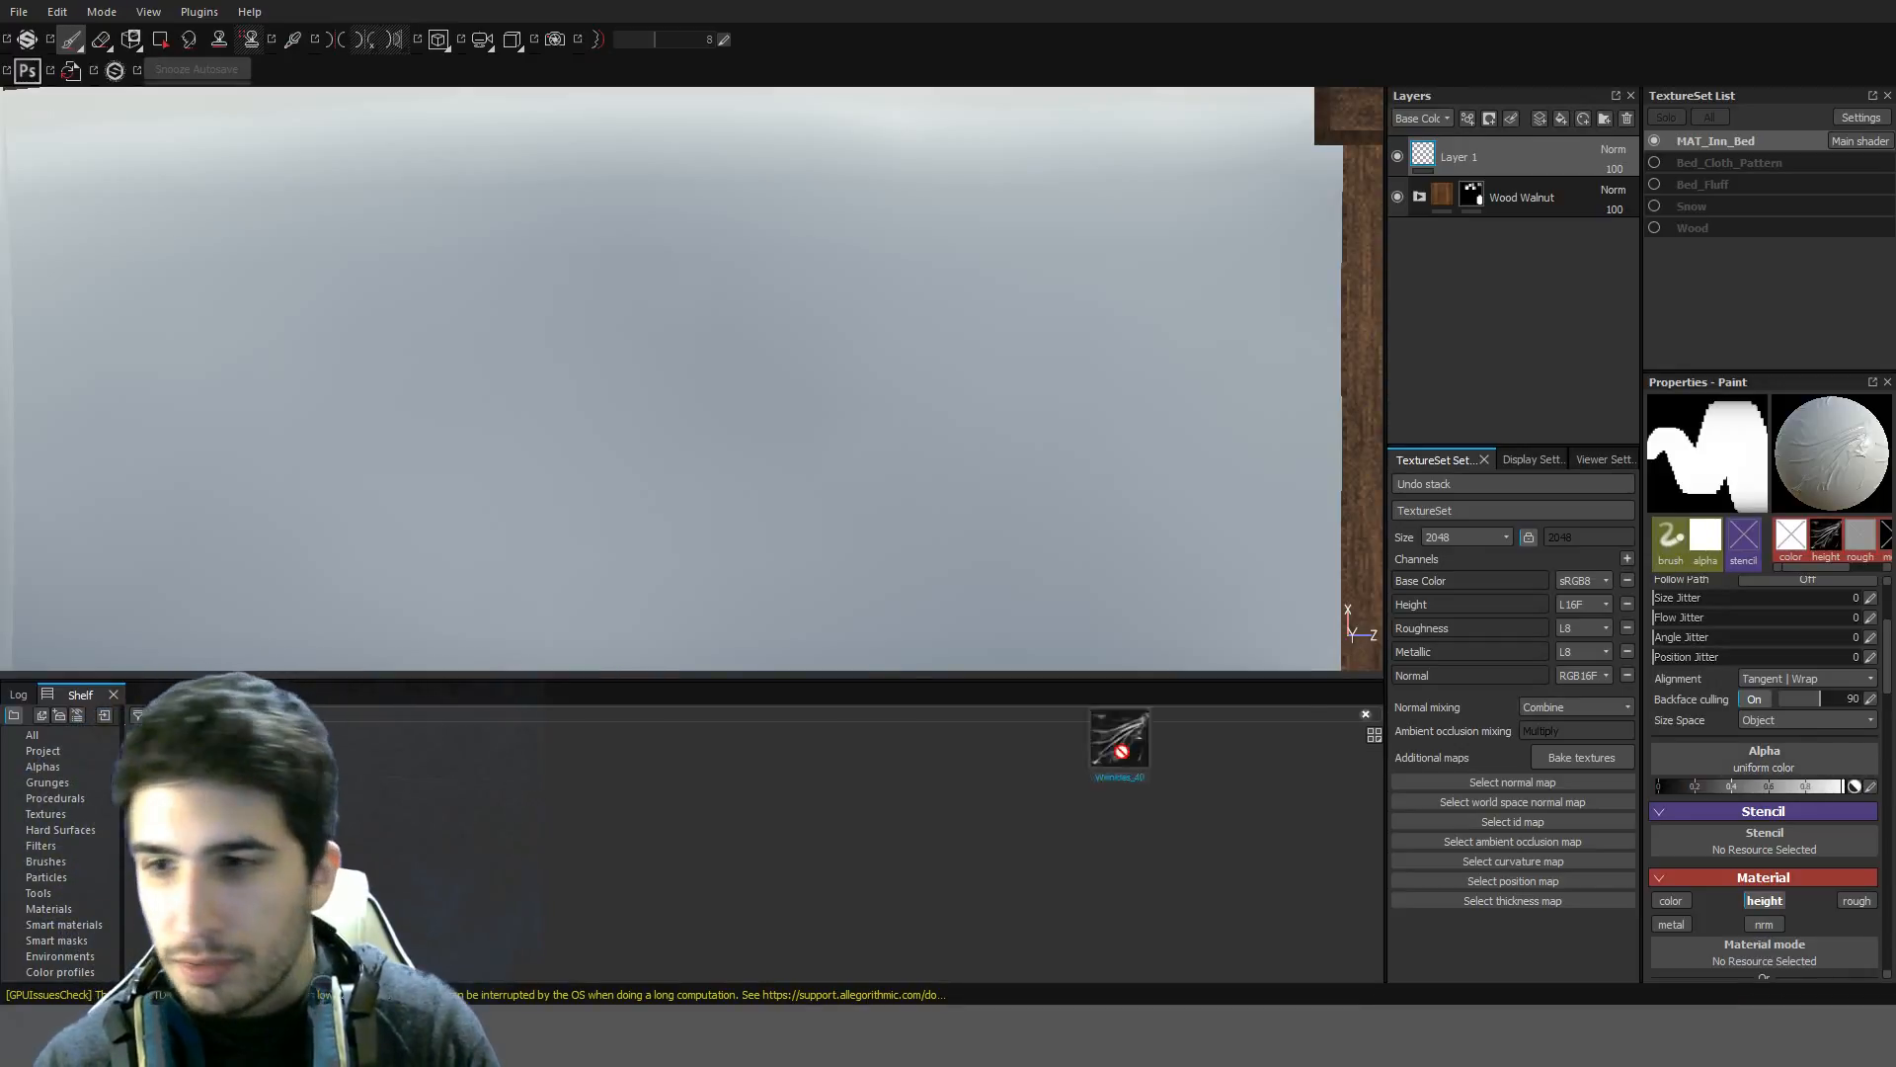
{"action": "mouse_move", "coordinate": [1121, 750]}
{"action": "left_mouse_down"}
{"action": "mouse_move", "coordinate": [1738, 788]}
{"action": "mouse_move", "coordinate": [1765, 762]}
{"action": "left_mouse_up"}
Try a small Wrinkles_40 stamp on the blanket's top surface, inspect its relief up close, and remove it
{"action": "left_click", "coordinate": [754, 453]}
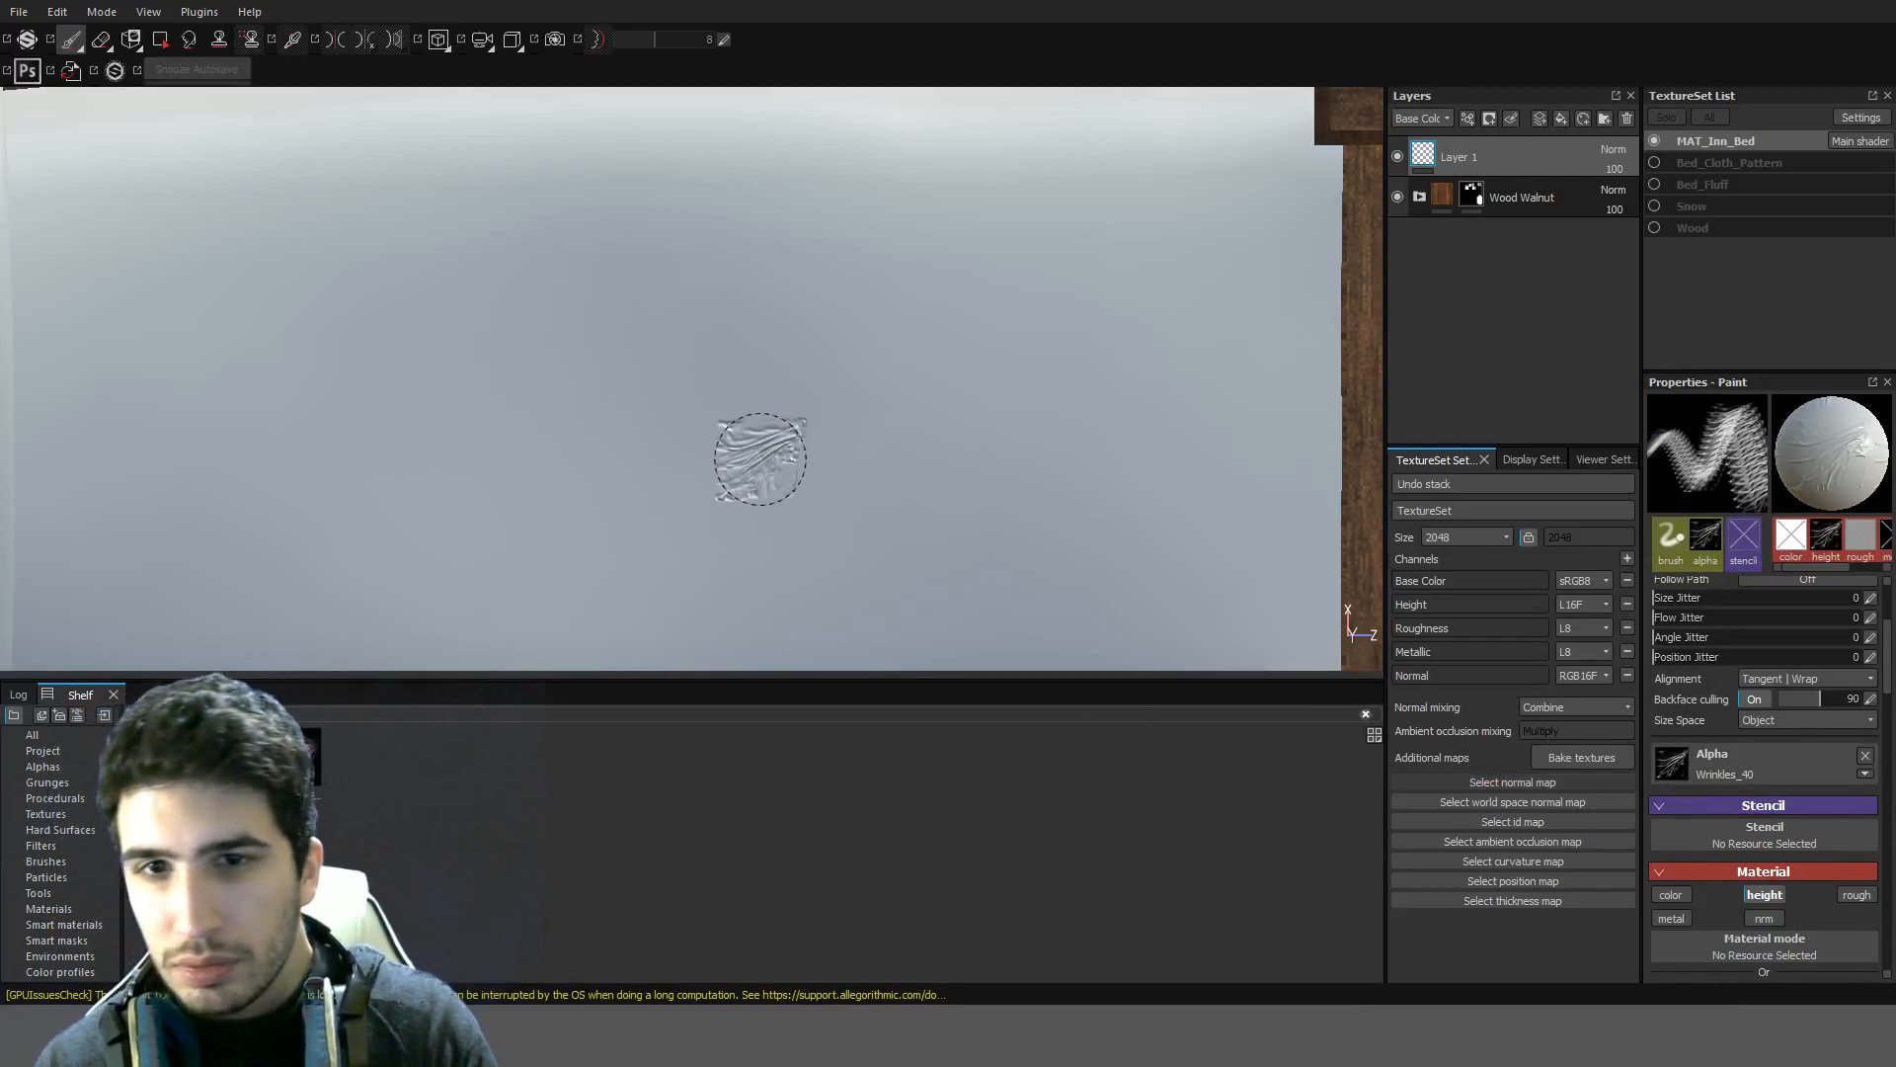
{"action": "mouse_move", "coordinate": [986, 506]}
{"action": "left_mouse_down", "text": "alt"}
{"action": "mouse_move", "coordinate": [950, 404]}
{"action": "mouse_move", "coordinate": [869, 487]}
{"action": "left_mouse_up", "text": "alt"}
{"action": "scroll", "coordinate": [870, 487], "scroll_direction": "up", "scroll_amount": 5}
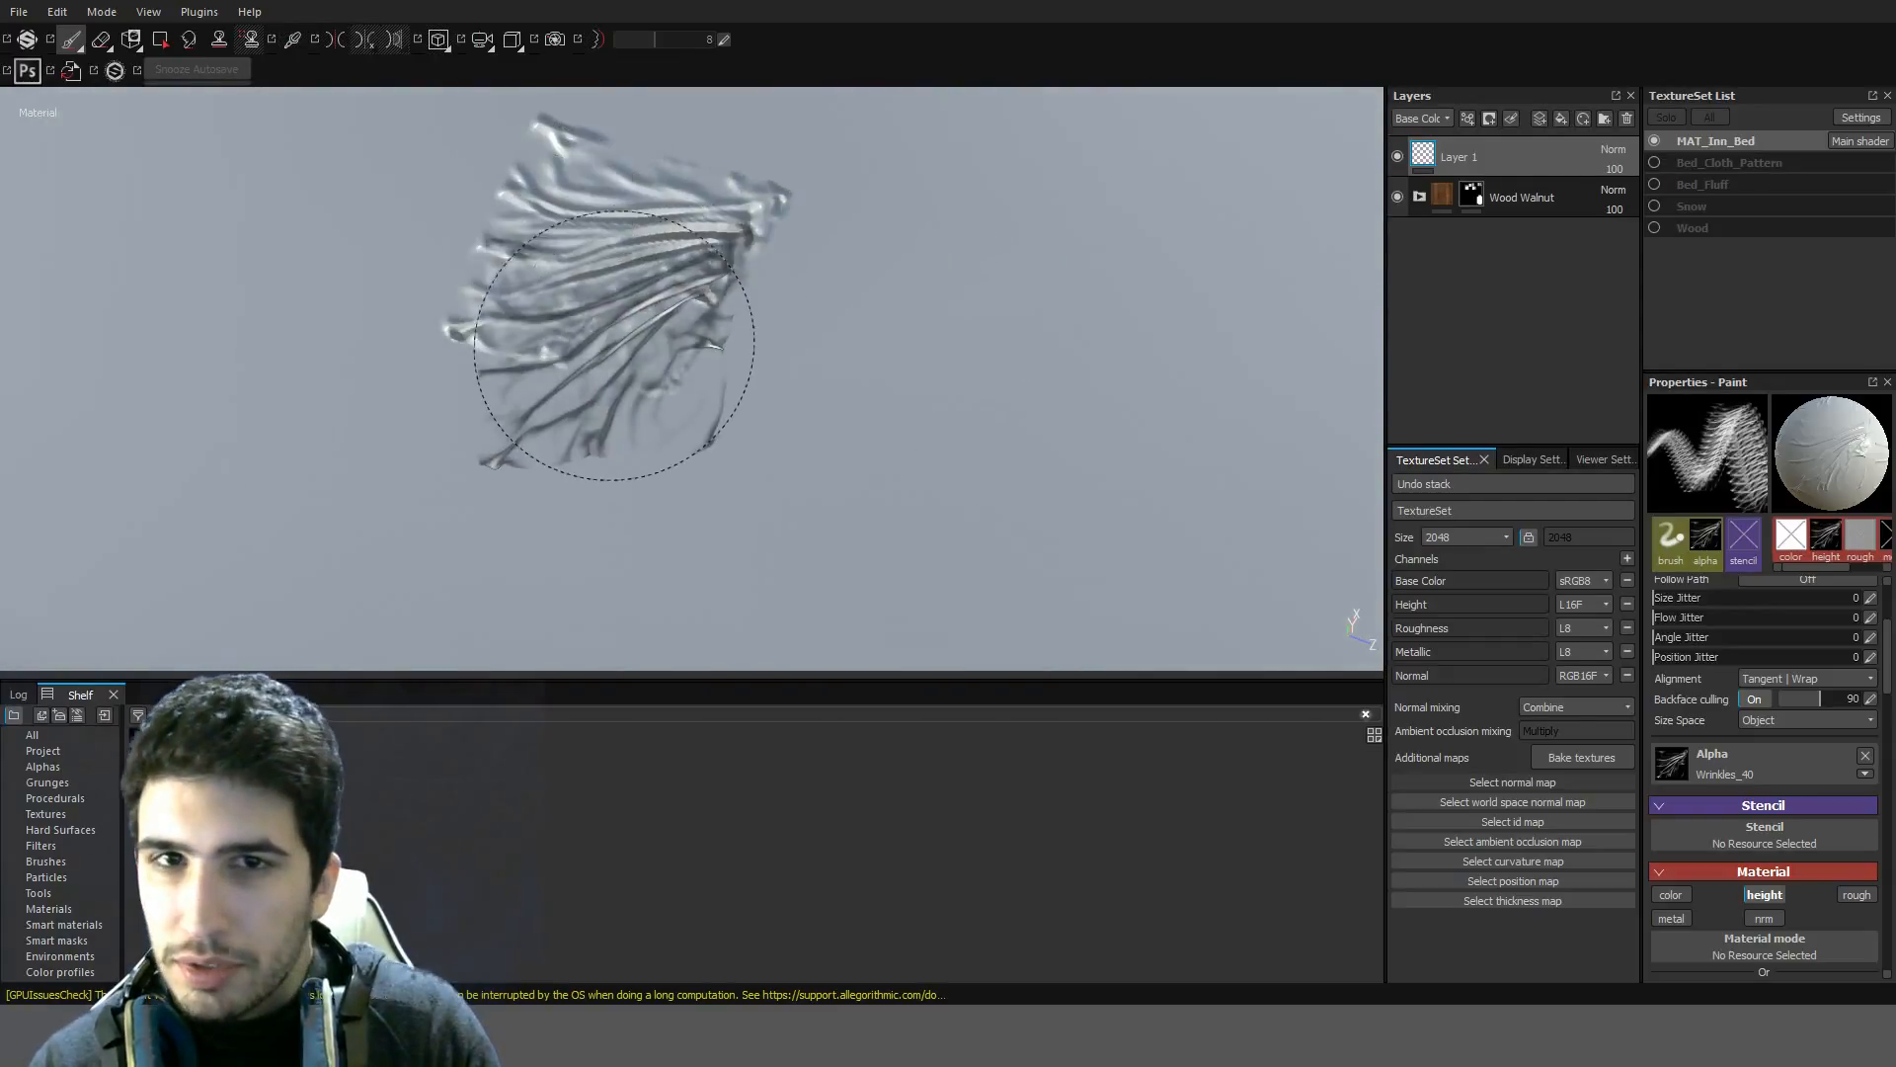
{"action": "scroll", "coordinate": [659, 393], "scroll_direction": "down", "scroll_amount": 6}
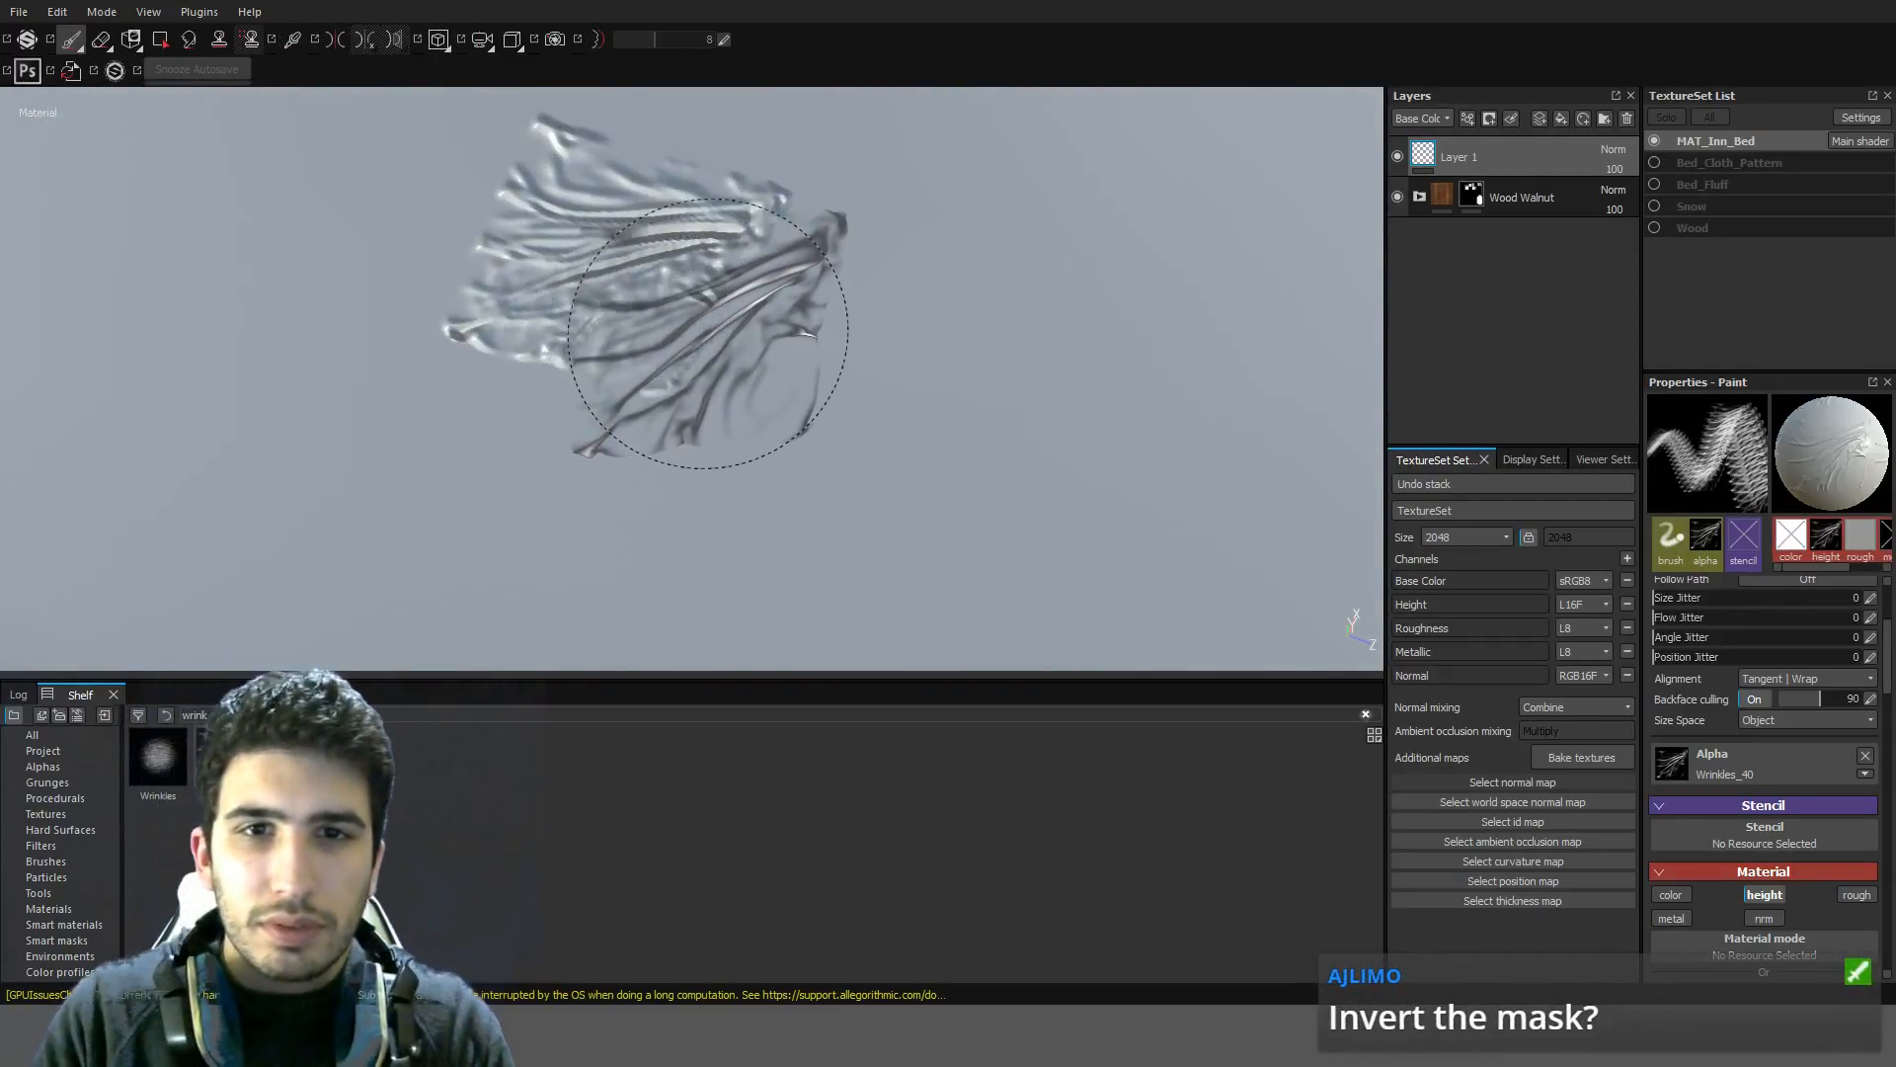
{"action": "scroll", "coordinate": [741, 356], "scroll_direction": "down", "scroll_amount": 3}
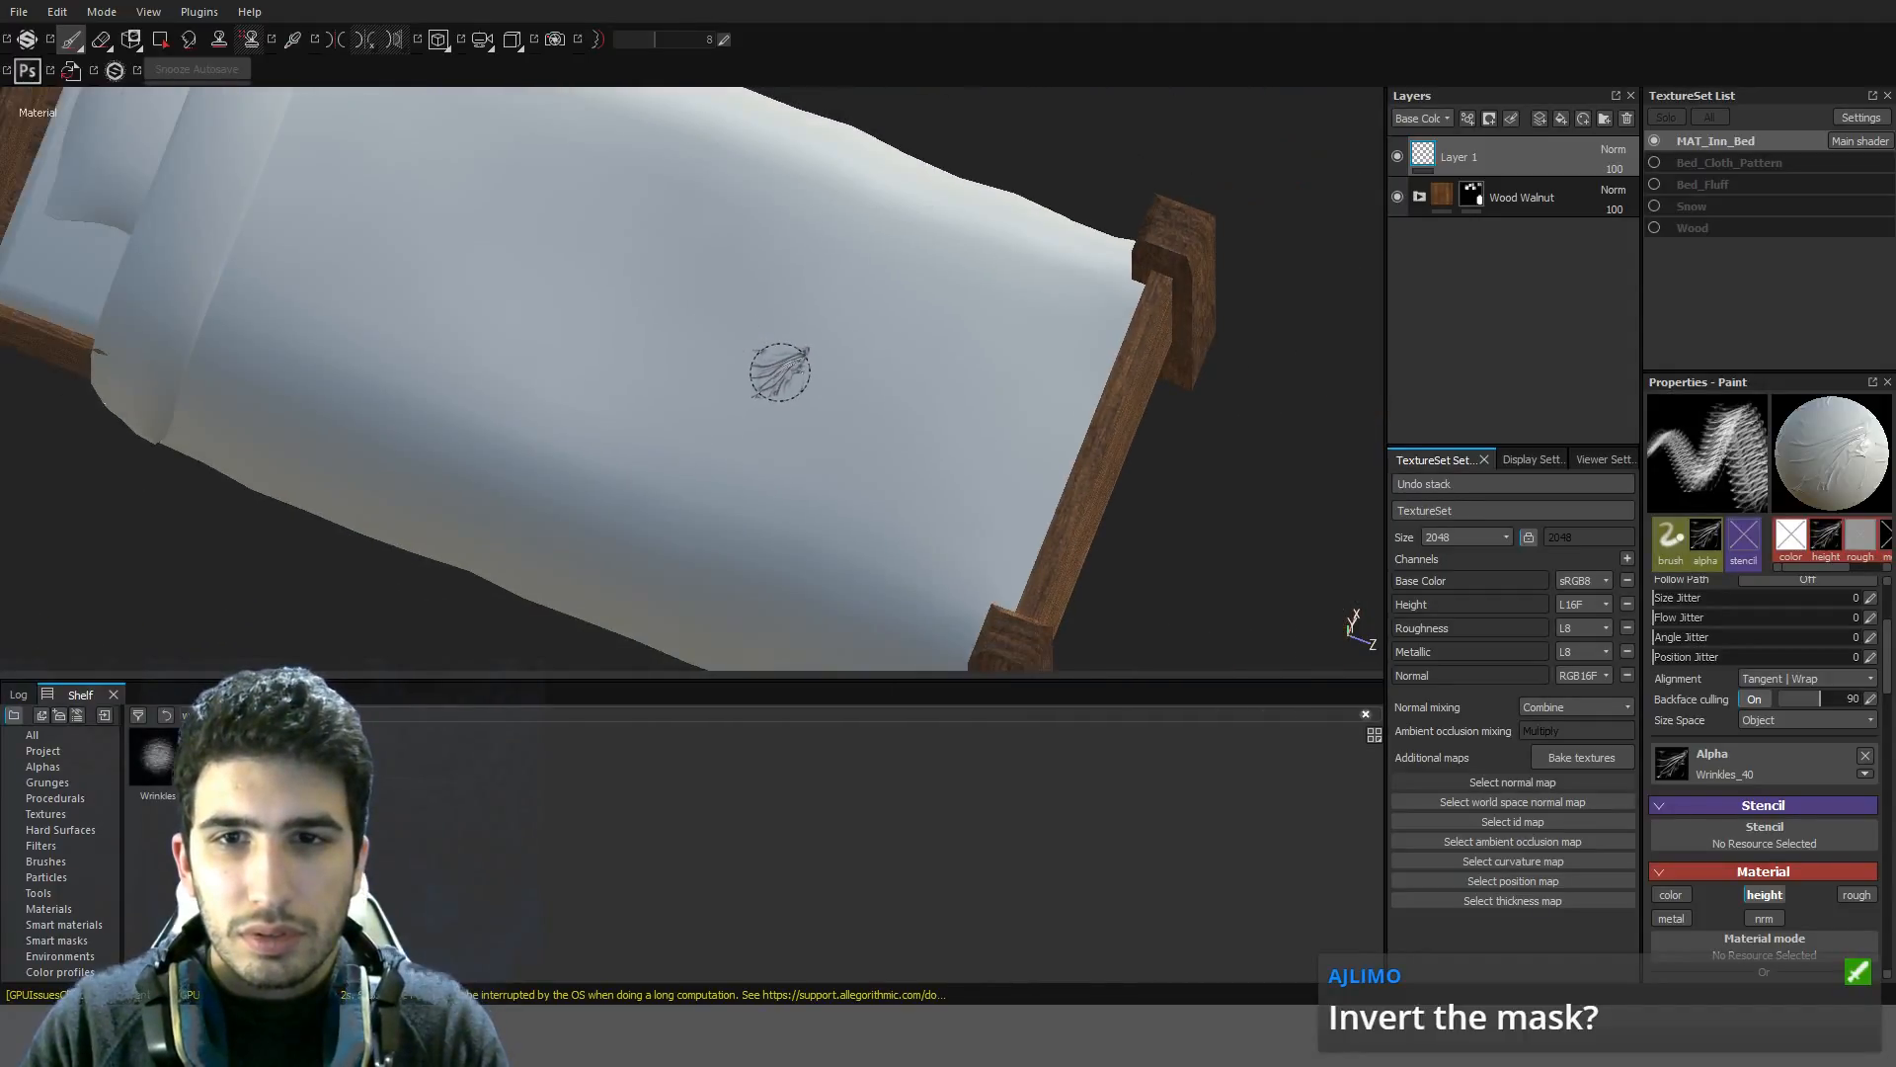
{"action": "left_click_drag", "start_coordinate": [779, 372], "coordinate": [805, 424], "text": "alt"}
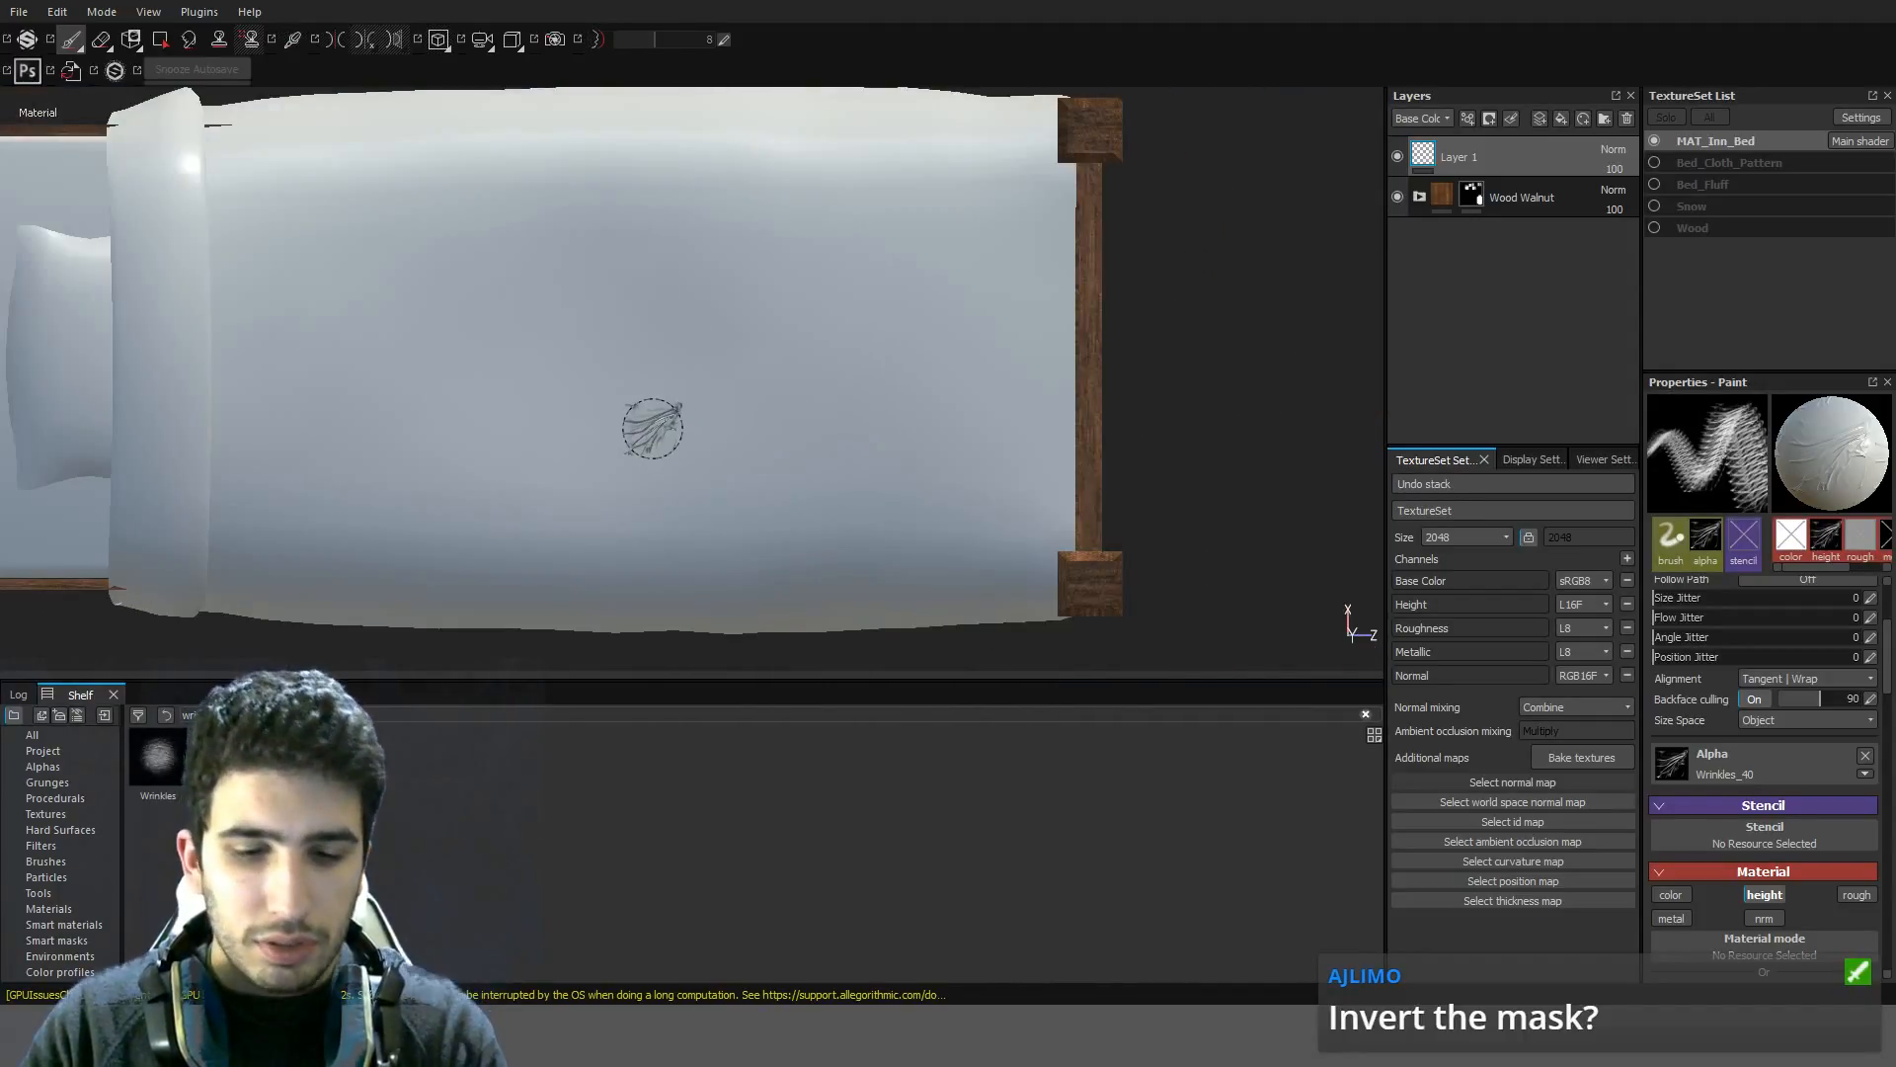
Enlarge the brush to a size of about 73, try a larger wrinkle stamp on the blanket, and review the brush settings
{"action": "right_click_drag", "start_coordinate": [651, 428], "coordinate": [845, 428], "text": "ctrl"}
{"action": "left_click", "coordinate": [674, 364]}
{"action": "mouse_move", "coordinate": [991, 394]}
{"action": "left_mouse_down", "text": "alt"}
{"action": "mouse_move", "coordinate": [994, 283]}
{"action": "mouse_move", "coordinate": [816, 254]}
{"action": "mouse_move", "coordinate": [734, 383]}
{"action": "mouse_move", "coordinate": [889, 411]}
{"action": "mouse_move", "coordinate": [940, 516]}
{"action": "left_mouse_up", "text": "alt"}
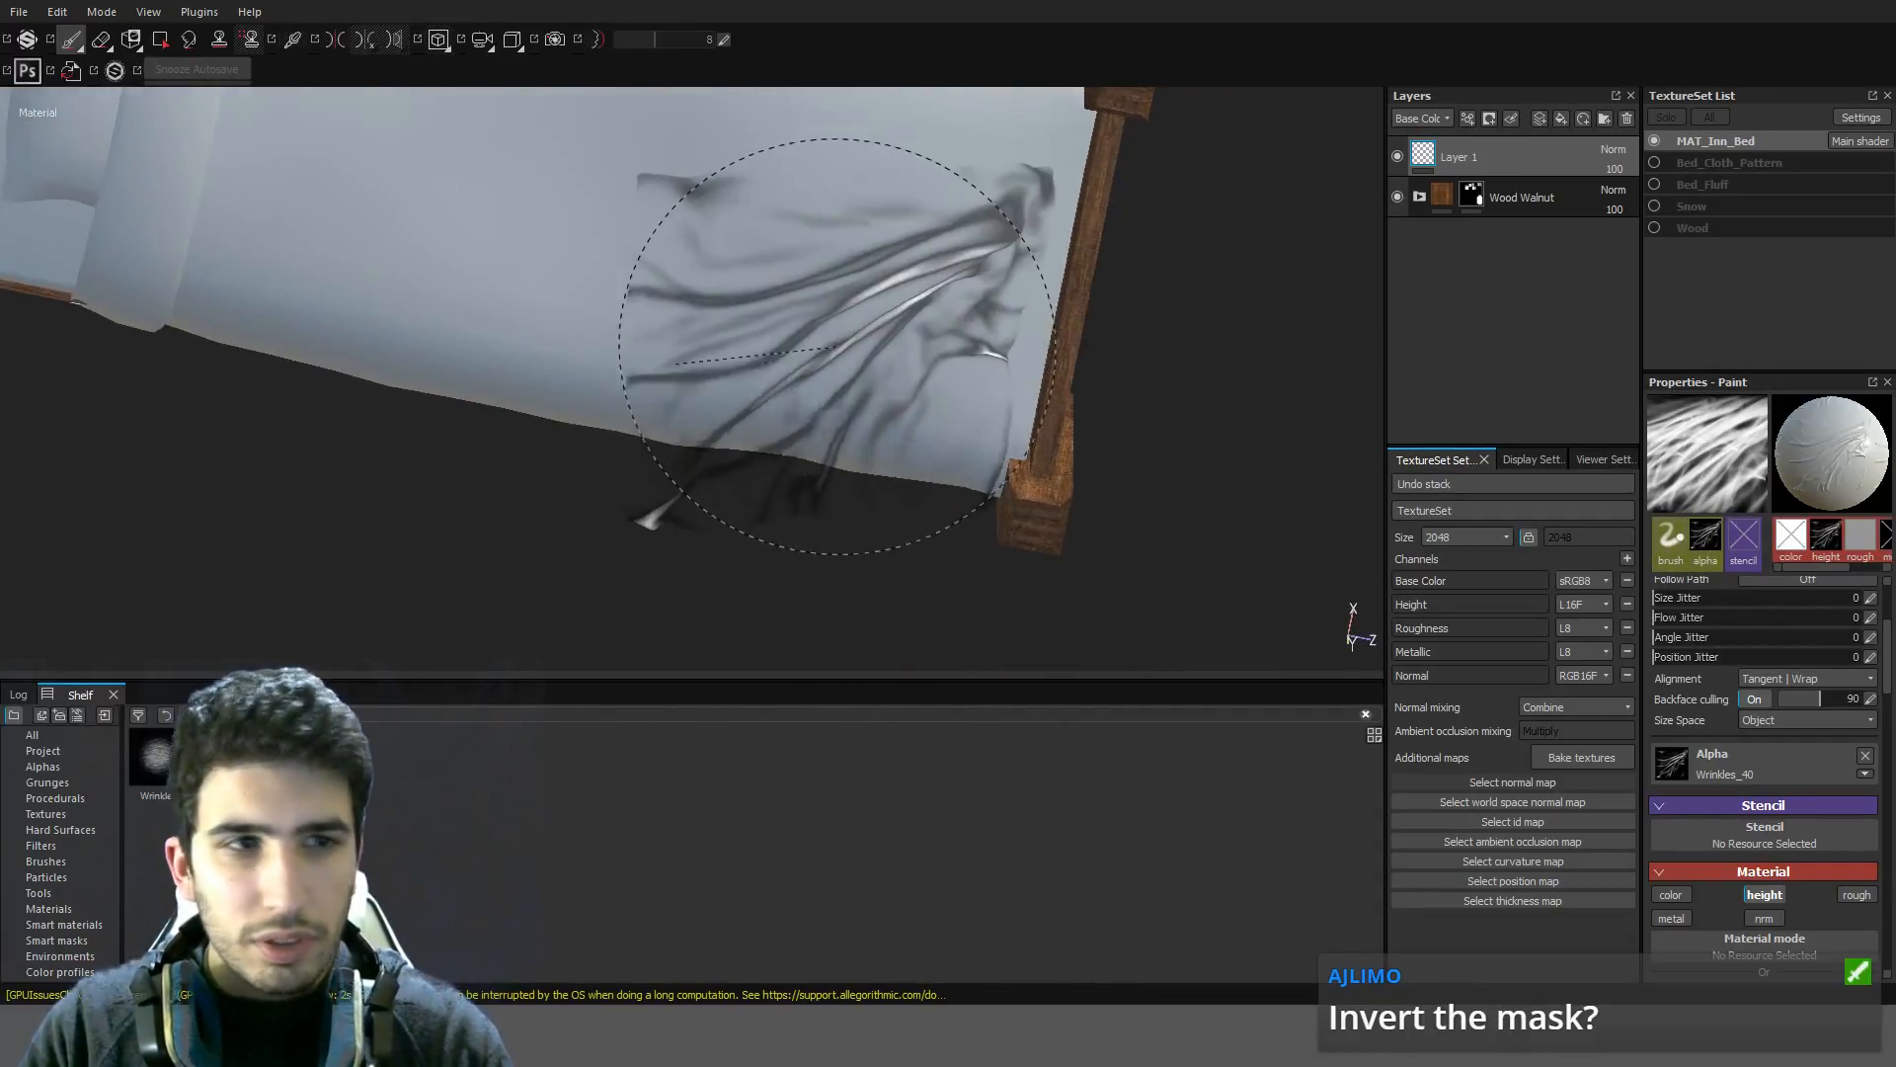
{"action": "left_click_drag", "start_coordinate": [882, 457], "coordinate": [869, 415], "text": "alt"}
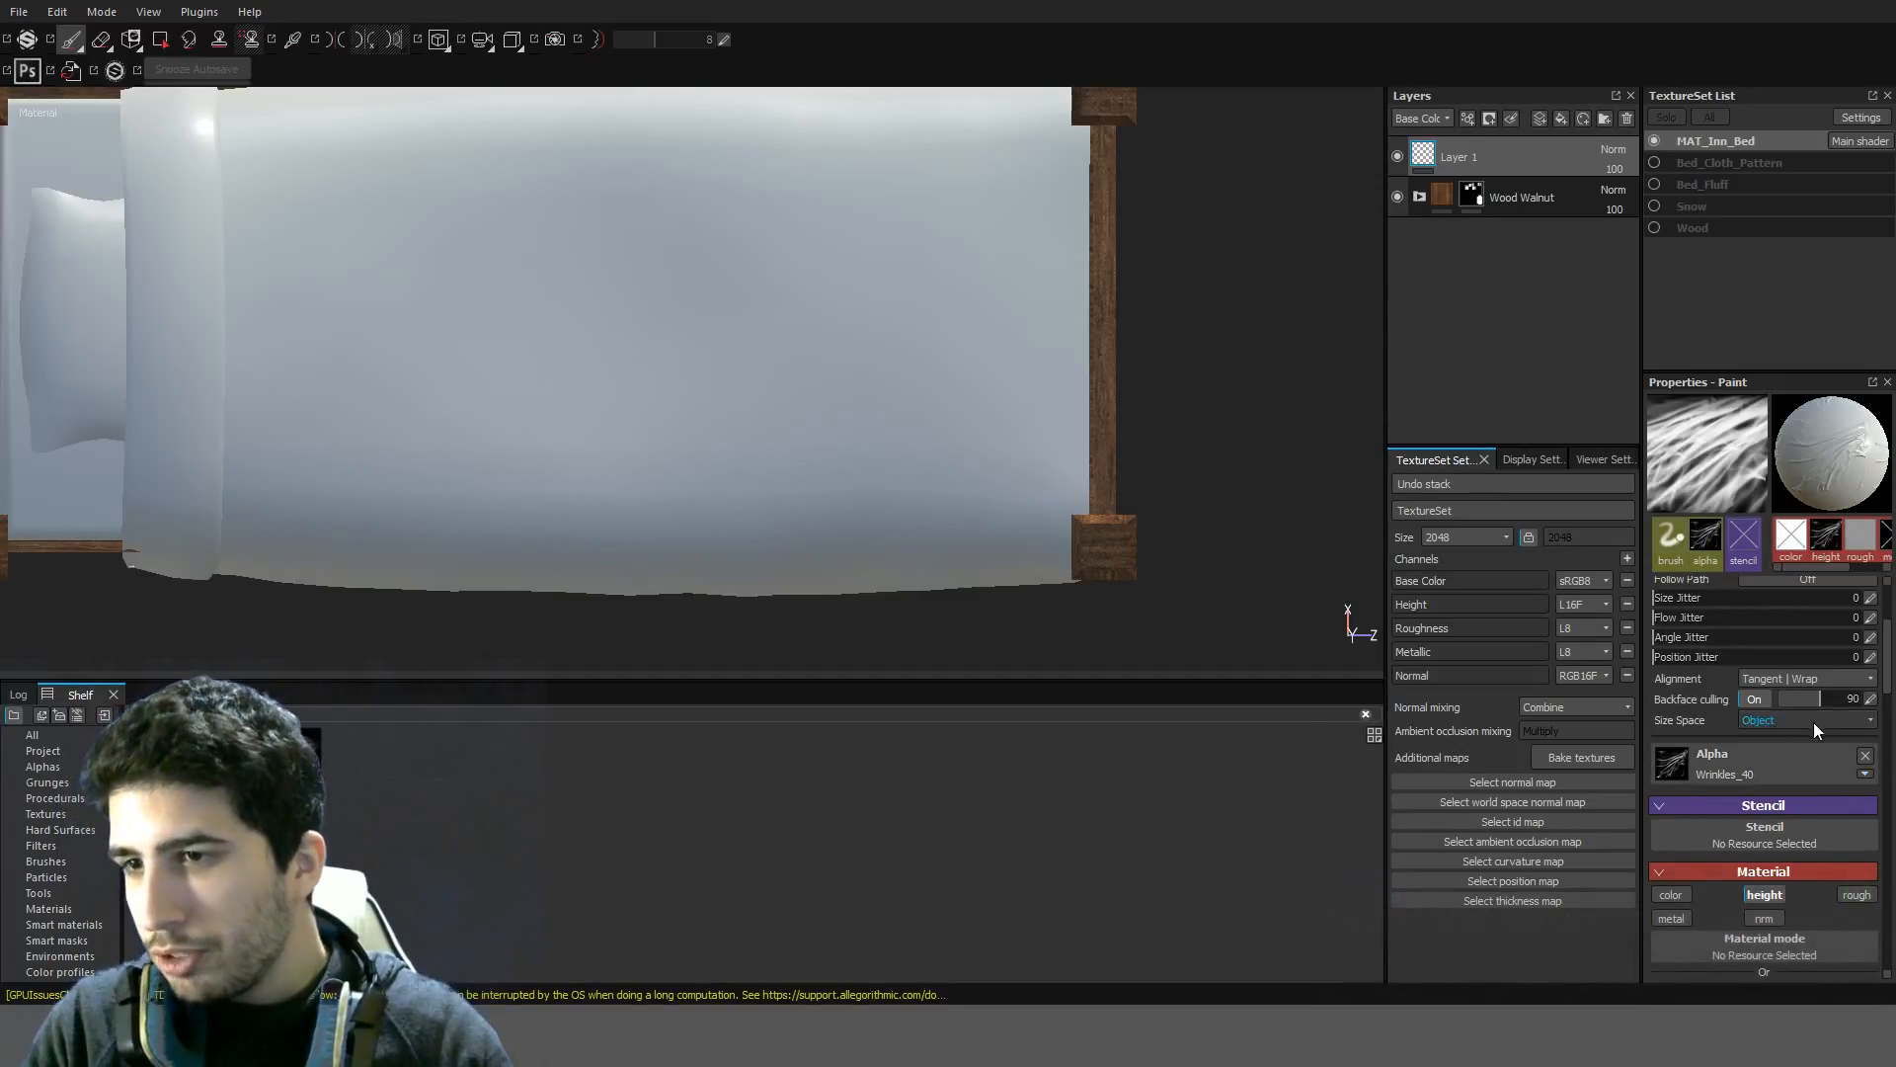
{"action": "scroll", "coordinate": [1888, 722], "scroll_direction": "up", "scroll_amount": 3}
{"action": "scroll", "coordinate": [1842, 669], "scroll_direction": "down", "scroll_amount": 5}
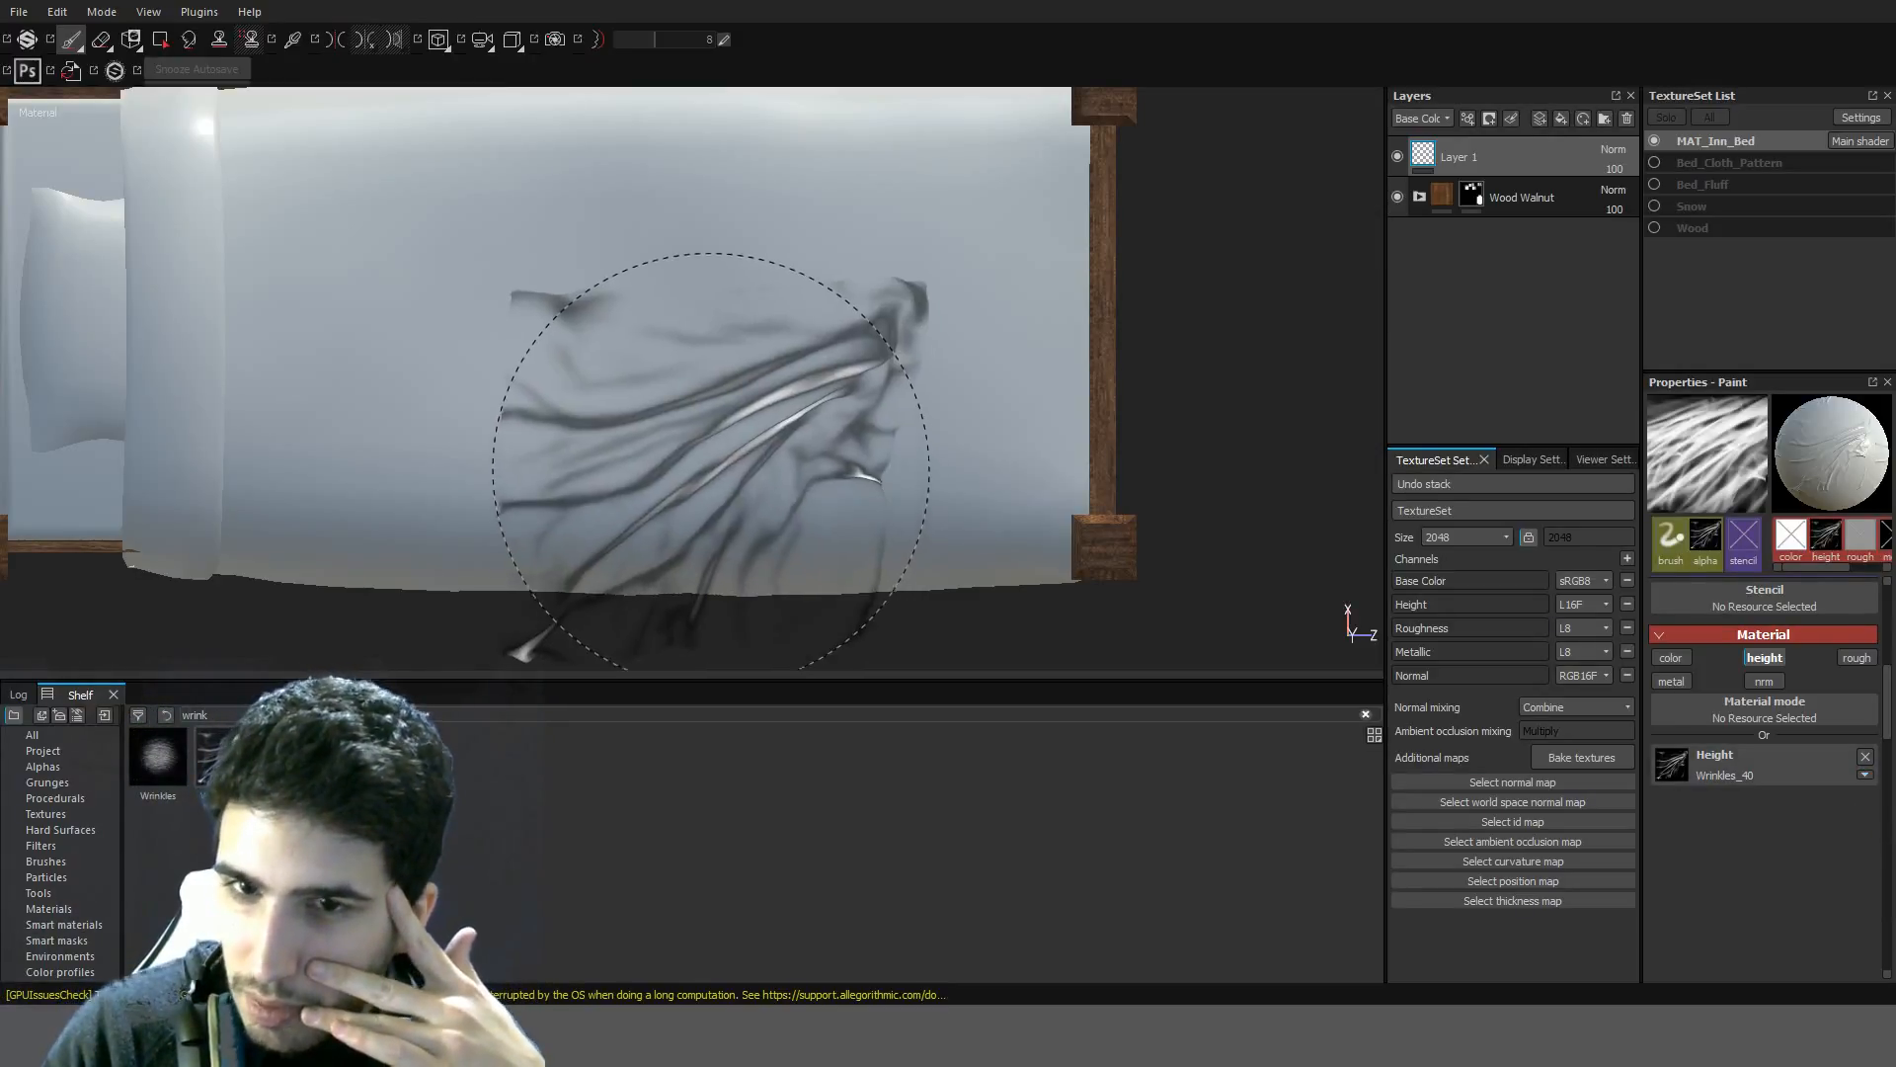
Try stamping the enlarged wrinkles over the middle of the blanket in the 3D view and undo the stamp
{"action": "left_click", "coordinate": [696, 341]}
{"action": "left_click_drag", "start_coordinate": [1077, 523], "coordinate": [1029, 563], "text": "alt"}
{"action": "mouse_move", "coordinate": [603, 326]}
{"action": "left_mouse_down"}
{"action": "mouse_move", "coordinate": [635, 495]}
{"action": "mouse_move", "coordinate": [722, 464]}
{"action": "left_mouse_up"}
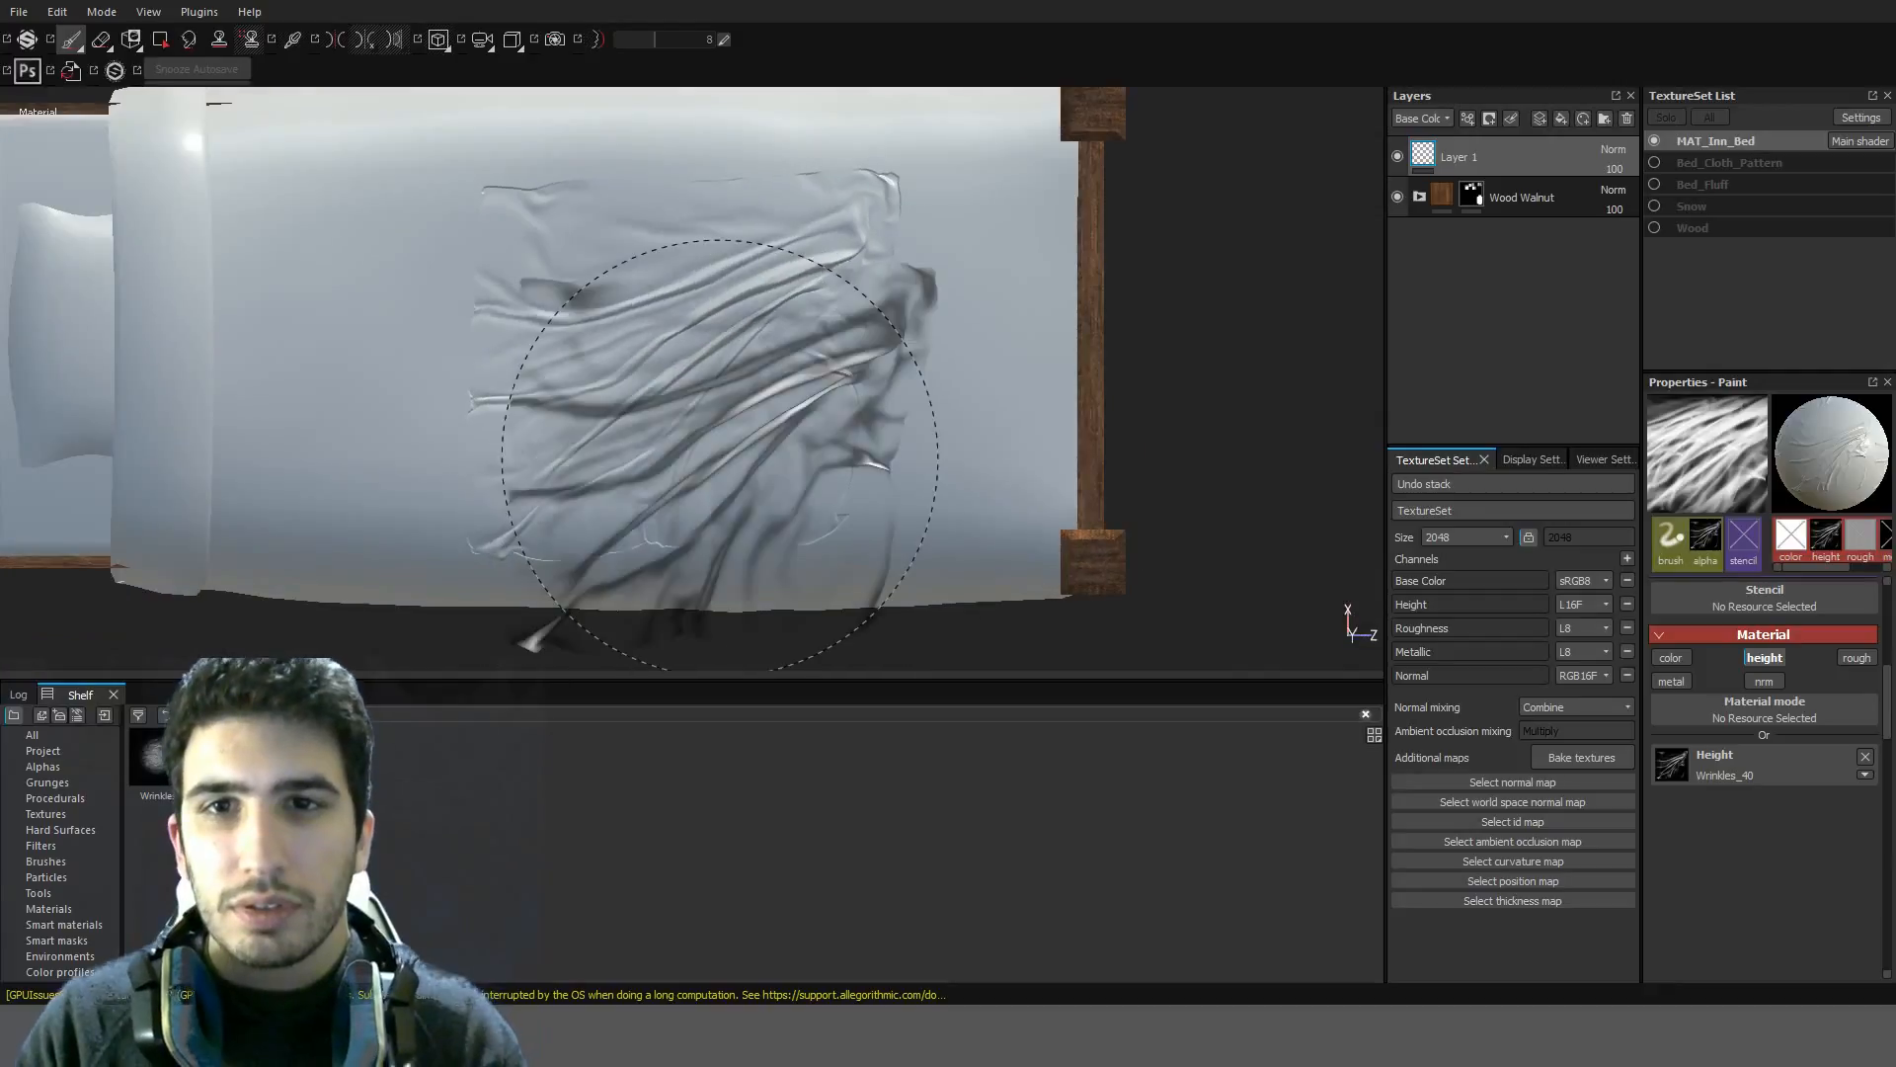
{"action": "key", "text": "ctrl+z"}
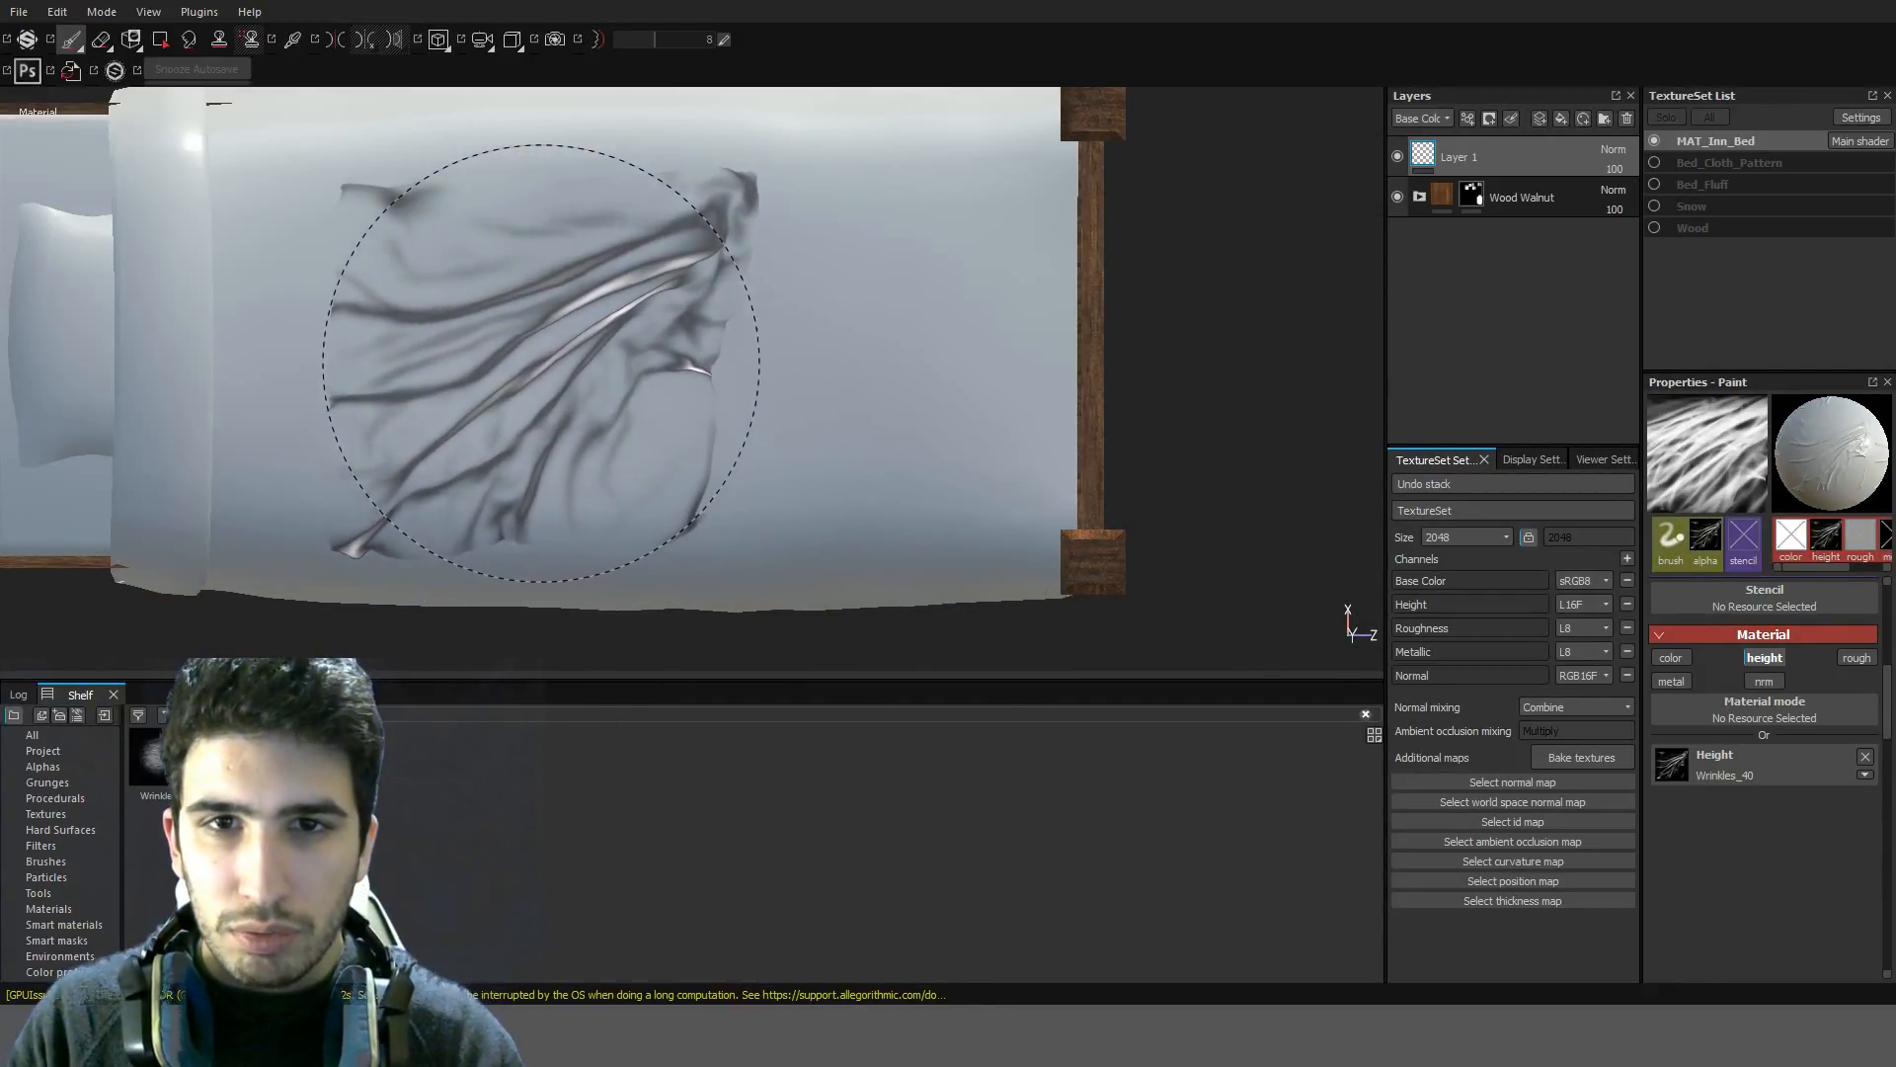
{"action": "scroll", "coordinate": [1872, 763], "scroll_direction": "up", "scroll_amount": 5}
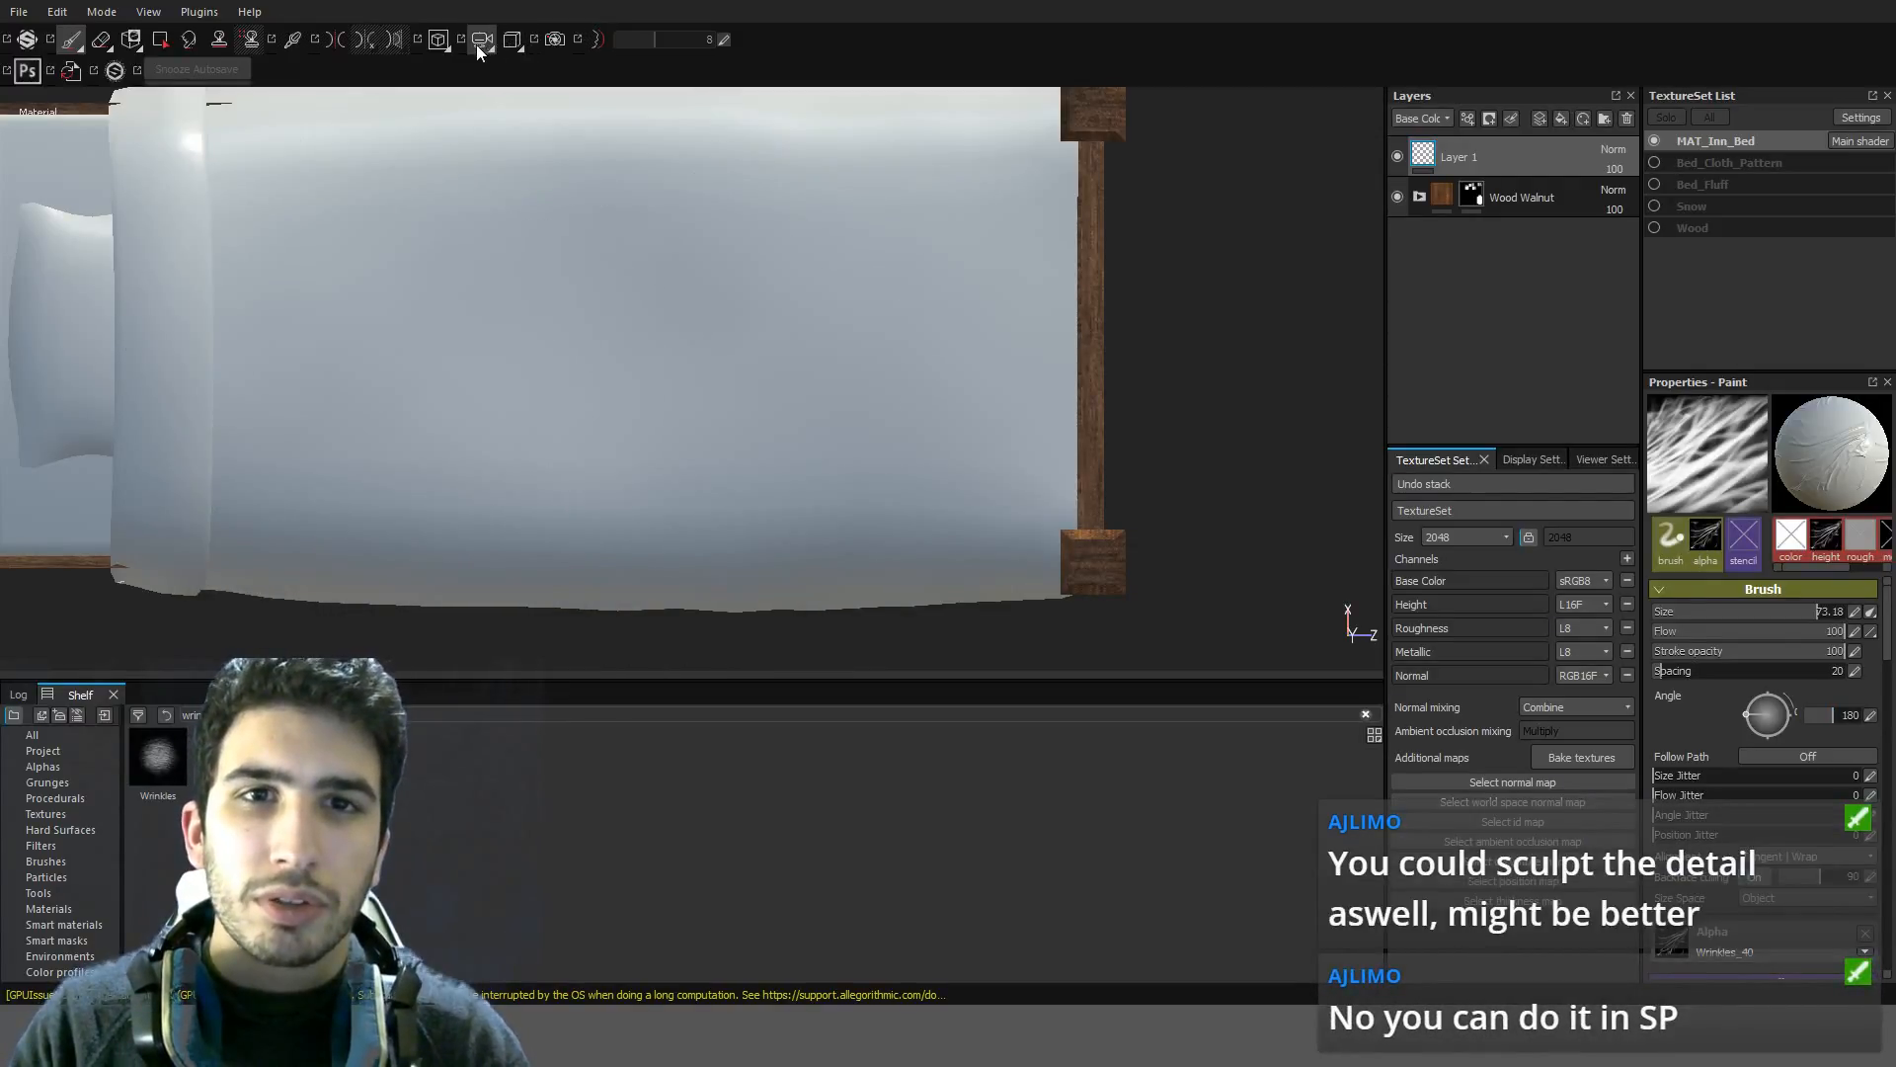
Show the 3D and 2D views side by side and try stamping wrinkles on the blanket's UV island, undoing the attempts
{"action": "left_click", "coordinate": [440, 41]}
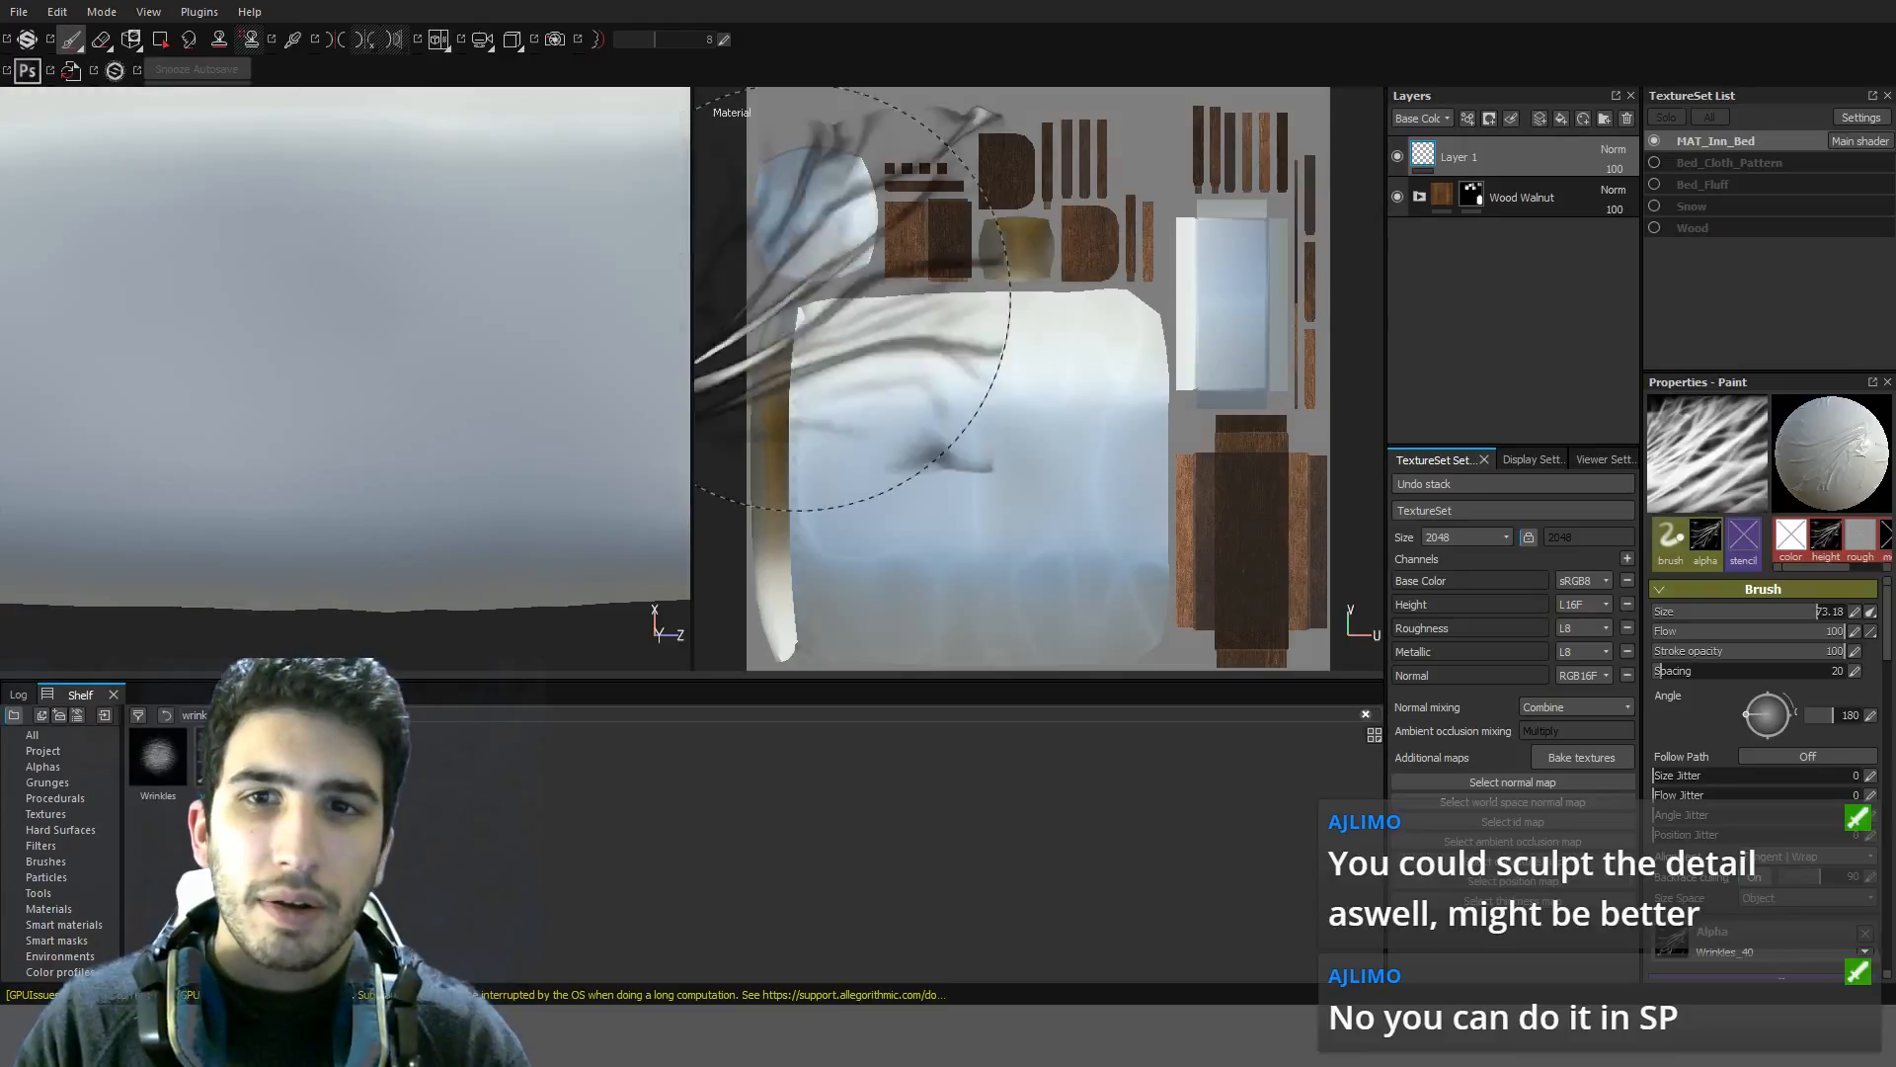
{"action": "left_click", "coordinate": [884, 415]}
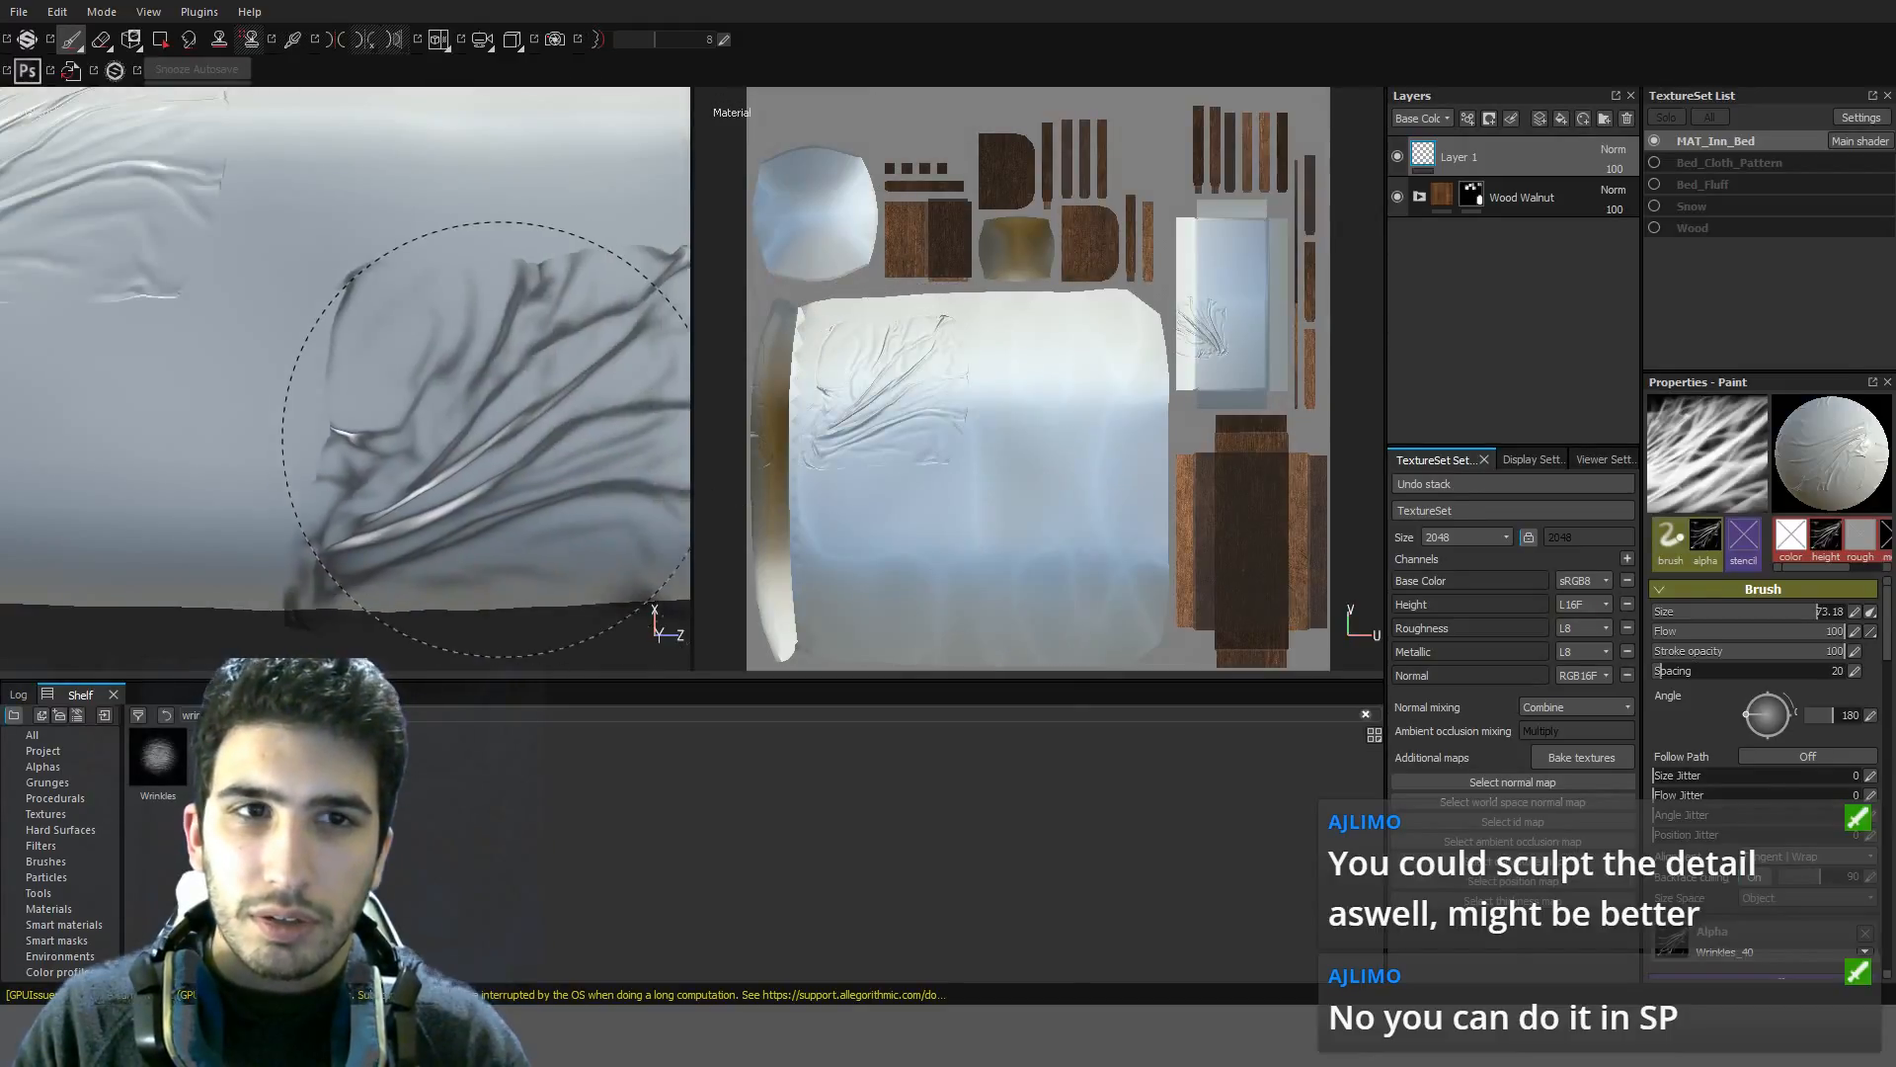
{"action": "middle_click_drag", "start_coordinate": [189, 404], "coordinate": [254, 404]}
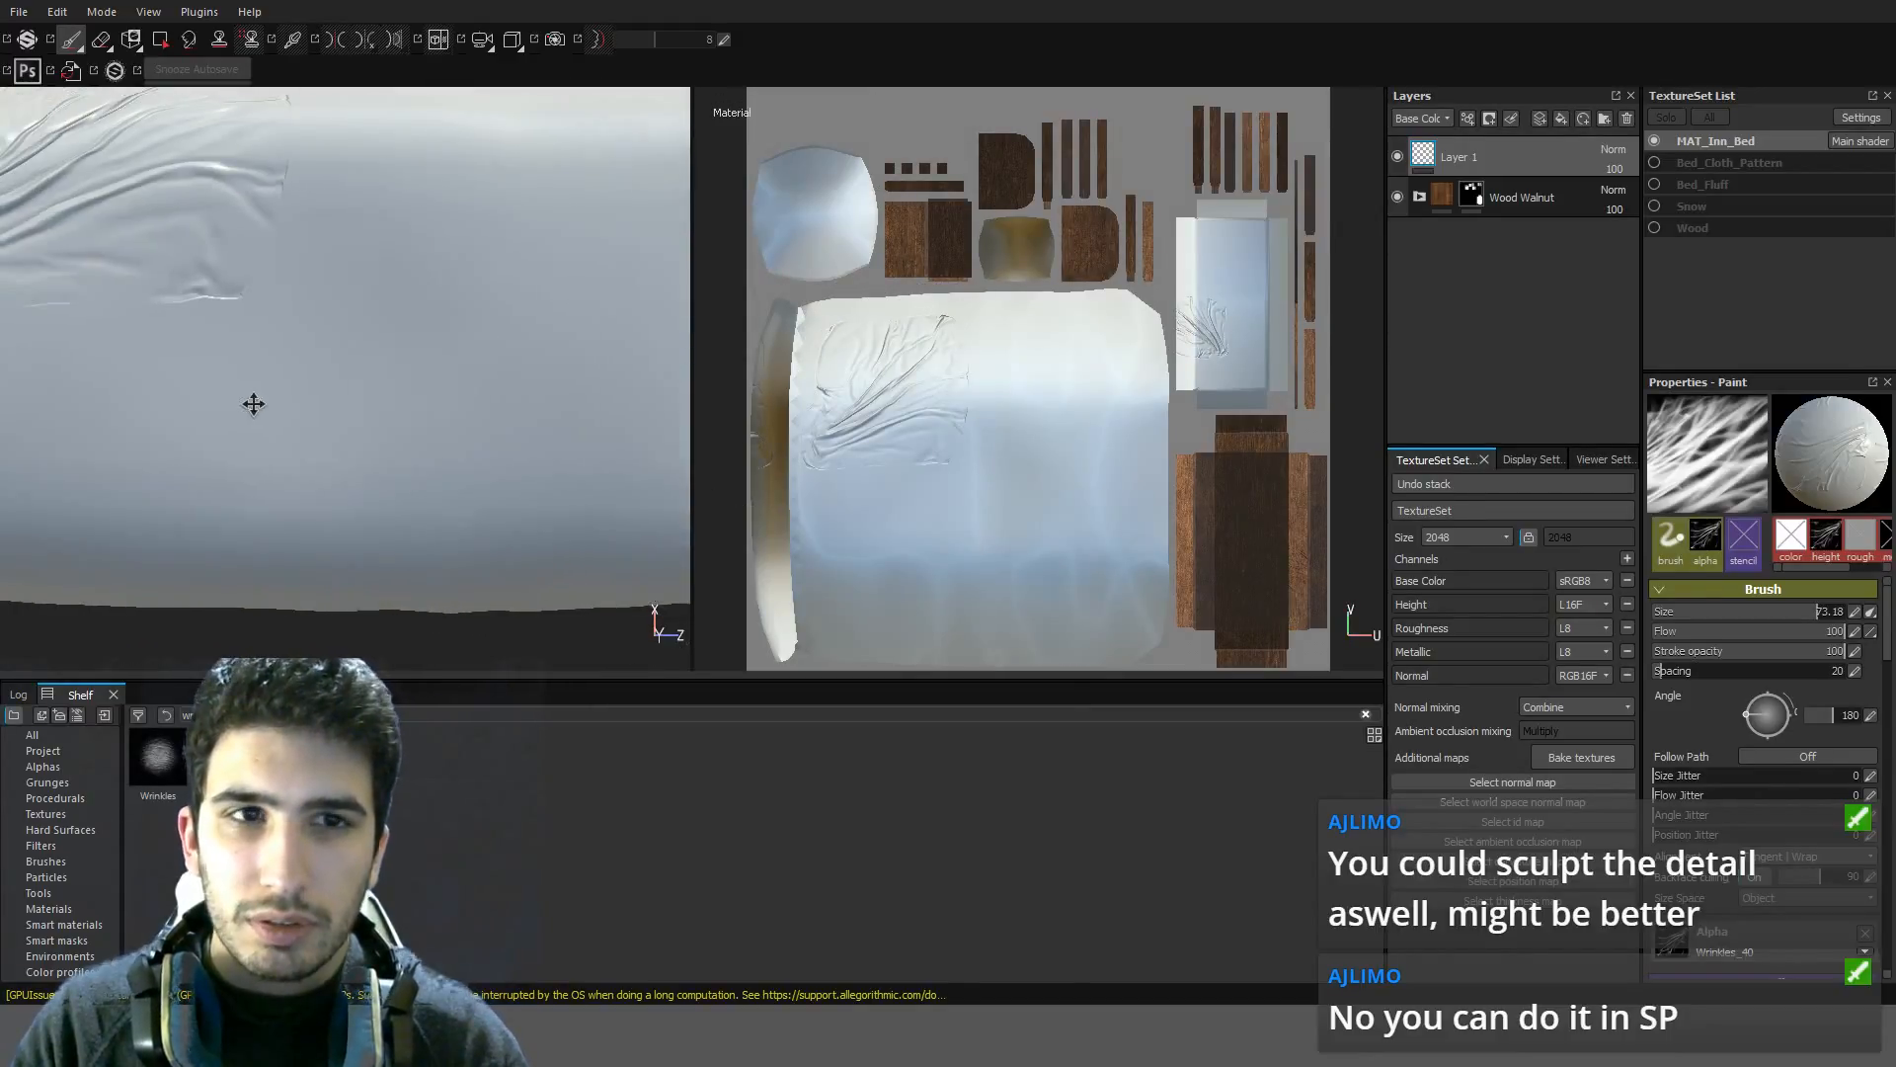
{"action": "scroll", "coordinate": [254, 404], "scroll_direction": "down", "scroll_amount": 3}
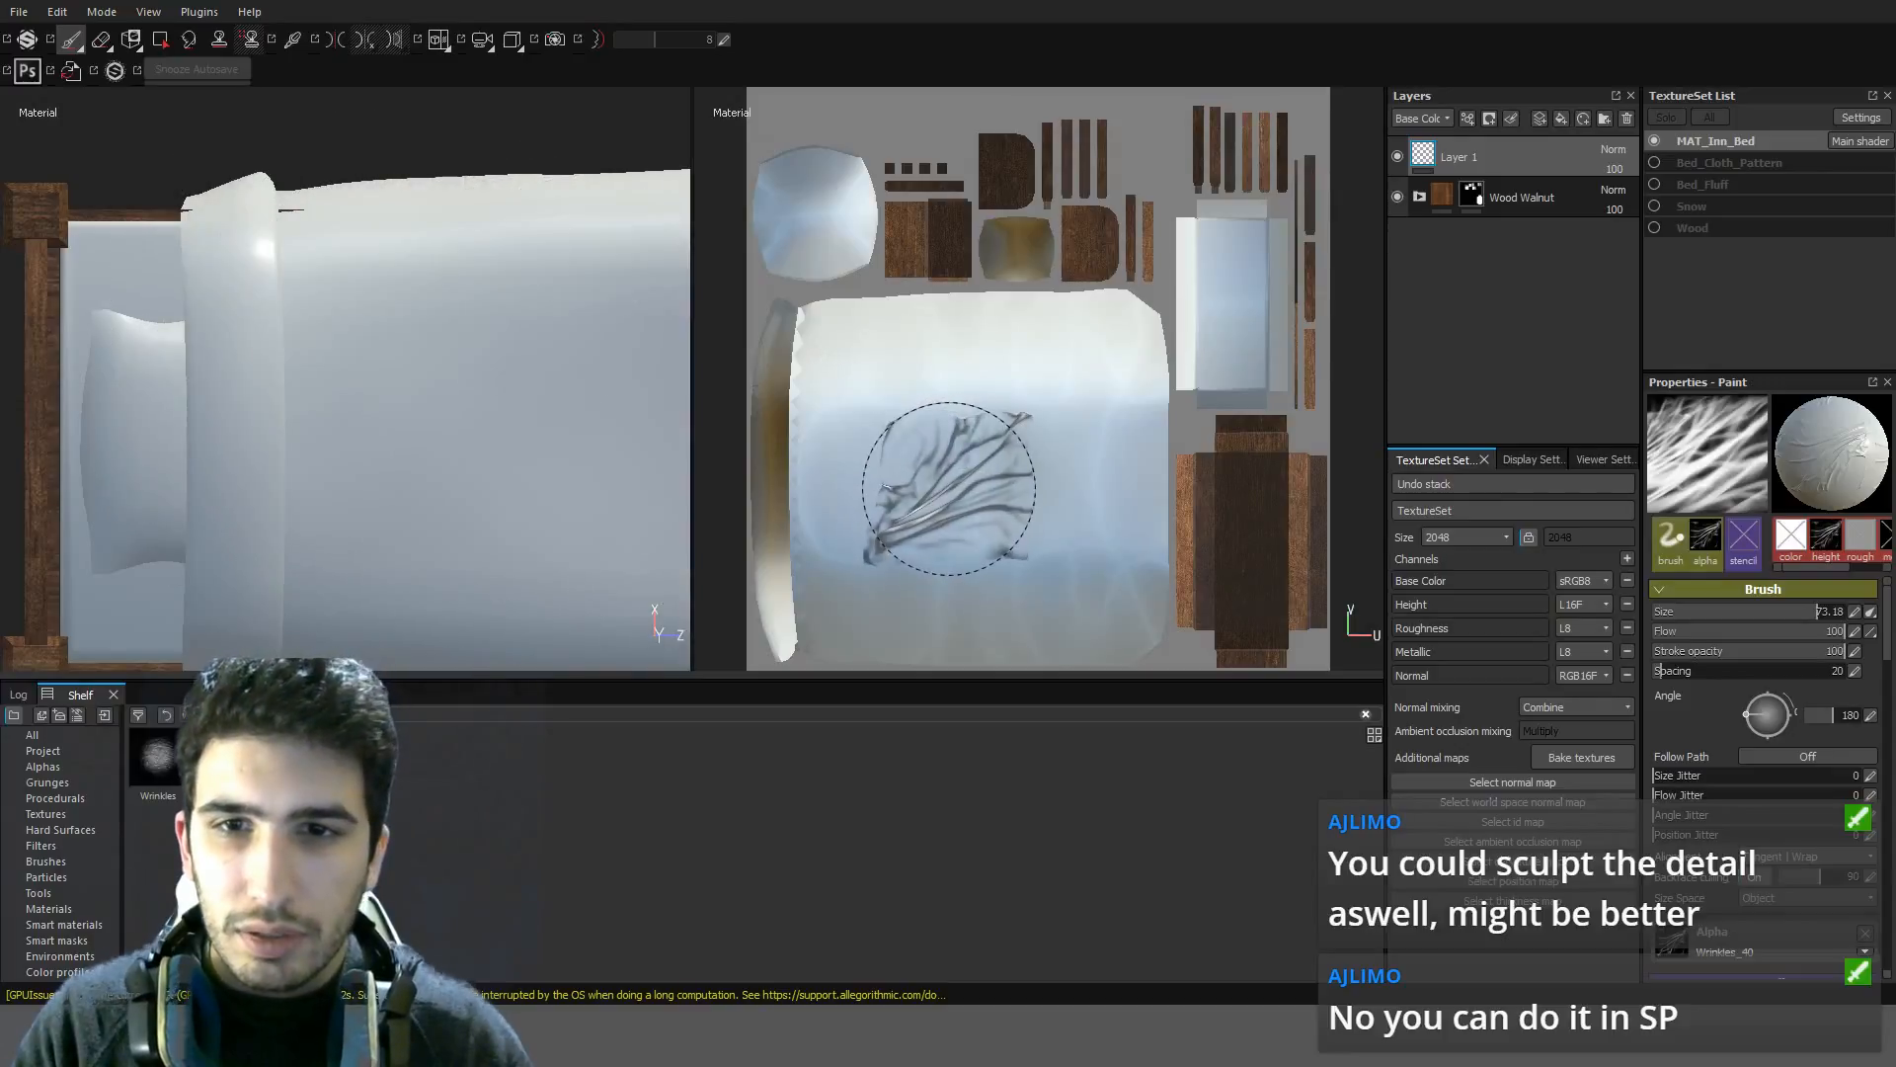
{"action": "scroll", "coordinate": [948, 489], "scroll_direction": "up", "scroll_amount": 2}
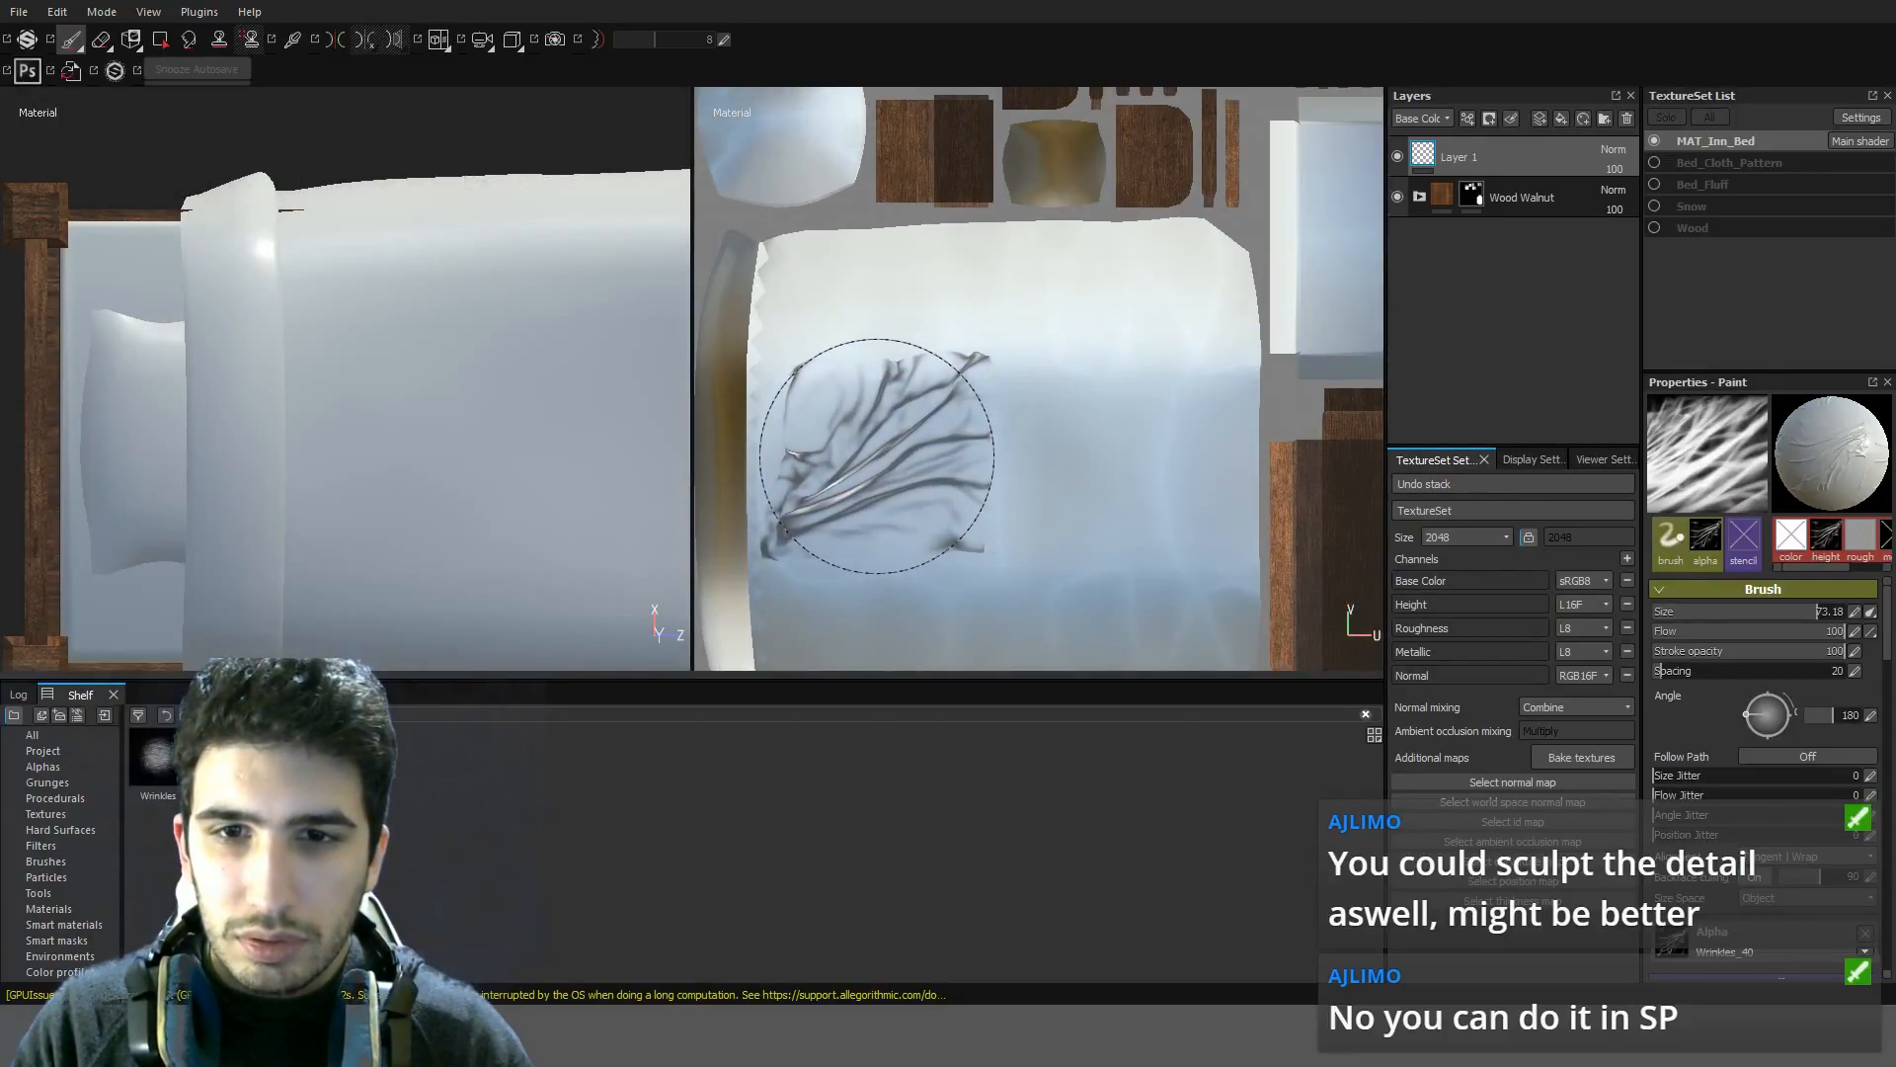
{"action": "left_click", "coordinate": [874, 461]}
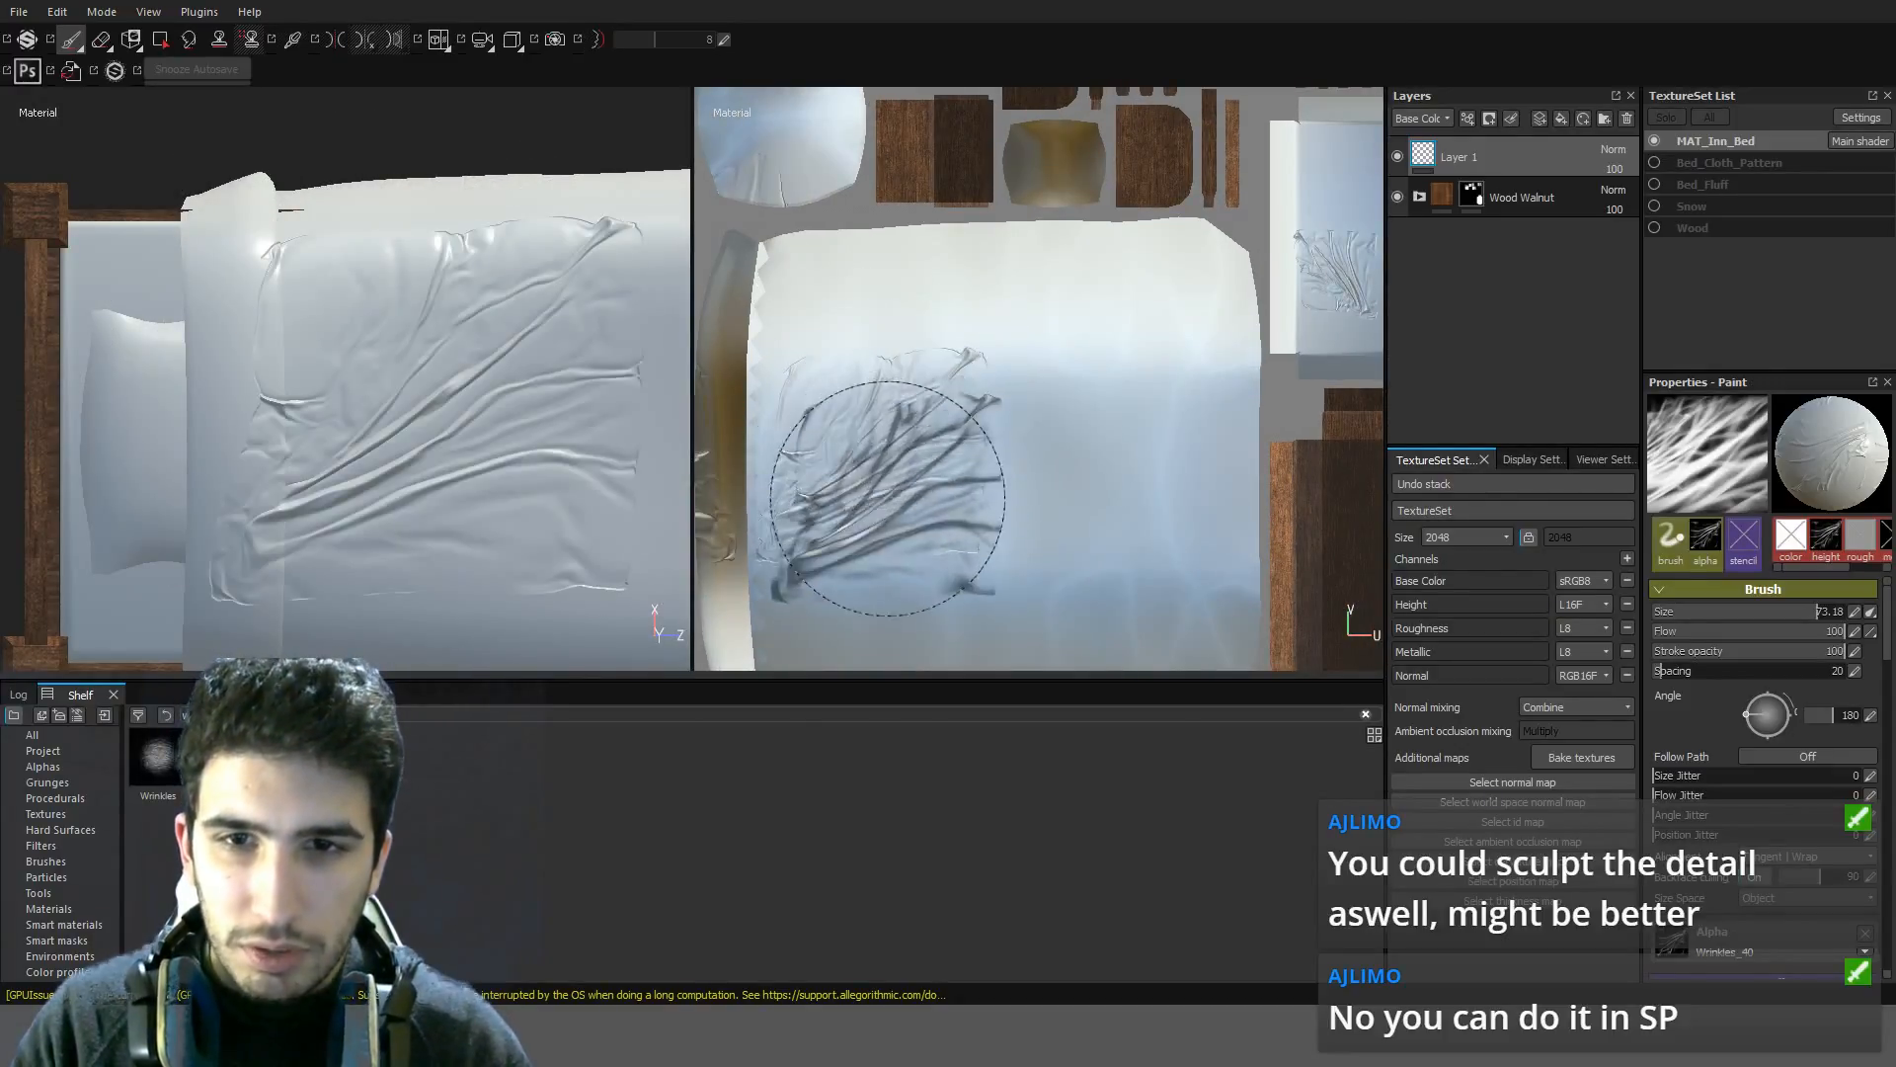
{"action": "key", "text": "ctrl+z"}
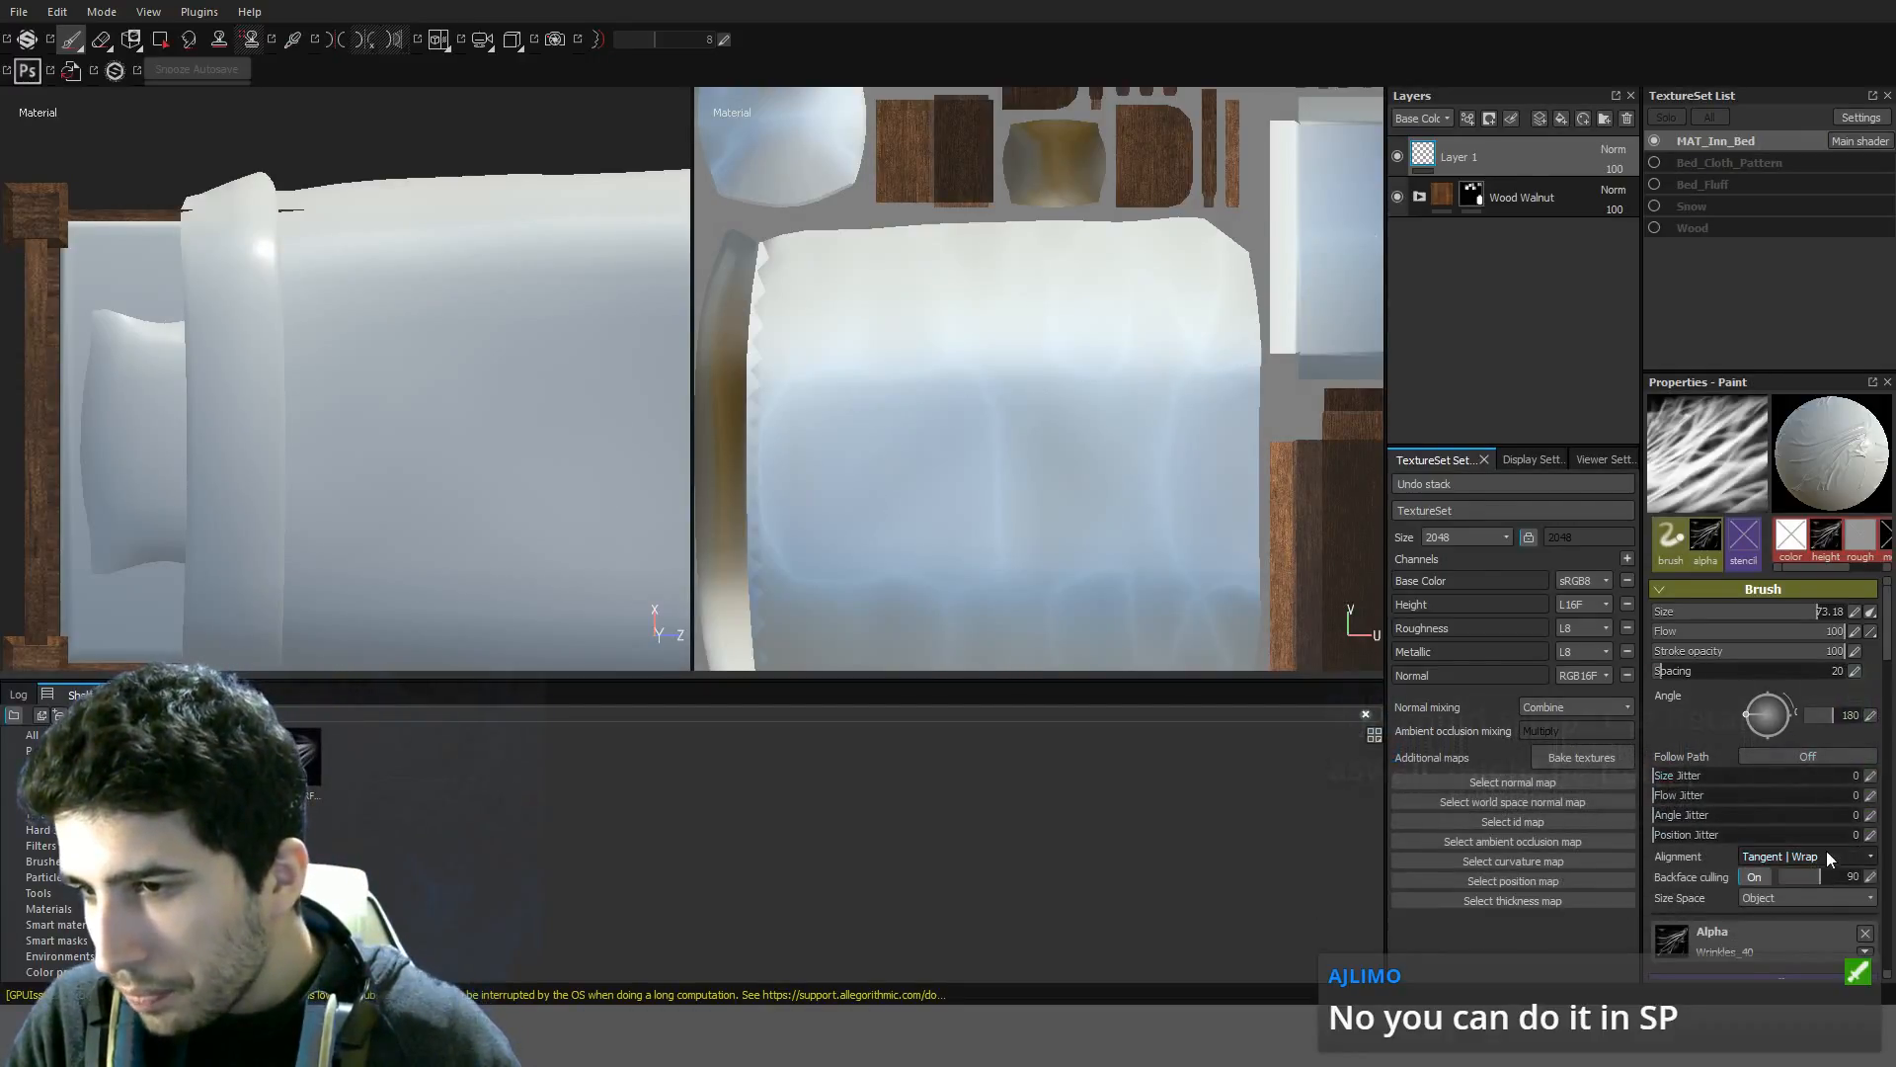
Set the brush alignment to UV and test a wrinkle stamp on the blanket's UV island, undoing the test
{"action": "left_click", "coordinate": [1808, 856]}
{"action": "left_click", "coordinate": [1808, 893]}
{"action": "left_click", "coordinate": [826, 444]}
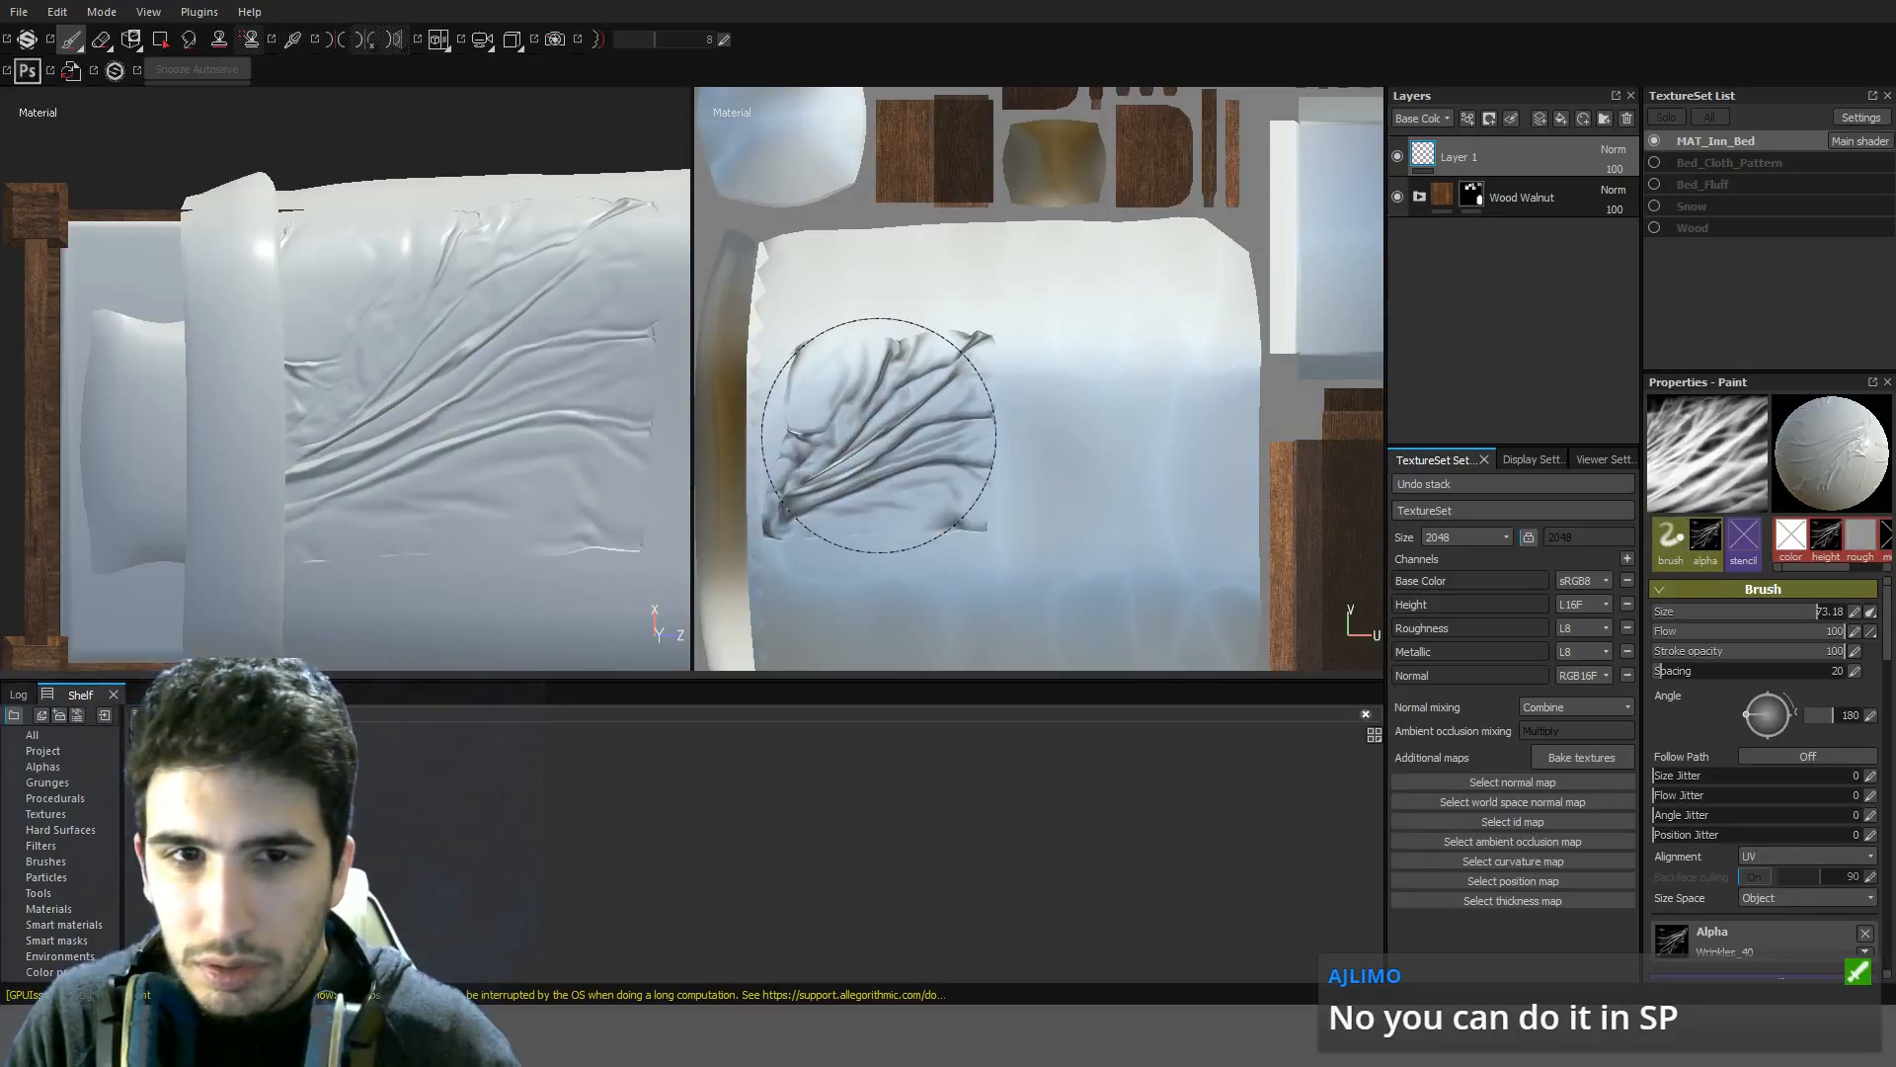
{"action": "left_click", "coordinate": [1020, 461]}
{"action": "key", "text": "ctrl+z"}
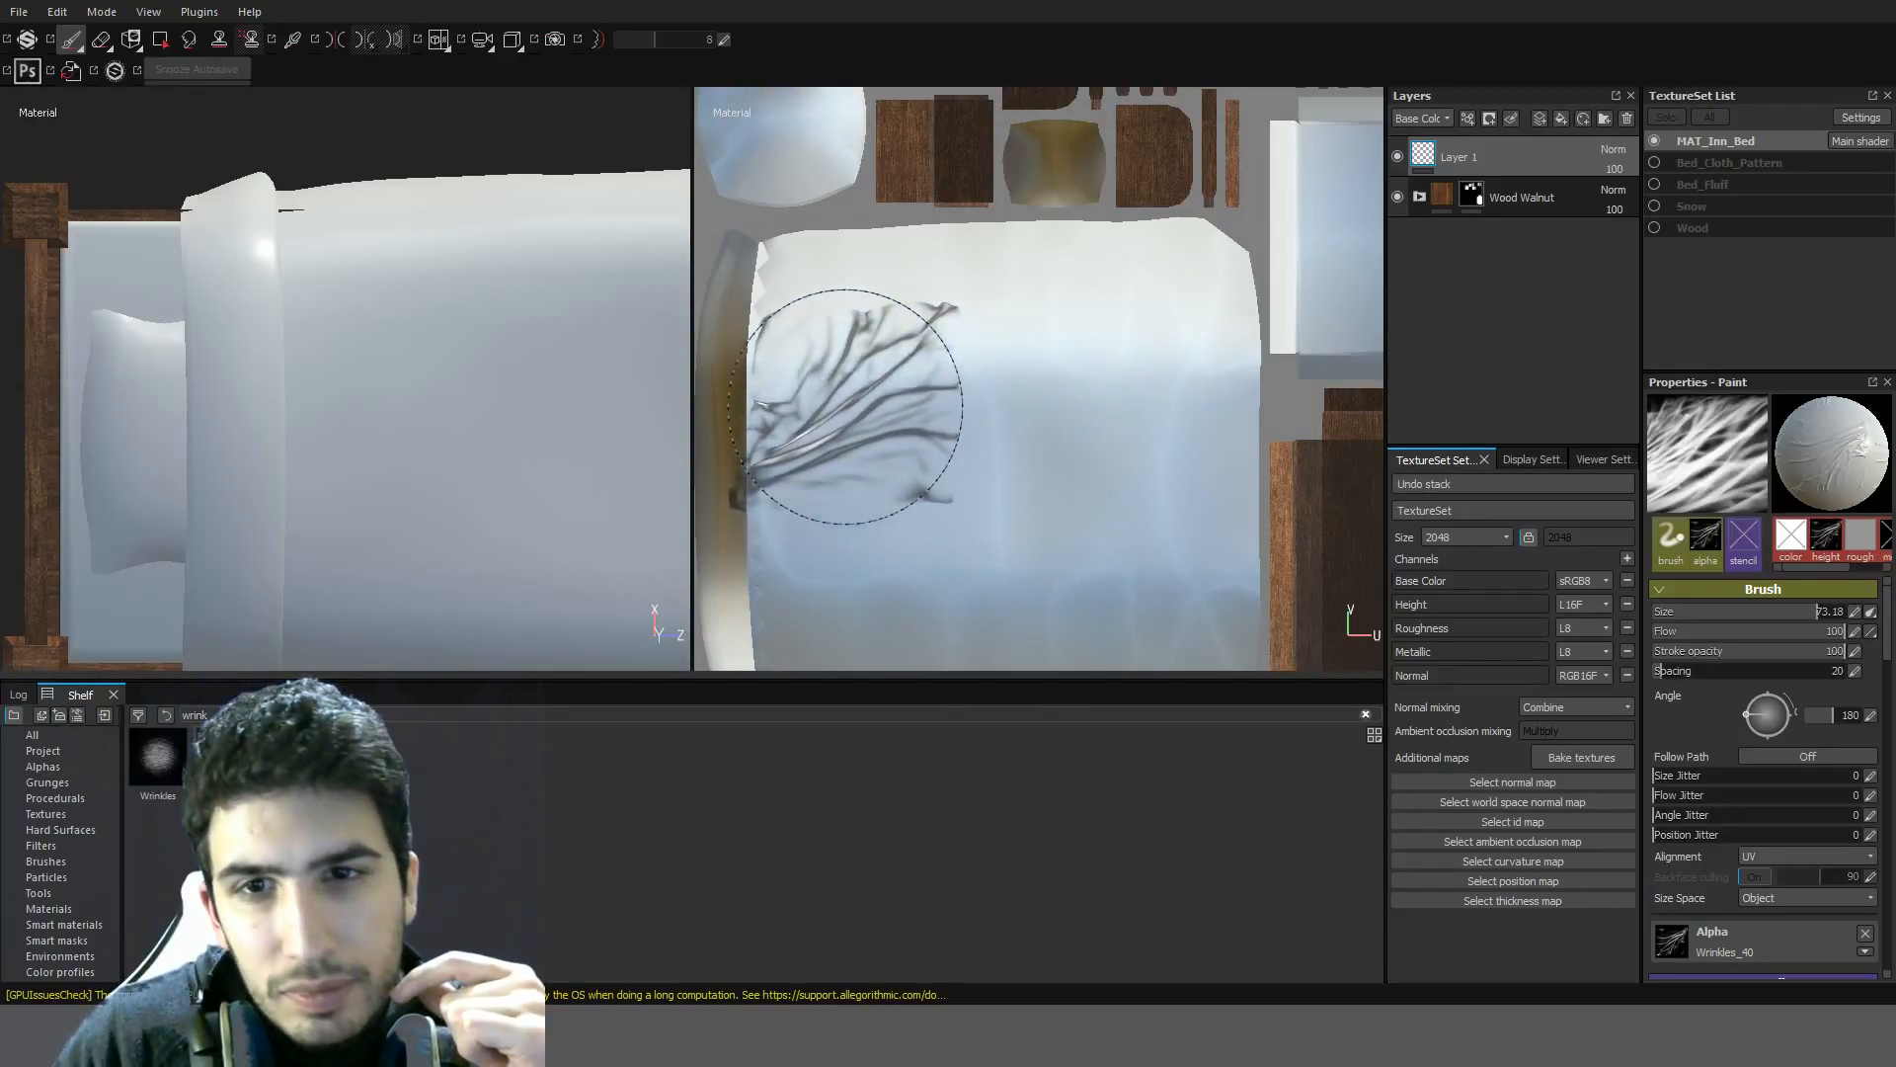
Try covering the blanket's UV island with several adjoining wrinkle stamps and undo them
{"action": "left_click", "coordinate": [864, 331]}
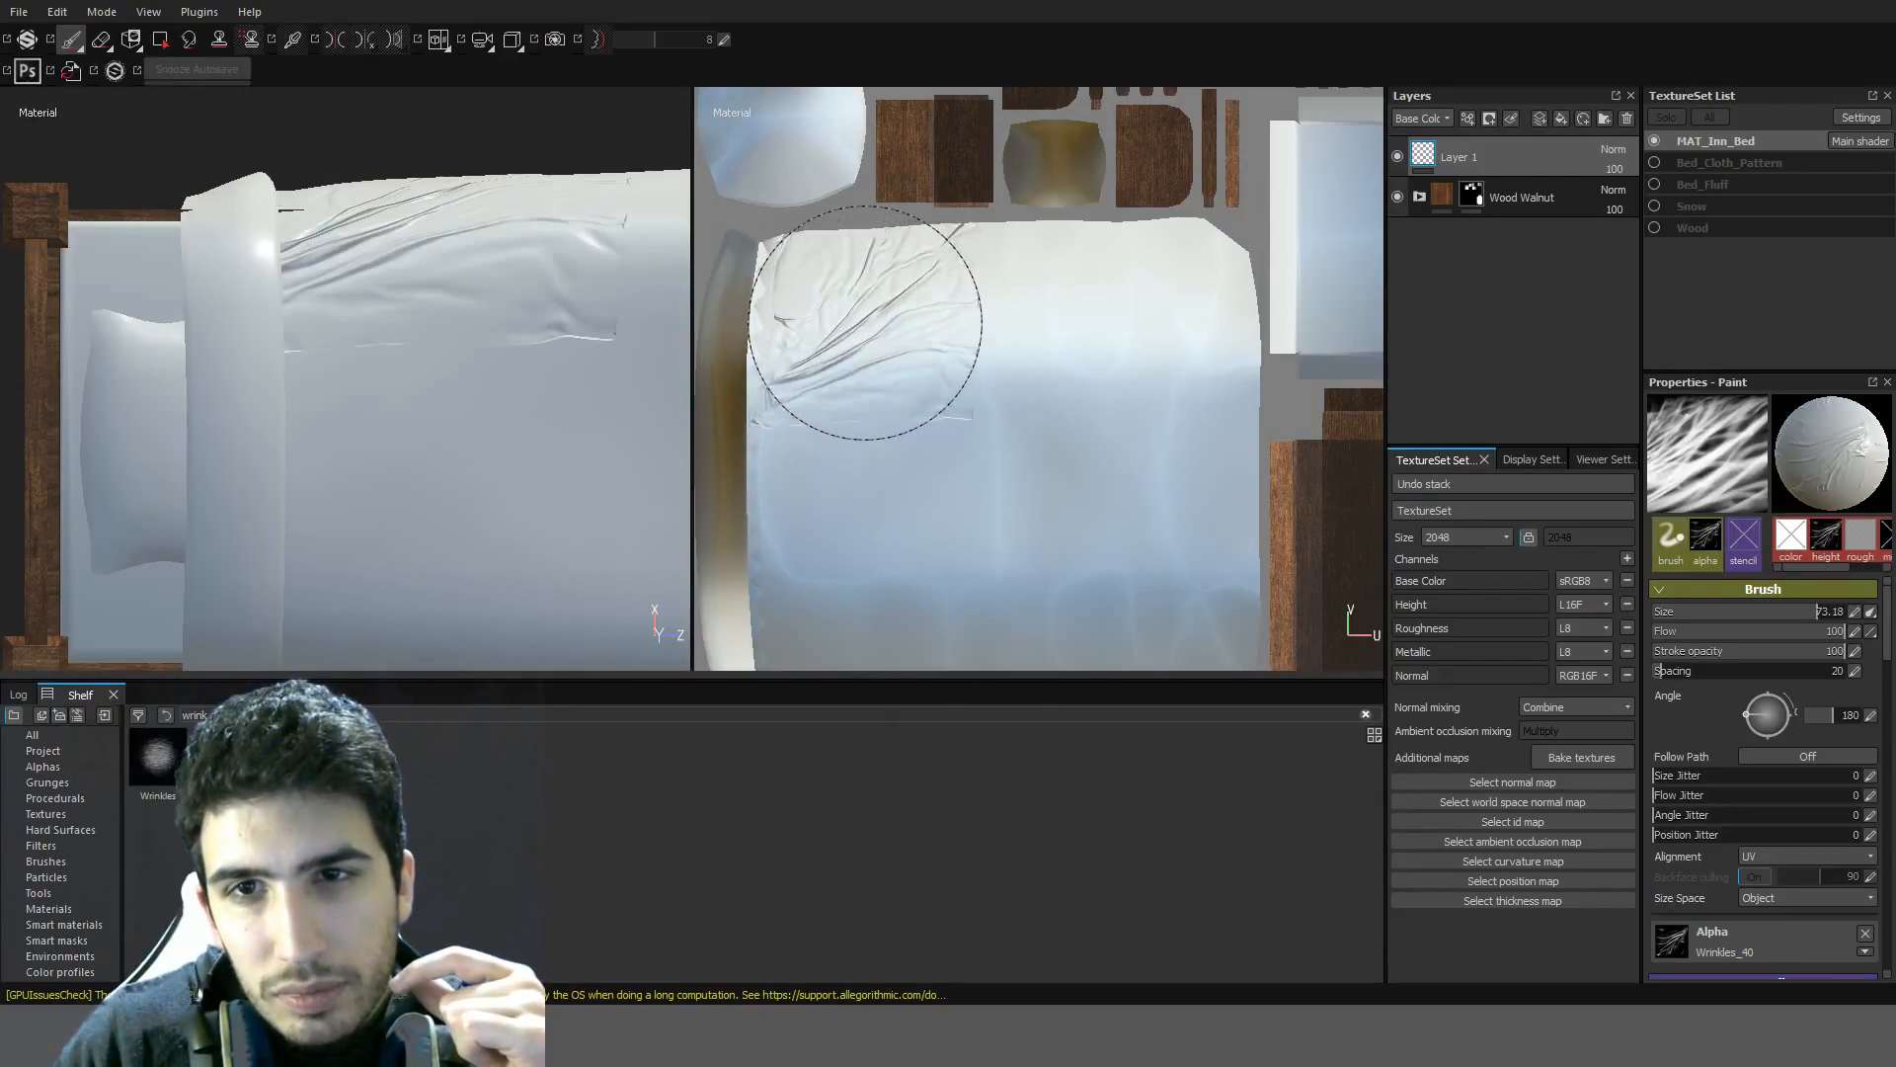
{"action": "left_click", "coordinate": [868, 462]}
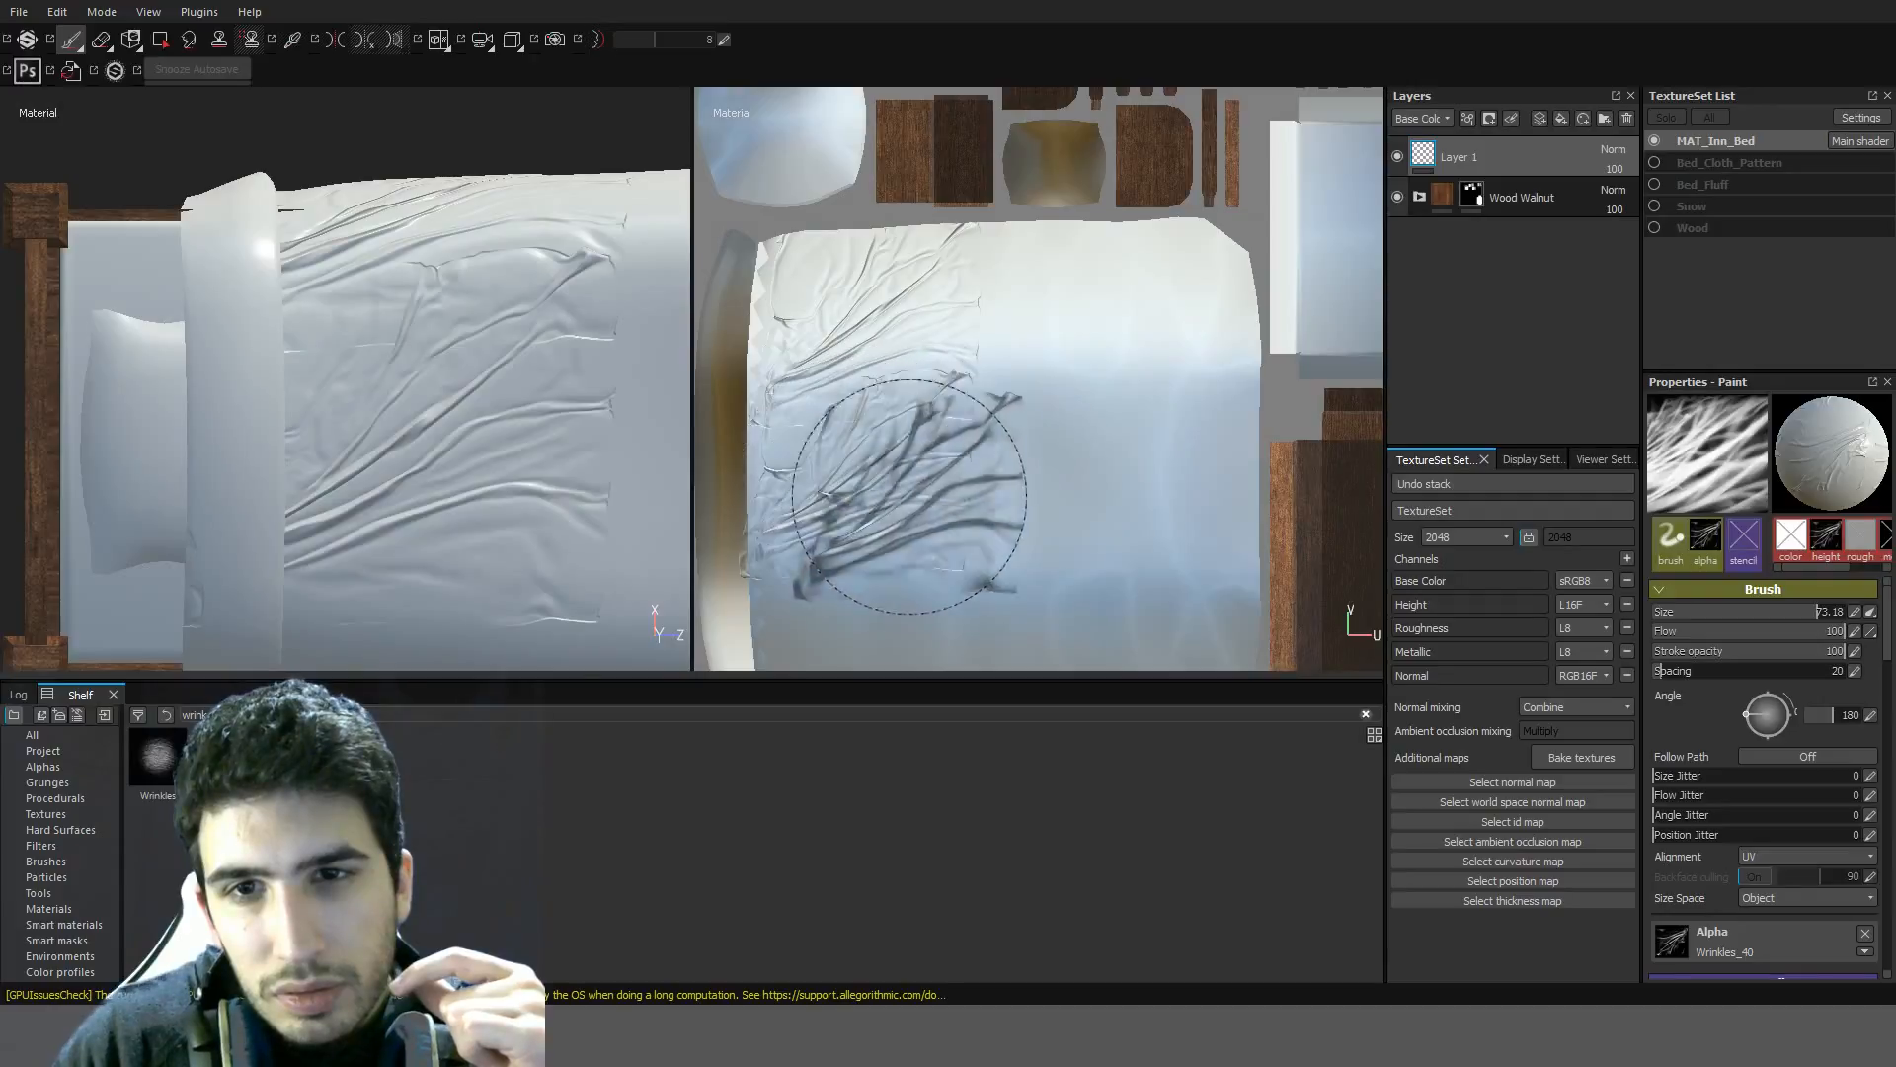
{"action": "key", "text": "ctrl+z"}
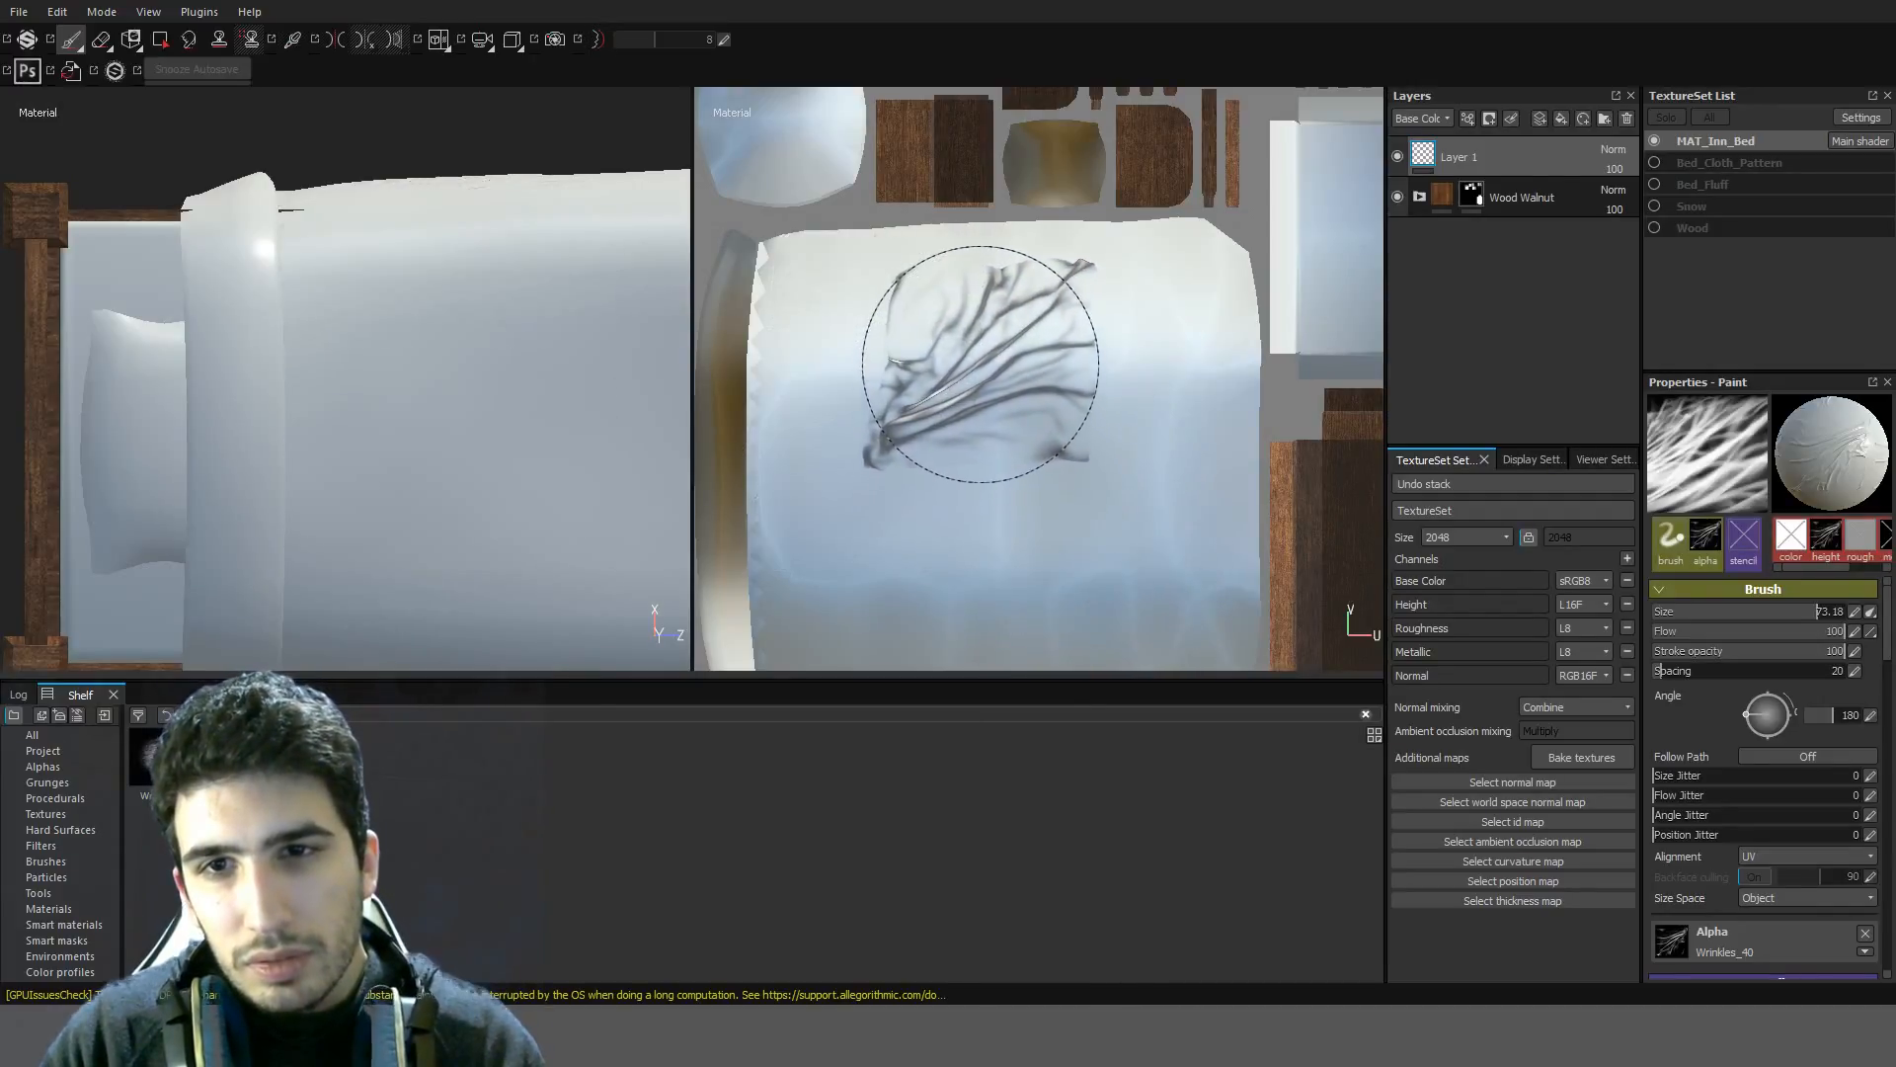
{"action": "mouse_move", "coordinate": [964, 338]}
{"action": "left_mouse_down"}
{"action": "mouse_move", "coordinate": [987, 553]}
{"action": "mouse_move", "coordinate": [909, 317]}
{"action": "mouse_move", "coordinate": [1049, 503]}
{"action": "left_mouse_up"}
{"action": "key", "text": "ctrl+z"}
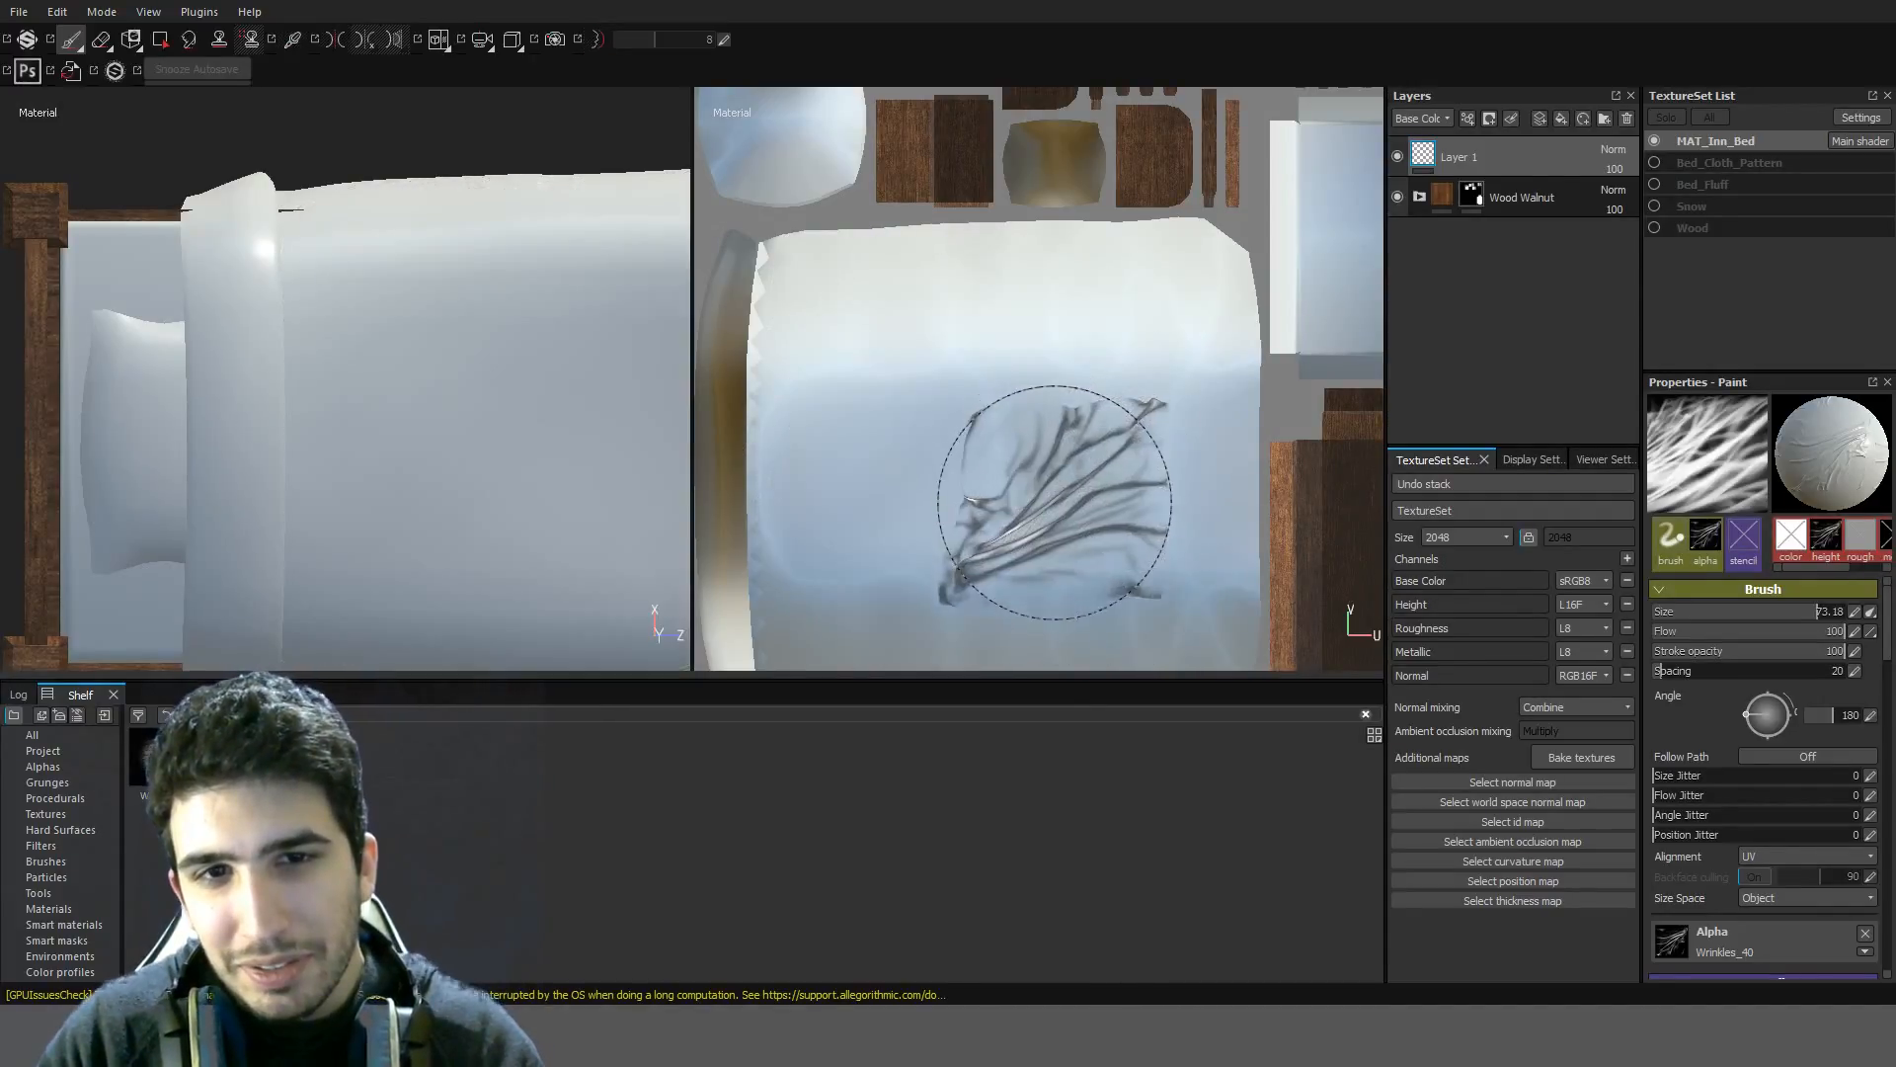
Set the brush size to 170 and stamp Wrinkles_40 once across the whole blanket UV island
{"action": "middle_click_drag", "start_coordinate": [1027, 472], "coordinate": [1001, 385]}
{"action": "scroll", "coordinate": [916, 427], "scroll_direction": "down", "scroll_amount": 3}
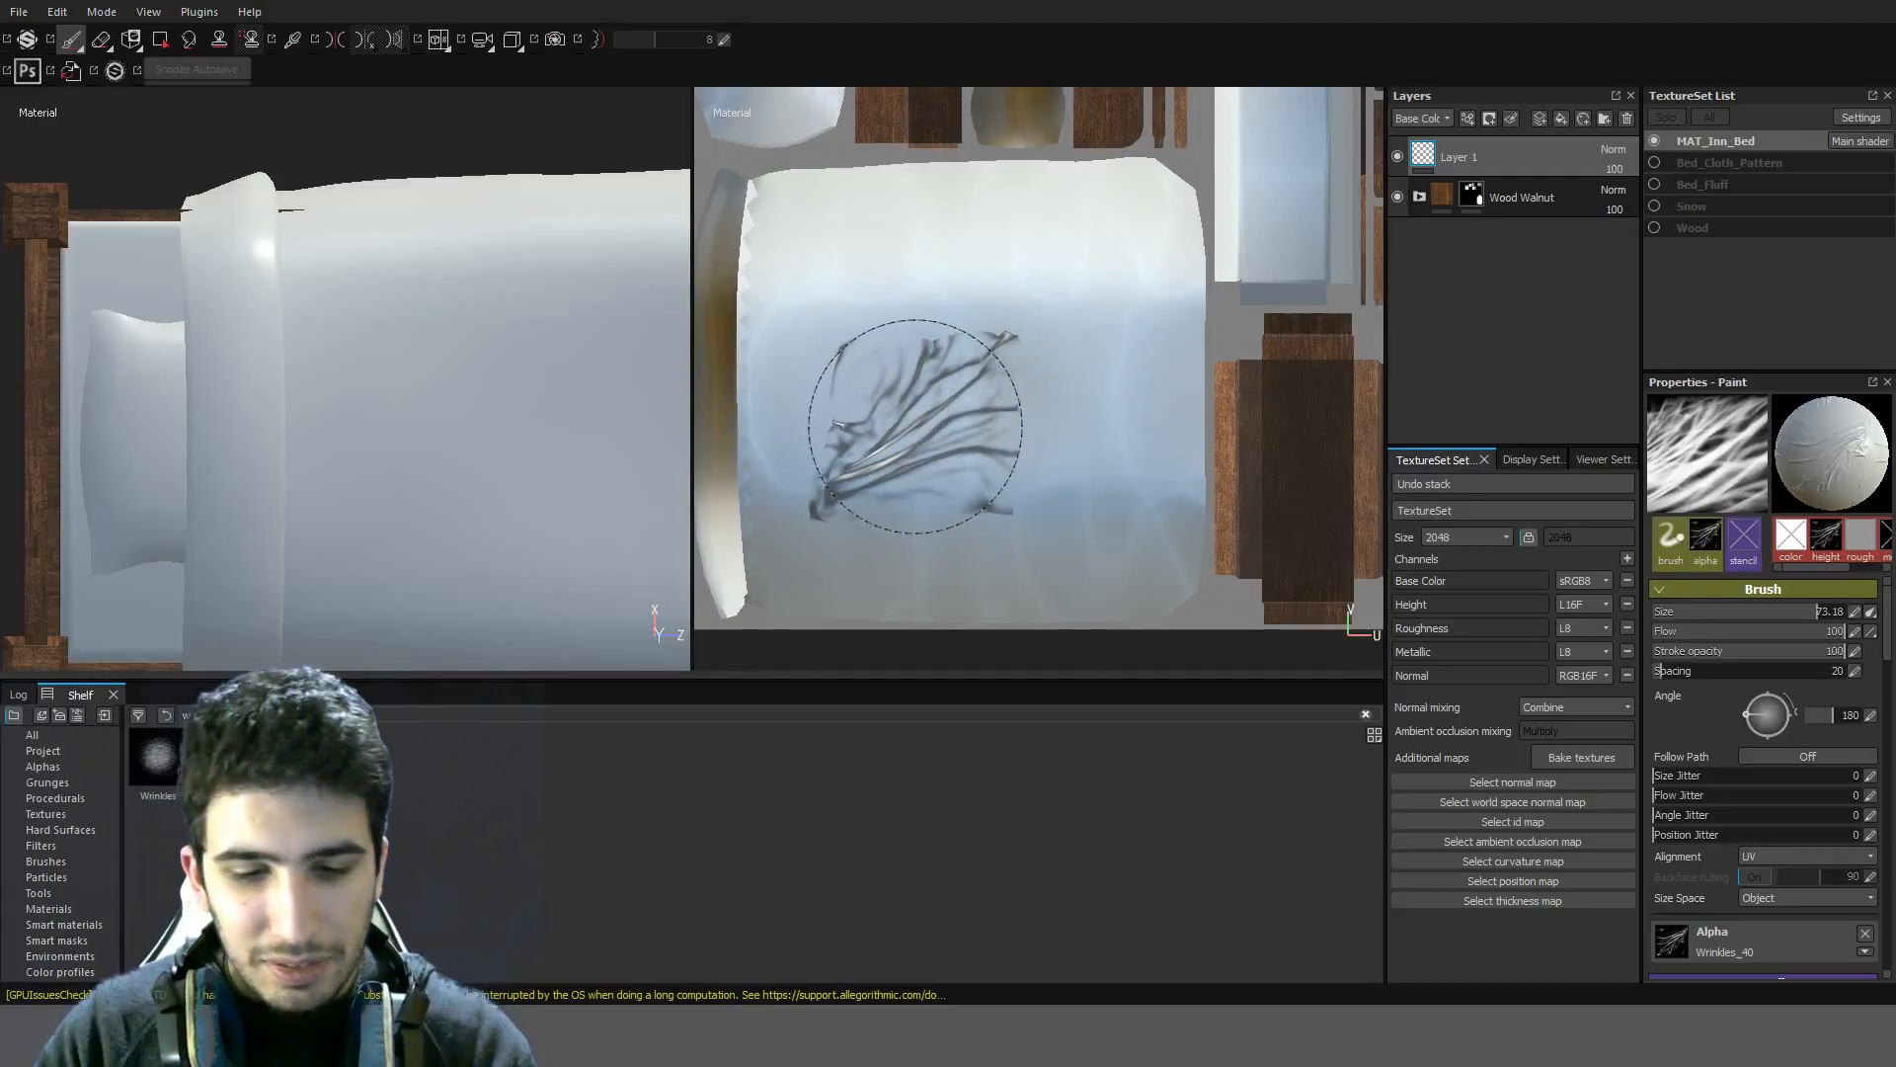
{"action": "right_click_drag", "start_coordinate": [910, 415], "coordinate": [931, 390], "text": "ctrl"}
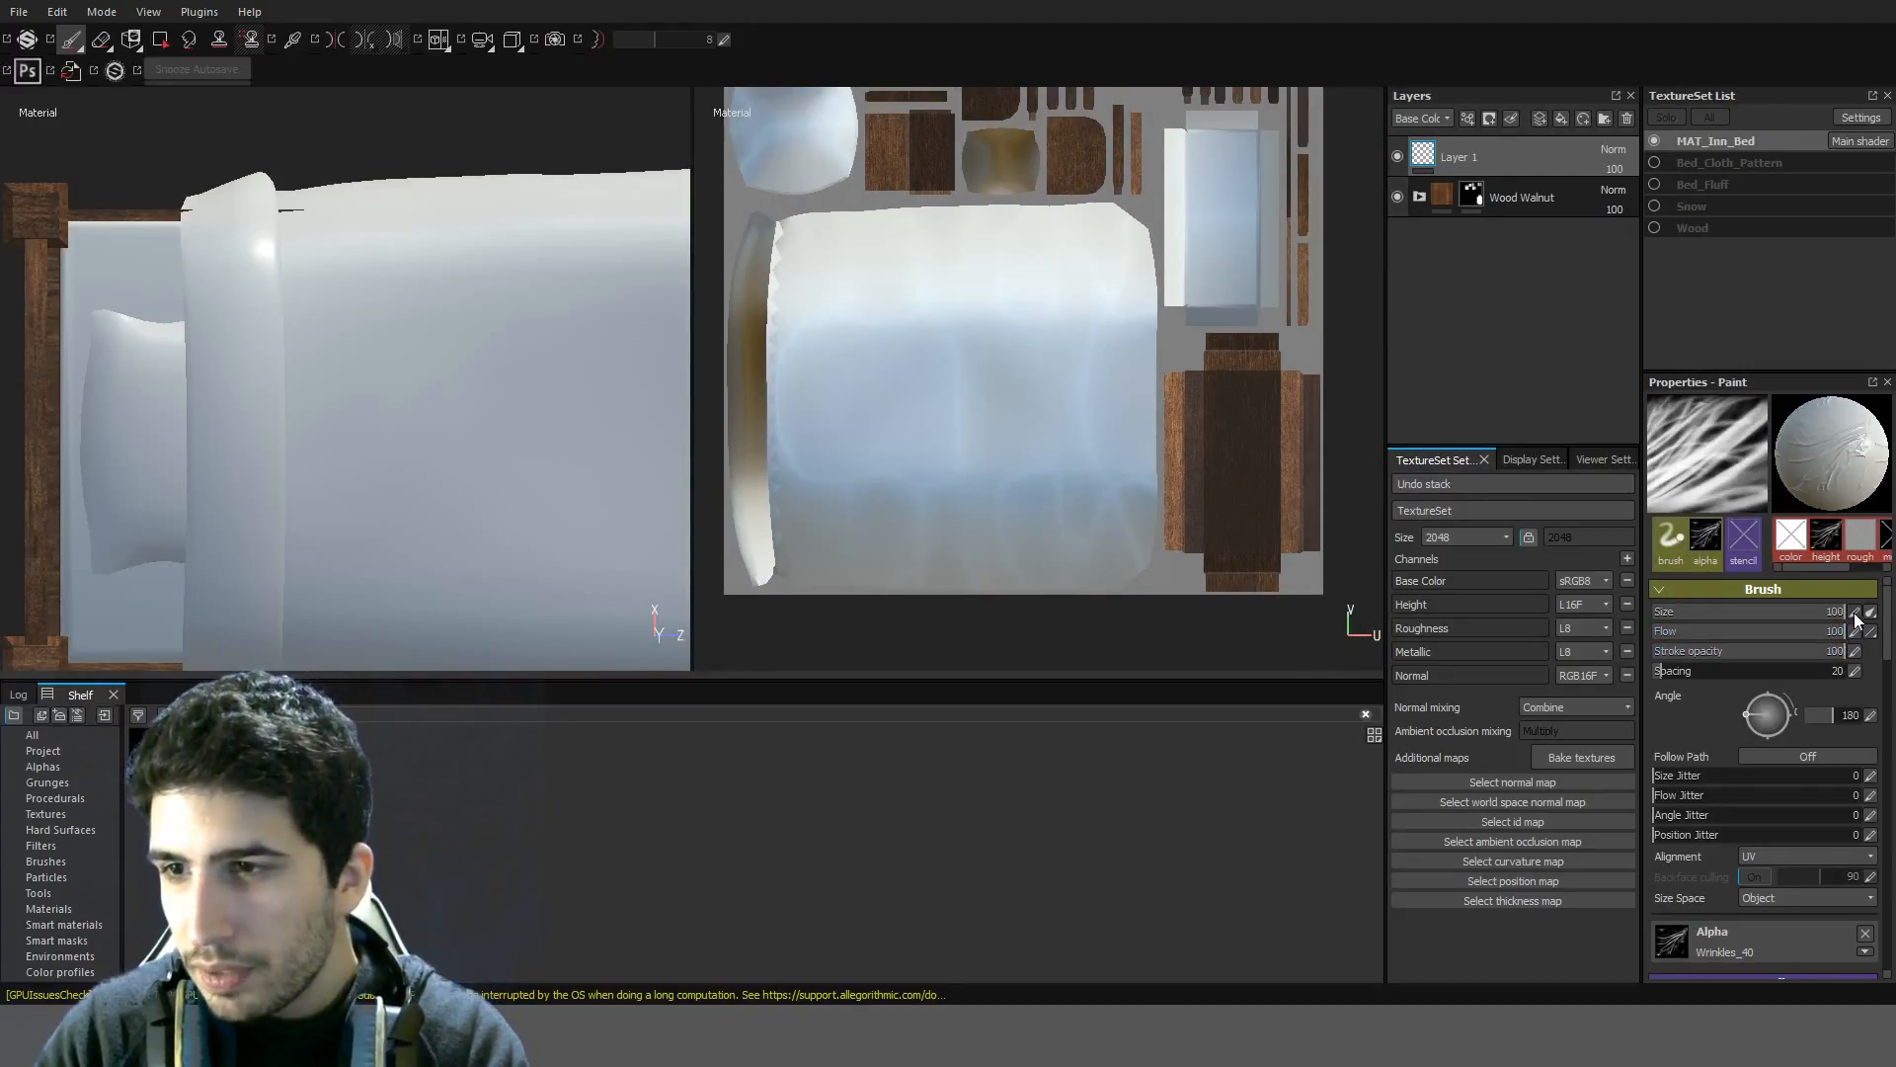
{"action": "key", "text": "Return"}
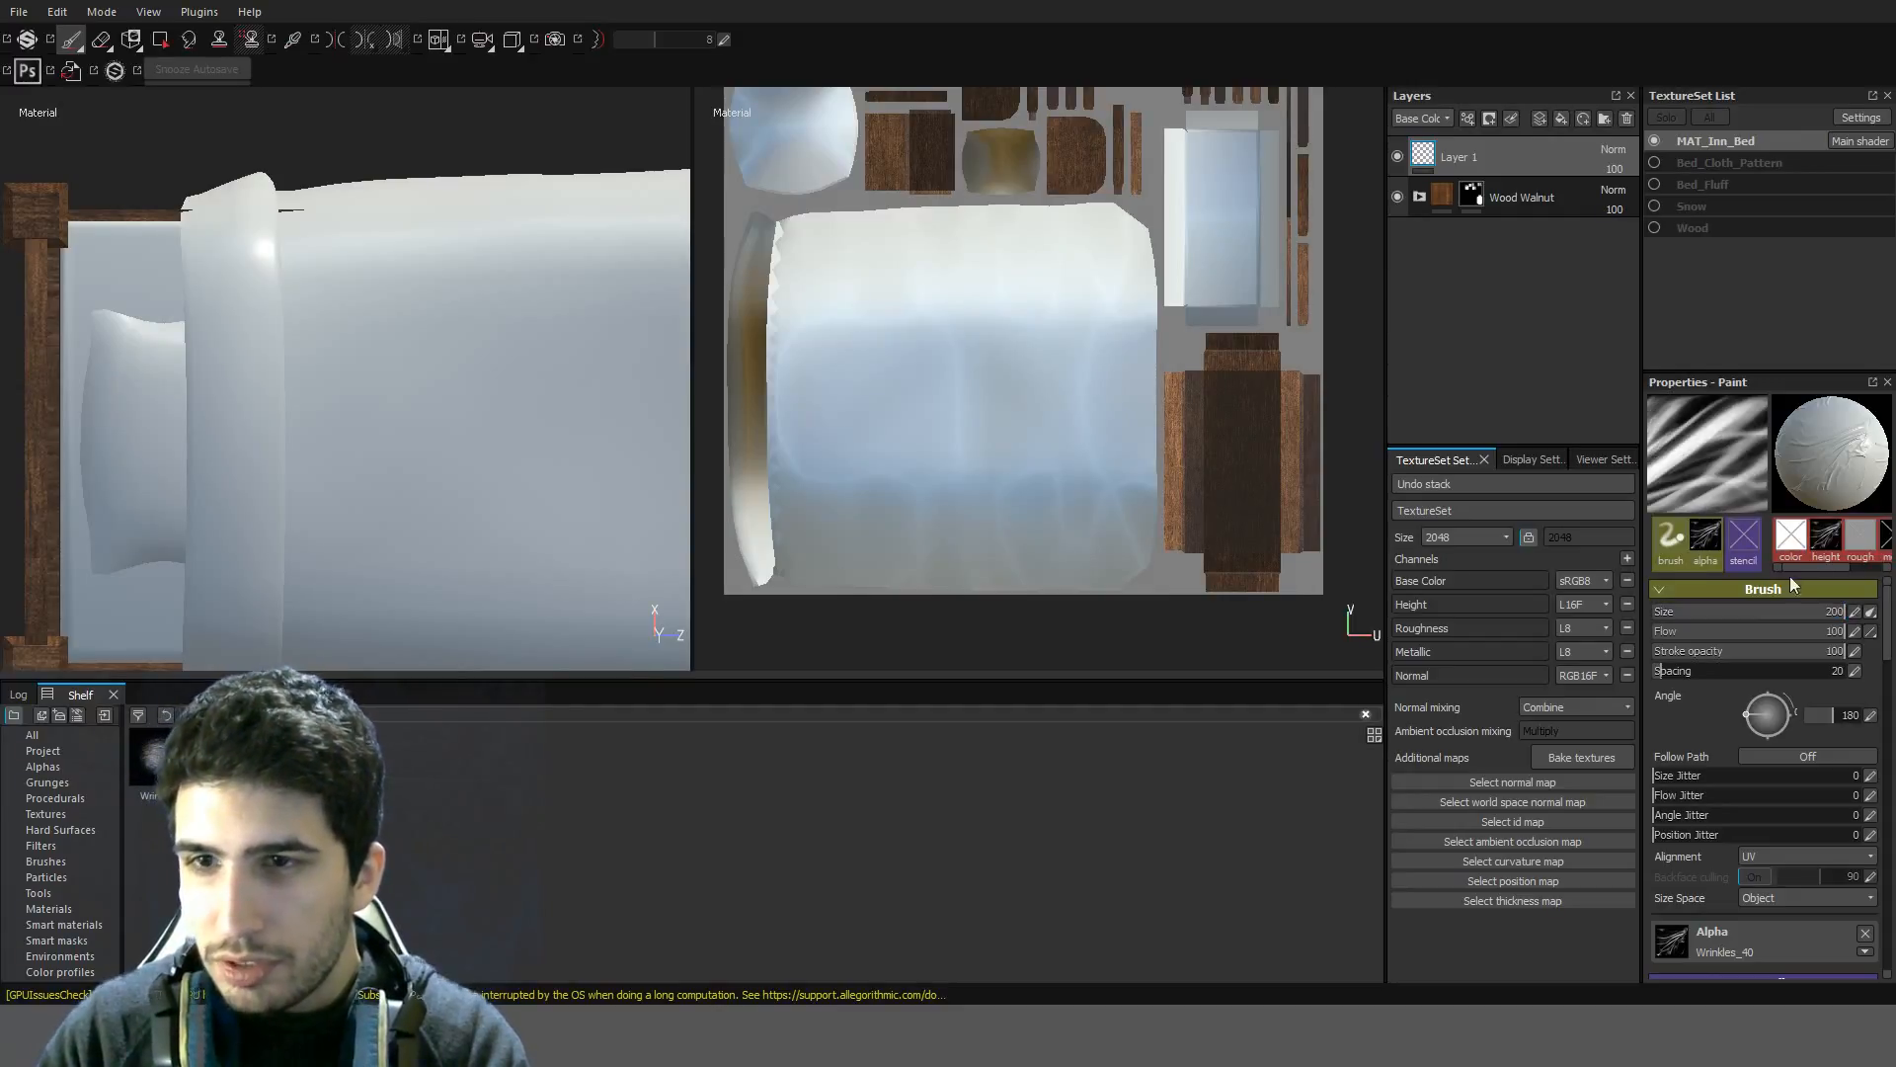
{"action": "mouse_move", "coordinate": [889, 474]}
{"action": "left_mouse_down"}
{"action": "mouse_move", "coordinate": [931, 514]}
{"action": "mouse_move", "coordinate": [914, 425]}
{"action": "mouse_move", "coordinate": [952, 401]}
{"action": "left_mouse_up"}
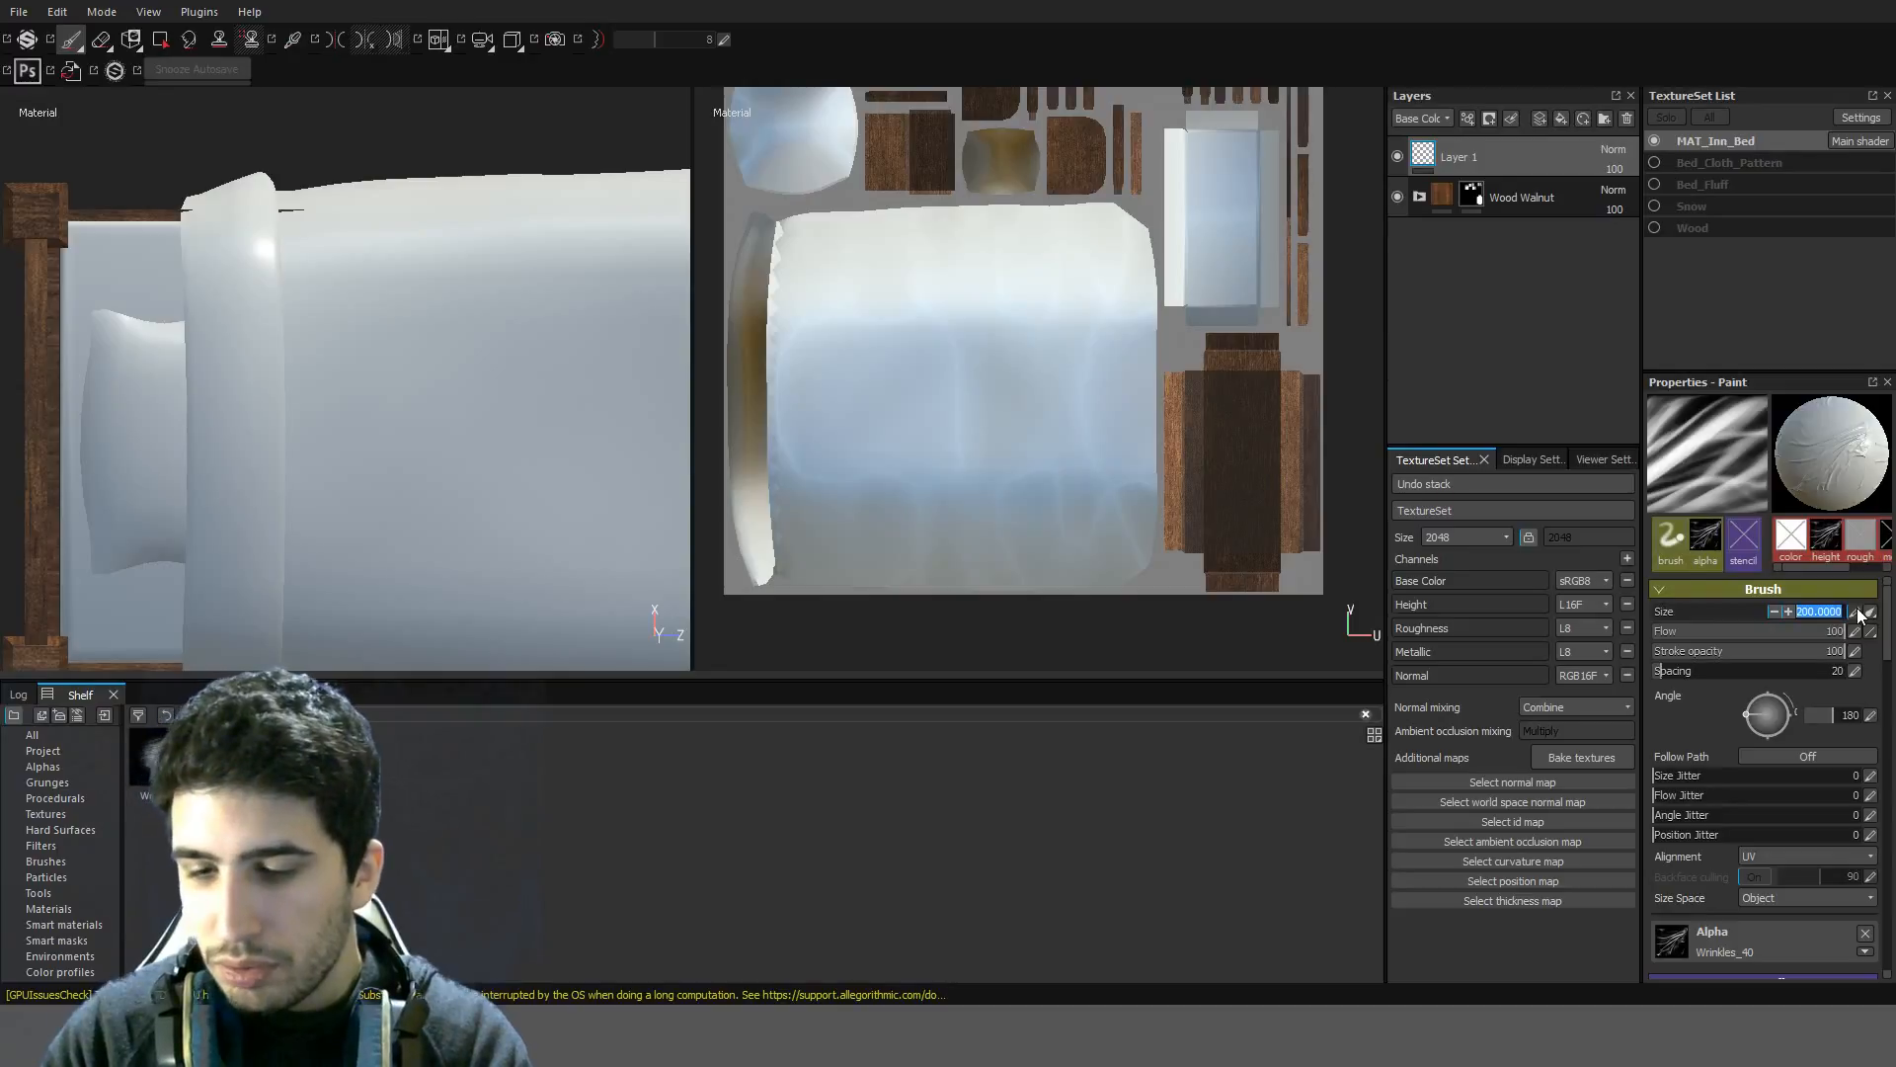
{"action": "type", "text": "0"}
{"action": "key", "text": "Return"}
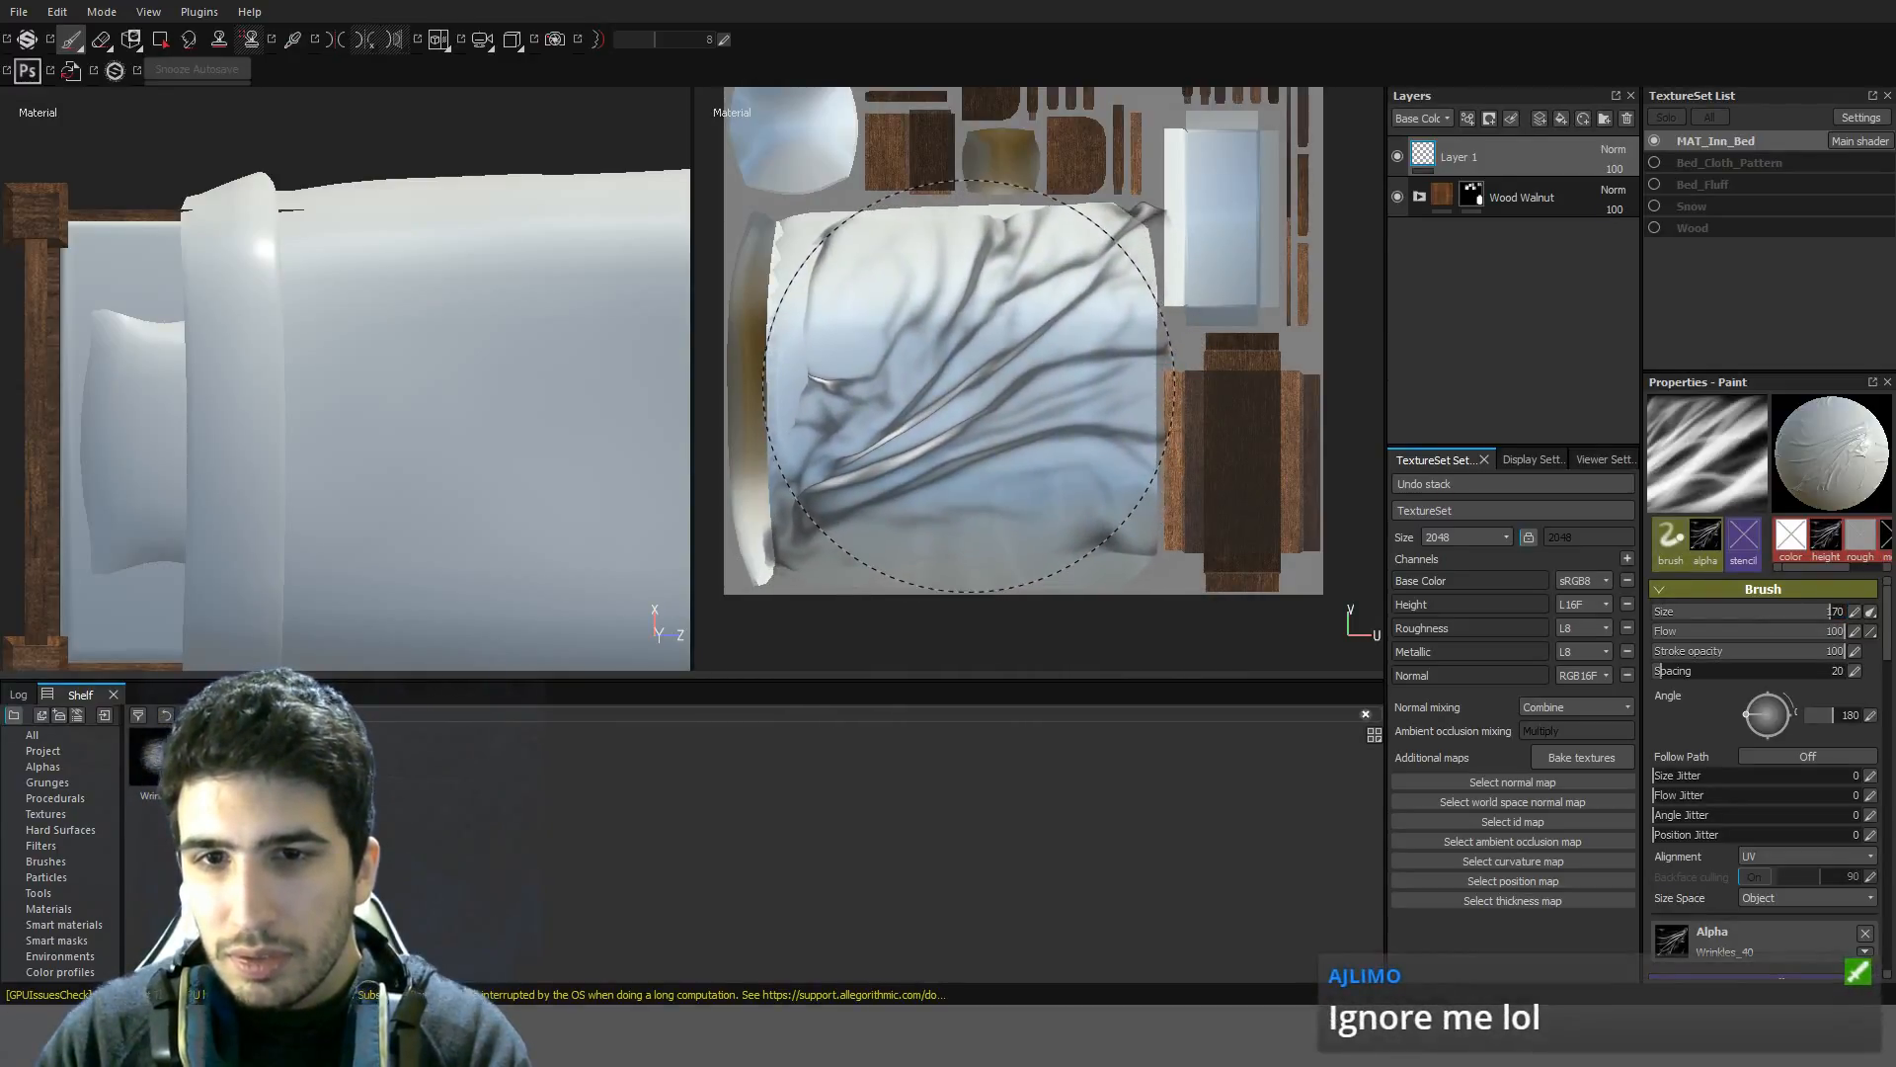
{"action": "left_click", "coordinate": [972, 386]}
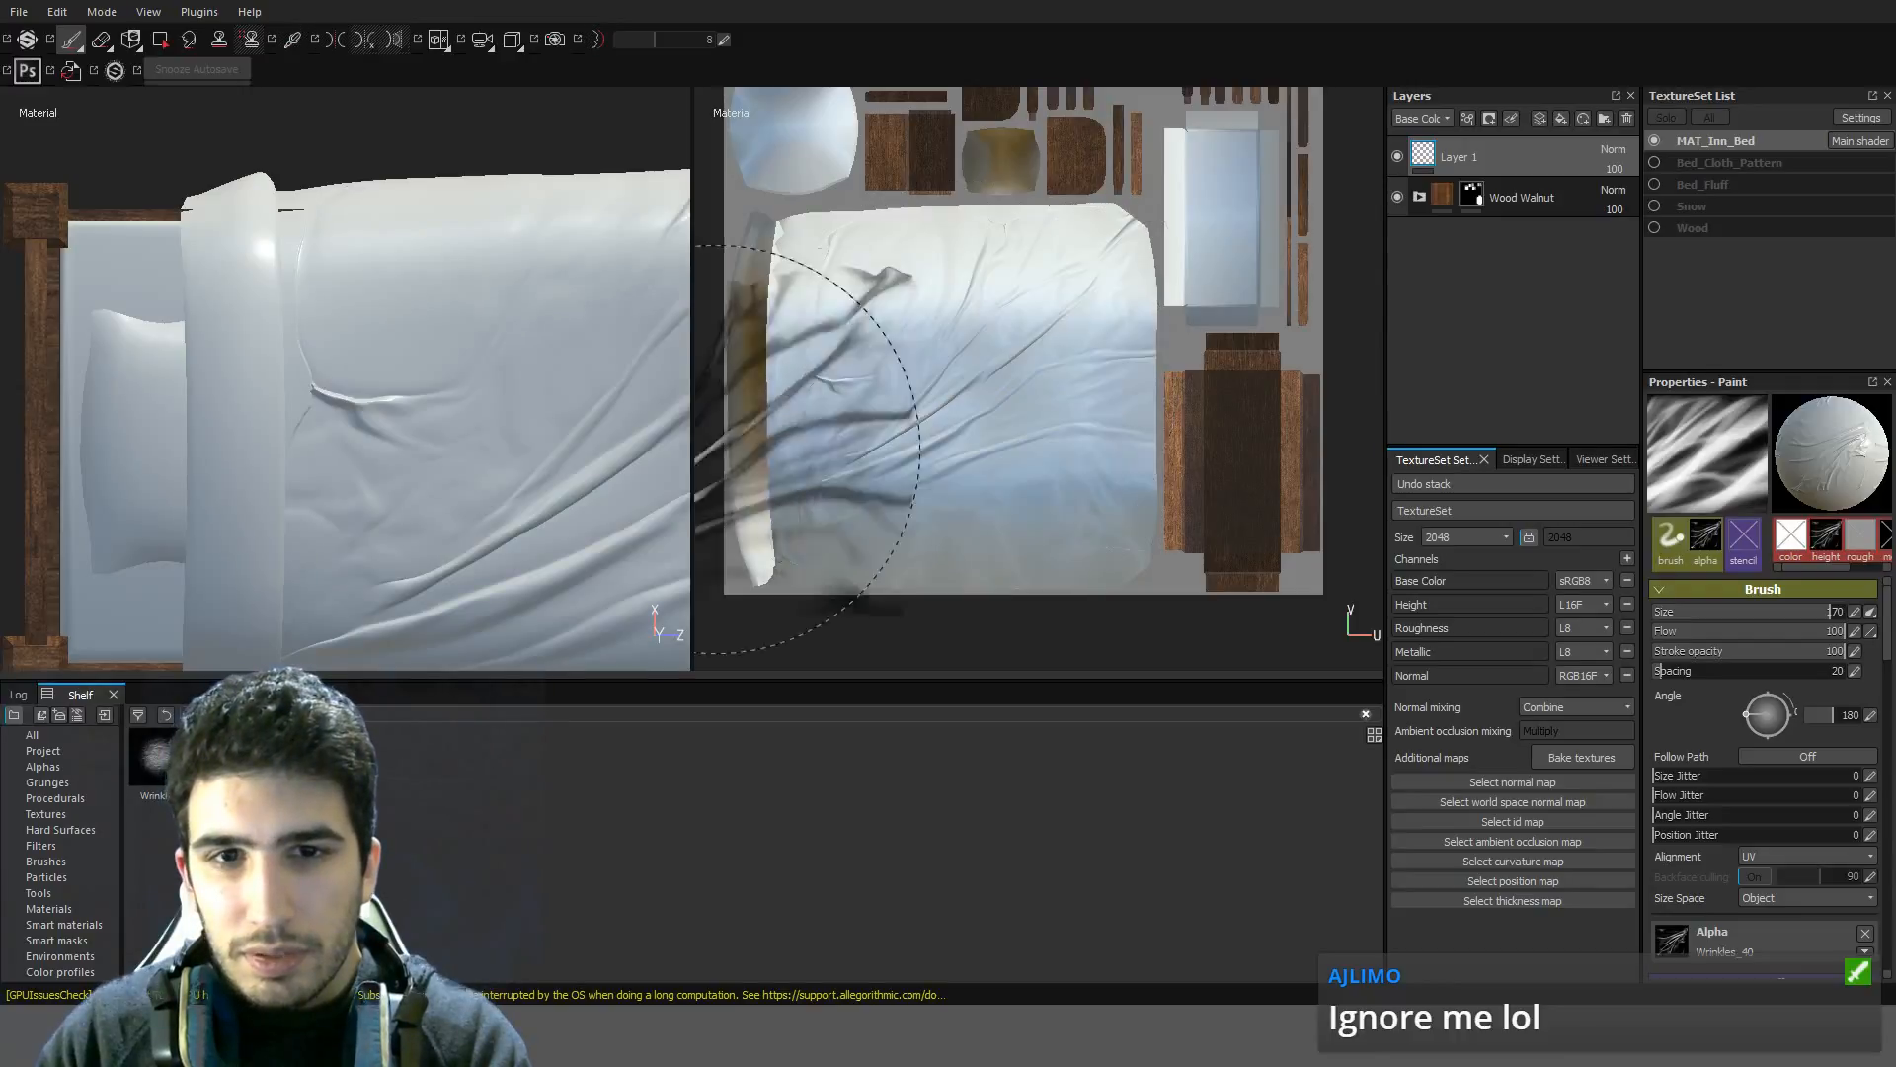
Examine the large wrinkle stamp on the bed's blanket from above, the foot end and the sides
{"action": "scroll", "coordinate": [316, 538], "scroll_direction": "down", "scroll_amount": 5}
{"action": "left_click_drag", "start_coordinate": [401, 539], "coordinate": [584, 351], "text": "alt"}
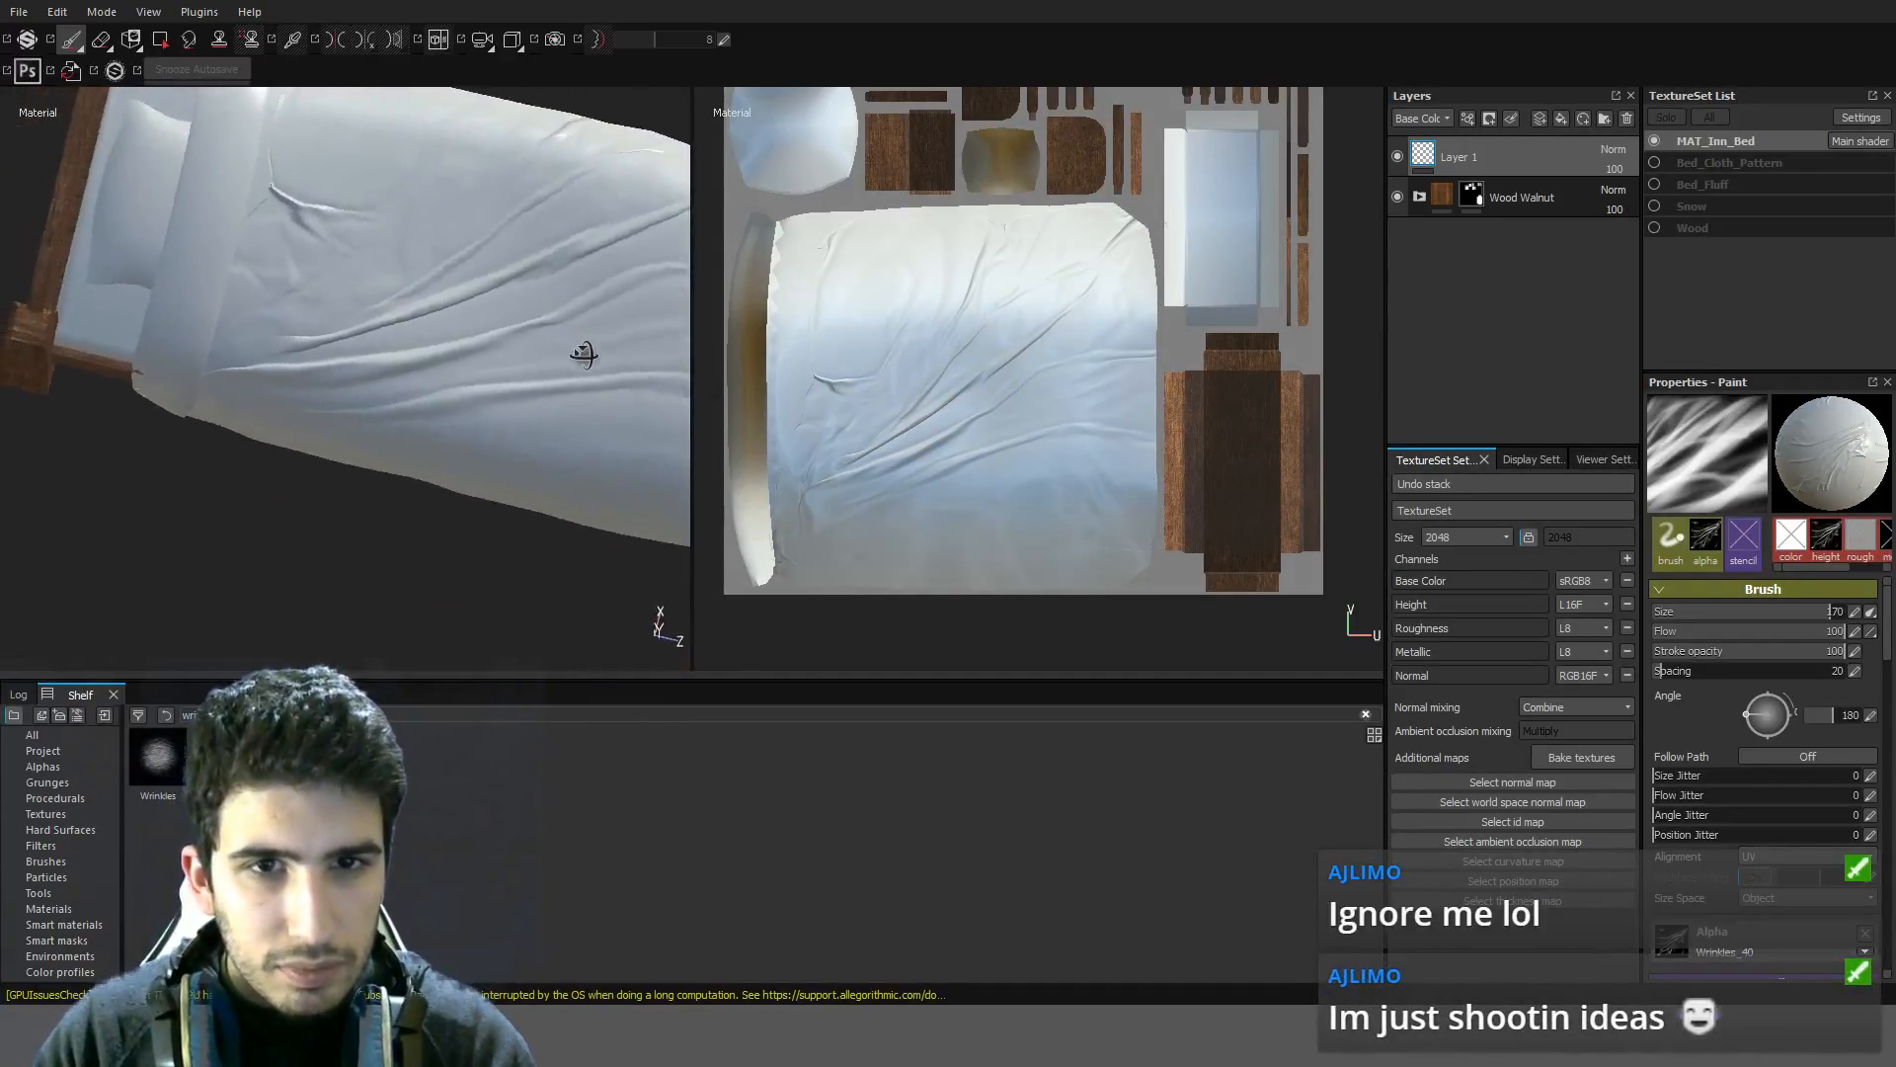
{"action": "scroll", "coordinate": [584, 351], "scroll_direction": "up", "scroll_amount": 5}
{"action": "scroll", "coordinate": [267, 593], "scroll_direction": "down", "scroll_amount": 5}
{"action": "left_click_drag", "start_coordinate": [267, 592], "coordinate": [568, 554], "text": "alt"}
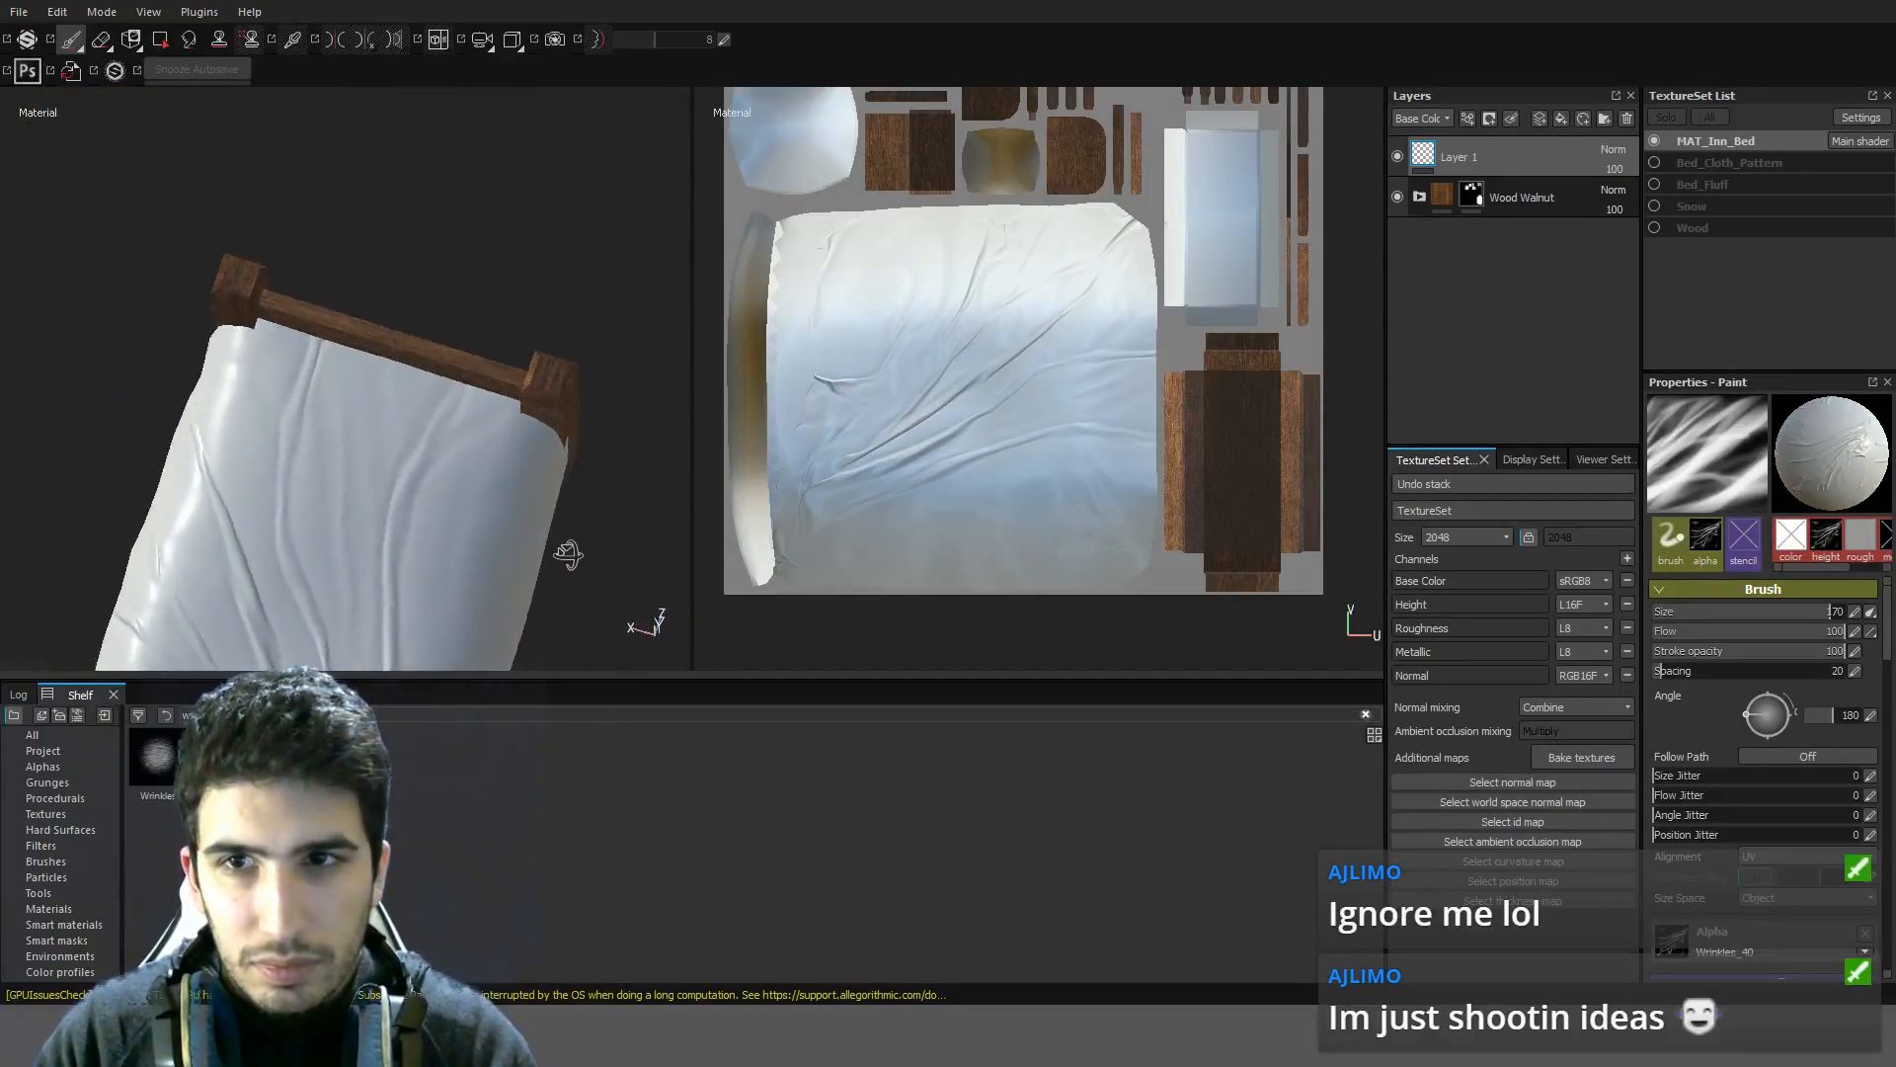
{"action": "left_click_drag", "start_coordinate": [655, 458], "coordinate": [737, 371], "text": "alt"}
{"action": "left_click_drag", "start_coordinate": [357, 545], "coordinate": [418, 475], "text": "alt"}
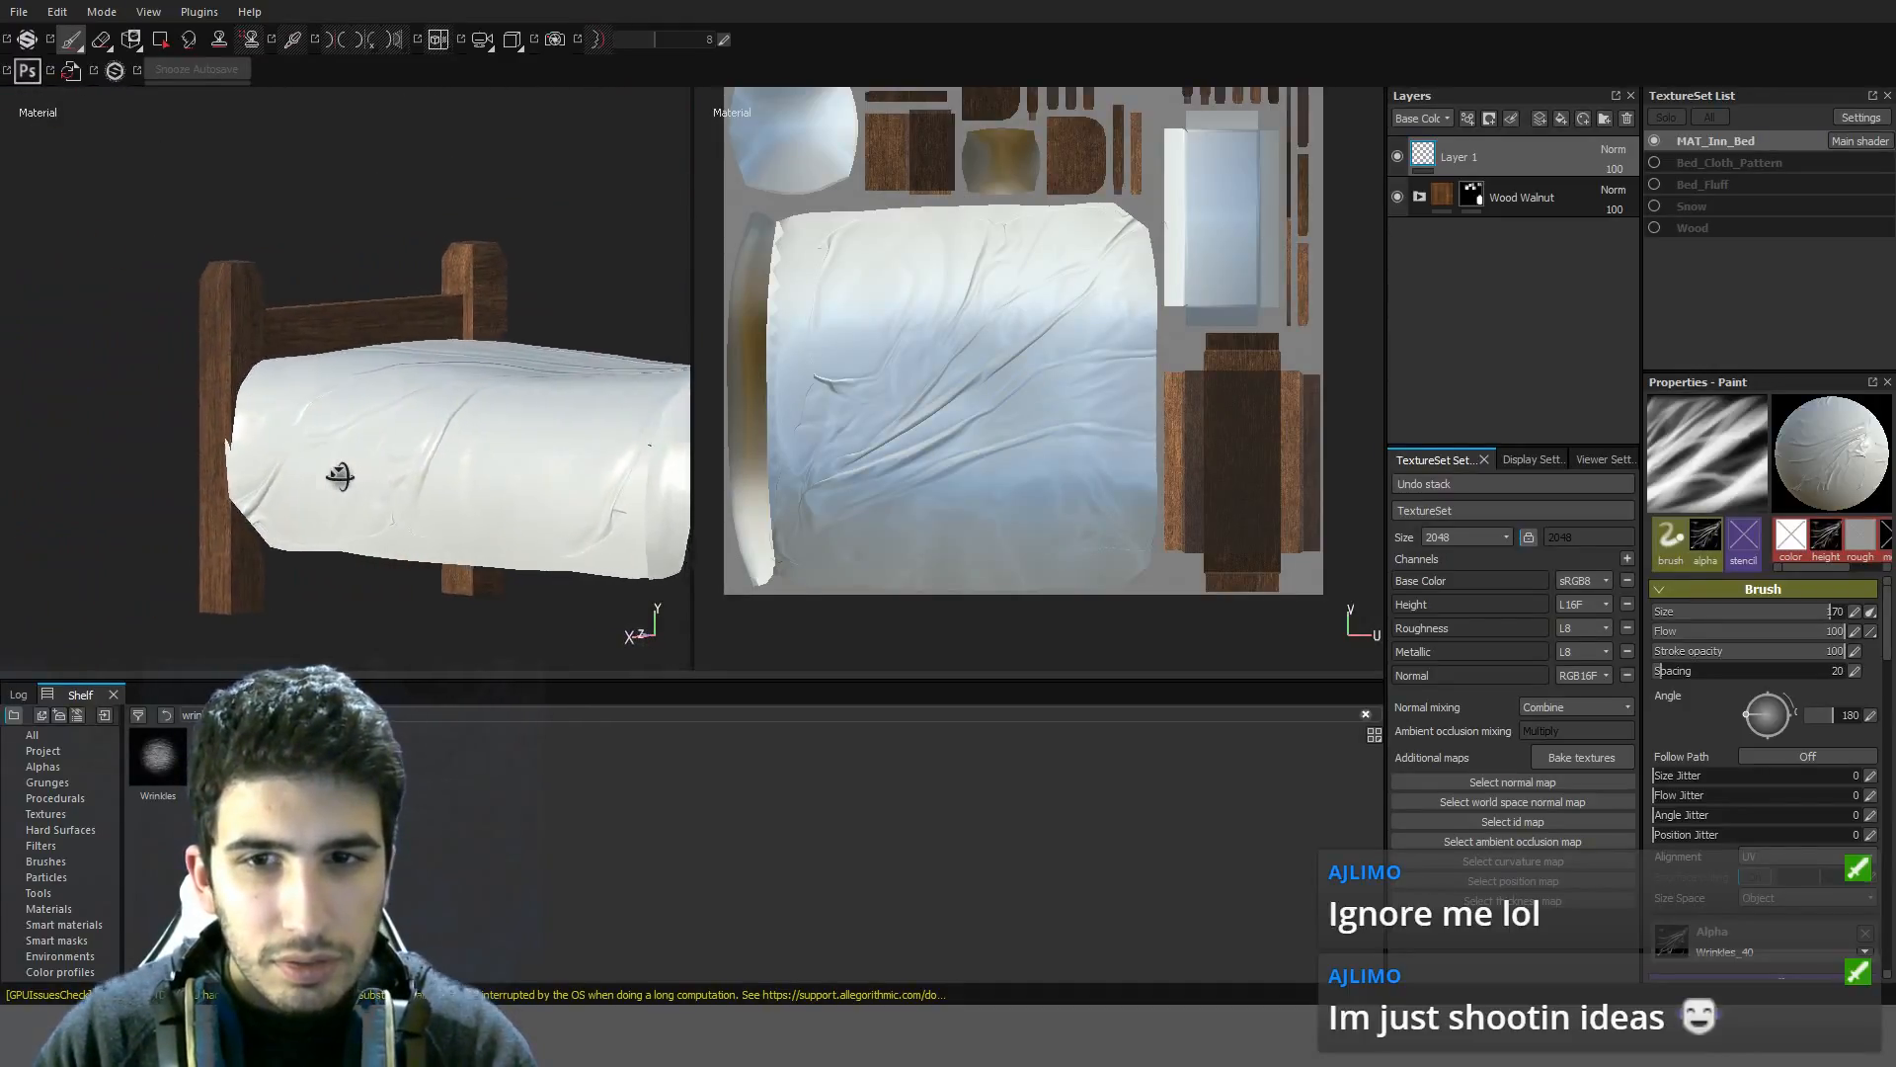
{"action": "mouse_move", "coordinate": [532, 550]}
{"action": "left_mouse_down", "text": "alt"}
{"action": "mouse_move", "coordinate": [504, 474]}
{"action": "mouse_move", "coordinate": [474, 629]}
{"action": "mouse_move", "coordinate": [540, 625]}
{"action": "mouse_move", "coordinate": [366, 395]}
{"action": "mouse_move", "coordinate": [425, 454]}
{"action": "left_mouse_up", "text": "alt"}
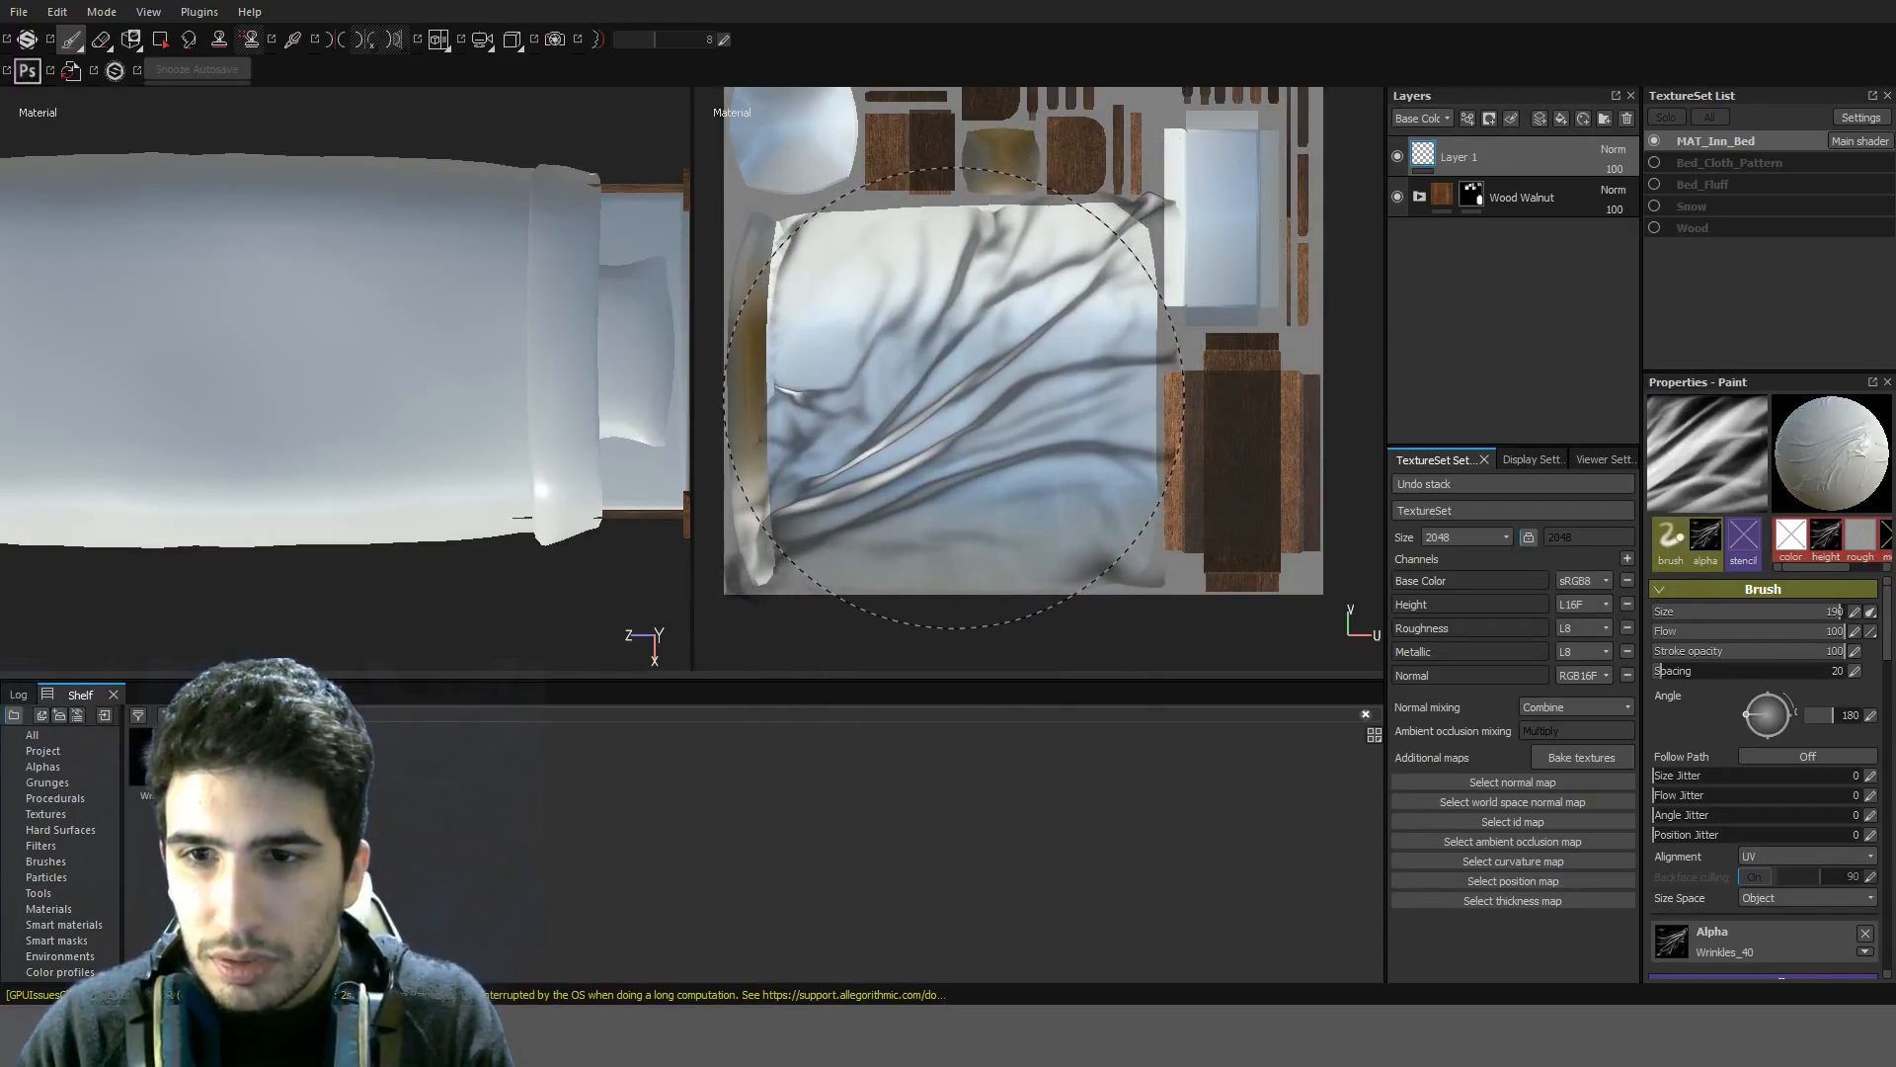
Try a large Wrinkles_40 stamp across the blanket's UV island and examine its folds from the foot end and side
{"action": "left_click", "coordinate": [954, 398]}
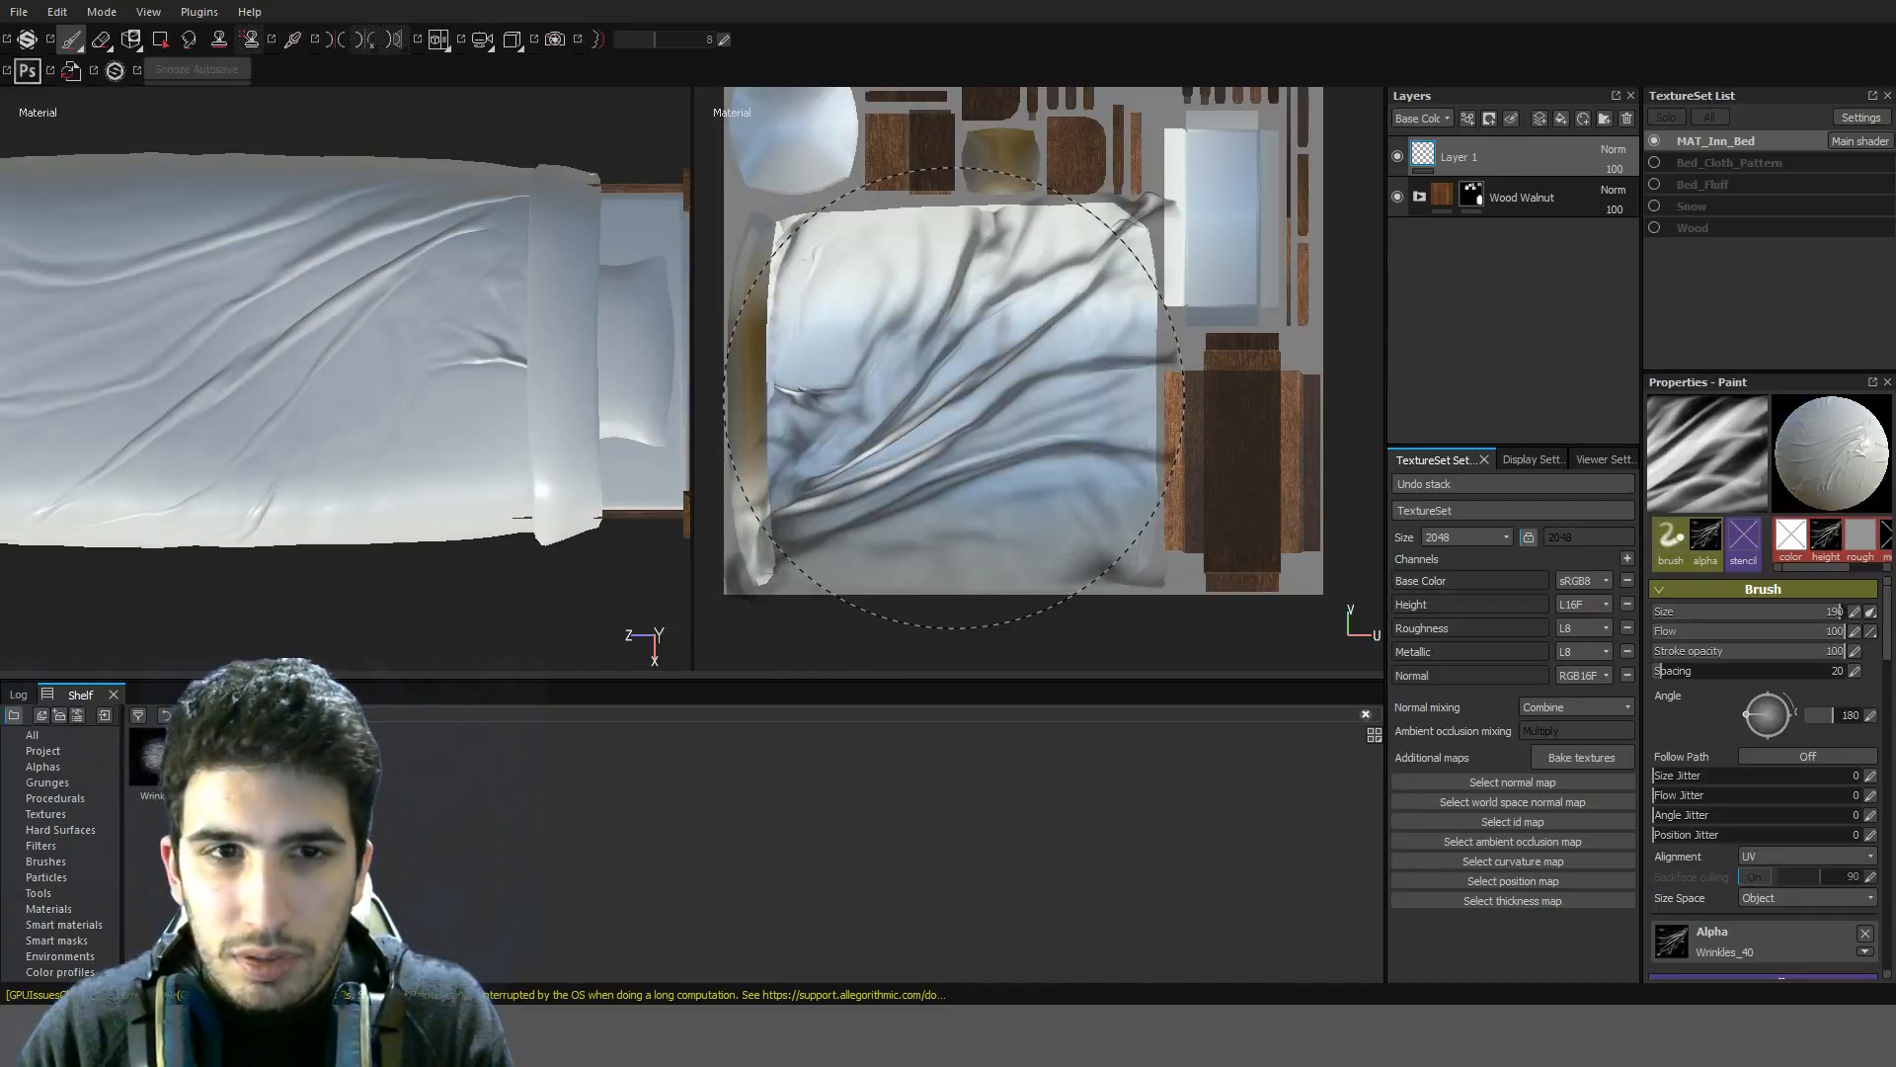
{"action": "mouse_move", "coordinate": [169, 487]}
{"action": "left_mouse_down", "text": "alt"}
{"action": "mouse_move", "coordinate": [263, 339]}
{"action": "mouse_move", "coordinate": [373, 330]}
{"action": "mouse_move", "coordinate": [550, 411]}
{"action": "mouse_move", "coordinate": [654, 329]}
{"action": "mouse_move", "coordinate": [444, 424]}
{"action": "mouse_move", "coordinate": [336, 553]}
{"action": "left_mouse_up", "text": "alt"}
{"action": "scroll", "coordinate": [372, 330], "scroll_direction": "up", "scroll_amount": 5}
{"action": "scroll", "coordinate": [372, 330], "scroll_direction": "down", "scroll_amount": 5}
{"action": "scroll", "coordinate": [319, 635], "scroll_direction": "up", "scroll_amount": 5}
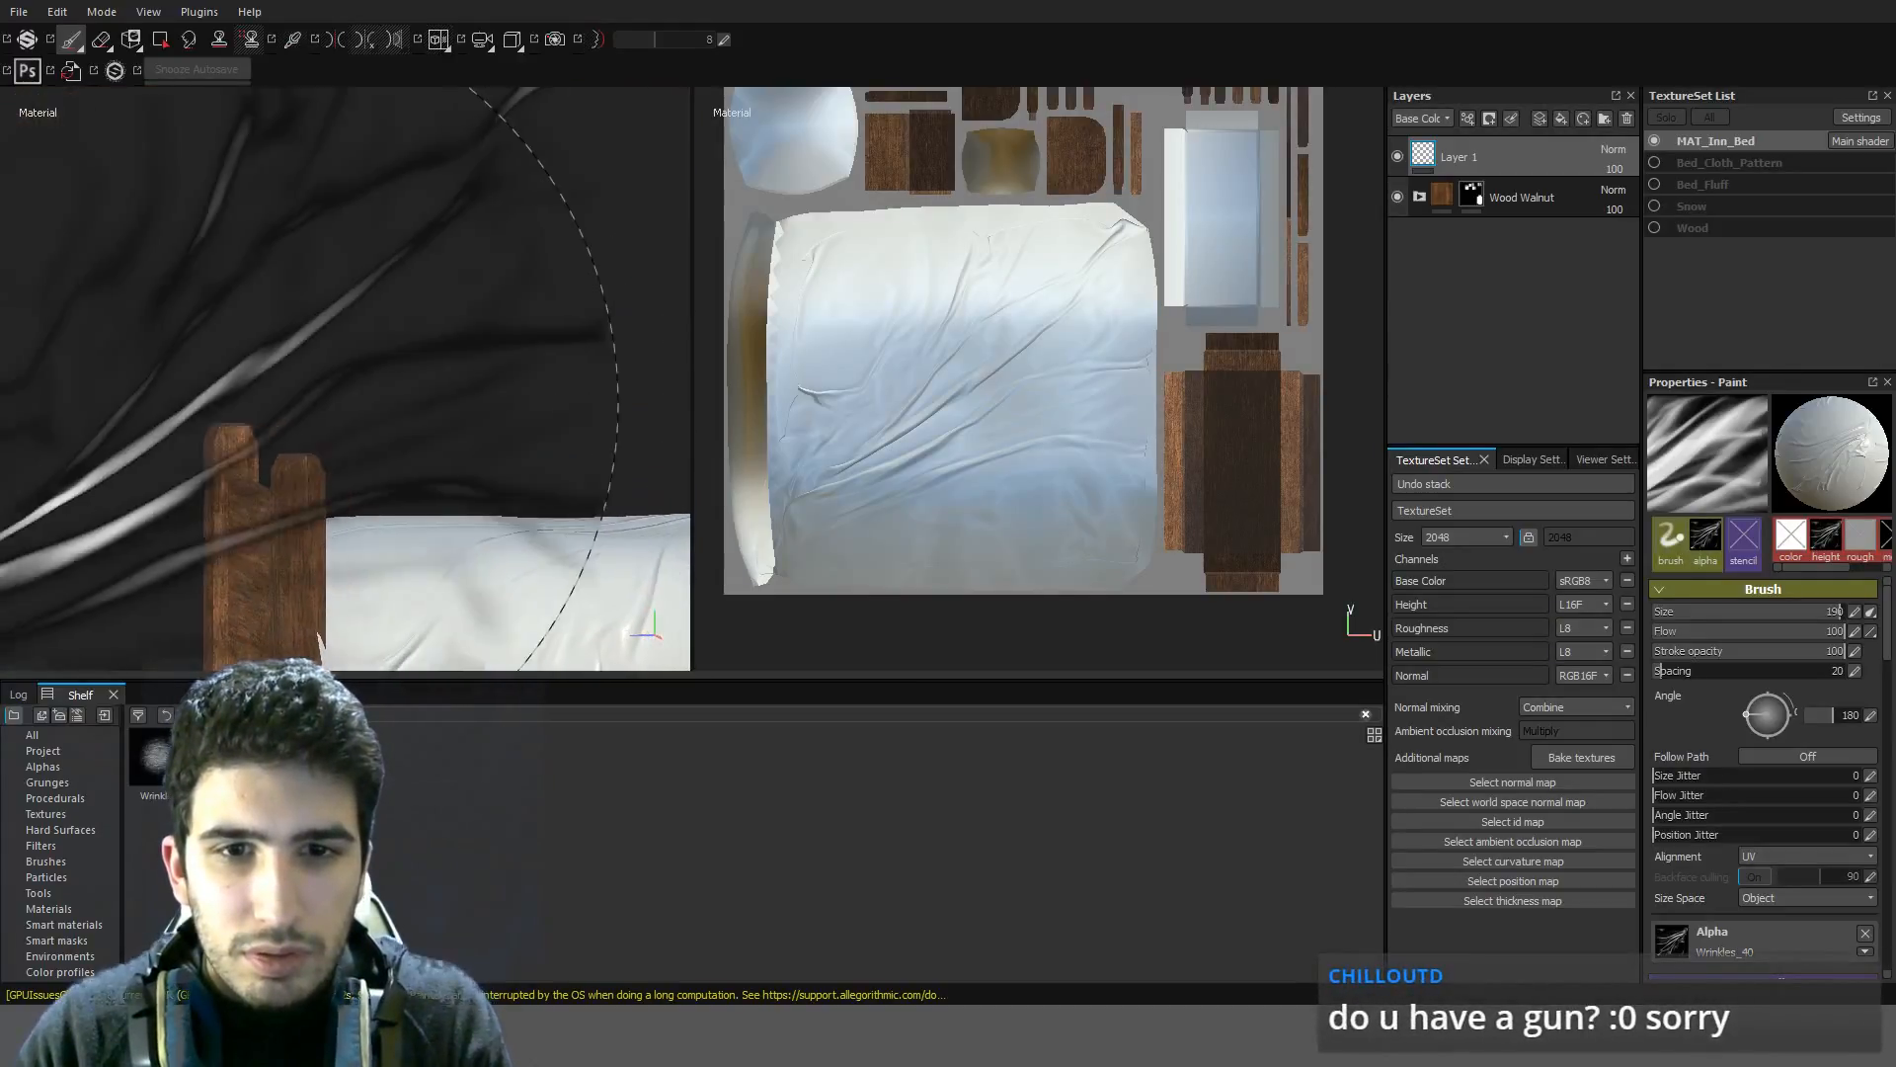
{"action": "middle_click_drag", "start_coordinate": [395, 452], "coordinate": [135, 279], "text": "alt"}
{"action": "middle_click_drag", "start_coordinate": [440, 411], "coordinate": [343, 352], "text": "alt"}
{"action": "left_click_drag", "start_coordinate": [256, 390], "coordinate": [362, 434], "text": "alt"}
{"action": "middle_click_drag", "start_coordinate": [316, 395], "coordinate": [401, 403], "text": "alt"}
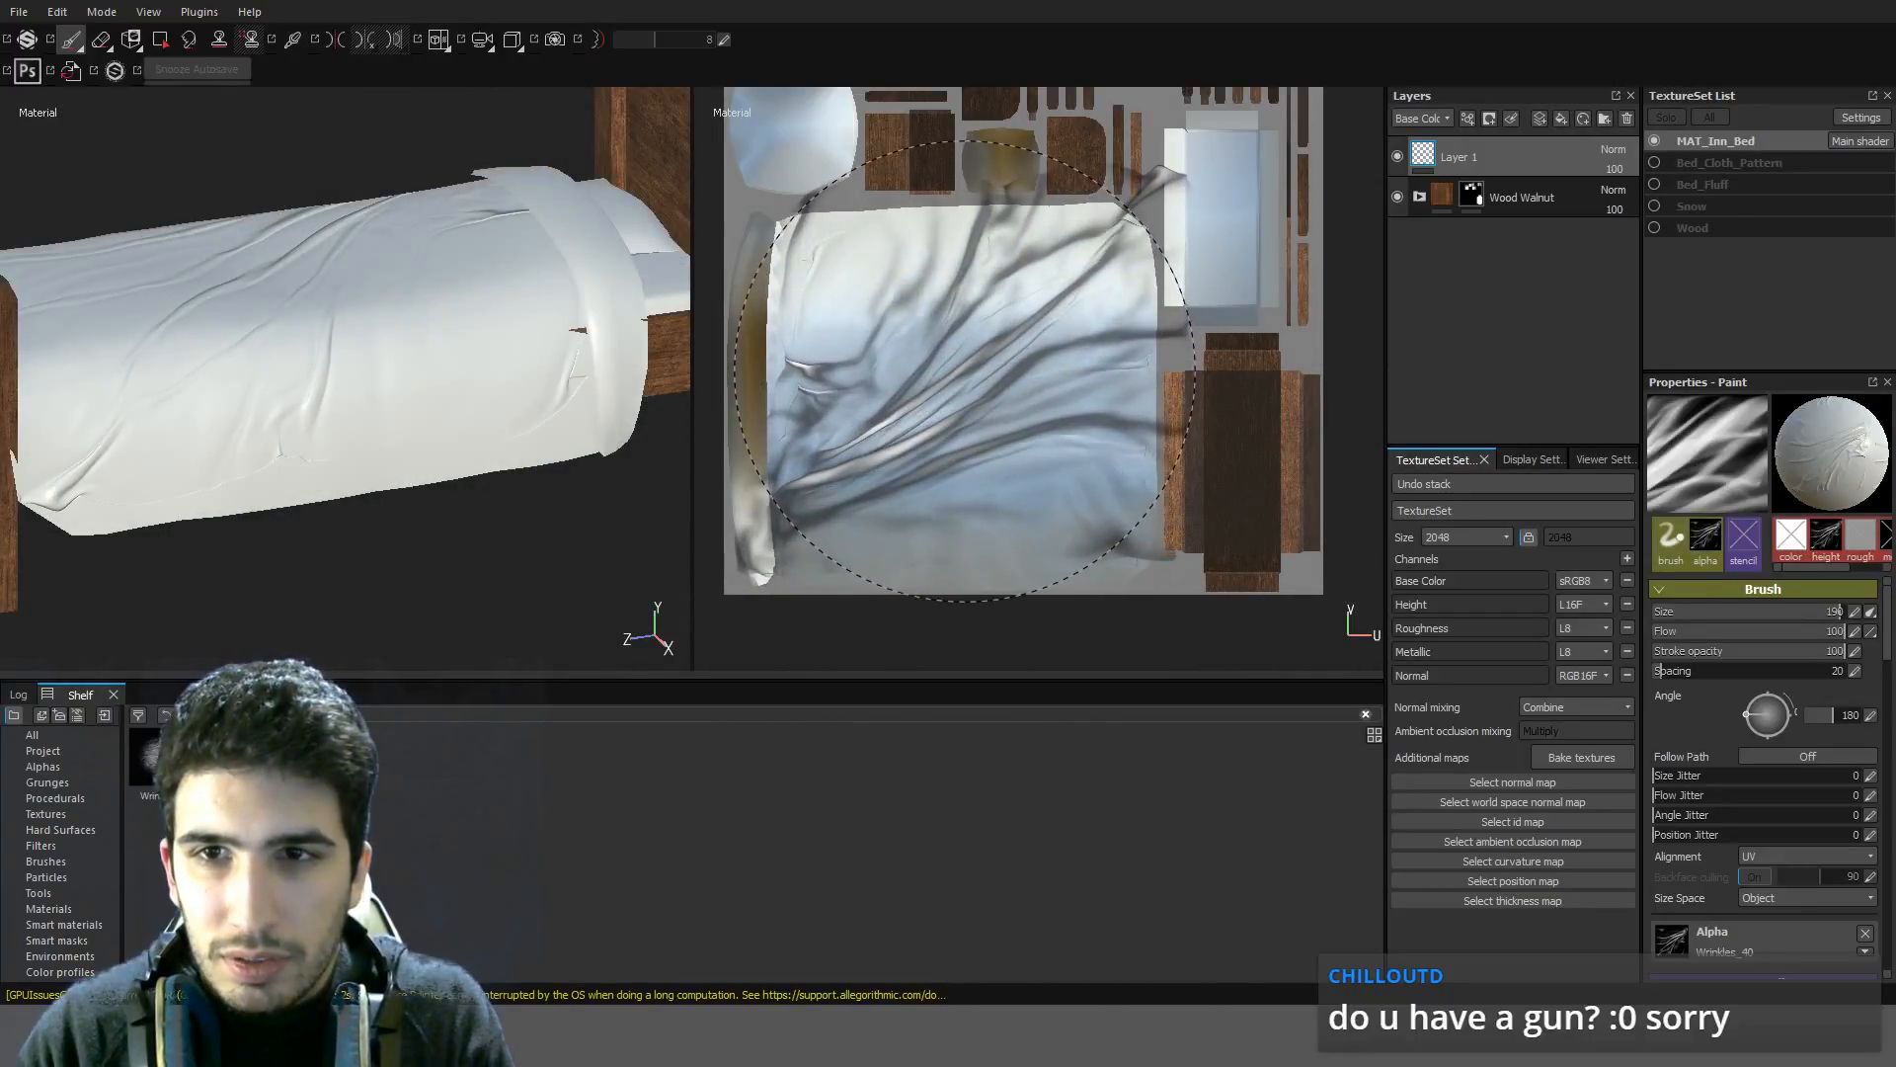
Try two more Wrinkles_40 stamps at slightly shifted positions over the blanket's UV island and undo each one
{"action": "left_click", "coordinate": [966, 370]}
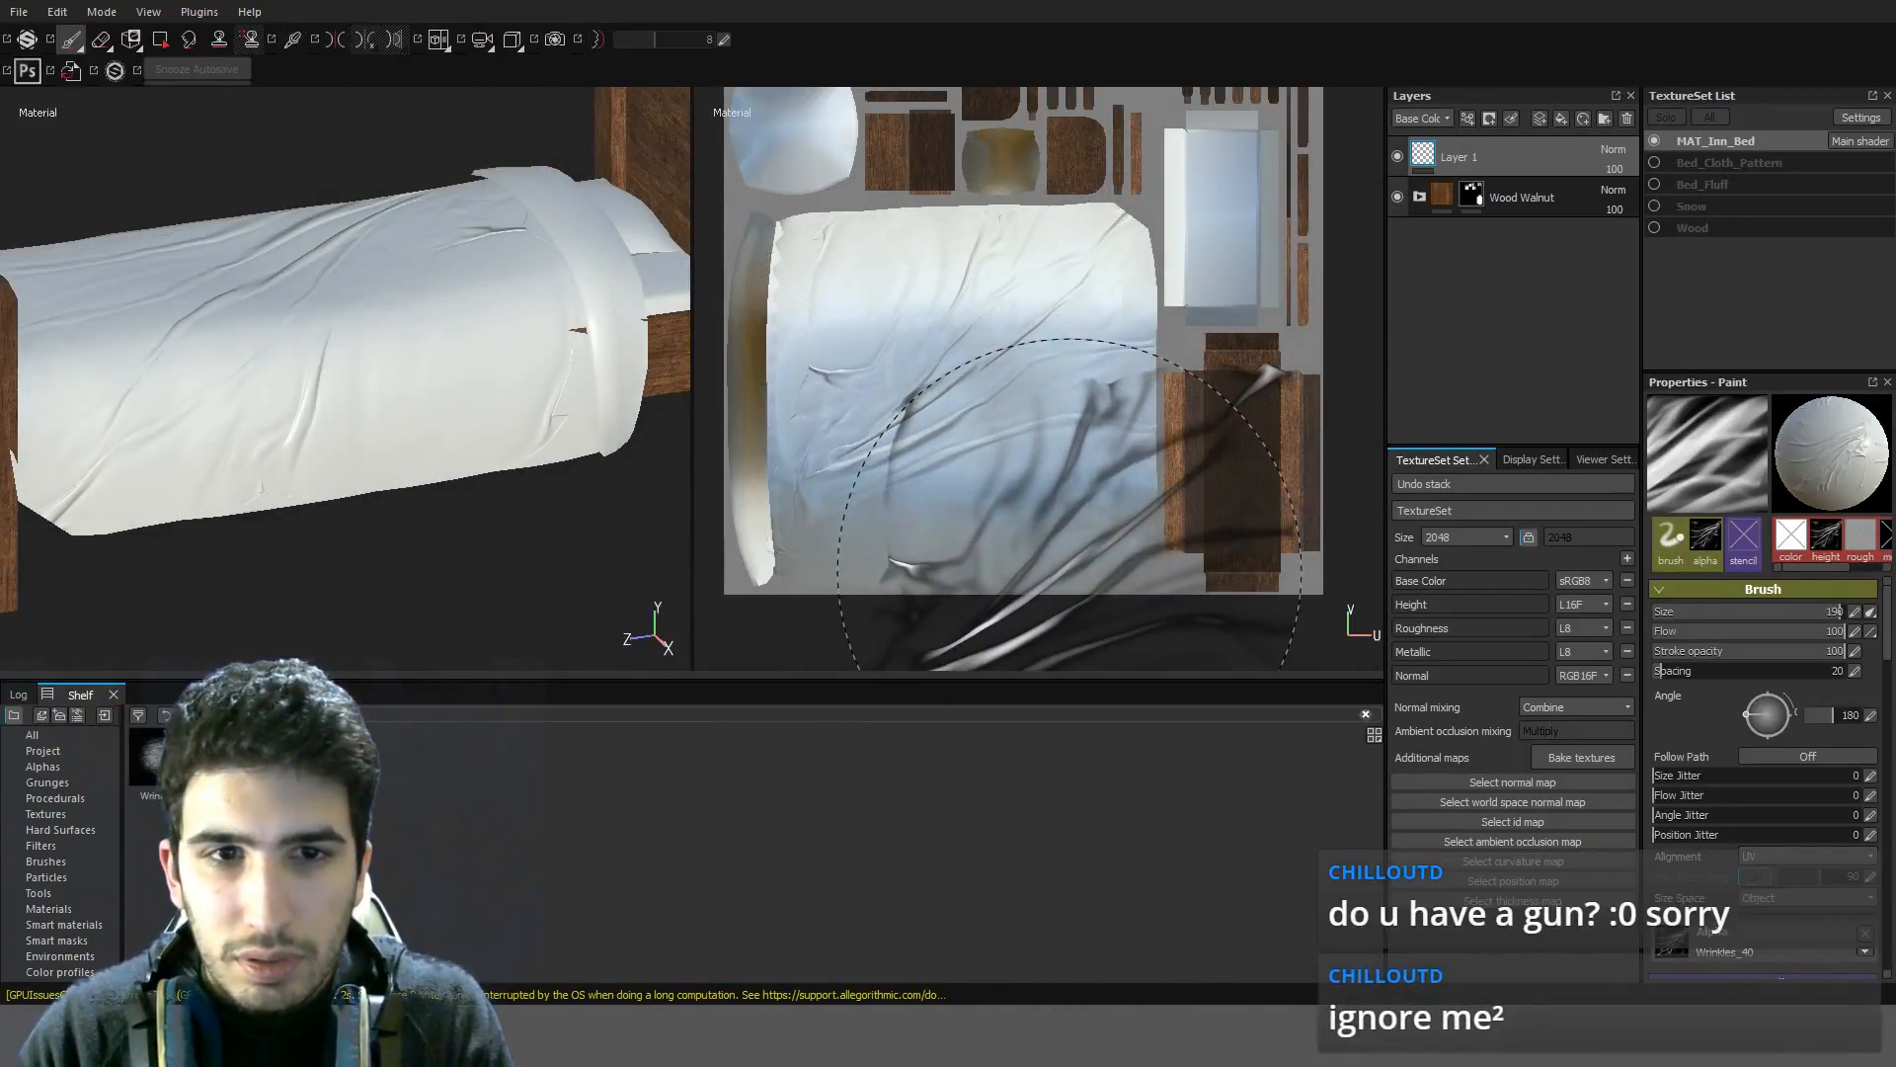
{"action": "mouse_move", "coordinate": [156, 373]}
{"action": "left_mouse_down", "text": "alt"}
{"action": "mouse_move", "coordinate": [337, 366]}
{"action": "mouse_move", "coordinate": [219, 346]}
{"action": "left_mouse_up", "text": "alt"}
{"action": "key", "text": "ctrl+z"}
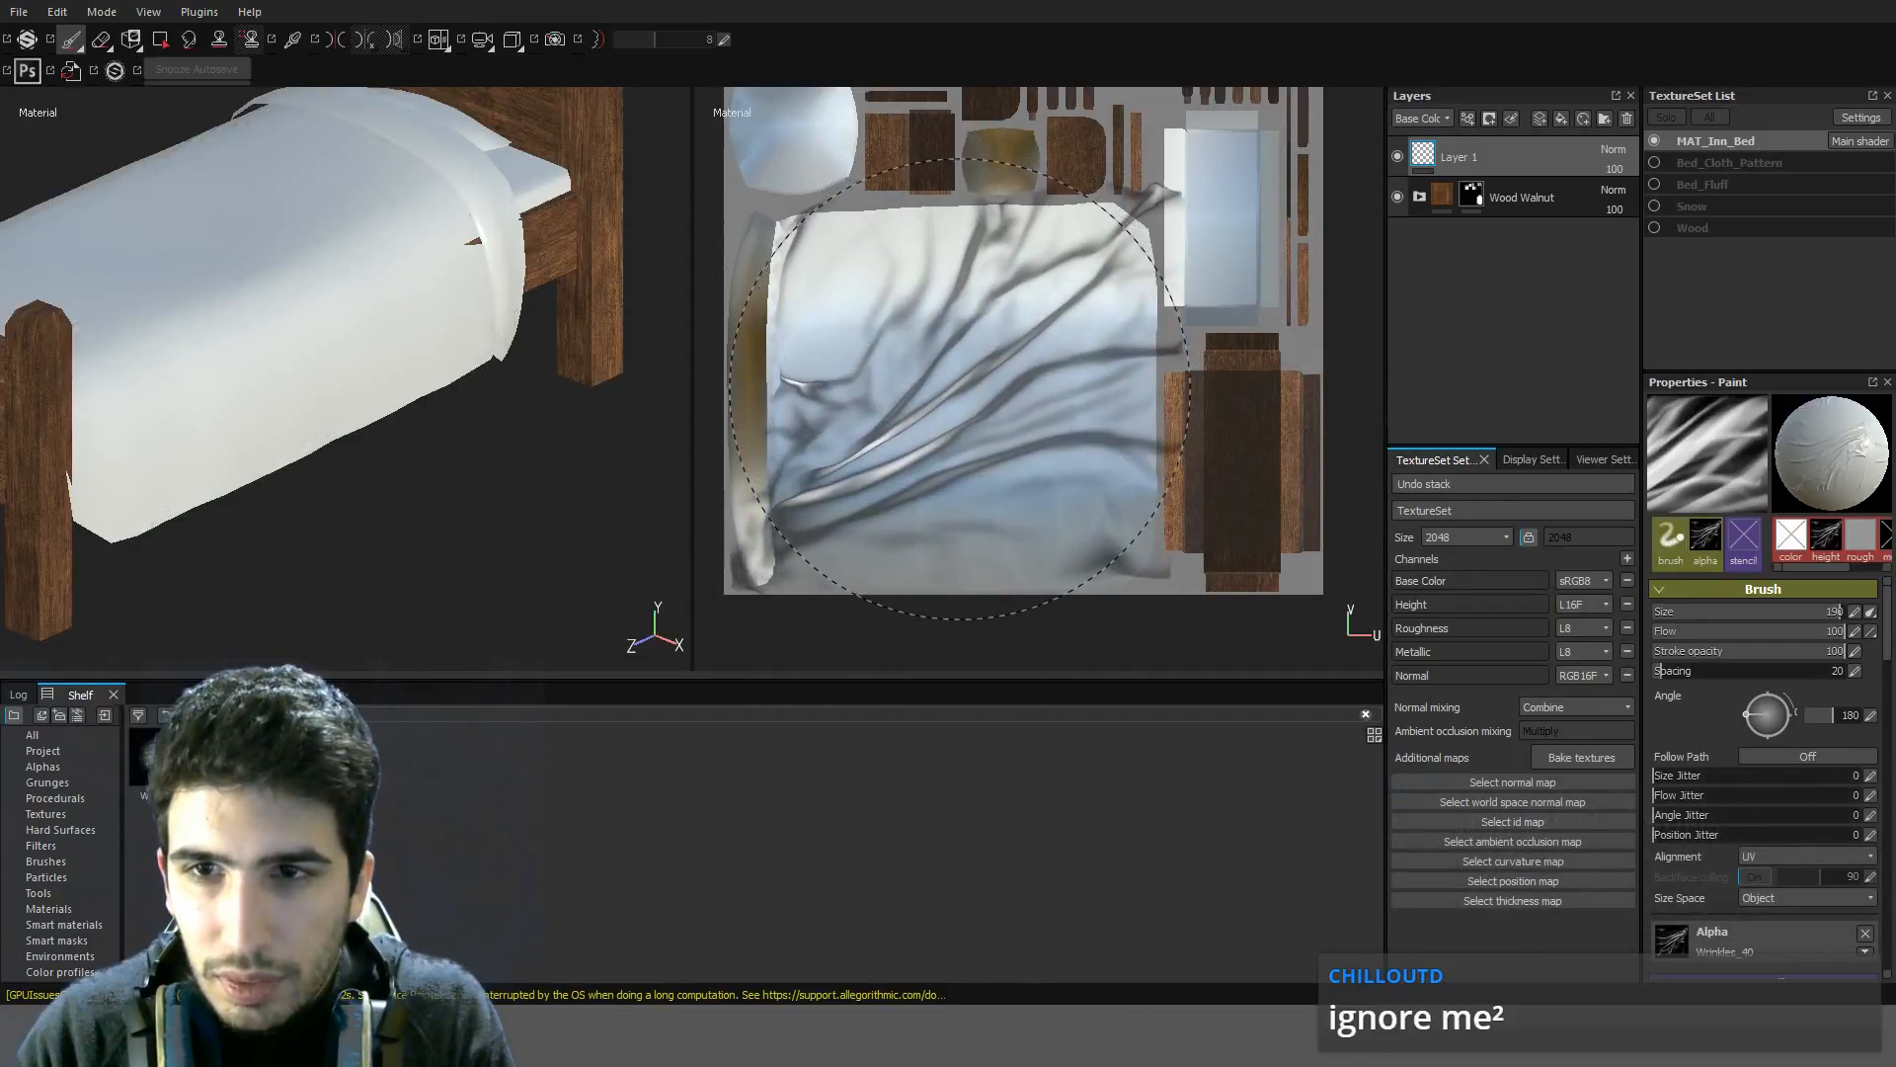
{"action": "left_click", "coordinate": [953, 381]}
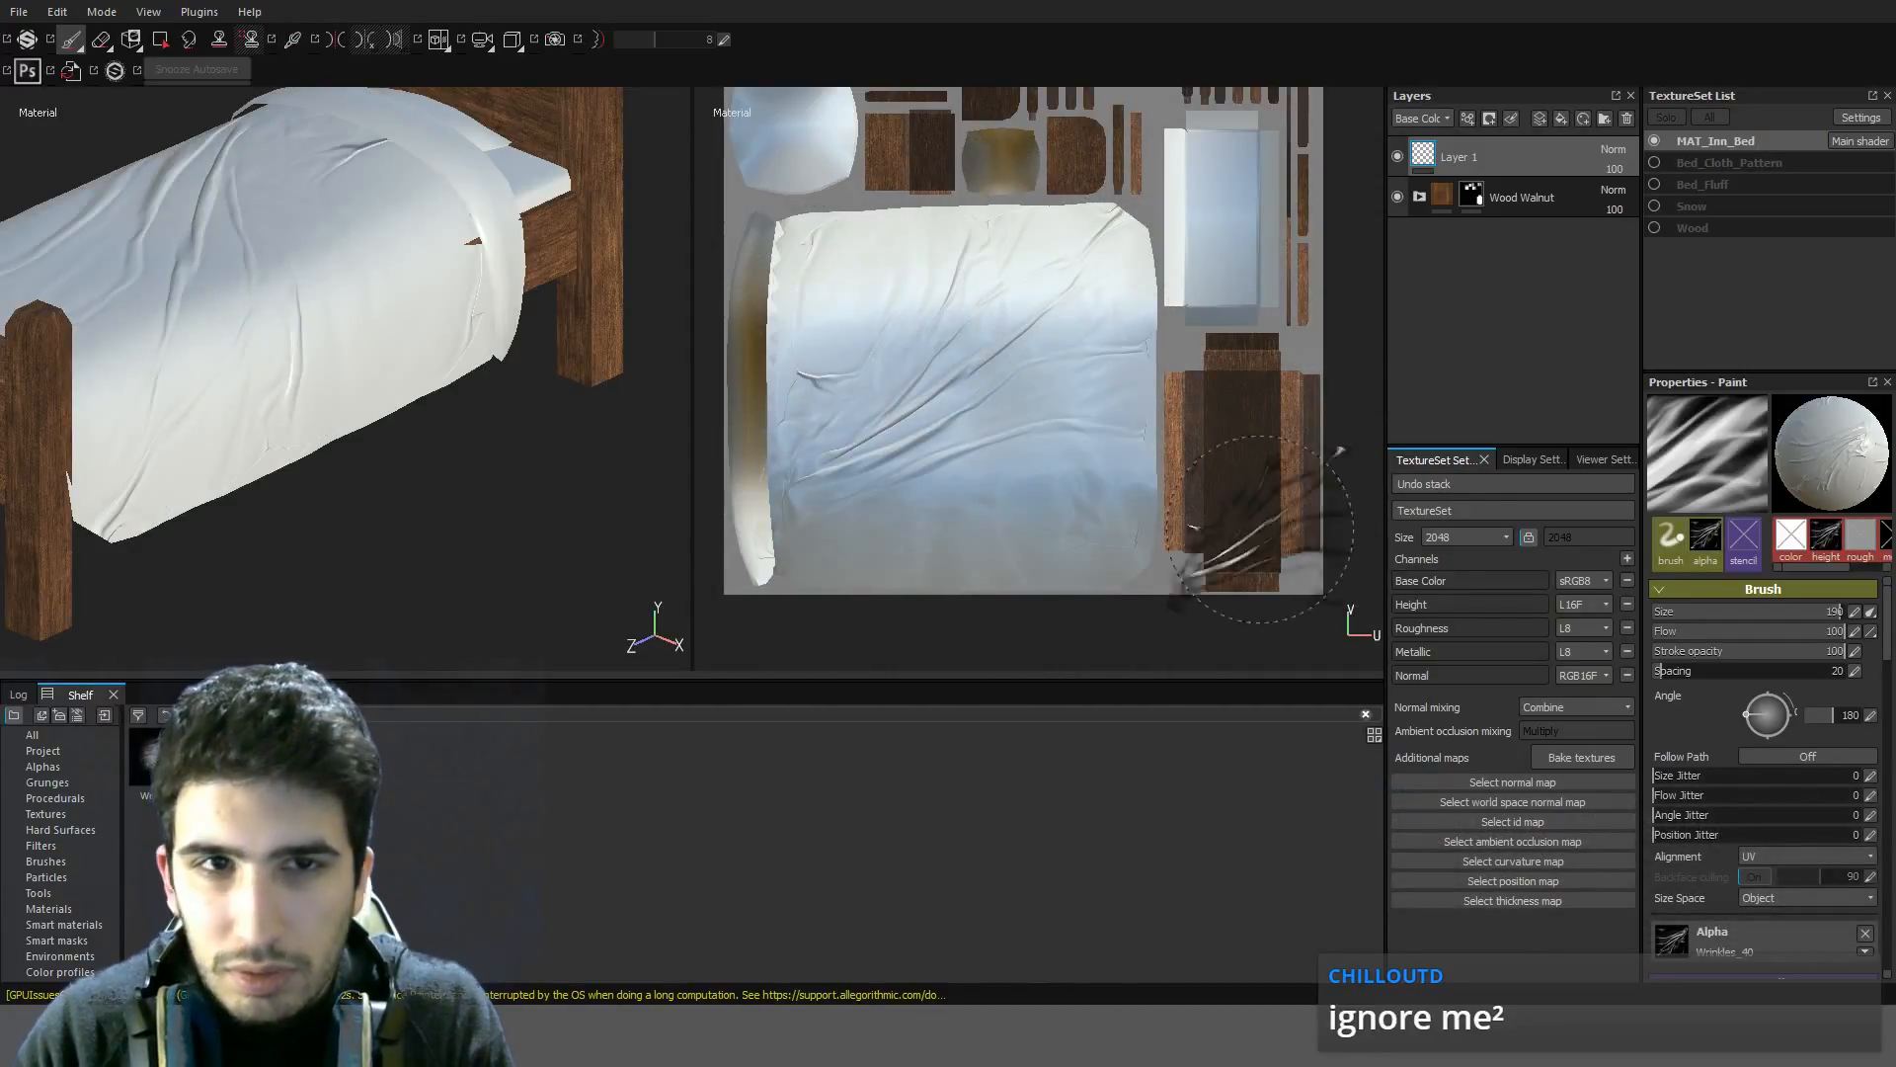
{"action": "key", "text": "ctrl+z"}
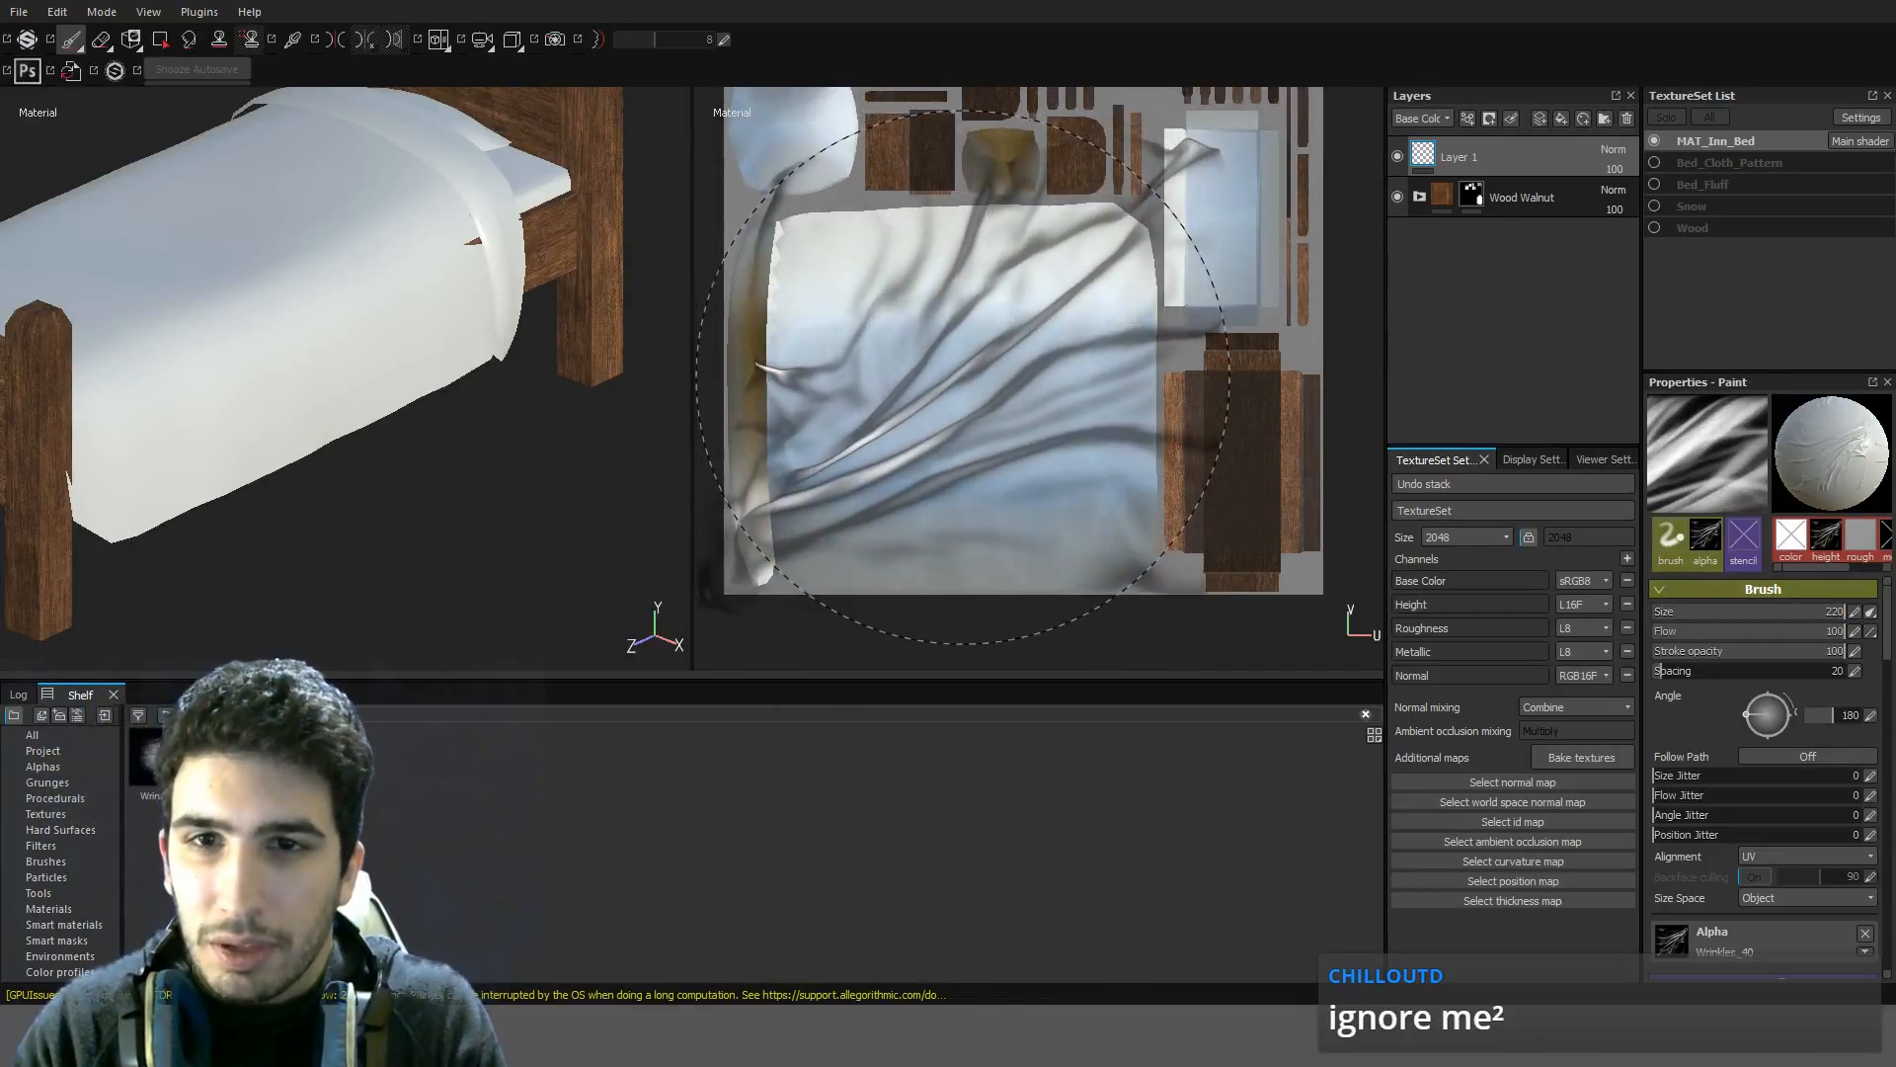
Set the brush size to 220 and stamp Wrinkles_40 over the blanket's UV island, trying several slightly shifted positions
{"action": "left_click", "coordinate": [961, 390]}
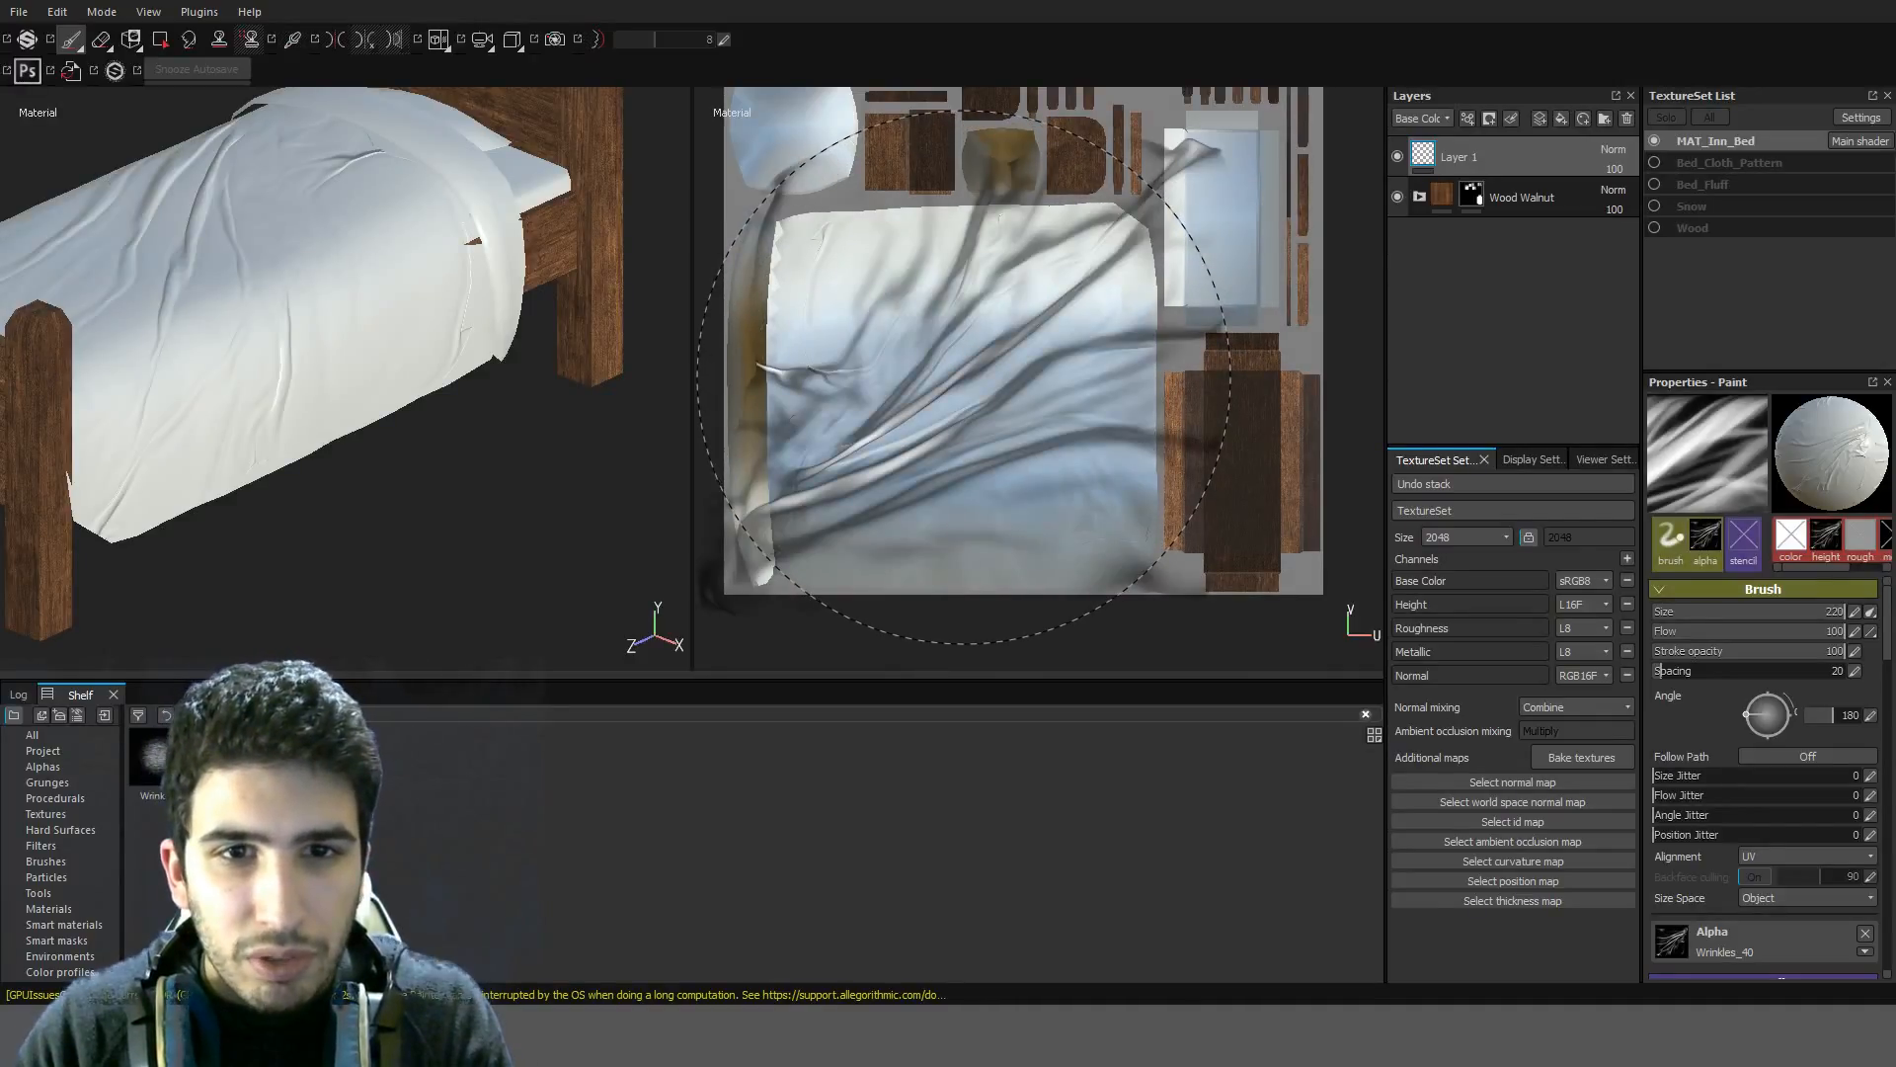
{"action": "left_click", "coordinate": [950, 381]}
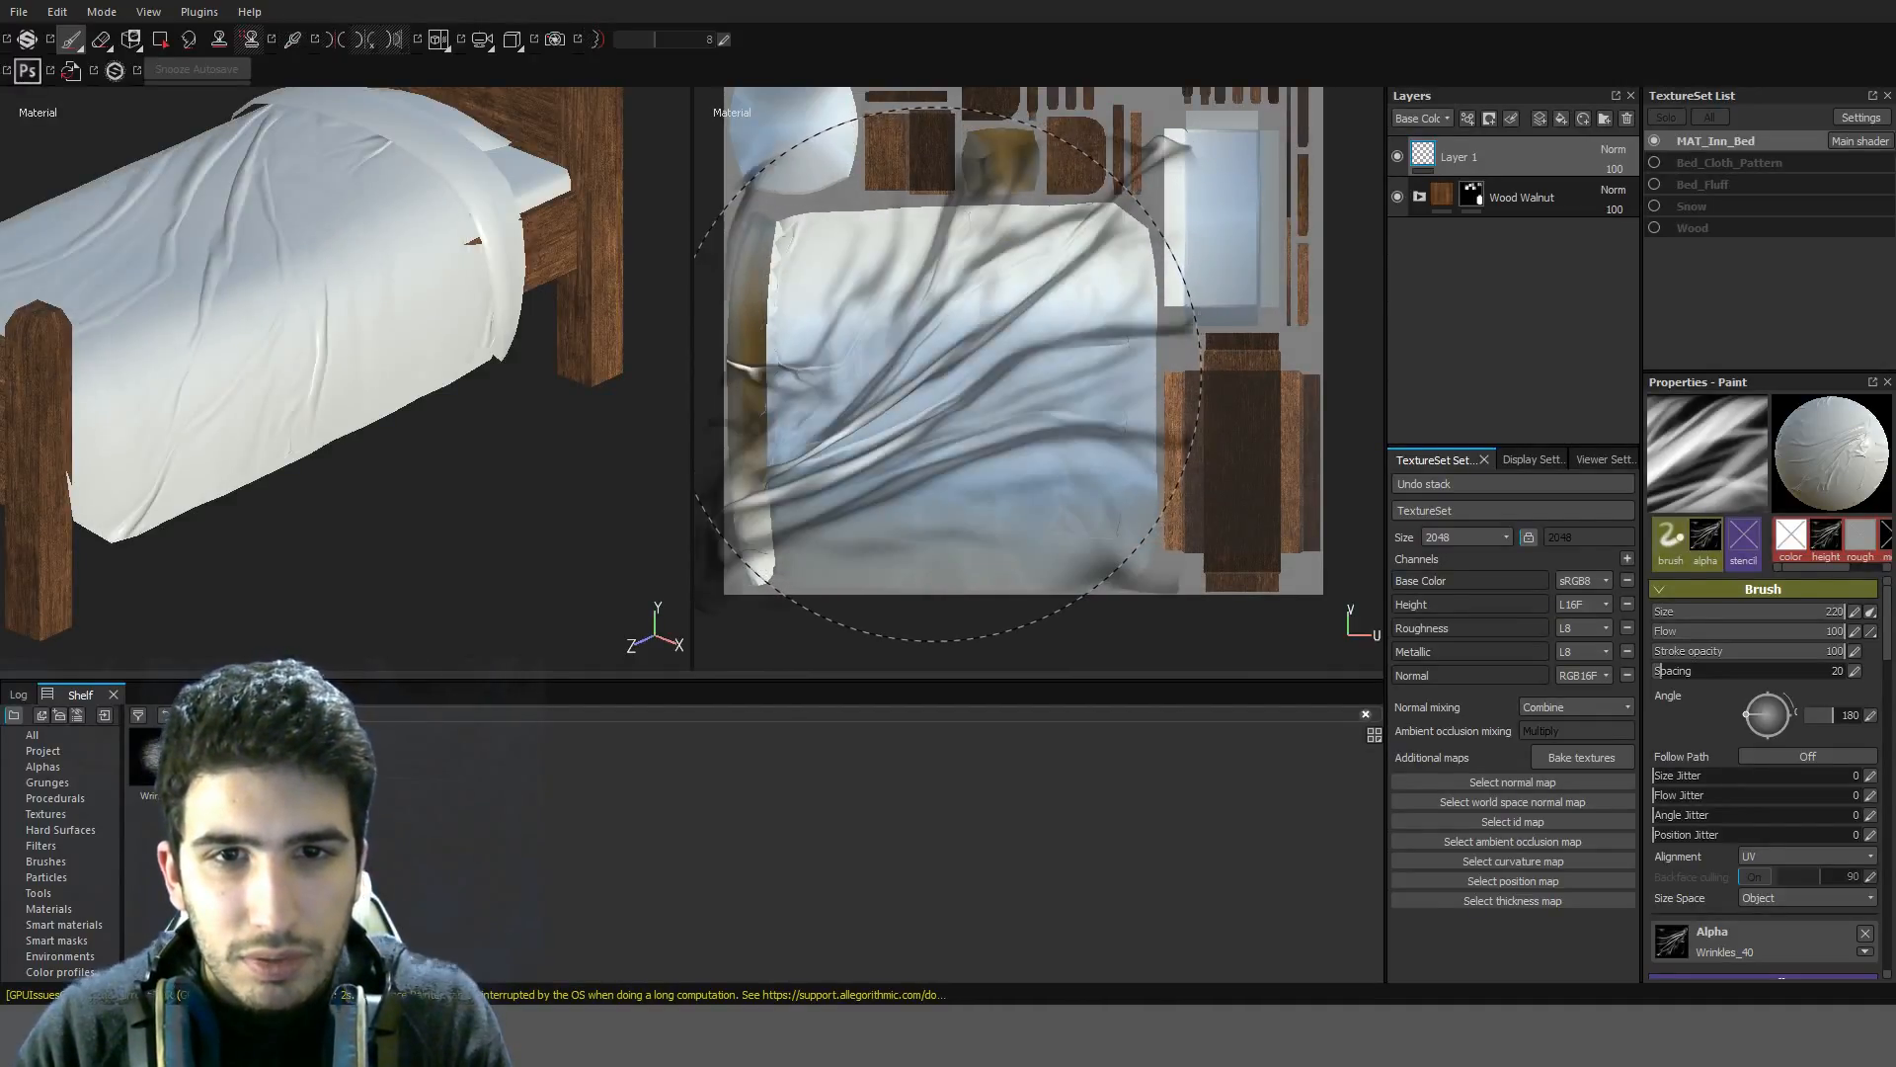
{"action": "left_click", "coordinate": [947, 386]}
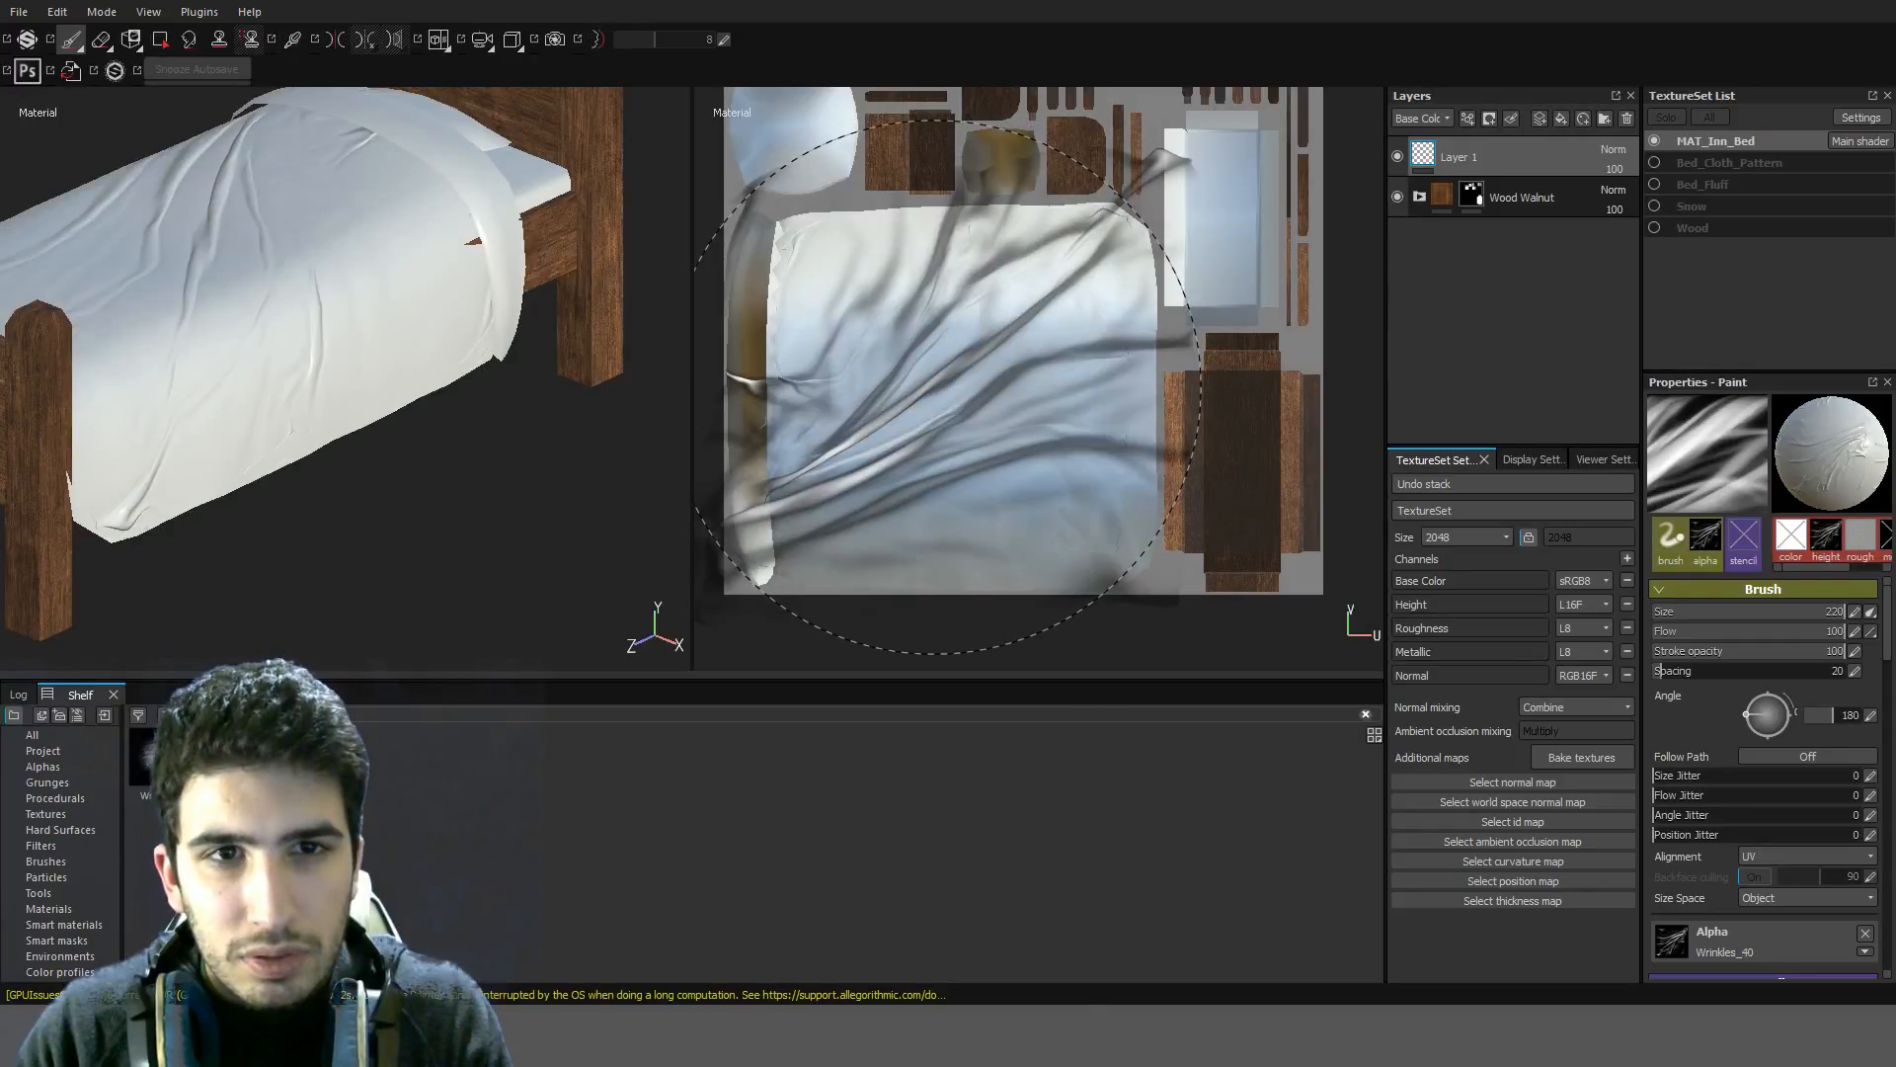
{"action": "left_click", "coordinate": [954, 388]}
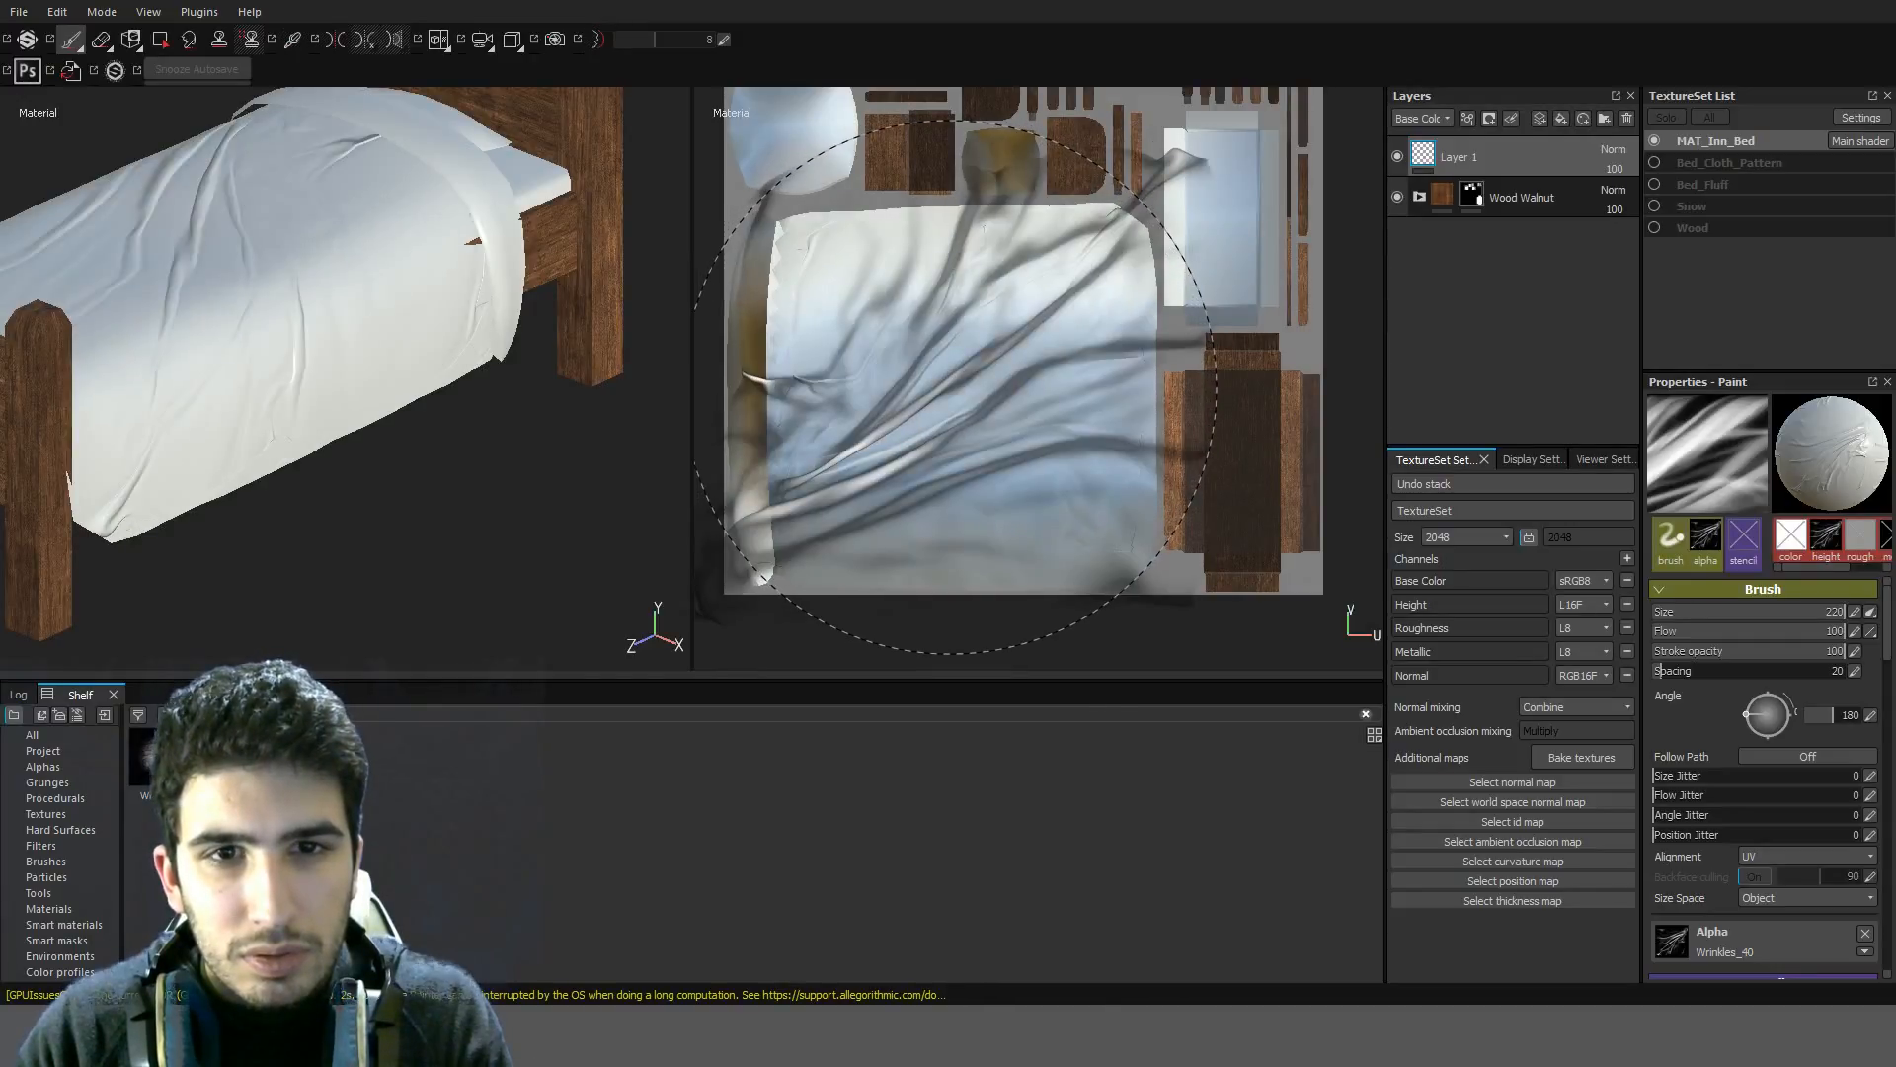
{"action": "left_click", "coordinate": [956, 381]}
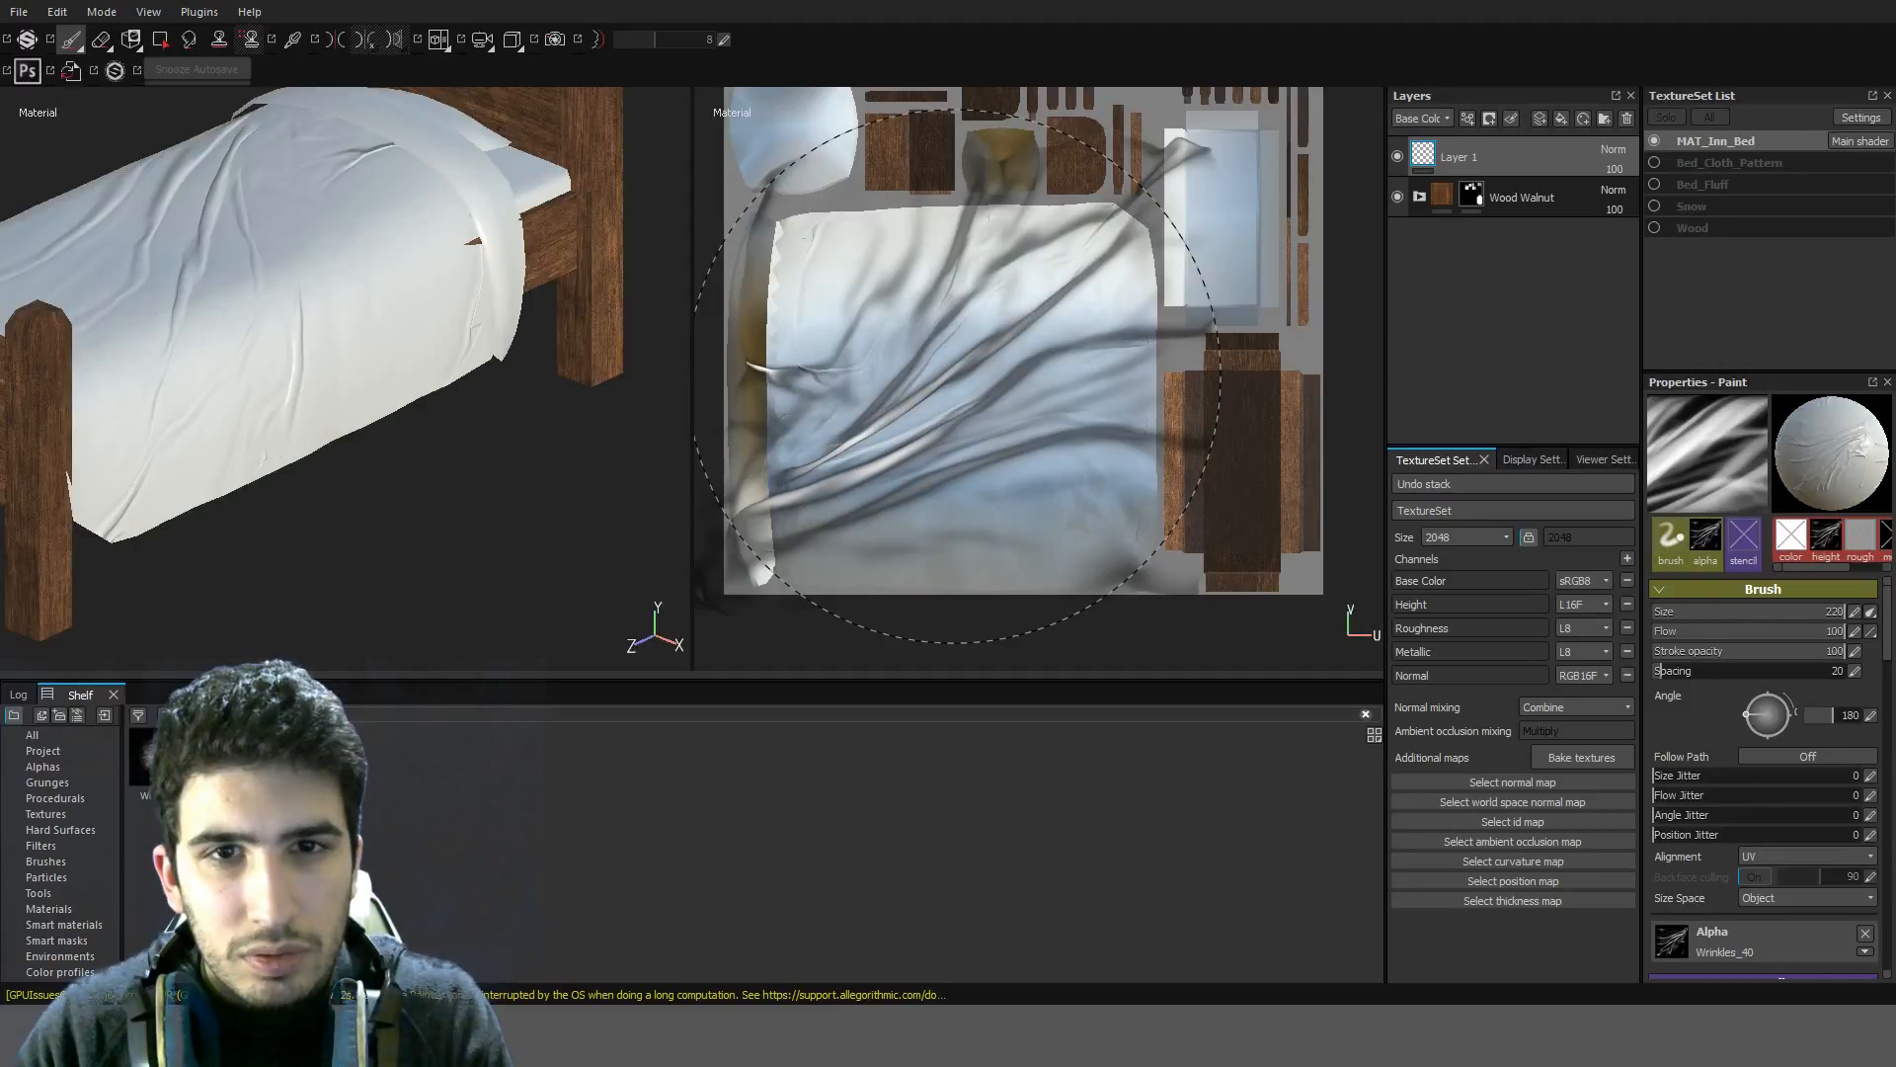
{"action": "left_click", "coordinate": [950, 376]}
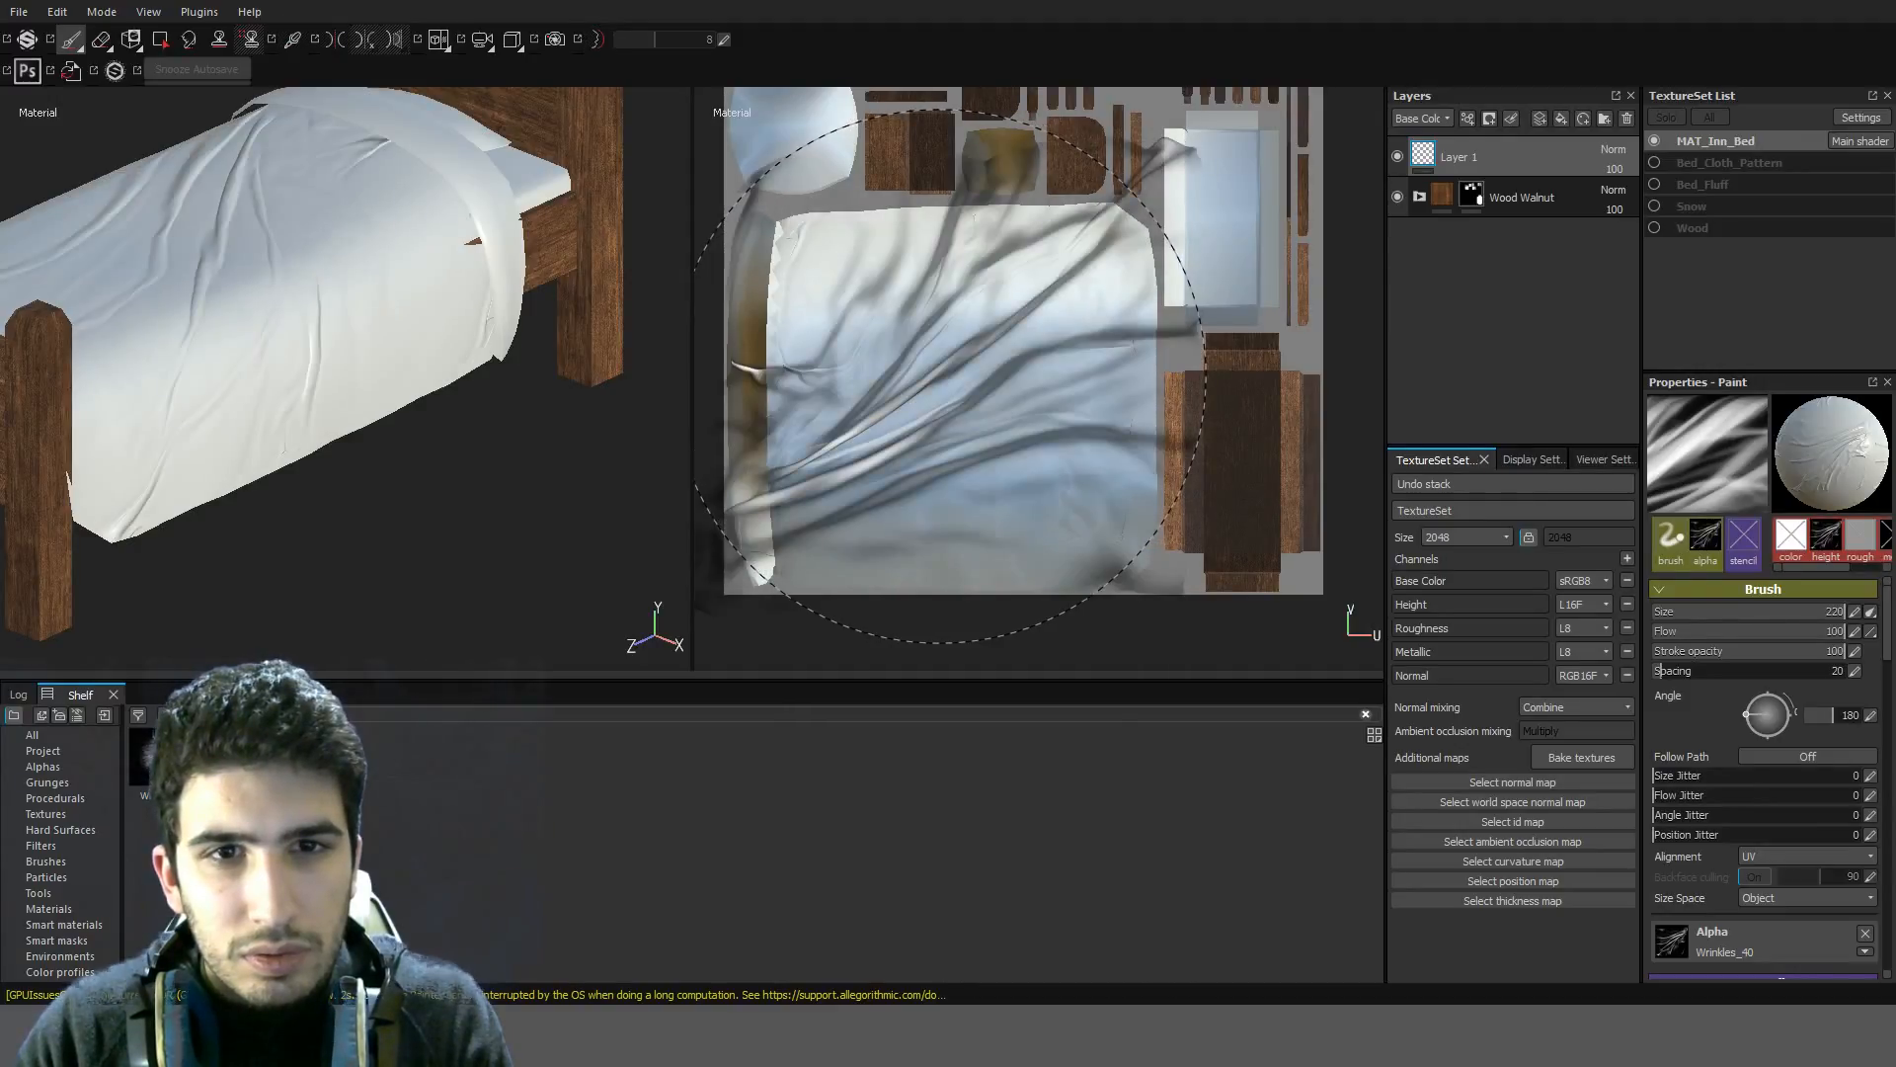
{"action": "left_click", "coordinate": [943, 366]}
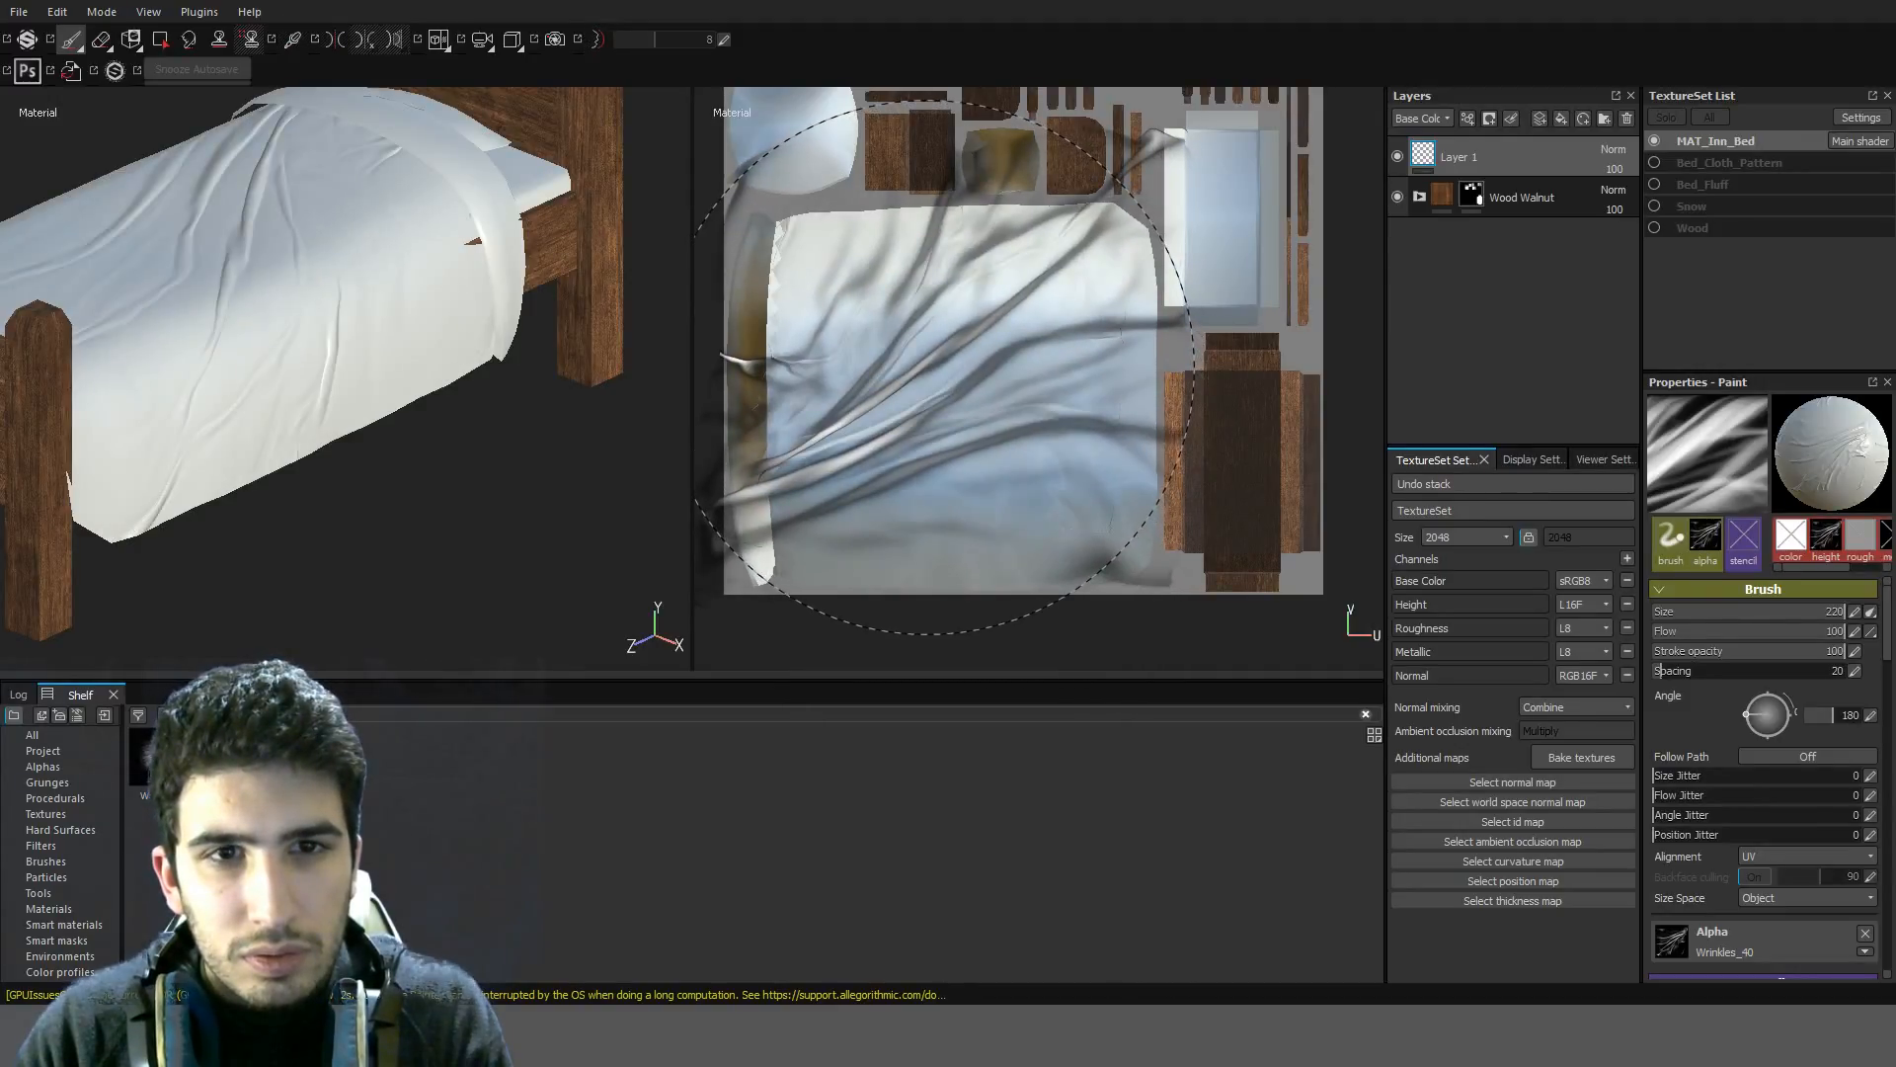
{"action": "left_click_drag", "start_coordinate": [444, 395], "coordinate": [1450, 437], "text": "alt"}
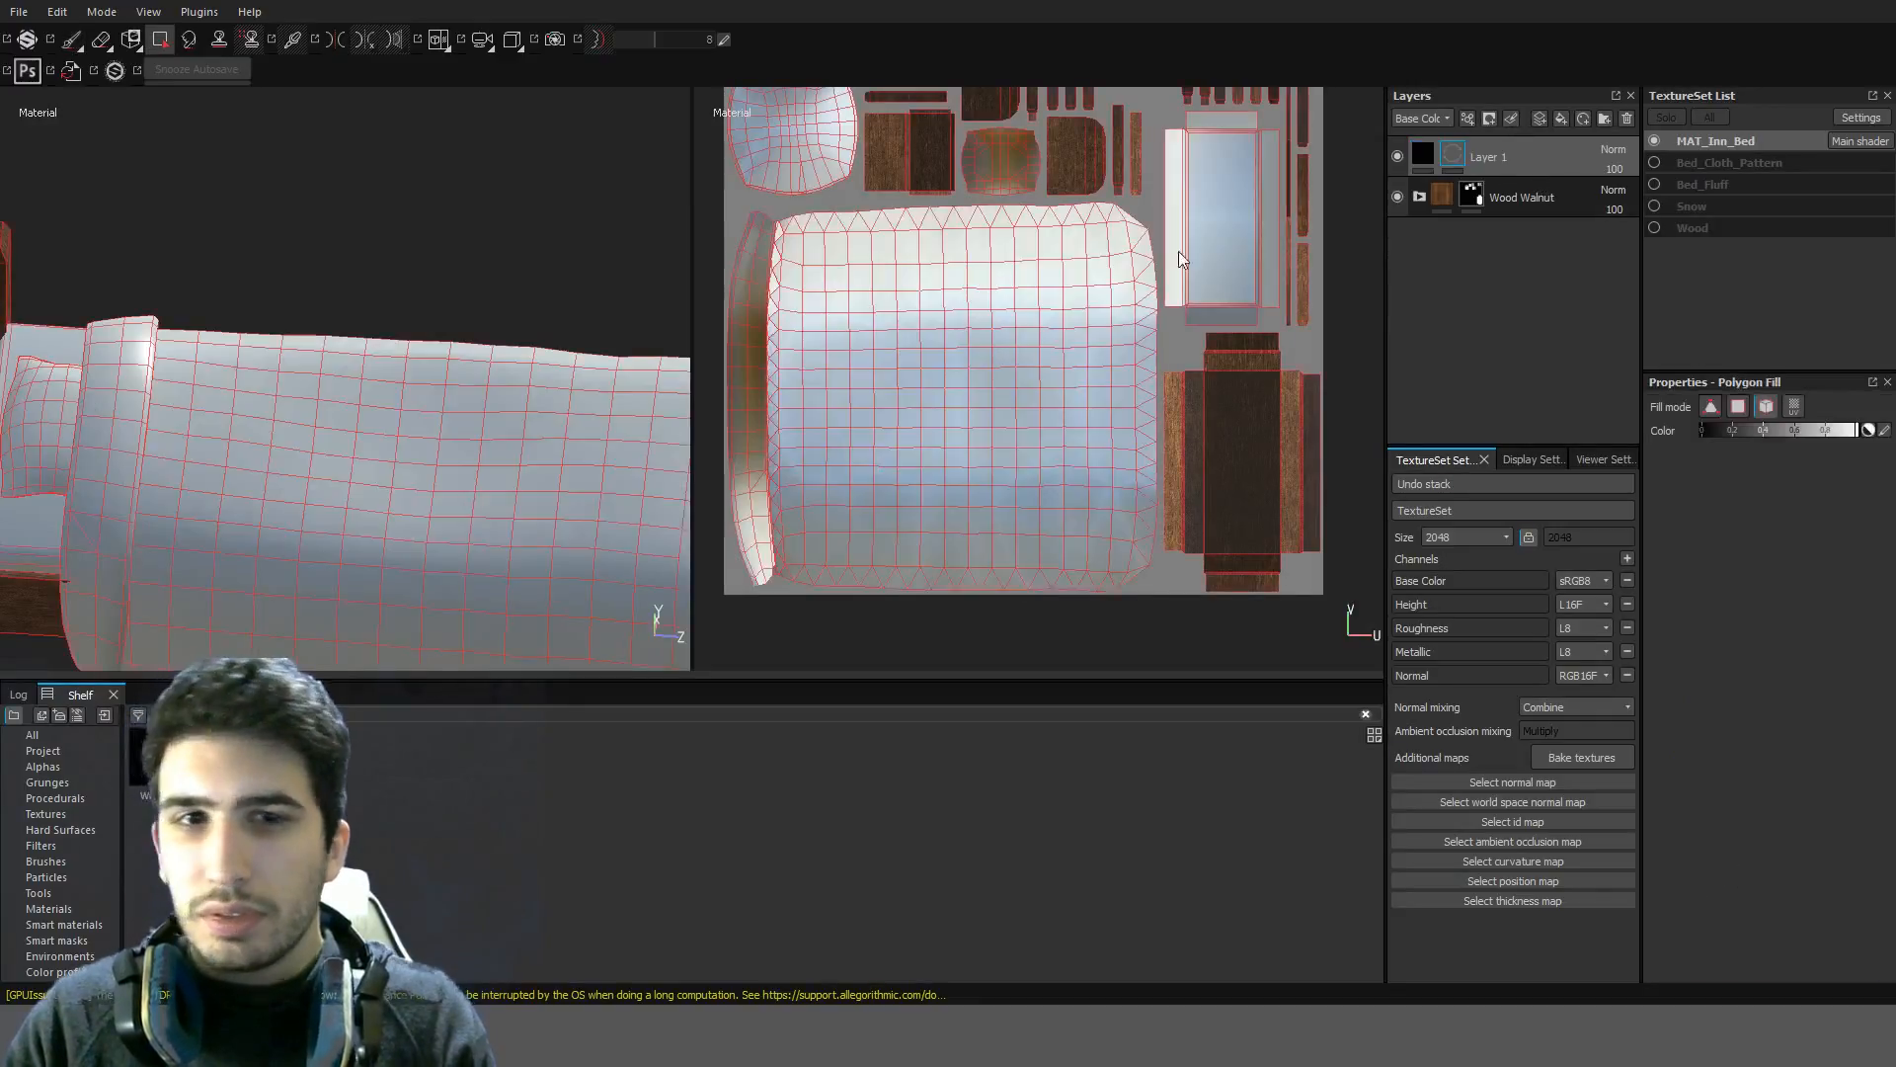
Restrict the wrinkle layer to the blanket's UV island with a black mask and Polygon Fill
{"action": "left_click_drag", "start_coordinate": [235, 415], "coordinate": [352, 405], "text": "alt"}
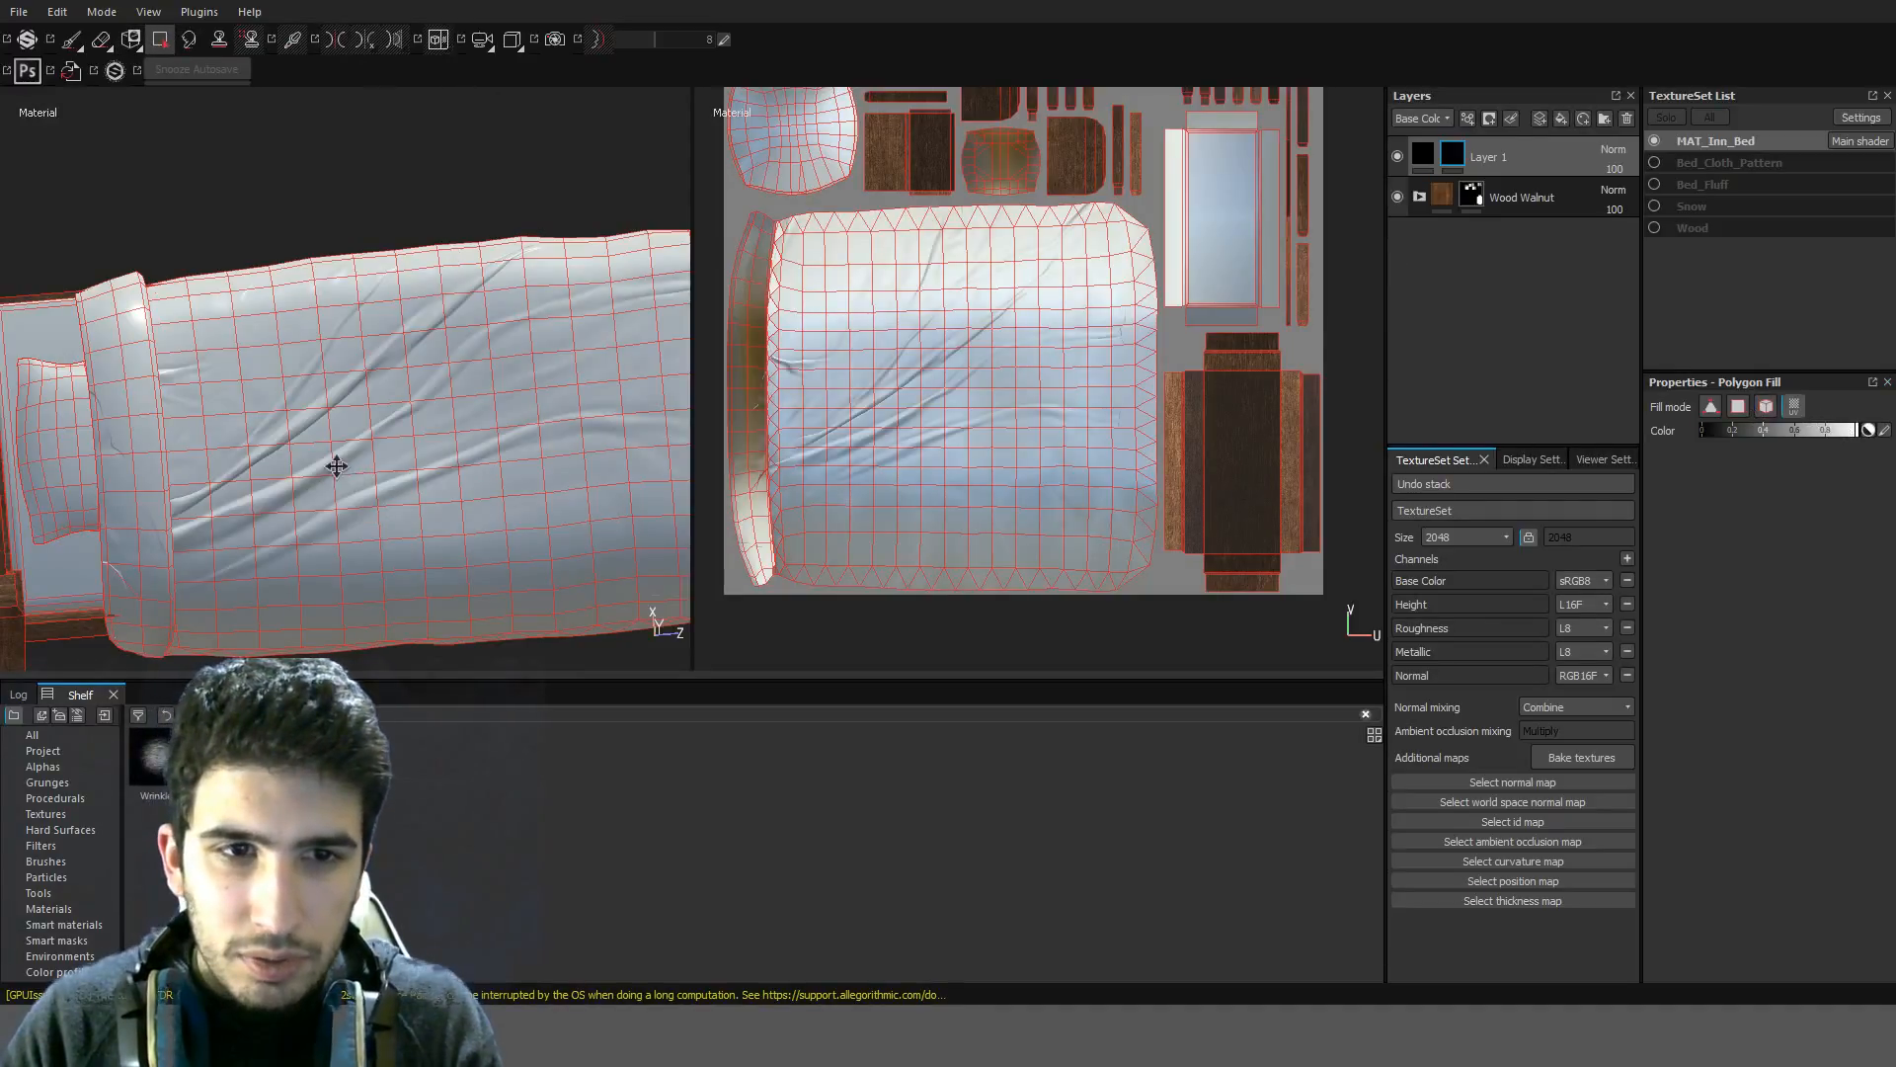
{"action": "left_click_drag", "start_coordinate": [347, 465], "coordinate": [484, 412], "text": "alt"}
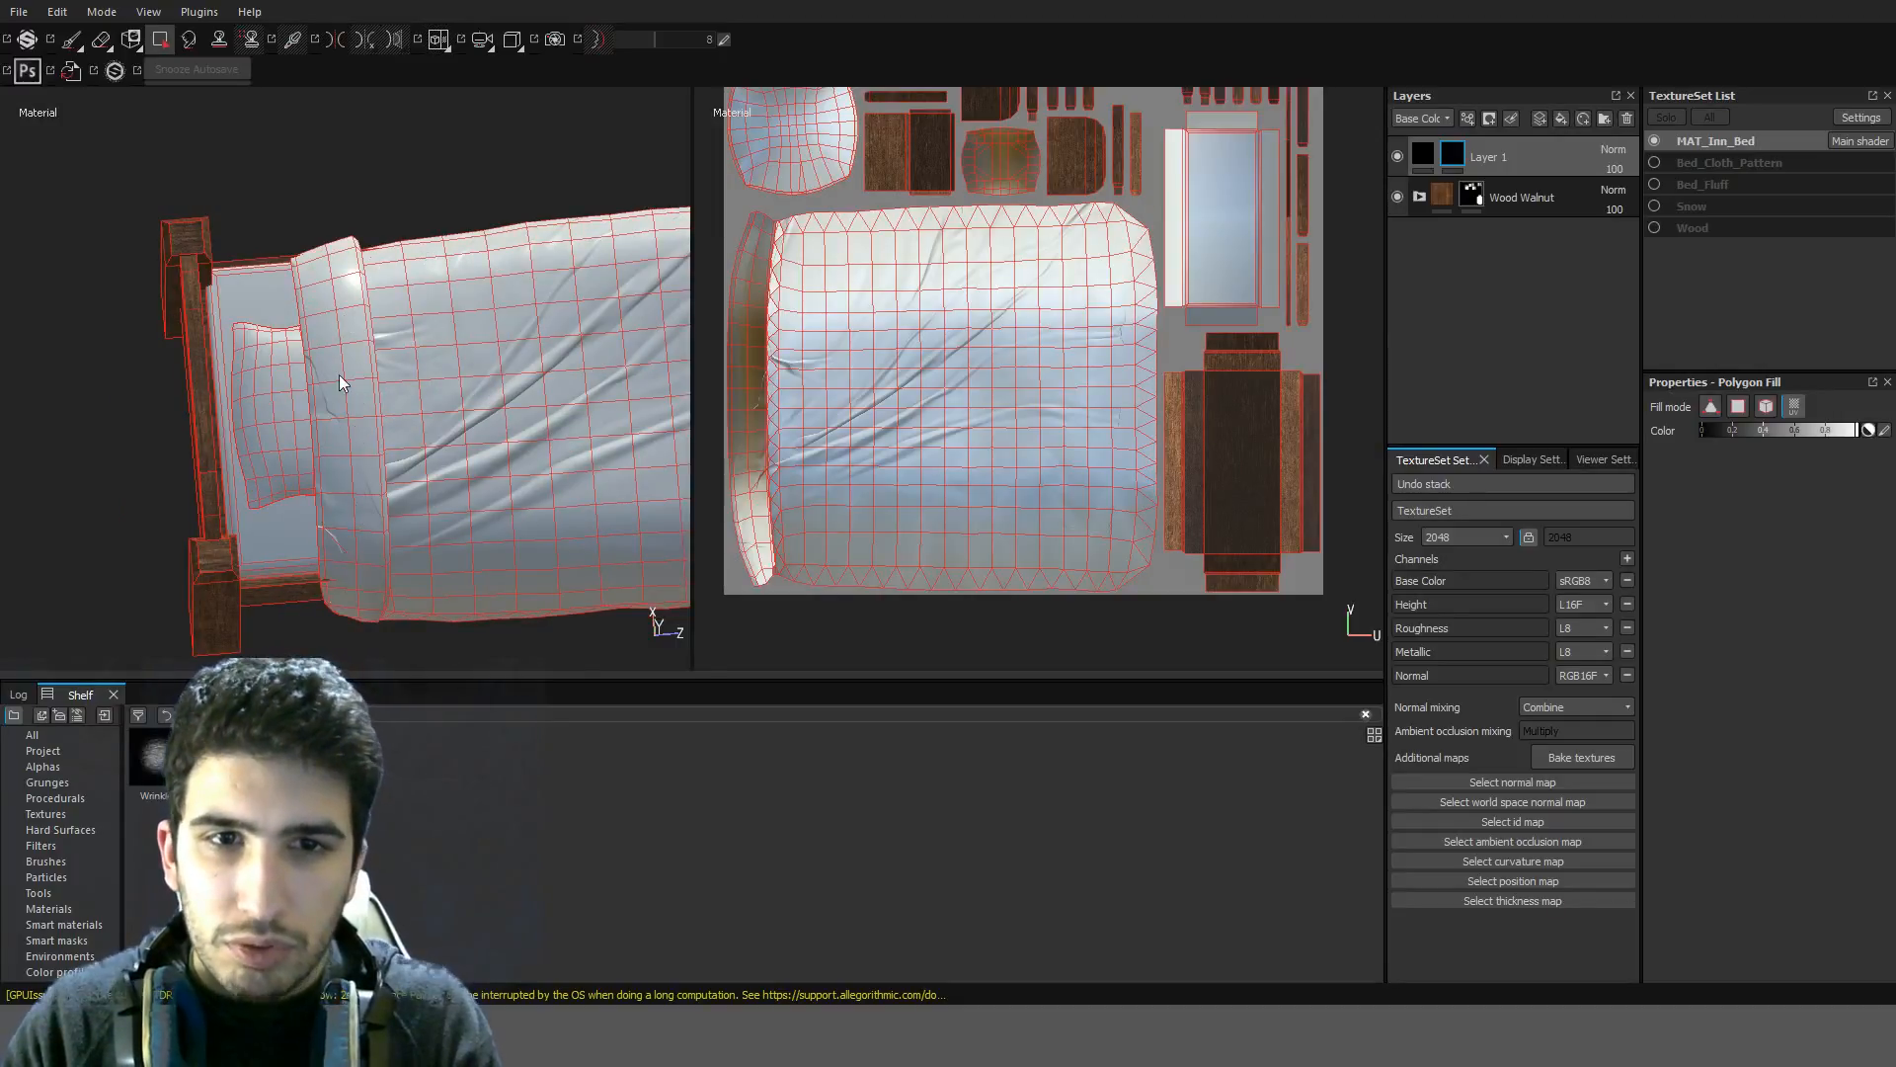
{"action": "left_click", "coordinate": [774, 203]}
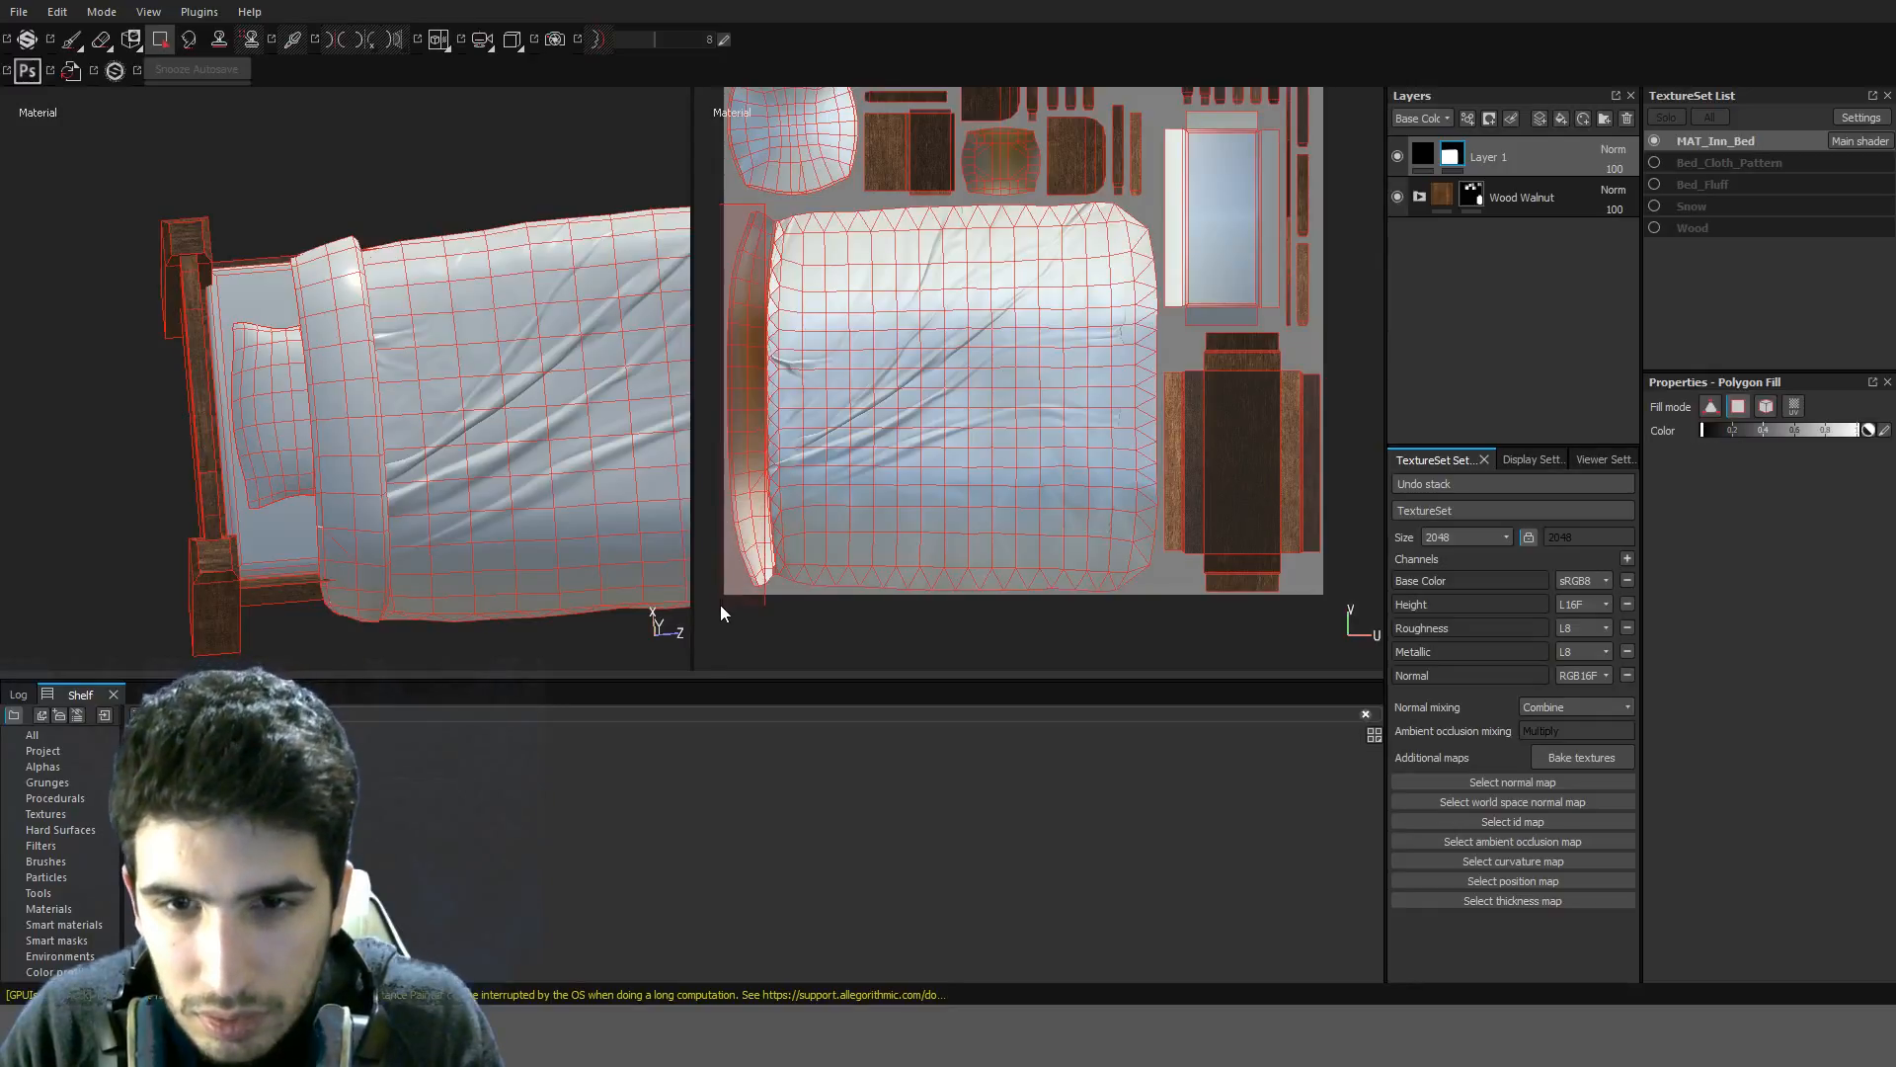
{"action": "scroll", "coordinate": [790, 534], "scroll_direction": "up", "scroll_amount": 5}
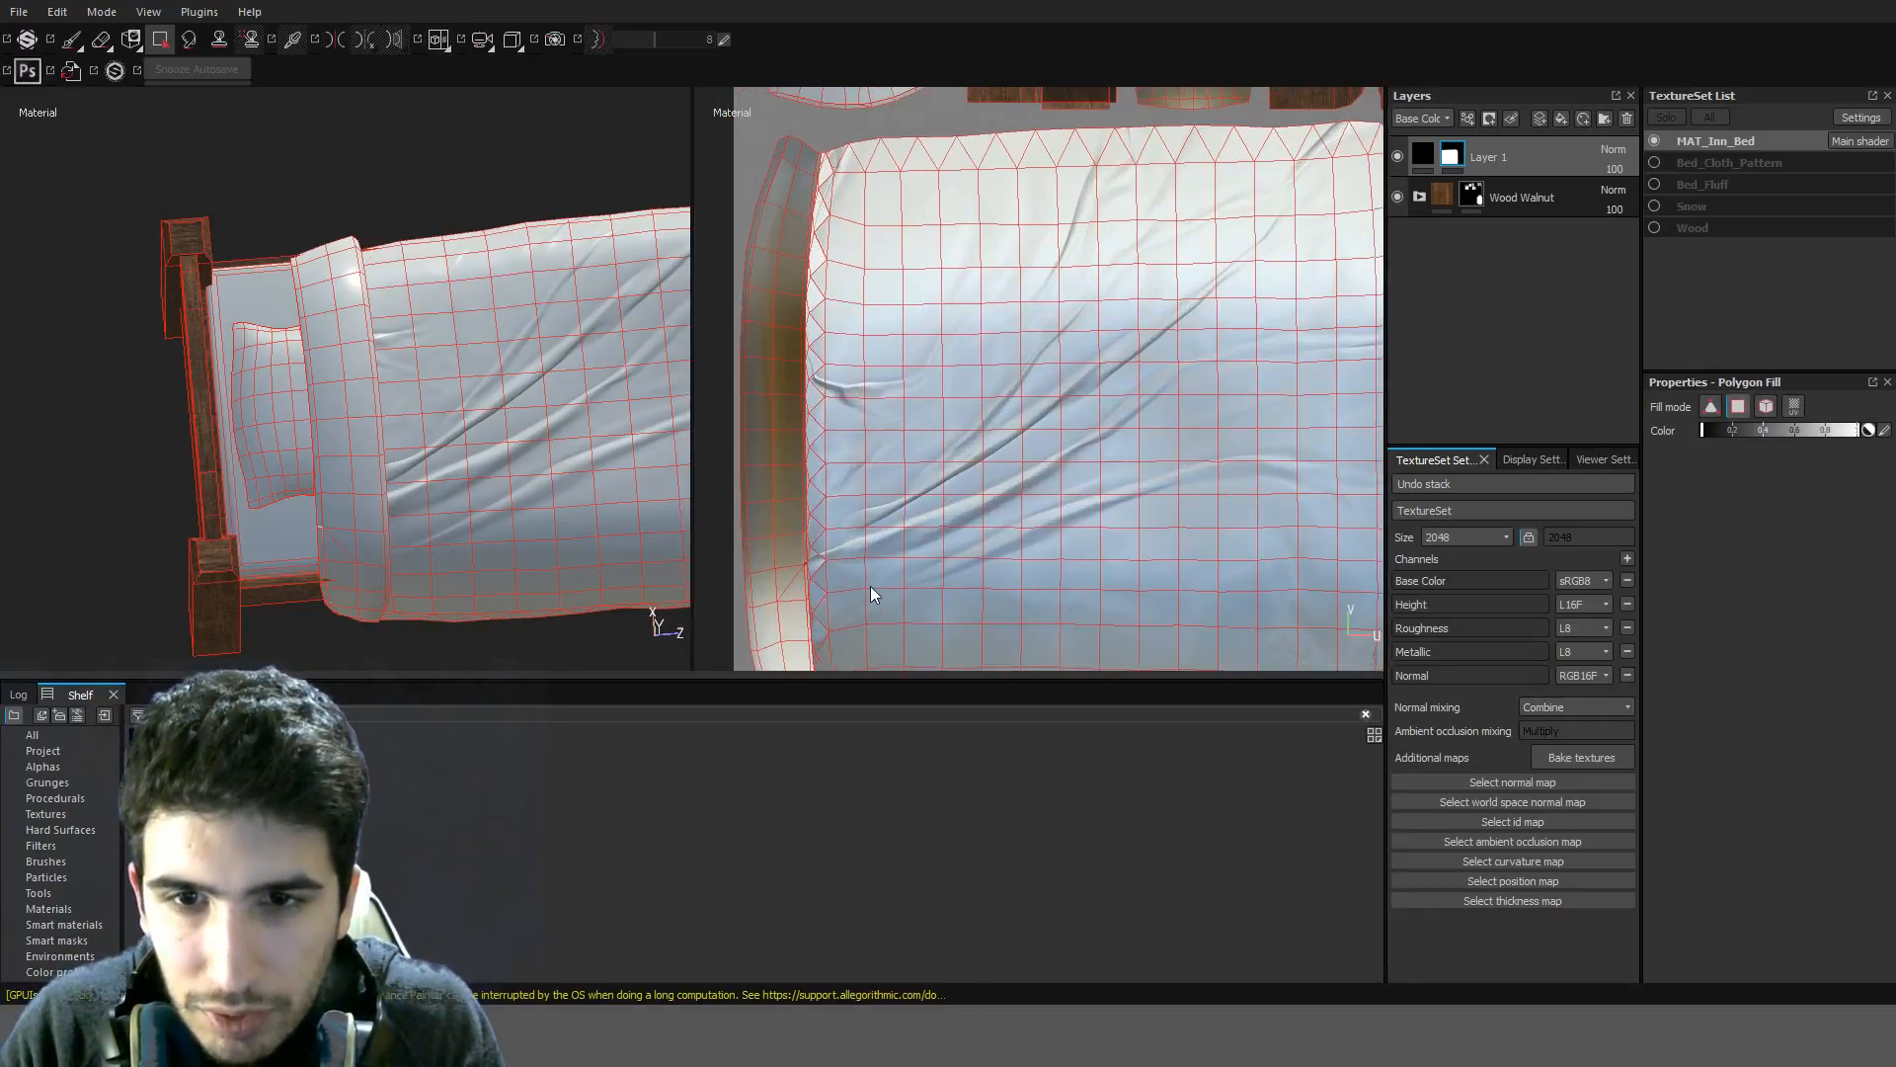
{"action": "scroll", "coordinate": [869, 592], "scroll_direction": "down", "scroll_amount": 4}
{"action": "middle_click_drag", "start_coordinate": [973, 366], "coordinate": [768, 573]}
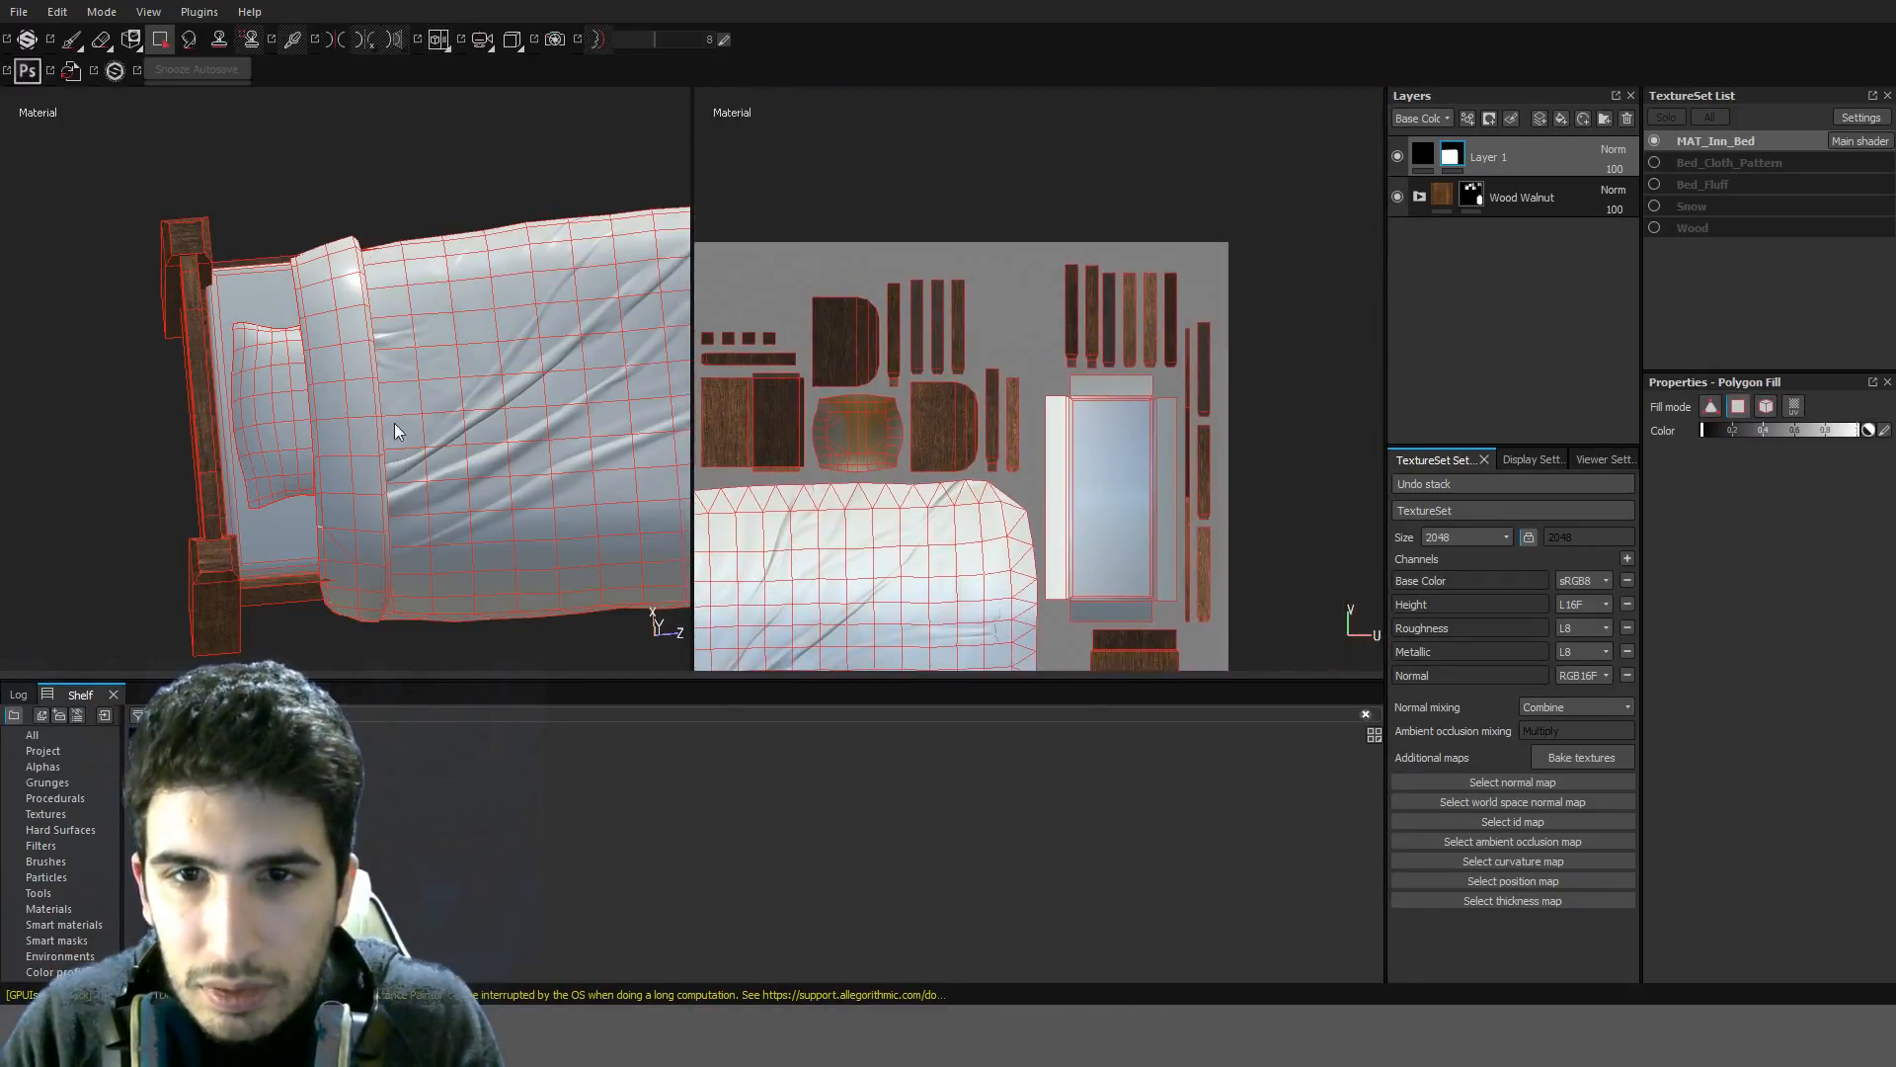
Examine the masked wrinkles along the blanket from above and the side, switching to the 3D-only view
{"action": "middle_click_drag", "start_coordinate": [812, 510], "coordinate": [1017, 365]}
{"action": "left_click_drag", "start_coordinate": [471, 298], "coordinate": [415, 462], "text": "alt"}
{"action": "middle_click_drag", "start_coordinate": [415, 462], "coordinate": [412, 412]}
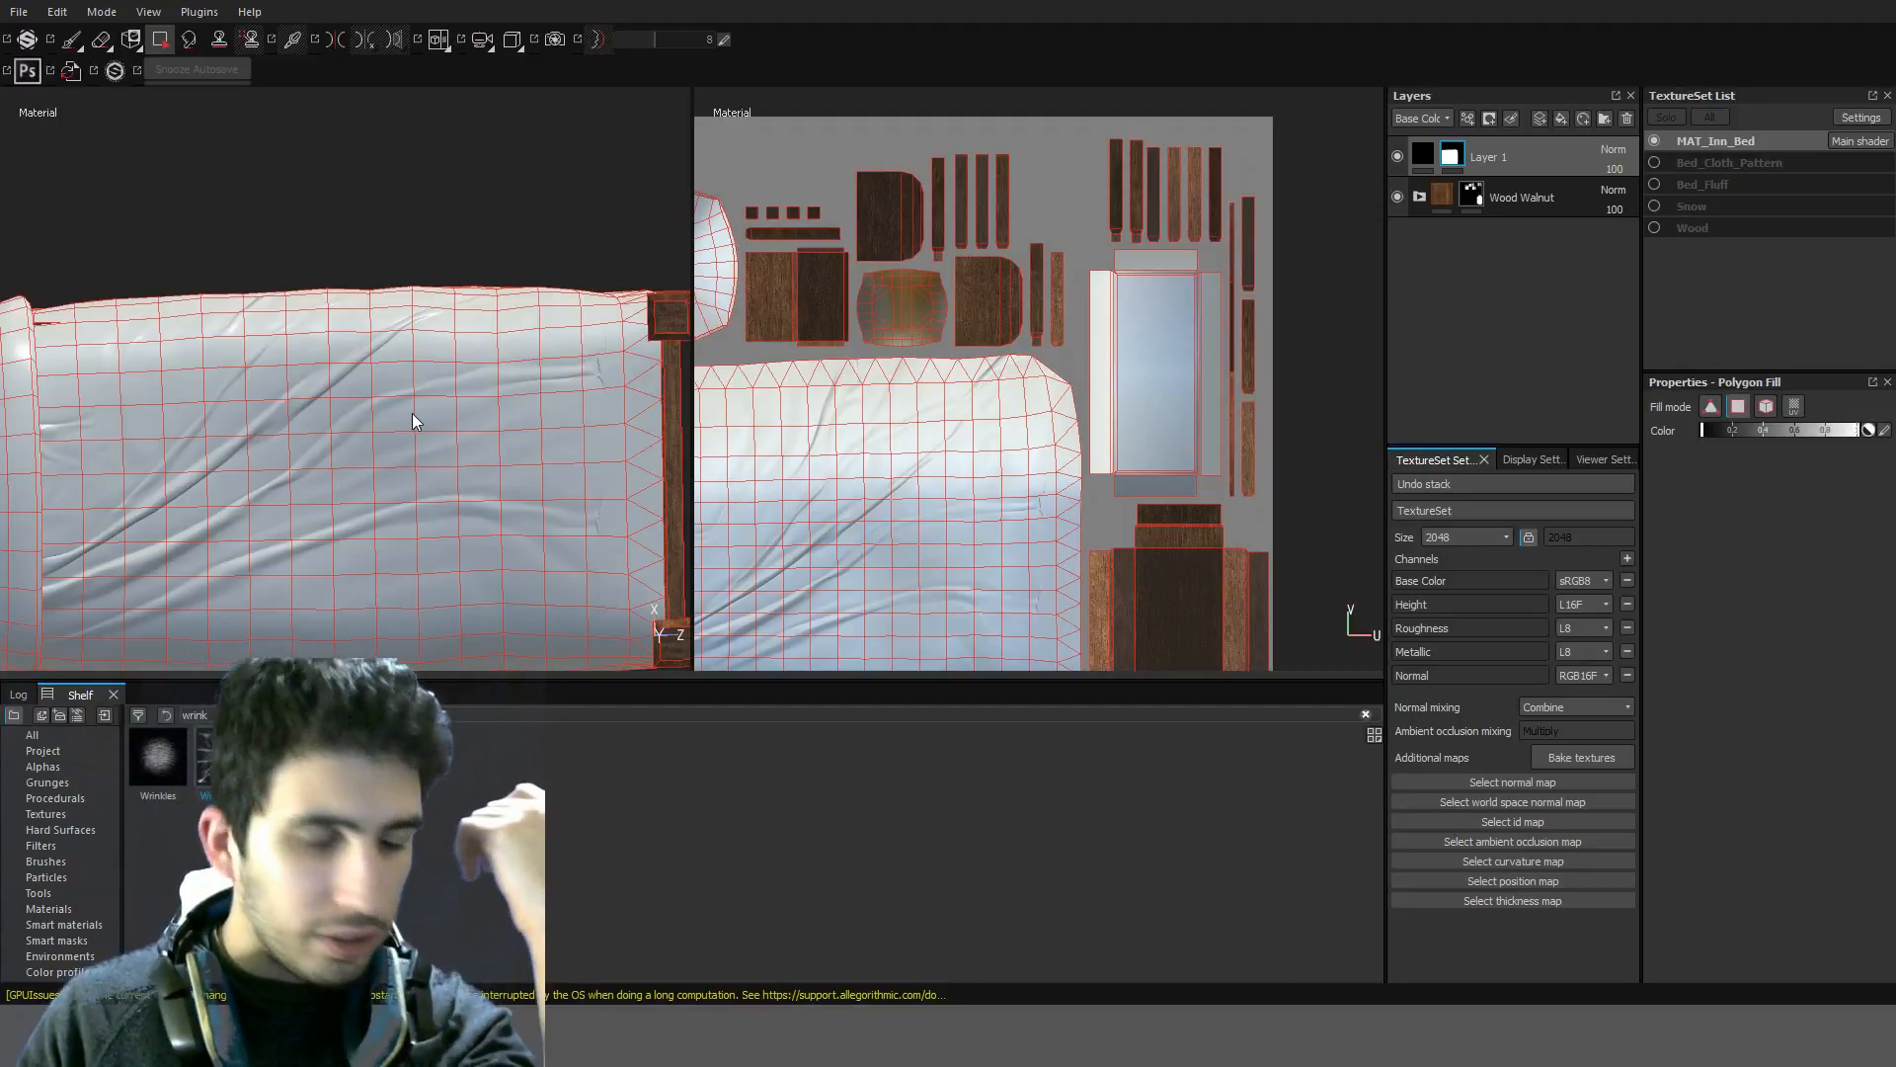
{"action": "scroll", "coordinate": [898, 318], "scroll_direction": "down", "scroll_amount": 1}
{"action": "scroll", "coordinate": [515, 389], "scroll_direction": "down", "scroll_amount": 2}
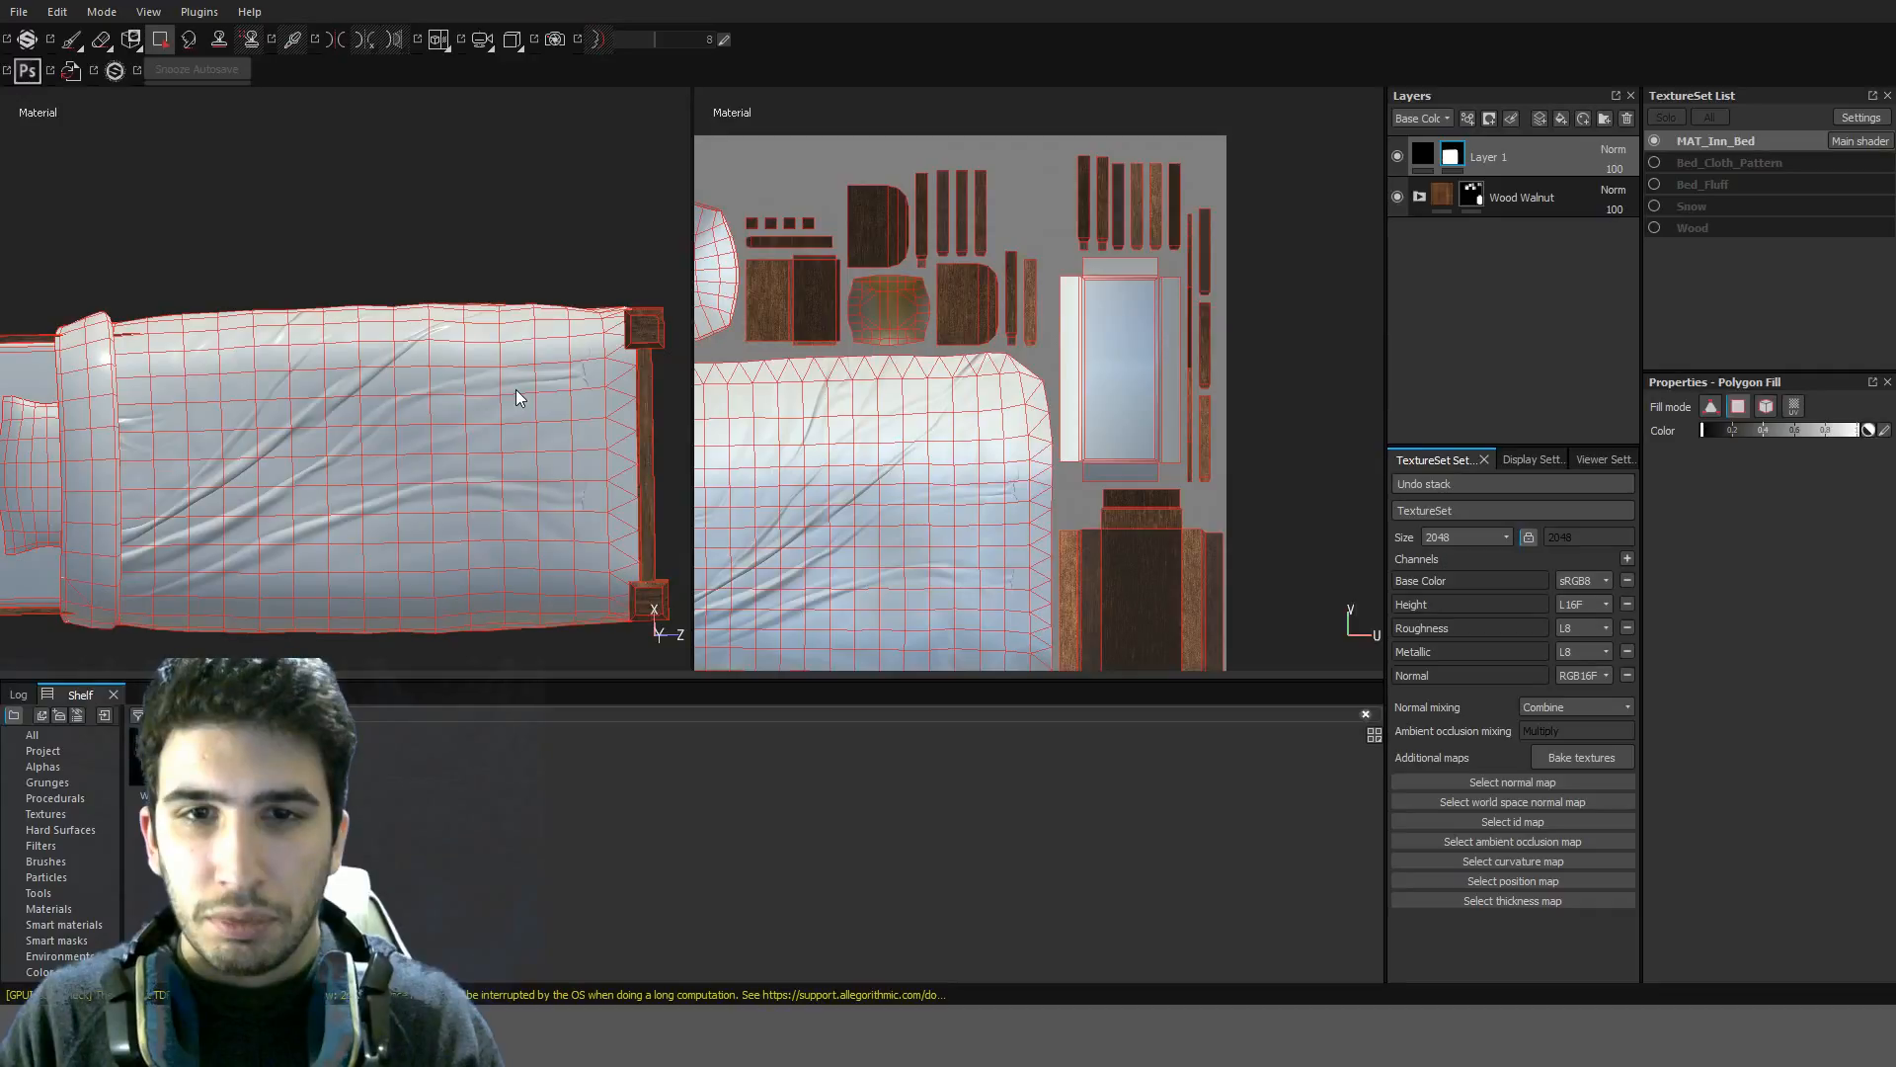
{"action": "left_click_drag", "start_coordinate": [516, 389], "coordinate": [416, 393], "text": "alt"}
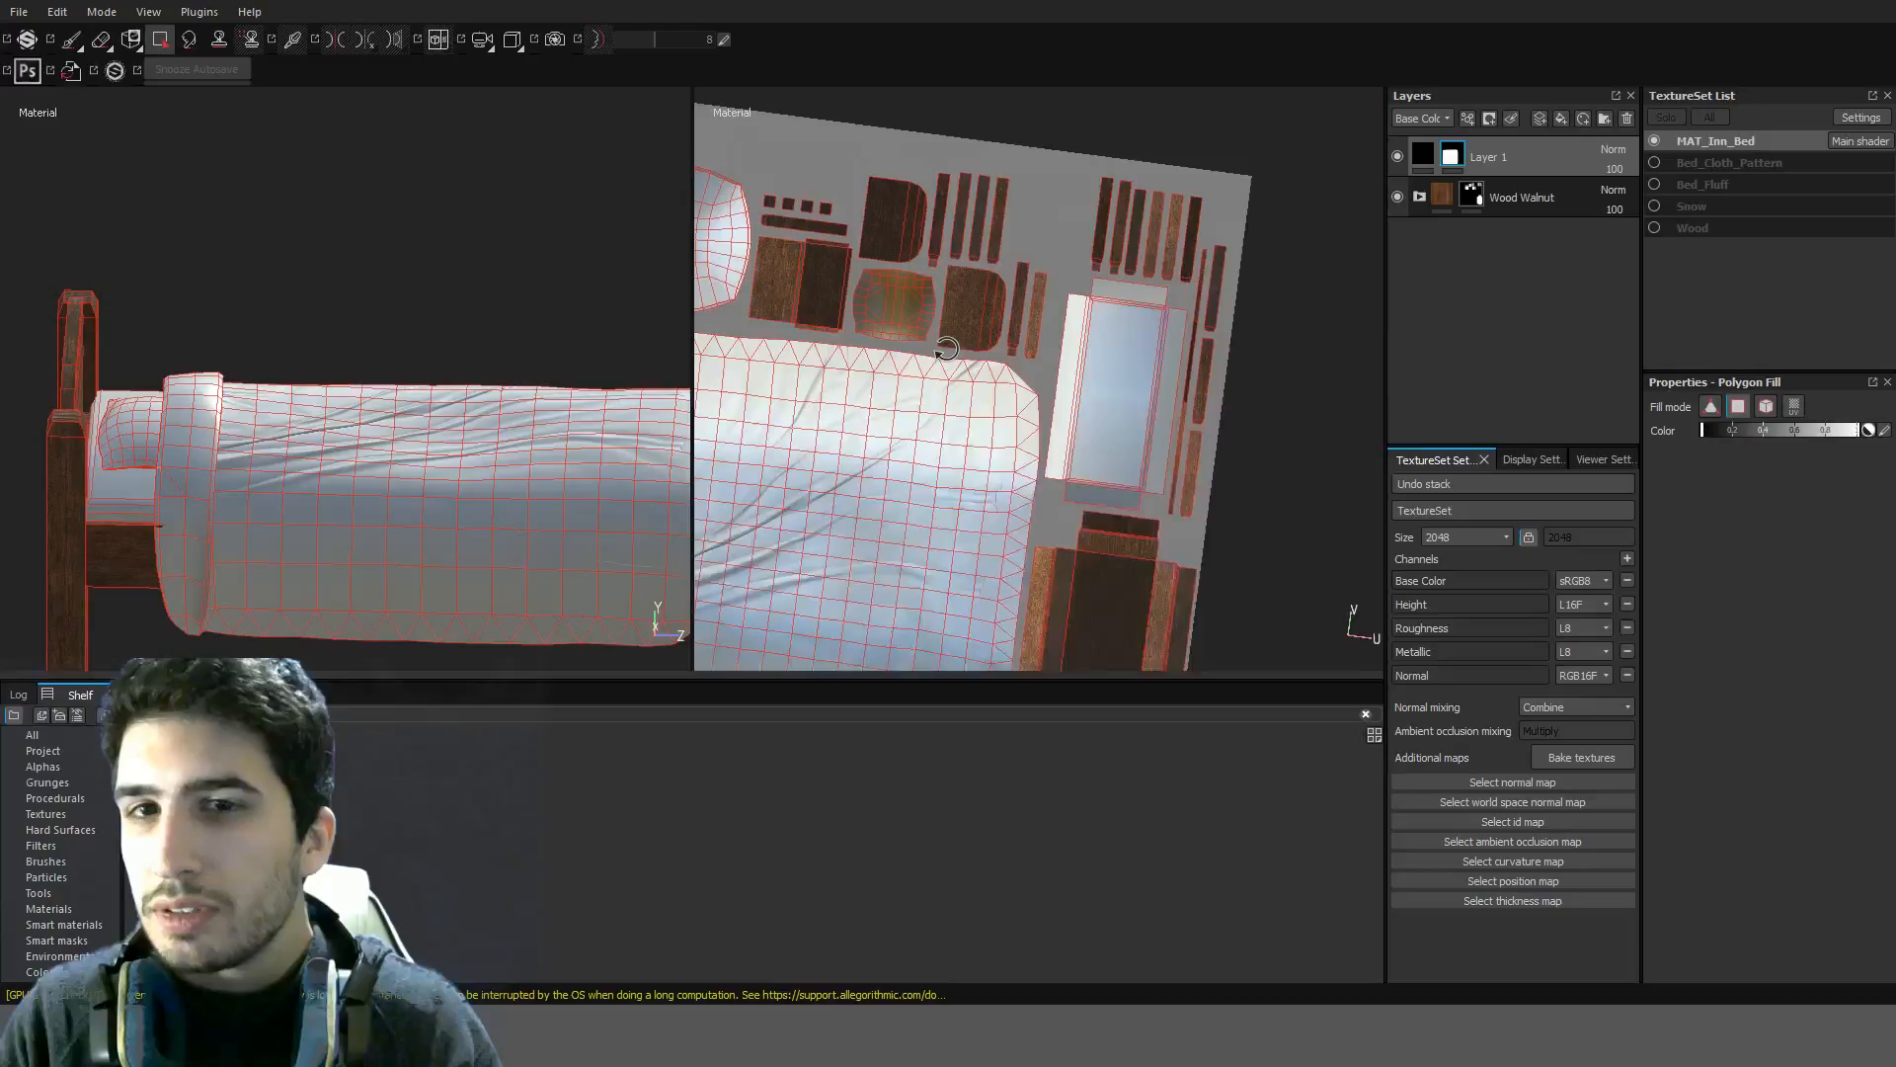
{"action": "key", "text": "f"}
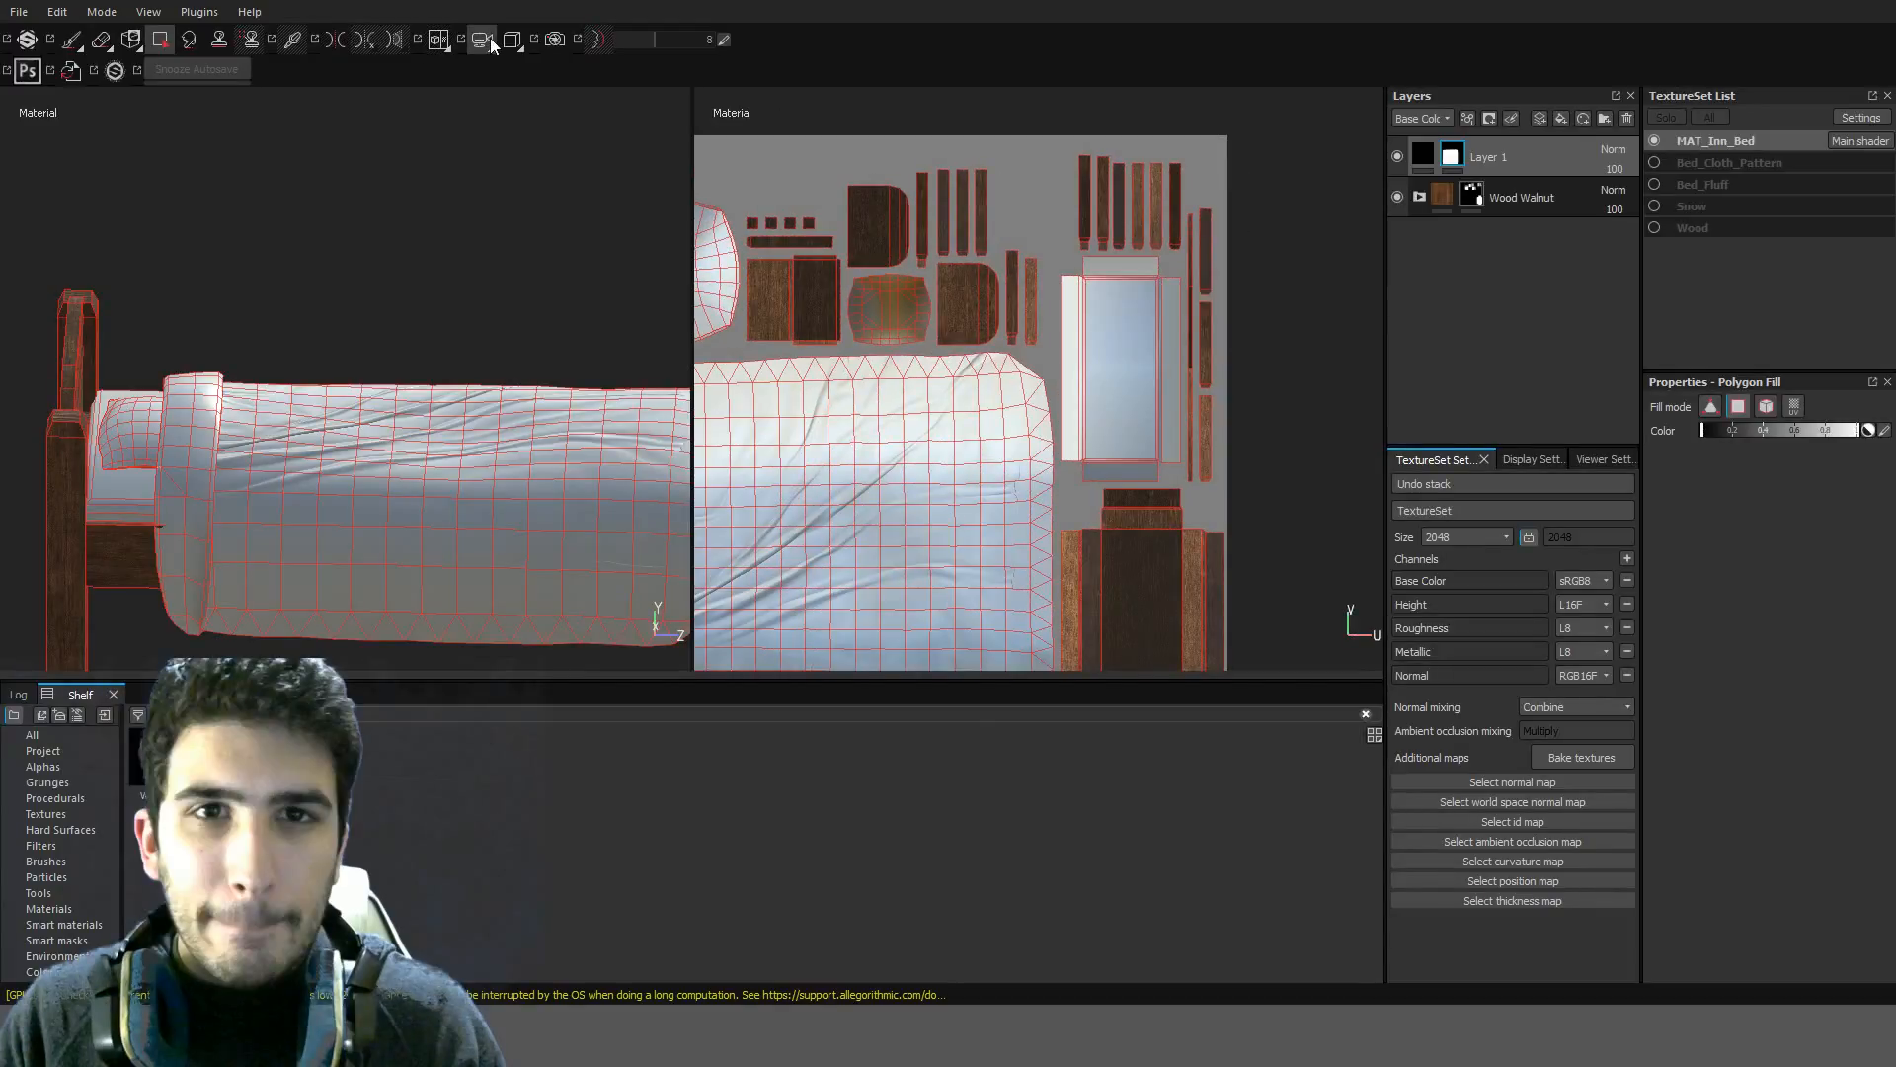
{"action": "key", "text": "F2"}
{"action": "left_click_drag", "start_coordinate": [583, 325], "coordinate": [889, 387], "text": "alt"}
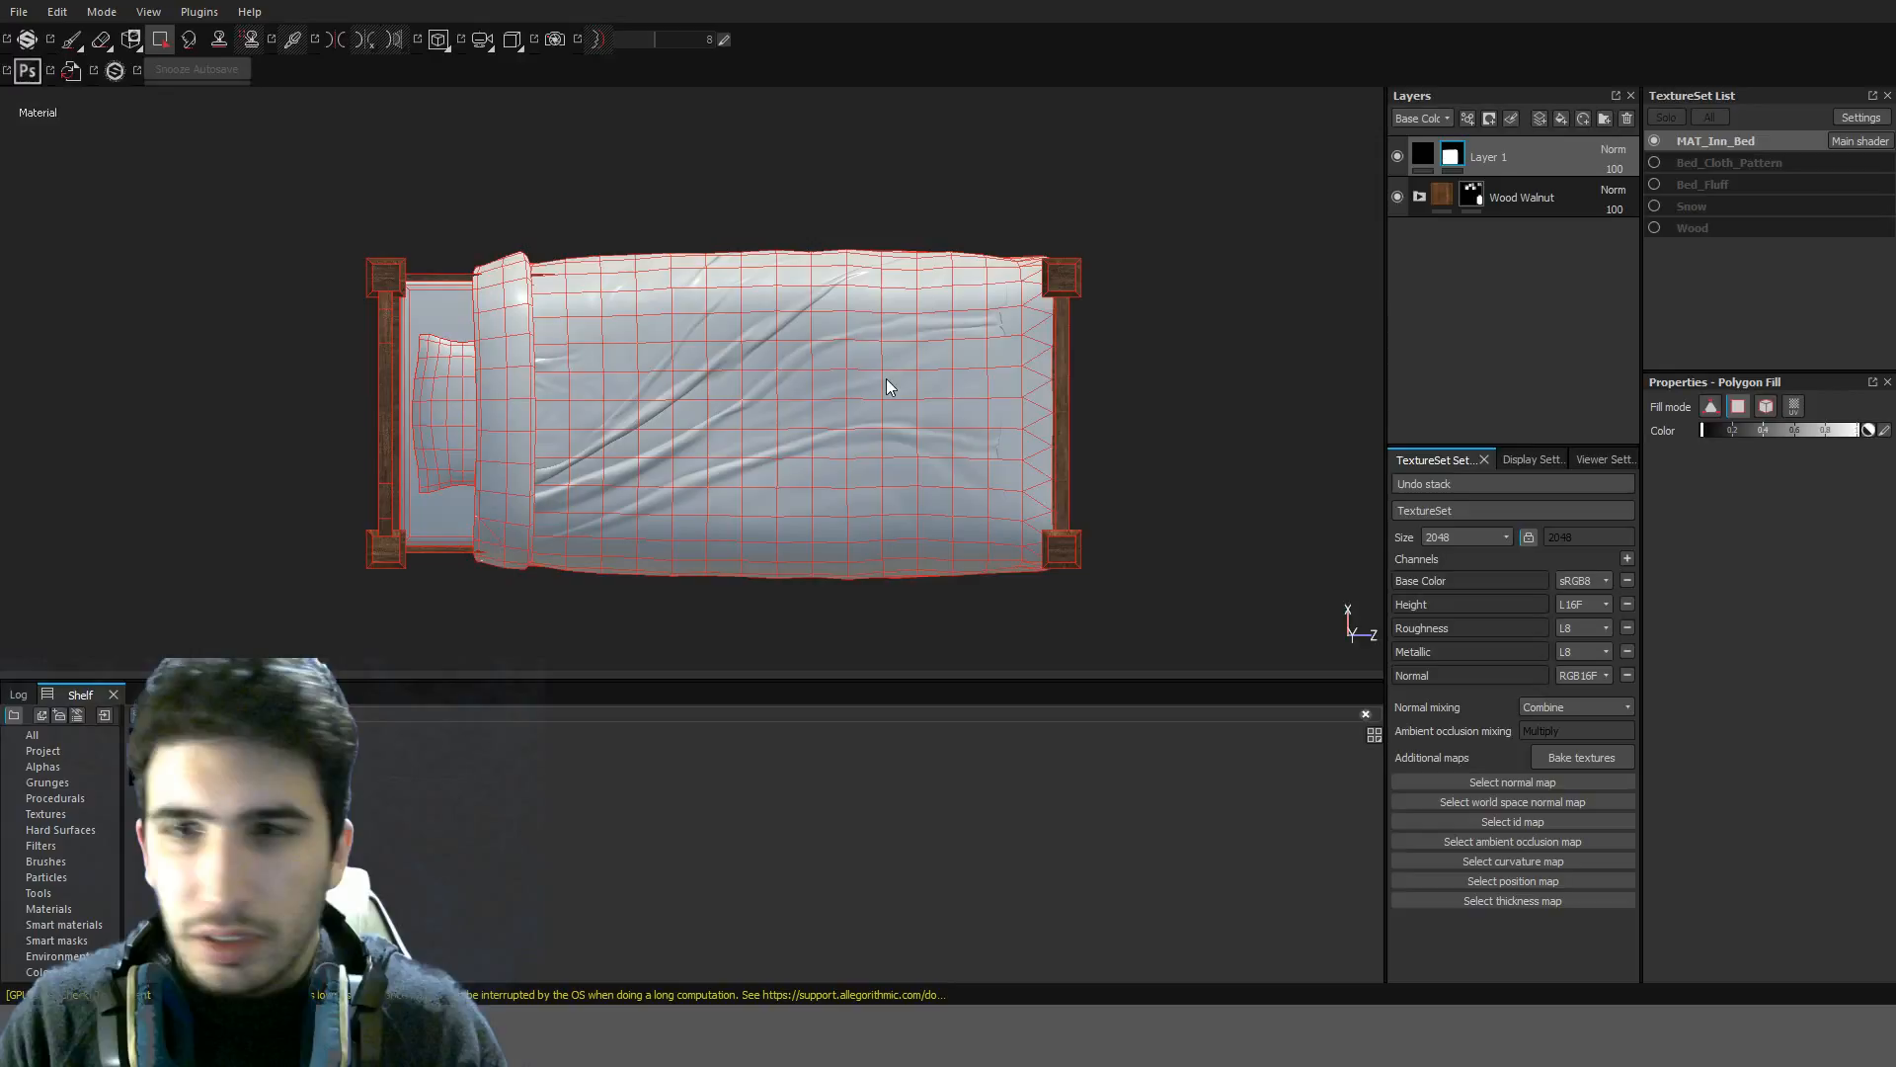
{"action": "scroll", "coordinate": [582, 513], "scroll_direction": "up", "scroll_amount": 3}
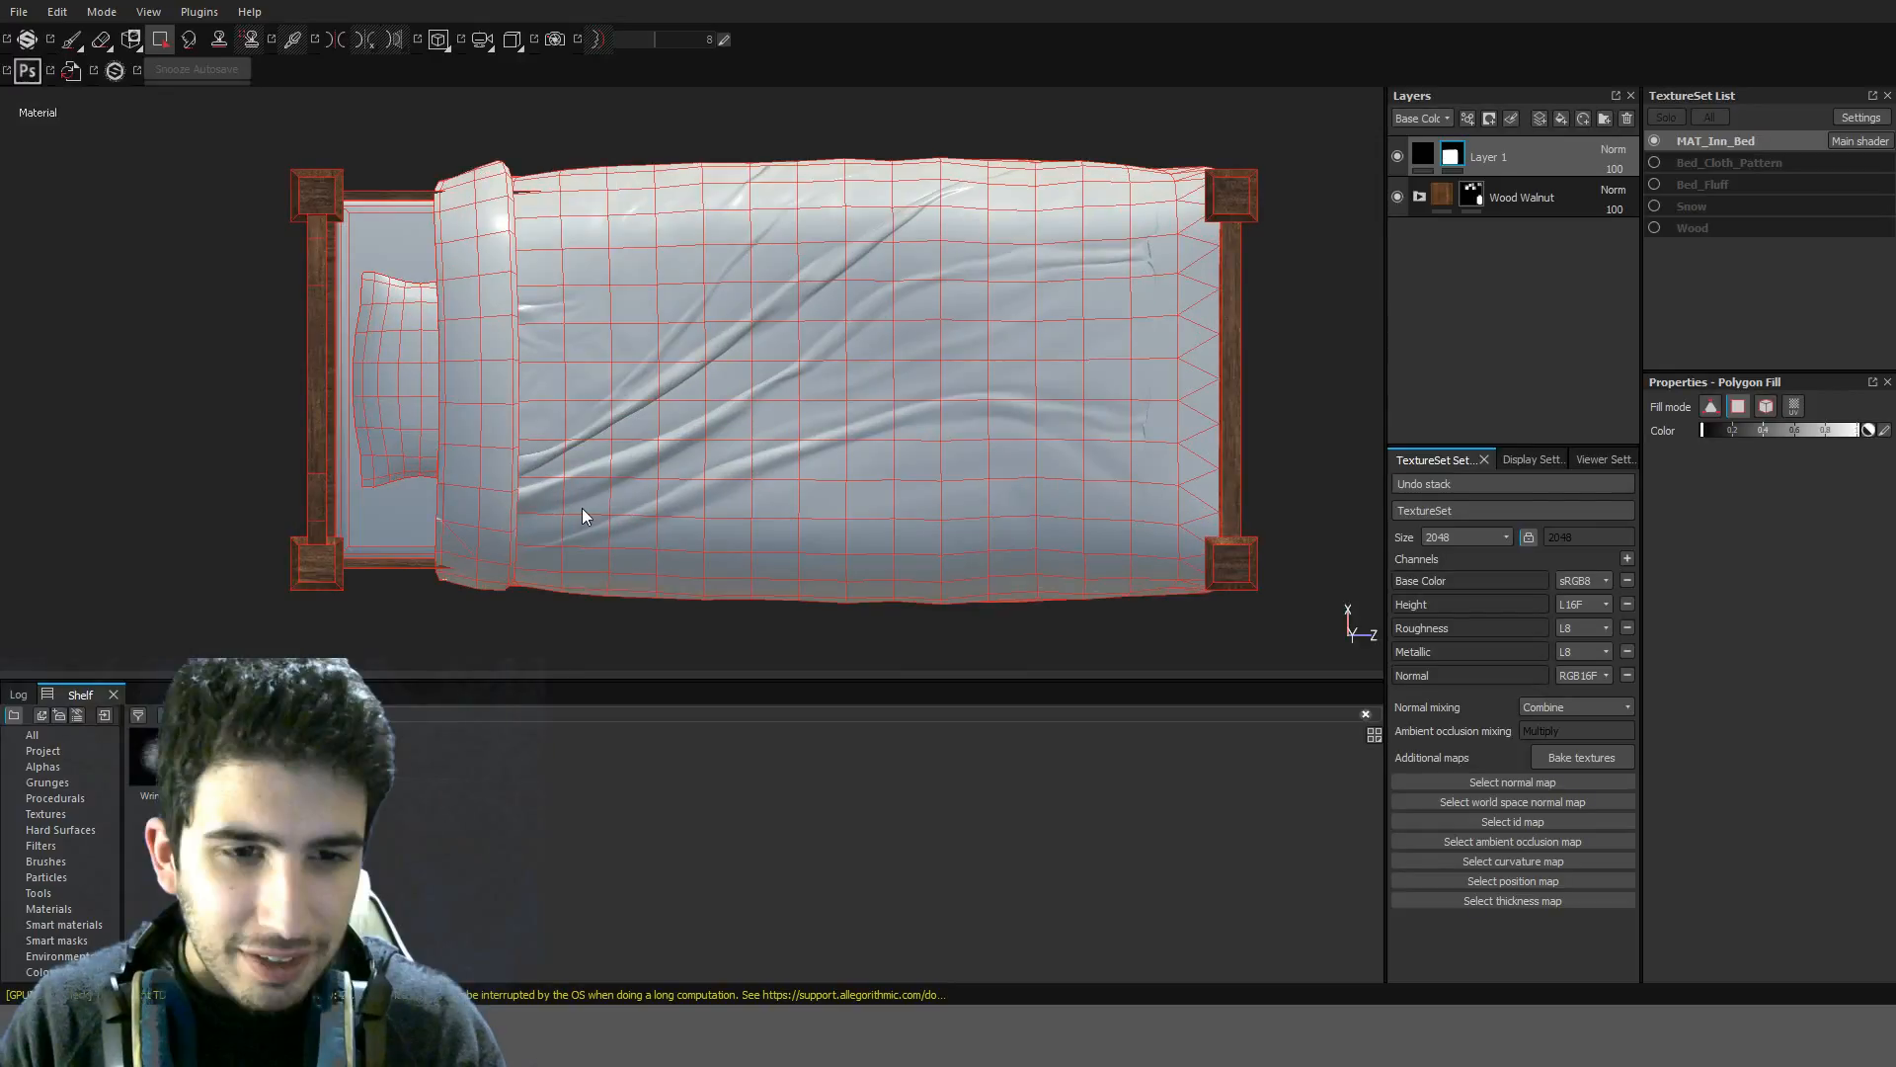
{"action": "scroll", "coordinate": [997, 237], "scroll_direction": "up", "scroll_amount": 3}
{"action": "scroll", "coordinate": [1215, 333], "scroll_direction": "down", "scroll_amount": 4}
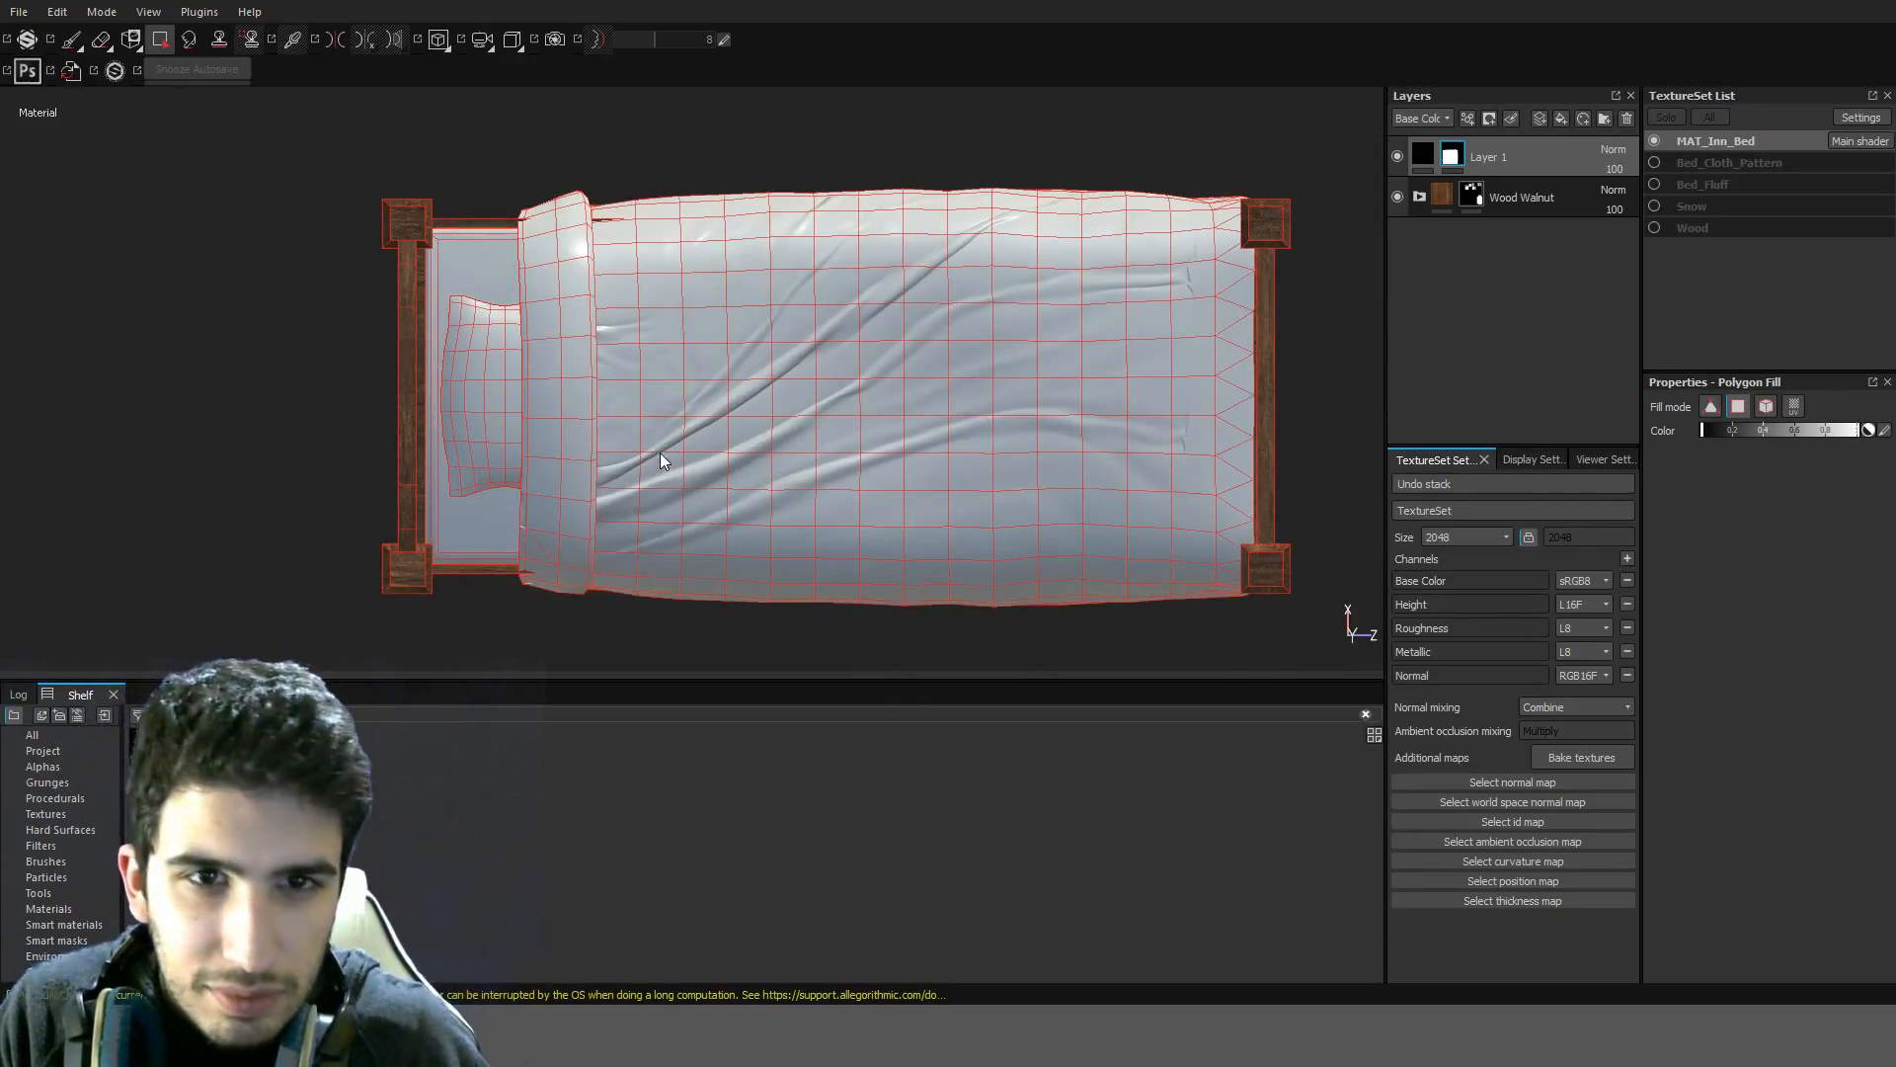
{"action": "left_click_drag", "start_coordinate": [660, 454], "coordinate": [821, 445], "text": "alt"}
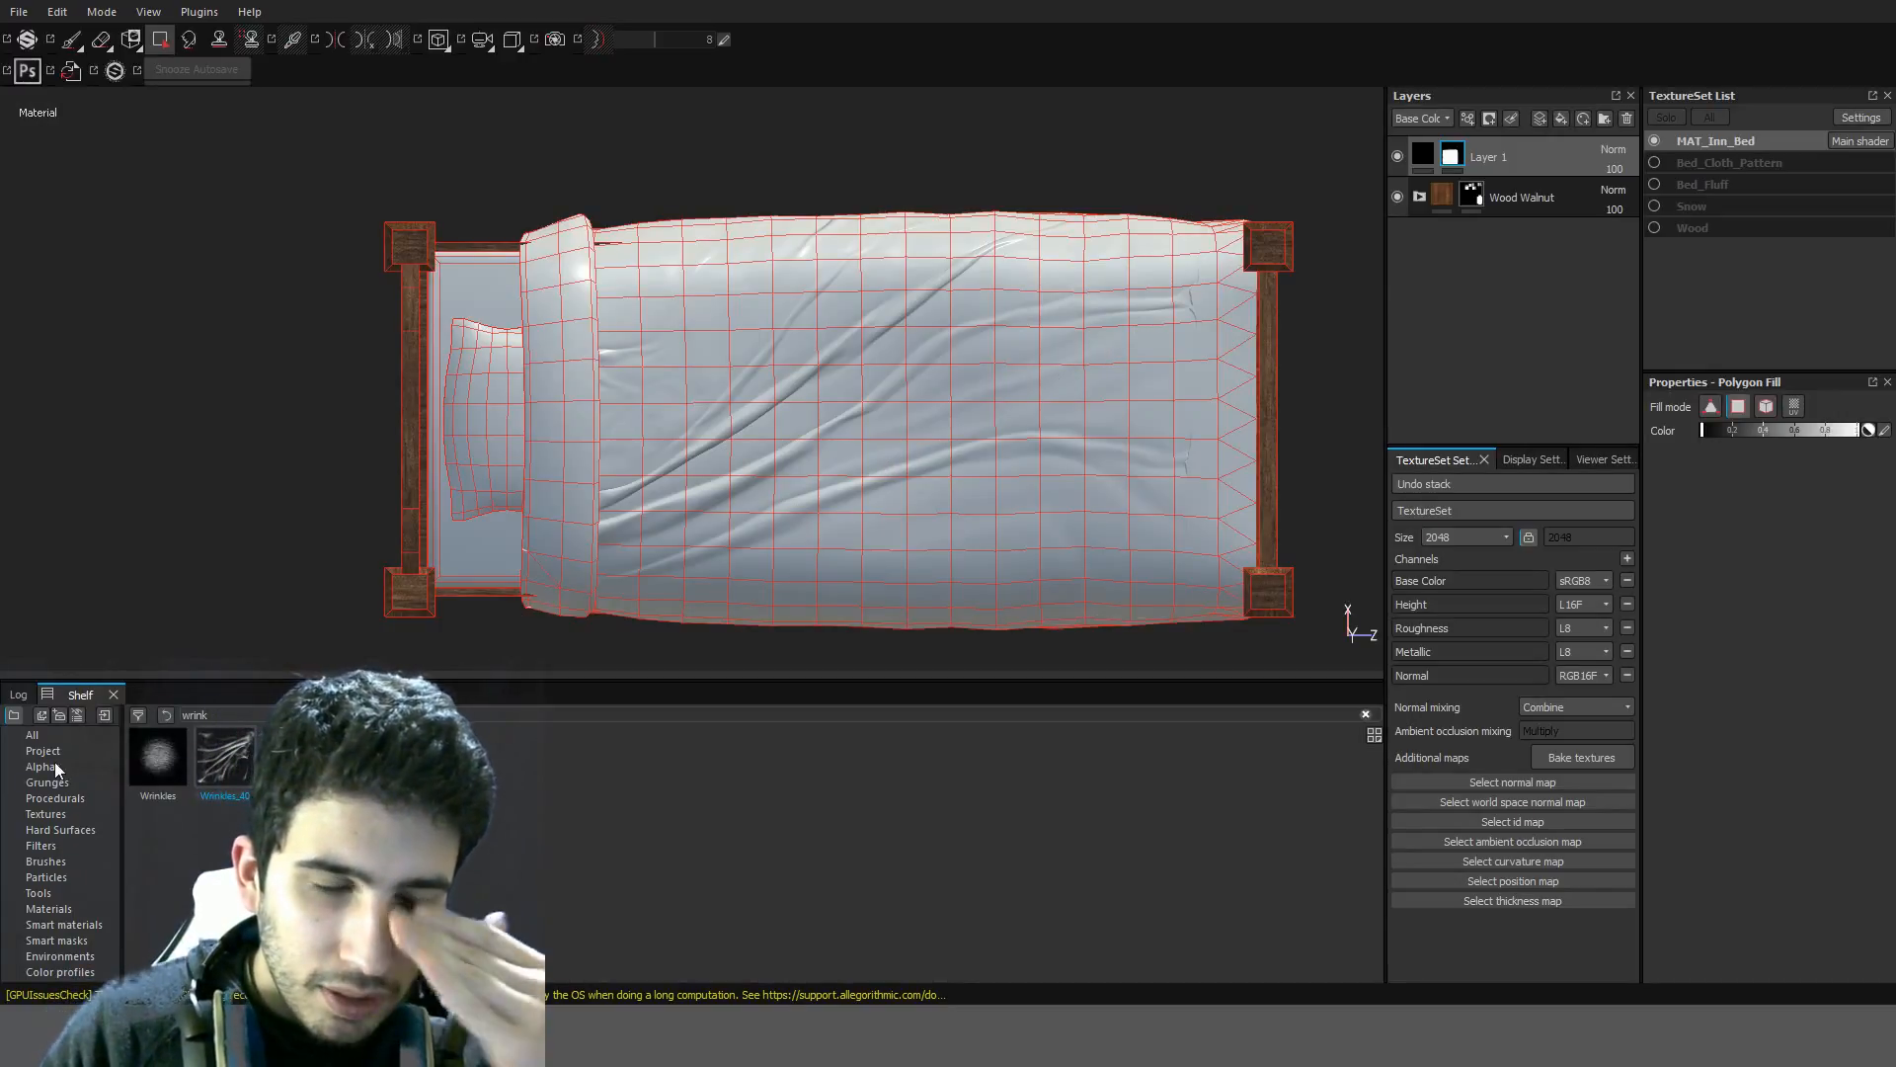
Show the Materials library in the shelf and move the wrinkle layer into a new folder
{"action": "left_click", "coordinate": [51, 736]}
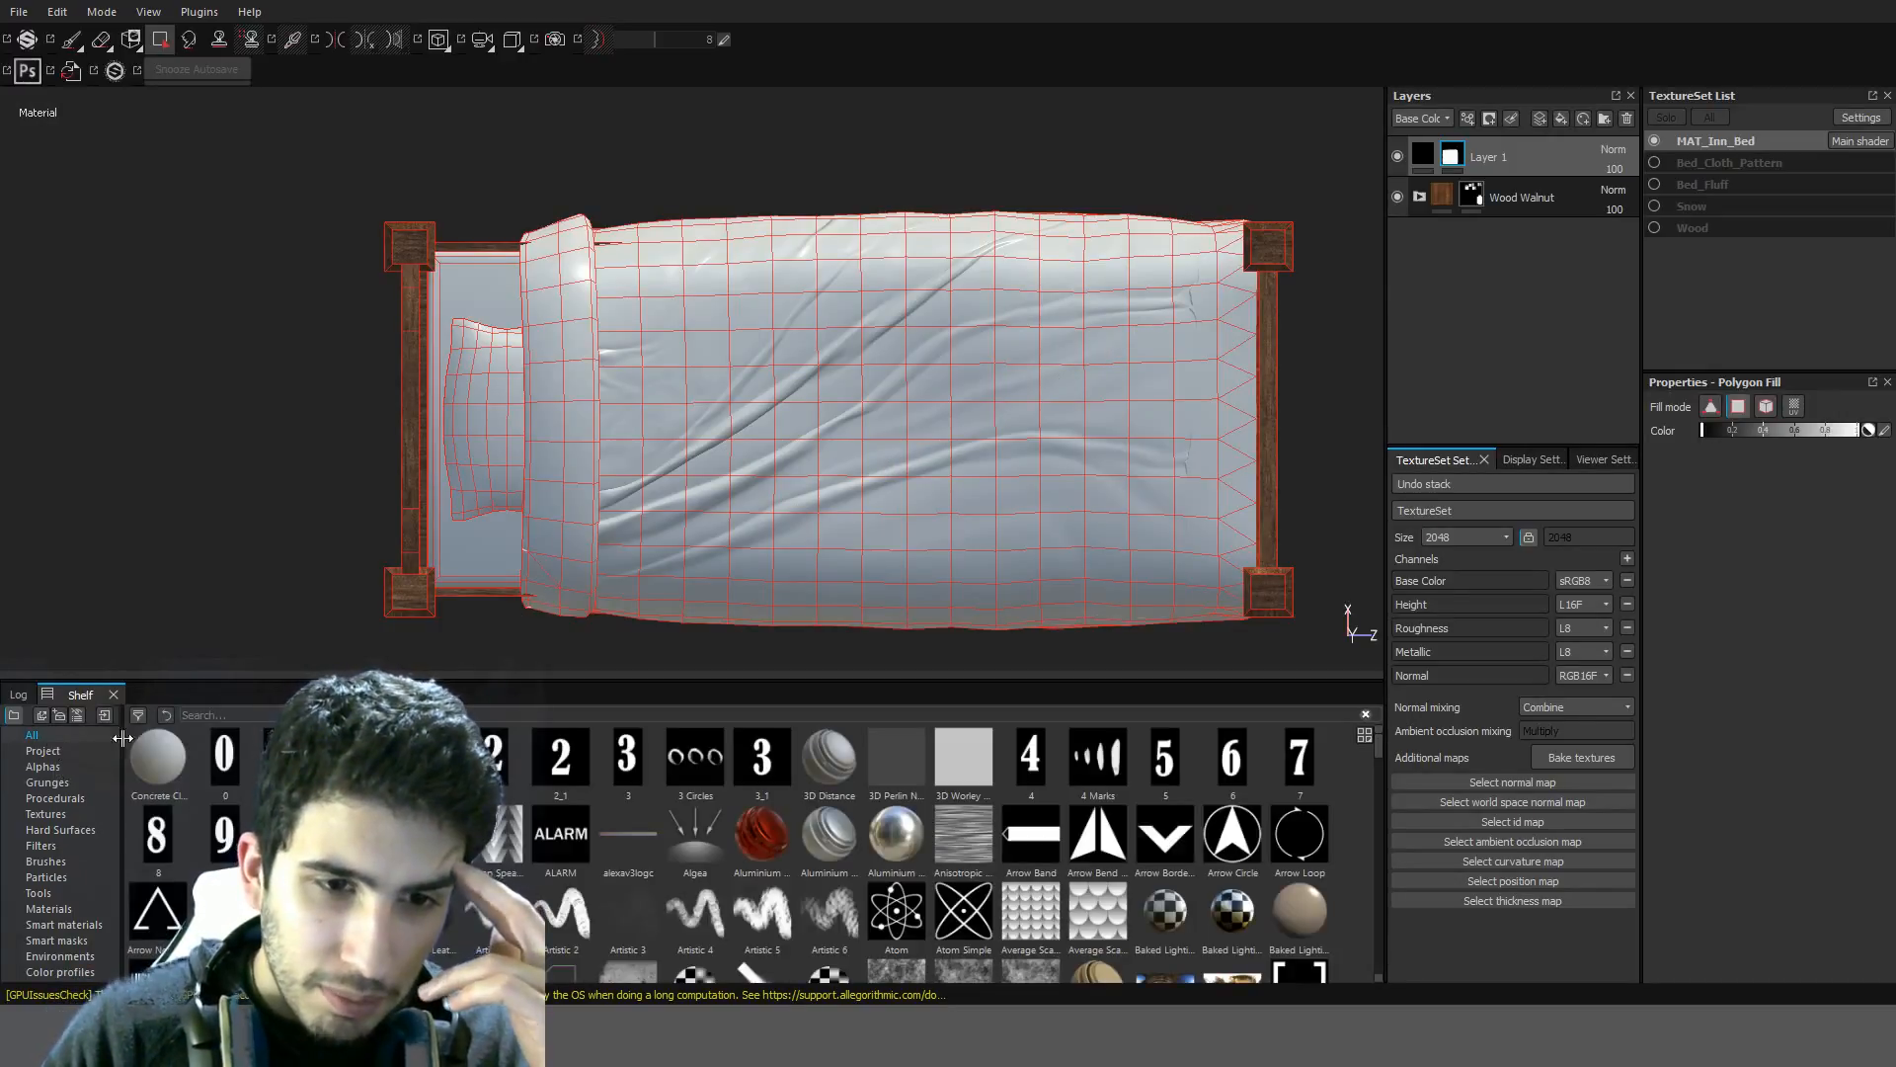
{"action": "left_click", "coordinate": [54, 911]}
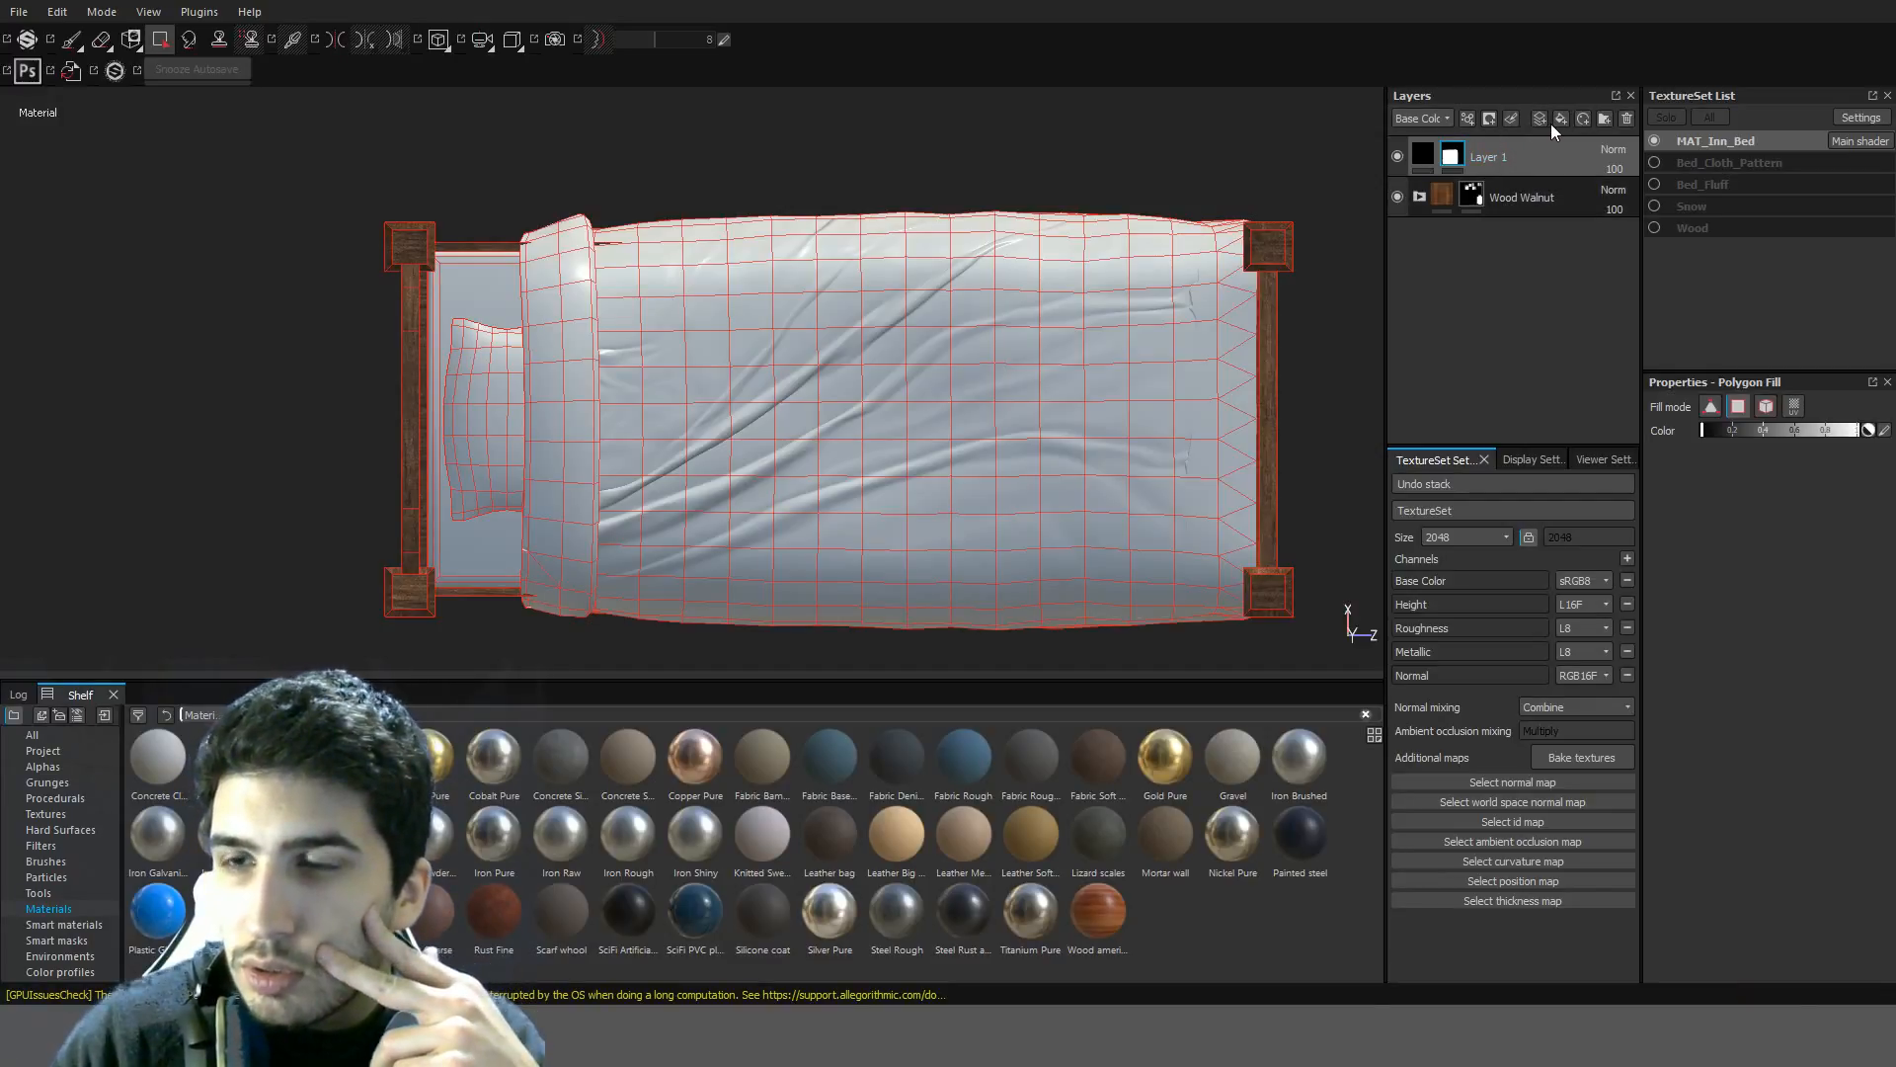
{"action": "left_click", "coordinate": [1606, 120]}
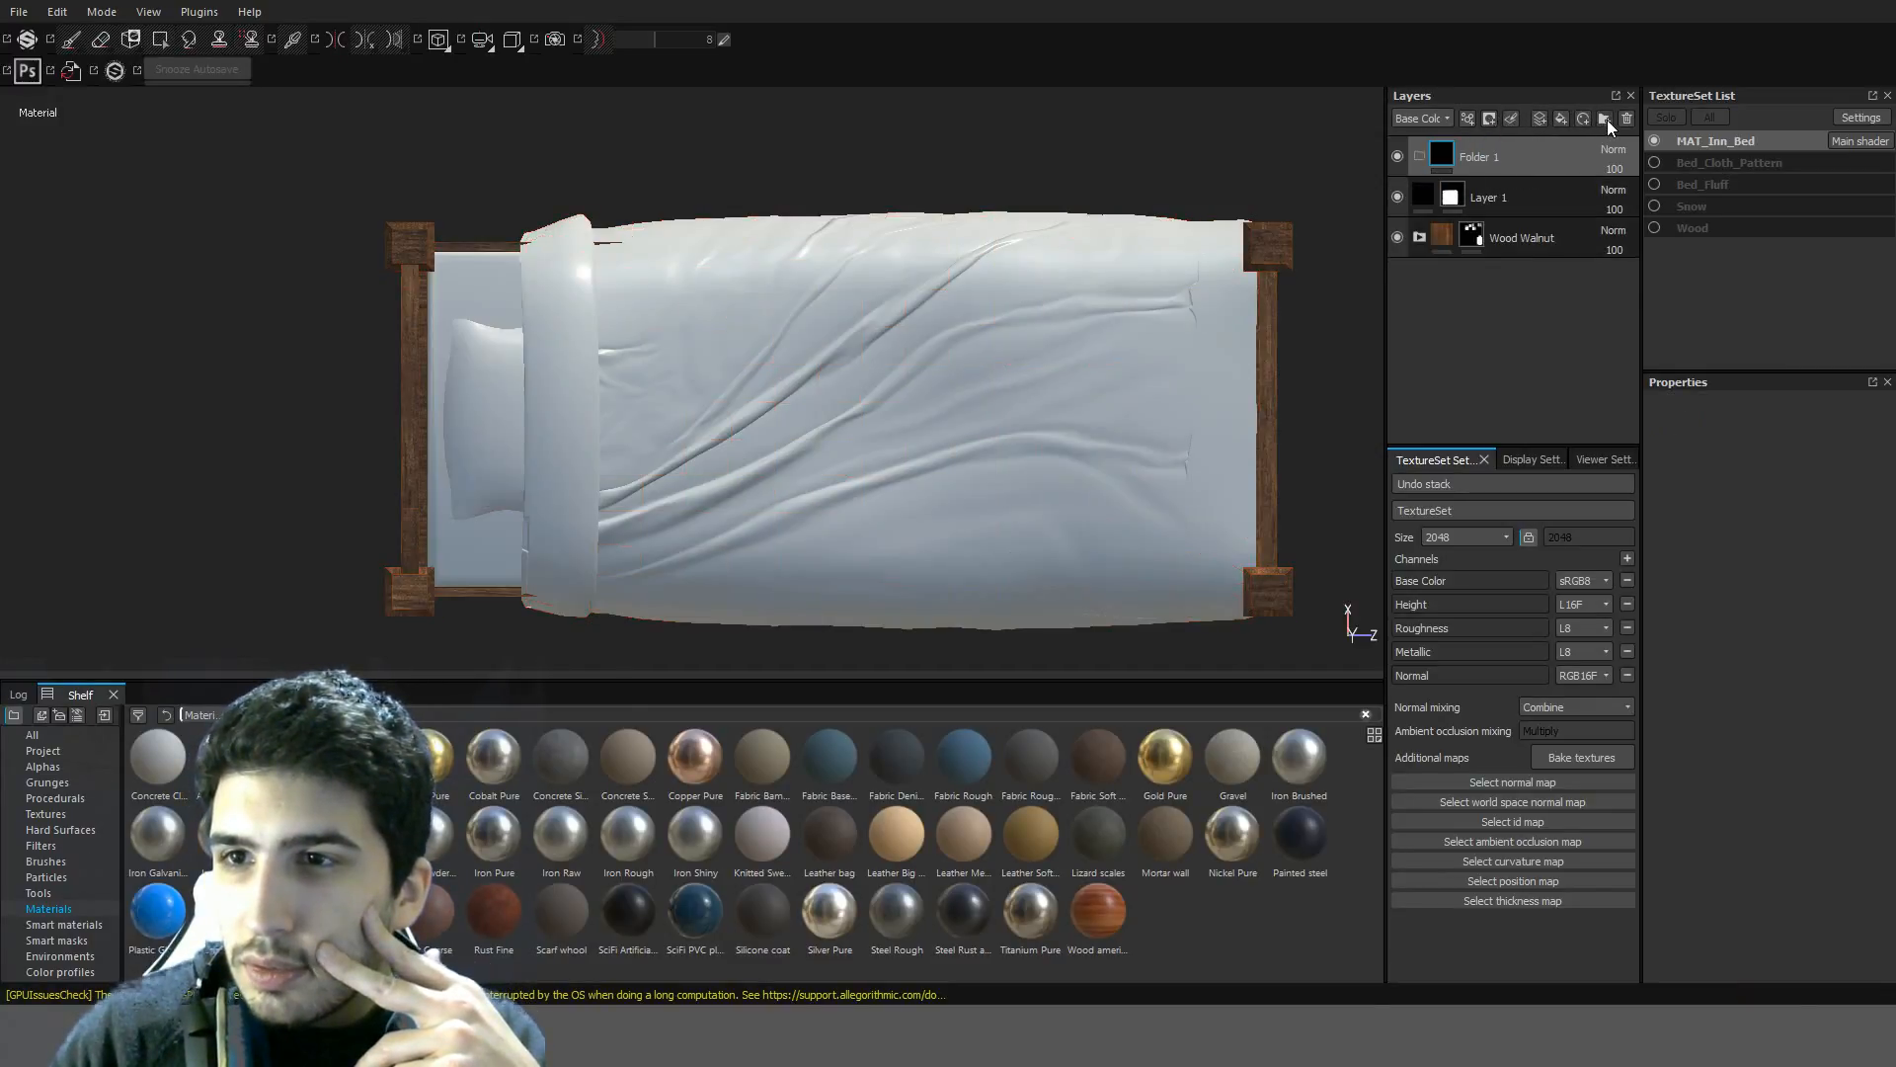
{"action": "left_click_drag", "start_coordinate": [1453, 205], "coordinate": [1464, 157]}
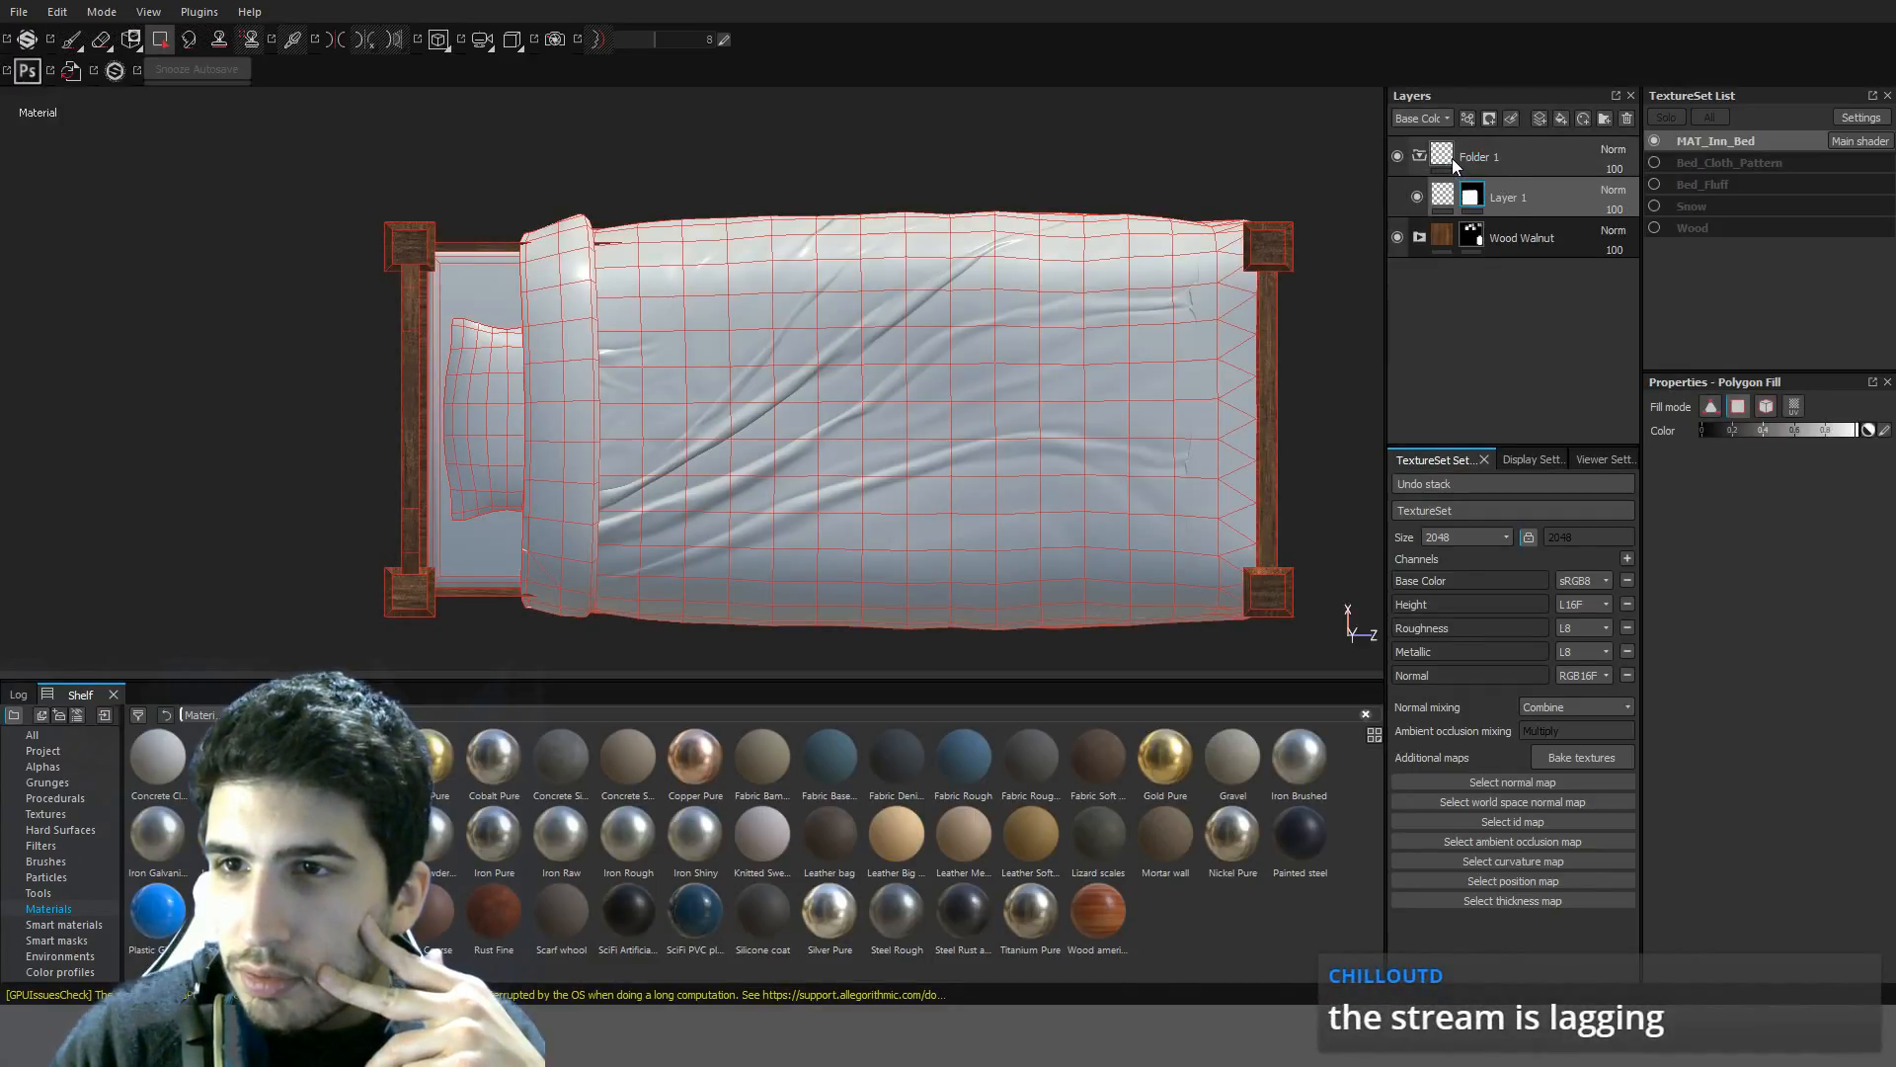
Add a black mask to the new folder and reveal the blanket in it with Polygon Fill in UV chunk mode
{"action": "left_click", "coordinate": [1451, 158]}
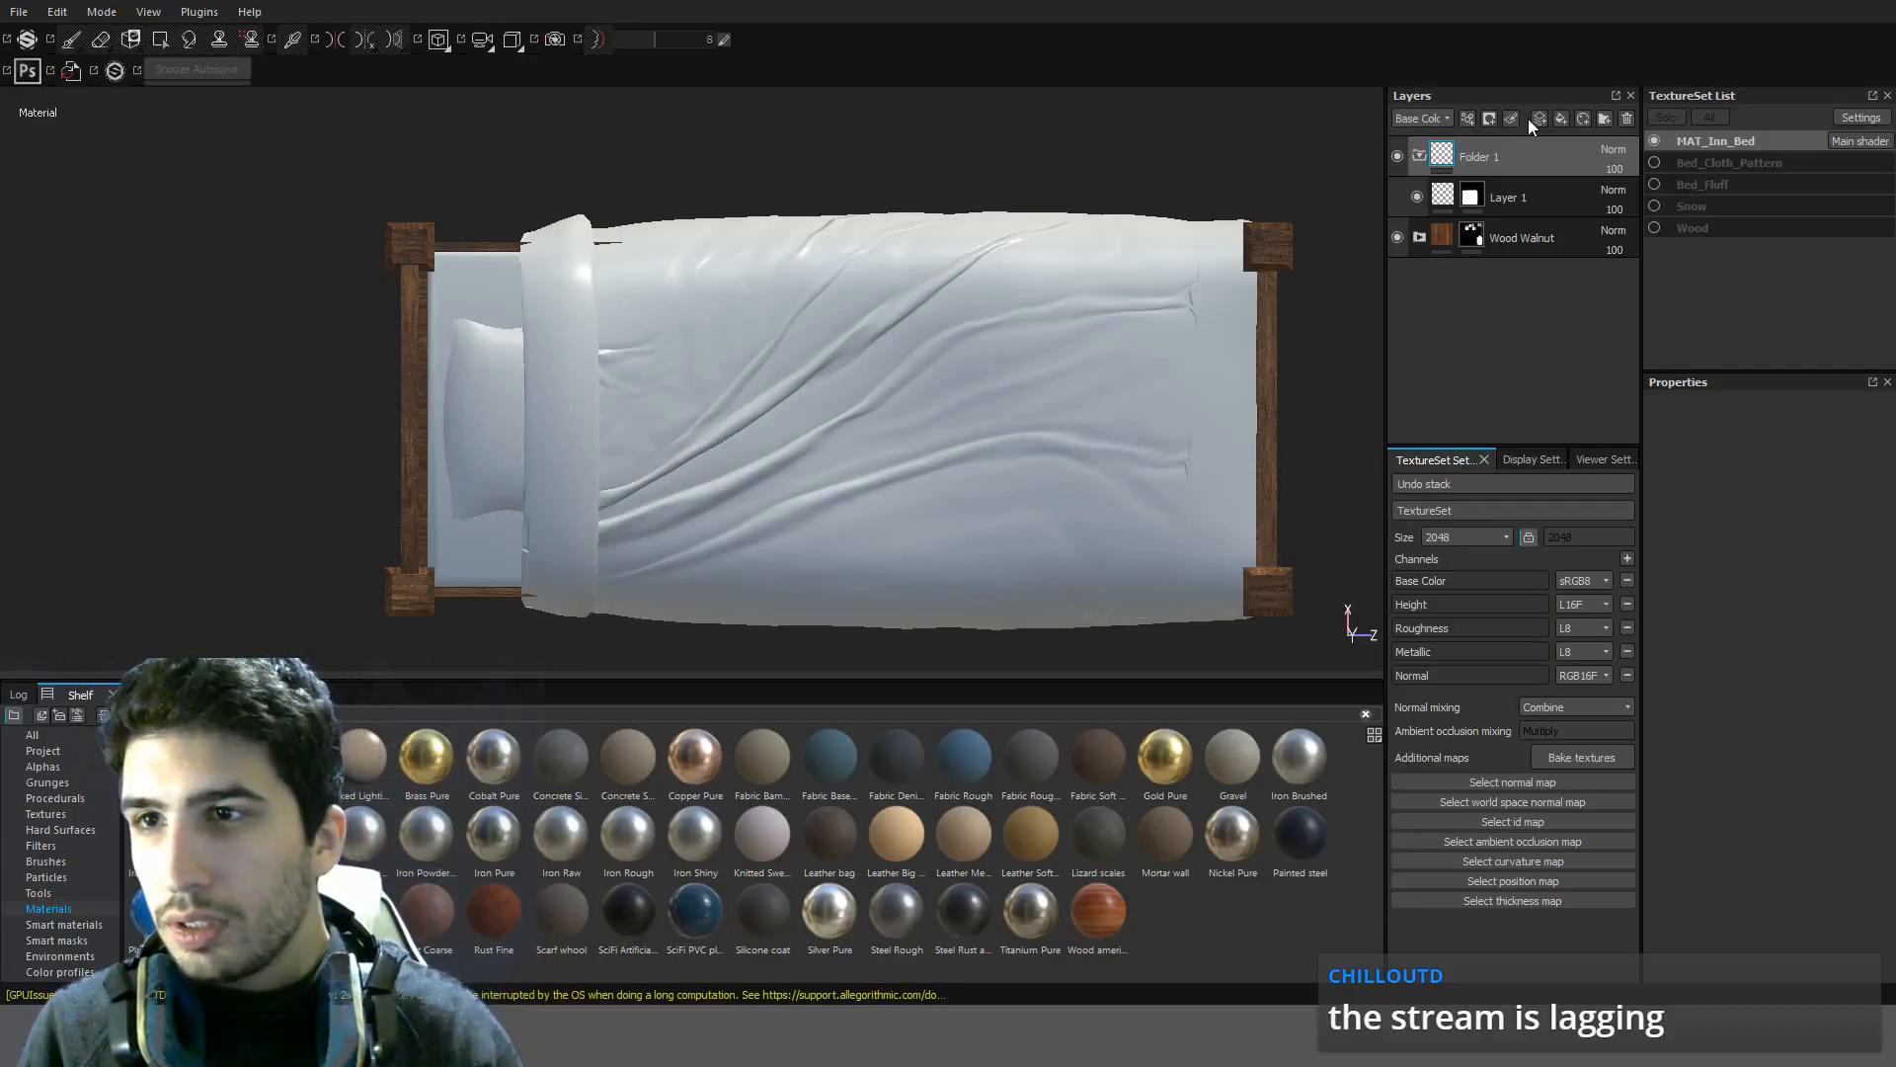
{"action": "left_click", "coordinate": [1491, 118]}
{"action": "left_click", "coordinate": [1512, 154]}
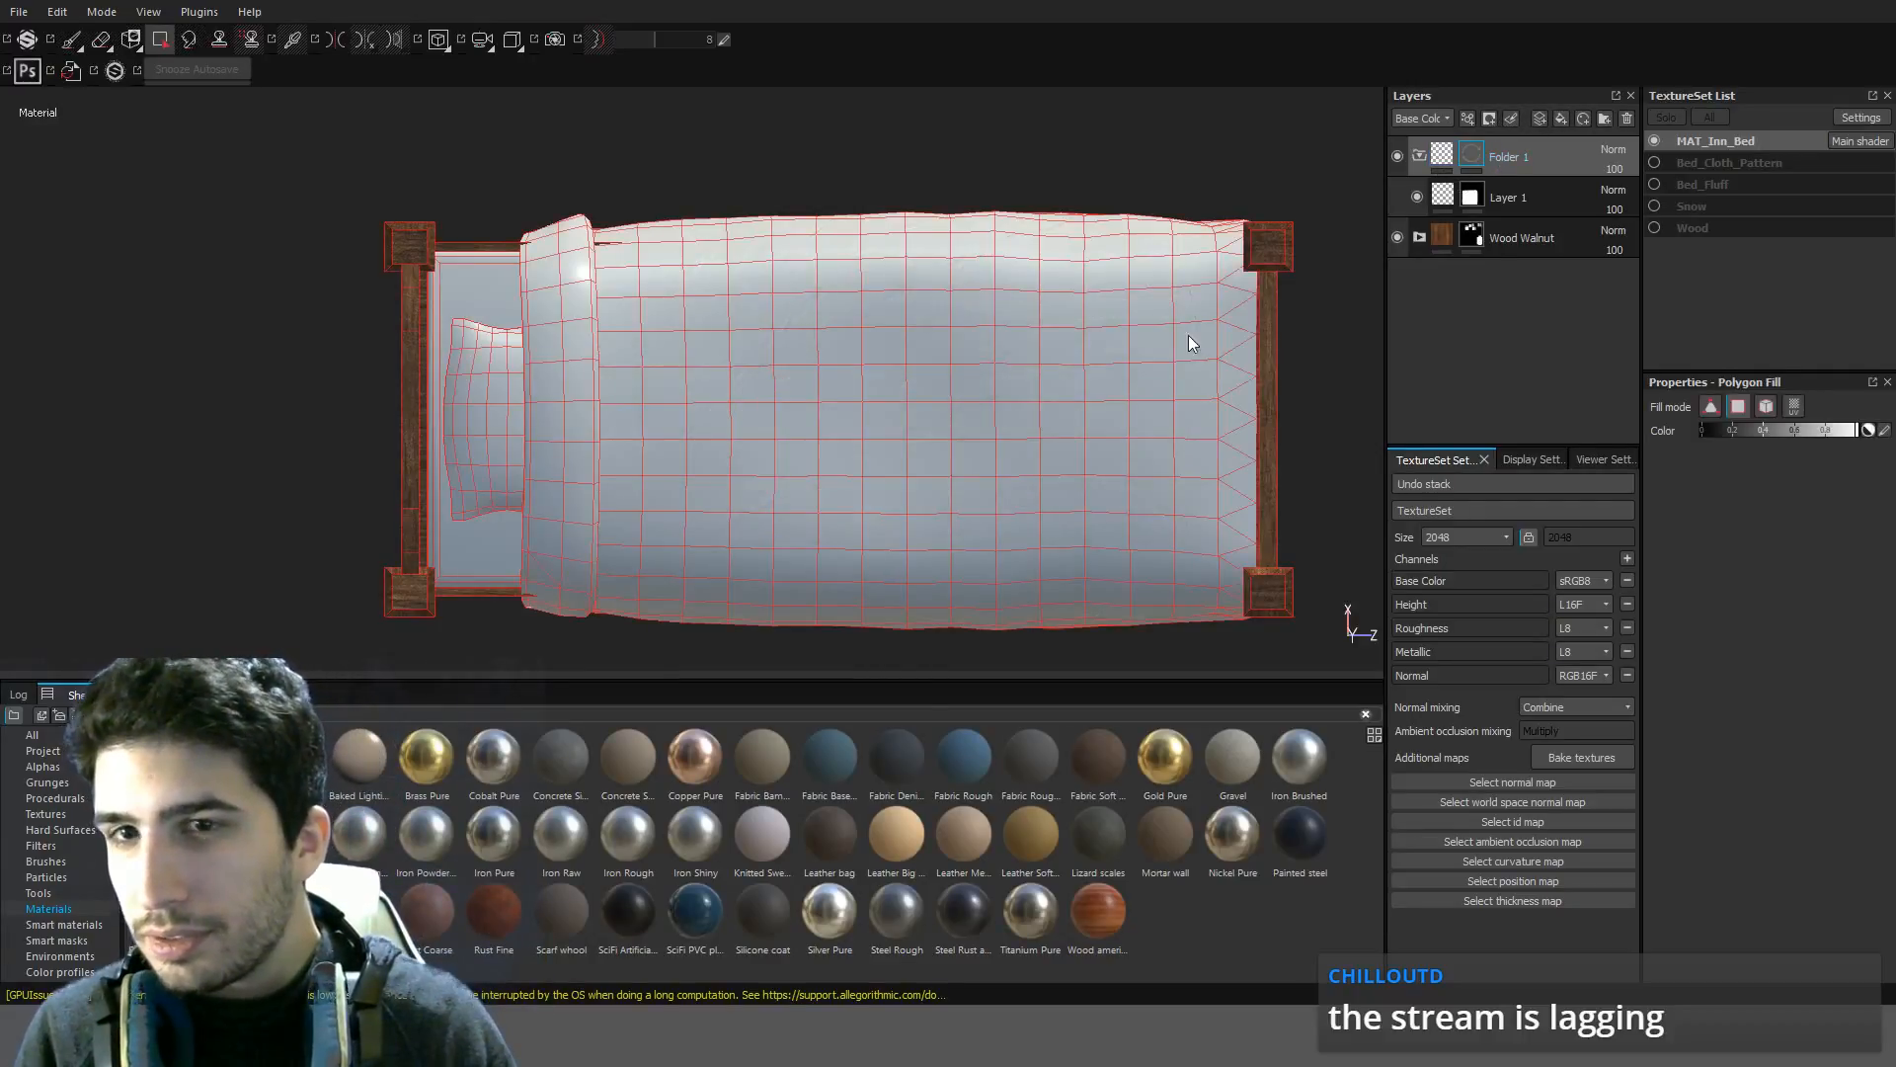
{"action": "left_click", "coordinate": [1794, 406]}
{"action": "left_click", "coordinate": [1122, 376]}
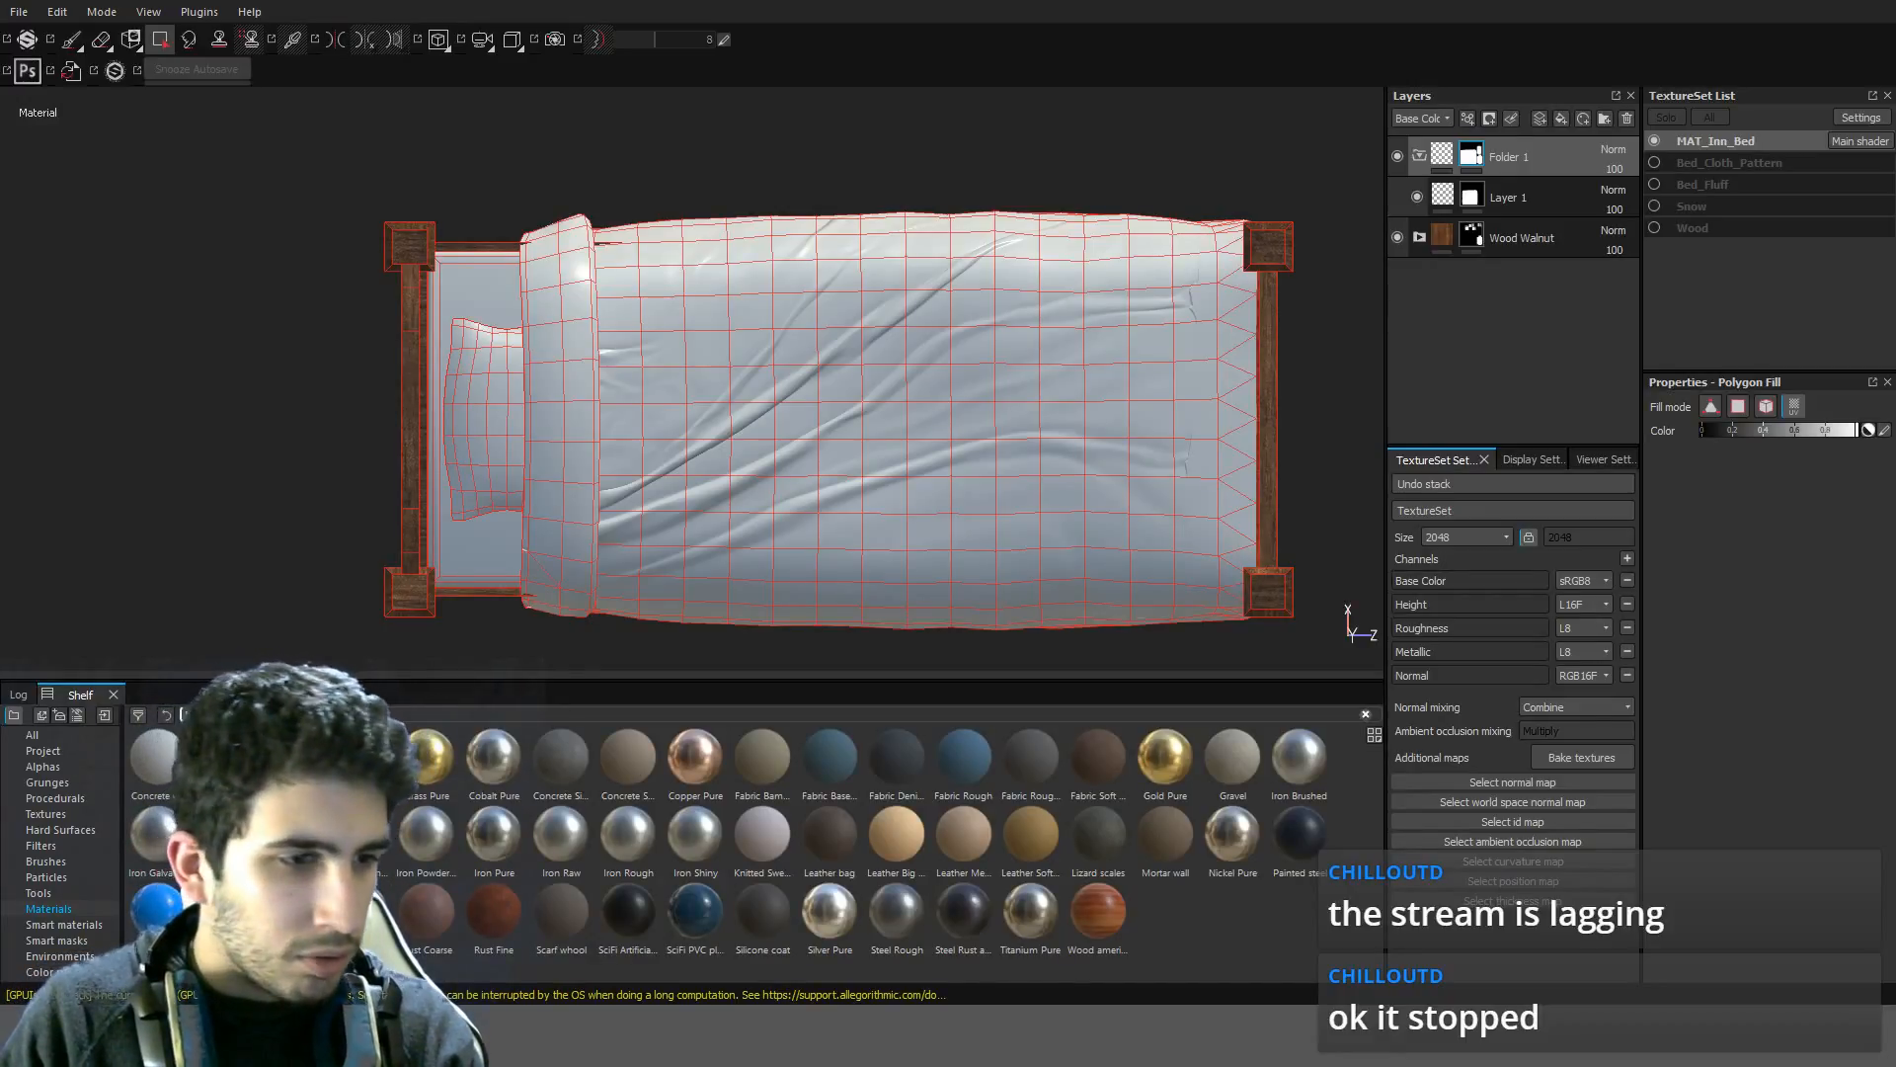
Try the Fabric Bamboo material inside the blanket's masked folder, above the wrinkle layer, and undo it
{"action": "left_click_drag", "start_coordinate": [1121, 491], "coordinate": [922, 483], "text": "alt"}
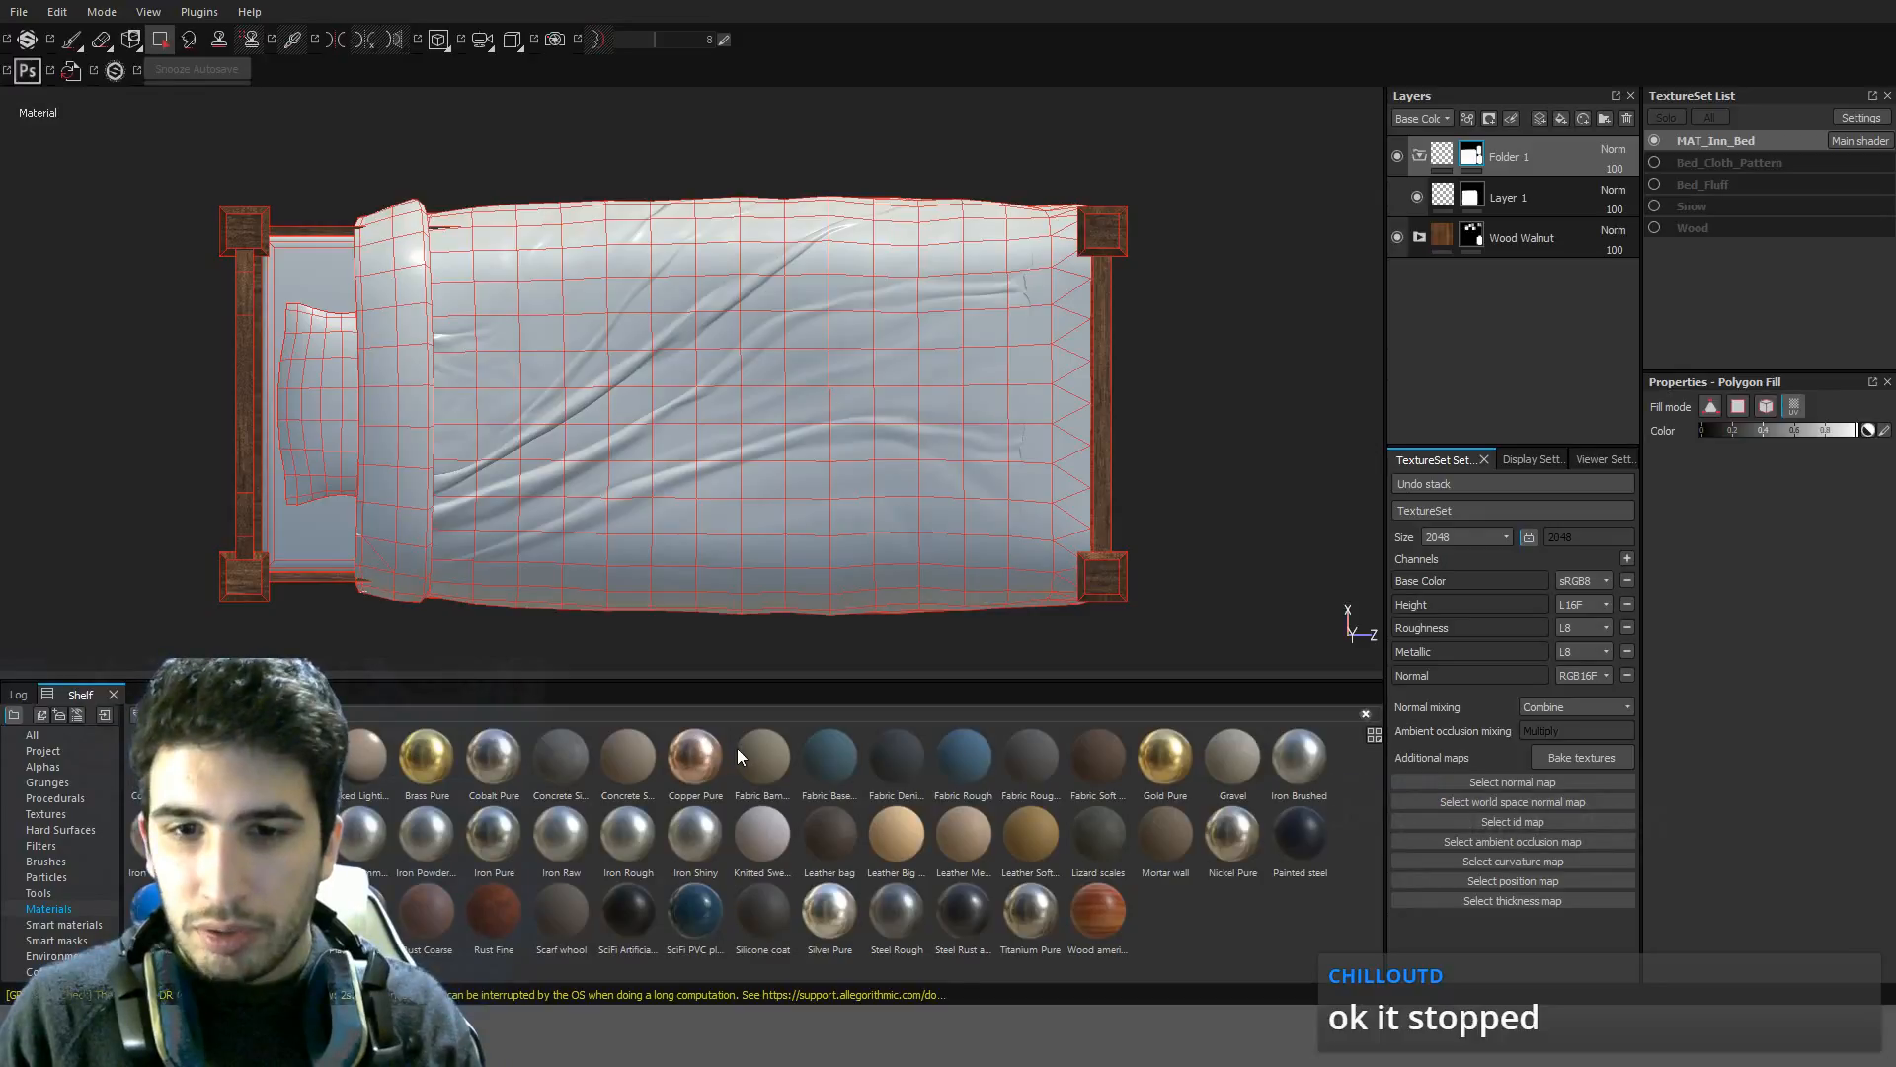
{"action": "left_click_drag", "start_coordinate": [737, 756], "coordinate": [1508, 202]}
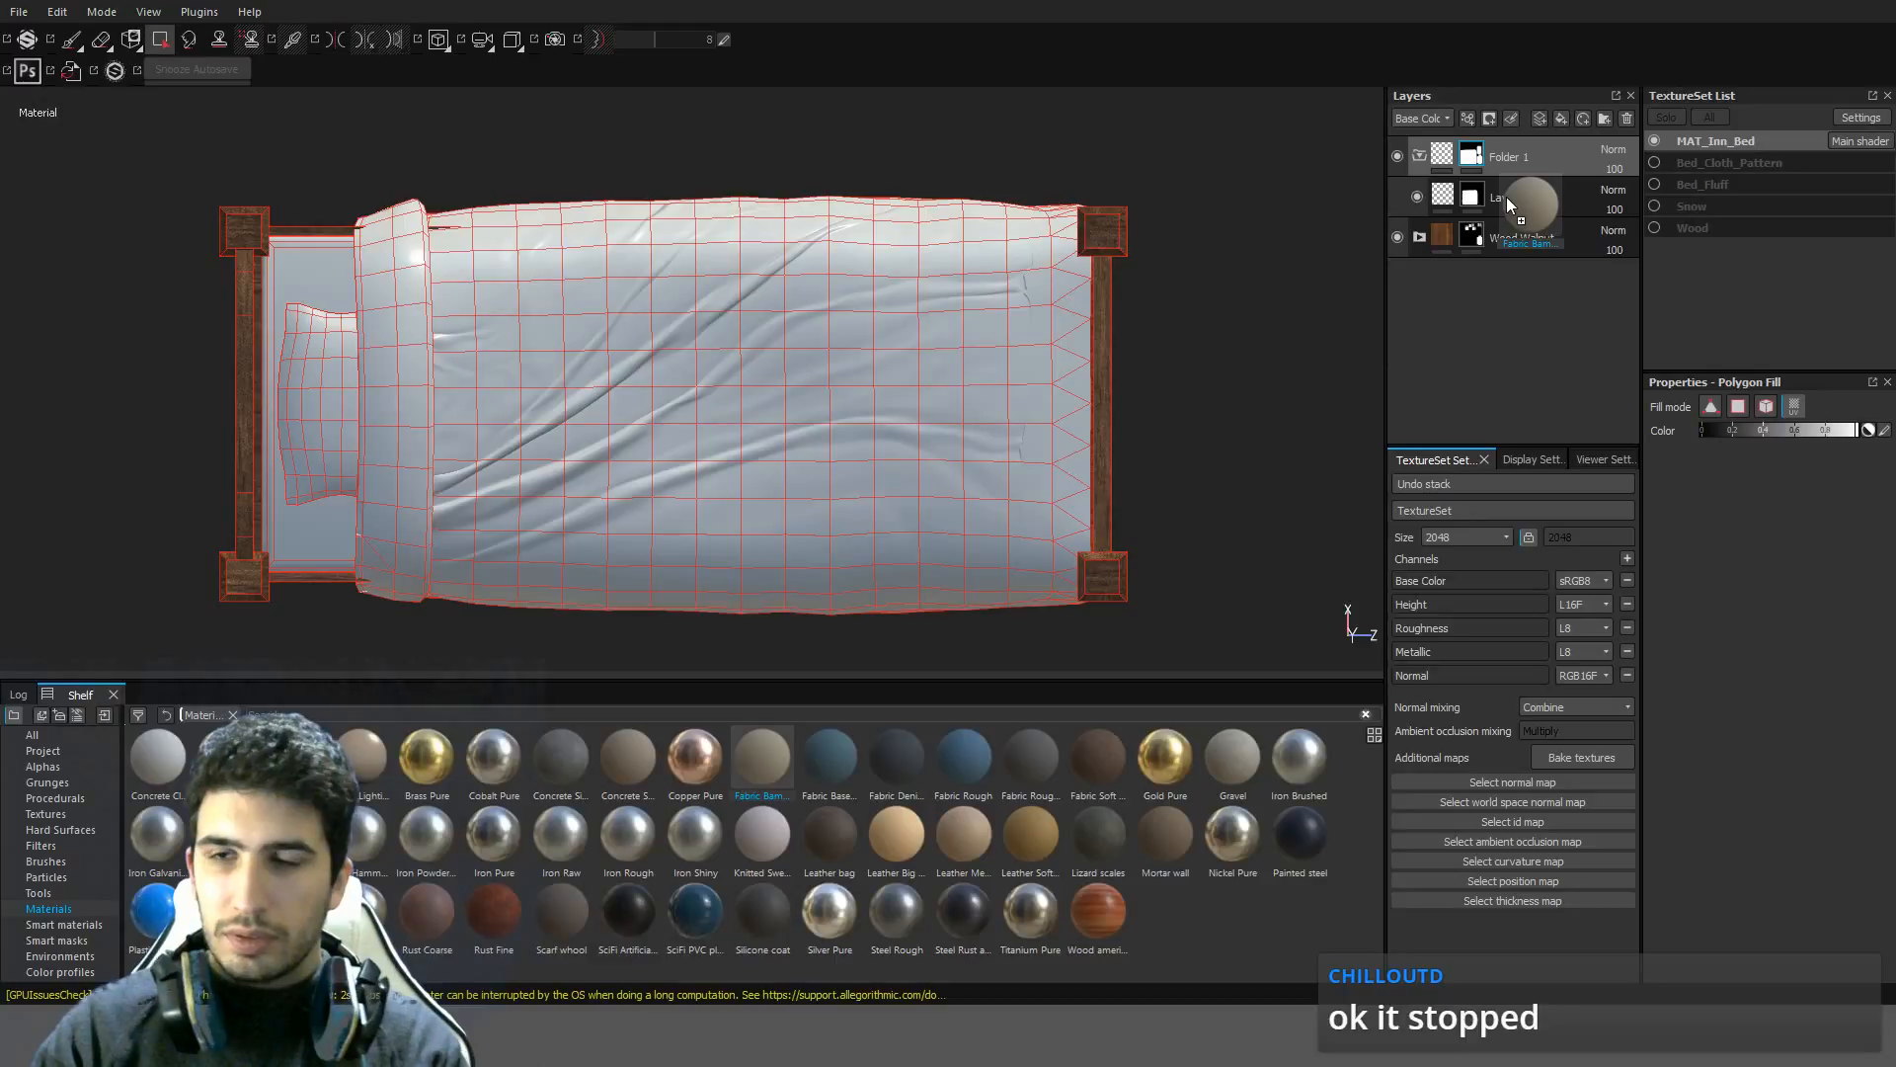
{"action": "left_click_drag", "start_coordinate": [1507, 197], "coordinate": [1507, 207]}
{"action": "left_click", "coordinate": [1471, 195]}
{"action": "left_click_drag", "start_coordinate": [987, 415], "coordinate": [790, 384], "text": "alt"}
{"action": "scroll", "coordinate": [880, 486], "scroll_direction": "up", "scroll_amount": 3}
{"action": "key", "text": "ctrl+z"}
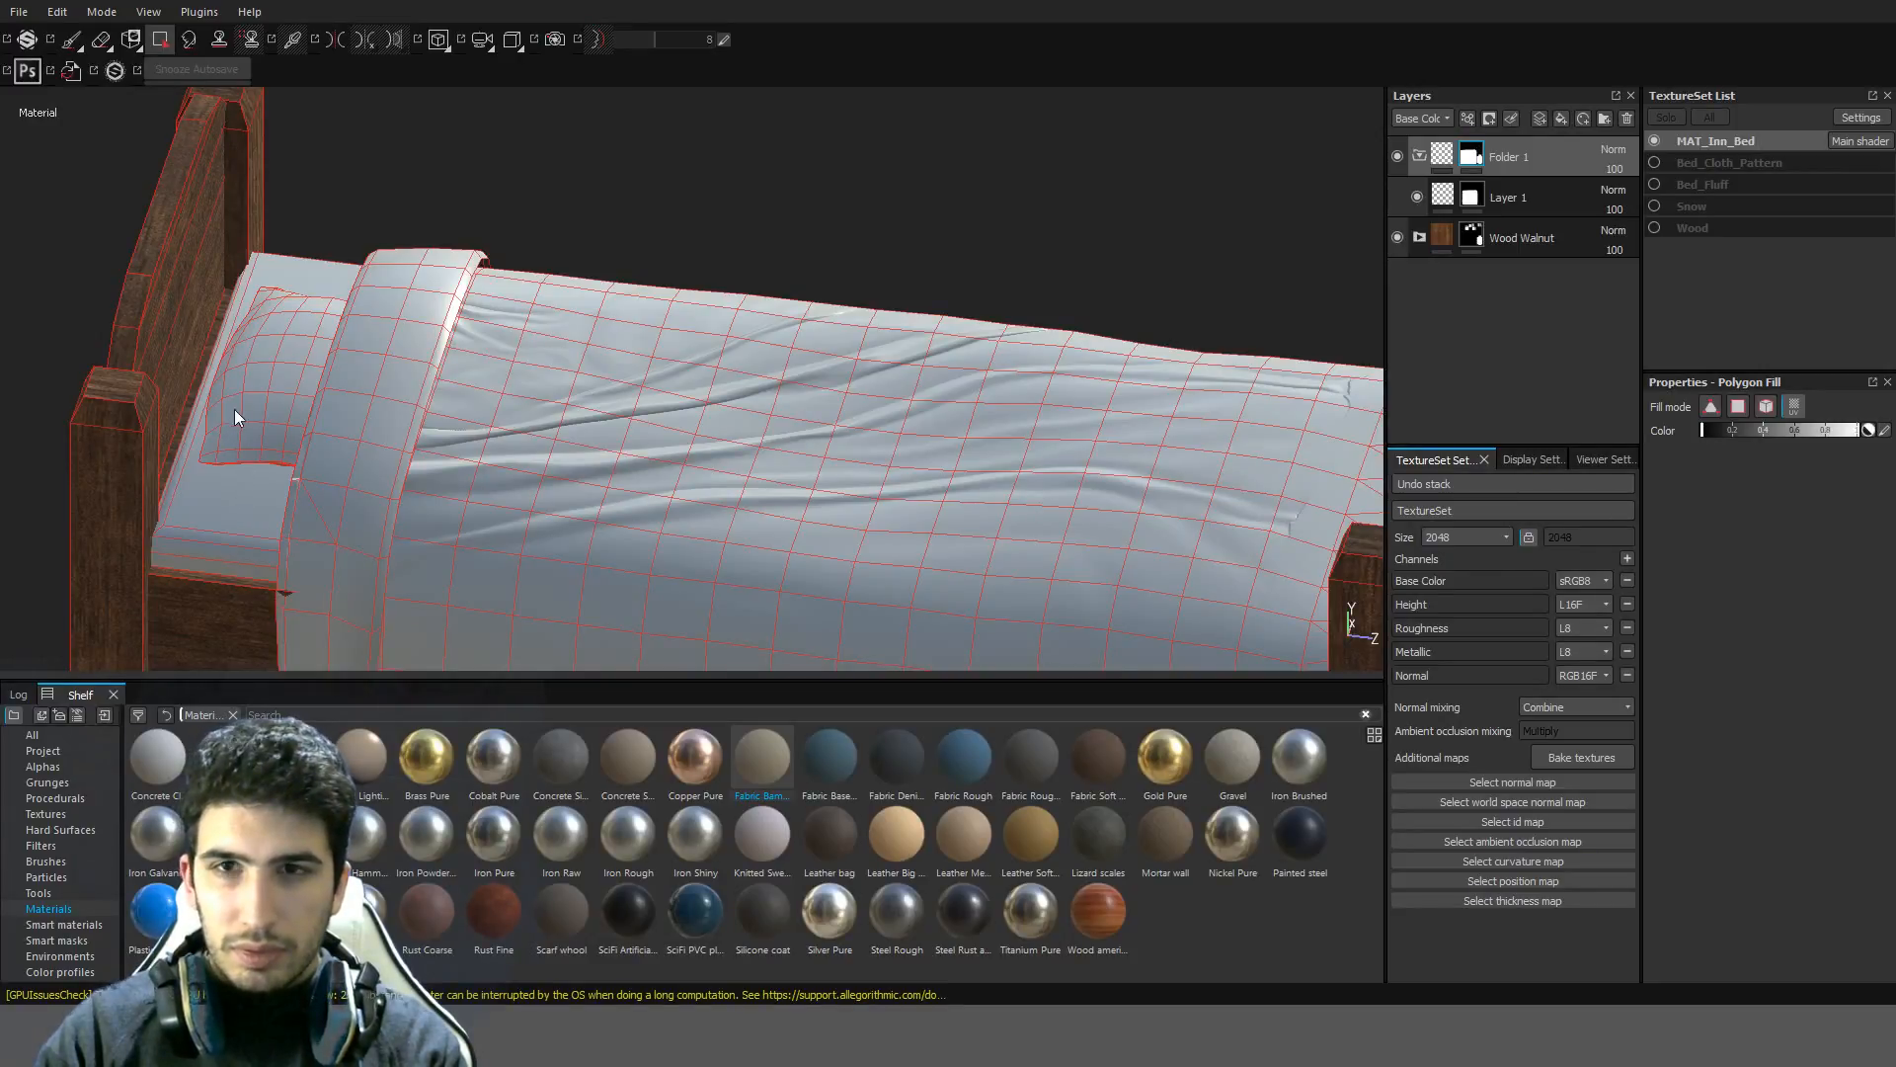
Restrict the folder's mask to the blanket with black Polygon Fill in the combined 3D and UV view, and return to the 3D-only view
{"action": "left_click_drag", "start_coordinate": [252, 397], "coordinate": [916, 261], "text": "alt"}
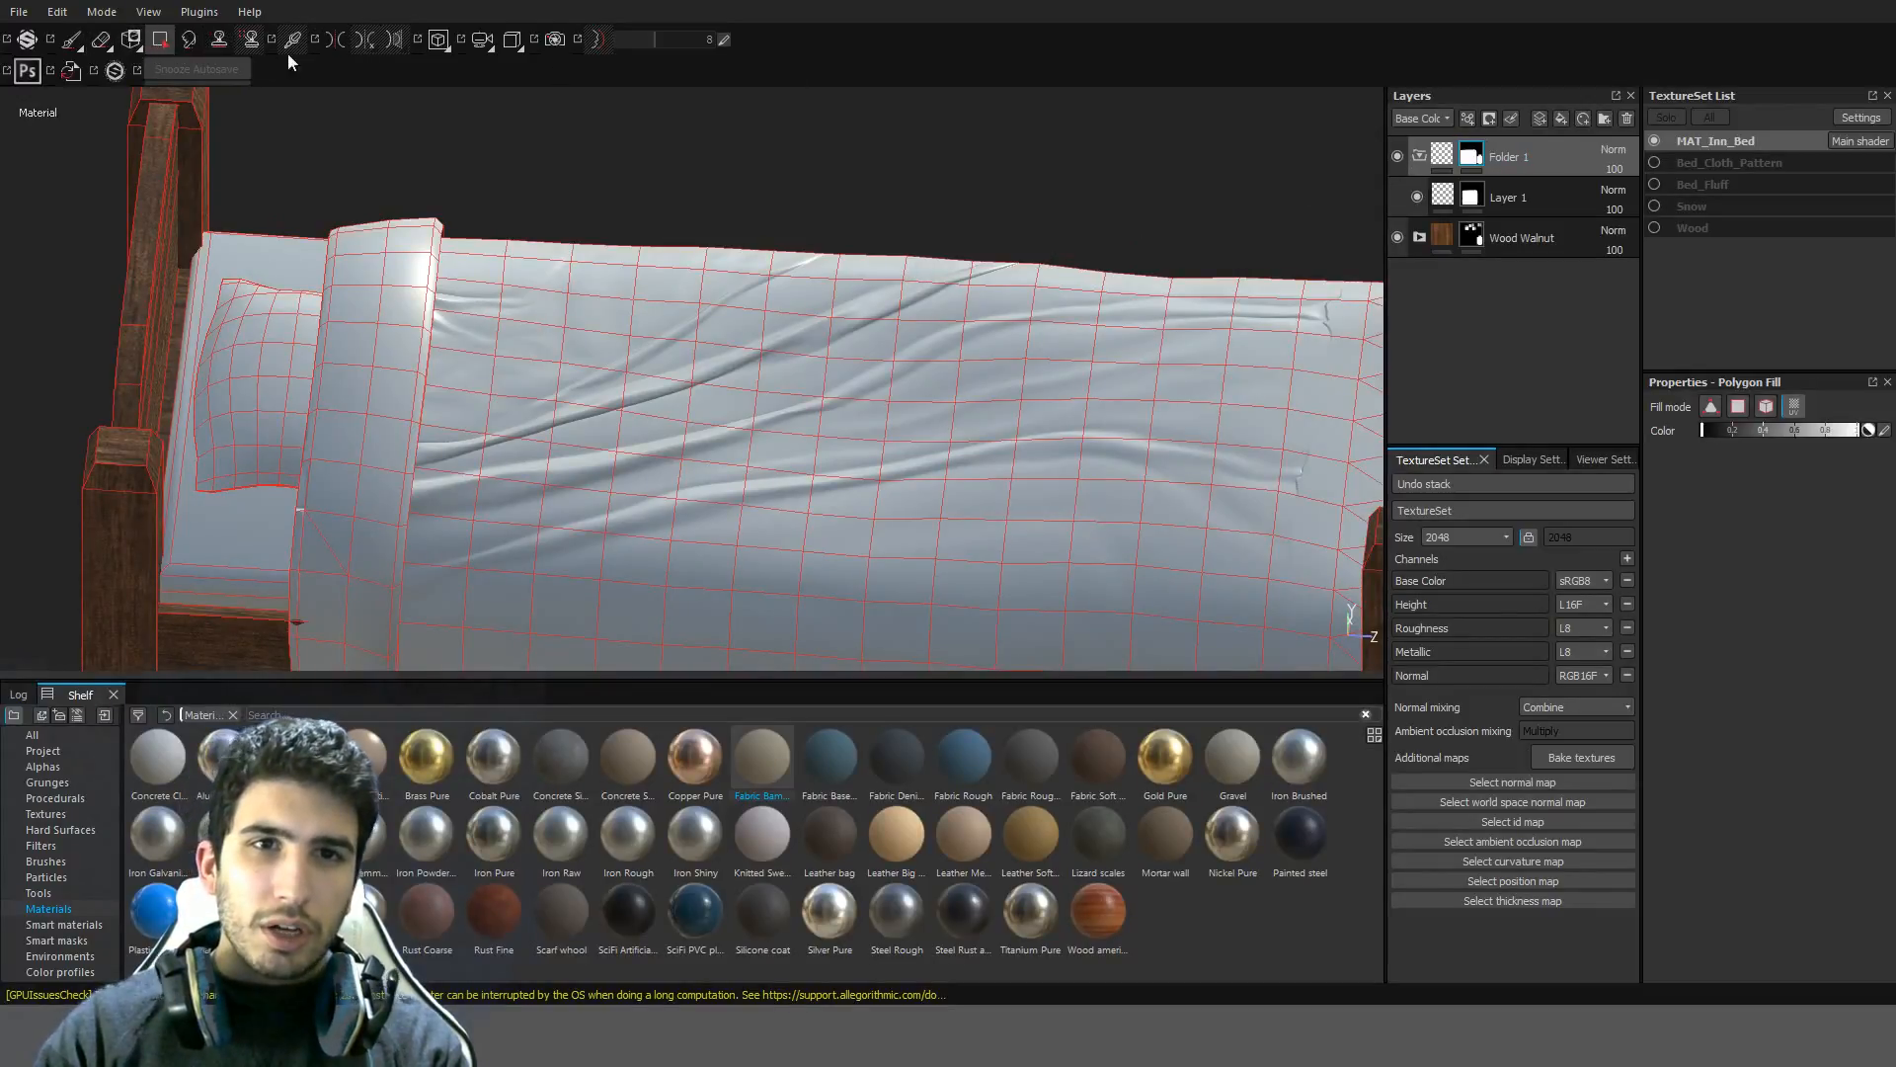
{"action": "left_click", "coordinate": [441, 39]}
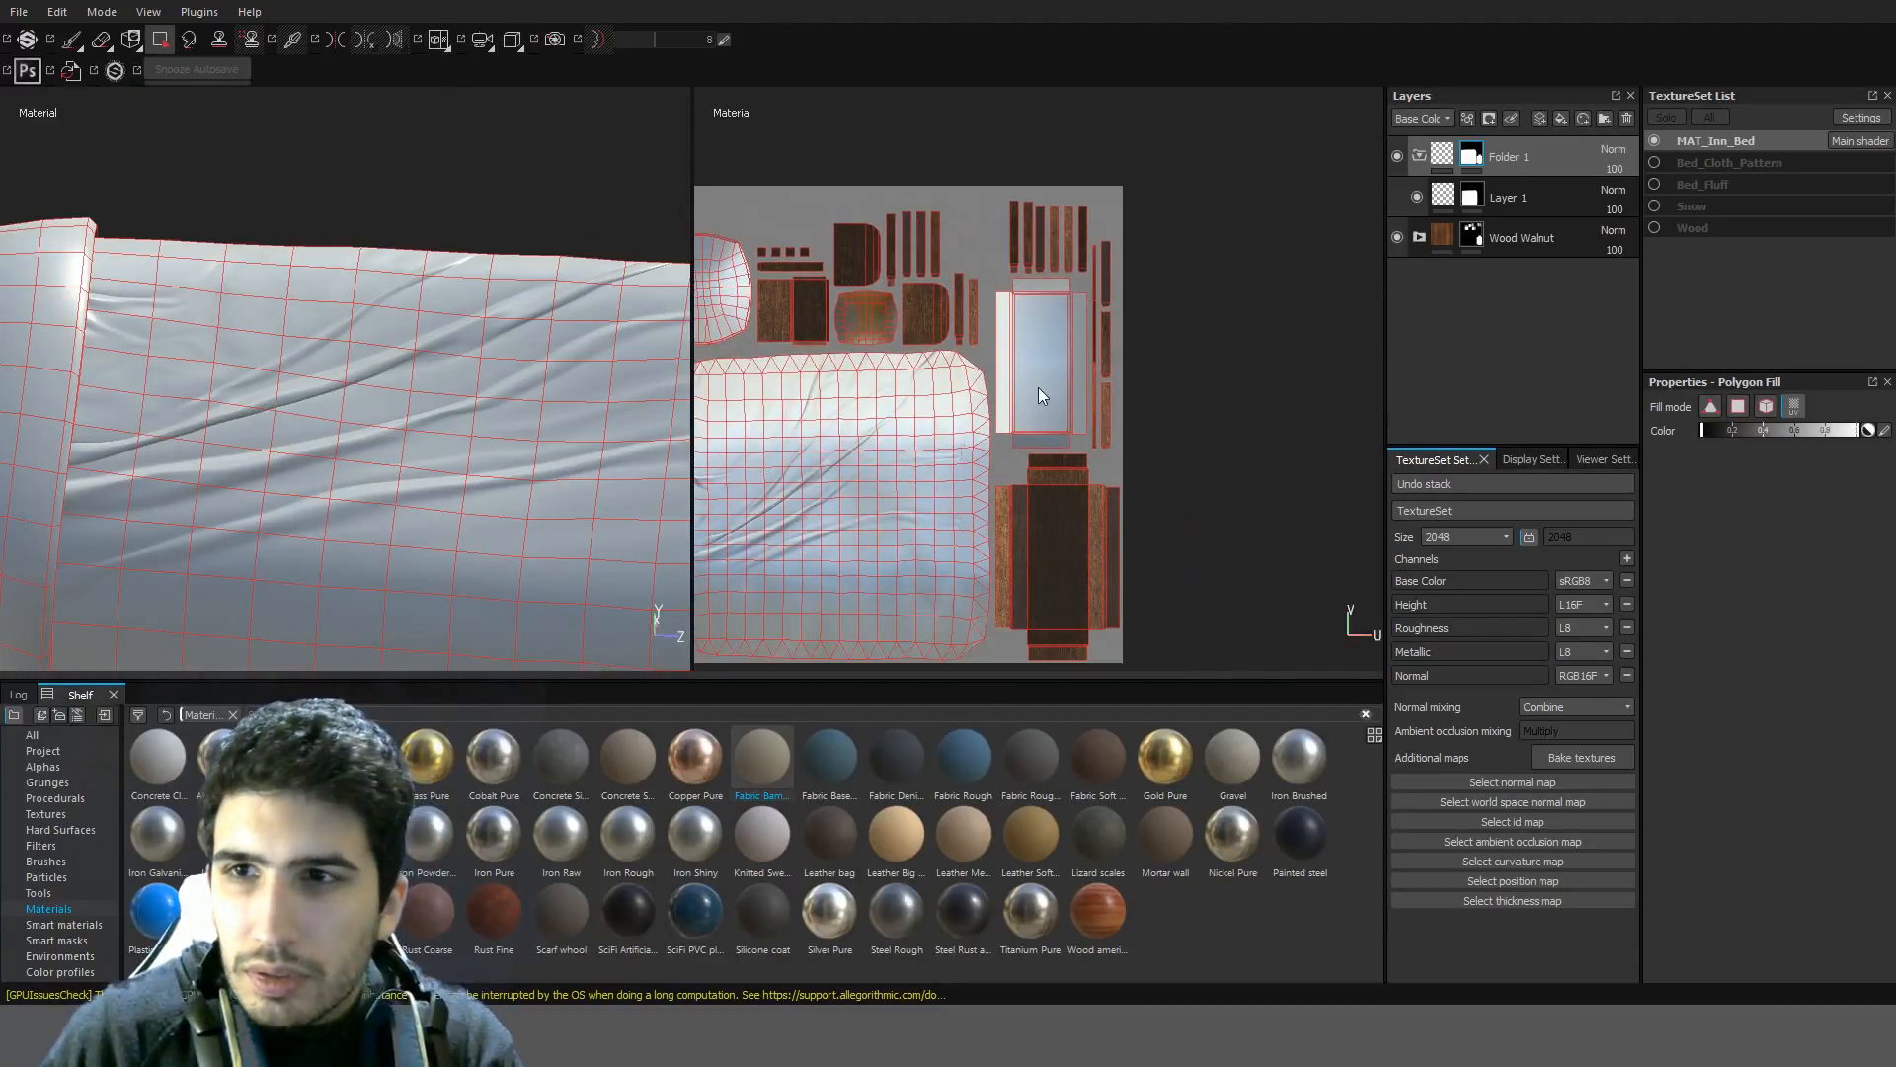
{"action": "left_click_drag", "start_coordinate": [612, 534], "coordinate": [439, 386], "text": "alt"}
{"action": "key", "text": "f"}
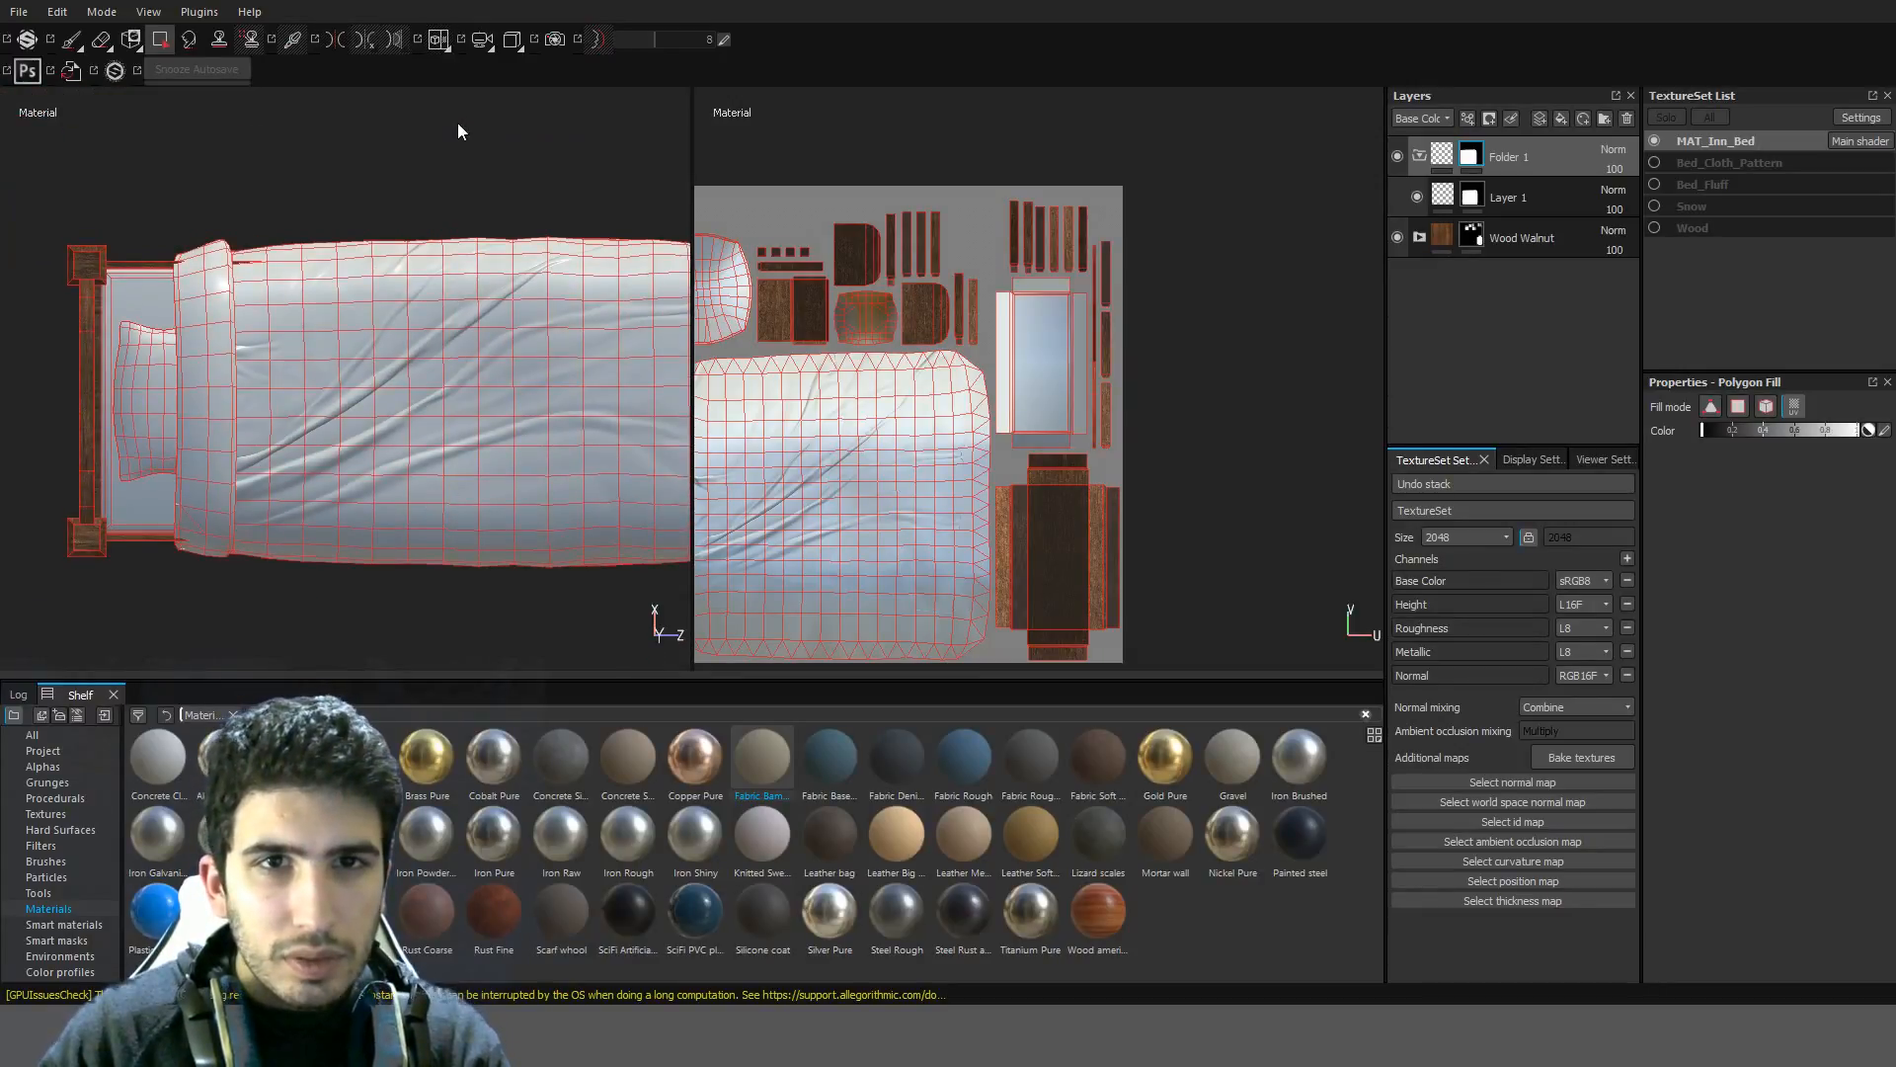
{"action": "key", "text": "F2"}
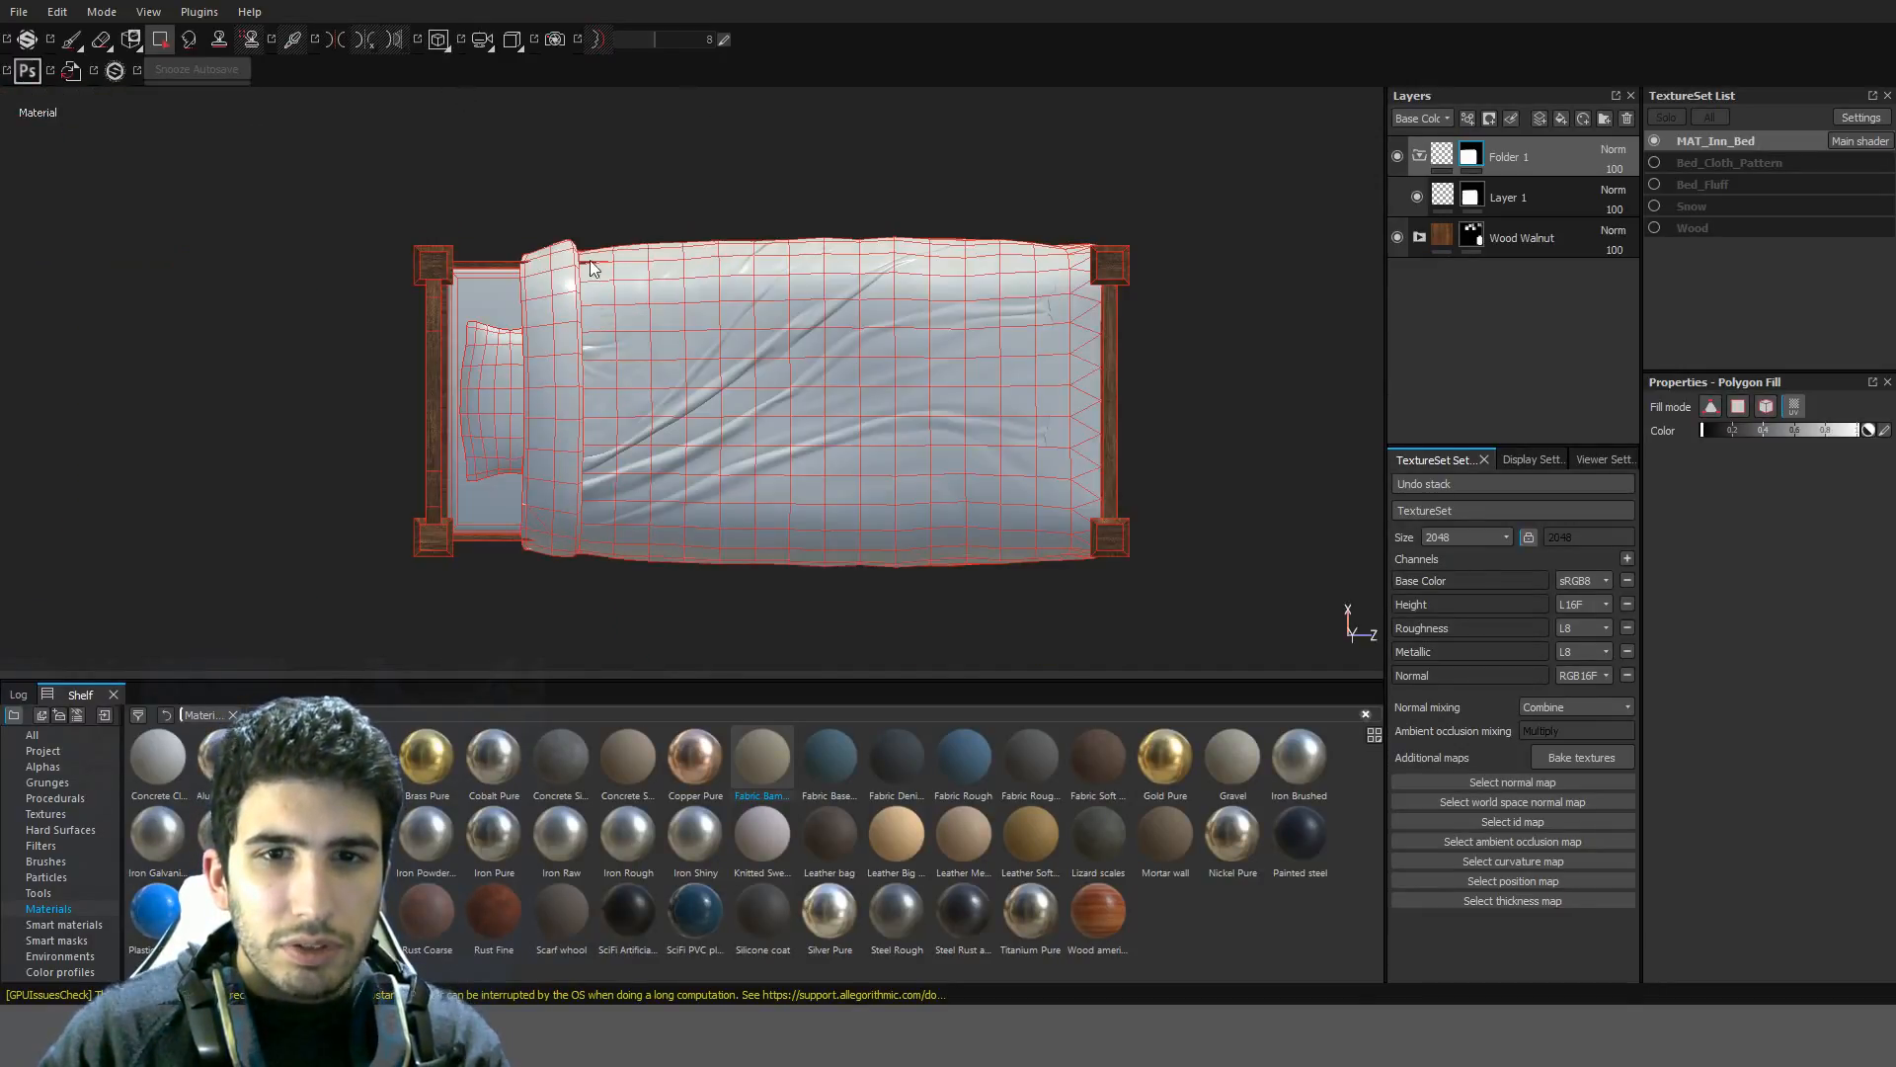
Add the Fabric Bamboo material above the wrinkle layer in the blanket's folder and inspect its weave up close
{"action": "left_click_drag", "start_coordinate": [758, 735], "coordinate": [1521, 180]}
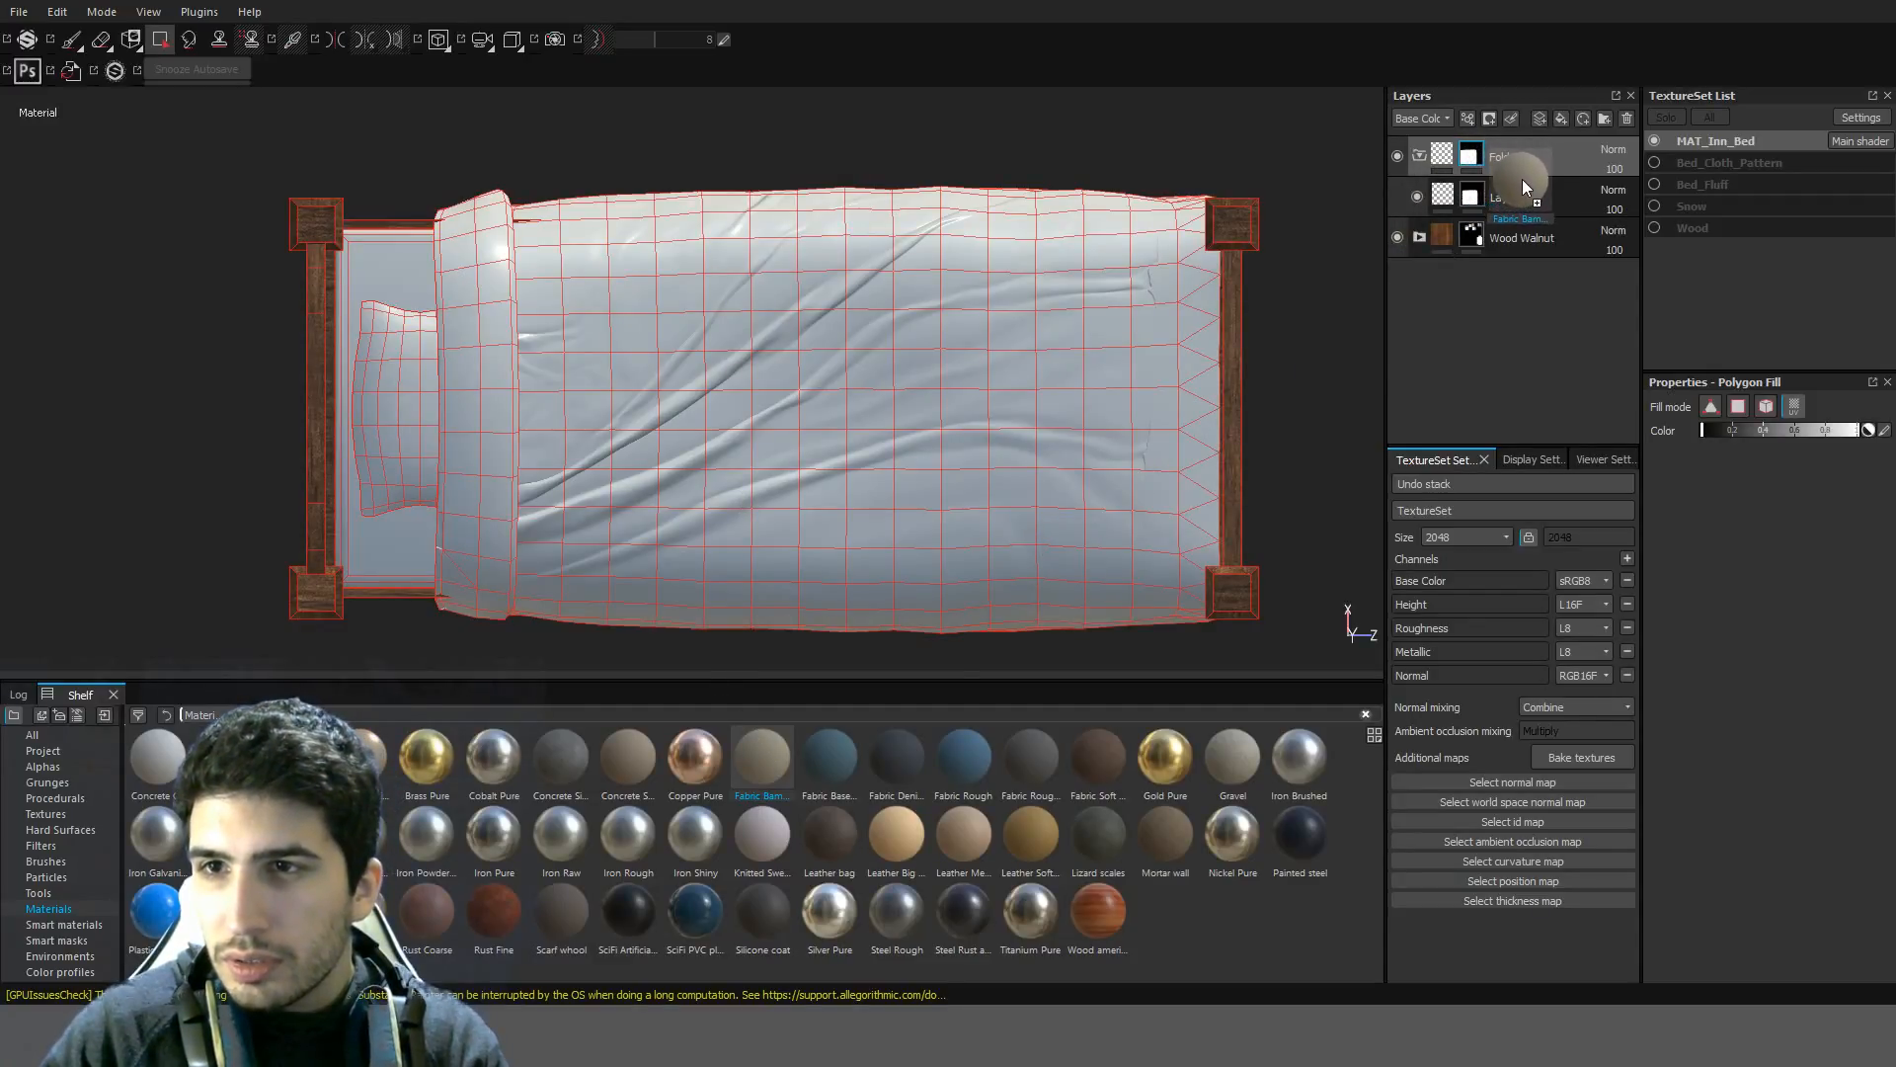
{"action": "scroll", "coordinate": [1004, 410], "scroll_direction": "up", "scroll_amount": 3}
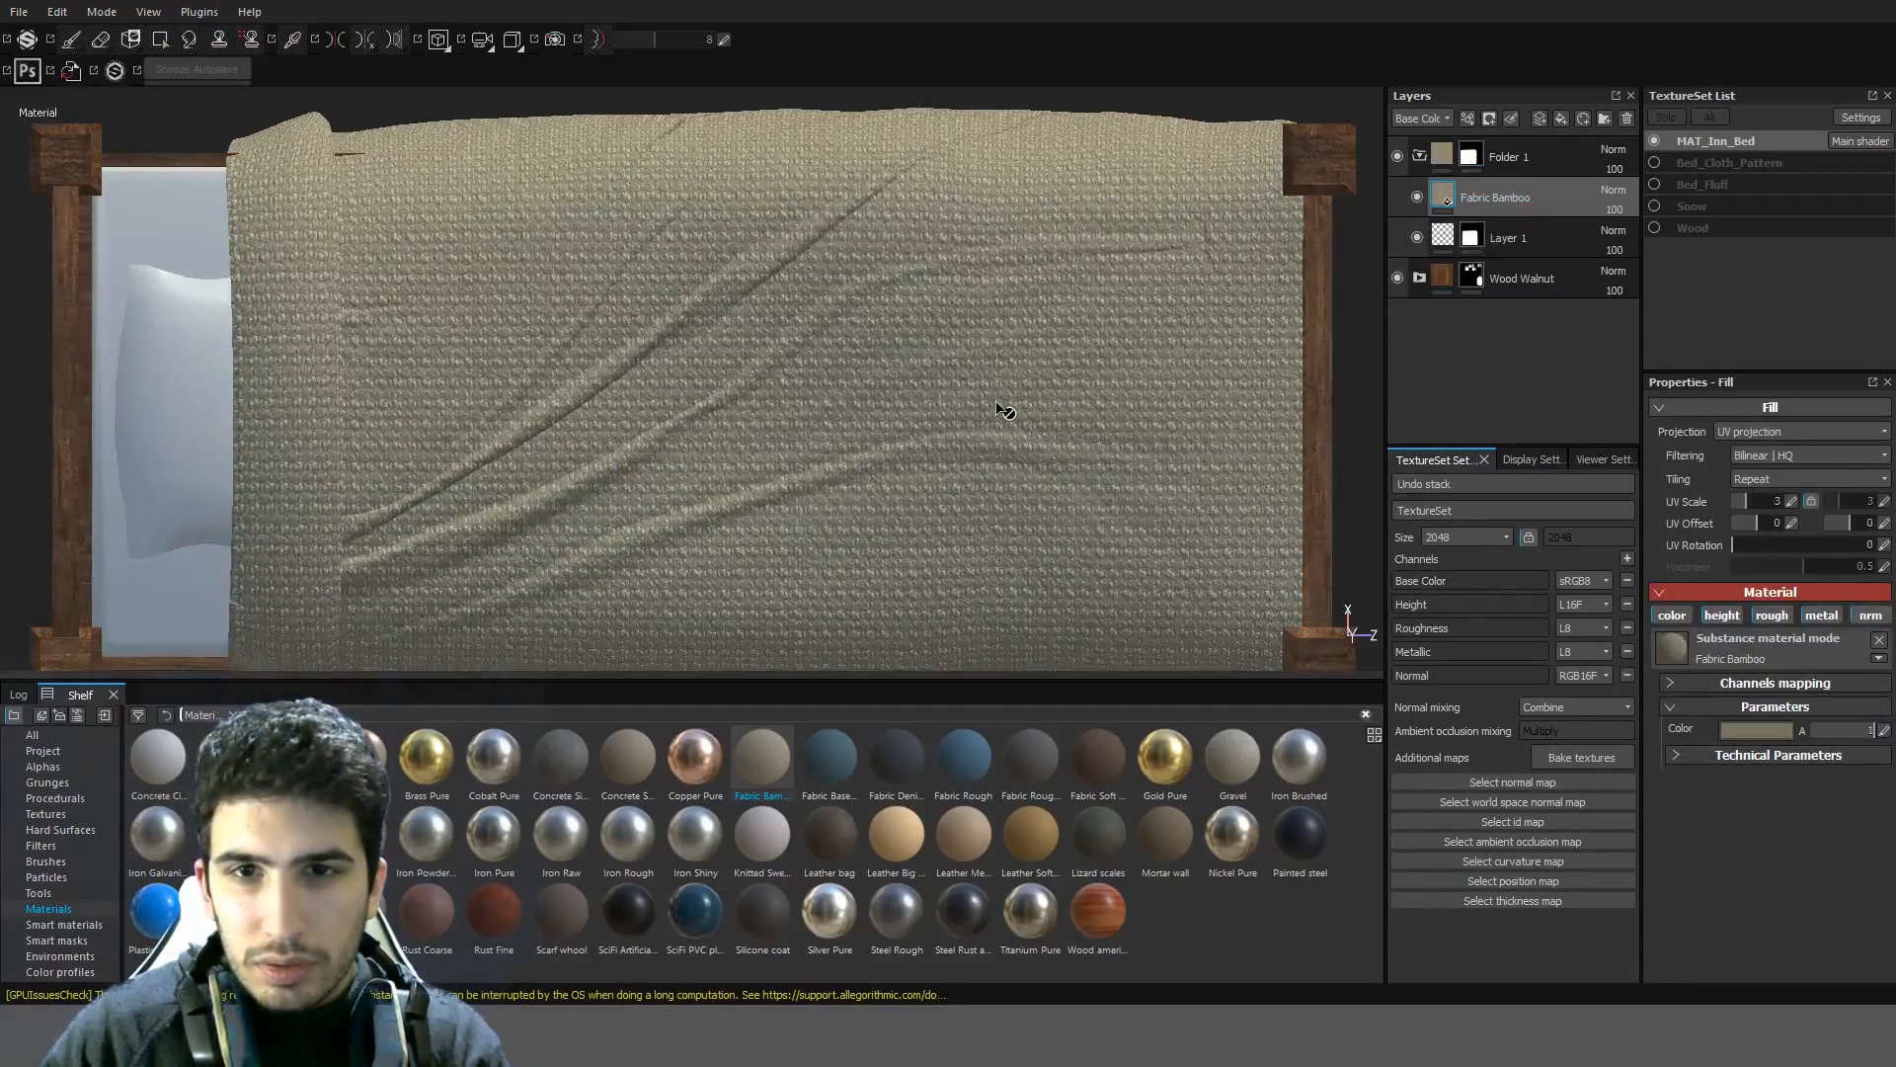
{"action": "scroll", "coordinate": [1002, 413], "scroll_direction": "up", "scroll_amount": 6}
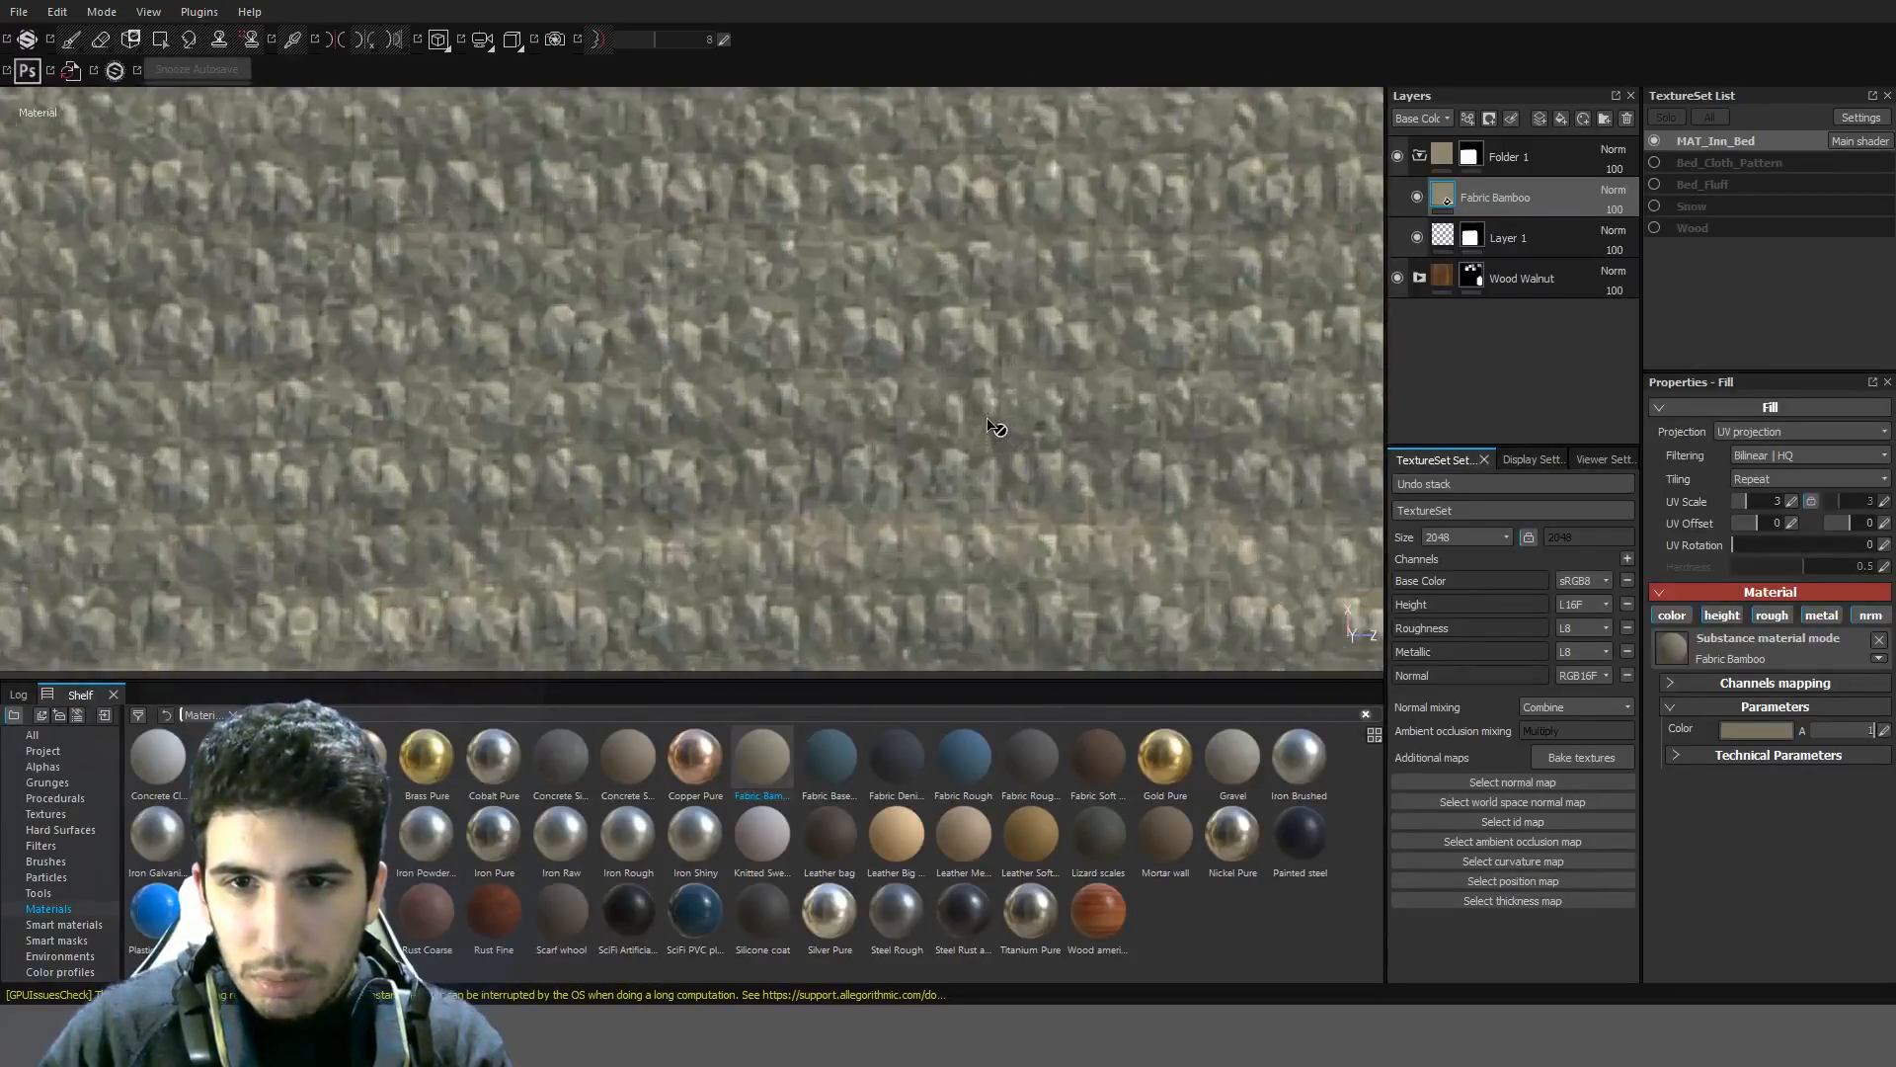
Add the Fabric Baseball Hat material to the blanket's folder, between Fabric Bamboo and the wrinkle layer
{"action": "scroll", "coordinate": [996, 427], "scroll_direction": "down", "scroll_amount": 5}
{"action": "left_click_drag", "start_coordinate": [830, 755], "coordinate": [1462, 186]}
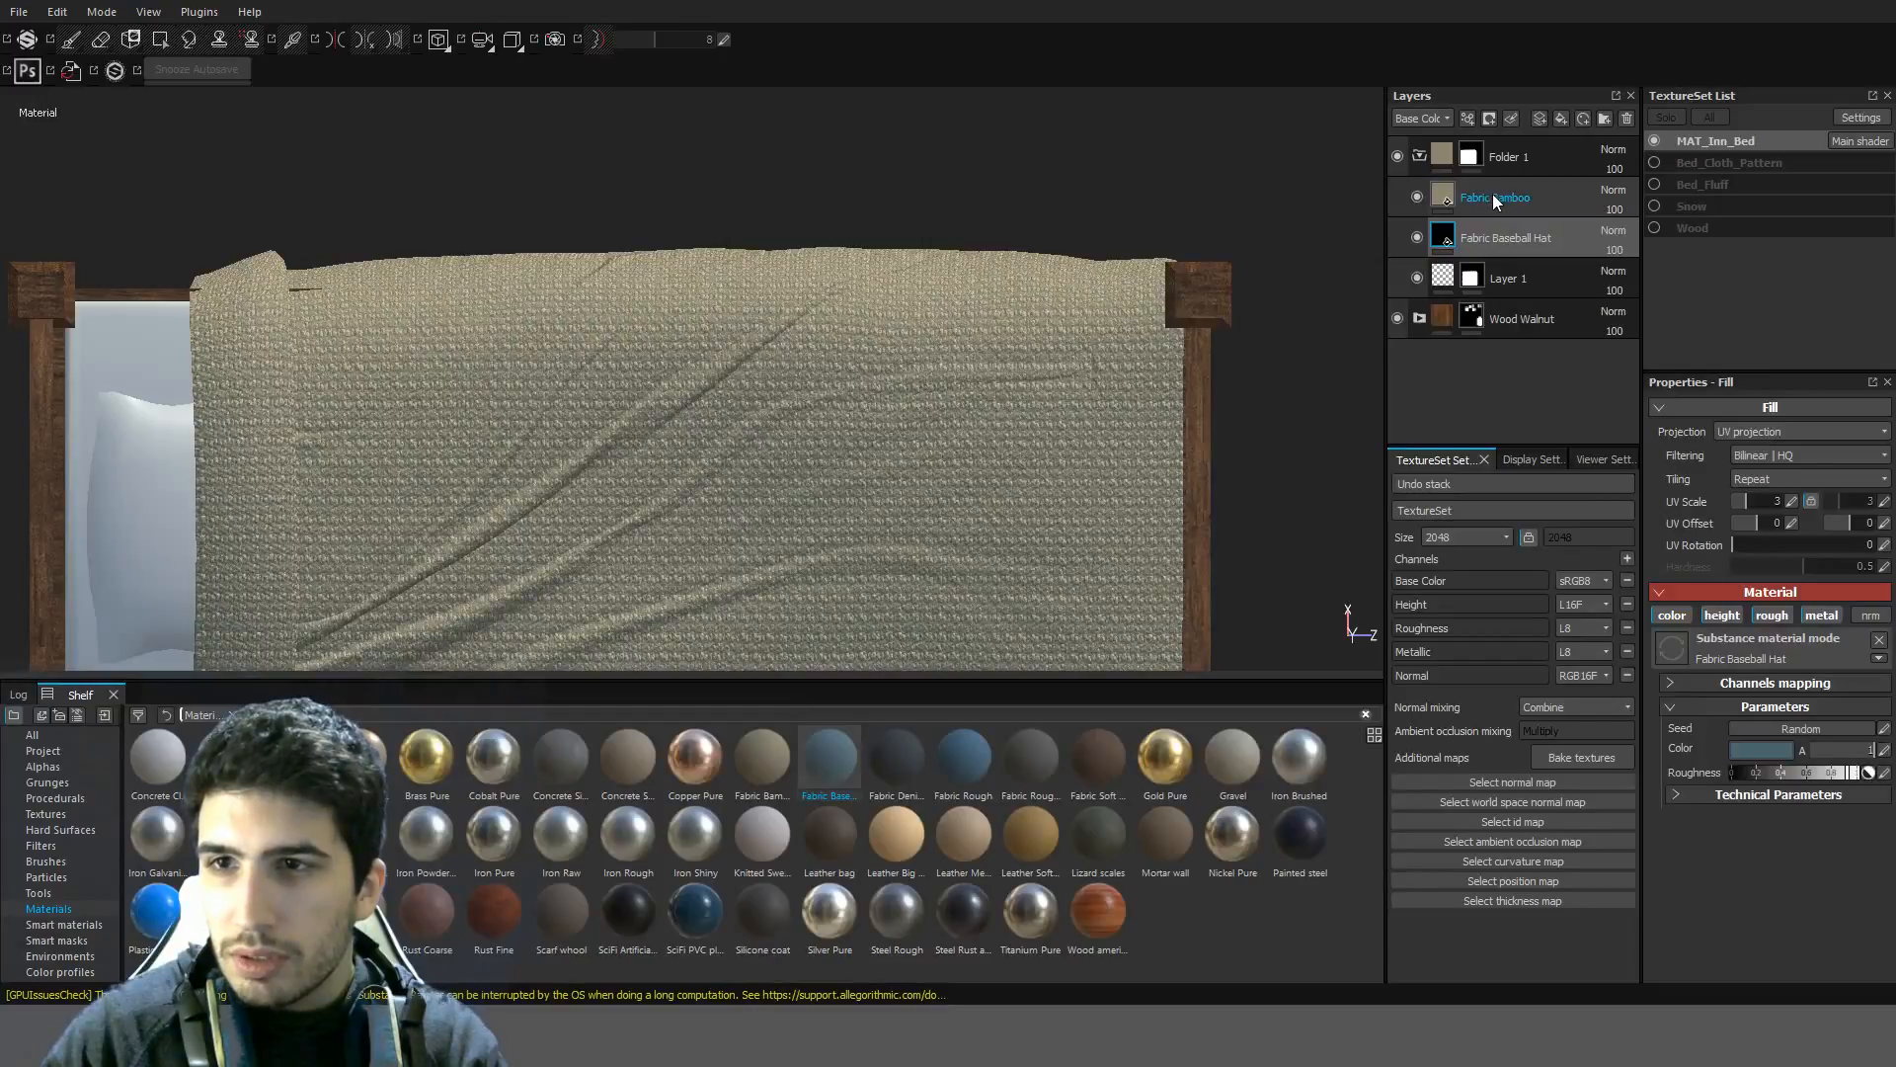
Delete the Fabric Bamboo layer from Folder 1 and inspect the blanket with Fabric Baseball Hat
{"action": "left_click", "coordinate": [1491, 194]}
{"action": "key", "text": "Delete"}
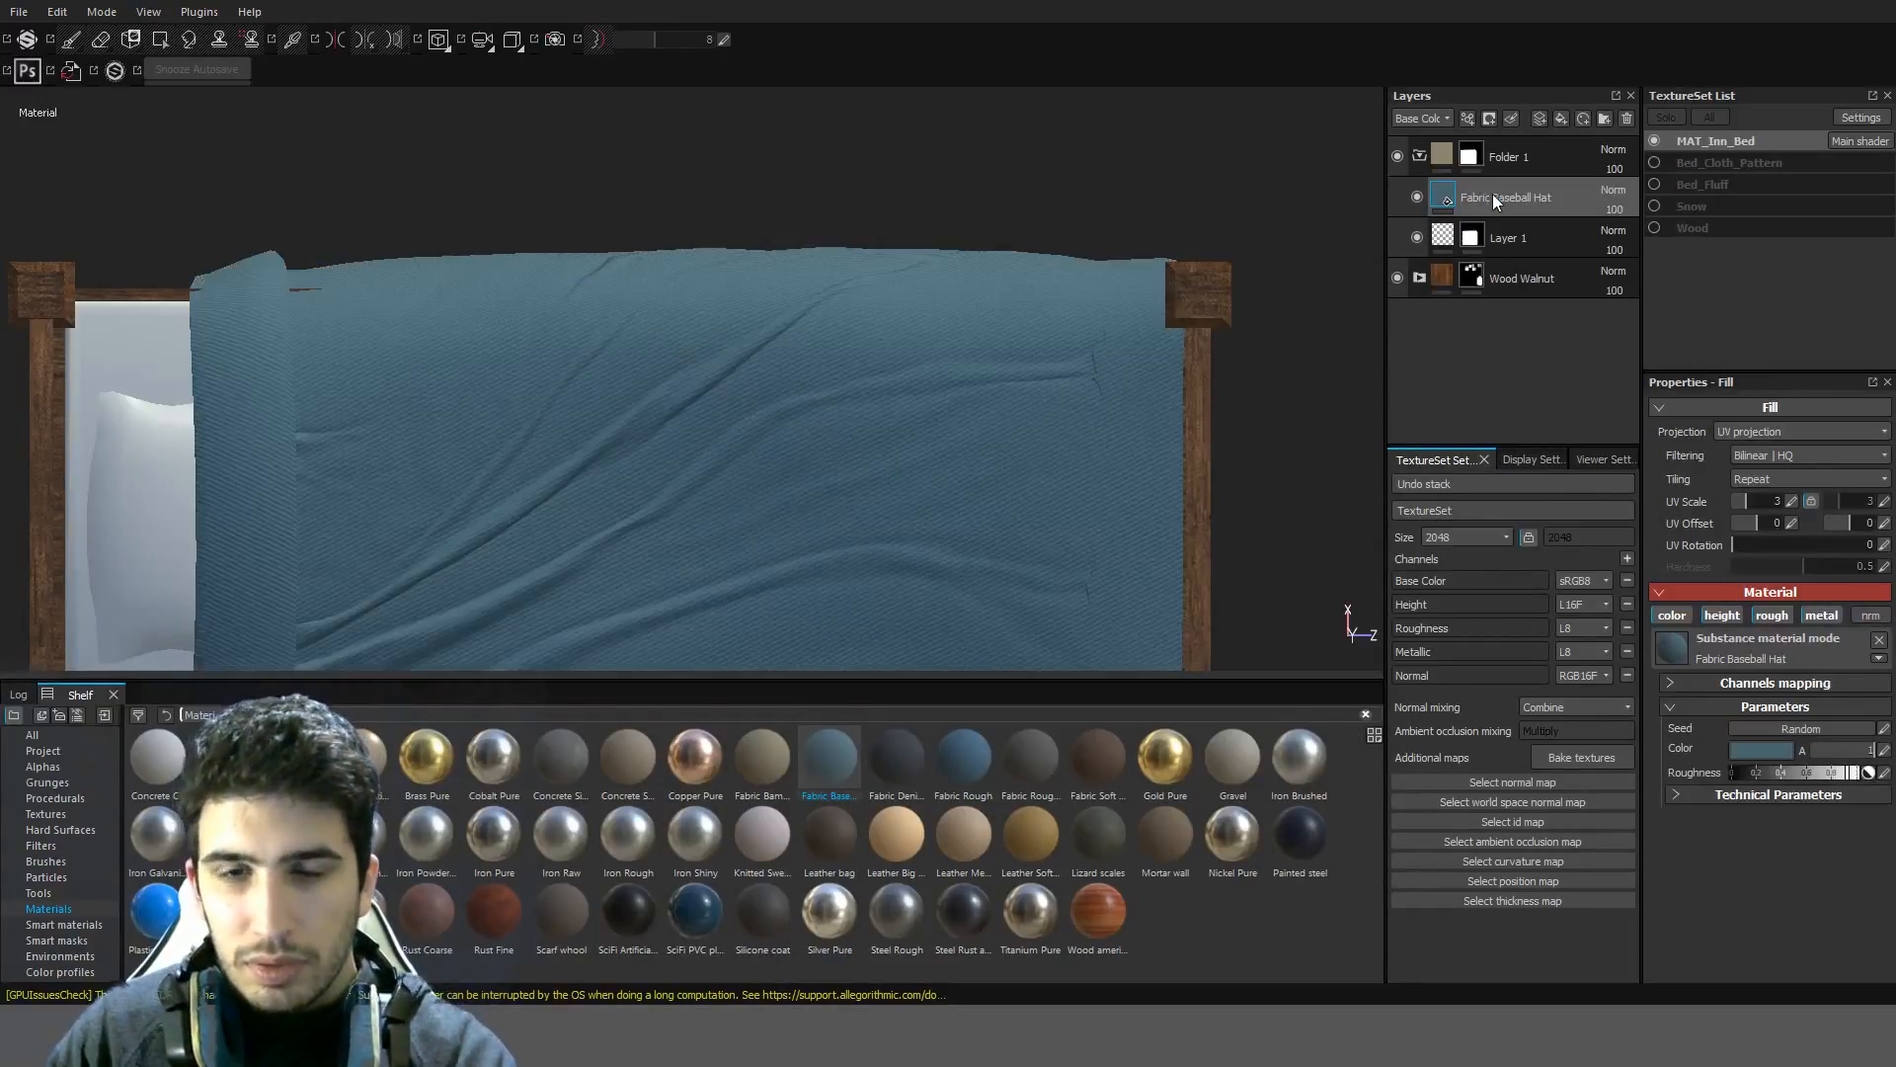
{"action": "scroll", "coordinate": [1151, 339], "scroll_direction": "up", "scroll_amount": 5}
{"action": "scroll", "coordinate": [1077, 308], "scroll_direction": "down", "scroll_amount": 6}
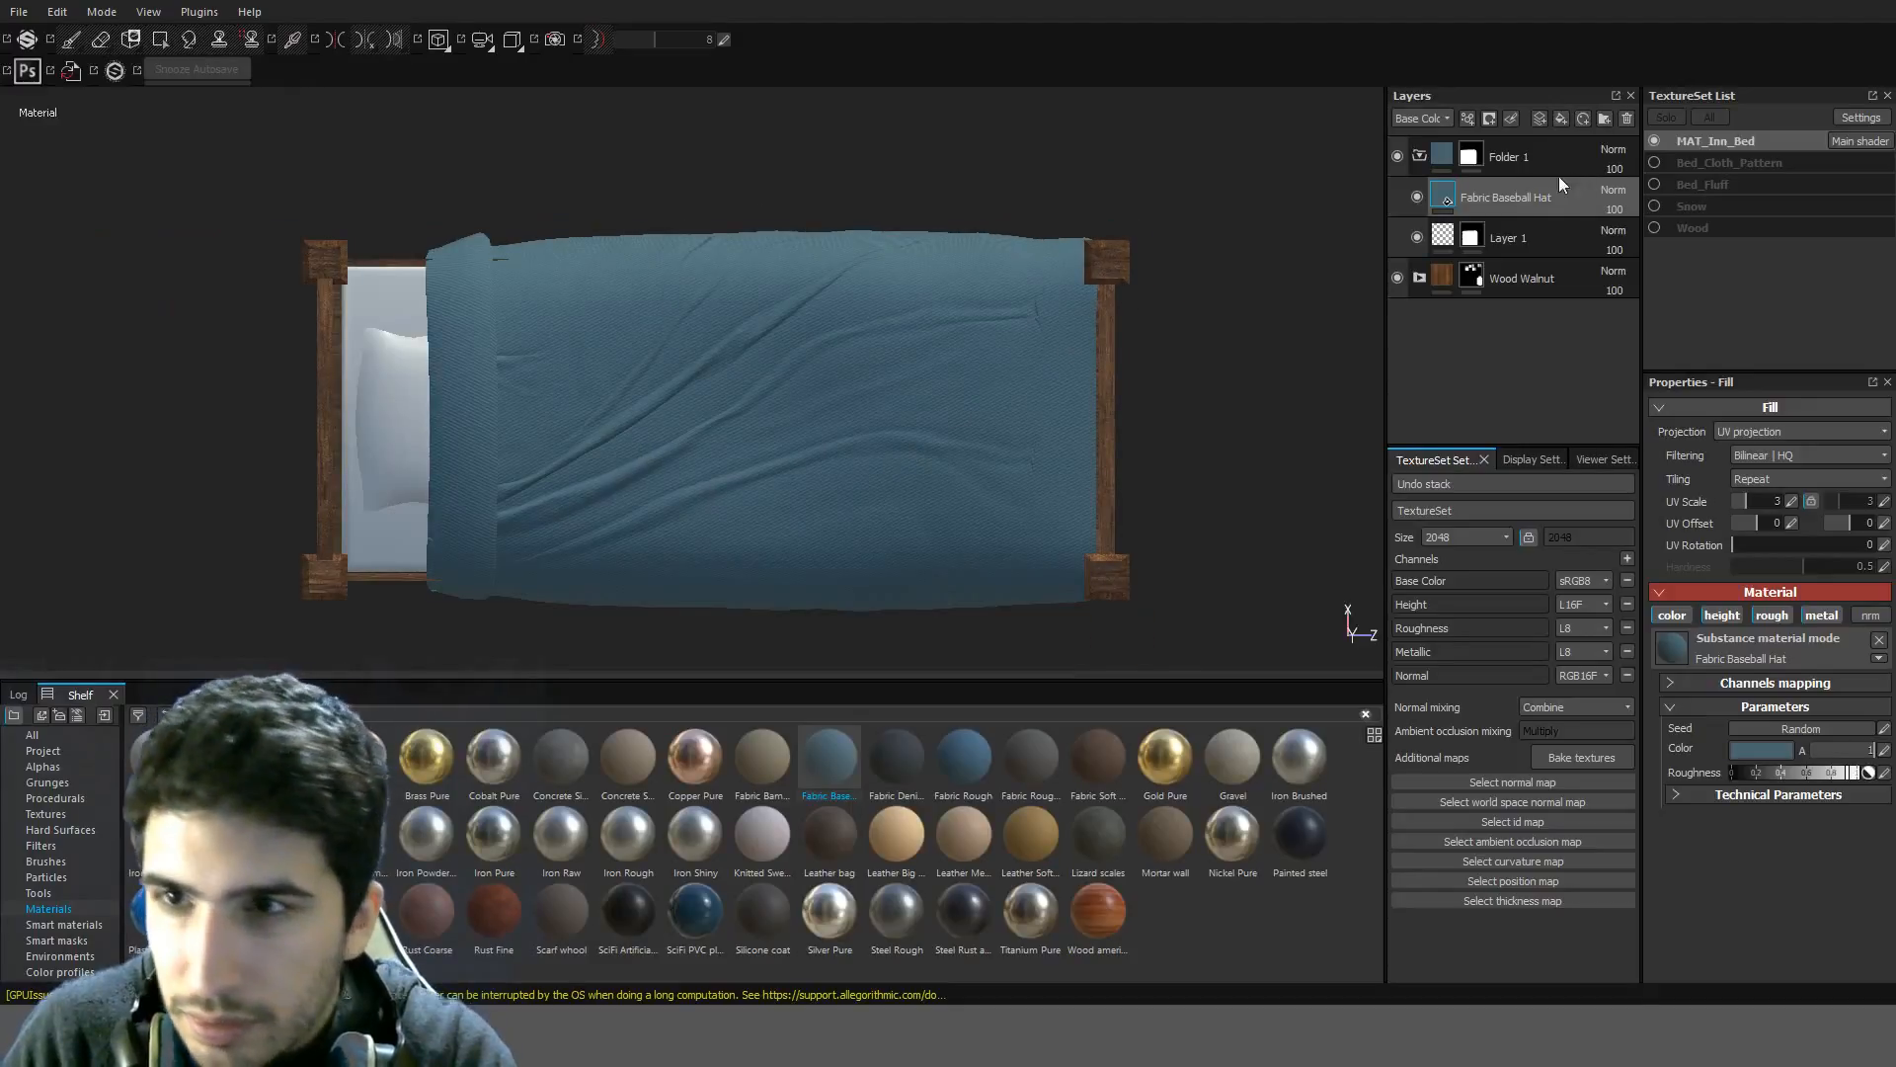
Hide the Fabric Baseball Hat layer, try the Fabric Denim Base material in Folder 1, and remove it
{"action": "left_click", "coordinate": [1419, 201]}
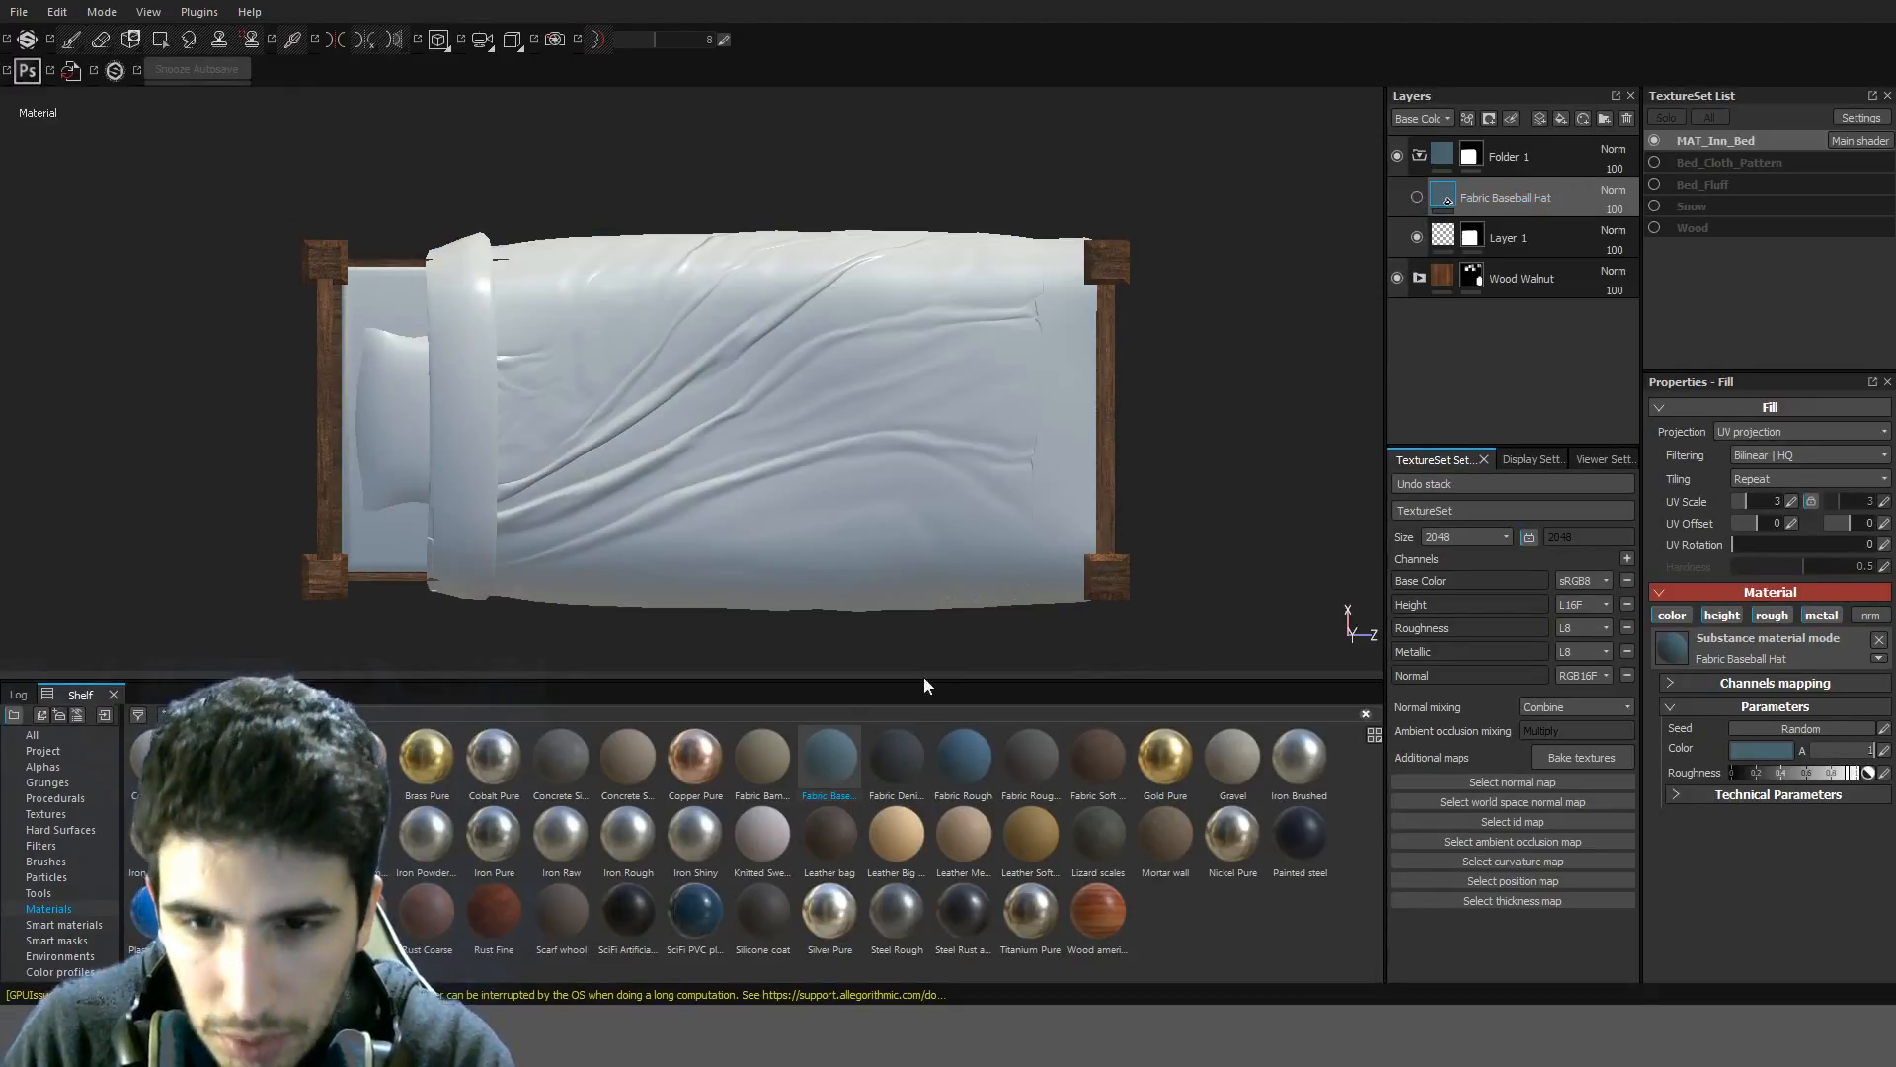
{"action": "left_click_drag", "start_coordinate": [895, 757], "coordinate": [1480, 182]}
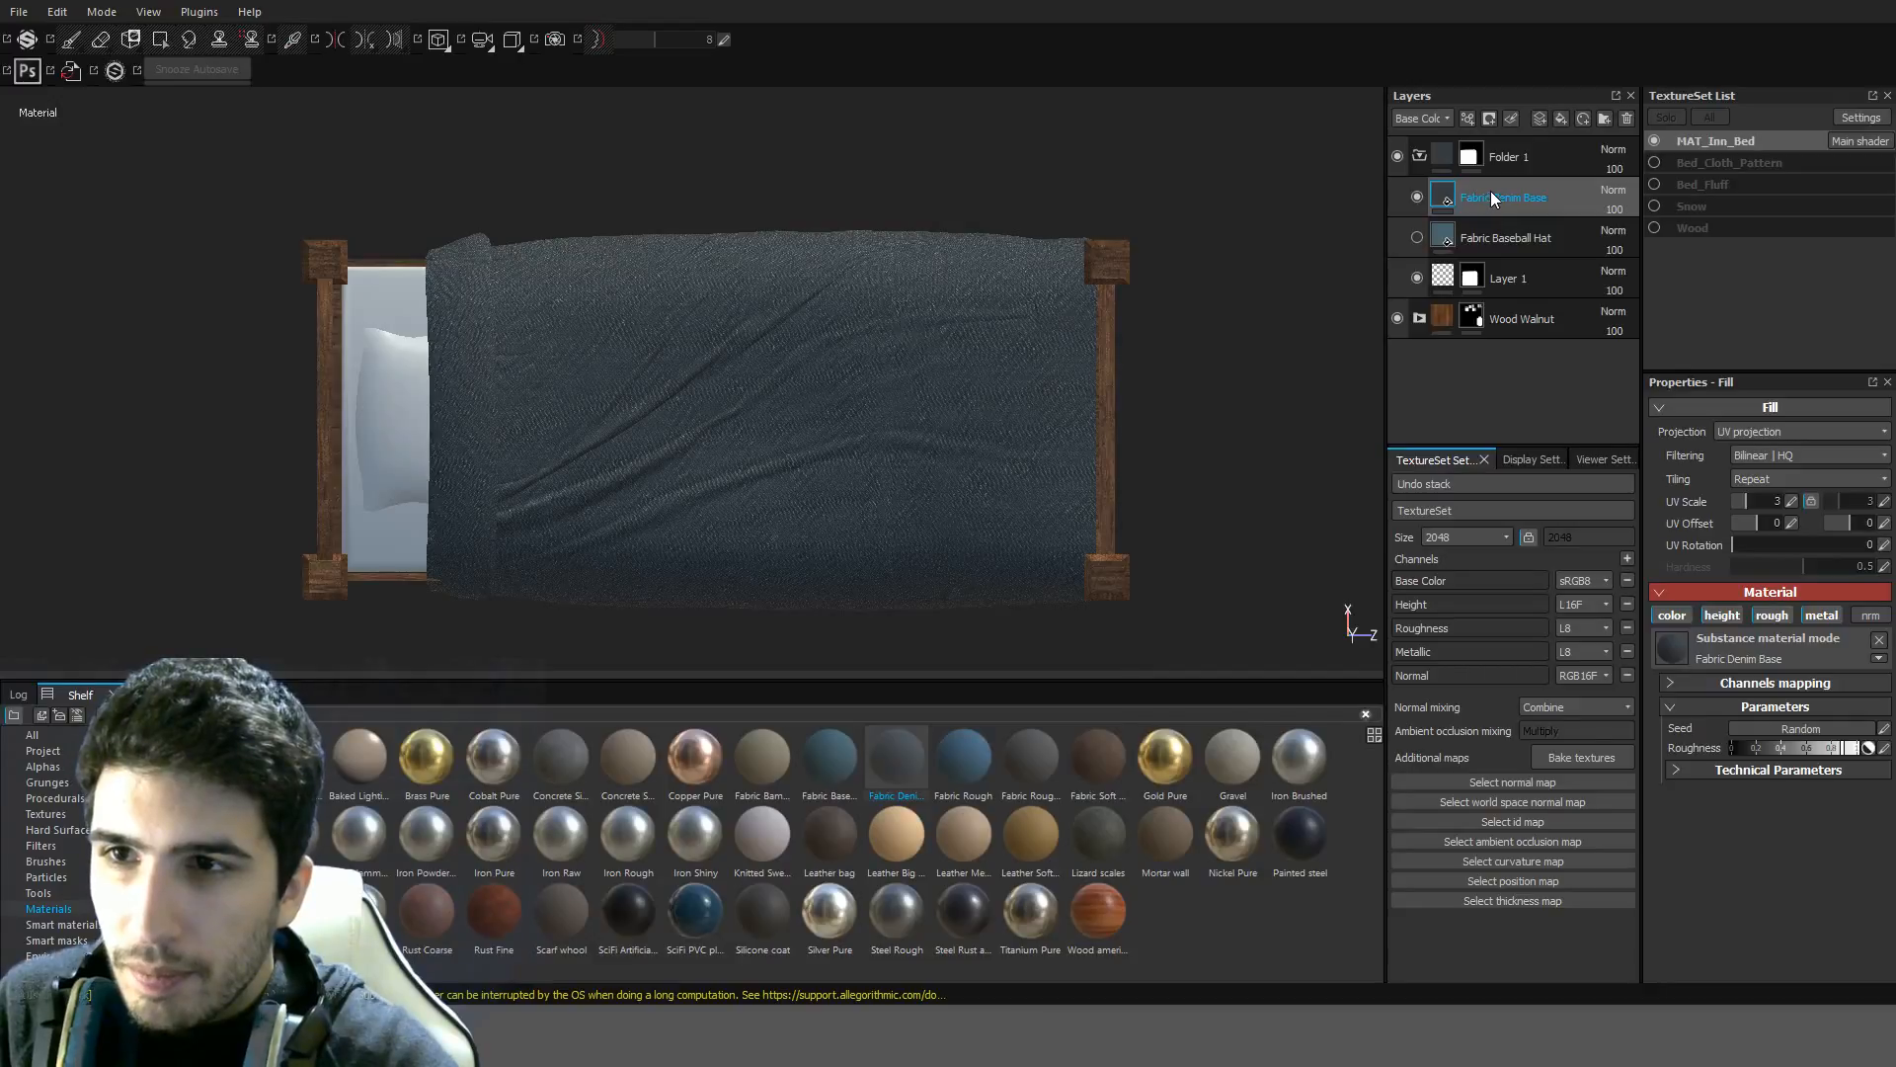
{"action": "key", "text": "Delete"}
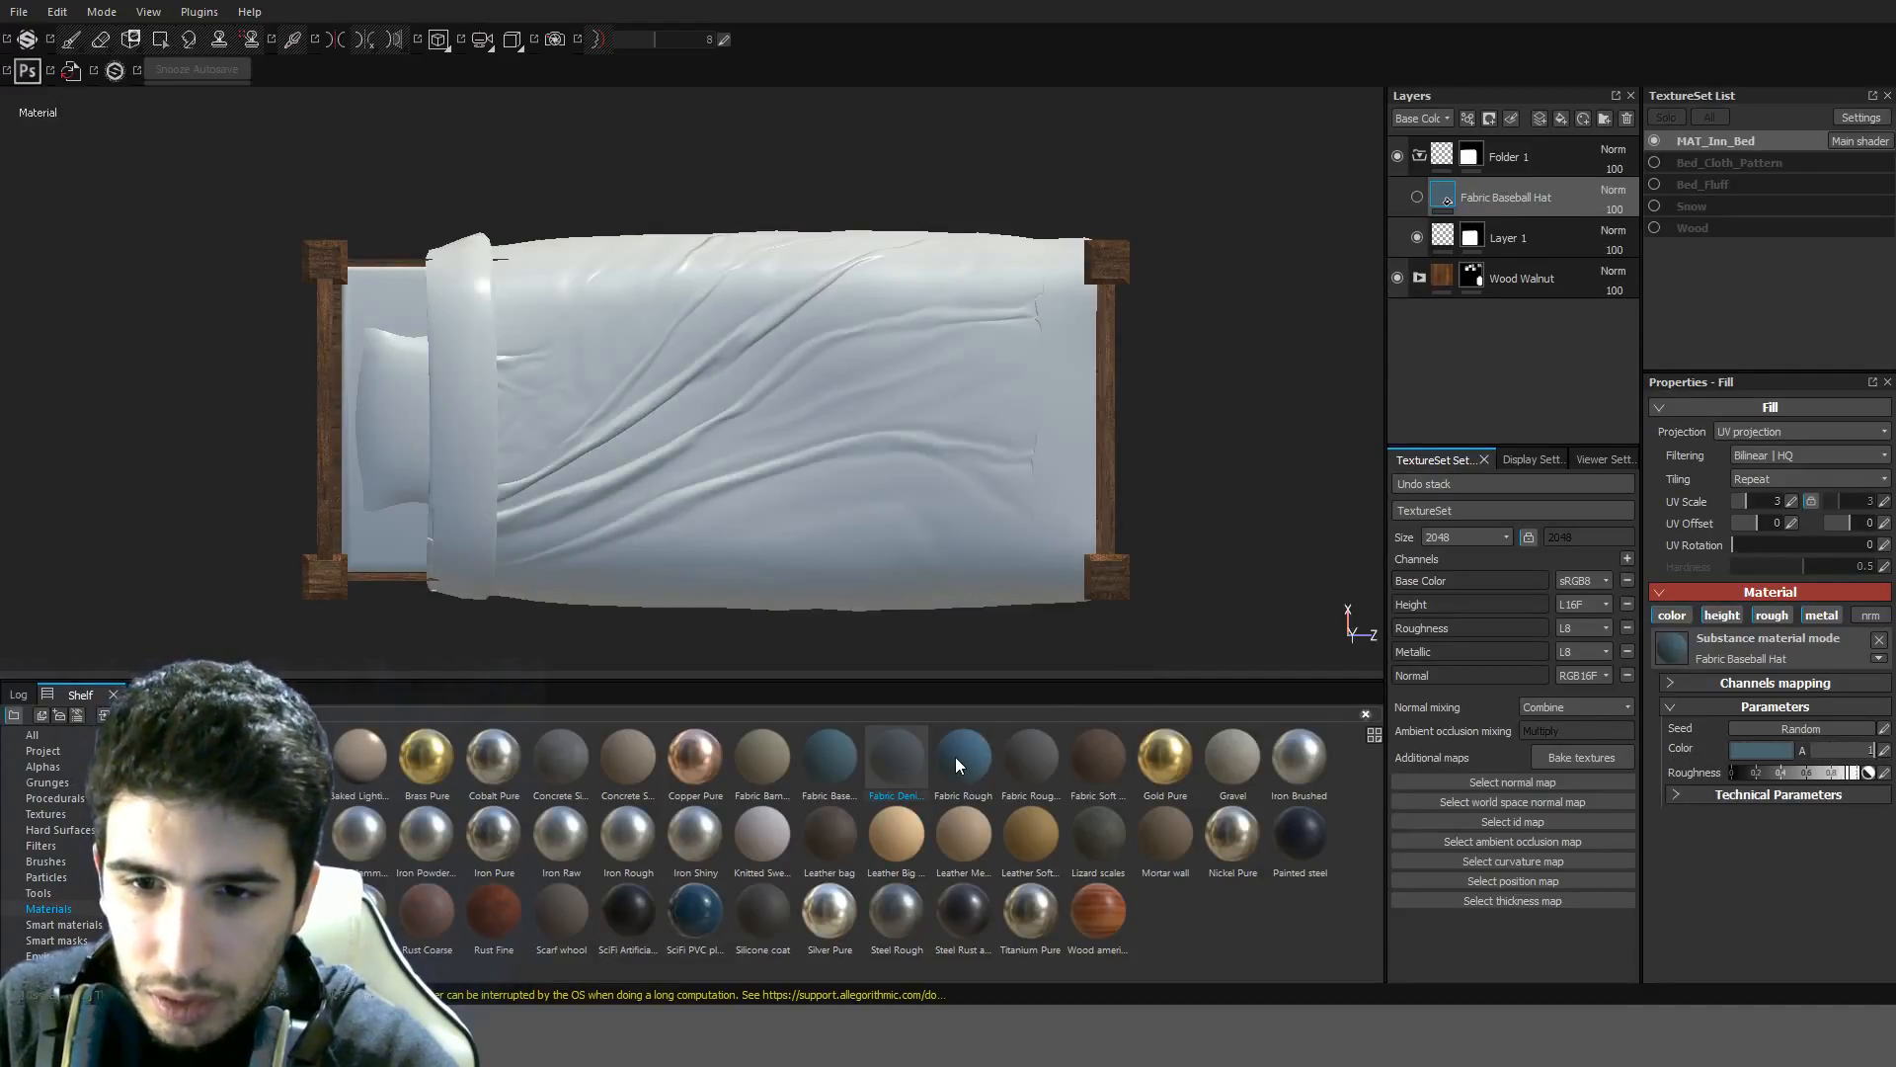
Add the Fabric Rough material to Folder 1 to try it on the blanket
{"action": "left_click_drag", "start_coordinate": [956, 756], "coordinate": [1490, 186]}
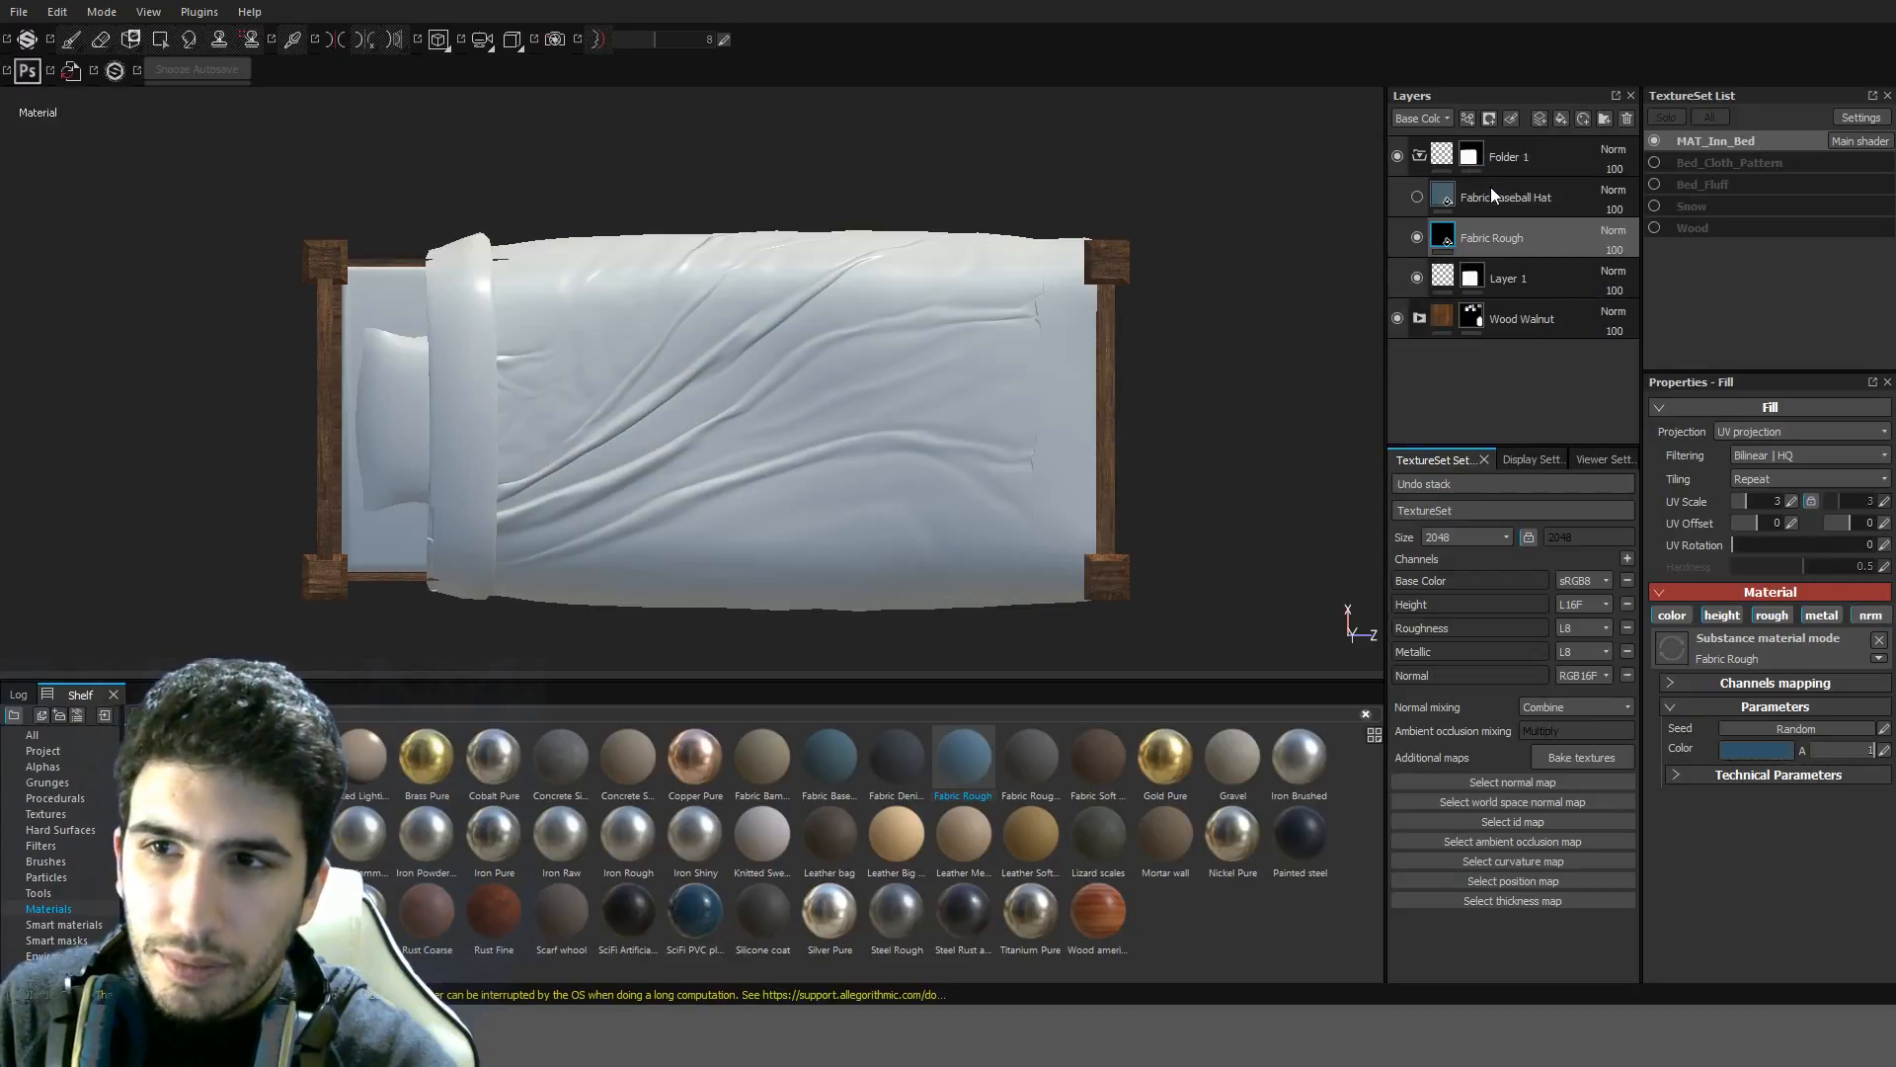
{"action": "scroll", "coordinate": [950, 457], "scroll_direction": "up", "scroll_amount": 5}
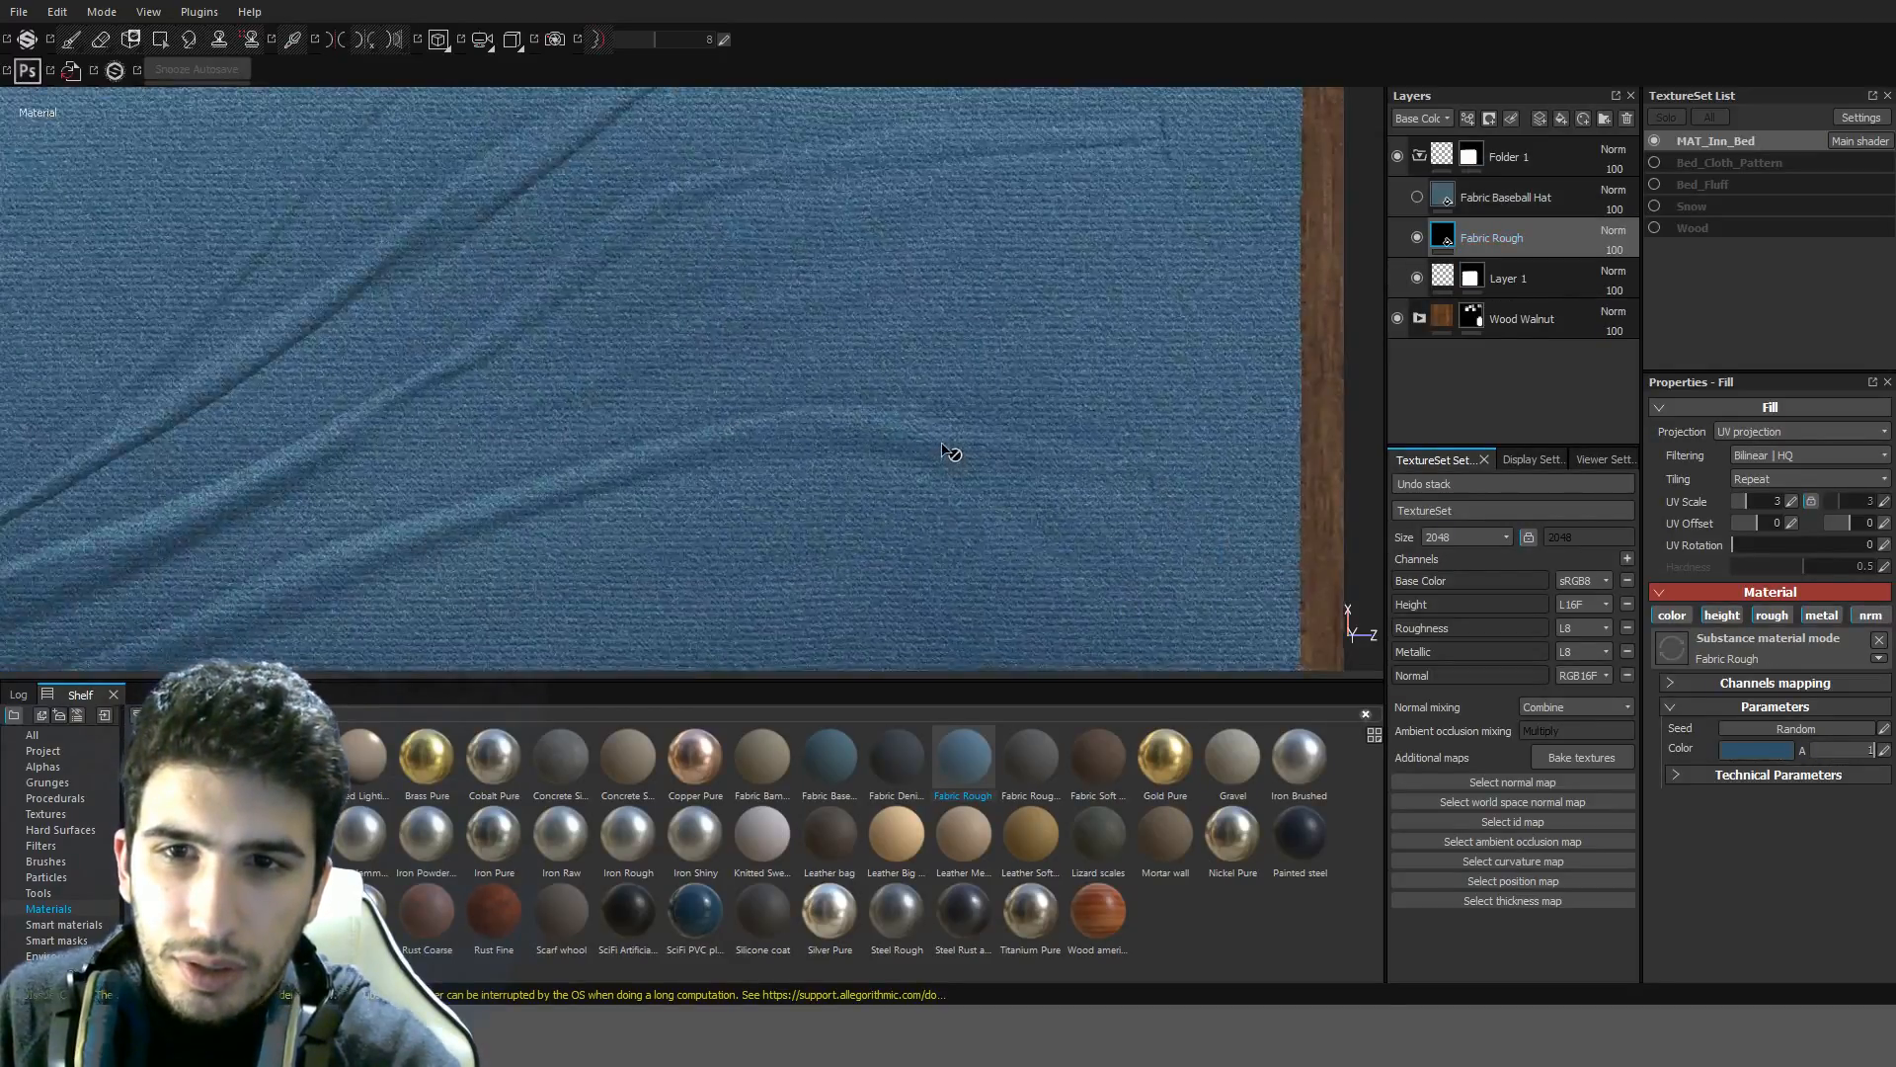
{"action": "left_click_drag", "start_coordinate": [954, 449], "coordinate": [830, 498], "text": "alt"}
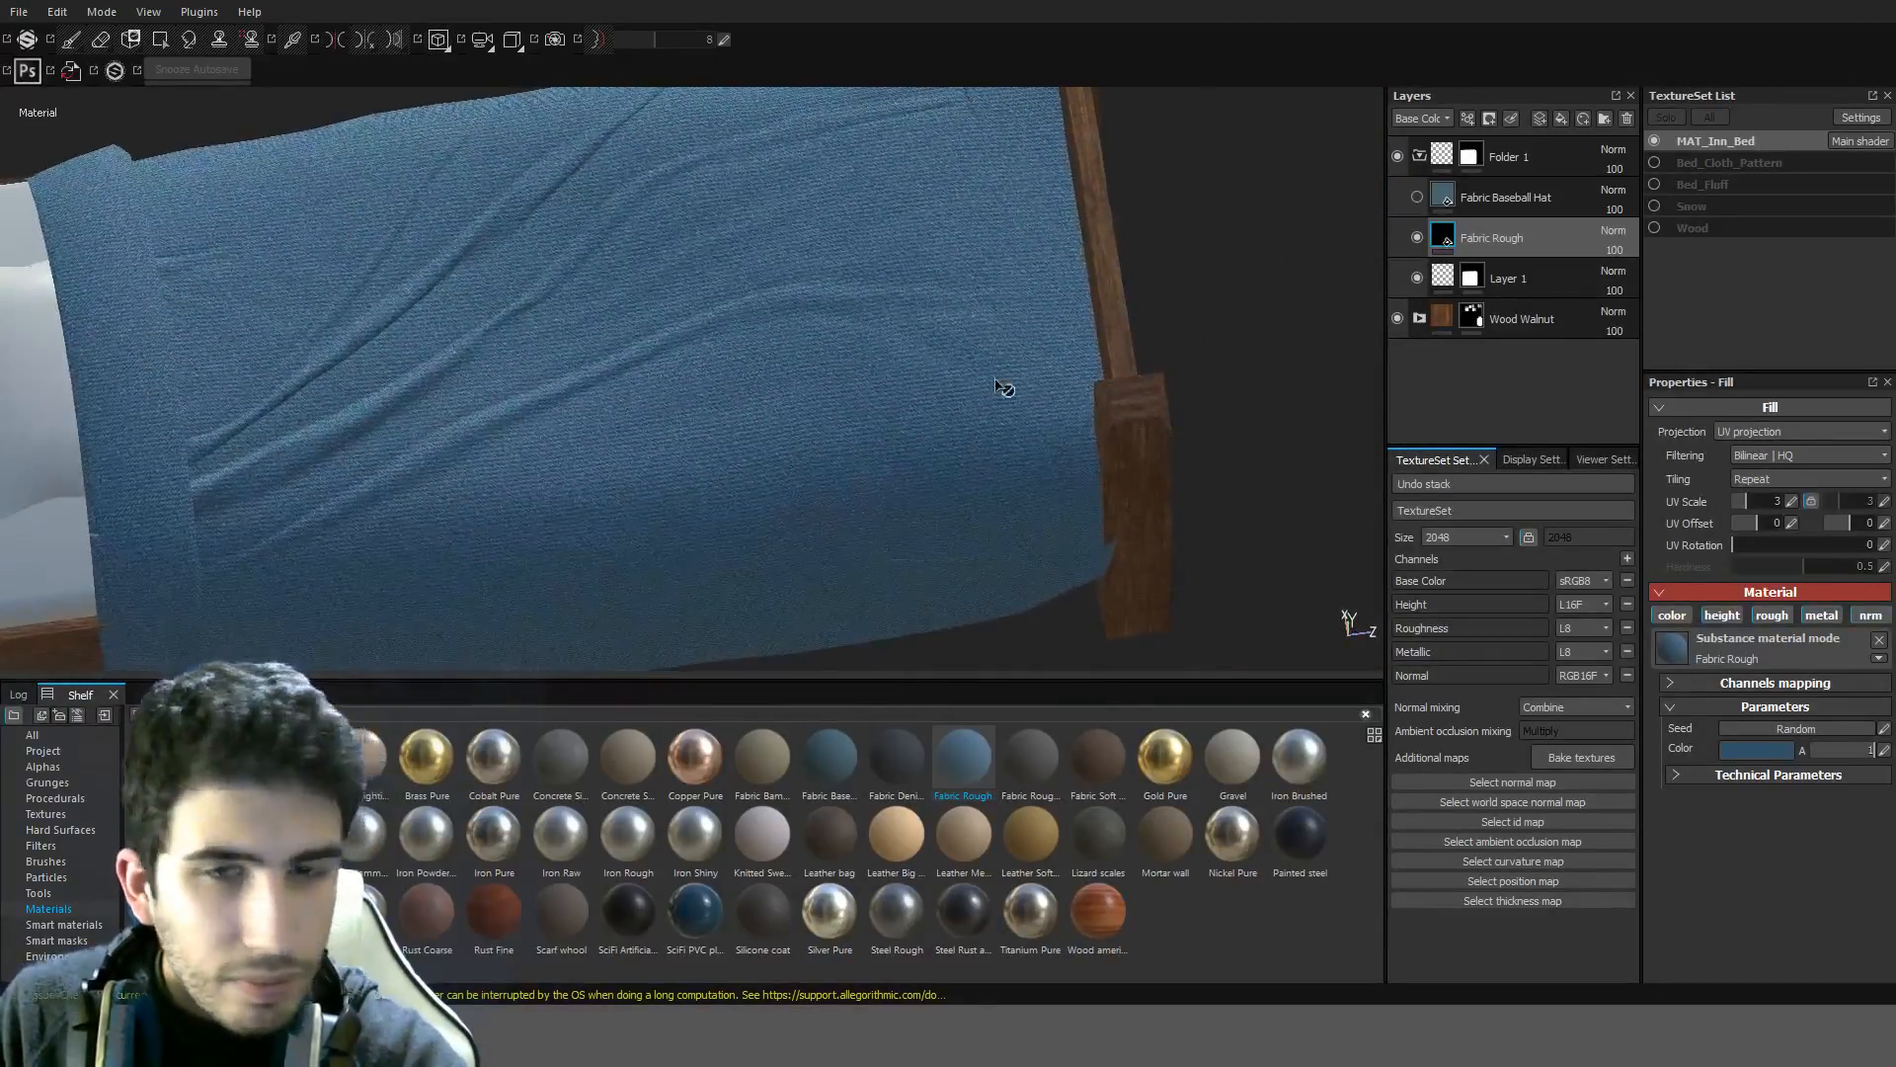
Compare the Fabric Baseball Hat and Fabric Rough layers on the blanket by toggling their visibility
{"action": "left_click", "coordinate": [1417, 197]}
{"action": "left_click", "coordinate": [1418, 197]}
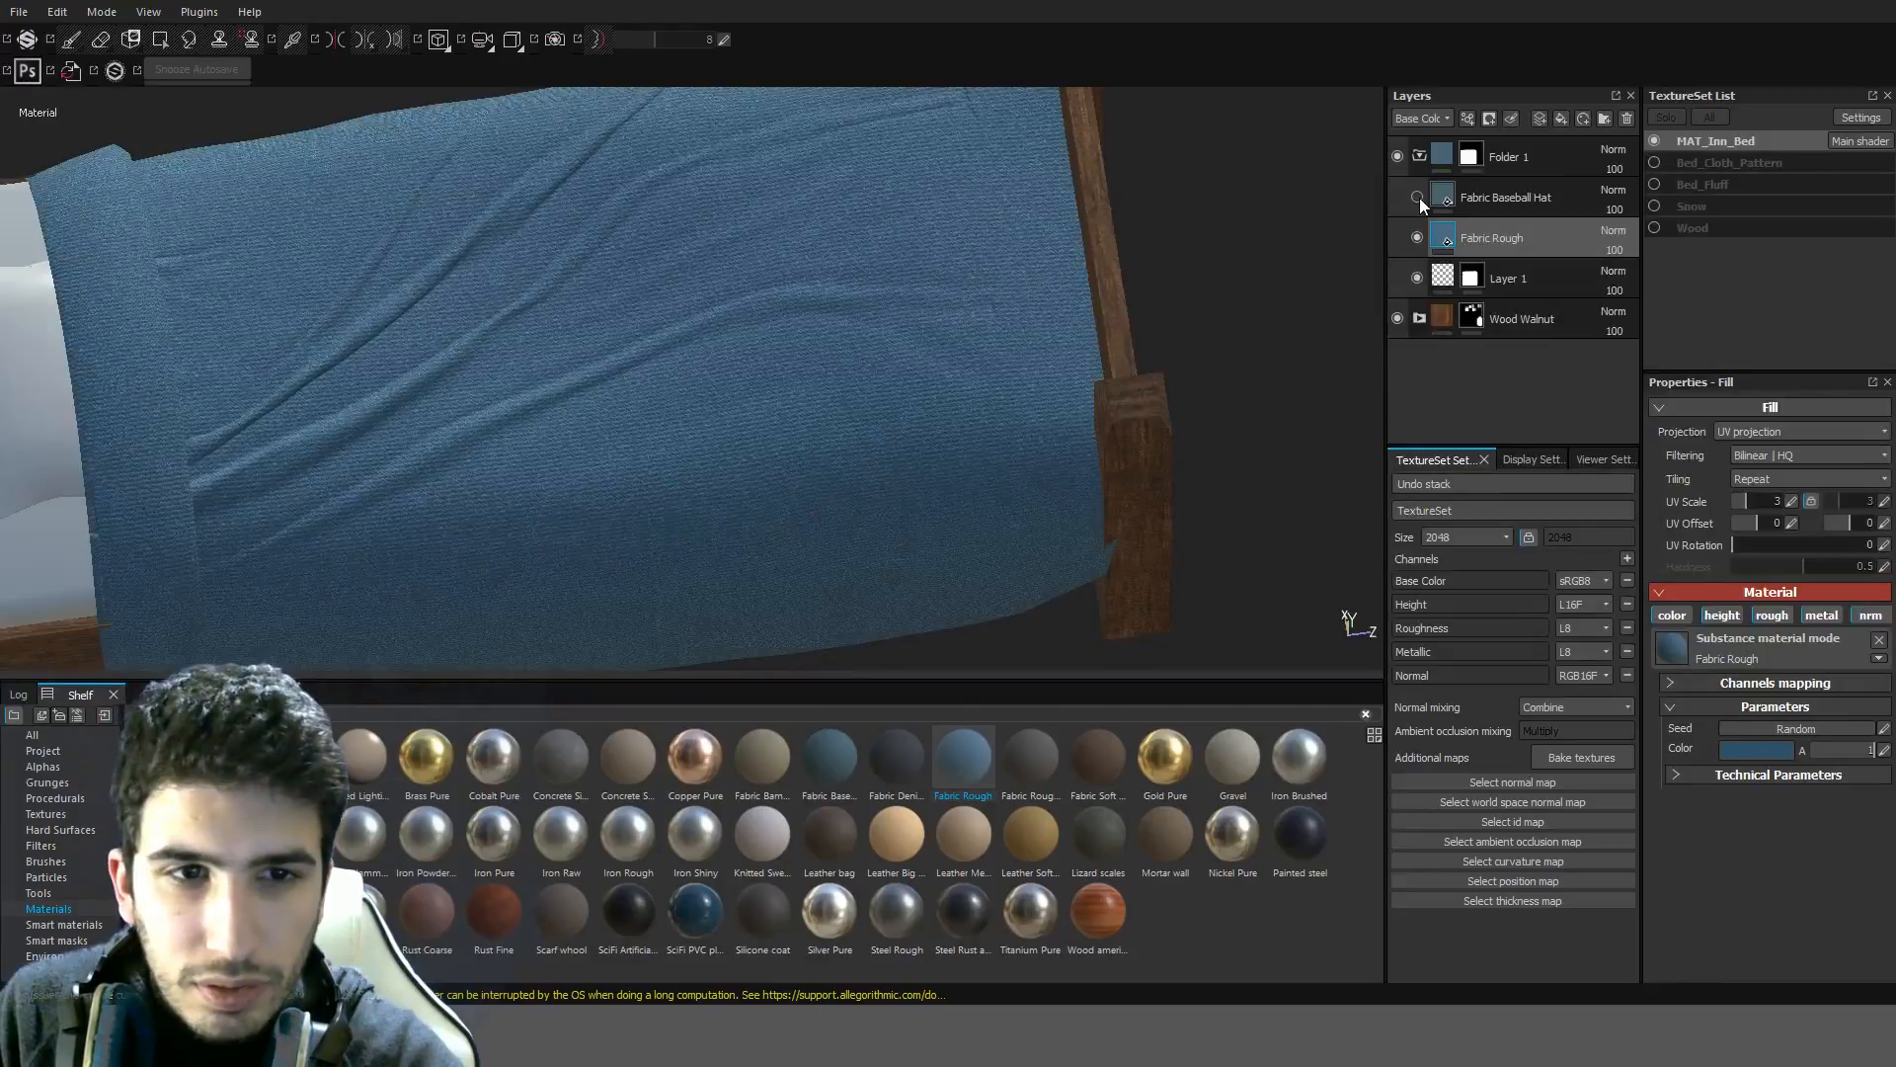
{"action": "left_click", "coordinate": [1417, 196]}
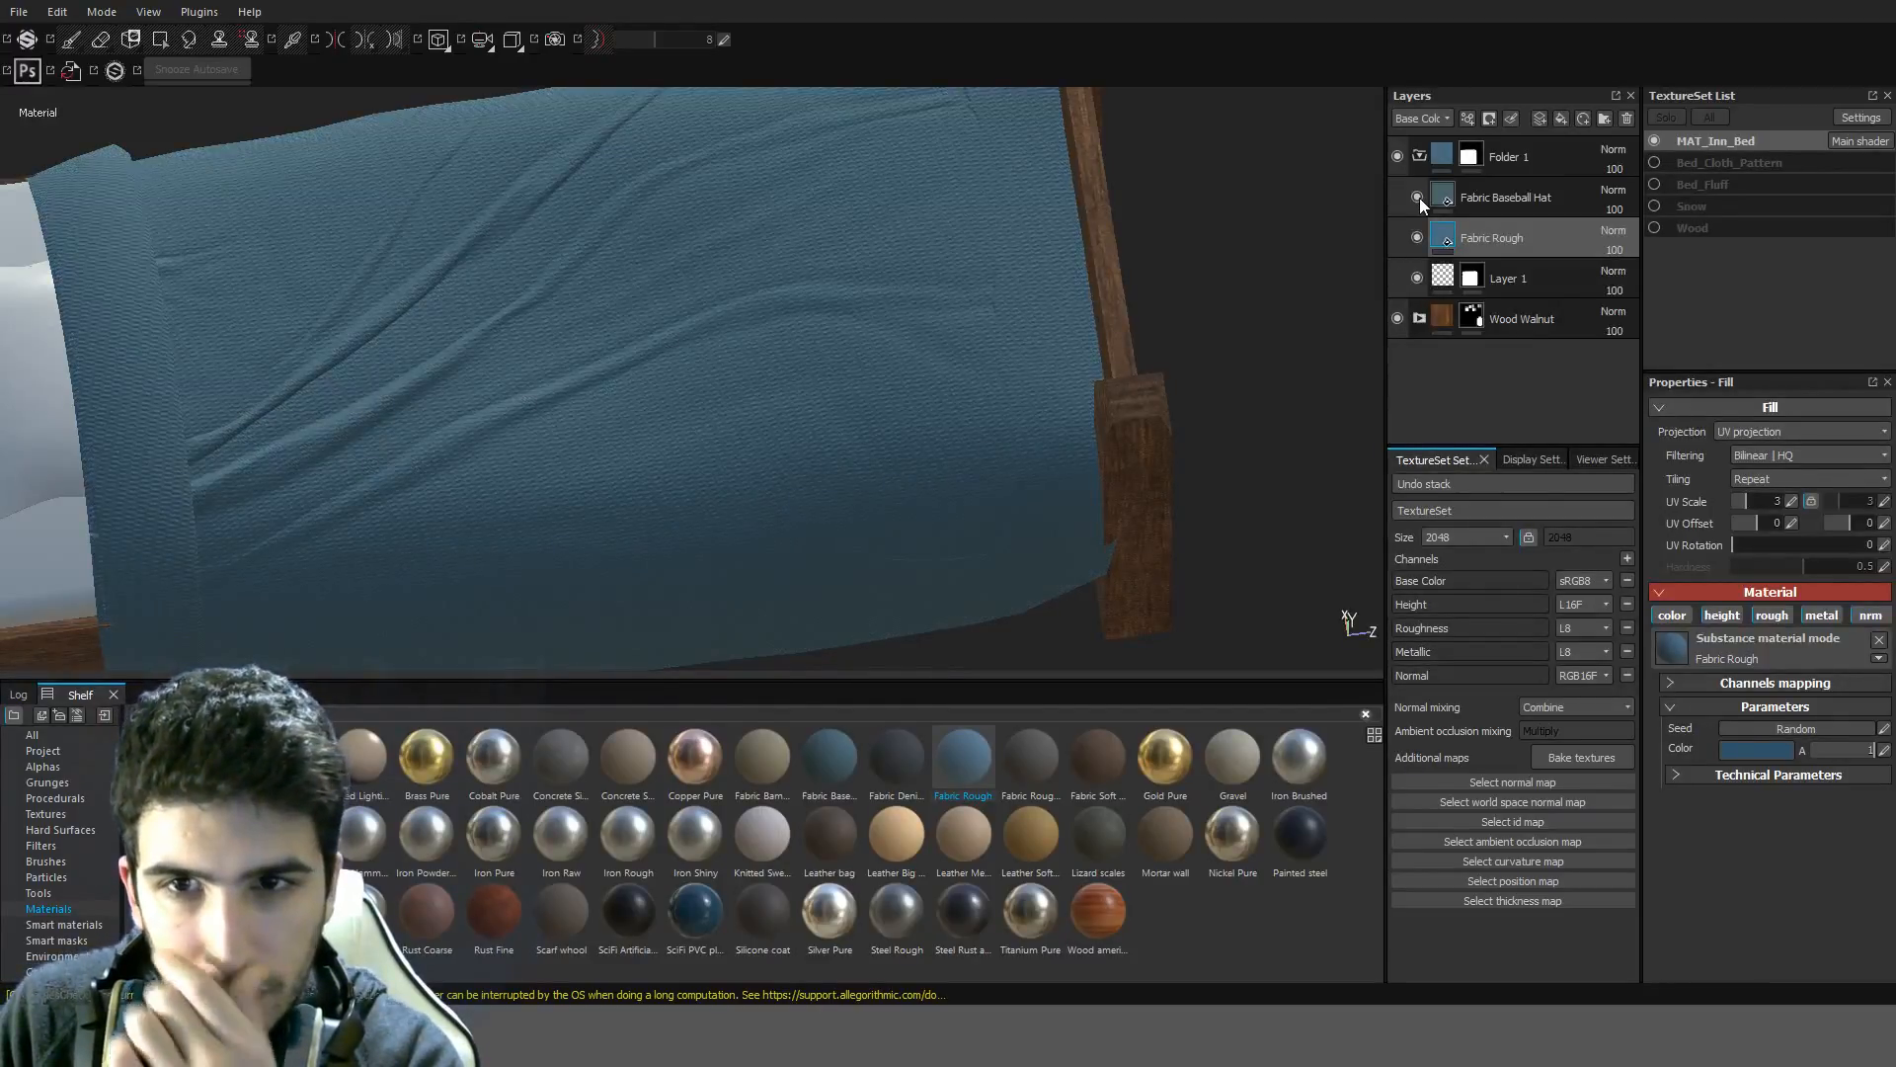
{"action": "scroll", "coordinate": [1008, 381], "scroll_direction": "up", "scroll_amount": 5}
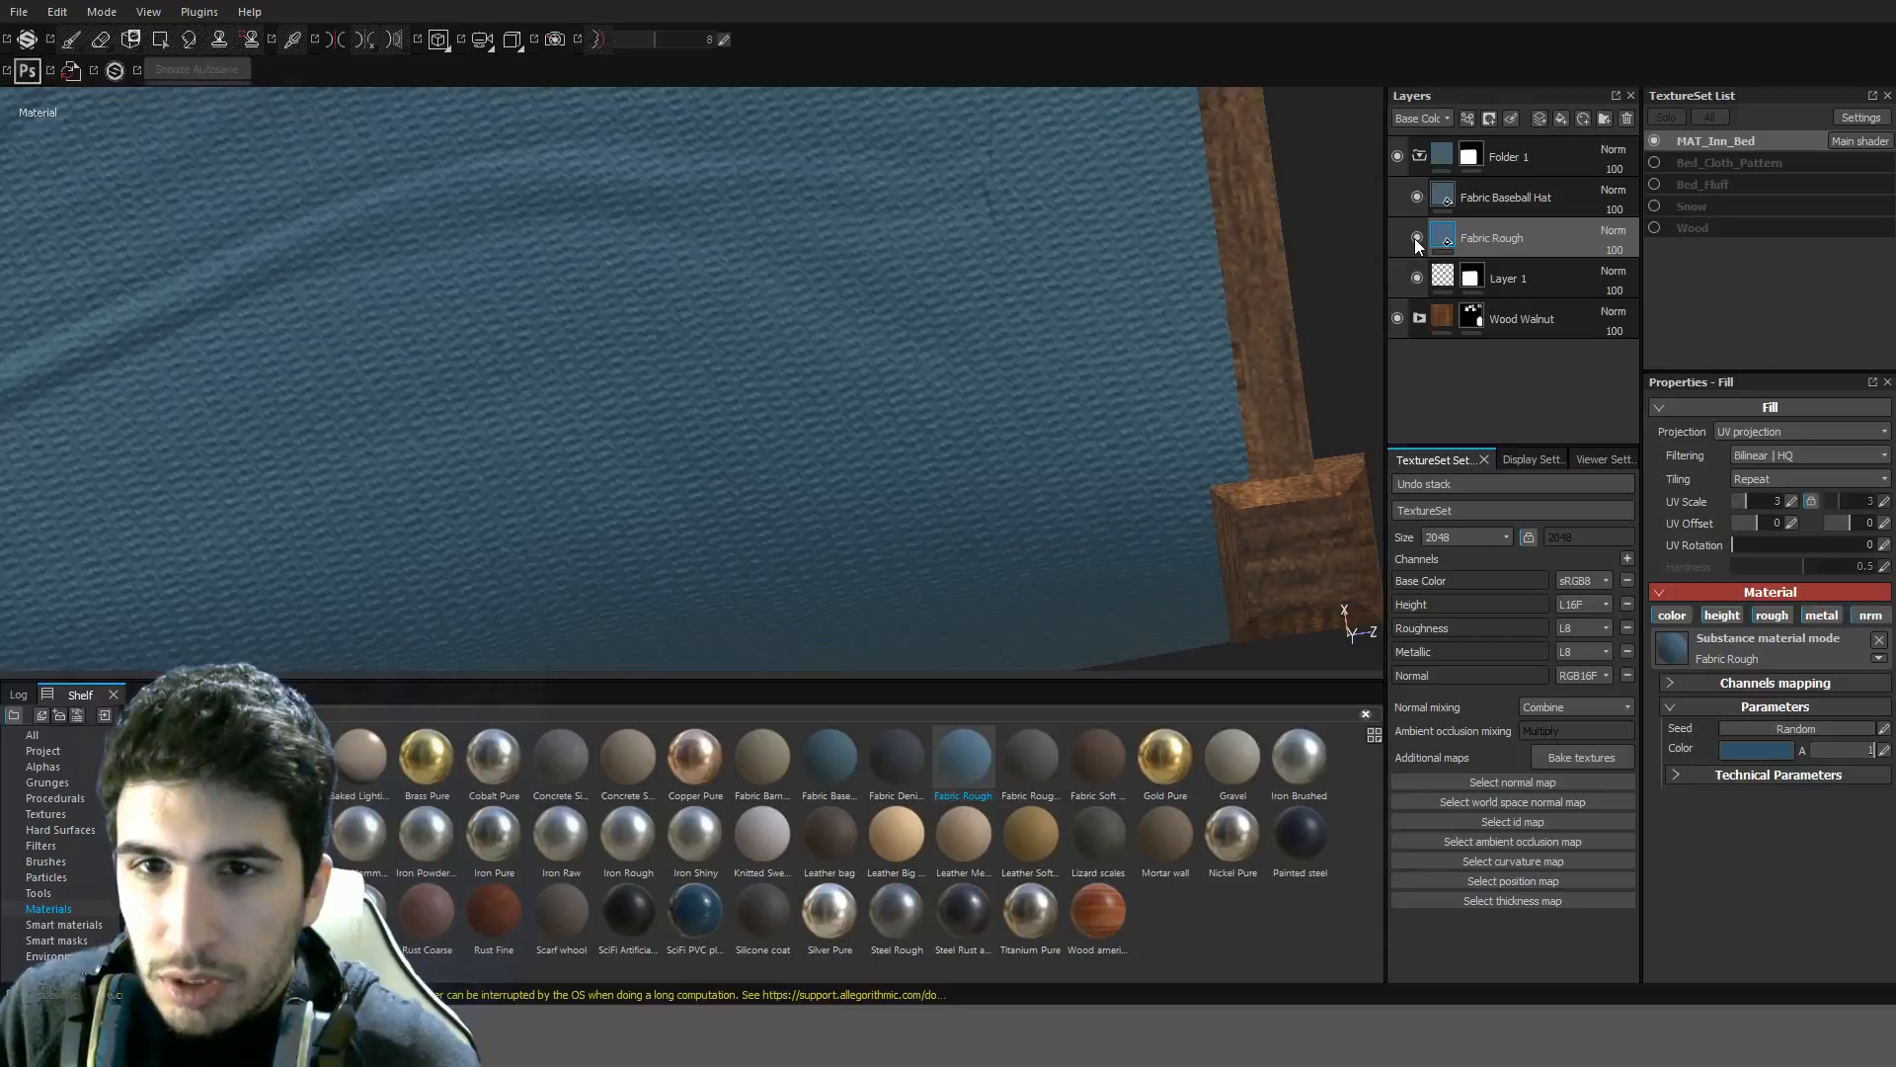
{"action": "left_click", "coordinate": [1417, 239]}
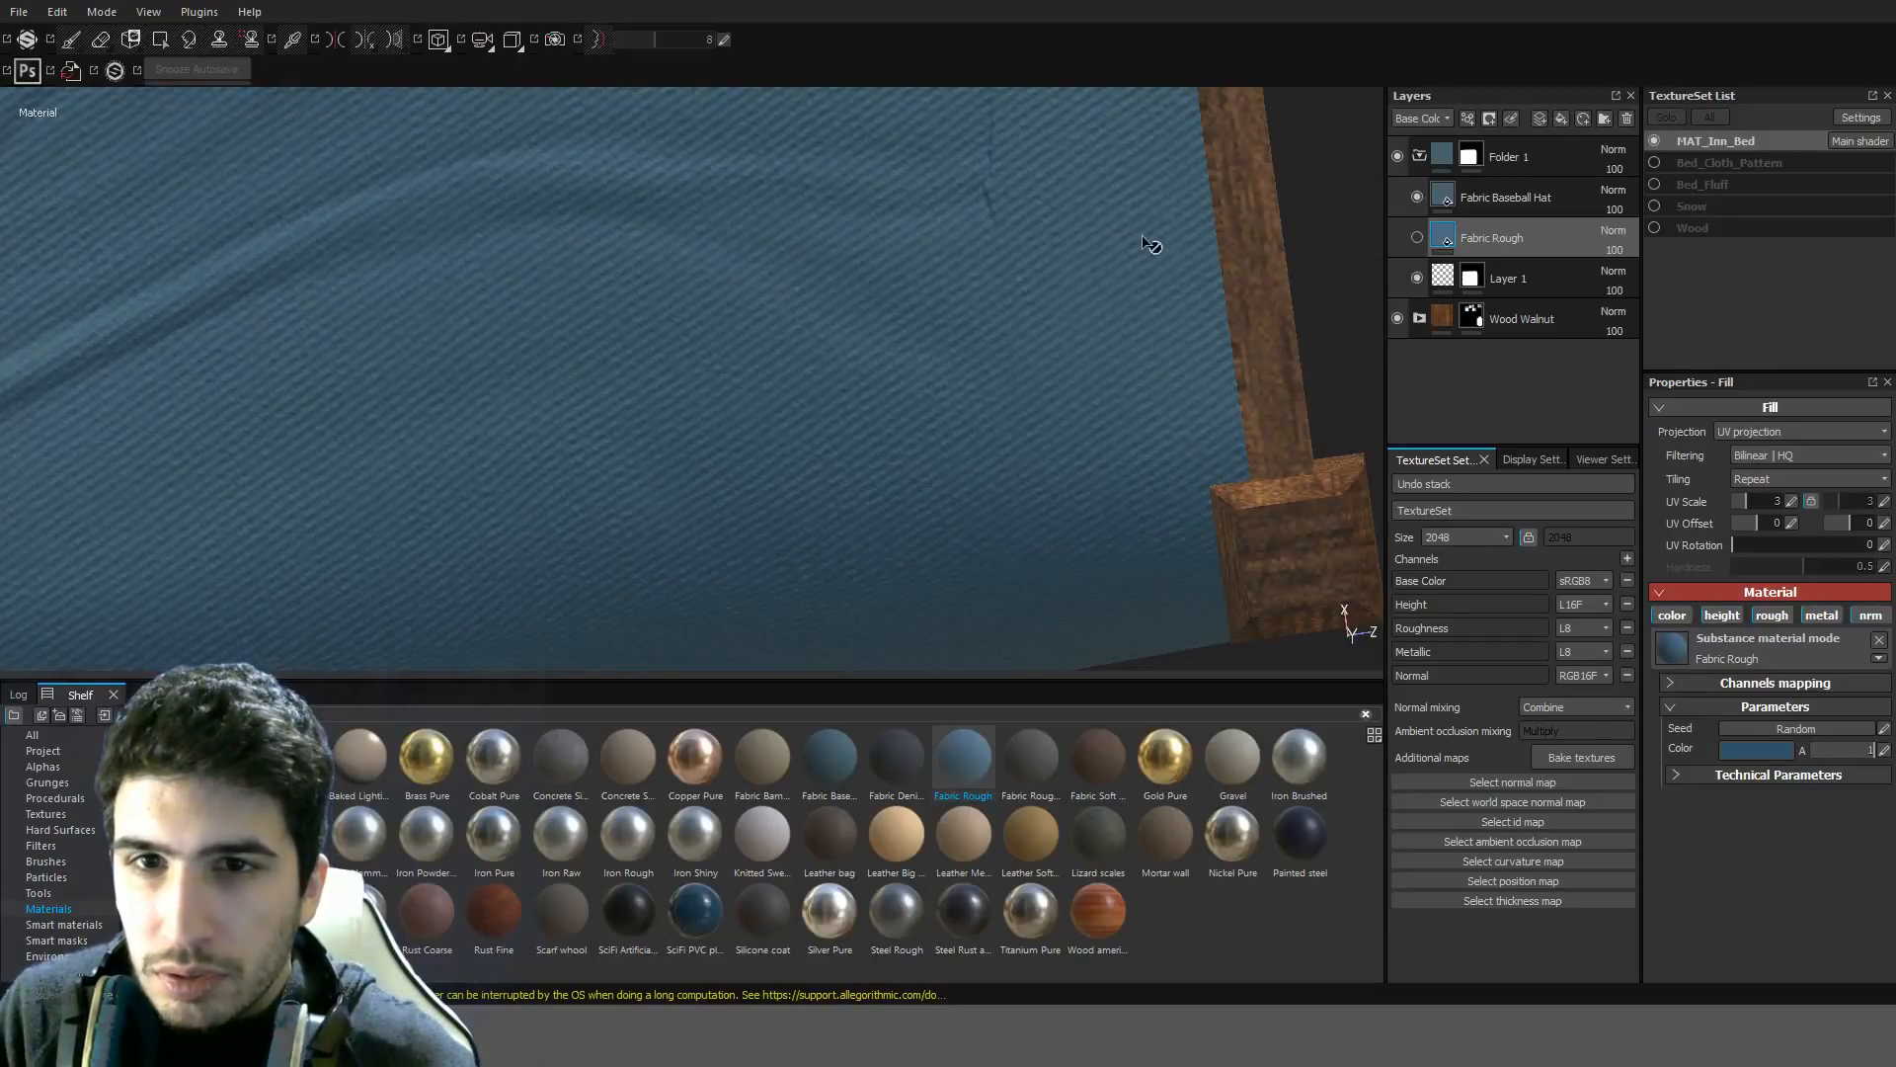
{"action": "scroll", "coordinate": [1116, 245], "scroll_direction": "down", "scroll_amount": 4}
{"action": "middle_click_drag", "start_coordinate": [975, 272], "coordinate": [1044, 573], "text": "alt"}
{"action": "scroll", "coordinate": [1061, 511], "scroll_direction": "up", "scroll_amount": 3}
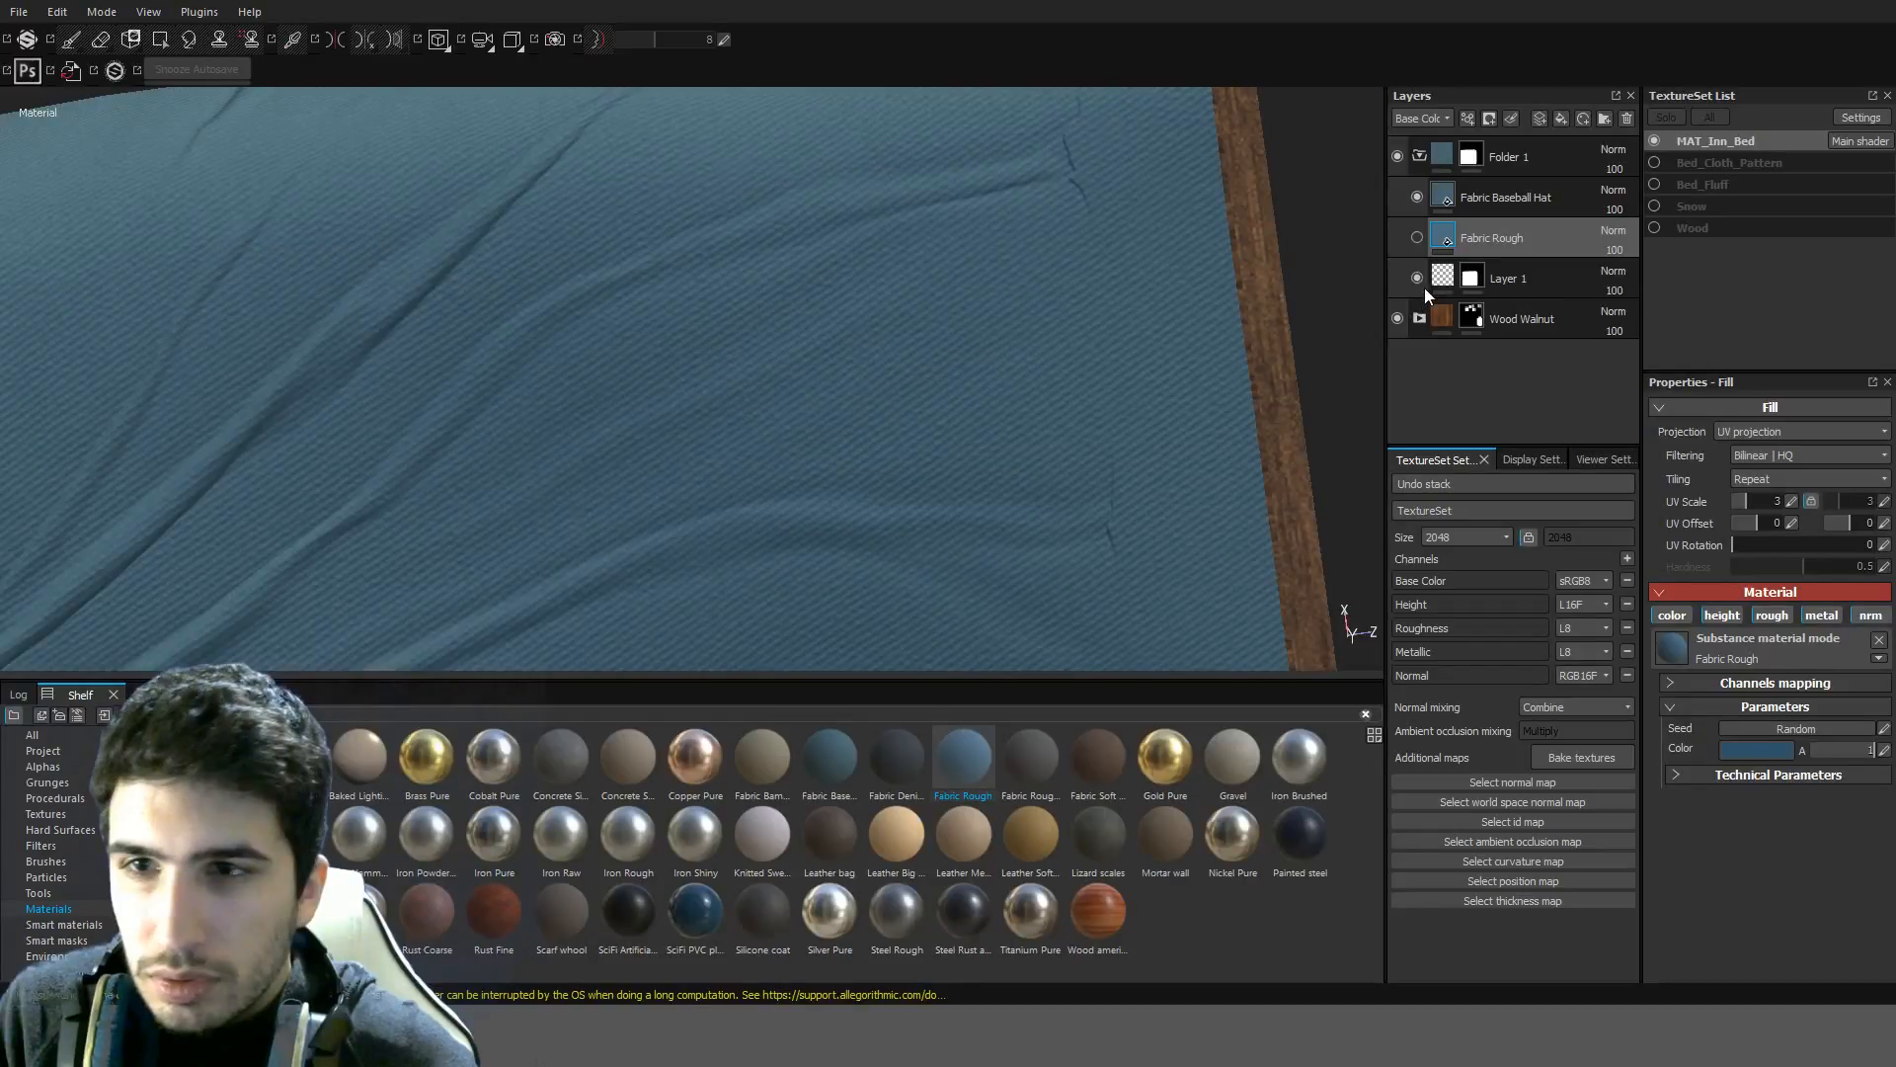
{"action": "scroll", "coordinate": [991, 286], "scroll_direction": "down", "scroll_amount": 3}
{"action": "left_click", "coordinate": [1416, 237]}
{"action": "left_click", "coordinate": [1416, 196]}
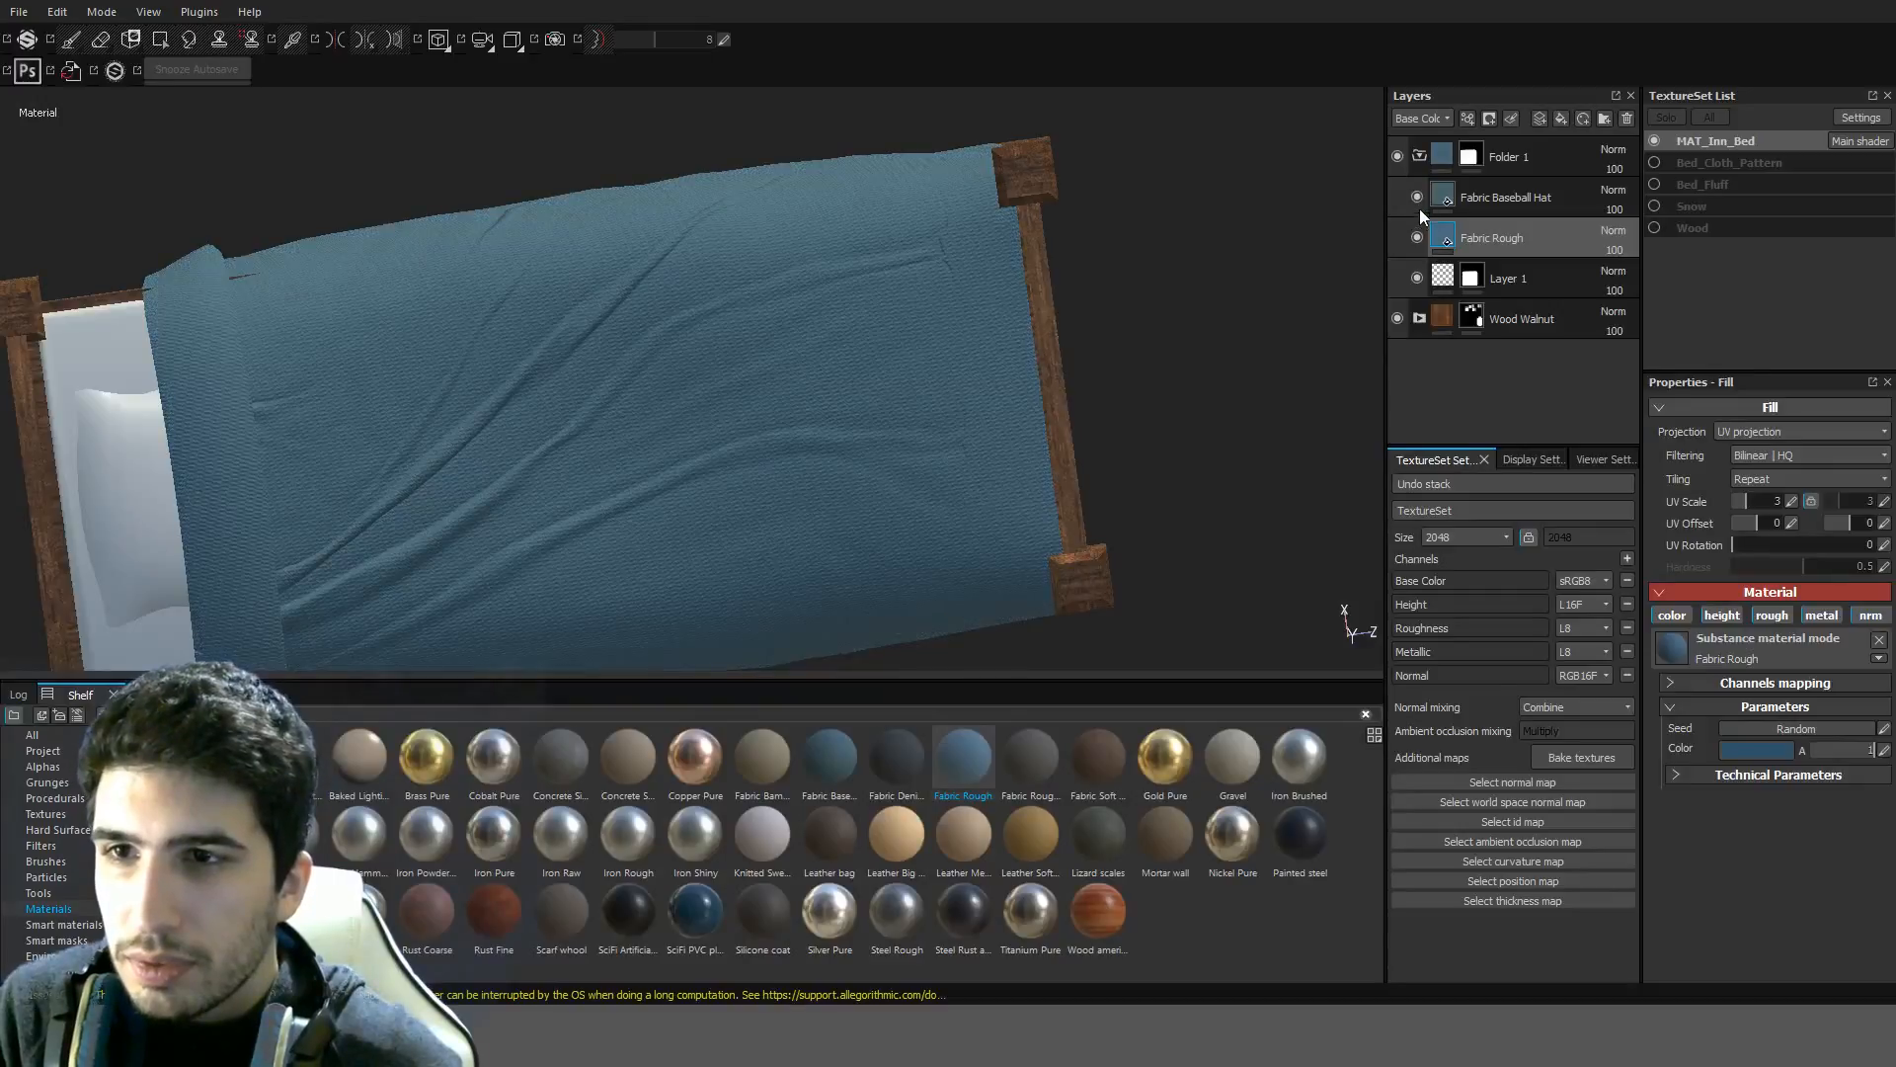
Replace the Fabric Rough layer in Folder 1 with the Fabric Rough 2 material and inspect its weave on the blanket
{"action": "key", "text": "Delete"}
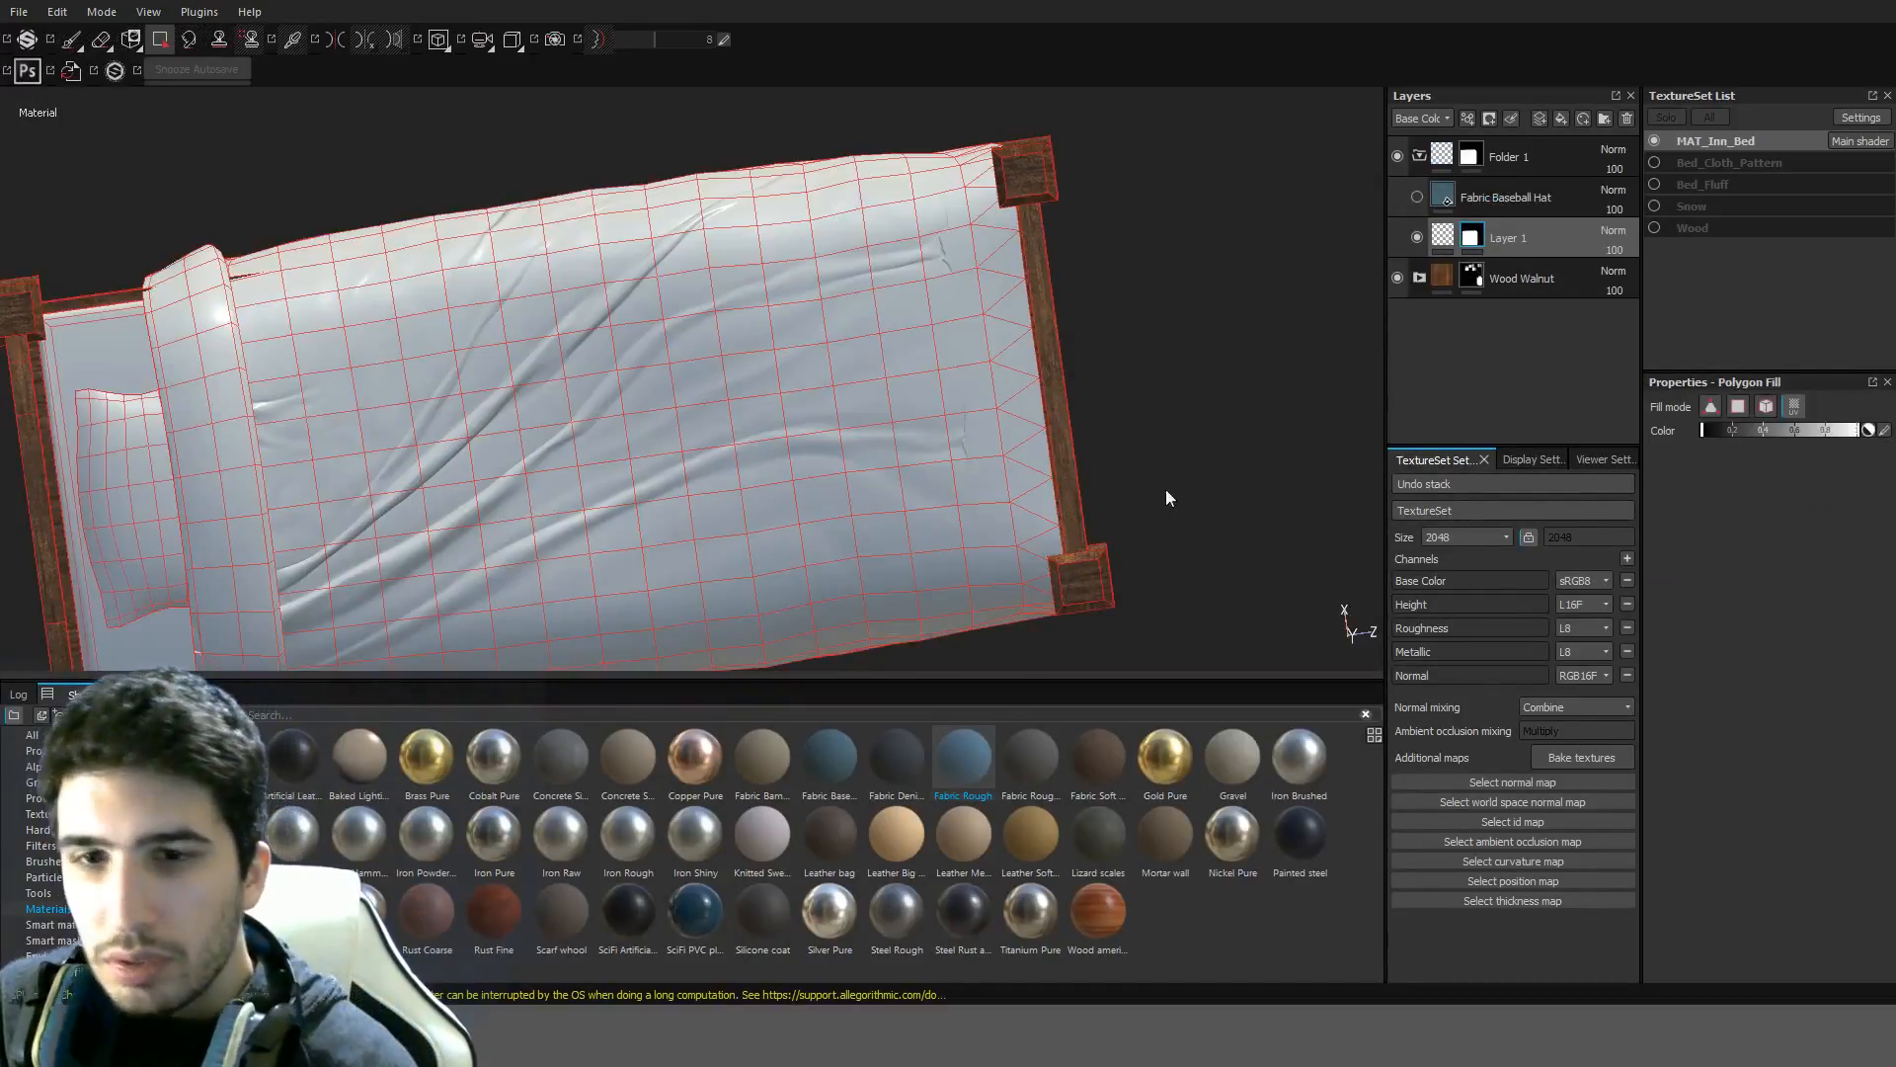
{"action": "left_click_drag", "start_coordinate": [1033, 745], "coordinate": [1509, 216]}
{"action": "scroll", "coordinate": [1032, 390], "scroll_direction": "up", "scroll_amount": 3}
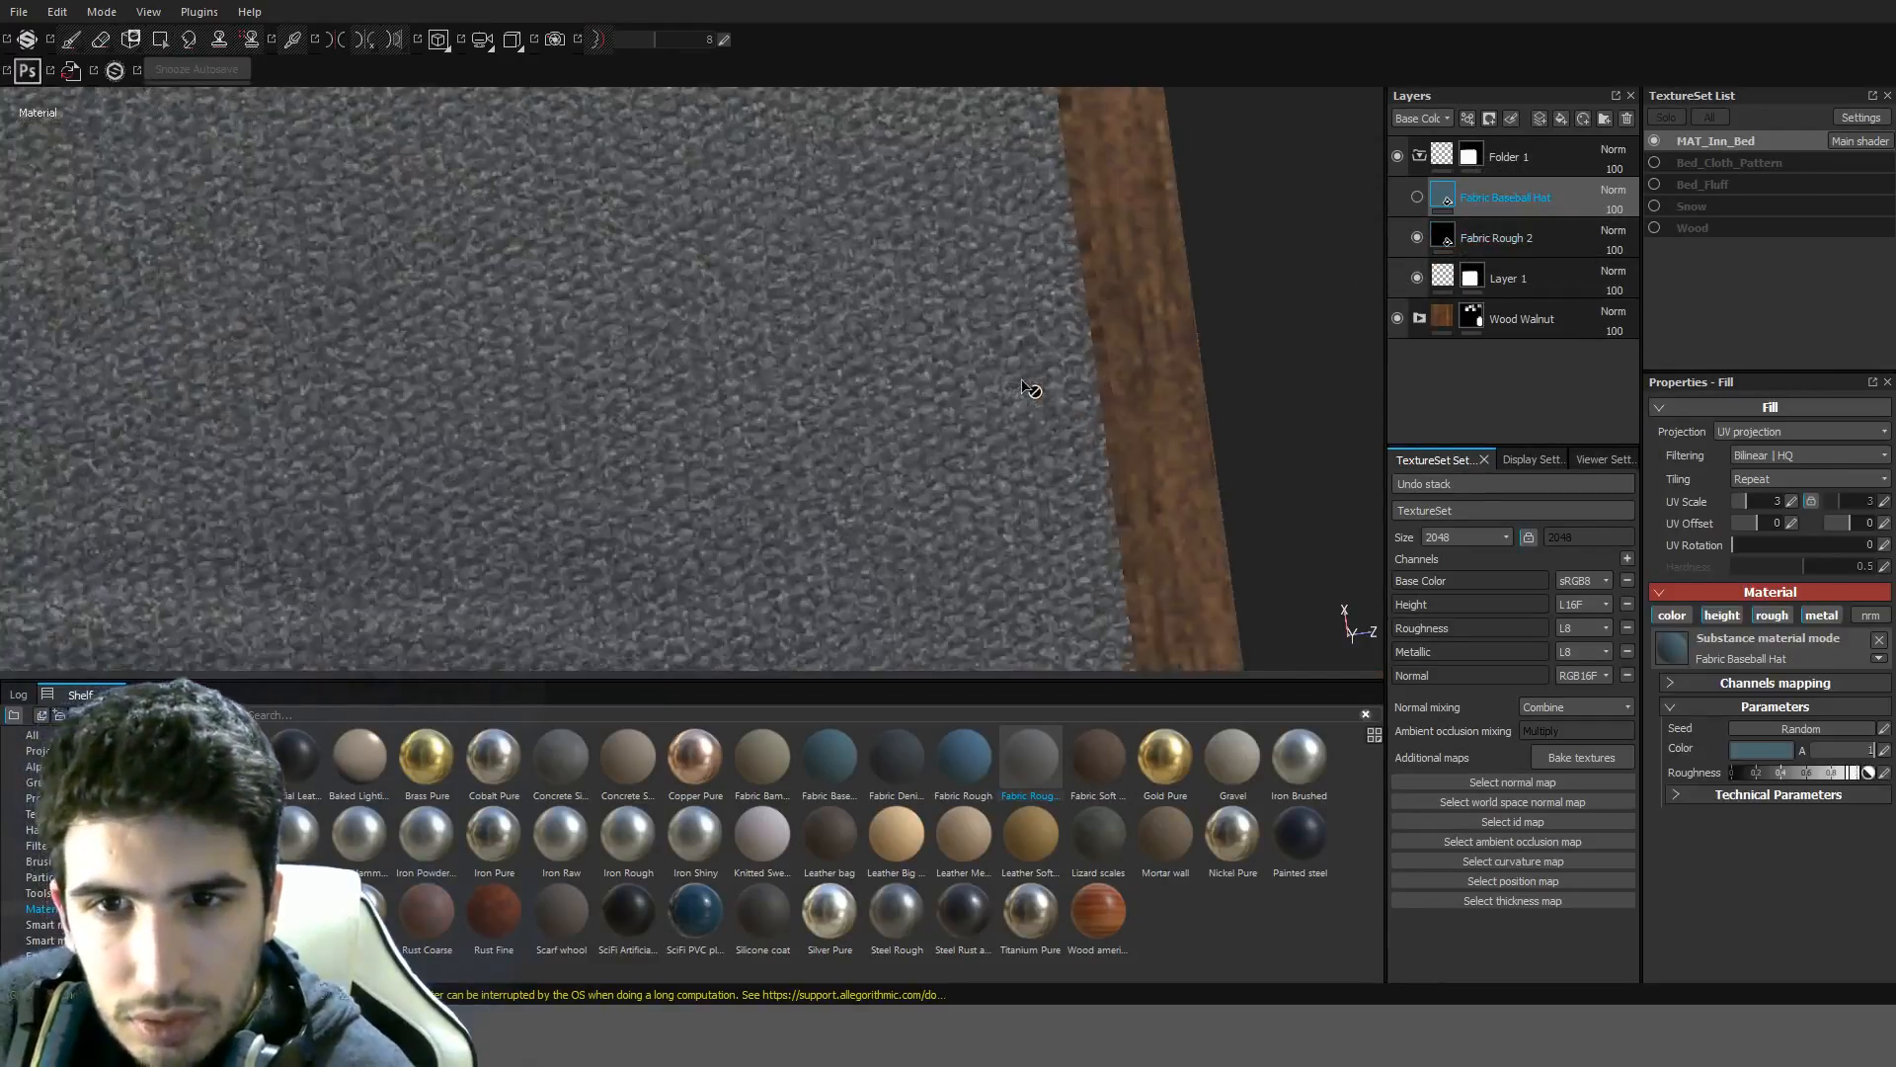
{"action": "left_click_drag", "start_coordinate": [1022, 389], "coordinate": [928, 404], "text": "alt"}
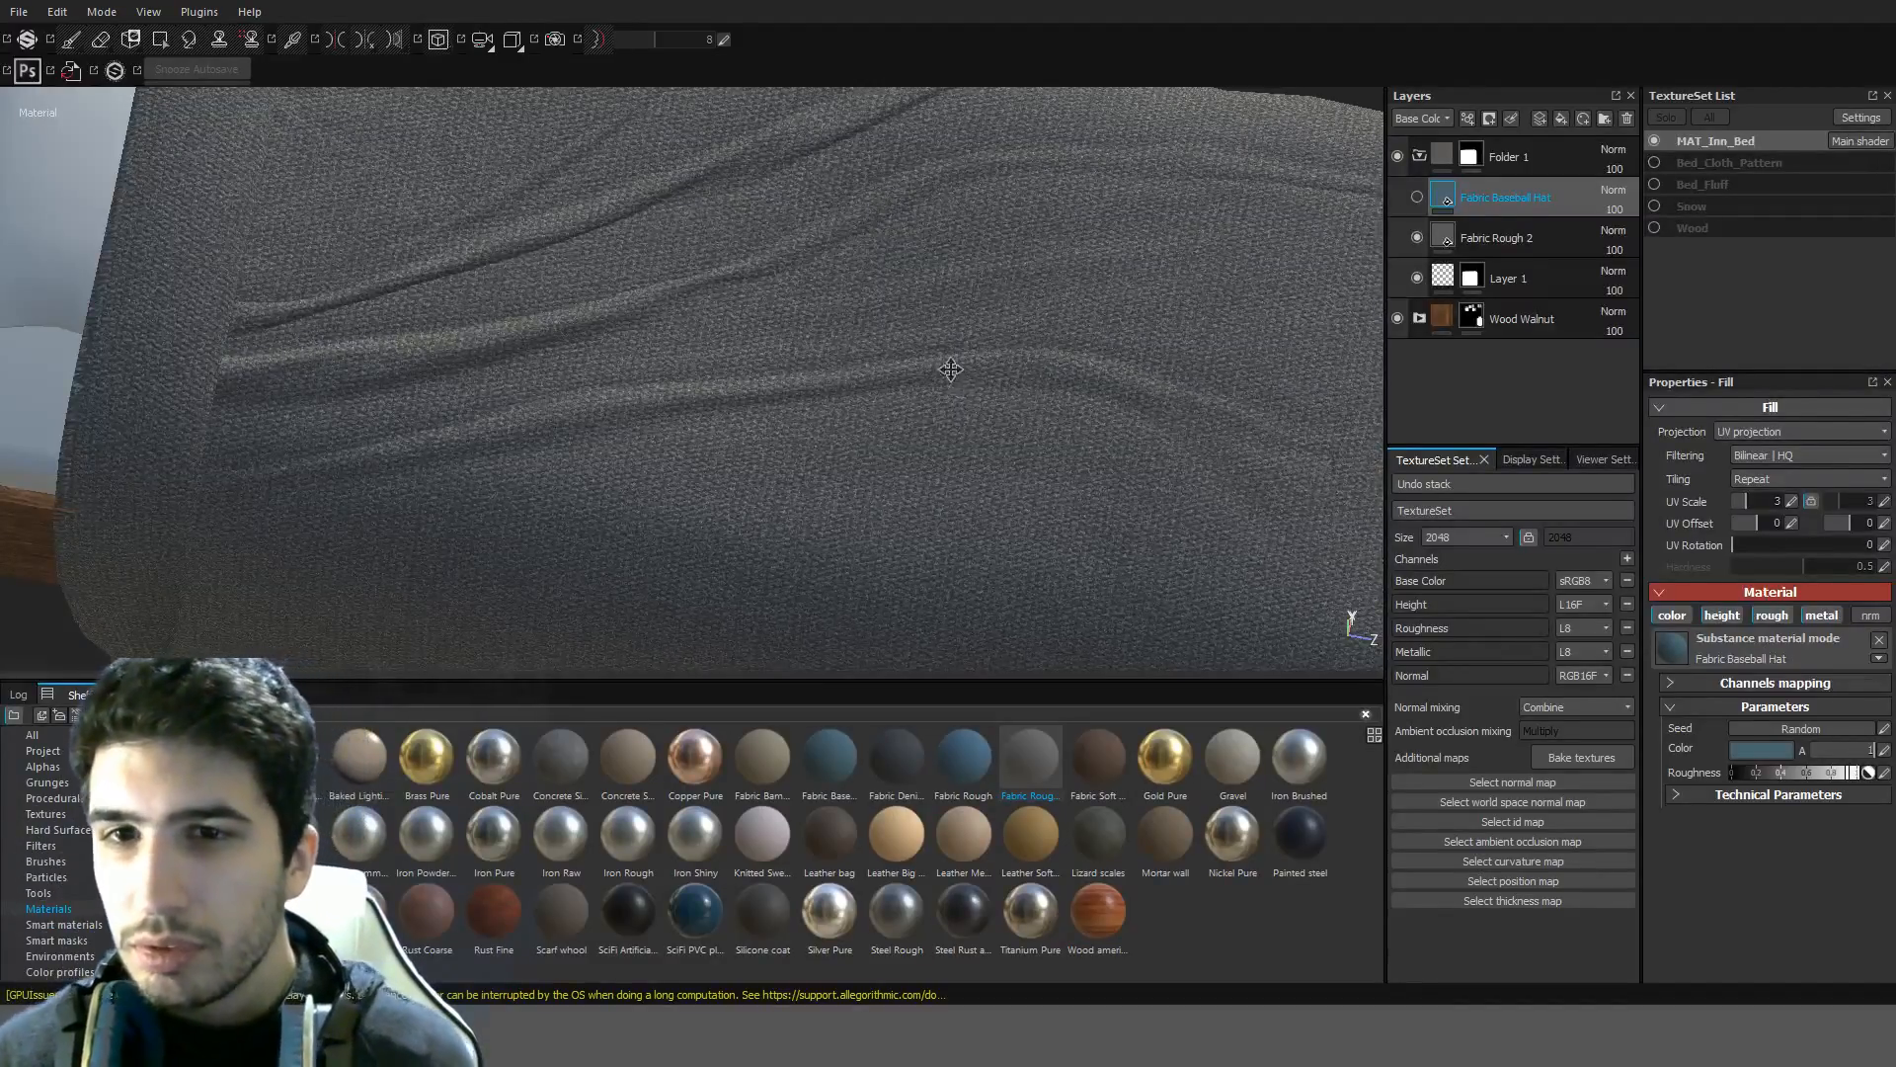
{"action": "mouse_move", "coordinate": [948, 368]}
{"action": "left_mouse_down", "text": "alt"}
{"action": "mouse_move", "coordinate": [779, 656]}
{"action": "mouse_move", "coordinate": [804, 478]}
{"action": "mouse_move", "coordinate": [926, 376]}
{"action": "left_mouse_up", "text": "alt"}
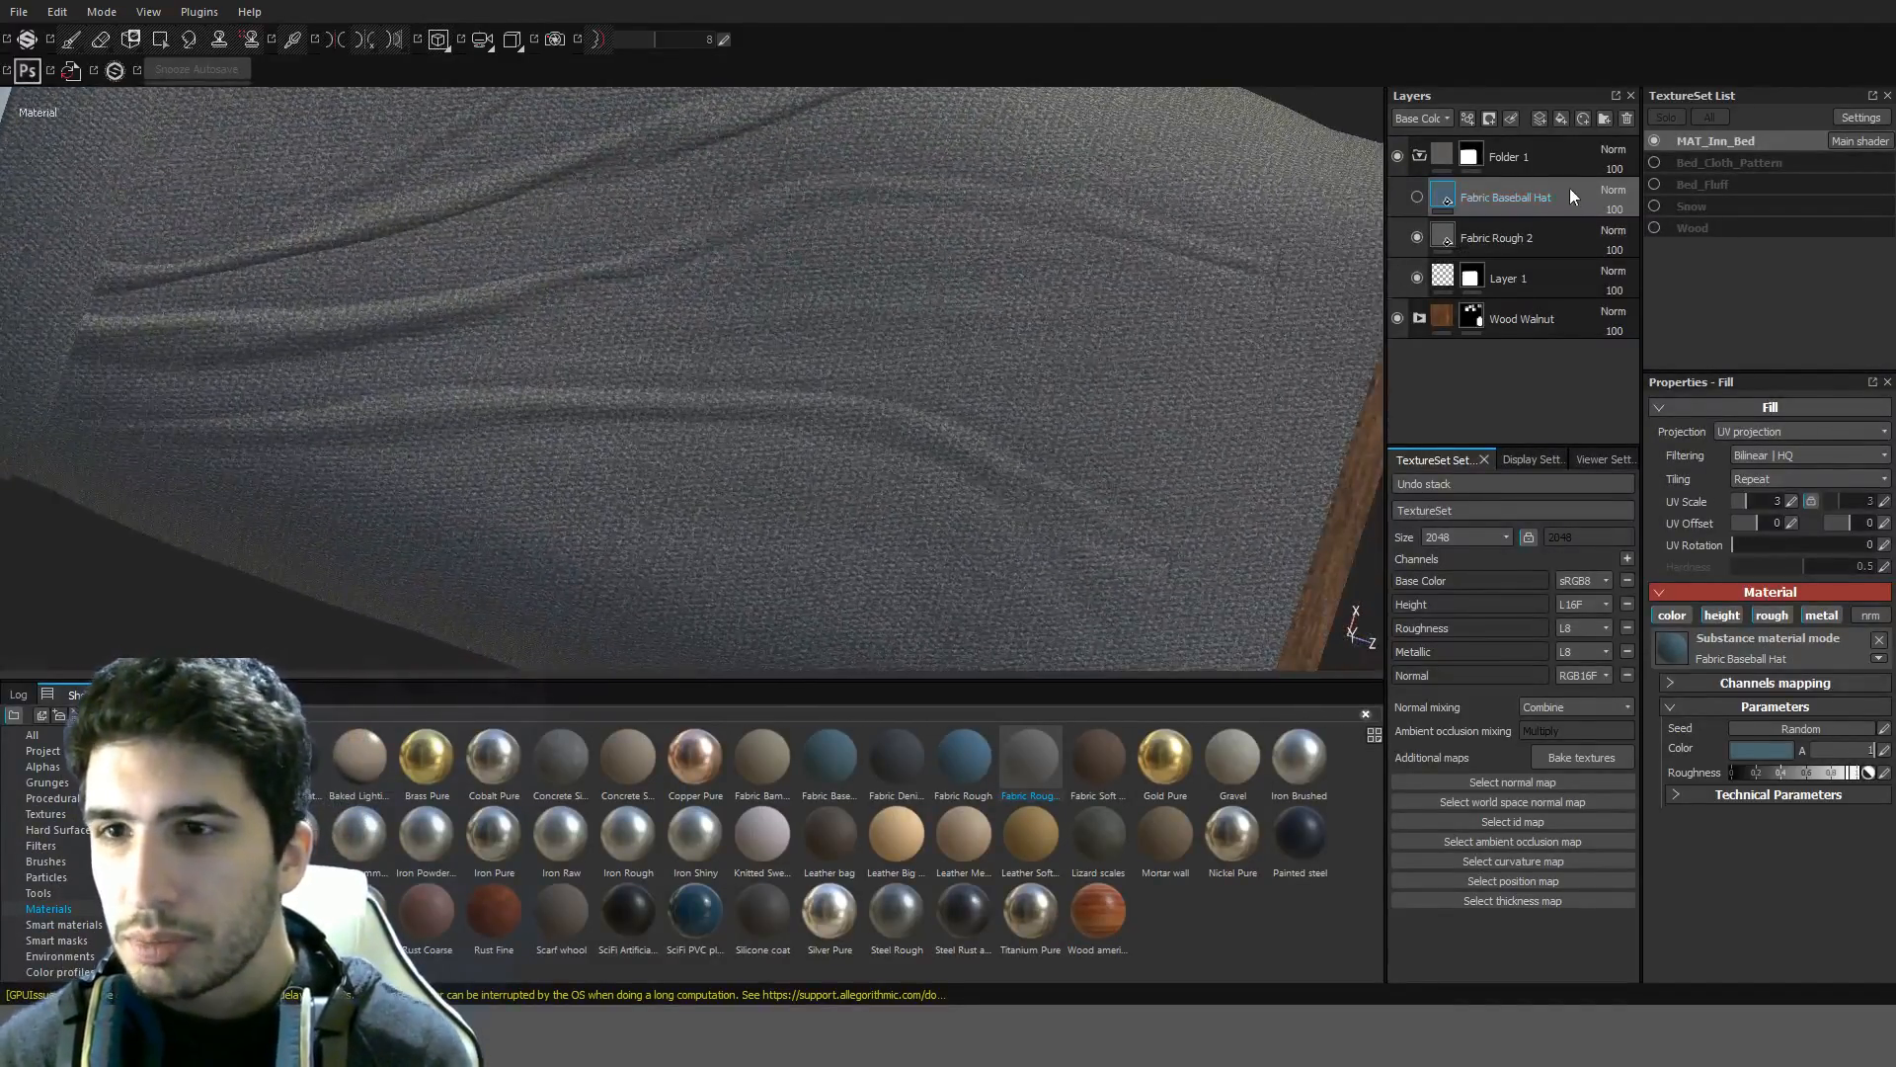
Replace the Fabric Baseball Hat and Fabric Rough 2 layers in Folder 1 with the Fabric Soft Denim material
{"action": "key", "text": "Delete"}
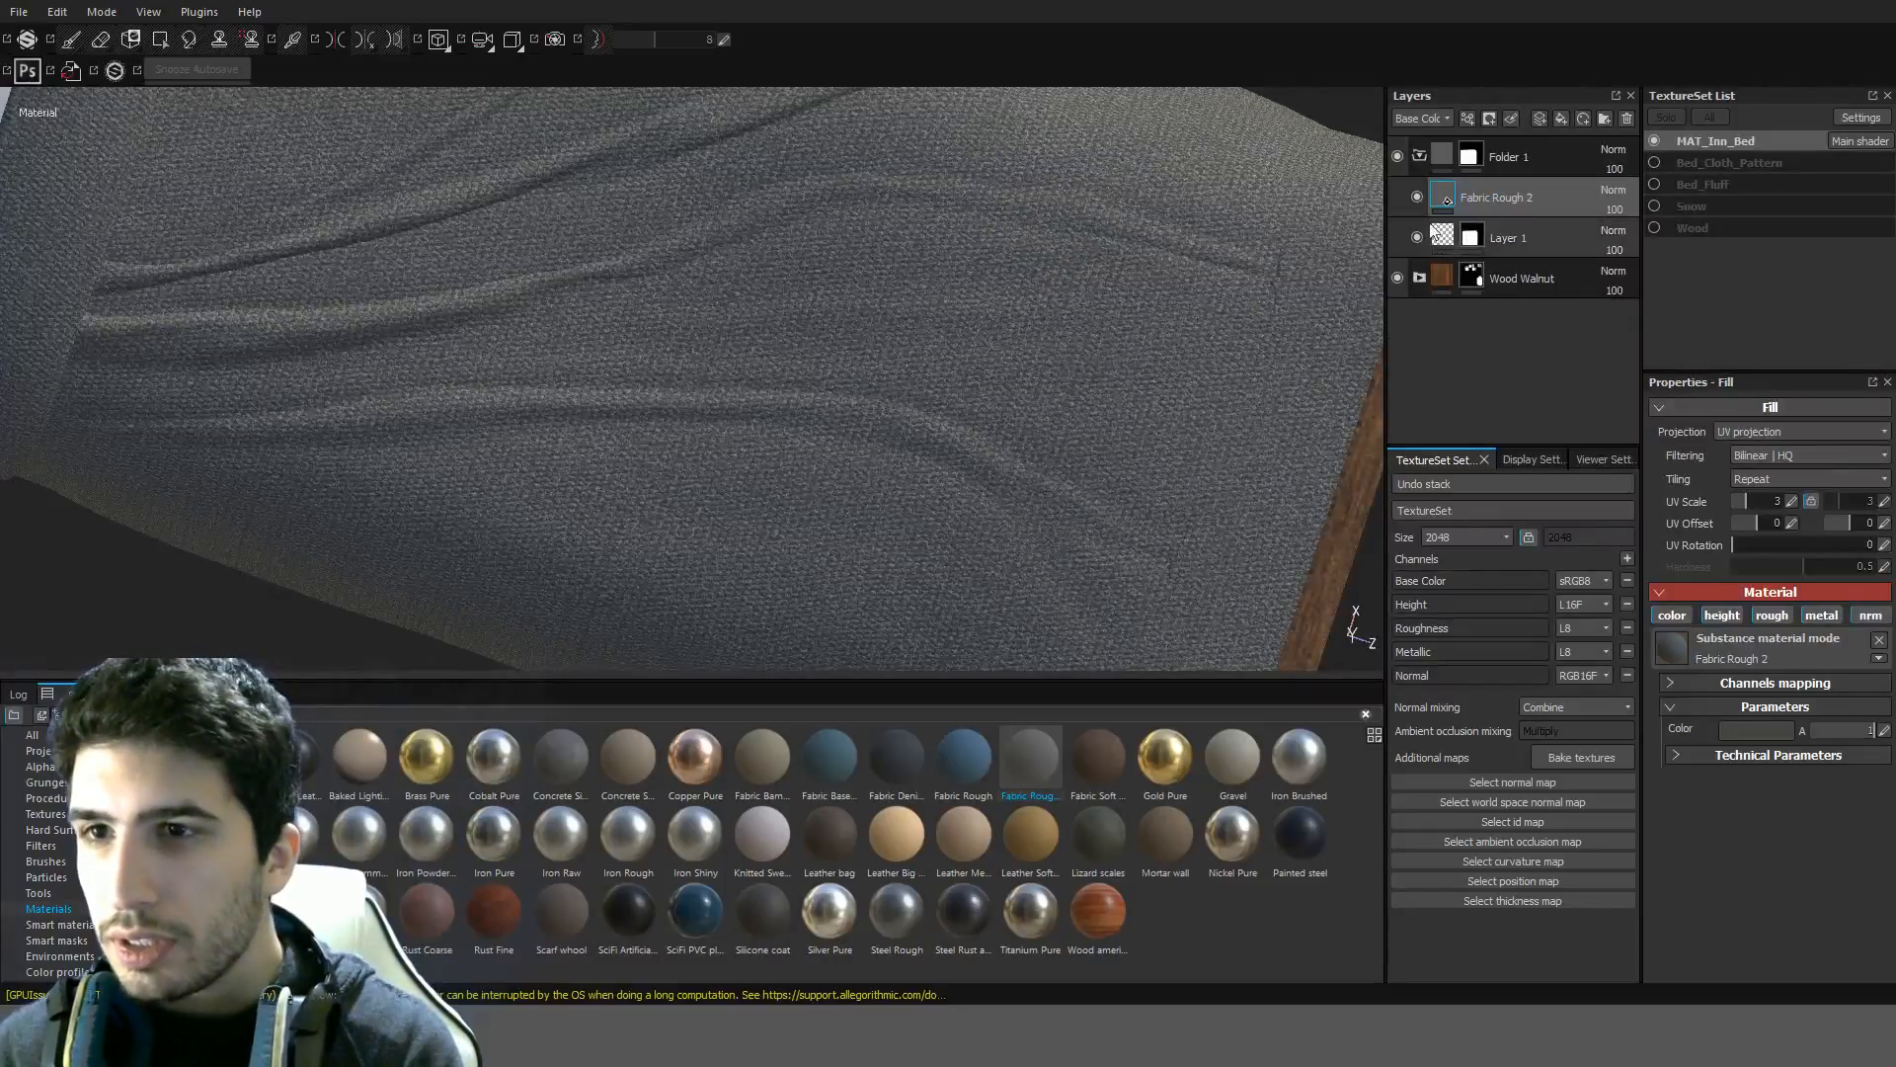
{"action": "left_click", "coordinate": [1417, 196]}
{"action": "left_click_drag", "start_coordinate": [1106, 748], "coordinate": [1493, 193]}
{"action": "left_click_drag", "start_coordinate": [1136, 385], "coordinate": [869, 435], "text": "alt"}
{"action": "left_click", "coordinate": [1418, 196]}
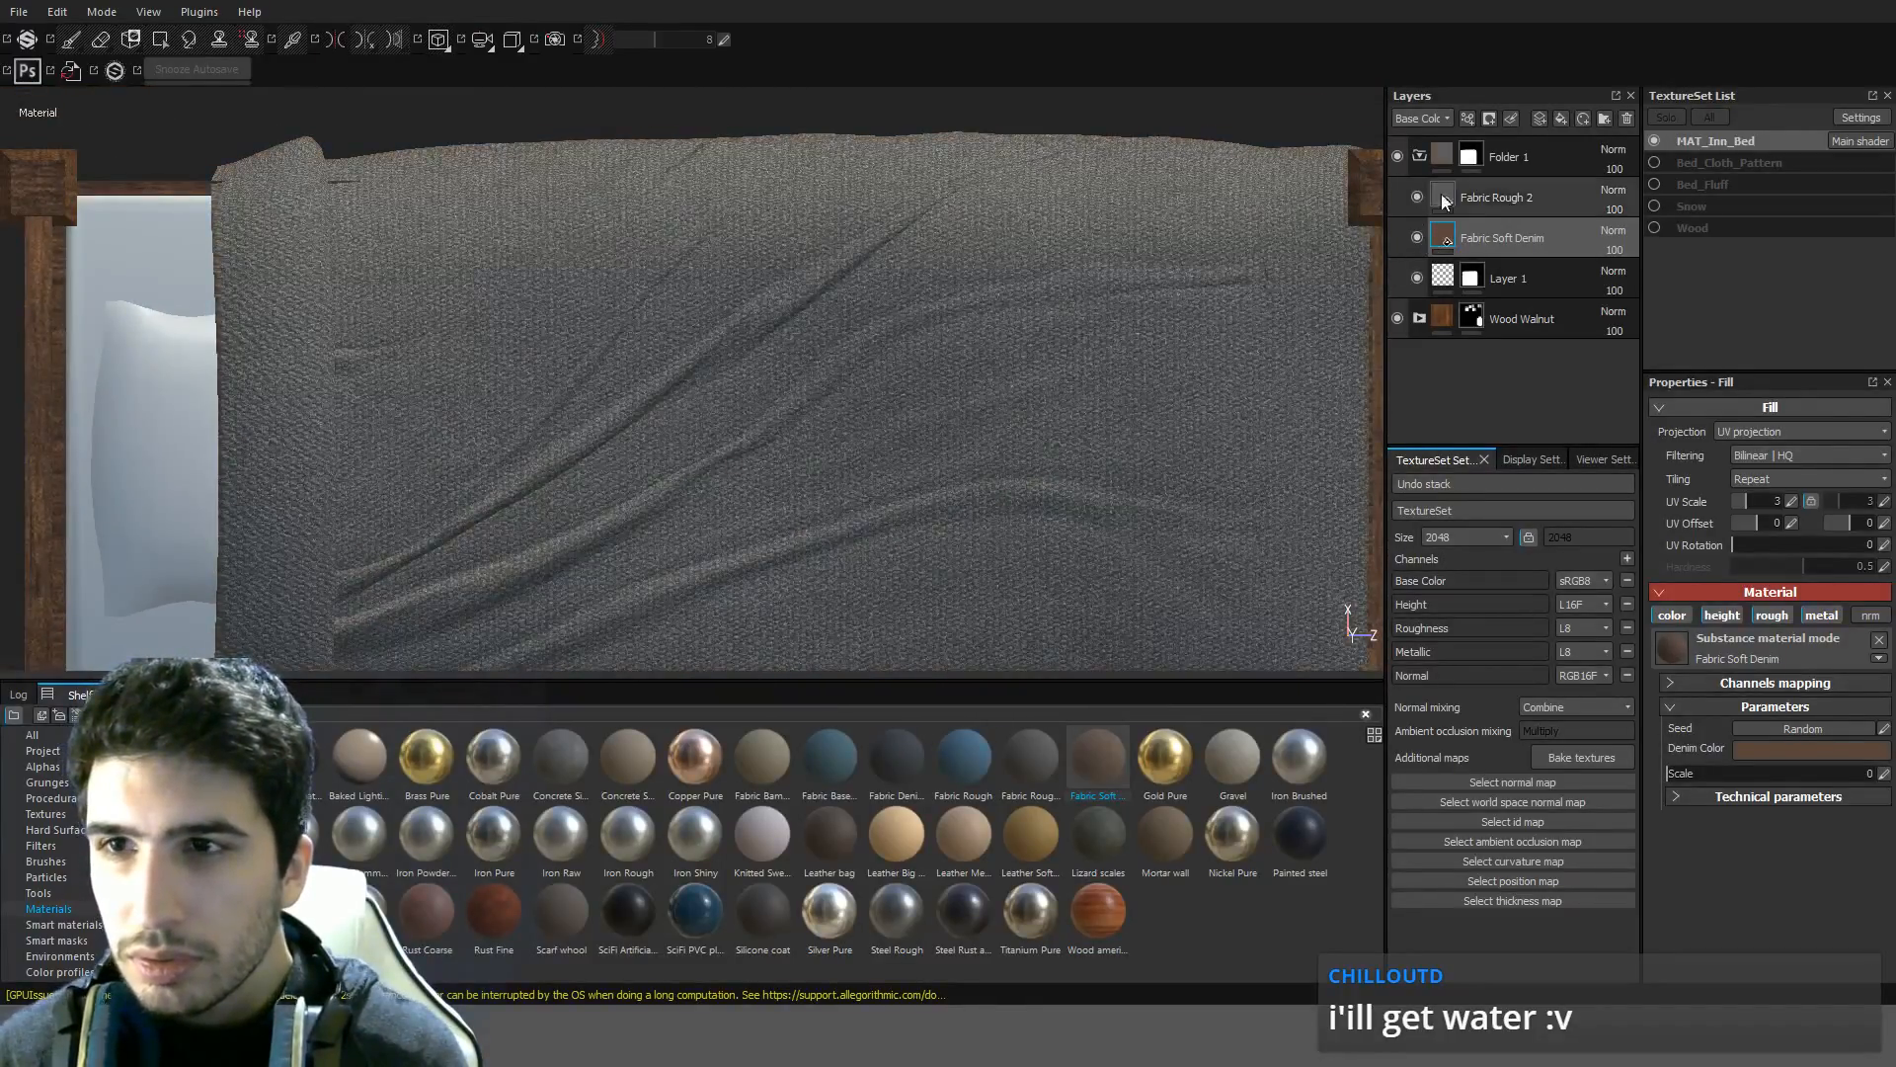
{"action": "left_click", "coordinate": [1501, 196]}
{"action": "key", "text": "Delete"}
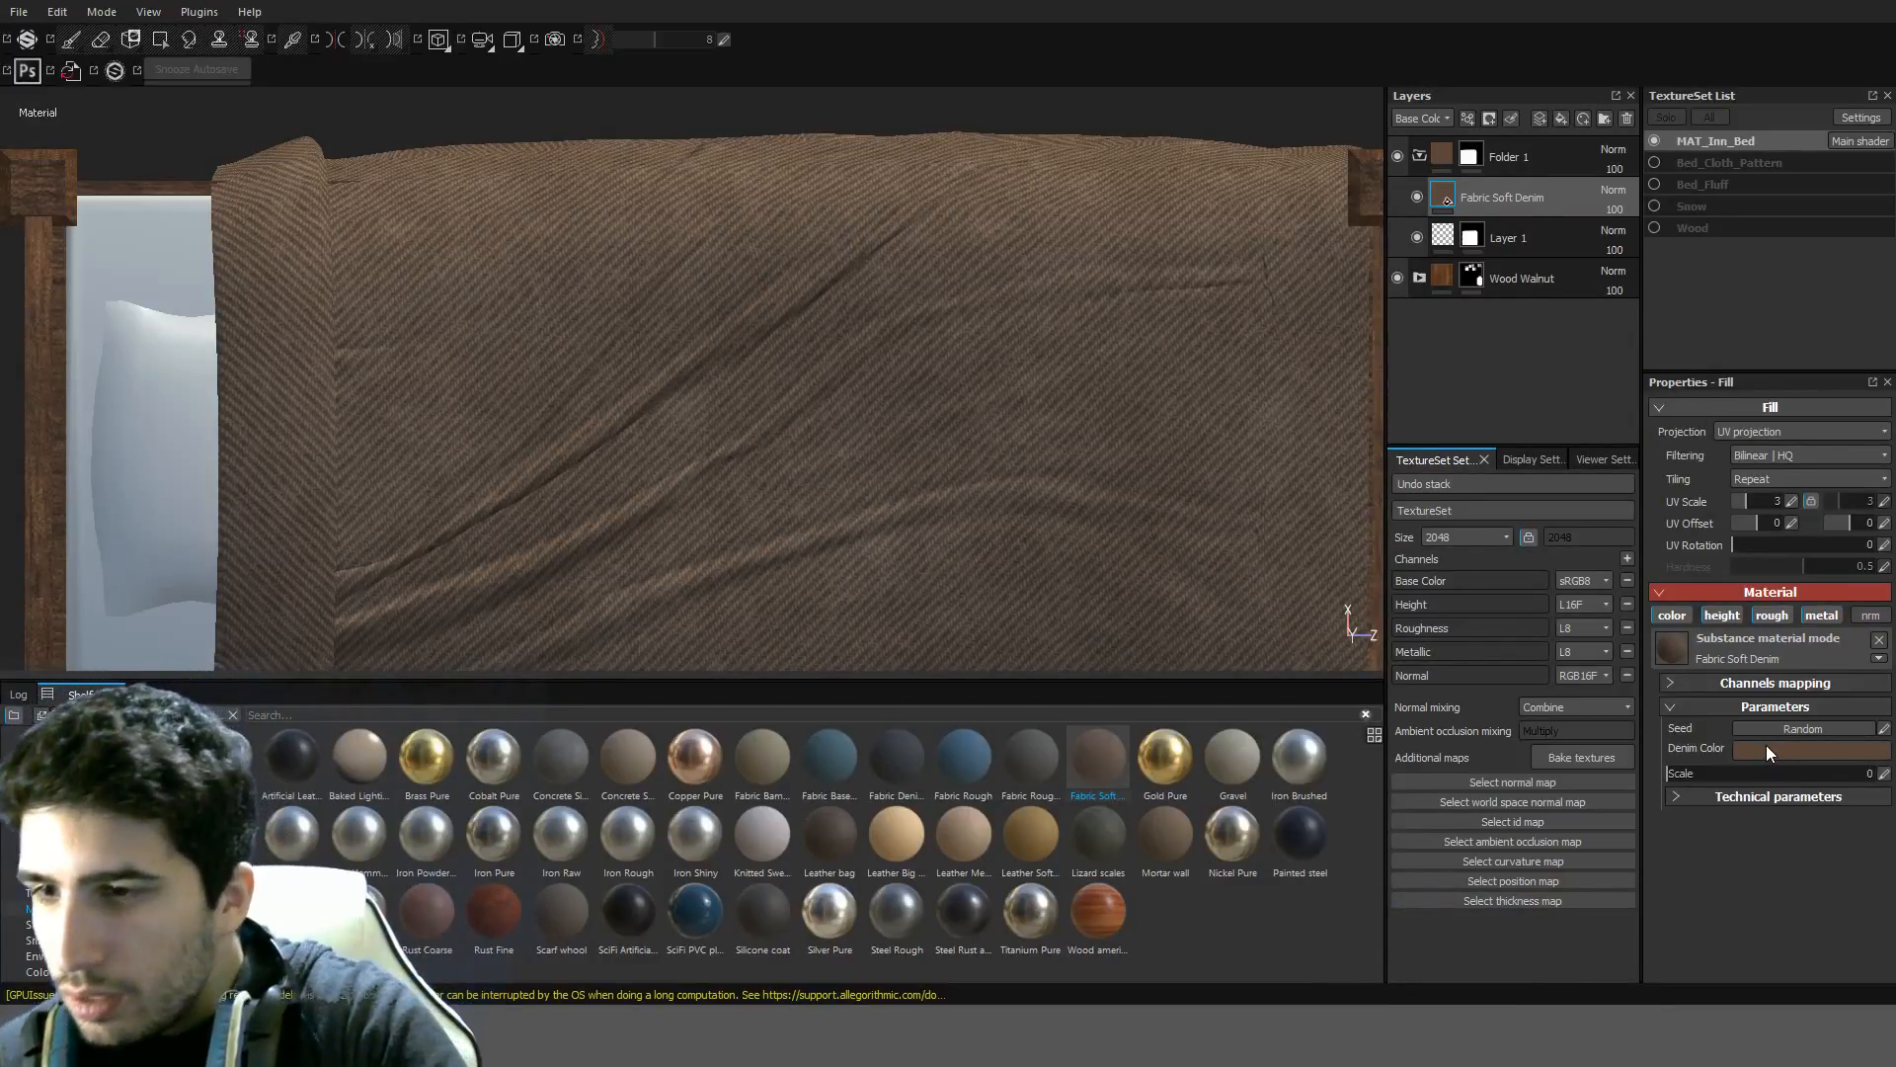
Set the denim color of the Fabric Soft Denim layer to dark green and check it on the blanket
{"action": "left_click", "coordinate": [1766, 800]}
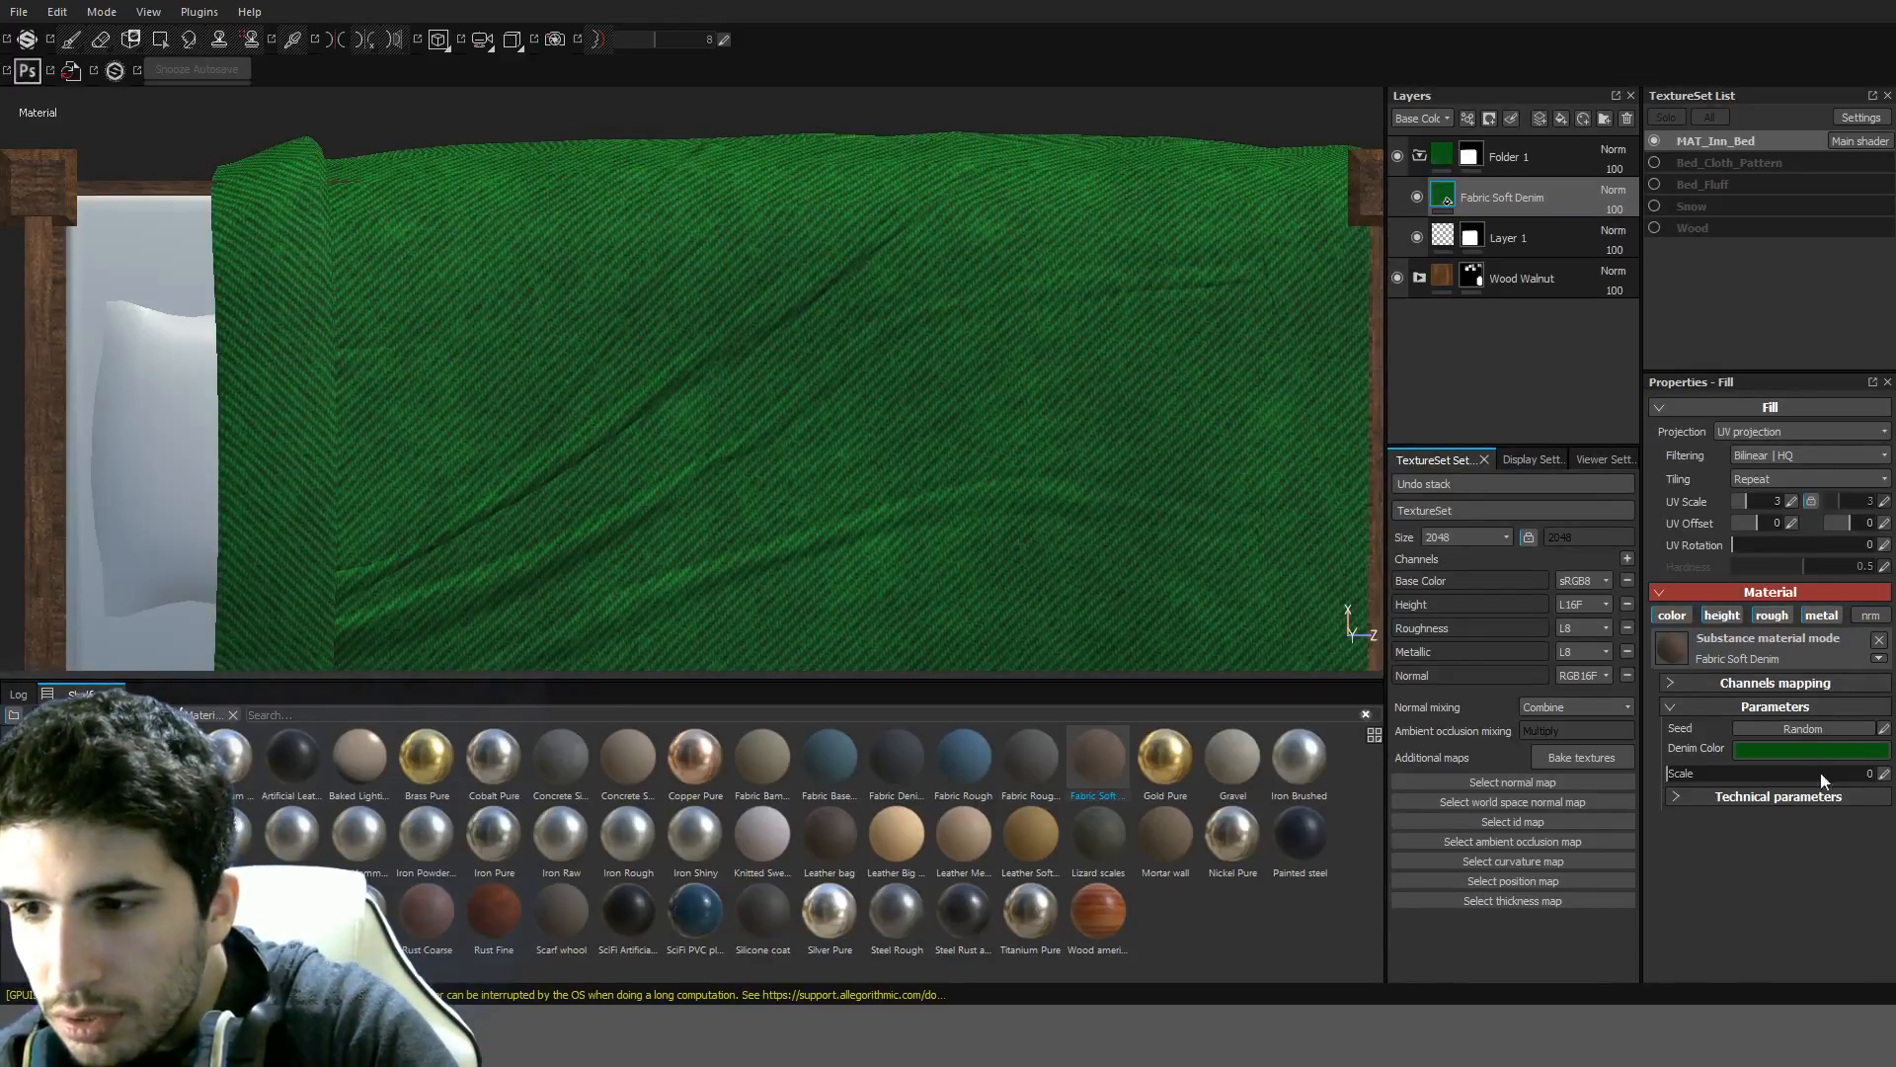
{"action": "scroll", "coordinate": [986, 567], "scroll_direction": "down", "scroll_amount": 5}
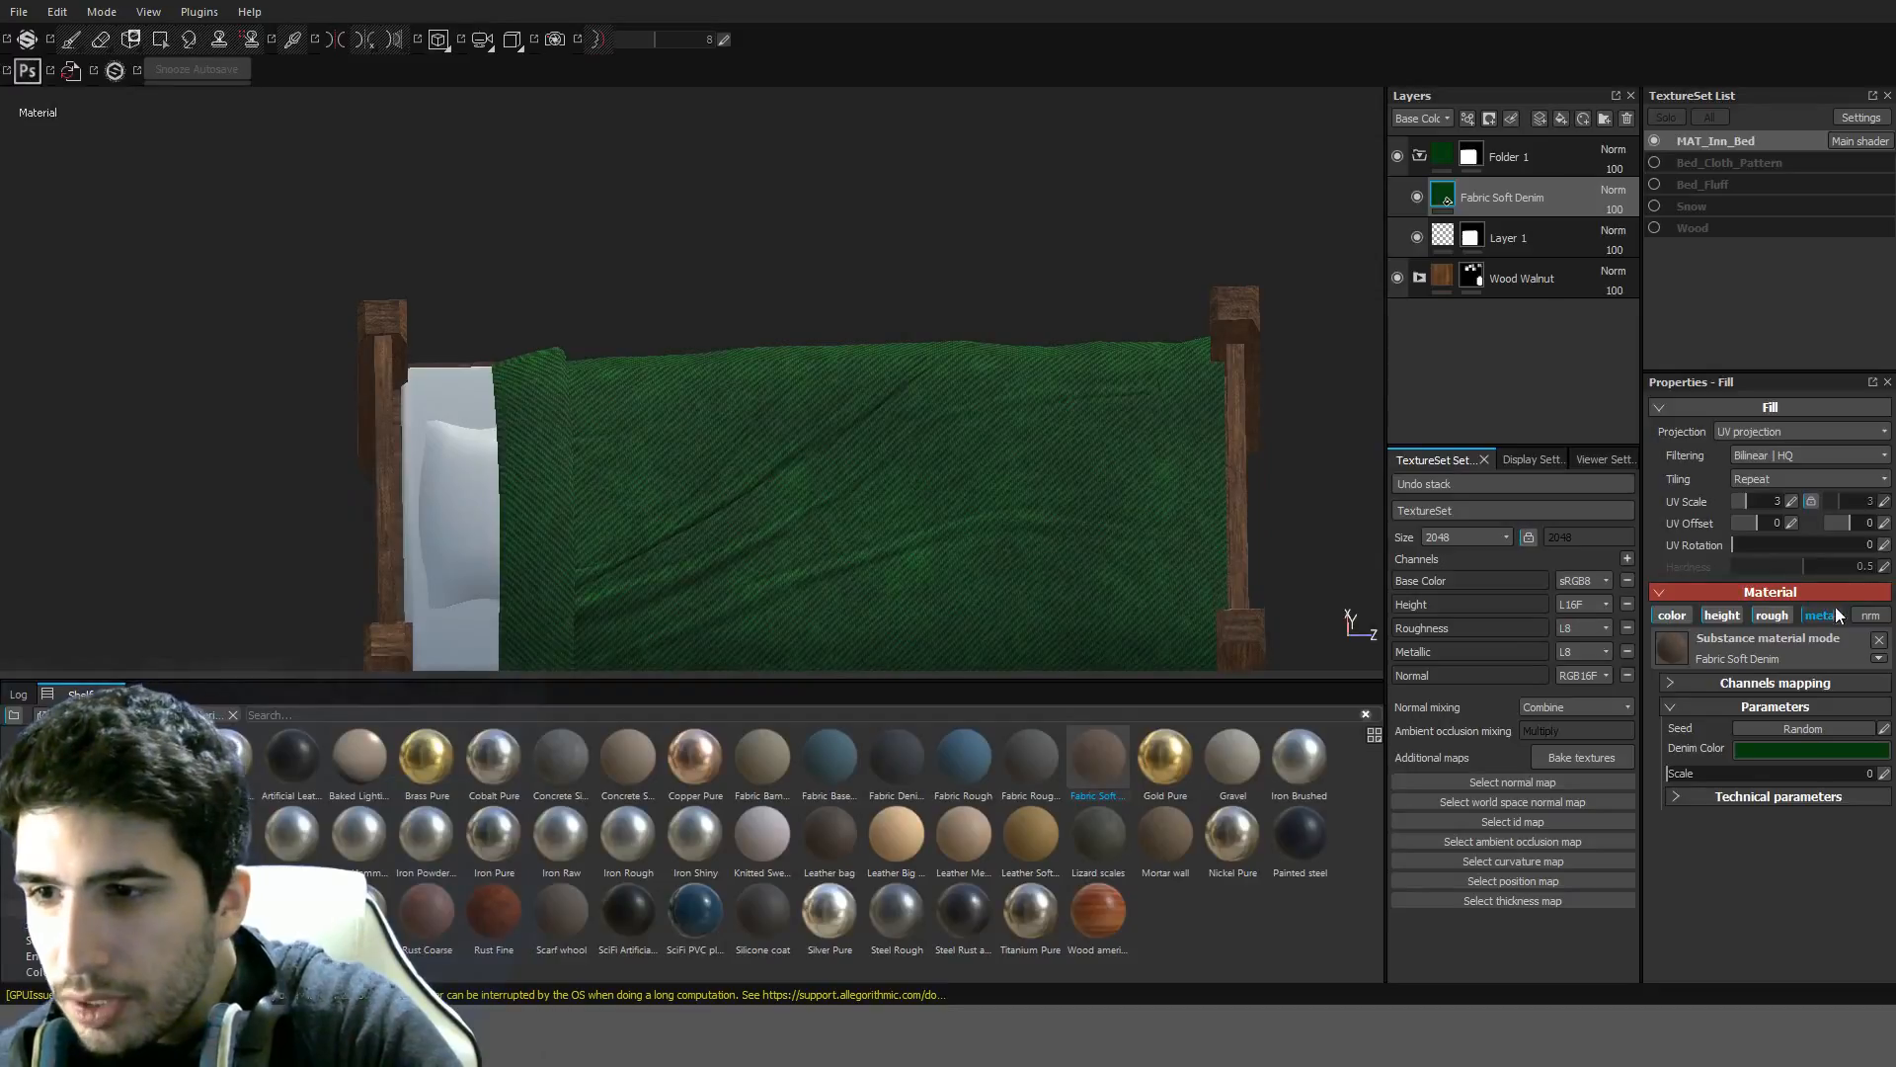
{"action": "right_click_drag", "start_coordinate": [977, 524], "coordinate": [965, 573], "text": "alt"}
{"action": "scroll", "coordinate": [960, 563], "scroll_direction": "up", "scroll_amount": 3}
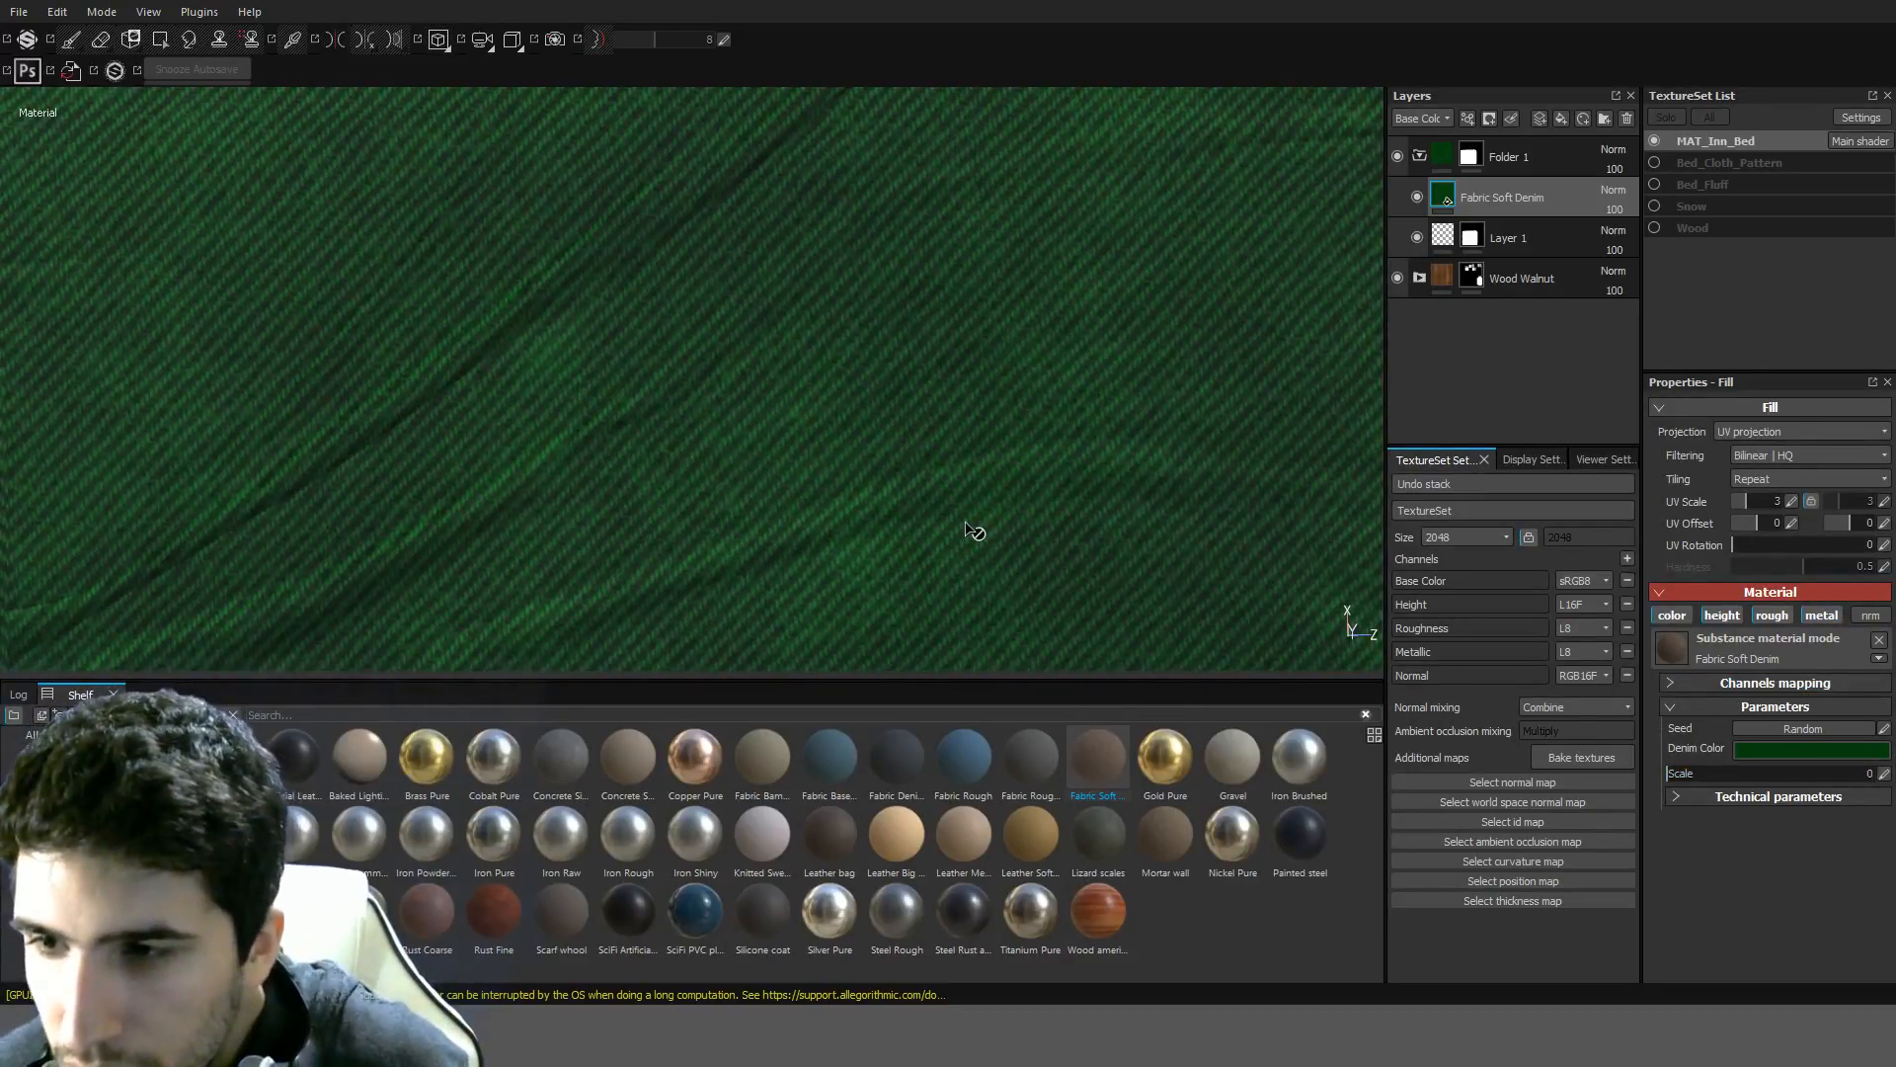
{"action": "scroll", "coordinate": [966, 523], "scroll_direction": "up", "scroll_amount": 2}
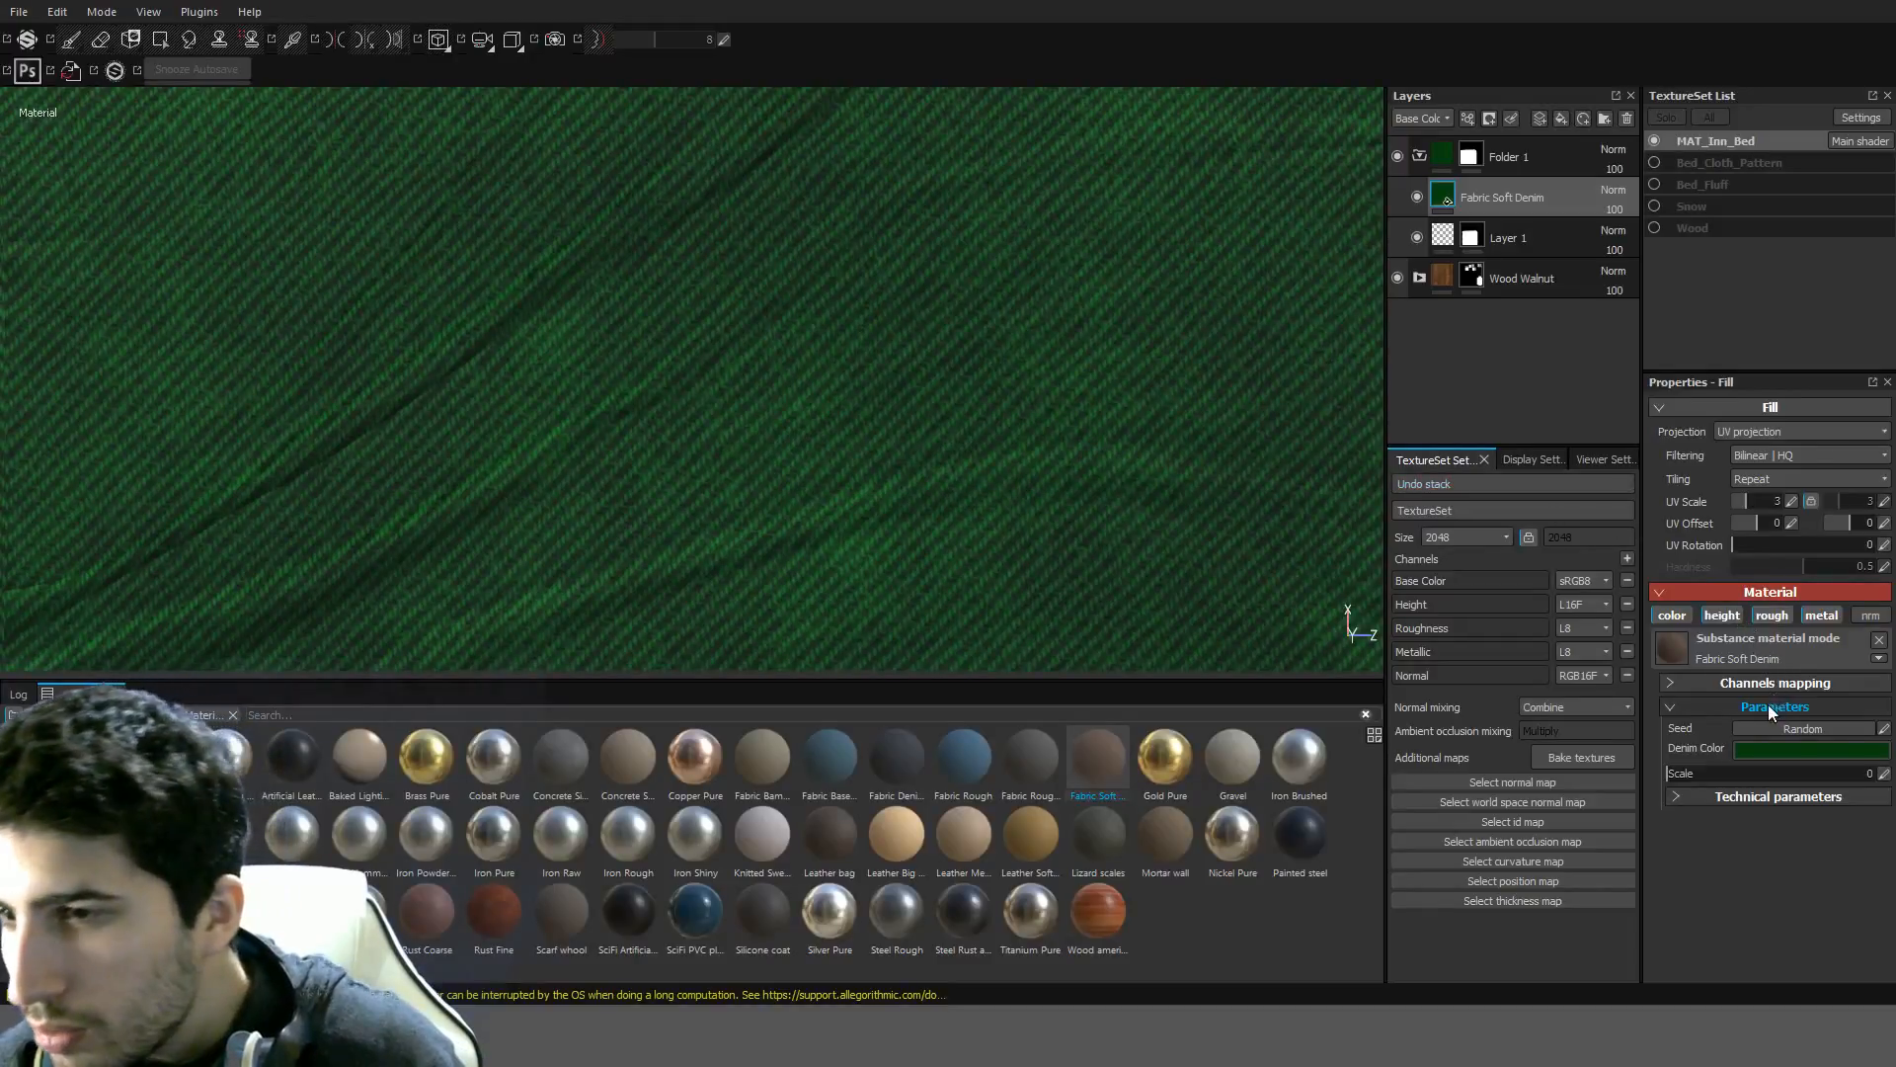
{"action": "key", "text": "f"}
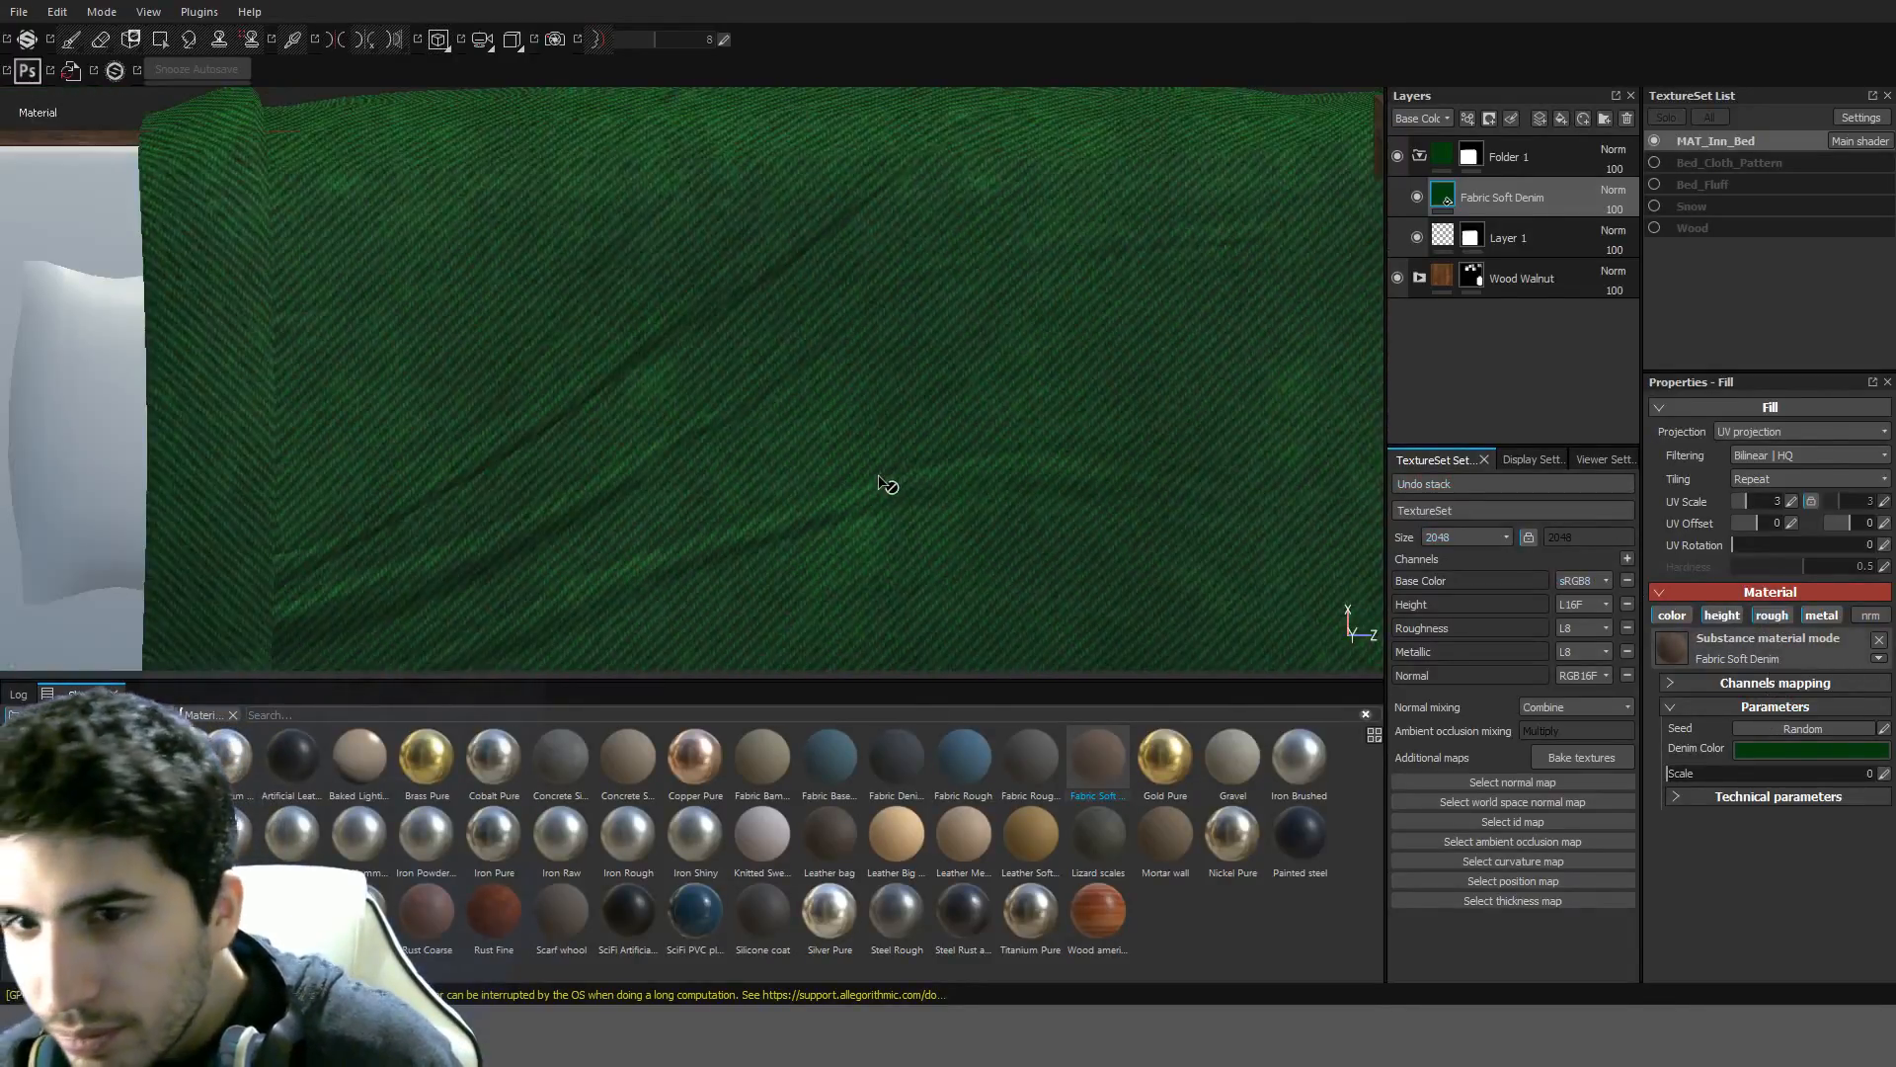
{"action": "mouse_move", "coordinate": [872, 436]}
{"action": "left_mouse_down", "text": "alt"}
{"action": "mouse_move", "coordinate": [868, 296]}
{"action": "mouse_move", "coordinate": [889, 246]}
{"action": "mouse_move", "coordinate": [847, 373]}
{"action": "mouse_move", "coordinate": [859, 419]}
{"action": "left_mouse_up", "text": "alt"}
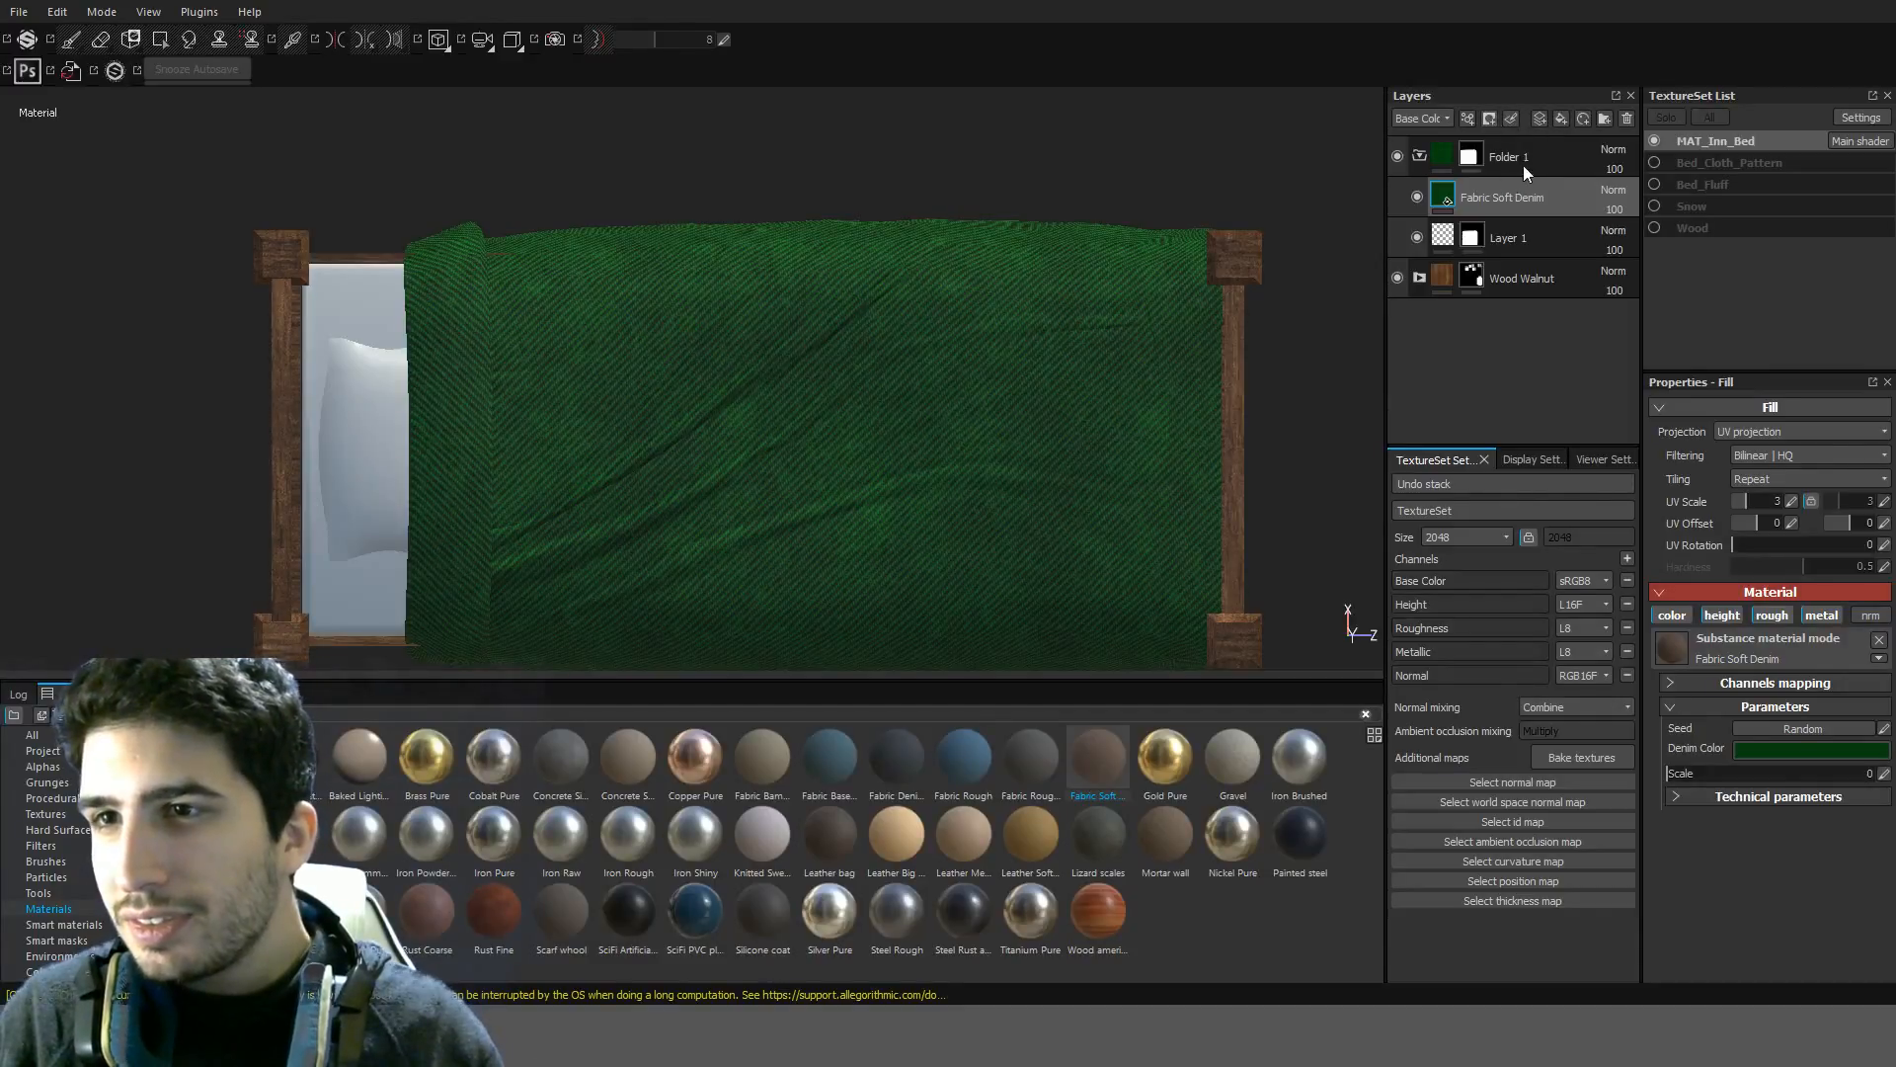
Add a black mask to the Fabric Soft Denim layer and polygon-fill the blanket's main body, leaving out the folded strip
{"action": "key", "text": "4"}
{"action": "left_click", "coordinate": [1479, 235]}
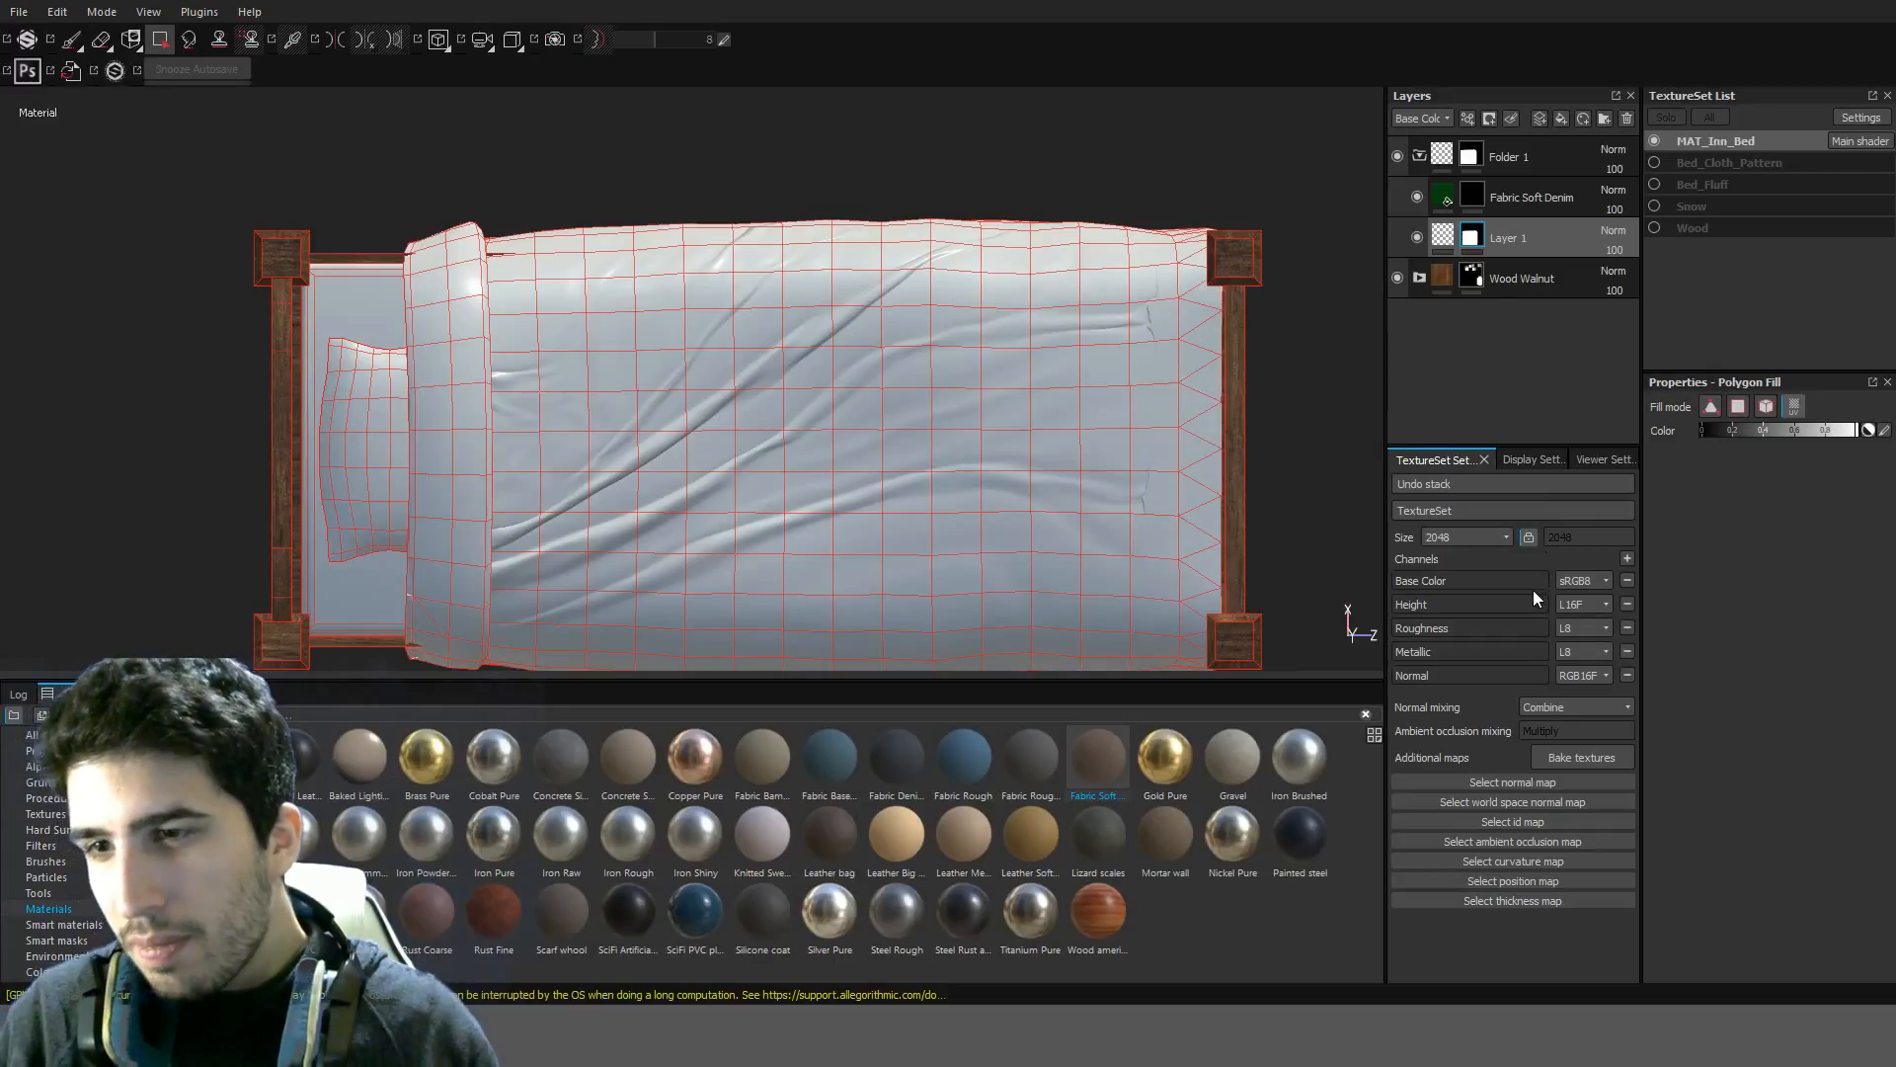
{"action": "left_click", "coordinate": [1476, 196]}
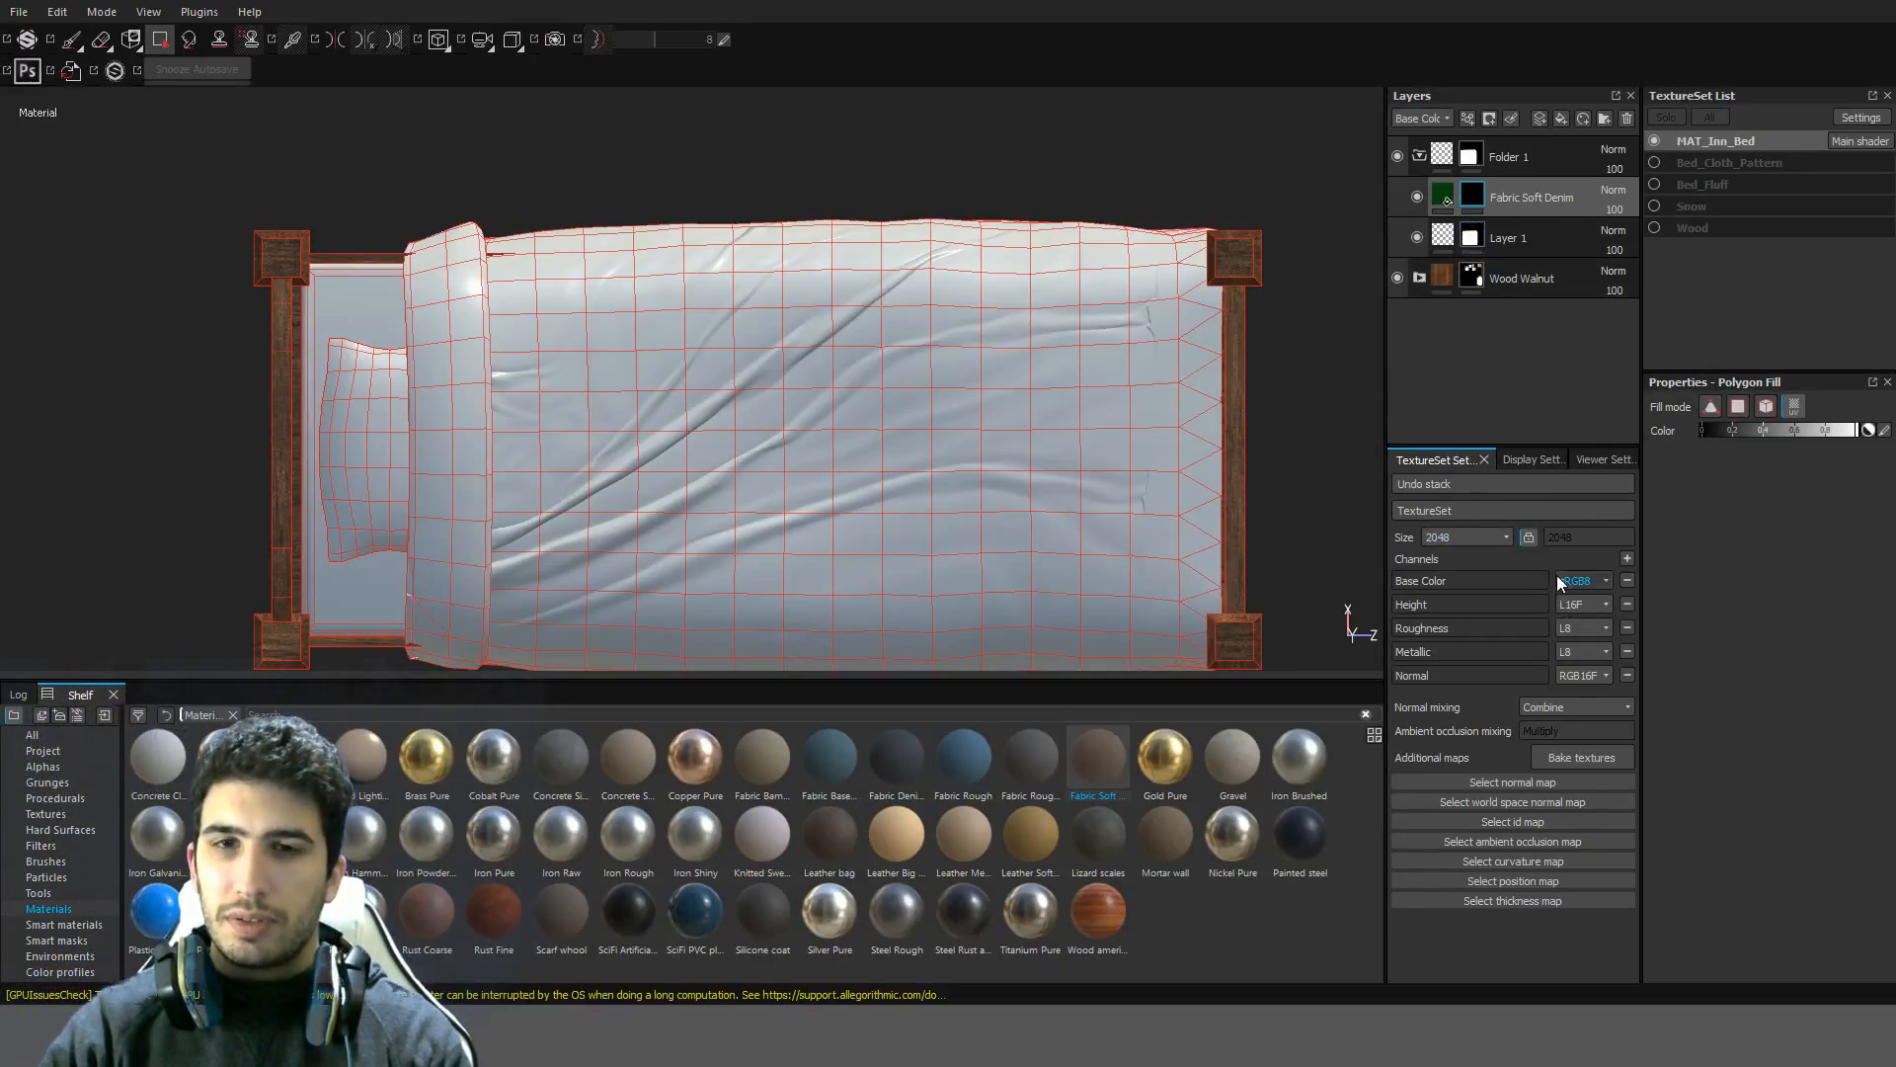
{"action": "left_click_drag", "start_coordinate": [910, 453], "coordinate": [780, 465], "text": "alt"}
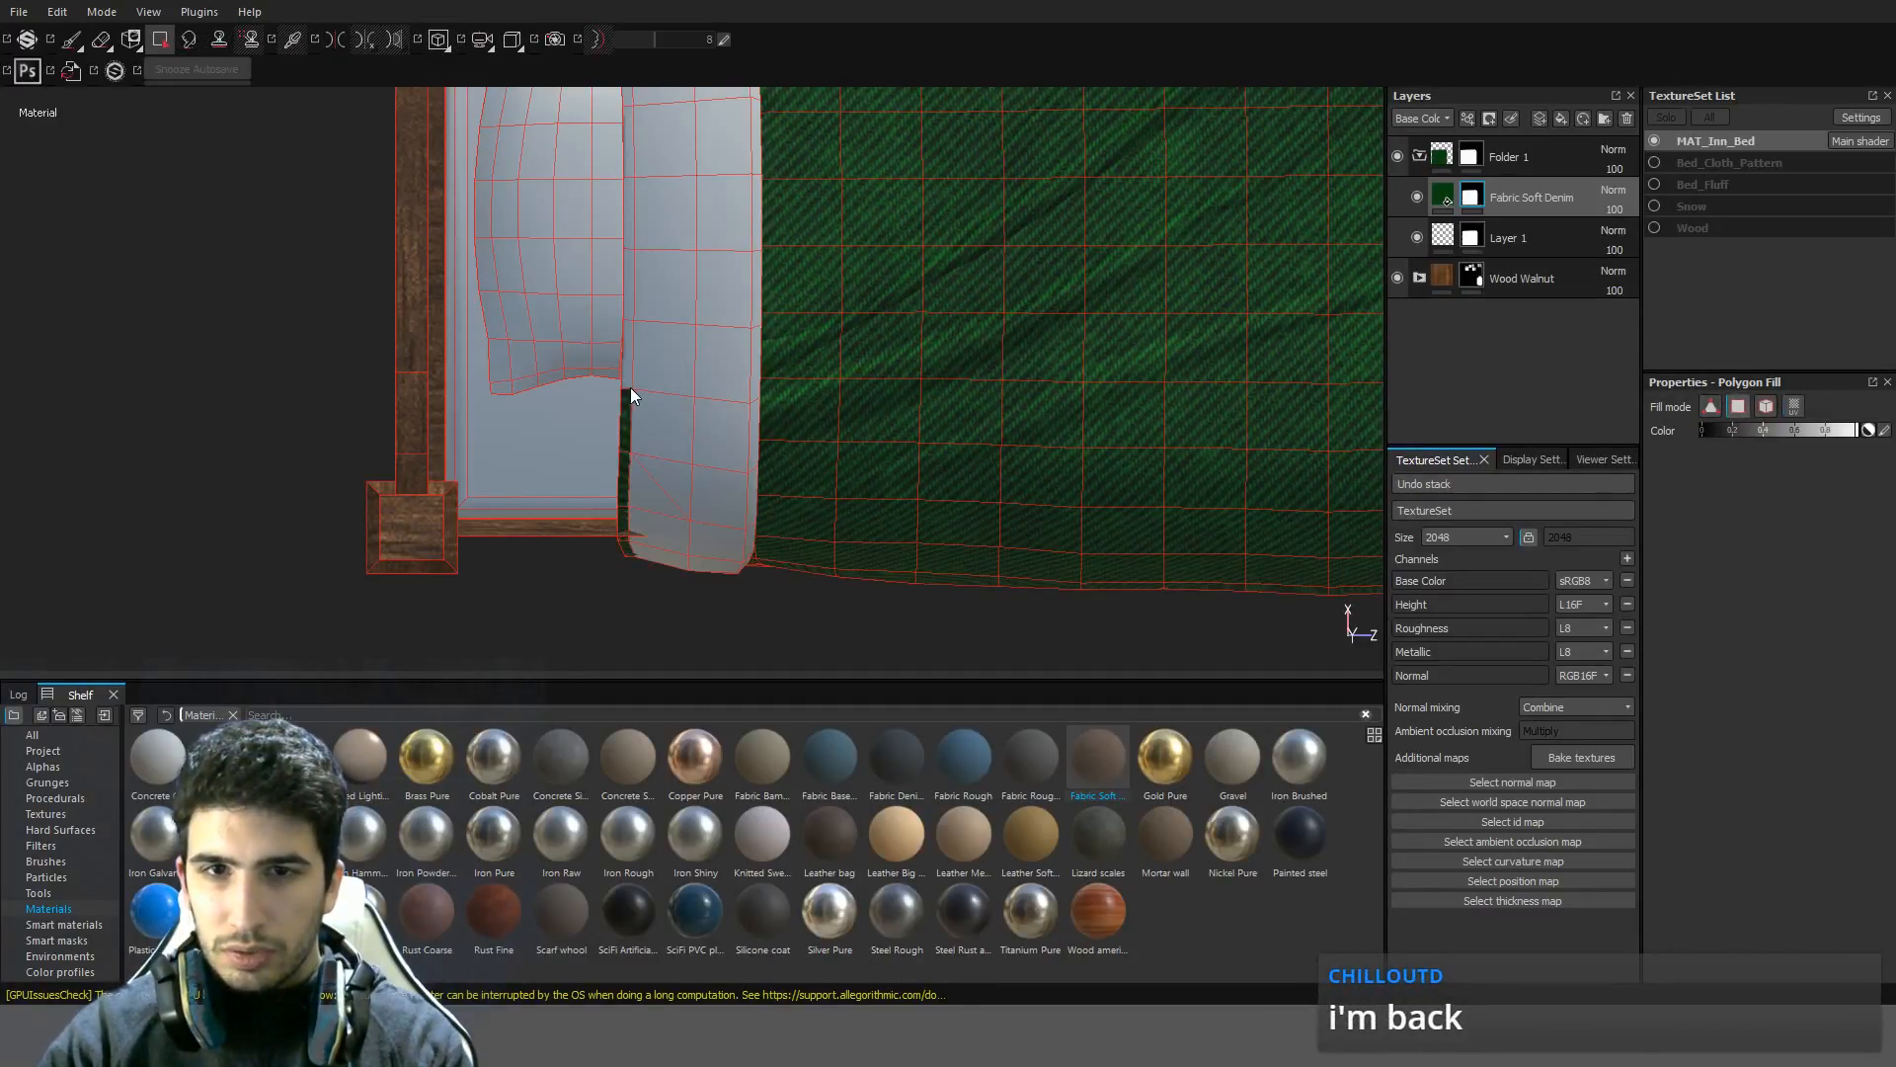
Remove the green denim from the narrow faces along the folded strip's pillow-side edge in the Fabric Soft Denim mask
{"action": "left_click_drag", "start_coordinate": [630, 395], "coordinate": [608, 517]}
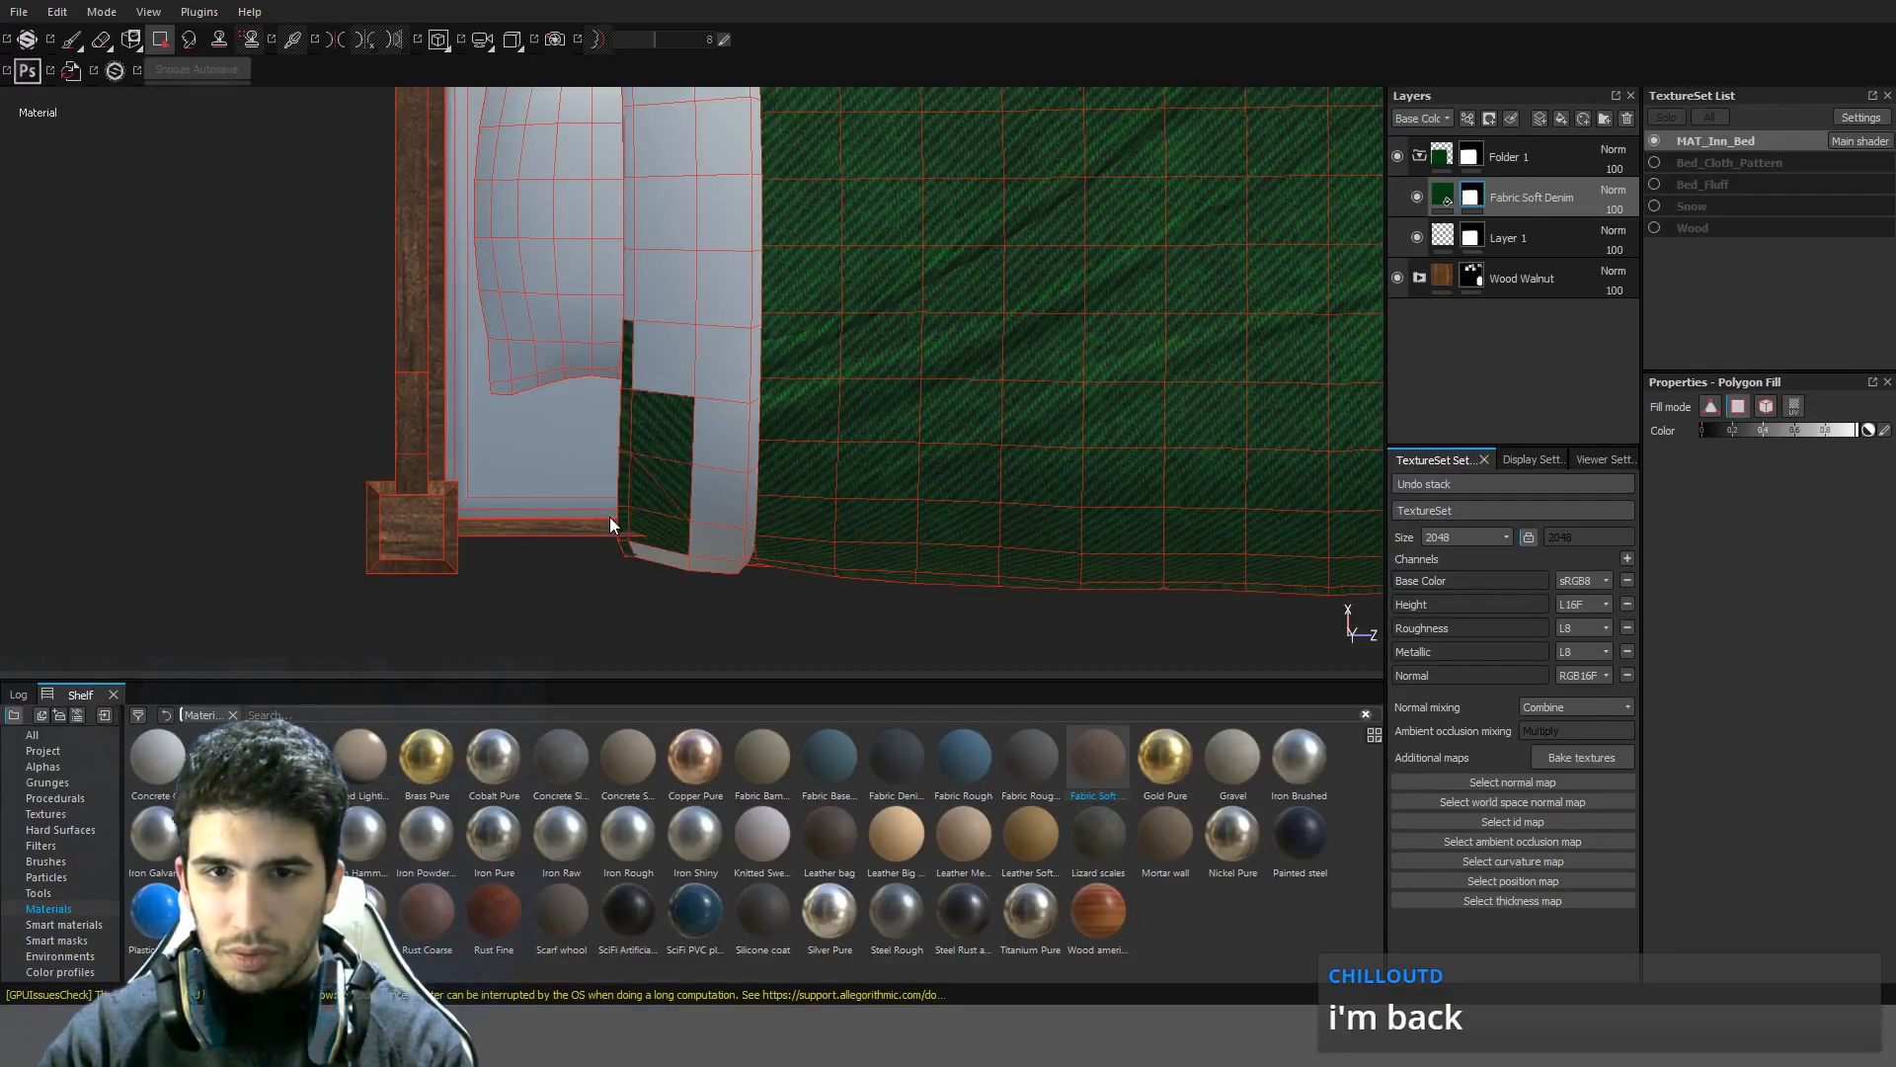
{"action": "key", "text": "ctrl+z"}
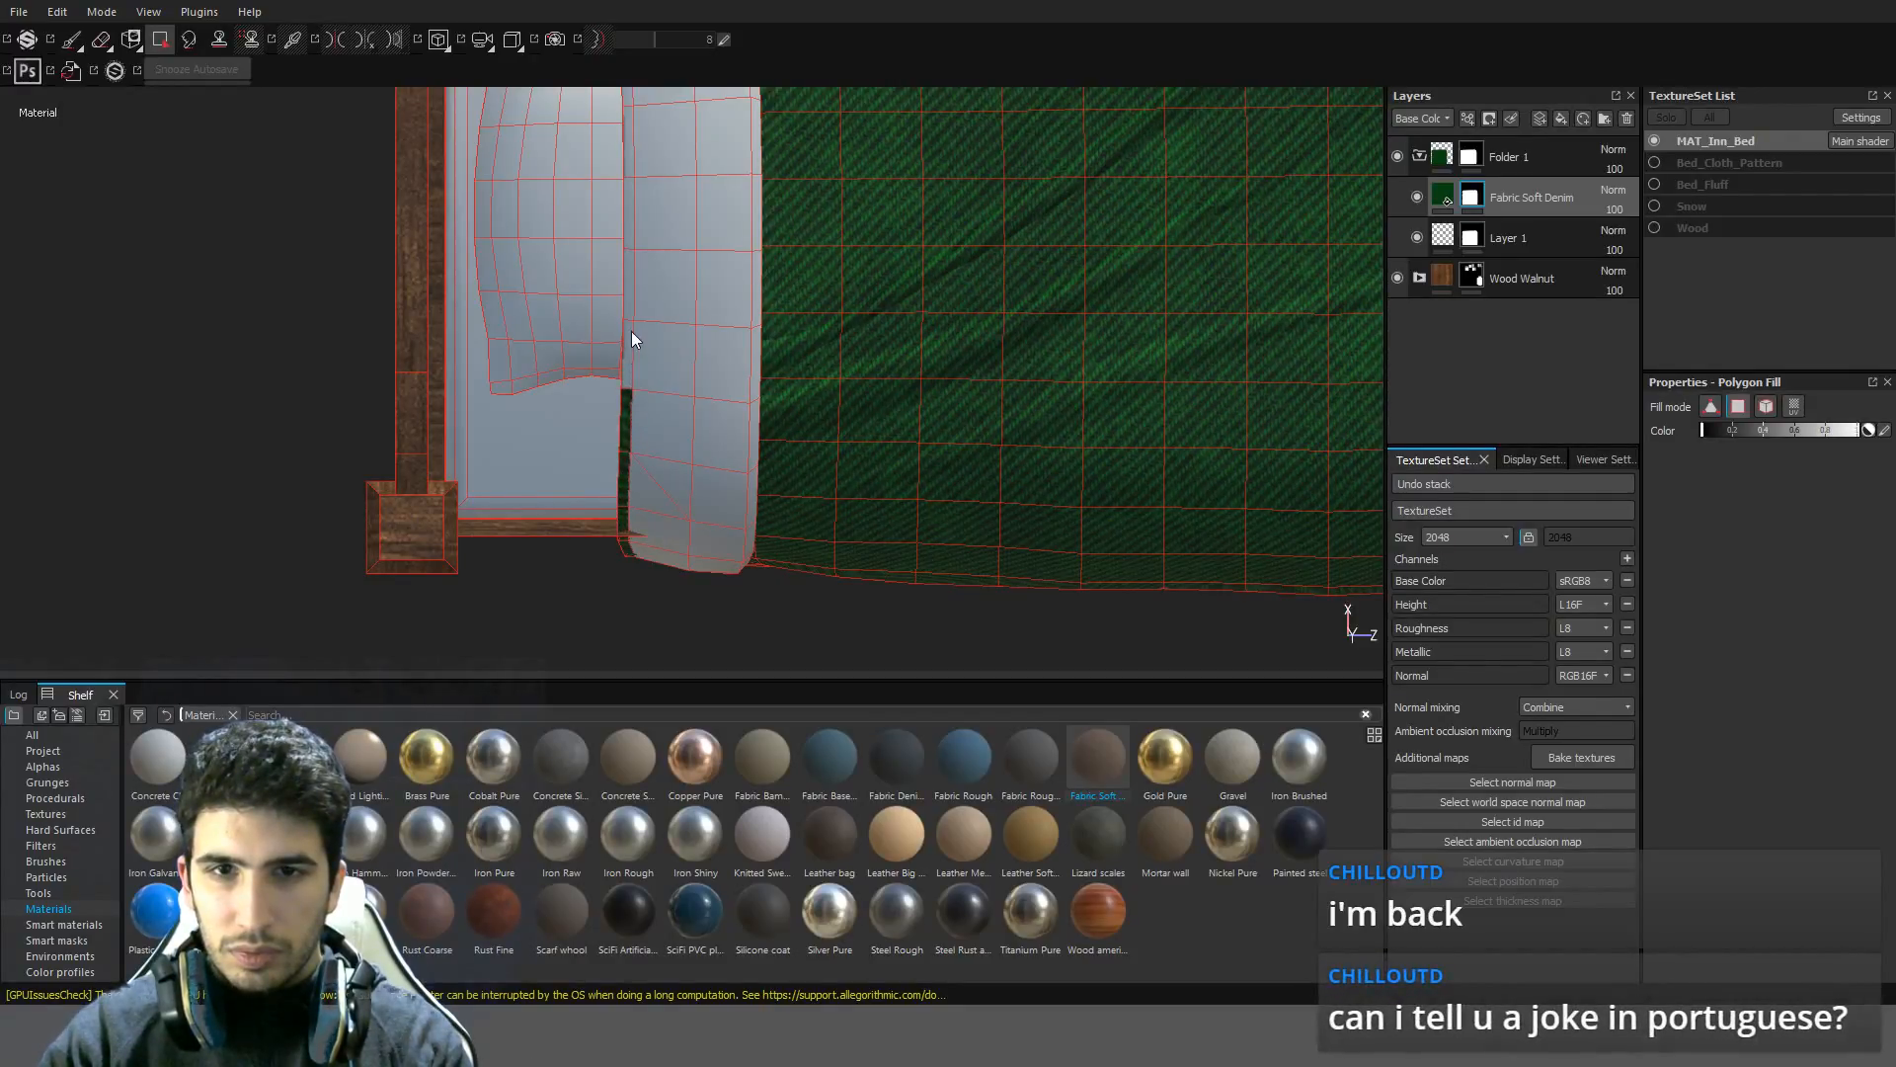
{"action": "left_click_drag", "start_coordinate": [604, 618], "coordinate": [605, 615]}
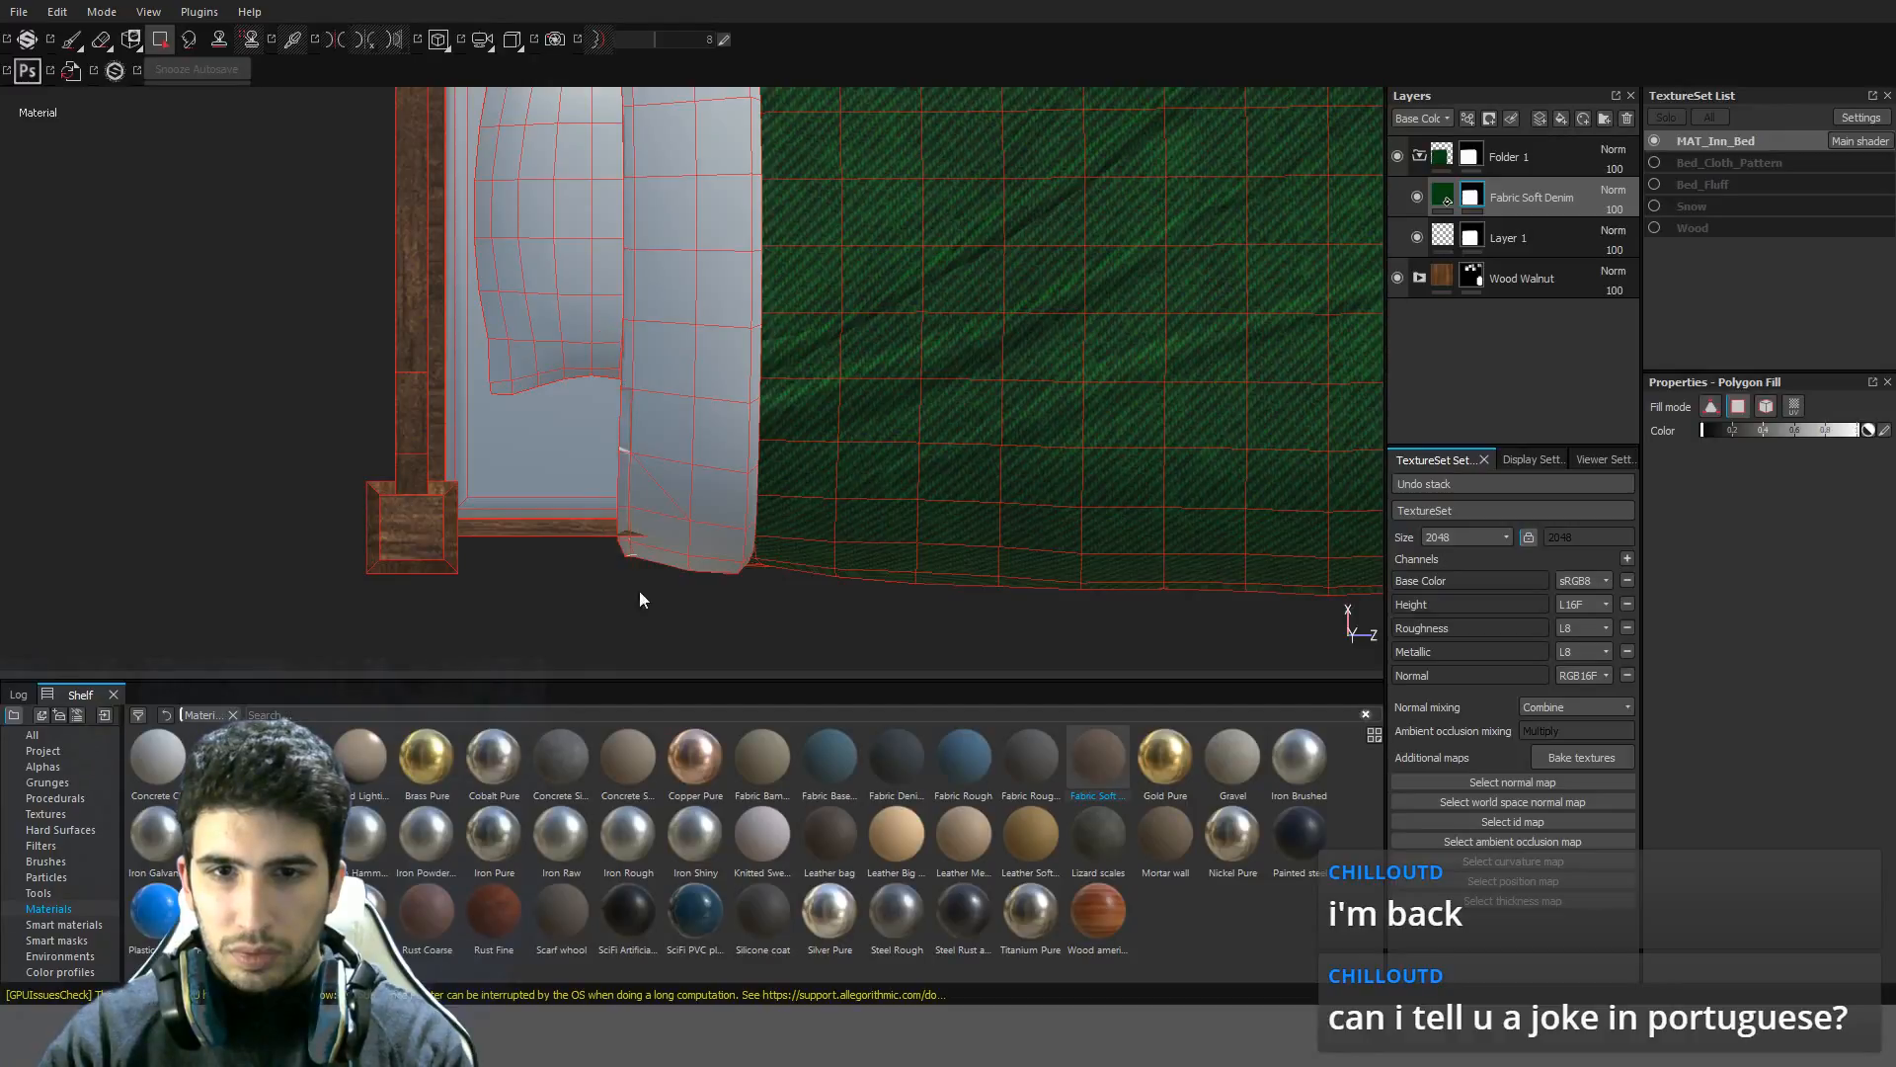
Examine the green denim mask on the blanket along the folded strip, from above and from the side
{"action": "left_click", "coordinate": [1471, 237]}
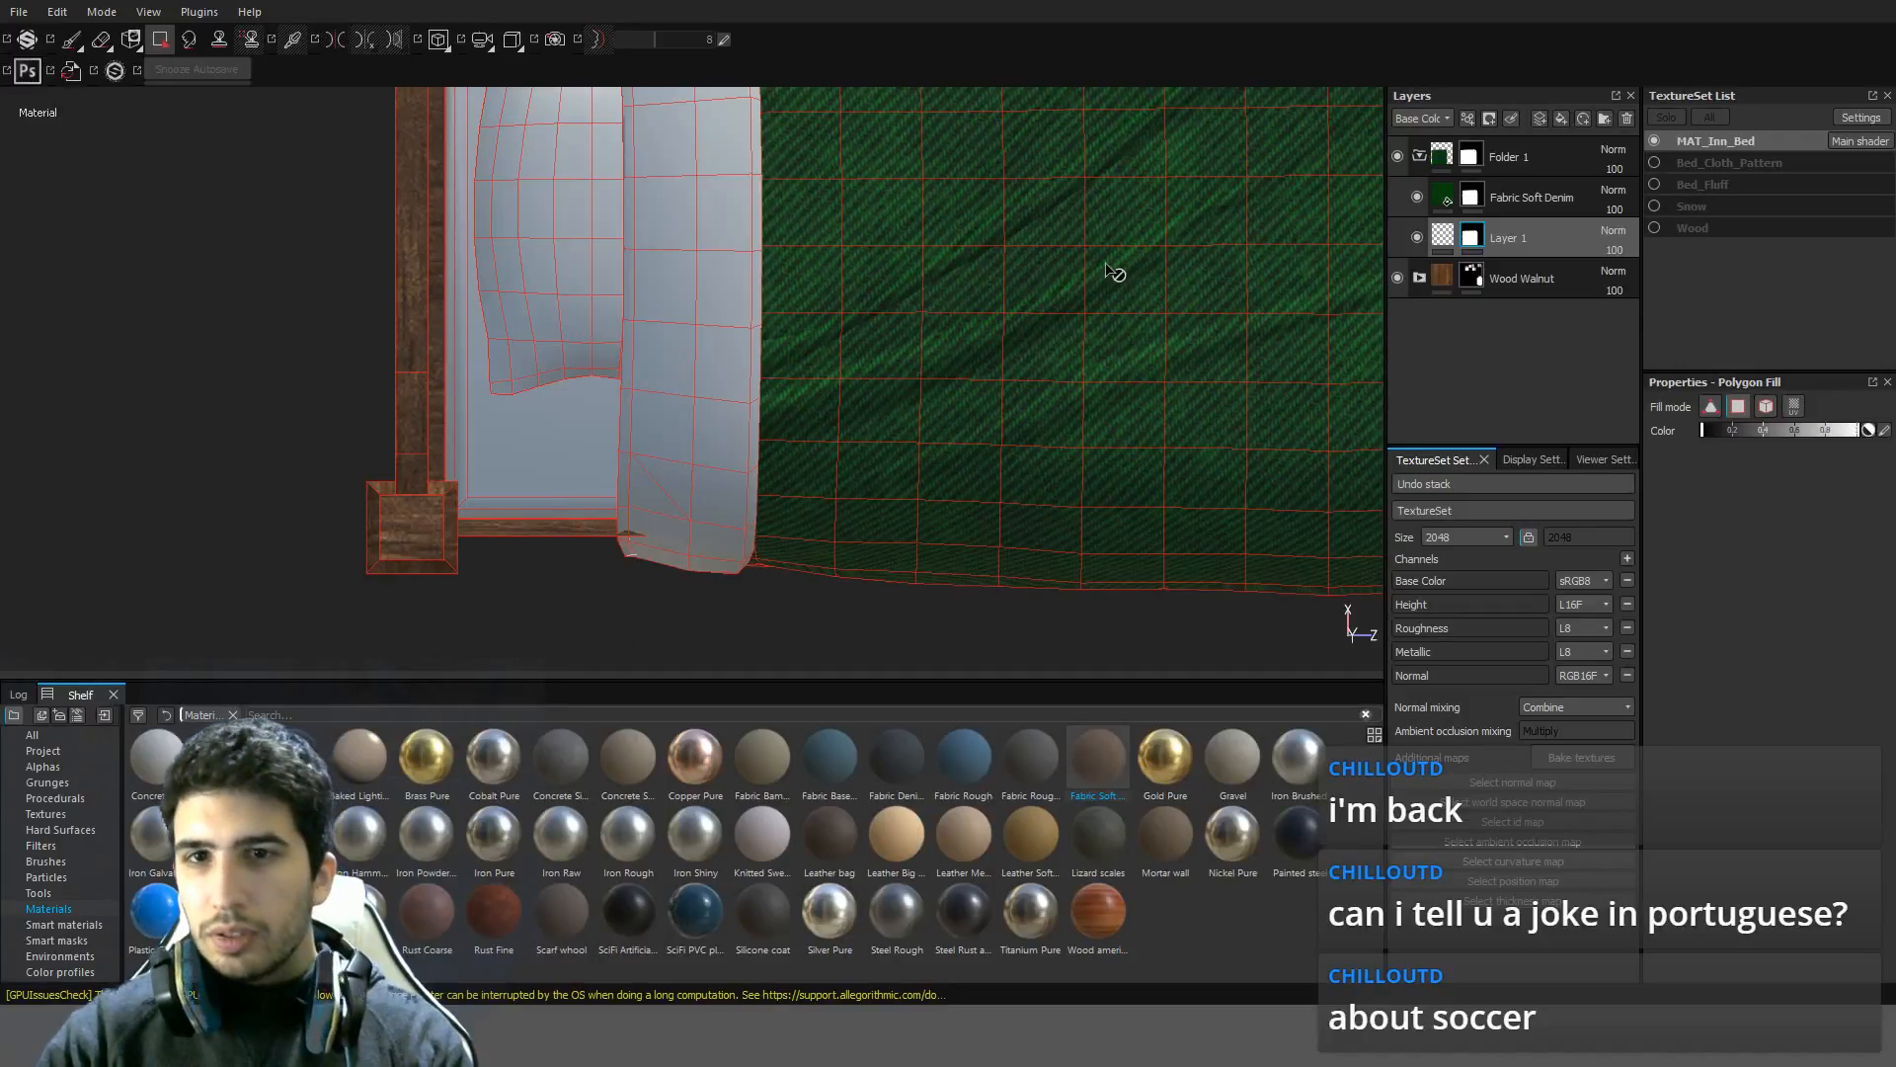
{"action": "left_click_drag", "start_coordinate": [1113, 276], "coordinate": [1459, 210], "text": "alt"}
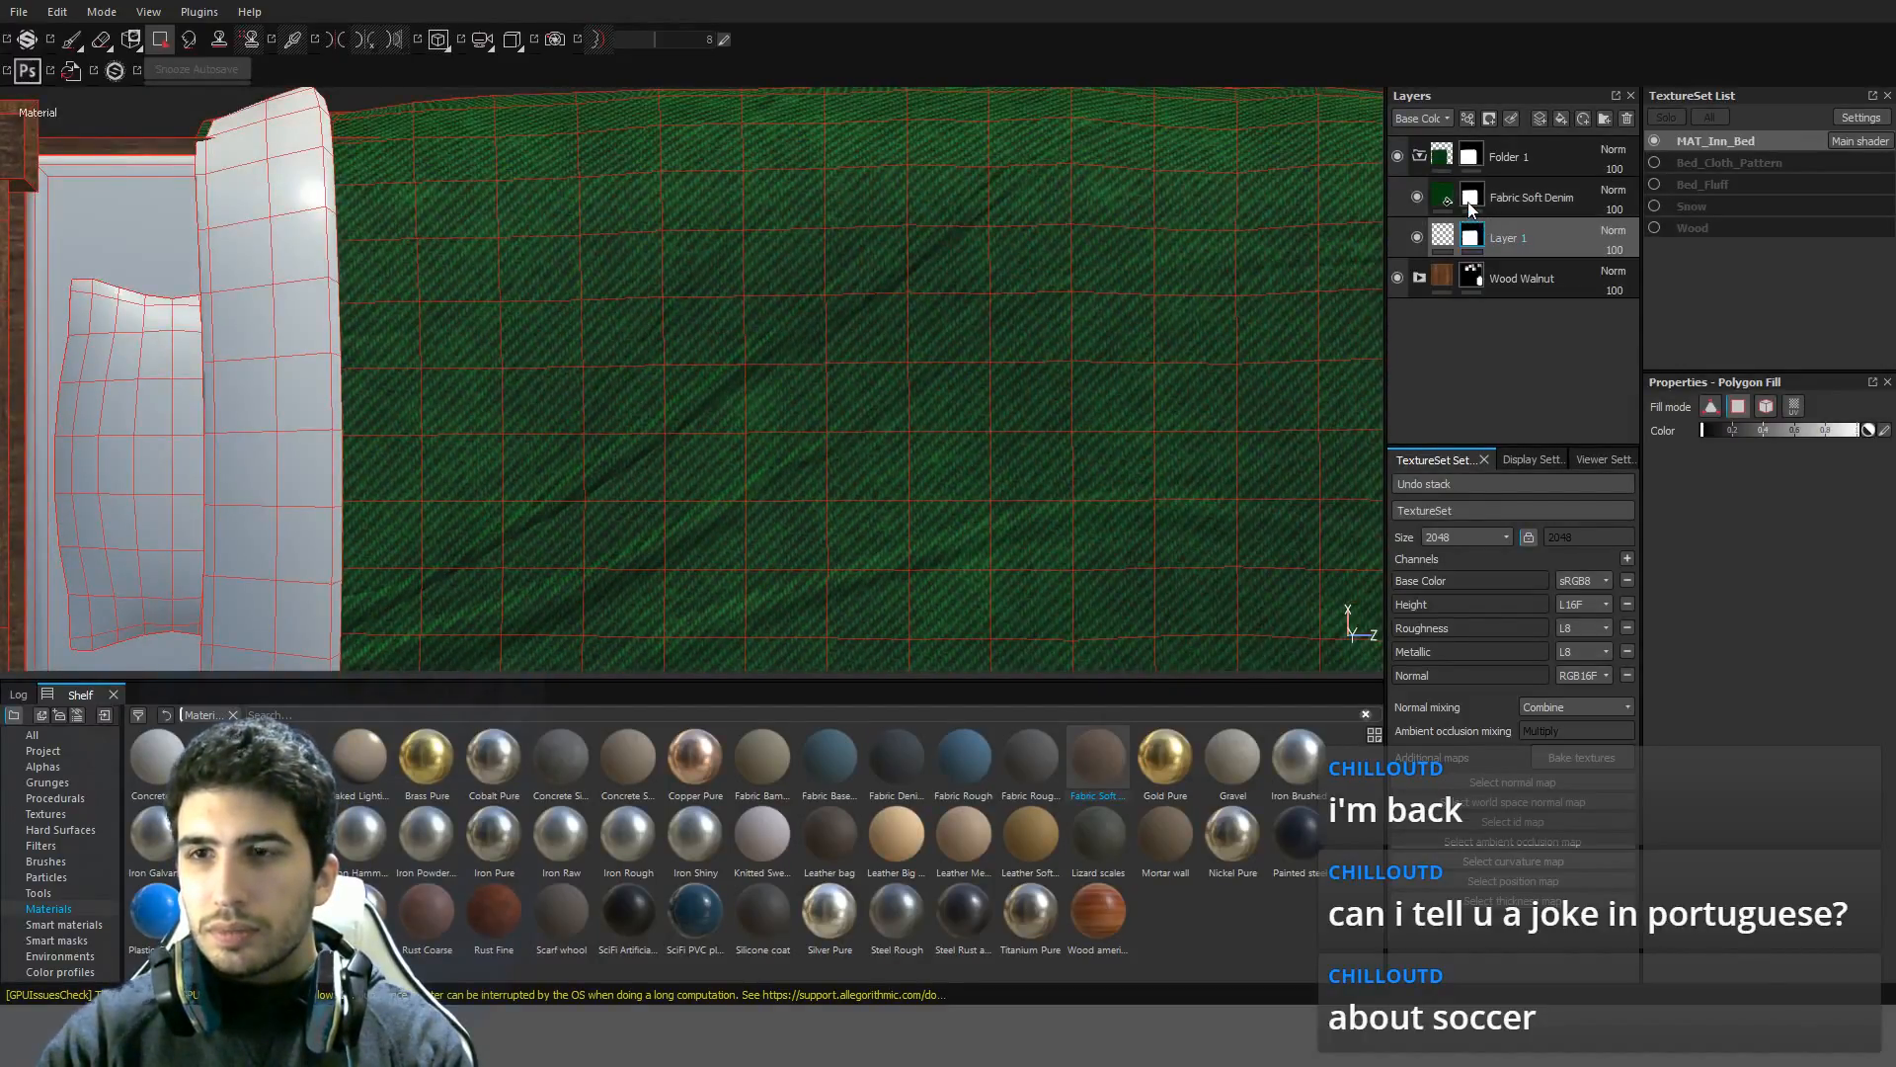
{"action": "left_click", "coordinate": [1472, 203]}
{"action": "scroll", "coordinate": [976, 353], "scroll_direction": "down", "scroll_amount": 3}
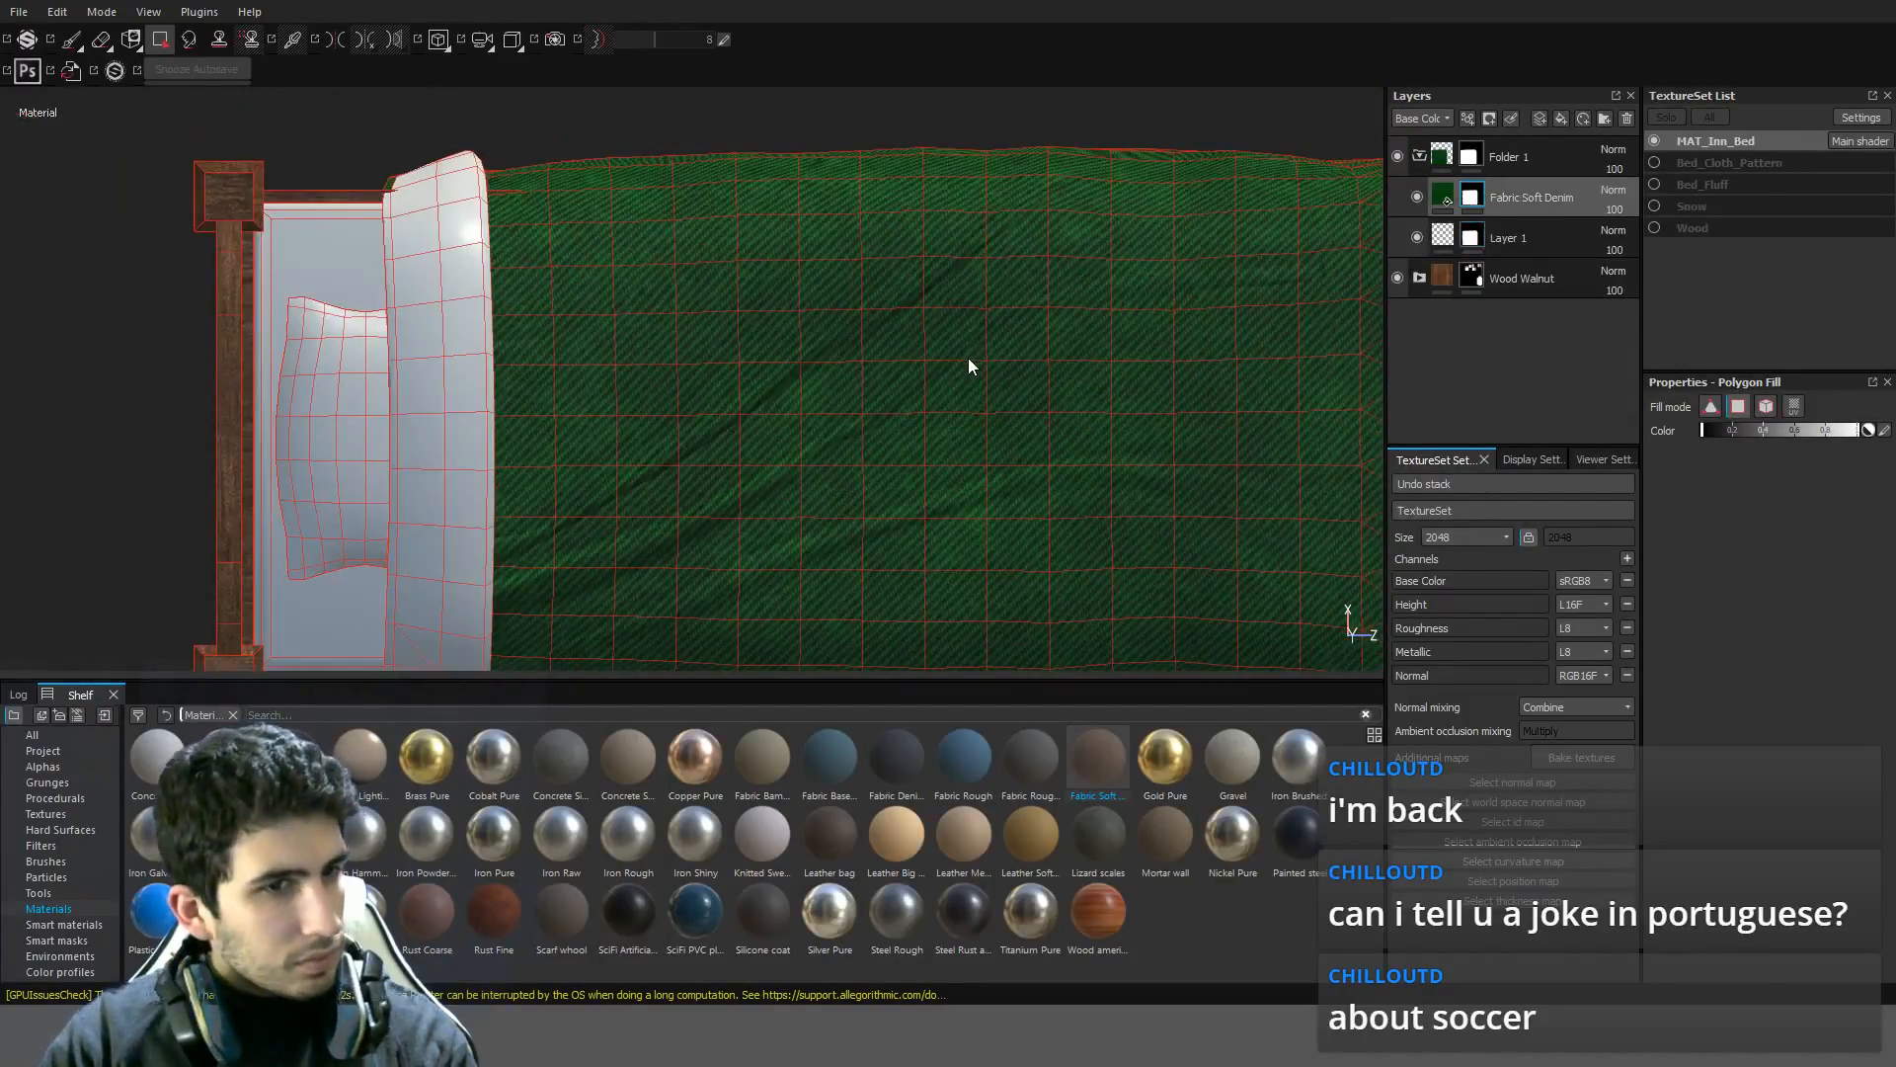
{"action": "scroll", "coordinate": [969, 359], "scroll_direction": "down", "scroll_amount": 2}
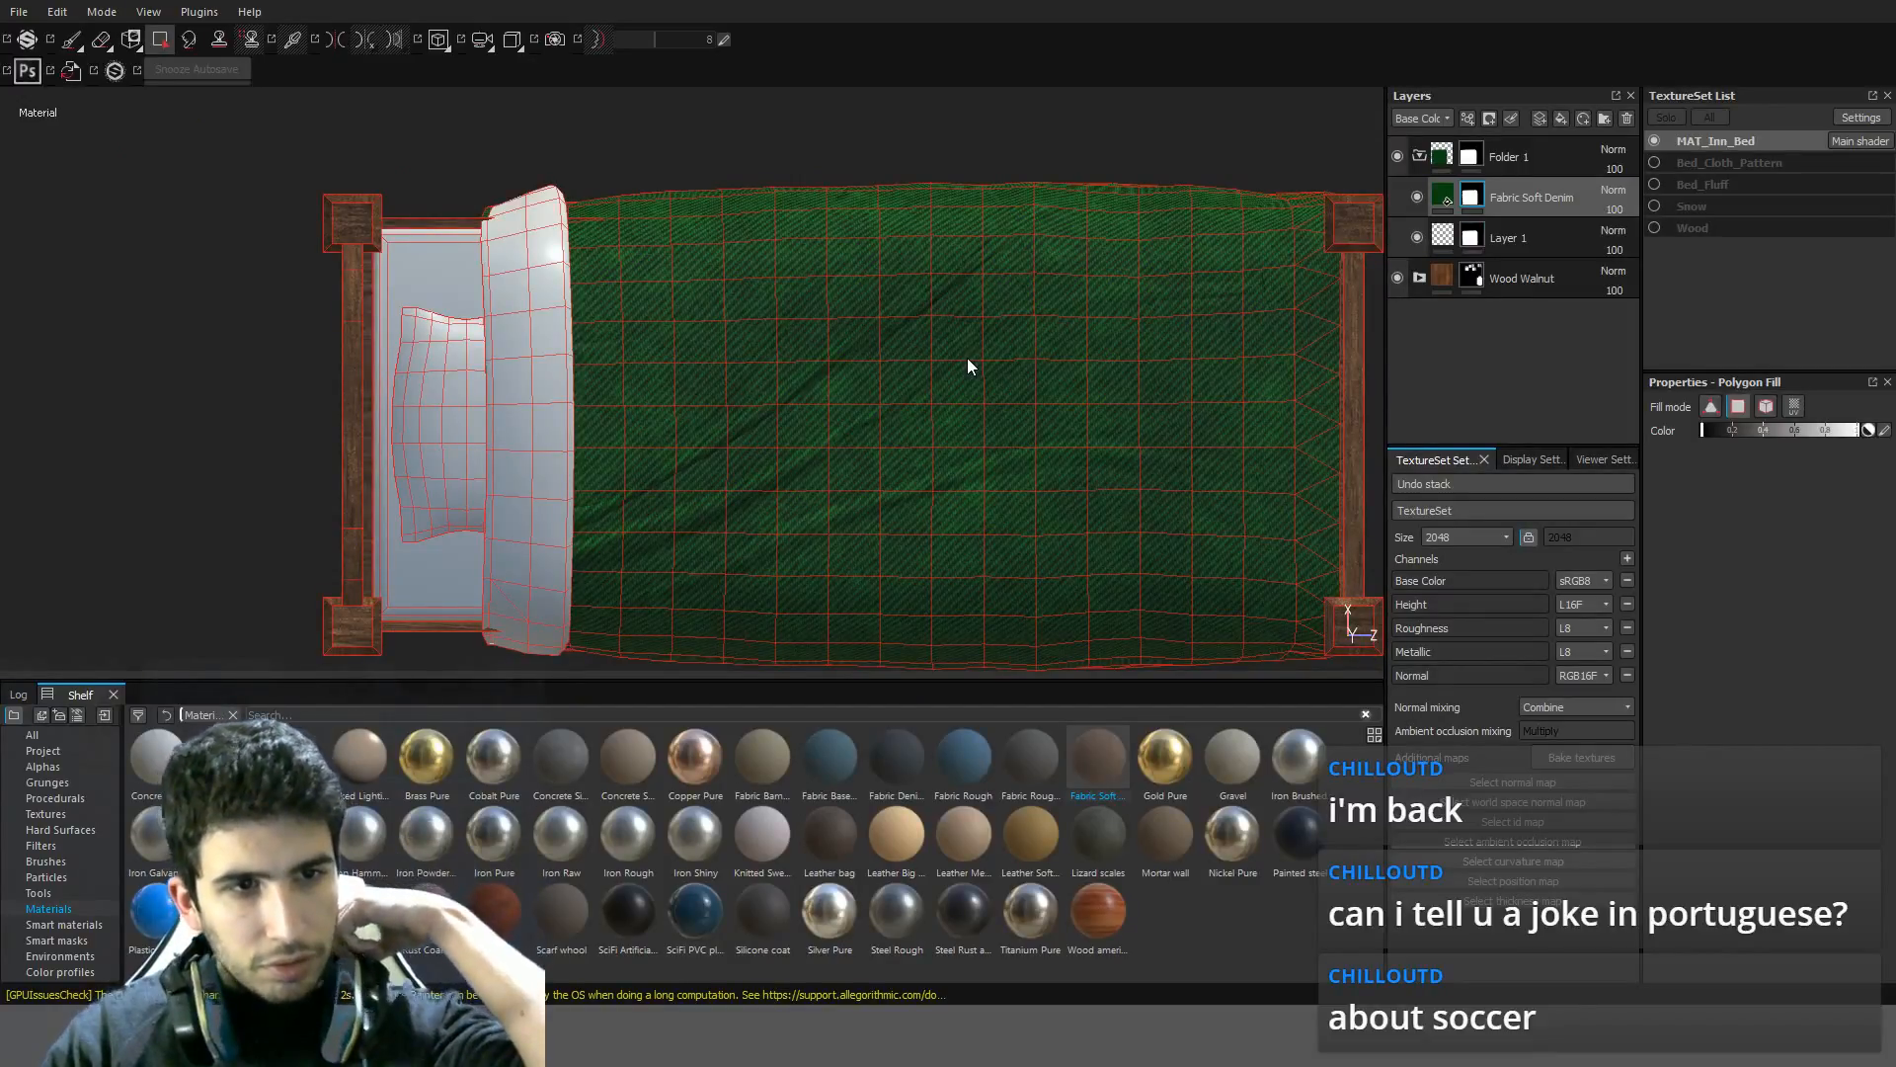
{"action": "scroll", "coordinate": [969, 367], "scroll_direction": "down", "scroll_amount": 2}
{"action": "scroll", "coordinate": [1041, 397], "scroll_direction": "up", "scroll_amount": 3}
{"action": "middle_click_drag", "start_coordinate": [1041, 397], "coordinate": [915, 435]}
{"action": "scroll", "coordinate": [868, 321], "scroll_direction": "up", "scroll_amount": 2}
{"action": "scroll", "coordinate": [1055, 239], "scroll_direction": "up", "scroll_amount": 2}
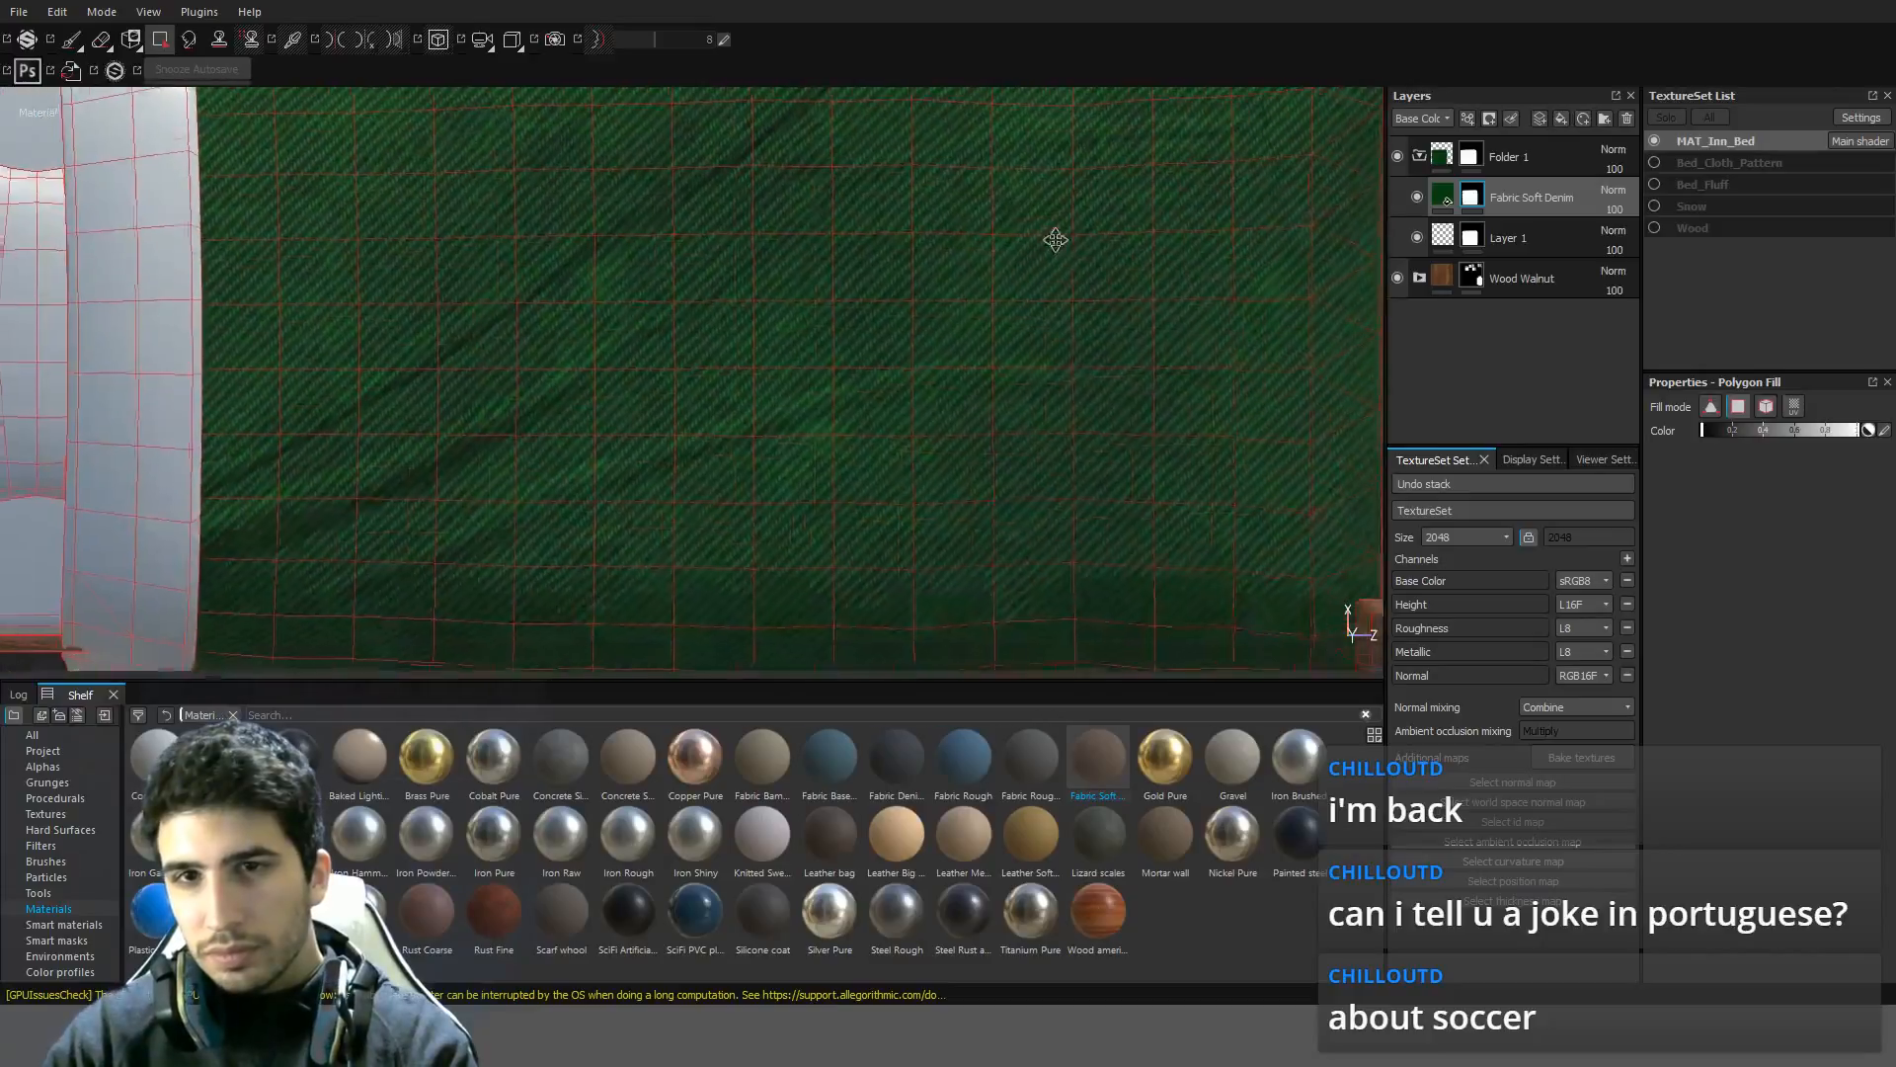
{"action": "scroll", "coordinate": [1070, 355], "scroll_direction": "down", "scroll_amount": 2}
{"action": "left_click_drag", "start_coordinate": [1016, 441], "coordinate": [1009, 207], "text": "alt"}
{"action": "scroll", "coordinate": [618, 242], "scroll_direction": "up", "scroll_amount": 4}
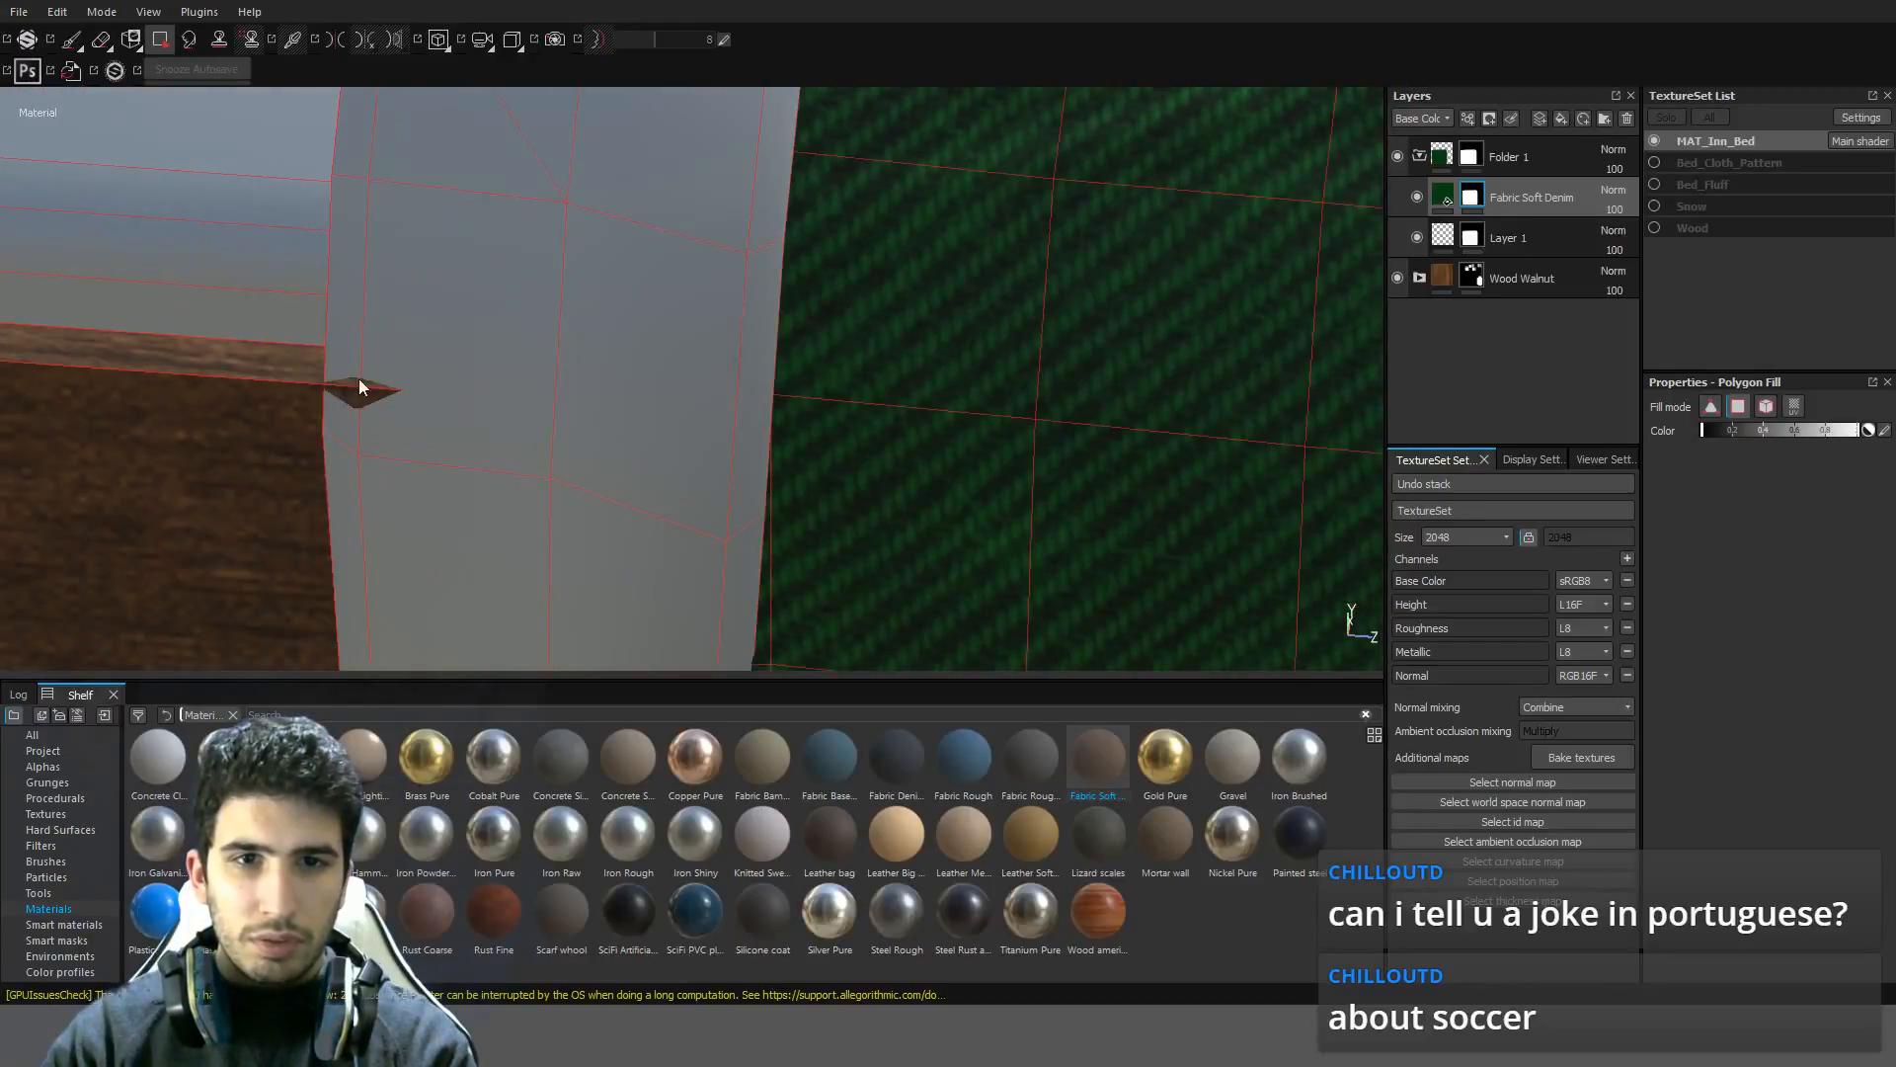
{"action": "scroll", "coordinate": [401, 322], "scroll_direction": "down", "scroll_amount": 6}
{"action": "middle_click_drag", "start_coordinate": [448, 440], "coordinate": [640, 334], "text": "alt"}
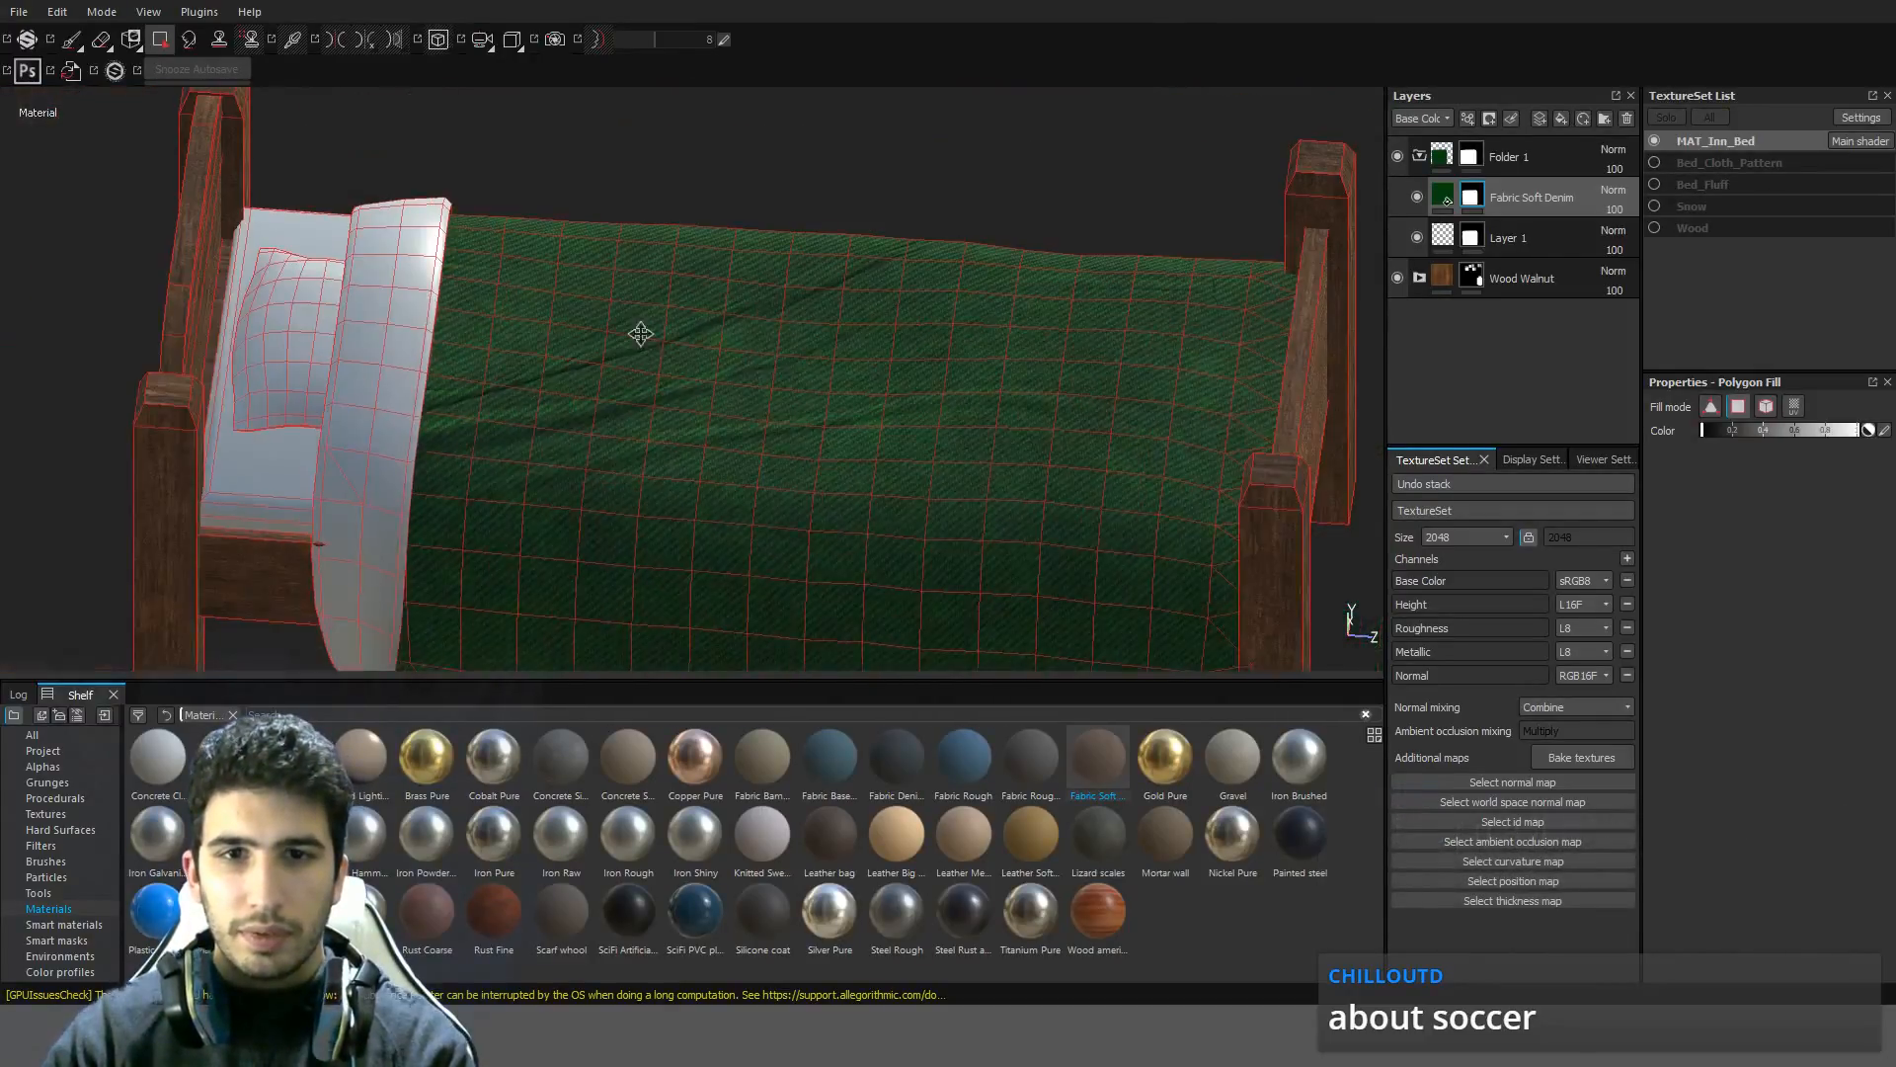
{"action": "left_click_drag", "start_coordinate": [640, 334], "coordinate": [783, 428], "text": "alt"}
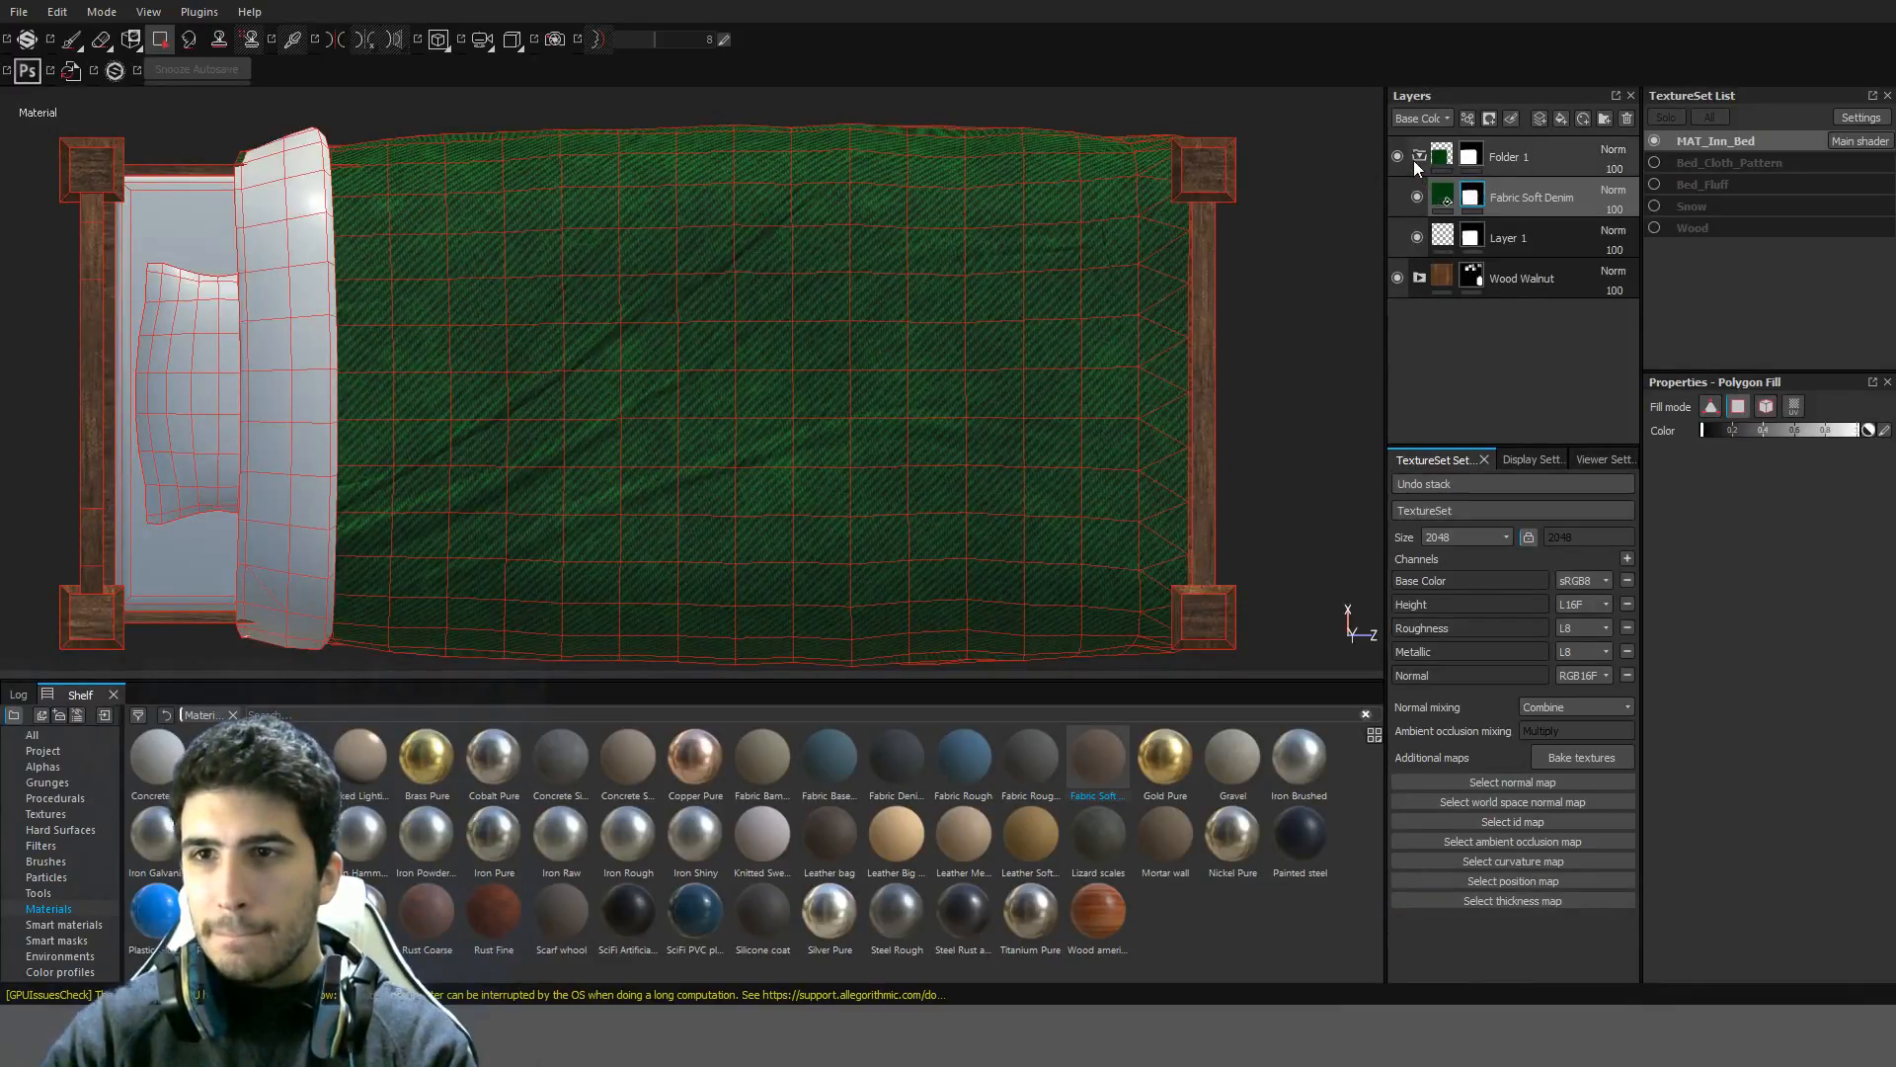
{"action": "middle_click_drag", "start_coordinate": [635, 352], "coordinate": [695, 425], "text": "alt"}
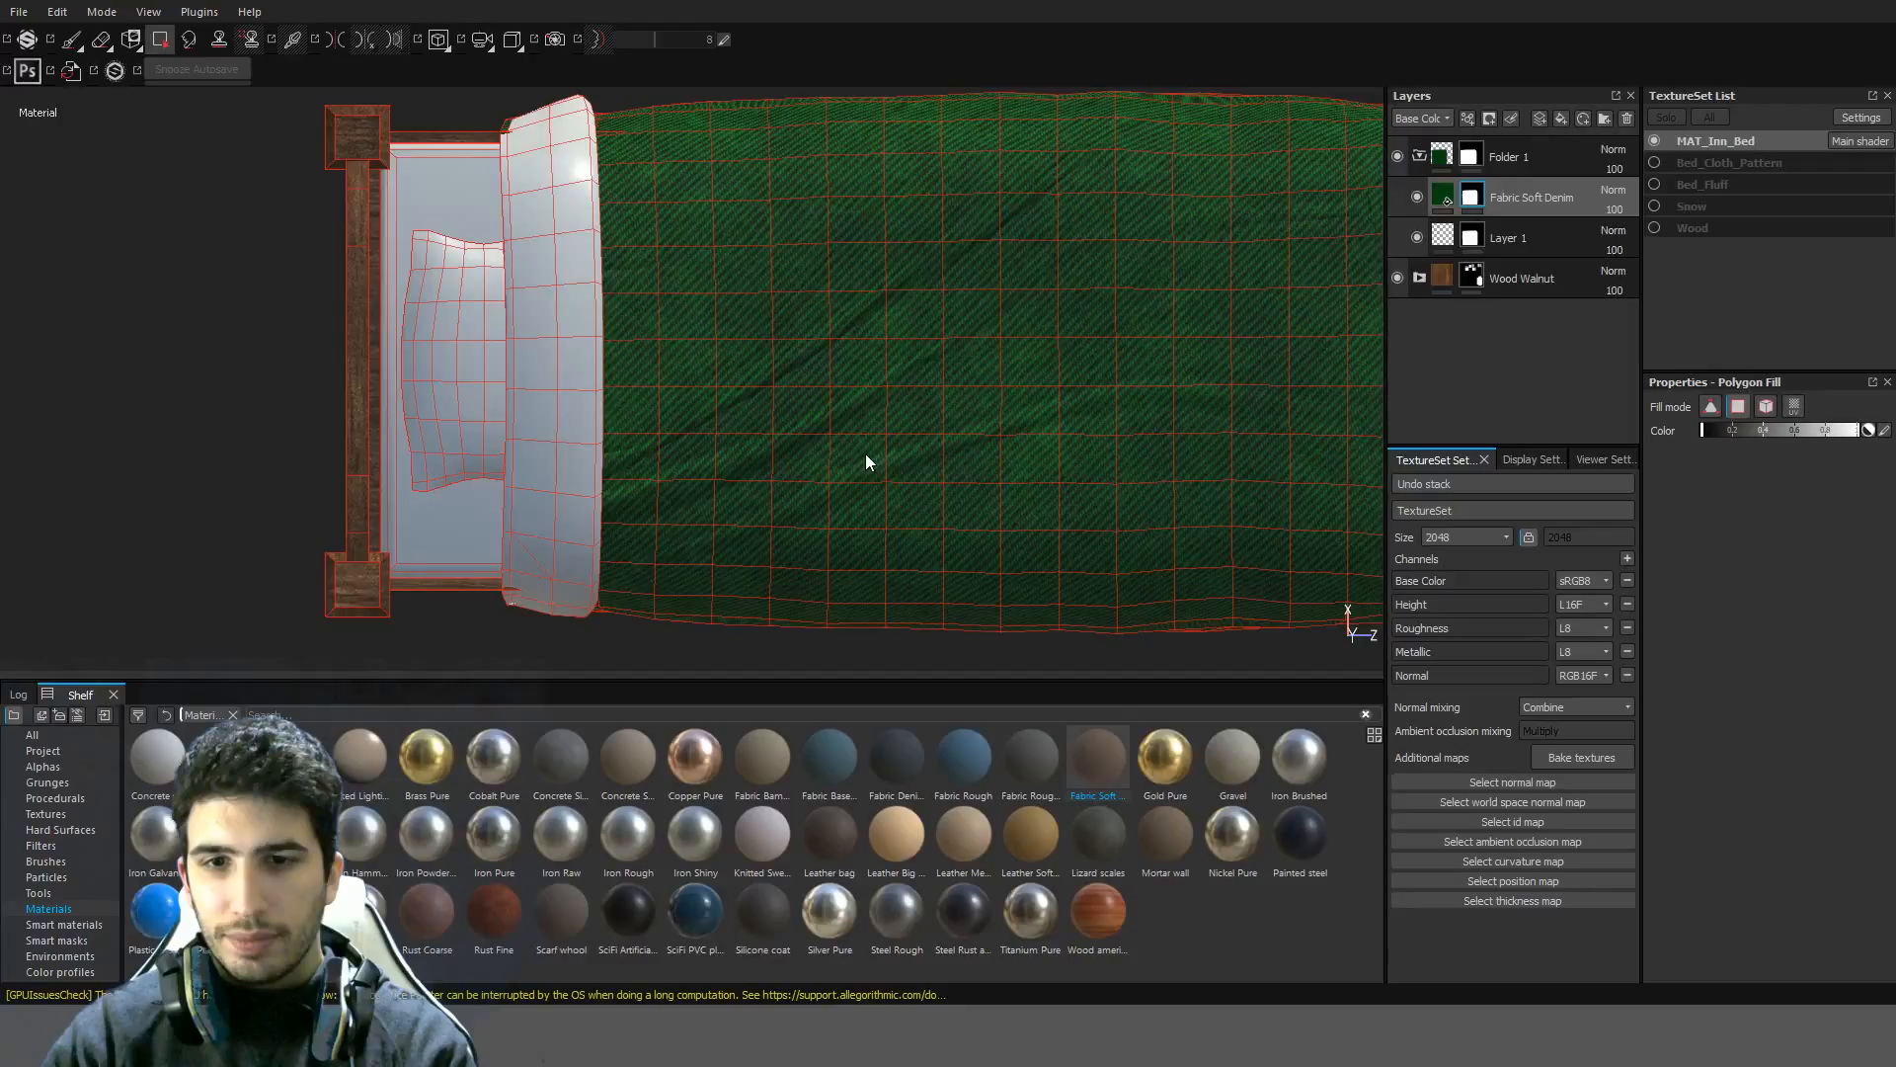
{"action": "scroll", "coordinate": [866, 463], "scroll_direction": "up", "scroll_amount": 2}
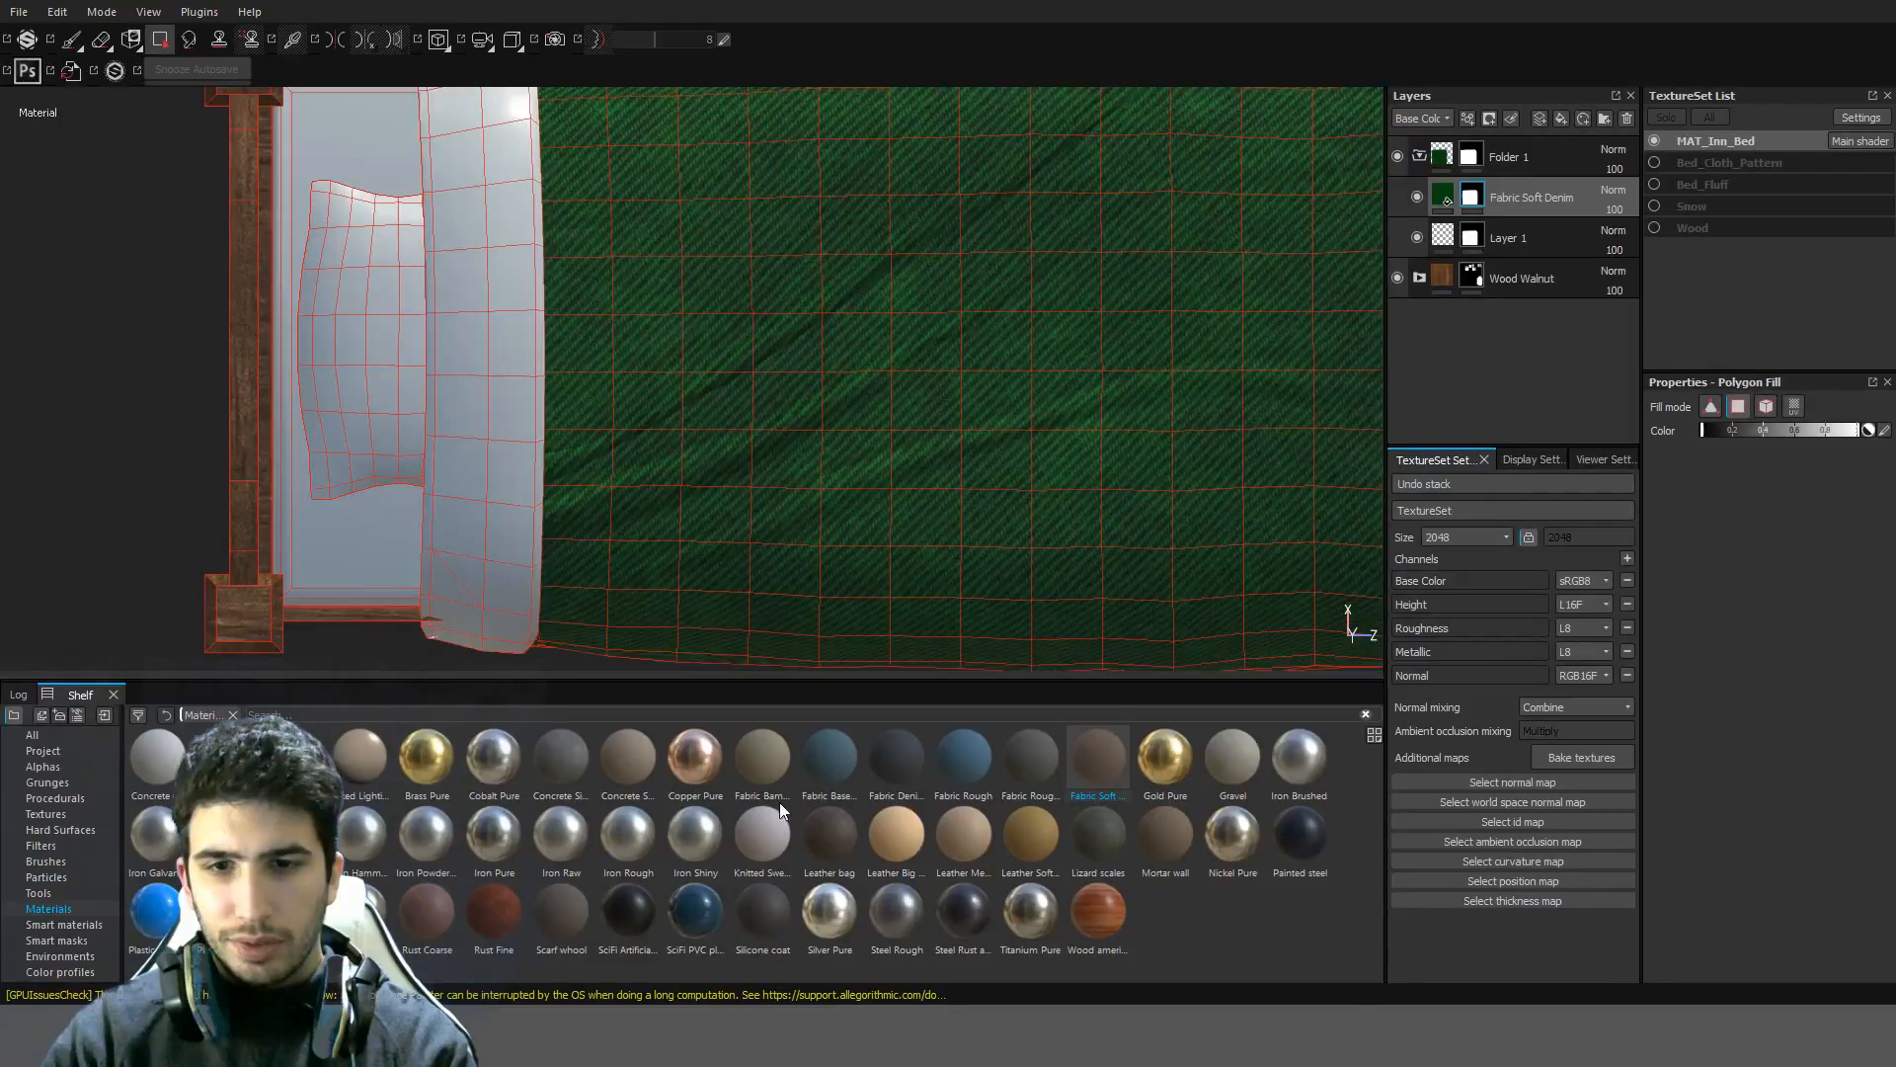
Add the Knitted Sweater material above Fabric Soft Denim in Folder 1 and set its Fabric Color to a dark yellow
{"action": "left_click_drag", "start_coordinate": [779, 802], "coordinate": [1525, 170]}
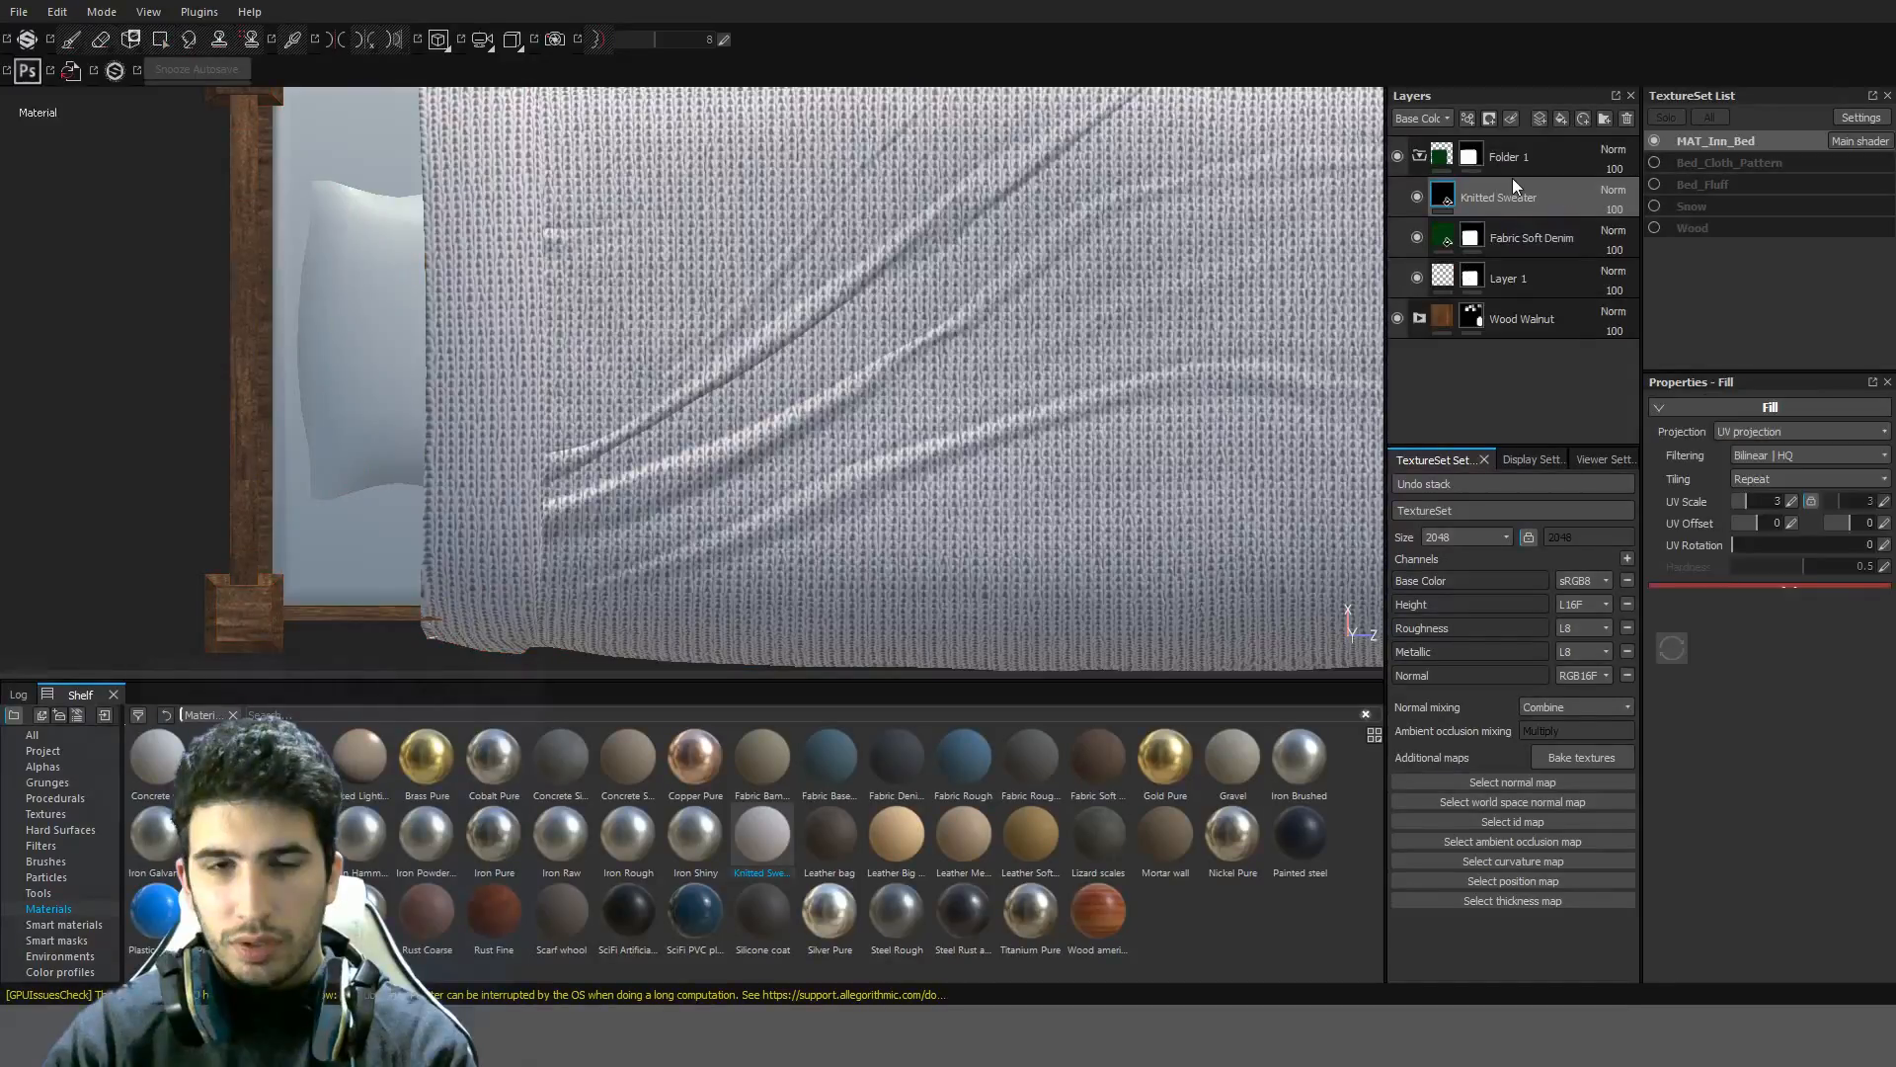
{"action": "scroll", "coordinate": [563, 375], "scroll_direction": "up", "scroll_amount": 4}
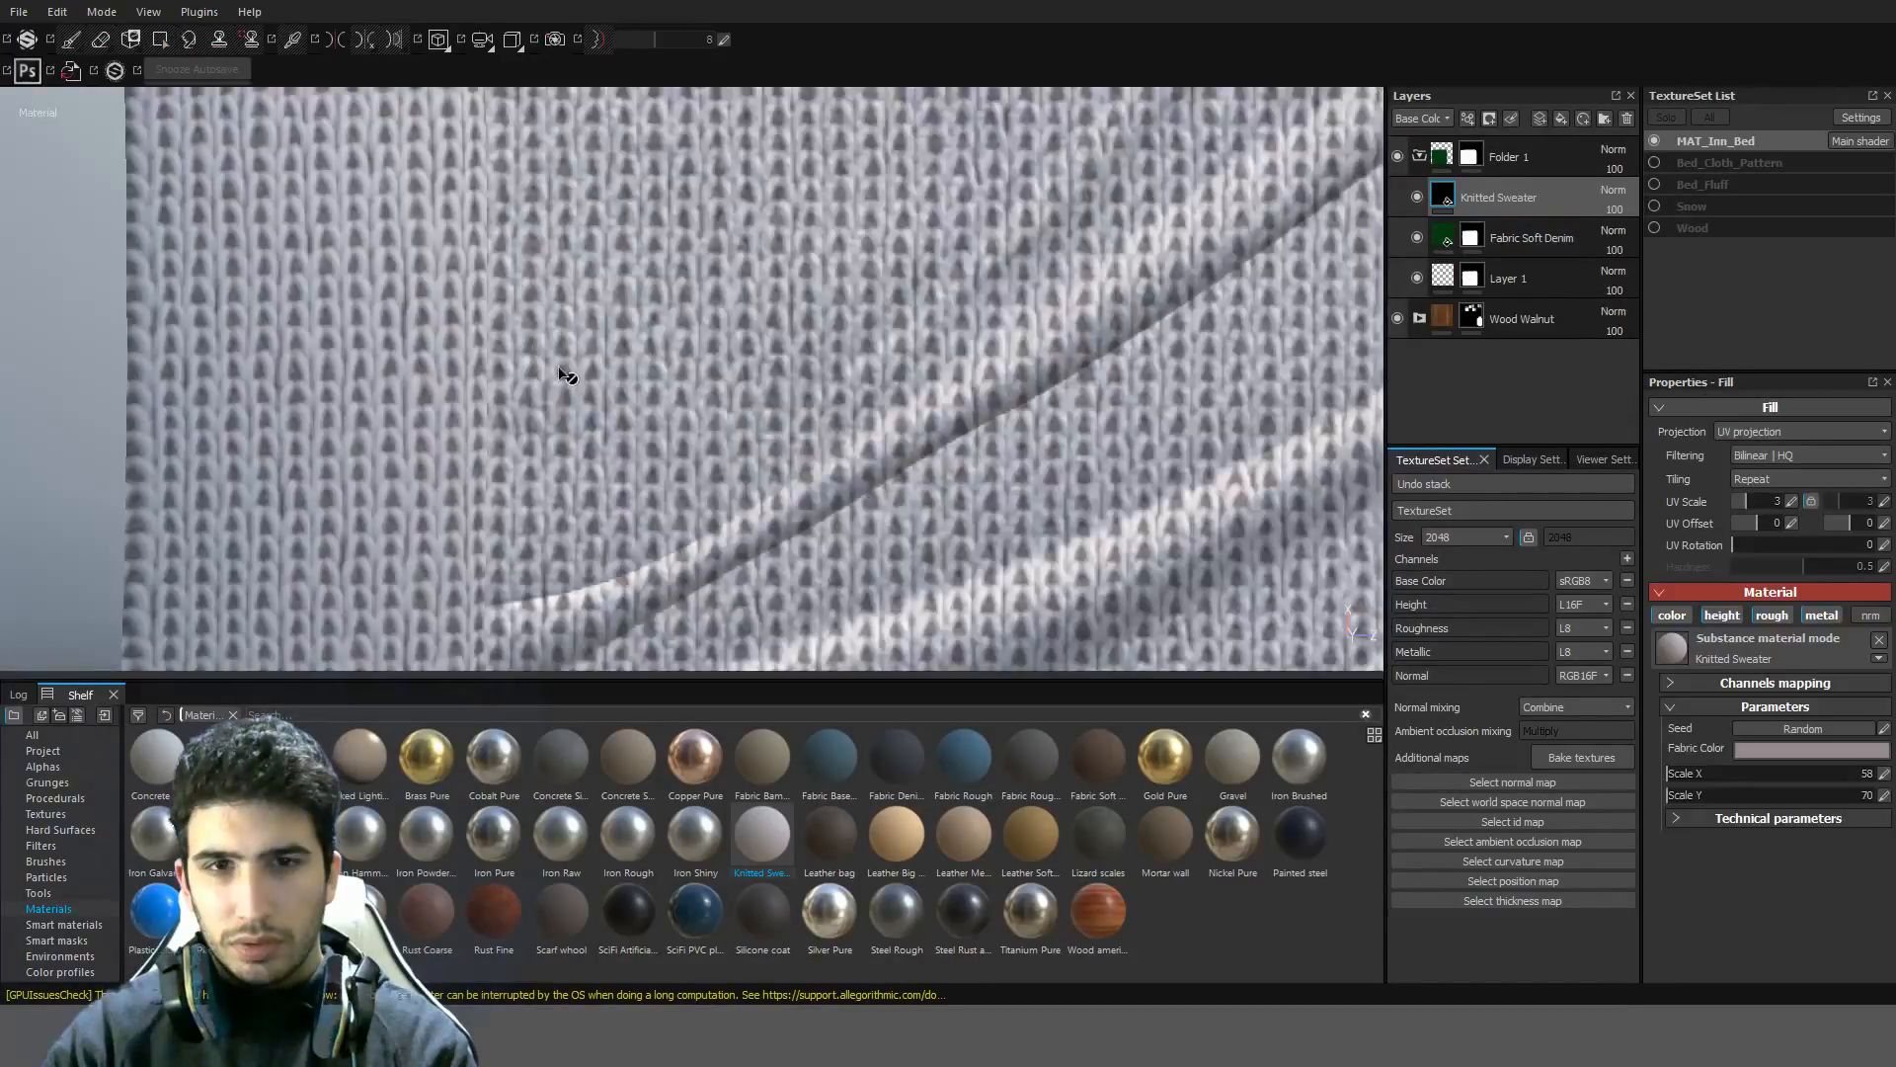
{"action": "scroll", "coordinate": [559, 368], "scroll_direction": "down", "scroll_amount": 2}
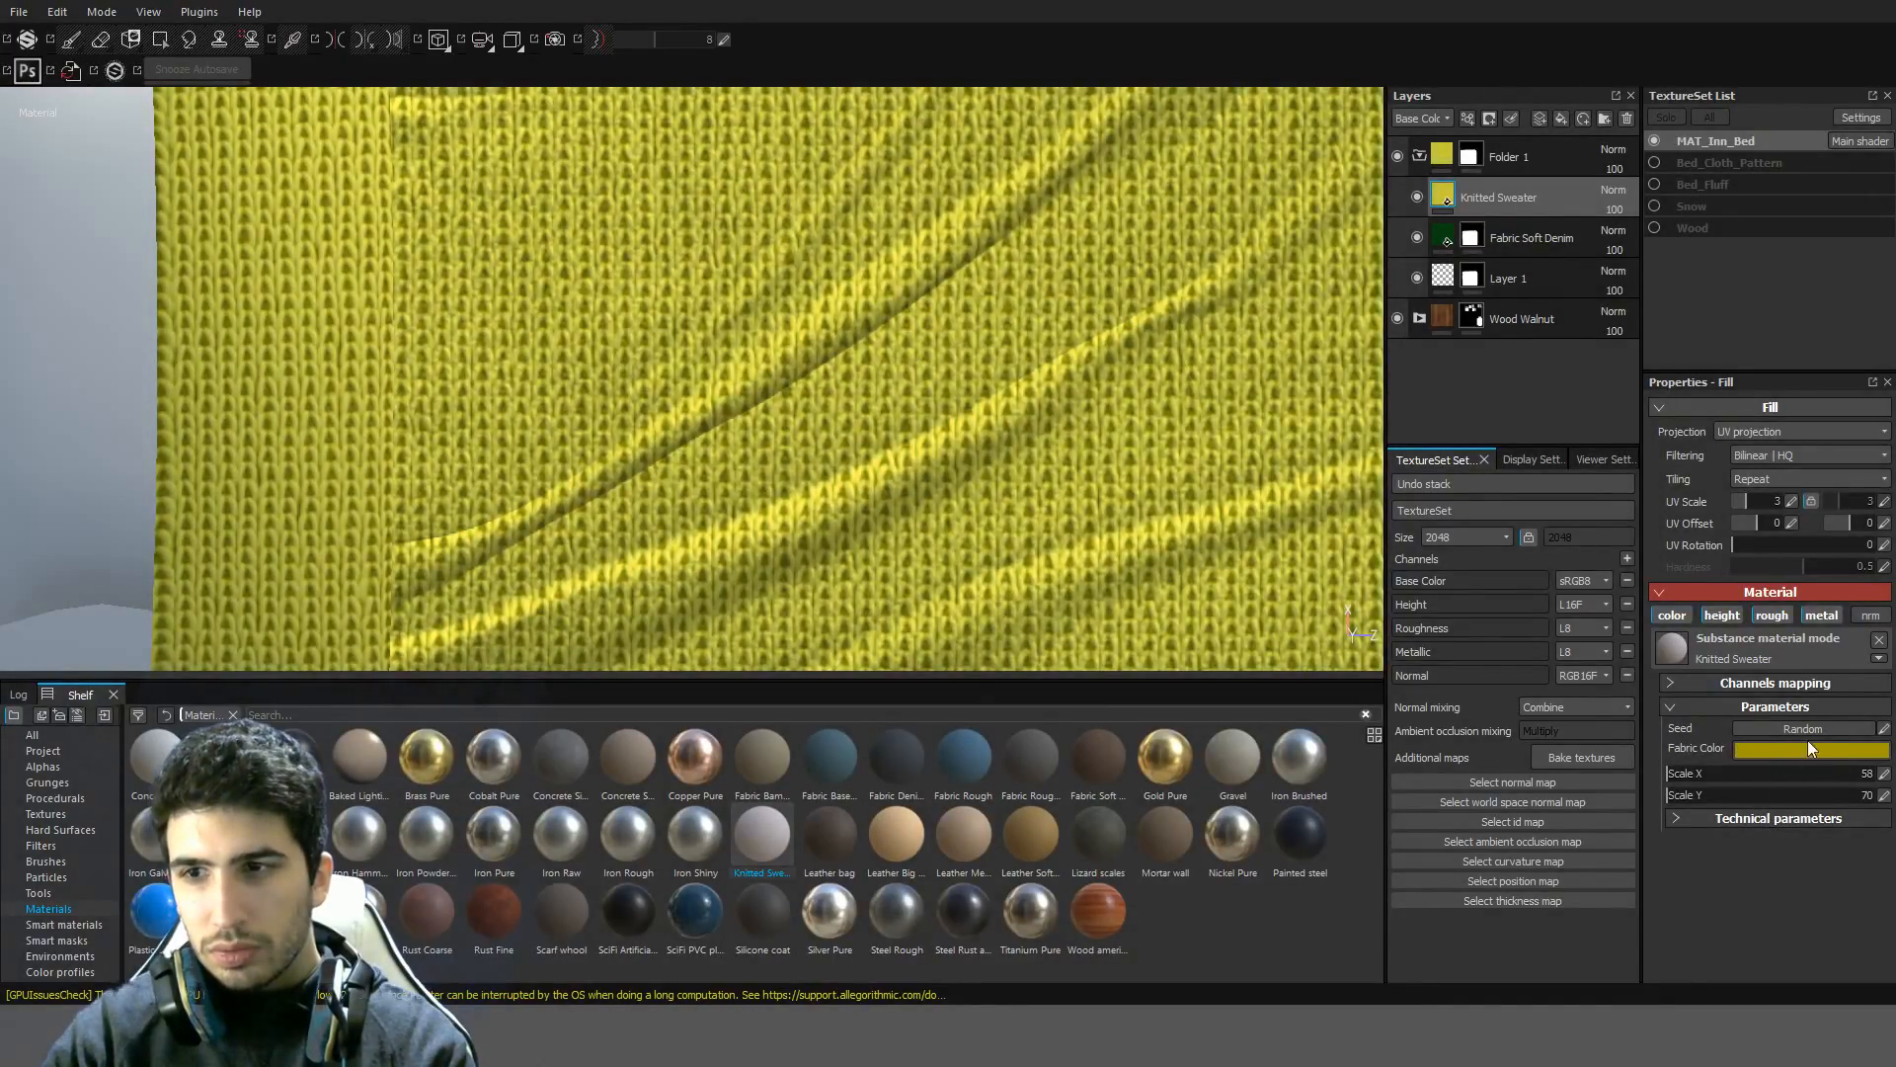
{"action": "left_click_drag", "start_coordinate": [1839, 735], "coordinate": [1845, 773]}
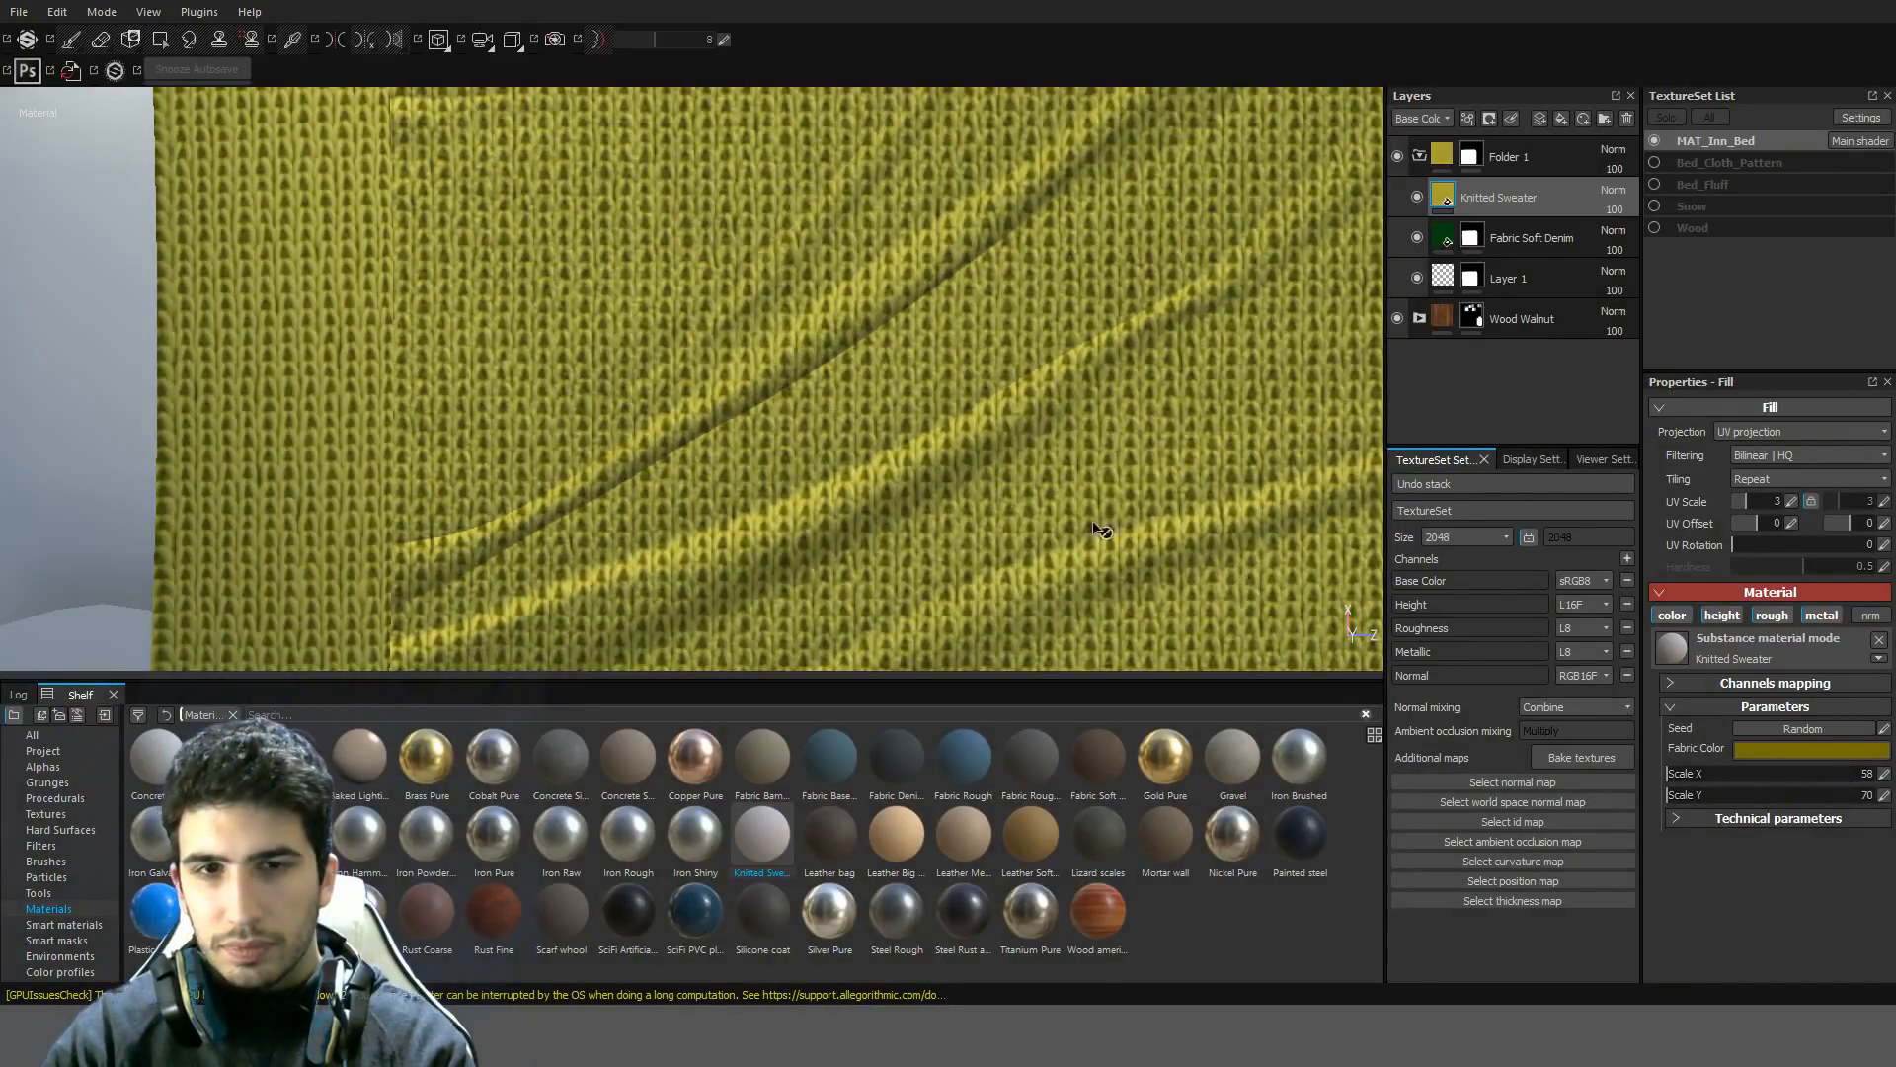
{"action": "scroll", "coordinate": [1101, 531], "scroll_direction": "down", "scroll_amount": 5}
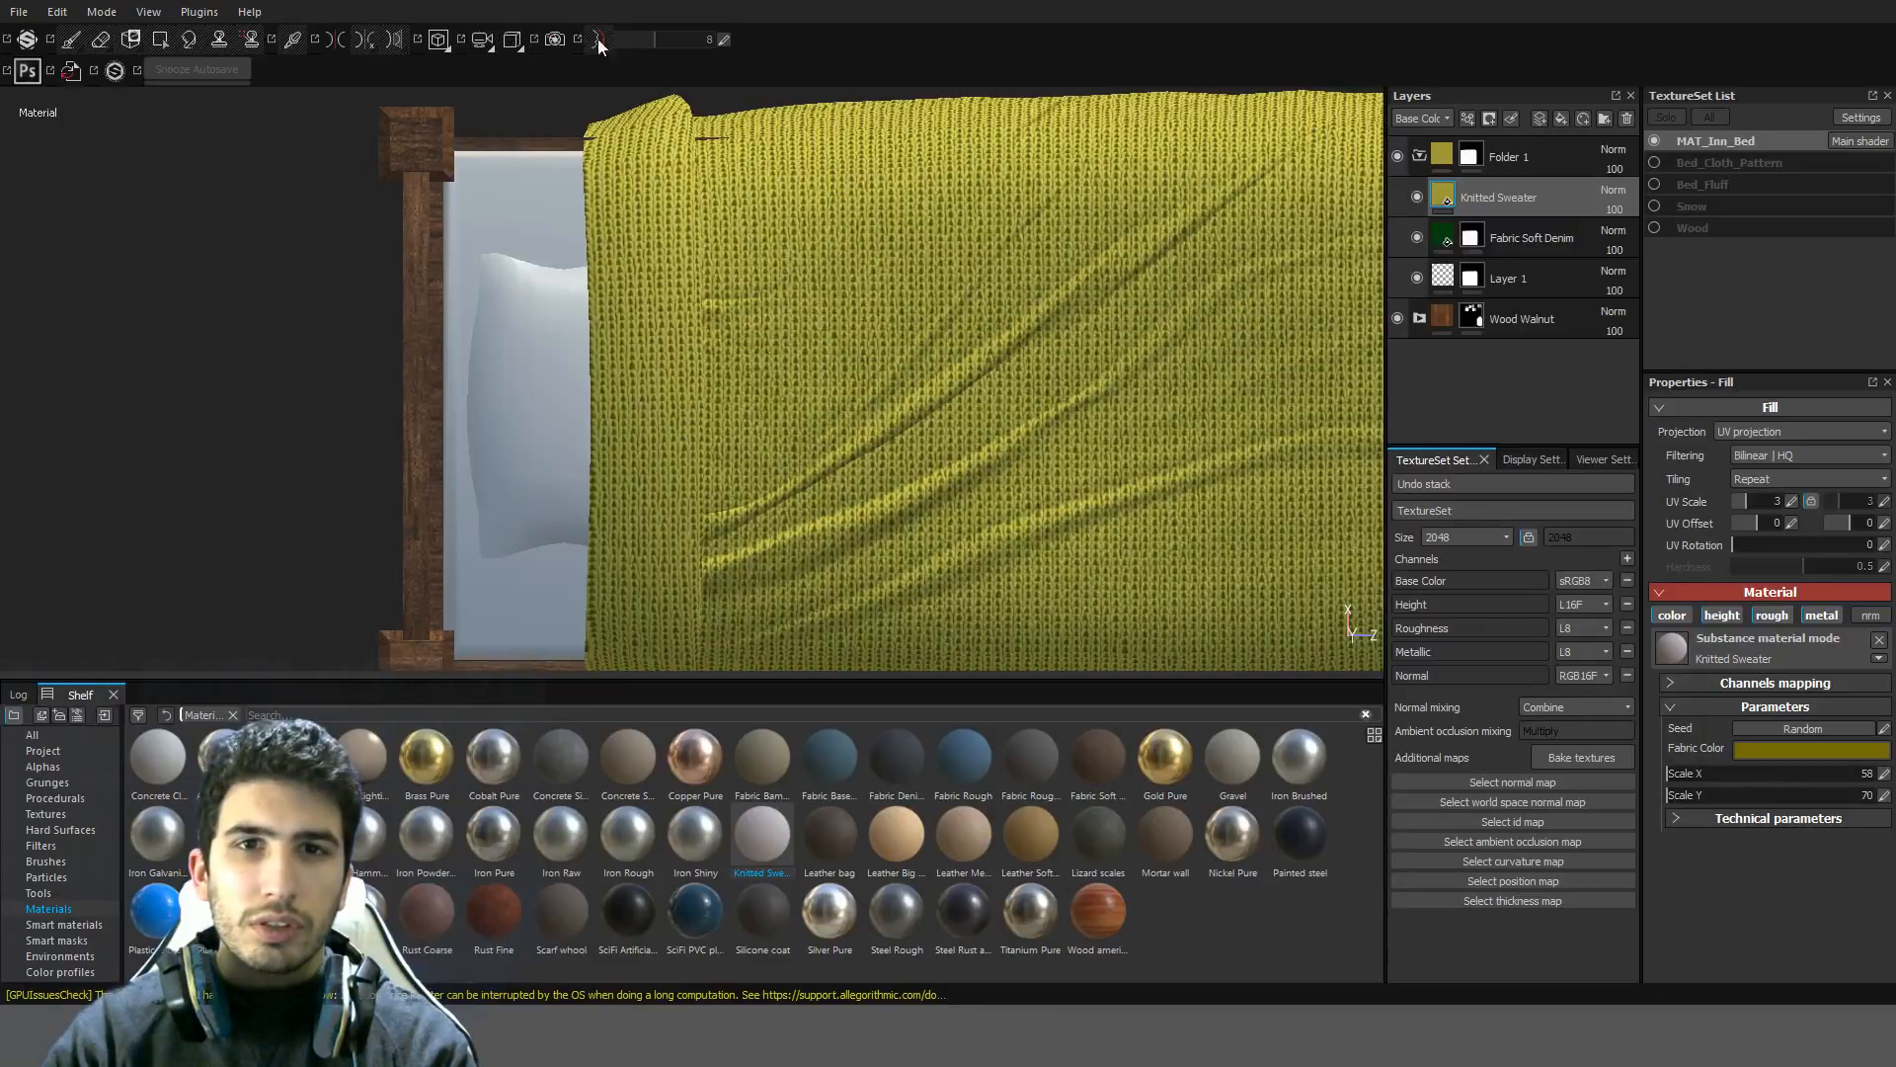
Add a black mask to the Knitted Sweater layer and show the blanket's UV layout beside the 3D view
{"action": "left_click", "coordinate": [1532, 156]}
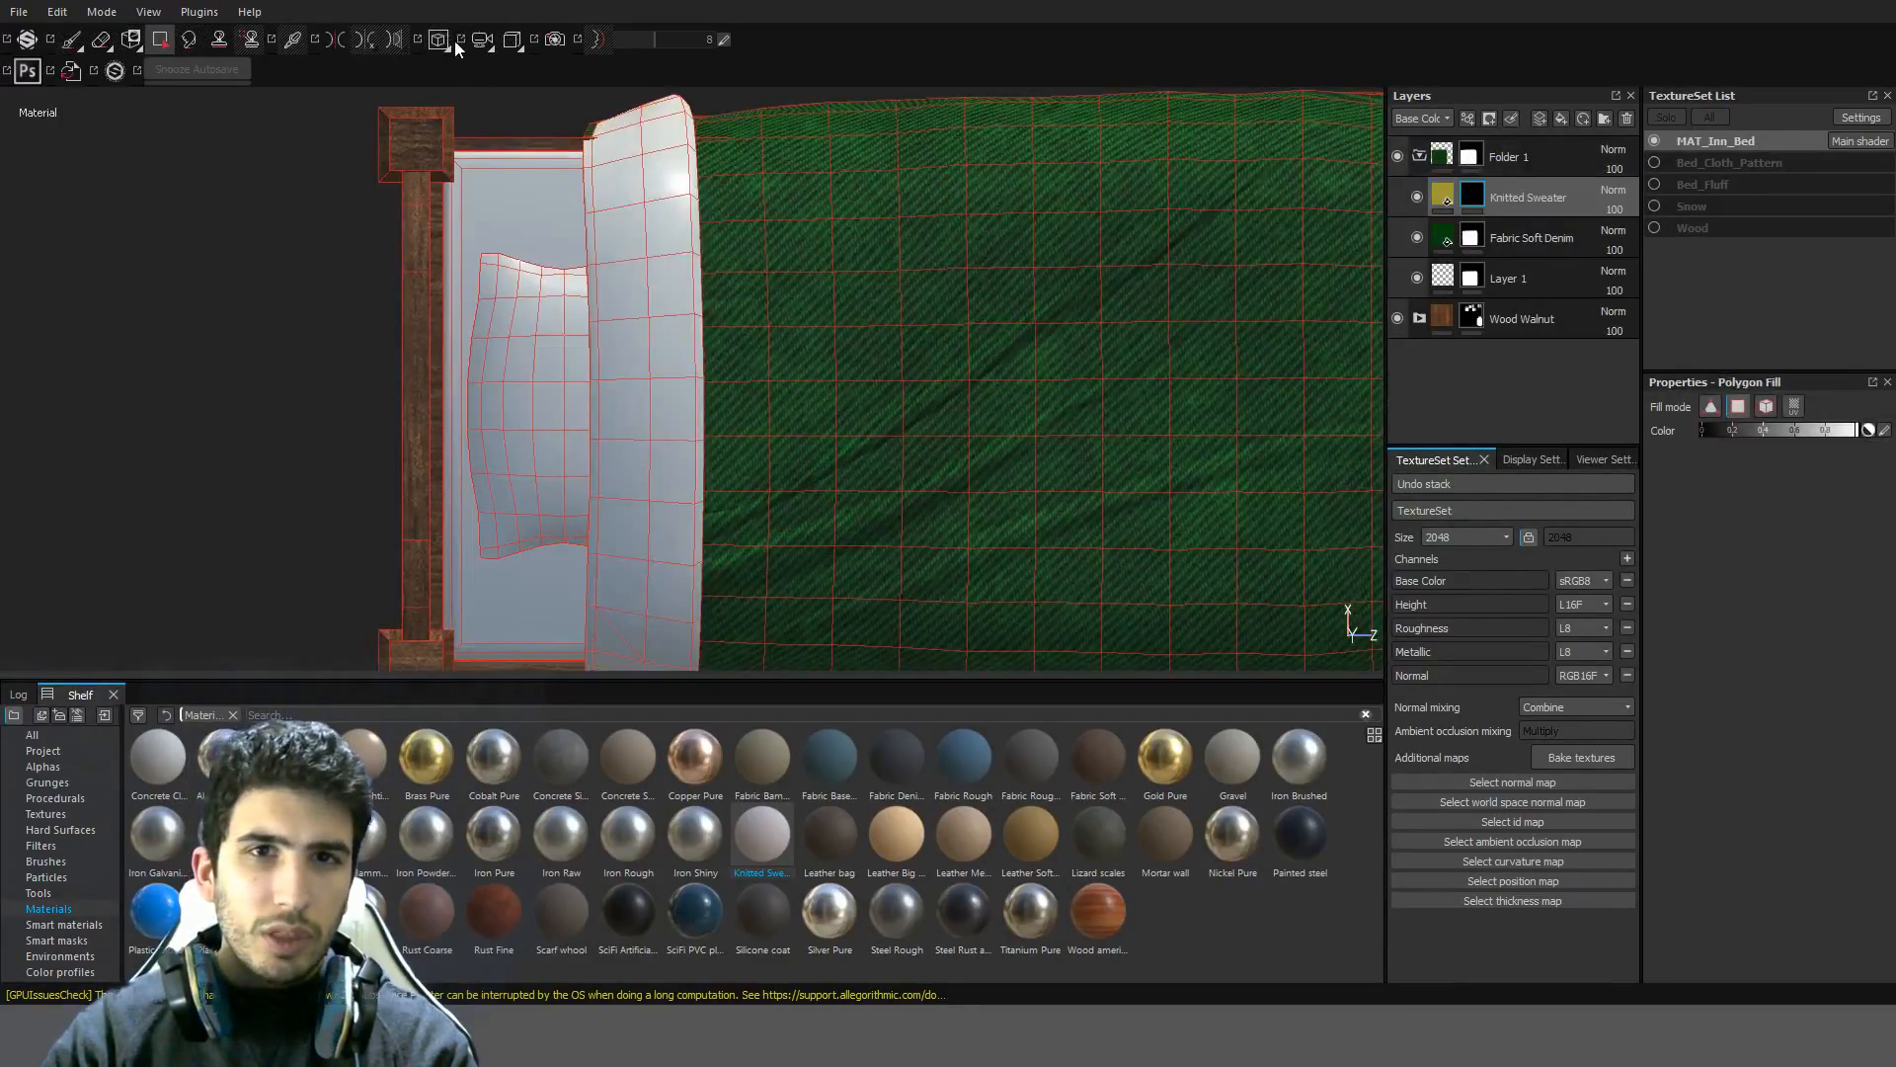
{"action": "key", "text": "F1"}
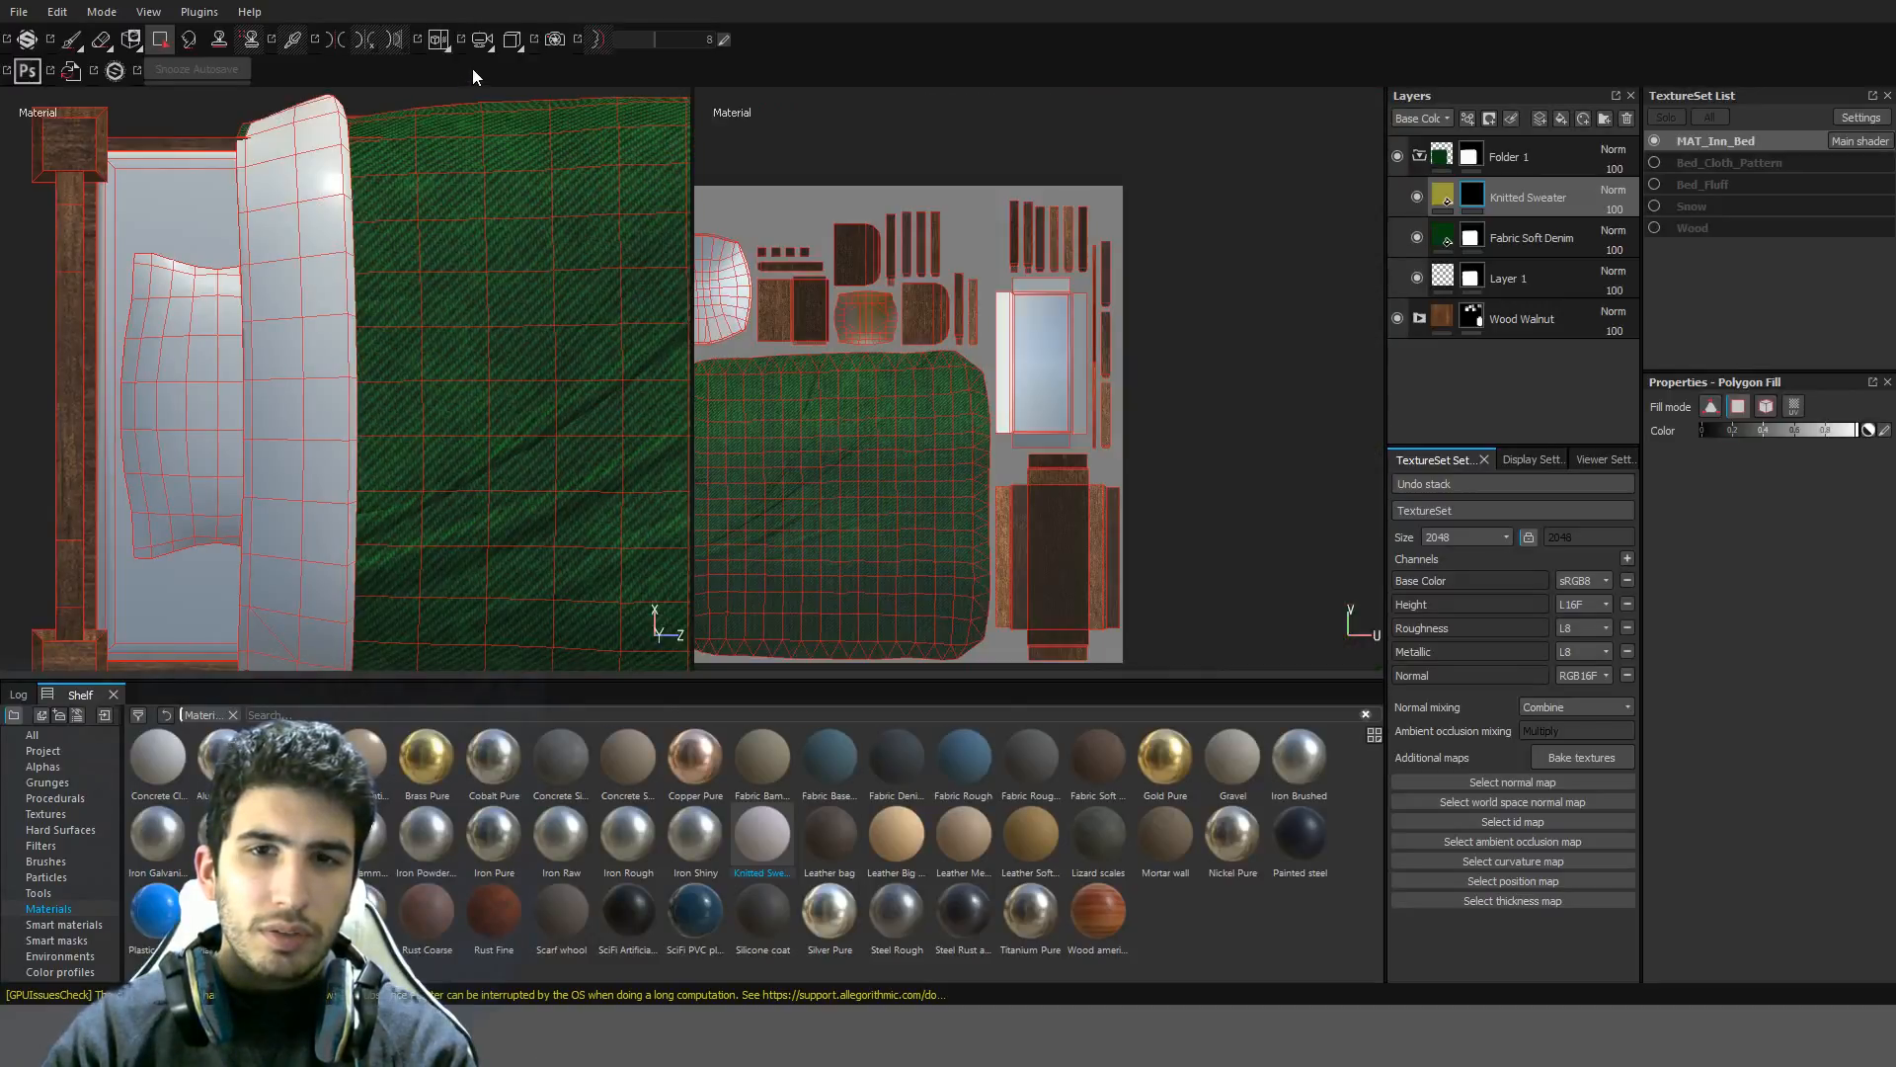
{"action": "left_click_drag", "start_coordinate": [749, 314], "coordinate": [765, 254], "text": "alt"}
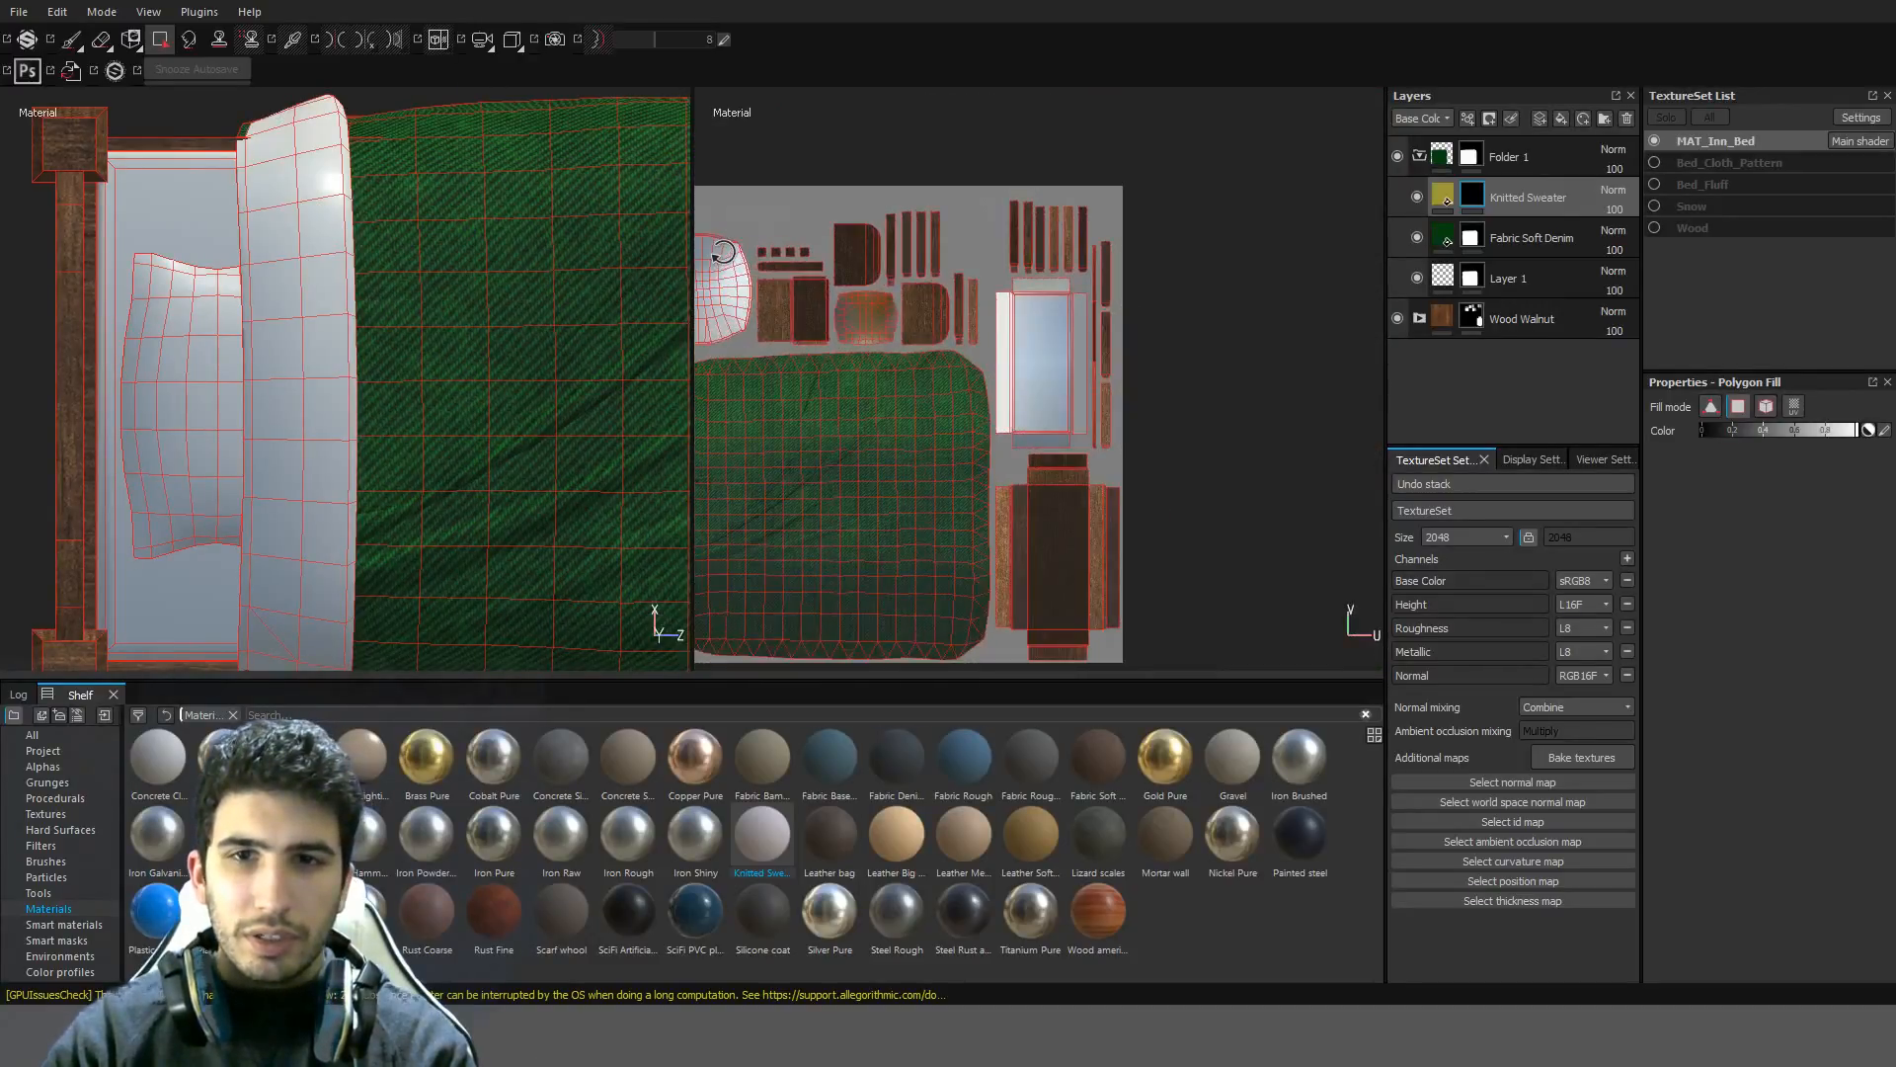
{"action": "key", "text": "f"}
{"action": "scroll", "coordinate": [1005, 300], "scroll_direction": "up", "scroll_amount": 5}
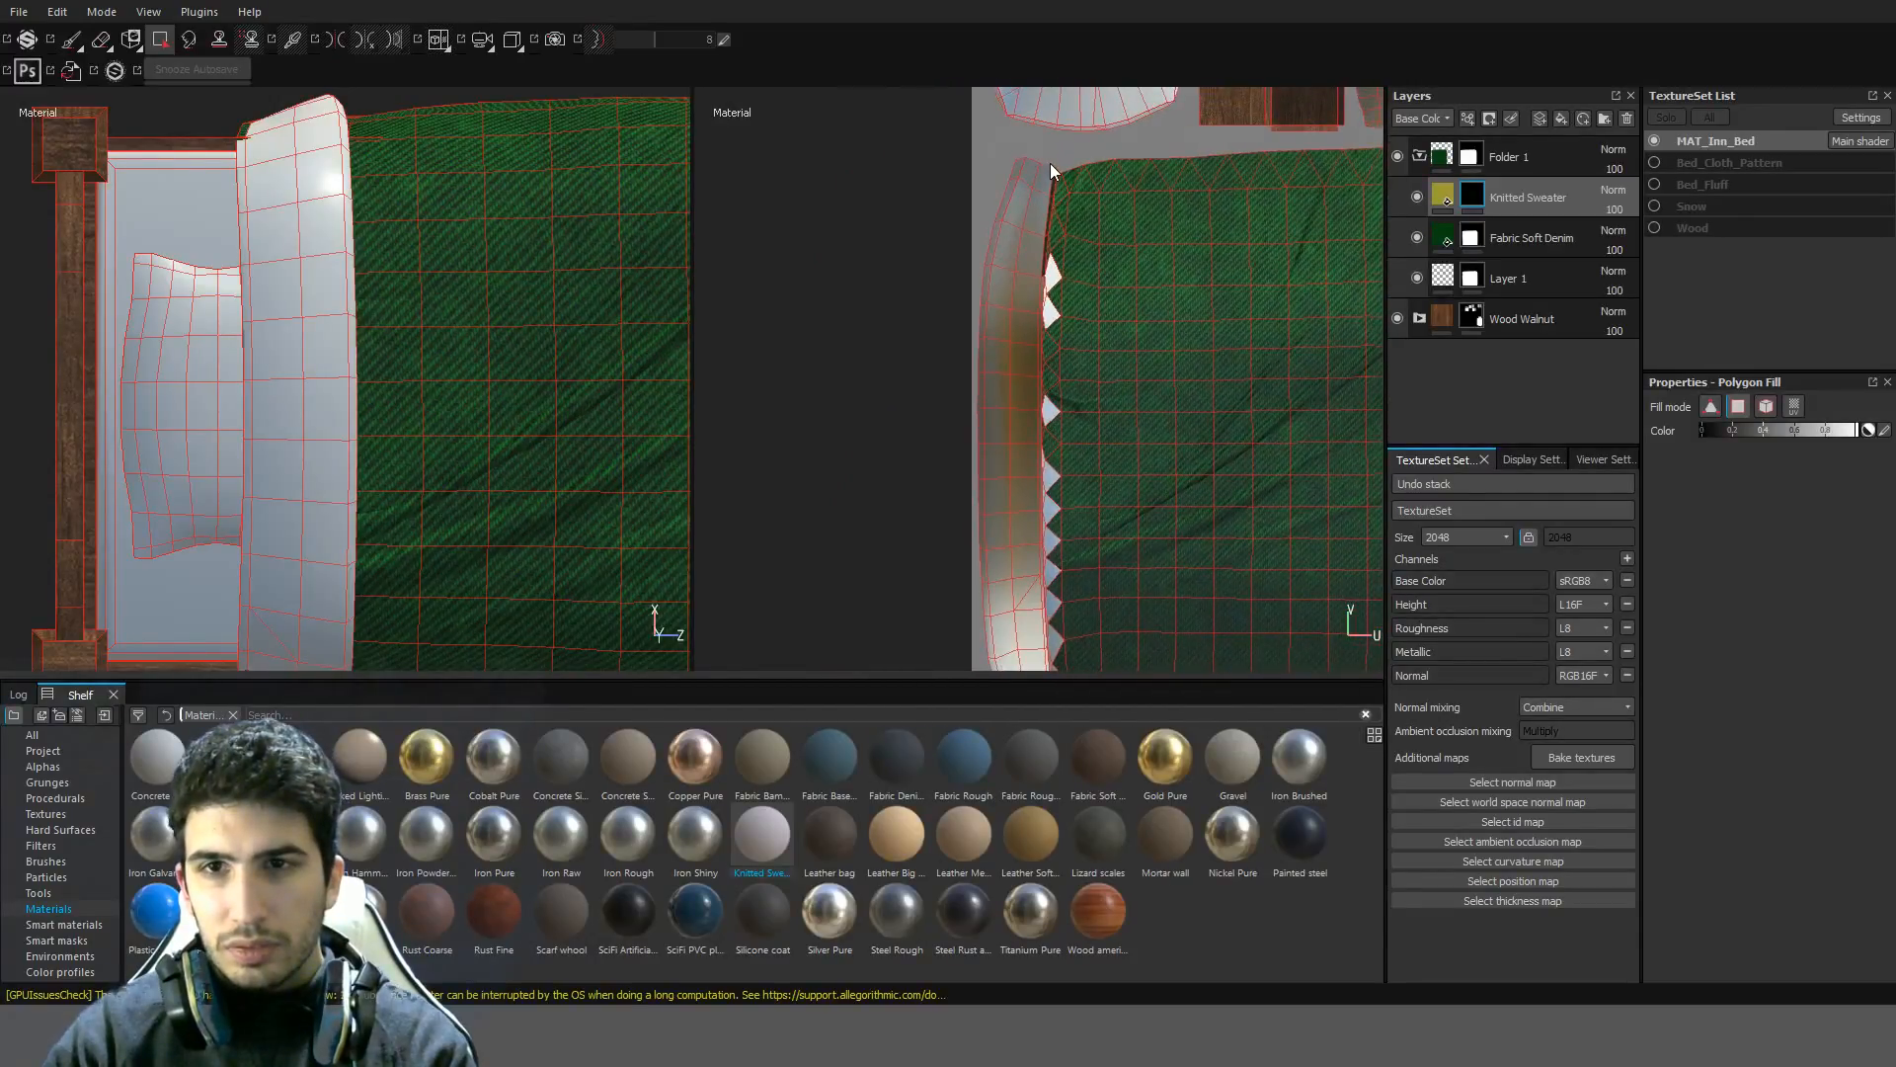
Try polygon-filling the folded strip's UV faces in the Knitted Sweater mask, and undo the fills
{"action": "mouse_move", "coordinate": [999, 231]}
{"action": "left_mouse_down"}
{"action": "mouse_move", "coordinate": [978, 435]}
{"action": "mouse_move", "coordinate": [1017, 258]}
{"action": "left_mouse_up"}
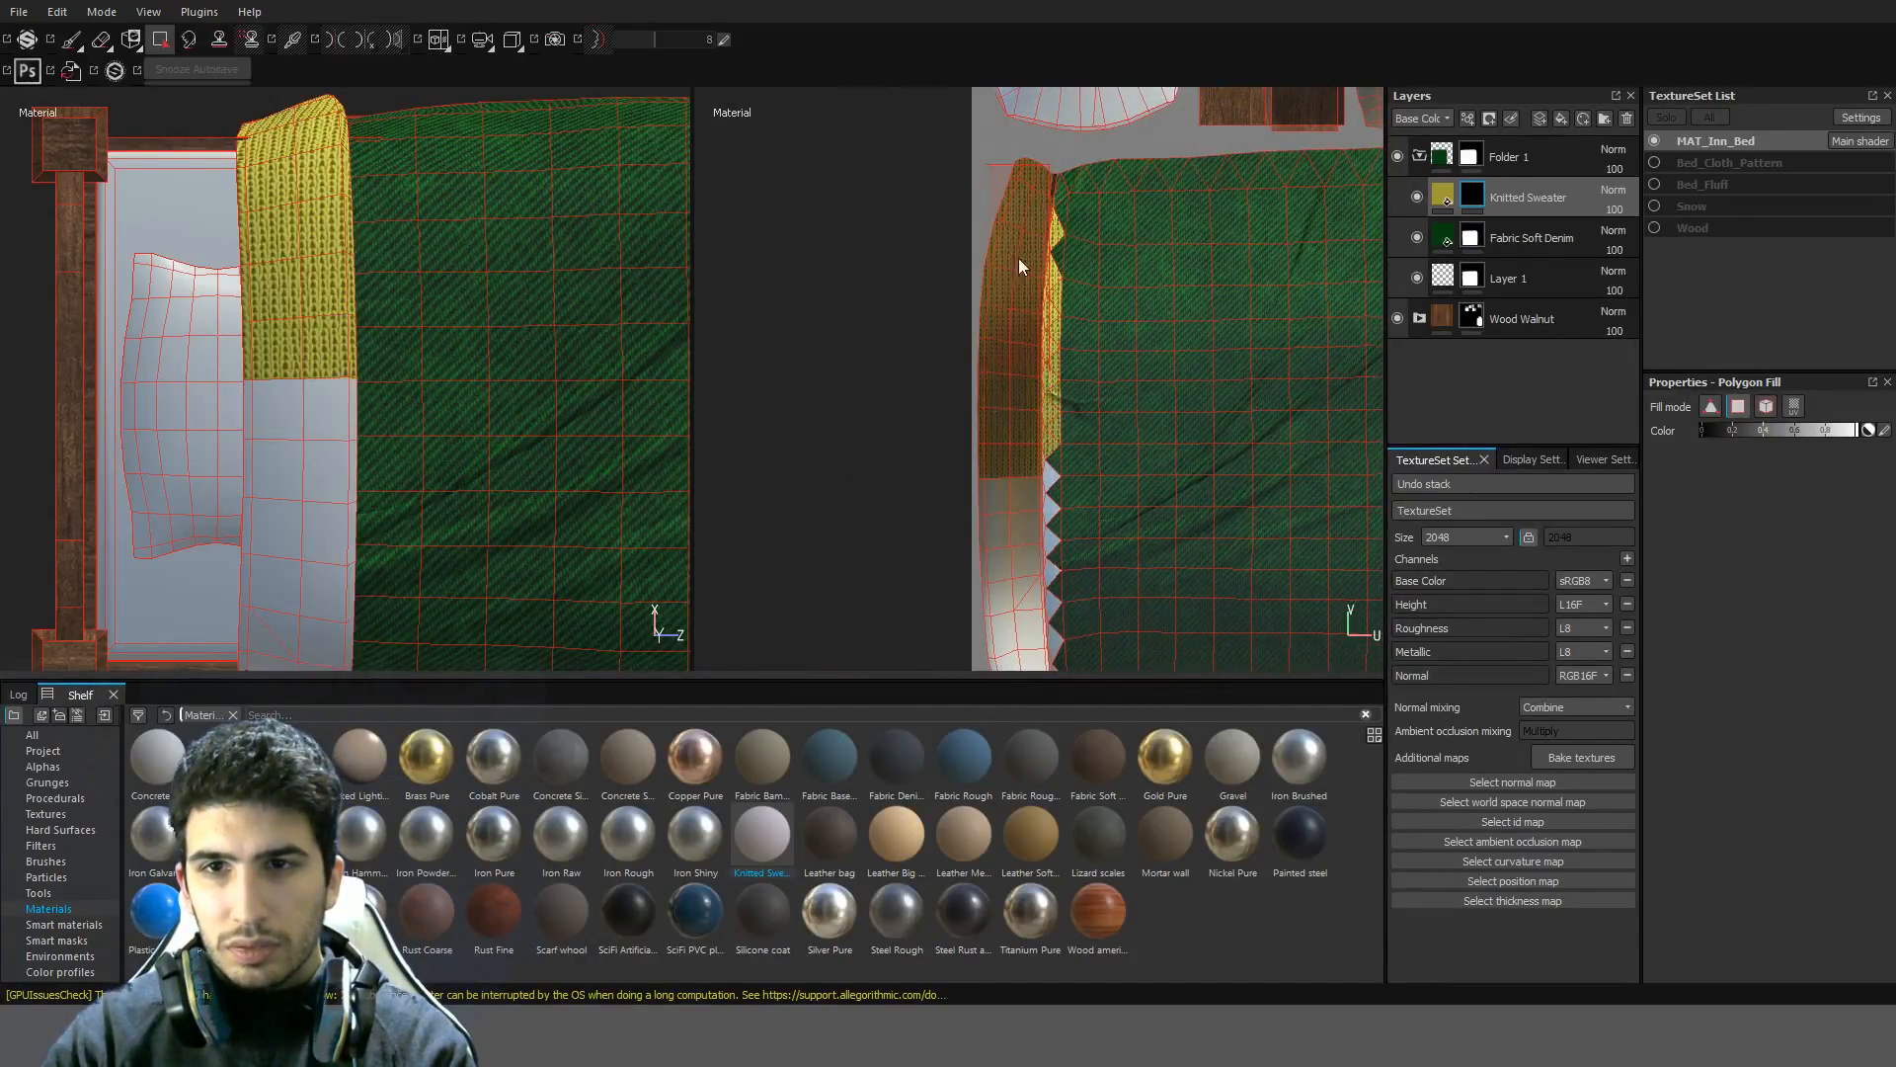
{"action": "key", "text": "ctrl+z"}
{"action": "mouse_move", "coordinate": [1043, 160]}
{"action": "left_mouse_down"}
{"action": "mouse_move", "coordinate": [986, 406]}
{"action": "mouse_move", "coordinate": [983, 474]}
{"action": "mouse_move", "coordinate": [1009, 413]}
{"action": "mouse_move", "coordinate": [1020, 486]}
{"action": "mouse_move", "coordinate": [1023, 604]}
{"action": "mouse_move", "coordinate": [1001, 665]}
{"action": "left_mouse_up"}
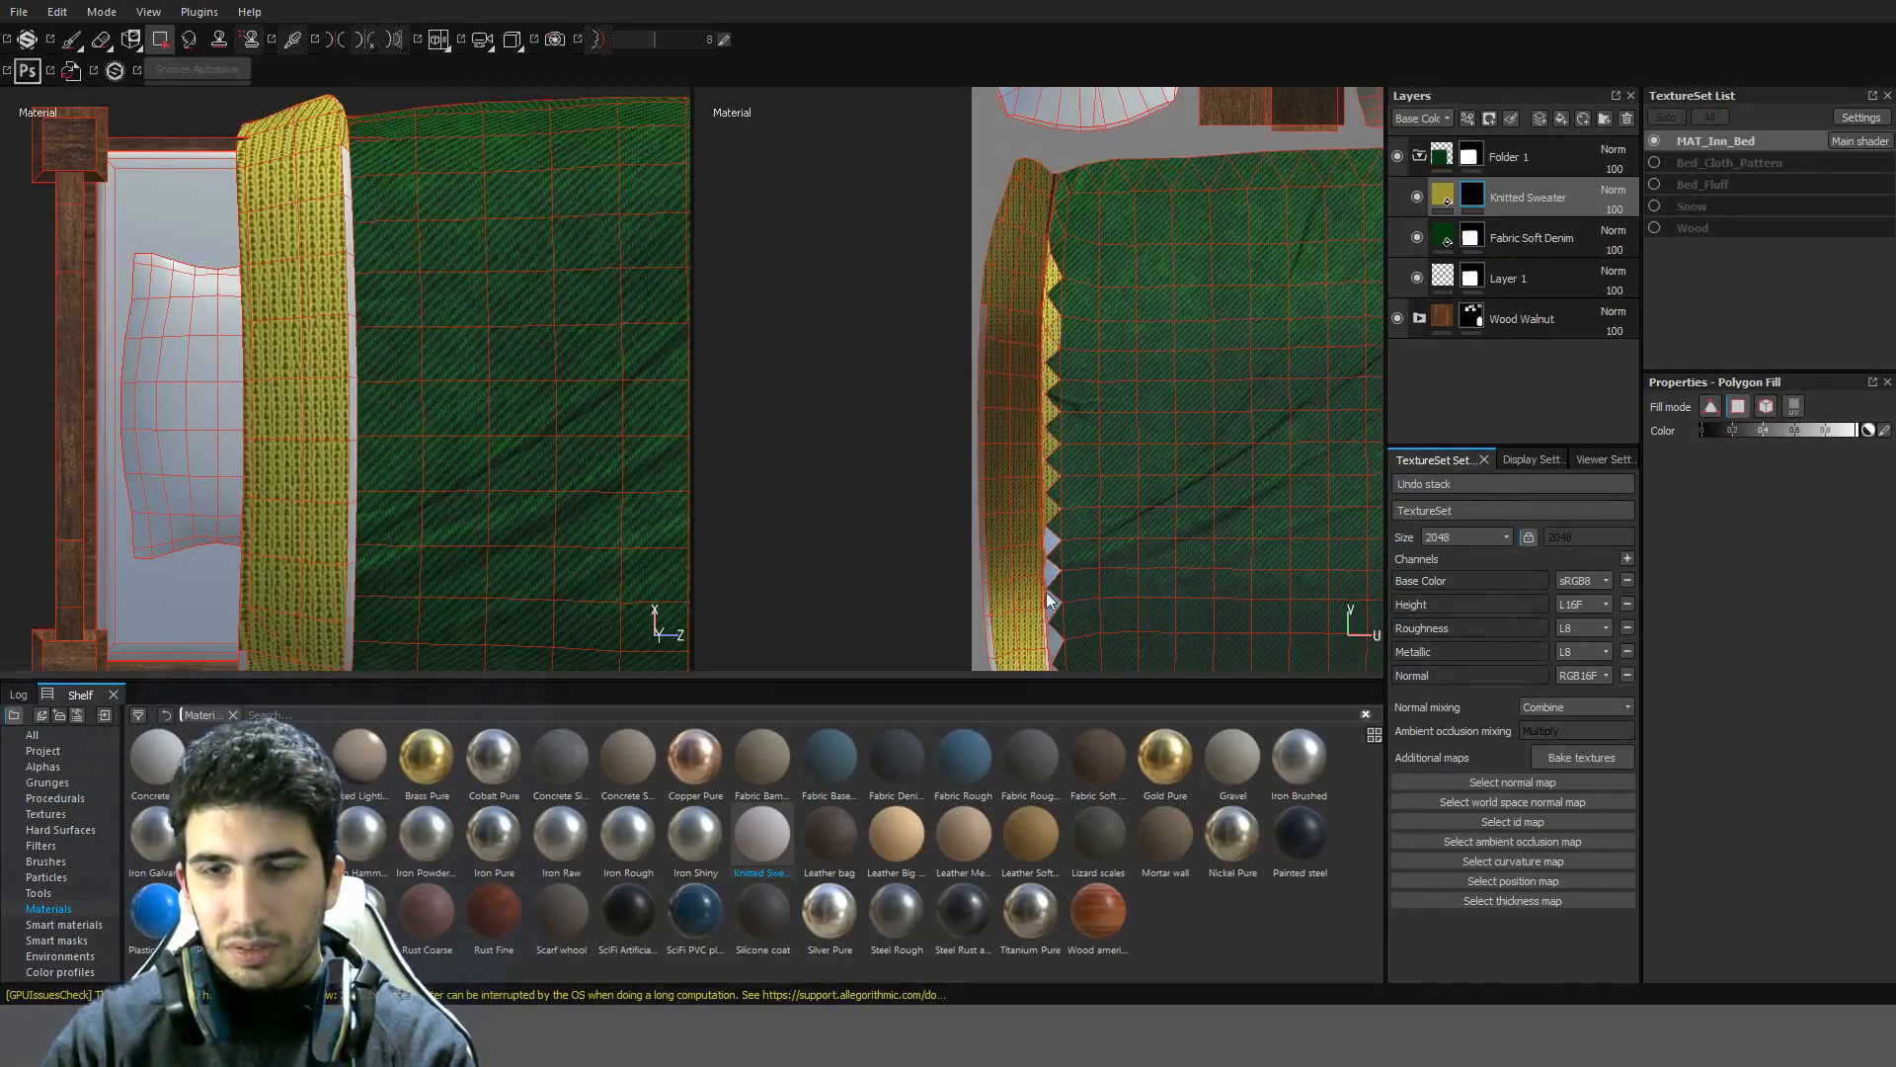
{"action": "scroll", "coordinate": [1131, 227], "scroll_direction": "down", "scroll_amount": 2}
{"action": "key", "text": "ctrl+z"}
{"action": "scroll", "coordinate": [1112, 221], "scroll_direction": "down", "scroll_amount": 2}
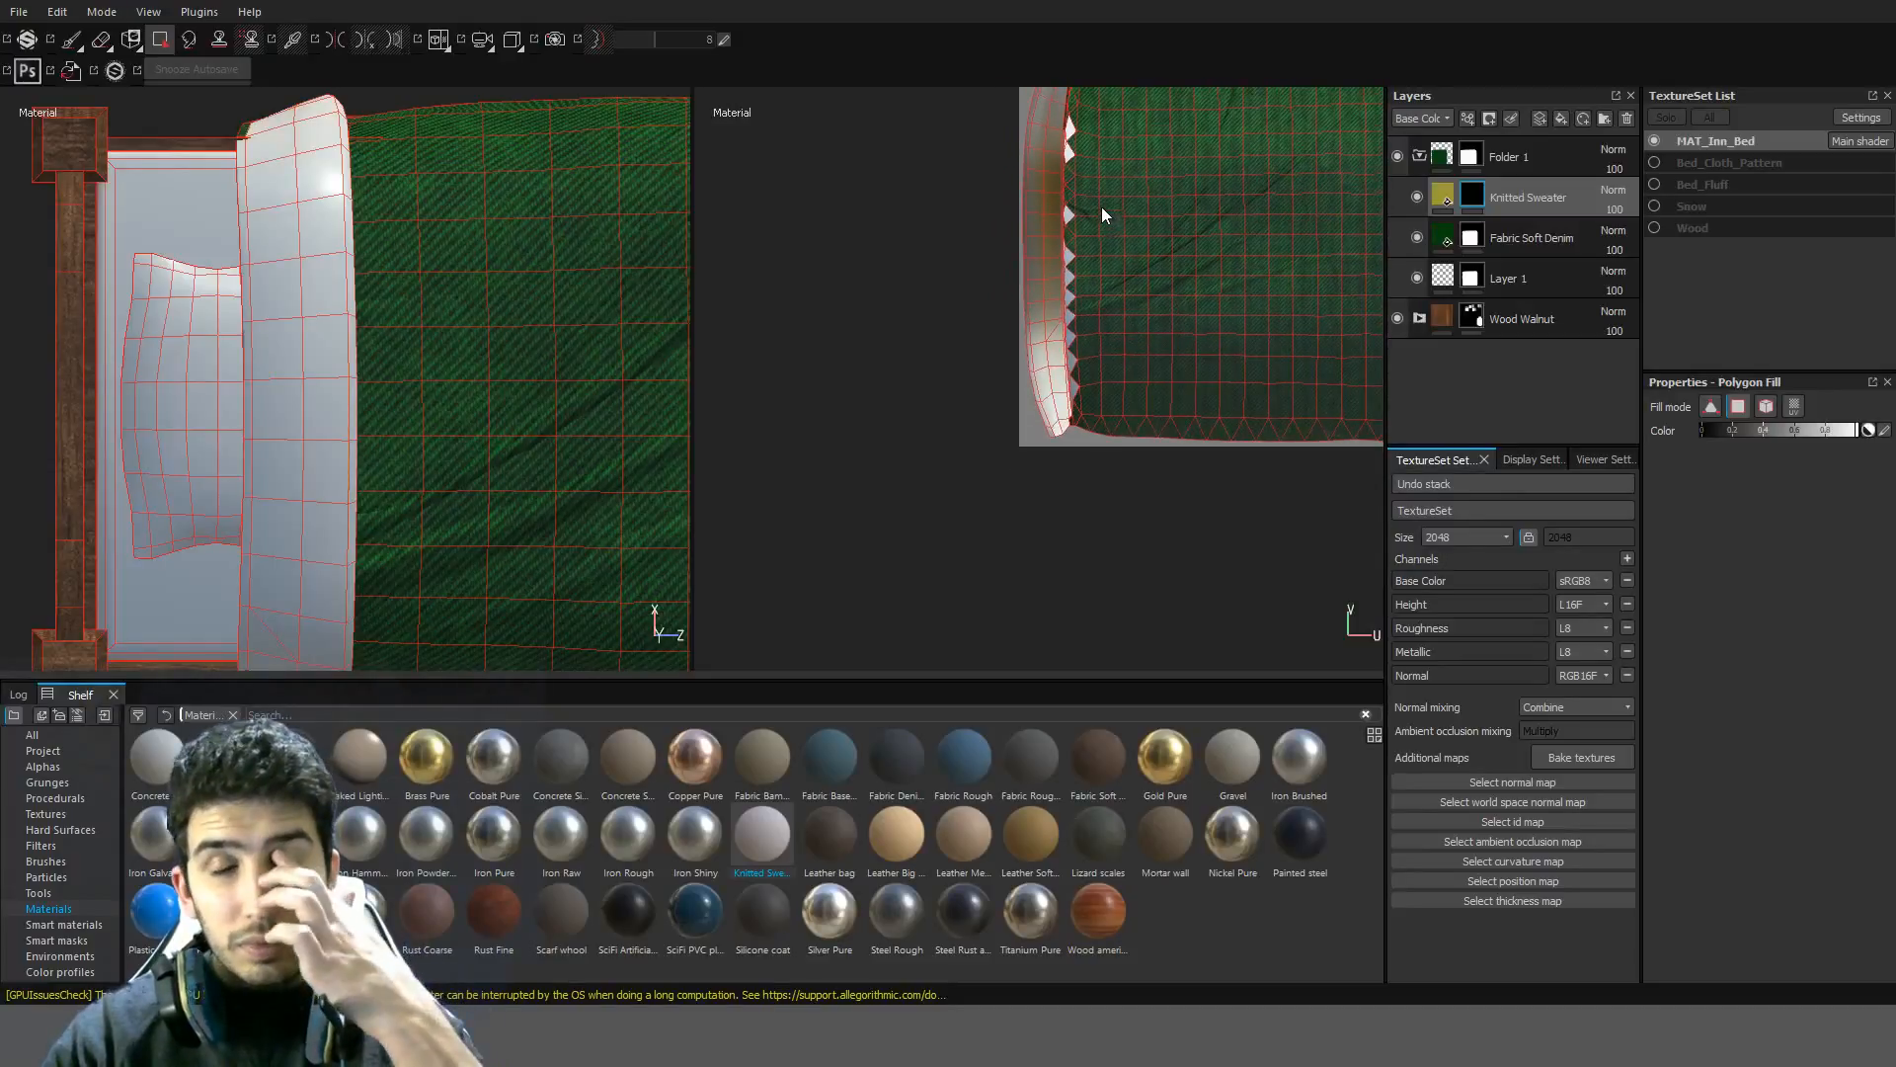
In the Fabric Soft Denim mask, fill the jagged triangular gaps beside the folded strip and clean up the narrow faces at the seam's upper end
{"action": "left_click_drag", "start_coordinate": [1101, 205], "coordinate": [1110, 247], "text": "alt"}
{"action": "scroll", "coordinate": [1239, 184], "scroll_direction": "up", "scroll_amount": 2}
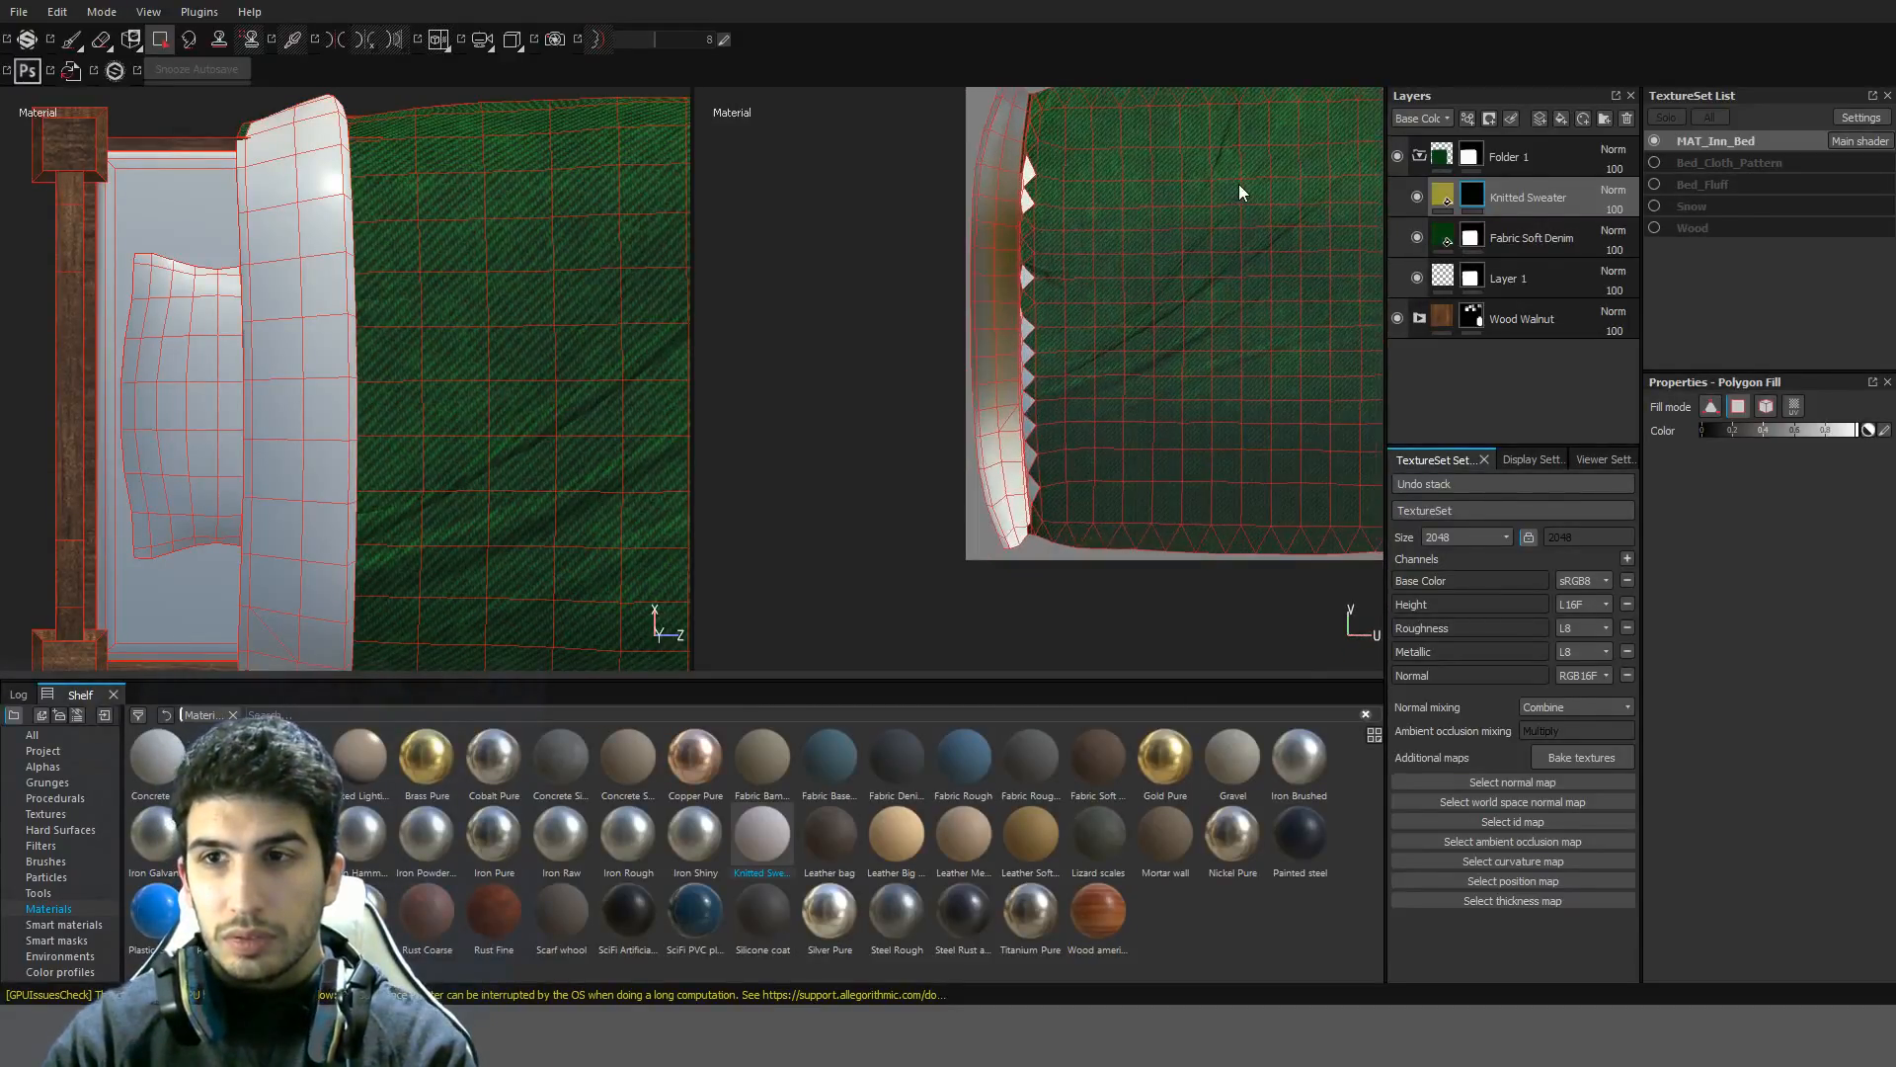
{"action": "left_click", "coordinate": [1473, 235]}
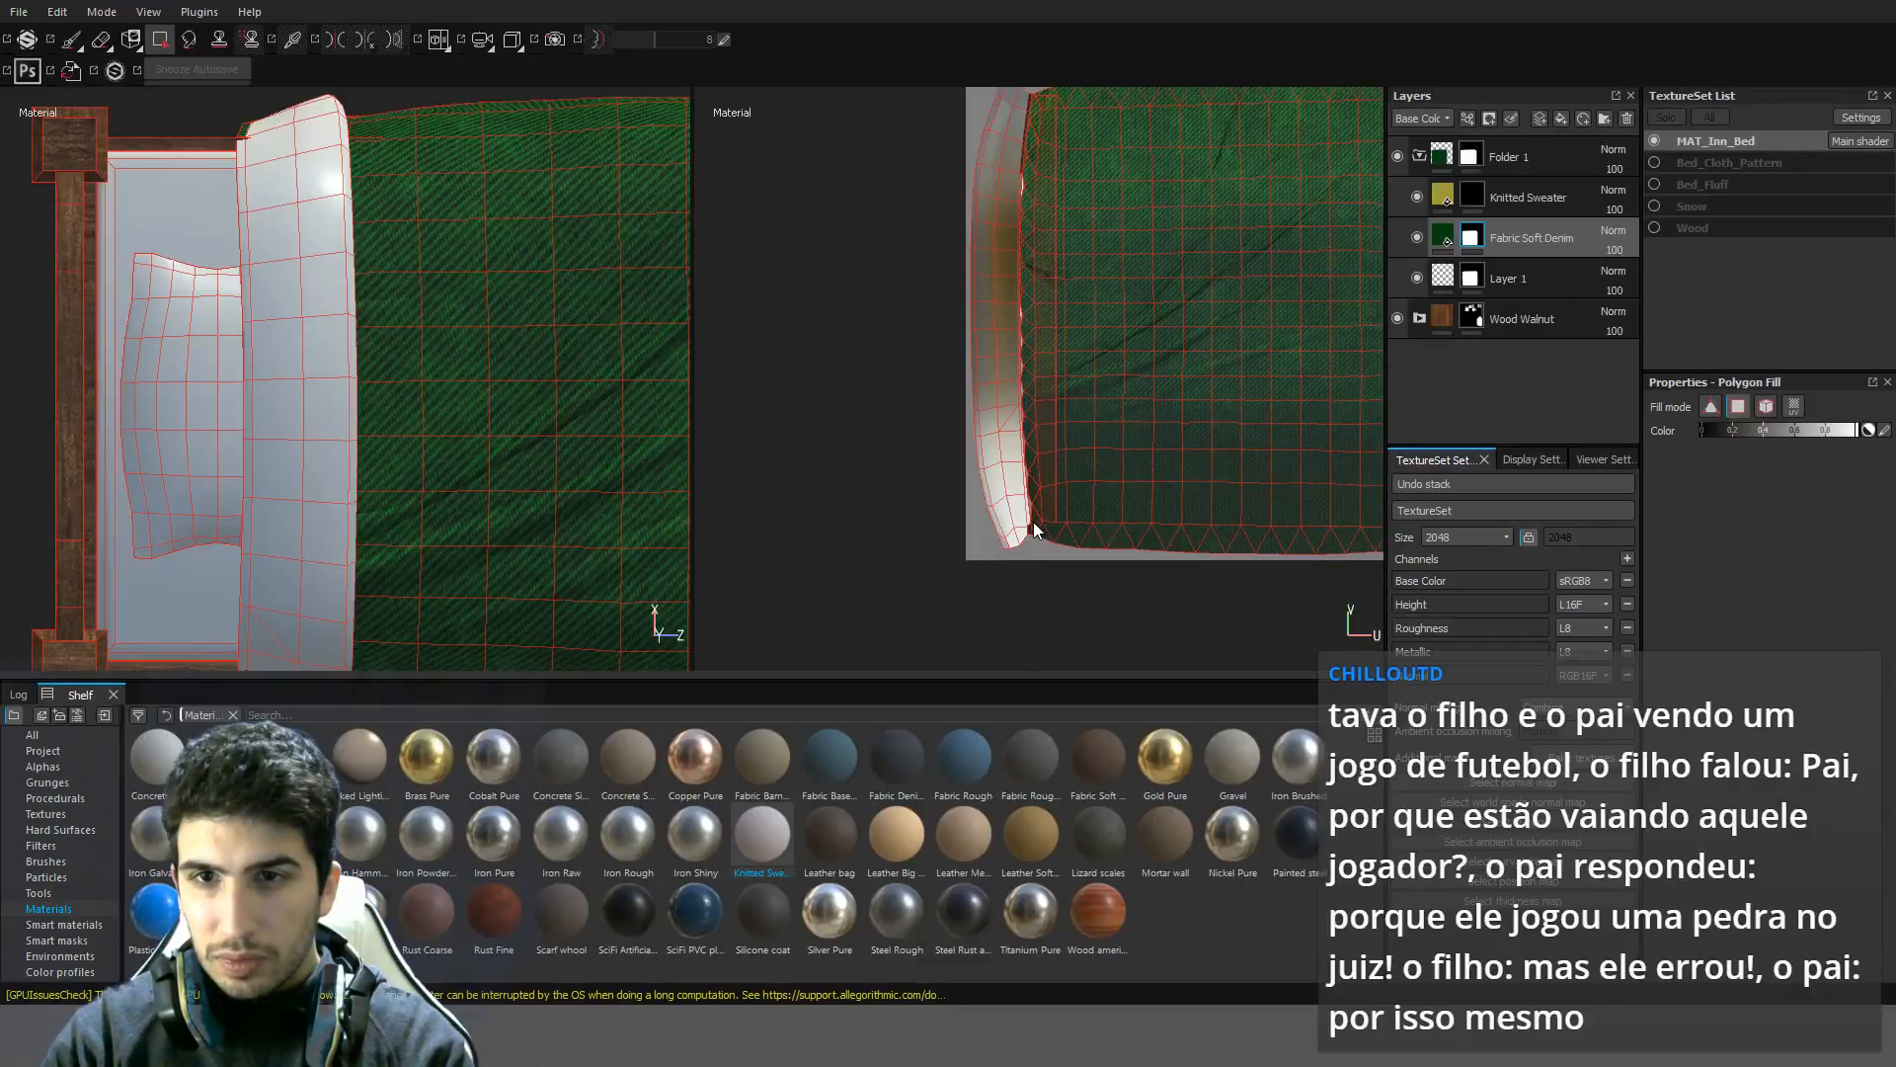
{"action": "scroll", "coordinate": [1051, 113], "scroll_direction": "up", "scroll_amount": 5}
{"action": "scroll", "coordinate": [1051, 111], "scroll_direction": "up", "scroll_amount": 2}
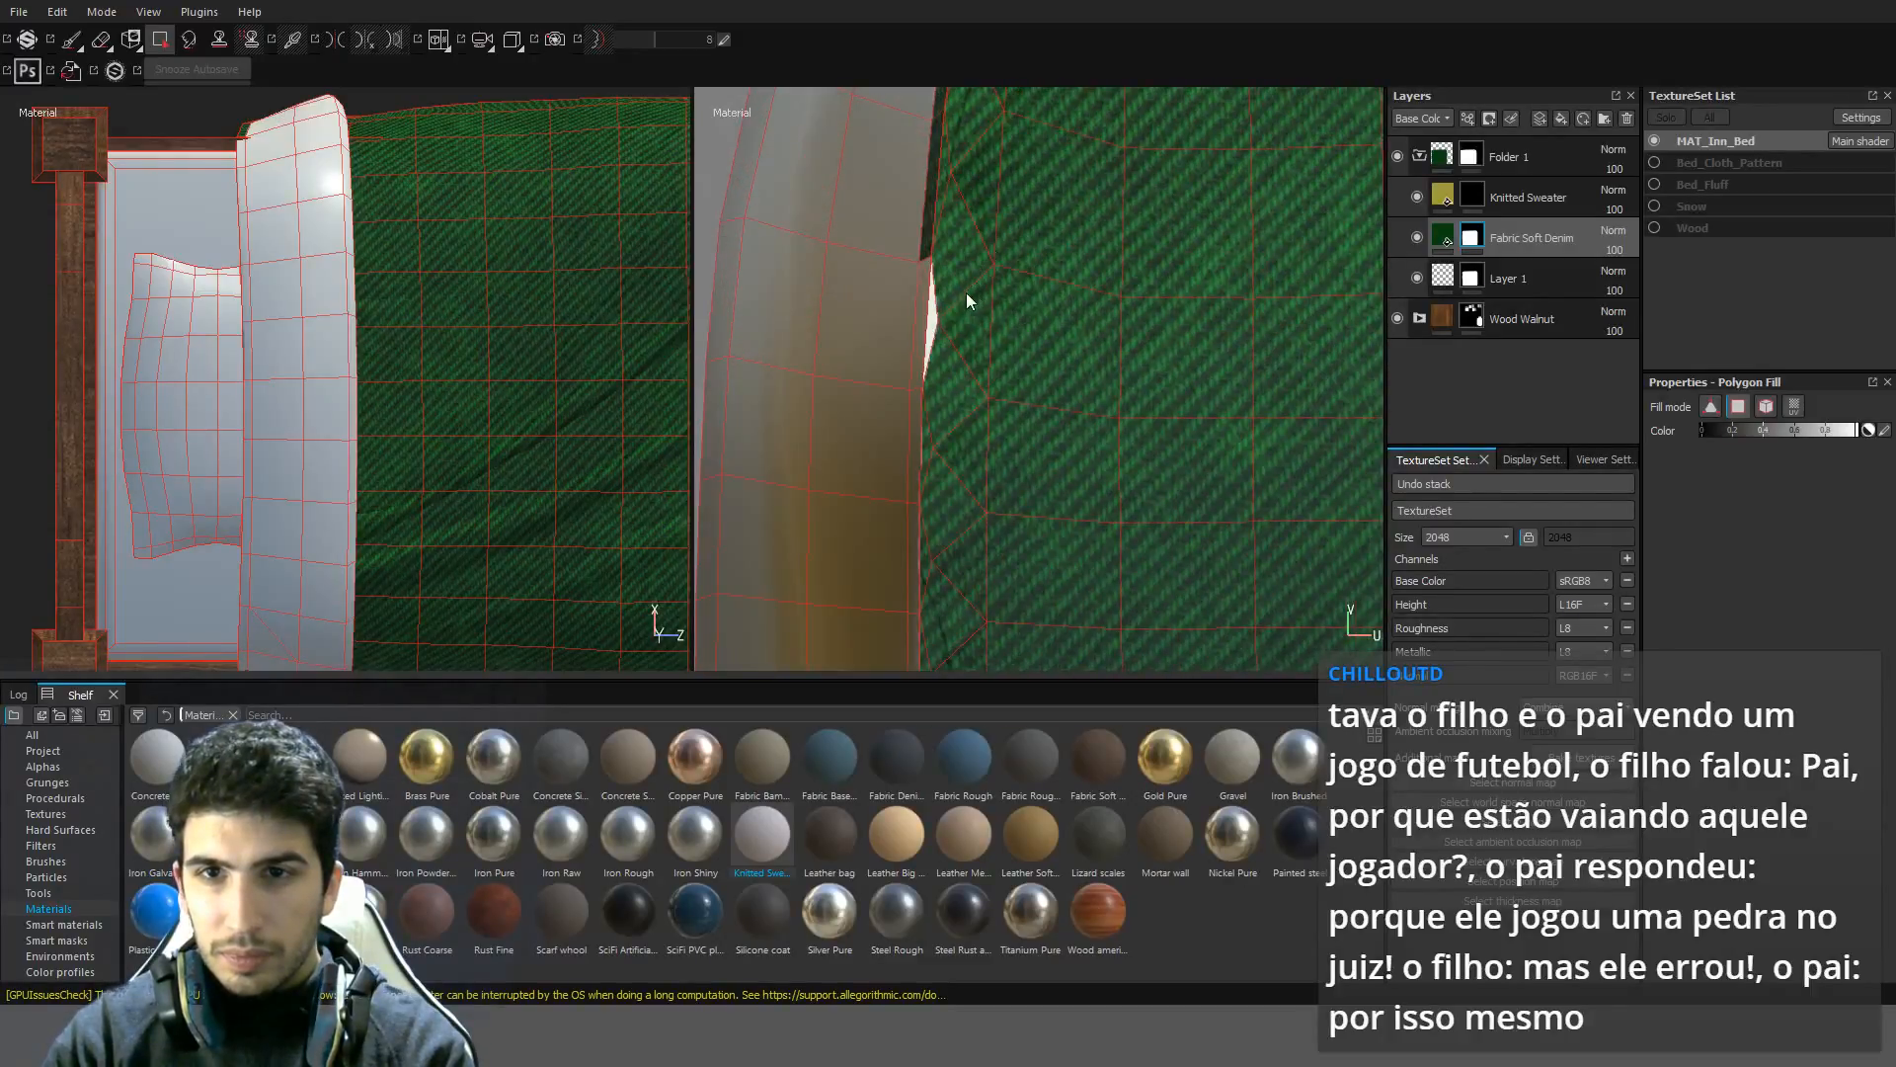
{"action": "scroll", "coordinate": [932, 293], "scroll_direction": "down", "scroll_amount": 2}
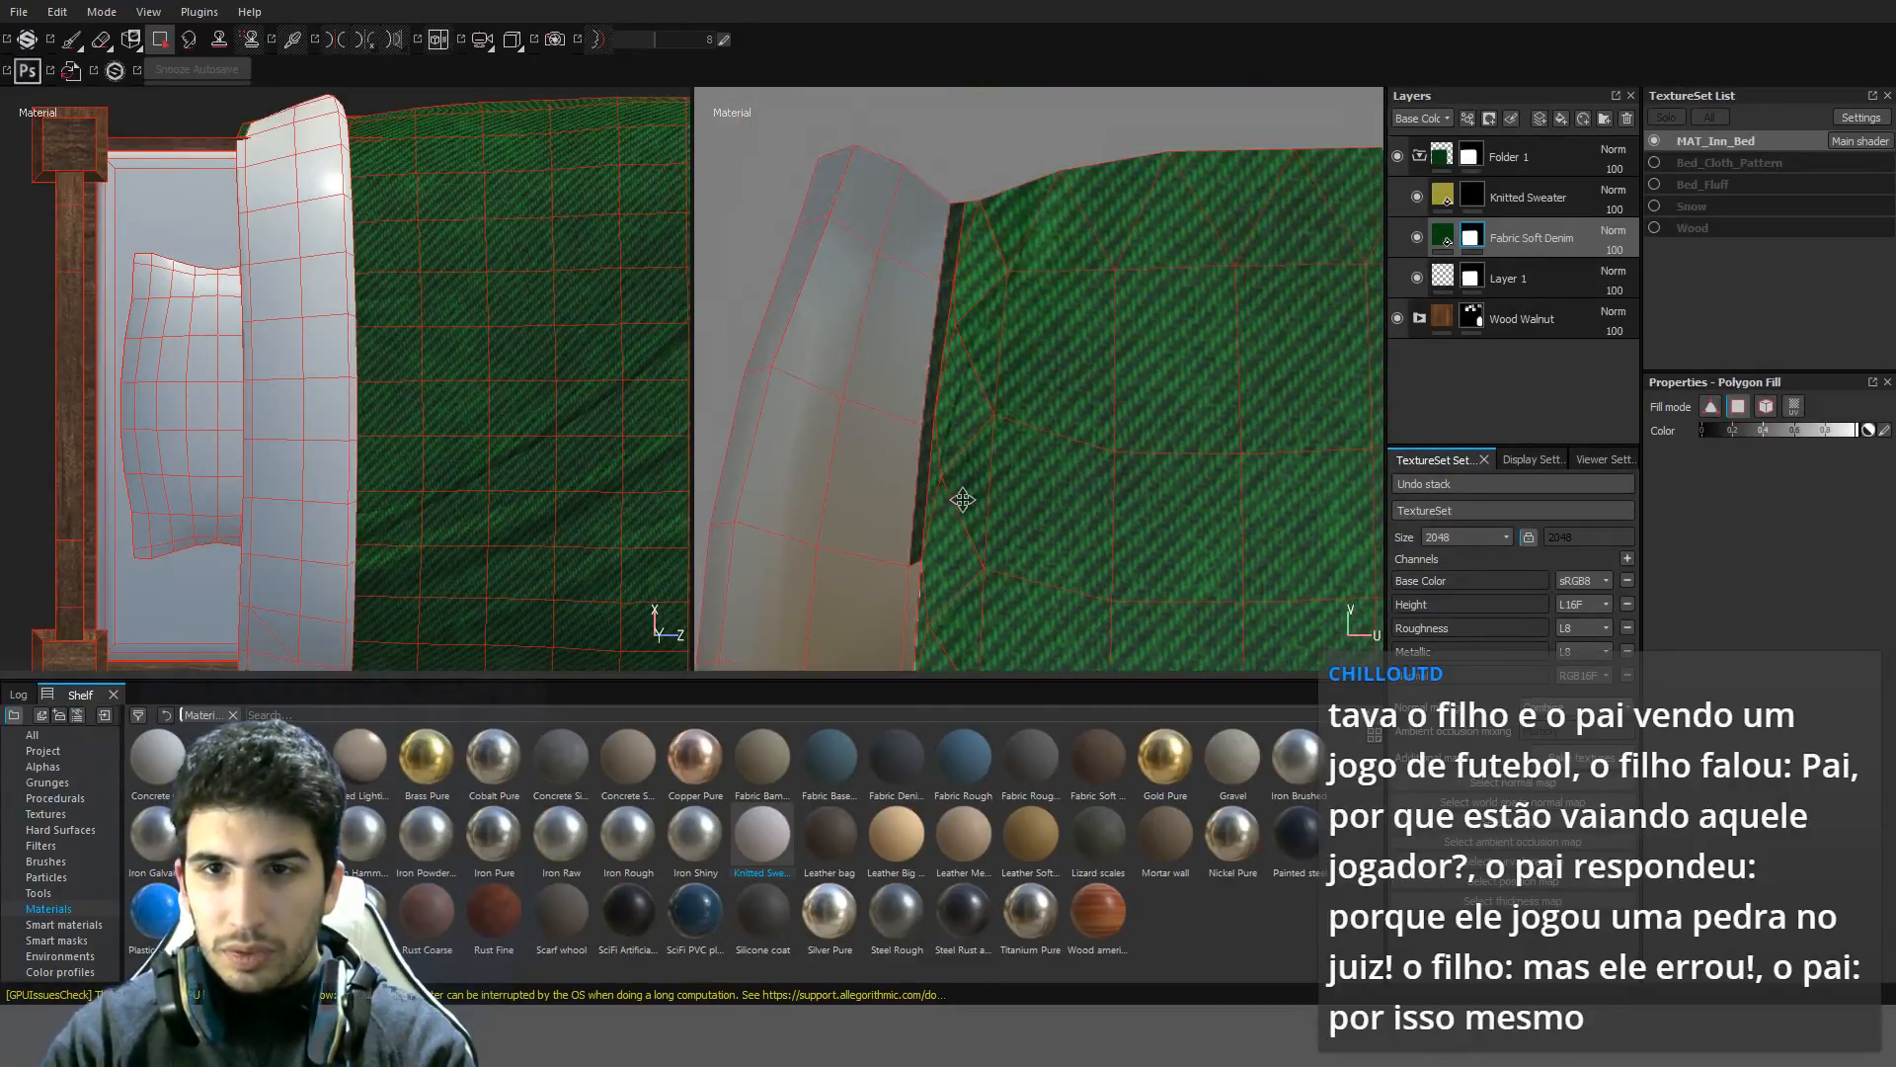
{"action": "left_click", "coordinate": [948, 241]}
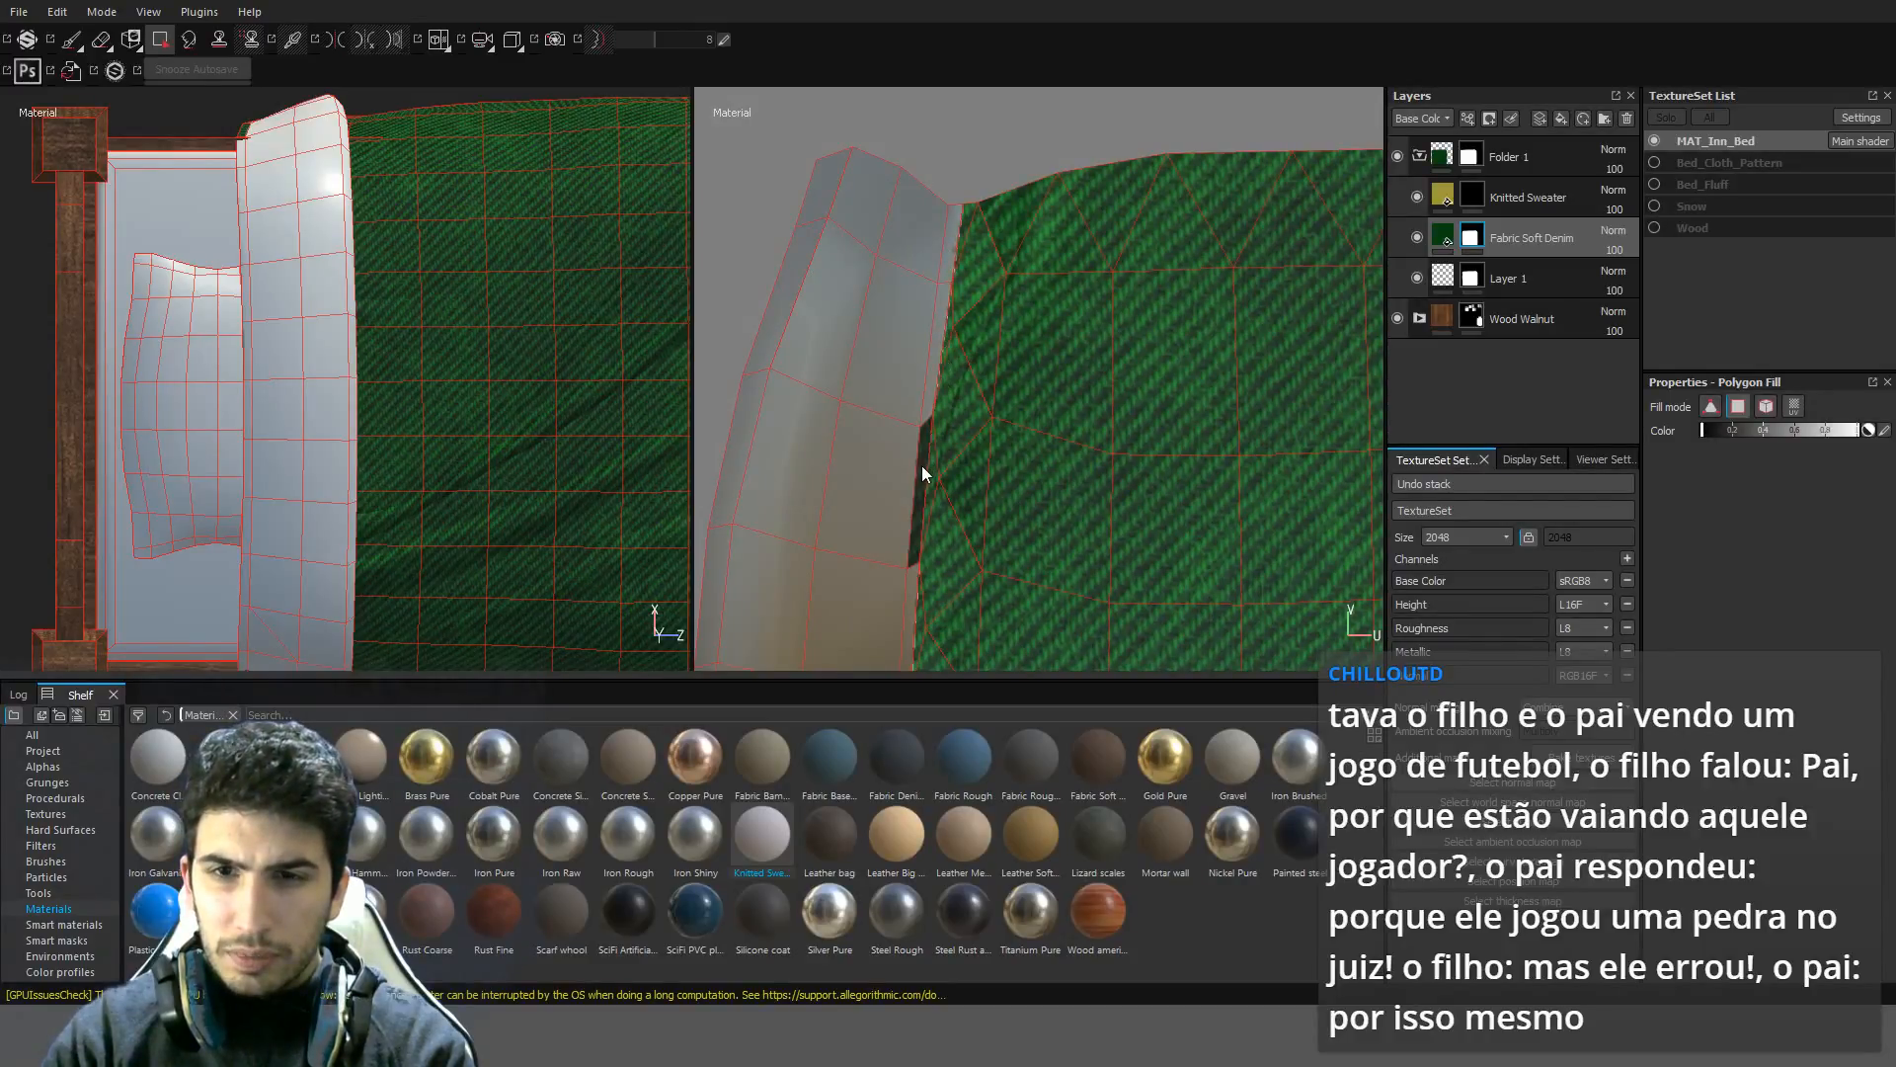
{"action": "scroll", "coordinate": [958, 495], "scroll_direction": "down", "scroll_amount": 2}
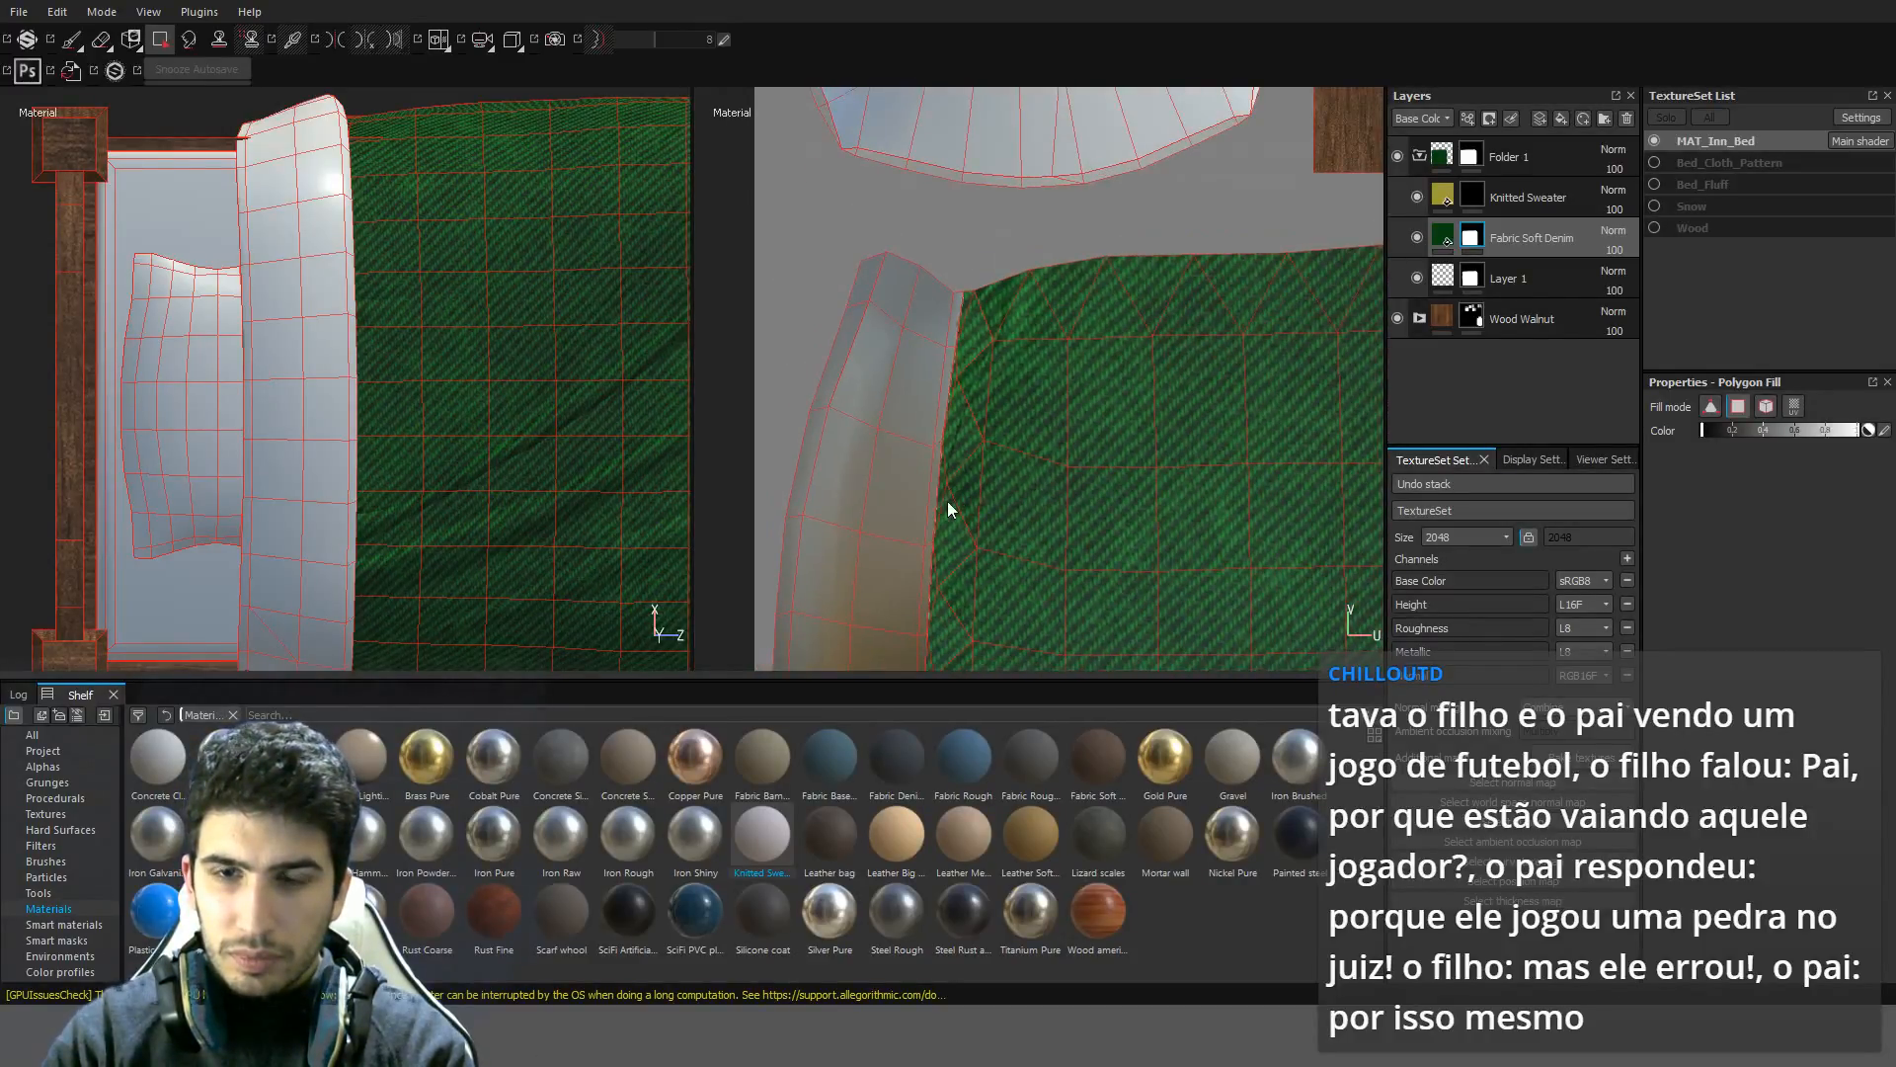
Fix the remaining sliver faces in the Fabric Soft Denim mask along the seam's middle and down to its lower corner
{"action": "scroll", "coordinate": [946, 501], "scroll_direction": "up", "scroll_amount": 3}
{"action": "middle_click_drag", "start_coordinate": [990, 551], "coordinate": [945, 250]}
{"action": "scroll", "coordinate": [933, 237], "scroll_direction": "up", "scroll_amount": 5}
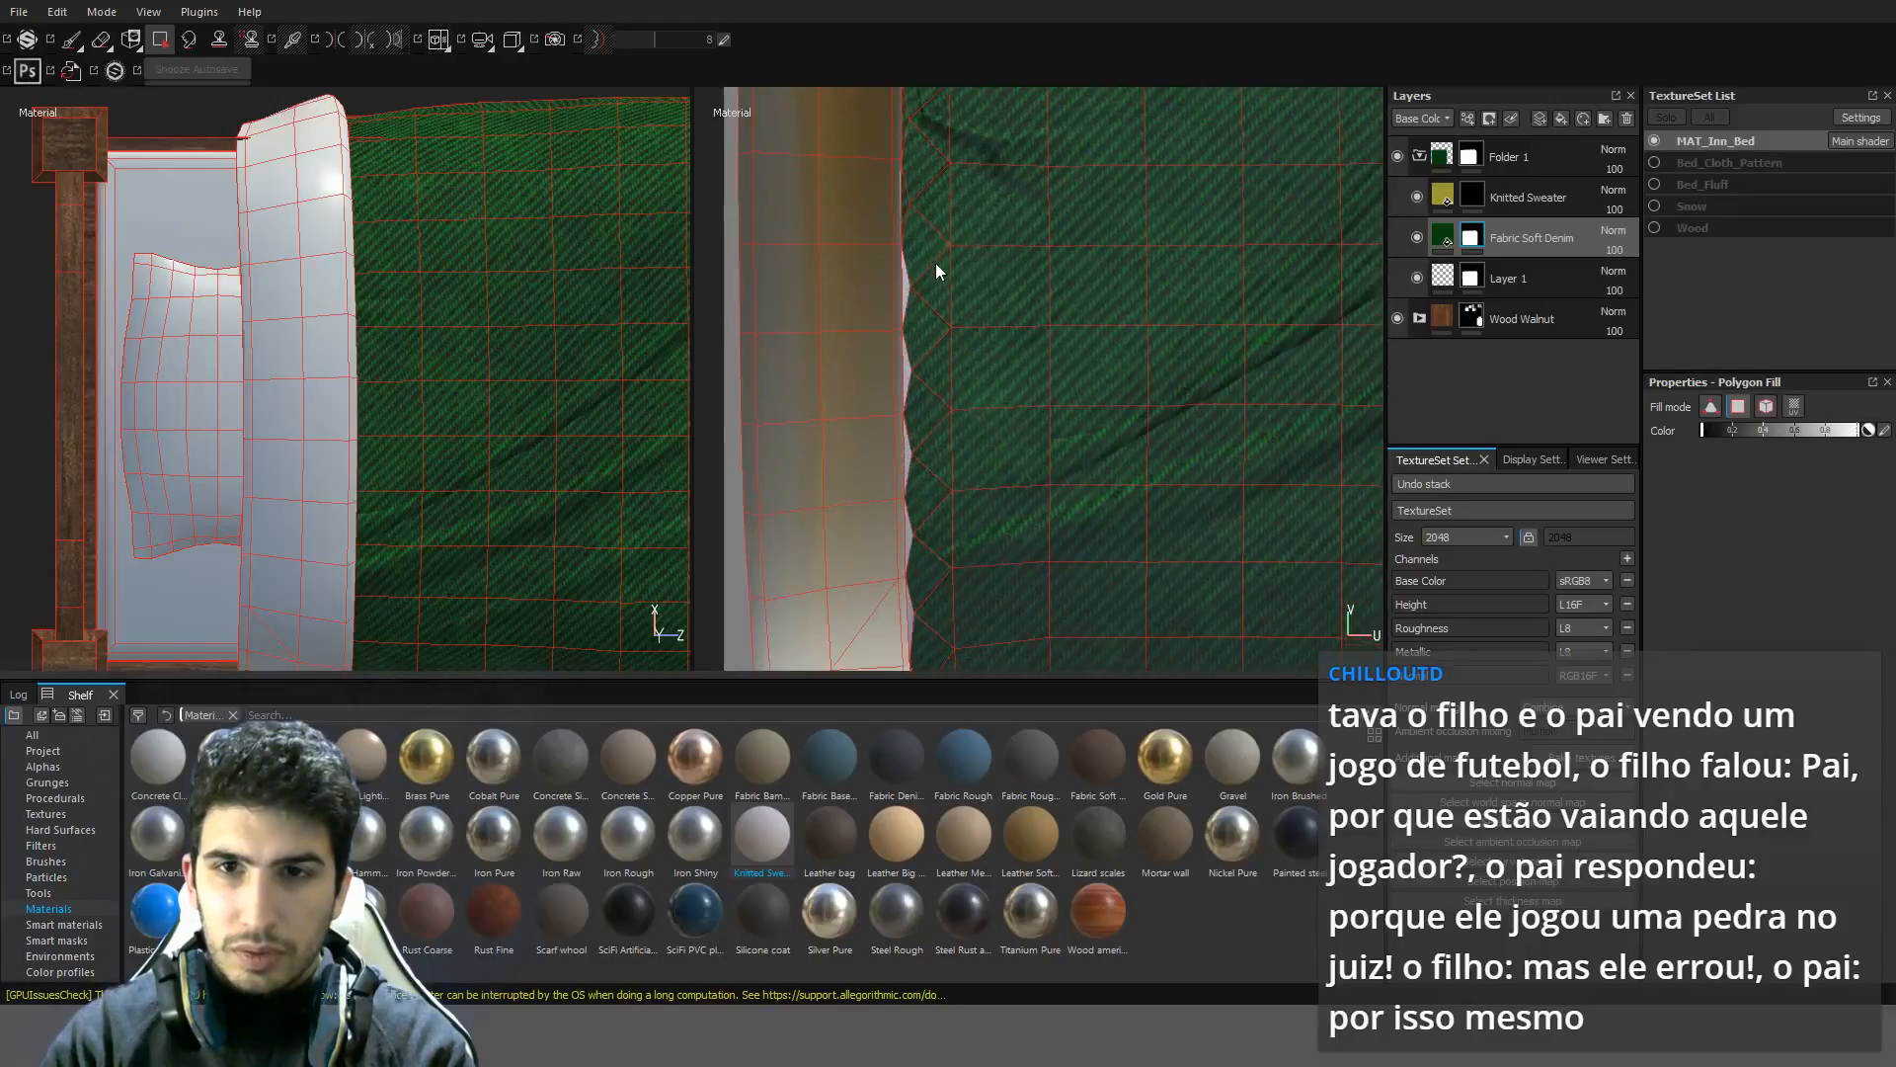
{"action": "left_click_drag", "start_coordinate": [874, 351], "coordinate": [884, 541]}
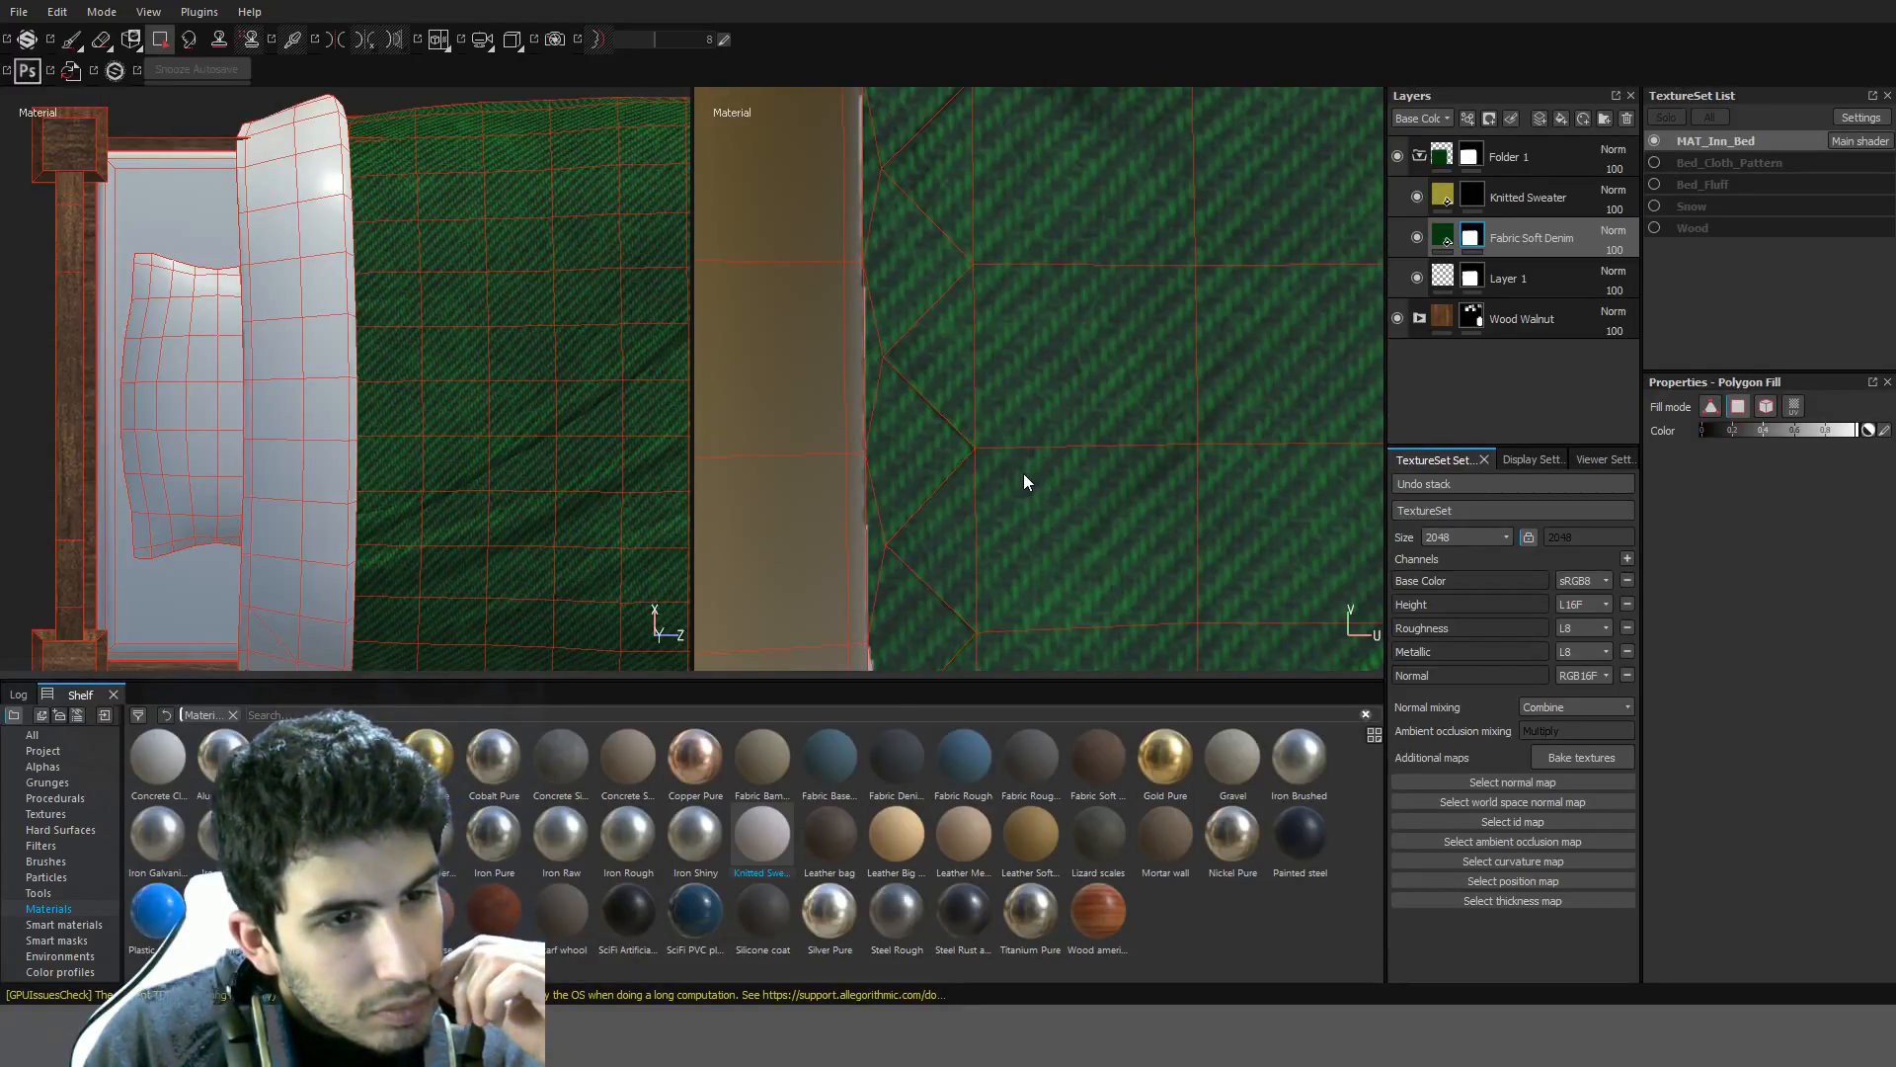
{"action": "scroll", "coordinate": [1023, 472], "scroll_direction": "down", "scroll_amount": 4}
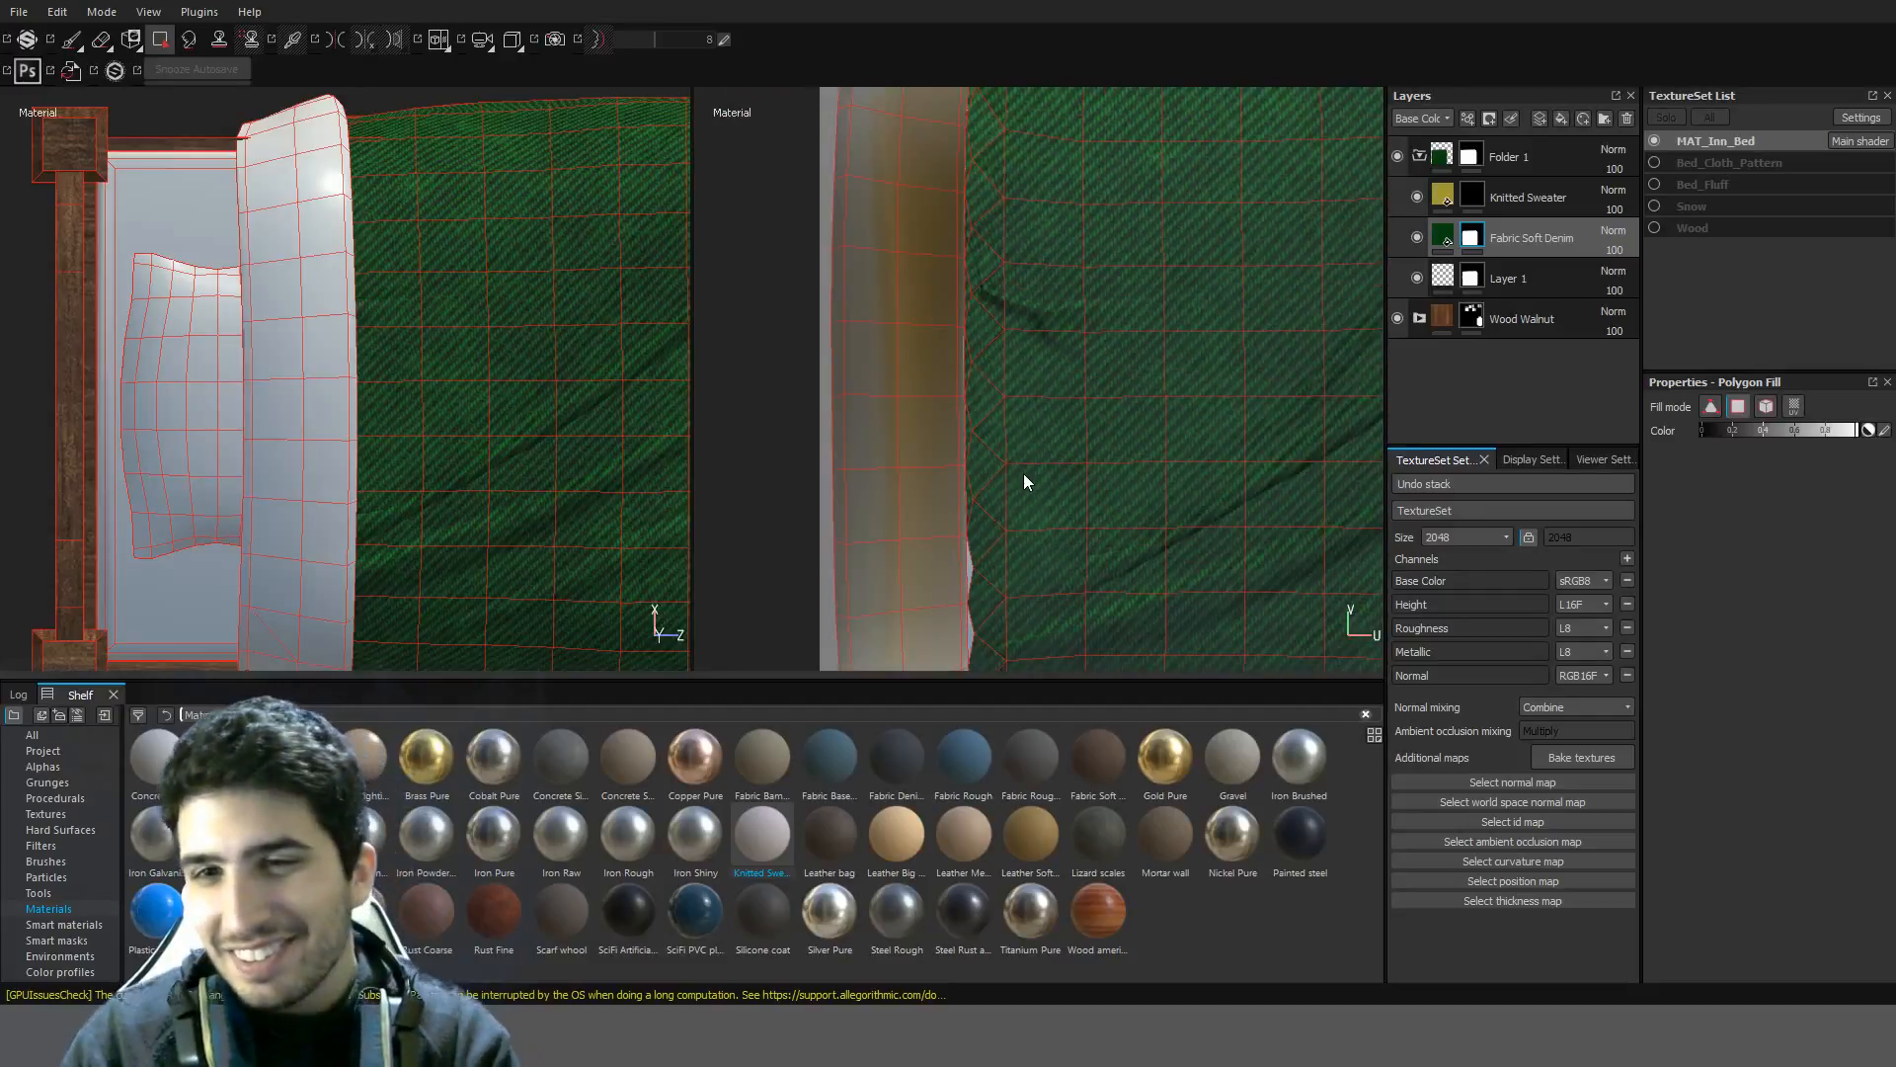
{"action": "middle_click_drag", "start_coordinate": [1000, 510], "coordinate": [1016, 317]}
{"action": "scroll", "coordinate": [1020, 305], "scroll_direction": "up", "scroll_amount": 3}
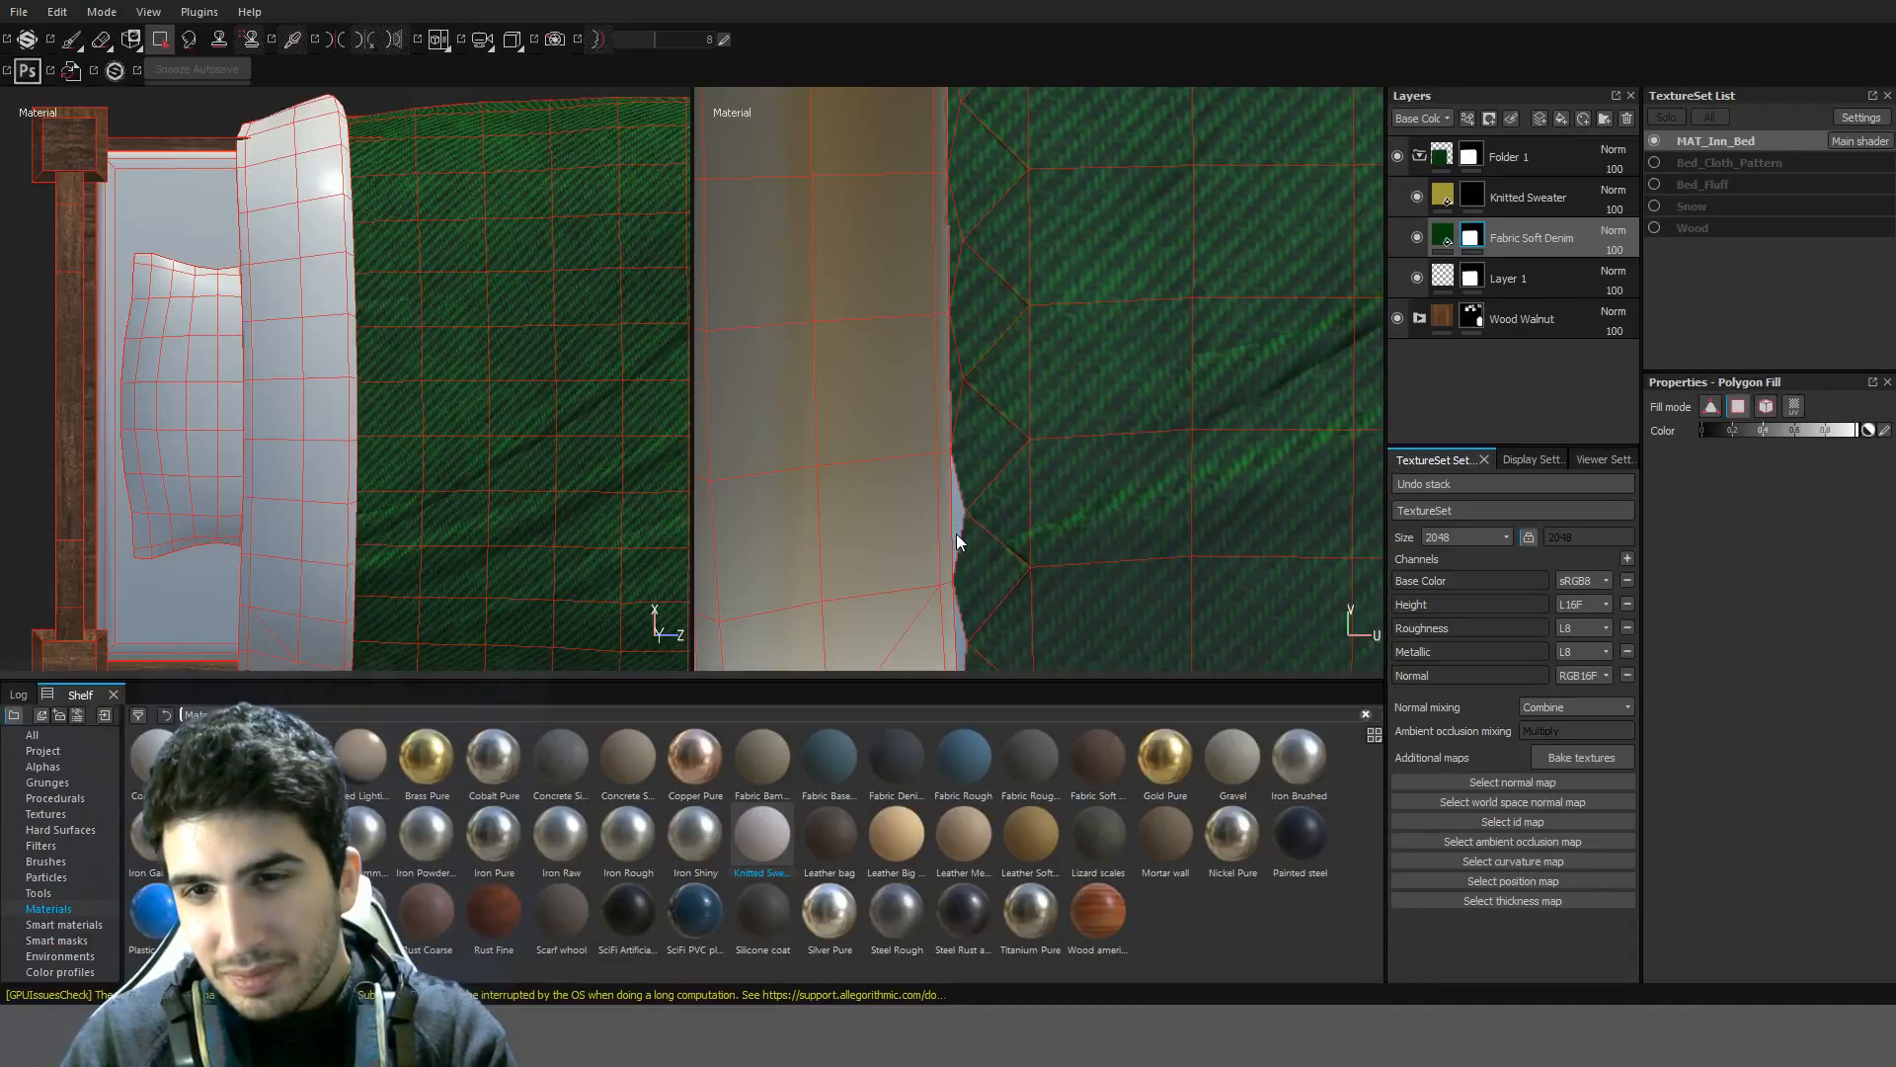
{"action": "middle_click_drag", "start_coordinate": [956, 533], "coordinate": [944, 312]}
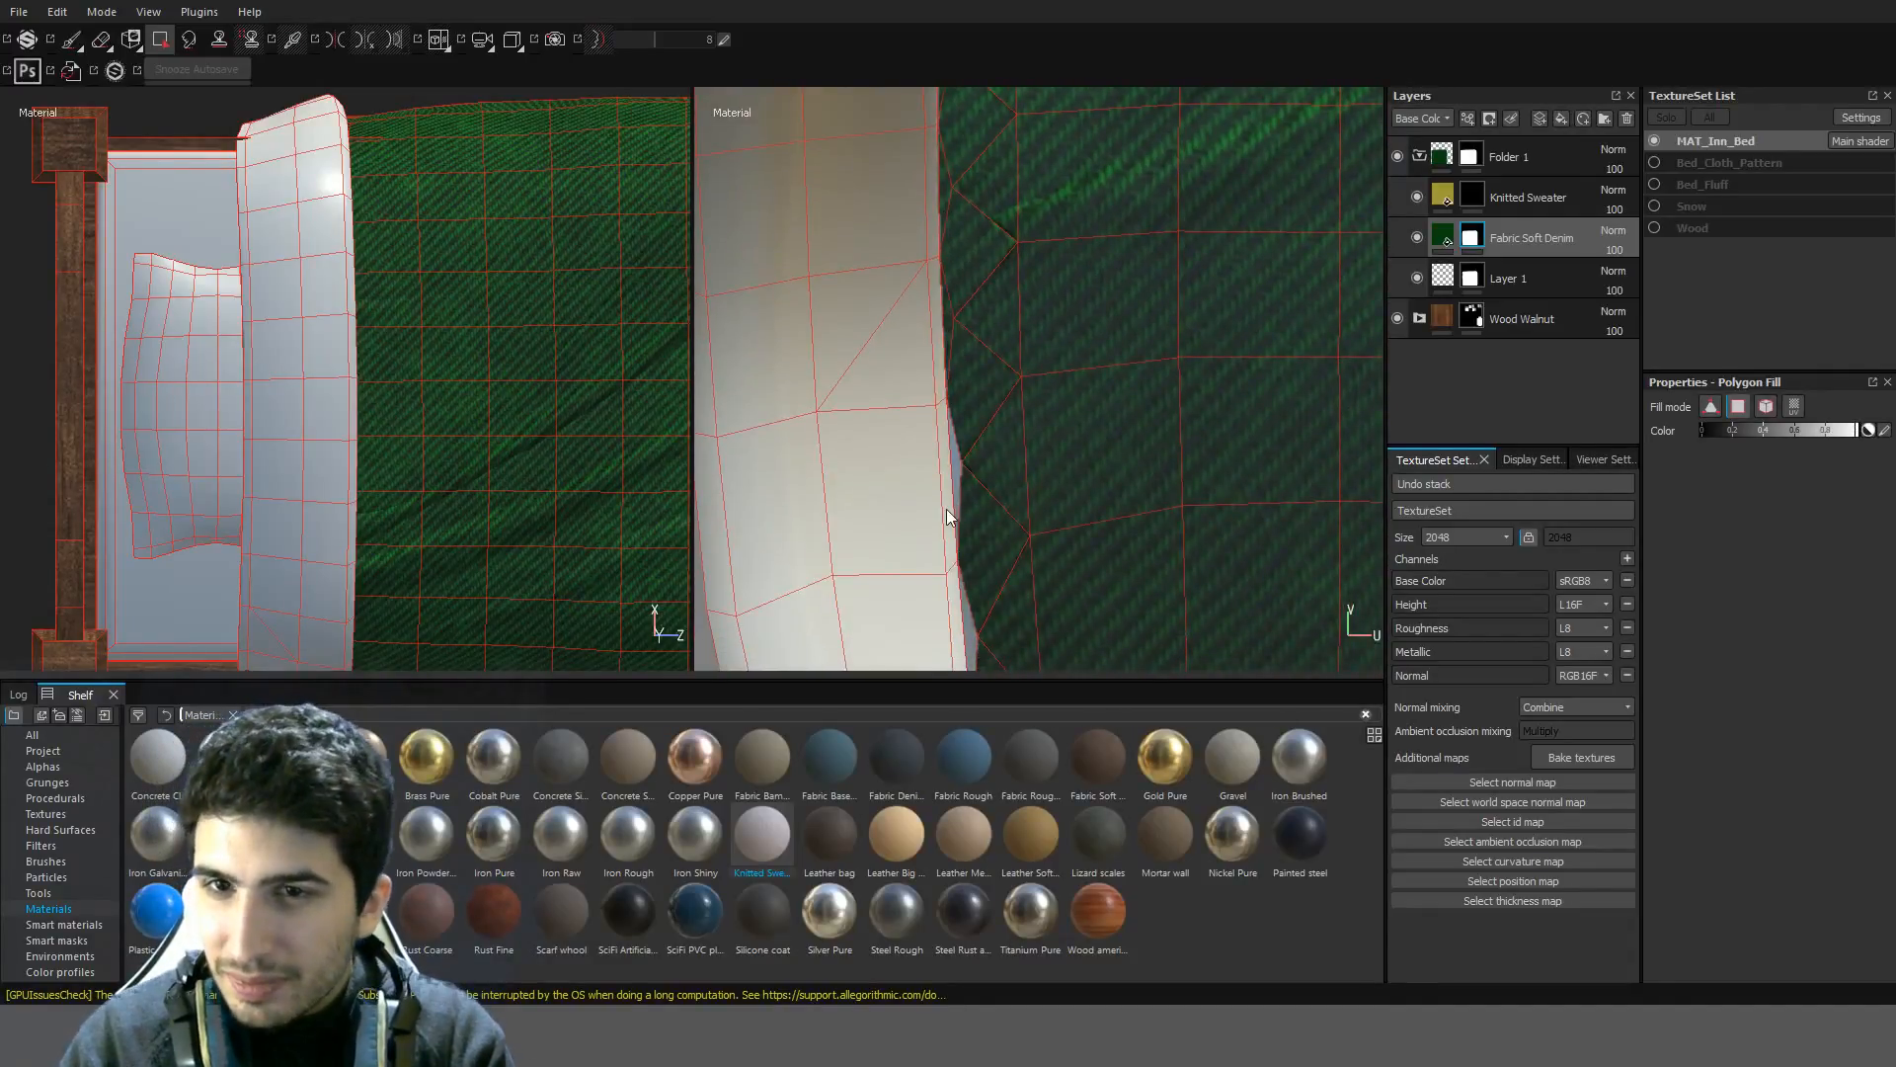
{"action": "middle_click_drag", "start_coordinate": [960, 470], "coordinate": [971, 249]}
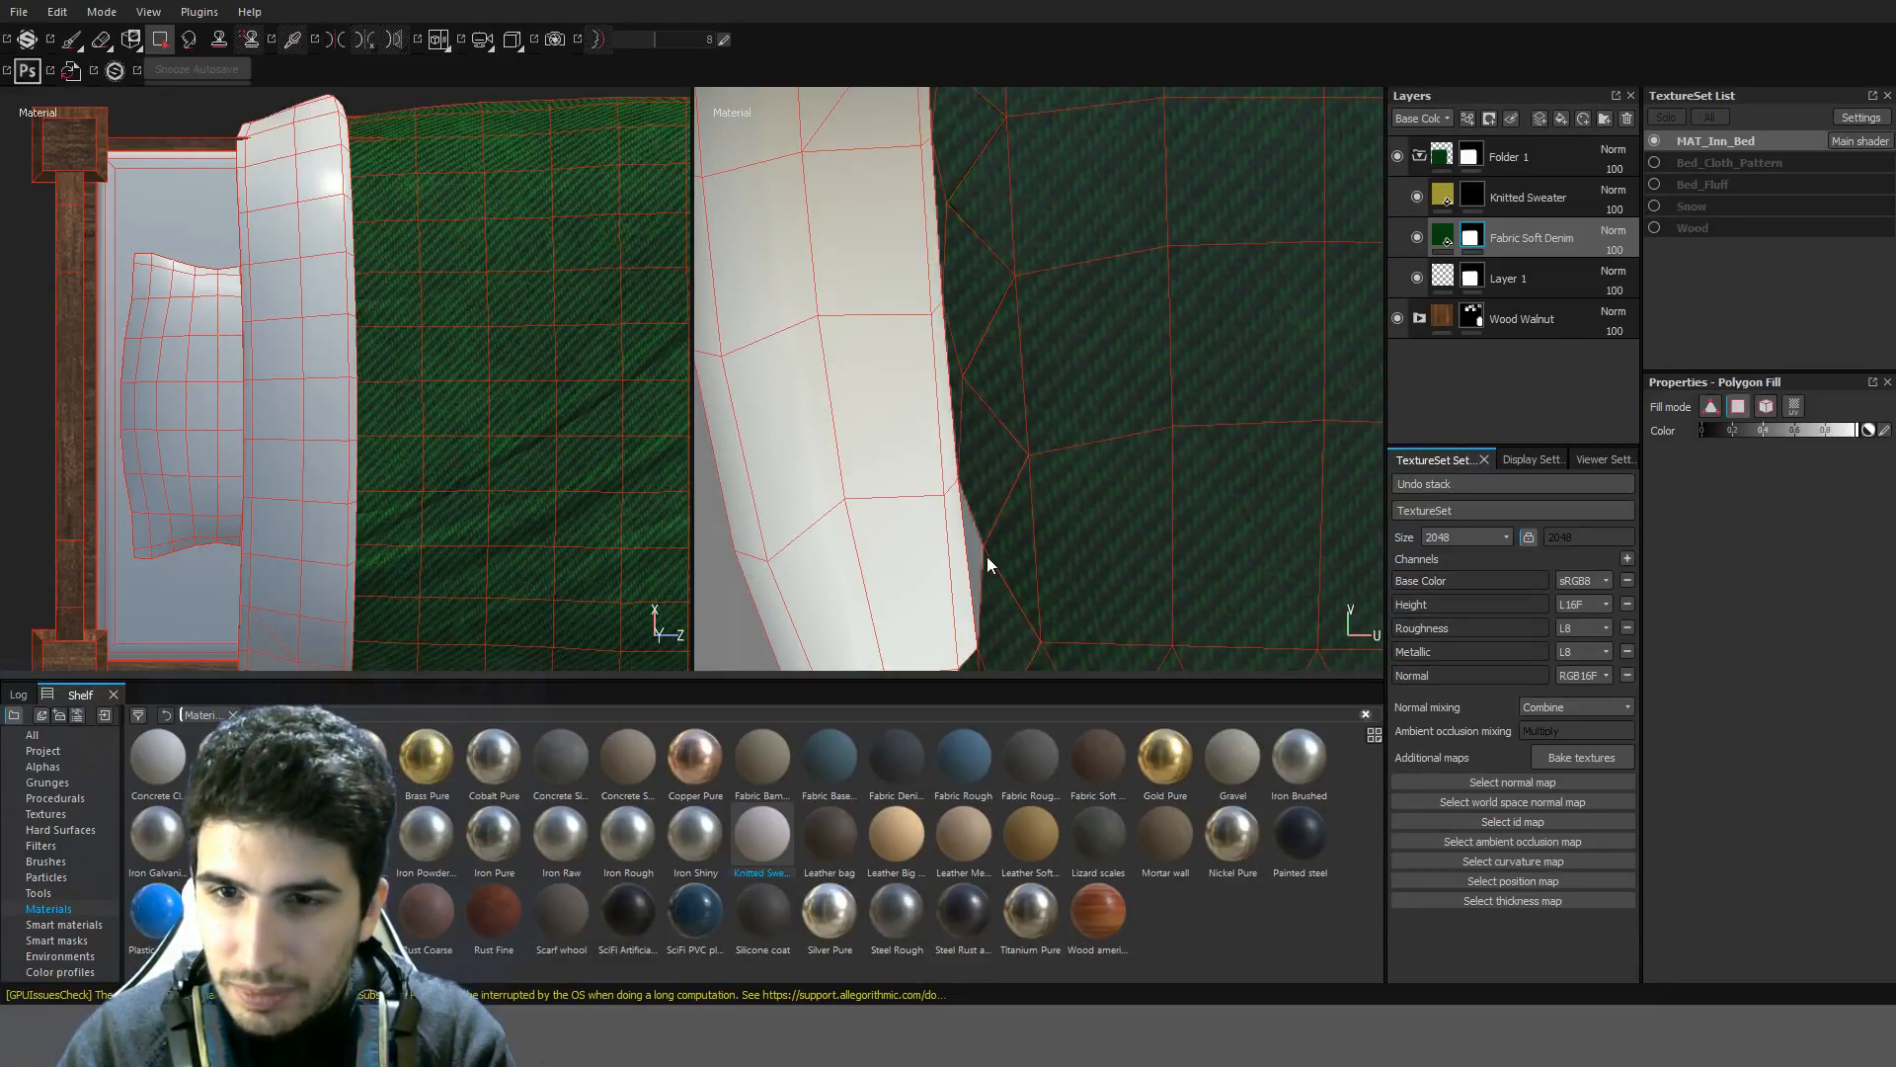
{"action": "middle_click_drag", "start_coordinate": [988, 583], "coordinate": [990, 358]}
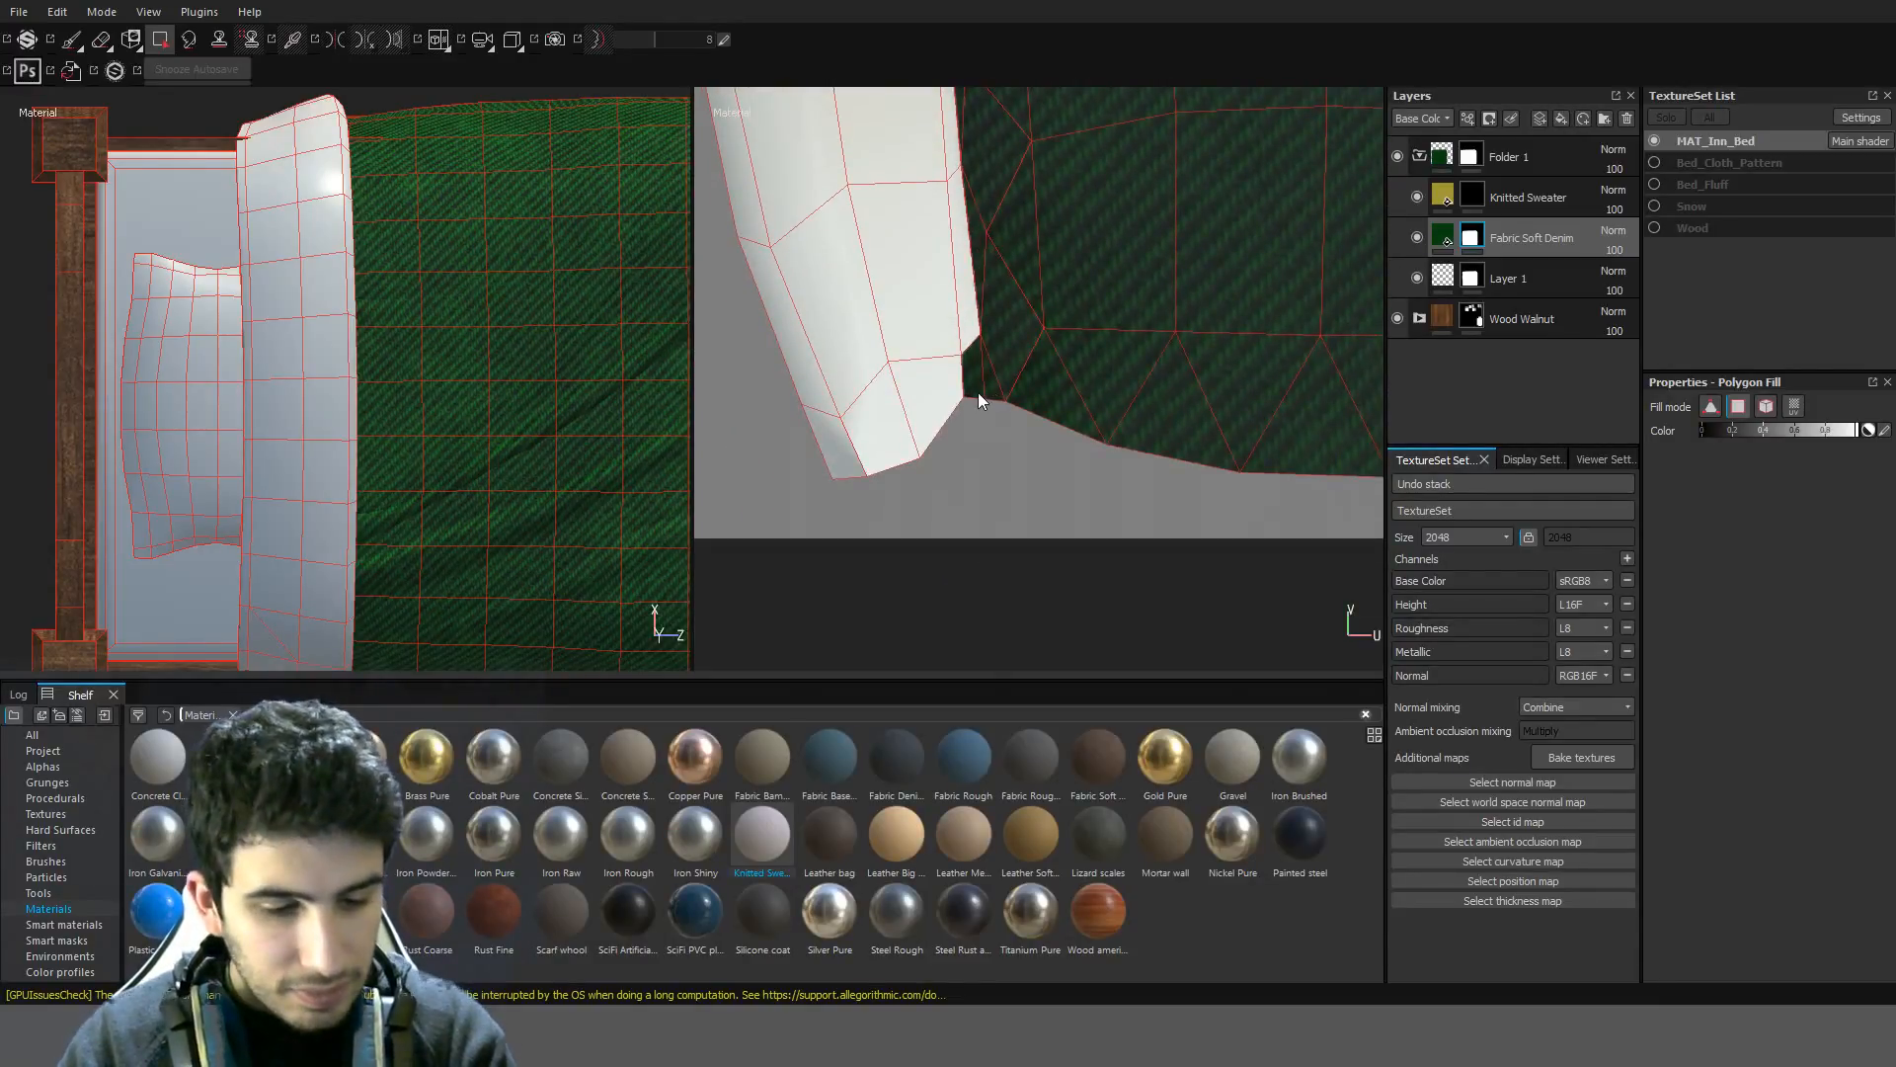
Invert the fill colour, remove the sliver face at the seam's lower corner from the Fabric Soft Denim mask, and select Layer 1's mask
{"action": "key", "text": "x"}
{"action": "left_click", "coordinate": [977, 393]}
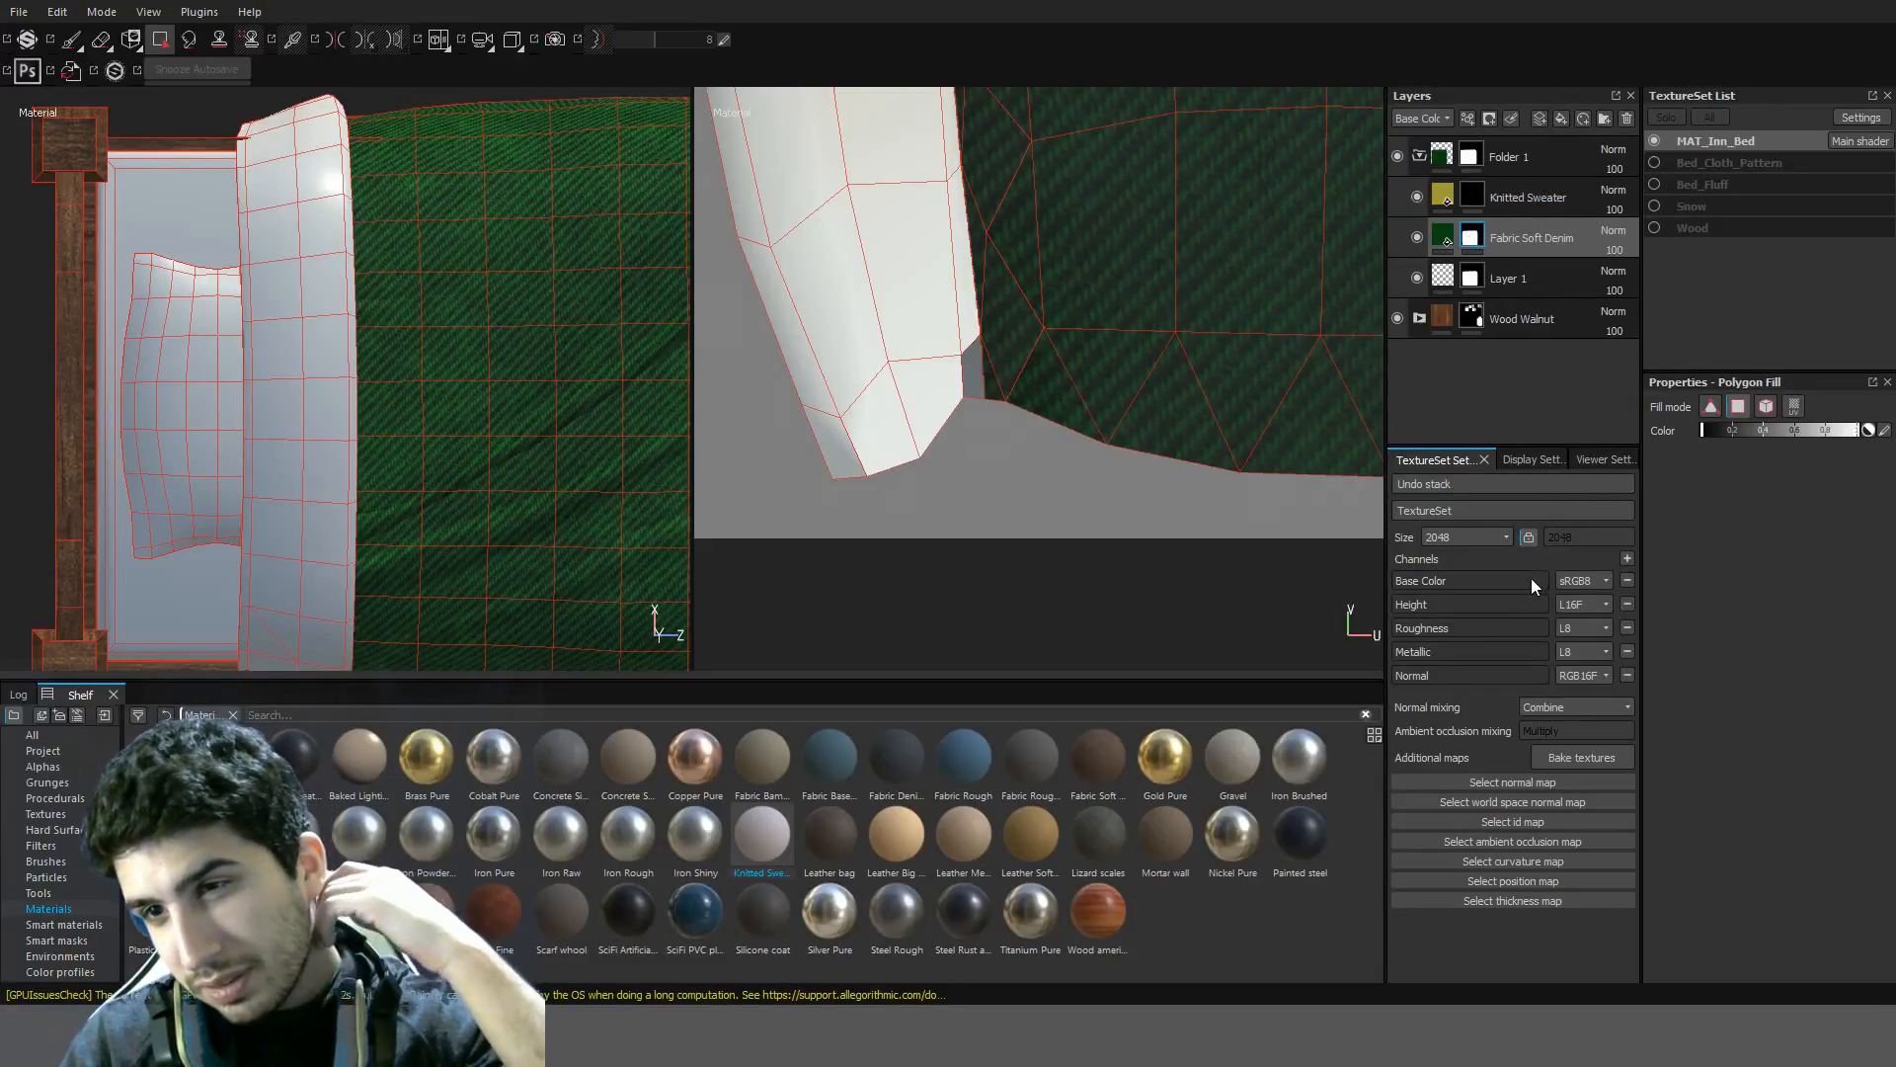
{"action": "left_click", "coordinate": [1472, 285]}
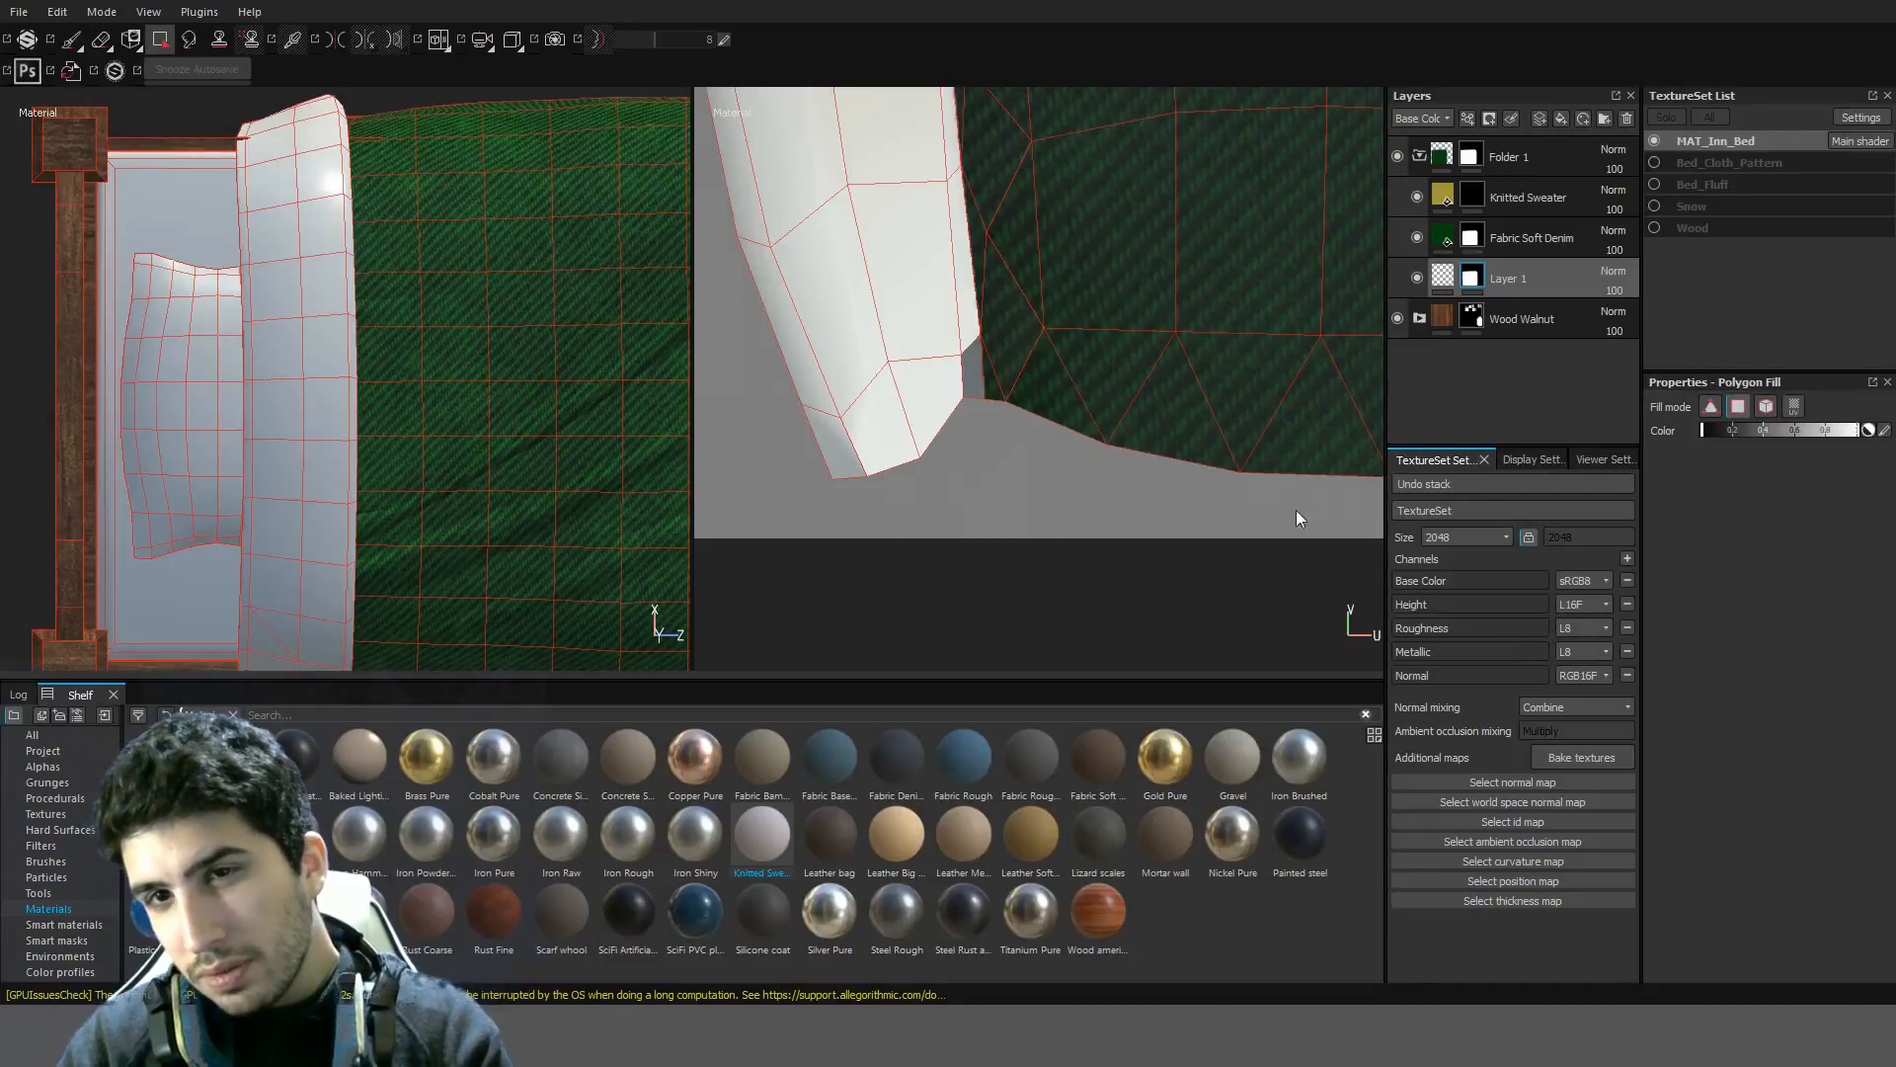
Select the Knitted Sweater mask and check the coverage of Fabric Soft Denim and Layer 1 by toggling their visibility off and on
{"action": "scroll", "coordinate": [1159, 369], "scroll_direction": "down", "scroll_amount": 4}
{"action": "middle_click_drag", "start_coordinate": [1059, 509], "coordinate": [1025, 598], "text": "alt"}
{"action": "middle_click_drag", "start_coordinate": [1168, 346], "coordinate": [1130, 511], "text": "alt"}
{"action": "left_click", "coordinate": [1472, 199]}
{"action": "middle_click_drag", "start_coordinate": [997, 264], "coordinate": [1043, 529], "text": "alt"}
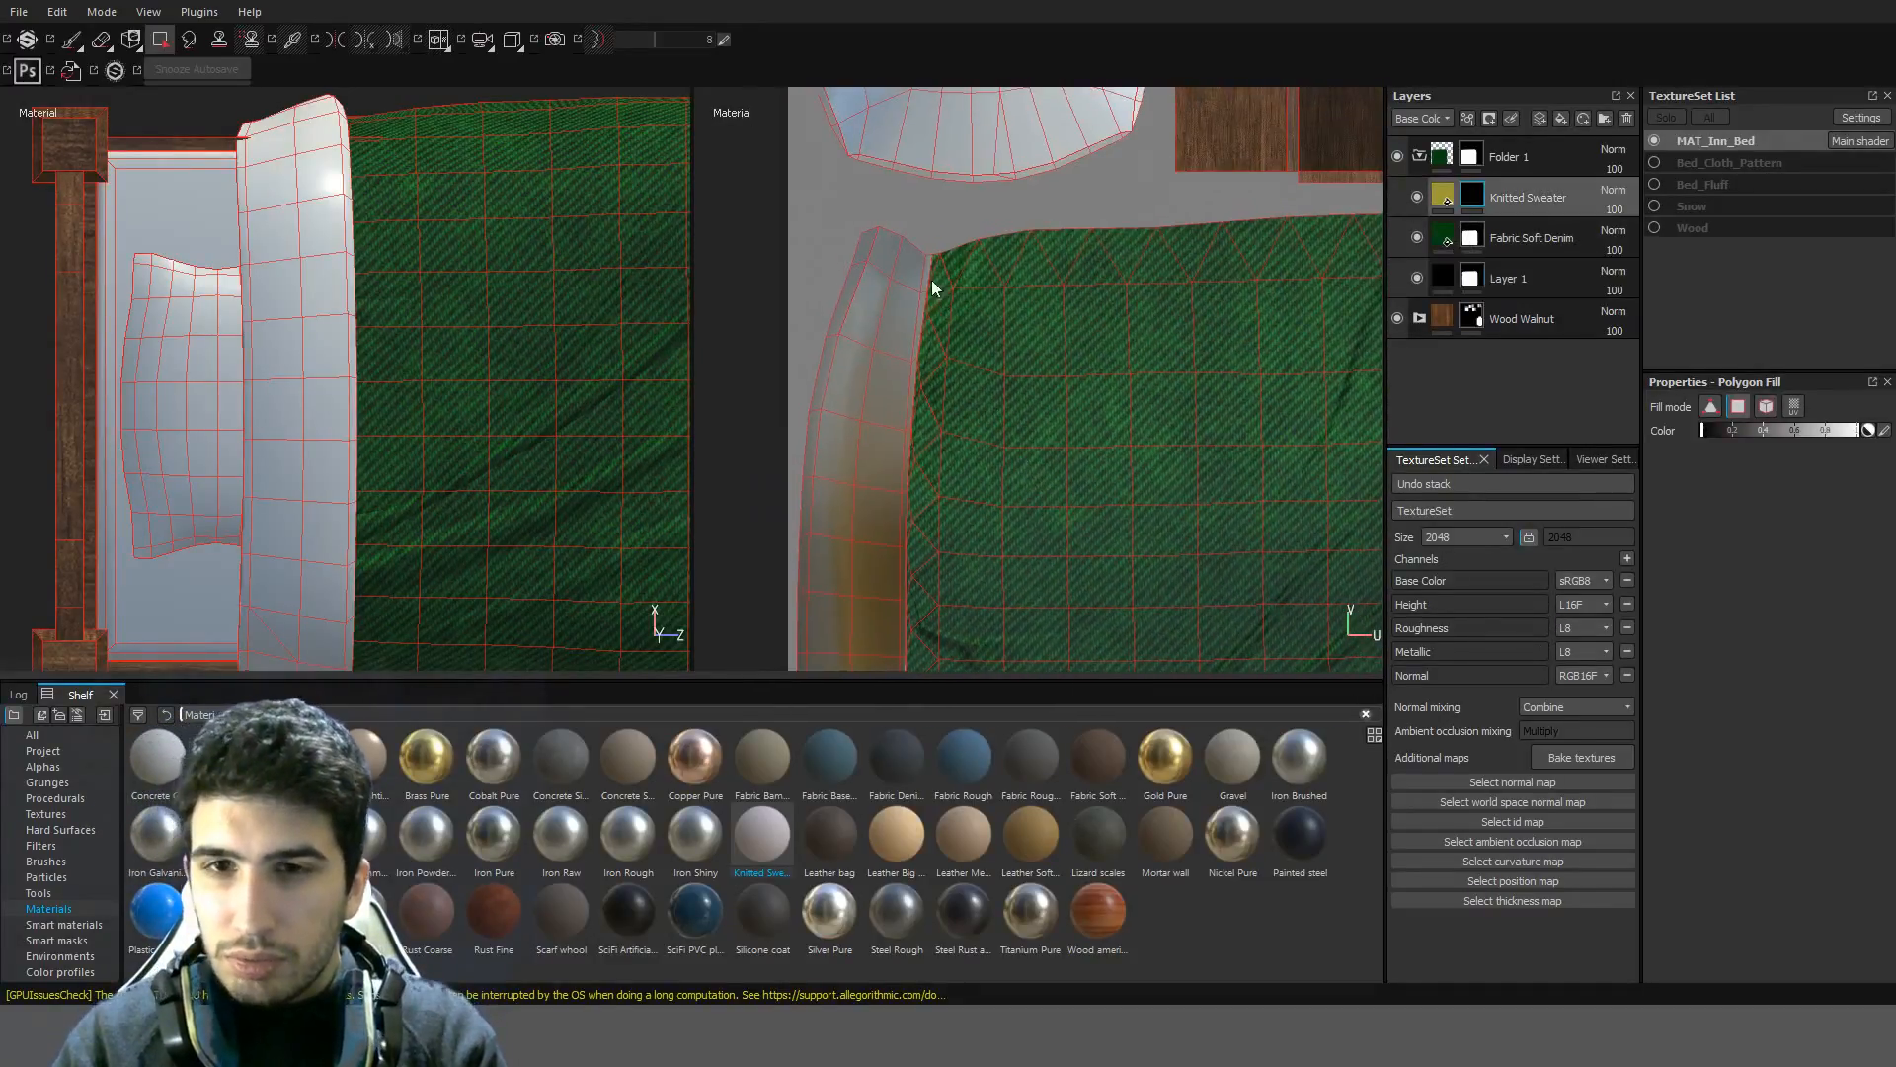
{"action": "middle_click_drag", "start_coordinate": [944, 292], "coordinate": [978, 144], "text": "alt"}
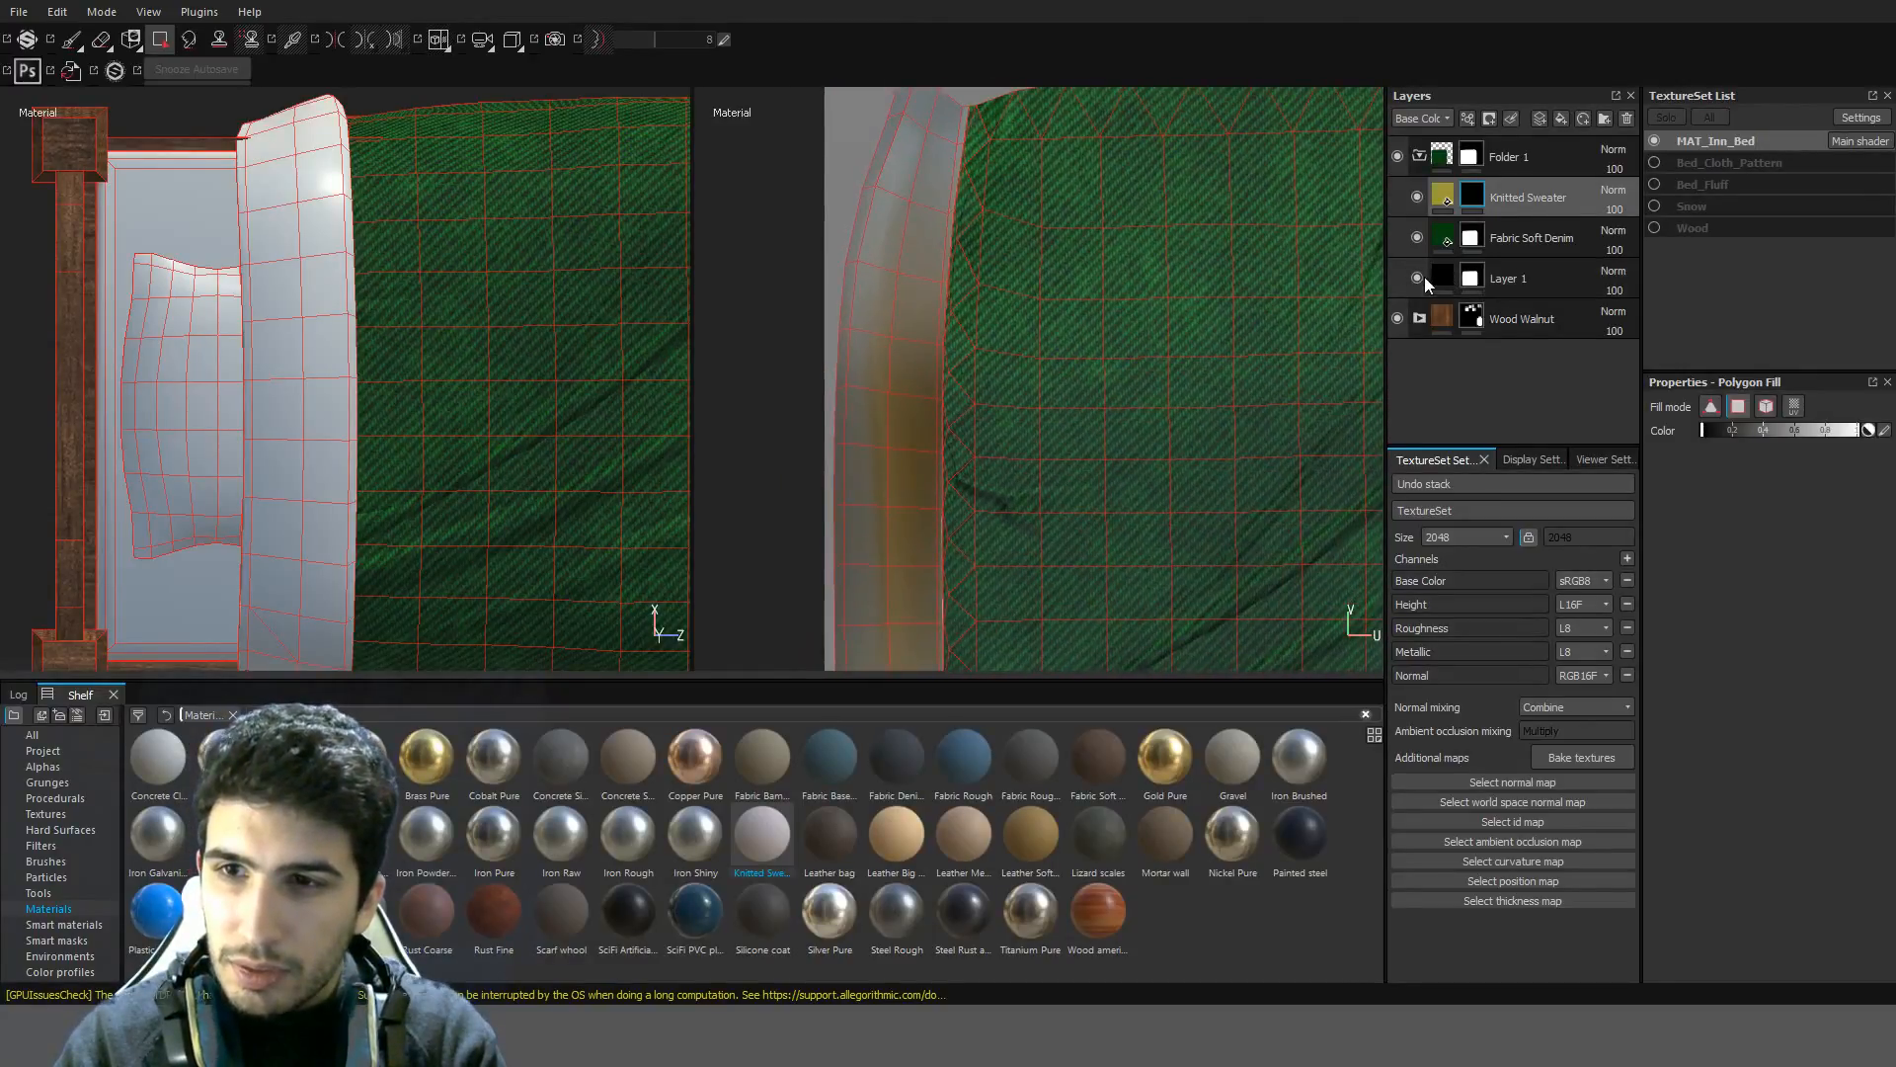
{"action": "left_click", "coordinate": [1417, 239]}
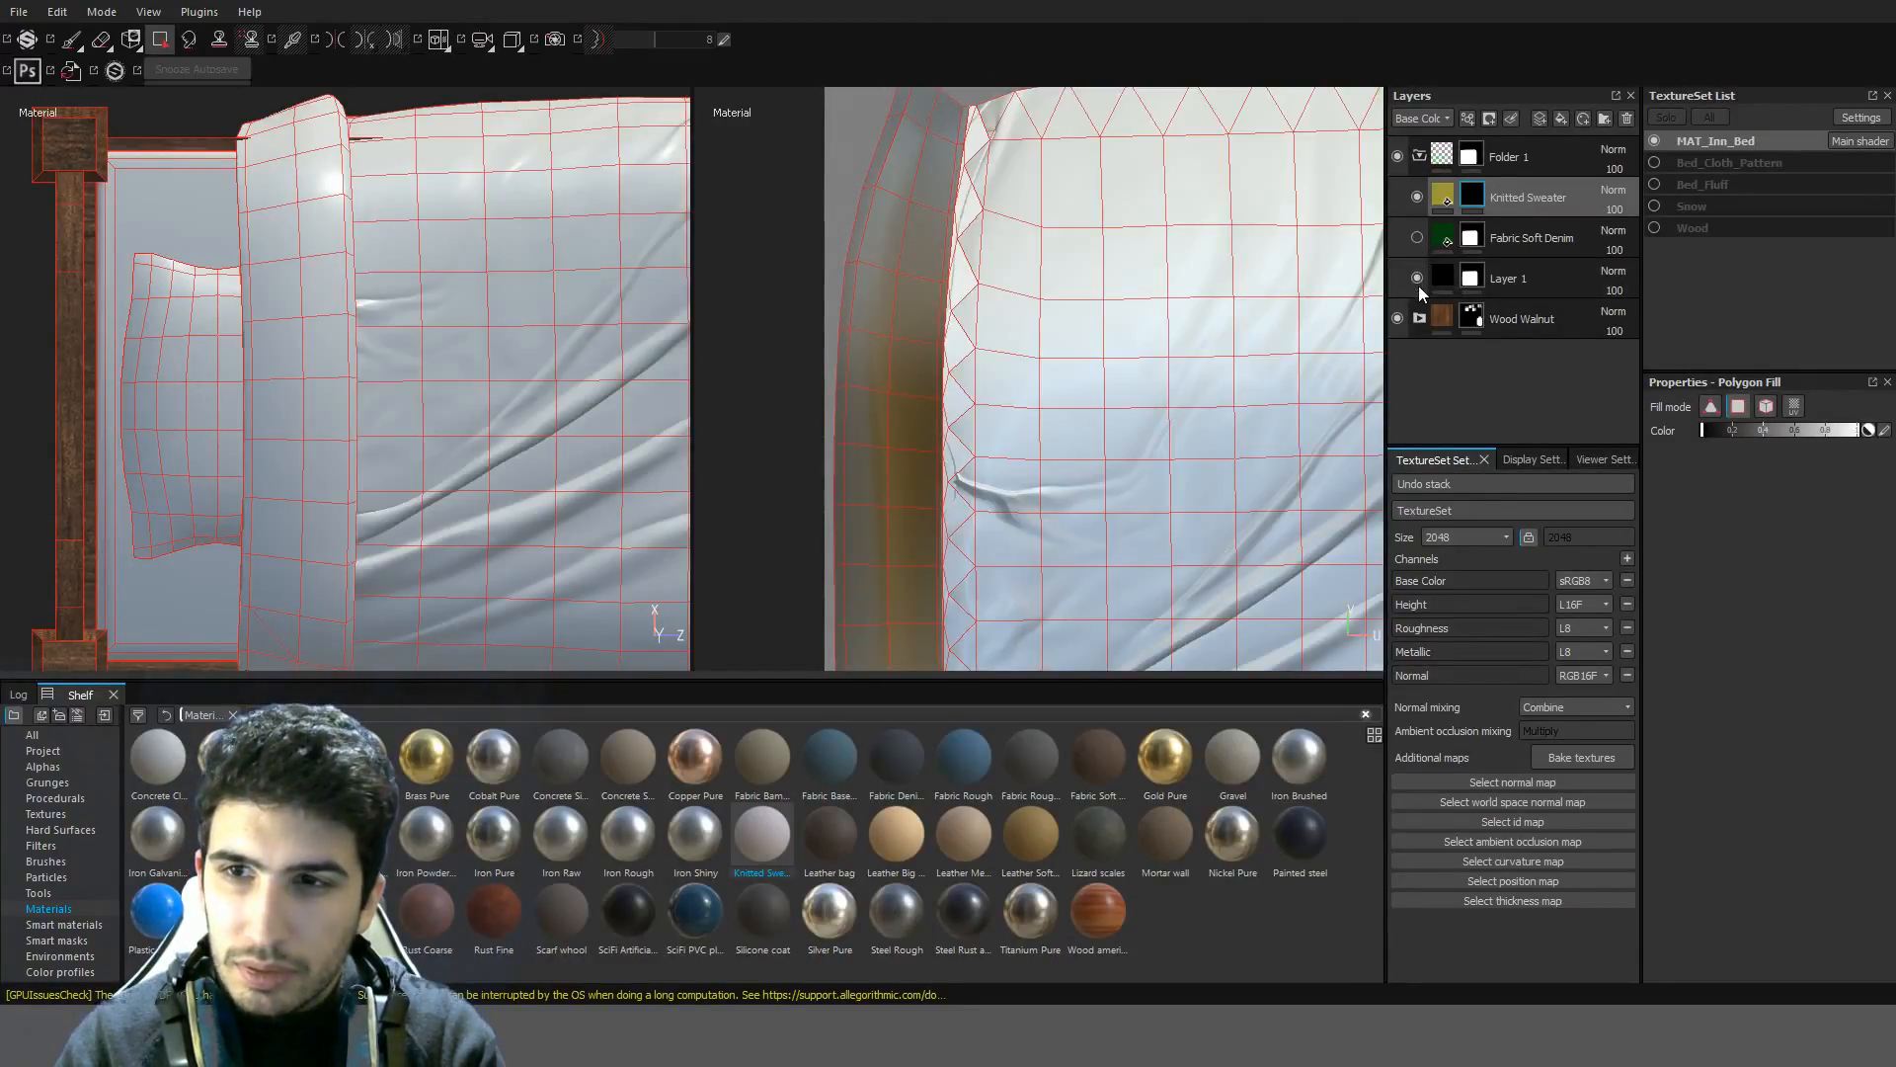
{"action": "left_click", "coordinate": [1417, 278]}
{"action": "left_click", "coordinate": [1417, 278]}
{"action": "left_click", "coordinate": [1418, 238]}
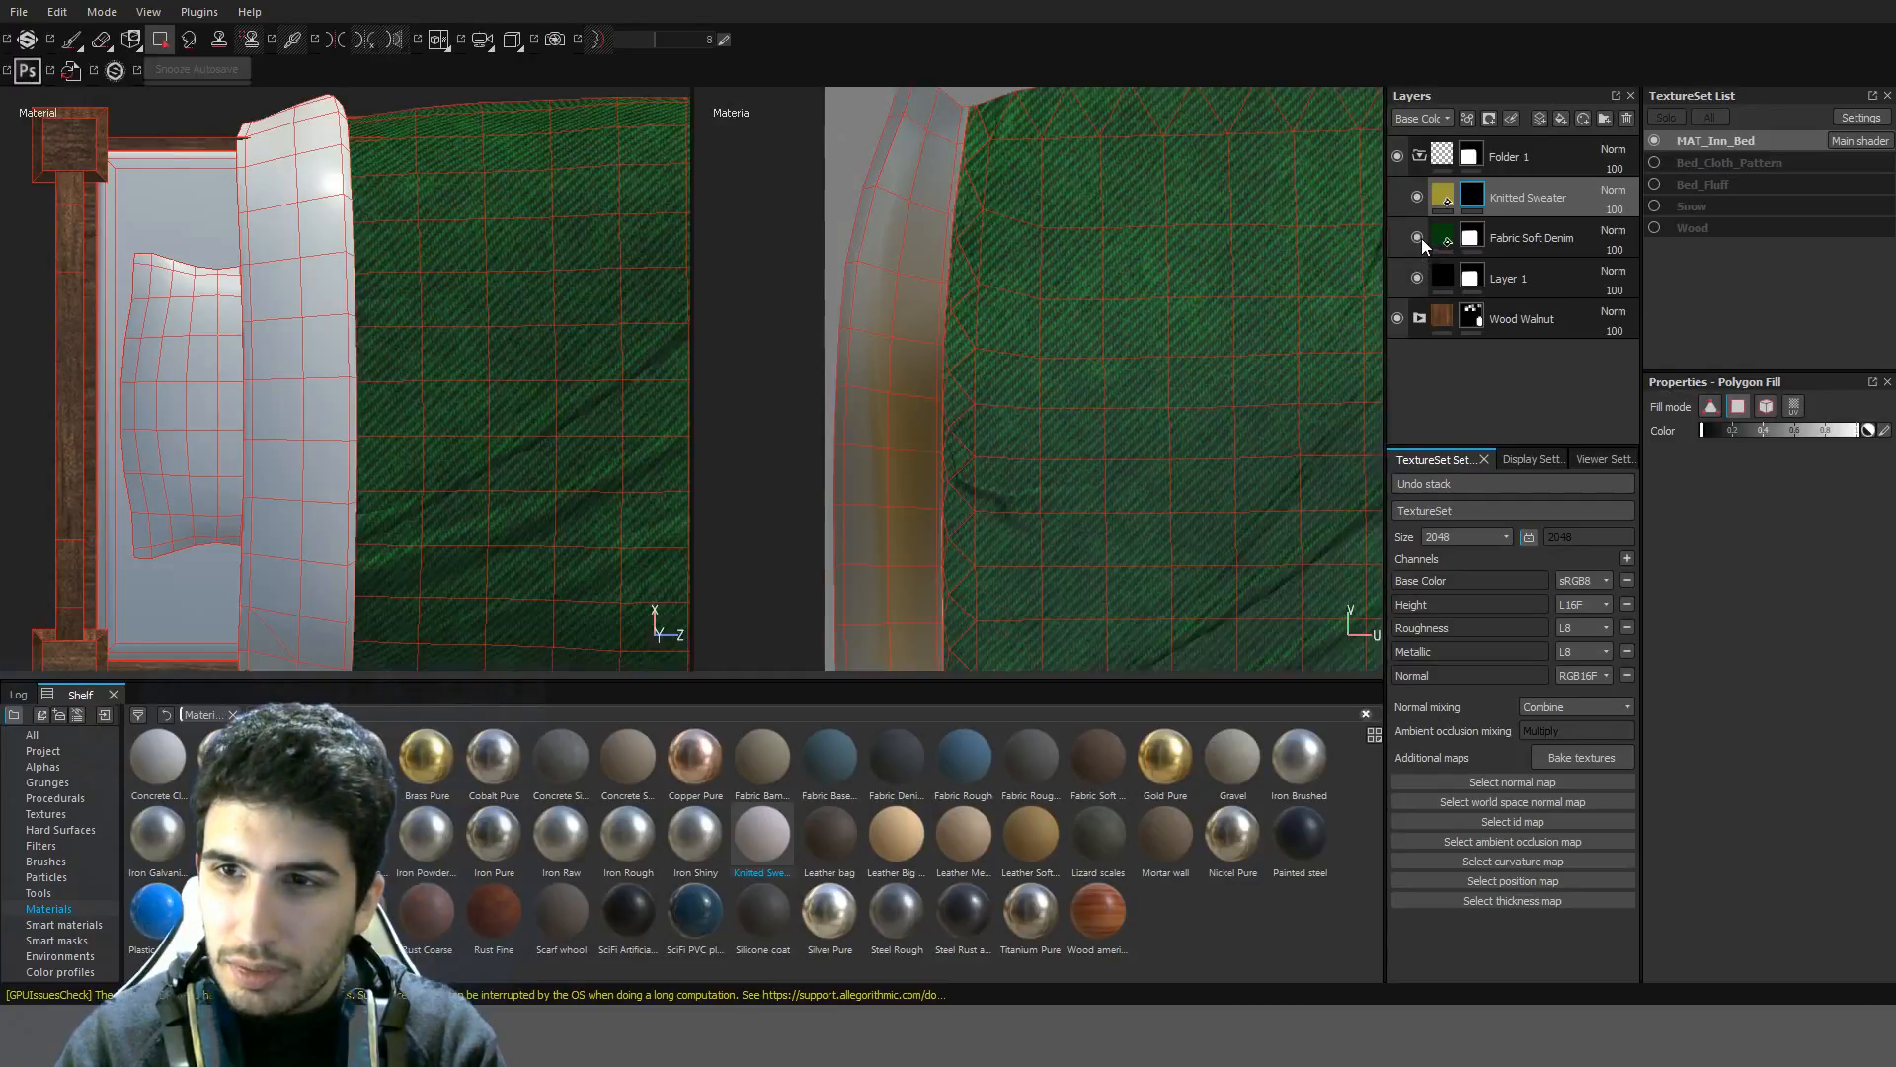
Fill the folded strip's UV faces from its upper to its lower end in the Knitted Sweater mask
{"action": "middle_click_drag", "start_coordinate": [1077, 247], "coordinate": [1126, 322], "text": "alt"}
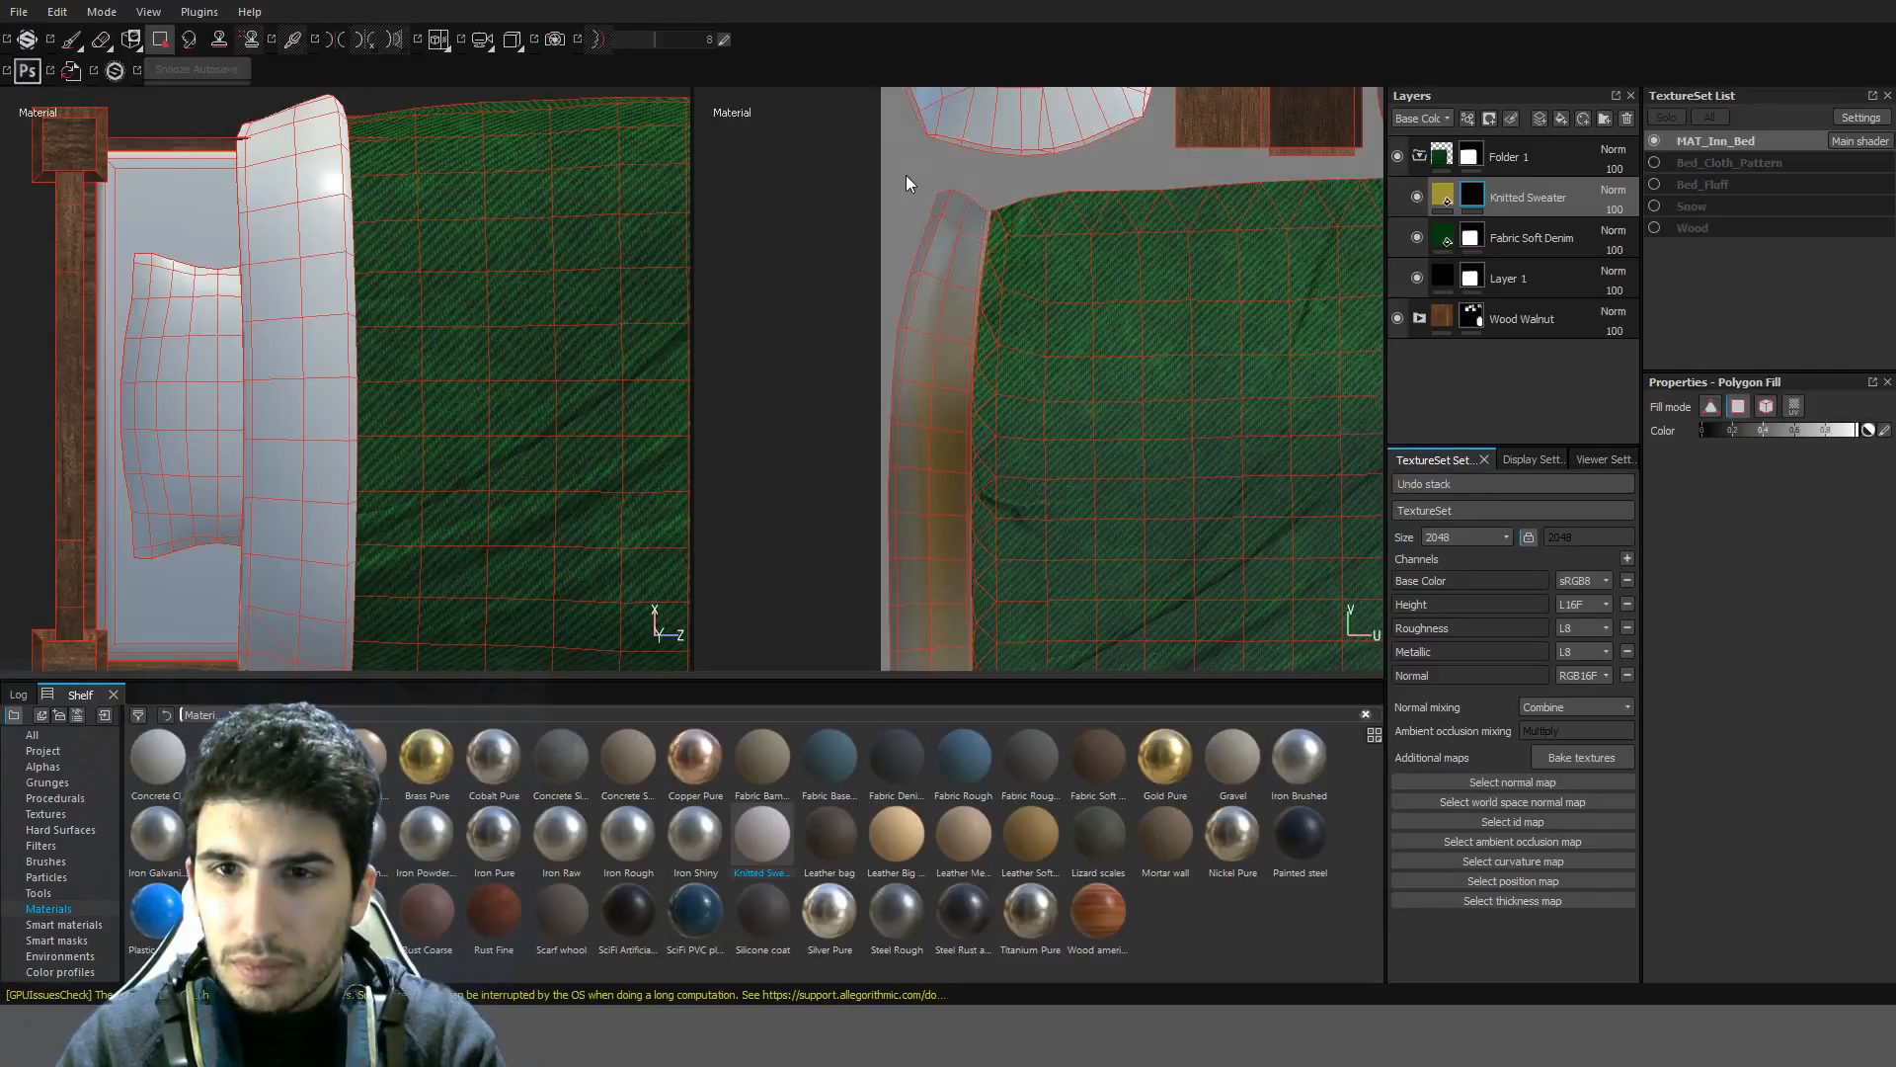
{"action": "left_click_drag", "start_coordinate": [897, 192], "coordinate": [941, 483]}
{"action": "scroll", "coordinate": [940, 483], "scroll_direction": "down", "scroll_amount": 2}
{"action": "left_click", "coordinate": [934, 509]}
{"action": "left_click", "coordinate": [1008, 372], "text": "shift"}
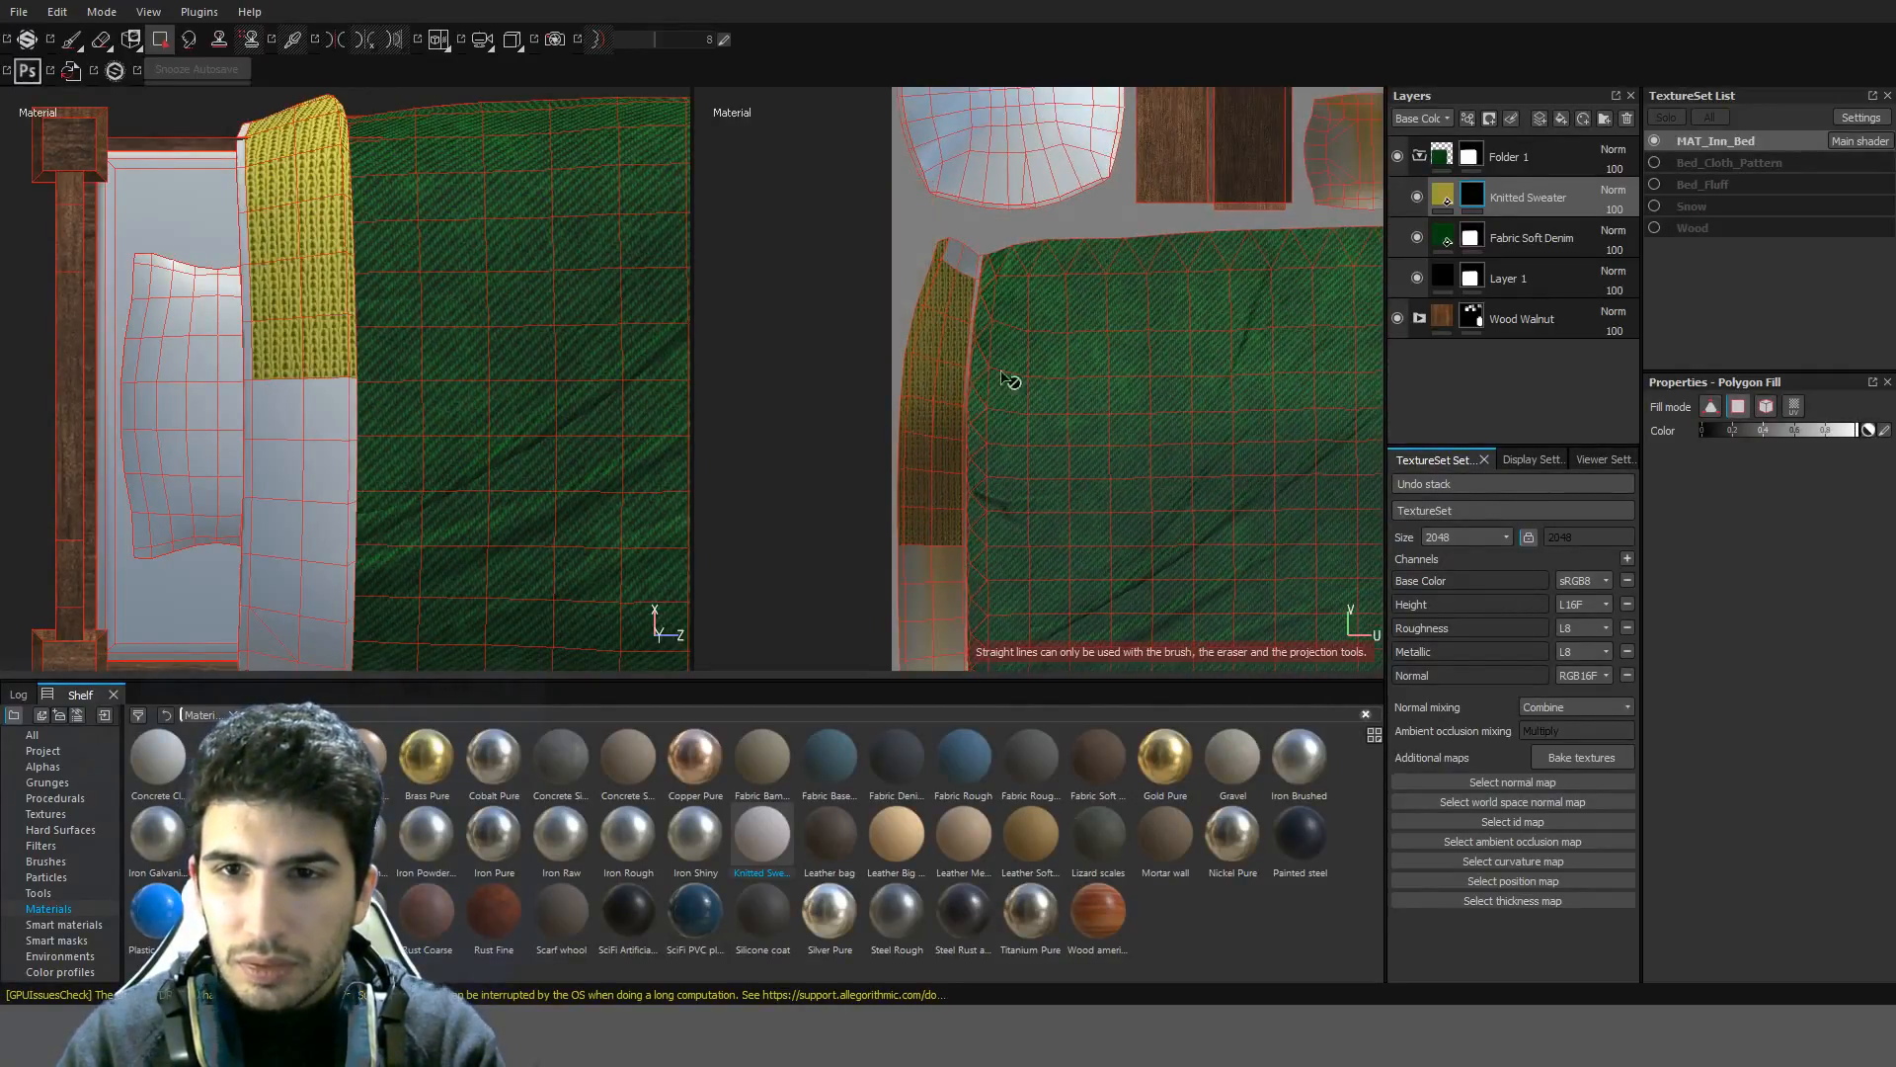
{"action": "scroll", "coordinate": [1017, 366], "scroll_direction": "down", "scroll_amount": 2}
{"action": "scroll", "coordinate": [1017, 335], "scroll_direction": "down", "scroll_amount": 3}
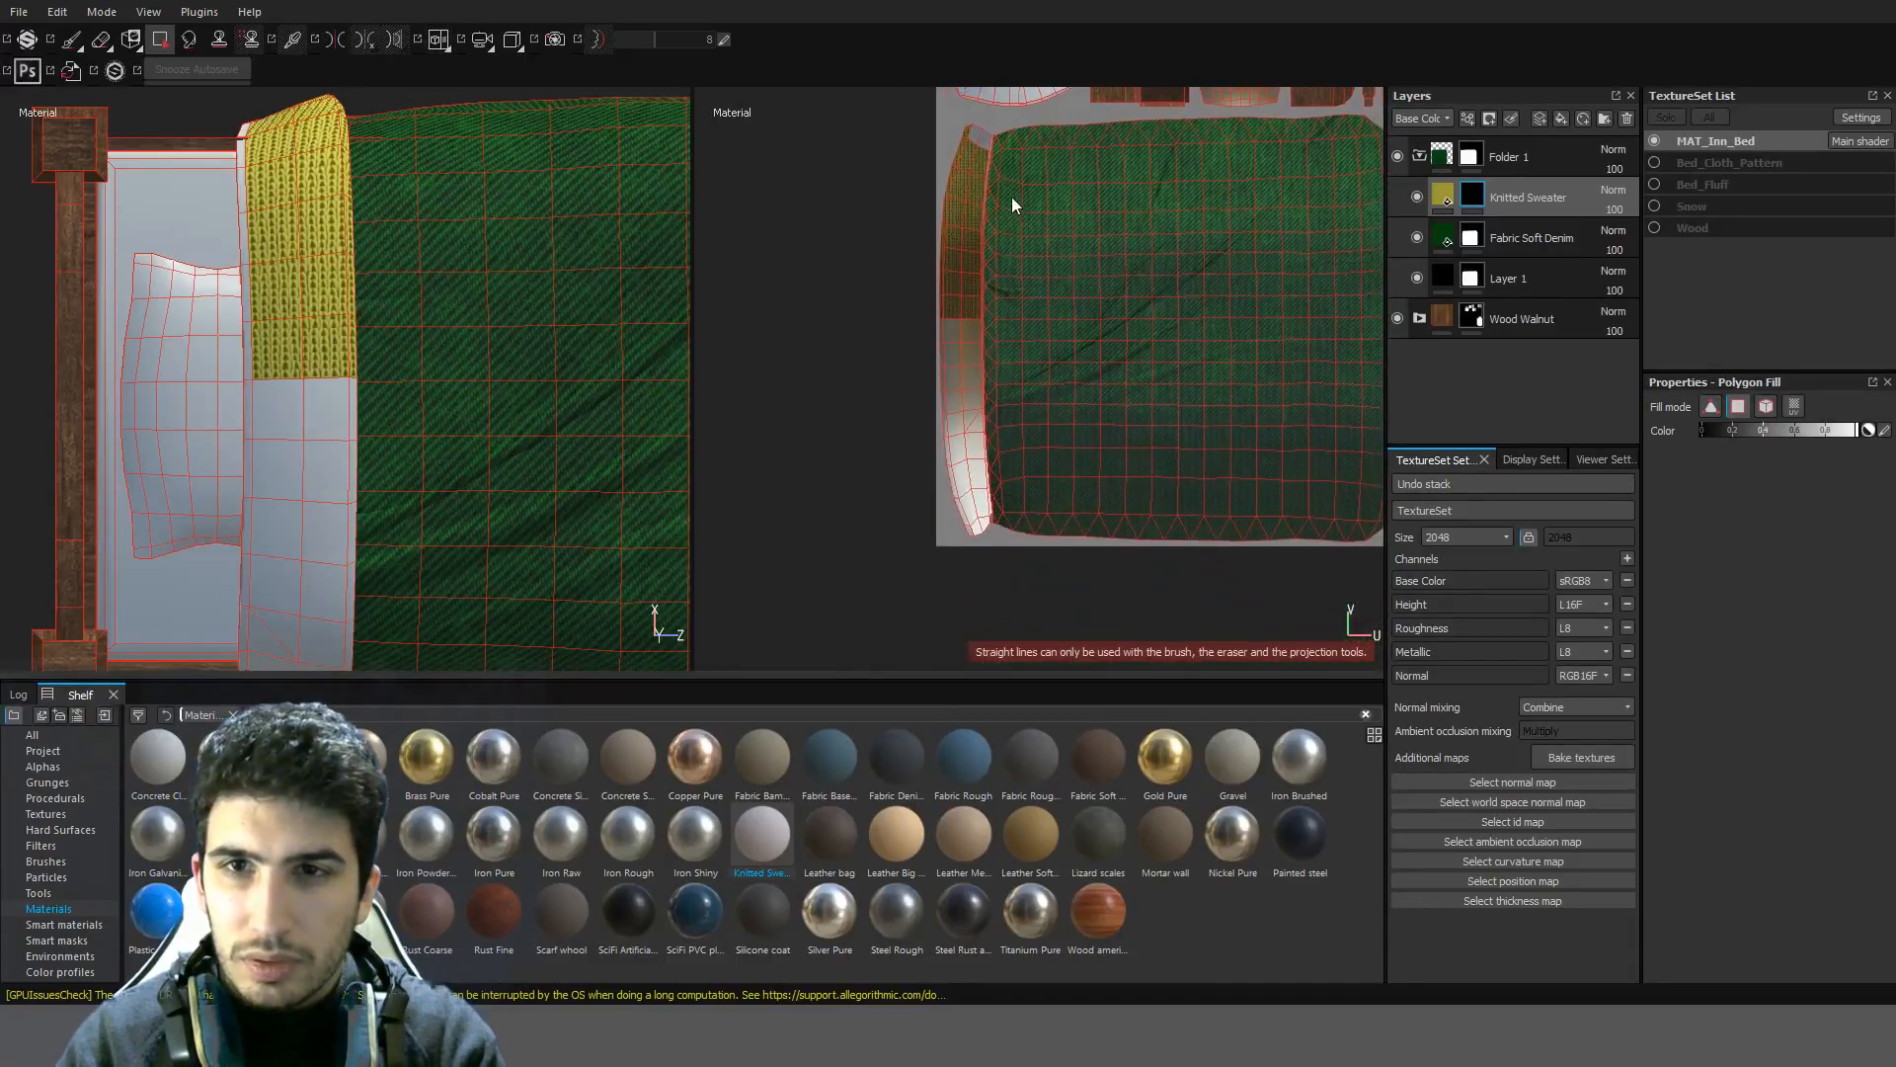
{"action": "left_click_drag", "start_coordinate": [980, 150], "coordinate": [905, 614]}
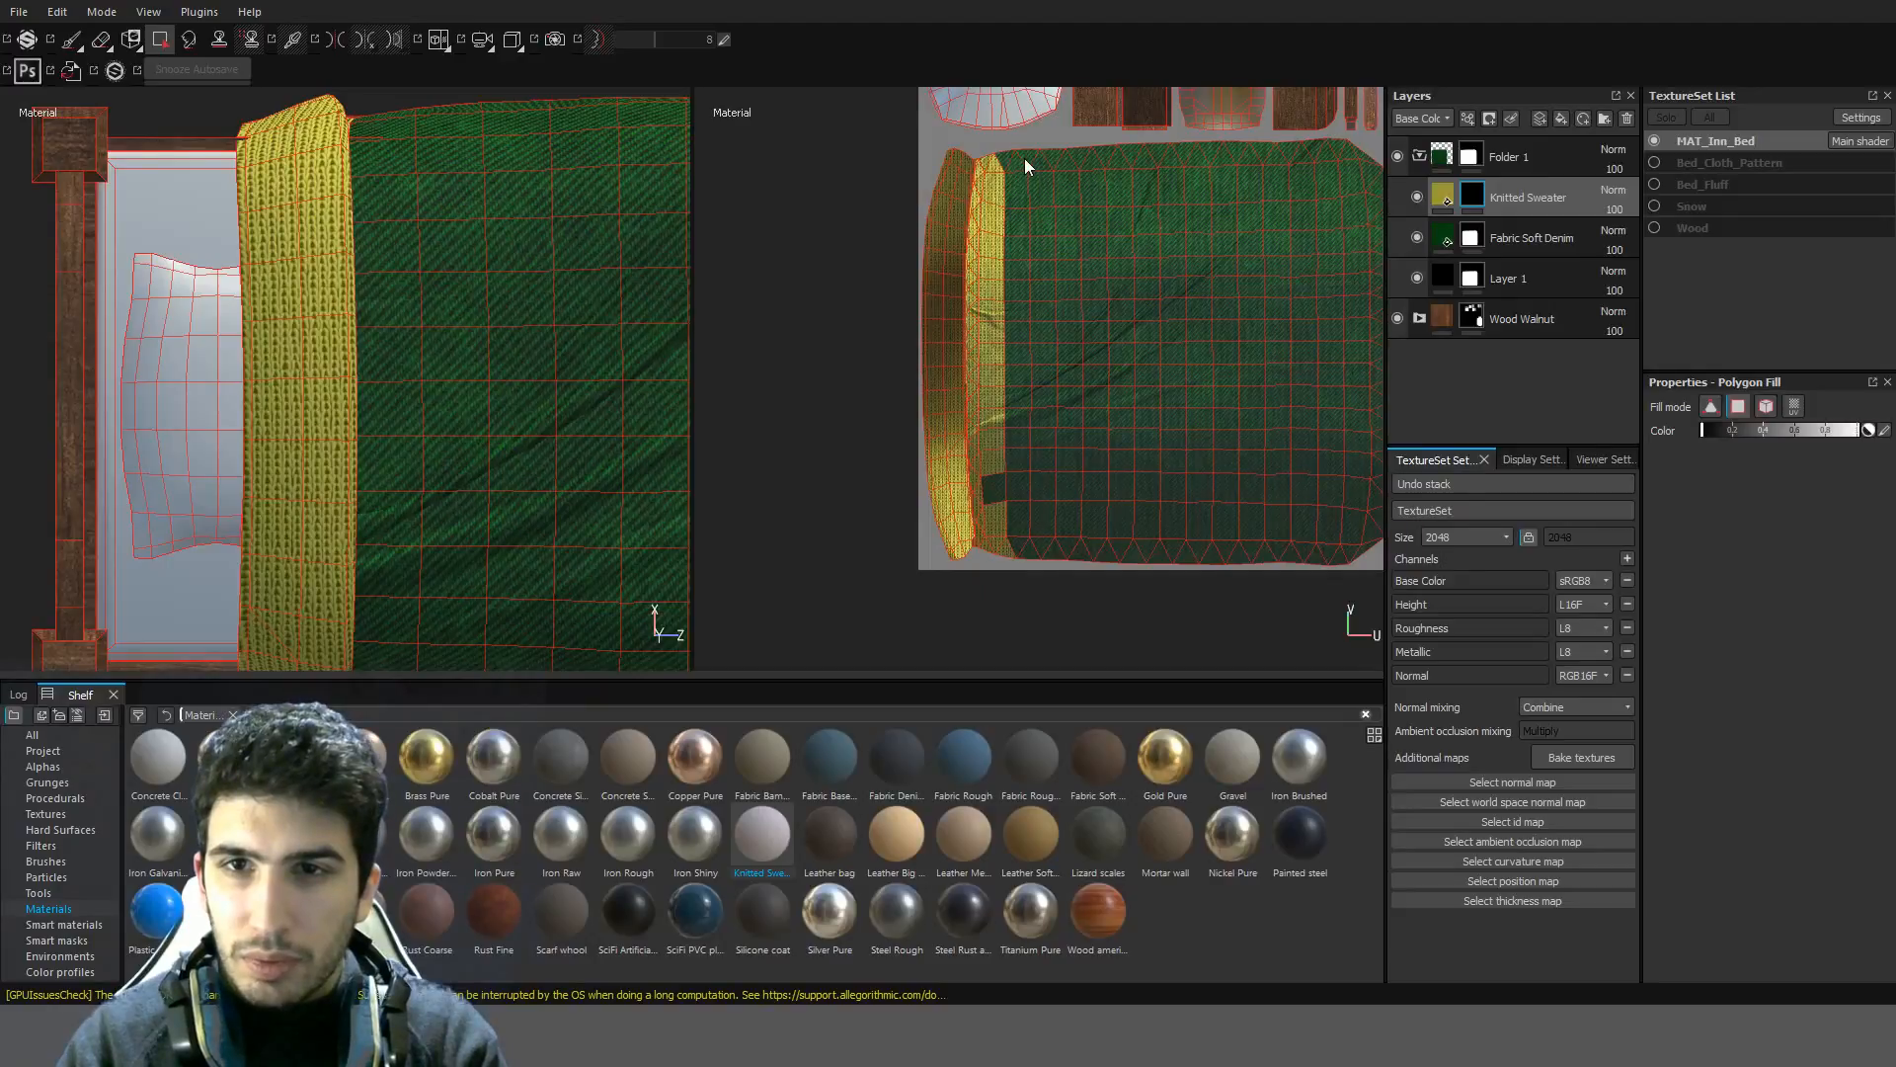
Remove the spilled knitted fill from the column of body faces beside the strip and from the slivers along the seam's lower part
{"action": "mouse_move", "coordinate": [1023, 158]}
{"action": "left_mouse_down"}
{"action": "mouse_move", "coordinate": [980, 348]}
{"action": "mouse_move", "coordinate": [998, 555]}
{"action": "left_mouse_up"}
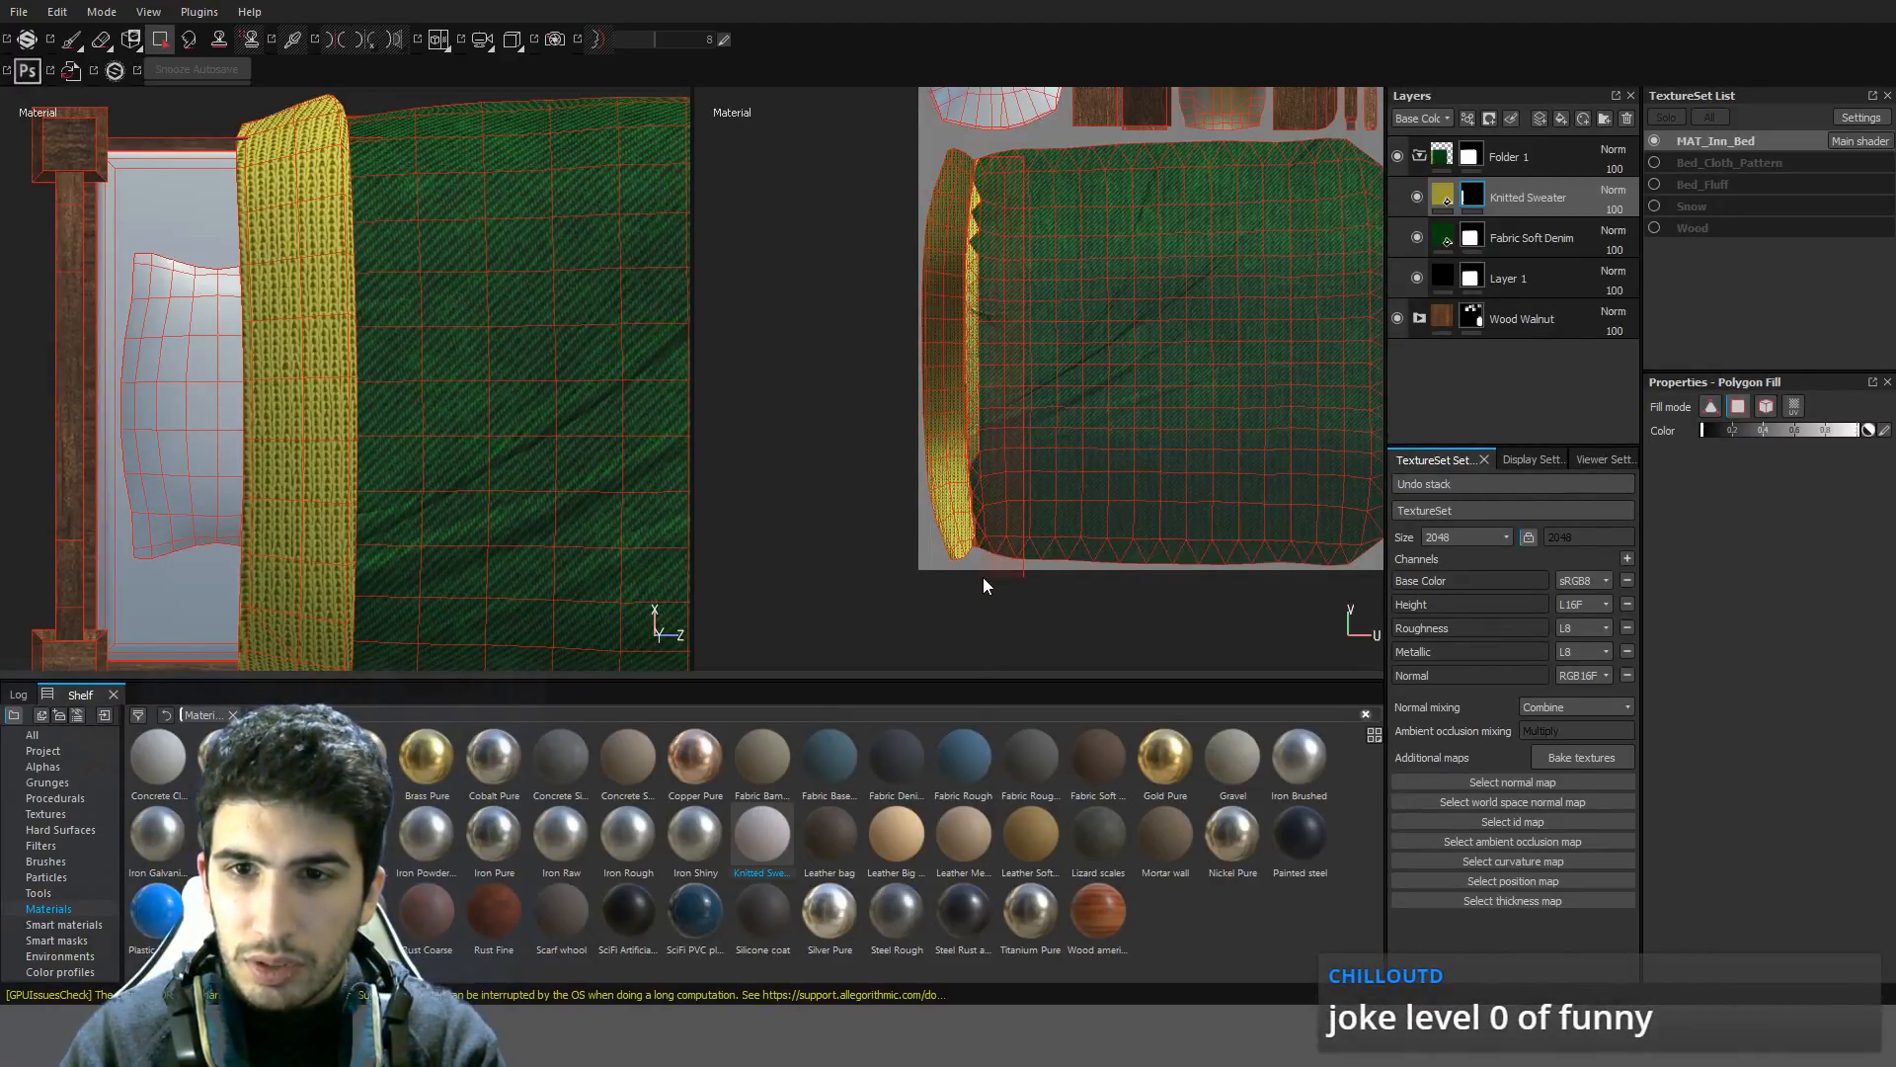
{"action": "scroll", "coordinate": [1033, 424], "scroll_direction": "up", "scroll_amount": 2}
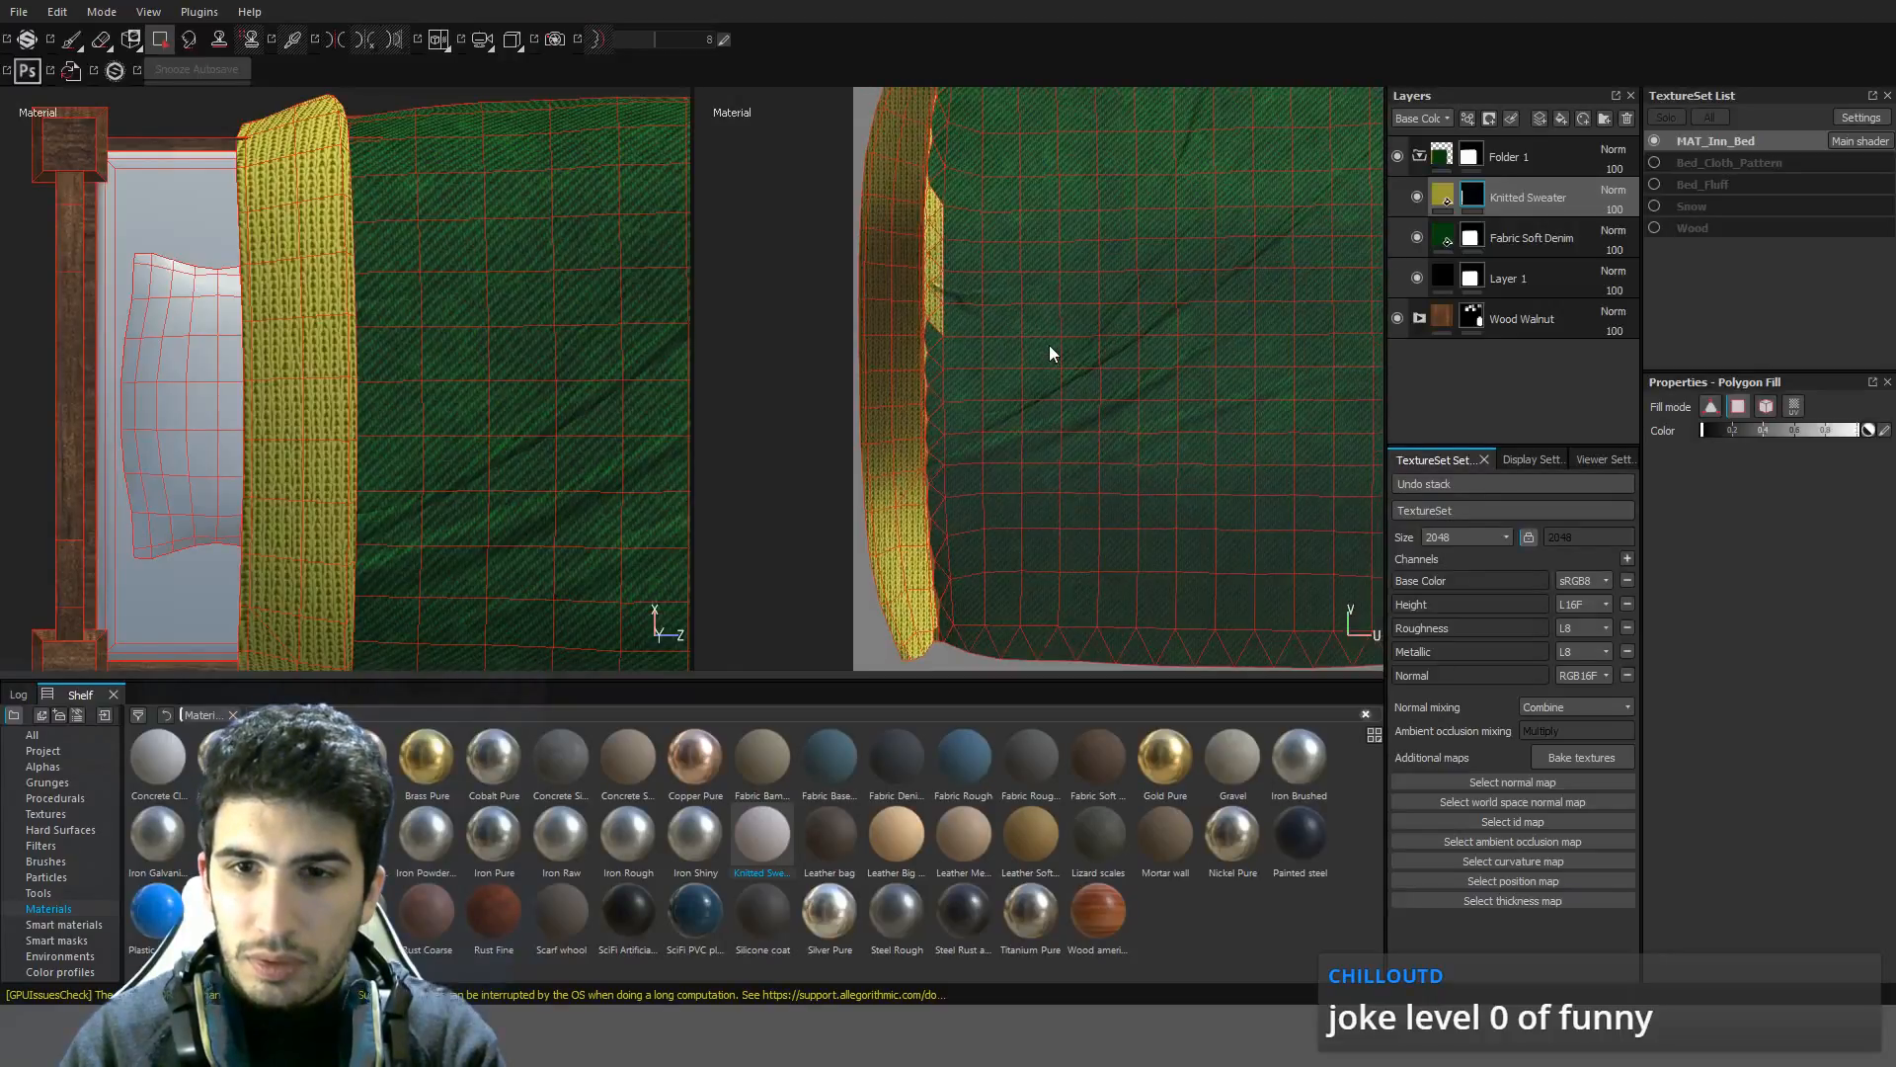
{"action": "middle_click_drag", "start_coordinate": [1049, 351], "coordinate": [1041, 275]}
{"action": "scroll", "coordinate": [1041, 275], "scroll_direction": "up", "scroll_amount": 2}
{"action": "scroll", "coordinate": [968, 508], "scroll_direction": "up", "scroll_amount": 2}
{"action": "middle_click_drag", "start_coordinate": [967, 508], "coordinate": [903, 474]}
{"action": "scroll", "coordinate": [940, 382], "scroll_direction": "up", "scroll_amount": 2}
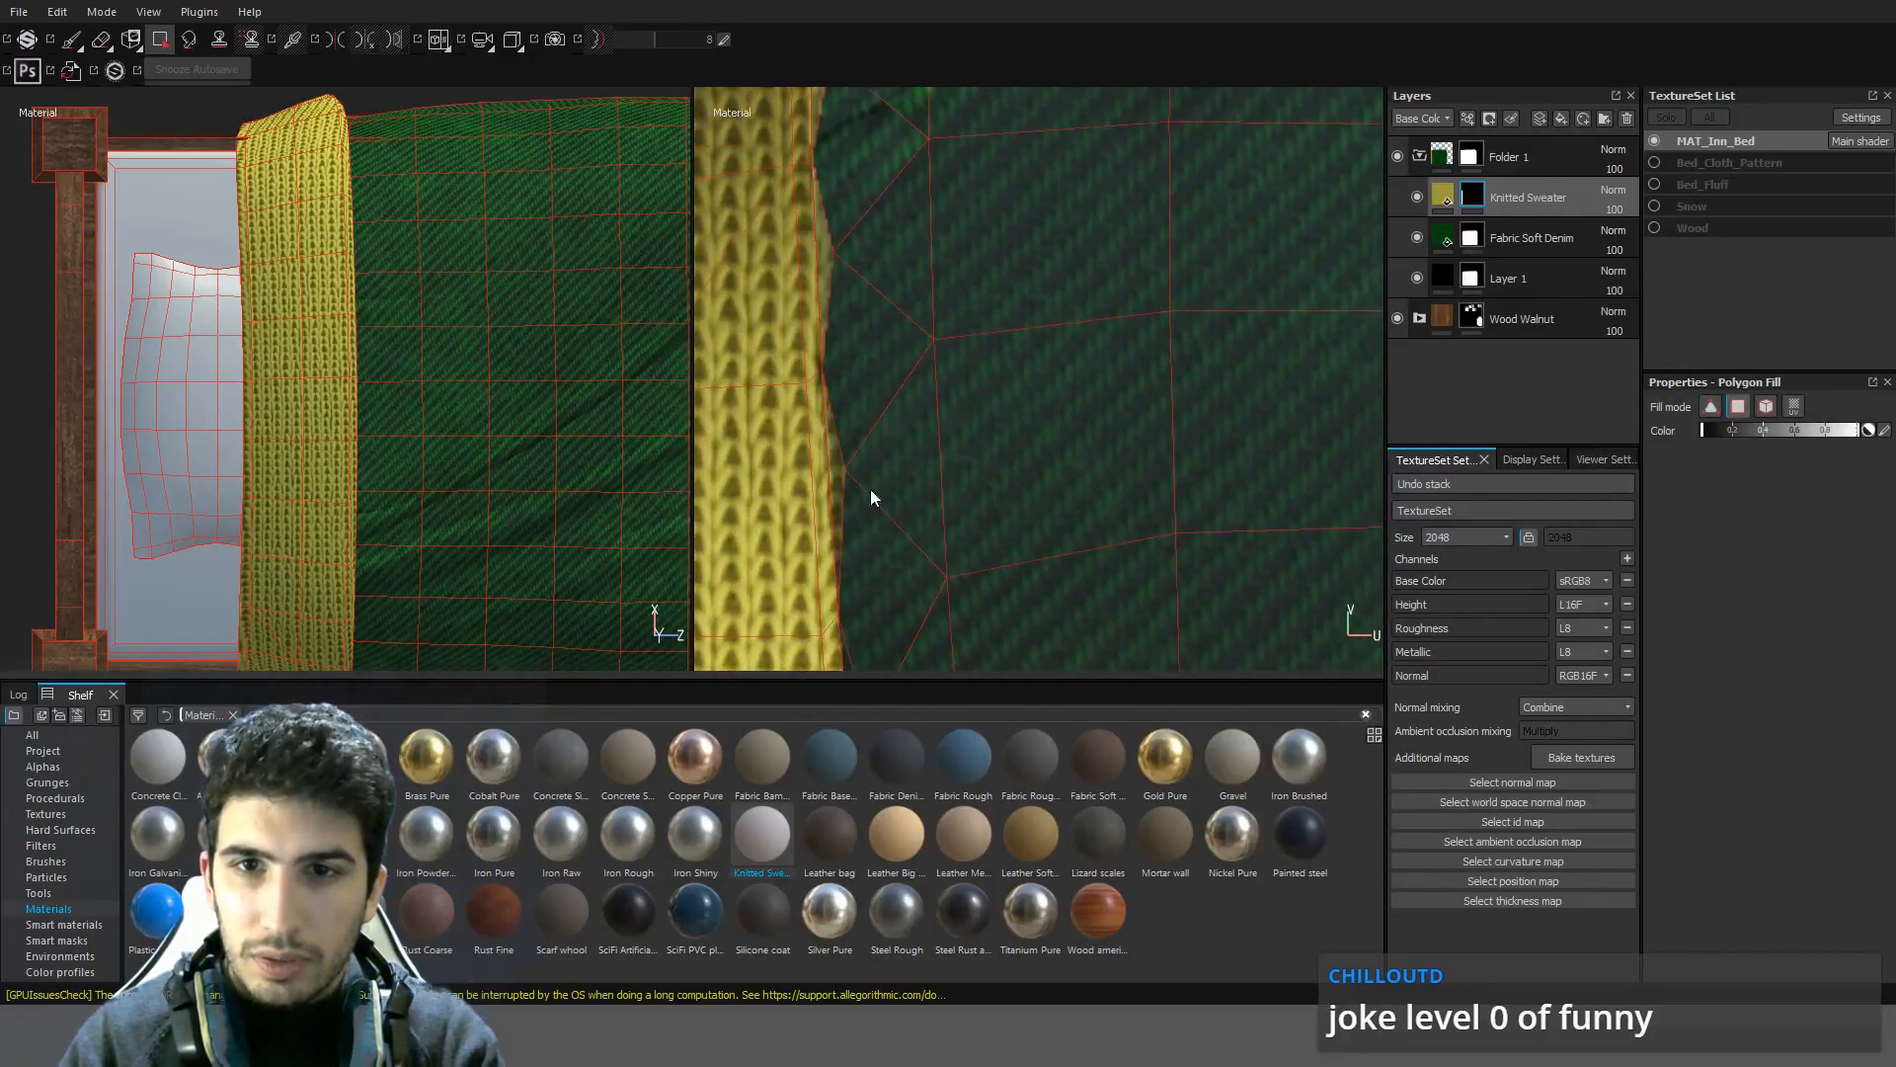
{"action": "left_click", "coordinate": [836, 463]}
{"action": "left_click", "coordinate": [831, 277]}
{"action": "middle_click_drag", "start_coordinate": [949, 148], "coordinate": [974, 558], "text": "alt"}
{"action": "left_click", "coordinate": [847, 274]}
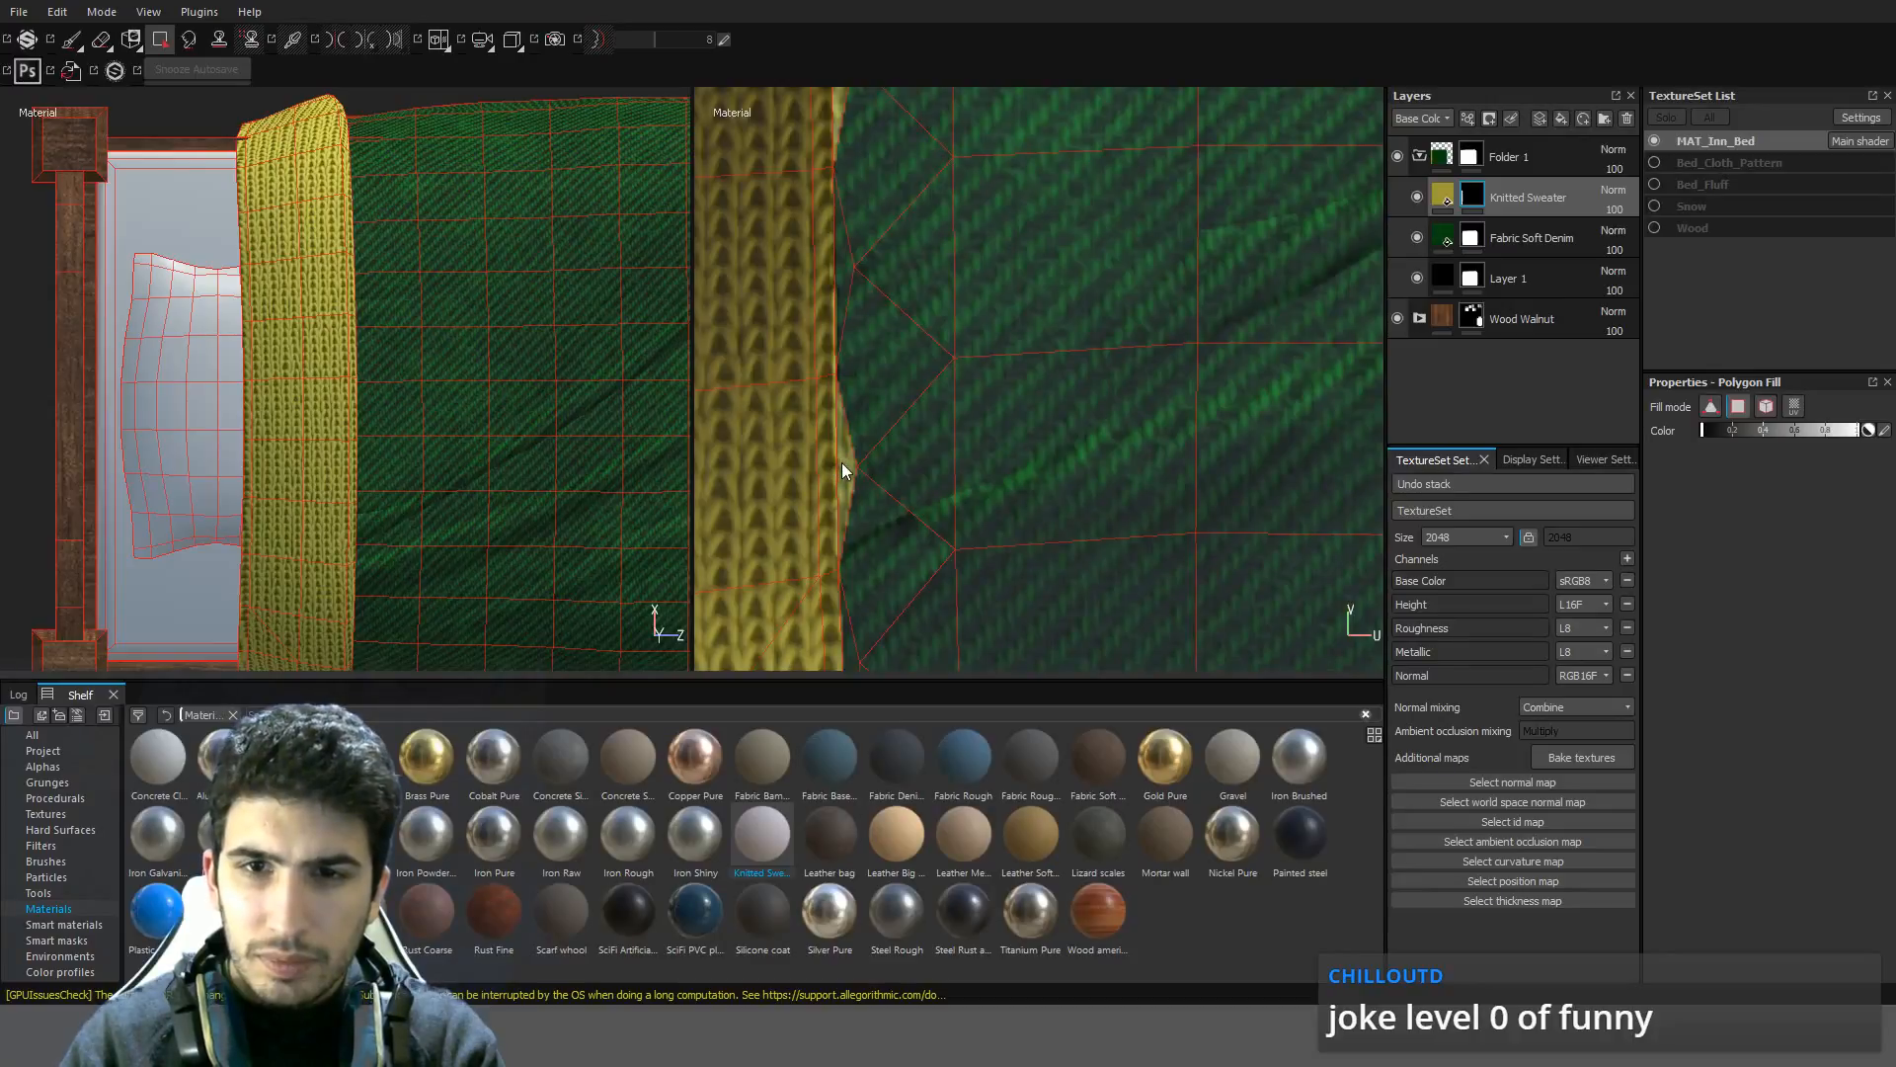
{"action": "left_click", "coordinate": [842, 462]}
Clear the spilled sliver and triangle faces around the seam's middle from the Knitted Sweater mask
{"action": "middle_click_drag", "start_coordinate": [945, 194], "coordinate": [940, 617], "text": "alt"}
{"action": "left_click", "coordinate": [835, 478]}
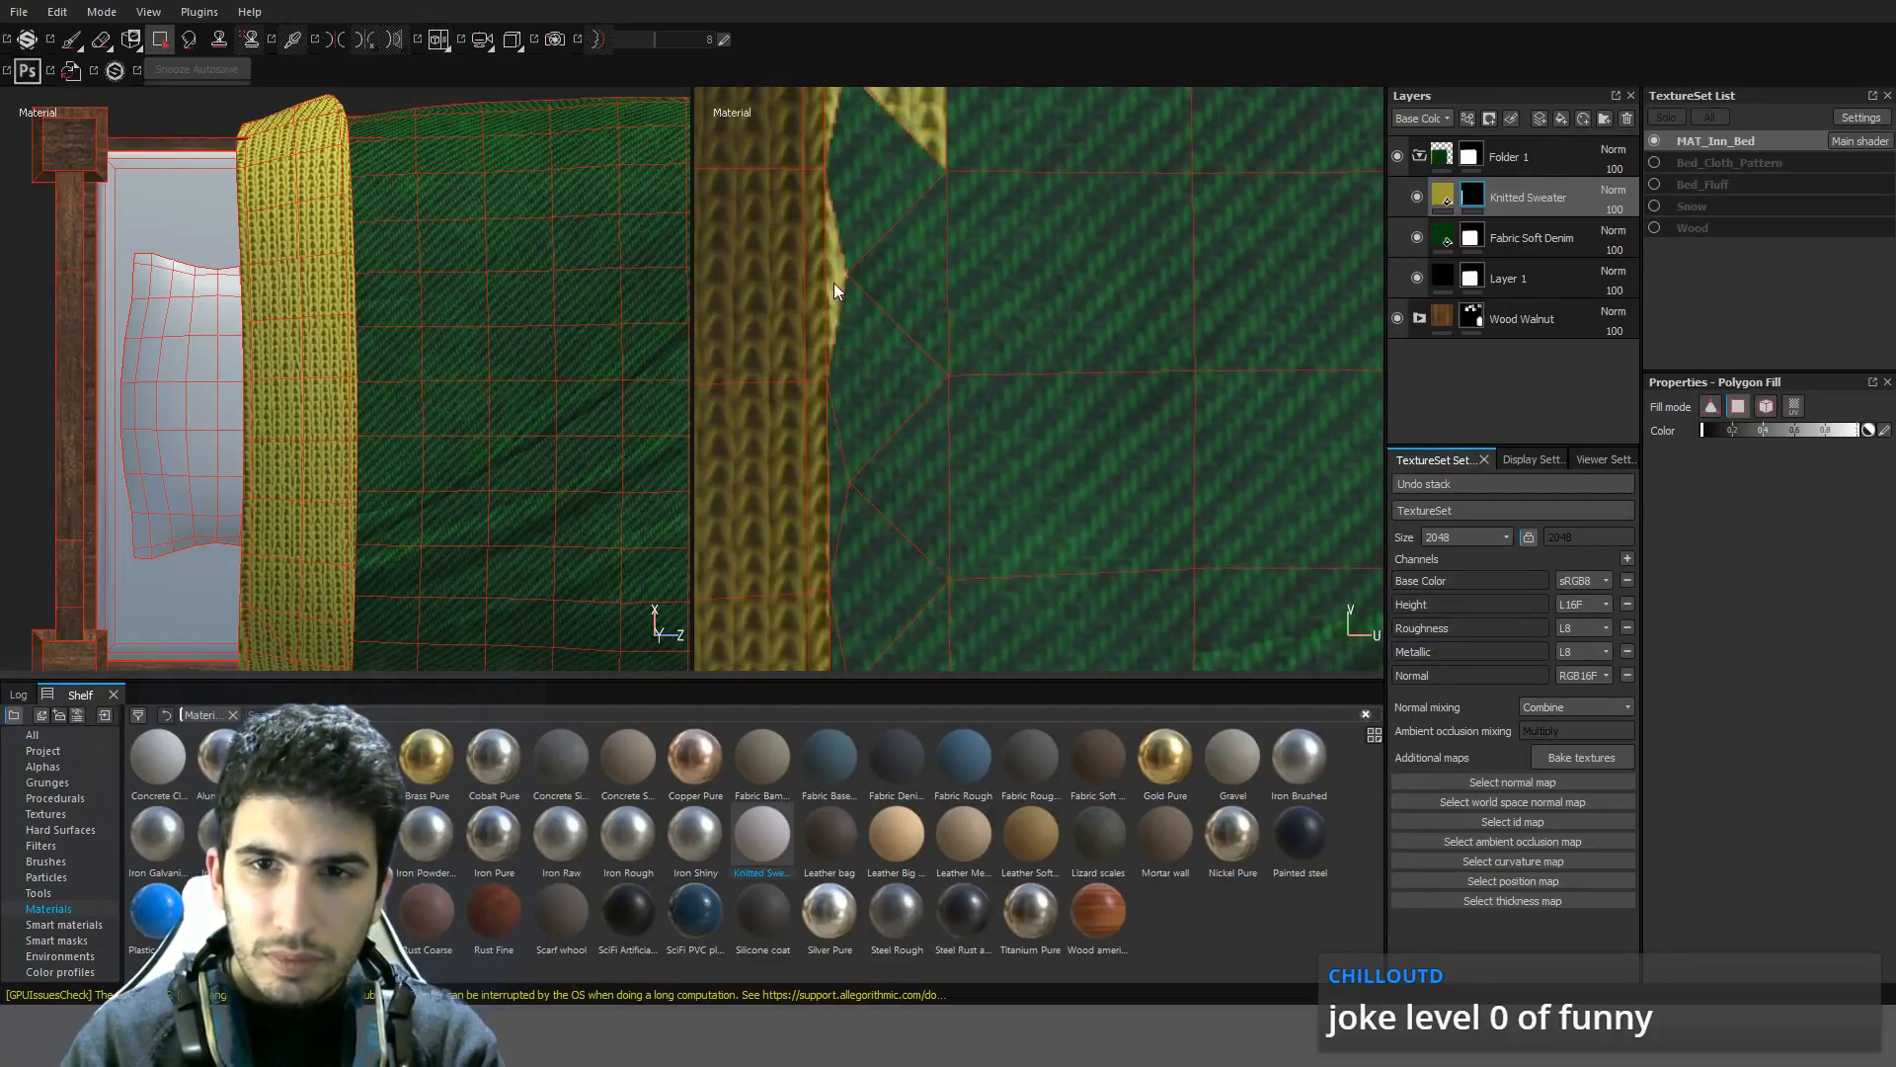
{"action": "left_click", "coordinate": [834, 278]}
{"action": "middle_click_drag", "start_coordinate": [904, 194], "coordinate": [879, 492], "text": "alt"}
{"action": "left_click", "coordinate": [836, 473]}
{"action": "left_click", "coordinate": [886, 247]}
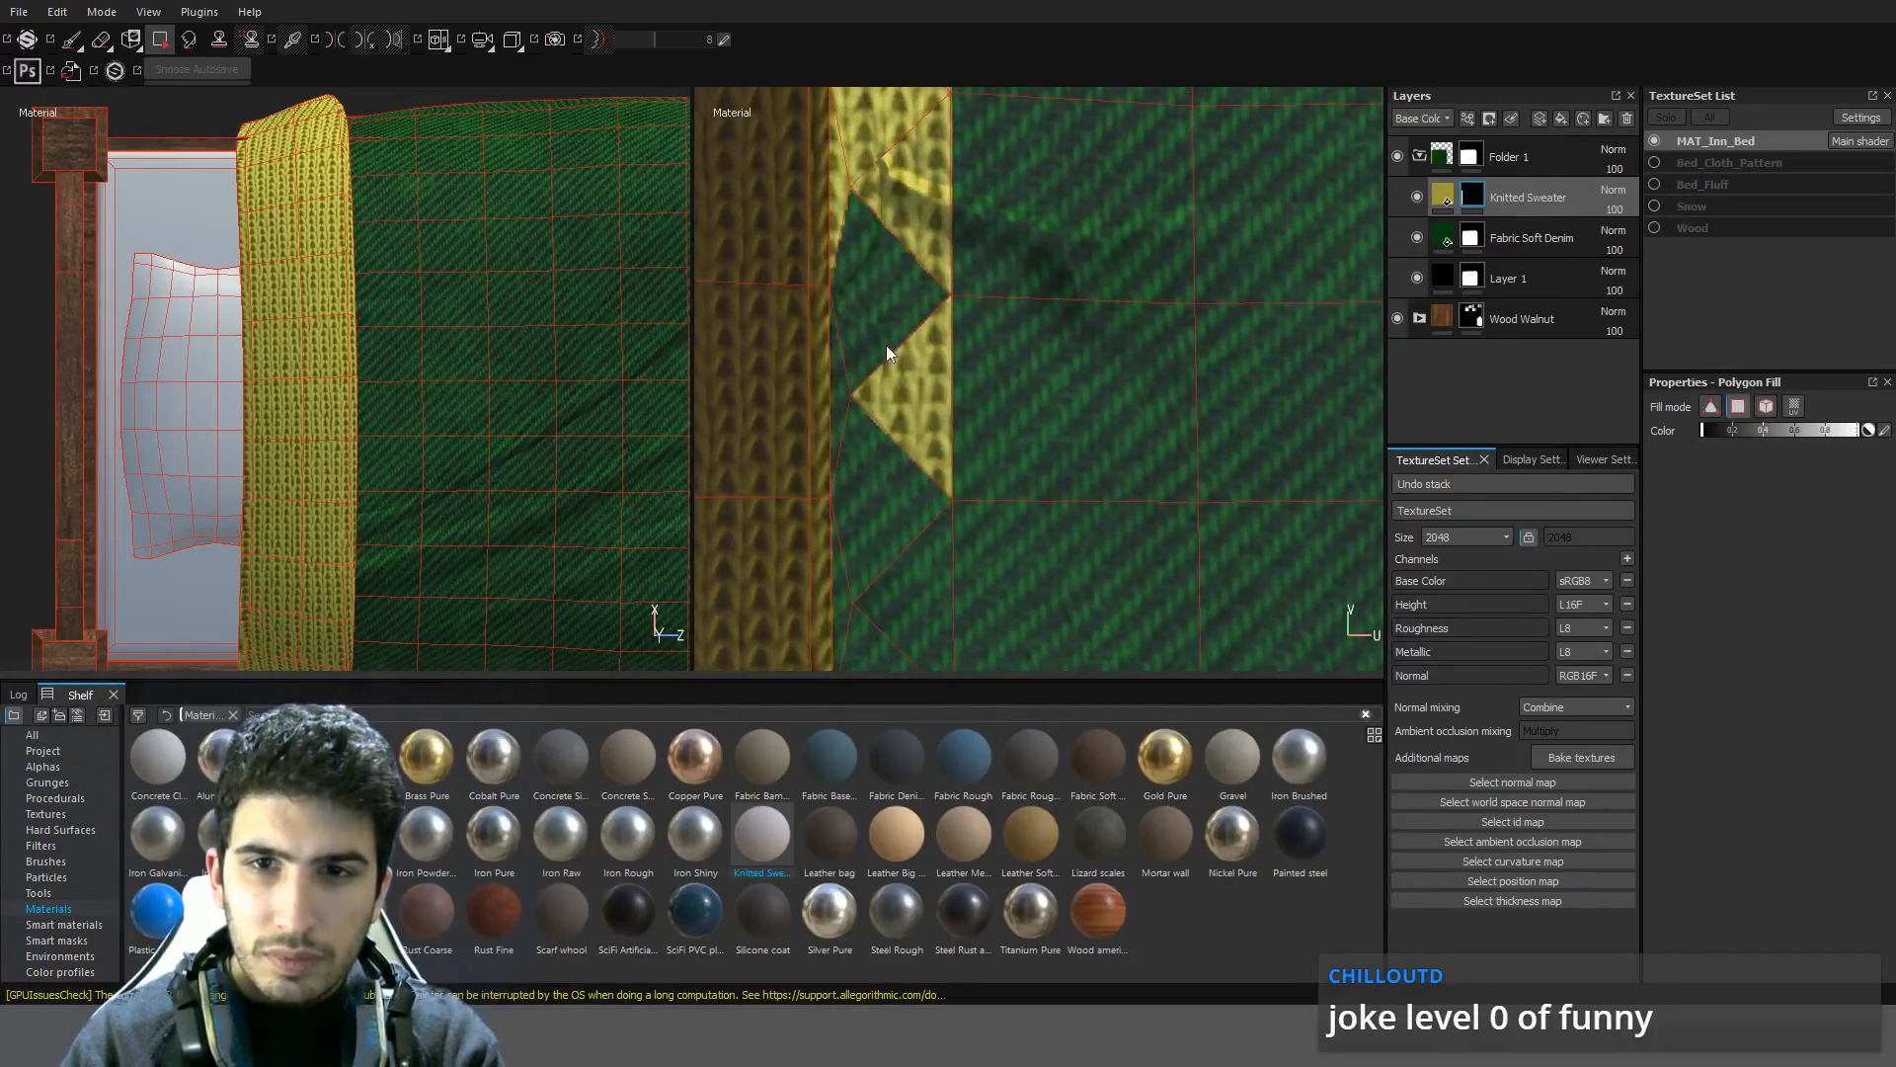
{"action": "left_click", "coordinate": [933, 314]}
{"action": "left_click", "coordinate": [929, 474]}
Remove the remaining spilled triangles and slivers towards the seam's upper end from the Knitted Sweater mask
{"action": "middle_click_drag", "start_coordinate": [974, 288], "coordinate": [934, 616], "text": "alt"}
{"action": "left_click", "coordinate": [904, 474]}
{"action": "left_click", "coordinate": [867, 373]}
{"action": "left_click", "coordinate": [857, 251]}
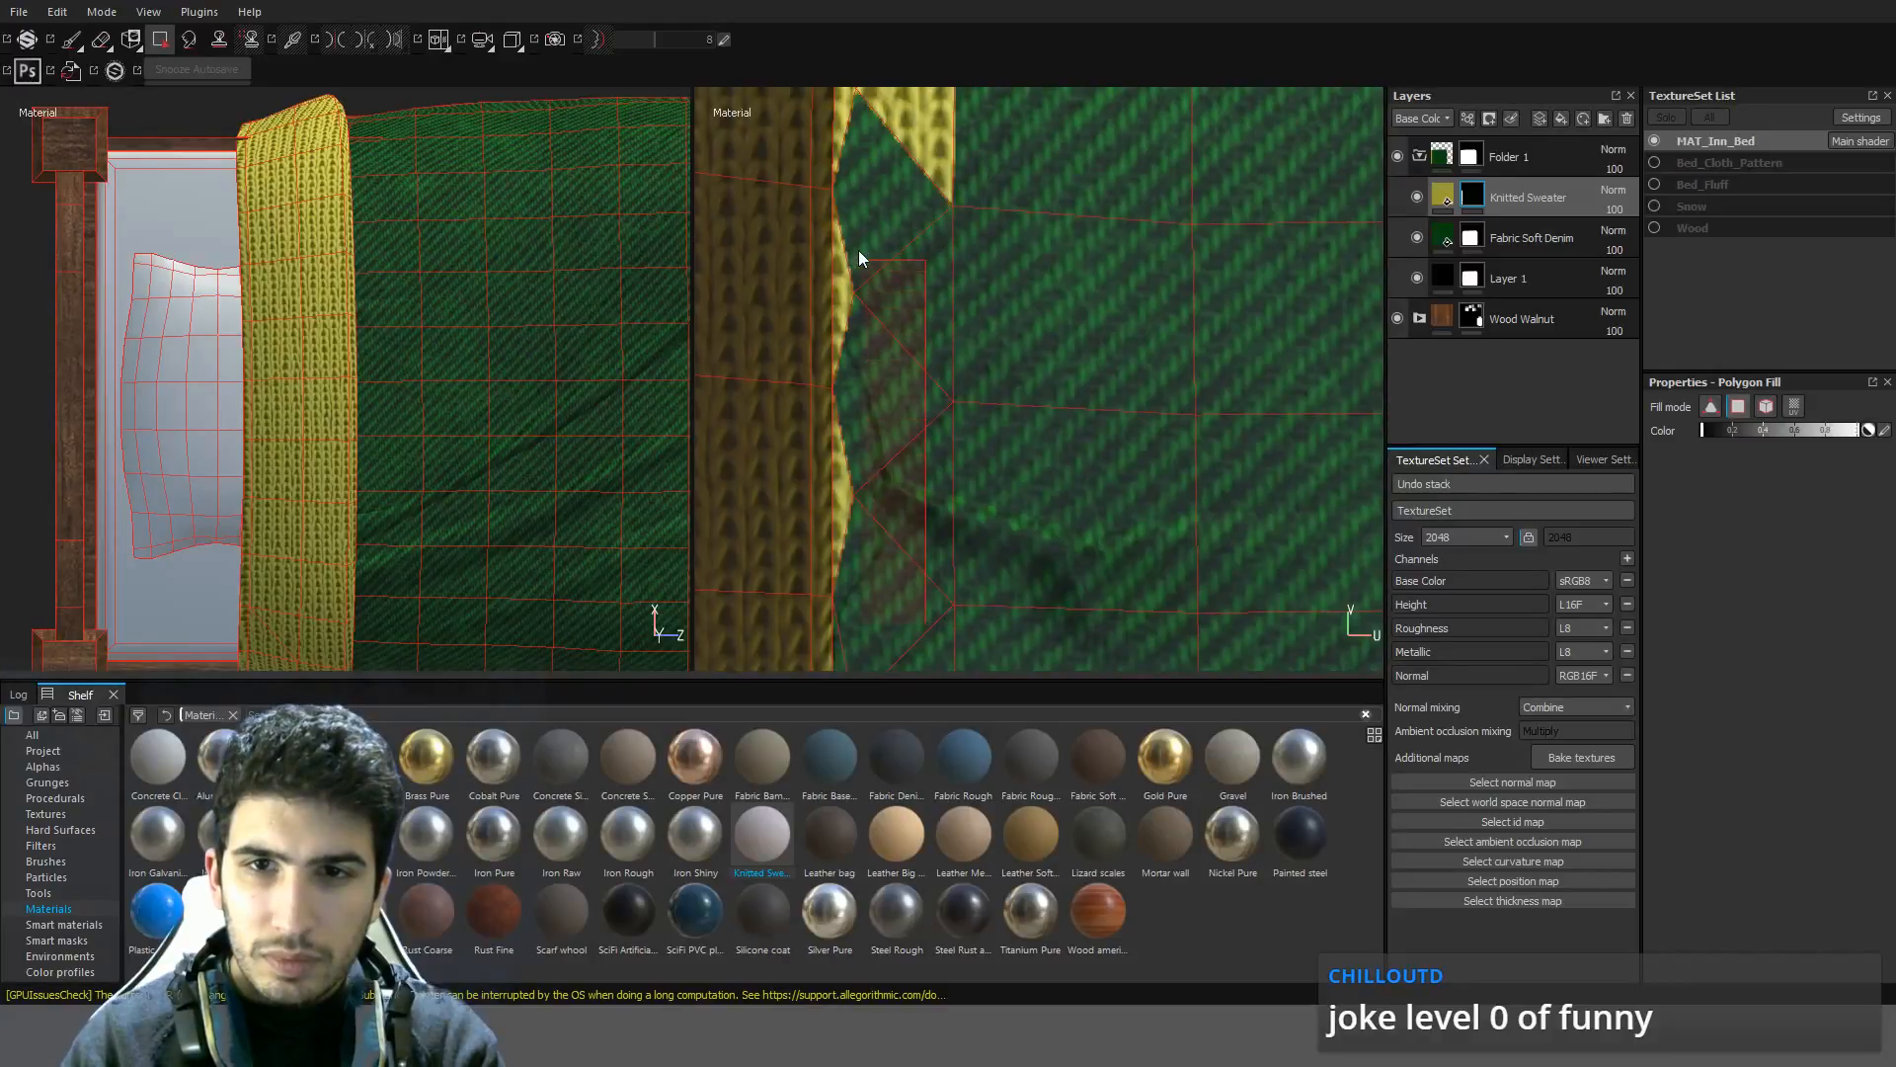
{"action": "left_click", "coordinate": [837, 221]}
{"action": "middle_click_drag", "start_coordinate": [1037, 267], "coordinate": [1114, 543], "text": "alt"}
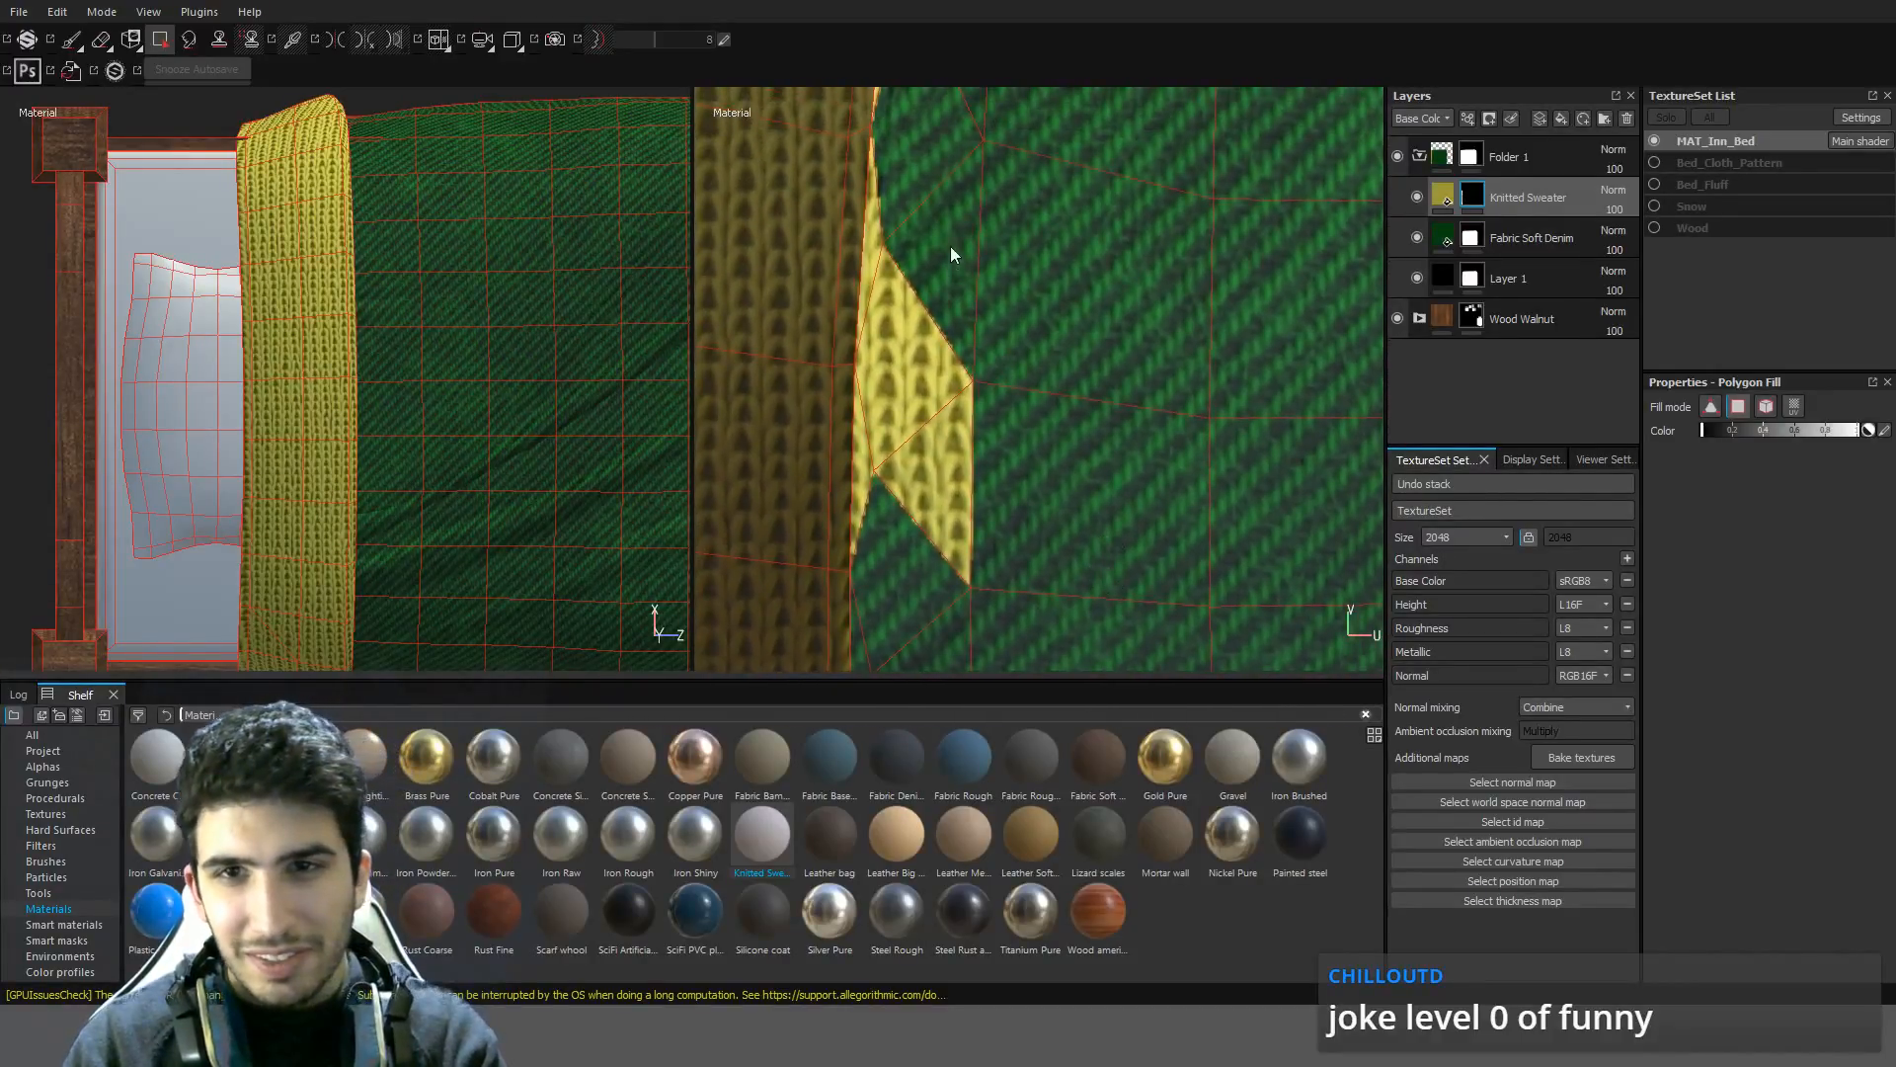
{"action": "left_click_drag", "start_coordinate": [927, 376], "coordinate": [904, 431]}
{"action": "left_click", "coordinate": [863, 460]}
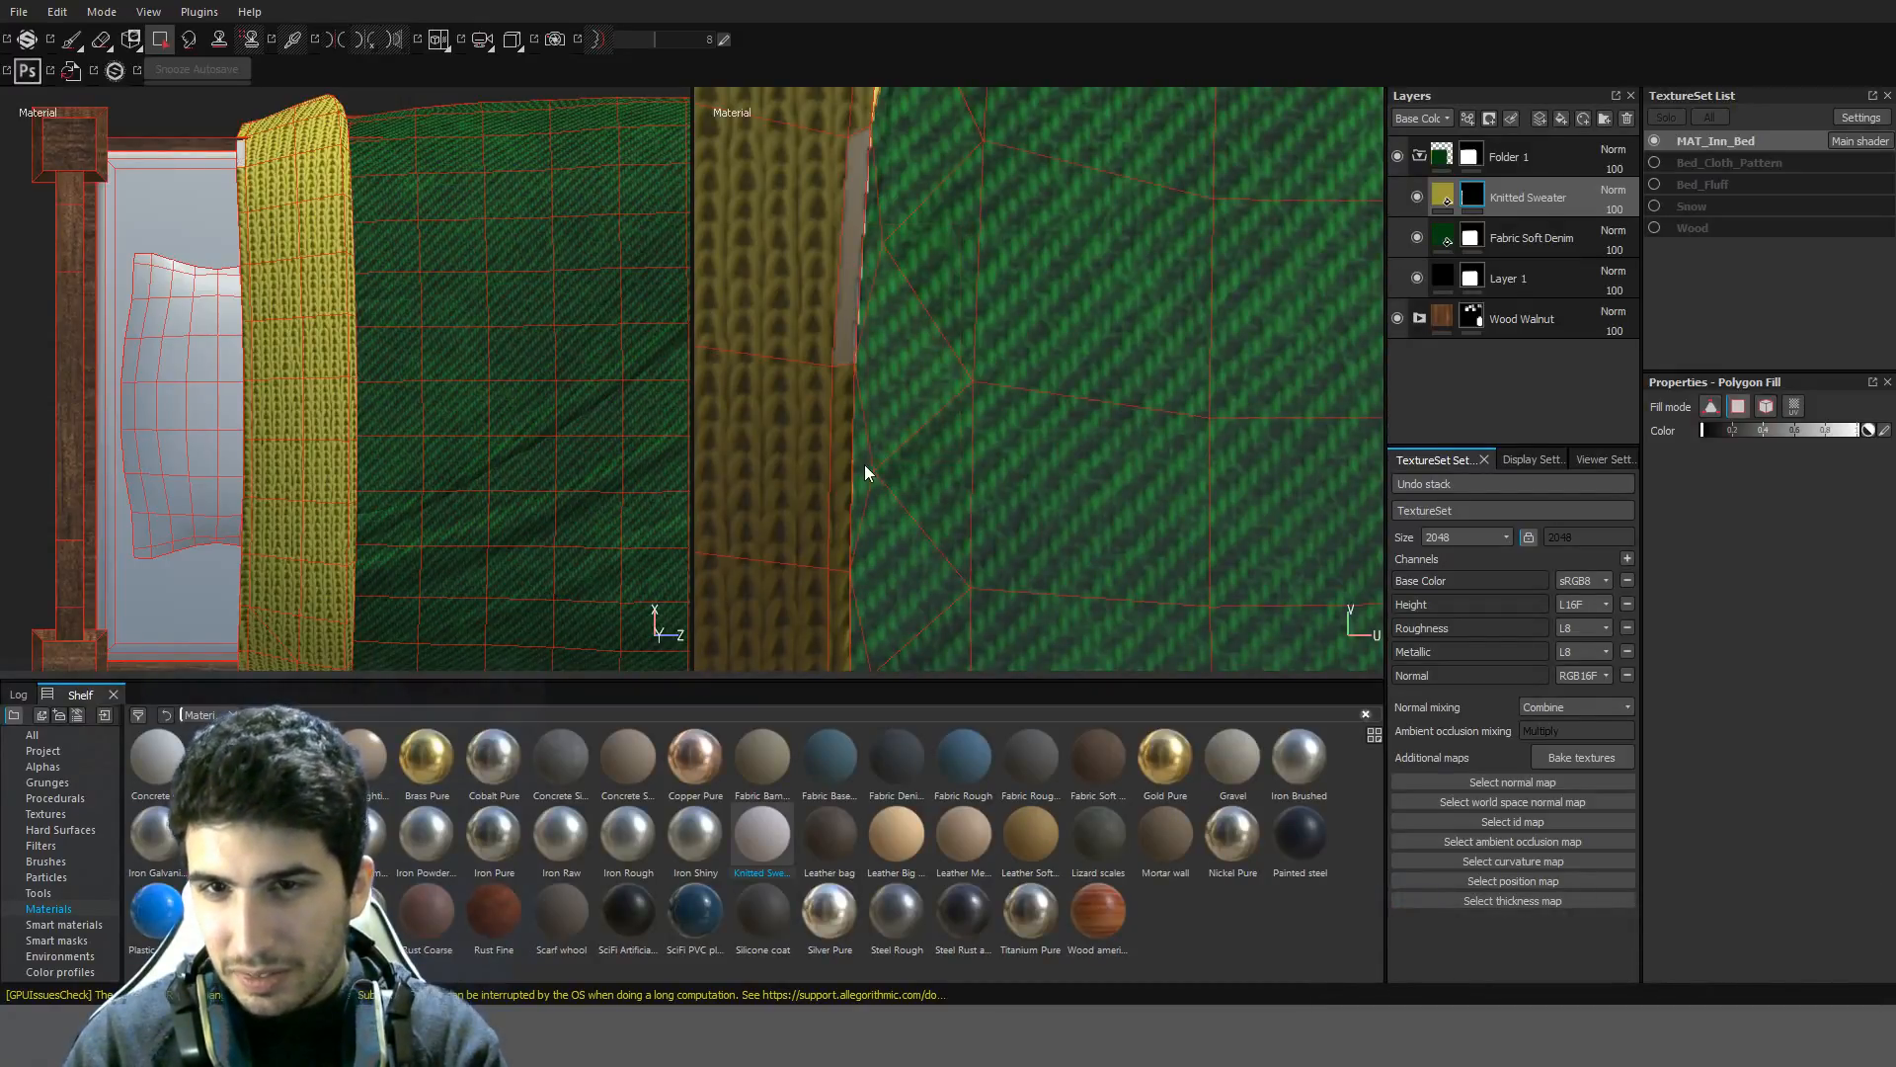
Clean up the seam's upper end in the Knitted Sweater mask and restore the missing strip faces there
{"action": "middle_click_drag", "start_coordinate": [975, 240], "coordinate": [873, 424], "text": "alt"}
{"action": "left_click", "coordinate": [843, 457]}
{"action": "left_click", "coordinate": [847, 428]}
{"action": "middle_click_drag", "start_coordinate": [857, 265], "coordinate": [806, 447], "text": "alt"}
{"action": "left_click", "coordinate": [800, 441]}
{"action": "scroll", "coordinate": [889, 266], "scroll_direction": "down", "scroll_amount": 5}
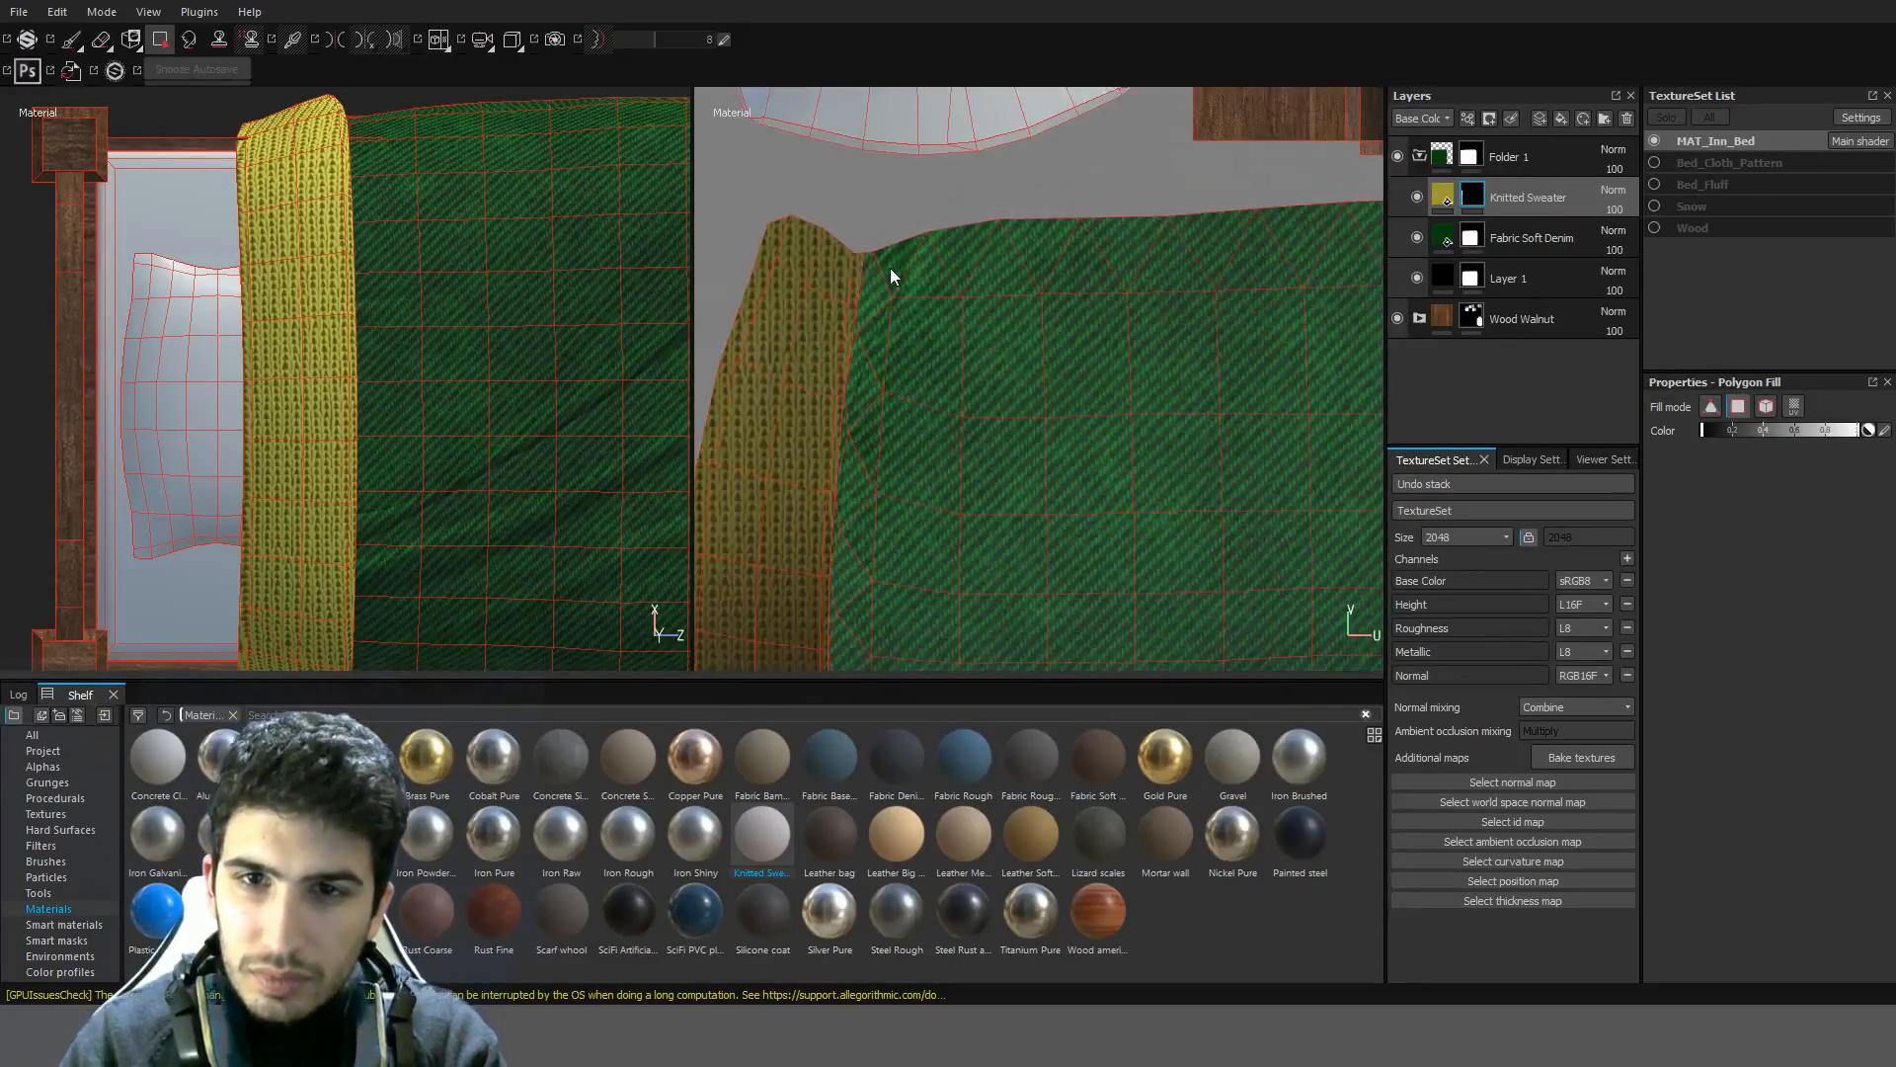
Examine the knitted strip and its seam with the denim in both the 3D view and the UV layout
{"action": "scroll", "coordinate": [311, 448], "scroll_direction": "down", "scroll_amount": 3}
{"action": "middle_click_drag", "start_coordinate": [446, 416], "coordinate": [450, 353], "text": "alt"}
{"action": "scroll", "coordinate": [312, 360], "scroll_direction": "up", "scroll_amount": 3}
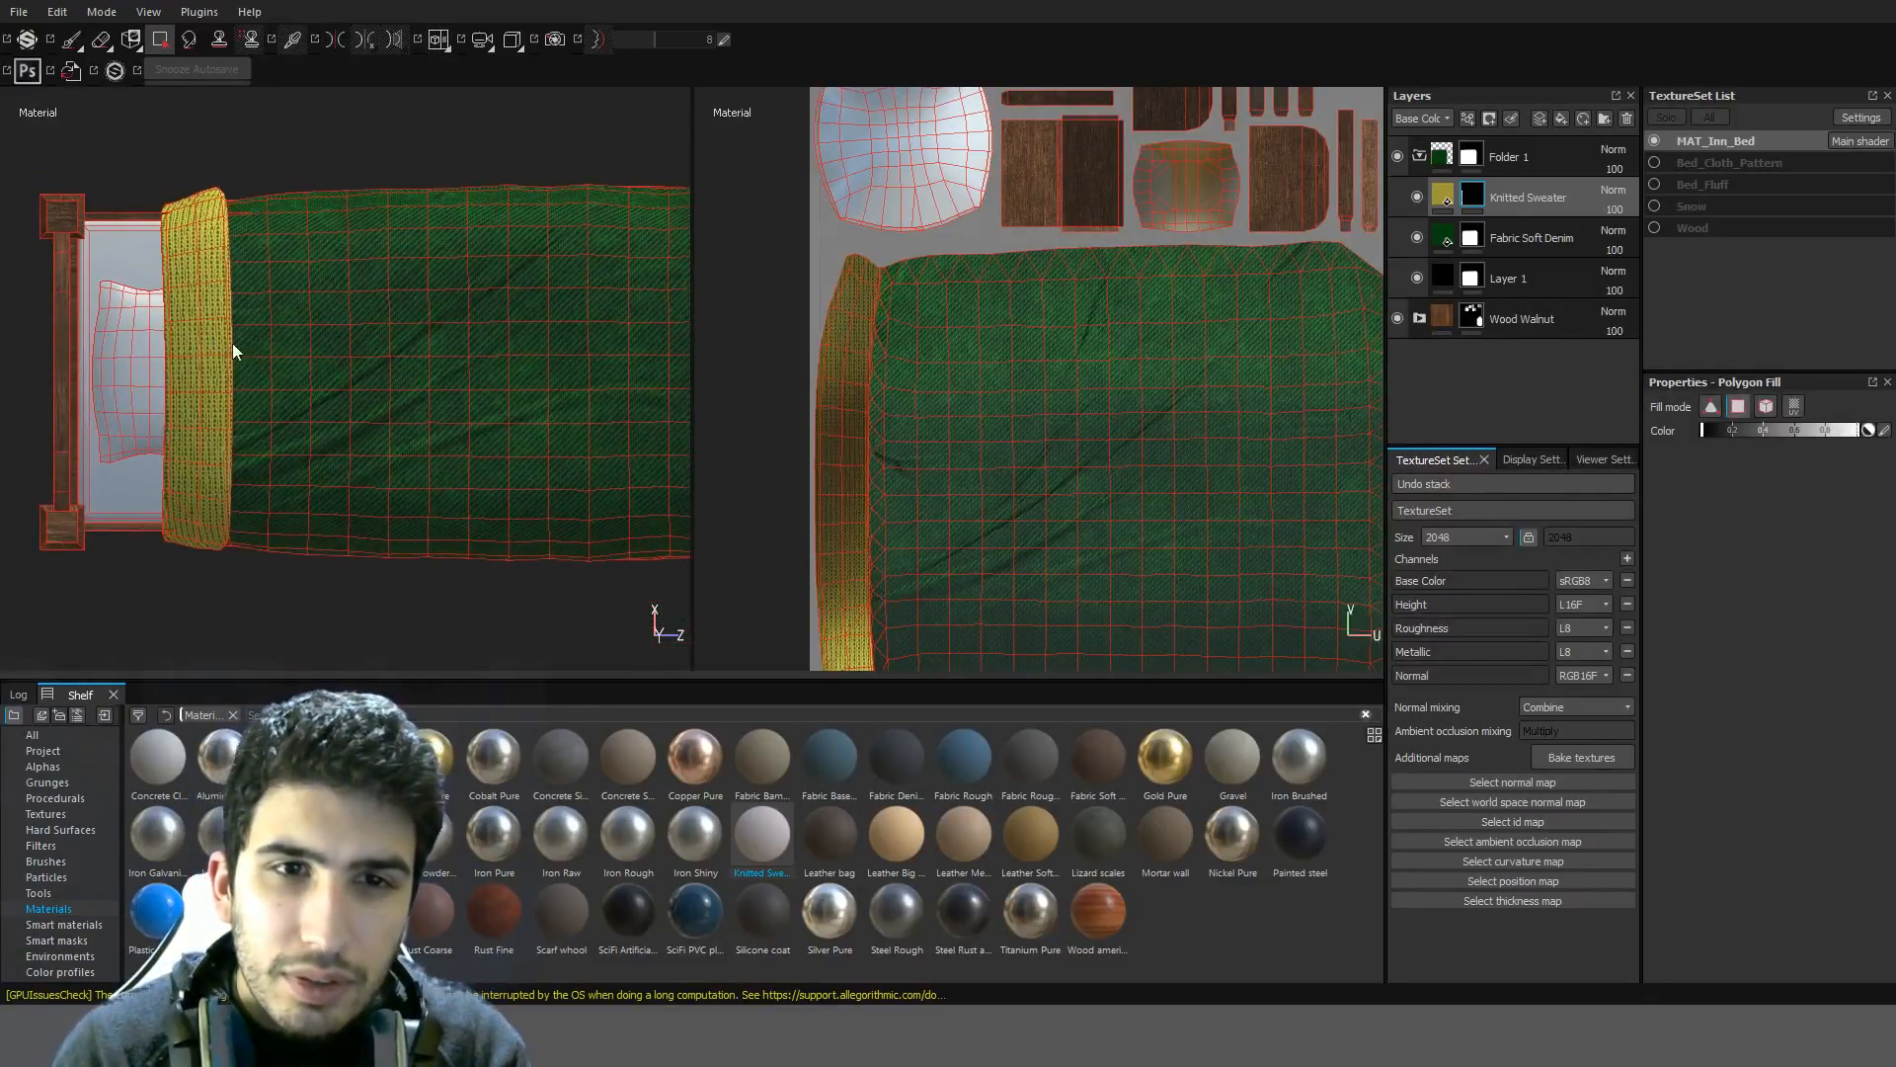
{"action": "middle_click_drag", "start_coordinate": [965, 358], "coordinate": [1044, 327], "text": "alt"}
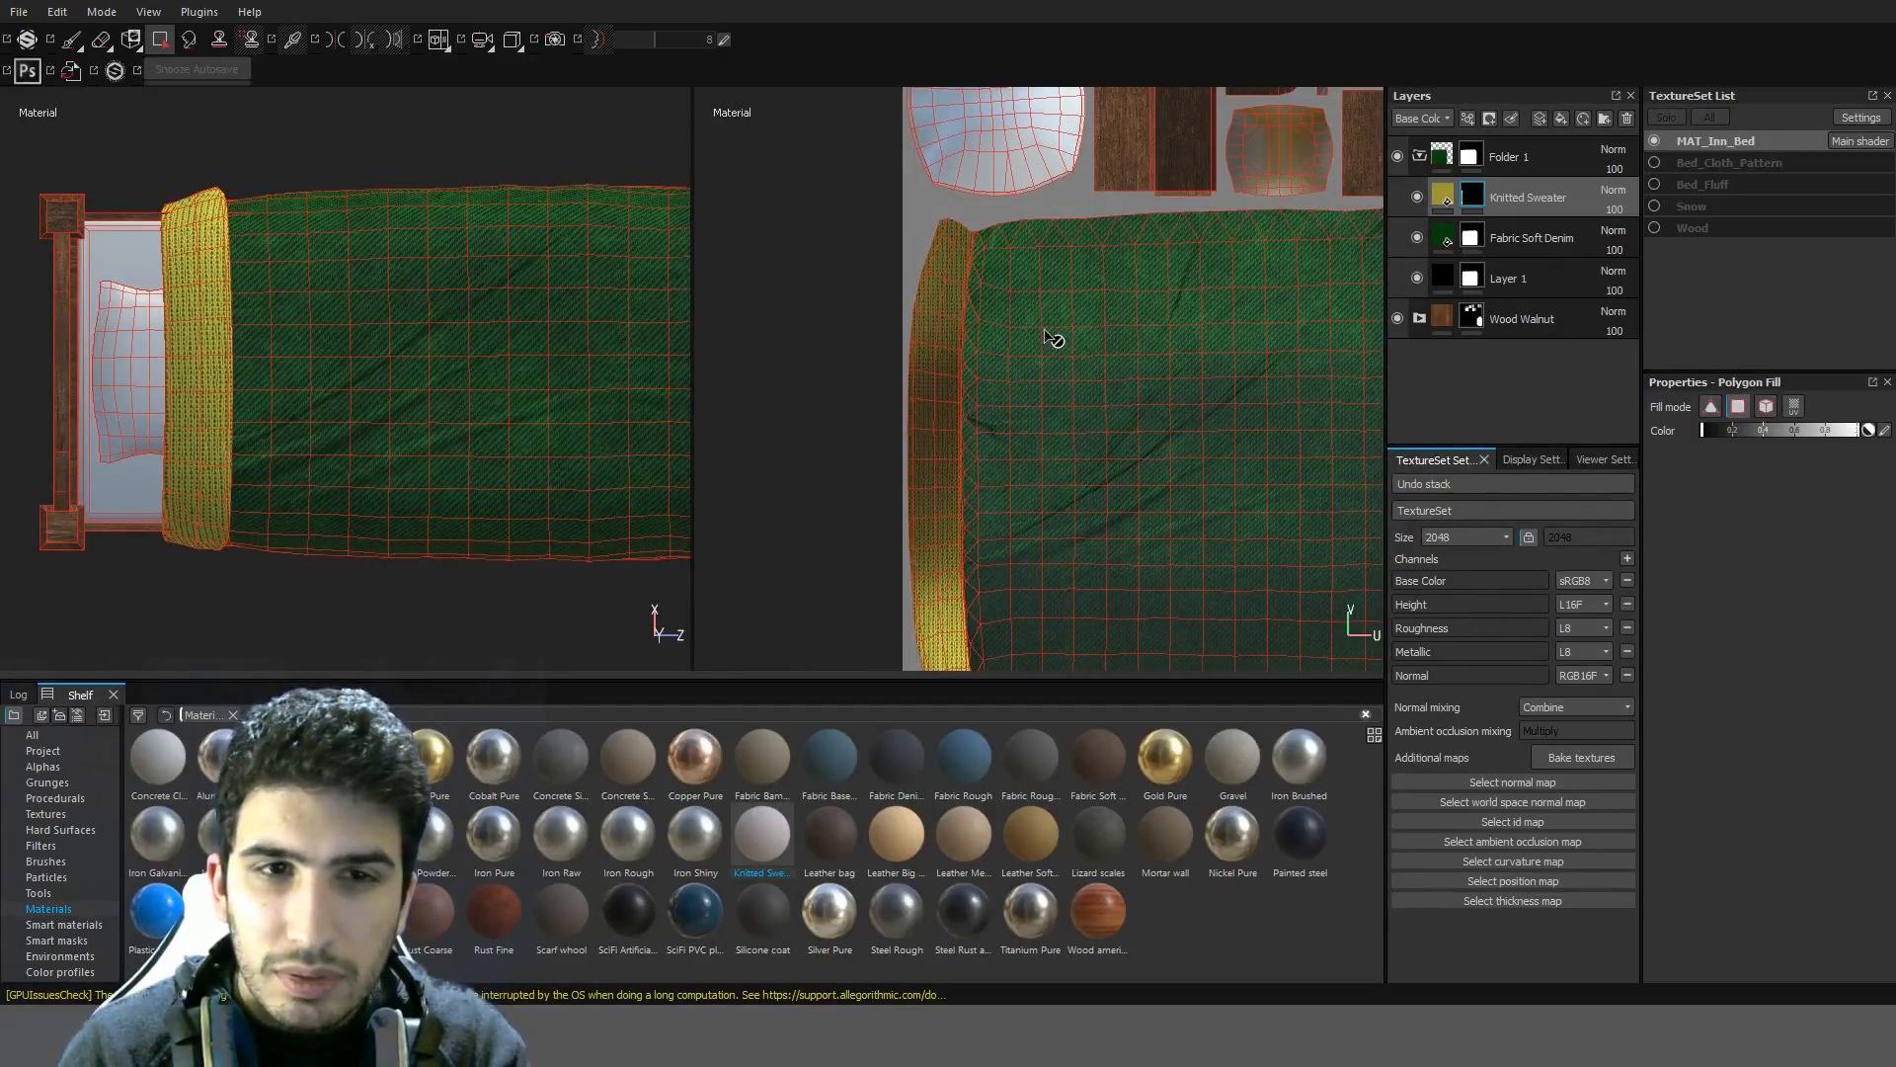
{"action": "middle_click_drag", "start_coordinate": [316, 345], "coordinate": [347, 381], "text": "alt"}
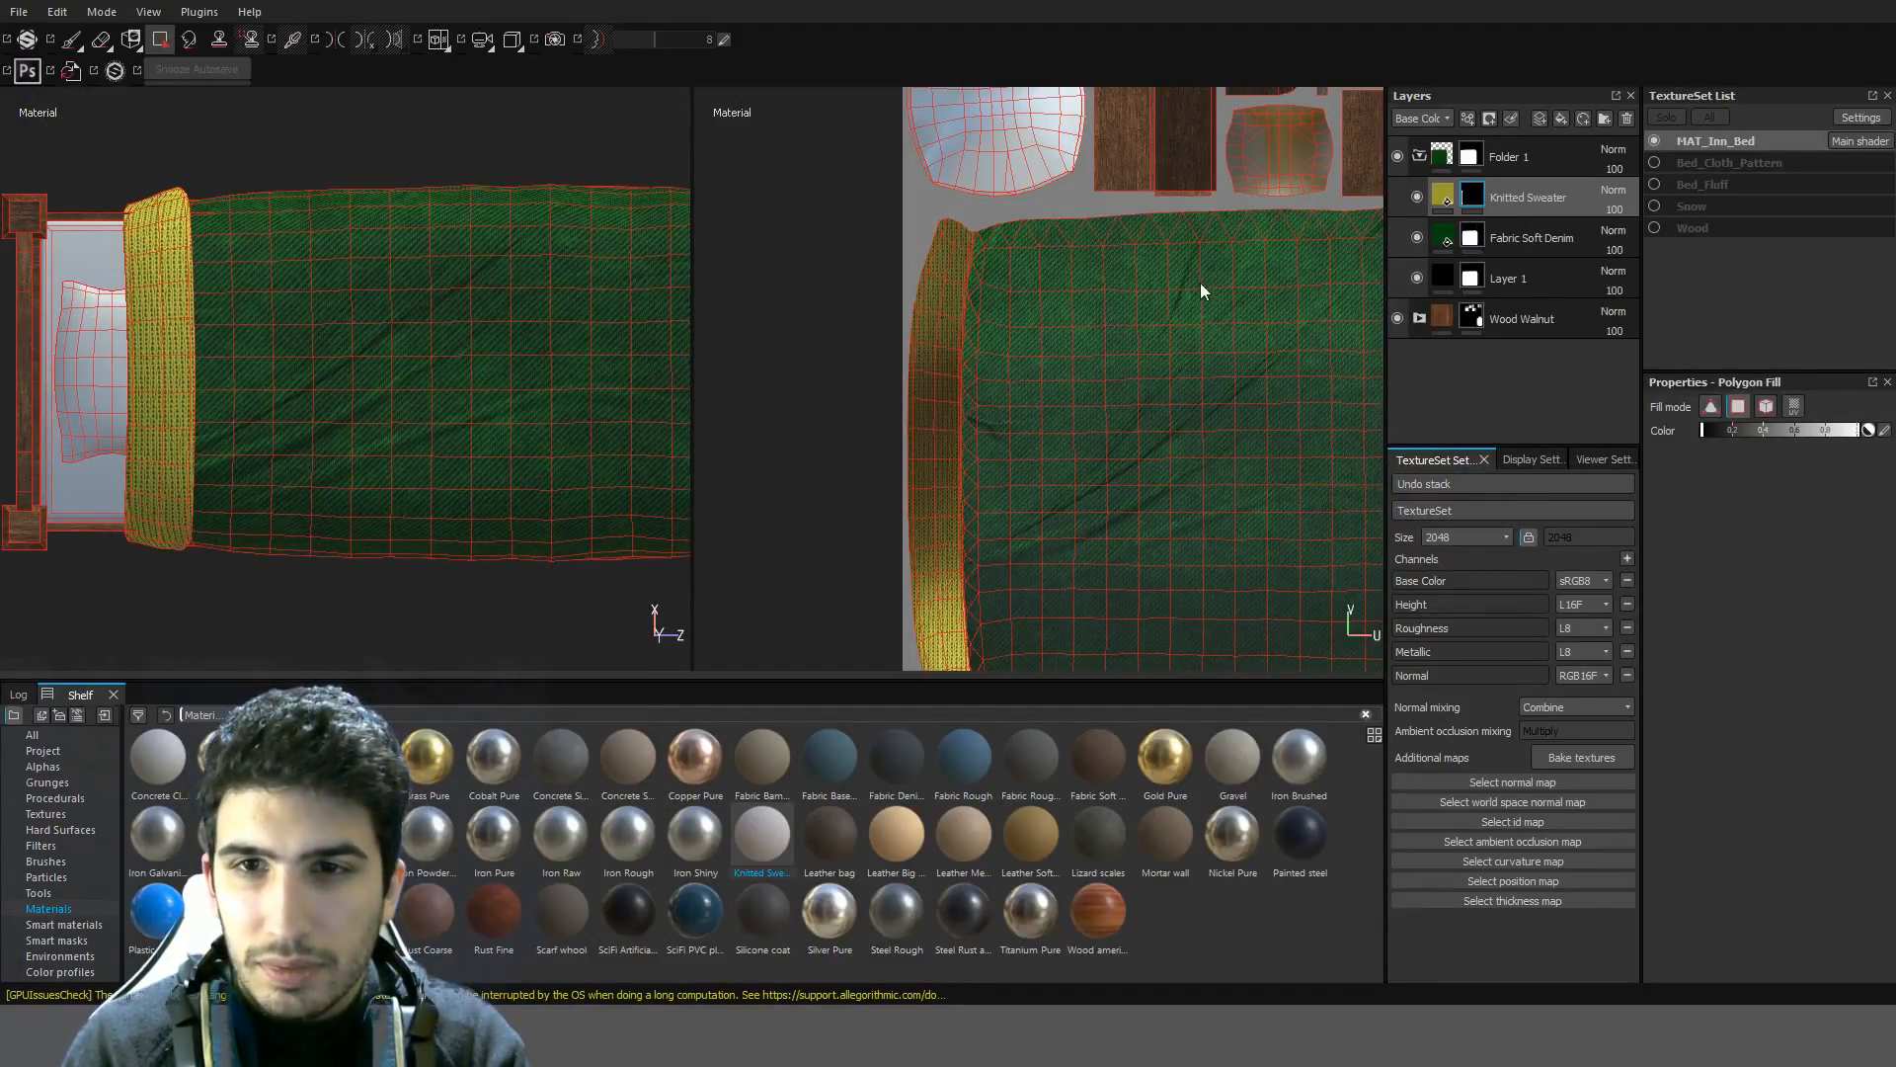
{"action": "scroll", "coordinate": [1200, 291], "scroll_direction": "down", "scroll_amount": 1}
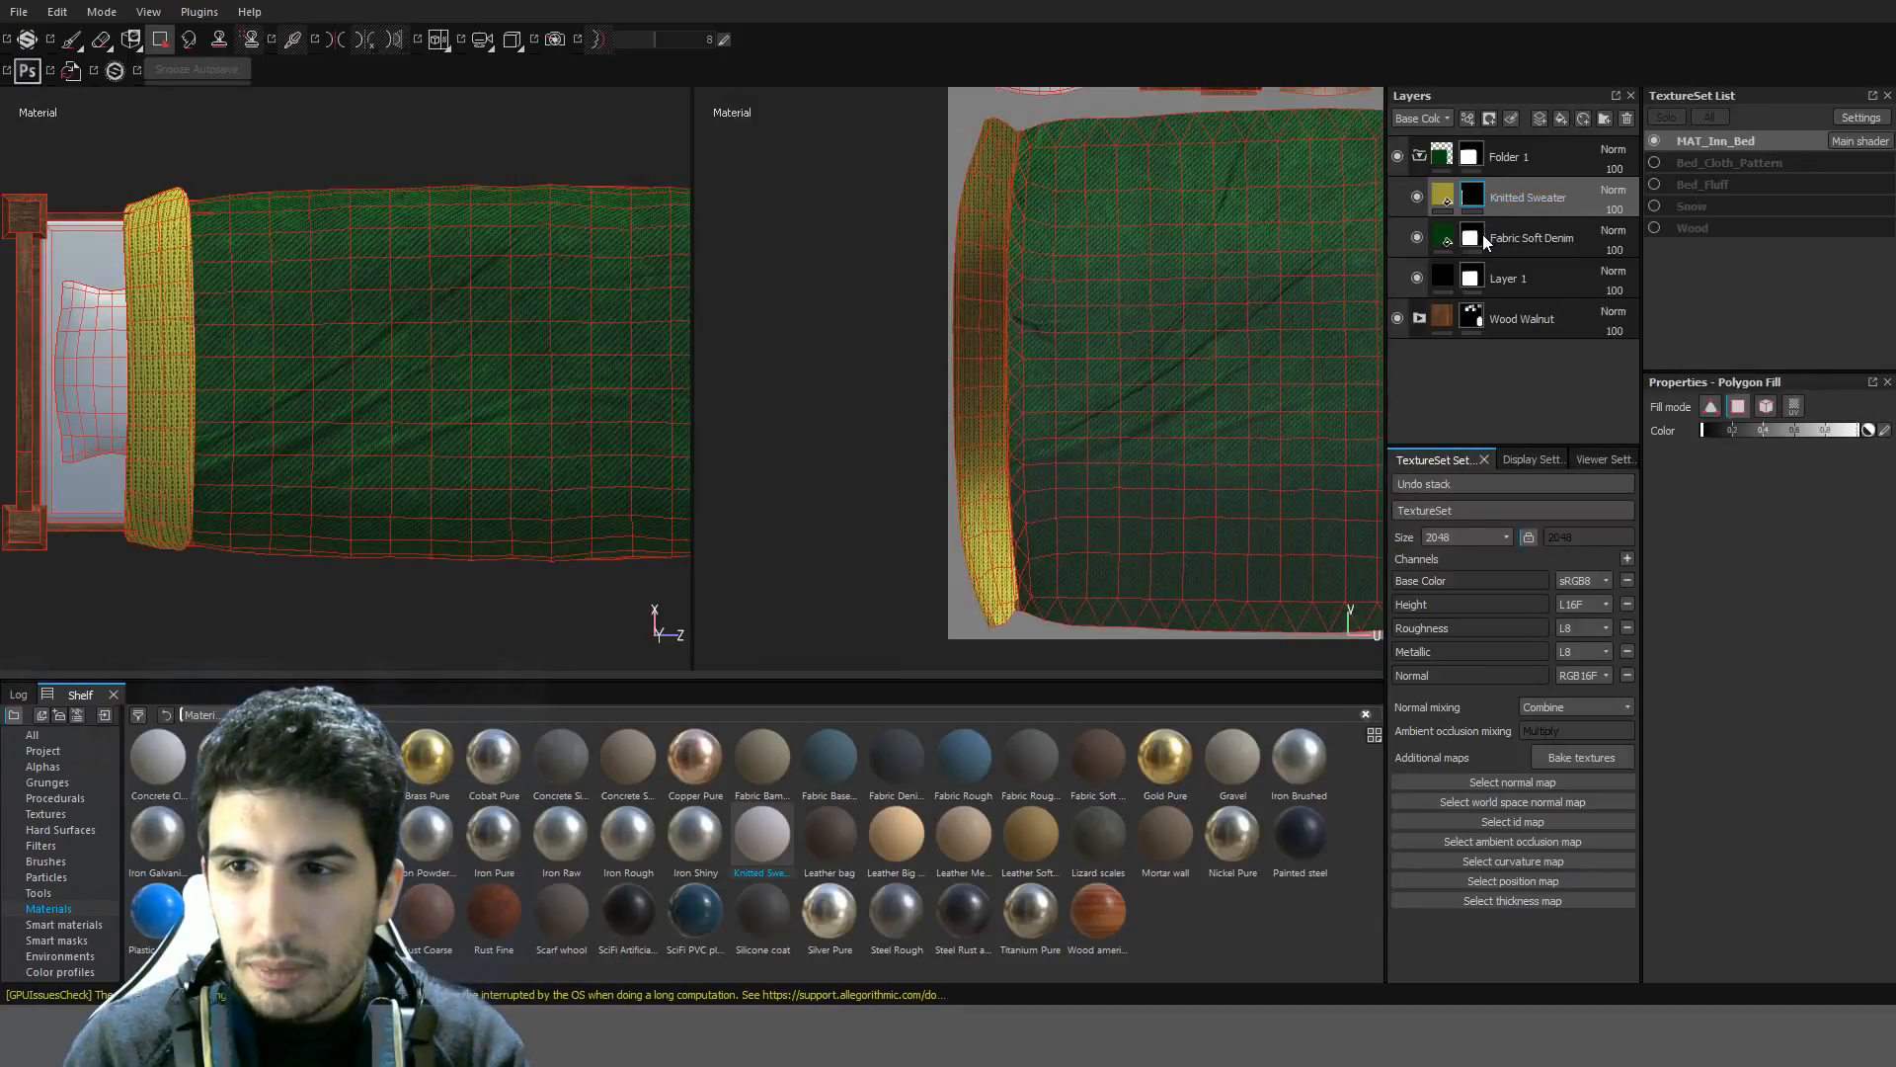
{"action": "middle_click_drag", "start_coordinate": [317, 292], "coordinate": [491, 345], "text": "alt"}
{"action": "scroll", "coordinate": [941, 276], "scroll_direction": "up", "scroll_amount": 1}
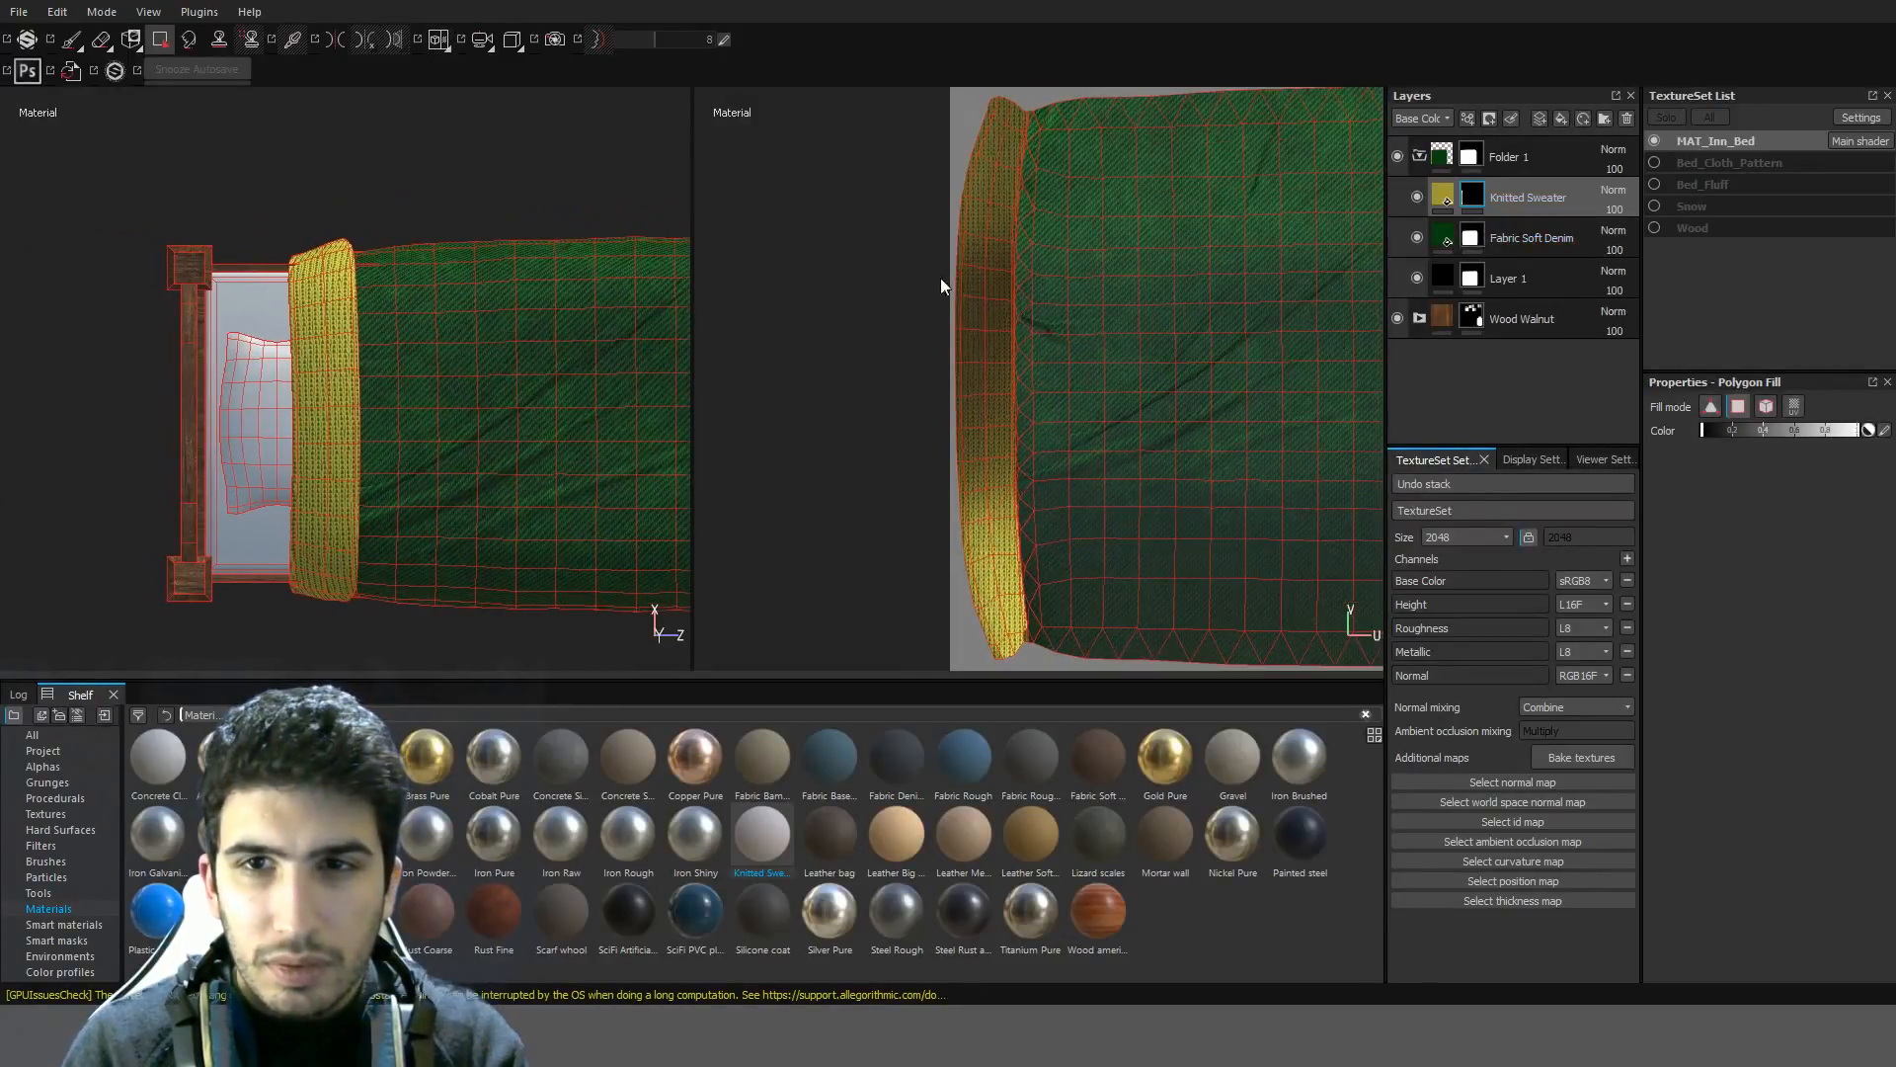
{"action": "scroll", "coordinate": [1003, 160], "scroll_direction": "up", "scroll_amount": 3}
{"action": "middle_click_drag", "start_coordinate": [1005, 155], "coordinate": [1027, 350]}
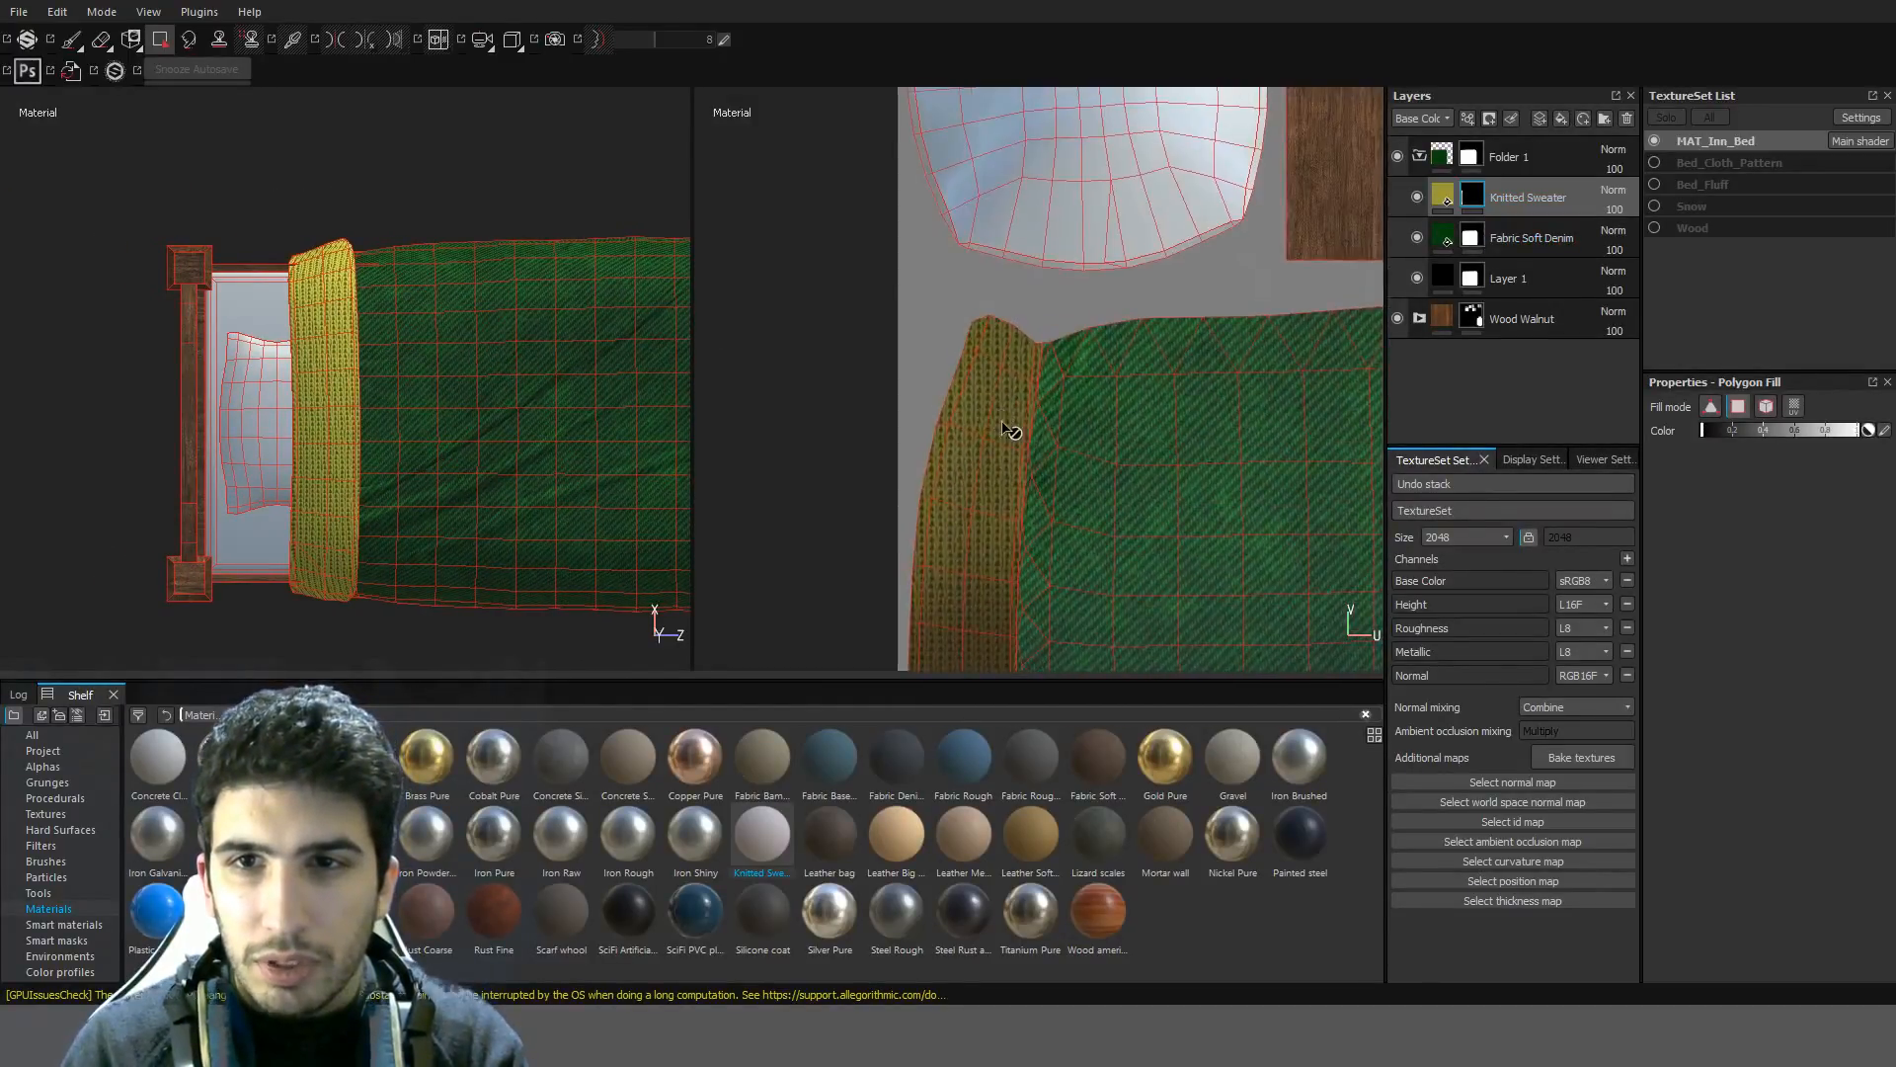
Try replacing the knitted fill on the strip's upper-end faces with denim, and undo the mask changes
{"action": "middle_click_drag", "start_coordinate": [972, 523], "coordinate": [1037, 254]}
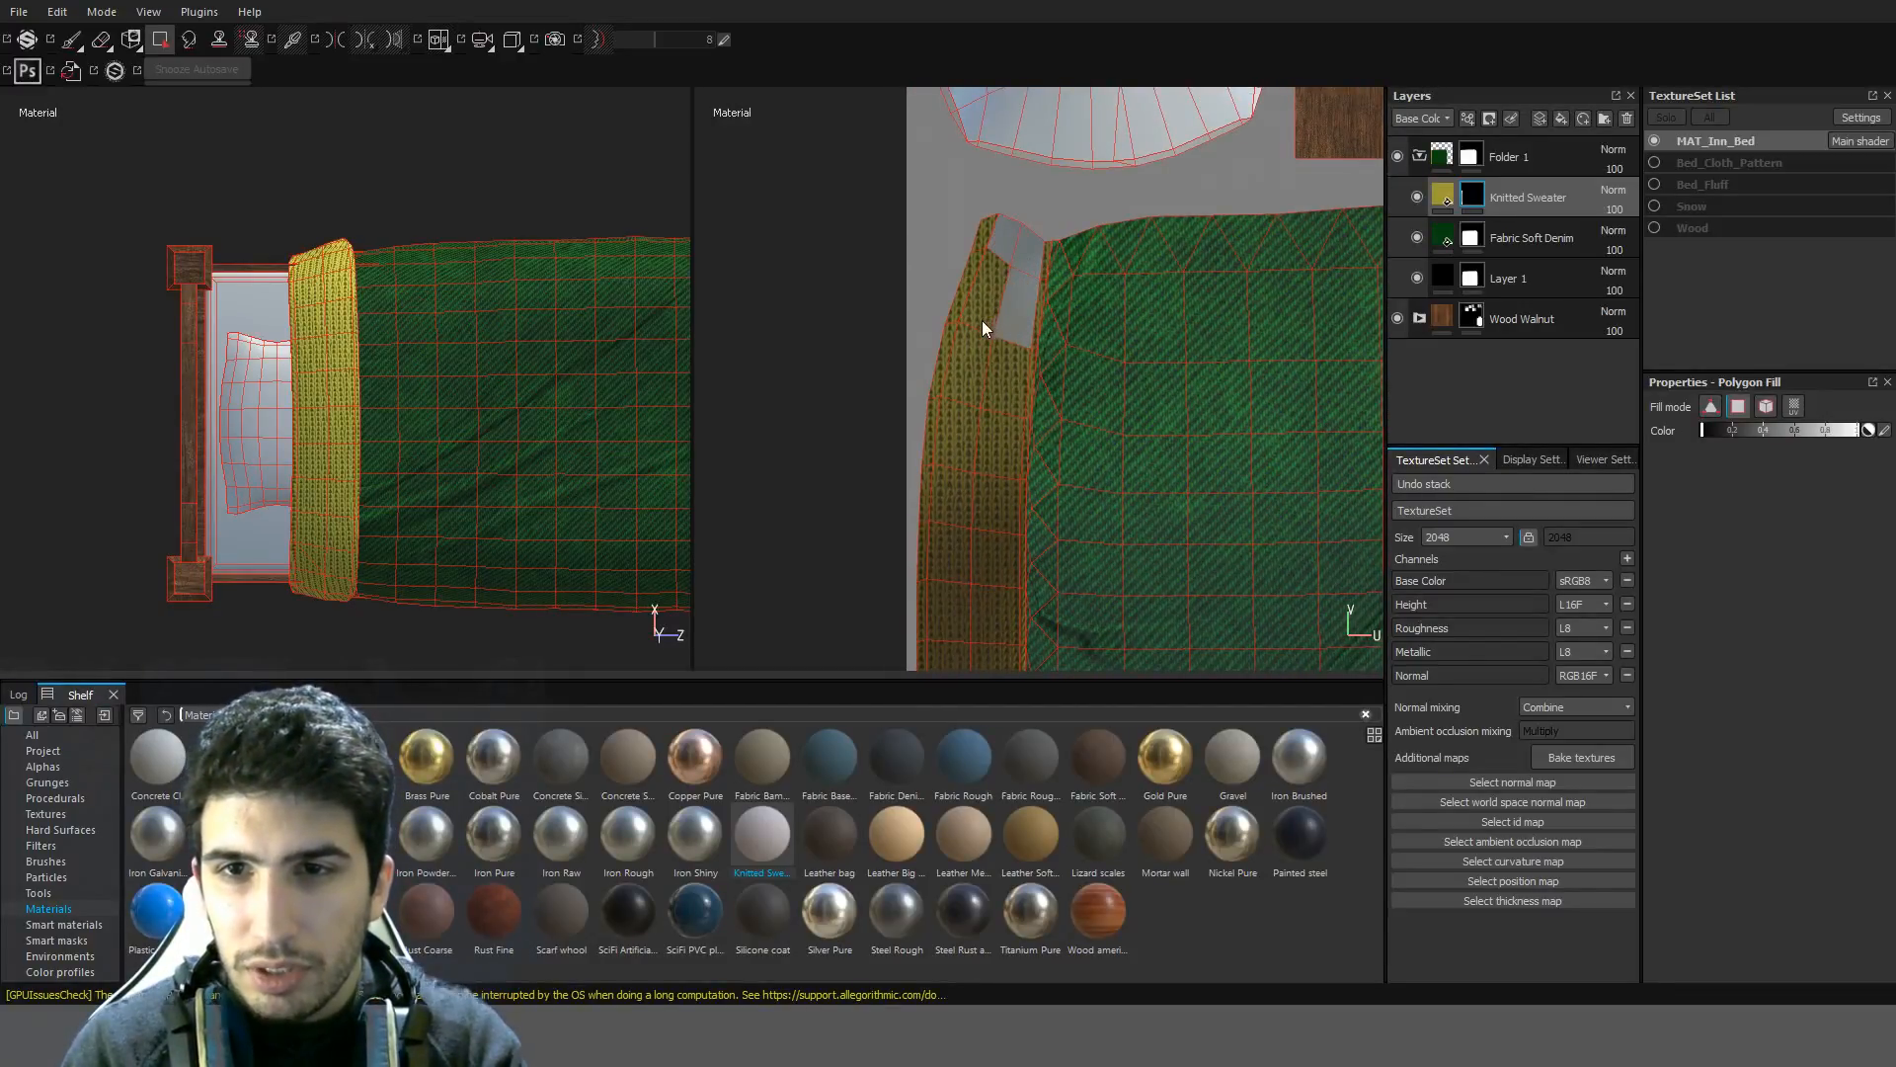
{"action": "left_click", "coordinate": [1470, 237]}
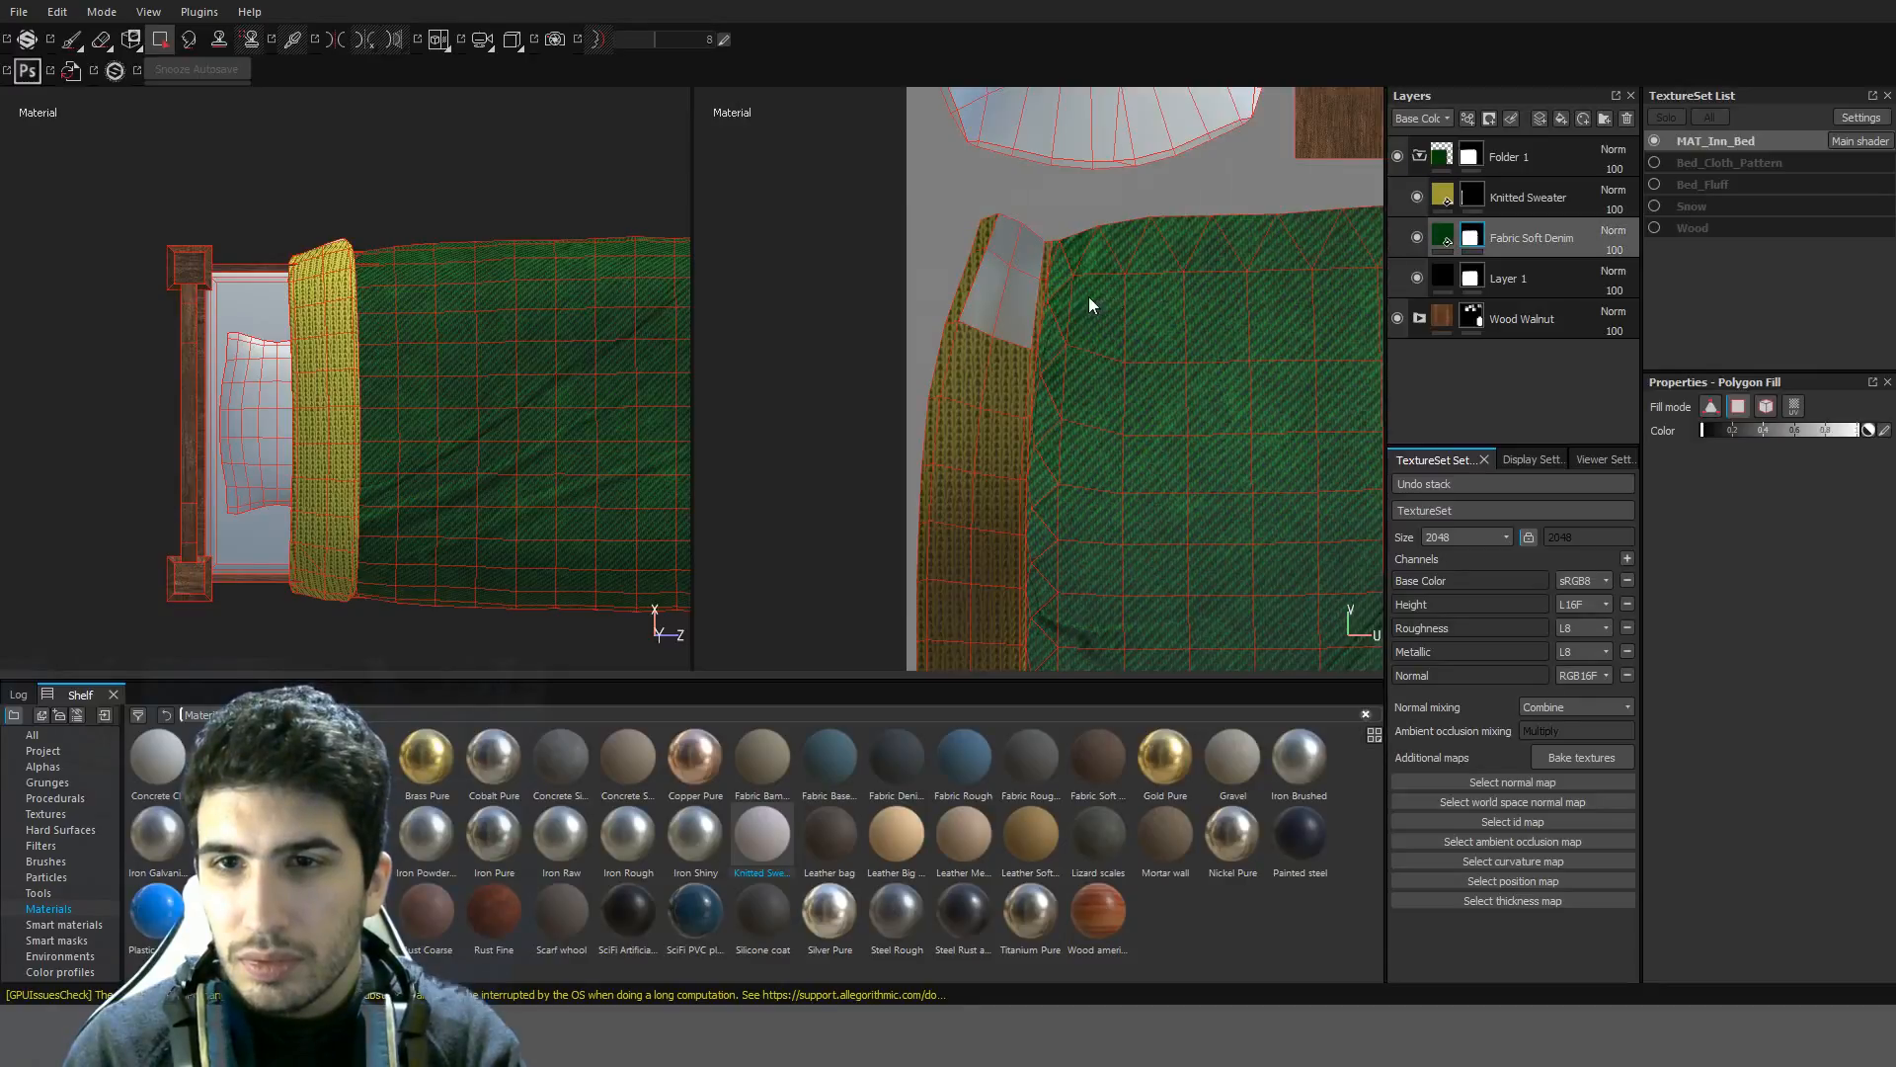
{"action": "left_click", "coordinate": [1011, 253]}
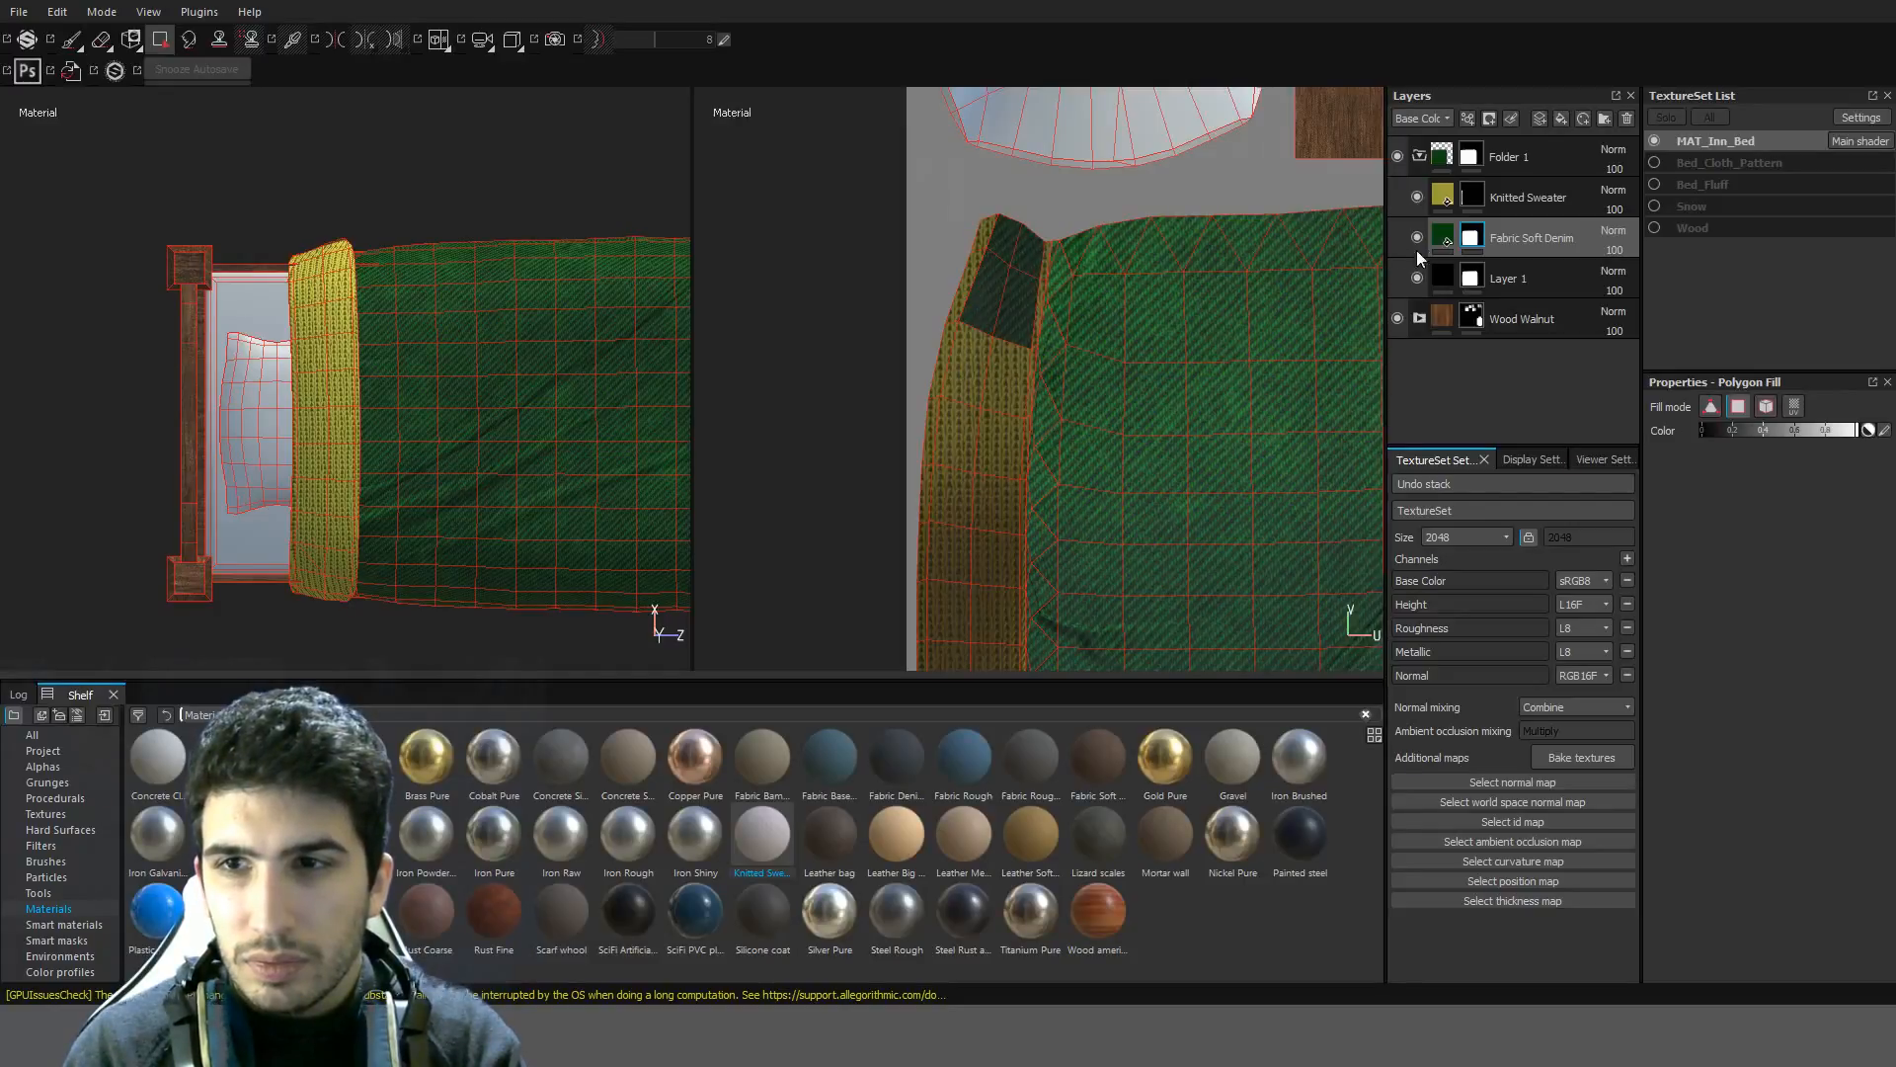
{"action": "key", "text": "ctrl+z"}
{"action": "key", "text": "ctrl+z"}
{"action": "key", "text": "ctrl+z"}
{"action": "key", "text": "ctrl+z"}
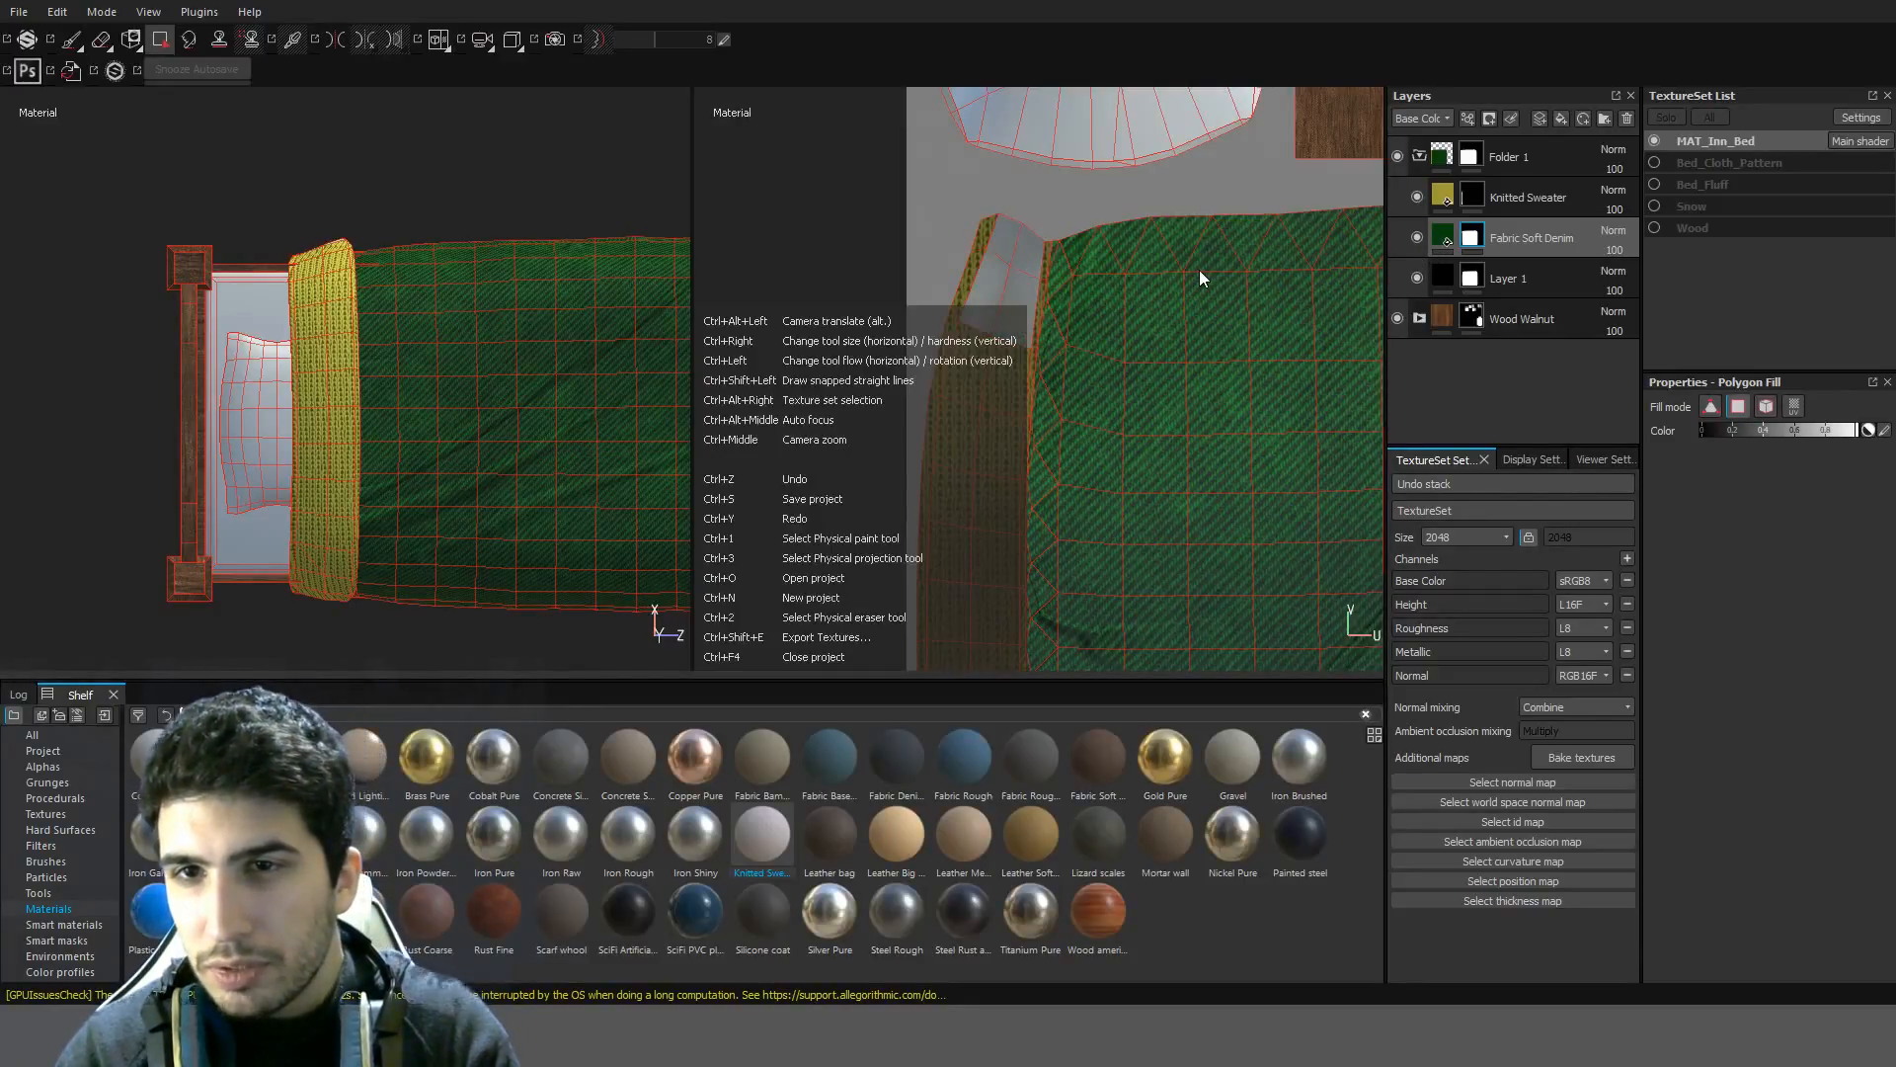
{"action": "key", "text": "ctrl+z"}
Remove the strip's inner faces from the Knitted Sweater mask, keeping only narrow knitted borders along its long edges
{"action": "left_click", "coordinate": [1469, 195]}
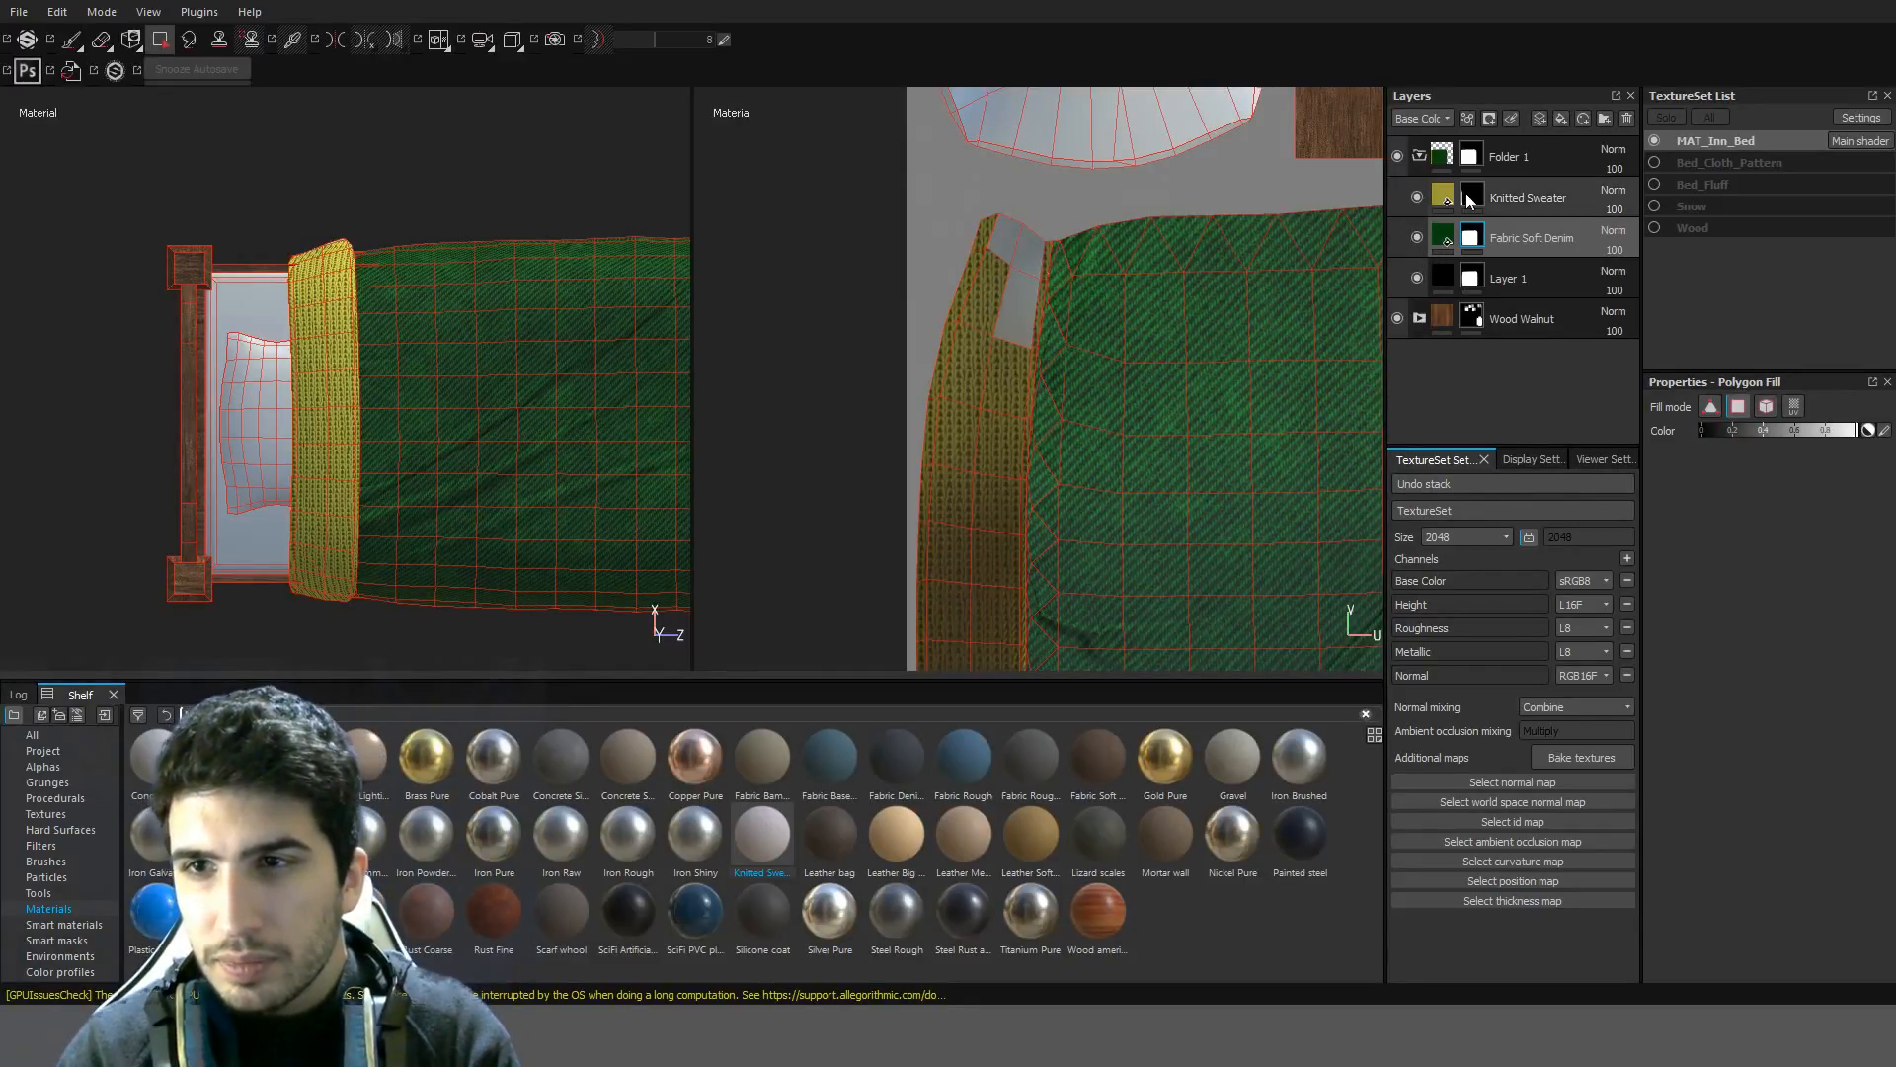
{"action": "middle_click_drag", "start_coordinate": [1181, 373], "coordinate": [1185, 117], "text": "alt"}
{"action": "scroll", "coordinate": [1063, 164], "scroll_direction": "down", "scroll_amount": 5}
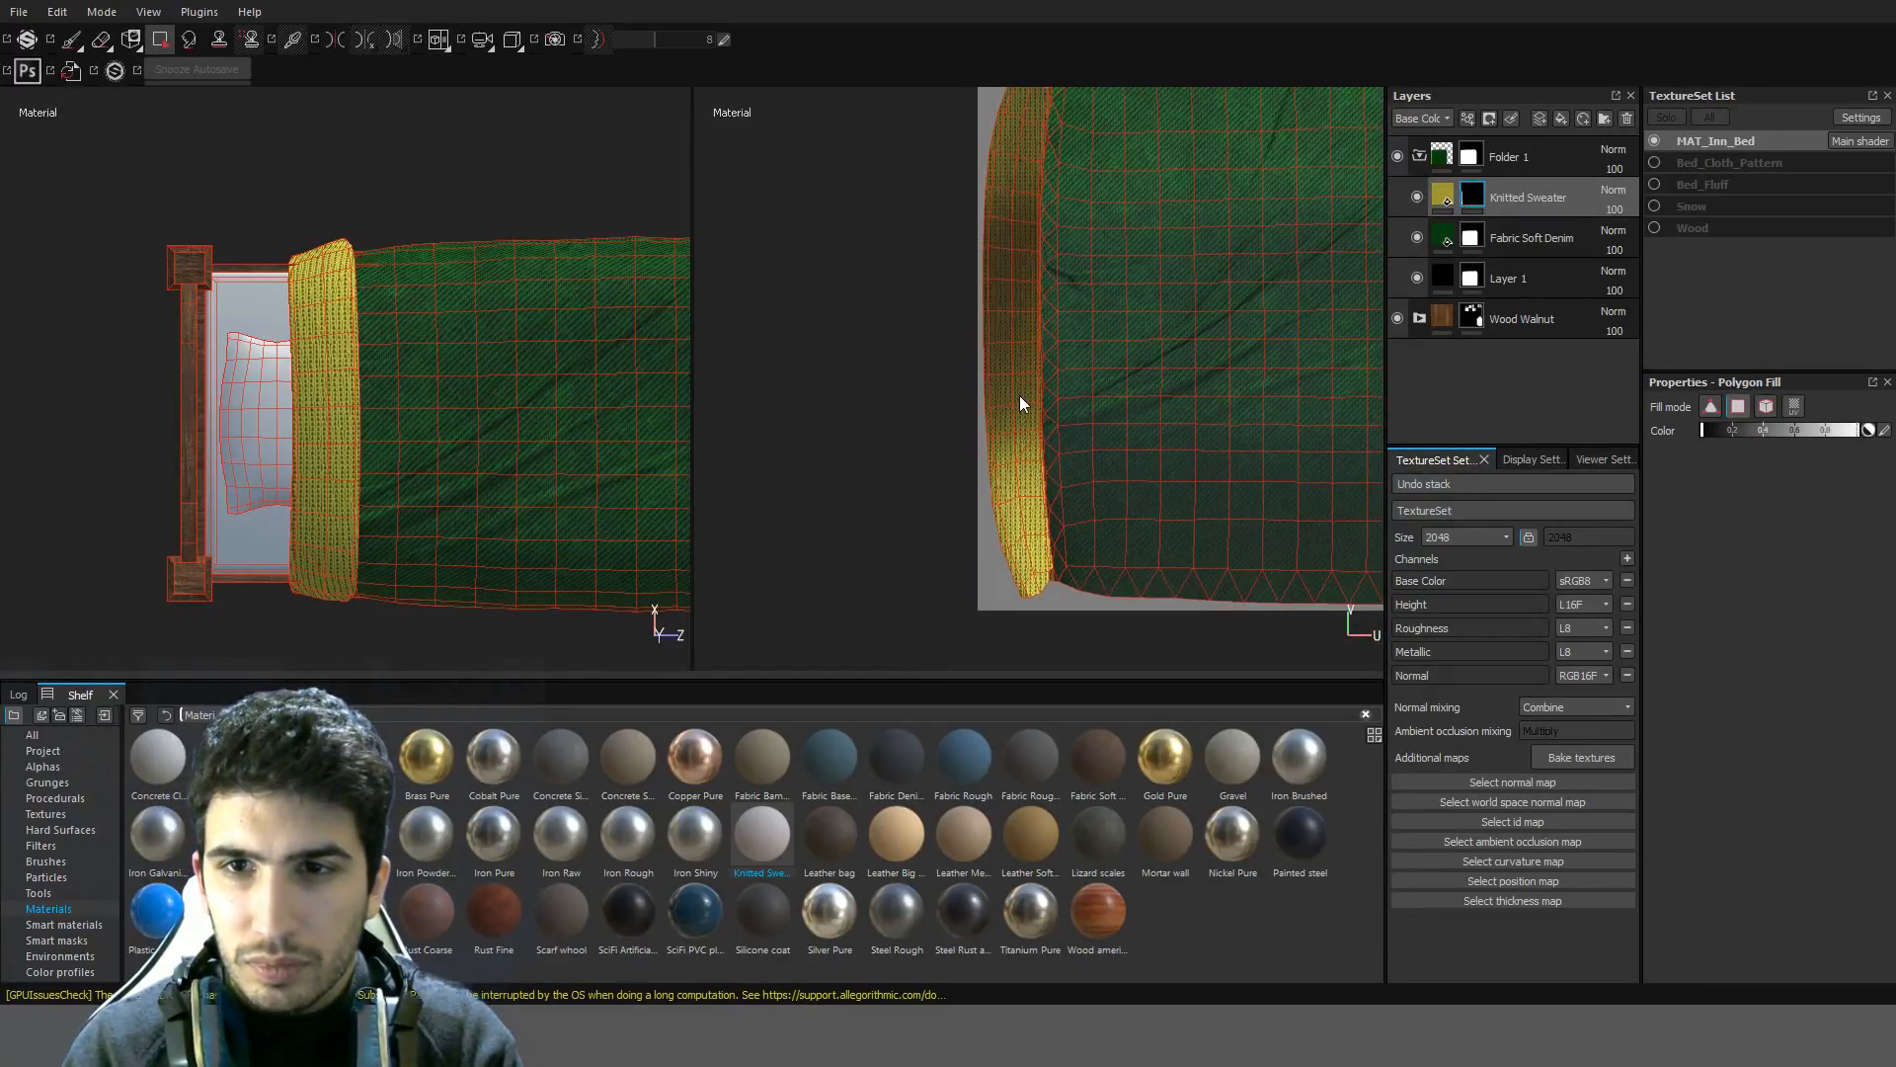
{"action": "left_click_drag", "start_coordinate": [1022, 470], "coordinate": [1009, 148]}
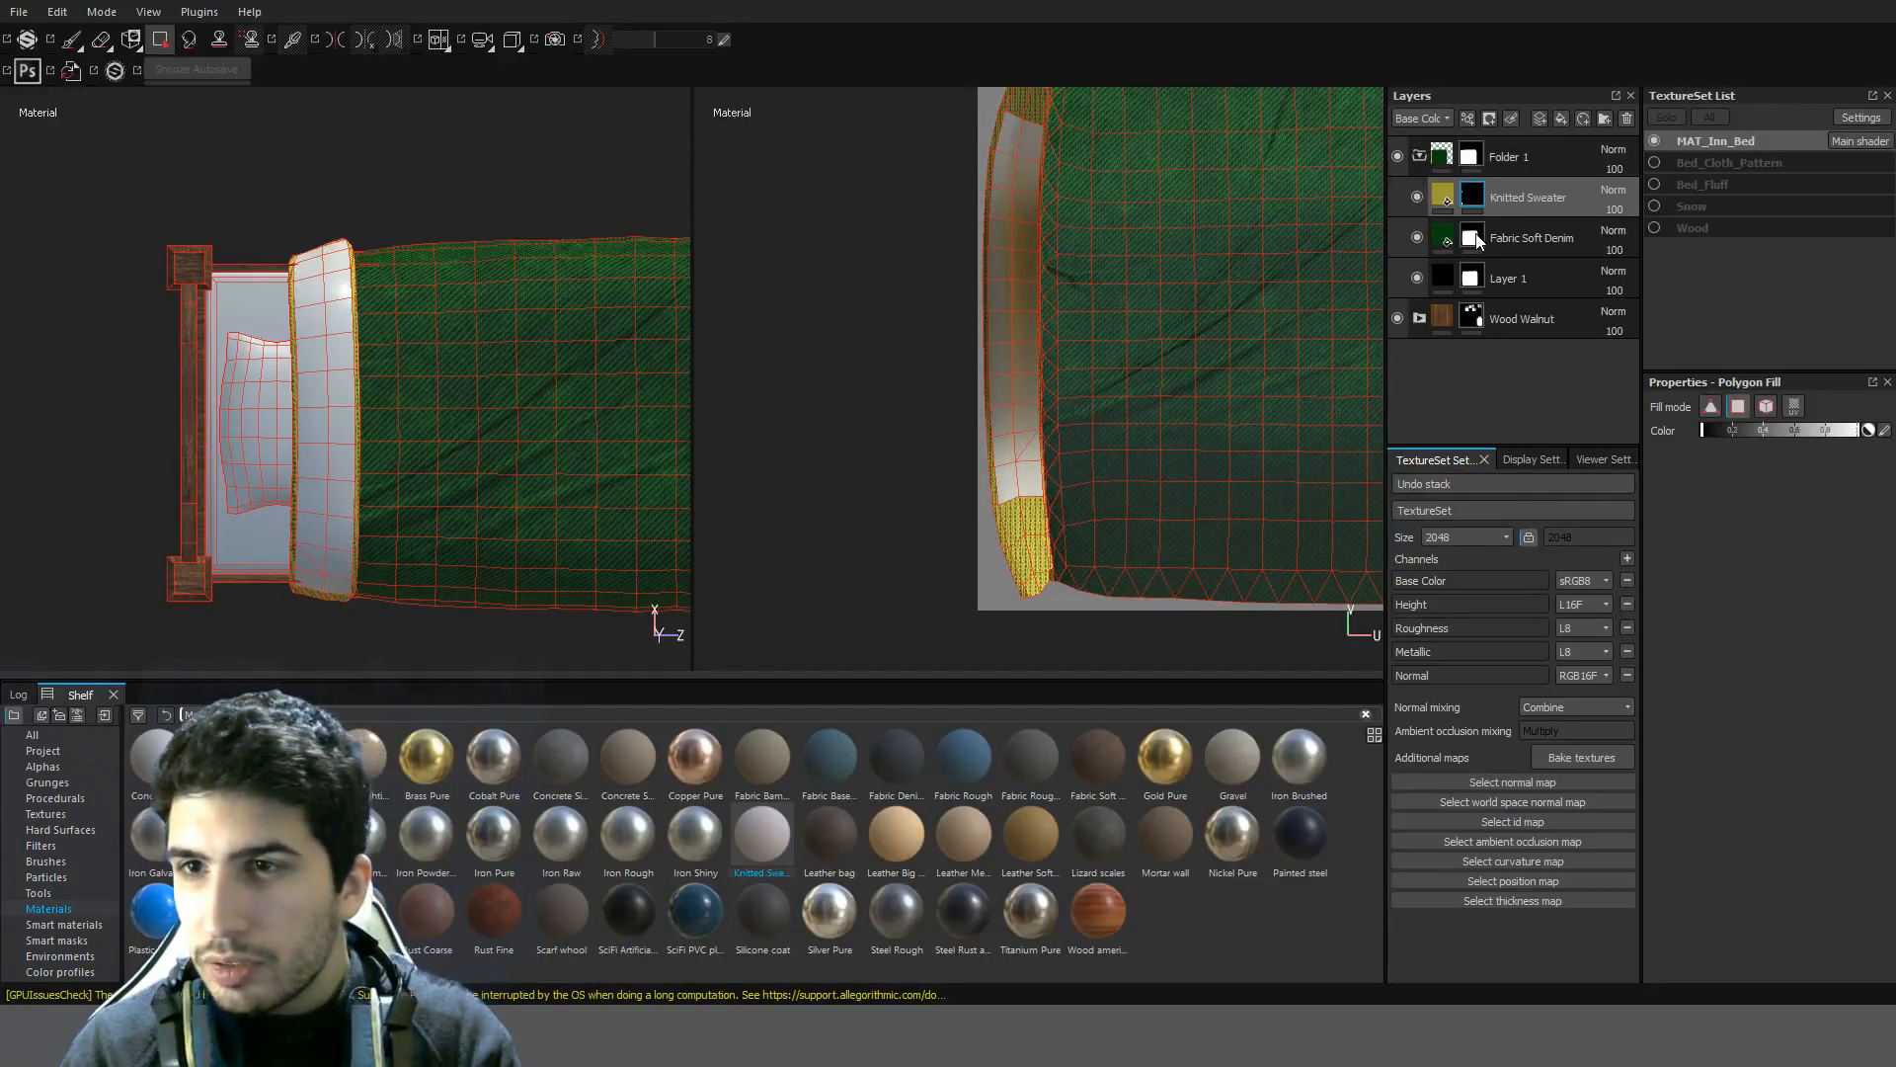
Fill the strip's cleared inner faces in the Fabric Soft Denim mask and inspect the knitted trim up close
{"action": "left_click", "coordinate": [1530, 238]}
{"action": "left_click_drag", "start_coordinate": [1035, 146], "coordinate": [1012, 491]}
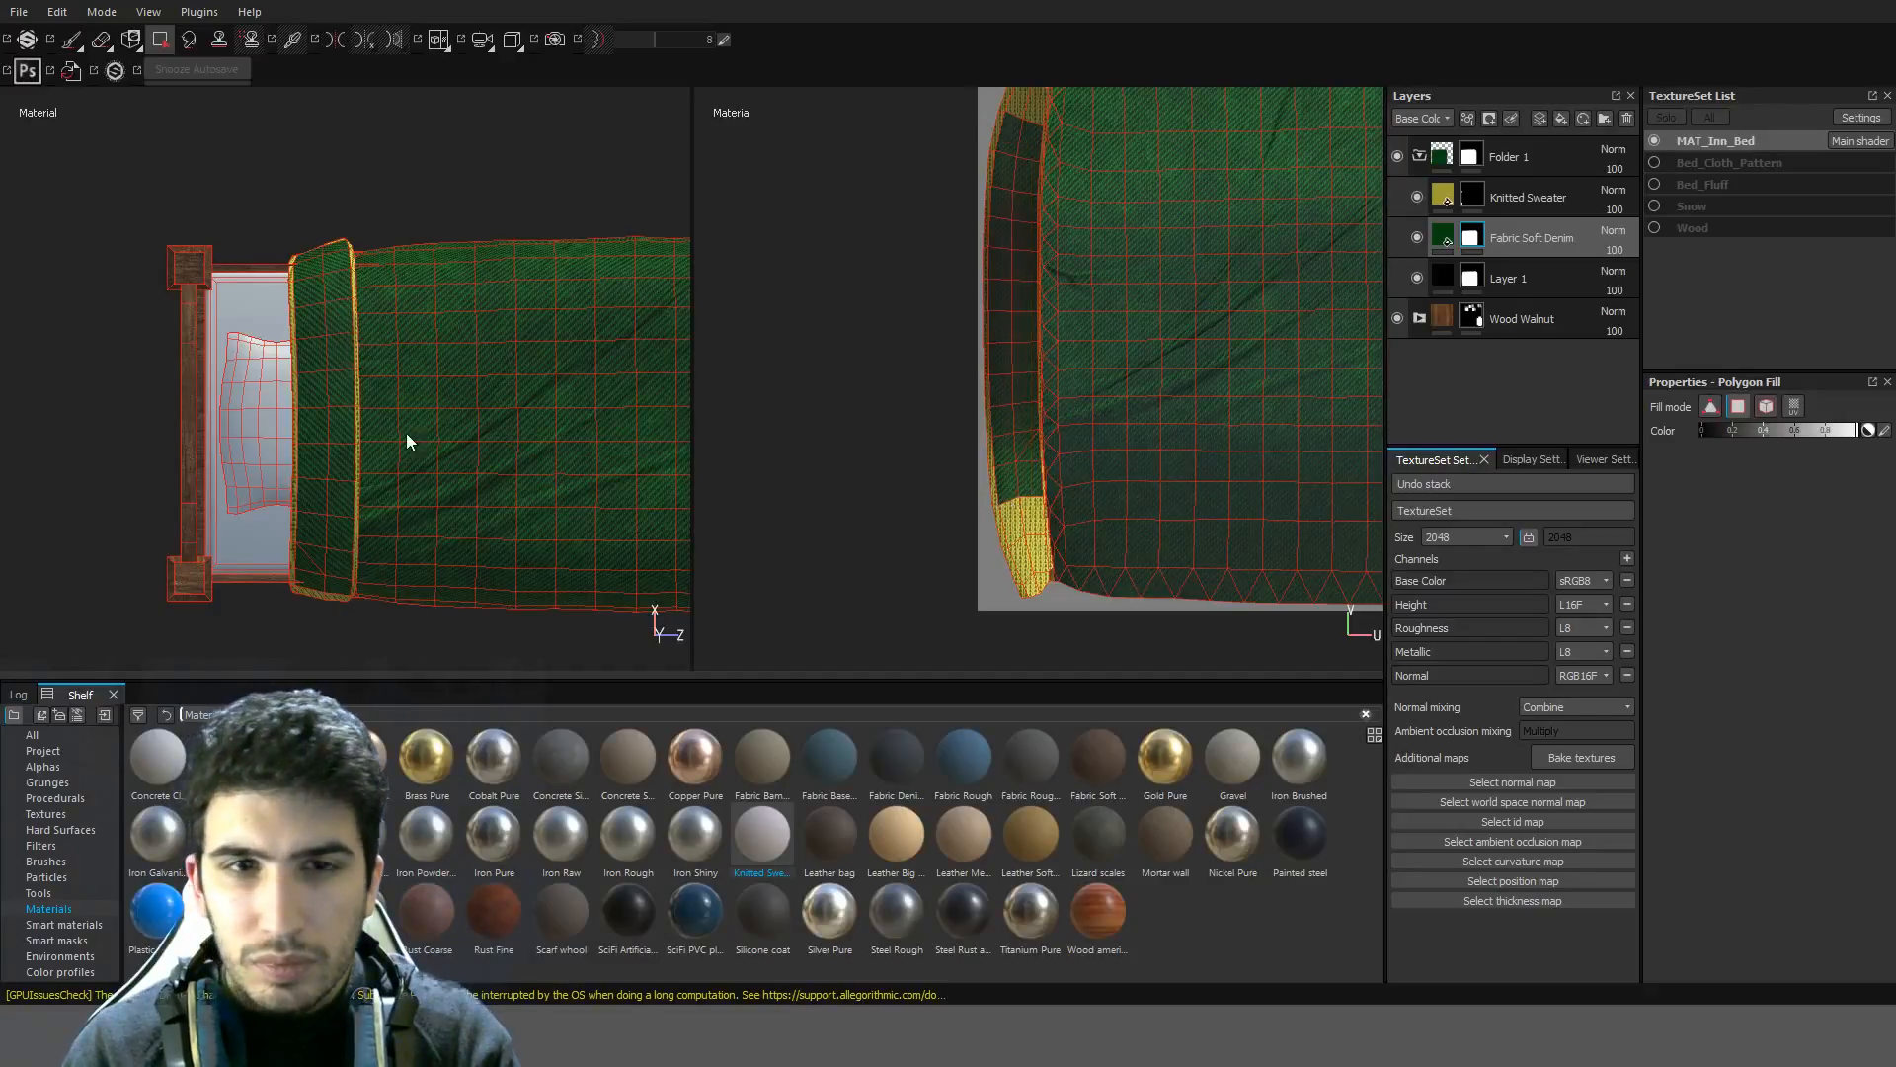
{"action": "scroll", "coordinate": [406, 432], "scroll_direction": "up", "scroll_amount": 5}
{"action": "scroll", "coordinate": [375, 399], "scroll_direction": "up", "scroll_amount": 3}
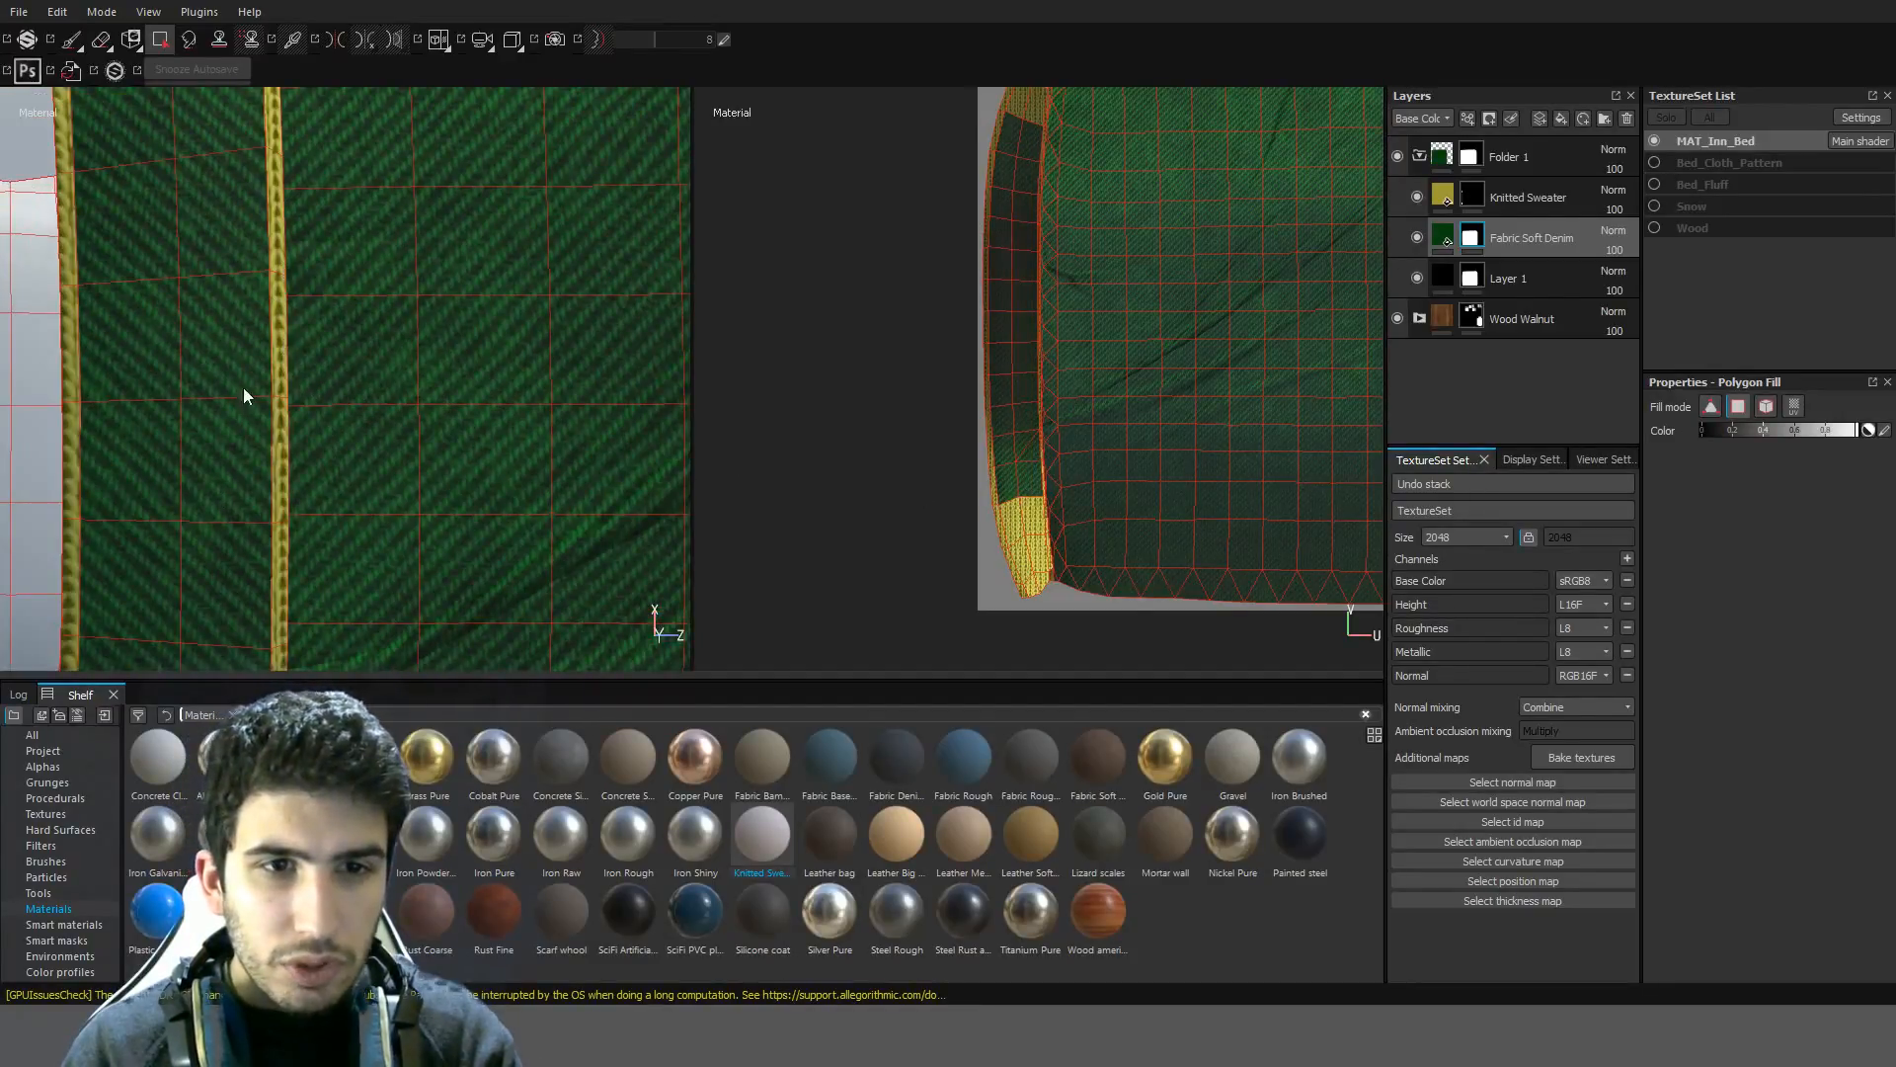
Remove the inner faces at both ends of the folded strip from the Knitted Sweater mask, leaving knit only along its long edges
{"action": "scroll", "coordinate": [259, 444], "scroll_direction": "down", "scroll_amount": 6}
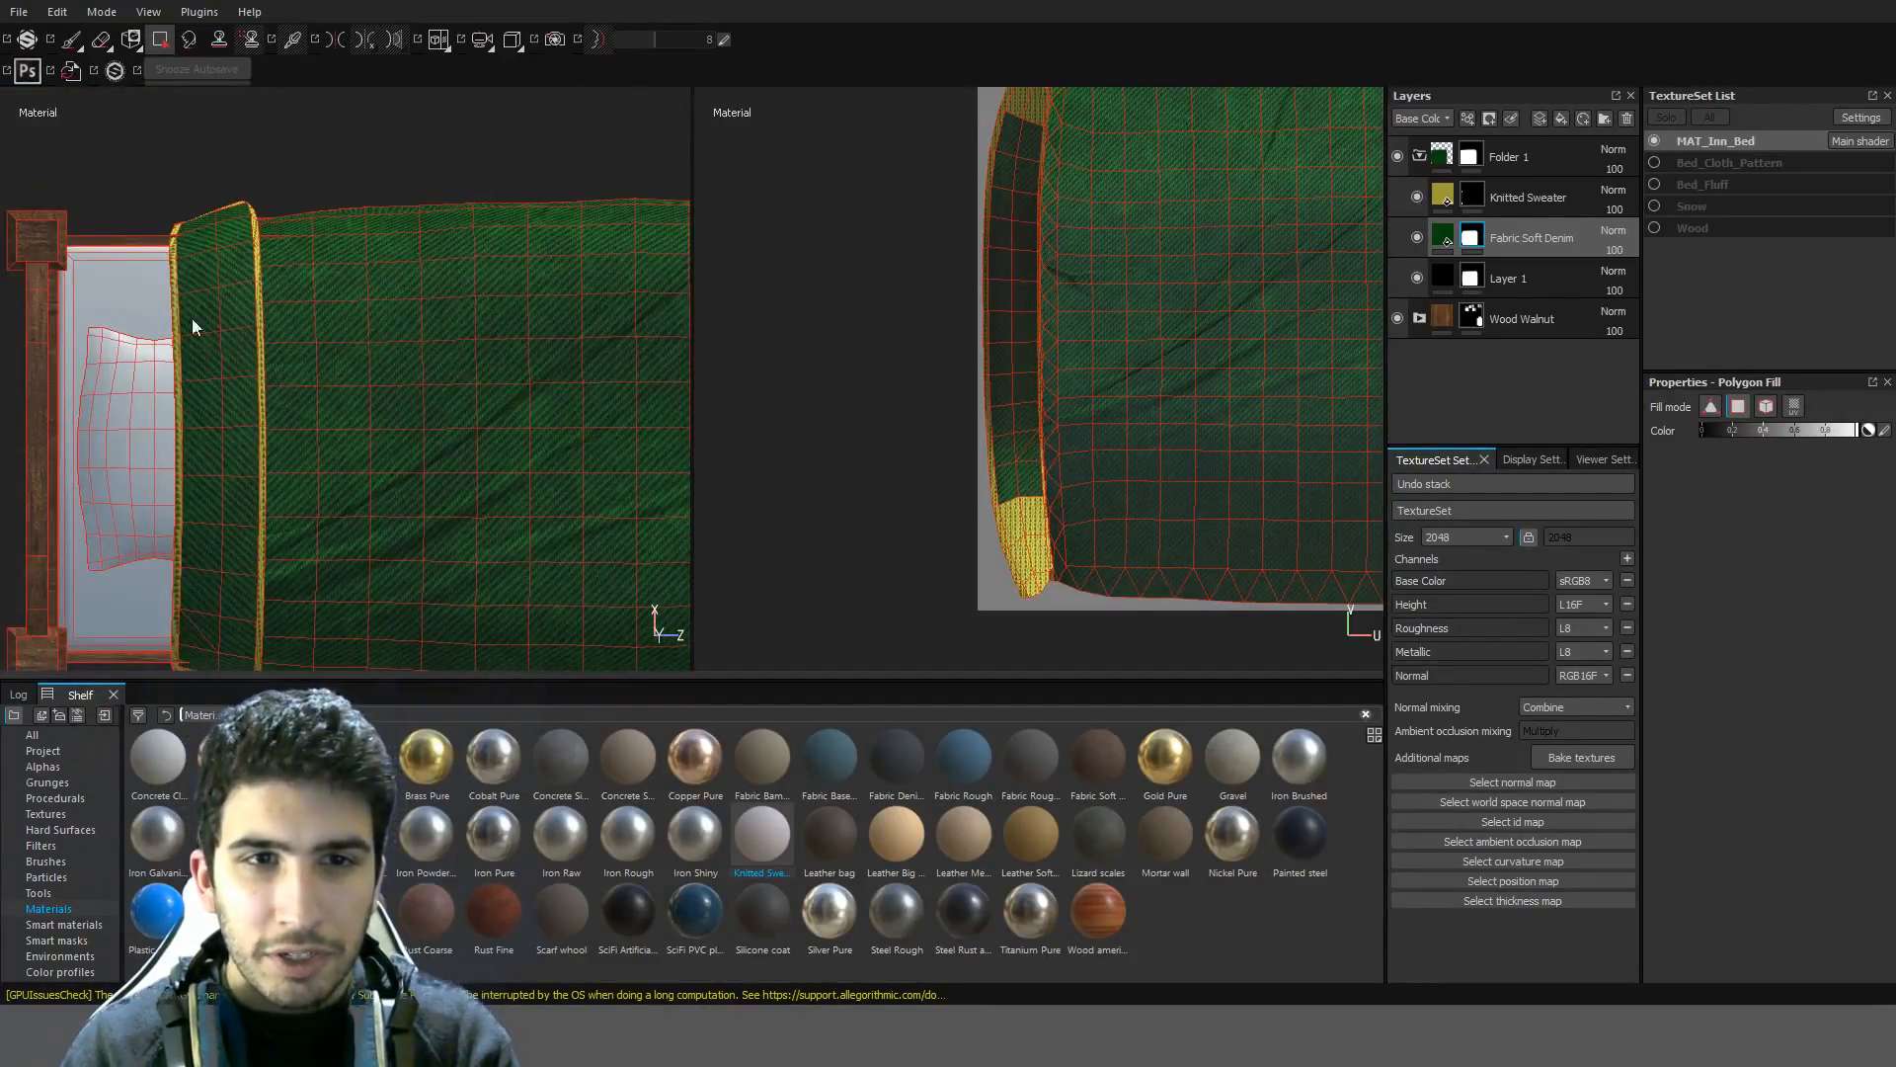
{"action": "middle_click_drag", "start_coordinate": [224, 527], "coordinate": [278, 303]}
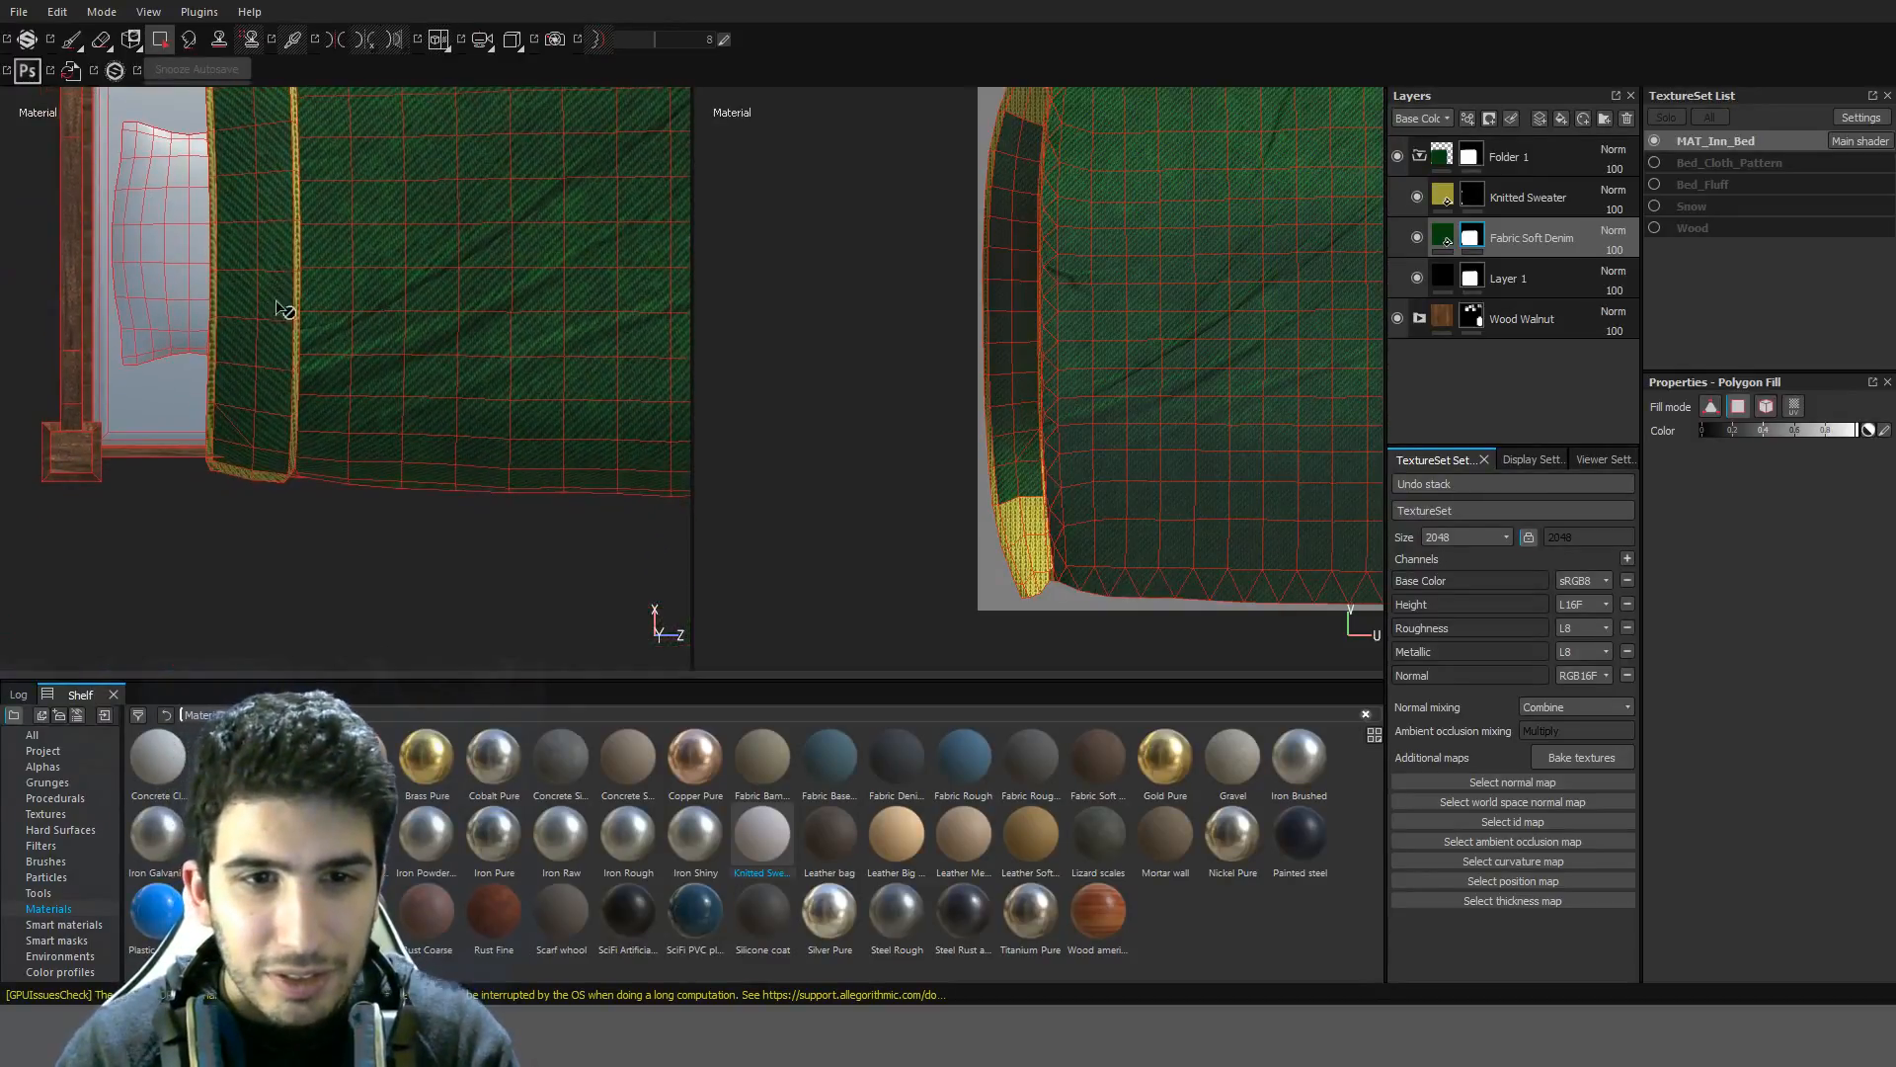
{"action": "scroll", "coordinate": [1045, 528], "scroll_direction": "up", "scroll_amount": 2}
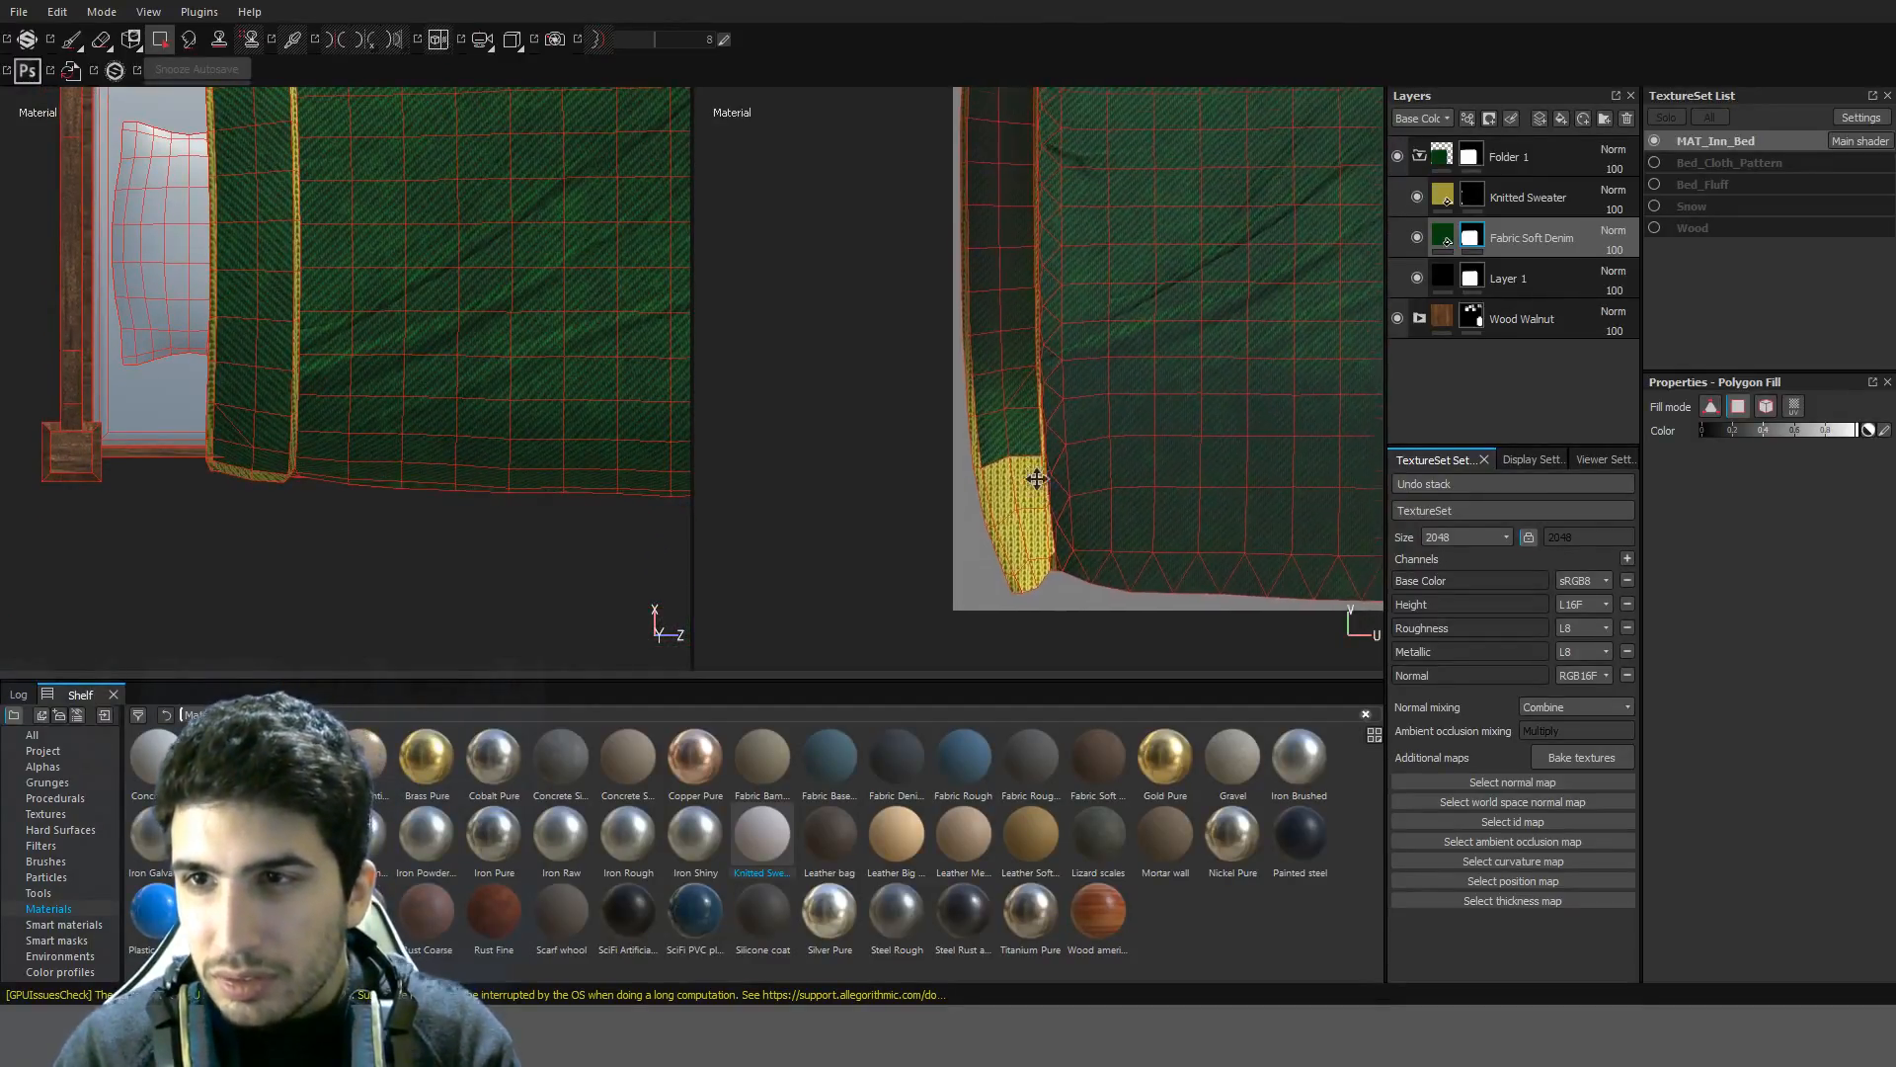
{"action": "left_click", "coordinate": [1475, 197]}
{"action": "scroll", "coordinate": [1052, 489], "scroll_direction": "up", "scroll_amount": 2}
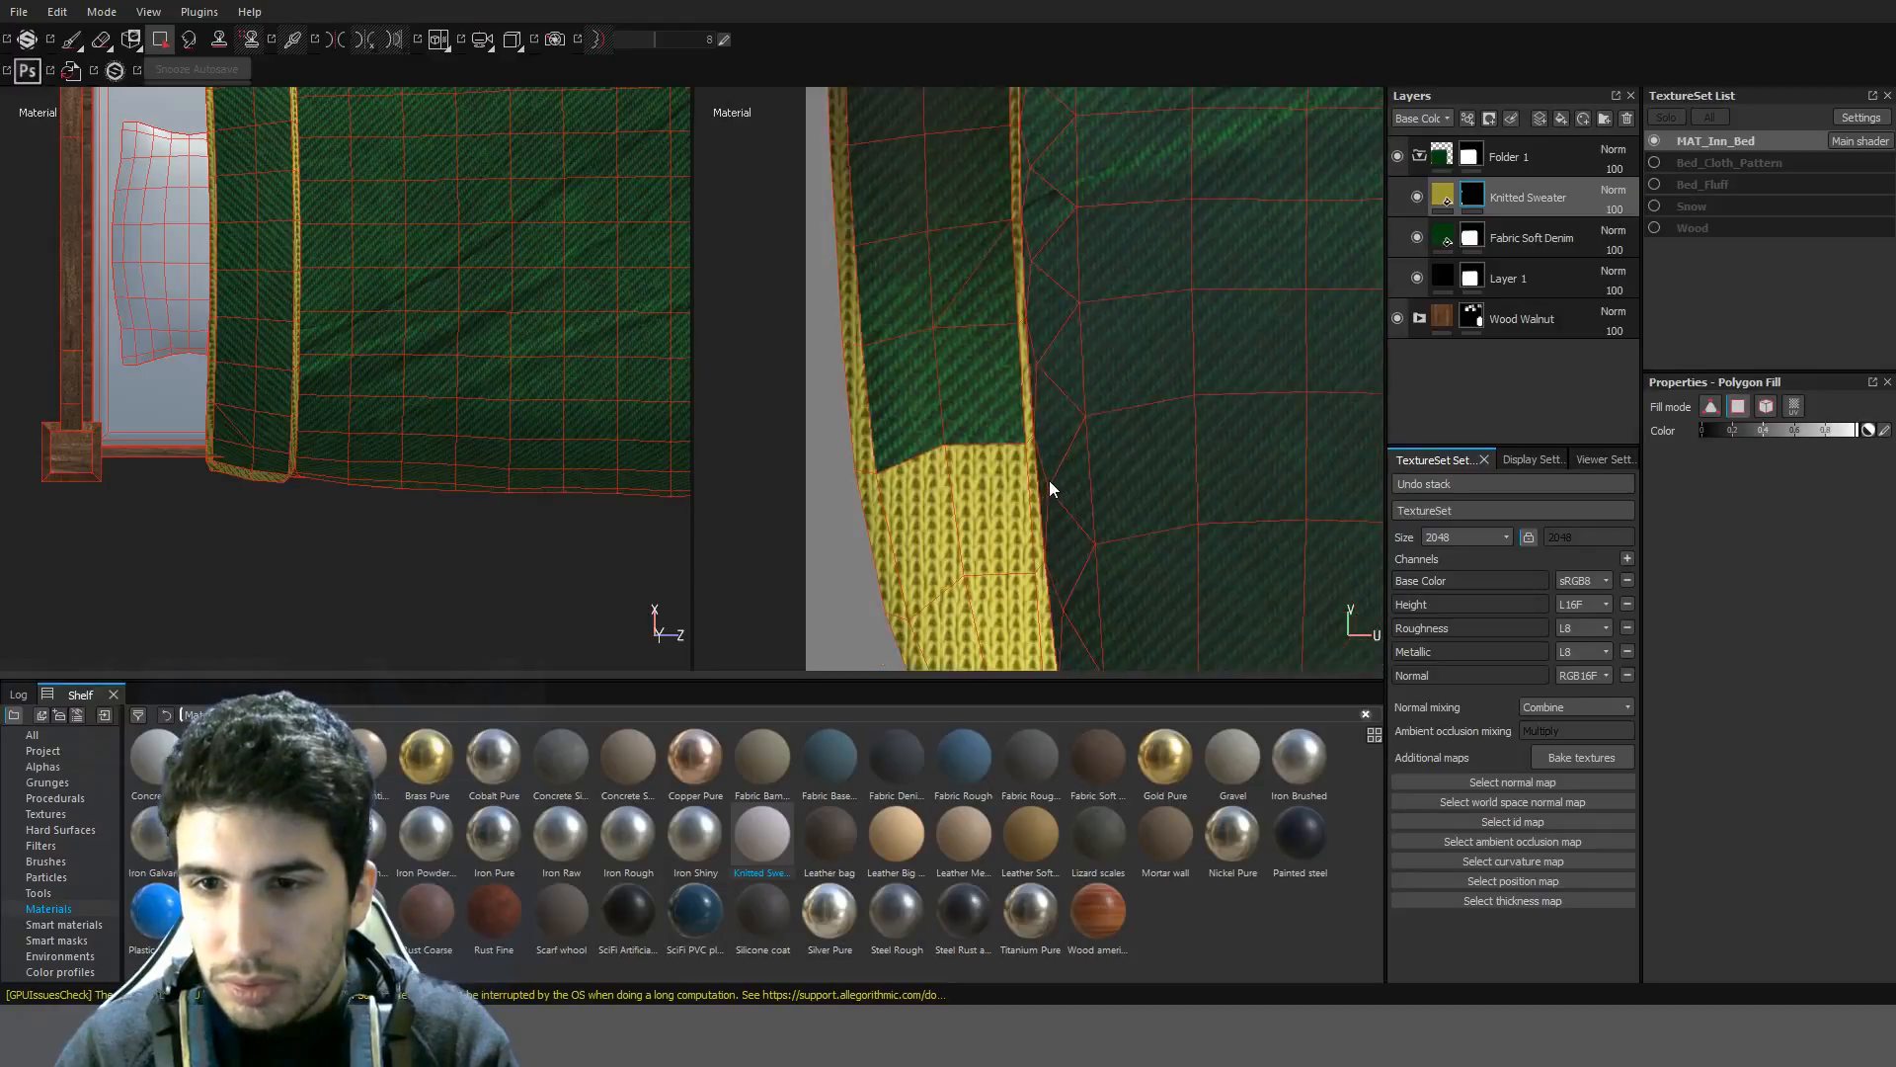
{"action": "scroll", "coordinate": [1054, 372], "scroll_direction": "up", "scroll_amount": 2}
{"action": "left_click_drag", "start_coordinate": [996, 336], "coordinate": [1008, 556]}
{"action": "left_click", "coordinate": [1037, 539]}
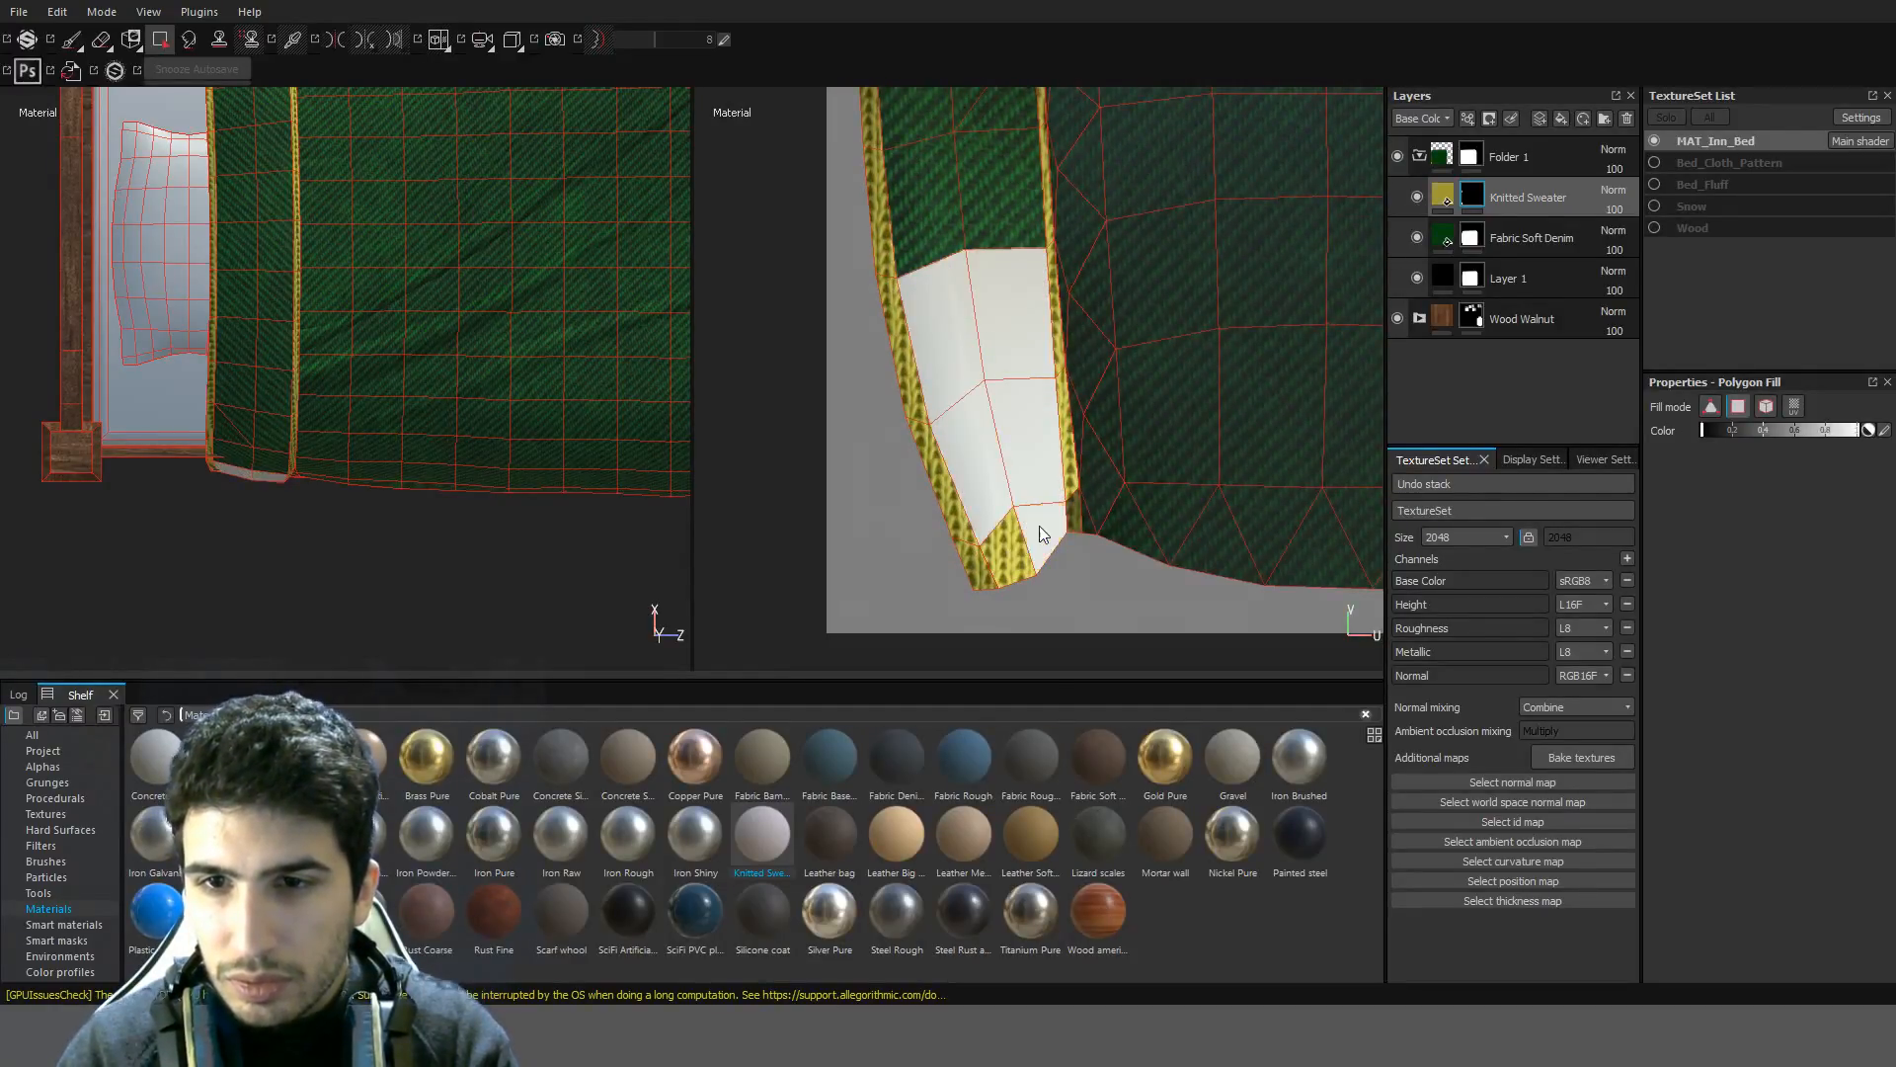
{"action": "left_click", "coordinate": [1023, 553]}
{"action": "scroll", "coordinate": [1067, 382], "scroll_direction": "down", "scroll_amount": 3}
{"action": "middle_click_drag", "start_coordinate": [1097, 240], "coordinate": [1080, 472], "text": "alt"}
{"action": "scroll", "coordinate": [1027, 420], "scroll_direction": "up", "scroll_amount": 3}
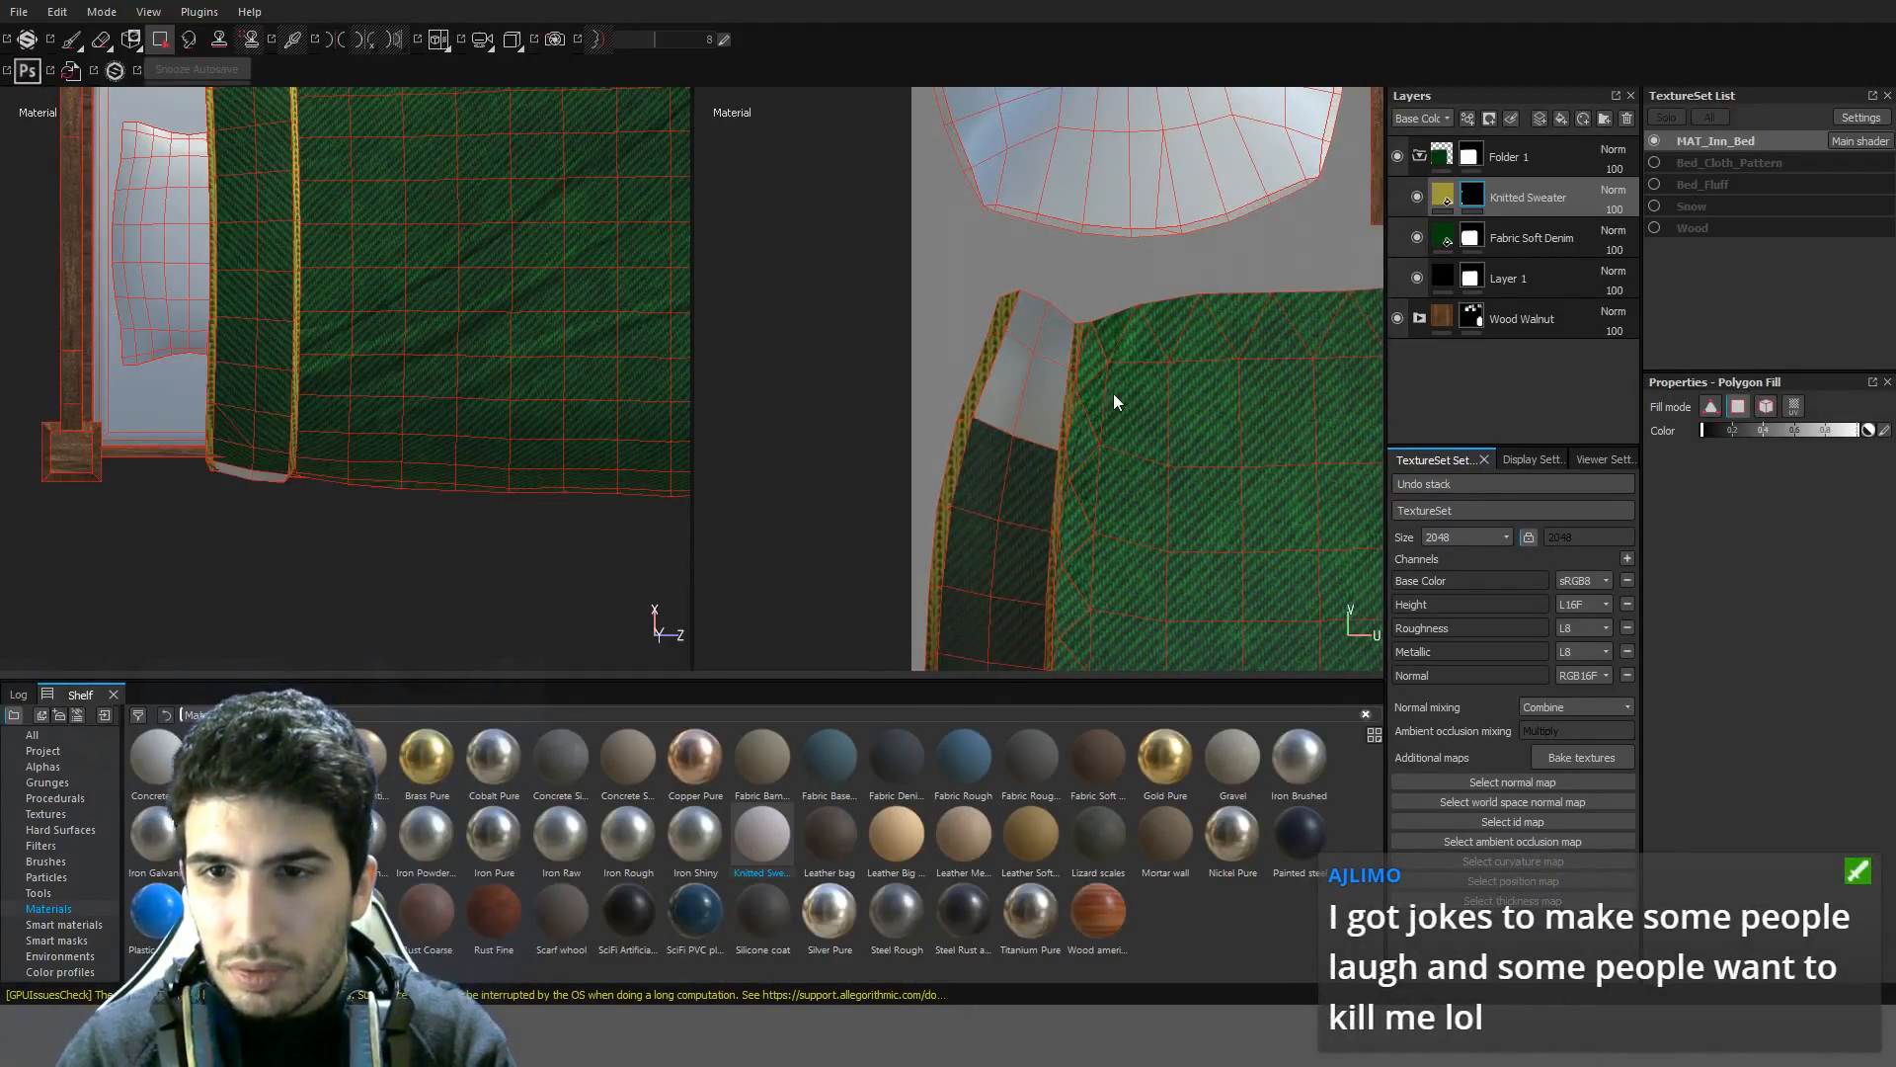
{"action": "scroll", "coordinate": [1112, 393], "scroll_direction": "up", "scroll_amount": 5}
{"action": "scroll", "coordinate": [1086, 373], "scroll_direction": "down", "scroll_amount": 4}
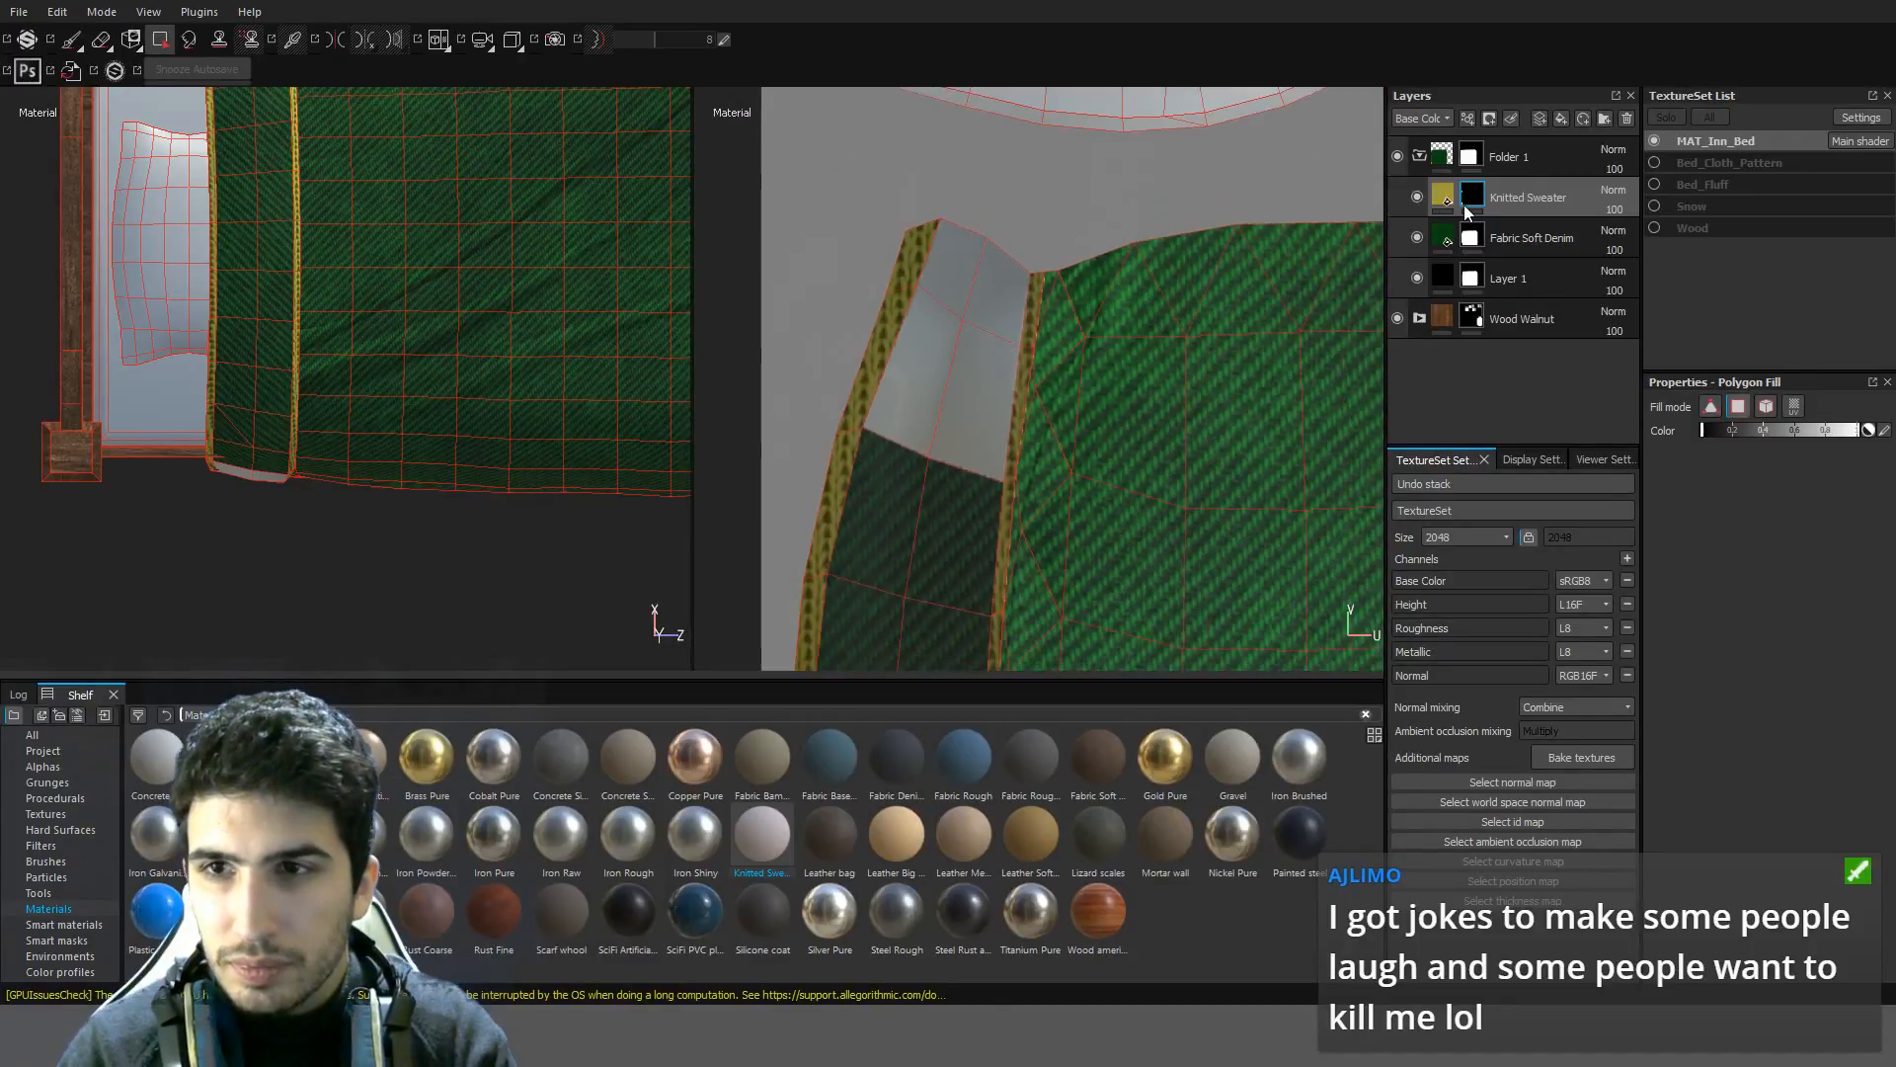
Fill the cleared inner faces at the strip's upper end in the Fabric Soft Denim mask
{"action": "left_click", "coordinate": [1520, 238]}
{"action": "left_click", "coordinate": [958, 262]}
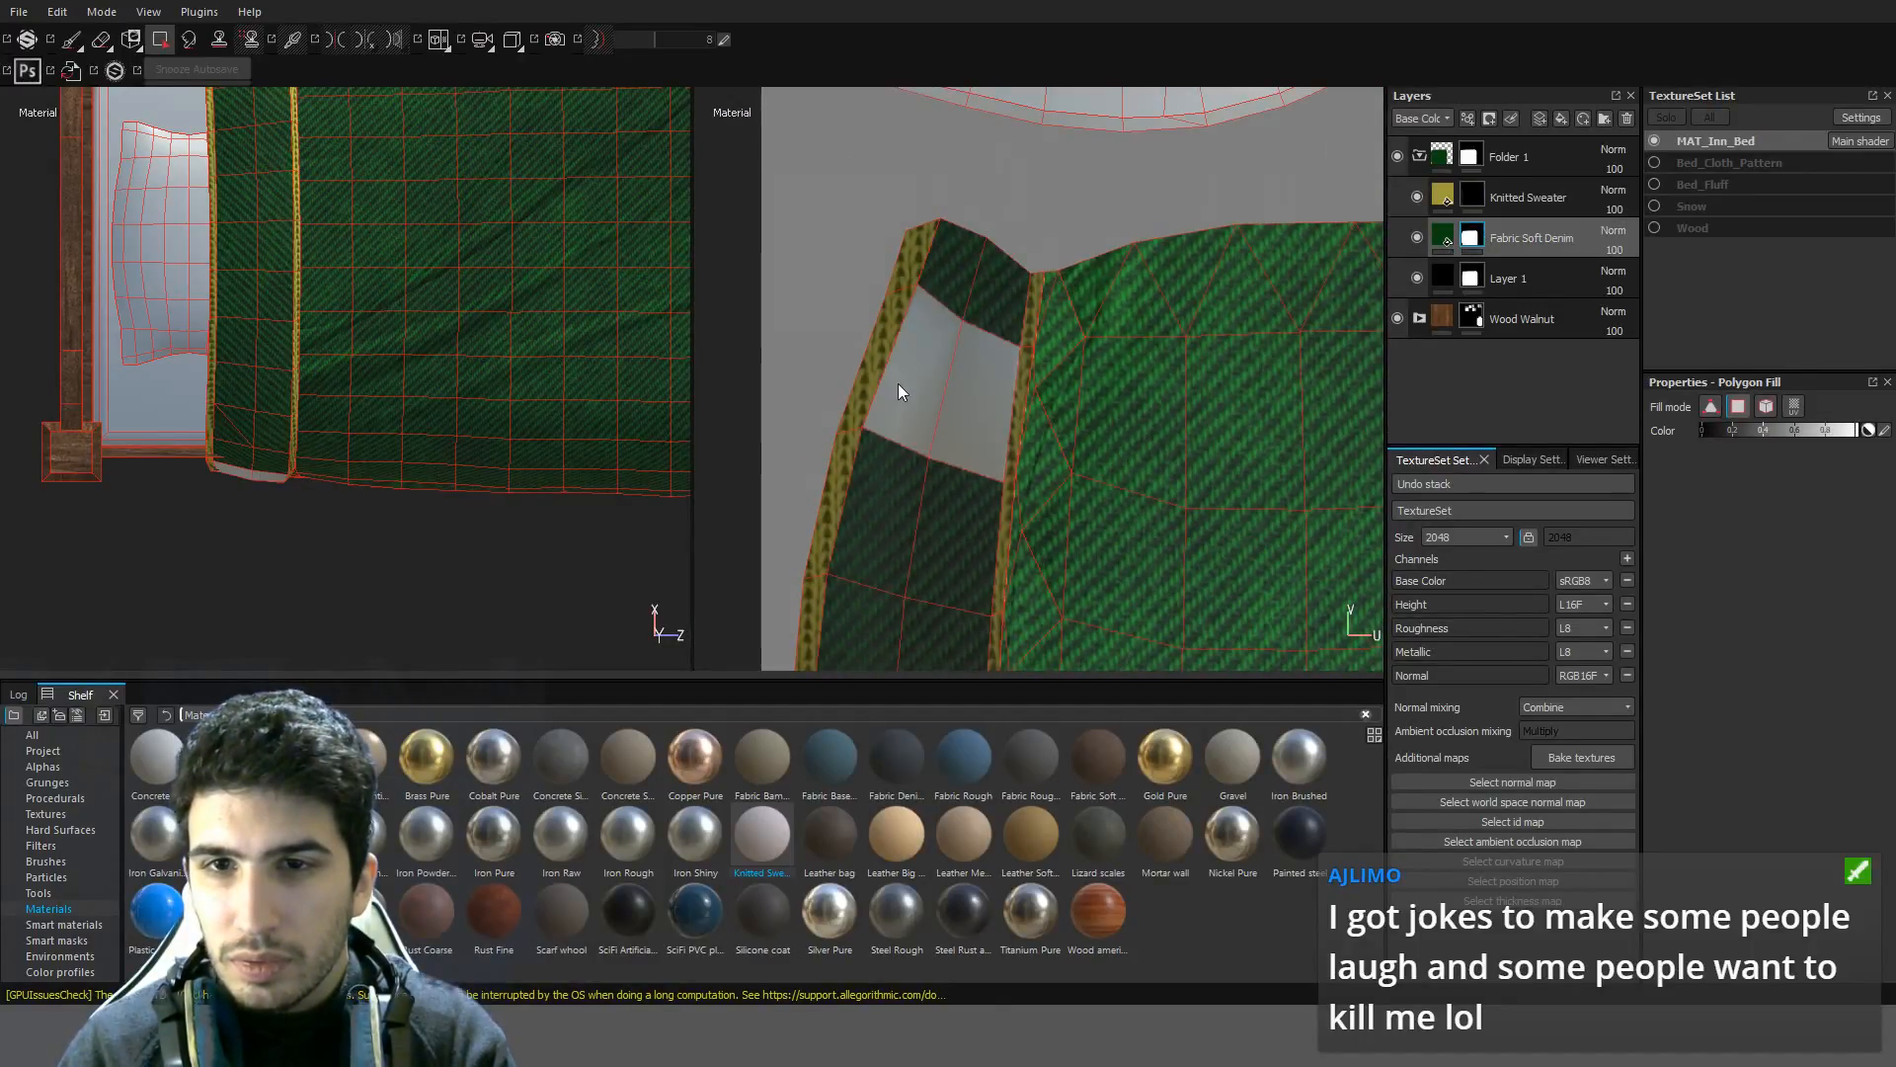
{"action": "left_click", "coordinate": [923, 316]}
{"action": "scroll", "coordinate": [992, 448], "scroll_direction": "down", "scroll_amount": 2}
{"action": "left_click", "coordinate": [996, 436]}
Fill the cleared inner faces at the strip's lower end in the Fabric Soft Denim mask
{"action": "middle_click_drag", "start_coordinate": [1029, 536], "coordinate": [1027, 191]}
{"action": "scroll", "coordinate": [1014, 296], "scroll_direction": "up", "scroll_amount": 3}
{"action": "scroll", "coordinate": [1037, 353], "scroll_direction": "up", "scroll_amount": 2}
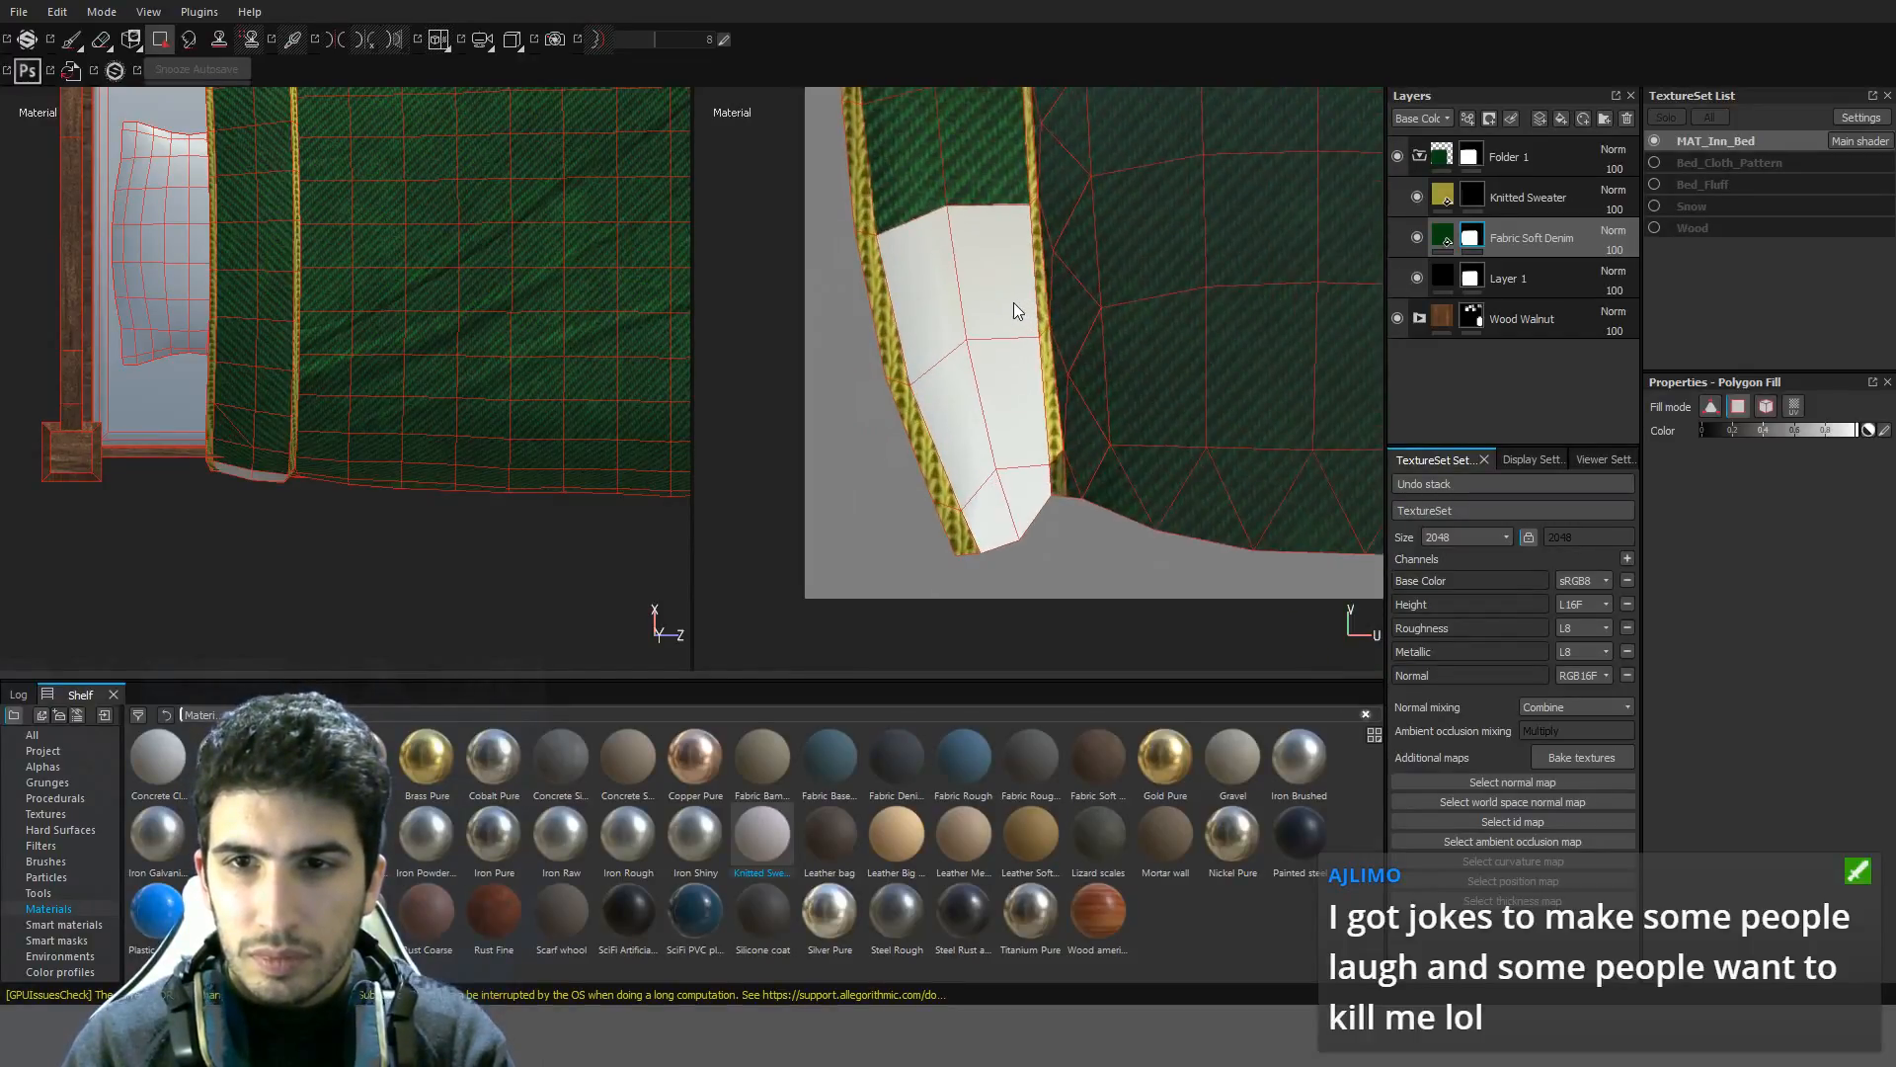
{"action": "left_click", "coordinate": [987, 381]}
{"action": "left_click", "coordinate": [965, 410]}
{"action": "left_click", "coordinate": [923, 297]}
{"action": "left_click", "coordinate": [1010, 486]}
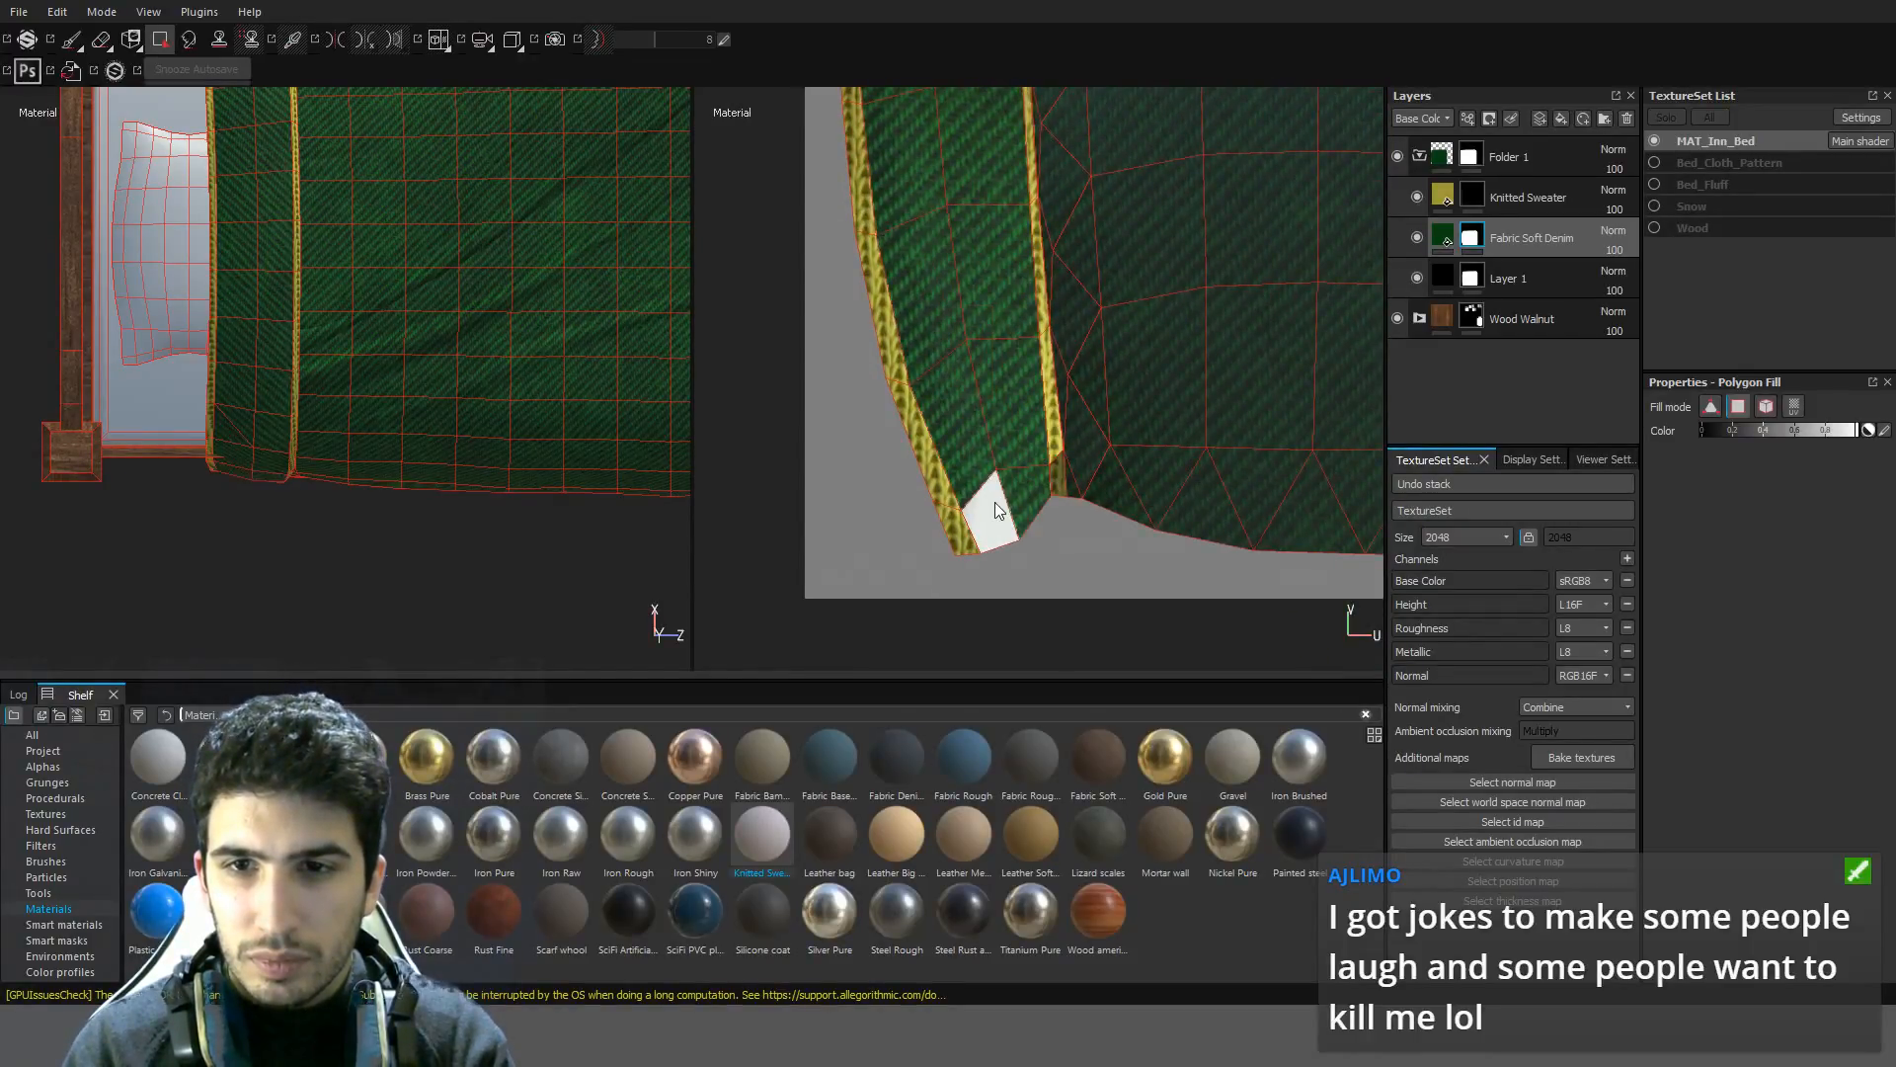
{"action": "left_click", "coordinate": [1000, 511]}
Try a knitted zigzag on the blanket's lower hem by filling alternate triangles near the strip in the Knitted Sweater mask
{"action": "middle_click_drag", "start_coordinate": [1194, 351], "coordinate": [876, 346]}
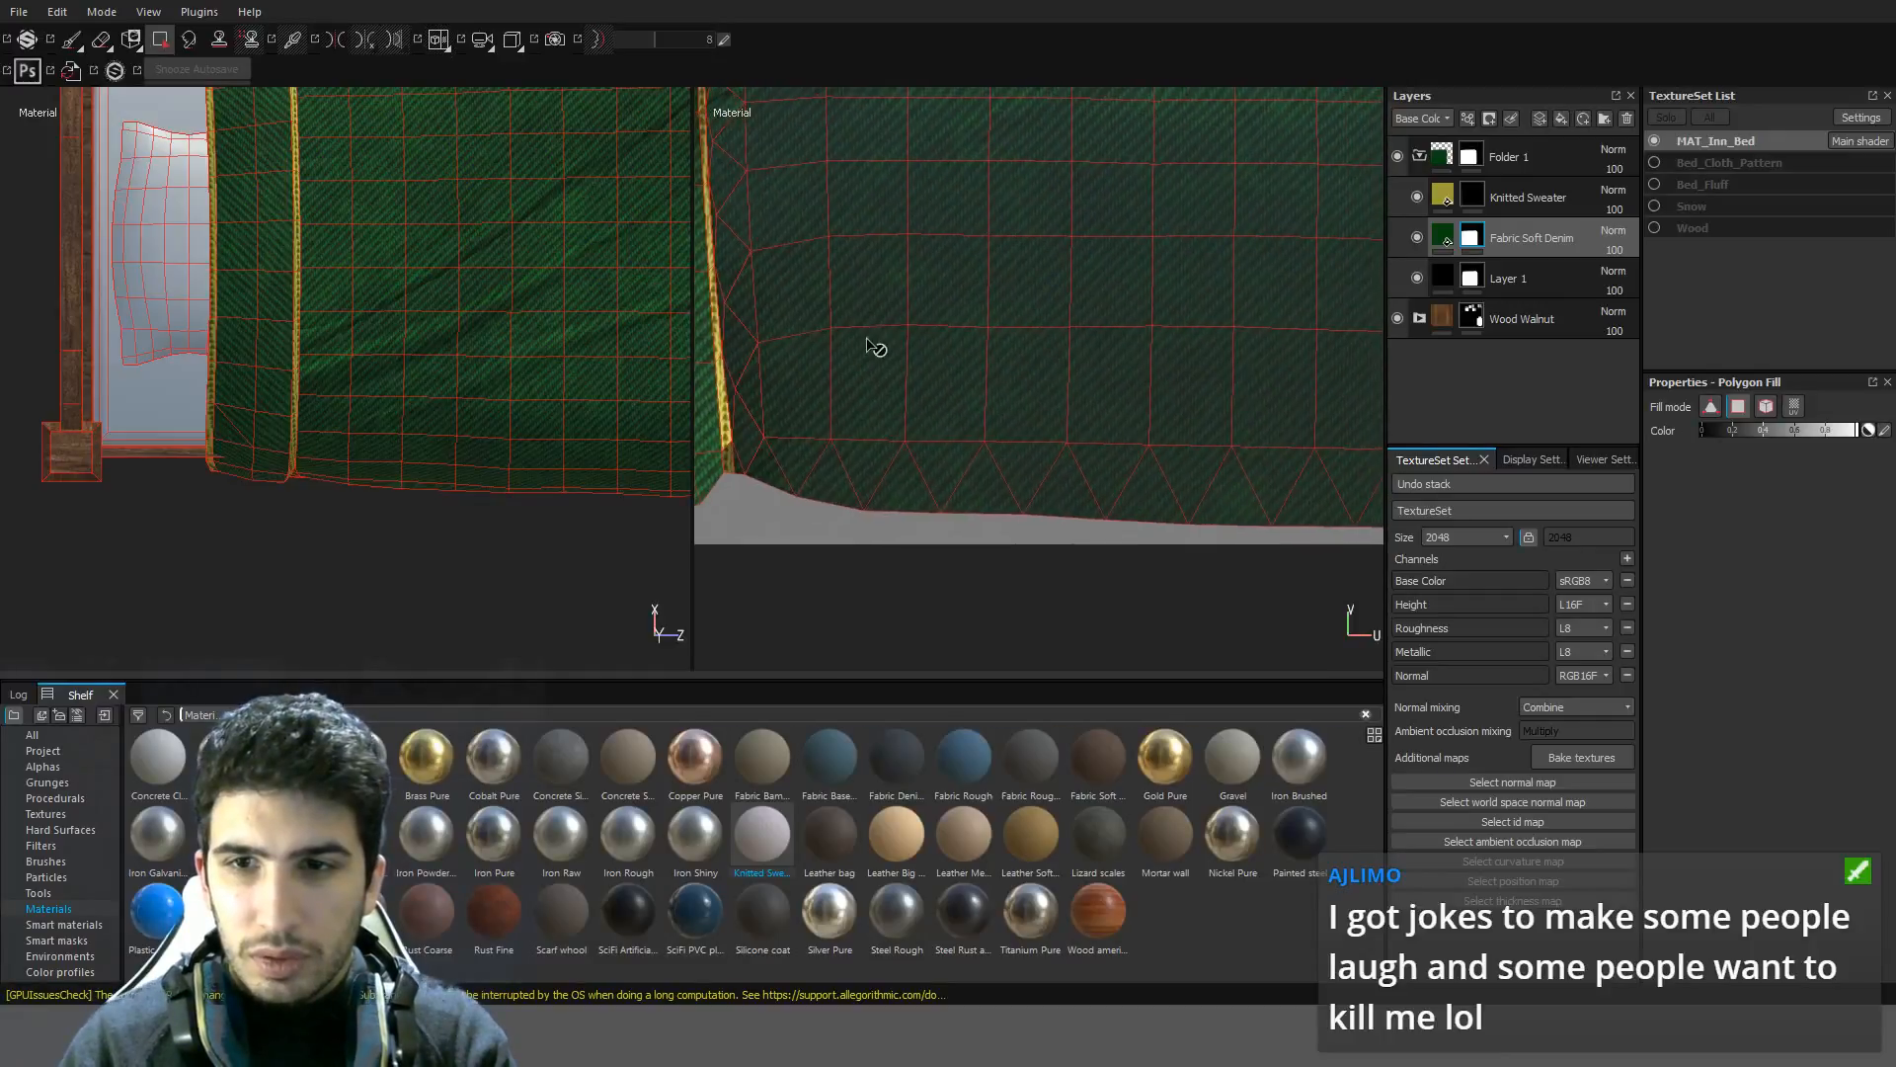
{"action": "left_click", "coordinate": [1429, 208]}
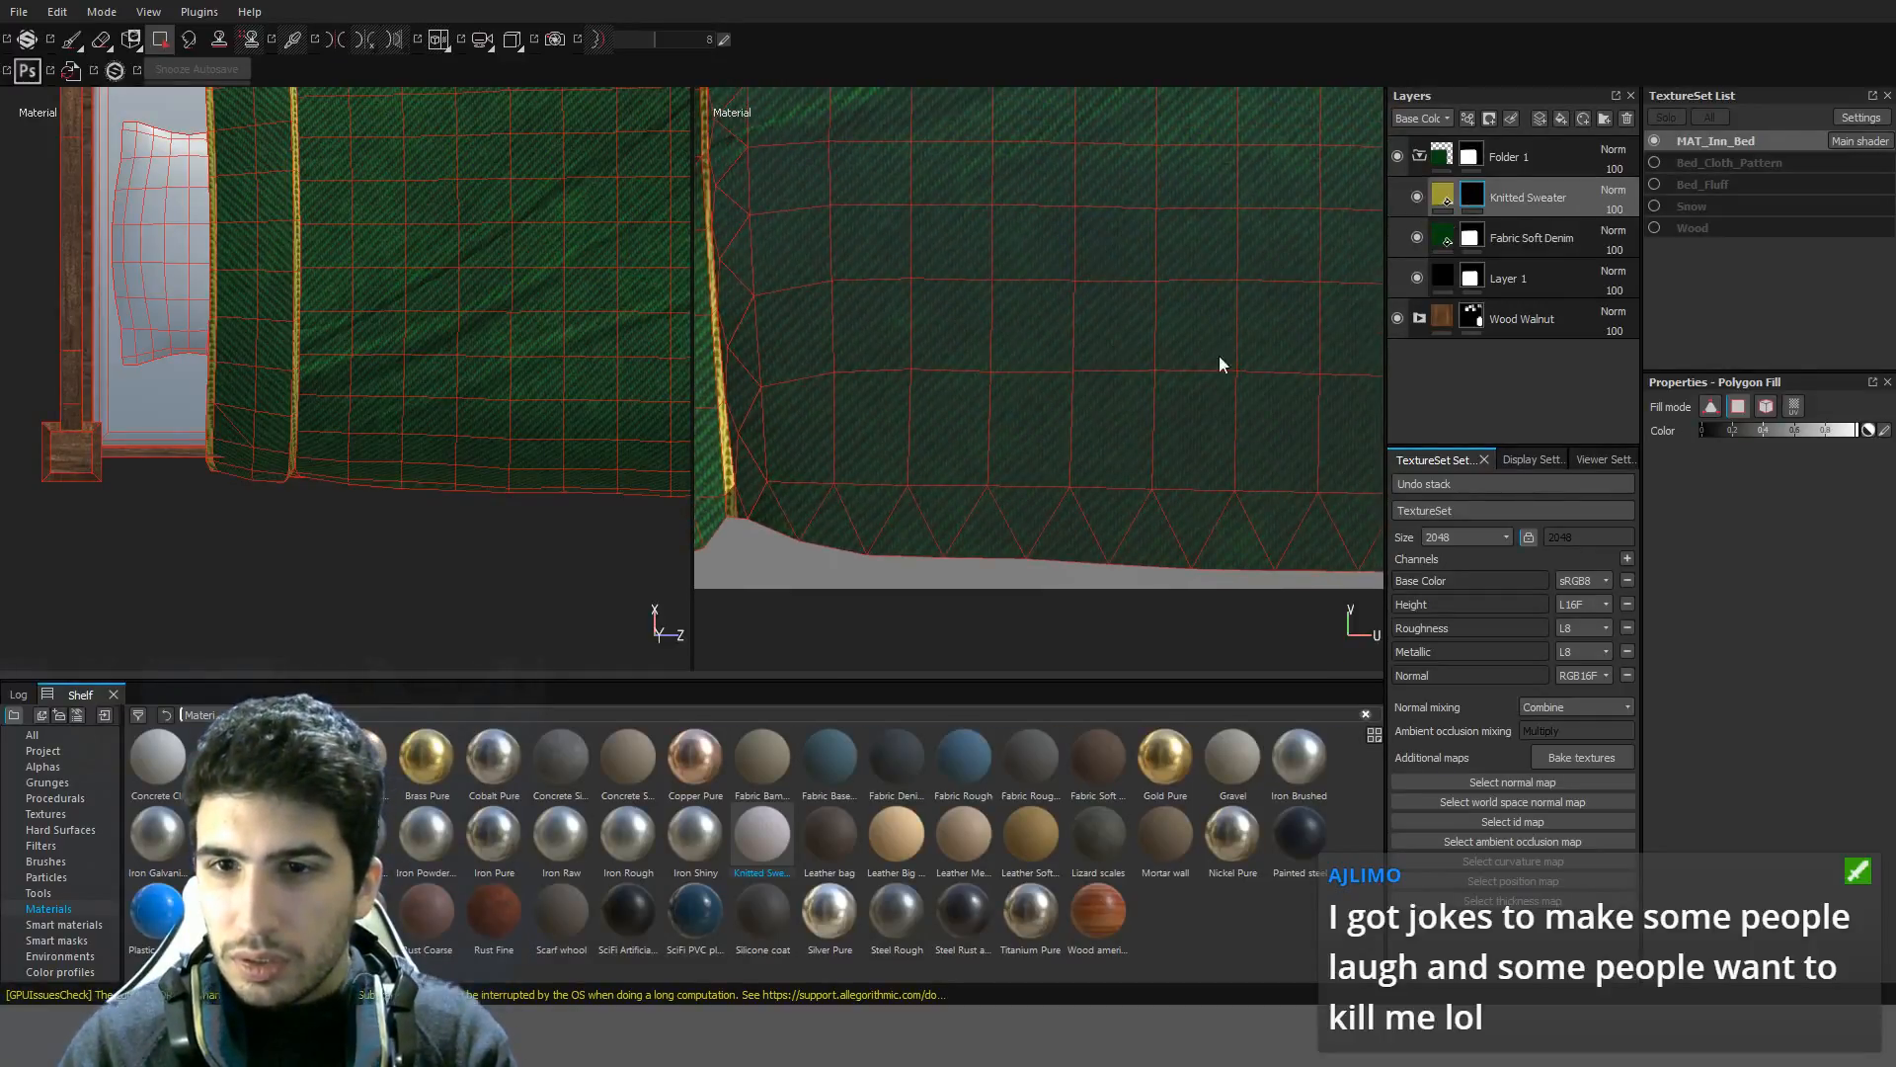
{"action": "left_click", "coordinate": [780, 525]}
{"action": "left_click", "coordinate": [890, 547]}
{"action": "left_click", "coordinate": [834, 522]}
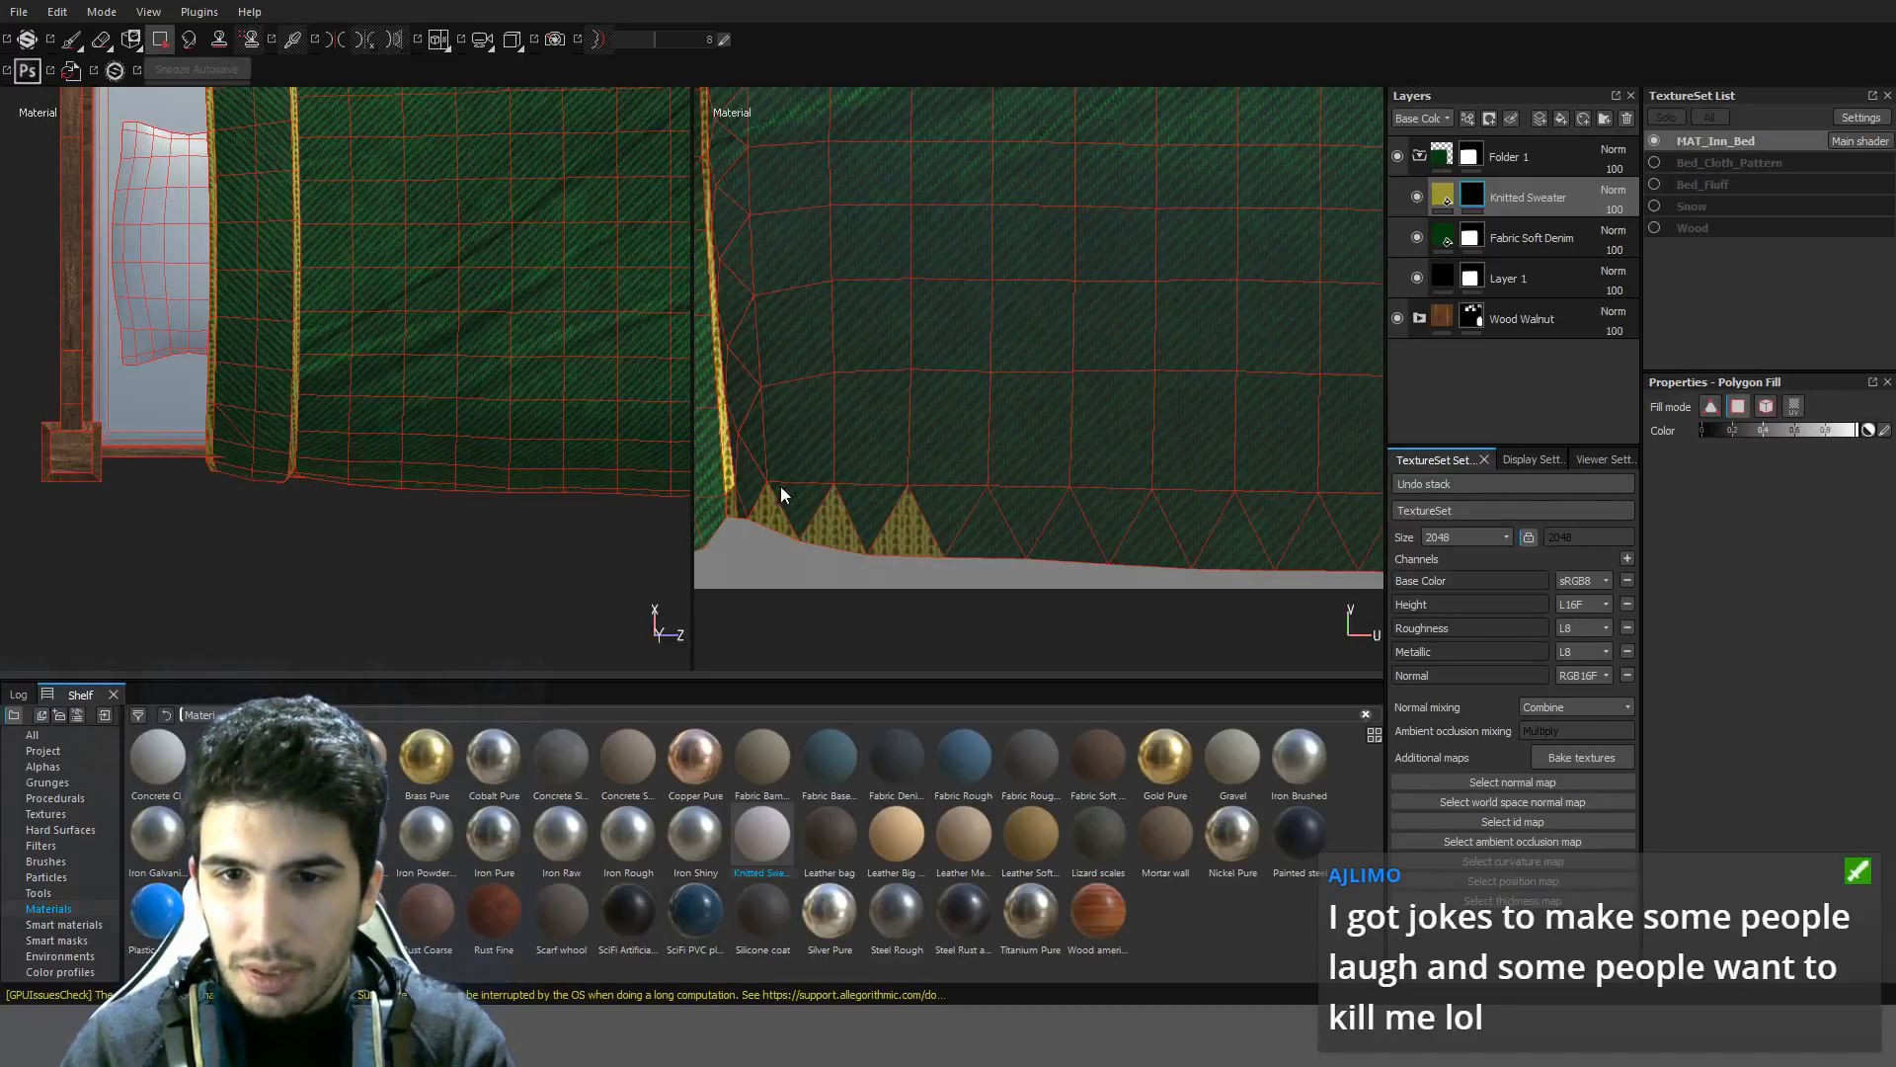
{"action": "left_click_drag", "start_coordinate": [593, 445], "coordinate": [317, 267], "text": "alt"}
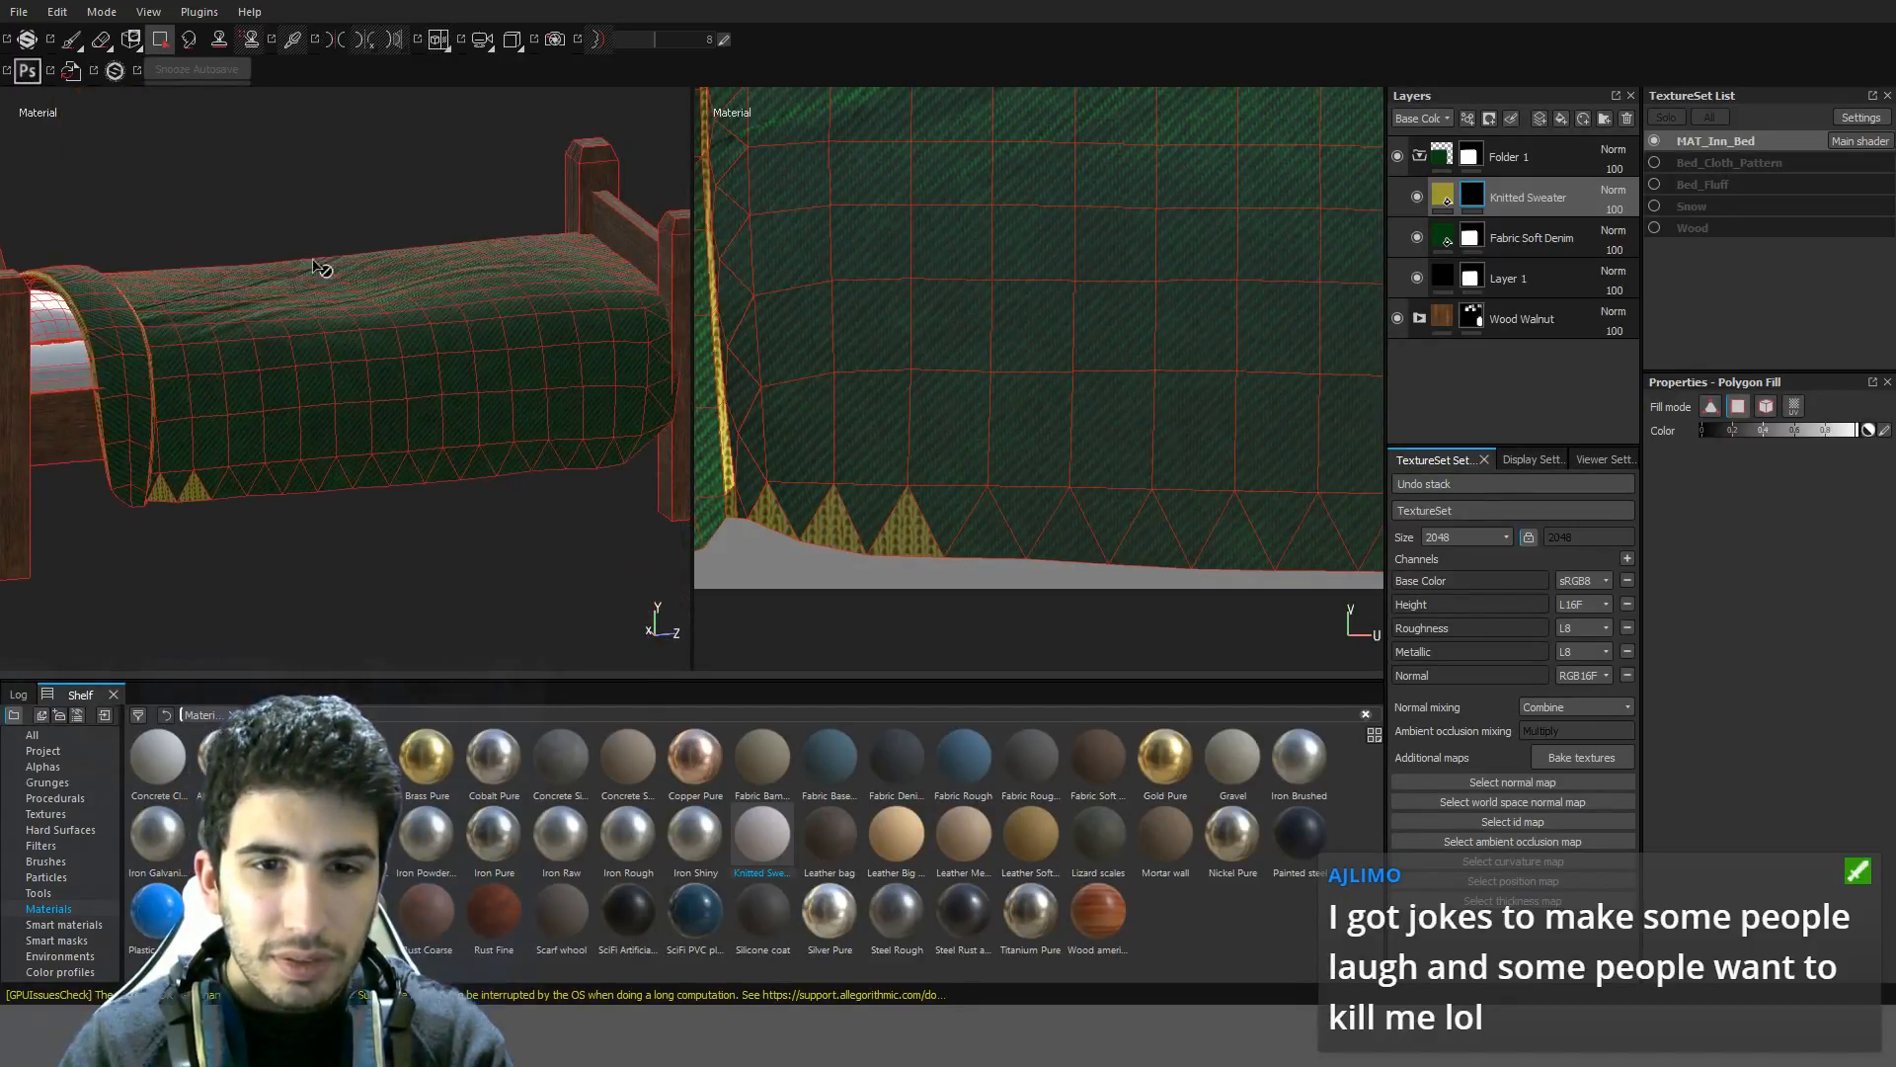
{"action": "scroll", "coordinate": [1080, 536], "scroll_direction": "down", "scroll_amount": 2}
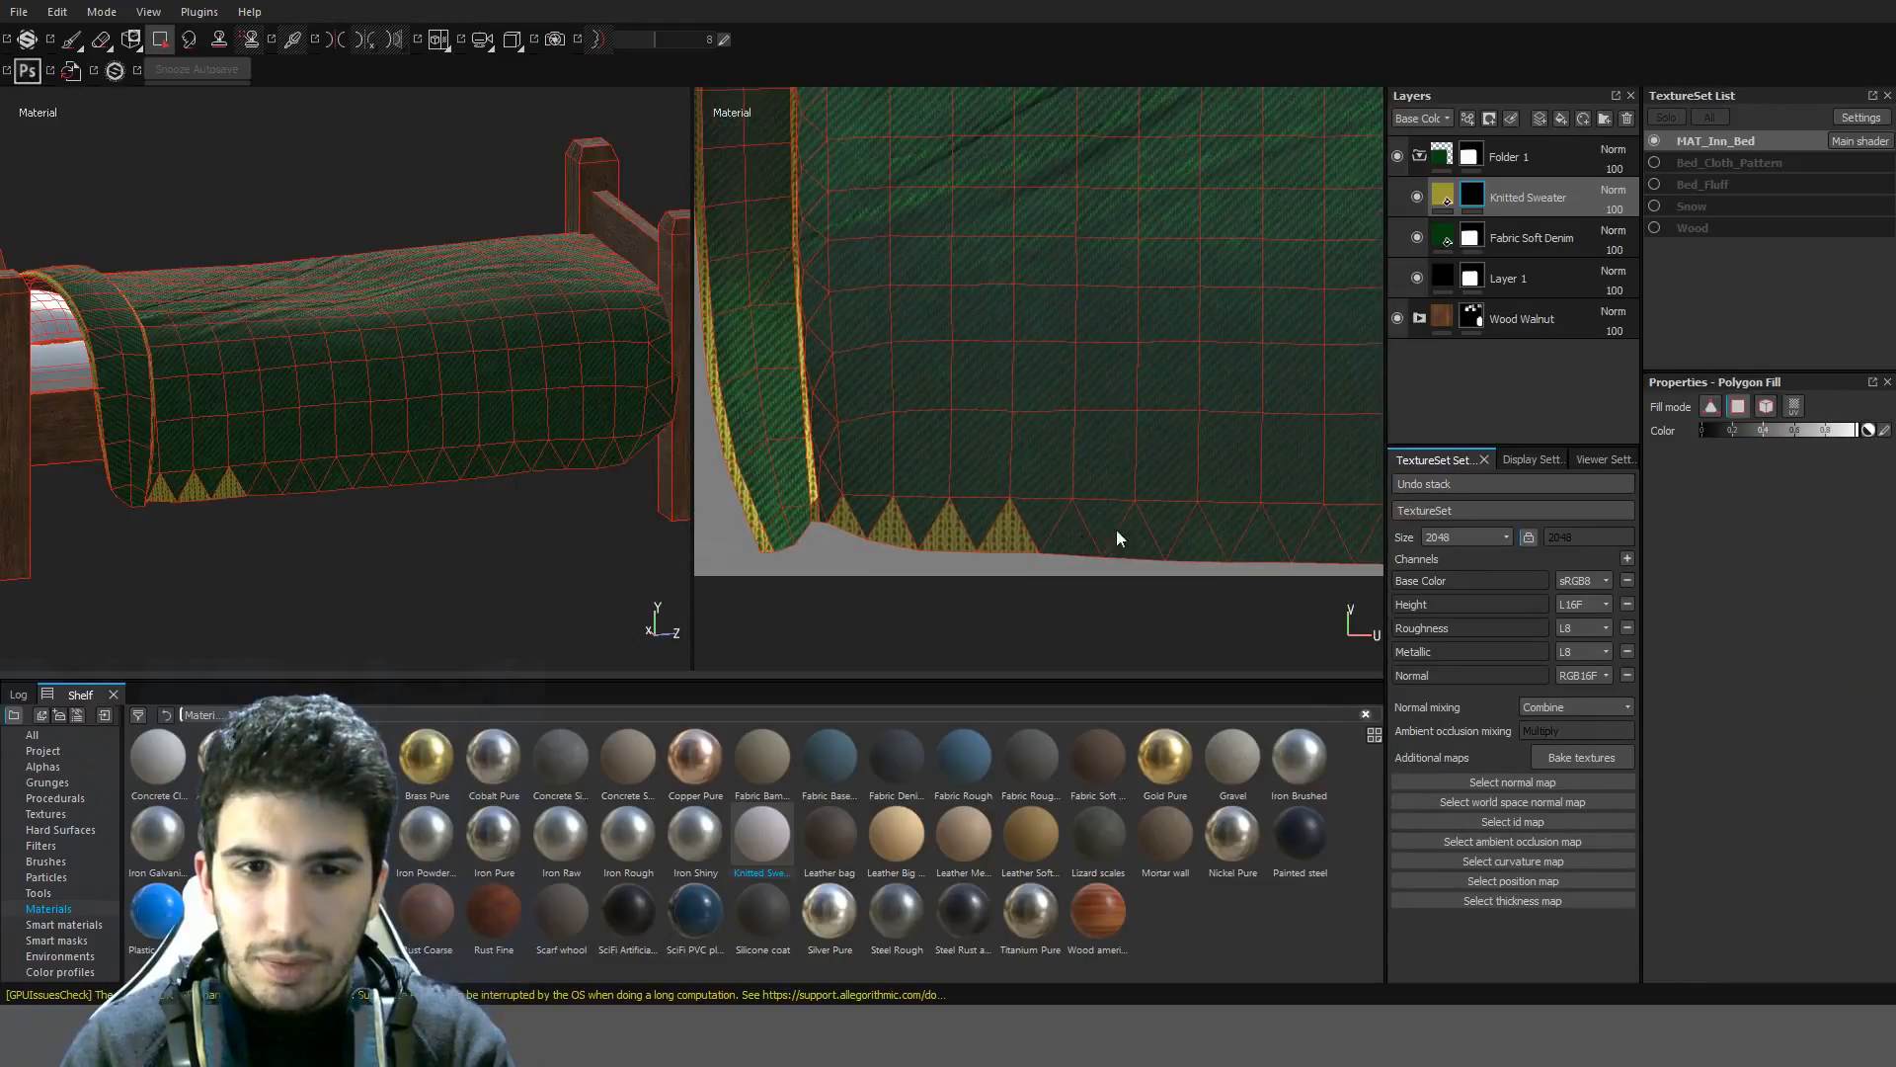
Try filling the rest of the hem's triangle row as a continuous knitted band, and undo the fill
{"action": "scroll", "coordinate": [1200, 493], "scroll_direction": "down", "scroll_amount": 2}
{"action": "mouse_move", "coordinate": [1195, 468]}
{"action": "middle_mouse_down"}
{"action": "mouse_move", "coordinate": [1008, 431]}
{"action": "mouse_move", "coordinate": [1223, 468]}
{"action": "middle_mouse_up"}
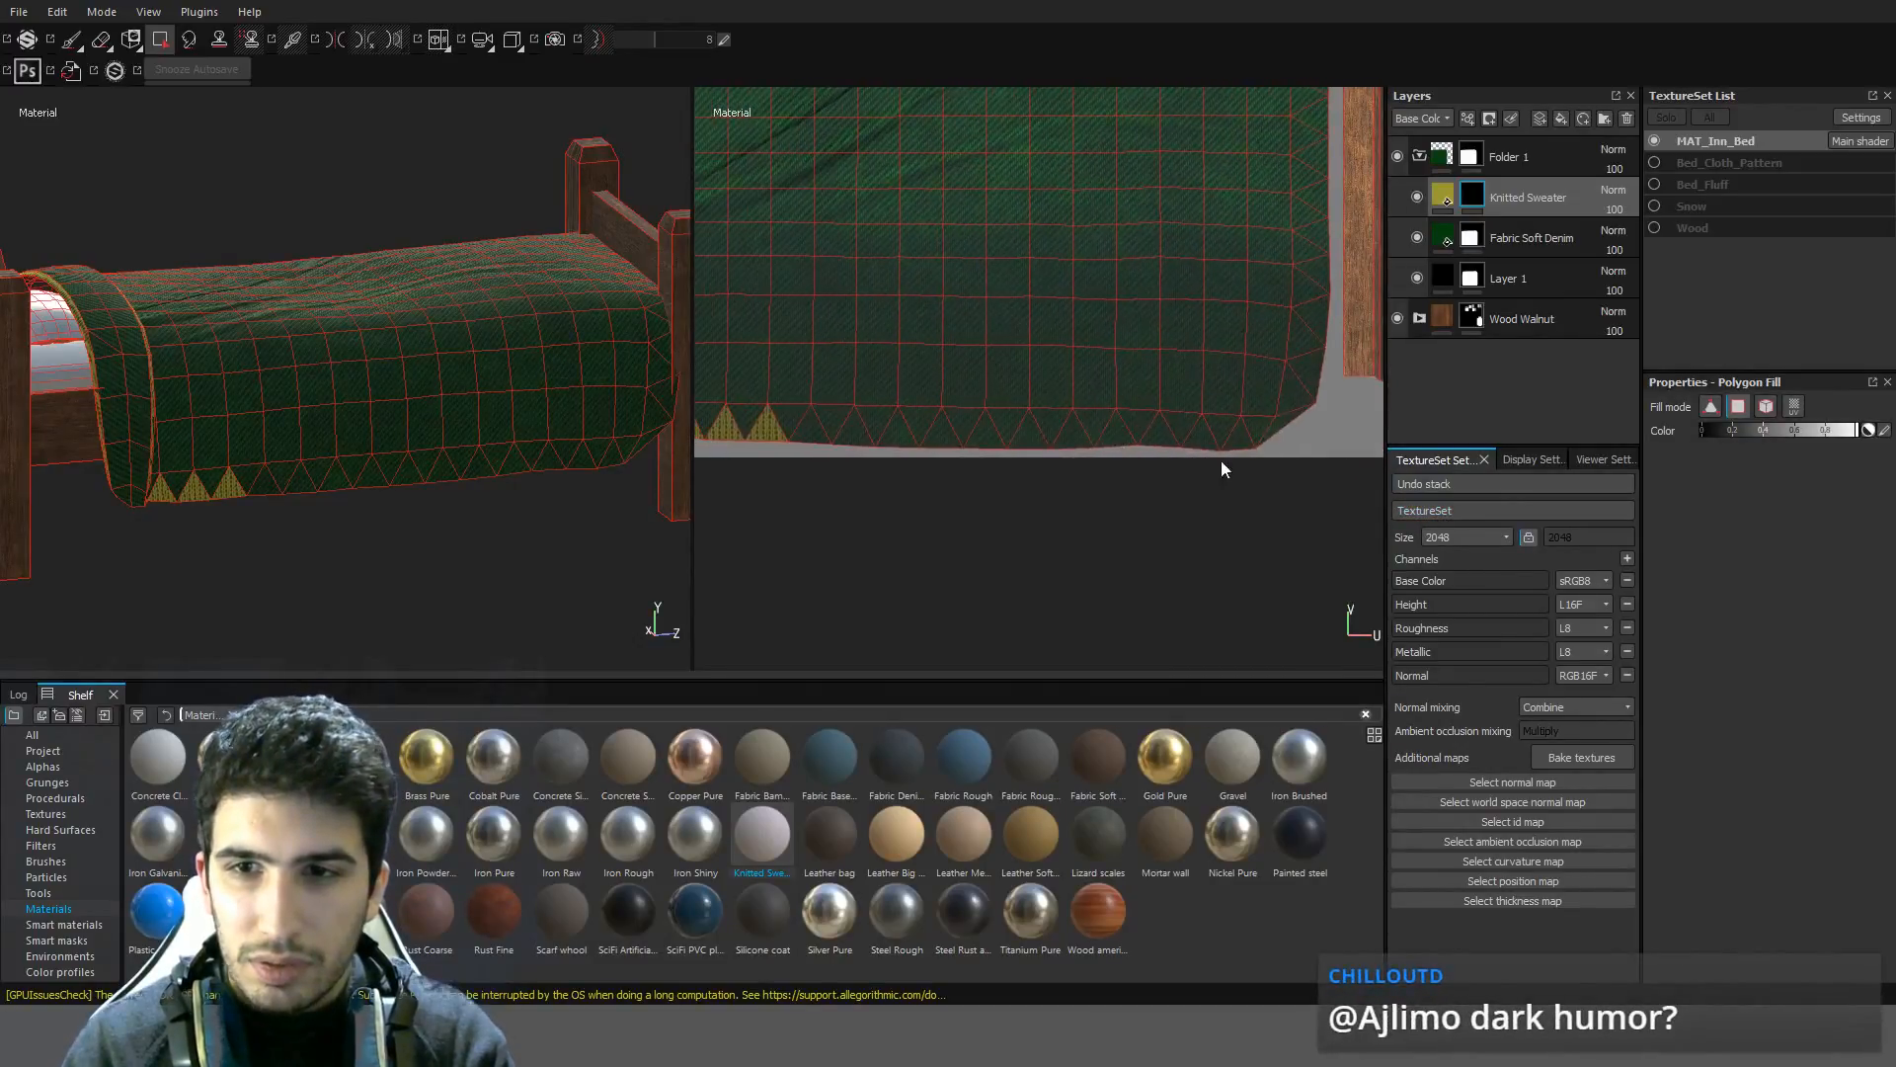
{"action": "left_click_drag", "start_coordinate": [1051, 450], "coordinate": [815, 441]}
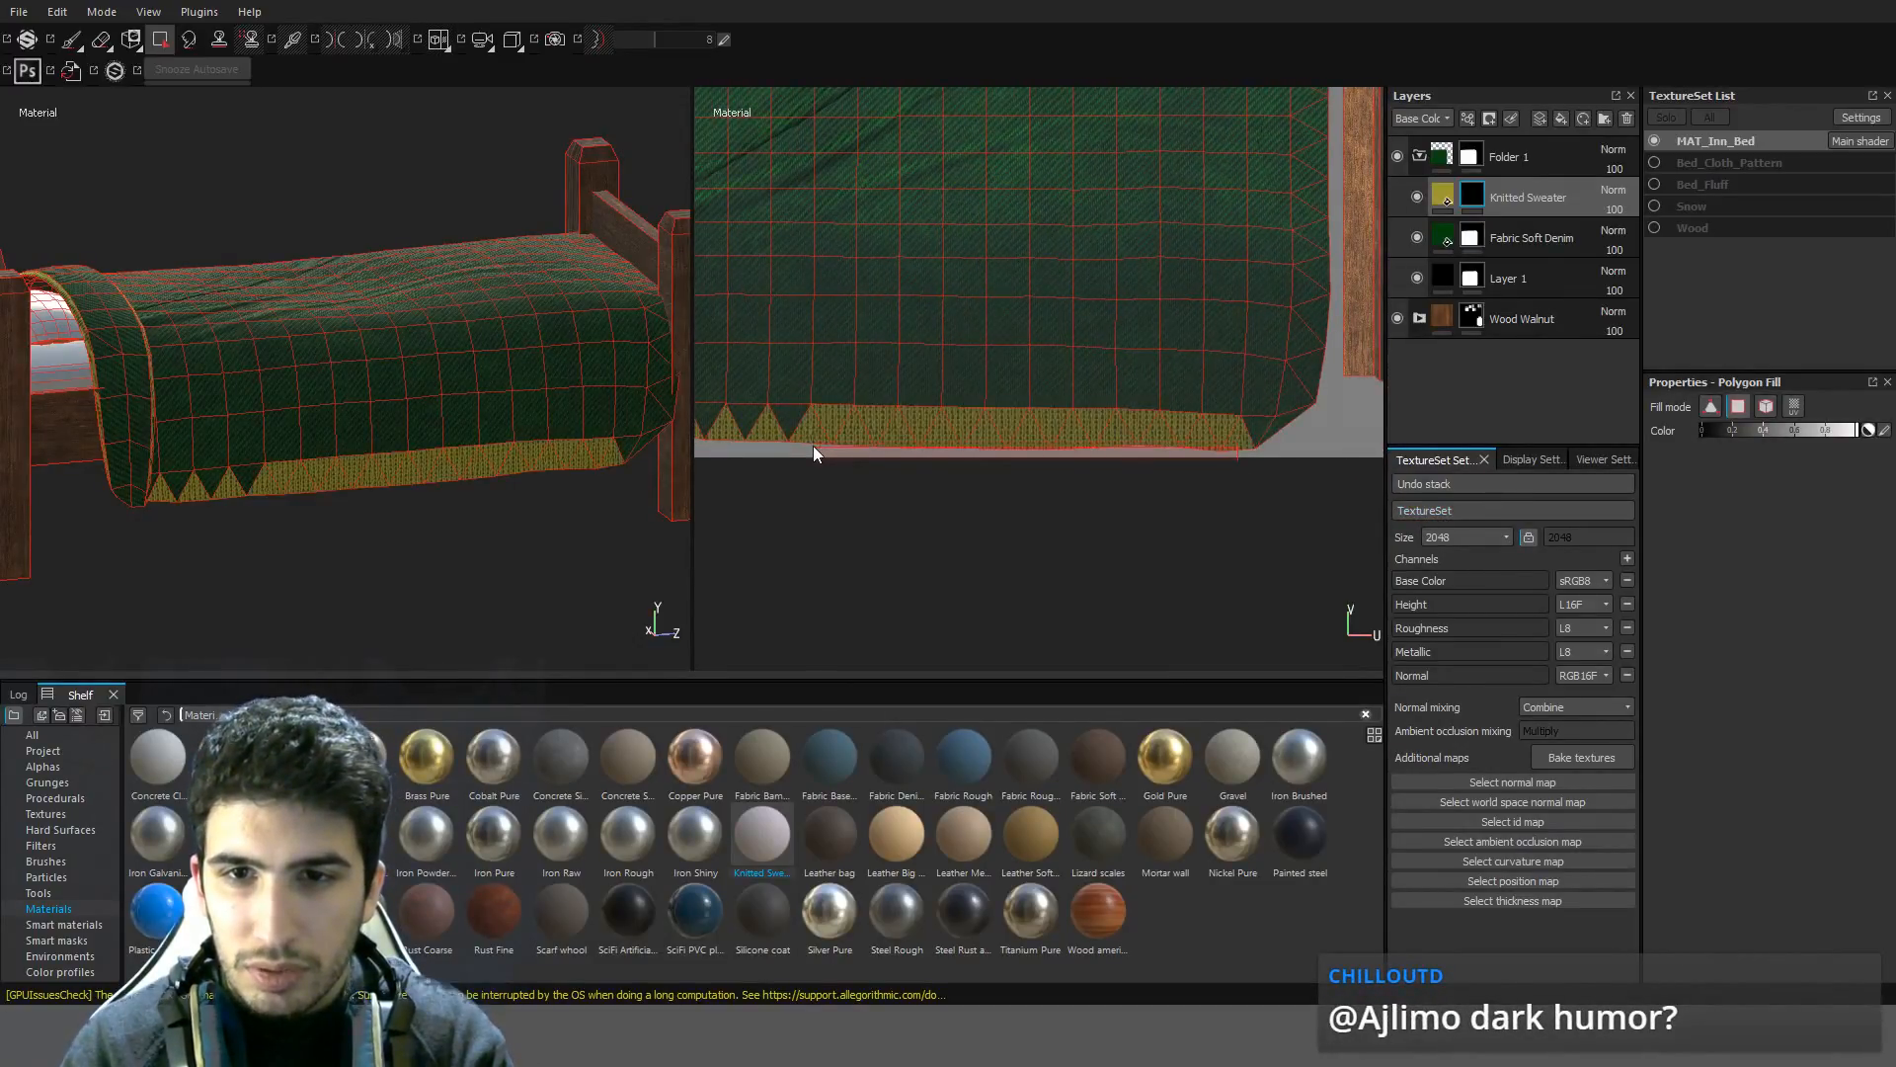
{"action": "key", "text": "ctrl+z"}
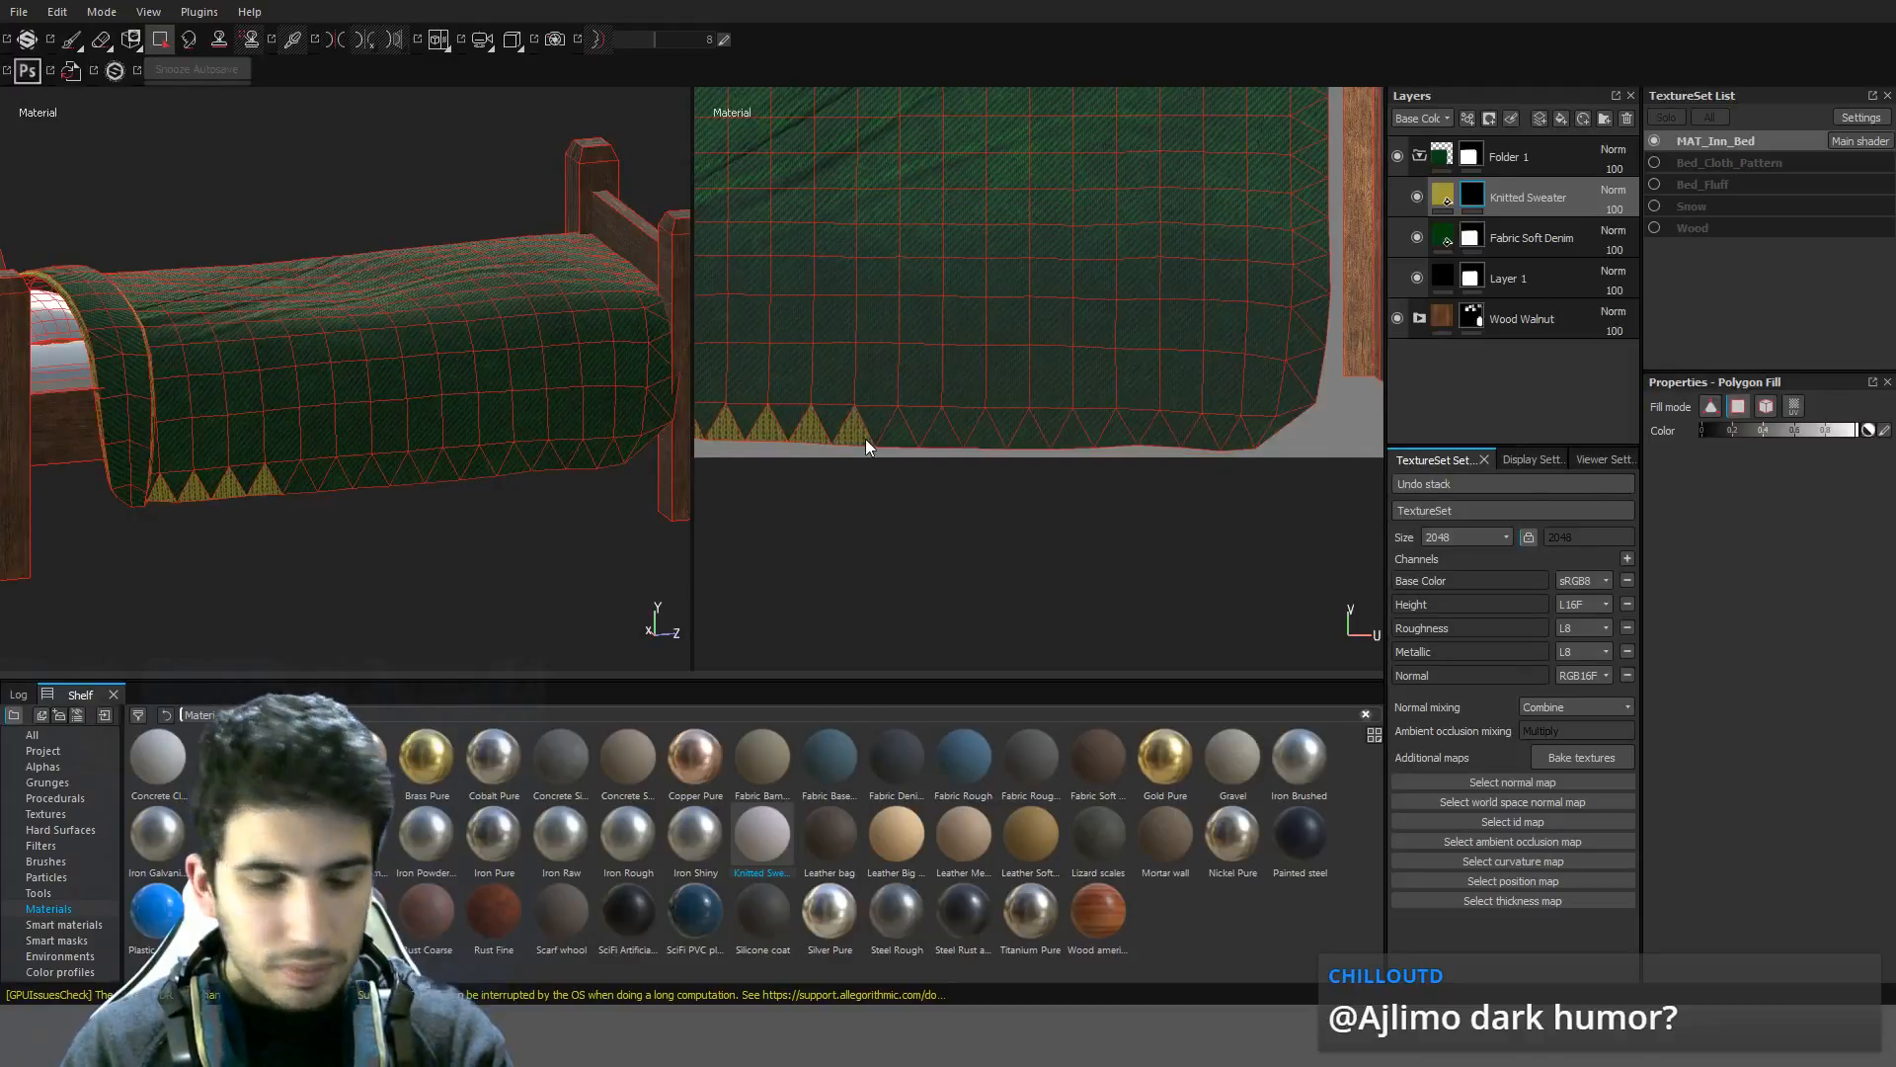
Continue the knitted zigzag by filling every other hem triangle up to the blanket's foot-end corner
{"action": "left_click", "coordinate": [944, 436]}
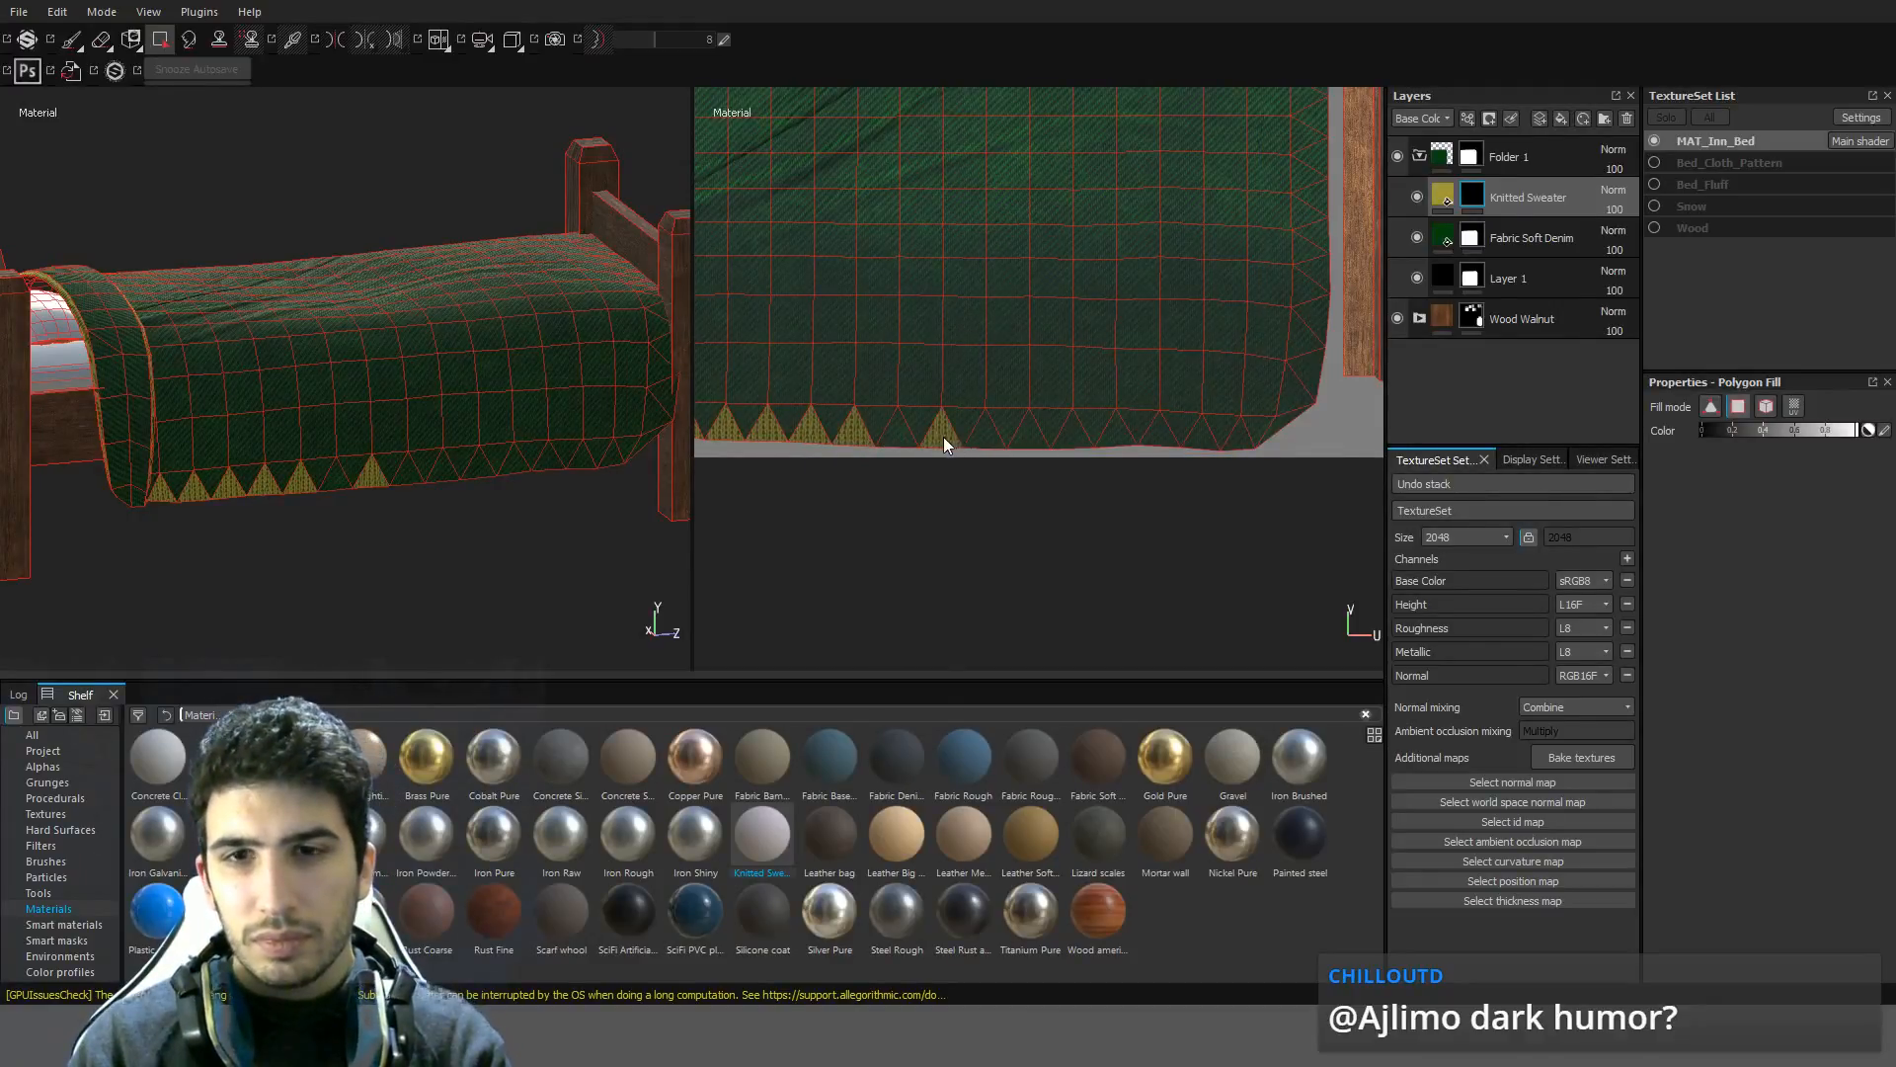
{"action": "left_click", "coordinate": [982, 438]}
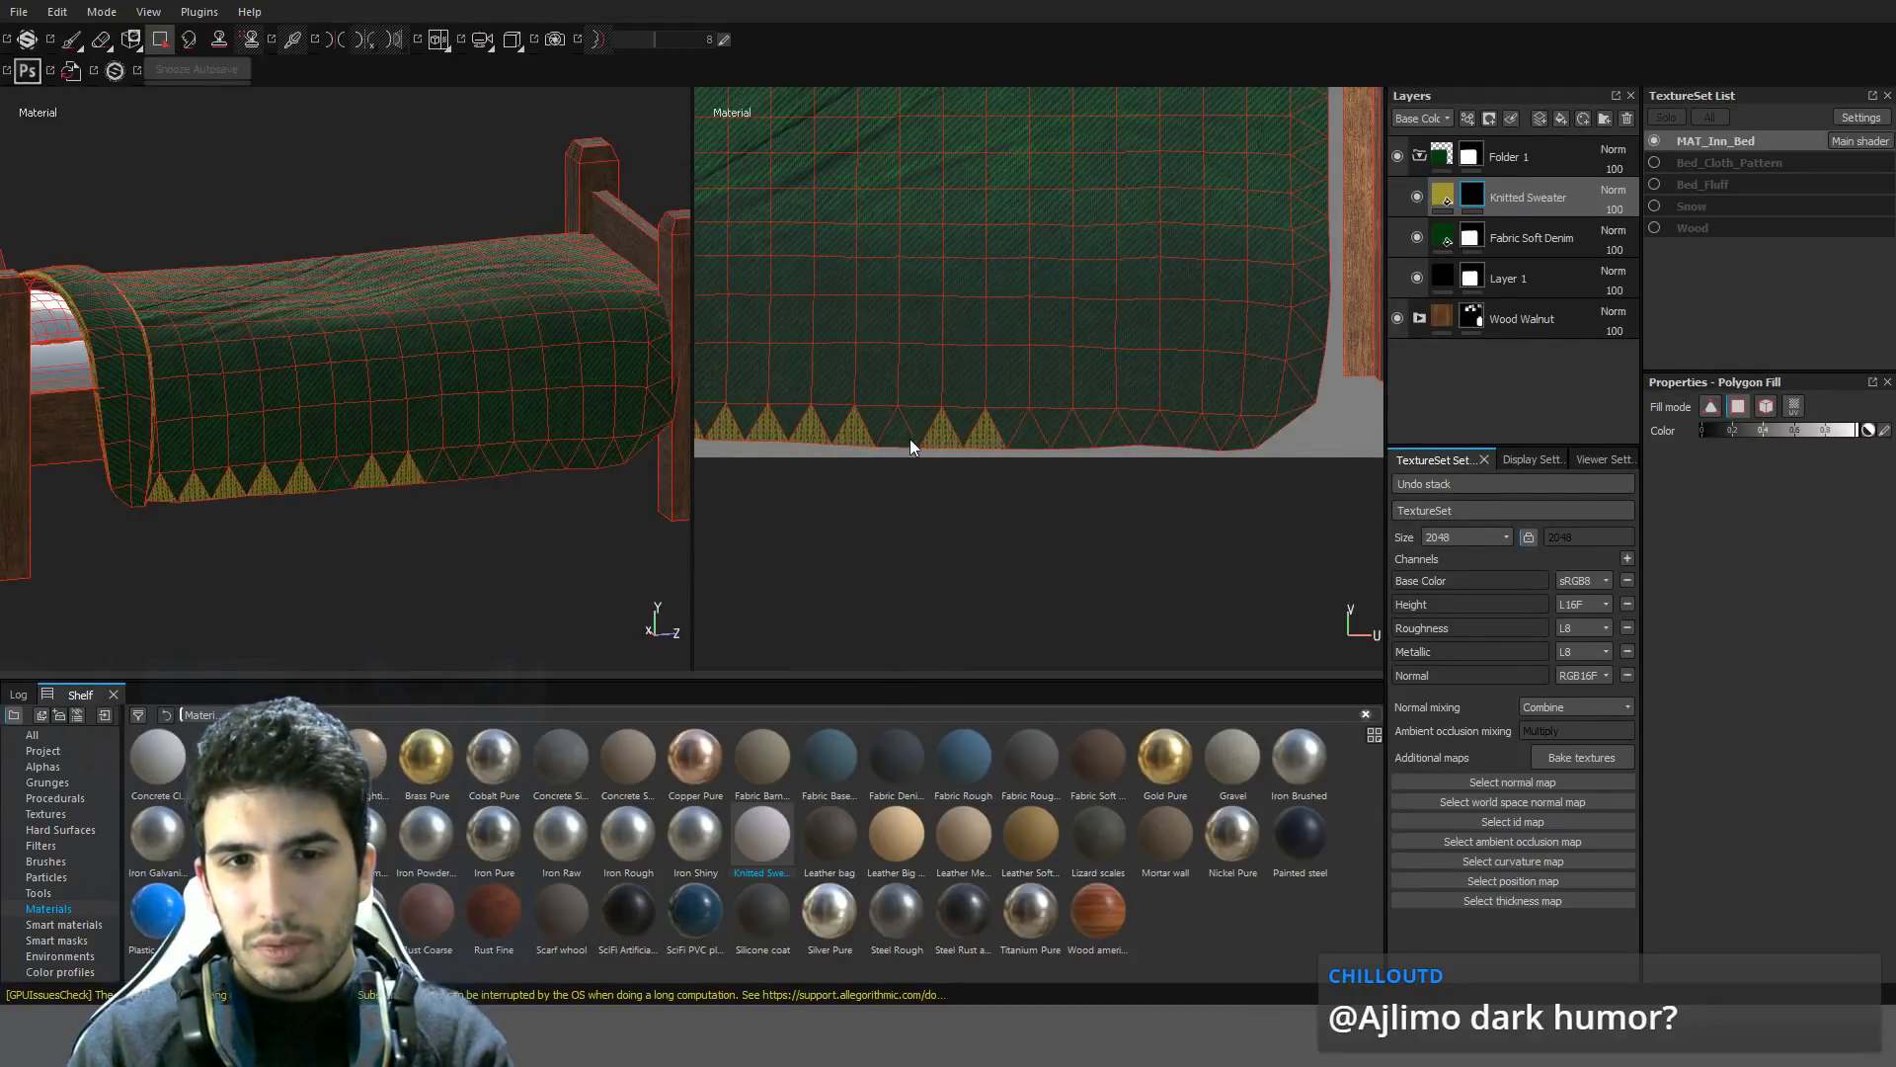
{"action": "left_click", "coordinate": [896, 435]}
{"action": "left_click", "coordinate": [1030, 441]}
{"action": "left_click", "coordinate": [1069, 435]}
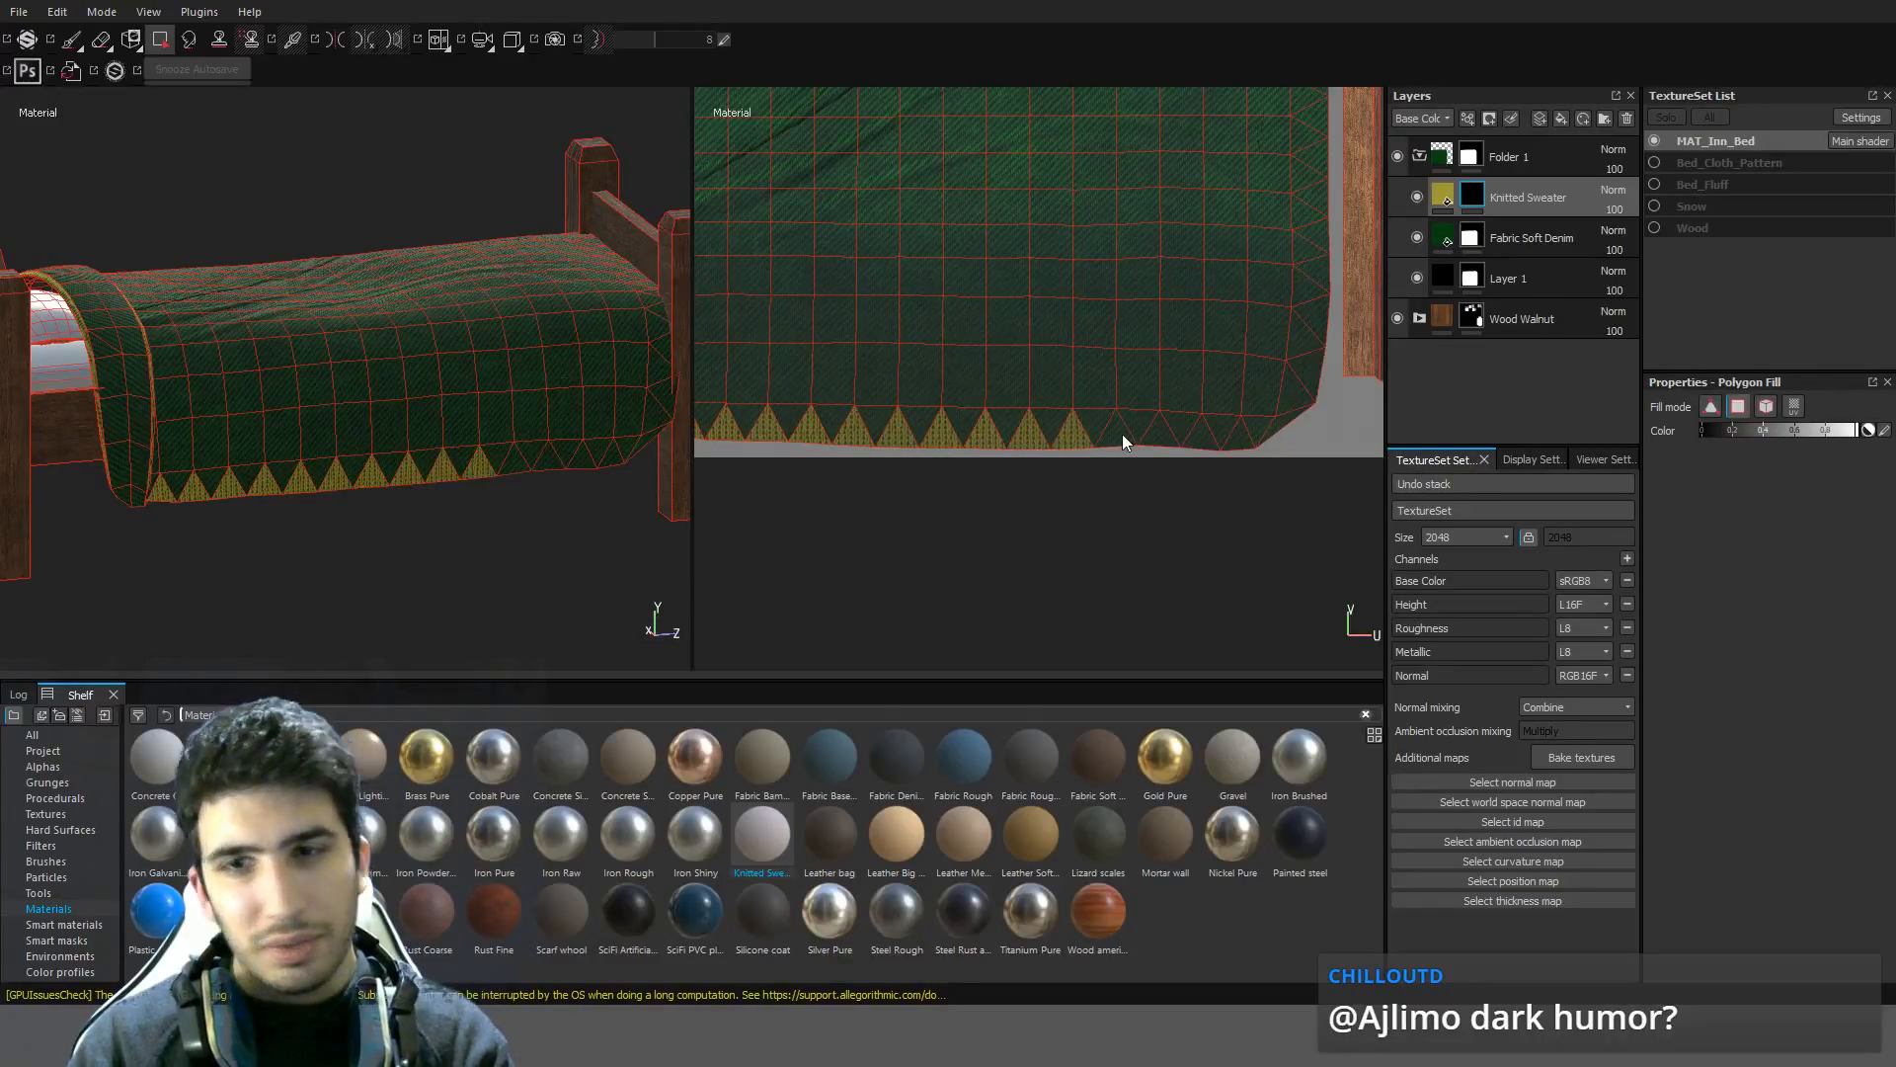
{"action": "left_click", "coordinate": [1124, 436]}
{"action": "left_click", "coordinate": [1162, 435]}
{"action": "left_click", "coordinate": [1203, 437]}
{"action": "left_click", "coordinate": [1238, 441]}
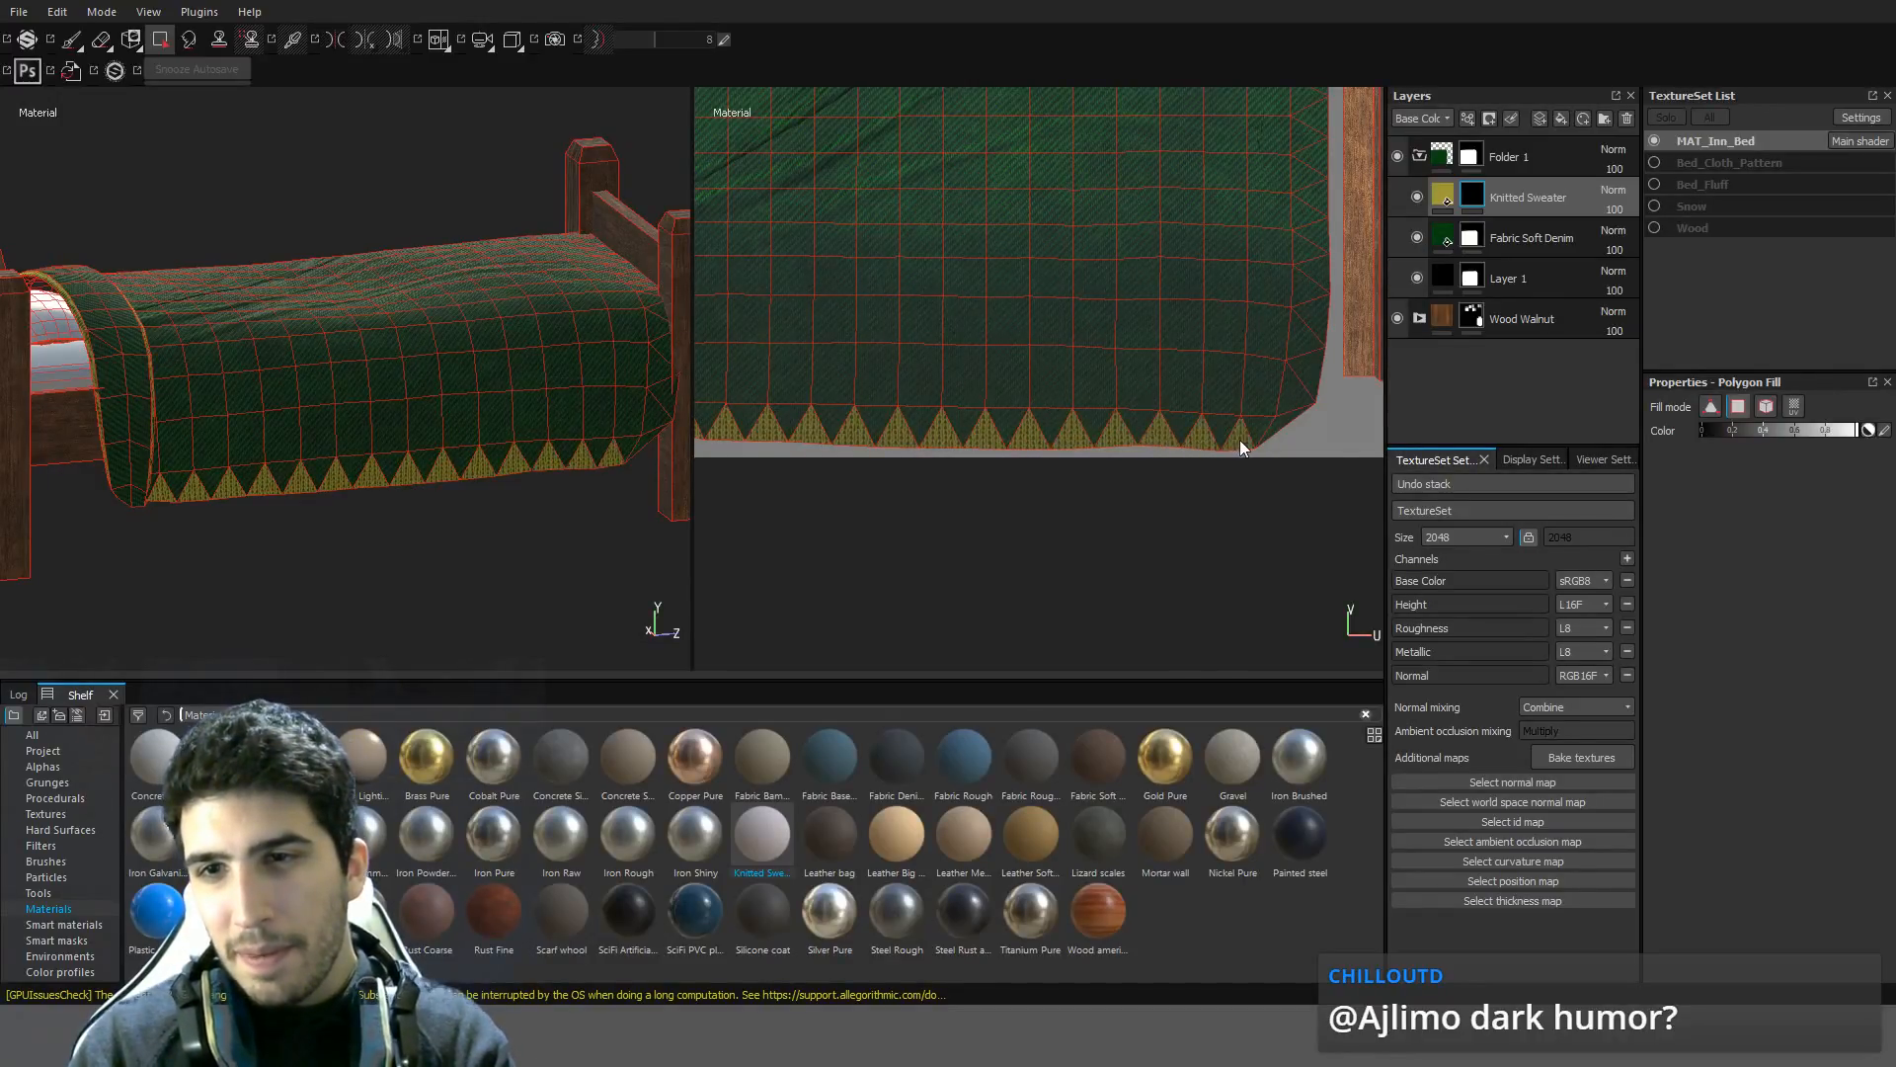
{"action": "left_click_drag", "start_coordinate": [619, 401], "coordinate": [500, 397], "text": "alt"}
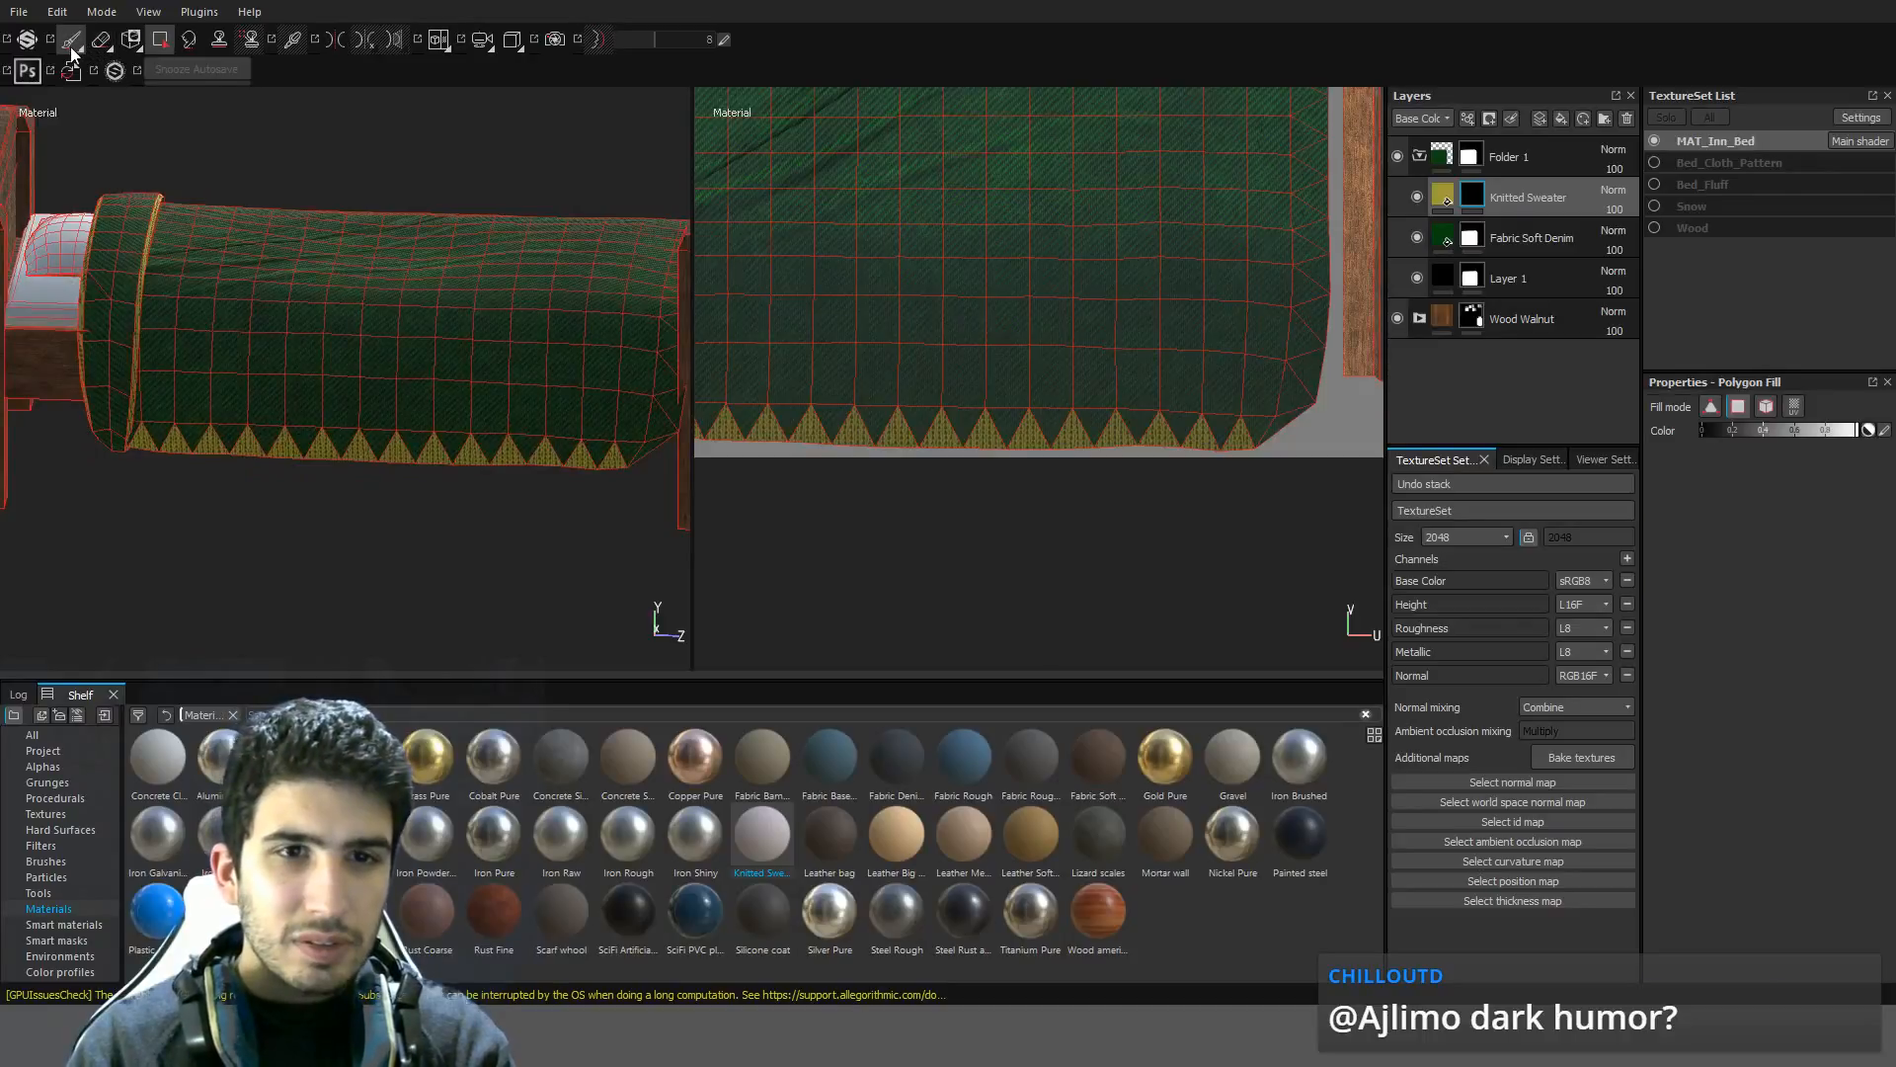
Switch to the paint brush on the Knitted Sweater mask and replace its wrinkles alpha with the soft round Shape alpha
{"action": "left_click", "coordinate": [71, 38]}
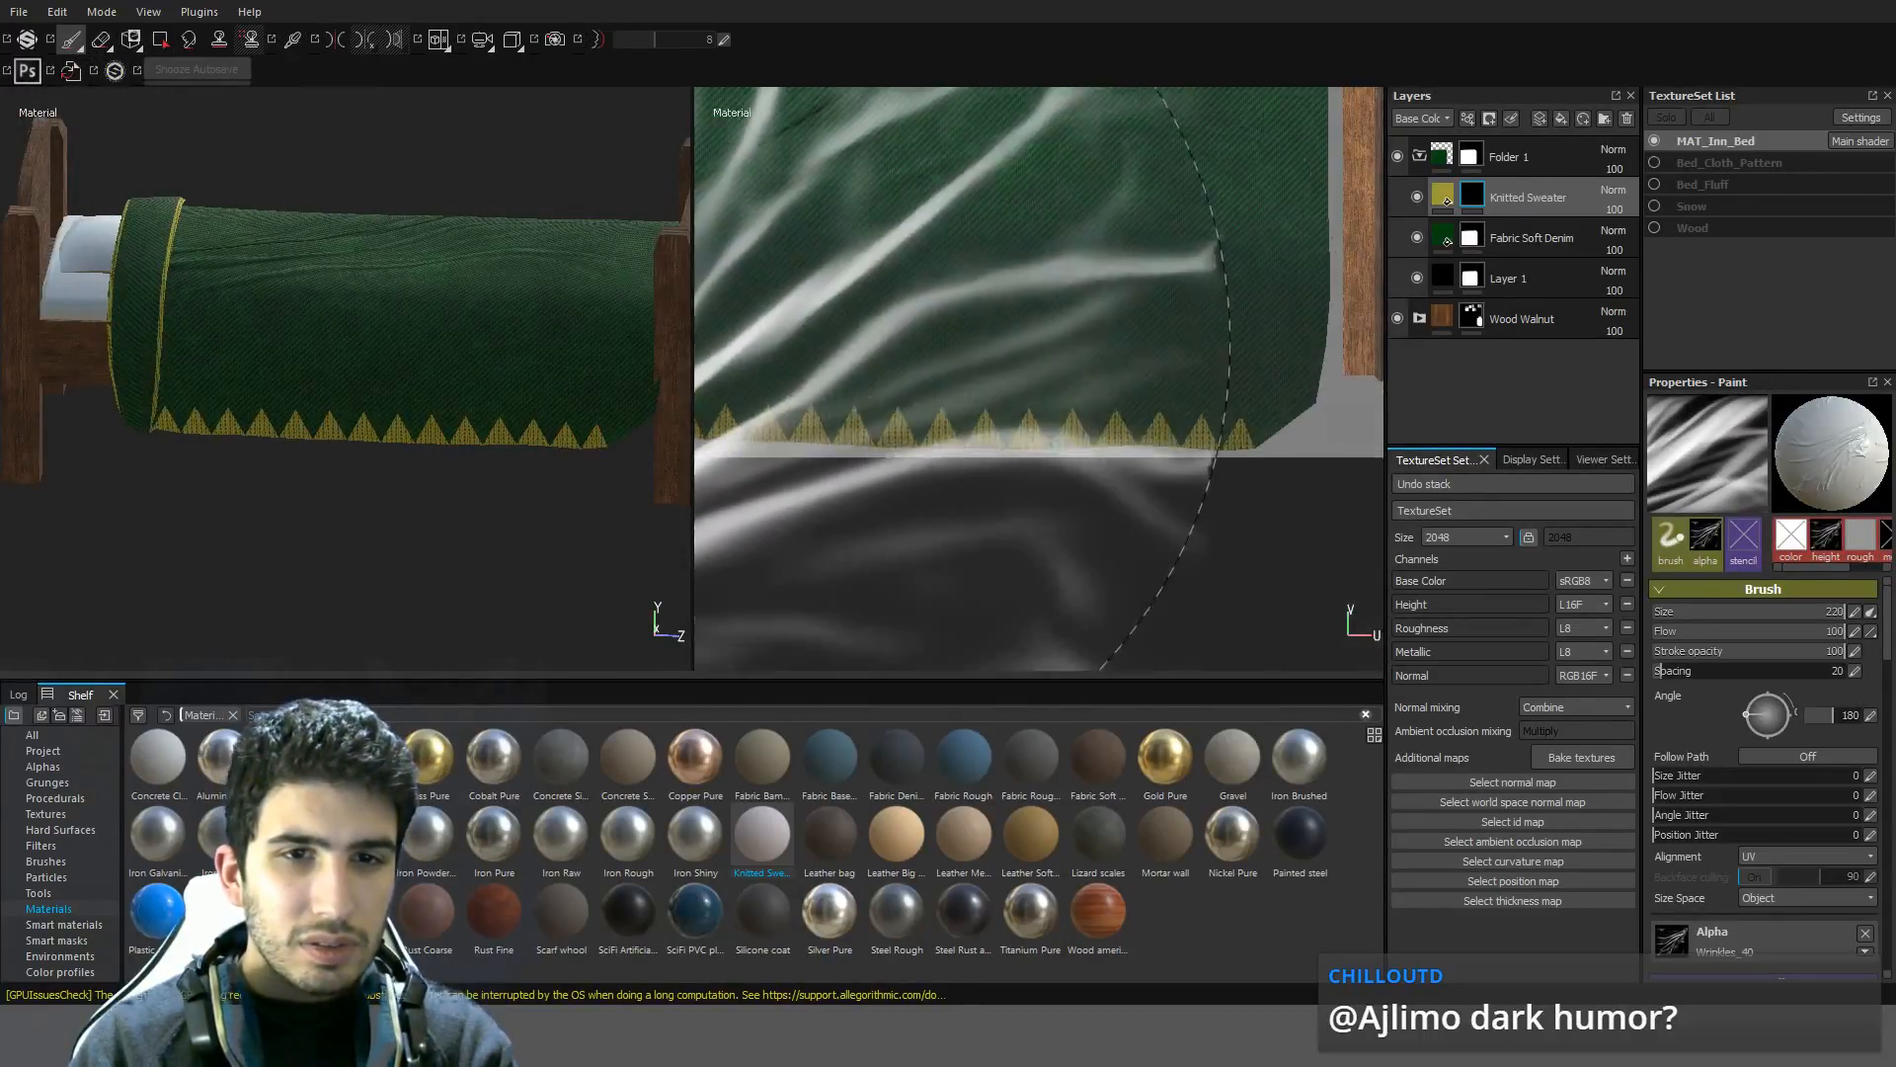
{"action": "middle_click_drag", "start_coordinate": [529, 322], "coordinate": [500, 375], "text": "alt"}
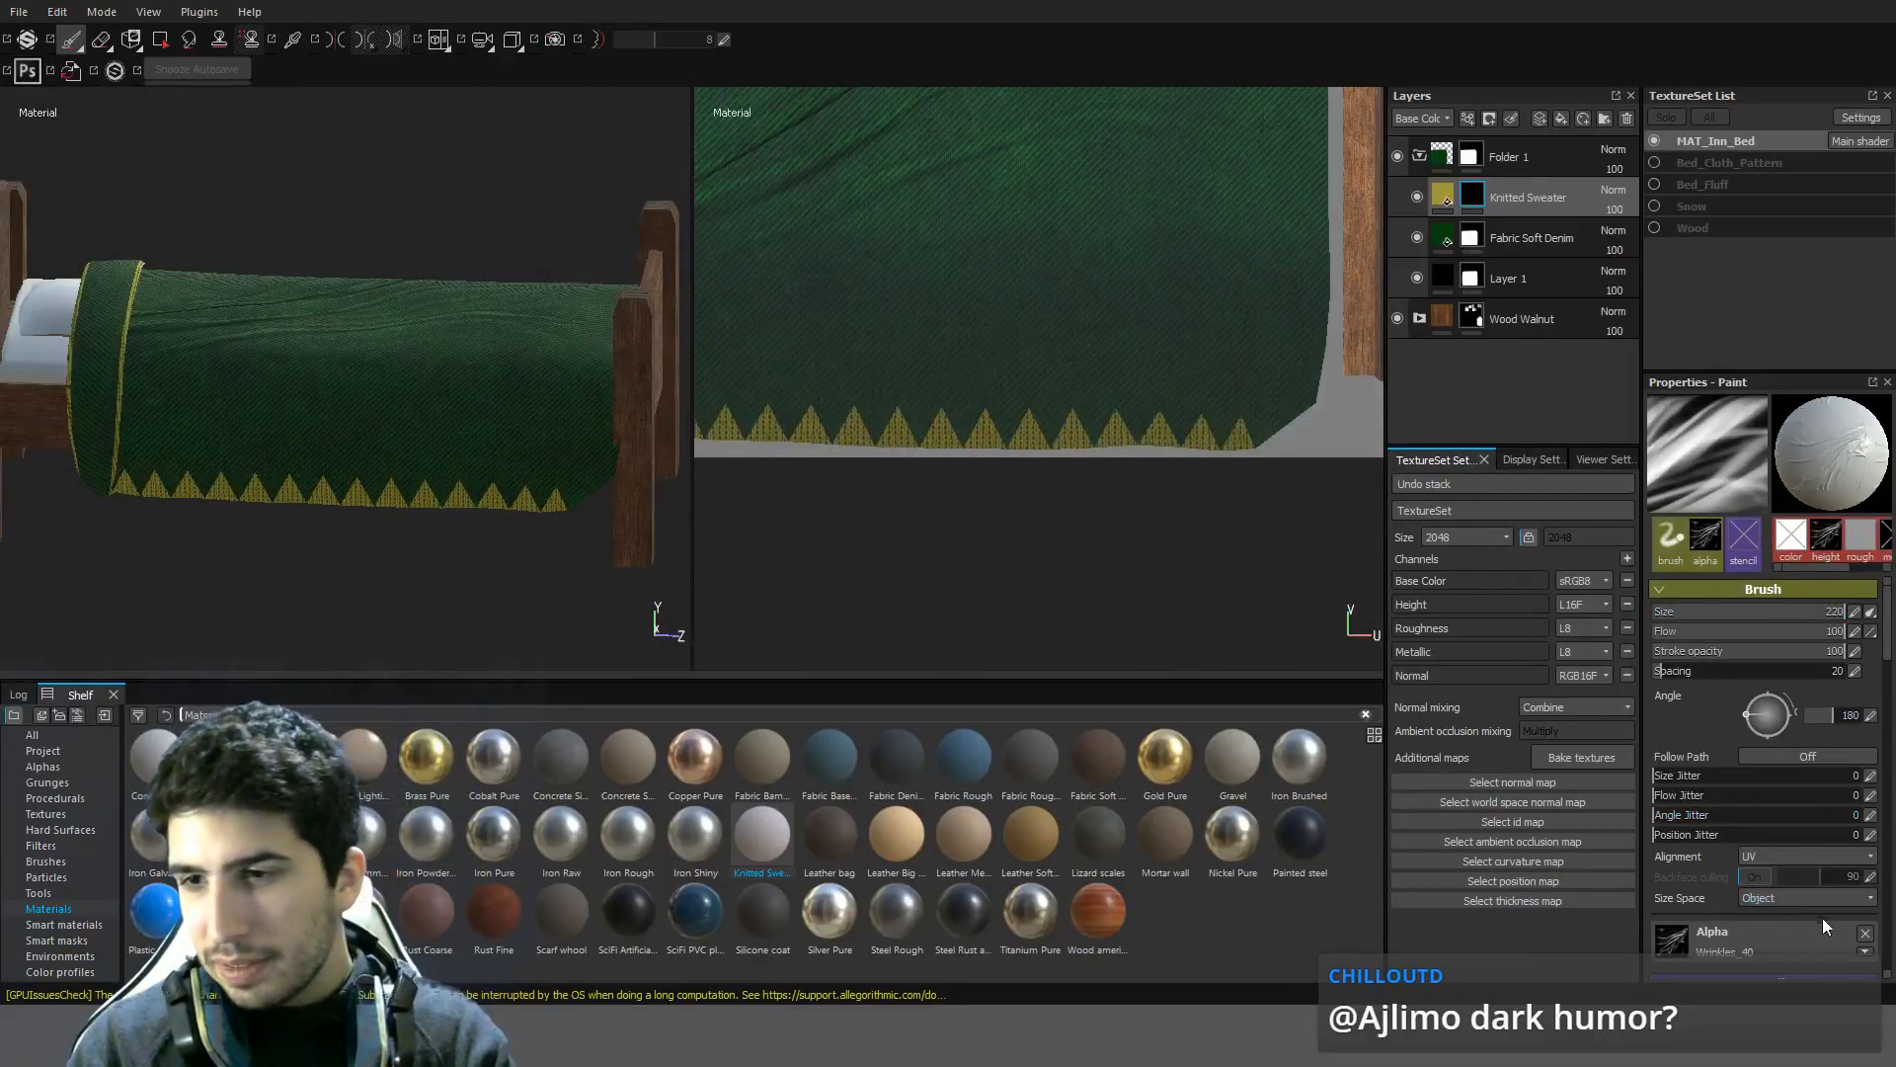
{"action": "left_click", "coordinate": [1864, 934]}
{"action": "scroll", "coordinate": [1854, 880], "scroll_direction": "down", "scroll_amount": 3}
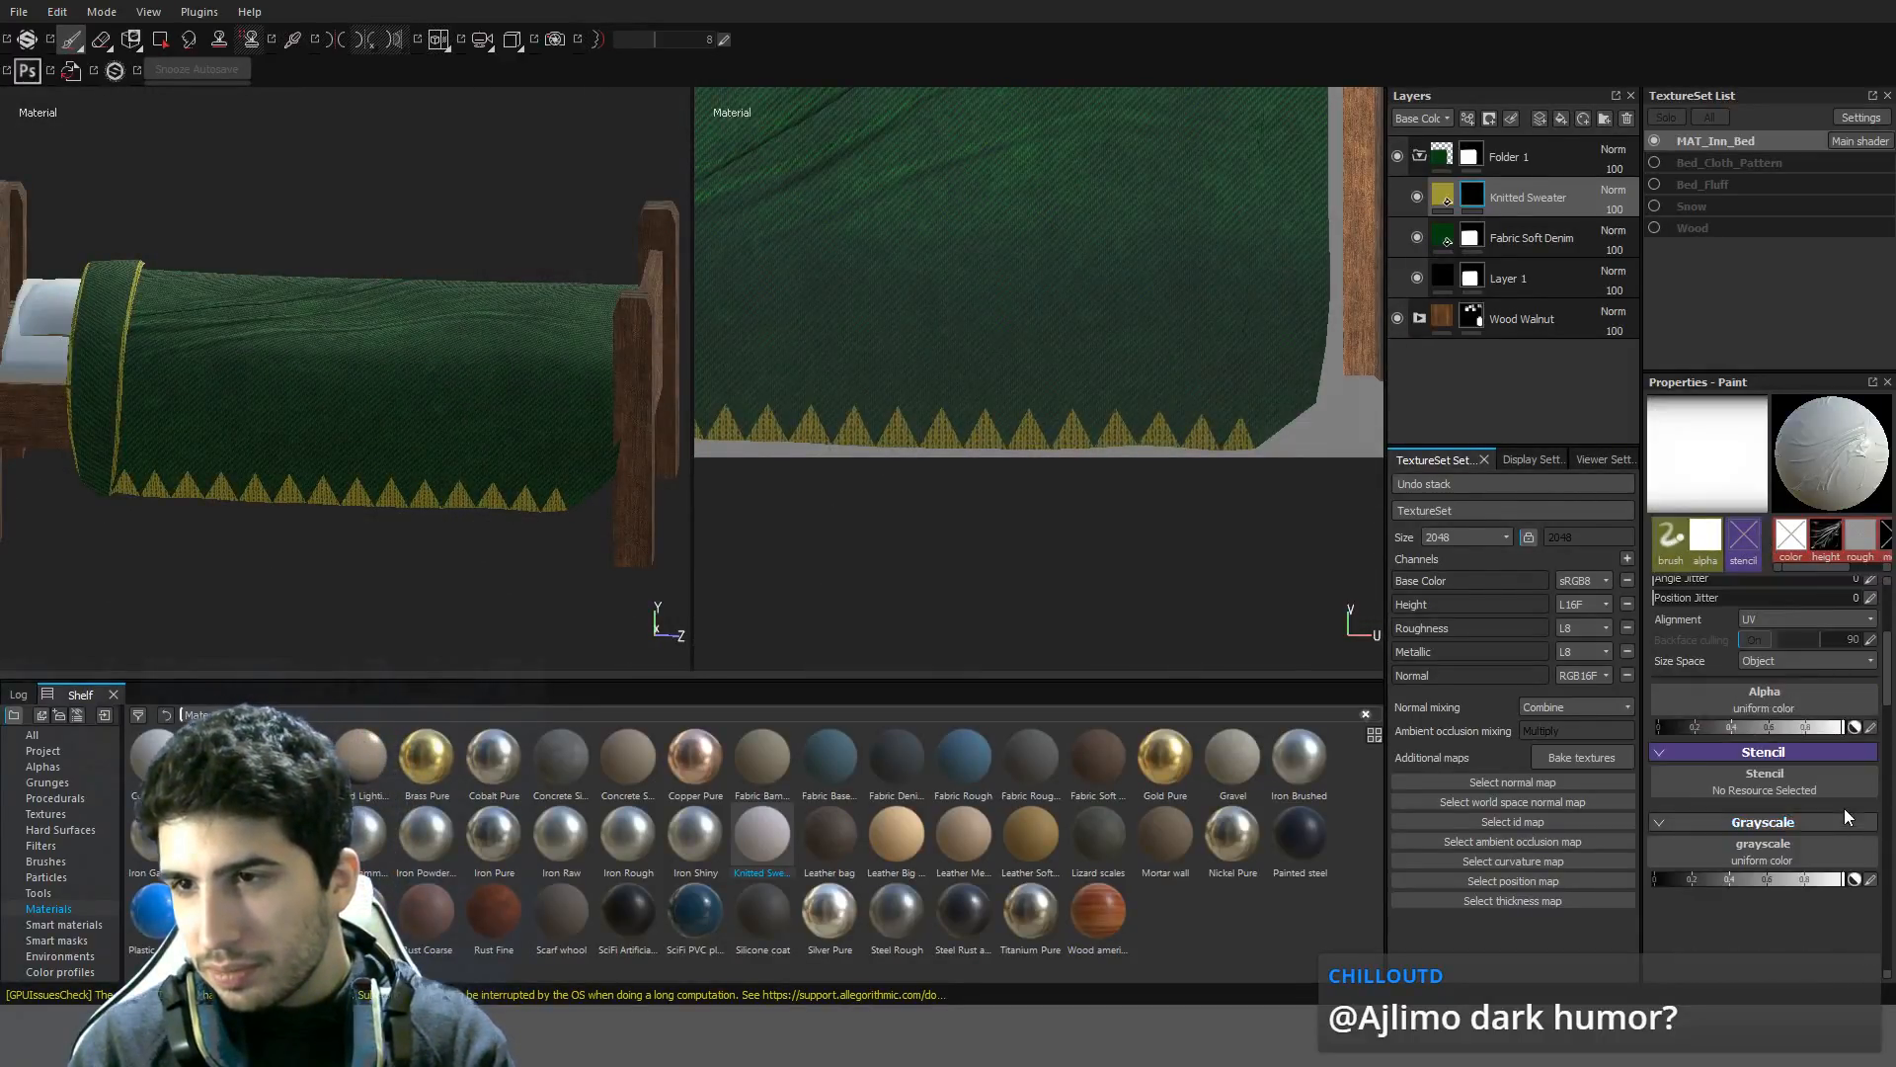
{"action": "scroll", "coordinate": [1745, 805], "scroll_direction": "up", "scroll_amount": 2}
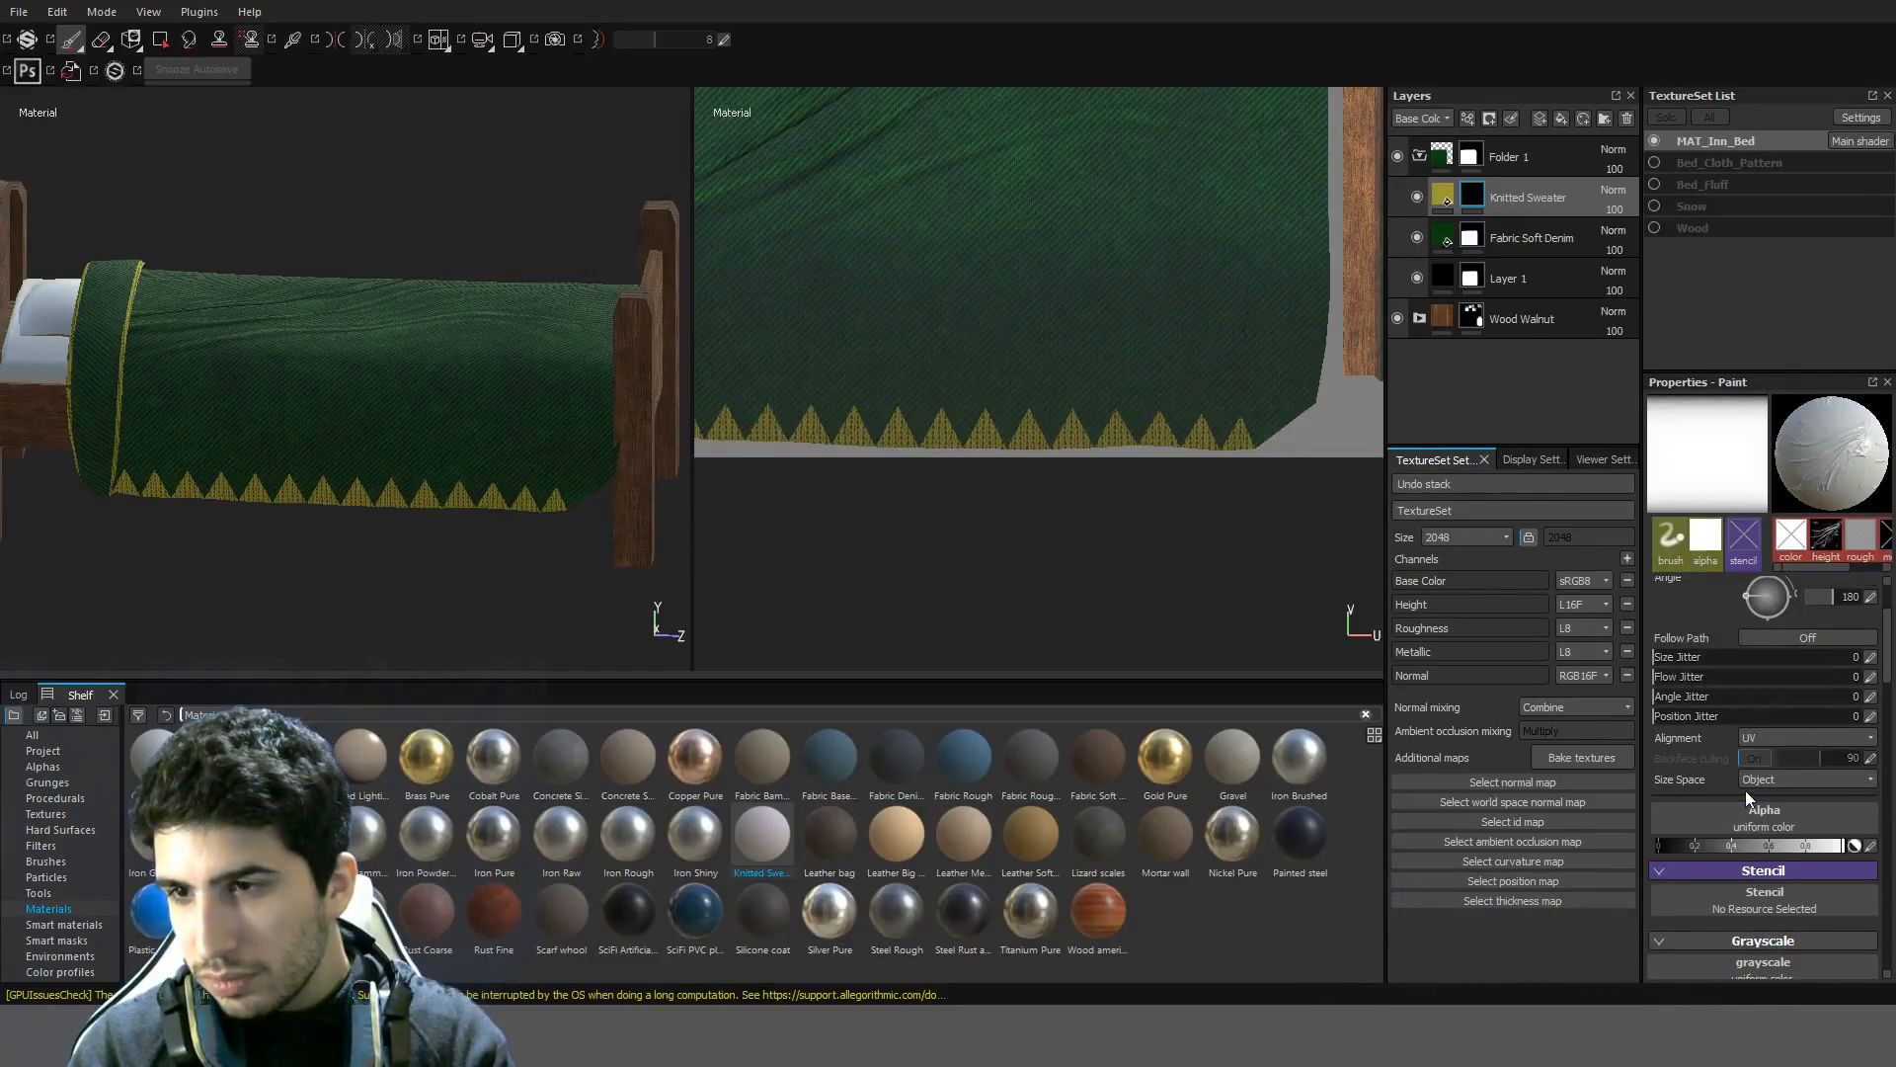
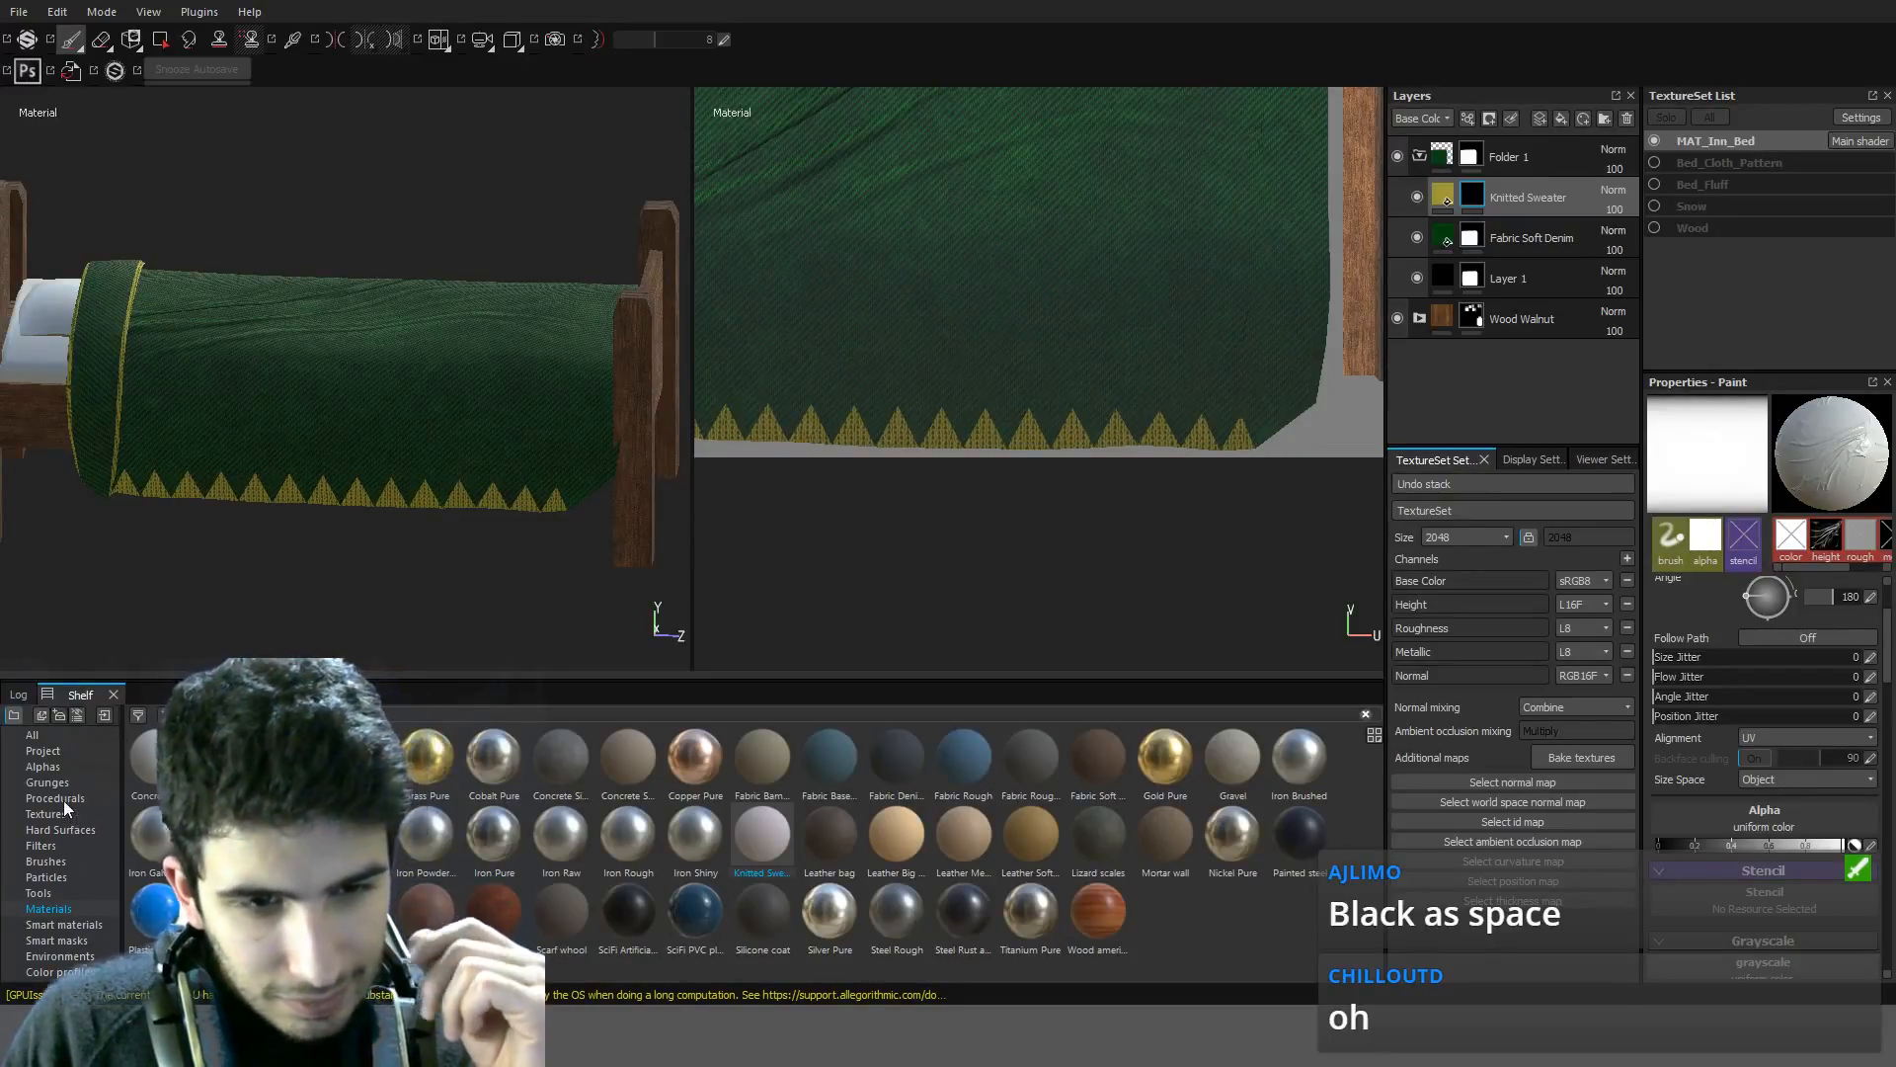
{"action": "left_click", "coordinate": [43, 767]}
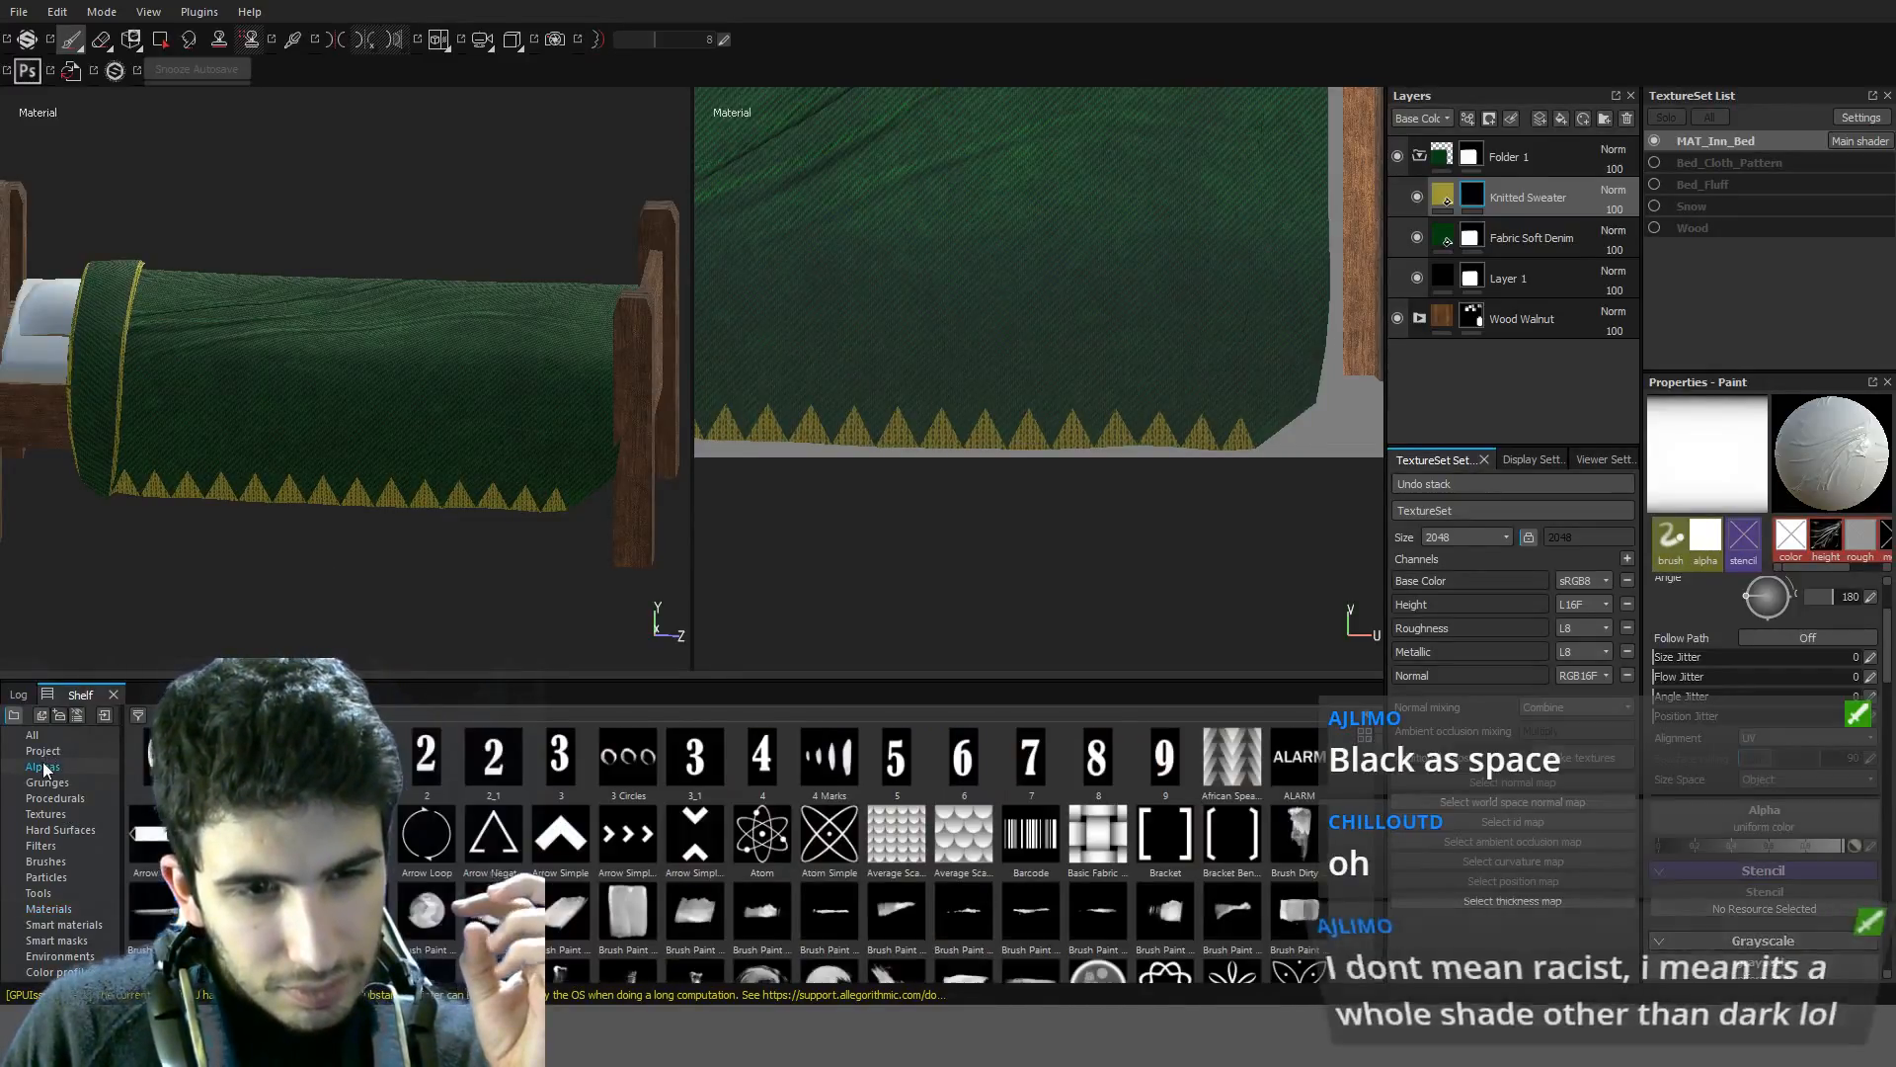
{"action": "scroll", "coordinate": [658, 815], "scroll_direction": "down", "scroll_amount": 10}
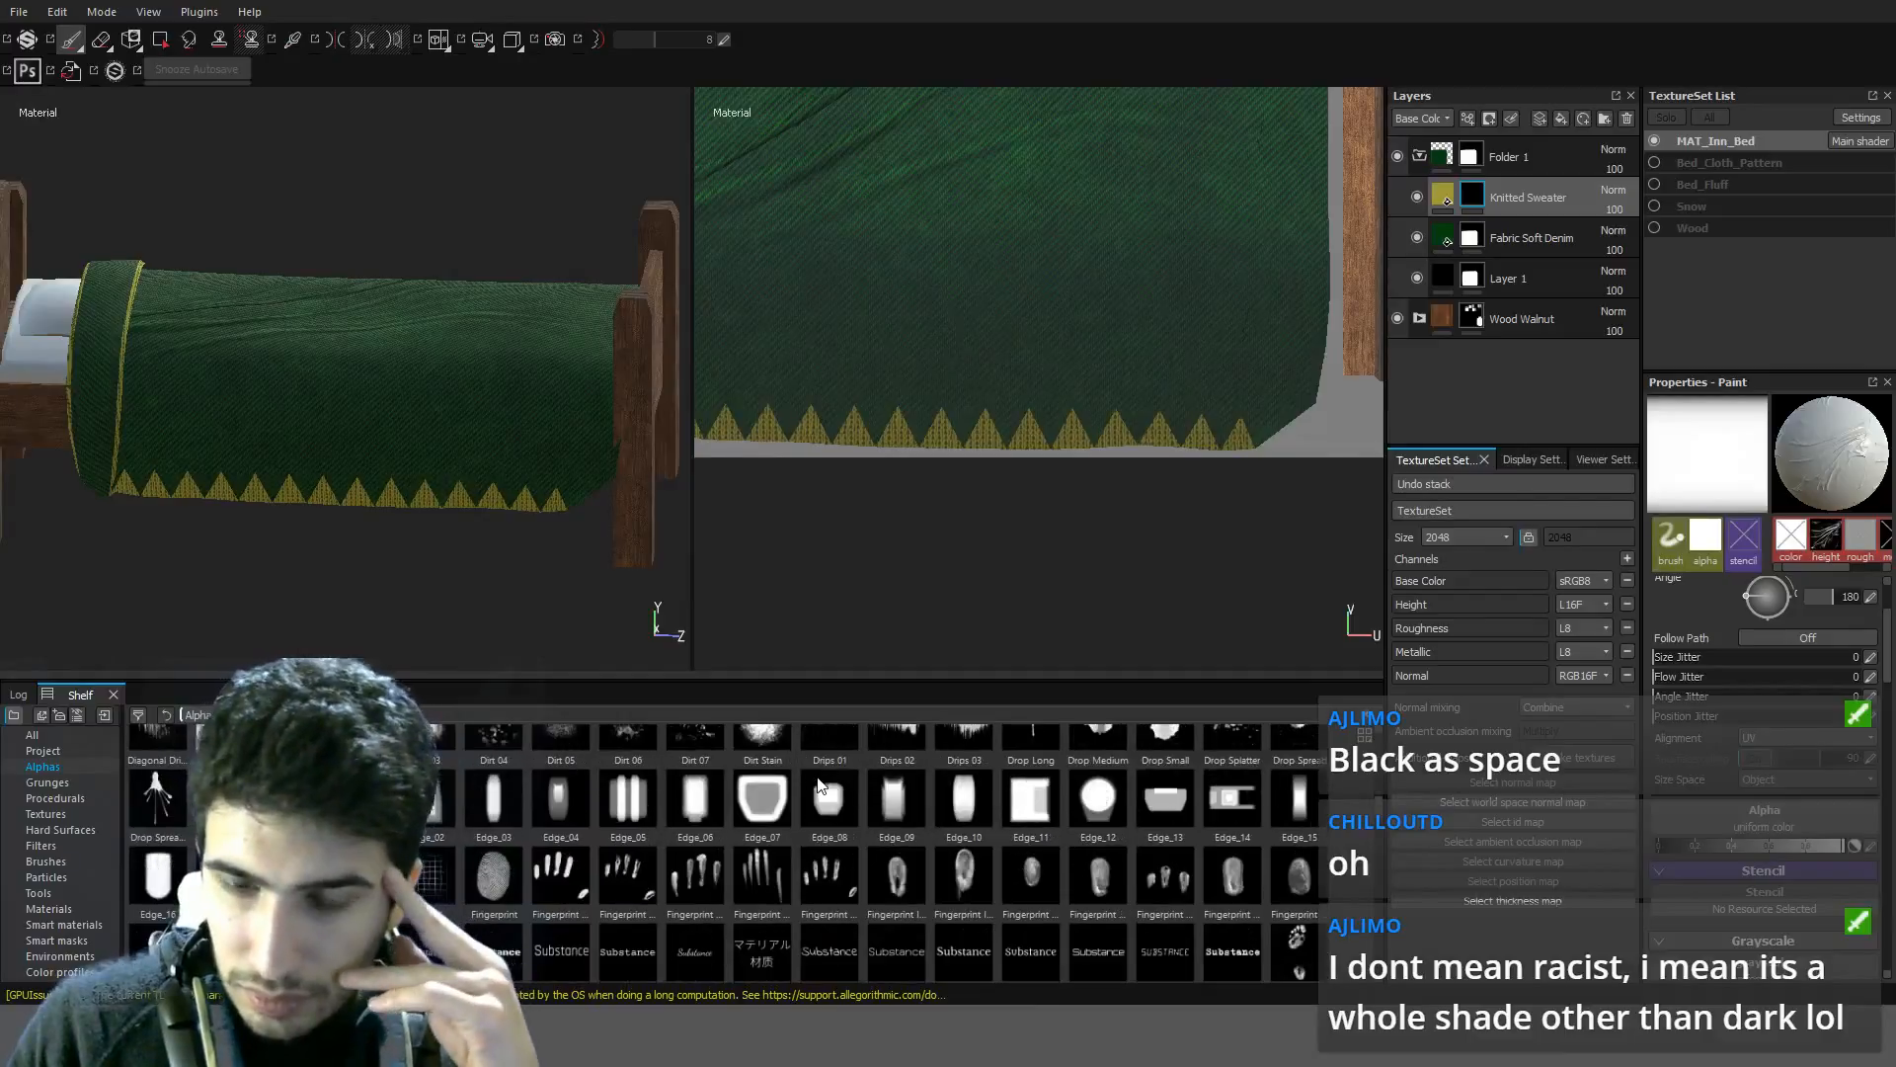
{"action": "scroll", "coordinate": [830, 785], "scroll_direction": "down", "scroll_amount": 5}
{"action": "scroll", "coordinate": [830, 800], "scroll_direction": "down", "scroll_amount": 3}
{"action": "scroll", "coordinate": [827, 818], "scroll_direction": "down", "scroll_amount": 10}
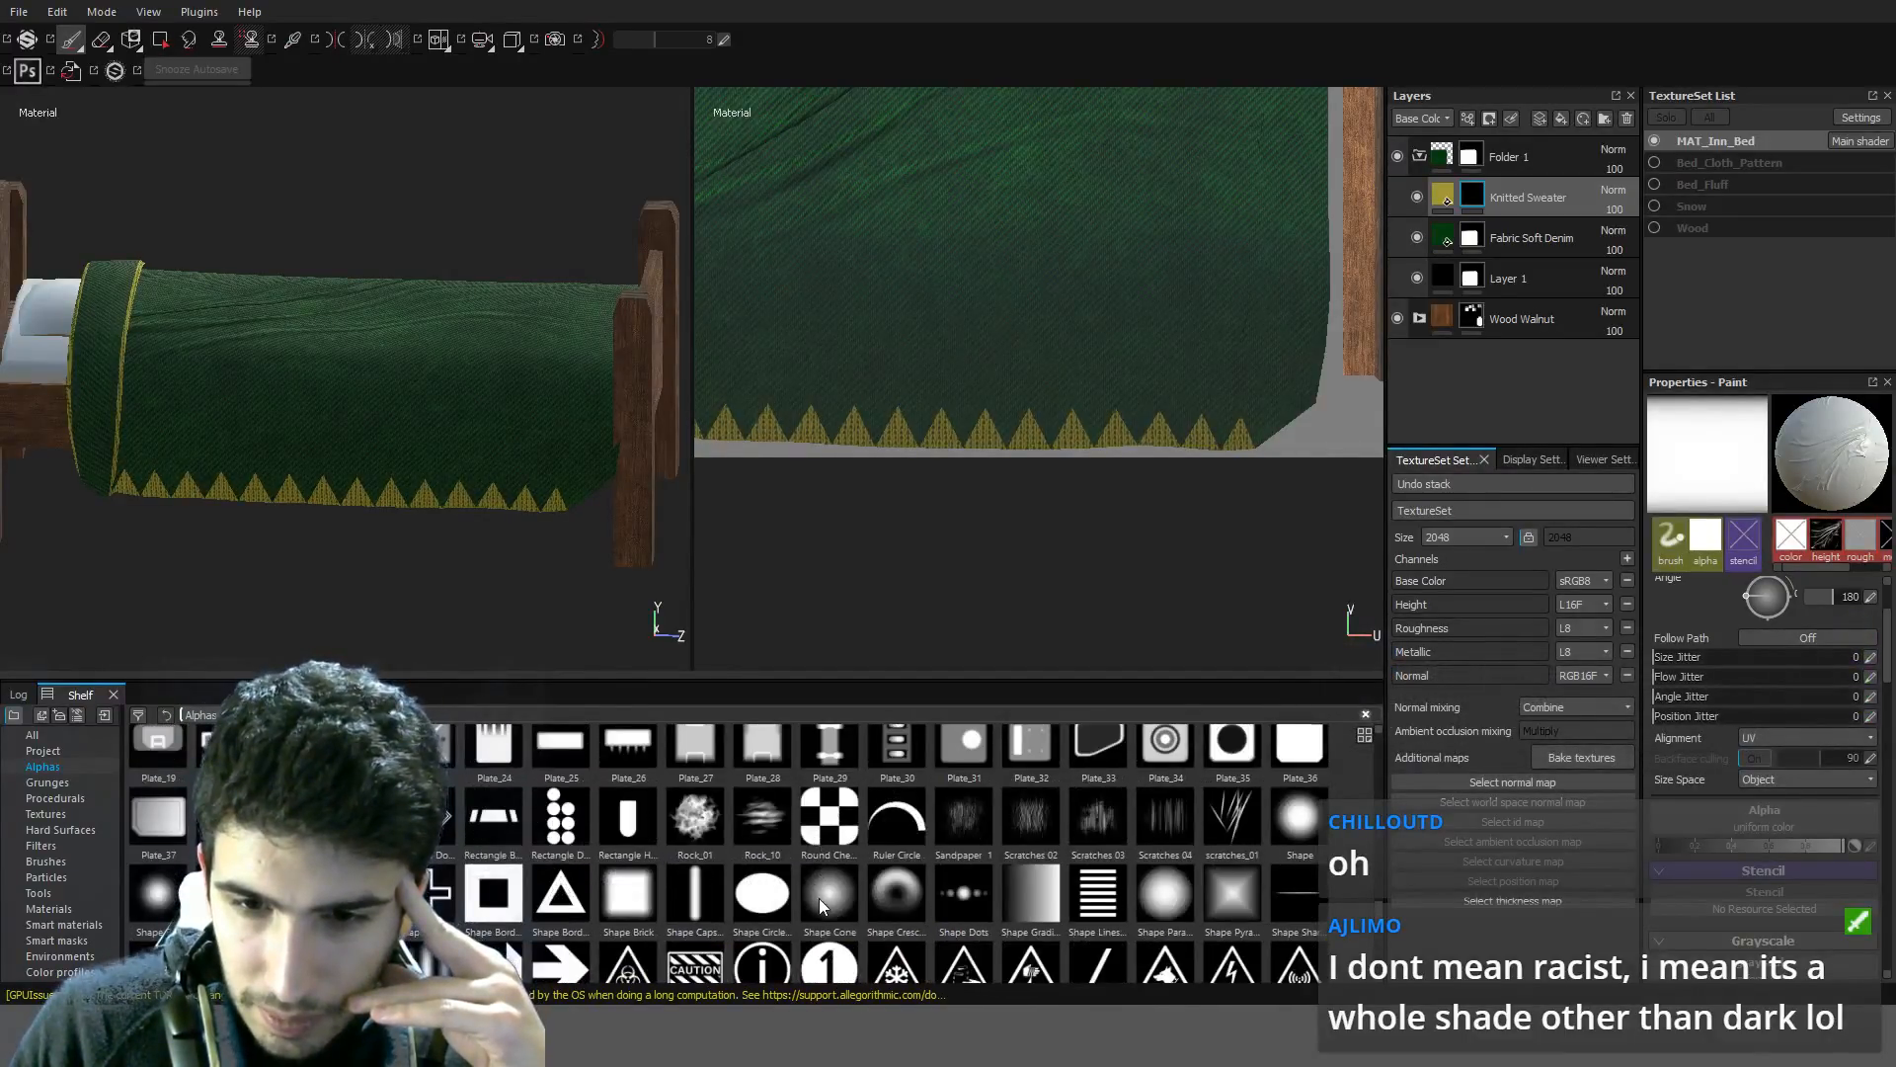
{"action": "left_click", "coordinate": [1299, 816]}
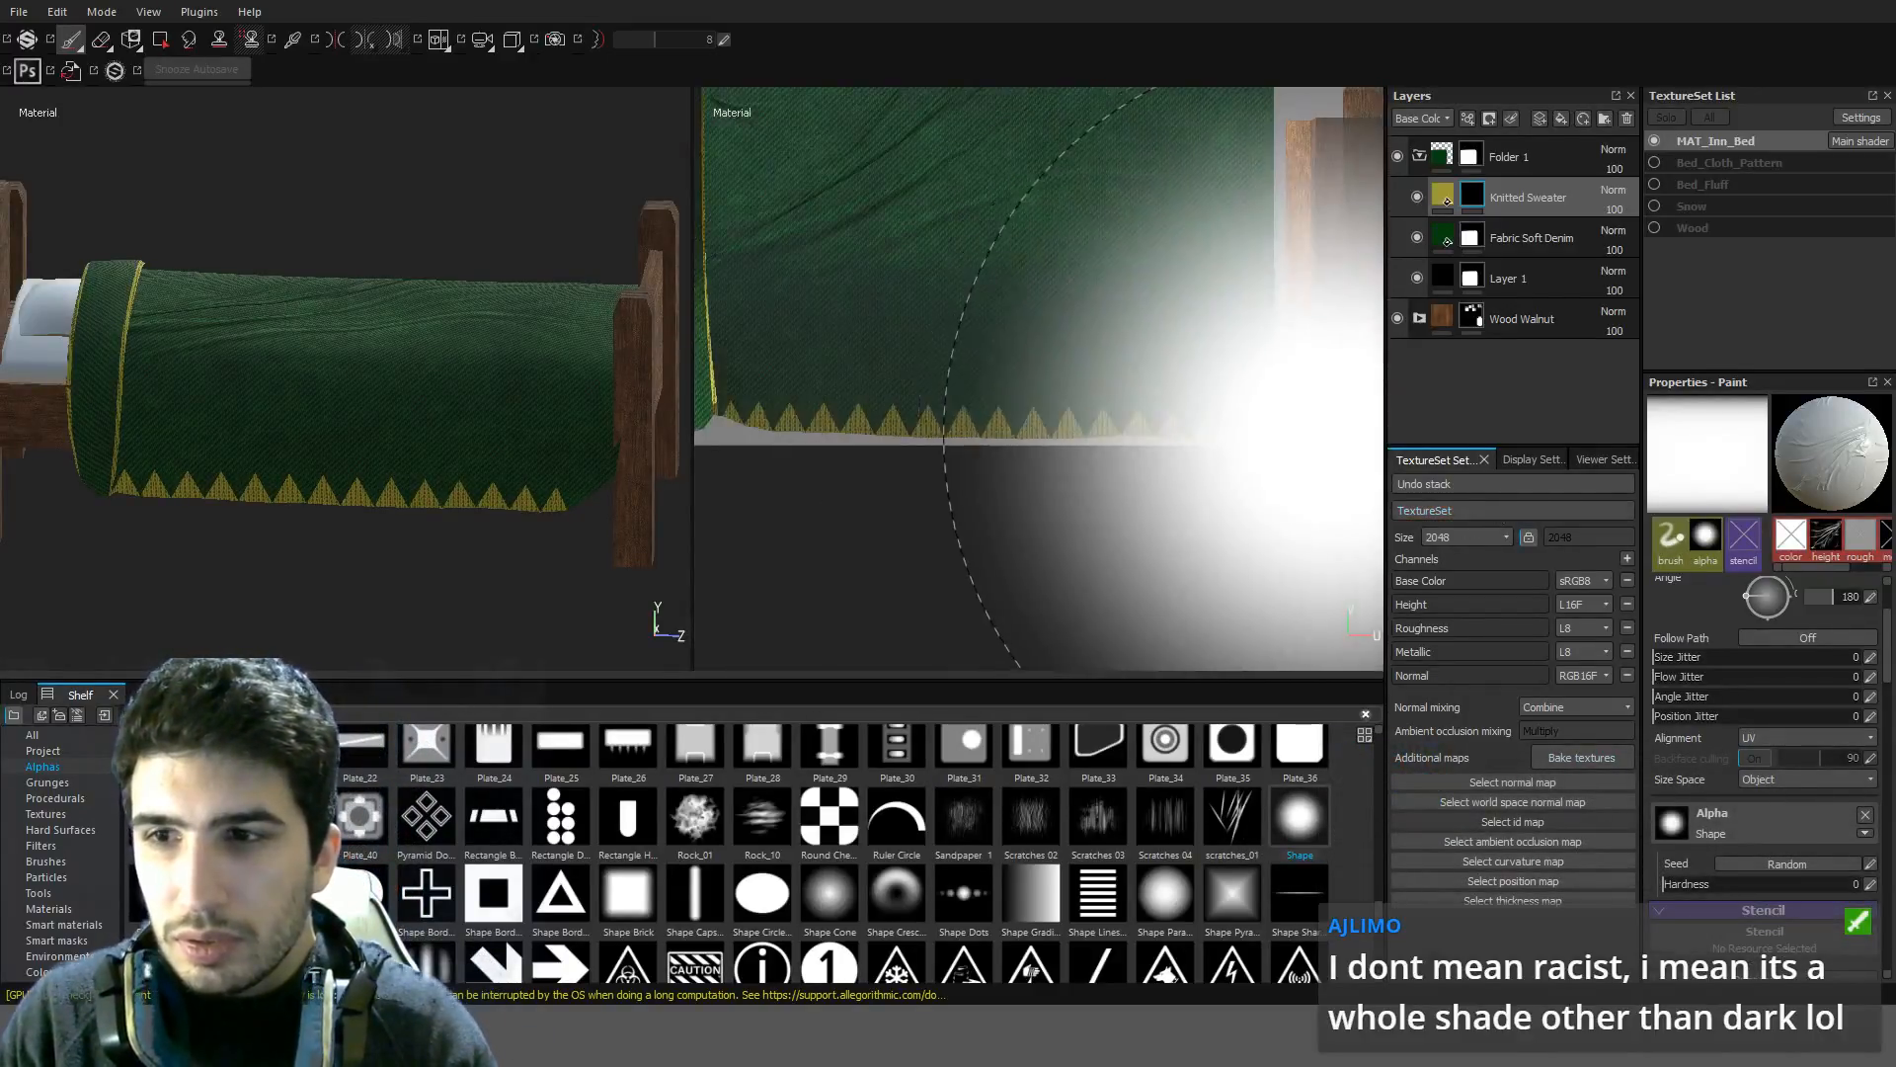
Clear the knitted triangles from the blanket's lower hem with Polygon Fill, and return to the material view
{"action": "left_click", "coordinate": [160, 39]}
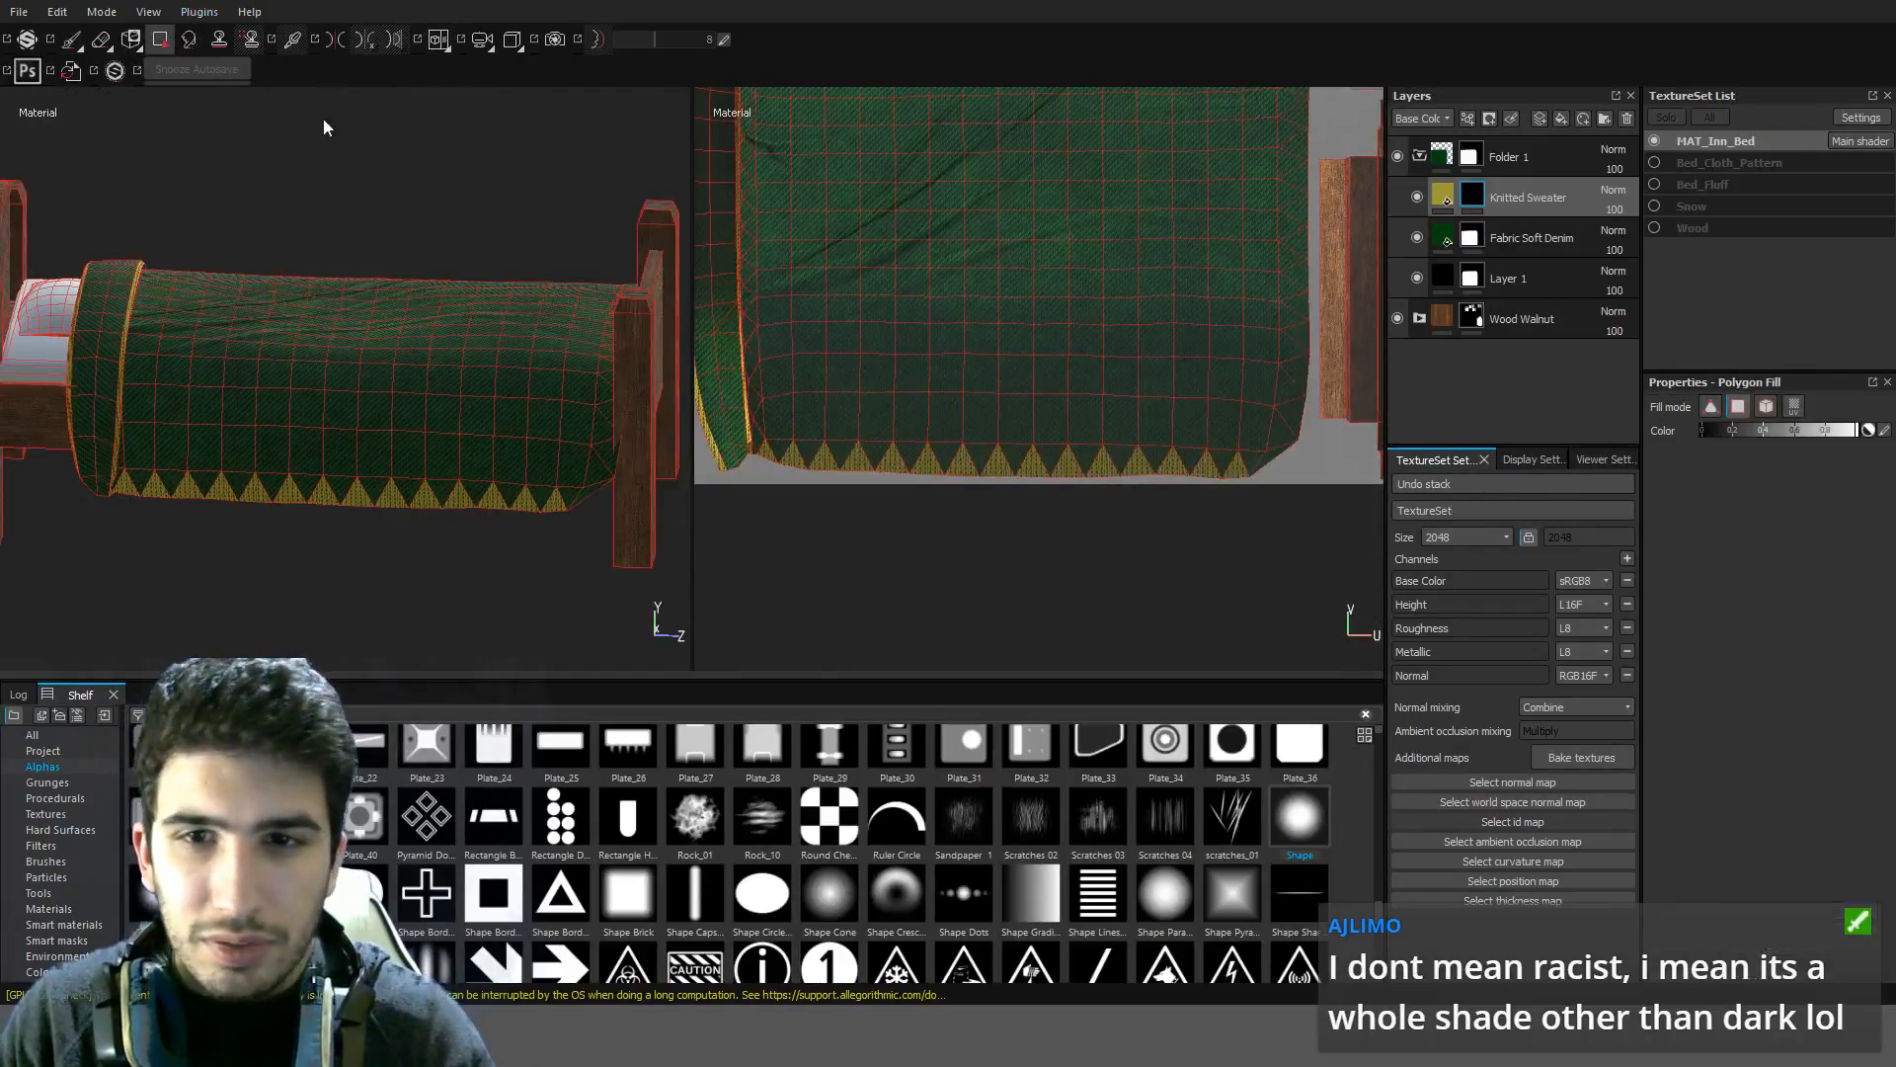
{"action": "left_click_drag", "start_coordinate": [1249, 460], "coordinate": [755, 497]}
{"action": "key", "text": "b"}
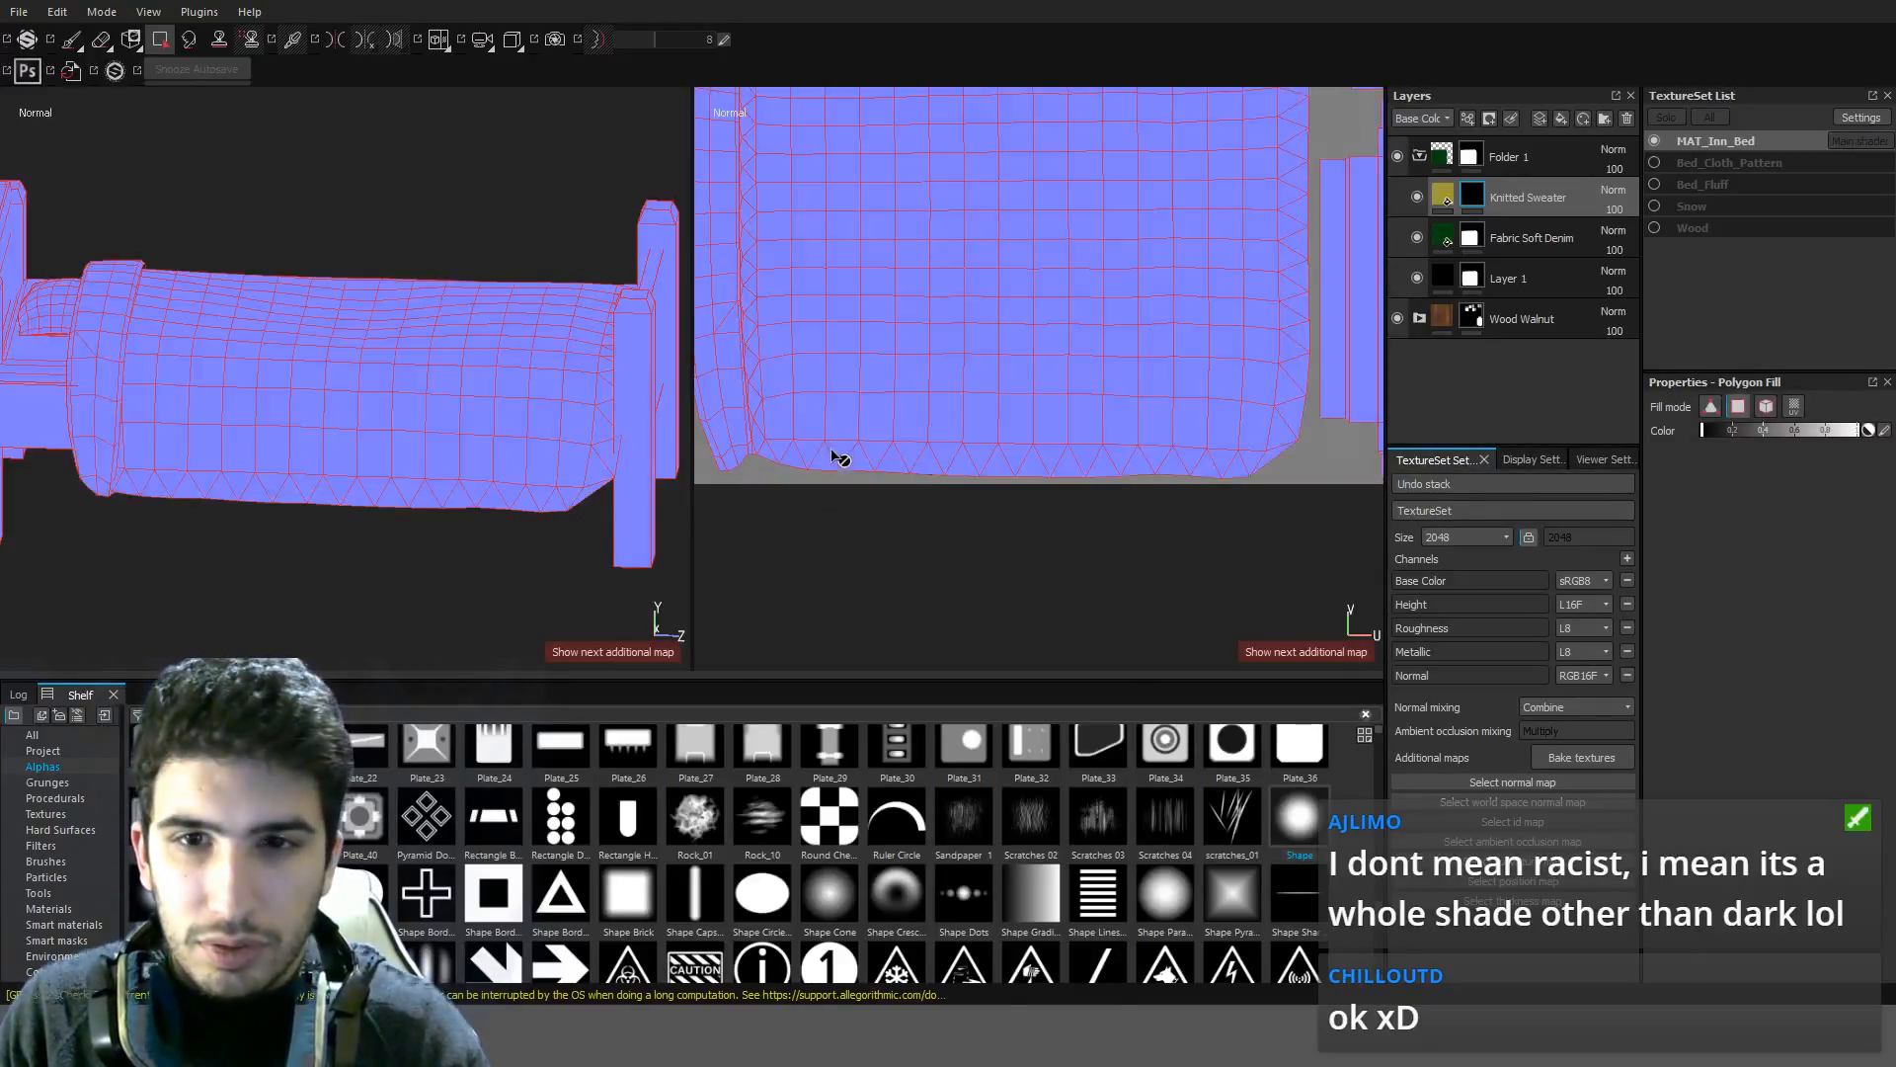
{"action": "key", "text": "m"}
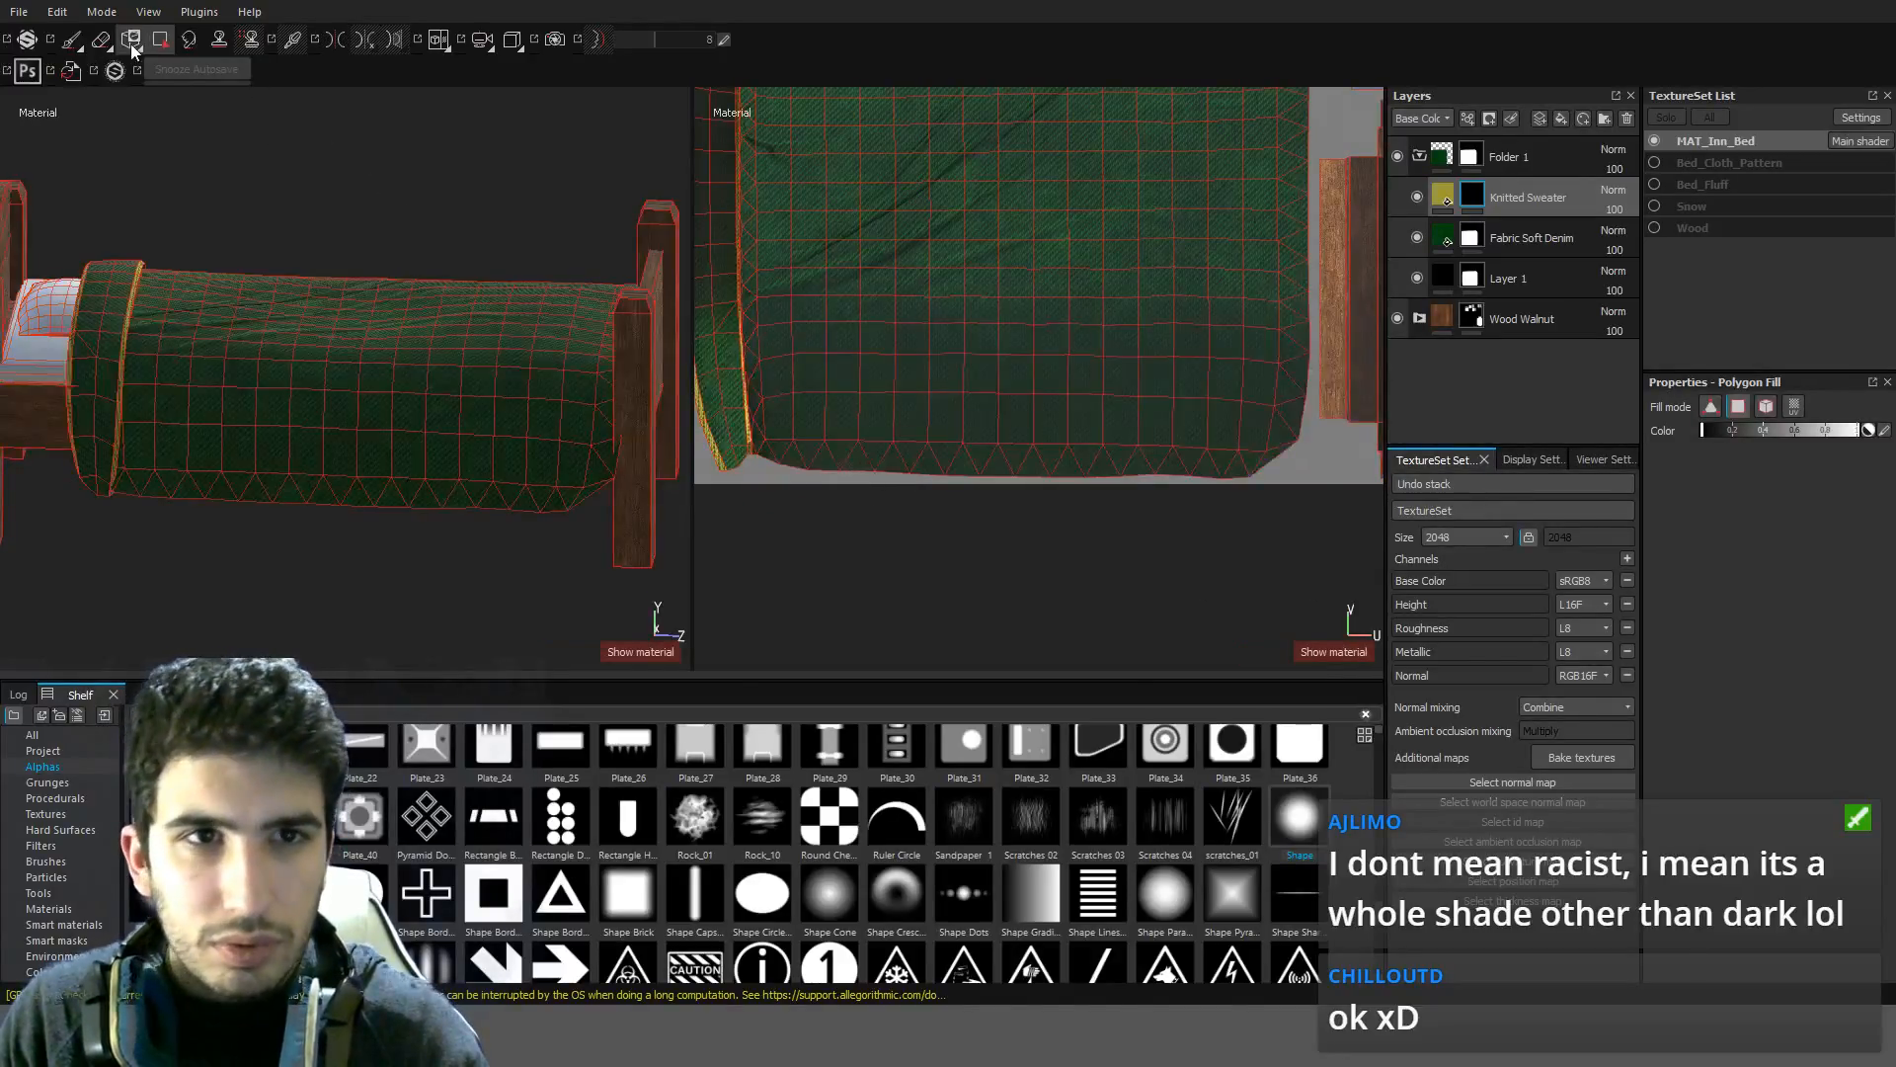
Switch to the paint brush on the Knitted Sweater mask, shrink the brush, and undo a test stroke near the blanket's lower hem
{"action": "left_click", "coordinate": [67, 39]}
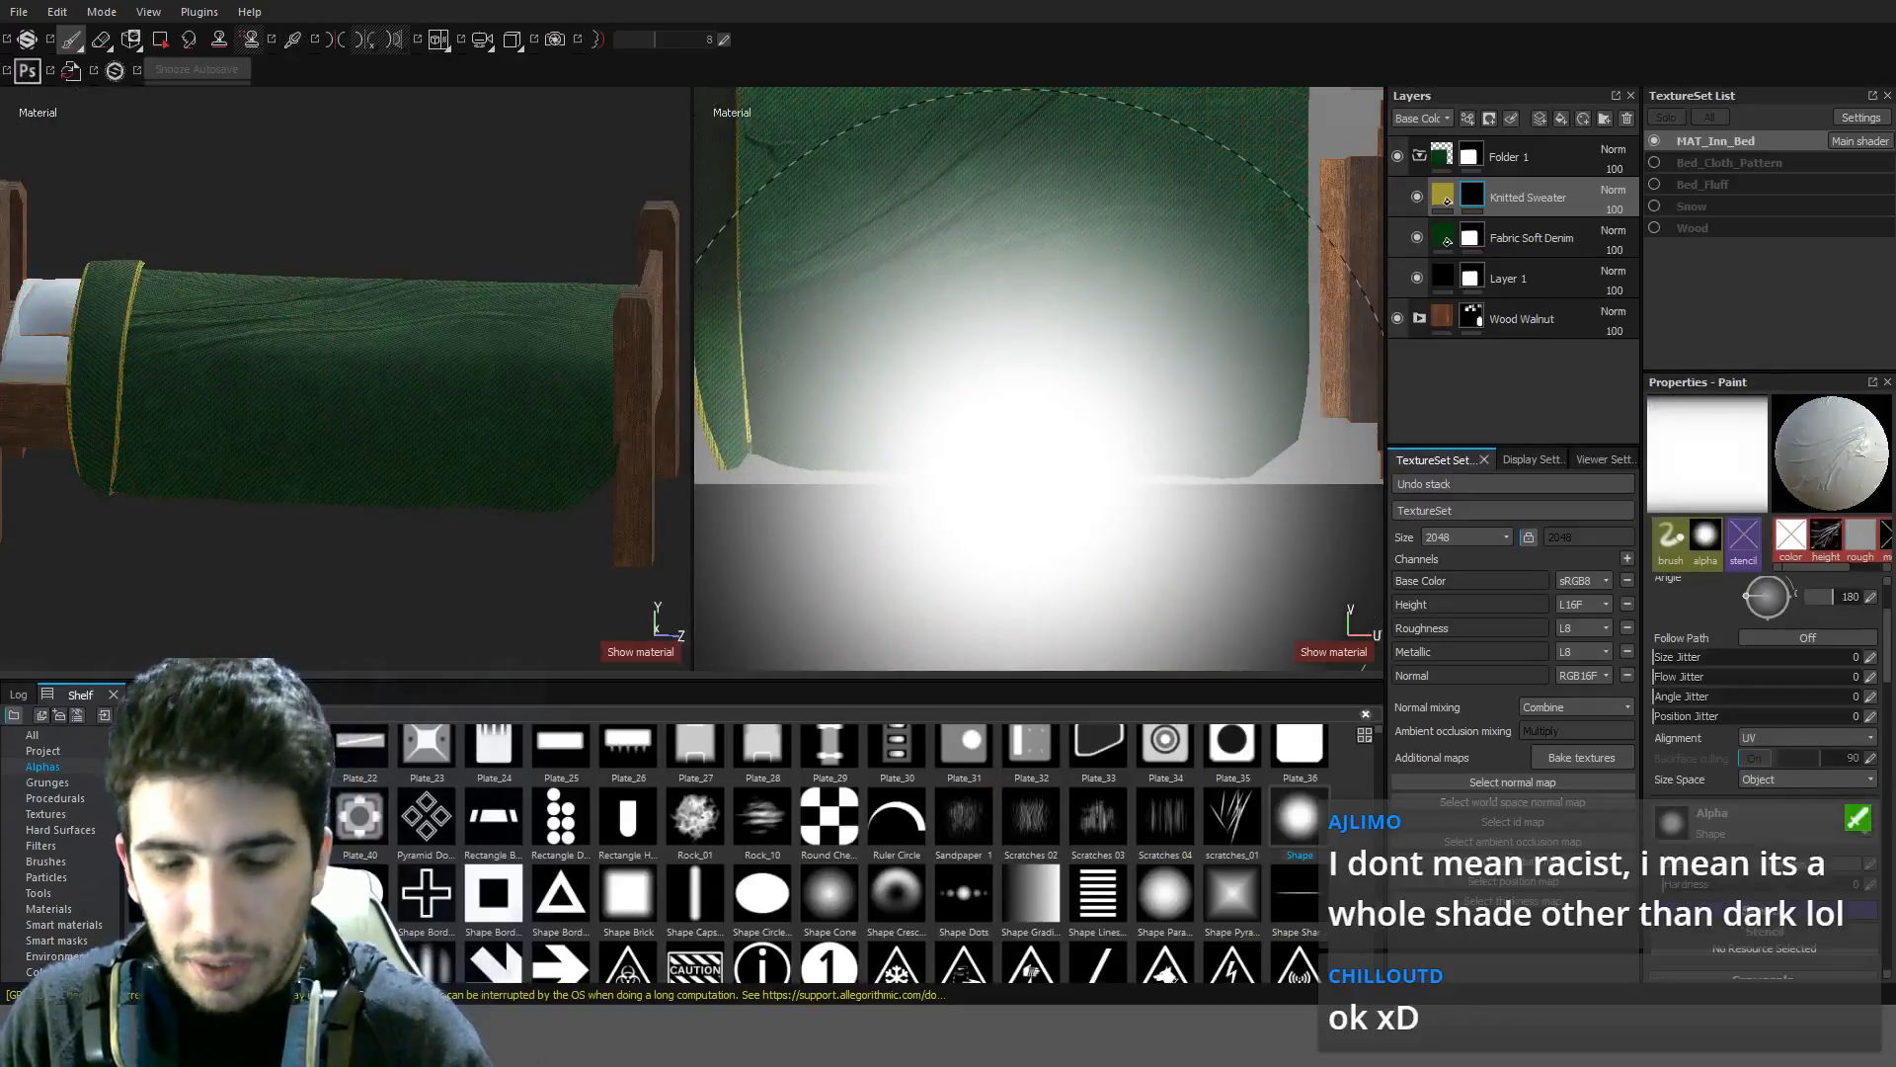
{"action": "mouse_move", "coordinate": [1027, 444]}
{"action": "right_mouse_down", "text": "ctrl"}
{"action": "mouse_move", "coordinate": [1007, 423]}
{"action": "mouse_move", "coordinate": [1017, 474]}
{"action": "mouse_move", "coordinate": [1016, 436]}
{"action": "right_mouse_up", "text": "ctrl"}
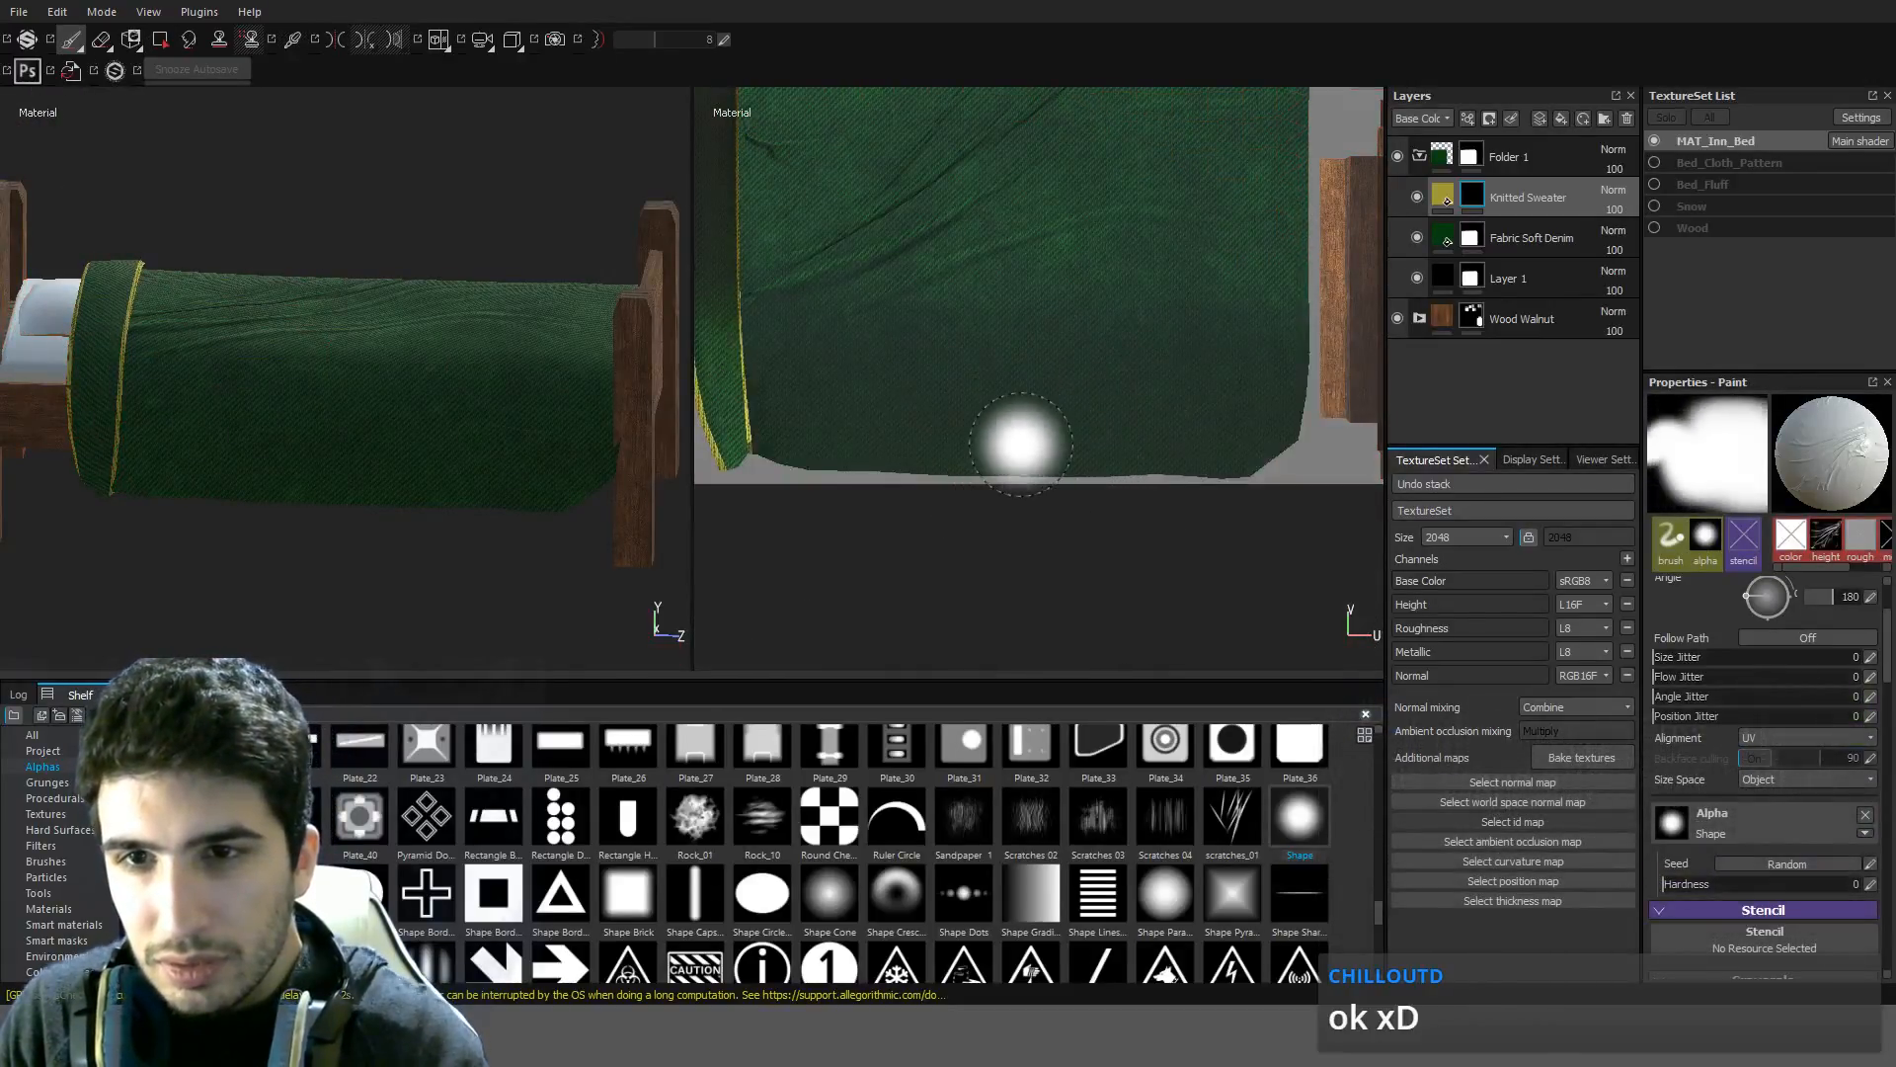
{"action": "left_click_drag", "start_coordinate": [1017, 436], "coordinate": [1106, 281]}
{"action": "key", "text": "ctrl+z"}
{"action": "scroll", "coordinate": [846, 489], "scroll_direction": "up", "scroll_amount": 2}
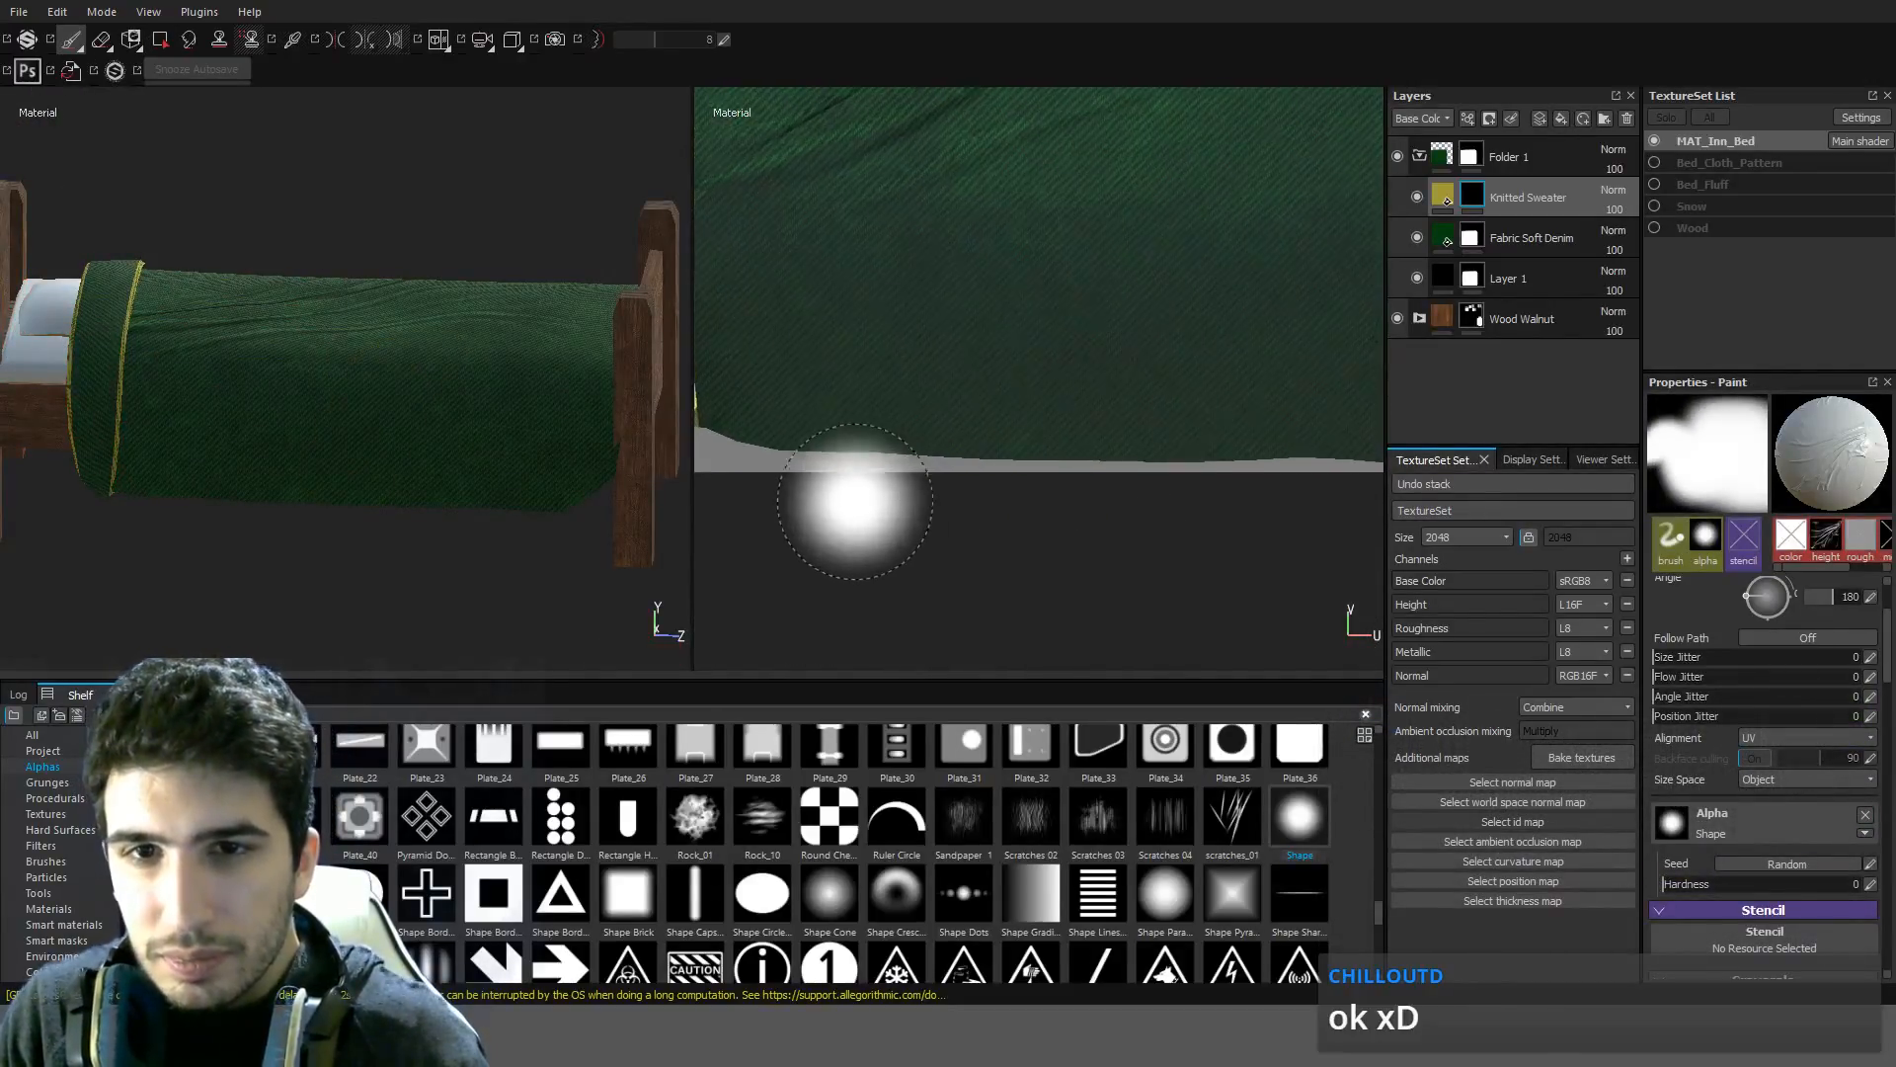
Try painting a thin knitted trim freehand along the blanket's lower hem in the UV view with a smaller brush, and undo it
{"action": "mouse_move", "coordinate": [838, 499]}
{"action": "right_mouse_down", "text": "ctrl"}
{"action": "mouse_move", "coordinate": [787, 512]}
{"action": "mouse_move", "coordinate": [770, 491]}
{"action": "right_mouse_up", "text": "ctrl"}
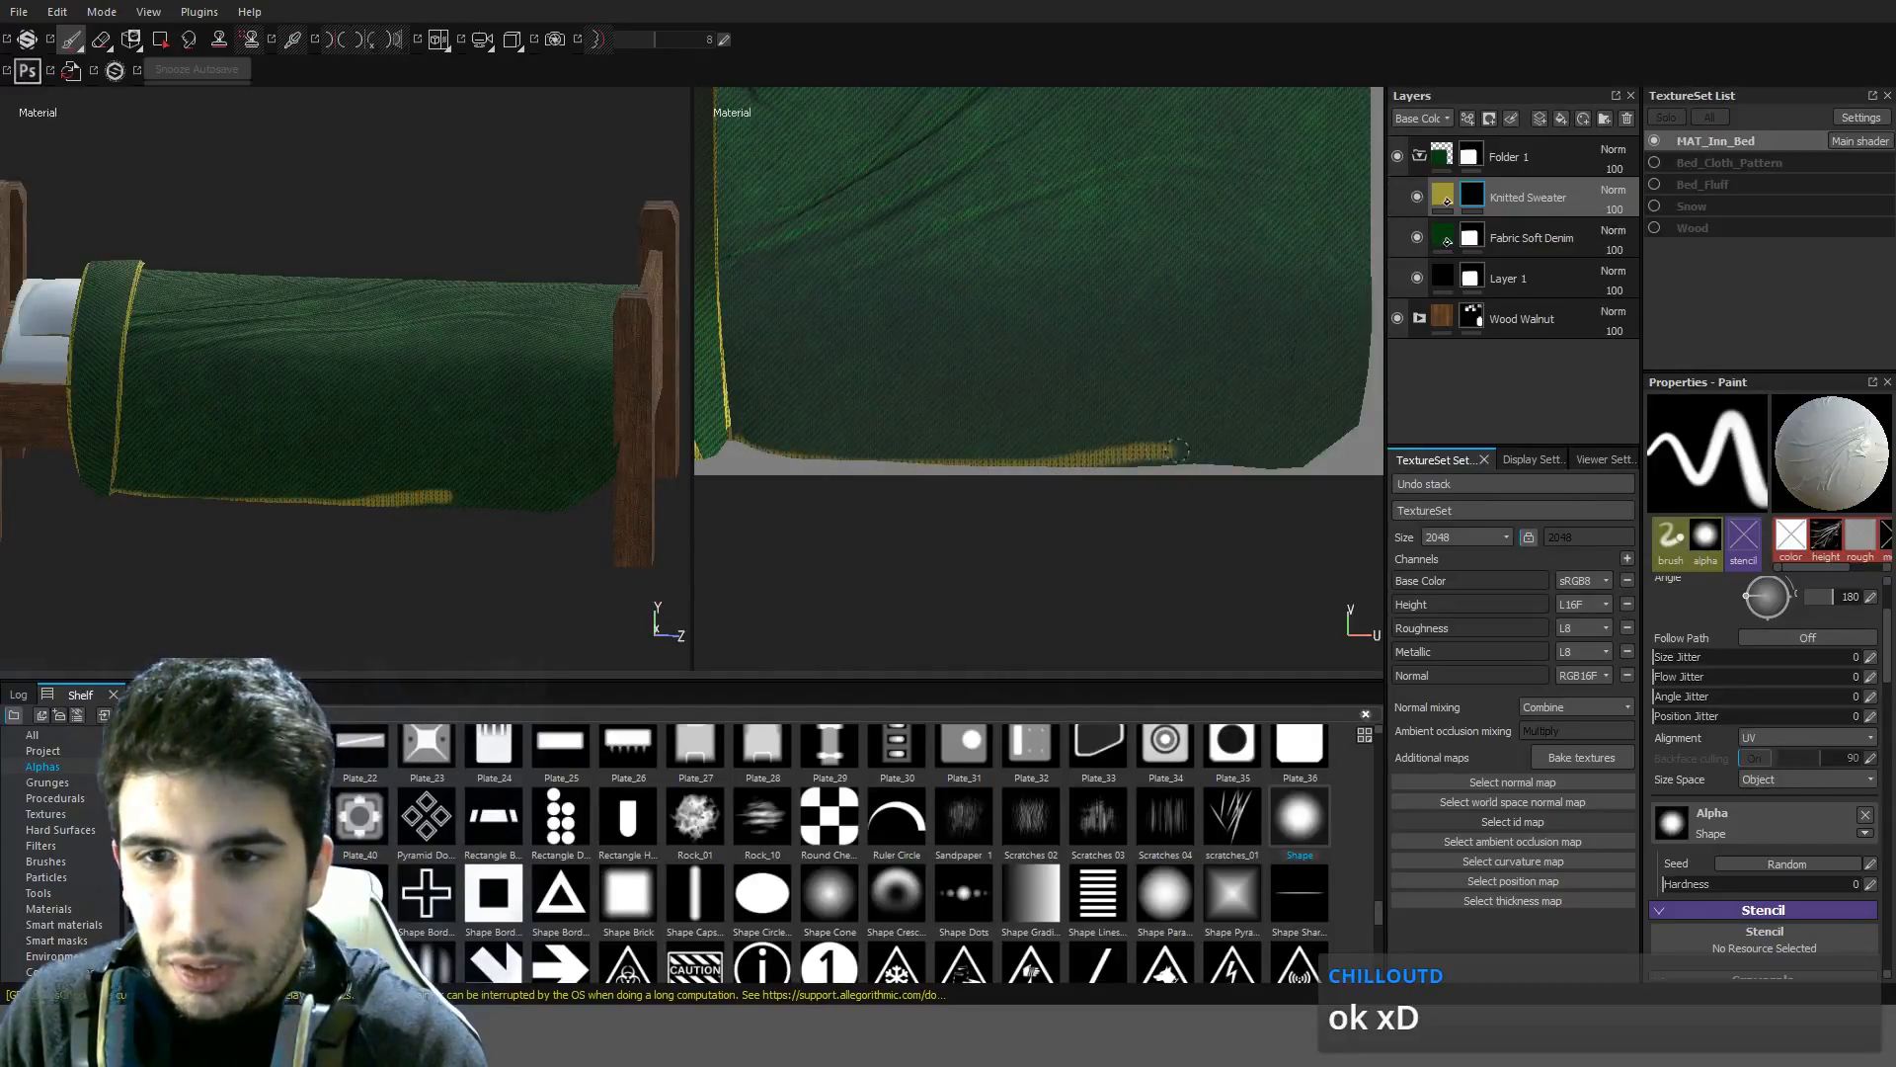
{"action": "left_click_drag", "start_coordinate": [1175, 450], "coordinate": [1343, 444]}
{"action": "key", "text": "ctrl+z"}
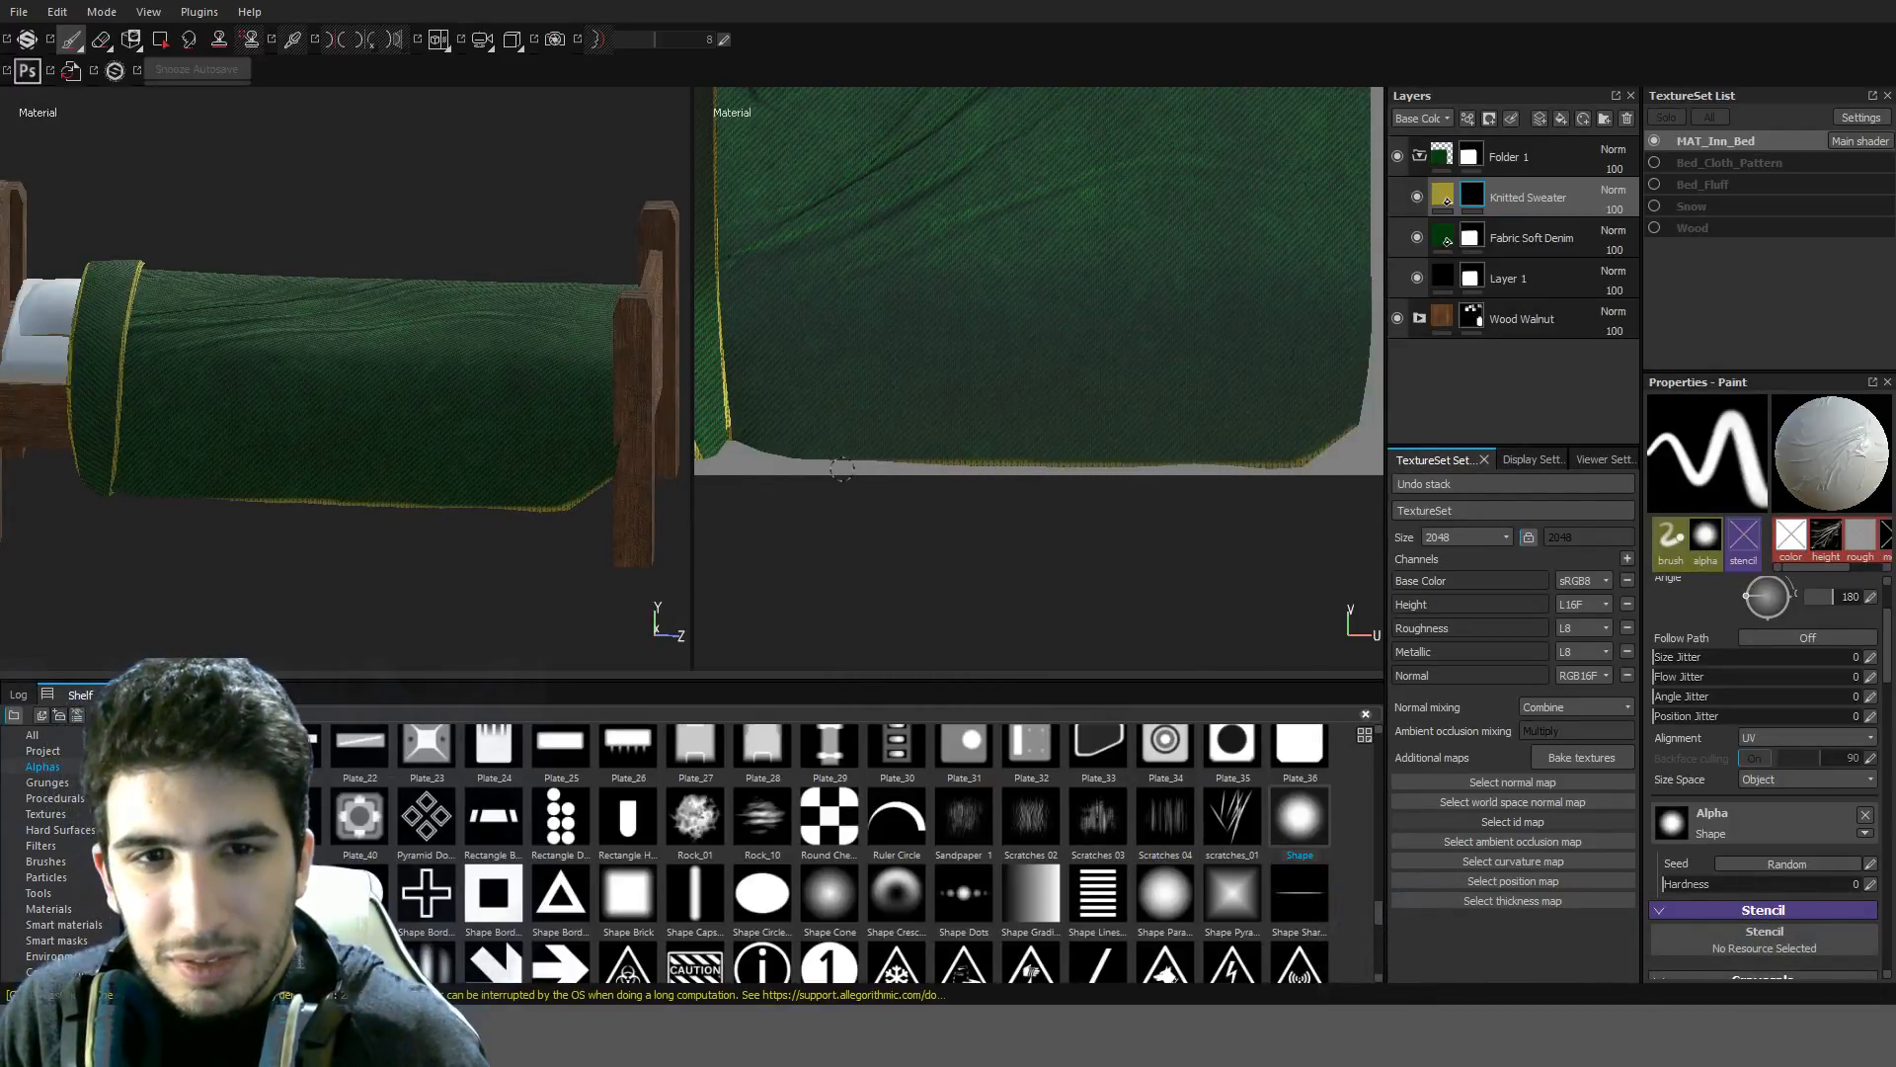
Enable lazy mouse, try painting the knitted trim along the lower hem with steadier strokes, and undo them
{"action": "left_click_drag", "start_coordinate": [85, 571], "coordinate": [194, 523], "text": "alt"}
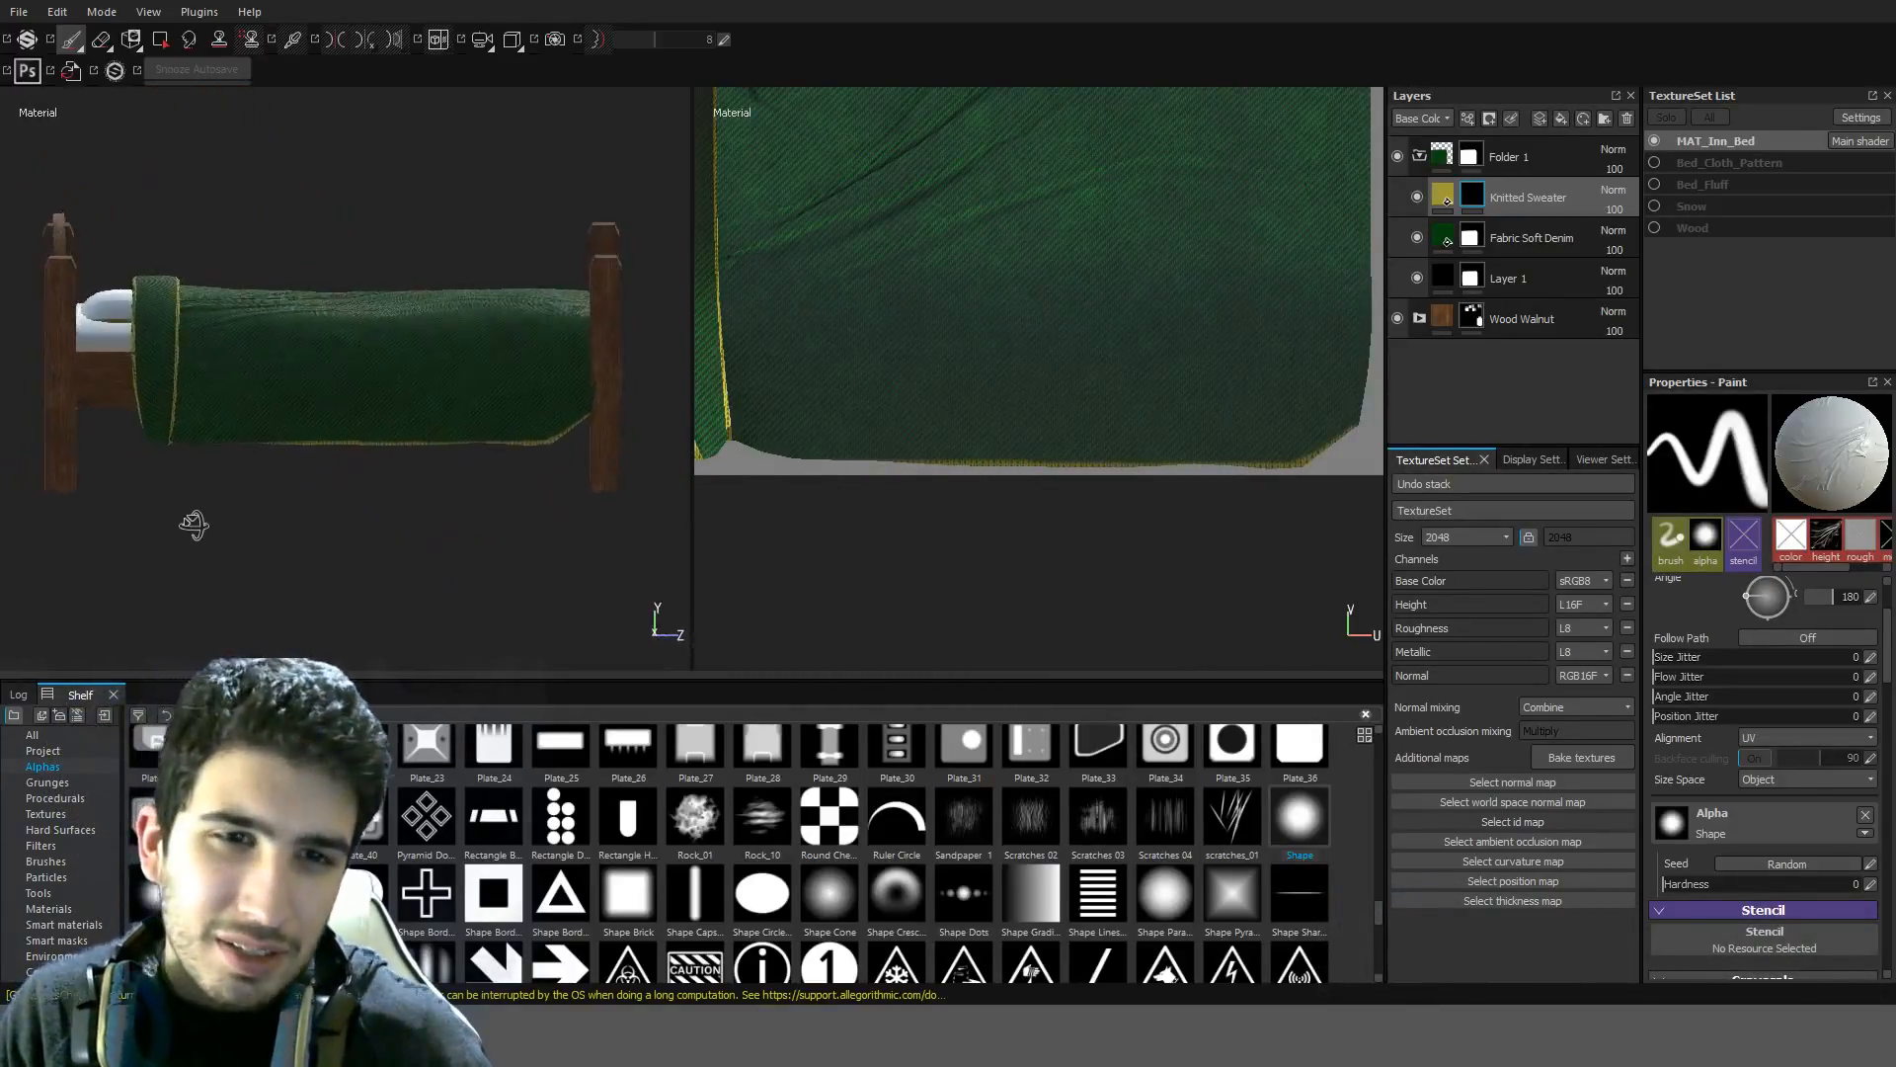
{"action": "right_click_drag", "start_coordinate": [194, 523], "coordinate": [353, 544], "text": "alt"}
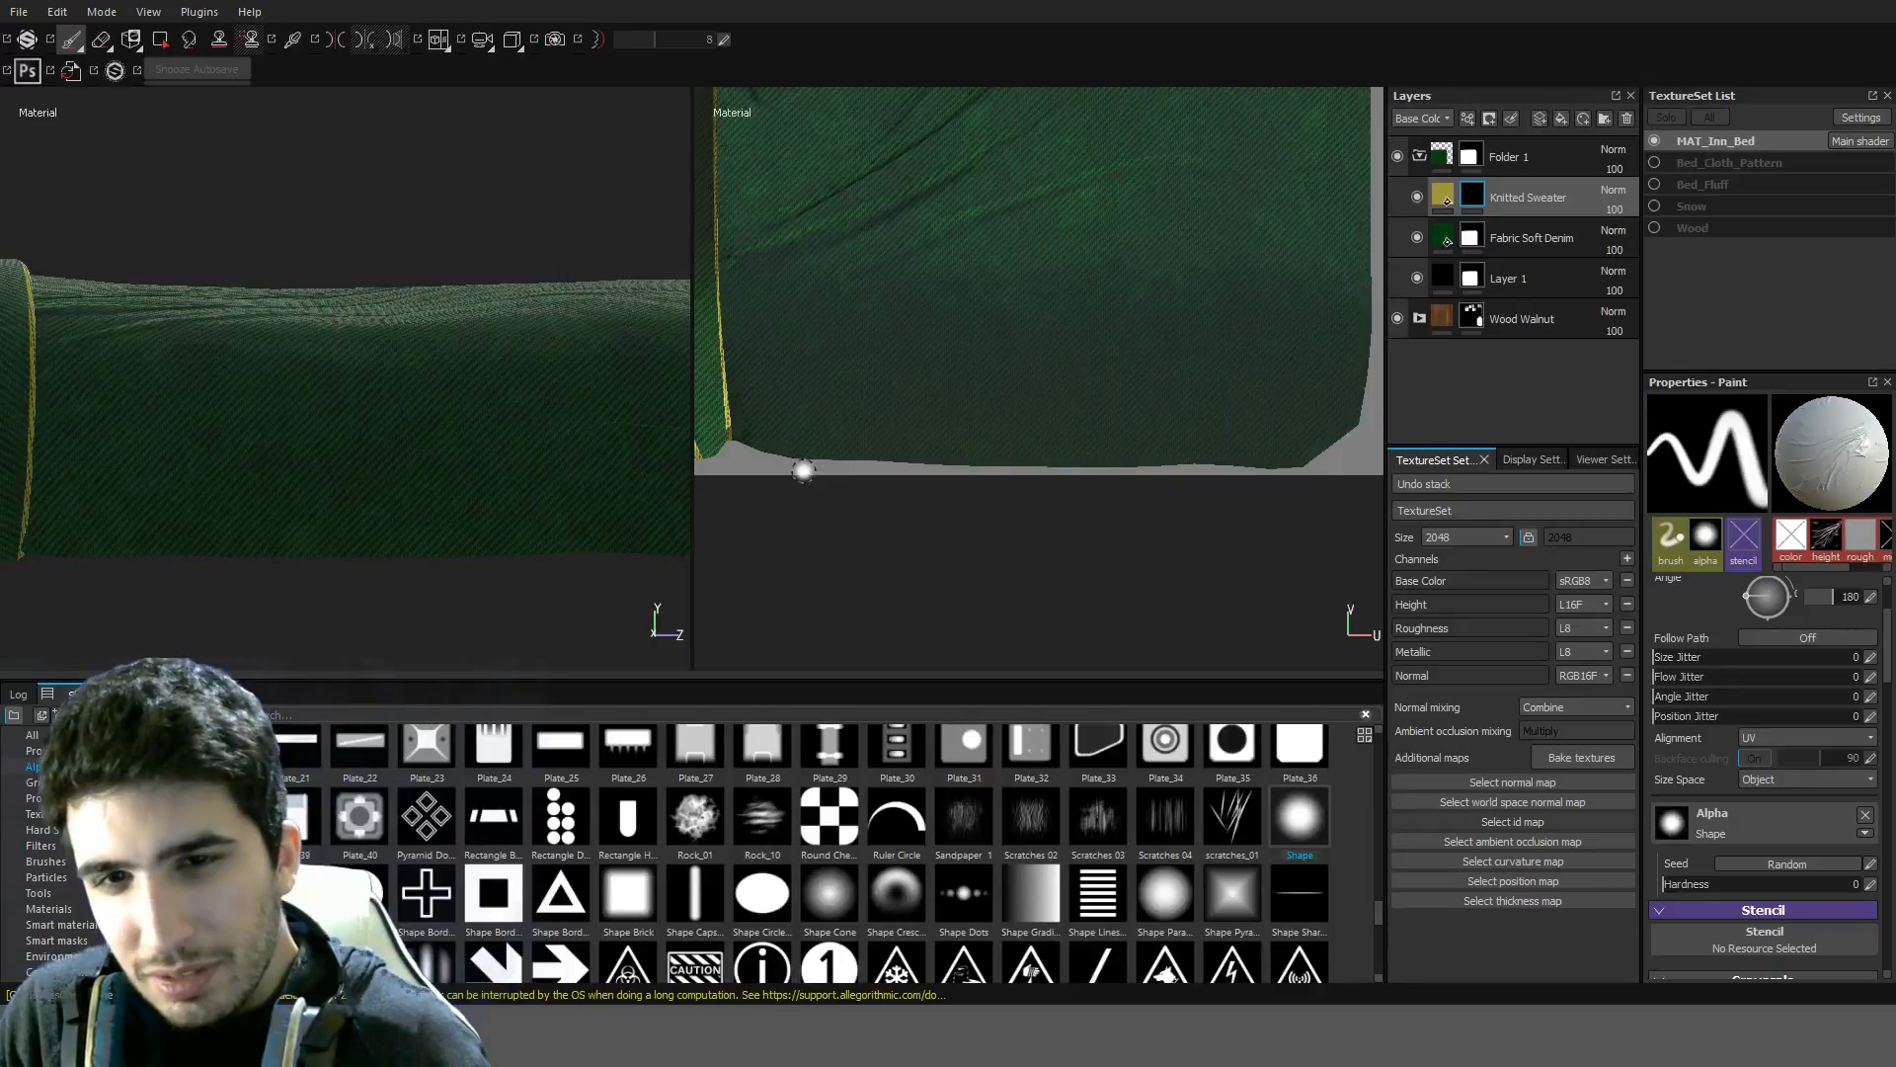
{"action": "left_click", "coordinate": [600, 41]}
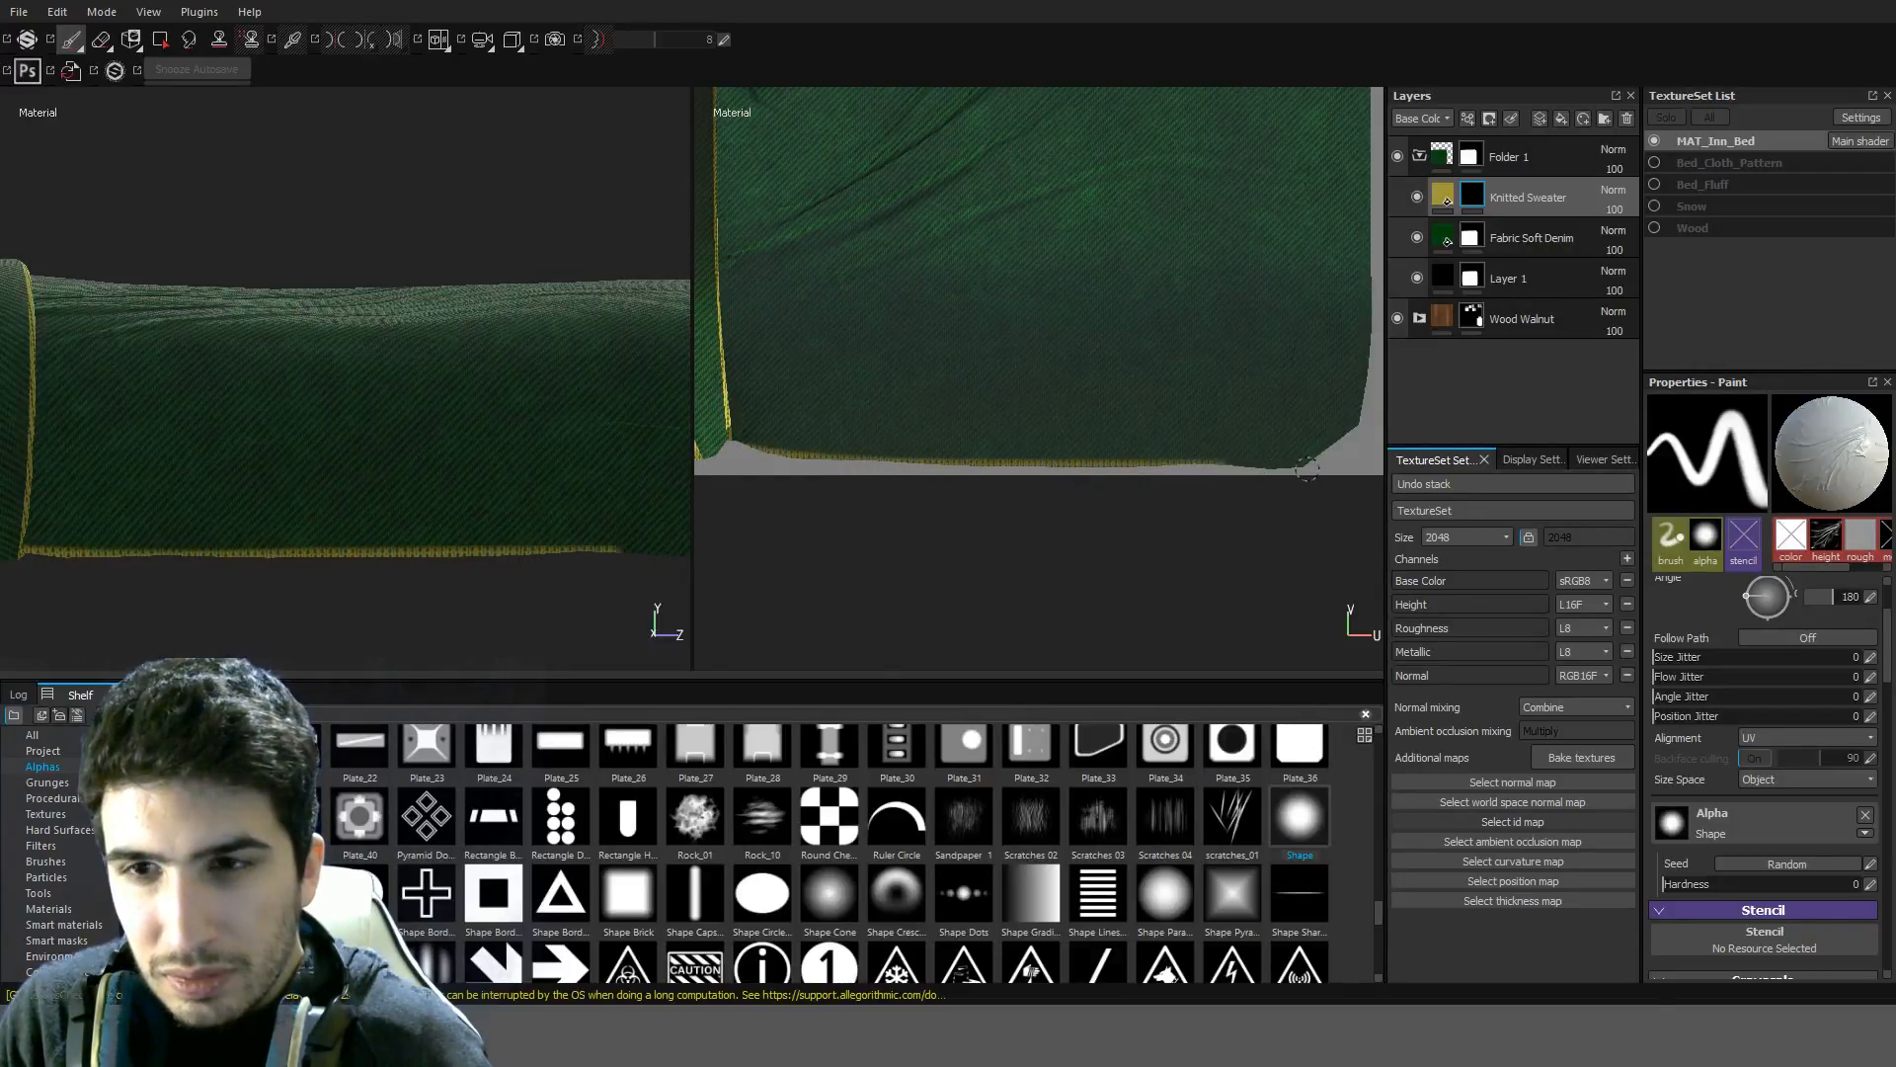
{"action": "scroll", "coordinate": [394, 517], "scroll_direction": "down", "scroll_amount": 3}
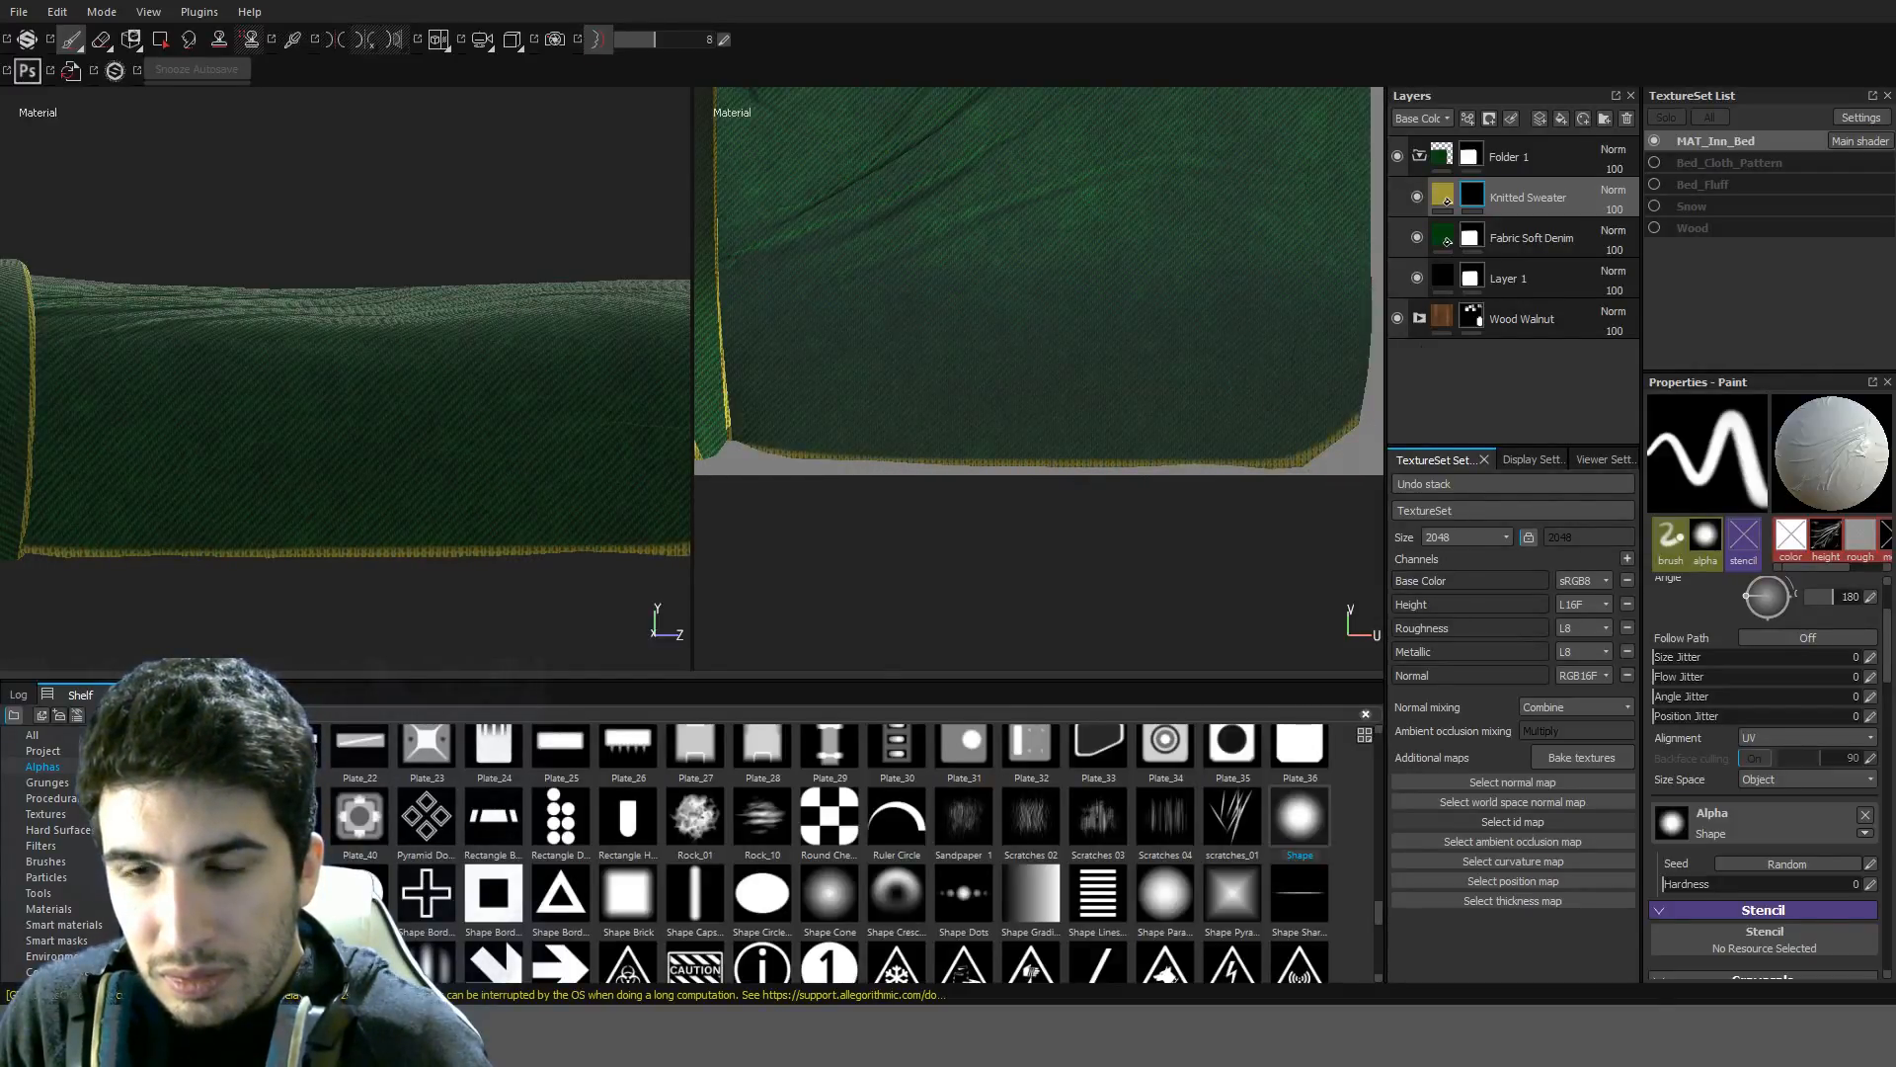
{"action": "mouse_move", "coordinate": [425, 508]}
{"action": "left_mouse_down", "text": "alt"}
{"action": "mouse_move", "coordinate": [286, 553]}
{"action": "mouse_move", "coordinate": [339, 394]}
{"action": "mouse_move", "coordinate": [461, 441]}
{"action": "mouse_move", "coordinate": [465, 473]}
{"action": "left_mouse_up", "text": "alt"}
{"action": "key", "text": "ctrl+z"}
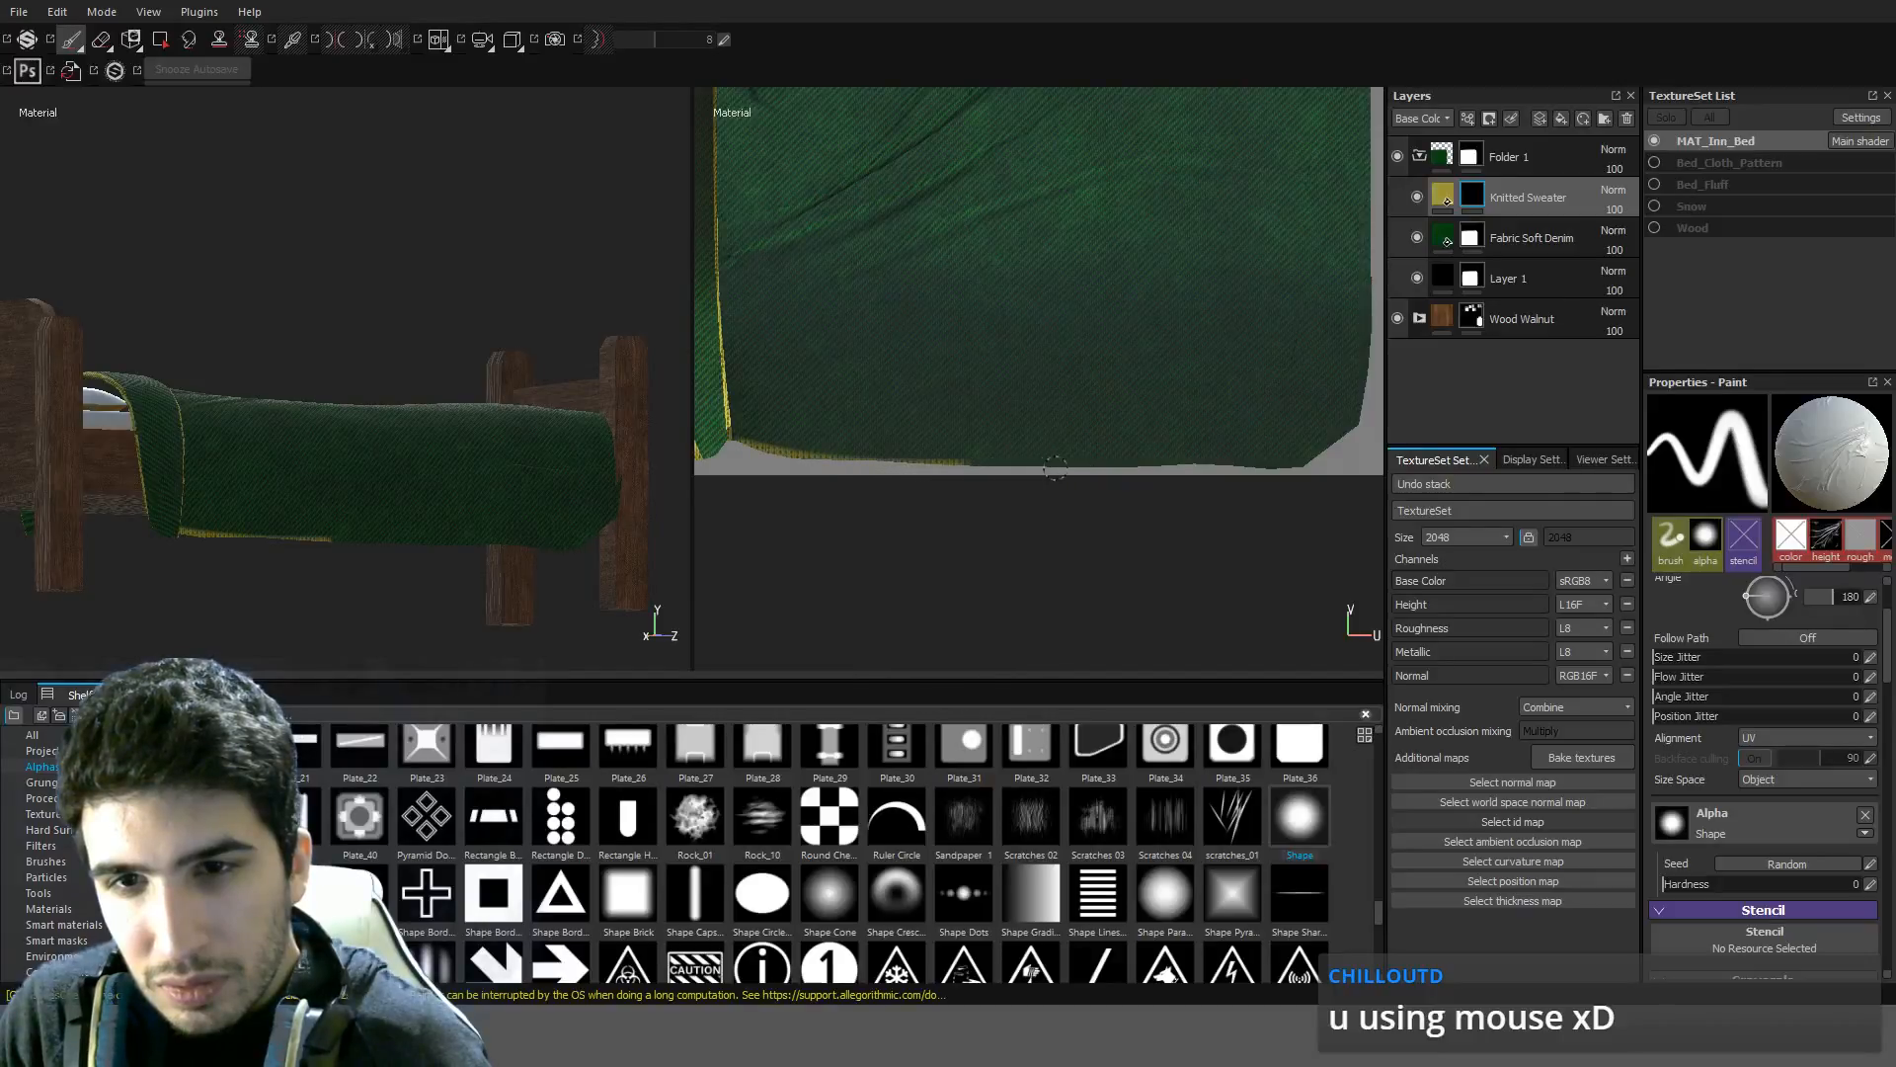
{"action": "left_click_drag", "start_coordinate": [187, 305], "coordinate": [294, 384], "text": "alt"}
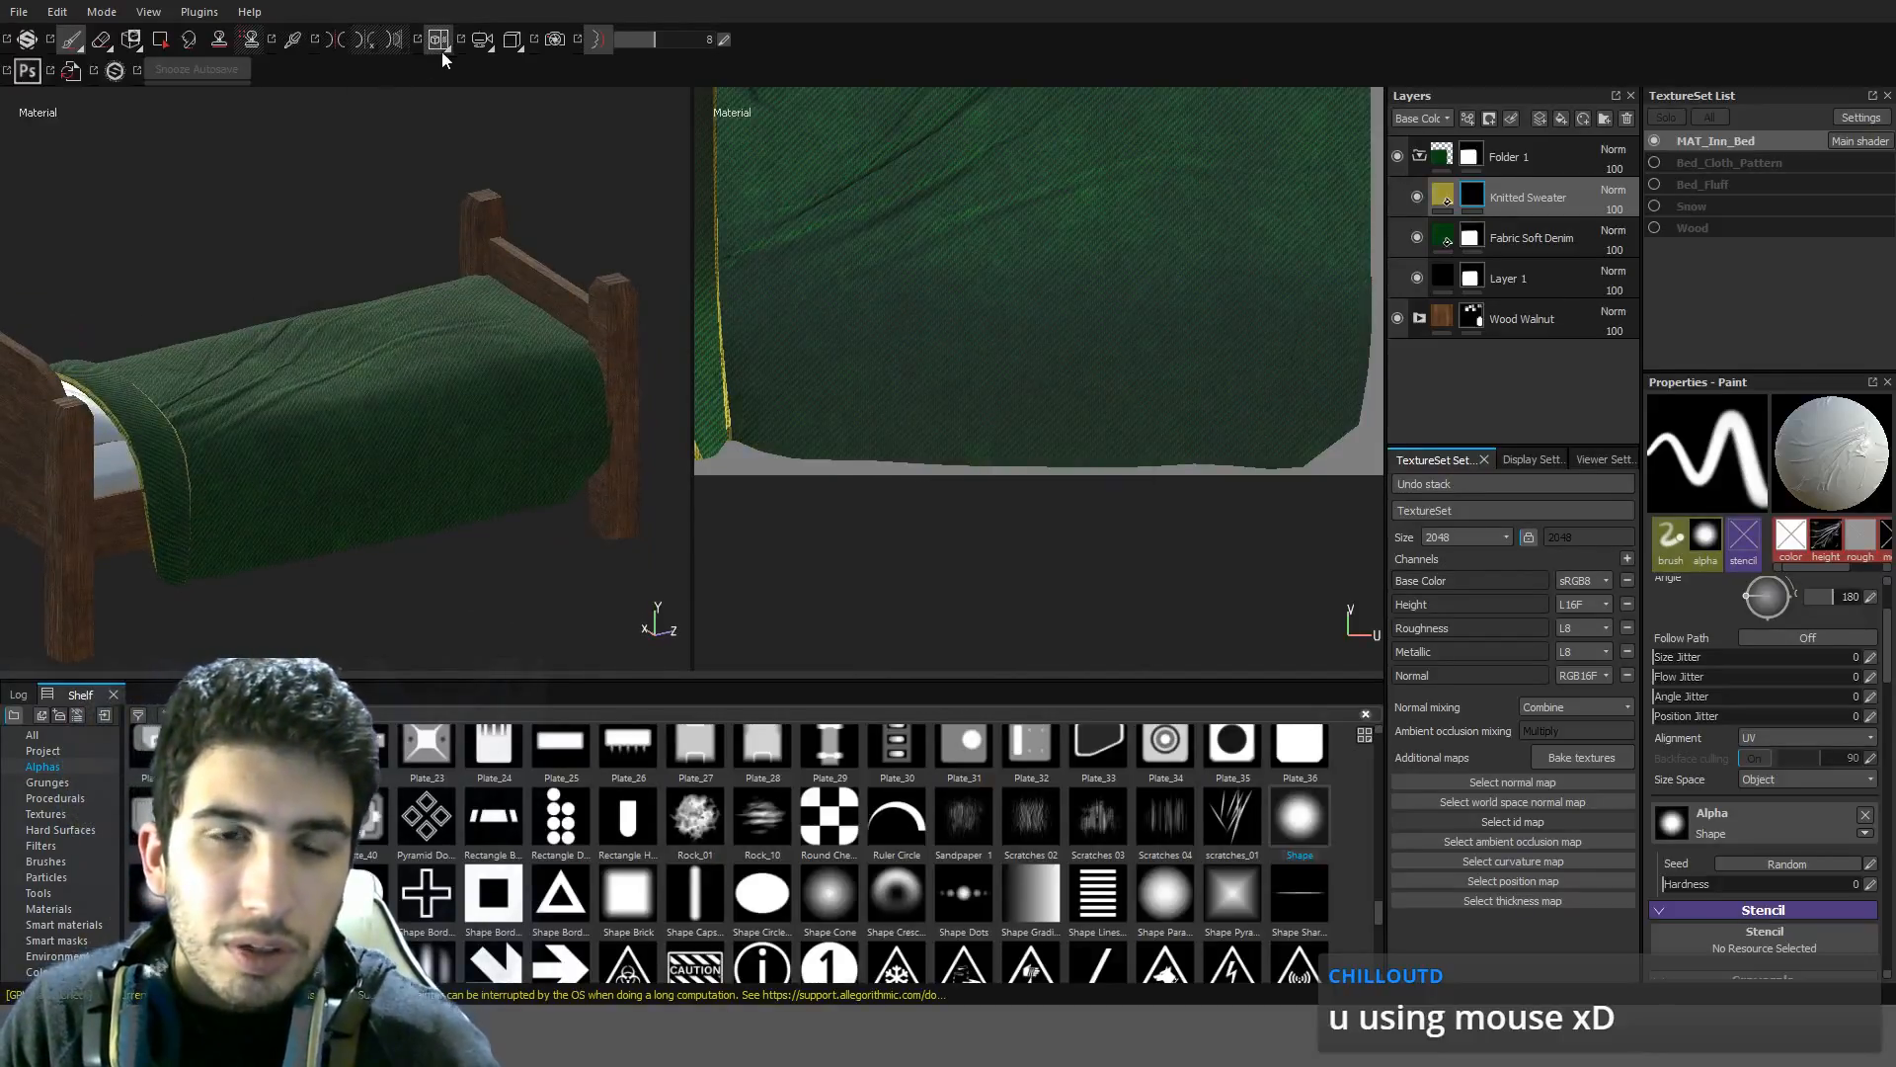
Enable symmetry across the bed's length and undo a test stroke on the blanket in the UV view
{"action": "left_click", "coordinate": [347, 40]}
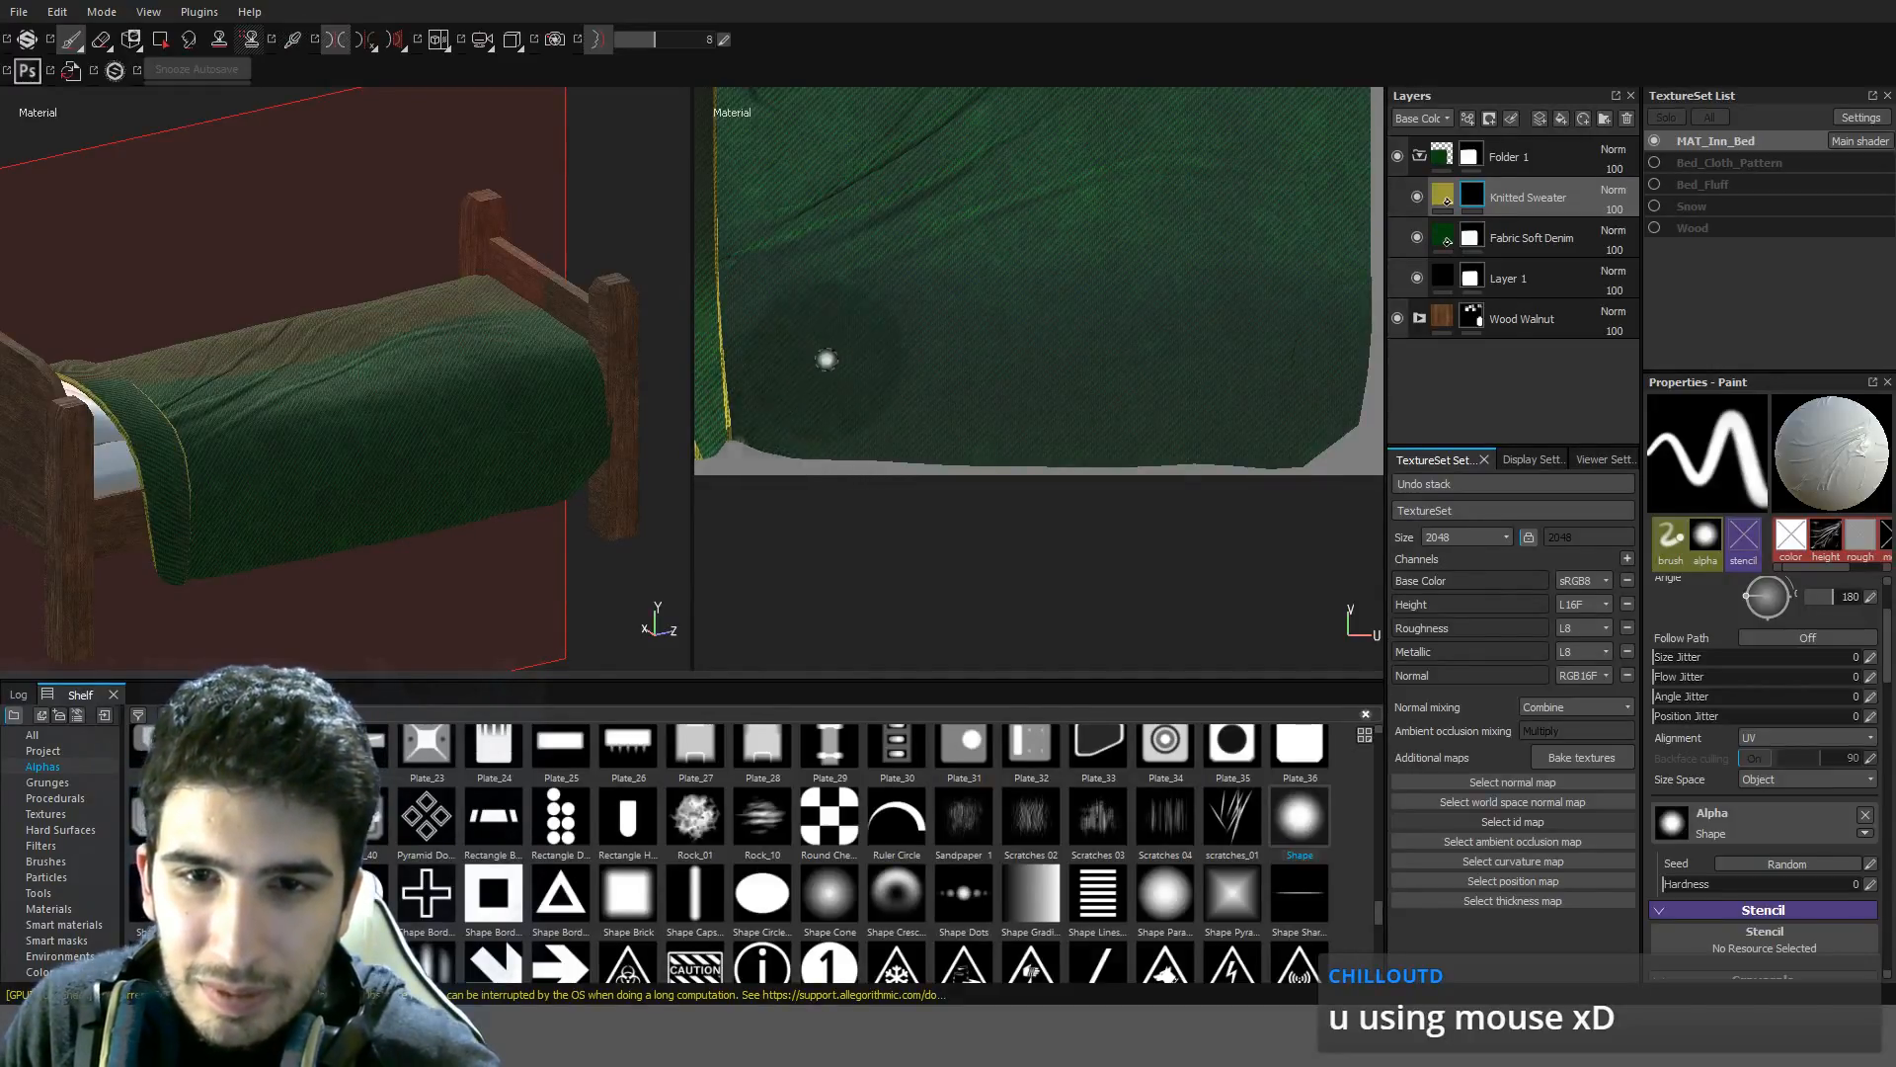
{"action": "scroll", "coordinate": [830, 356], "scroll_direction": "down", "scroll_amount": 3}
{"action": "left_click_drag", "start_coordinate": [829, 356], "coordinate": [817, 495], "text": "alt"}
{"action": "scroll", "coordinate": [965, 516], "scroll_direction": "up", "scroll_amount": 2}
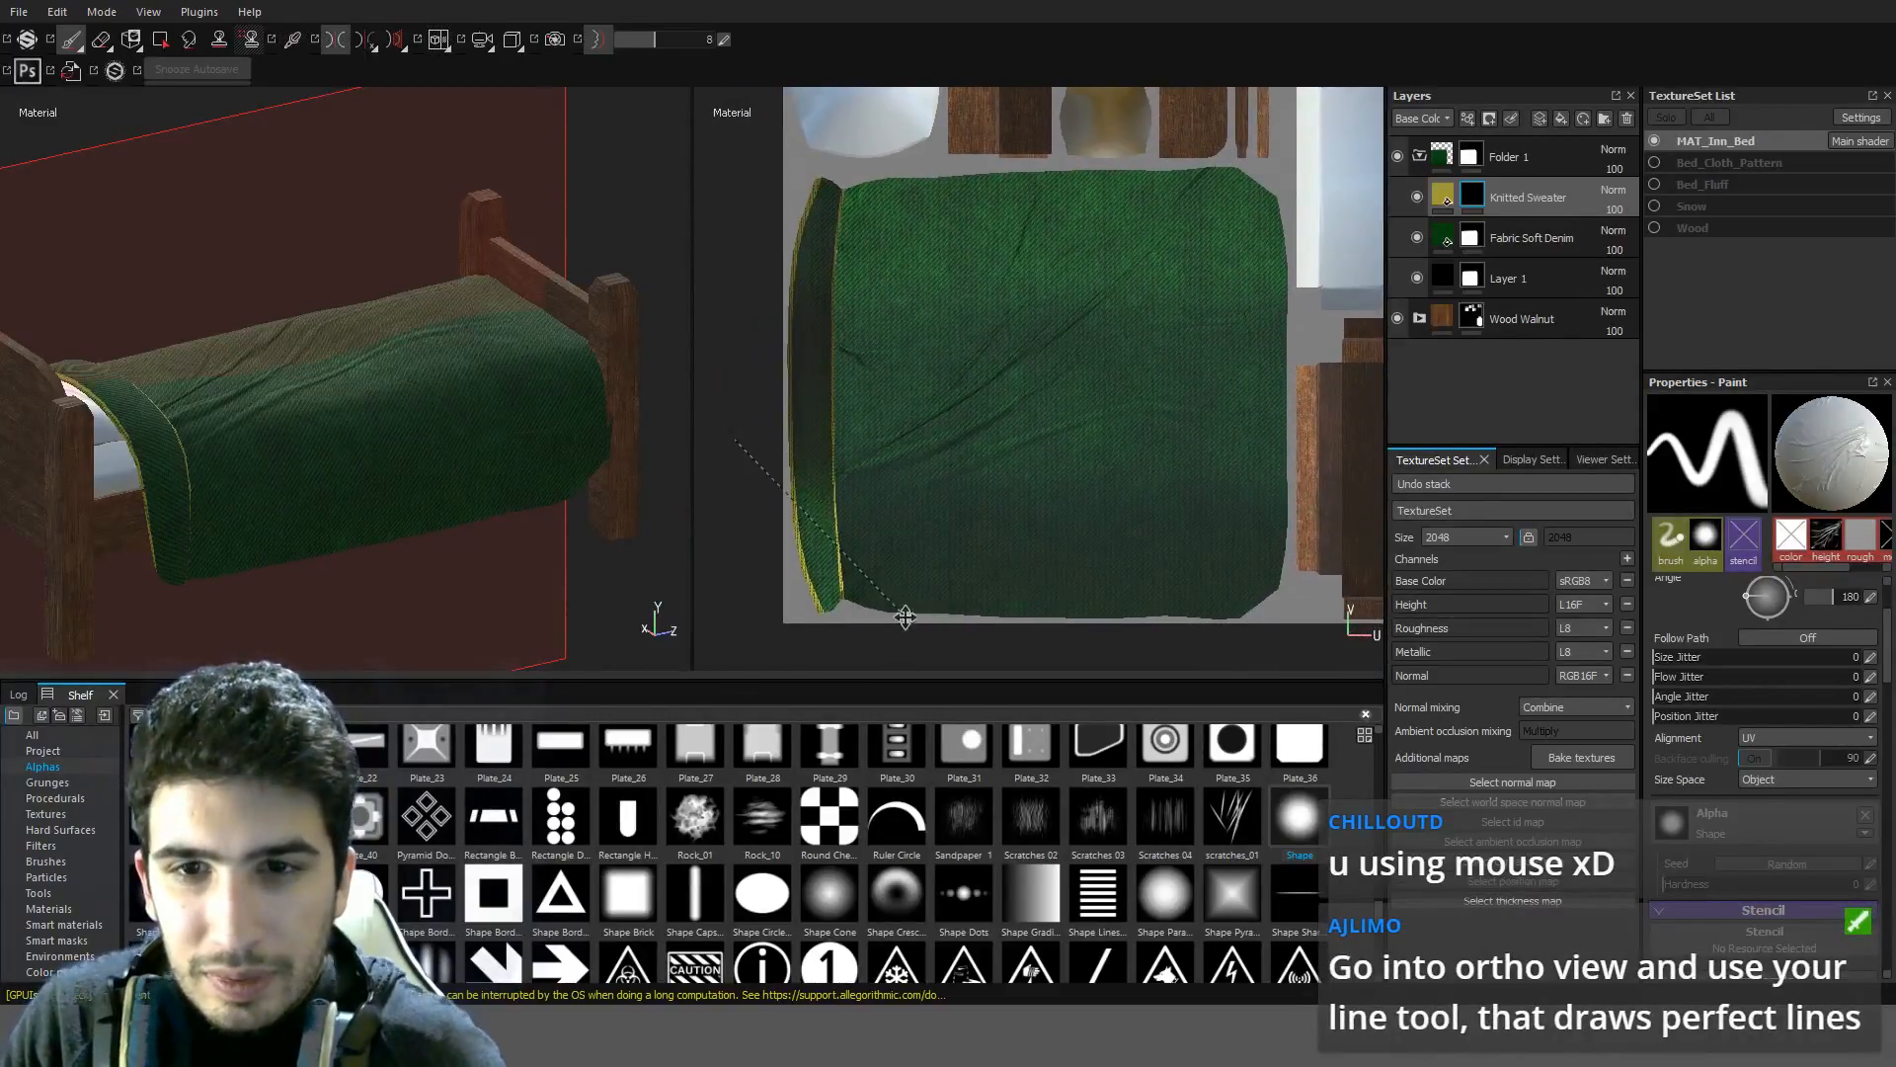
{"action": "middle_click_drag", "start_coordinate": [902, 553], "coordinate": [905, 500]}
{"action": "mouse_move", "coordinate": [906, 499]}
{"action": "left_mouse_down"}
{"action": "mouse_move", "coordinate": [963, 415]}
{"action": "mouse_move", "coordinate": [1052, 403]}
{"action": "left_mouse_up"}
{"action": "key", "text": "ctrl+z"}
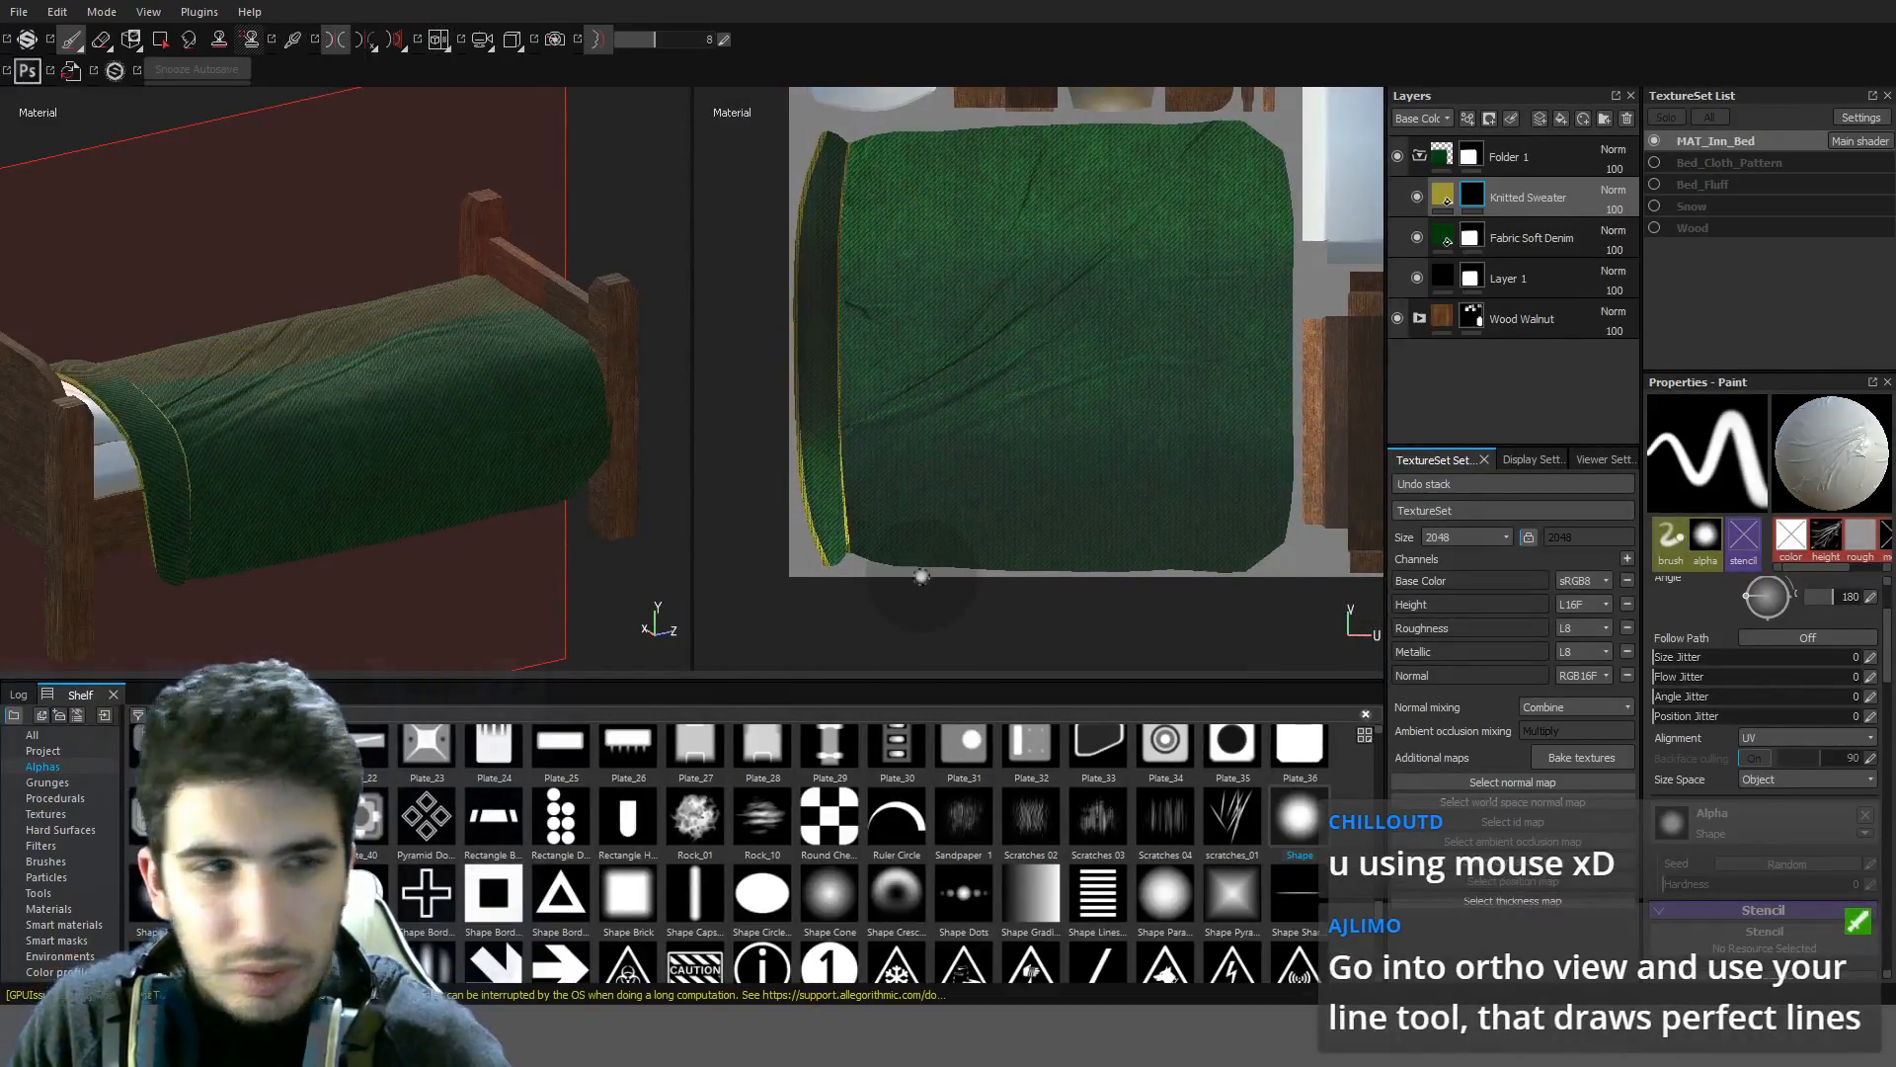
Try to paint a snapped straight line of knitted trim along the lower hem in a close side view of the bed
{"action": "scroll", "coordinate": [921, 565], "scroll_direction": "up", "scroll_amount": 3}
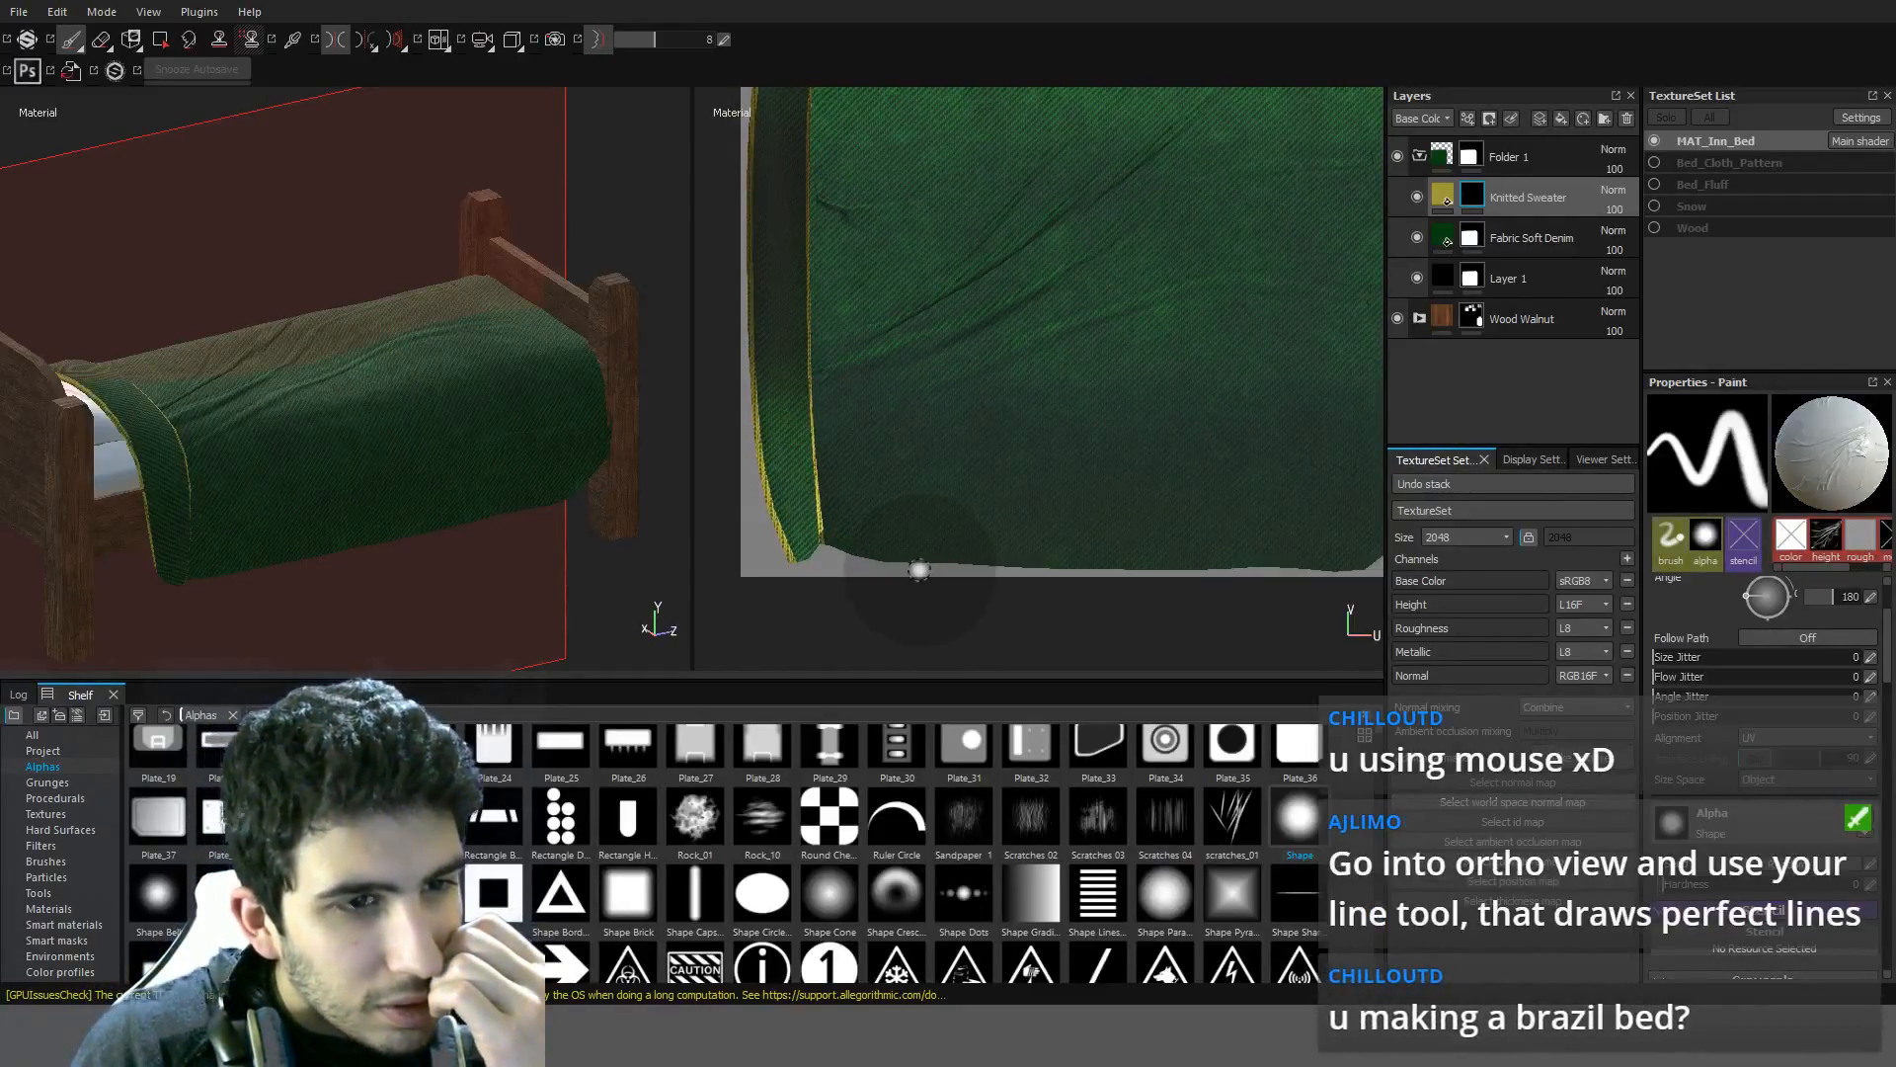
{"action": "left_click_drag", "start_coordinate": [525, 458], "coordinate": [440, 373], "text": "alt+shift"}
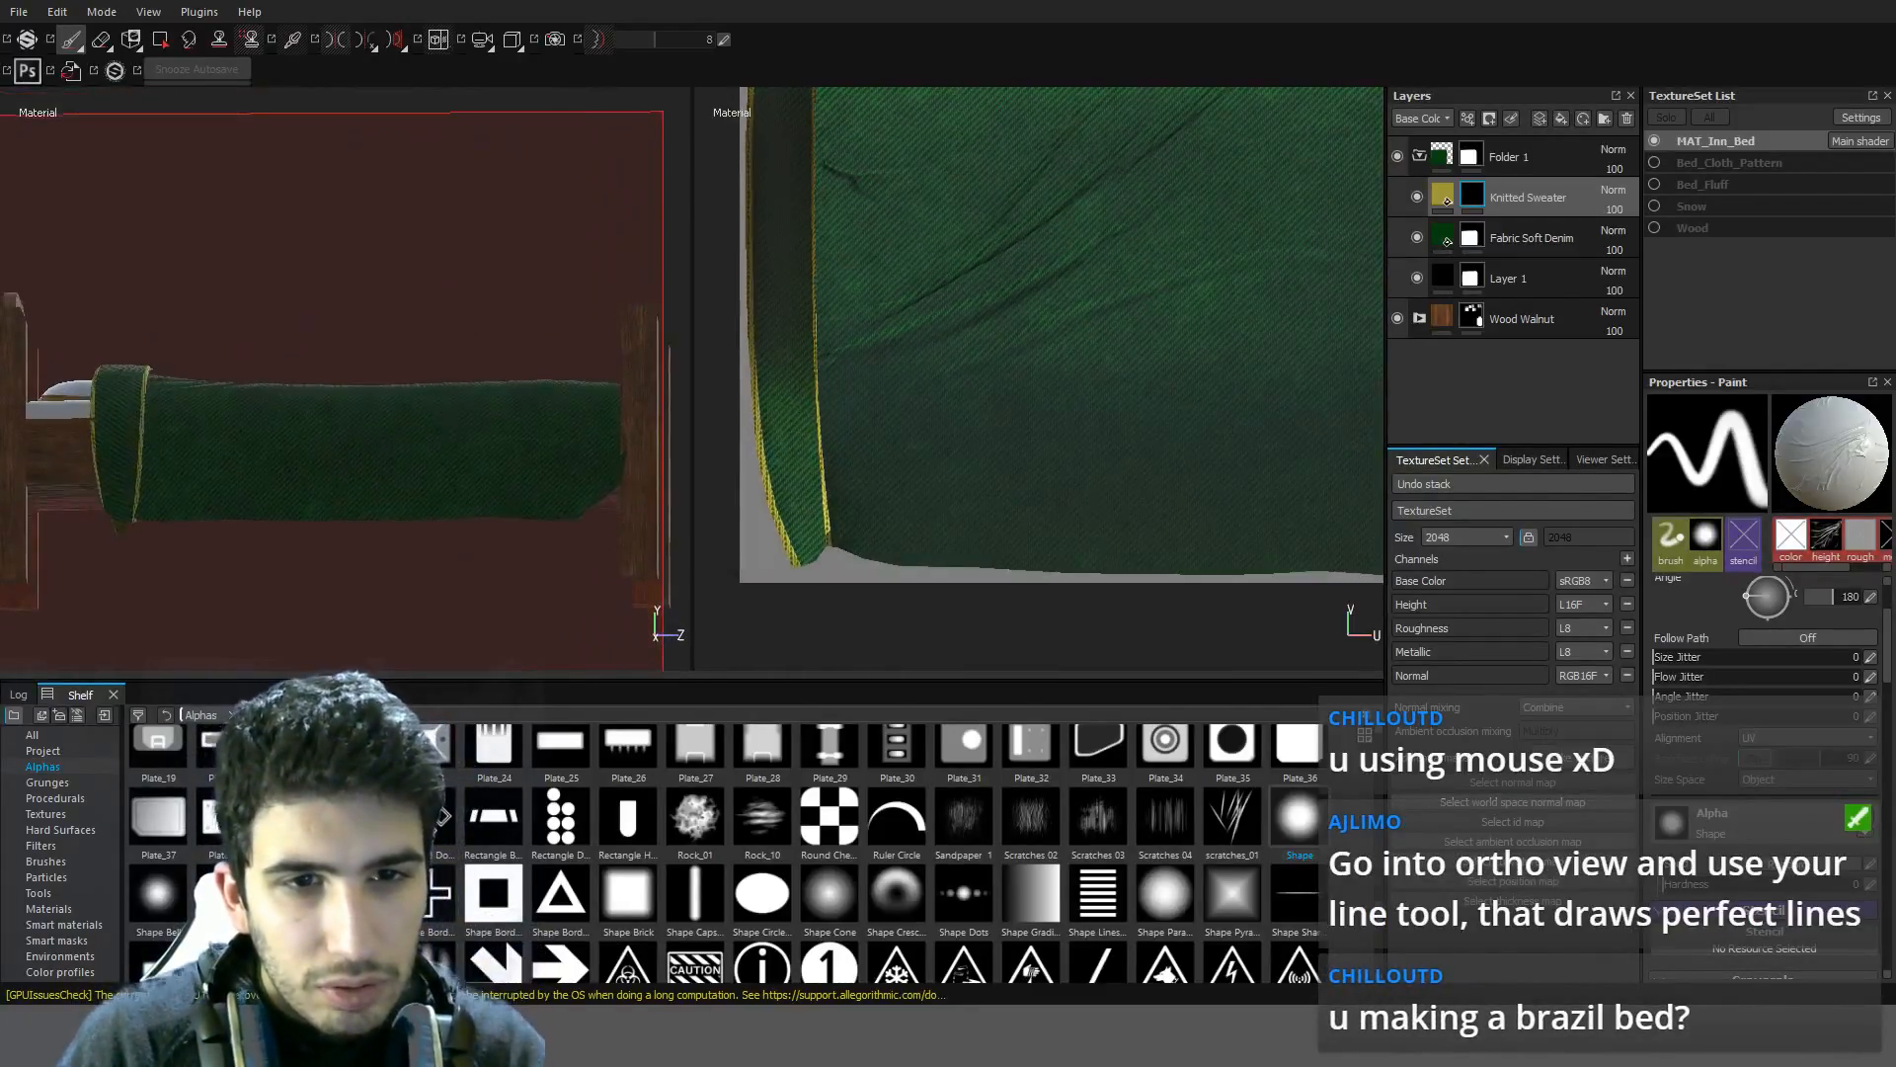
{"action": "scroll", "coordinate": [521, 470], "scroll_direction": "up", "scroll_amount": 4}
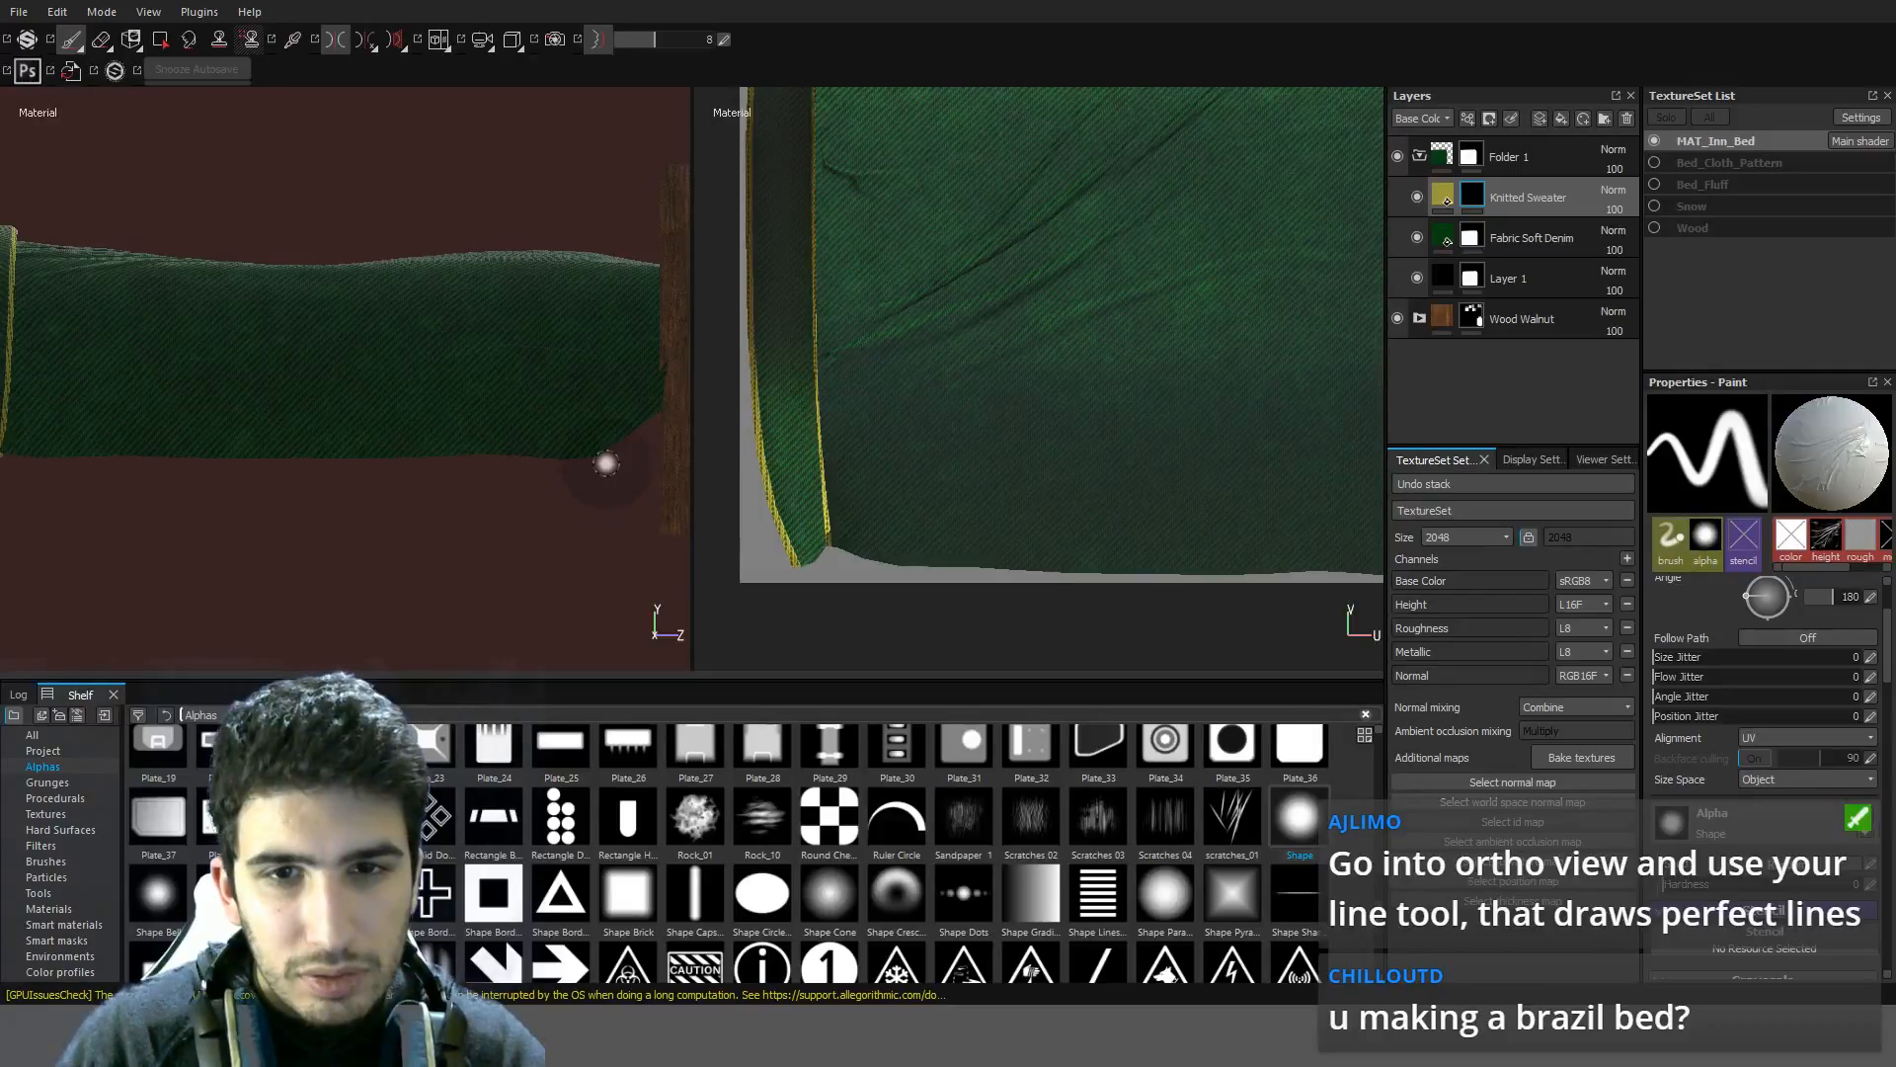
{"action": "left_click", "coordinate": [605, 464]}
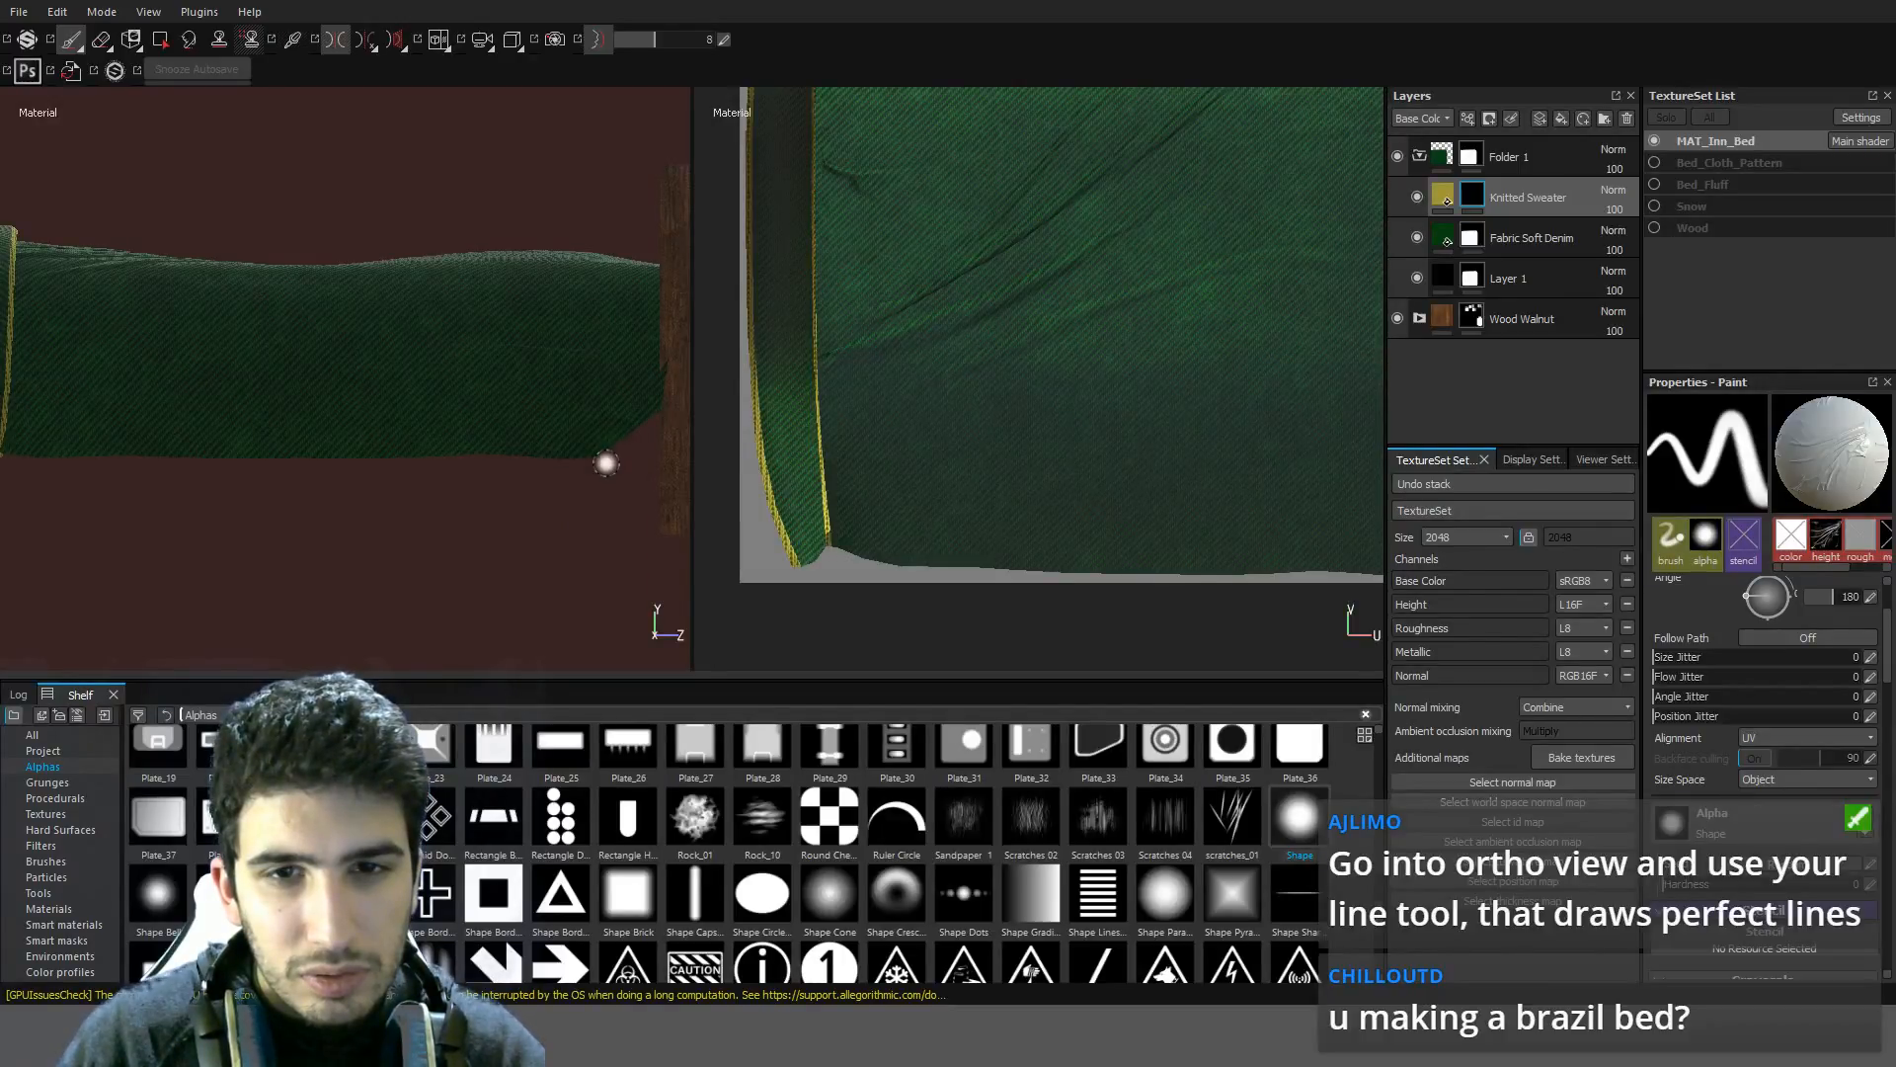
{"action": "key", "text": "shift"}
{"action": "key", "text": "ctrl"}
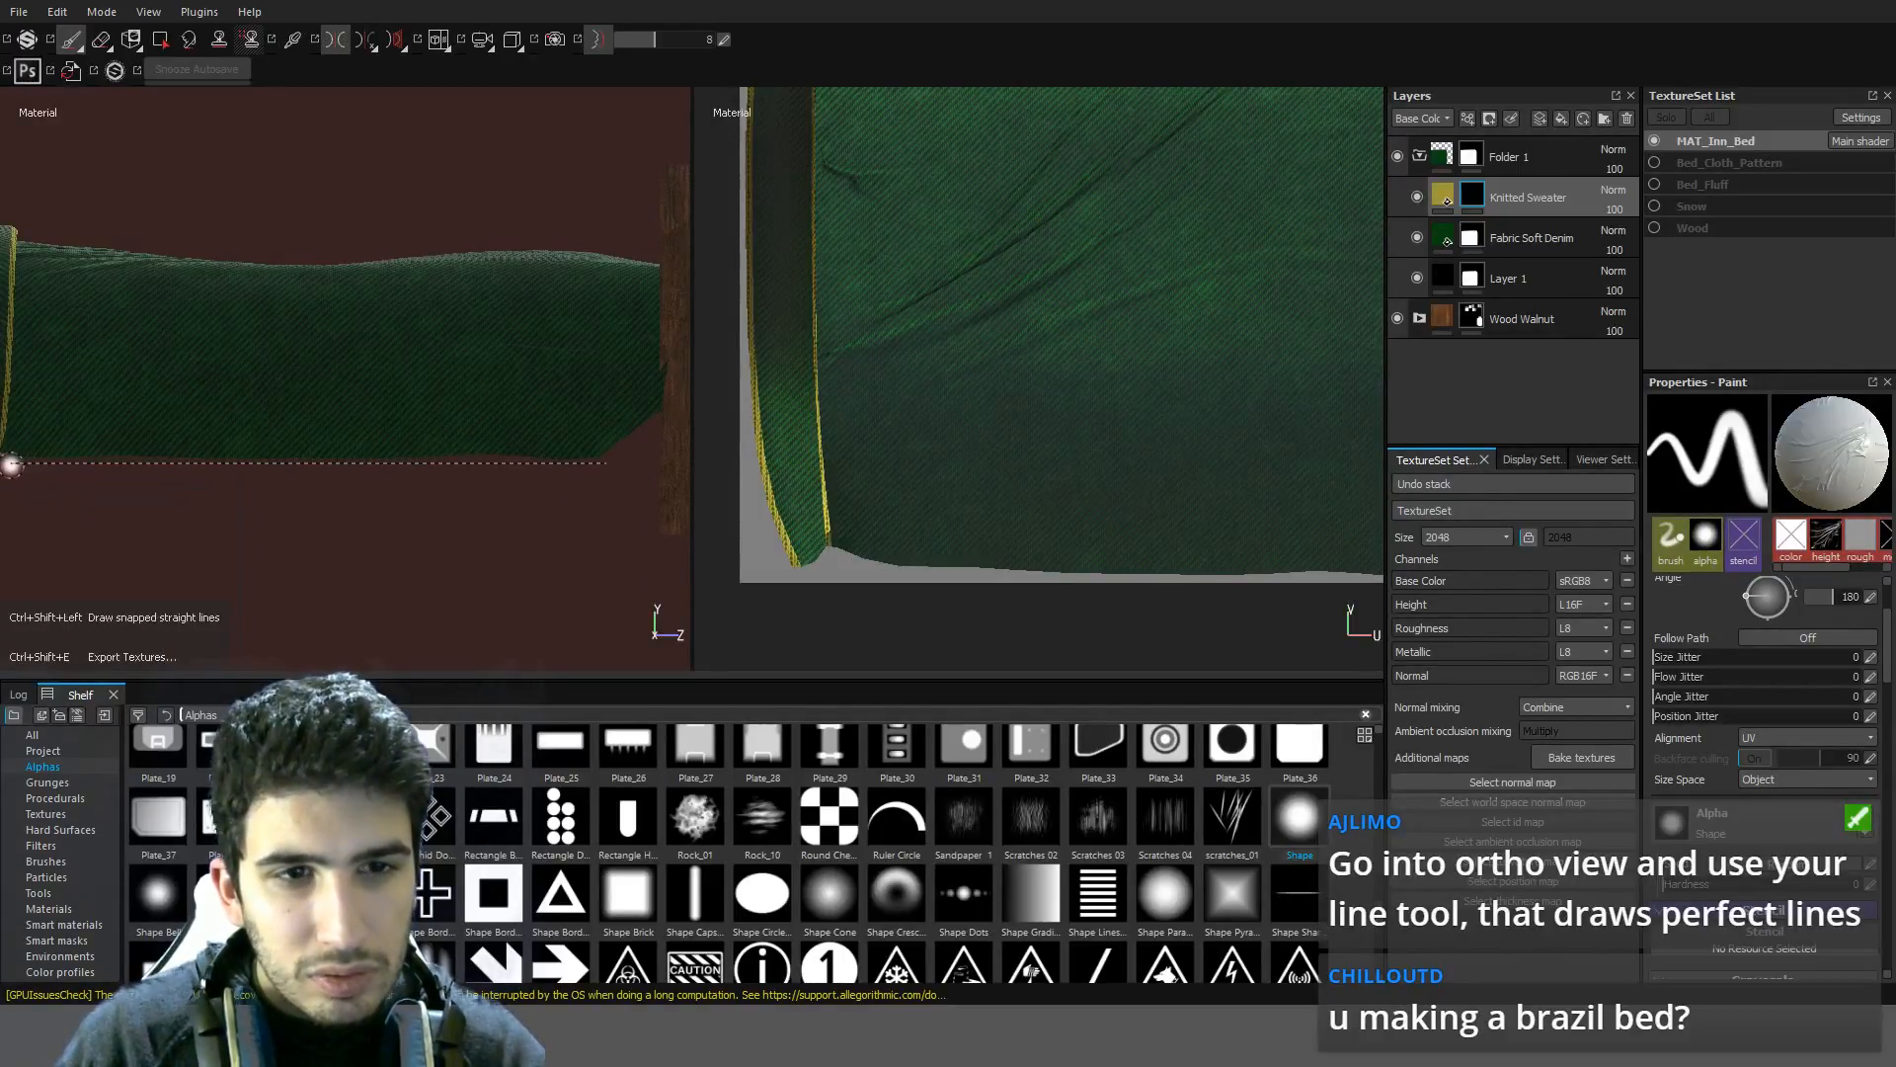
{"action": "left_click", "coordinate": [12, 465], "text": "ctrl+shift"}
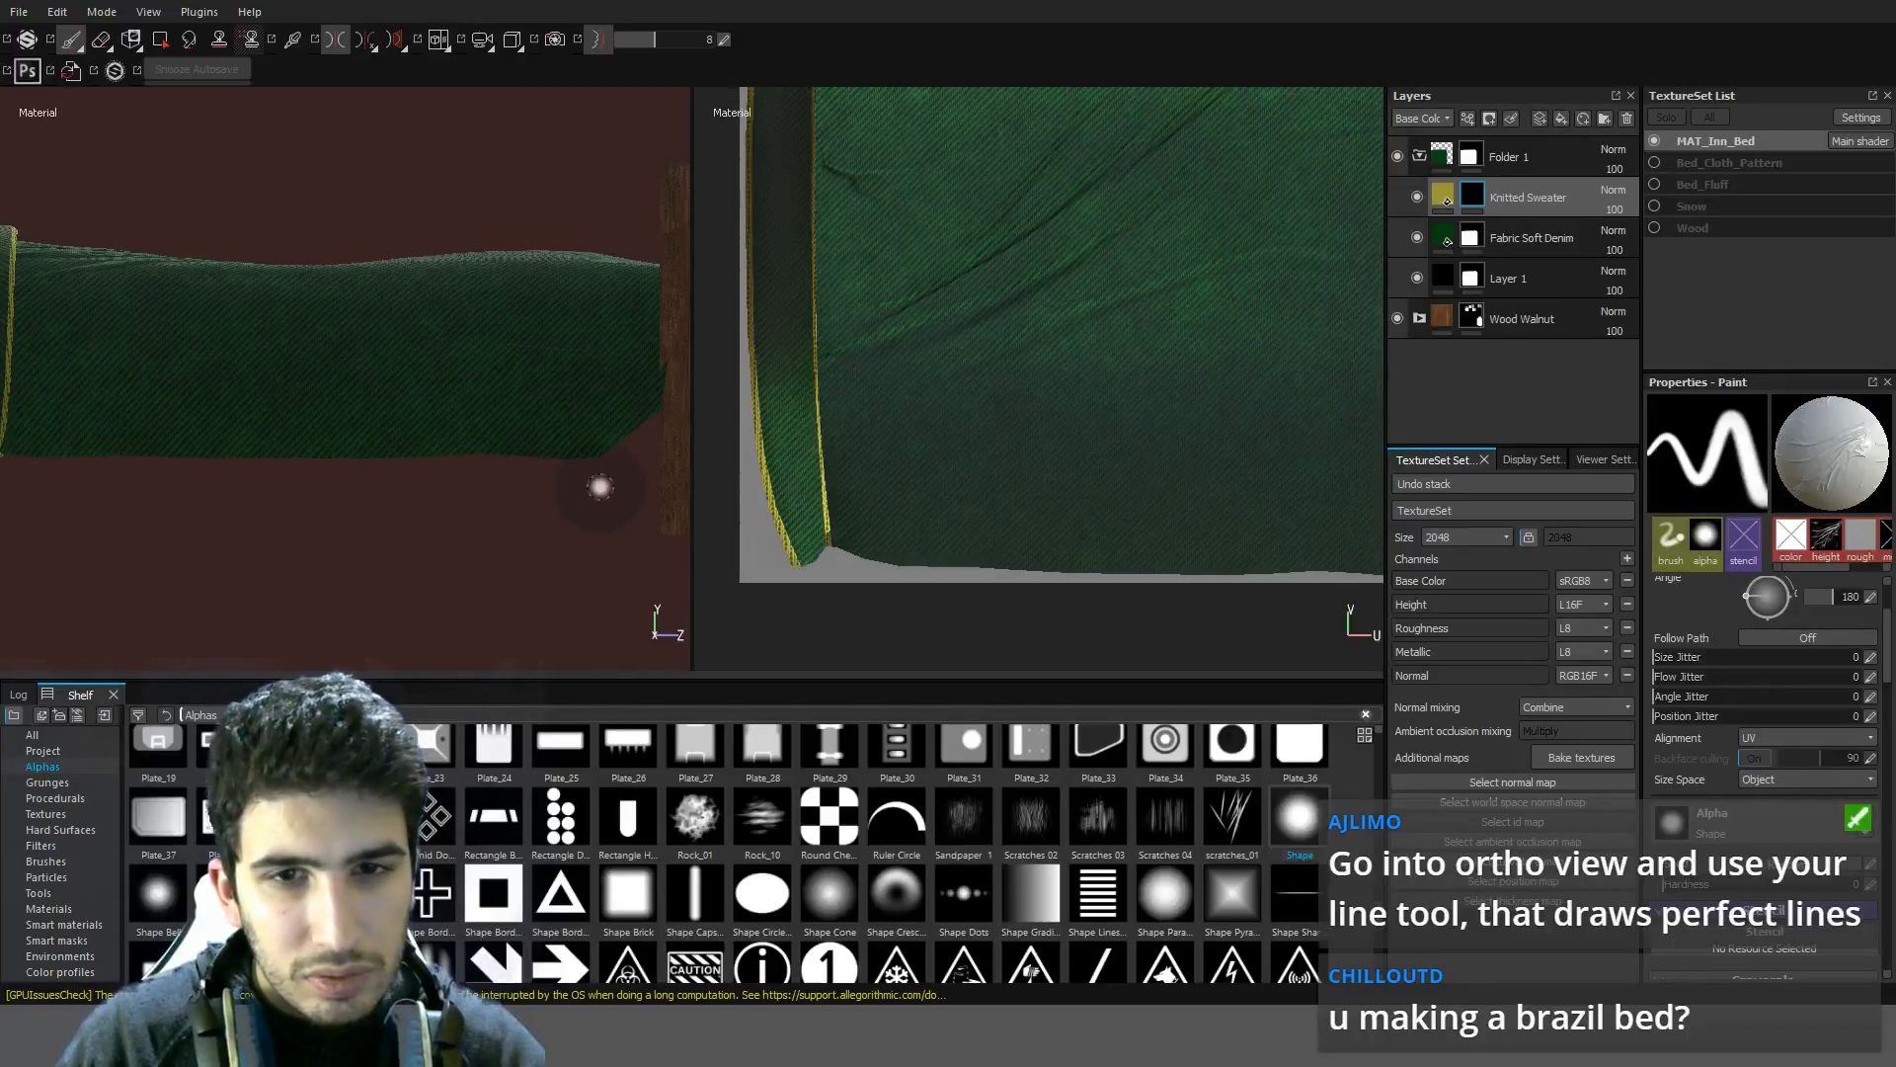
Try painting the hem trim from the side view again with a larger brush, and undo the dabs
{"action": "right_click_drag", "start_coordinate": [600, 485], "coordinate": [603, 480], "text": "ctrl"}
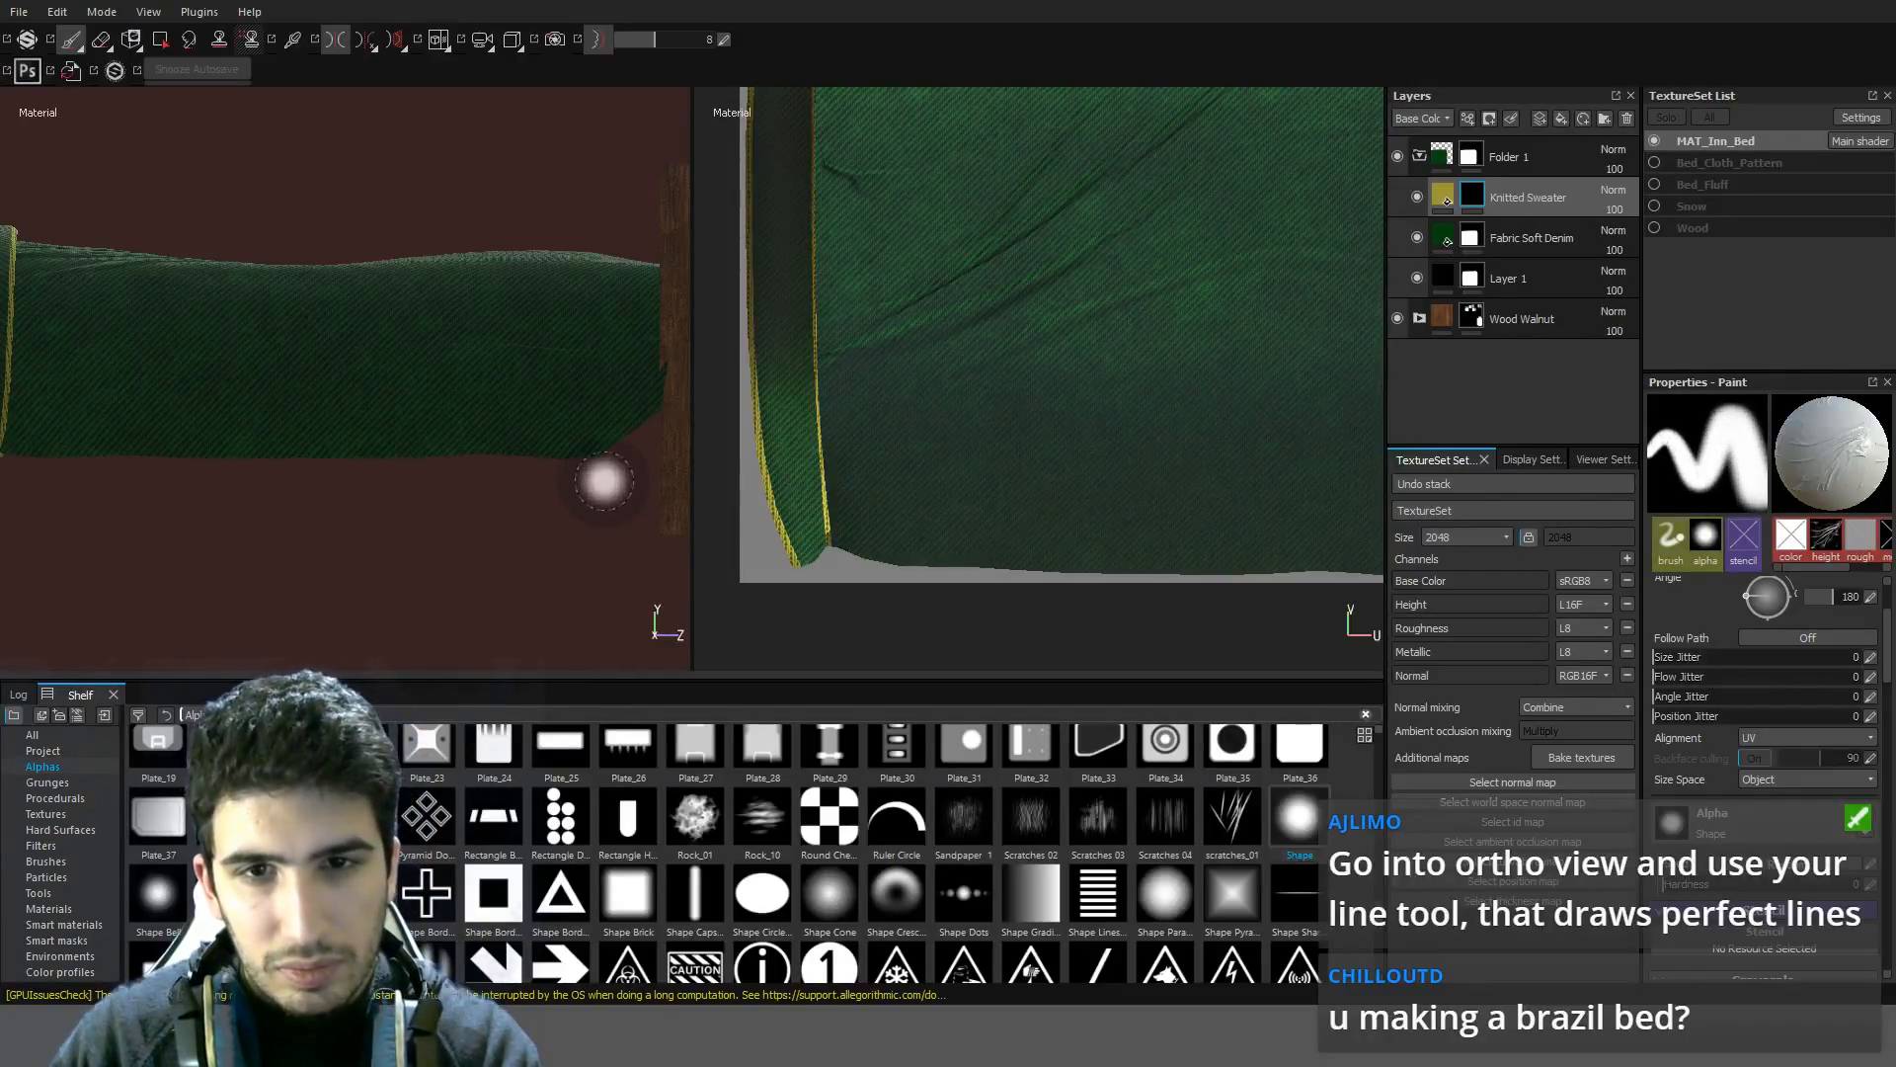
{"action": "left_click", "coordinate": [607, 469]}
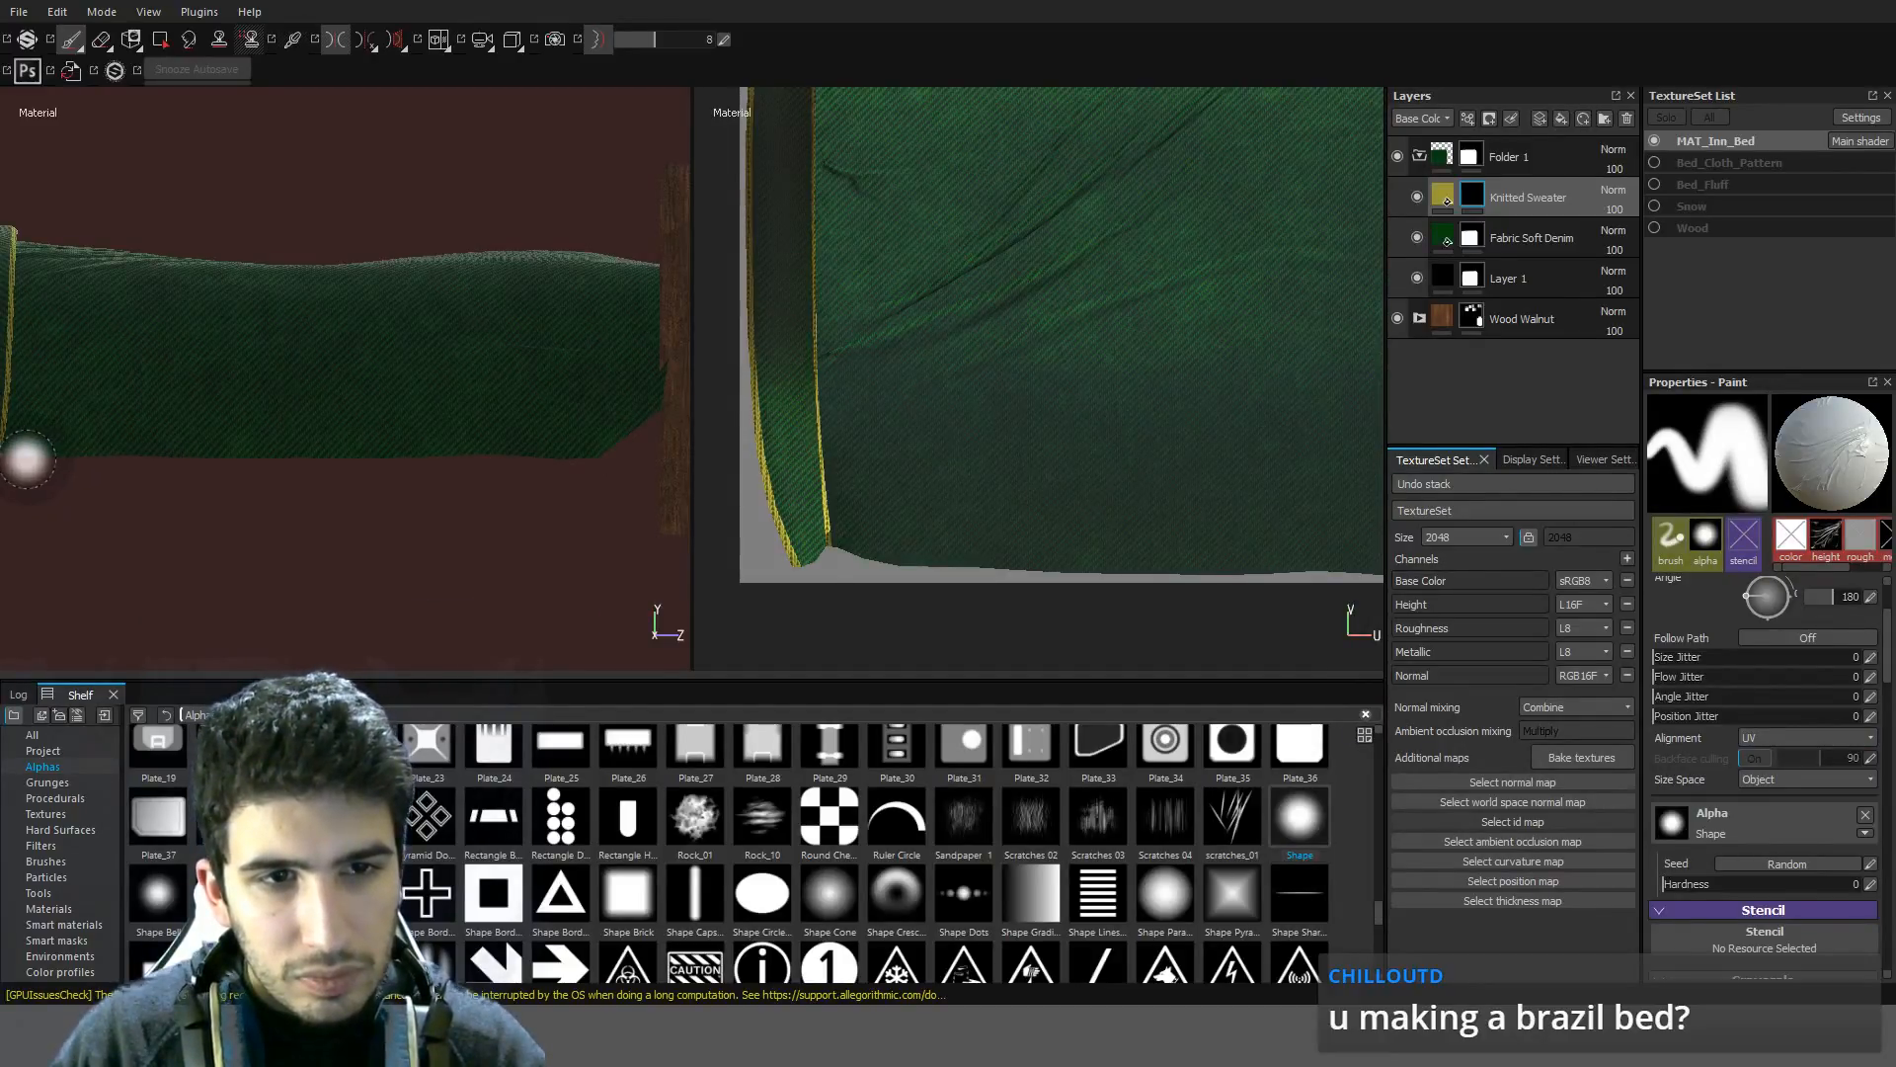
{"action": "left_click", "coordinate": [583, 478]}
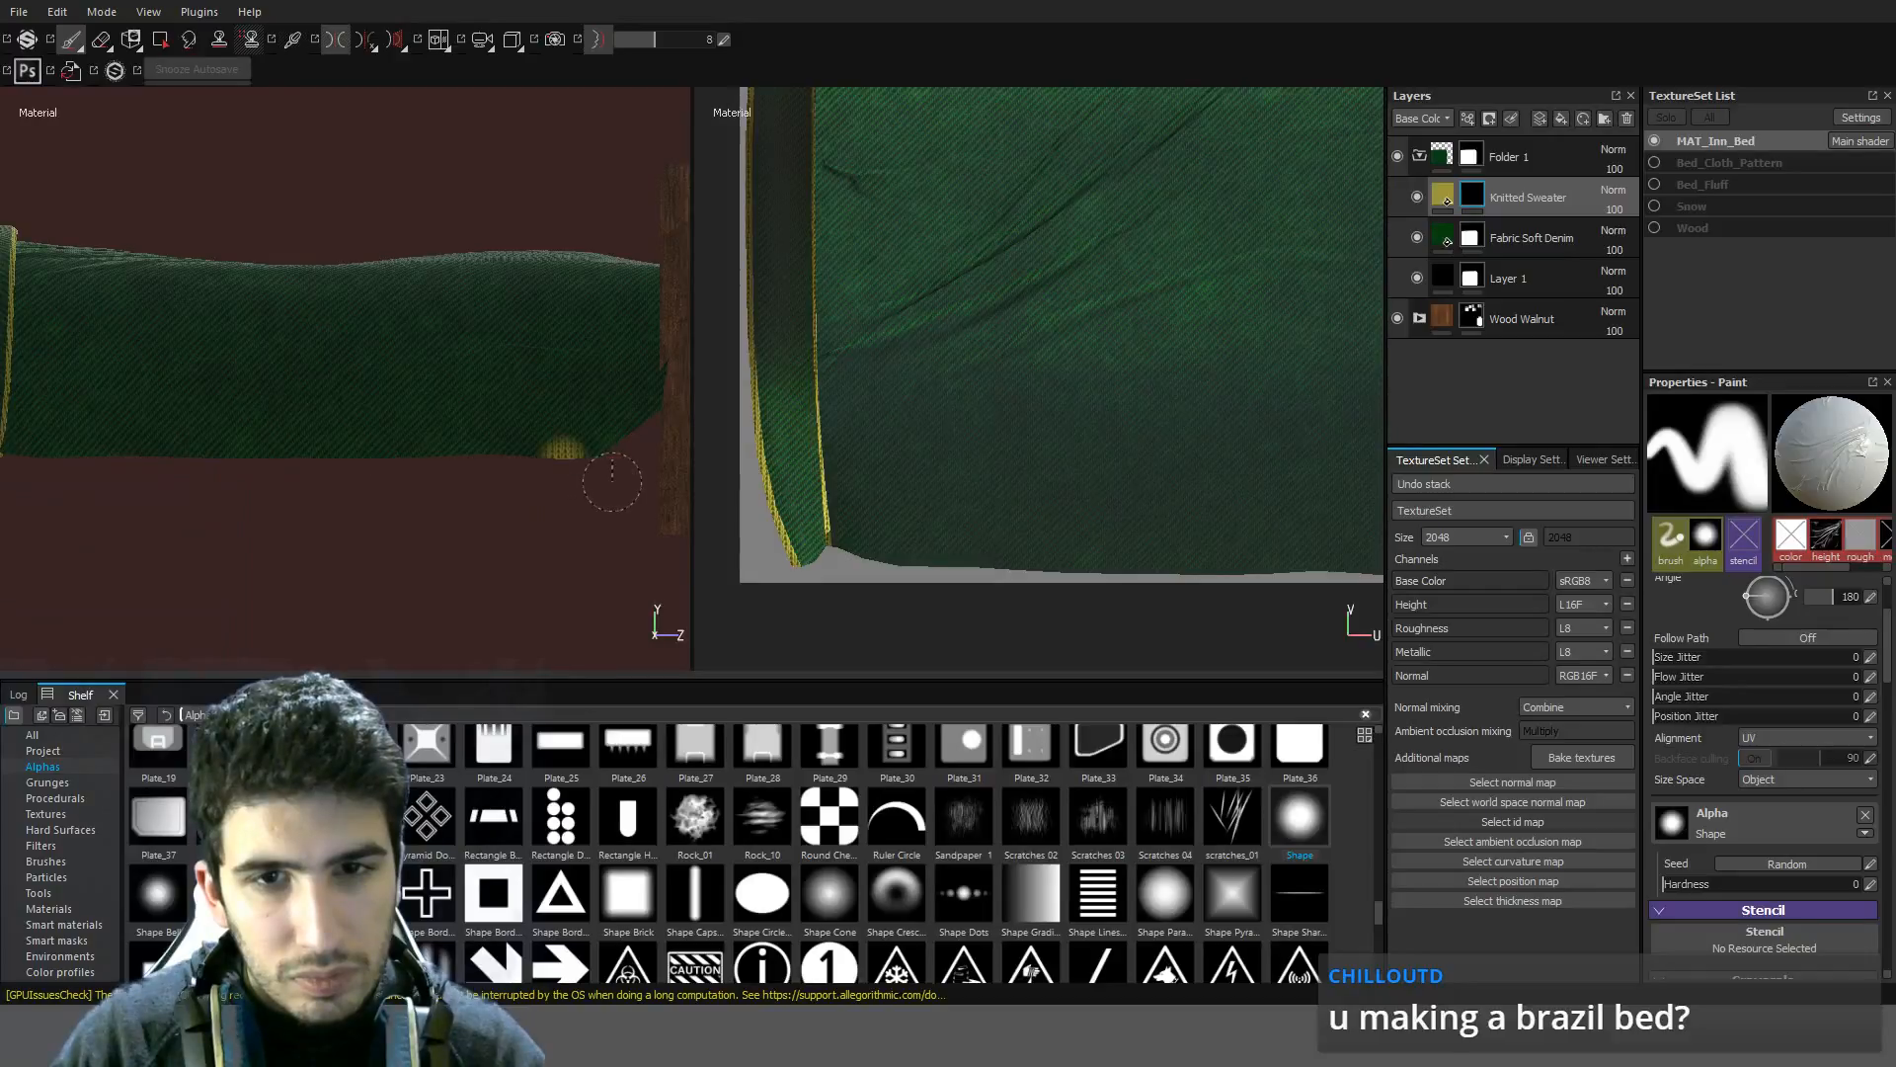
{"action": "scroll", "coordinate": [900, 546], "scroll_direction": "down", "scroll_amount": 1}
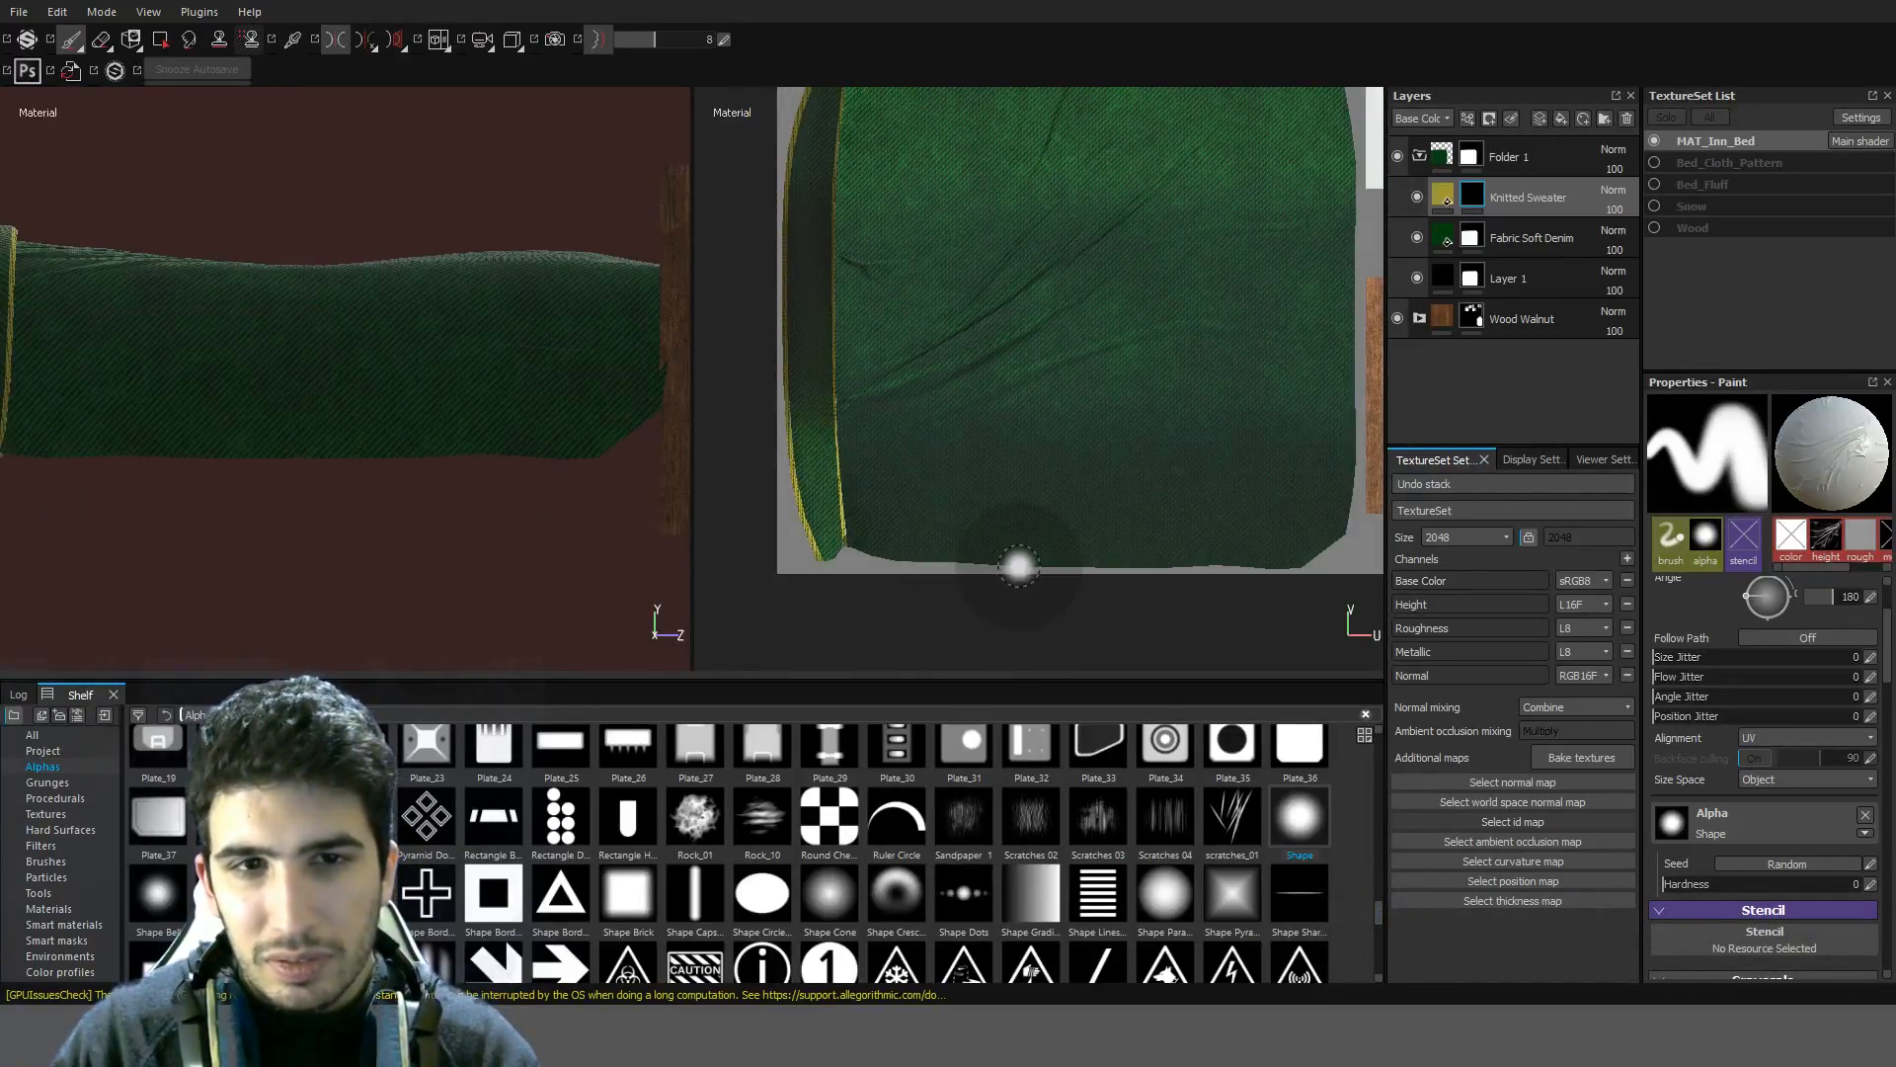
Shrink the brush and paint a thin knitted trim along the blanket's lower hem in the UV view
{"action": "scroll", "coordinate": [888, 568], "scroll_direction": "up", "scroll_amount": 1}
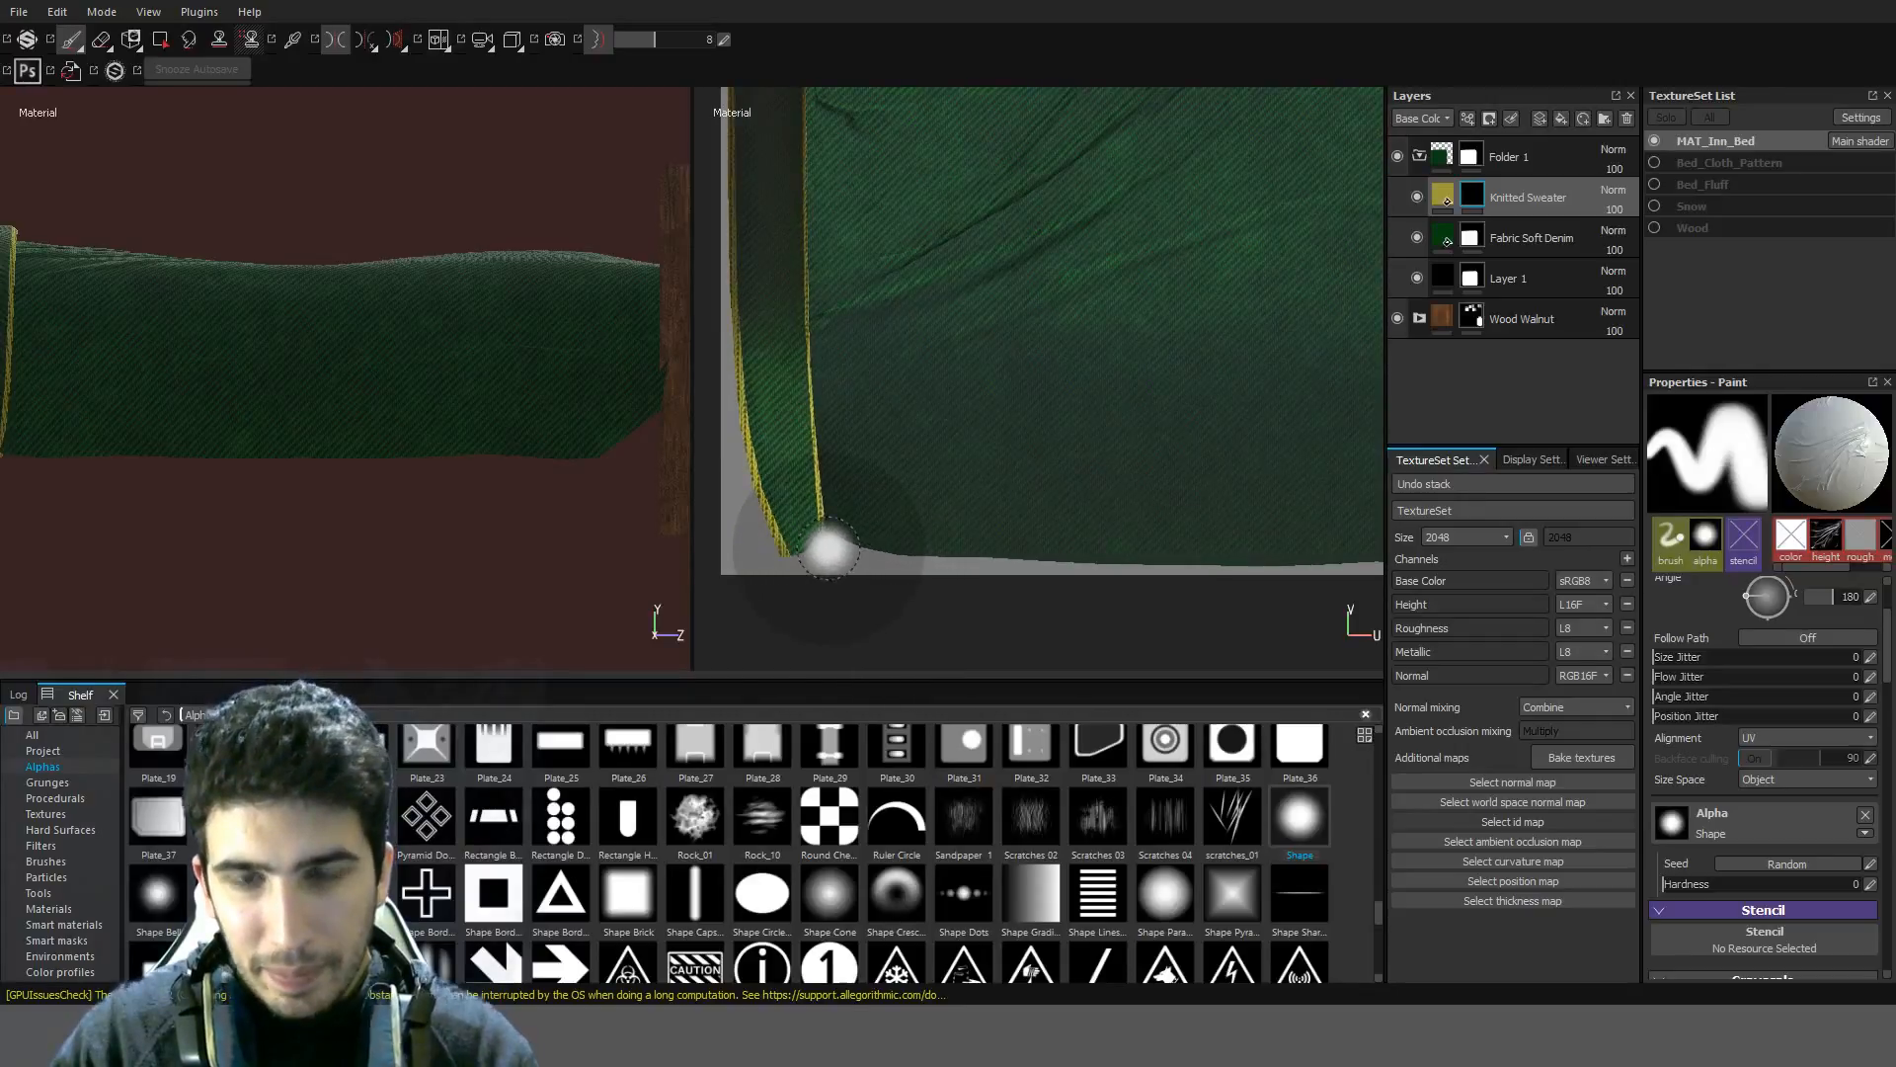
{"action": "key", "text": "["}
{"action": "key", "text": "["}
{"action": "key", "text": "["}
{"action": "key", "text": "["}
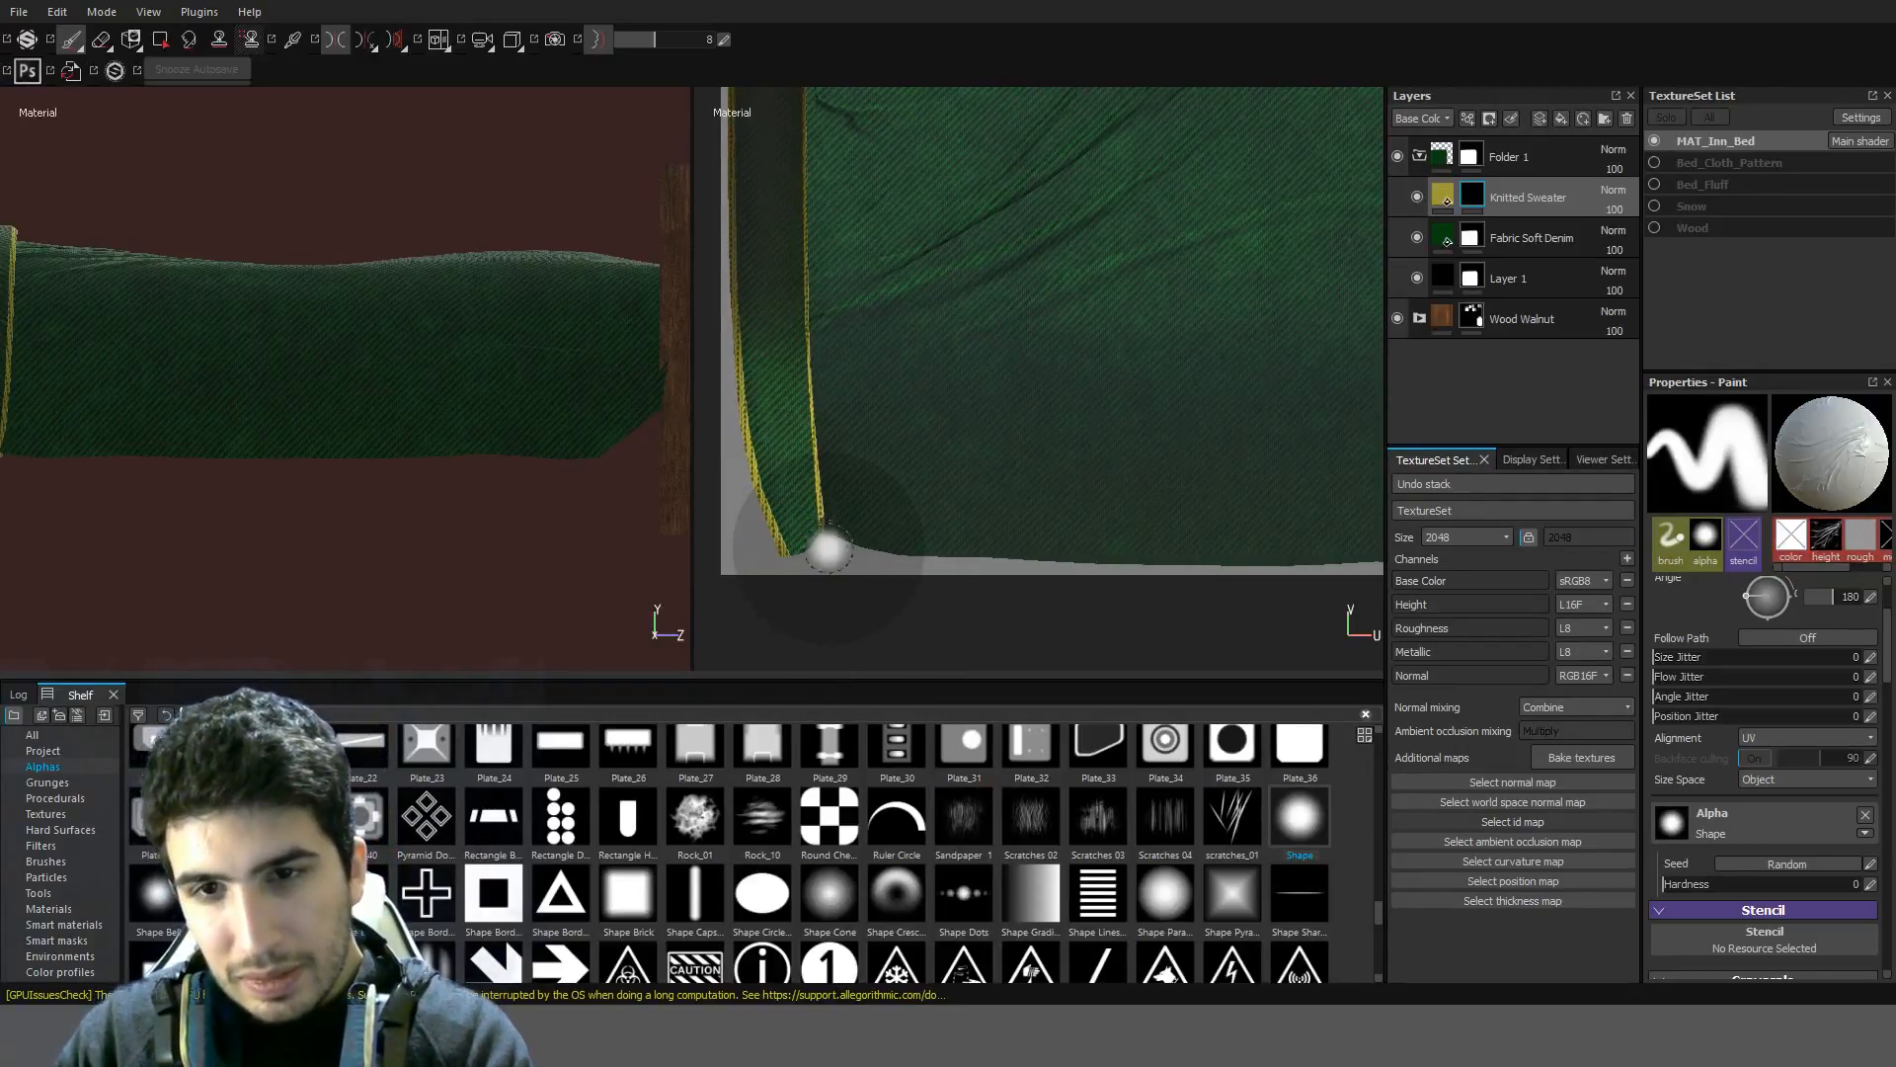
{"action": "scroll", "coordinate": [832, 546], "scroll_direction": "down", "scroll_amount": 1}
{"action": "middle_click_drag", "start_coordinate": [923, 544], "coordinate": [857, 544]}
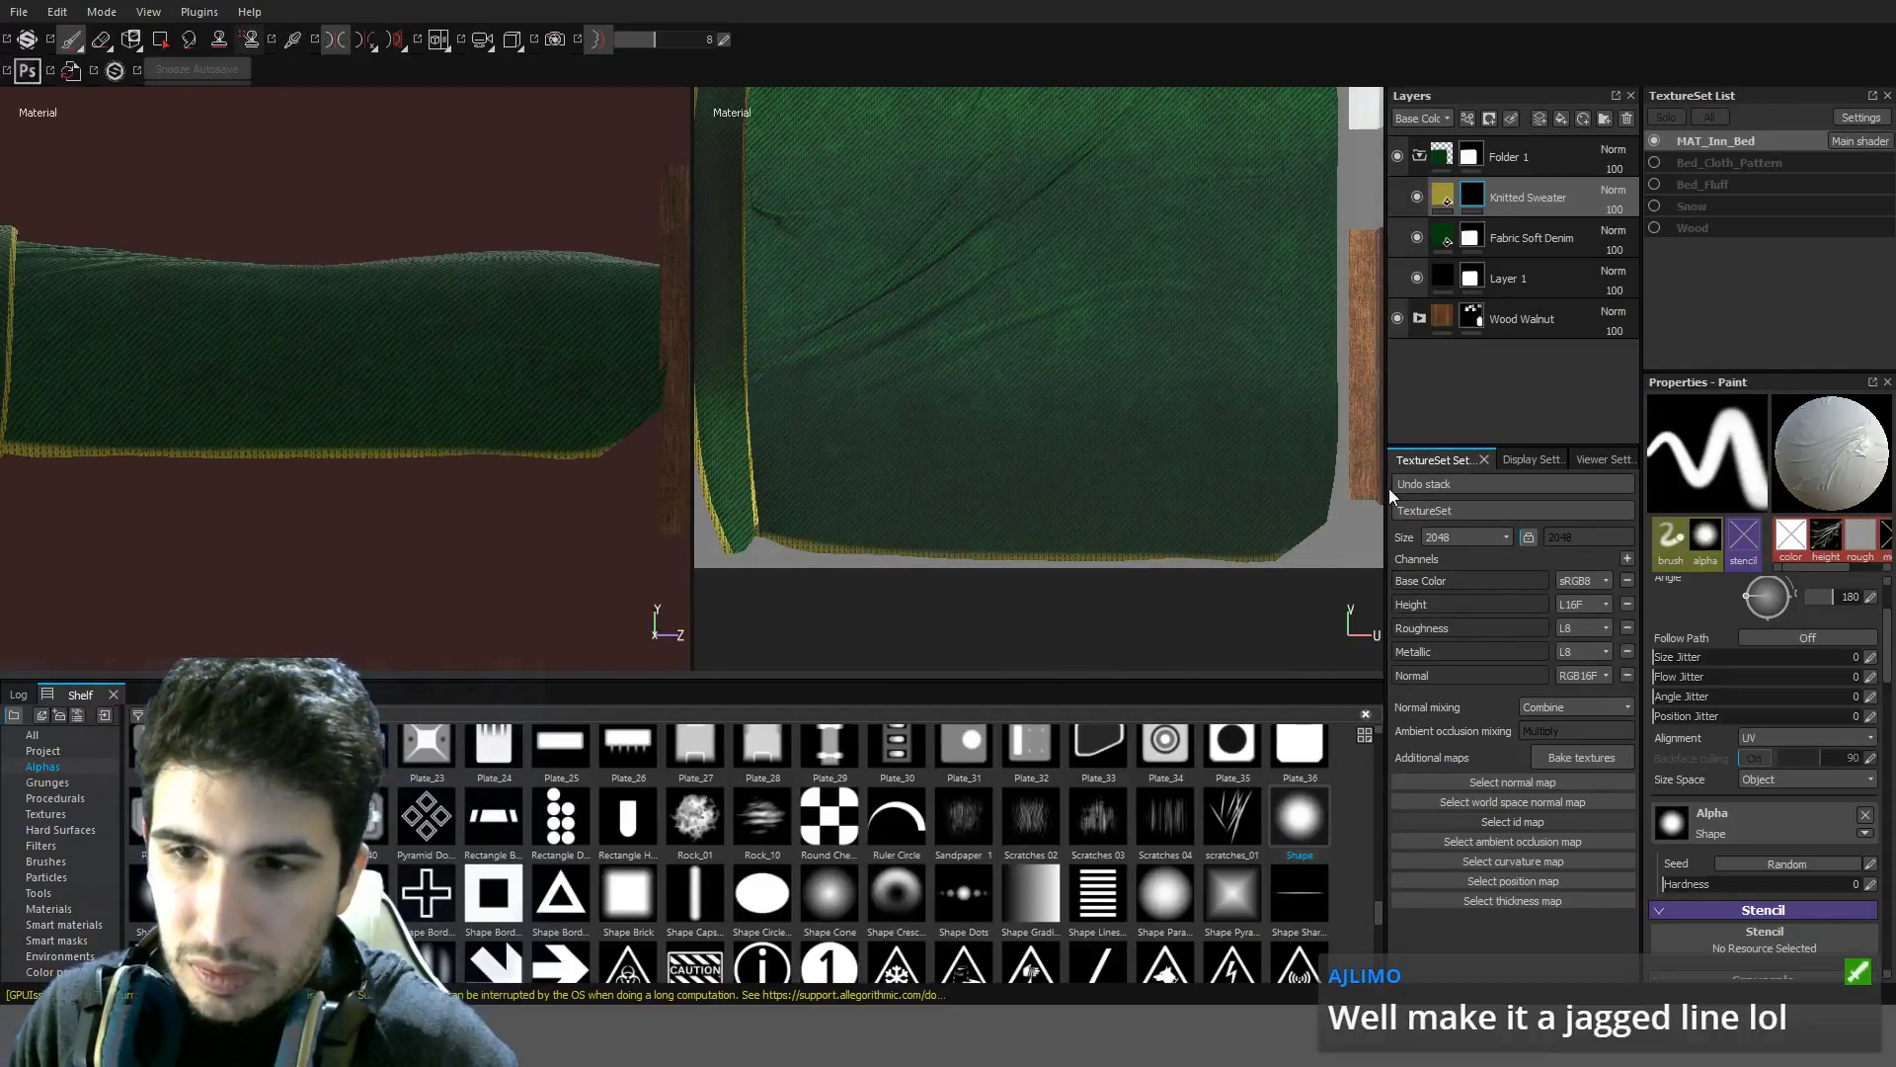
Continue the knitted trim around the hem's foot-end corner and try extending it up the blanket's foot-end edge
{"action": "scroll", "coordinate": [1198, 538], "scroll_direction": "up", "scroll_amount": 2}
{"action": "middle_click_drag", "start_coordinate": [1198, 538], "coordinate": [1001, 486], "text": "alt"}
{"action": "scroll", "coordinate": [995, 481], "scroll_direction": "up", "scroll_amount": 1}
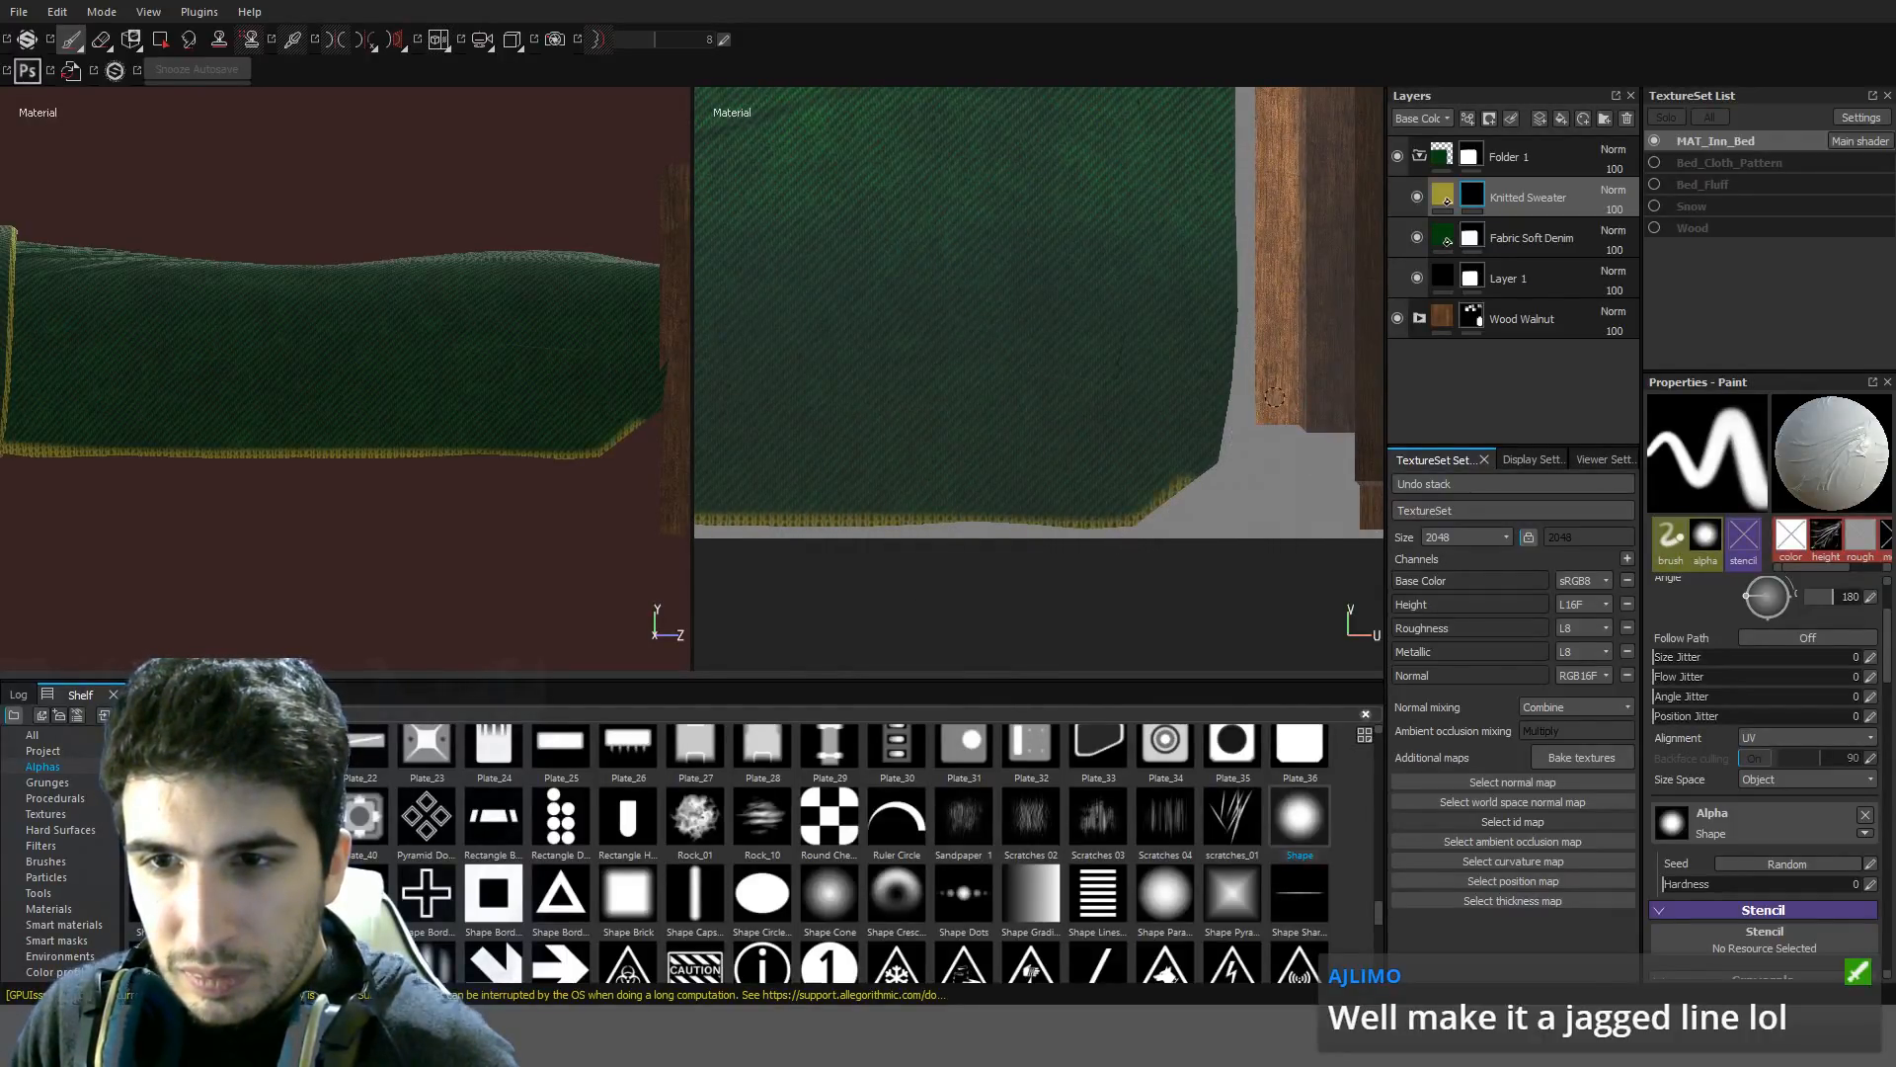
{"action": "middle_click_drag", "start_coordinate": [1294, 249], "coordinate": [1225, 574], "text": "alt"}
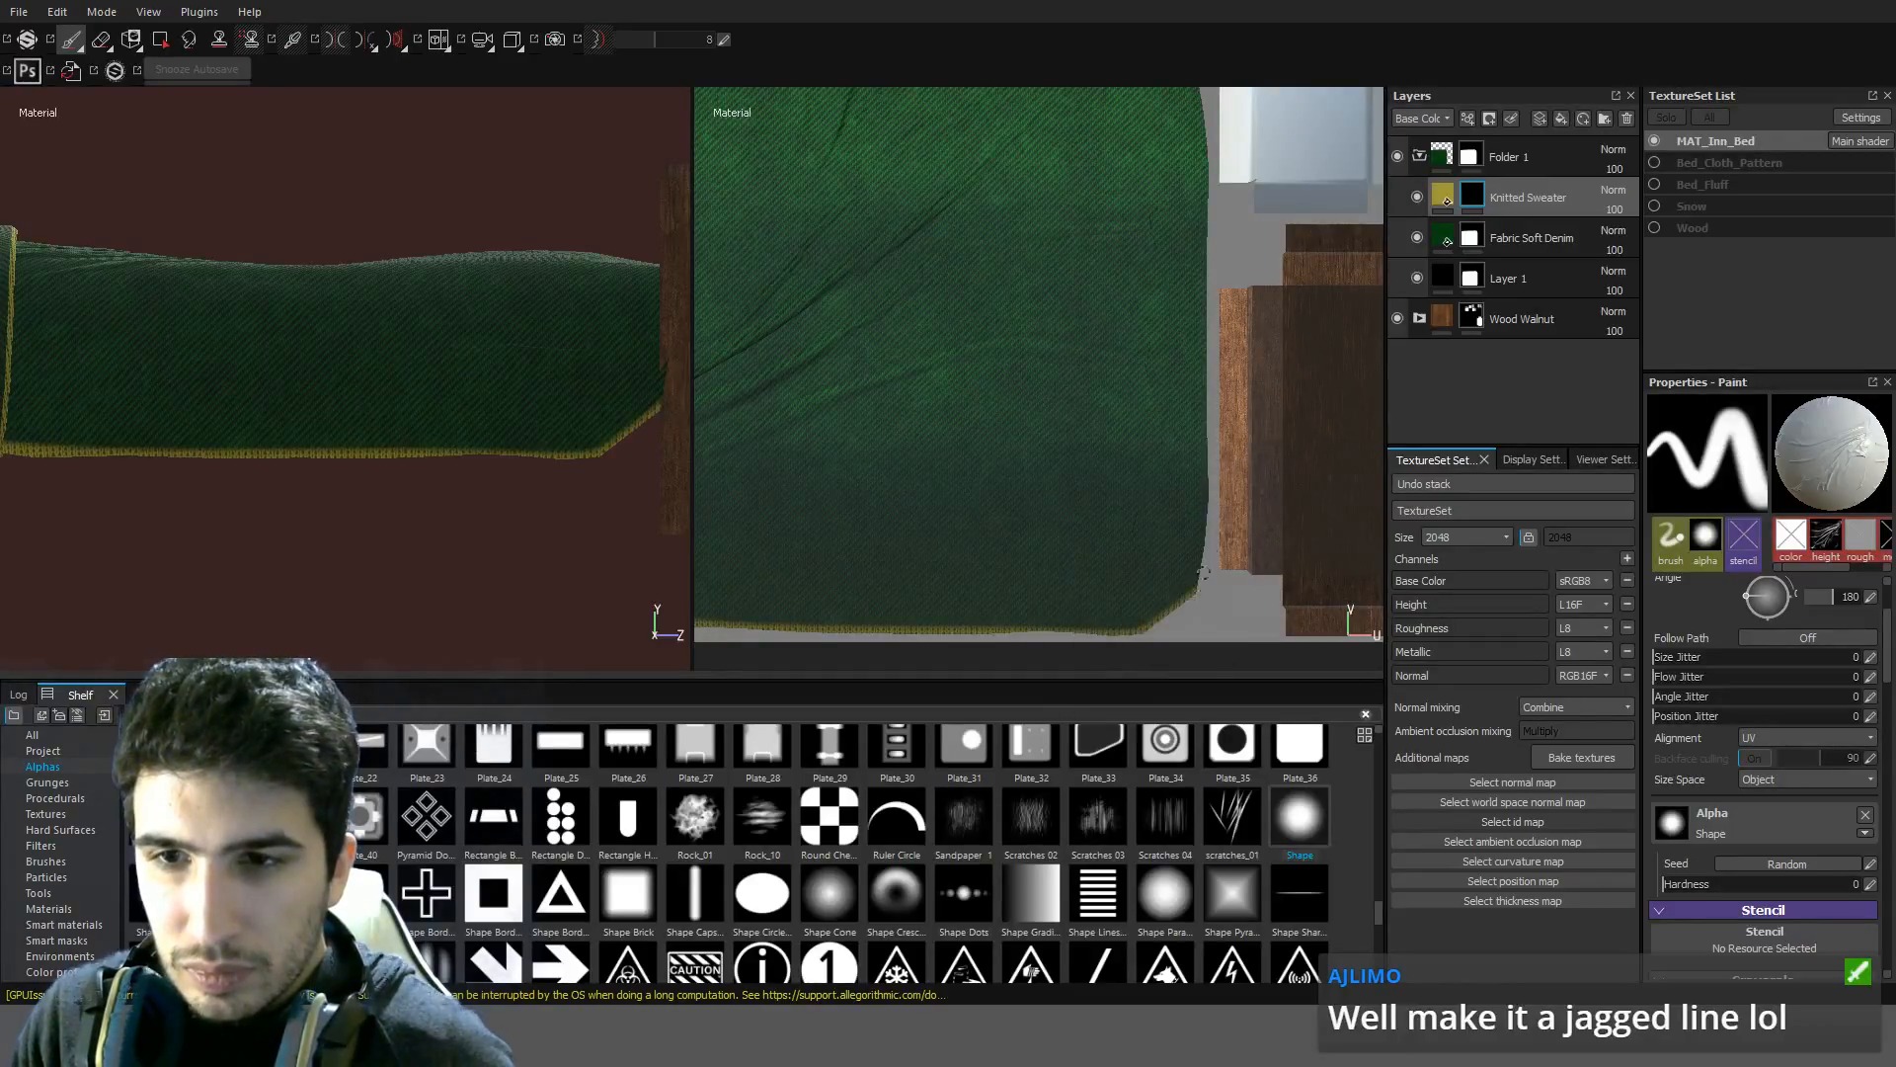
{"action": "middle_click_drag", "start_coordinate": [1242, 371], "coordinate": [1224, 478]}
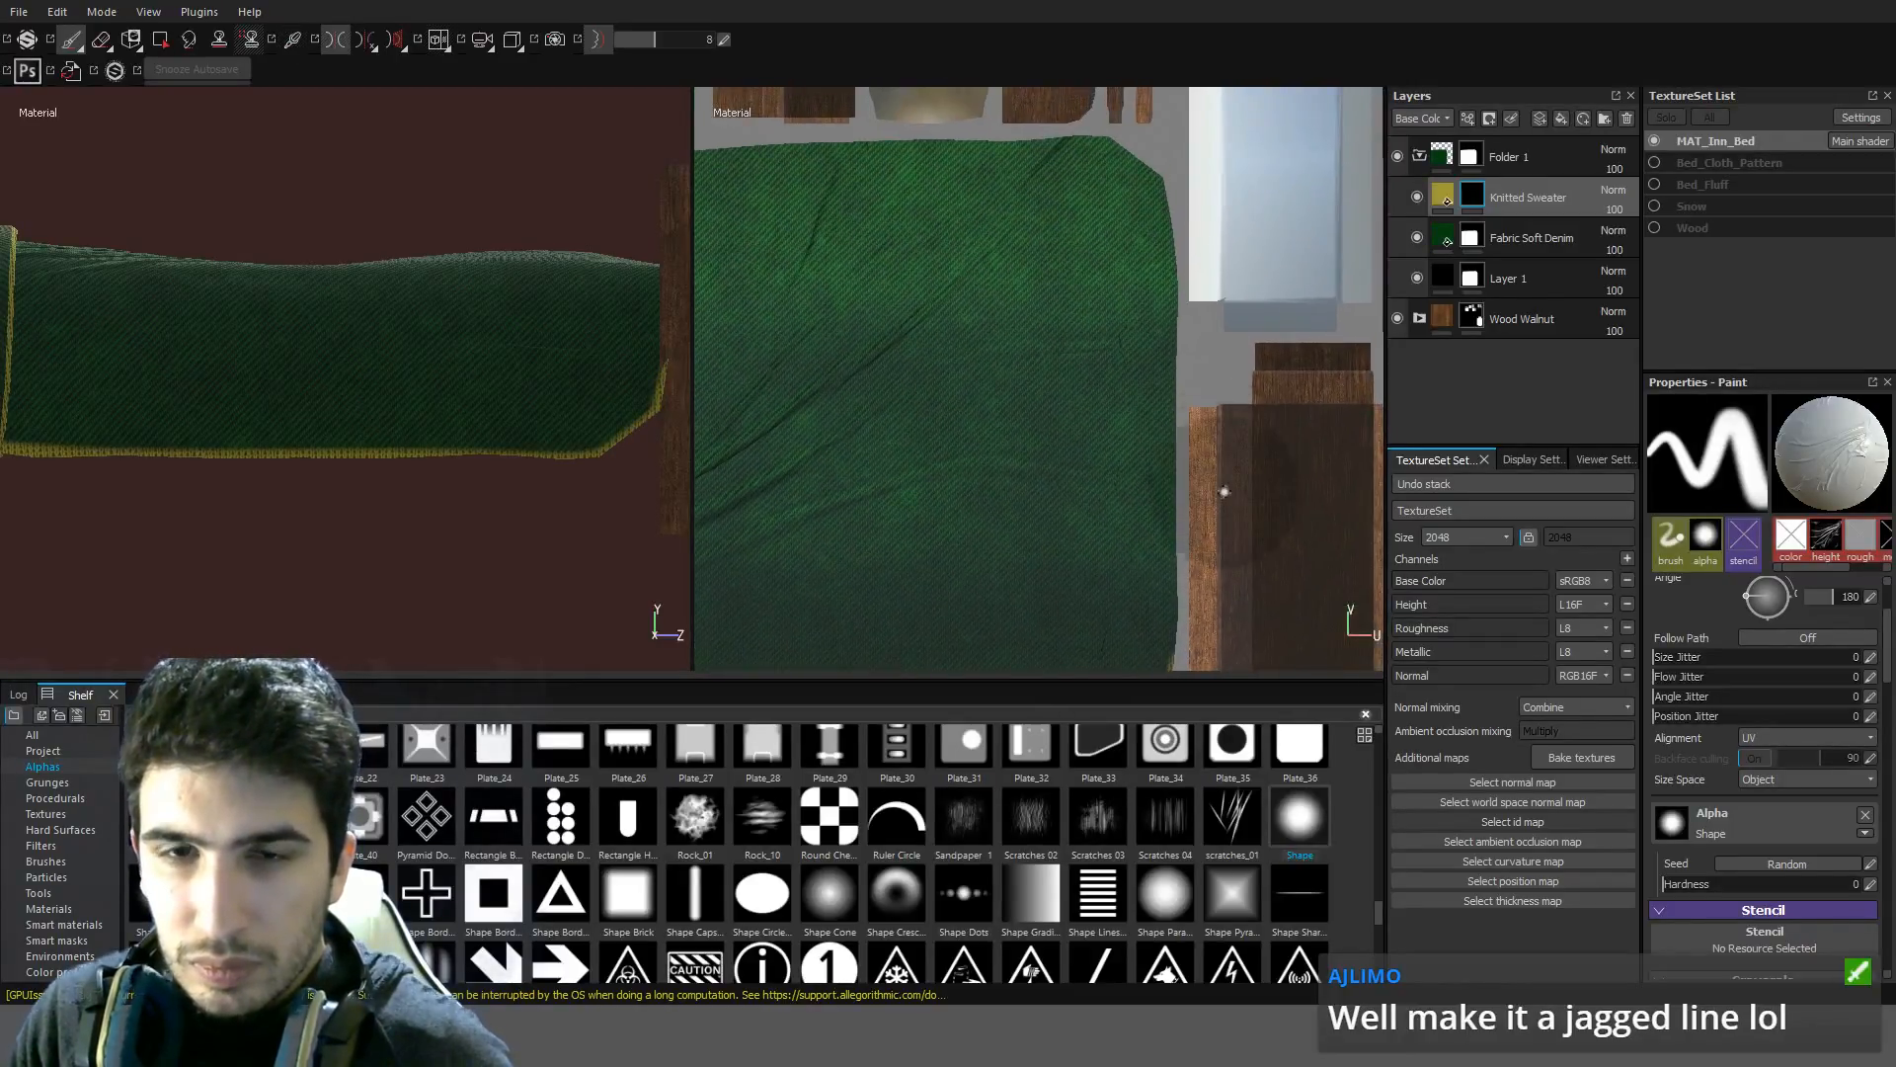
{"action": "middle_click_drag", "start_coordinate": [1237, 612], "coordinate": [1245, 372]}
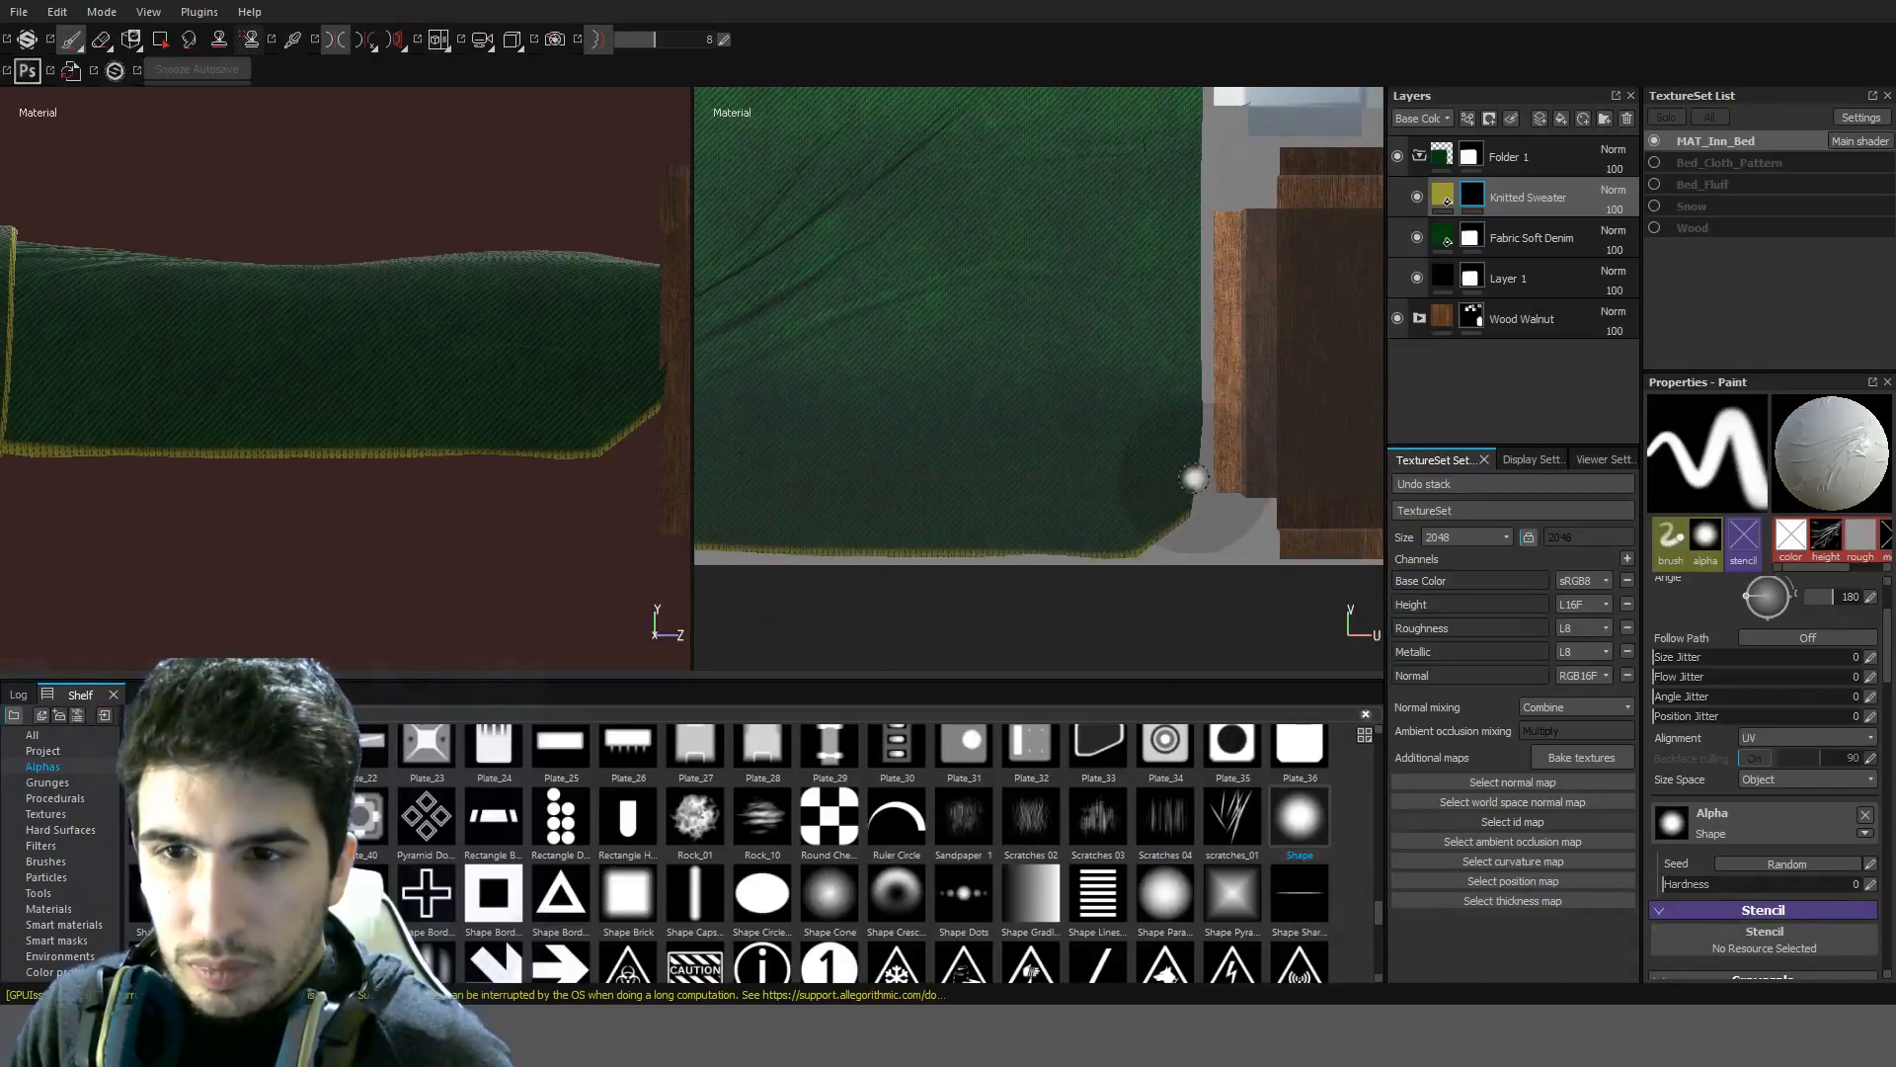
{"action": "scroll", "coordinate": [1215, 466], "scroll_direction": "down", "scroll_amount": 5}
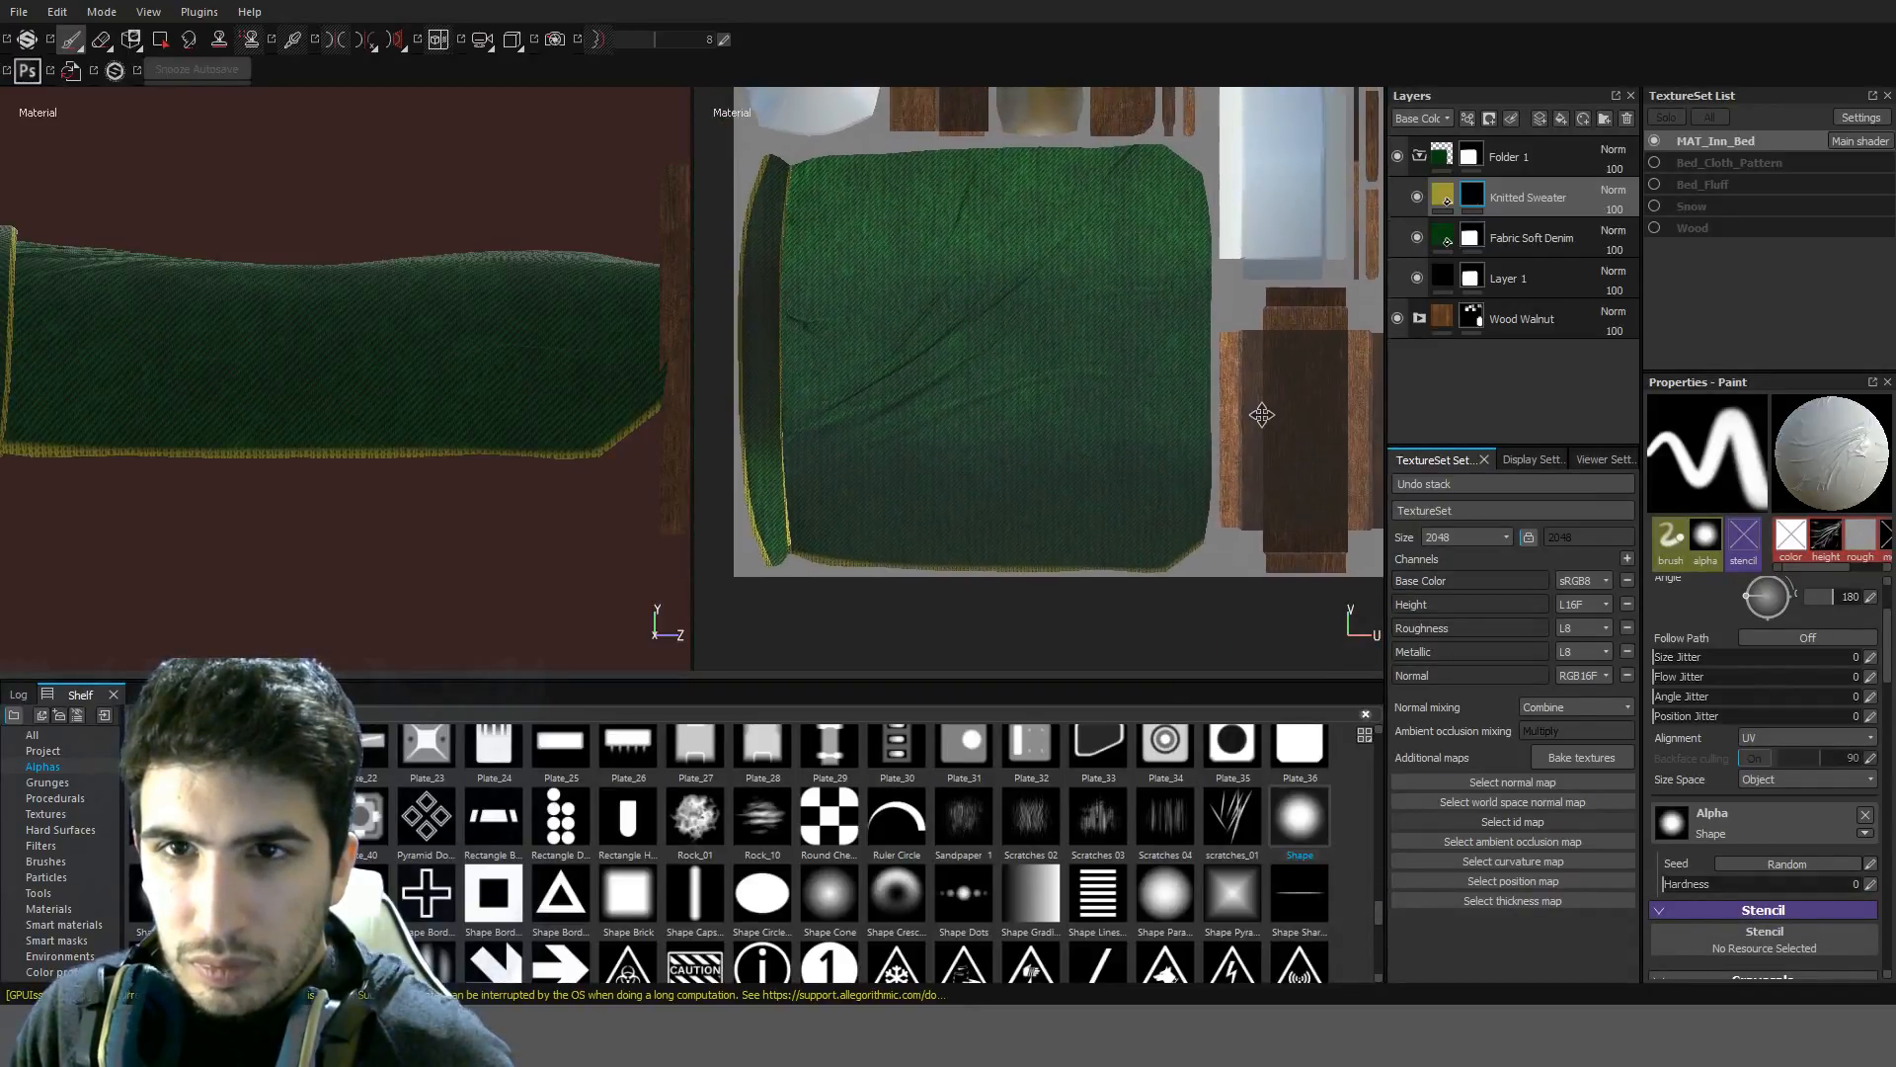
Undo the lower hem trim and try painting a mirrored knitted trim along the blanket's opposite long hem in the UV view
{"action": "left_click_drag", "start_coordinate": [482, 425], "coordinate": [483, 495], "text": "alt"}
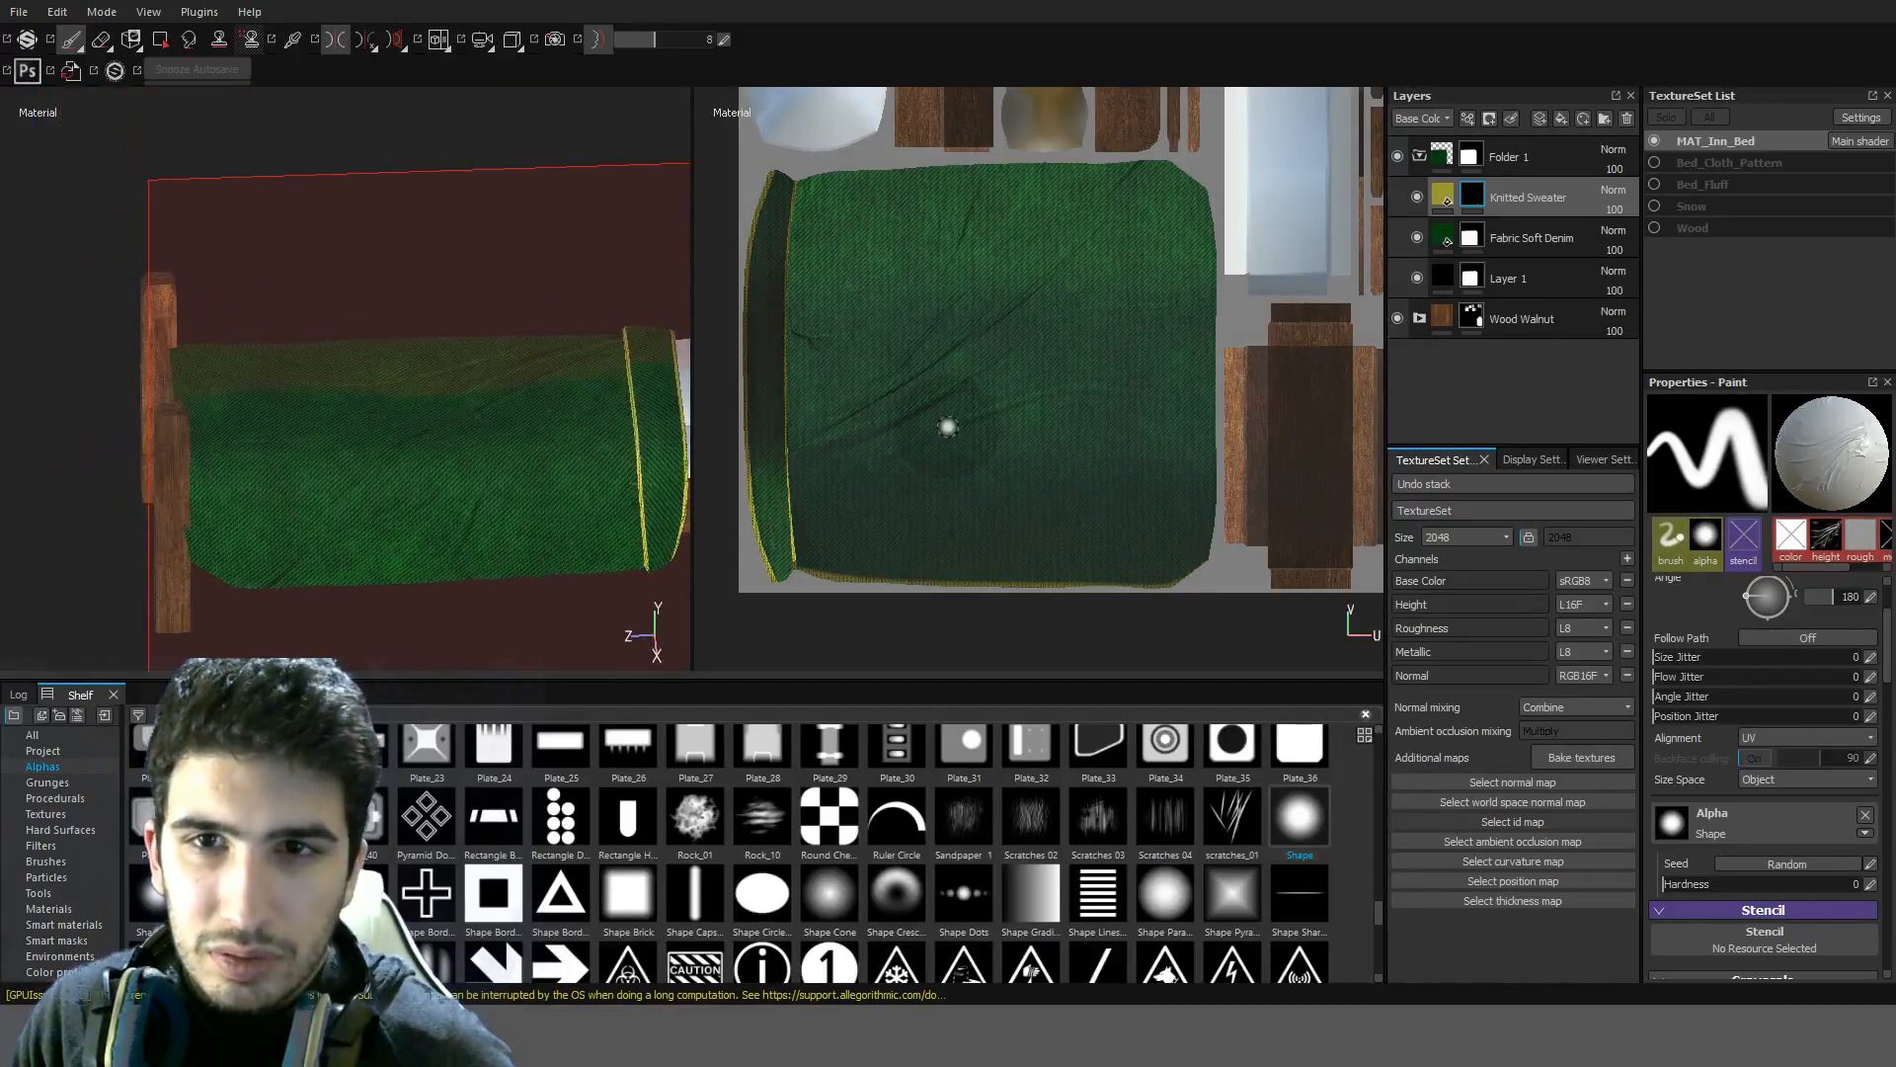
{"action": "key", "text": "ctrl"}
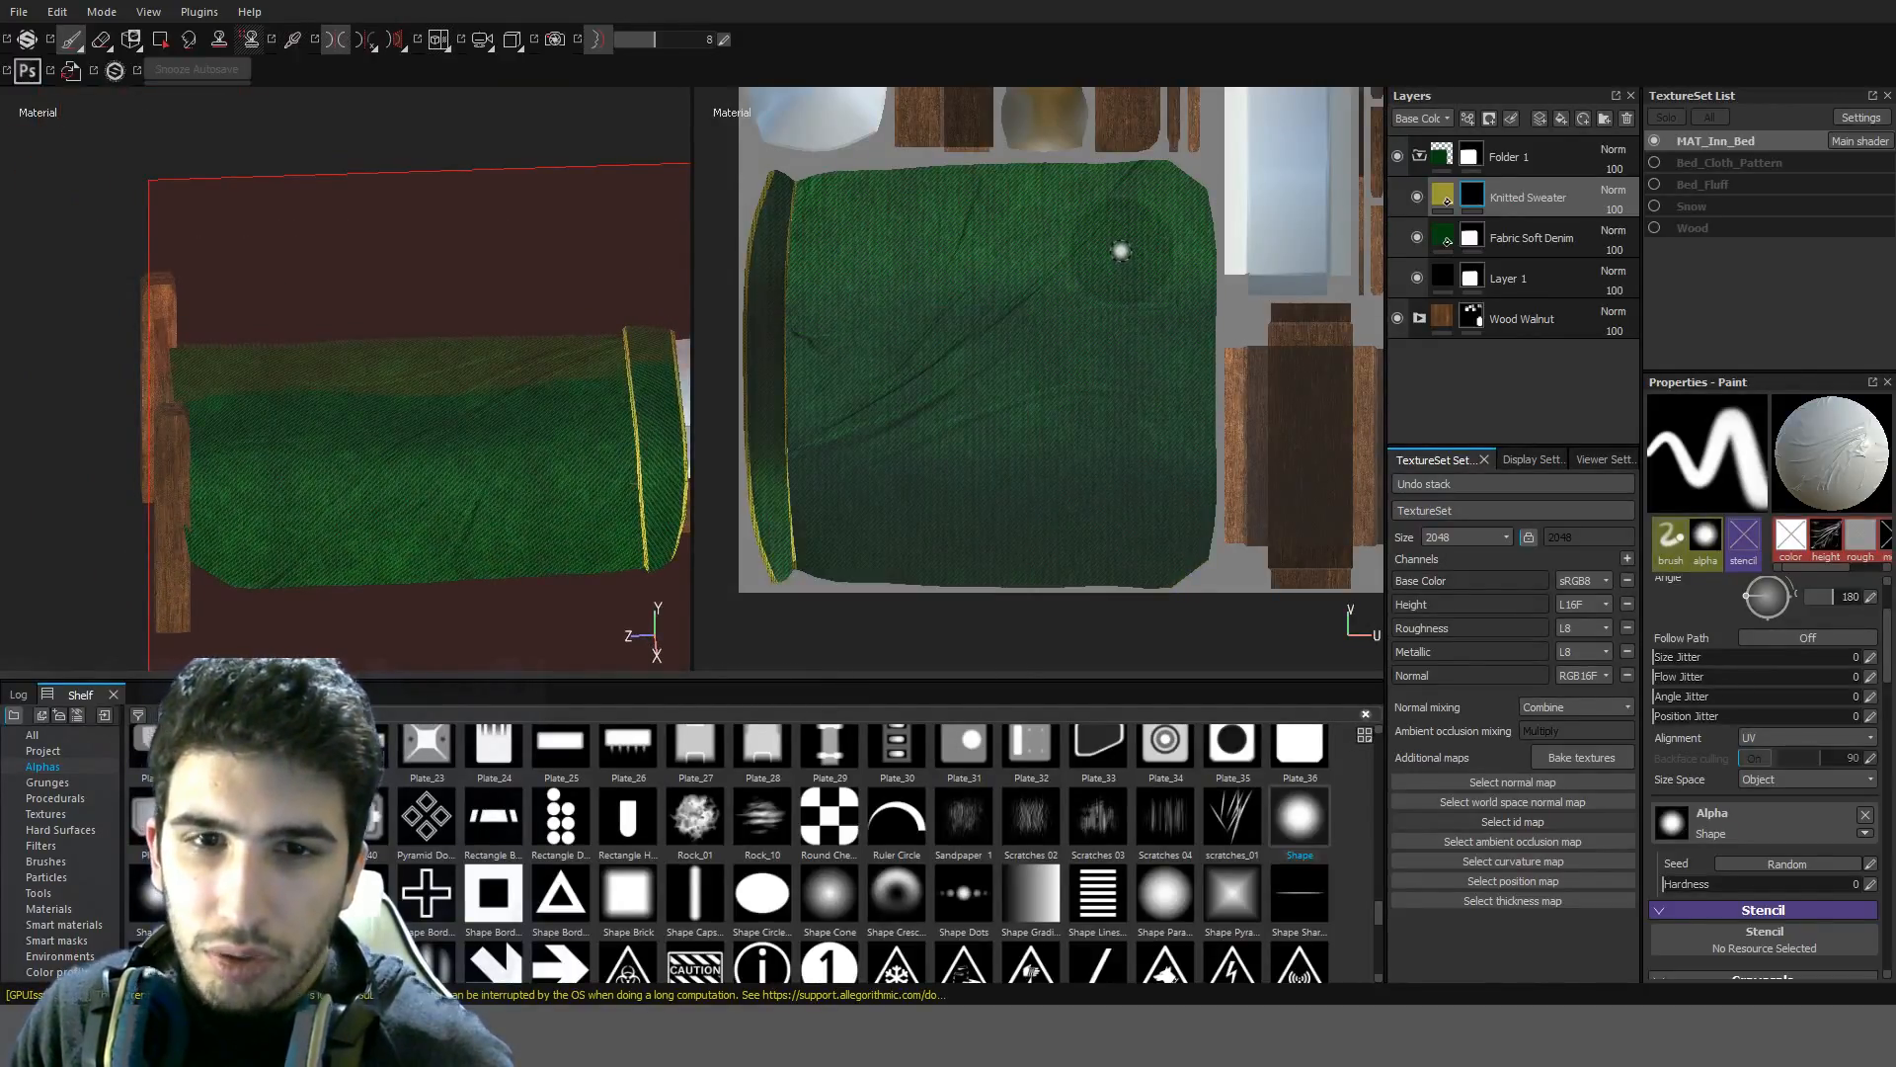
{"action": "left_click_drag", "start_coordinate": [1120, 213], "coordinate": [1046, 184]}
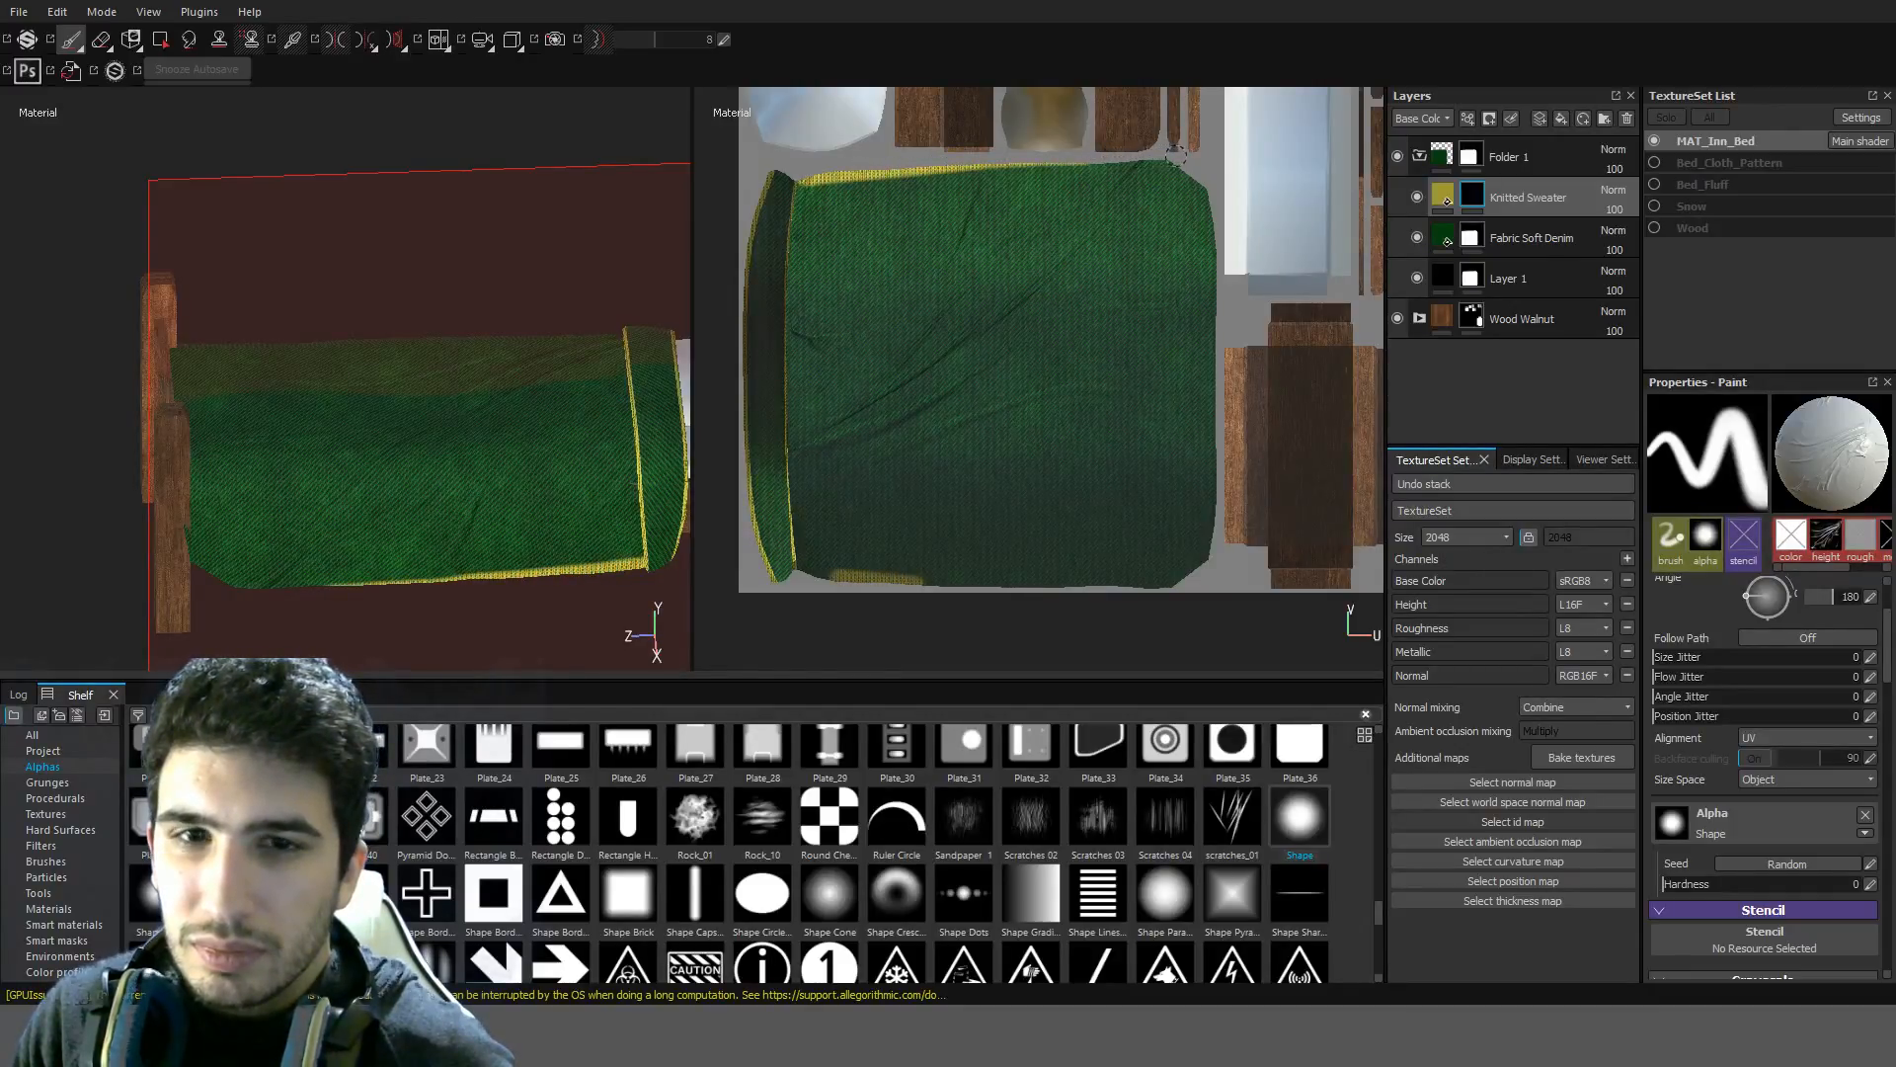
Examine the blanket's side, foot end and folded strip from several angles around the bed
{"action": "left_click_drag", "start_coordinate": [250, 462], "coordinate": [351, 385], "text": "alt"}
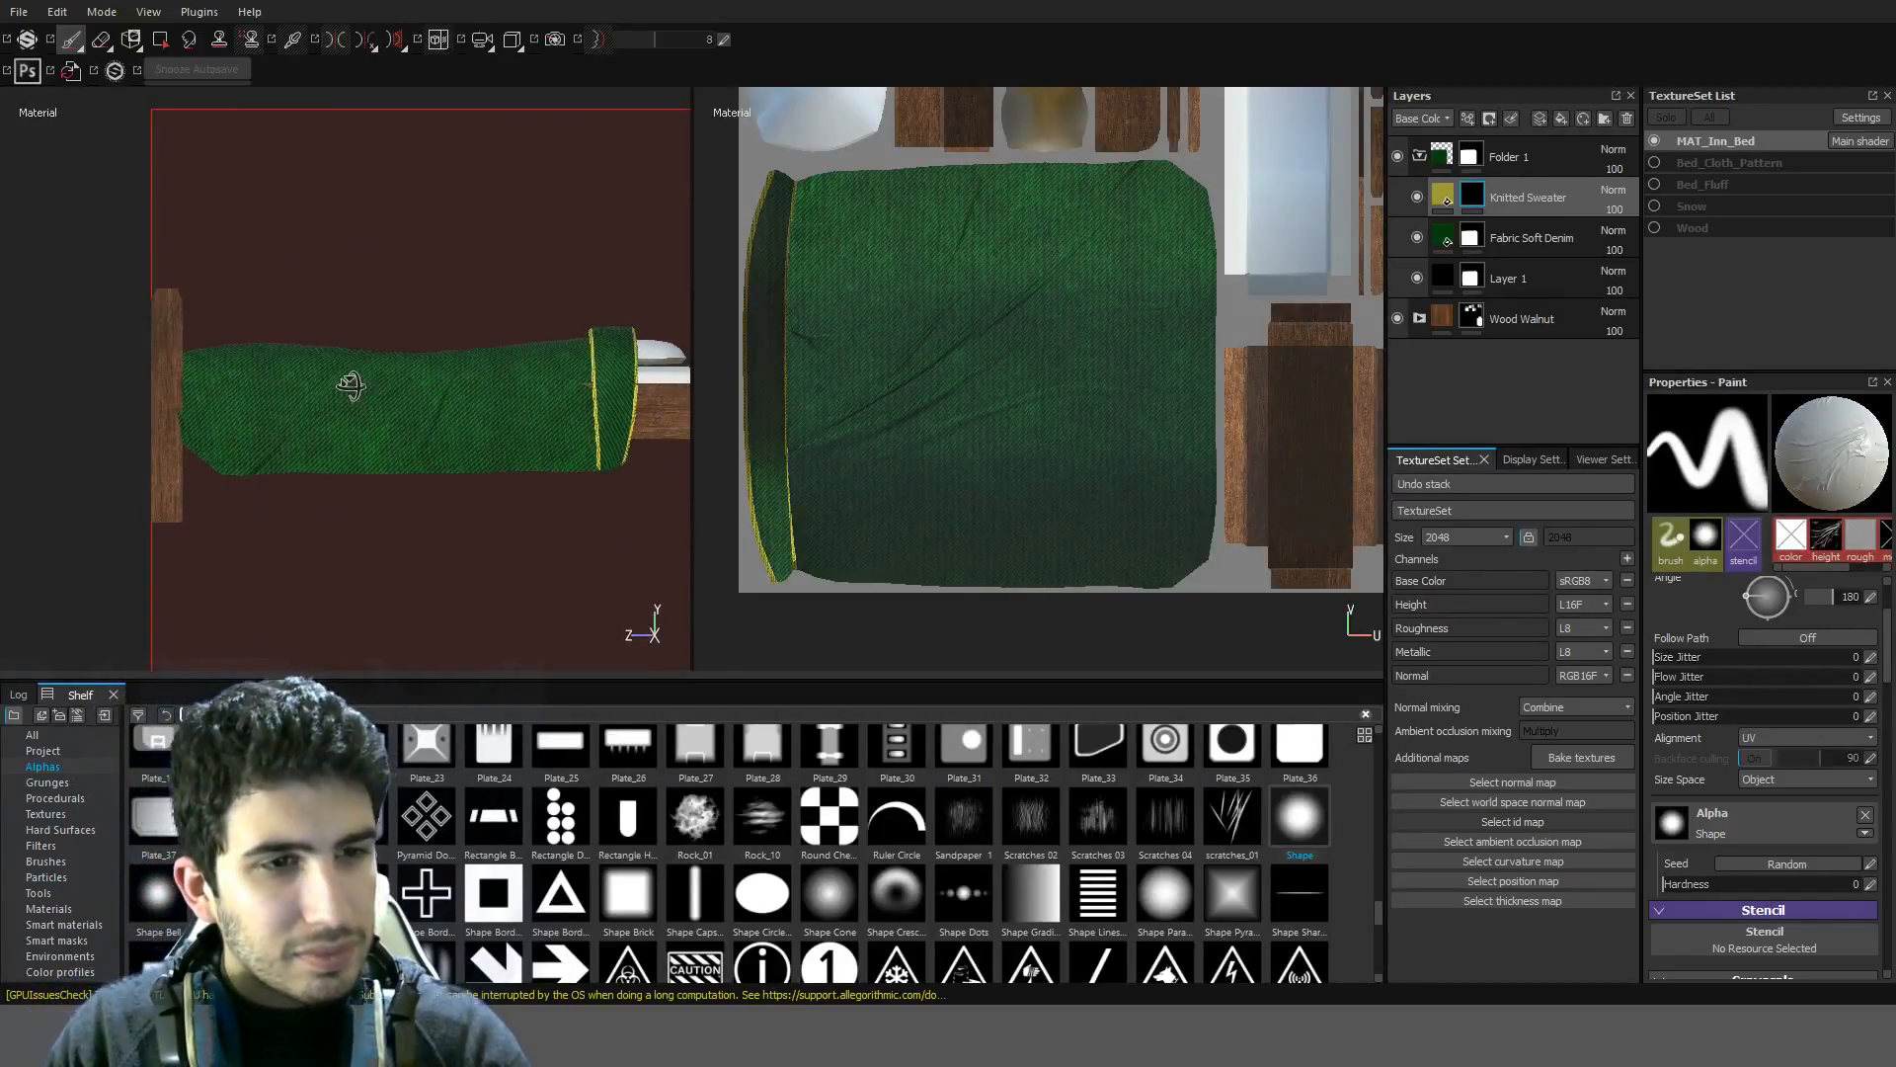
{"action": "scroll", "coordinate": [369, 395], "scroll_direction": "up", "scroll_amount": 4}
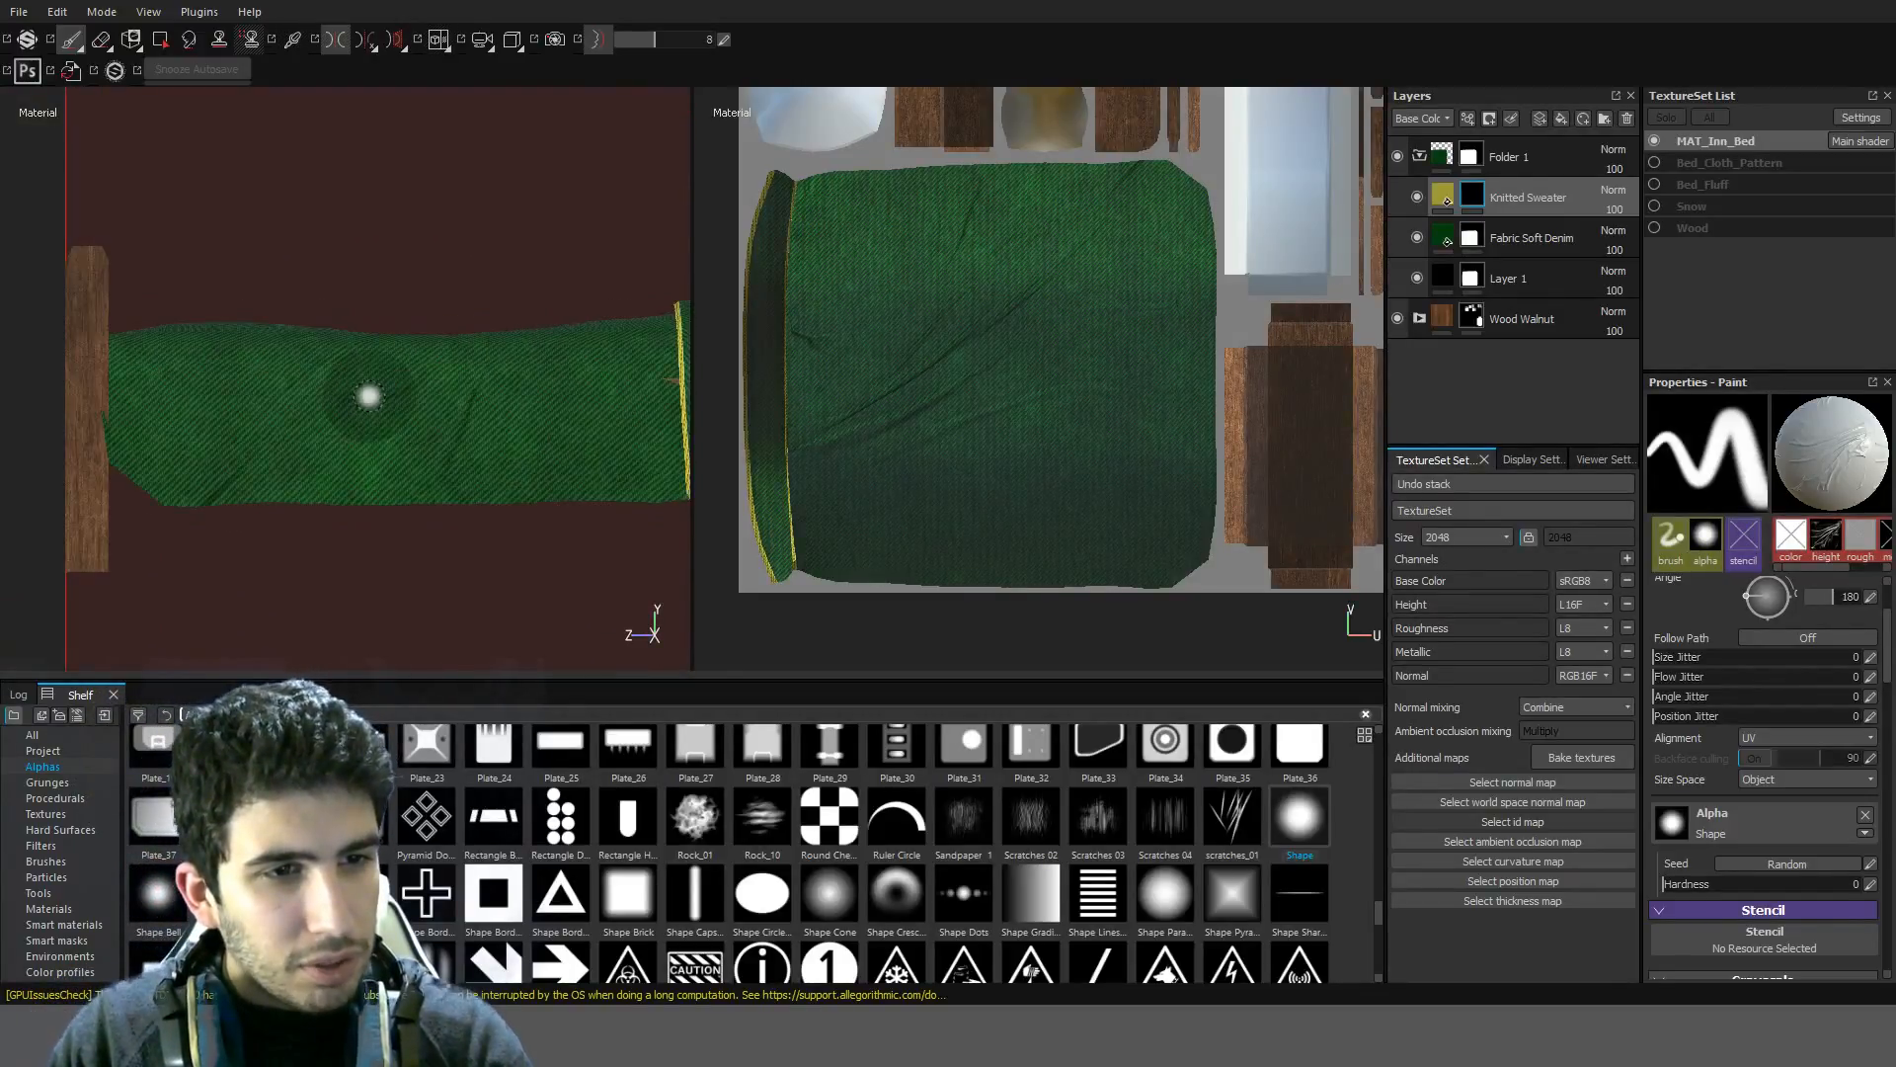
{"action": "scroll", "coordinate": [368, 395], "scroll_direction": "down", "scroll_amount": 2}
{"action": "left_click_drag", "start_coordinate": [221, 414], "coordinate": [697, 481], "text": "alt"}
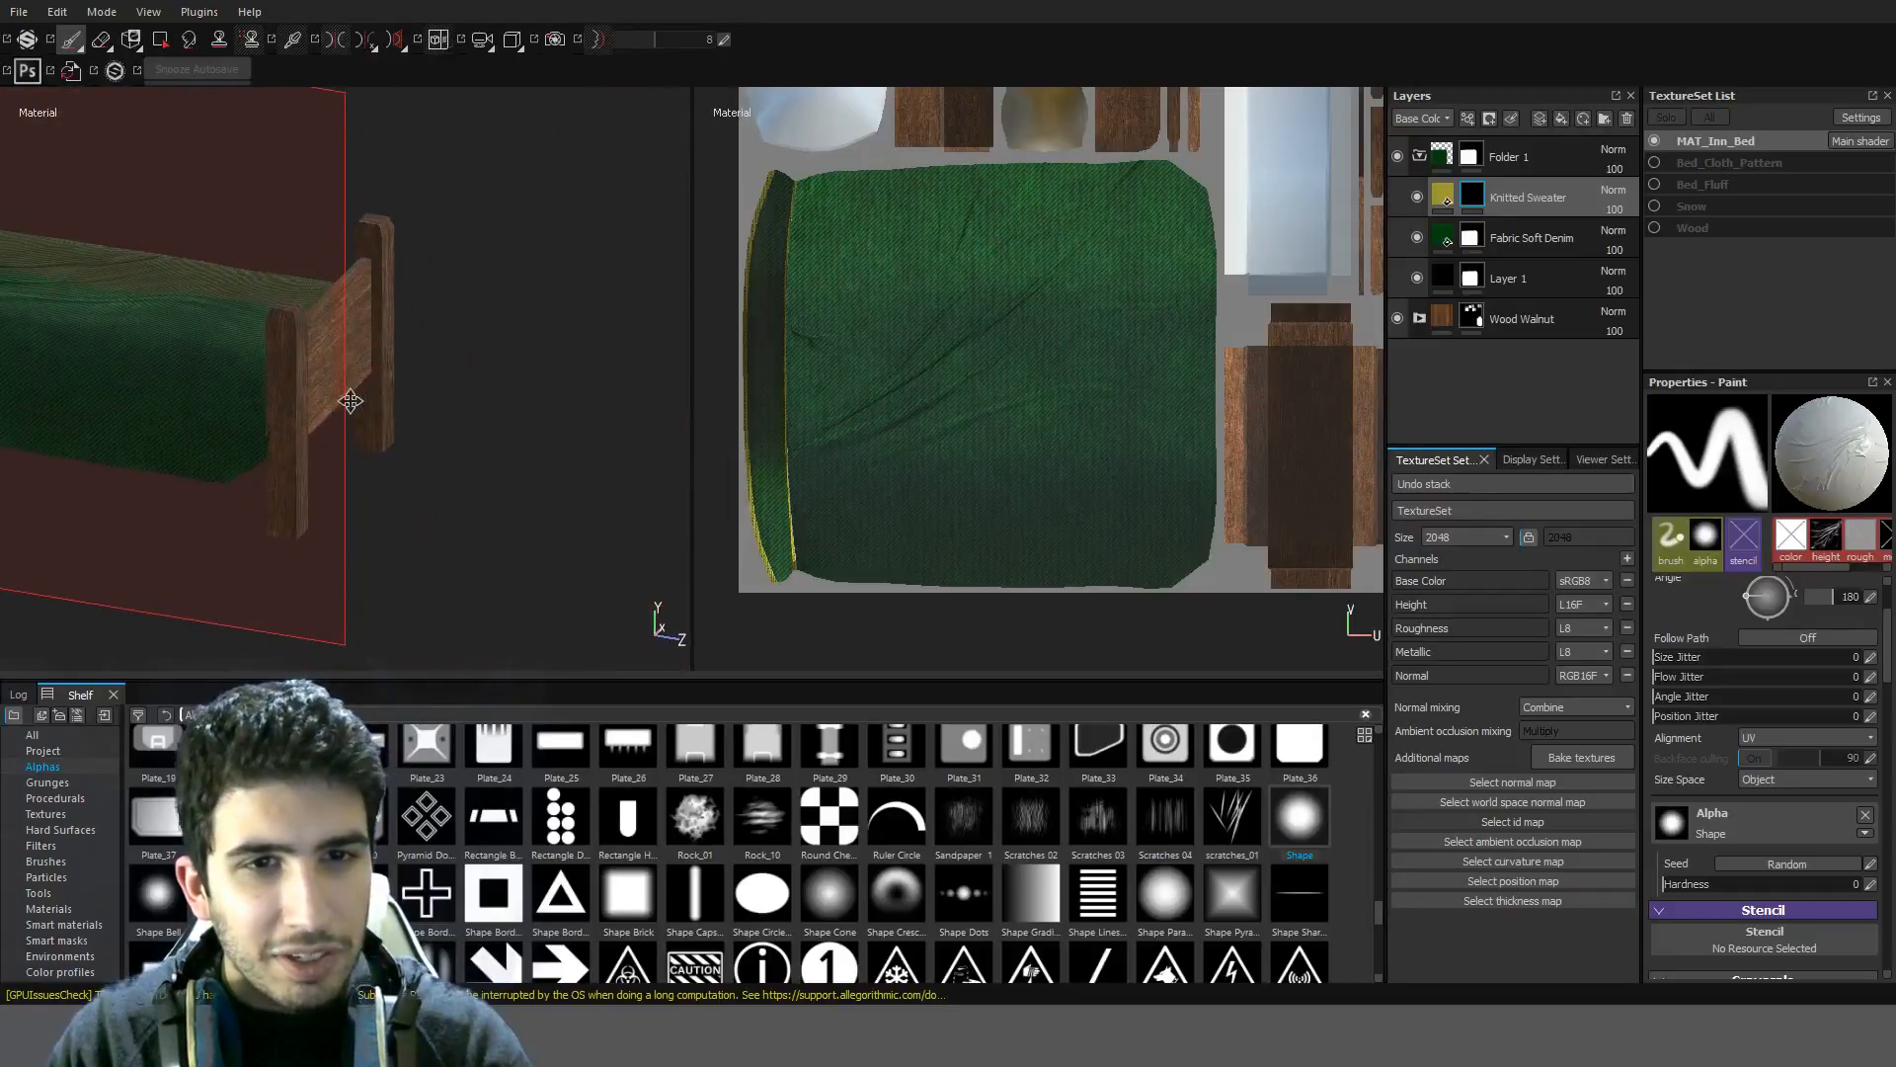
{"action": "left_click_drag", "start_coordinate": [350, 400], "coordinate": [384, 456], "text": "alt"}
{"action": "left_click_drag", "start_coordinate": [441, 468], "coordinate": [379, 282], "text": "alt"}
{"action": "scroll", "coordinate": [339, 359], "scroll_direction": "up", "scroll_amount": 8}
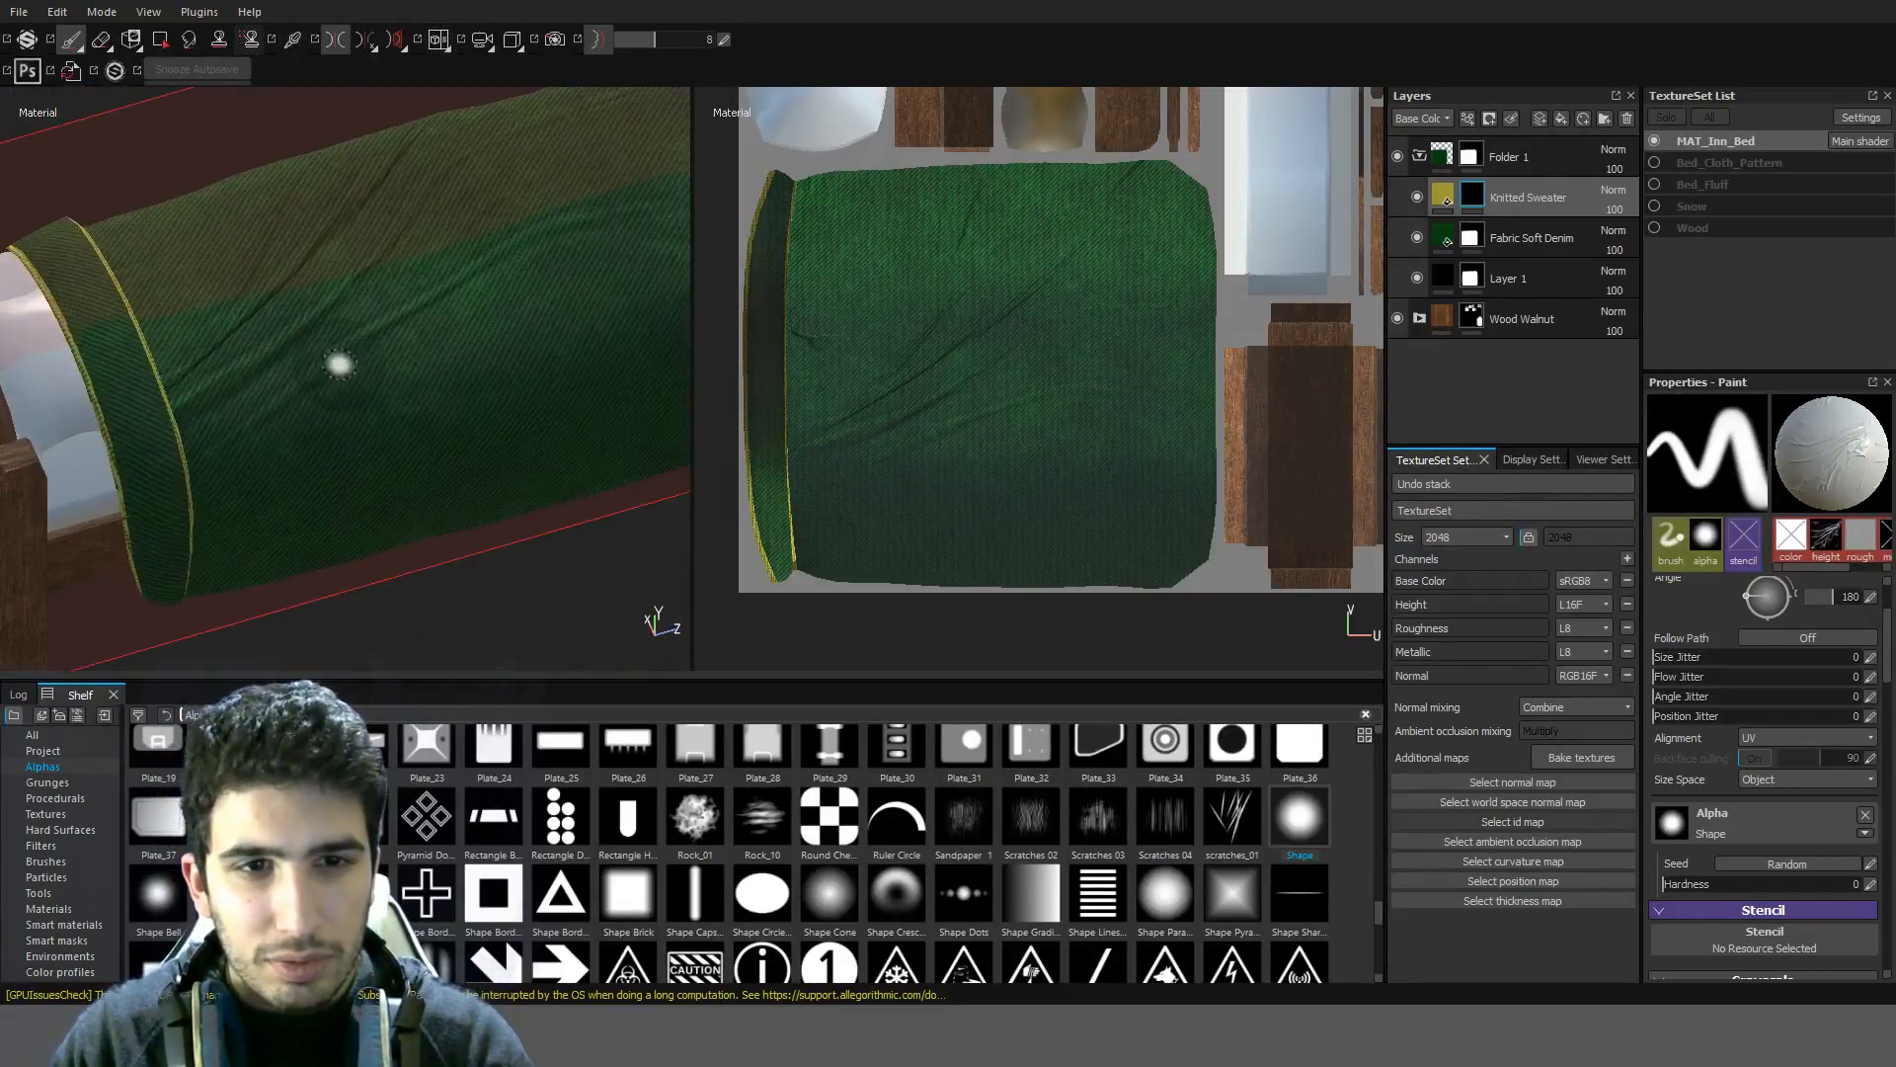
{"action": "left_click_drag", "start_coordinate": [458, 424], "coordinate": [398, 405], "text": "alt"}
{"action": "middle_click_drag", "start_coordinate": [461, 390], "coordinate": [296, 387], "text": "alt"}
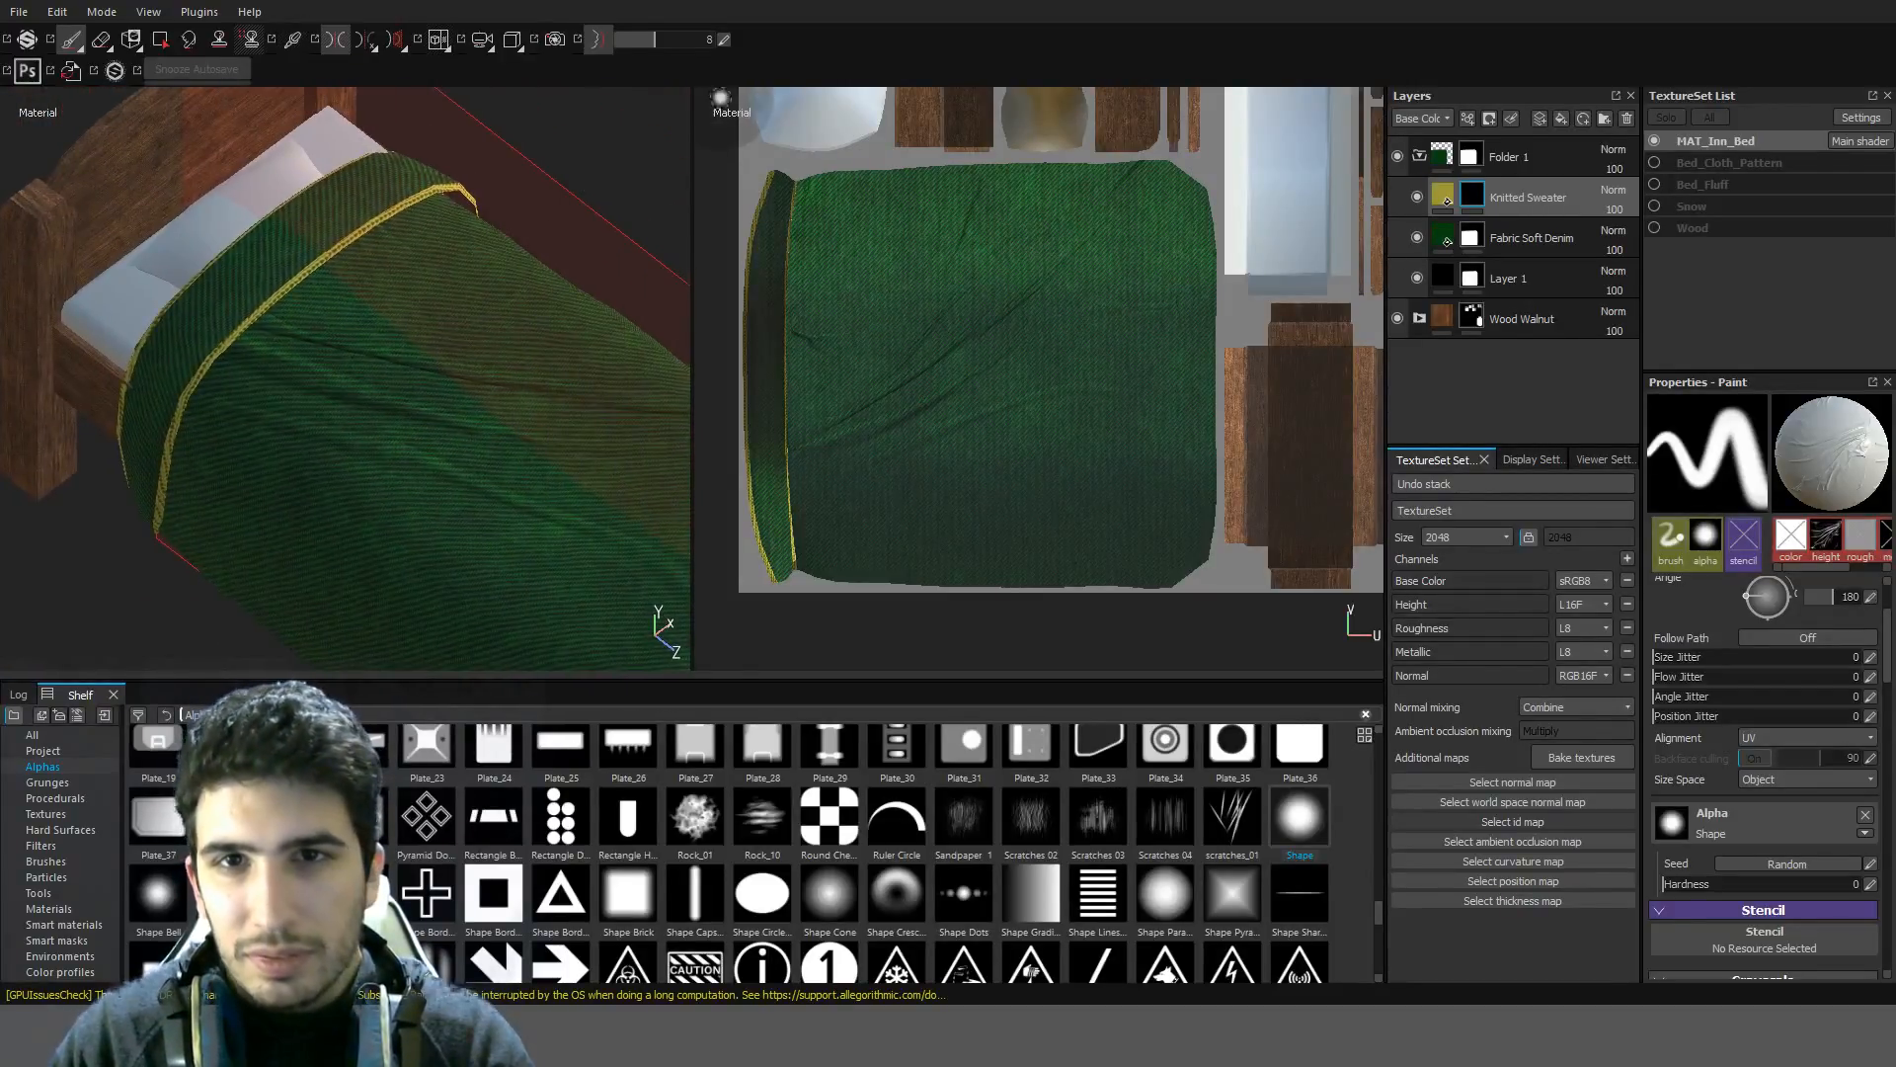
Switch to the 3D-only view with symmetry off and inspect the whole bed and blanket from above
{"action": "left_click", "coordinate": [447, 83]}
{"action": "left_click_drag", "start_coordinate": [525, 182], "coordinate": [466, 359], "text": "alt"}
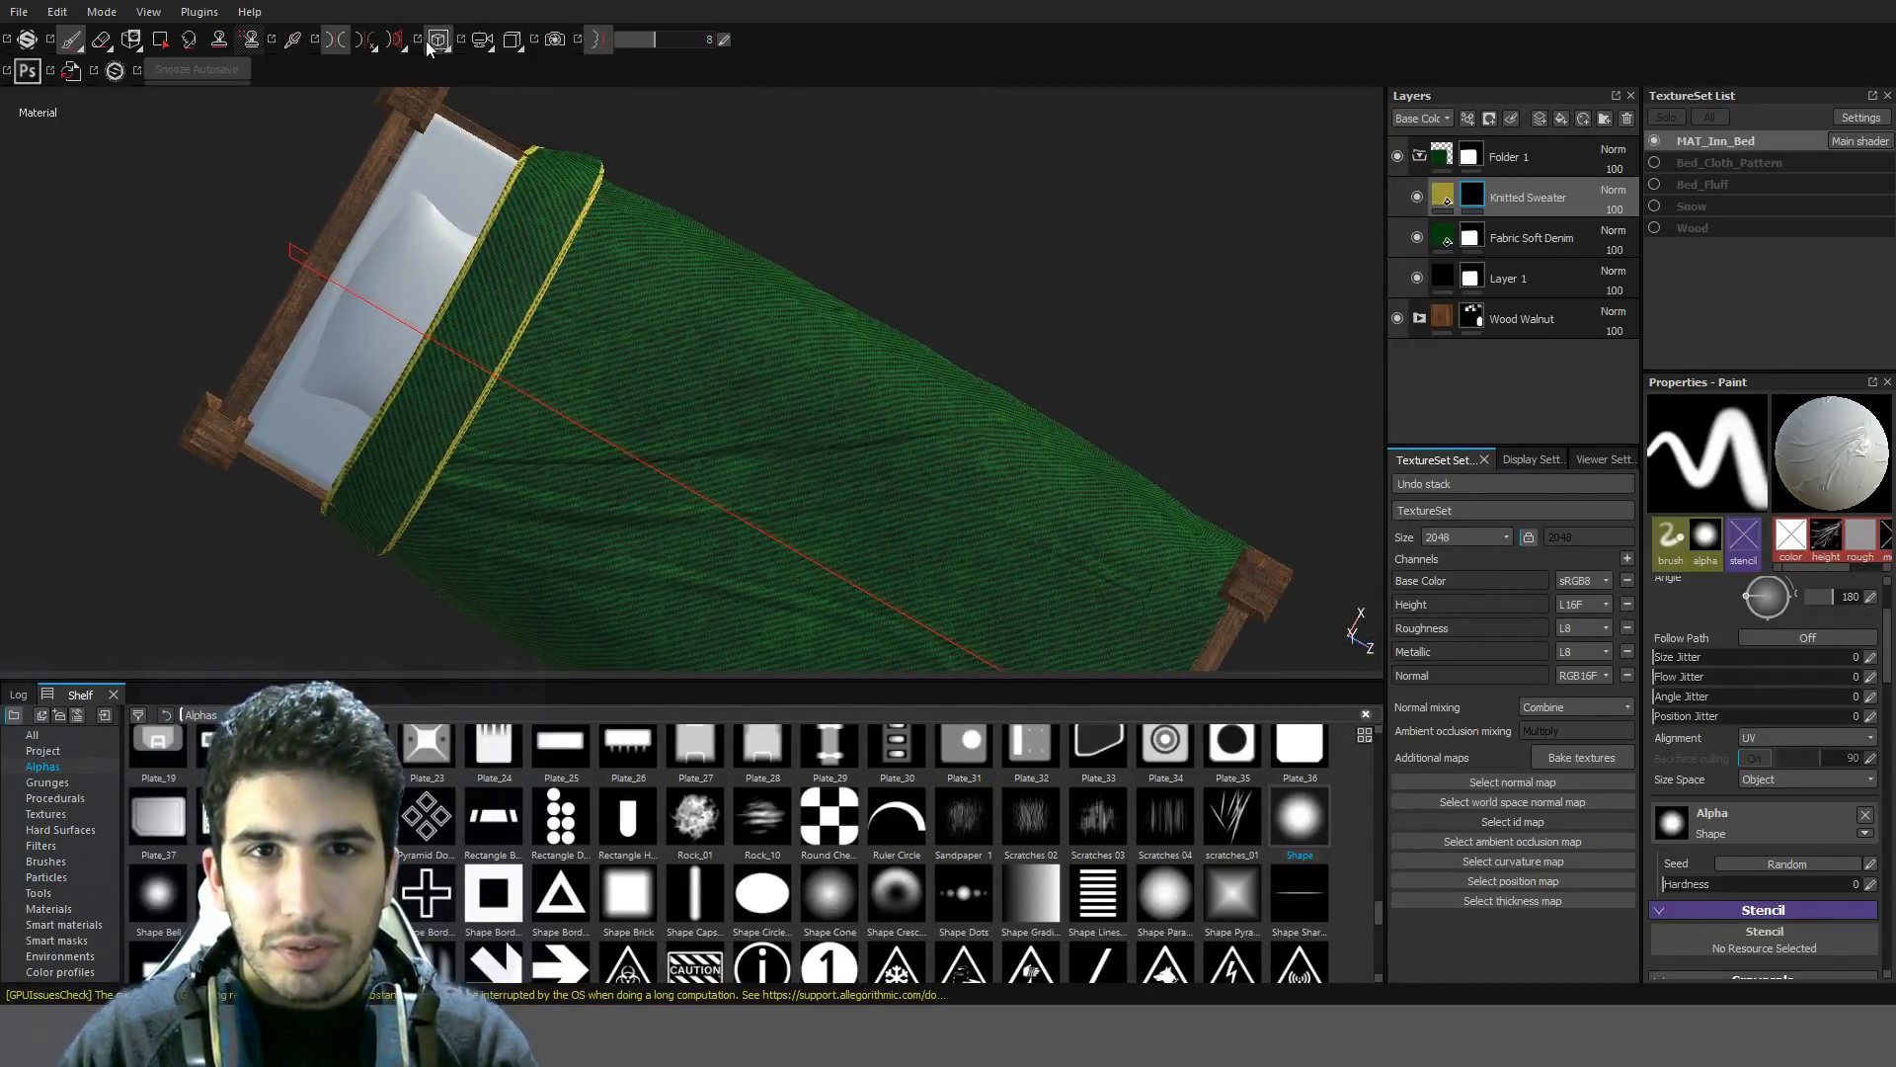
{"action": "mouse_move", "coordinate": [331, 103]}
{"action": "left_mouse_down", "text": "alt"}
{"action": "mouse_move", "coordinate": [510, 228]}
{"action": "mouse_move", "coordinate": [395, 197]}
{"action": "mouse_move", "coordinate": [148, 194]}
{"action": "mouse_move", "coordinate": [727, 293]}
{"action": "mouse_move", "coordinate": [847, 355]}
{"action": "mouse_move", "coordinate": [770, 220]}
{"action": "mouse_move", "coordinate": [863, 203]}
{"action": "mouse_move", "coordinate": [1008, 345]}
{"action": "mouse_move", "coordinate": [978, 326]}
{"action": "mouse_move", "coordinate": [1058, 254]}
{"action": "mouse_move", "coordinate": [1097, 283]}
{"action": "mouse_move", "coordinate": [1072, 312]}
{"action": "left_mouse_up", "text": "alt"}
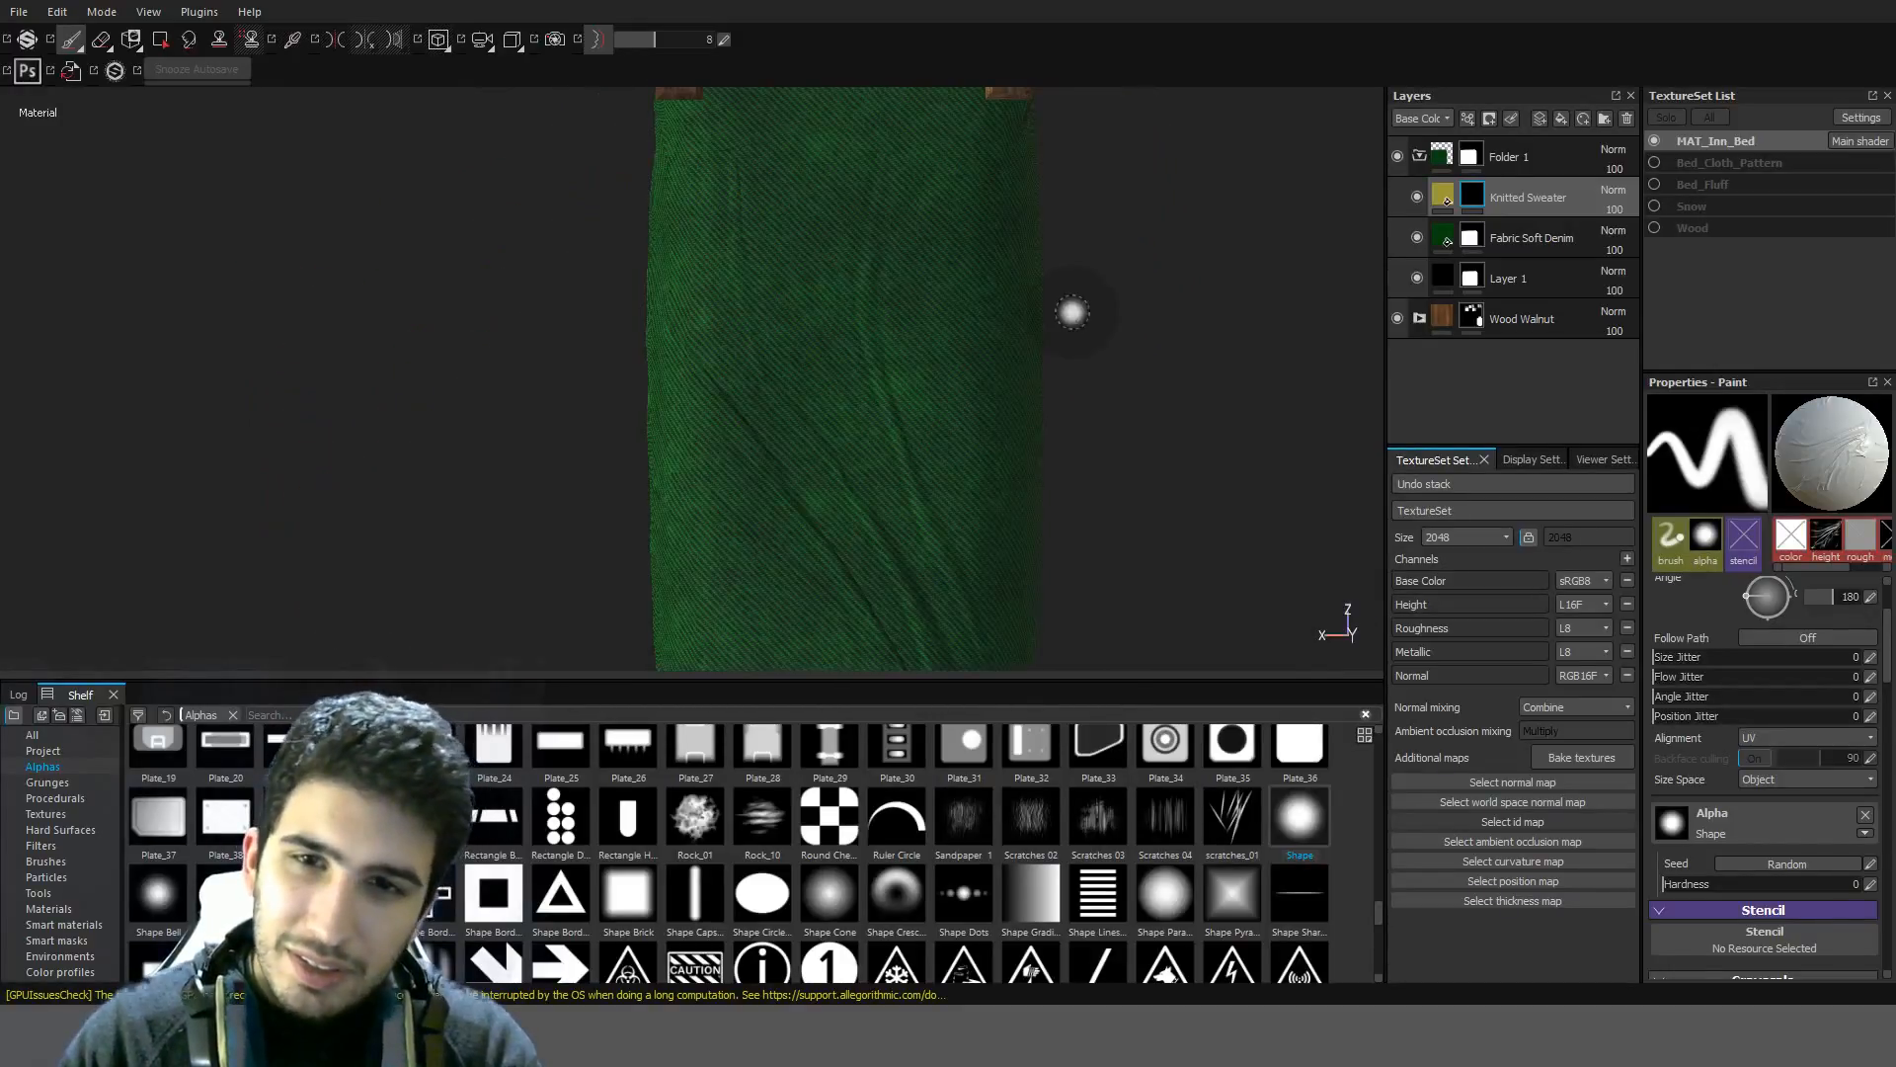
{"action": "scroll", "coordinate": [935, 305], "scroll_direction": "down", "scroll_amount": 3}
{"action": "left_click_drag", "start_coordinate": [935, 305], "coordinate": [792, 155], "text": "alt"}
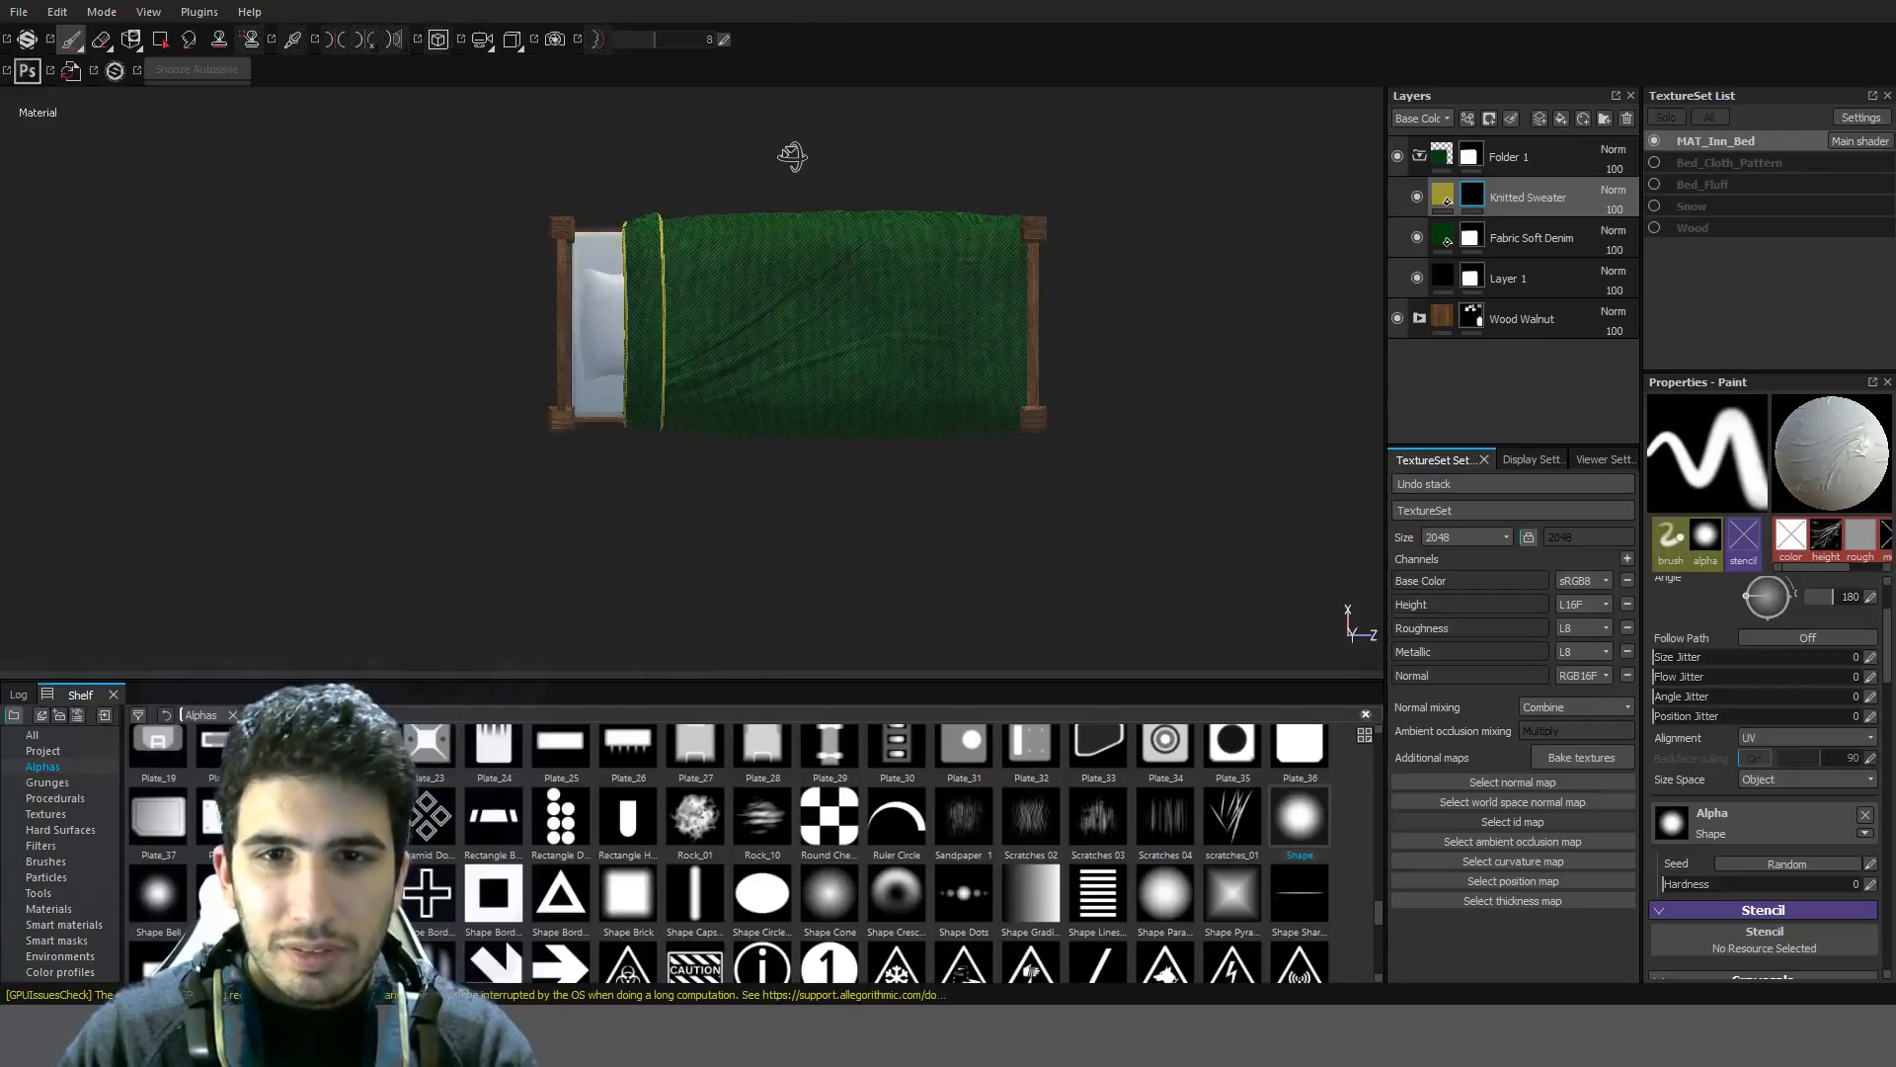
Restore the split 3D and UV view and turn on paint symmetry between the bed's head and foot ends
{"action": "left_click", "coordinate": [438, 40]}
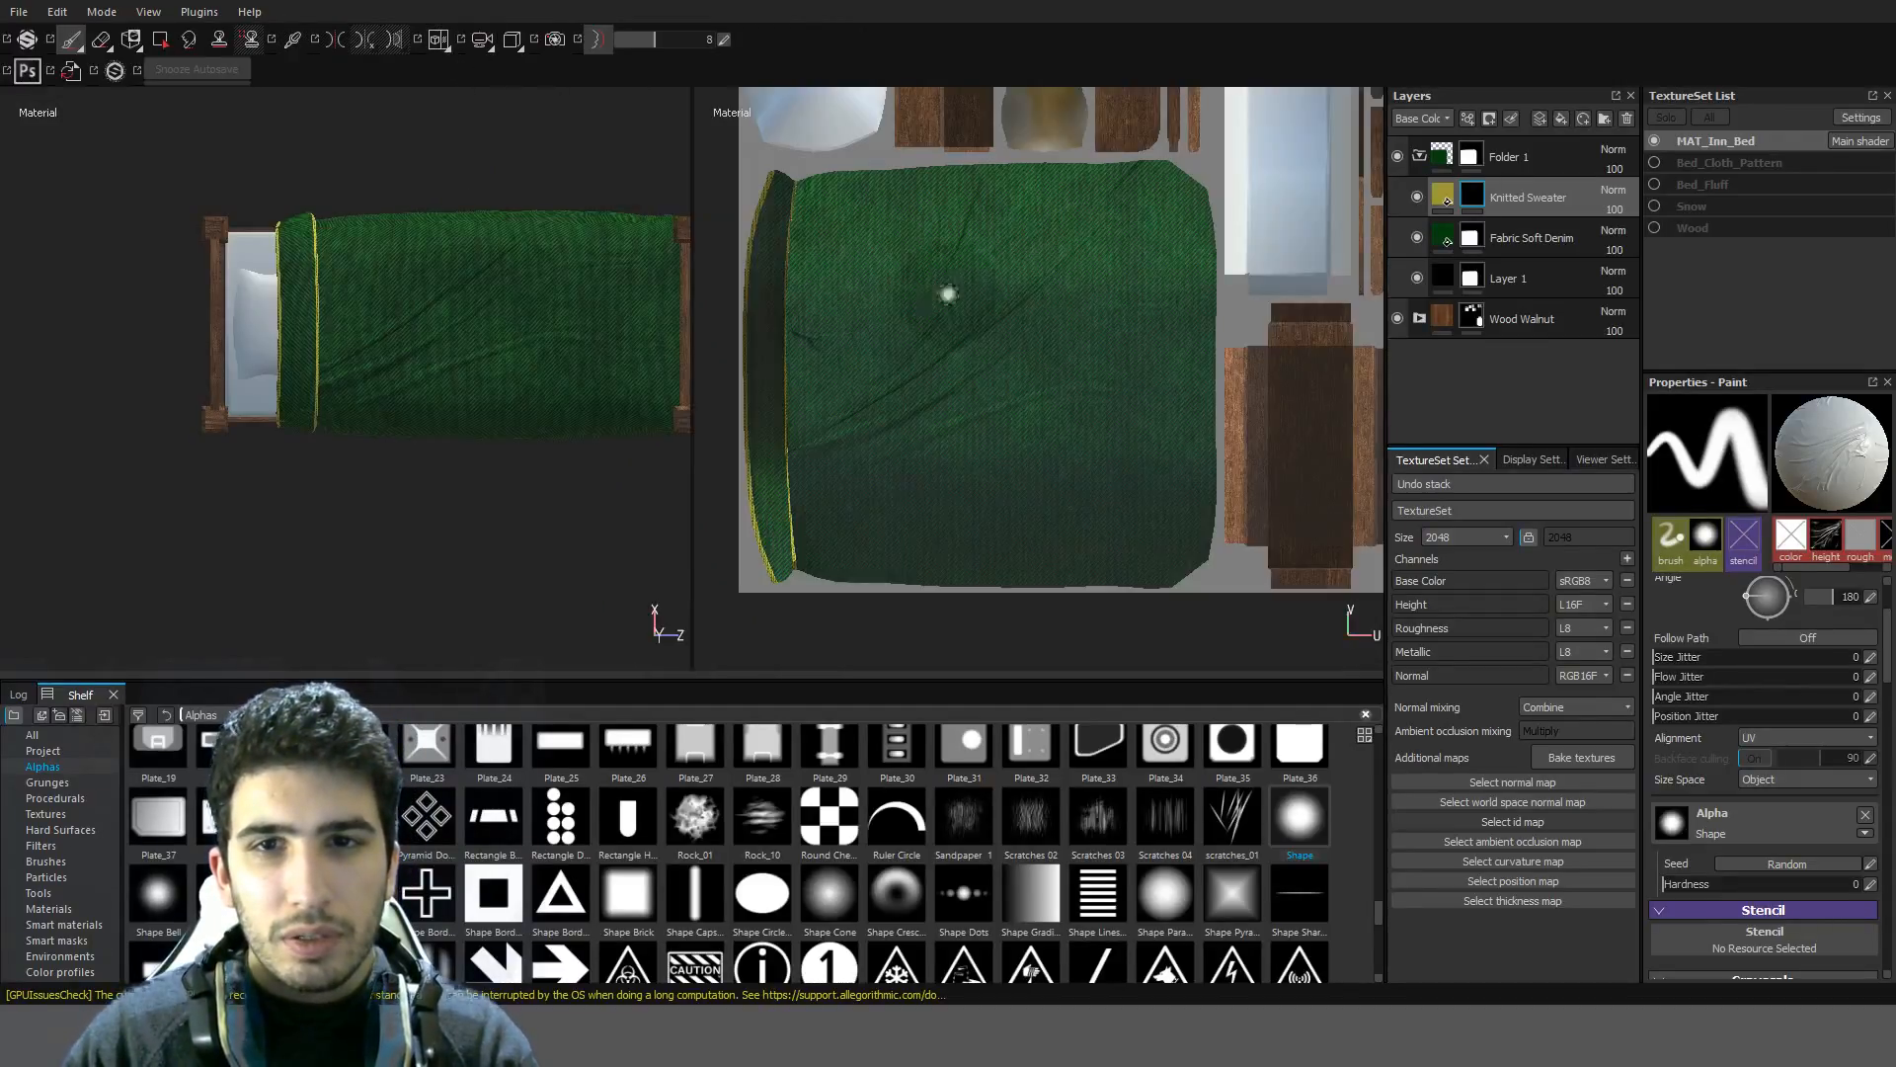
{"action": "scroll", "coordinate": [962, 286], "scroll_direction": "up", "scroll_amount": 2}
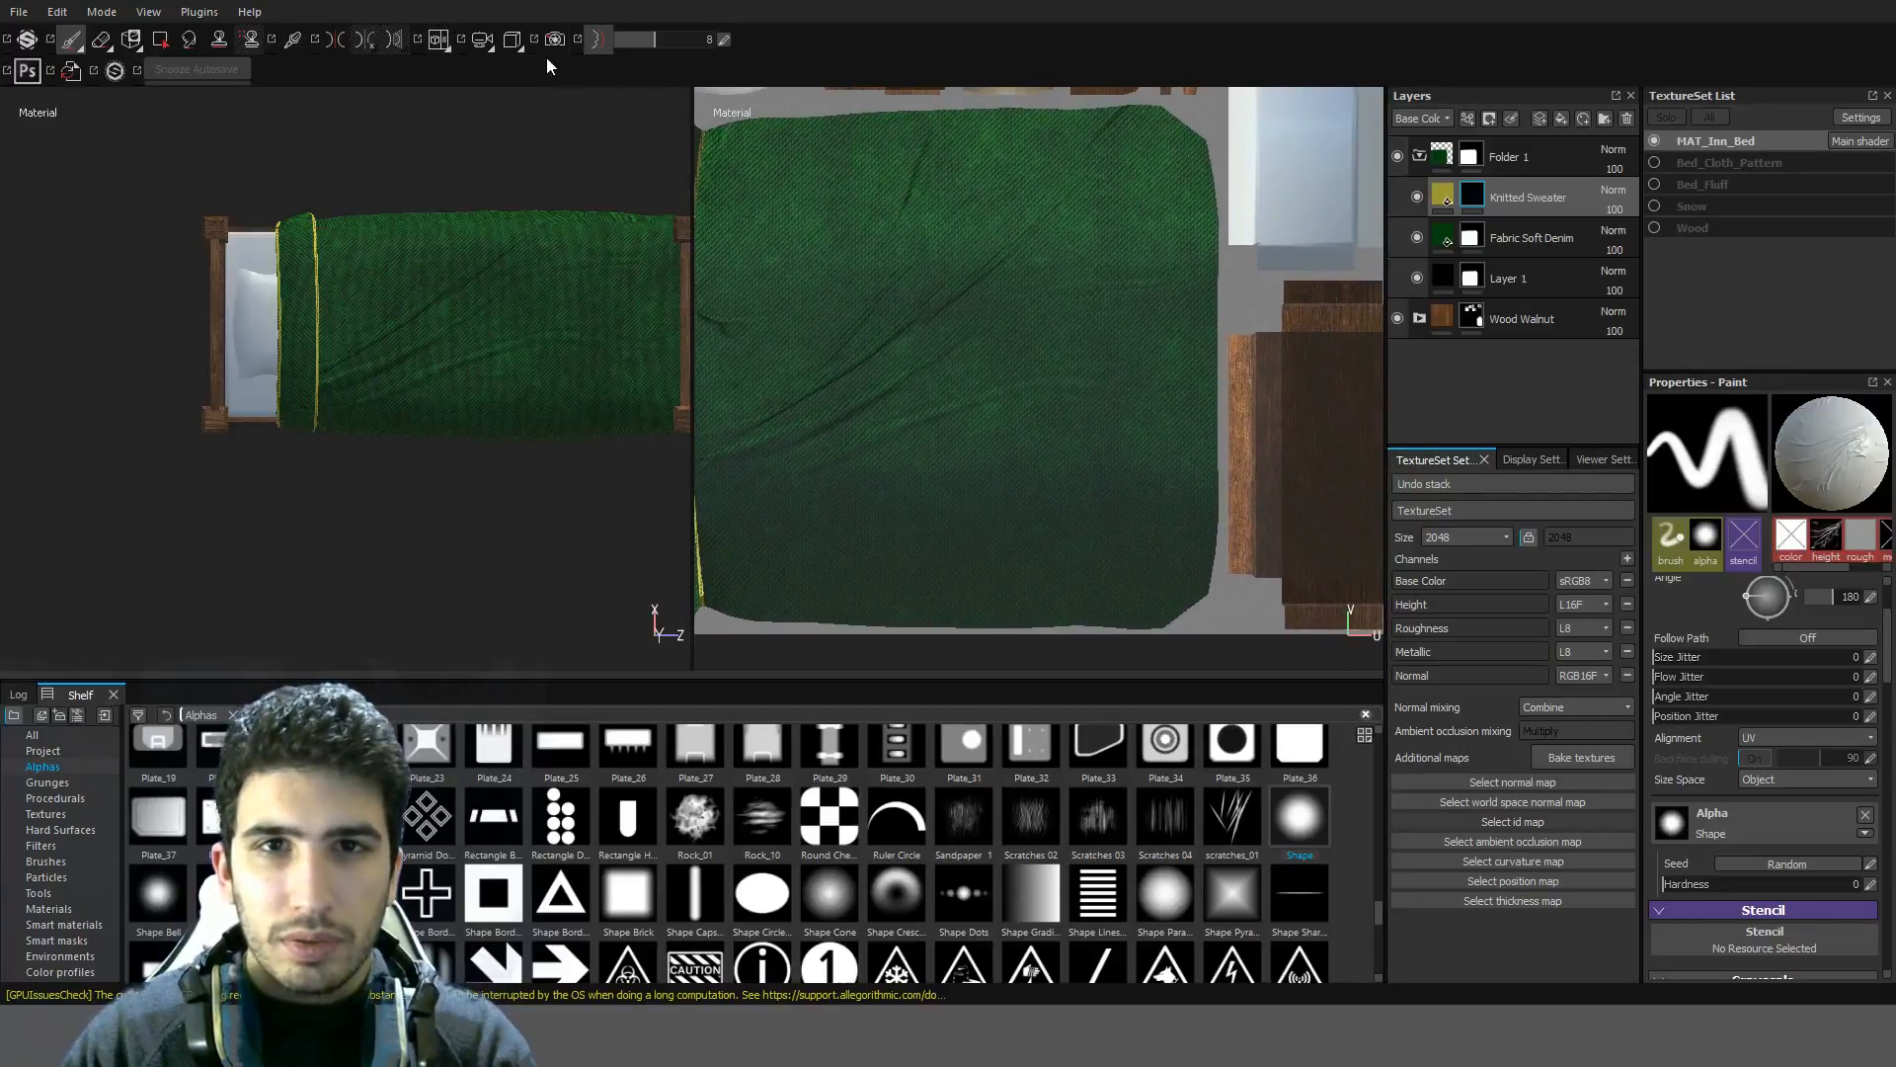
{"action": "left_click", "coordinate": [337, 38]}
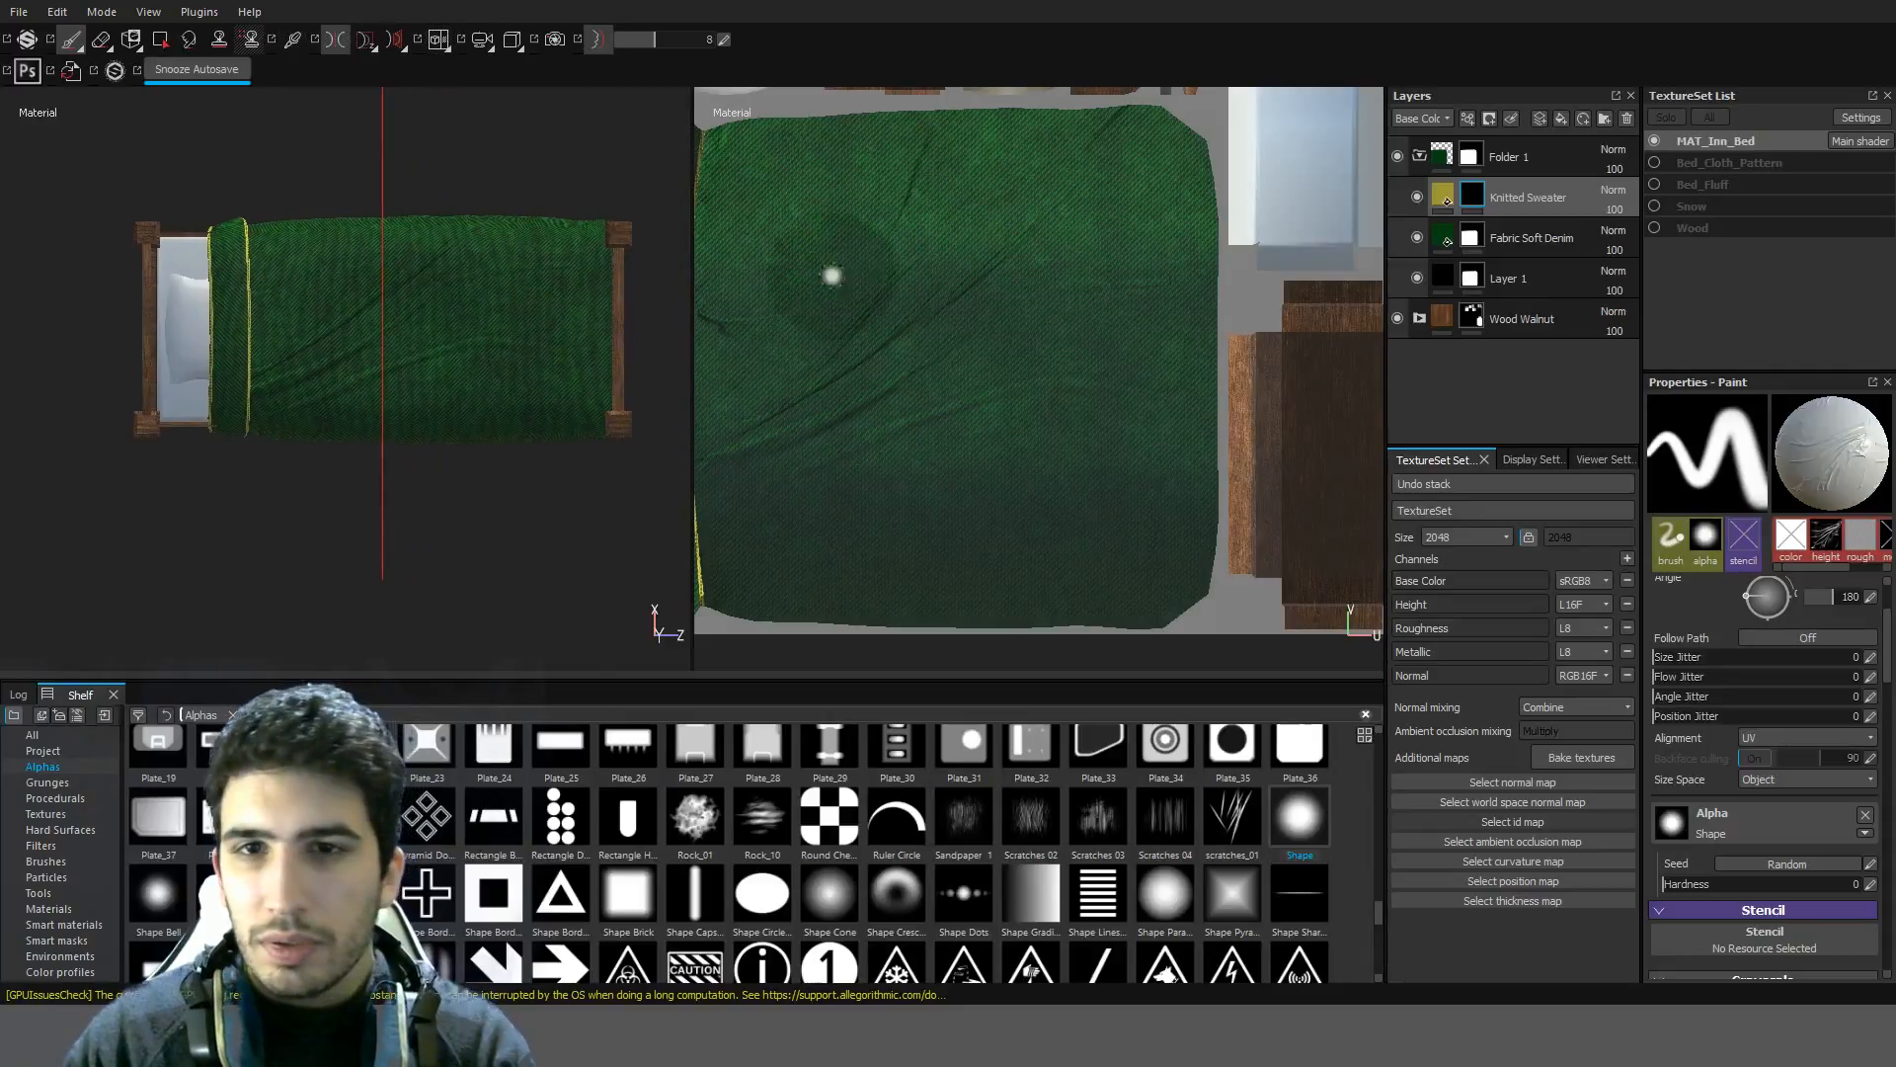
Try painting mirrored knitted stripes across the blanket's width in the UV view, reducing the brush size, and undo them
{"action": "left_click", "coordinate": [839, 213]}
{"action": "left_click_drag", "start_coordinate": [839, 212], "coordinate": [838, 425]}
{"action": "key", "text": "ctrl+z"}
{"action": "key", "text": "ctrl+z"}
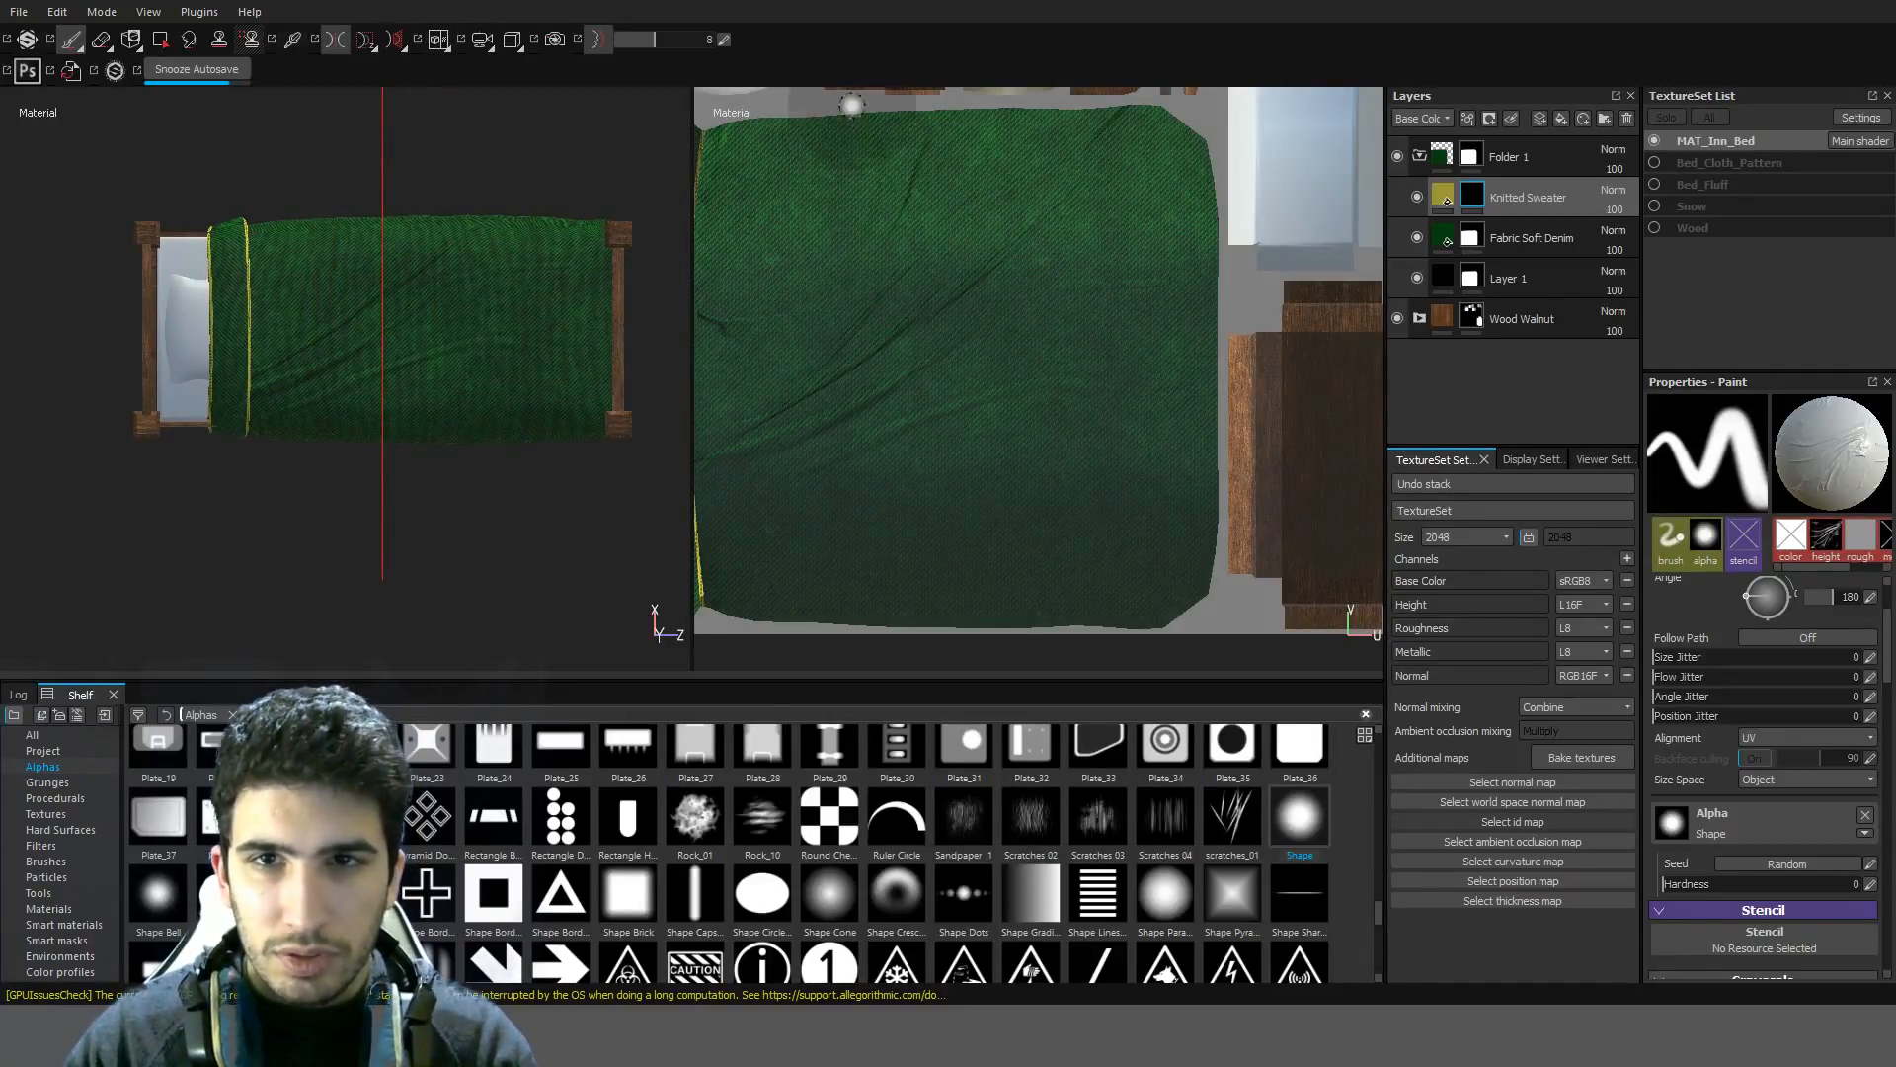
{"action": "left_click", "coordinate": [846, 628], "text": "shift"}
{"action": "key", "text": "ctrl+z"}
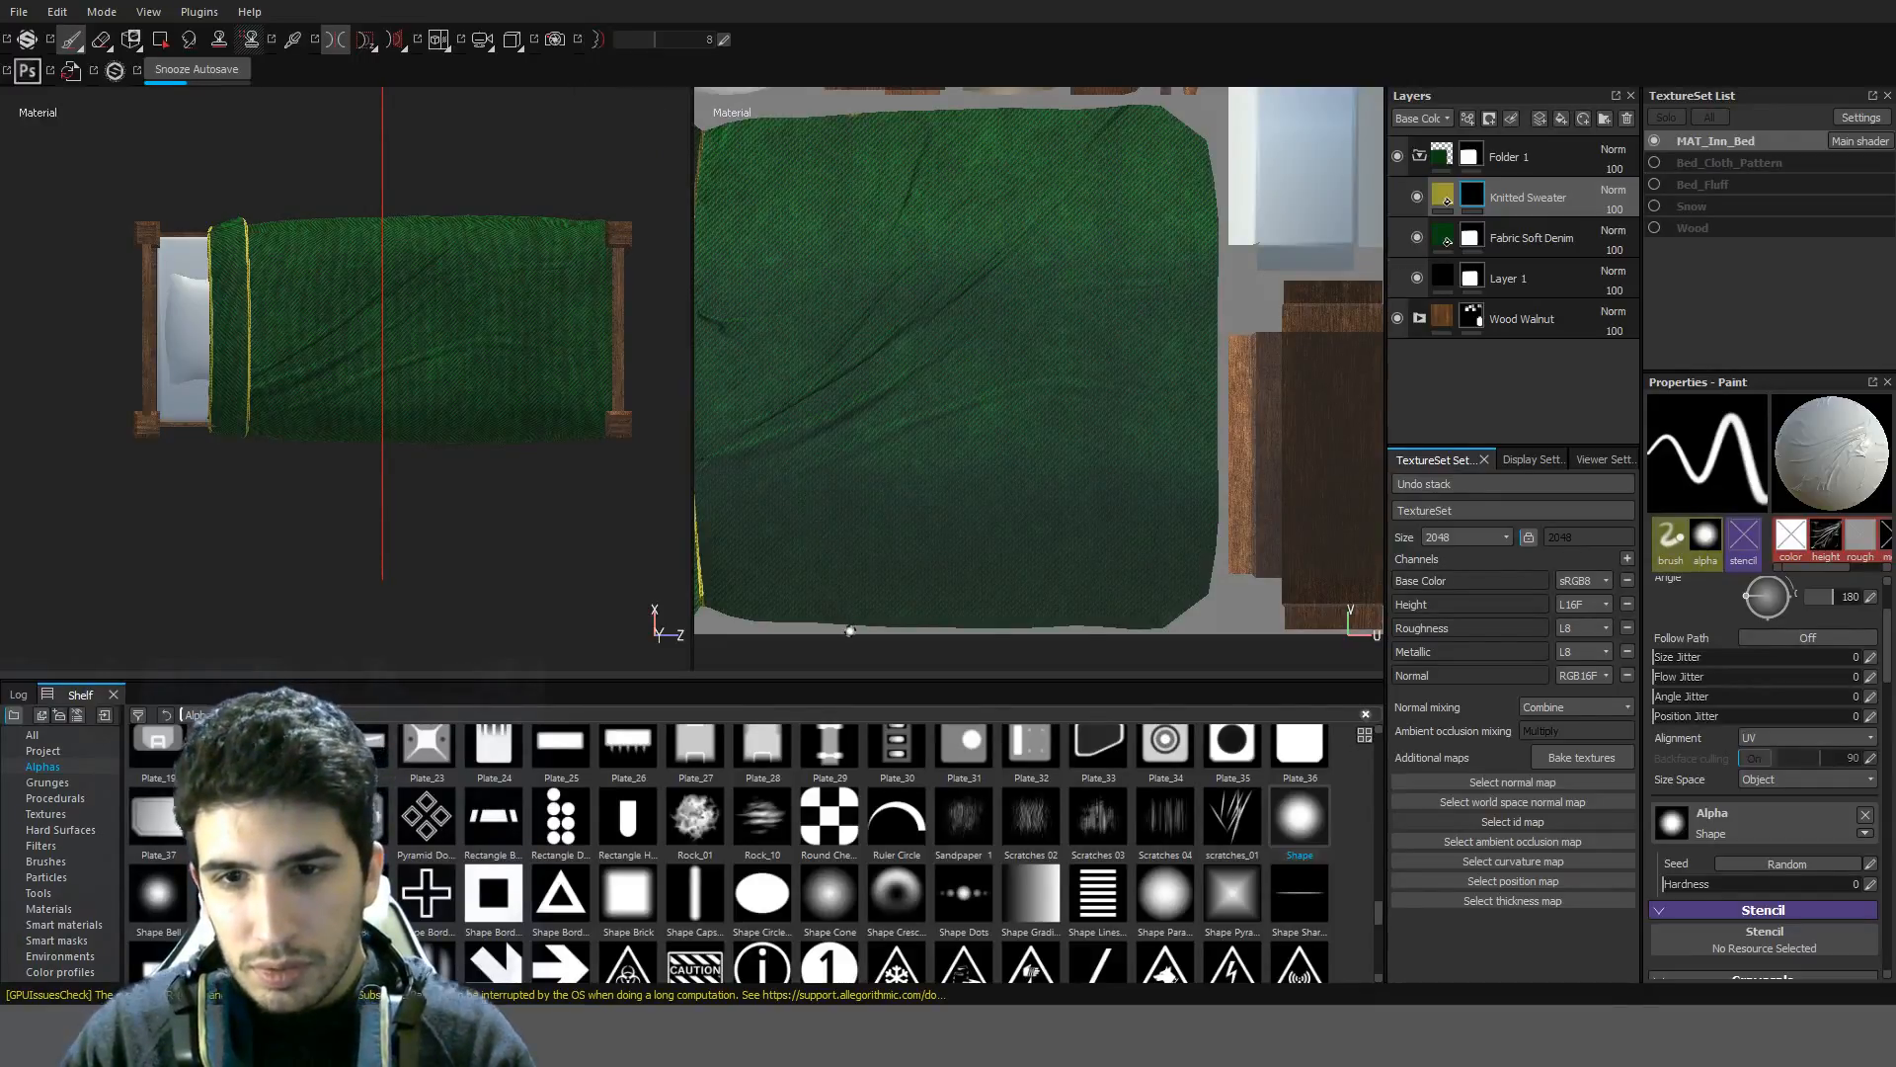
{"action": "left_click", "coordinate": [844, 108], "text": "ctrl+shift"}
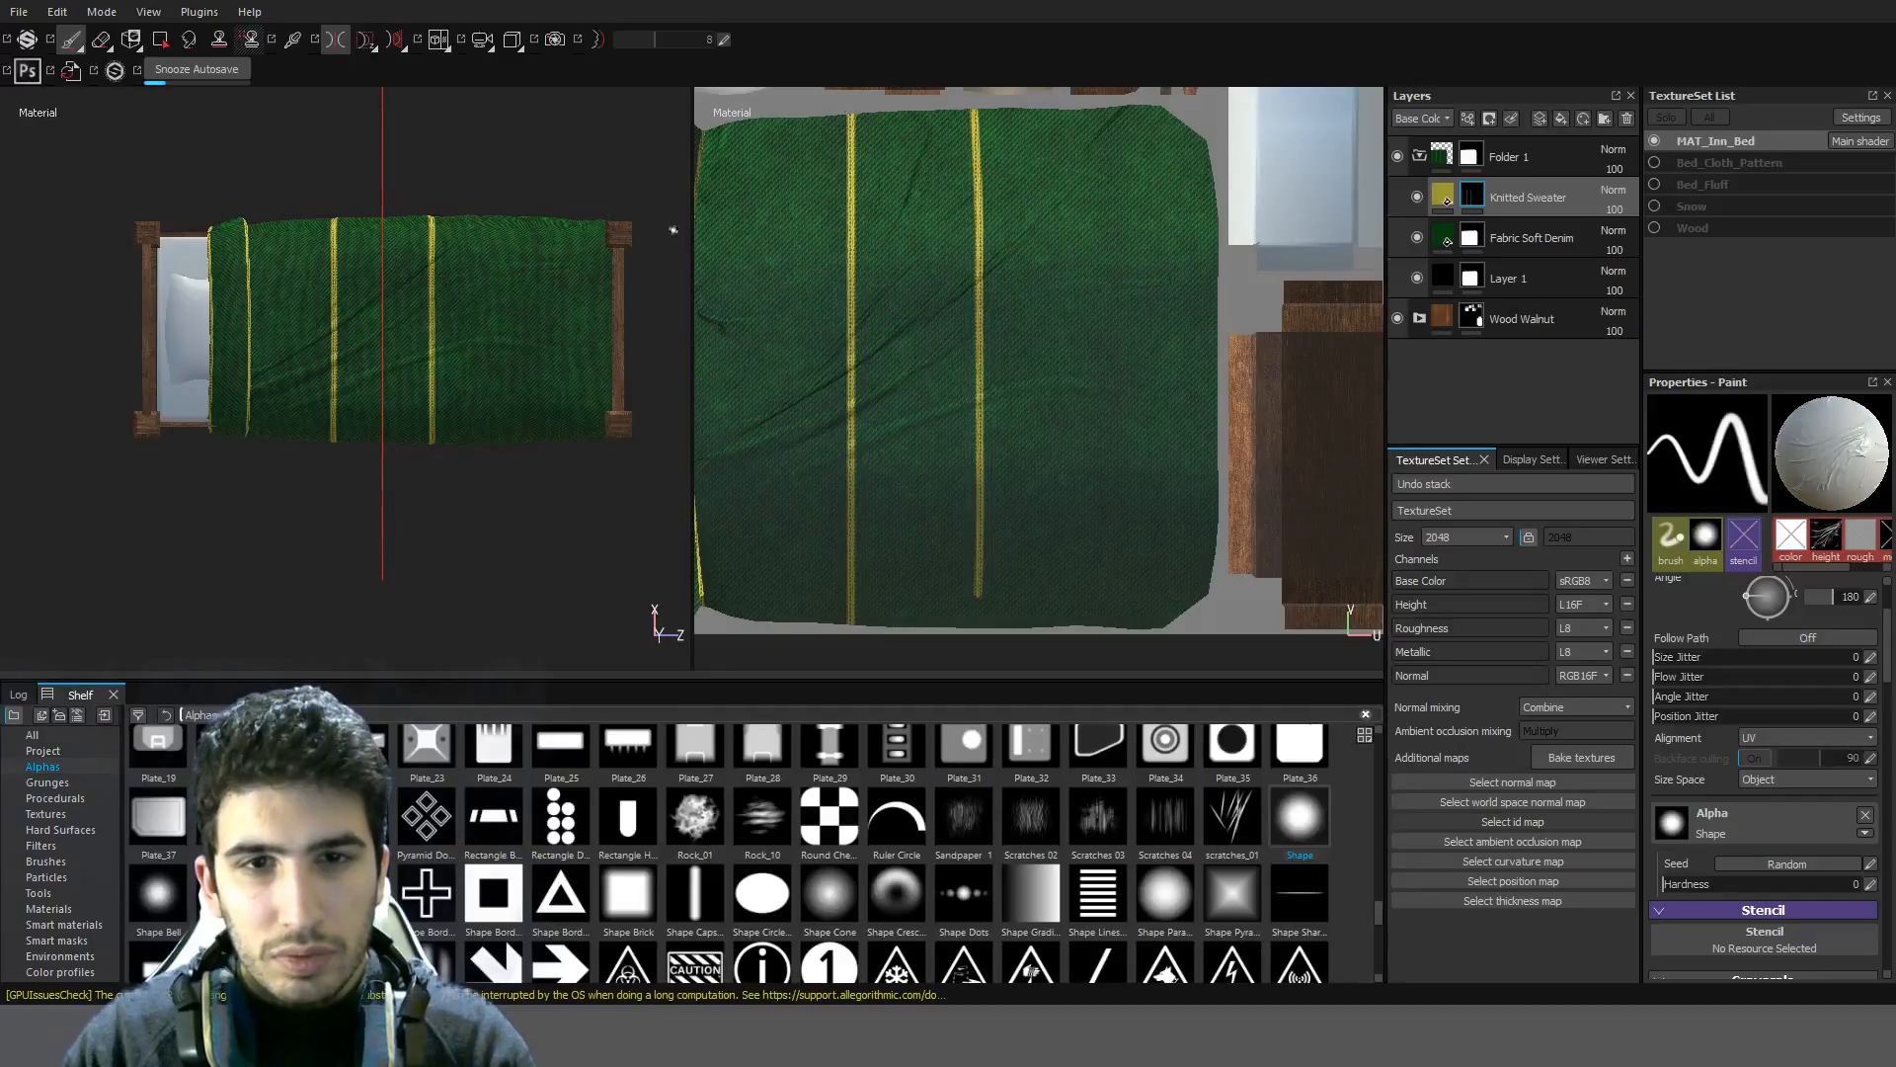
{"action": "key", "text": "ctrl+z"}
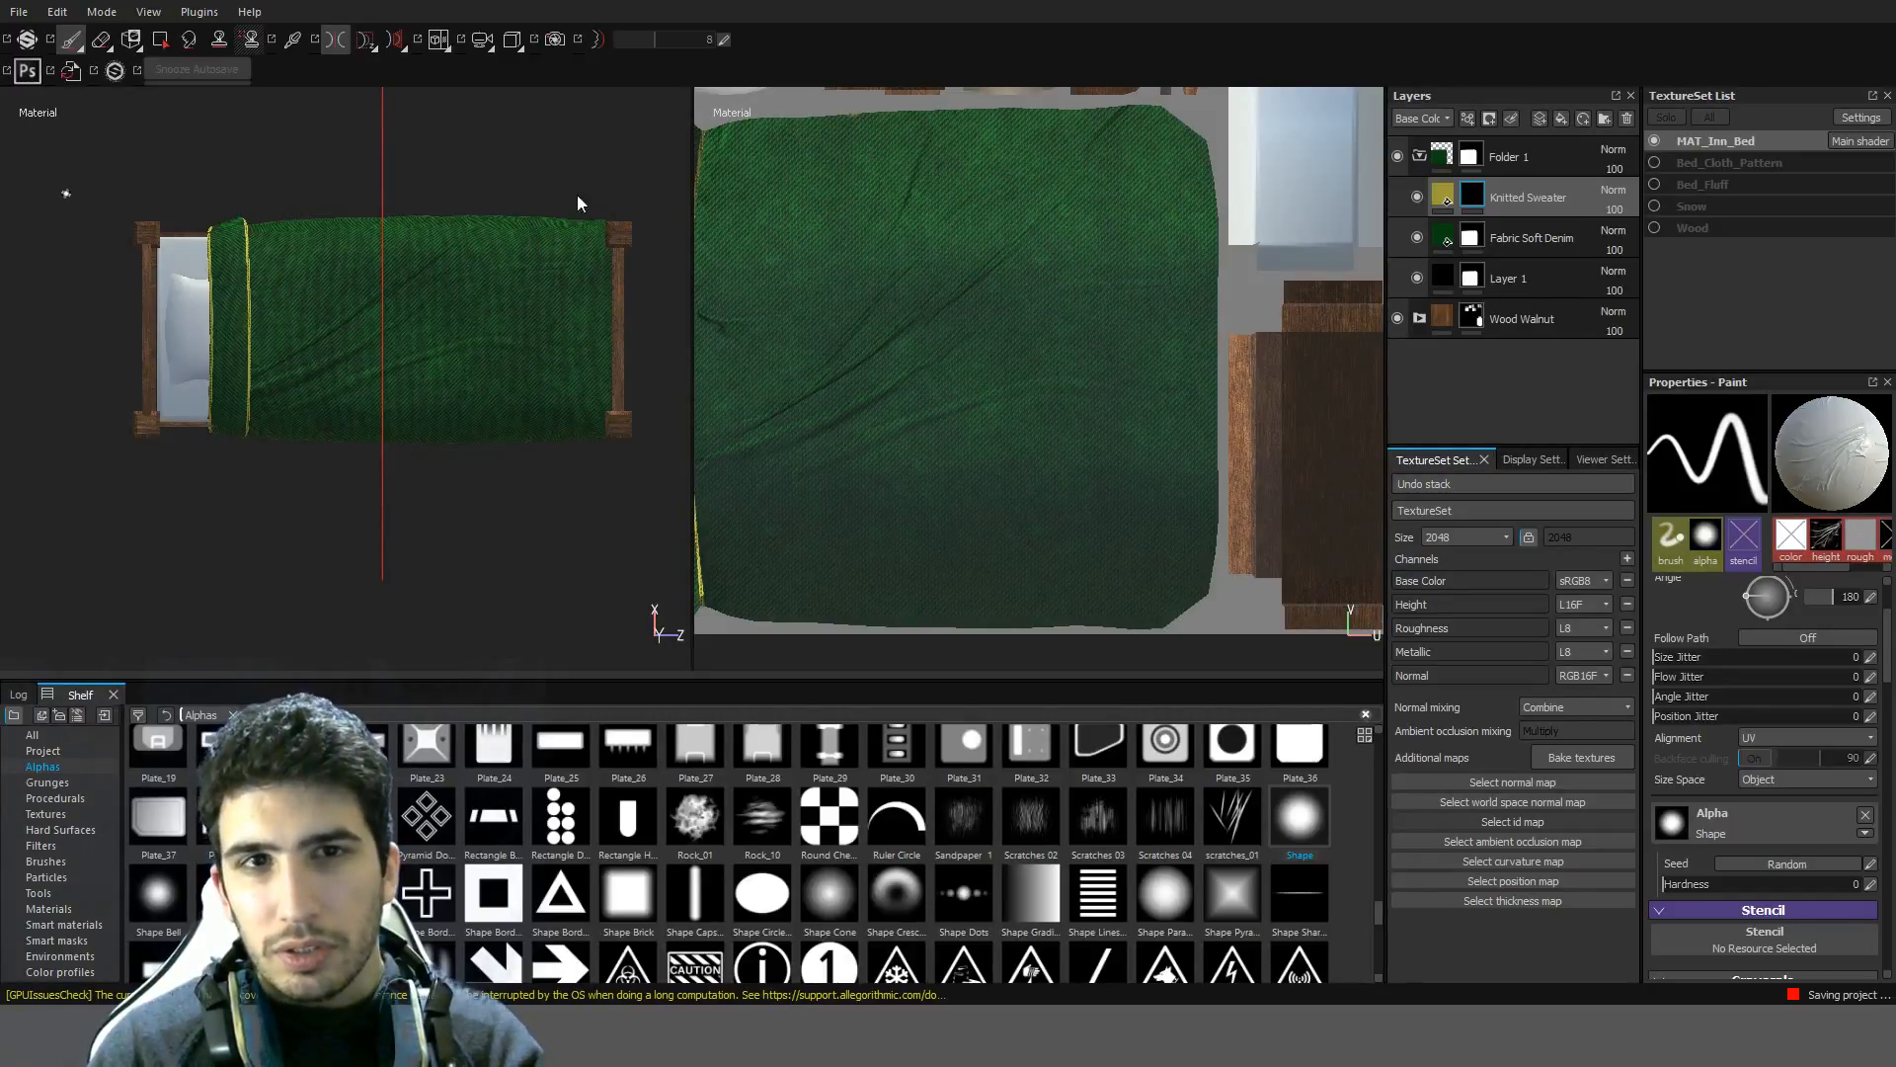
Try the pair of straight crosswise stripes again with a snapped line, check the blanket up close, and undo them
{"action": "scroll", "coordinate": [1087, 225], "scroll_direction": "down", "scroll_amount": 1}
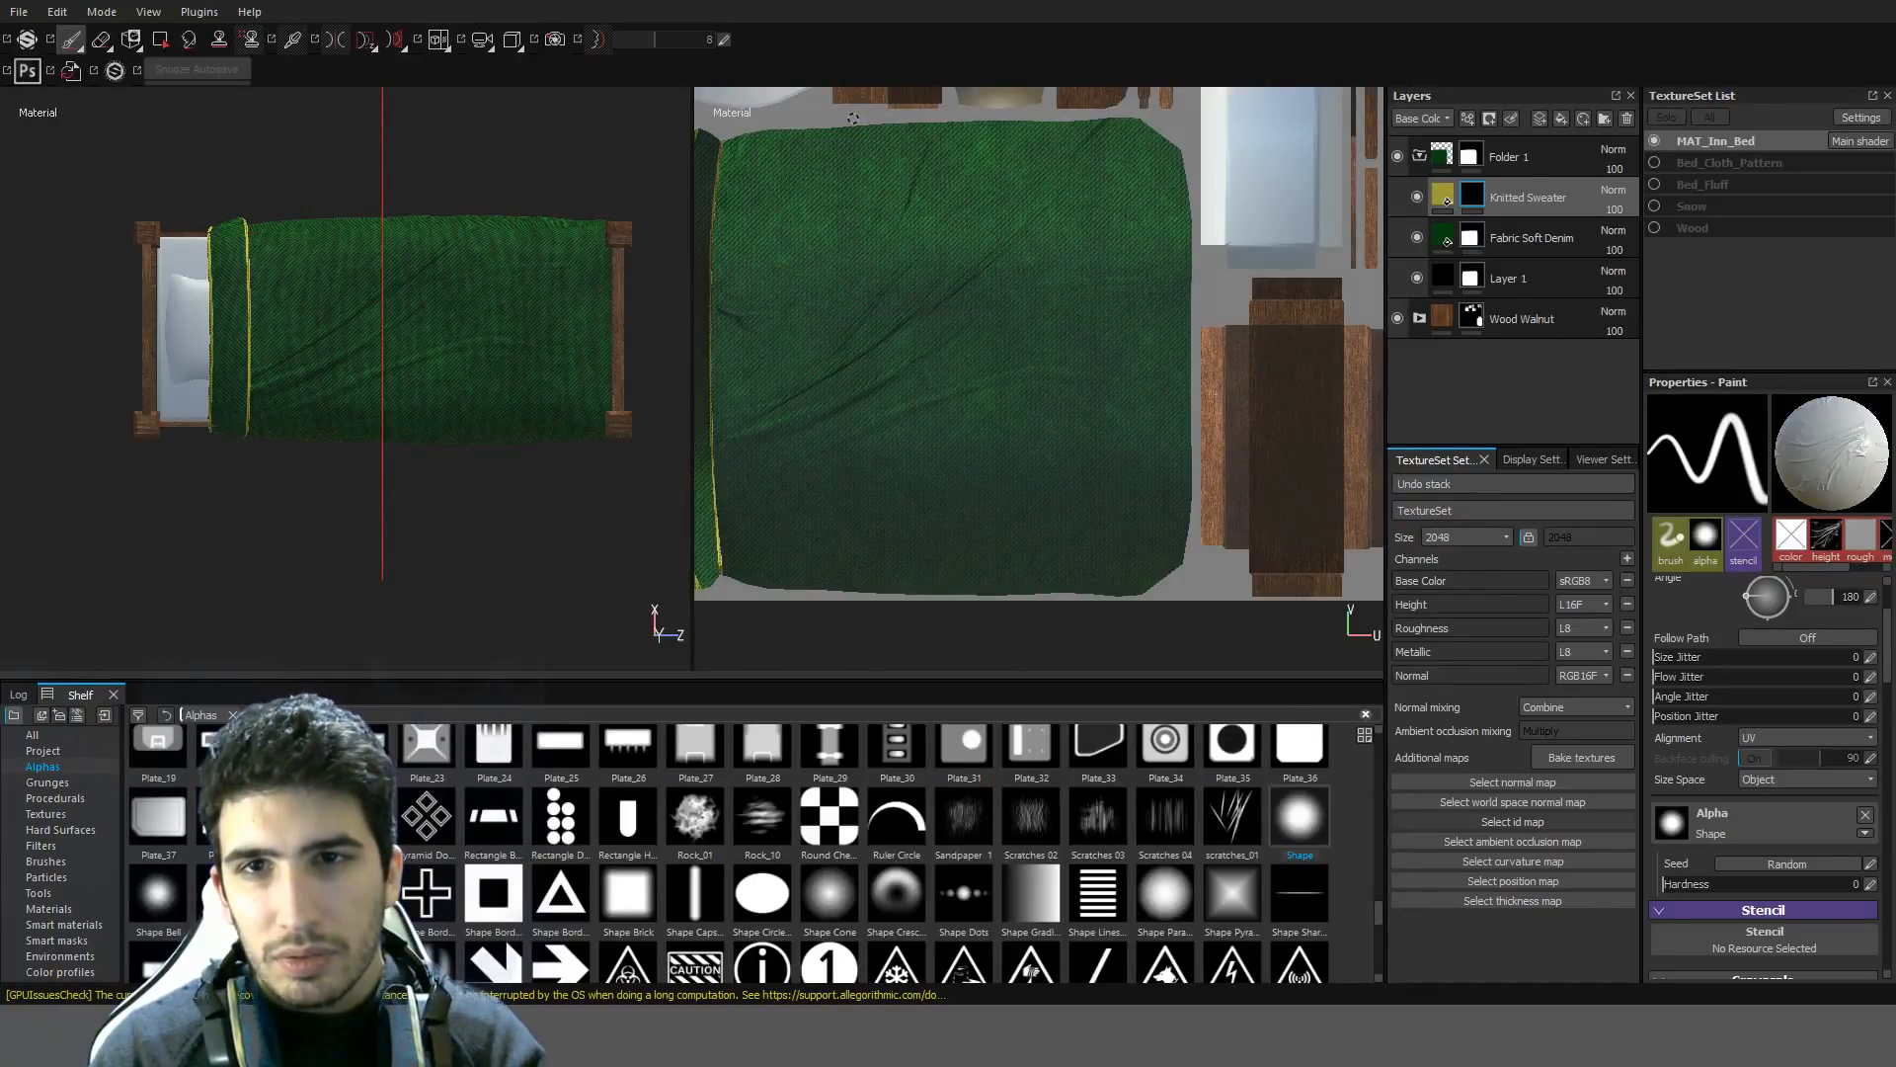
{"action": "key", "text": "ctrl+shift"}
{"action": "left_click", "coordinate": [857, 597], "text": "ctrl+shift"}
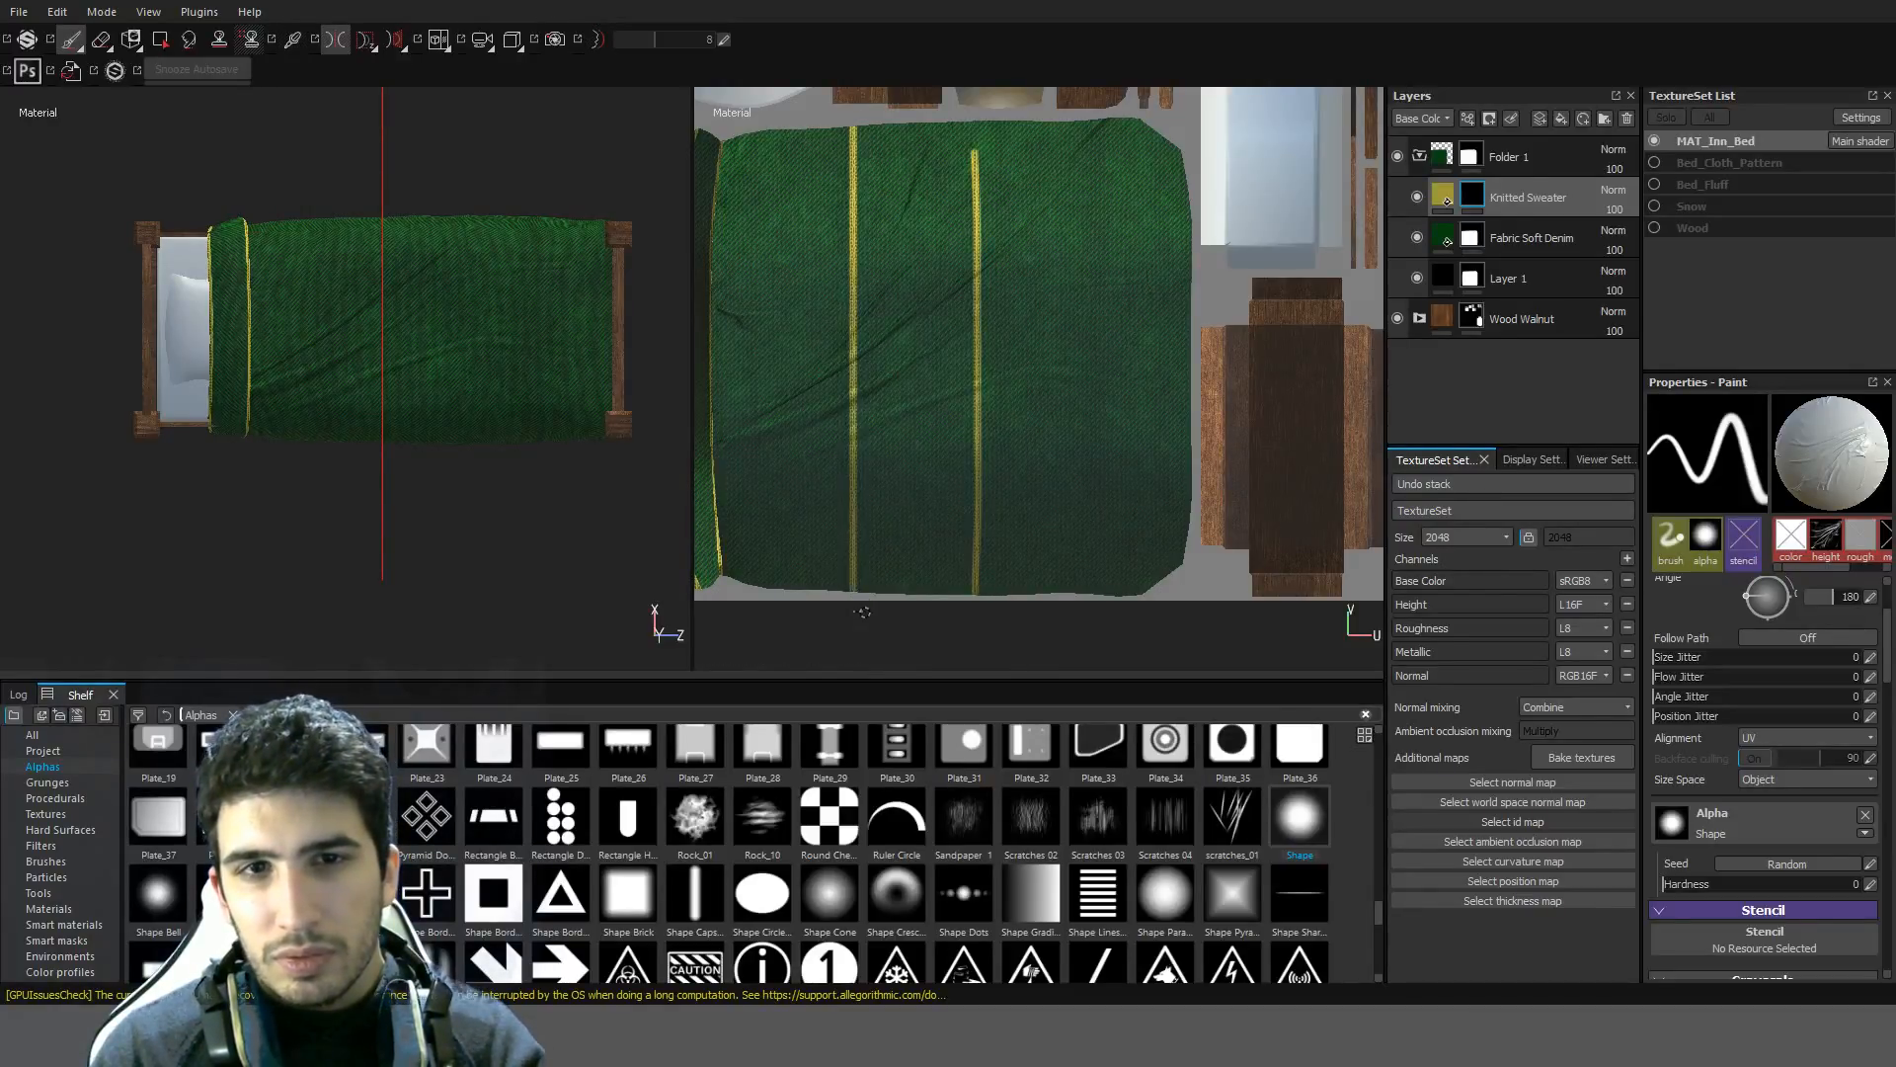
{"action": "scroll", "coordinate": [531, 341], "scroll_direction": "down", "scroll_amount": 2}
{"action": "mouse_move", "coordinate": [530, 341]}
{"action": "left_mouse_down", "text": "alt"}
{"action": "mouse_move", "coordinate": [288, 168]}
{"action": "mouse_move", "coordinate": [524, 156]}
{"action": "mouse_move", "coordinate": [448, 241]}
{"action": "mouse_move", "coordinate": [287, 326]}
{"action": "mouse_move", "coordinate": [334, 388]}
{"action": "mouse_move", "coordinate": [453, 369]}
{"action": "mouse_move", "coordinate": [588, 305]}
{"action": "mouse_move", "coordinate": [456, 289]}
{"action": "mouse_move", "coordinate": [662, 390]}
{"action": "left_mouse_up", "text": "alt"}
{"action": "scroll", "coordinate": [448, 241], "scroll_direction": "up", "scroll_amount": 4}
{"action": "scroll", "coordinate": [457, 288], "scroll_direction": "up", "scroll_amount": 4}
{"action": "key", "text": "ctrl+z"}
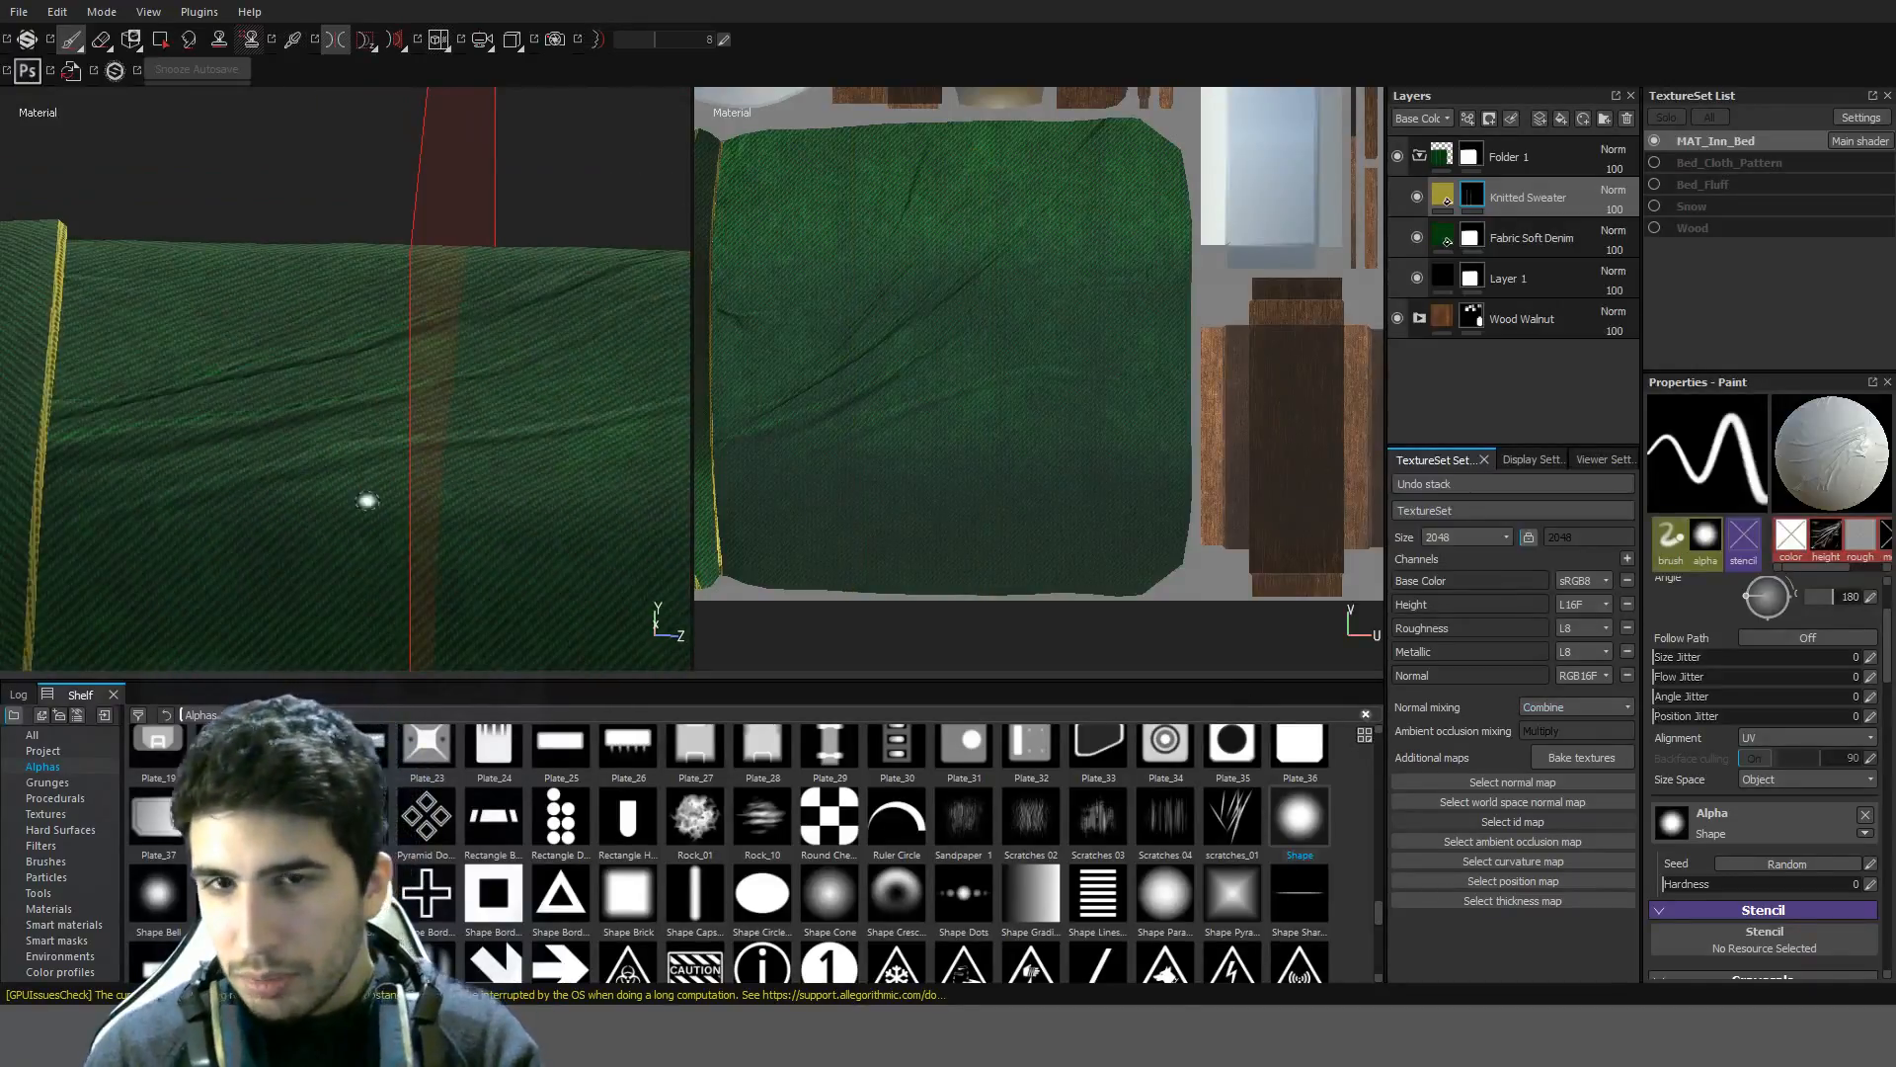
Review the brush settings and the Knitted Sweater fill, toggling its height channel off and on, and return to painting its mask
{"action": "scroll", "coordinate": [601, 453], "scroll_direction": "down", "scroll_amount": 2}
{"action": "scroll", "coordinate": [1768, 656], "scroll_direction": "down", "scroll_amount": 1}
{"action": "scroll", "coordinate": [1779, 684], "scroll_direction": "down", "scroll_amount": 3}
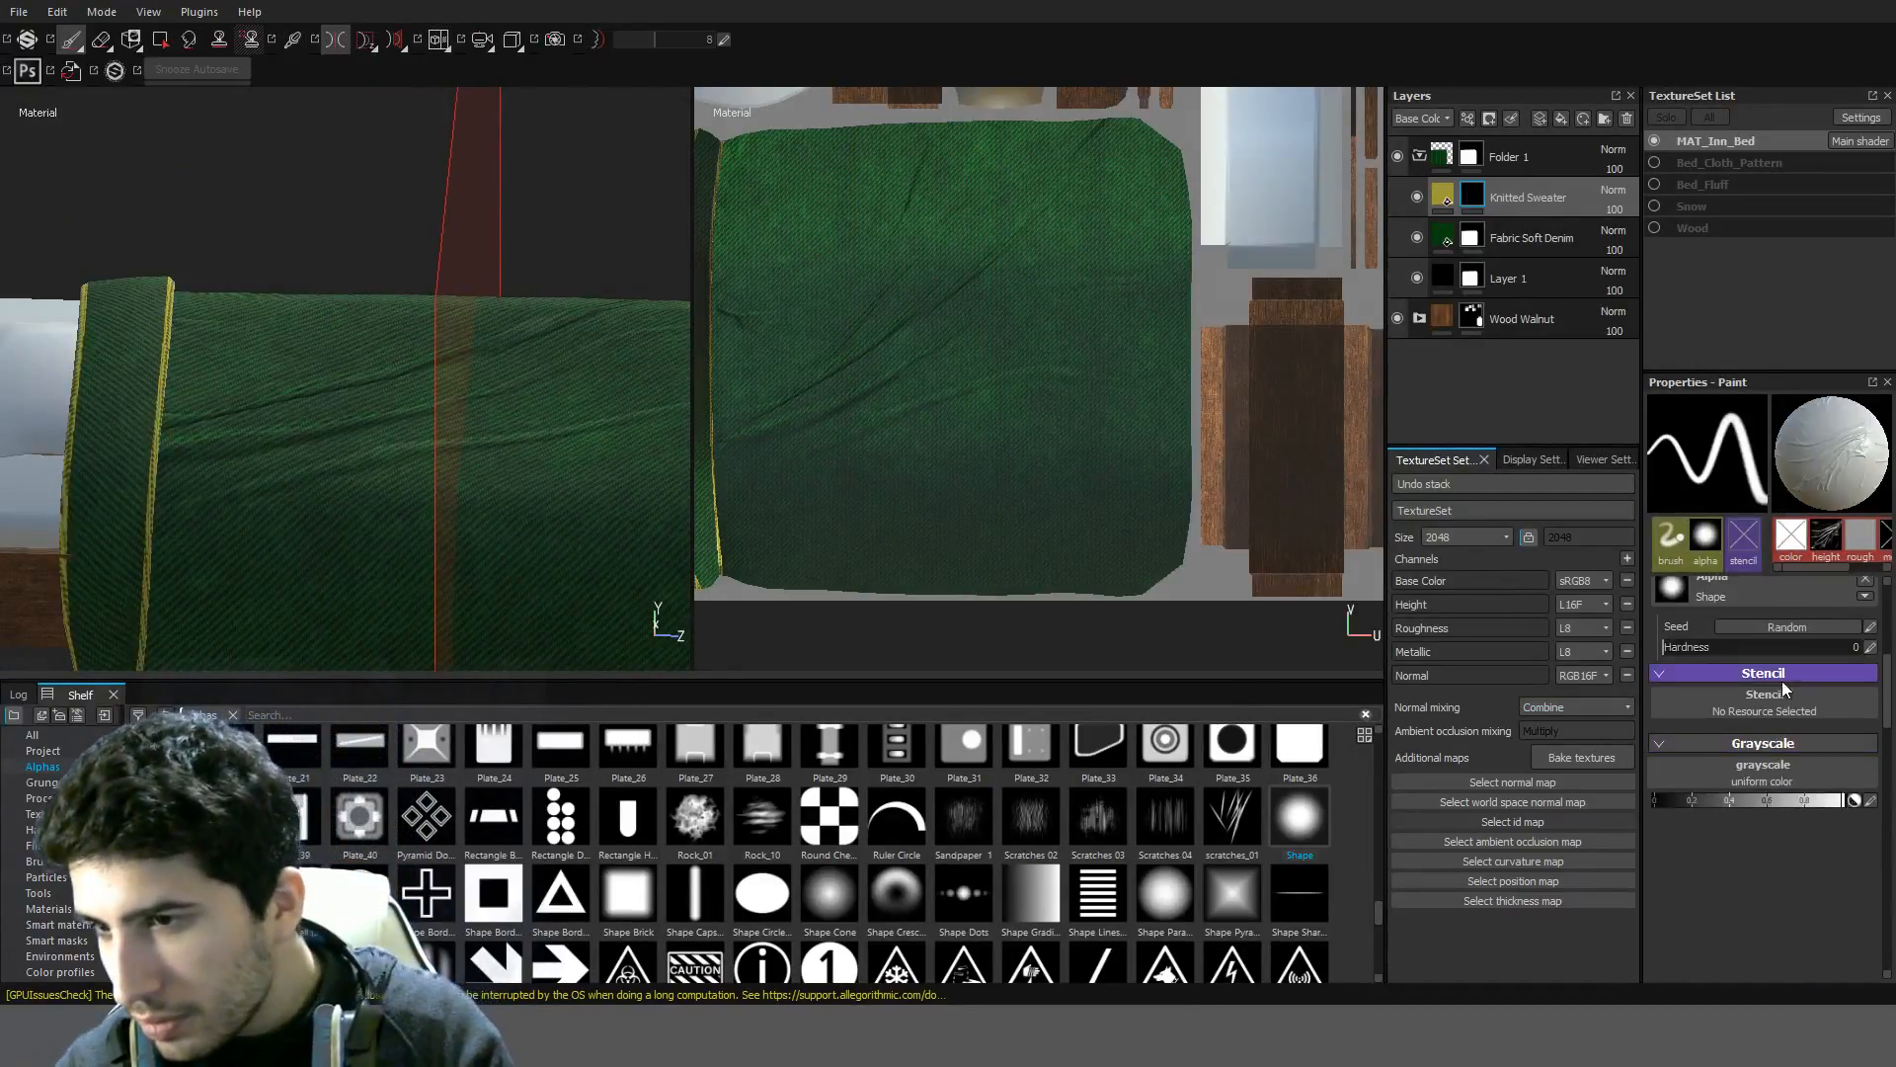
{"action": "scroll", "coordinate": [1805, 737], "scroll_direction": "up", "scroll_amount": 5}
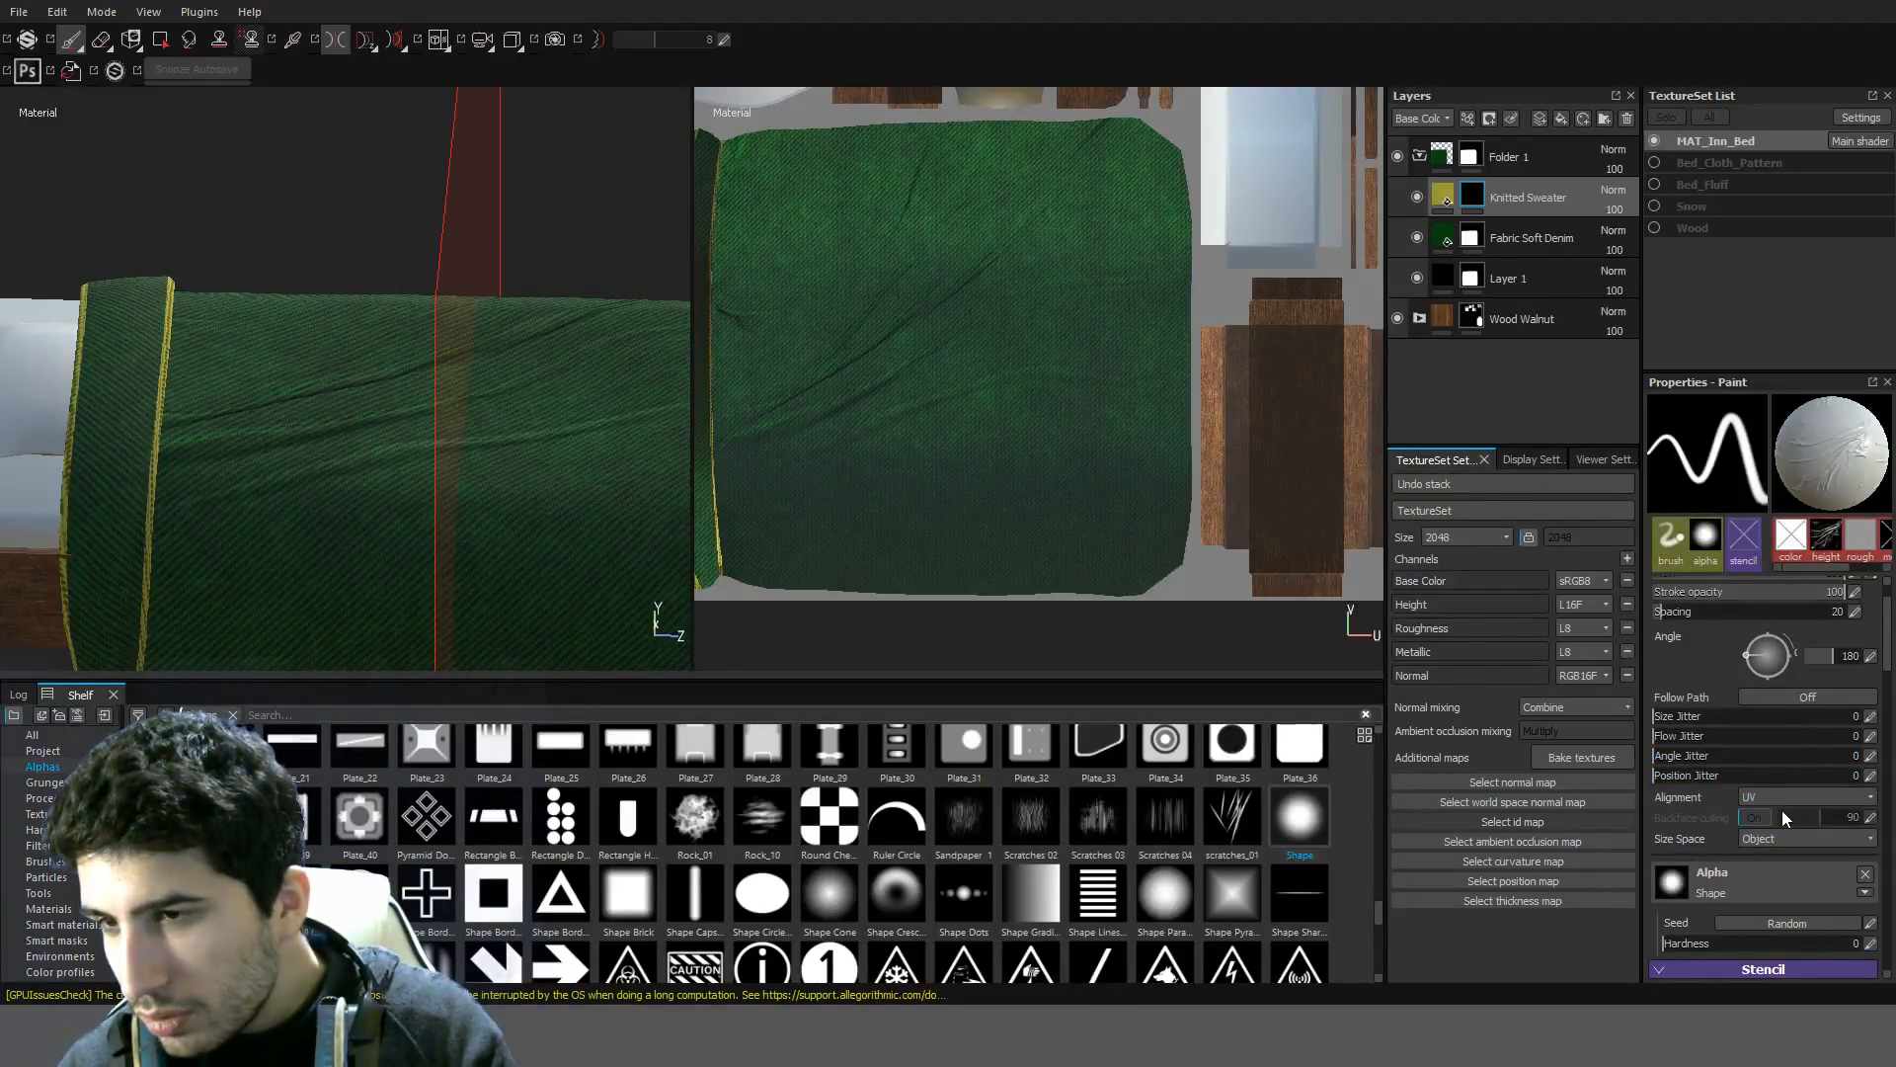
{"action": "scroll", "coordinate": [1782, 810], "scroll_direction": "down", "scroll_amount": 2}
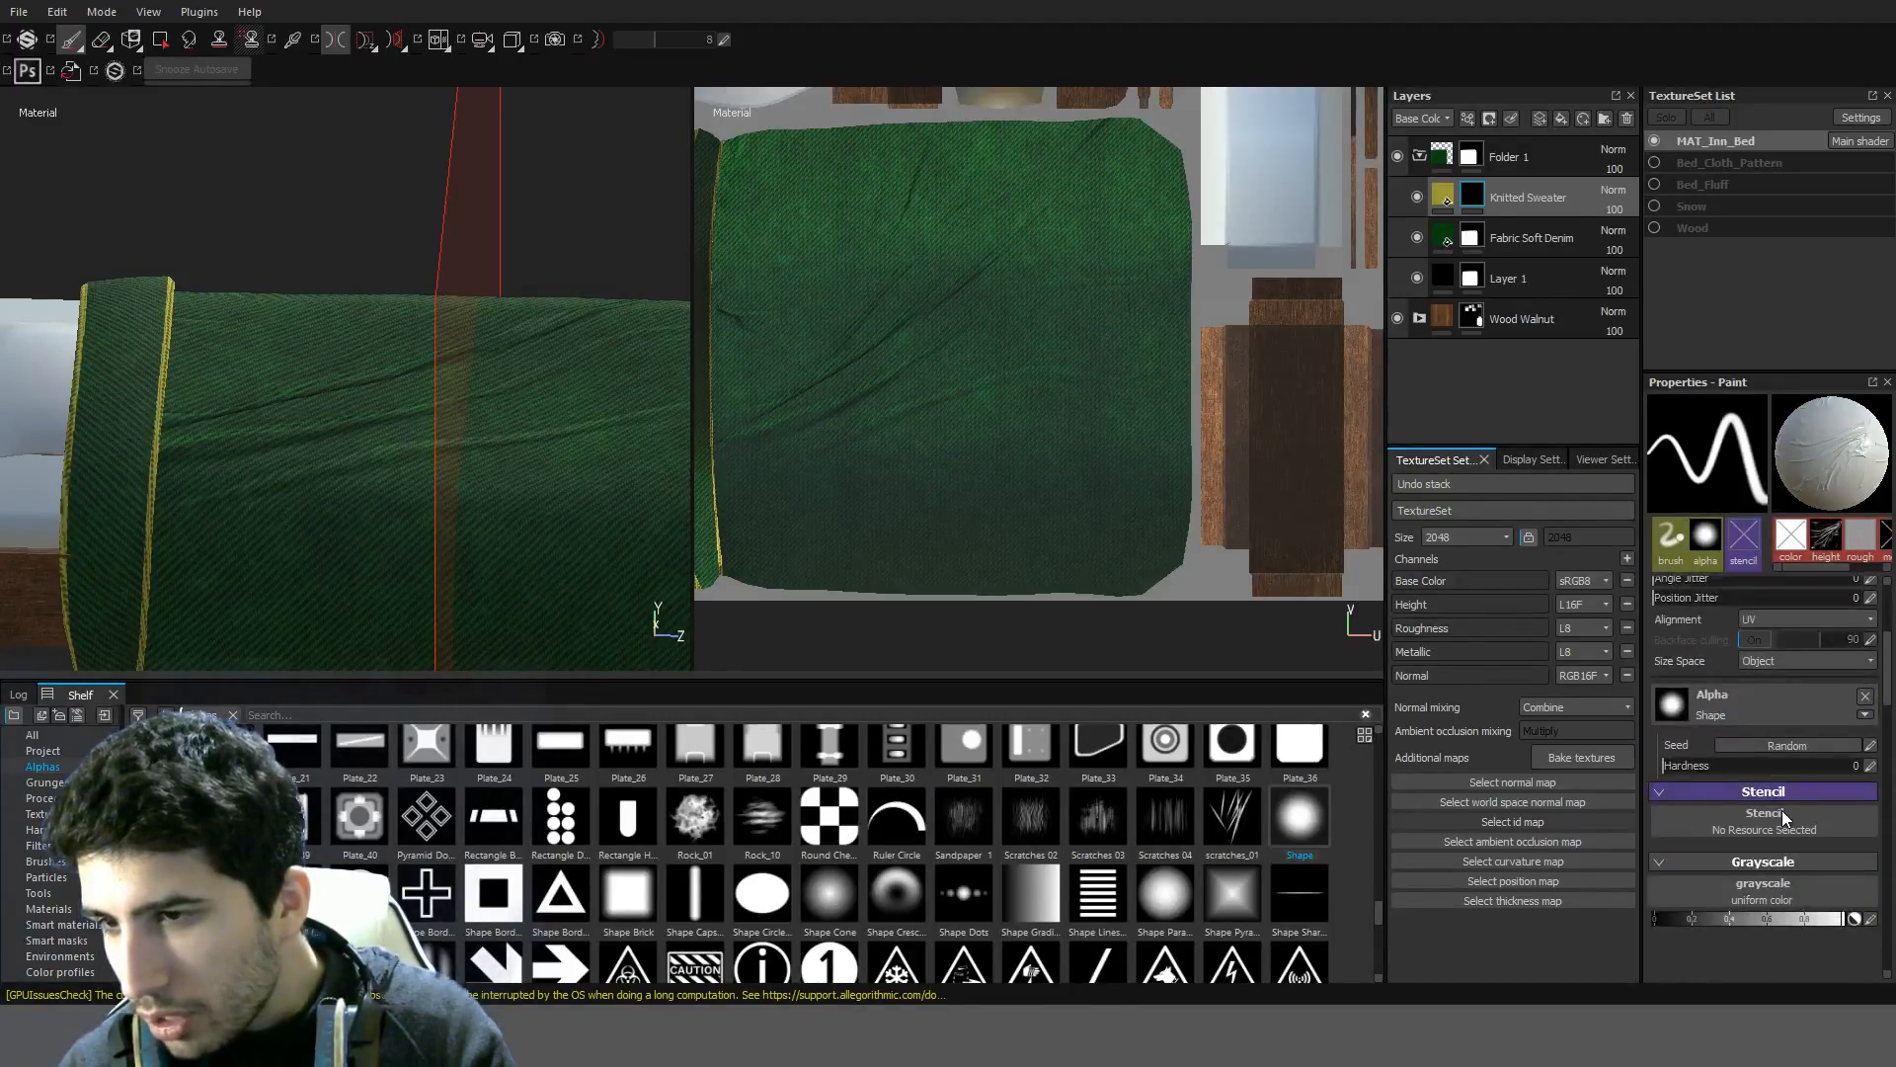
{"action": "left_click", "coordinate": [1443, 195]}
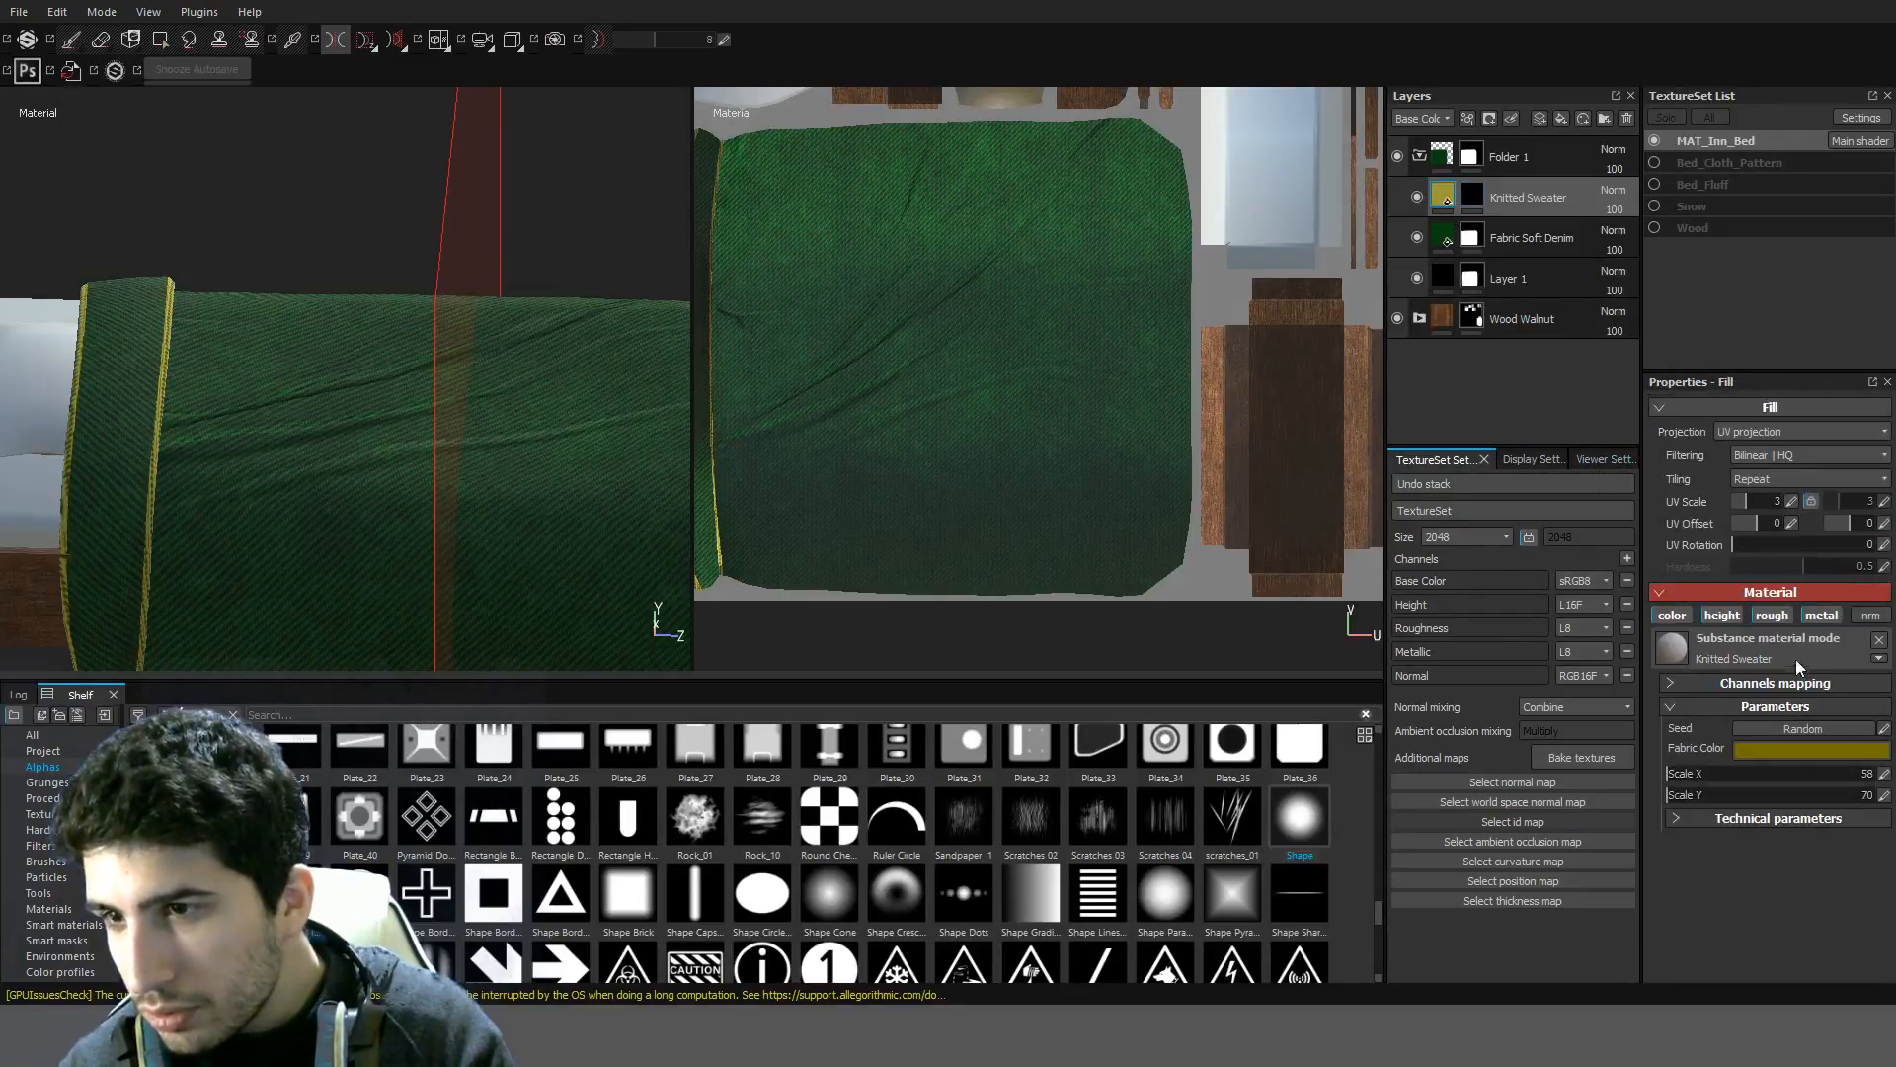
{"action": "left_click", "coordinate": [1724, 615]}
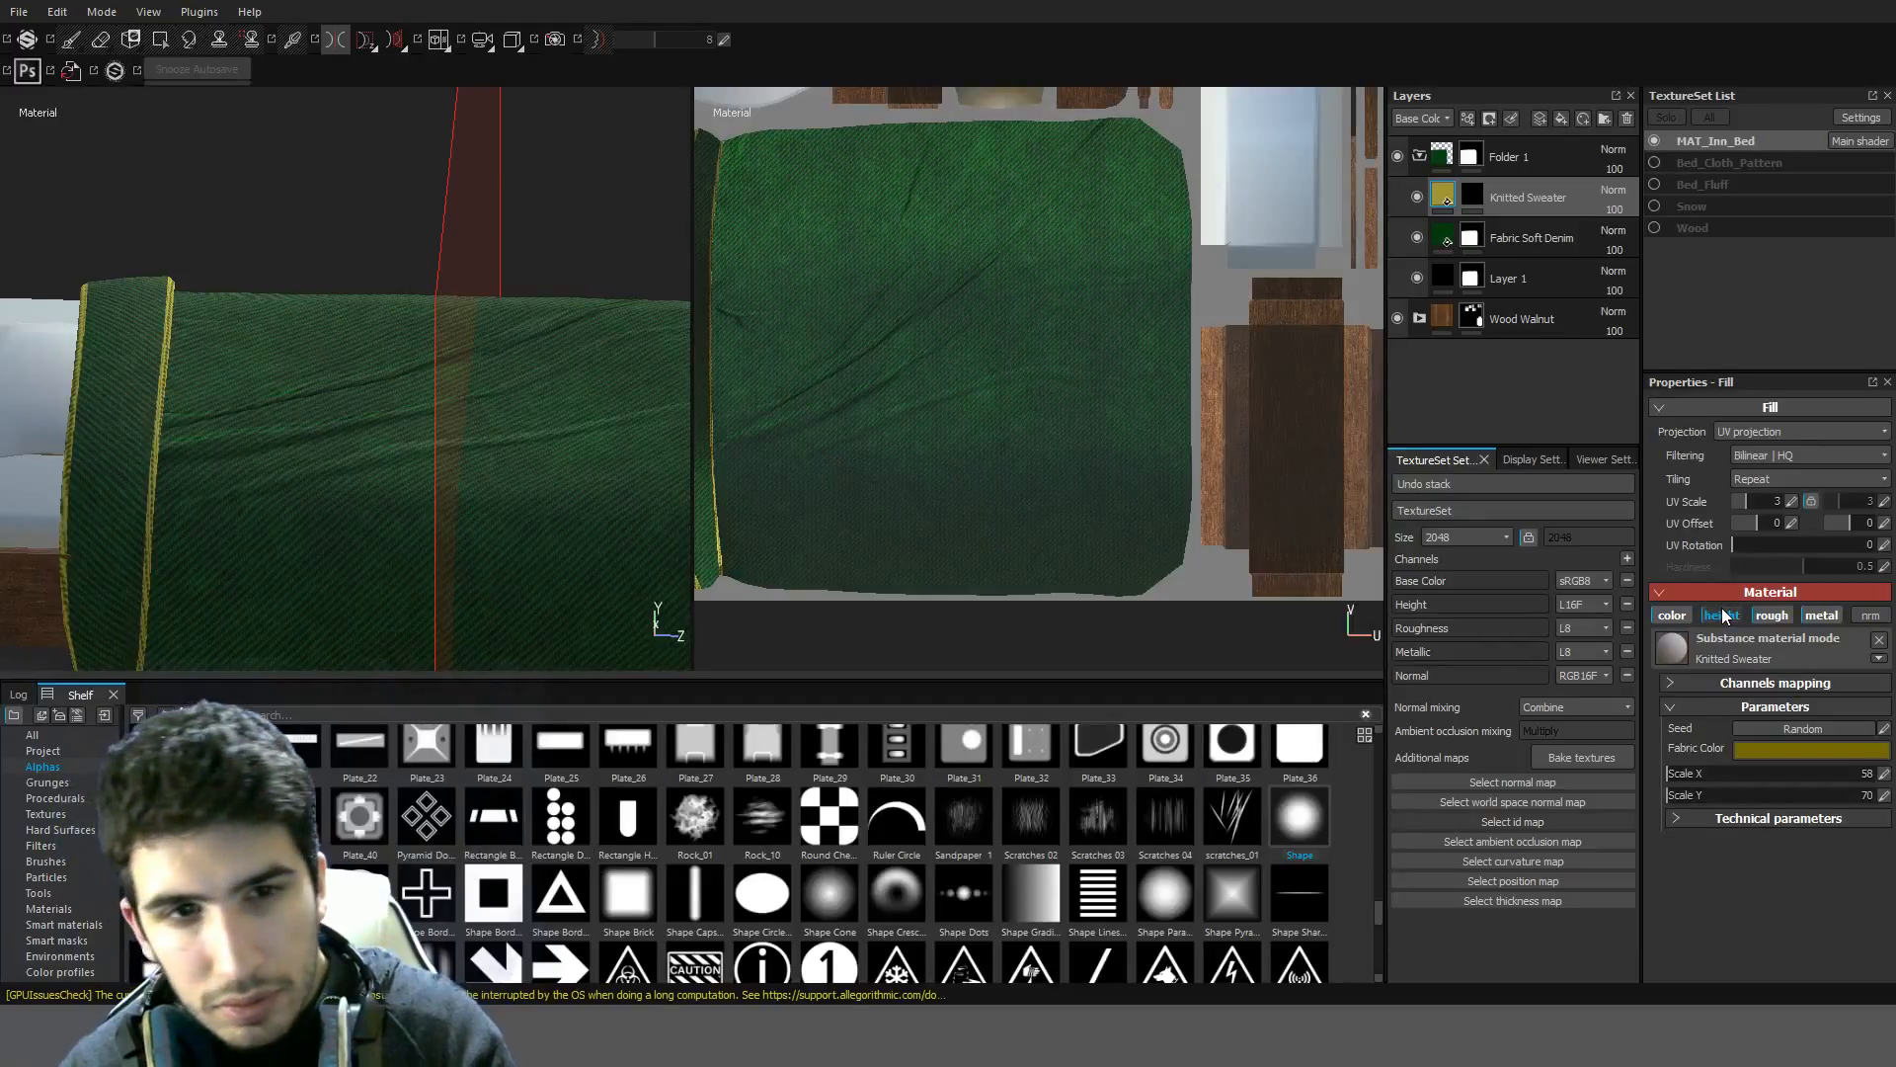
{"action": "left_click", "coordinate": [1669, 683]}
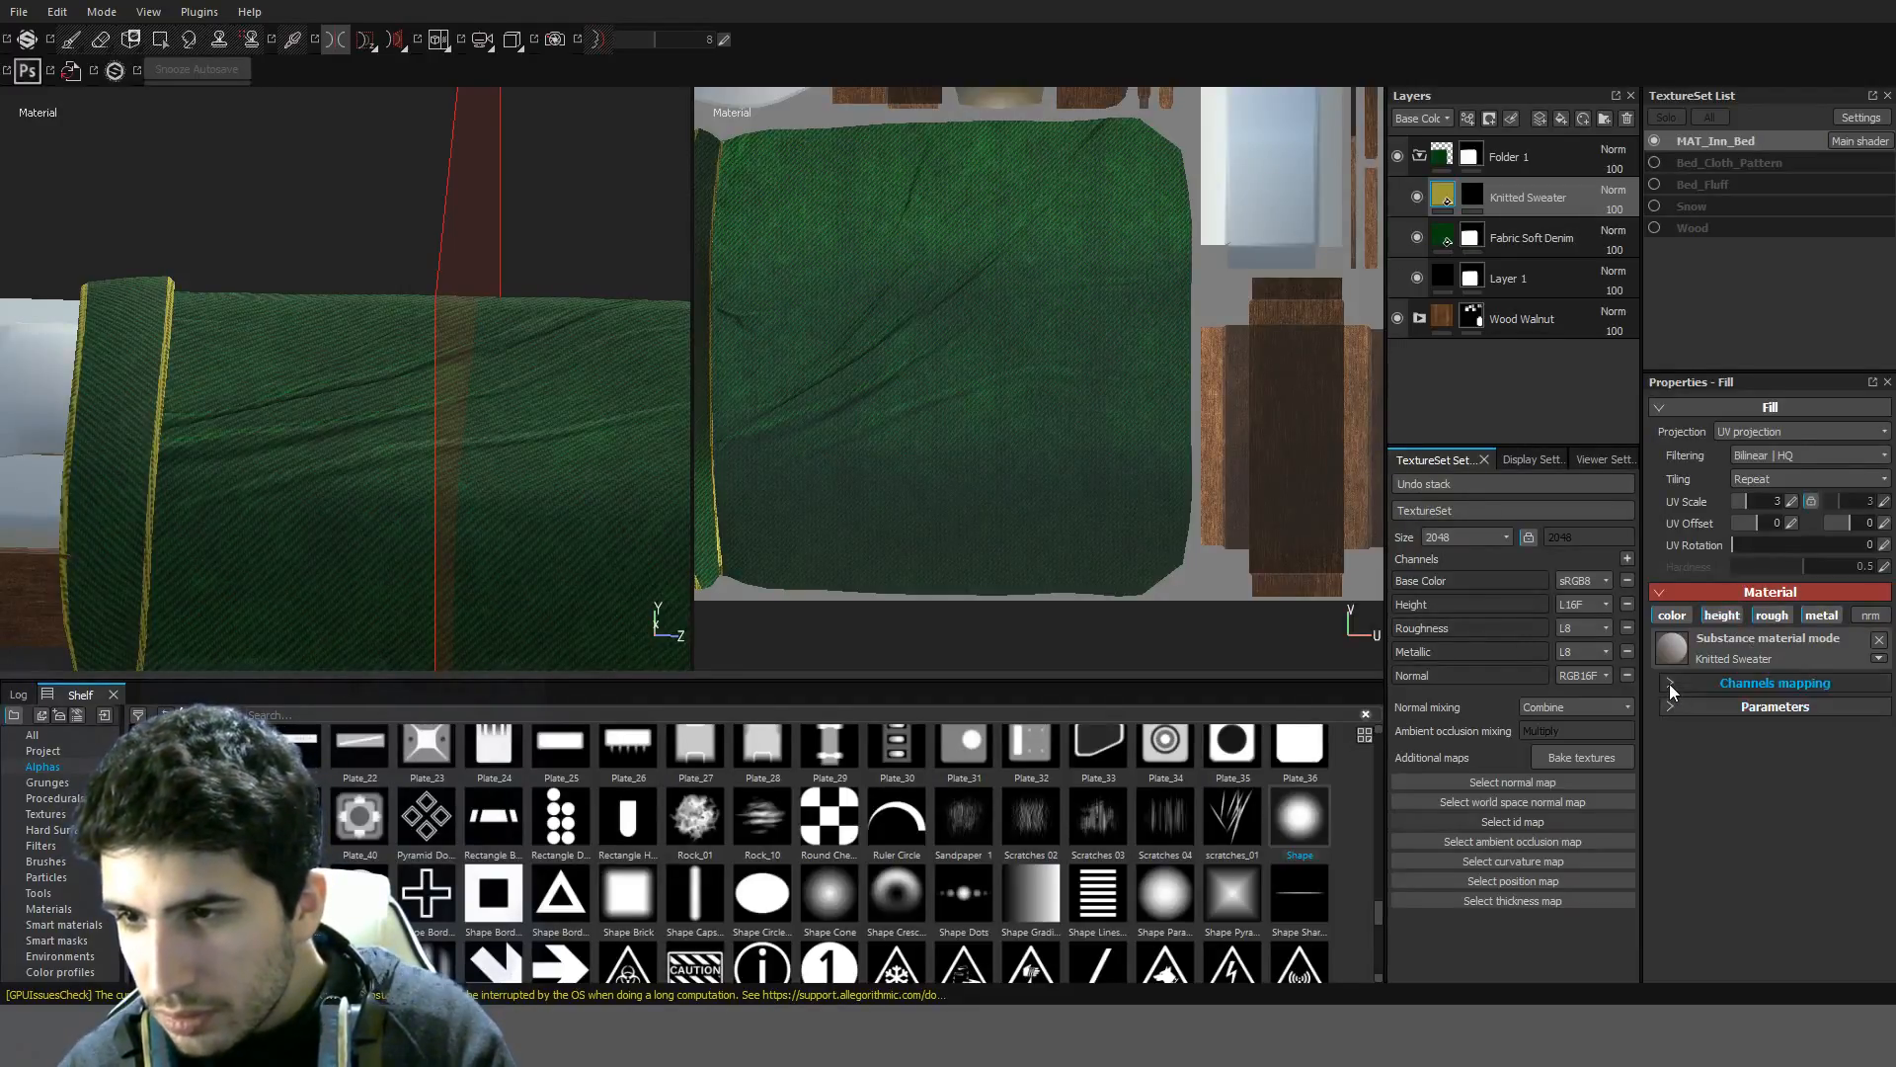
{"action": "left_click", "coordinate": [1669, 683]}
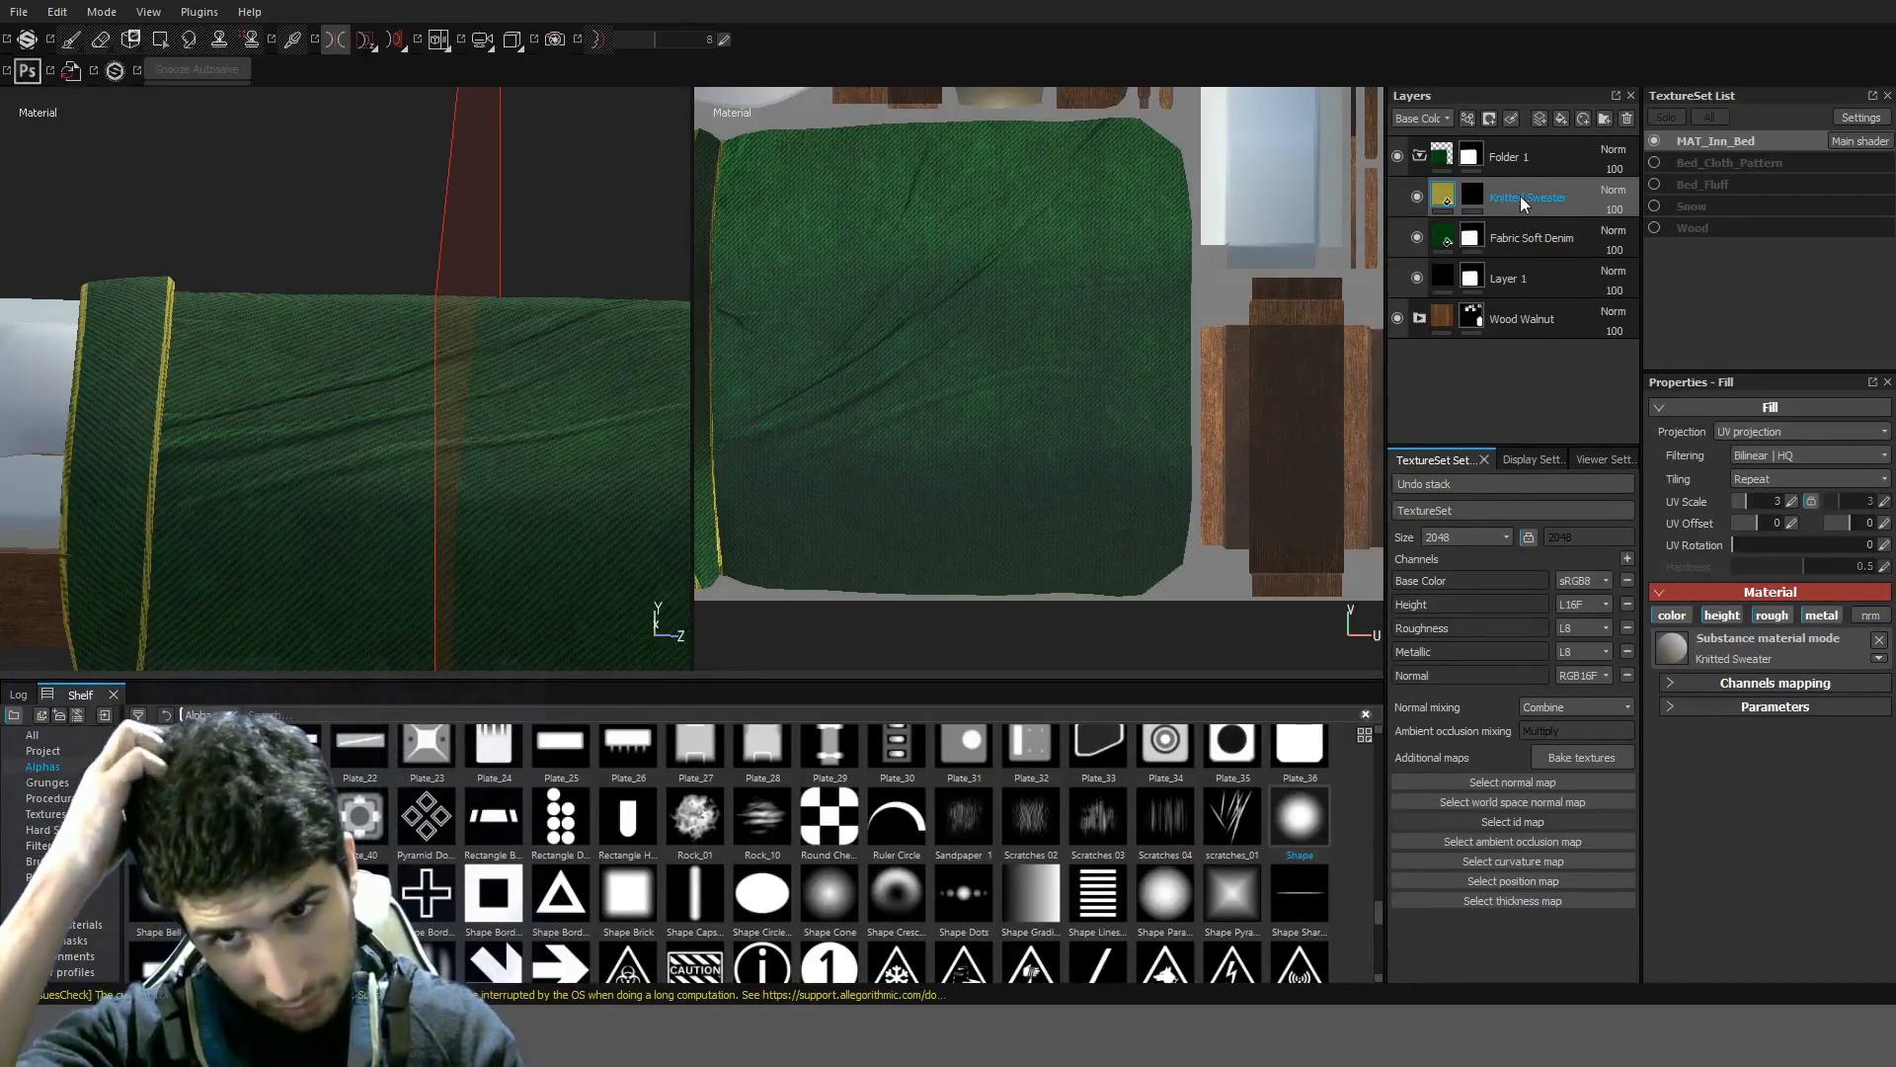
{"action": "left_click", "coordinate": [1472, 195]}
{"action": "key", "text": "1"}
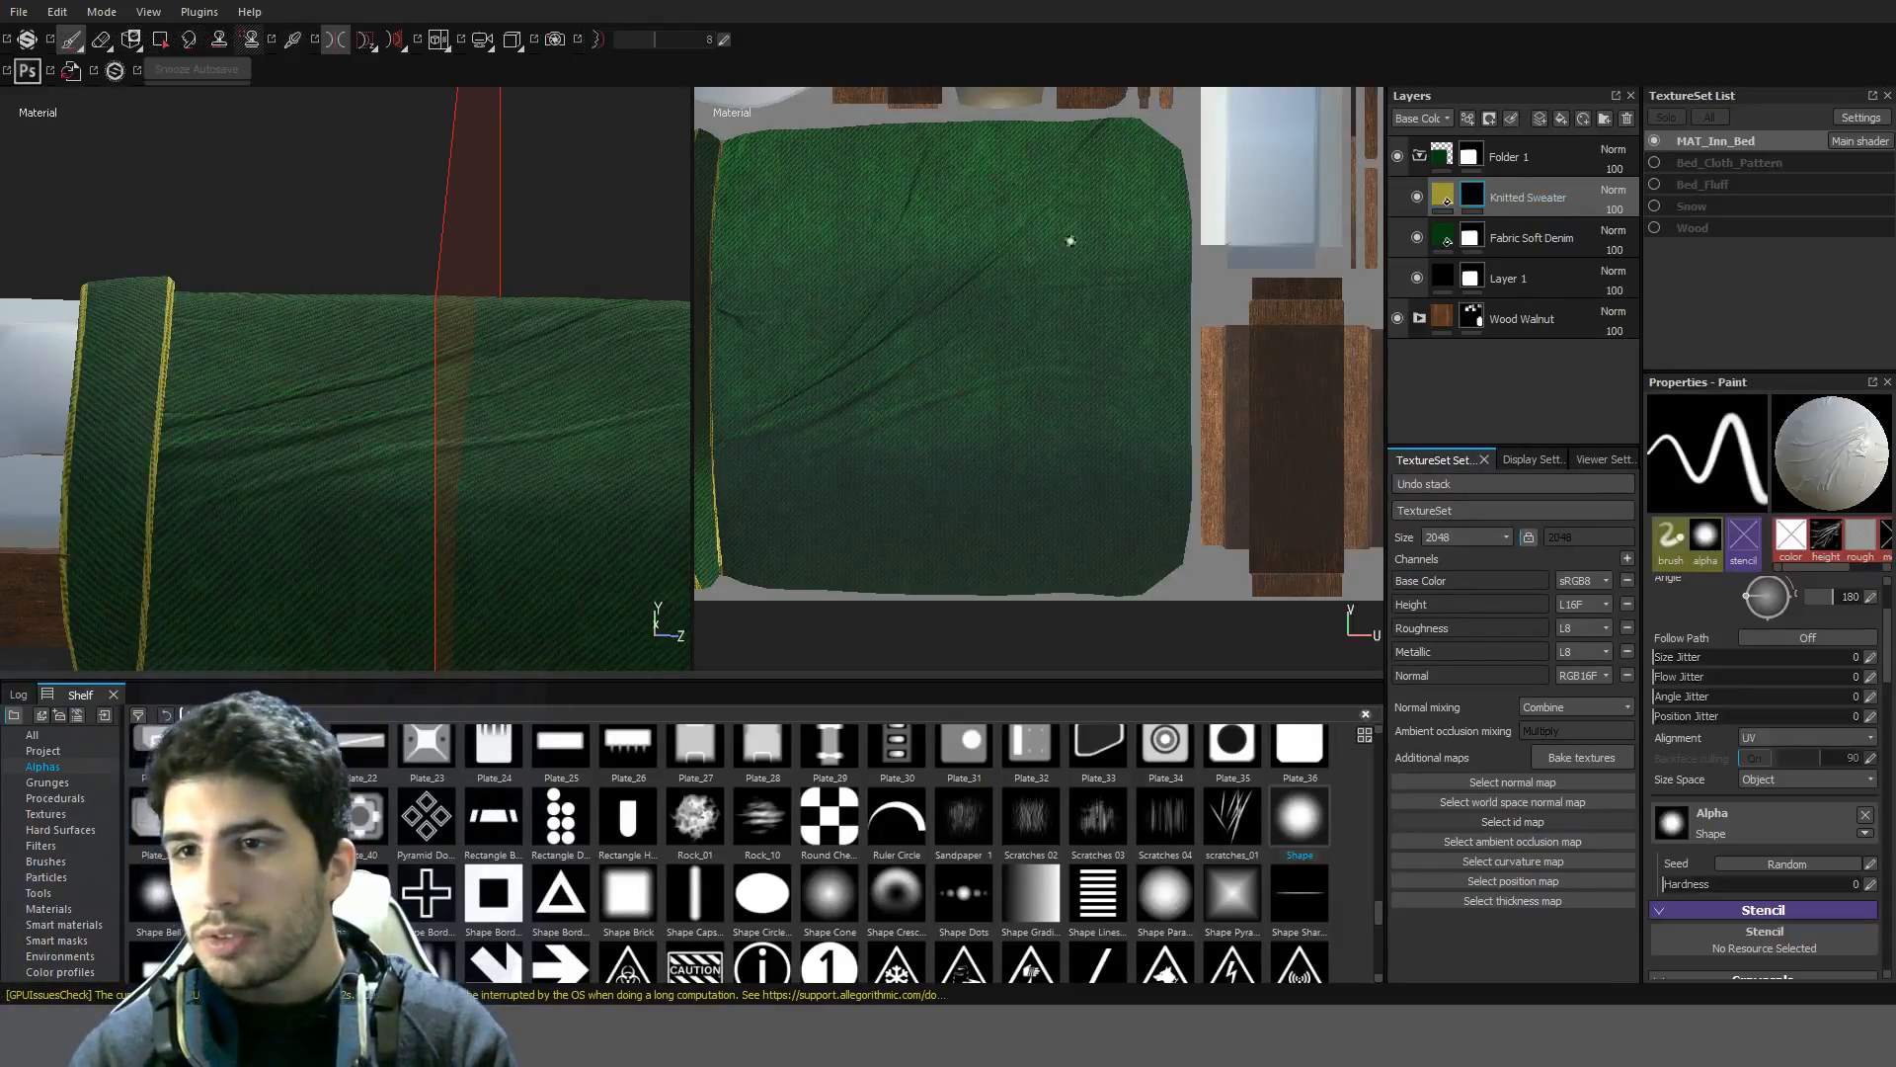
Paint a straight knitted stripe across the blanket's full width in the UV view, mirrored about the bed's mid-length
{"action": "scroll", "coordinate": [706, 293], "scroll_direction": "down", "scroll_amount": 1}
{"action": "left_click_drag", "start_coordinate": [622, 331], "coordinate": [513, 372], "text": "alt"}
{"action": "left_click_drag", "start_coordinate": [859, 254], "coordinate": [856, 204], "text": "alt"}
{"action": "left_click", "coordinate": [856, 150]}
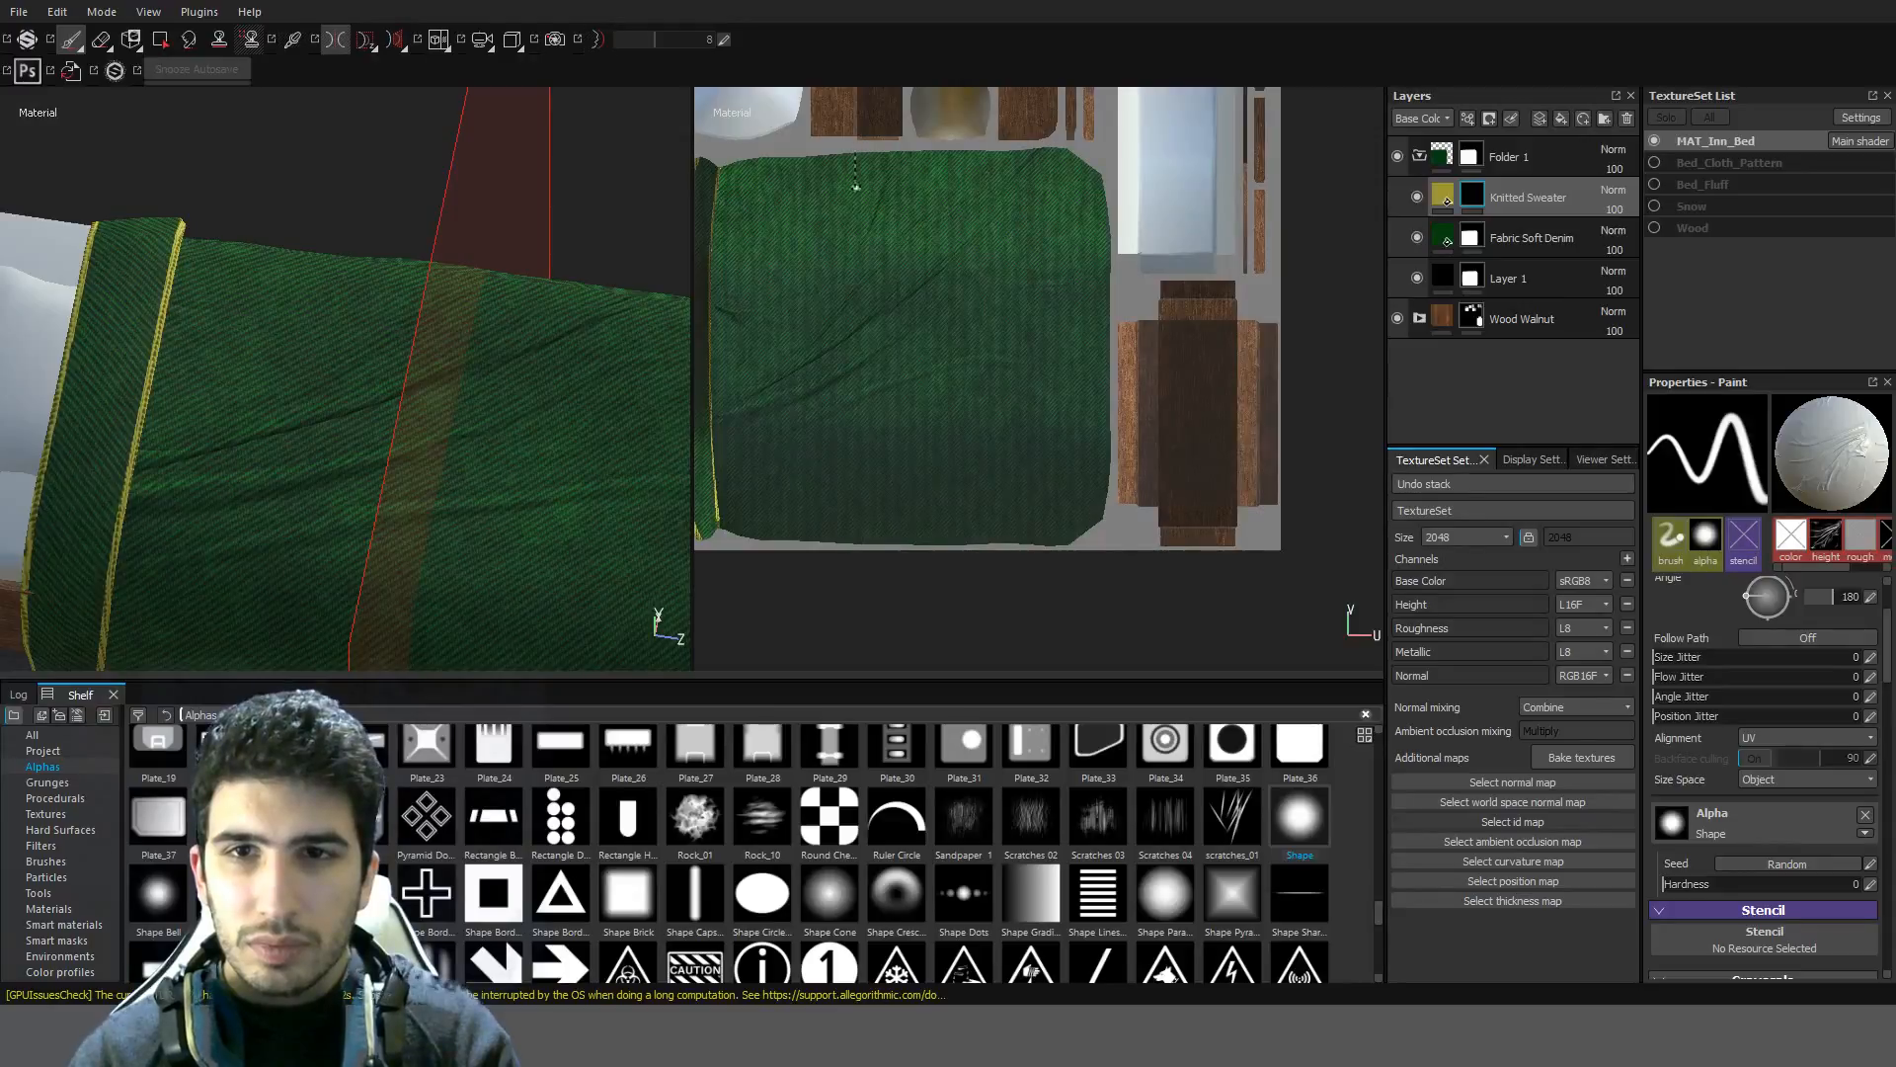
{"action": "left_click", "coordinate": [859, 575], "text": "shift"}
{"action": "left_click_drag", "start_coordinate": [388, 436], "coordinate": [472, 439], "text": "alt"}
{"action": "scroll", "coordinate": [475, 503], "scroll_direction": "up", "scroll_amount": 2}
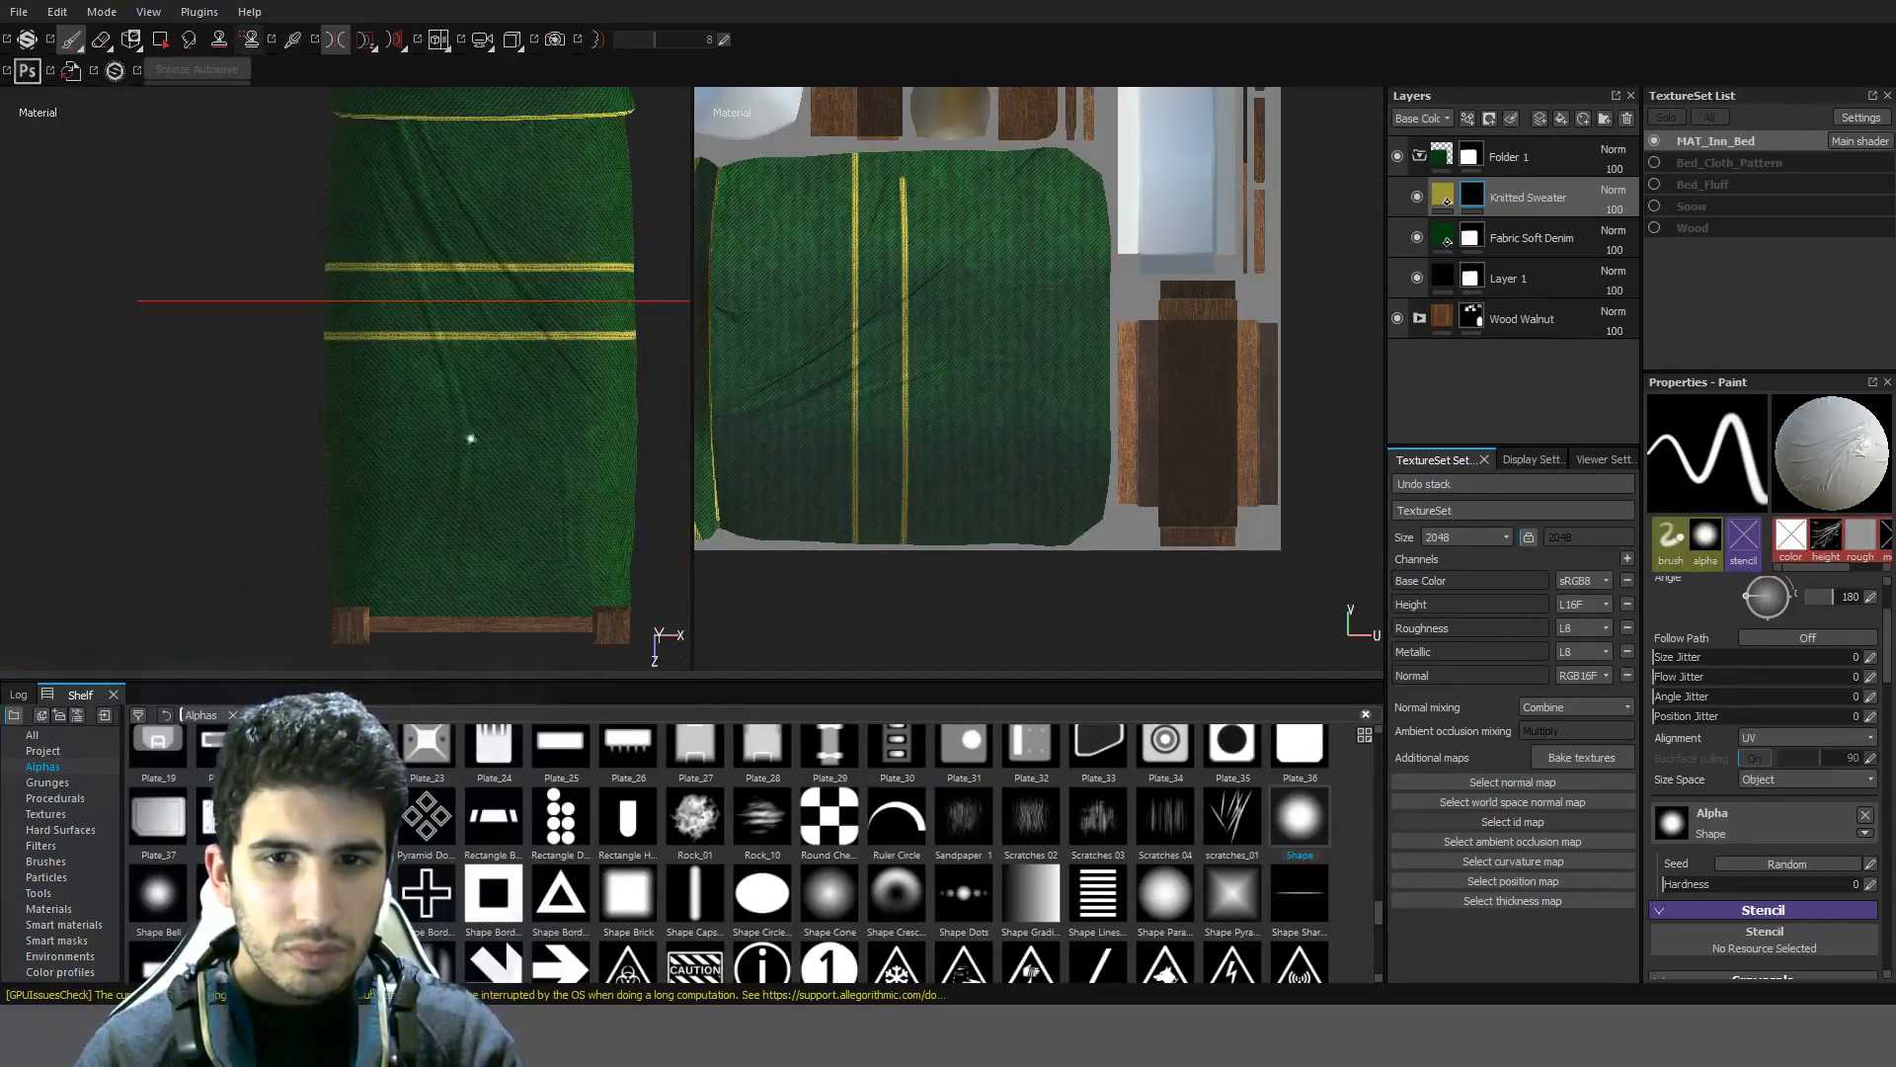
Turn off symmetry and extend the mirrored stripe's short end up to the blanket's edge in the UV view
{"action": "scroll", "coordinate": [919, 158], "scroll_direction": "up", "scroll_amount": 3}
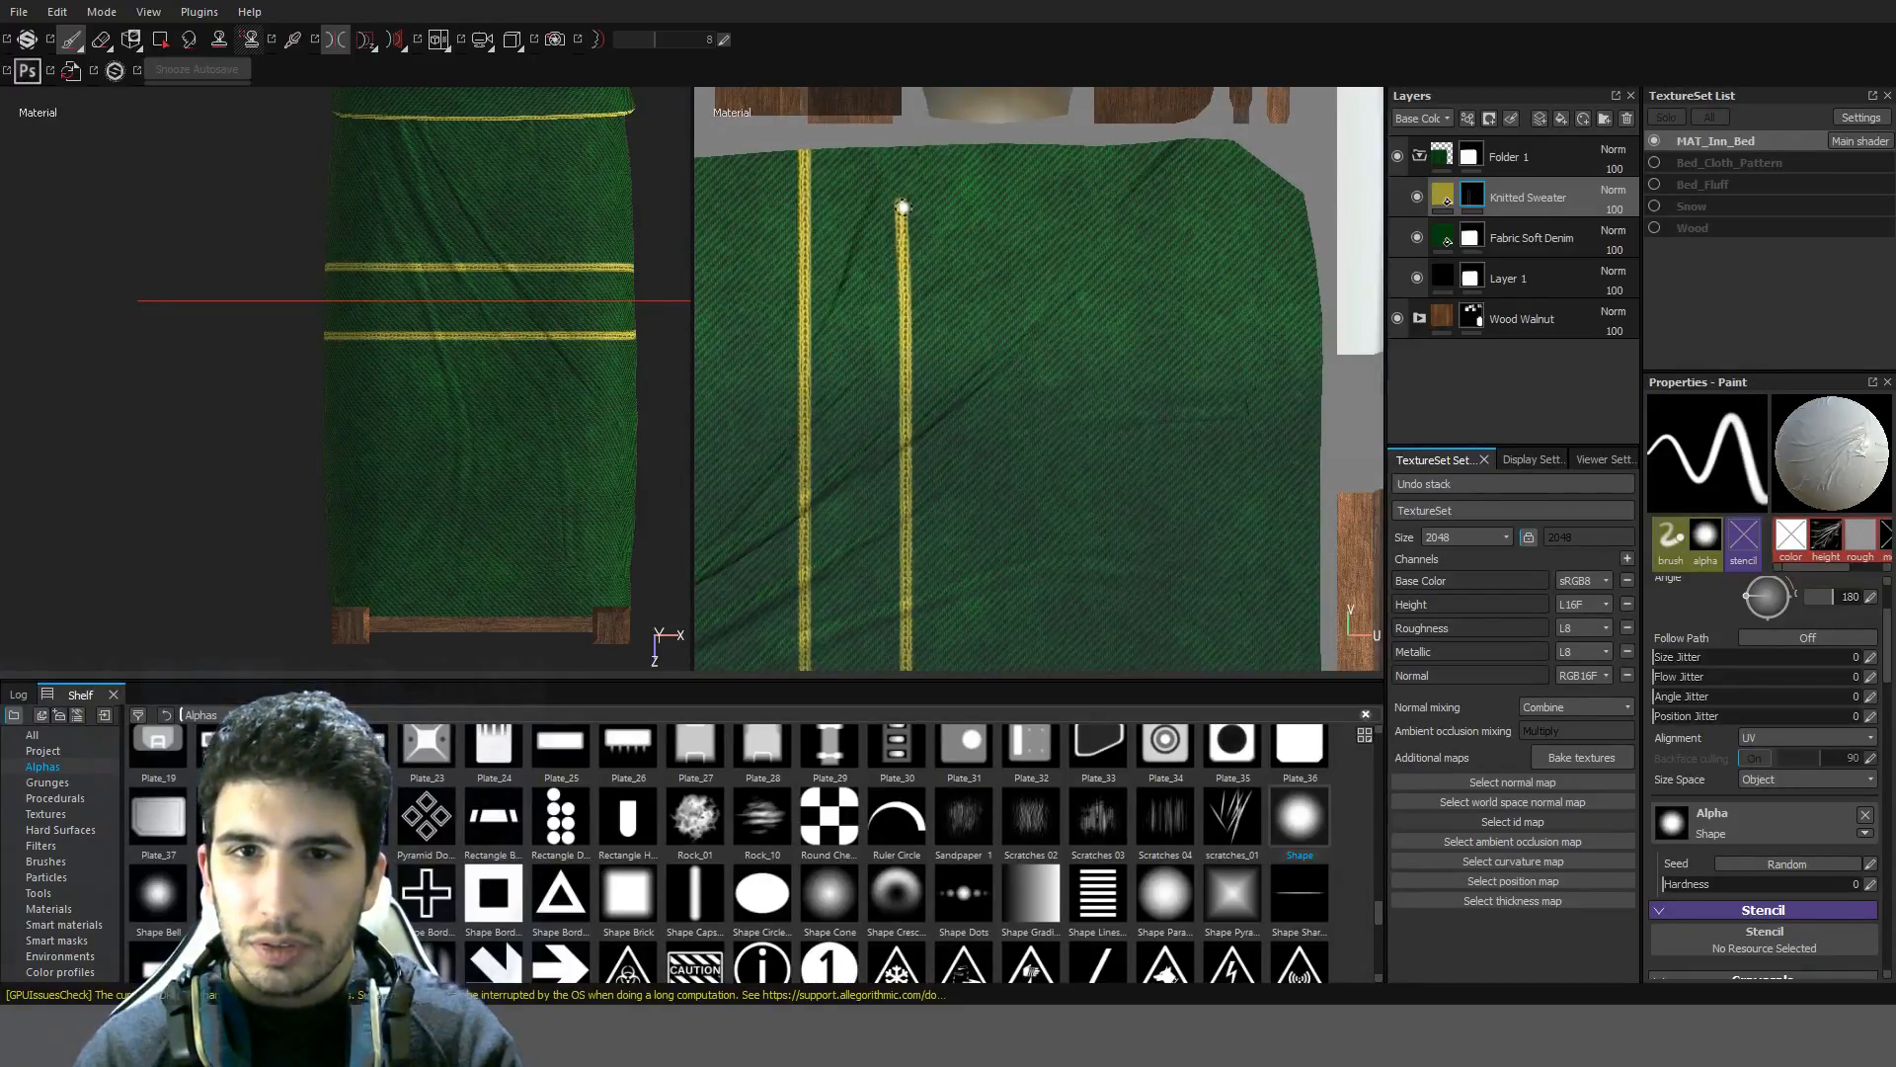
{"action": "left_click_drag", "start_coordinate": [901, 207], "coordinate": [898, 127]}
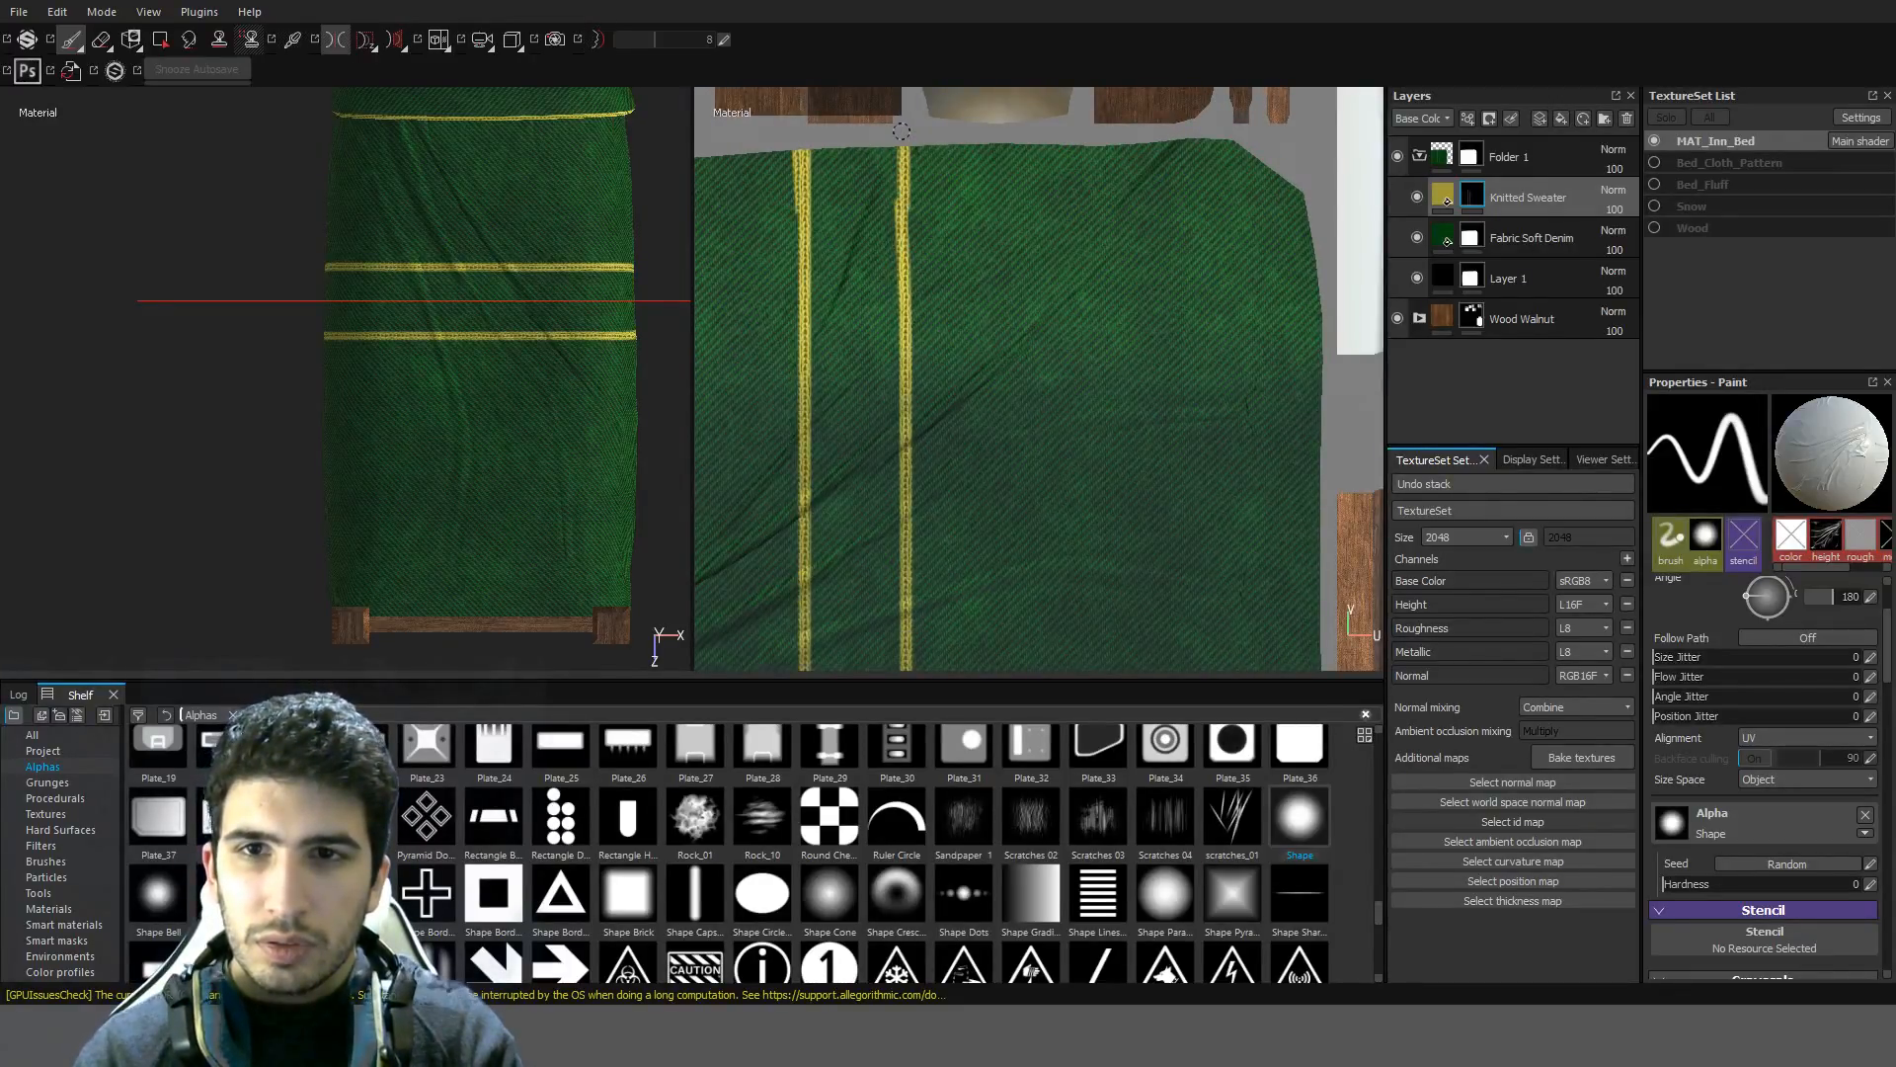
{"action": "key", "text": "ctrl+z"}
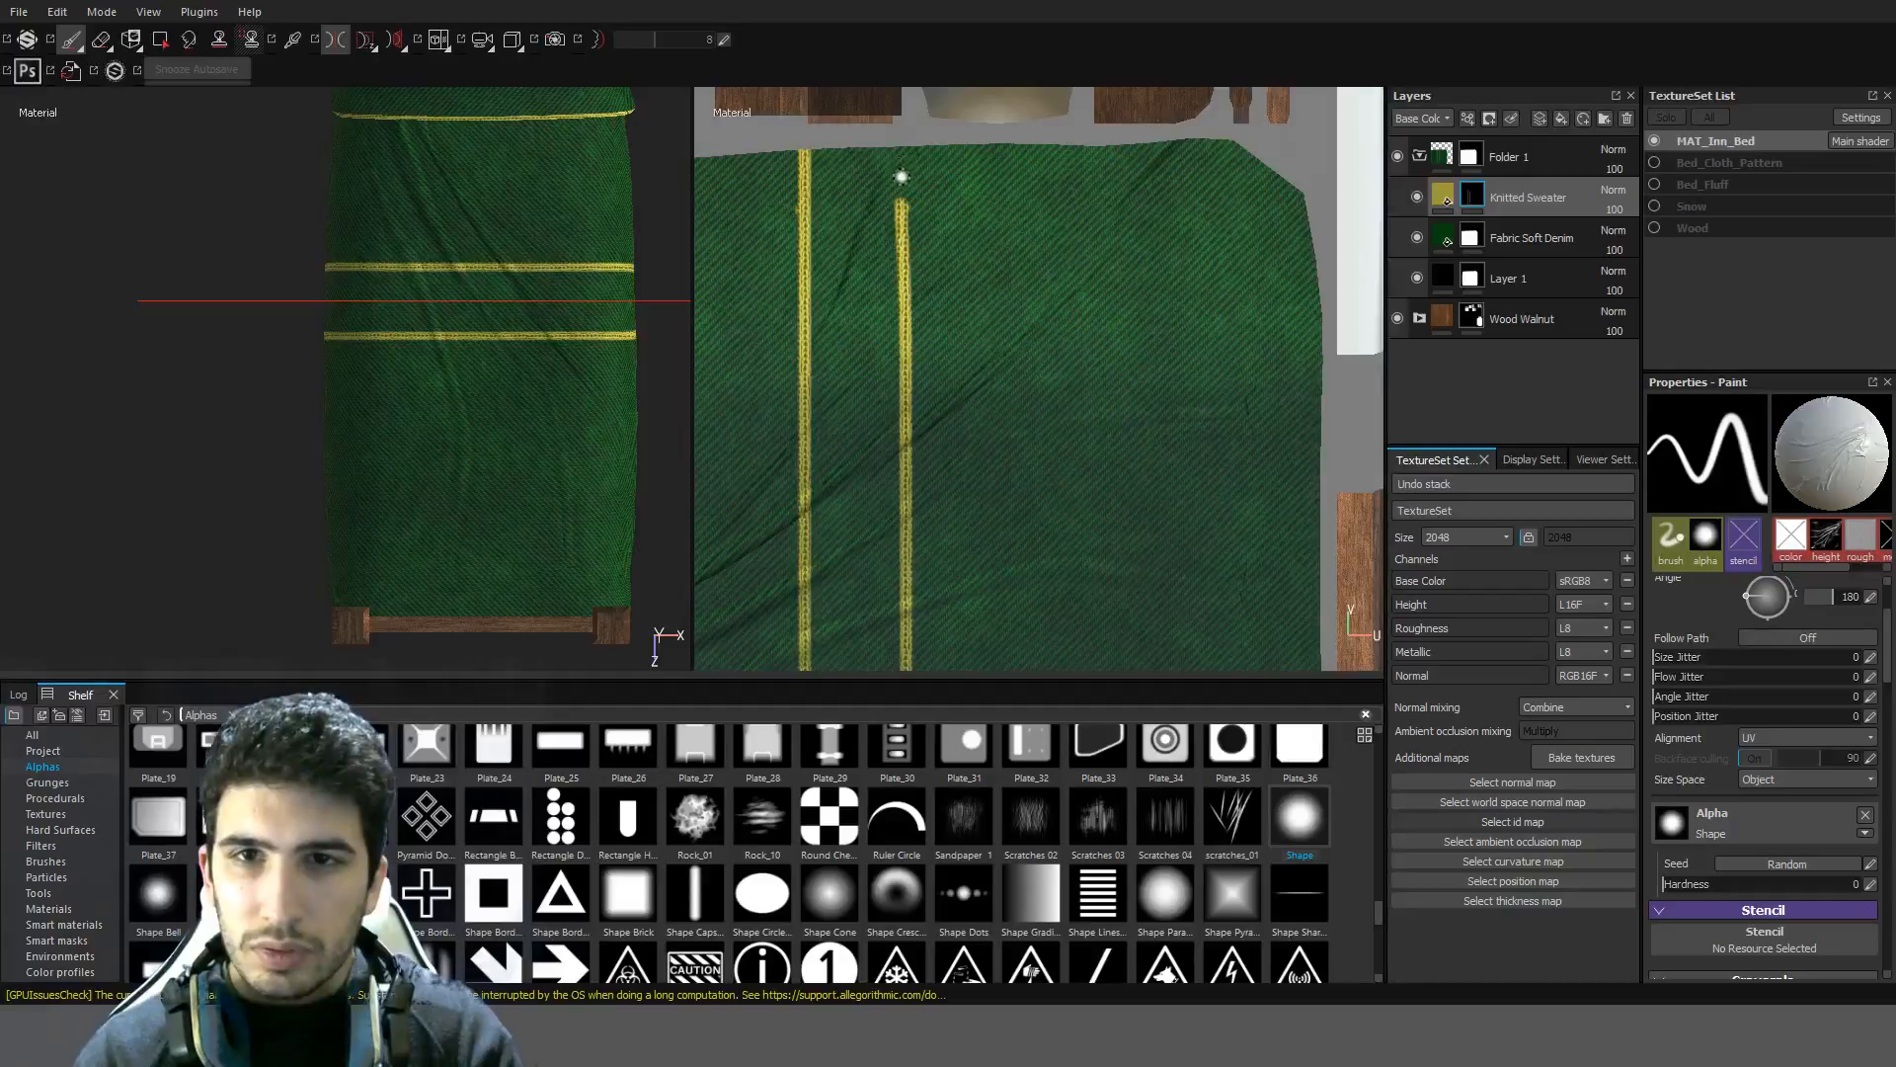
{"action": "left_click", "coordinate": [342, 44]}
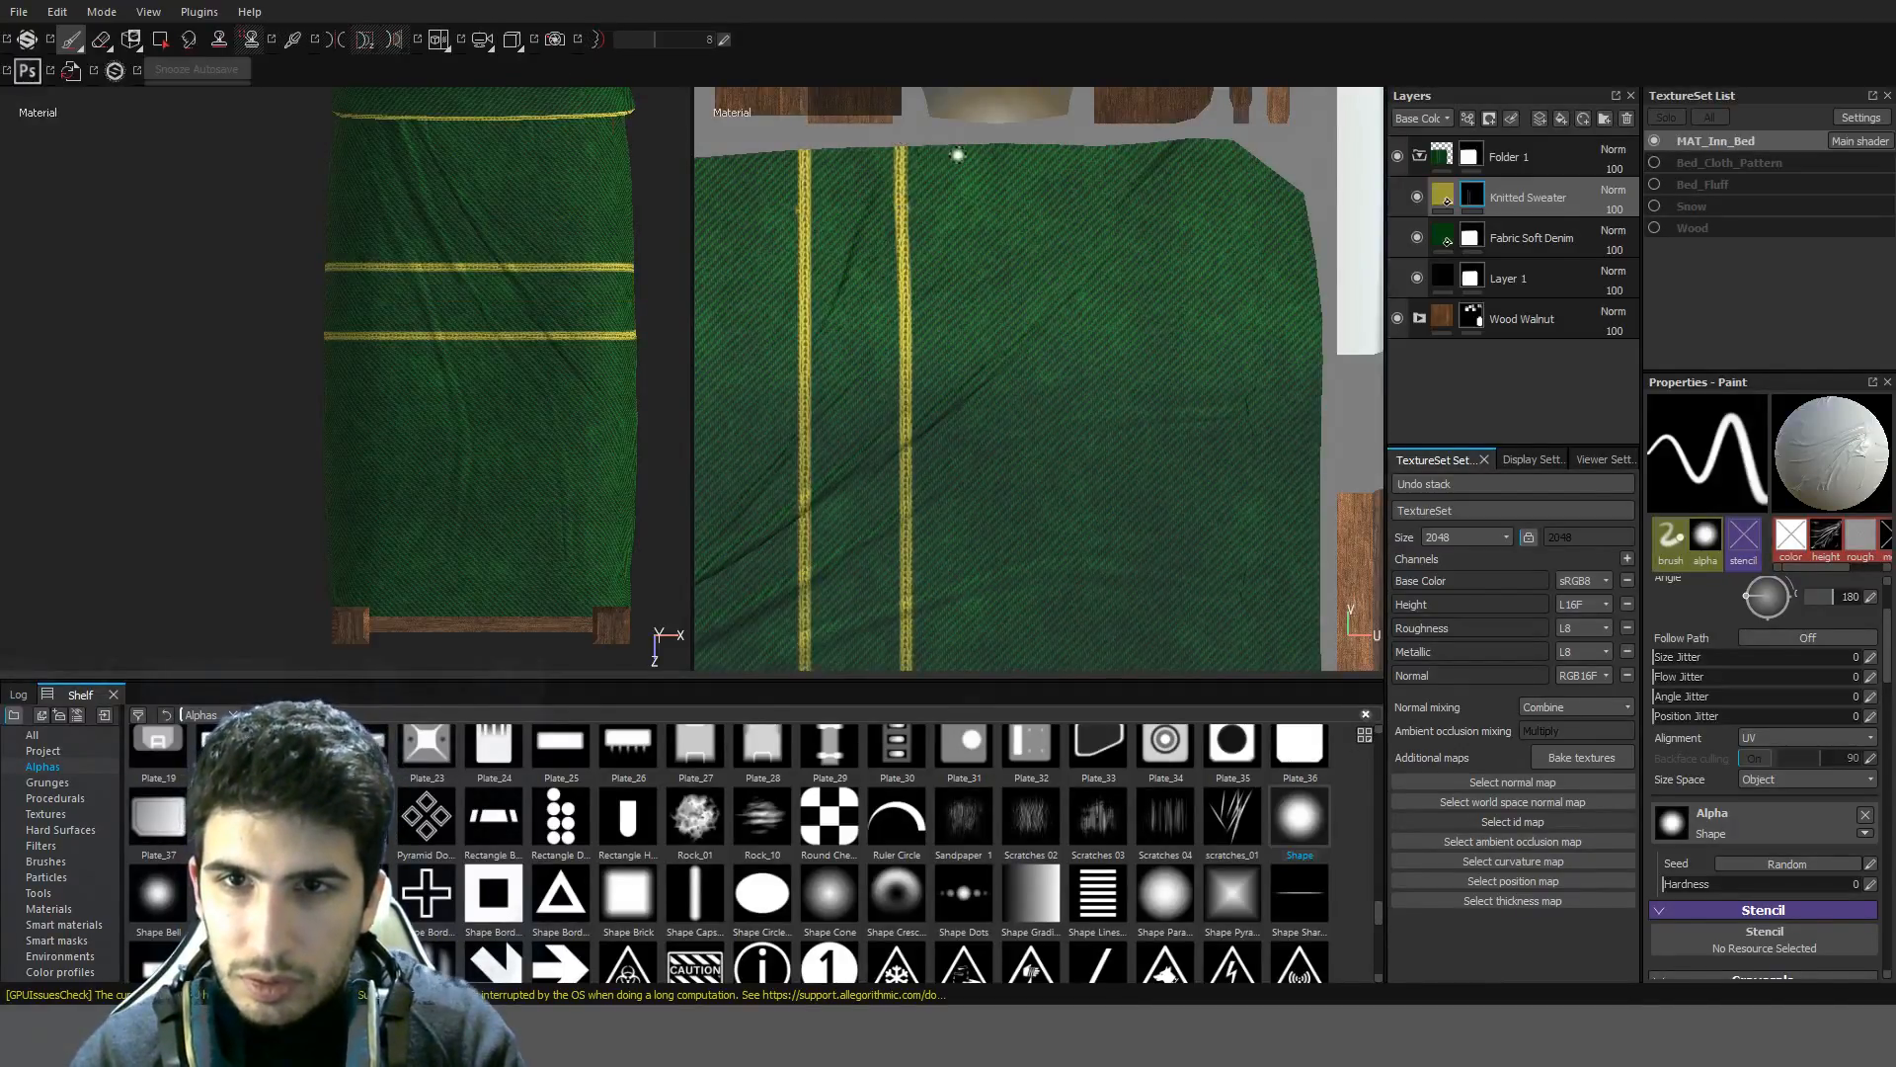
Check the blanket's finished stripes, collapse the blanket's Folder 1, and list only materials in the shelf
{"action": "scroll", "coordinate": [943, 223], "scroll_direction": "down", "scroll_amount": 2}
{"action": "scroll", "coordinate": [943, 223], "scroll_direction": "down", "scroll_amount": 3}
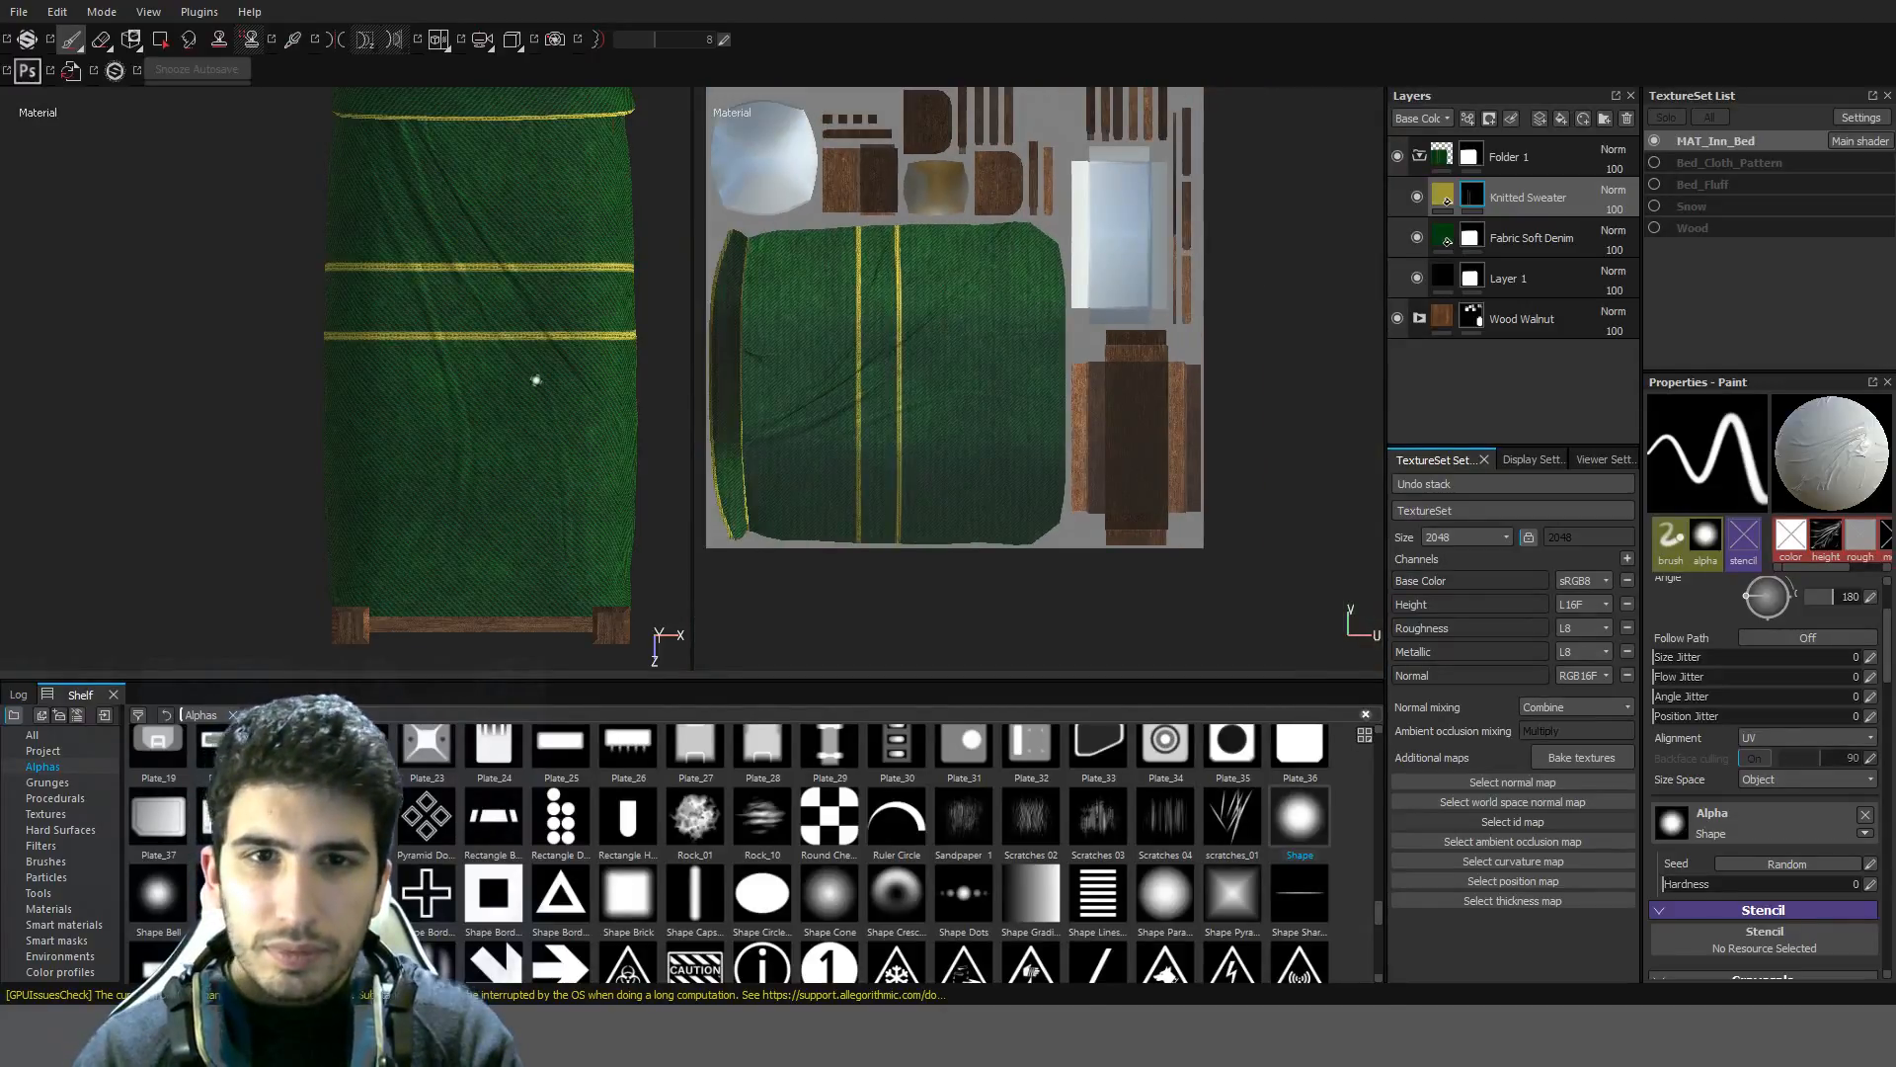
{"action": "left_click_drag", "start_coordinate": [533, 376], "coordinate": [445, 437], "text": "alt"}
{"action": "scroll", "coordinate": [444, 437], "scroll_direction": "up", "scroll_amount": 2}
{"action": "middle_click_drag", "start_coordinate": [910, 360], "coordinate": [990, 455]}
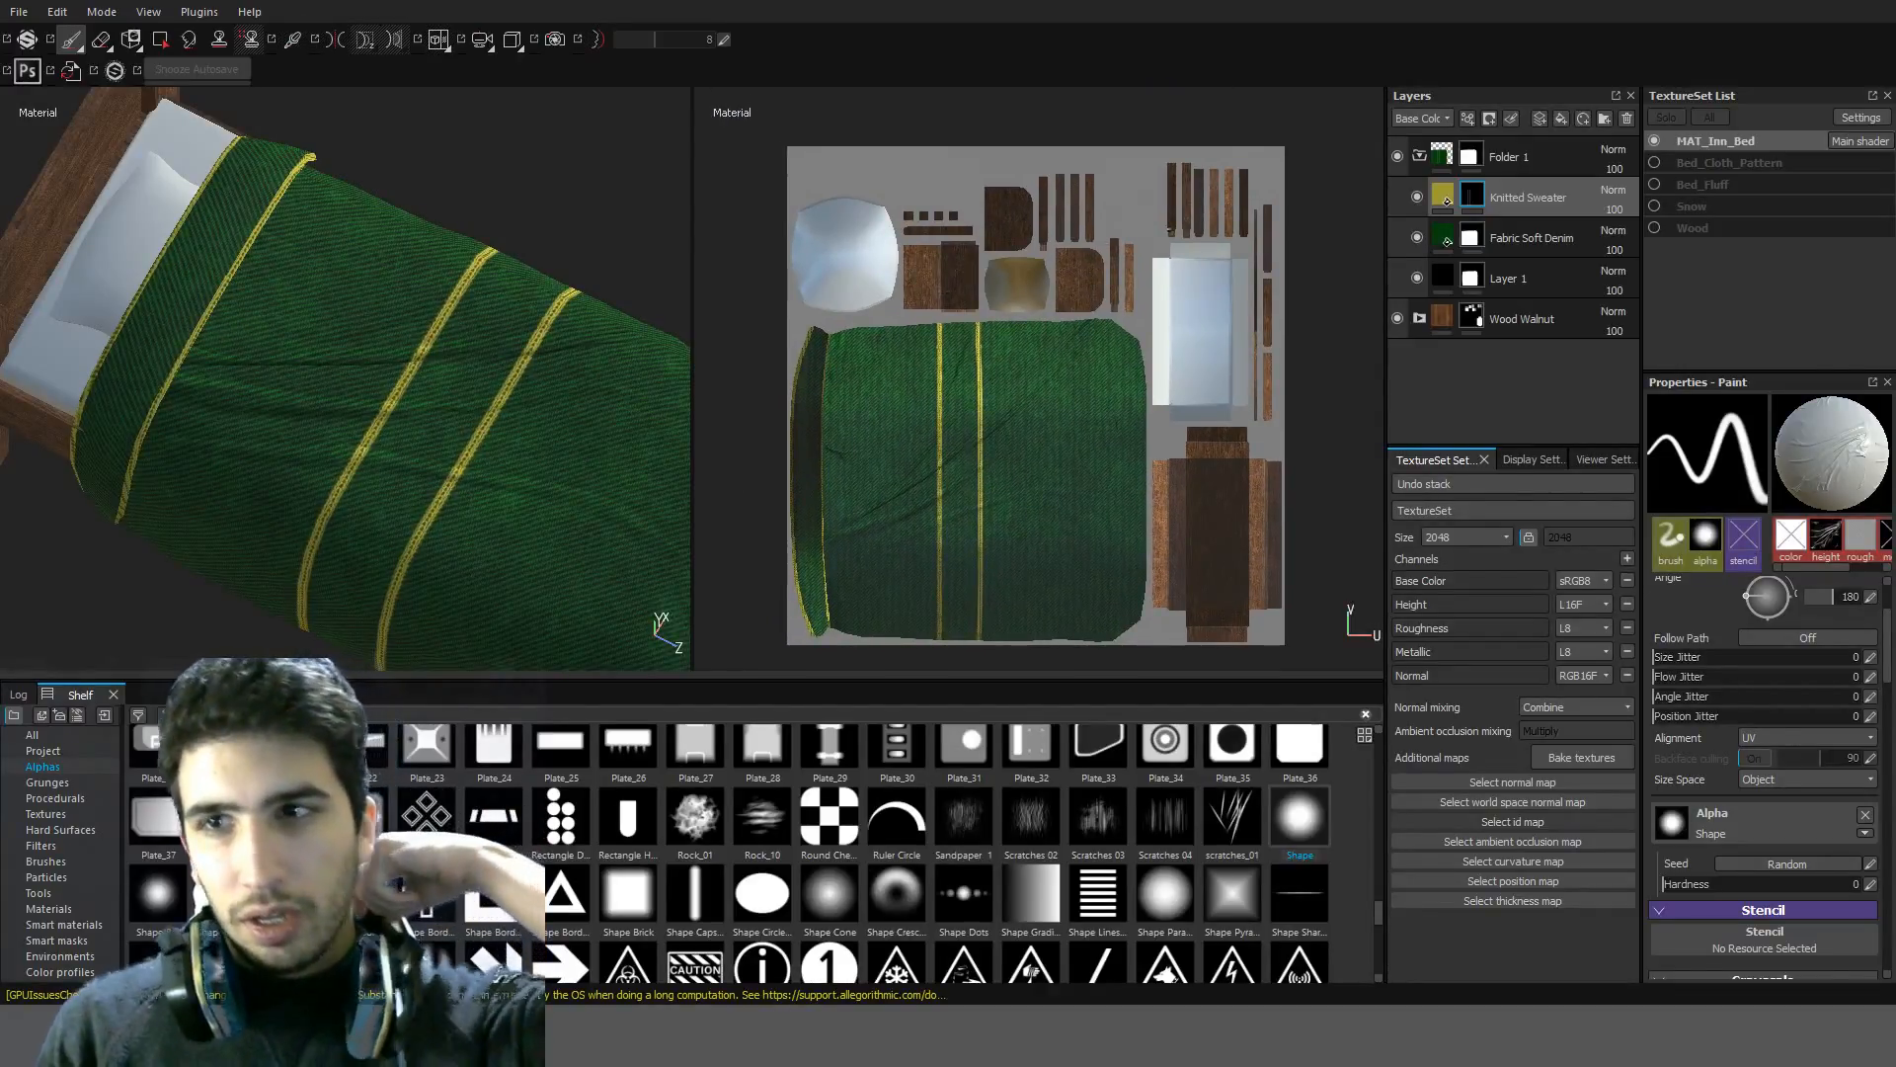
{"action": "left_click", "coordinate": [1419, 157]}
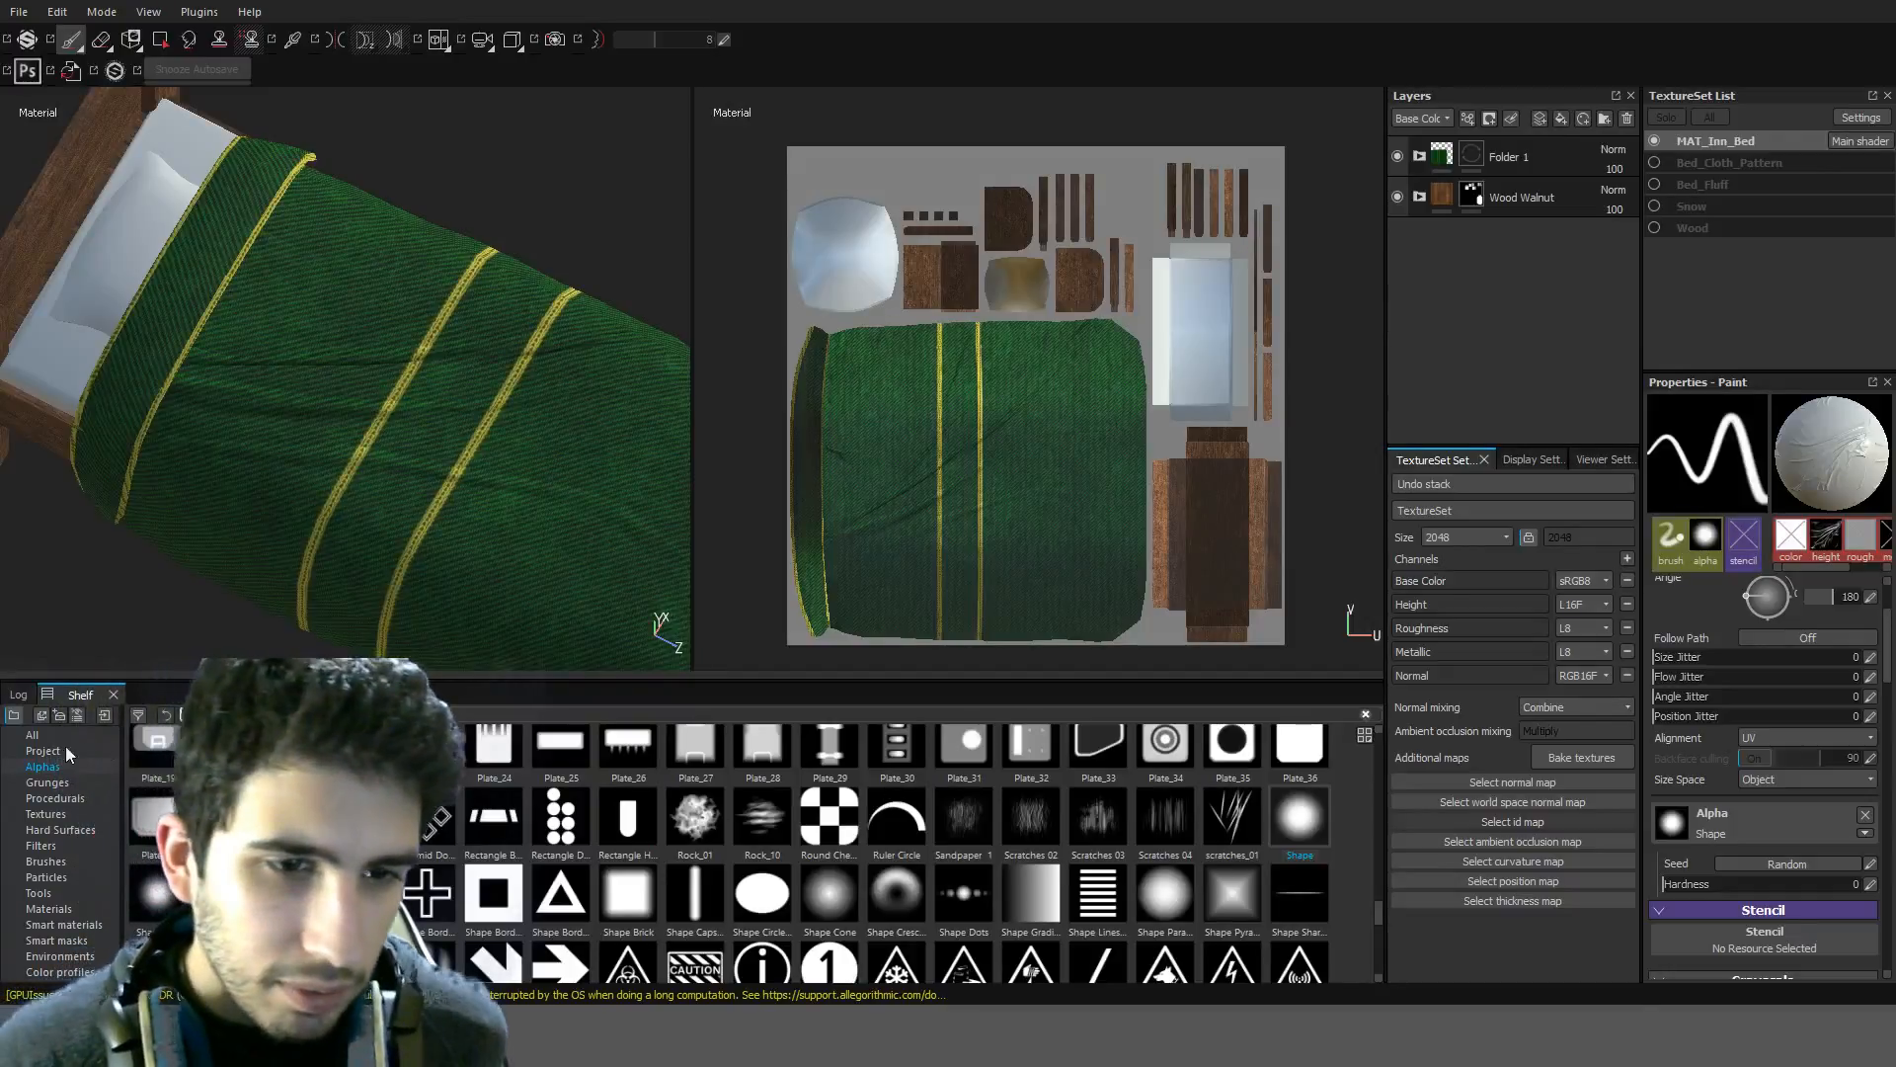
{"action": "left_click", "coordinate": [32, 738]}
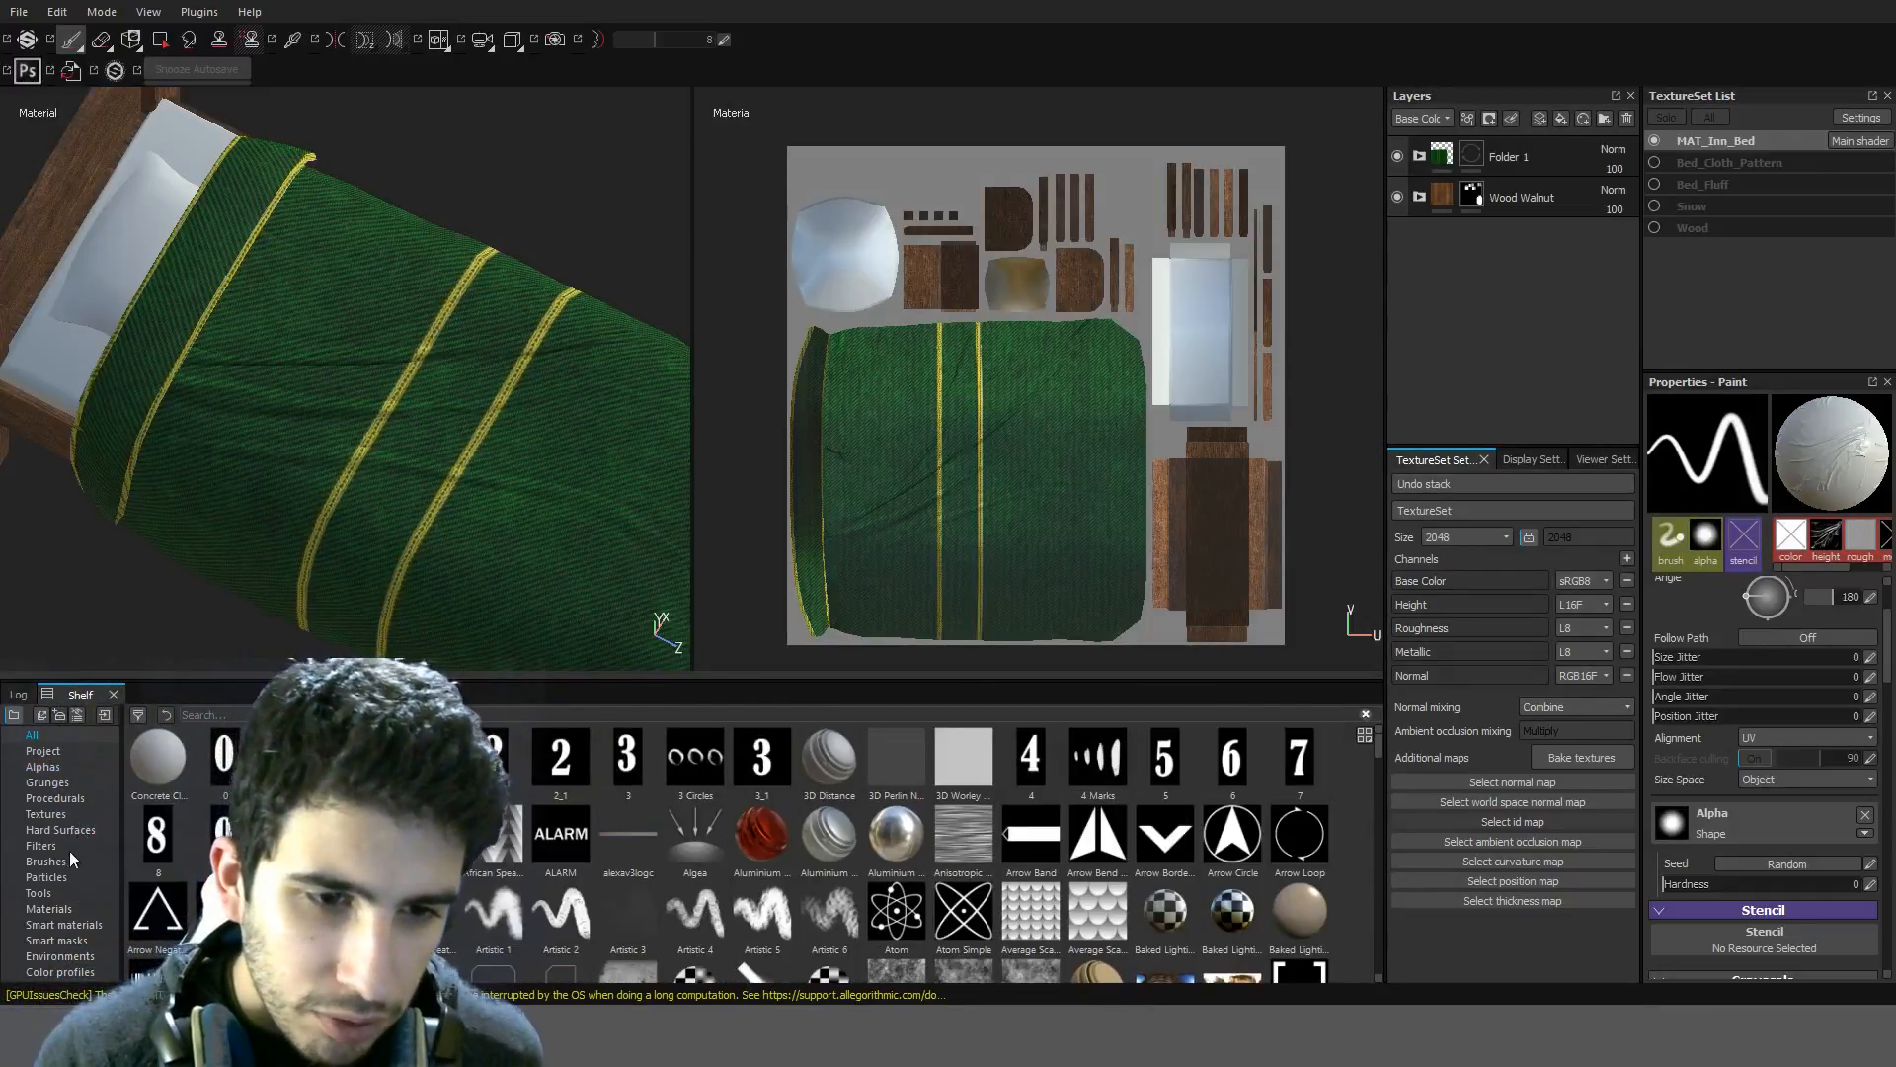
{"action": "left_click", "coordinate": [50, 908]}
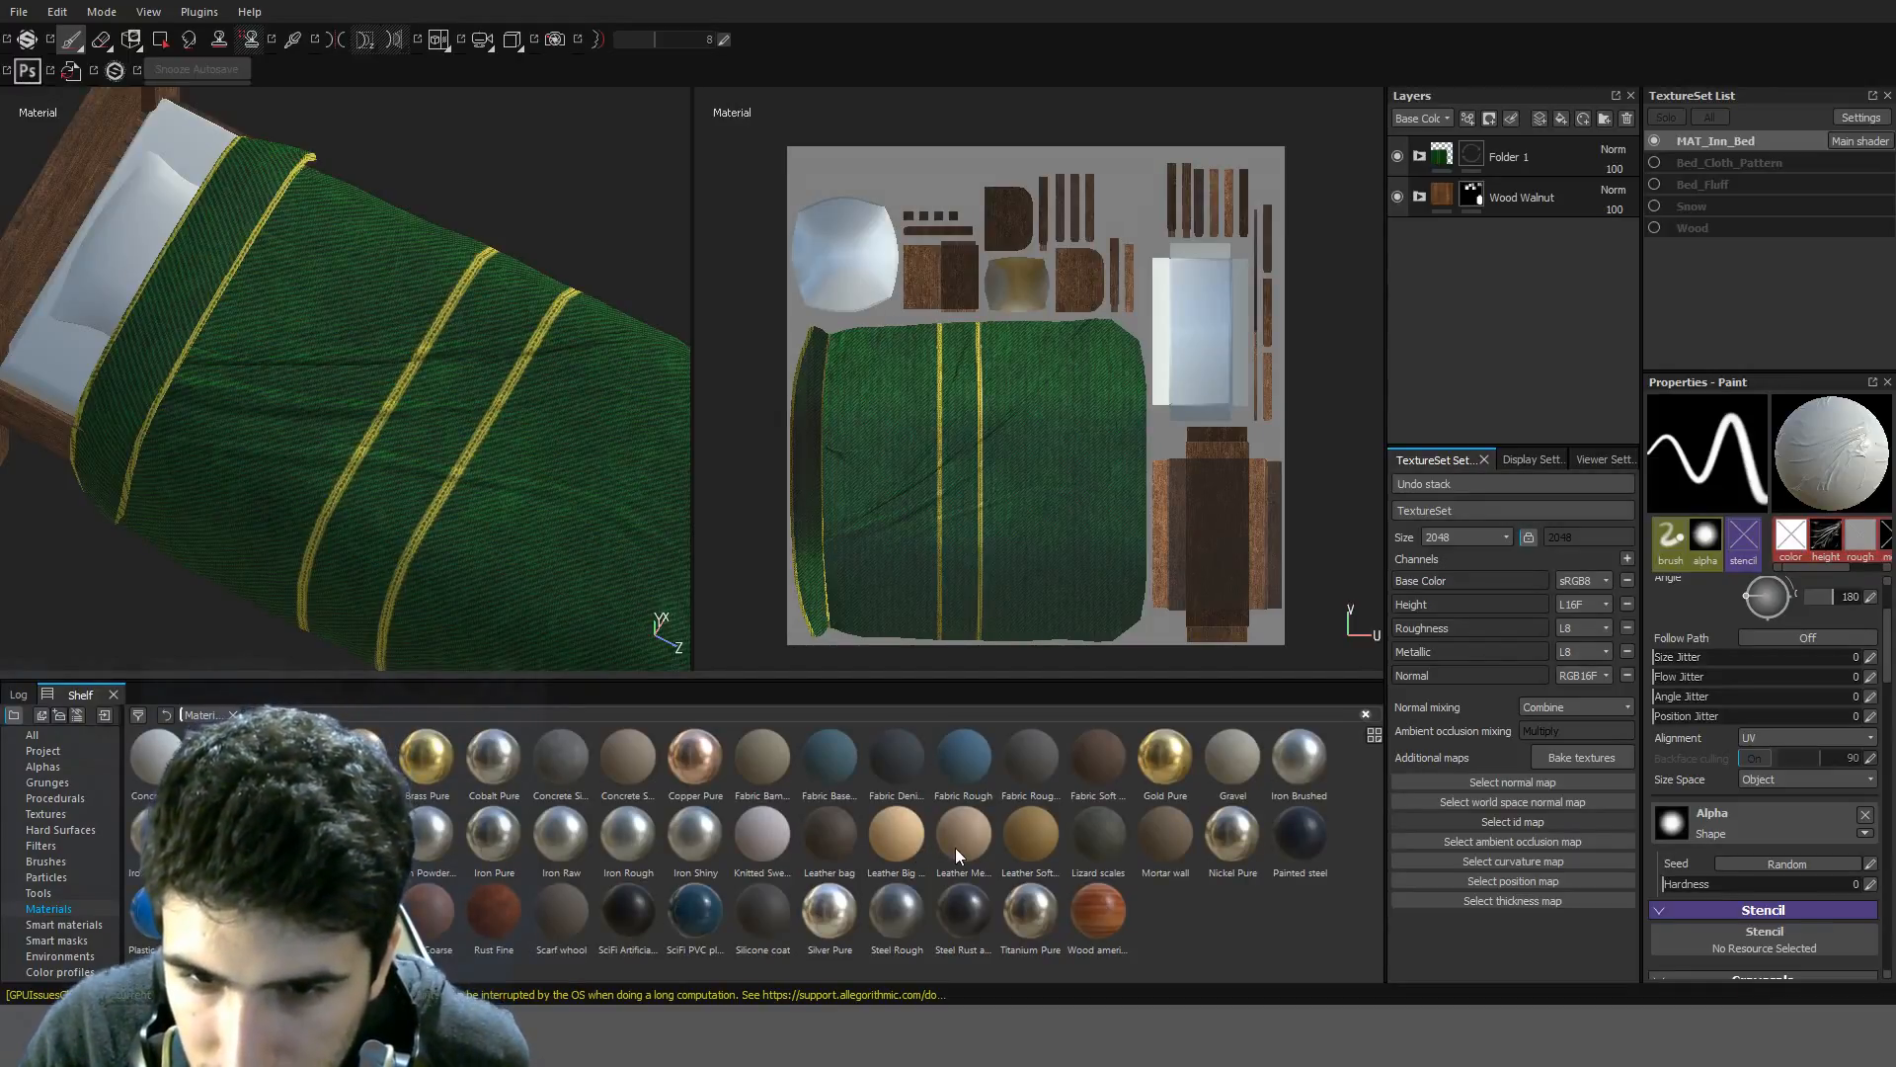
{"action": "left_click_drag", "start_coordinate": [956, 847], "coordinate": [1467, 258]}
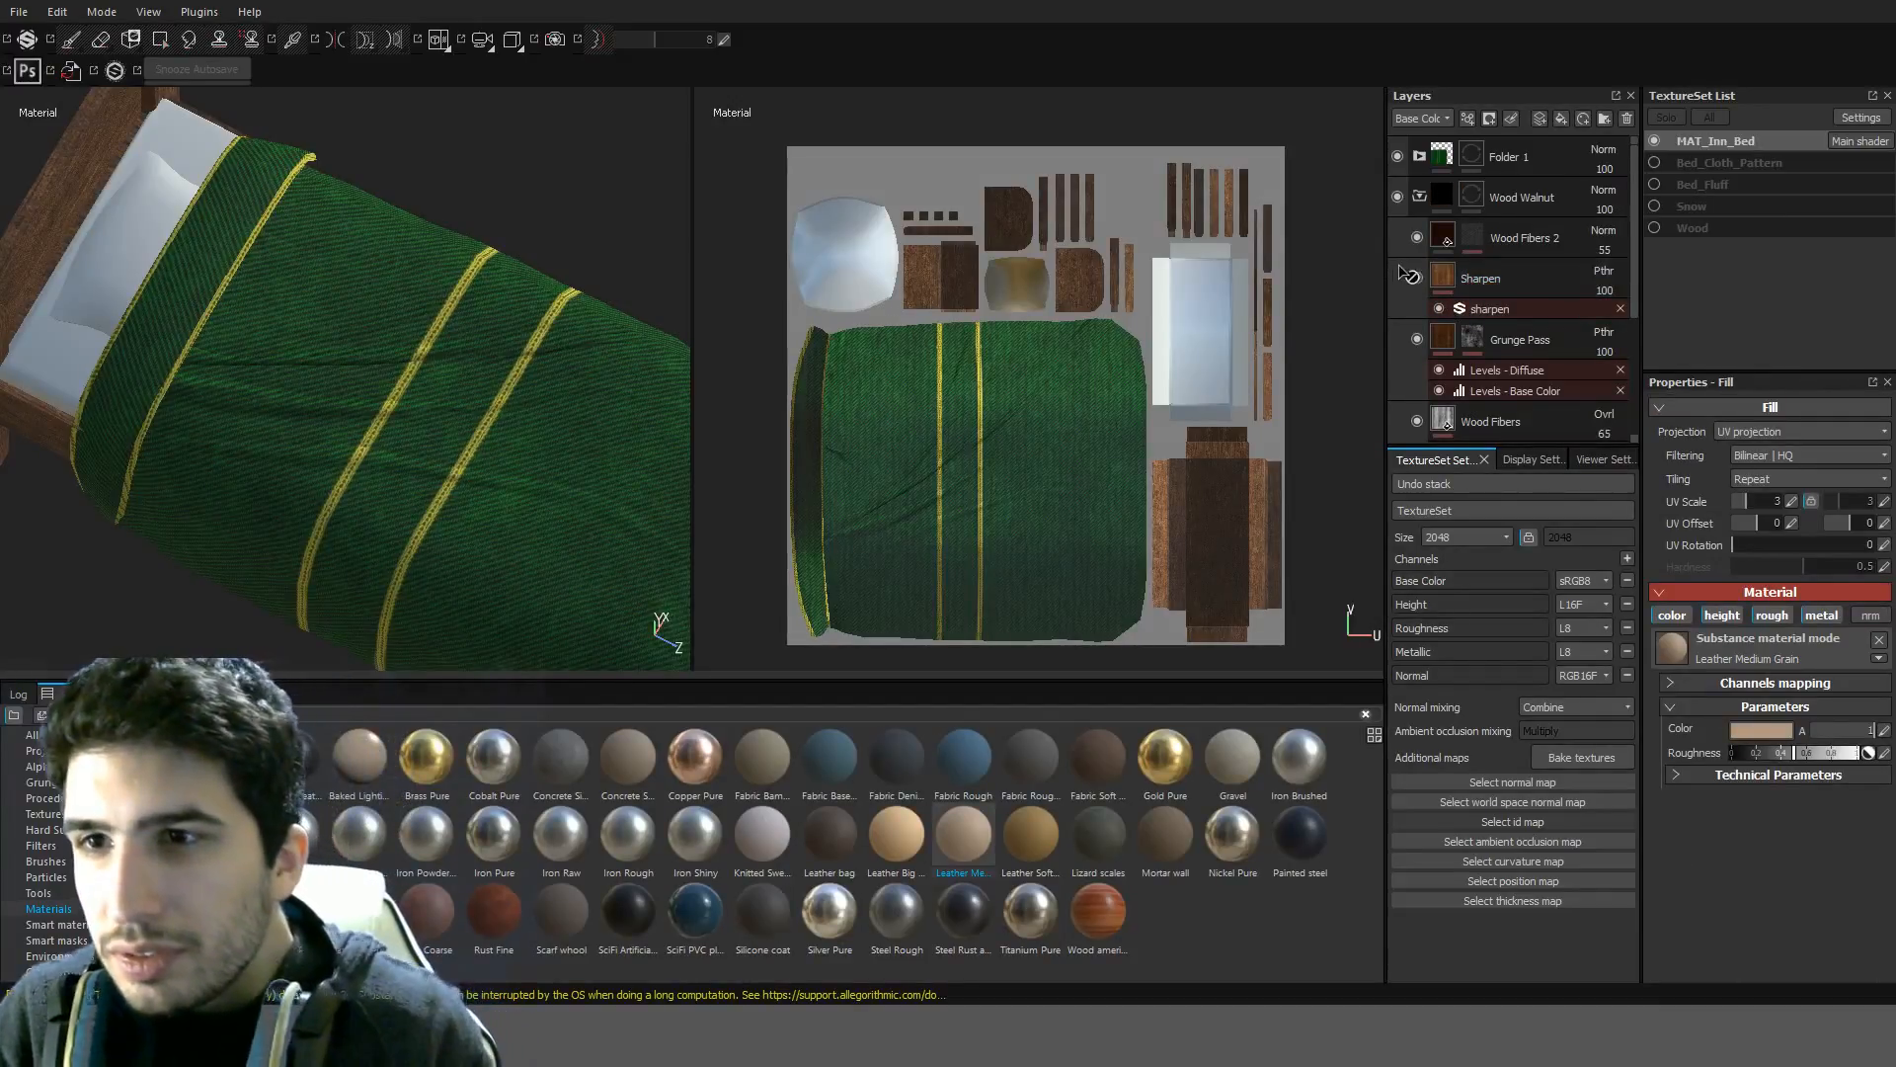
{"action": "left_click", "coordinate": [1419, 227]}
{"action": "key", "text": "ctrl+z"}
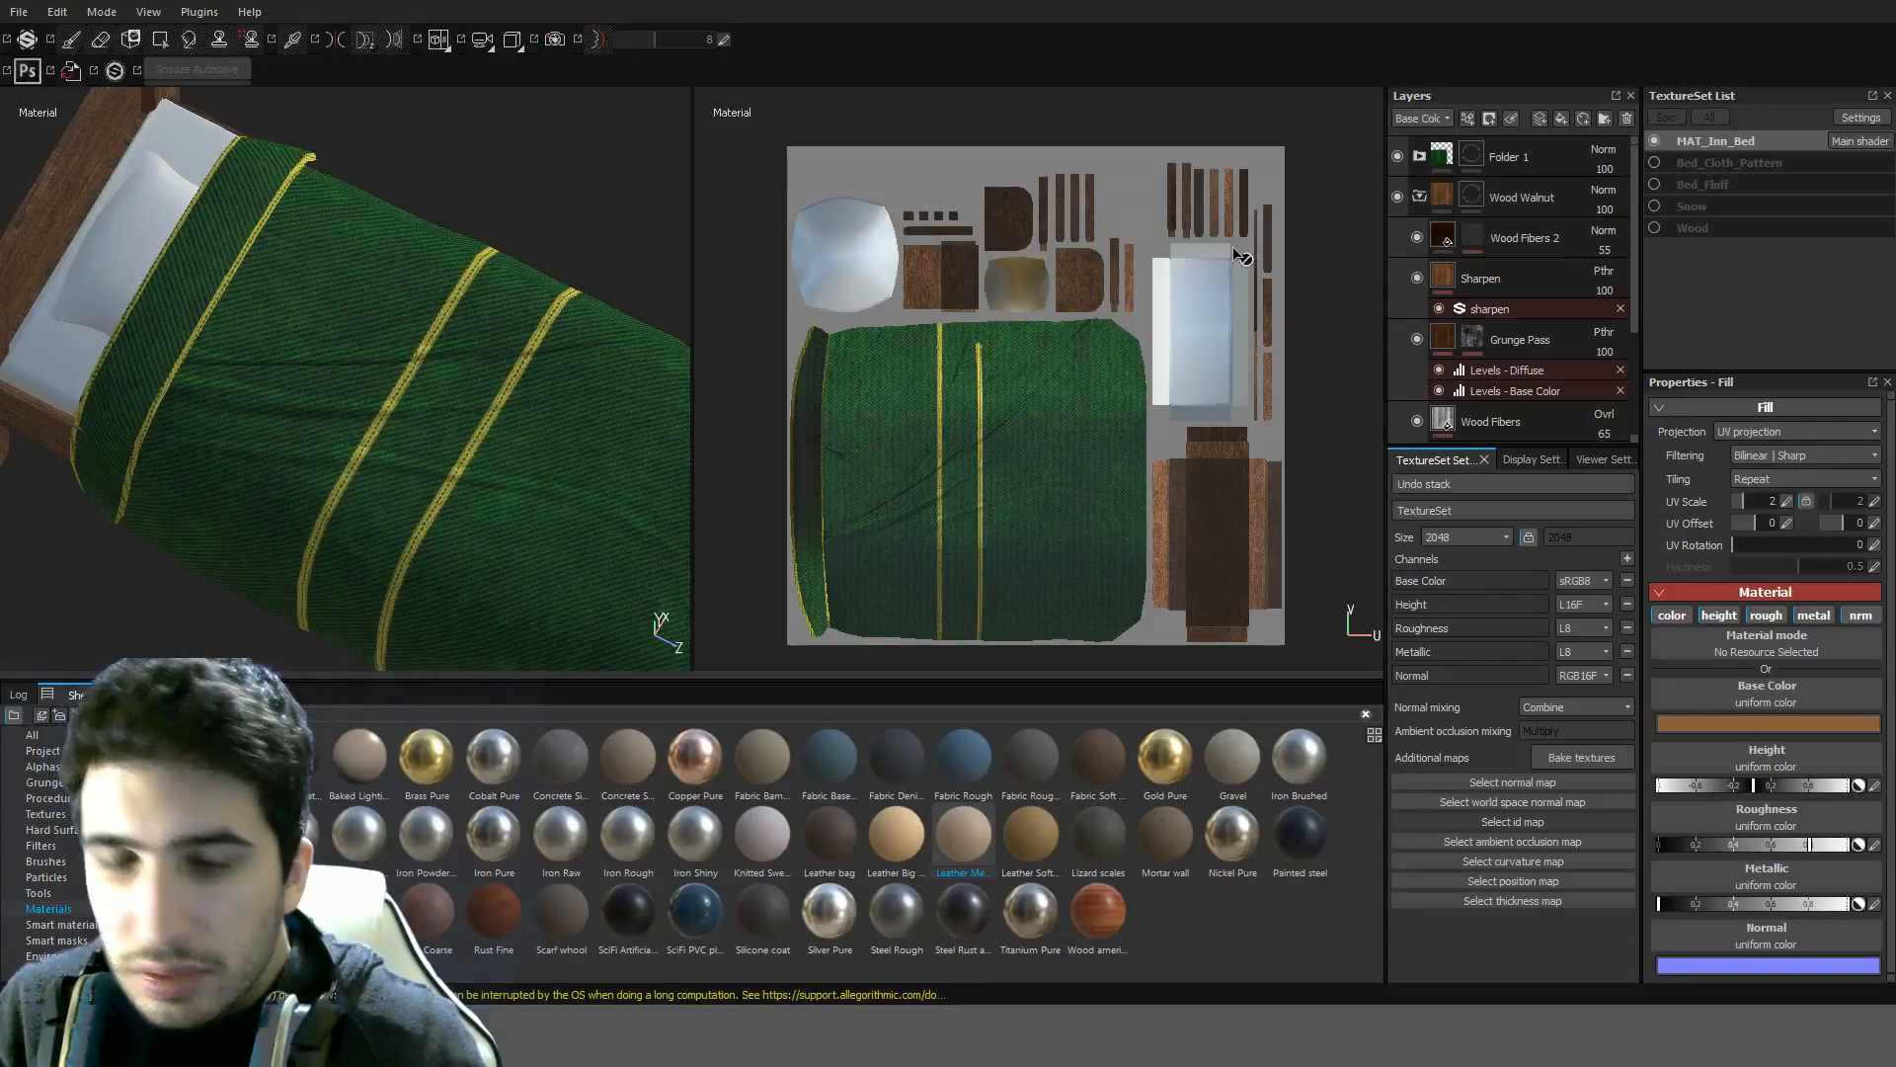
{"action": "left_click", "coordinate": [1419, 196]}
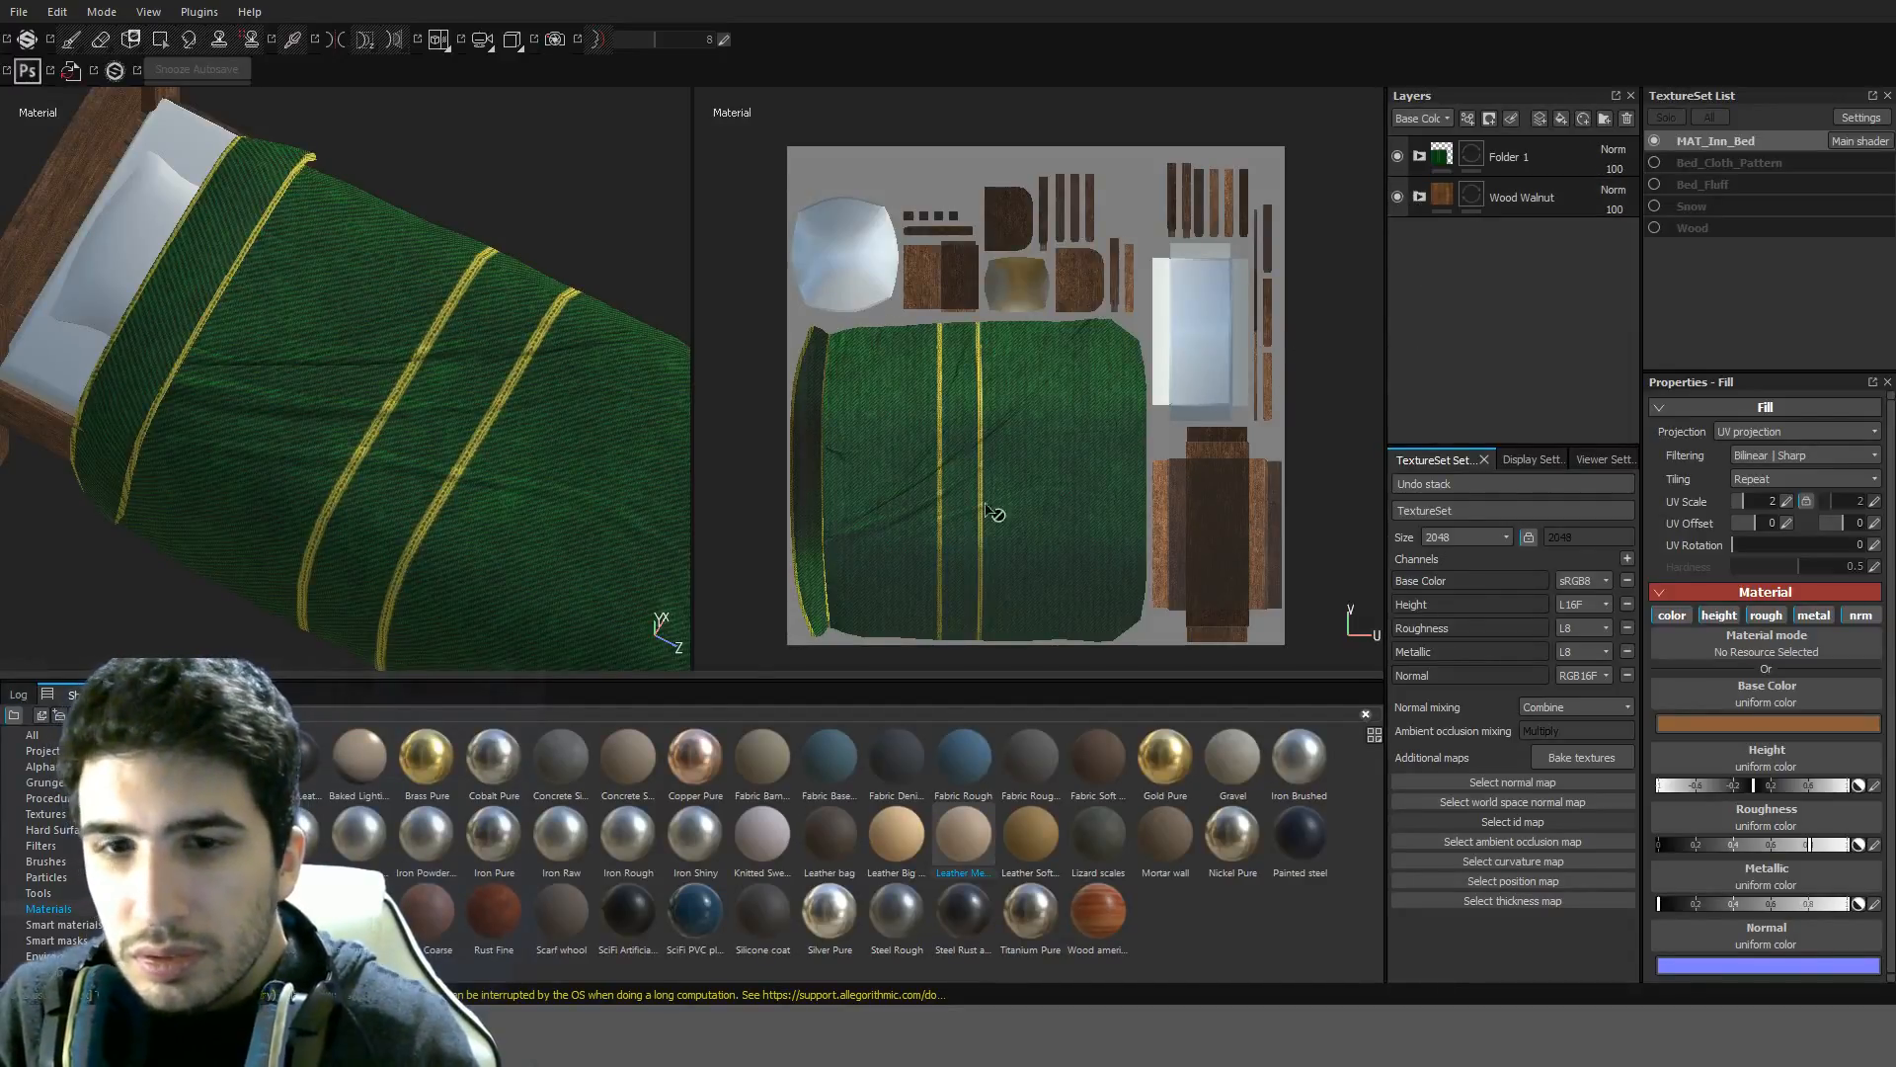
Add Leather Medium Grain as a fill layer beneath Wood Walnut and shift its color to a paler beige
{"action": "left_click_drag", "start_coordinate": [963, 834], "coordinate": [1420, 210]}
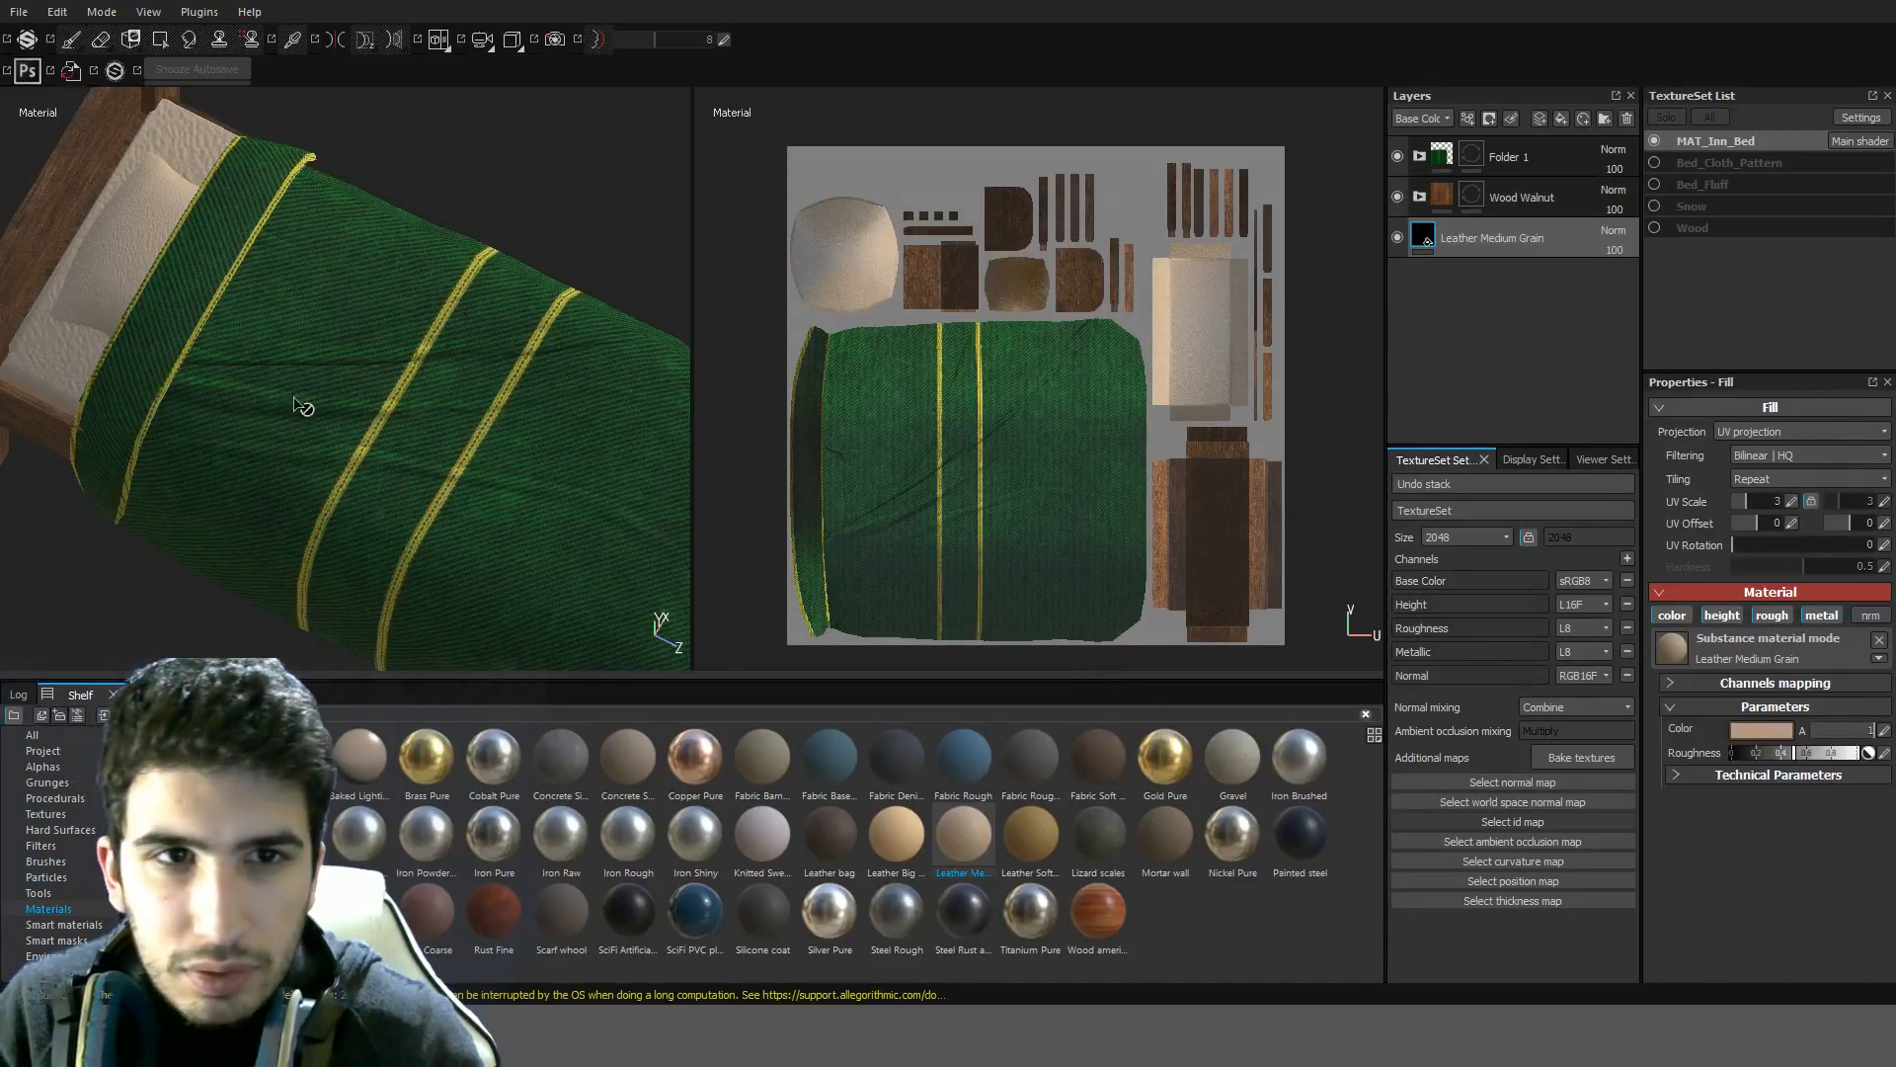
{"action": "left_click_drag", "start_coordinate": [296, 411], "coordinate": [427, 444], "text": "alt"}
{"action": "scroll", "coordinate": [474, 488], "scroll_direction": "up", "scroll_amount": 3}
{"action": "scroll", "coordinate": [466, 475], "scroll_direction": "up", "scroll_amount": 2}
{"action": "scroll", "coordinate": [408, 414], "scroll_direction": "down", "scroll_amount": 2}
{"action": "scroll", "coordinate": [285, 479], "scroll_direction": "down", "scroll_amount": 2}
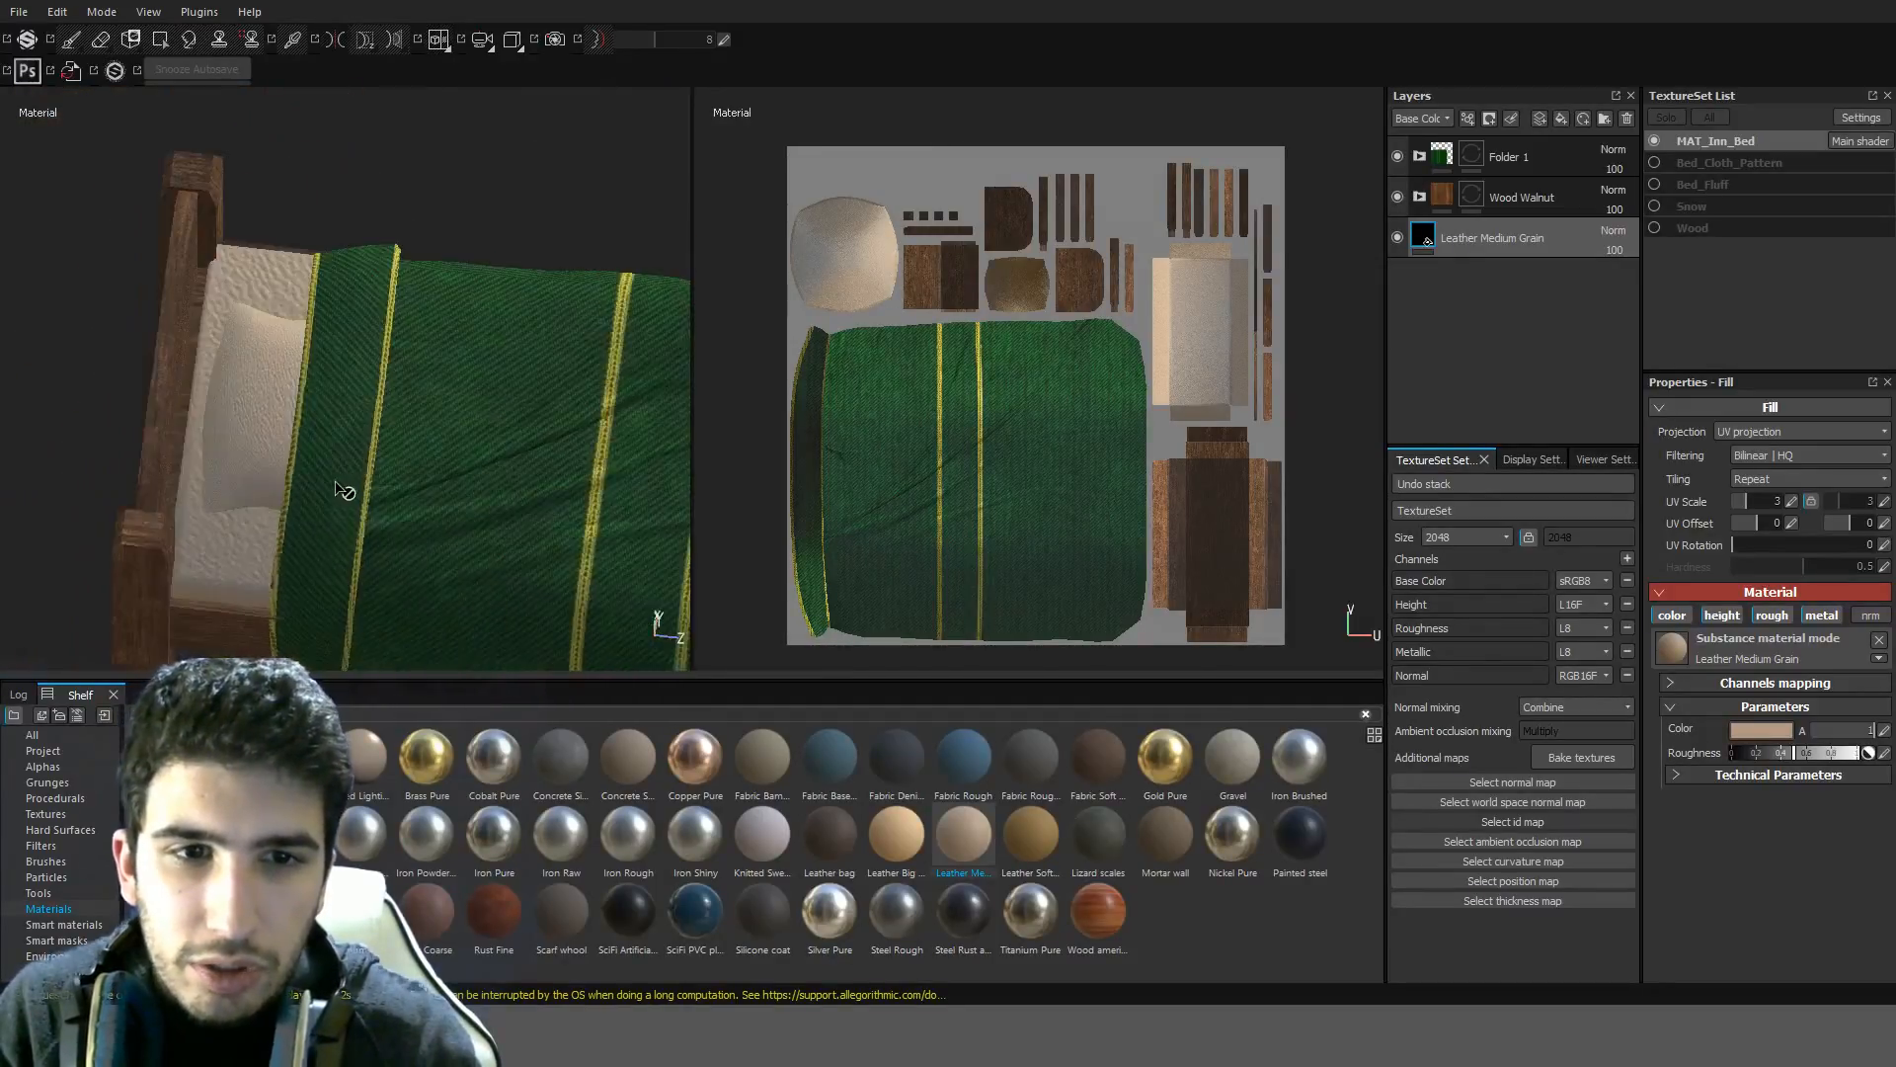
{"action": "scroll", "coordinate": [335, 494], "scroll_direction": "up", "scroll_amount": 3}
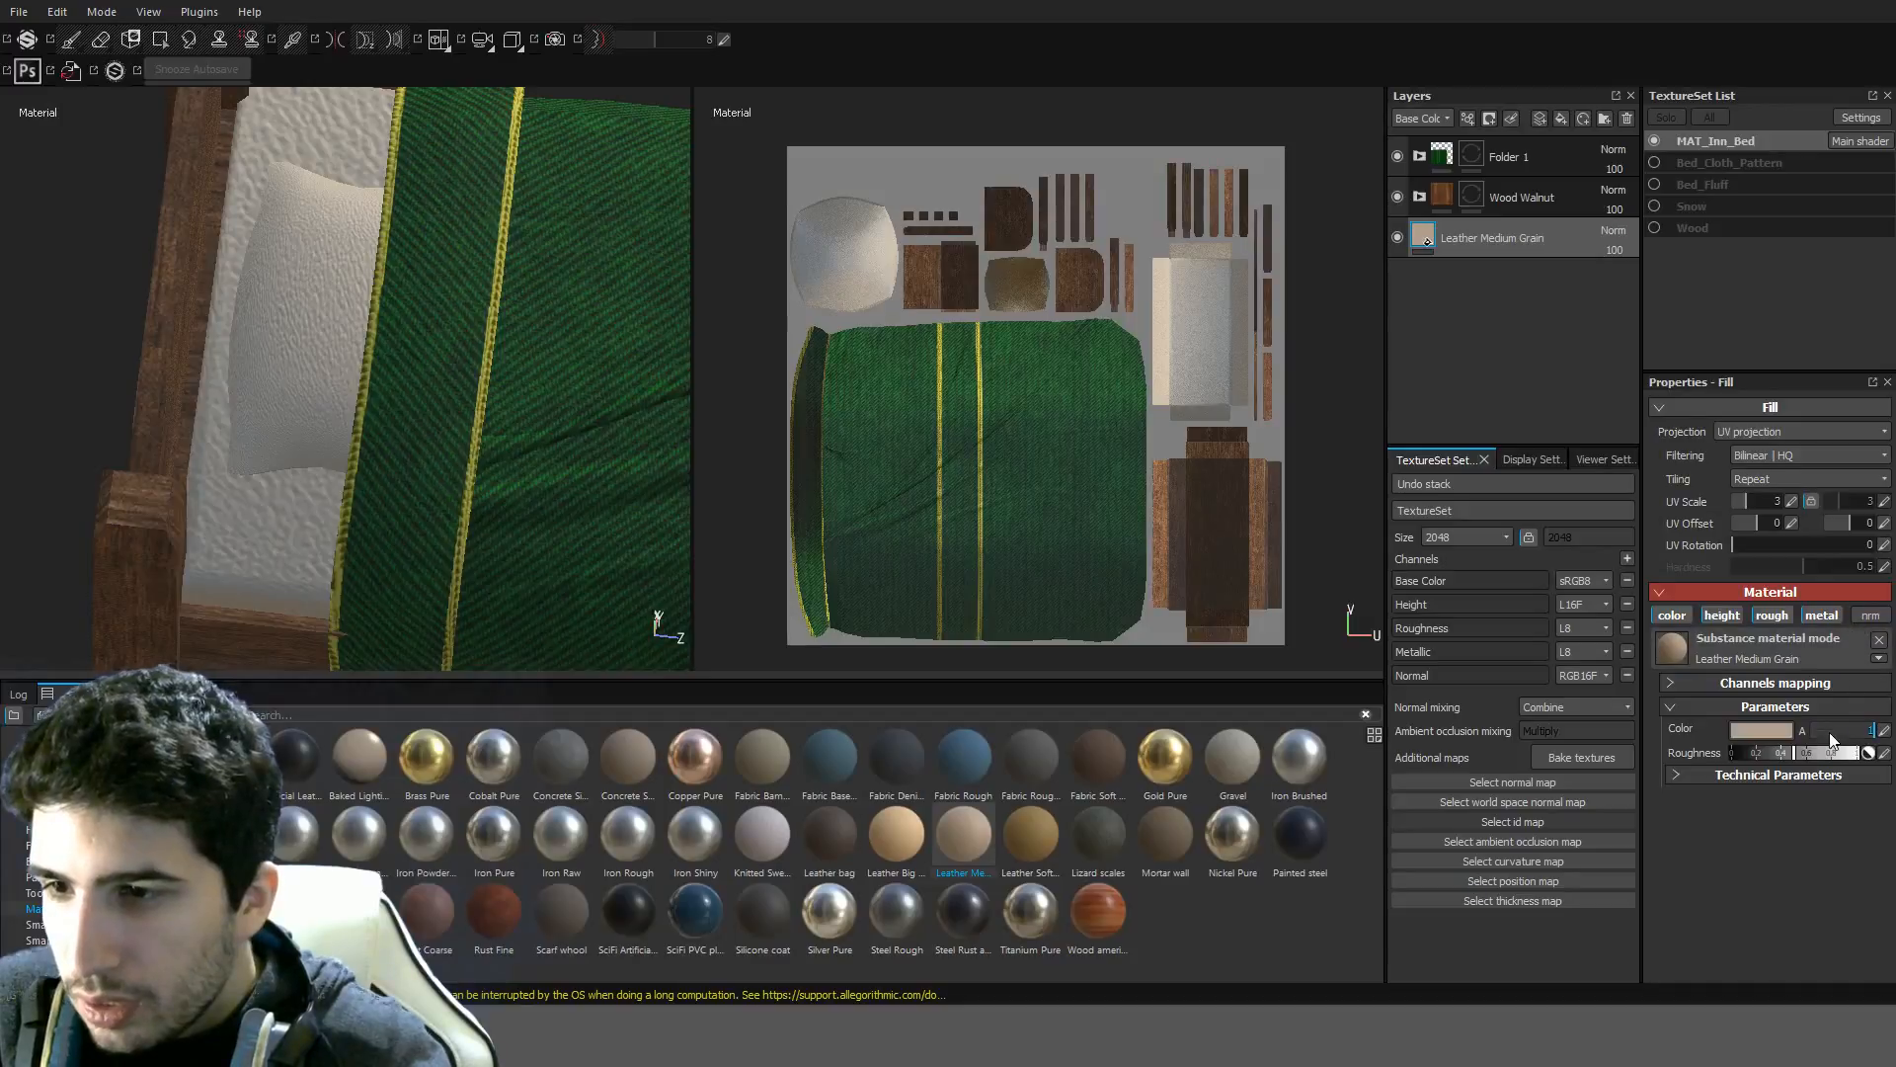
Show the Height channel in the layer stack and set the Leather Medium Grain layer's height opacity to 50
{"action": "left_click_drag", "start_coordinate": [448, 382], "coordinate": [465, 285], "text": "alt"}
{"action": "left_click", "coordinate": [1424, 120]}
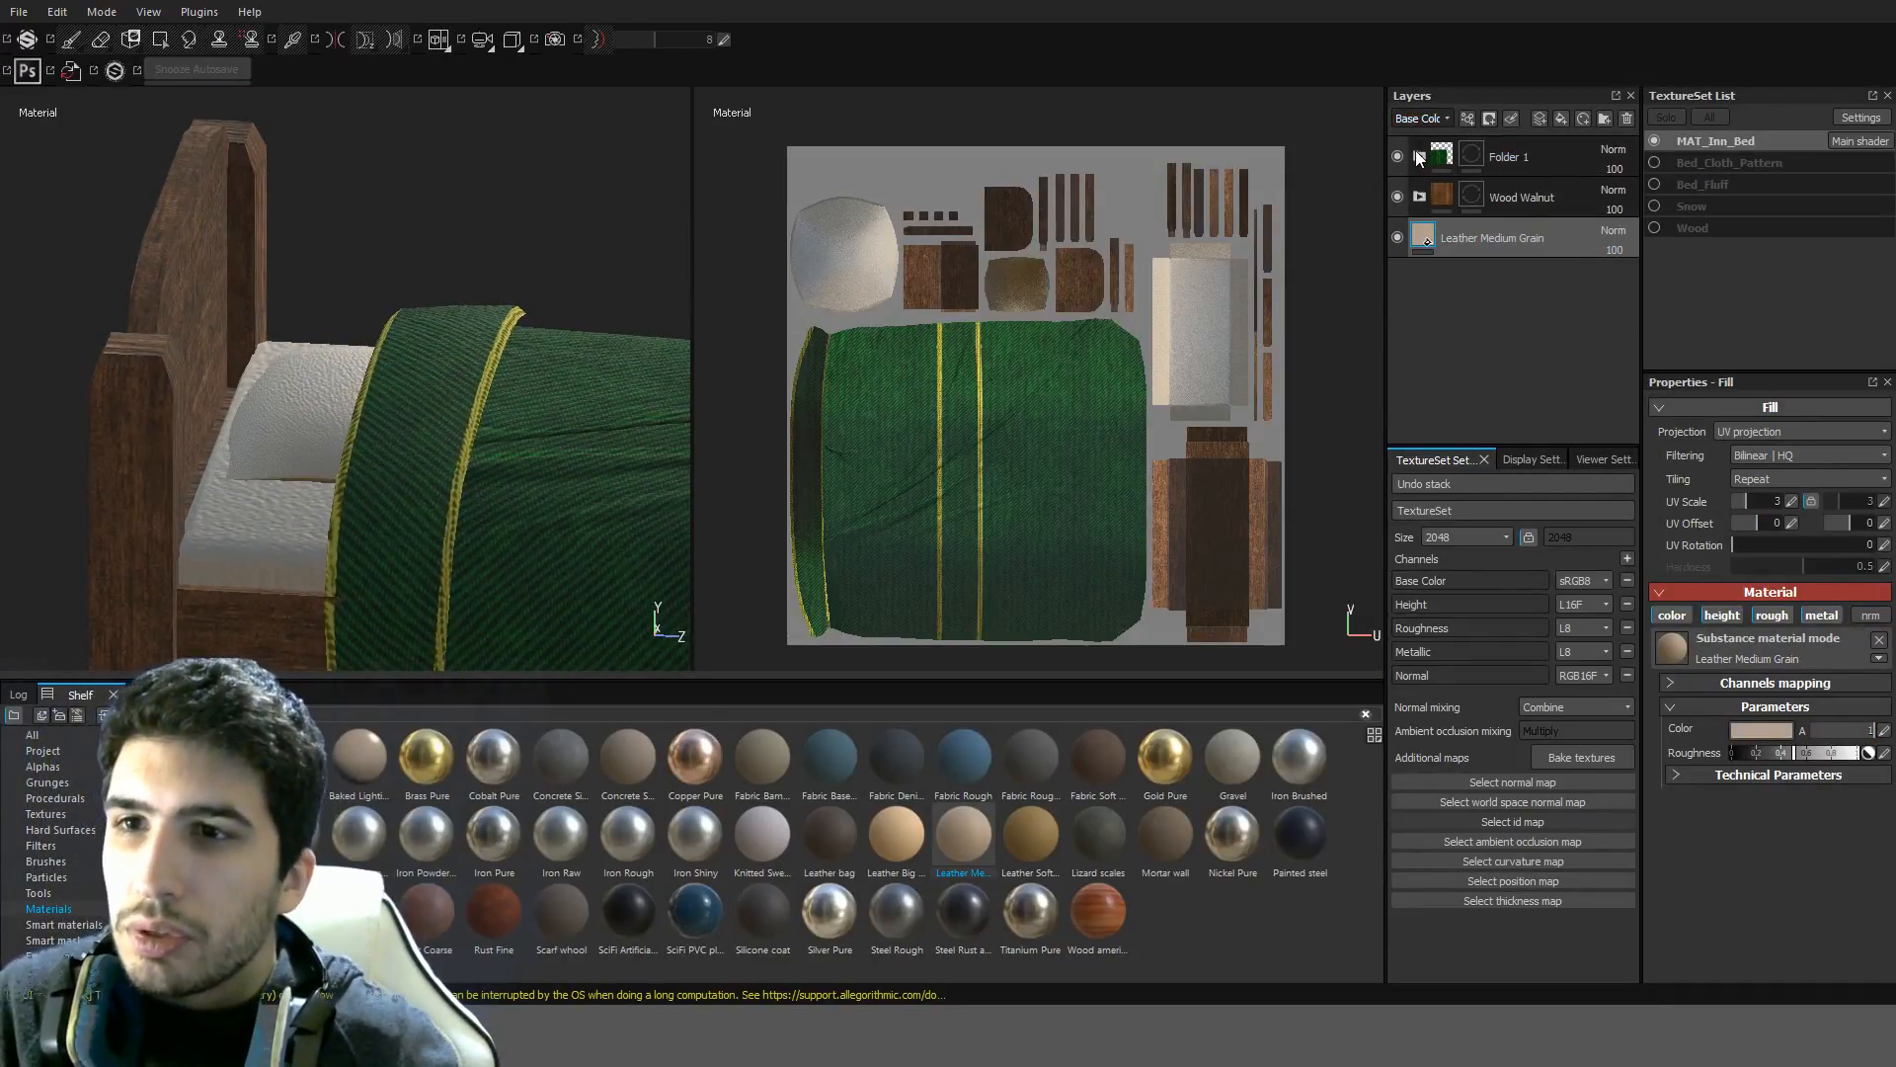
{"action": "left_click", "coordinate": [1424, 154]}
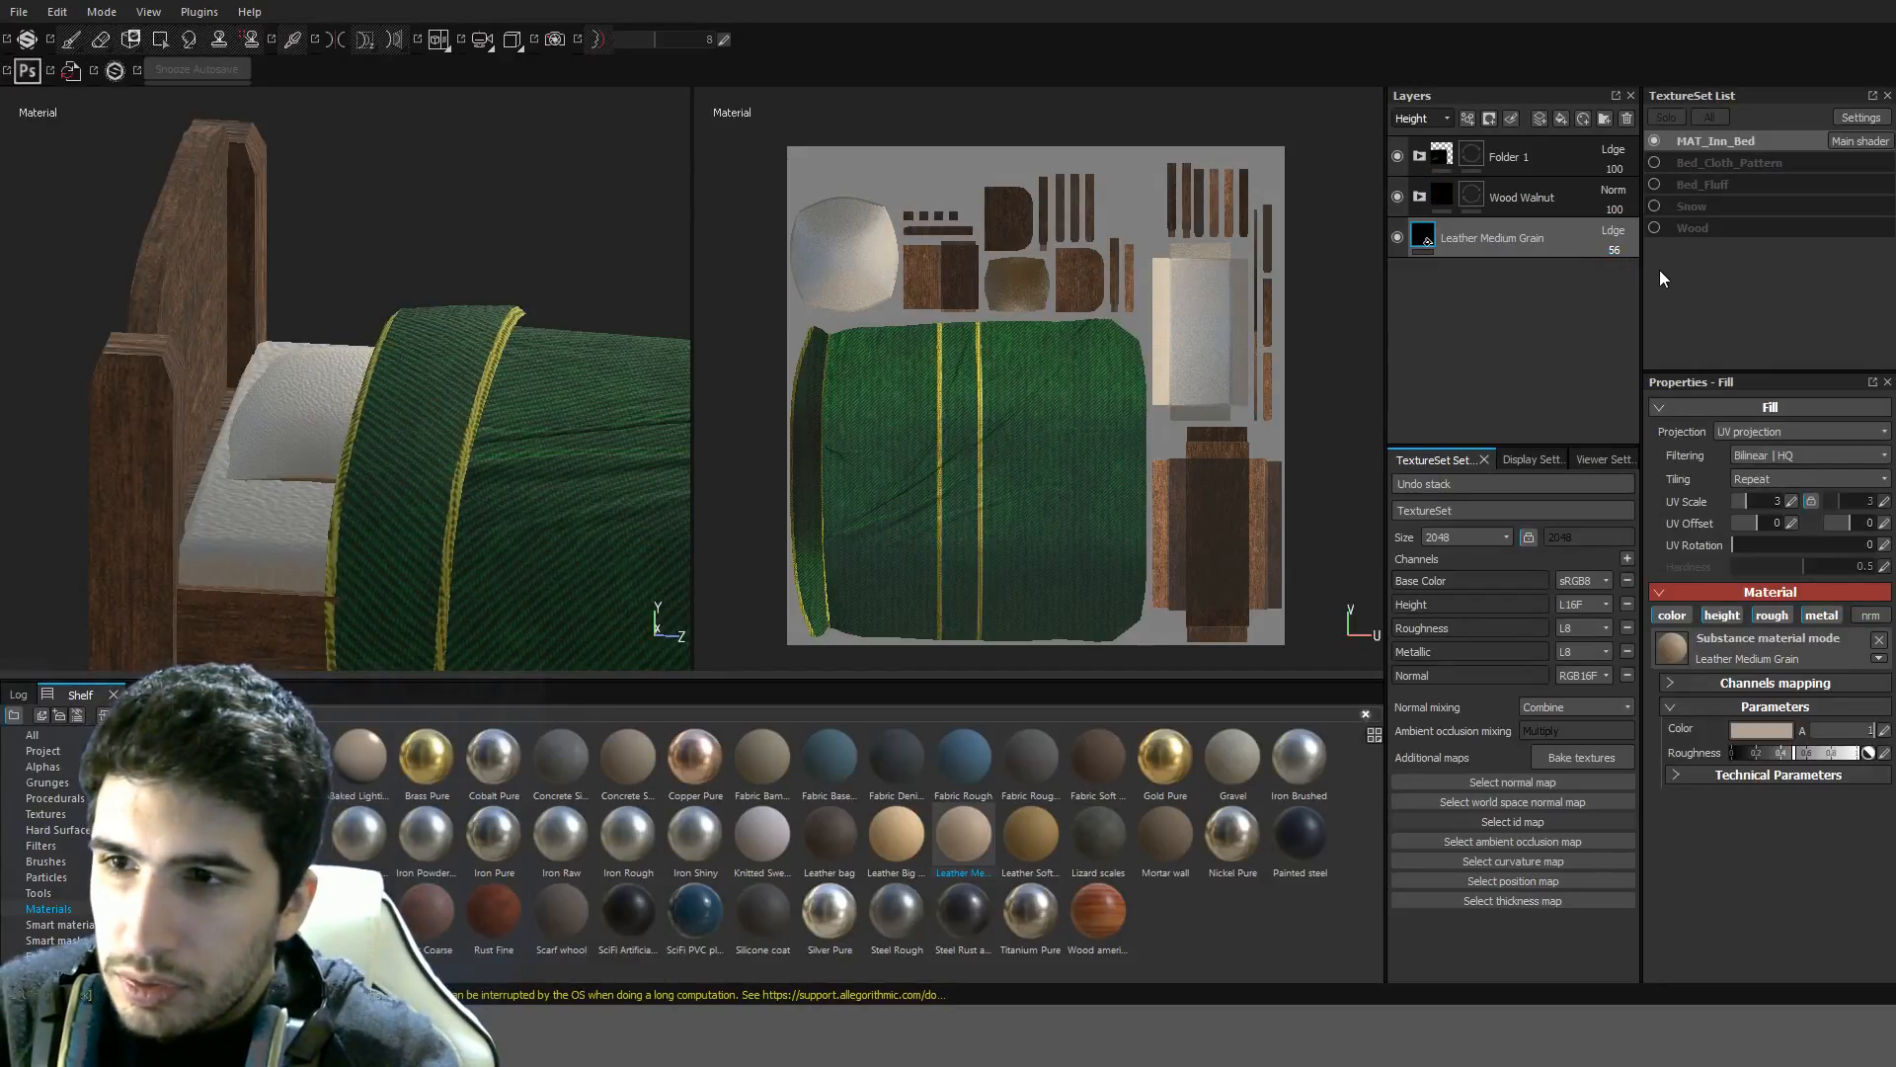
{"action": "left_click_drag", "start_coordinate": [290, 343], "coordinate": [499, 358], "text": "alt"}
{"action": "scroll", "coordinate": [170, 405], "scroll_direction": "up", "scroll_amount": 4}
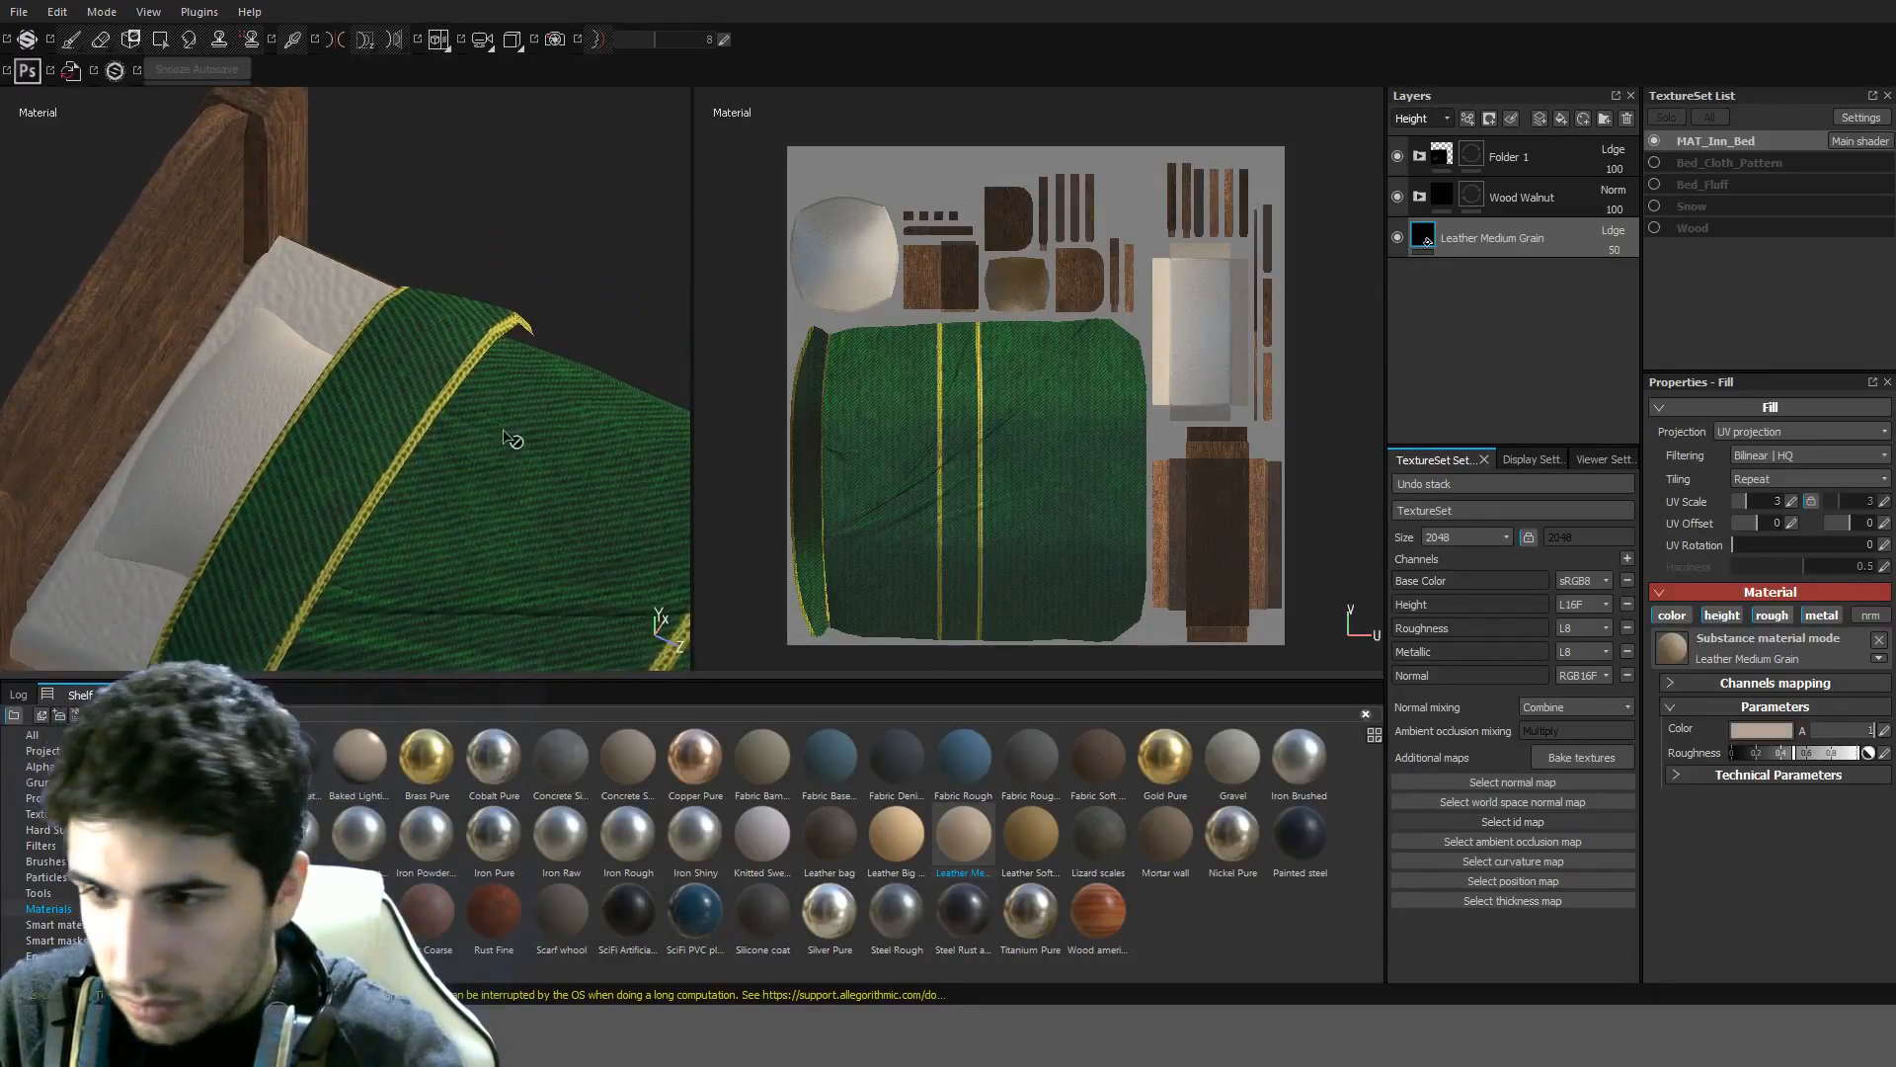
{"action": "left_click_drag", "start_coordinate": [508, 427], "coordinate": [448, 411], "text": "alt"}
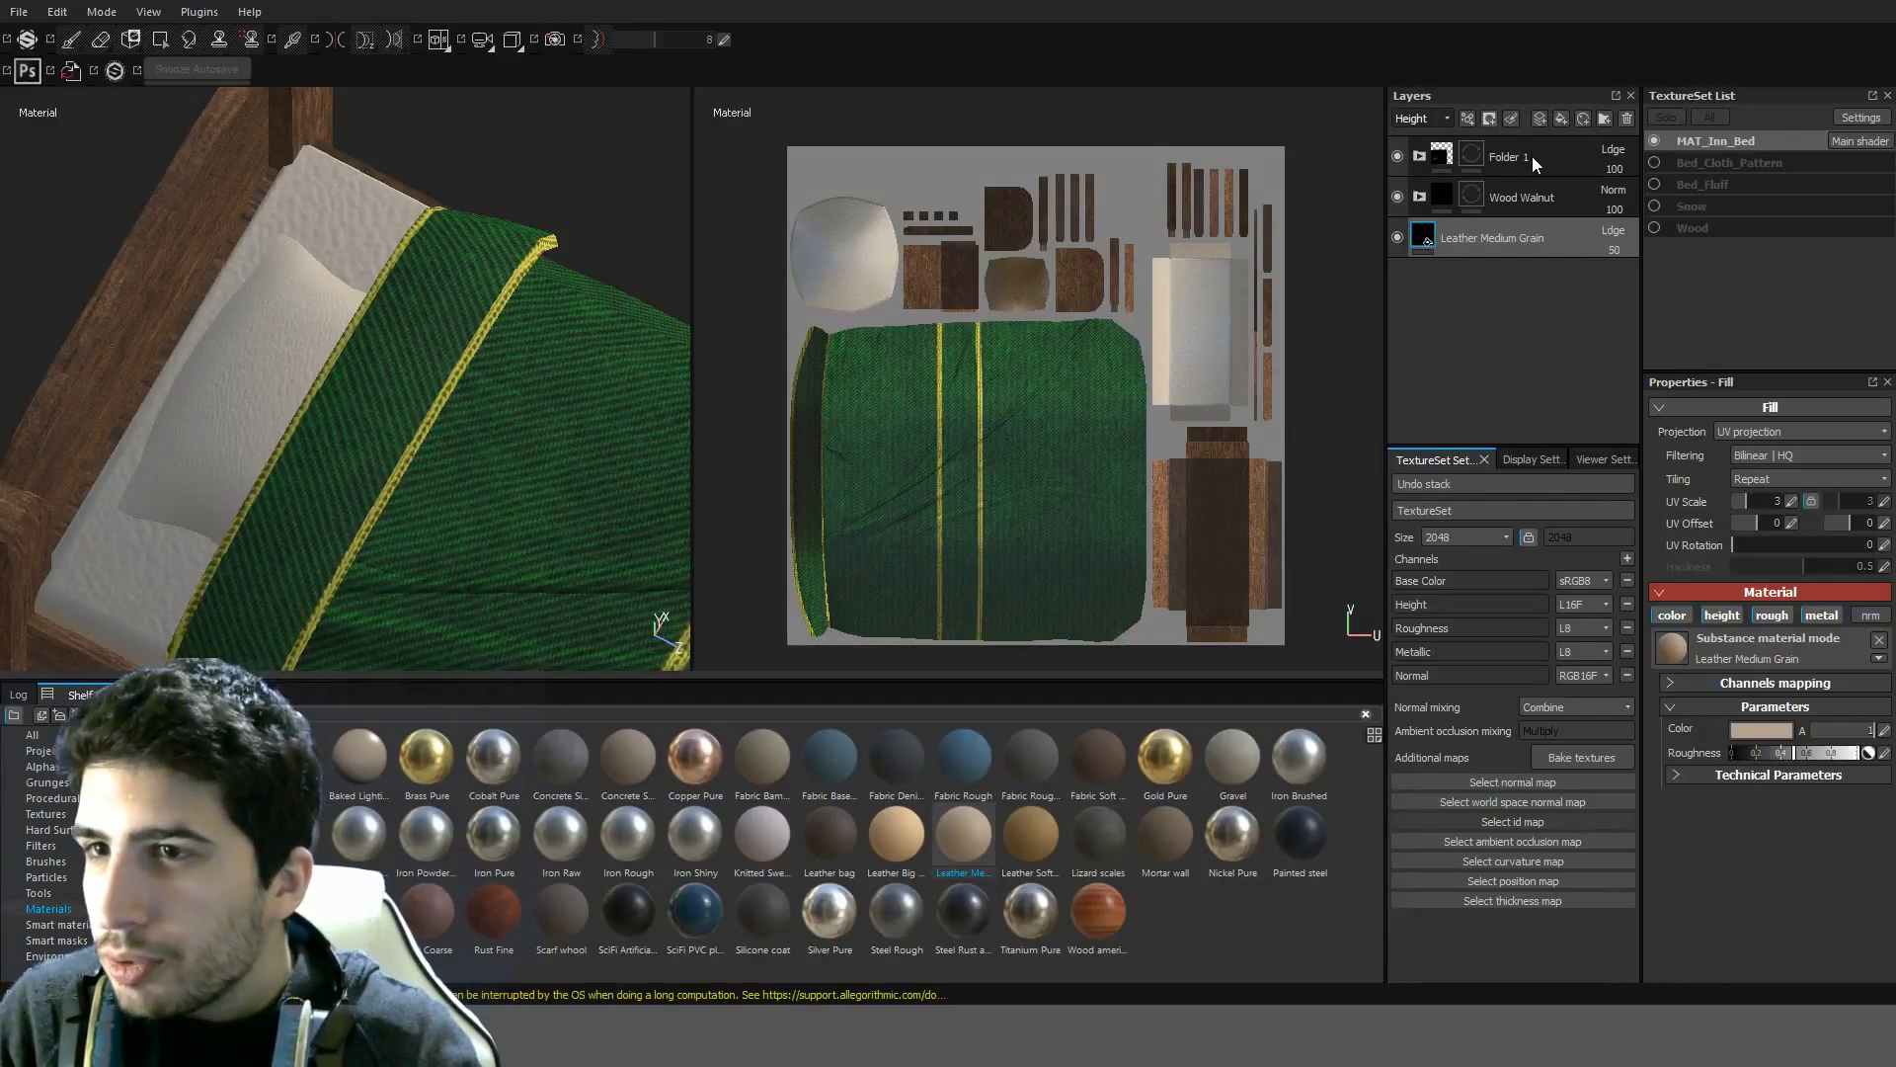
Give the Leather Medium Grain layer a black mask and reveal it on the mattress with Polygon Fill in UV chunk mode
{"action": "key", "text": "1"}
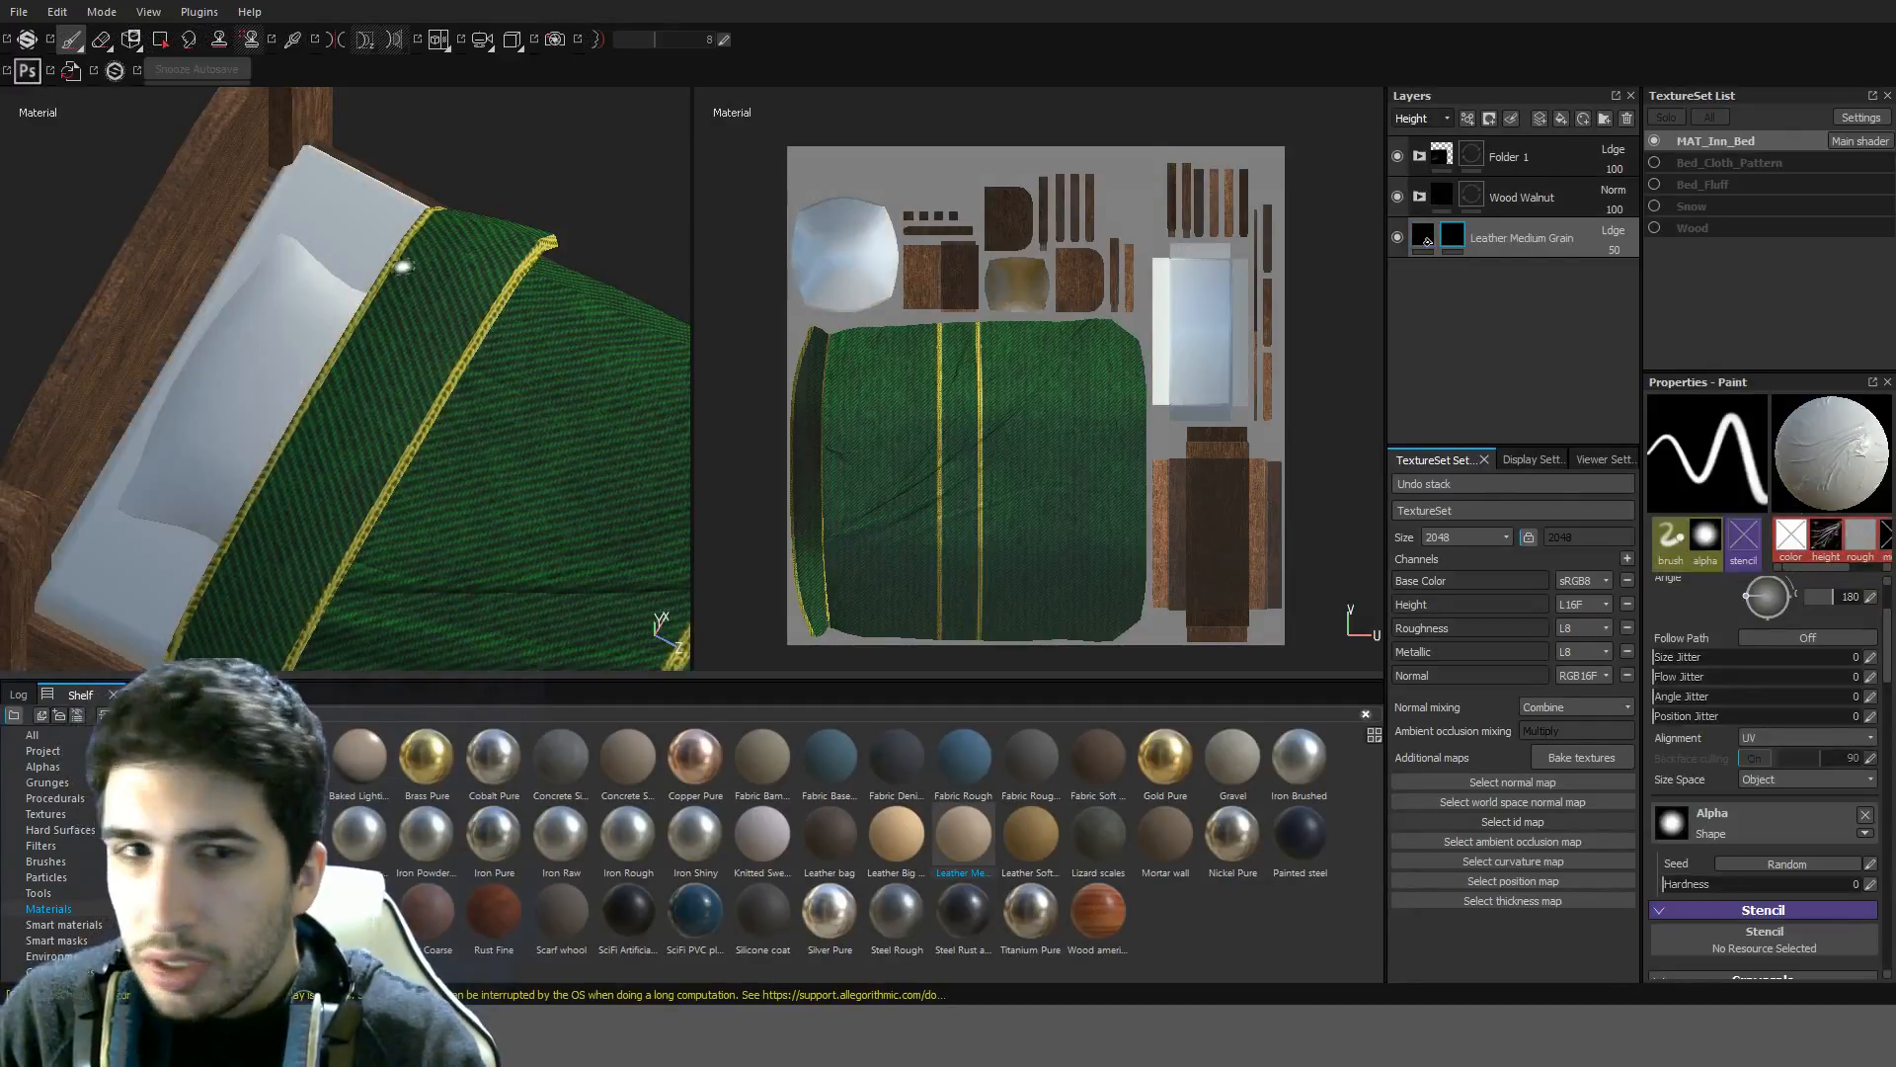
{"action": "left_click", "coordinate": [162, 46]}
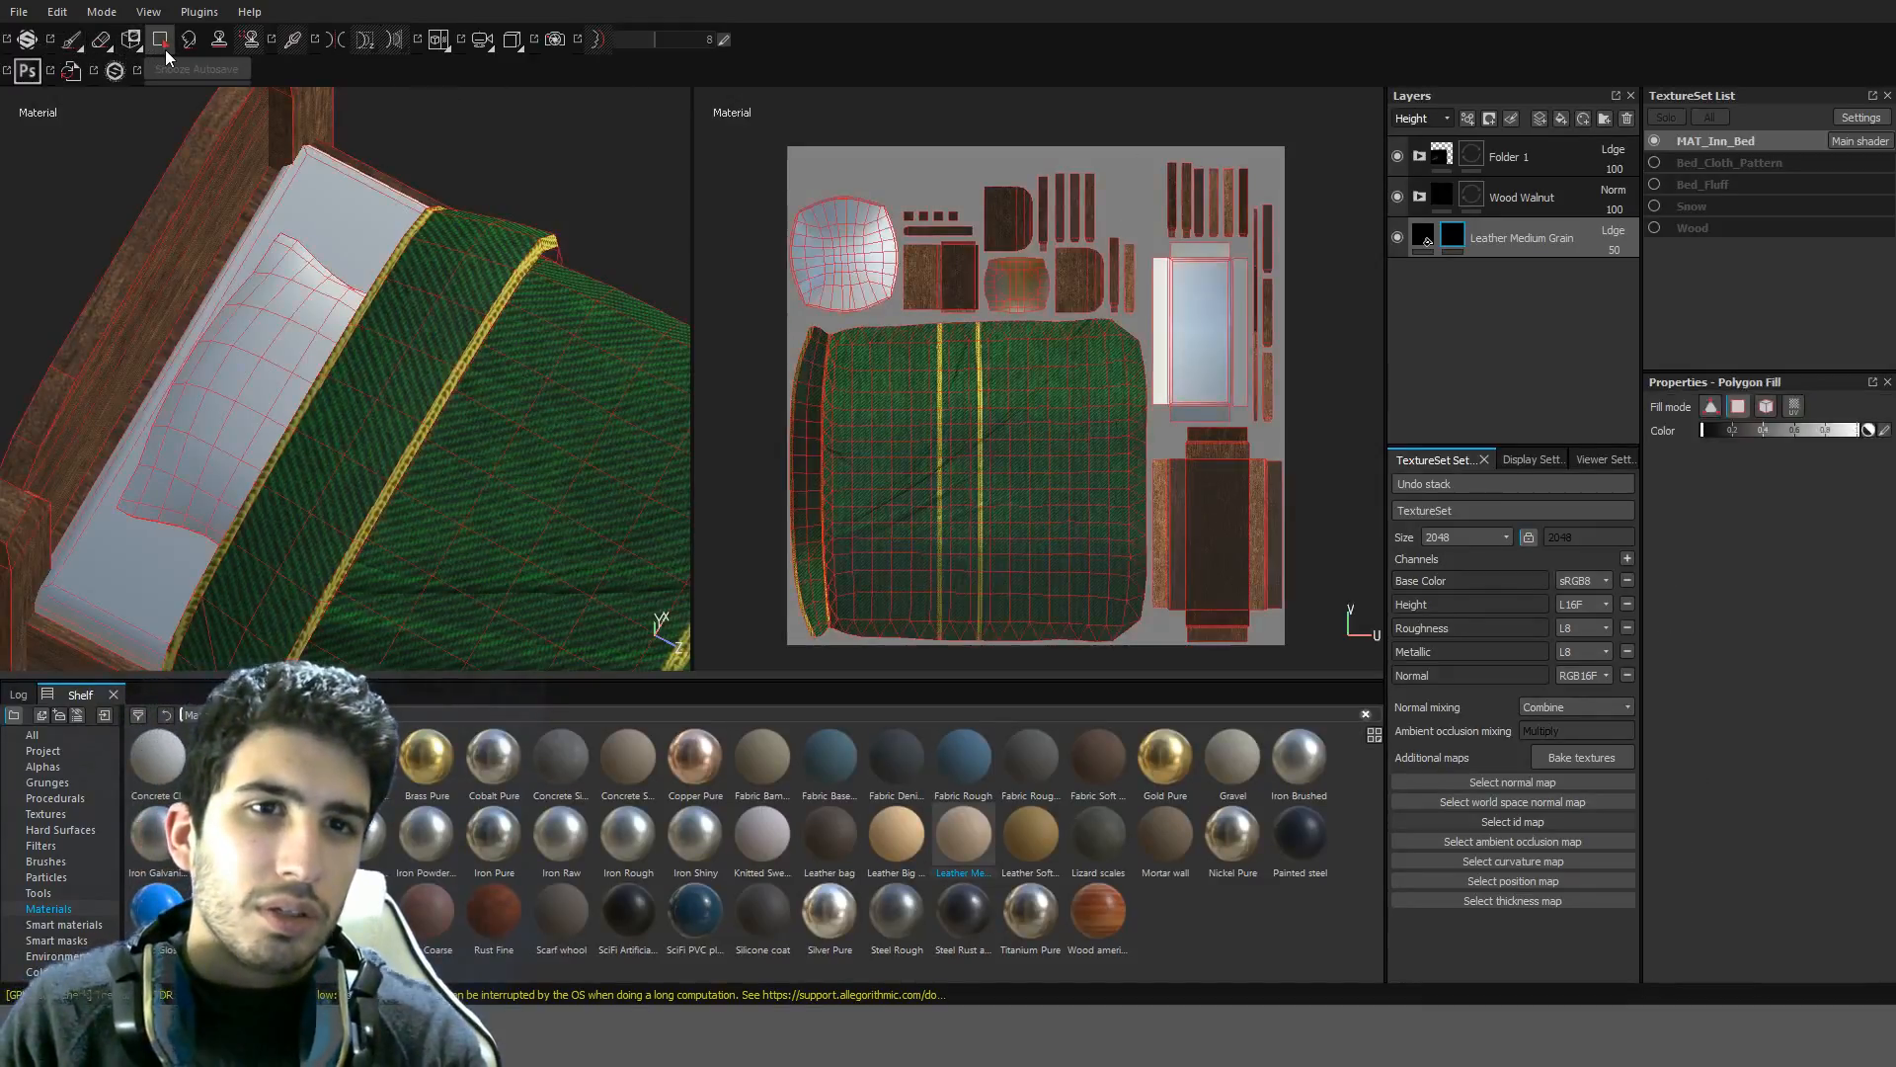
{"action": "left_click", "coordinate": [1792, 408]}
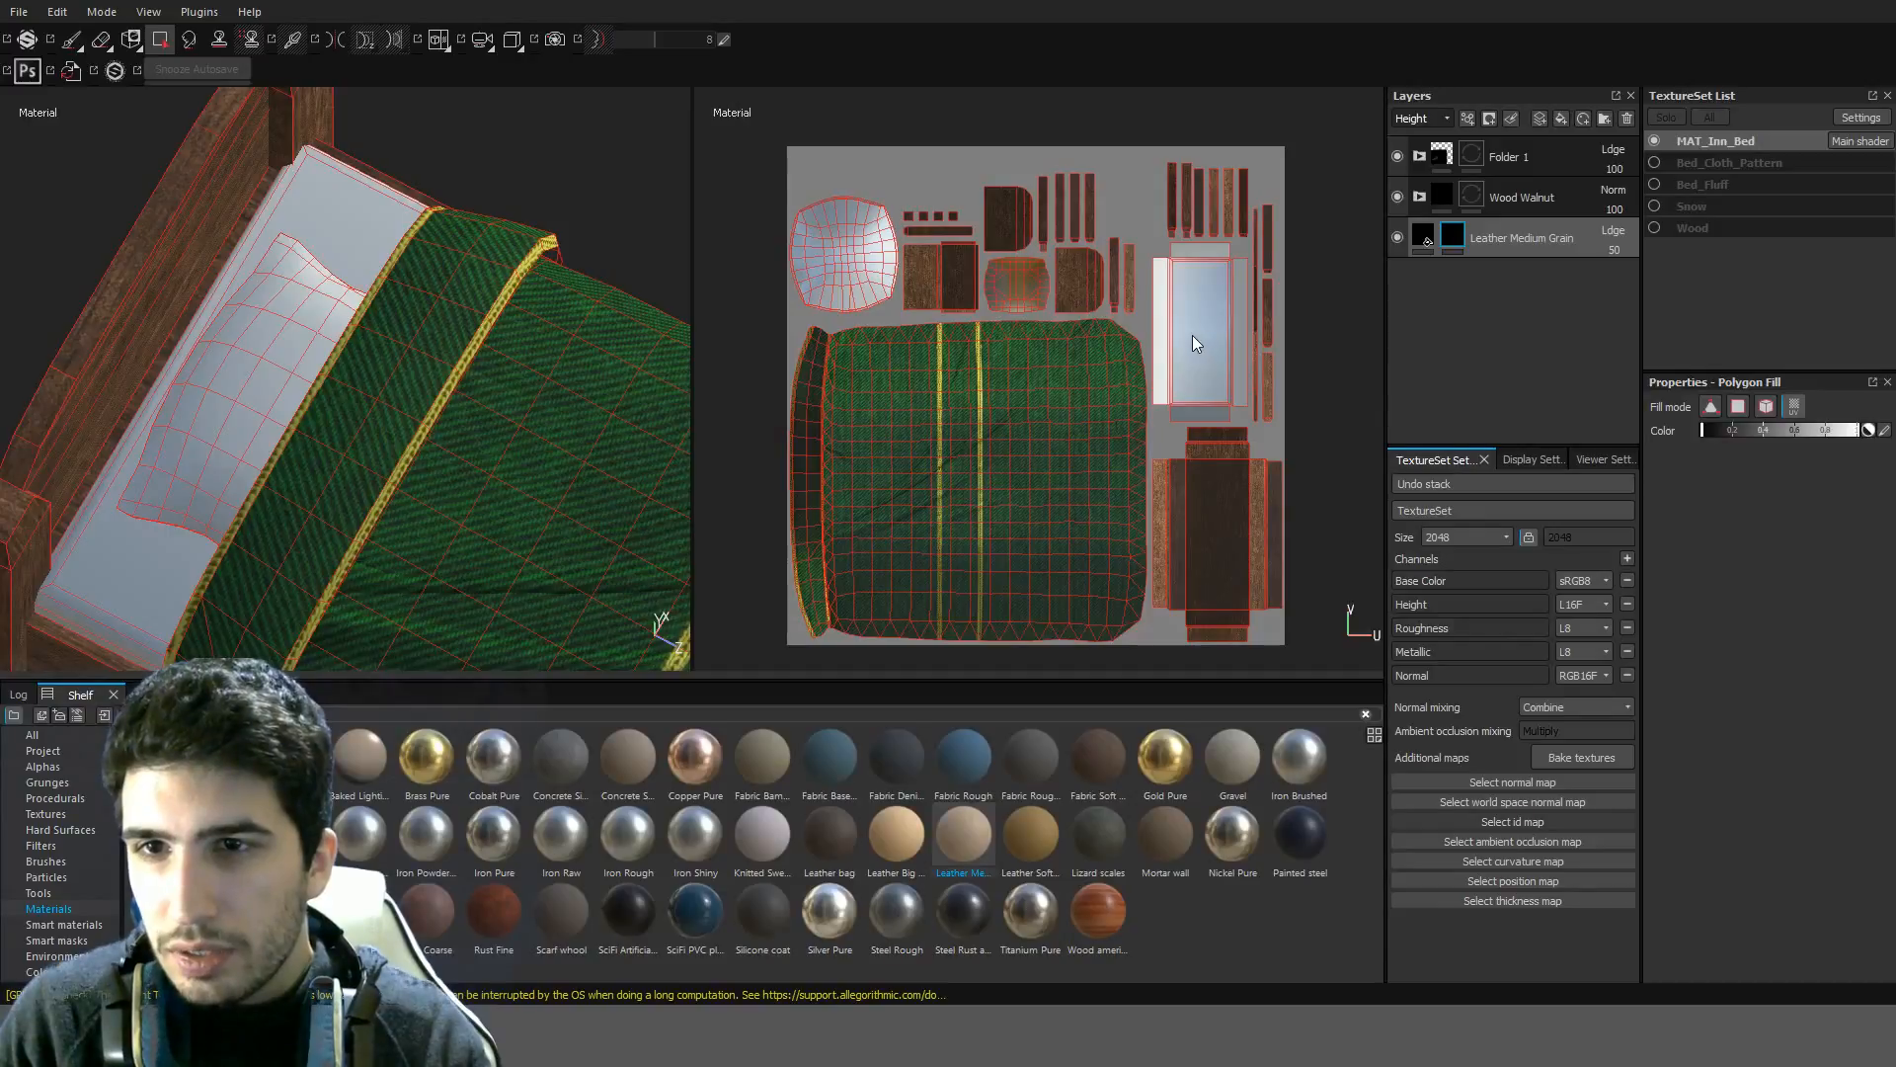
{"action": "left_click", "coordinate": [1163, 298]}
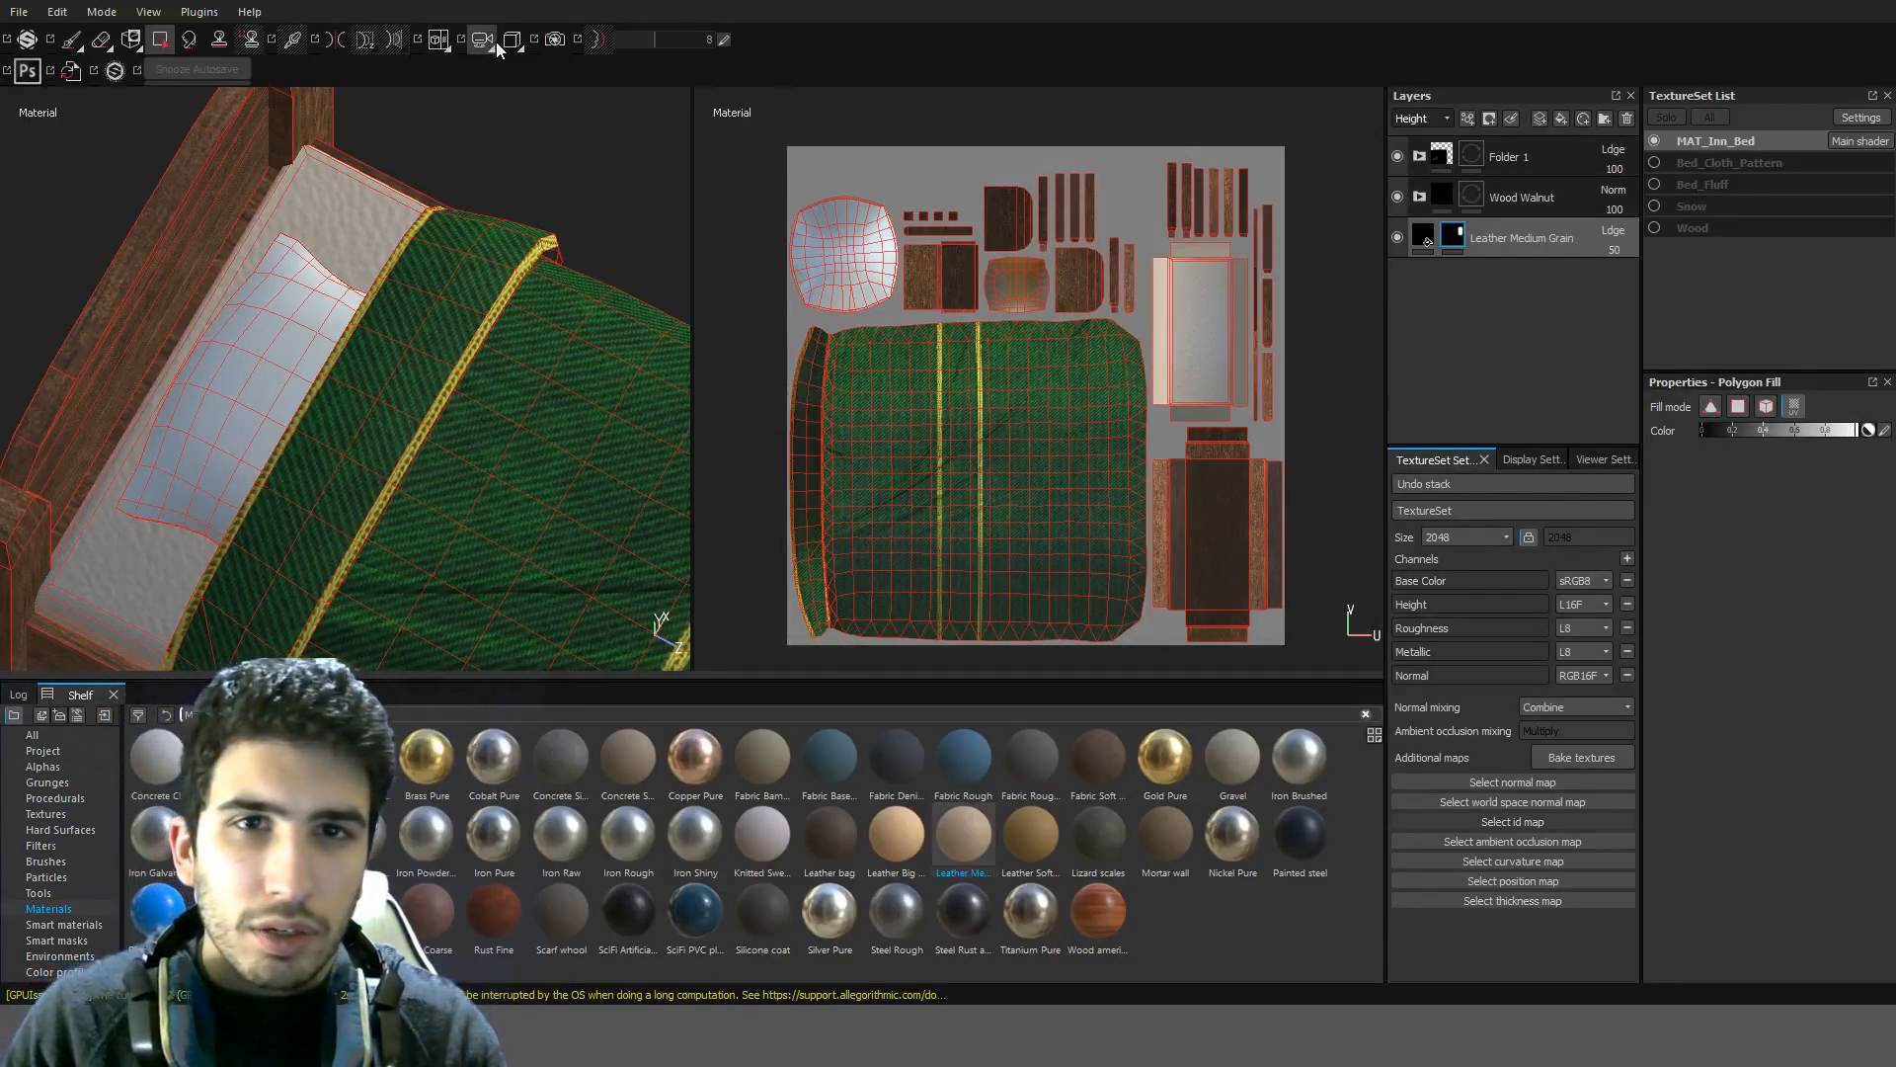
Show only the 3D view and inspect the bed from the headboard end and the side
{"action": "left_click", "coordinate": [468, 83]}
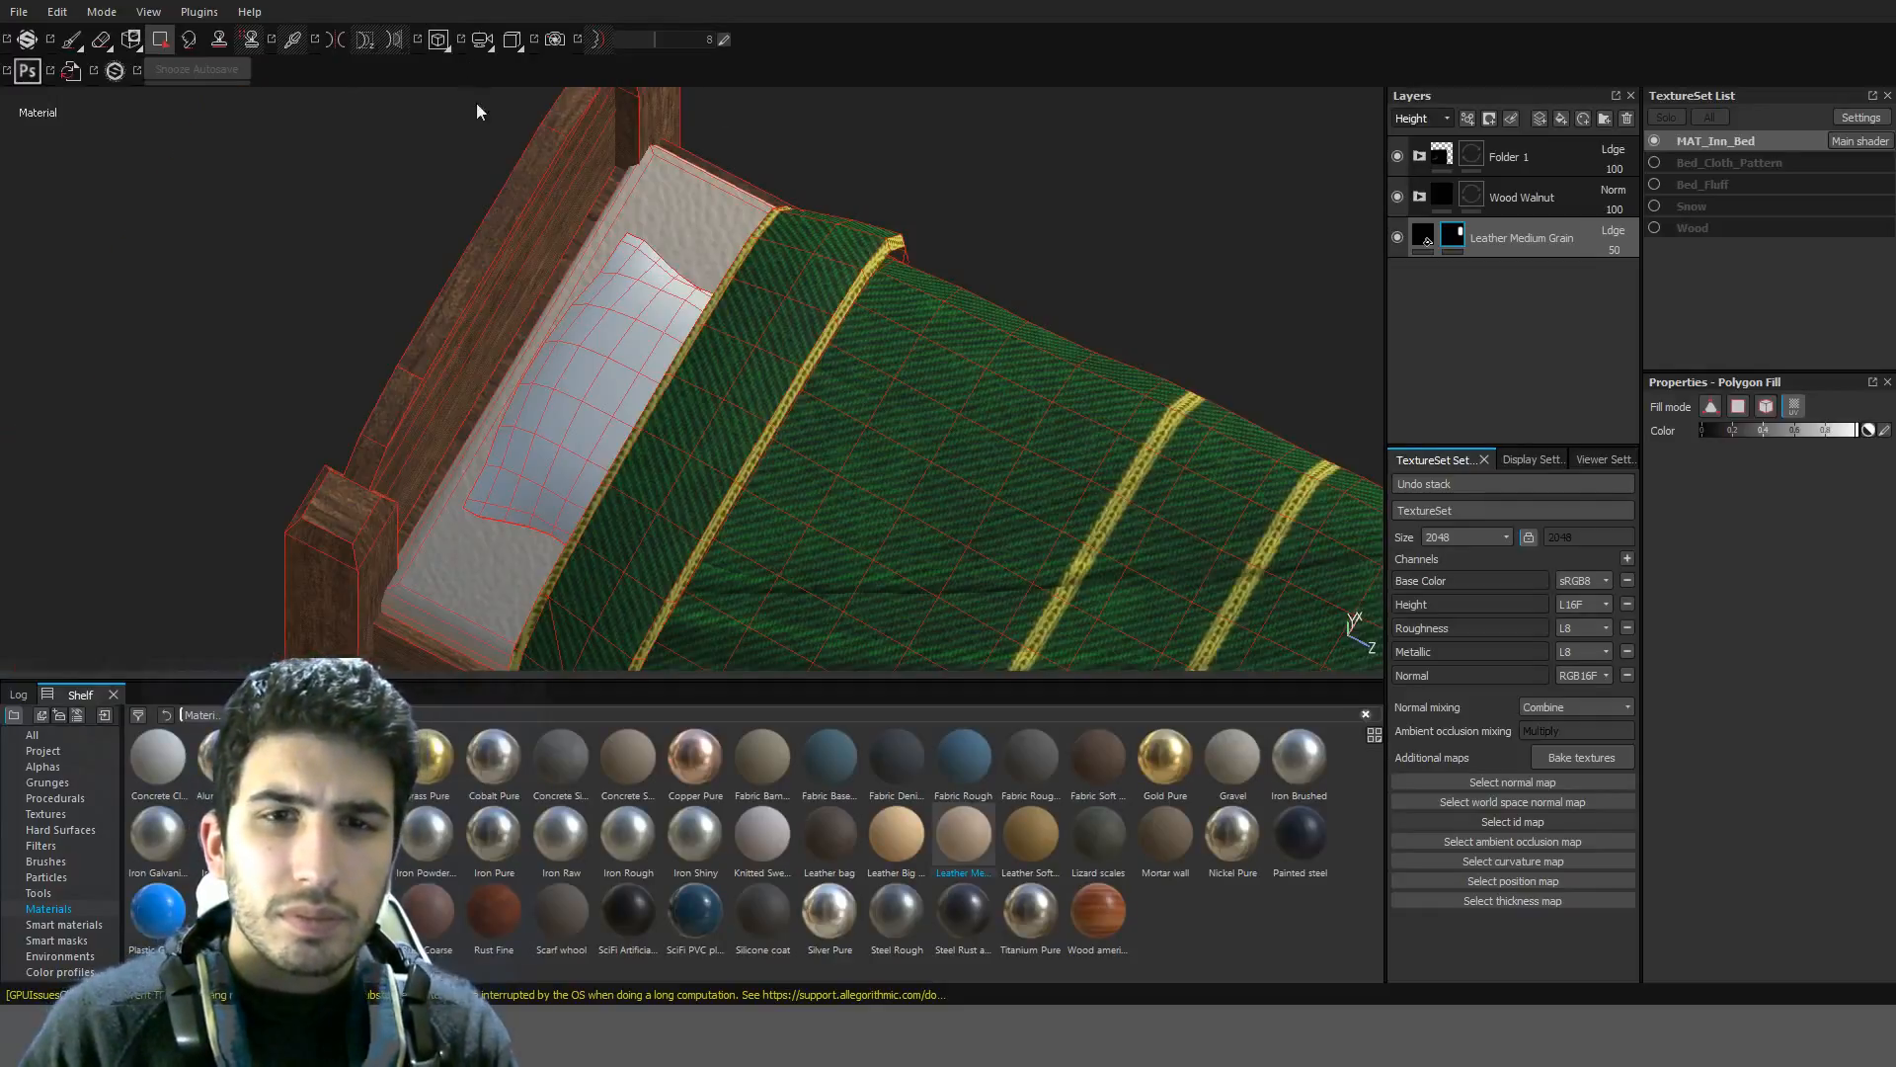
{"action": "scroll", "coordinate": [696, 266], "scroll_direction": "down", "scroll_amount": 3}
{"action": "left_click_drag", "start_coordinate": [702, 276], "coordinate": [1126, 309], "text": "alt"}
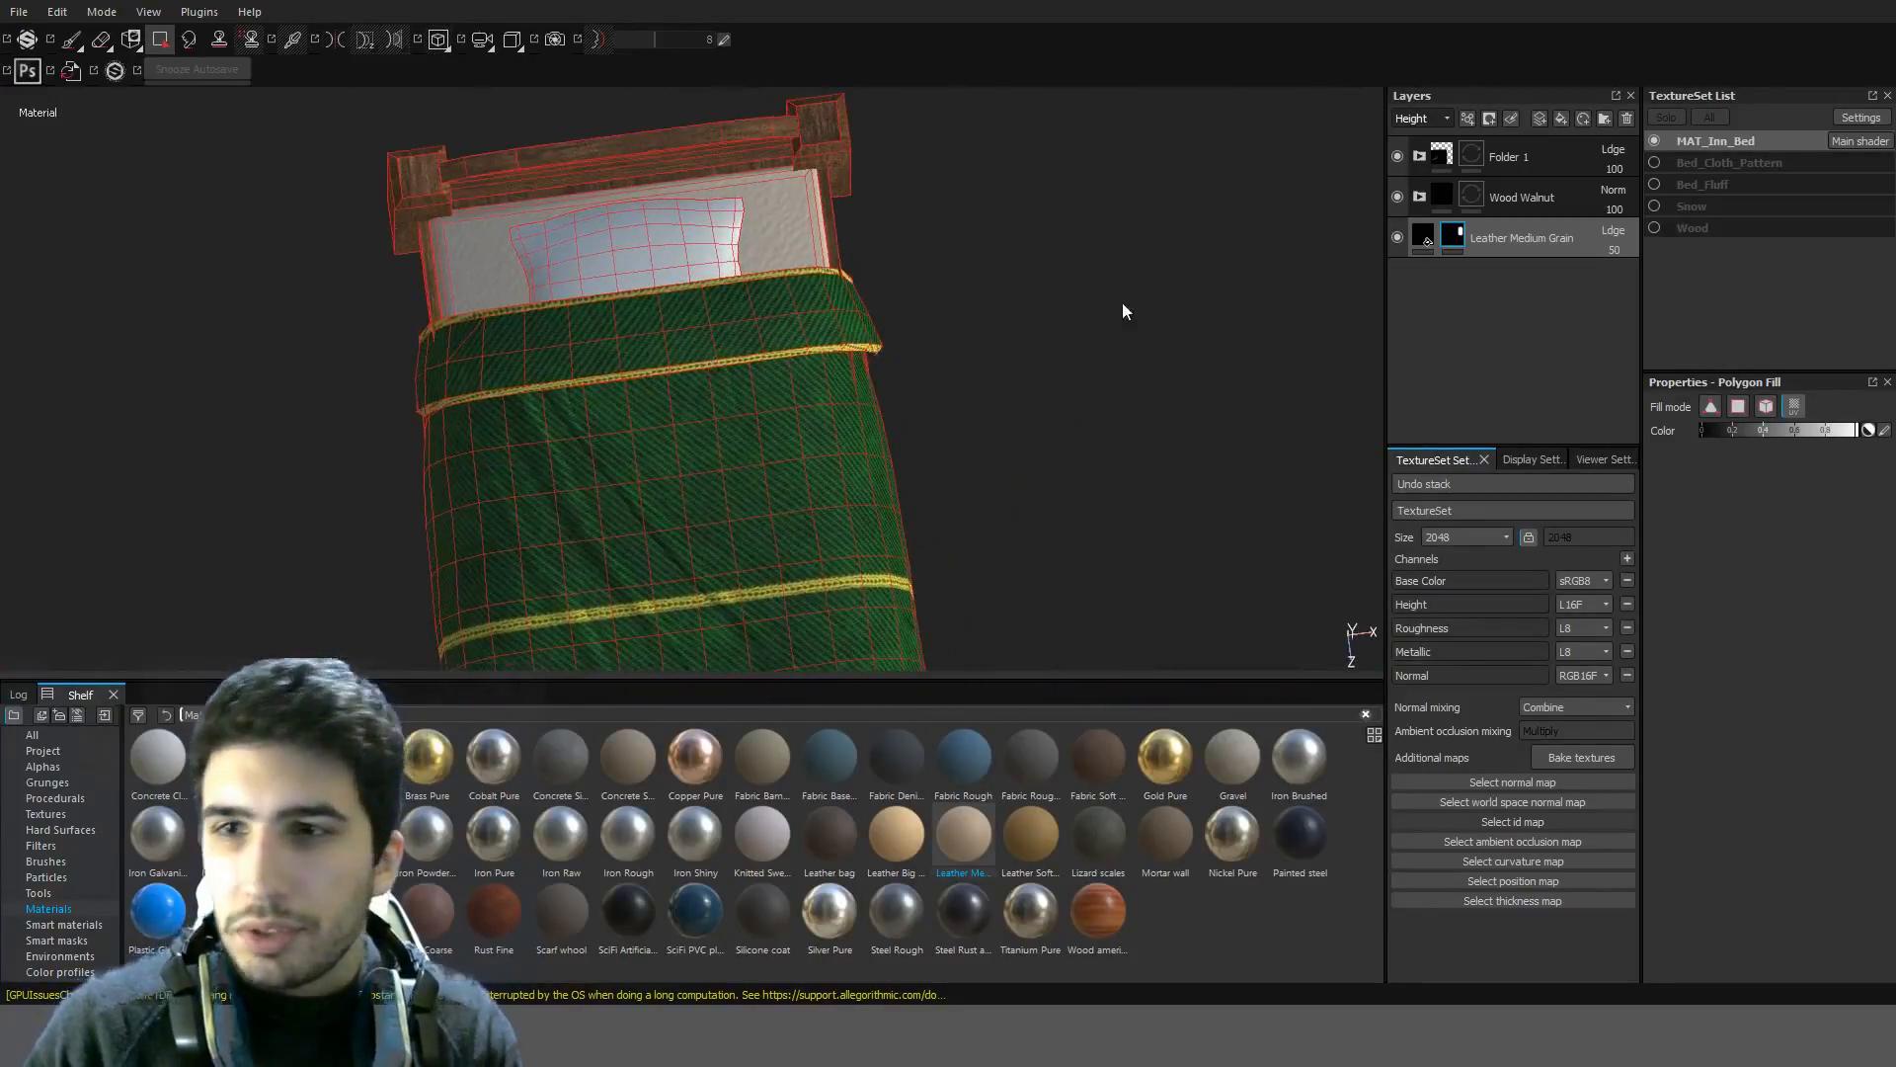
{"action": "left_click_drag", "start_coordinate": [902, 356], "coordinate": [860, 411], "text": "alt"}
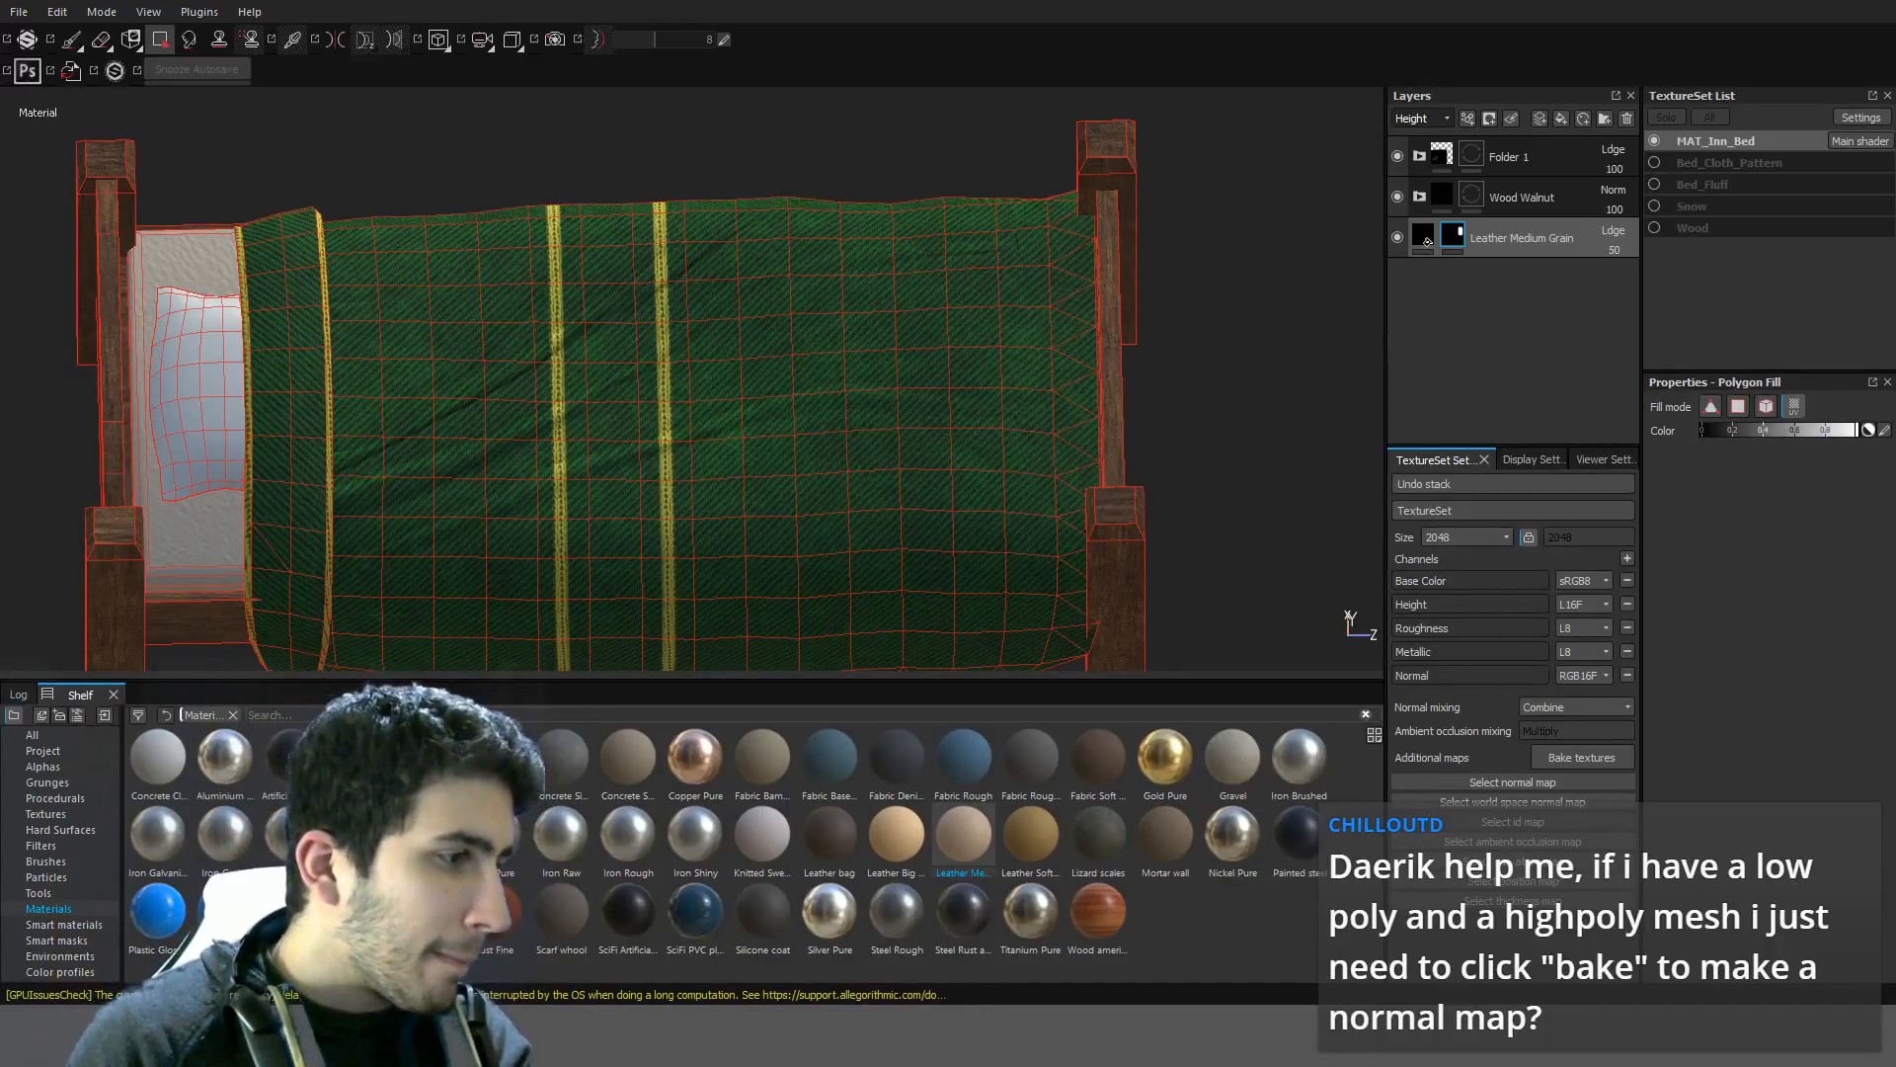
Switch to Blender and add a cube mesh to the bed scene
{"action": "key", "text": "alt+Tab"}
{"action": "key", "text": "alt+Tab"}
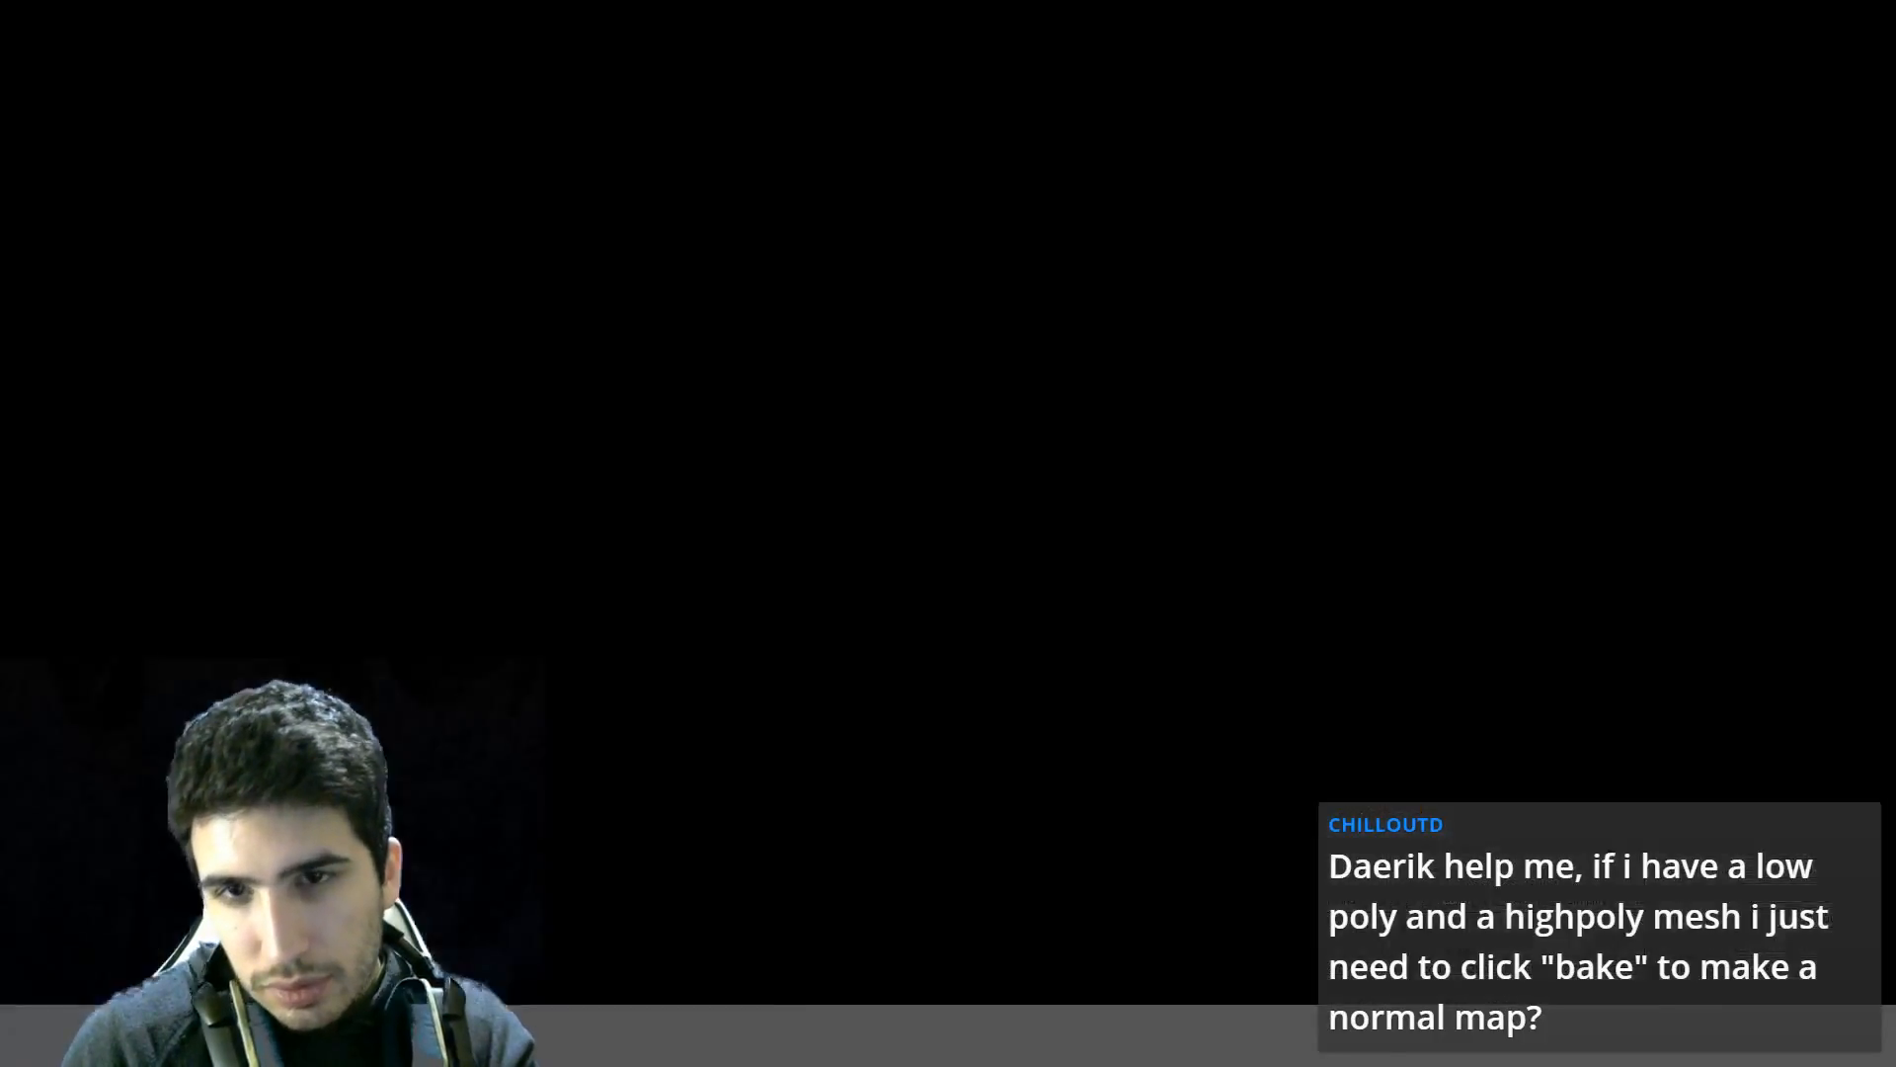
{"action": "scroll", "coordinate": [802, 512], "scroll_direction": "down", "scroll_amount": 4}
{"action": "middle_click_drag", "start_coordinate": [993, 457], "coordinate": [978, 425]}
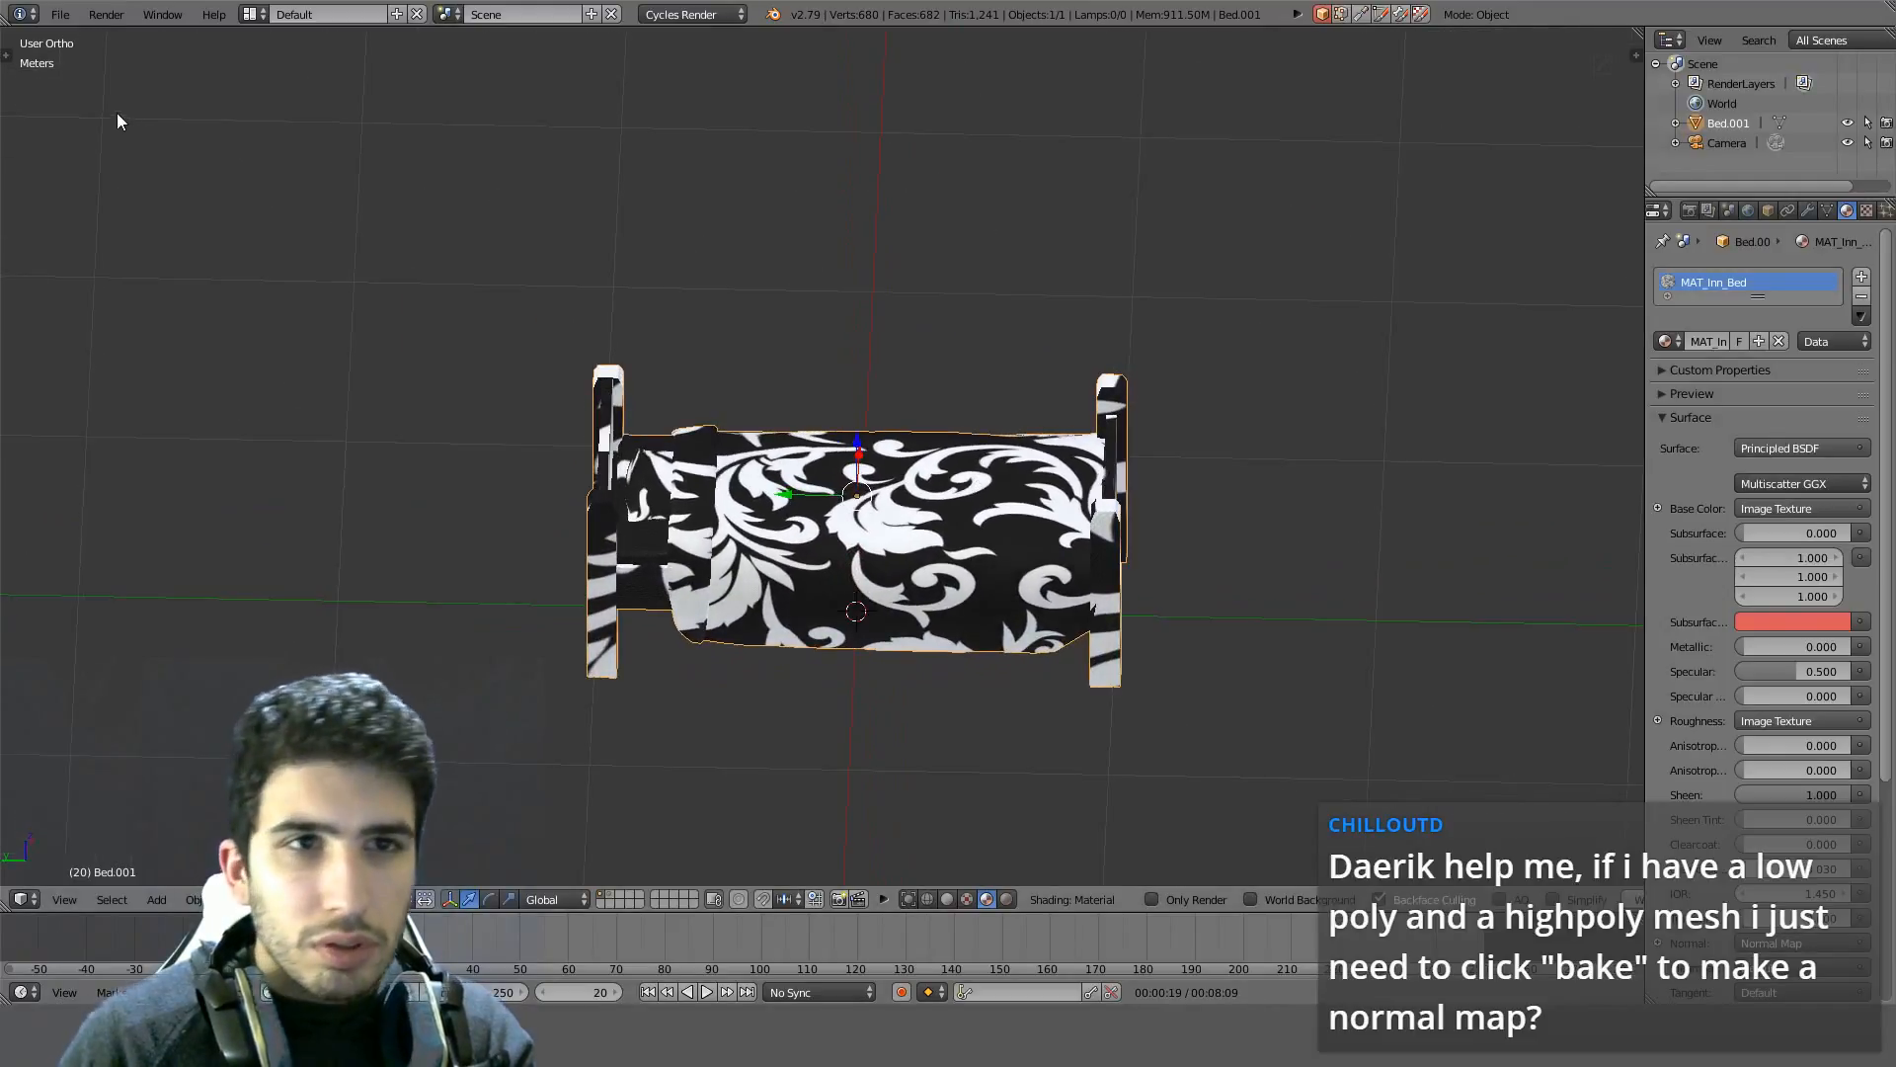
{"action": "left_click", "coordinate": [60, 14]}
{"action": "left_click", "coordinate": [61, 14]}
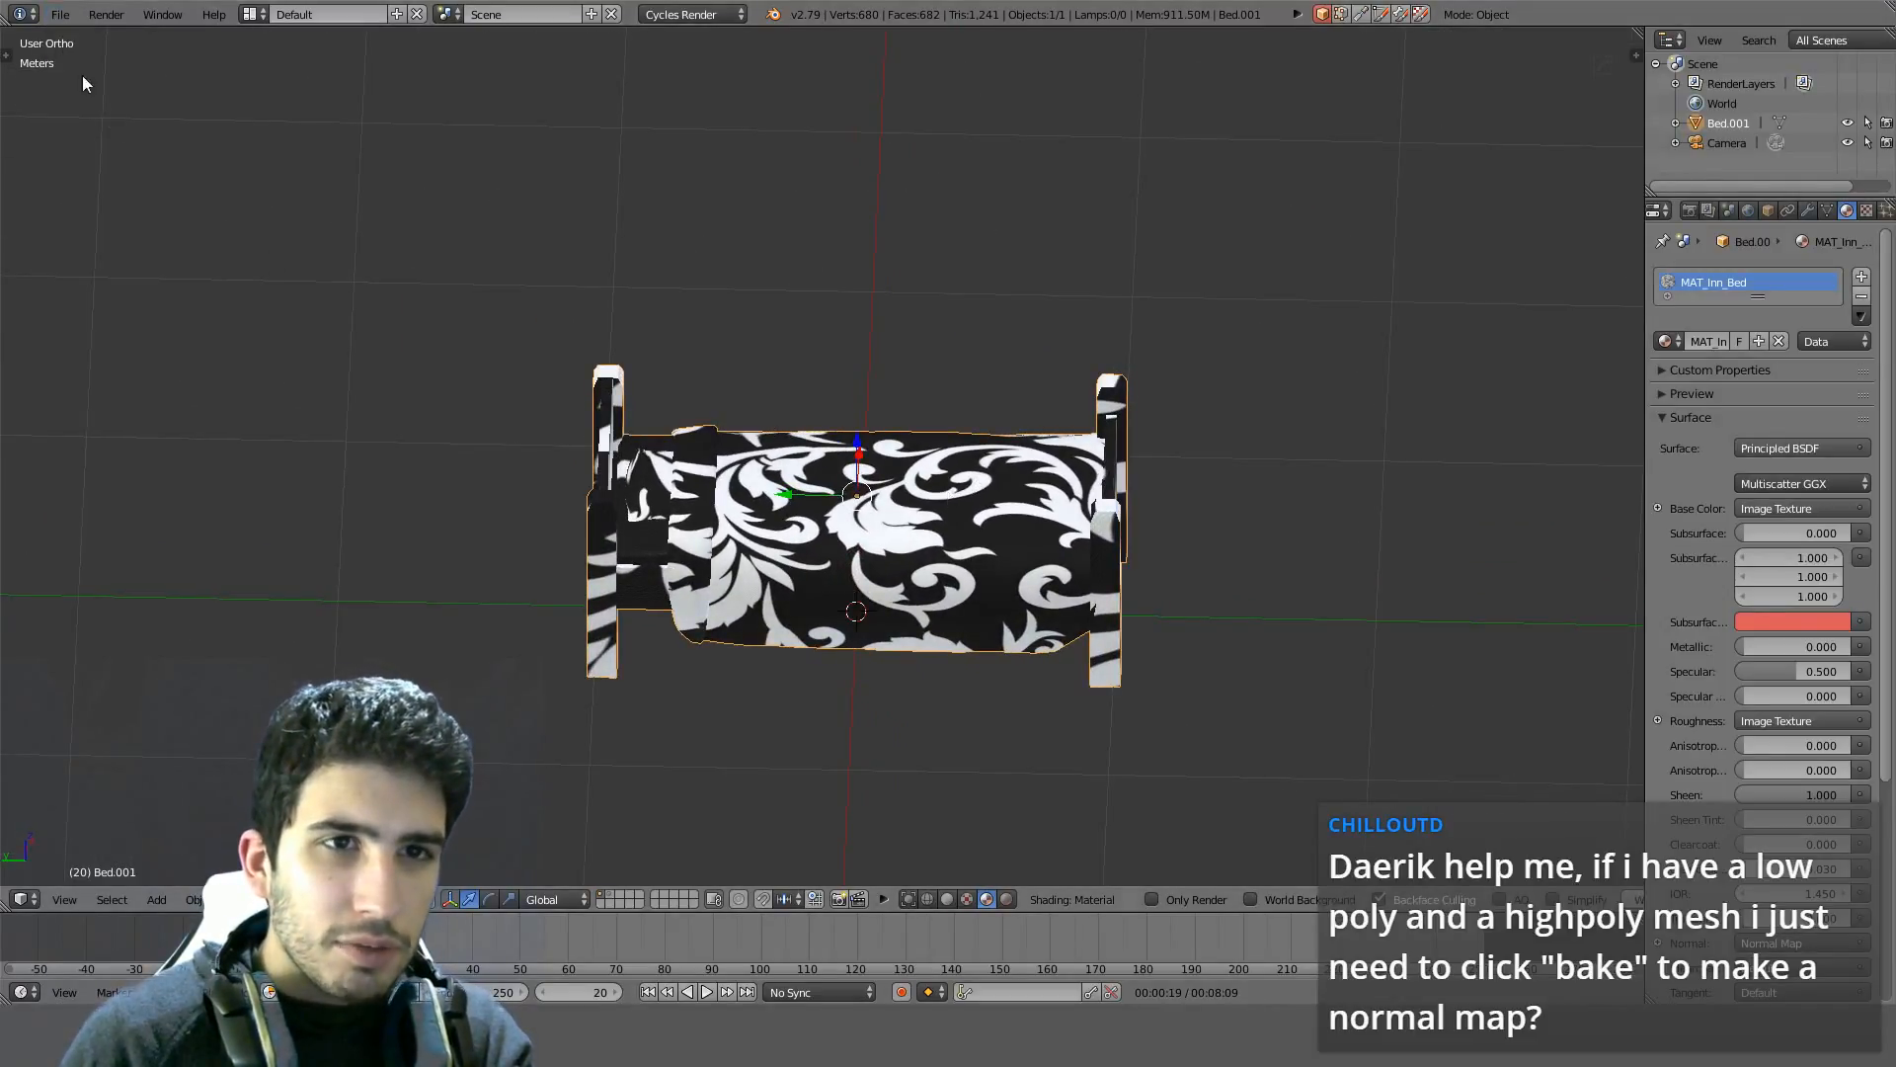
{"action": "key", "text": "shift+a"}
{"action": "mouse_move", "coordinate": [400, 345]}
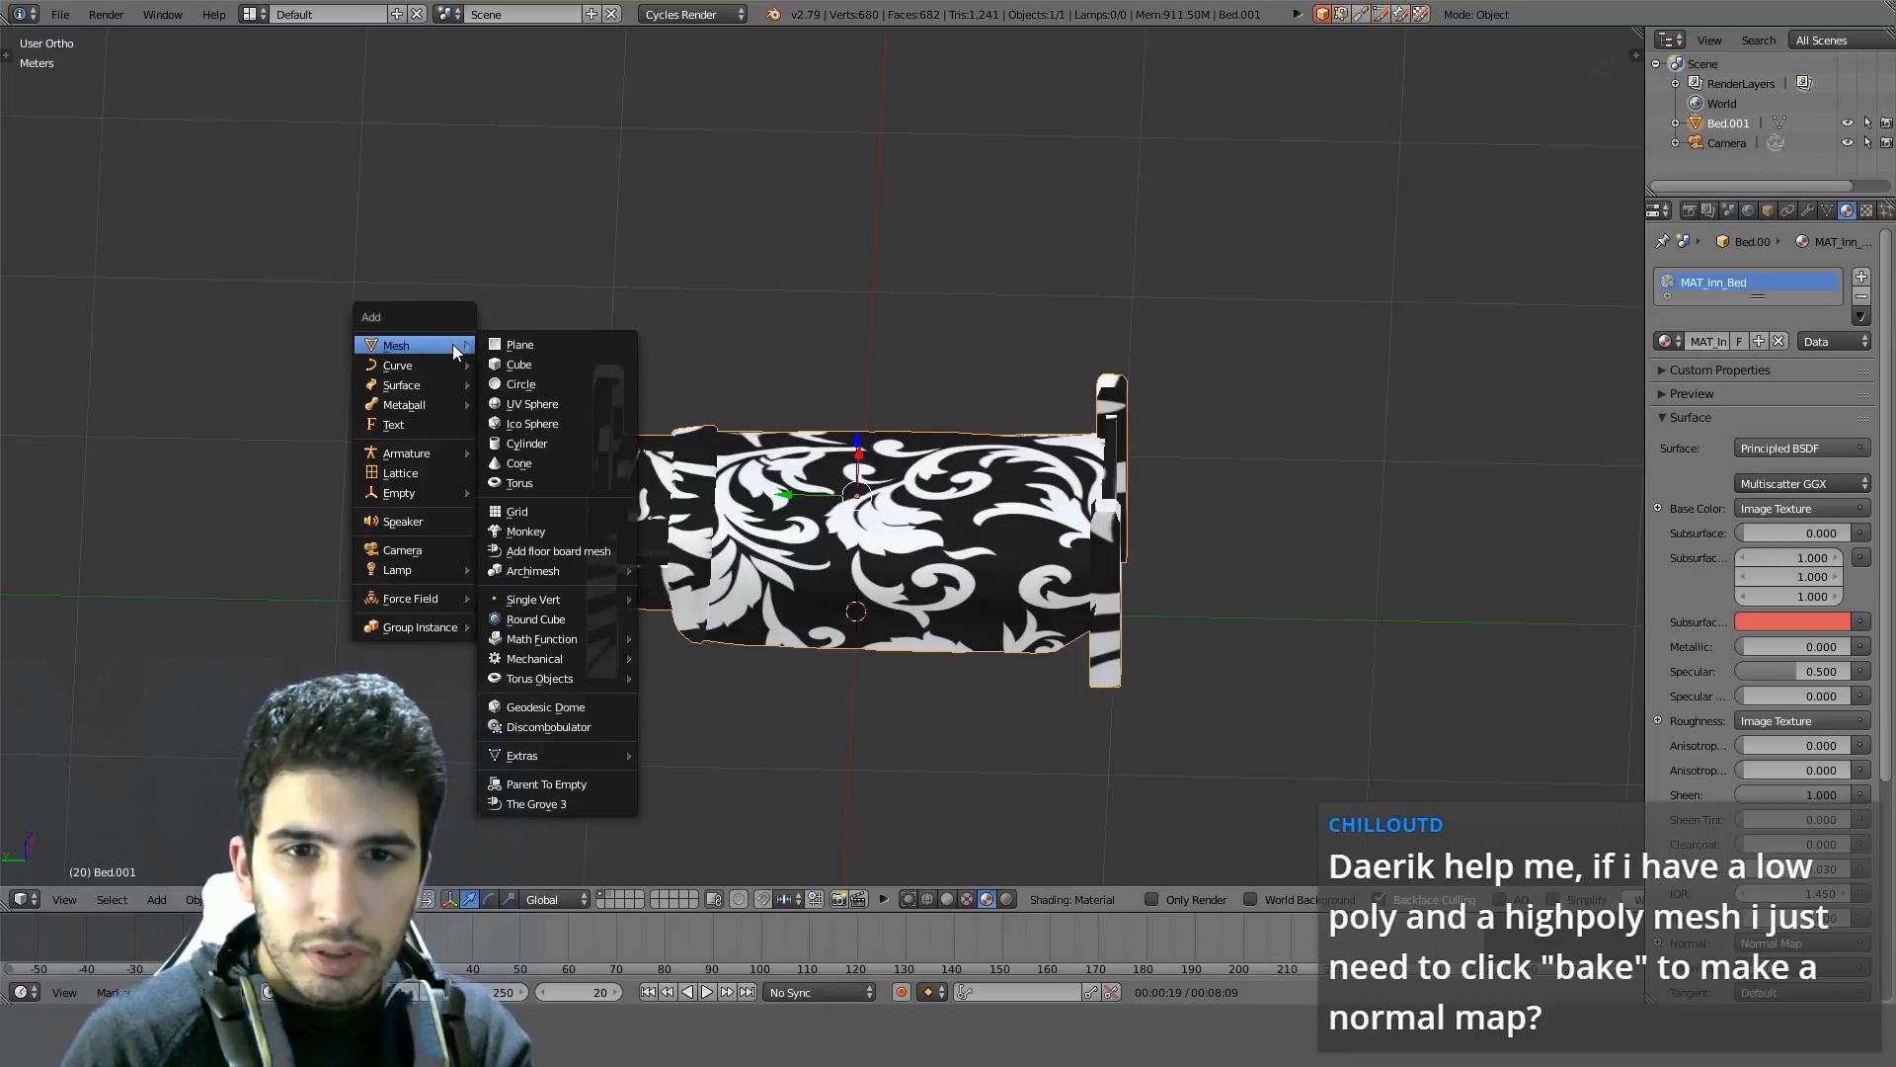
{"action": "left_click", "coordinate": [572, 363]}
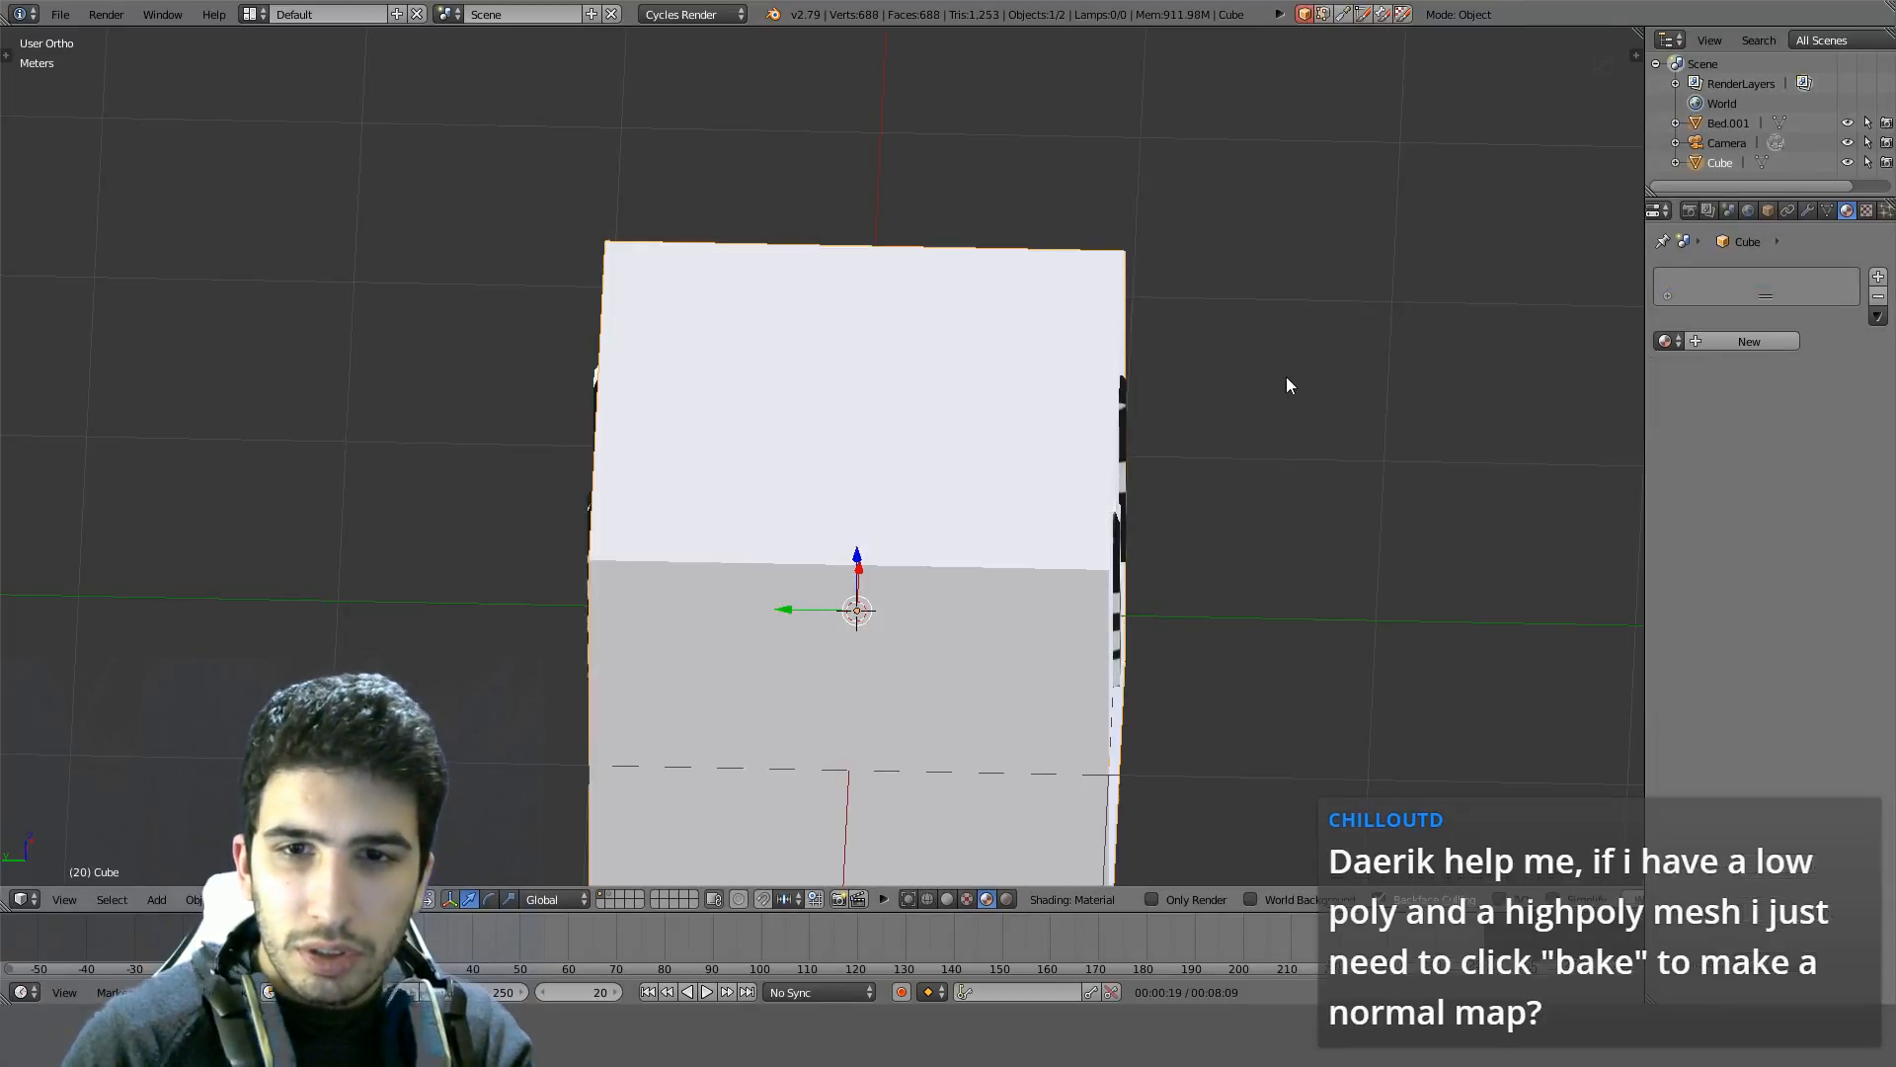
Scale the cube down along X and Z to roughly fit the bed's width and height, and raise it 40 cm
{"action": "scroll", "coordinate": [1274, 379], "scroll_direction": "down", "scroll_amount": 3}
{"action": "middle_click_drag", "start_coordinate": [1254, 382], "coordinate": [987, 431]}
{"action": "key", "text": "s"}
{"action": "key", "text": "x"}
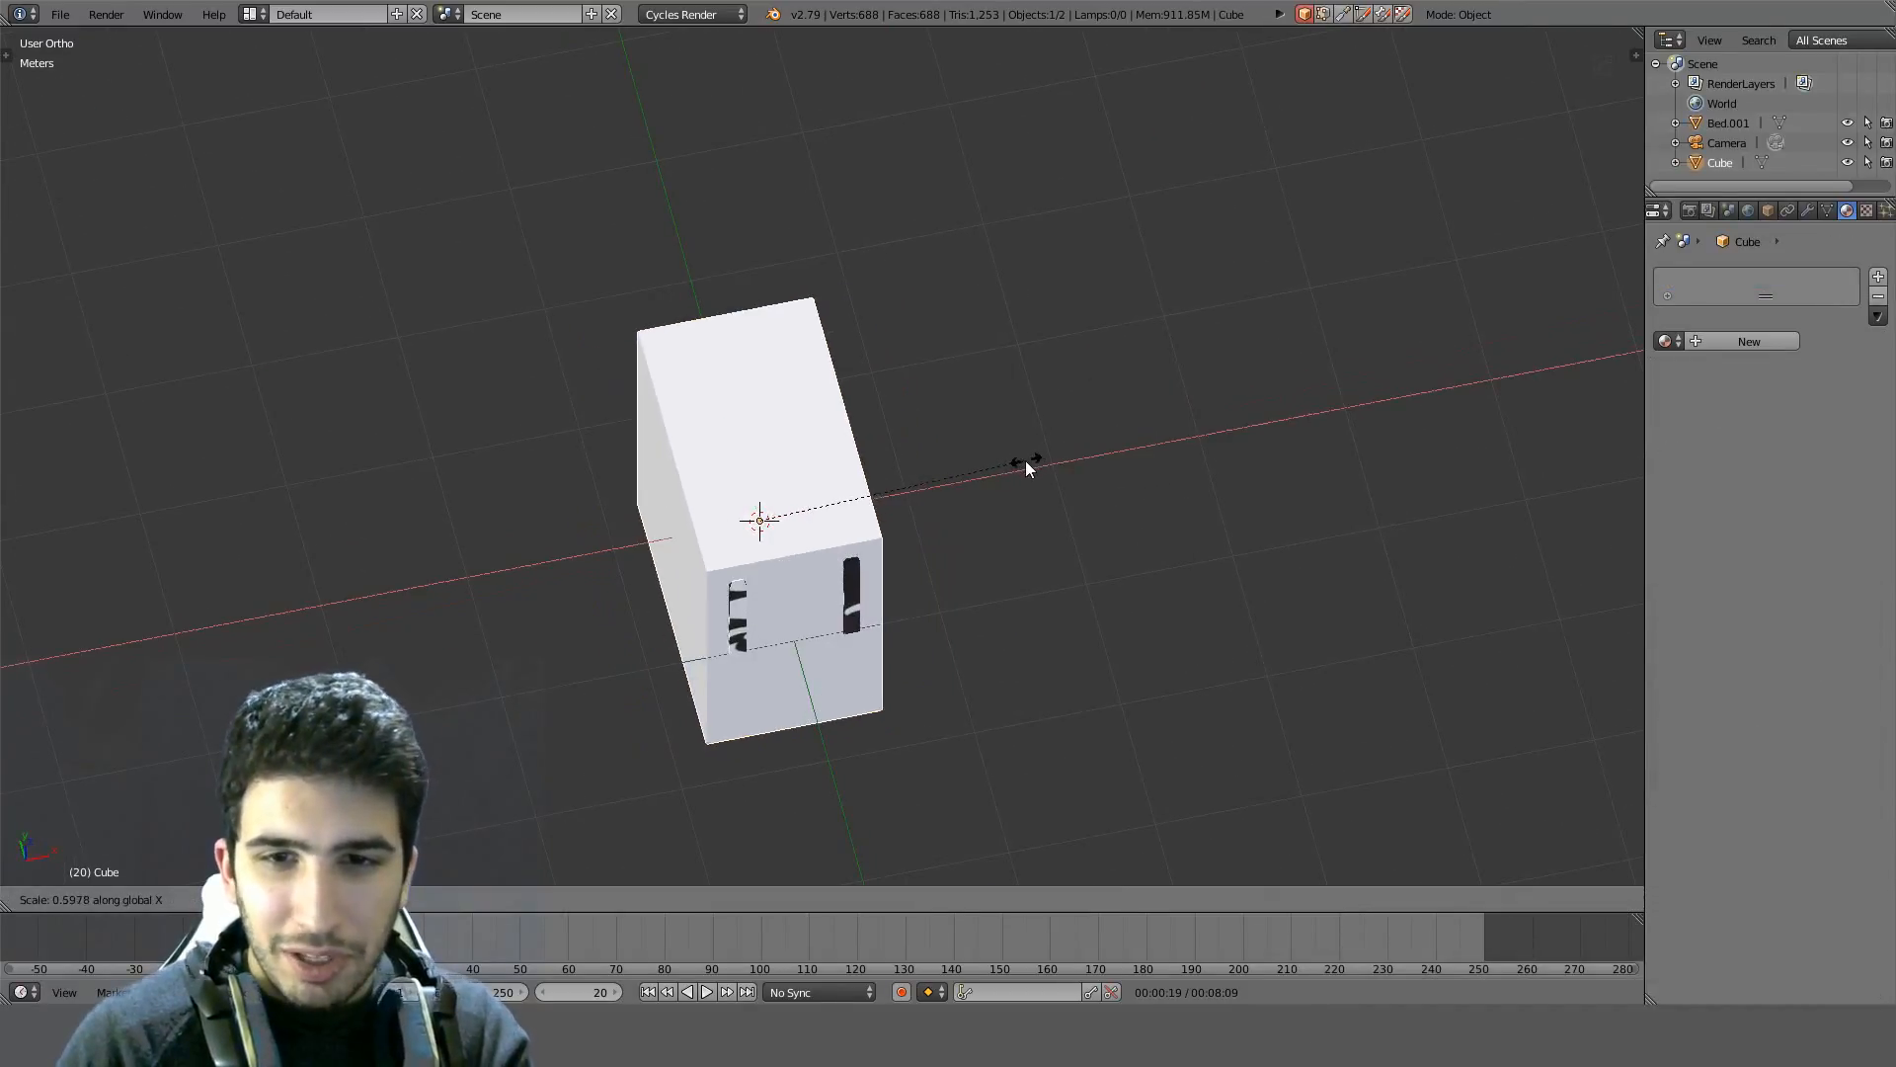
{"action": "key", "text": "KP_1"}
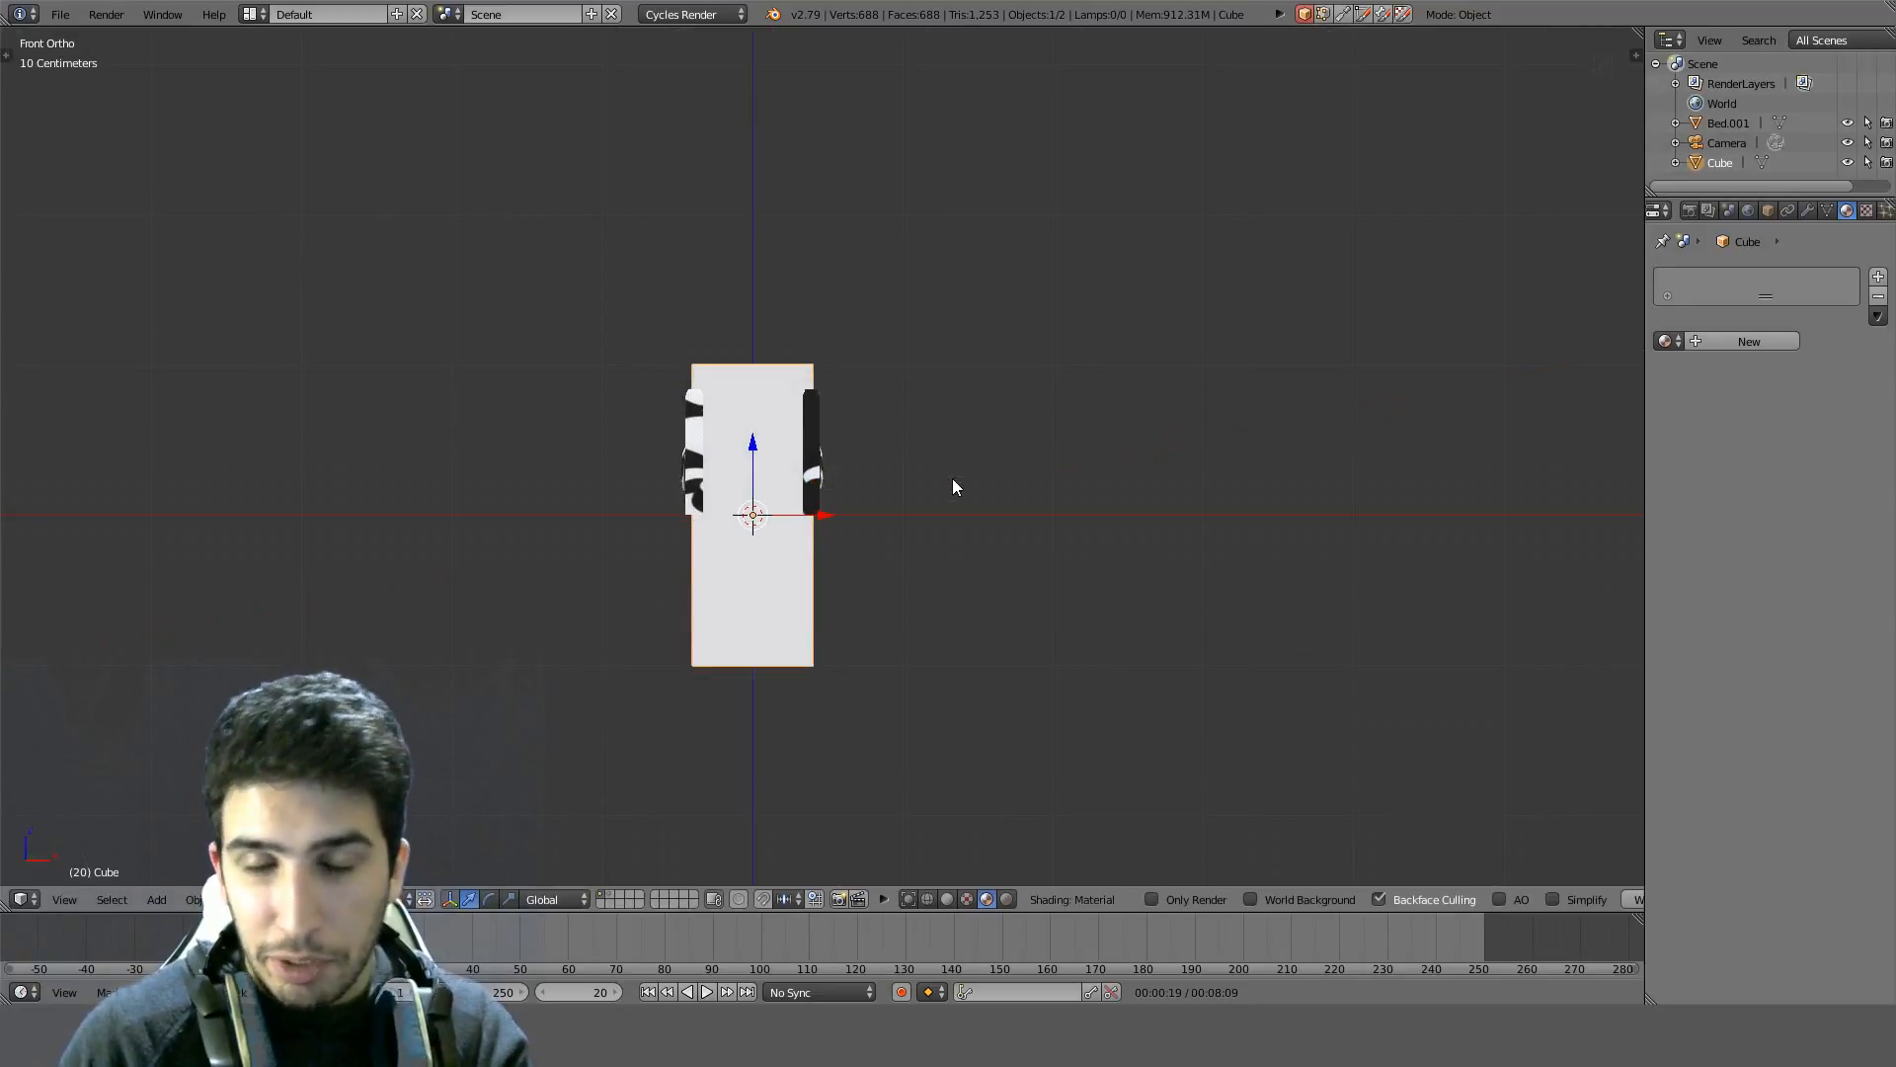
{"action": "key", "text": "z"}
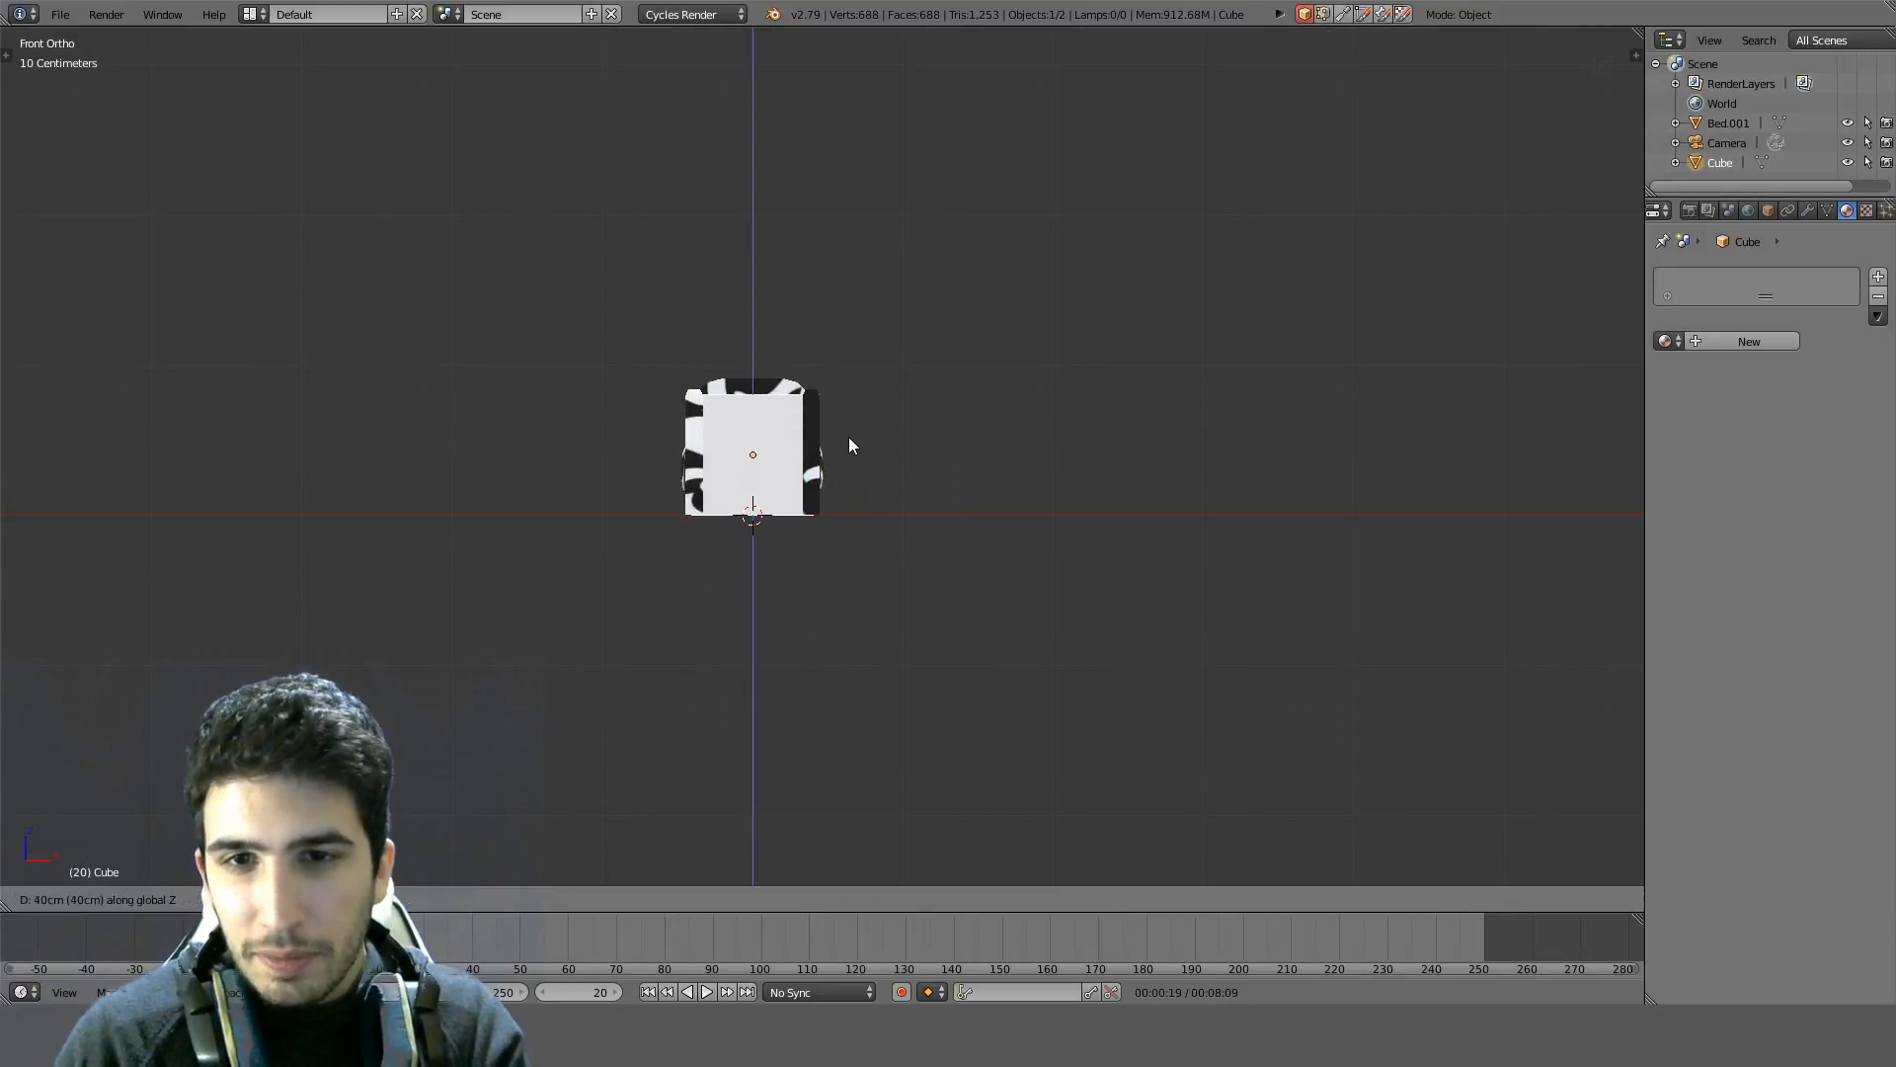
{"action": "left_click", "coordinate": [849, 437]}
{"action": "middle_click_drag", "start_coordinate": [849, 436], "coordinate": [1199, 507]}
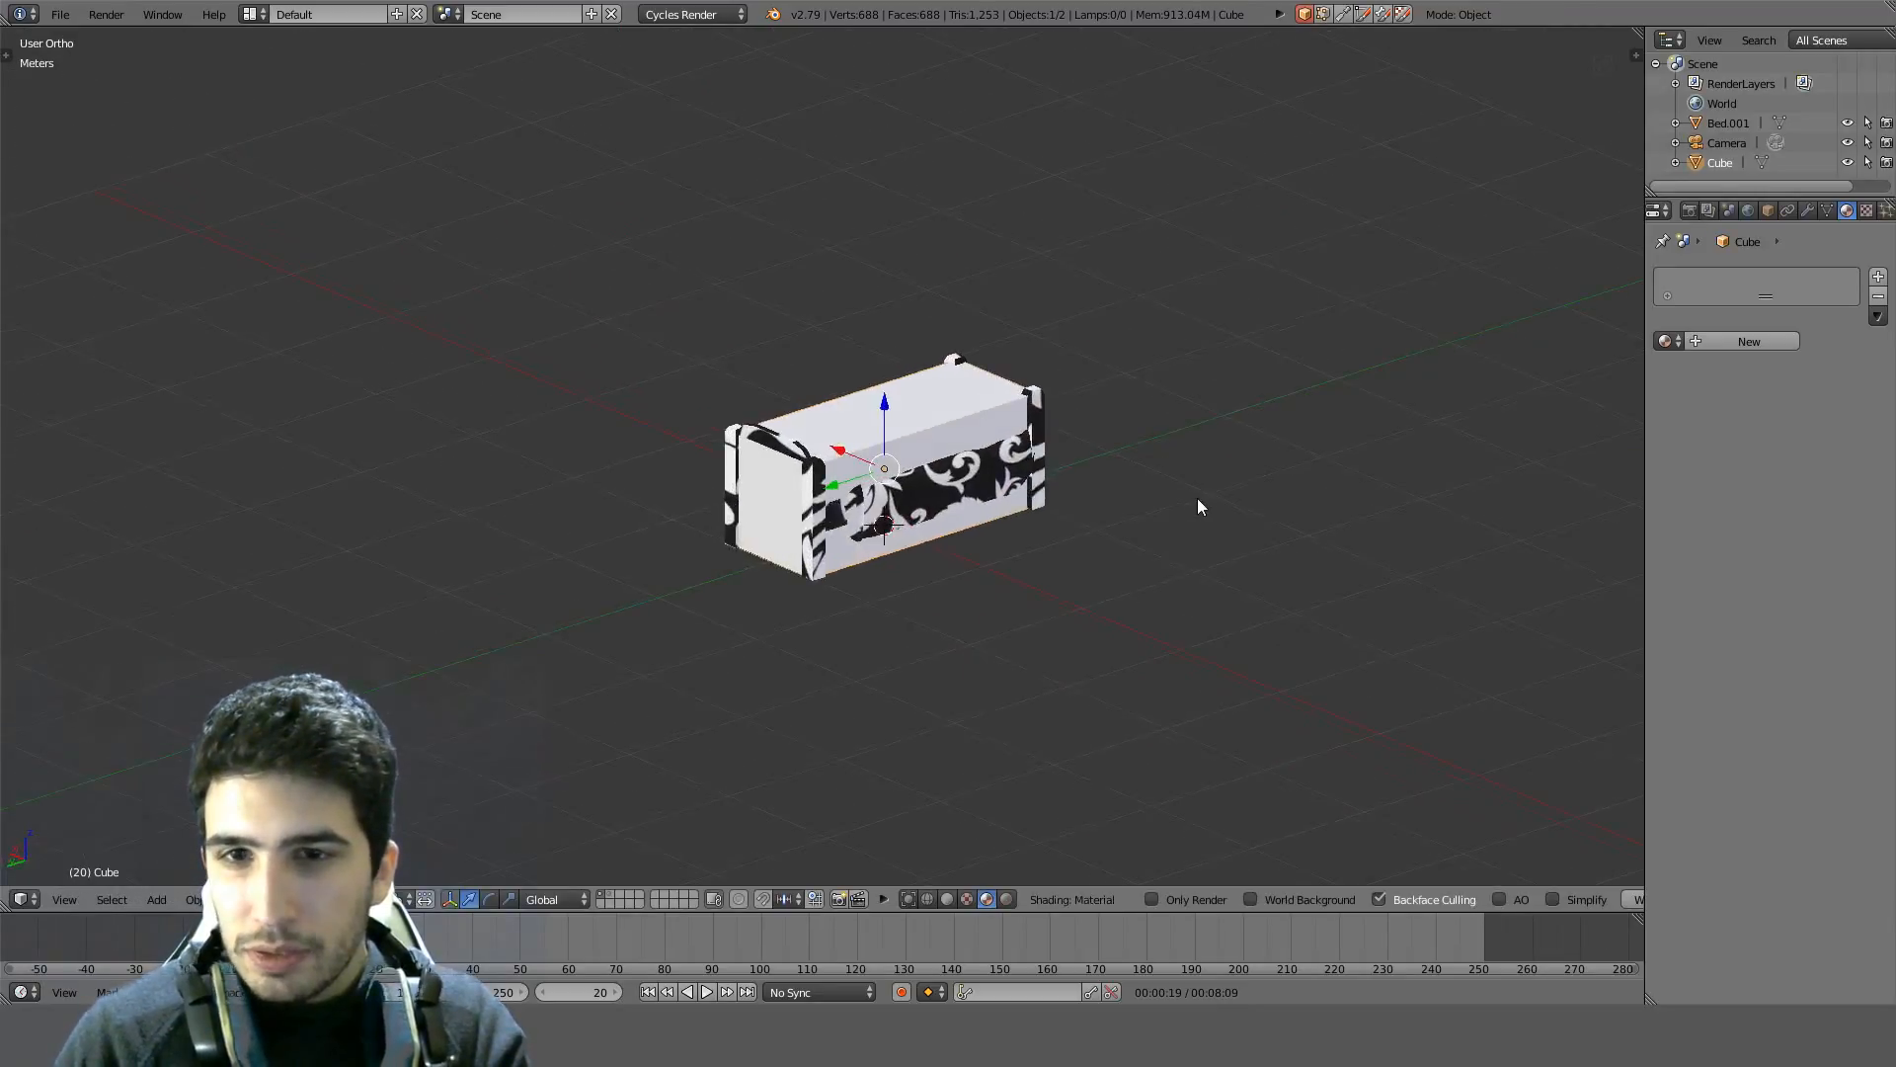
Give the cube a new material and split the 3D view, turning the new area into a UV/Image Editor
{"action": "left_click", "coordinate": [1764, 342]}
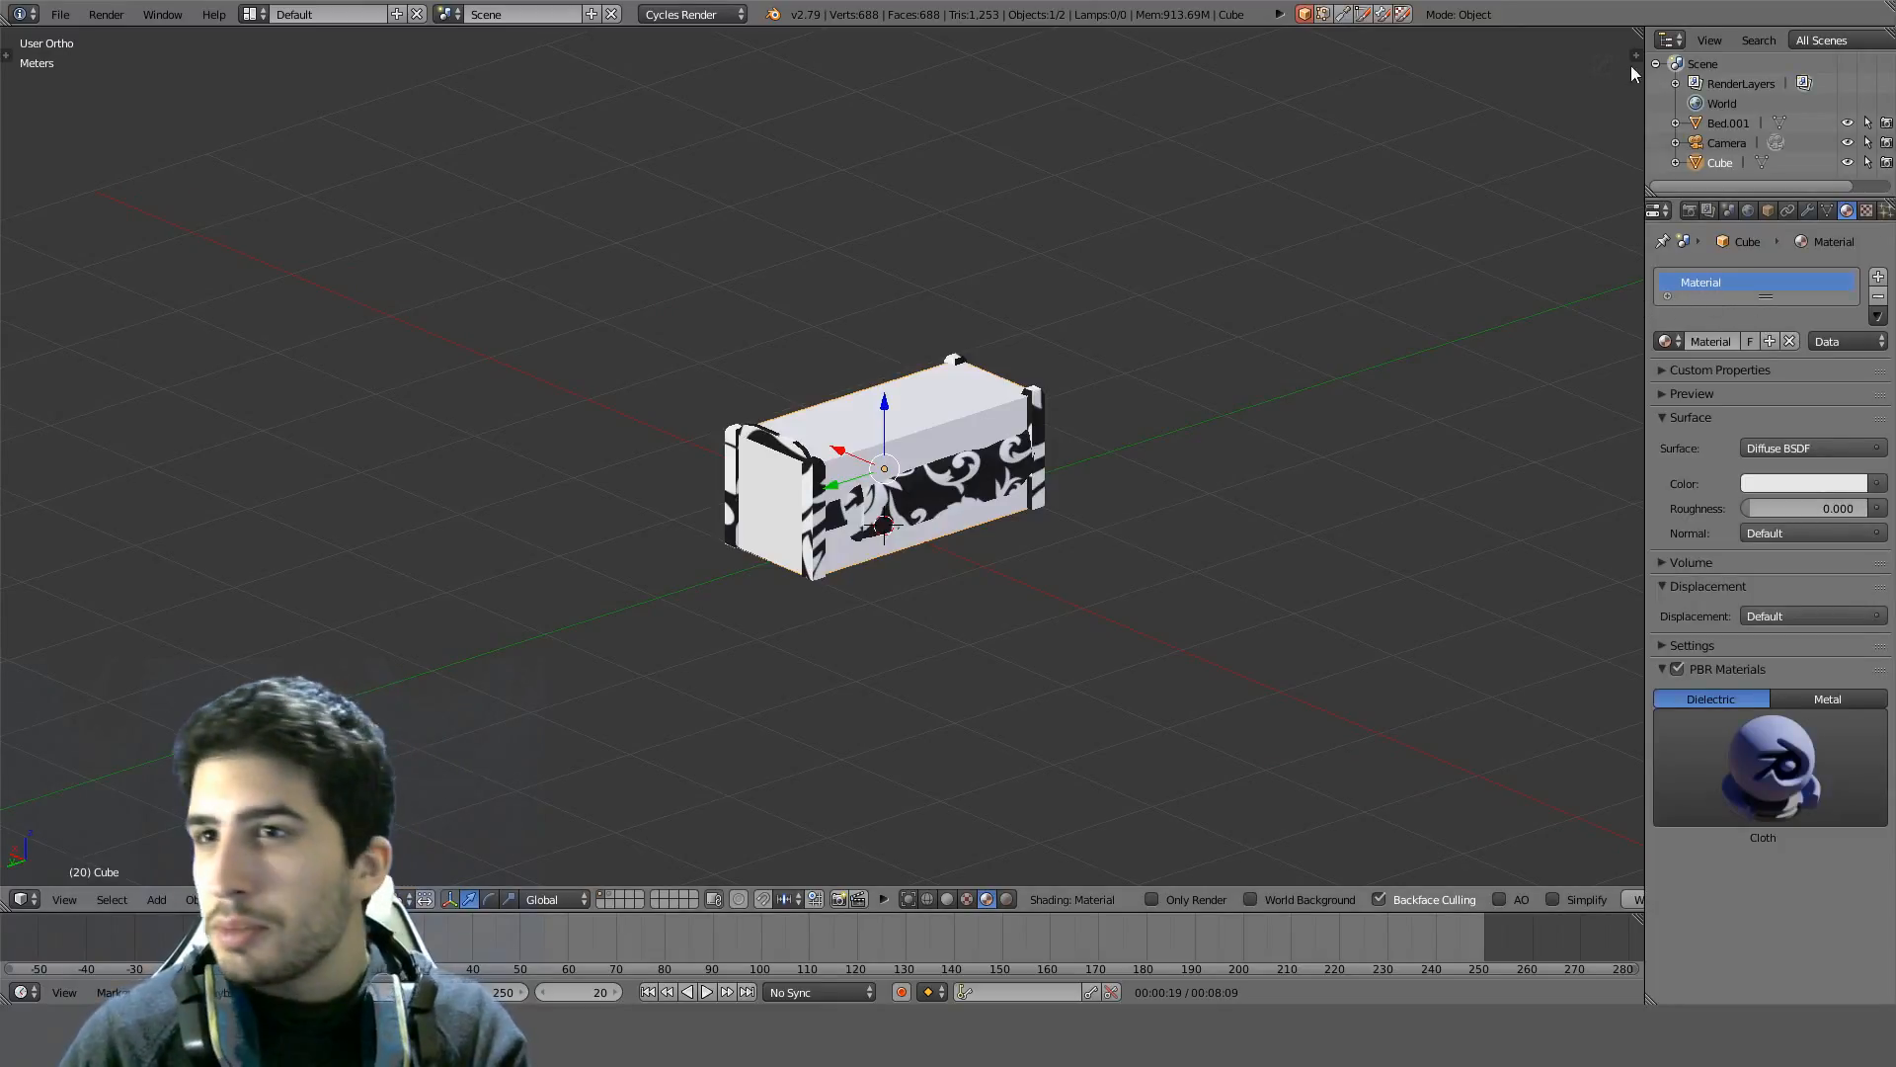
{"action": "left_click_drag", "start_coordinate": [1632, 65], "coordinate": [957, 155]}
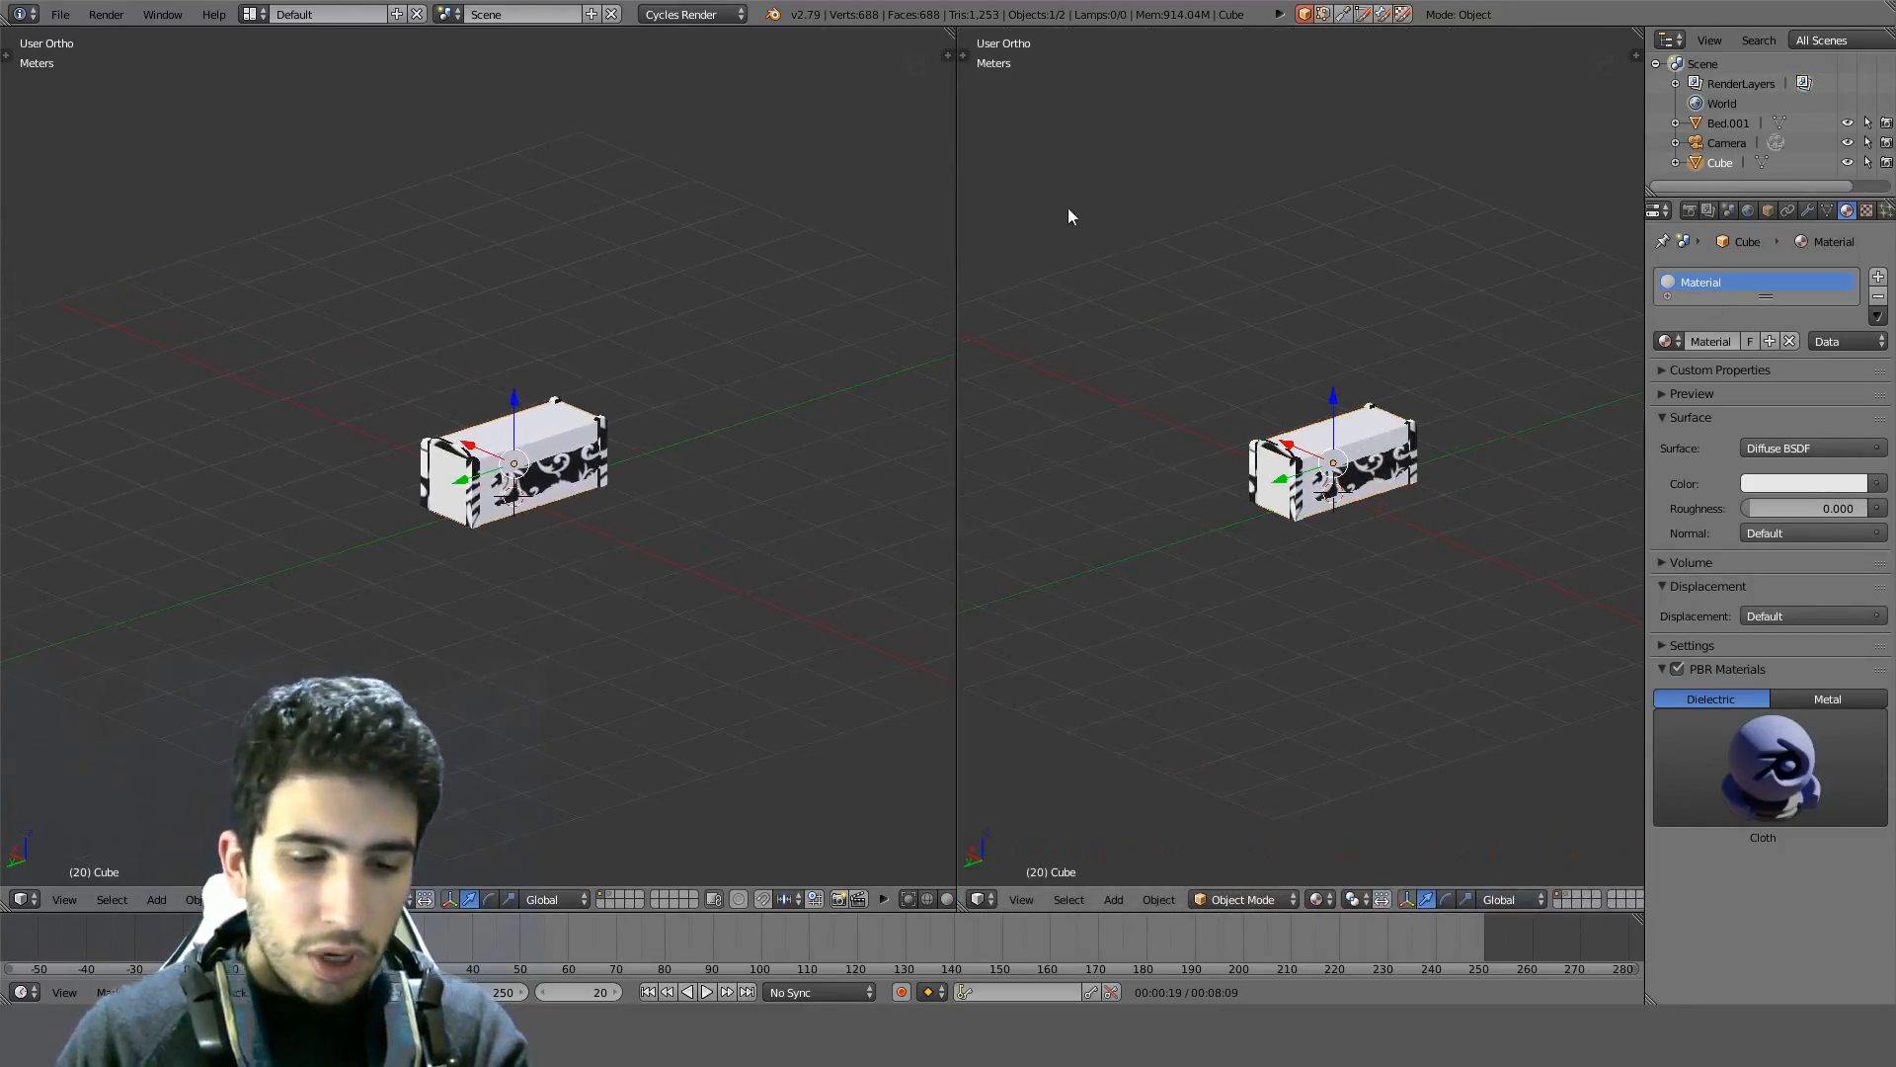
{"action": "key", "text": "shift+F3"}
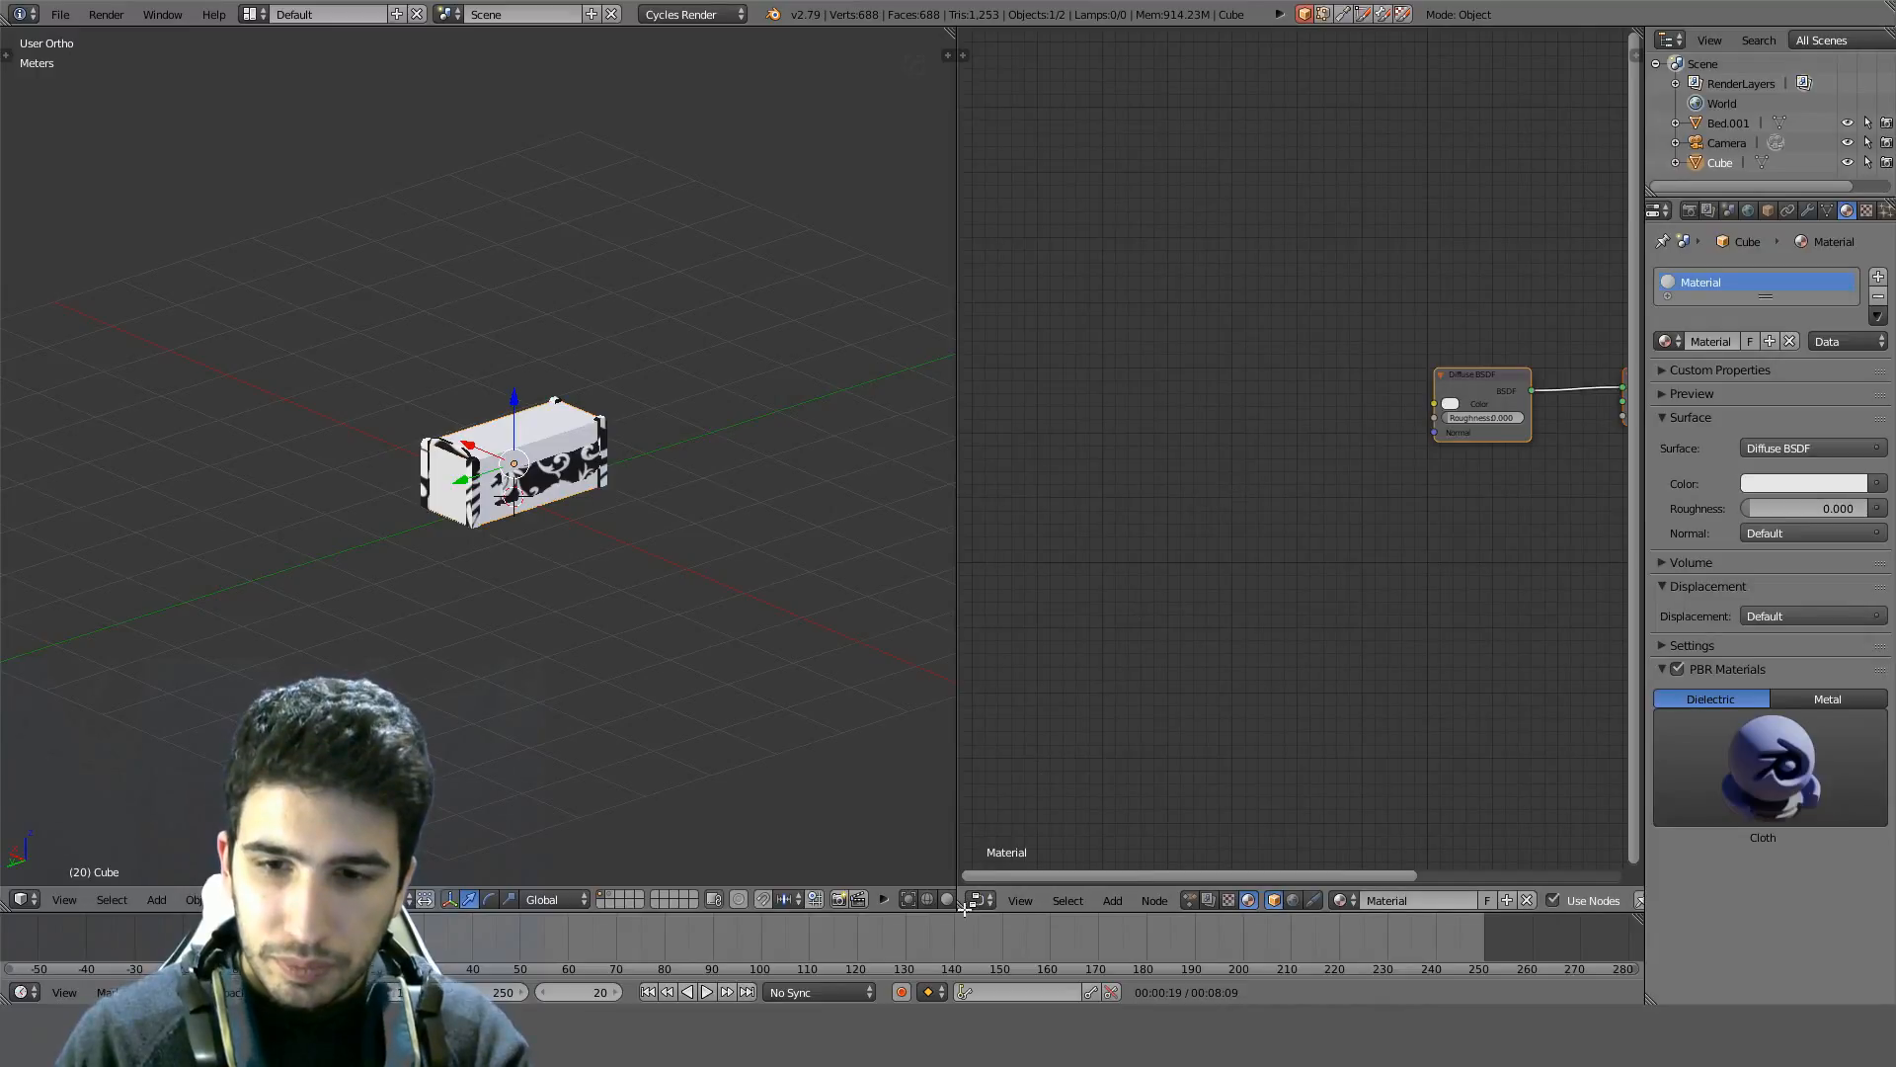
{"action": "left_click", "coordinate": [980, 900]}
{"action": "left_click", "coordinate": [1021, 747]}
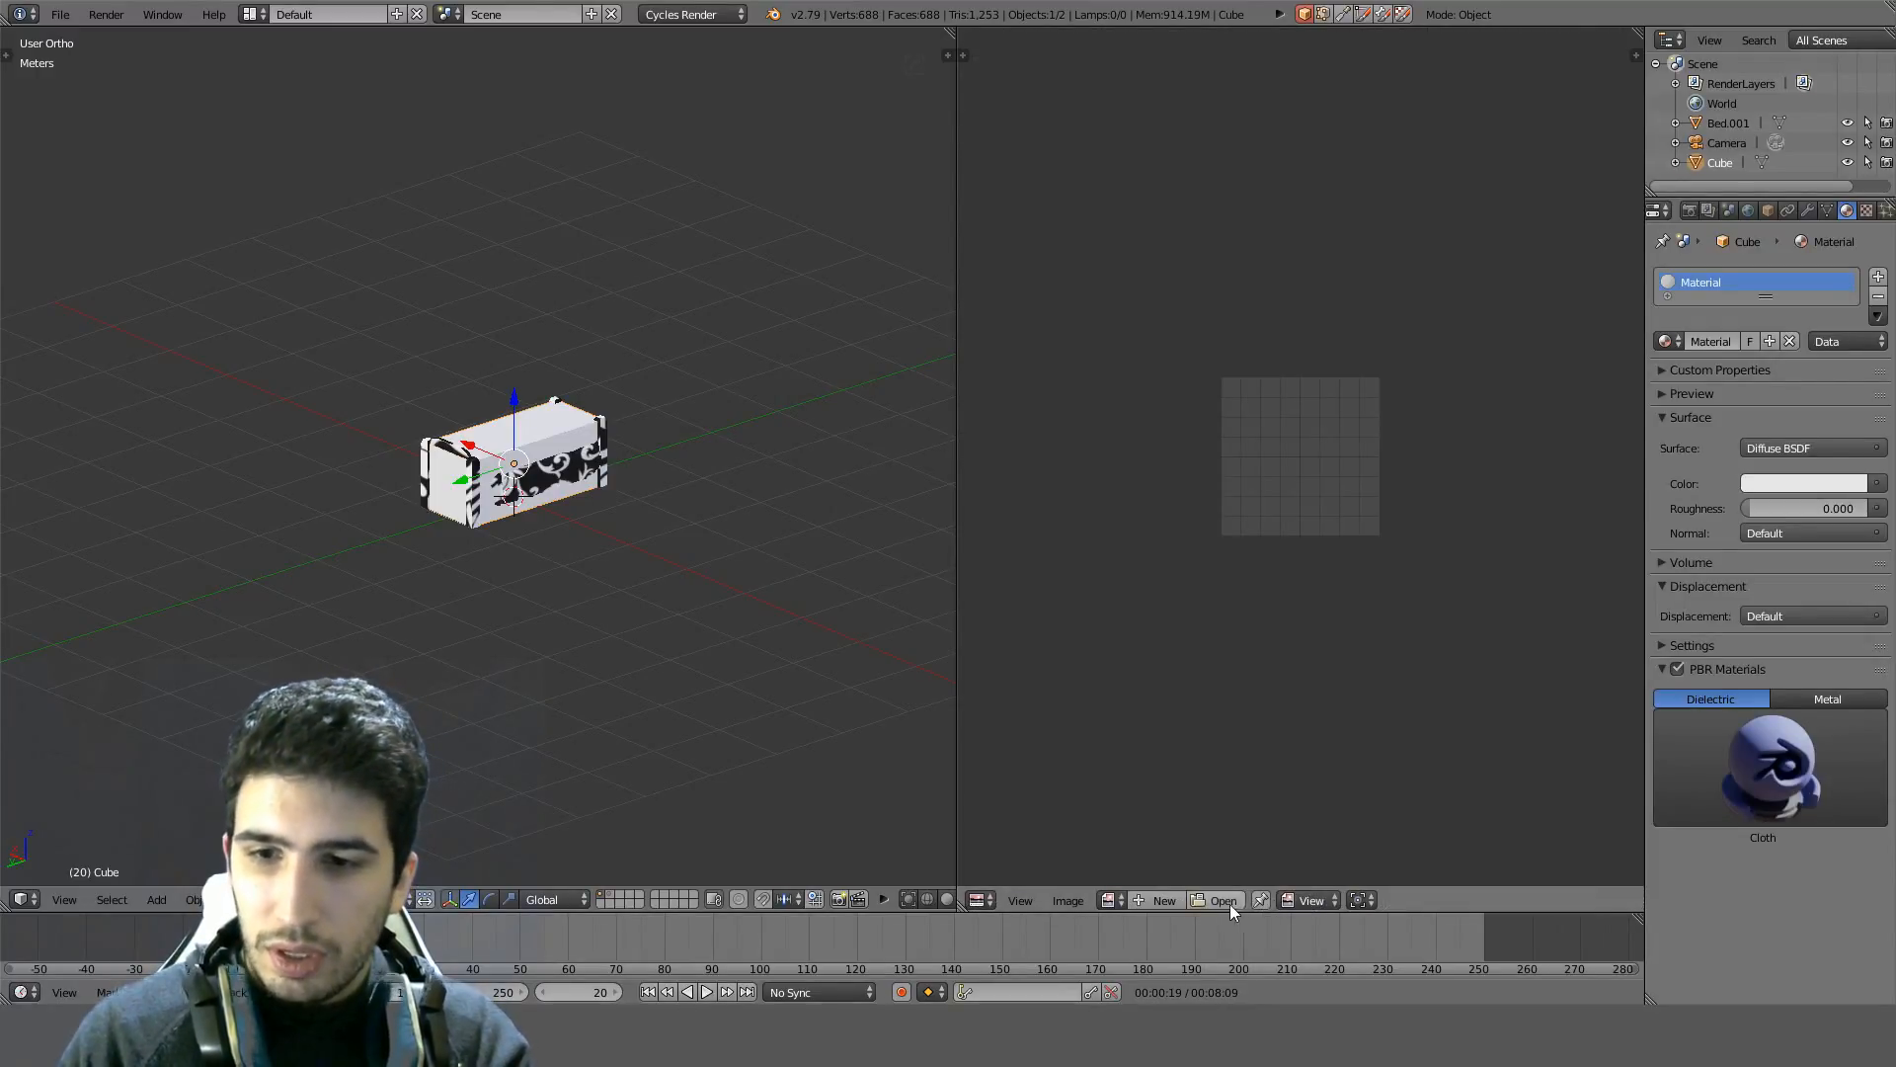
Create a new blank 1024 × 1024 px image named normal in the UV/Image Editor
{"action": "left_click", "coordinate": [1164, 900]}
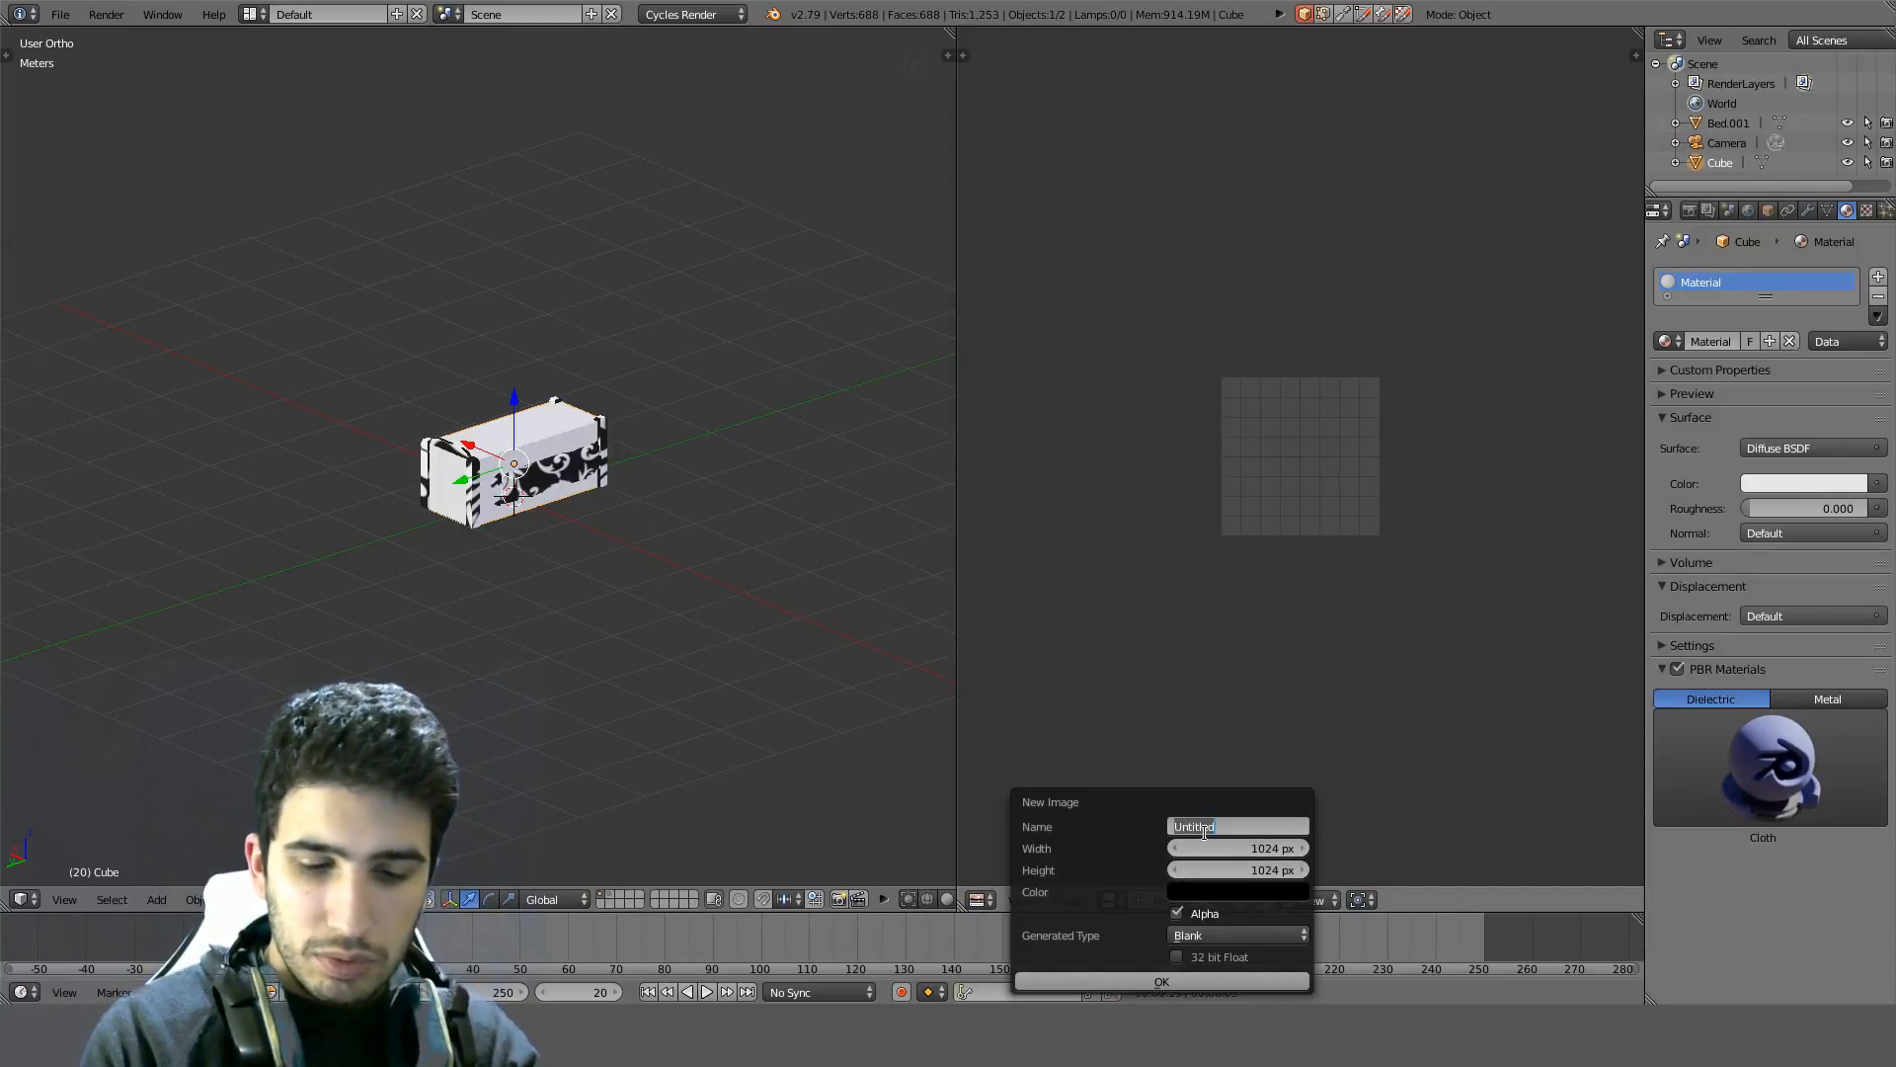
{"action": "type", "text": "lo"}
{"action": "type", "text": "norm"}
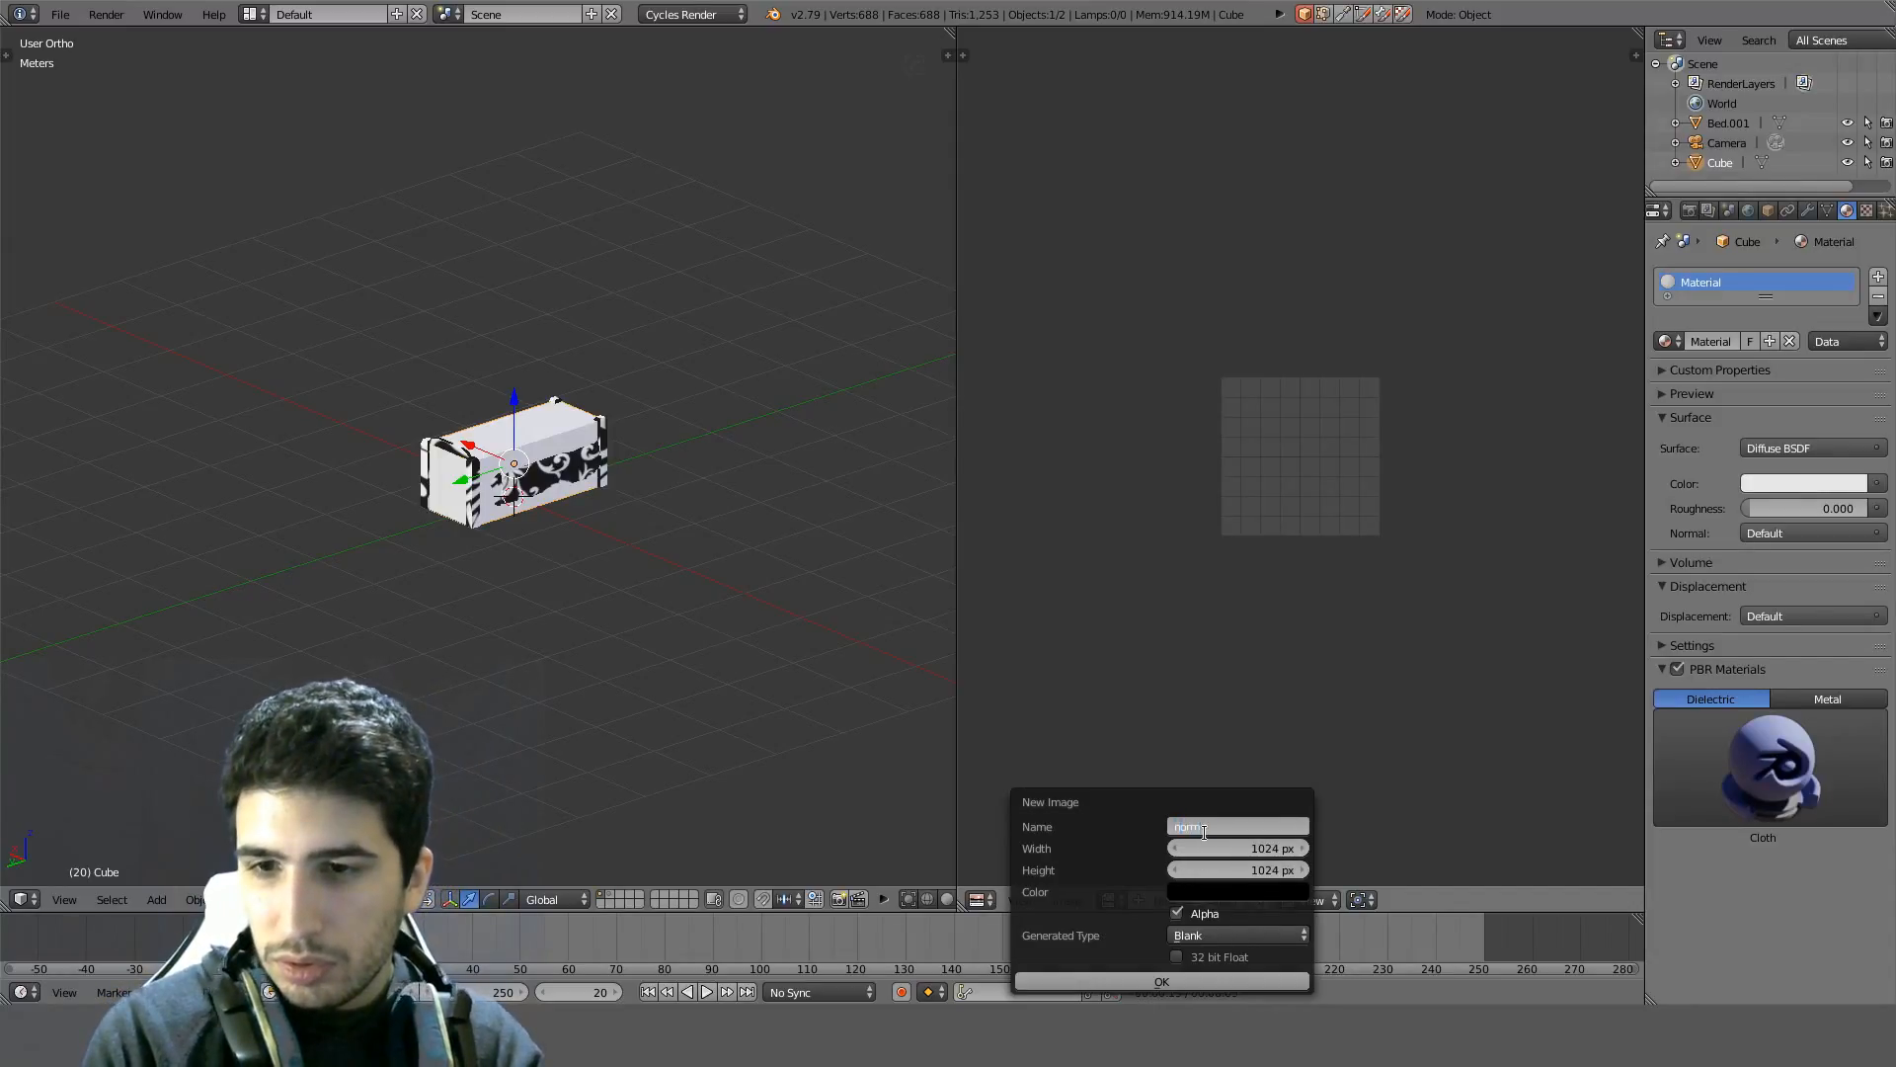
{"action": "type", "text": "mal"}
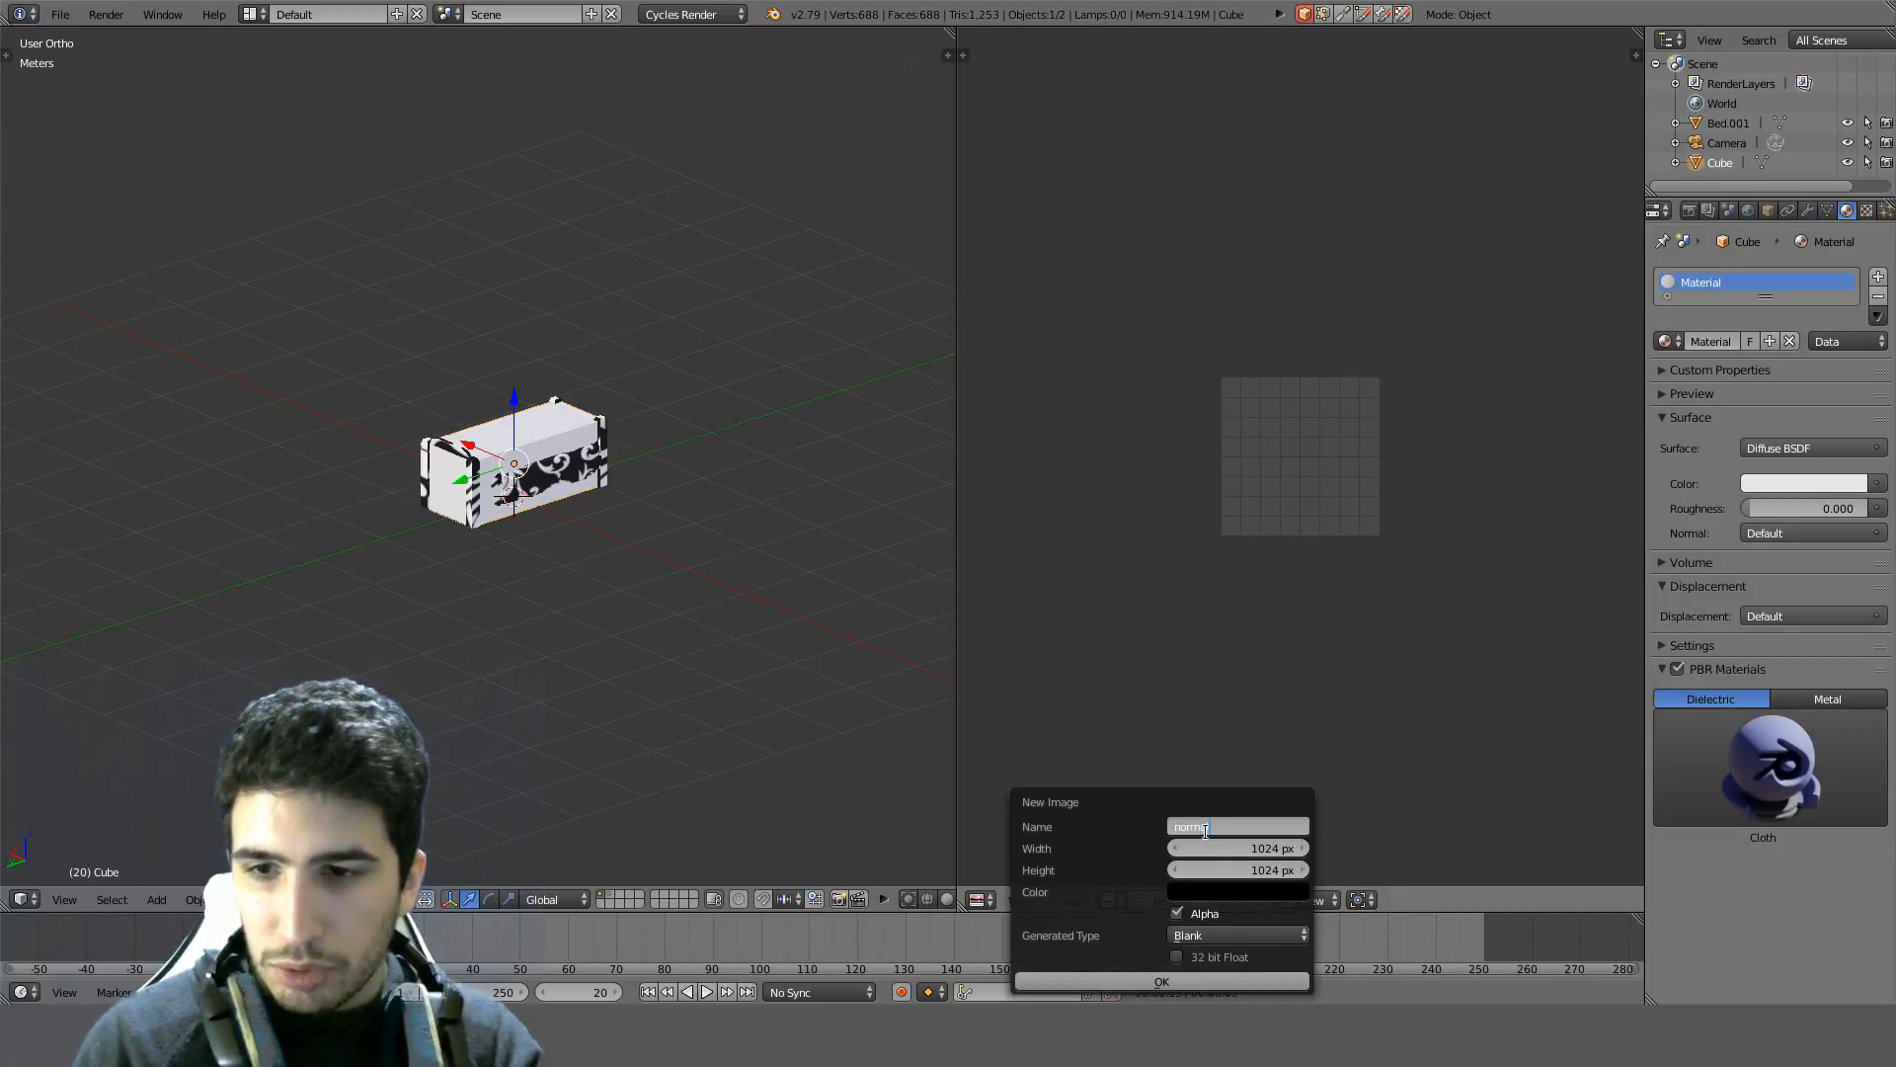
{"action": "left_click", "coordinate": [1151, 982]}
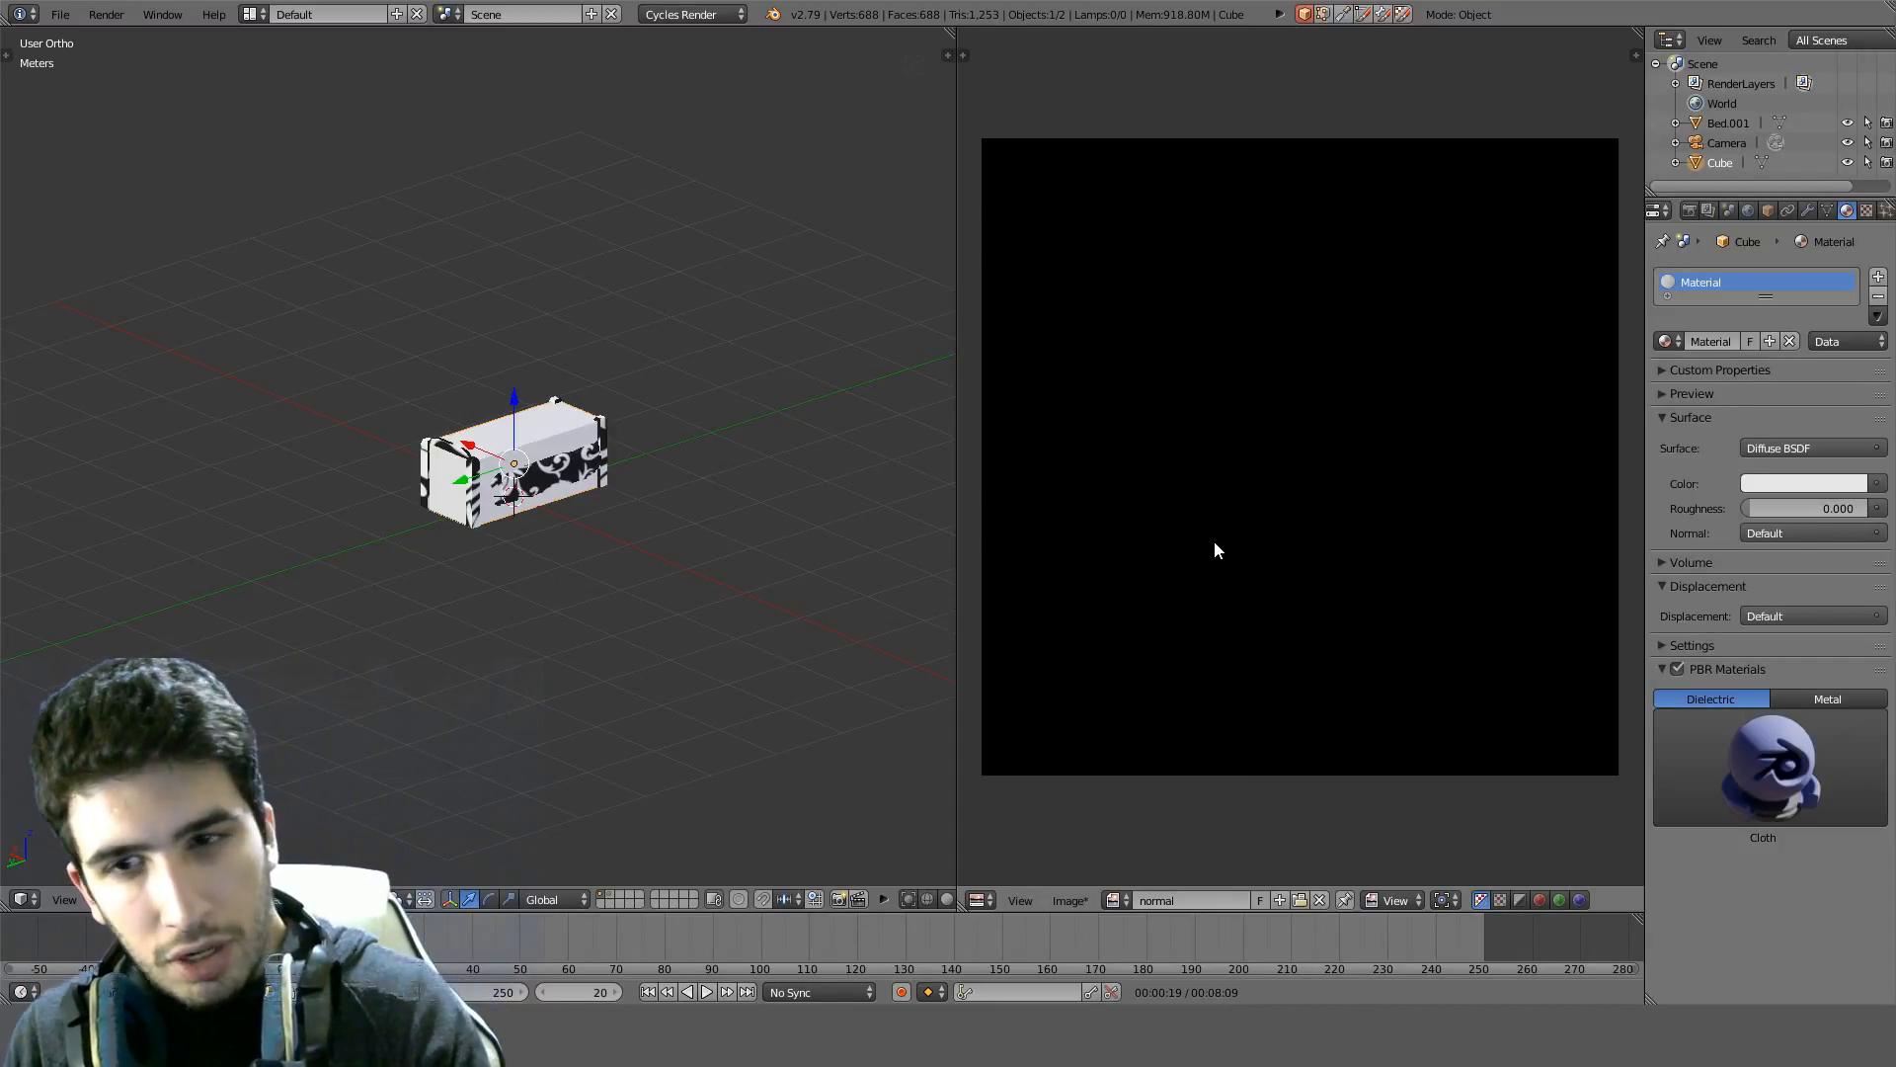
Show the cube's material in the Node Editor, add an Image Texture node beside the Diffuse BSDF, and assign the normal image to it
{"action": "key", "text": "shift+F3"}
{"action": "key", "text": "Home"}
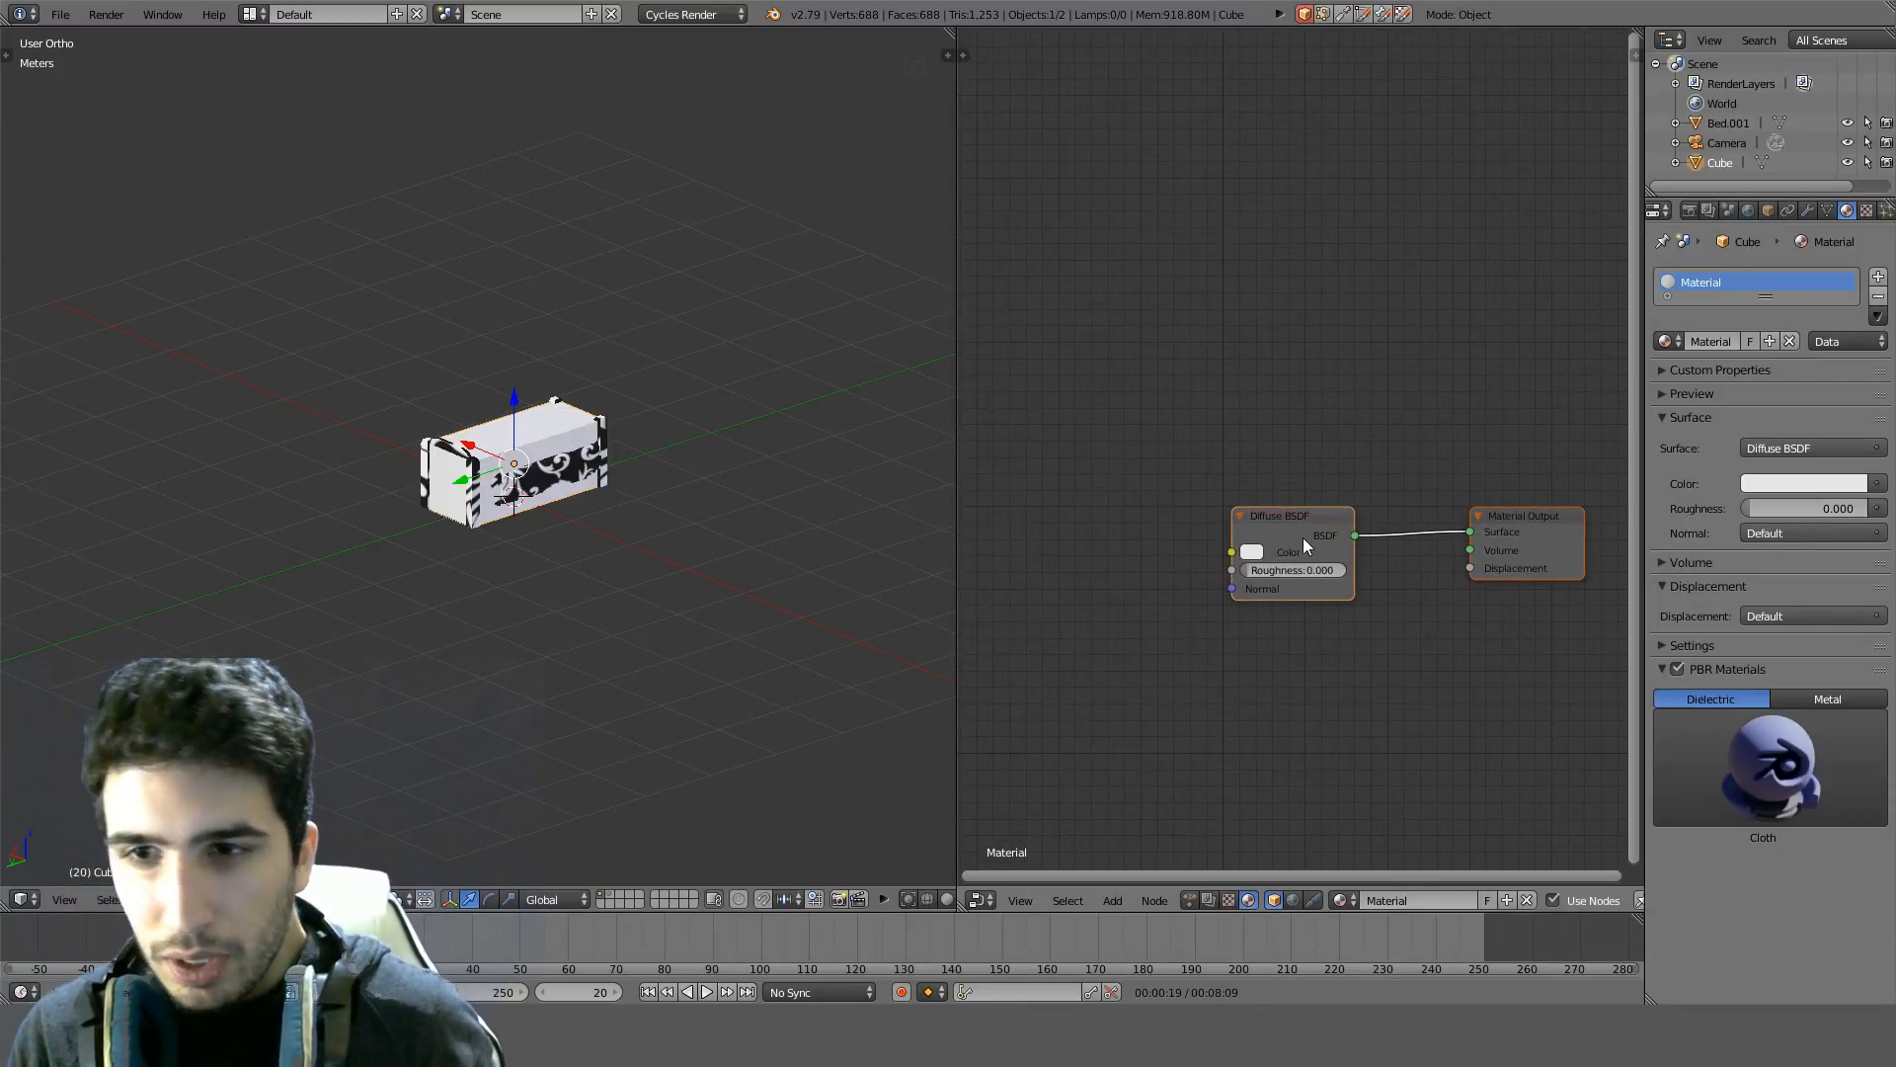
{"action": "key", "text": "shift+a"}
{"action": "left_click", "coordinate": [1213, 466]}
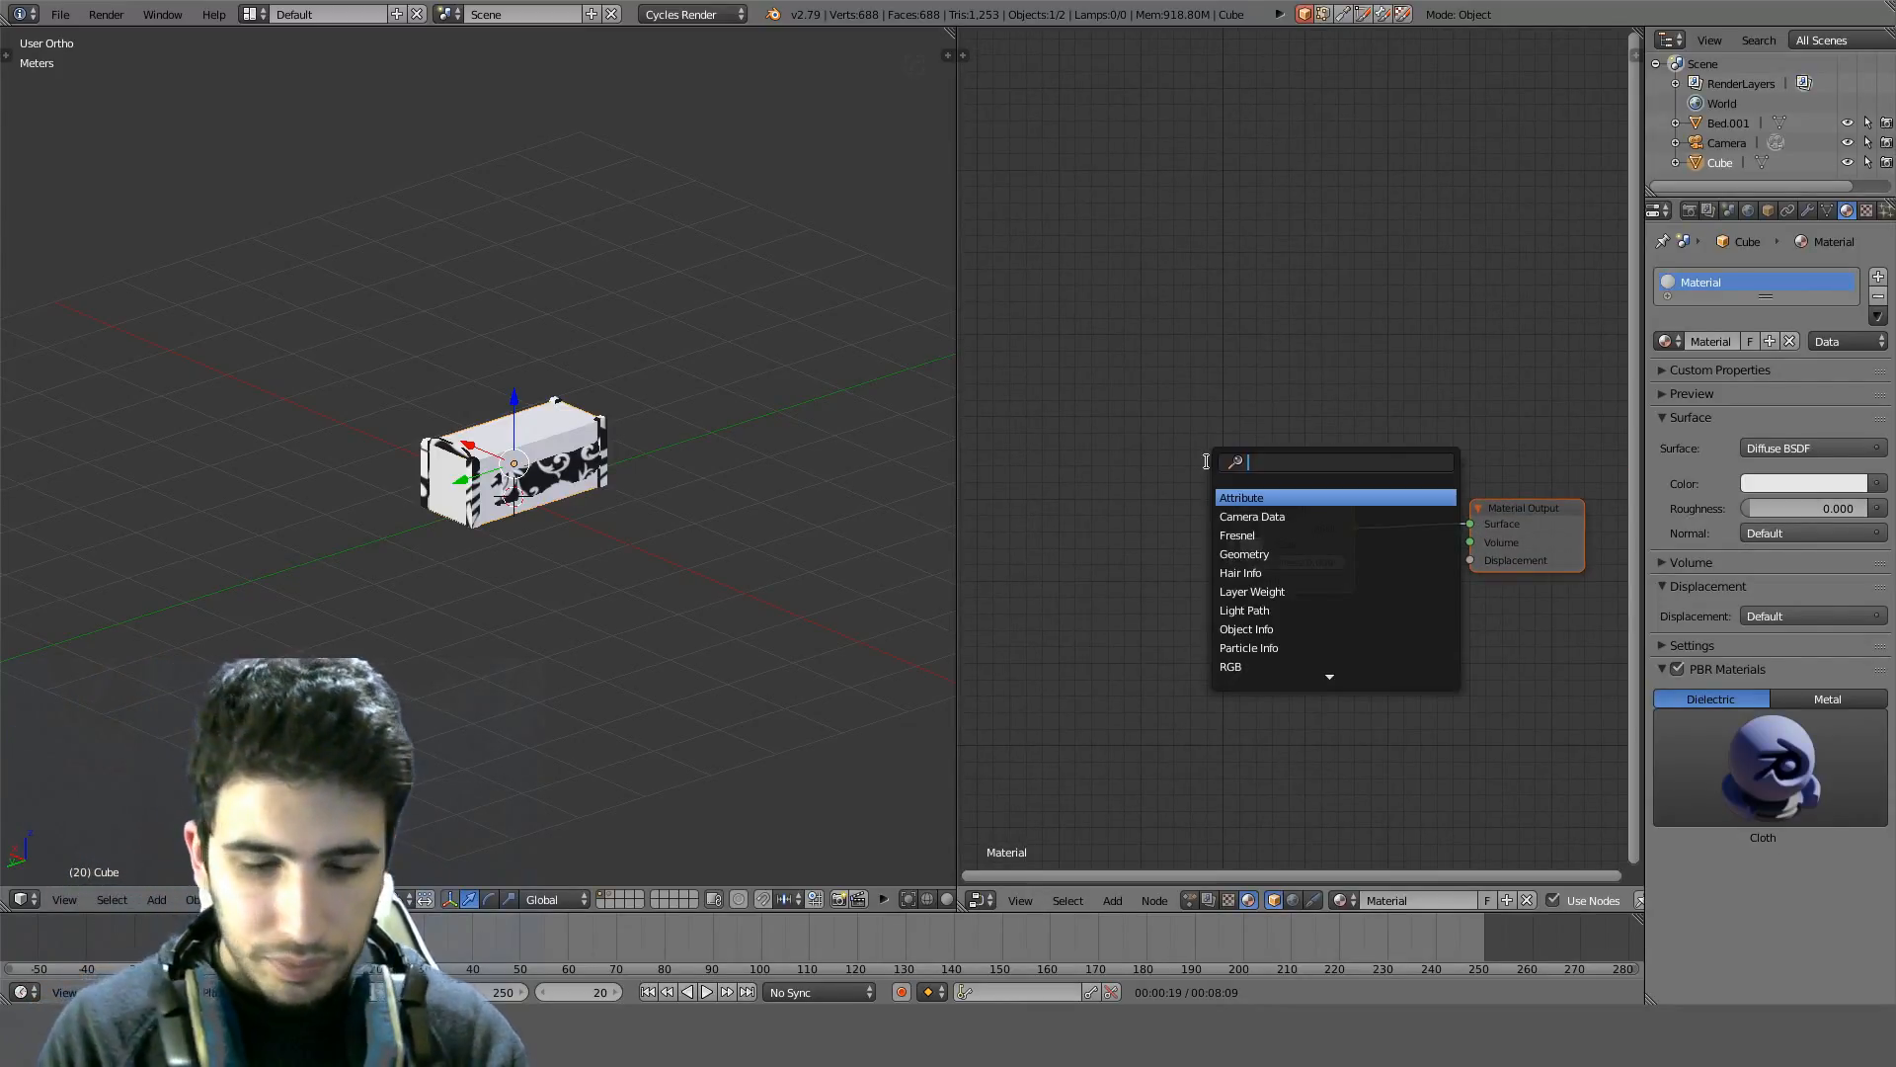
{"action": "type", "text": "image"}
{"action": "key", "text": "Return"}
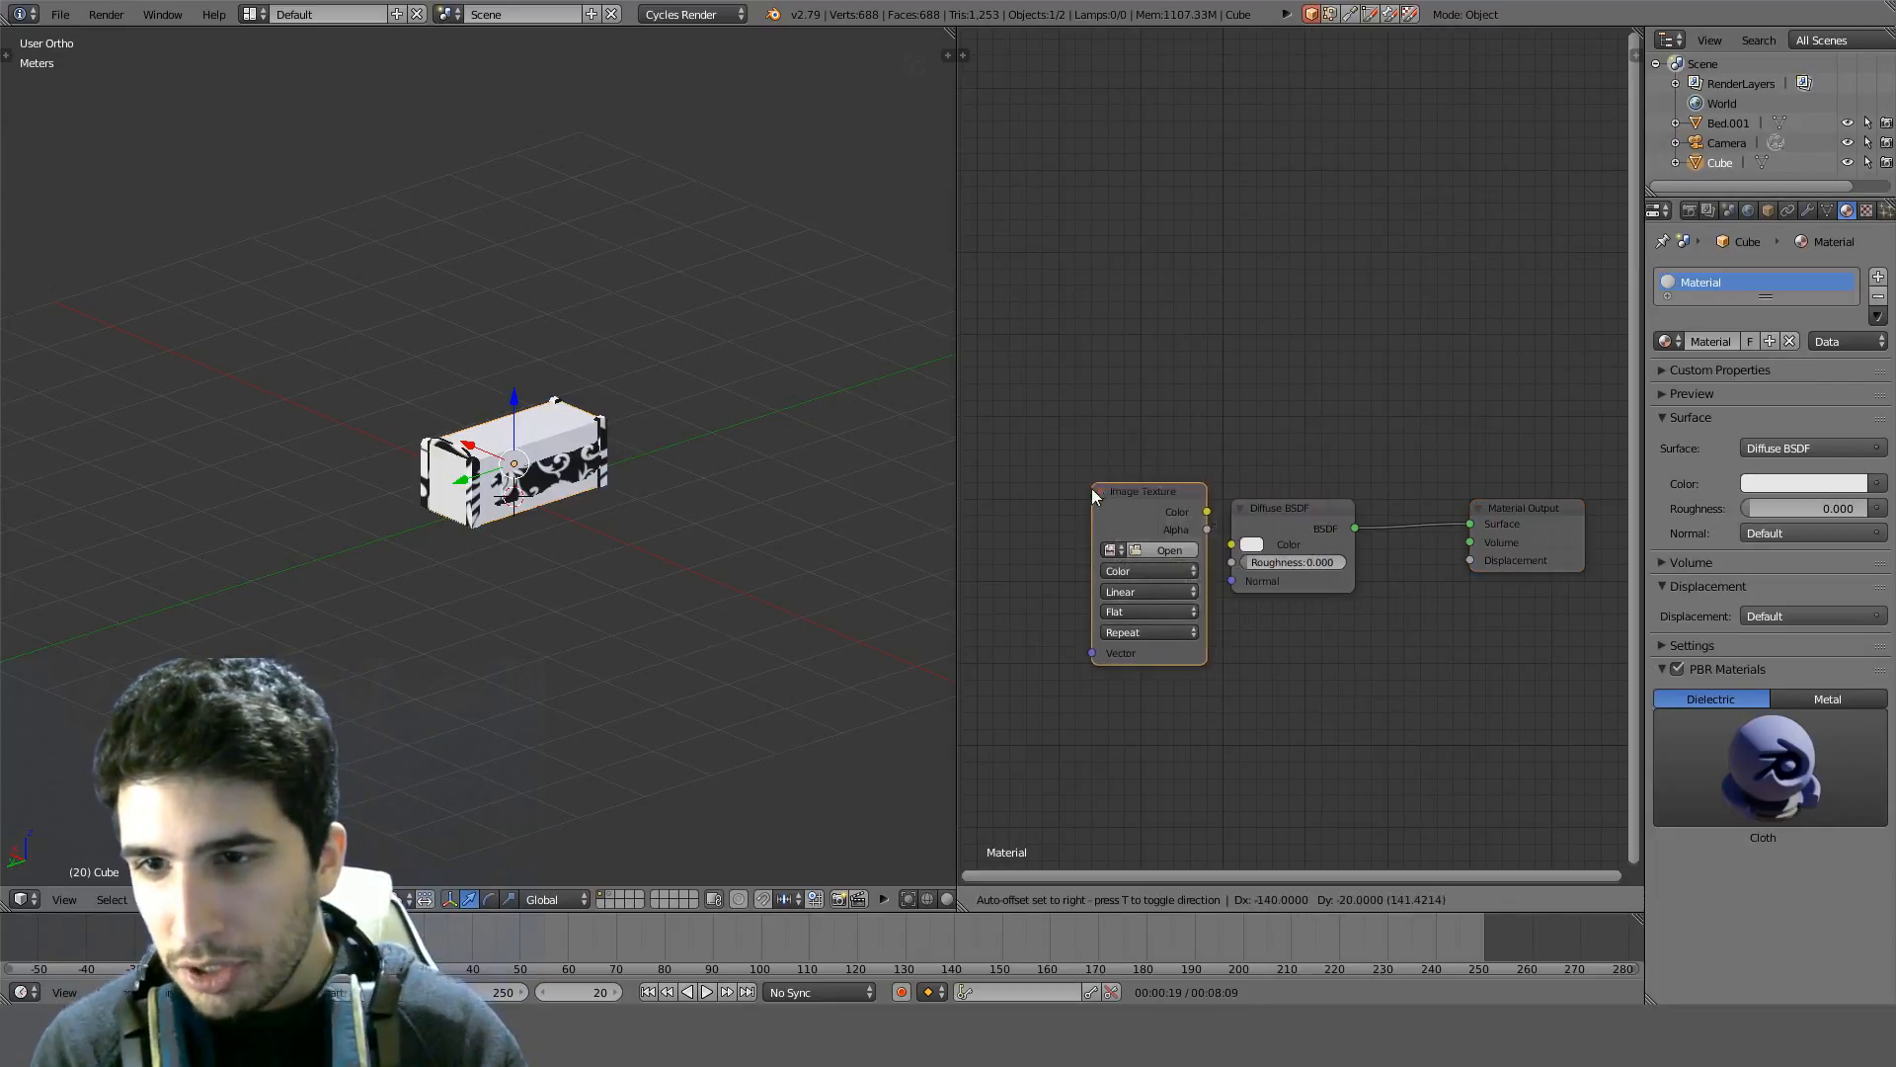
{"action": "left_click", "coordinate": [1063, 490]}
{"action": "left_click", "coordinate": [1077, 566]}
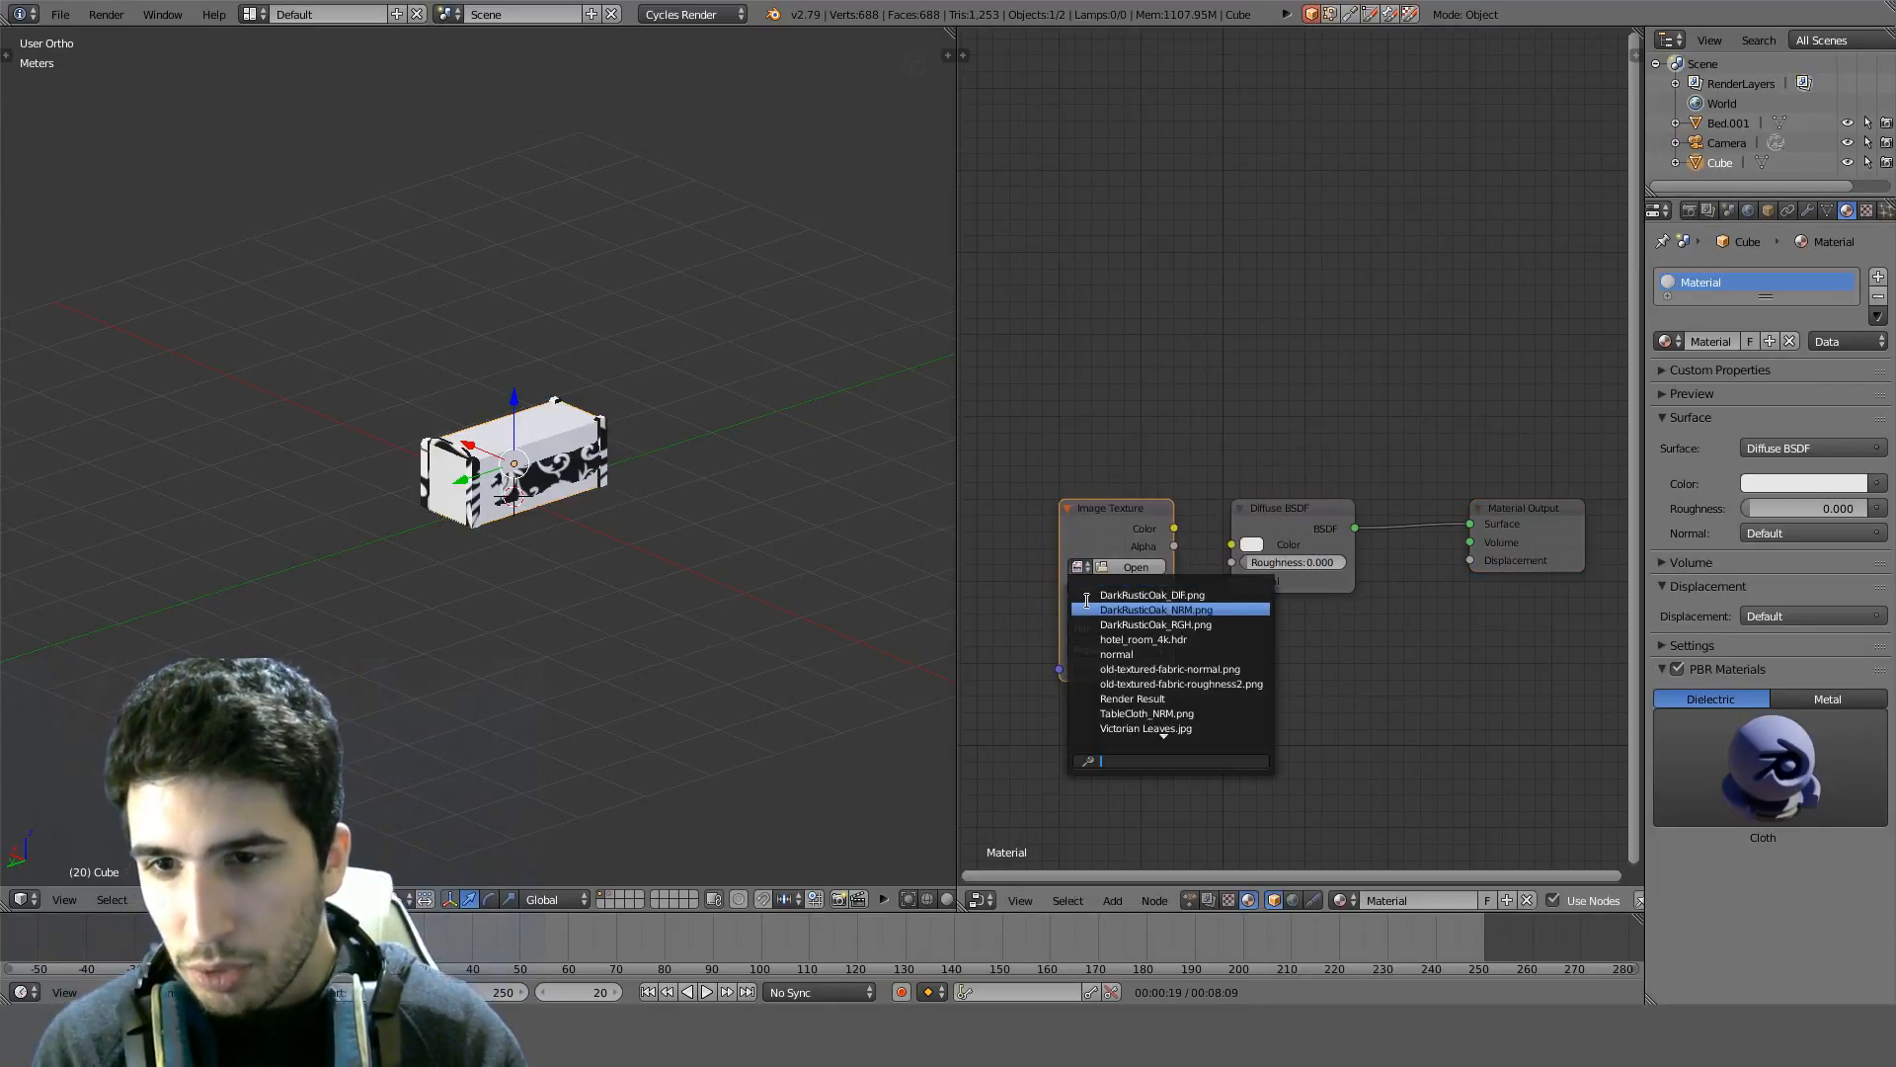
{"action": "left_click", "coordinate": [1117, 654]}
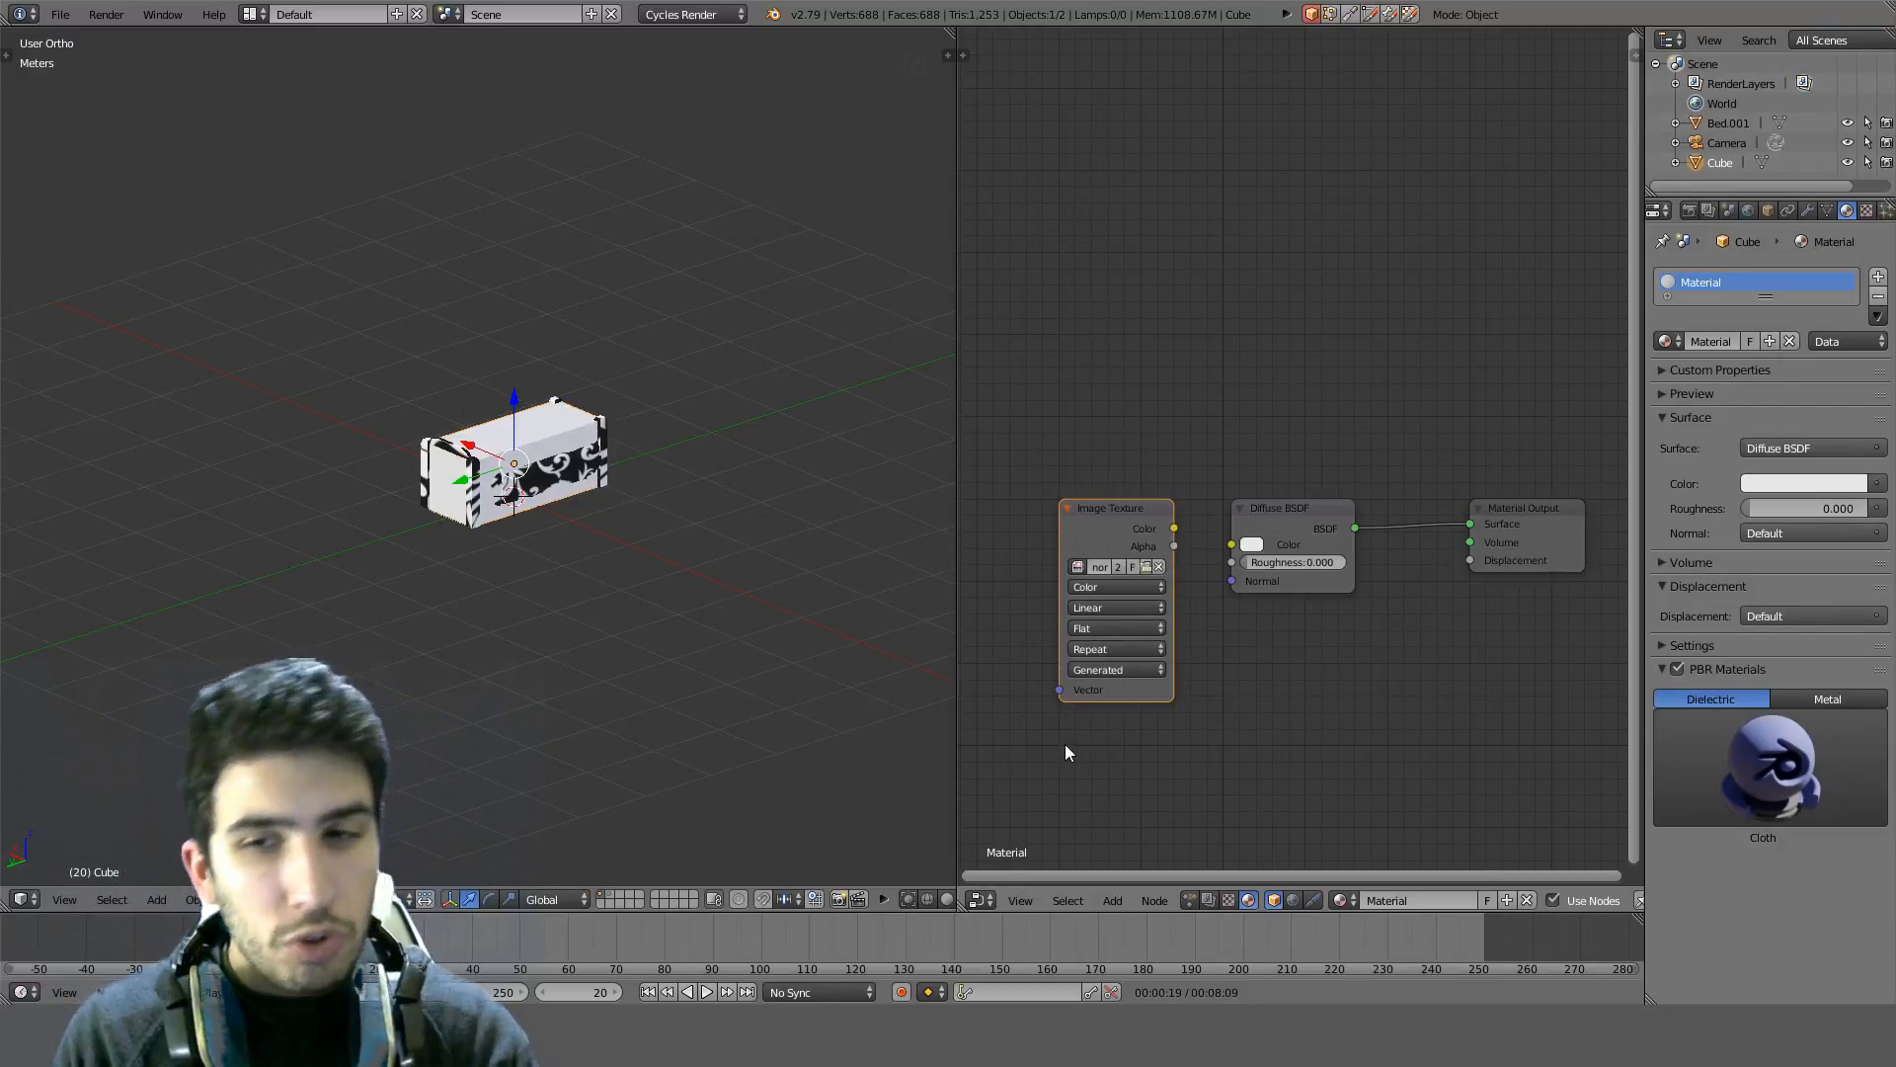
Select the bed and add the cube as the active object, and set the bake type to Normal in the render settings
{"action": "scroll", "coordinate": [513, 524], "scroll_direction": "up", "scroll_amount": 4}
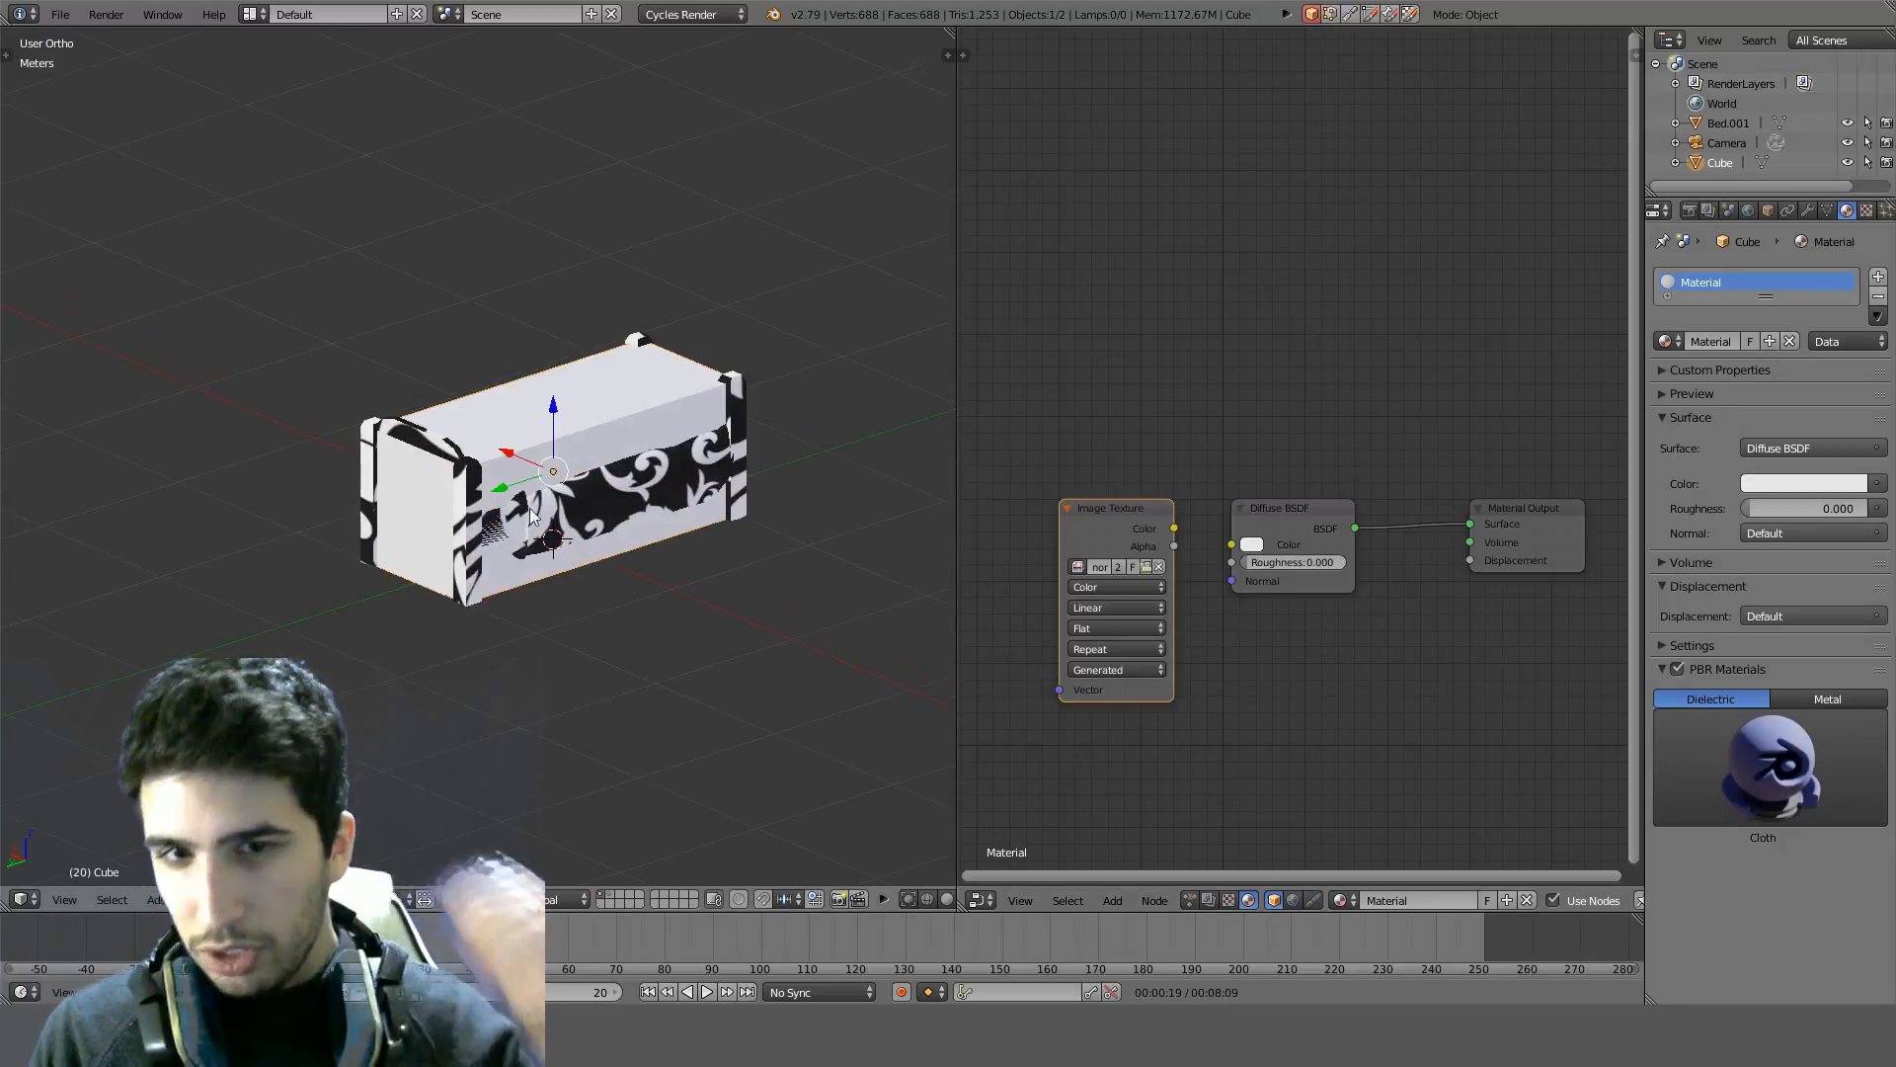
{"action": "right_click", "coordinate": [743, 392]}
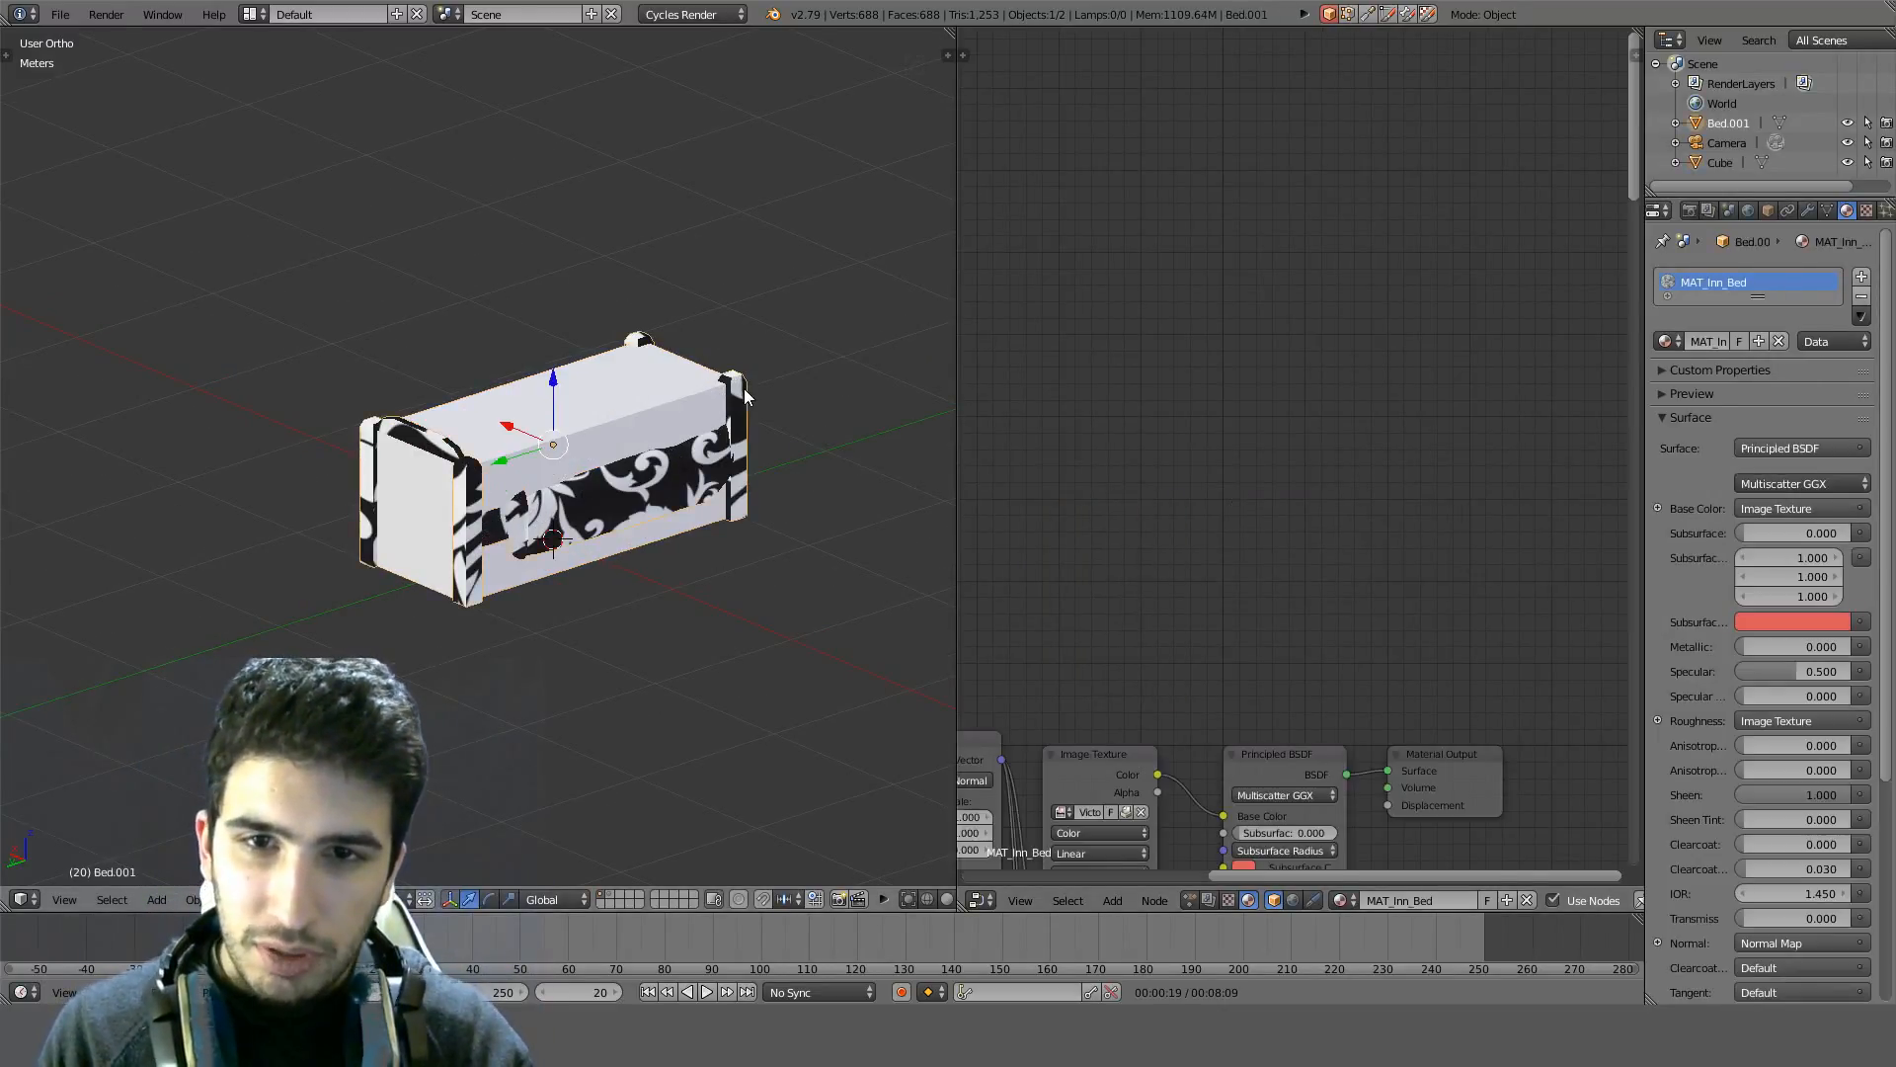
{"action": "right_click", "coordinate": [549, 370], "text": "shift"}
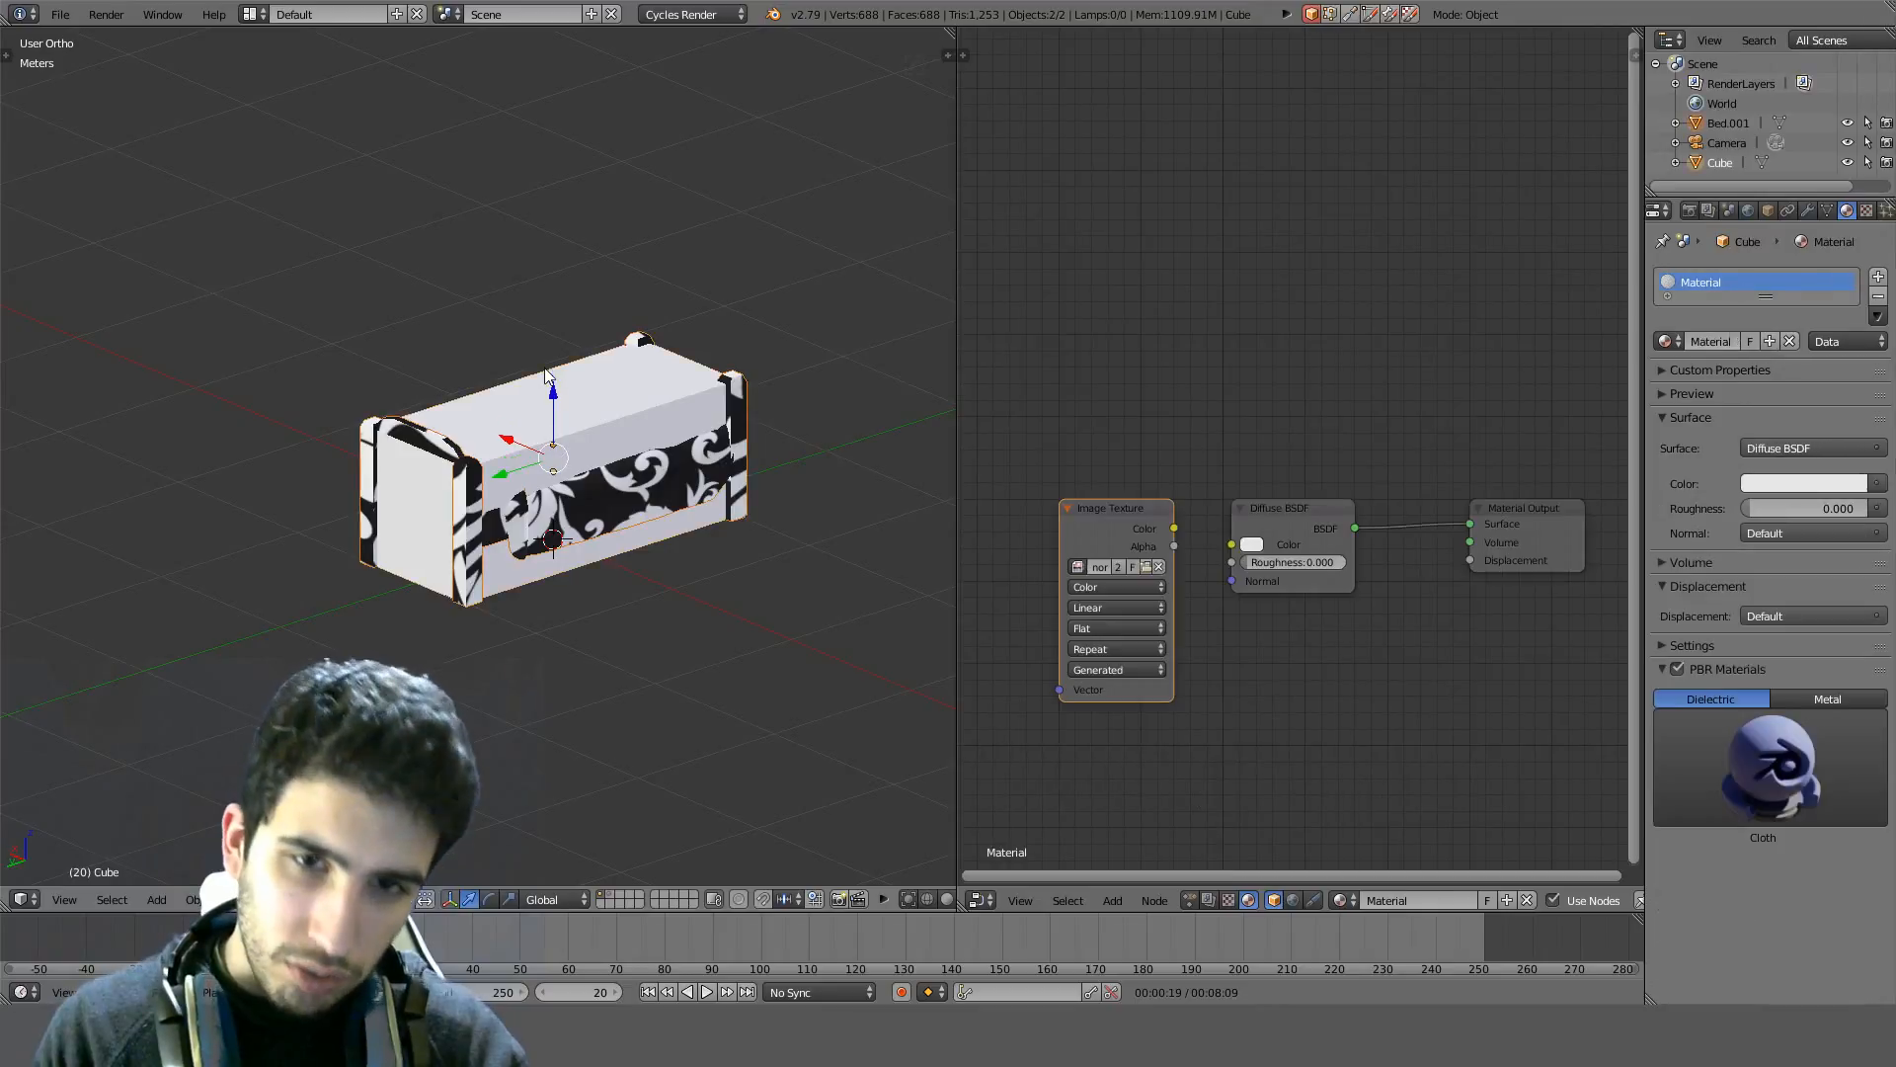
{"action": "left_click", "coordinate": [1688, 210]}
{"action": "scroll", "coordinate": [1790, 893], "scroll_direction": "down", "scroll_amount": 10}
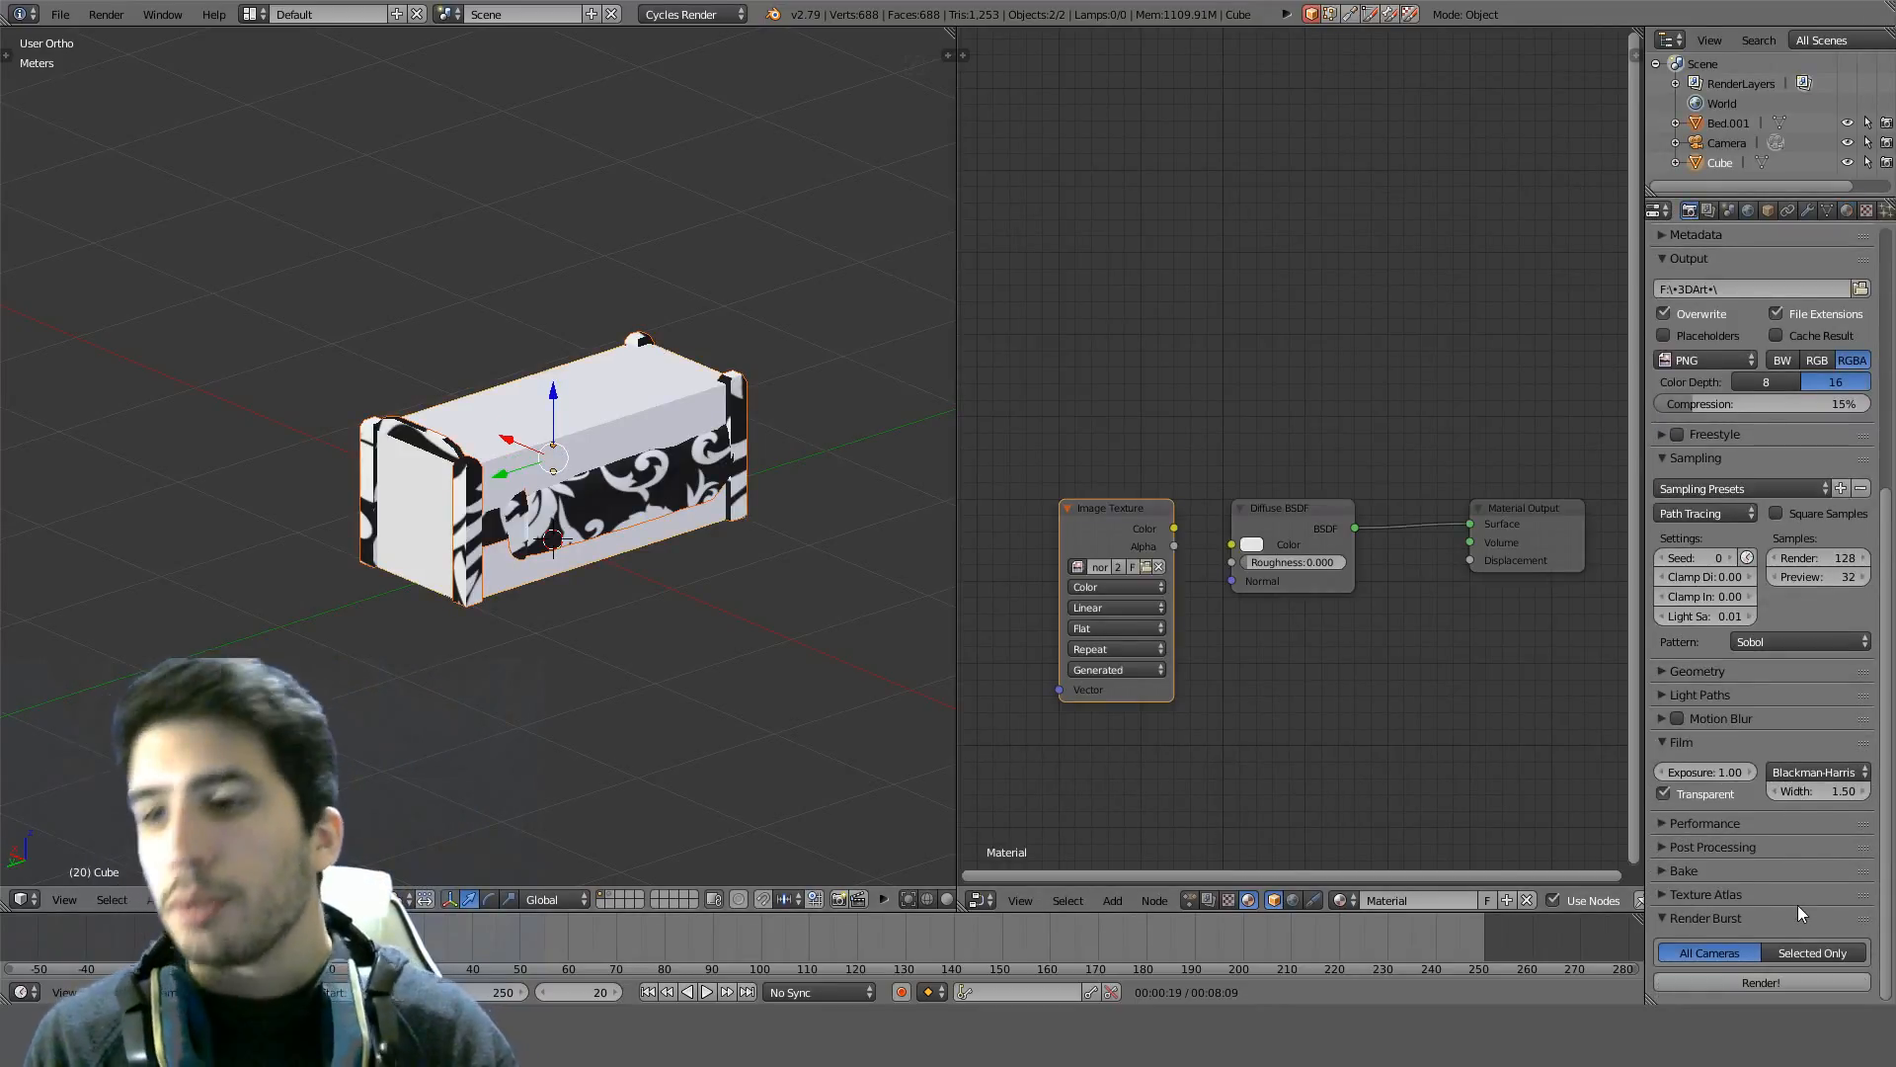
{"action": "left_click", "coordinate": [1669, 871]}
{"action": "scroll", "coordinate": [1729, 840], "scroll_direction": "down", "scroll_amount": 4}
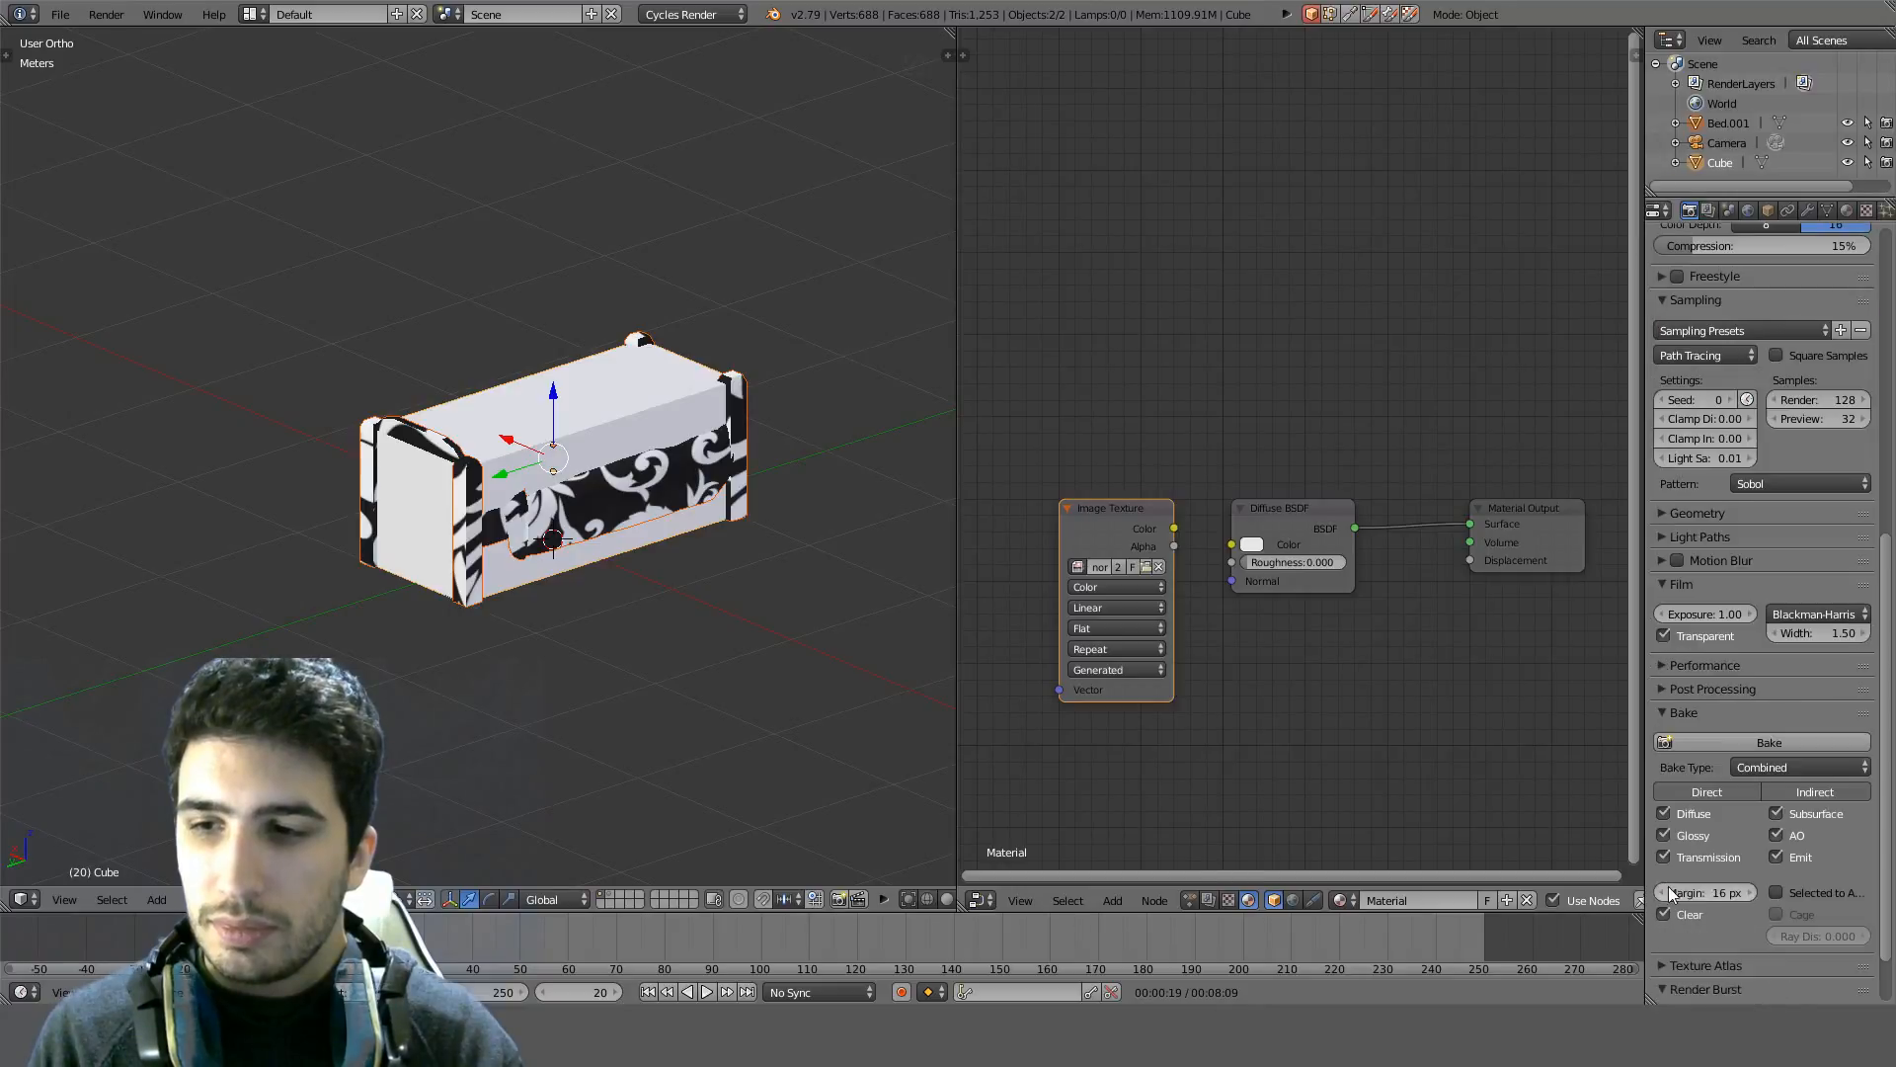
{"action": "left_click", "coordinate": [1792, 767]}
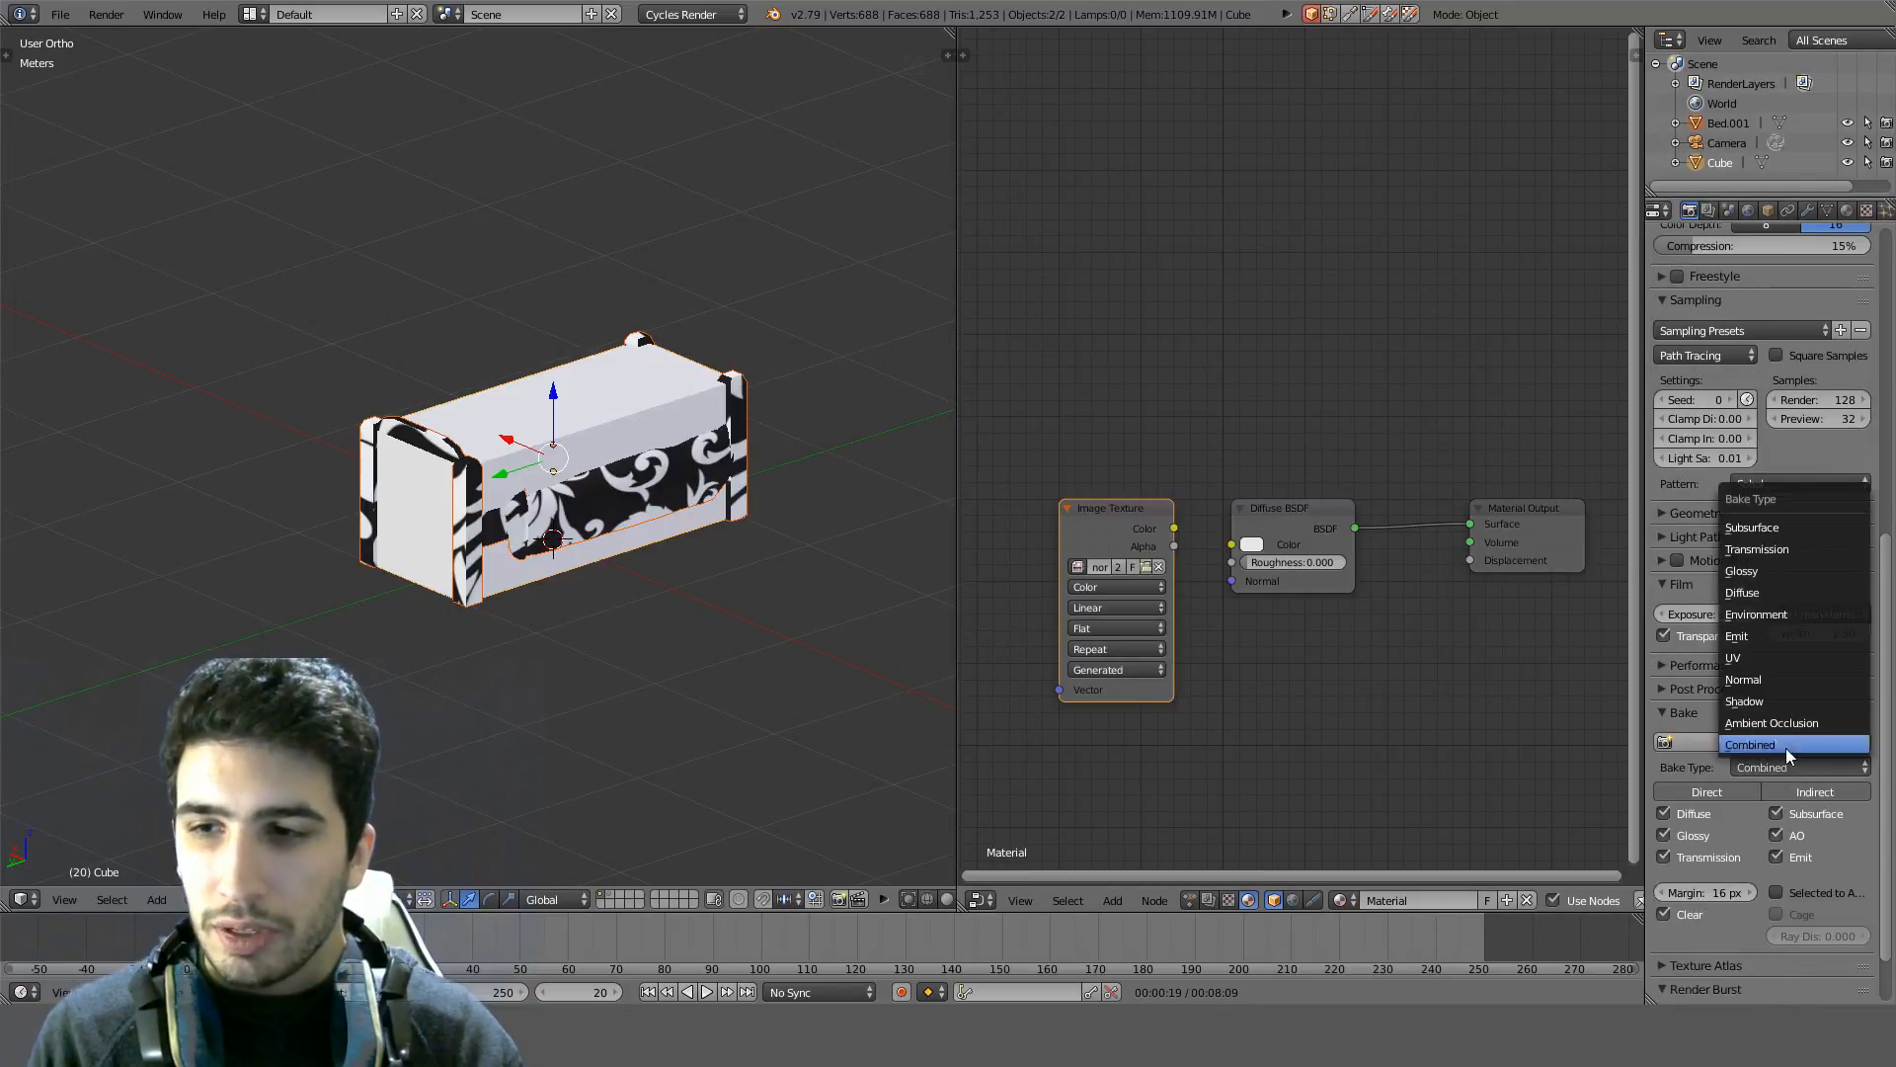
{"action": "left_click", "coordinate": [1743, 679]}
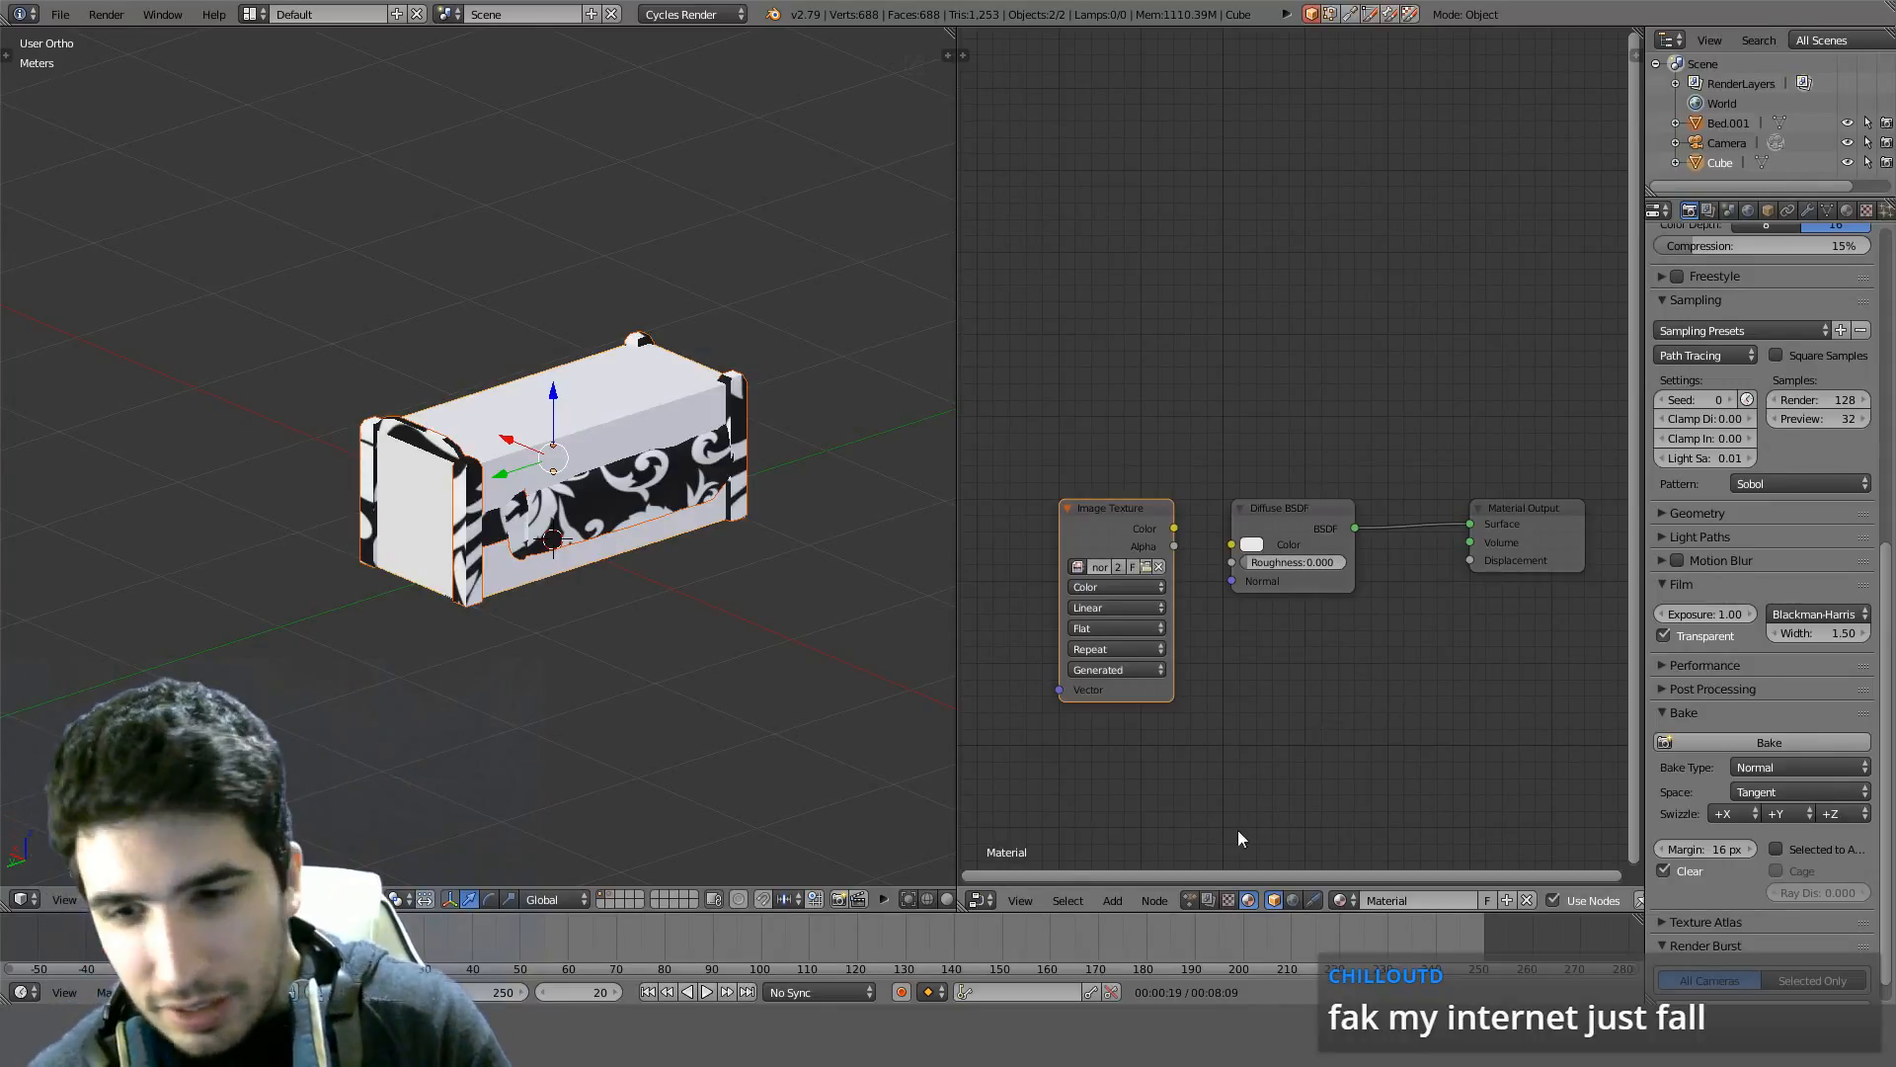
Unlink the normal image in the UV/Image Editor and create a blank 1024 × 1024 px image named normal_low_poly
{"action": "left_click", "coordinate": [993, 899]}
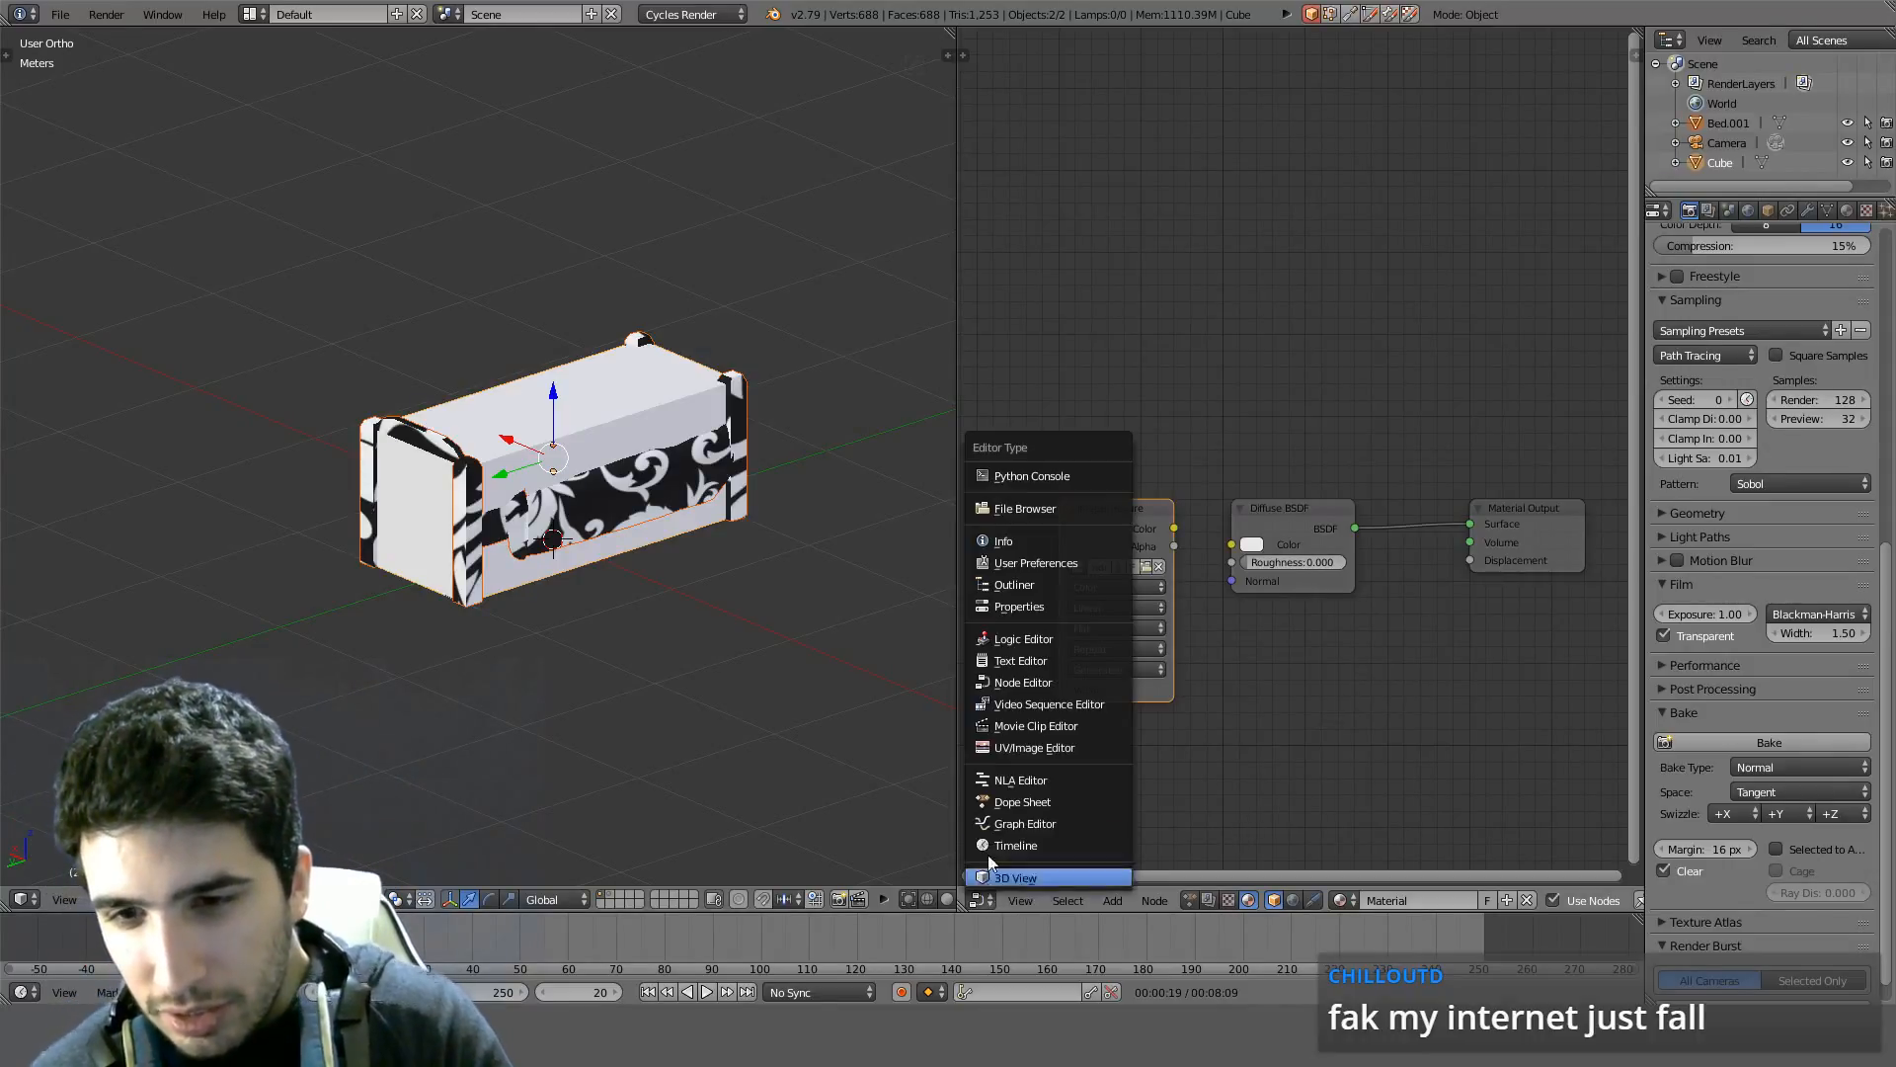
{"action": "left_click", "coordinate": [997, 750]}
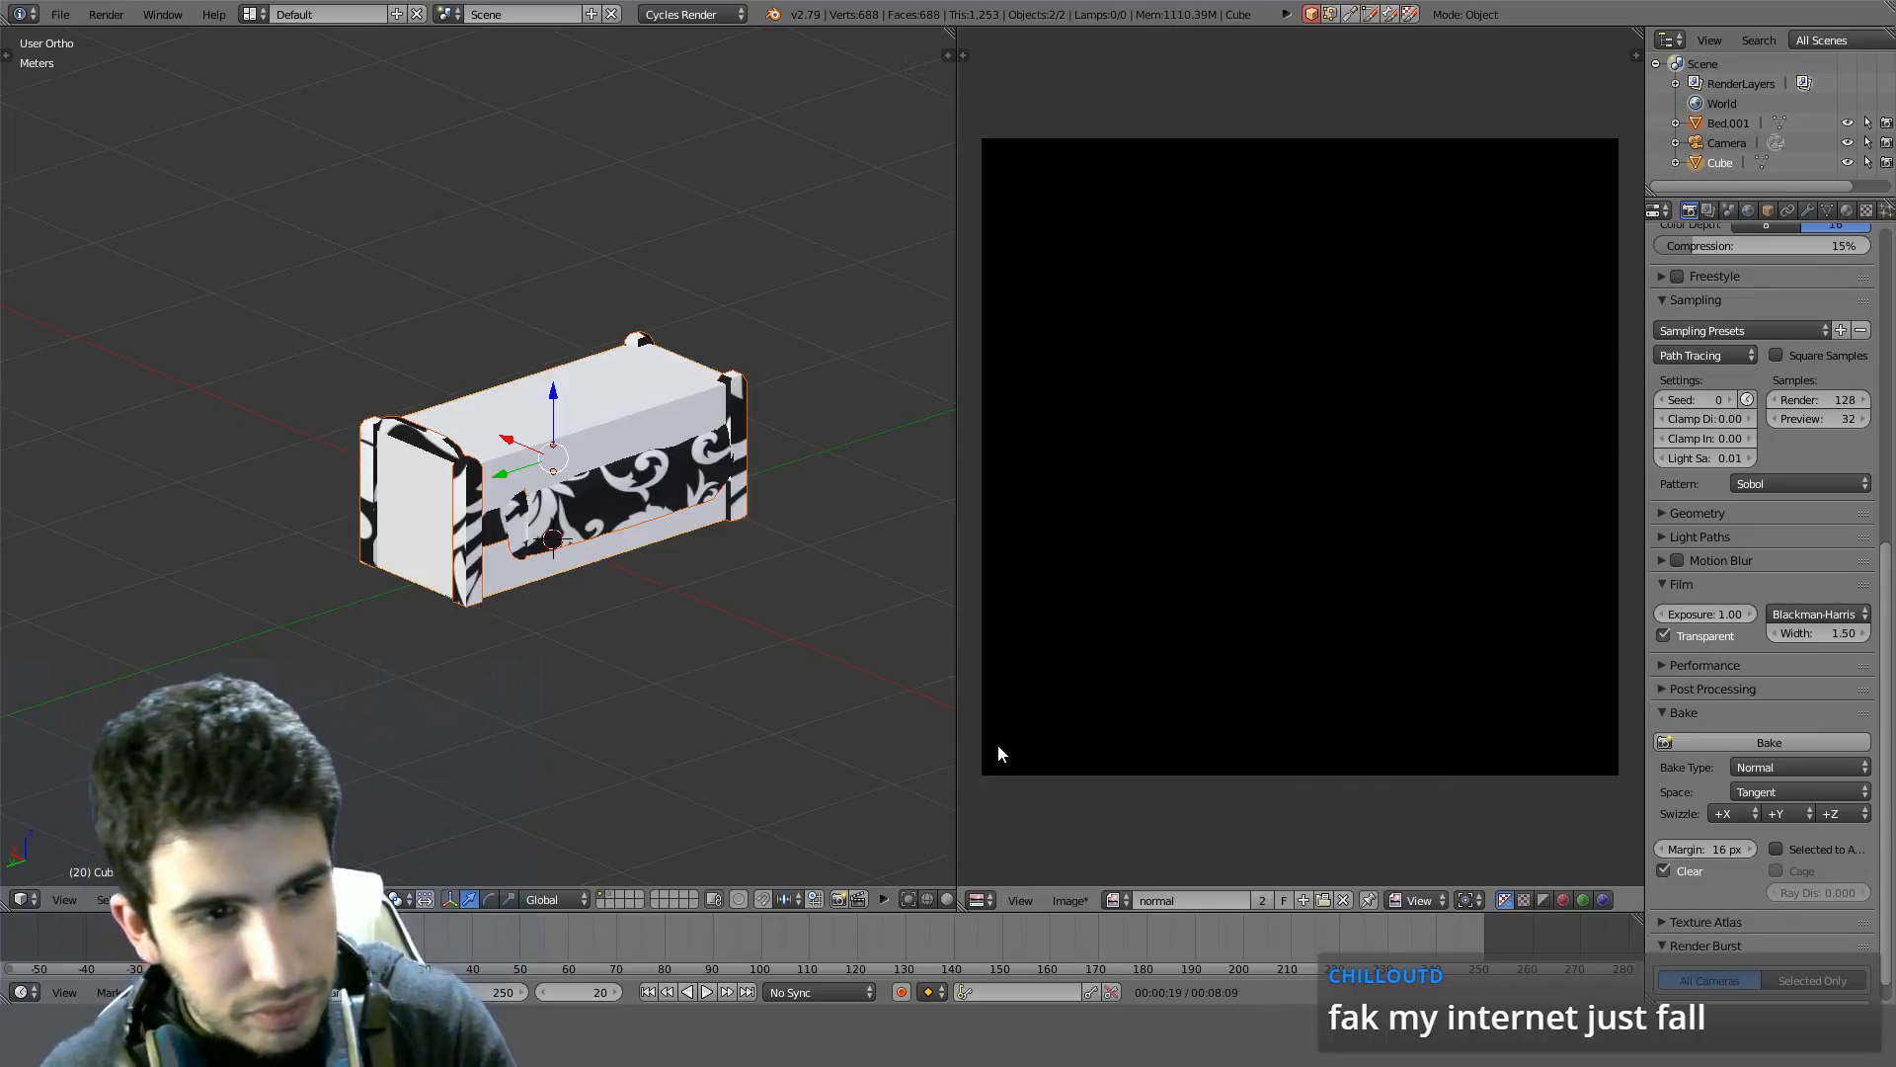
{"action": "left_click", "coordinate": [1342, 900]}
{"action": "scroll", "coordinate": [1166, 674], "scroll_direction": "up", "scroll_amount": 5}
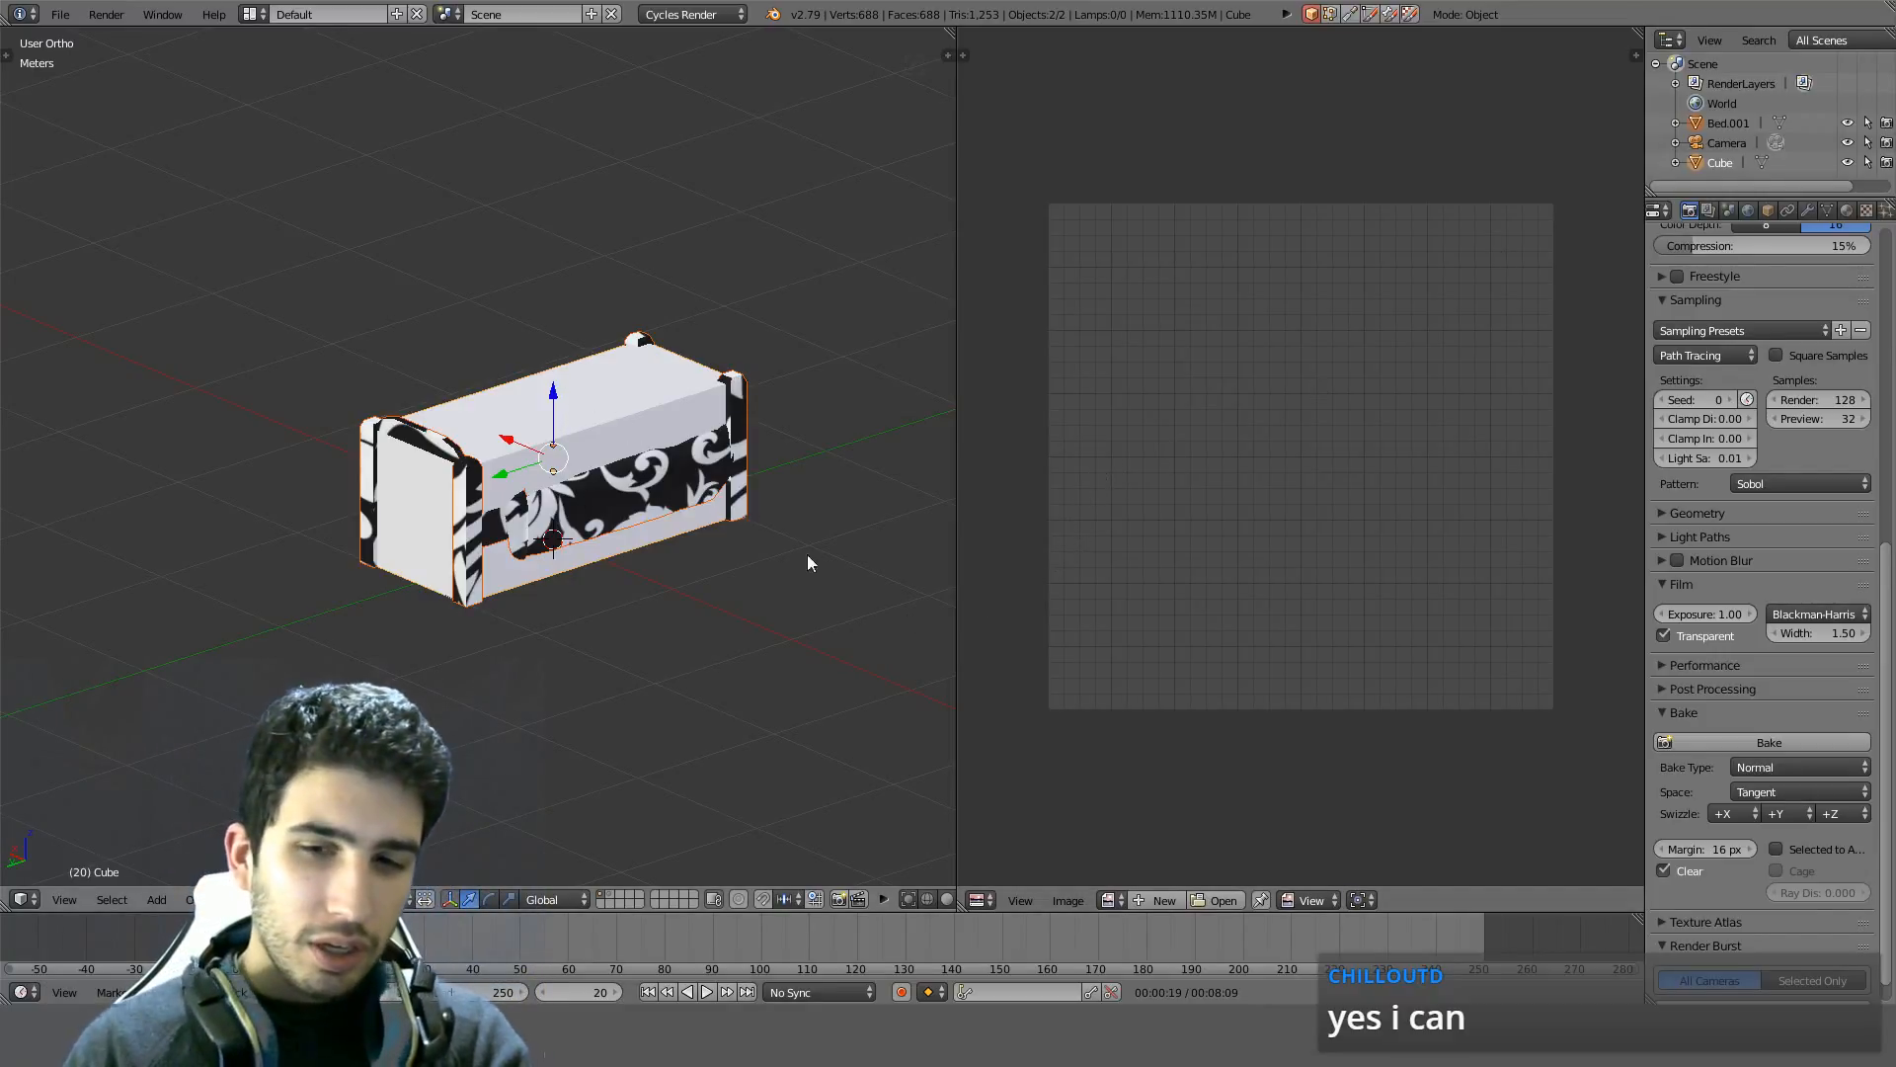
{"action": "left_click", "coordinate": [981, 900]}
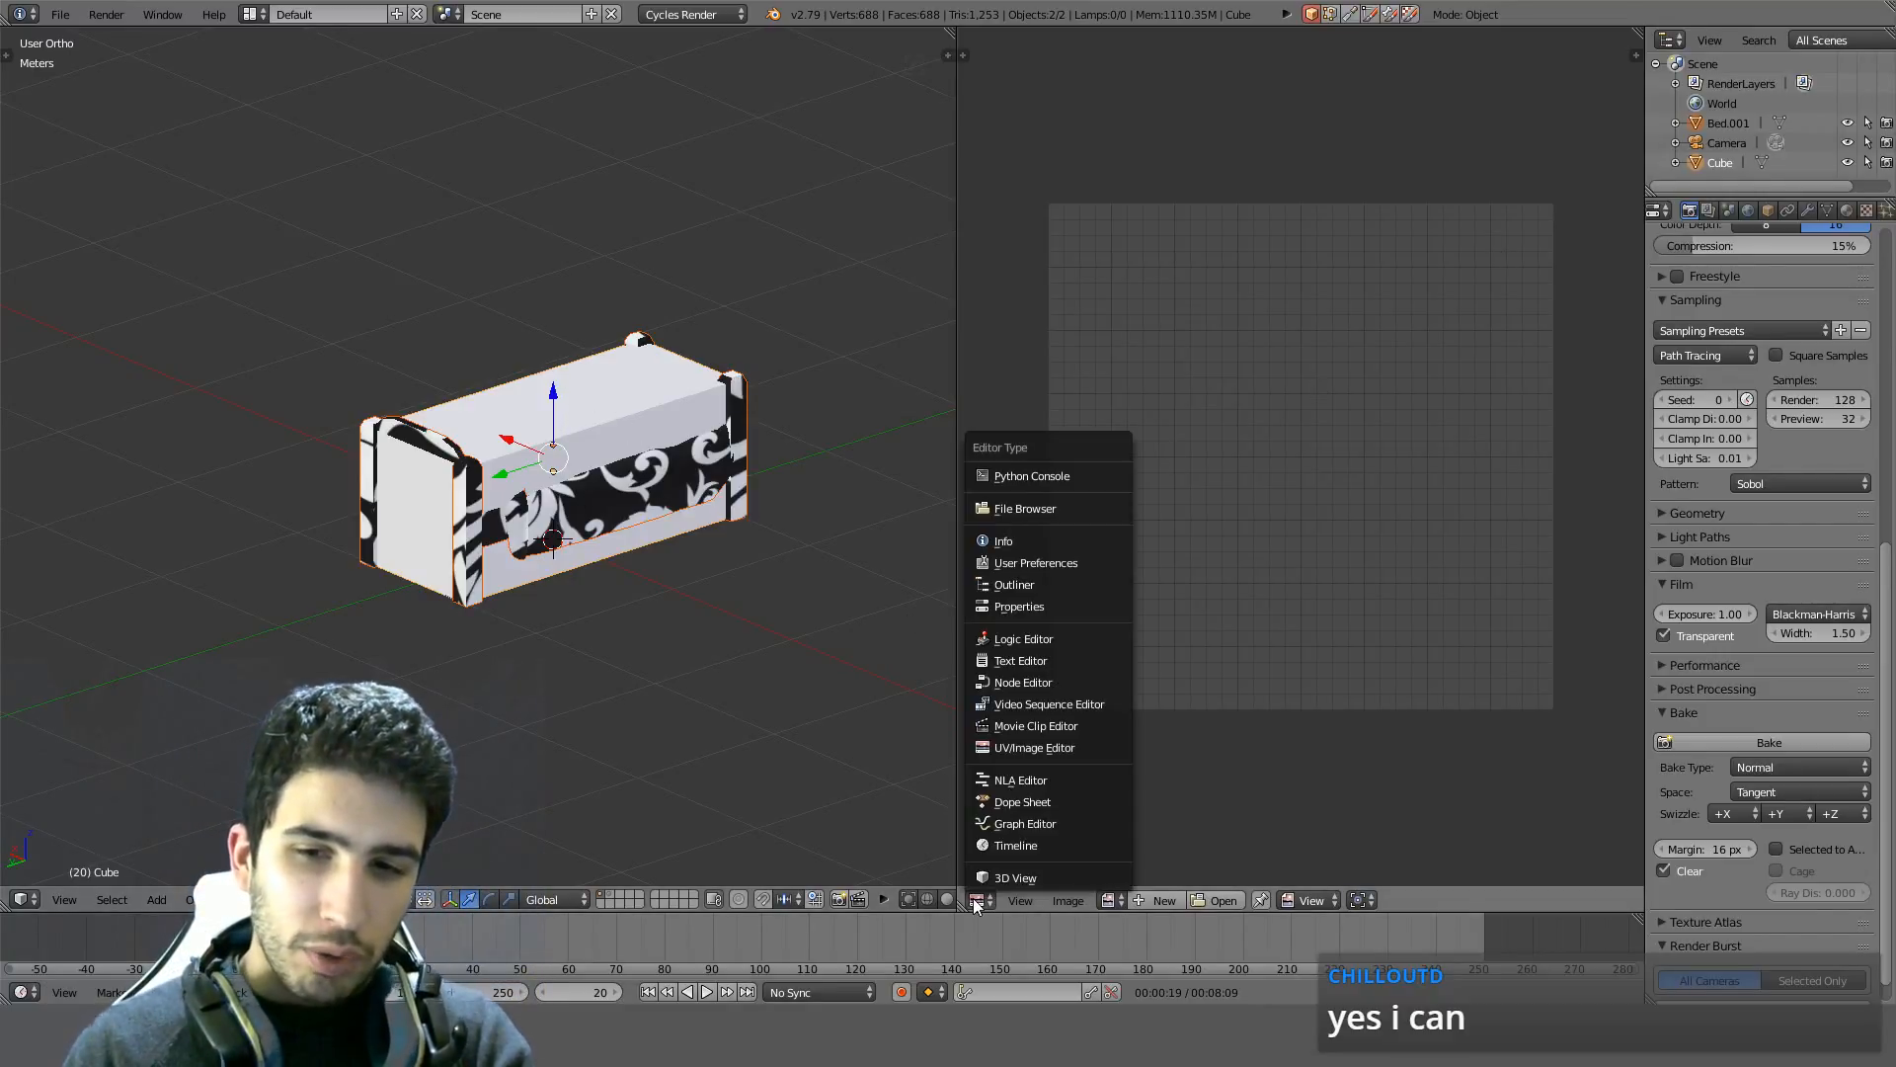
{"action": "left_click", "coordinate": [1023, 751]}
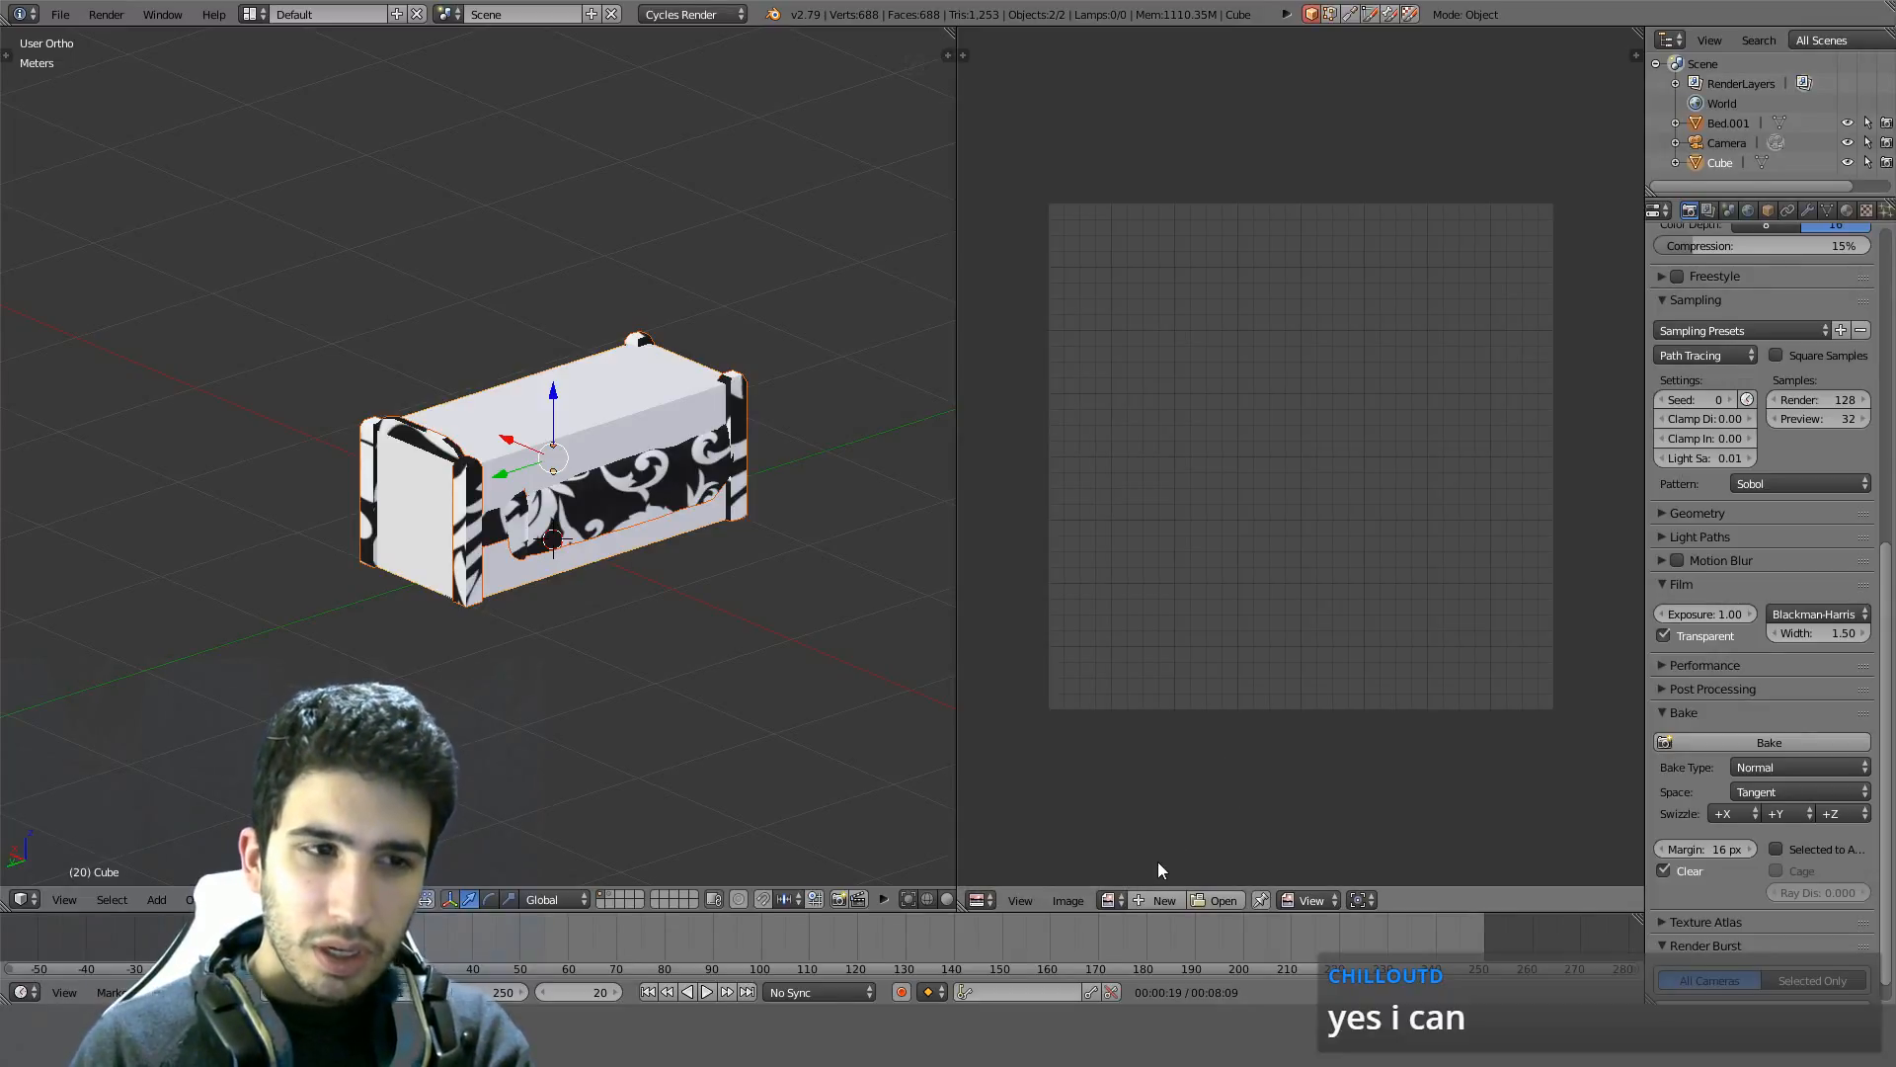
{"action": "left_click", "coordinate": [1157, 899]}
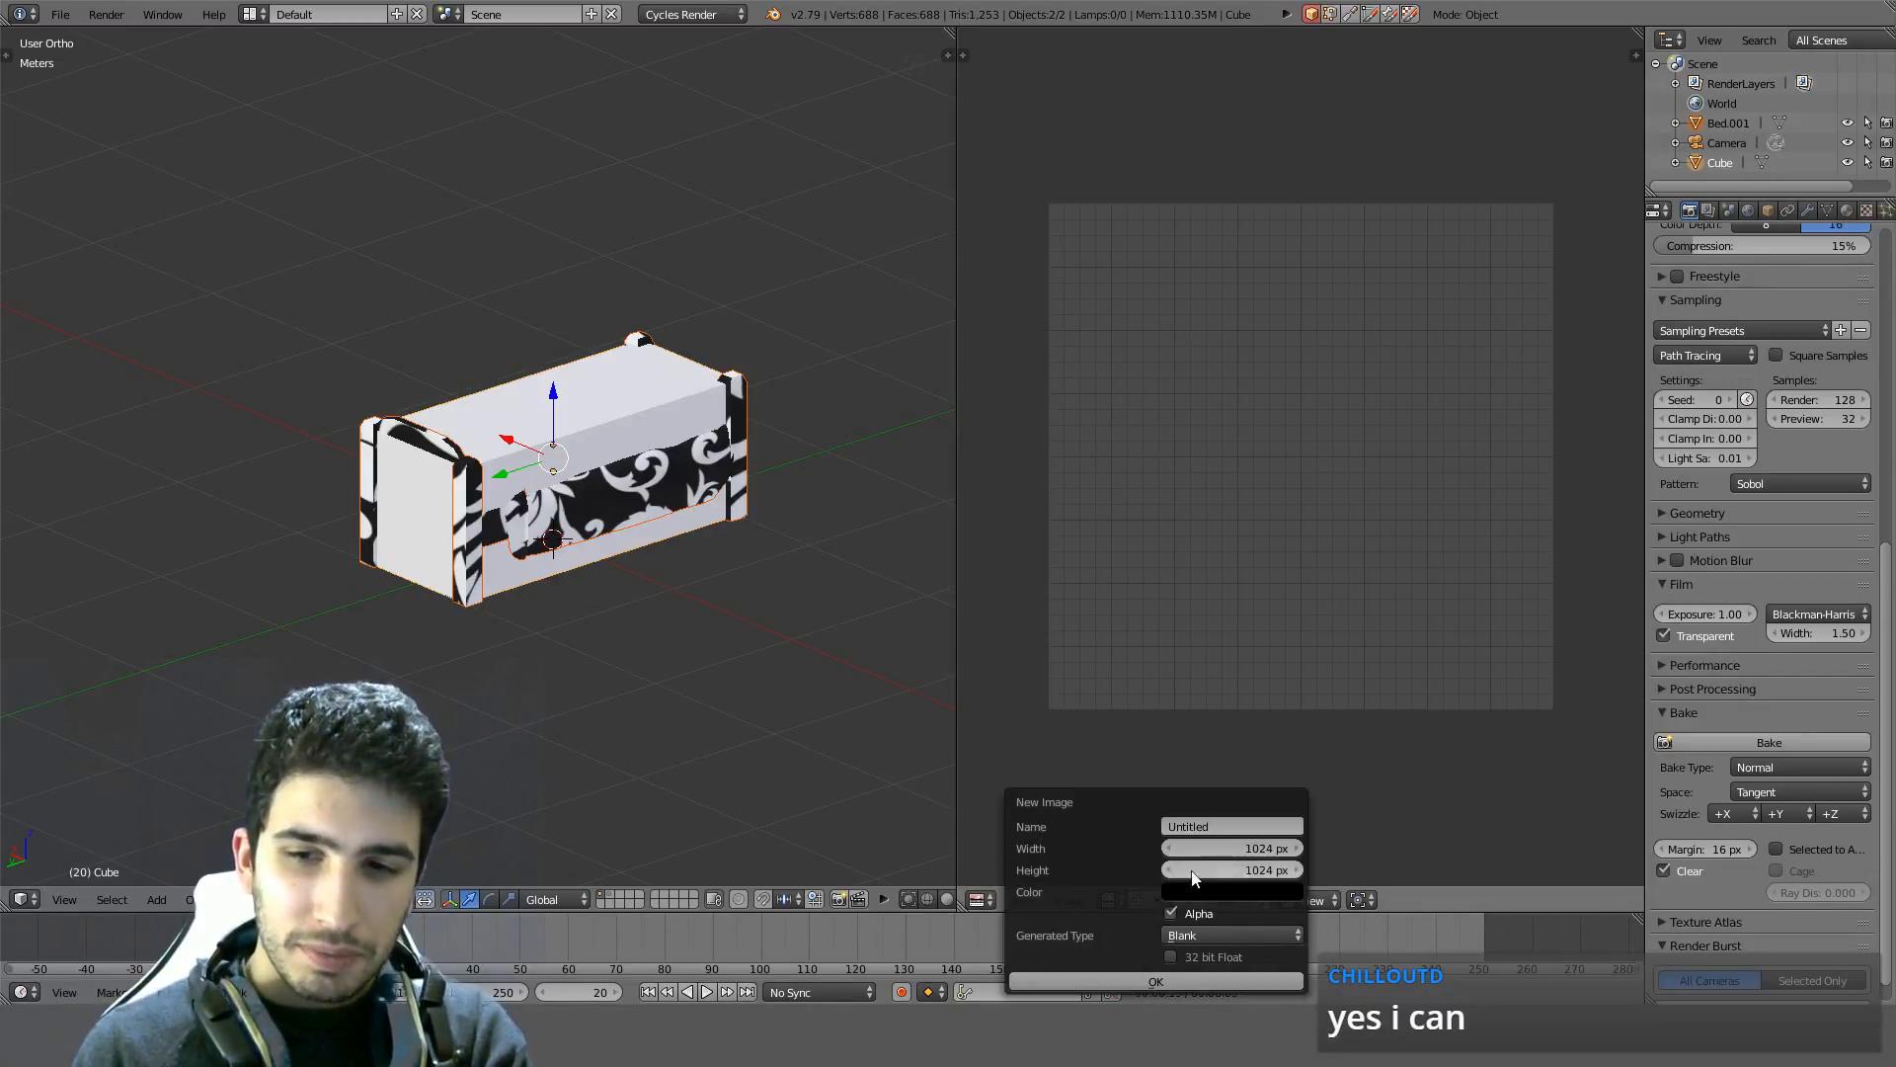
{"action": "left_click", "coordinate": [1205, 828]}
{"action": "type", "text": "normal_low_poly"}
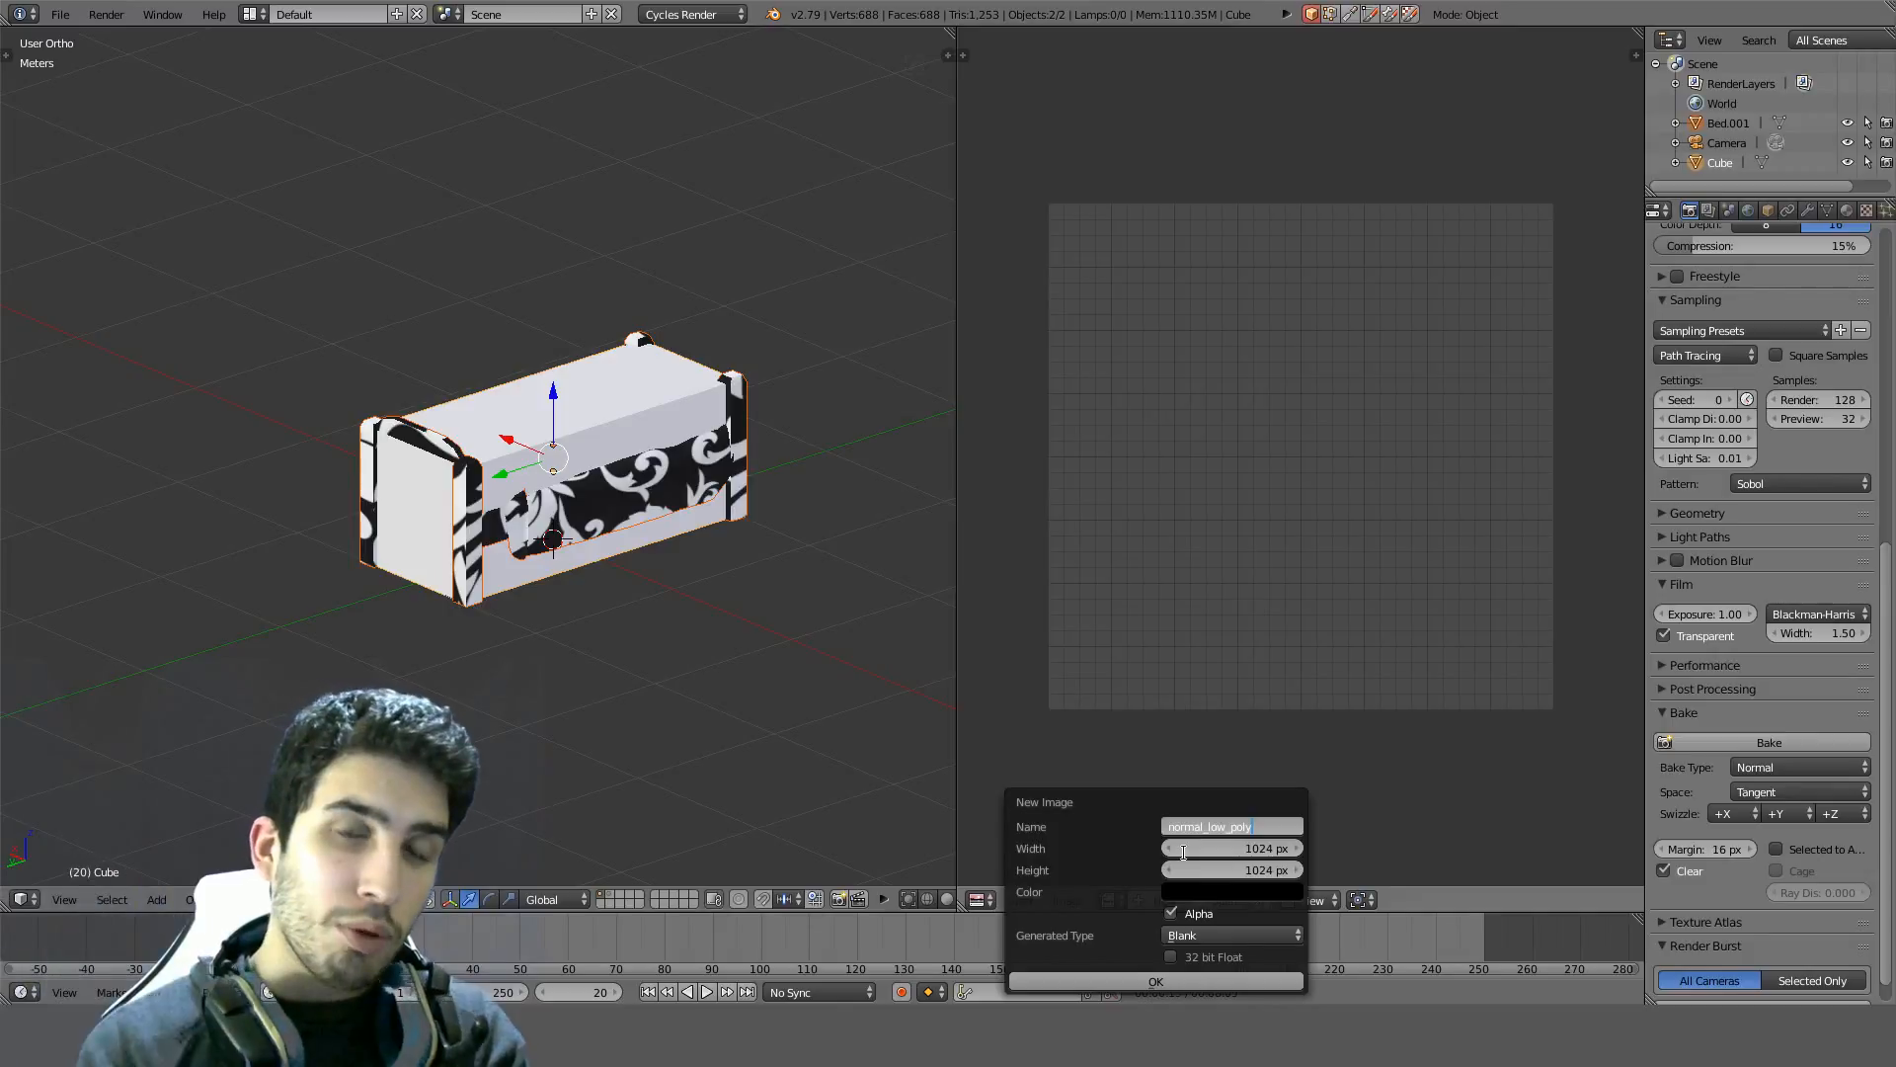
{"action": "left_click", "coordinate": [1154, 980]}
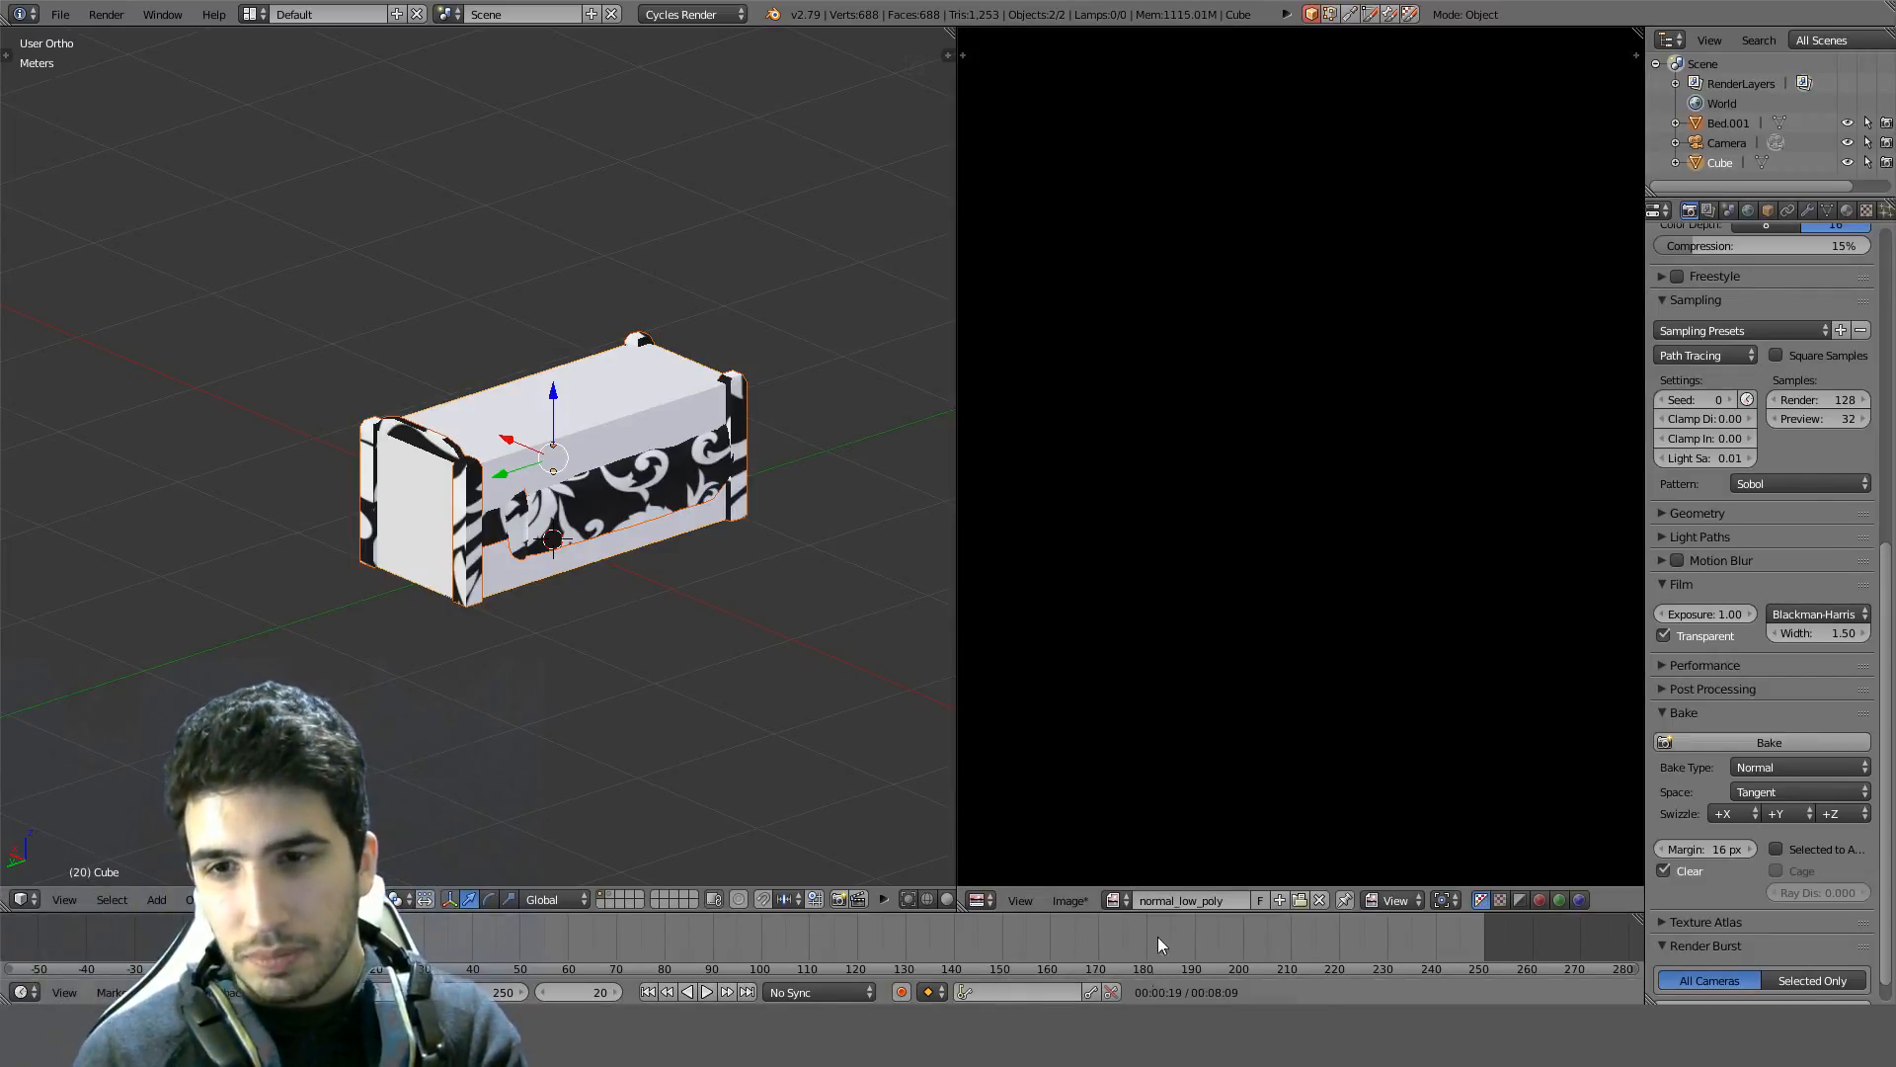
{"action": "scroll", "coordinate": [1205, 370], "scroll_direction": "down", "scroll_amount": 5}
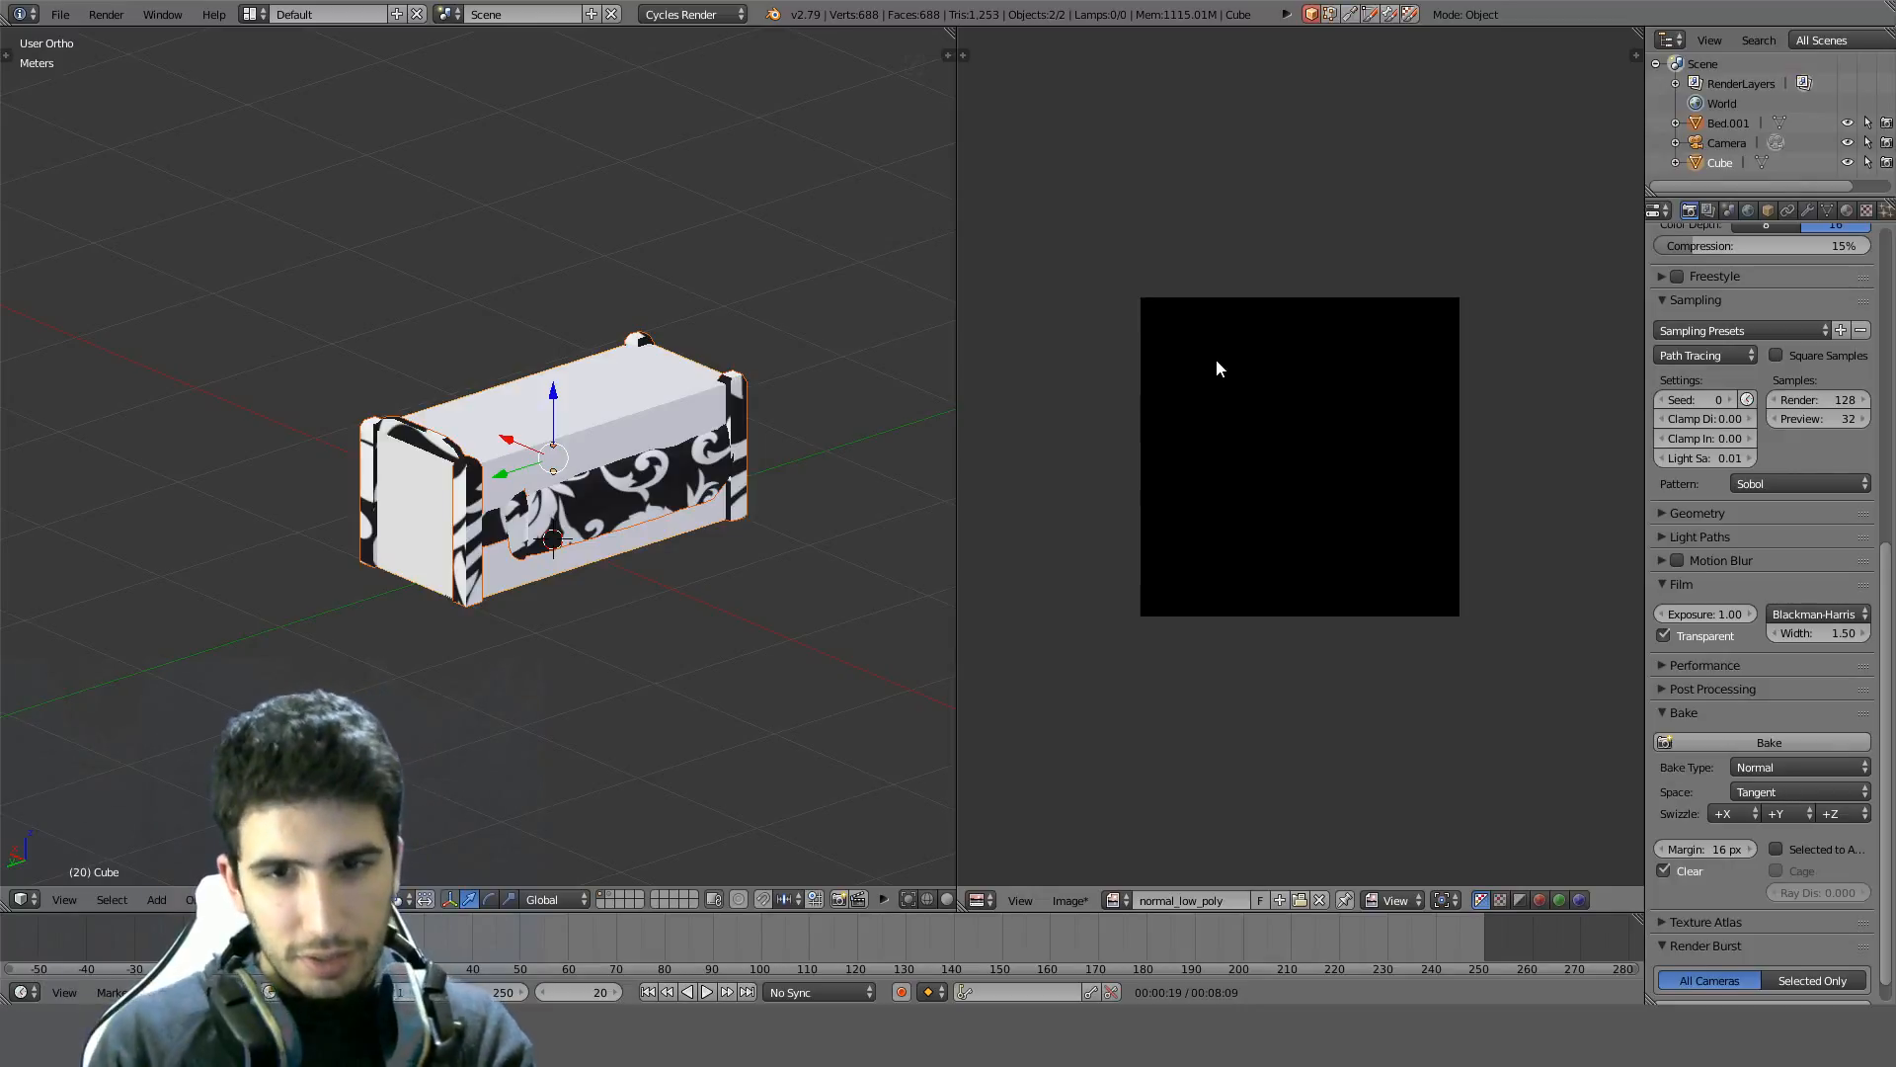
Return to the Node Editor and replace the cube material's Image Texture node with a new, empty one beside the Diffuse BSDF
{"action": "left_click", "coordinate": [994, 898]}
{"action": "left_click", "coordinate": [1040, 681]}
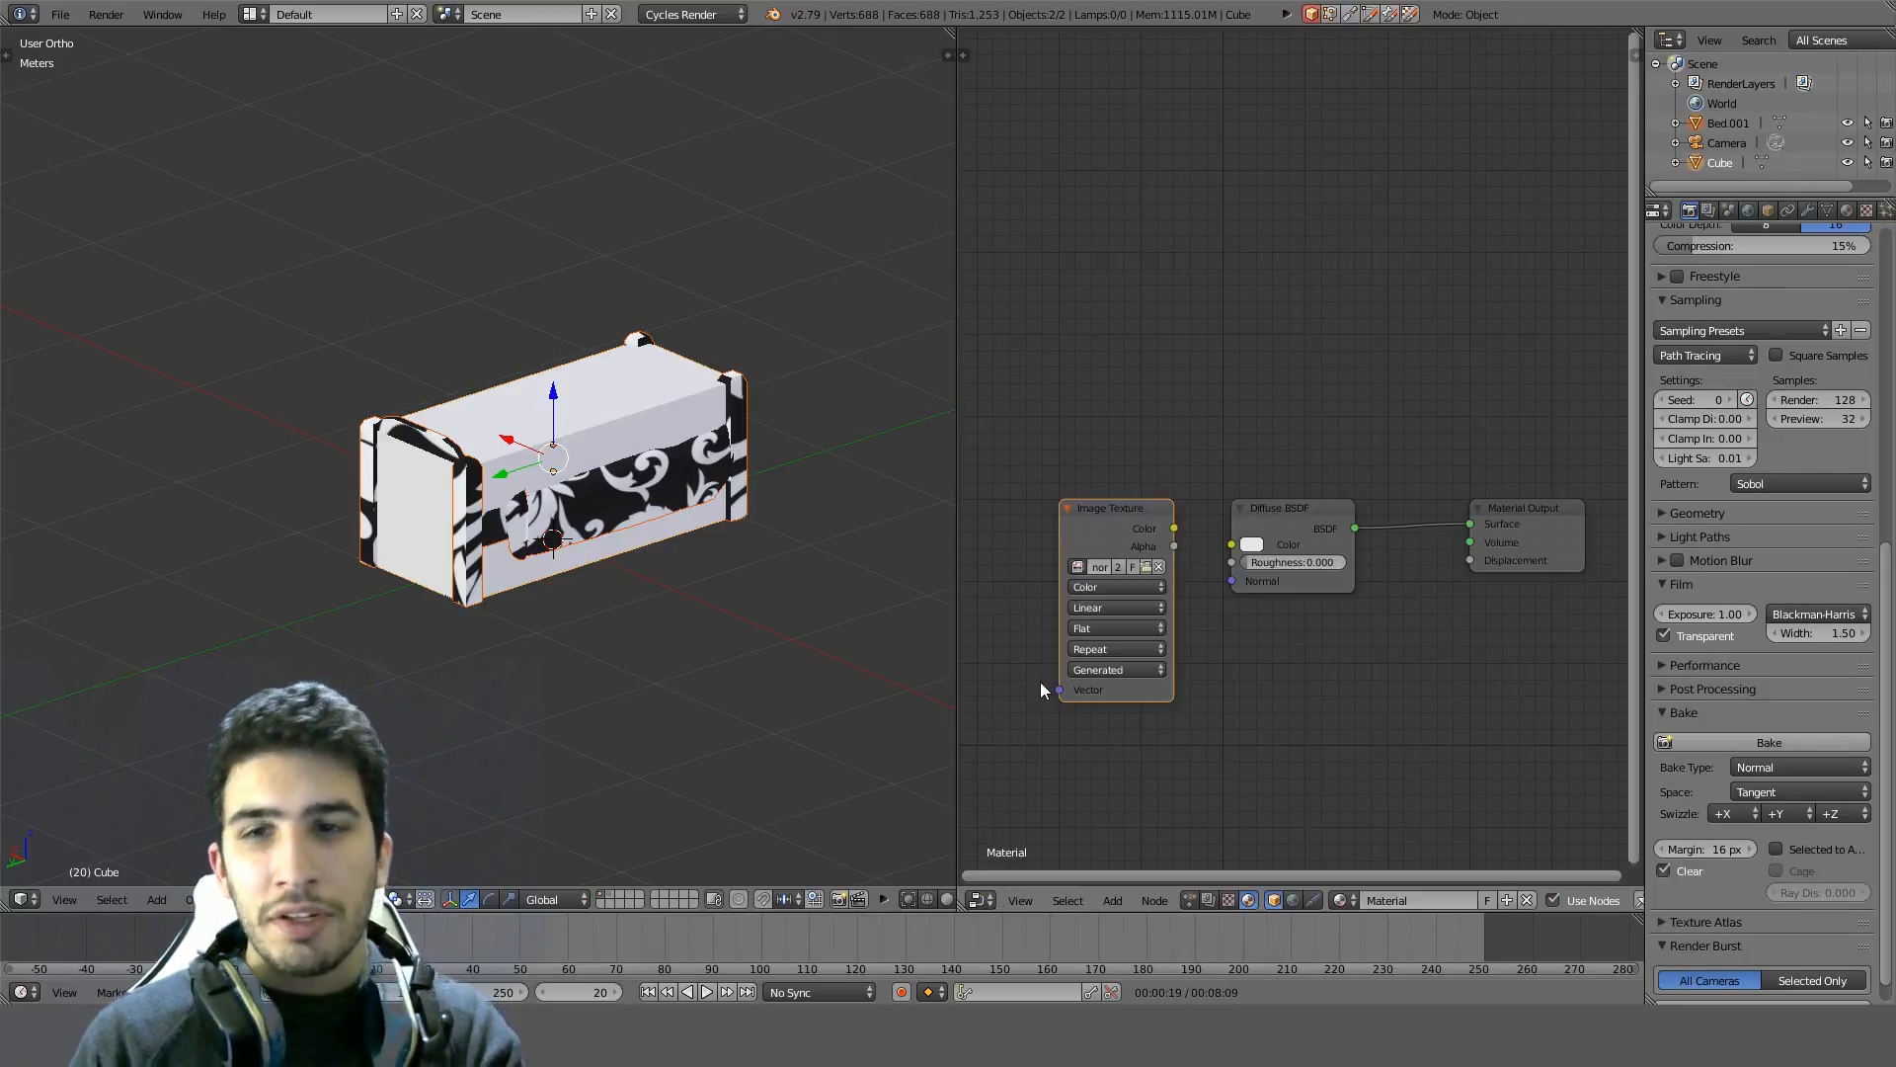
{"action": "key", "text": "x"}
{"action": "key", "text": "shift+a"}
{"action": "left_click", "coordinate": [1136, 515]}
{"action": "type", "text": "ima"}
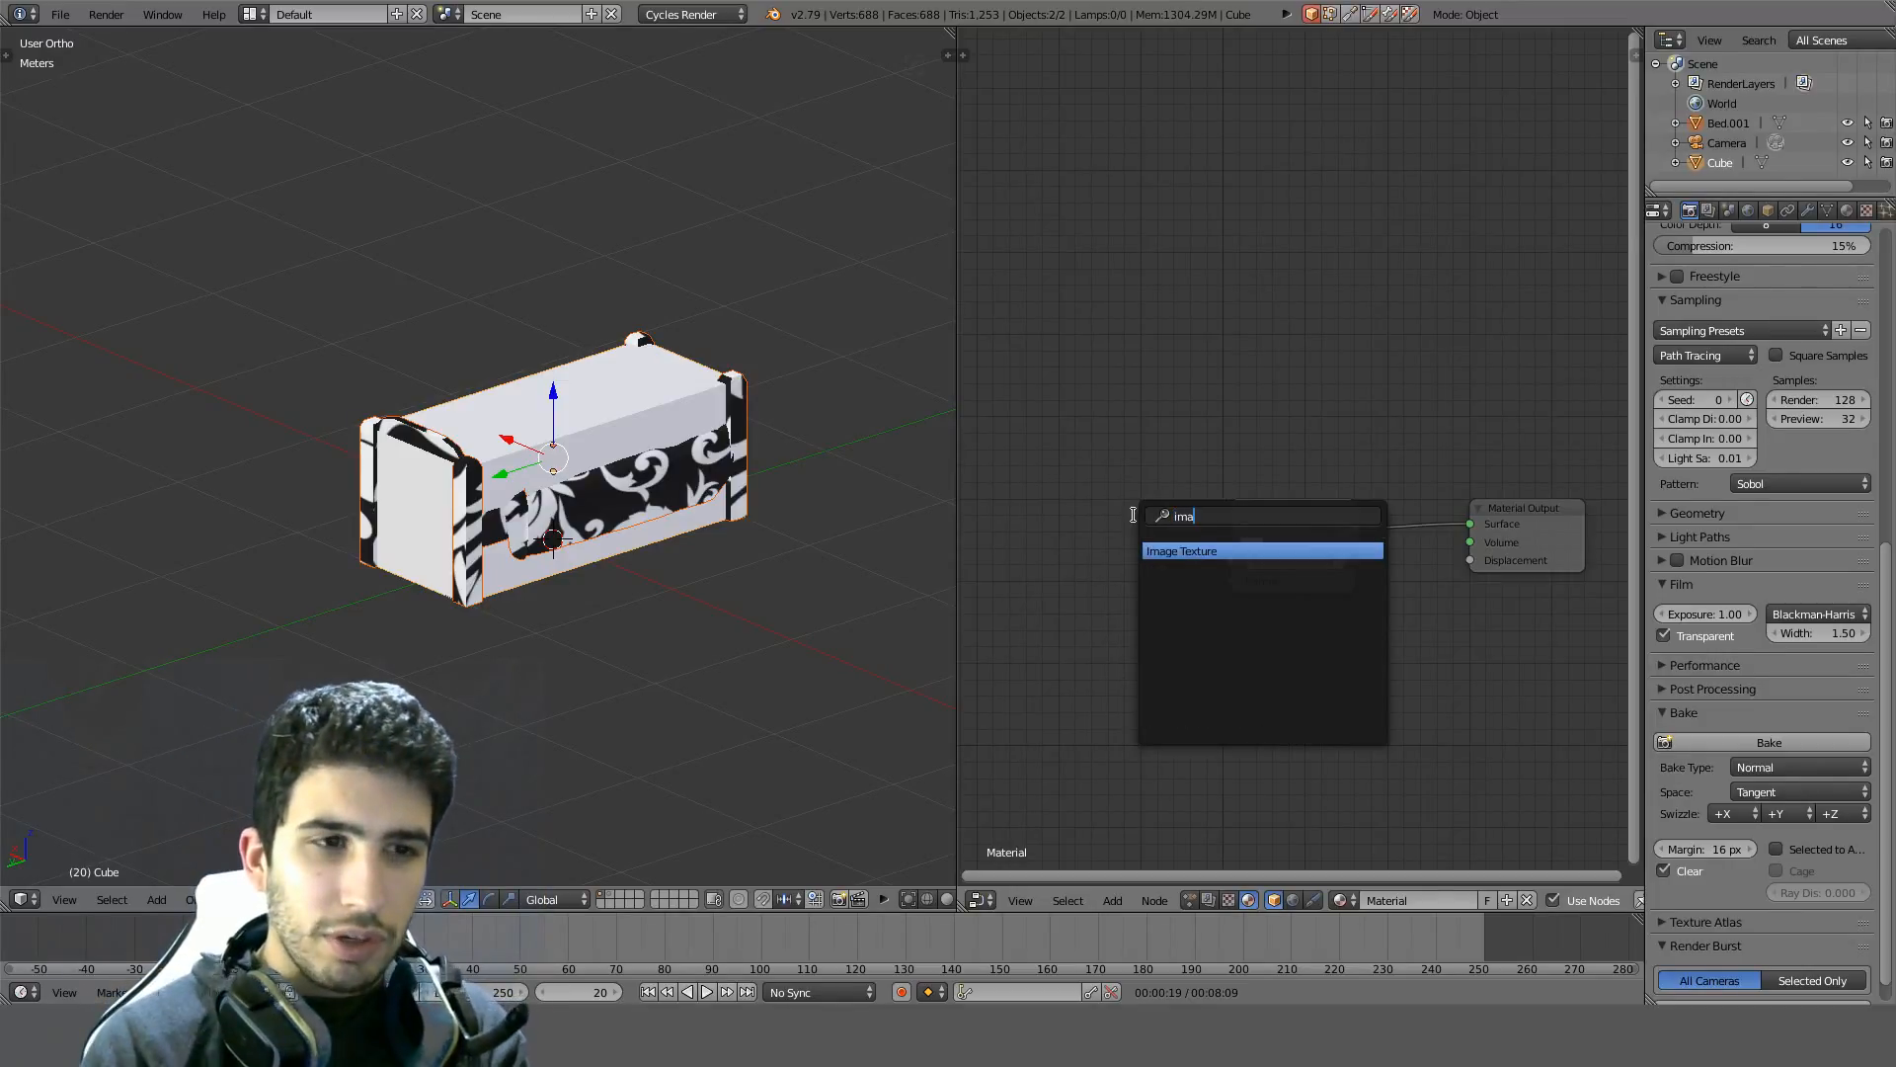
{"action": "key", "text": "Return"}
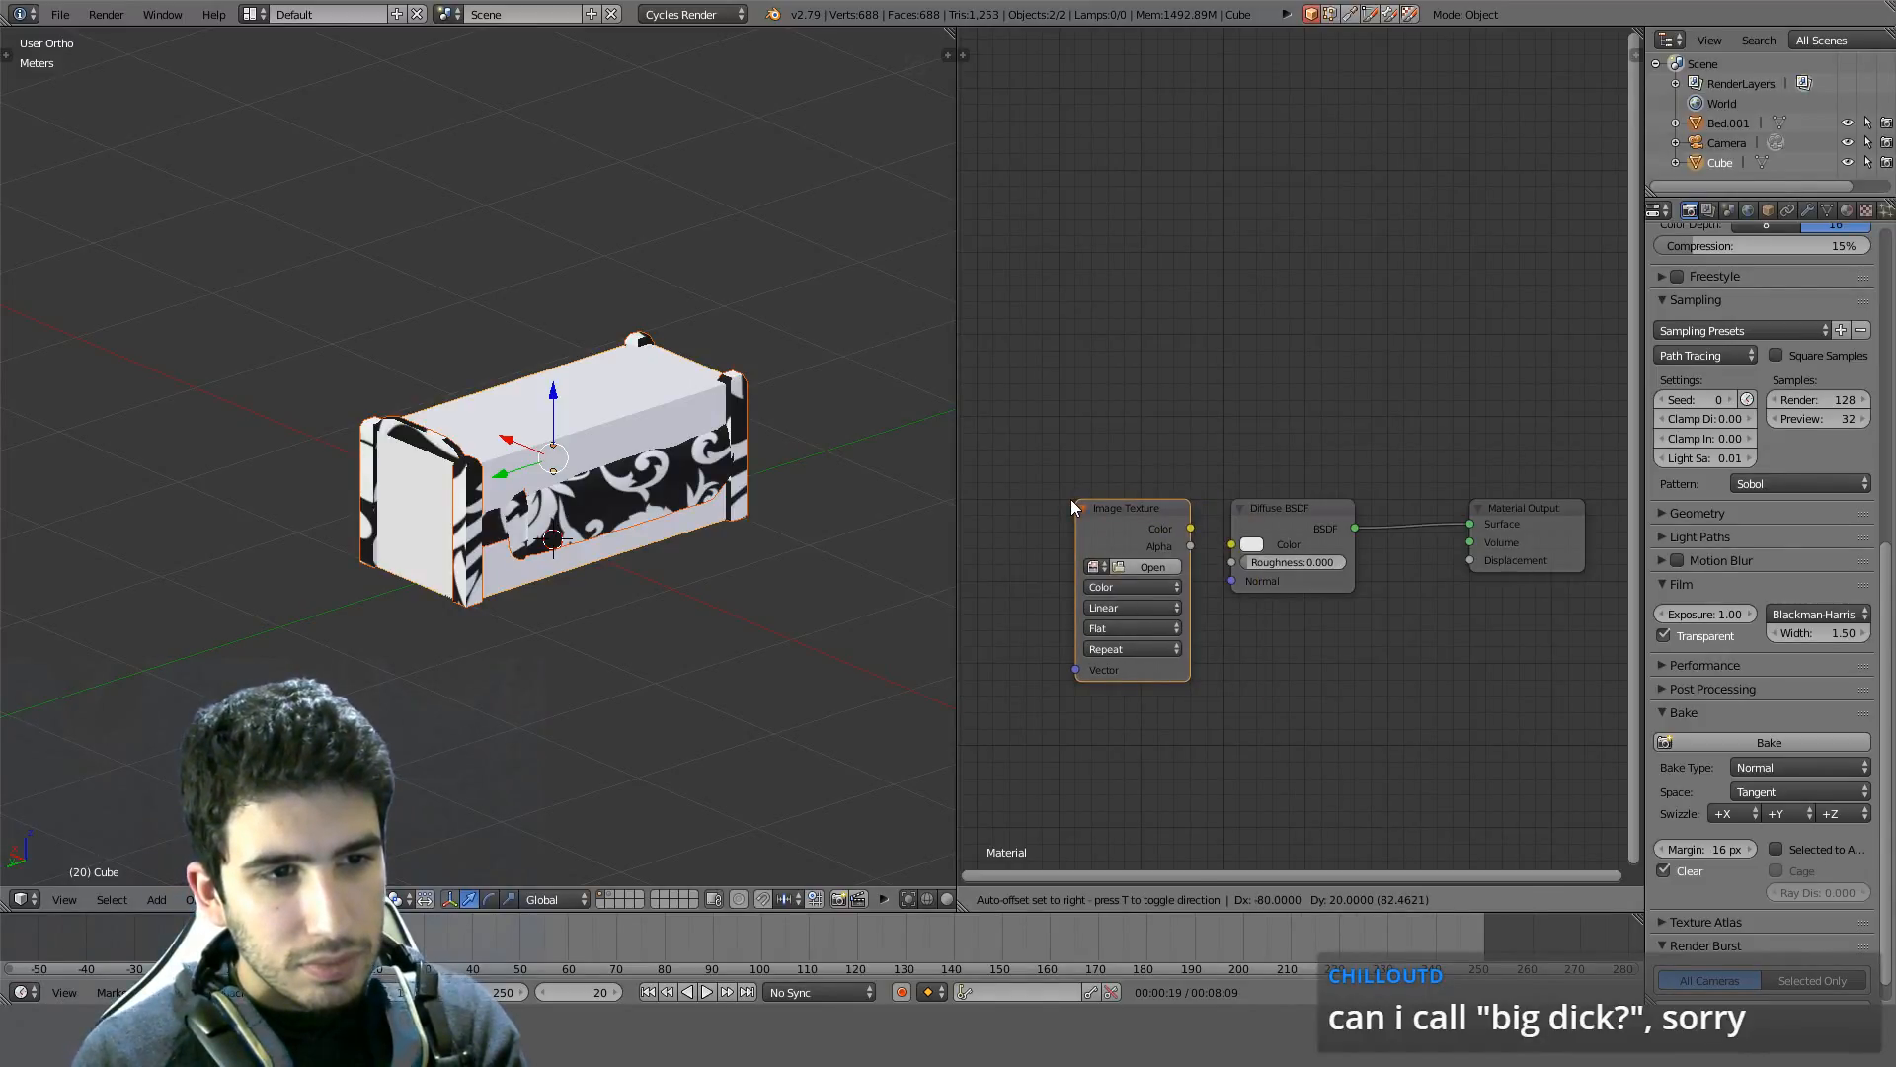
{"action": "left_click", "coordinate": [1071, 499]}
Widen the Node Editor area and assign the normal_low_poly image to the cube's new Image Texture node
{"action": "scroll", "coordinate": [1096, 513], "scroll_direction": "up", "scroll_amount": 3}
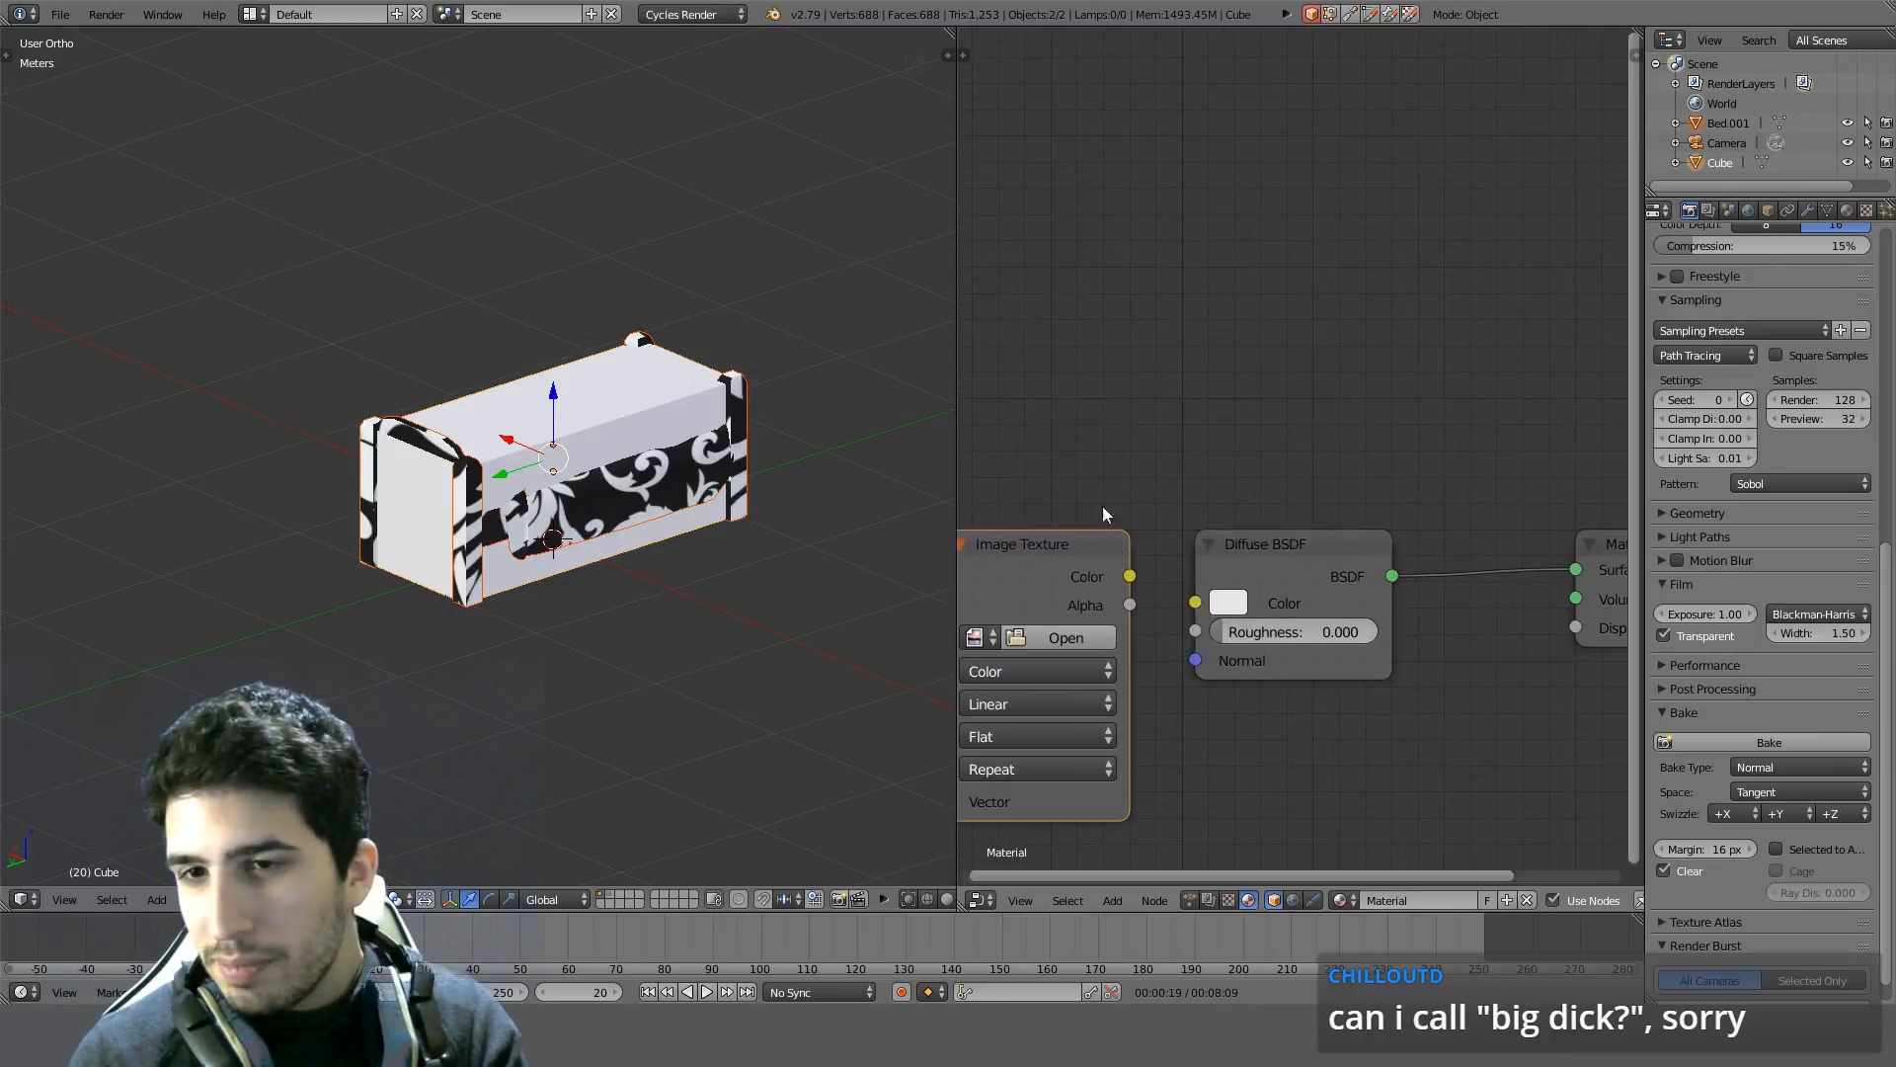
{"action": "middle_click_drag", "start_coordinate": [1103, 465], "coordinate": [1259, 366]}
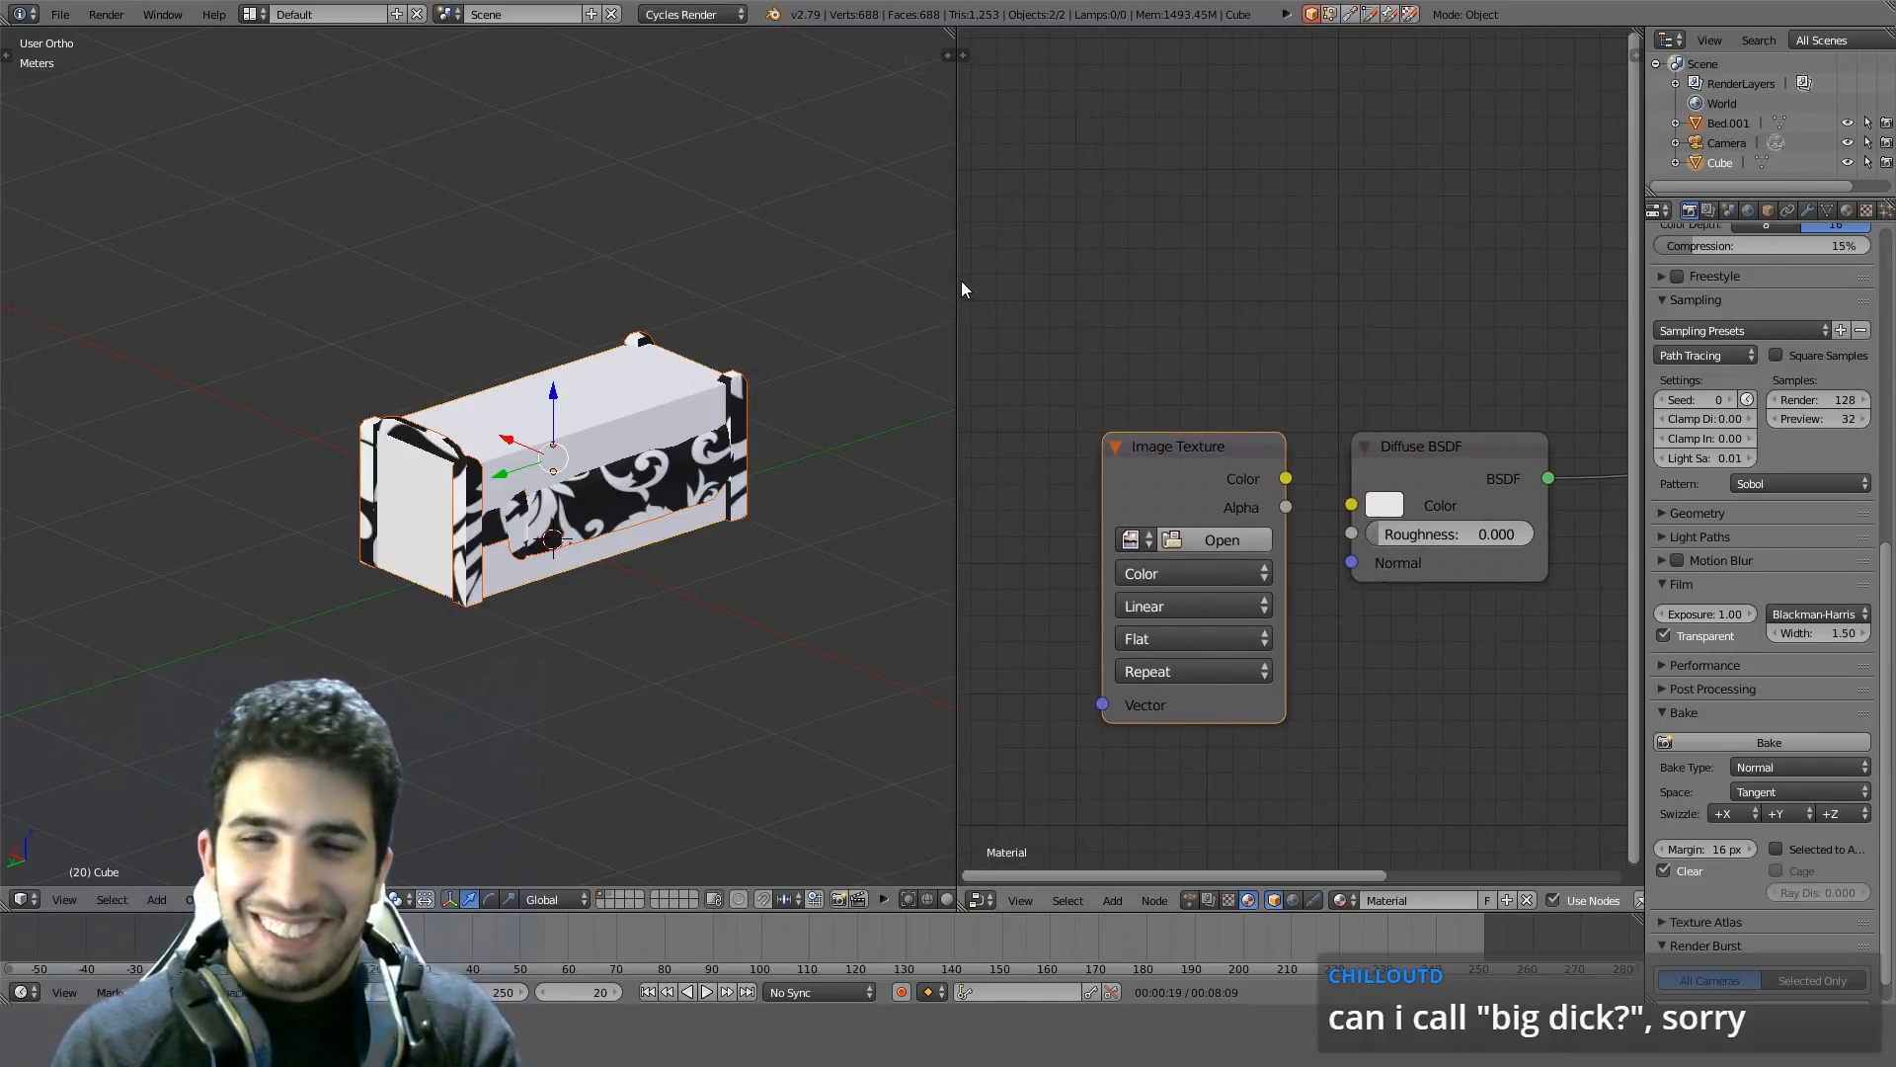
{"action": "left_click_drag", "start_coordinate": [955, 280], "coordinate": [849, 282]}
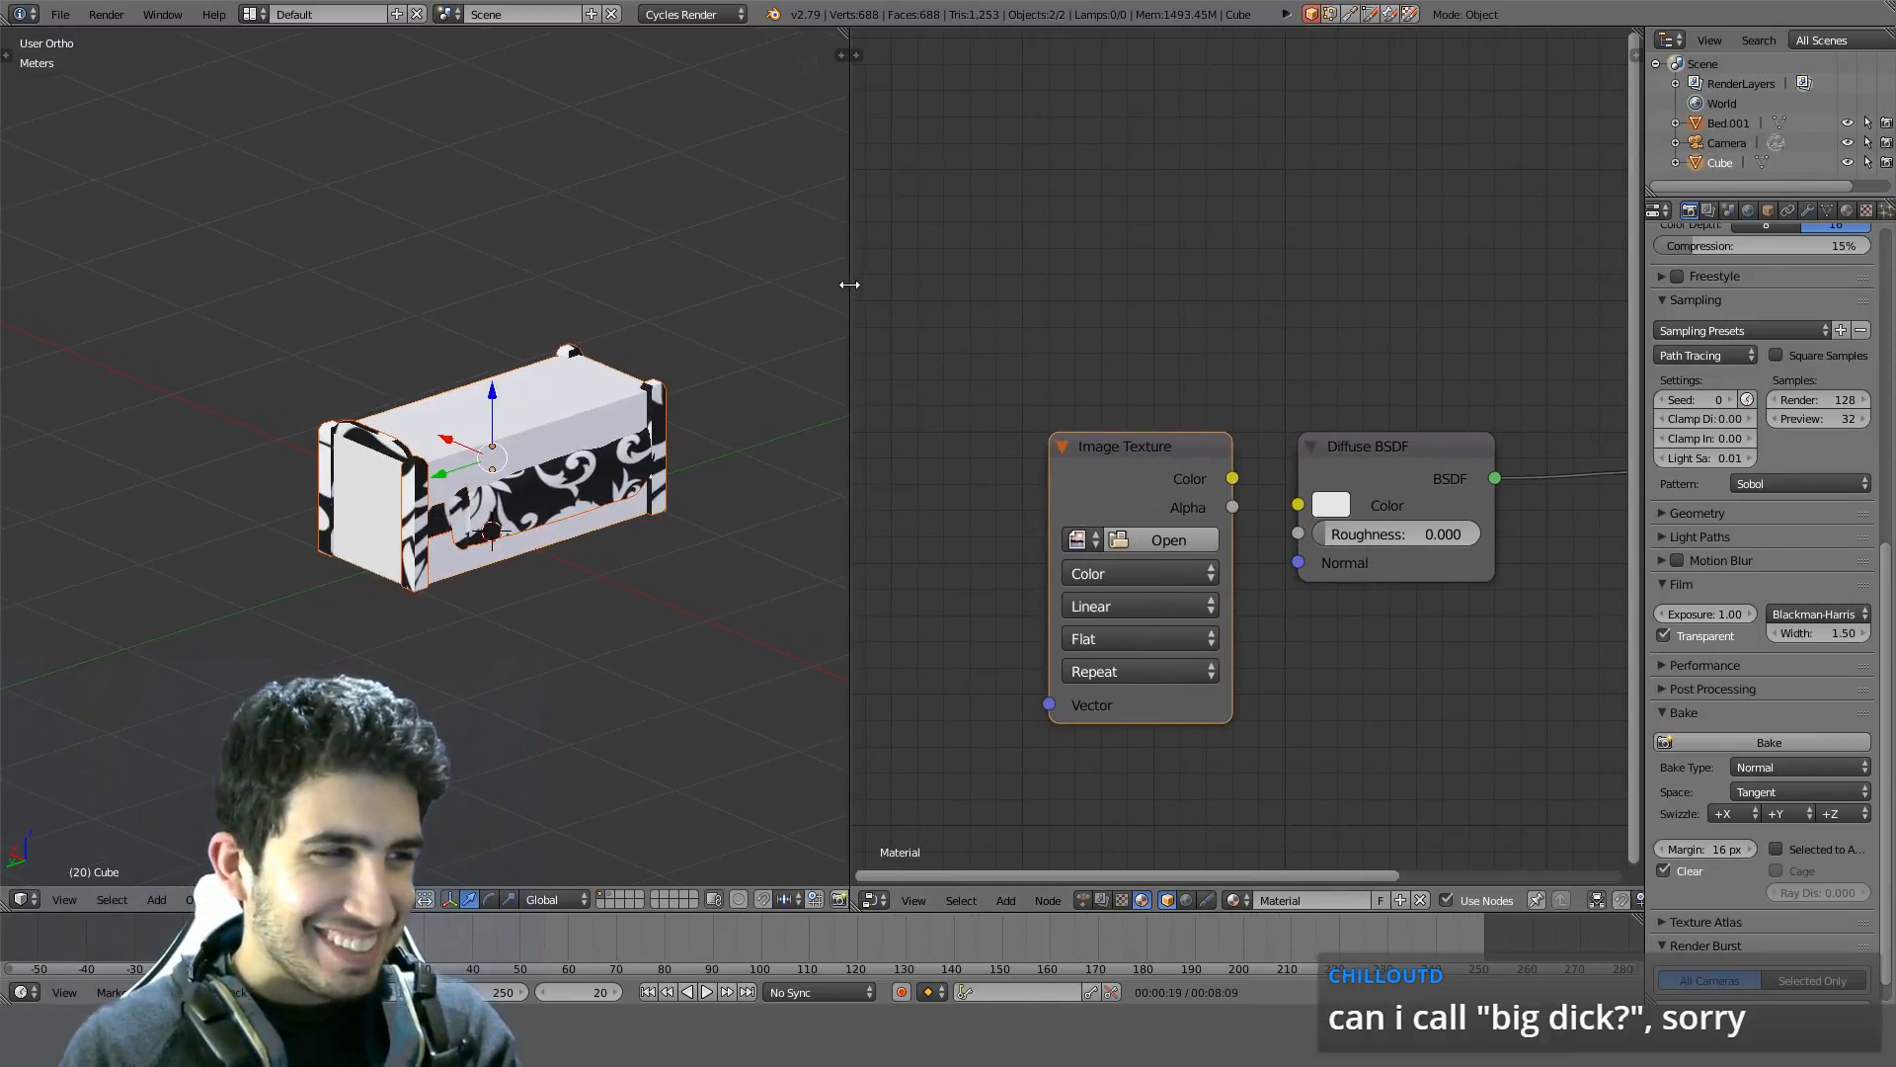
{"action": "scroll", "coordinate": [1108, 364], "scroll_direction": "up", "scroll_amount": 1}
{"action": "scroll", "coordinate": [1105, 406], "scroll_direction": "down", "scroll_amount": 3}
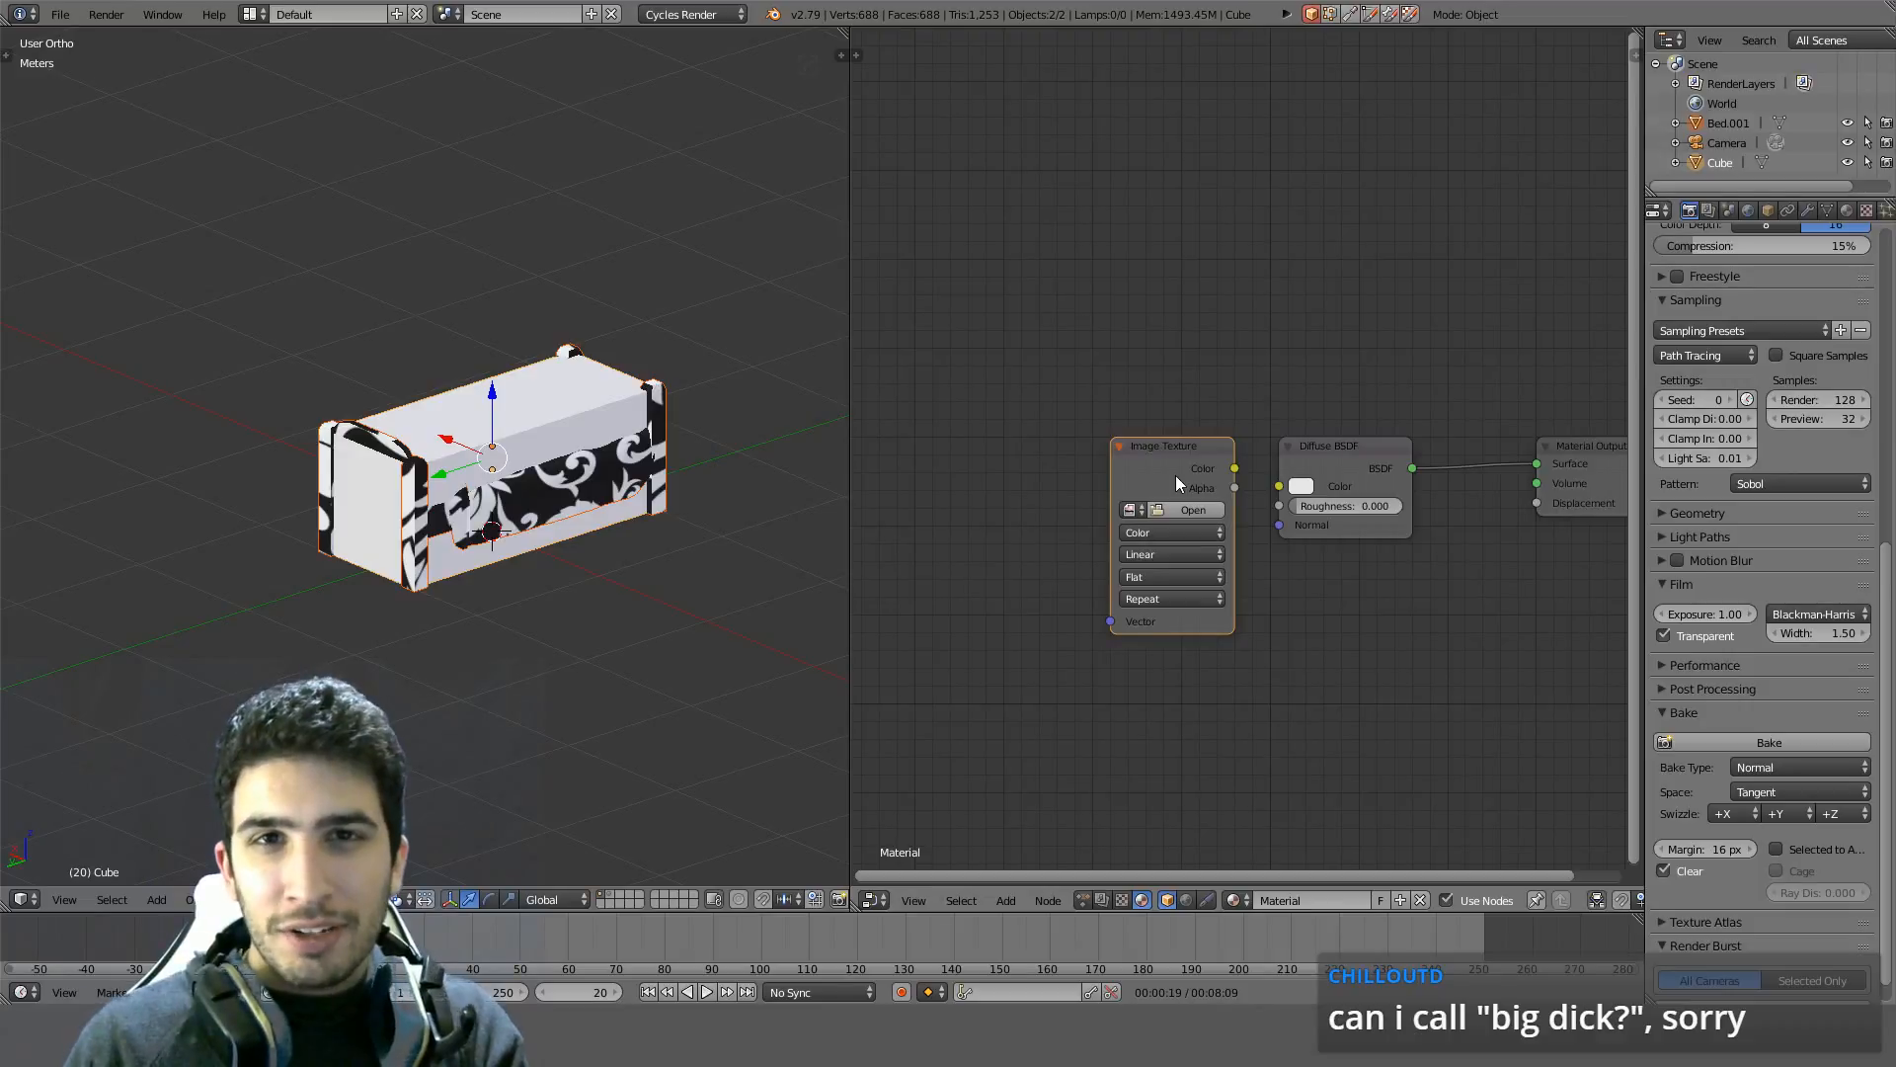
{"action": "left_click", "coordinate": [1132, 510]}
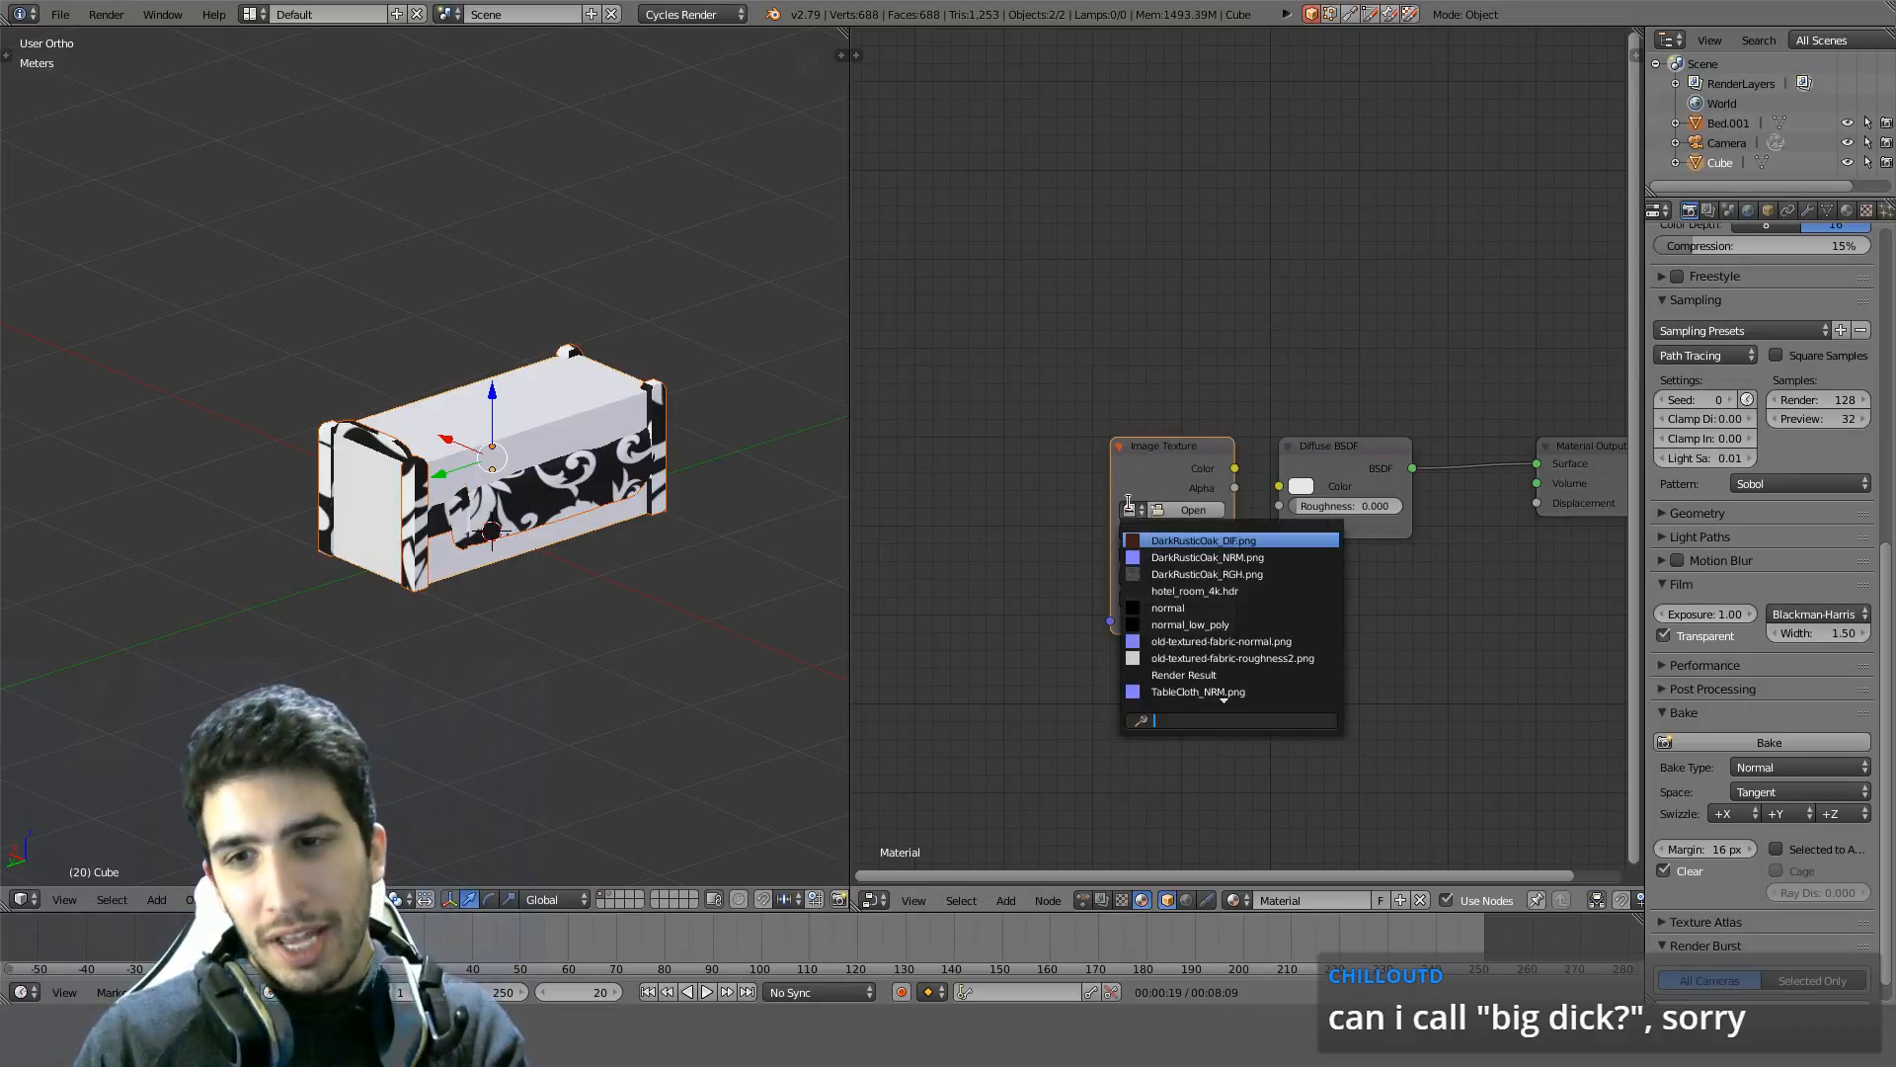
{"action": "left_click", "coordinate": [1186, 625]}
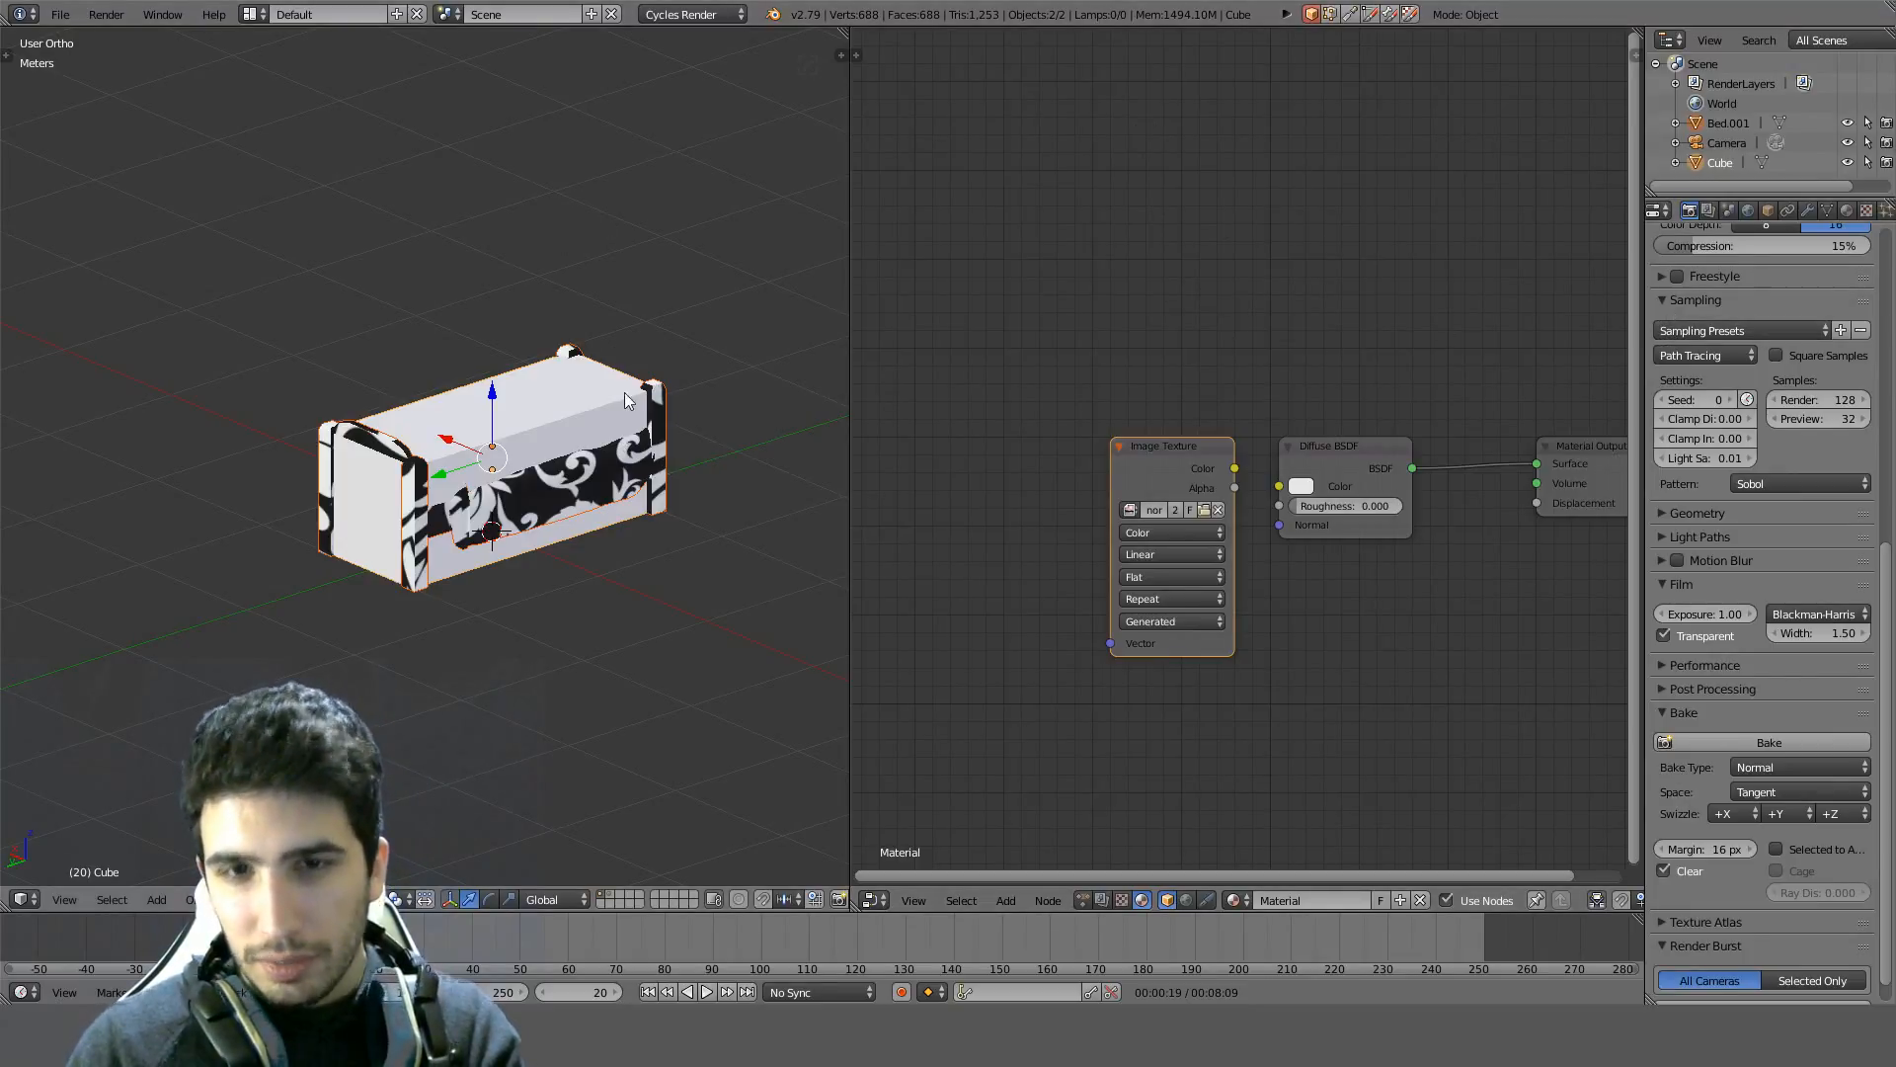
Reselect the bed with the cube as the active object, and merge the Node Editor area into the 3D view
{"action": "right_click", "coordinate": [666, 413]}
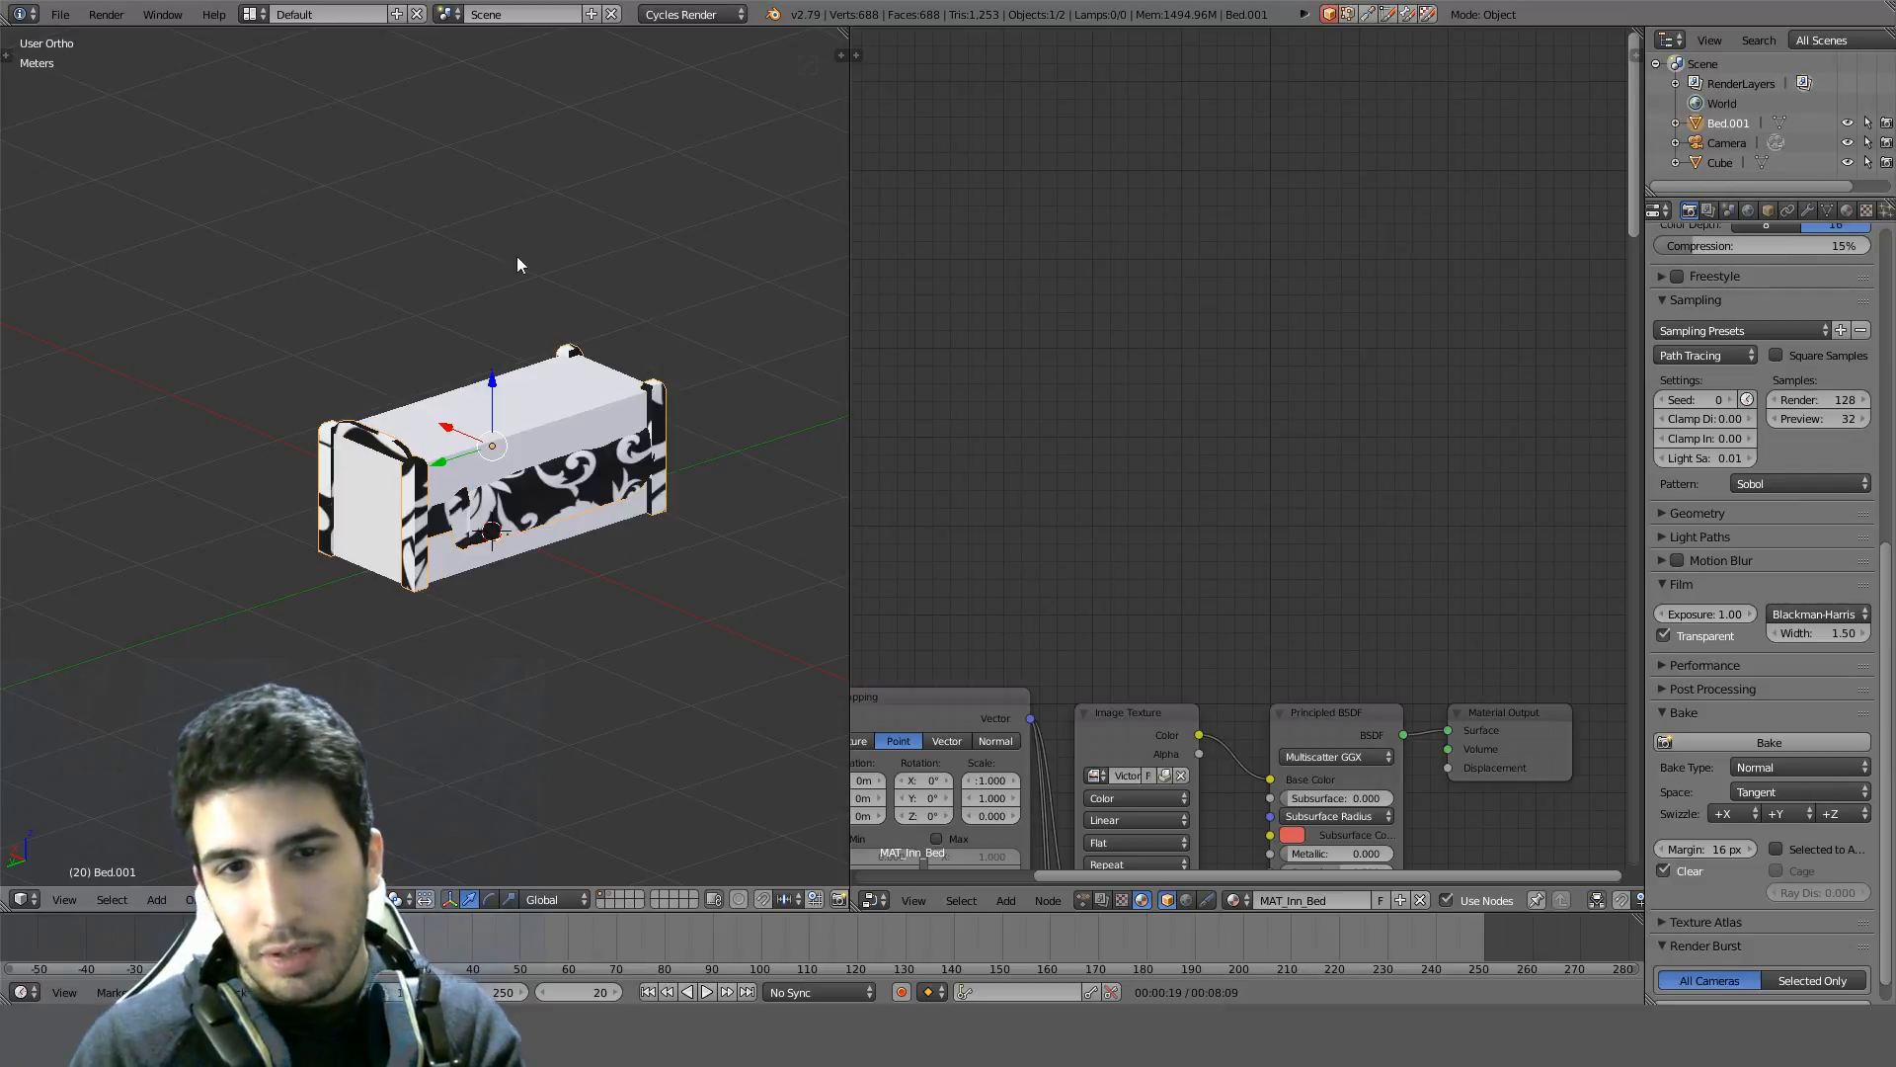
{"action": "right_click", "coordinate": [476, 409], "text": "shift"}
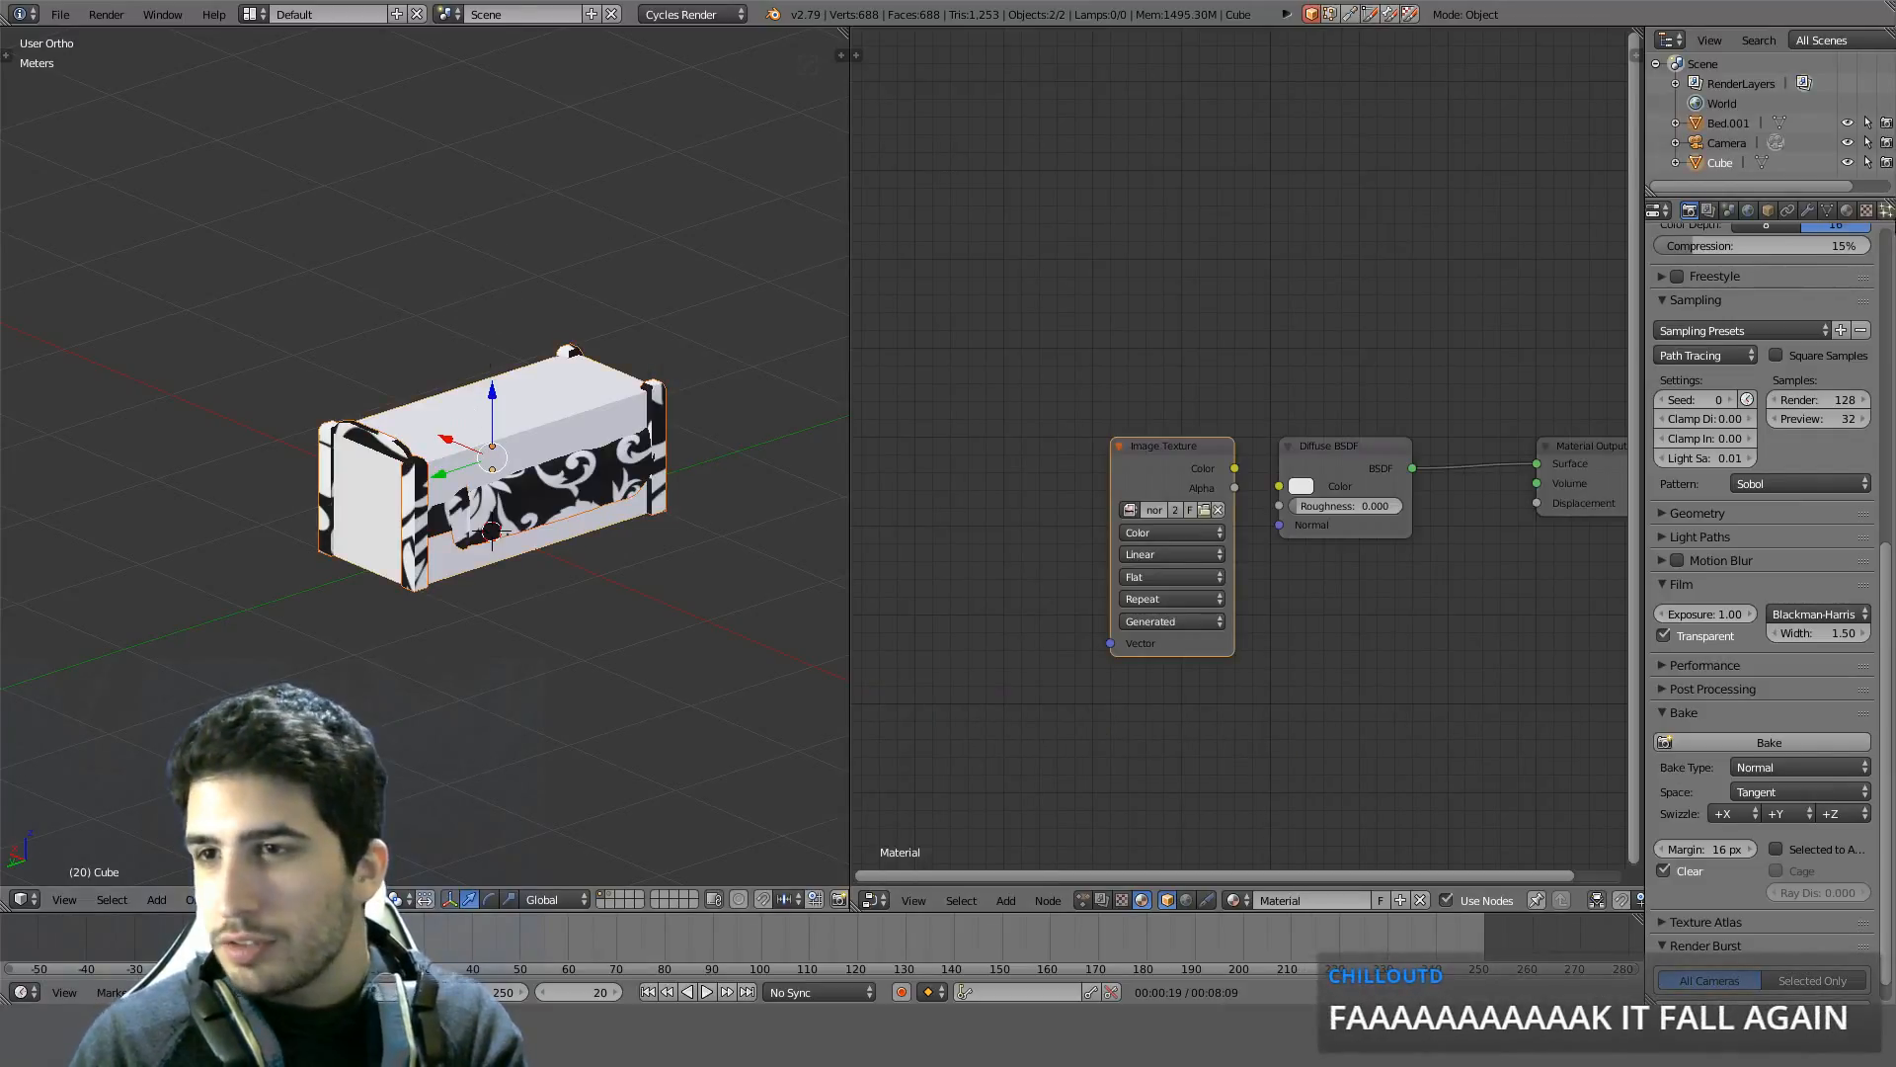
{"action": "scroll", "coordinate": [1799, 885], "scroll_direction": "down", "scroll_amount": 1}
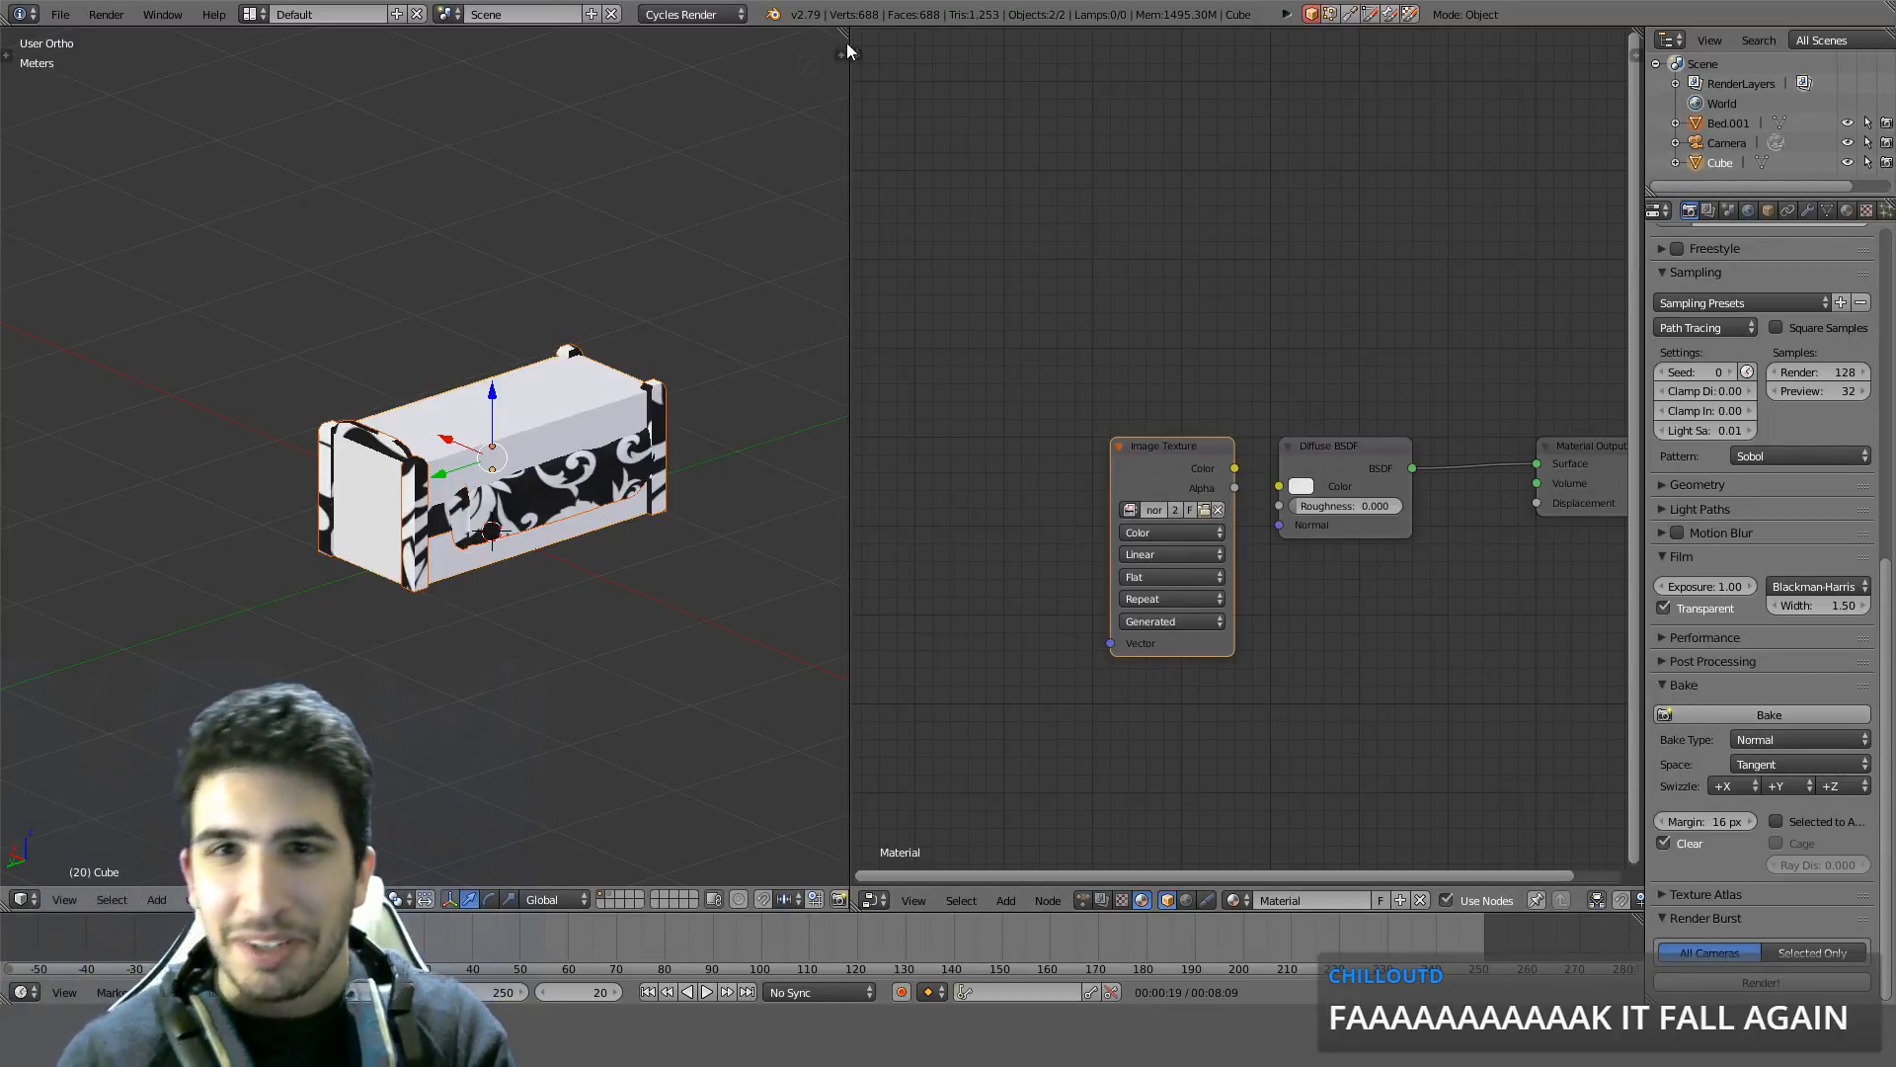
{"action": "left_click_drag", "start_coordinate": [847, 35], "coordinate": [1003, 44]}
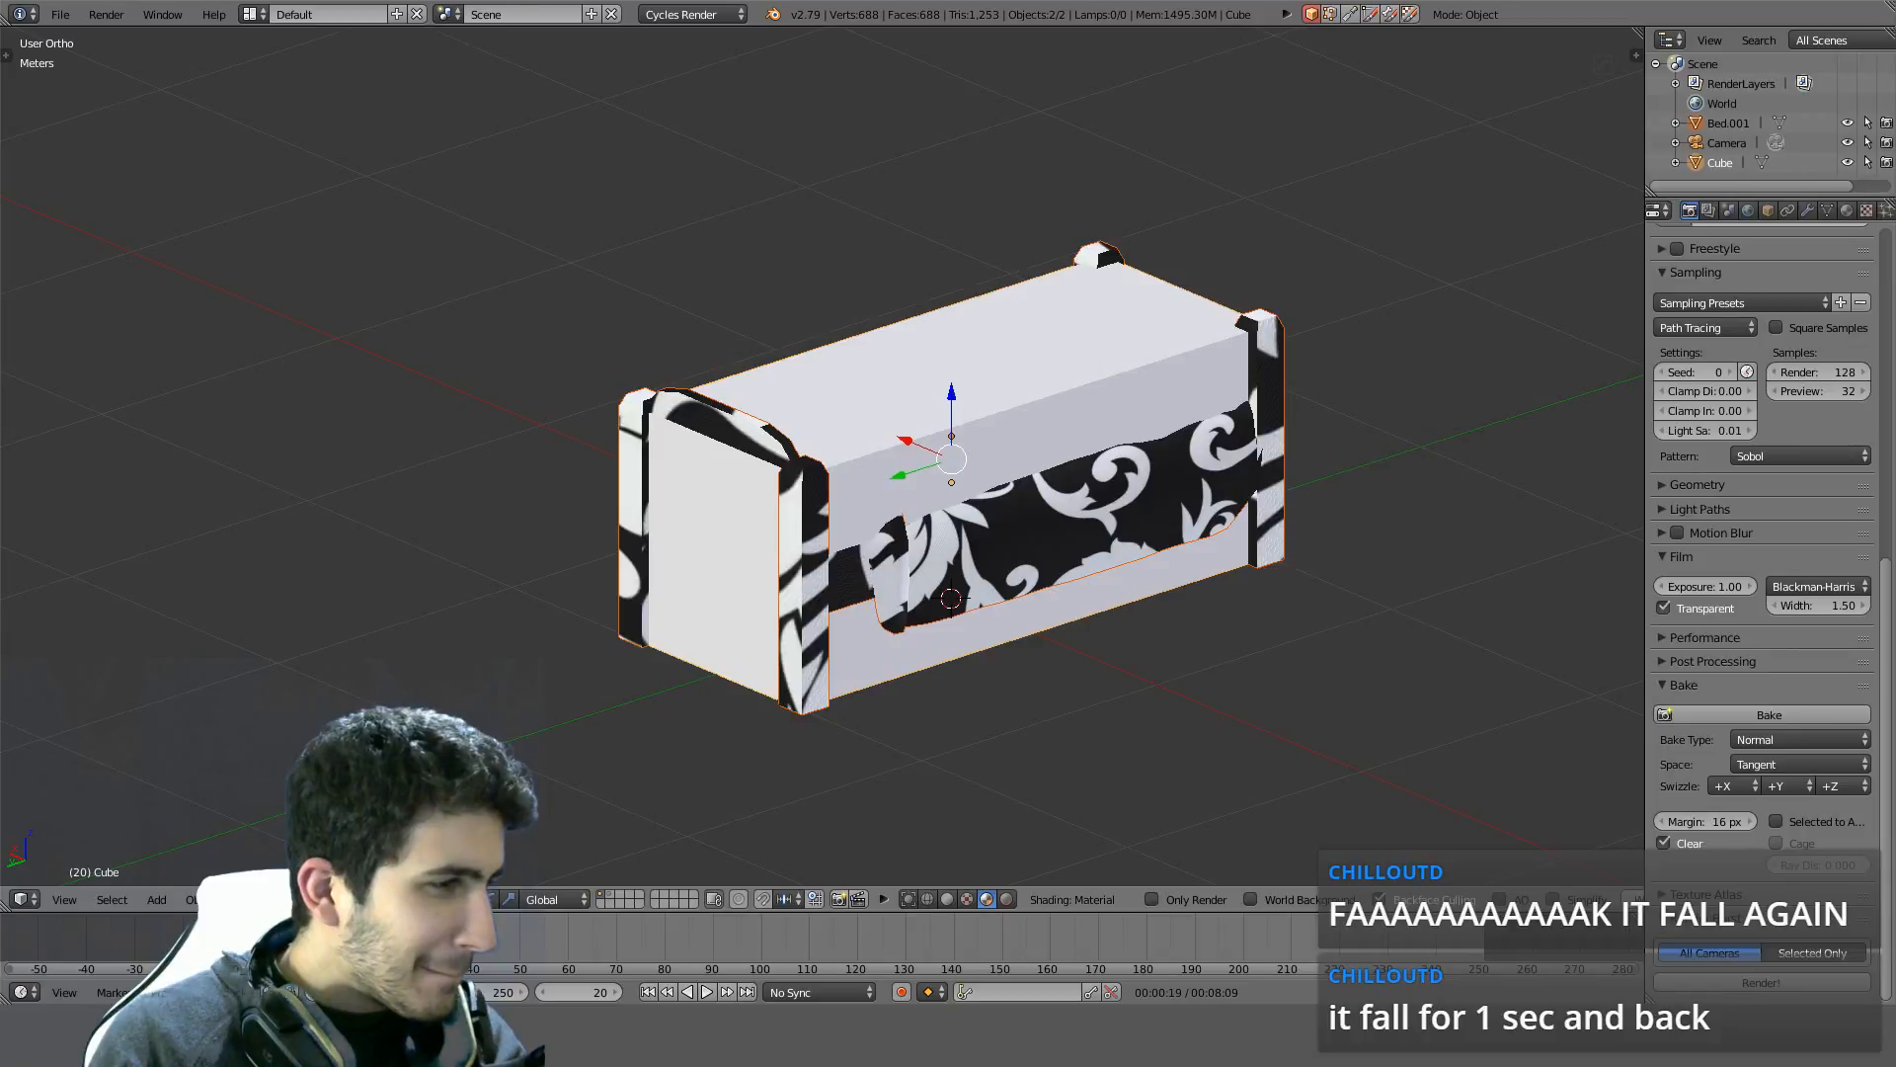
Switch to Substance Painter and add the Scarf whool material as a layer below Leather Medium Grain
{"action": "key", "text": "alt+Tab"}
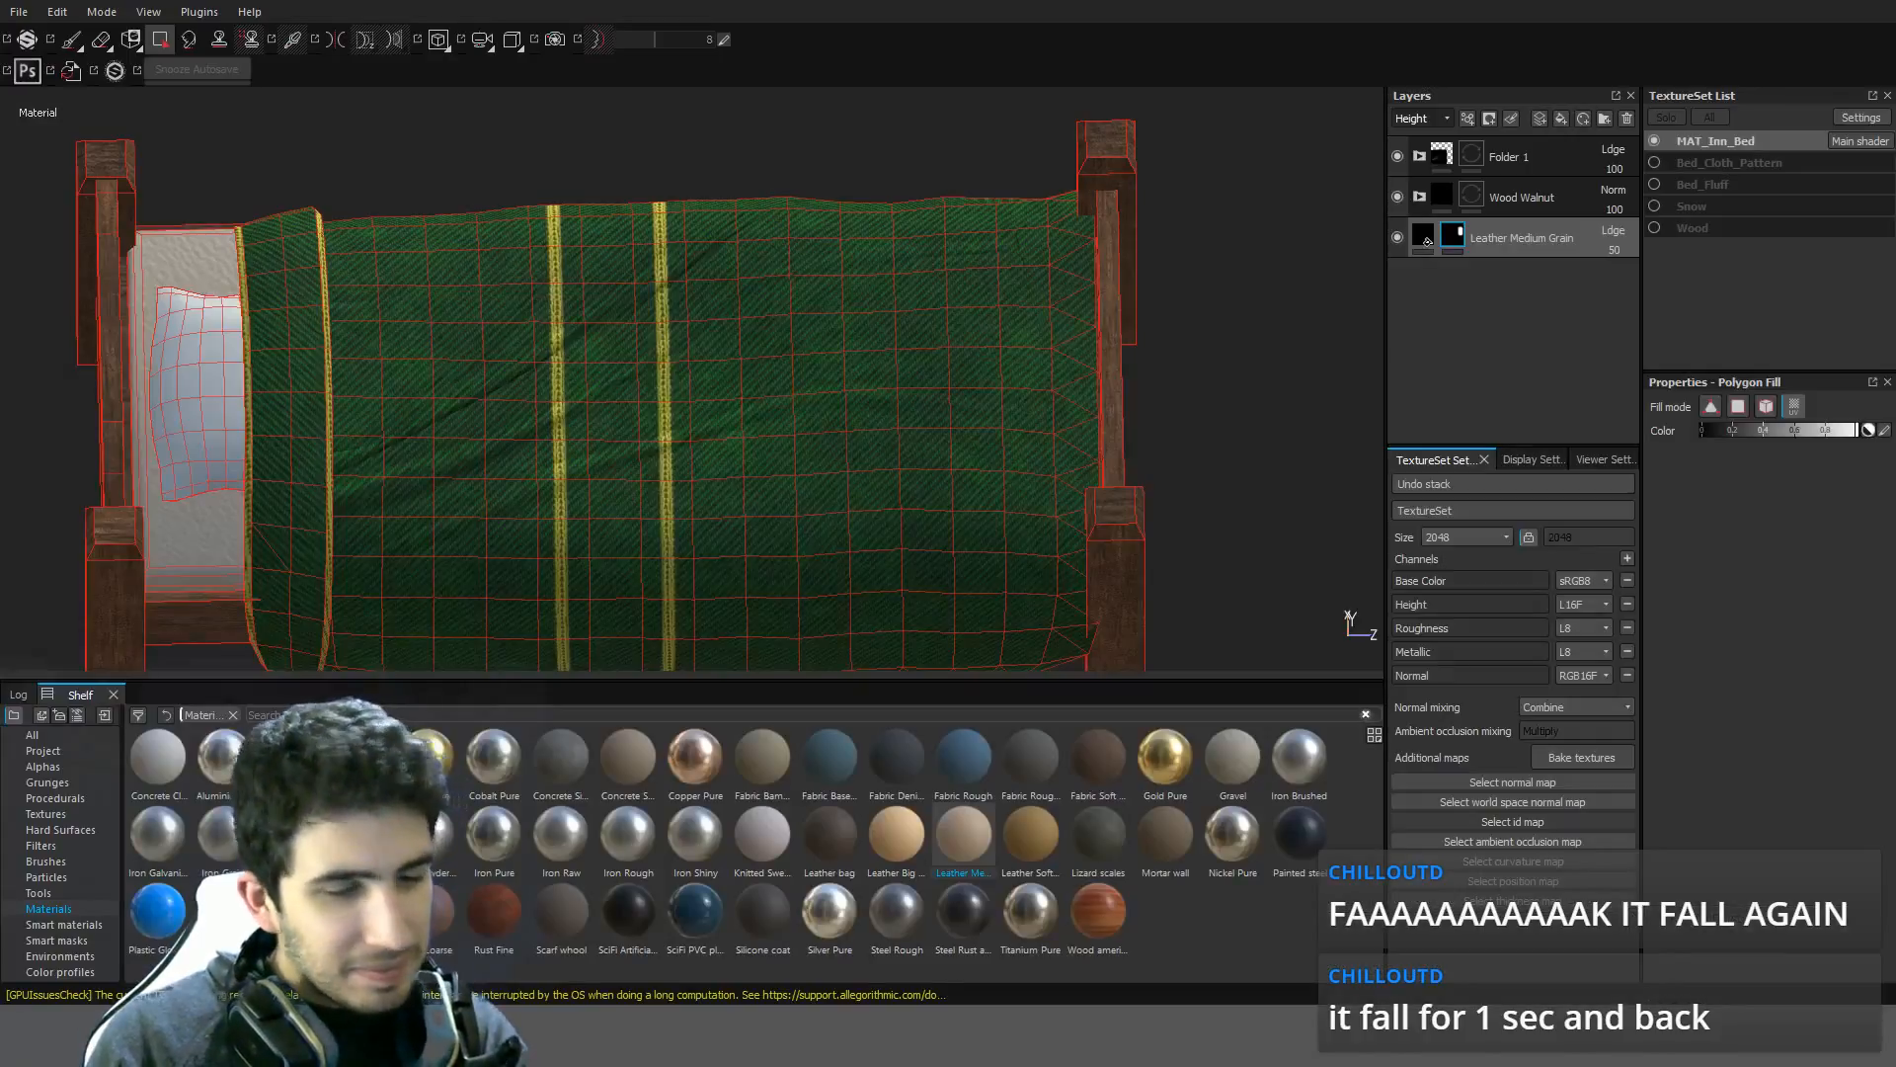
{"action": "left_click_drag", "start_coordinate": [776, 419], "coordinate": [674, 465], "text": "alt"}
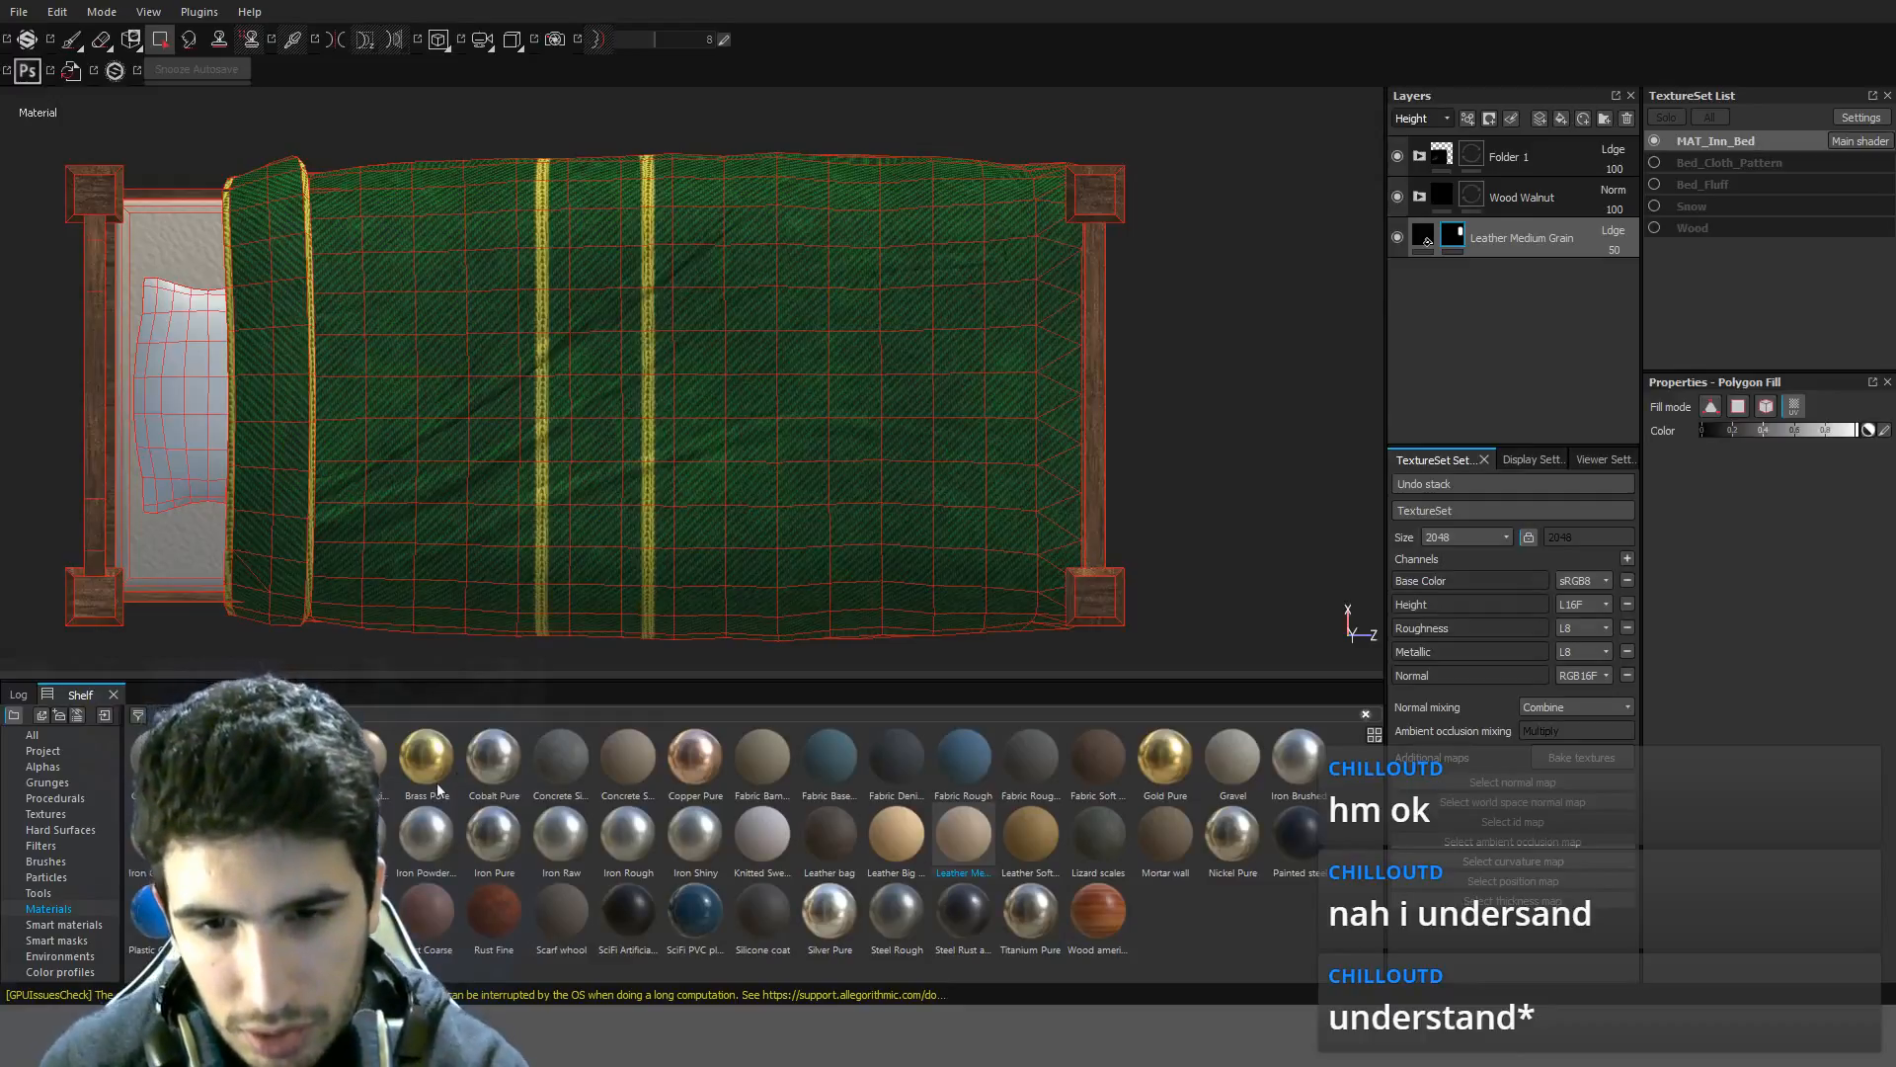
{"action": "left_click_drag", "start_coordinate": [561, 910], "coordinate": [1156, 262]}
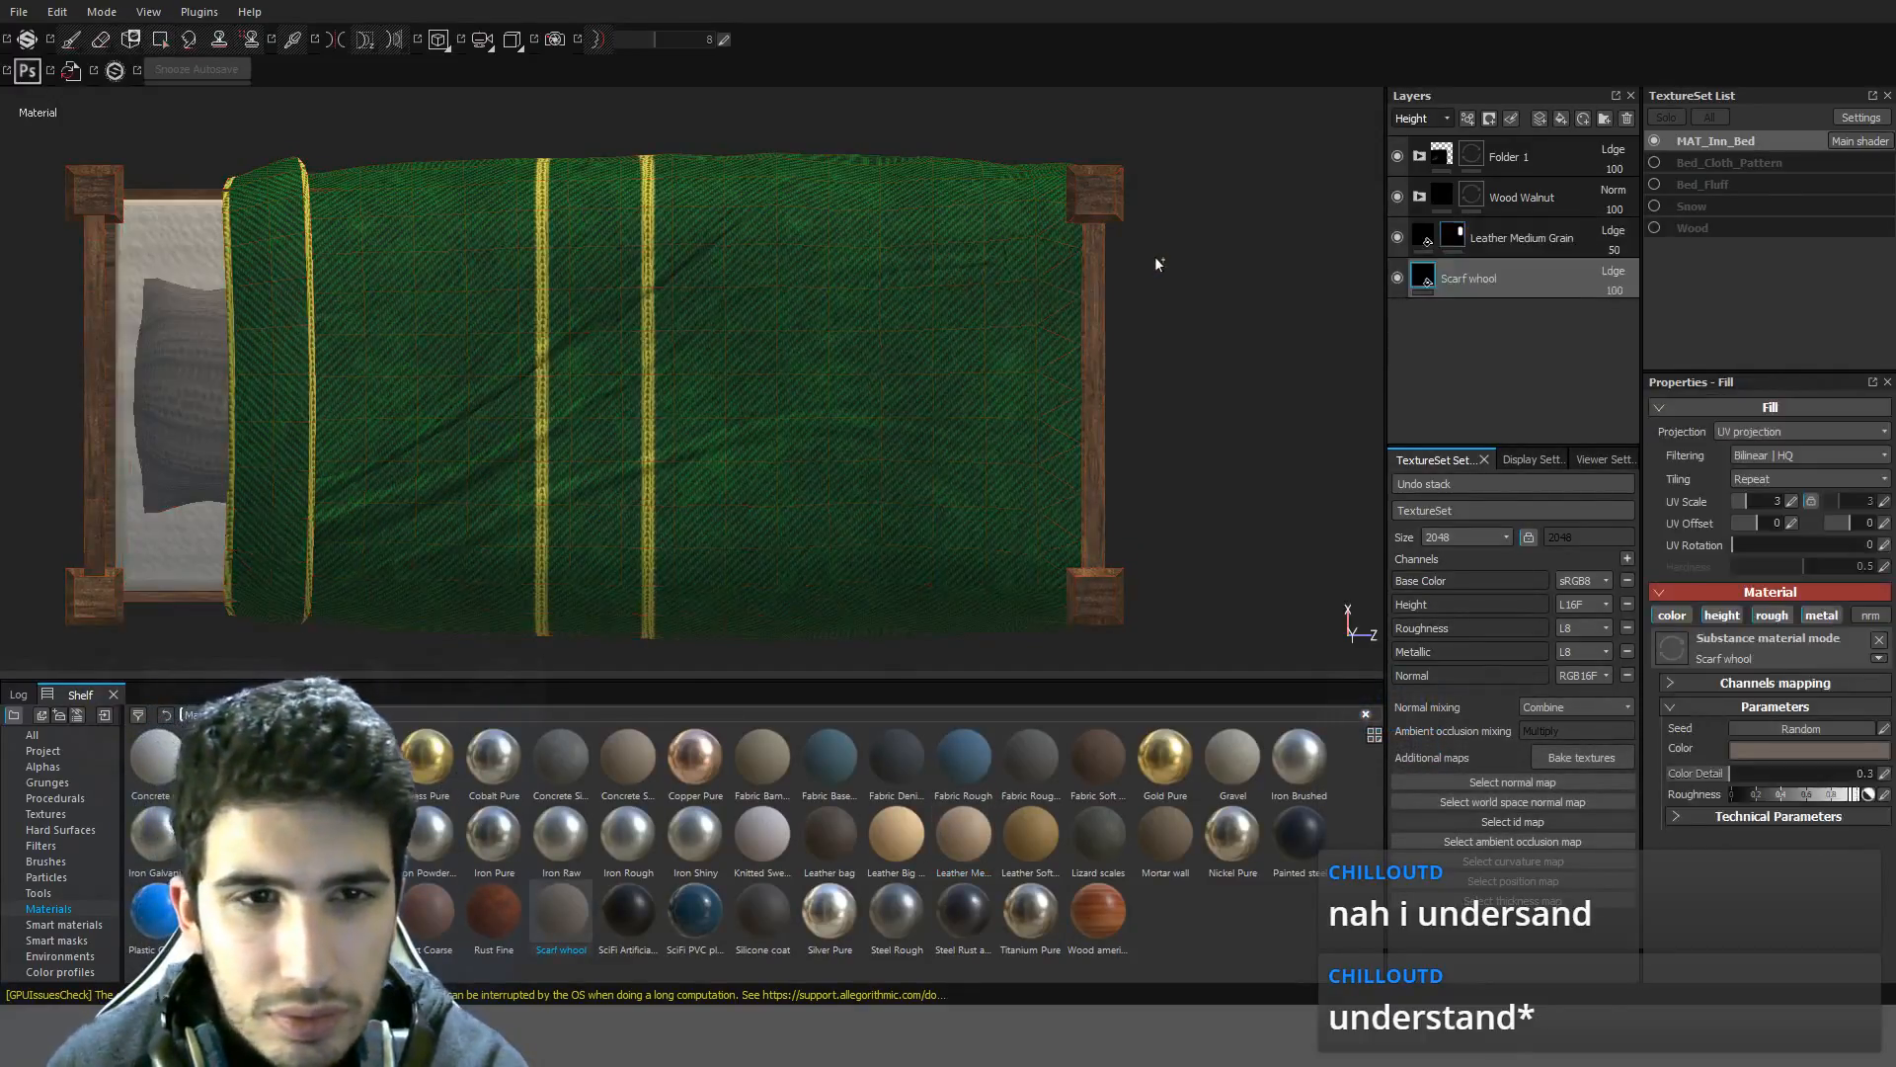
Move the Scarf whool layer into Folder 1 and place it above the Knitted Sweater layer
{"action": "mouse_move", "coordinate": [478, 427]}
{"action": "left_mouse_down", "text": "alt"}
{"action": "mouse_move", "coordinate": [533, 306]}
{"action": "mouse_move", "coordinate": [662, 351]}
{"action": "mouse_move", "coordinate": [452, 415]}
{"action": "left_mouse_up", "text": "alt"}
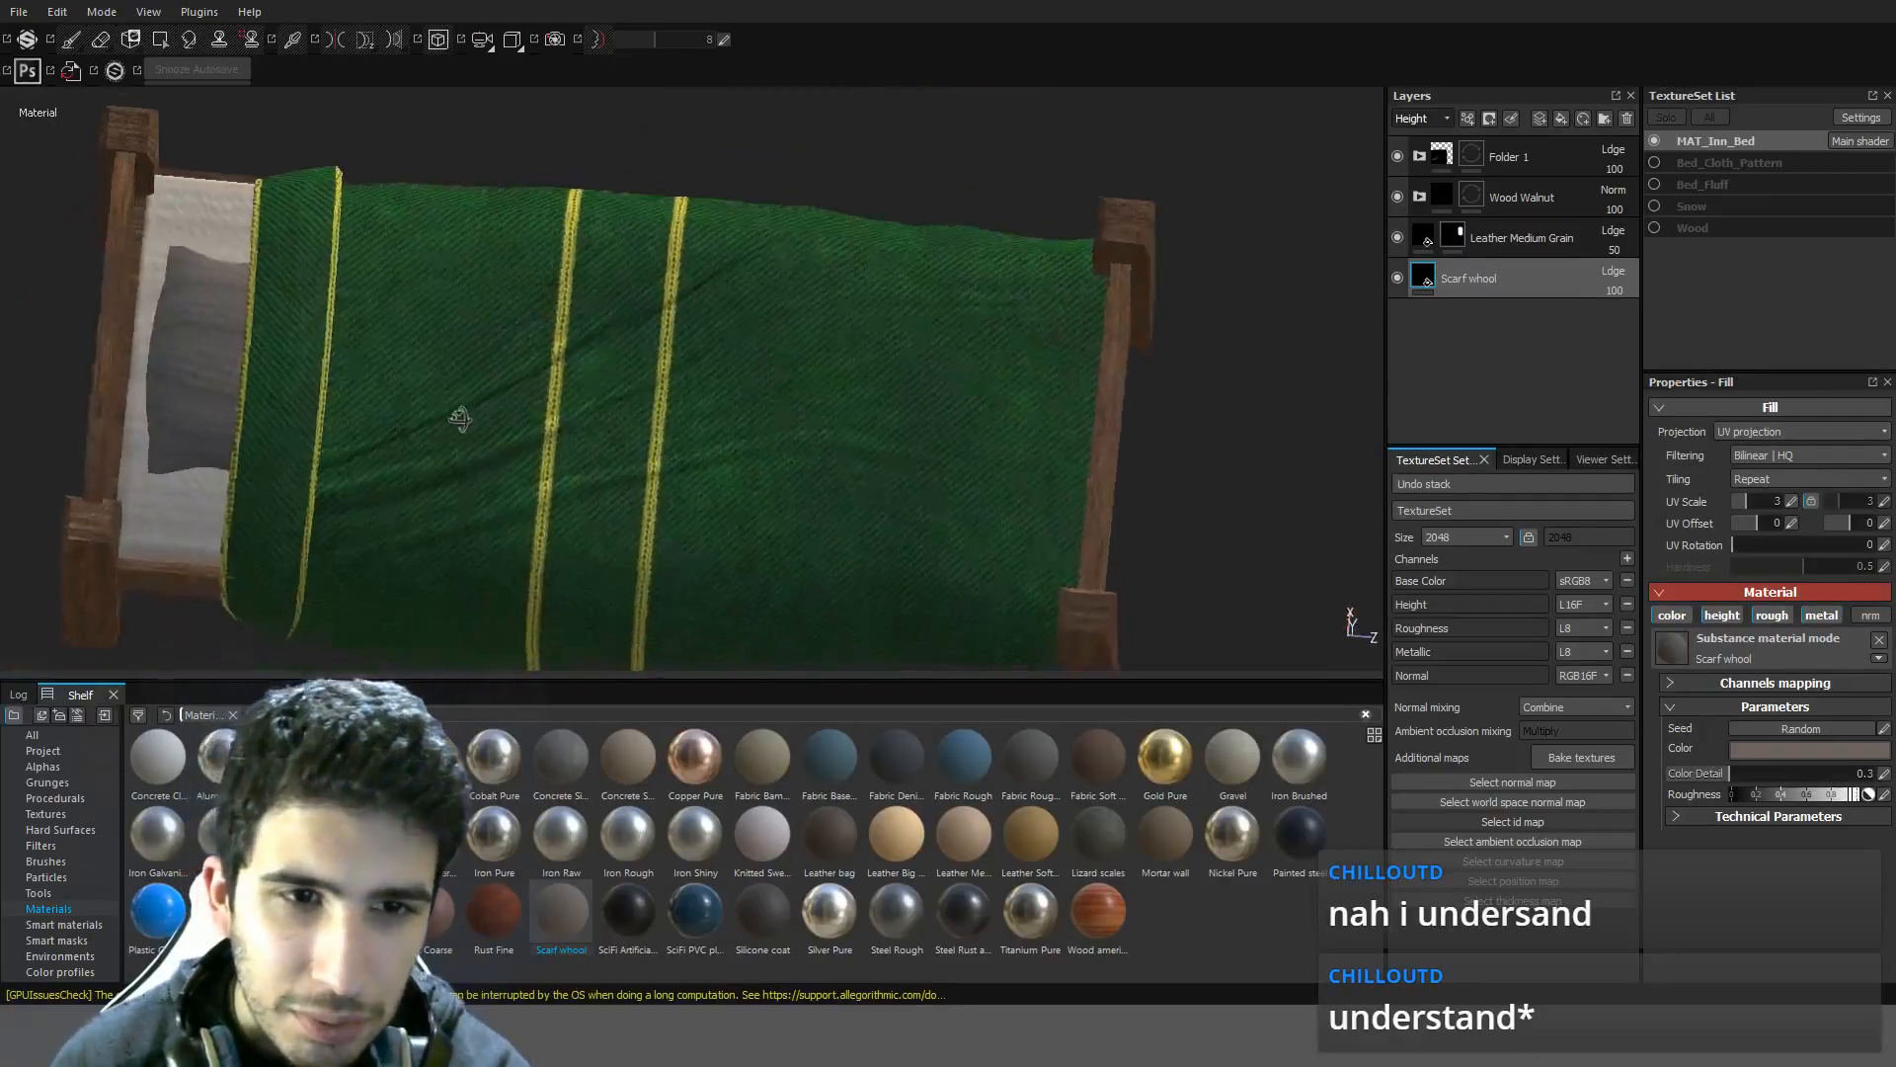
{"action": "scroll", "coordinate": [448, 389], "scroll_direction": "up", "scroll_amount": 5}
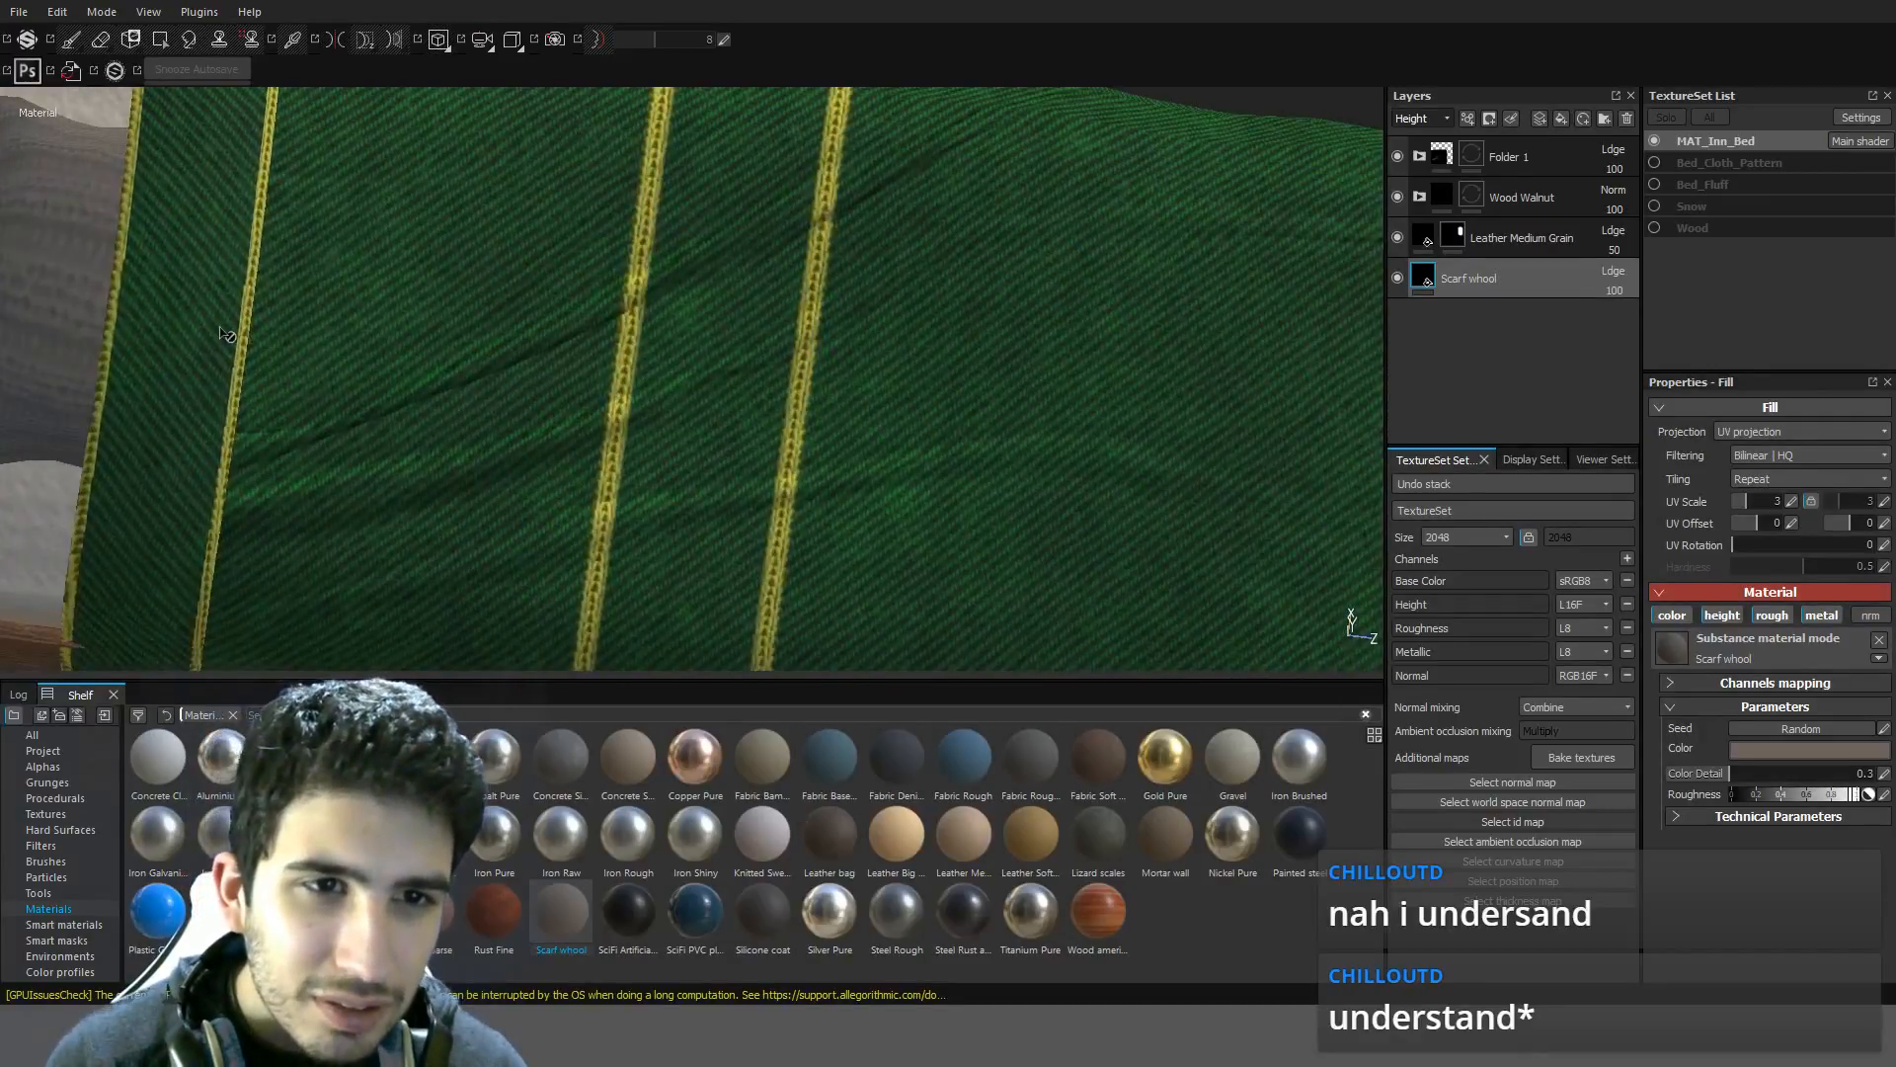
{"action": "scroll", "coordinate": [225, 334], "scroll_direction": "down", "scroll_amount": 5}
{"action": "left_click_drag", "start_coordinate": [225, 334], "coordinate": [1151, 211], "text": "alt"}
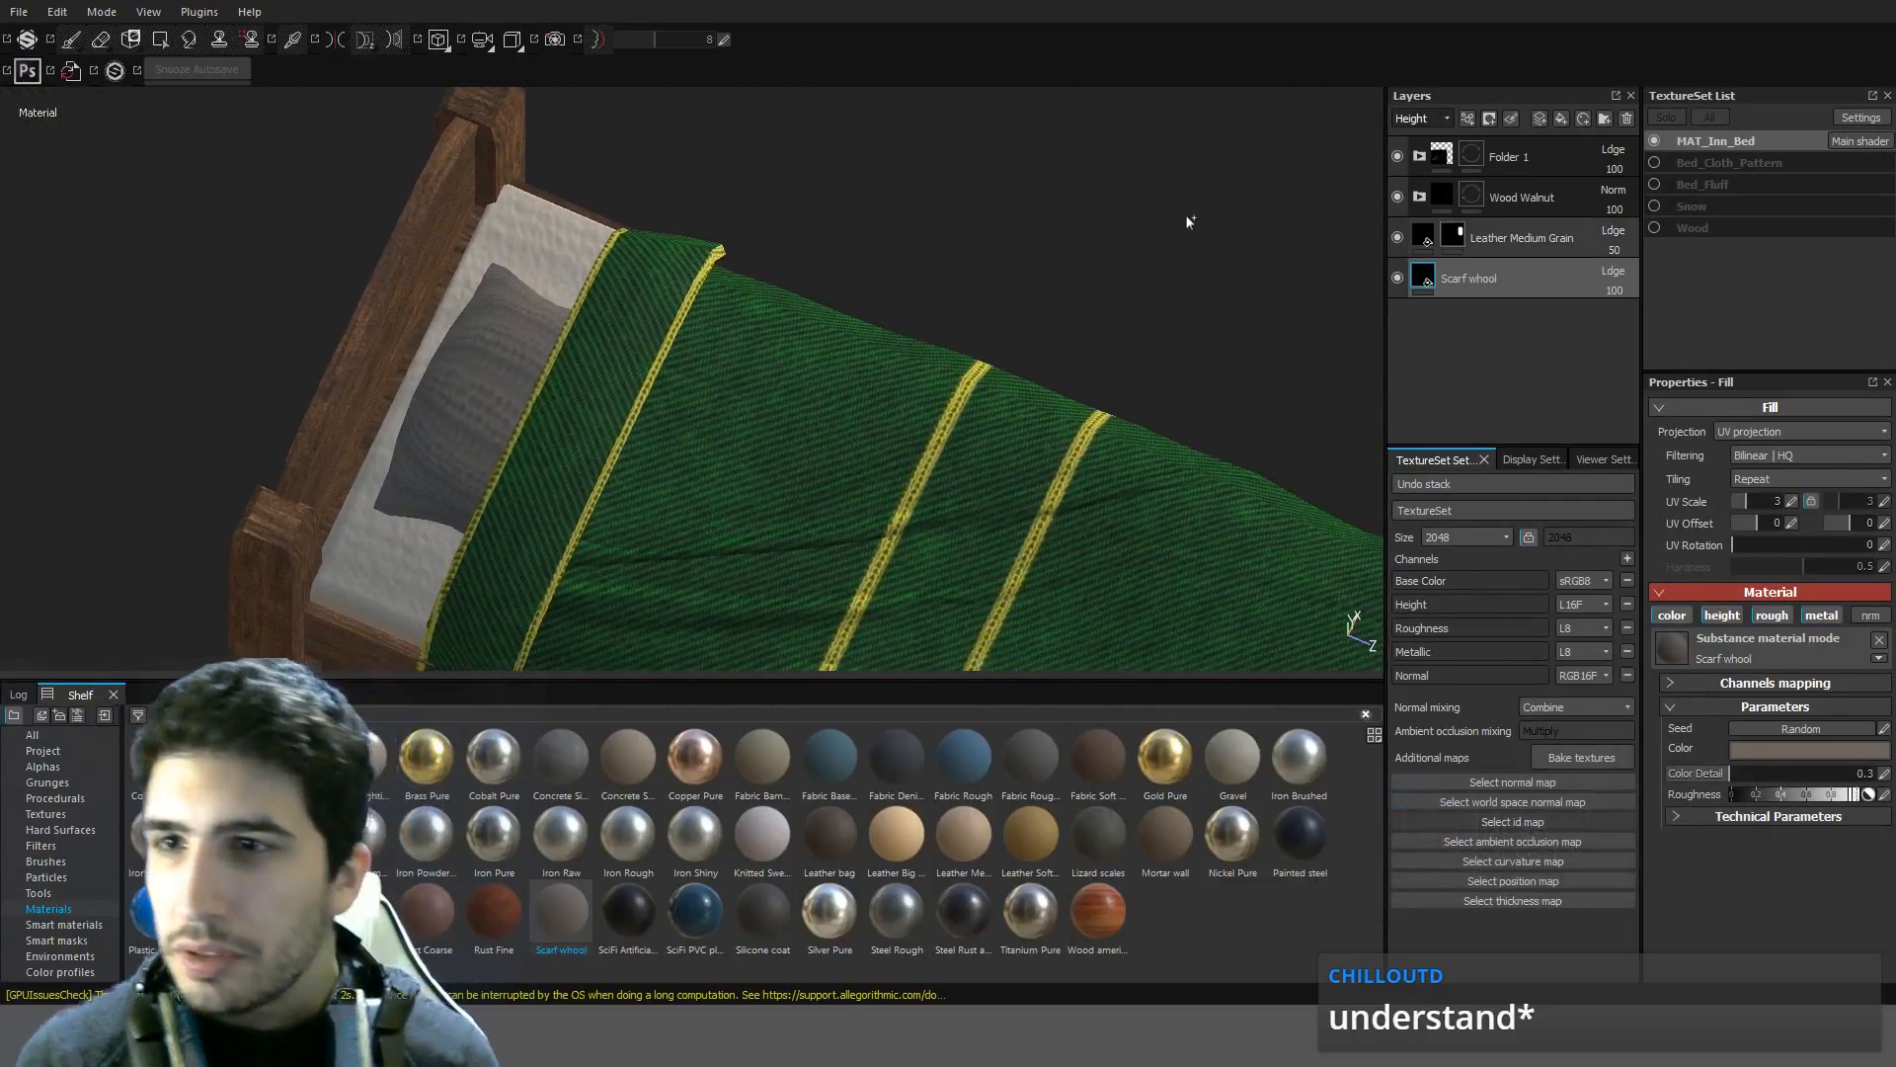
{"action": "left_click_drag", "start_coordinate": [1213, 129], "coordinate": [1213, 129]}
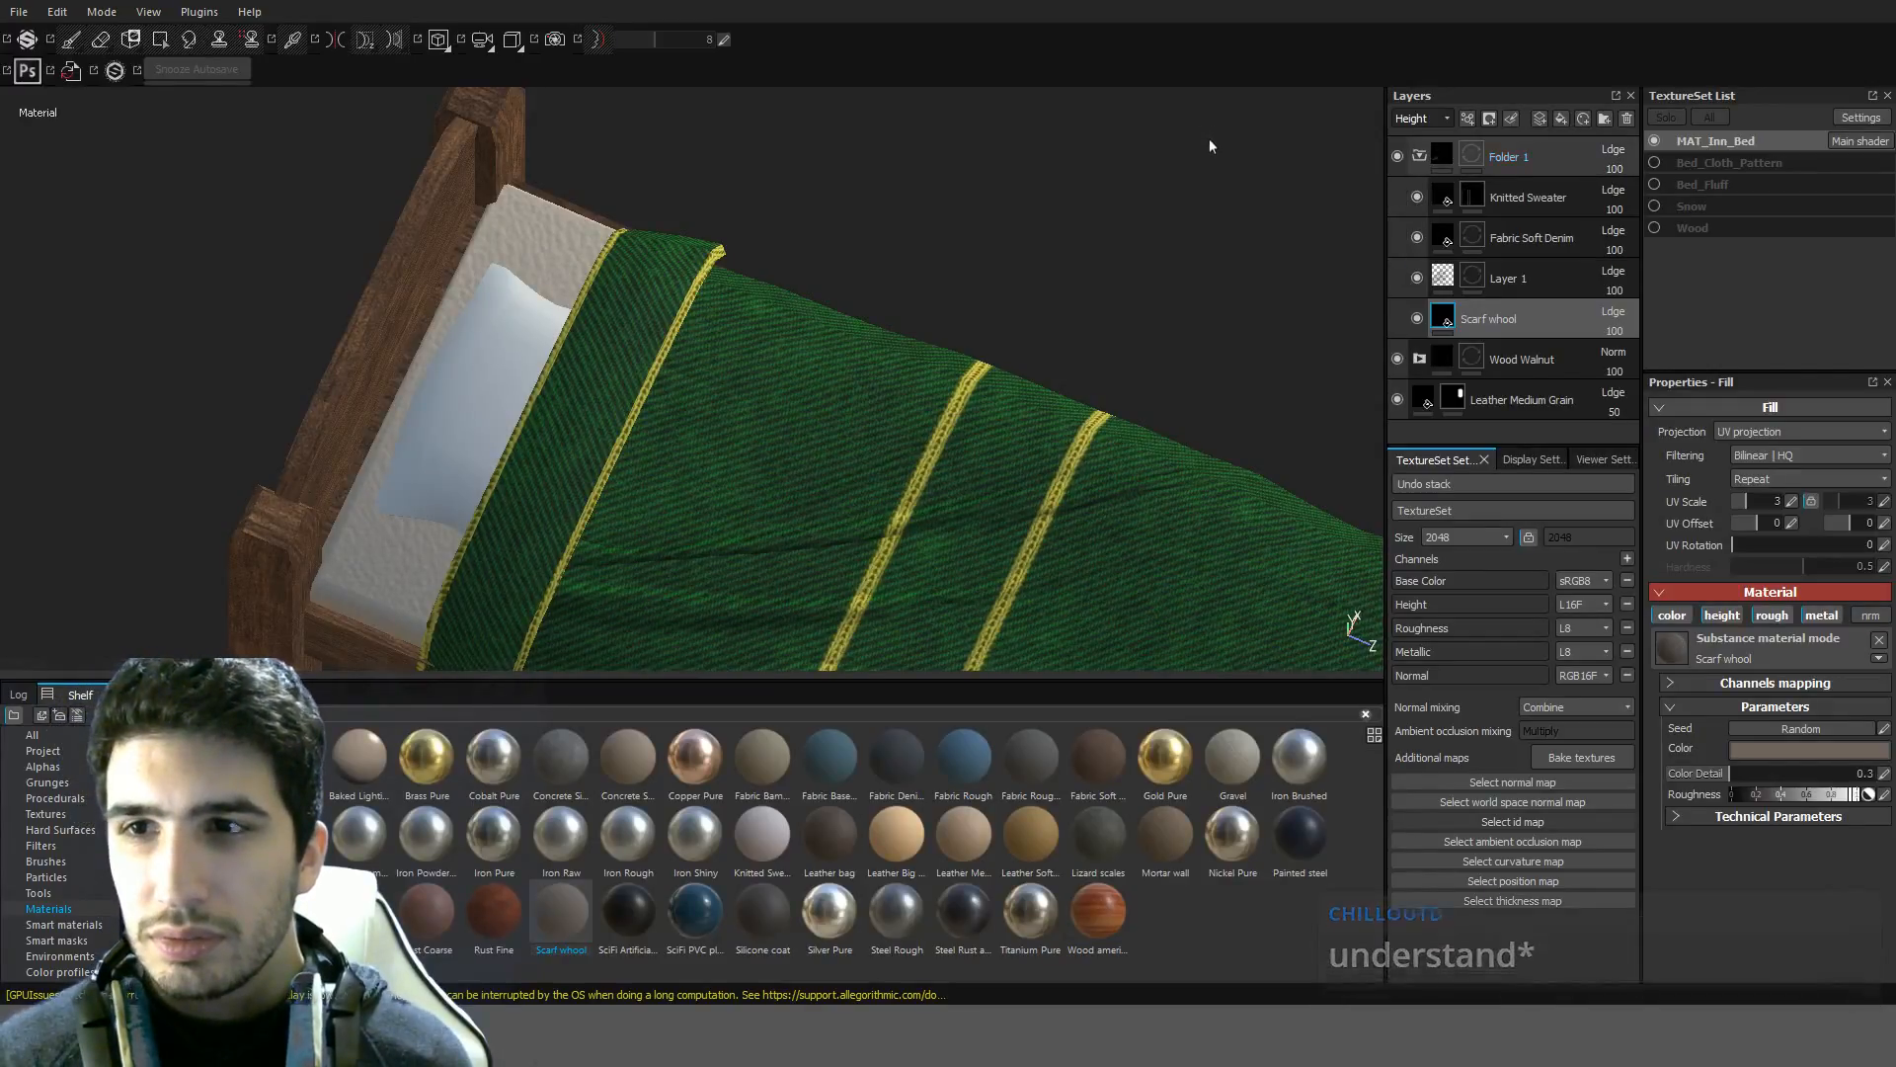
{"action": "middle_click_drag", "start_coordinate": [1126, 269], "coordinate": [891, 239]}
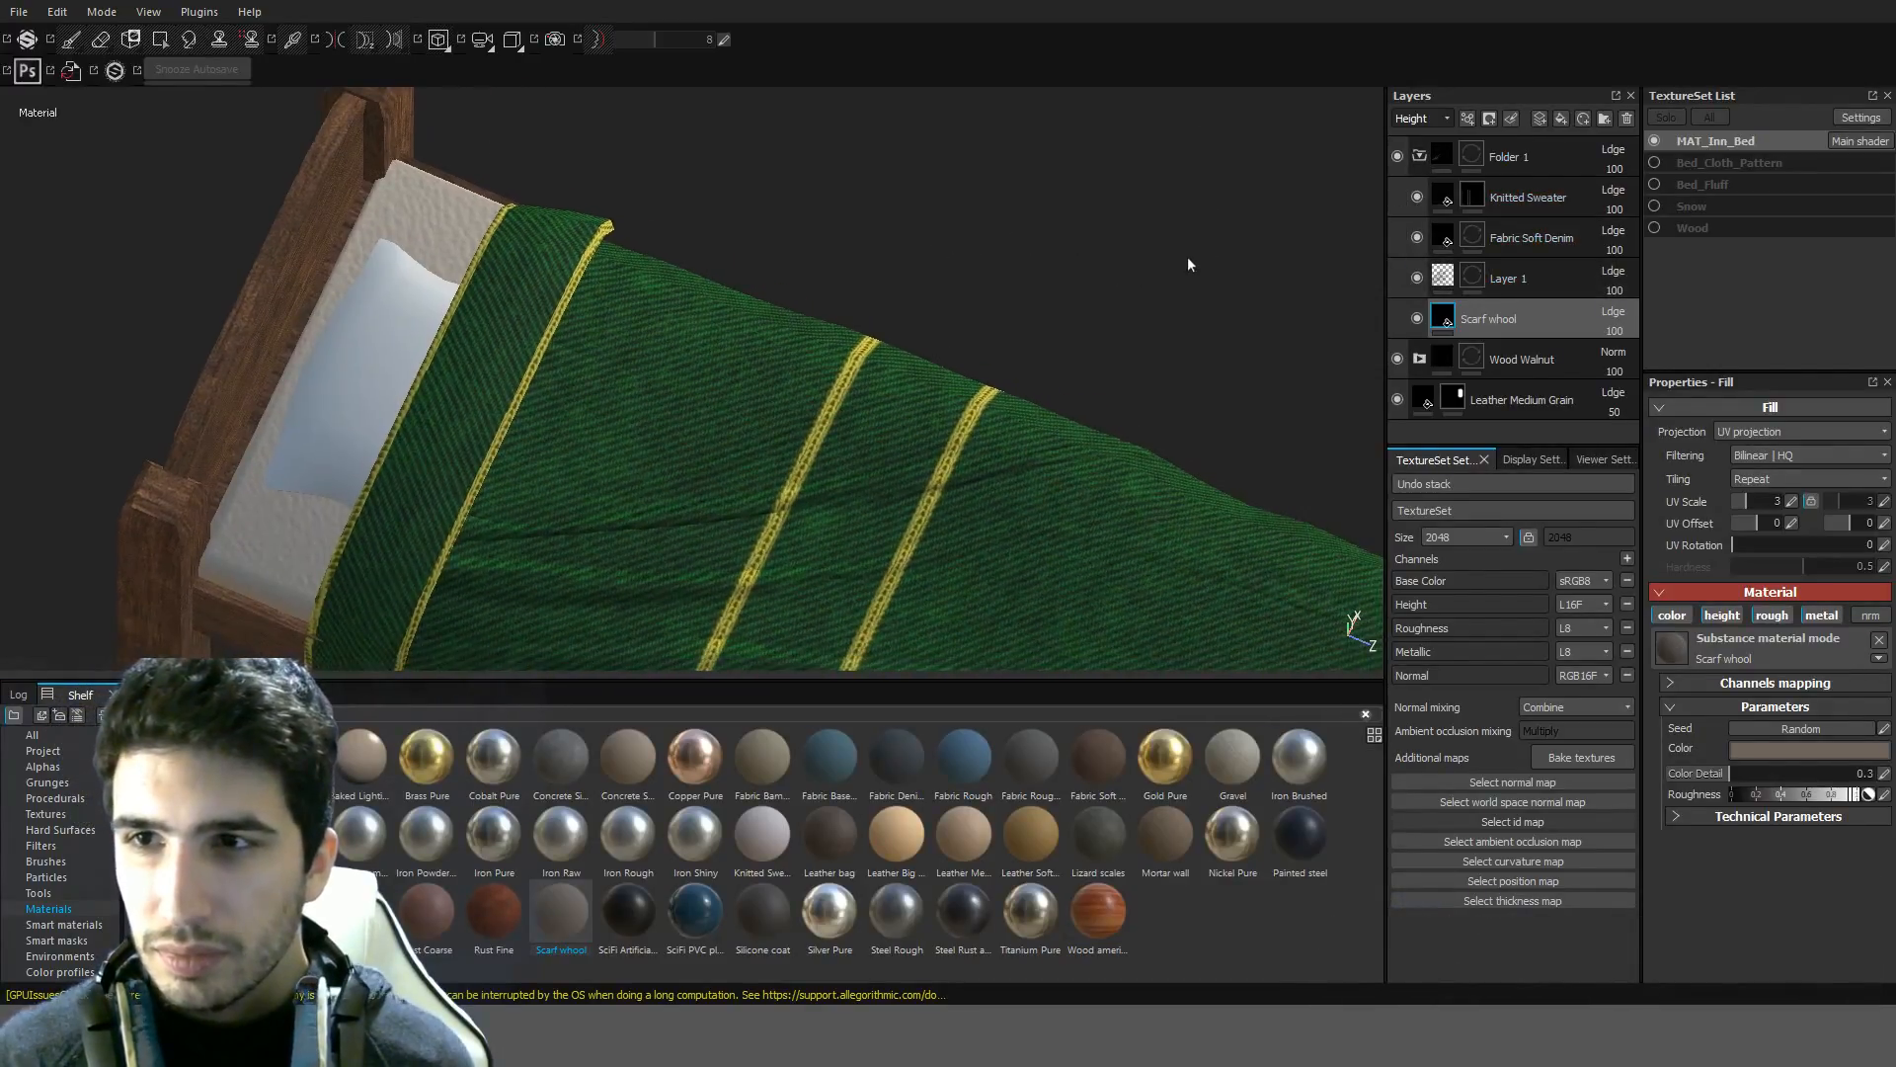
{"action": "left_click_drag", "start_coordinate": [1200, 286], "coordinate": [1202, 157]}
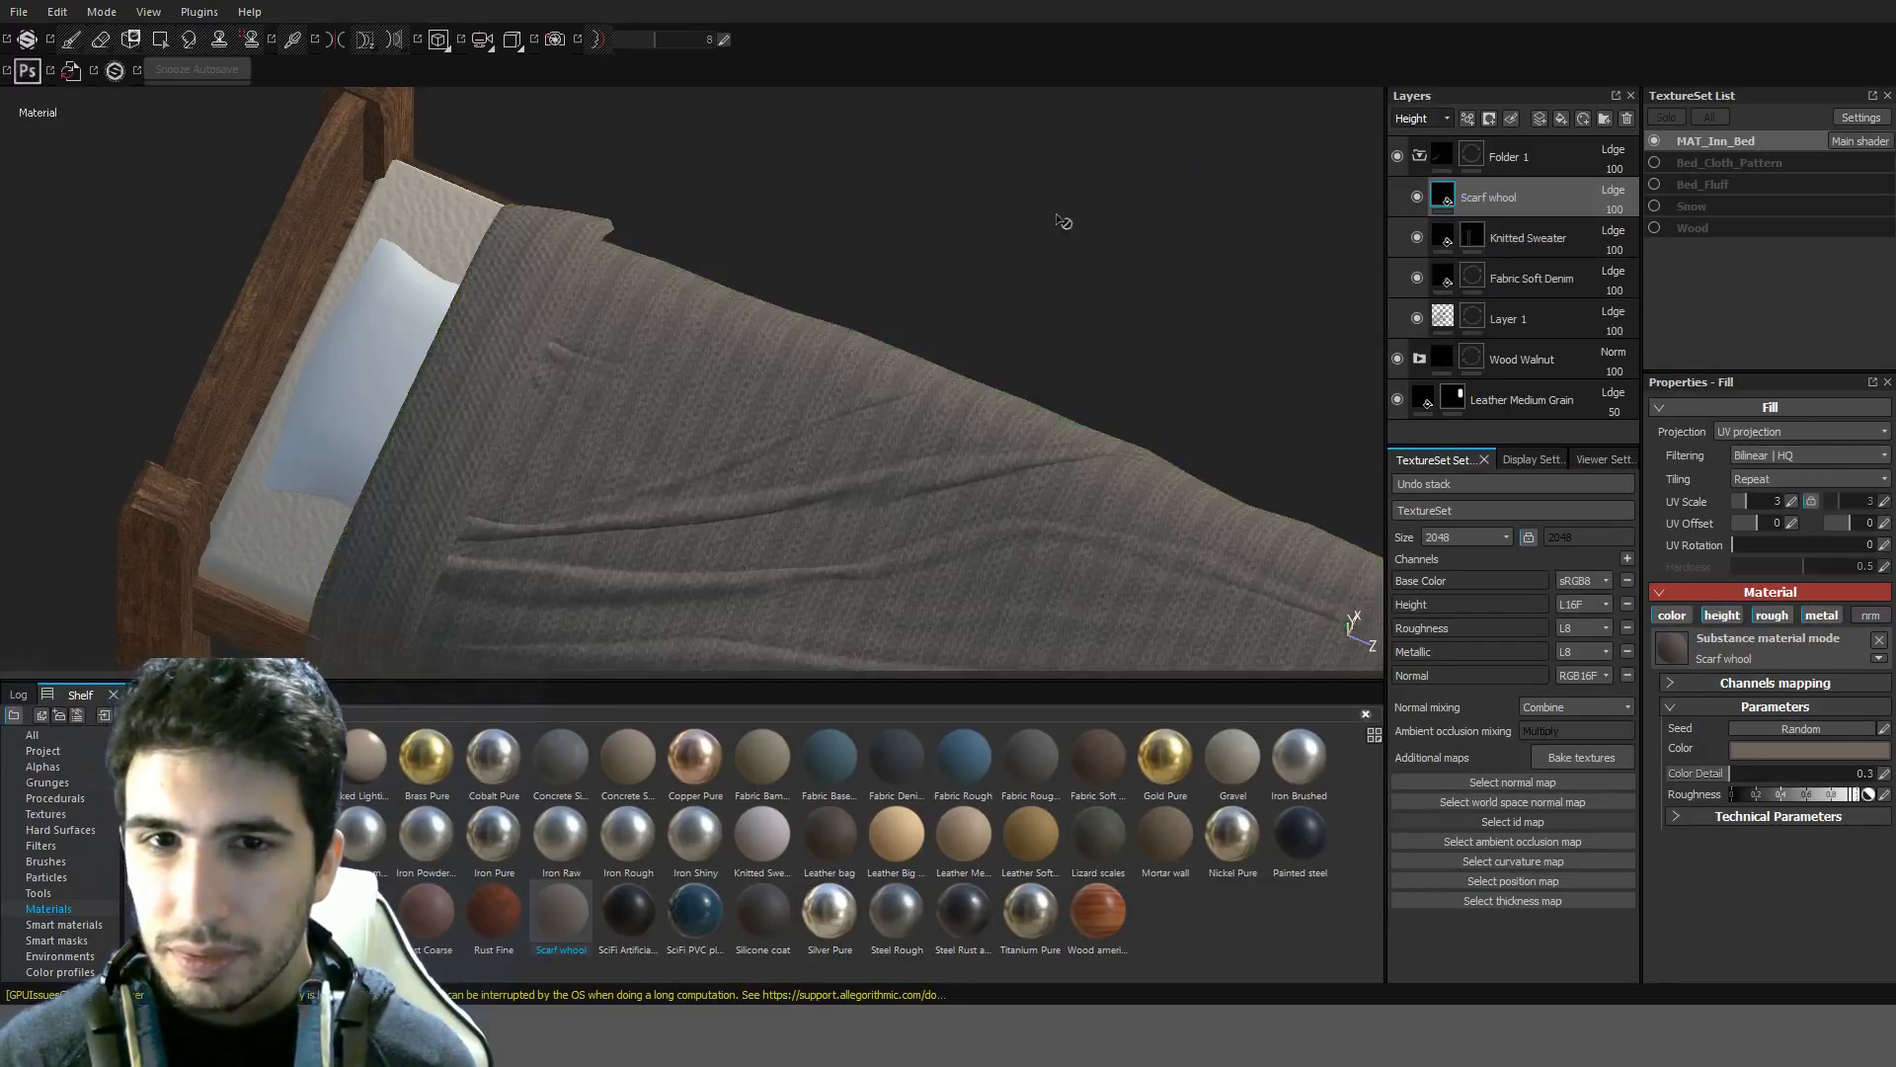
Set the Scarf whool material's color to dark green and move its layer below Knitted Sweater in Folder 1
{"action": "left_click_drag", "start_coordinate": [1063, 220], "coordinate": [729, 370], "text": "alt"}
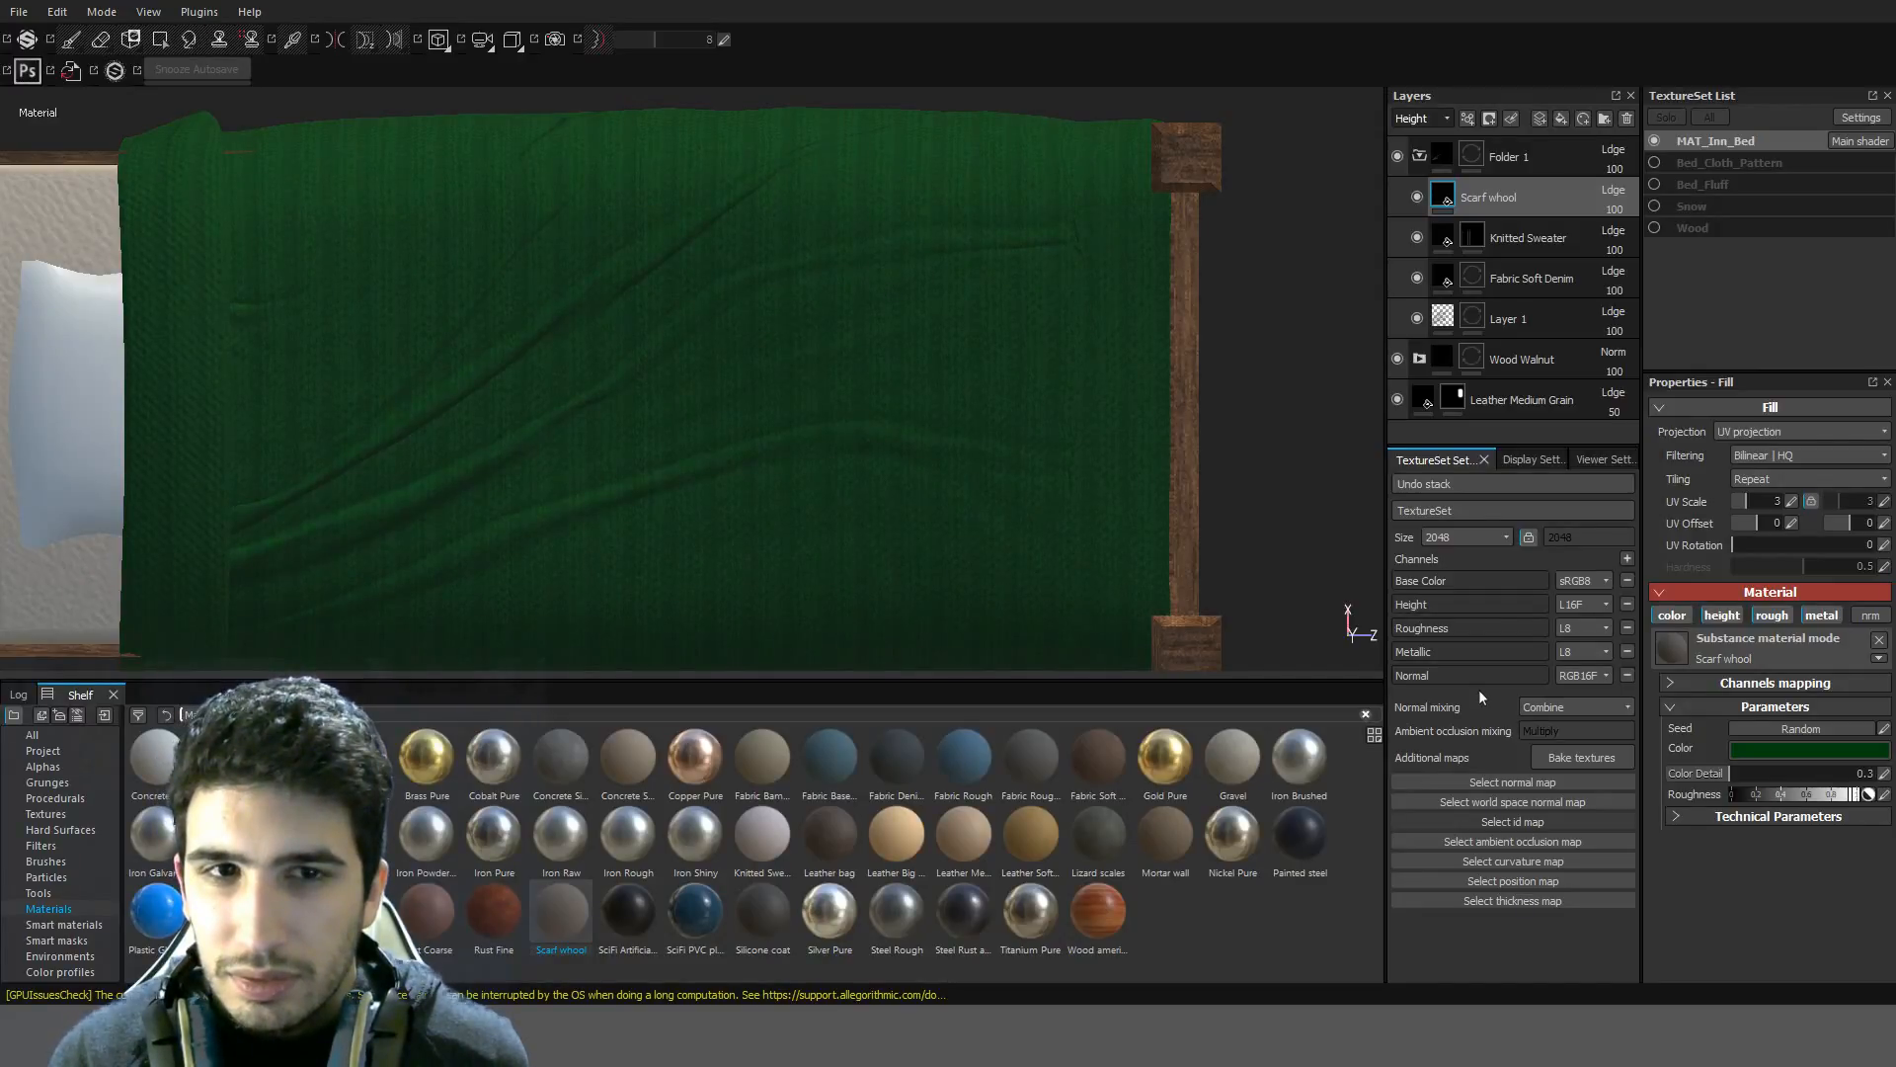
{"action": "mouse_move", "coordinate": [944, 422]}
{"action": "left_mouse_down", "text": "alt"}
{"action": "mouse_move", "coordinate": [935, 300]}
{"action": "mouse_move", "coordinate": [929, 384]}
{"action": "mouse_move", "coordinate": [952, 415]}
{"action": "mouse_move", "coordinate": [978, 402]}
{"action": "mouse_move", "coordinate": [968, 416]}
{"action": "left_mouse_up", "text": "alt"}
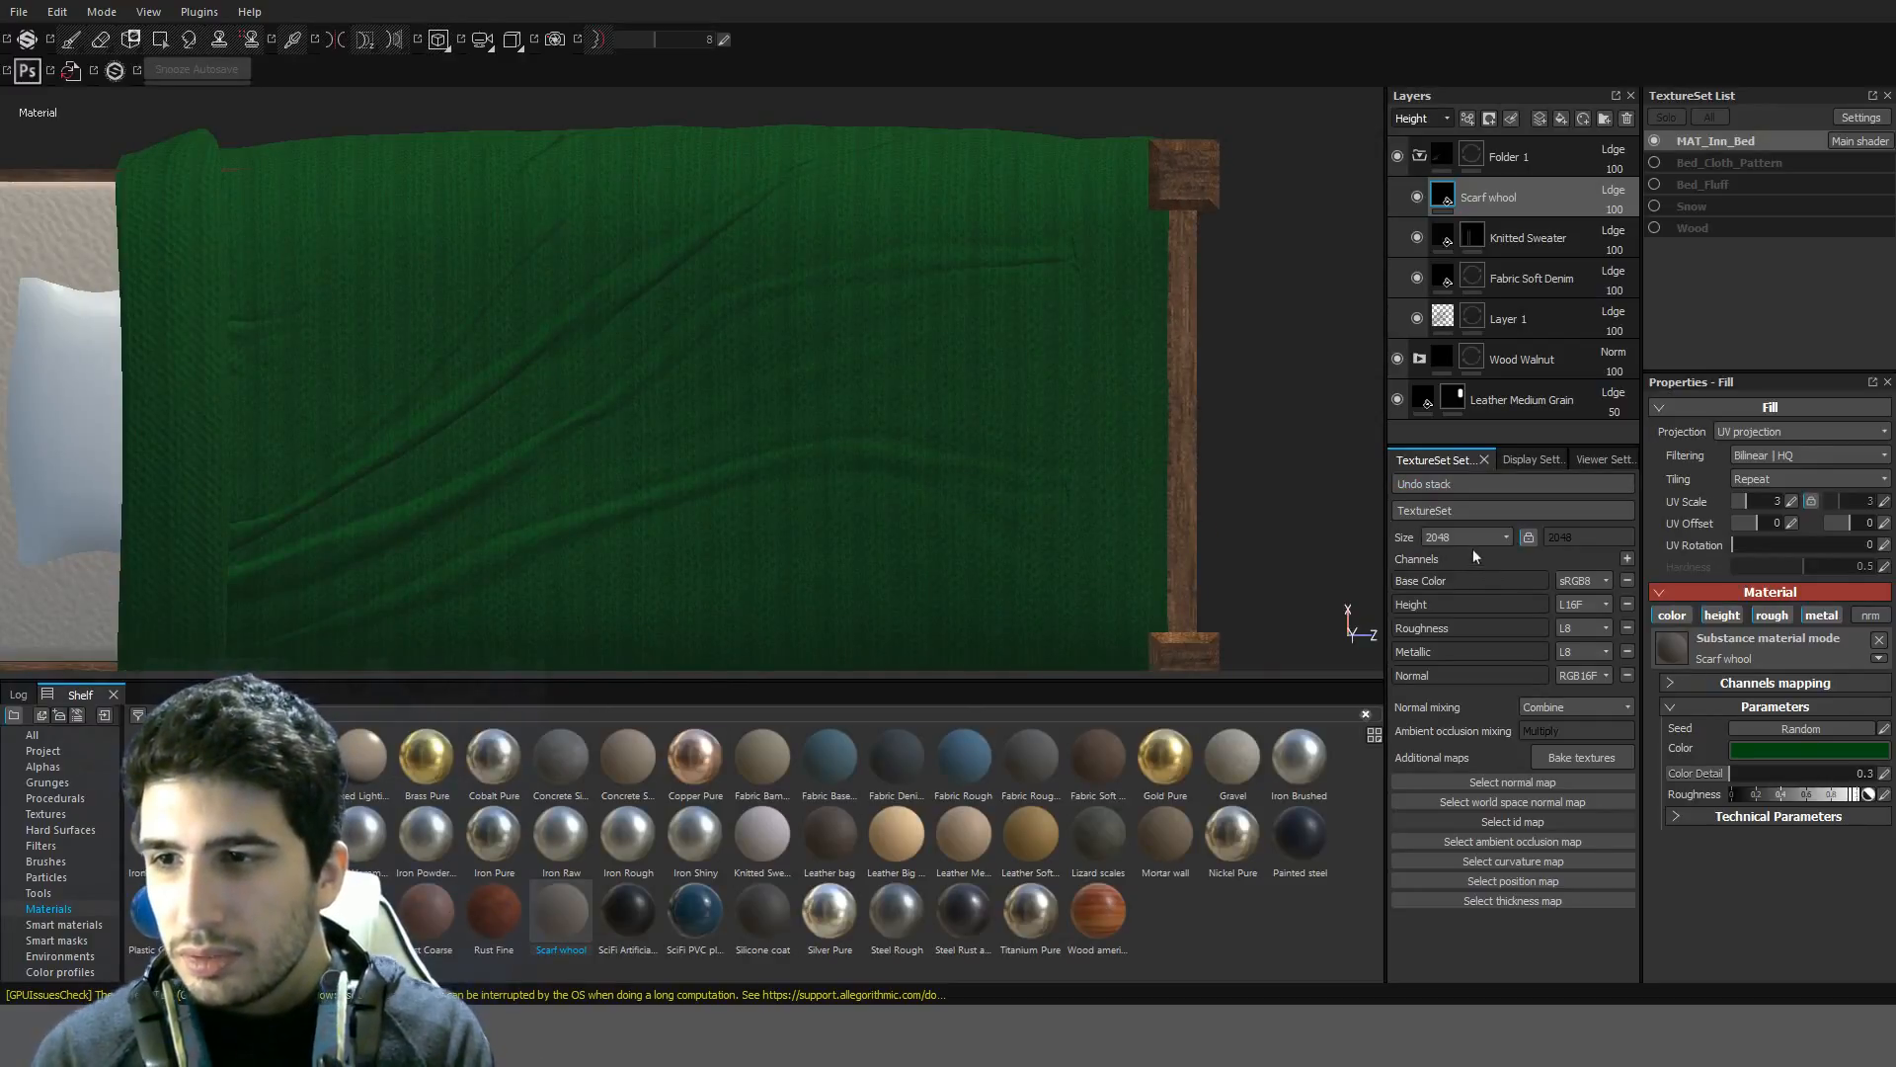
{"action": "left_click_drag", "start_coordinate": [1501, 197], "coordinate": [1206, 214]}
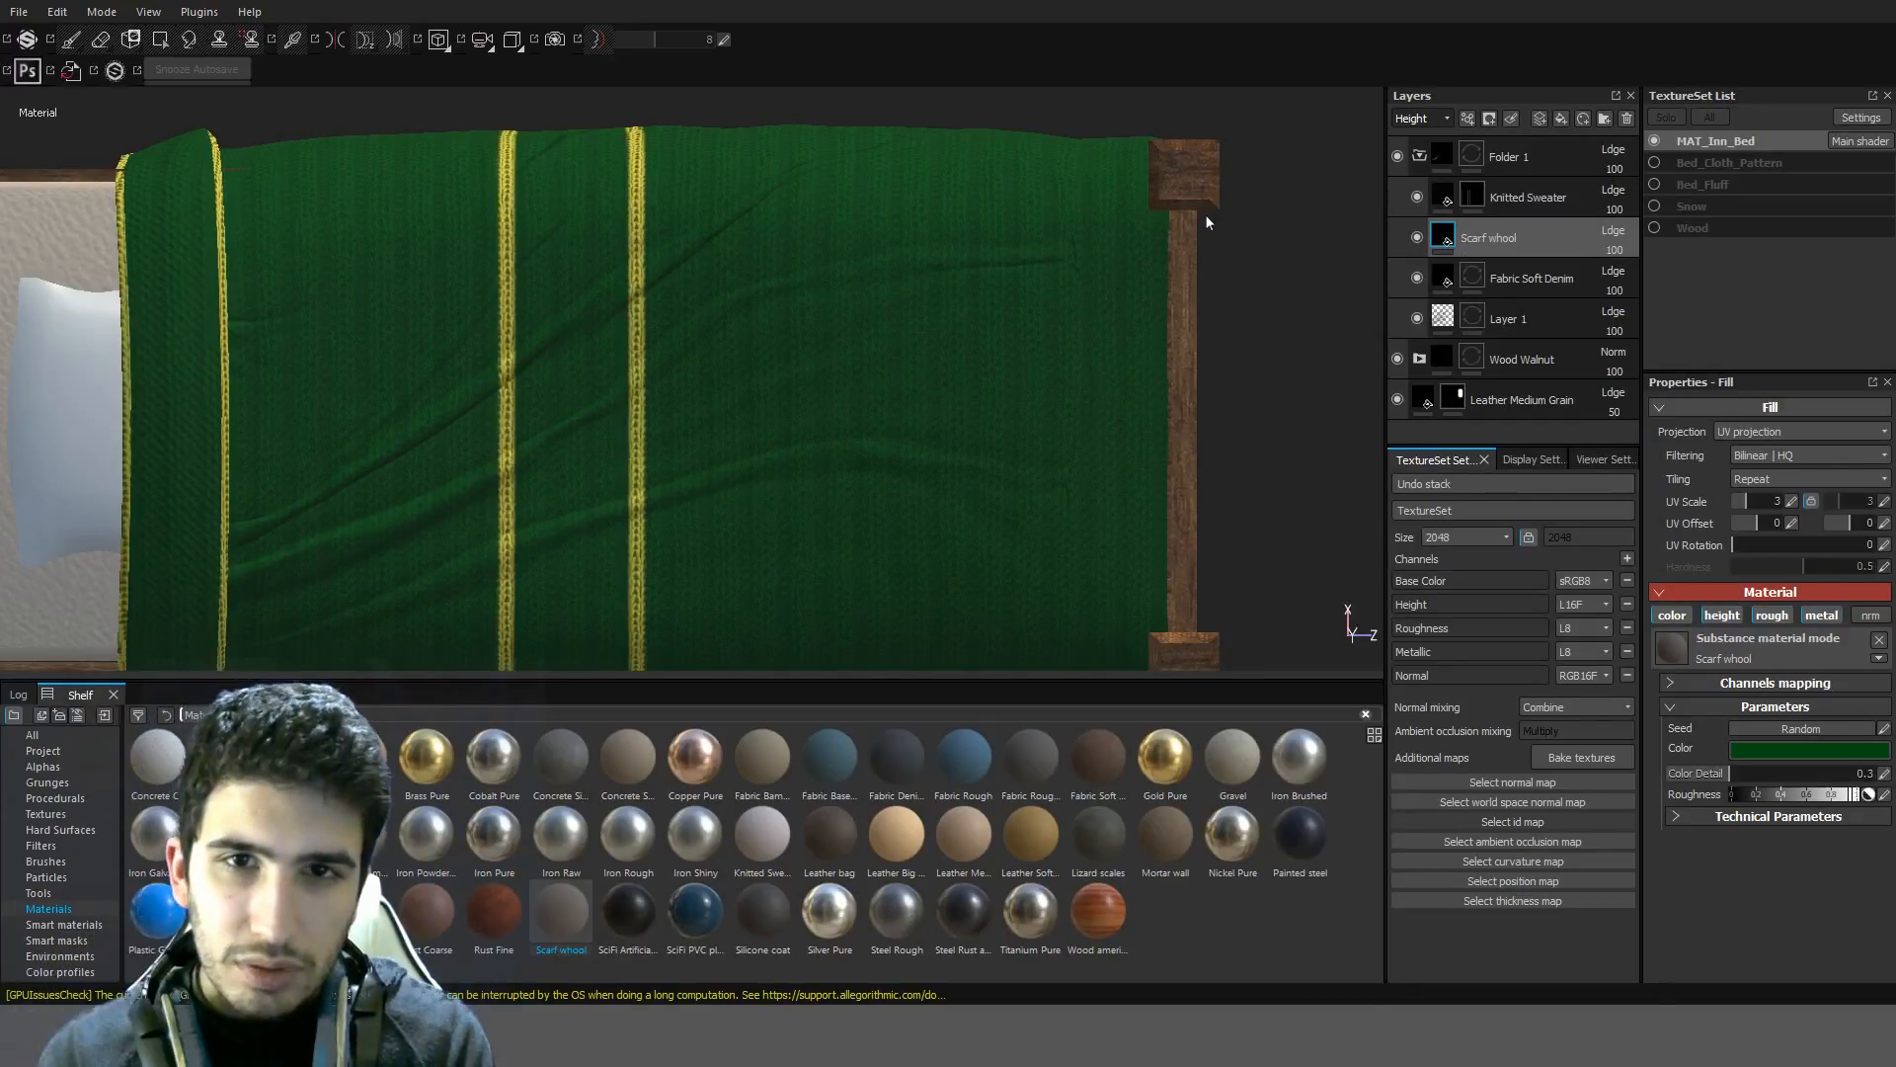
Compare the blanket with the Scarf whool layer hidden and shown, from several angles and distances
{"action": "left_click_drag", "start_coordinate": [425, 312], "coordinate": [519, 291], "text": "alt"}
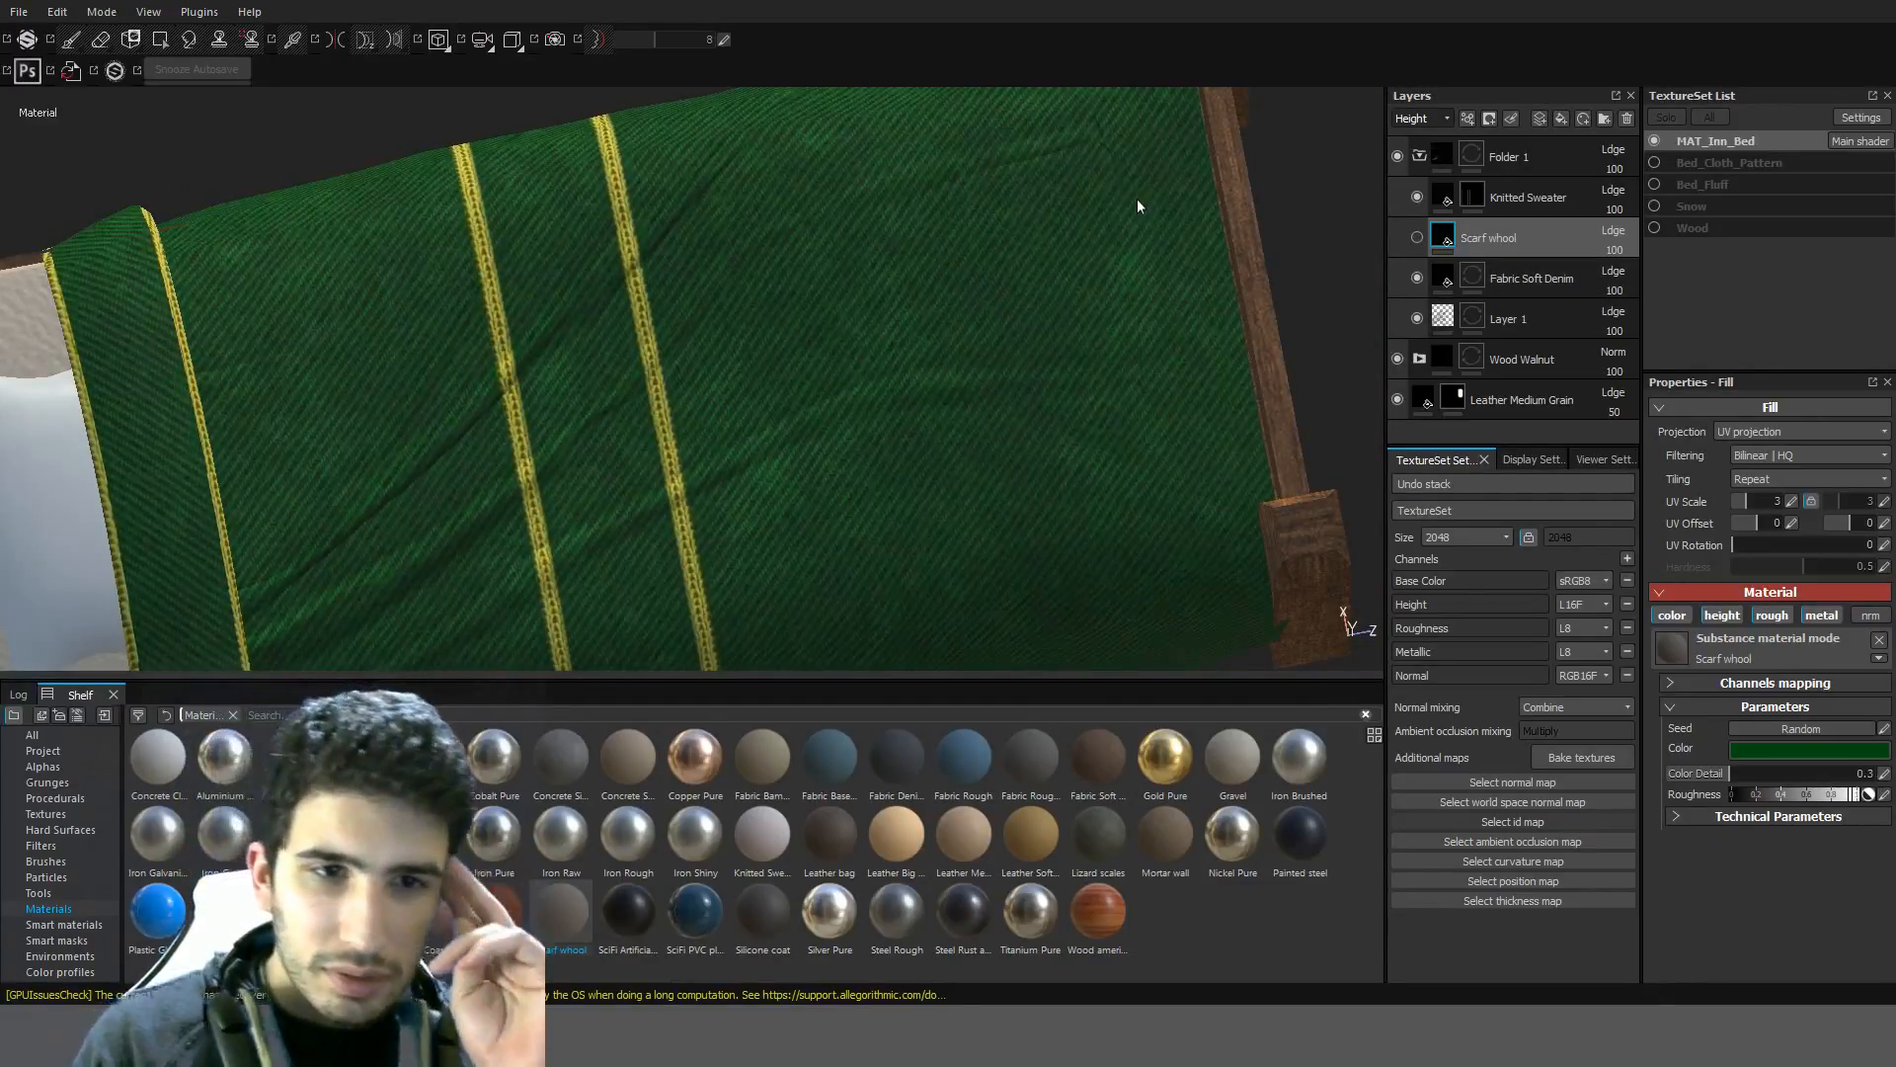
{"action": "key", "text": "ctrl+z"}
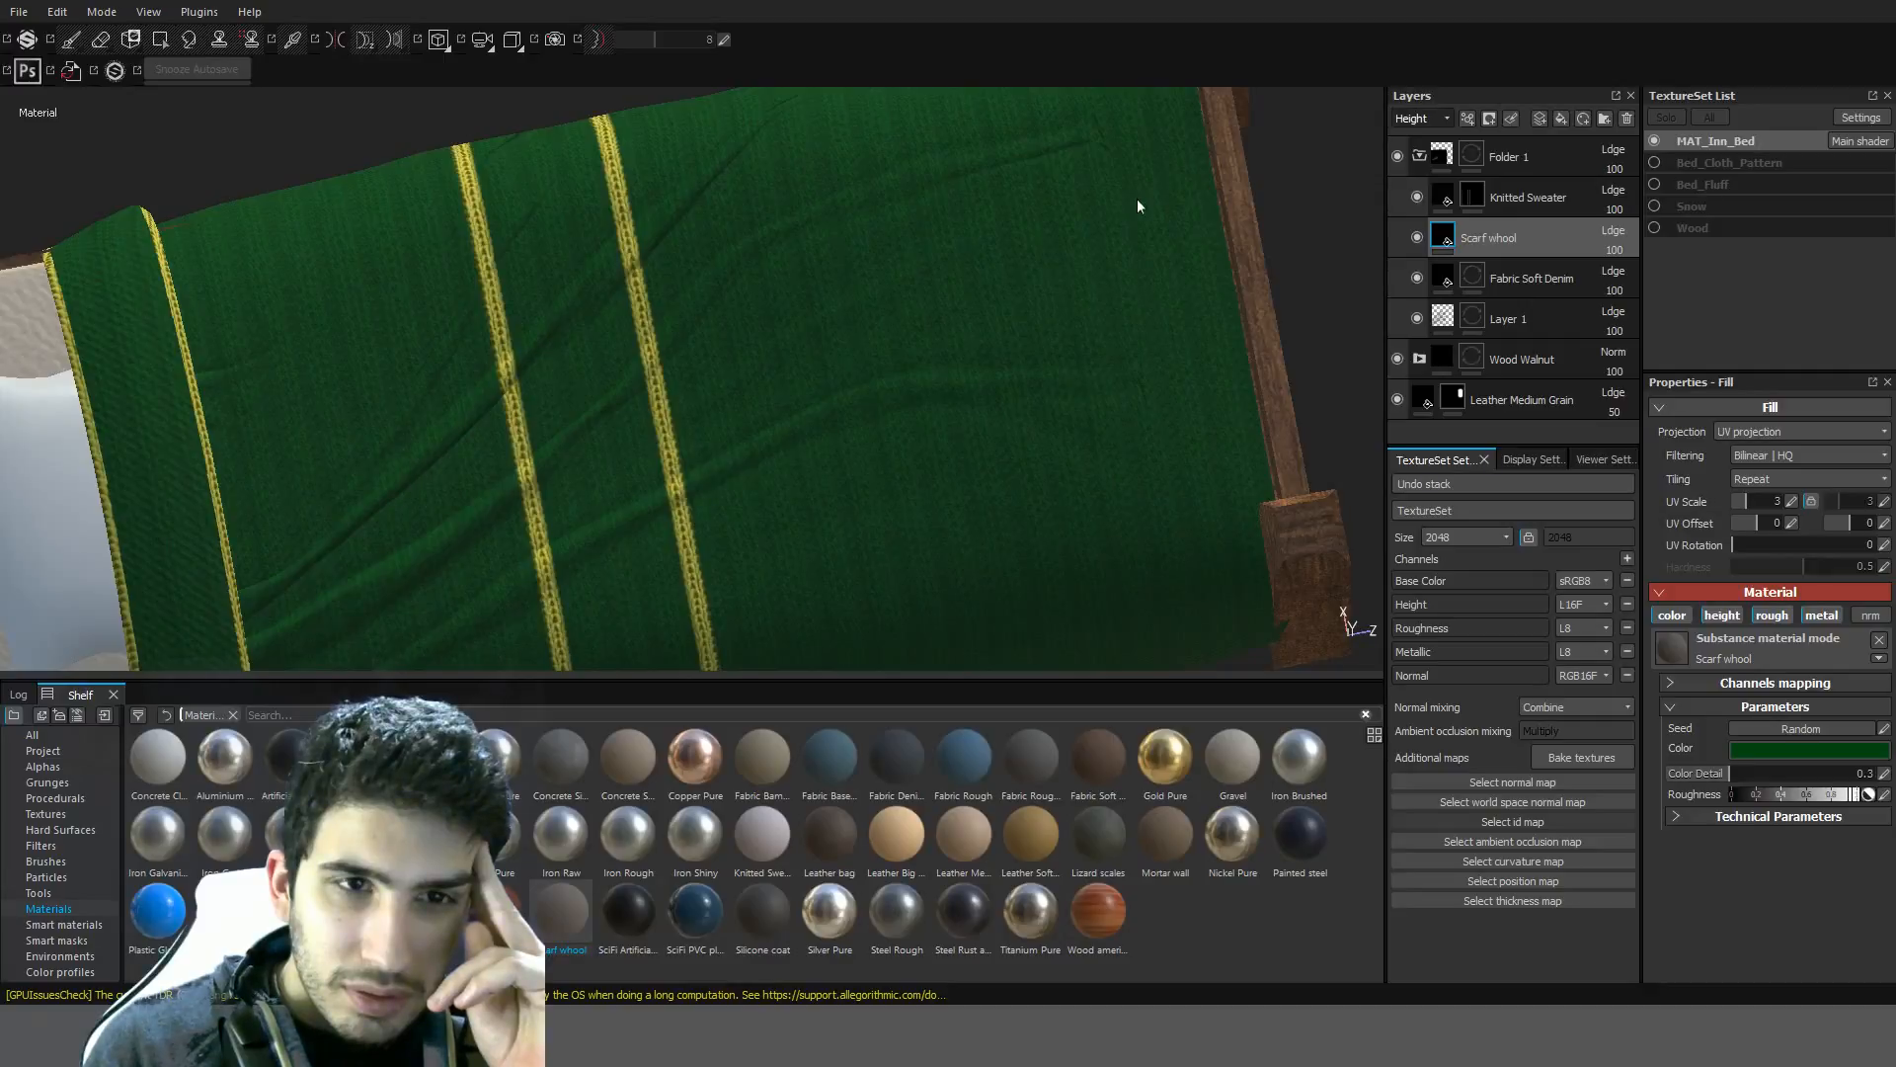
{"action": "key", "text": "ctrl+y"}
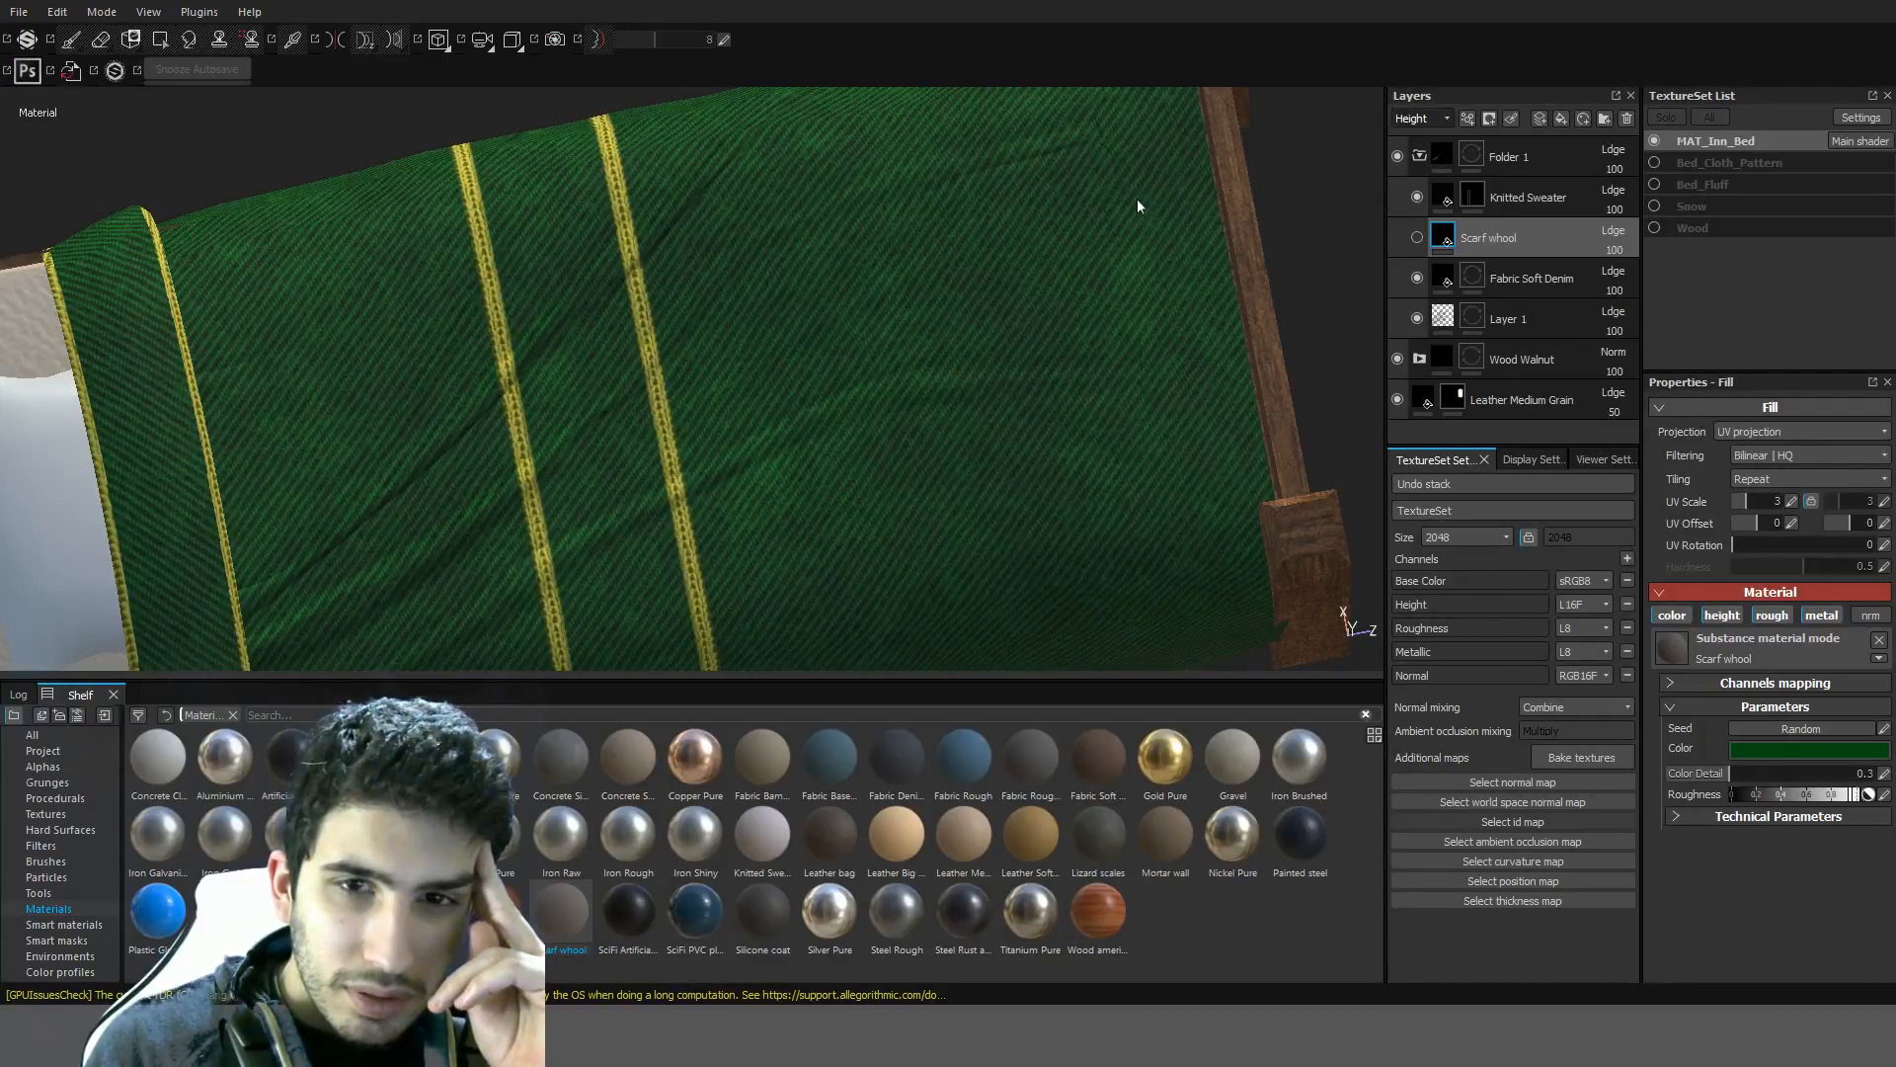
{"action": "key", "text": "ctrl+z"}
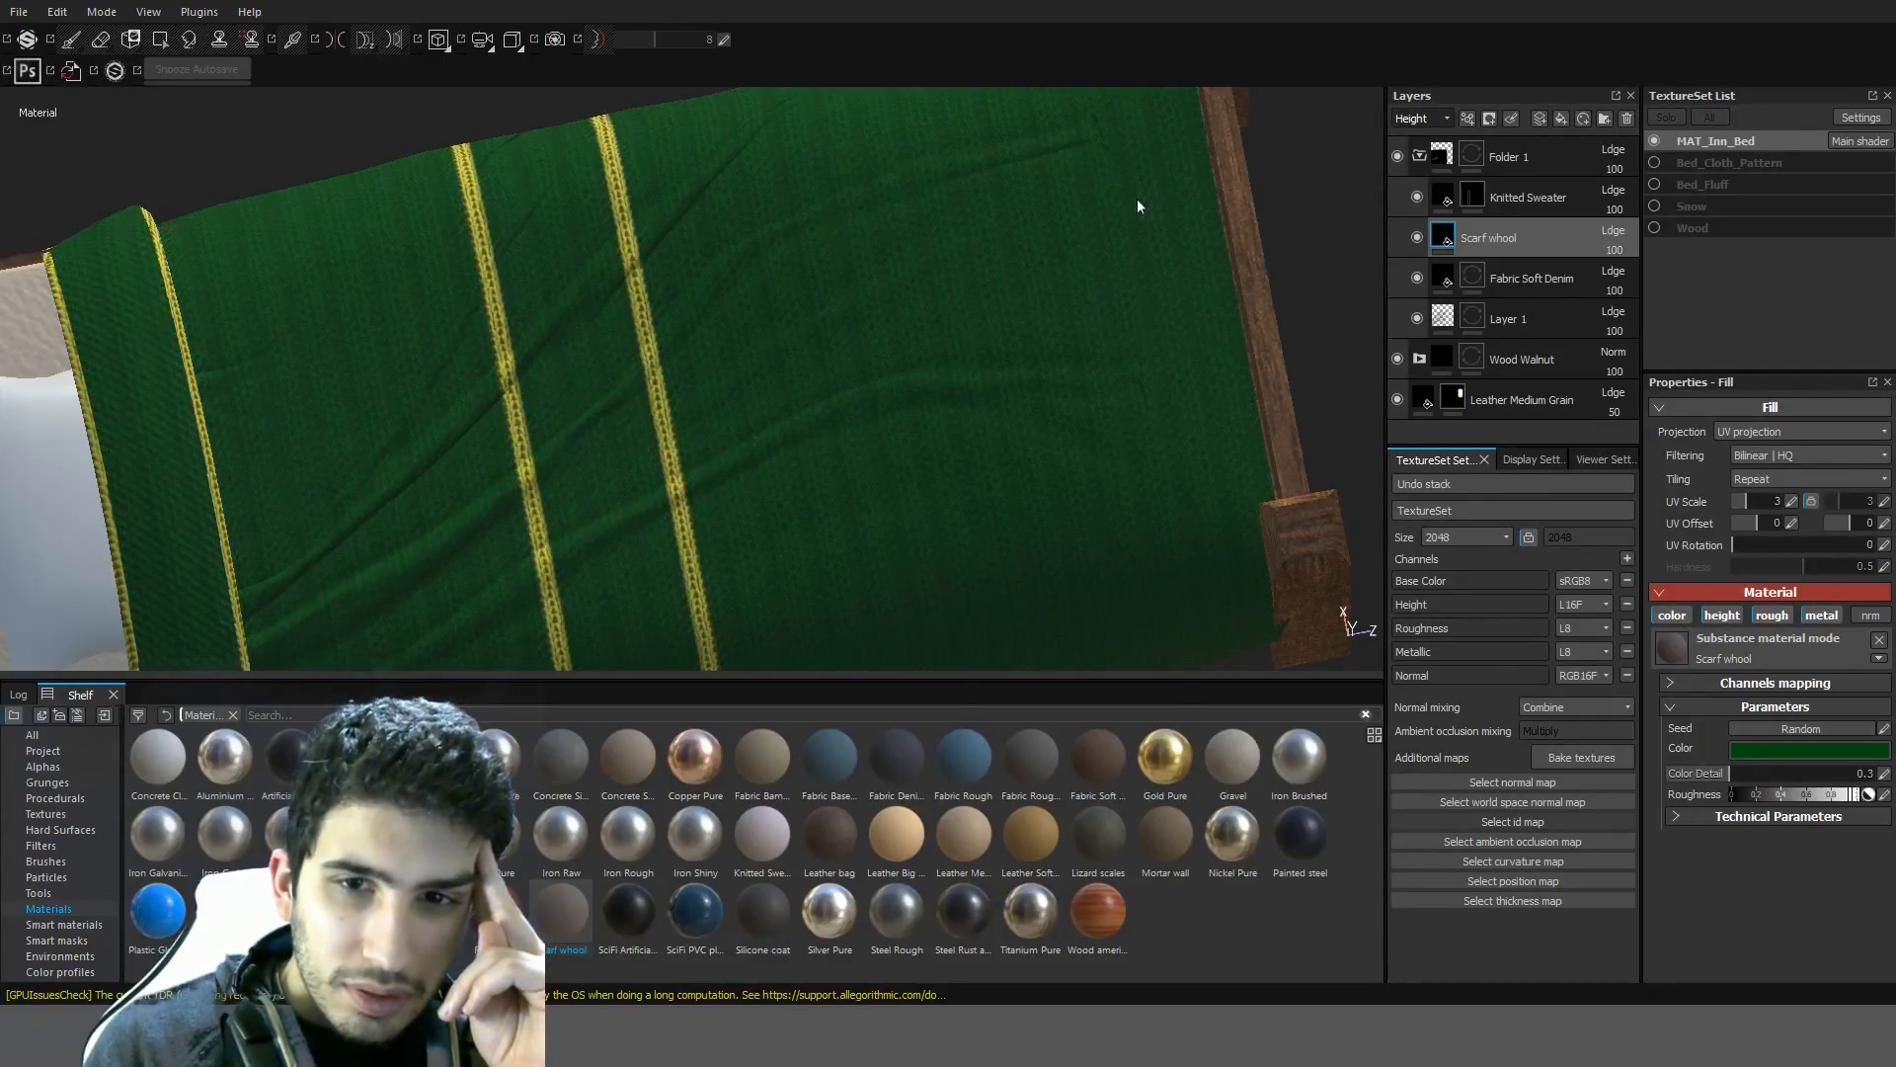
{"action": "scroll", "coordinate": [1024, 262], "scroll_direction": "down", "scroll_amount": 5}
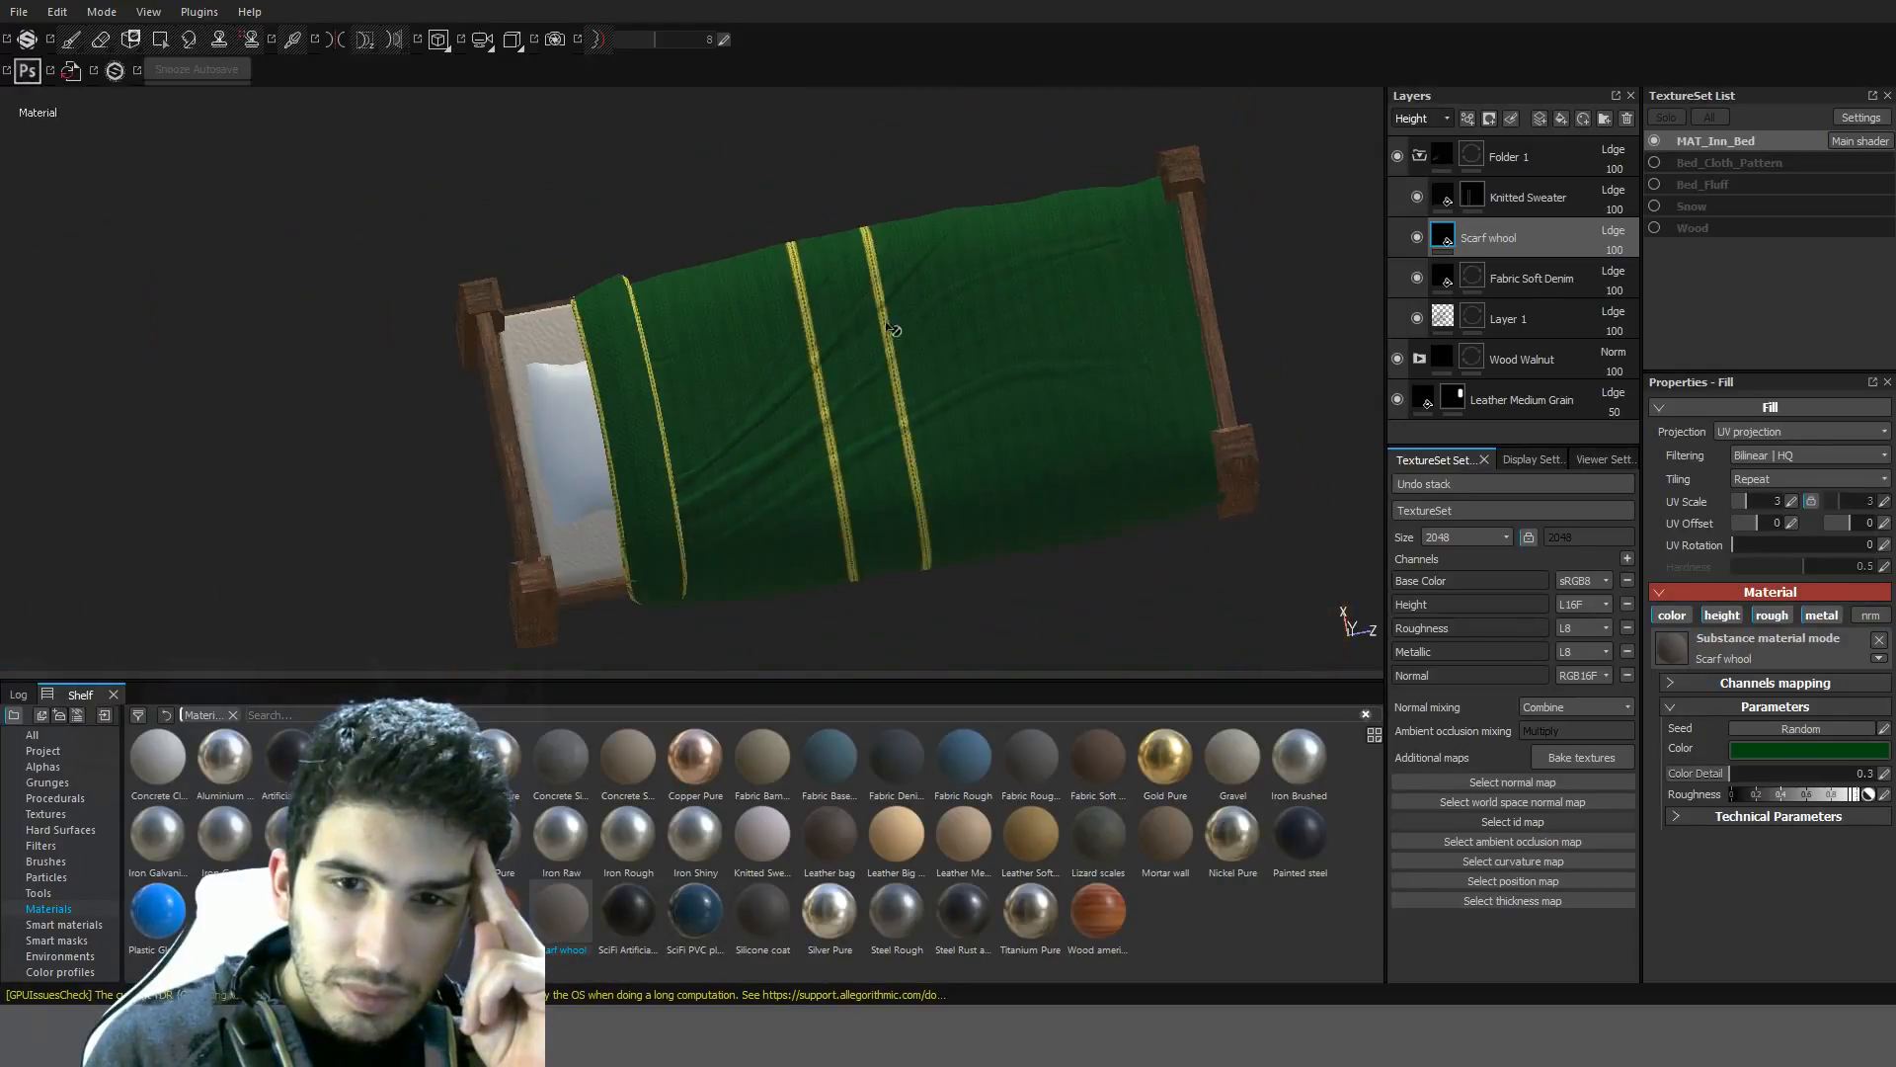
{"action": "left_click_drag", "start_coordinate": [1024, 263], "coordinate": [747, 142], "text": "alt"}
{"action": "scroll", "coordinate": [791, 281], "scroll_direction": "up", "scroll_amount": 5}
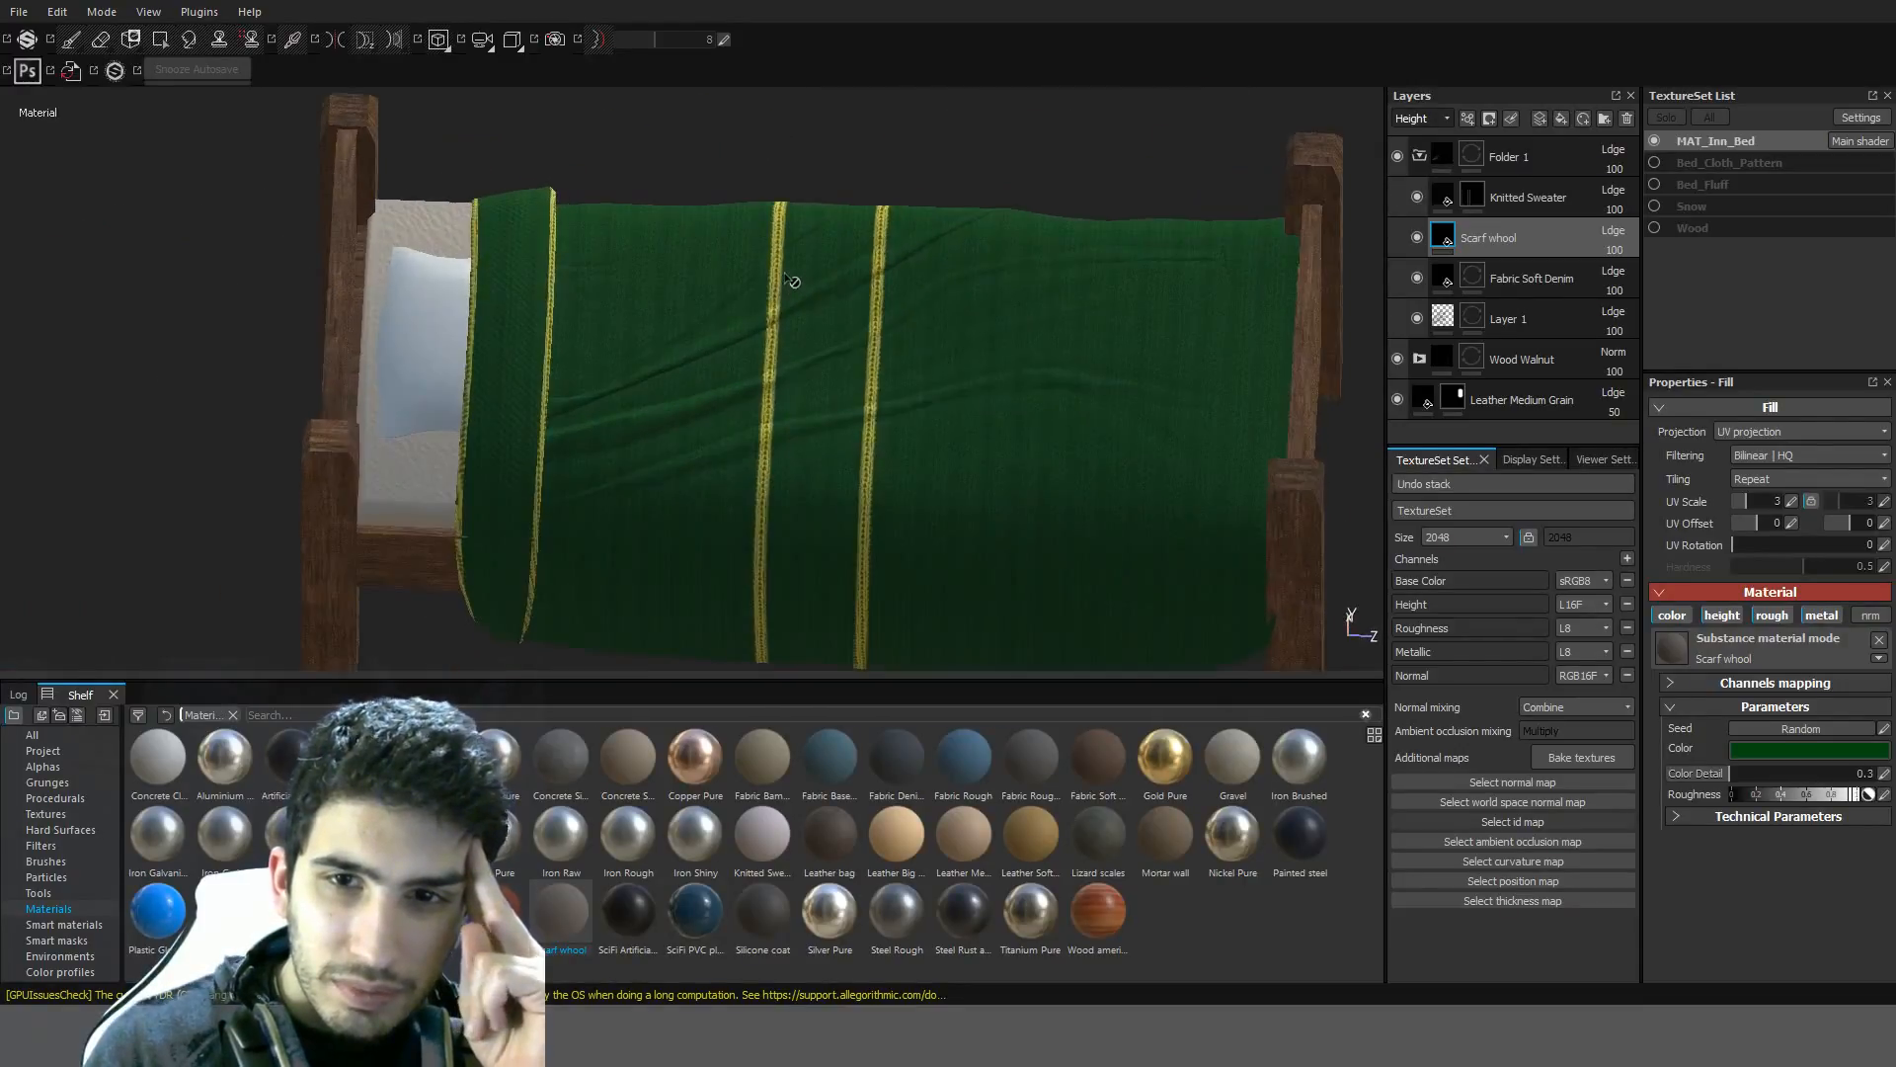
{"action": "key", "text": "ctrl+y"}
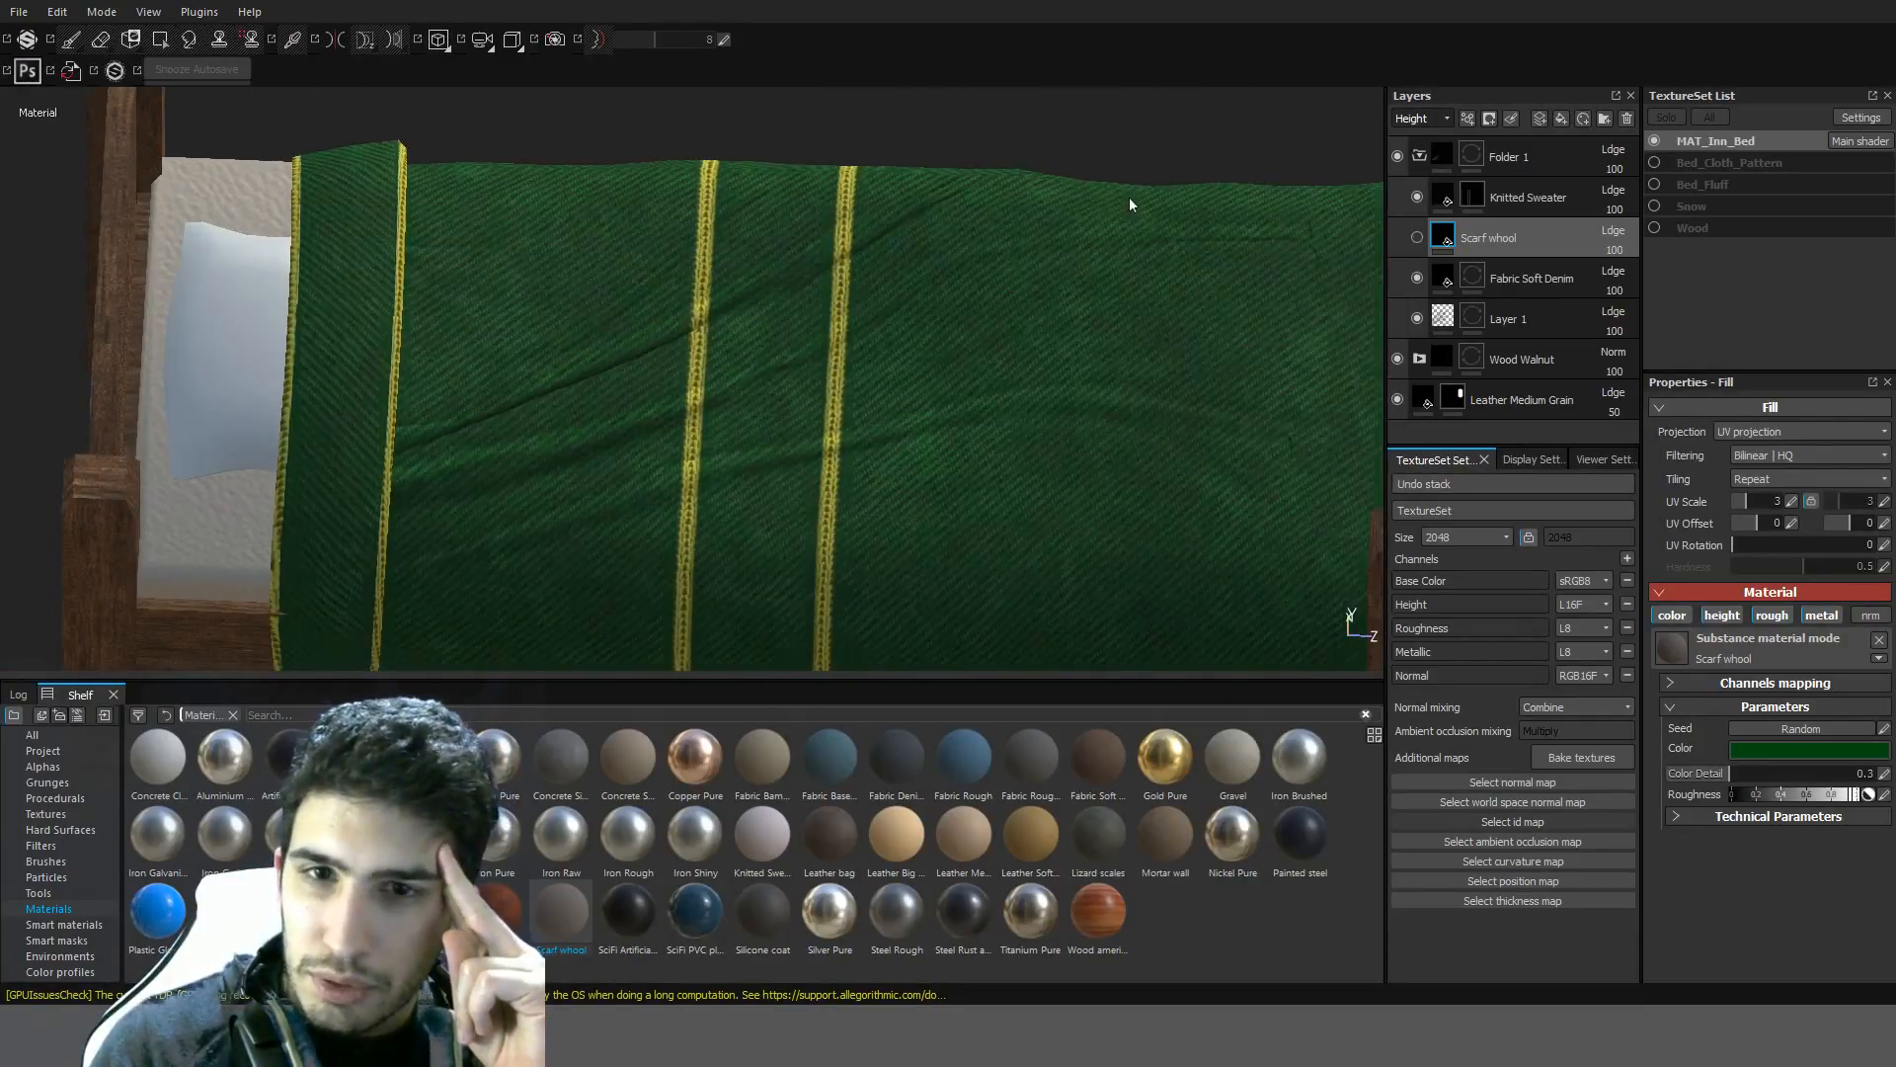
{"action": "scroll", "coordinate": [1129, 198], "scroll_direction": "down", "scroll_amount": 5}
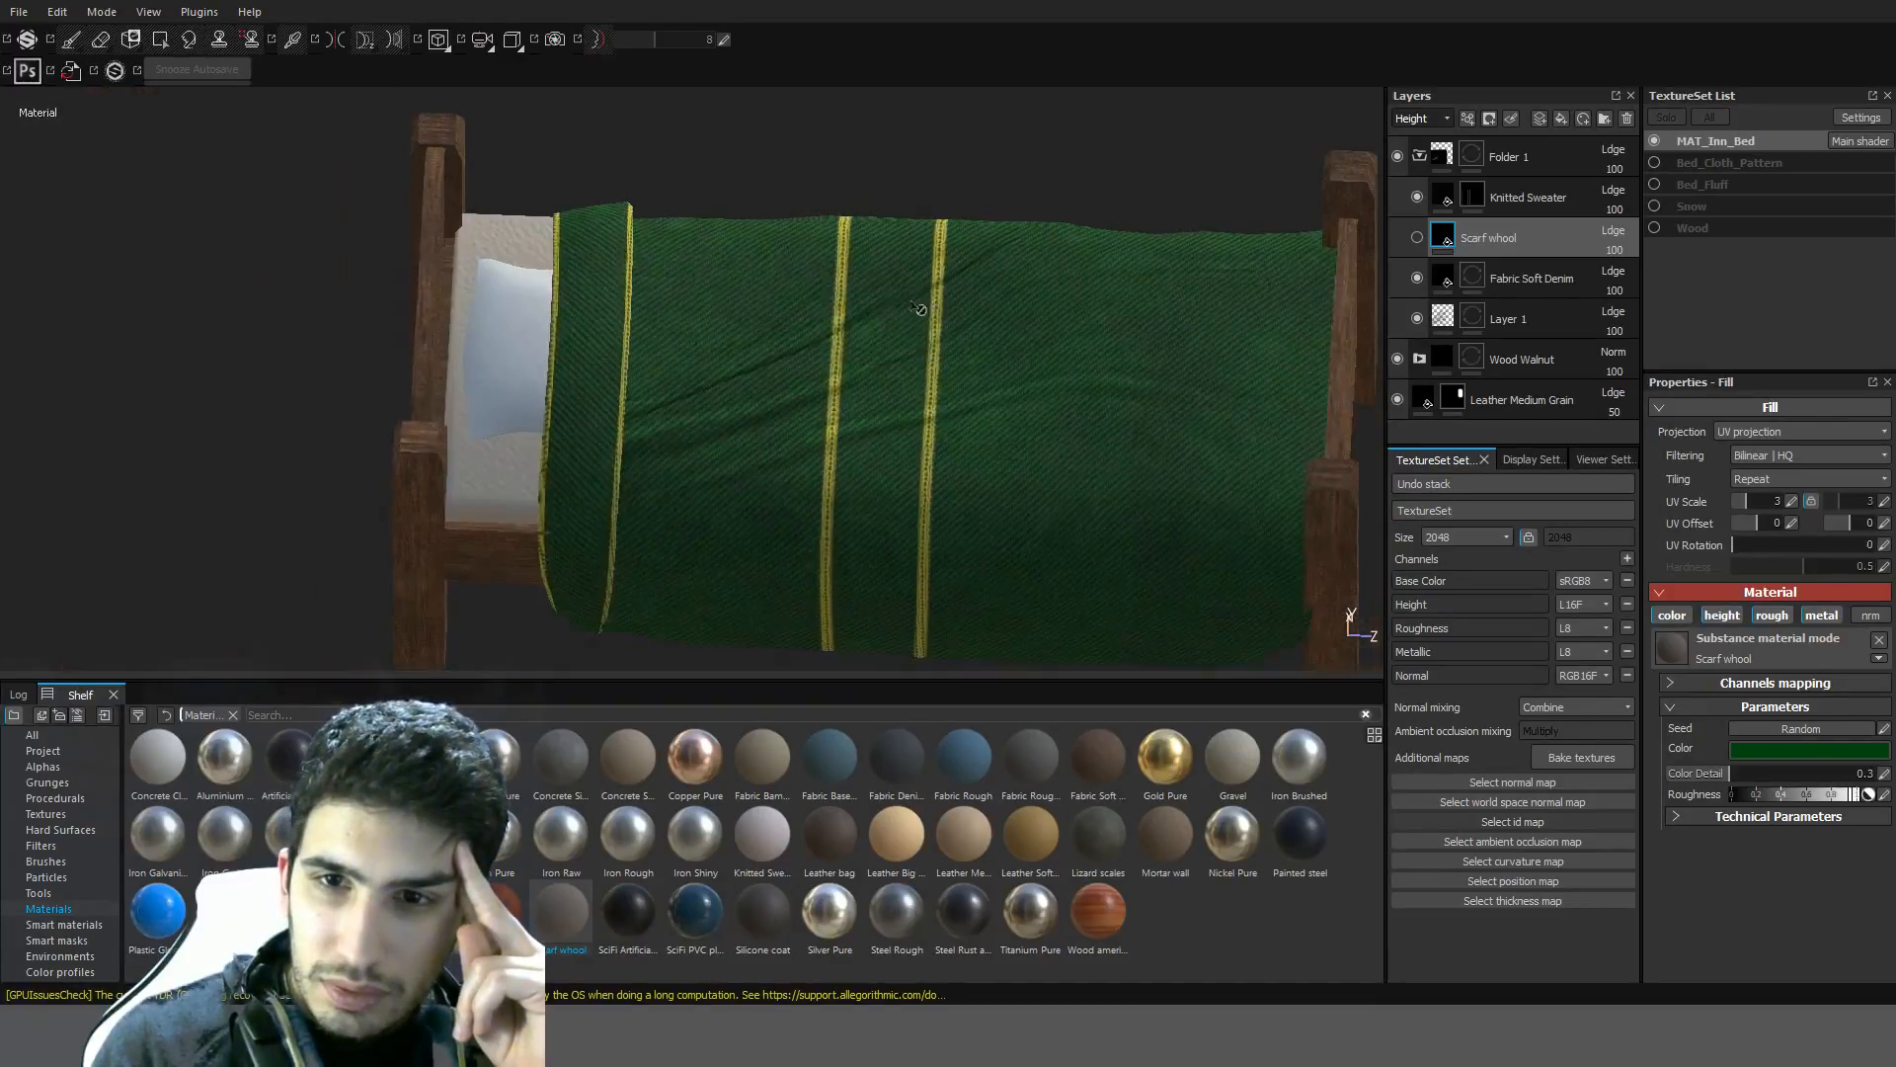
{"action": "left_click_drag", "start_coordinate": [1128, 198], "coordinate": [876, 209], "text": "alt"}
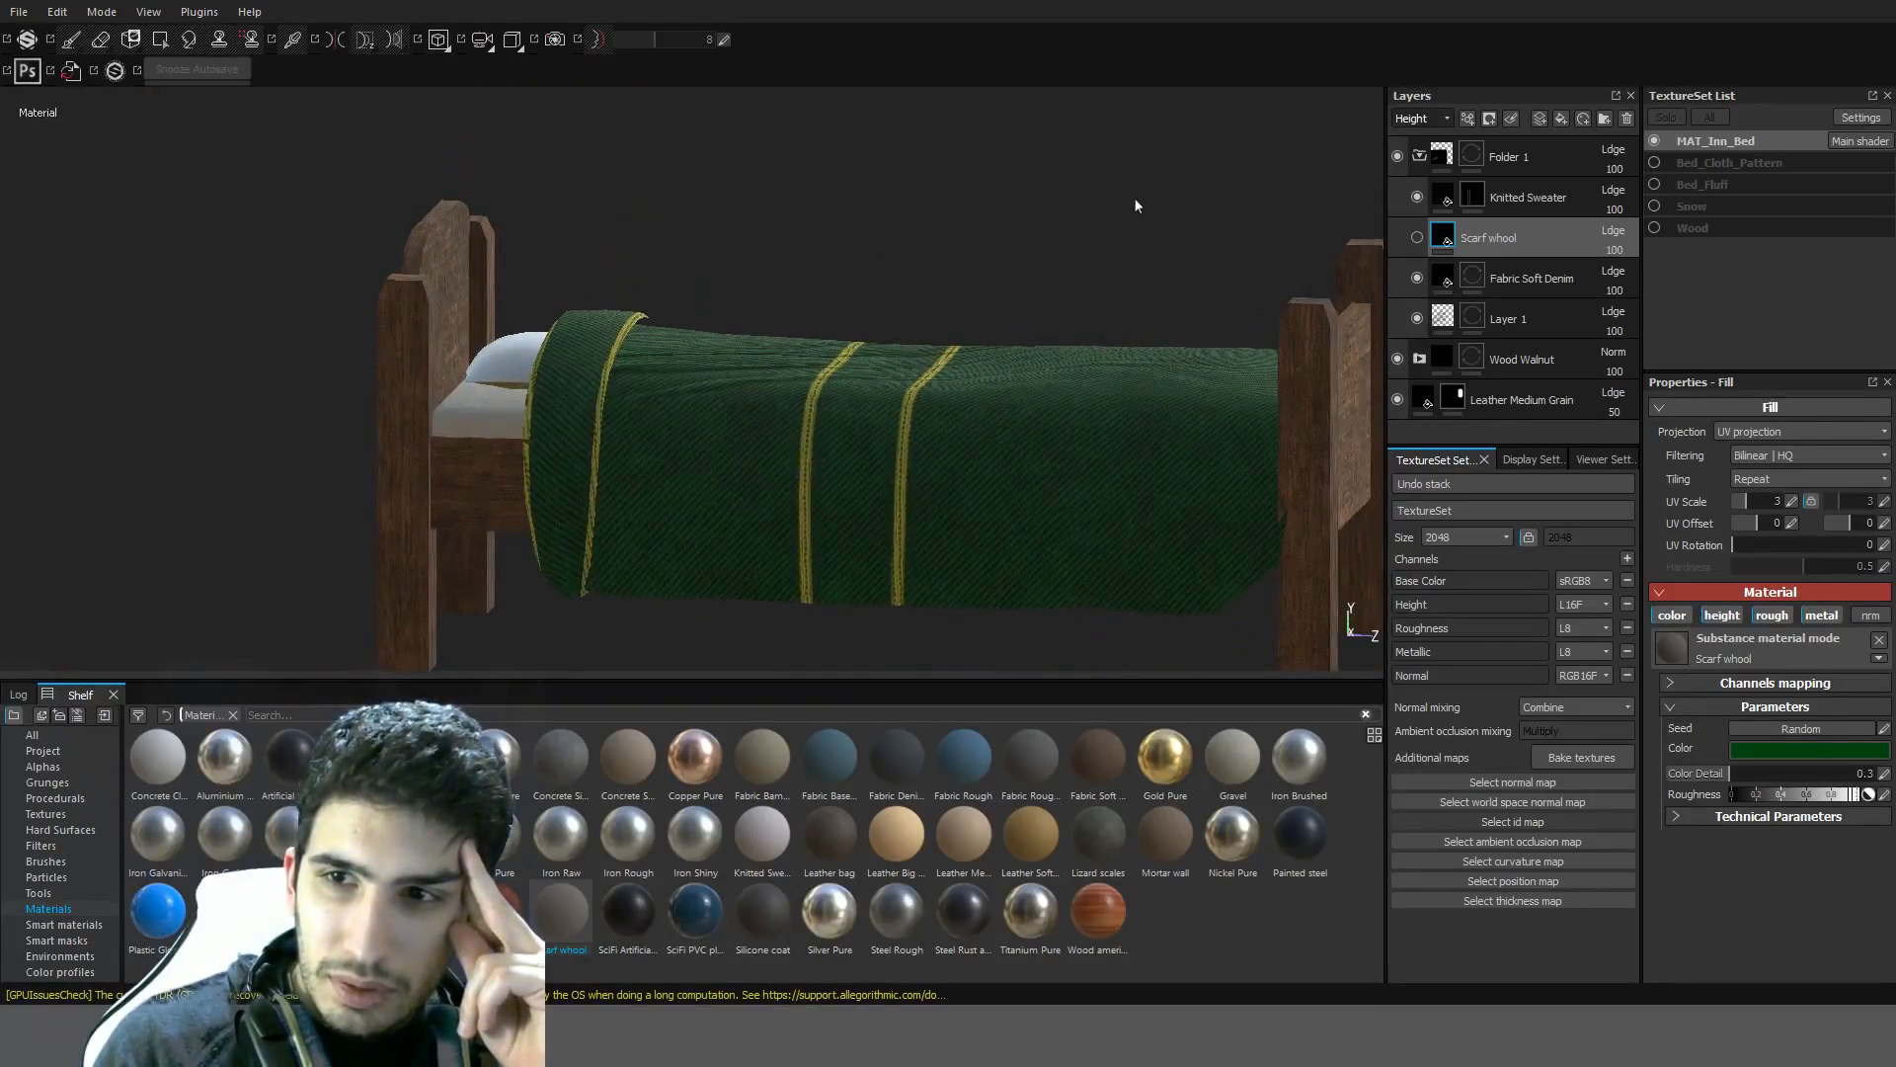
{"action": "key", "text": "ctrl+y"}
{"action": "left_click_drag", "start_coordinate": [1135, 199], "coordinate": [949, 279], "text": "alt"}
{"action": "scroll", "coordinate": [656, 190], "scroll_direction": "up", "scroll_amount": 8}
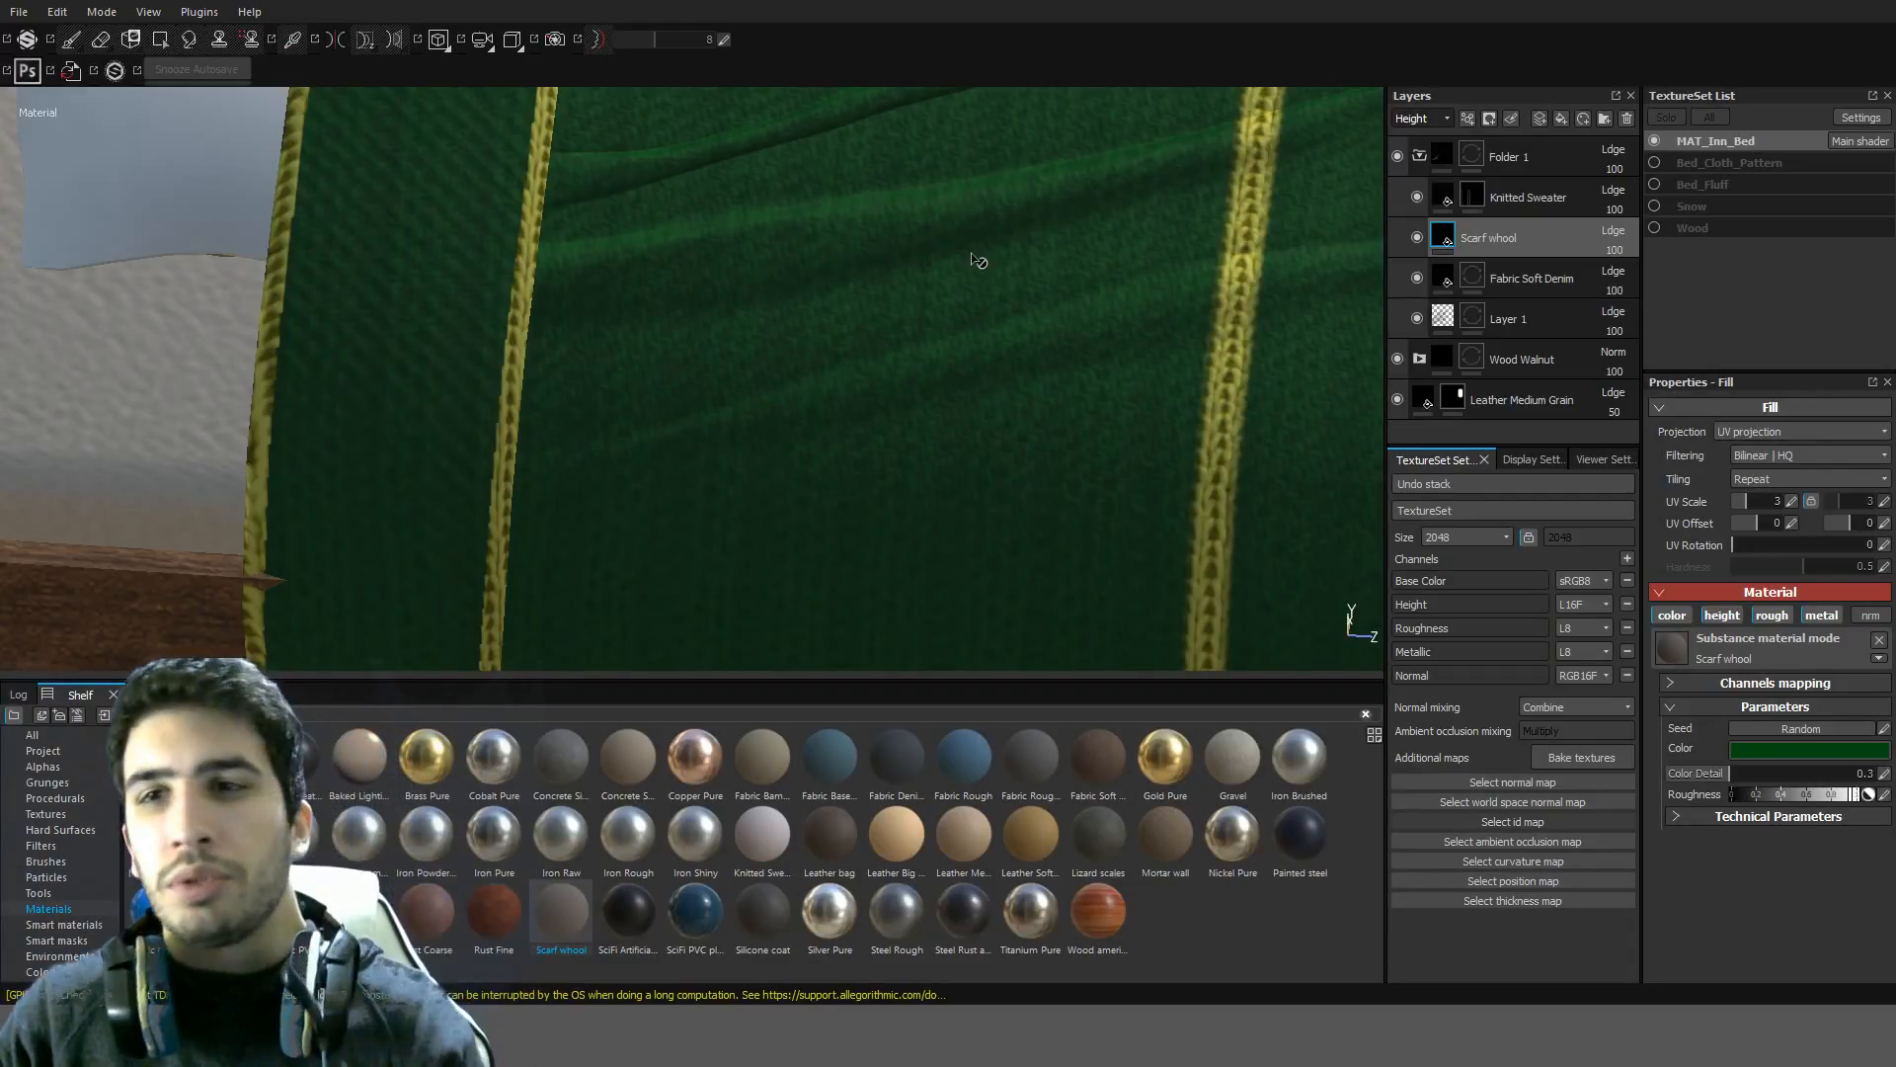
Examine the blanket's wool weave and yellow trim up close and from above
{"action": "left_click_drag", "start_coordinate": [993, 287], "coordinate": [627, 322], "text": "alt"}
{"action": "scroll", "coordinate": [686, 317], "scroll_direction": "up", "scroll_amount": 5}
{"action": "scroll", "coordinate": [609, 276], "scroll_direction": "down", "scroll_amount": 5}
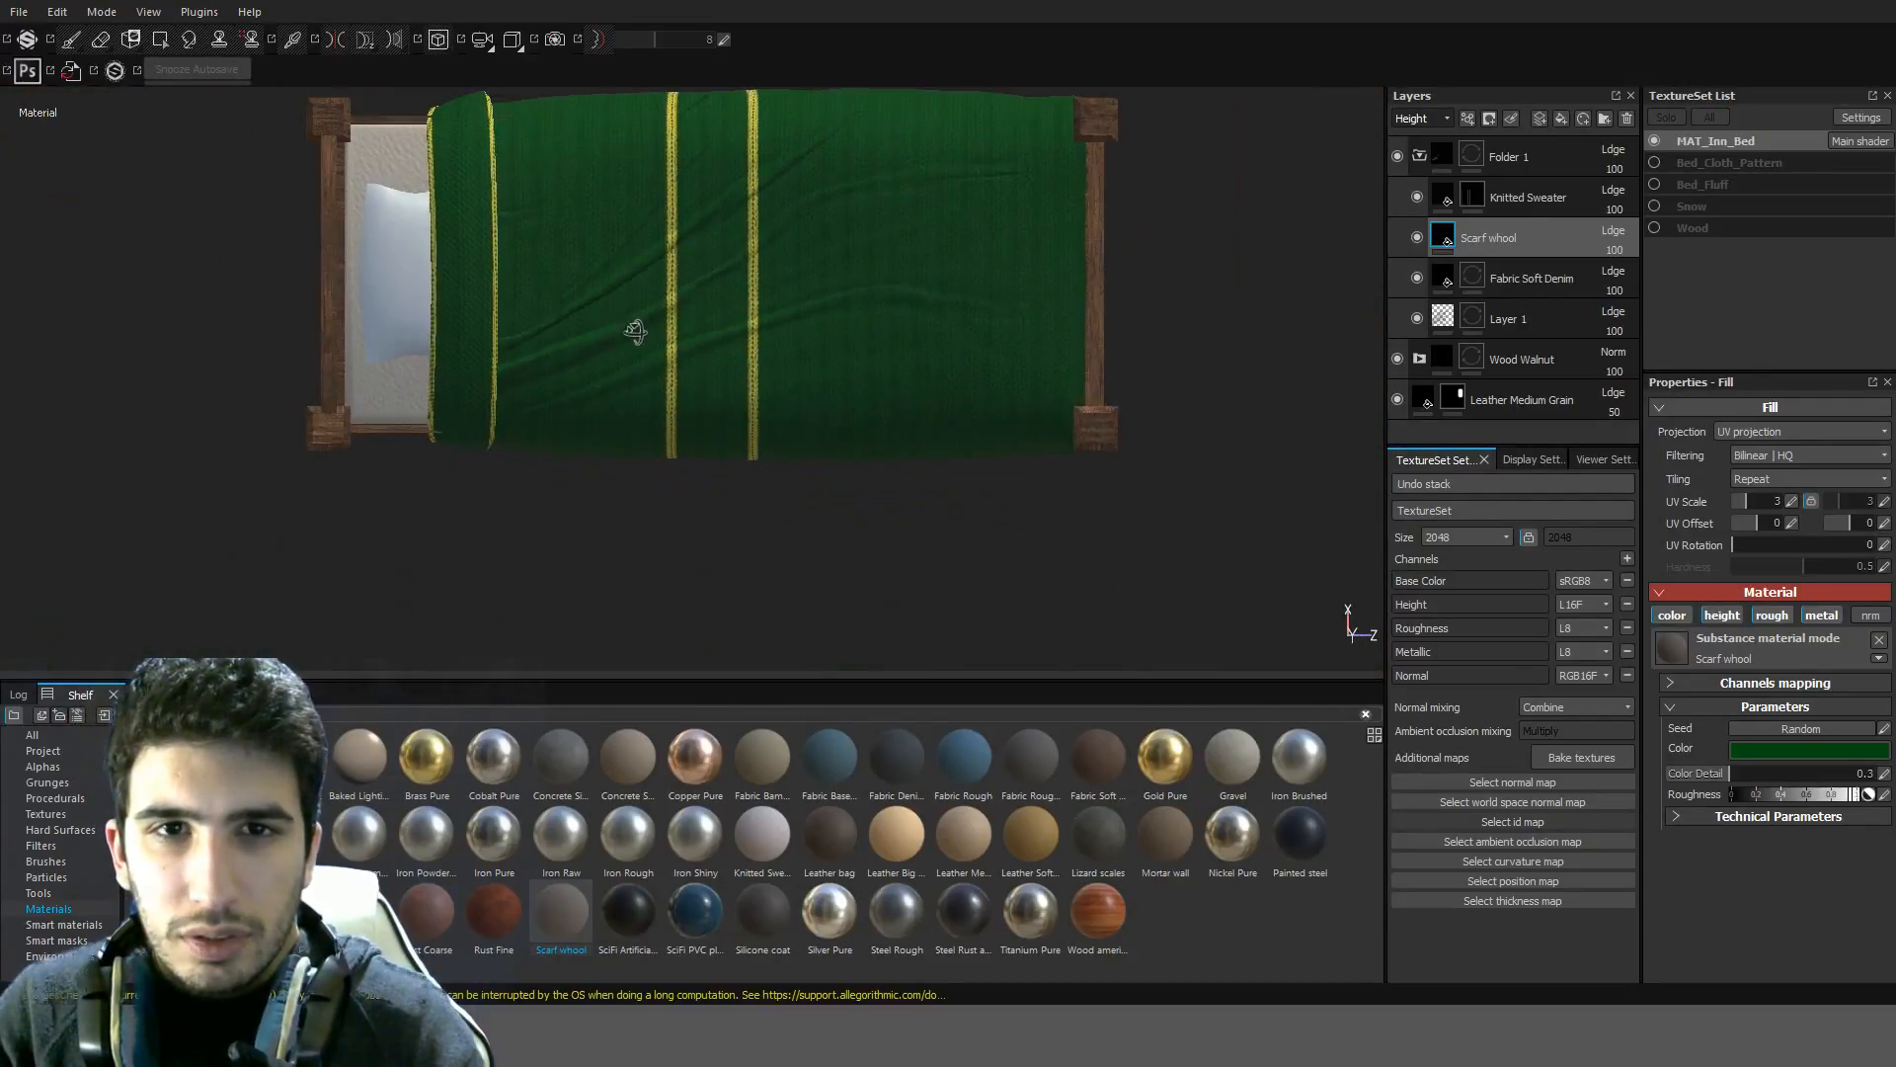
{"action": "scroll", "coordinate": [639, 350], "scroll_direction": "up", "scroll_amount": 2}
{"action": "middle_click_drag", "start_coordinate": [542, 338], "coordinate": [825, 538], "text": "alt"}
{"action": "scroll", "coordinate": [690, 423], "scroll_direction": "up", "scroll_amount": 4}
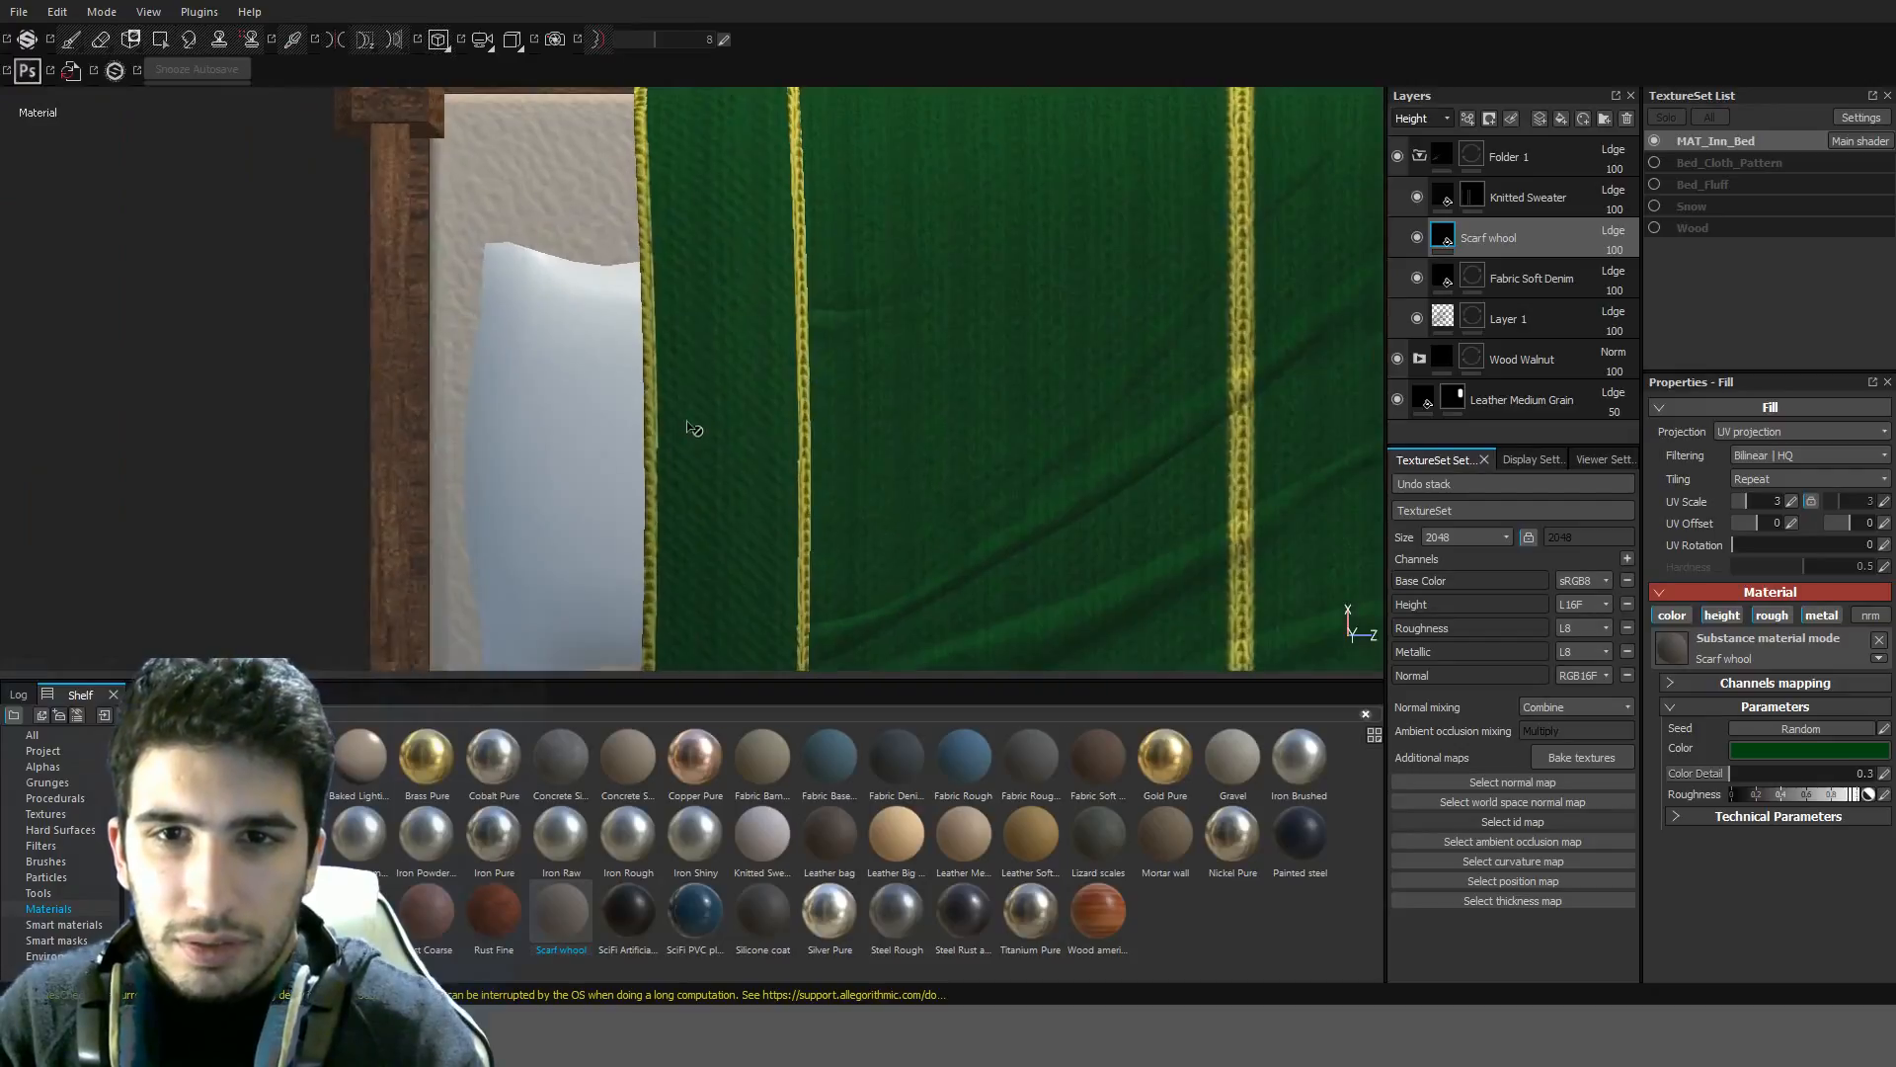
{"action": "scroll", "coordinate": [691, 413], "scroll_direction": "down", "scroll_amount": 6}
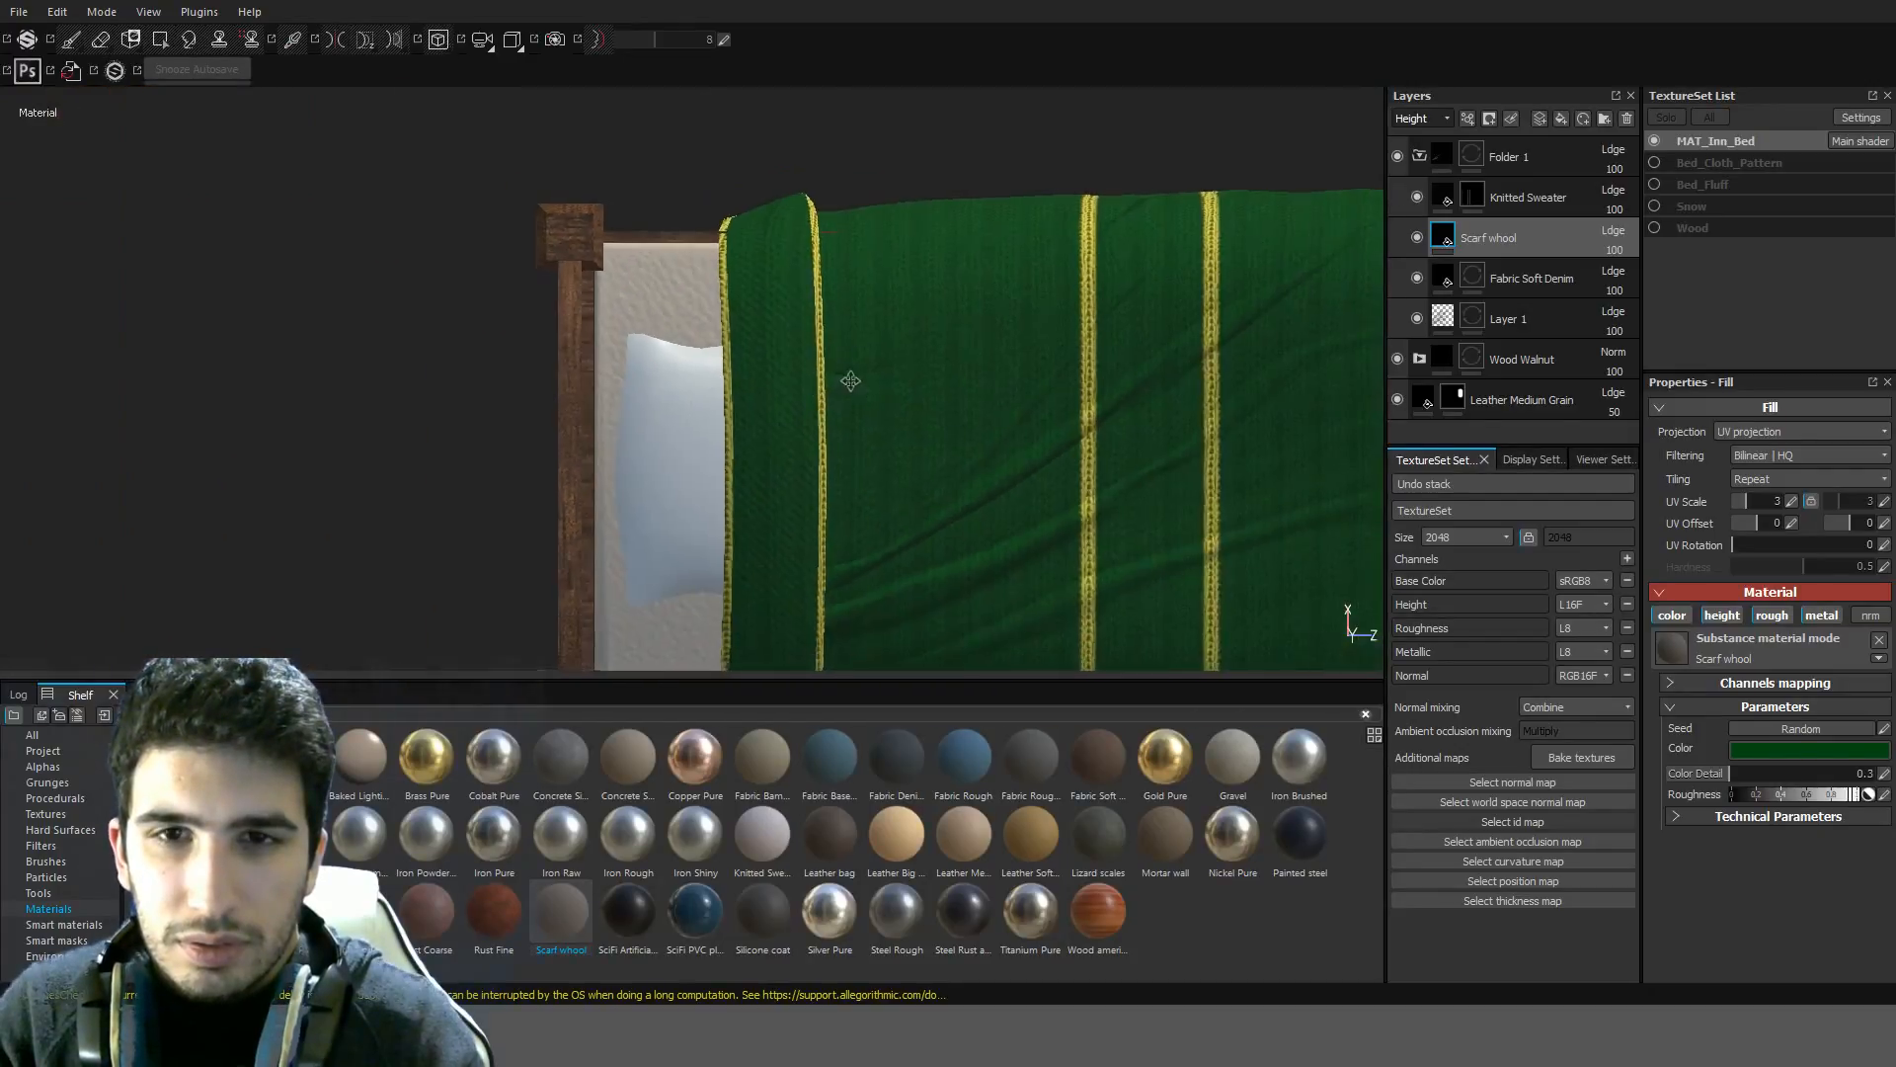
Check the blanket with the Fabric Soft Denim layer hidden, and undo the hiding
{"action": "middle_click_drag", "start_coordinate": [846, 381], "coordinate": [586, 356], "text": "alt"}
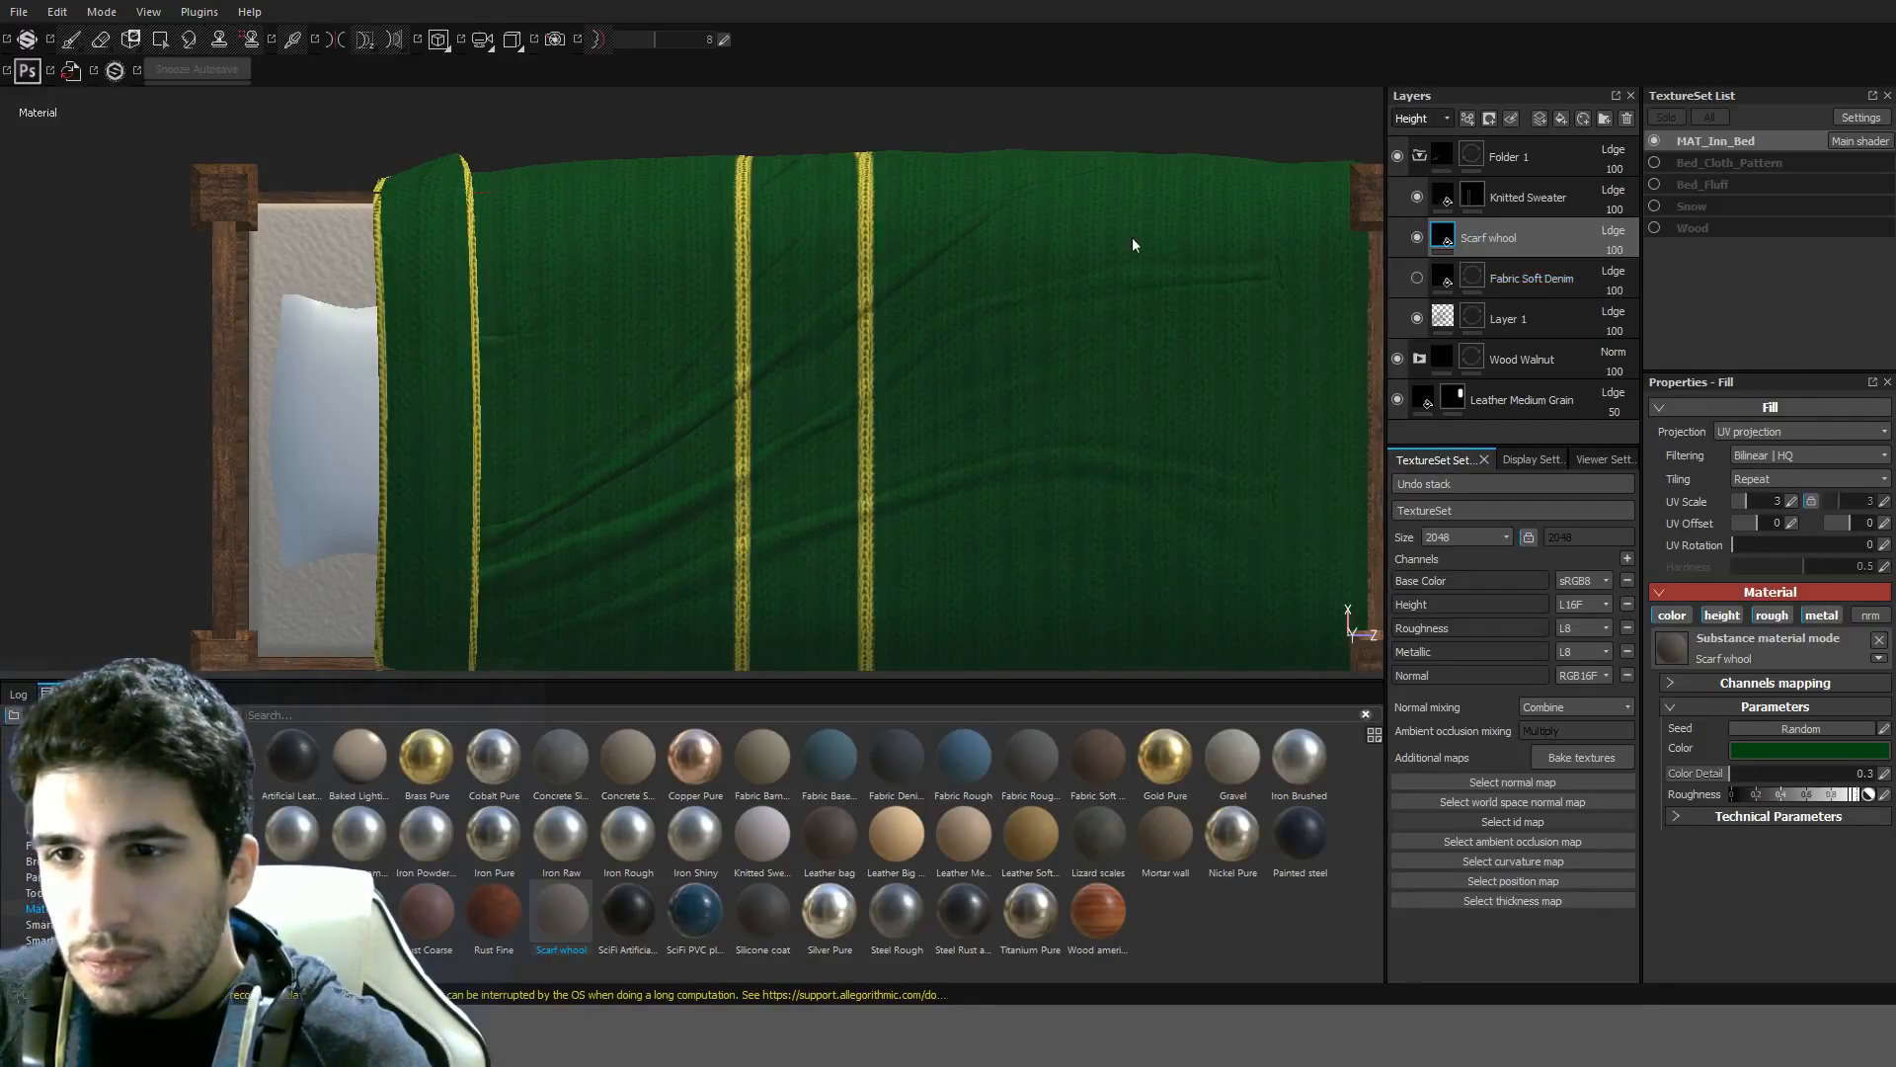
{"action": "scroll", "coordinate": [1132, 237], "scroll_direction": "up", "scroll_amount": 10}
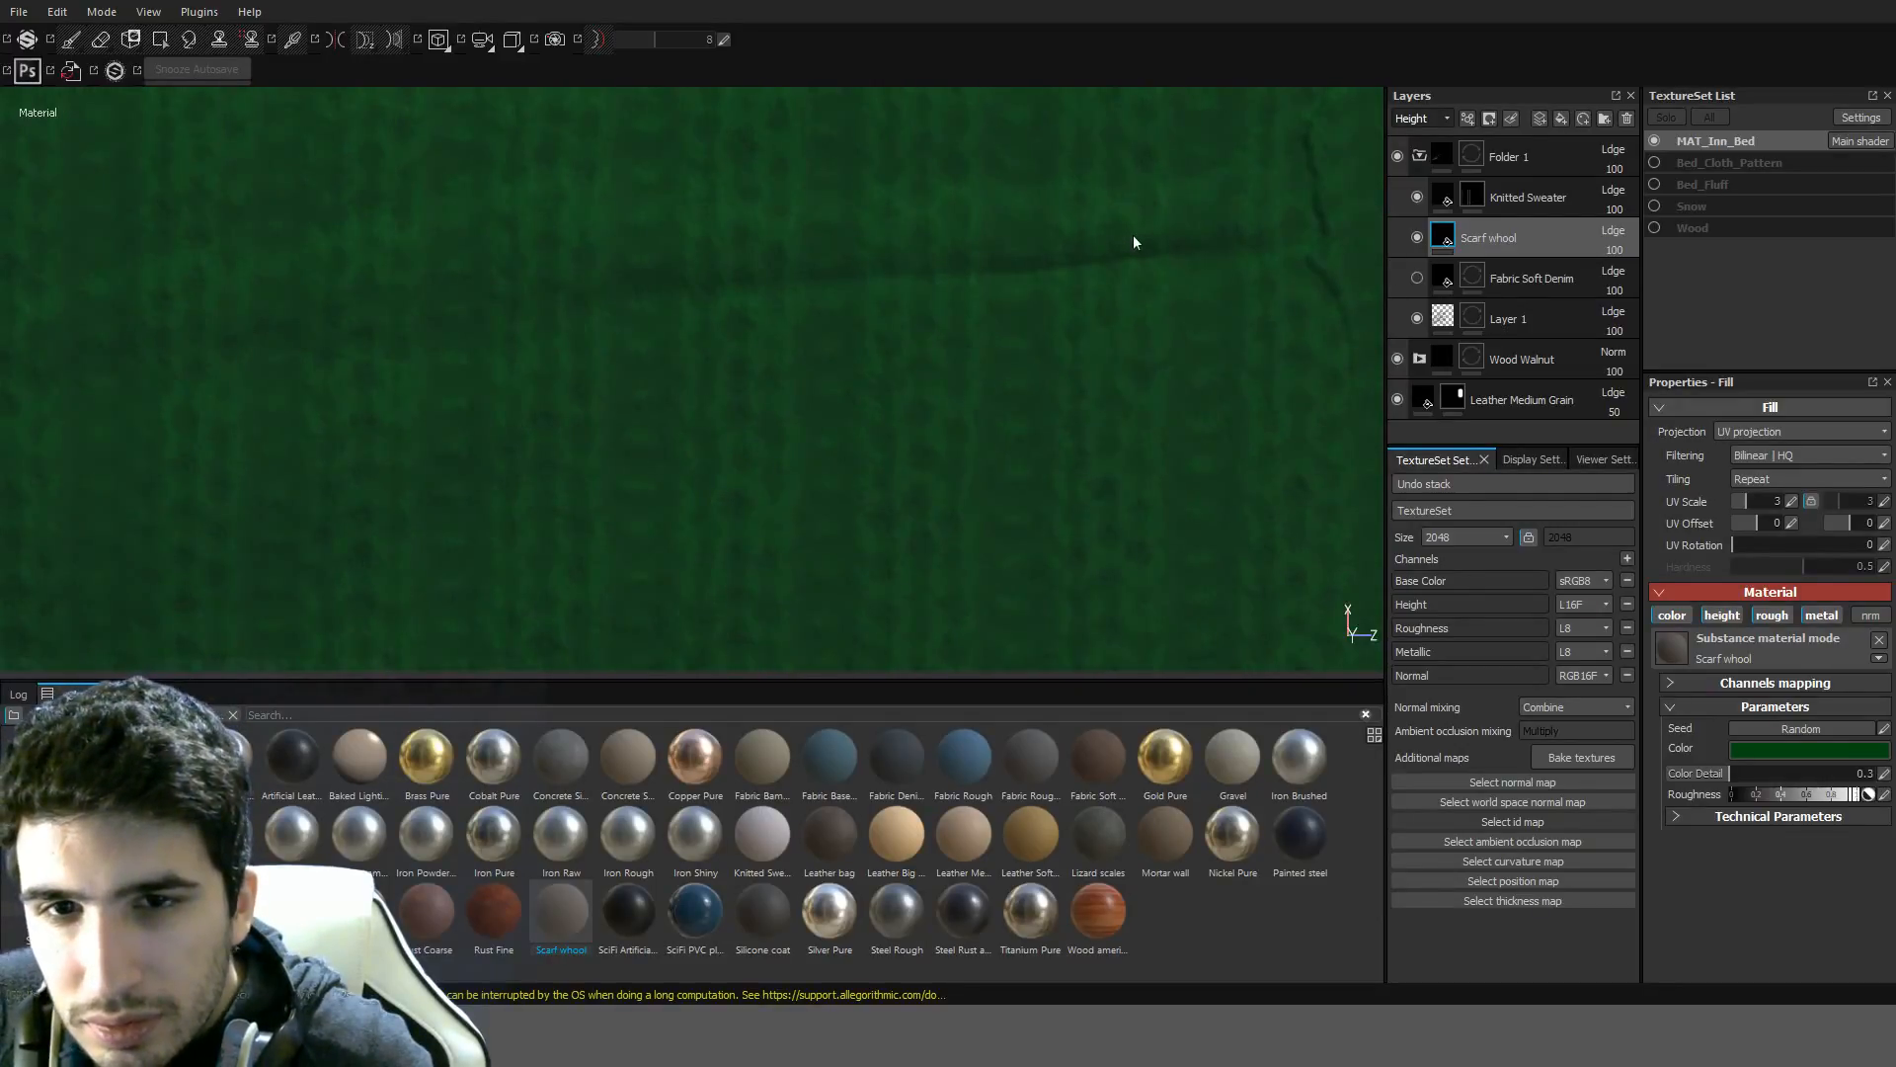
{"action": "scroll", "coordinate": [999, 292], "scroll_direction": "down", "scroll_amount": 10}
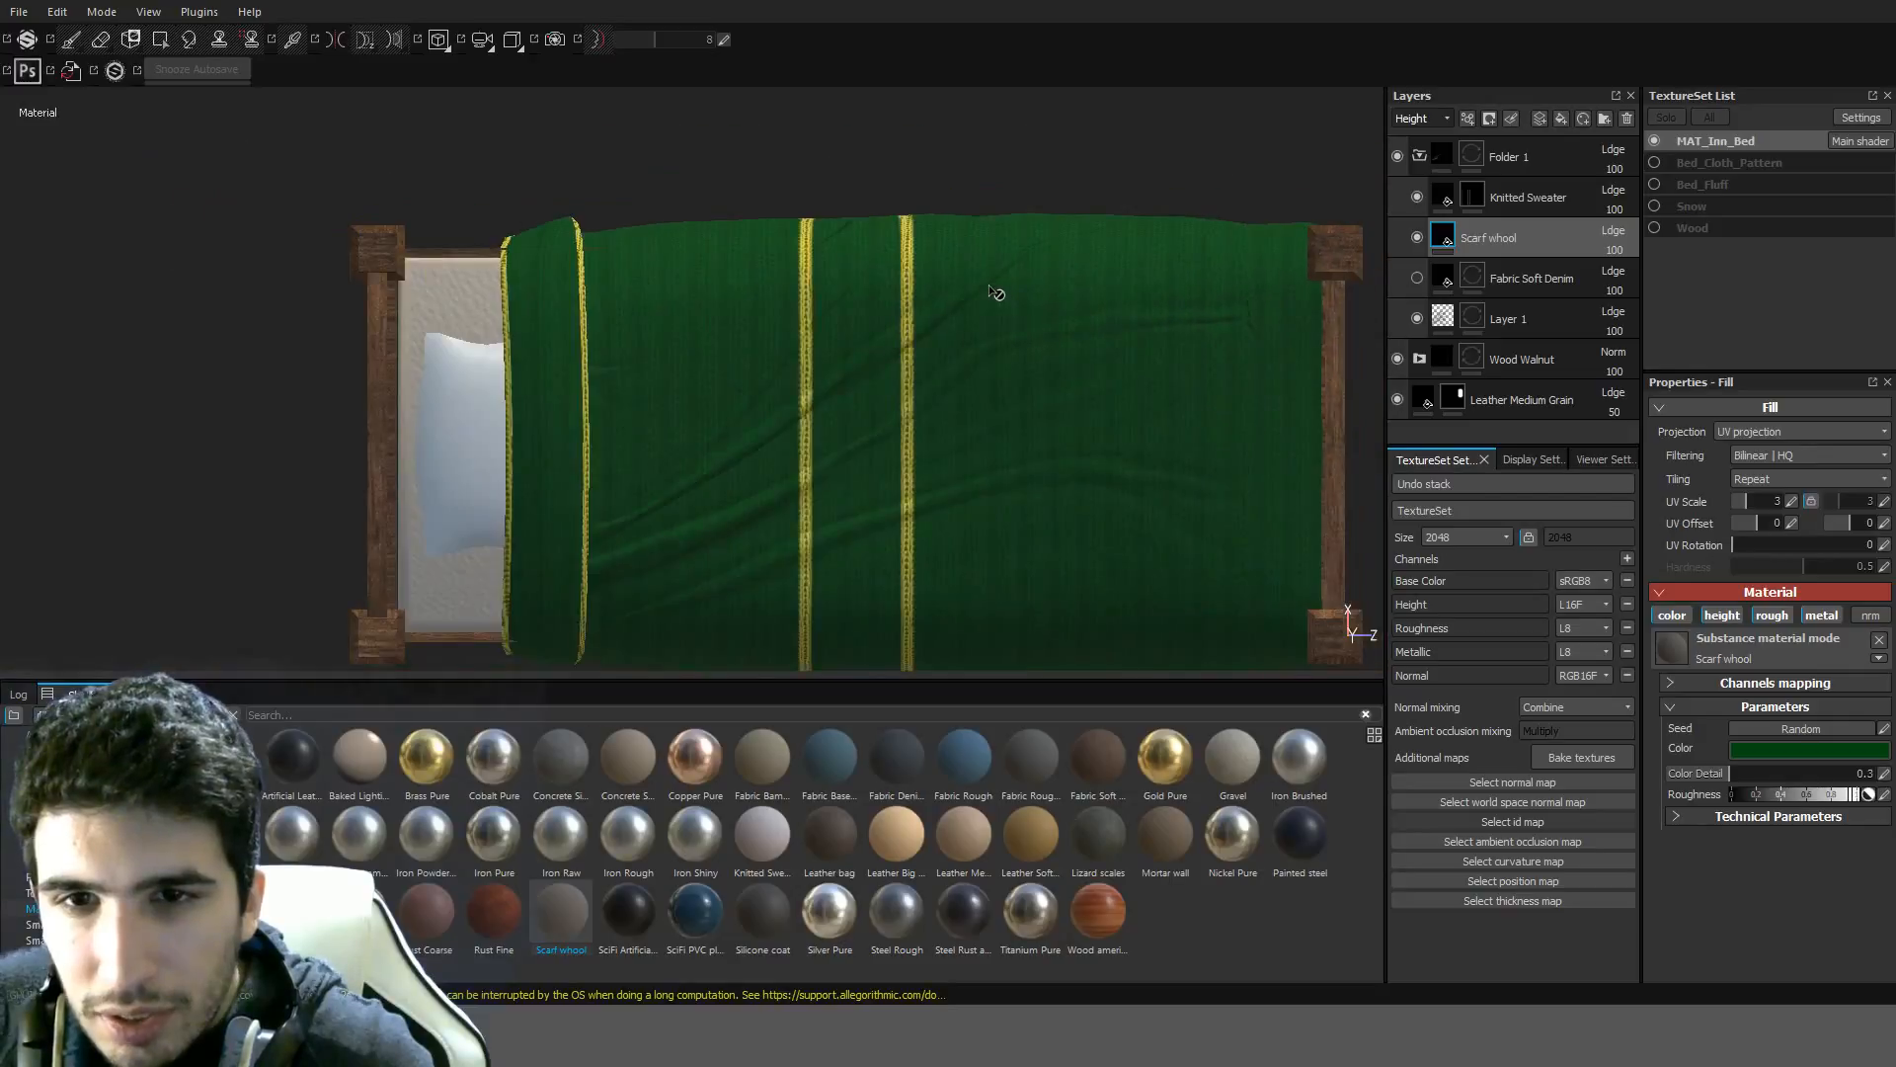
{"action": "middle_click_drag", "start_coordinate": [898, 345], "coordinate": [896, 275], "text": "alt"}
{"action": "left_click_drag", "start_coordinate": [896, 275], "coordinate": [1111, 203], "text": "alt"}
{"action": "scroll", "coordinate": [879, 167], "scroll_direction": "up", "scroll_amount": 5}
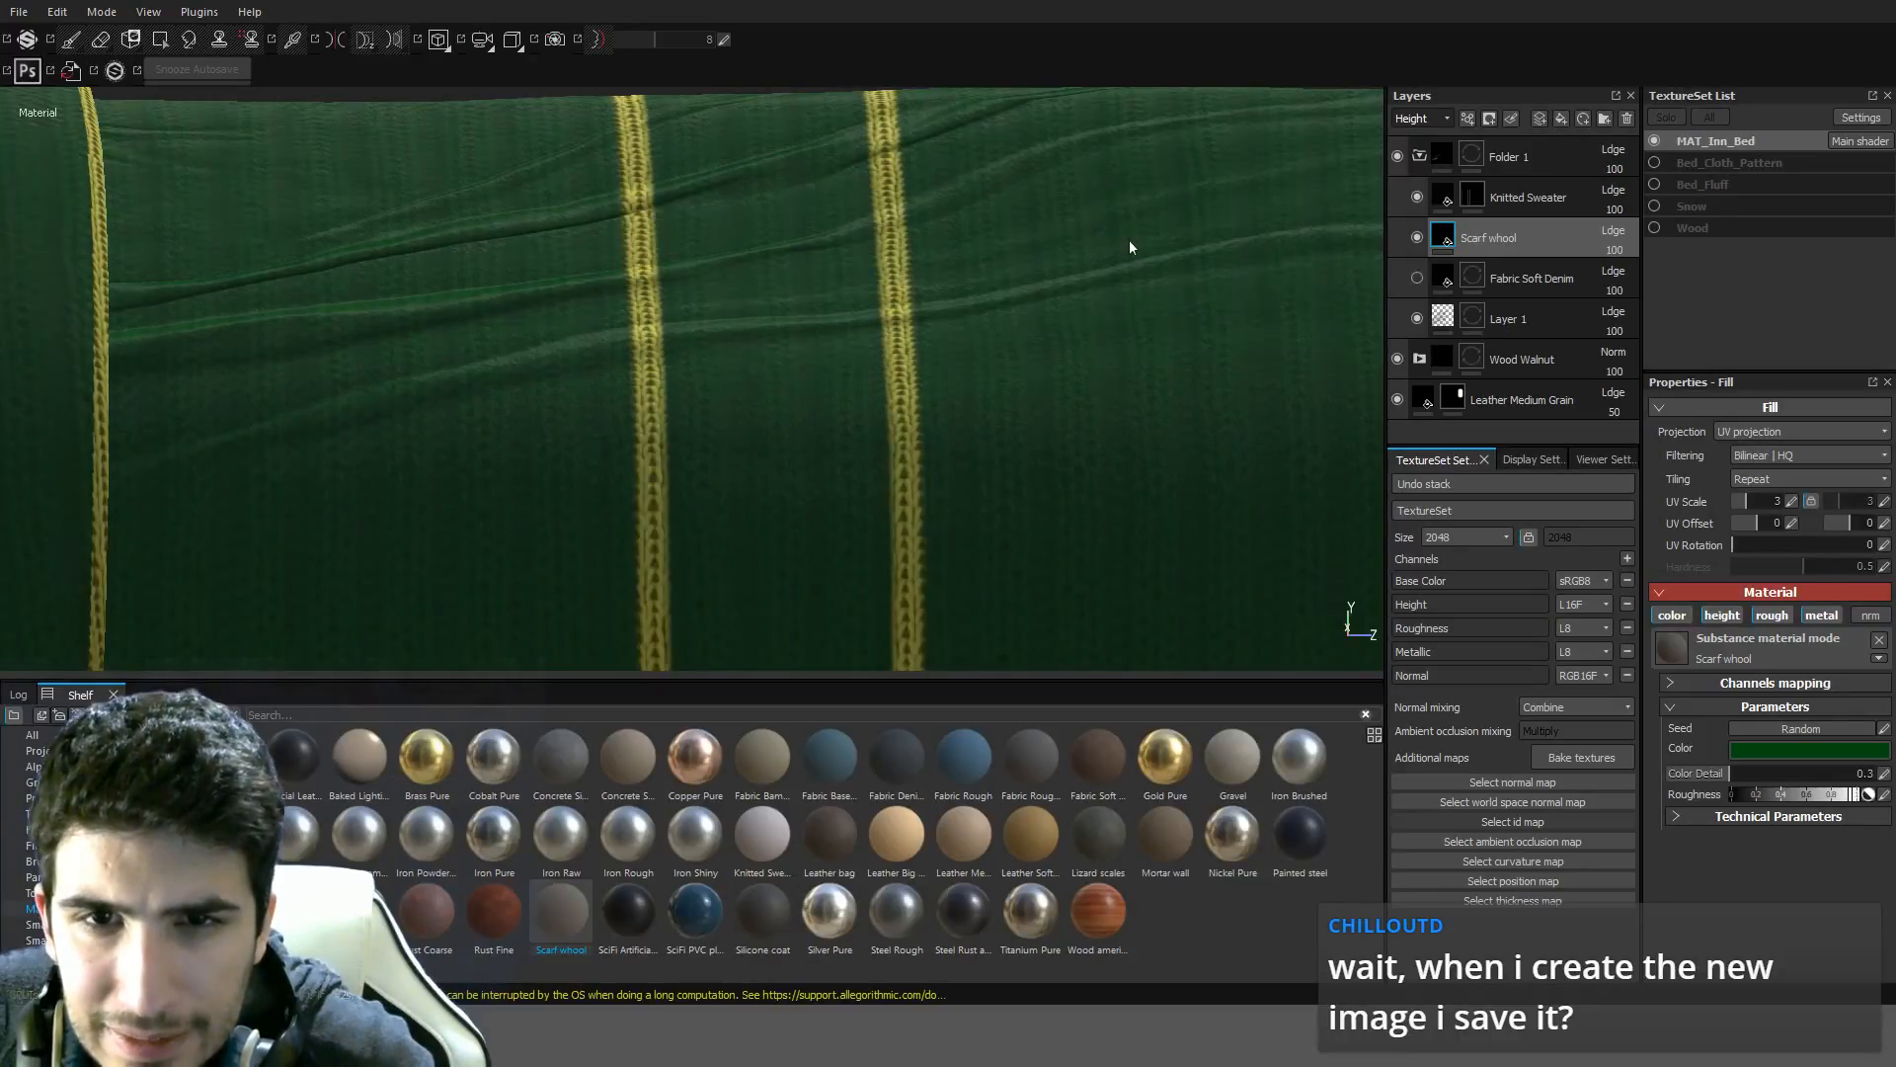
{"action": "key", "text": "ctrl+z"}
Review the green wool blanket on the bed and collapse Folder 1 in the layer stack
{"action": "scroll", "coordinate": [812, 267], "scroll_direction": "down", "scroll_amount": 4}
{"action": "left_click_drag", "start_coordinate": [787, 280], "coordinate": [792, 383], "text": "alt"}
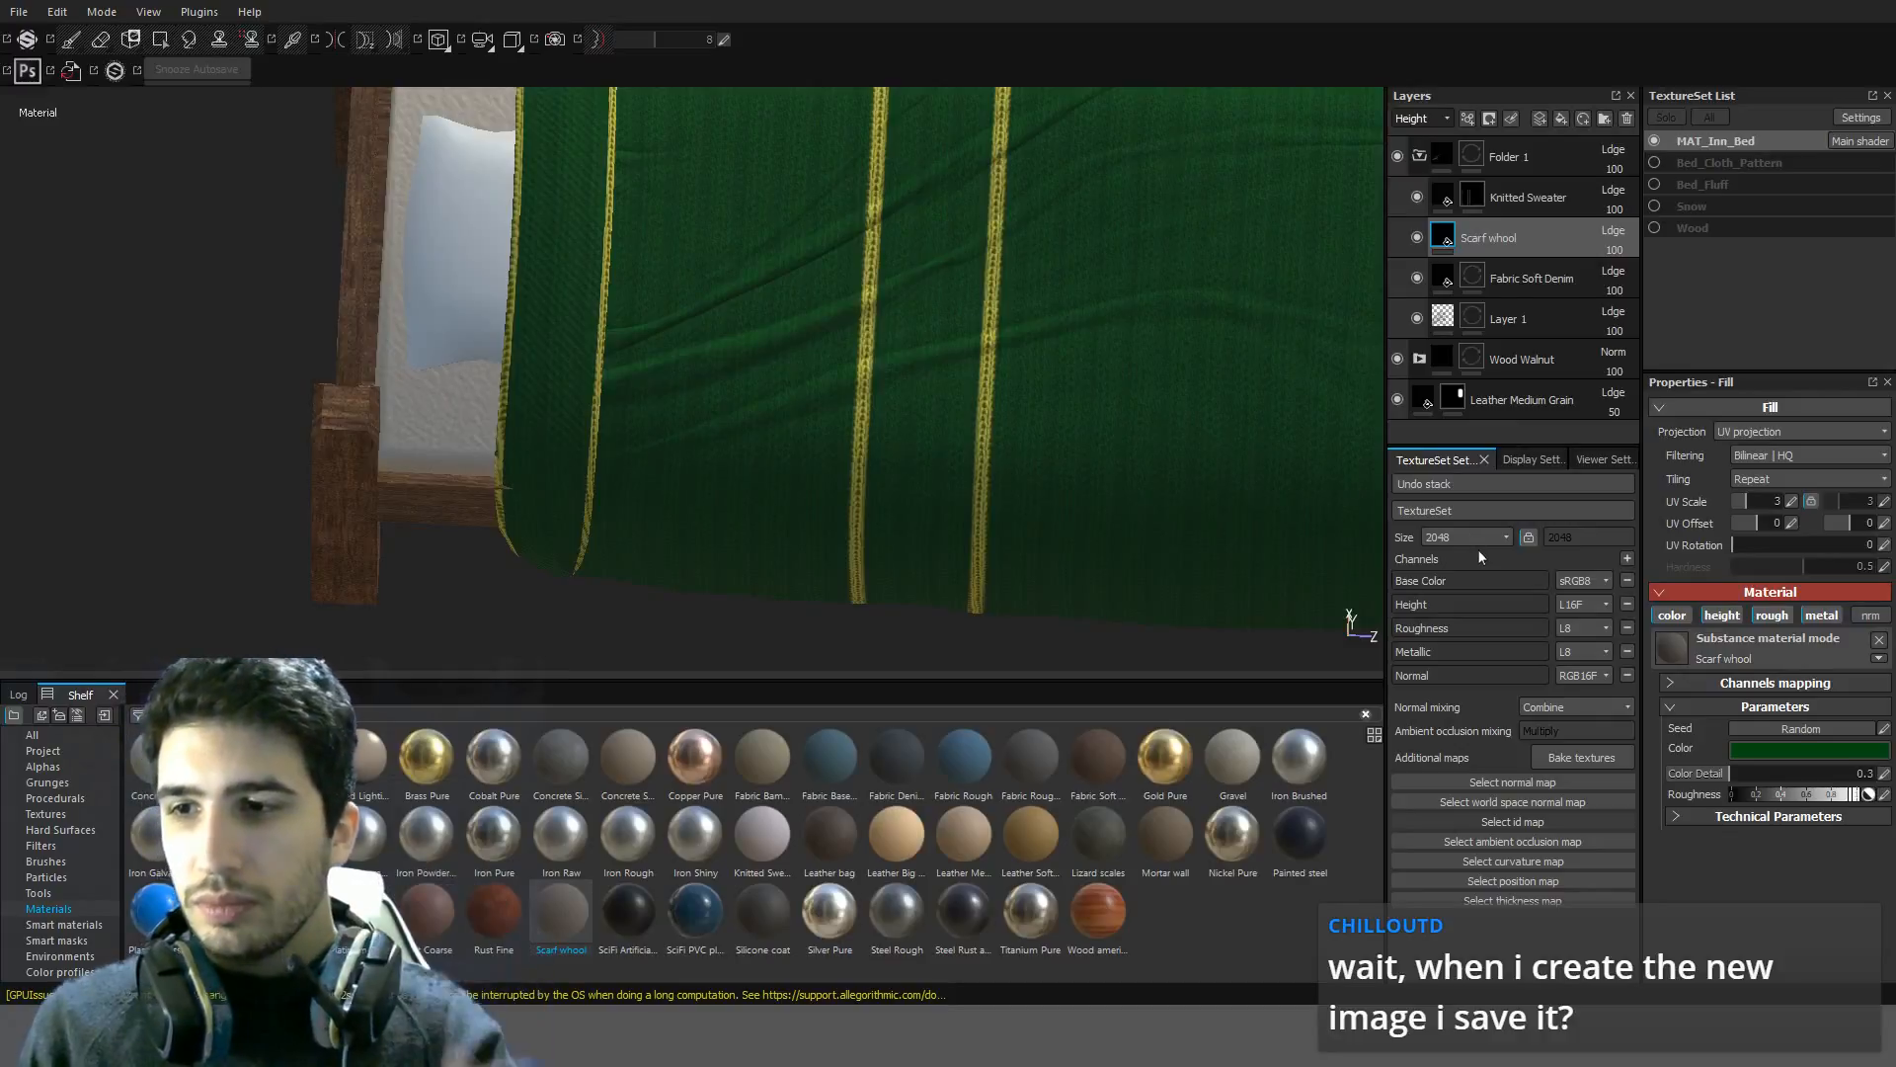
{"action": "left_click_drag", "start_coordinate": [730, 299], "coordinate": [813, 335], "text": "alt"}
{"action": "left_click", "coordinate": [1419, 156]}
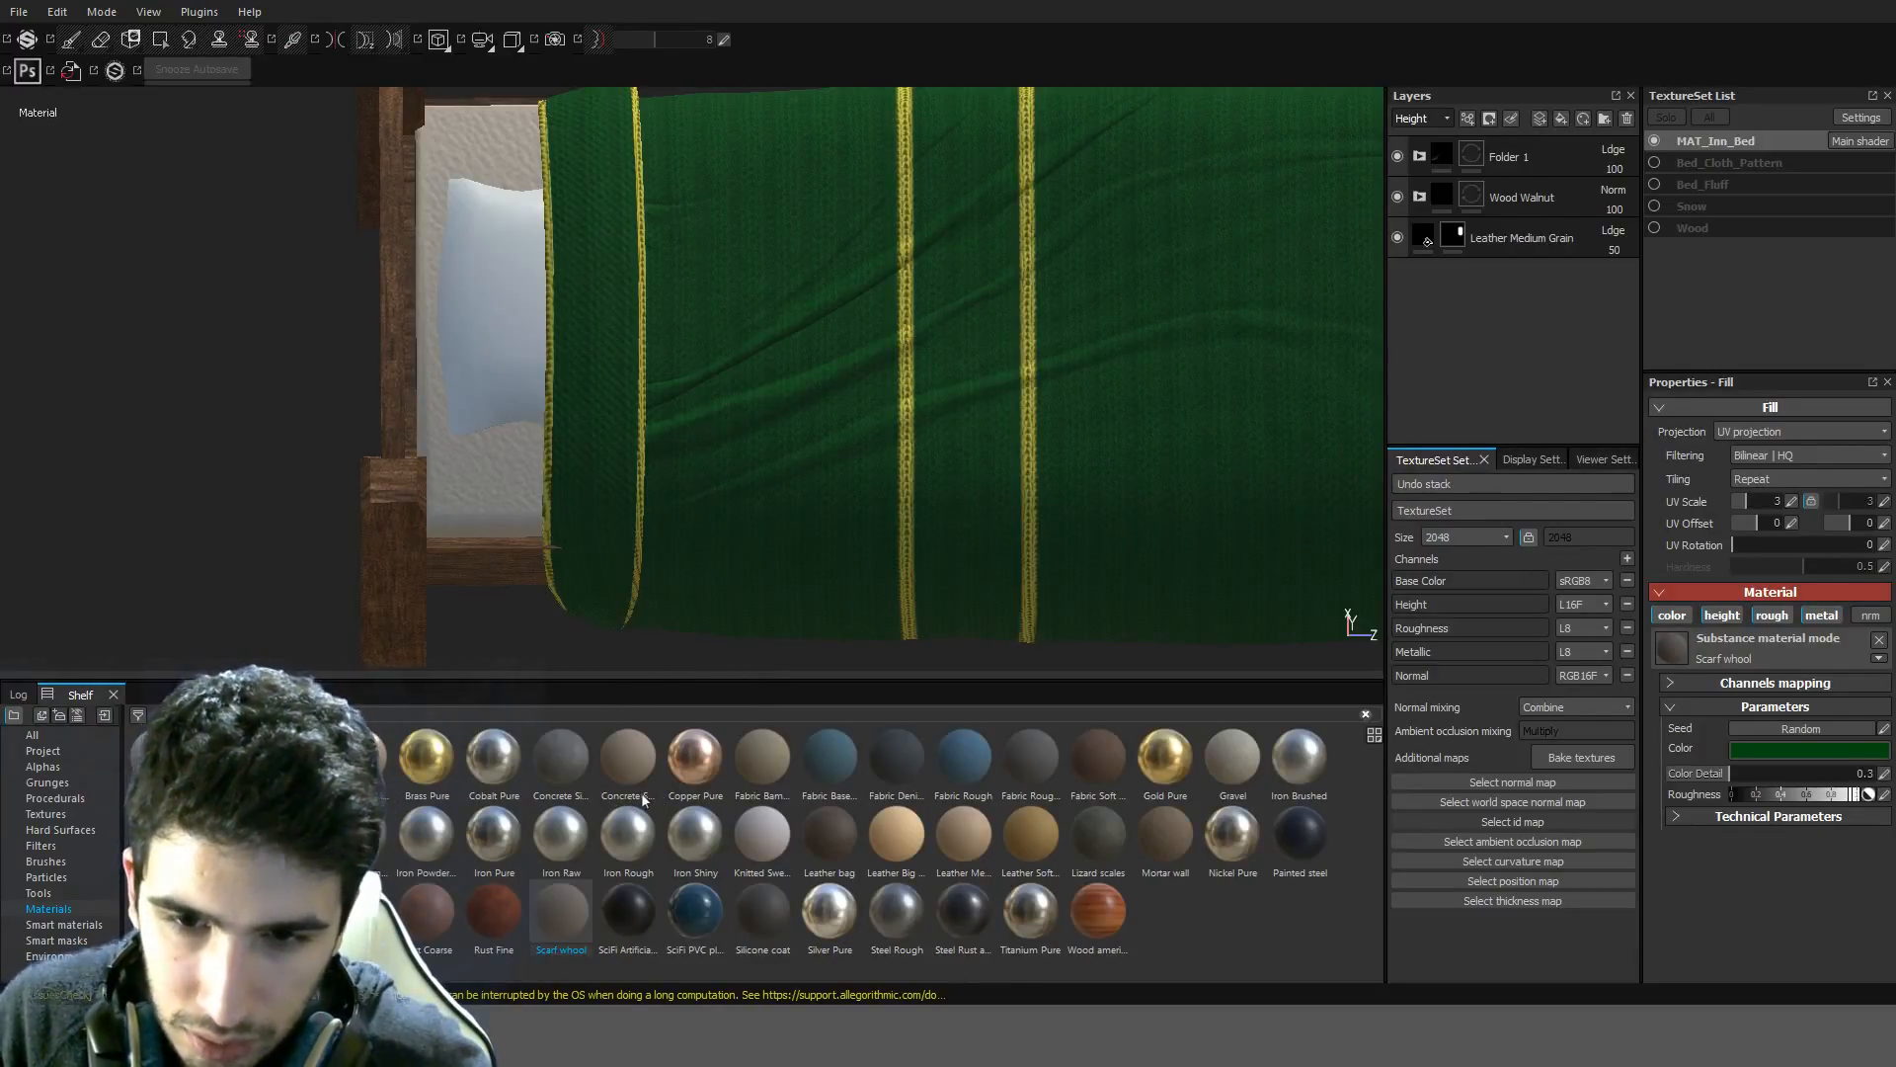
Try the Silicone coat and Leather bag materials at the bottom of the layer stack, removing each one after checking the pillow
{"action": "left_click_drag", "start_coordinate": [762, 909], "coordinate": [1197, 296]}
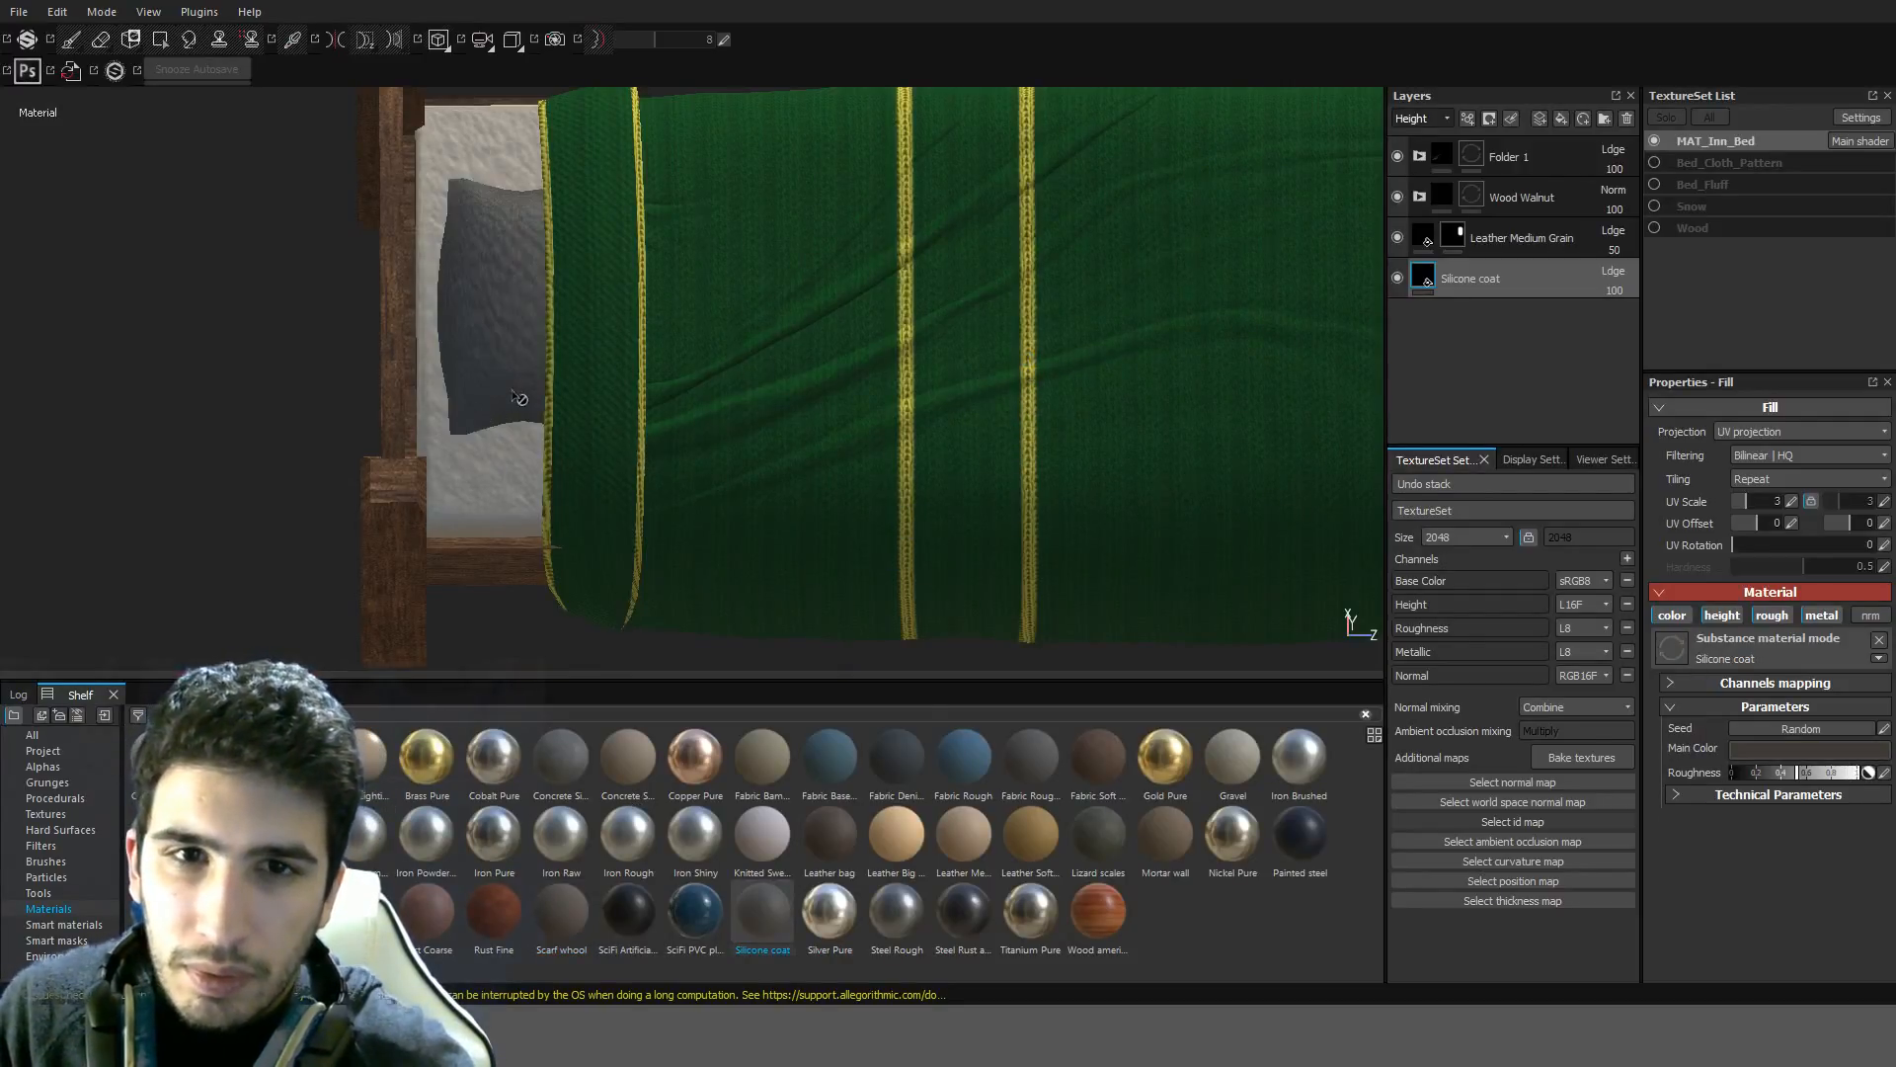
{"action": "middle_click_drag", "start_coordinate": [626, 458], "coordinate": [808, 473]}
{"action": "scroll", "coordinate": [751, 474], "scroll_direction": "up", "scroll_amount": 3}
{"action": "scroll", "coordinate": [808, 473], "scroll_direction": "down", "scroll_amount": 4}
{"action": "left_click_drag", "start_coordinate": [808, 473], "coordinate": [889, 386], "text": "alt"}
{"action": "key", "text": "Delete"}
{"action": "key", "text": "4"}
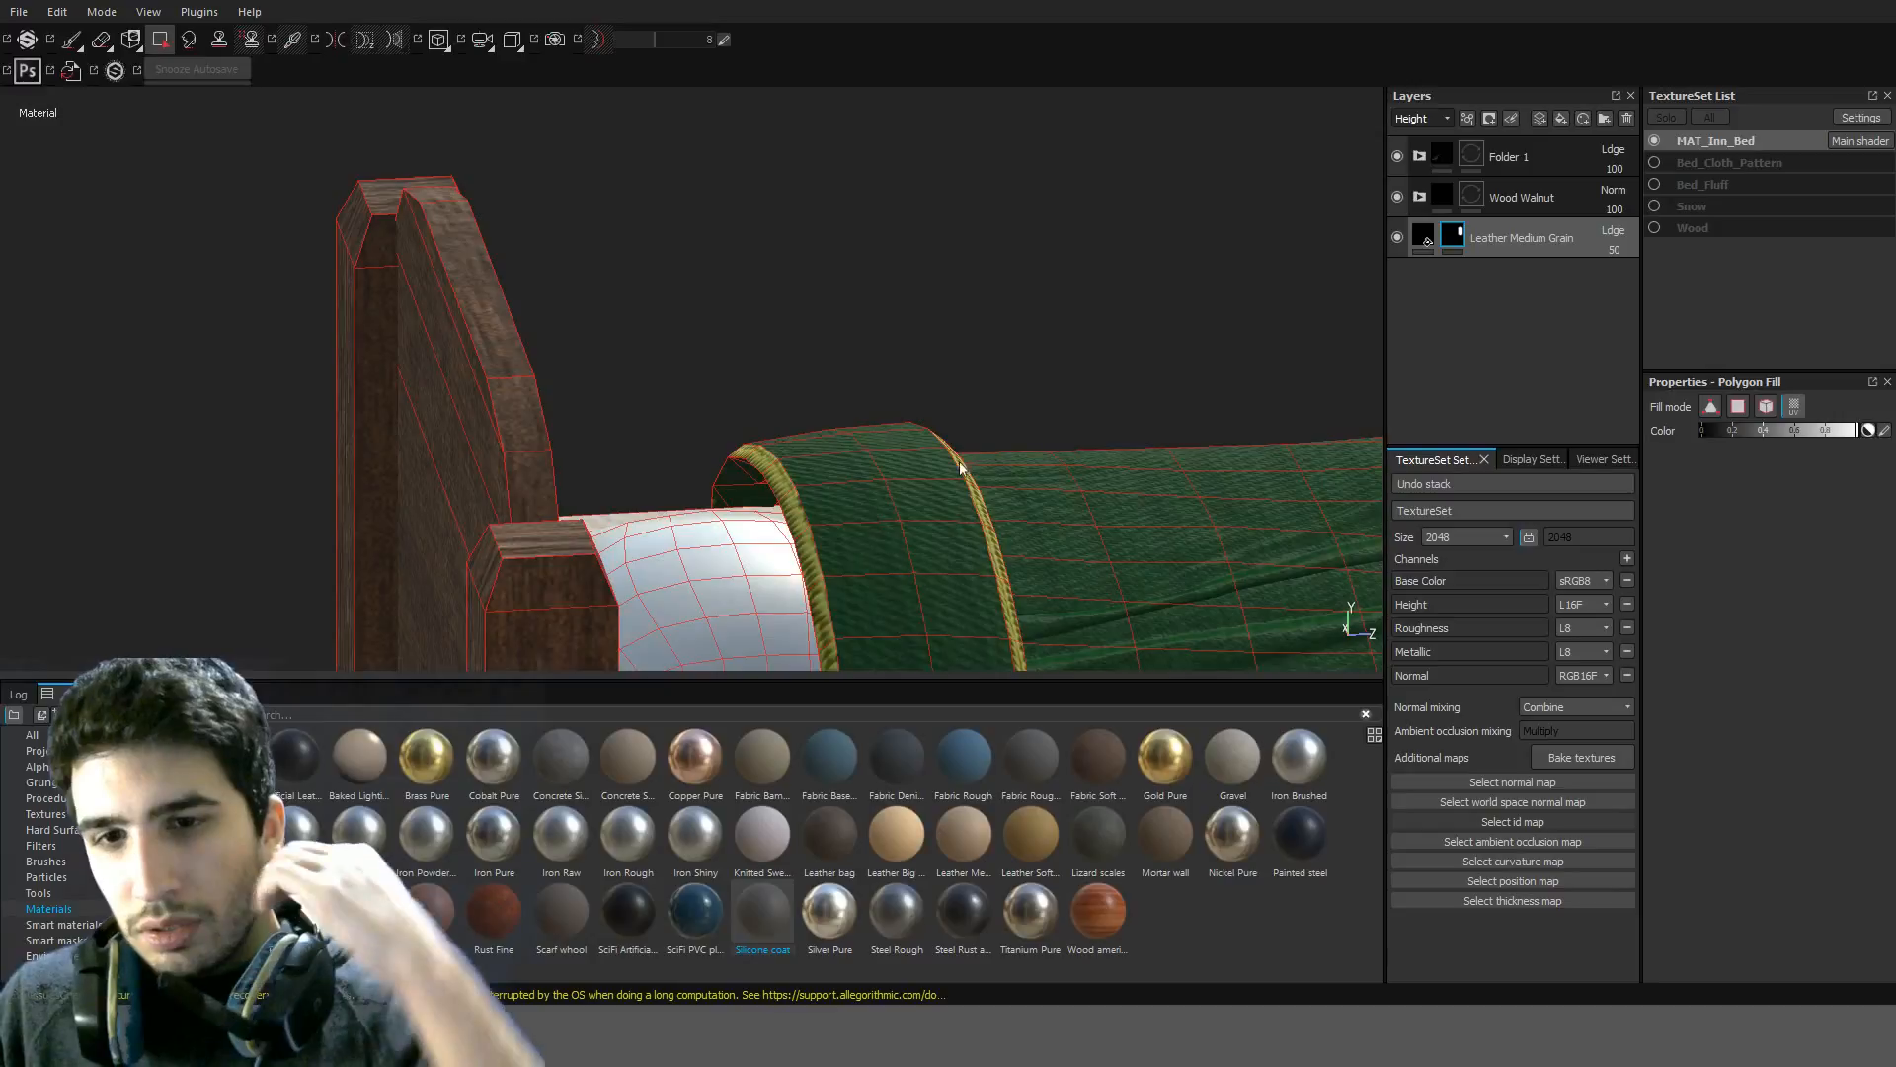
{"action": "left_click_drag", "start_coordinate": [829, 835], "coordinate": [1164, 231]}
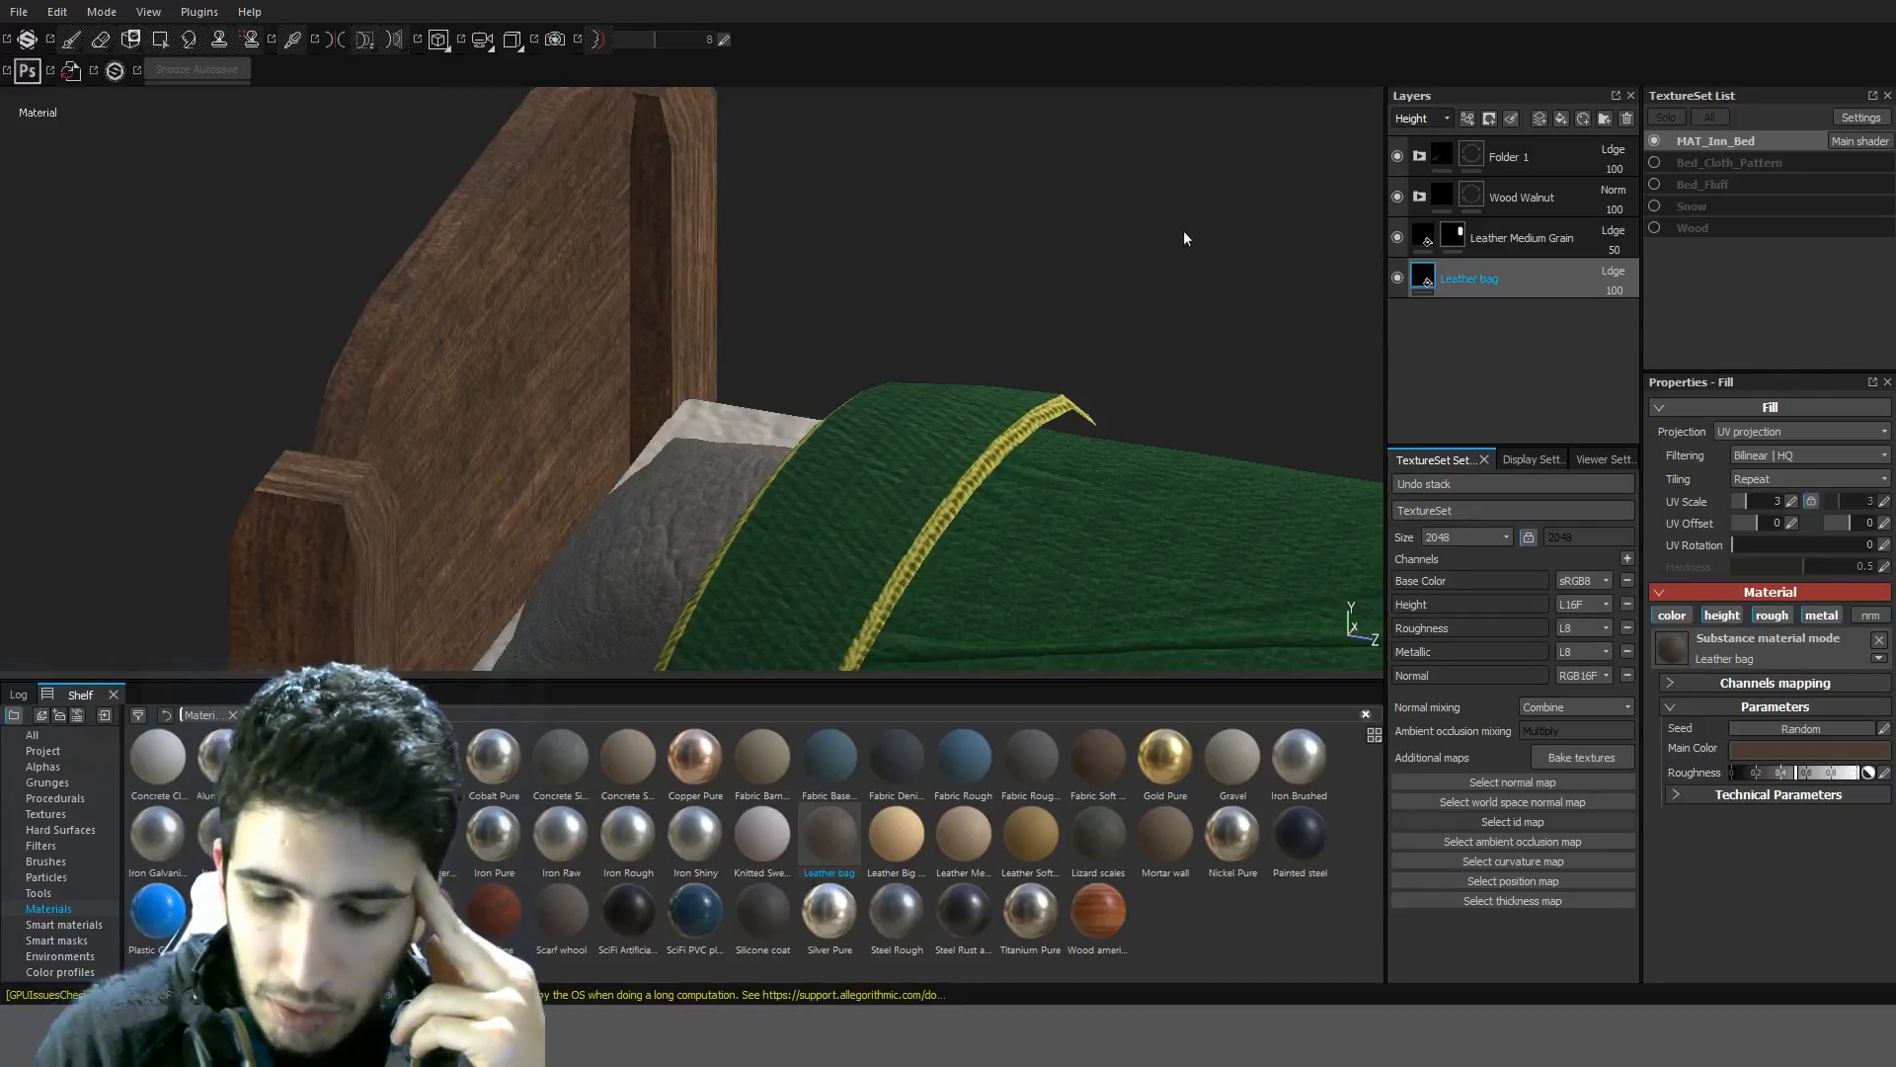
{"action": "key", "text": "ctrl+z"}
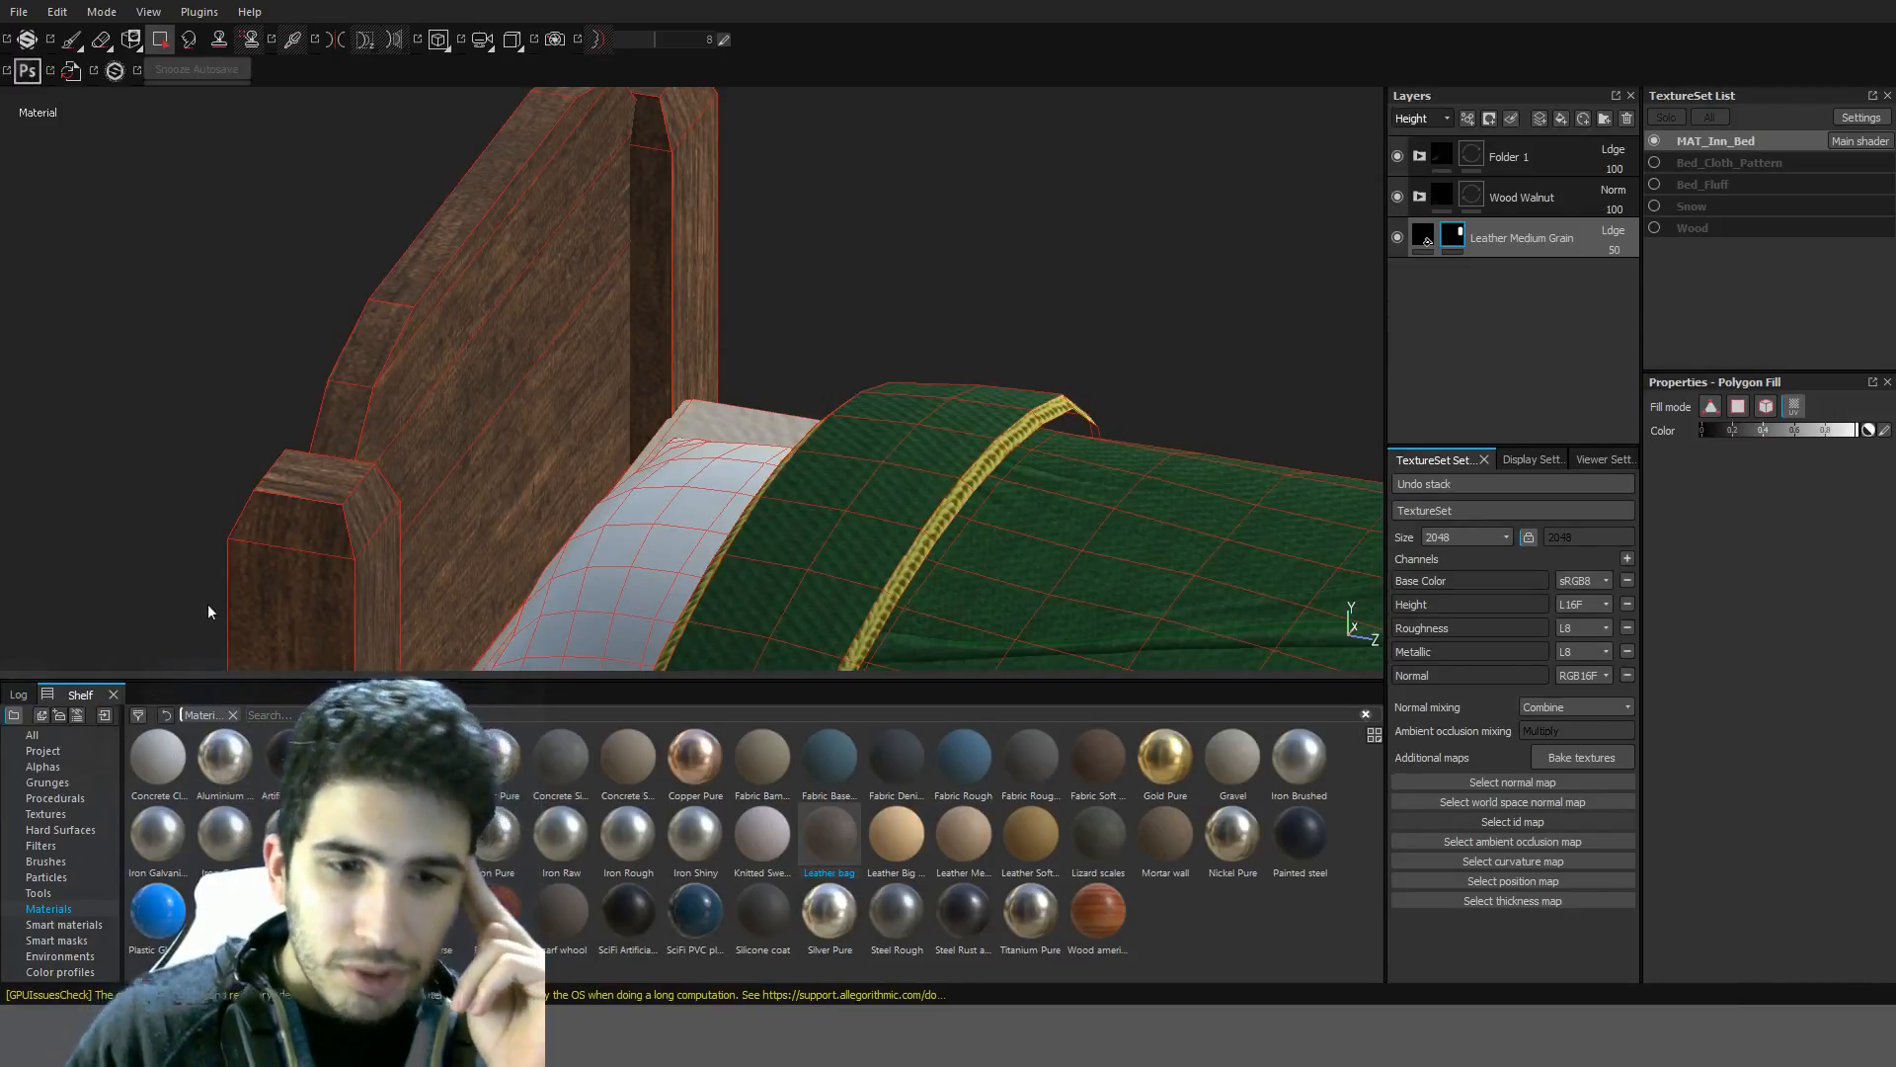
Add the Fabric Burlap smart material below the Leather Medium Grain layer to cover the pillow
{"action": "left_click", "coordinate": [63, 925]}
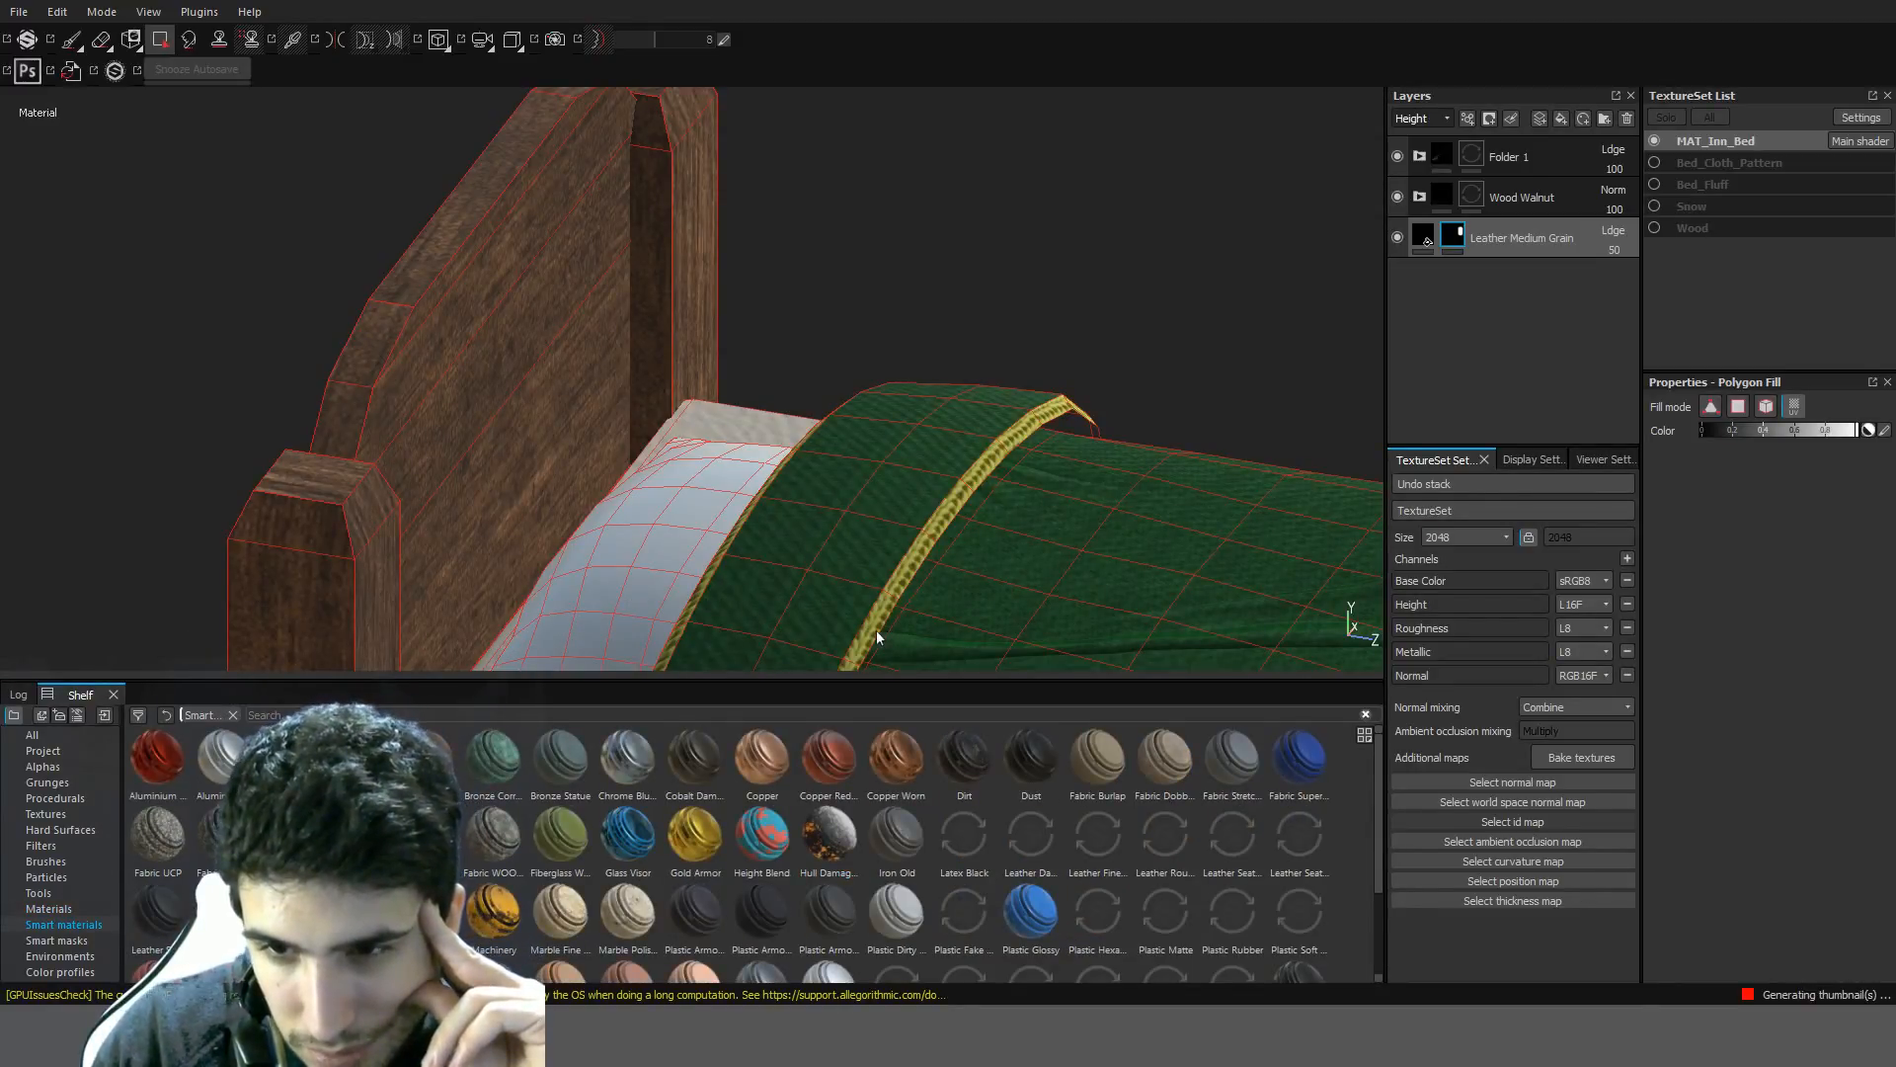
{"action": "left_click_drag", "start_coordinate": [1097, 755], "coordinate": [1189, 242]}
{"action": "left_click_drag", "start_coordinate": [712, 386], "coordinate": [693, 423], "text": "alt"}
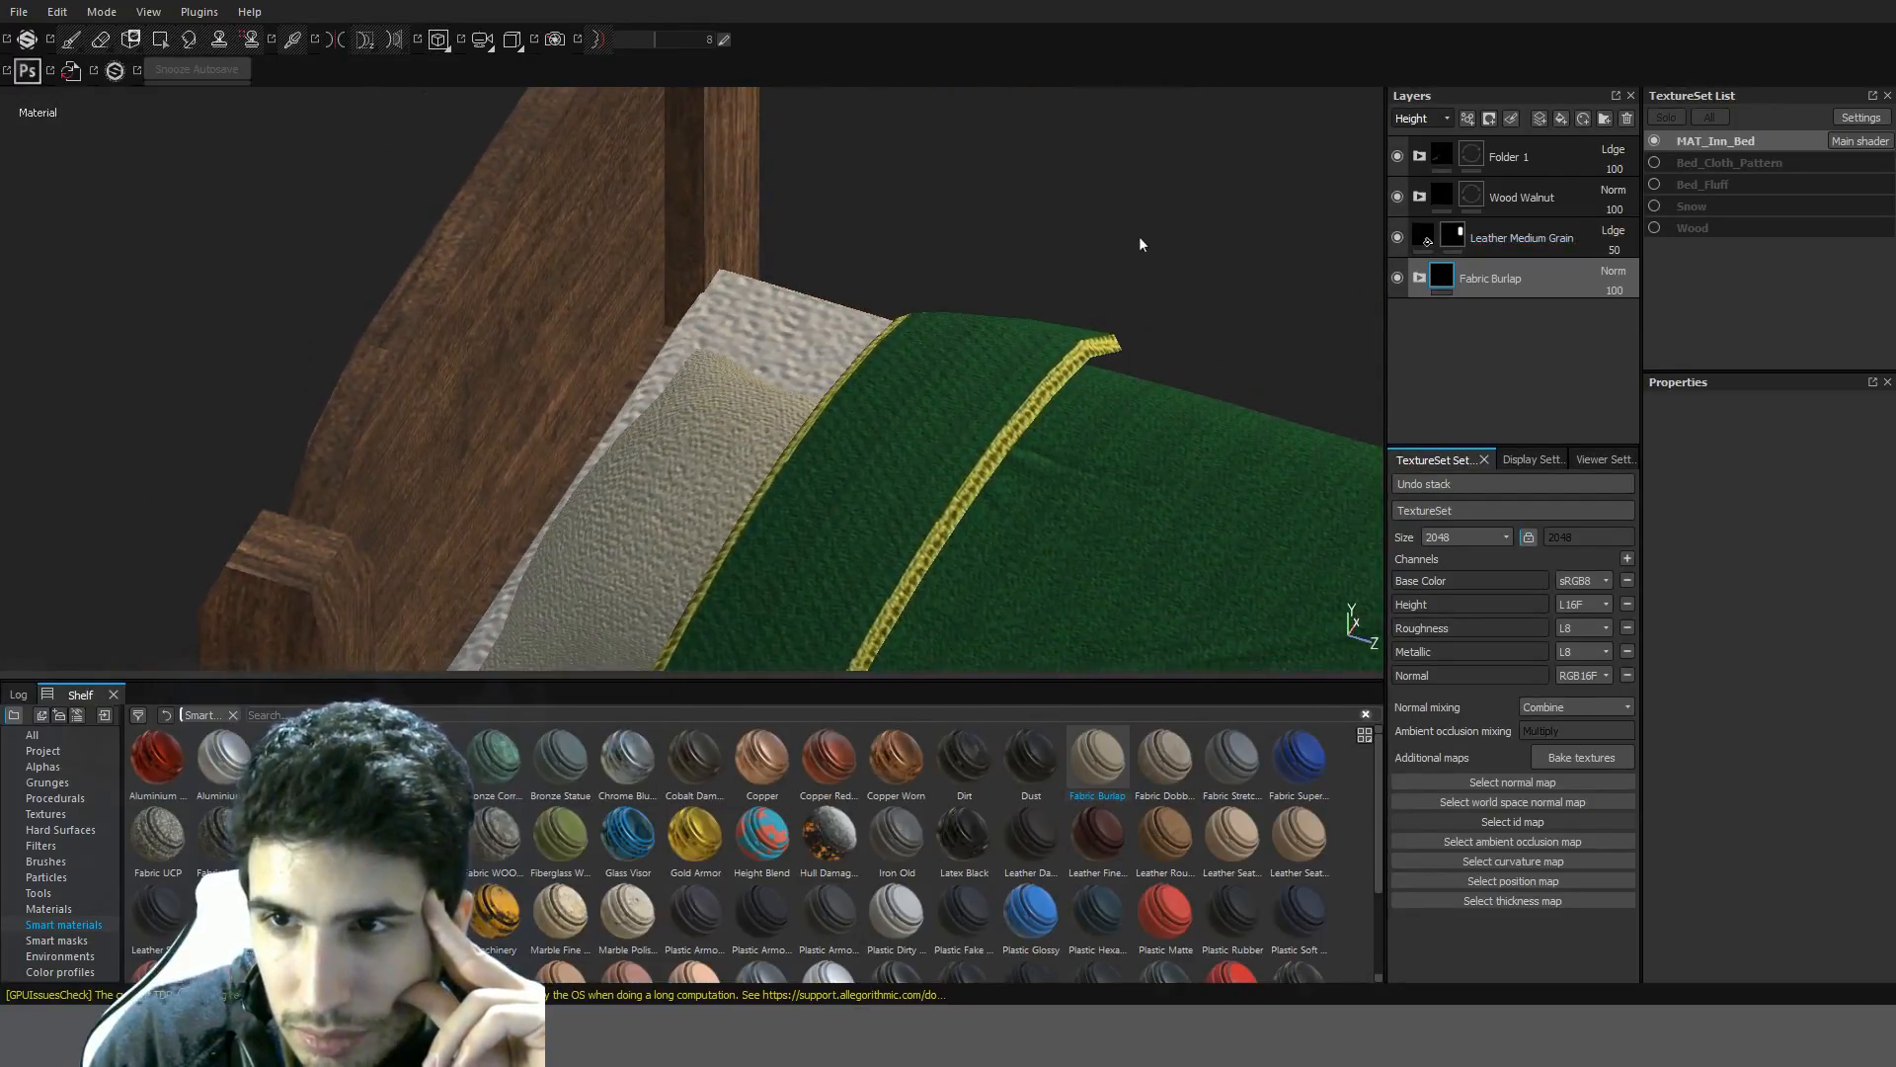
Set the UV scale of the Height Details layer inside the Fabric Burlap group to 10
{"action": "left_click", "coordinate": [1491, 318]}
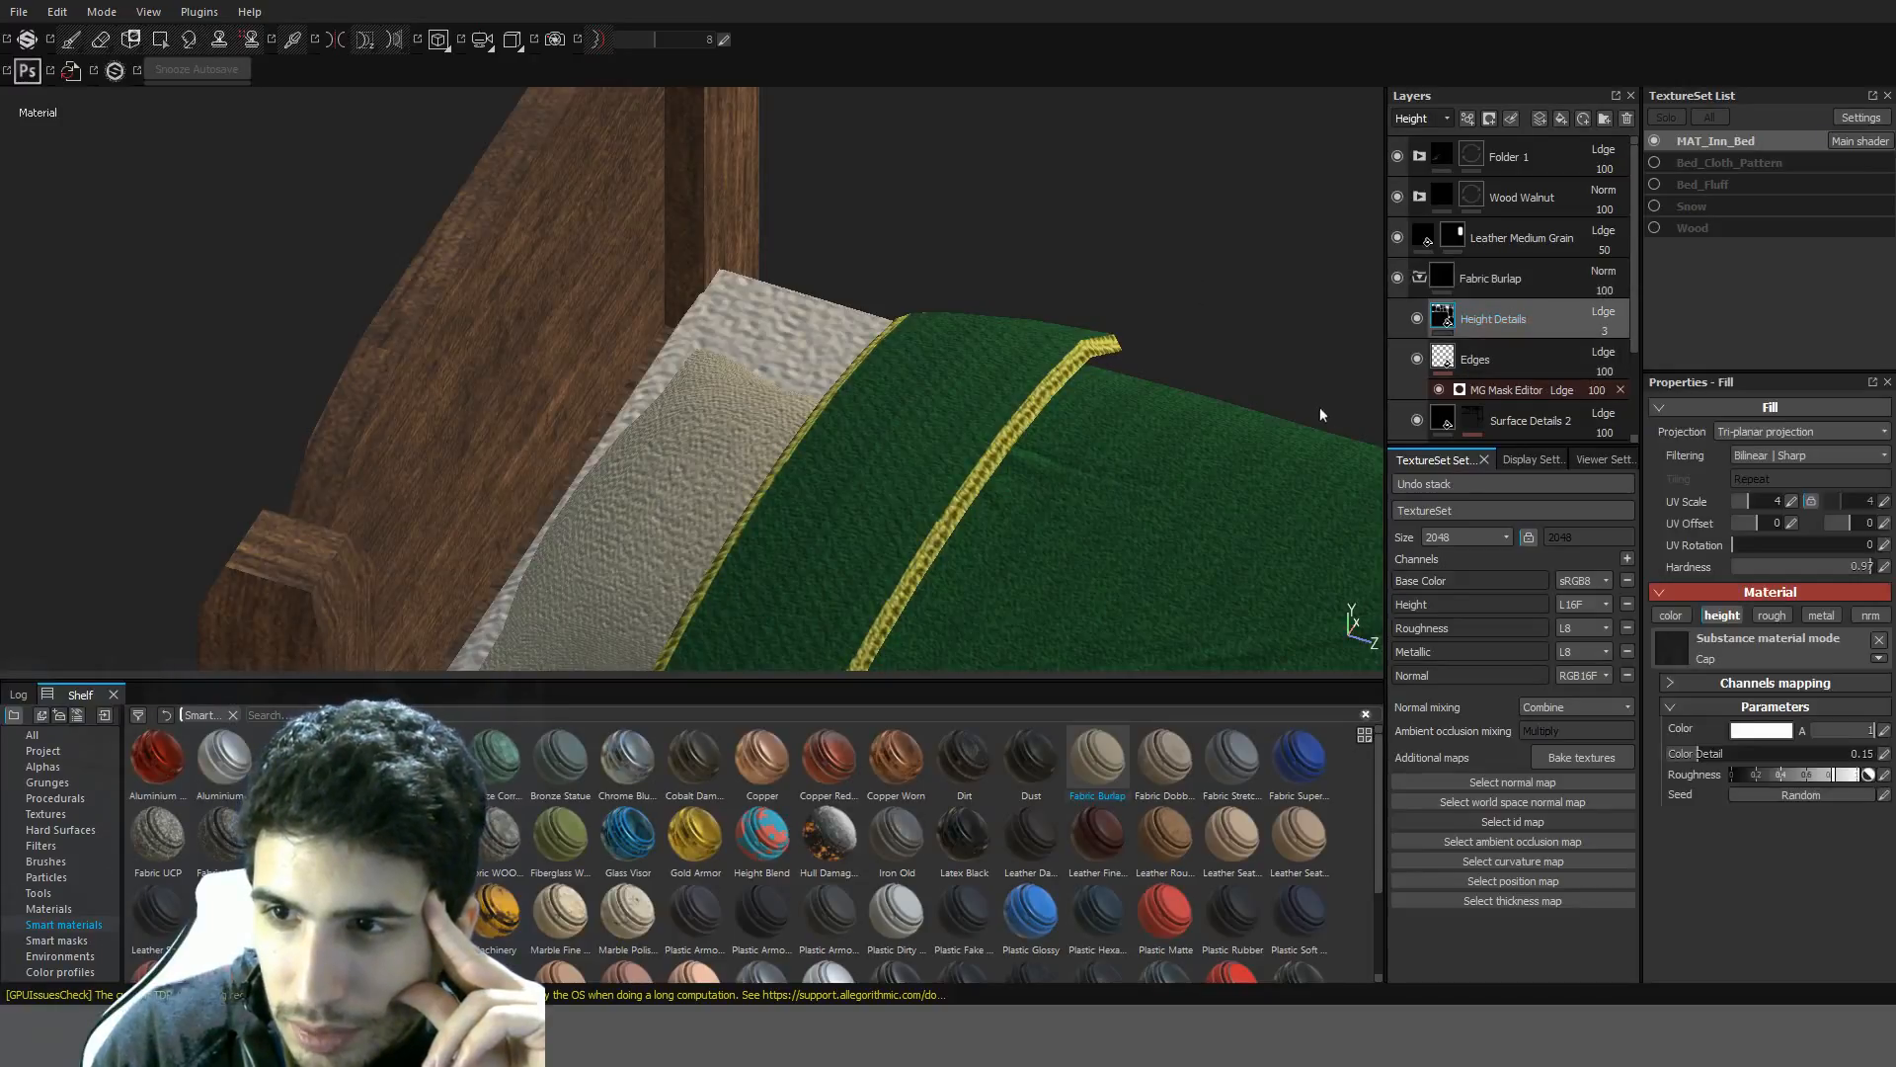
{"action": "double_click", "coordinate": [1776, 501]}
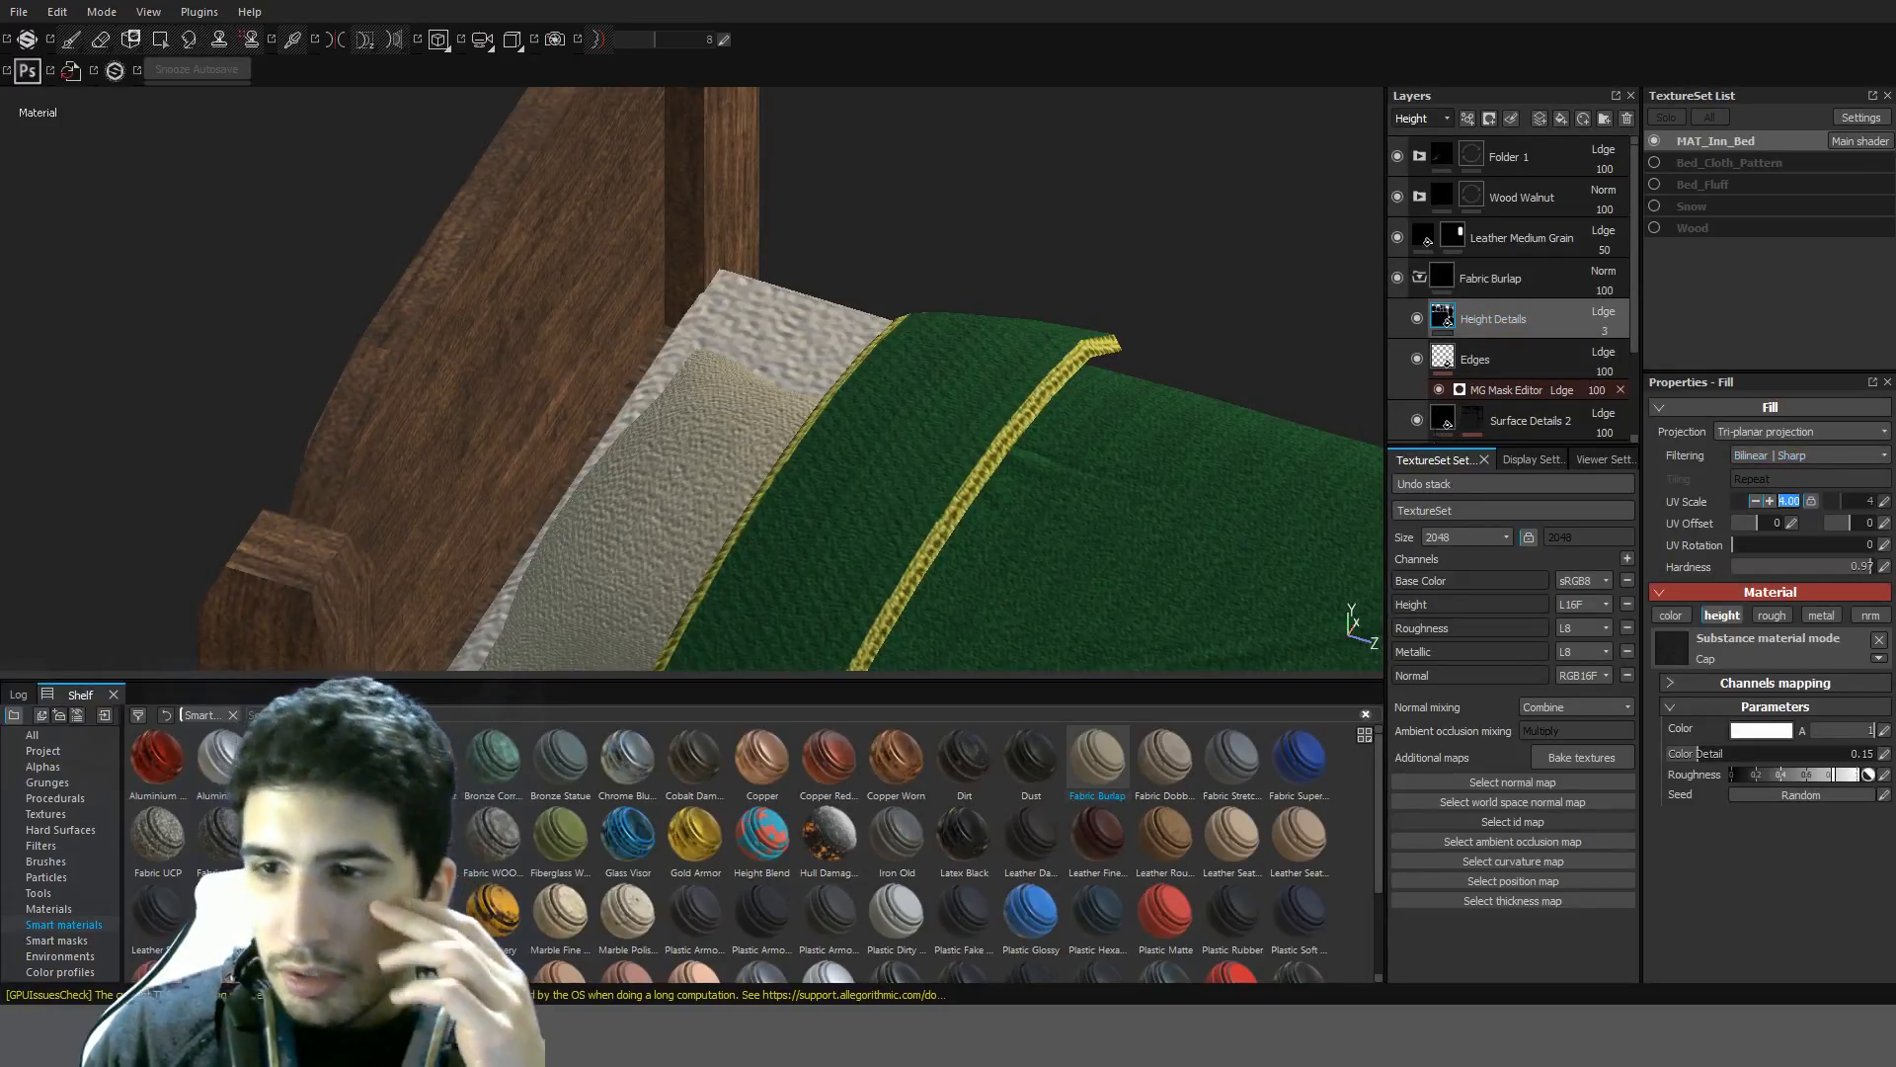
{"action": "type", "text": "1"}
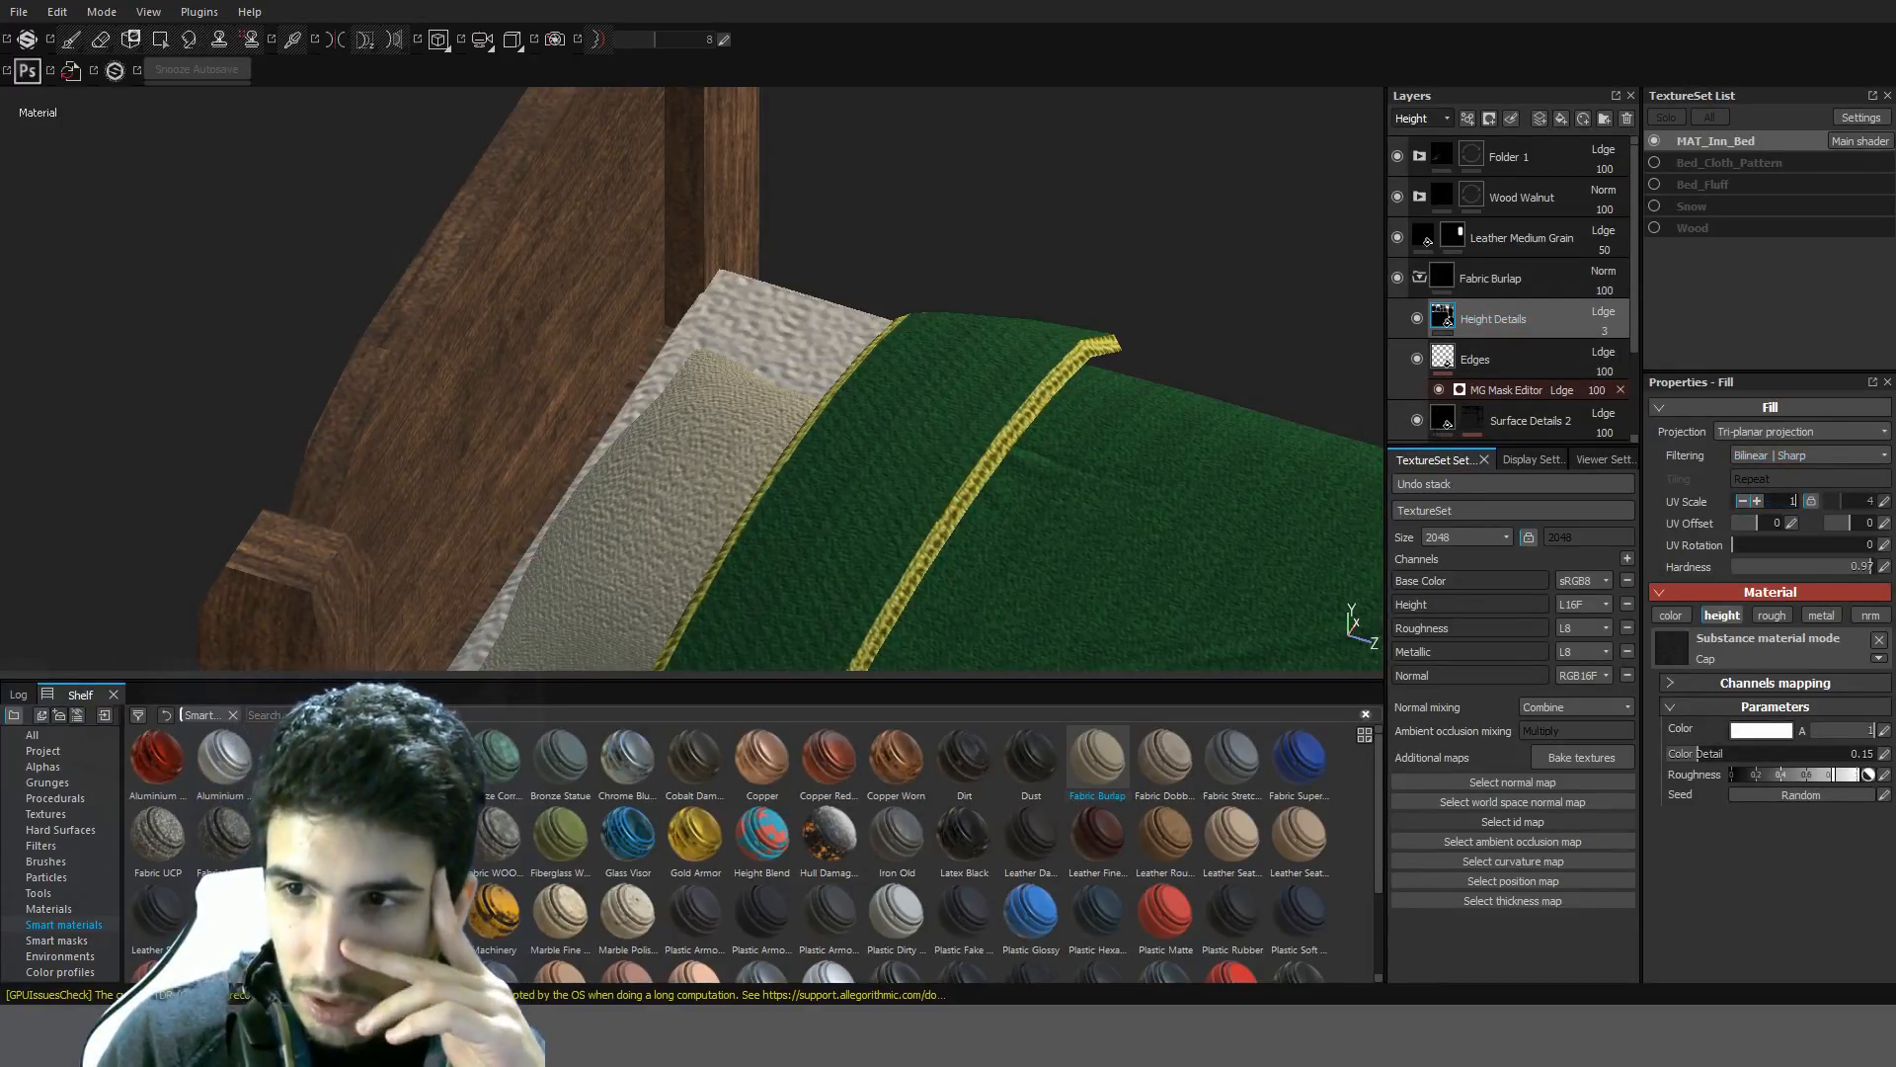
{"action": "type", "text": "0"}
{"action": "key", "text": "Return"}
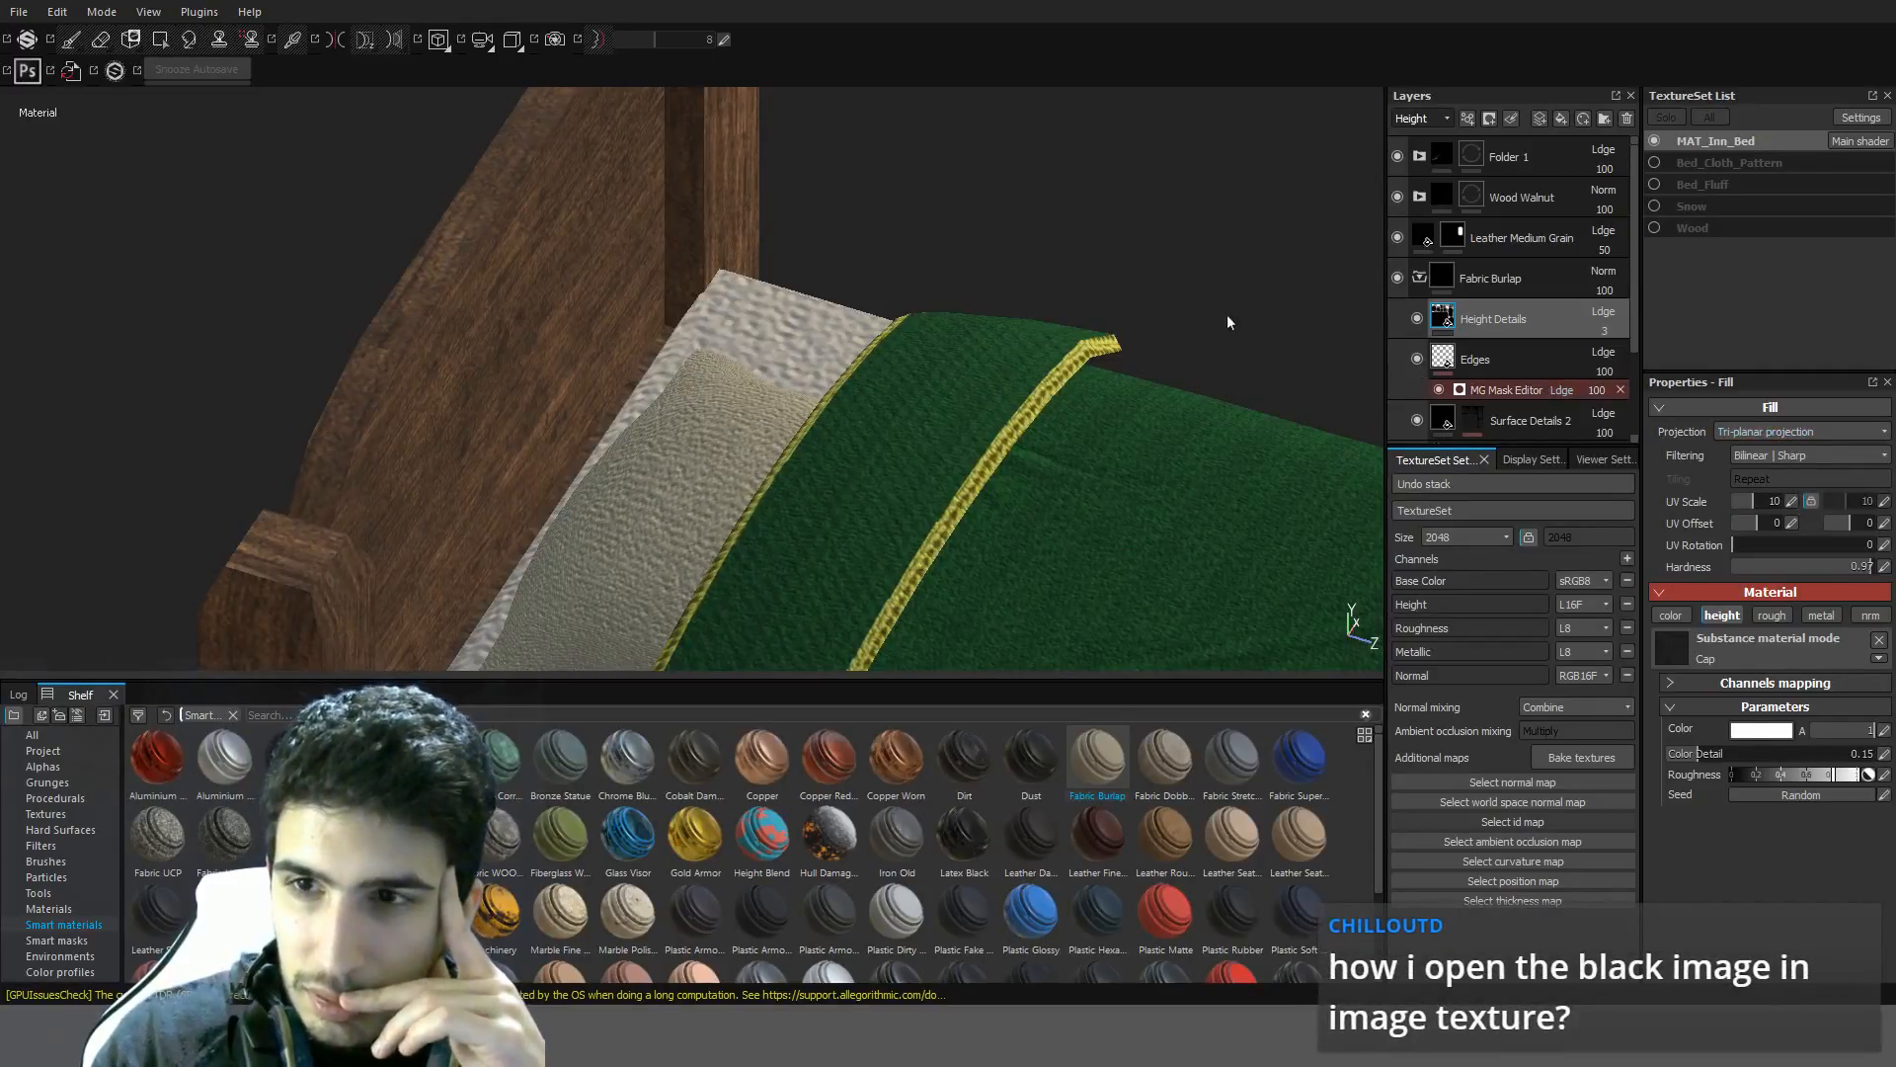
Set the UV scale of the Fabric Burlap group's Edges and Surface Details 2 layers to 10
{"action": "left_click", "coordinate": [1442, 362]}
{"action": "double_click", "coordinate": [1776, 500]}
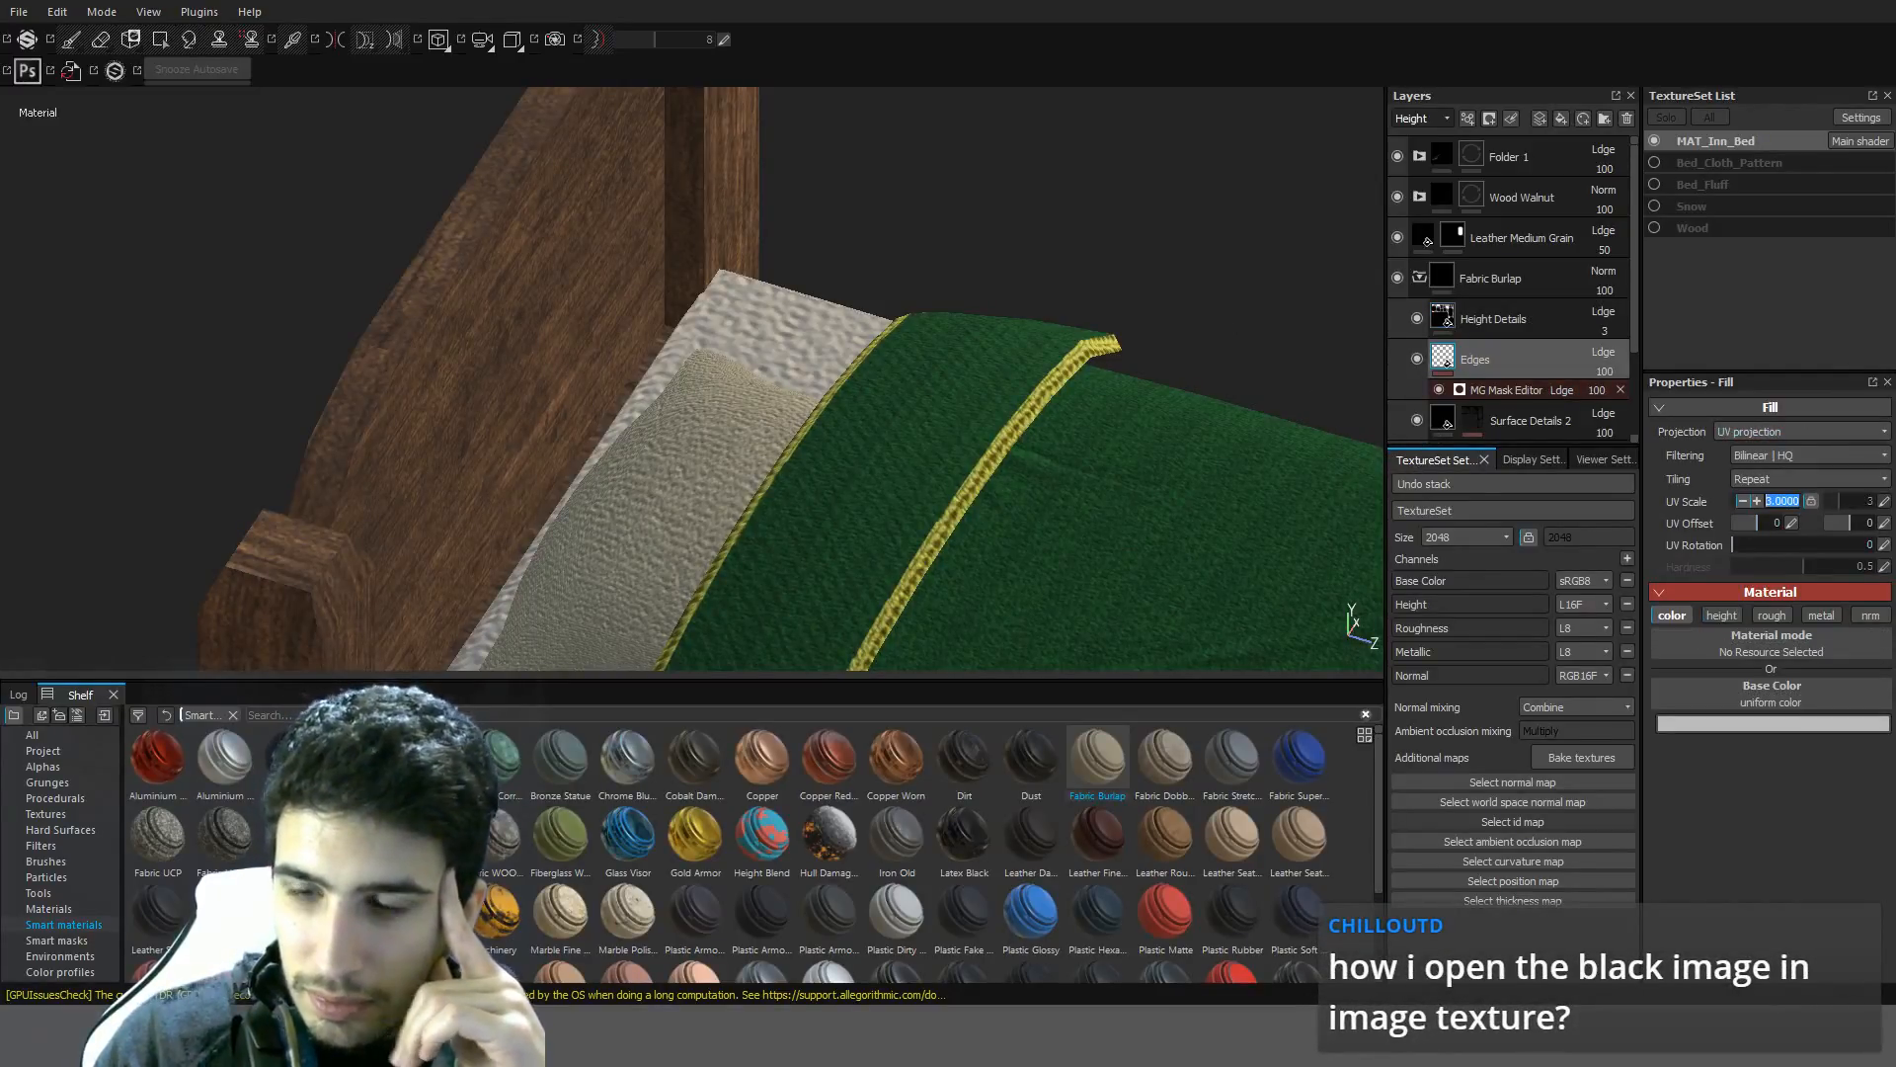
{"action": "type", "text": "10"}
{"action": "key", "text": "Return"}
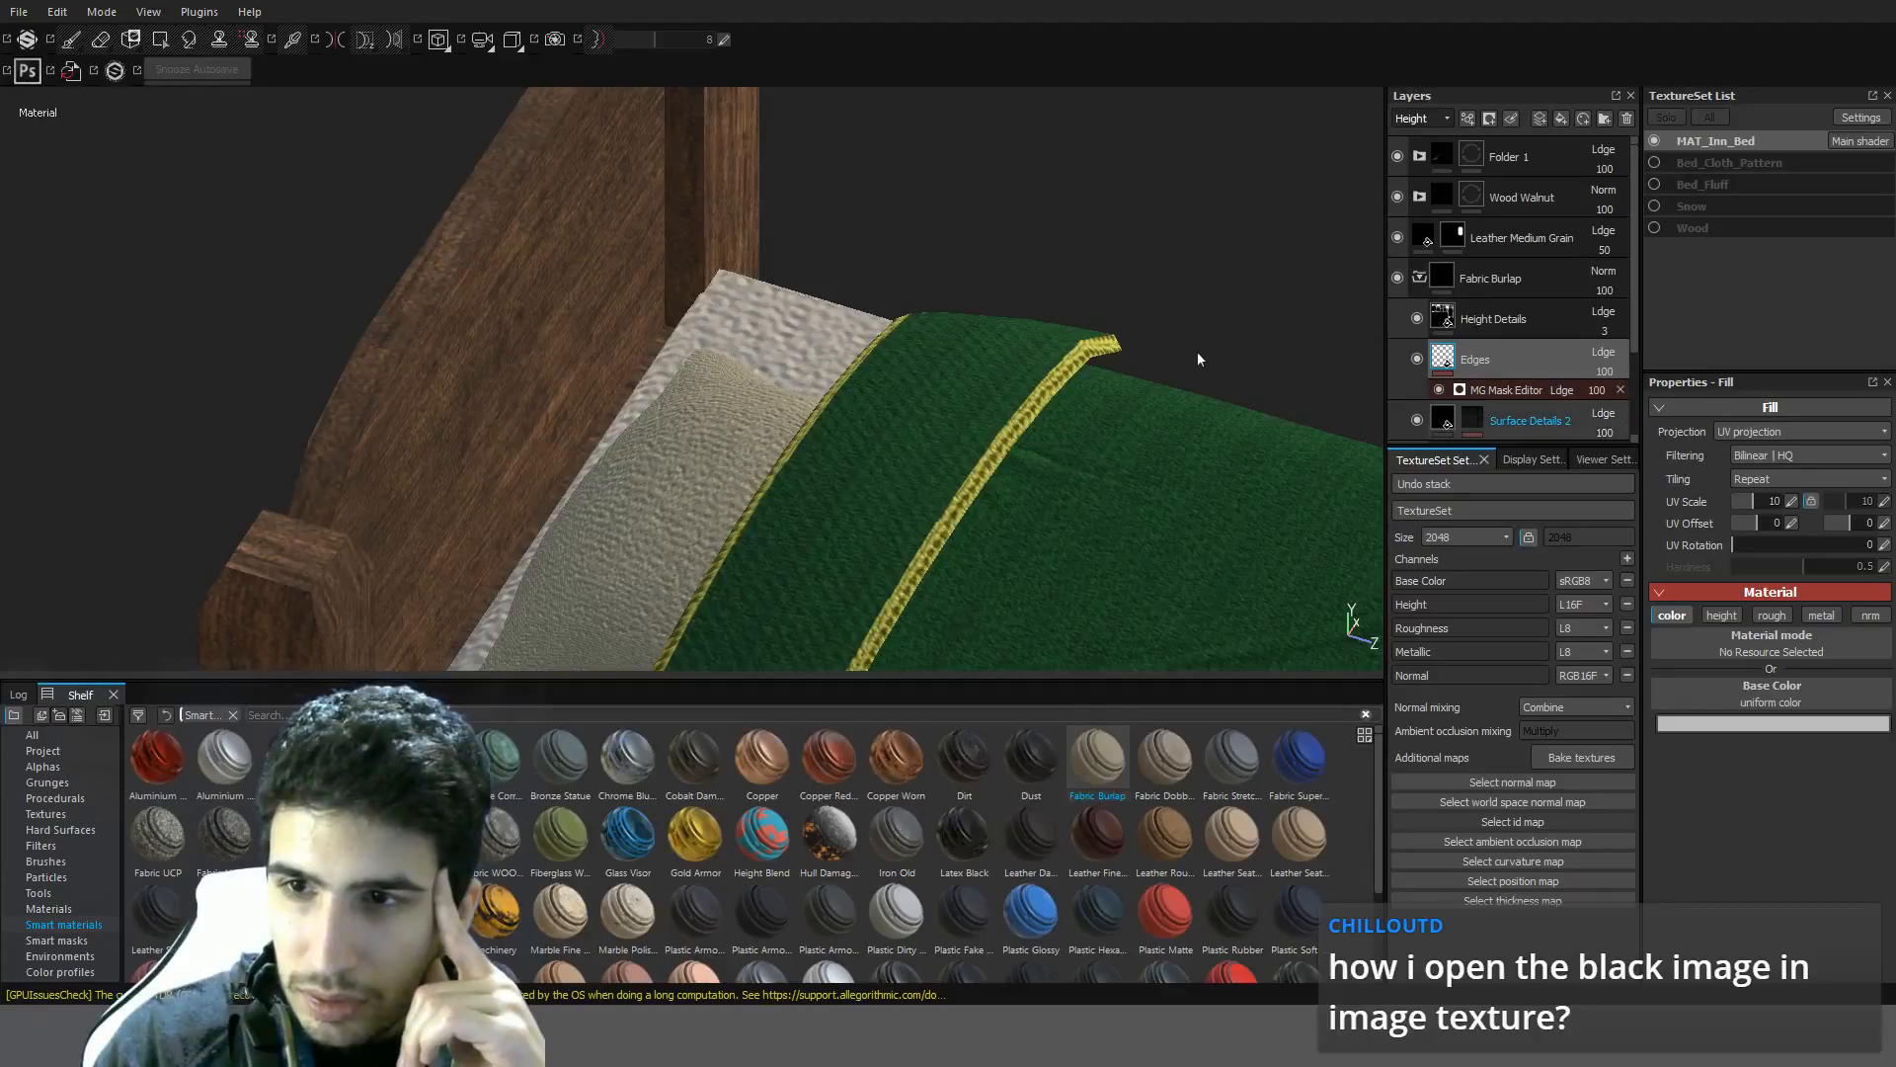
{"action": "left_click", "coordinate": [1440, 423]}
{"action": "type", "text": "10"}
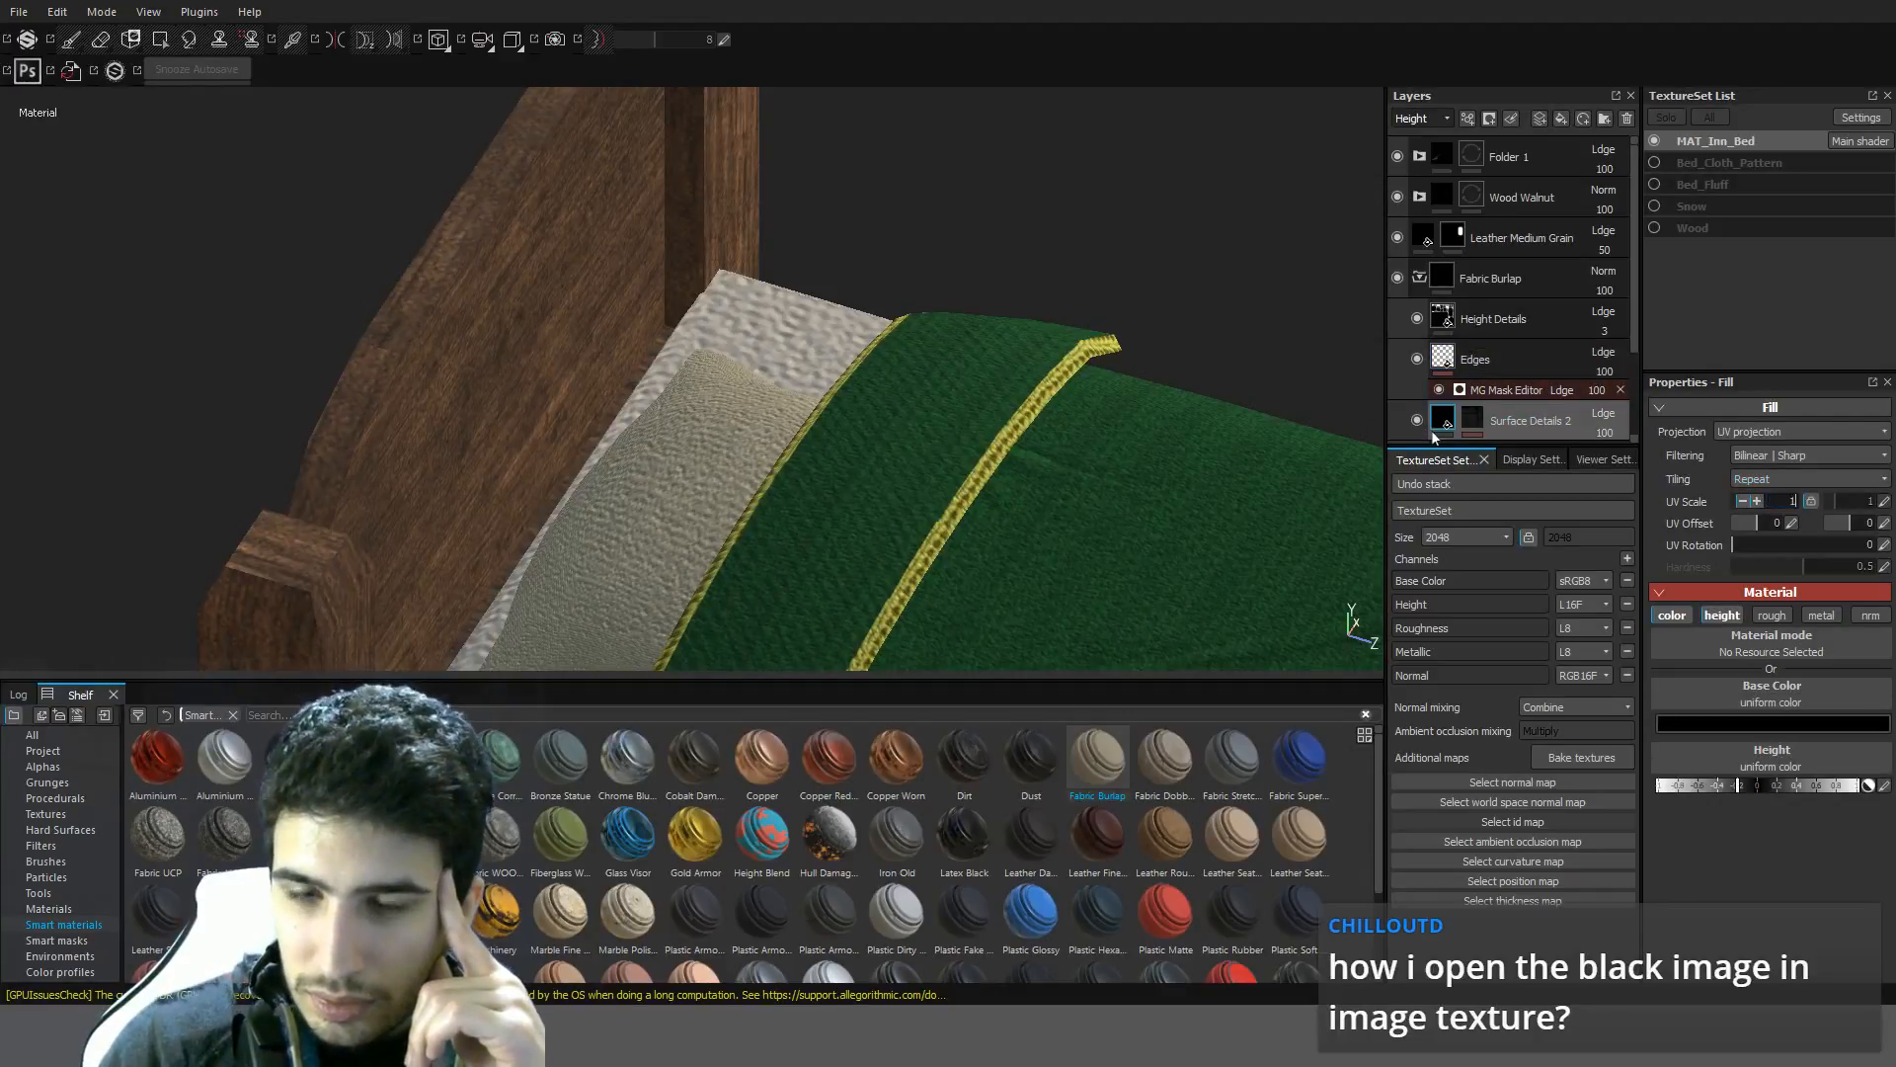
{"action": "key", "text": "Return"}
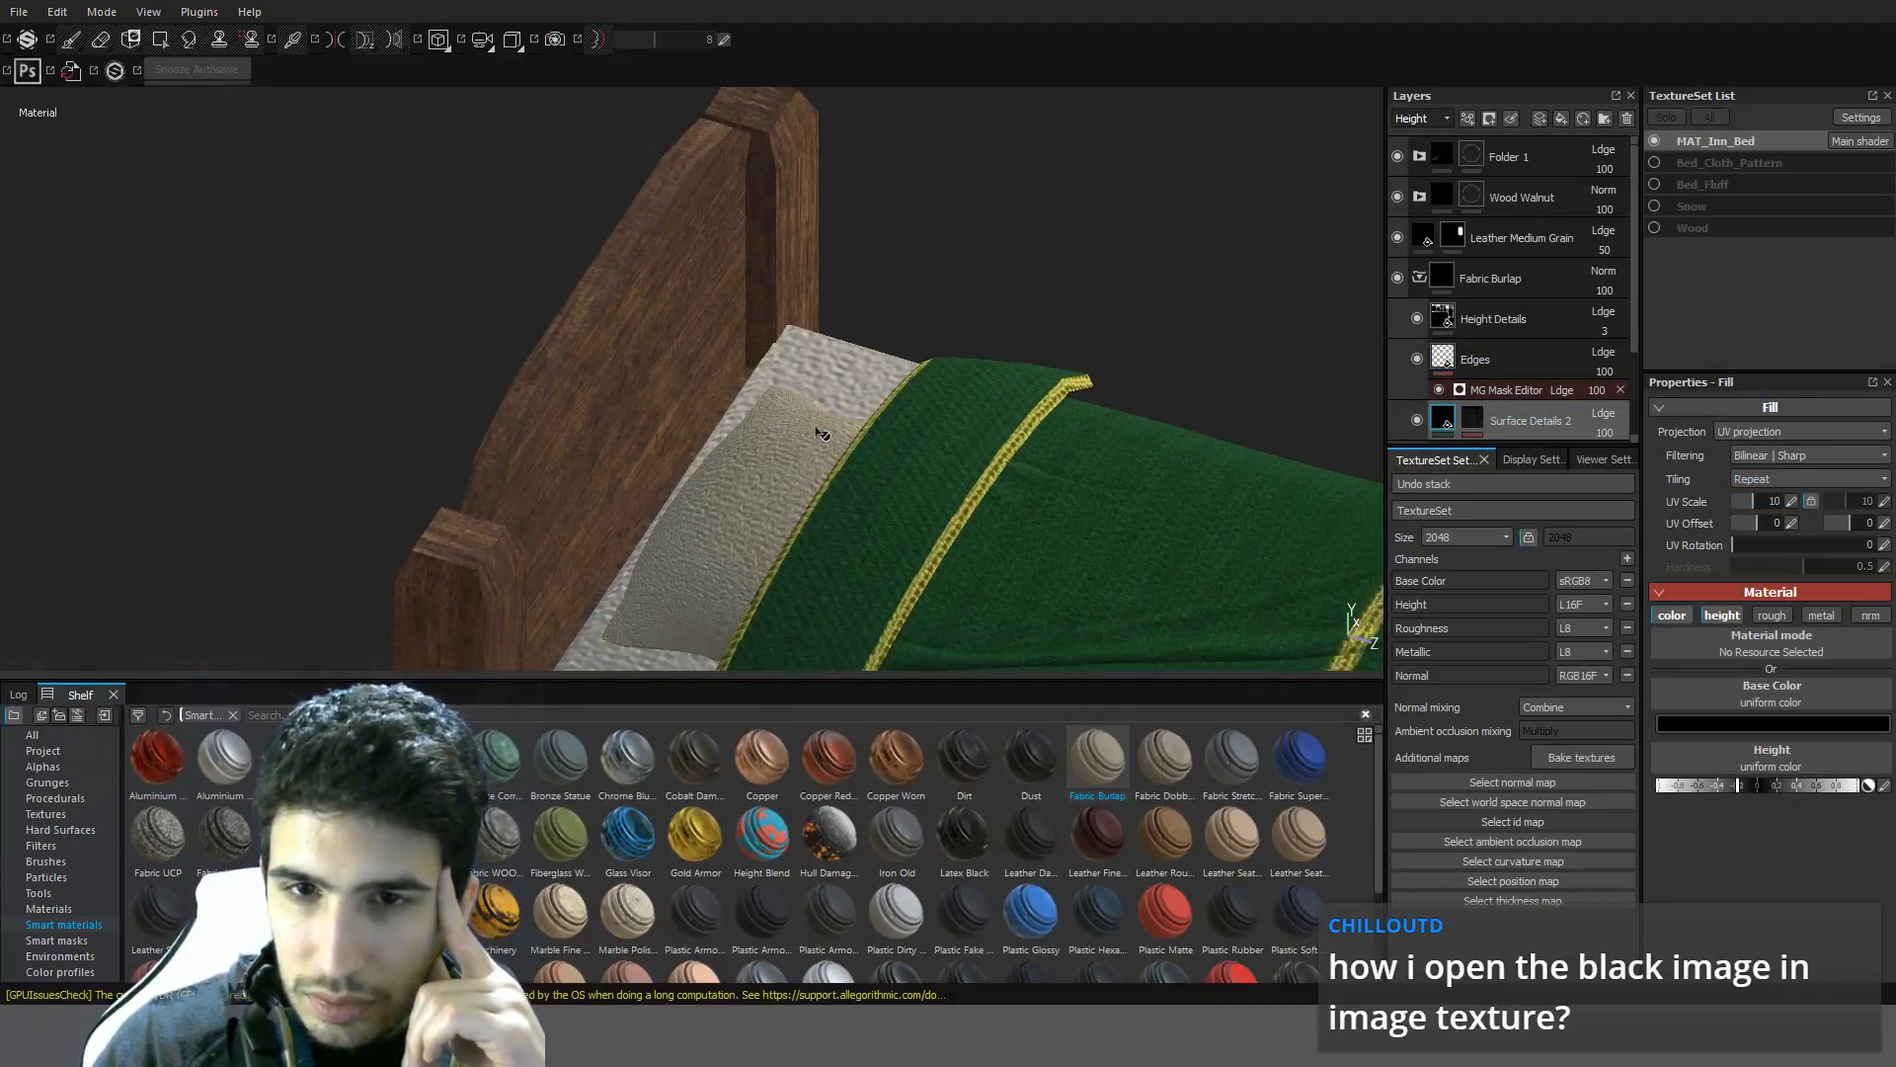
{"action": "left_click_drag", "start_coordinate": [808, 432], "coordinate": [1012, 436], "text": "alt"}
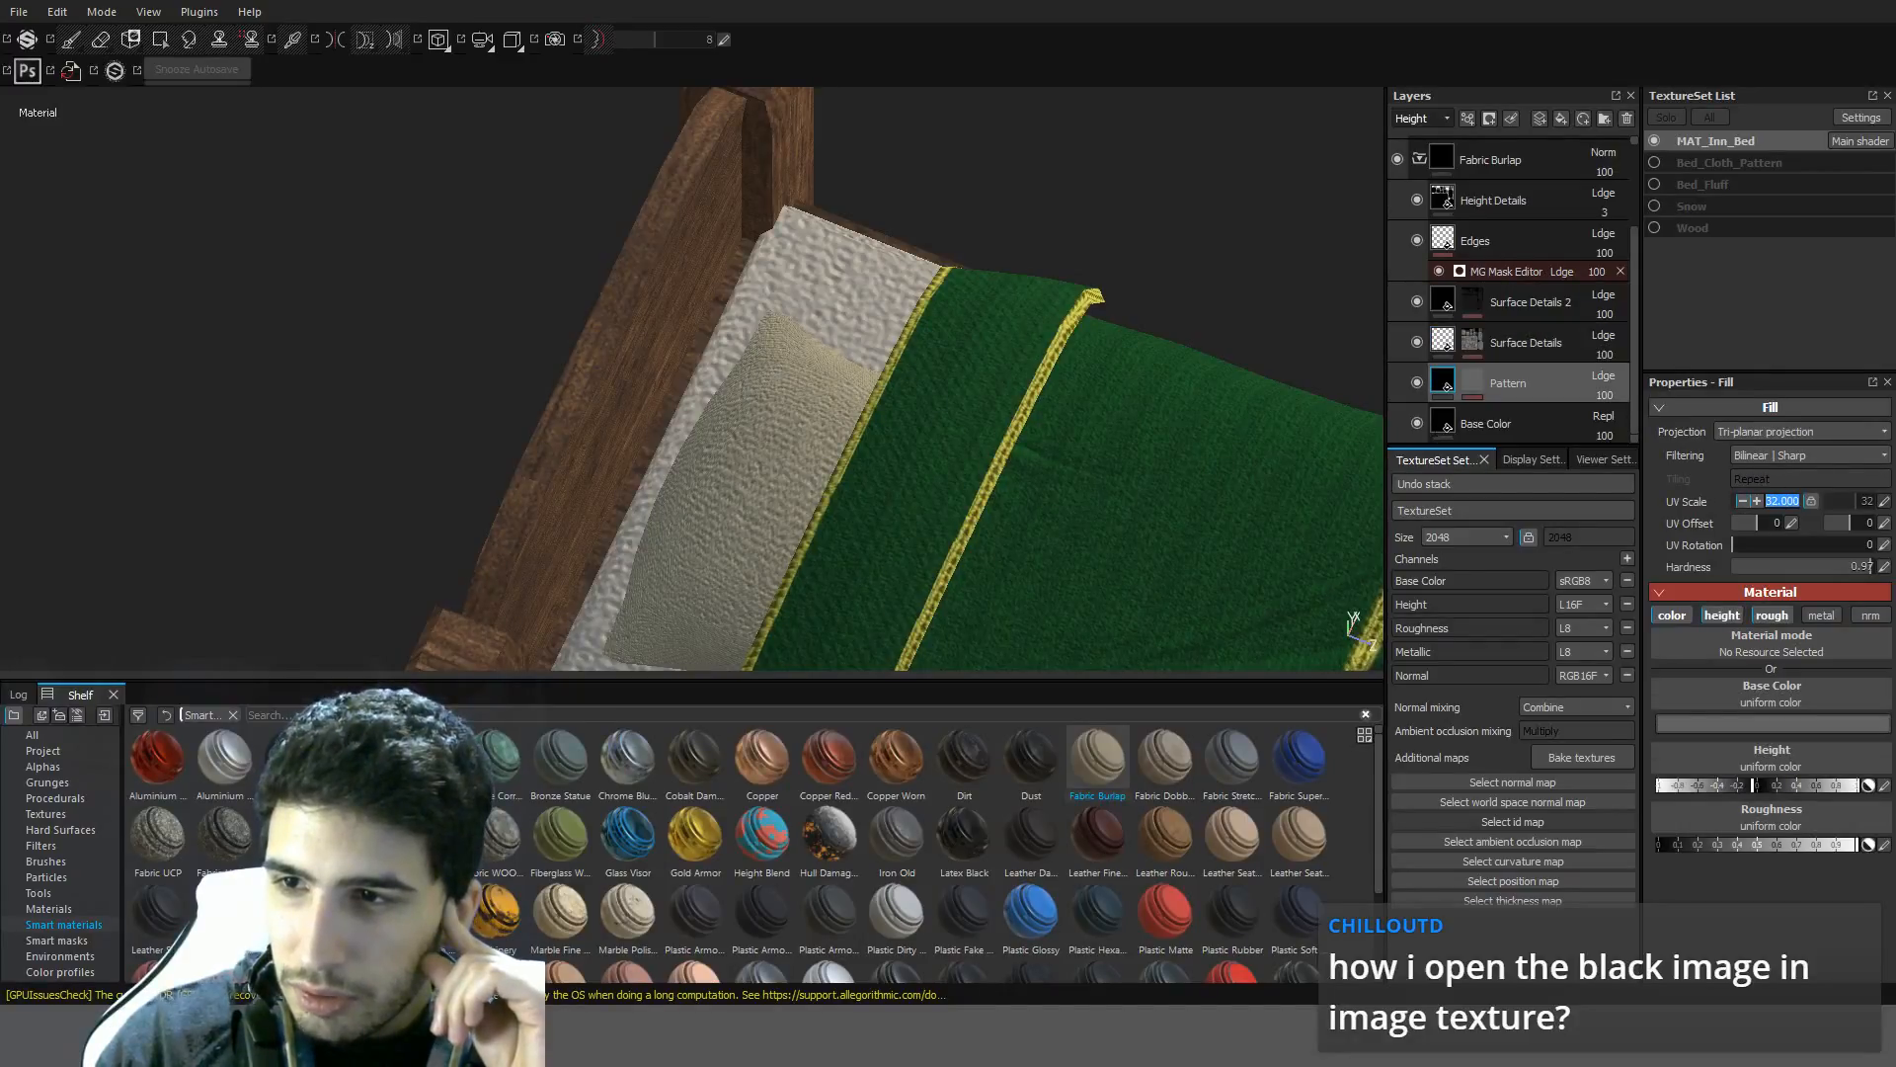
Set the Base Color layer's UV scale to 128 and inspect the image inputs of the Edges layer's mask generator
{"action": "left_click", "coordinate": [1447, 431]}
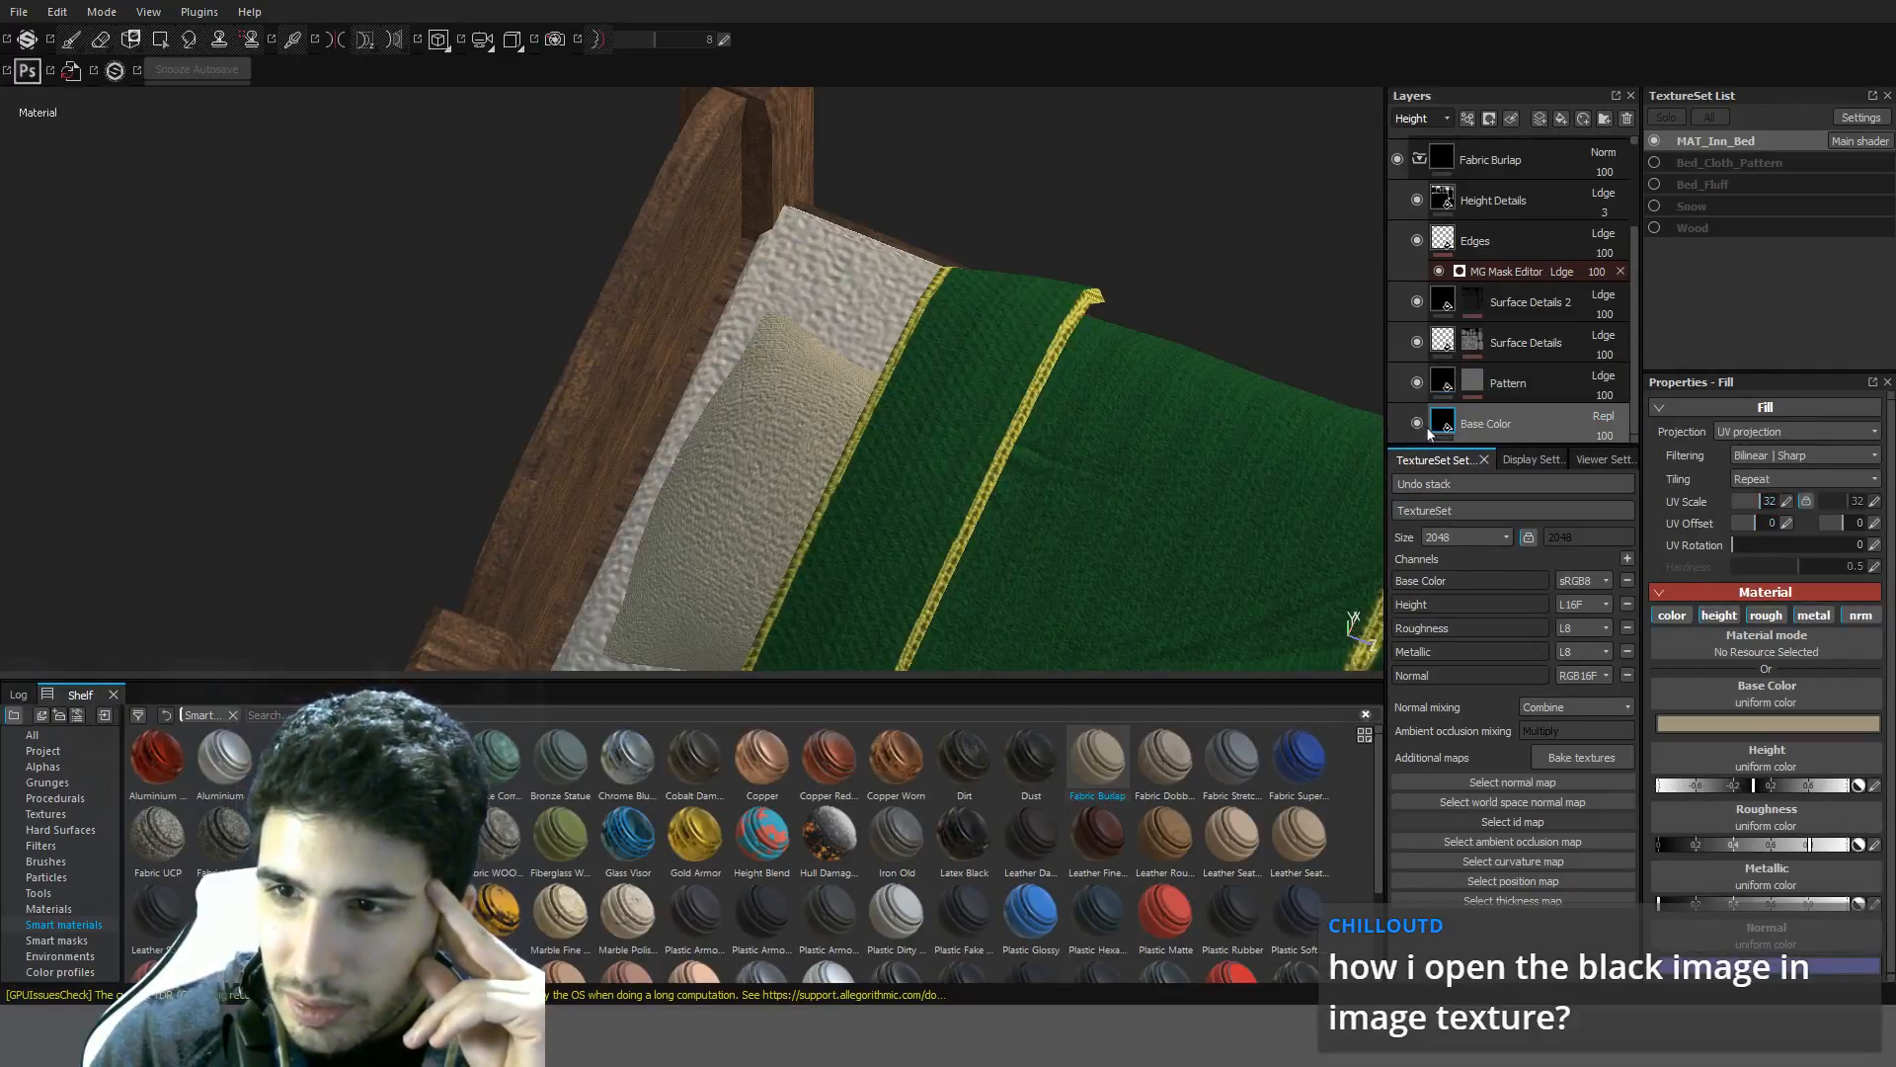
{"action": "type", "text": "128"}
{"action": "key", "text": "Return"}
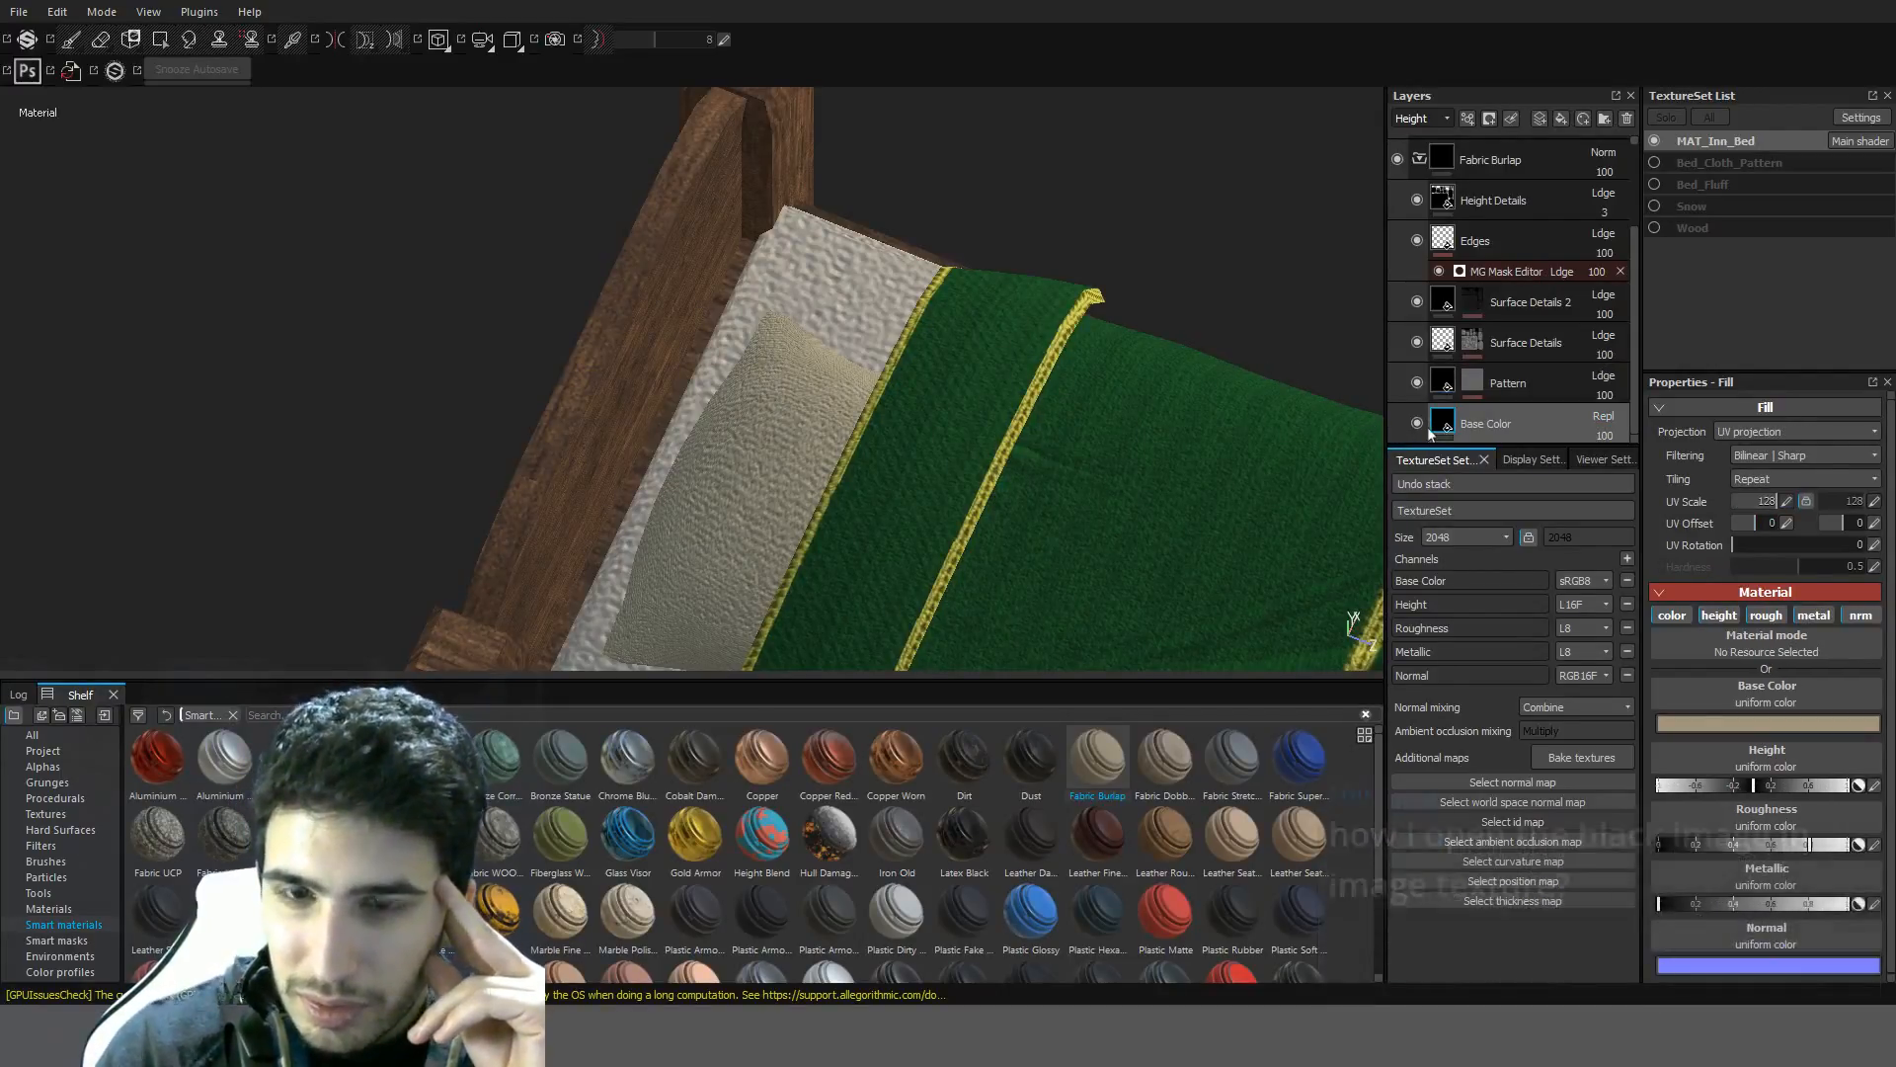
{"action": "left_click_drag", "start_coordinate": [768, 441], "coordinate": [828, 260], "text": "alt"}
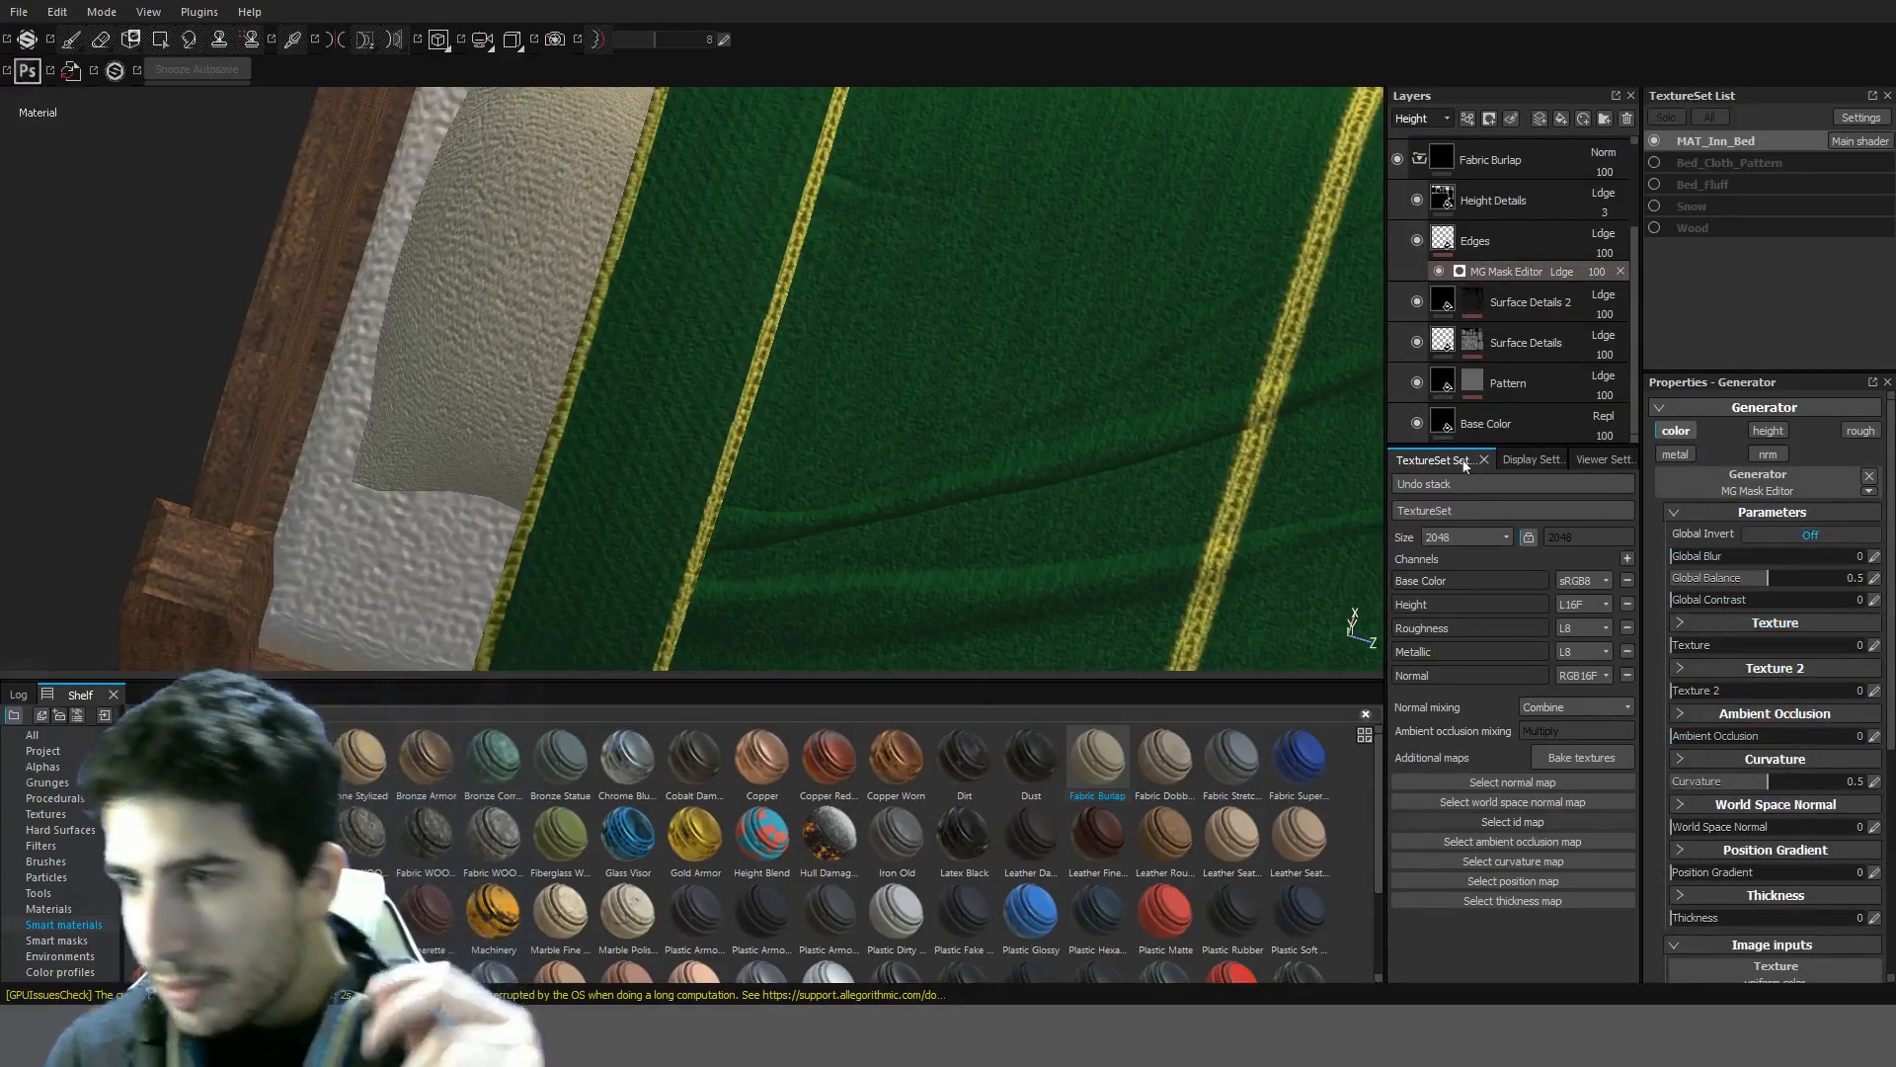
{"action": "scroll", "coordinate": [1713, 676], "scroll_direction": "down", "scroll_amount": 6}
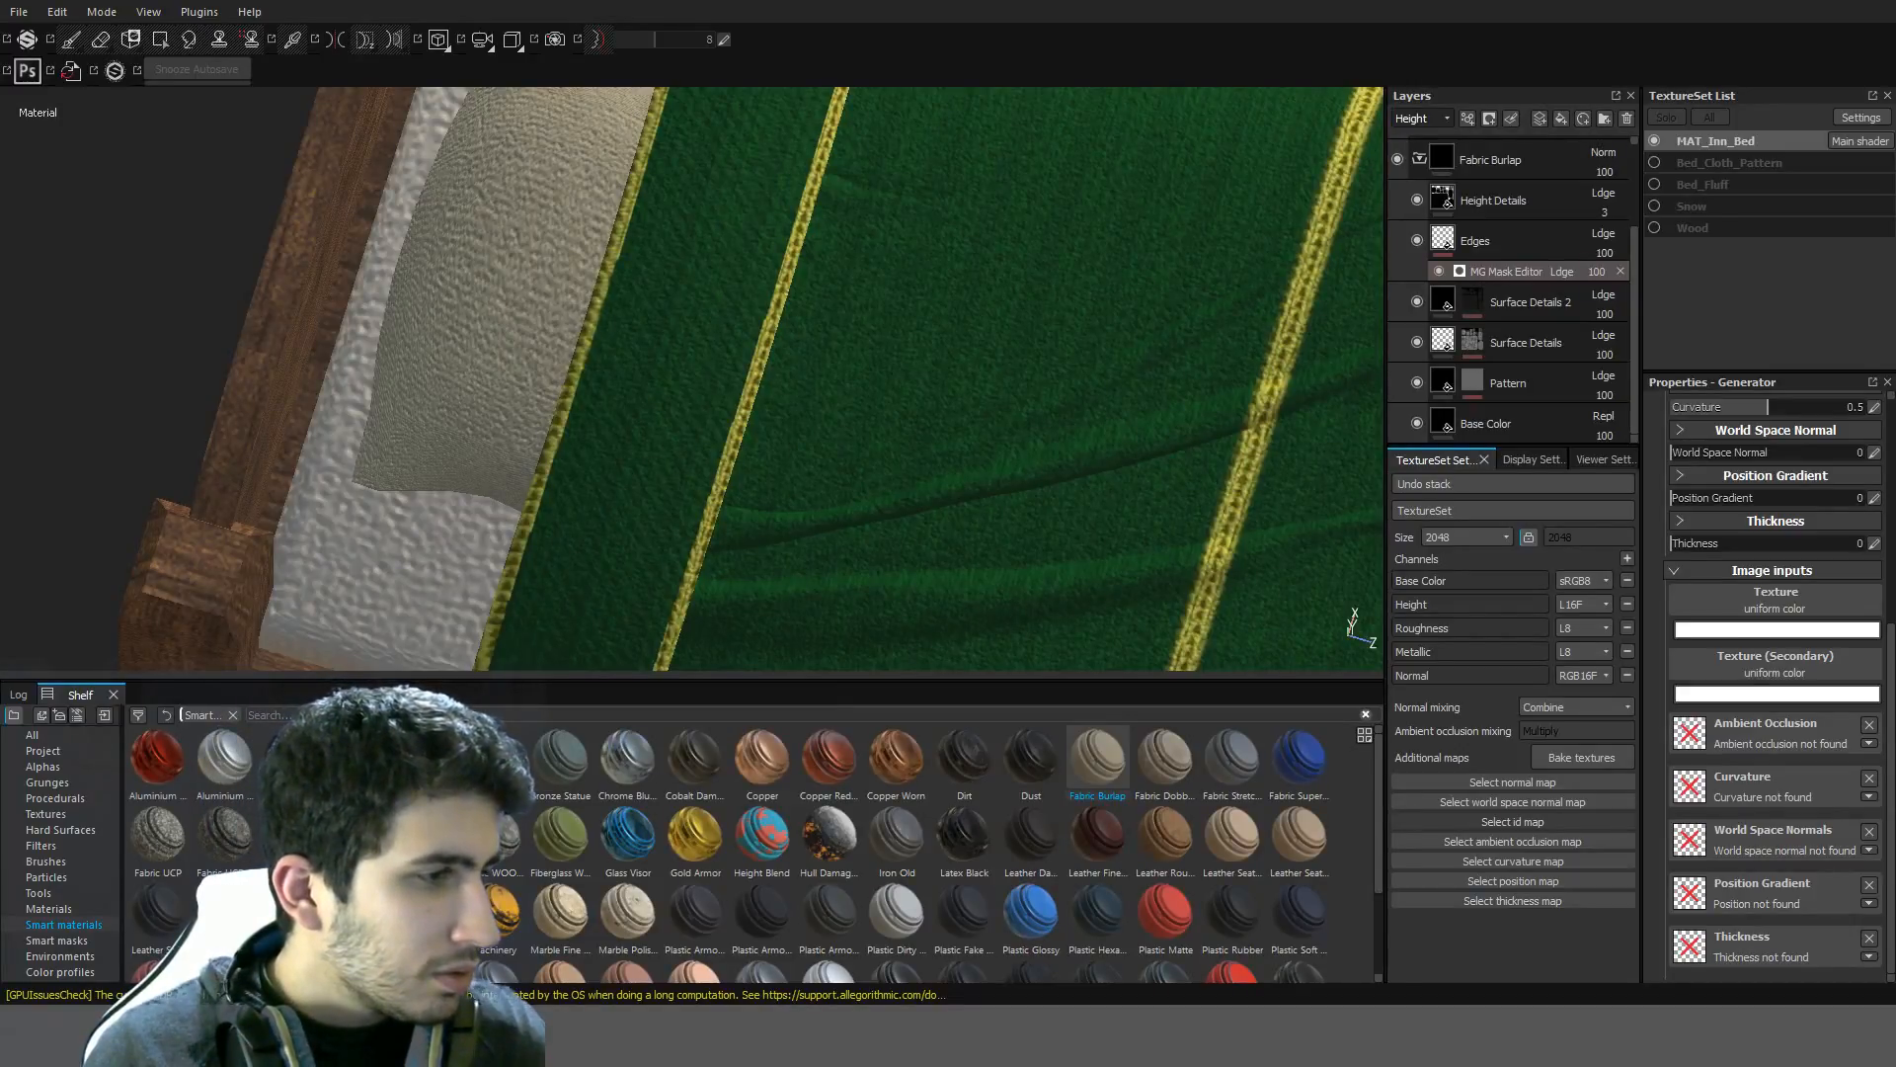
Switch to Blender, turn the 3D view into a UV/Image Editor and create a new blank image with the default settings
{"action": "key", "text": "alt+Tab"}
{"action": "left_click", "coordinate": [23, 898]}
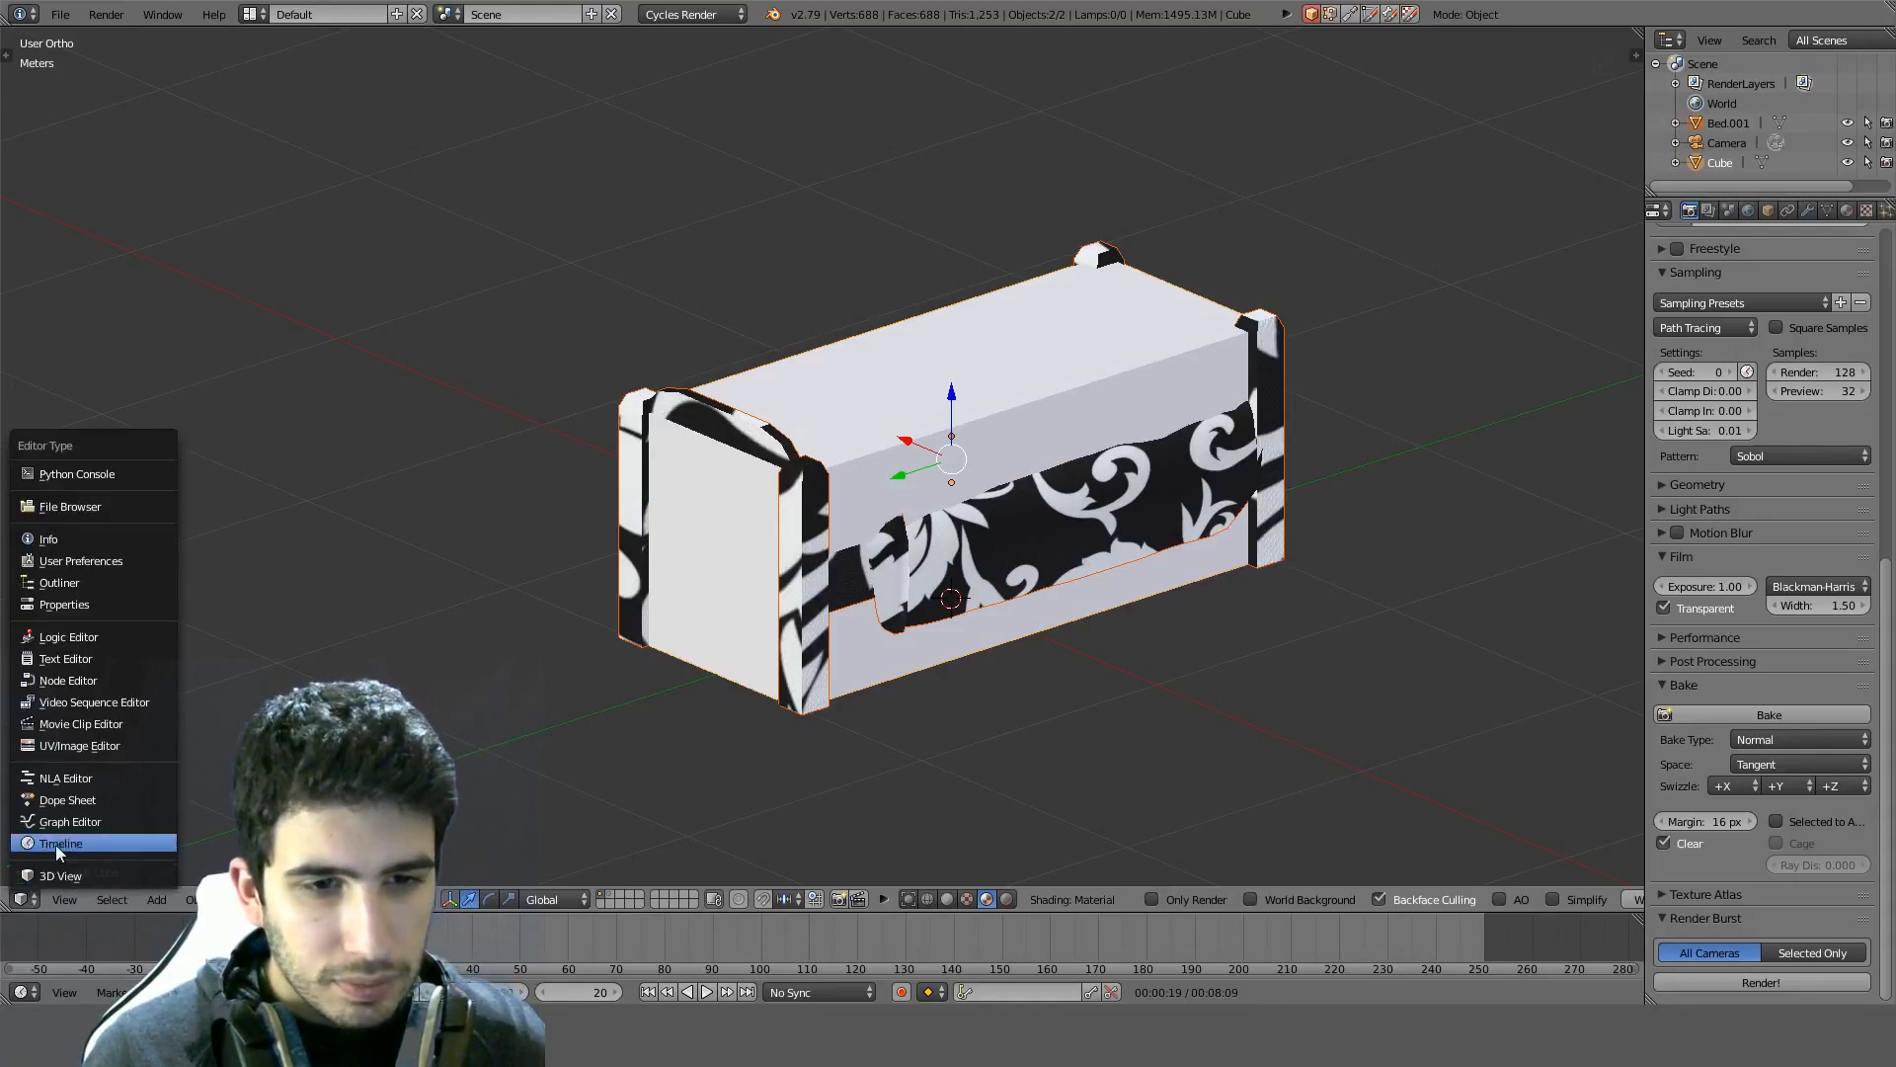
{"action": "left_click", "coordinate": [96, 747]}
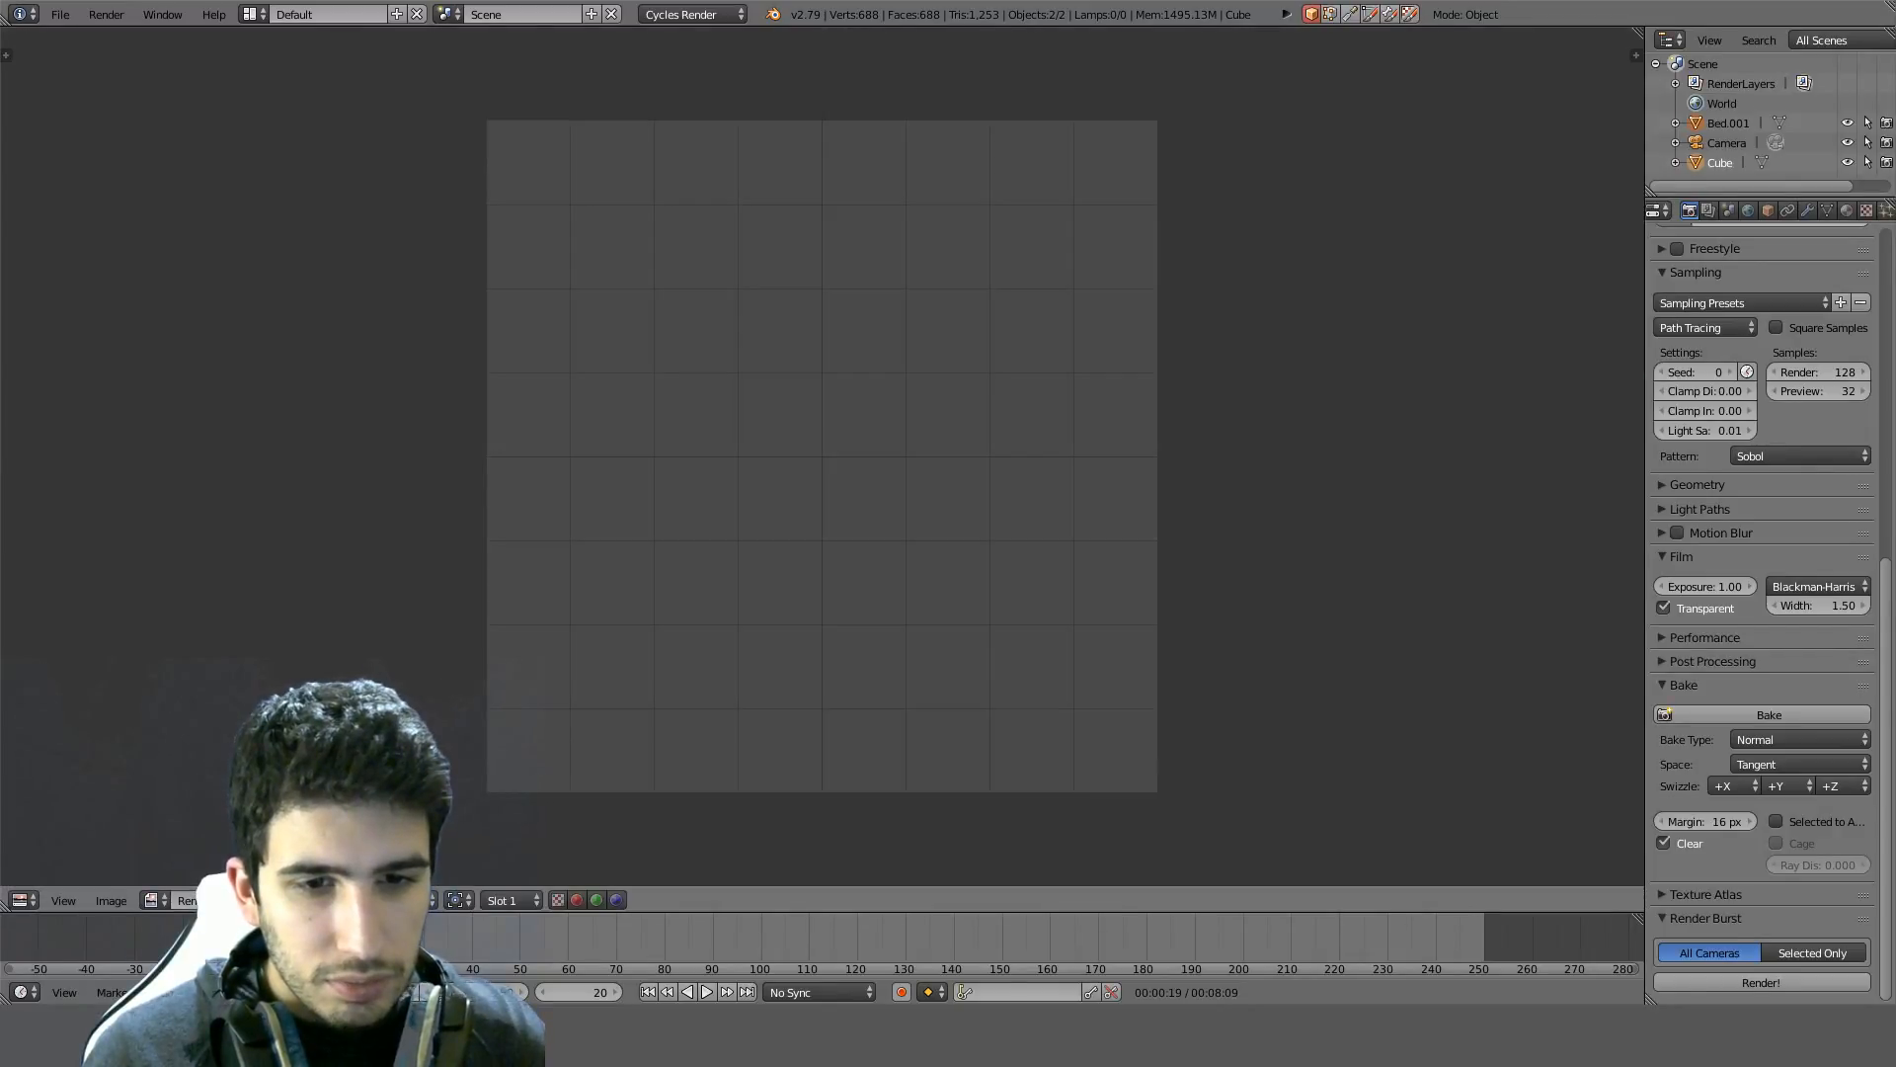
{"action": "left_click", "coordinate": [357, 900]}
{"action": "left_click", "coordinate": [181, 900]}
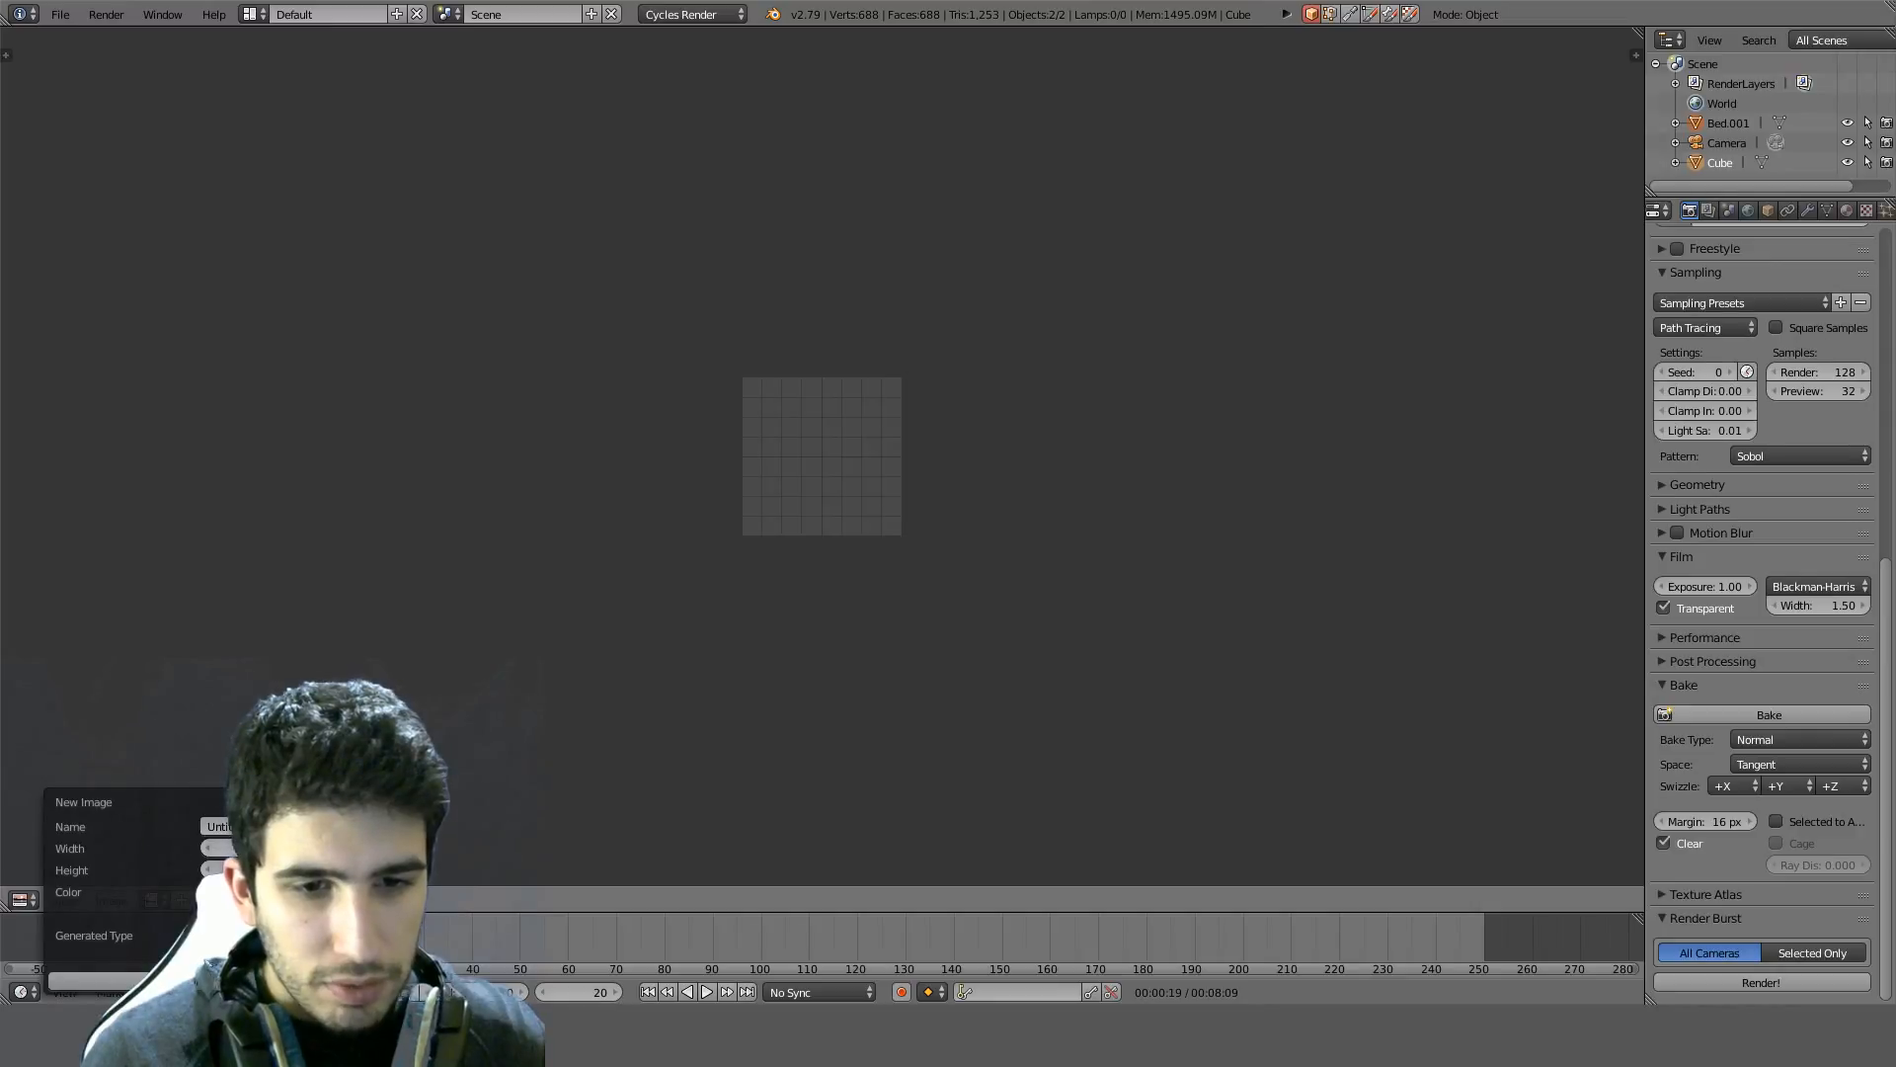
{"action": "left_click", "coordinate": [118, 981]}
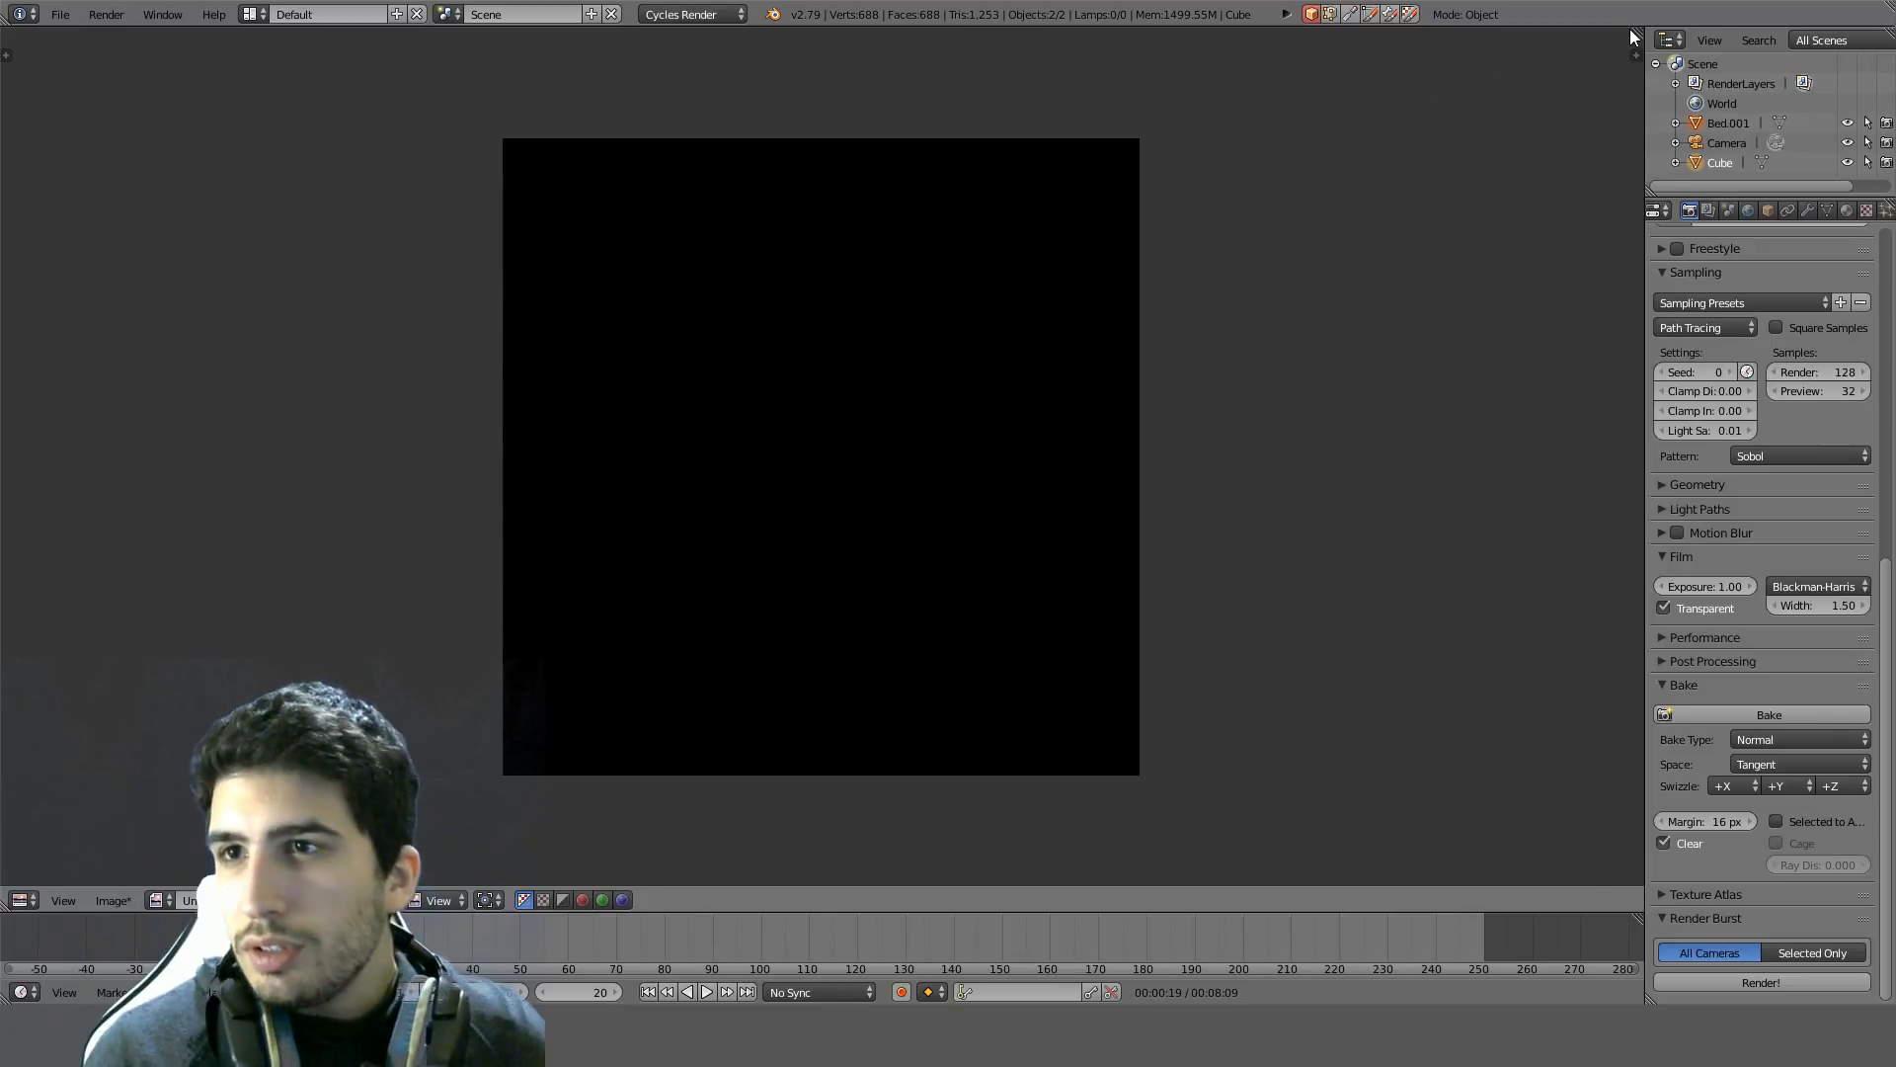
Split the image editor vertically in half and turn one half into a Node Editor
{"action": "left_click_drag", "start_coordinate": [1631, 37], "coordinate": [881, 178]}
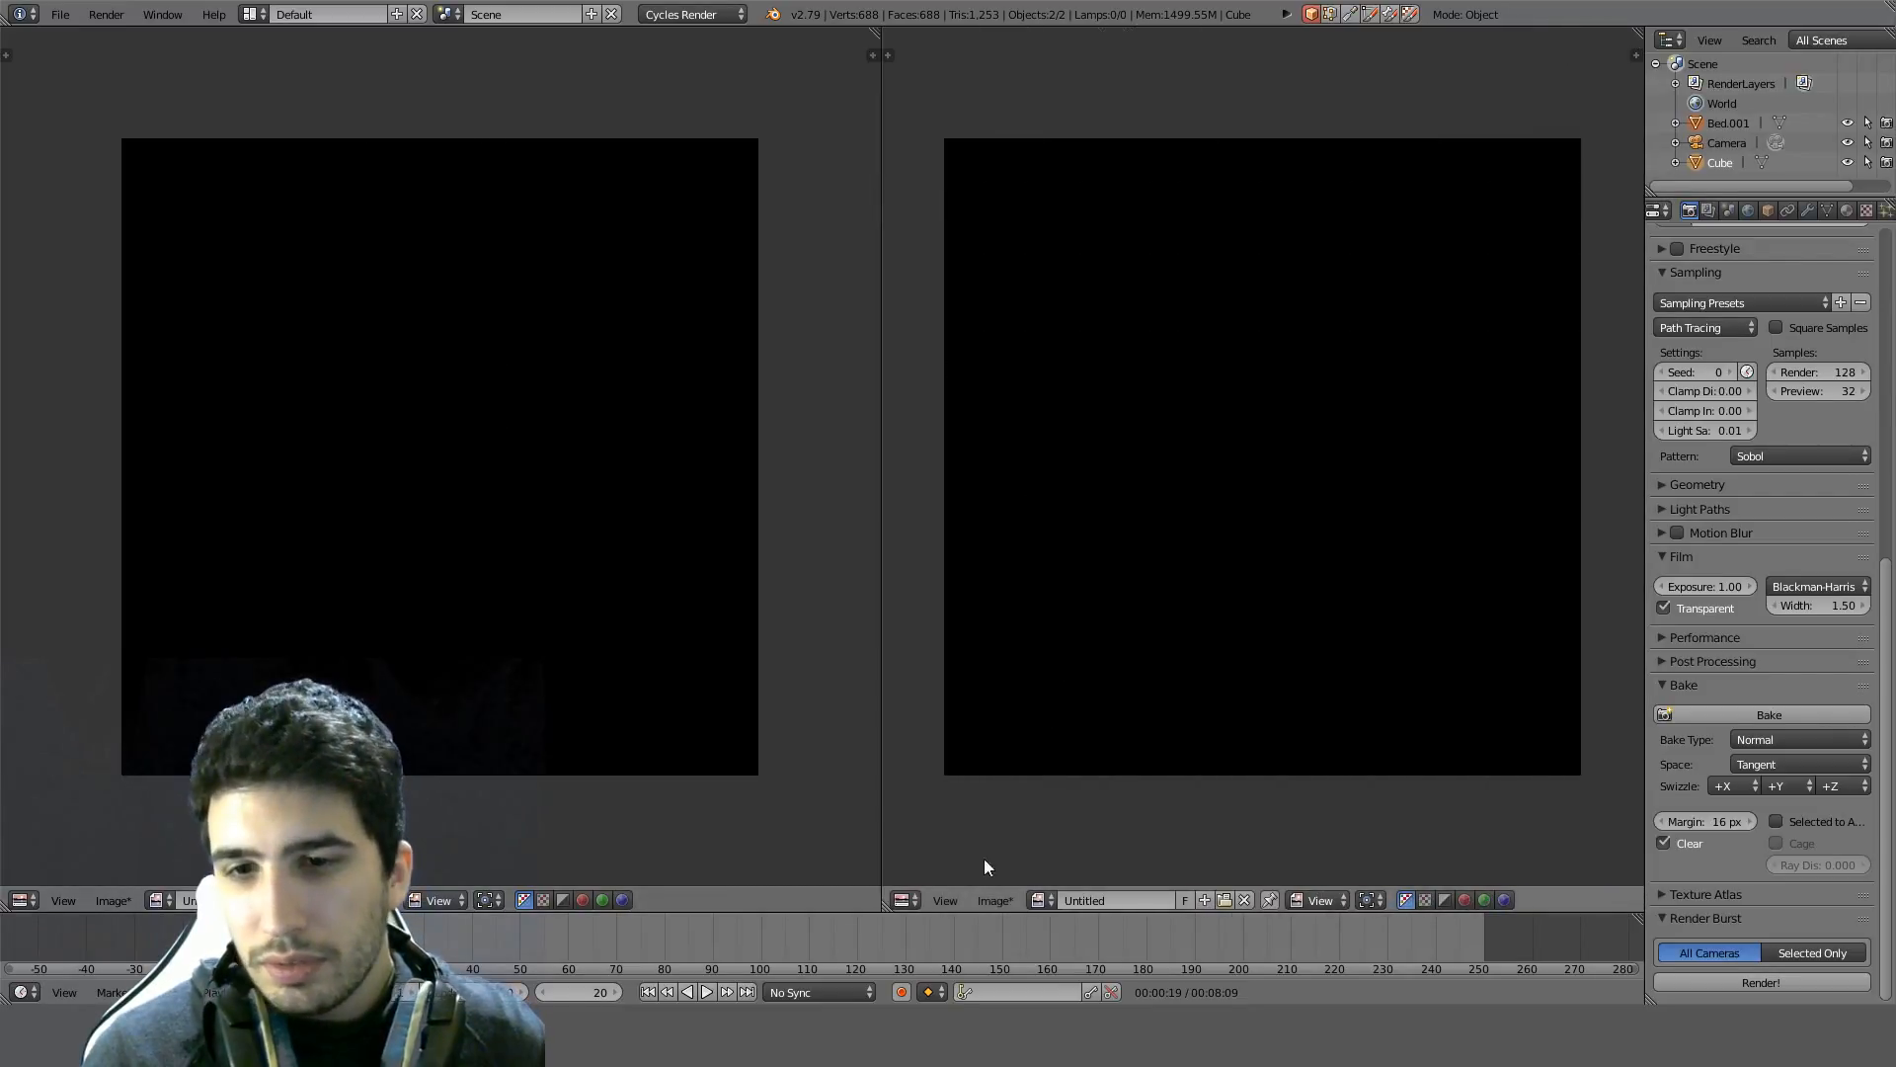
{"action": "left_click", "coordinate": [901, 901]}
{"action": "left_click", "coordinate": [952, 684]}
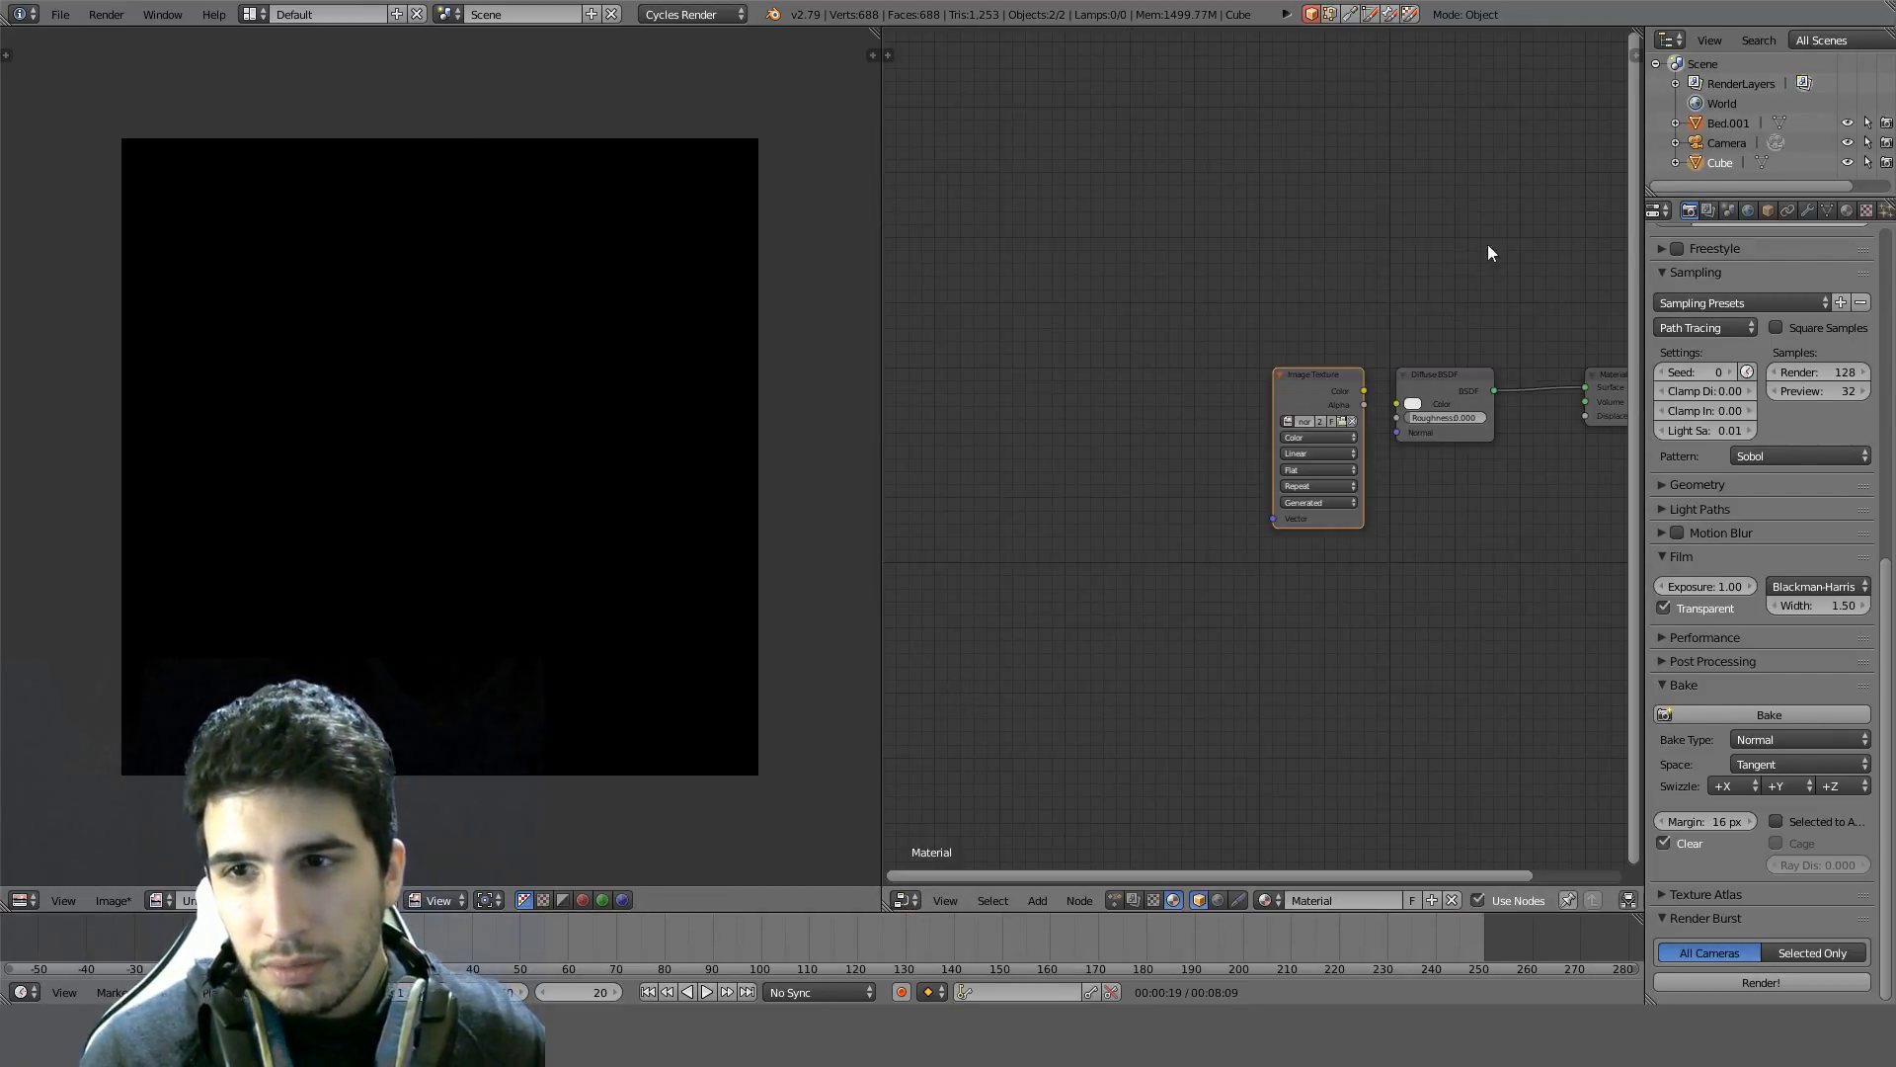
Assign the Untitled image to the Image Texture node in the cube's material
{"action": "middle_click_drag", "start_coordinate": [1358, 170], "coordinate": [1230, 231]}
{"action": "scroll", "coordinate": [1233, 273], "scroll_direction": "up", "scroll_amount": 8}
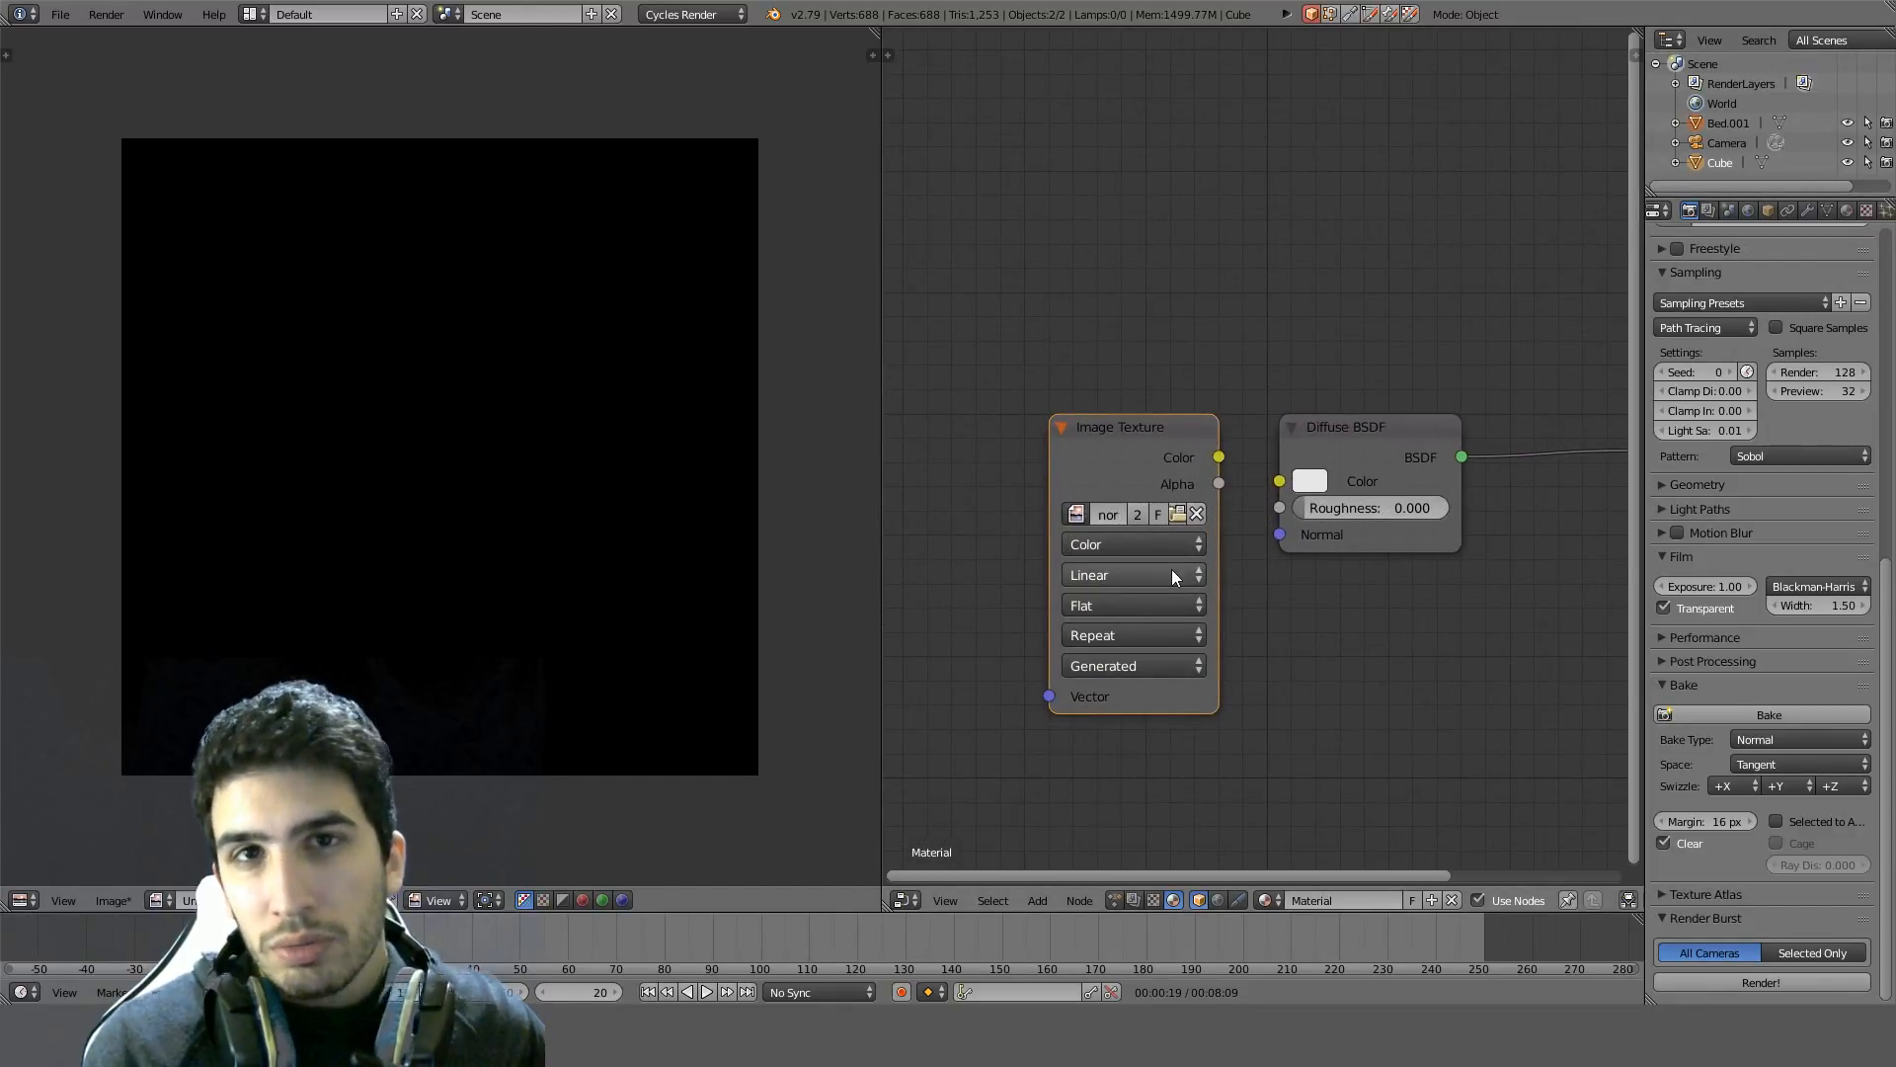
{"action": "left_click", "coordinate": [1075, 515]}
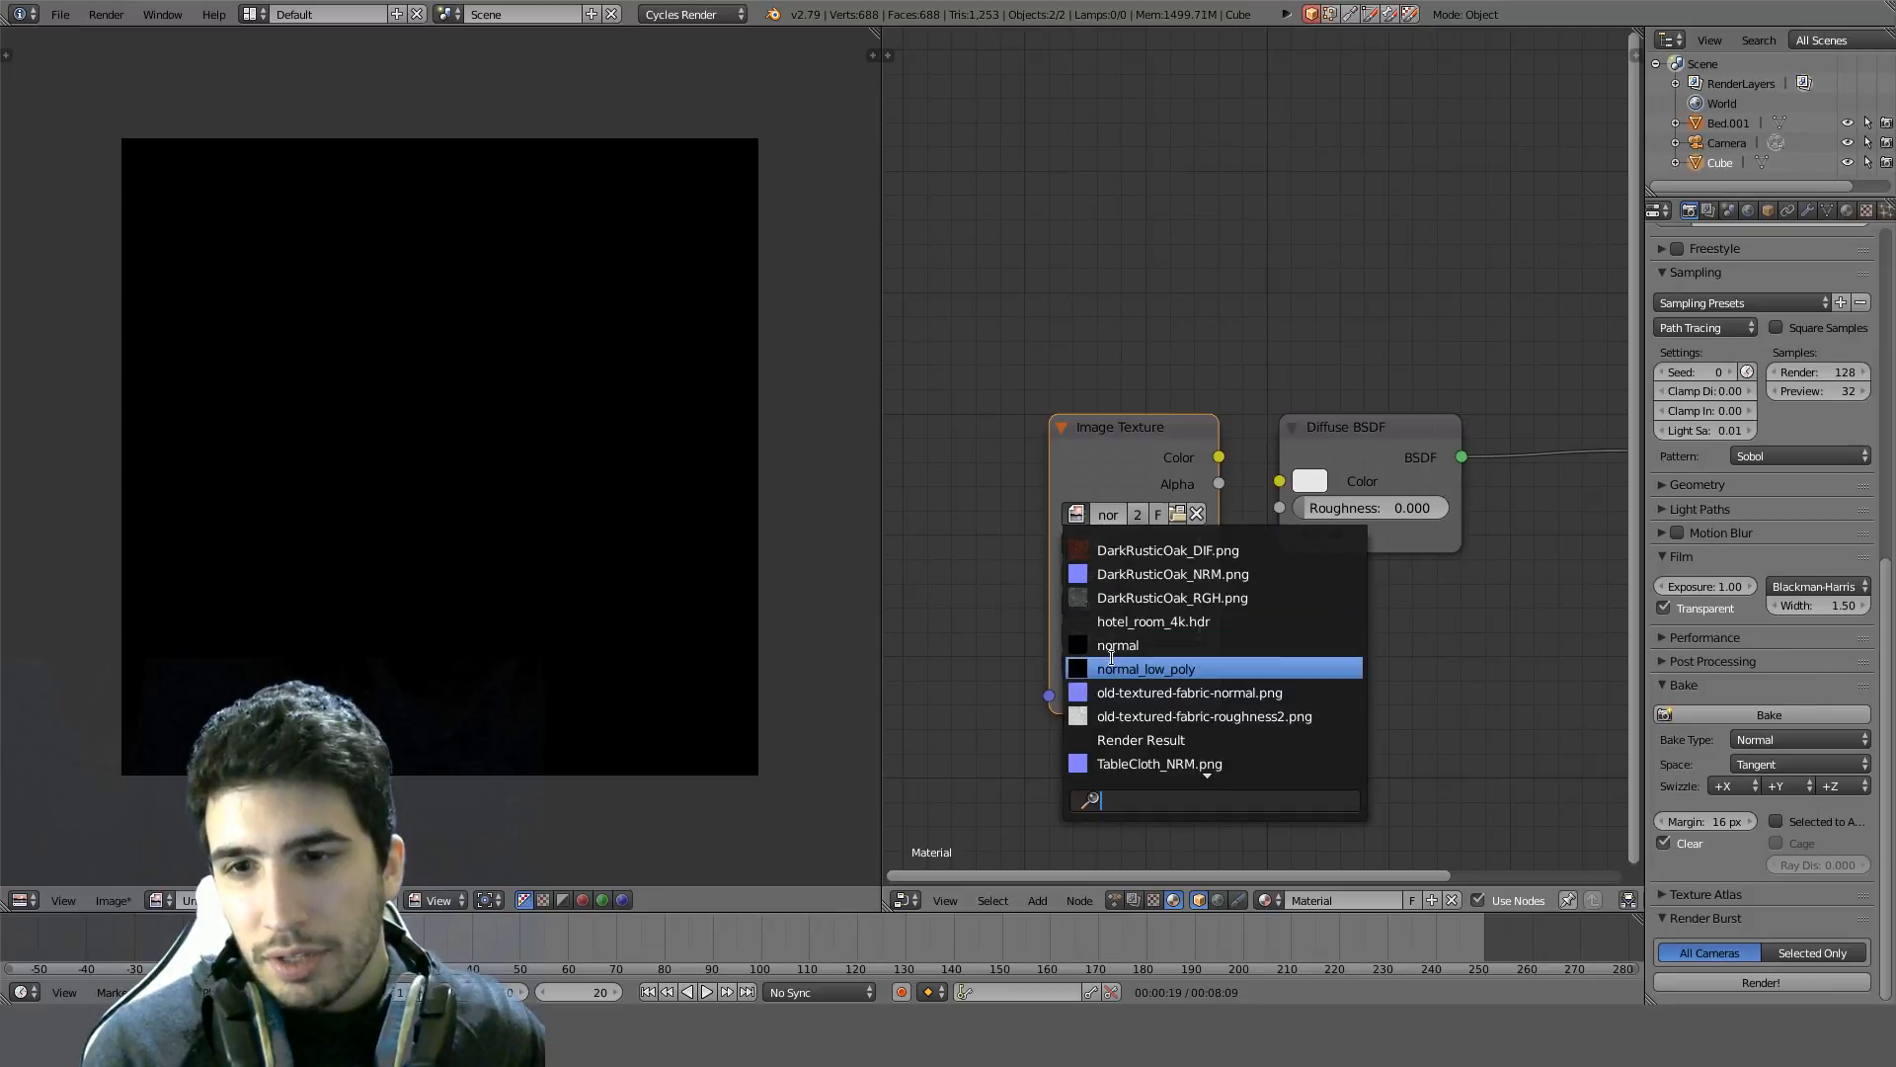
{"action": "scroll", "coordinate": [1119, 736], "scroll_direction": "down", "scroll_amount": 3}
{"action": "scroll", "coordinate": [1119, 736], "scroll_direction": "down", "scroll_amount": 1}
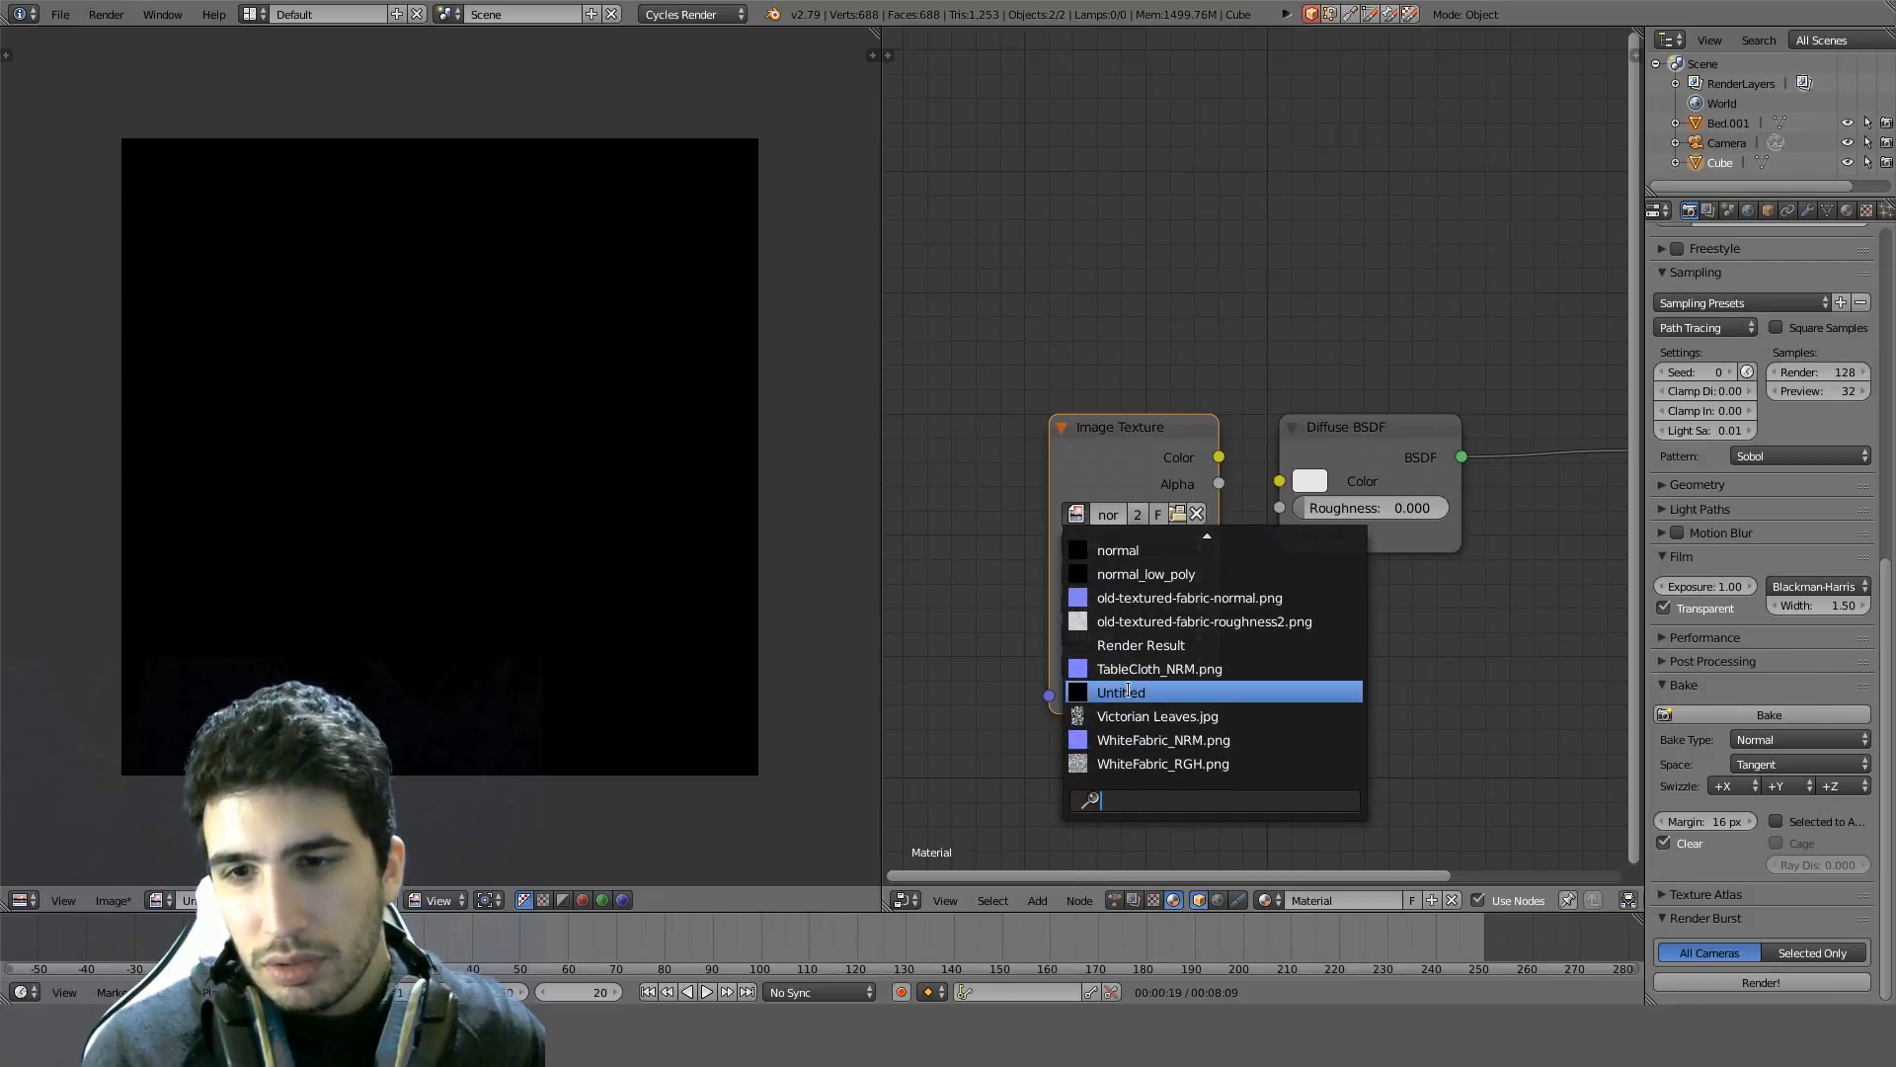
{"action": "left_click", "coordinate": [1128, 692]}
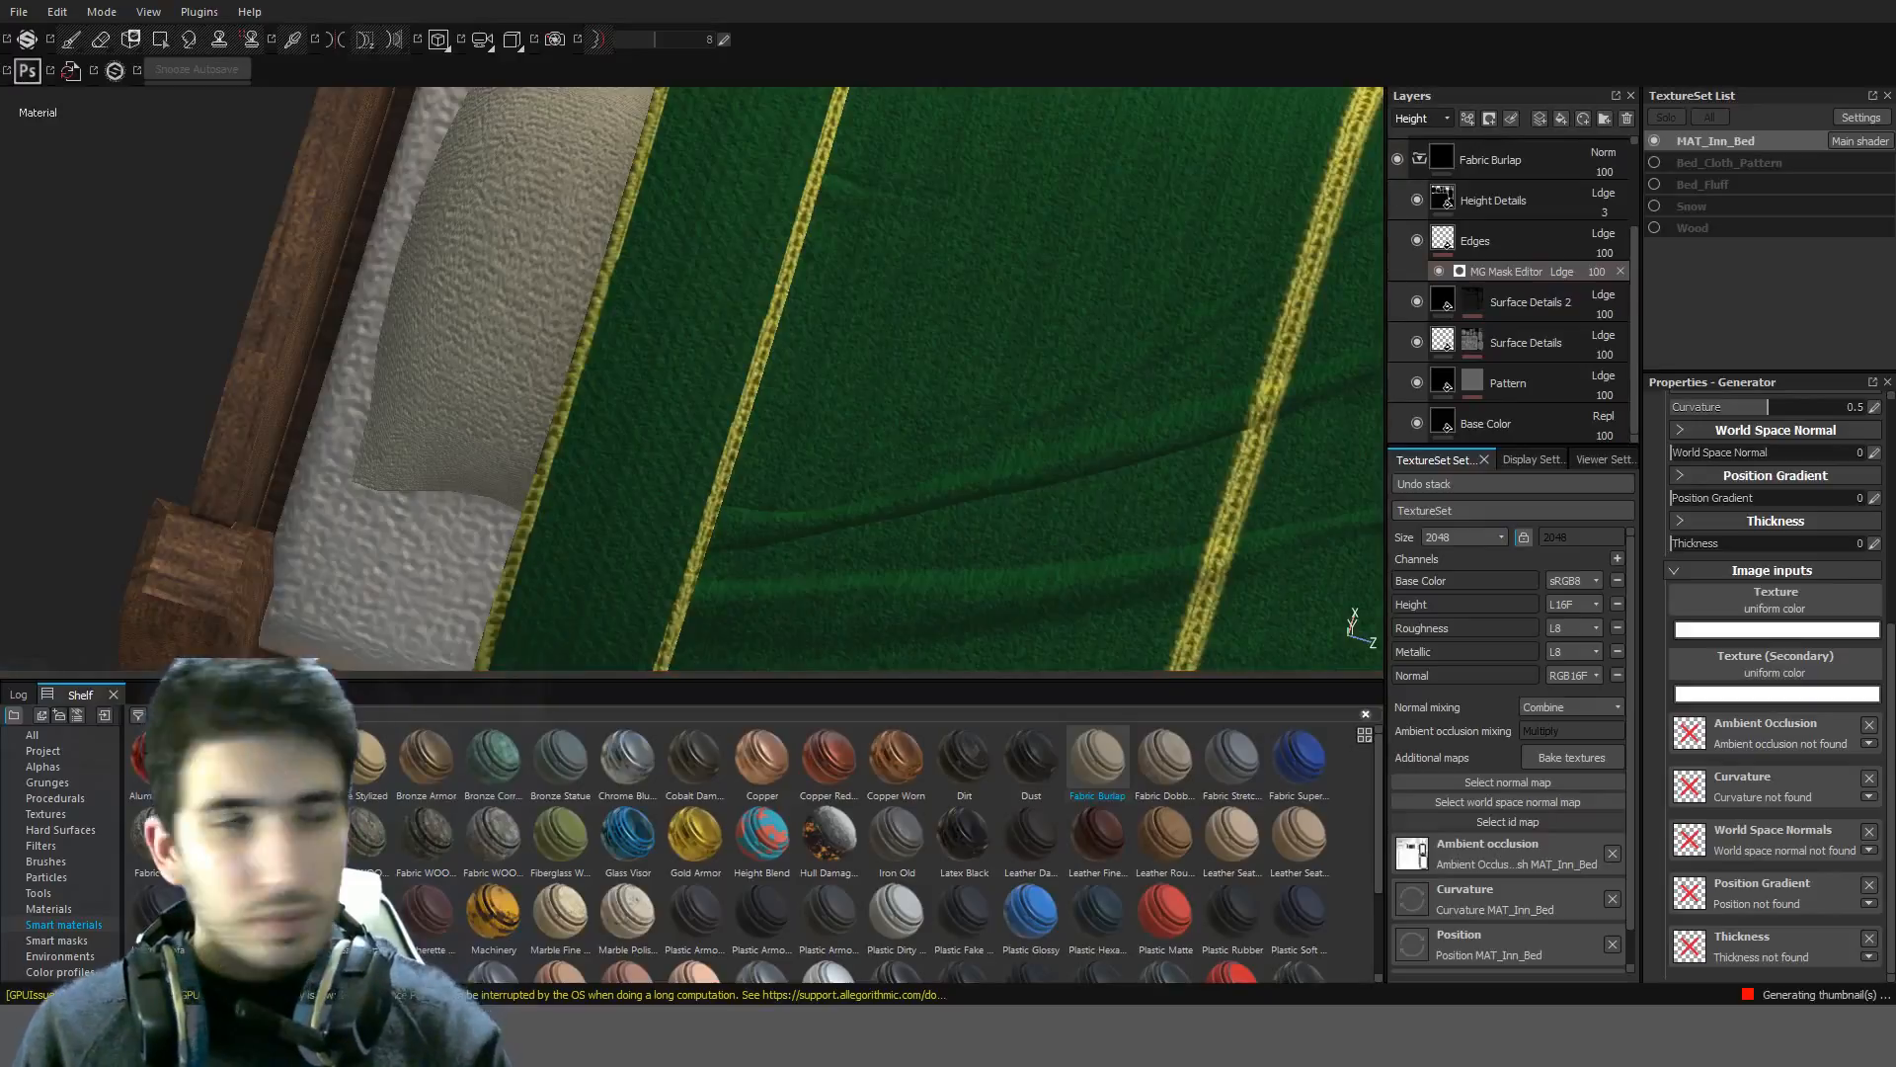
Back in Substance Painter, replace the Fabric Burlap group with a fresh copy of that smart material and inspect the pillow up close
{"action": "left_click_drag", "start_coordinate": [770, 397], "coordinate": [827, 433], "text": "alt"}
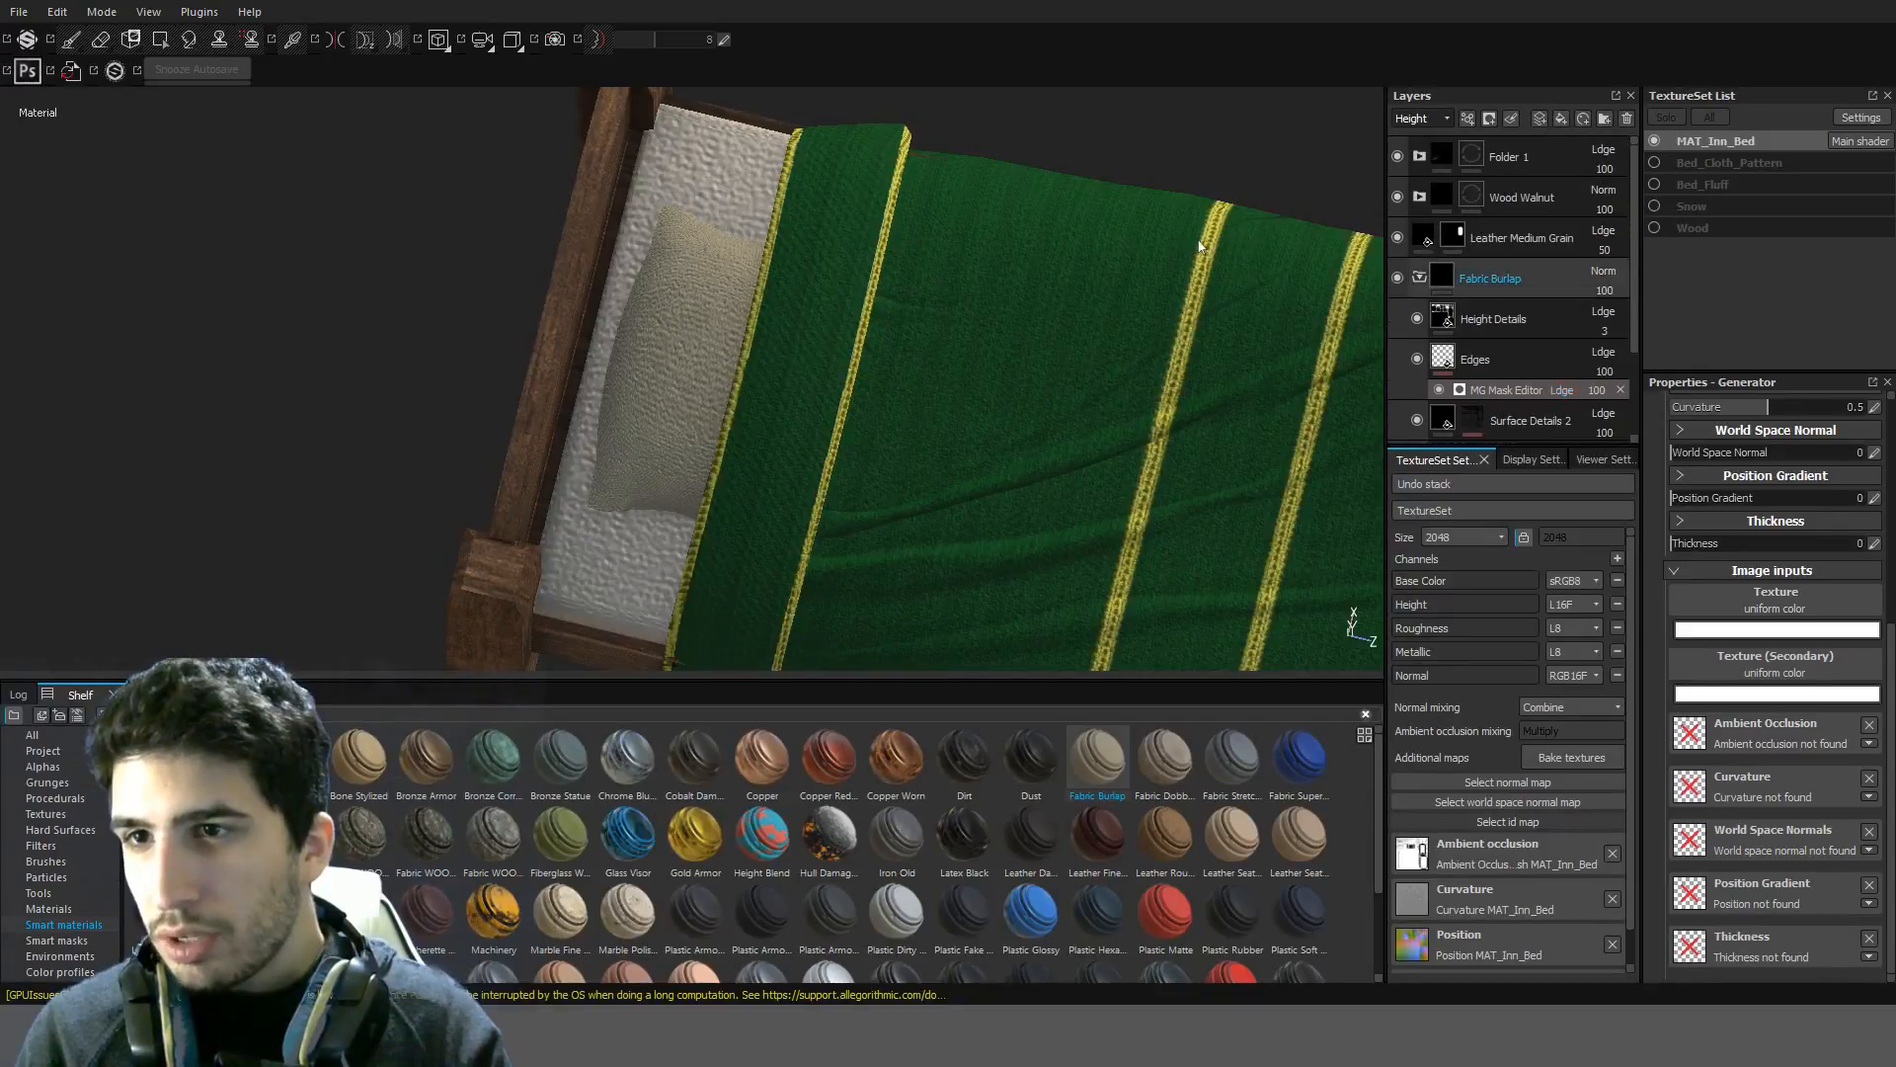
{"action": "key", "text": "4"}
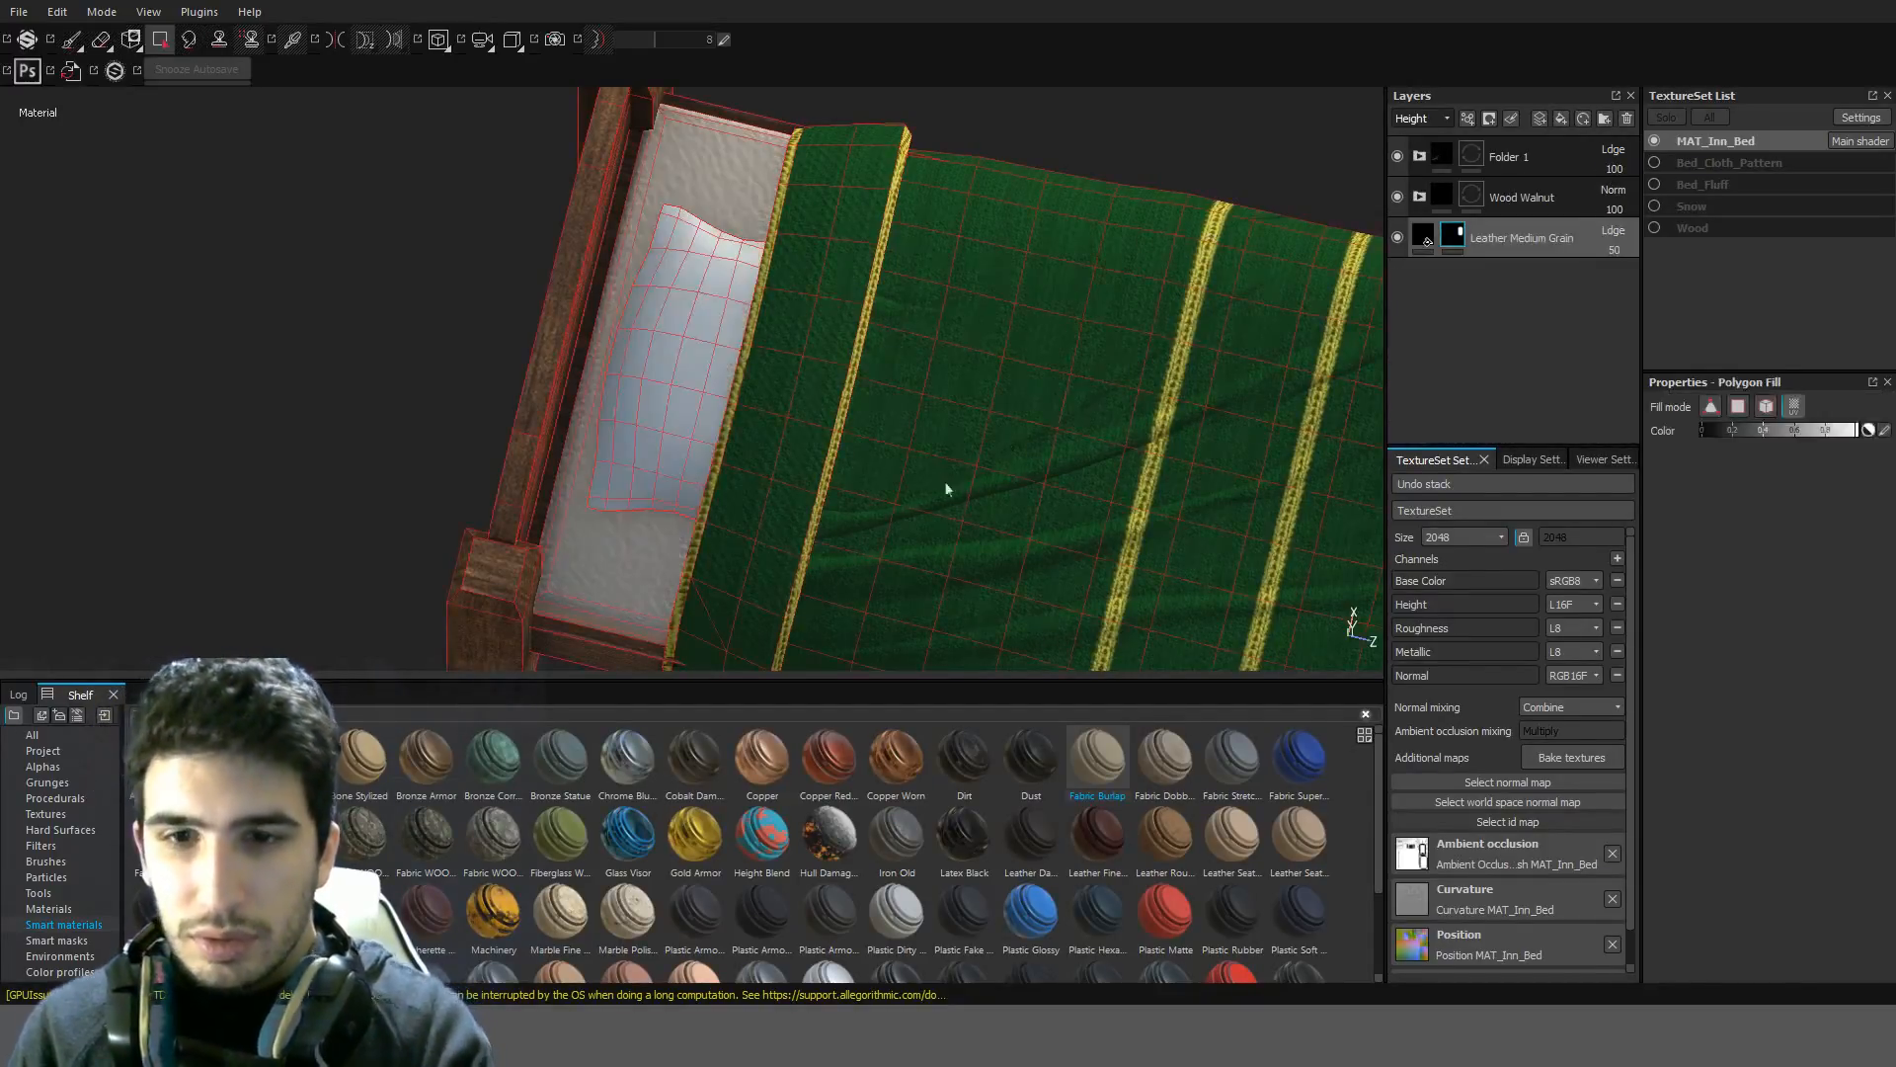
{"action": "left_click_drag", "start_coordinate": [868, 633], "coordinate": [1192, 279]}
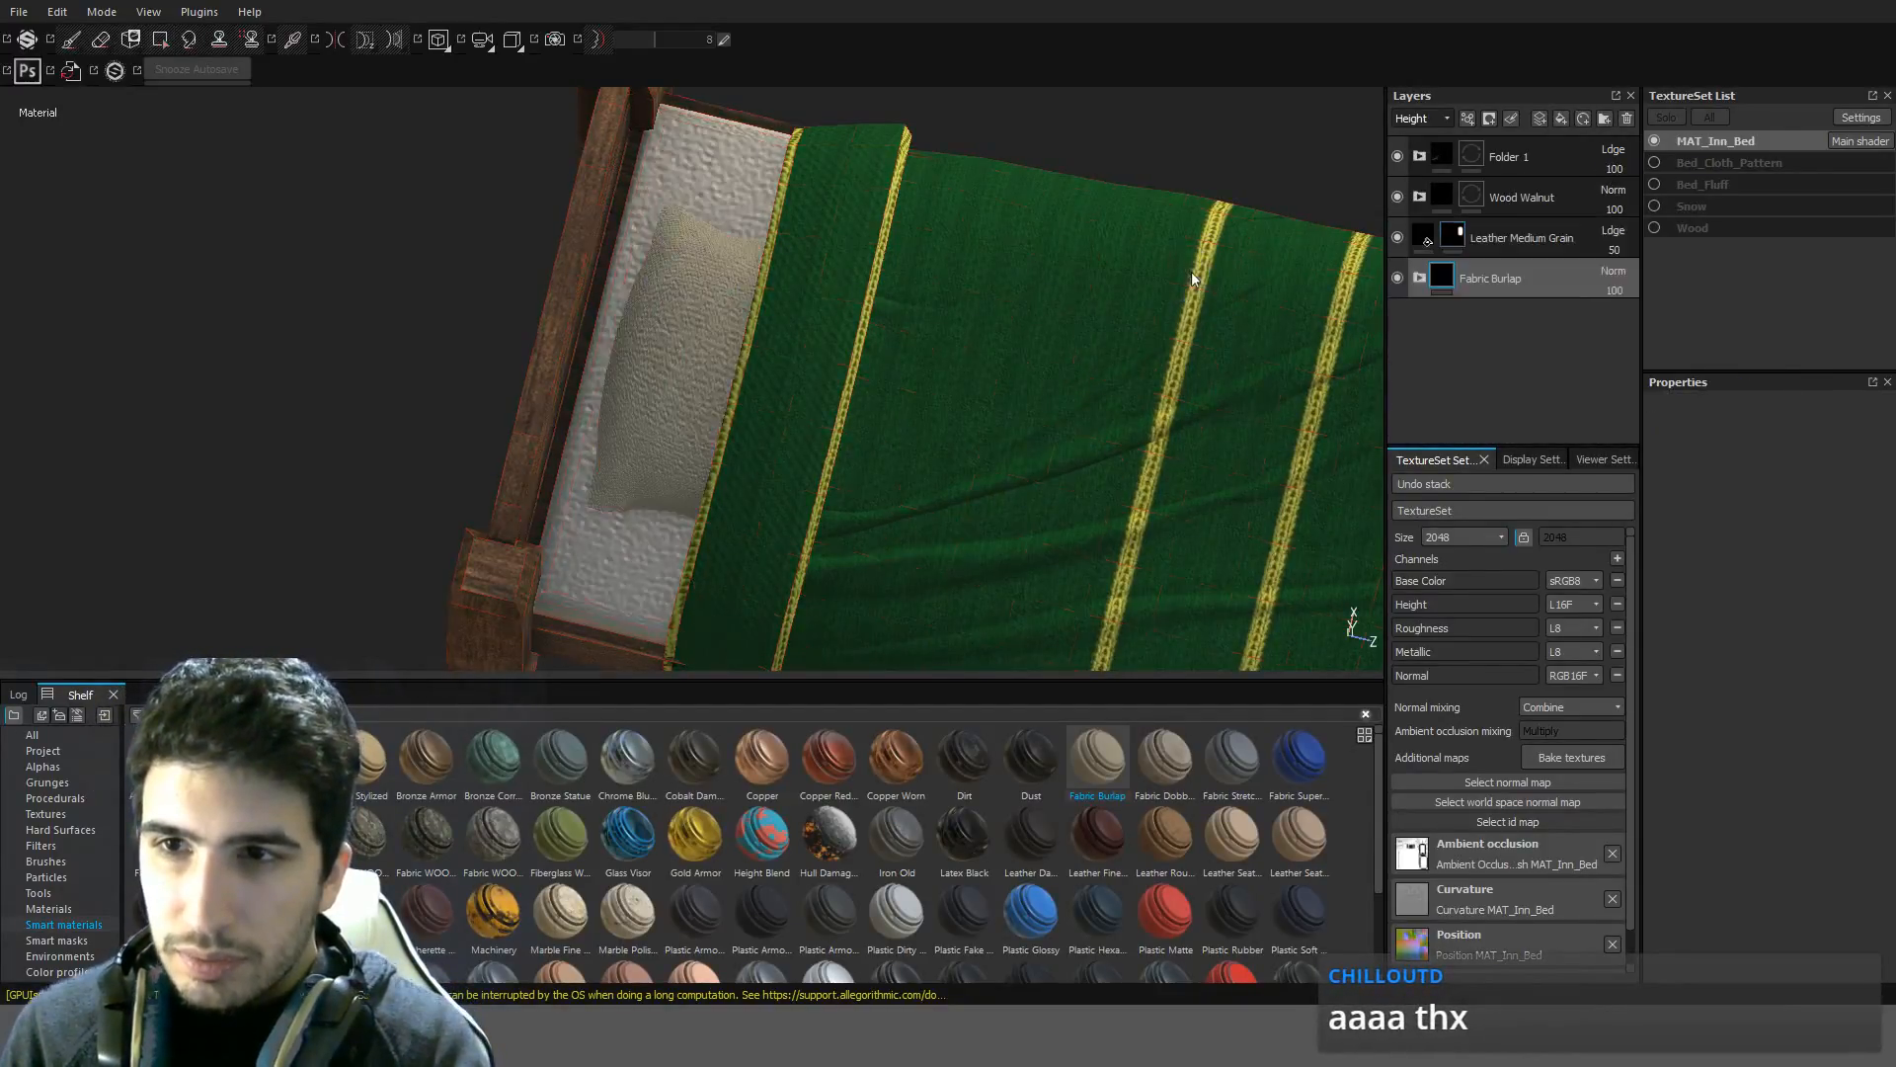
{"action": "left_click_drag", "start_coordinate": [681, 368], "coordinate": [1127, 191], "text": "alt"}
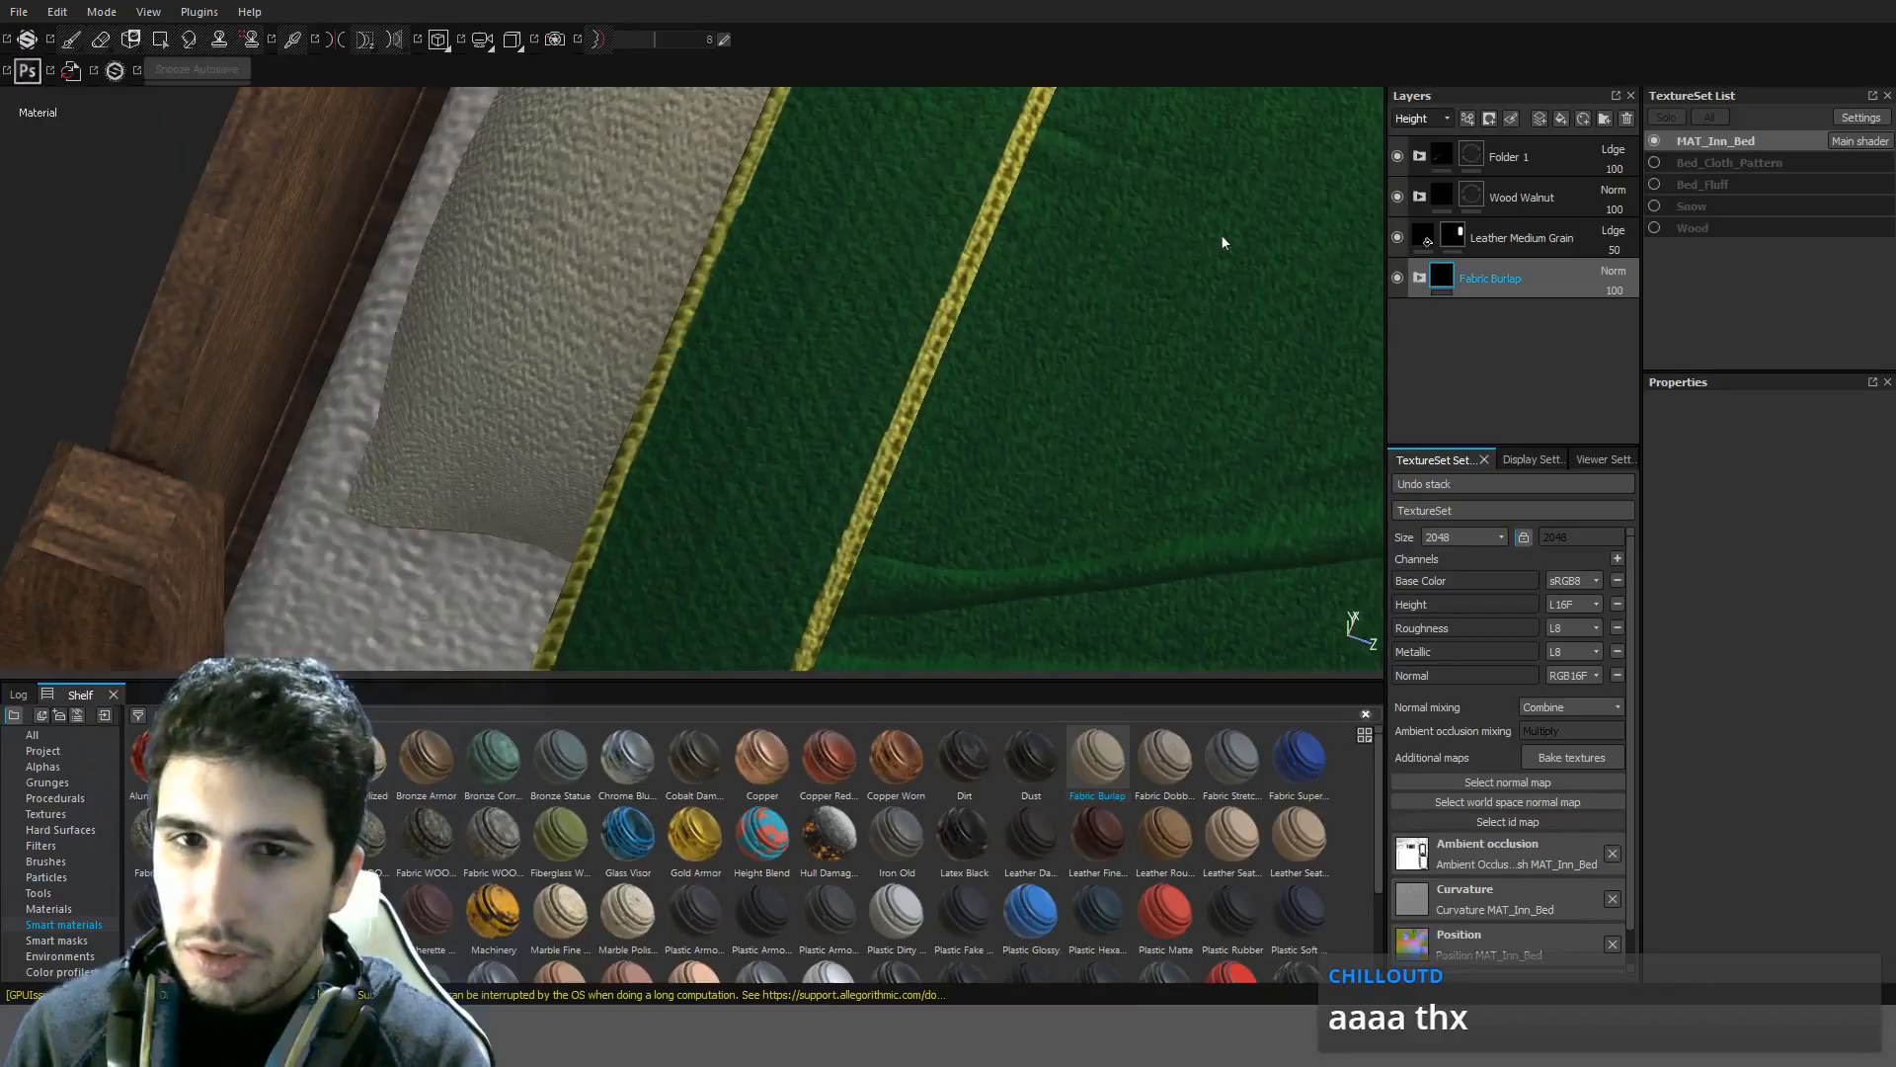
Undo adding Fabric Burlap and place the Fabric Dobby Aged smart material below the Leather Medium Grain layer instead
{"action": "key", "text": "ctrl+z"}
{"action": "left_click_drag", "start_coordinate": [1163, 759], "coordinate": [1144, 280]}
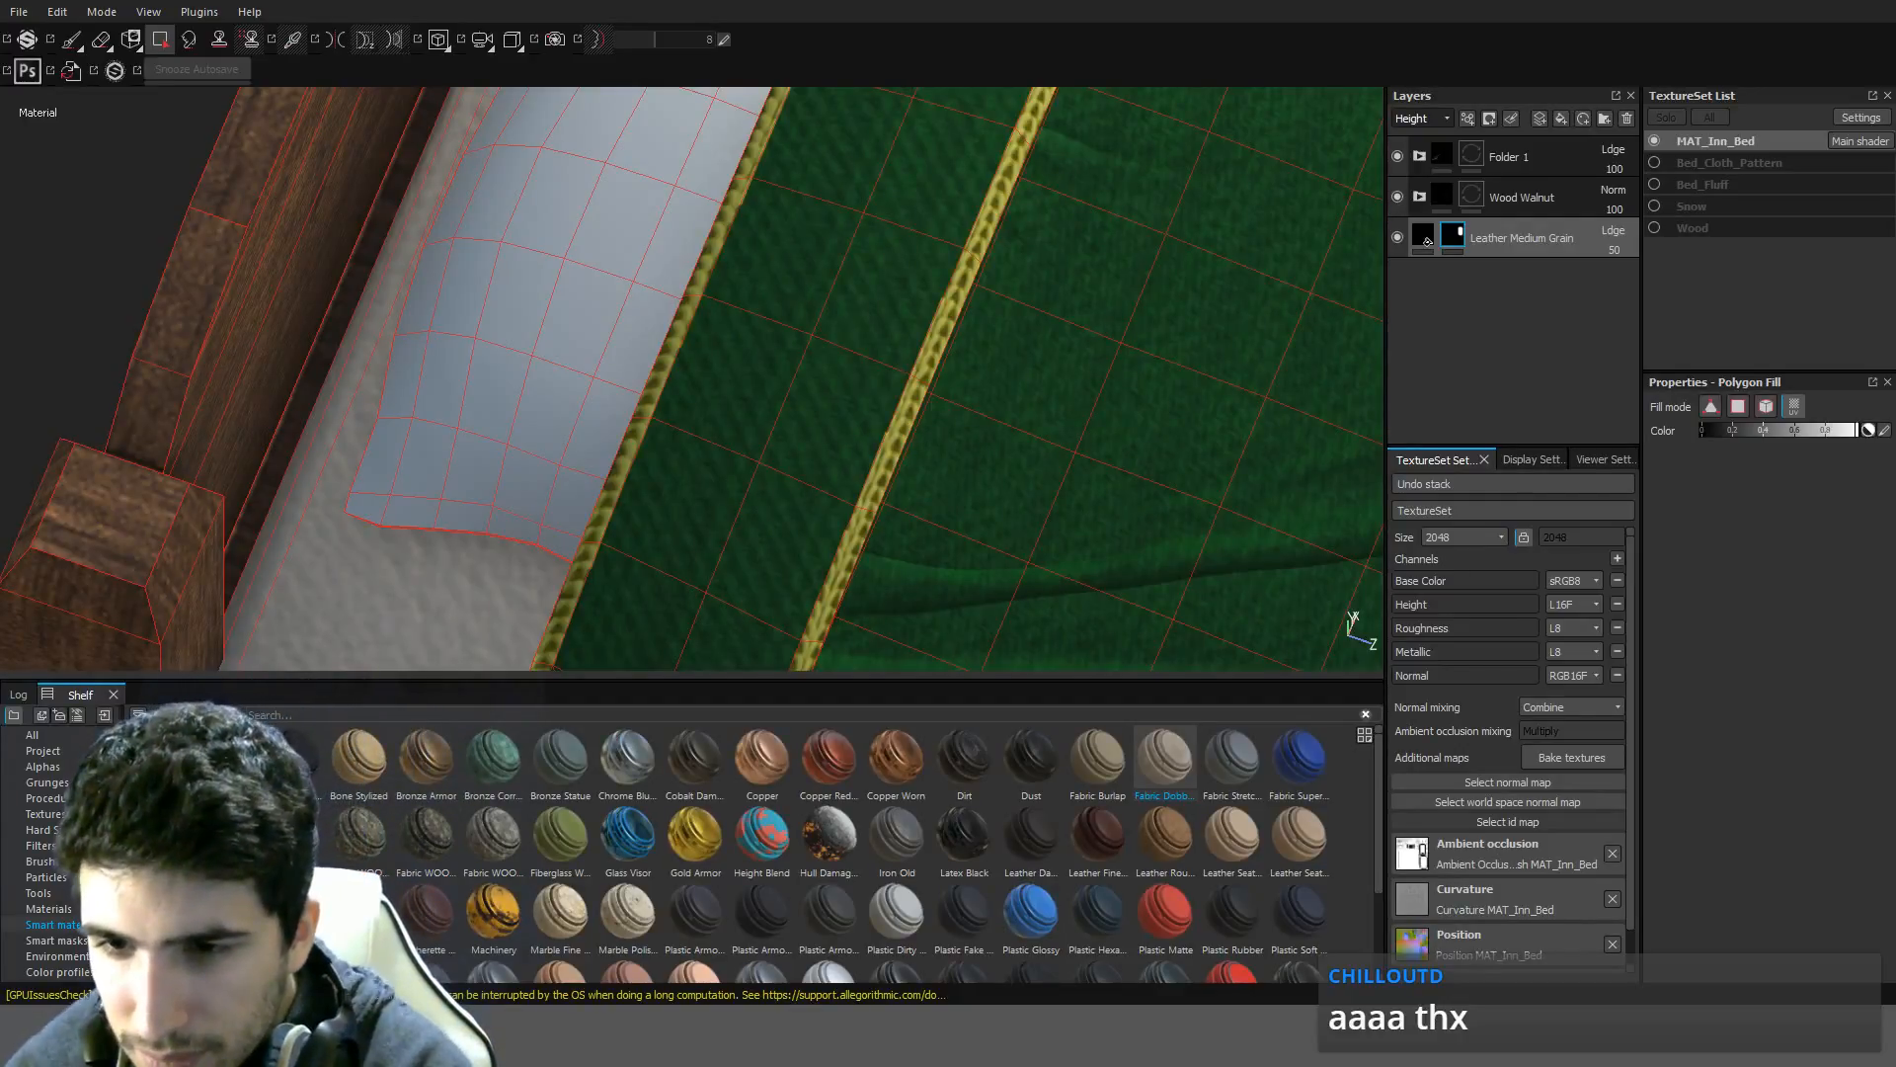
{"action": "left_click_drag", "start_coordinate": [1164, 756], "coordinate": [927, 660]}
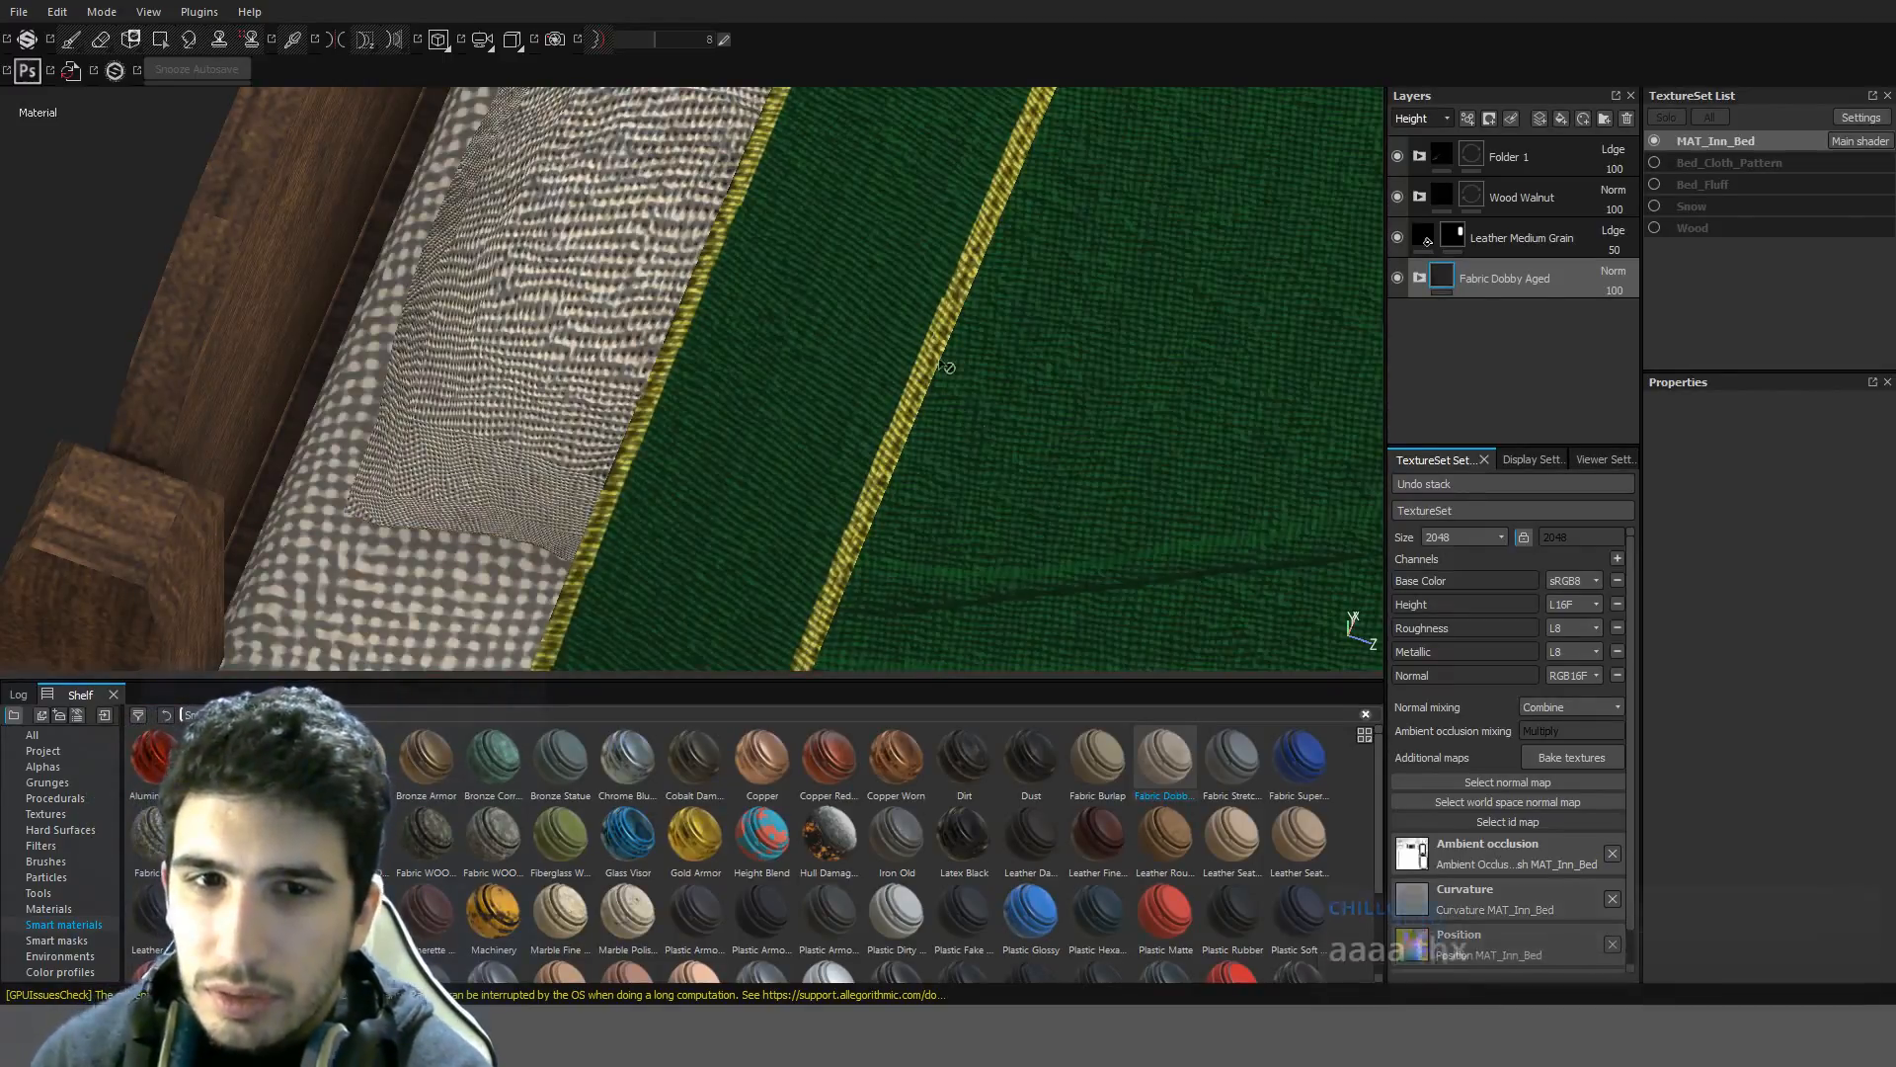
Examine the Fabric Dobby Aged weave on the pillow, mattress and green blanket up close and from several angles
{"action": "left_click_drag", "start_coordinate": [604, 228], "coordinate": [728, 263], "text": "alt"}
{"action": "scroll", "coordinate": [772, 342], "scroll_direction": "down", "scroll_amount": 5}
{"action": "scroll", "coordinate": [568, 276], "scroll_direction": "up", "scroll_amount": 6}
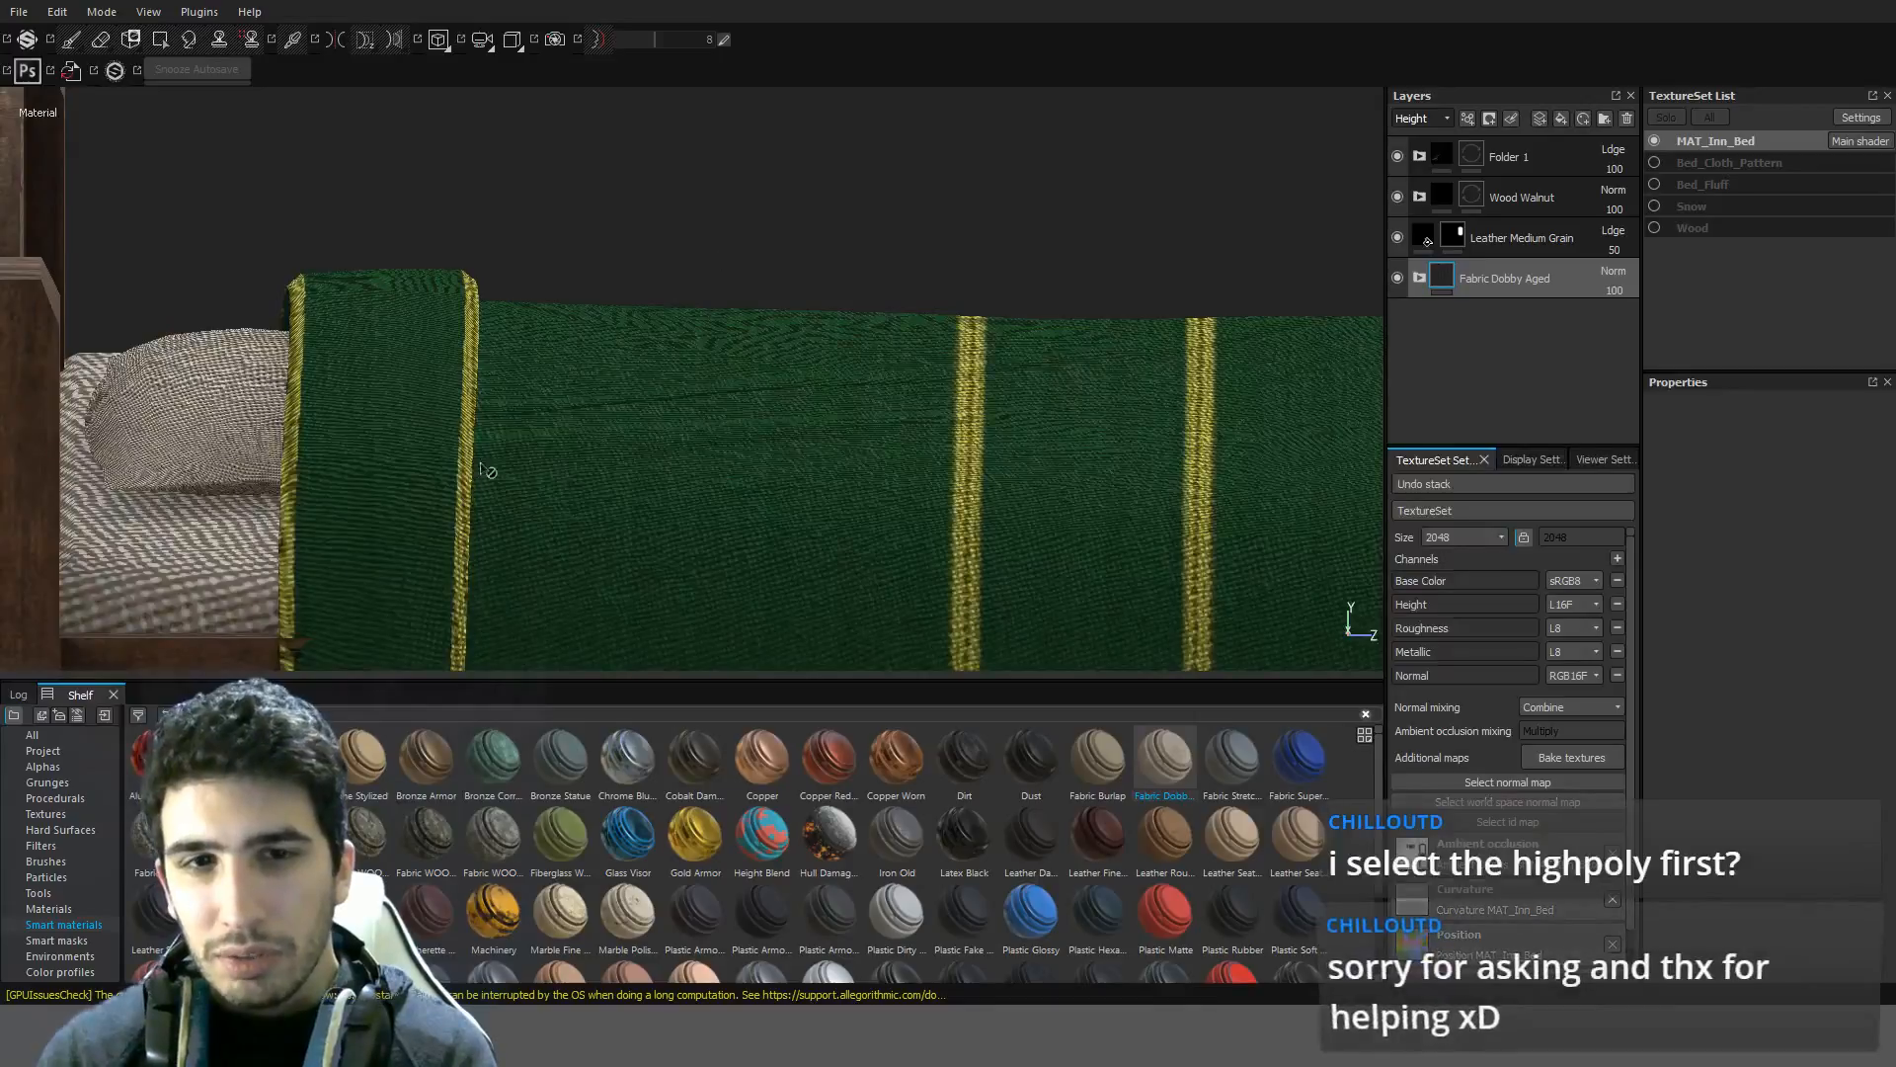
{"action": "scroll", "coordinate": [626, 296], "scroll_direction": "up", "scroll_amount": 3}
{"action": "left_click_drag", "start_coordinate": [626, 296], "coordinate": [722, 256], "text": "alt"}
{"action": "scroll", "coordinate": [877, 391], "scroll_direction": "down", "scroll_amount": 3}
{"action": "left_click_drag", "start_coordinate": [877, 391], "coordinate": [705, 372], "text": "alt"}
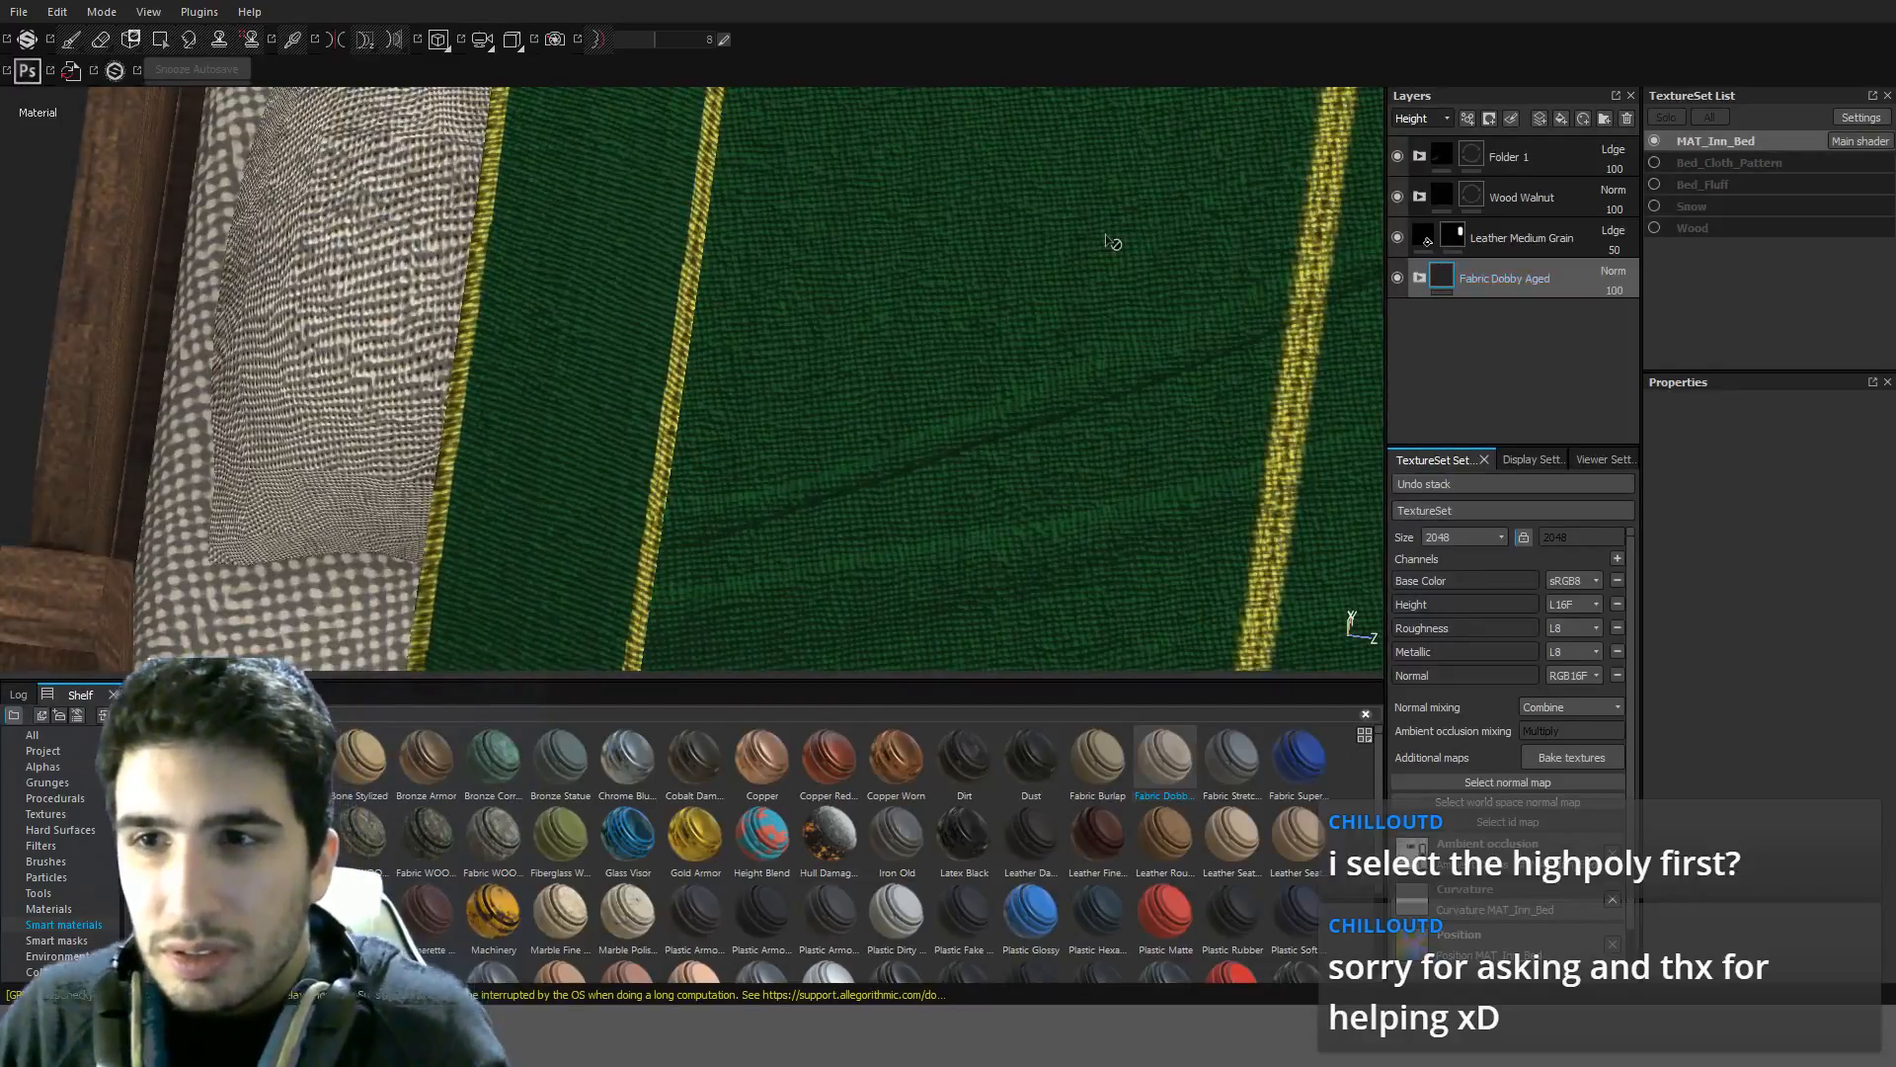
Compare the bed with and without Fabric Dobby Aged by undoing and redoing, and end with that smart material's addition undone
{"action": "key", "text": "ctrl+z"}
{"action": "key", "text": "ctrl+y"}
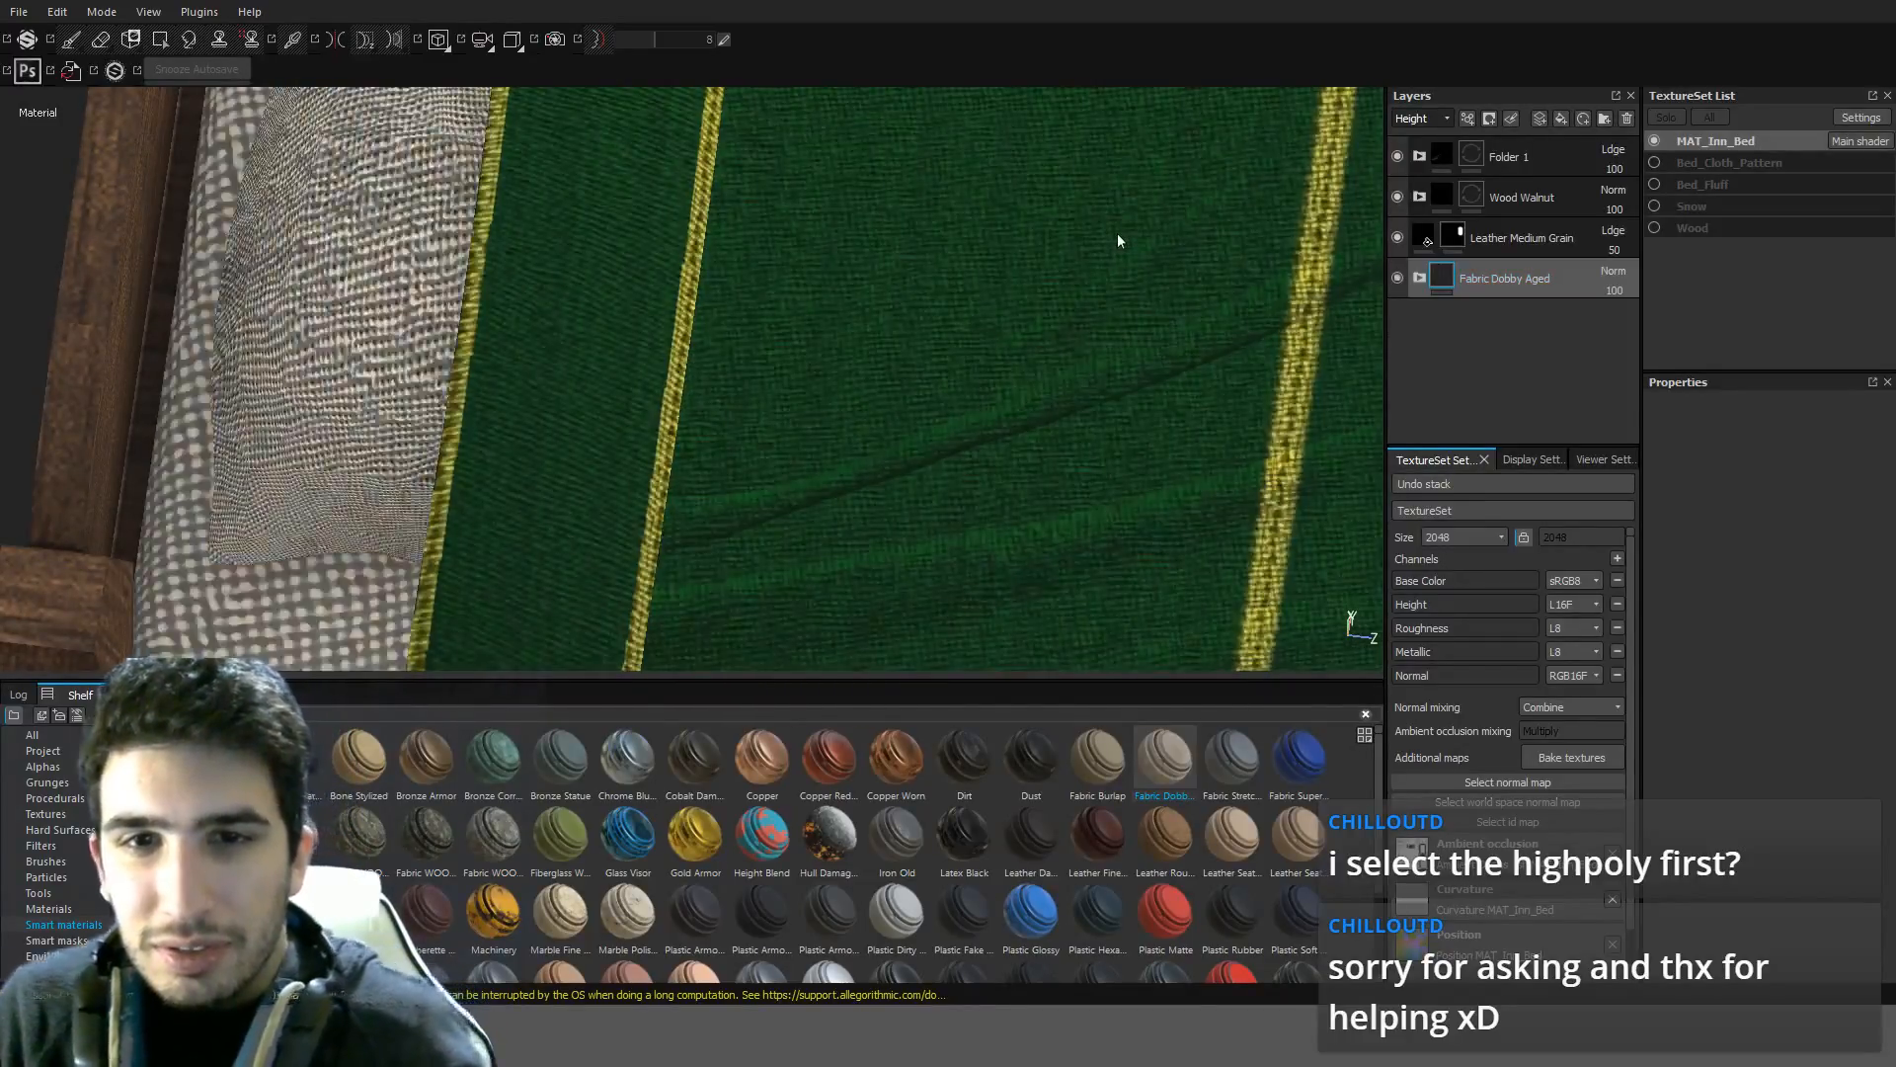
{"action": "scroll", "coordinate": [990, 288], "scroll_direction": "down", "scroll_amount": 3}
{"action": "left_click_drag", "start_coordinate": [991, 289], "coordinate": [690, 267], "text": "alt"}
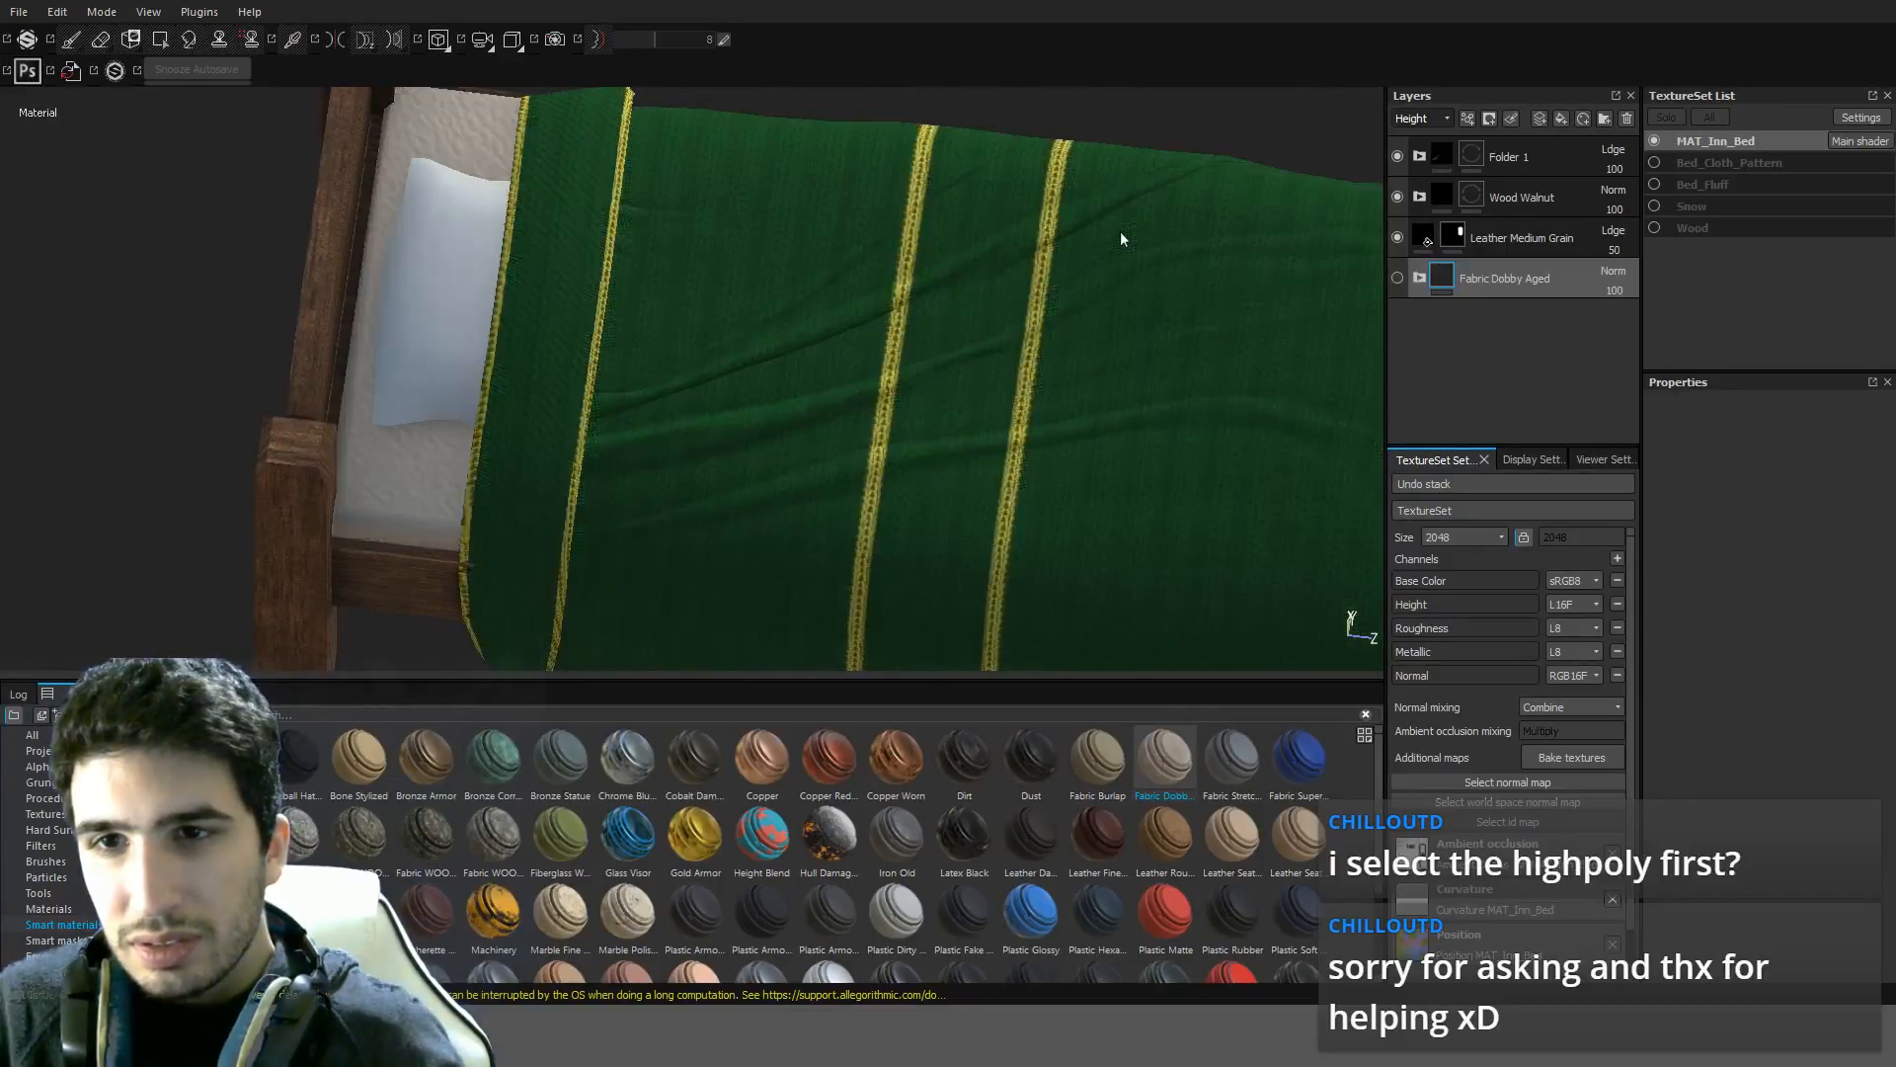
{"action": "key", "text": "ctrl+z"}
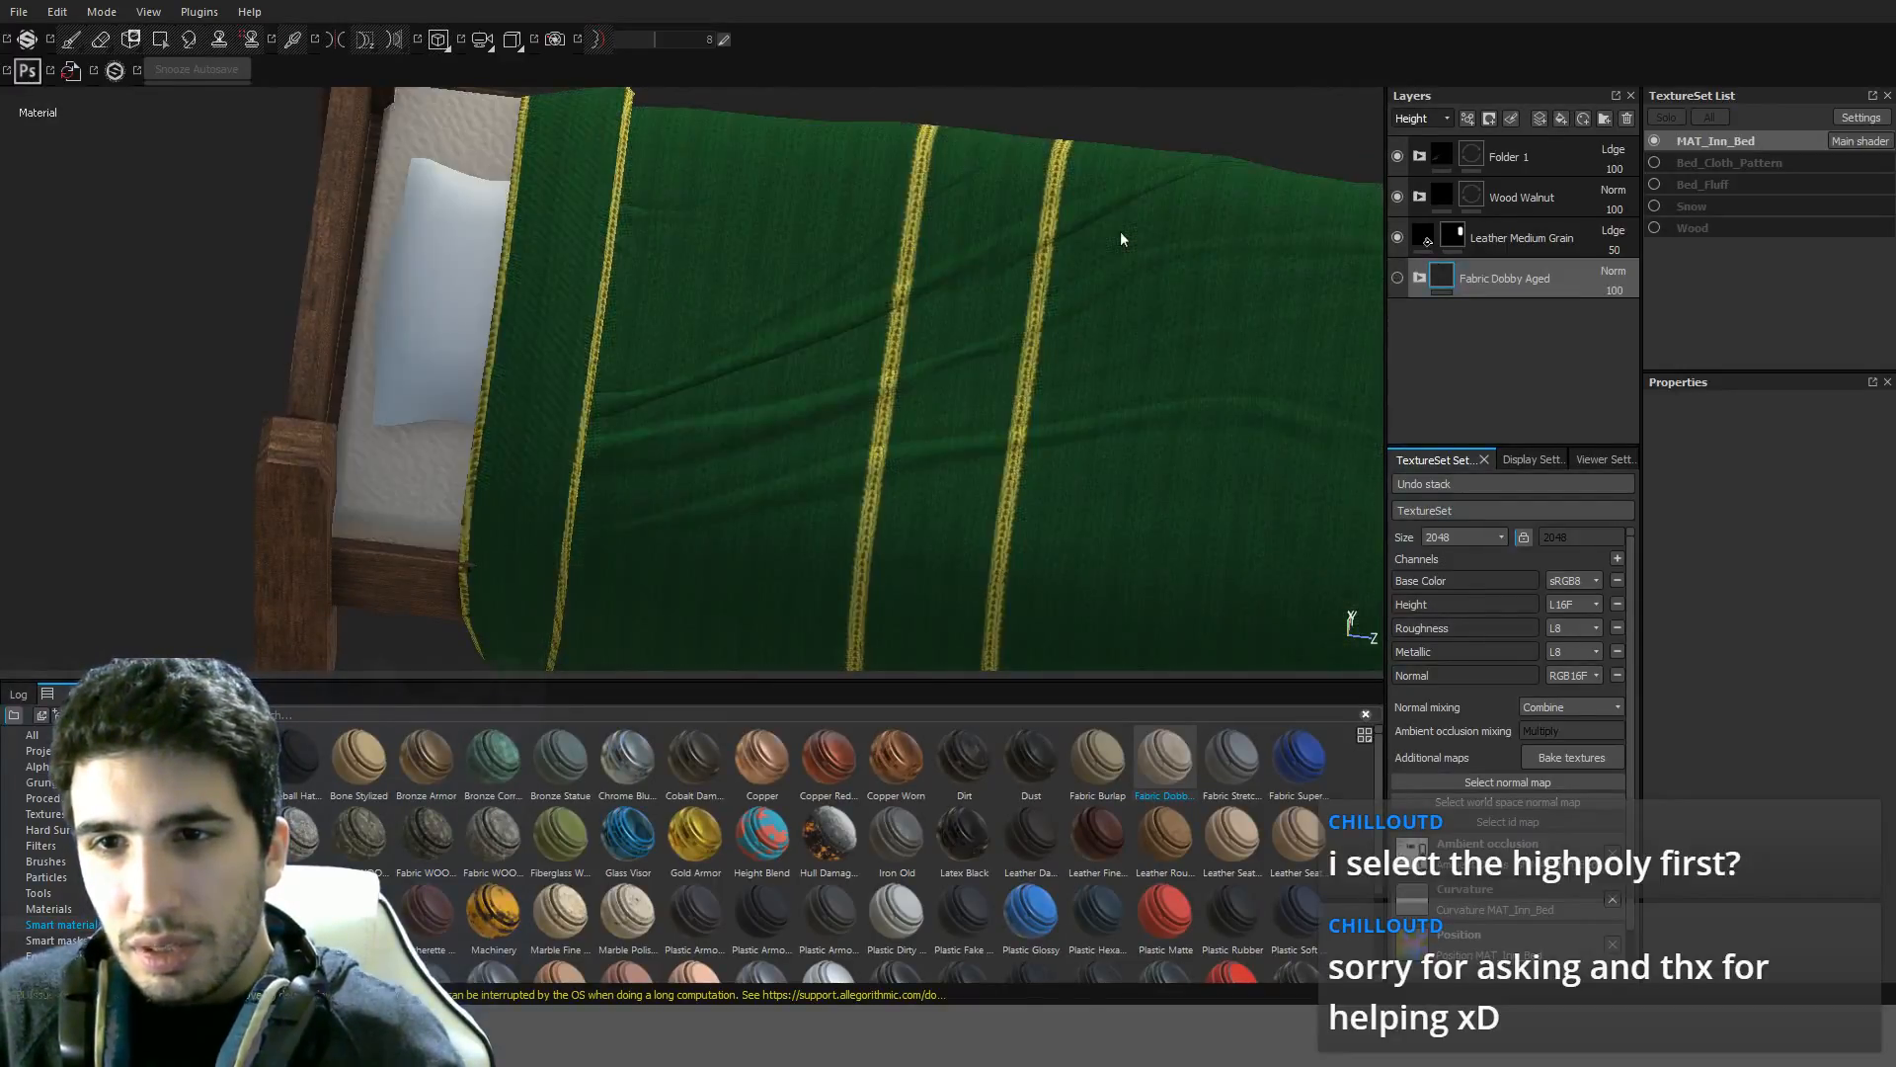
{"action": "key", "text": "ctrl+y"}
{"action": "key", "text": "ctrl+z"}
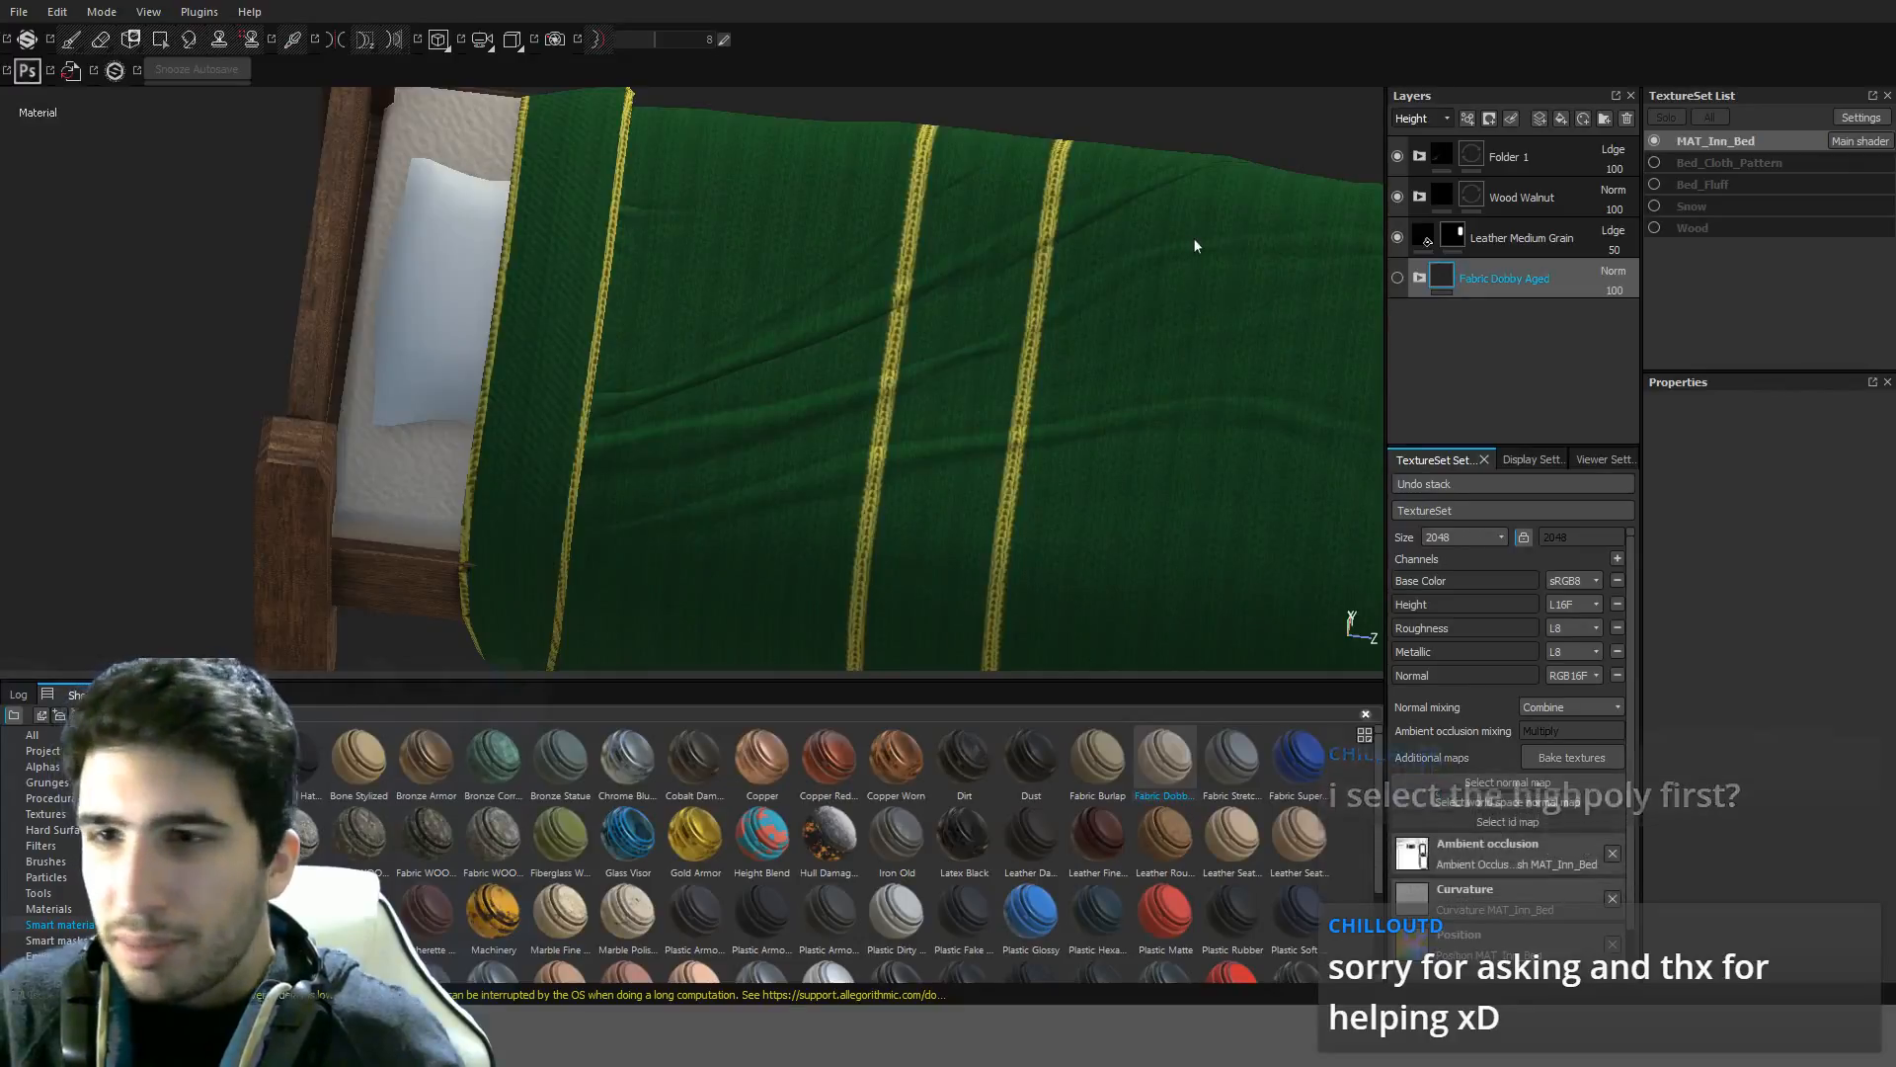
{"action": "key", "text": "ctrl+z"}
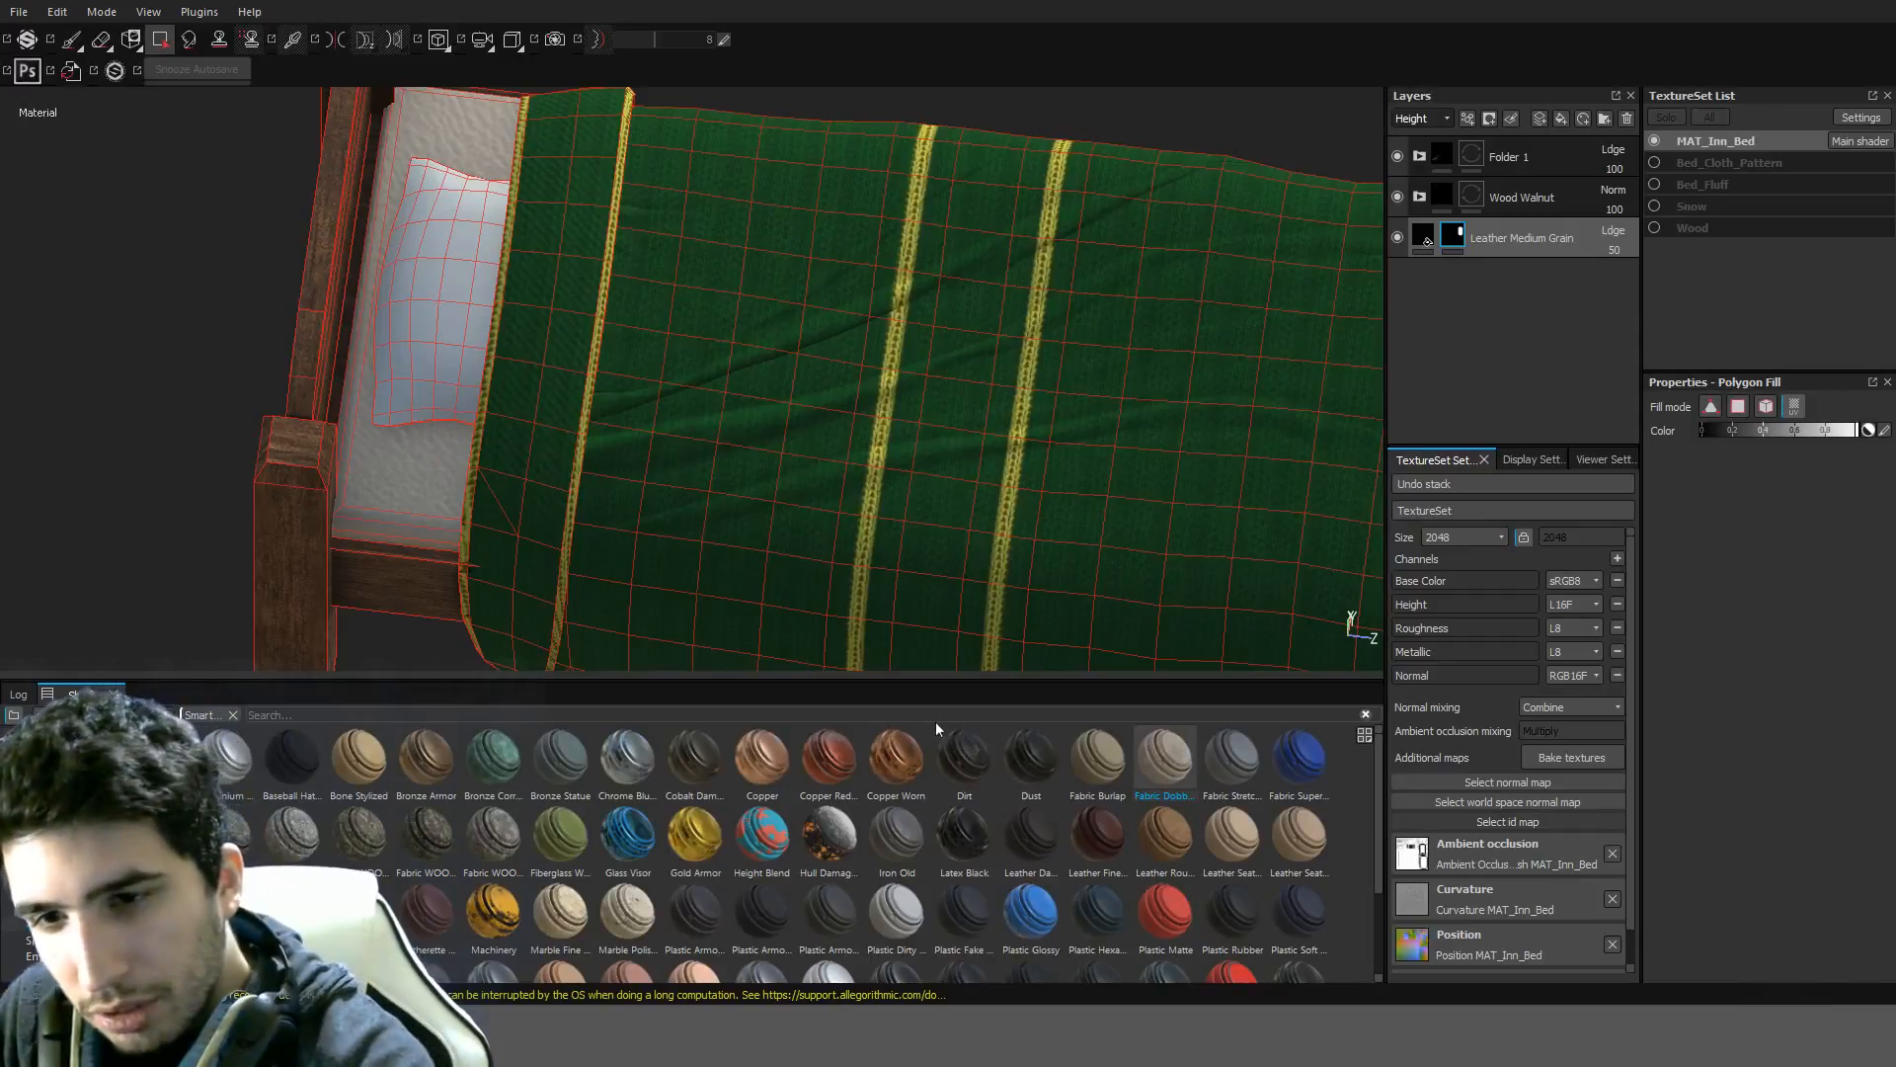
Place the Fabric Burlap smart material below the Leather Medium Grain layer and inspect the pillow, mattress and blanket from several angles
{"action": "scroll", "coordinate": [937, 726], "scroll_direction": "down", "scroll_amount": 2}
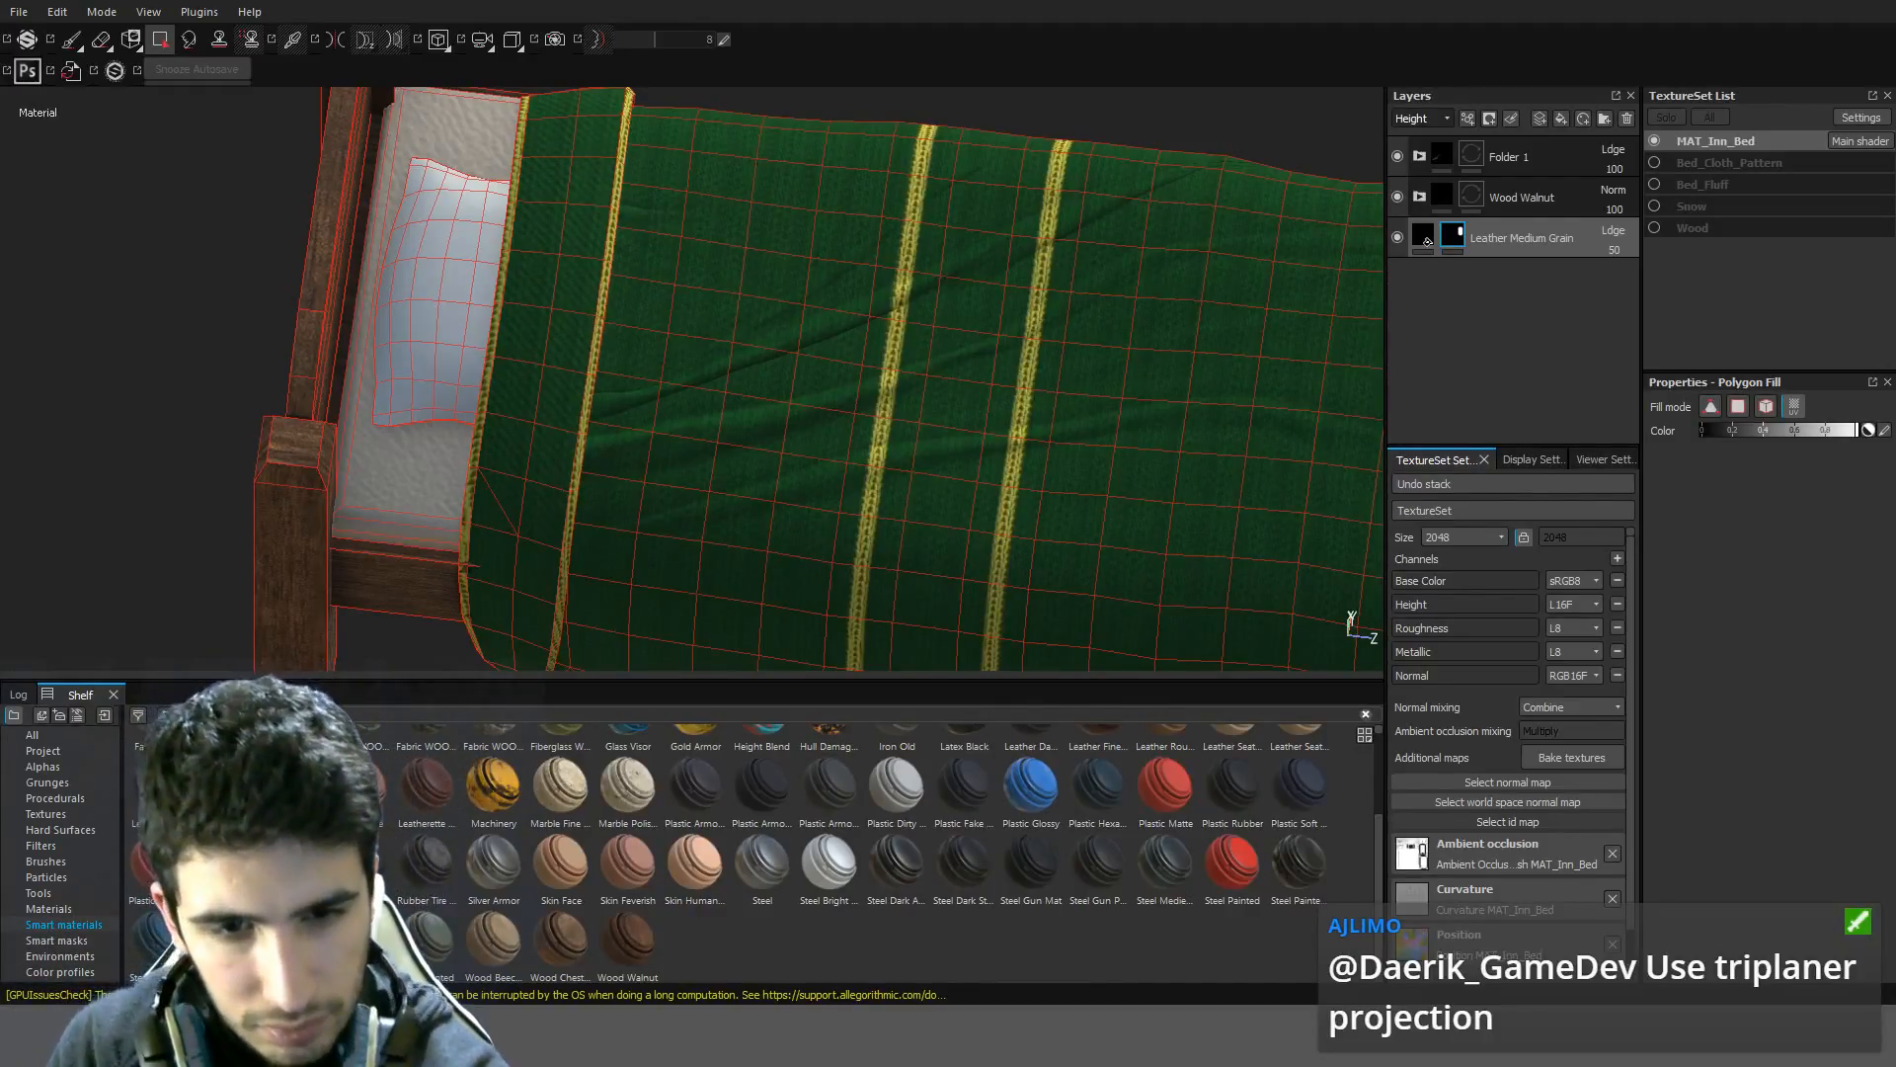
{"action": "scroll", "coordinate": [393, 721], "scroll_direction": "up", "scroll_amount": 2}
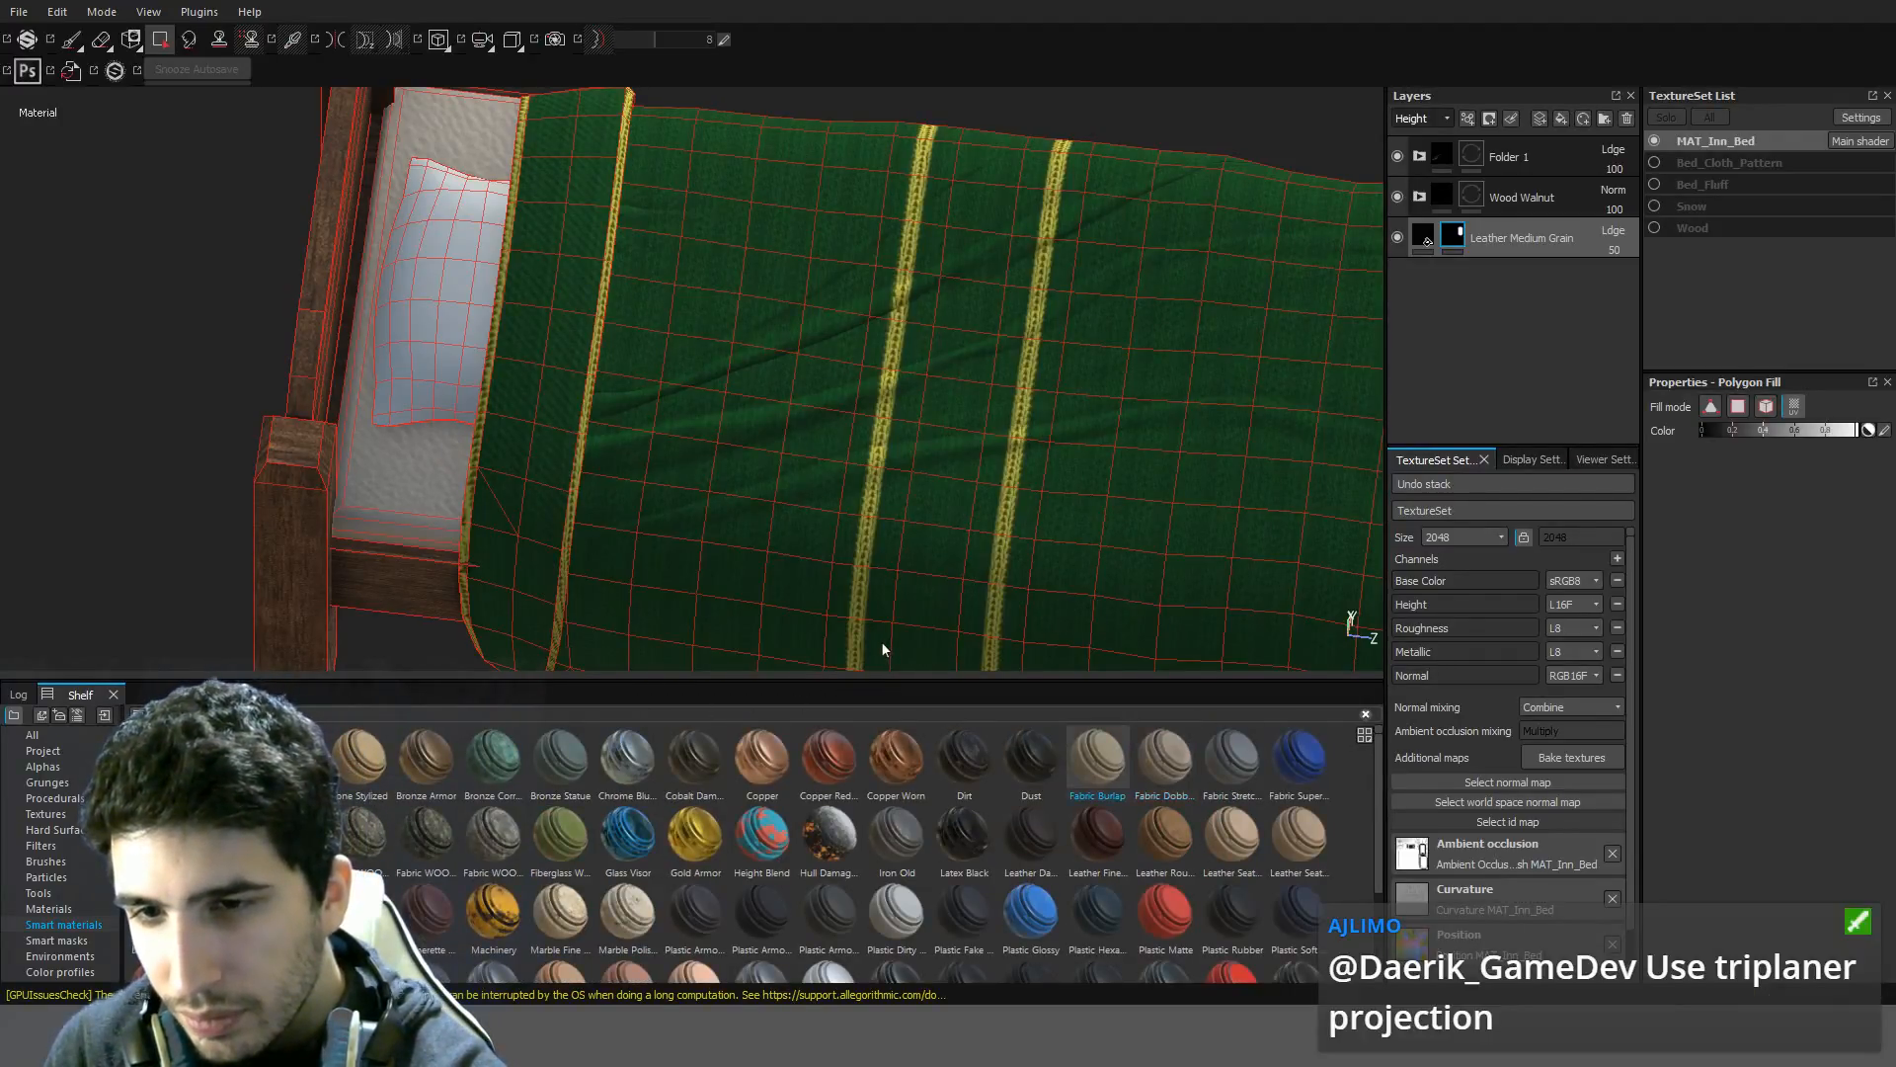
{"action": "left_click_drag", "start_coordinate": [1097, 755], "coordinate": [1182, 249]}
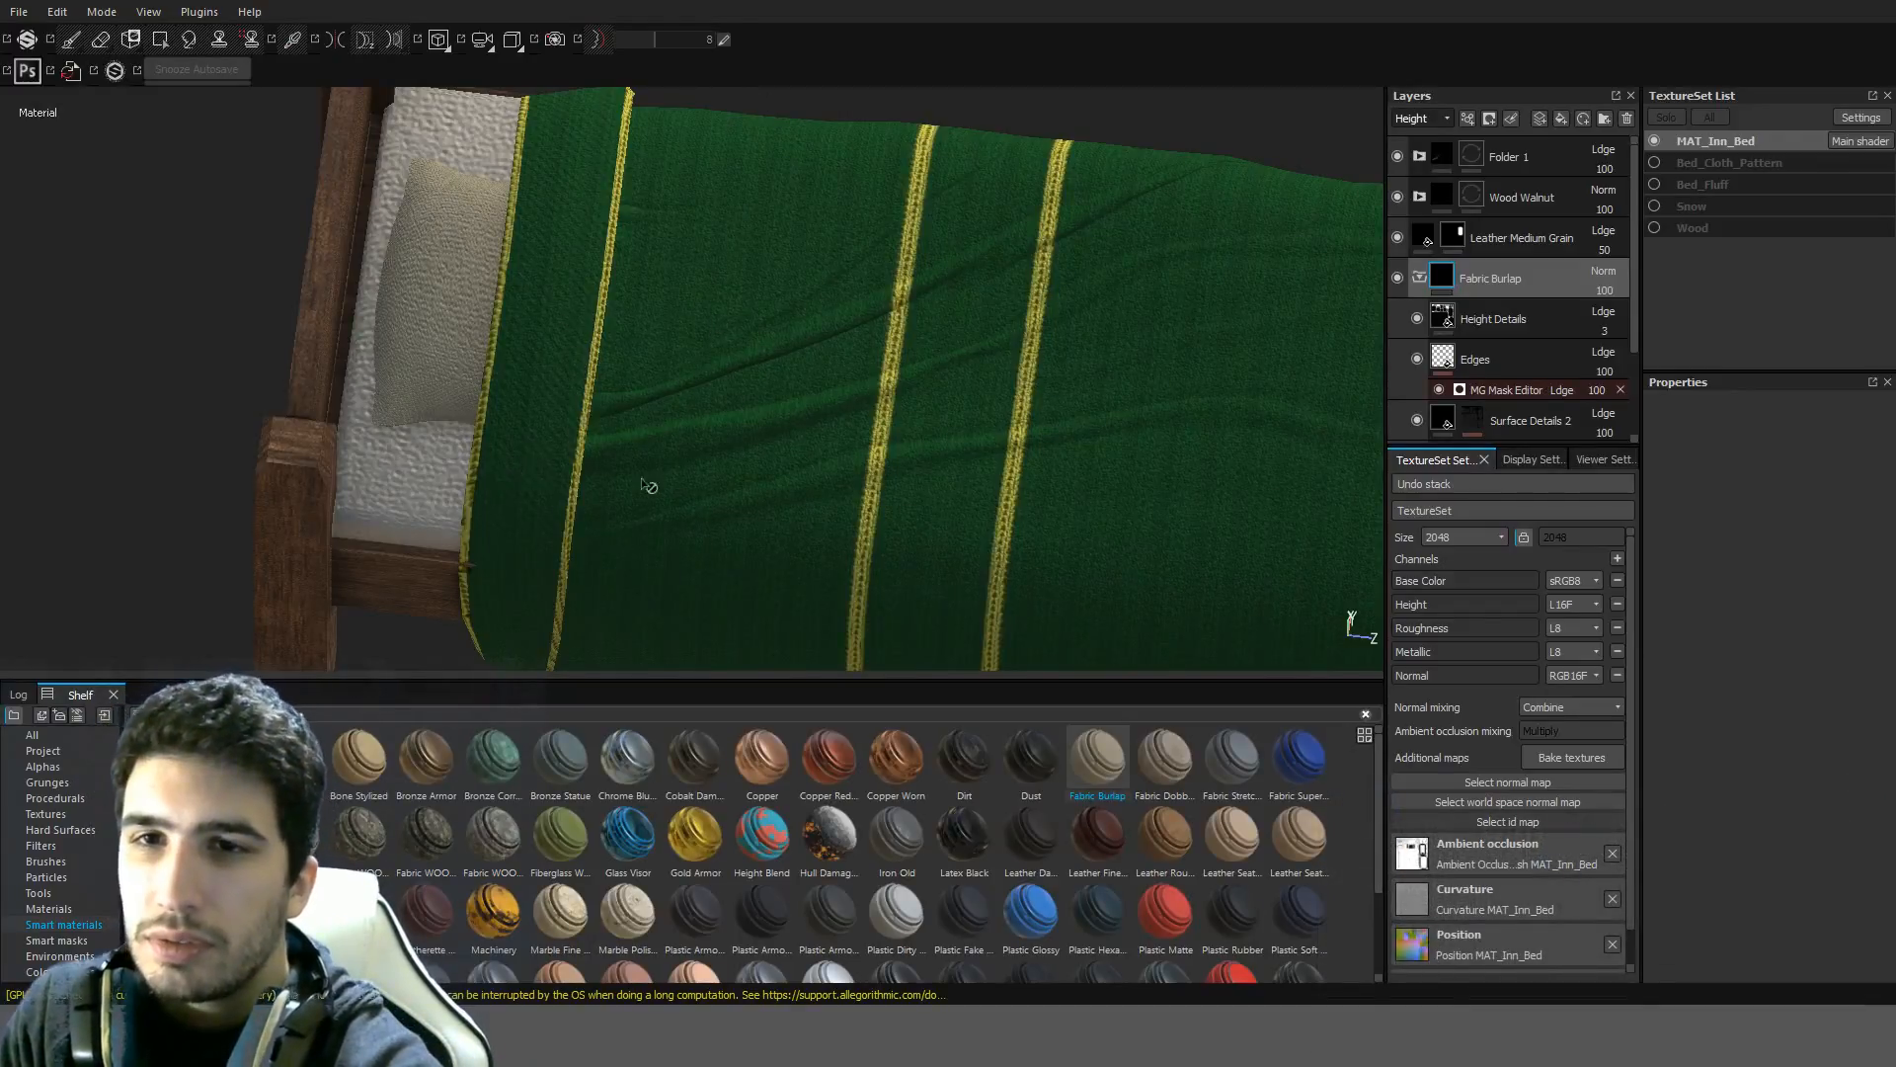
{"action": "scroll", "coordinate": [869, 316], "scroll_direction": "down", "scroll_amount": 5}
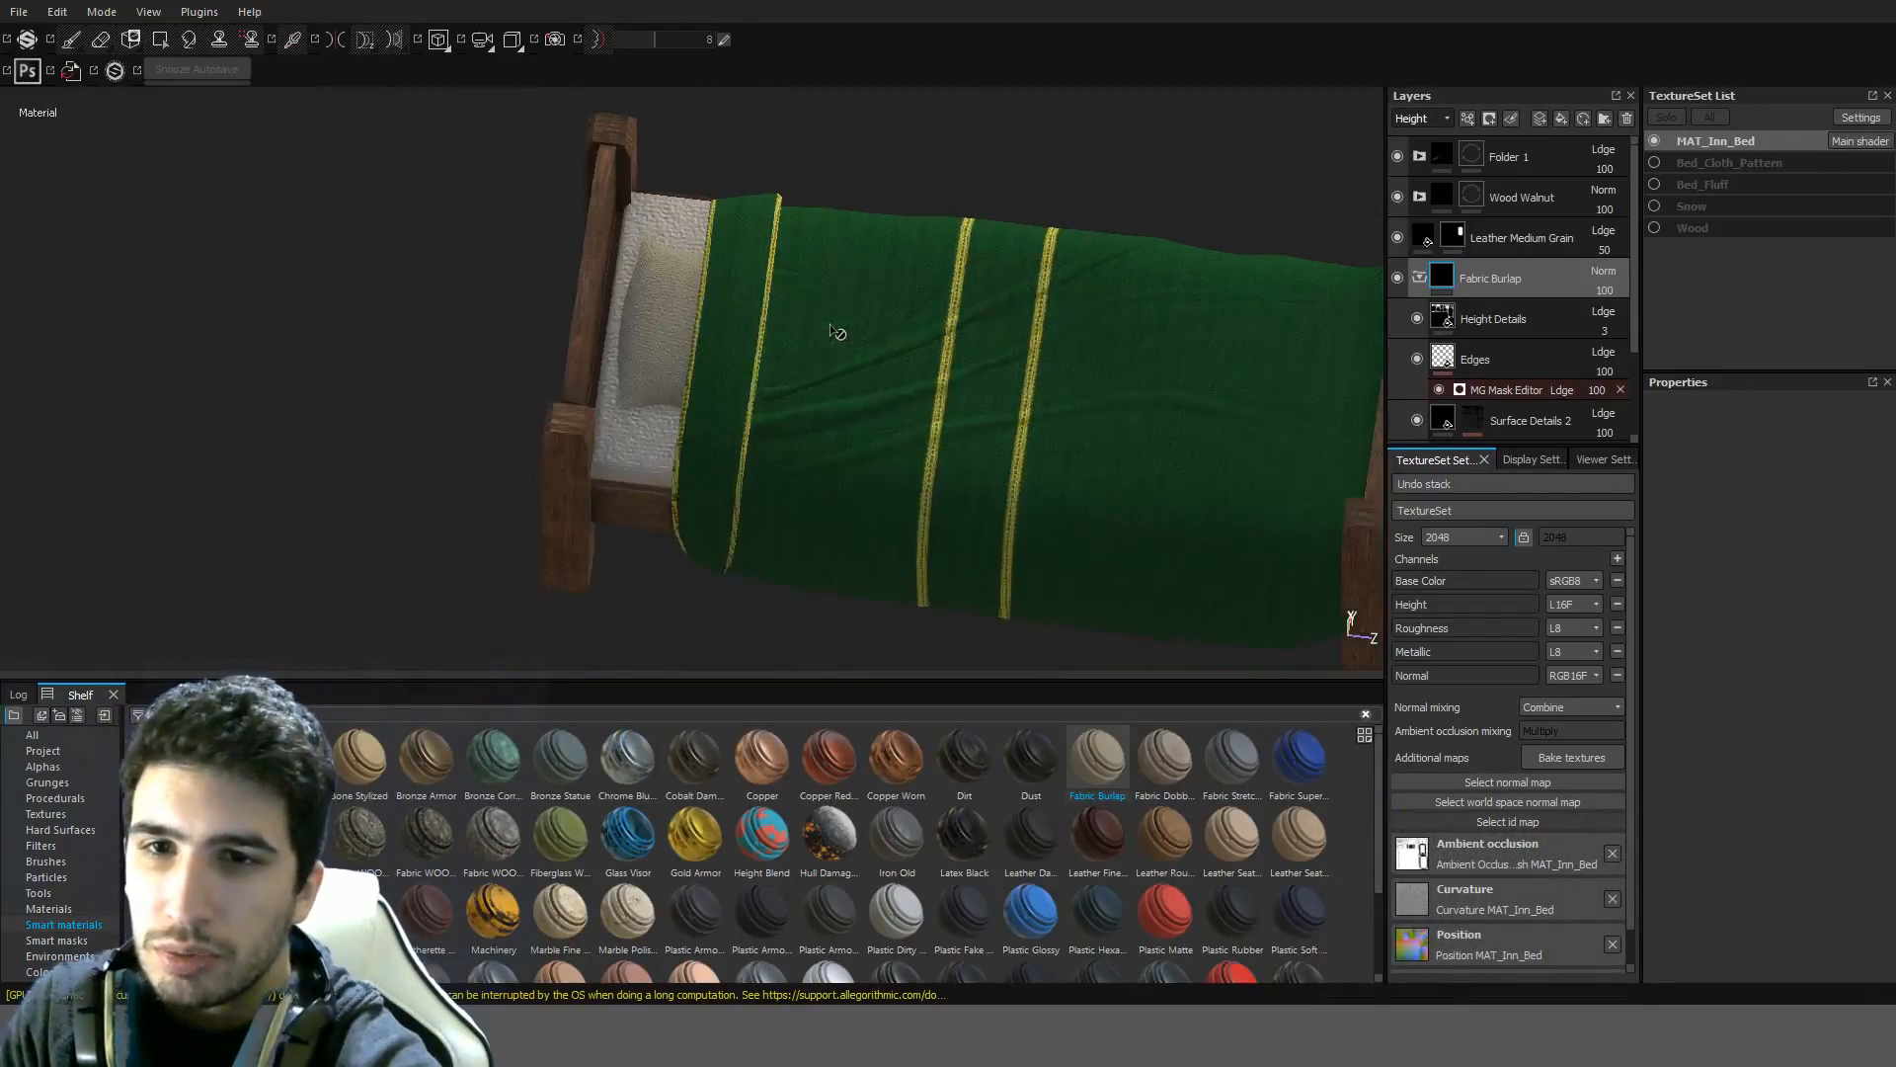
{"action": "scroll", "coordinate": [838, 326], "scroll_direction": "up", "scroll_amount": 8}
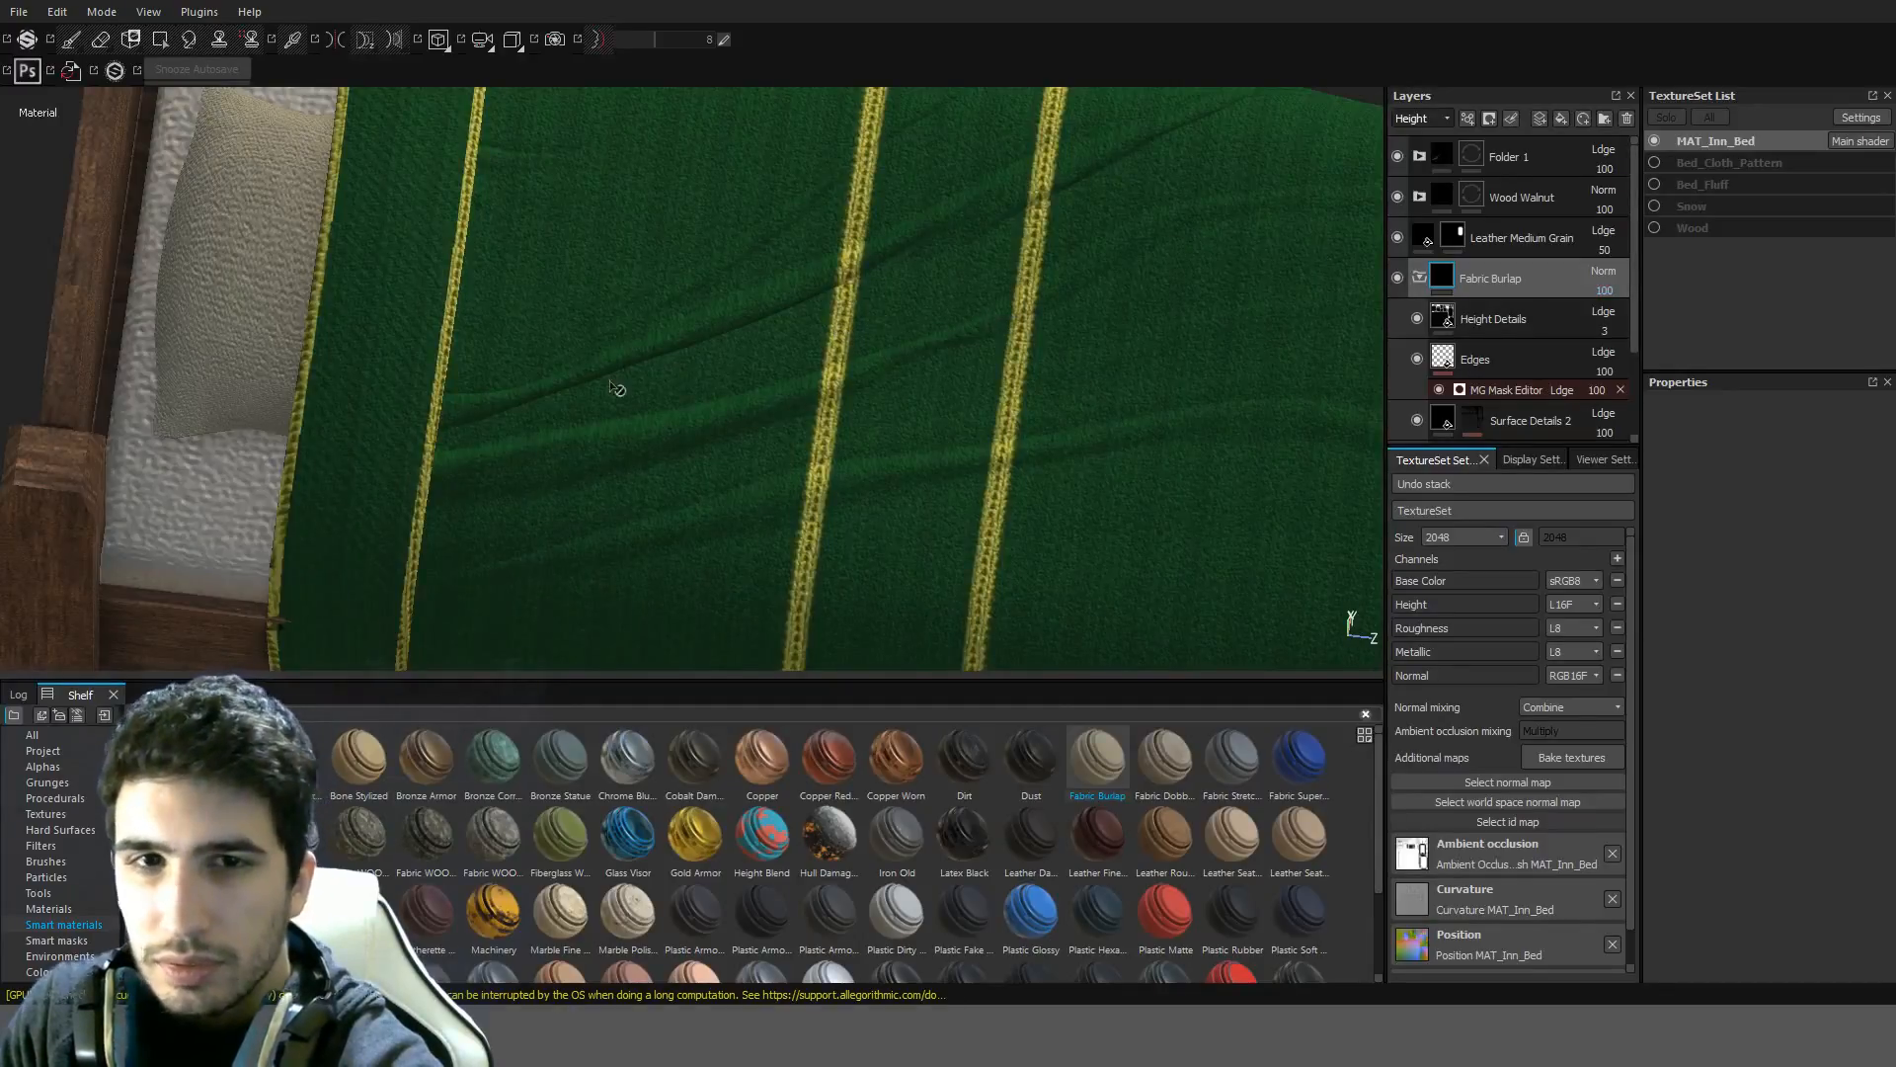
{"action": "scroll", "coordinate": [578, 387], "scroll_direction": "down", "scroll_amount": 3}
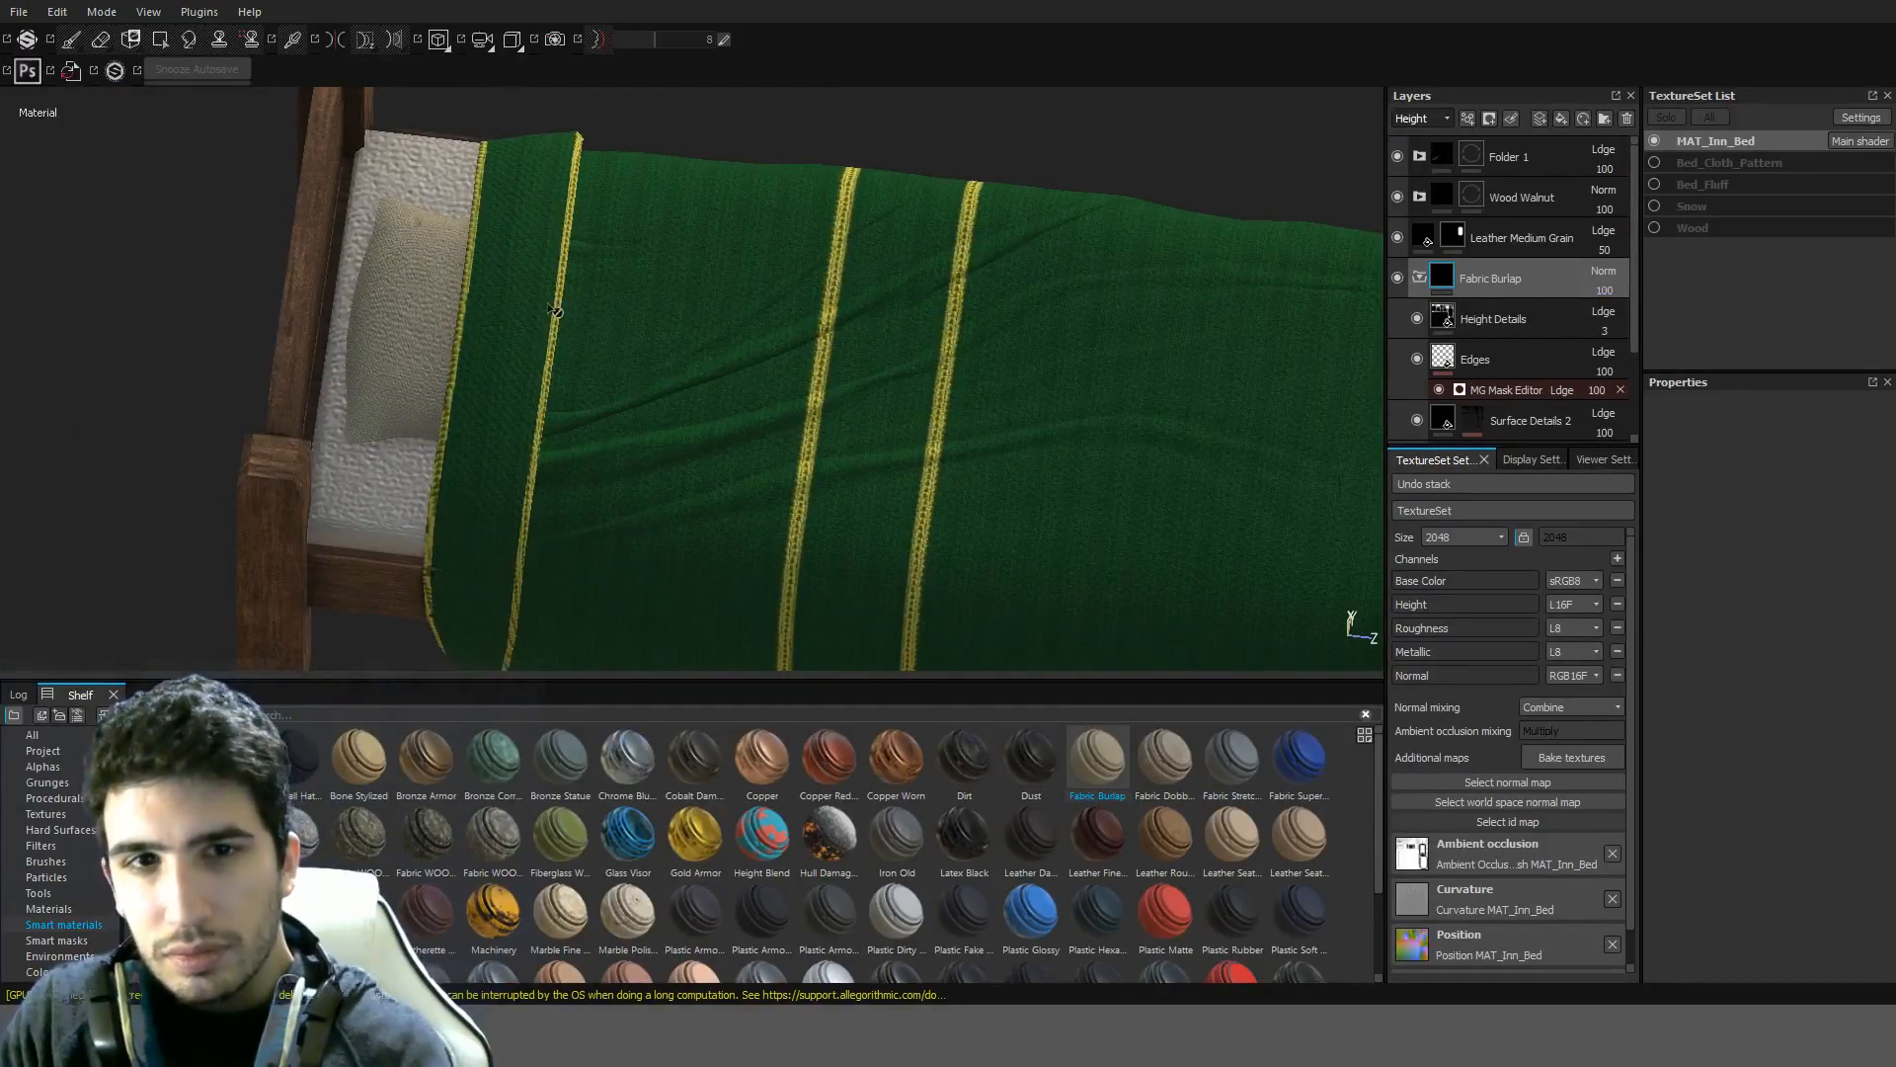
{"action": "left_click_drag", "start_coordinate": [553, 311], "coordinate": [790, 370], "text": "alt"}
{"action": "scroll", "coordinate": [802, 373], "scroll_direction": "up", "scroll_amount": 3}
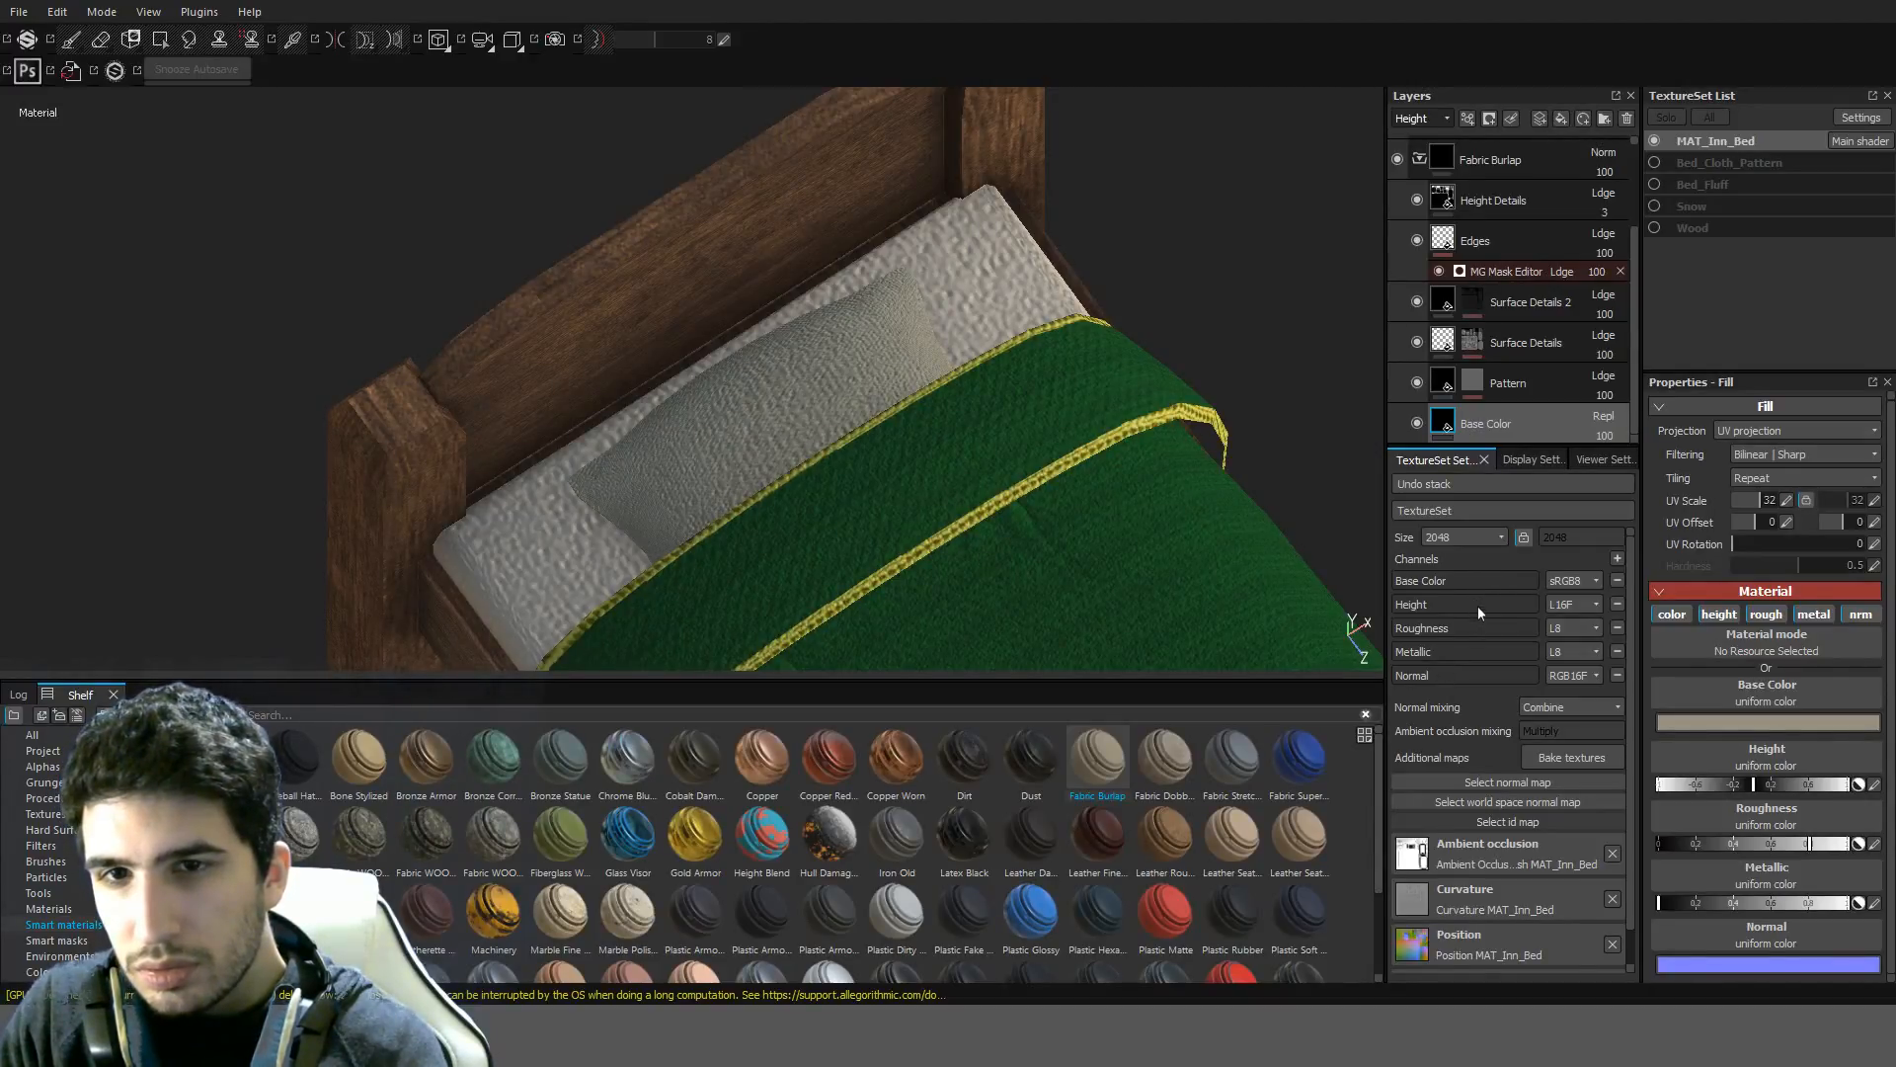
{"action": "mouse_move", "coordinate": [847, 525]}
{"action": "left_mouse_down", "text": "alt"}
{"action": "mouse_move", "coordinate": [820, 354]}
{"action": "mouse_move", "coordinate": [915, 369]}
{"action": "mouse_move", "coordinate": [965, 457]}
{"action": "mouse_move", "coordinate": [834, 516]}
{"action": "mouse_move", "coordinate": [869, 509]}
{"action": "left_mouse_up", "text": "alt"}
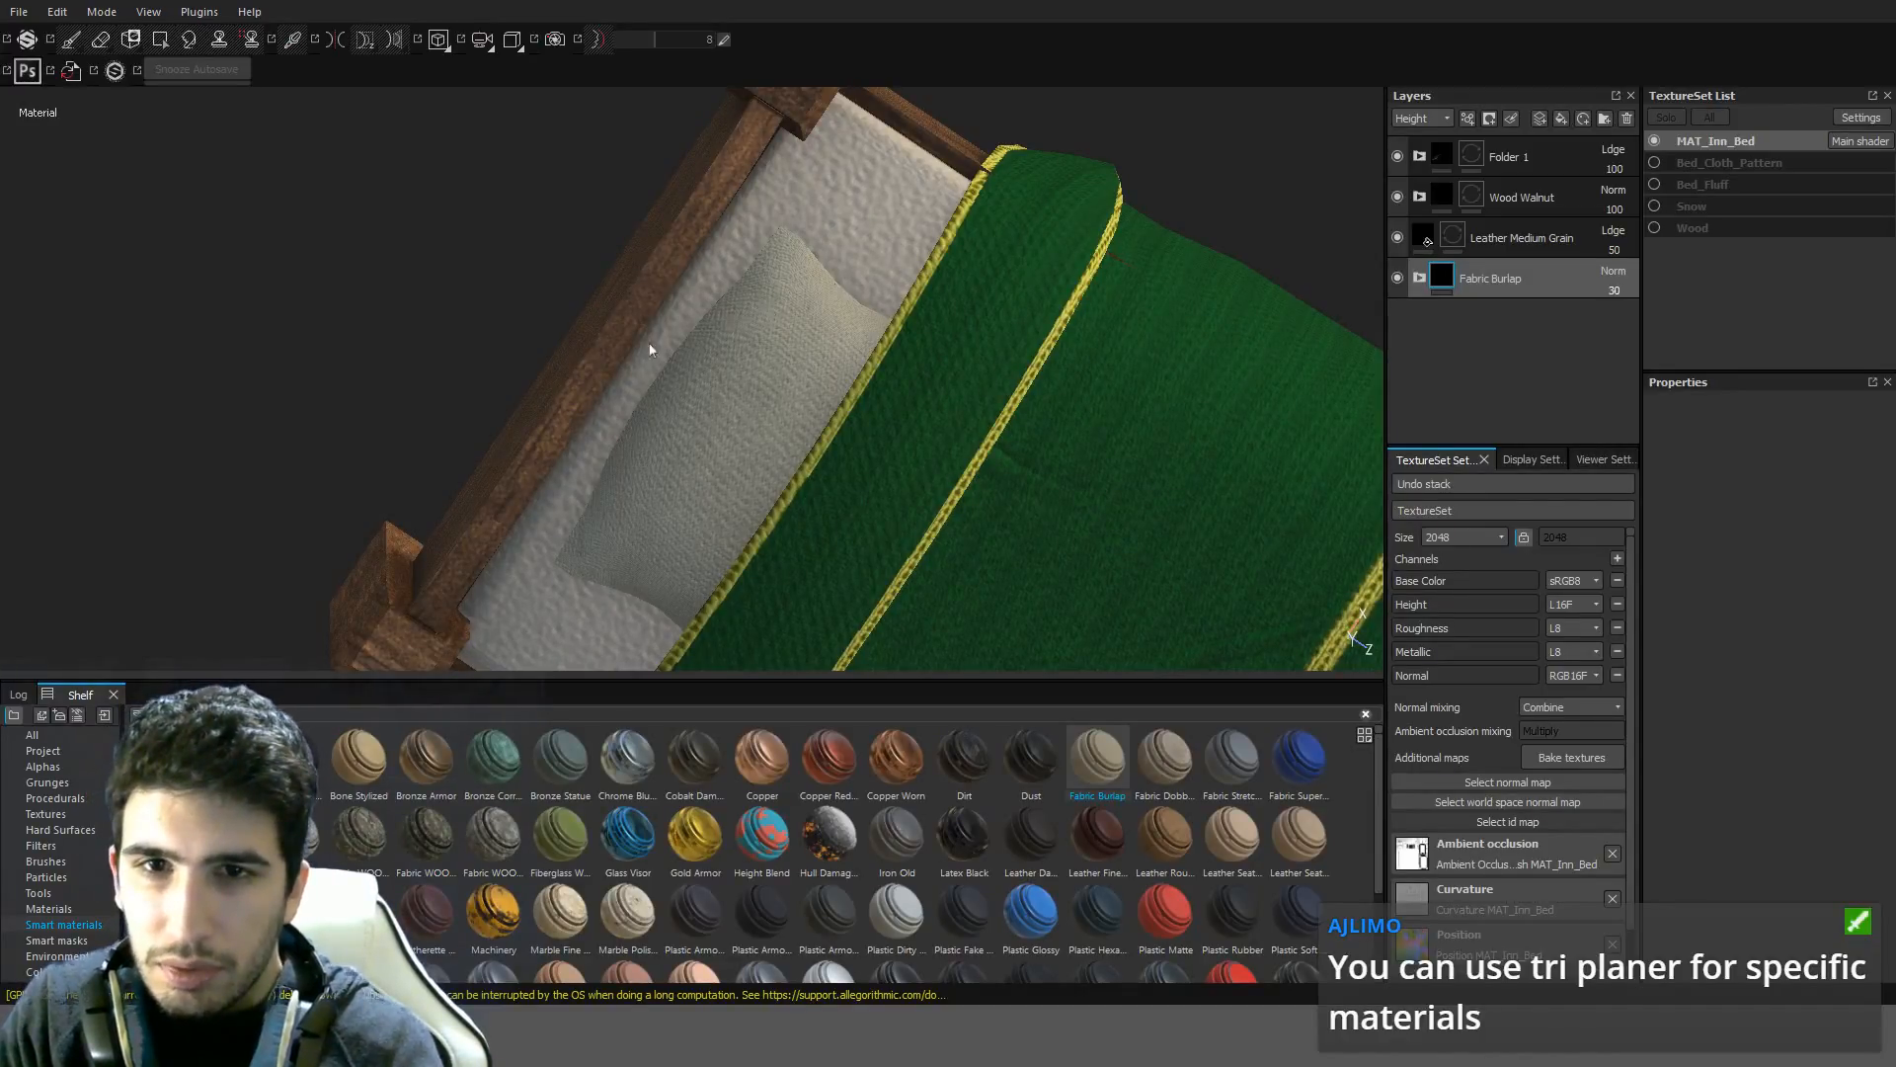
{"action": "left_click_drag", "start_coordinate": [653, 347], "coordinate": [913, 453], "text": "alt"}
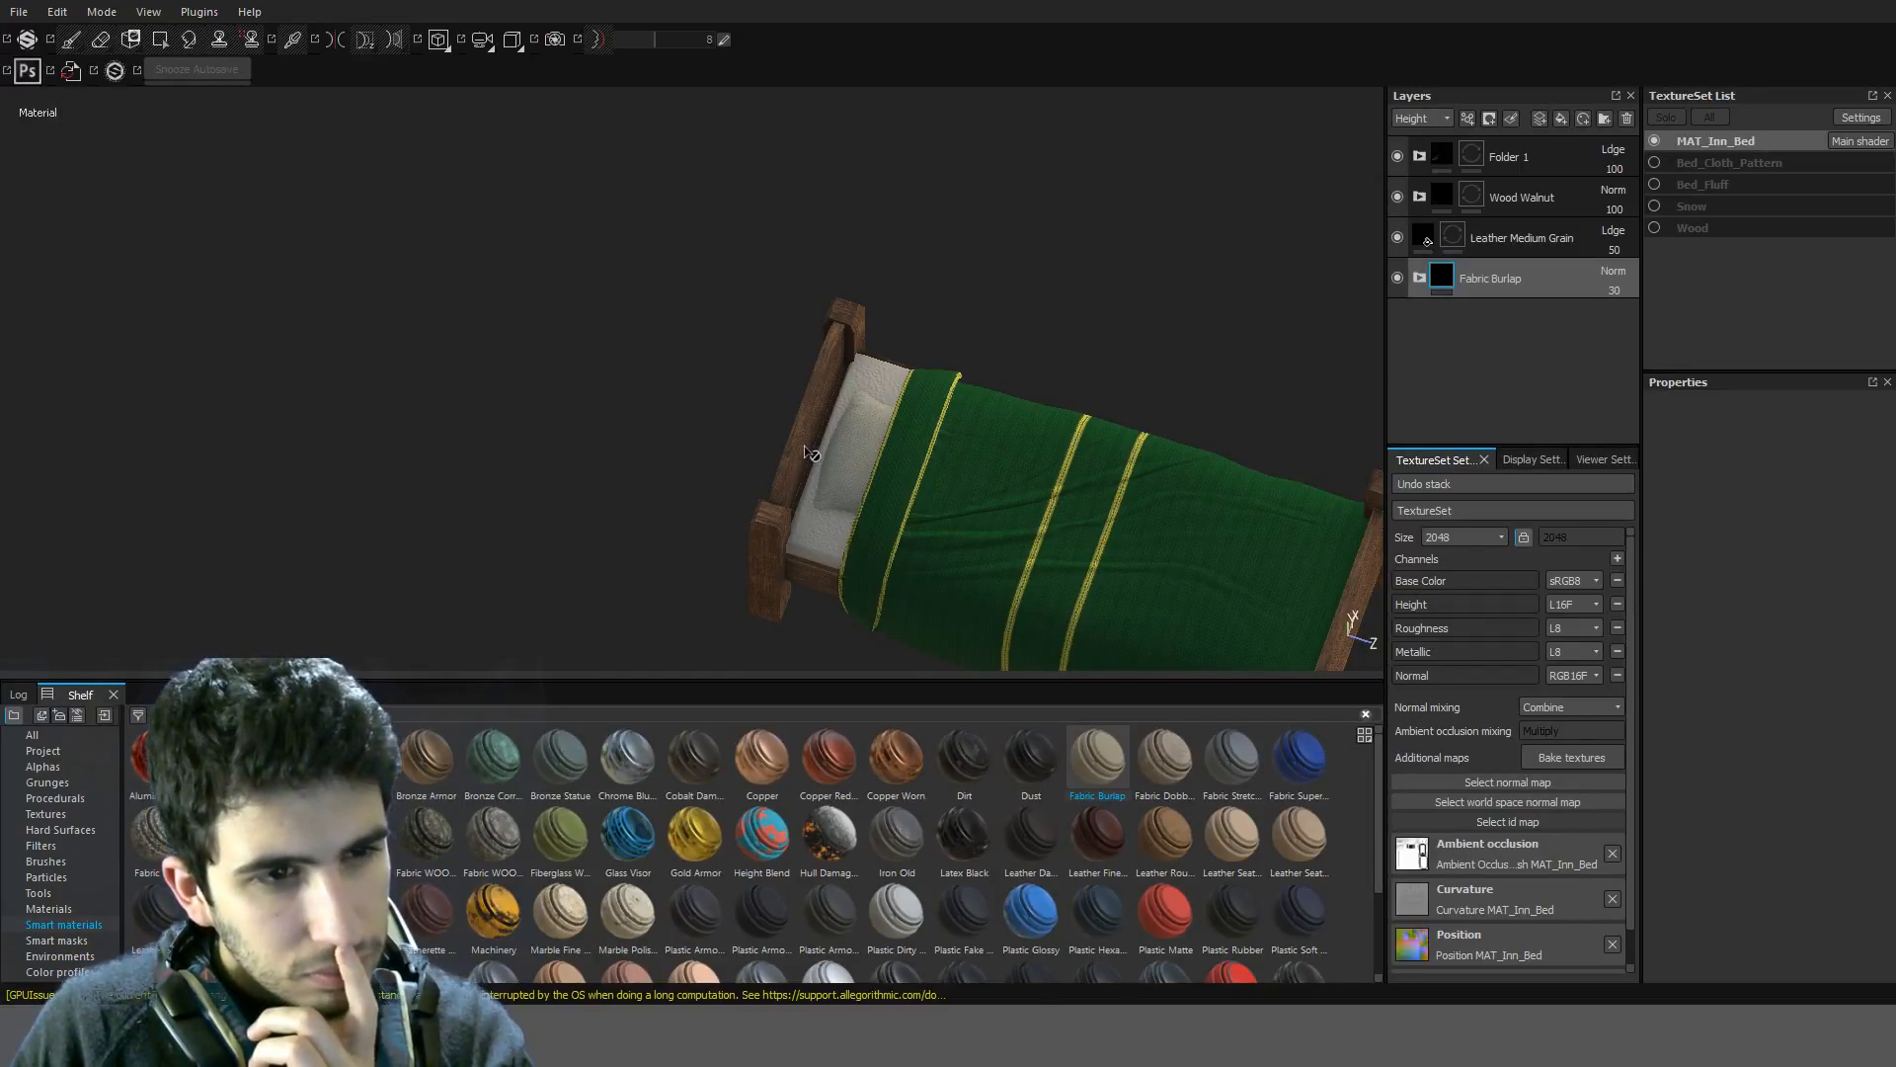
{"action": "left_click_drag", "start_coordinate": [804, 447], "coordinate": [969, 313], "text": "alt"}
{"action": "right_click_drag", "start_coordinate": [969, 313], "coordinate": [922, 351], "text": "alt"}
Set the roughness of the Leather Medium Grain layer's fill material to 0.5
{"action": "key", "text": "4"}
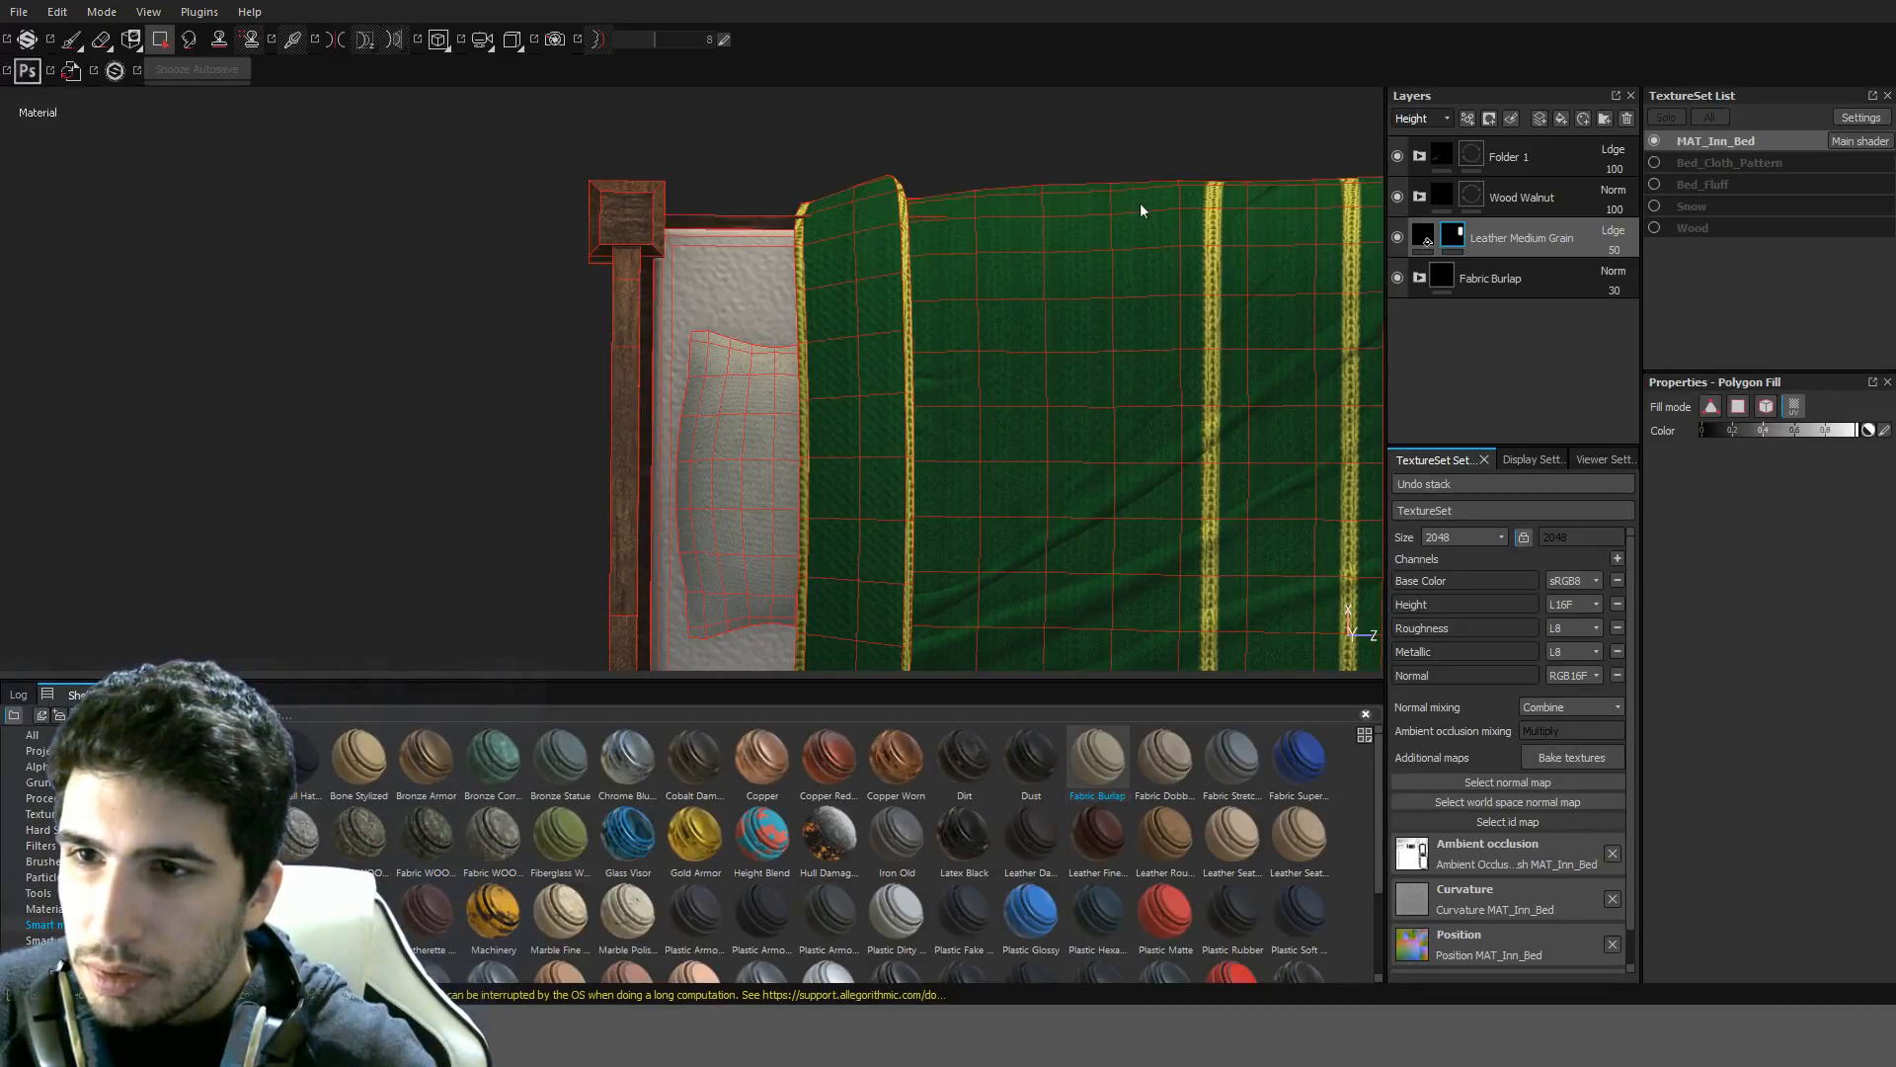
{"action": "left_click", "coordinate": [1424, 237]}
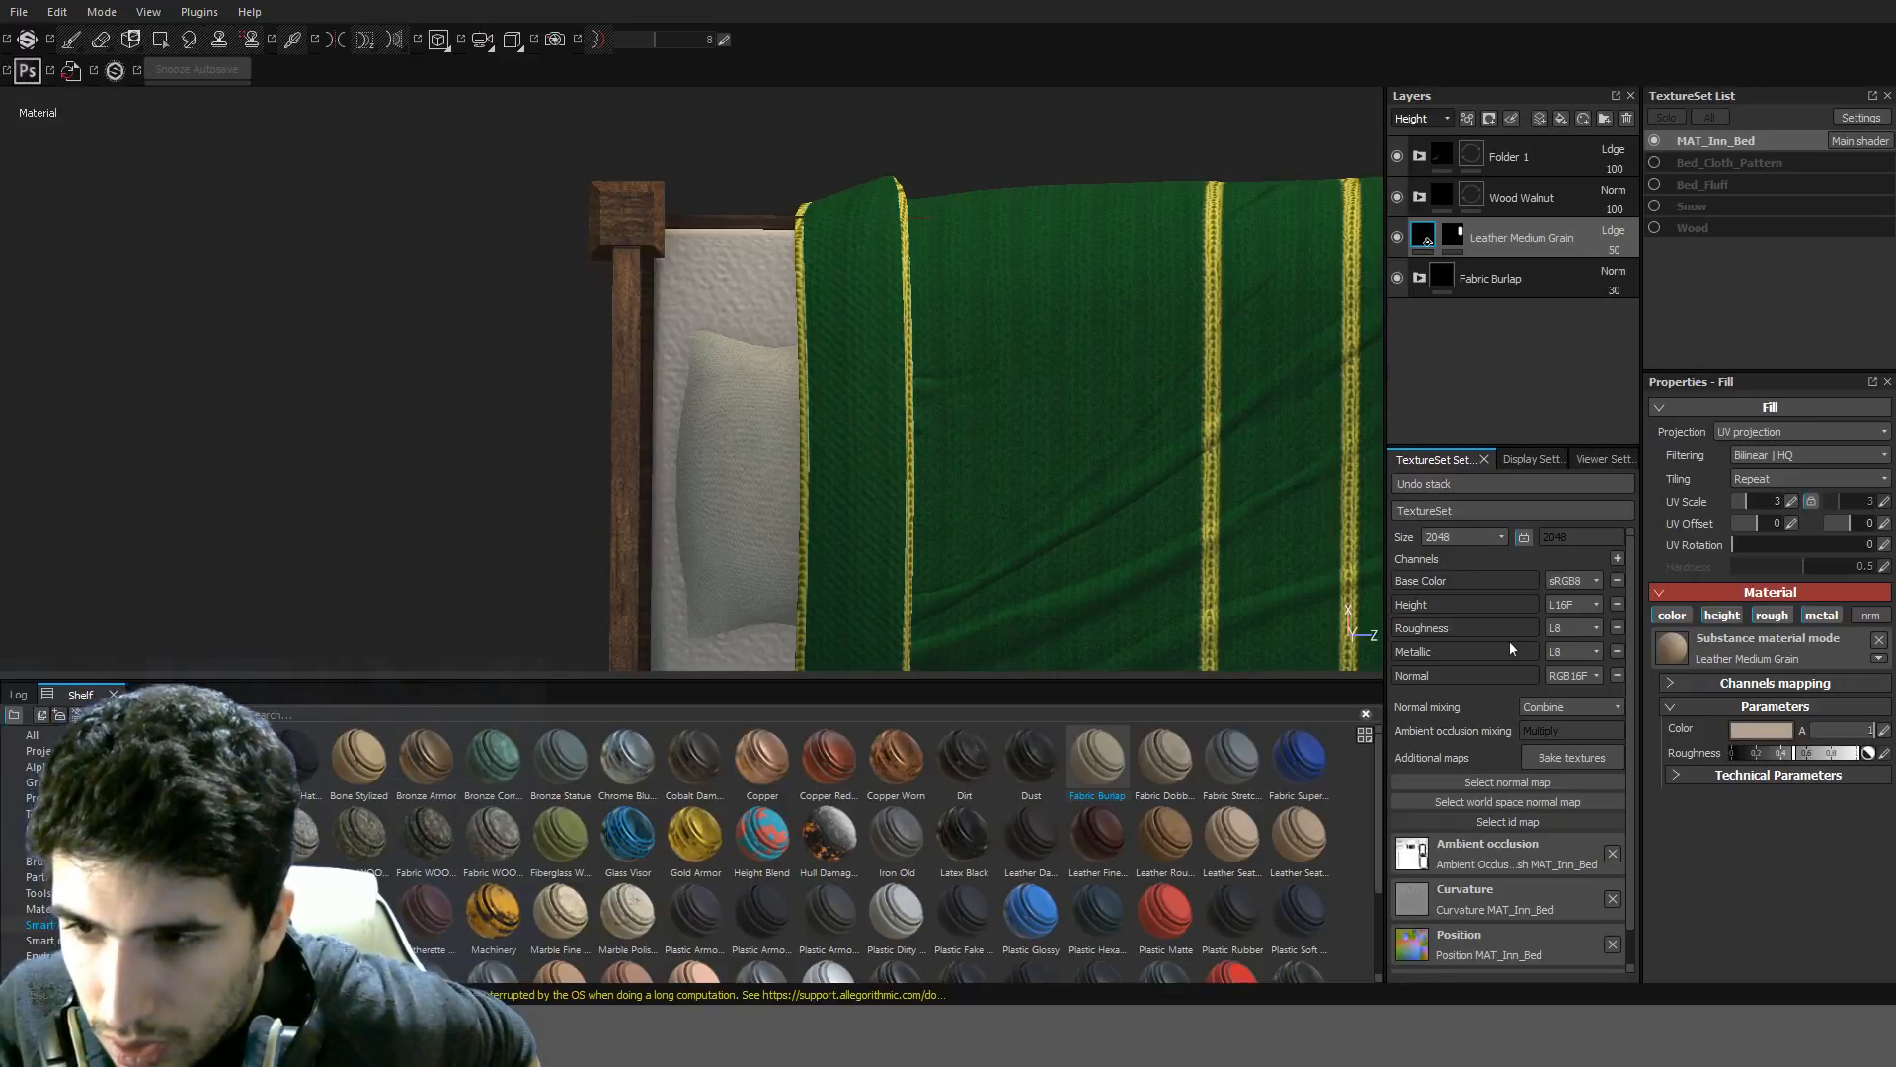
{"action": "key", "text": "Tab"}
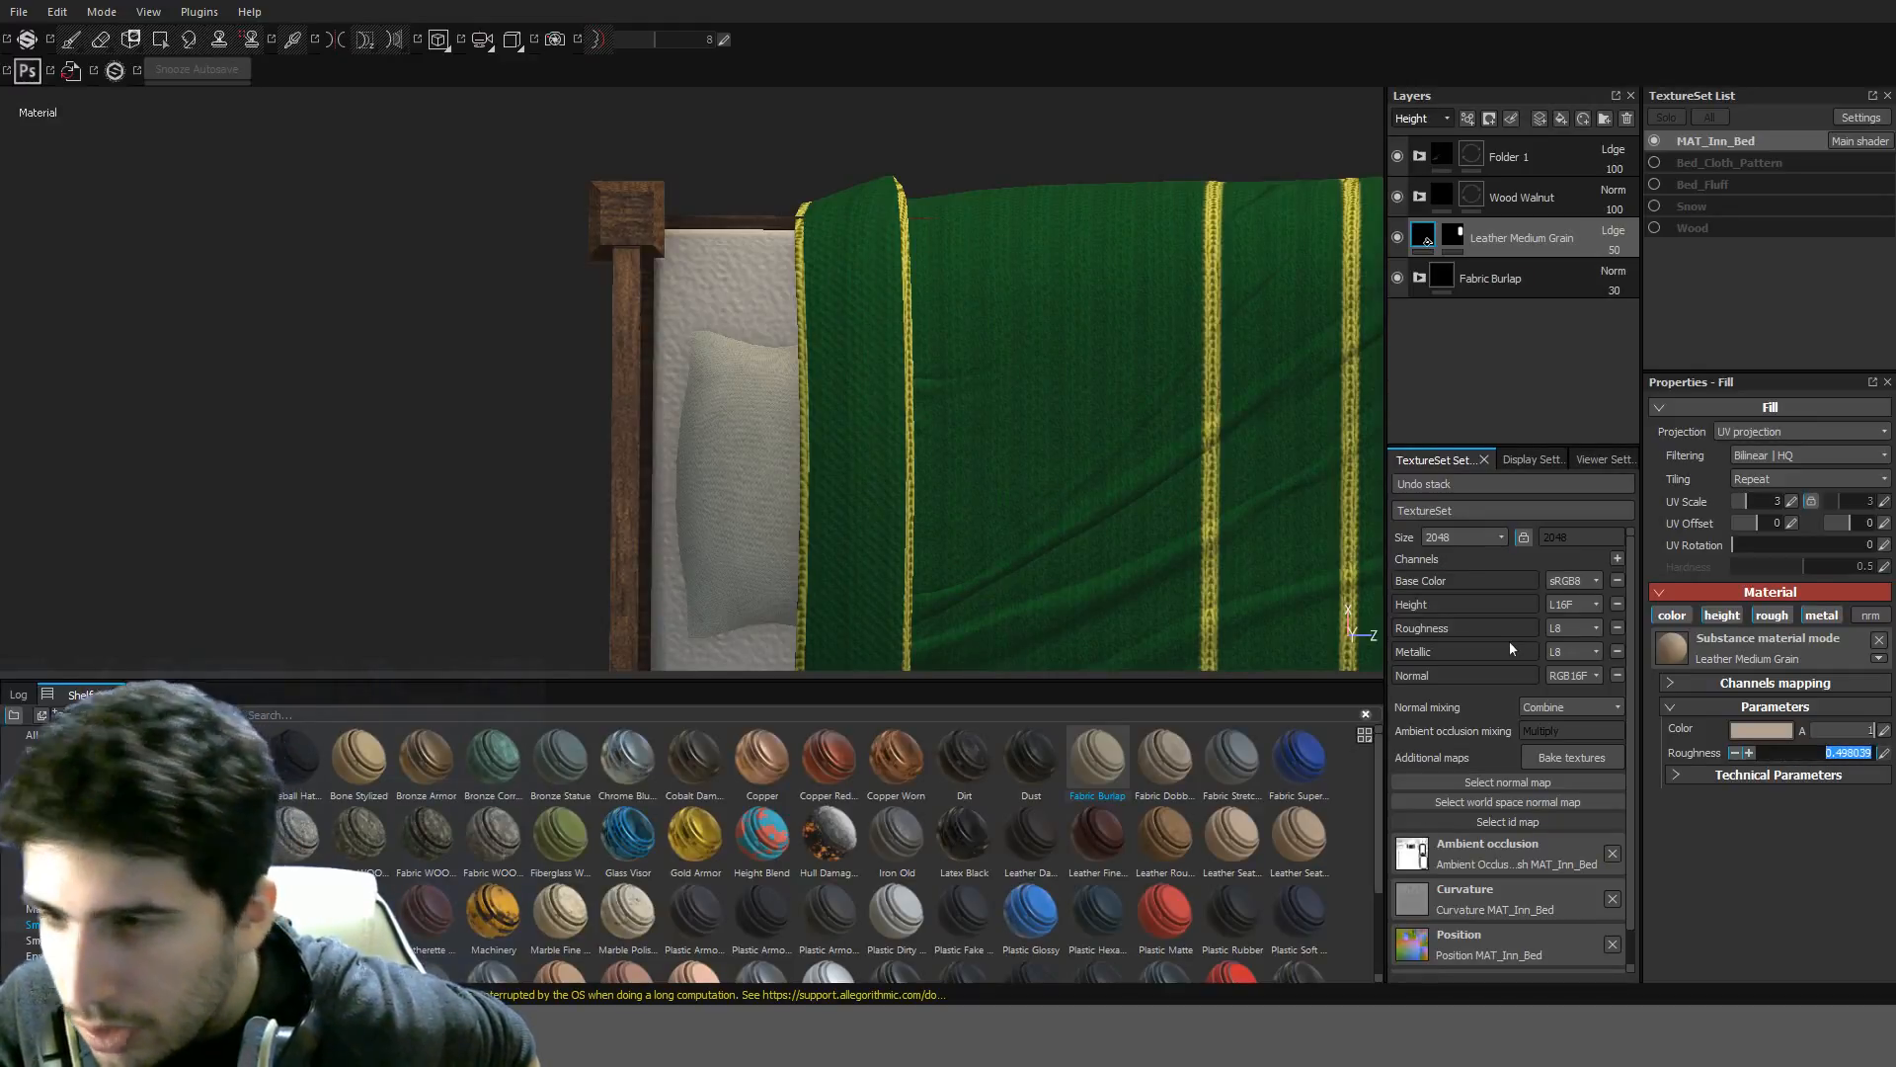
{"action": "type", "text": "0.5"}
{"action": "key", "text": "Return"}
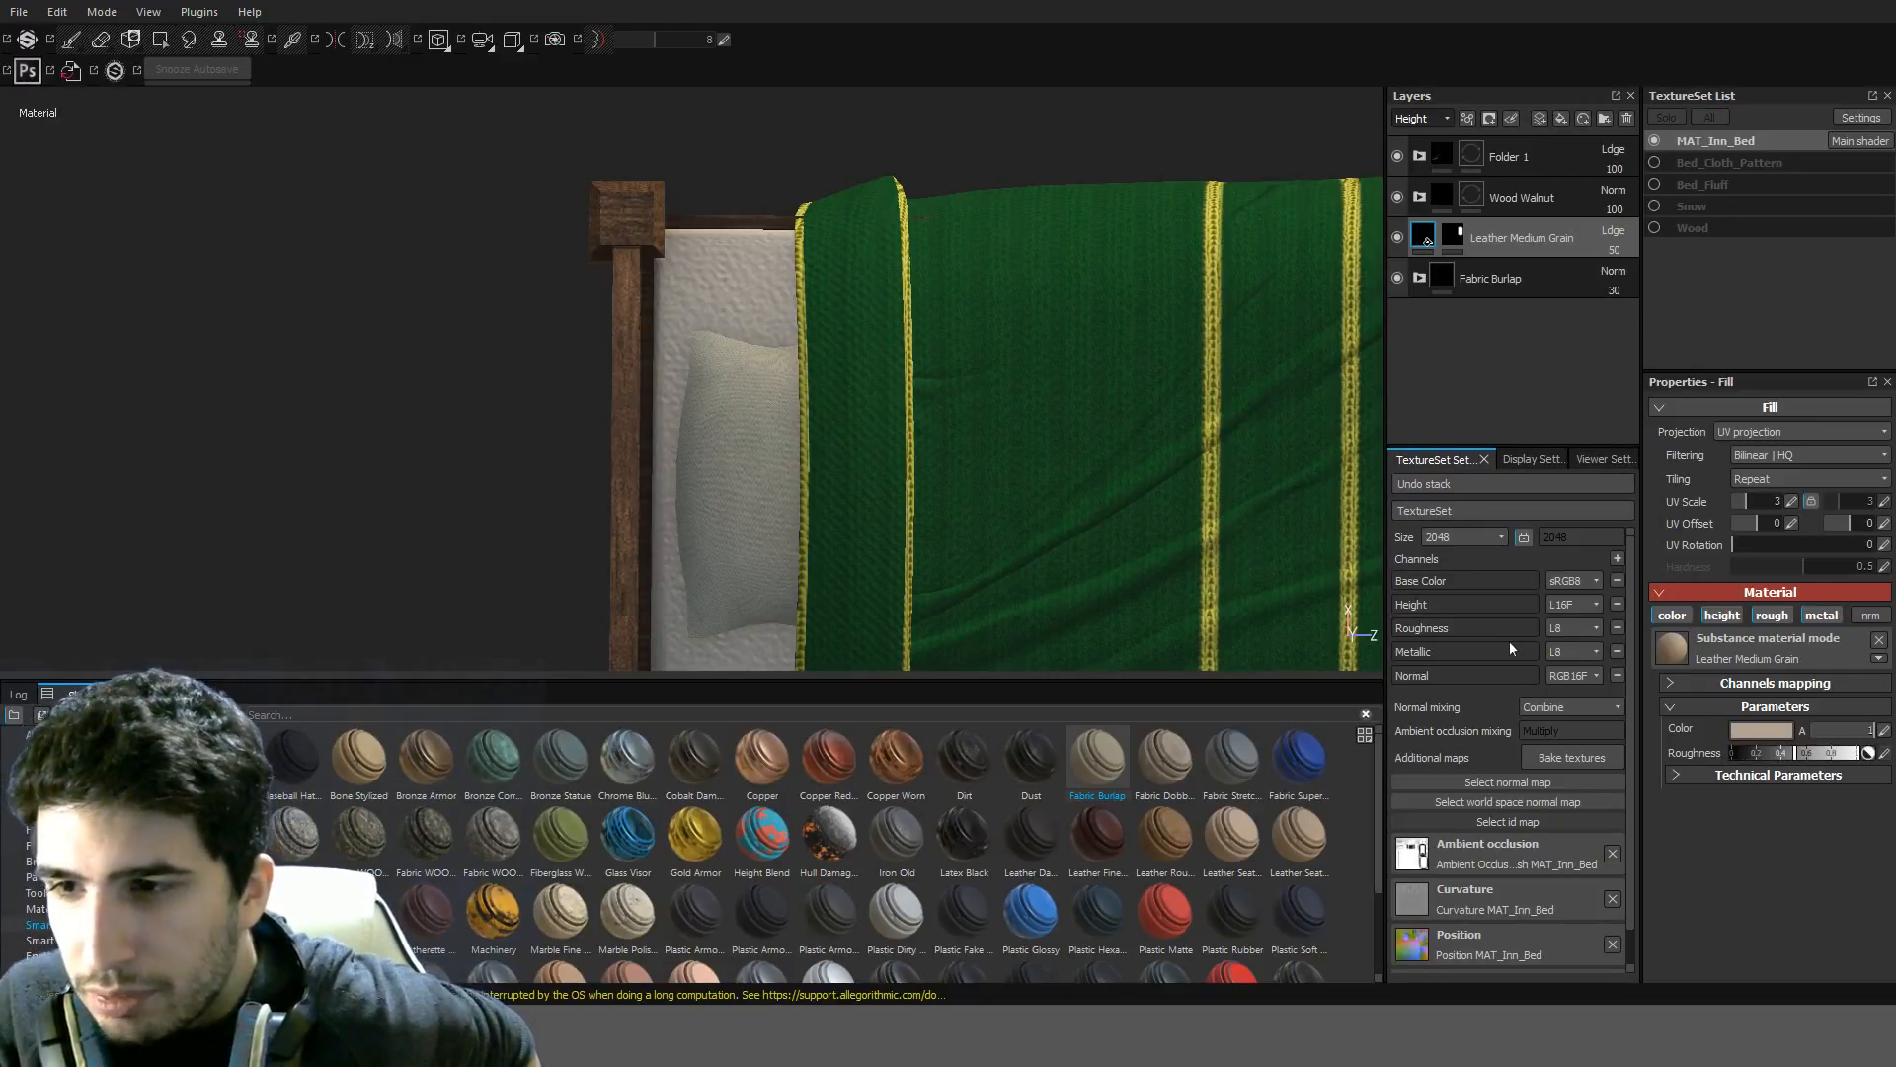
Review the whole bed from a distance and from several angles, and save the project
{"action": "scroll", "coordinate": [732, 482], "scroll_direction": "down", "scroll_amount": 2}
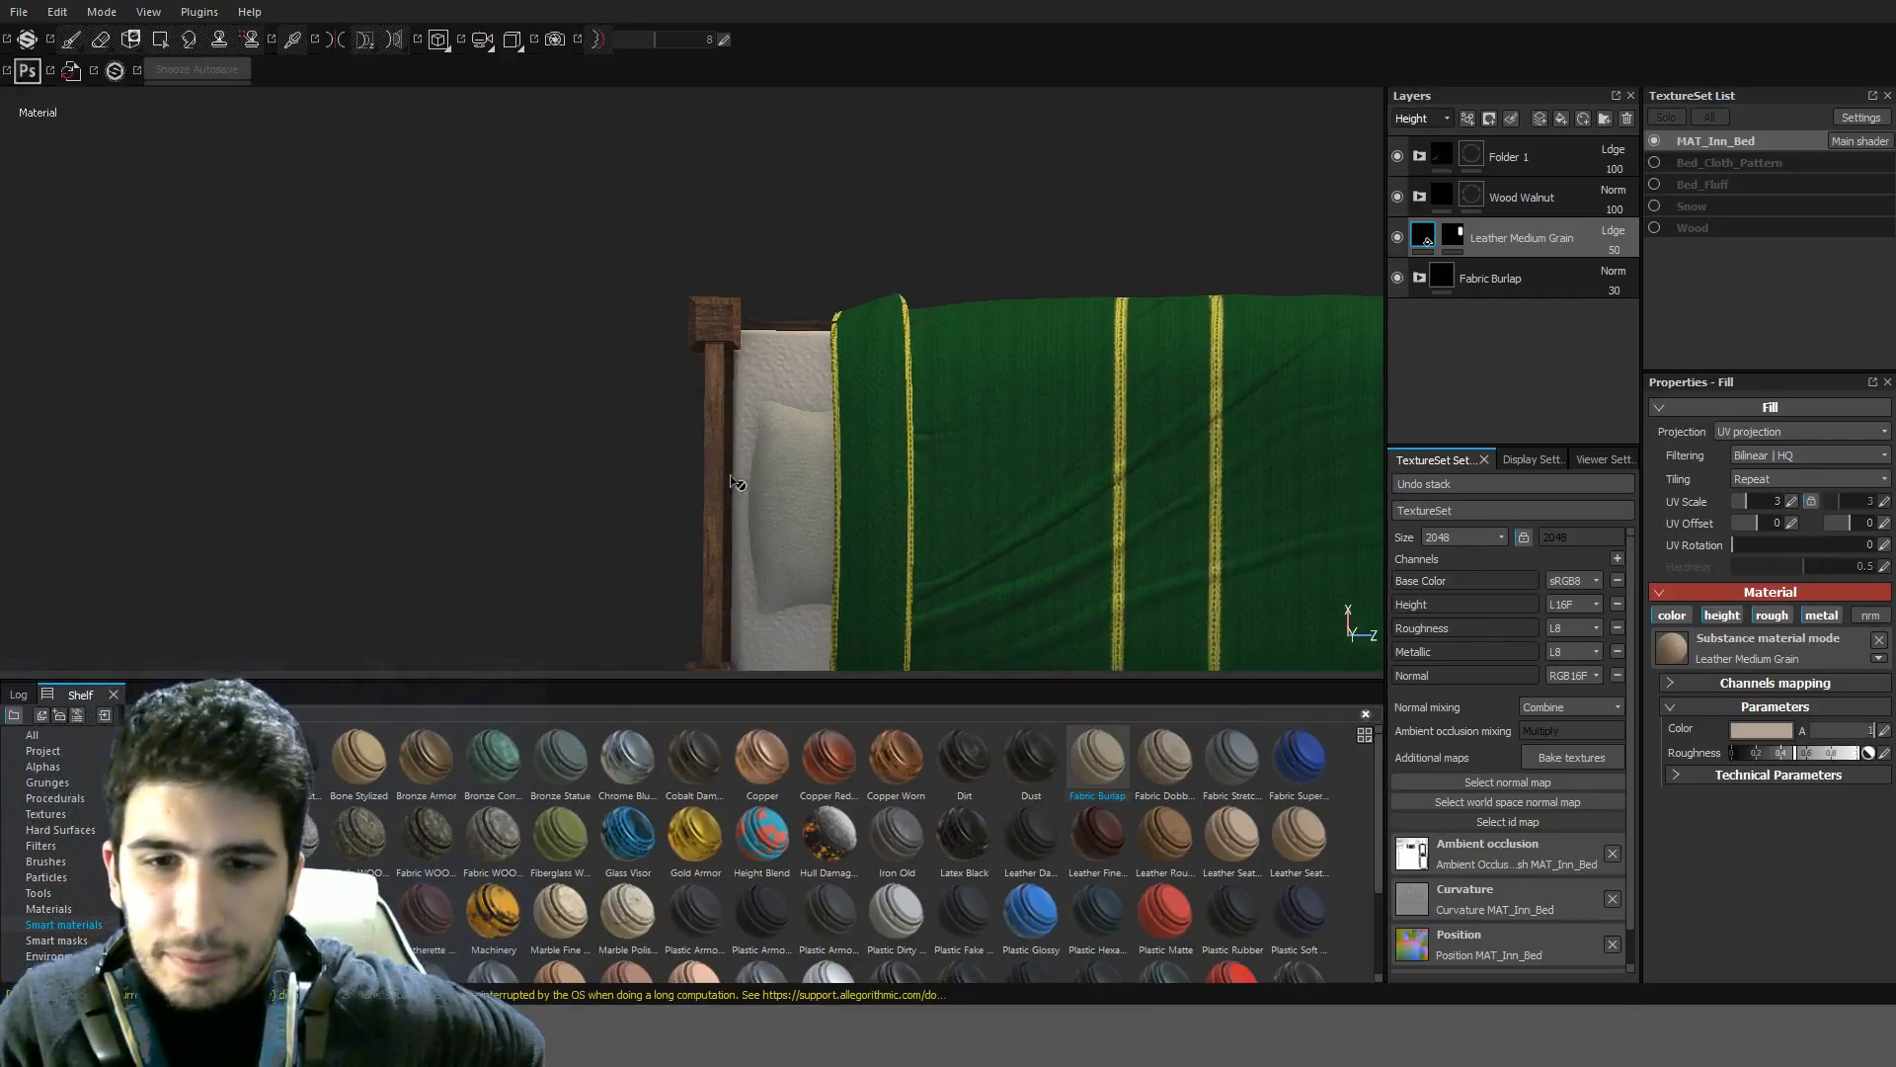
{"action": "scroll", "coordinate": [732, 482], "scroll_direction": "down", "scroll_amount": 1}
{"action": "scroll", "coordinate": [443, 727], "scroll_direction": "down", "scroll_amount": 2}
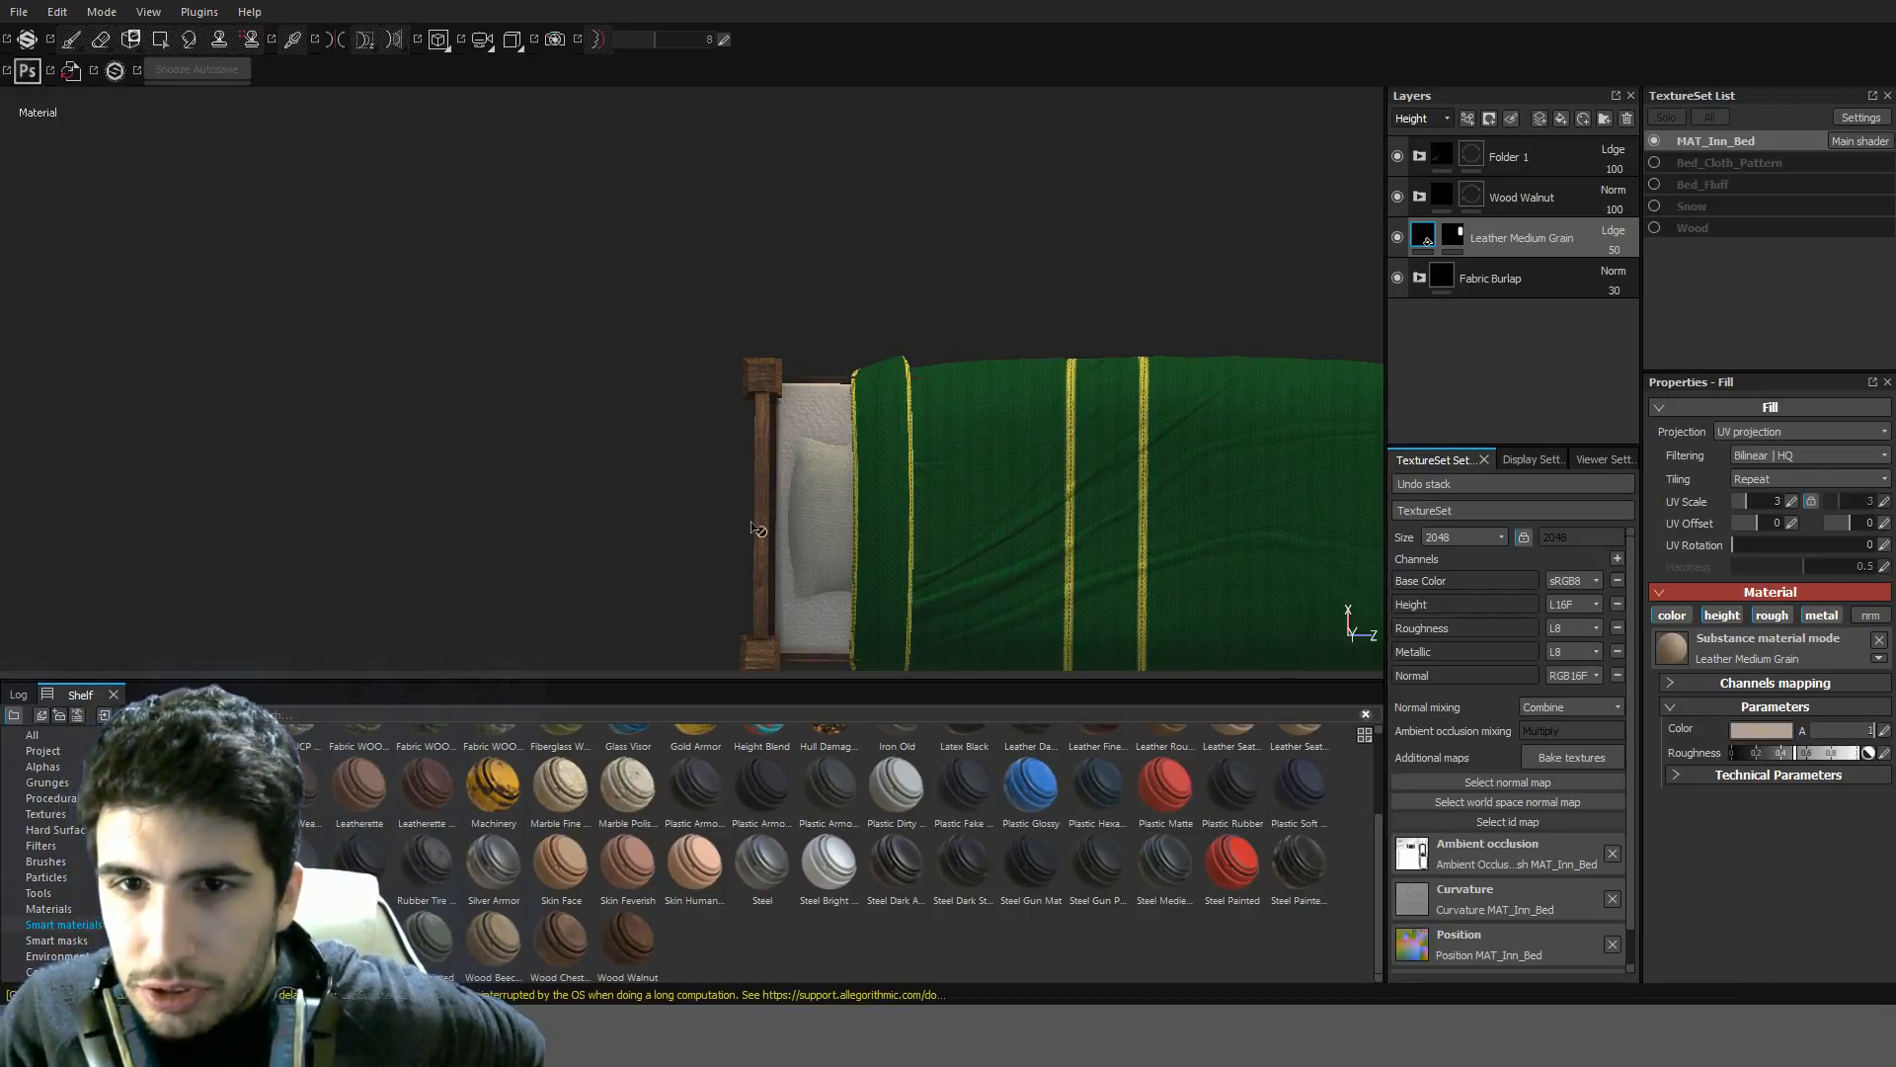
{"action": "scroll", "coordinate": [759, 530], "scroll_direction": "down", "scroll_amount": 2}
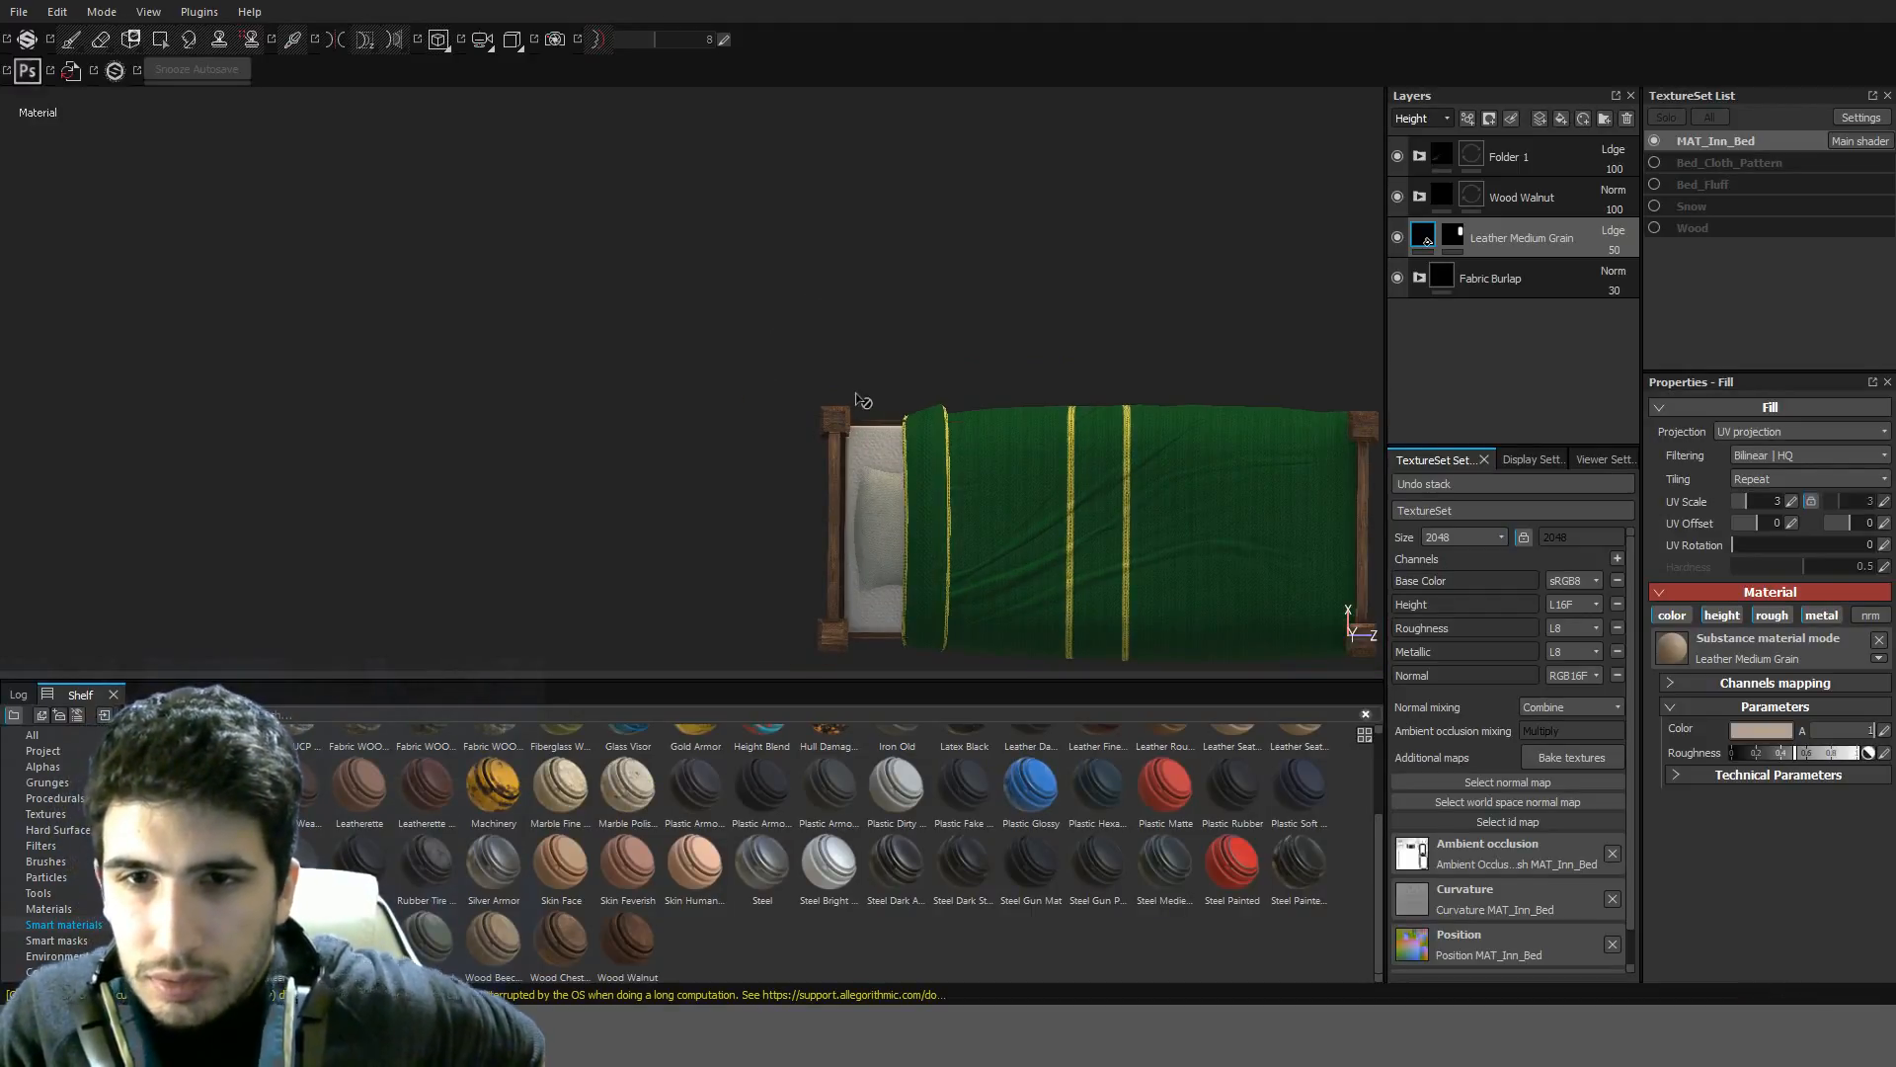
{"action": "left_click_drag", "start_coordinate": [859, 399], "coordinate": [815, 309], "text": "alt"}
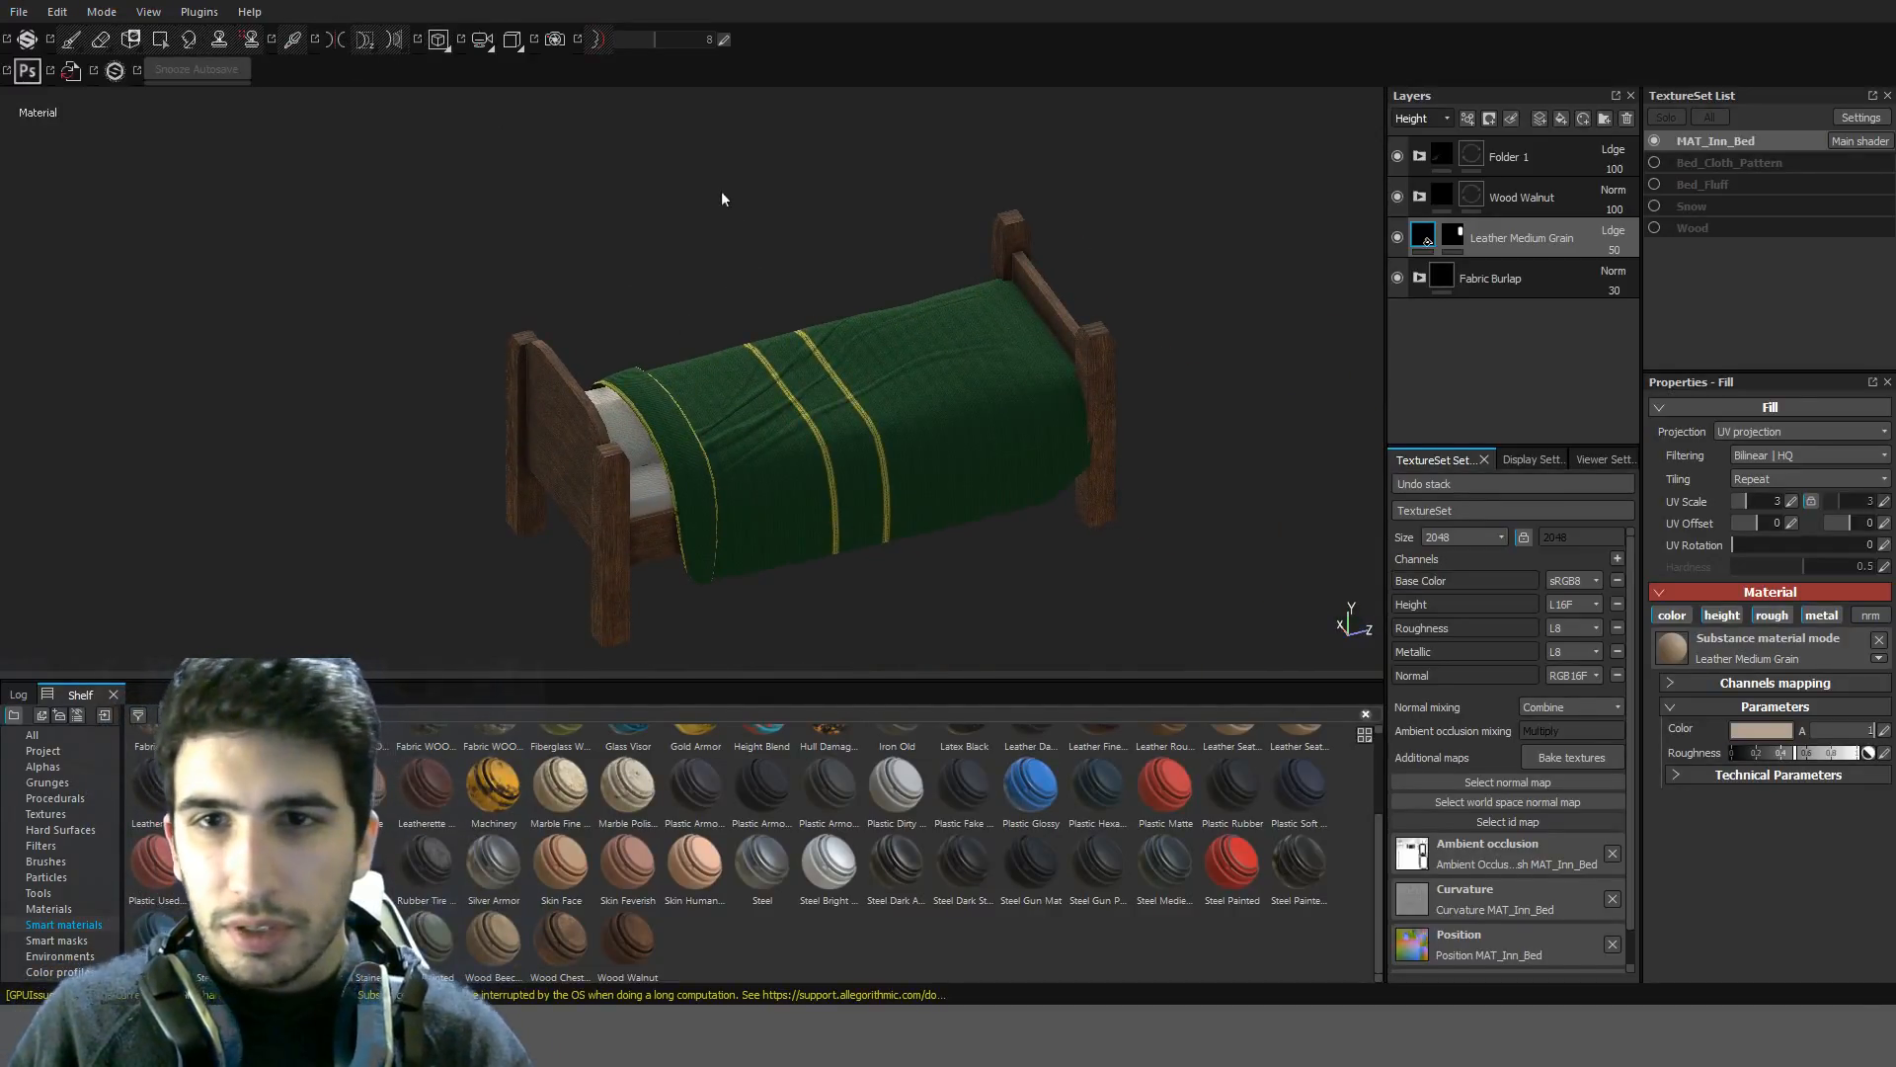
{"action": "key", "text": "ctrl+s"}
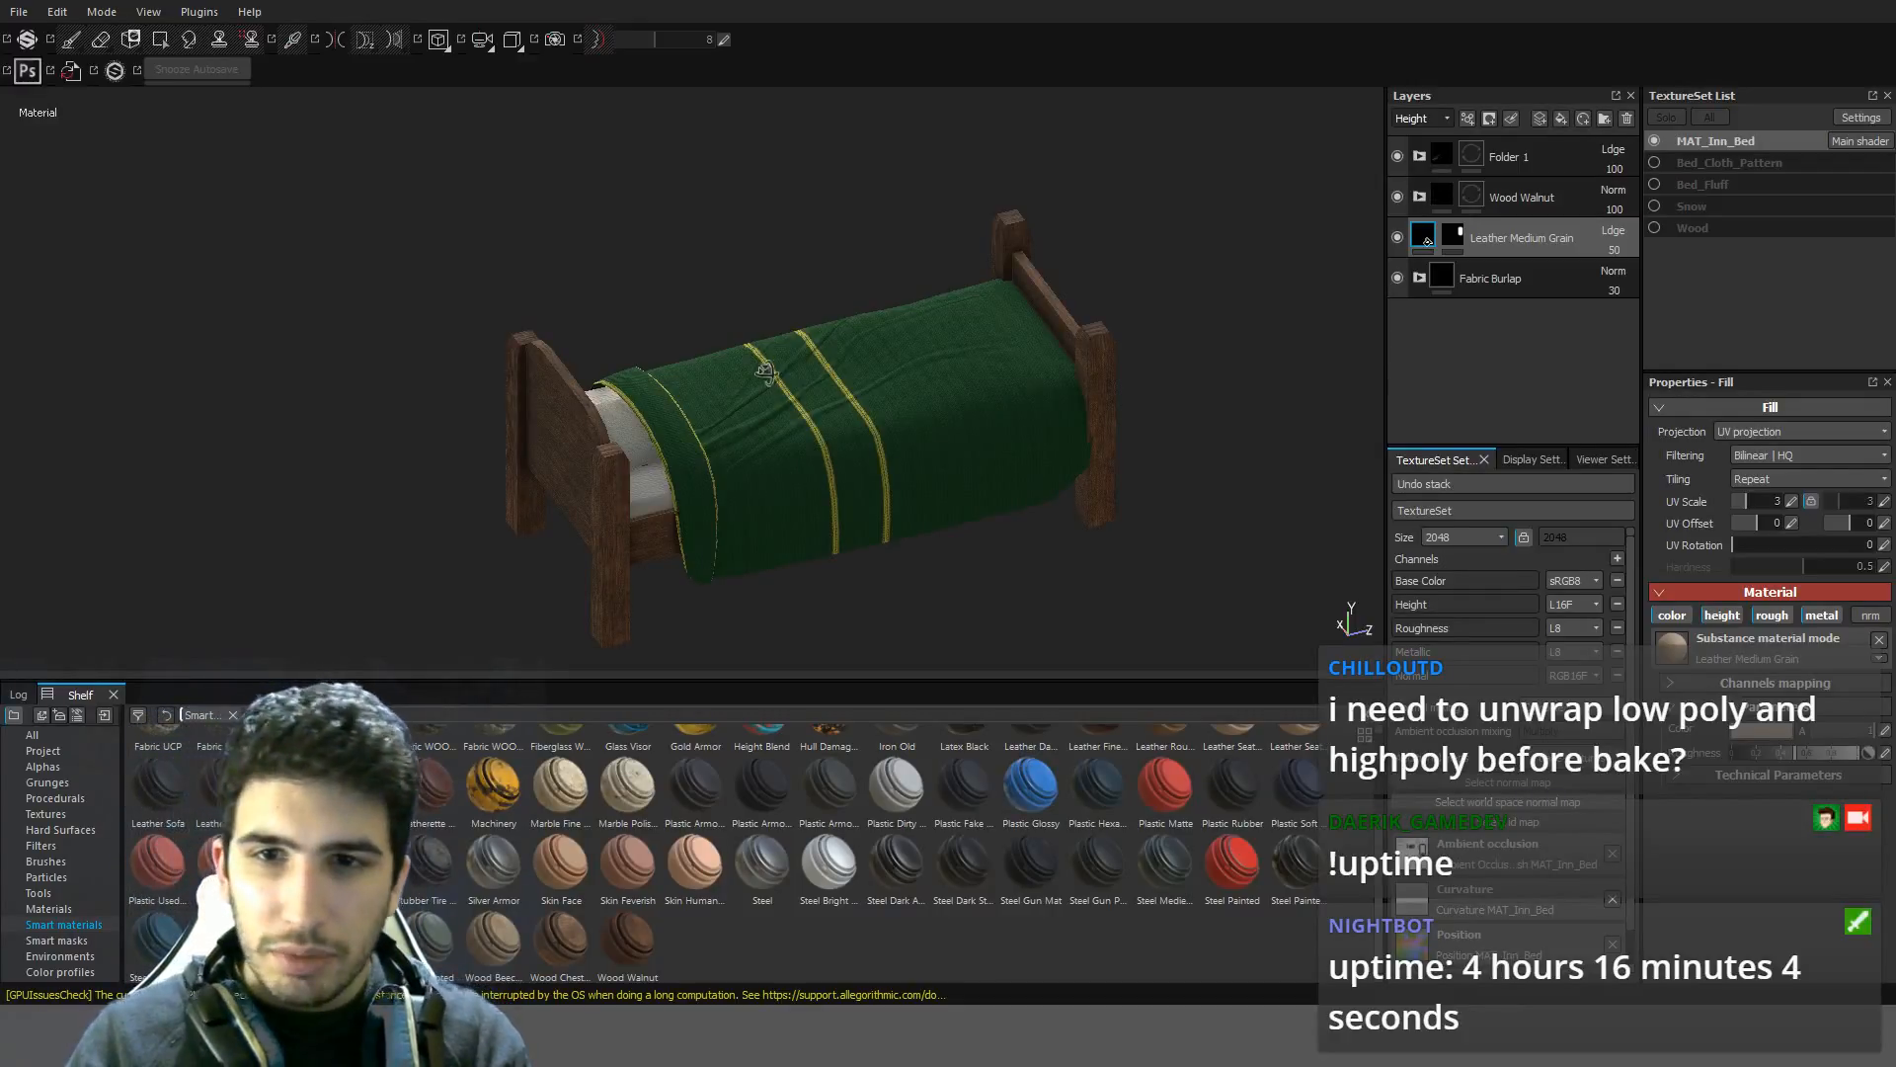
{"action": "left_click_drag", "start_coordinate": [766, 373], "coordinate": [938, 305], "text": "alt"}
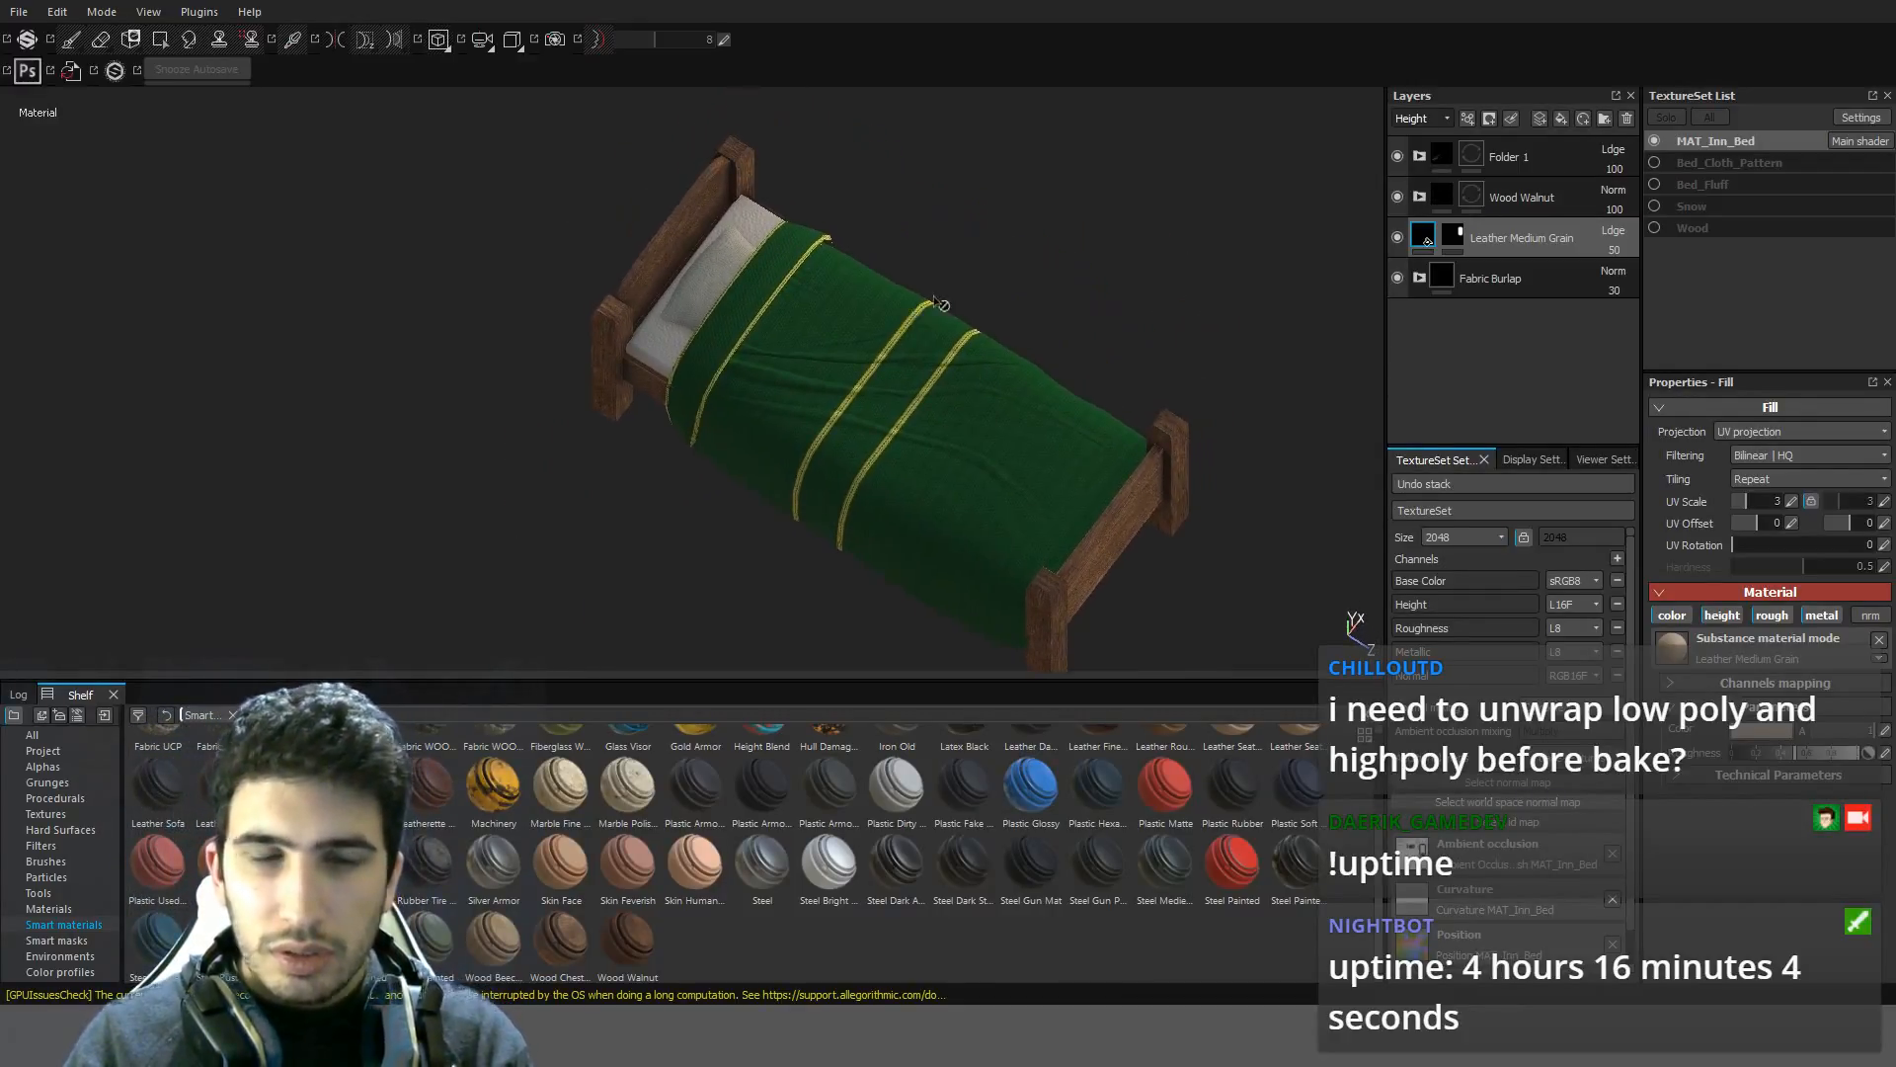